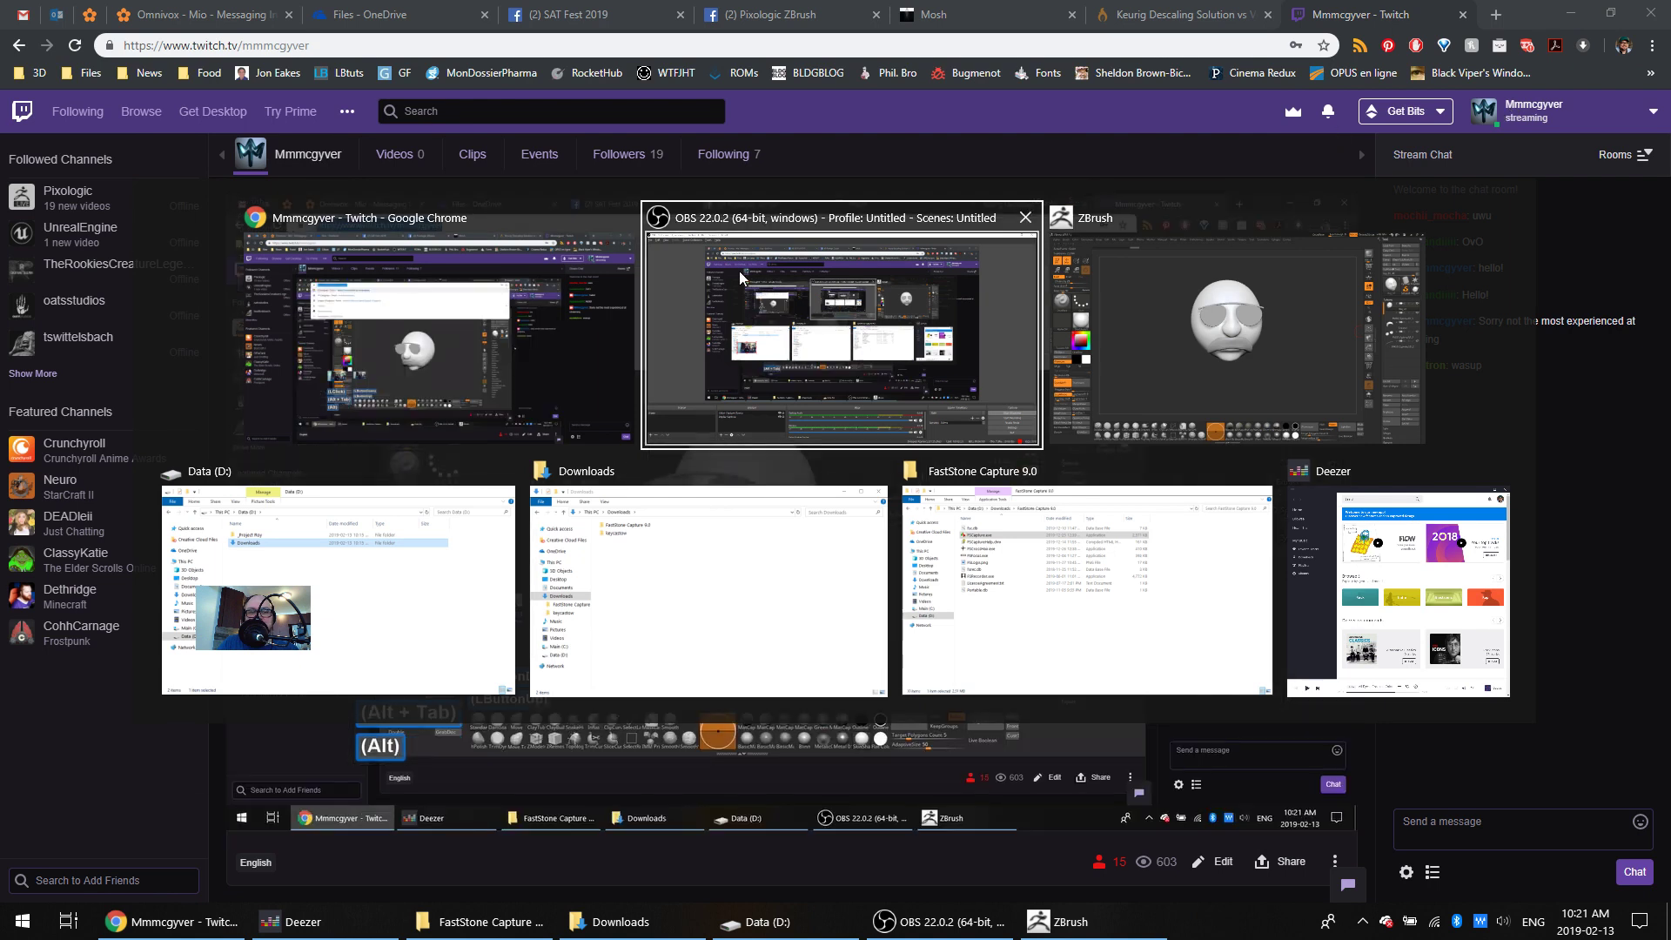
Minimize the OBS window and switch to ZBrush
{"action": "left_click", "coordinate": [739, 270]}
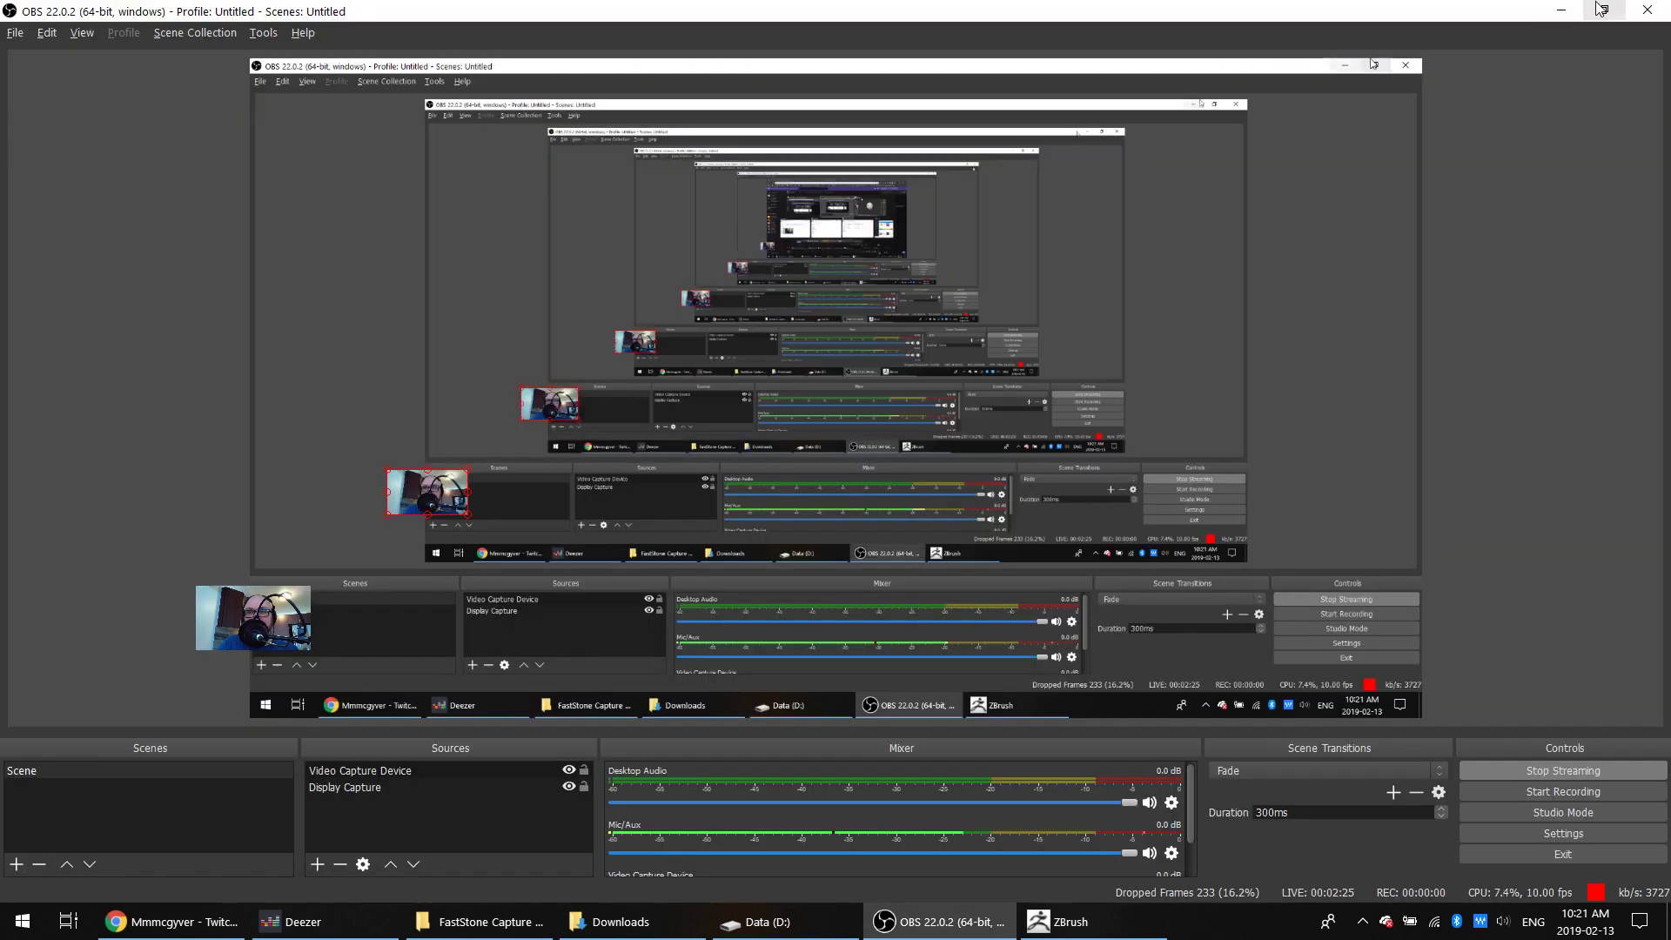
{"action": "left_click", "coordinate": [1562, 10]}
{"action": "left_click", "coordinate": [1620, 526]}
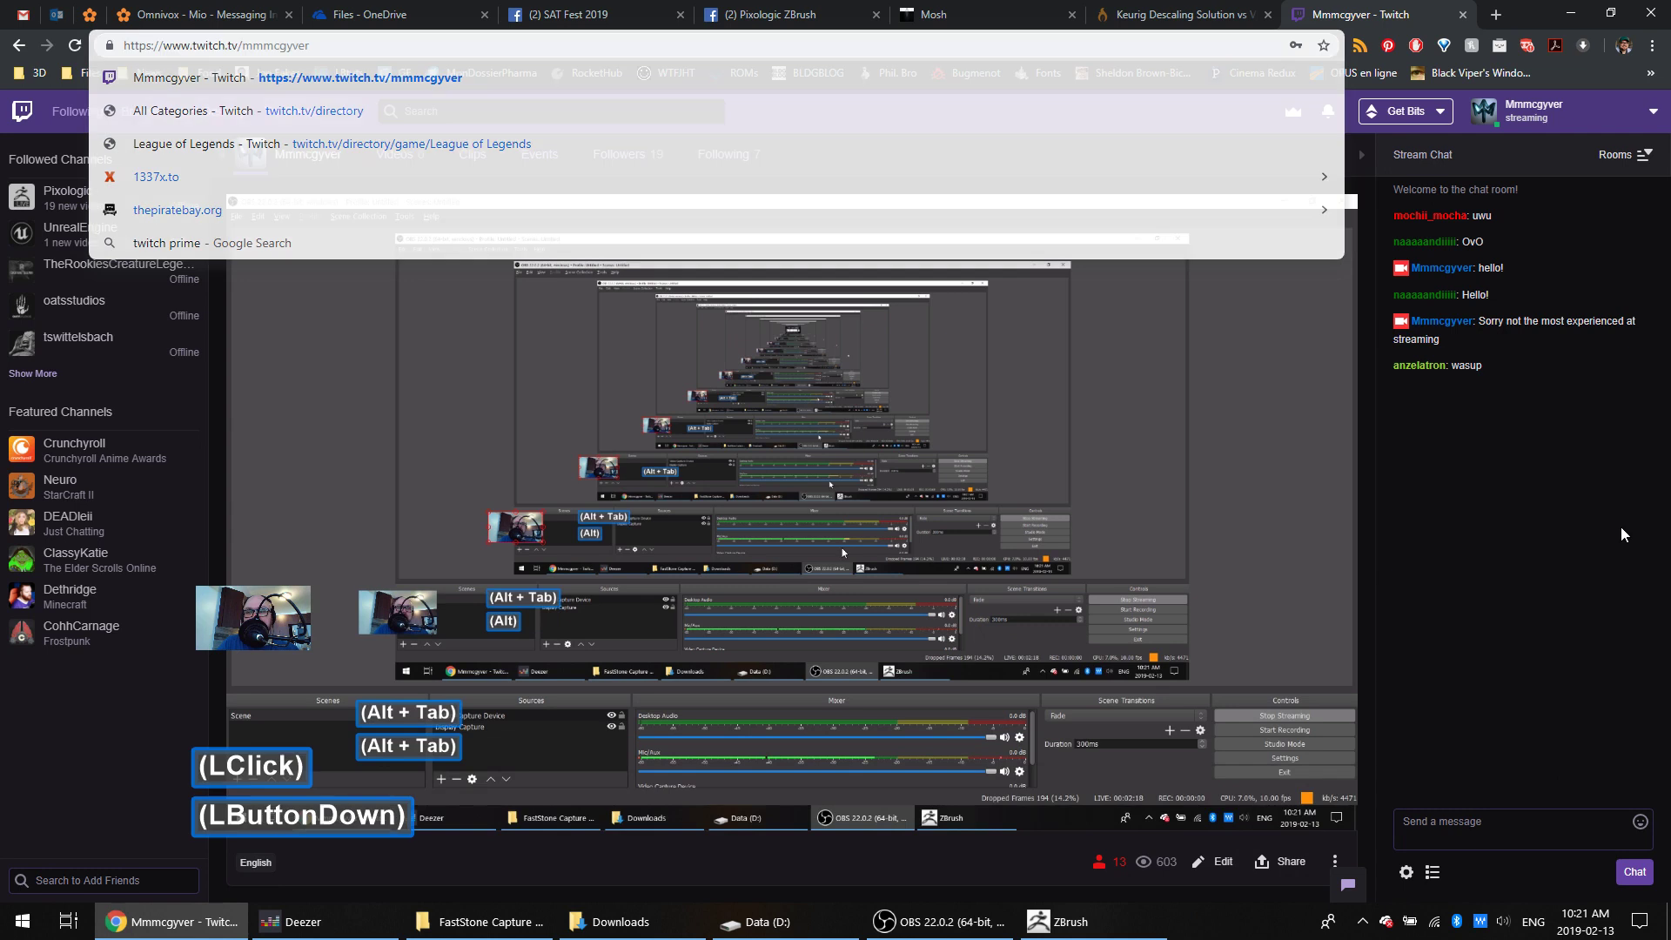
{"action": "key", "text": "alt+Tab"}
{"action": "left_click", "coordinate": [795, 383]}
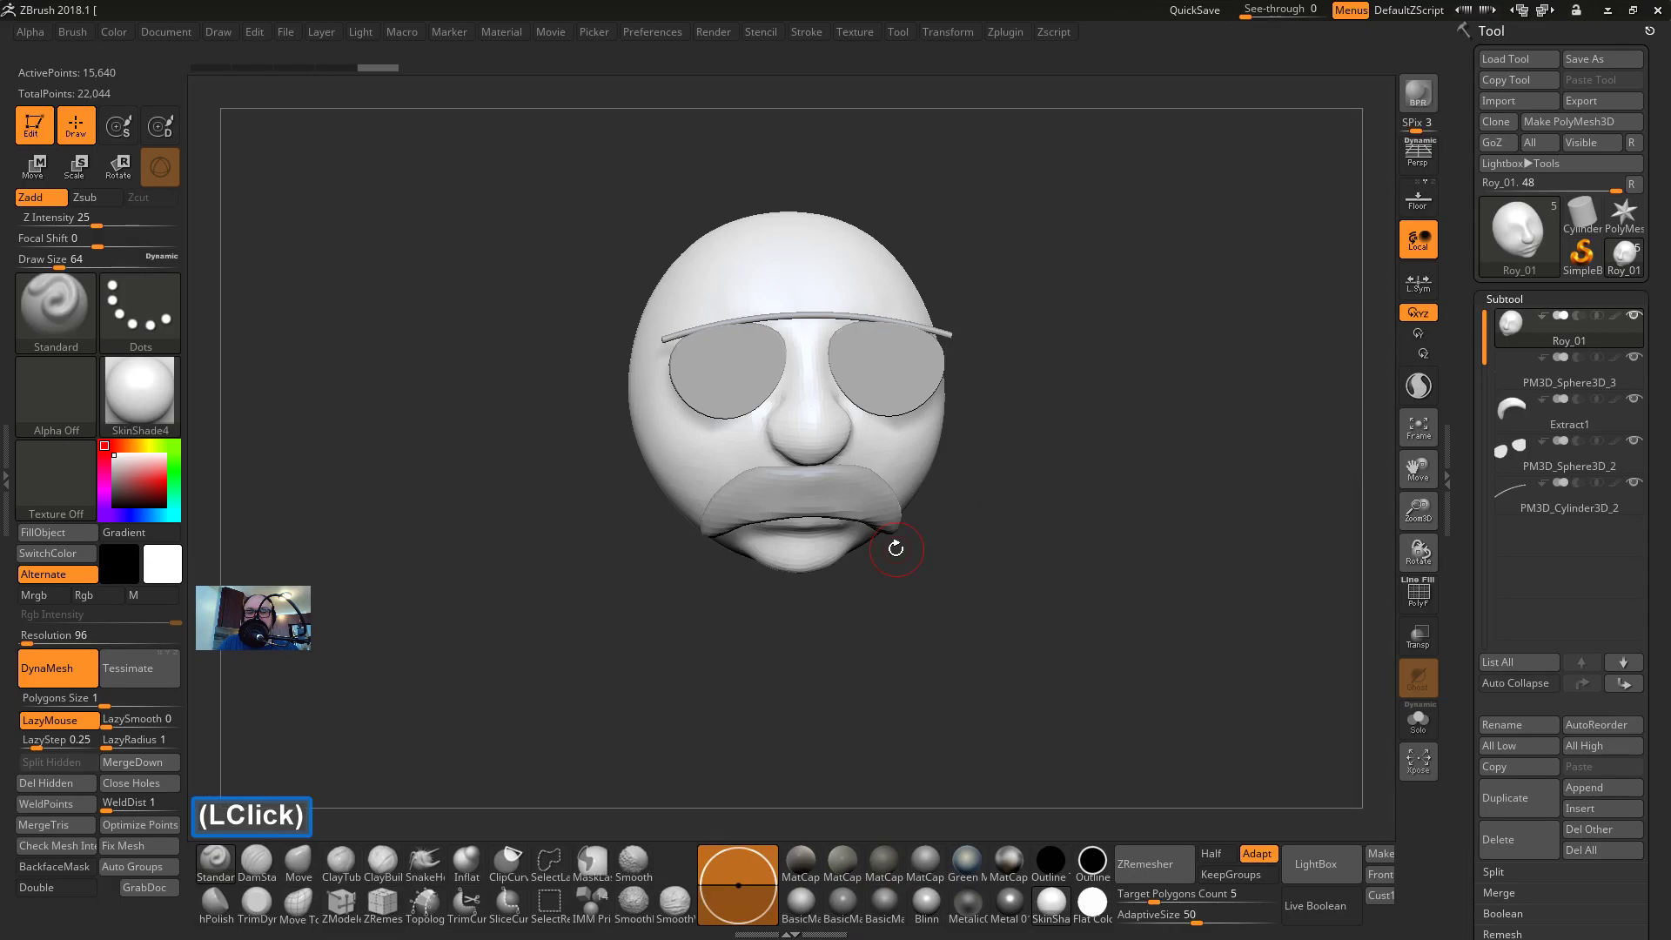
Open the DemoHeadFemale project without saving changes to the current one
{"action": "key", "text": "comma"}
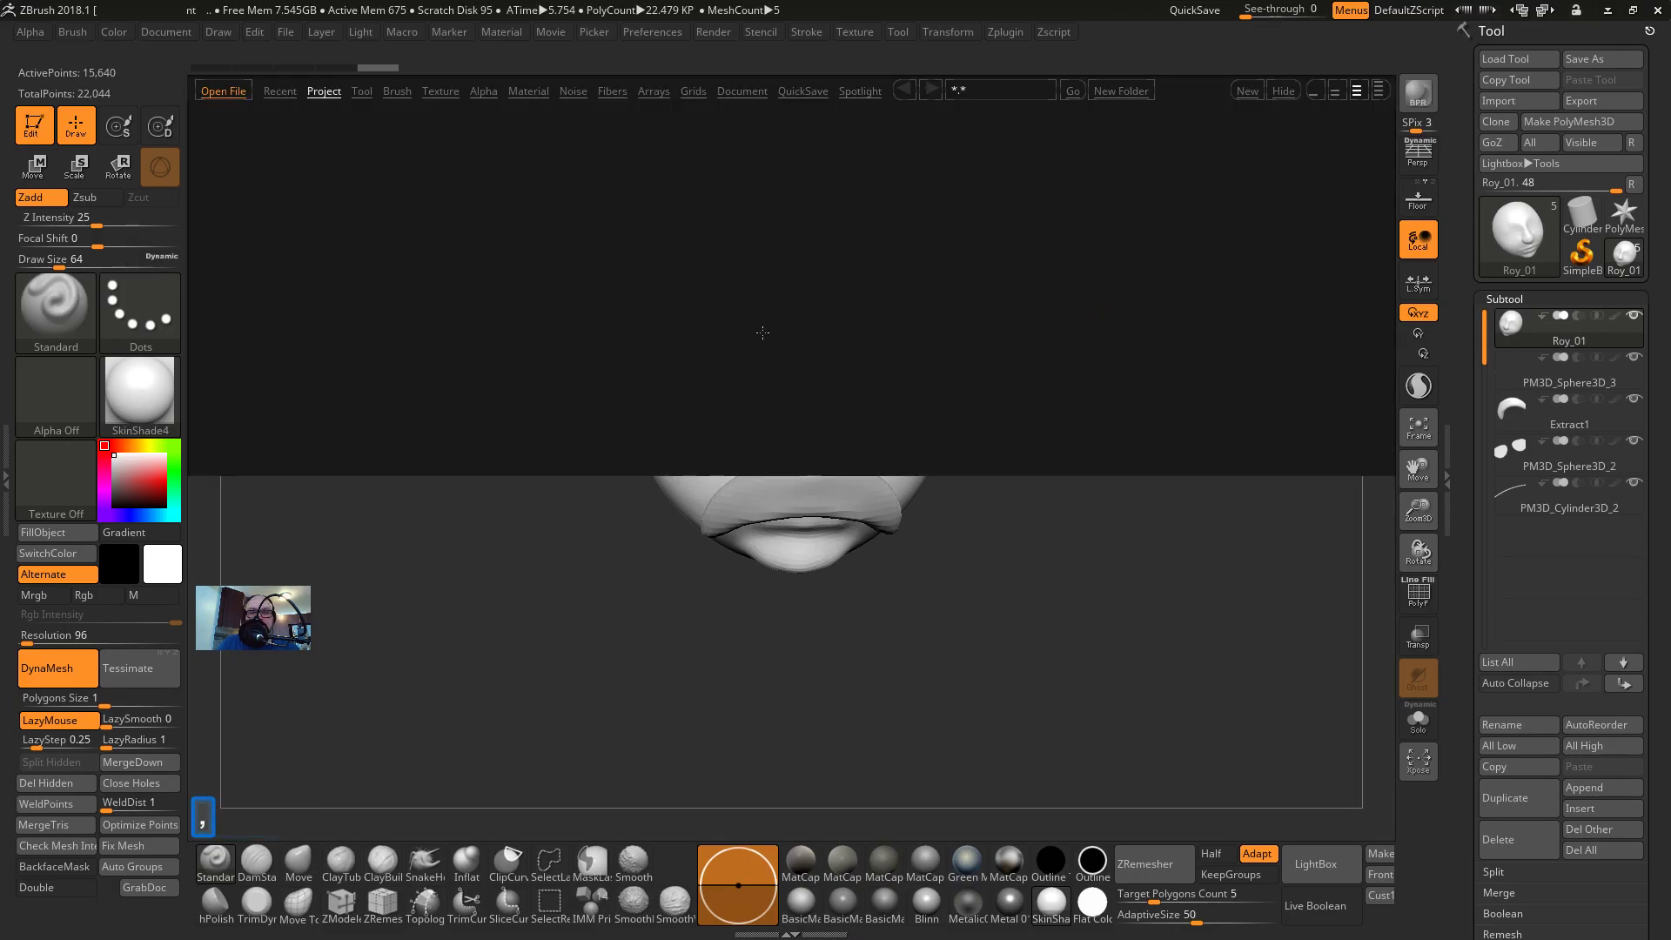
{"action": "double_click", "coordinate": [715, 370]}
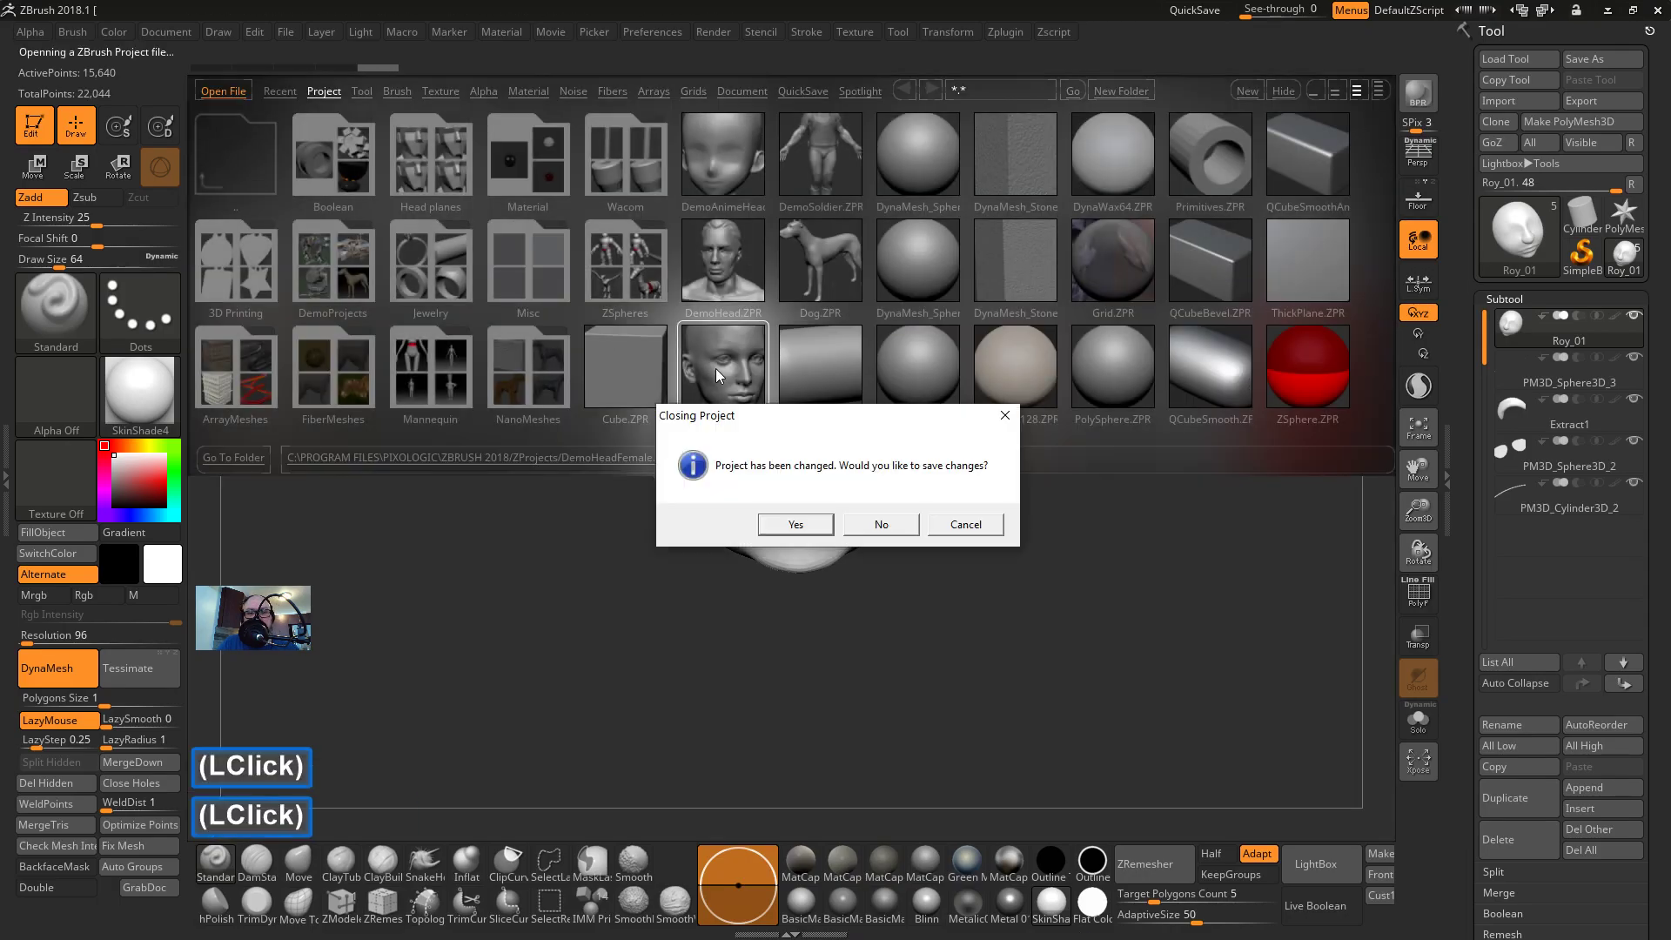
{"action": "left_click", "coordinate": [881, 524]}
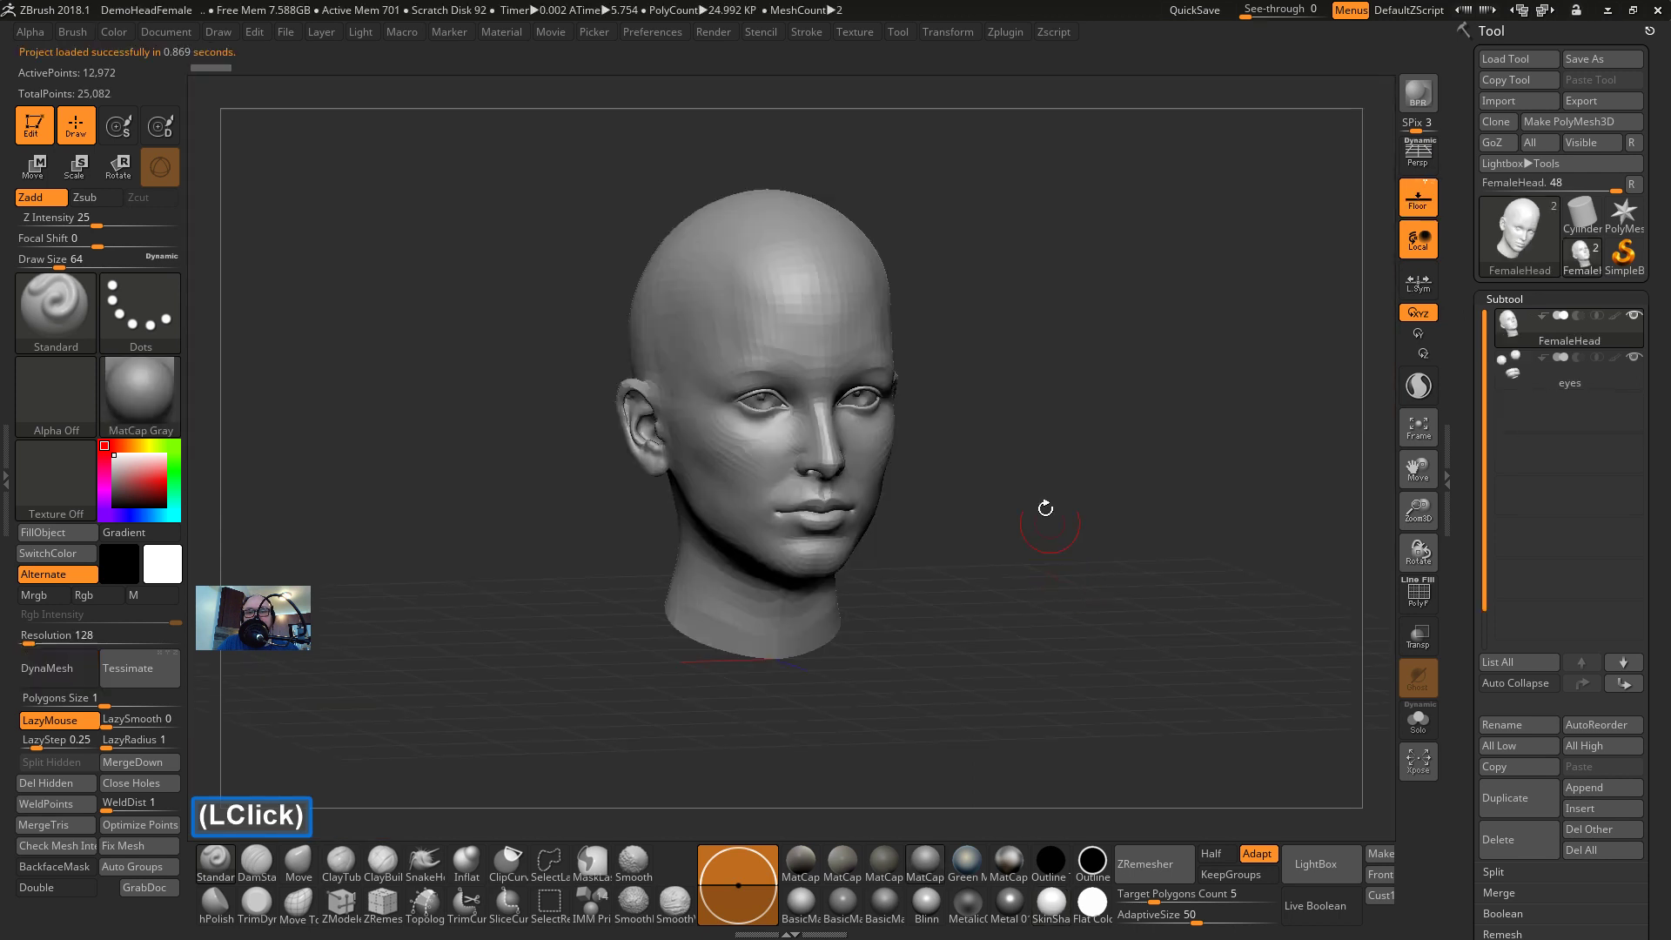
{"action": "mouse_move", "coordinate": [993, 484]}
{"action": "left_mouse_down"}
{"action": "mouse_move", "coordinate": [1056, 496]}
{"action": "mouse_move", "coordinate": [977, 491]}
{"action": "left_mouse_up"}
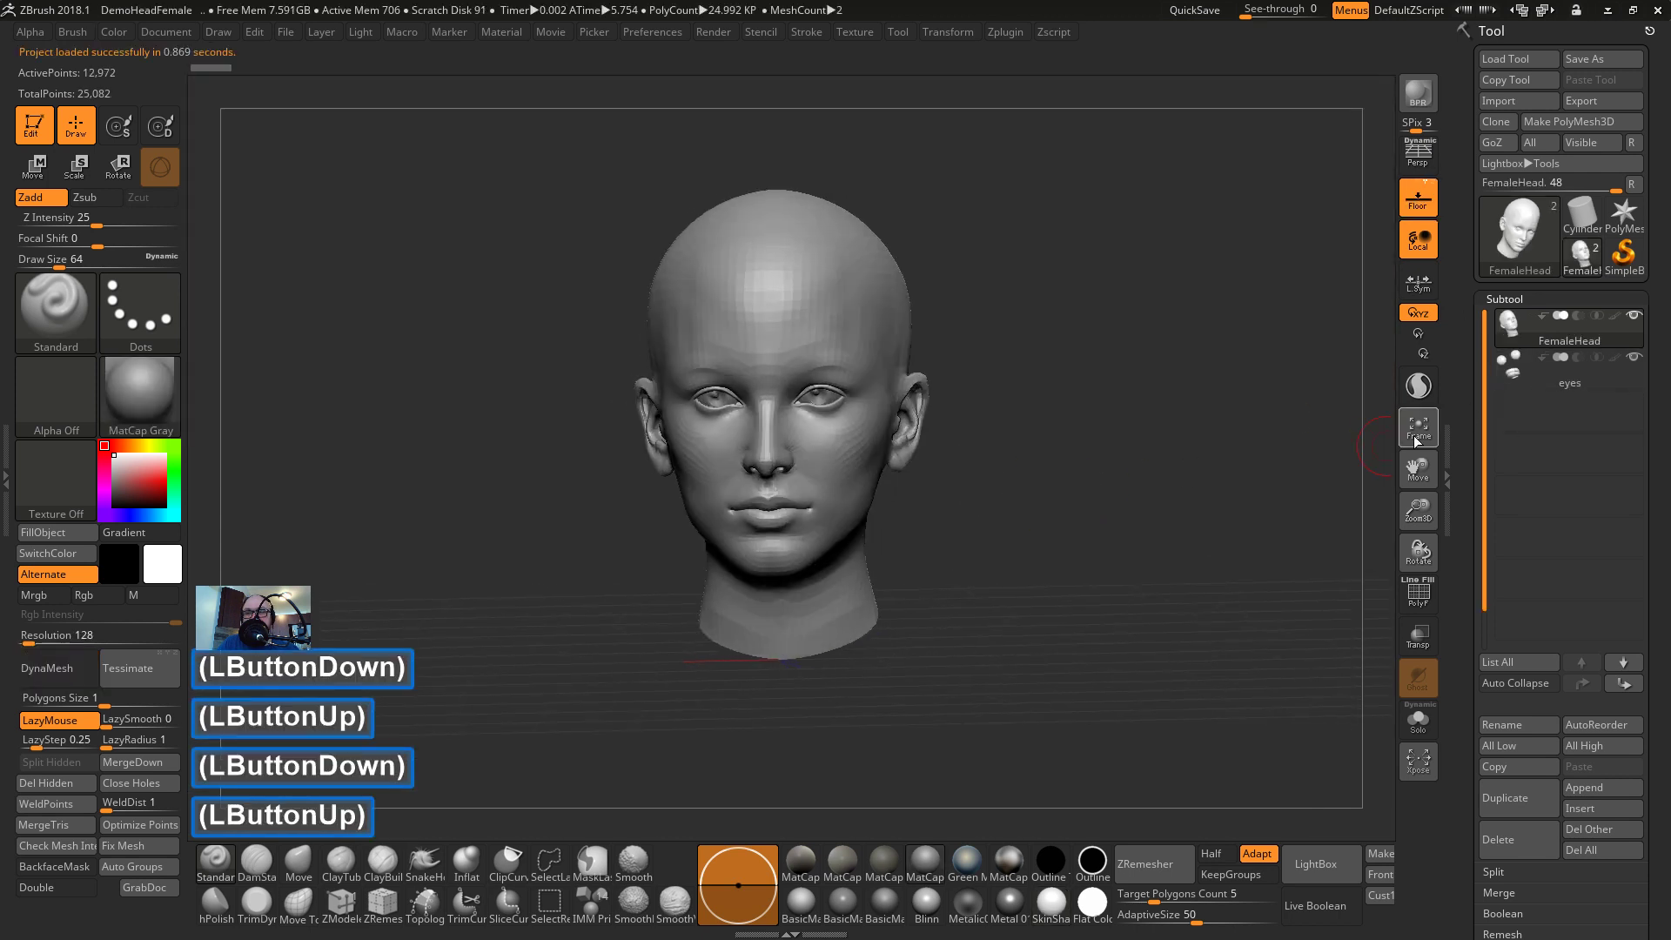
Make the eyes subtool active and isolate it with Solo mode
{"action": "left_click", "coordinate": [1520, 376]}
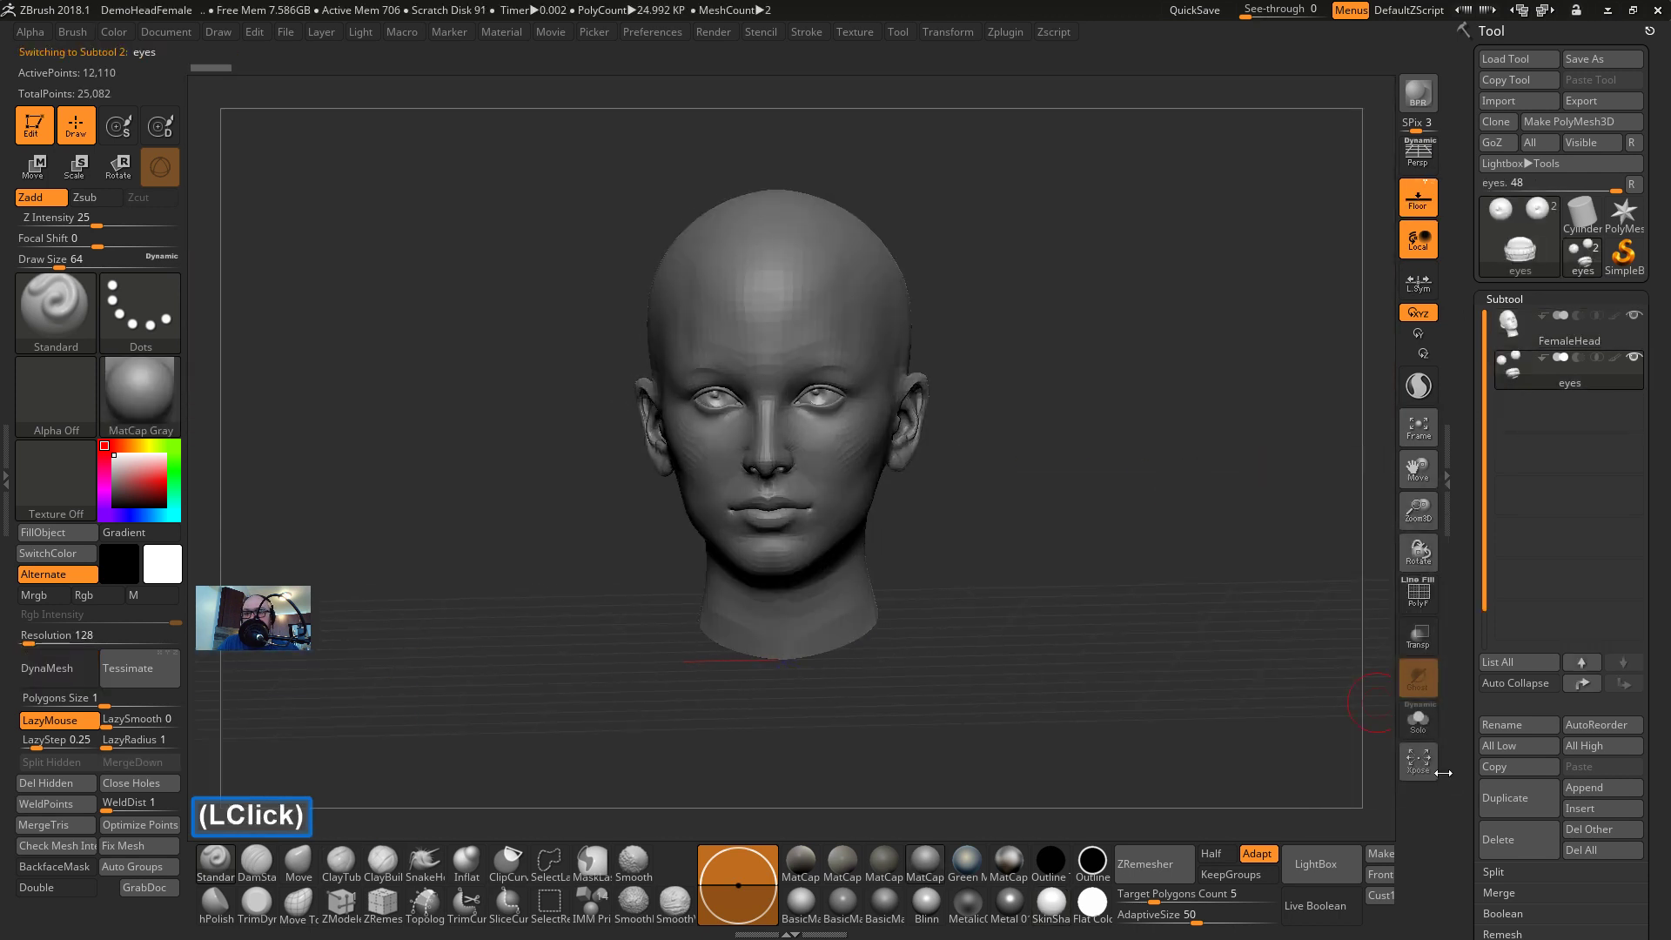
{"action": "left_click", "coordinate": [1418, 720]}
{"action": "left_click_drag", "start_coordinate": [1158, 707], "coordinate": [1156, 610], "text": "alt"}
Isolate the teeth by hiding the eyeballs with a rectangular selection, and undo it
{"action": "left_click_drag", "start_coordinate": [1193, 429], "coordinate": [730, 697], "text": "ctrl+shift"}
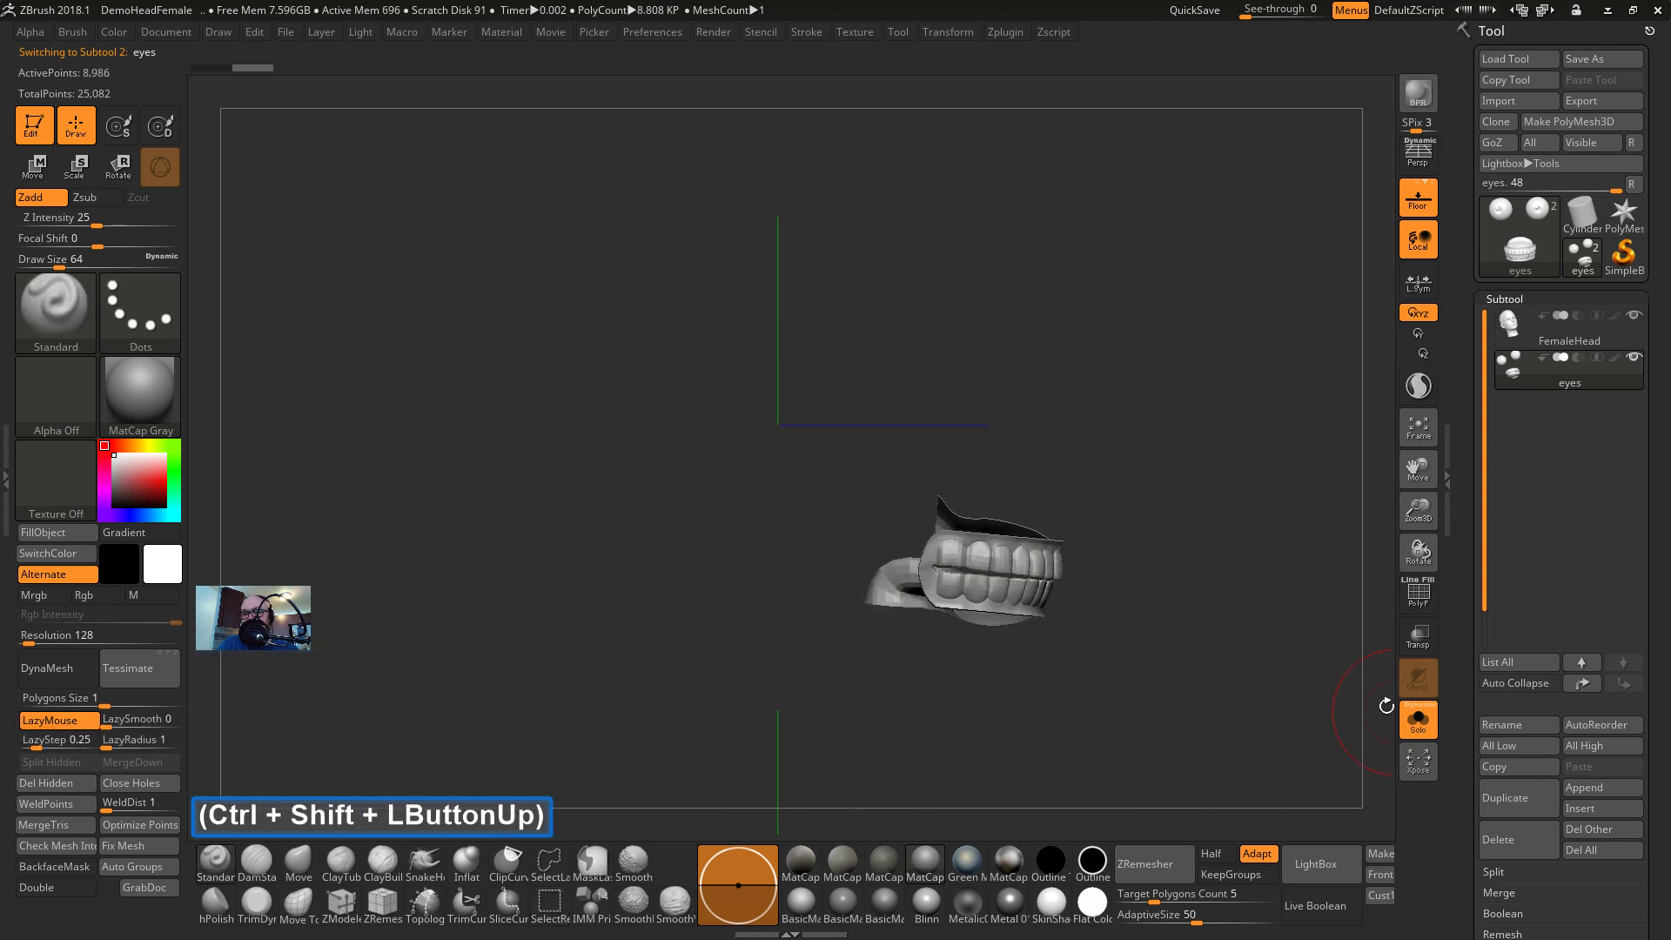
{"action": "key", "text": "ctrl+z"}
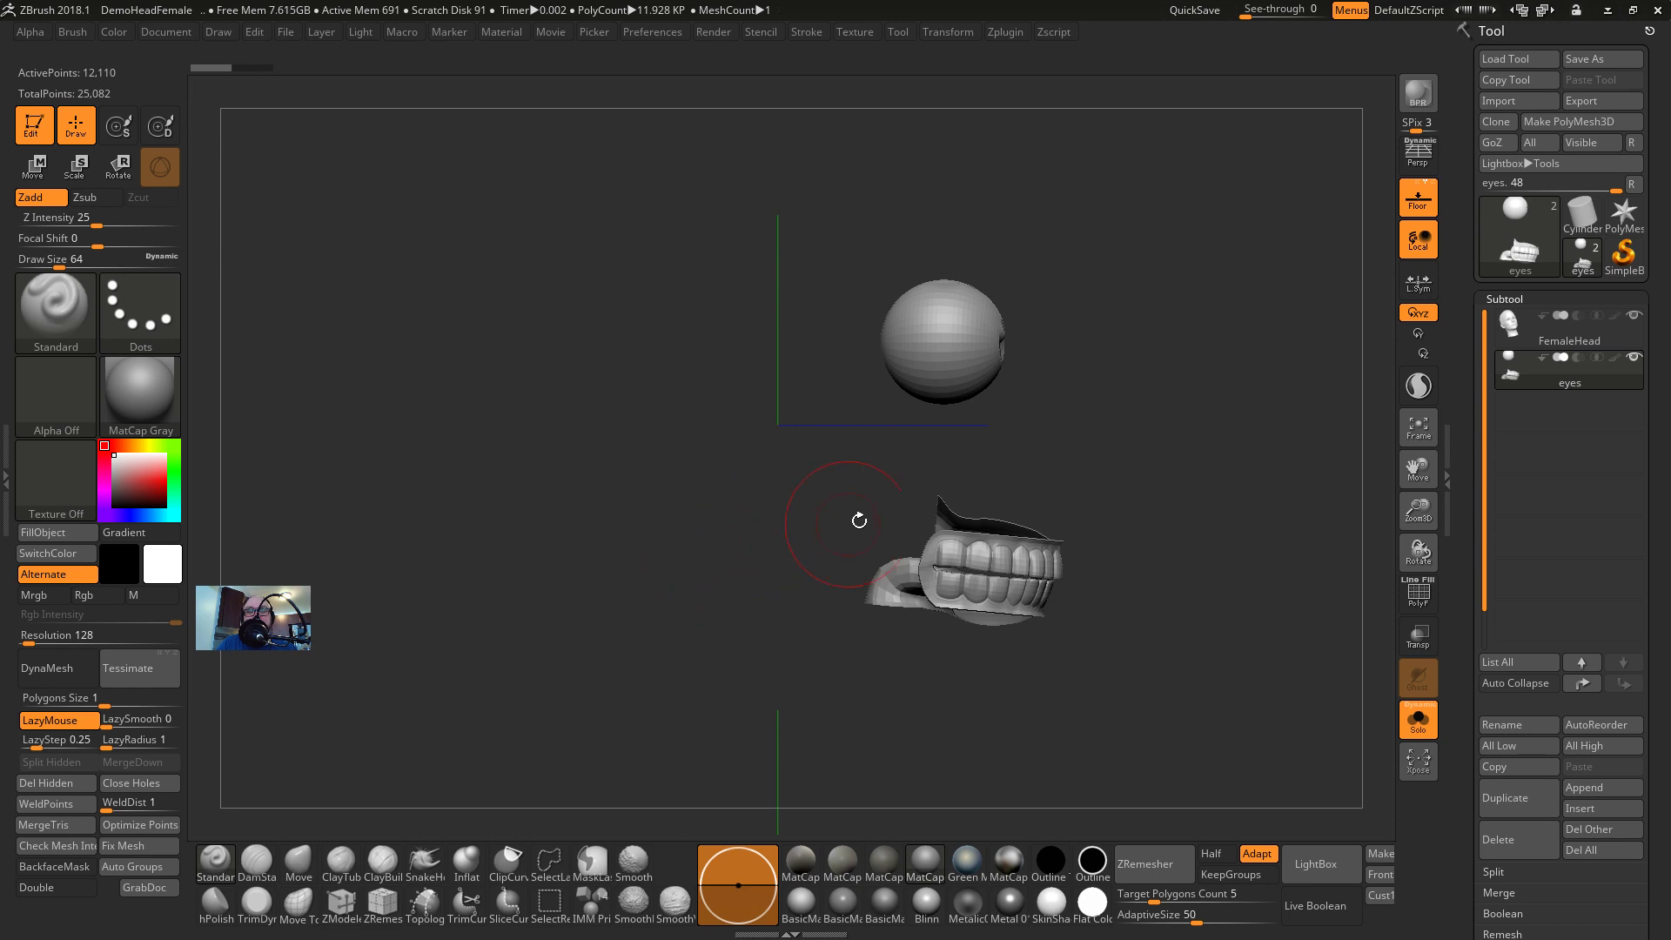
Check which brush and stroke are assigned to the selection mode
{"action": "key", "text": "ctrl+shift"}
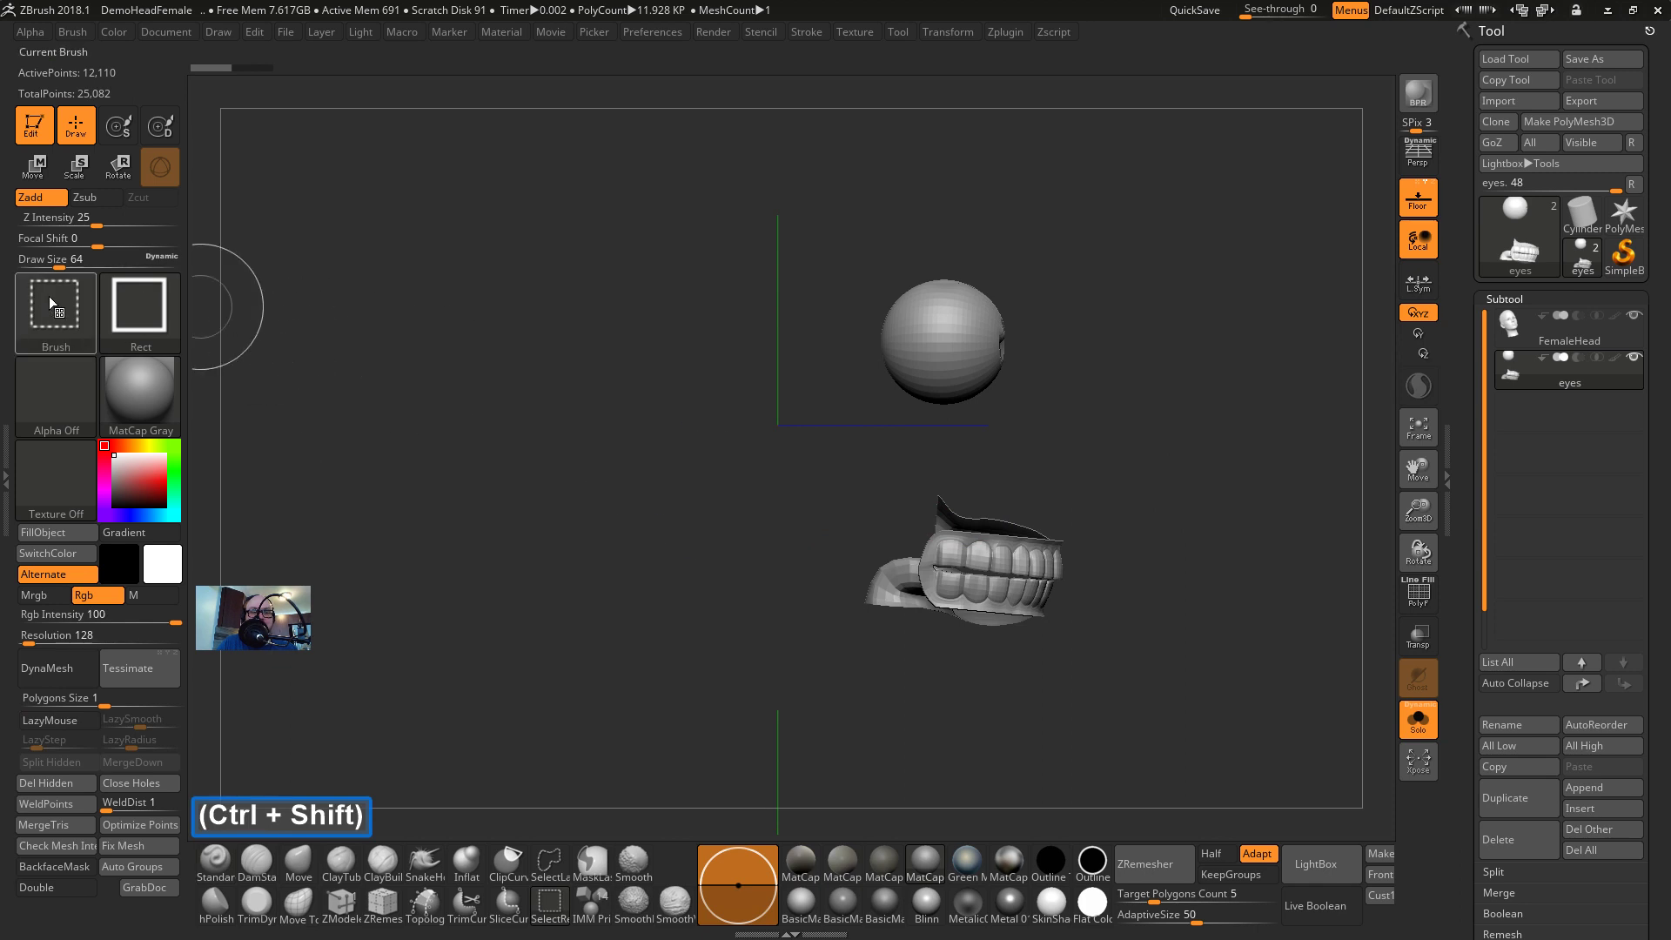
{"action": "mouse_move", "coordinate": [77, 327]}
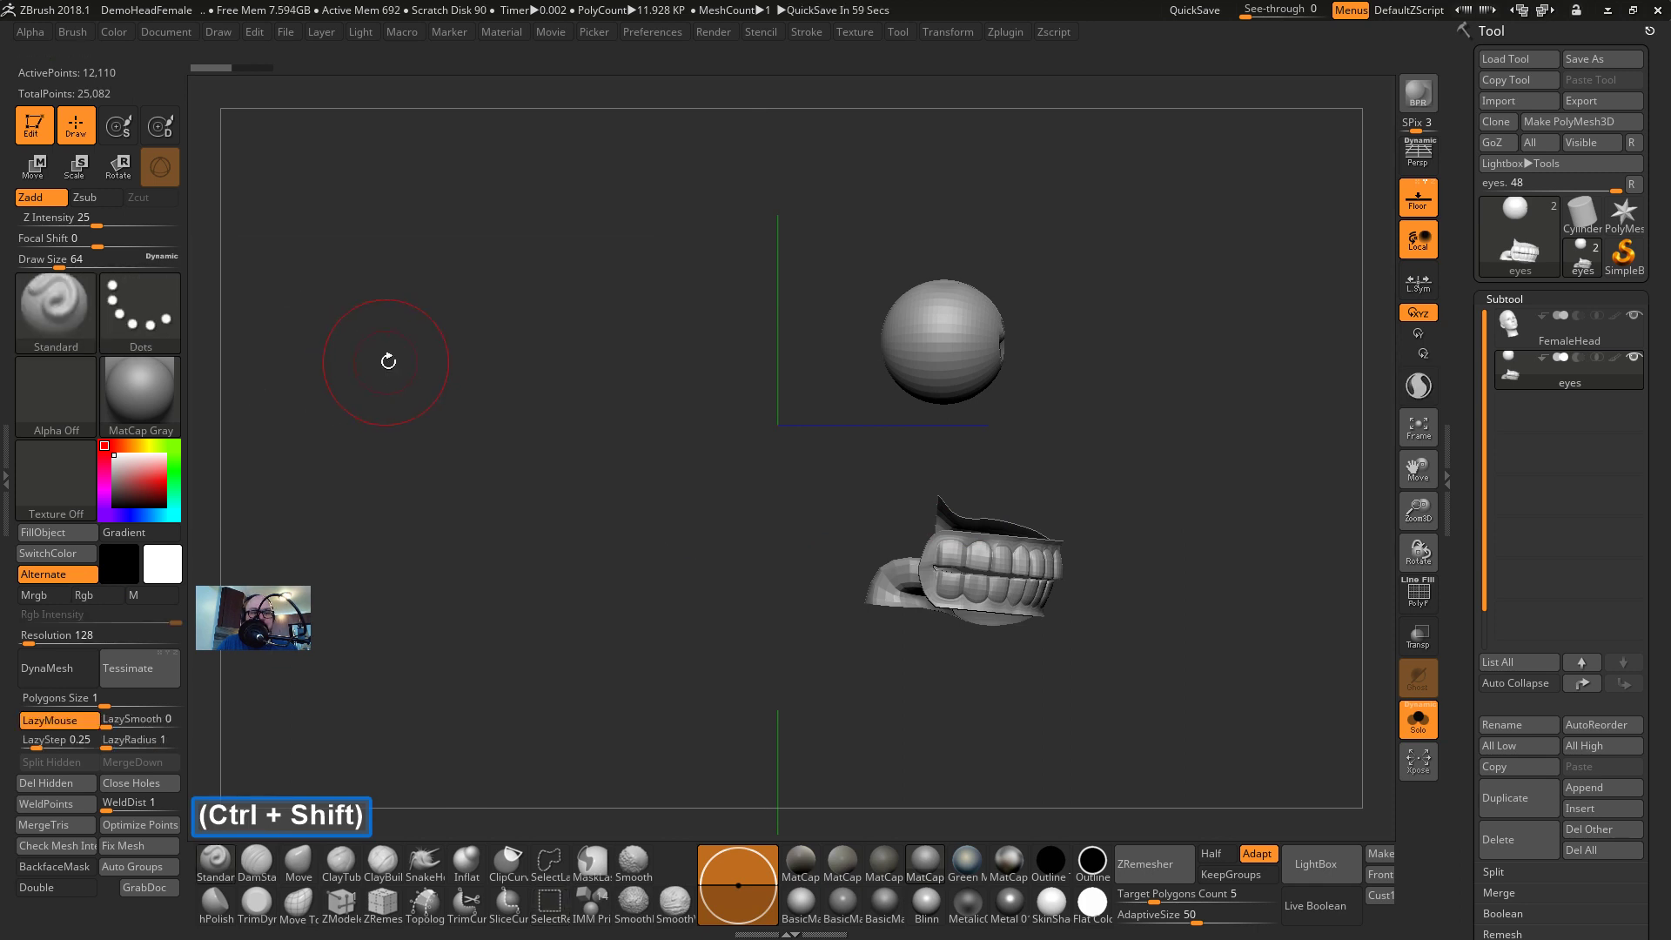
{"action": "key", "text": "ctrl+shift"}
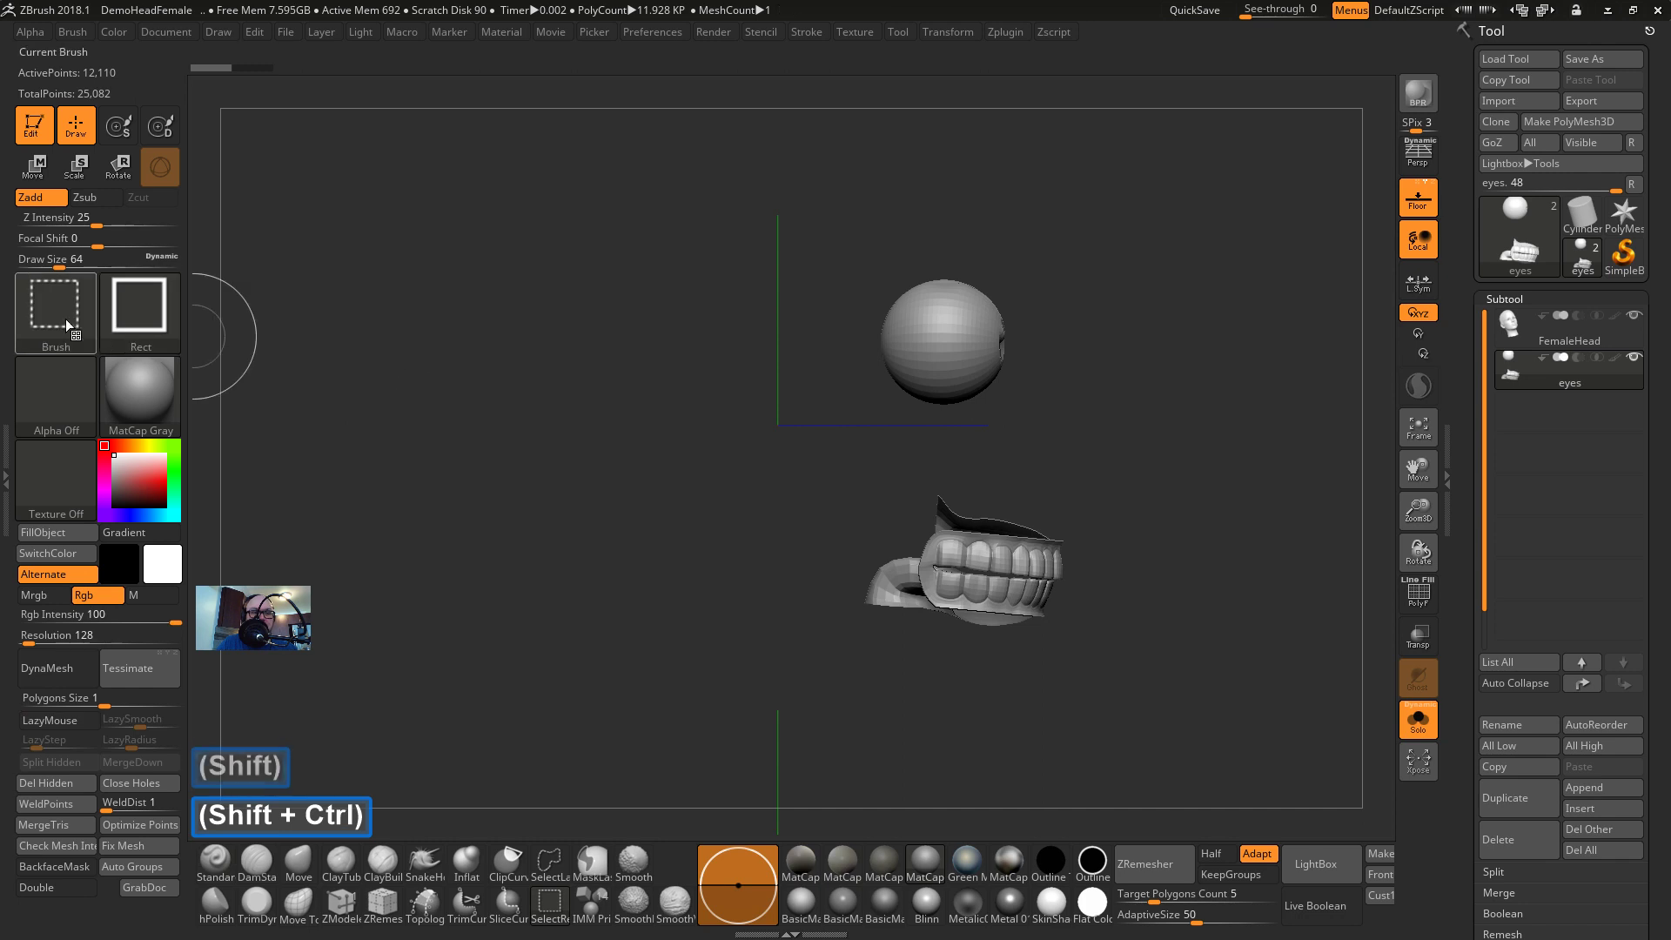
{"action": "mouse_move", "coordinate": [55, 392]}
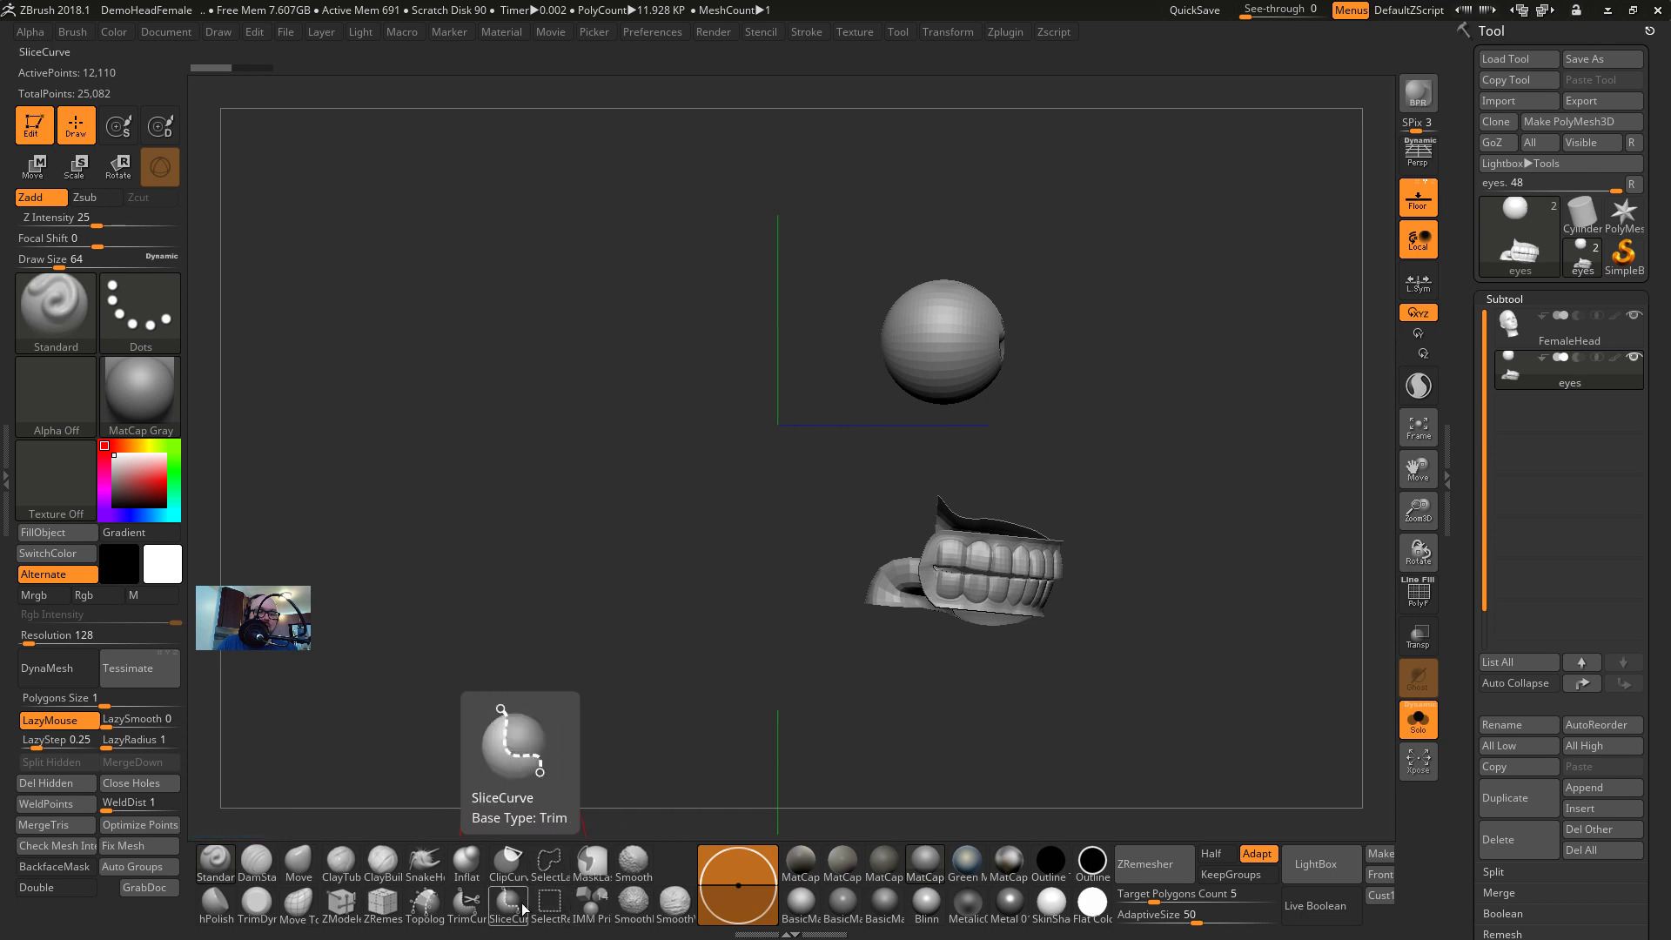
Set TrimCurve as the selection brush, turn on PolyFrame and try a diagonal cut through the teeth
{"action": "left_click", "coordinate": [475, 909]}
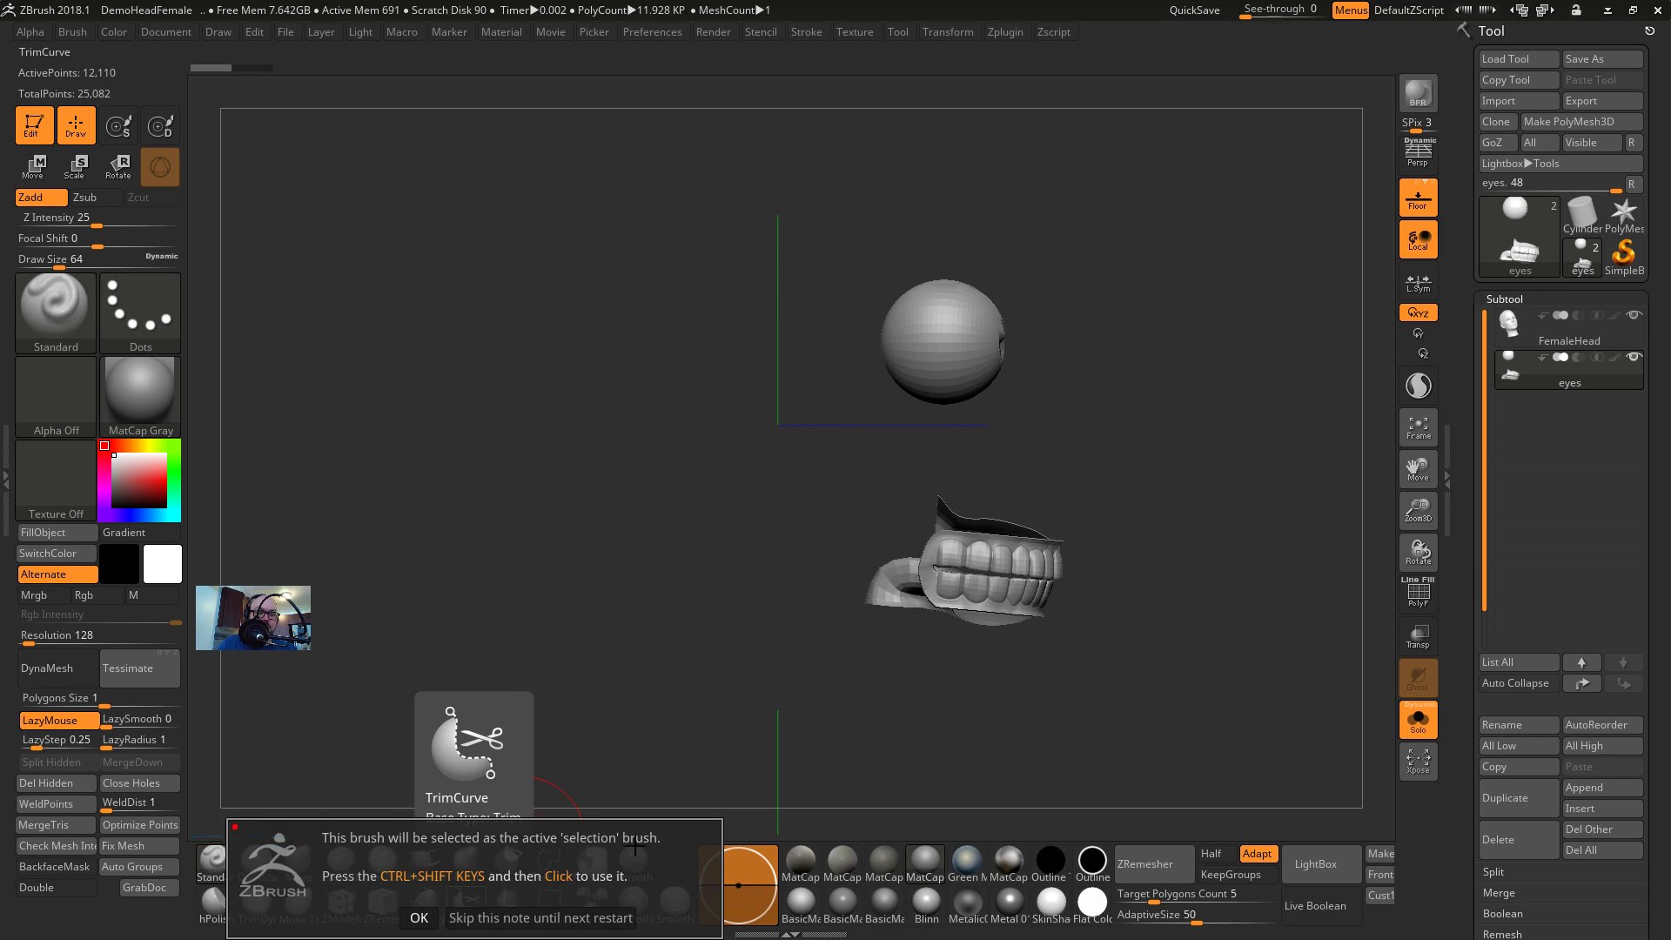
{"action": "left_click", "coordinate": [464, 917]}
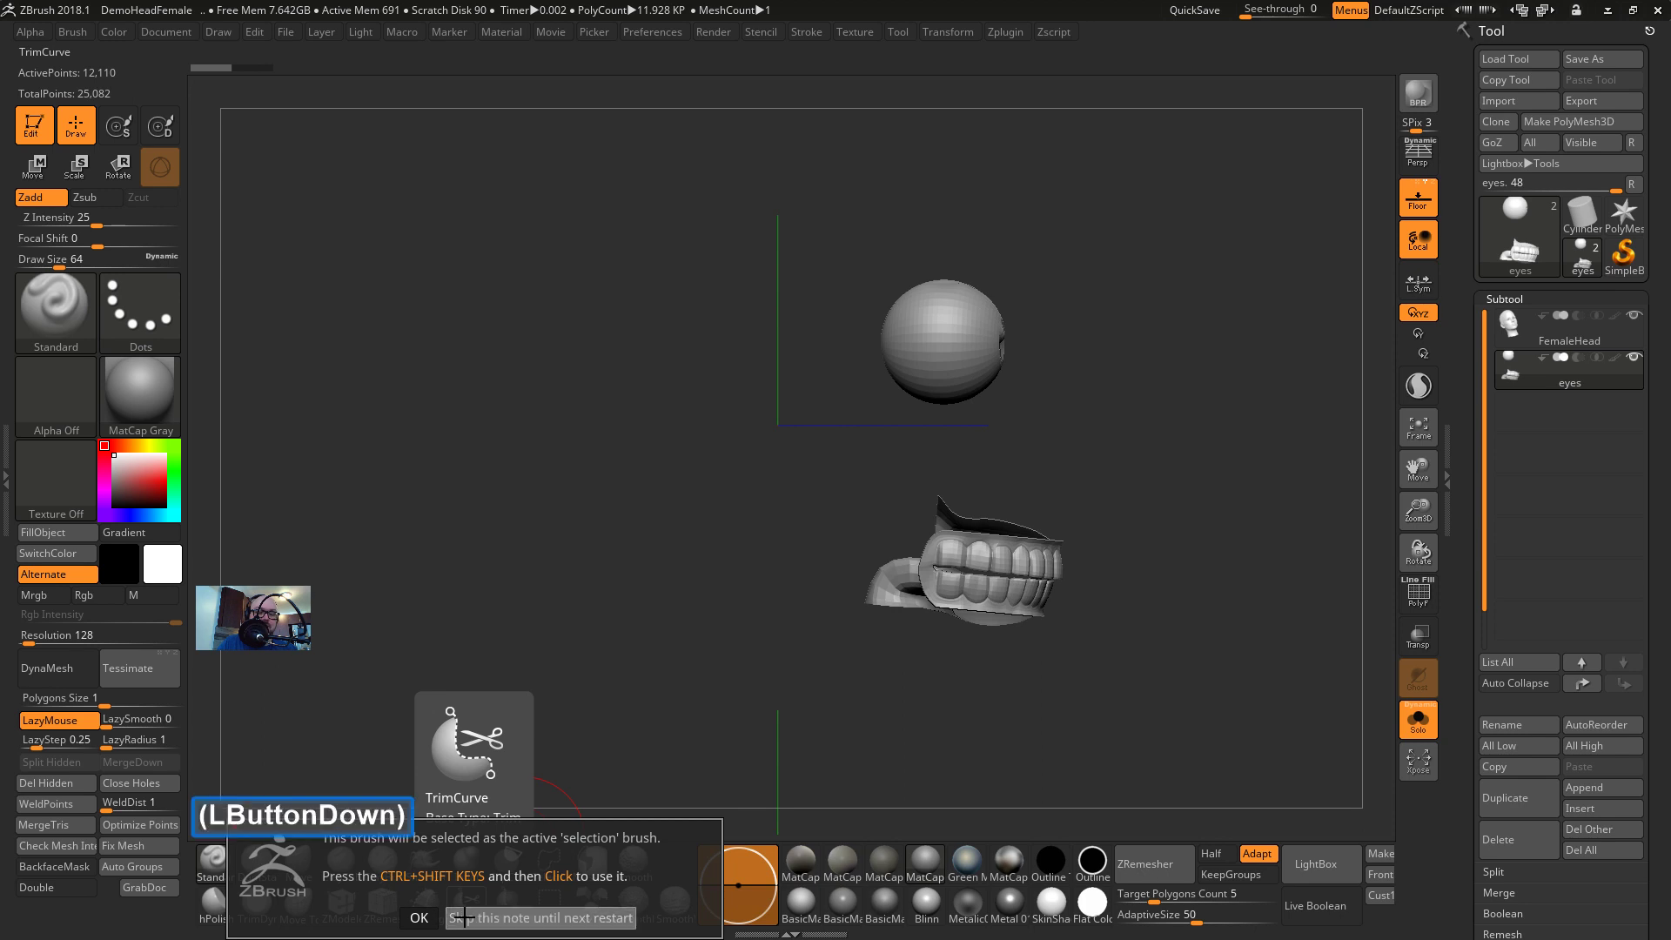
{"action": "left_click", "coordinate": [1418, 592]}
{"action": "left_click_drag", "start_coordinate": [951, 440], "coordinate": [1097, 784], "text": "ctrl+shift"}
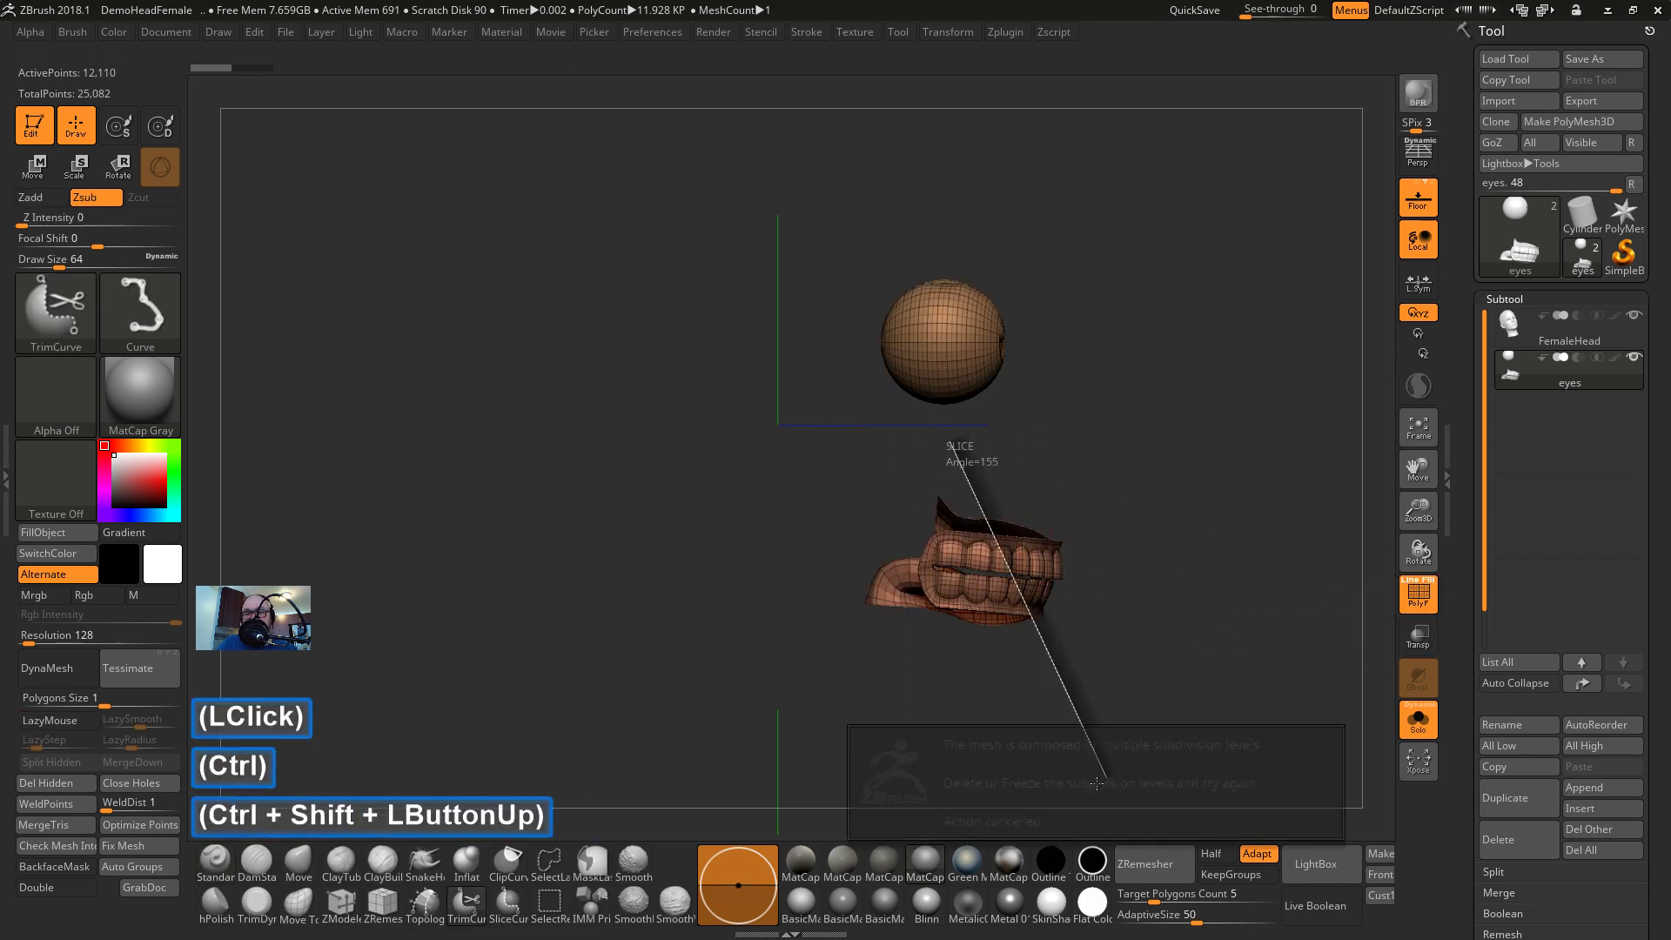
{"action": "left_click", "coordinate": [1088, 655]}
Set the eyes subtool to subdivision level 1 and delete its higher subdivision levels
{"action": "left_click", "coordinate": [1506, 299]}
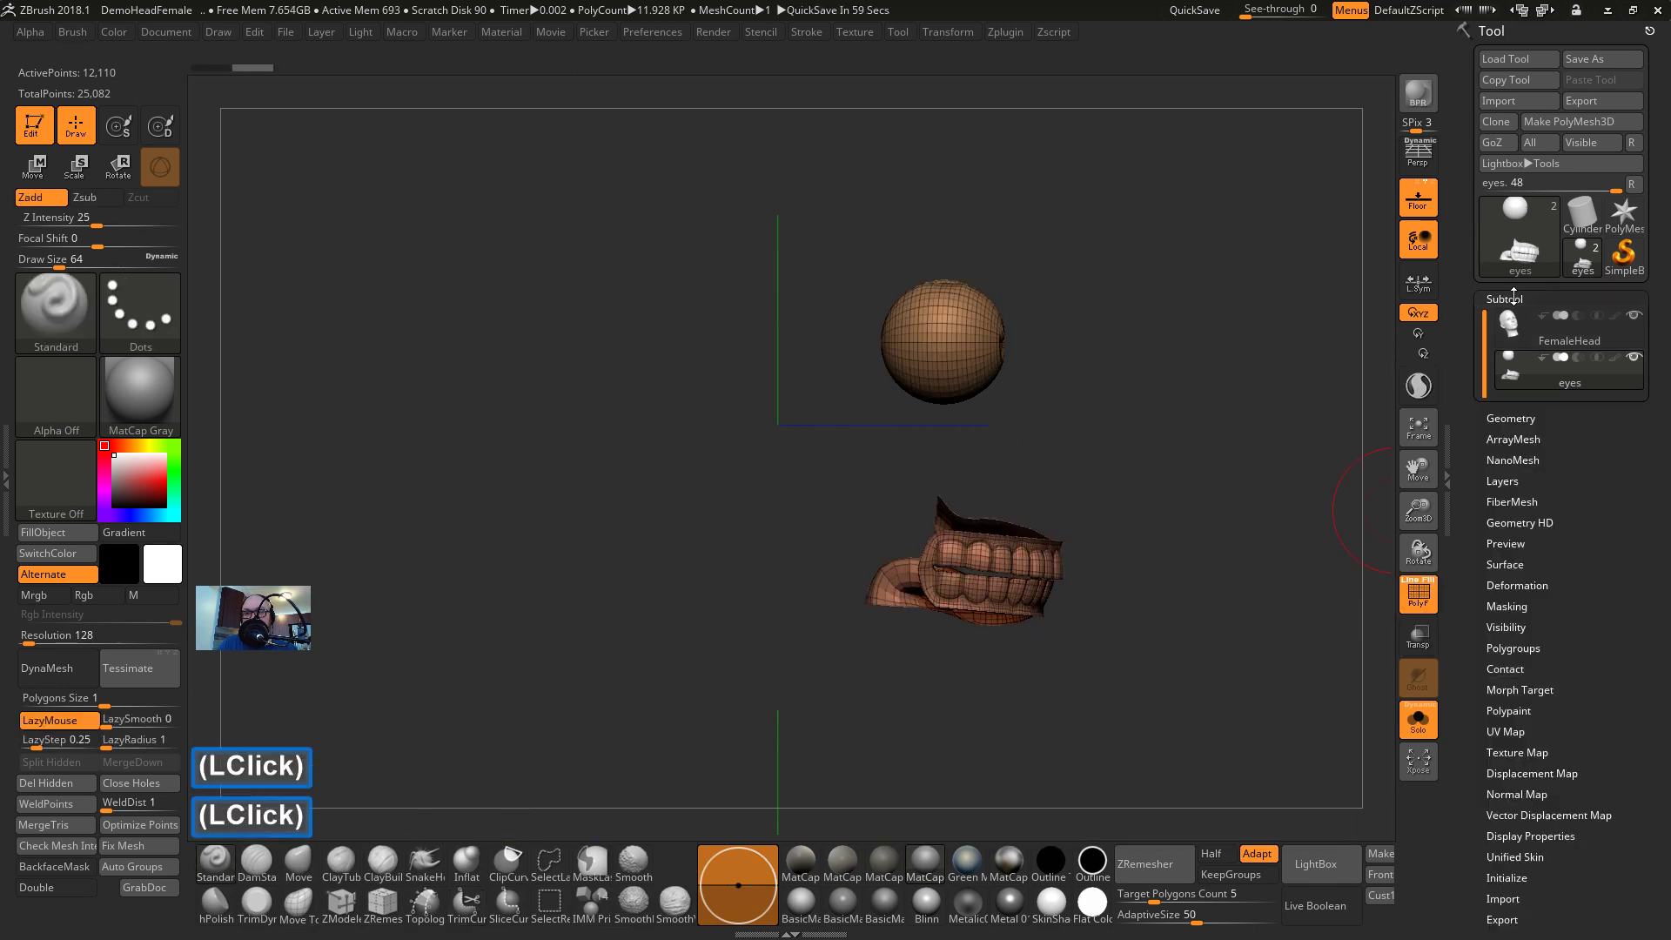
{"action": "left_click", "coordinate": [1511, 320]}
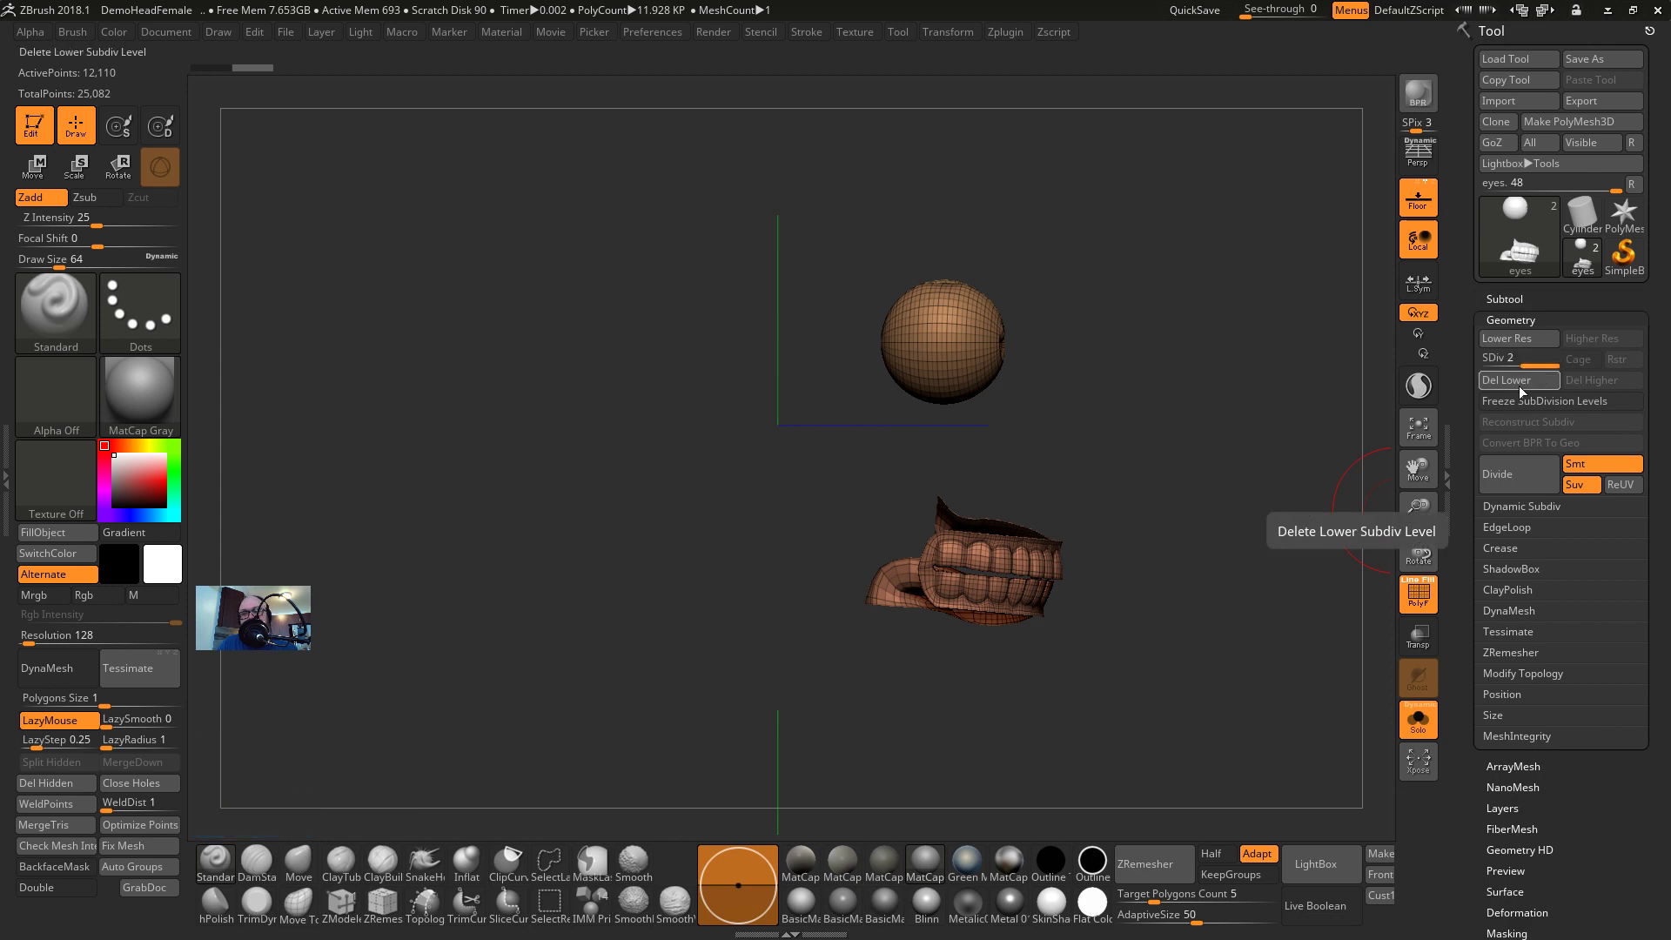
{"action": "left_click", "coordinate": [1518, 383]}
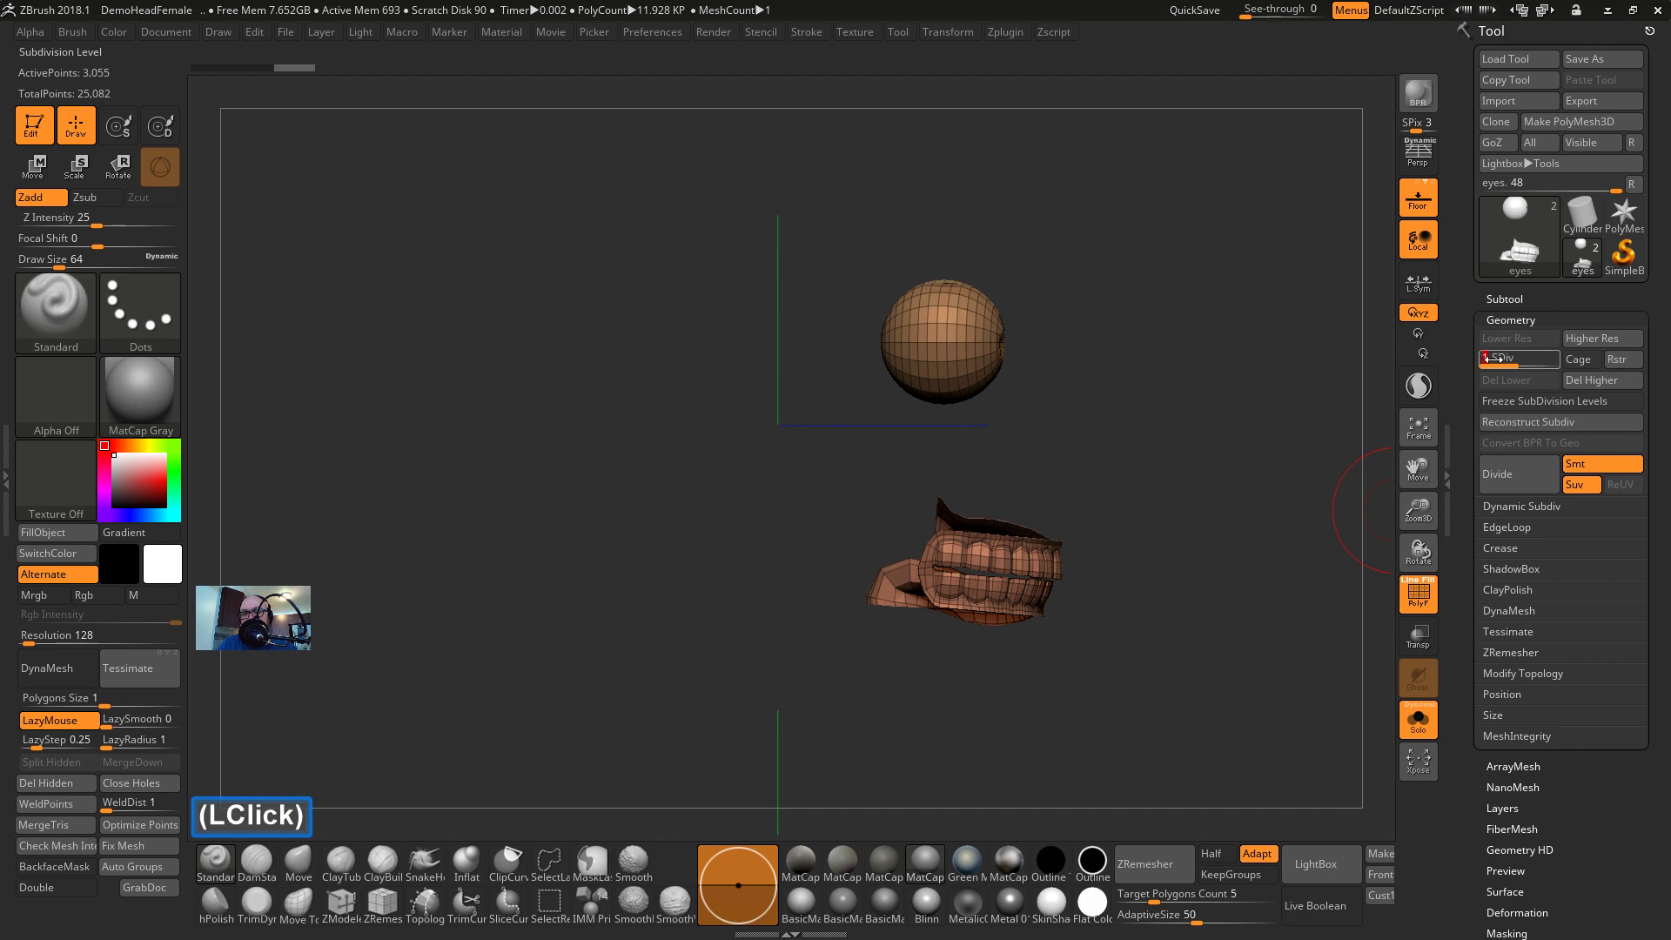
{"action": "mouse_move", "coordinate": [1496, 358]}
{"action": "left_mouse_down"}
{"action": "mouse_move", "coordinate": [1593, 376]}
{"action": "mouse_move", "coordinate": [1464, 364]}
{"action": "left_mouse_up"}
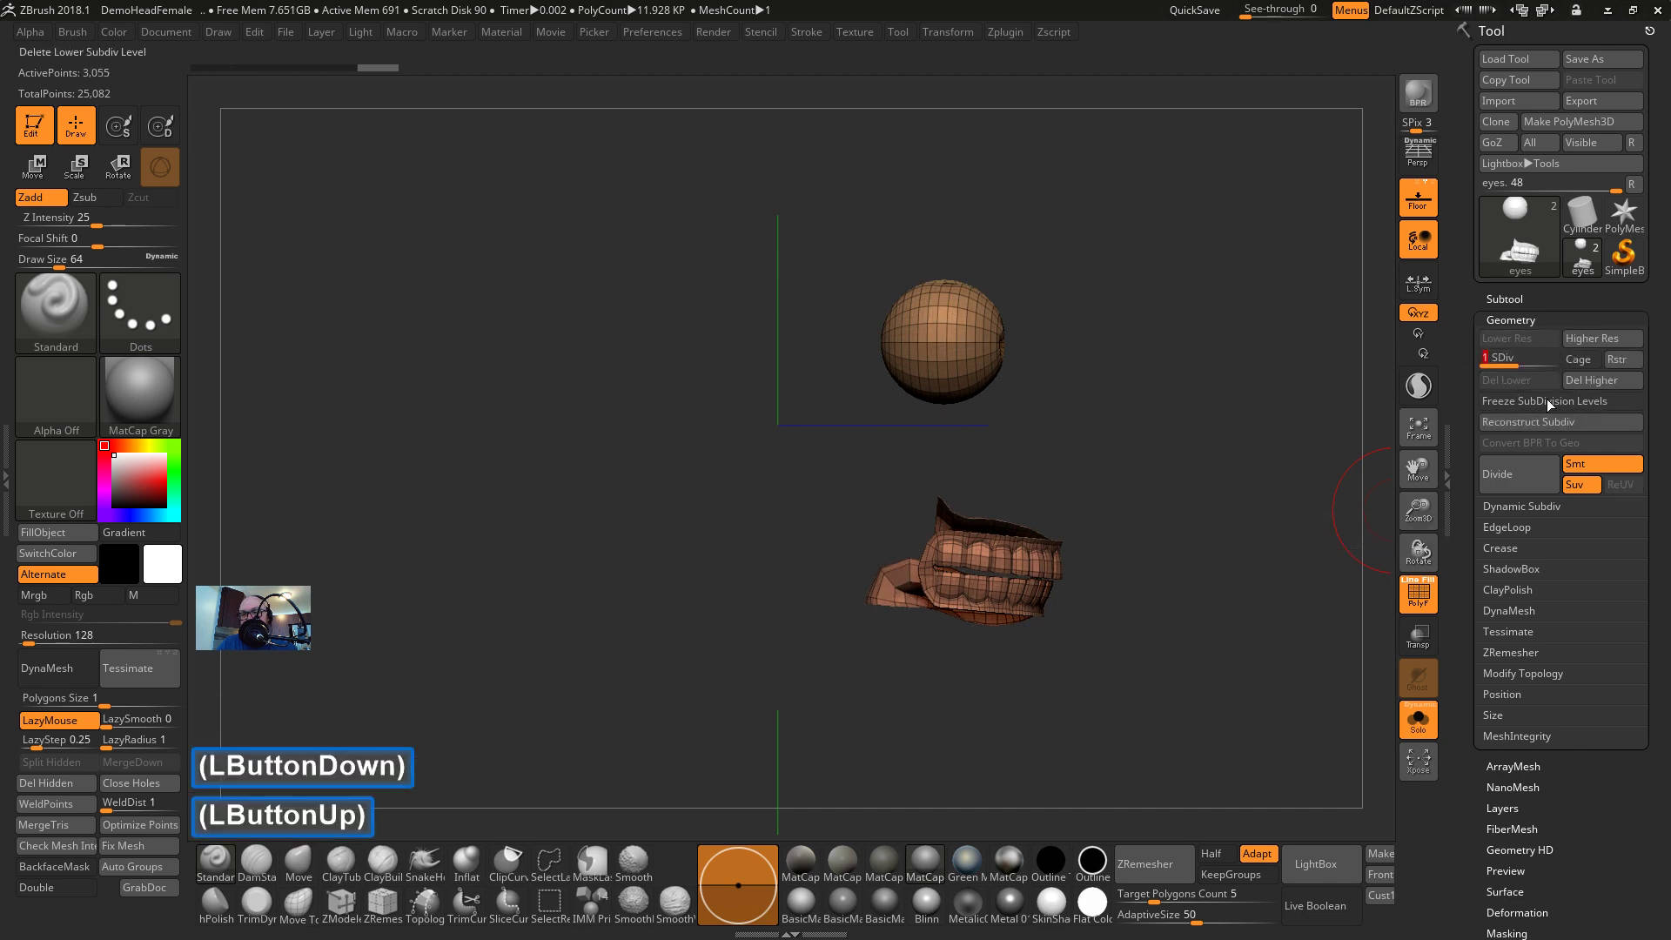
{"action": "left_click", "coordinate": [1591, 379]}
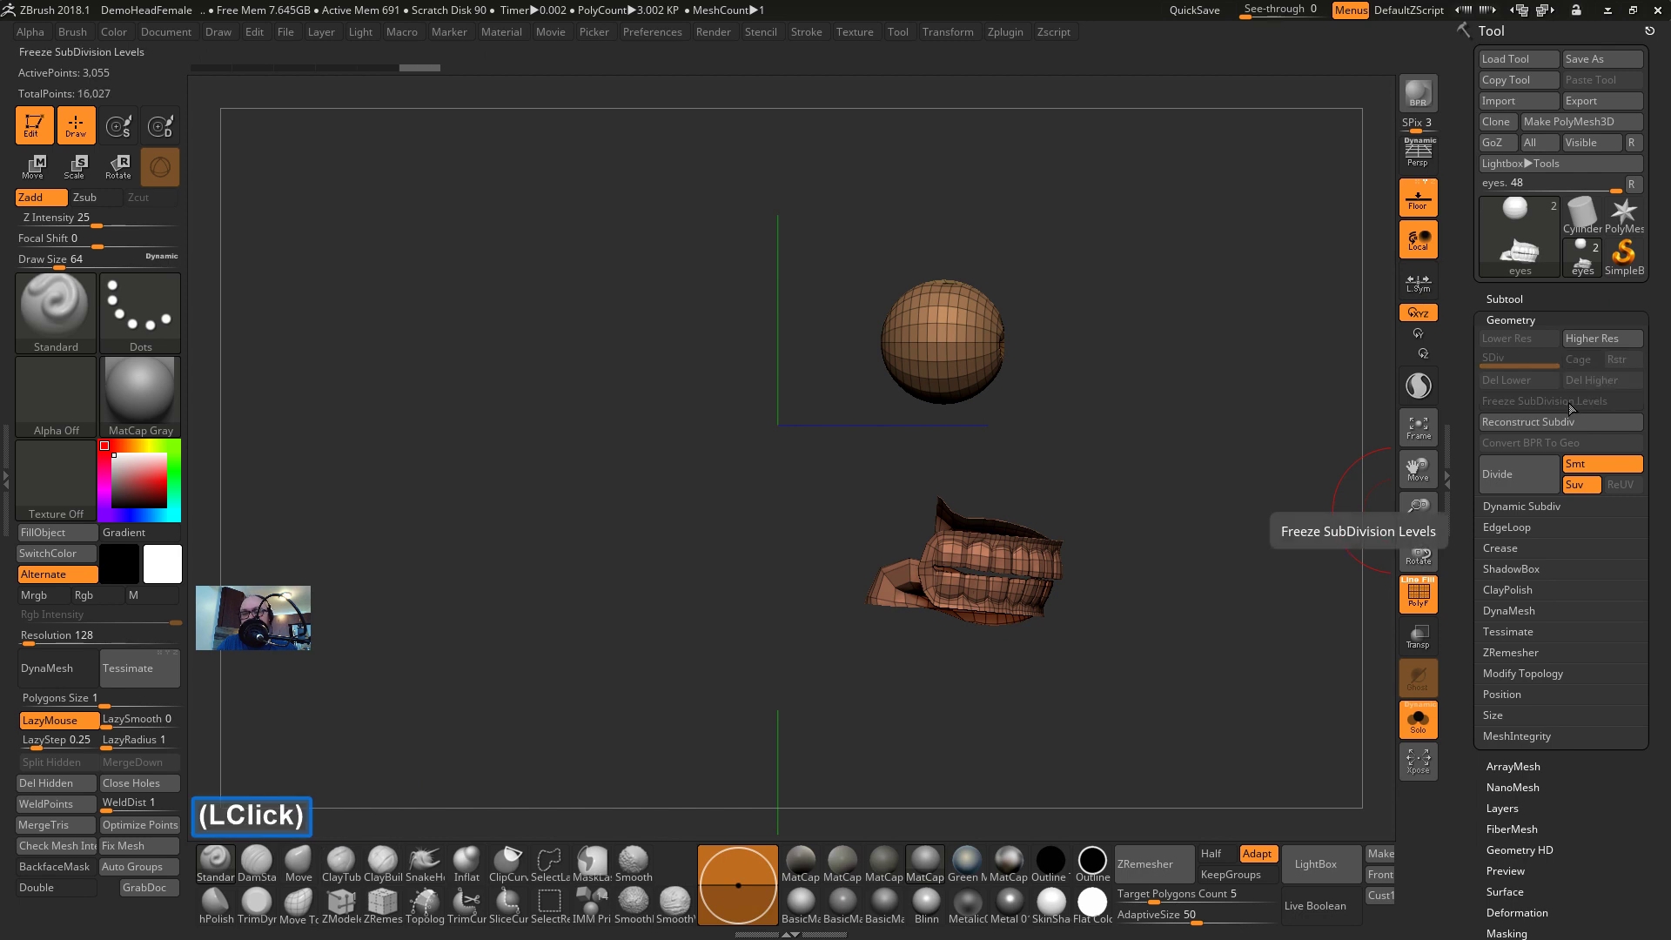
Check the chat on the Twitch stream page and return to ZBrush
{"action": "key", "text": "alt+Tab"}
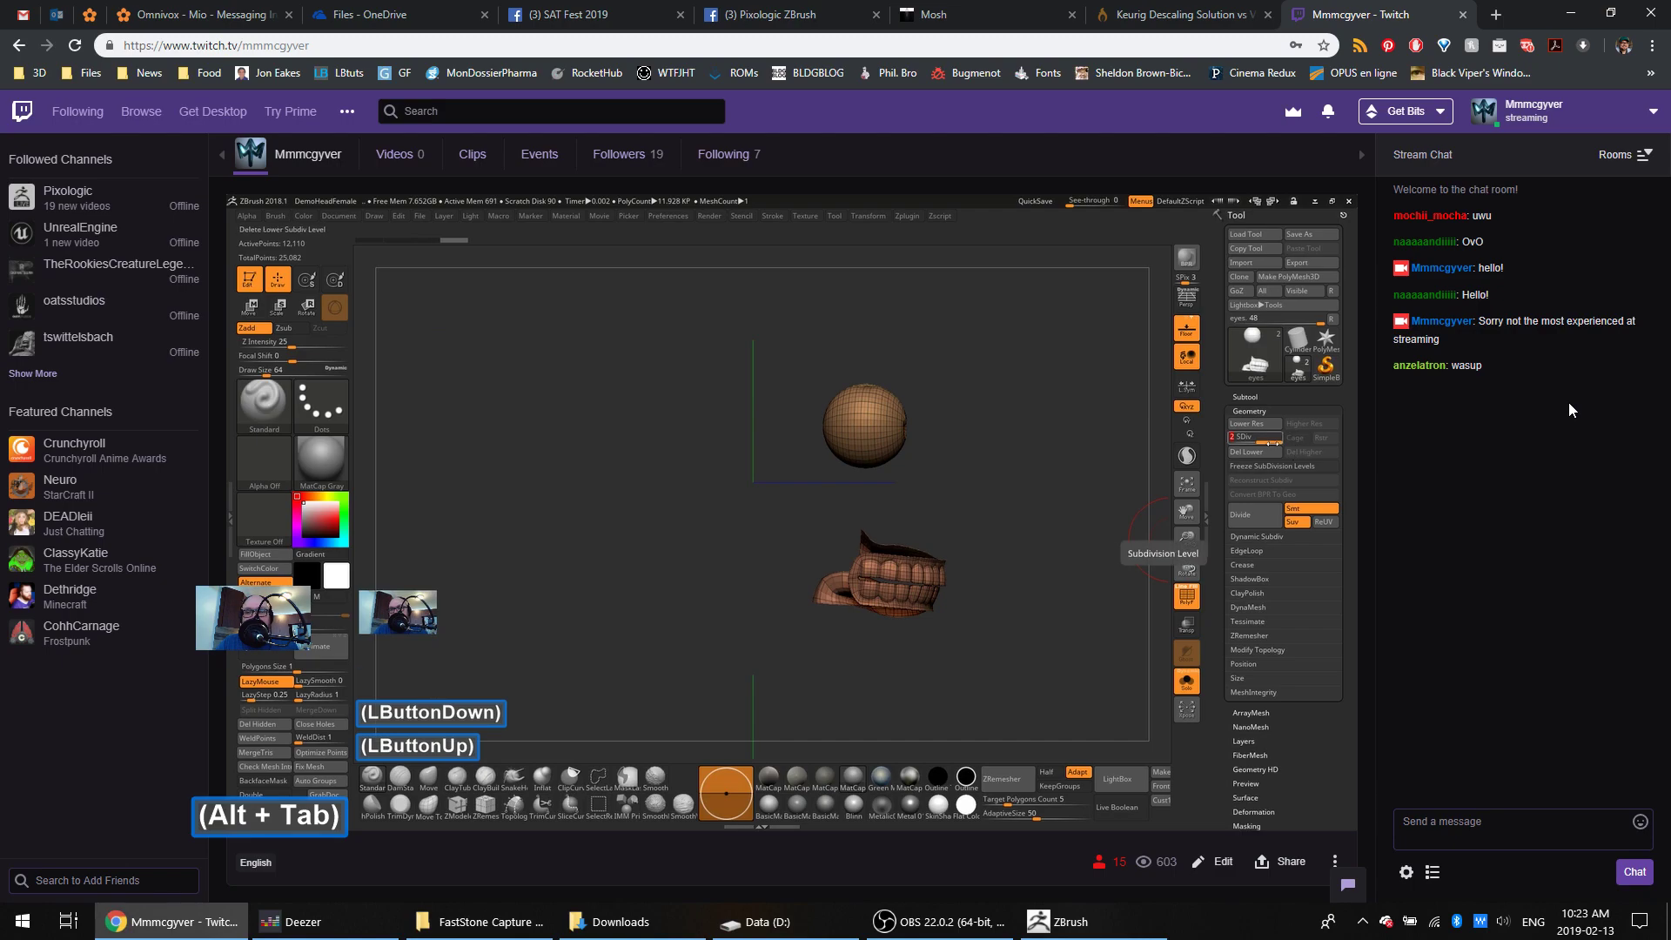
{"action": "key", "text": "alt+Tab"}
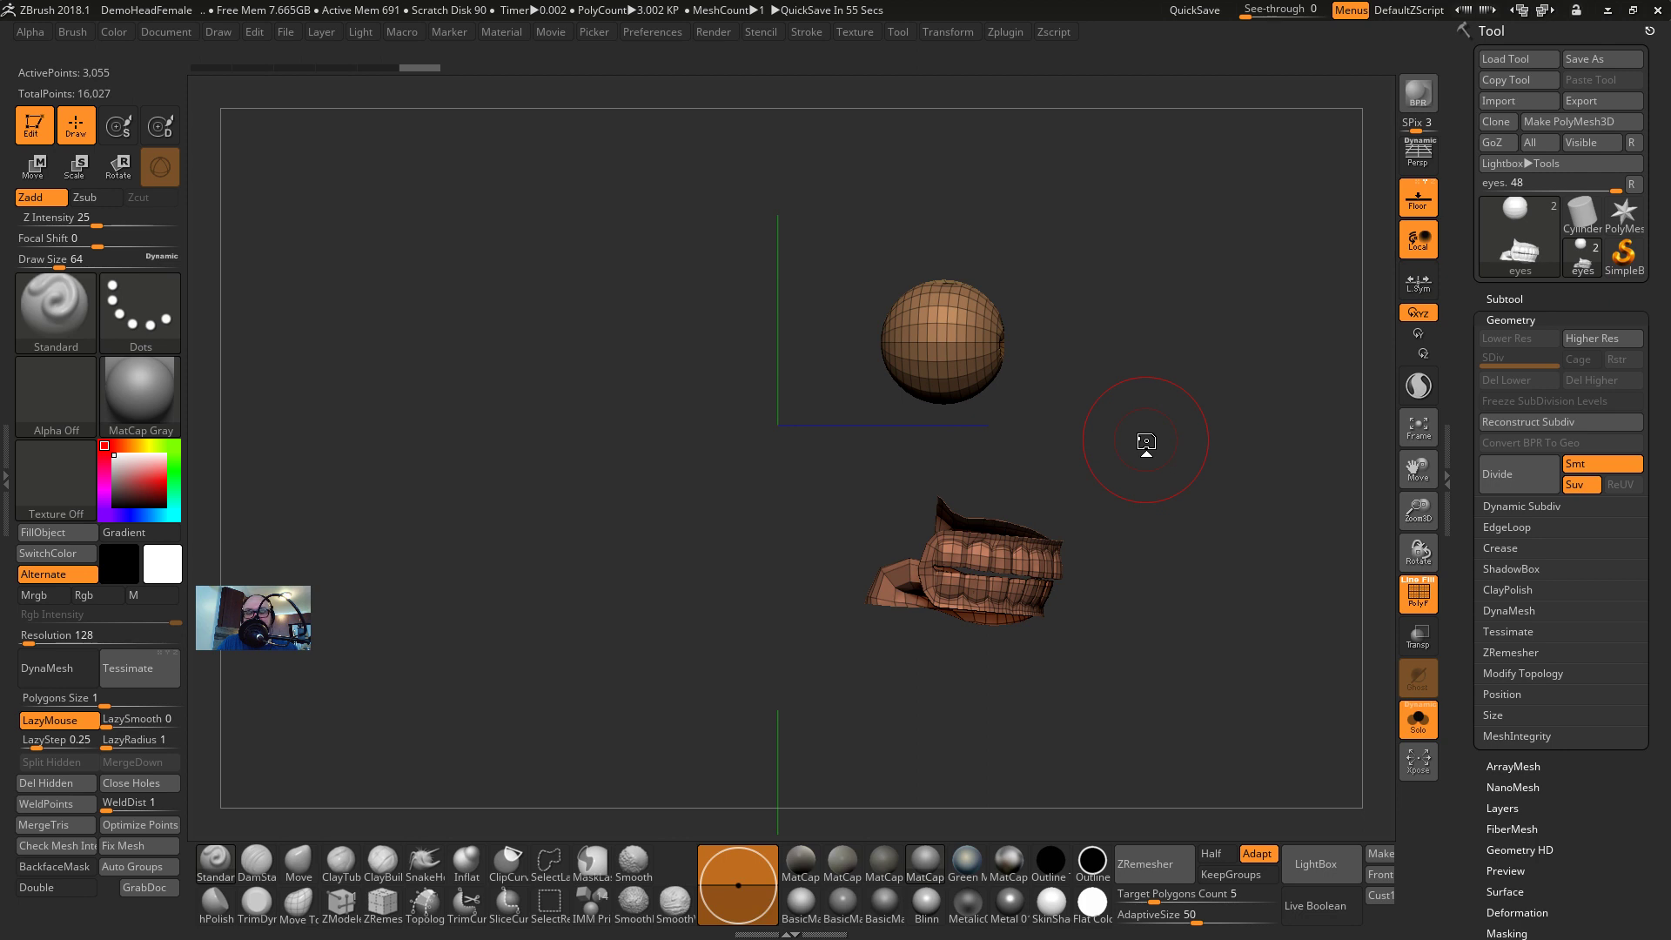
Try trimming the teeth with TrimCurve from different views, undoing each cut
{"action": "left_click_drag", "start_coordinate": [895, 478], "coordinate": [1029, 677], "text": "ctrl+shift"}
{"action": "left_click_drag", "start_coordinate": [1280, 583], "coordinate": [1162, 609]}
{"action": "left_click_drag", "start_coordinate": [1201, 609], "coordinate": [1223, 714], "text": "alt"}
{"action": "left_click_drag", "start_coordinate": [1225, 718], "coordinate": [1138, 400], "text": "alt"}
{"action": "key", "text": "ctrl+z"}
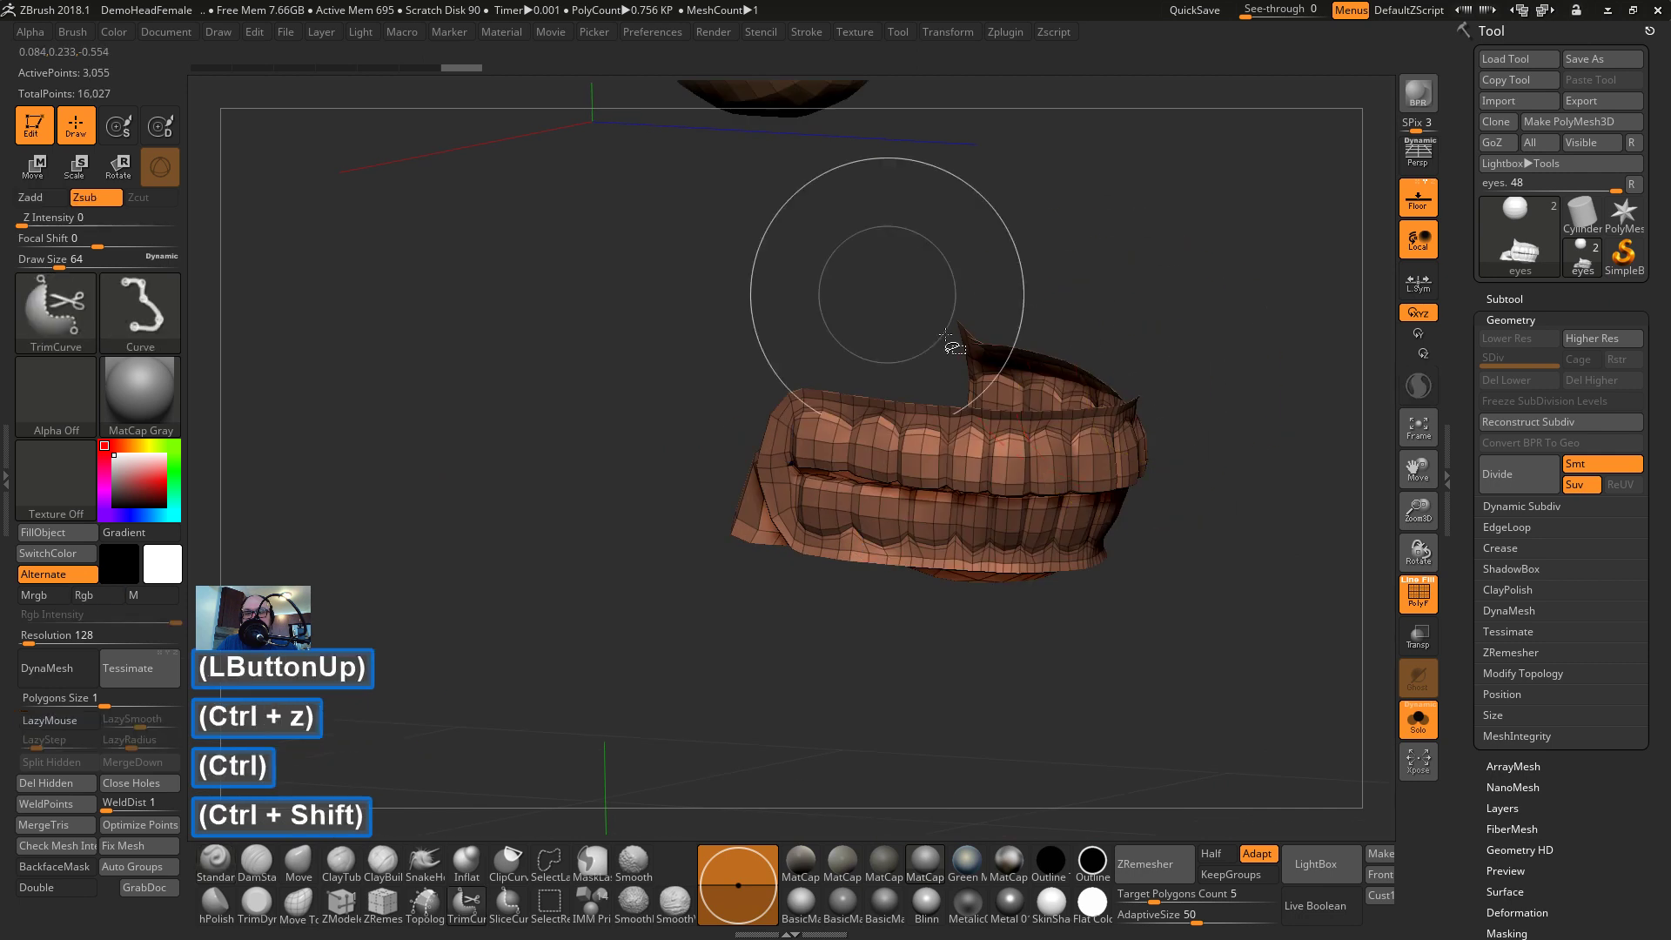
{"action": "left_click", "coordinate": [1141, 708], "text": "ctrl+shift"}
{"action": "key", "text": "ctrl+z"}
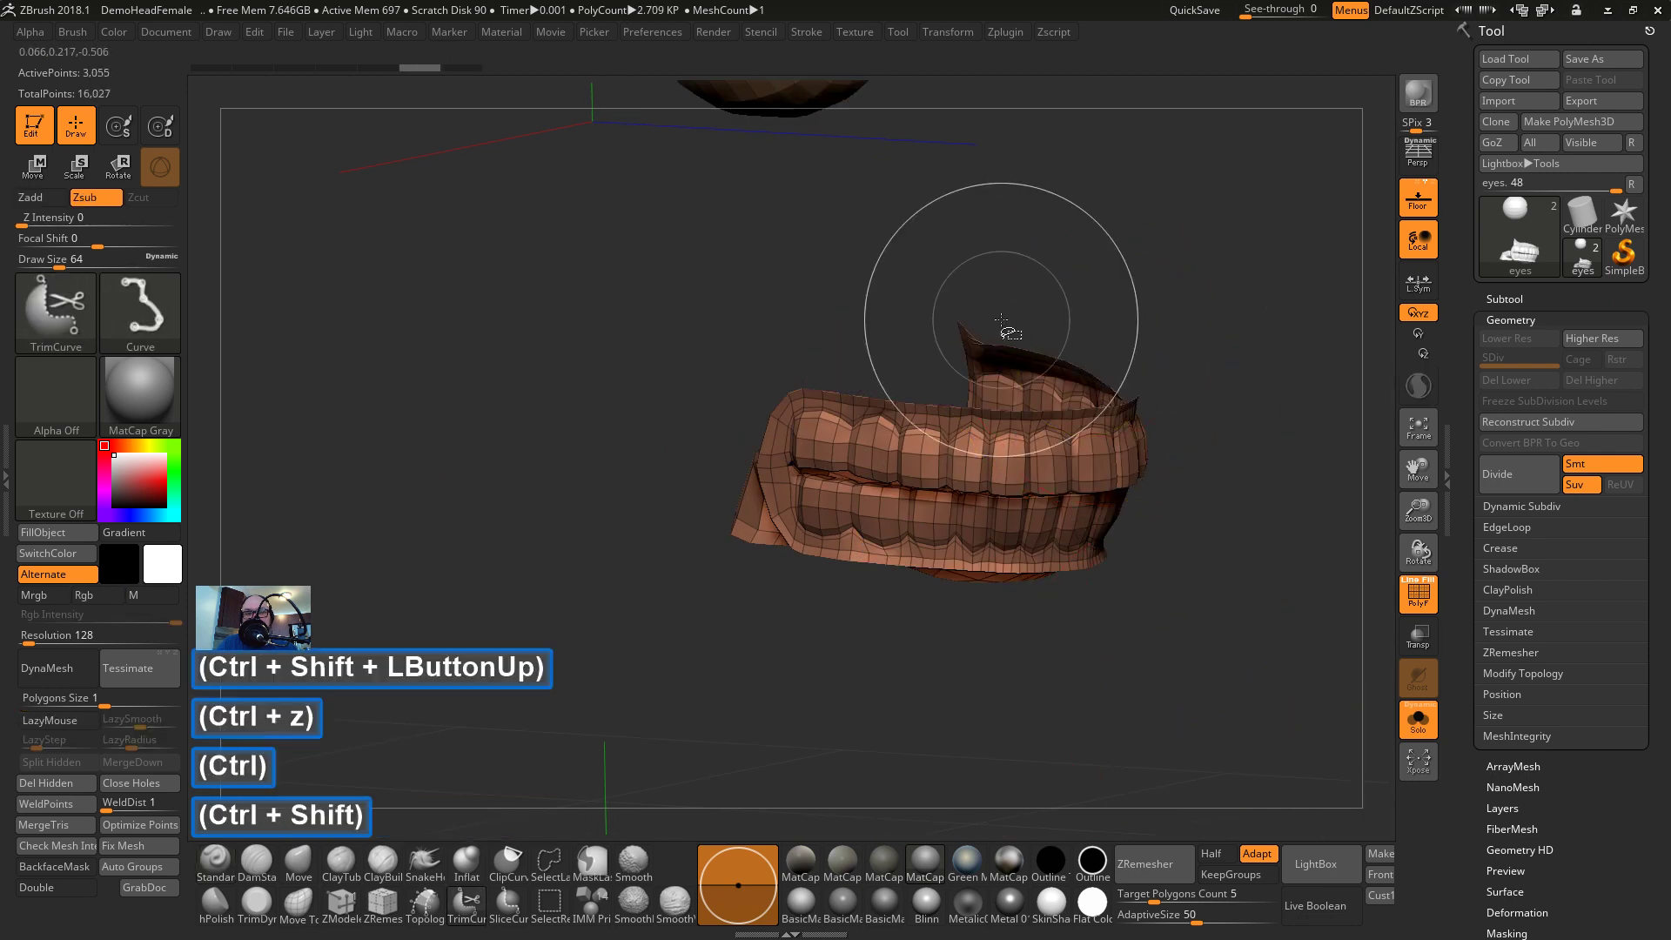
Make one more diagonal TrimCurve cut across the teeth, inspect the capped area from behind, and undo it
{"action": "left_click_drag", "start_coordinate": [867, 301], "coordinate": [1204, 664], "text": "ctrl+shift"}
{"action": "left_click_drag", "start_coordinate": [1219, 567], "coordinate": [1000, 413]}
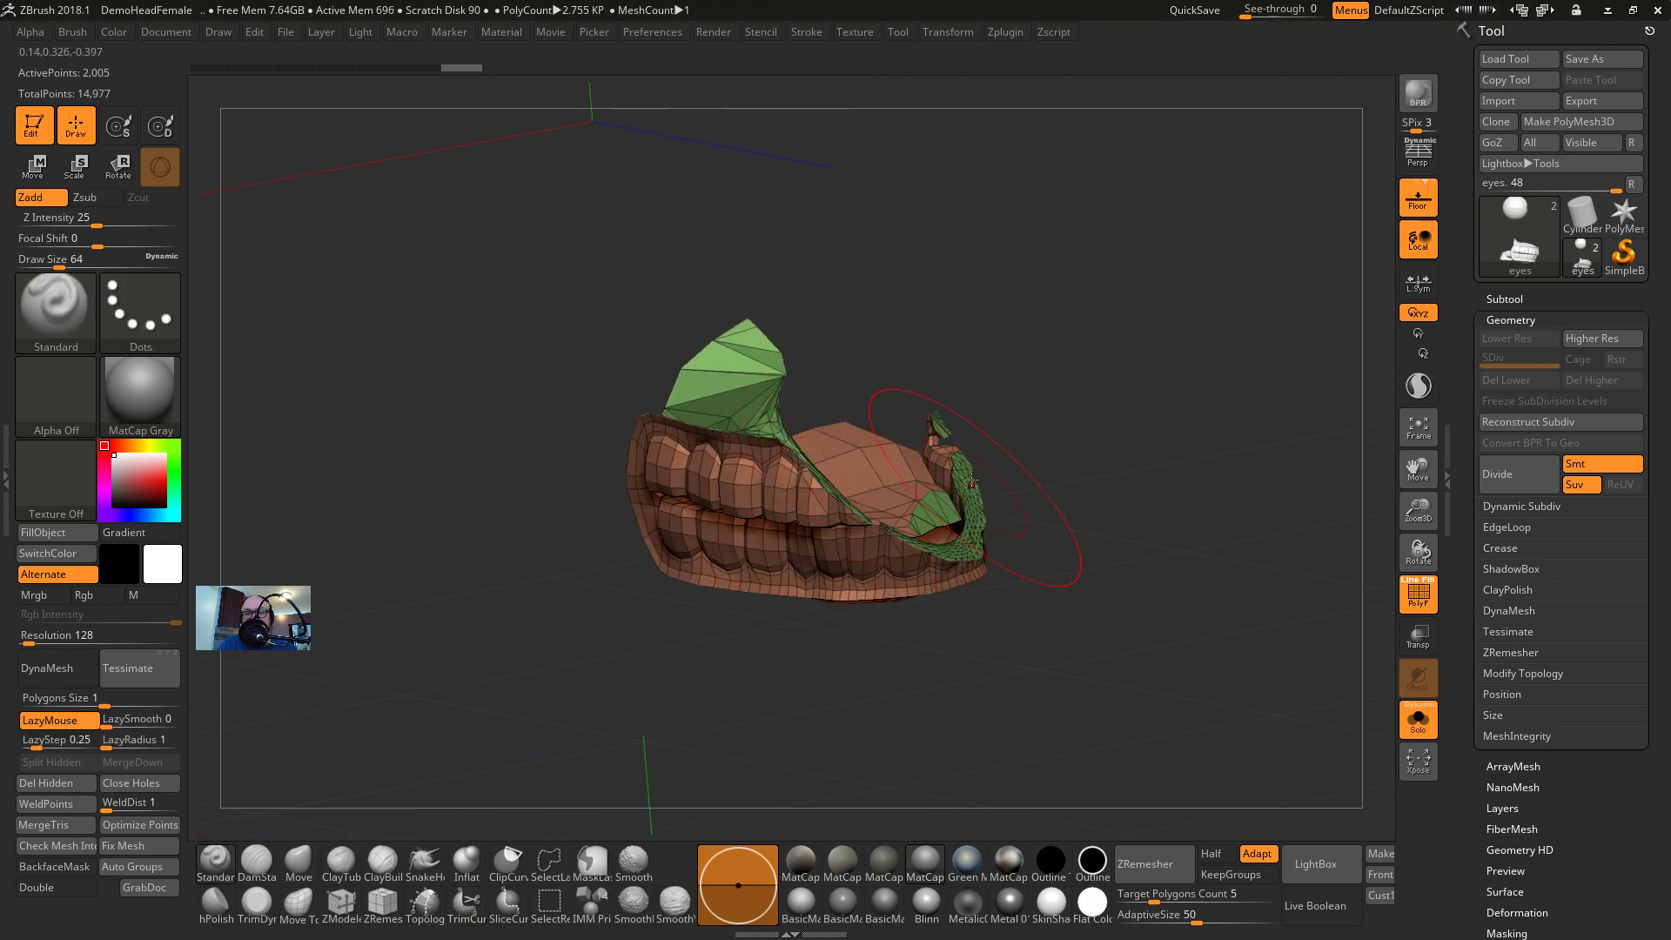
{"action": "left_click_drag", "start_coordinate": [1077, 499], "coordinate": [1109, 497]}
{"action": "key", "text": "ctrl+z"}
Set SliceCurve as the selection brush, slice diagonally across the eyeballs and inspect the resulting polygroups
{"action": "left_click", "coordinate": [1176, 512], "text": "shift"}
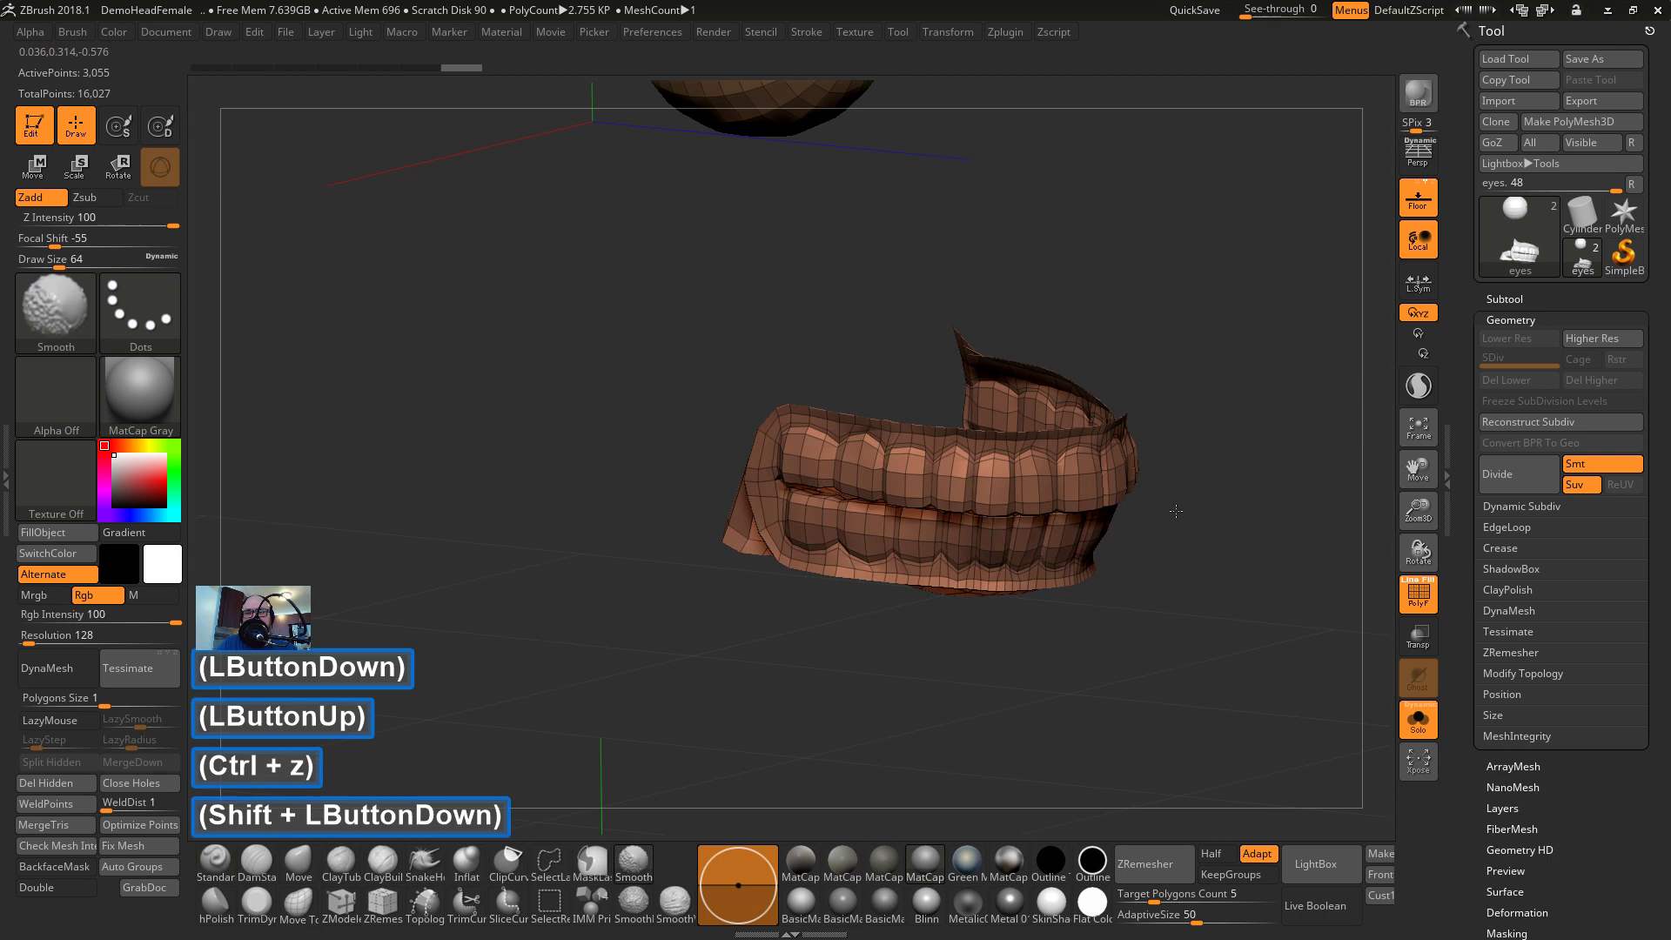
{"action": "left_click_drag", "start_coordinate": [1219, 549], "coordinate": [1206, 599], "text": "alt"}
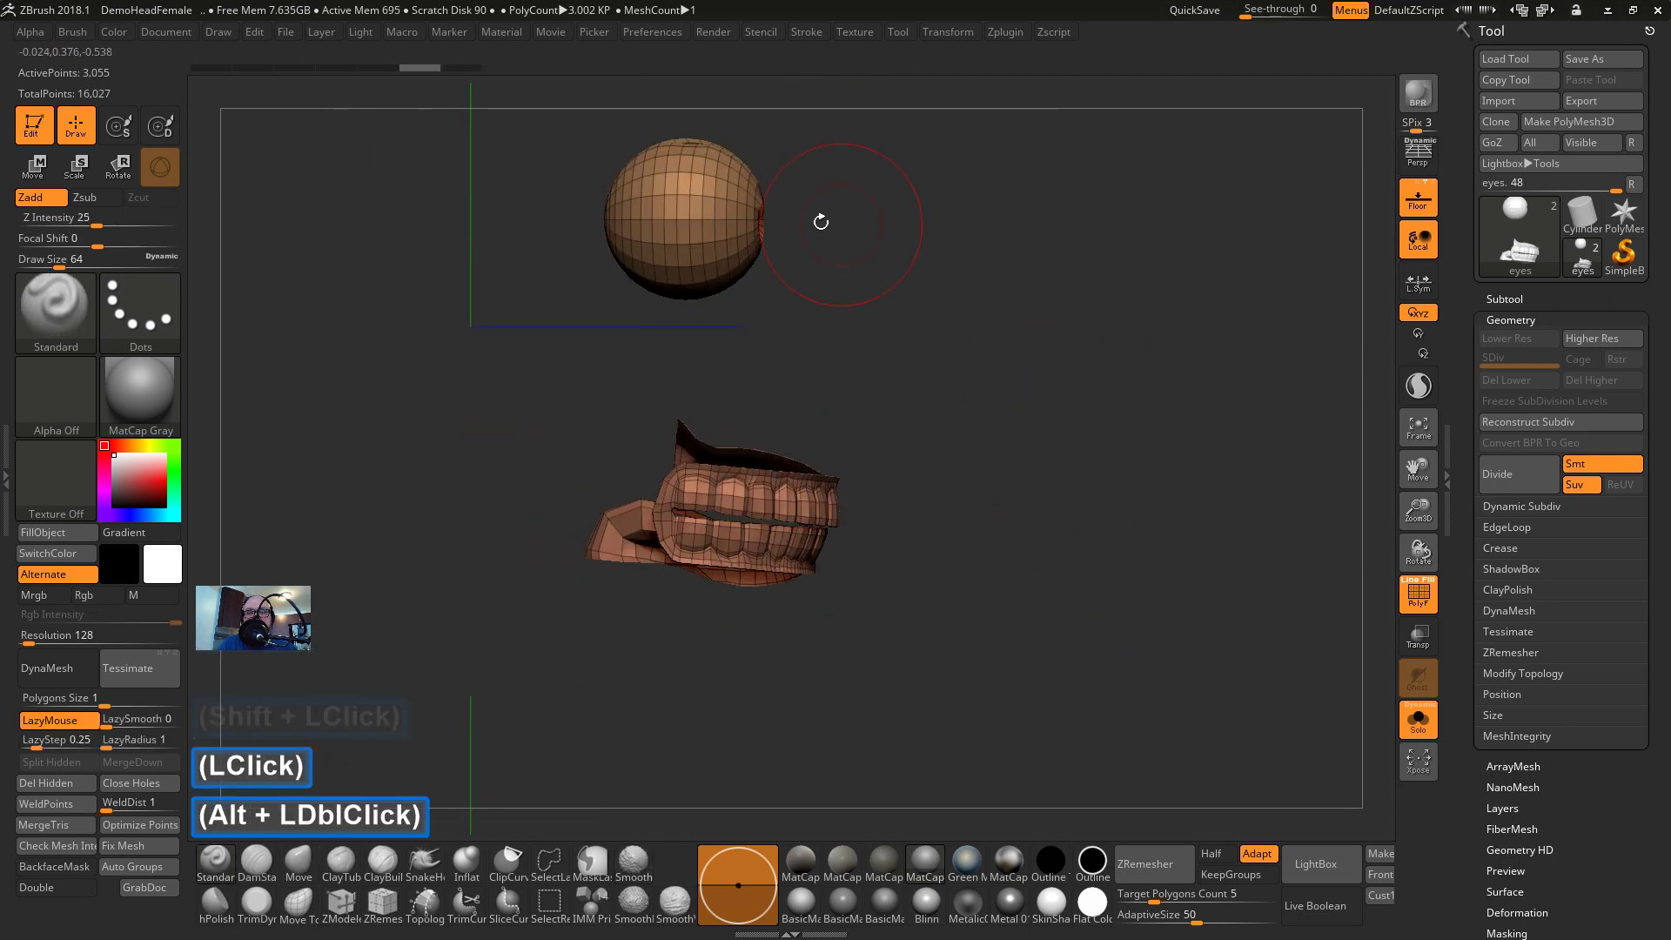
{"action": "left_click_drag", "start_coordinate": [966, 343], "coordinate": [1063, 384], "text": "alt"}
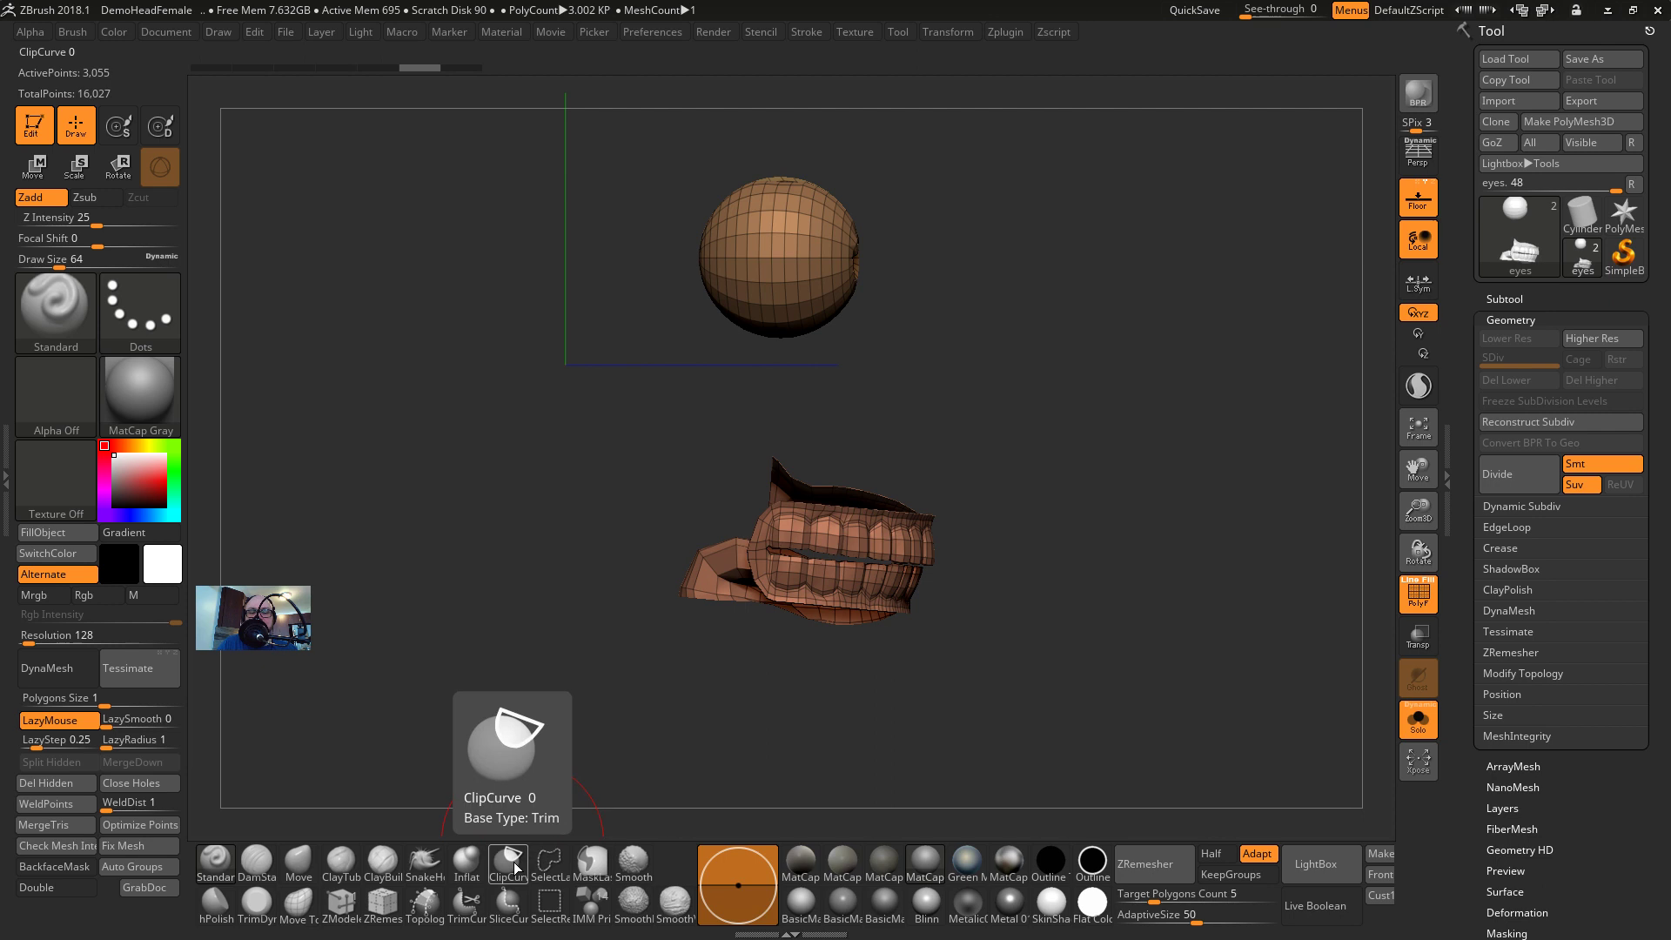
{"action": "left_click_drag", "start_coordinate": [1039, 465], "coordinate": [1136, 527], "text": "alt"}
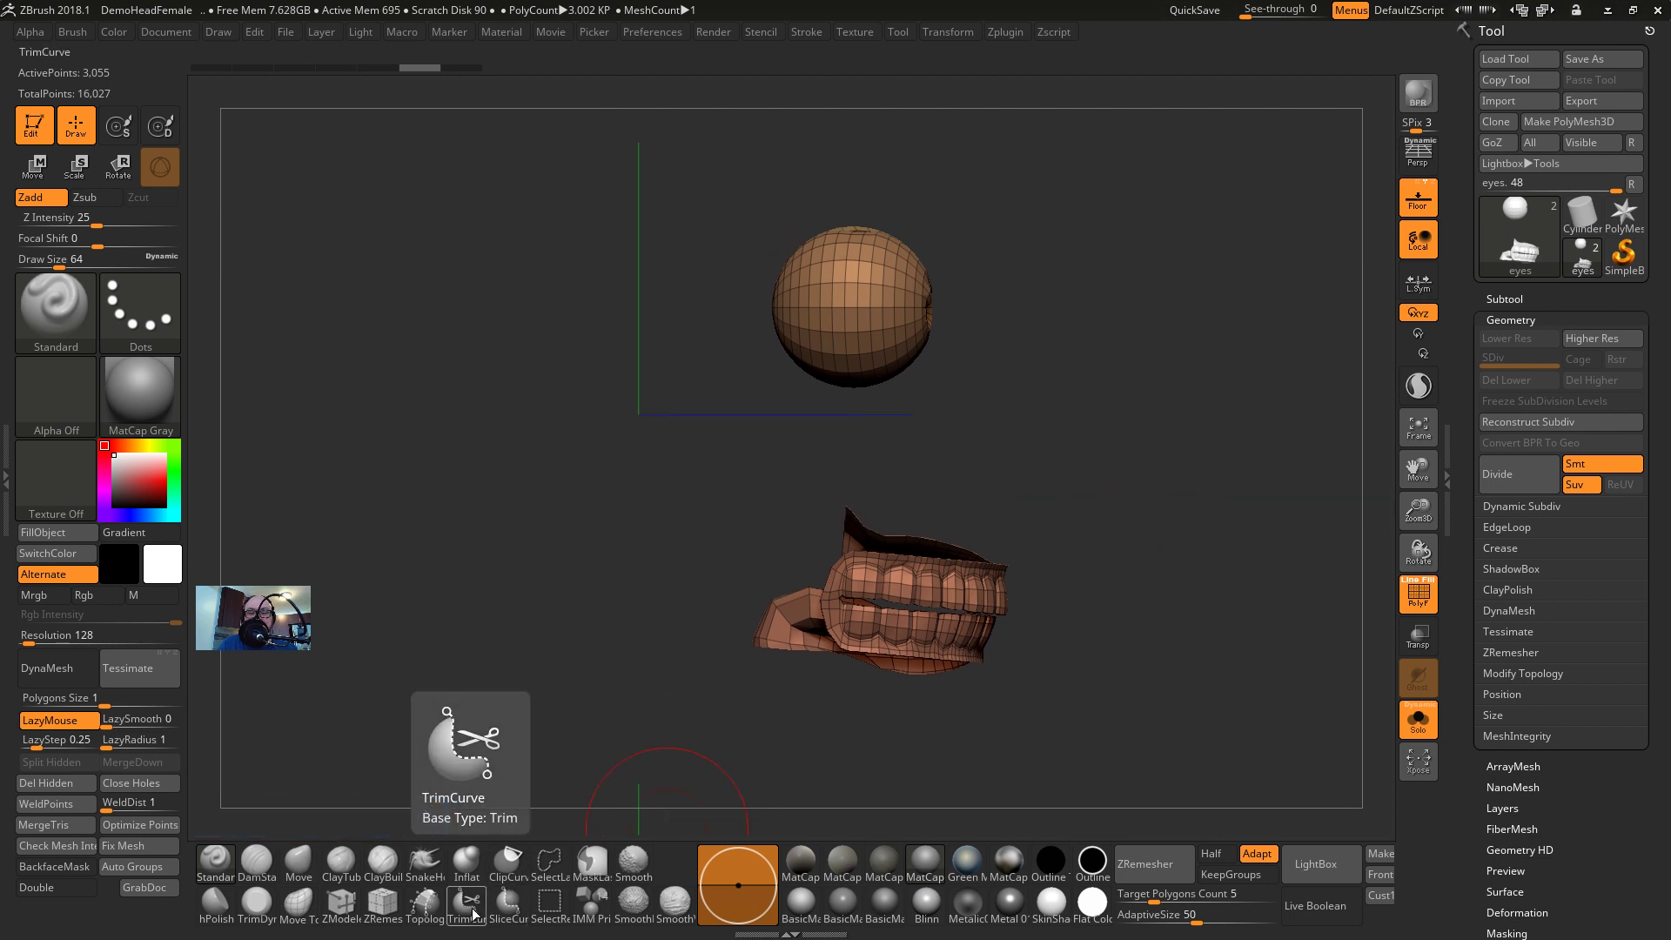
{"action": "left_click", "coordinate": [512, 906]}
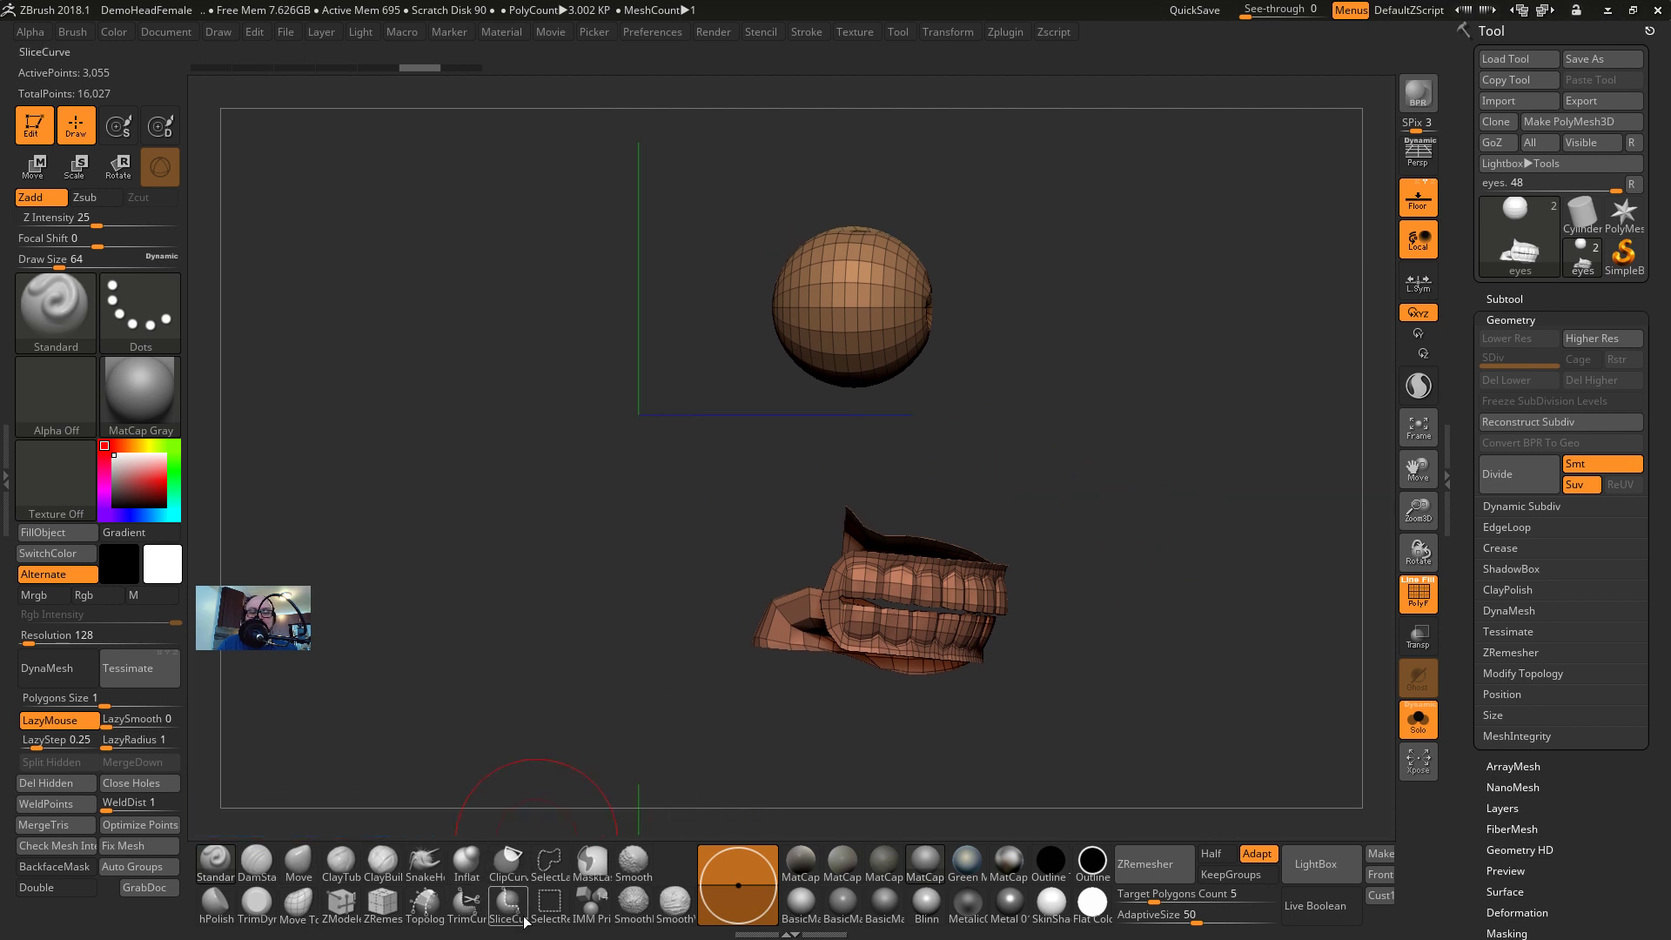
{"action": "key", "text": "shift"}
{"action": "key", "text": "shift+ctrl"}
{"action": "mouse_move", "coordinate": [715, 120]}
{"action": "left_mouse_down", "text": "ctrl+shift"}
{"action": "mouse_move", "coordinate": [1029, 442]}
{"action": "mouse_move", "coordinate": [1026, 426]}
{"action": "mouse_move", "coordinate": [1001, 433]}
{"action": "left_mouse_up", "text": "ctrl+shift"}
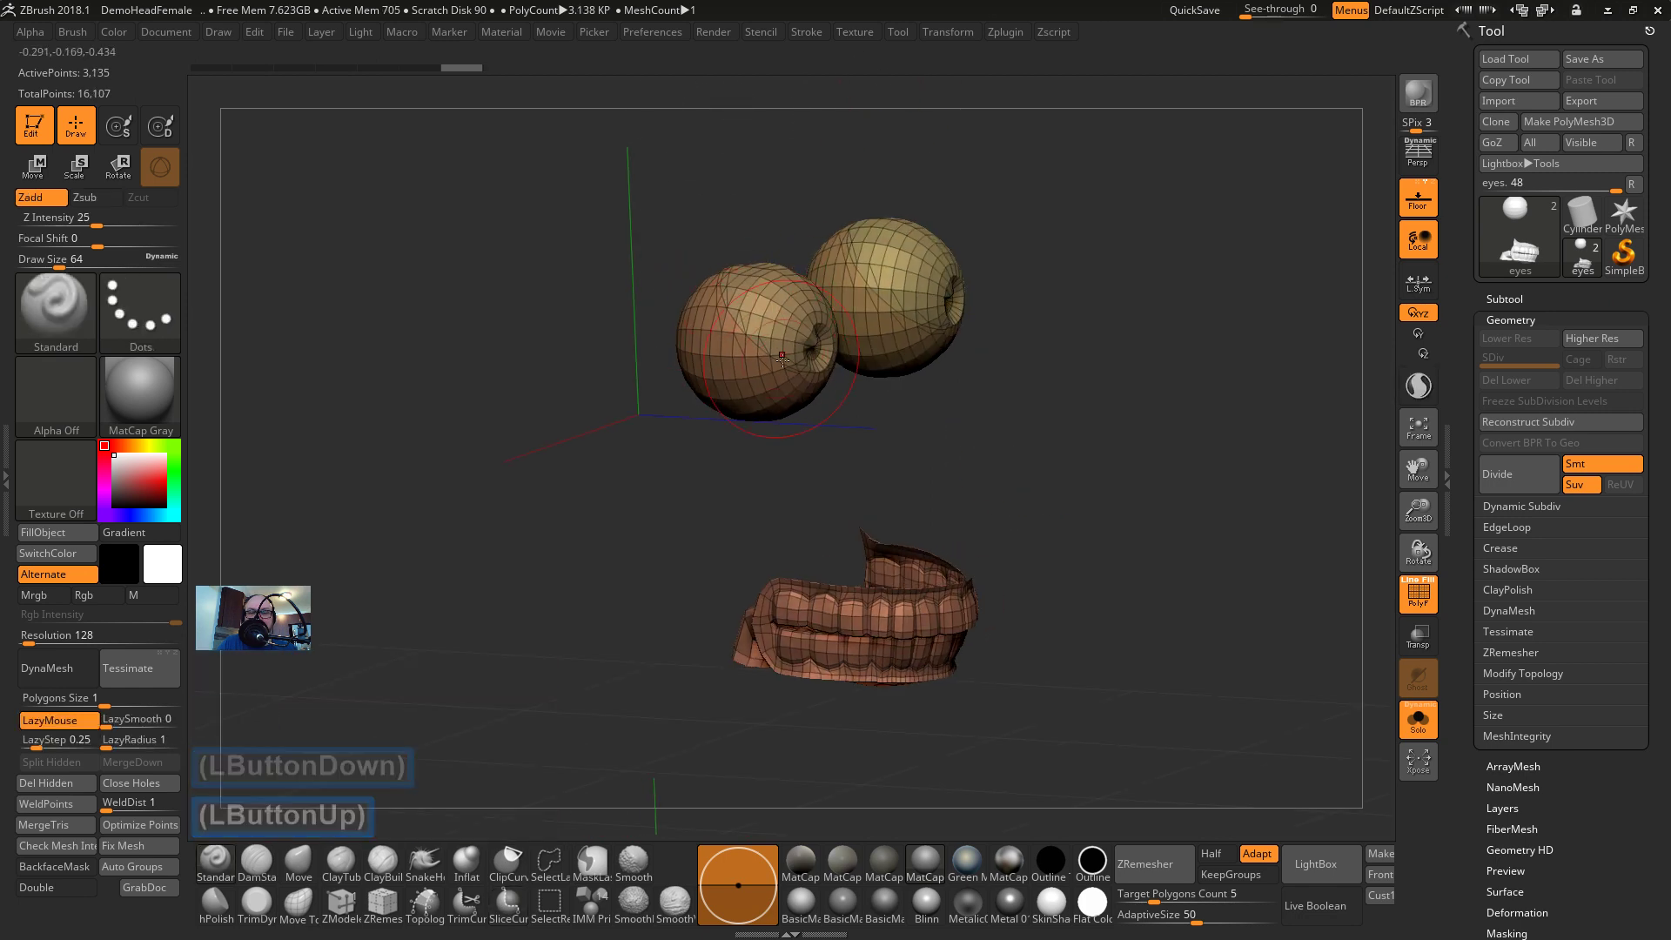
{"action": "left_click_drag", "start_coordinate": [842, 403], "coordinate": [1000, 358]}
Undo the last slice and cut a new diagonal slice through the front part of both eyeballs
{"action": "key", "text": "ctrl+z"}
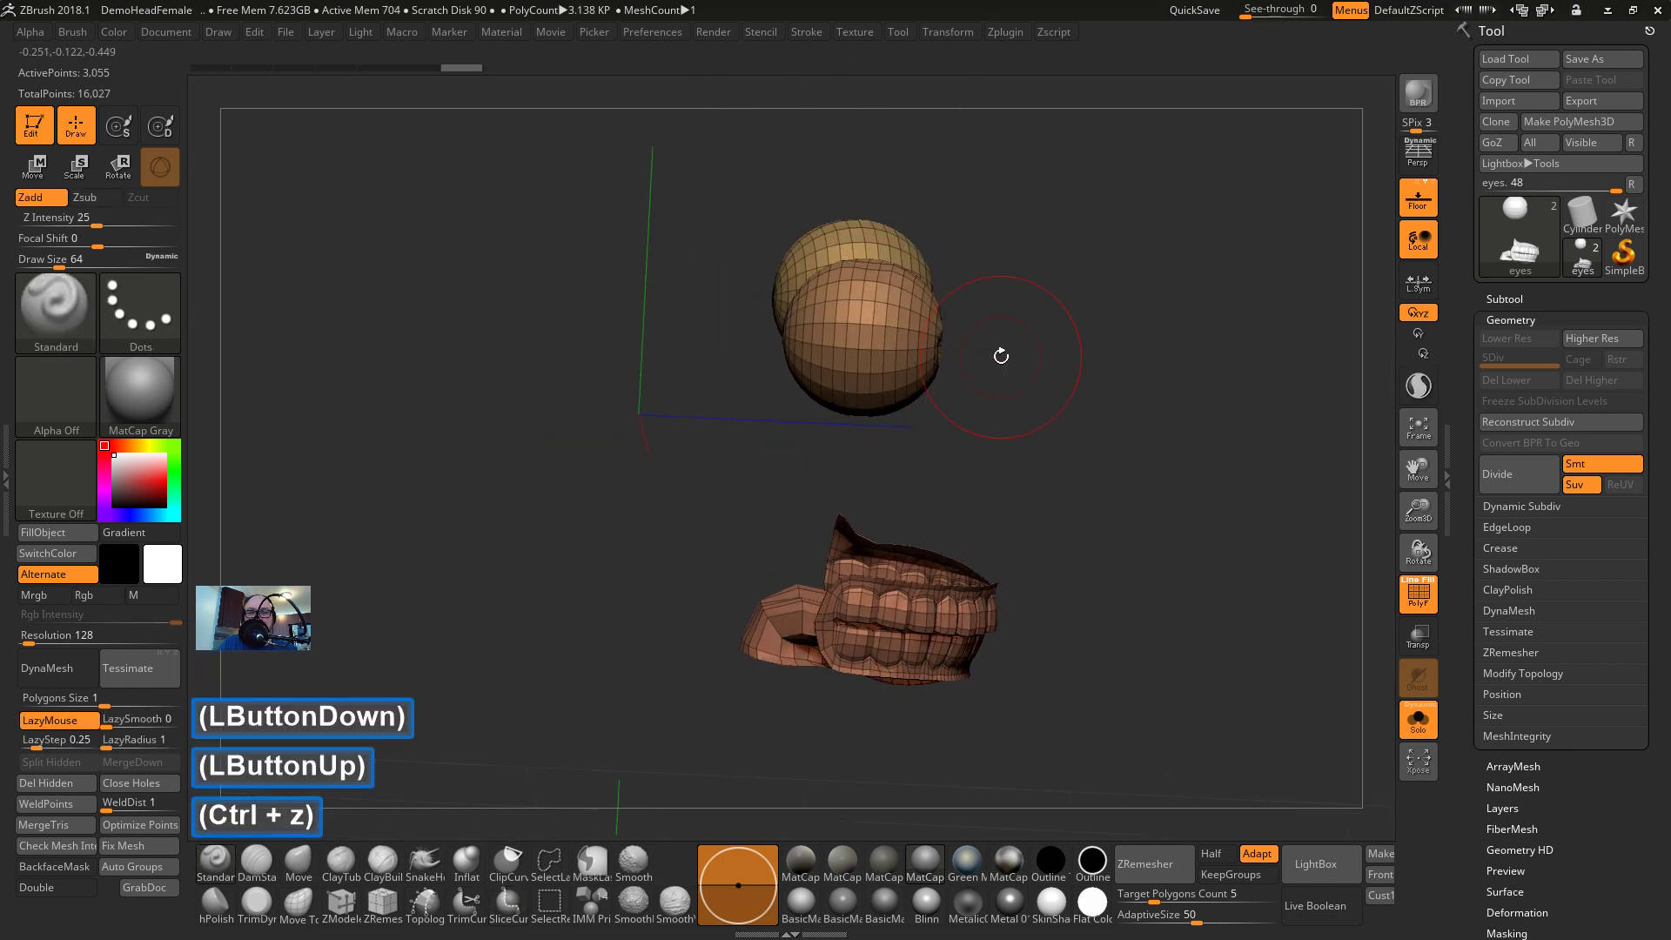
{"action": "mouse_move", "coordinate": [795, 175]}
{"action": "left_mouse_down", "text": "ctrl+shift"}
{"action": "mouse_move", "coordinate": [1098, 530]}
{"action": "mouse_move", "coordinate": [951, 343]}
{"action": "left_mouse_up", "text": "ctrl+shift"}
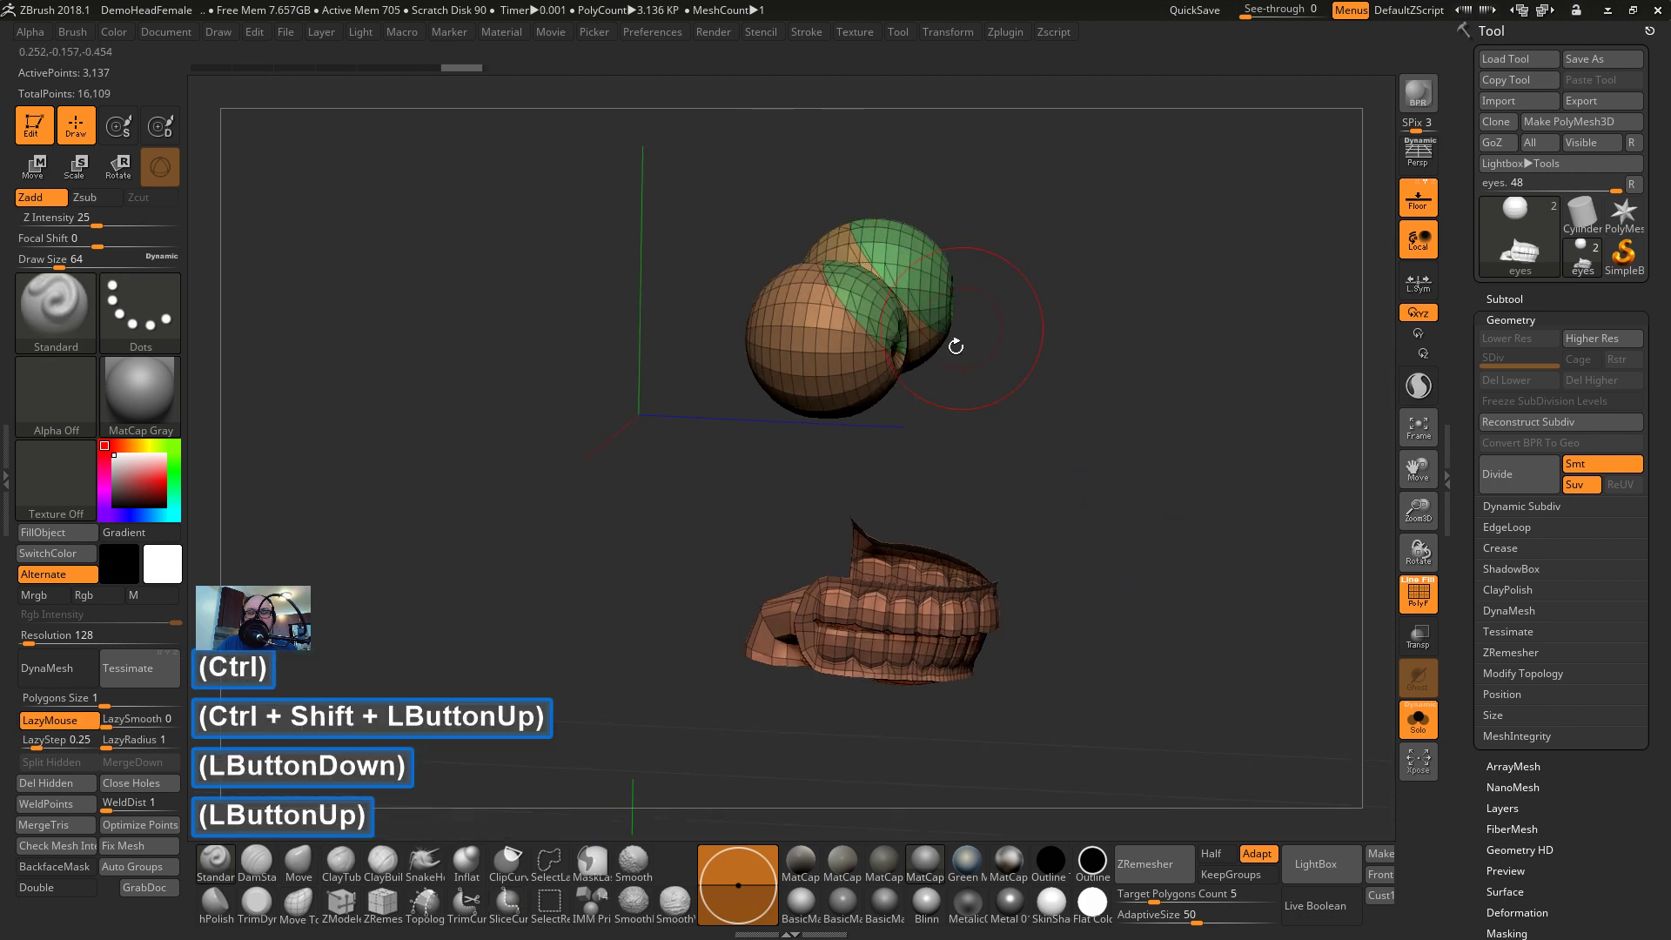
Undo the last SliceCurve cut through both eyeballs
{"action": "key", "text": "ctrl+z"}
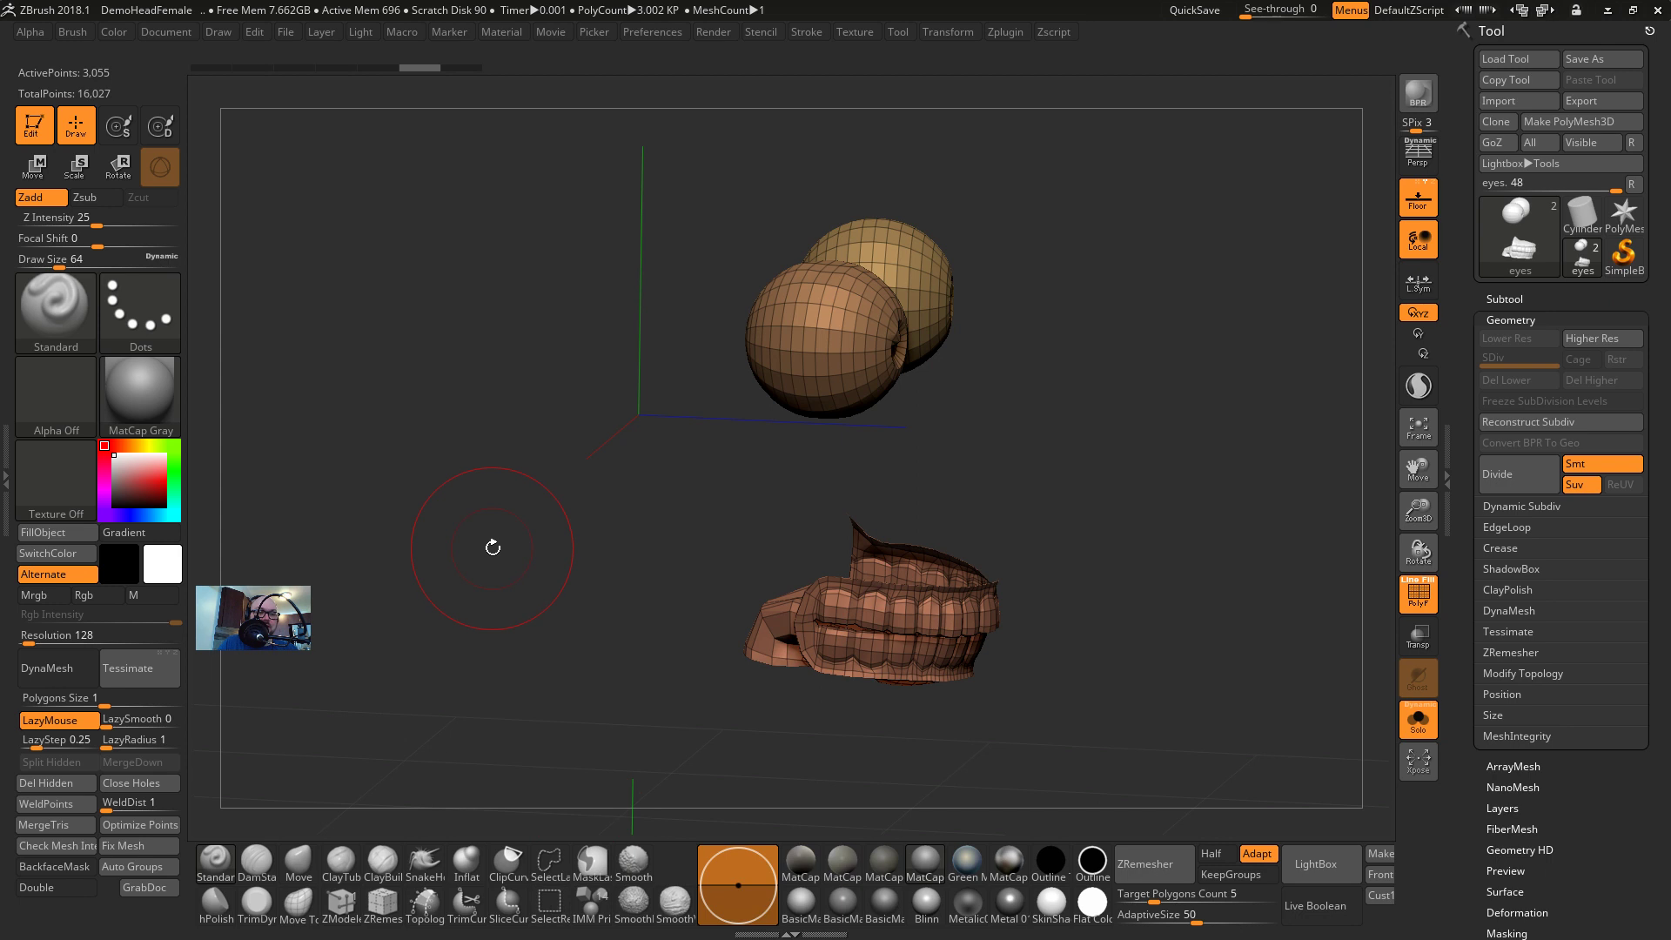
{"action": "key", "text": "ctrl"}
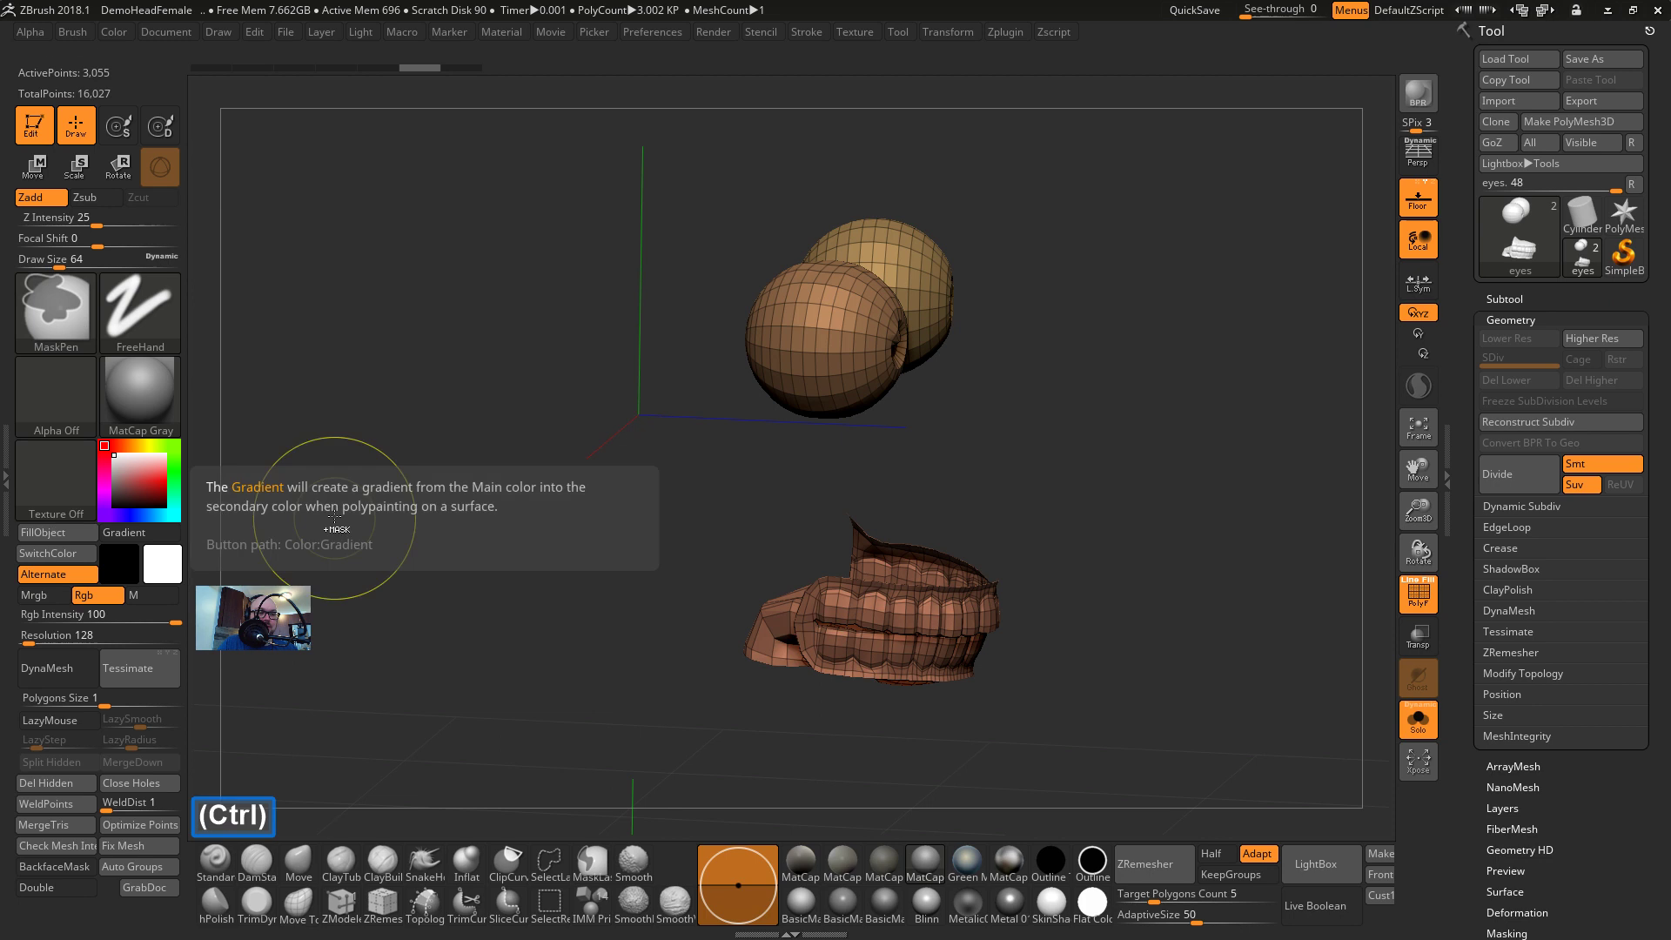
{"action": "left_click", "coordinate": [54, 867], "text": "ctrl"}
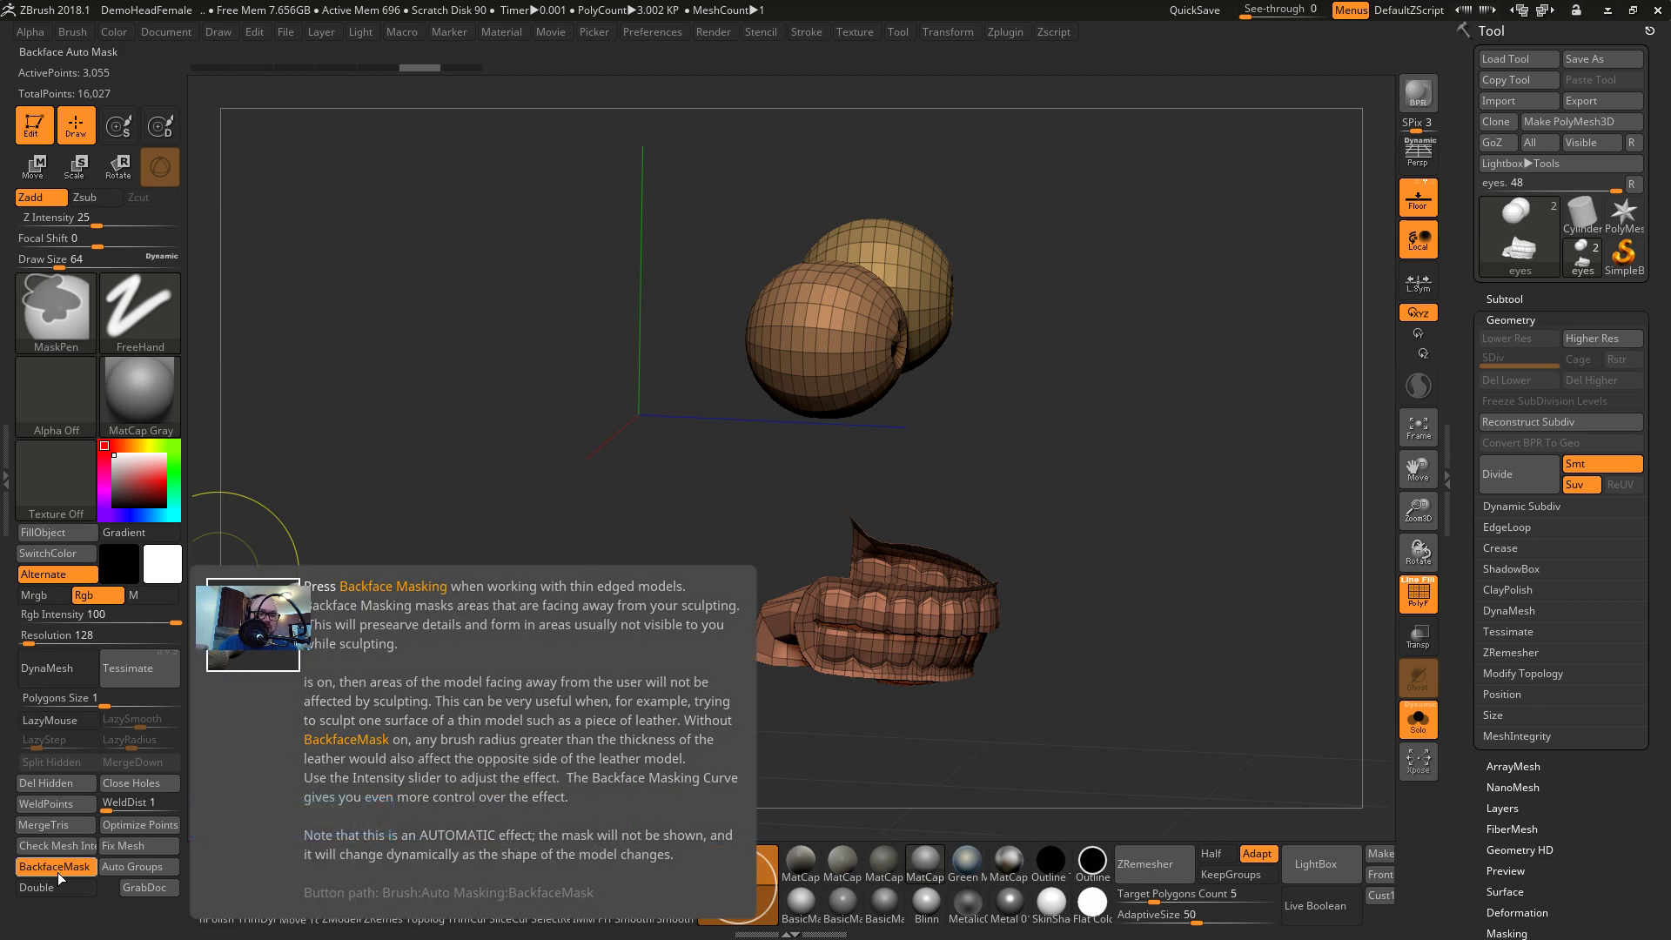
{"action": "left_click", "coordinate": [54, 873], "text": "ctrl"}
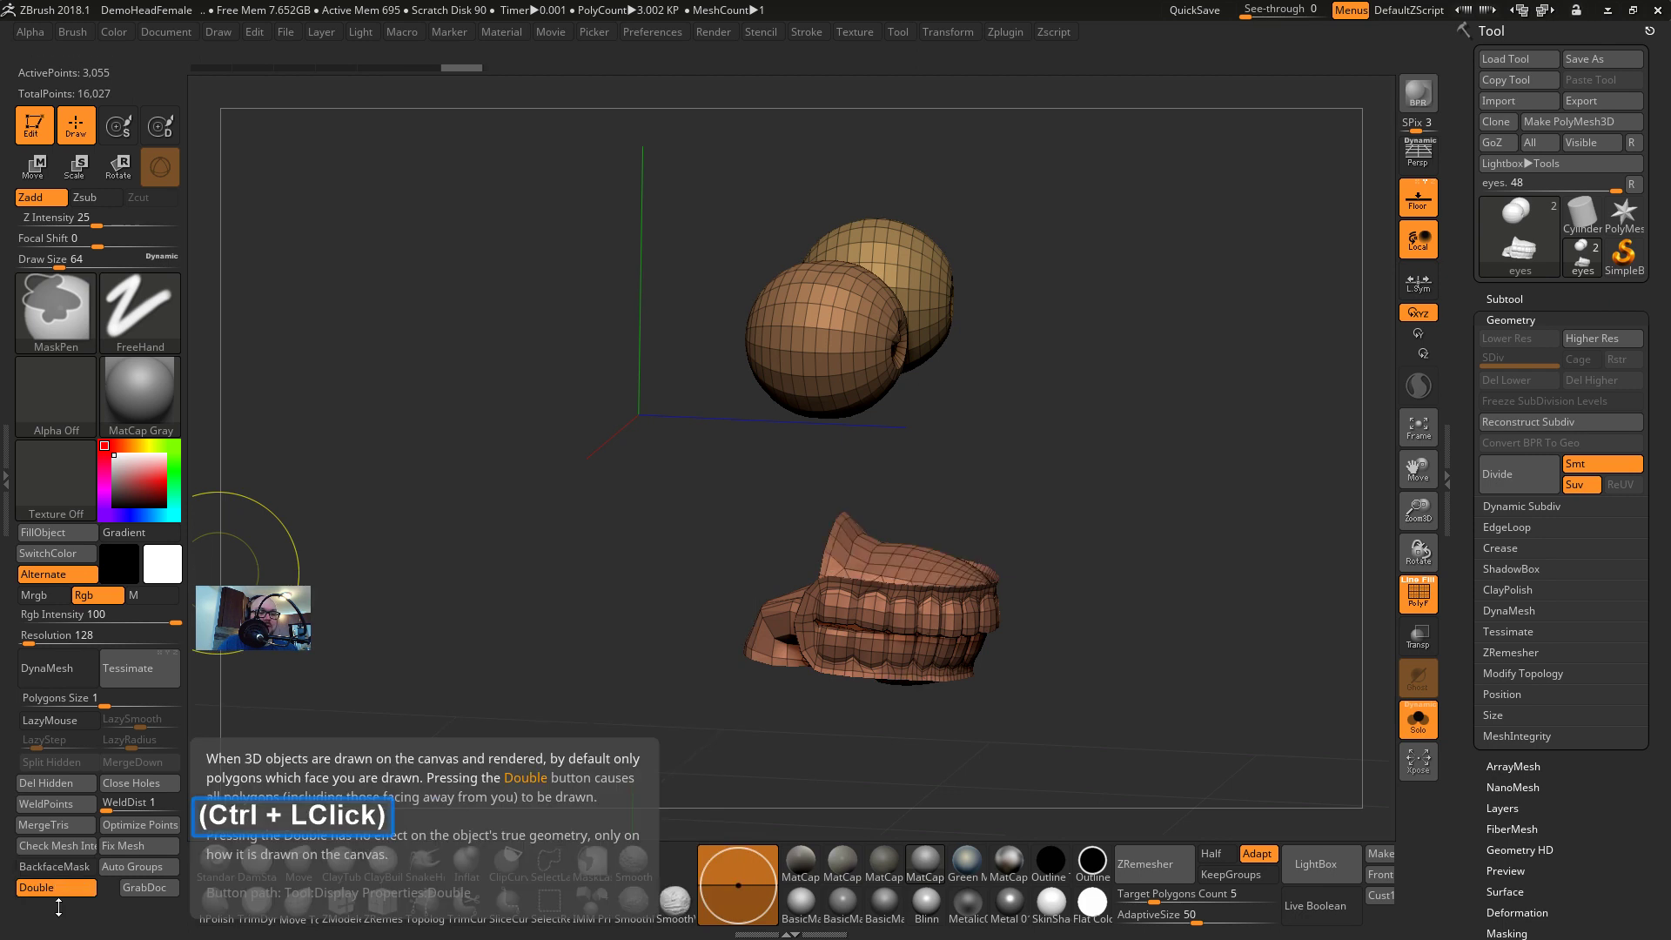
{"action": "left_click", "coordinate": [66, 891], "text": "ctrl"}
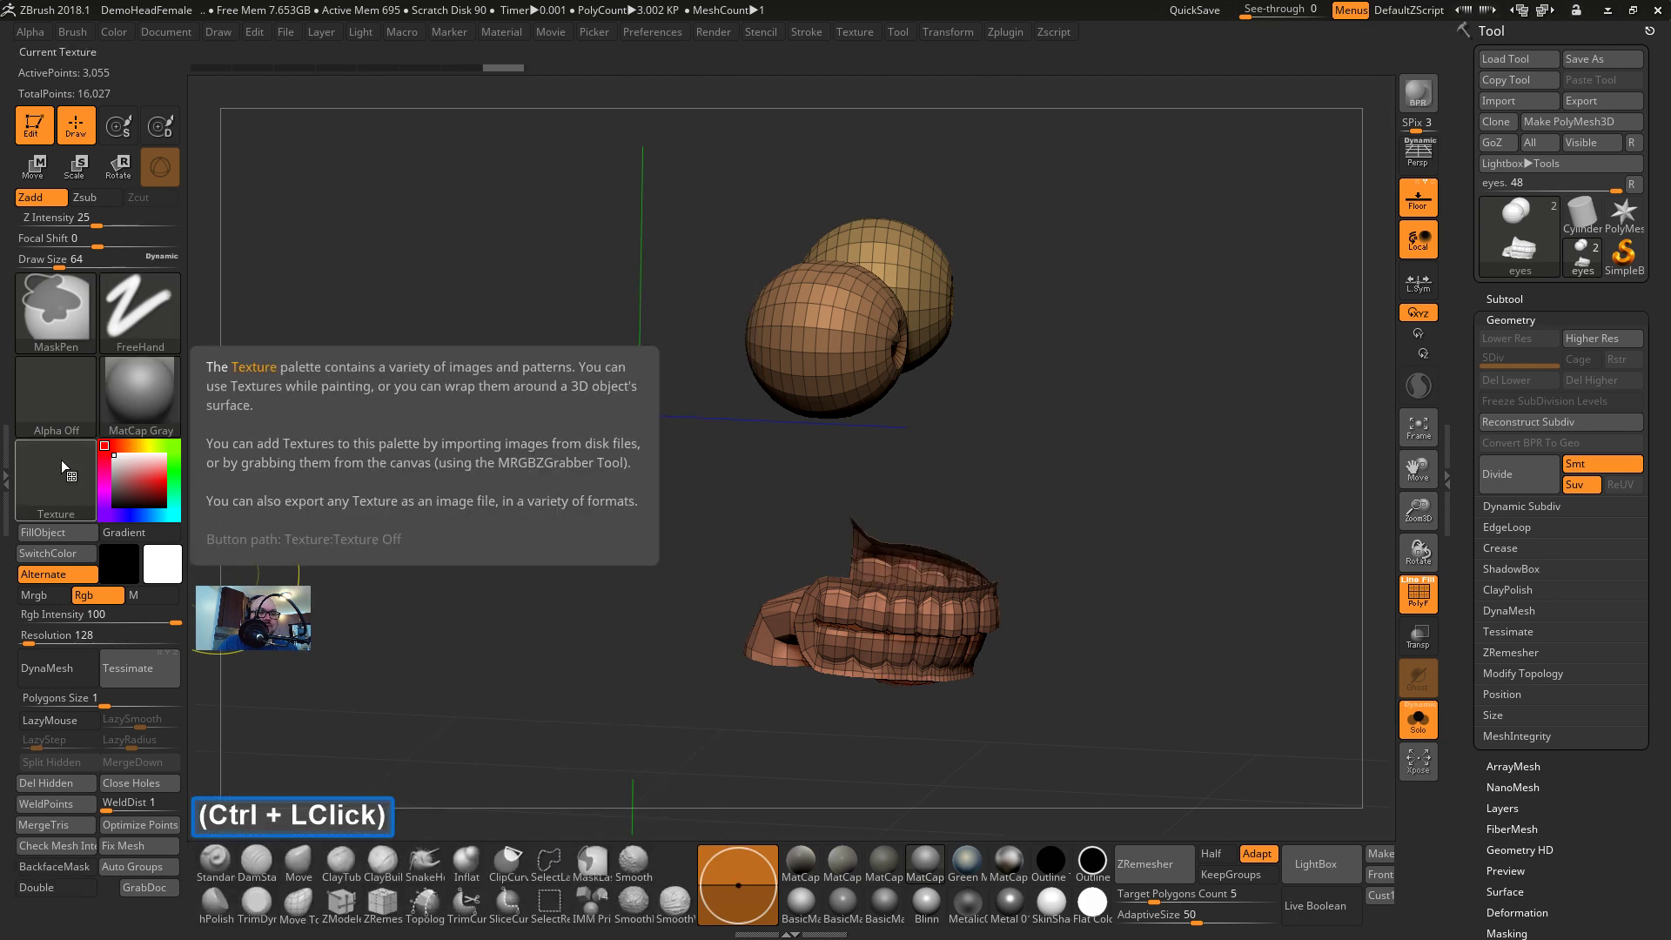
Review the available mask brushes and strokes, and set MaskLasso as the masking brush
{"action": "left_click", "coordinate": [126, 315], "text": "ctrl"}
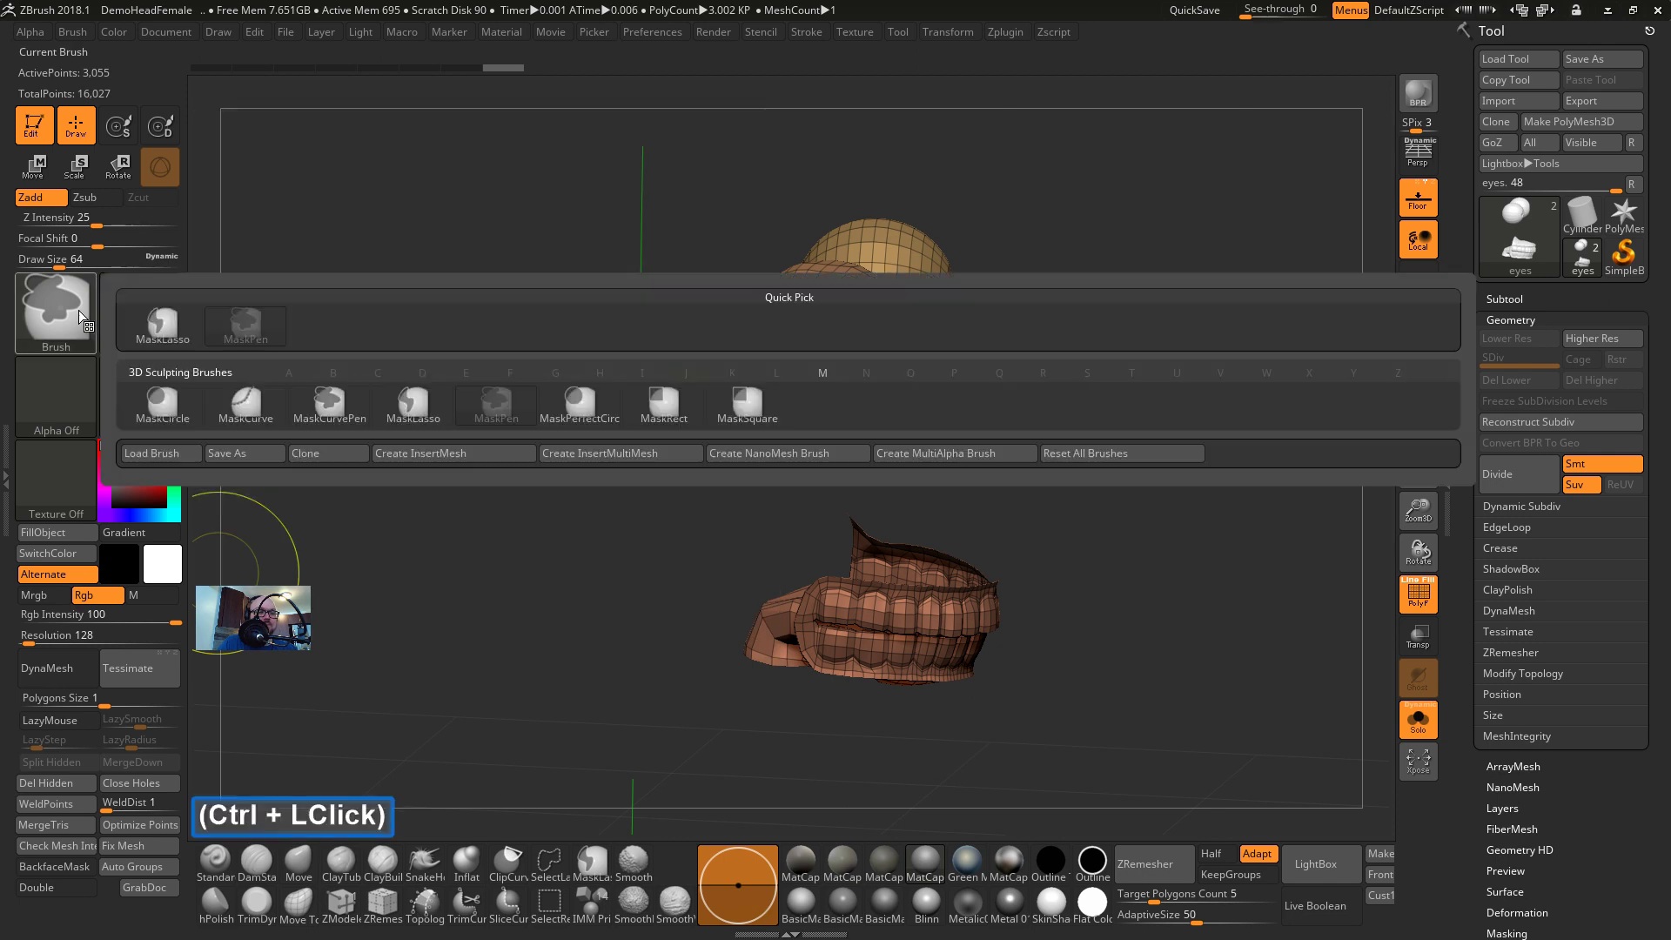
{"action": "left_click", "coordinate": [80, 310], "text": "ctrl"}
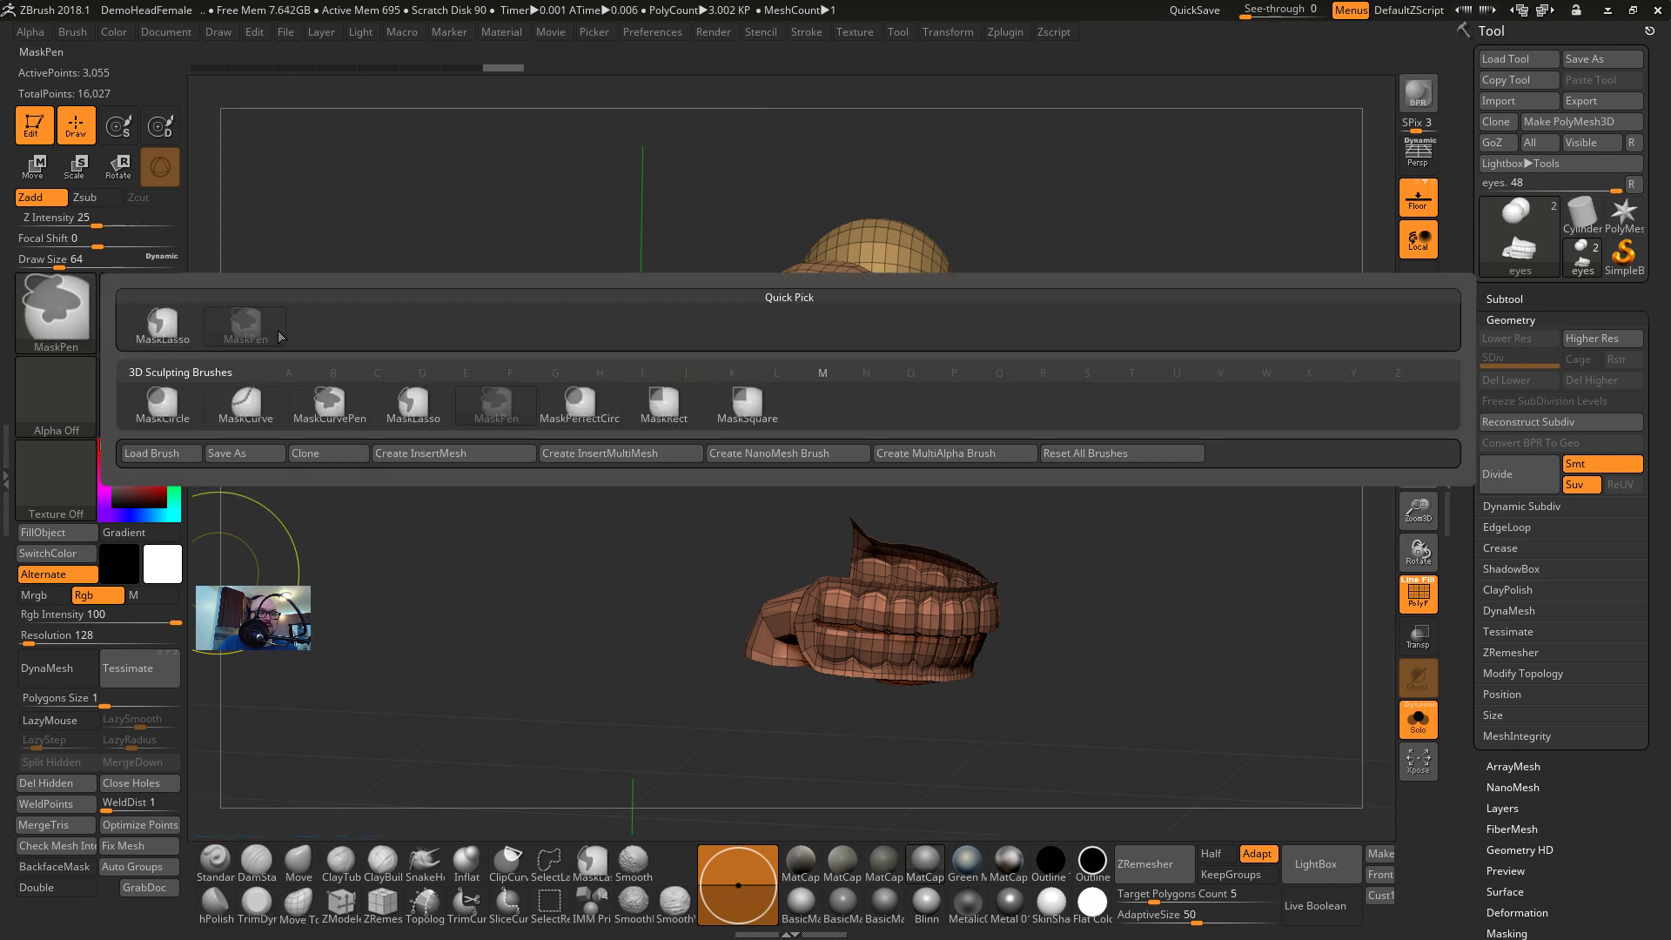
{"action": "left_click", "coordinate": [154, 305], "text": "ctrl"}
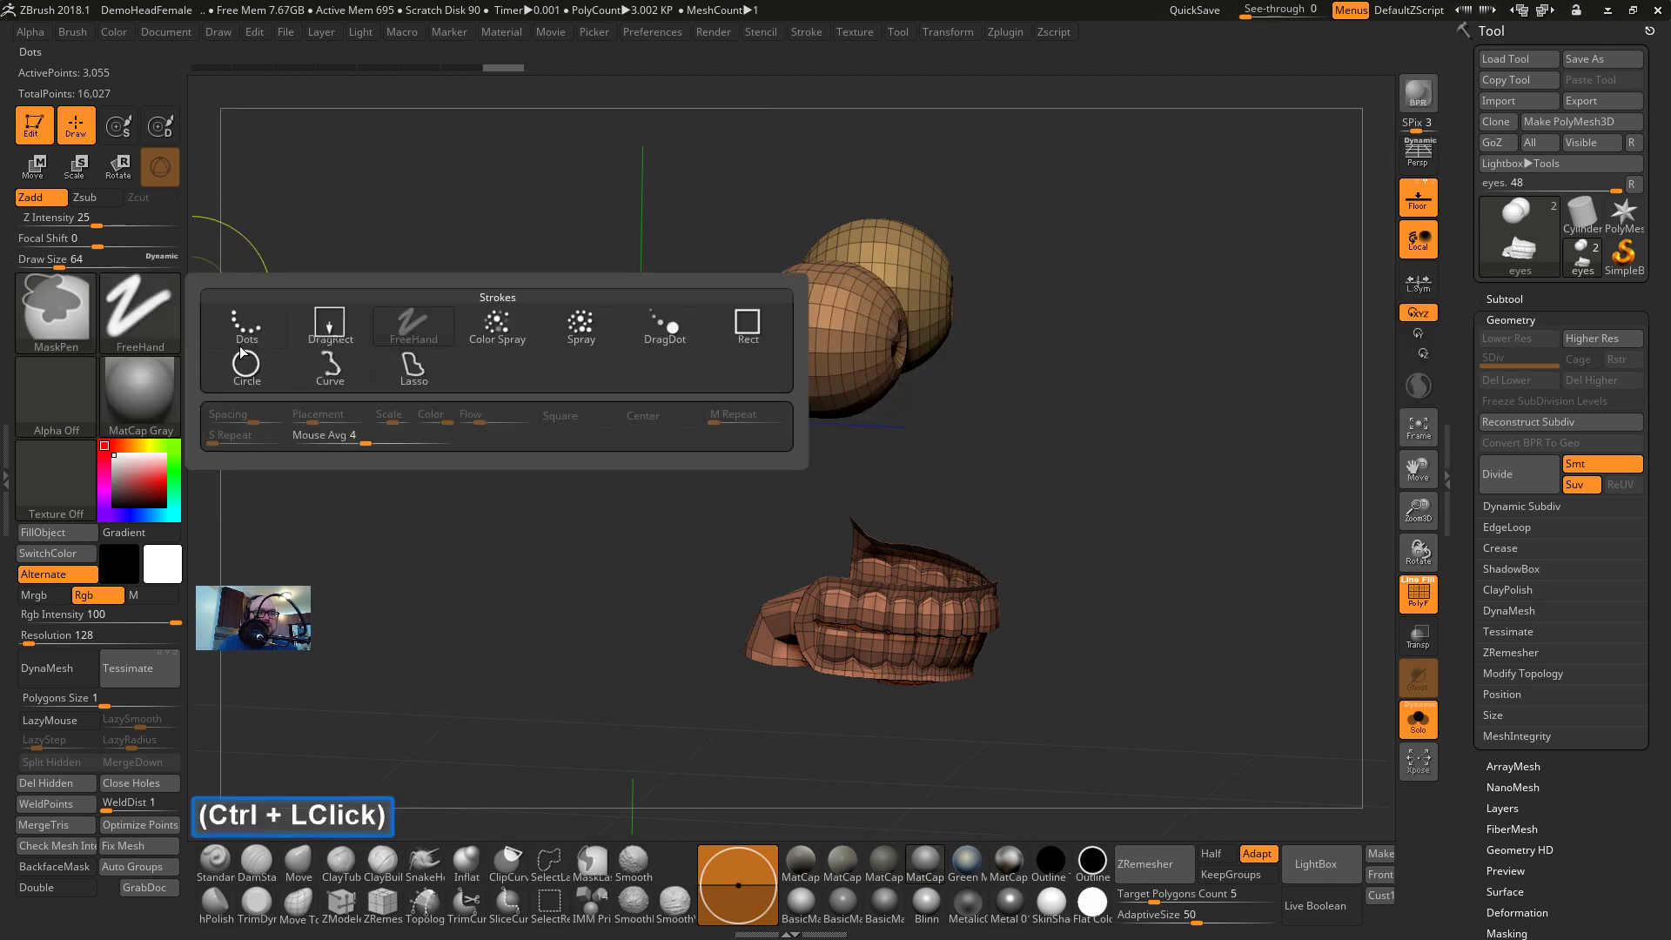
{"action": "left_click", "coordinate": [65, 313], "text": "ctrl"}
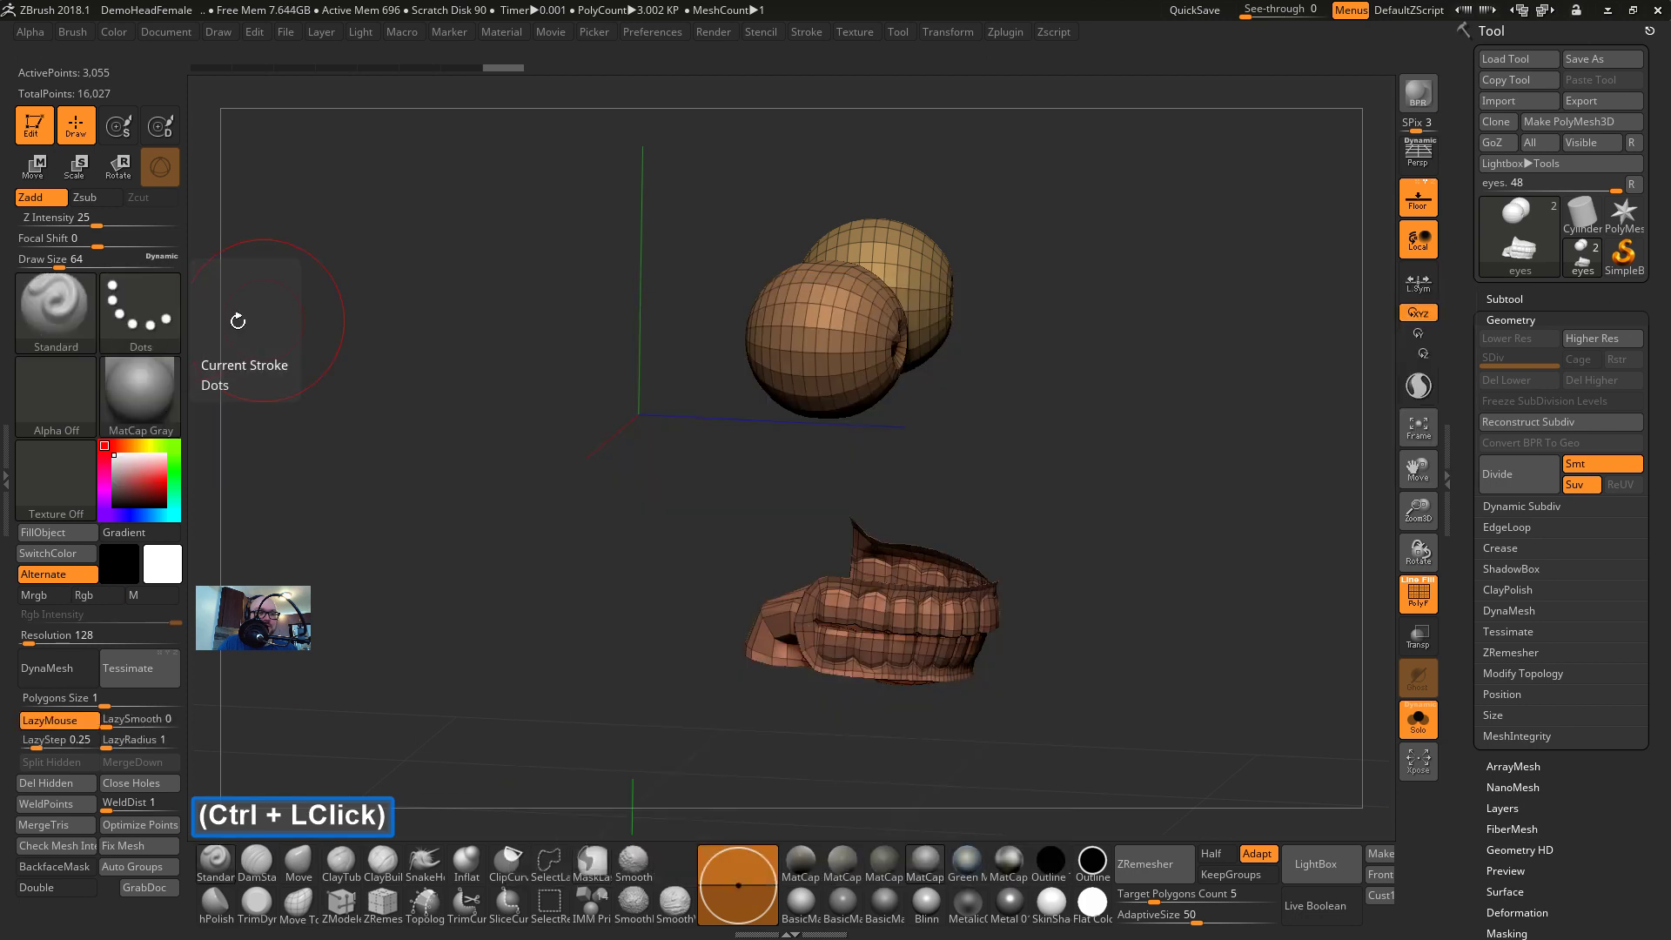
Try MaskLasso selections around the eyeballs, undoing each mask
{"action": "mouse_move", "coordinate": [784, 279]}
{"action": "left_mouse_down", "text": "ctrl"}
{"action": "mouse_move", "coordinate": [675, 233]}
{"action": "mouse_move", "coordinate": [1094, 352]}
{"action": "left_mouse_up", "text": "ctrl"}
{"action": "key", "text": "ctrl+z"}
{"action": "left_click_drag", "start_coordinate": [963, 392], "coordinate": [914, 417], "text": "ctrl"}
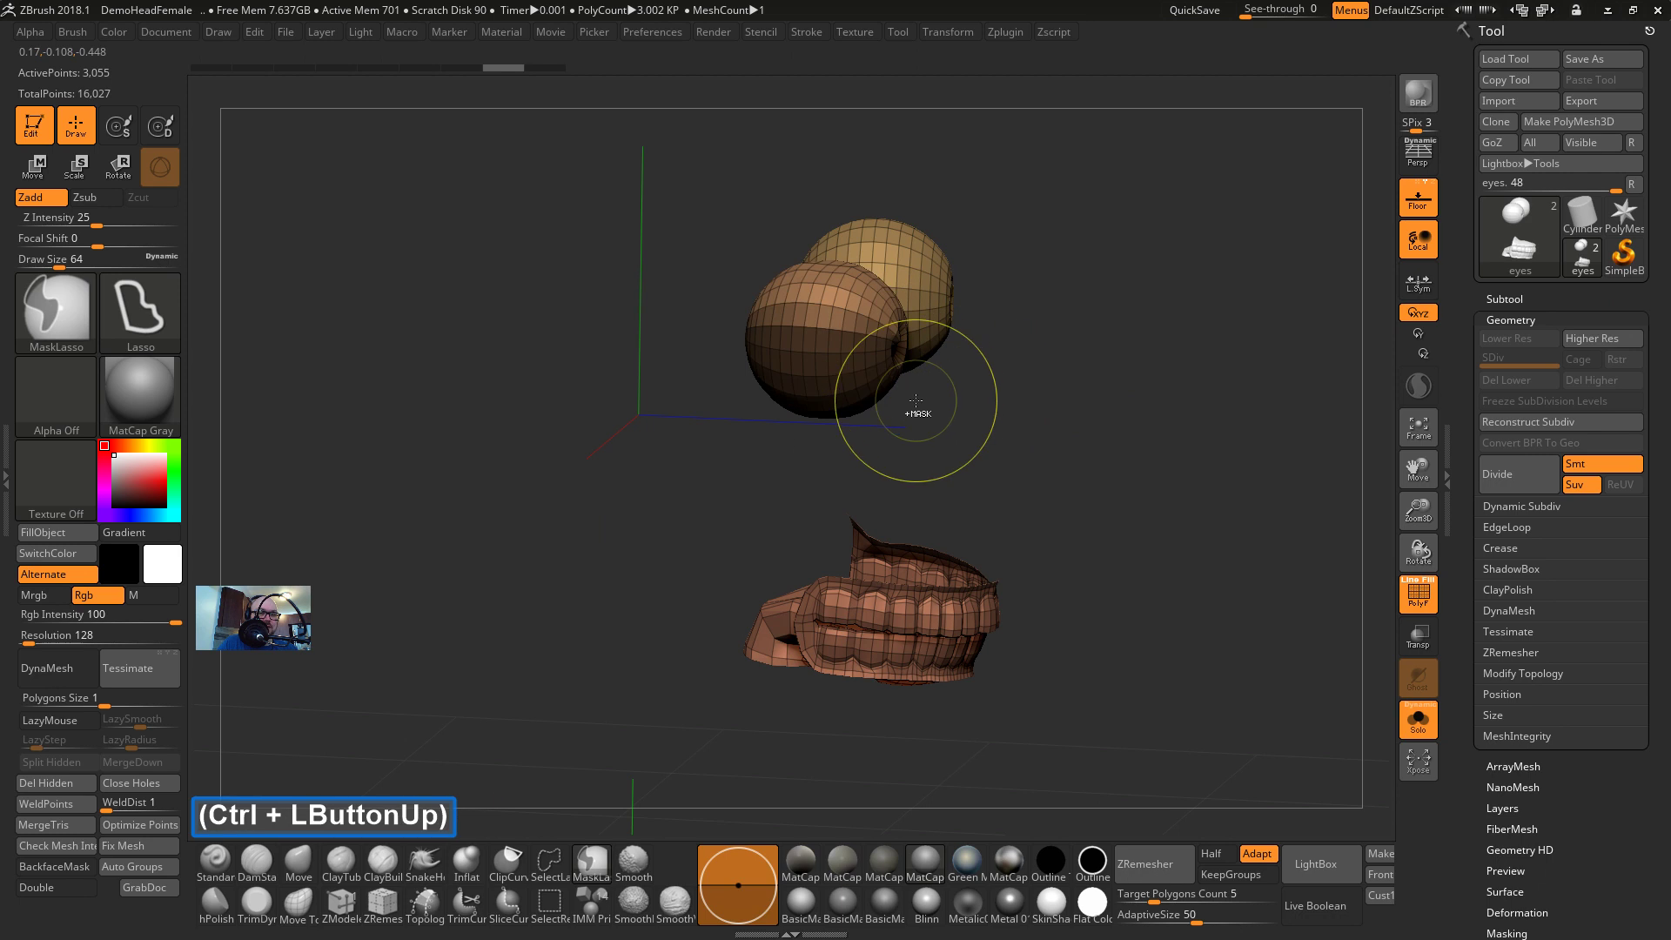
{"action": "key", "text": "ctrl+z"}
Switch to the Twitch stream page in the browser to check the chat, and return to ZBrush
{"action": "key", "text": "alt+Tab"}
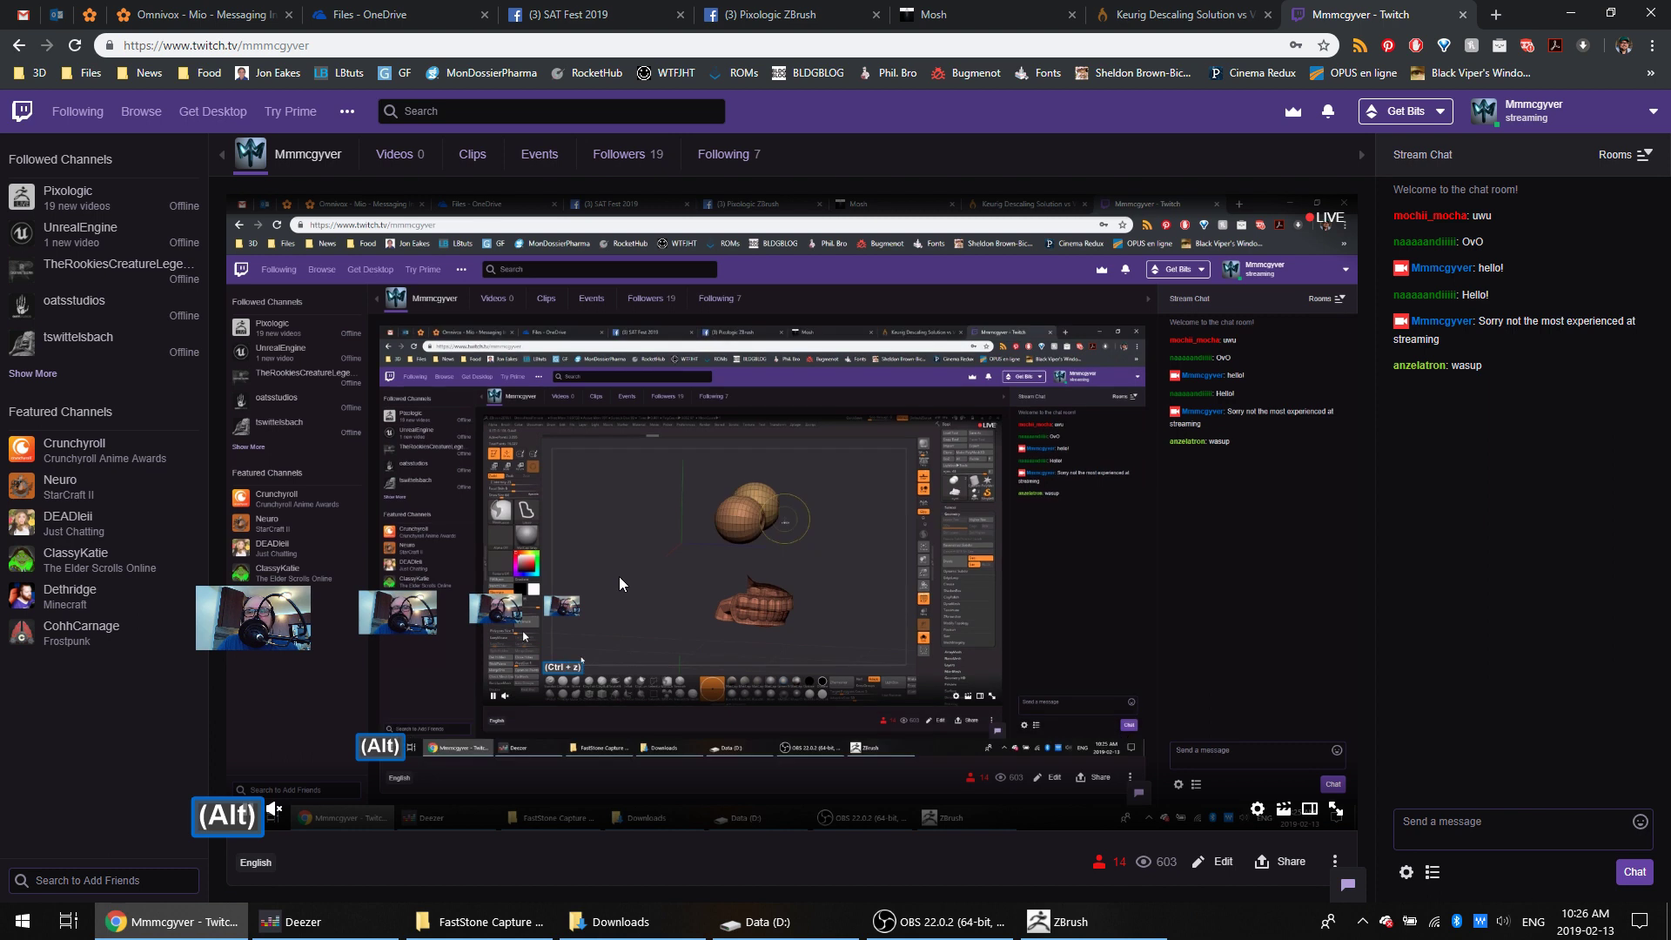
{"action": "key", "text": "alt+Tab"}
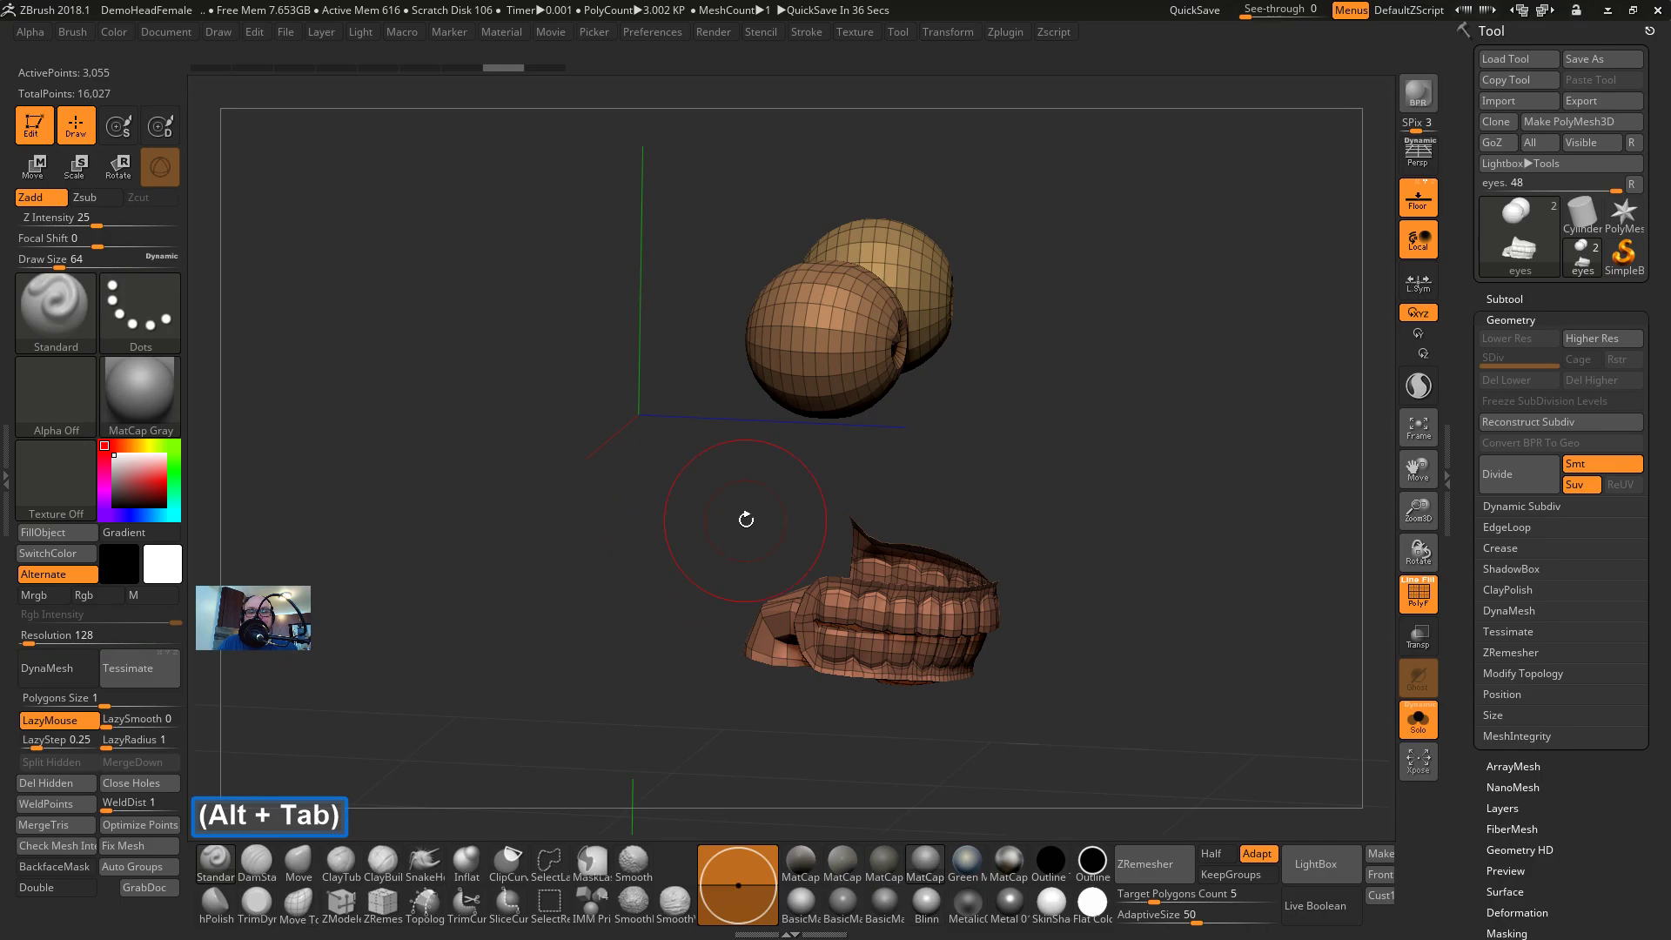
Merge the FemaleHead subtool down with the eyes subtool, accepting that the operation is not undoable
{"action": "left_click_drag", "start_coordinate": [747, 520], "coordinate": [907, 515]}
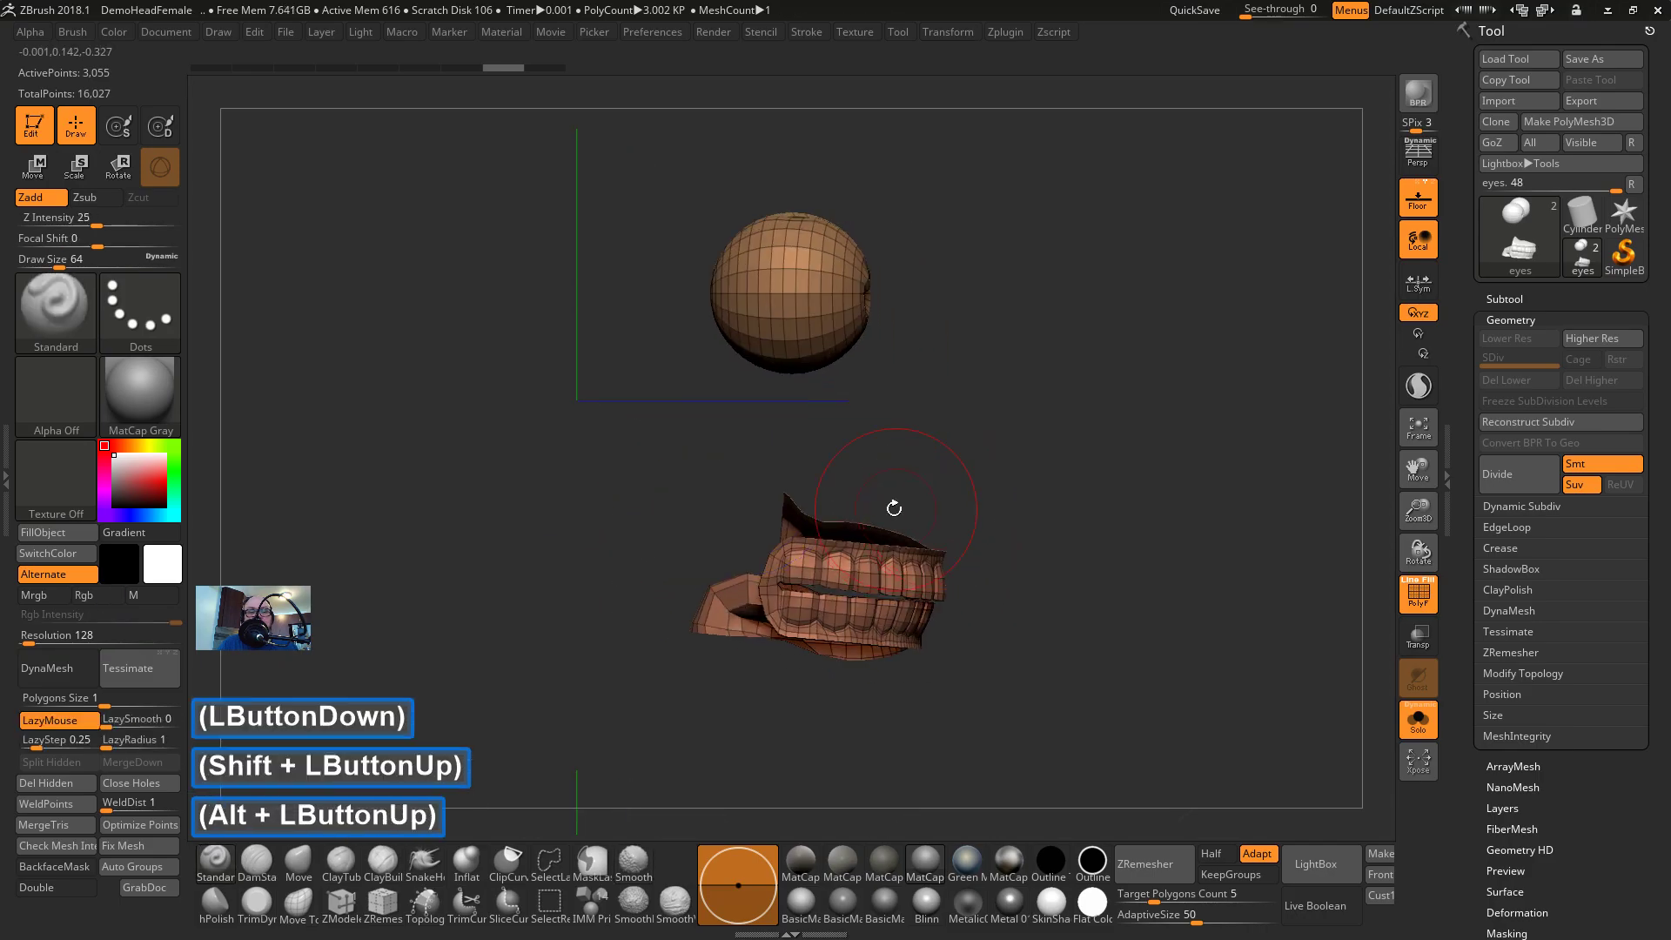
{"action": "left_click", "coordinate": [1513, 299]}
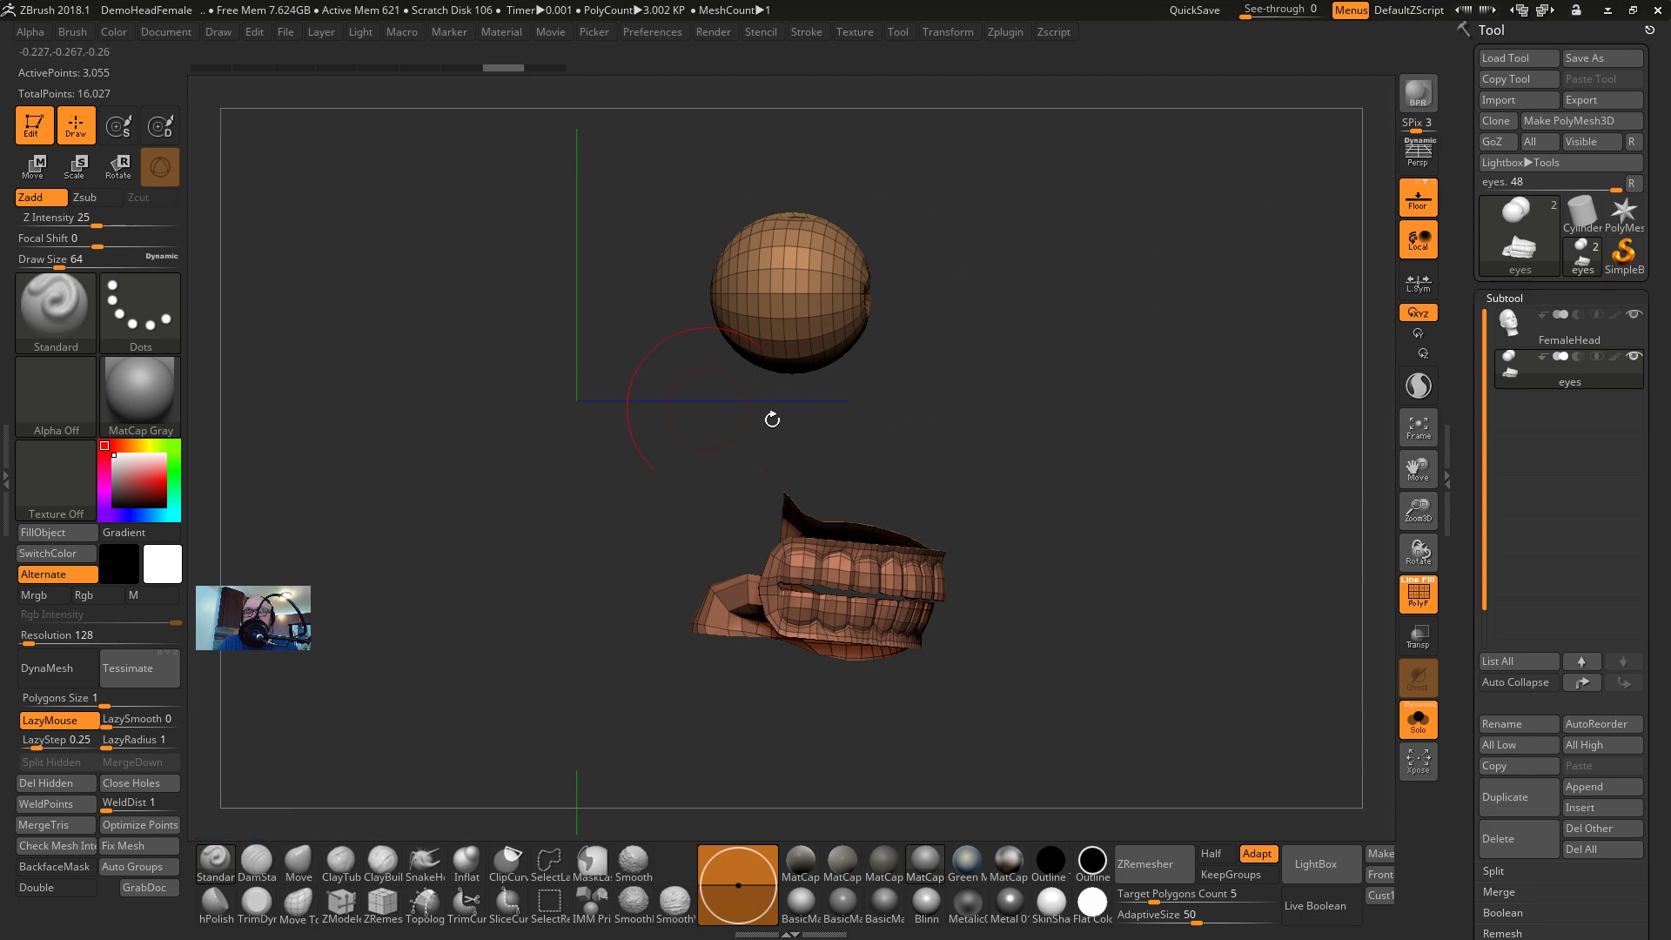
{"action": "left_click_drag", "start_coordinate": [1022, 370], "coordinate": [933, 356]}
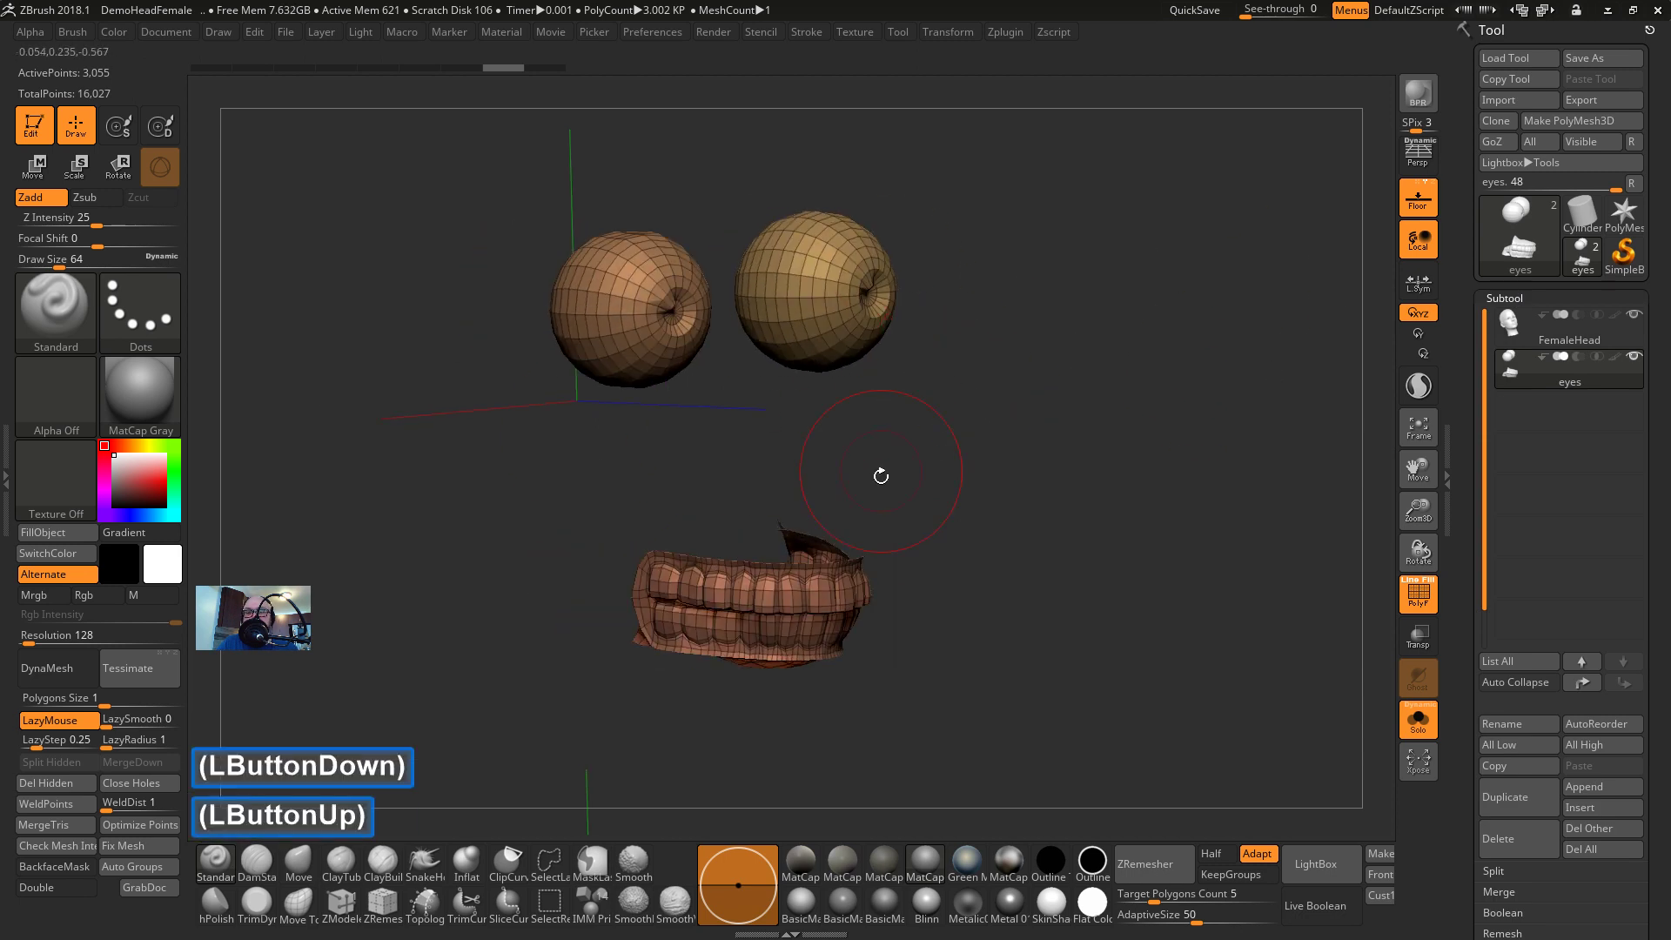
{"action": "left_click_drag", "start_coordinate": [881, 476], "coordinate": [1088, 435]}
{"action": "left_click", "coordinate": [1537, 341]}
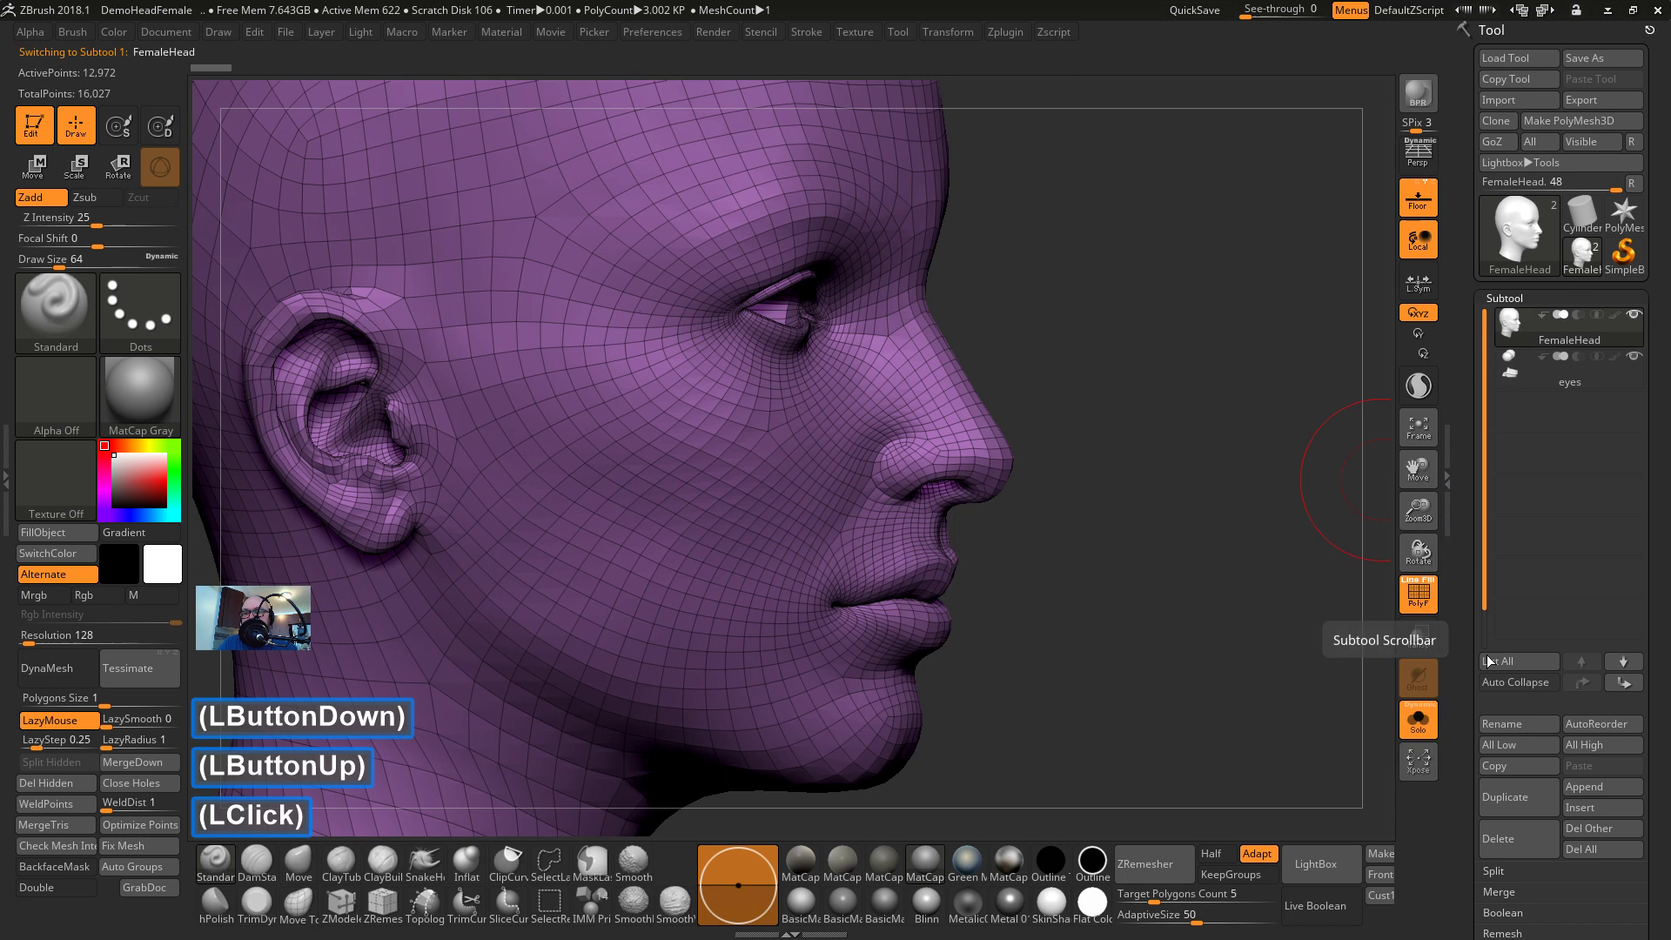
{"action": "left_click", "coordinate": [1499, 891]}
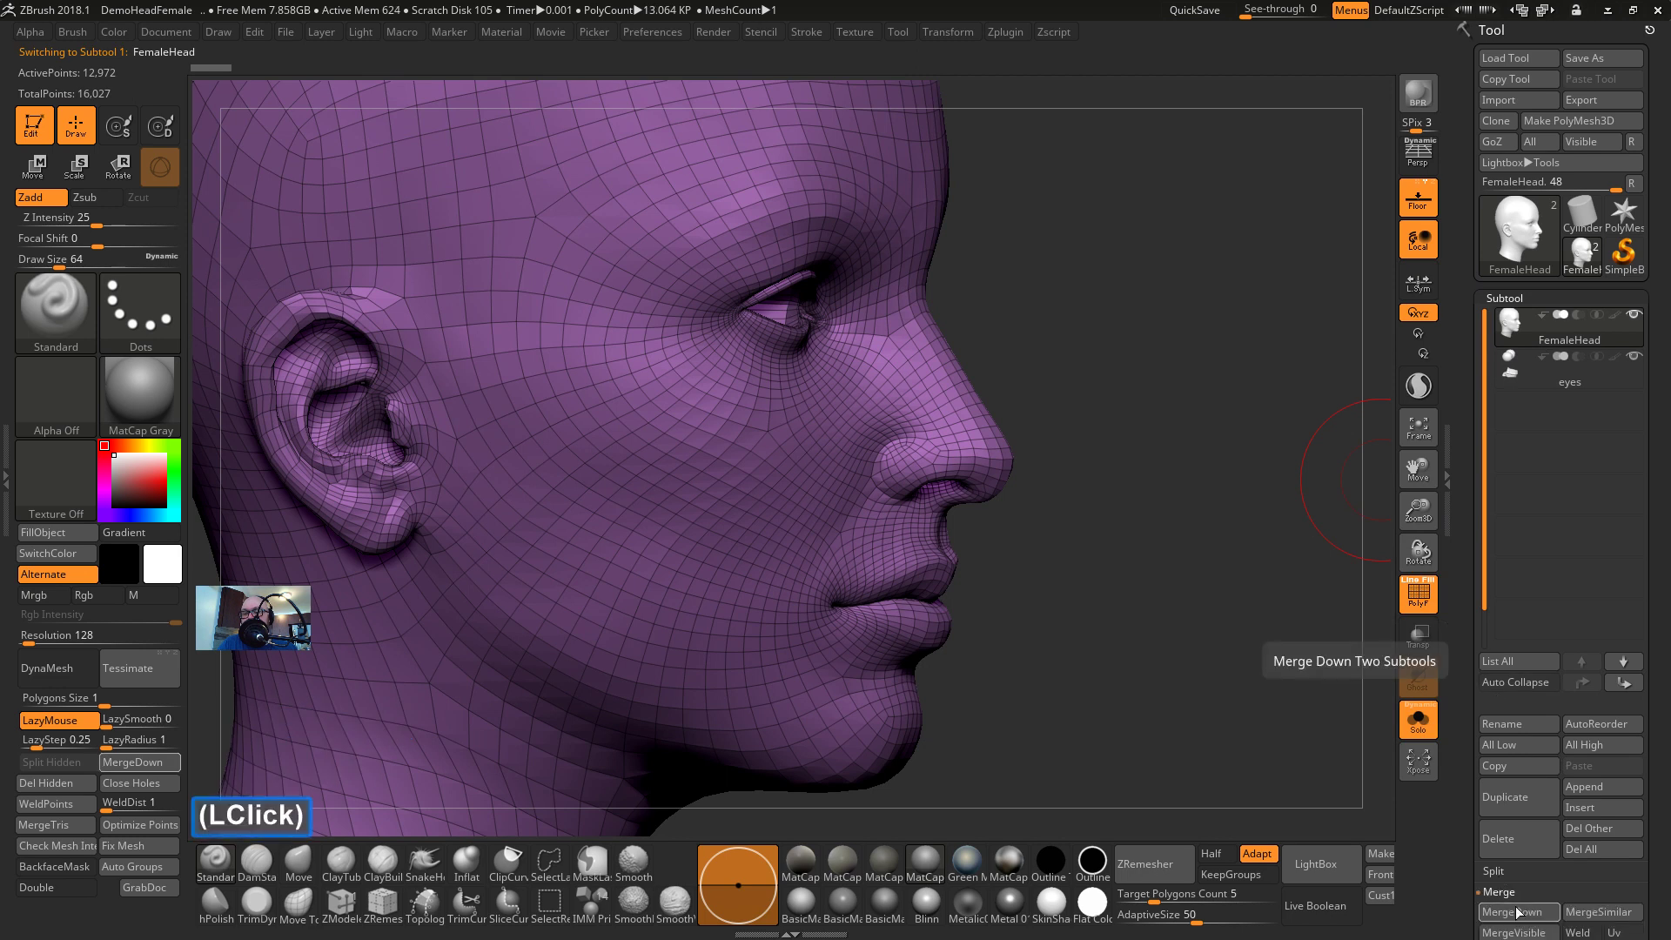
{"action": "left_click", "coordinate": [1517, 911]}
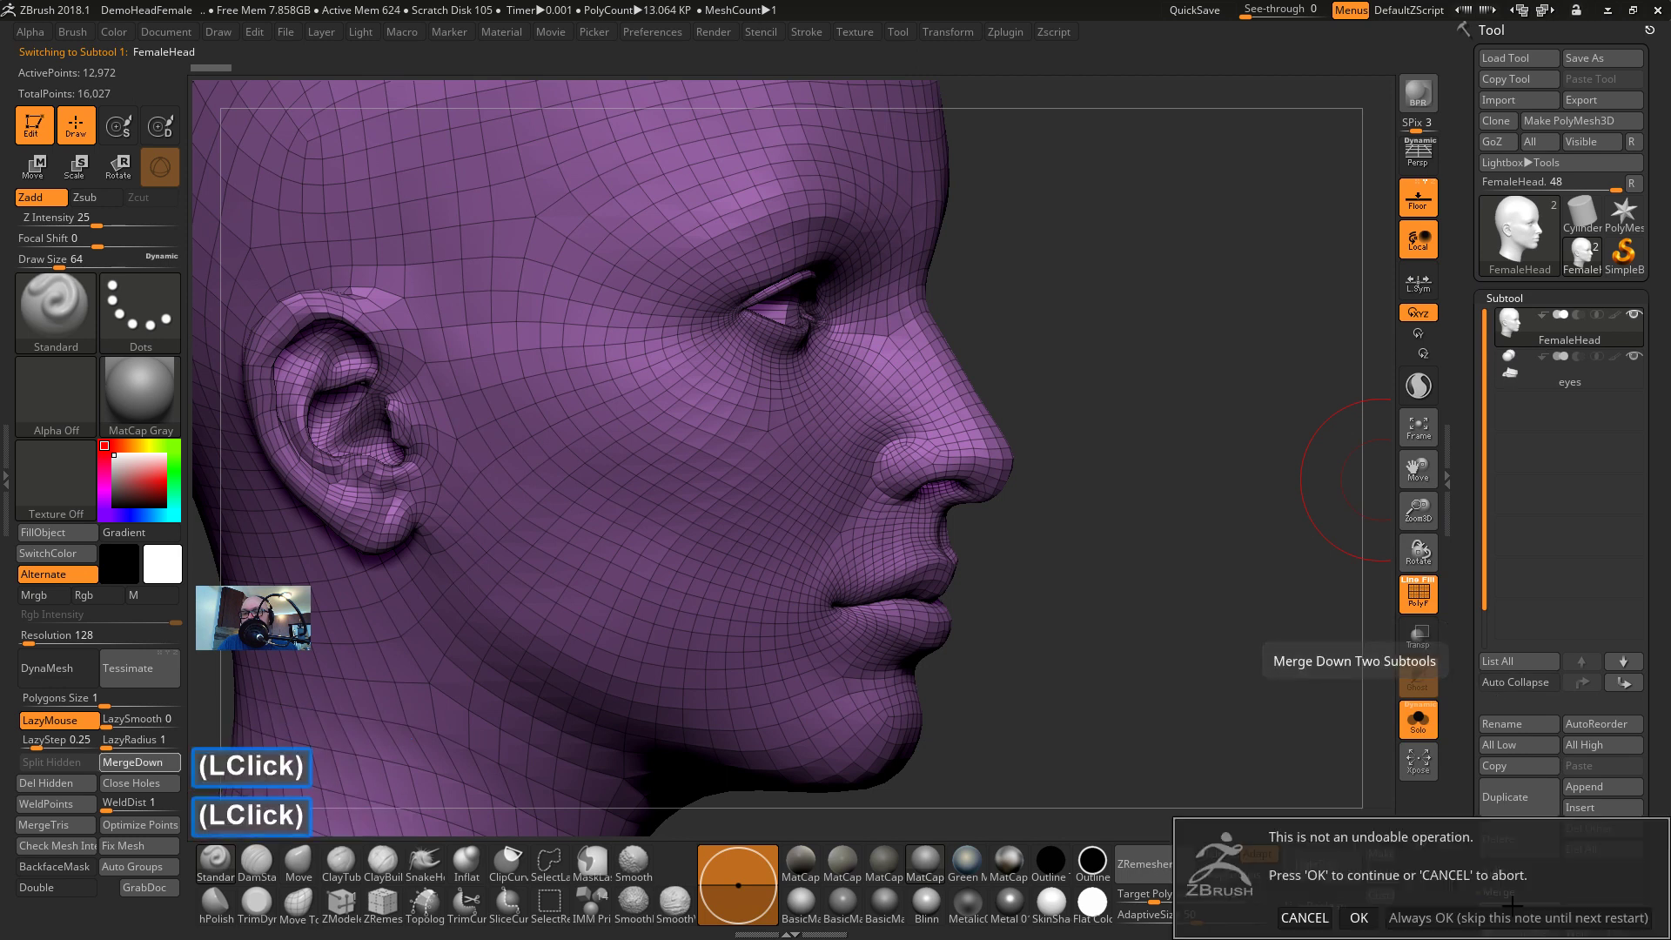
{"action": "left_click", "coordinate": [1361, 920]}
Toggle polygroup visibility on the merged head and examine it from the front, side and three-quarter views
{"action": "left_click_drag", "start_coordinate": [1271, 635], "coordinate": [1075, 501], "text": "alt"}
{"action": "left_click_drag", "start_coordinate": [1067, 487], "coordinate": [1037, 540], "text": "alt"}
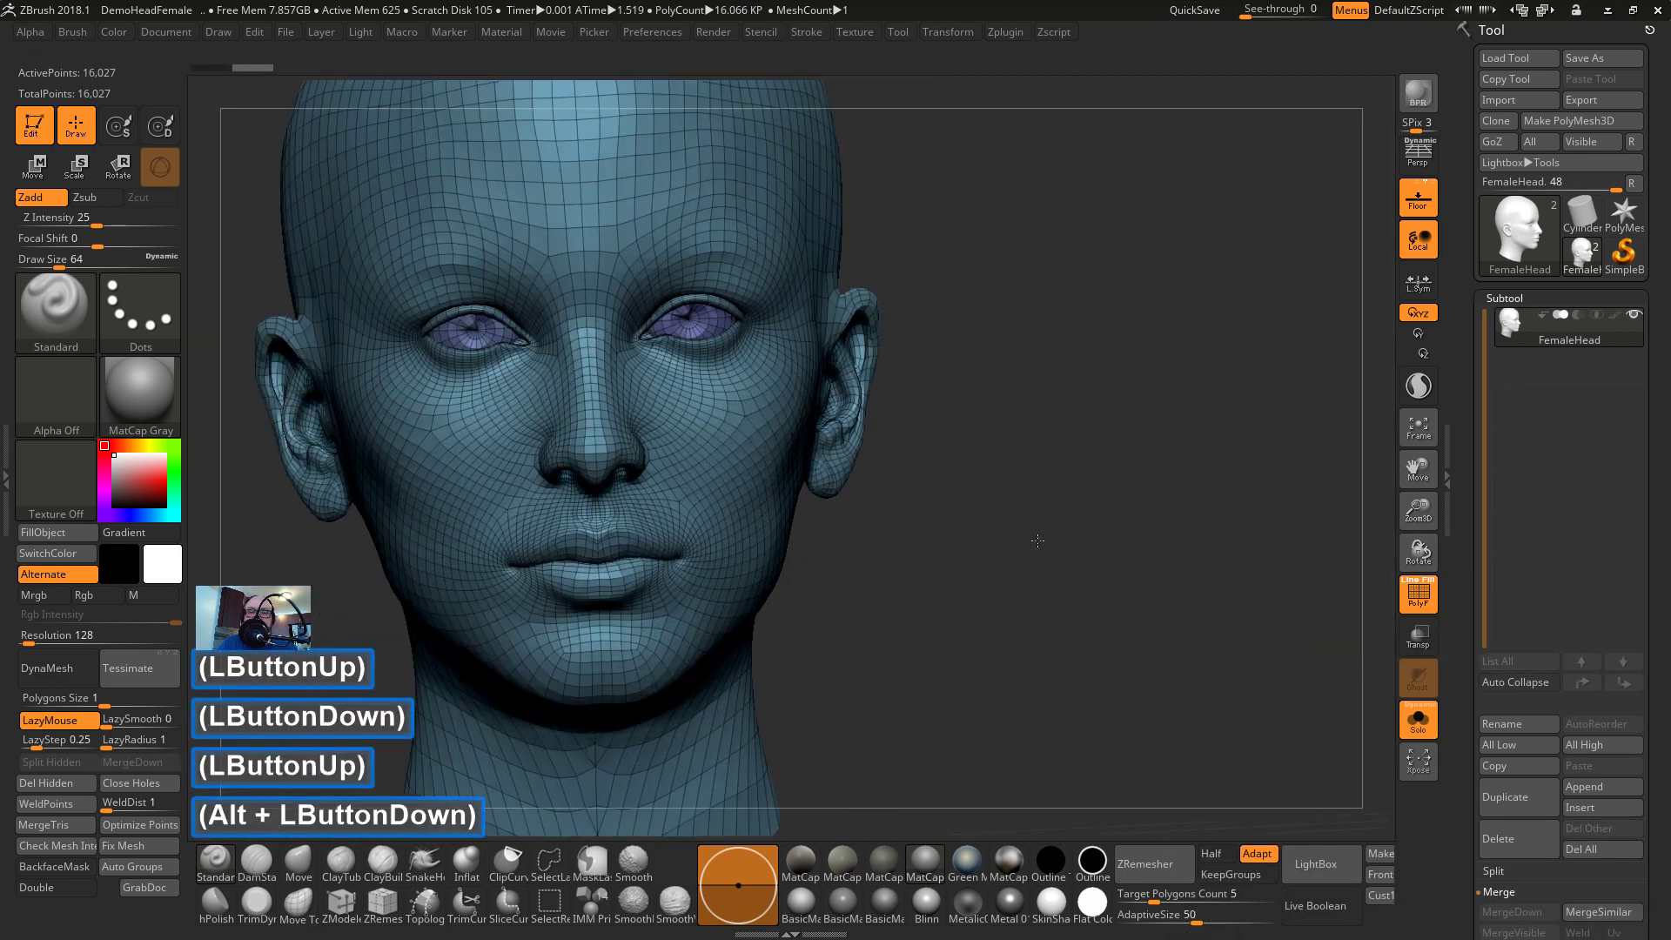
{"action": "left_click", "coordinate": [763, 452], "text": "ctrl+shift"}
{"action": "left_click", "coordinate": [762, 453], "text": "ctrl+shift"}
{"action": "left_click", "coordinate": [769, 448], "text": "ctrl+shift"}
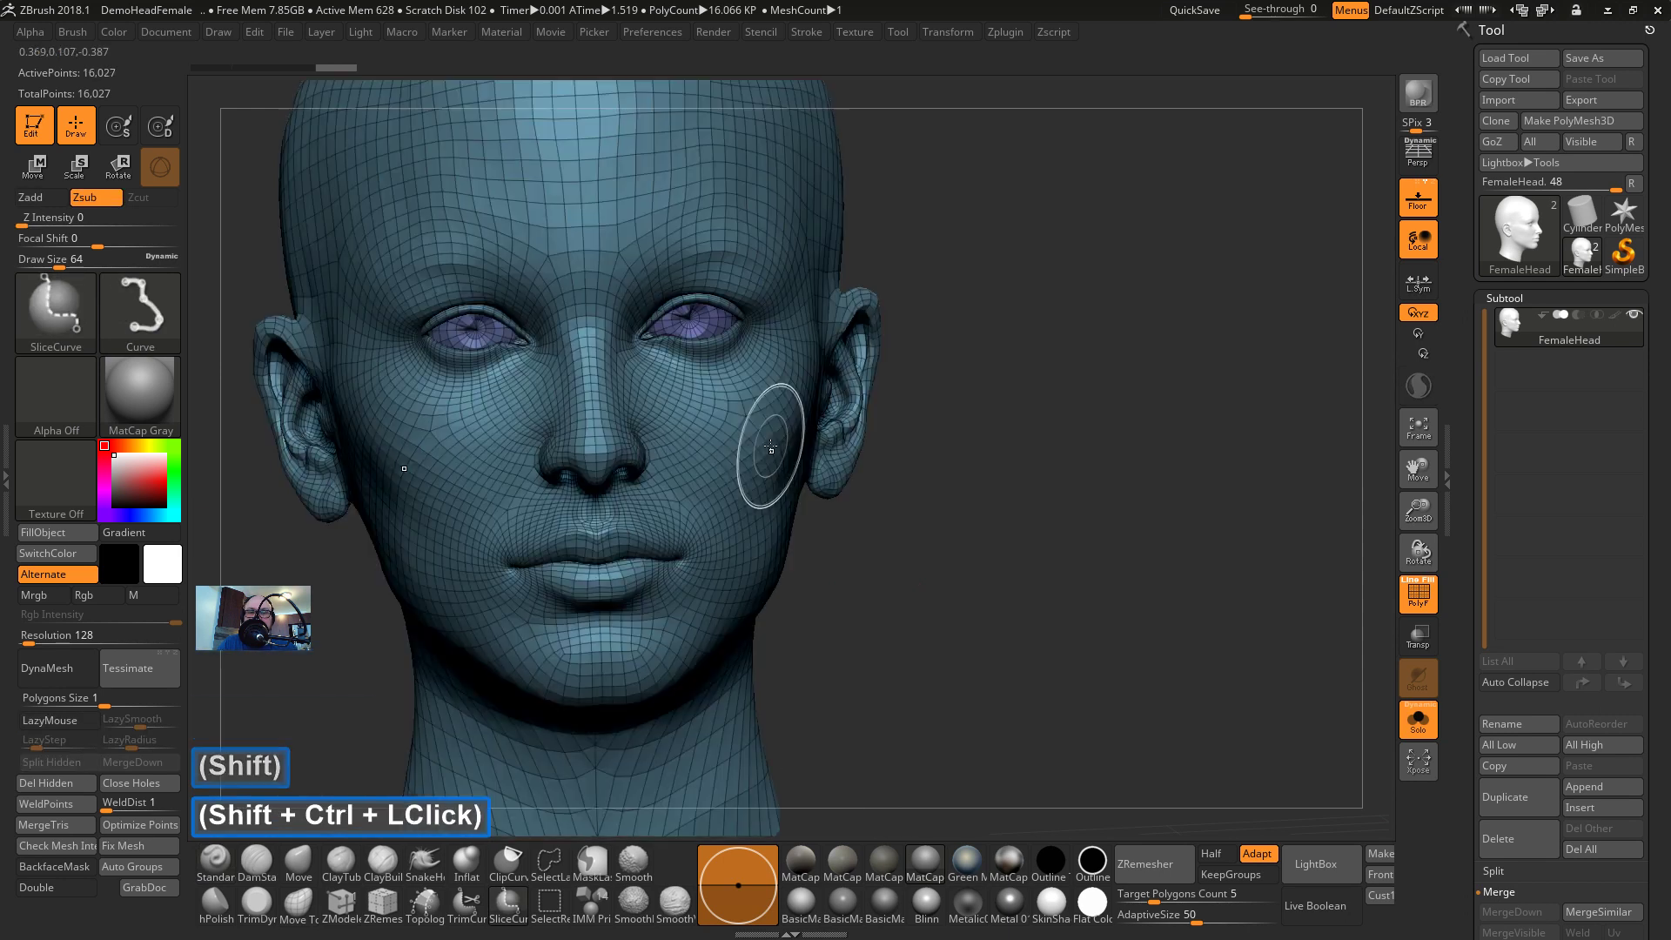
{"action": "left_click_drag", "start_coordinate": [766, 357], "coordinate": [774, 283]}
{"action": "left_click", "coordinate": [989, 508], "text": "shift"}
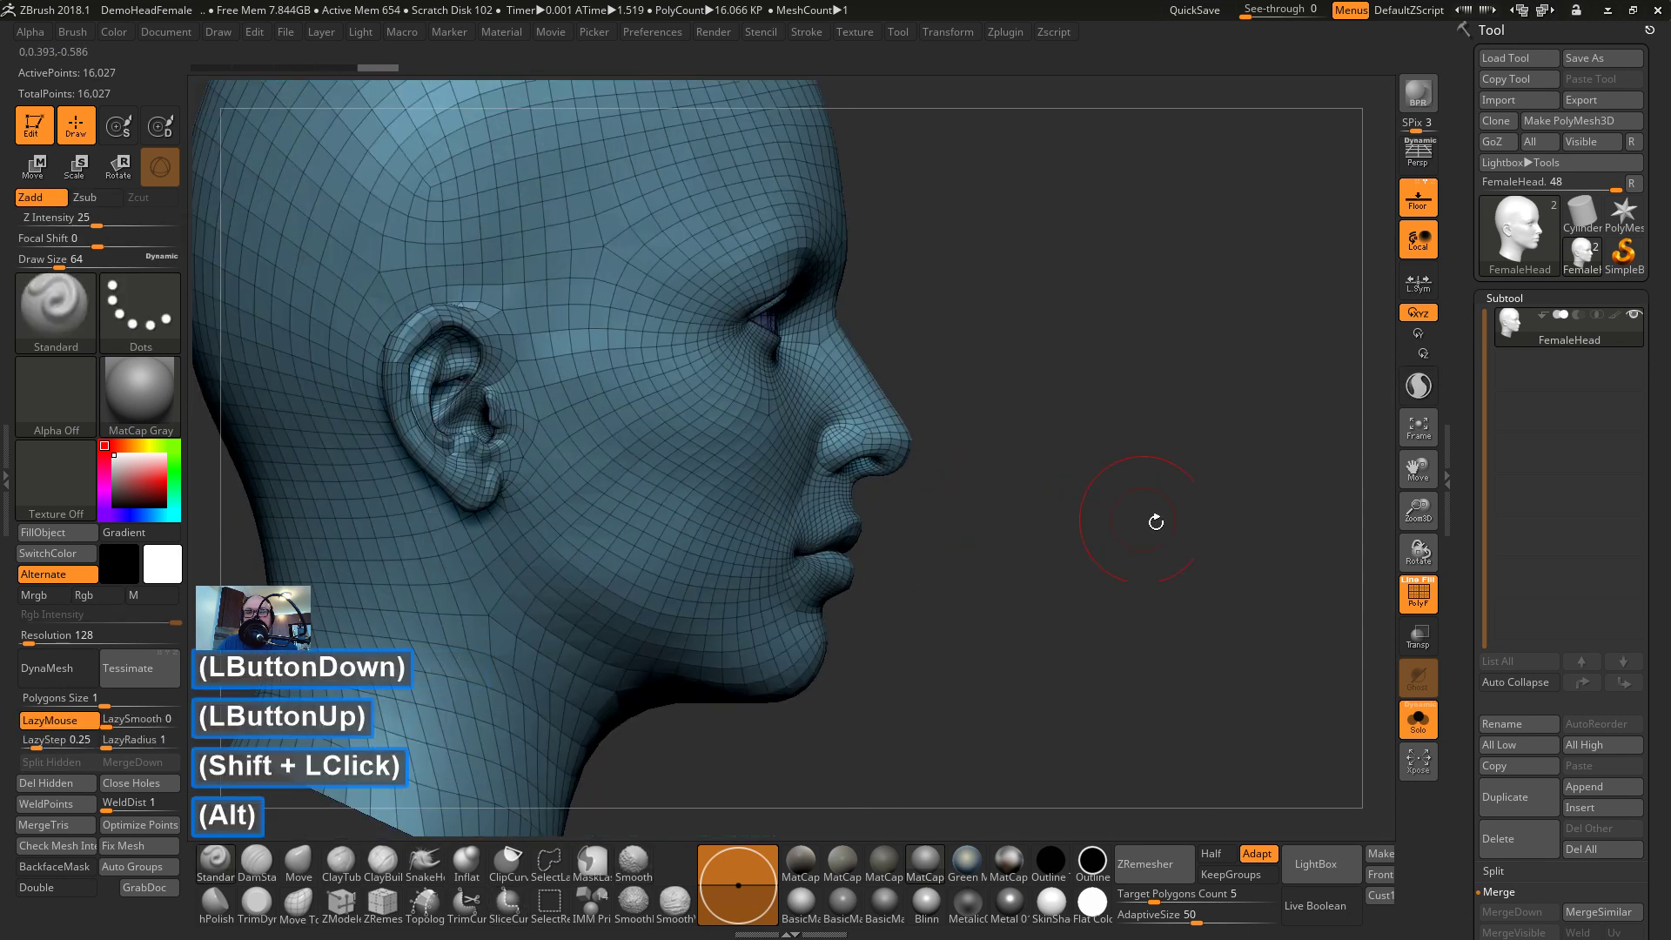
{"action": "double_click", "coordinate": [1157, 522], "text": "alt"}
{"action": "left_click_drag", "start_coordinate": [1260, 432], "coordinate": [1135, 486]}
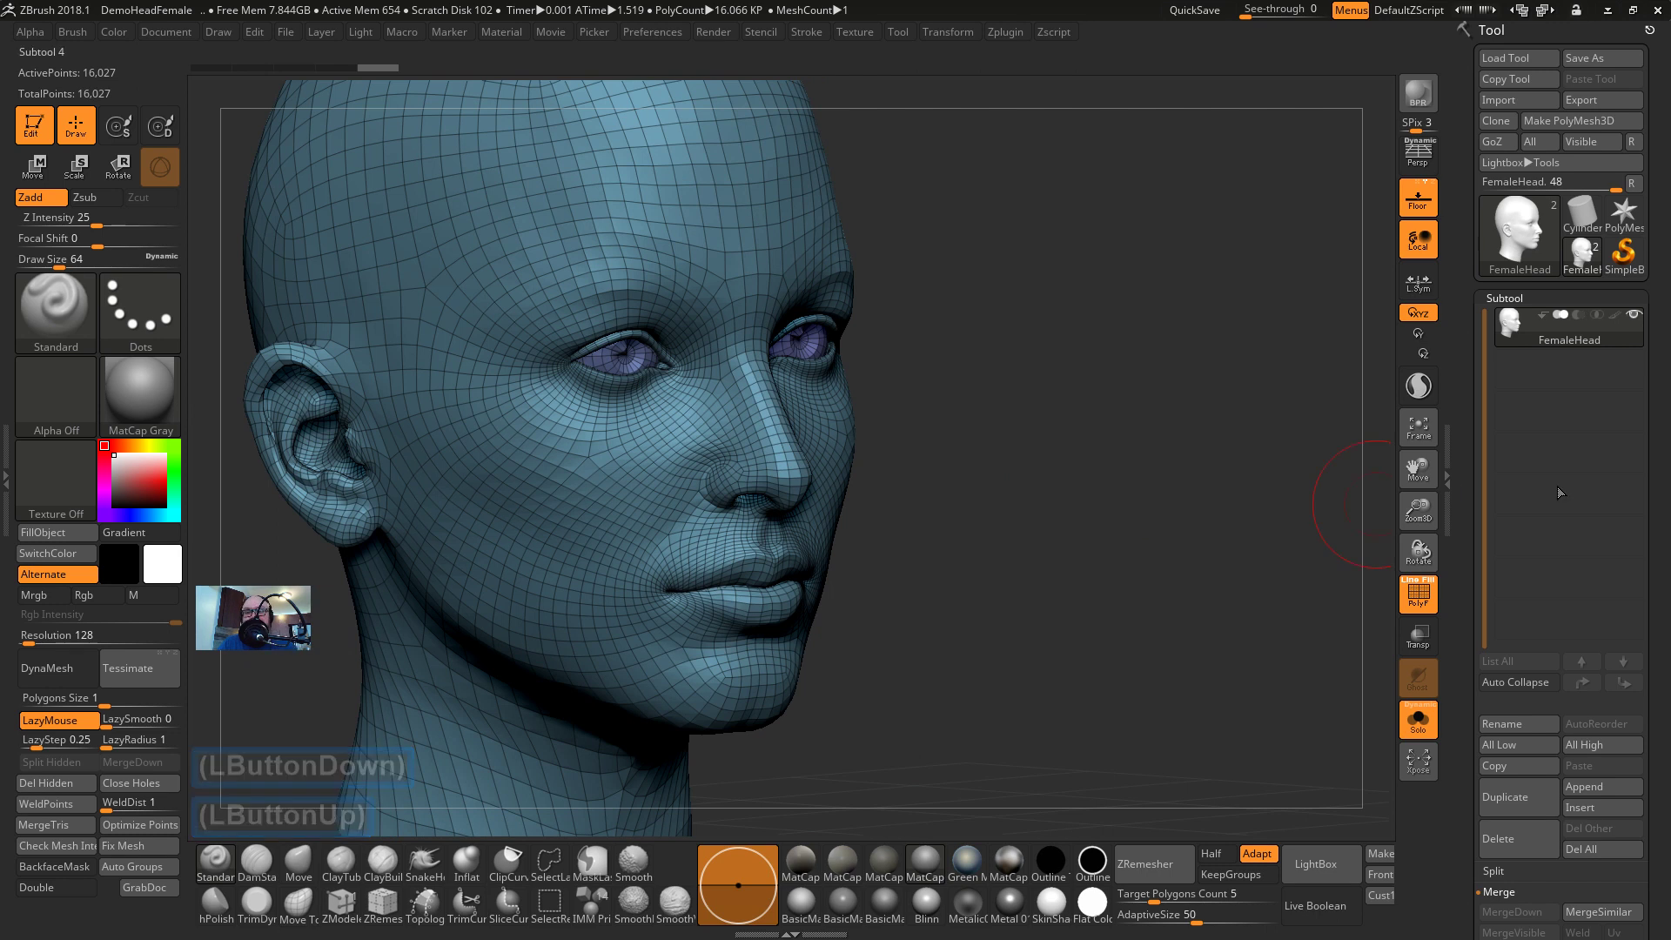
Expand the Split options for the merged FemaleHead subtool
{"action": "left_click_drag", "start_coordinate": [1468, 499], "coordinate": [1468, 367]}
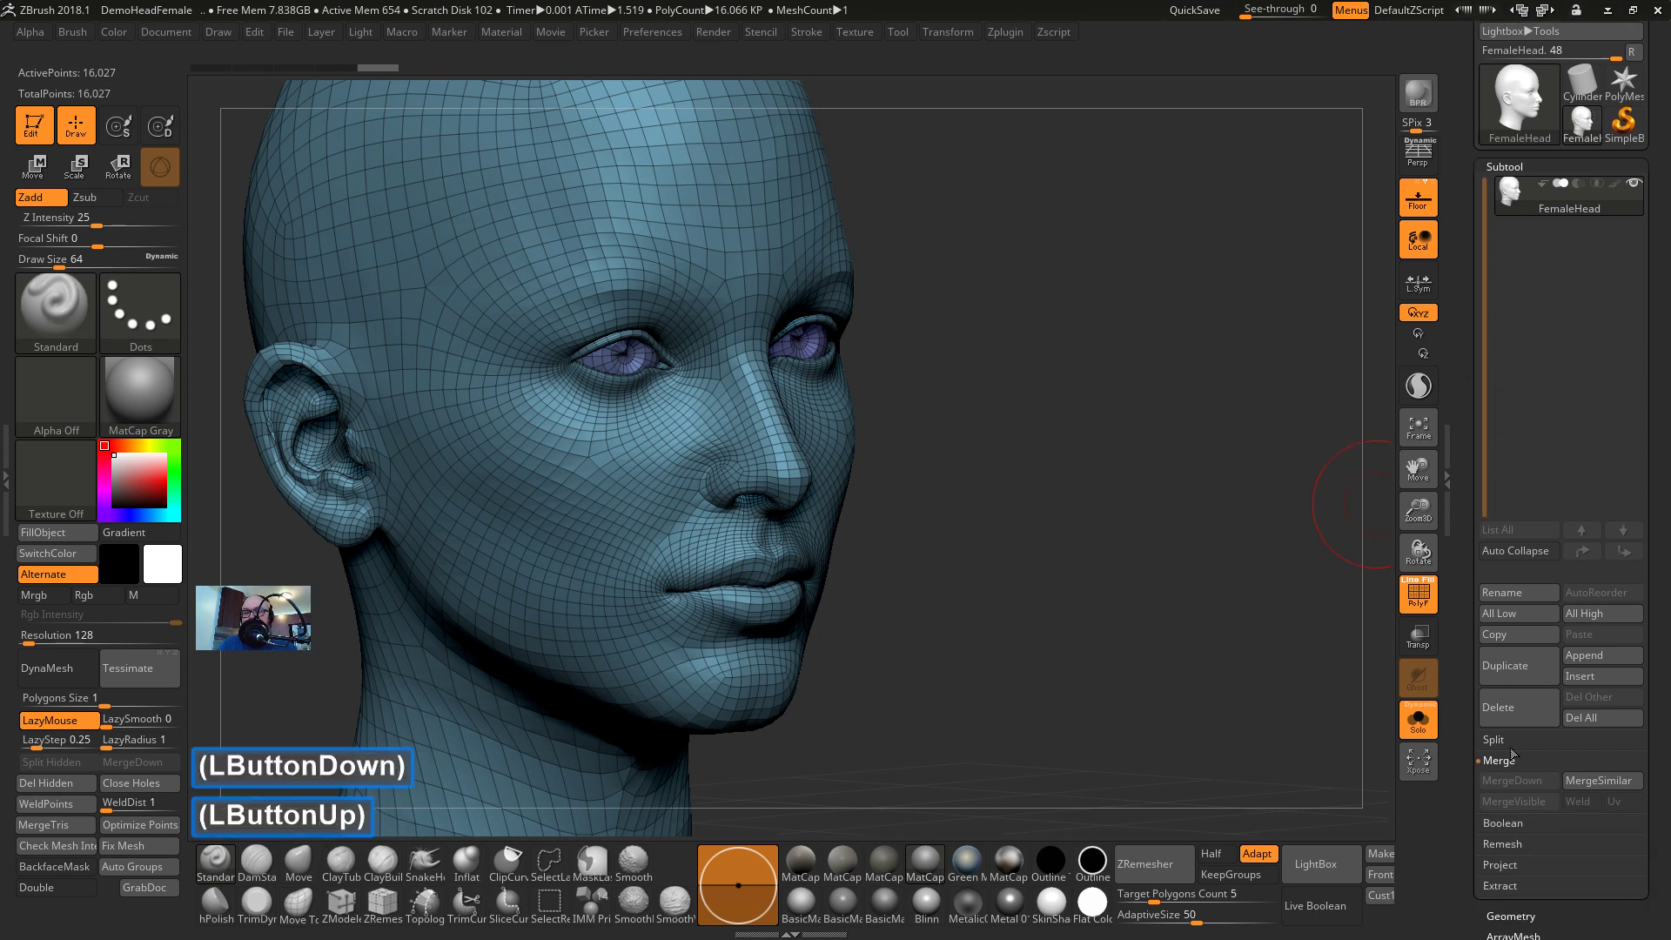
{"action": "left_click", "coordinate": [1509, 741]}
{"action": "left_click_drag", "start_coordinate": [1644, 787], "coordinate": [1643, 754]}
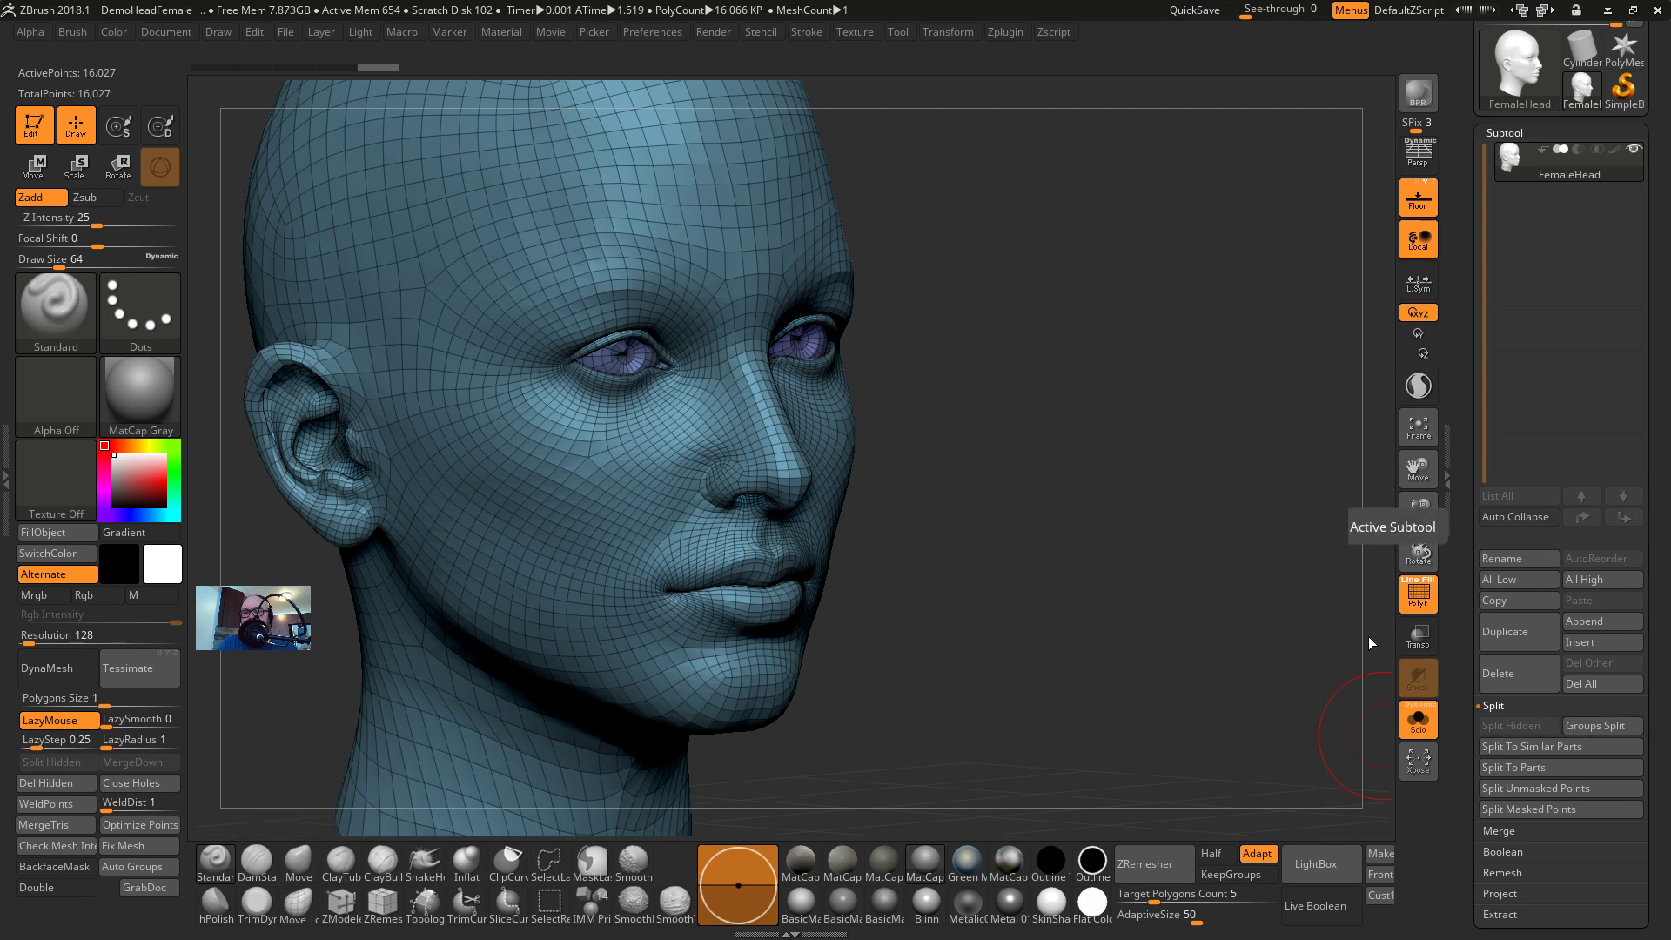
Isolate the eyes and teeth, give each part its own polygroup with Auto Groups, and unhide the head
{"action": "left_click", "coordinate": [748, 464], "text": "ctrl+shift"}
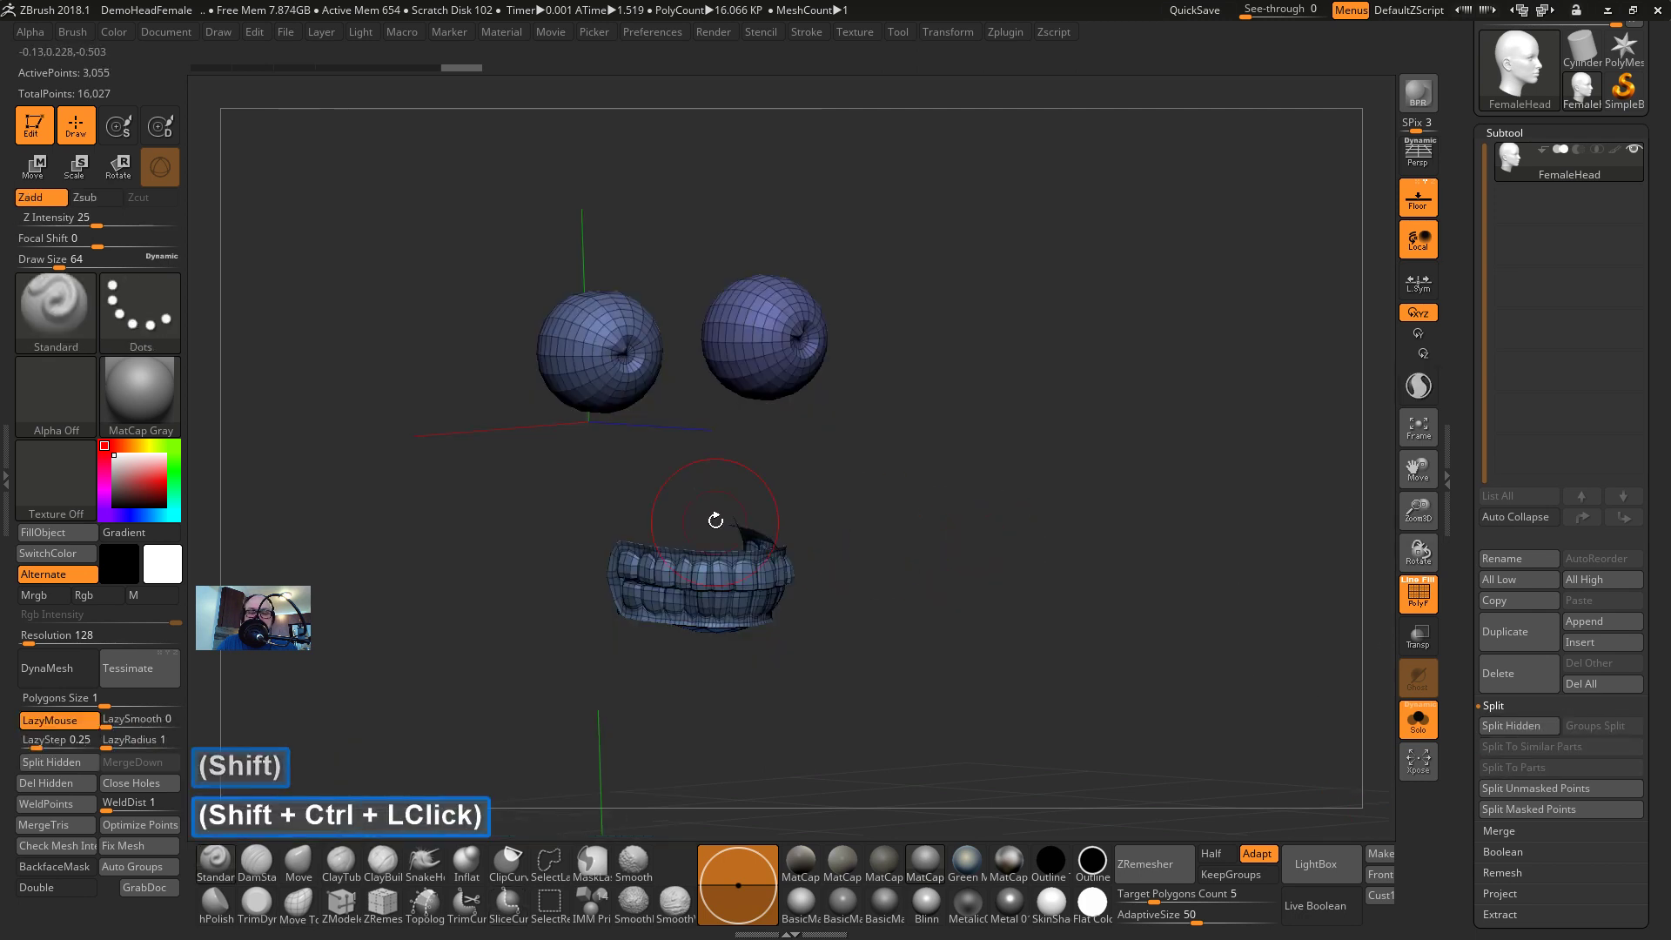
{"action": "left_click", "coordinate": [153, 868]}
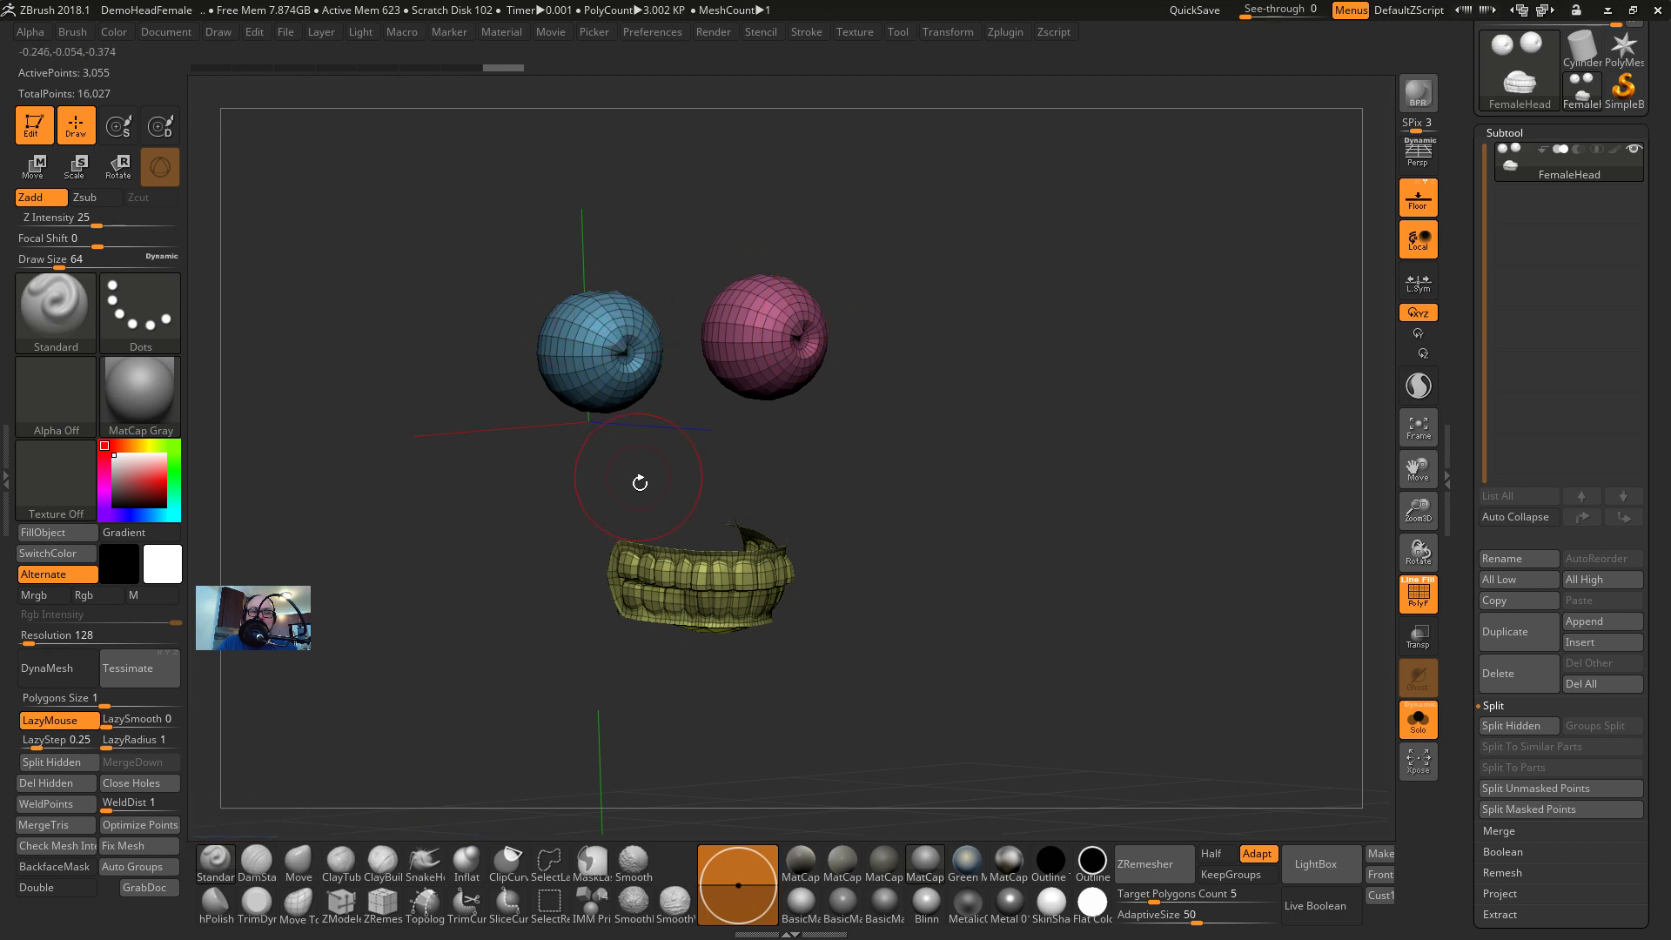
{"action": "left_click", "coordinate": [979, 542], "text": "ctrl+shift"}
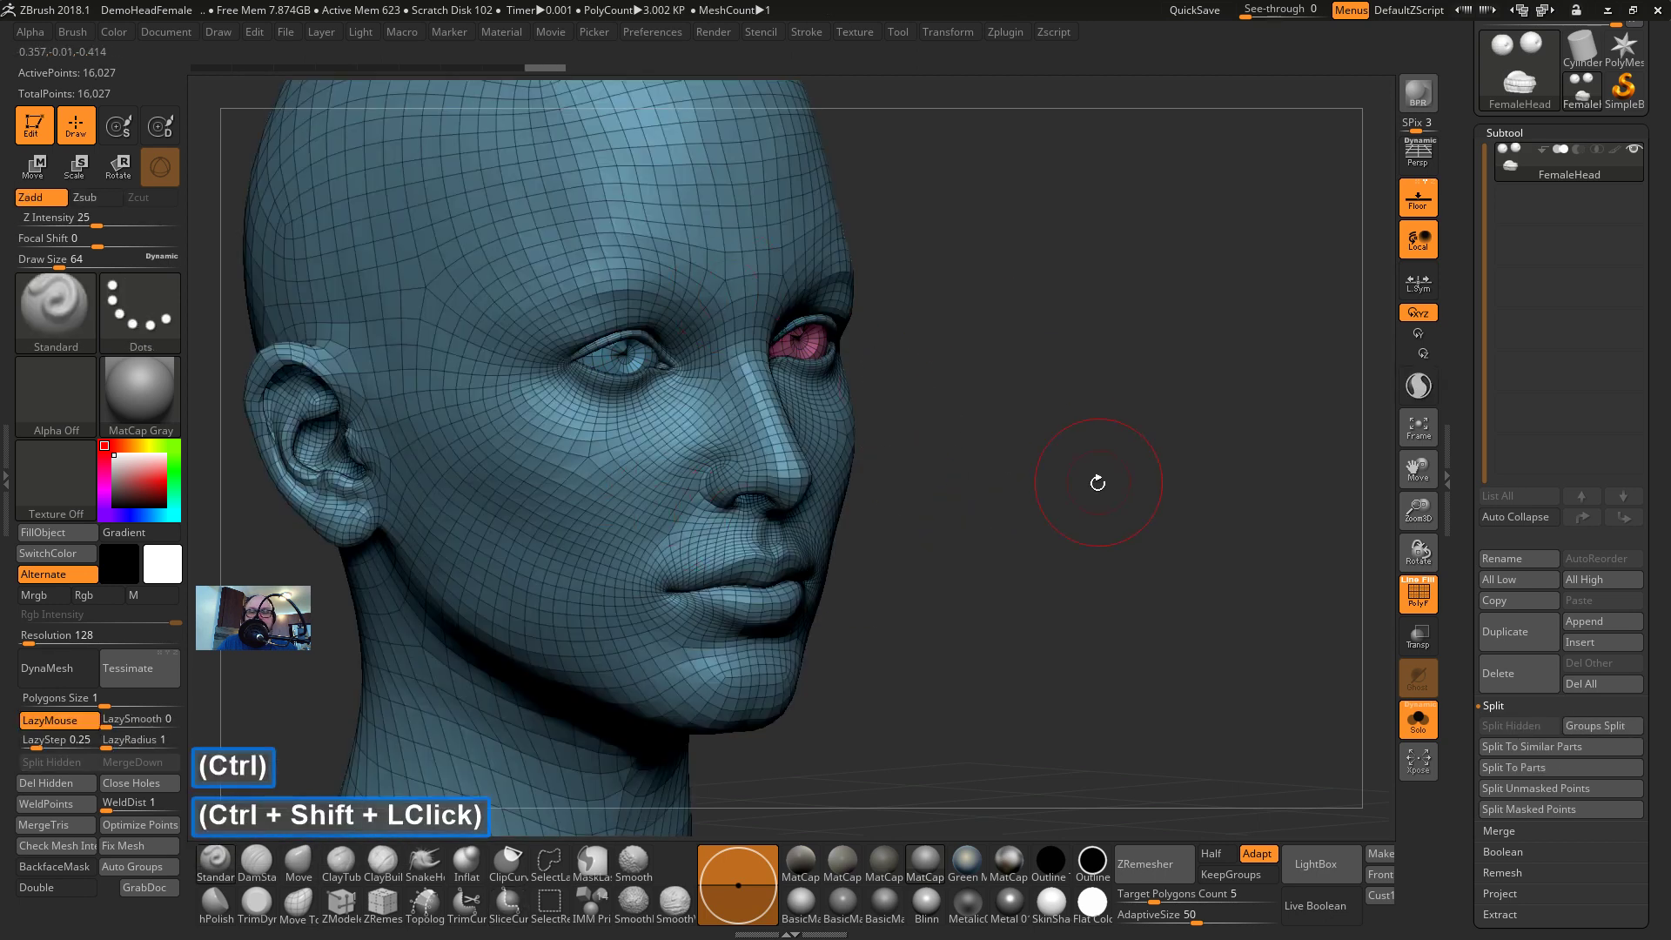
Split the merged head into separate subtools by polygroup with Groups Split, accepting that it is not undoable
{"action": "left_click_drag", "start_coordinate": [1096, 487], "coordinate": [1145, 505]}
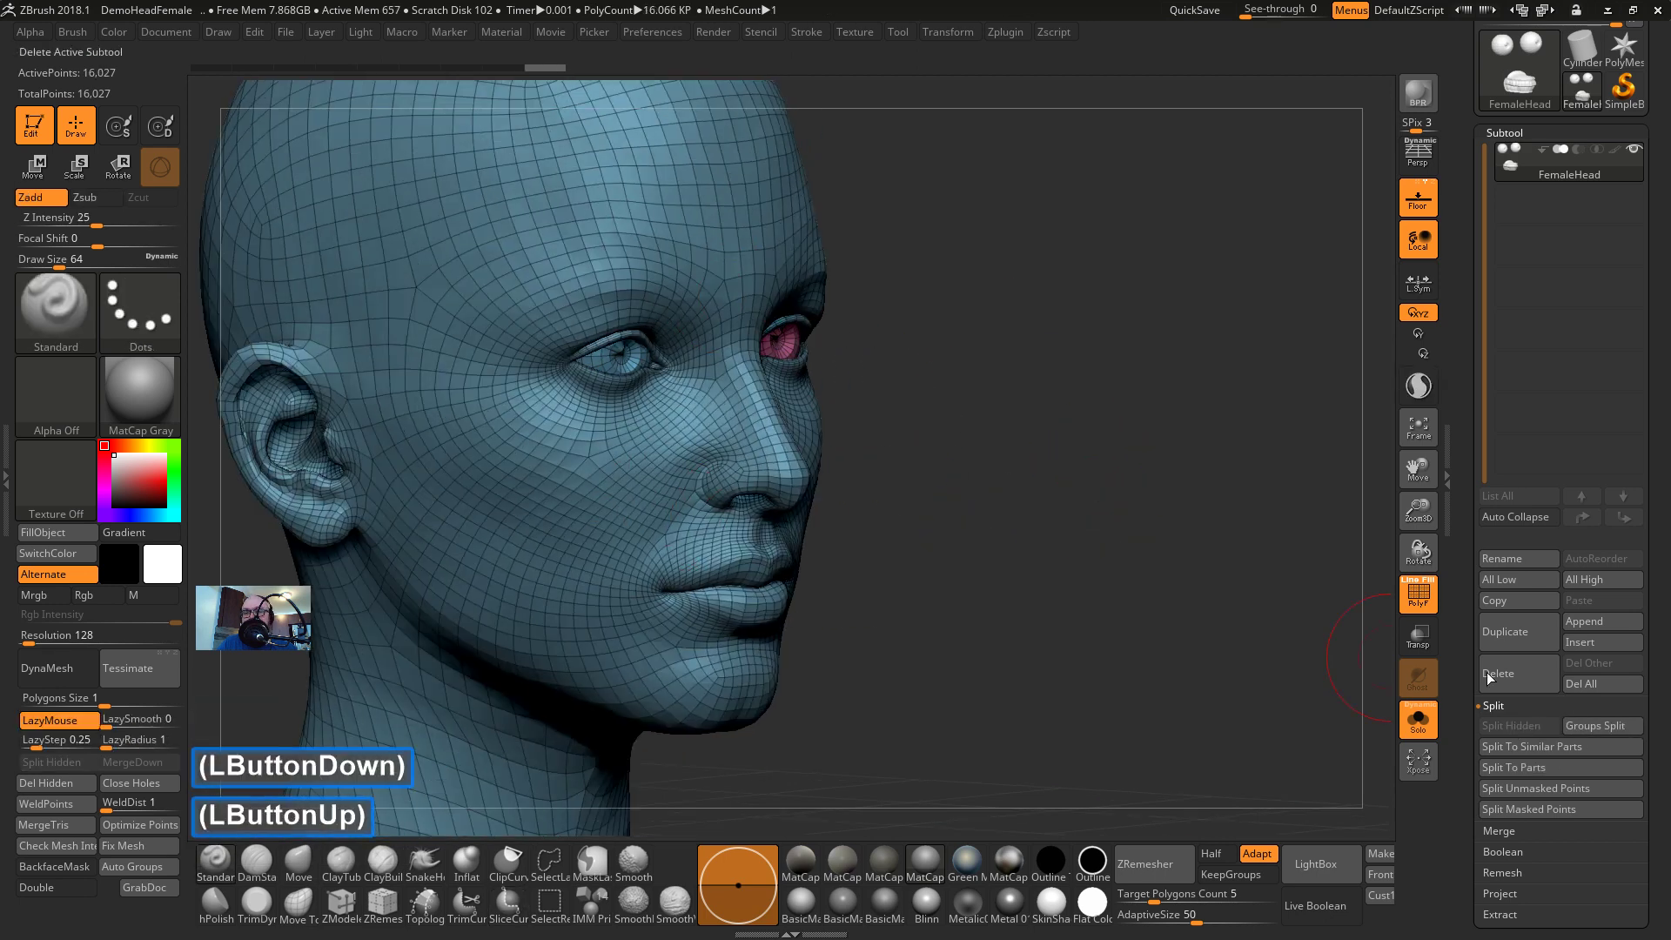
{"action": "left_click", "coordinate": [1591, 725]}
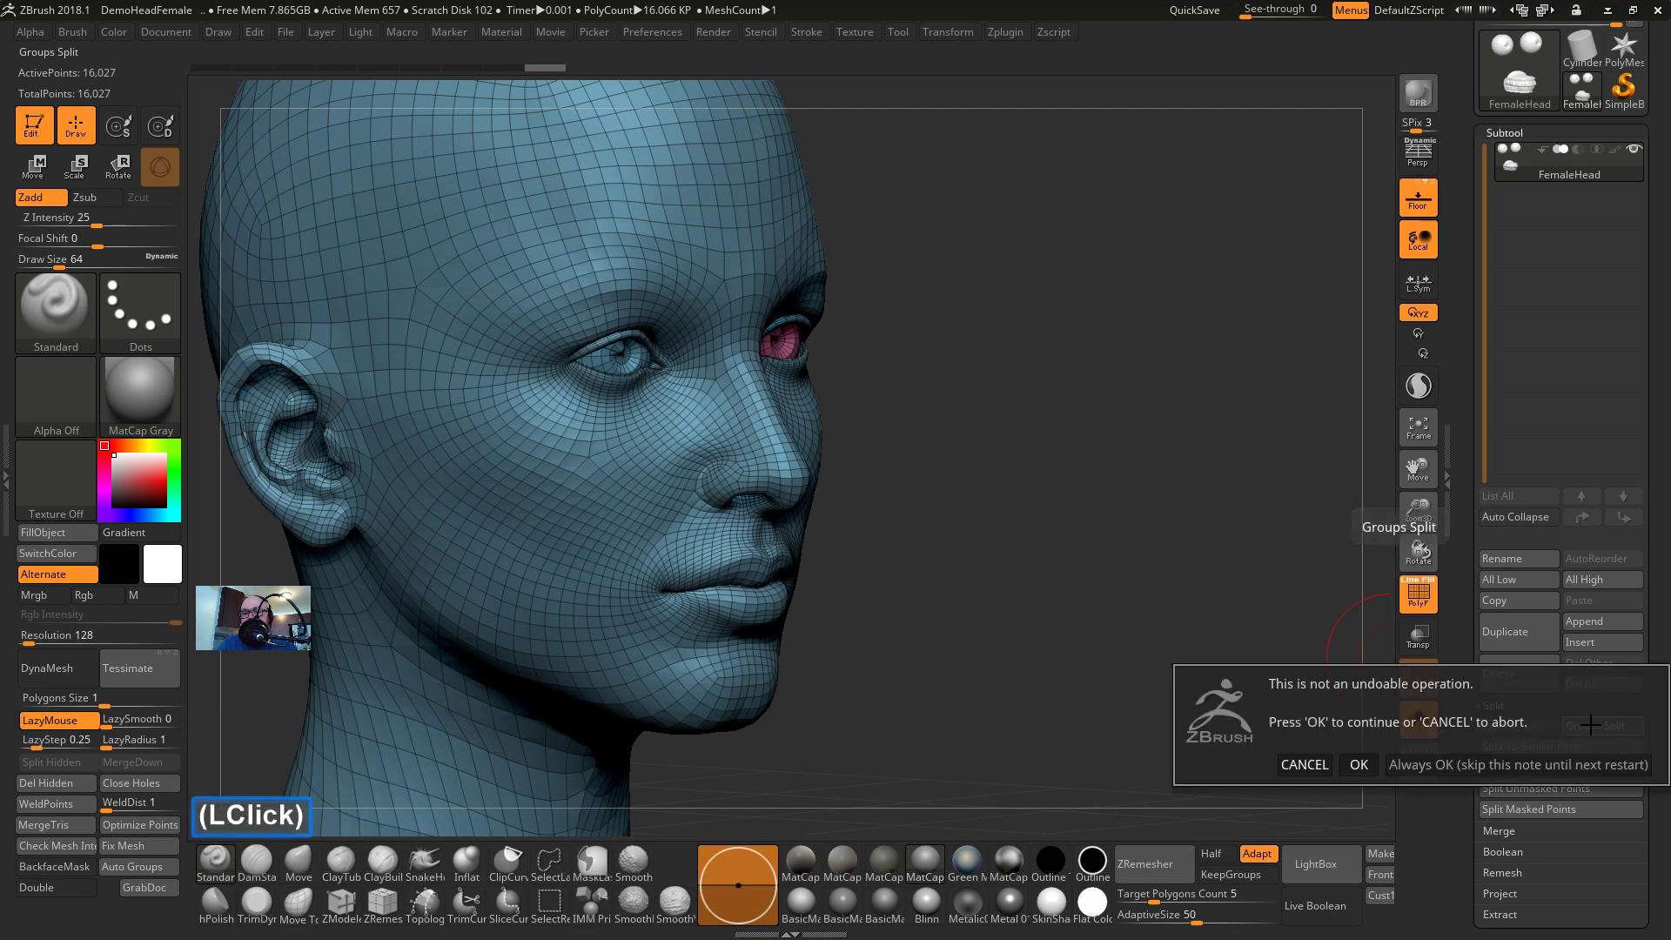
{"action": "left_click", "coordinate": [1295, 766]}
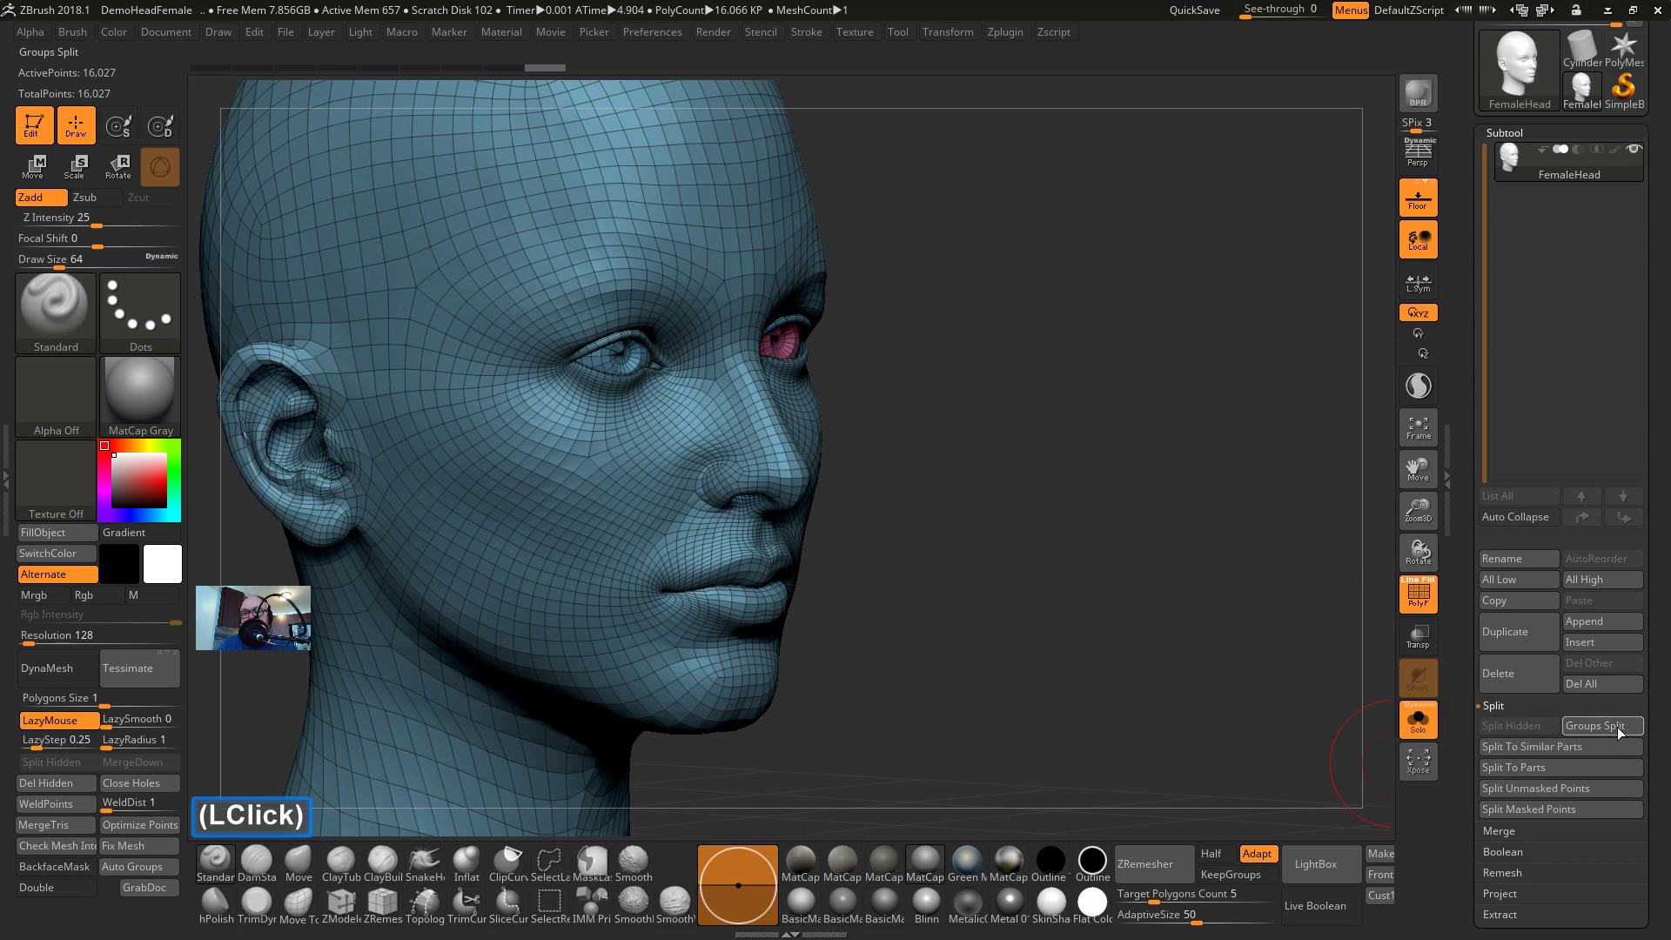
{"action": "left_click", "coordinate": [1617, 728]}
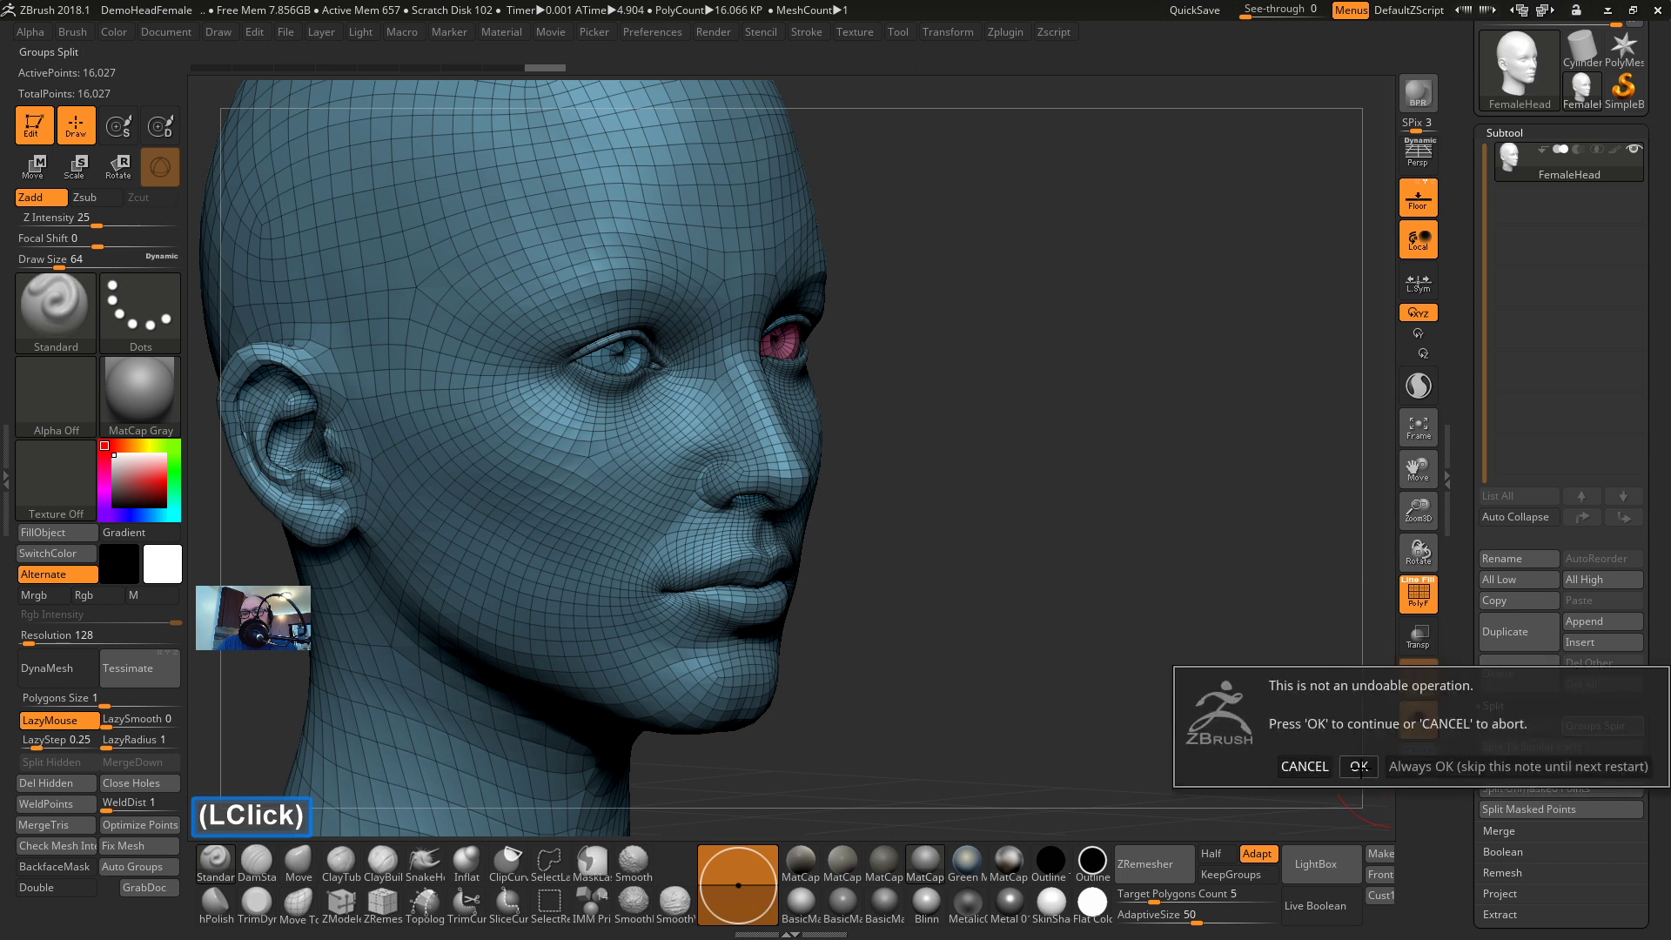
{"action": "left_click", "coordinate": [1410, 766]}
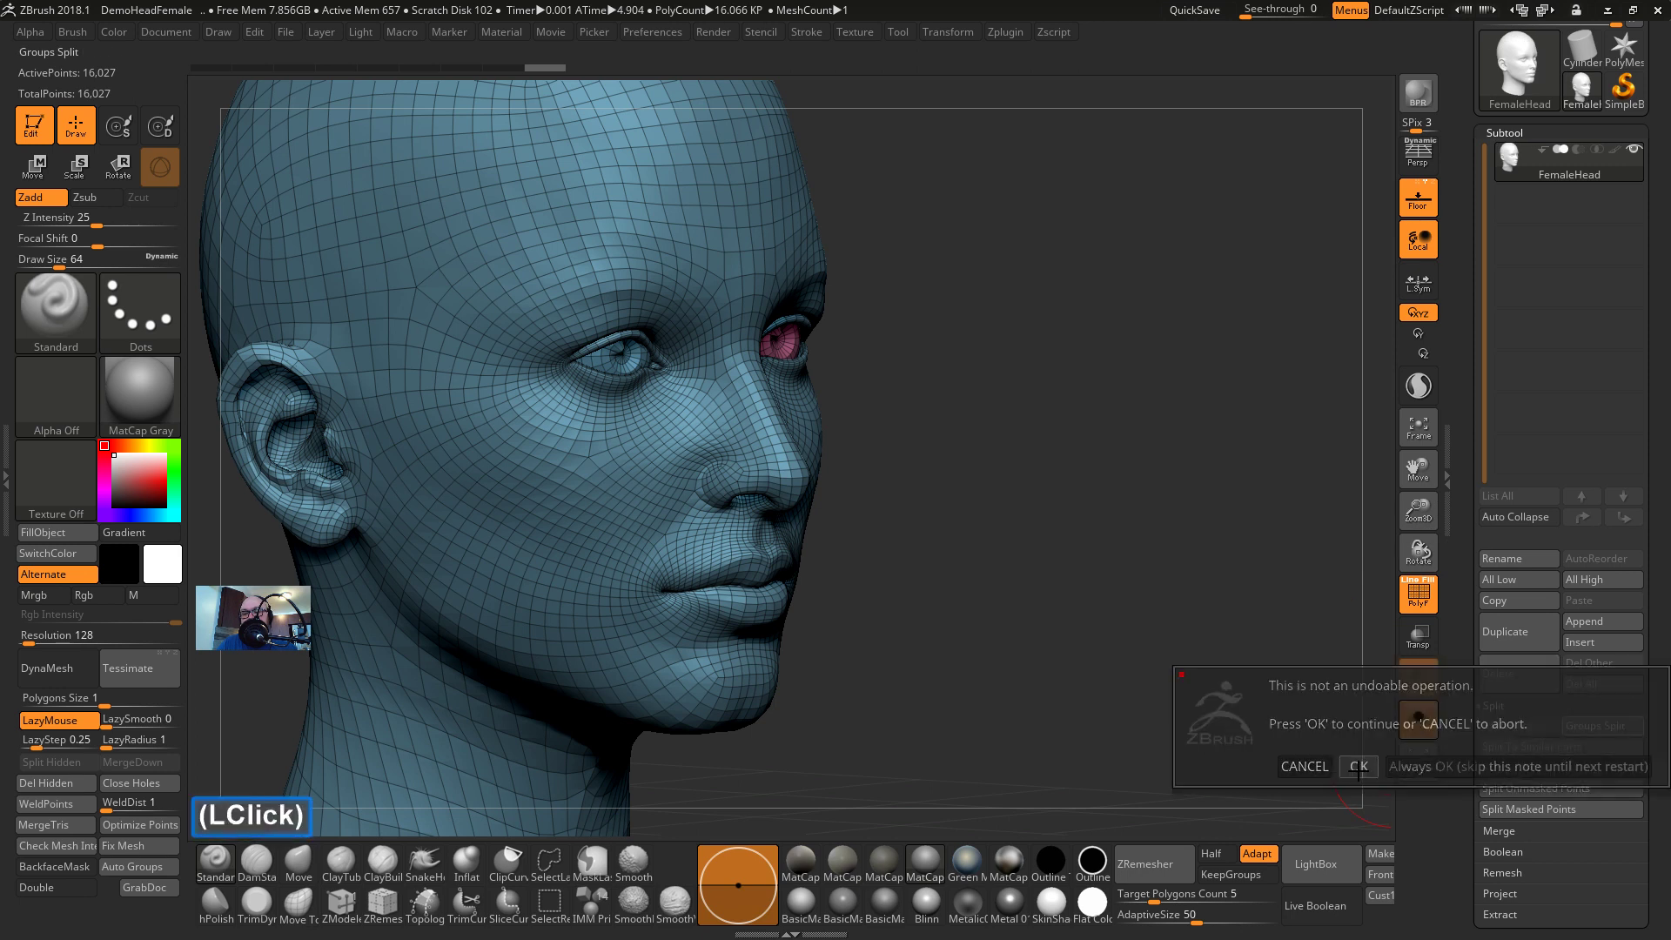
Select the split-off eyeball and teeth subtools in turn to examine each separated part
{"action": "left_click", "coordinate": [1537, 205]}
{"action": "left_click", "coordinate": [1511, 248]}
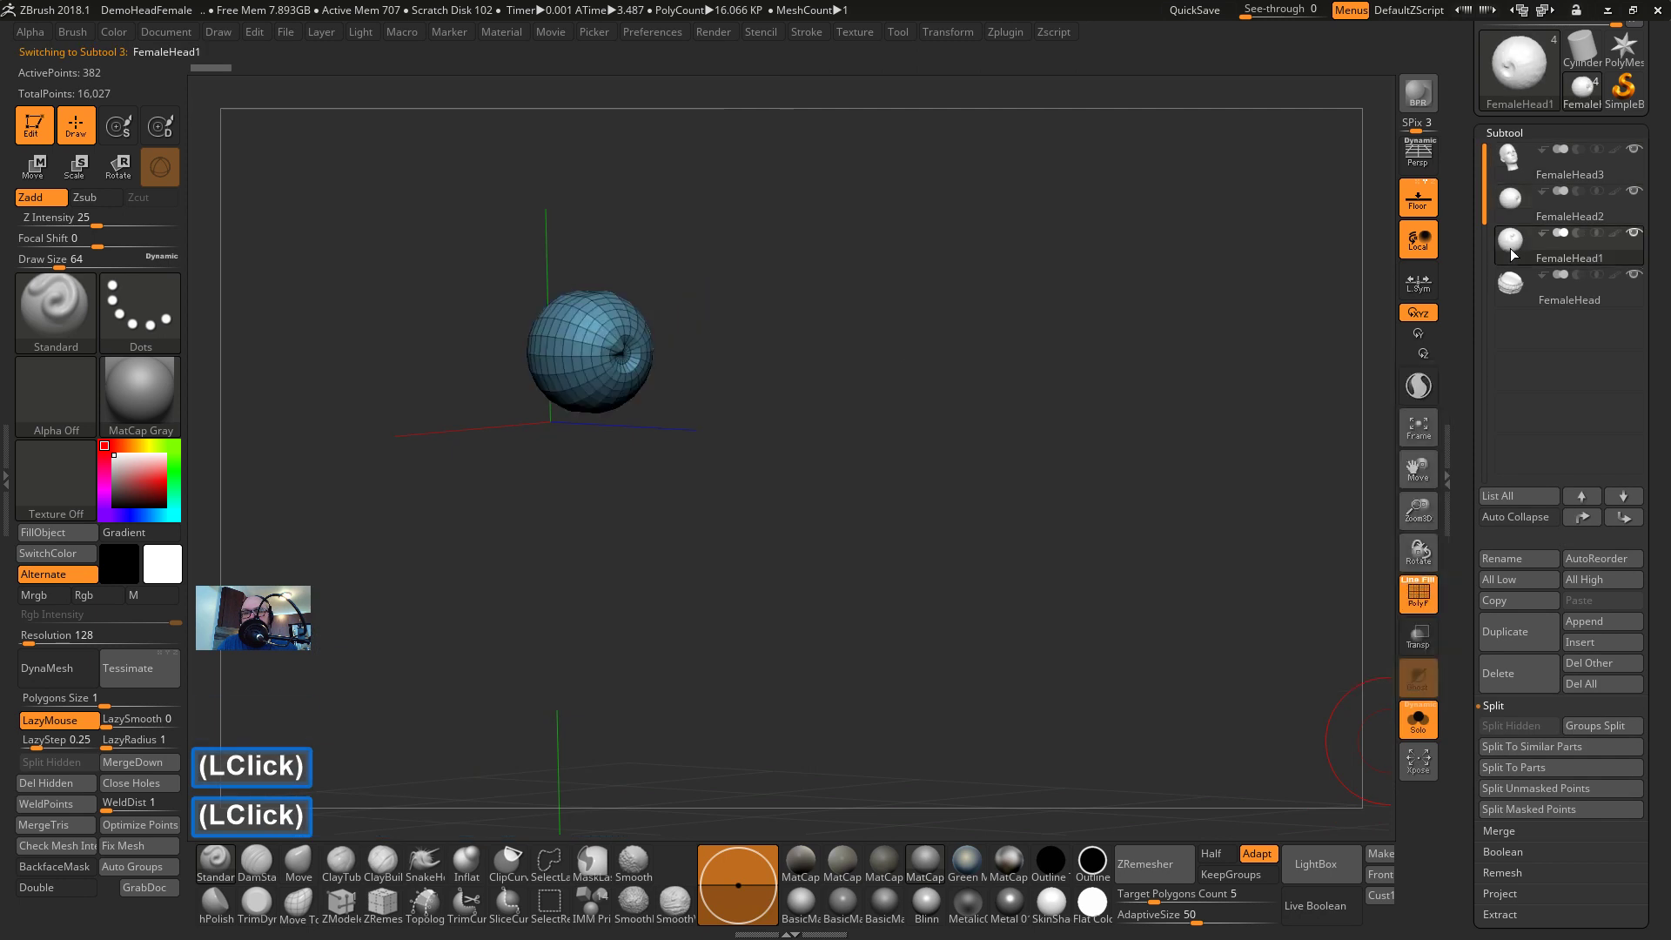
{"action": "left_click", "coordinate": [1519, 290]}
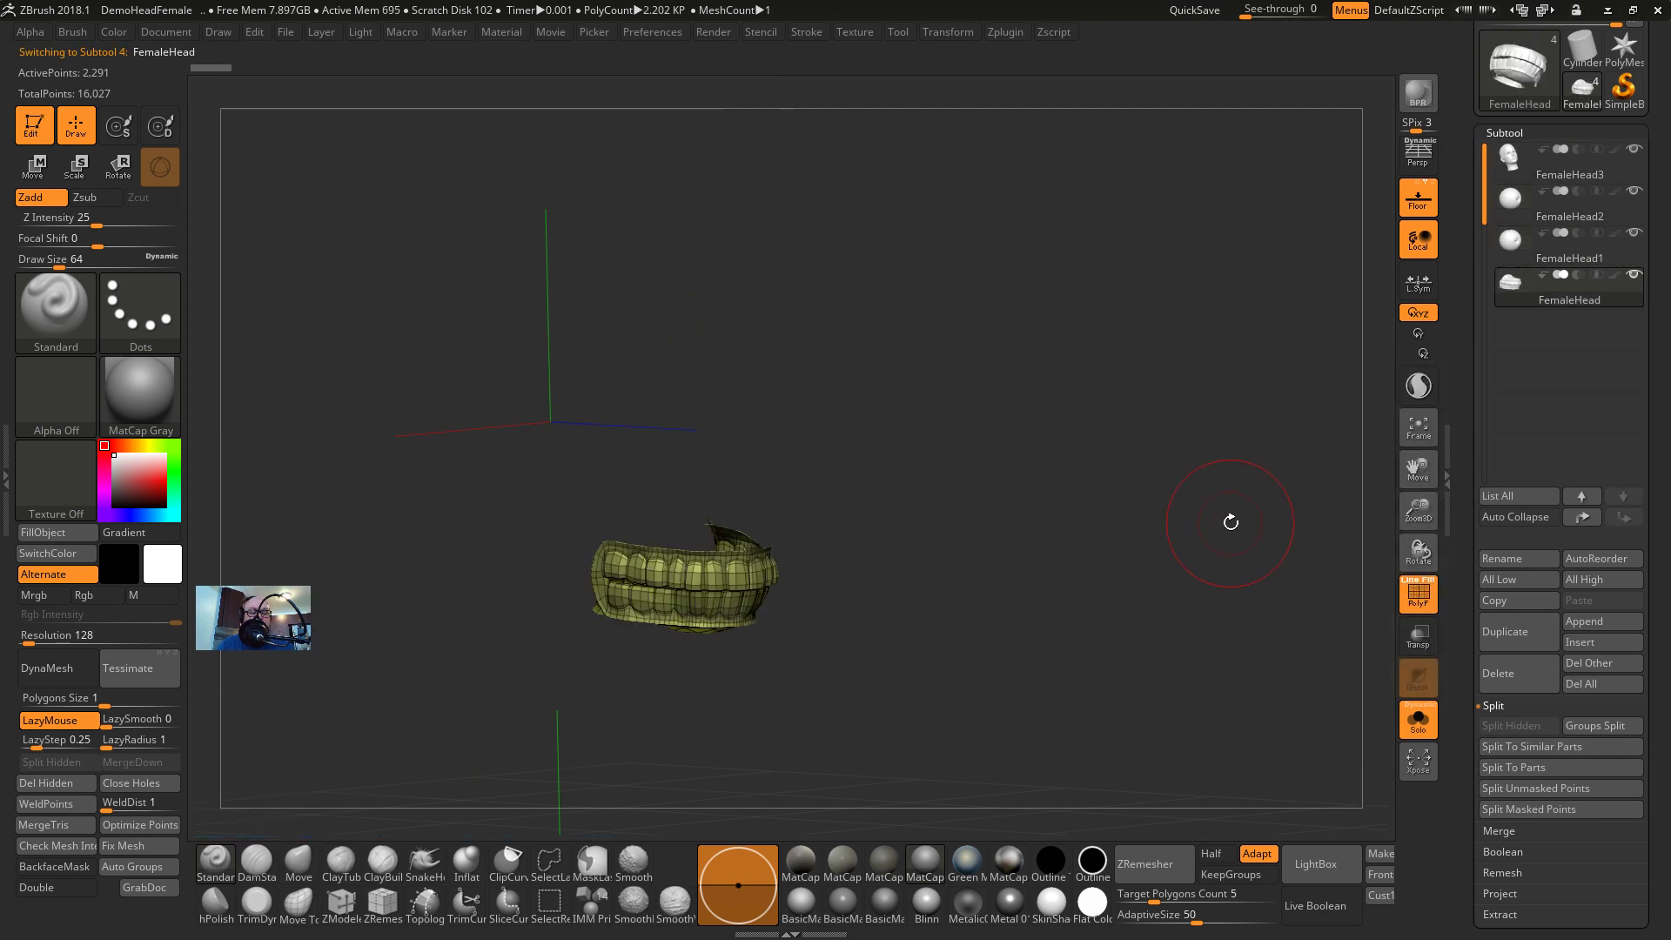
{"action": "left_click", "coordinate": [1526, 243]}
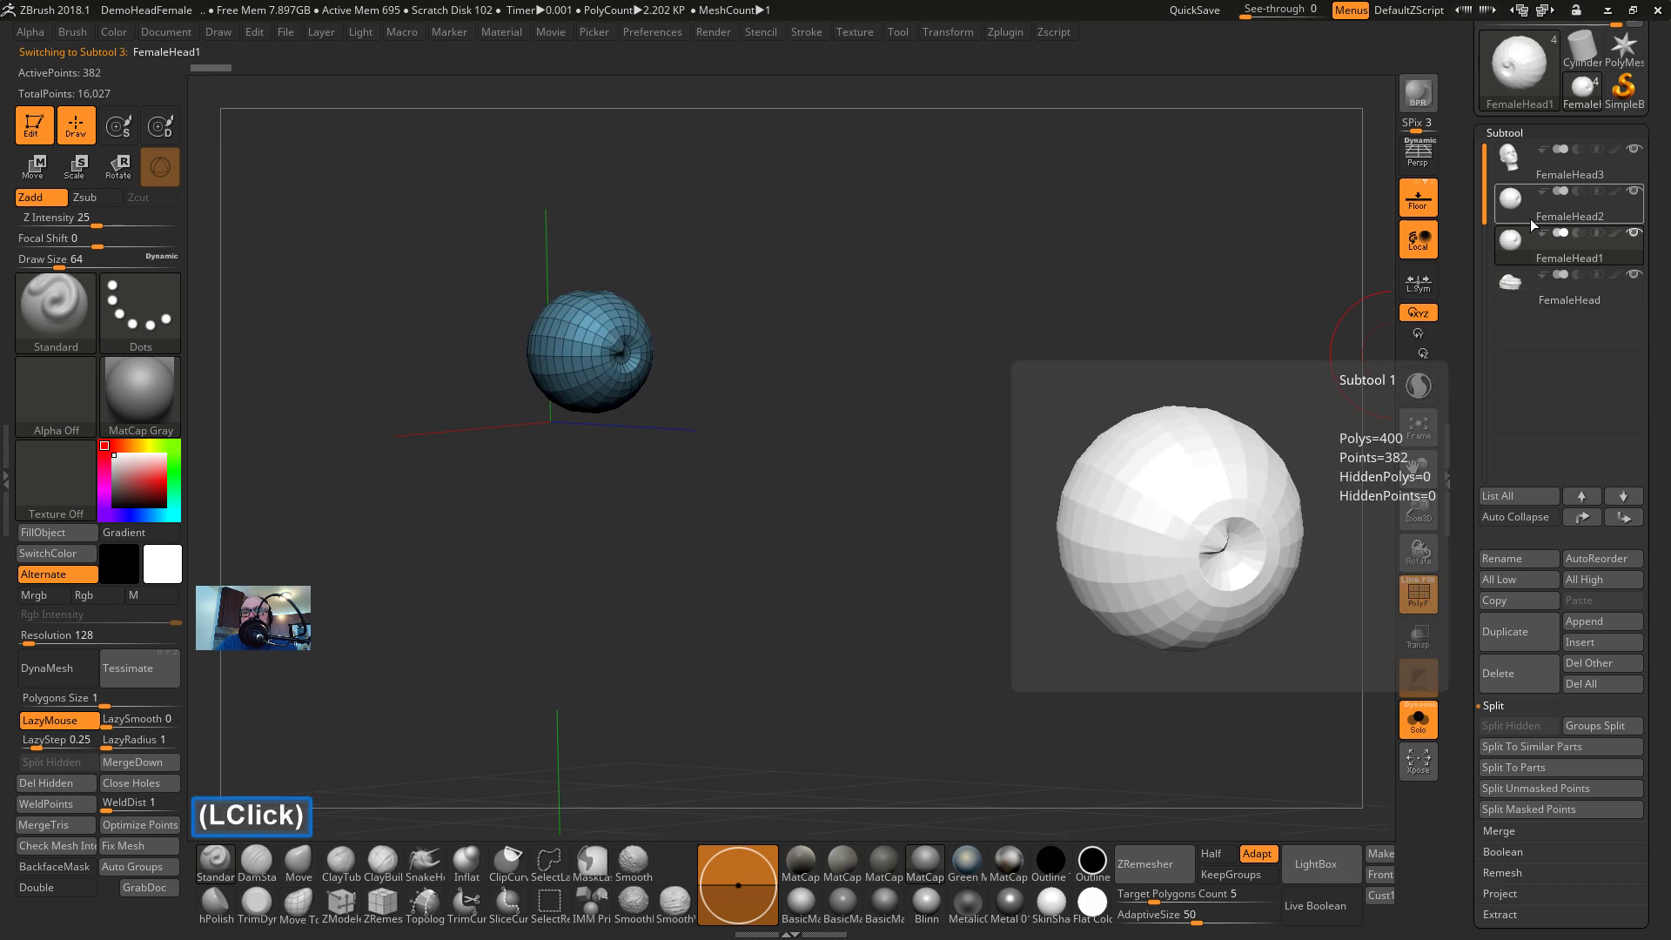
Select the head subtool and combine all visible subtools into a new tool with MergeVisible
{"action": "left_click", "coordinate": [1530, 211]}
{"action": "double_click", "coordinate": [1530, 166]}
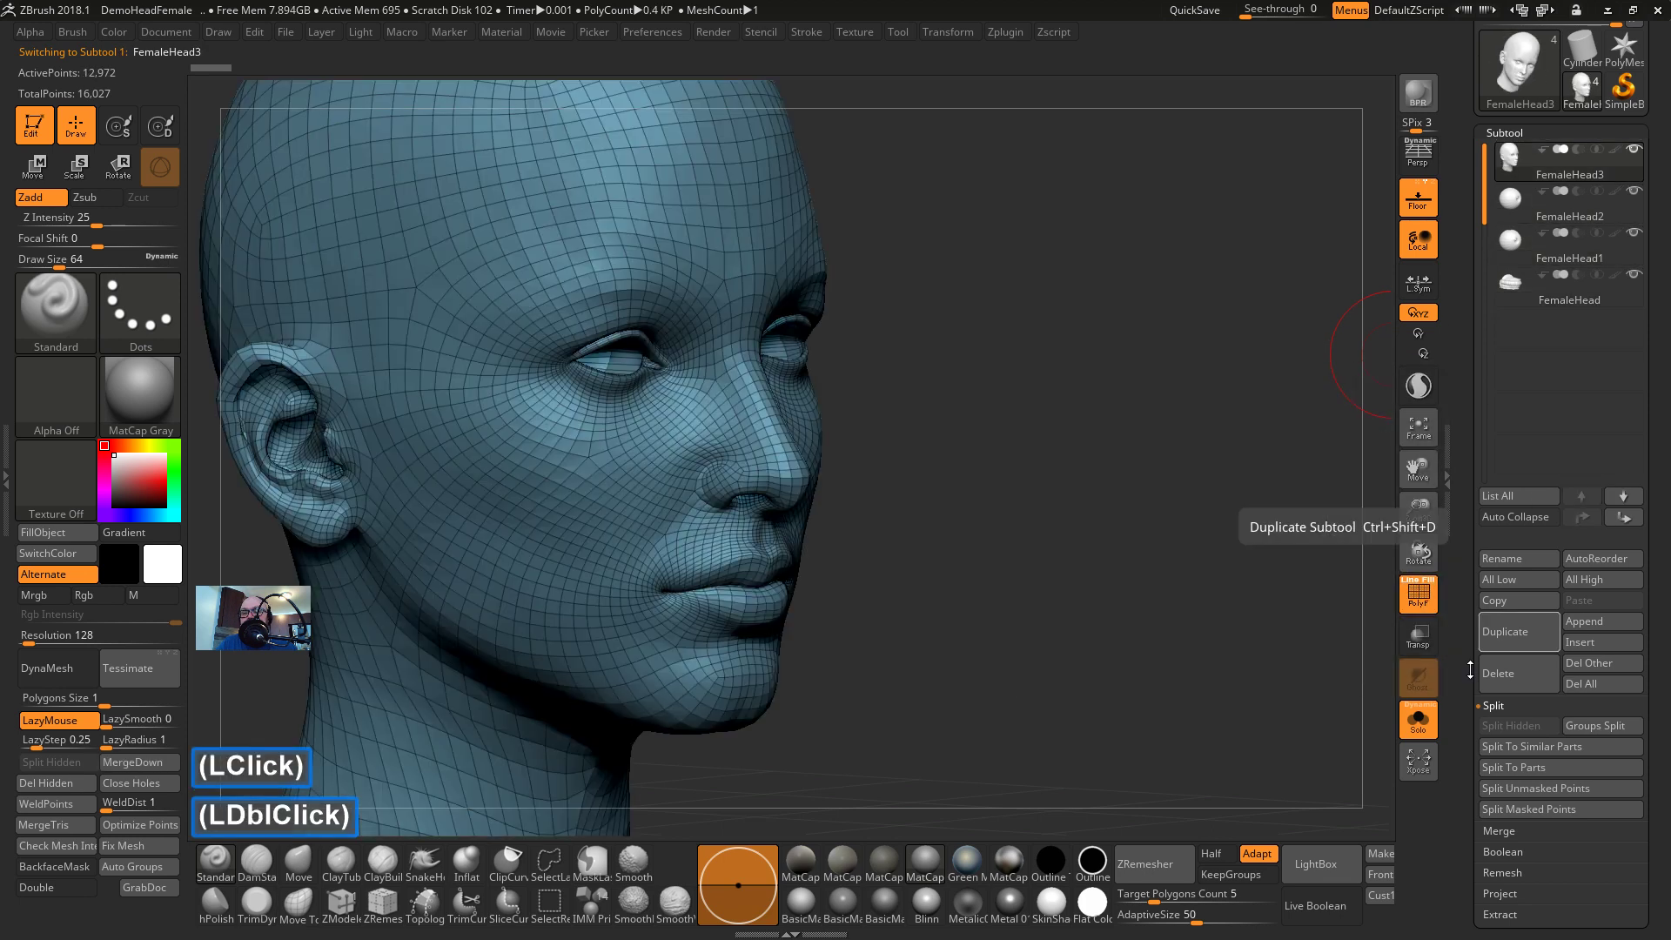
{"action": "left_click", "coordinate": [1507, 703]}
{"action": "left_click", "coordinate": [1515, 725]}
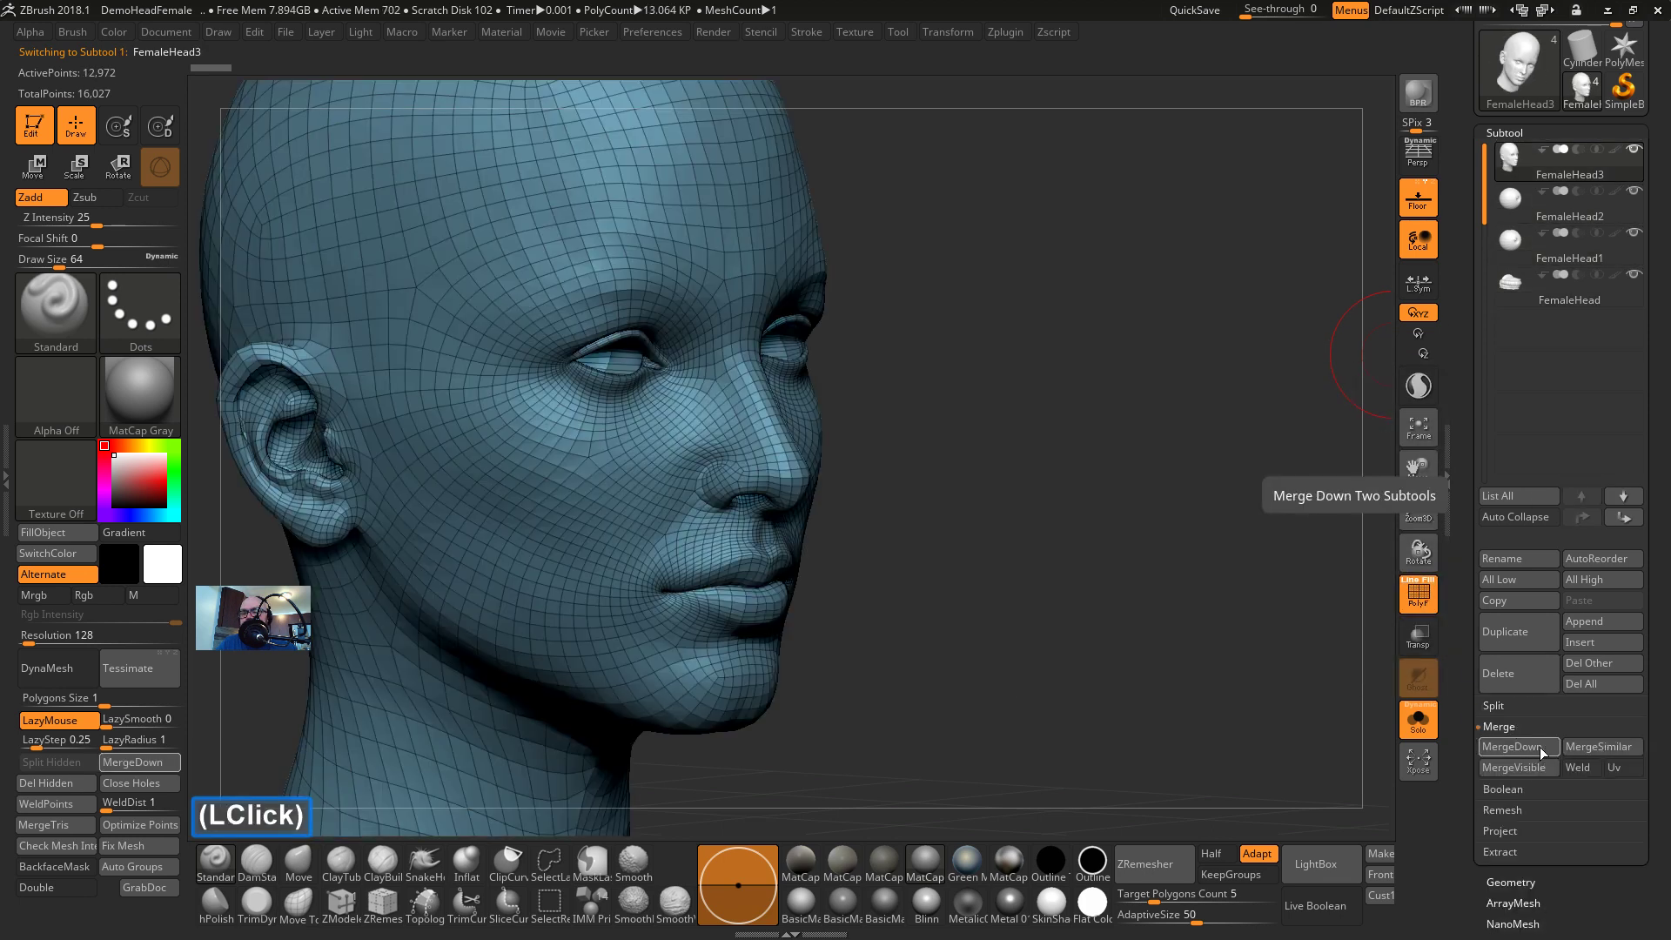
{"action": "left_click", "coordinate": [1522, 770]}
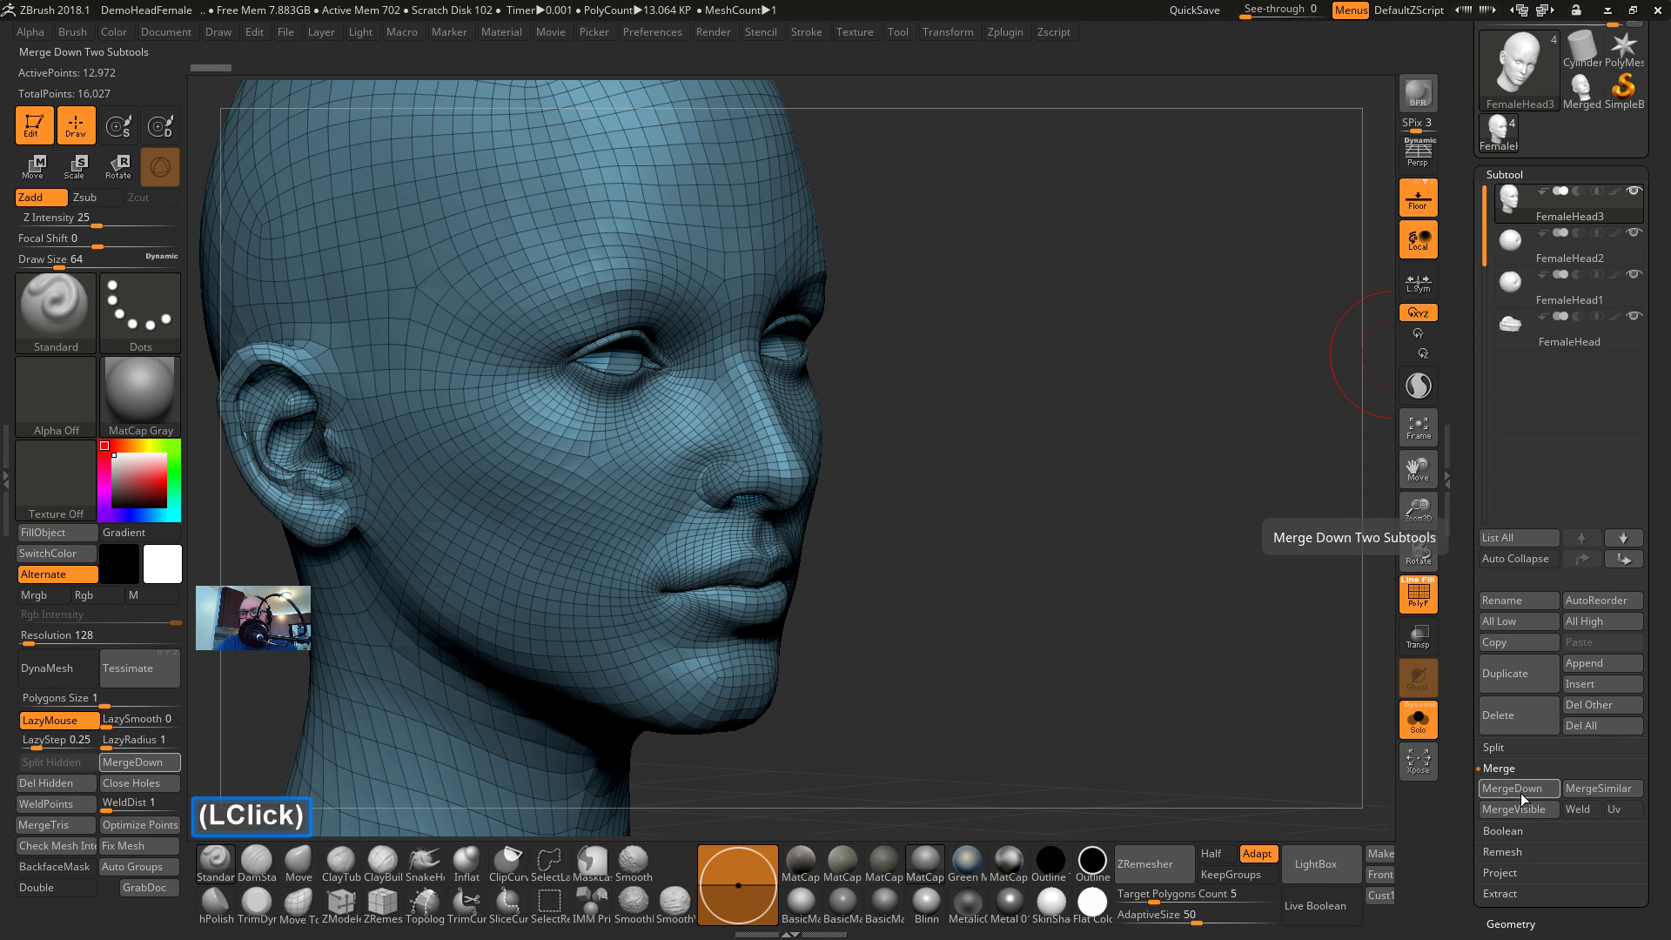
{"action": "key", "text": "ctrl"}
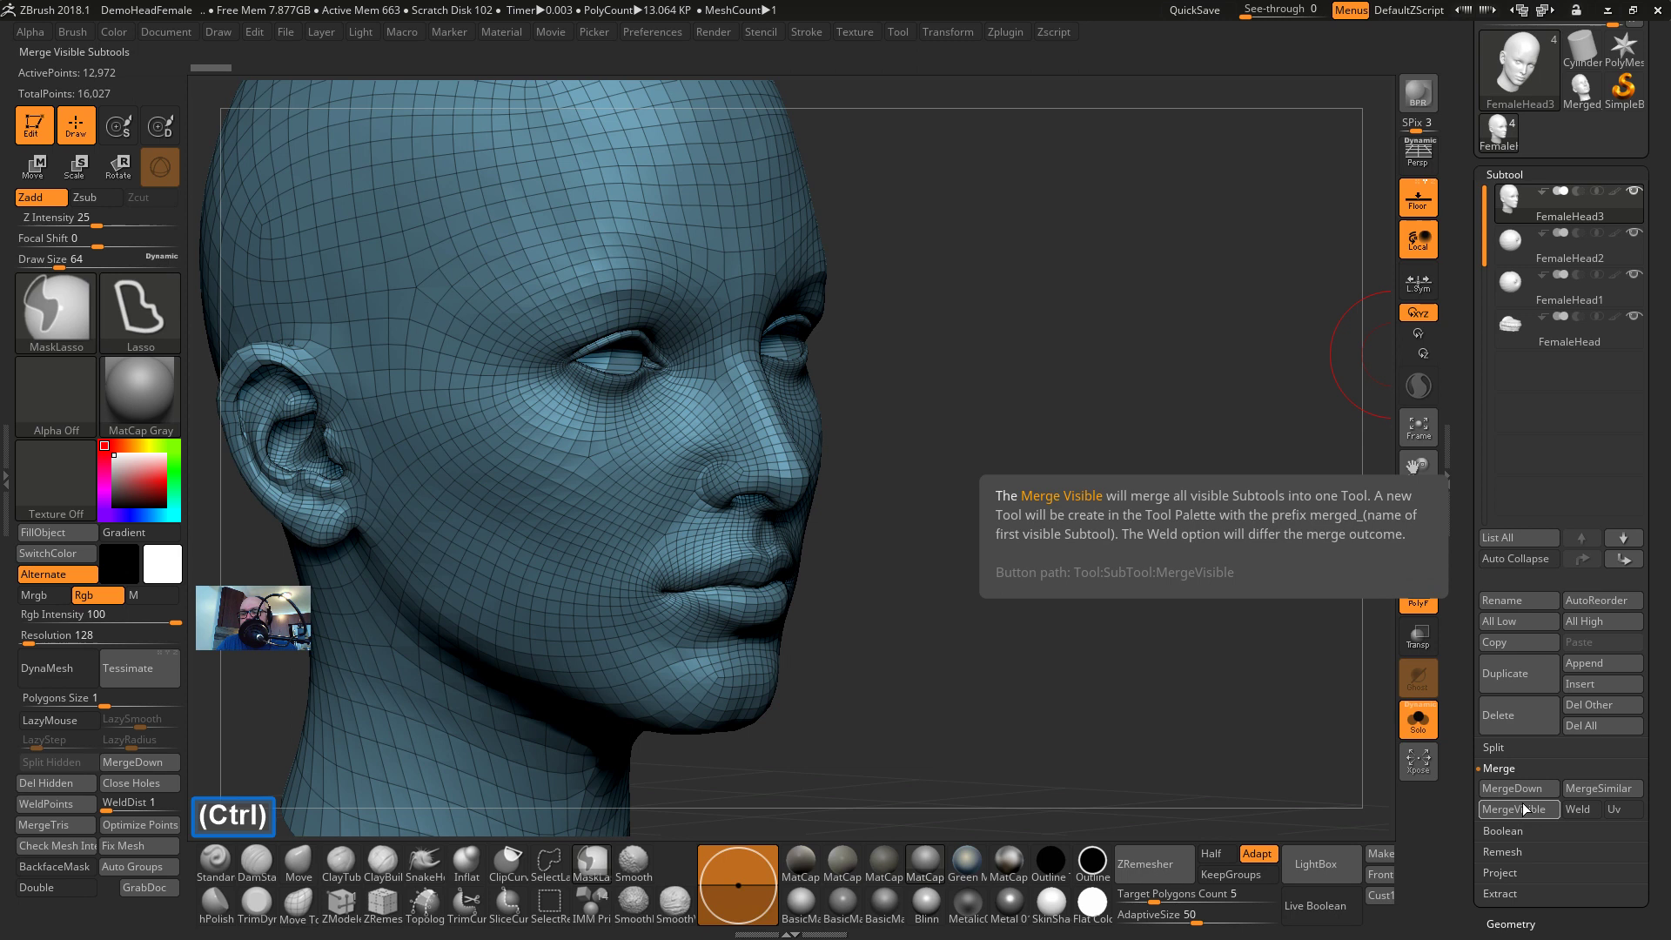
Merge the head down with both eyeballs and the teeth into one subtool, accepting that the merges are not undoable
{"action": "left_click", "coordinate": [1528, 793]}
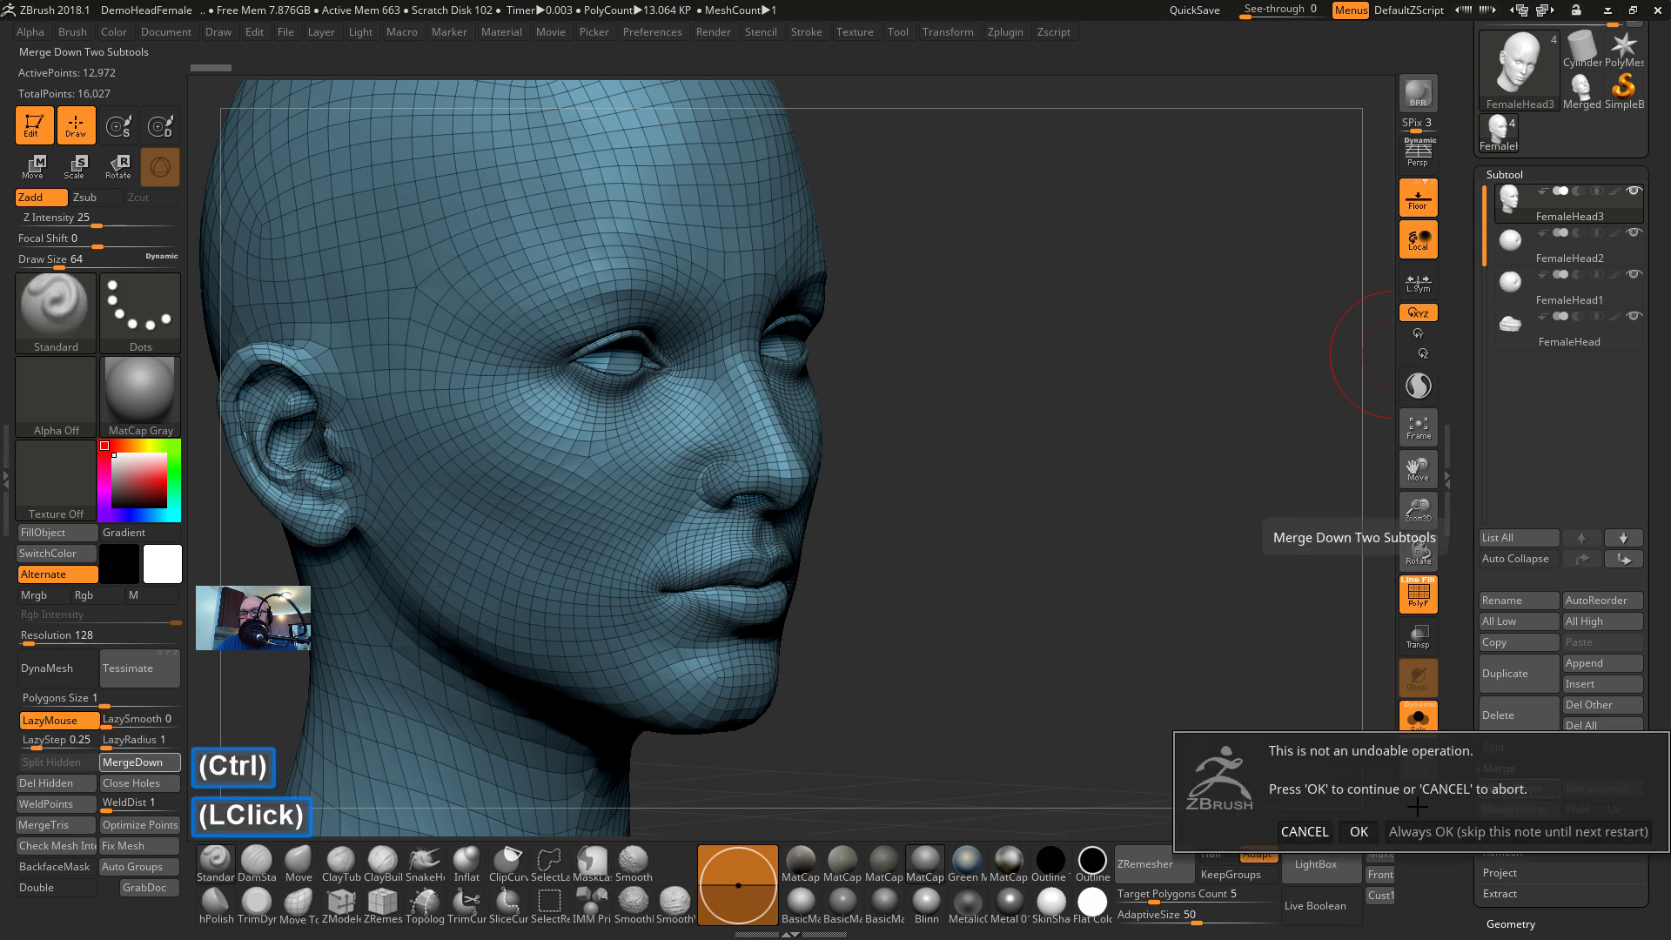
{"action": "left_click", "coordinate": [1358, 831]}
{"action": "left_click", "coordinate": [1511, 789]}
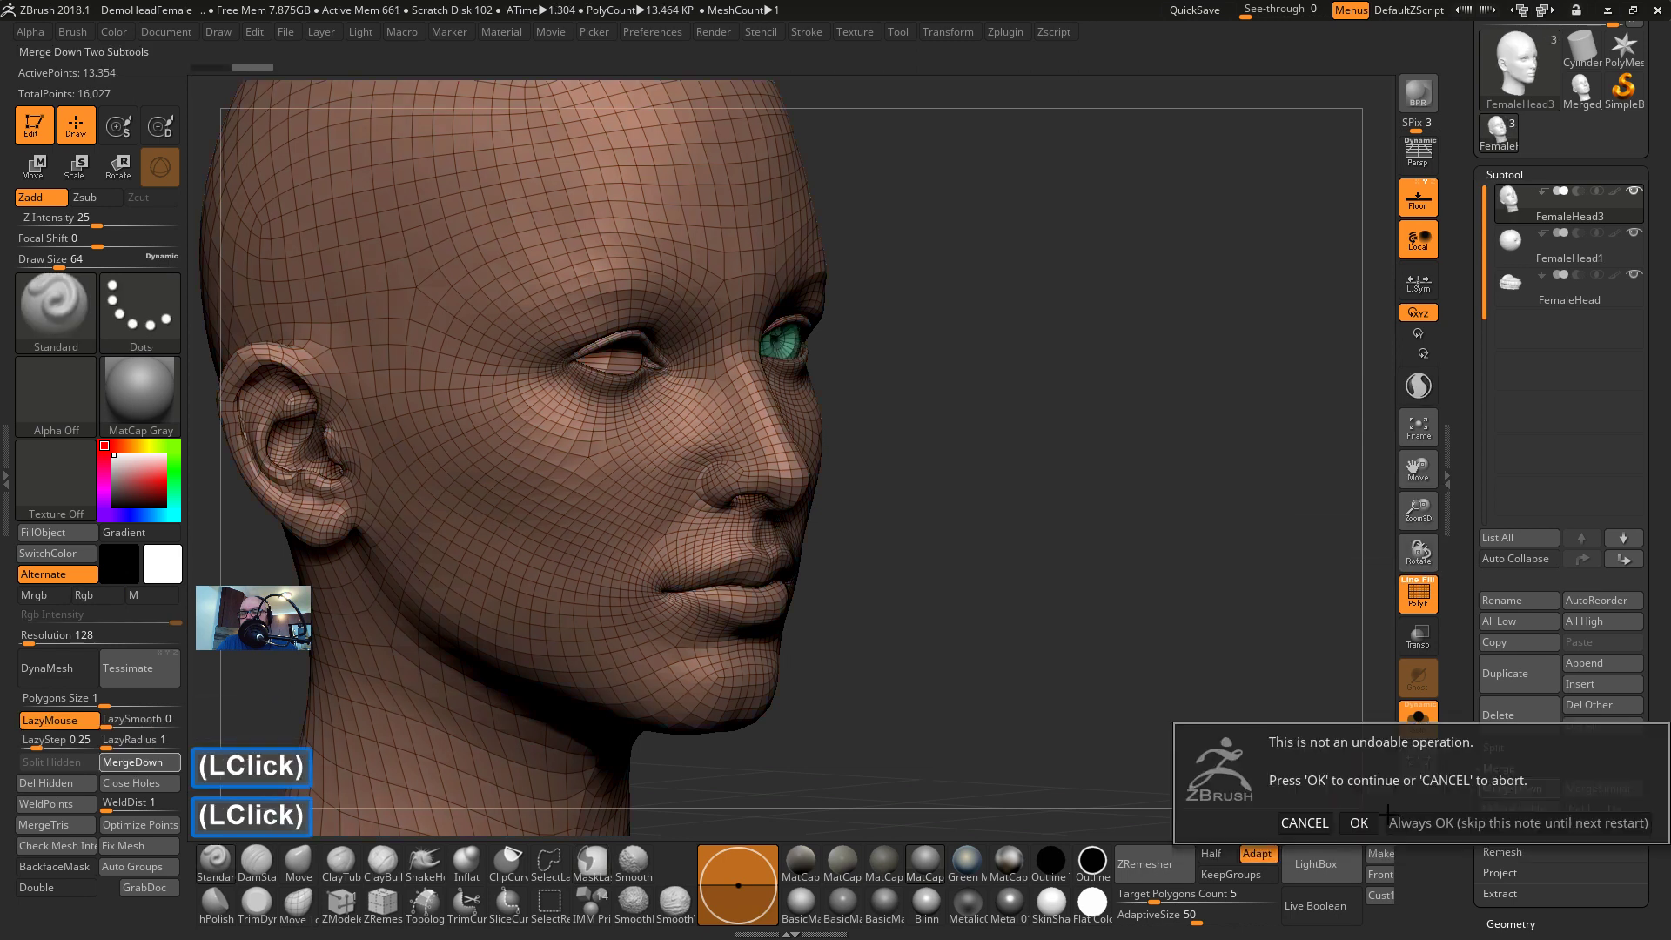
{"action": "left_click", "coordinate": [1359, 828]}
{"action": "left_click", "coordinate": [1519, 792]}
{"action": "left_click", "coordinate": [1359, 828]}
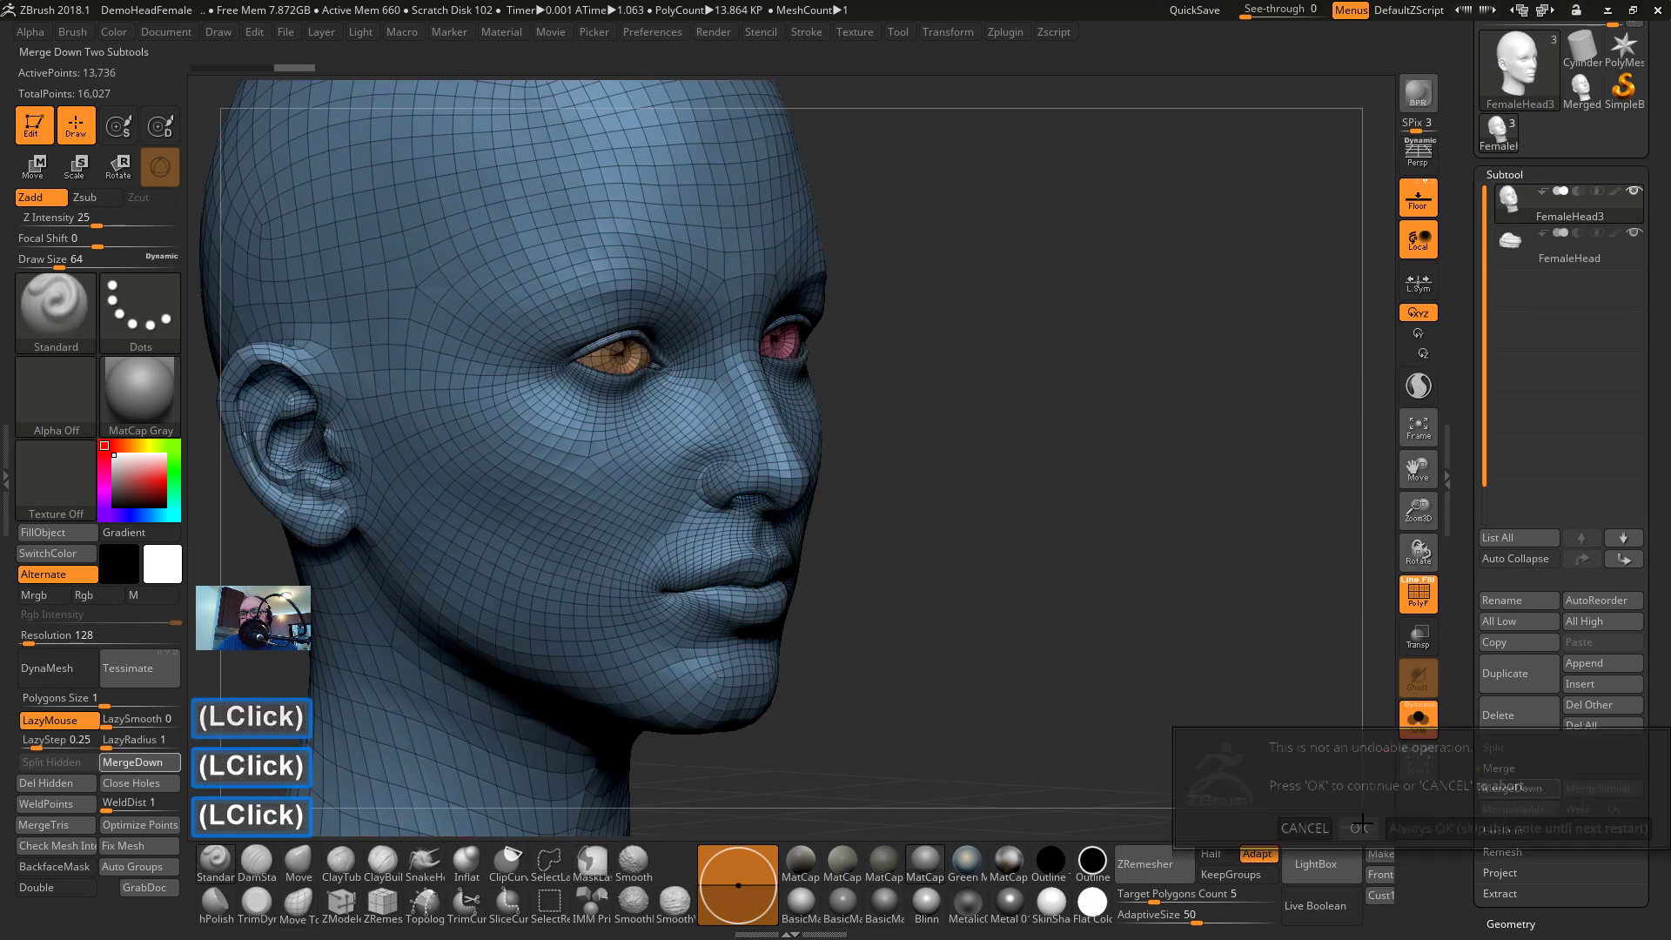
Split the merged head into subtools with Split To Similar Parts, accepting that it is not undoable
{"action": "mouse_move", "coordinate": [1045, 505]}
{"action": "left_mouse_down"}
{"action": "mouse_move", "coordinate": [1112, 489]}
{"action": "mouse_move", "coordinate": [1058, 500]}
{"action": "left_mouse_up"}
{"action": "left_click", "coordinate": [1502, 751]}
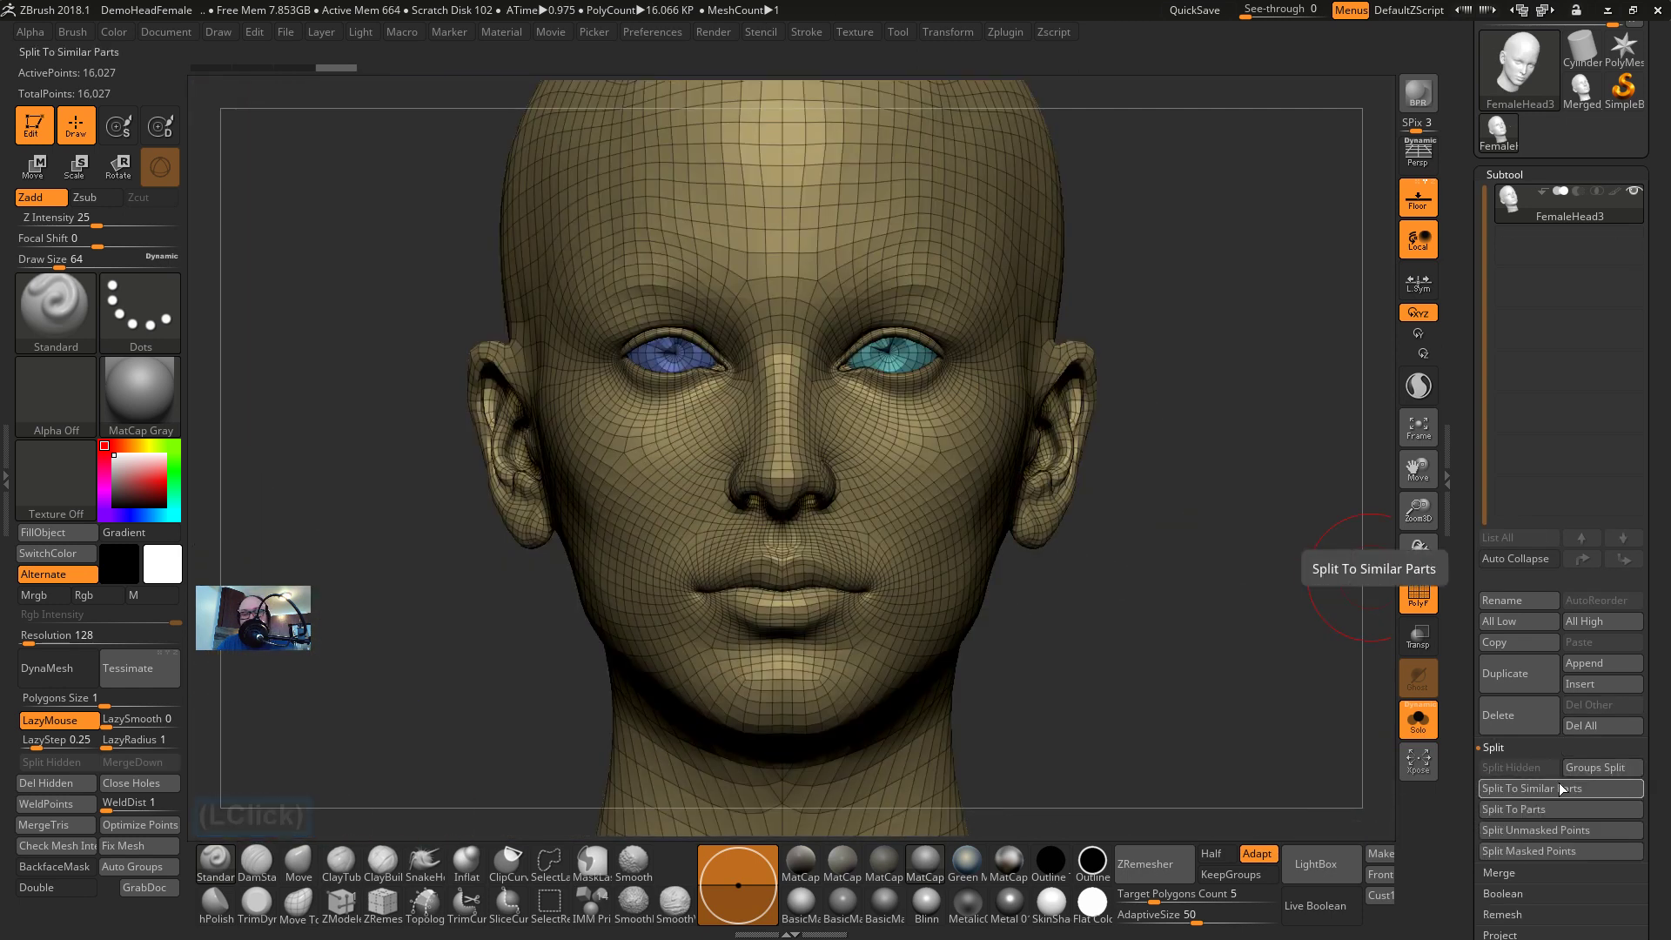
{"action": "left_click_drag", "start_coordinate": [1024, 533], "coordinate": [1084, 526]}
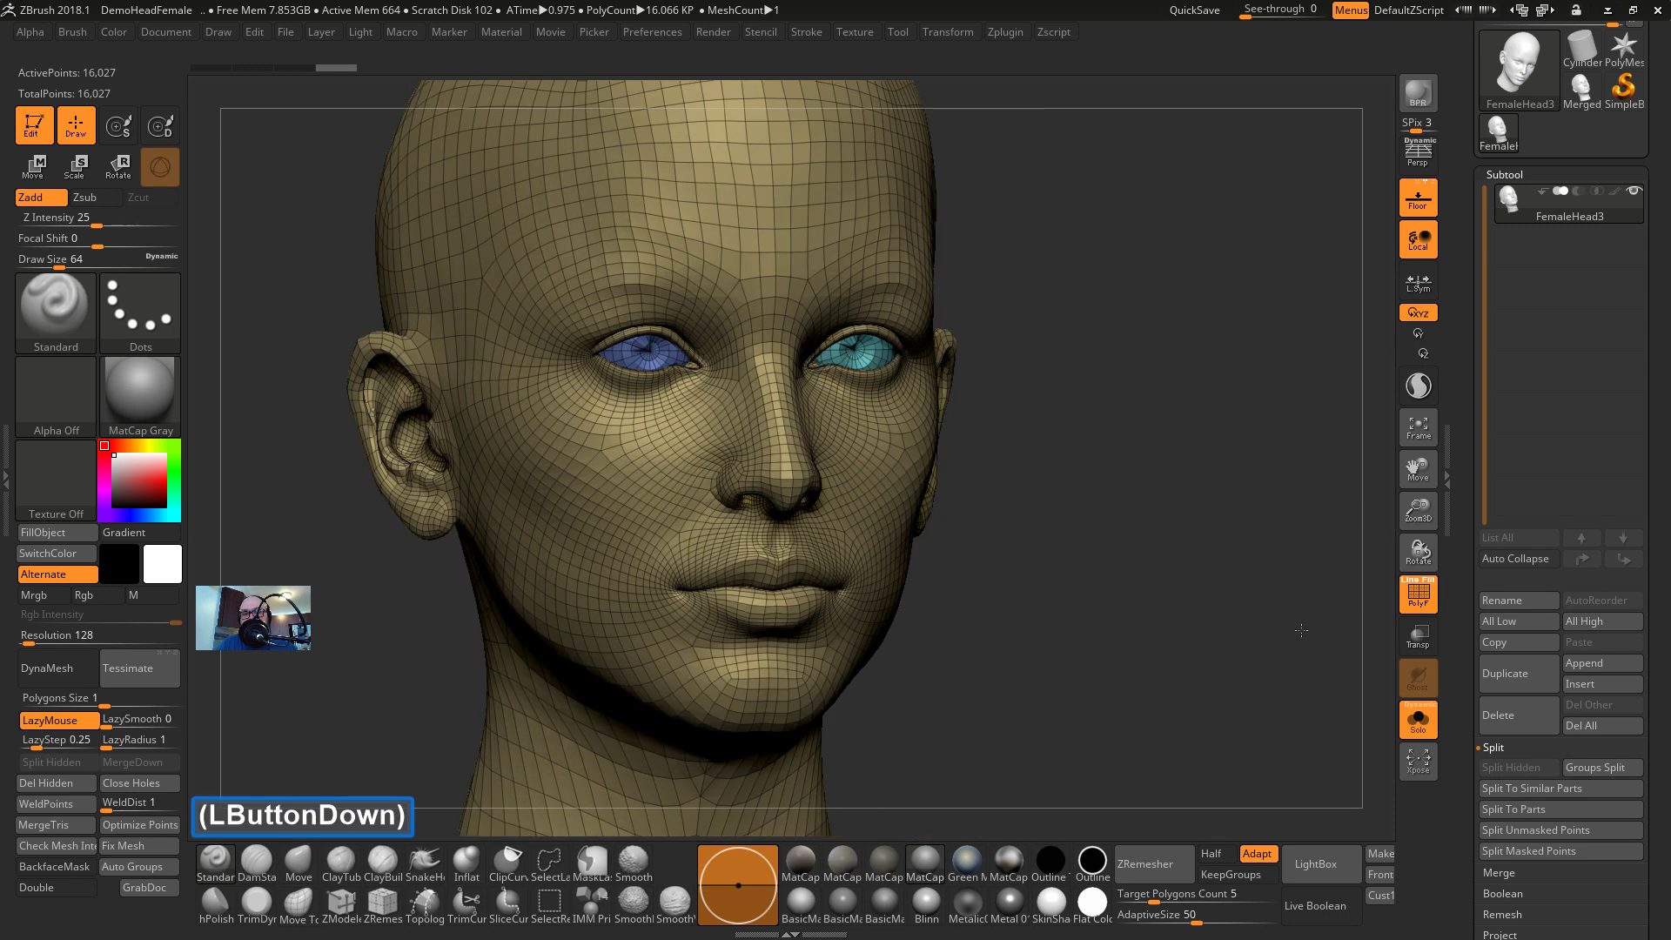
{"action": "left_click", "coordinate": [1538, 791]}
{"action": "left_click", "coordinate": [1380, 831]}
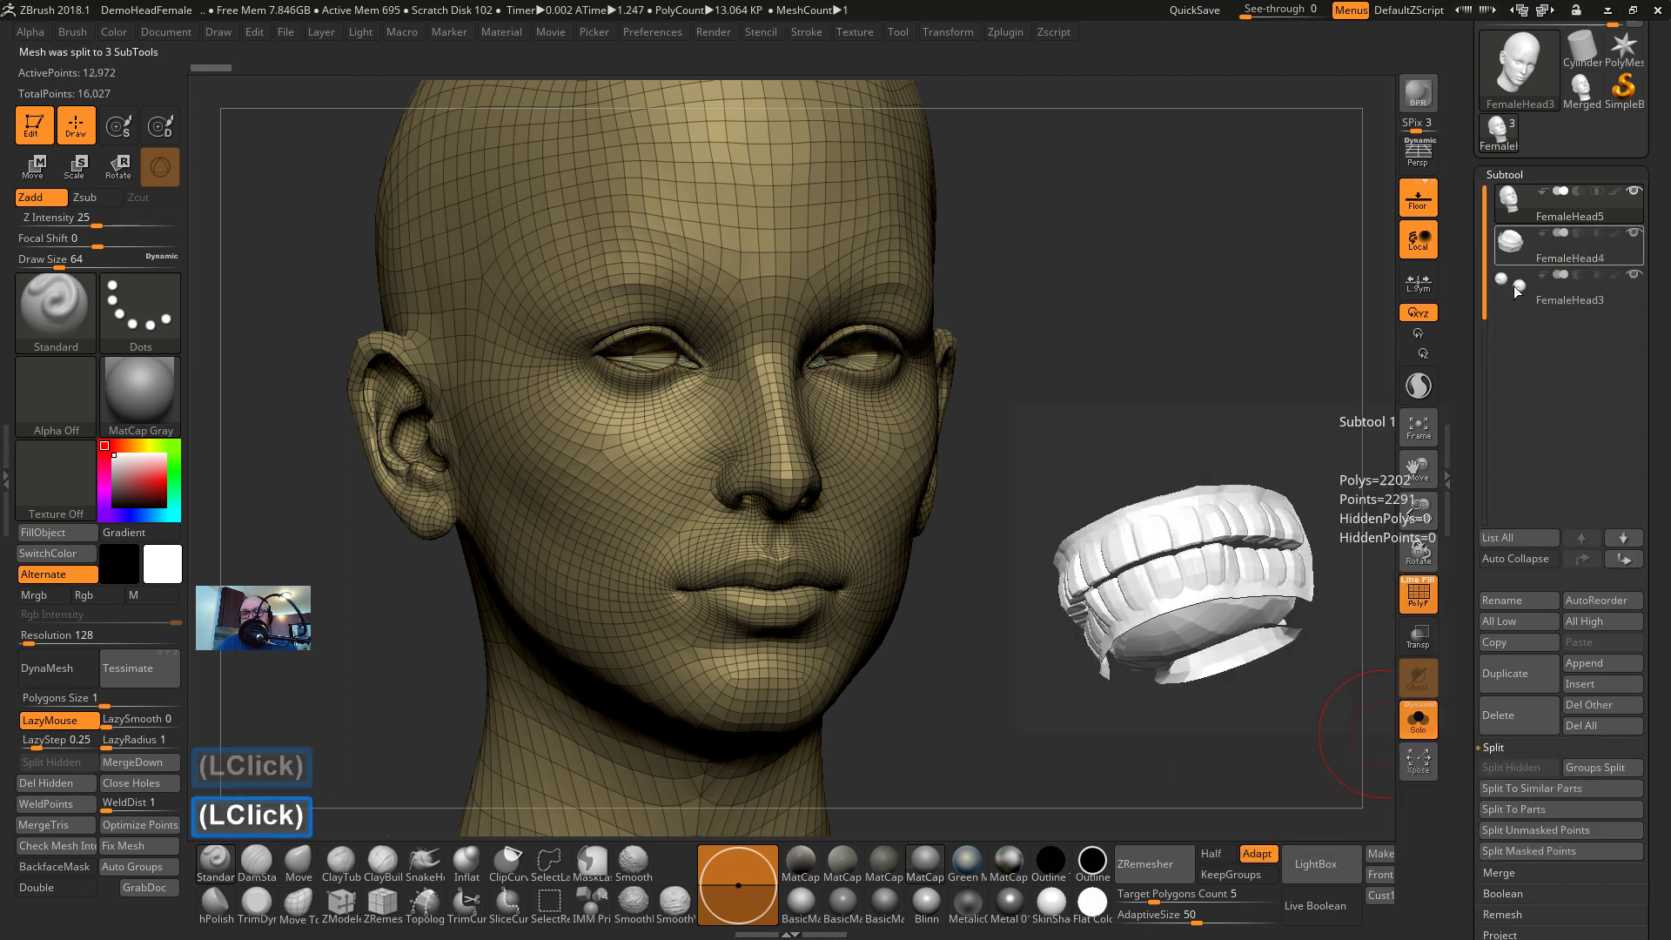
Select the split-off eyeballs and teeth subtools to examine how similar parts are grouped, ending on the eyeballs
{"action": "left_click", "coordinate": [1566, 294]}
{"action": "left_click_drag", "start_coordinate": [1231, 422], "coordinate": [1119, 373]}
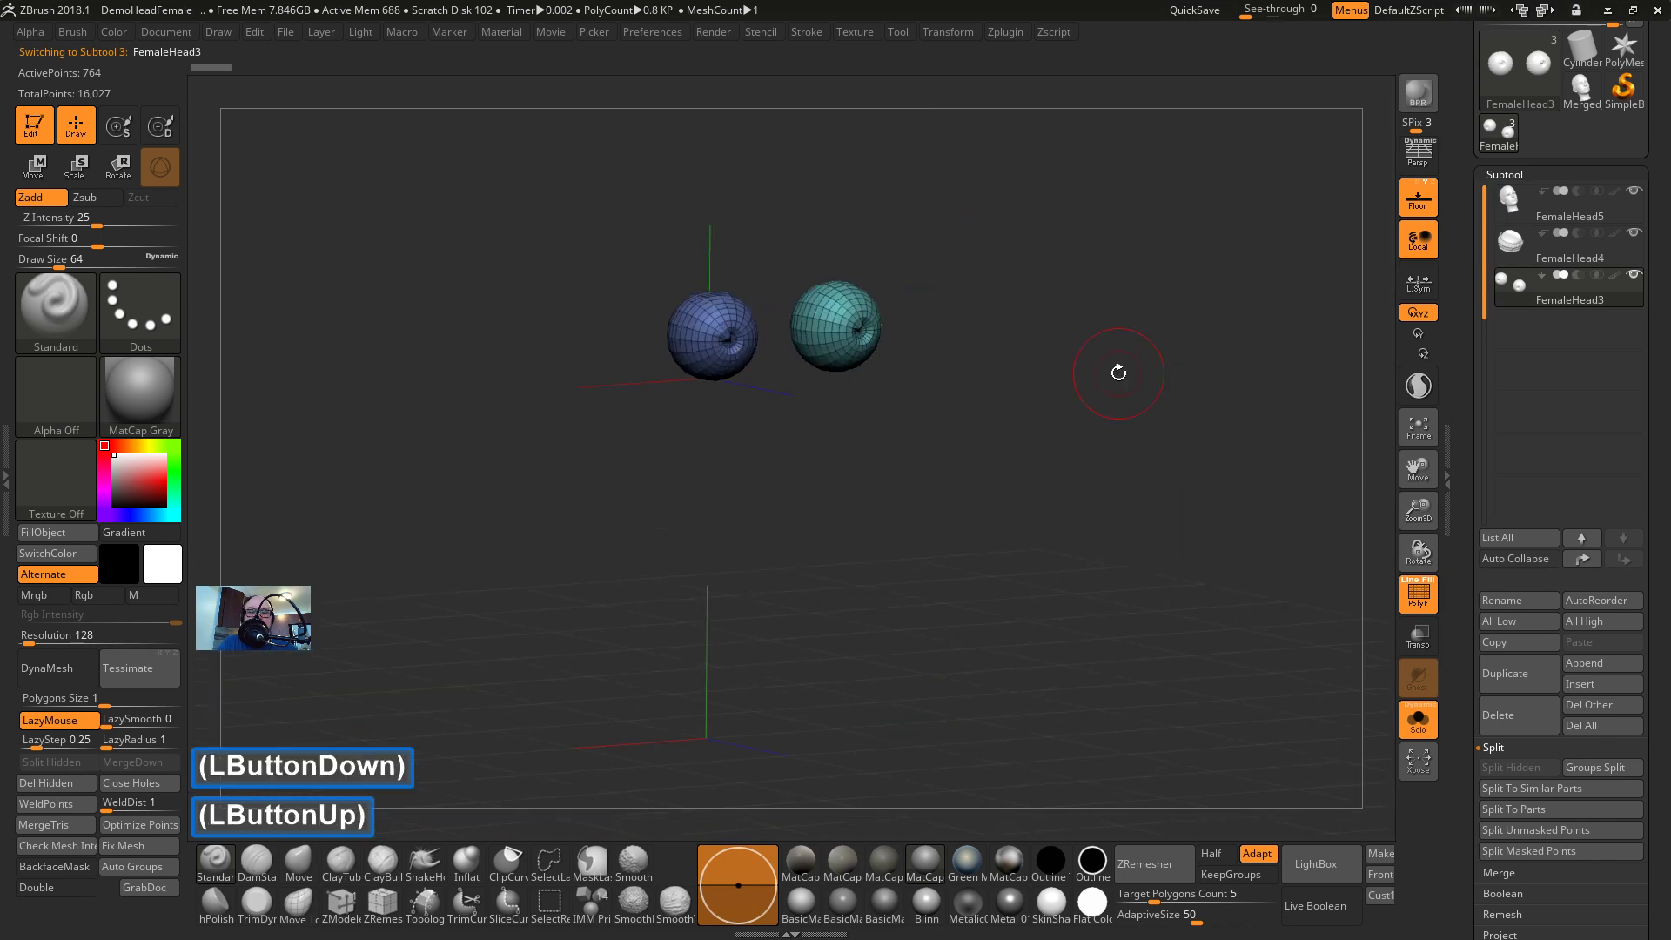
{"action": "left_click", "coordinate": [1527, 248]}
{"action": "left_click", "coordinate": [1540, 274]}
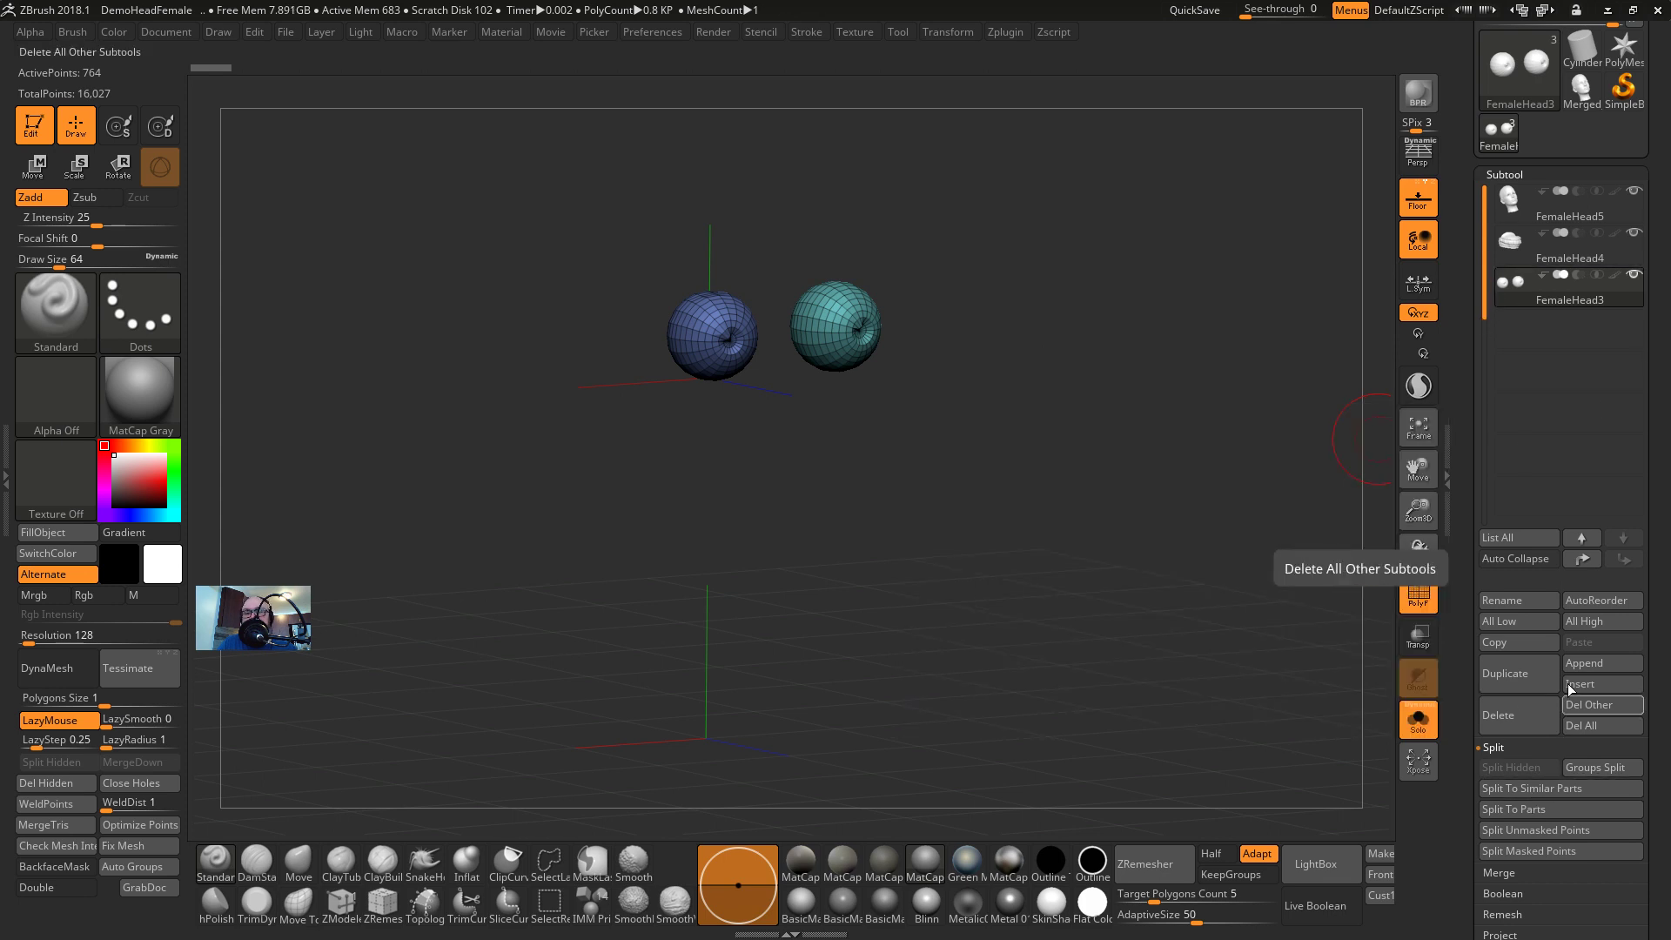
Assign both eyeballs to a single shared polygroup
{"action": "left_click_drag", "start_coordinate": [1130, 529], "coordinate": [993, 318]}
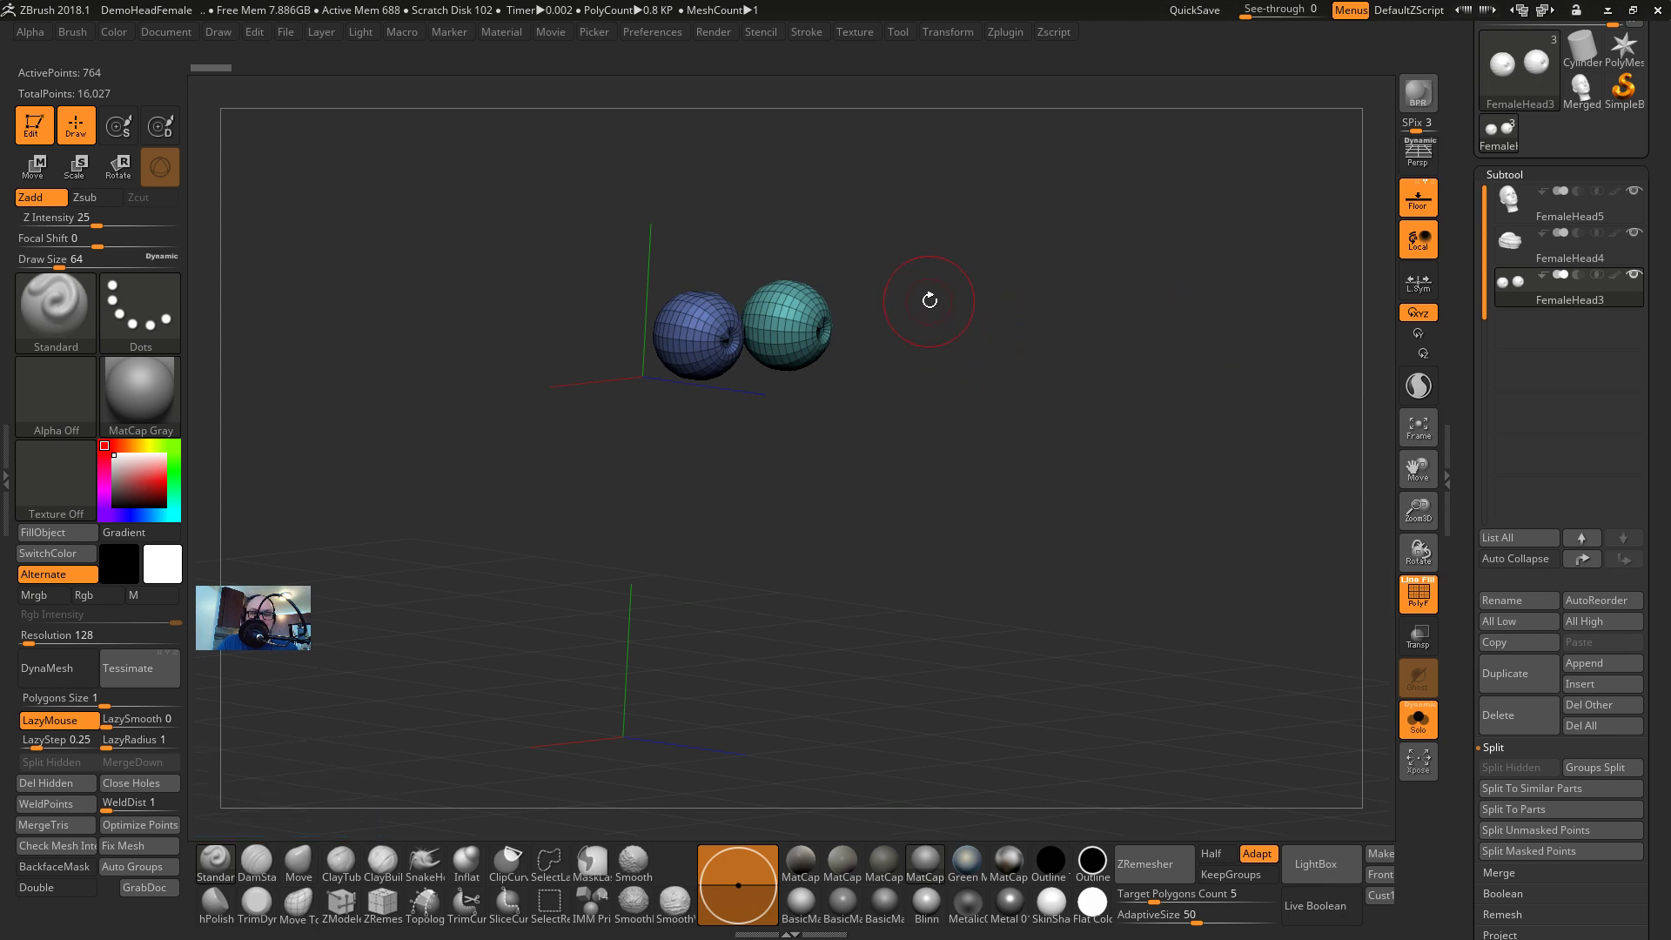
{"action": "key", "text": "ctrl+w"}
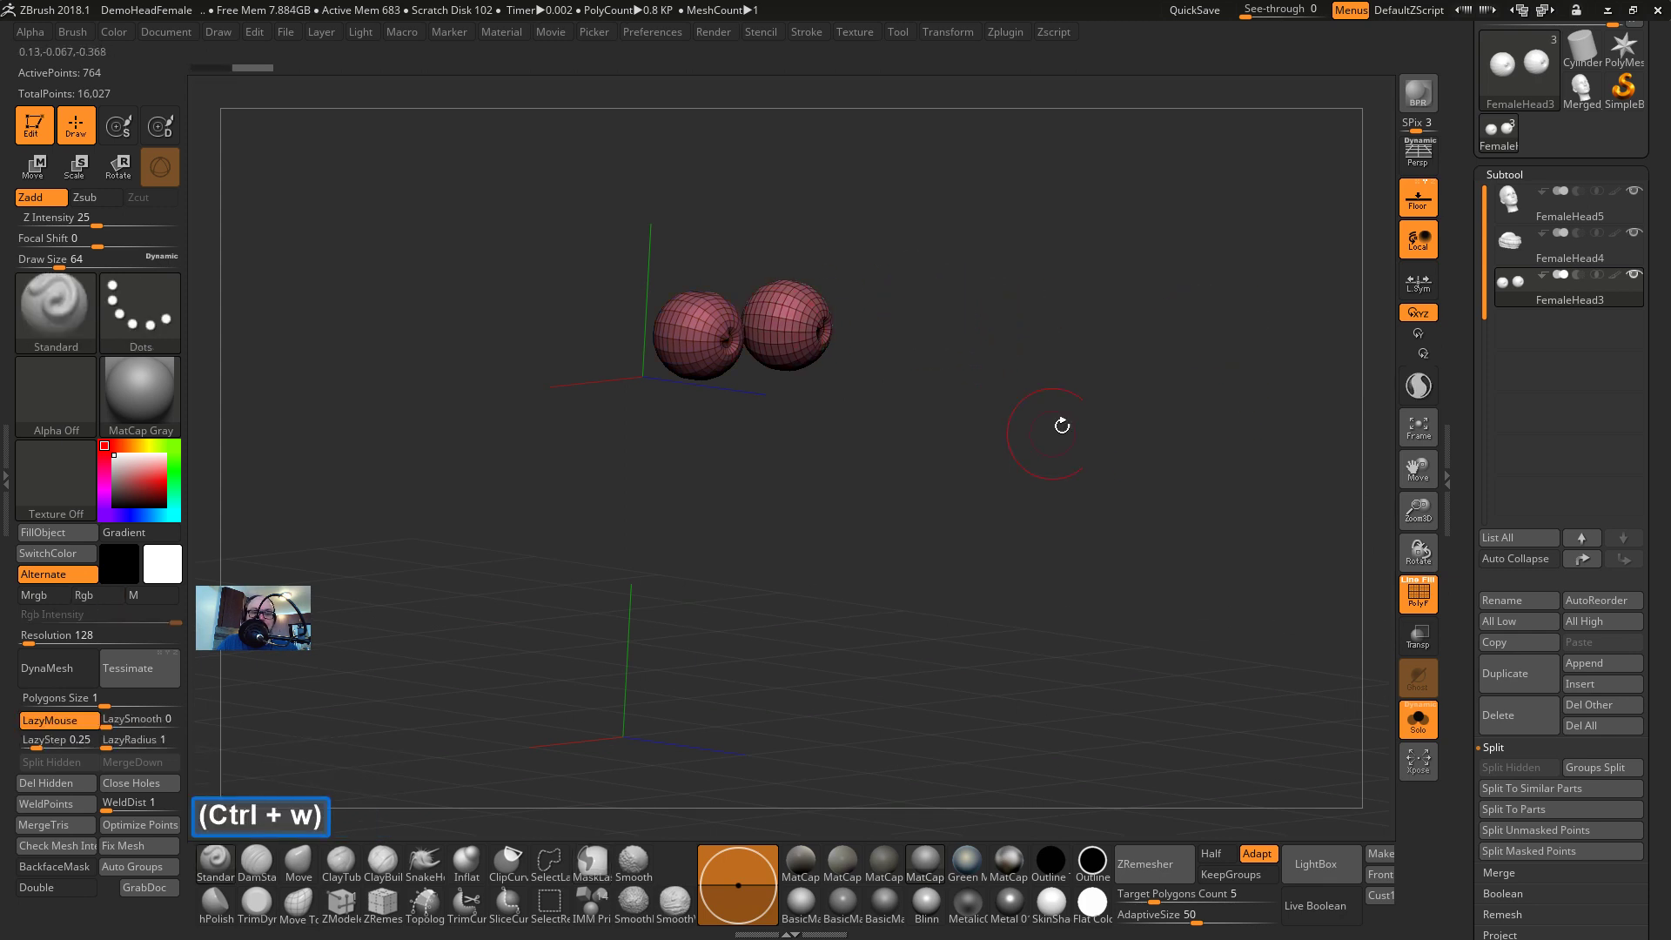
{"action": "left_click_drag", "start_coordinate": [1062, 425], "coordinate": [962, 374]}
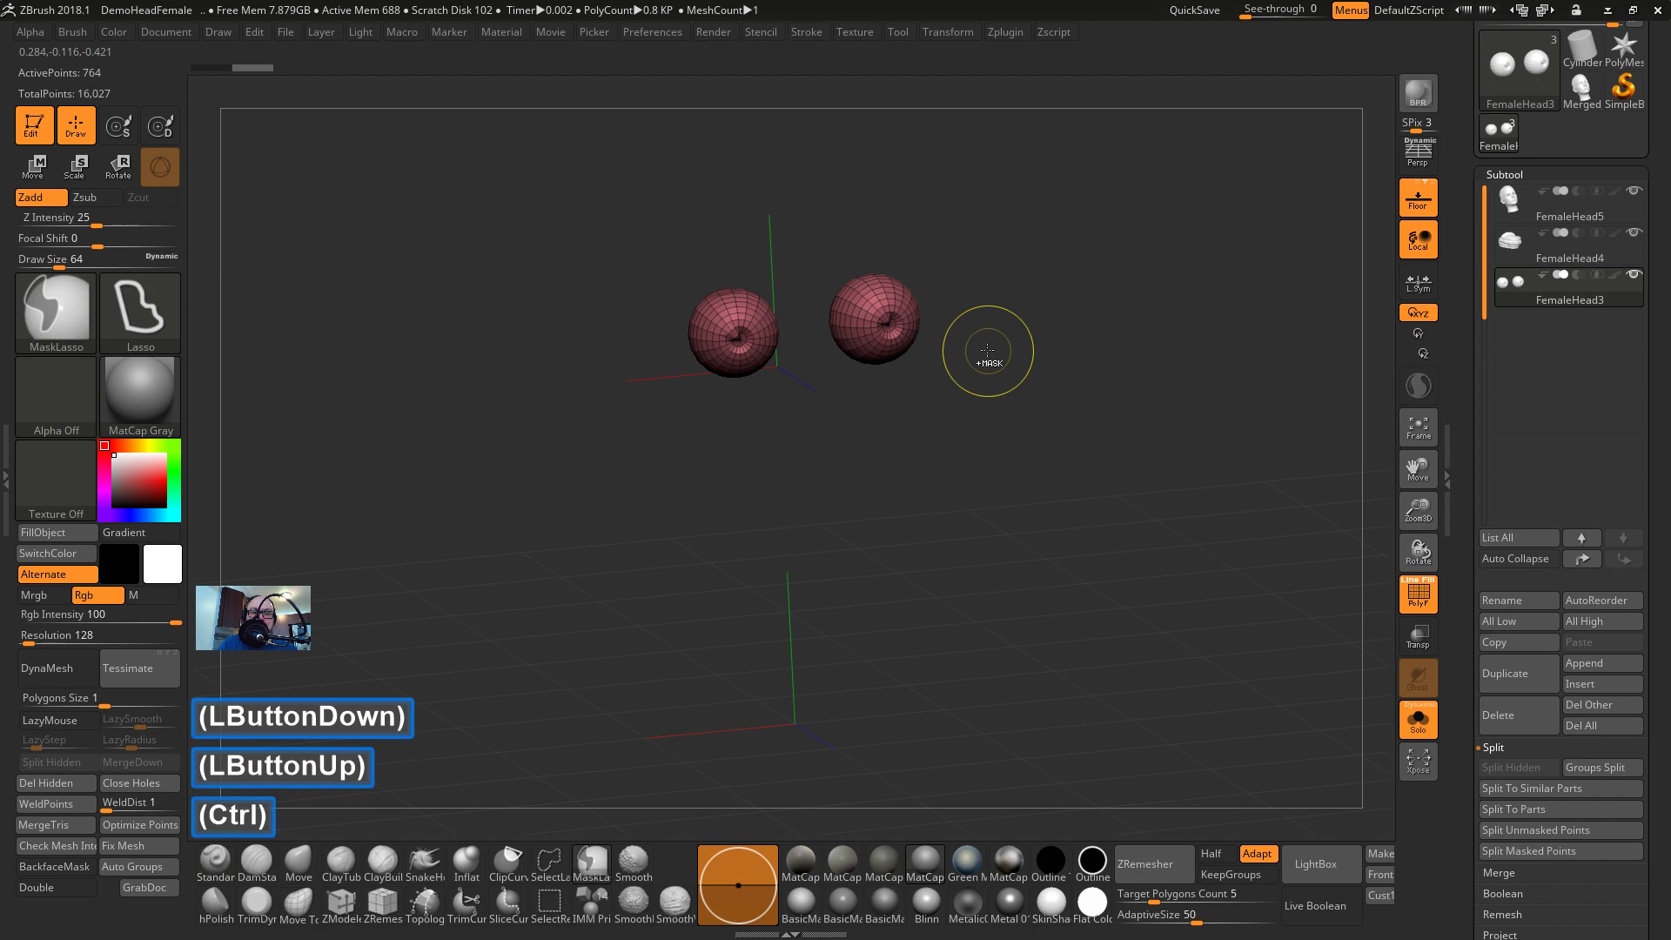
{"action": "key", "text": "ctrl+w"}
{"action": "key", "text": "ctrl+w"}
{"action": "key", "text": "ctrl+w"}
{"action": "key", "text": "ctrl+w"}
{"action": "key", "text": "ctrl+w"}
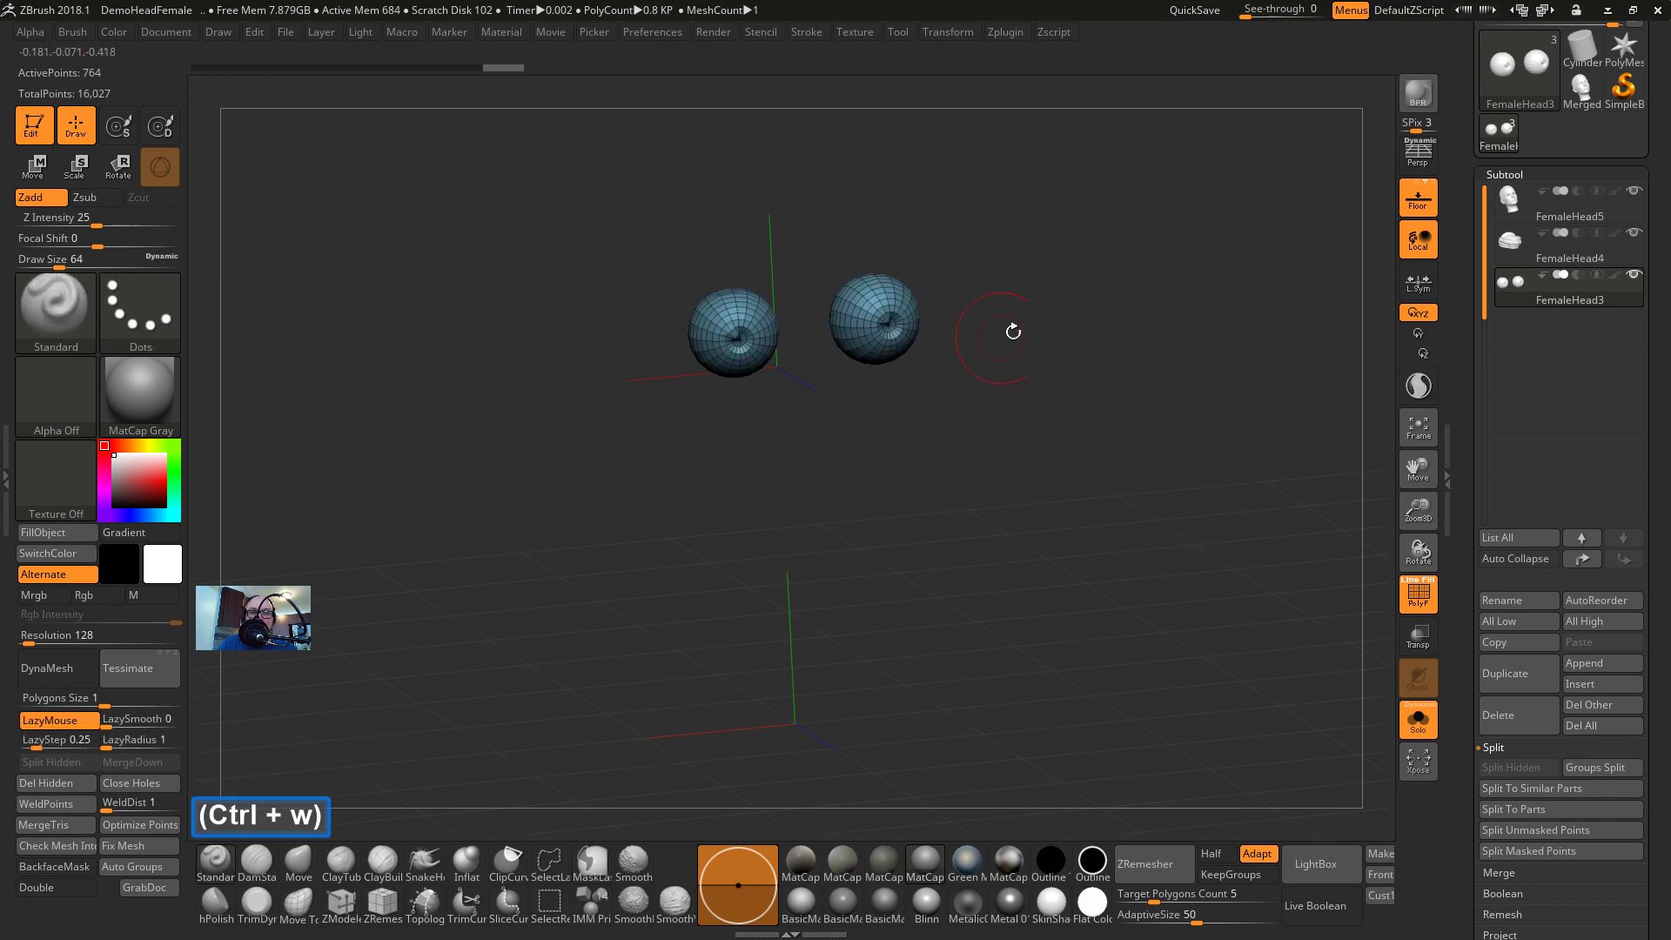
Turn off X symmetry, mask only one eyeball from the front view, and convert the mask into its own polygroup
{"action": "left_click", "coordinate": [1017, 360], "text": "shift"}
{"action": "left_click_drag", "start_coordinate": [1068, 250], "coordinate": [840, 438], "text": "ctrl+shift"}
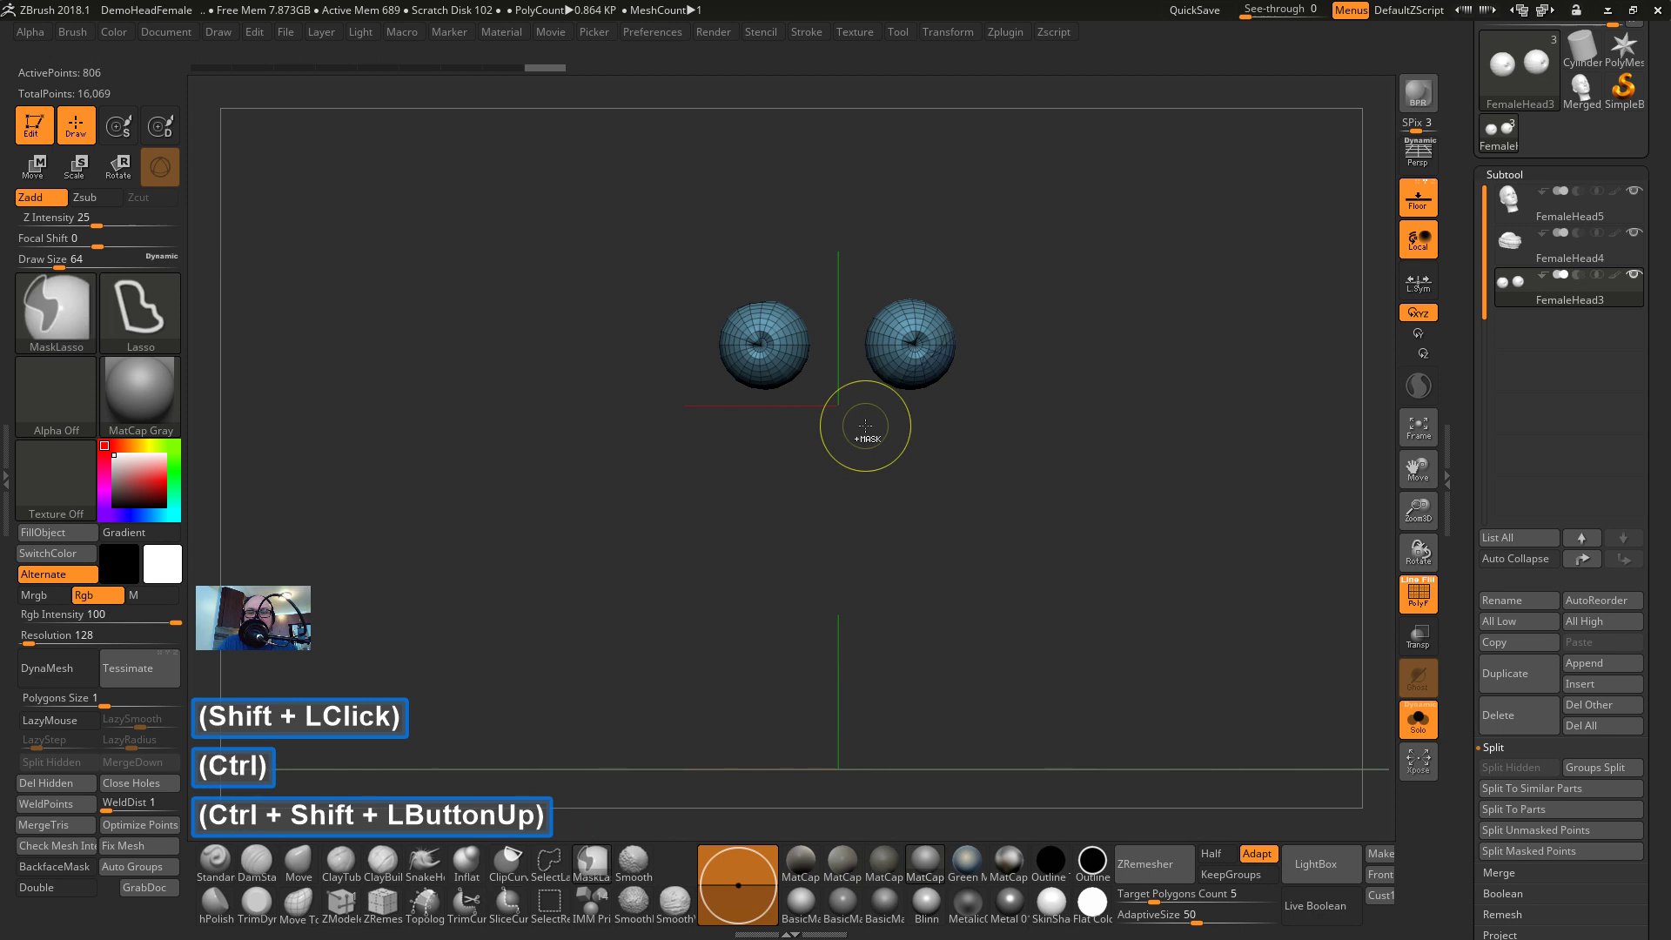
{"action": "key", "text": "ctrl+z"}
{"action": "mouse_move", "coordinate": [961, 242]}
{"action": "left_mouse_down", "text": "ctrl"}
{"action": "mouse_move", "coordinate": [896, 461]}
{"action": "mouse_move", "coordinate": [1098, 380]}
{"action": "left_mouse_up", "text": "ctrl"}
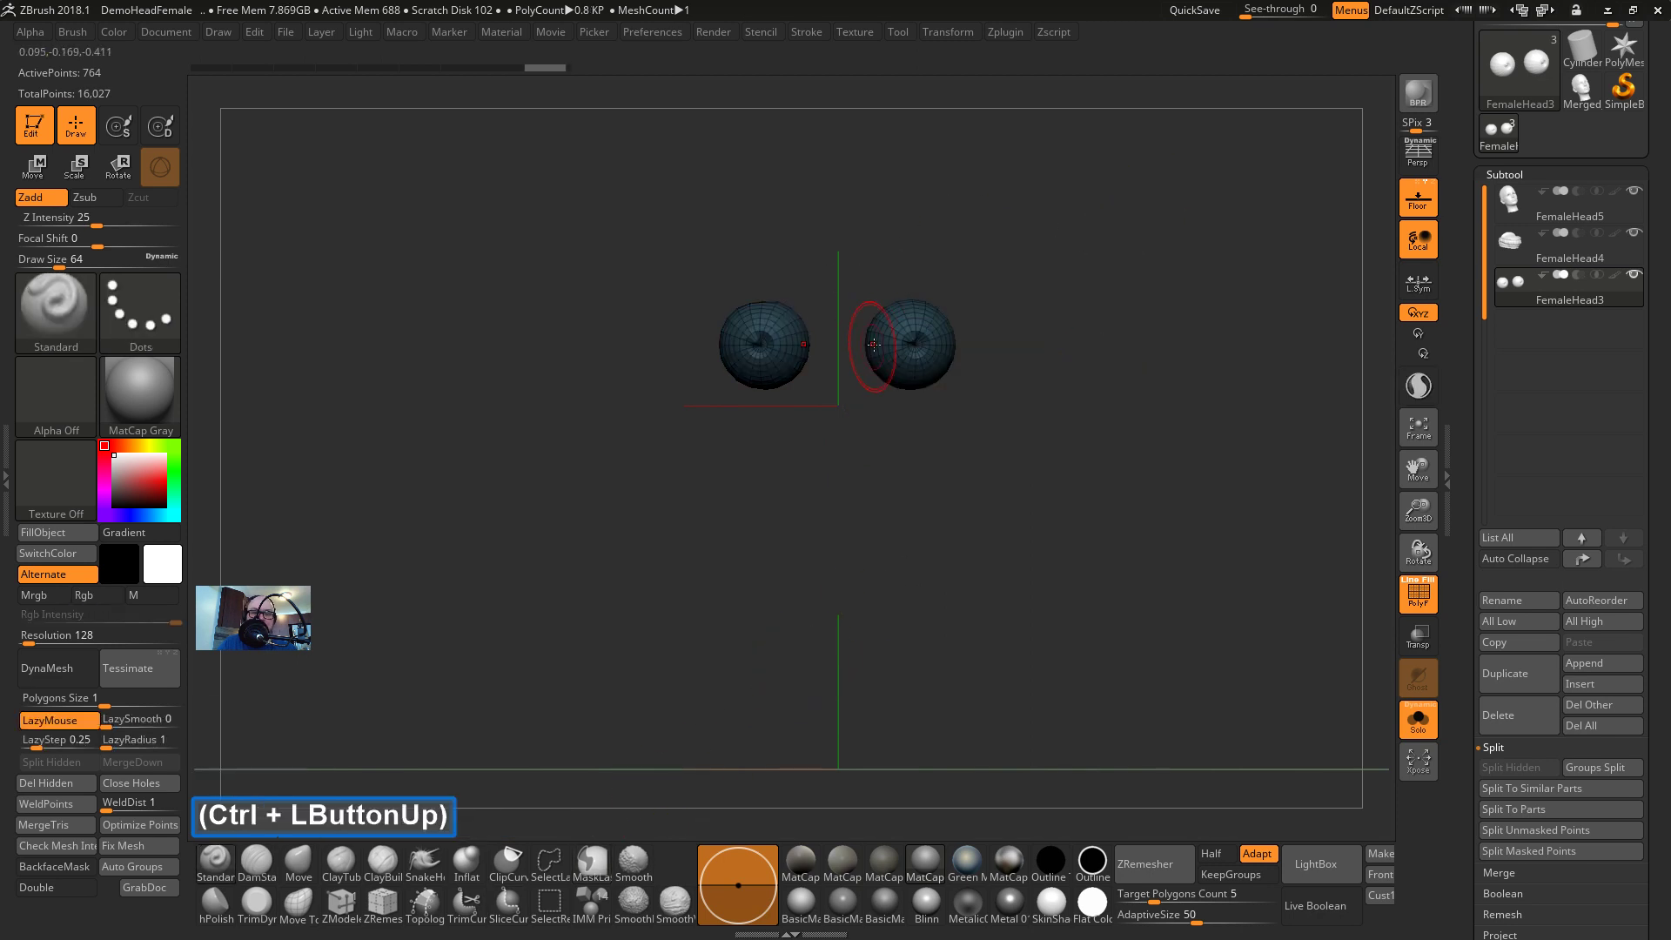
{"action": "key", "text": "x"}
{"action": "left_click_drag", "start_coordinate": [971, 228], "coordinate": [1009, 447], "text": "ctrl"}
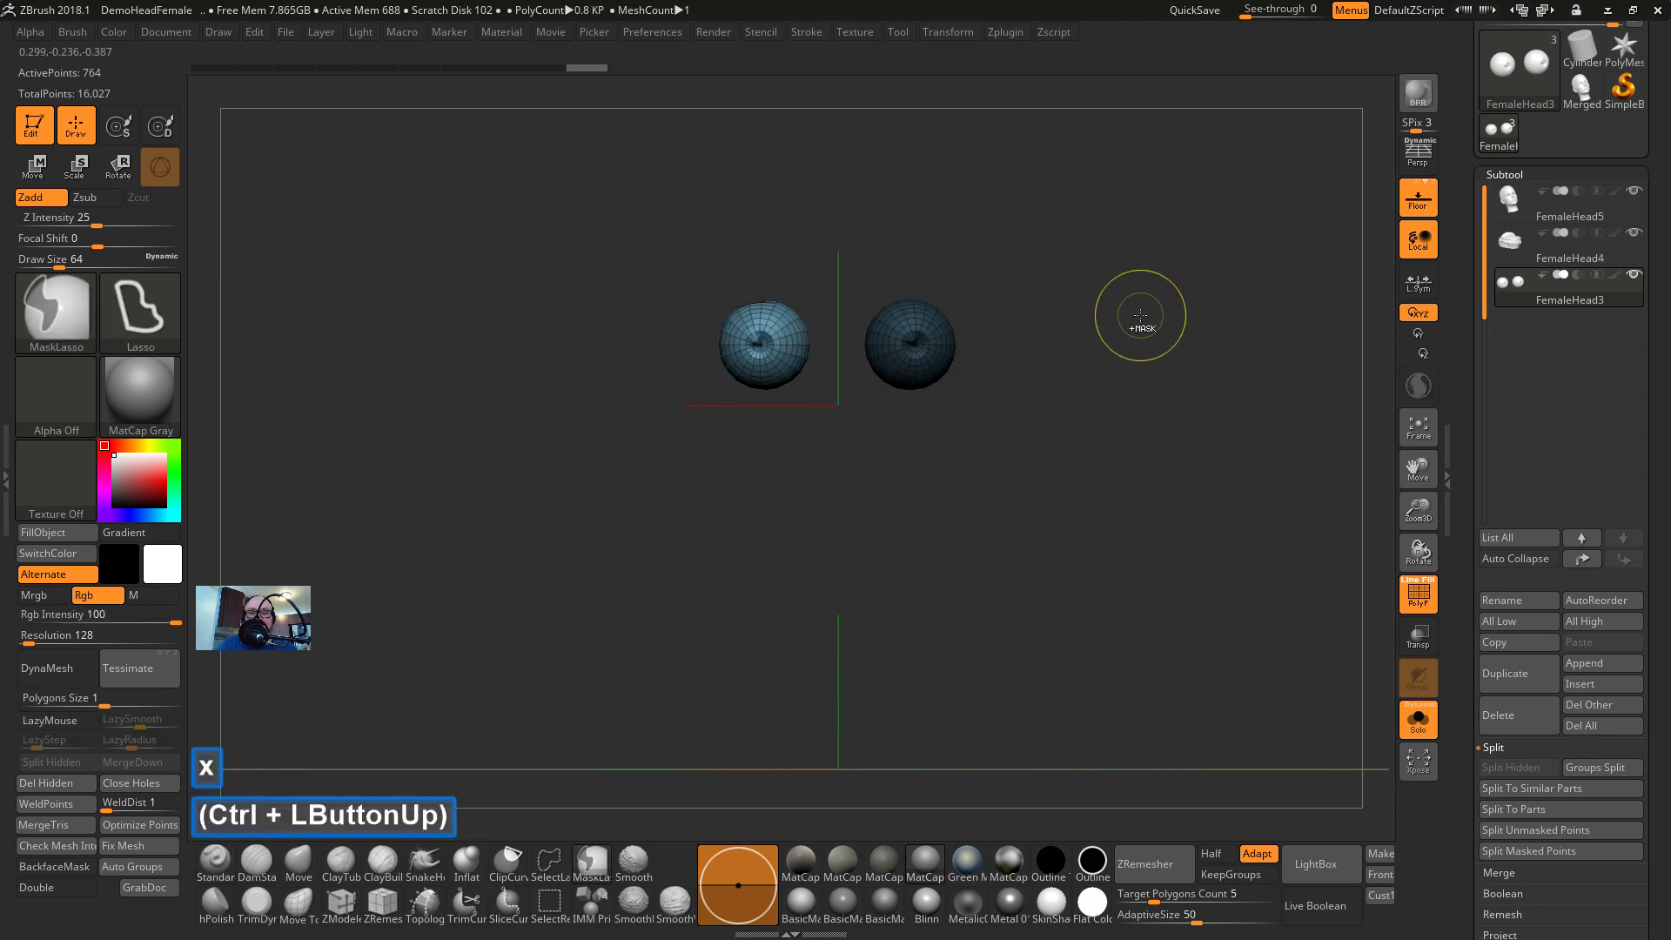
{"action": "key", "text": "ctrl+w"}
Try masking the lower halves of both eyeballs into one shared polygroup, and undo the regrouping
{"action": "left_click_drag", "start_coordinate": [973, 253], "coordinate": [1087, 518], "text": "ctrl"}
{"action": "left_click_drag", "start_coordinate": [1075, 421], "coordinate": [1036, 226], "text": "alt"}
{"action": "mouse_move", "coordinate": [1032, 319]}
{"action": "left_mouse_down", "text": "ctrl"}
{"action": "mouse_move", "coordinate": [438, 318]}
{"action": "mouse_move", "coordinate": [1123, 601]}
{"action": "mouse_move", "coordinate": [1131, 574]}
{"action": "left_mouse_up", "text": "ctrl"}
{"action": "key", "text": "ctrl+w"}
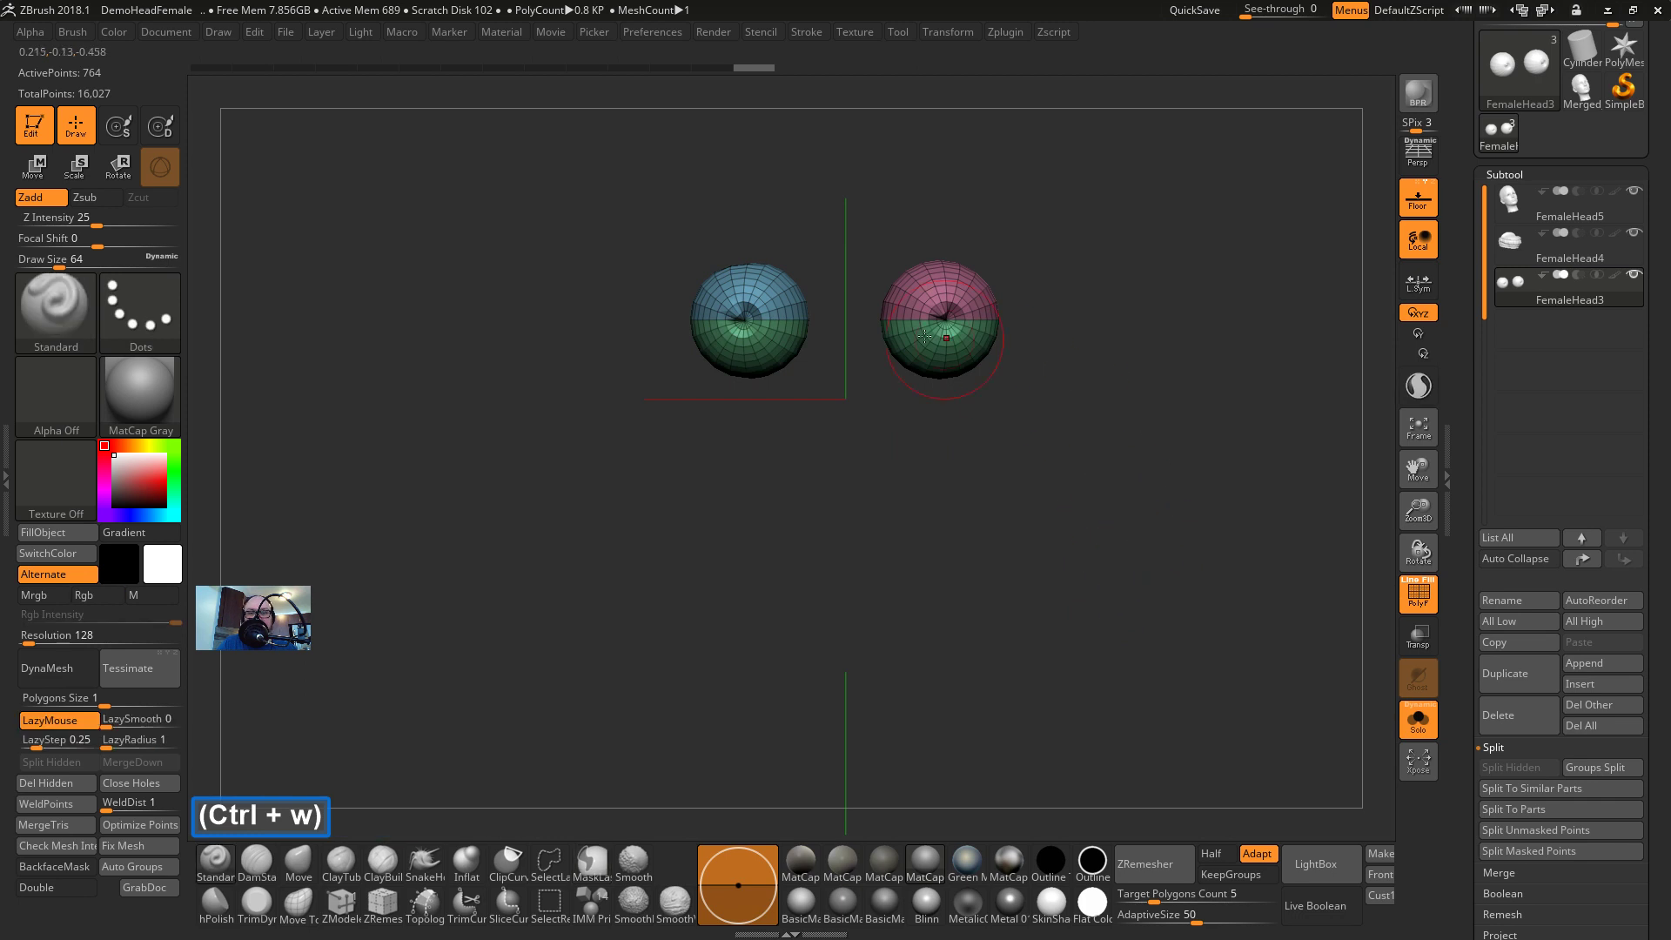
{"action": "left_click_drag", "start_coordinate": [1074, 425], "coordinate": [1050, 486]}
{"action": "key", "text": "ctrl+z"}
{"action": "left_click", "coordinate": [1063, 361], "text": "ctrl"}
{"action": "double_click", "coordinate": [1050, 486], "text": "shift"}
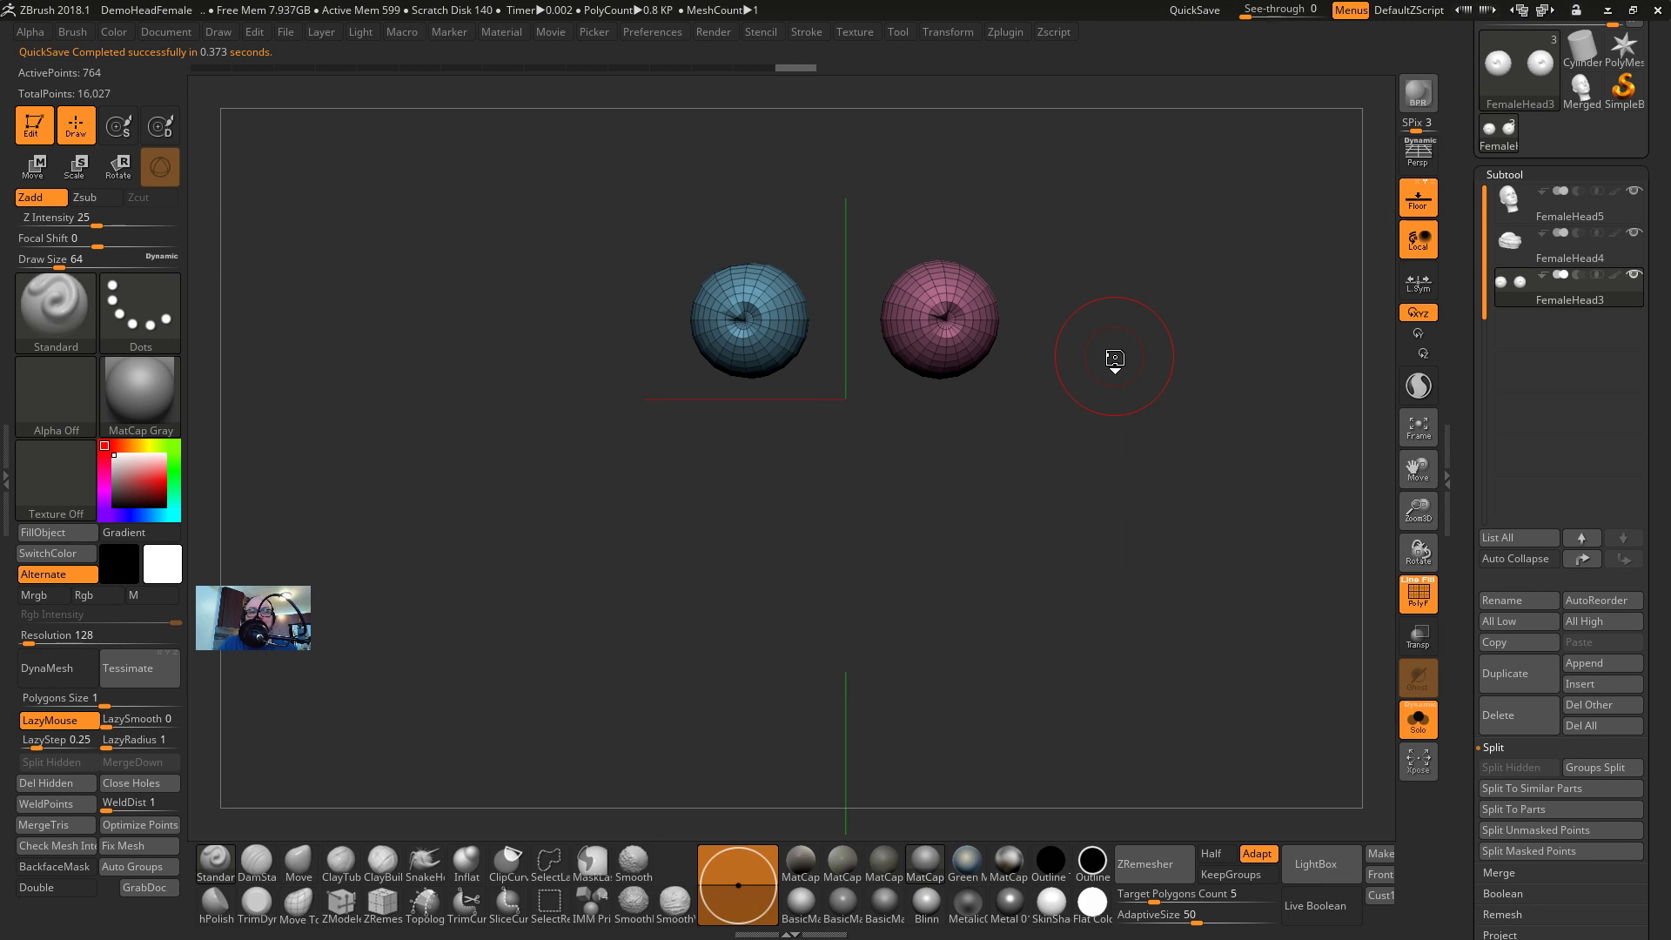
Mask the lower halves of the eyeballs across both spheres and turn the masked area into a new polygroup
{"action": "mouse_move", "coordinate": [1115, 358]}
{"action": "left_mouse_down"}
{"action": "mouse_move", "coordinate": [1076, 329]}
{"action": "mouse_move", "coordinate": [369, 395]}
{"action": "left_mouse_up"}
{"action": "left_click", "coordinate": [1002, 312], "text": "shift"}
{"action": "key", "text": "ctrl+z"}
{"action": "left_click_drag", "start_coordinate": [1028, 309], "coordinate": [416, 298], "text": "ctrl"}
{"action": "left_click_drag", "start_coordinate": [643, 389], "coordinate": [702, 411]}
{"action": "key", "text": "ctrl+w"}
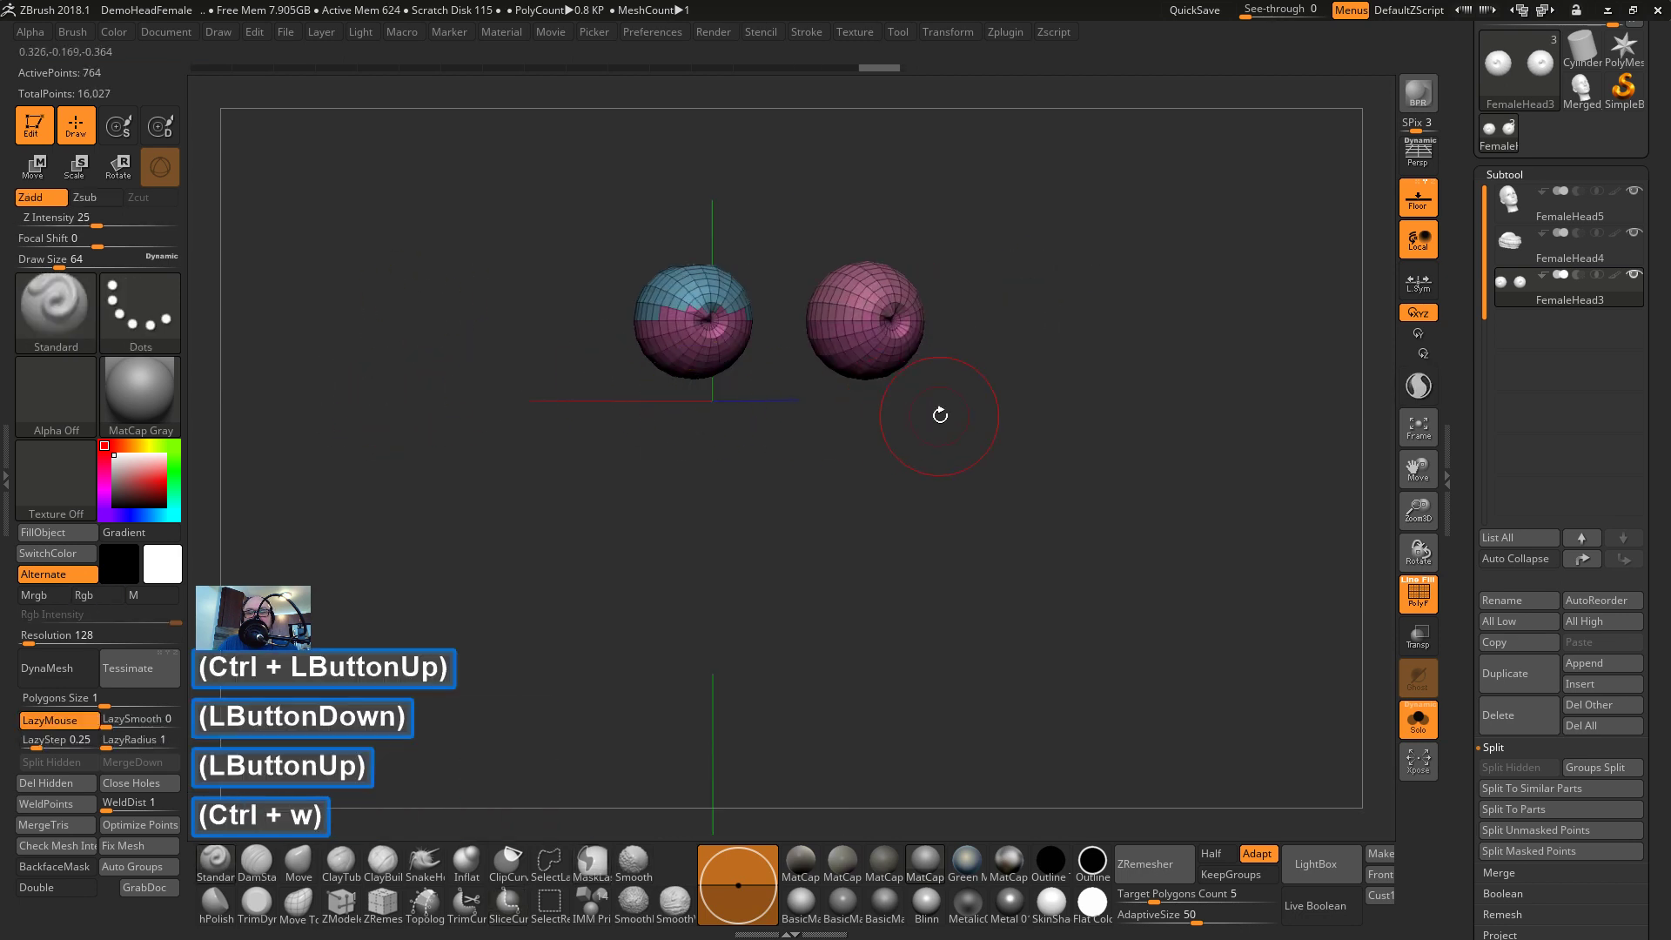
Try regrouping the eyeballs with and without the mask, undo the polygroup changes, and clear the mask
{"action": "left_click", "coordinate": [943, 415], "text": "ctrl"}
{"action": "key", "text": "ctrl+w"}
{"action": "key", "text": "ctrl+w"}
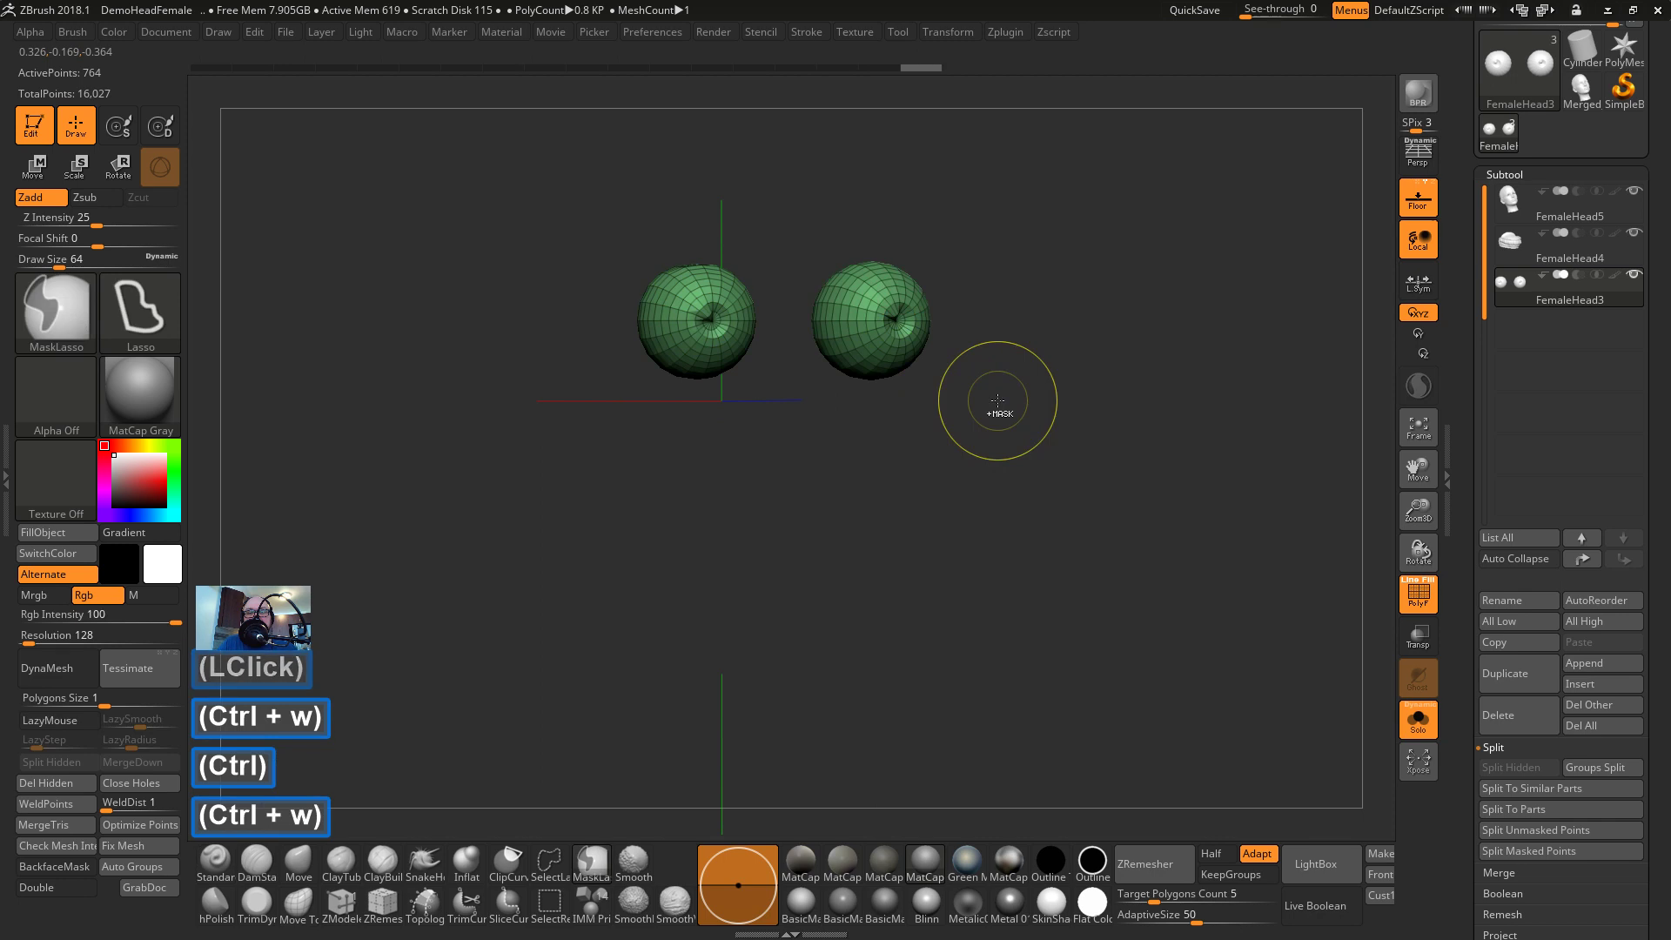
{"action": "key", "text": "ctrl+z"}
{"action": "key", "text": "ctrl+w"}
{"action": "left_click_drag", "start_coordinate": [1007, 384], "coordinate": [899, 227], "text": "shift"}
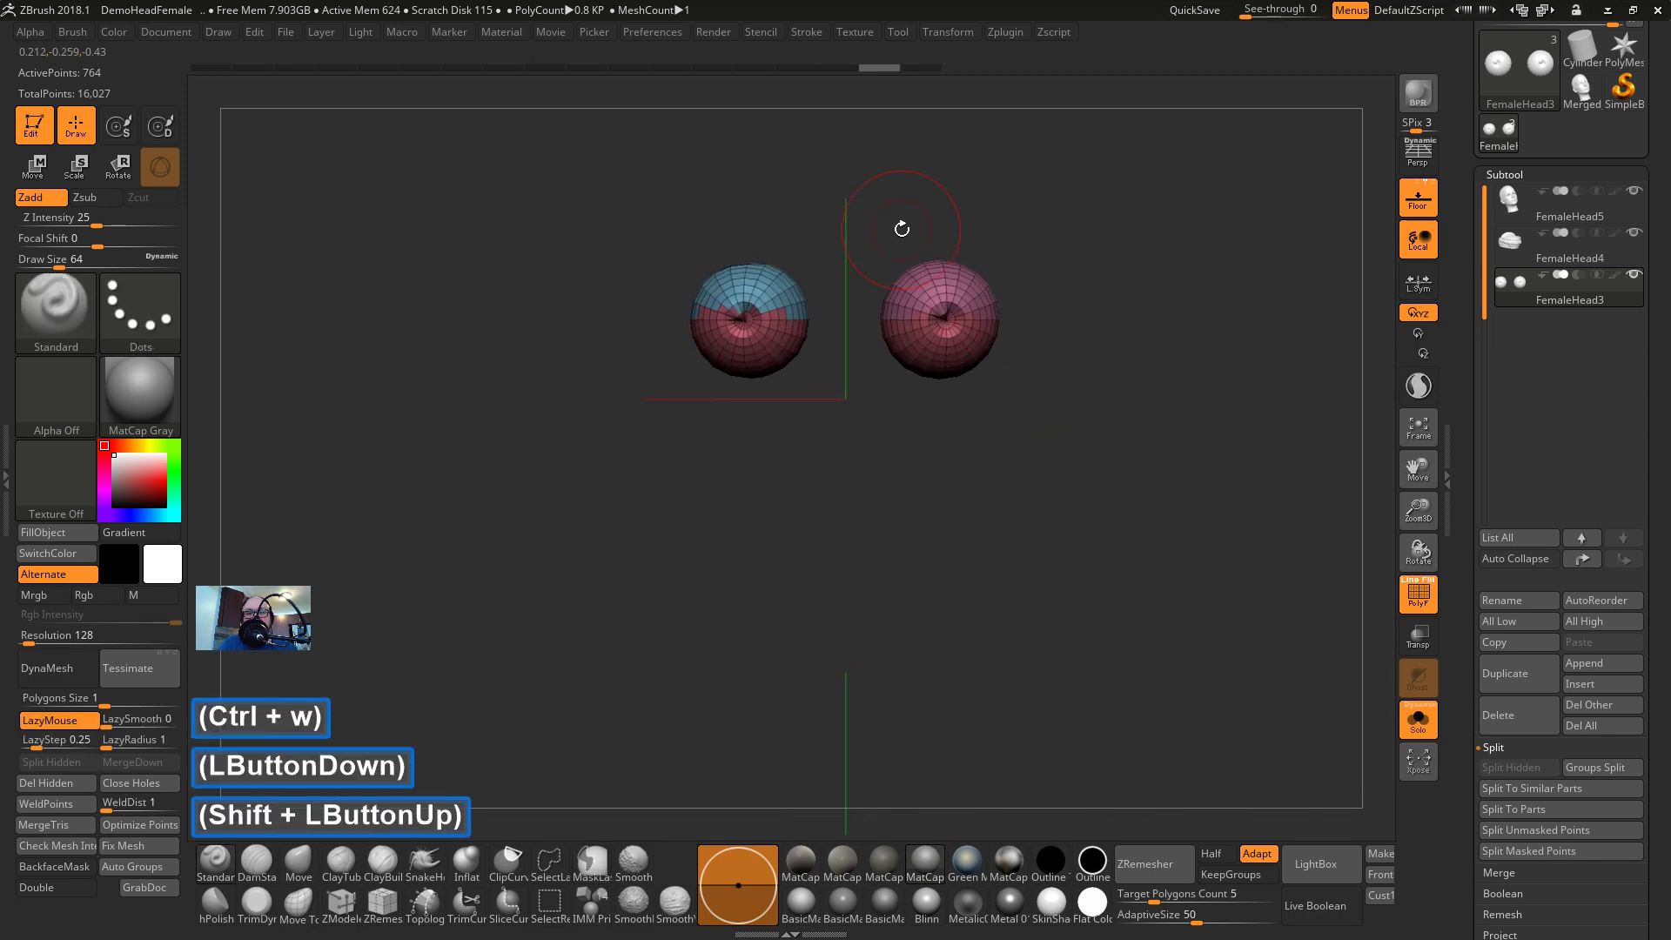
{"action": "key", "text": "ctrl+z"}
{"action": "left_click", "coordinate": [1106, 393], "text": "ctrl"}
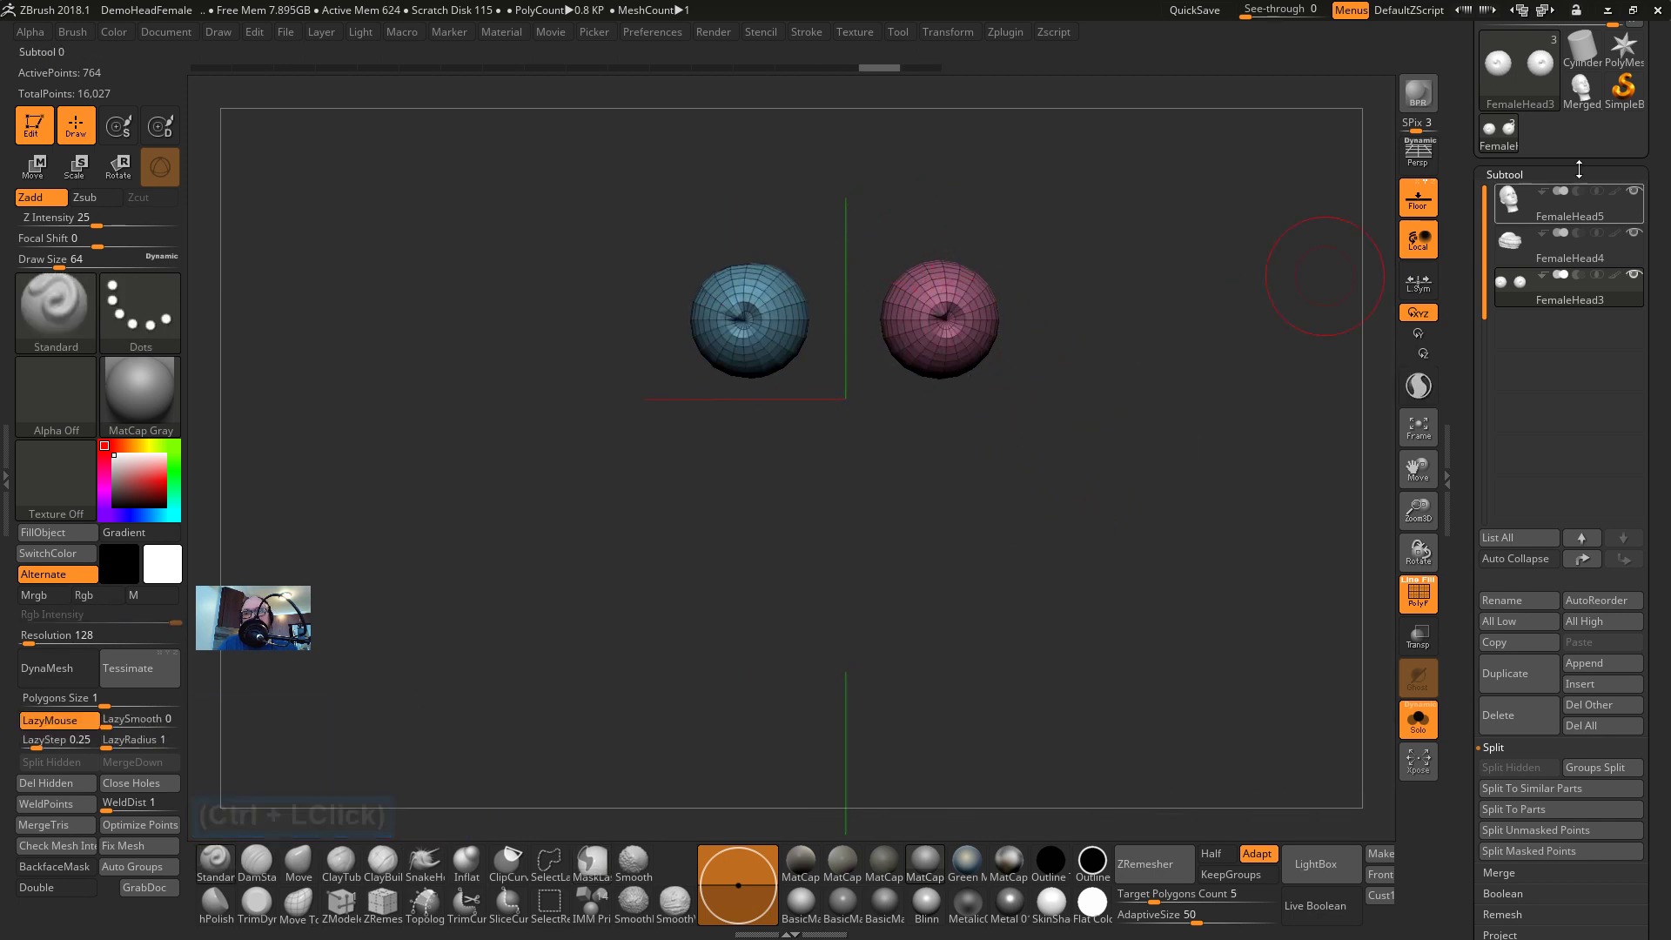
Make the teeth subtool active in a close side view and reduce the draw size to 20
{"action": "left_click", "coordinate": [1534, 196]}
{"action": "left_click", "coordinate": [1516, 283]}
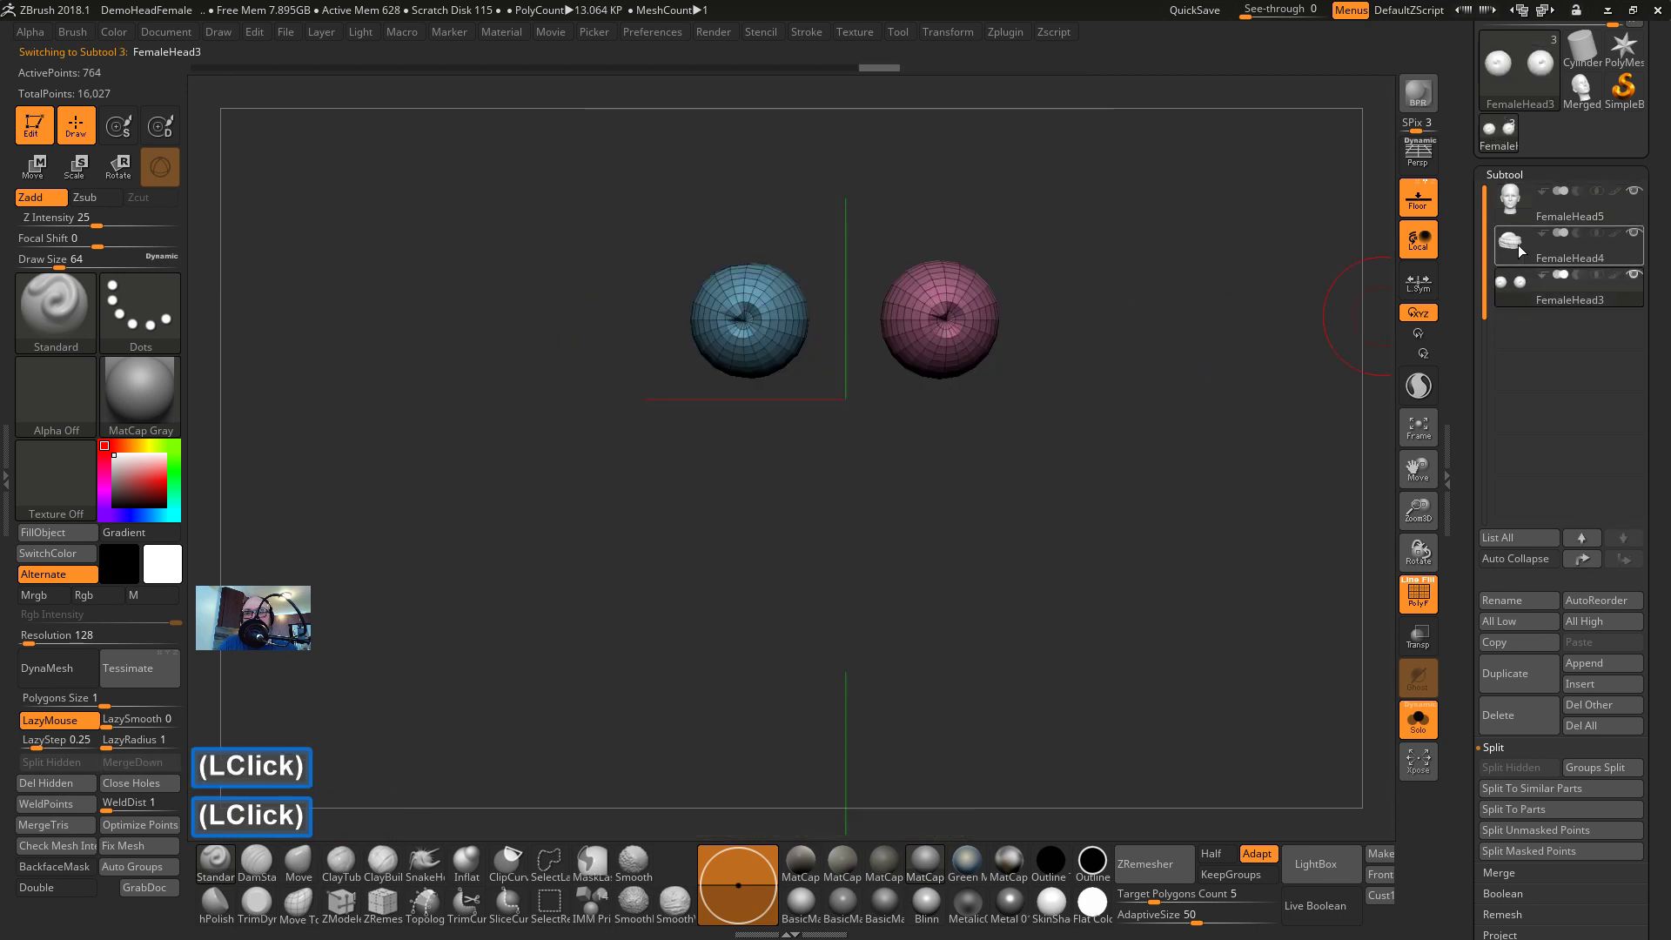
{"action": "left_click", "coordinate": [1518, 249]}
{"action": "left_click_drag", "start_coordinate": [1051, 450], "coordinate": [1153, 452]}
{"action": "mouse_move", "coordinate": [1079, 514]}
{"action": "left_mouse_down", "text": "alt"}
{"action": "mouse_move", "coordinate": [936, 689]}
{"action": "mouse_move", "coordinate": [1078, 325]}
{"action": "mouse_move", "coordinate": [1094, 417]}
{"action": "mouse_move", "coordinate": [1056, 374]}
{"action": "mouse_move", "coordinate": [1100, 371]}
{"action": "mouse_move", "coordinate": [1086, 377]}
{"action": "left_mouse_up", "text": "alt"}
{"action": "key", "text": "s"}
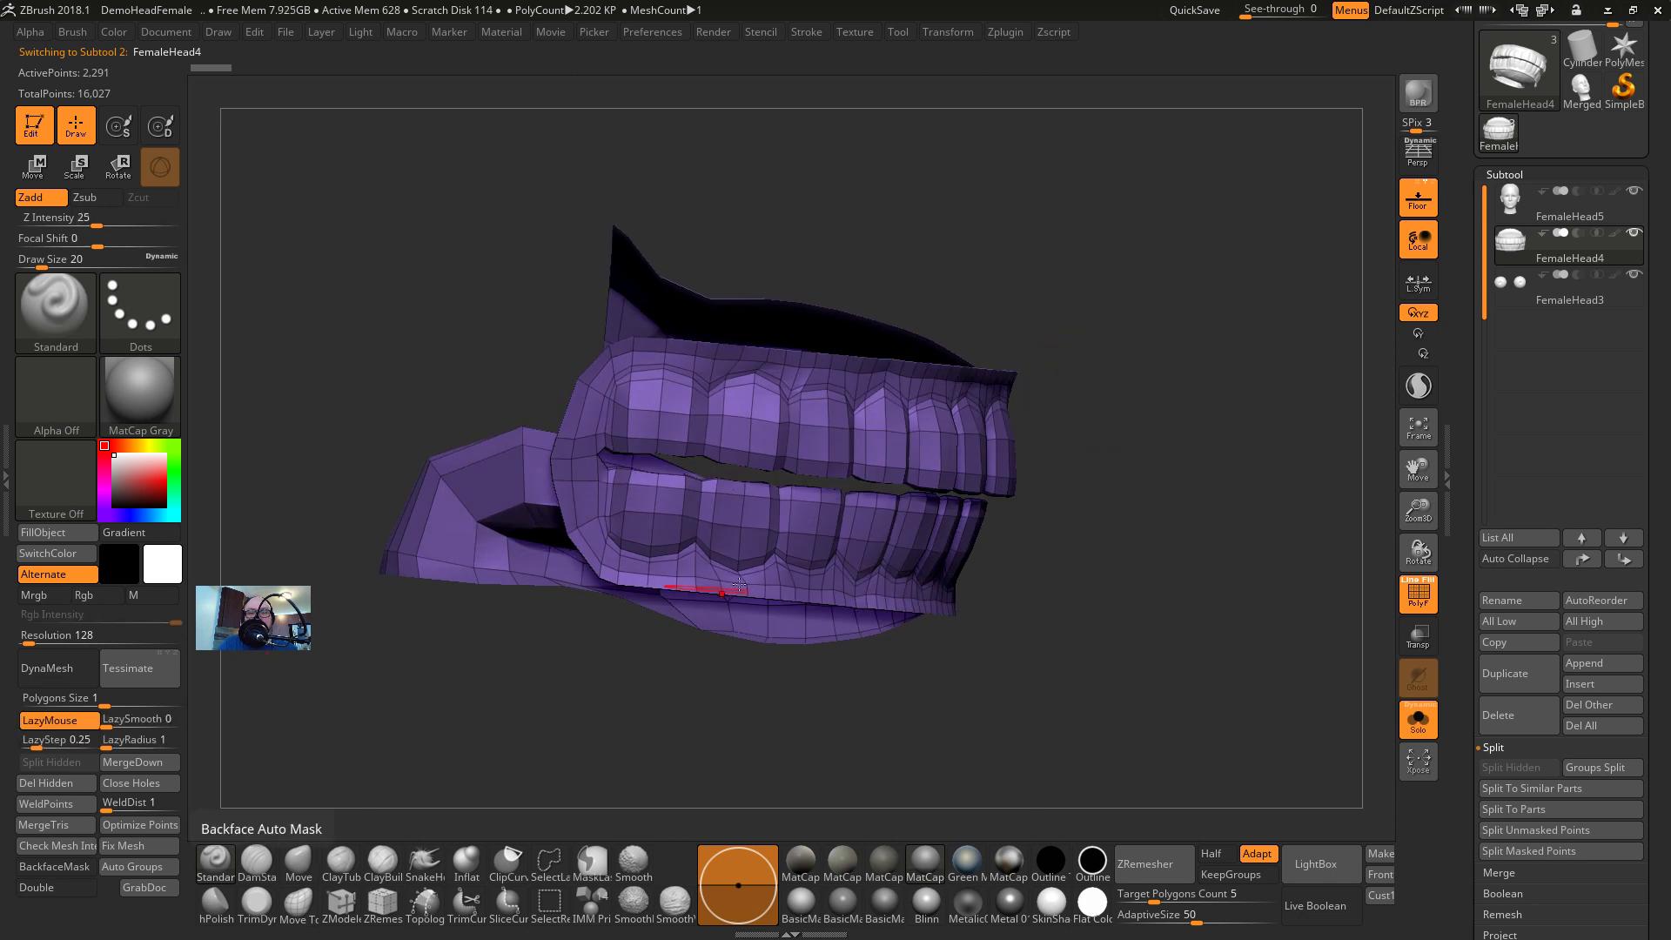
Toggle Double Sided display for the teeth to compare the mesh's back faces, leaving the option on
{"action": "left_click", "coordinate": [49, 886]}
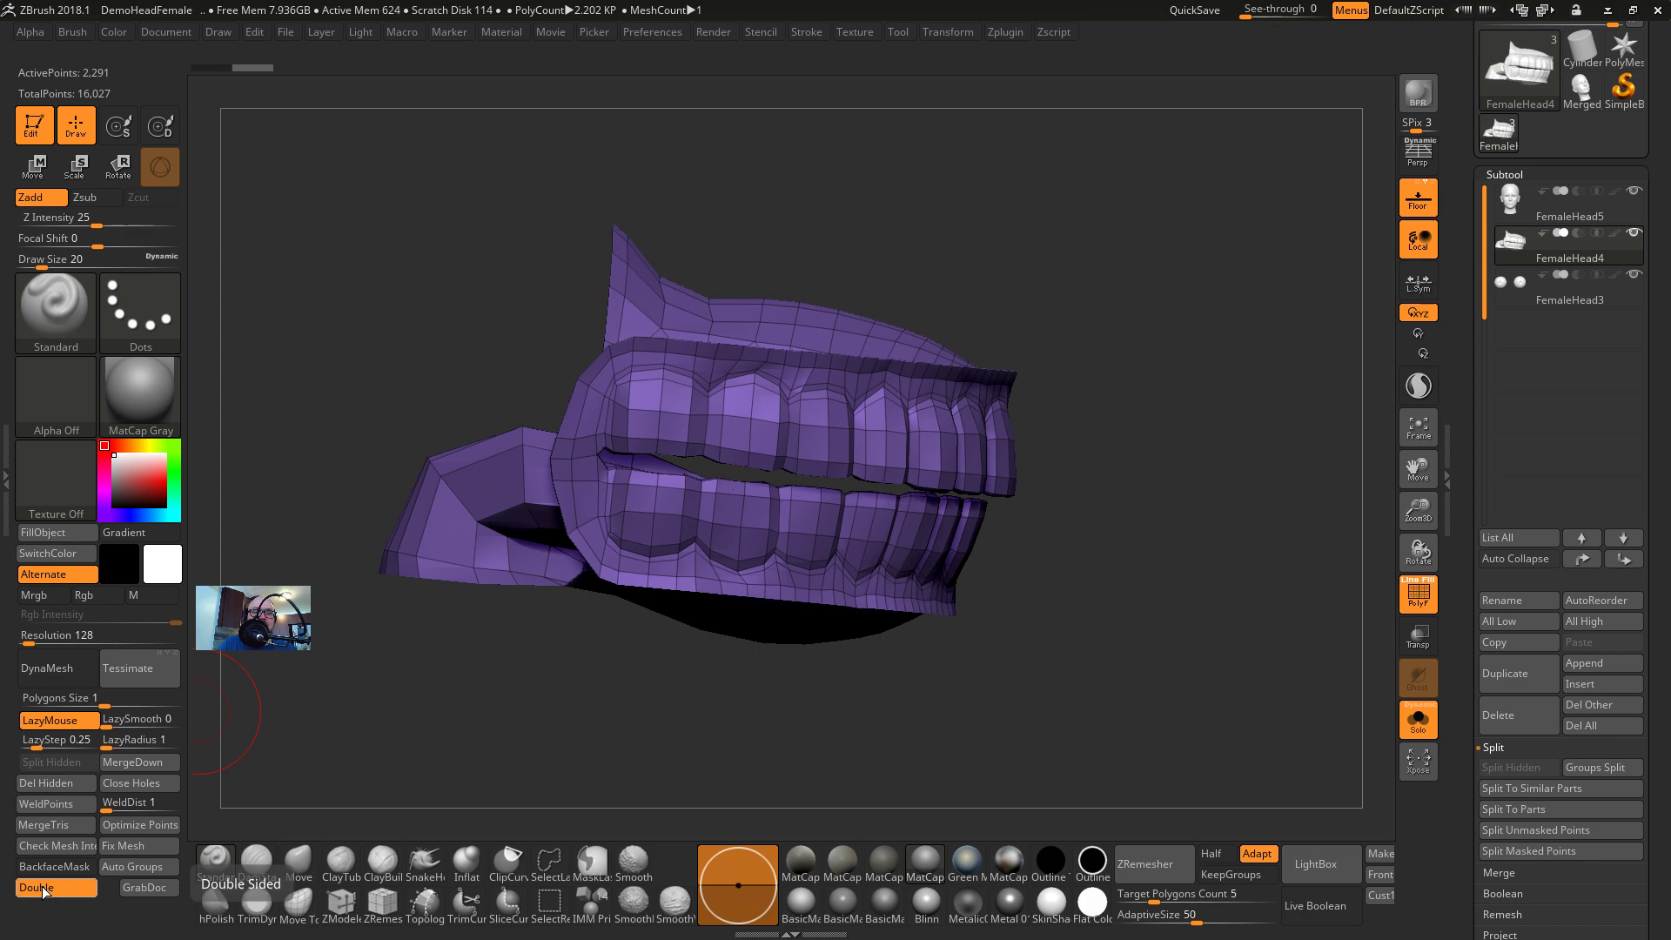
{"action": "left_click", "coordinate": [43, 887]}
{"action": "left_click_drag", "start_coordinate": [649, 746], "coordinate": [1044, 331]}
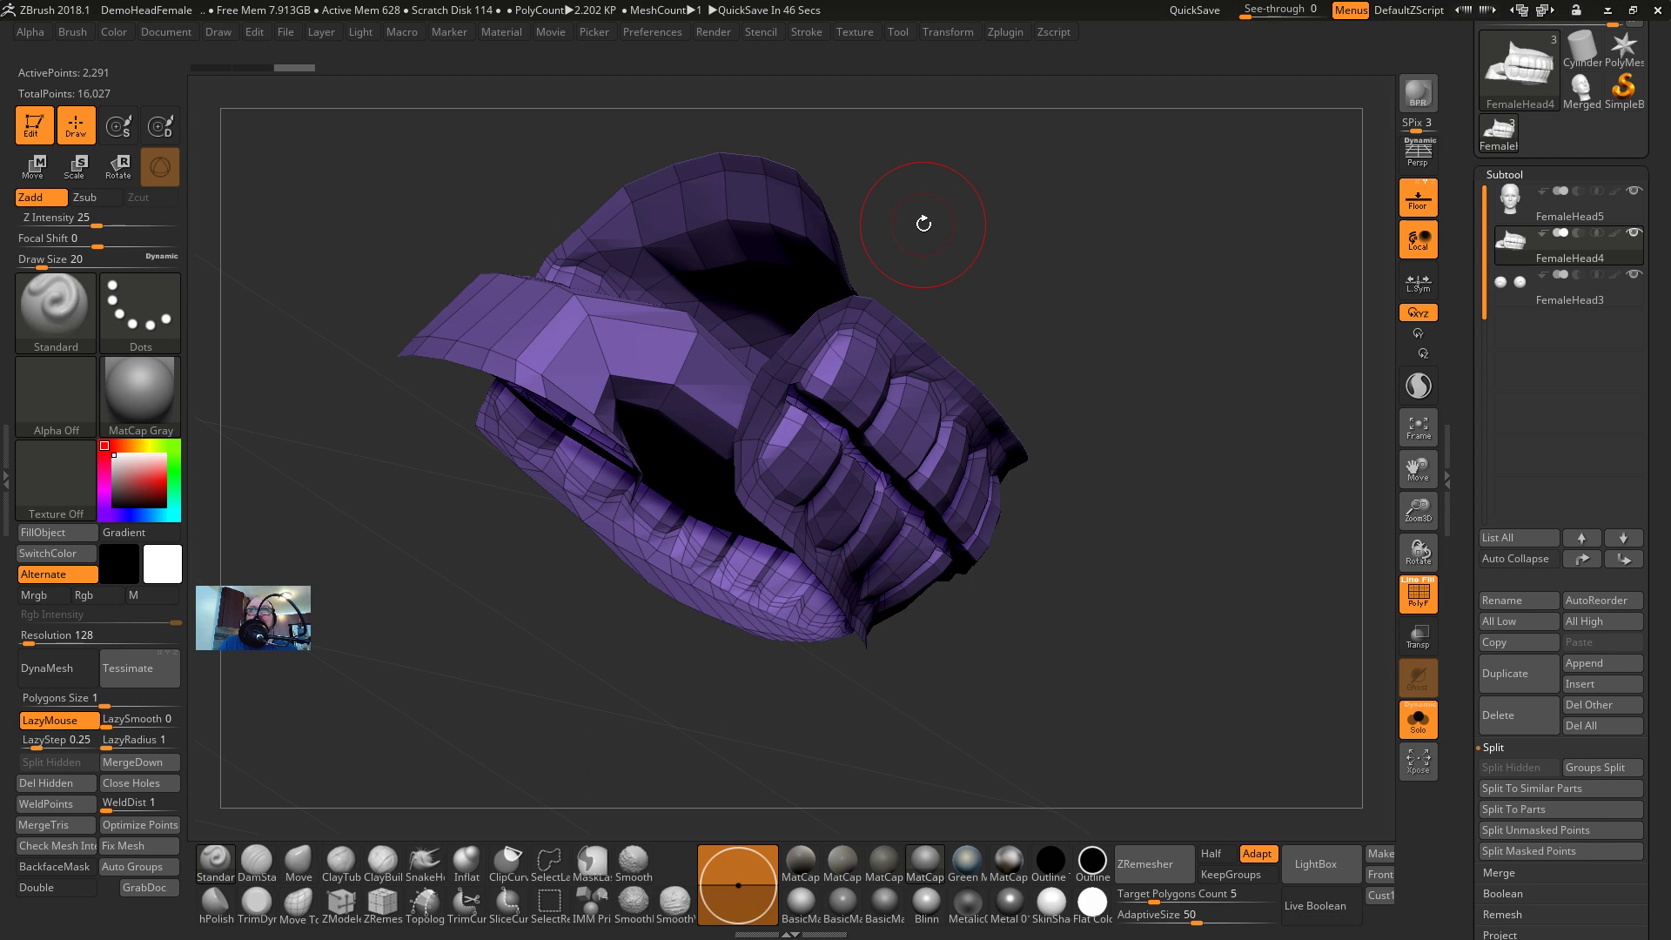
{"action": "mouse_move", "coordinate": [1001, 230]}
{"action": "left_mouse_down"}
{"action": "mouse_move", "coordinate": [989, 304]}
{"action": "mouse_move", "coordinate": [847, 291]}
{"action": "left_mouse_up"}
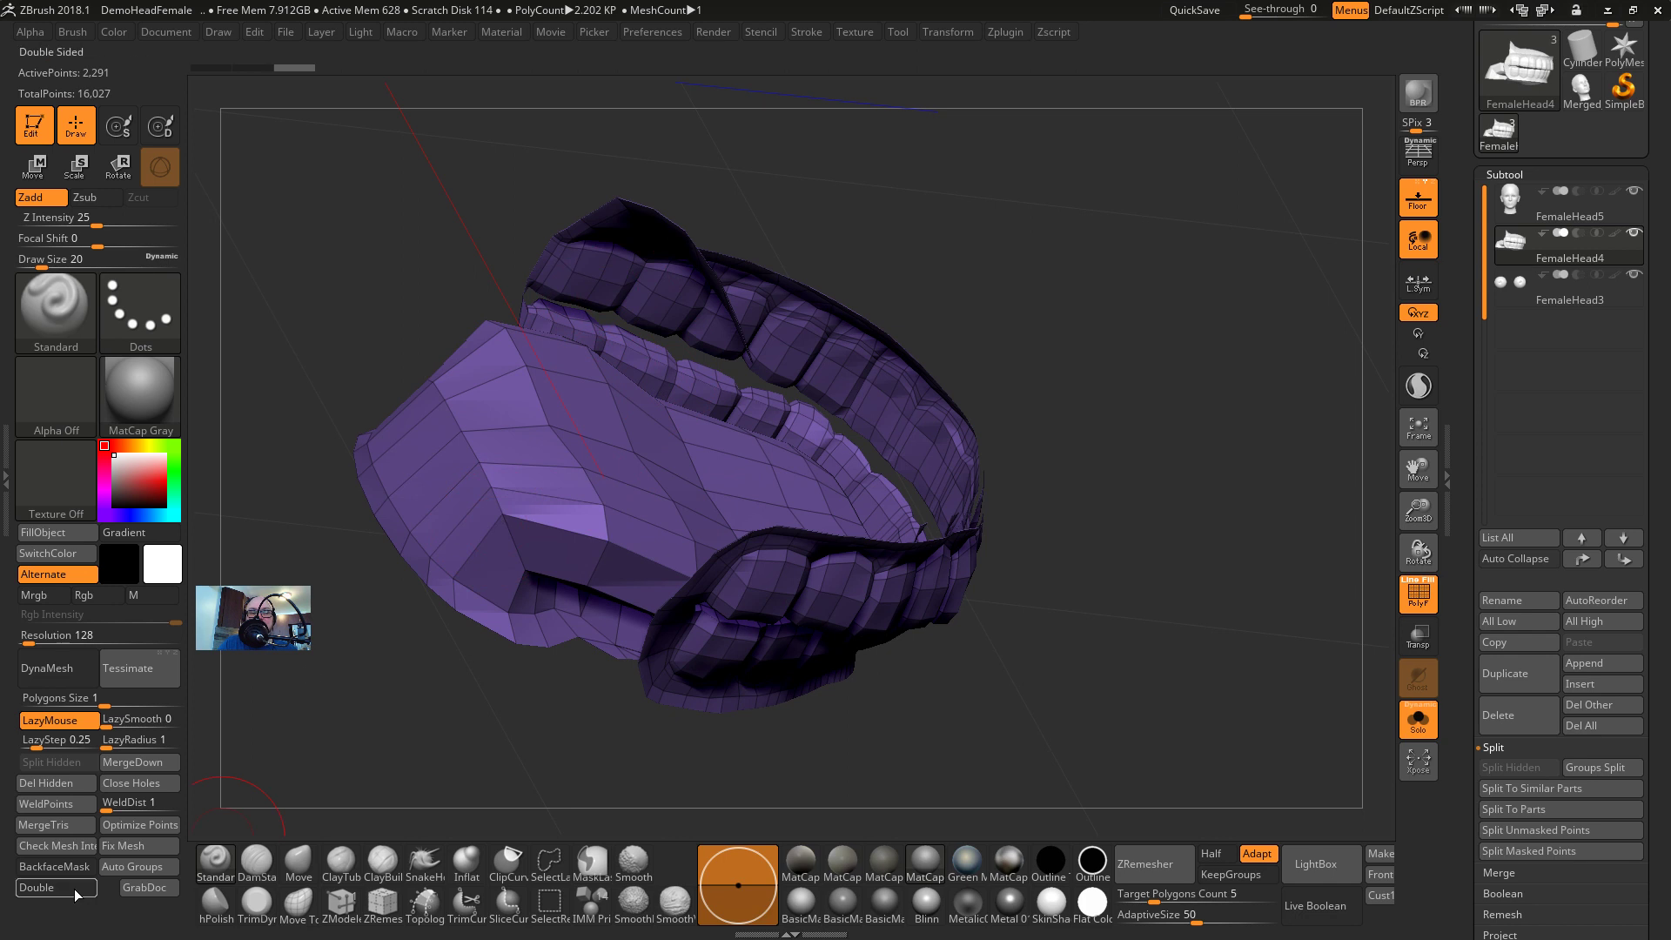
{"action": "left_click", "coordinate": [48, 886]}
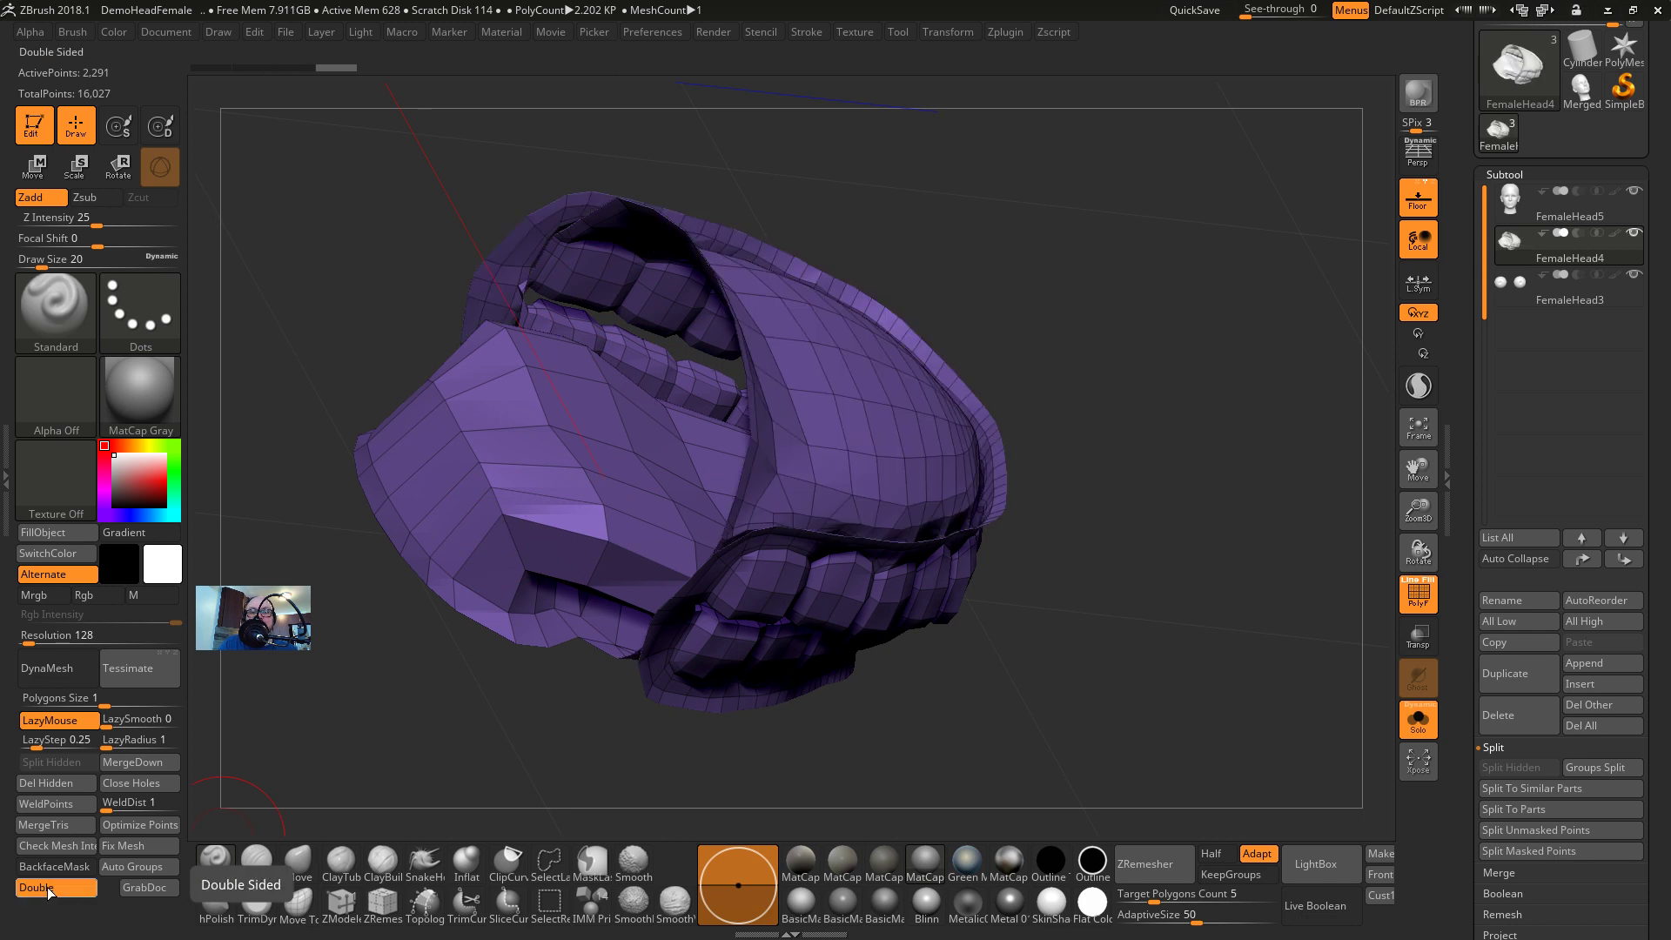
Expand the teeth's Display Properties, switch the Double option off, and examine the single-sided mesh
{"action": "left_click_drag", "start_coordinate": [1456, 533], "coordinate": [1471, 318]}
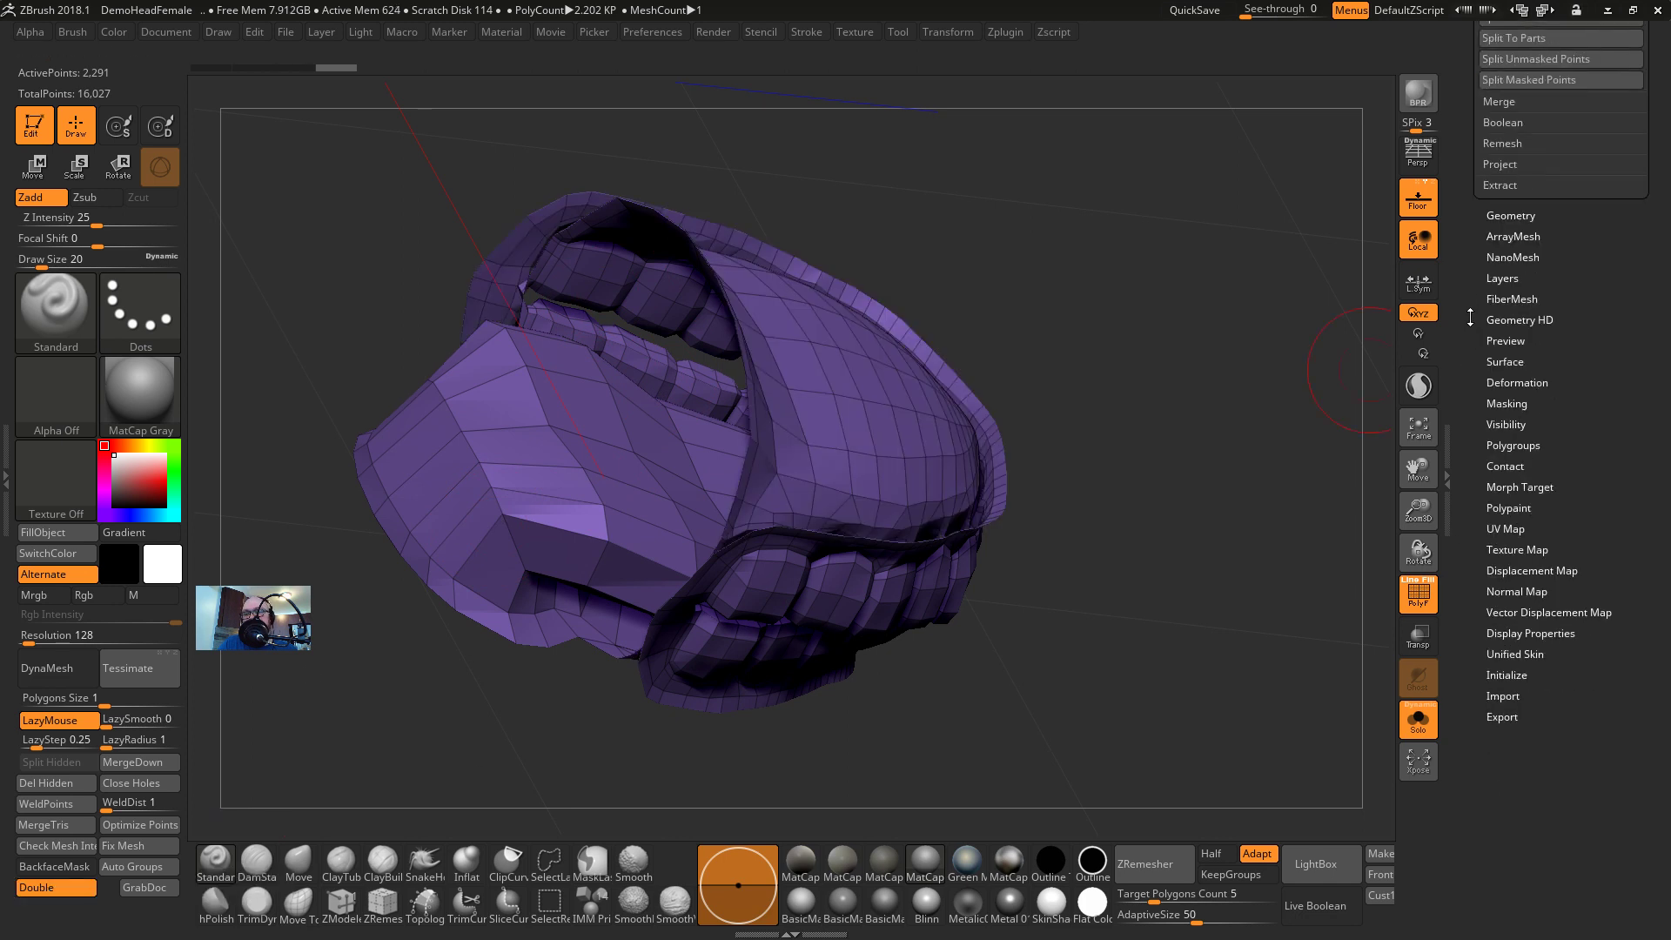
{"action": "left_click", "coordinate": [1515, 635]}
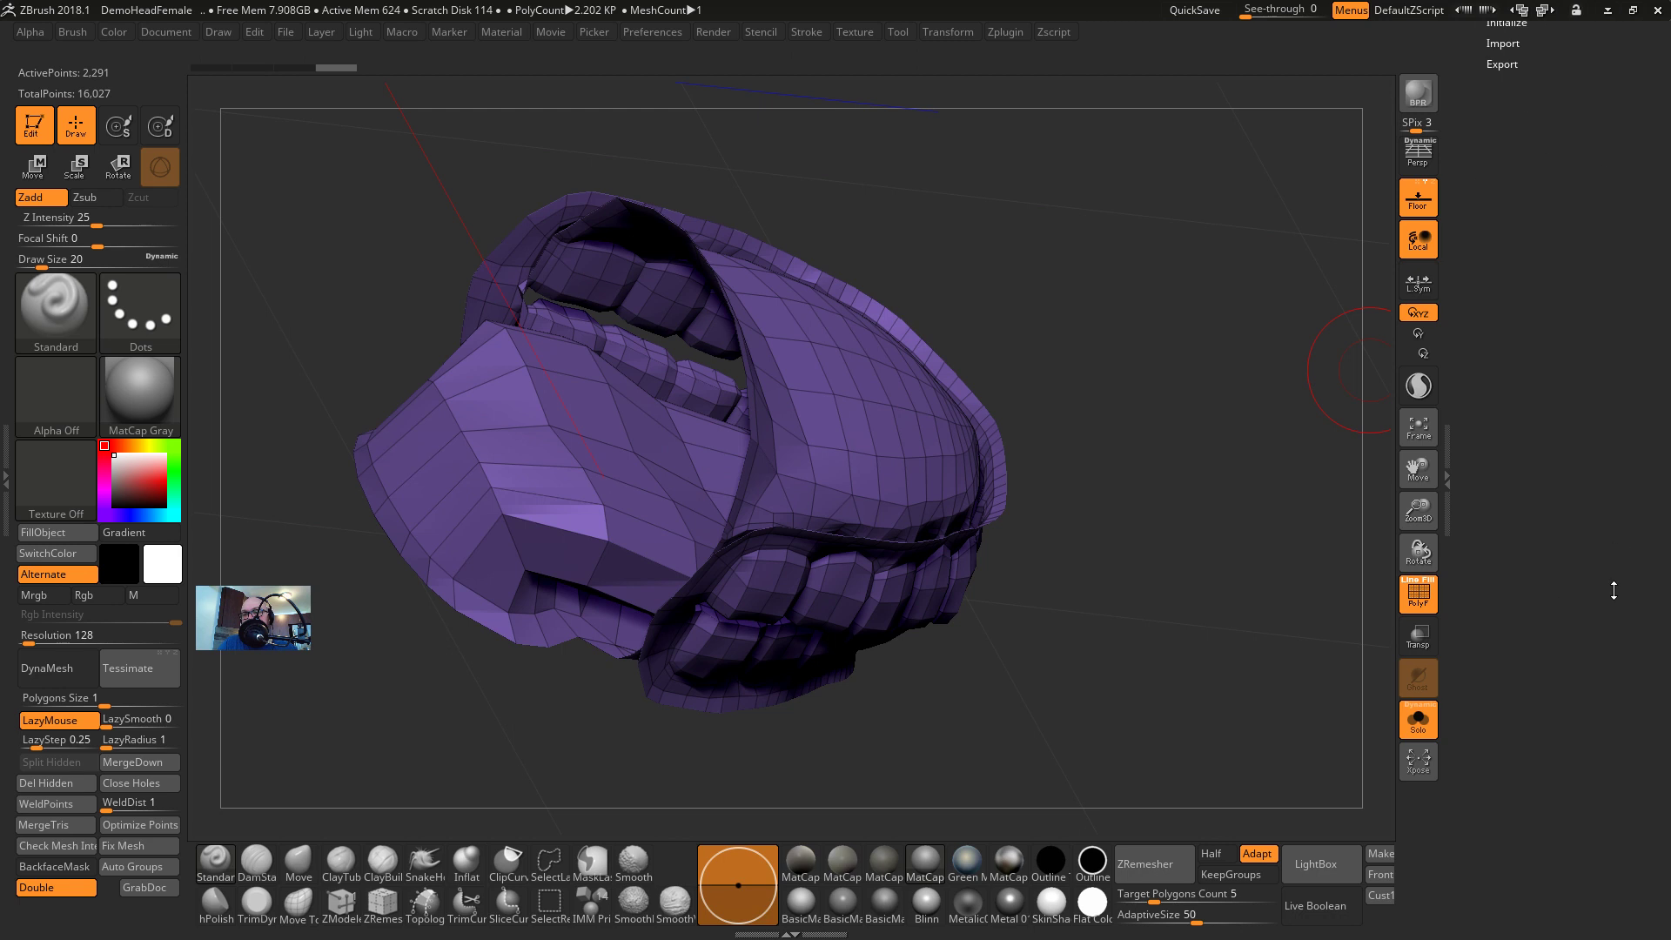
{"action": "left_click_drag", "start_coordinate": [1614, 591], "coordinate": [1605, 768]}
{"action": "left_click", "coordinate": [1517, 729]}
{"action": "left_click", "coordinate": [1517, 729]}
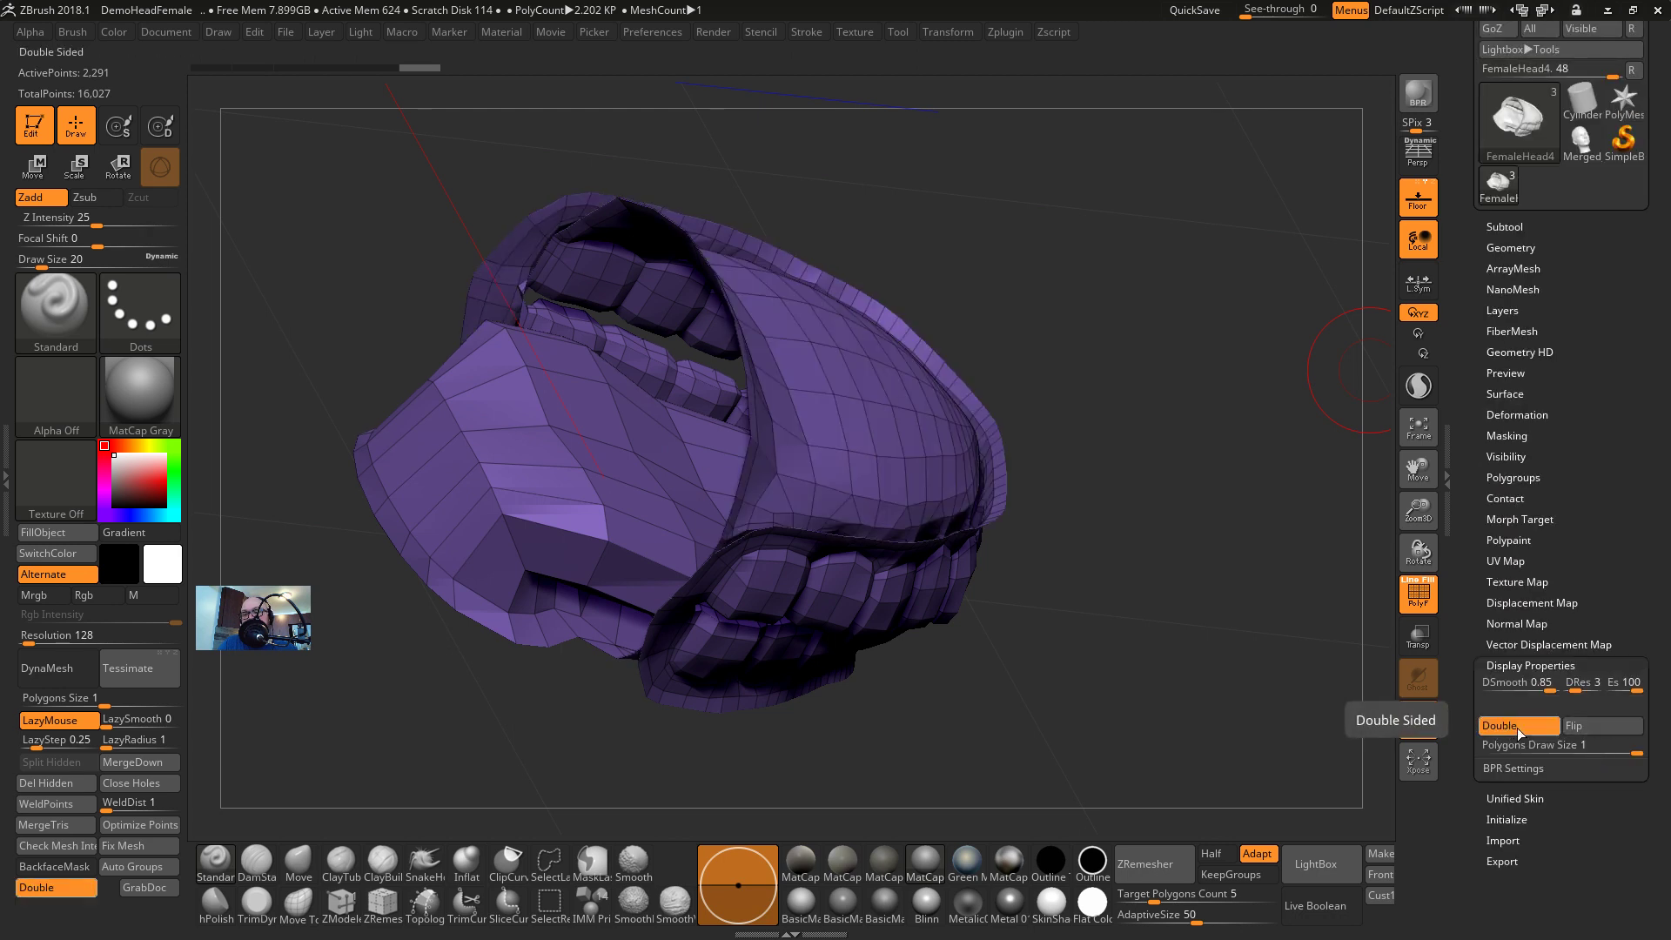
{"action": "left_click", "coordinate": [1520, 733]}
{"action": "left_click_drag", "start_coordinate": [1114, 522], "coordinate": [1089, 388]}
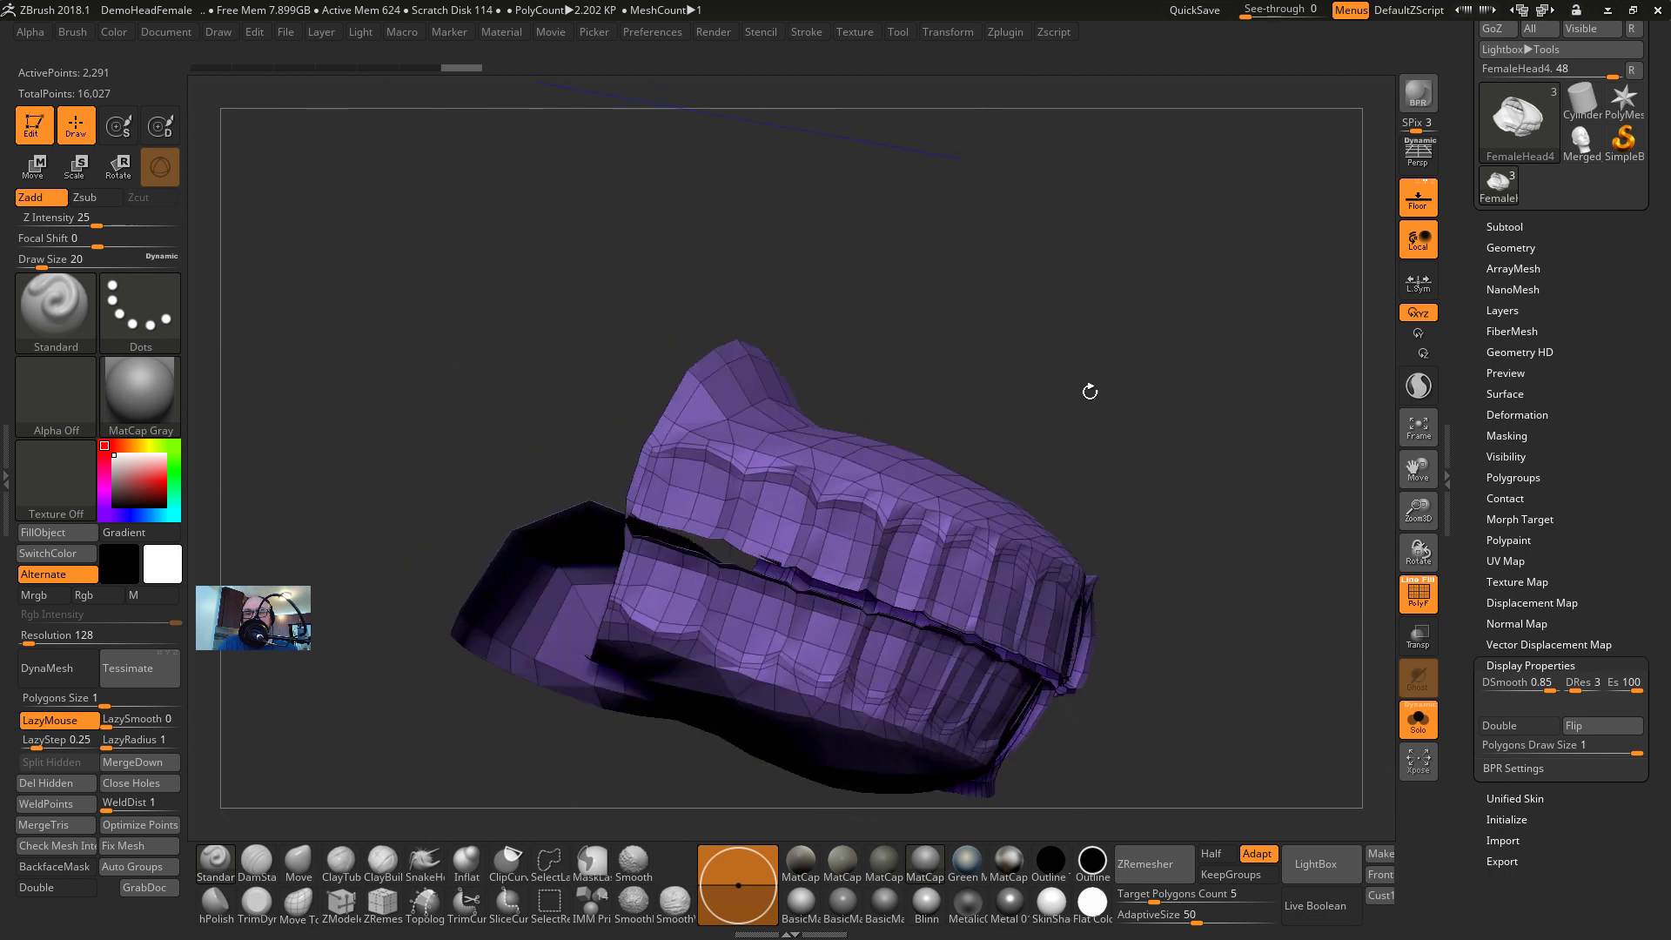
Flip the normals of the teeth mesh and turn its Double display back on
{"action": "left_click", "coordinate": [1588, 727]}
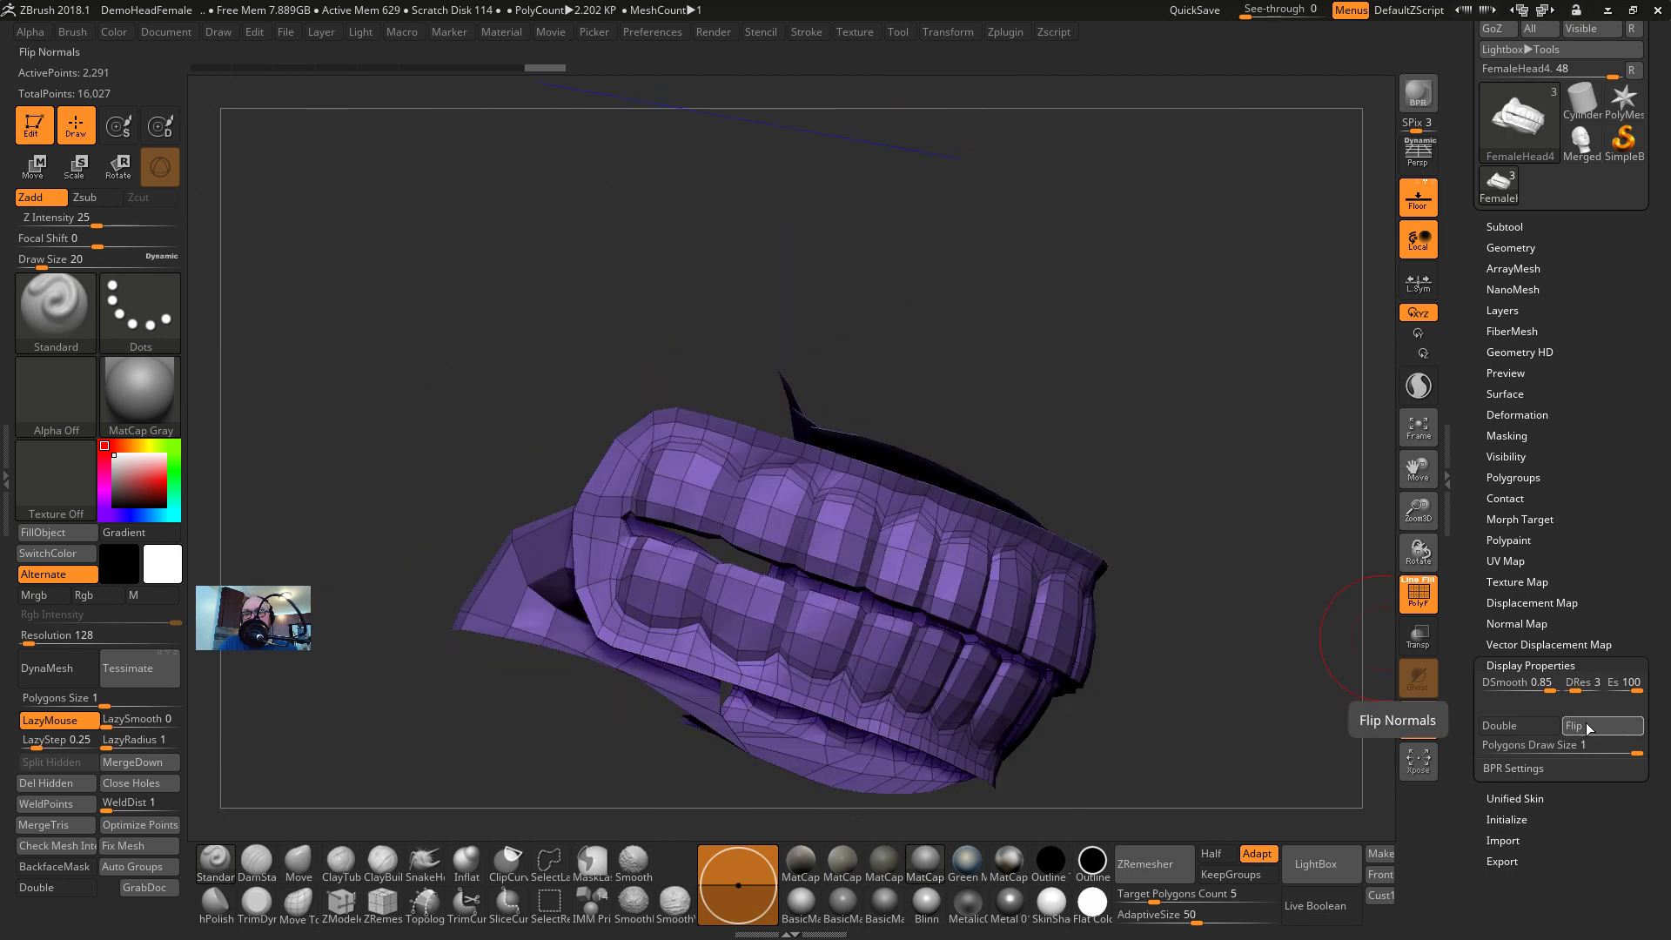
{"action": "left_click", "coordinate": [1516, 727]}
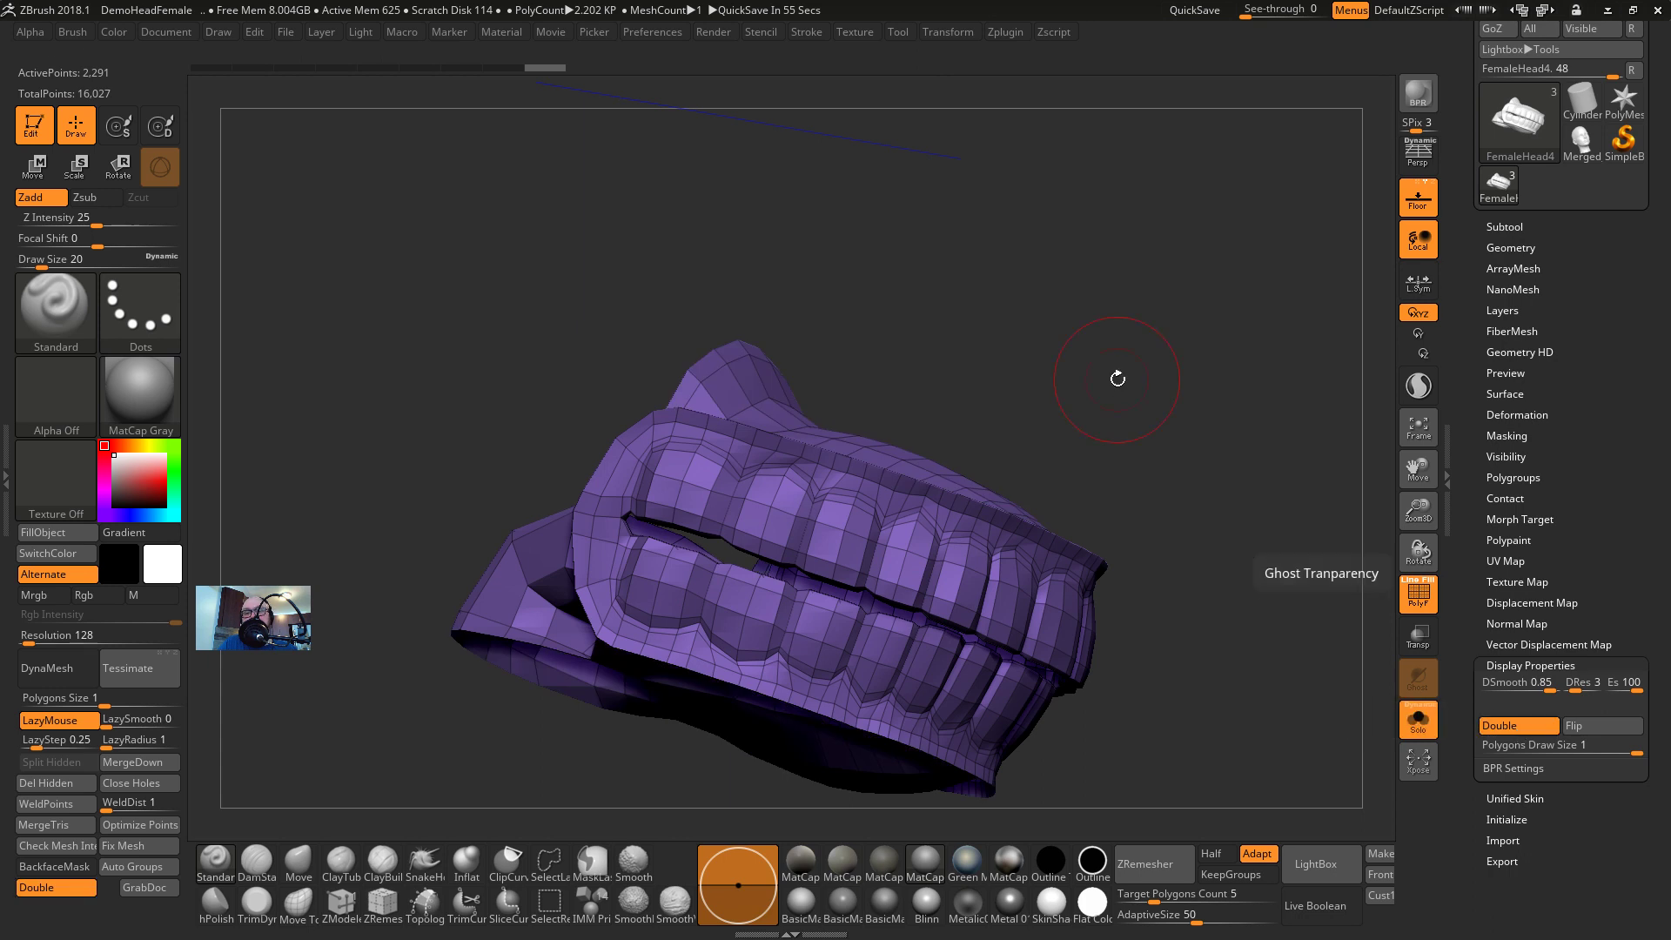
{"action": "left_click_drag", "start_coordinate": [1116, 377], "coordinate": [1175, 384]}
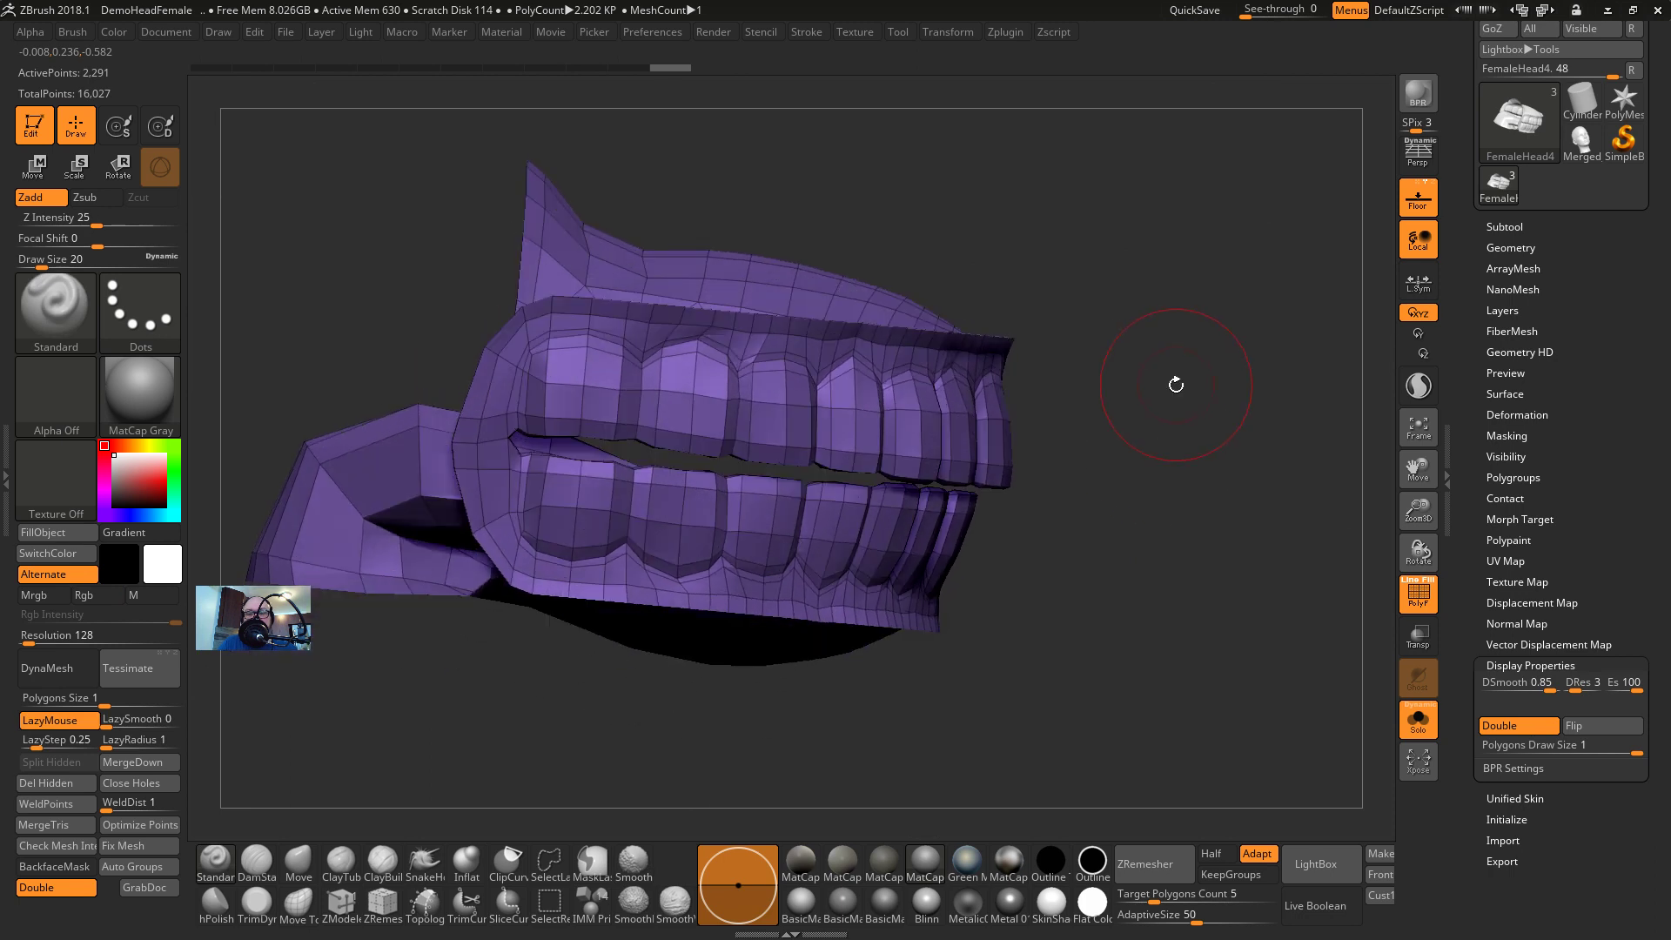
Try slicing the teeth between the upper and lower rows with the SliceCurve brush, and undo the slice
{"action": "key", "text": "s"}
{"action": "left_click_drag", "start_coordinate": [549, 376], "coordinate": [534, 376]}
{"action": "key", "text": "s"}
{"action": "mouse_move", "coordinate": [377, 302]}
{"action": "left_mouse_down"}
{"action": "mouse_move", "coordinate": [525, 241]}
{"action": "mouse_move", "coordinate": [441, 269]}
{"action": "left_mouse_up"}
{"action": "left_click_drag", "start_coordinate": [324, 246], "coordinate": [677, 93], "text": "alt"}
{"action": "key", "text": "ctrl+shift"}
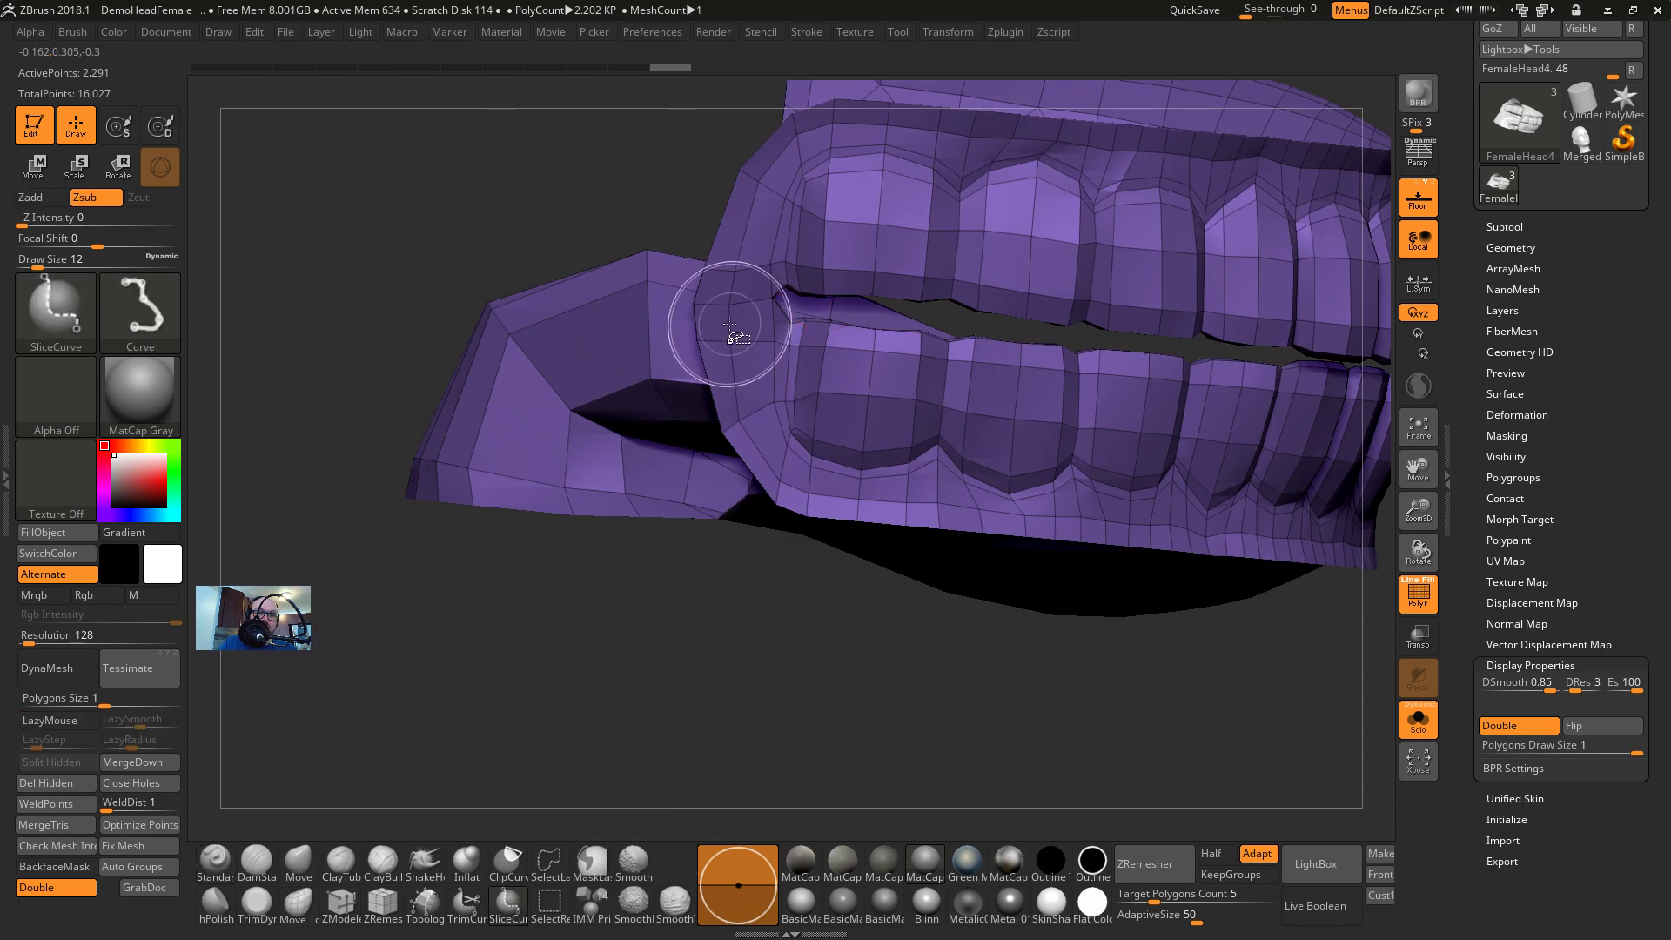
{"action": "key", "text": "s"}
{"action": "left_click_drag", "start_coordinate": [729, 324], "coordinate": [719, 325]}
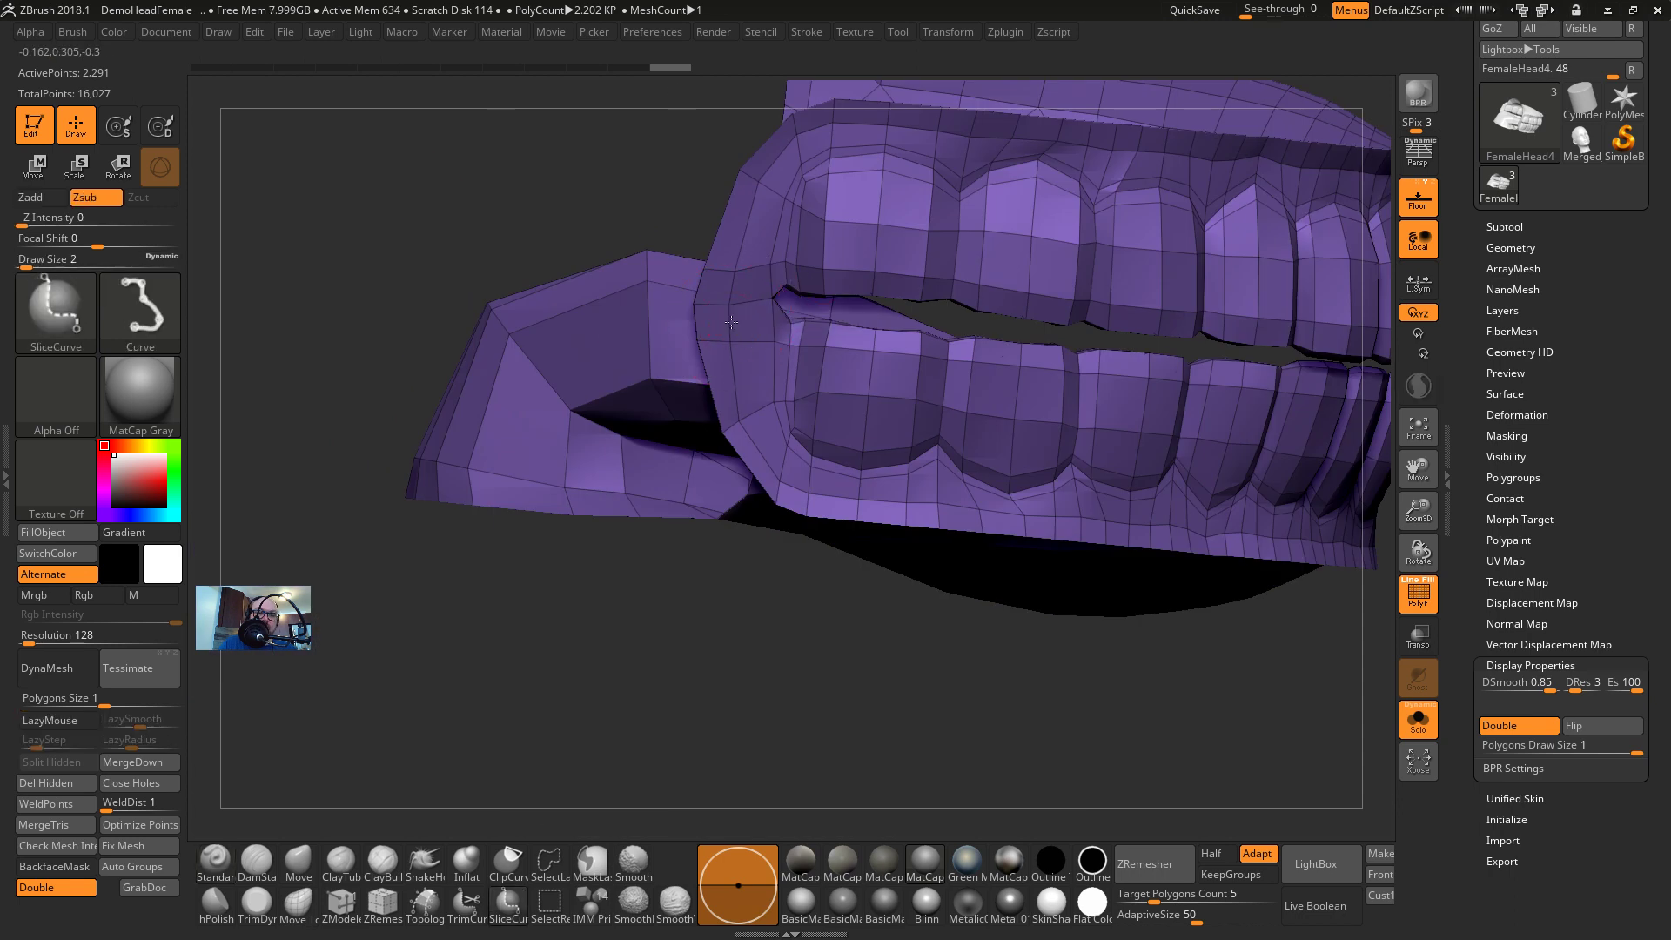
{"action": "left_click_drag", "start_coordinate": [609, 172], "coordinate": [720, 280]}
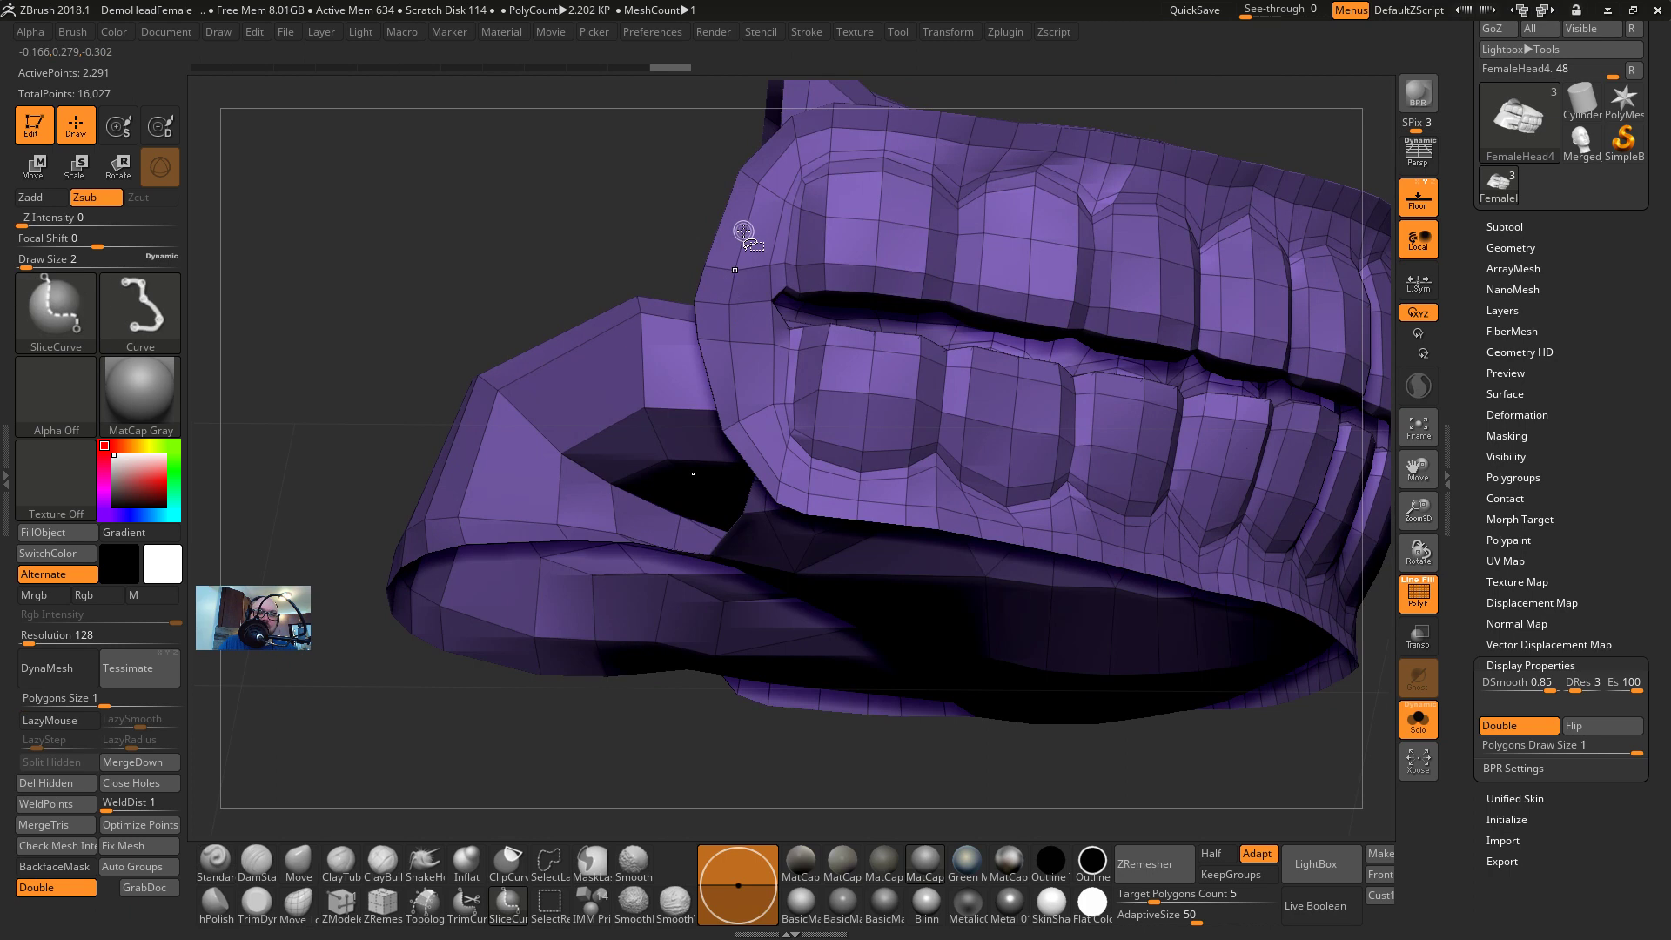
{"action": "key", "text": "s"}
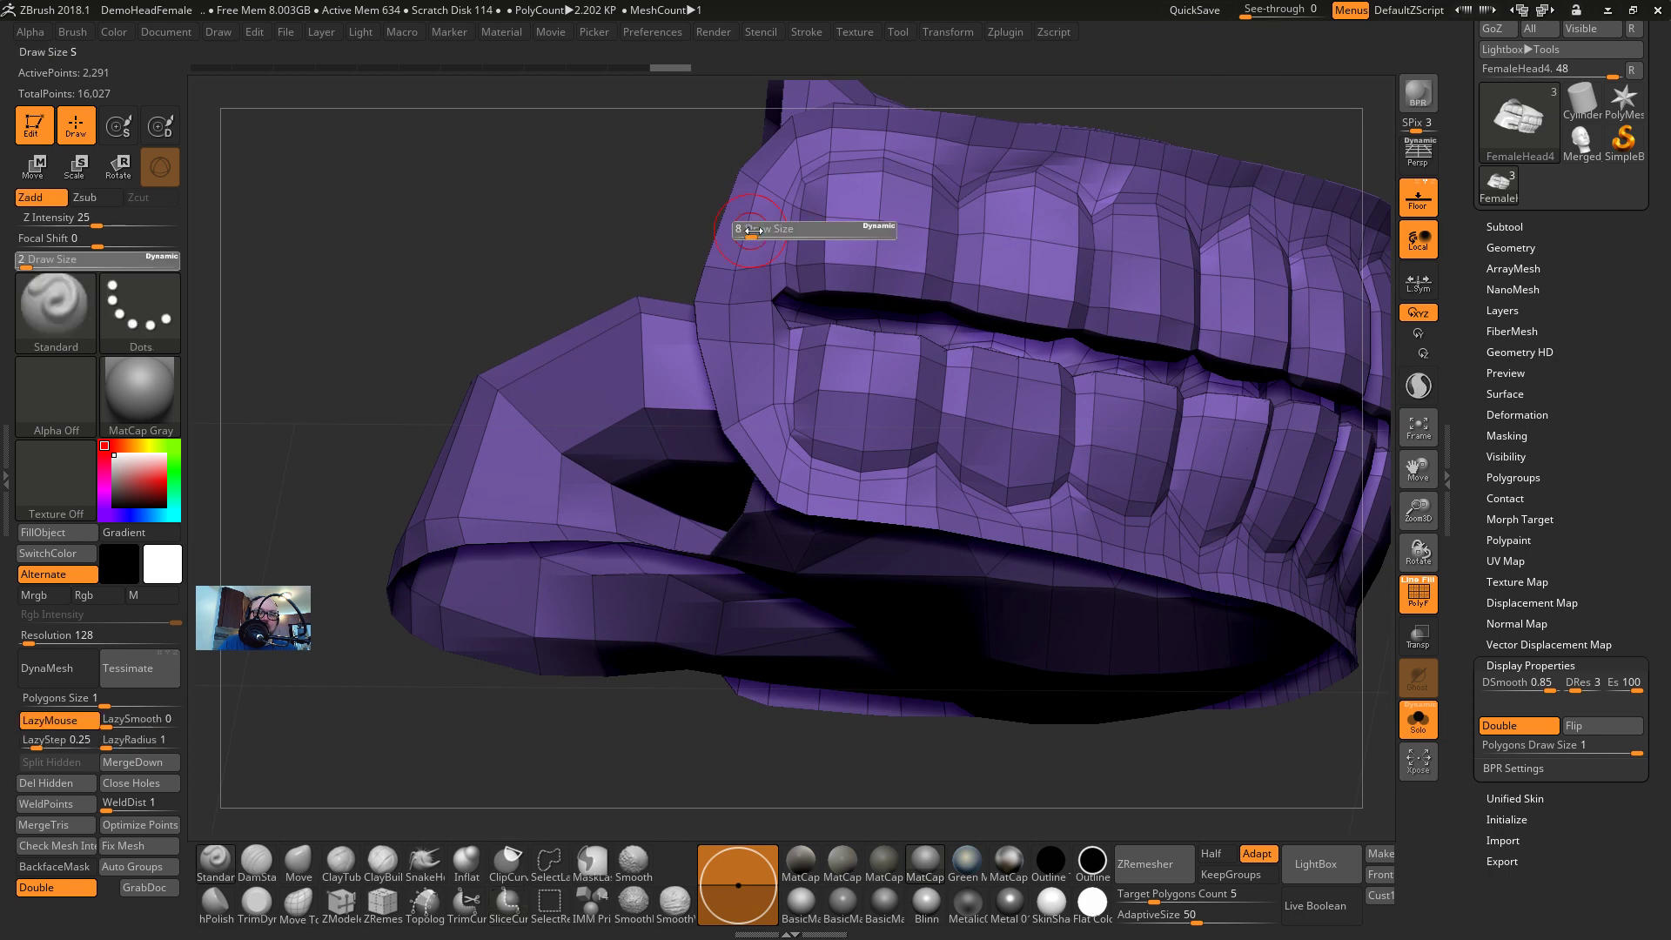
{"action": "left_click_drag", "start_coordinate": [744, 232], "coordinate": [818, 242]}
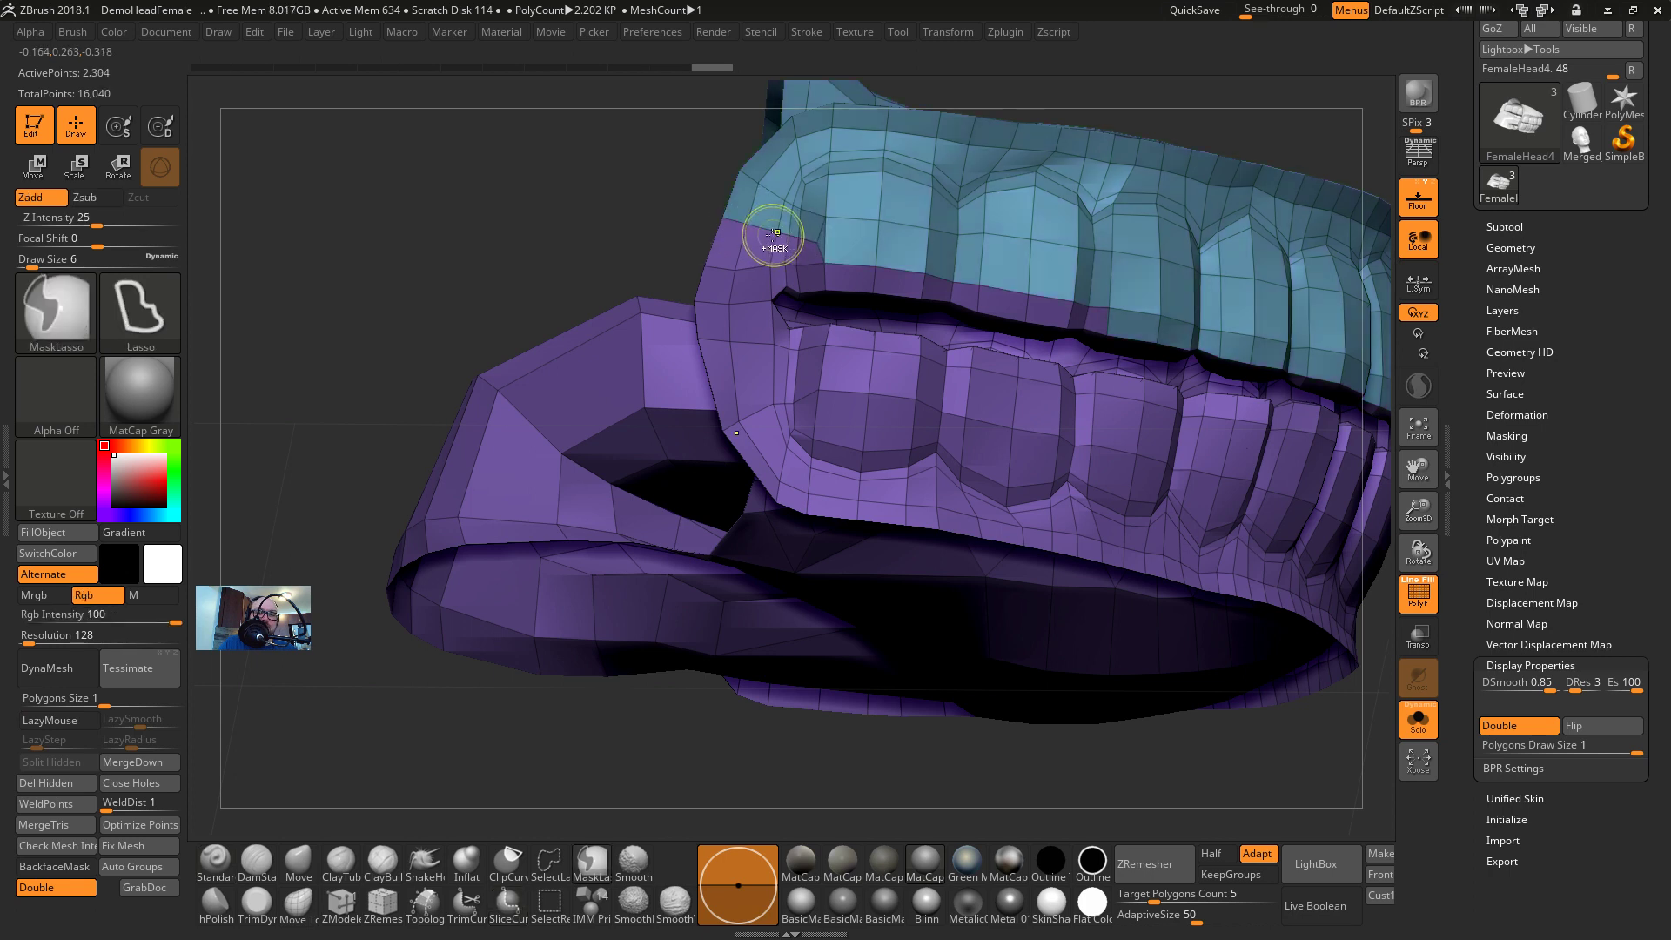
{"action": "key", "text": "ctrl+z"}
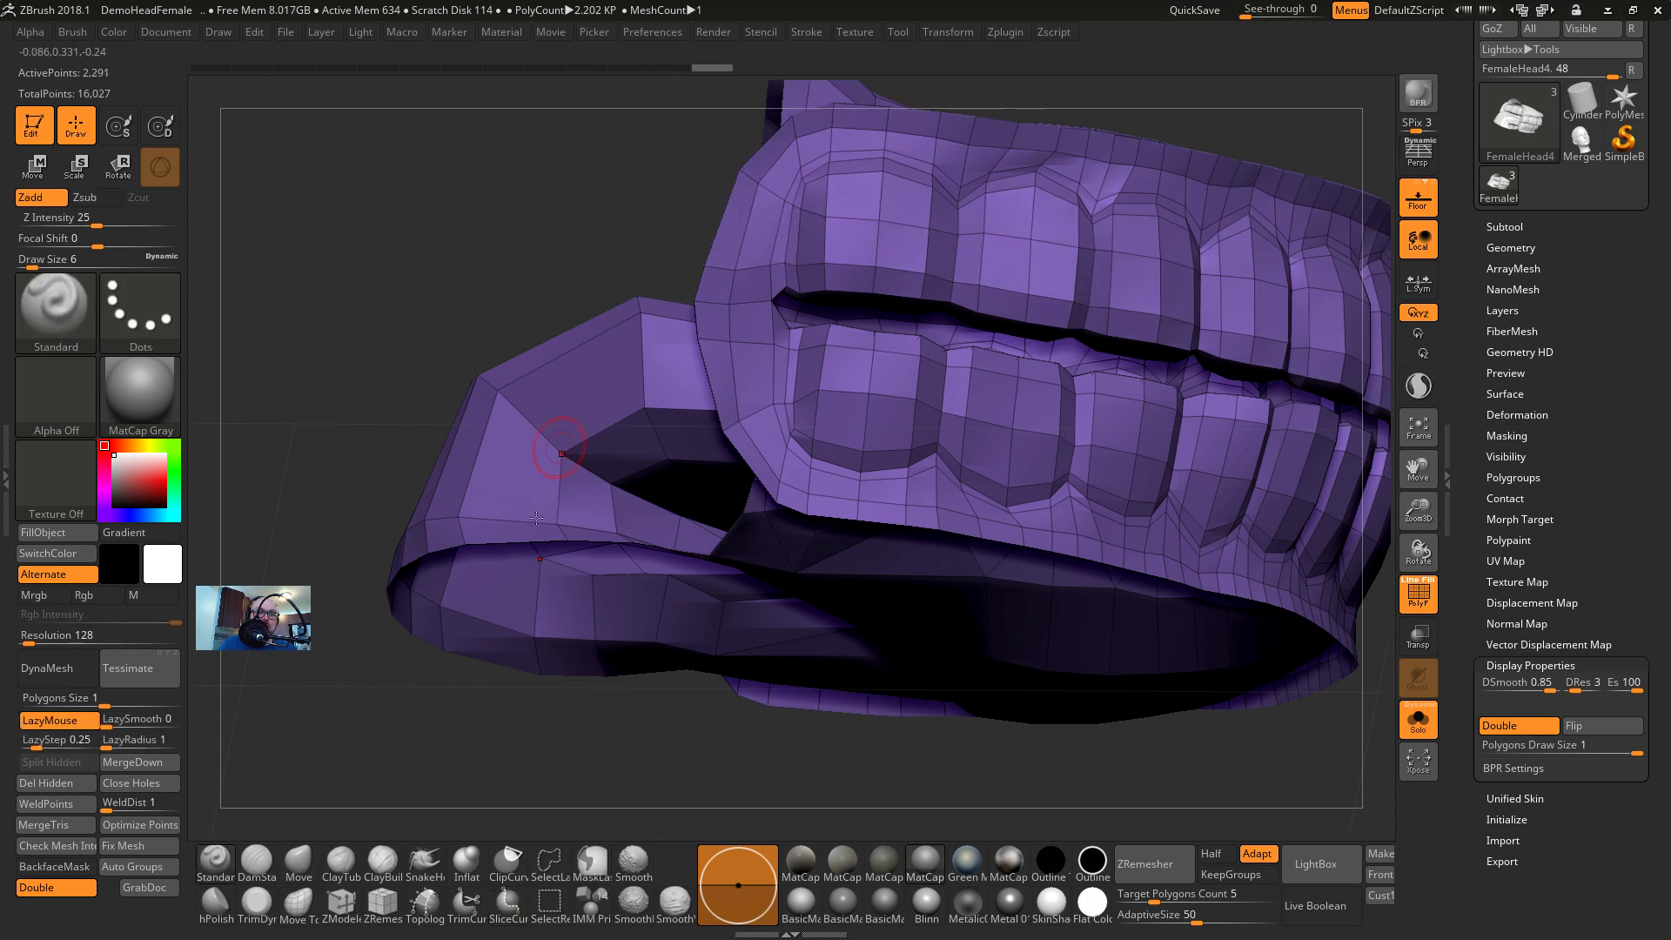
Choose the SelectLasso brush and hide the edge loops at the back corner joining the upper and lower teeth
{"action": "left_click", "coordinate": [551, 866]}
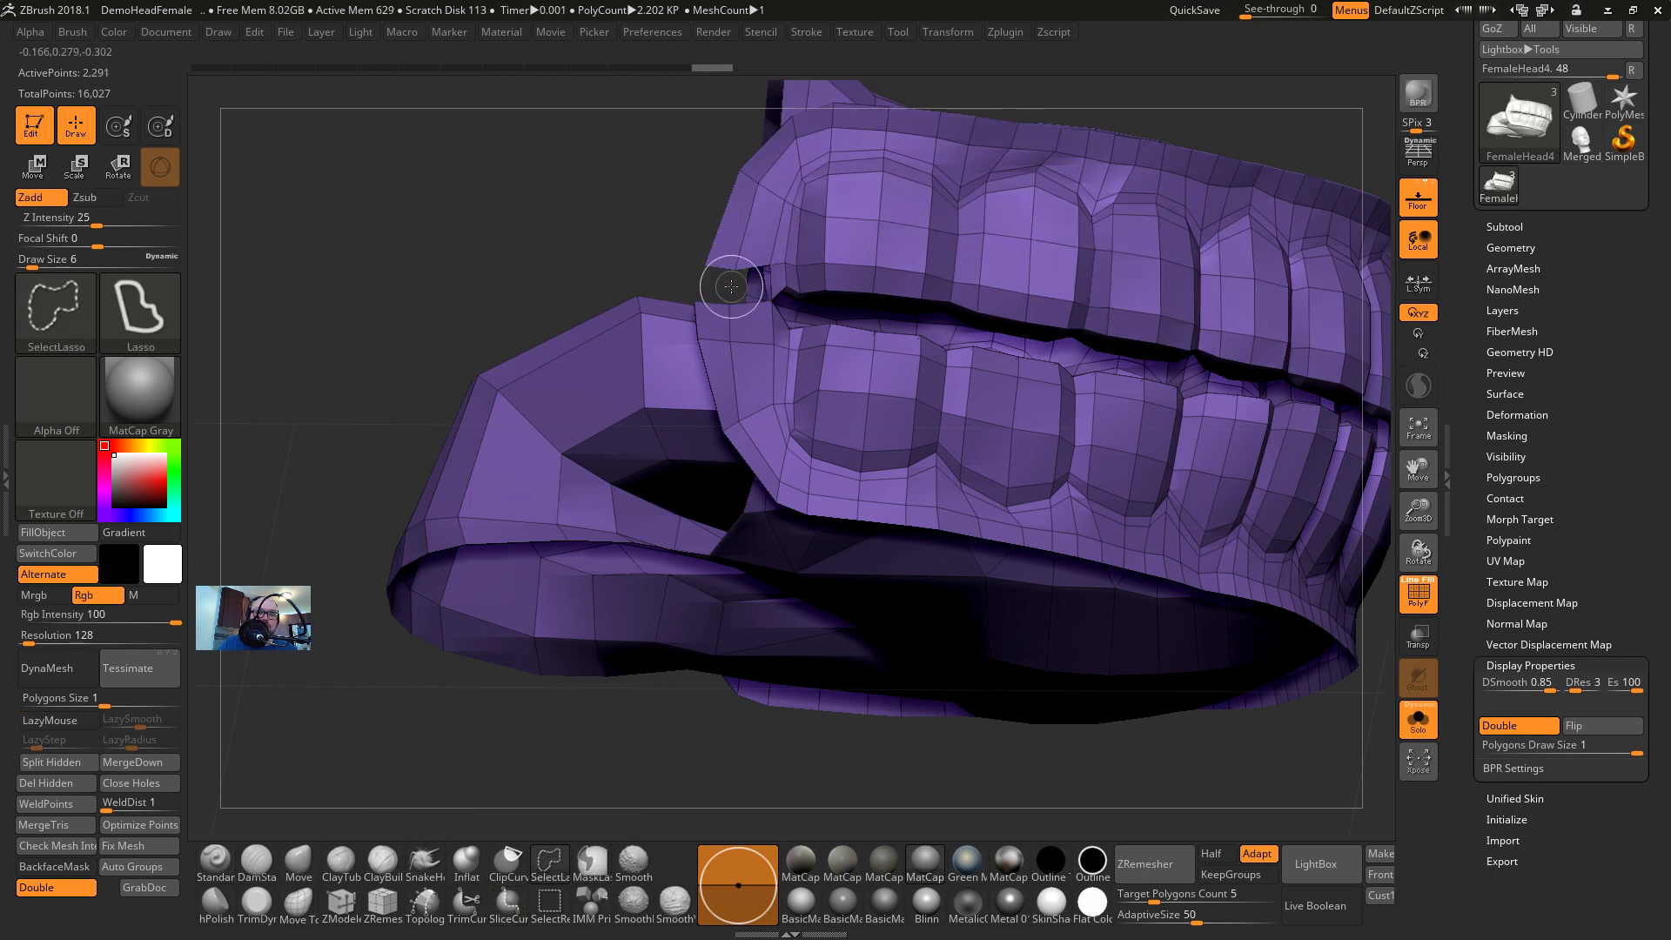
{"action": "left_click_drag", "start_coordinate": [635, 239], "coordinate": [689, 300]}
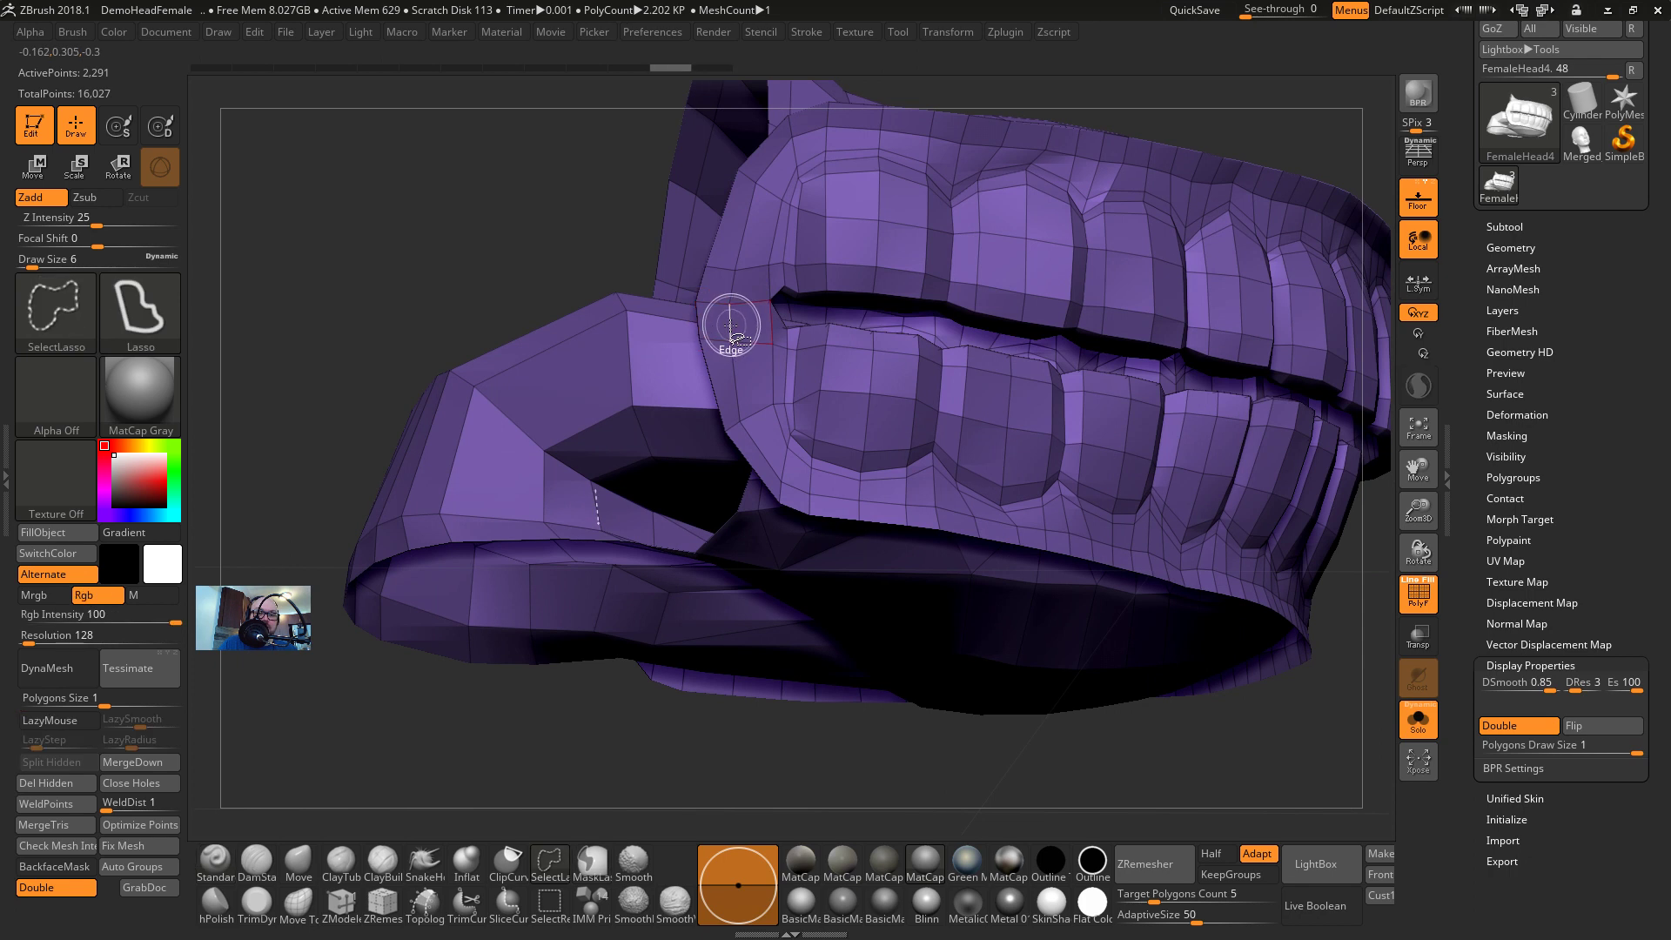
{"action": "left_click", "coordinate": [731, 323], "text": "ctrl+shift"}
{"action": "mouse_move", "coordinate": [557, 212]}
{"action": "left_mouse_down"}
{"action": "mouse_move", "coordinate": [495, 211]}
{"action": "mouse_move", "coordinate": [511, 304]}
{"action": "mouse_move", "coordinate": [482, 362]}
{"action": "mouse_move", "coordinate": [448, 350]}
{"action": "left_mouse_up"}
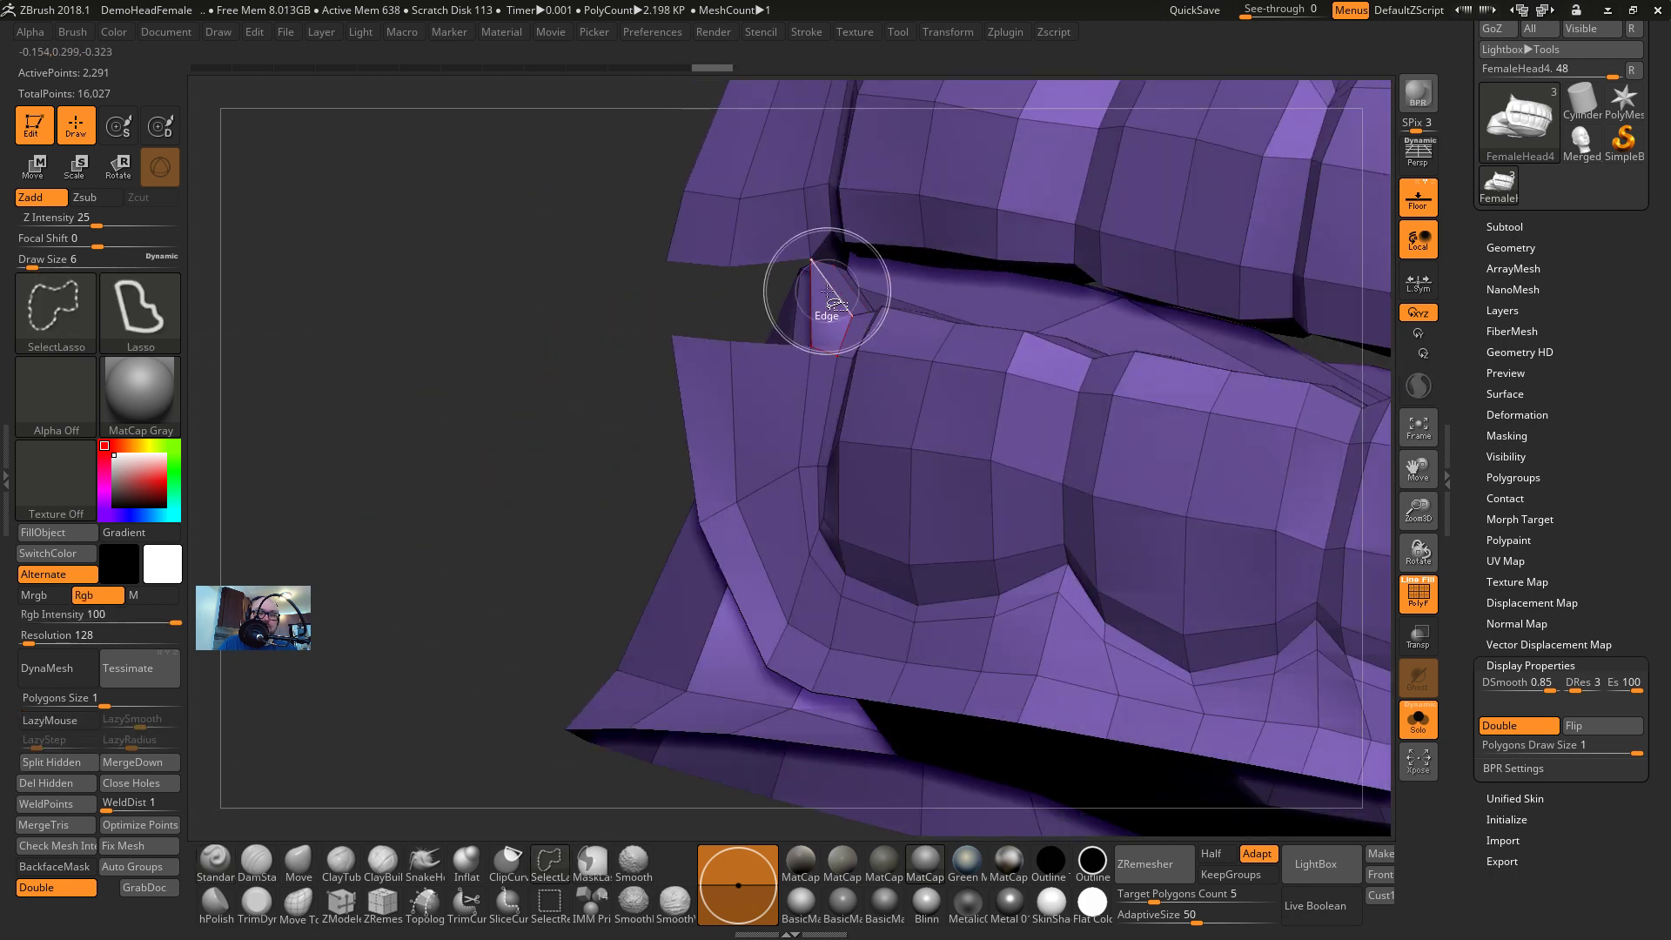
{"action": "left_click", "coordinate": [834, 300]}
{"action": "key", "text": "b"}
{"action": "key", "text": "s"}
{"action": "key", "text": "t"}
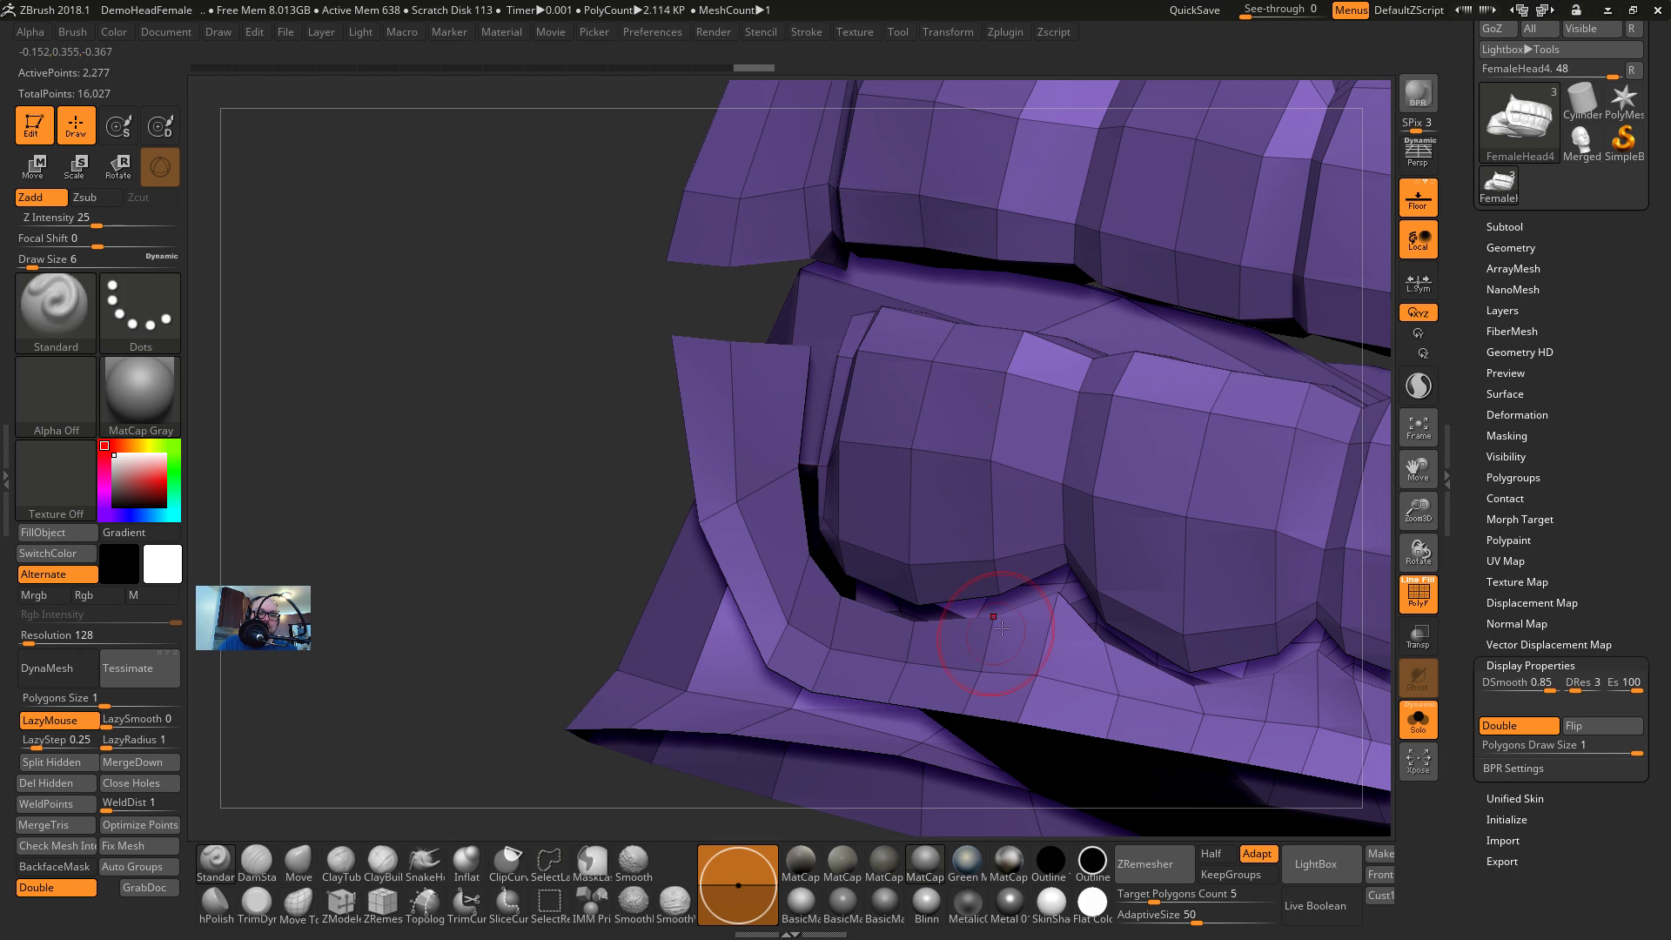
Hide the edge loops across the back of the mouth that connect the upper and lower parts
{"action": "right_click_drag", "start_coordinate": [422, 218], "coordinate": [436, 255]}
{"action": "right_click_drag", "start_coordinate": [436, 254], "coordinate": [474, 675], "text": "ctrl"}
{"action": "mouse_move", "coordinate": [715, 645]}
{"action": "right_mouse_down", "text": "alt"}
{"action": "mouse_move", "coordinate": [381, 648]}
{"action": "mouse_move", "coordinate": [728, 634]}
{"action": "right_mouse_up", "text": "alt"}
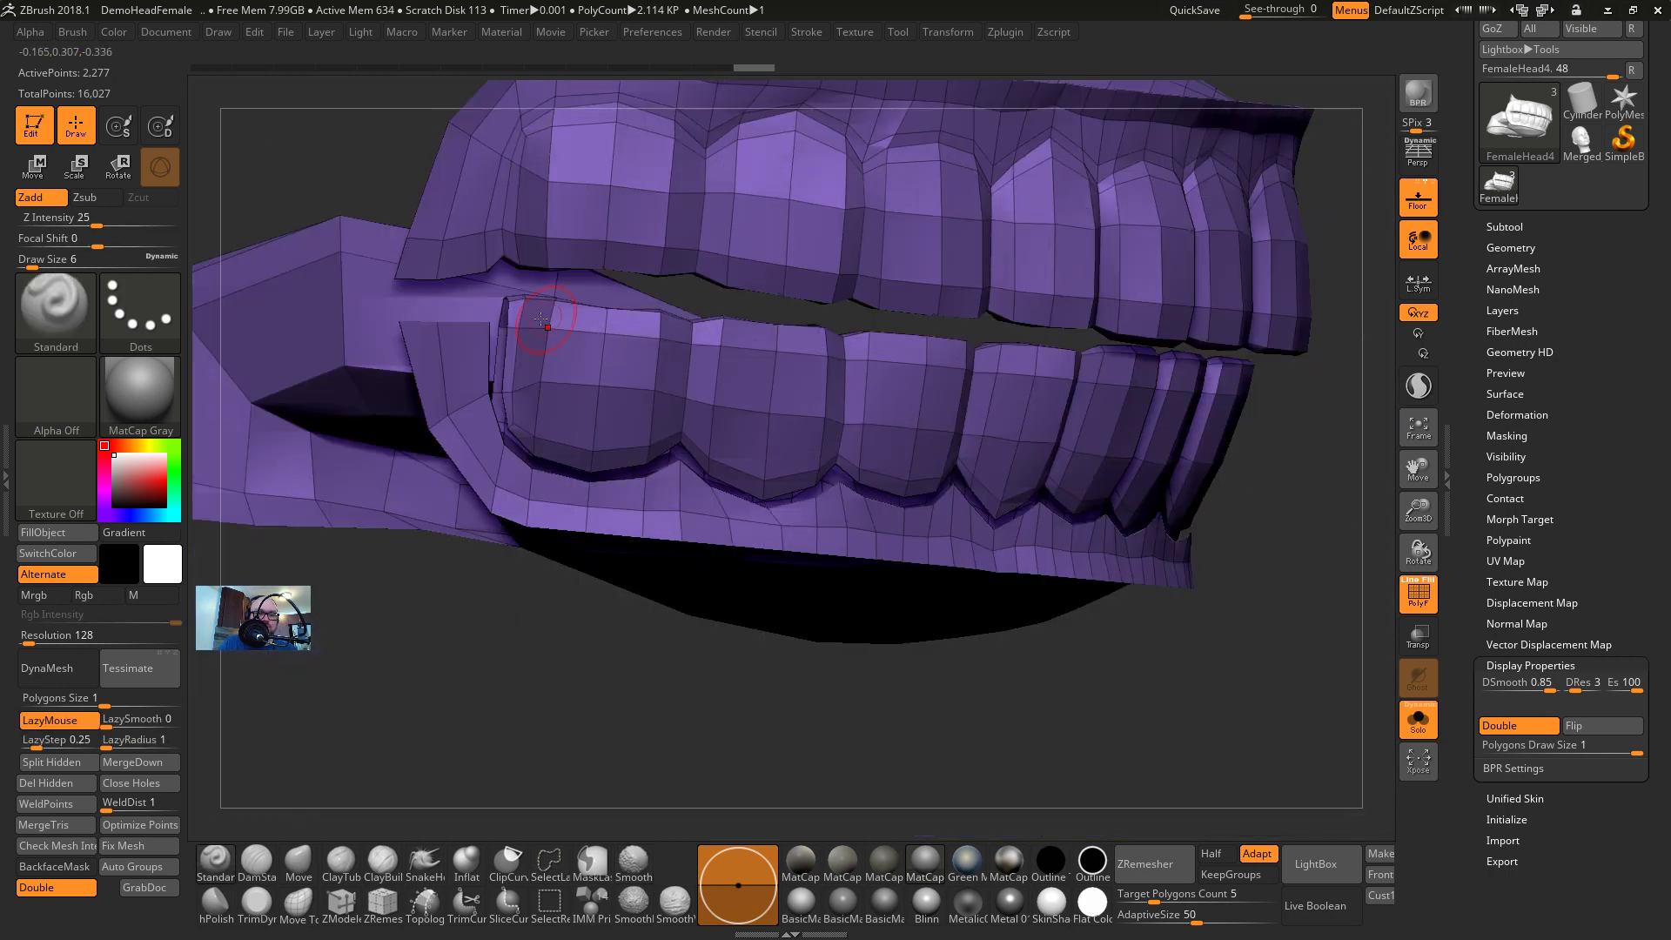
{"action": "key", "text": "b"}
{"action": "key", "text": "z"}
{"action": "key", "text": "m"}
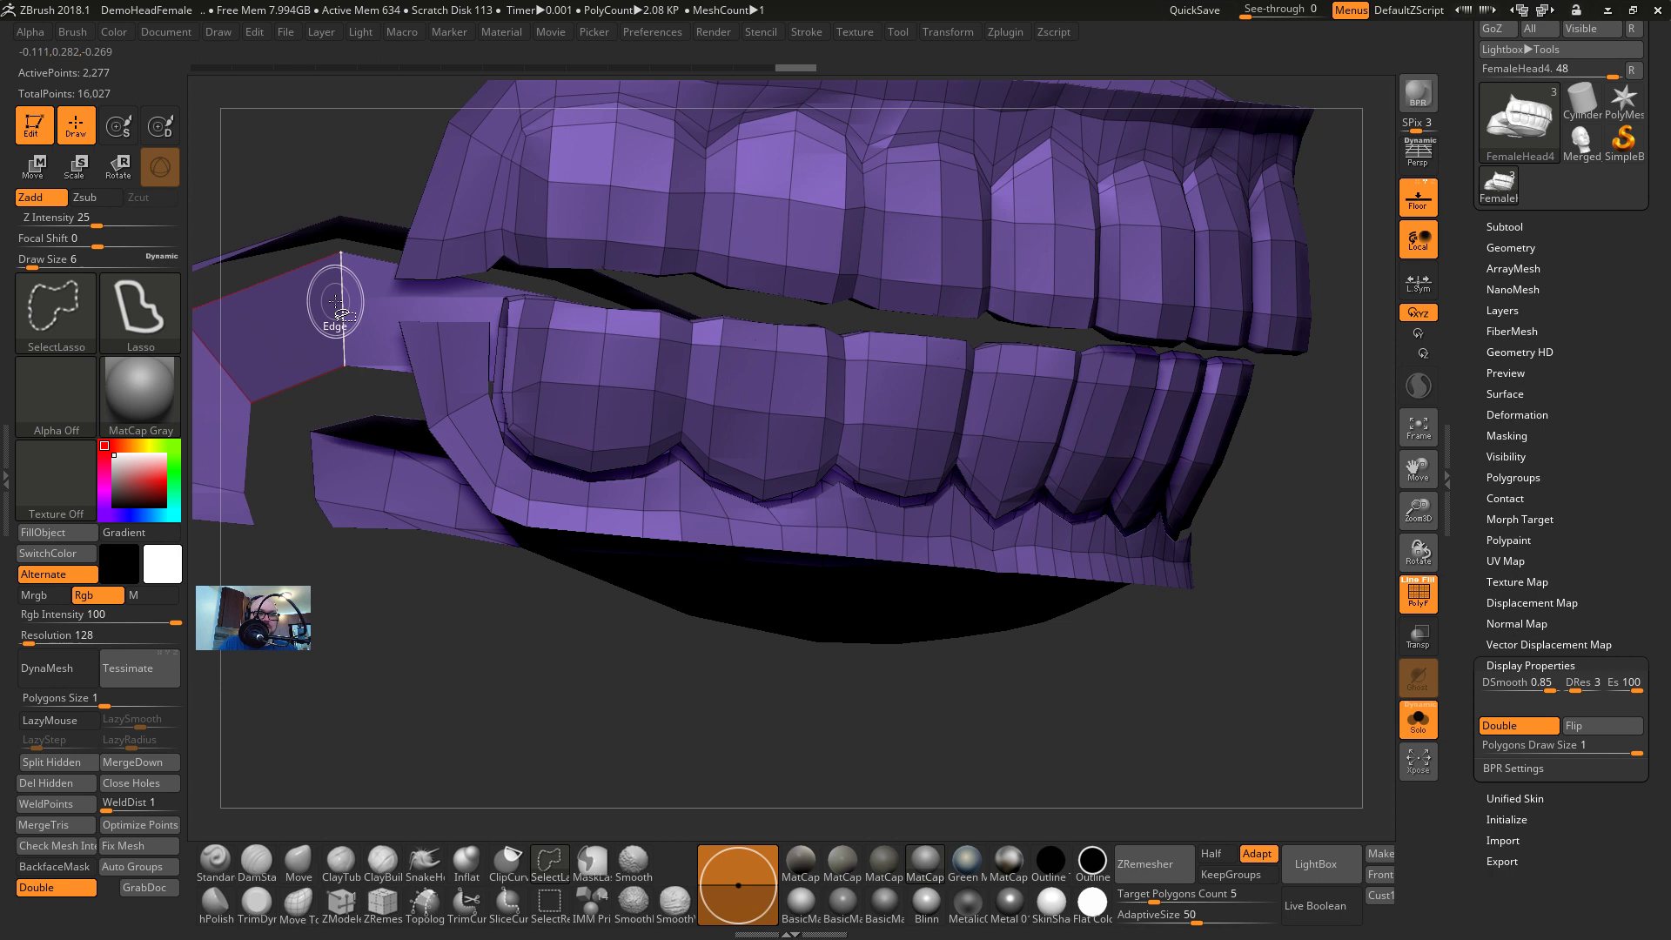
{"action": "left_click", "coordinate": [352, 339], "text": "ctrl+alt+shift"}
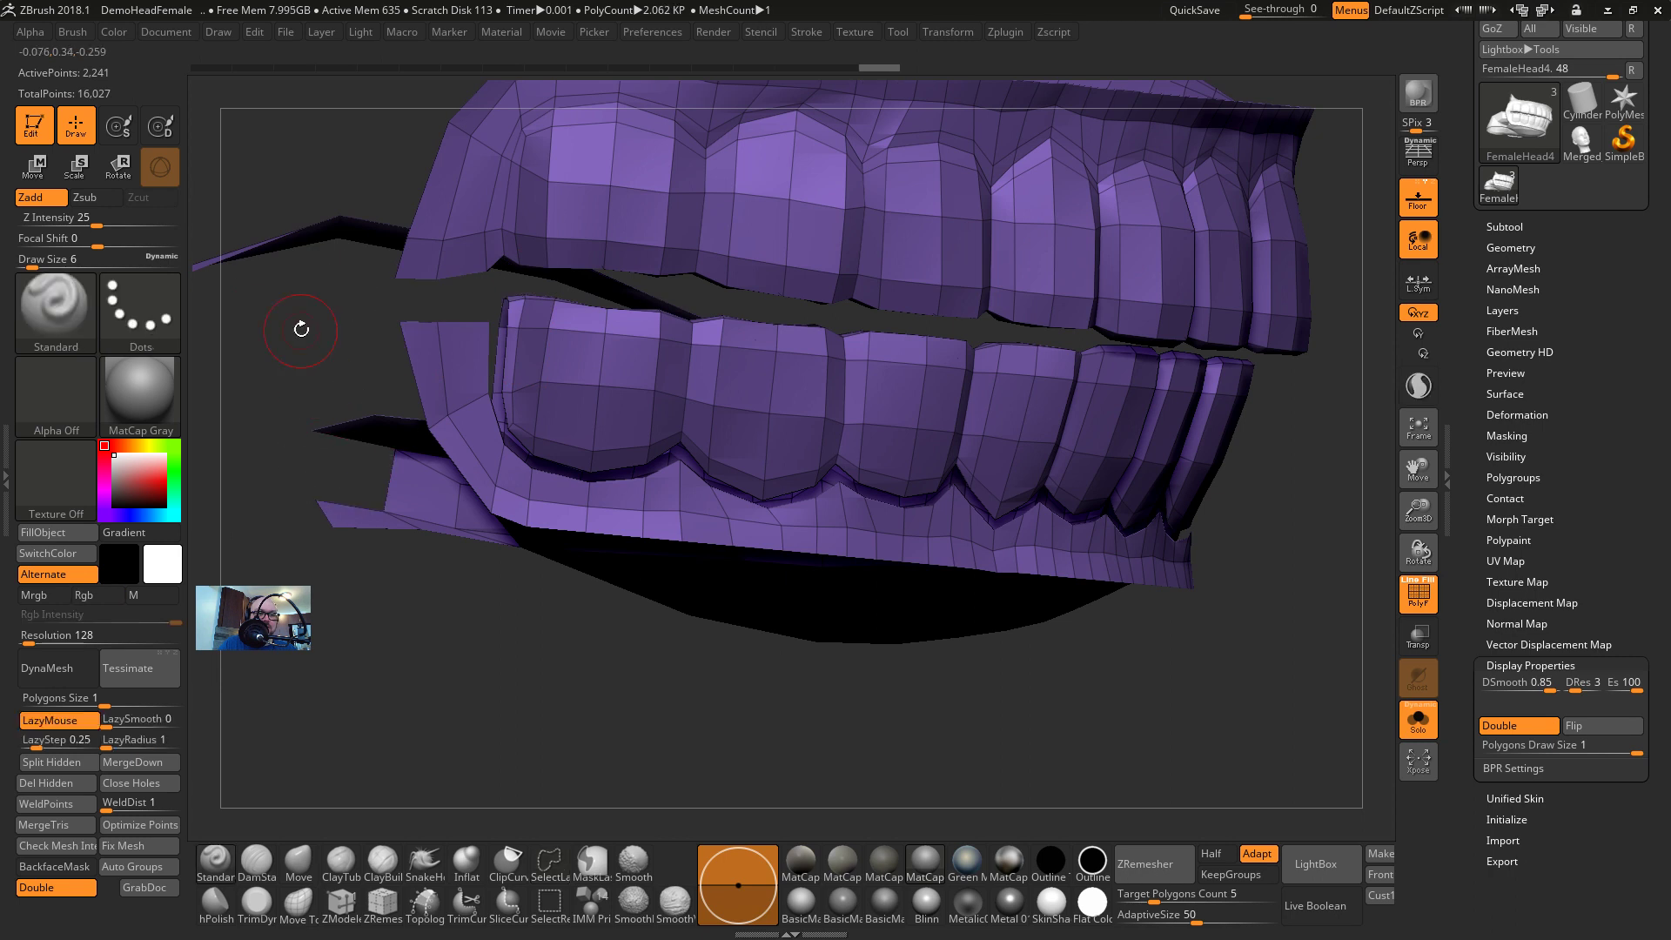
{"action": "mouse_move", "coordinate": [295, 328]}
{"action": "right_mouse_down"}
{"action": "mouse_move", "coordinate": [347, 422]}
{"action": "mouse_move", "coordinate": [461, 475]}
{"action": "mouse_move", "coordinate": [389, 346]}
{"action": "mouse_move", "coordinate": [662, 609]}
{"action": "mouse_move", "coordinate": [753, 592]}
{"action": "right_mouse_up"}
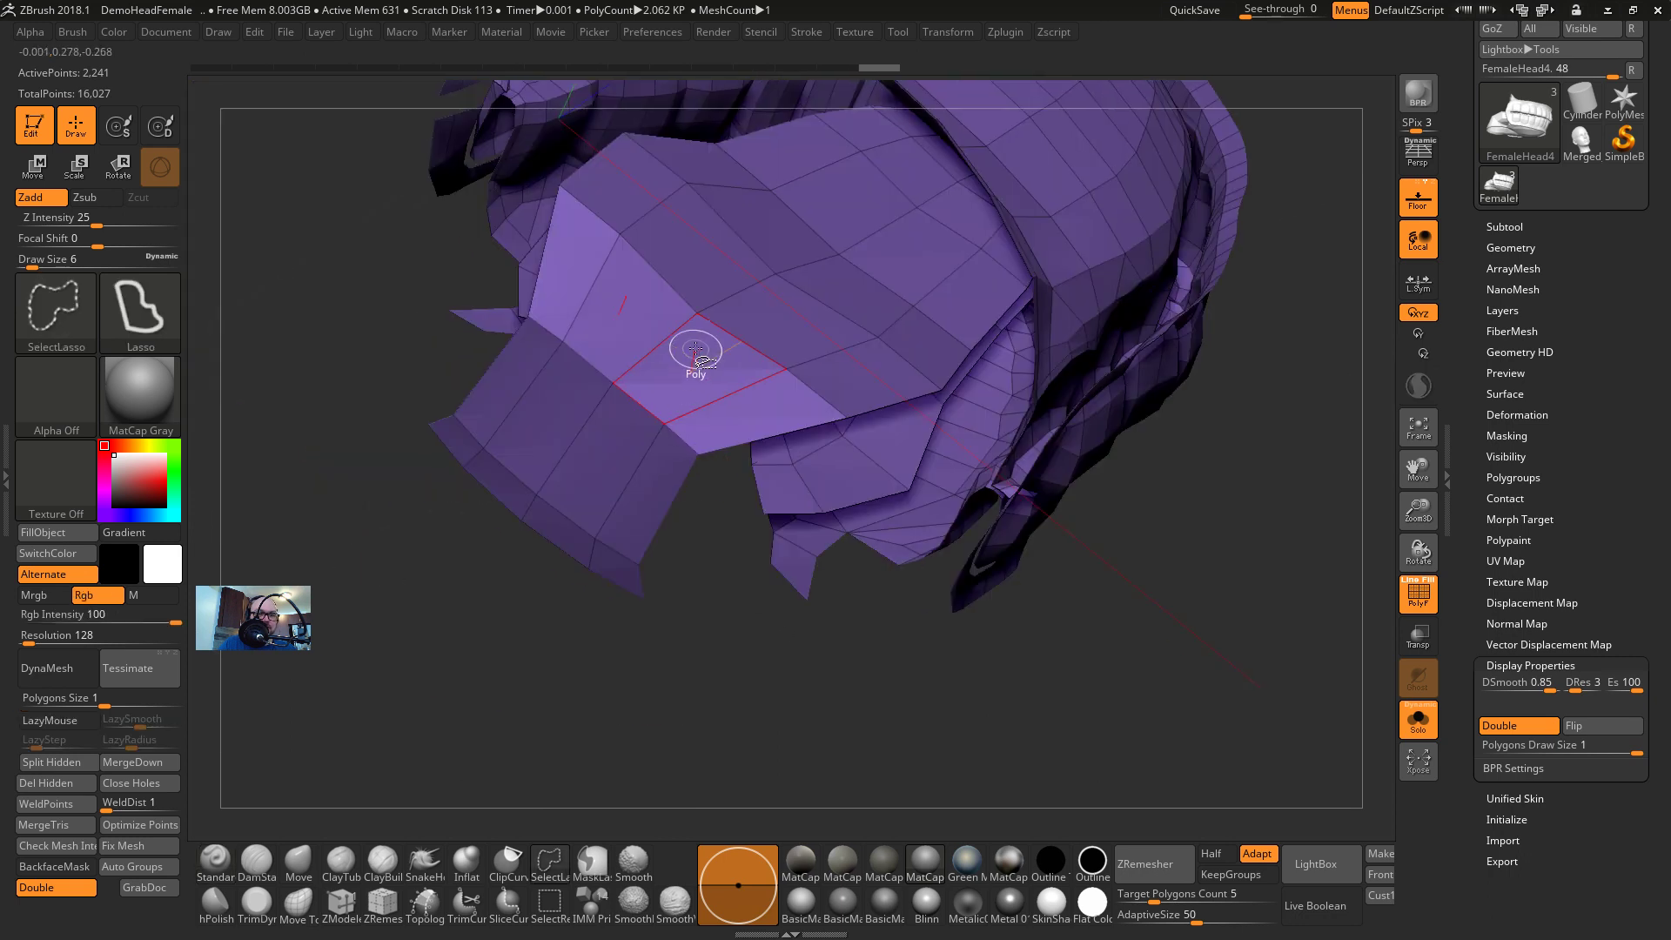
{"action": "left_click", "coordinate": [742, 370], "text": "ctrl+shift"}
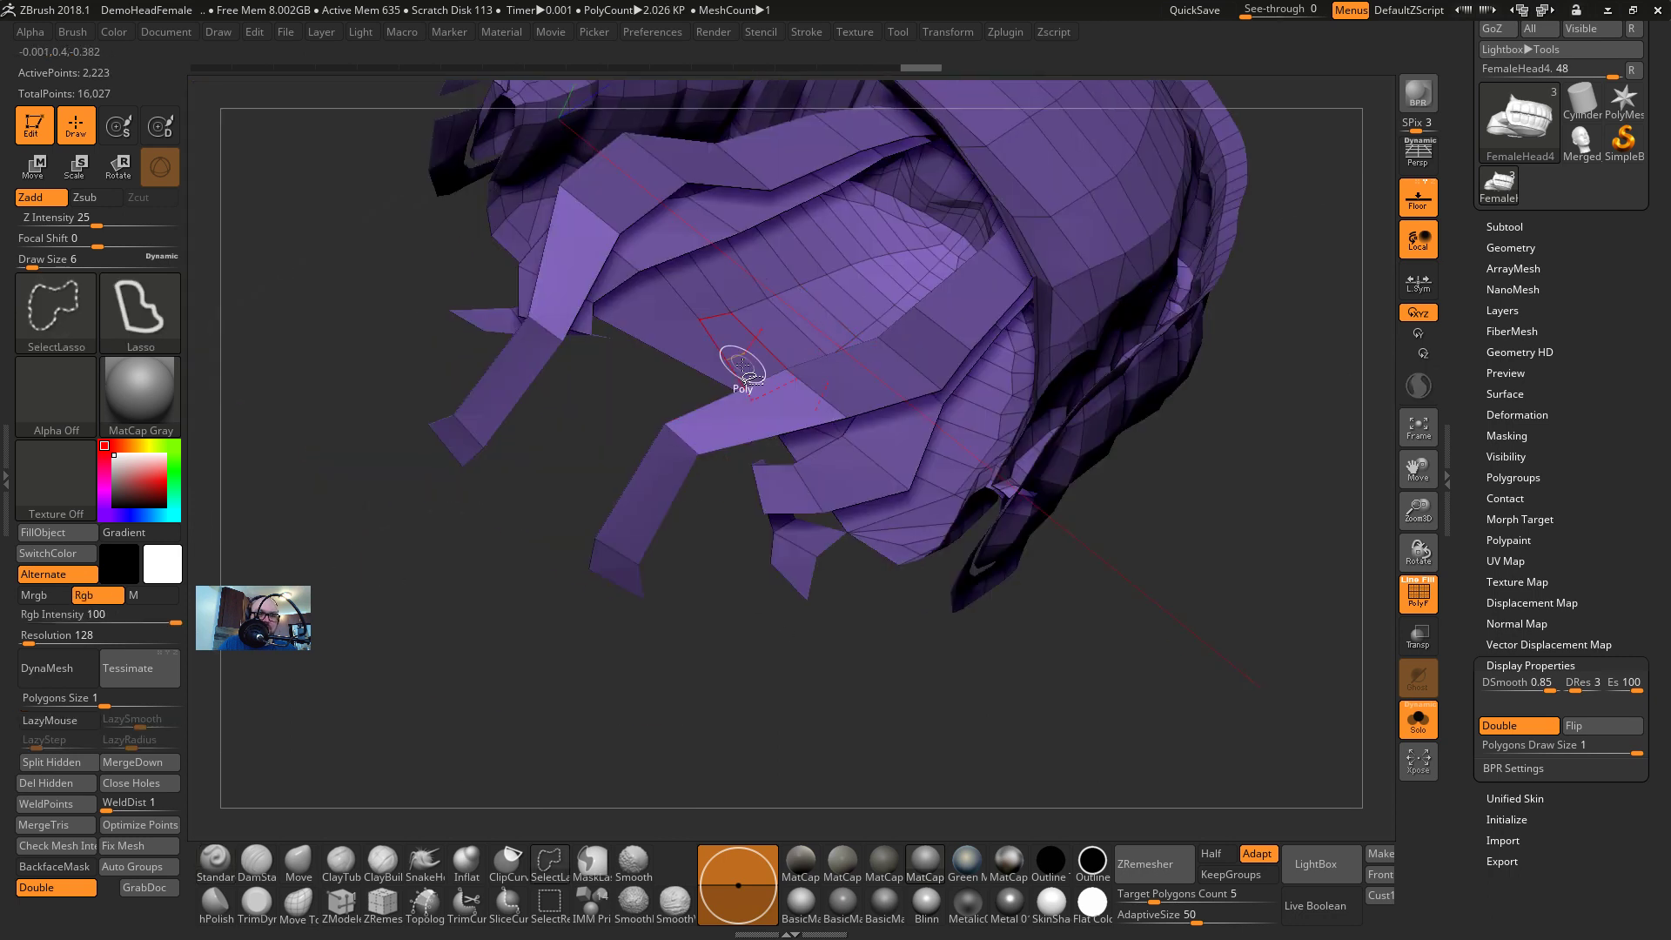
{"action": "left_click", "coordinate": [804, 401], "text": "ctrl+shift"}
Hide the remaining connecting edge loops along the inner side of the teeth to separate the upper and lower rows
{"action": "mouse_move", "coordinate": [823, 574]}
{"action": "right_mouse_down"}
{"action": "mouse_move", "coordinate": [843, 657]}
{"action": "mouse_move", "coordinate": [488, 462]}
{"action": "mouse_move", "coordinate": [437, 459]}
{"action": "mouse_move", "coordinate": [671, 374]}
{"action": "right_mouse_up"}
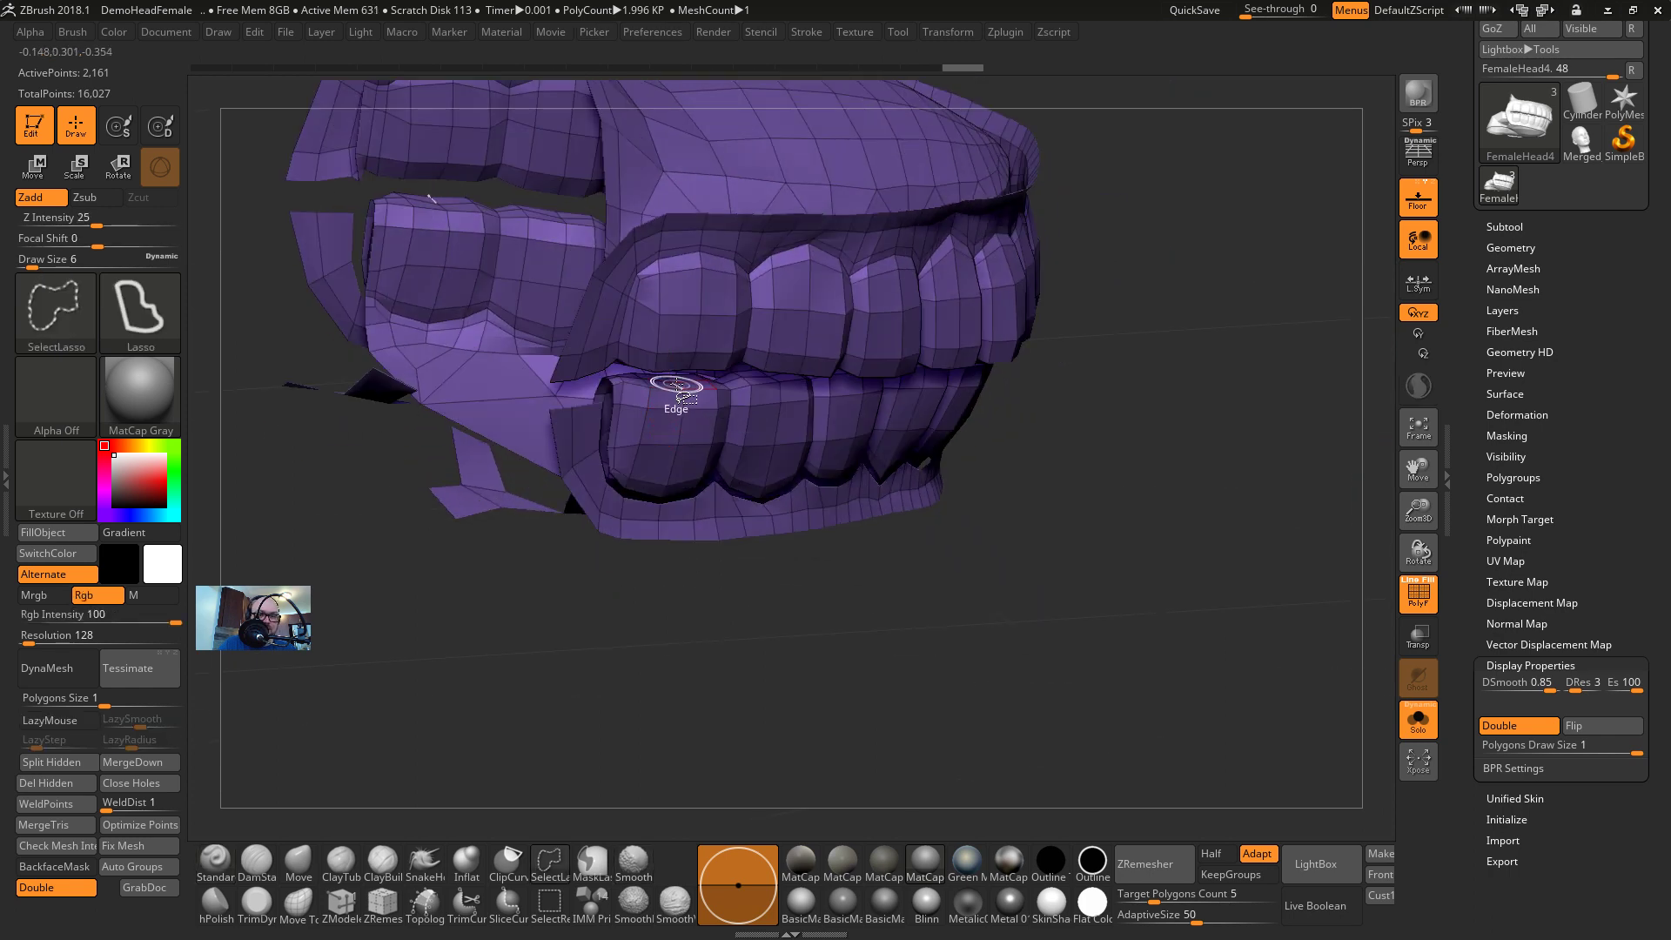
{"action": "left_click", "coordinate": [678, 387], "text": "ctrl+shift"}
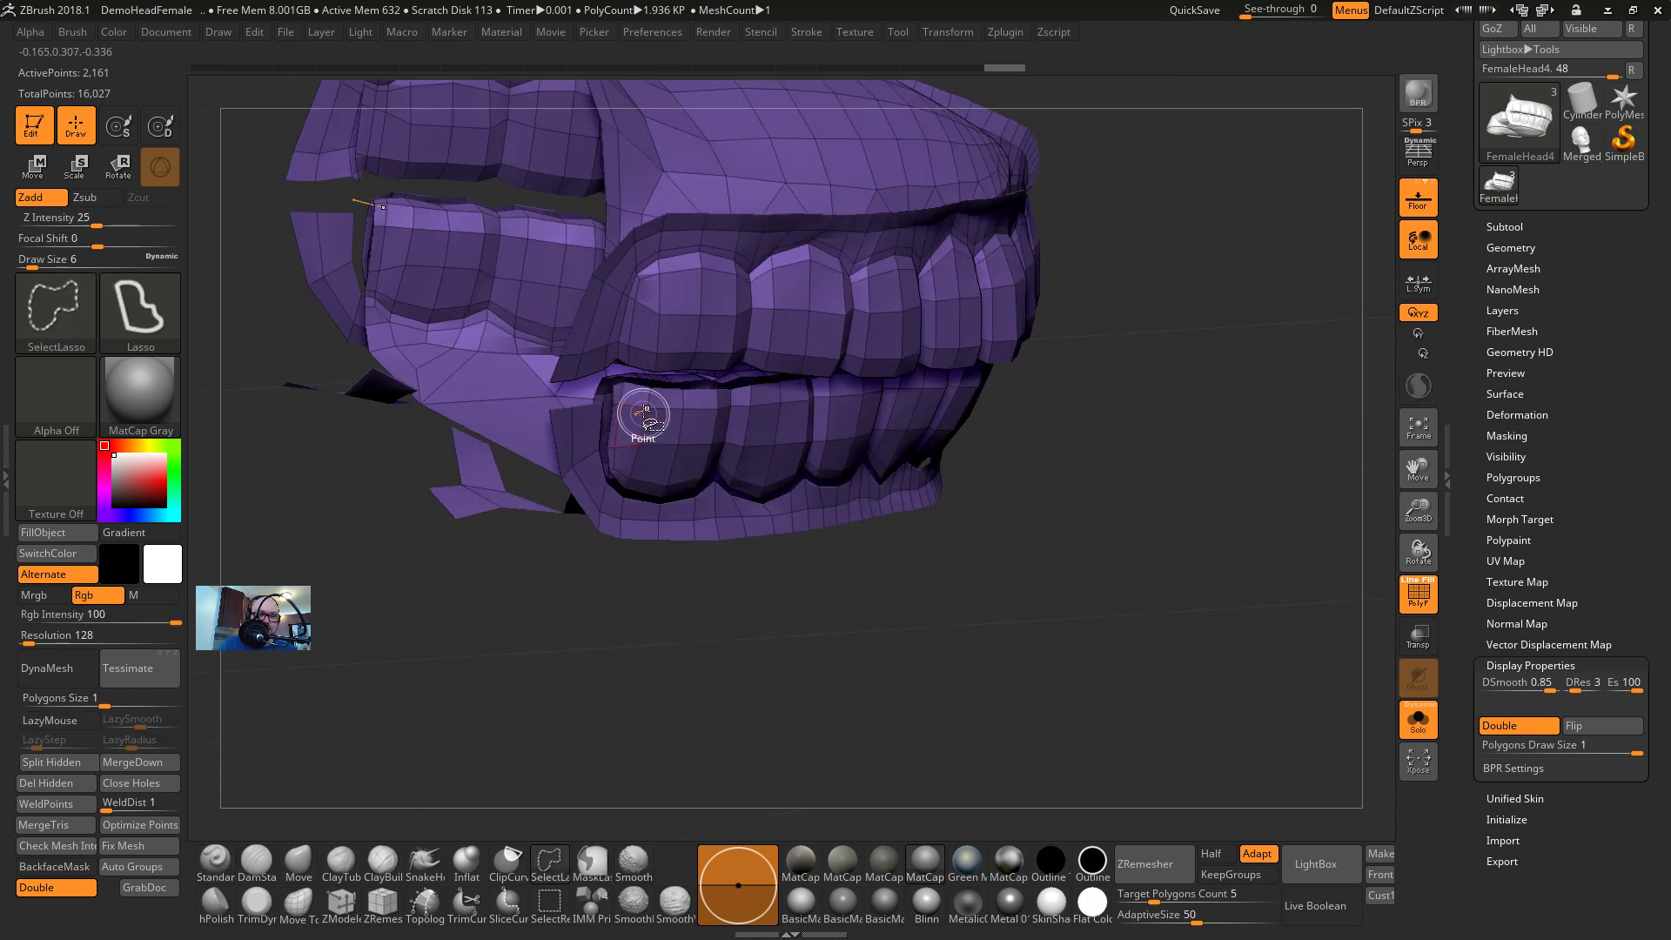
{"action": "left_click", "coordinate": [646, 402], "text": "ctrl+shift"}
{"action": "mouse_move", "coordinate": [760, 535]}
{"action": "right_mouse_down"}
{"action": "mouse_move", "coordinate": [729, 522]}
{"action": "mouse_move", "coordinate": [738, 511]}
{"action": "right_mouse_up"}
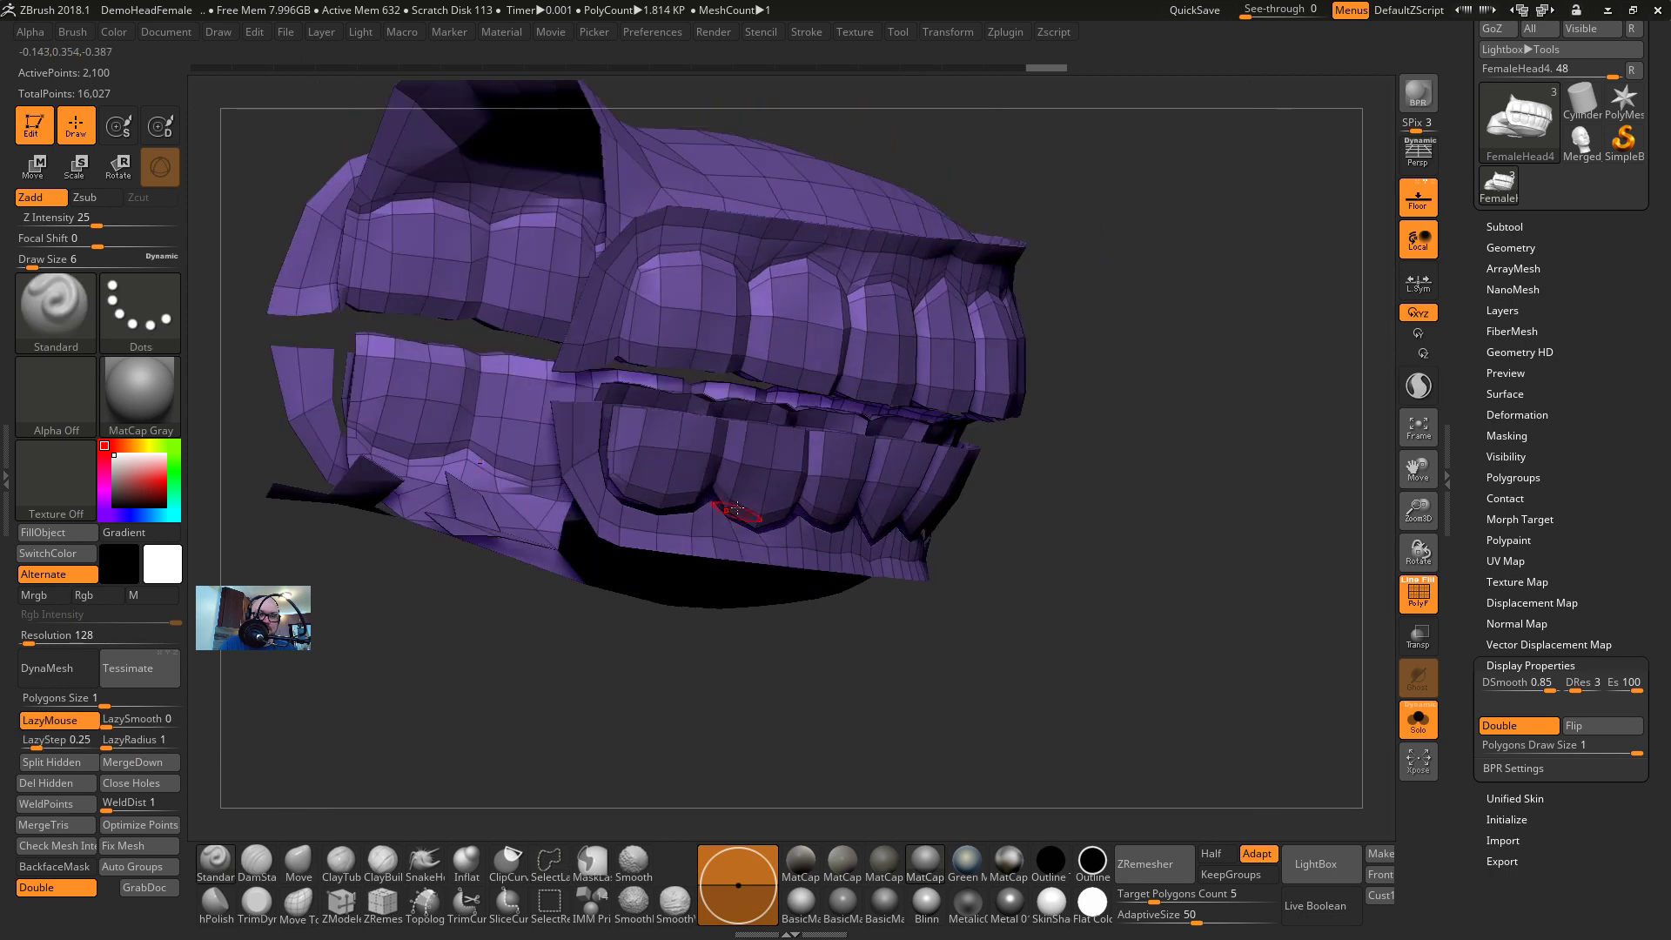
{"action": "left_click", "coordinate": [658, 406], "text": "ctrl+shift"}
{"action": "mouse_move", "coordinate": [805, 644]}
{"action": "right_mouse_down"}
{"action": "mouse_move", "coordinate": [877, 746]}
{"action": "mouse_move", "coordinate": [868, 563]}
{"action": "right_mouse_up"}
{"action": "left_click", "coordinate": [682, 400], "text": "ctrl+shift"}
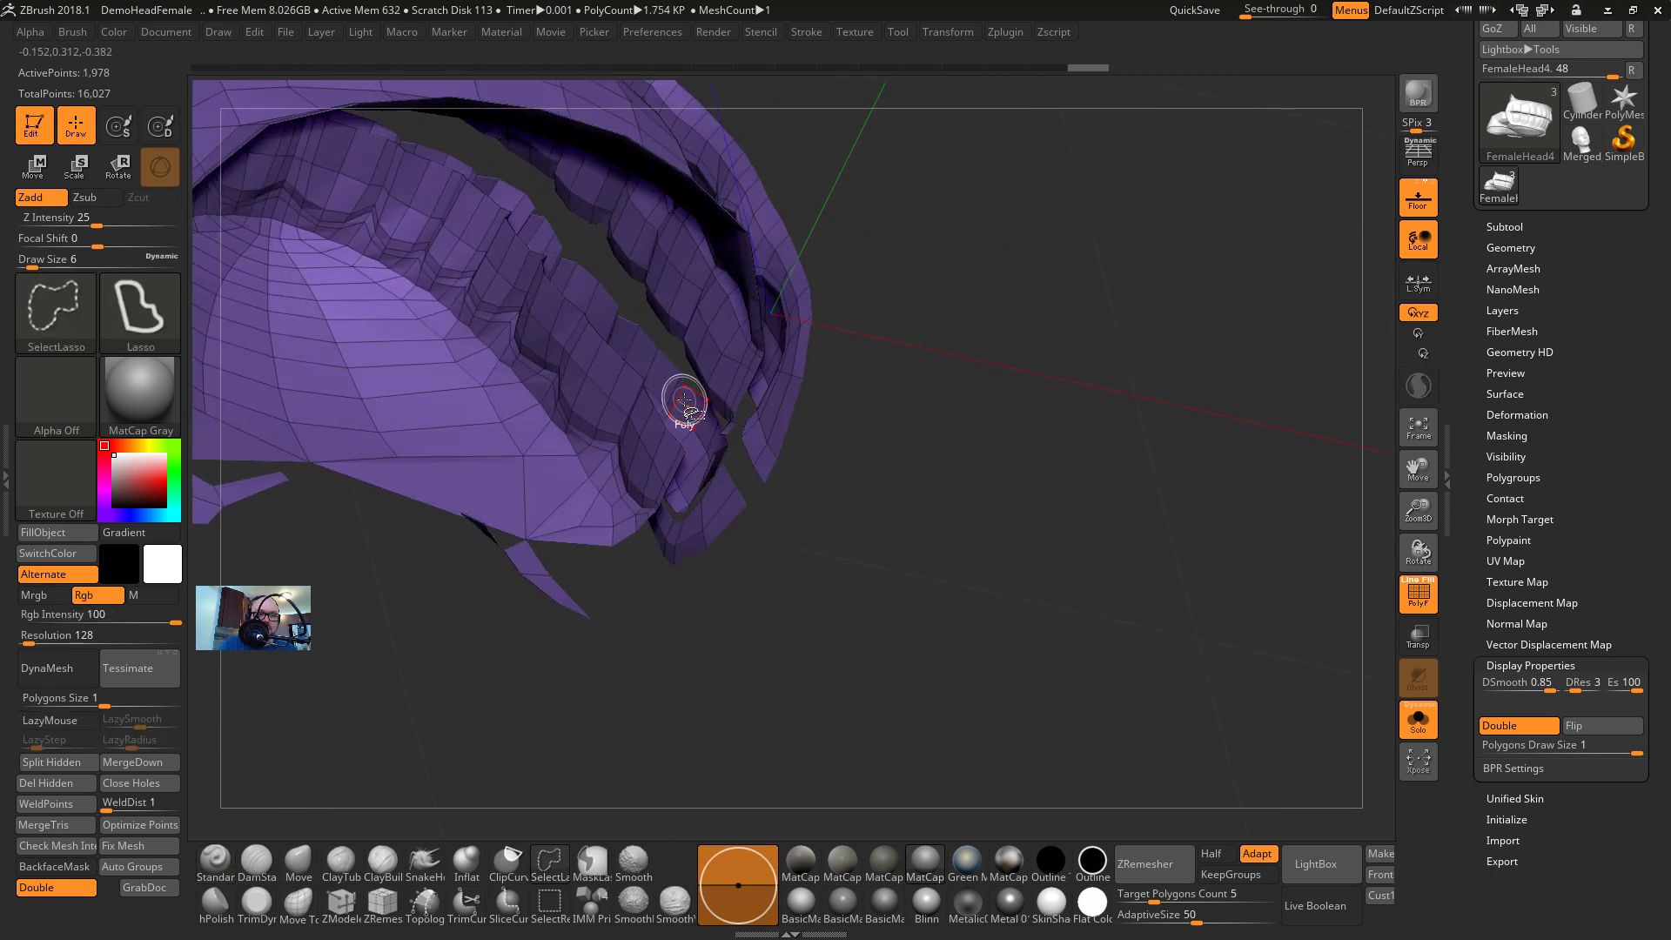
{"action": "right_click_drag", "start_coordinate": [683, 400], "coordinate": [692, 684]}
{"action": "left_click", "coordinate": [656, 511], "text": "ctrl+shift"}
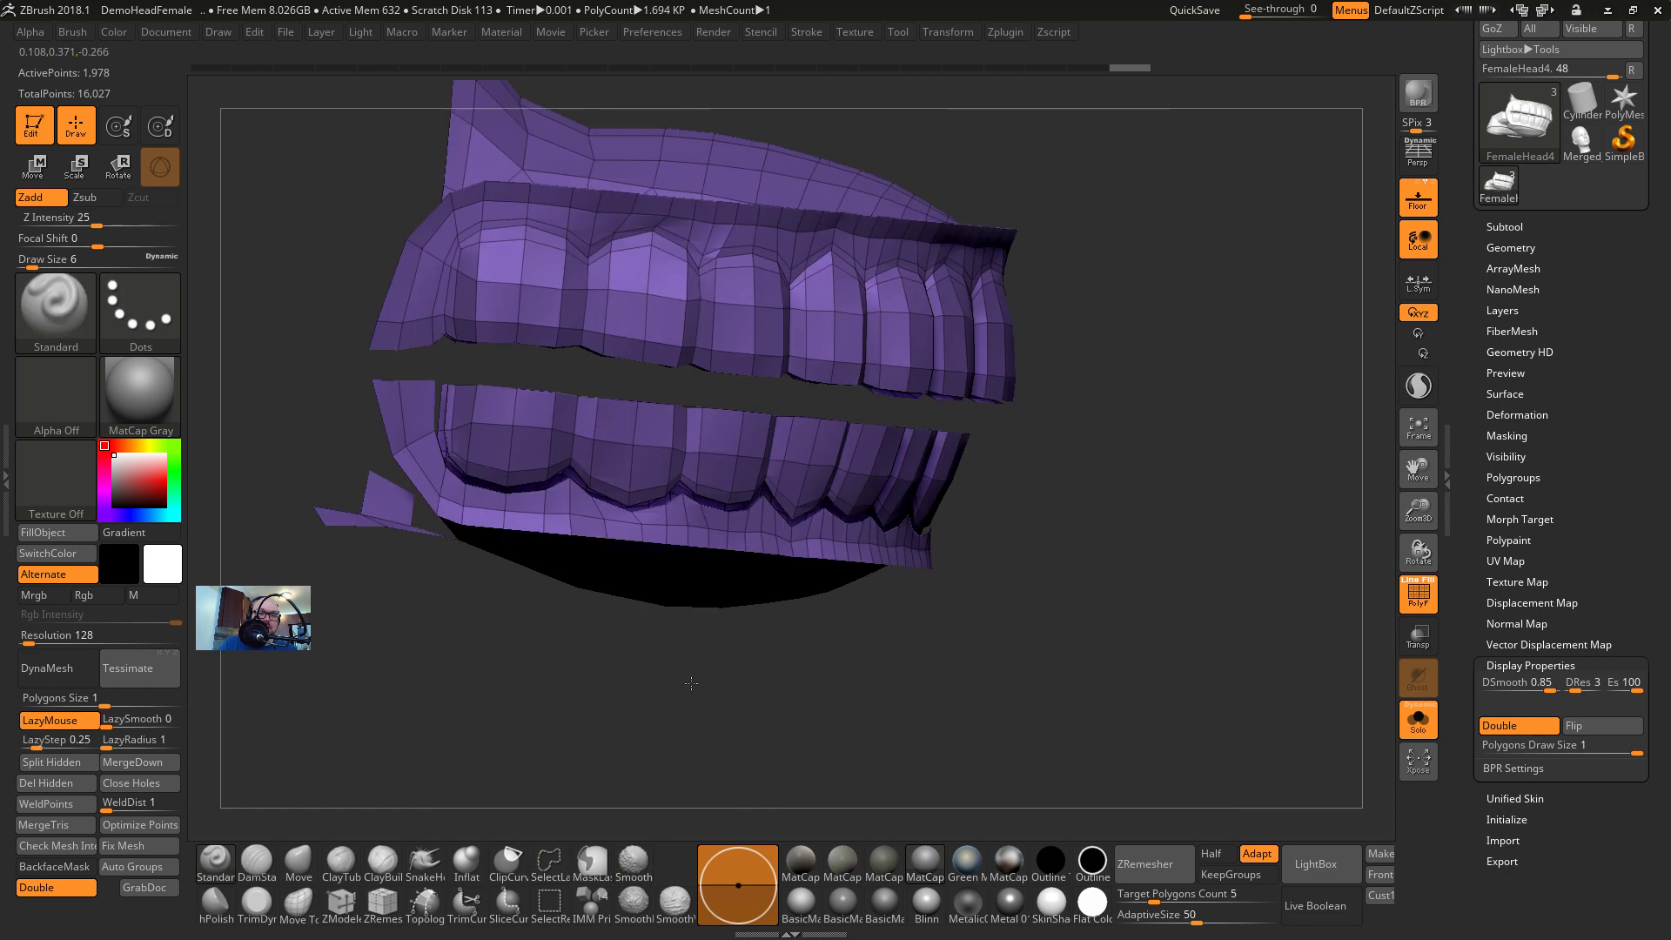
Hide the lower teeth with a lasso selection and split the hidden geometry into its own subtool
{"action": "mouse_move", "coordinate": [1009, 424]}
{"action": "left_mouse_down", "text": "ctrl+shift"}
{"action": "mouse_move", "coordinate": [1069, 514]}
{"action": "mouse_move", "coordinate": [540, 712]}
{"action": "mouse_move", "coordinate": [280, 557]}
{"action": "mouse_move", "coordinate": [286, 380]}
{"action": "mouse_move", "coordinate": [307, 354]}
{"action": "left_mouse_up", "text": "ctrl+shift"}
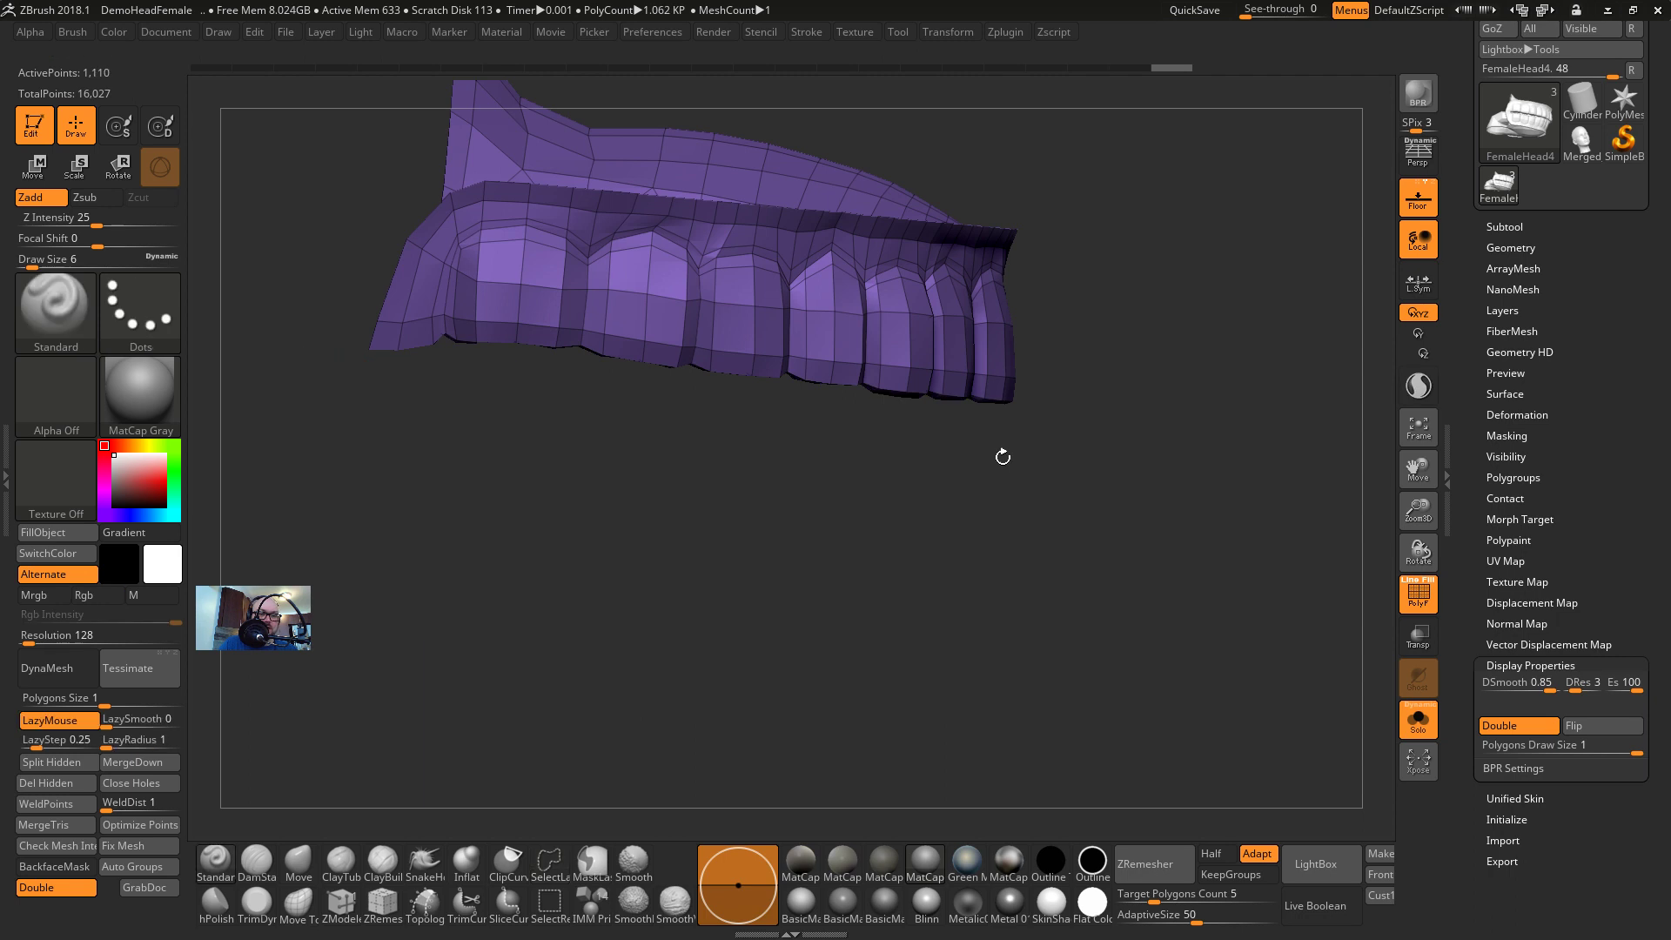
{"action": "left_click", "coordinate": [1520, 227]}
{"action": "left_click_drag", "start_coordinate": [1467, 690], "coordinate": [1485, 598]}
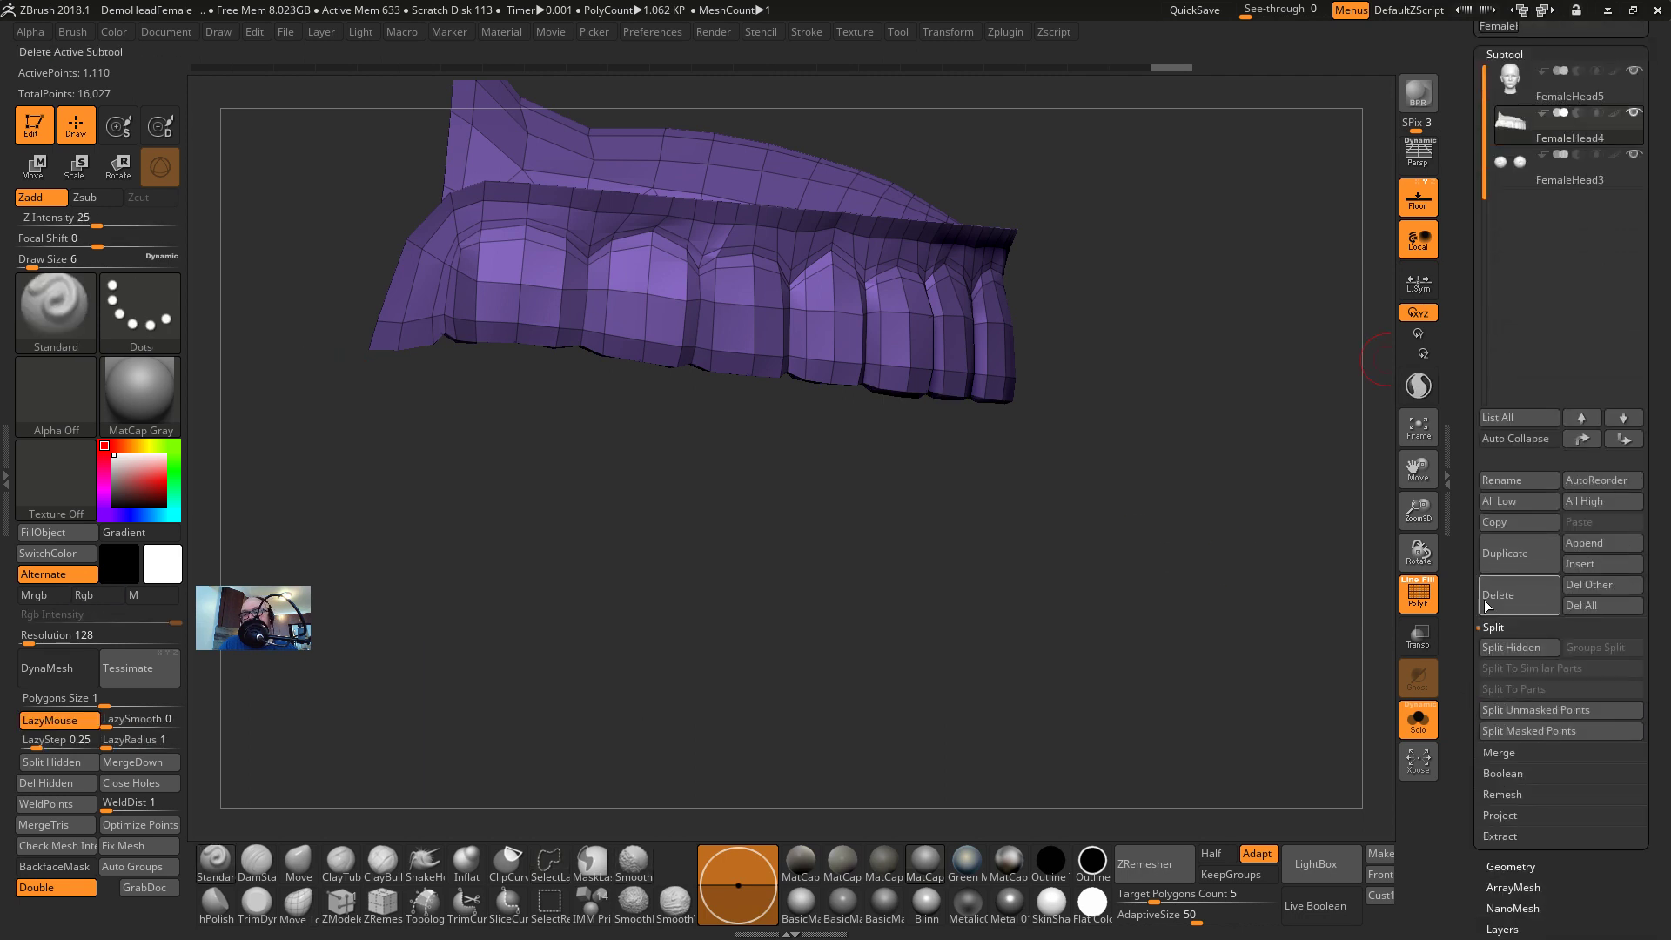
{"action": "left_click", "coordinate": [1511, 646]}
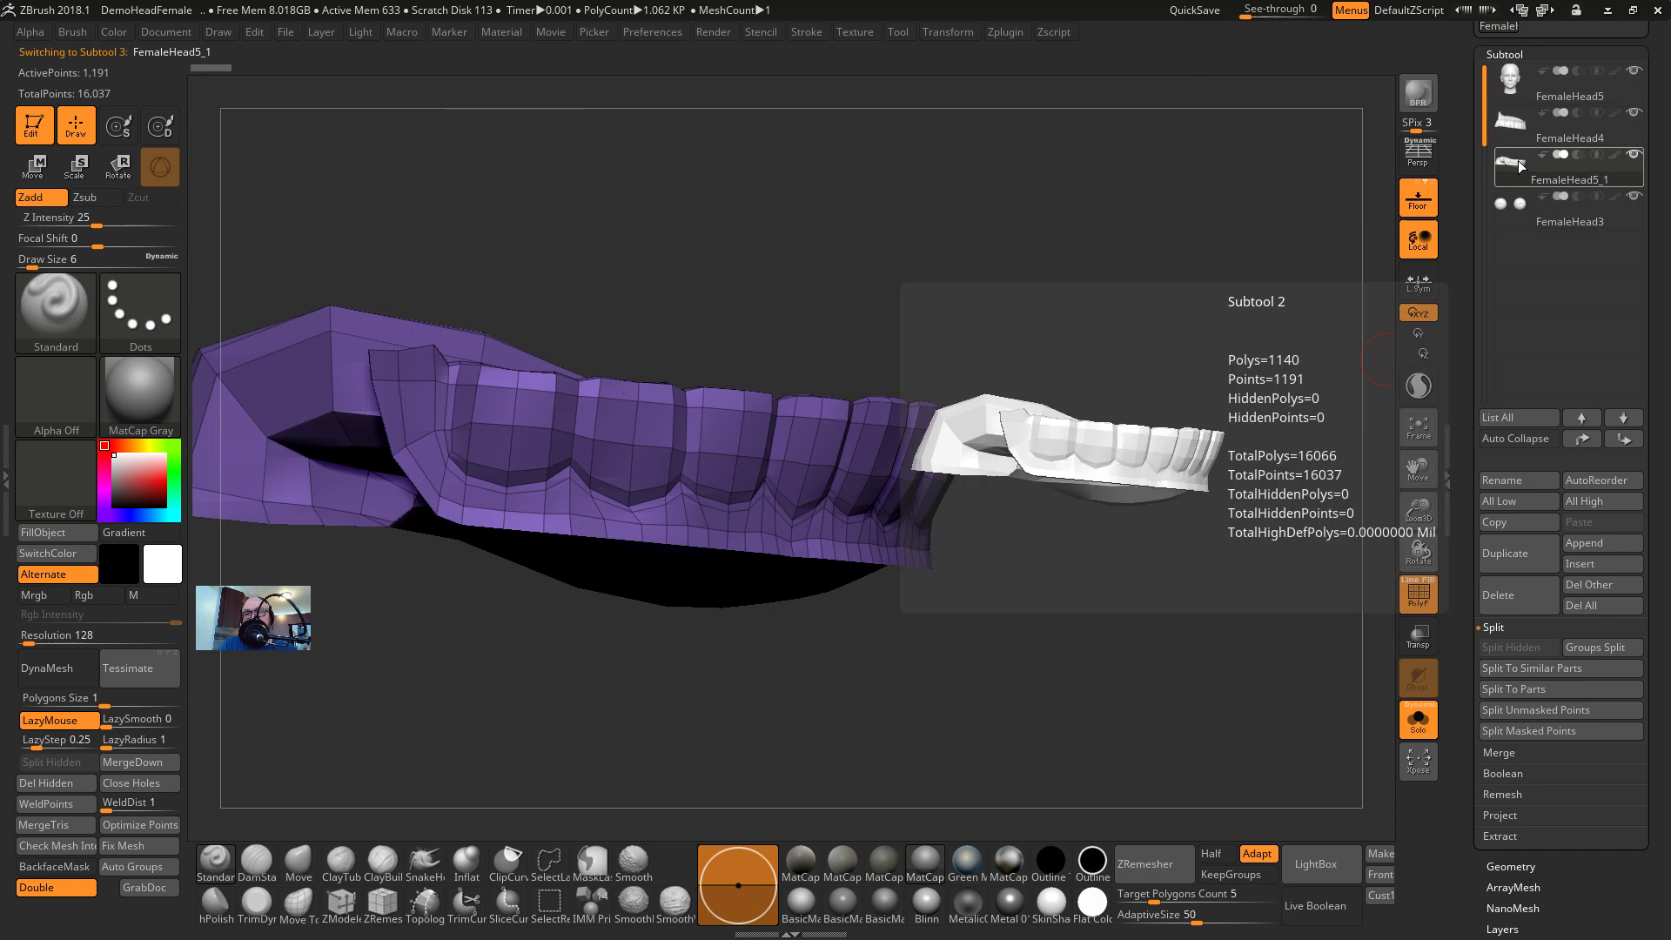
Switch between the upper and lower teeth subtools and inspect each from another angle
{"action": "left_click", "coordinate": [1523, 141]}
{"action": "left_click_drag", "start_coordinate": [877, 447], "coordinate": [889, 507]}
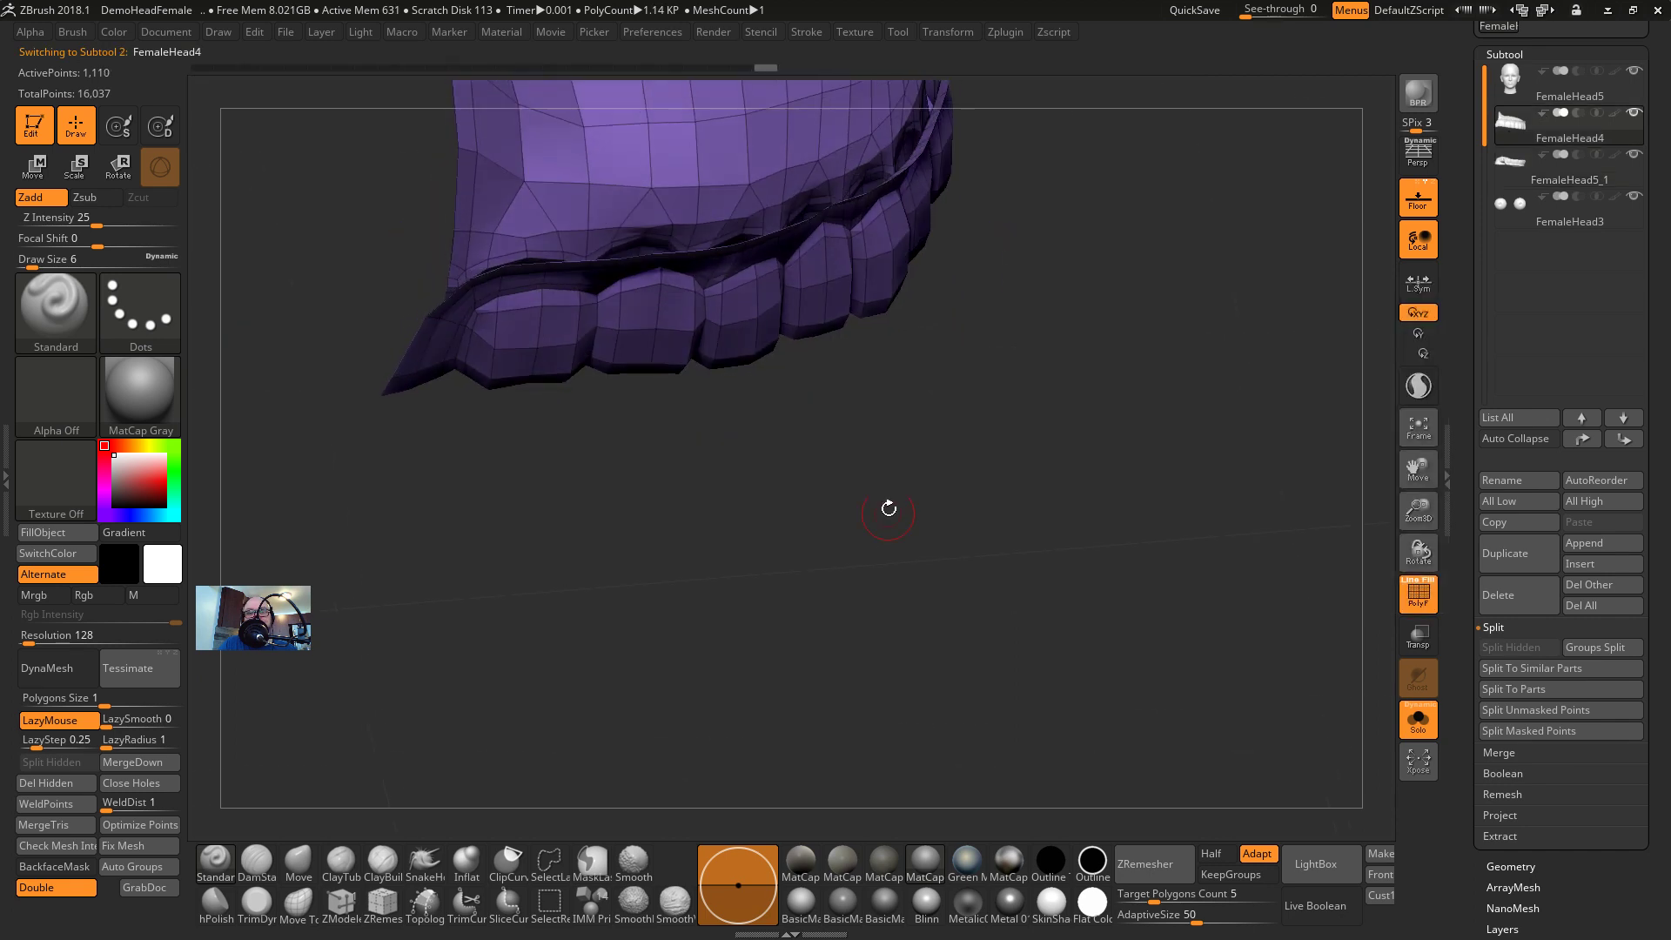
{"action": "left_click", "coordinate": [1527, 170]}
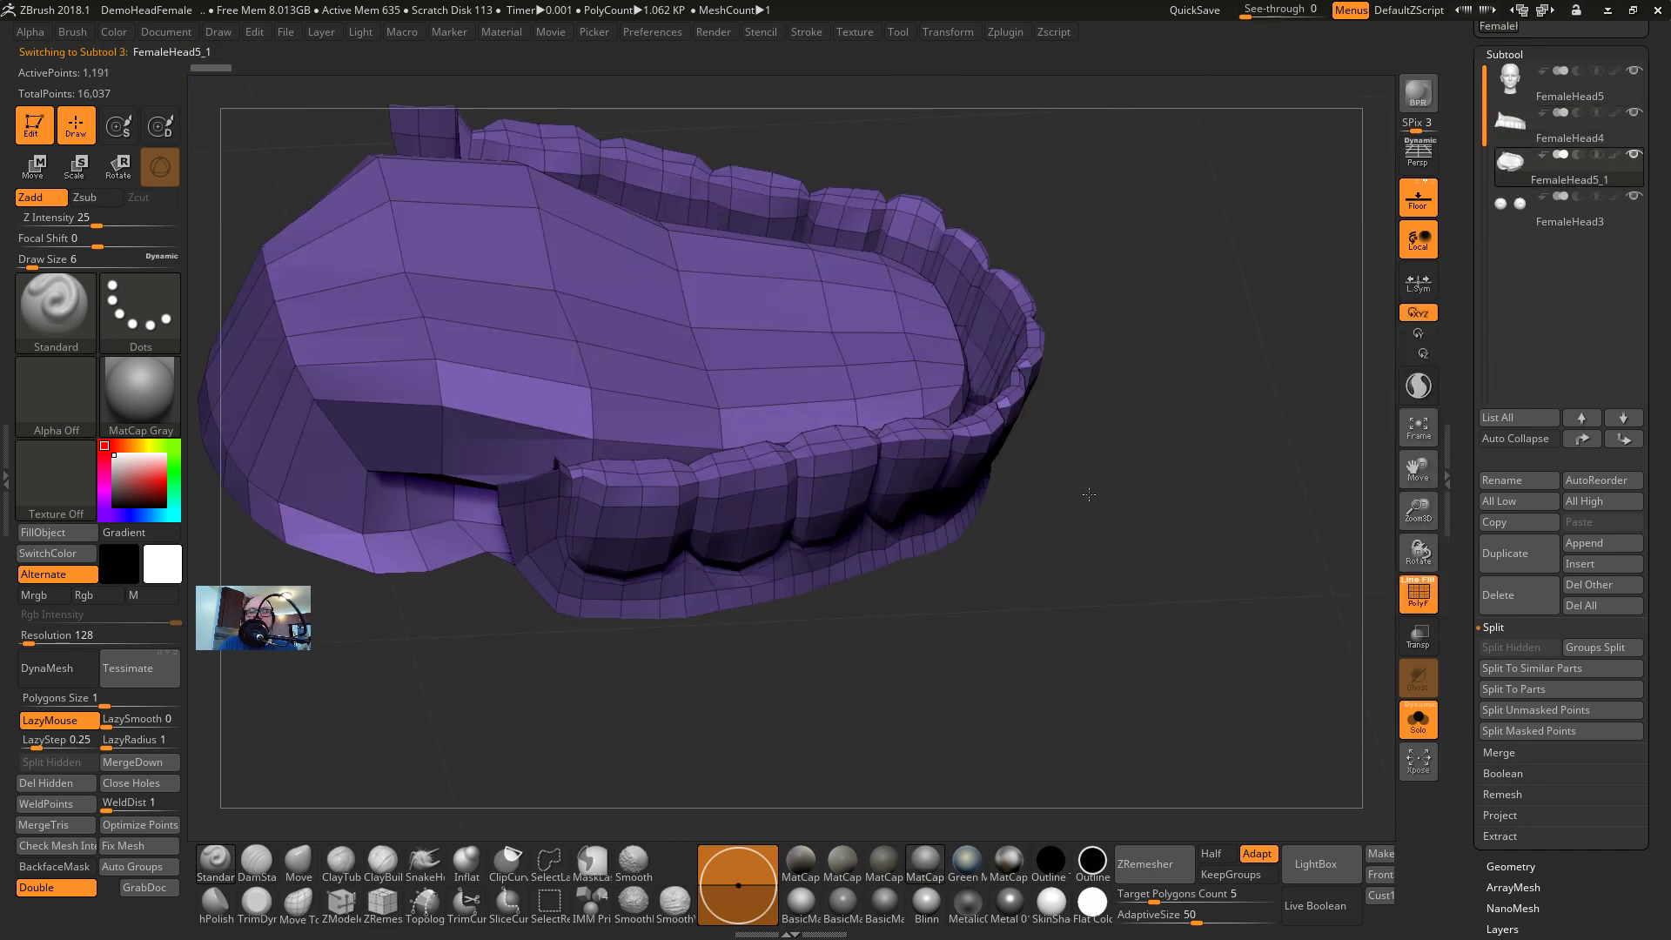
Switch to the browser, check the Pixologic ZBrush group's notifications and the Twitch stream chat, and return to ZBrush
{"action": "key", "text": "alt+Tab"}
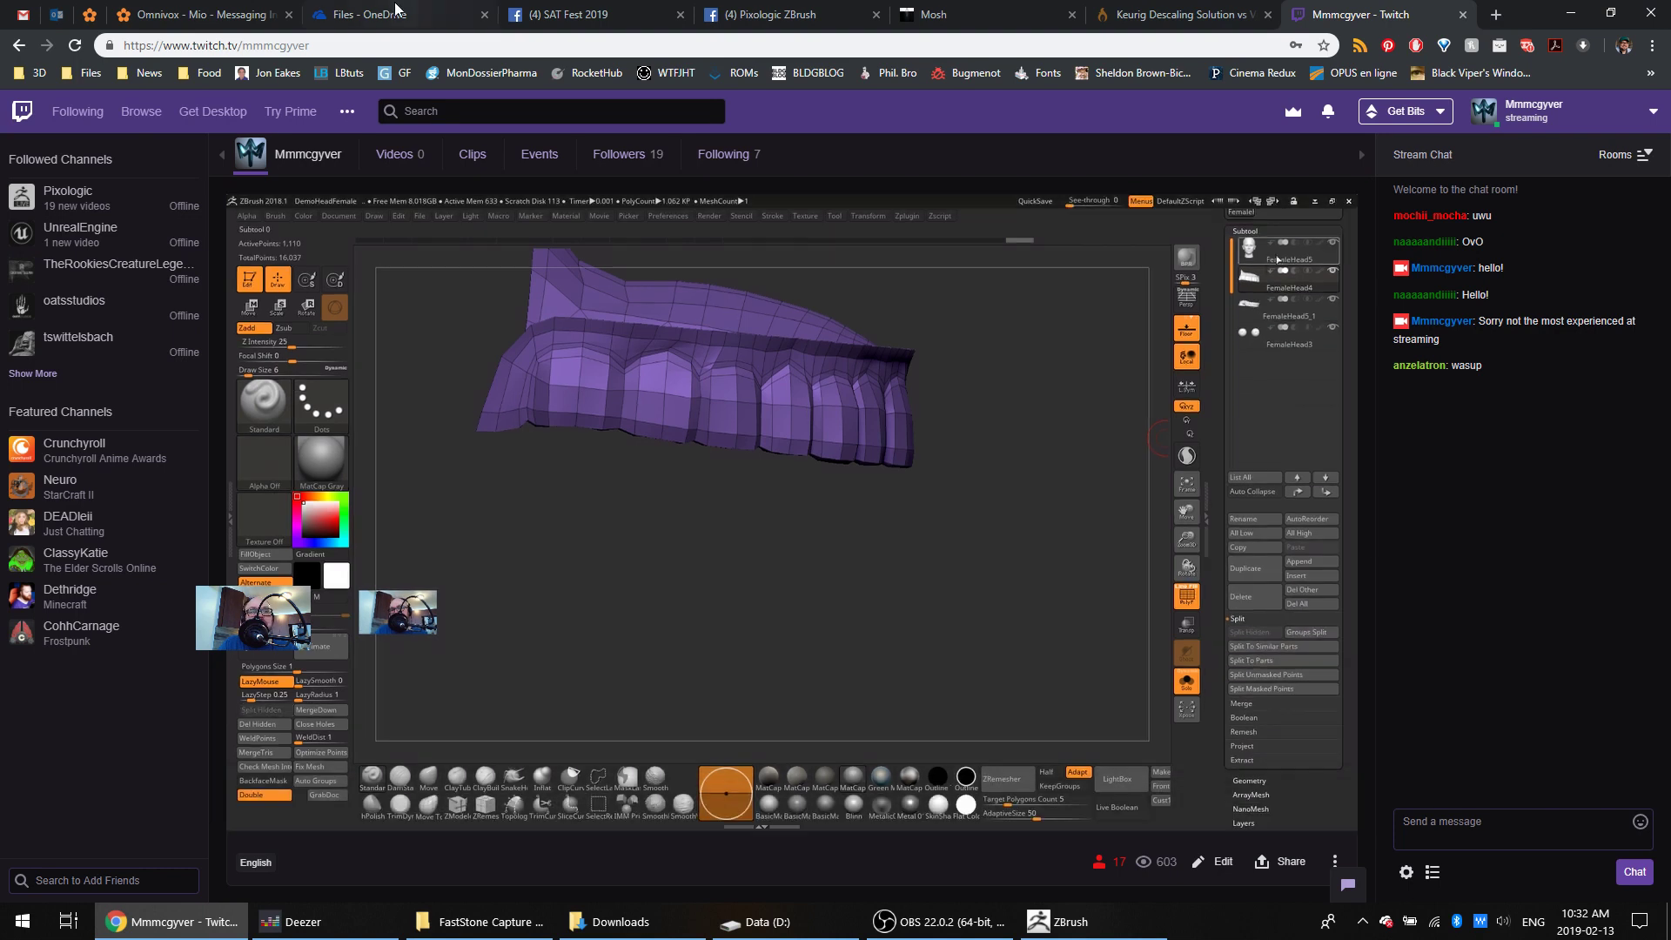
{"action": "left_click", "coordinate": [770, 14]}
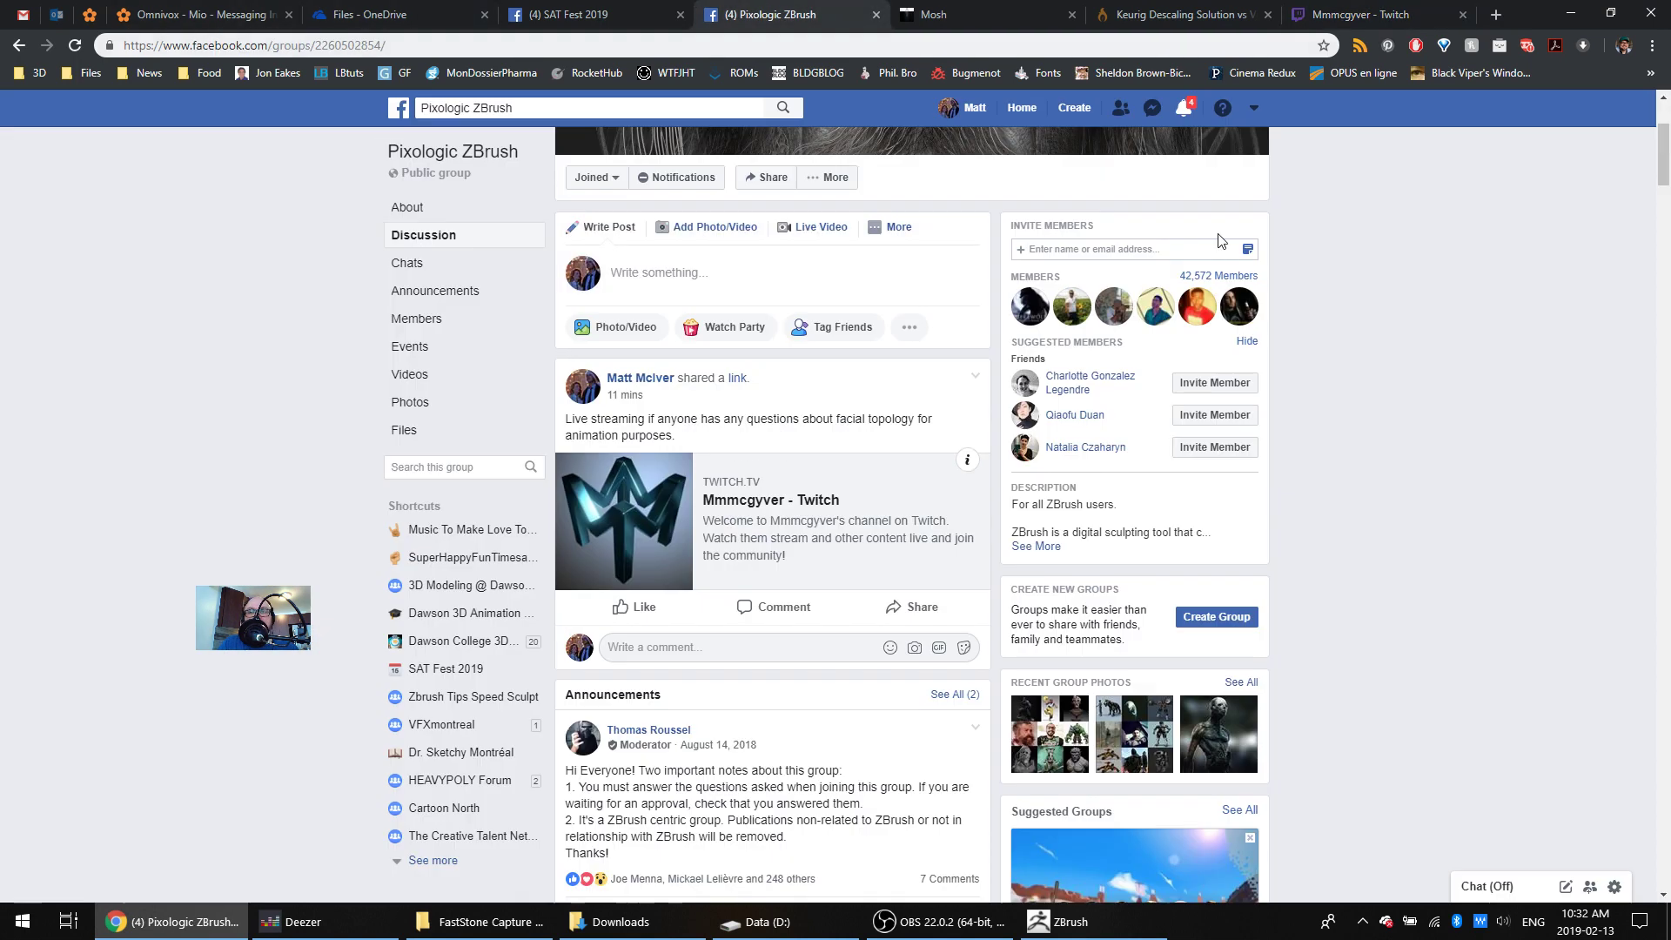
{"action": "left_click", "coordinate": [1185, 107]}
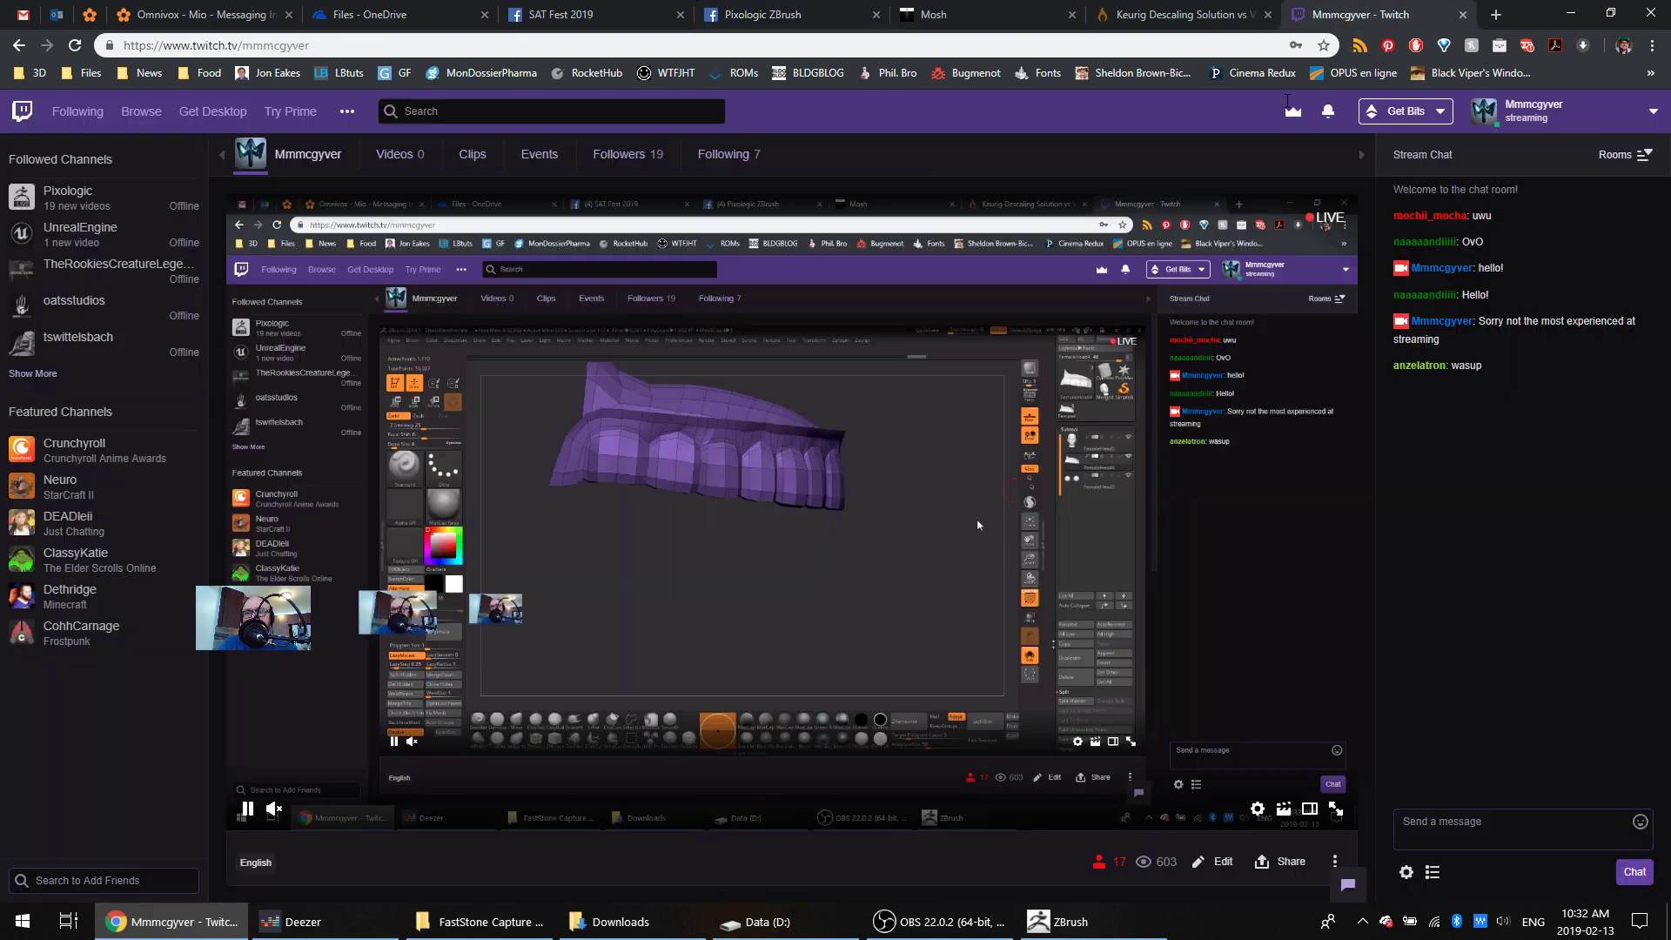
{"action": "left_click", "coordinate": [1334, 16]}
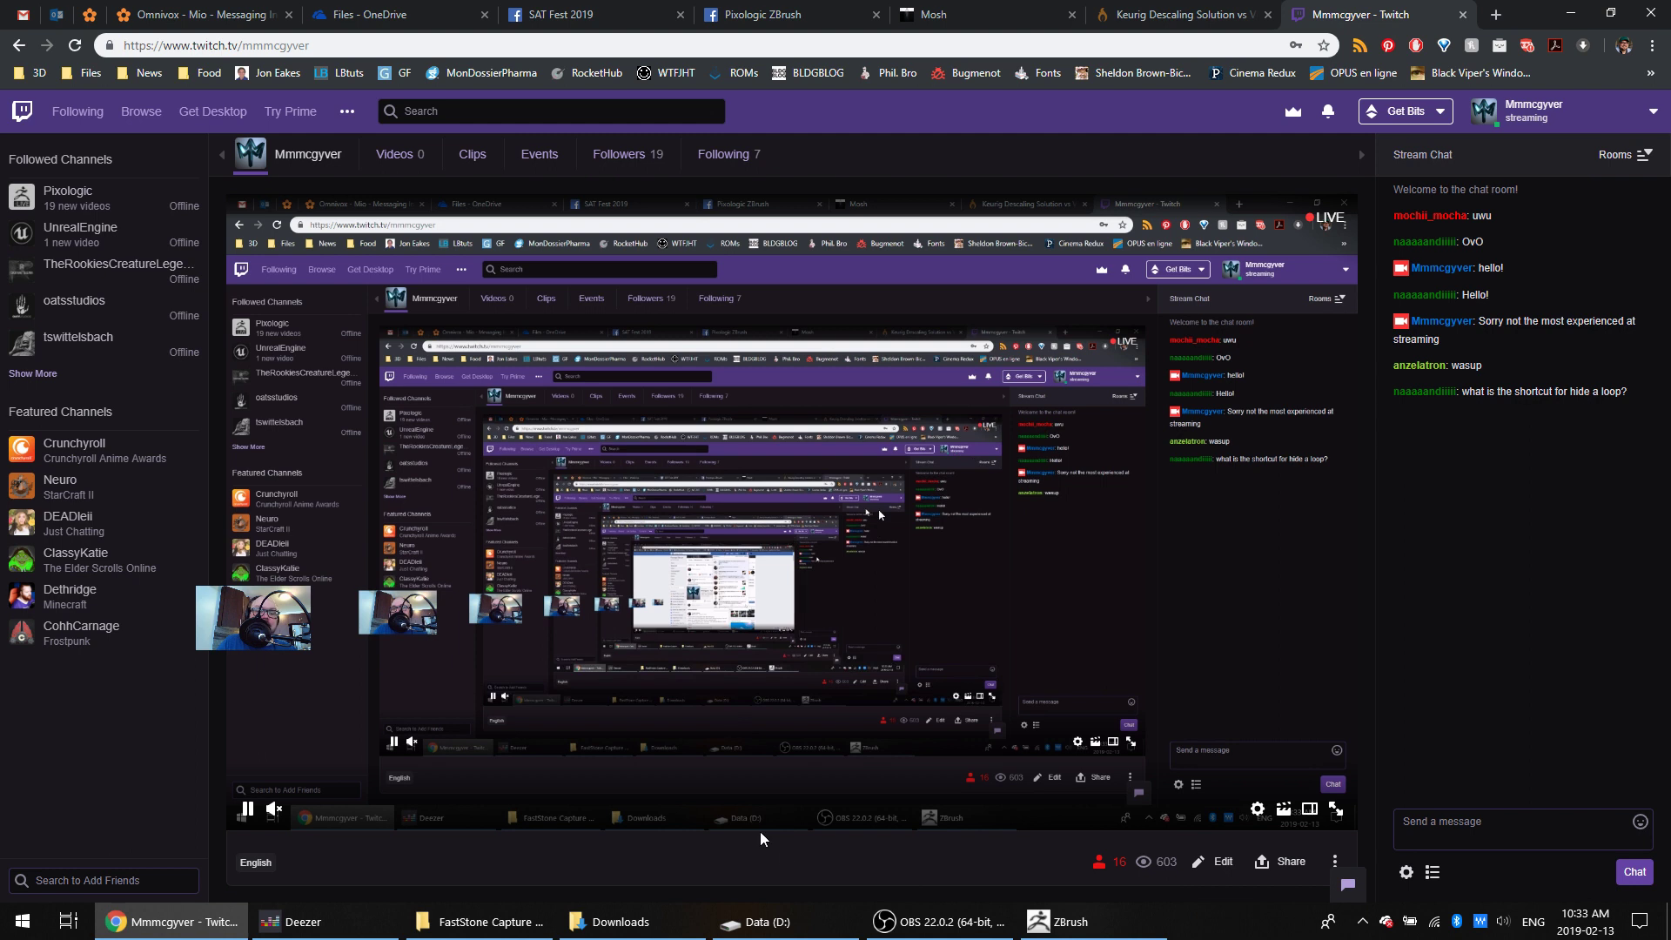
{"action": "left_click", "coordinate": [1044, 930]}
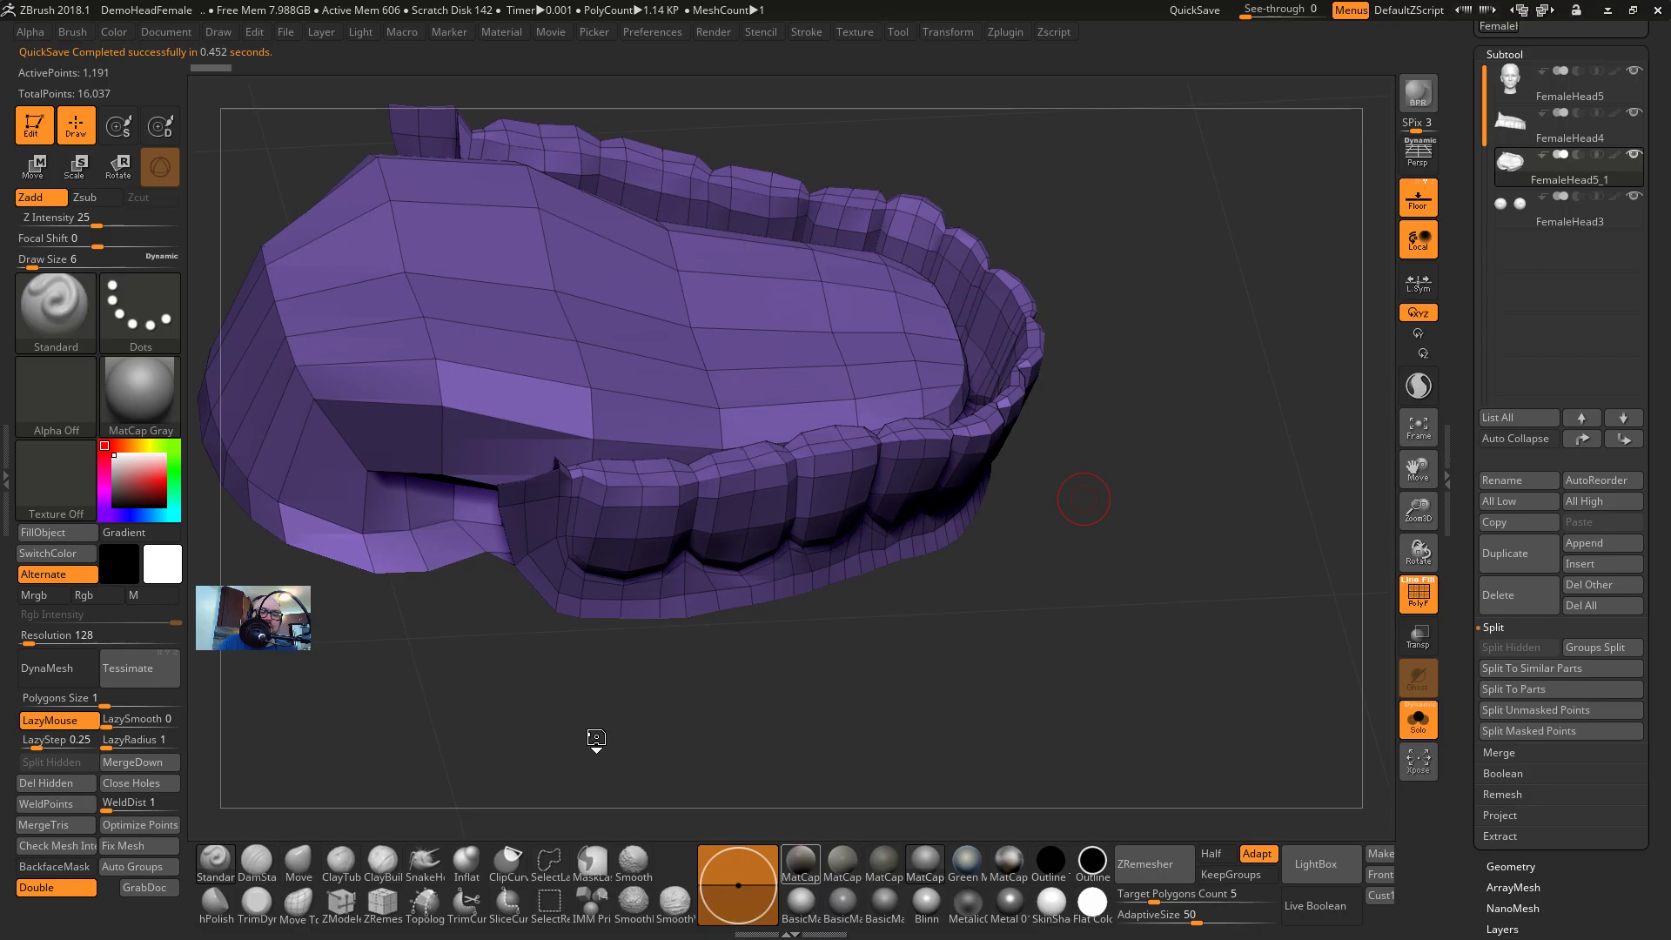
Choose the SelectRect brush for selections and turn the lower teeth to show the tongue and tooth row
{"action": "left_click", "coordinate": [66, 318]}
{"action": "key", "text": "s"}
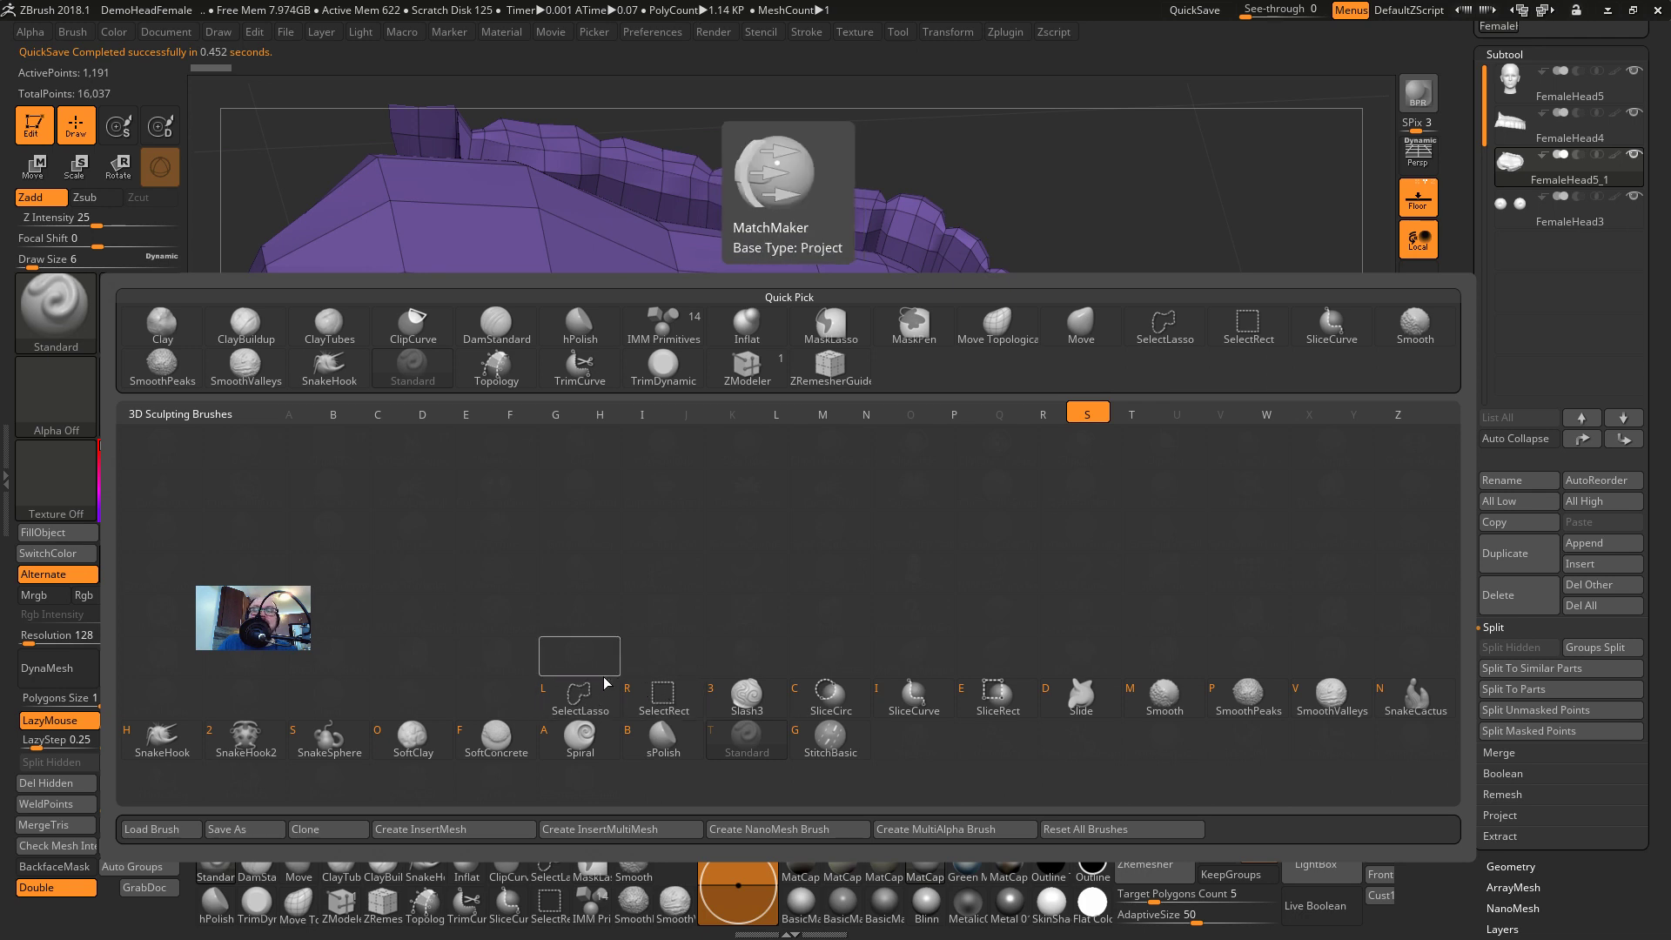
{"action": "left_click", "coordinate": [664, 697]}
{"action": "left_click_drag", "start_coordinate": [1166, 224], "coordinate": [1125, 318]}
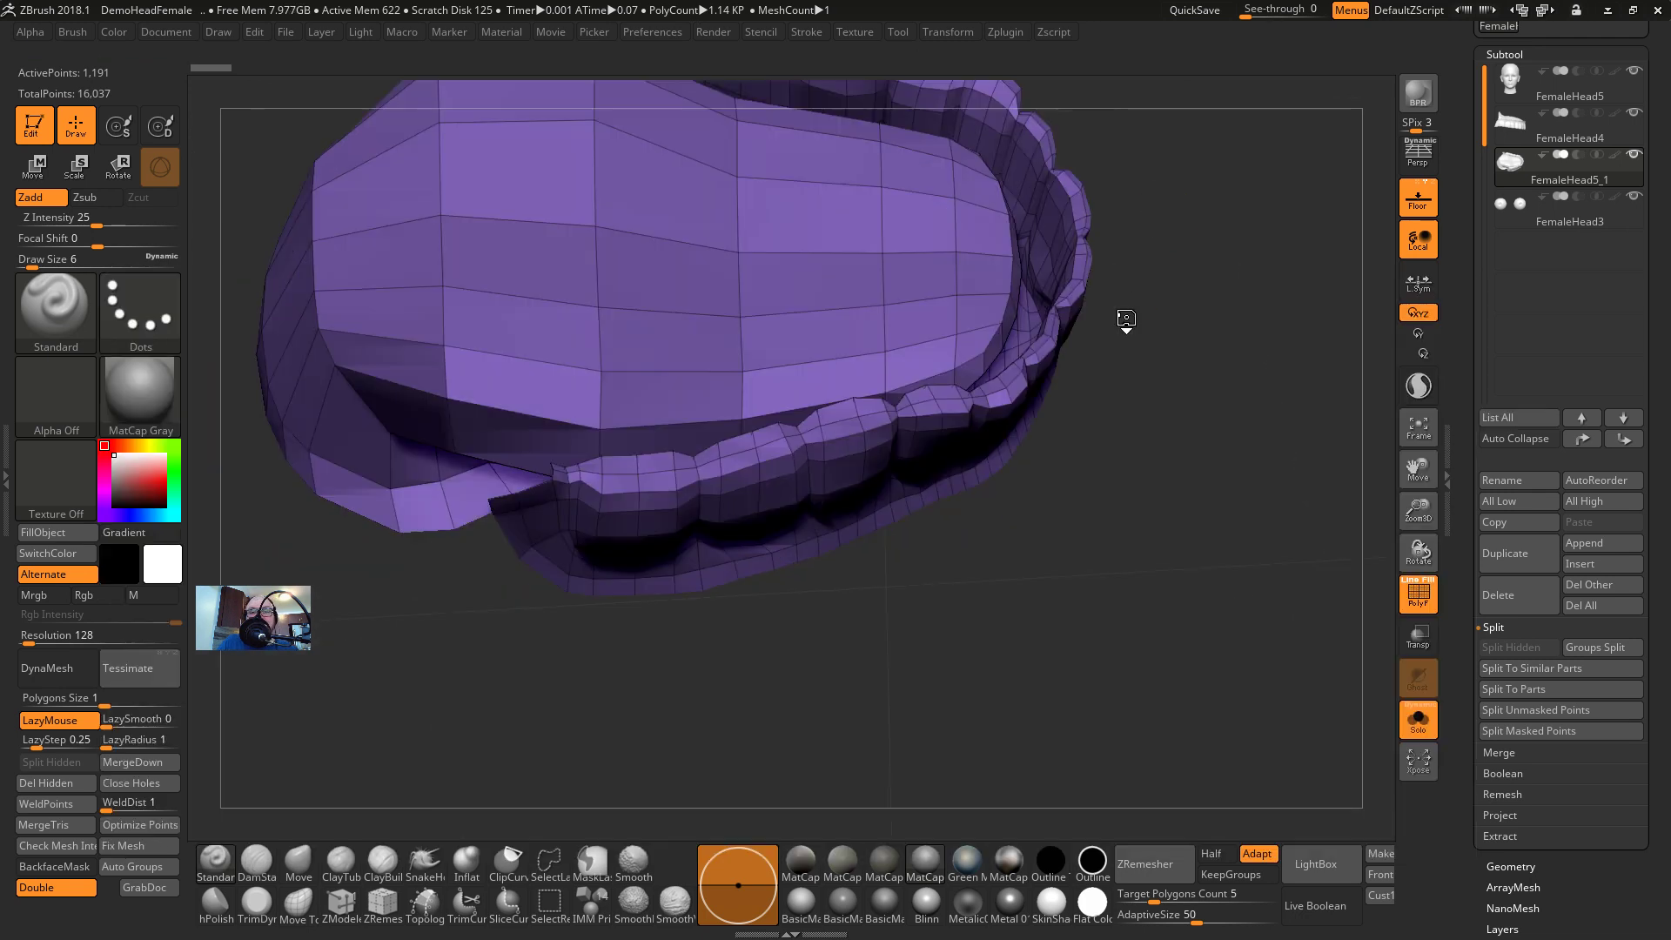
Try hiding the lengthwise edge loop along the middle of the tongue from two view angles, undoing each attempt
{"action": "left_click", "coordinate": [739, 281], "text": "ctrl+shift"}
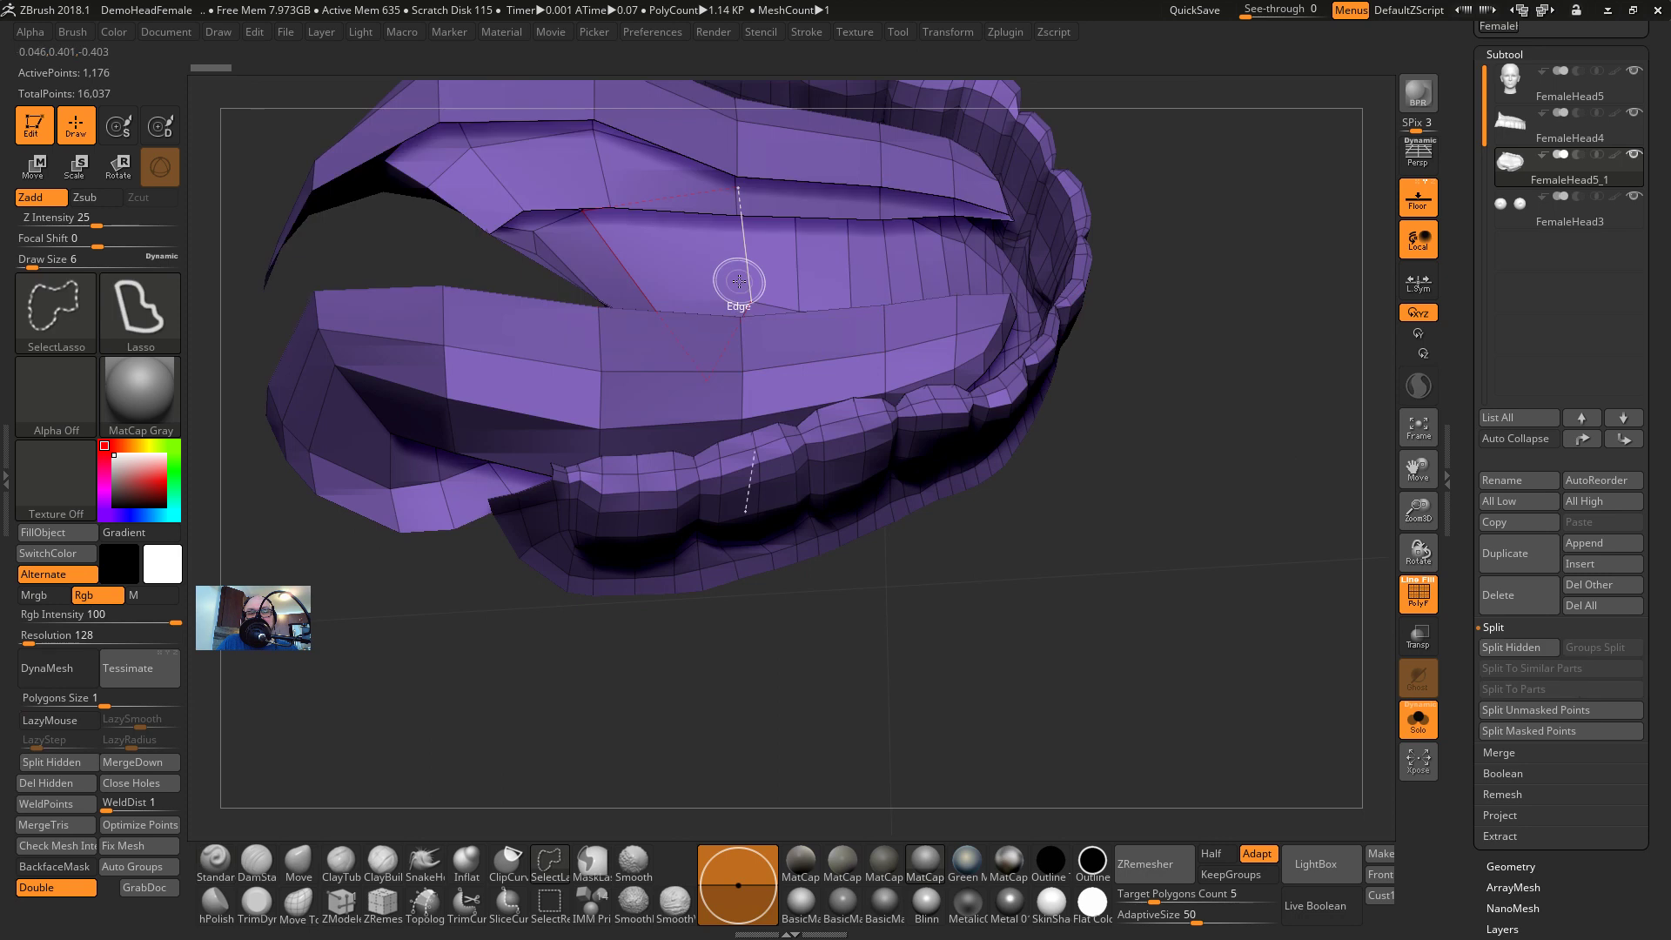
{"action": "key", "text": "ctrl+z"}
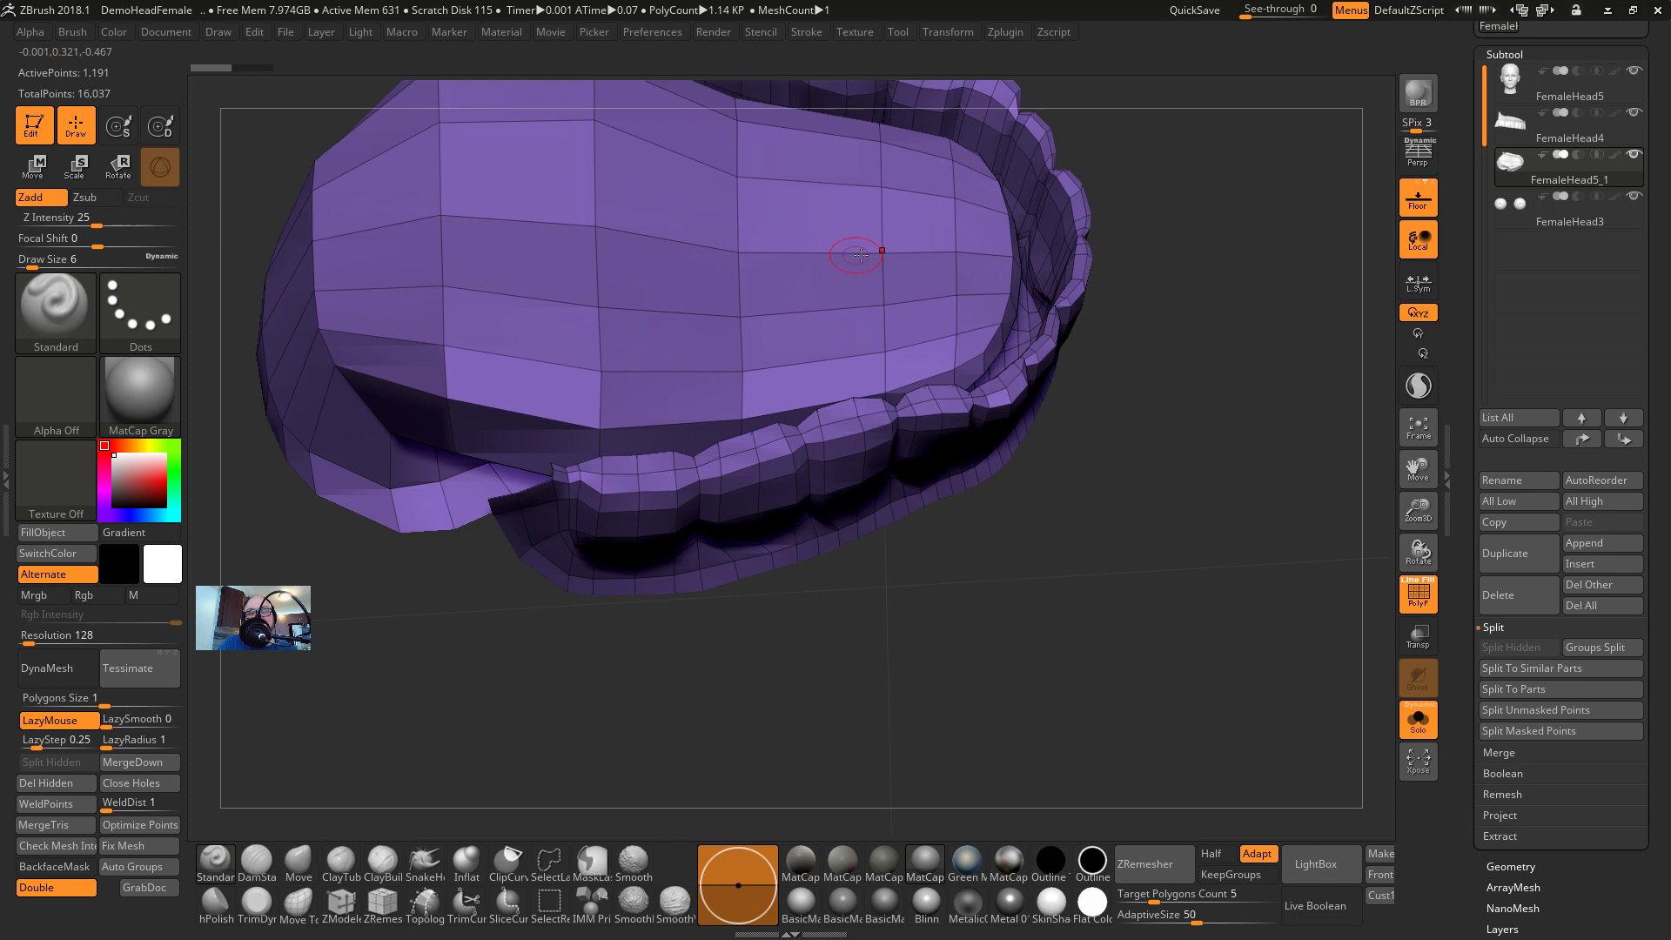
{"action": "left_click_drag", "start_coordinate": [1210, 308], "coordinate": [1254, 287]}
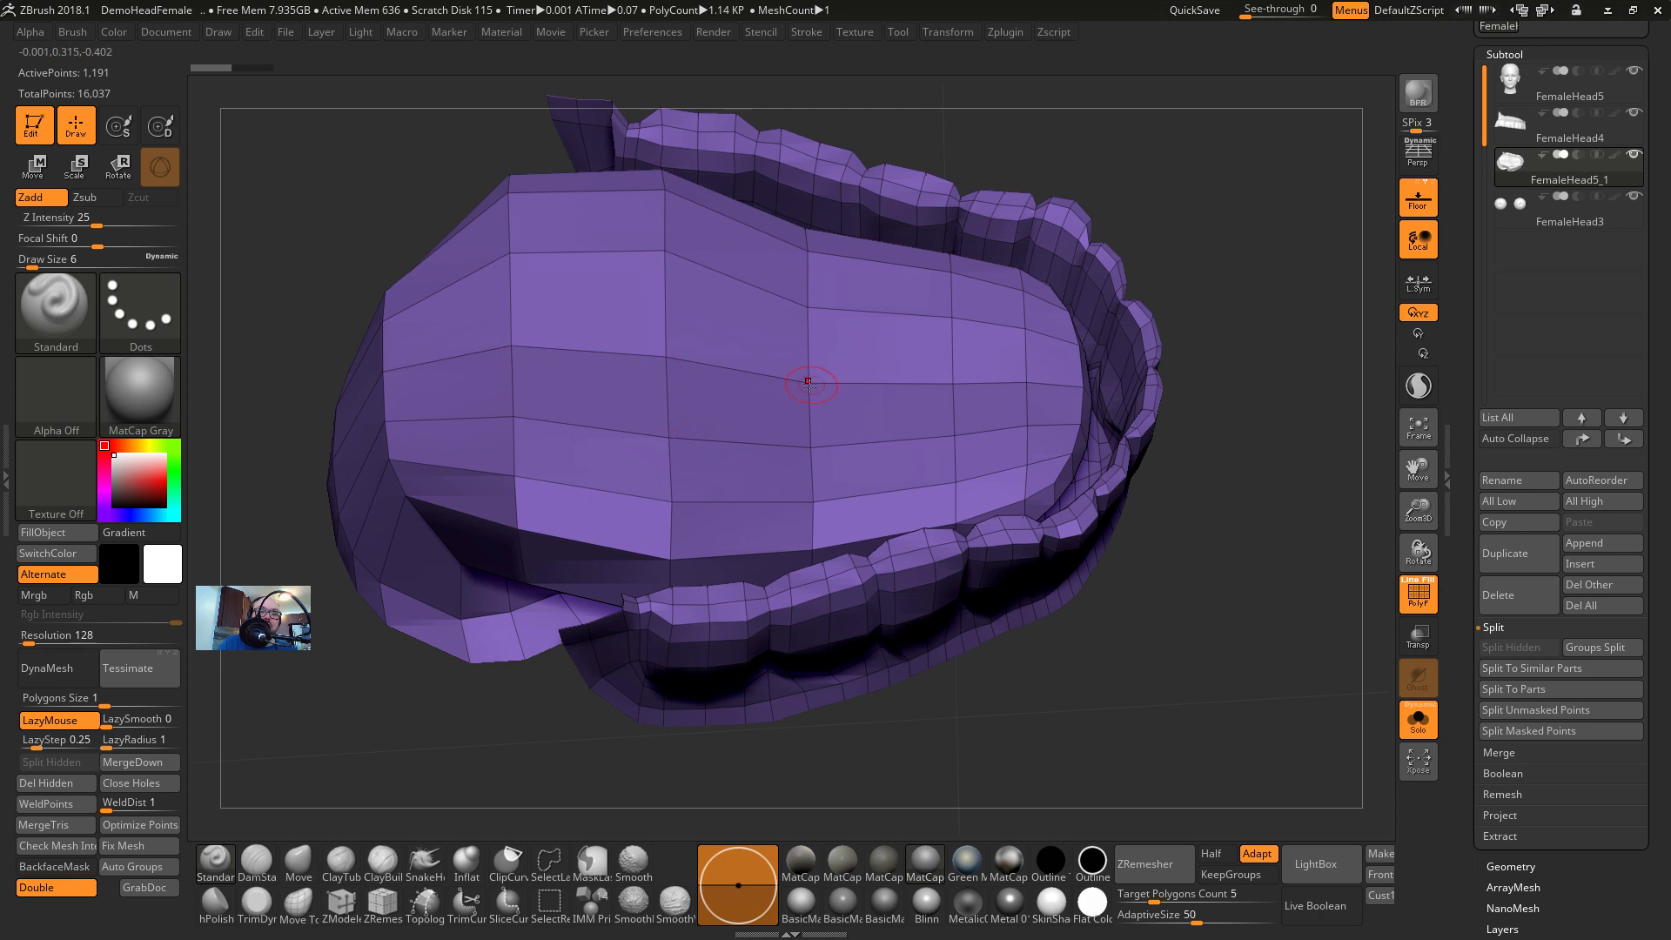
{"action": "left_click", "coordinate": [806, 355], "text": "ctrl+shift"}
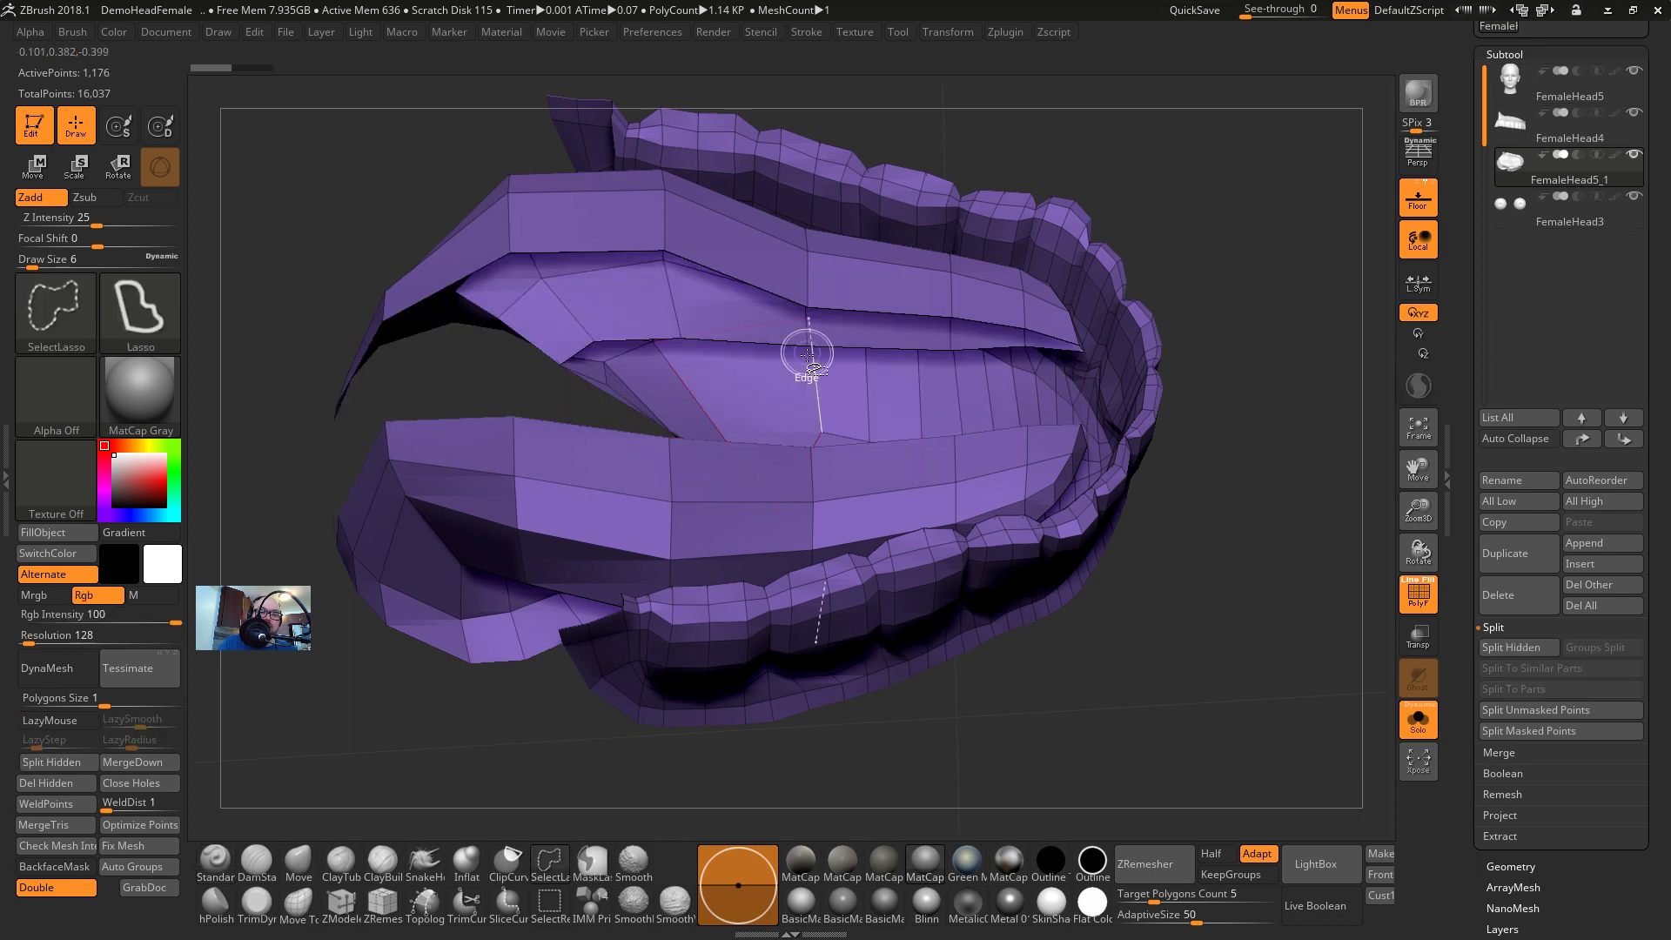
{"action": "key", "text": "ctrl+z"}
Try hiding several neighbouring lengthwise edge loops on the tongue, and undo all of them
{"action": "left_click", "coordinate": [811, 477], "text": "ctrl+shift"}
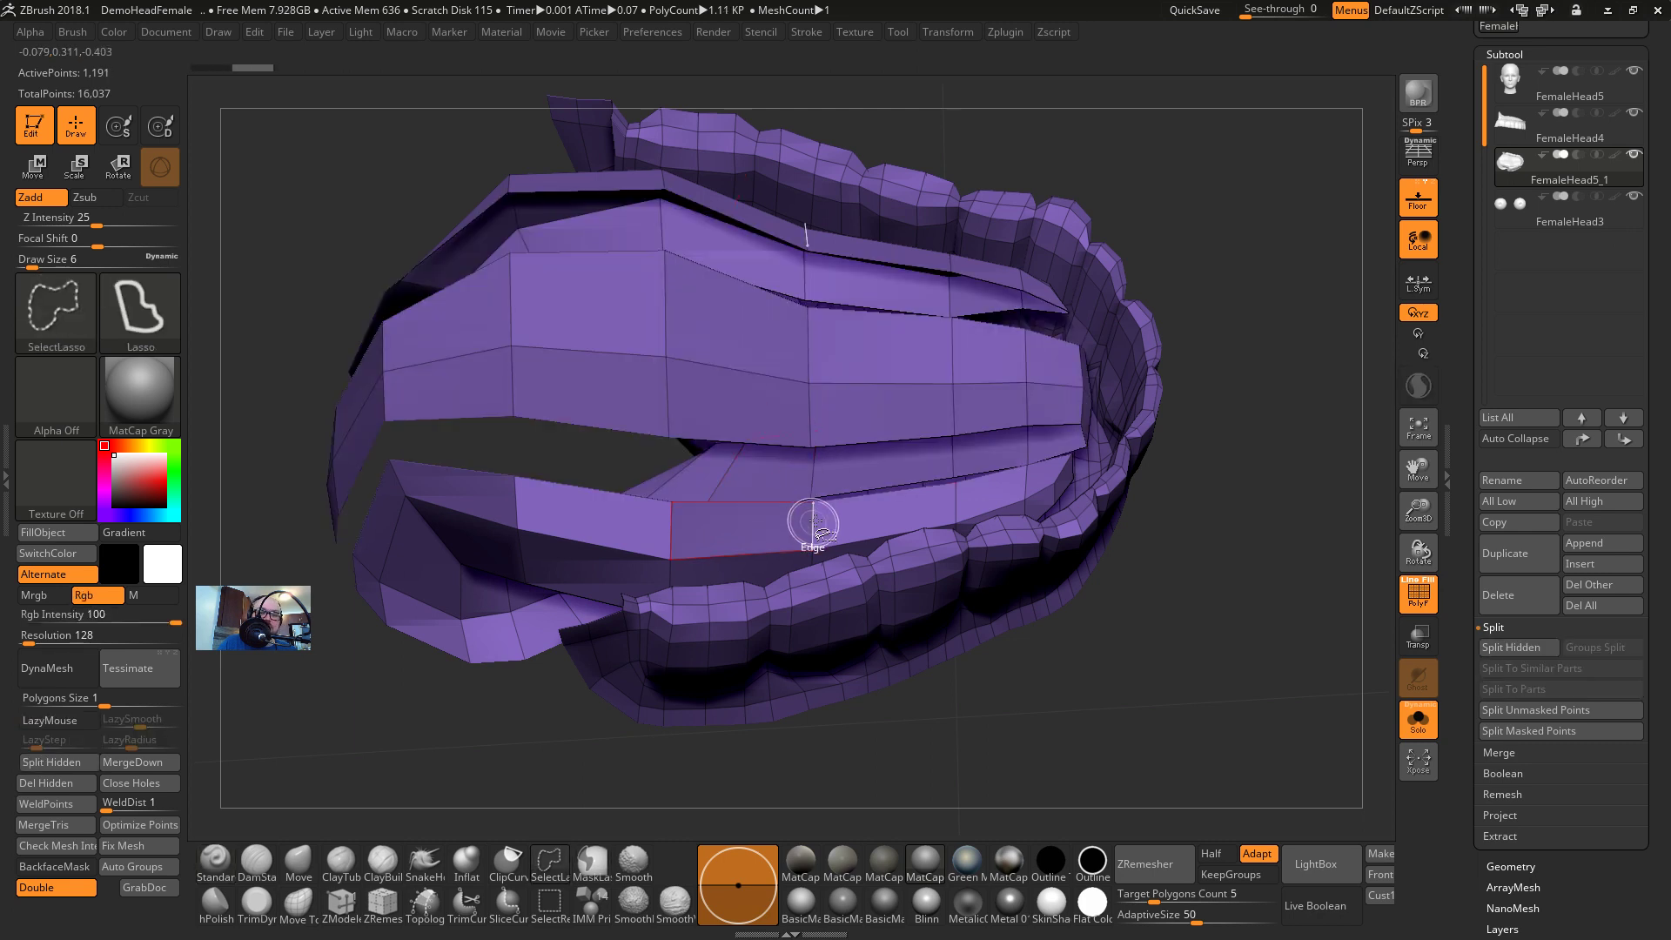
{"action": "left_click", "coordinate": [813, 526], "text": "ctrl+shift"}
{"action": "left_click", "coordinate": [666, 574], "text": "ctrl+shift"}
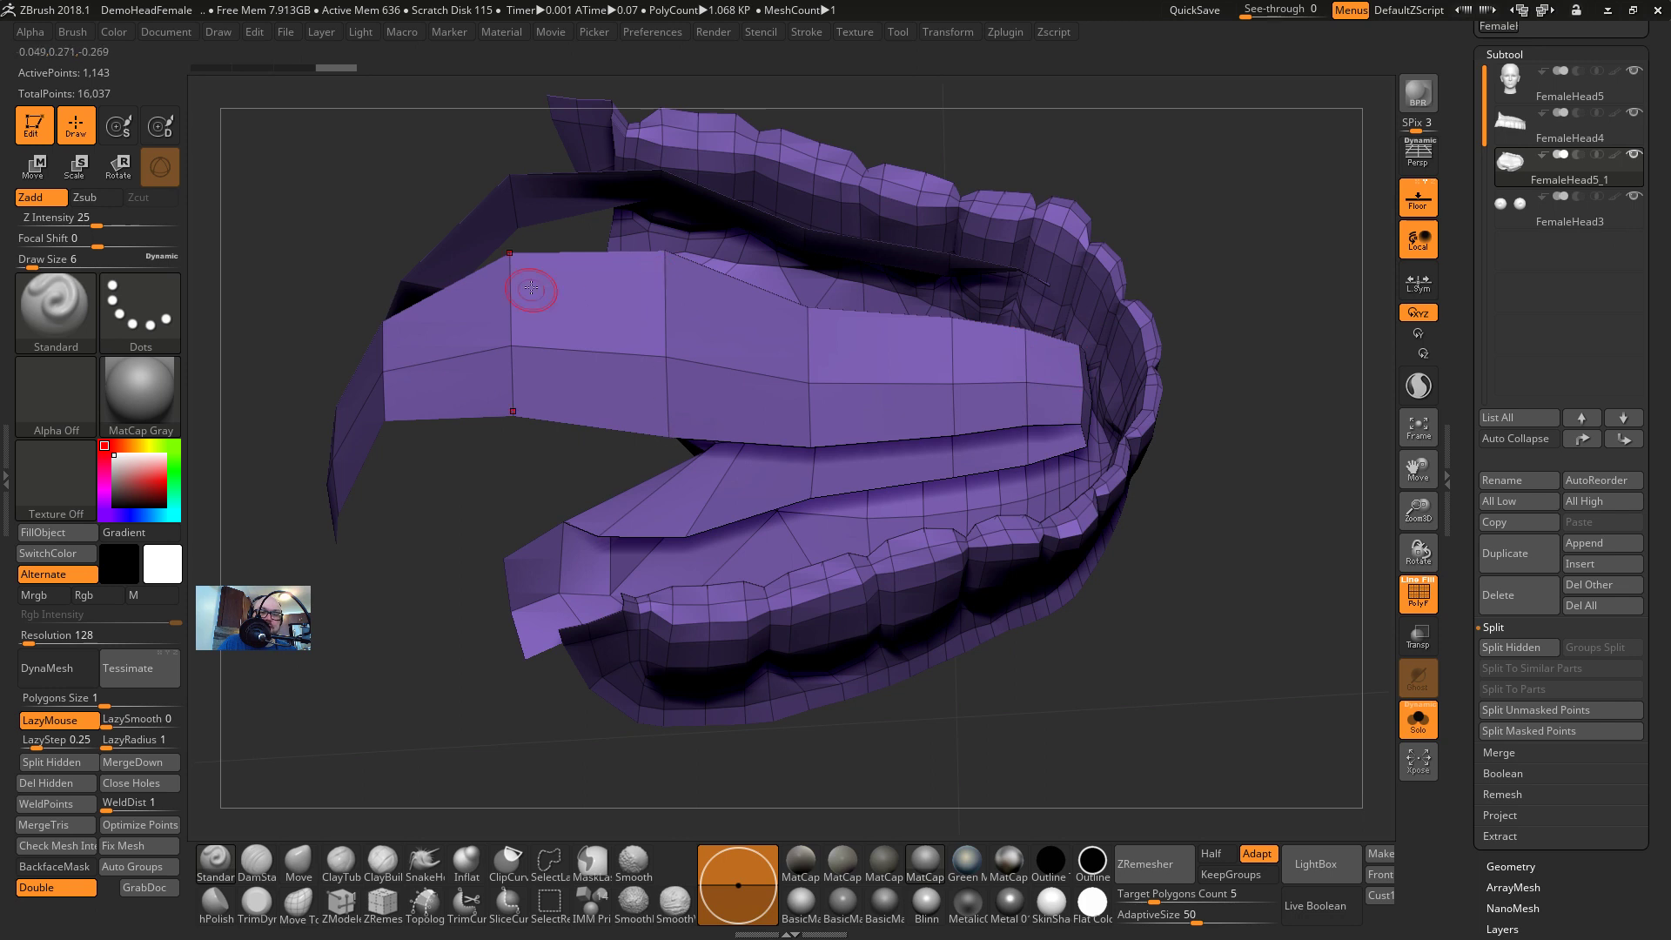
{"action": "key", "text": "ctrl+z"}
{"action": "key", "text": "ctrl+z"}
{"action": "key", "text": "ctrl+z"}
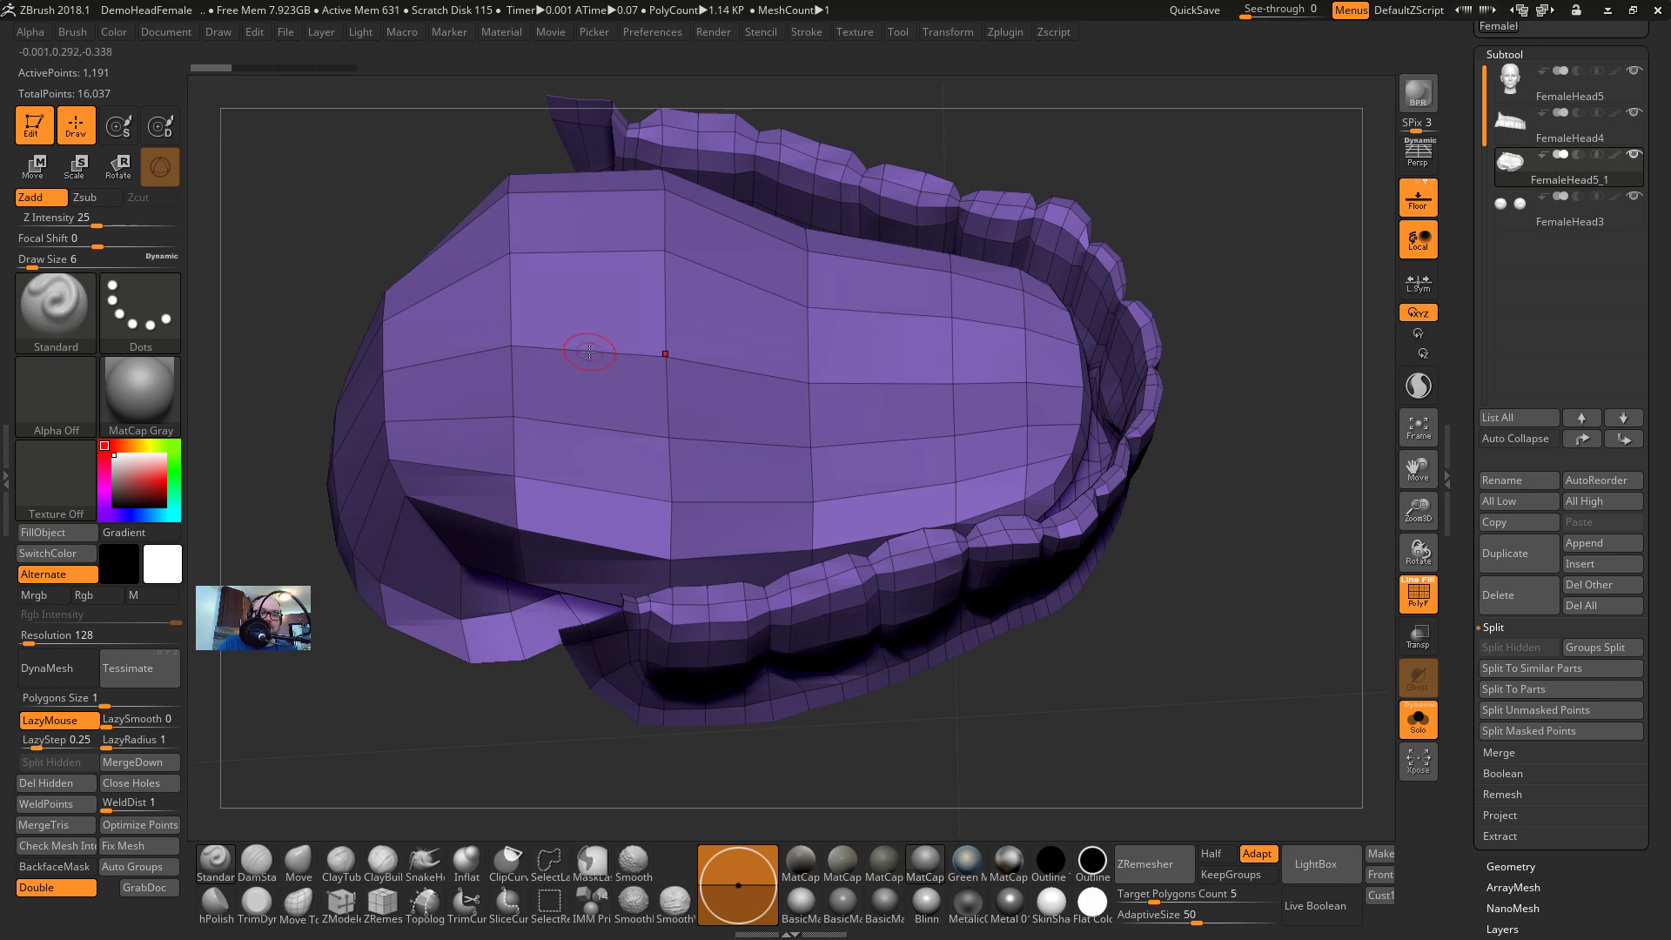
Hide the edge loop crossing the back of the tongue and check the Twitch stream chat in the browser
{"action": "key", "text": "ctrl+shift"}
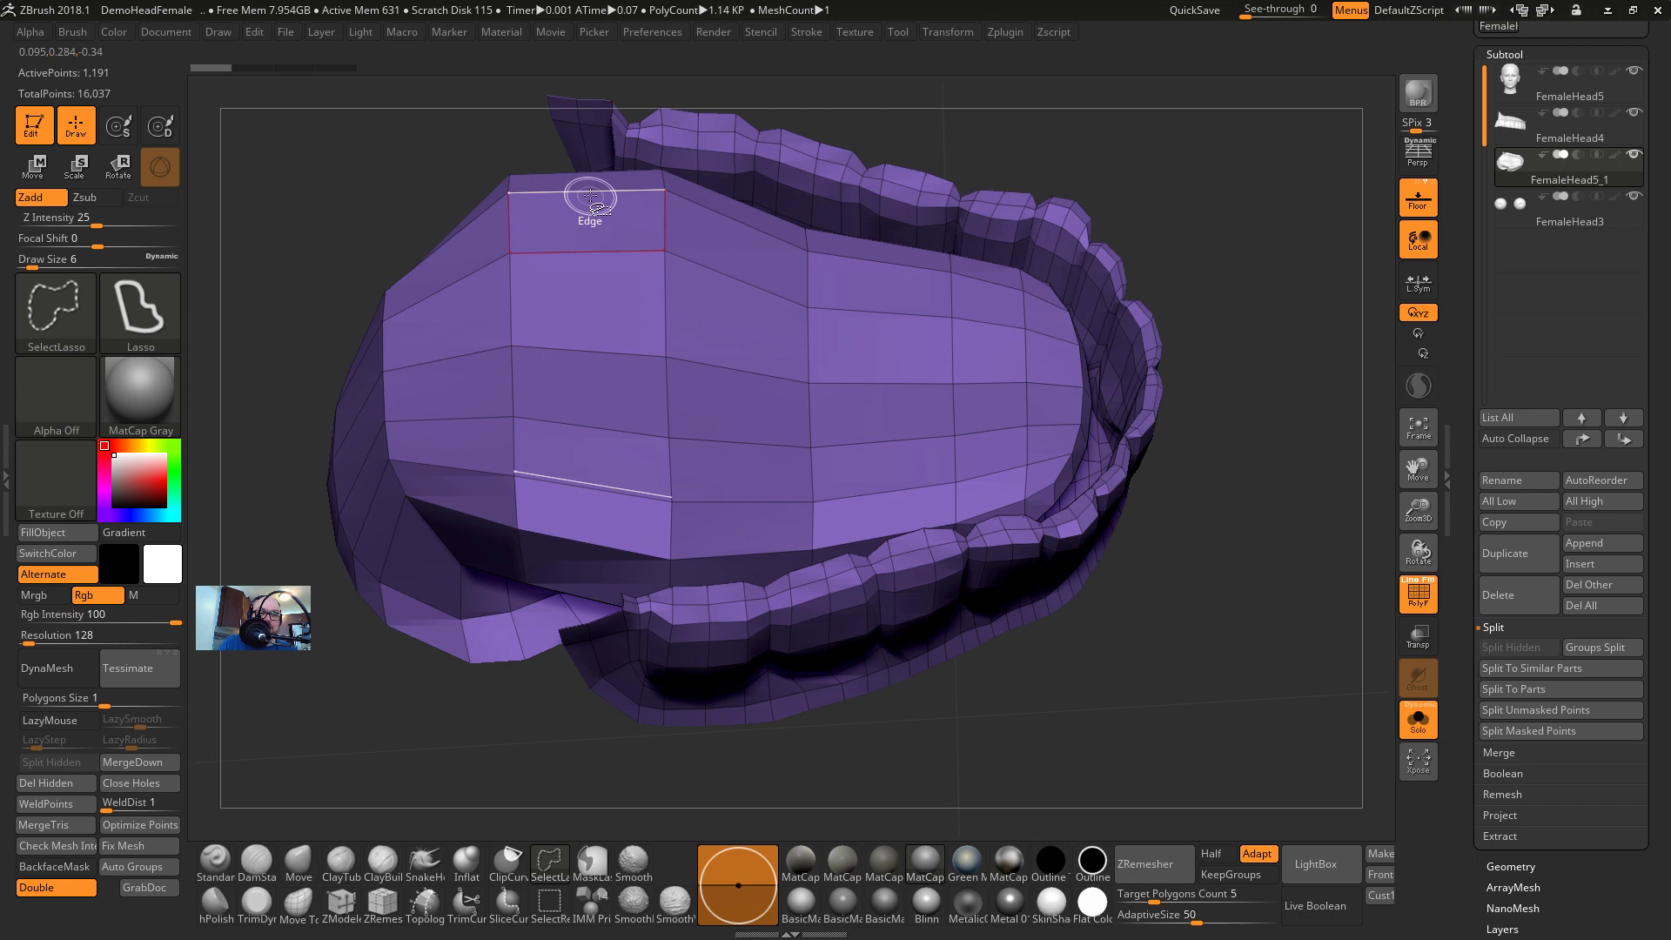
{"action": "left_click", "coordinate": [578, 258], "text": "ctrl+shift"}
{"action": "mouse_move", "coordinate": [418, 156]}
{"action": "left_mouse_down"}
{"action": "mouse_move", "coordinate": [406, 26]}
{"action": "mouse_move", "coordinate": [410, 149]}
{"action": "left_mouse_up"}
{"action": "key", "text": "alt+Tab"}
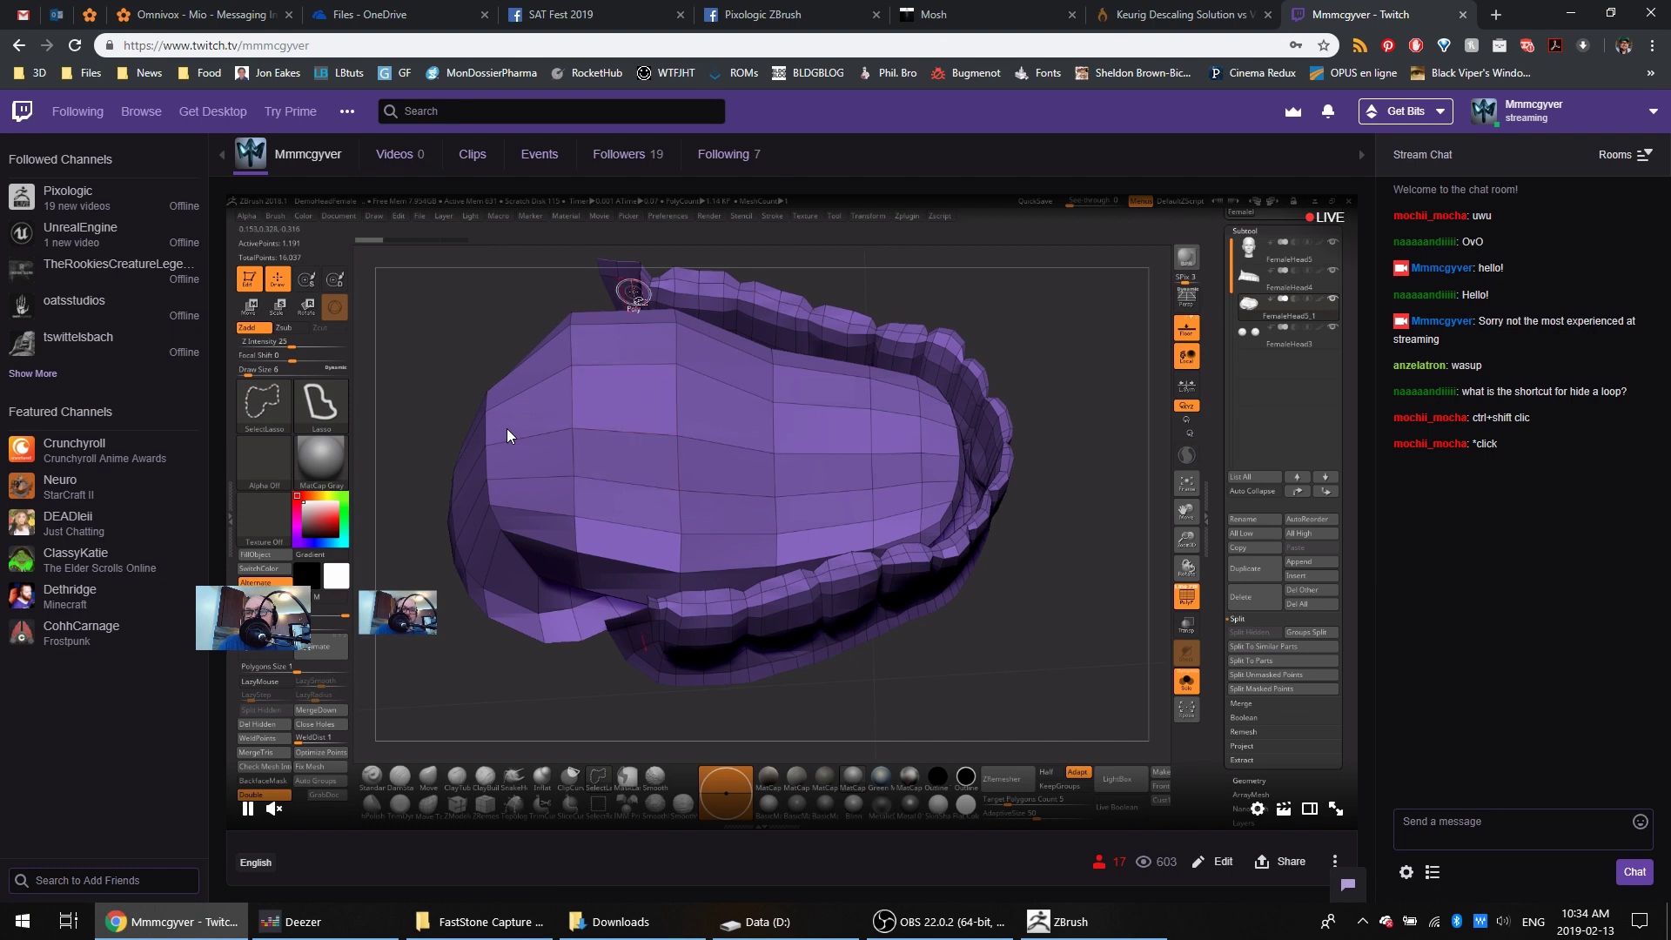
{"action": "key", "text": "alt+Tab"}
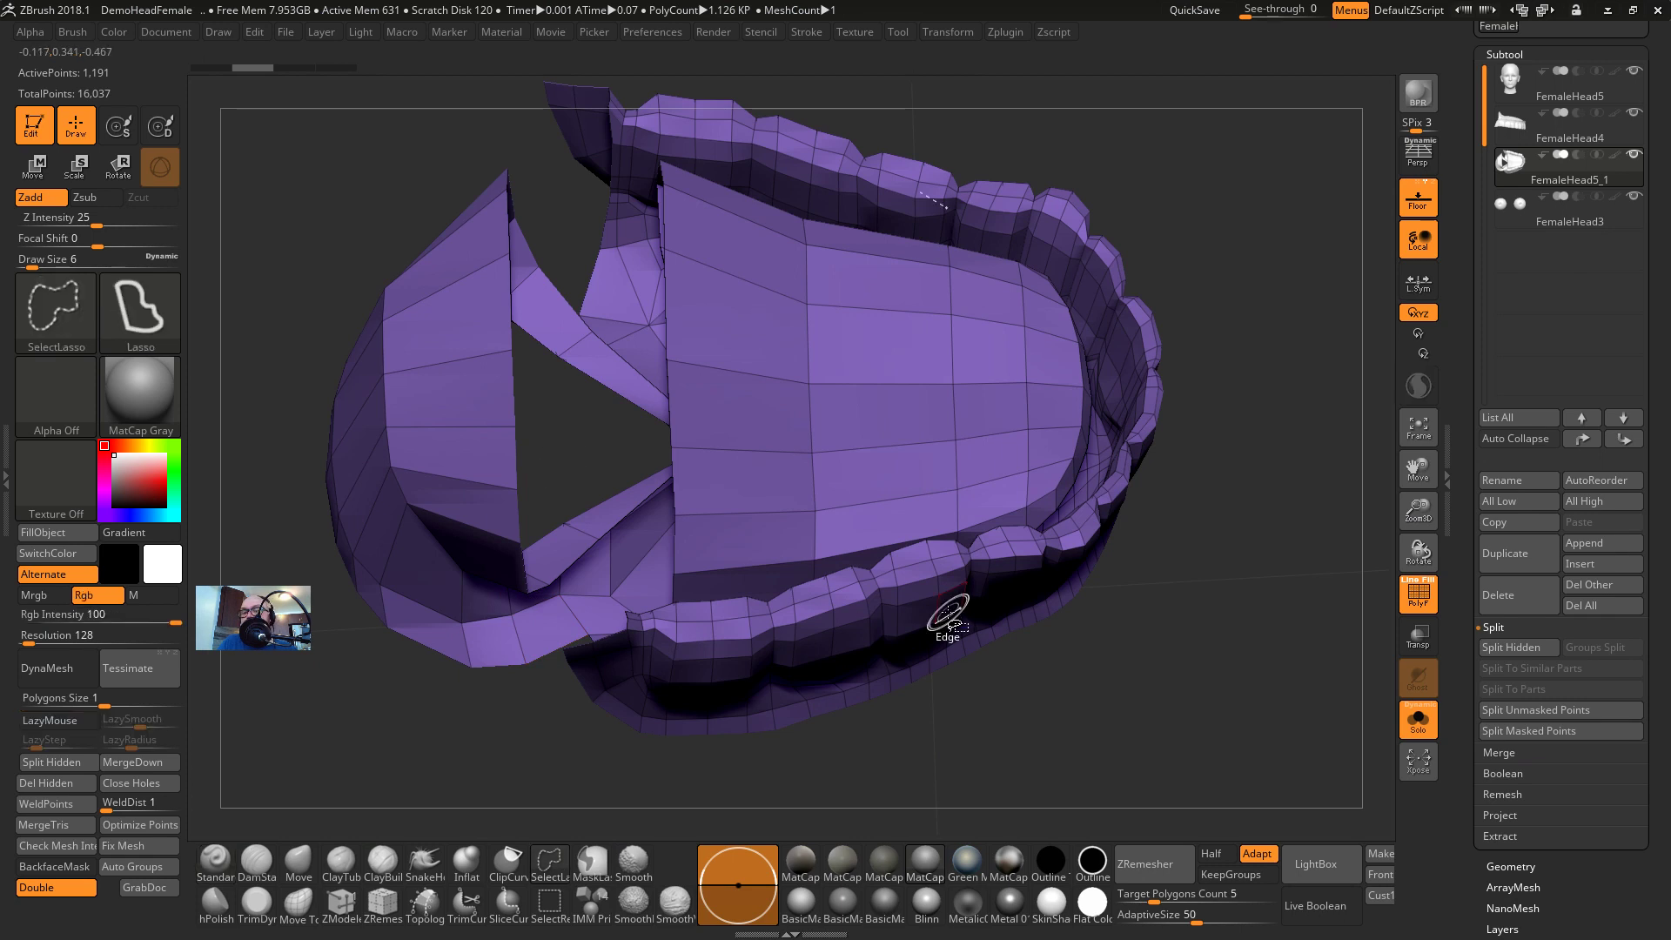
Launch keycastow.exe from the keycastow folder in Downloads to display keystrokes, and minimize the folder window
{"action": "key", "text": "super"}
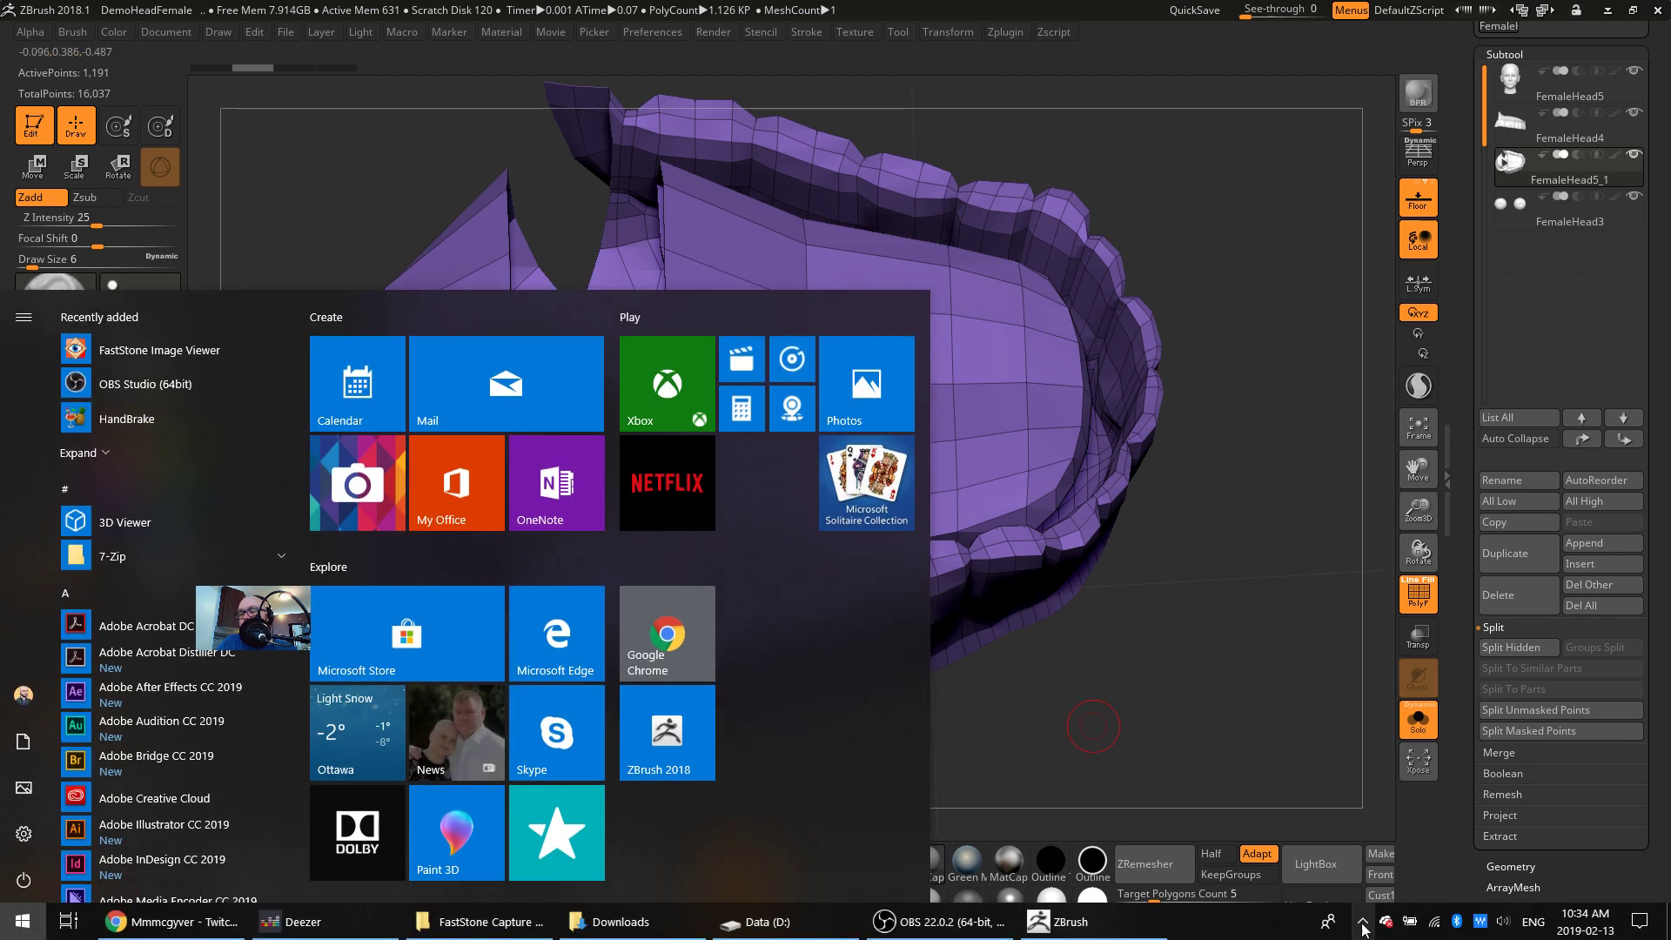
{"action": "left_click", "coordinate": [1362, 922]}
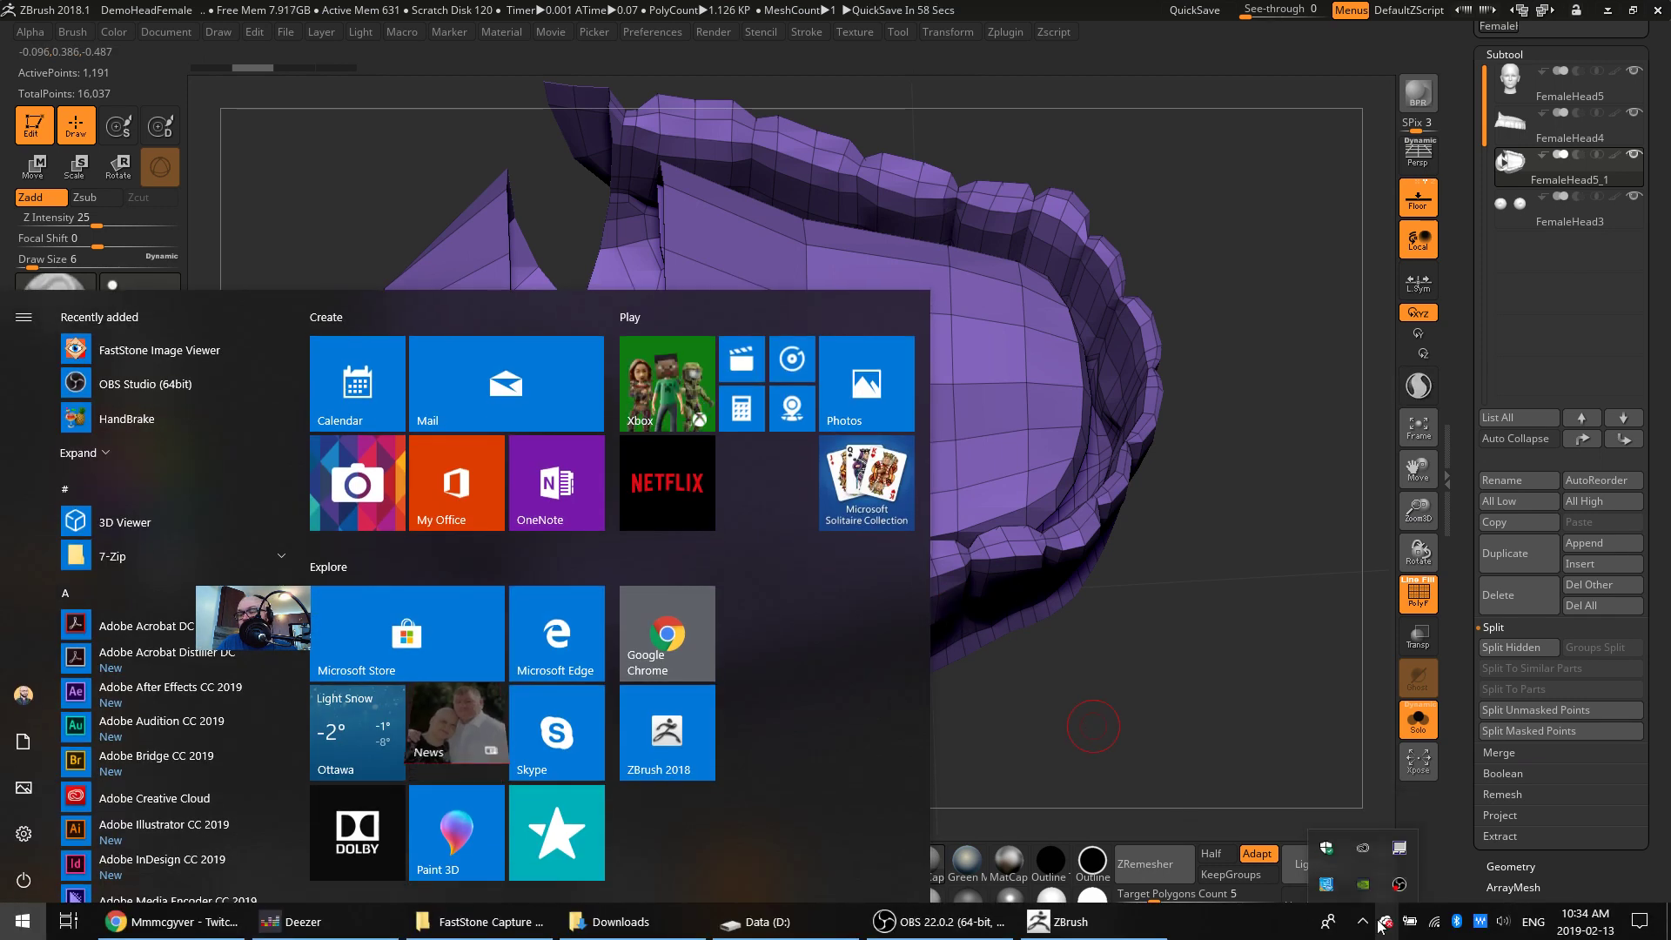
{"action": "left_click", "coordinate": [483, 922]}
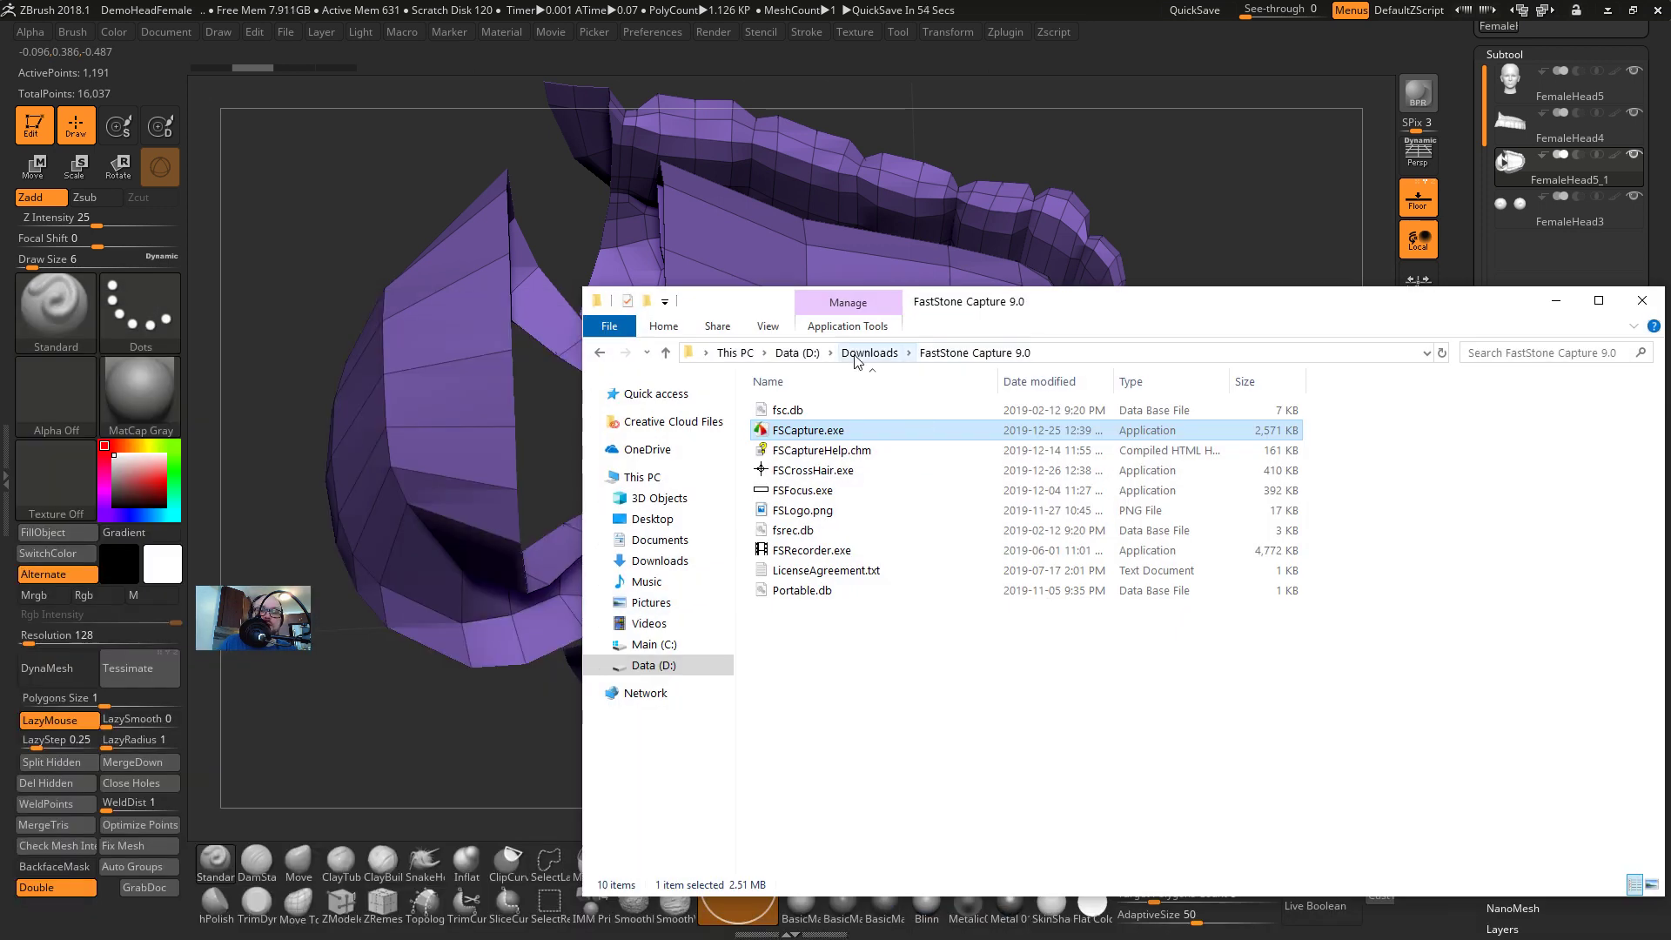
{"action": "left_click", "coordinate": [867, 359]}
{"action": "double_click", "coordinate": [795, 402]}
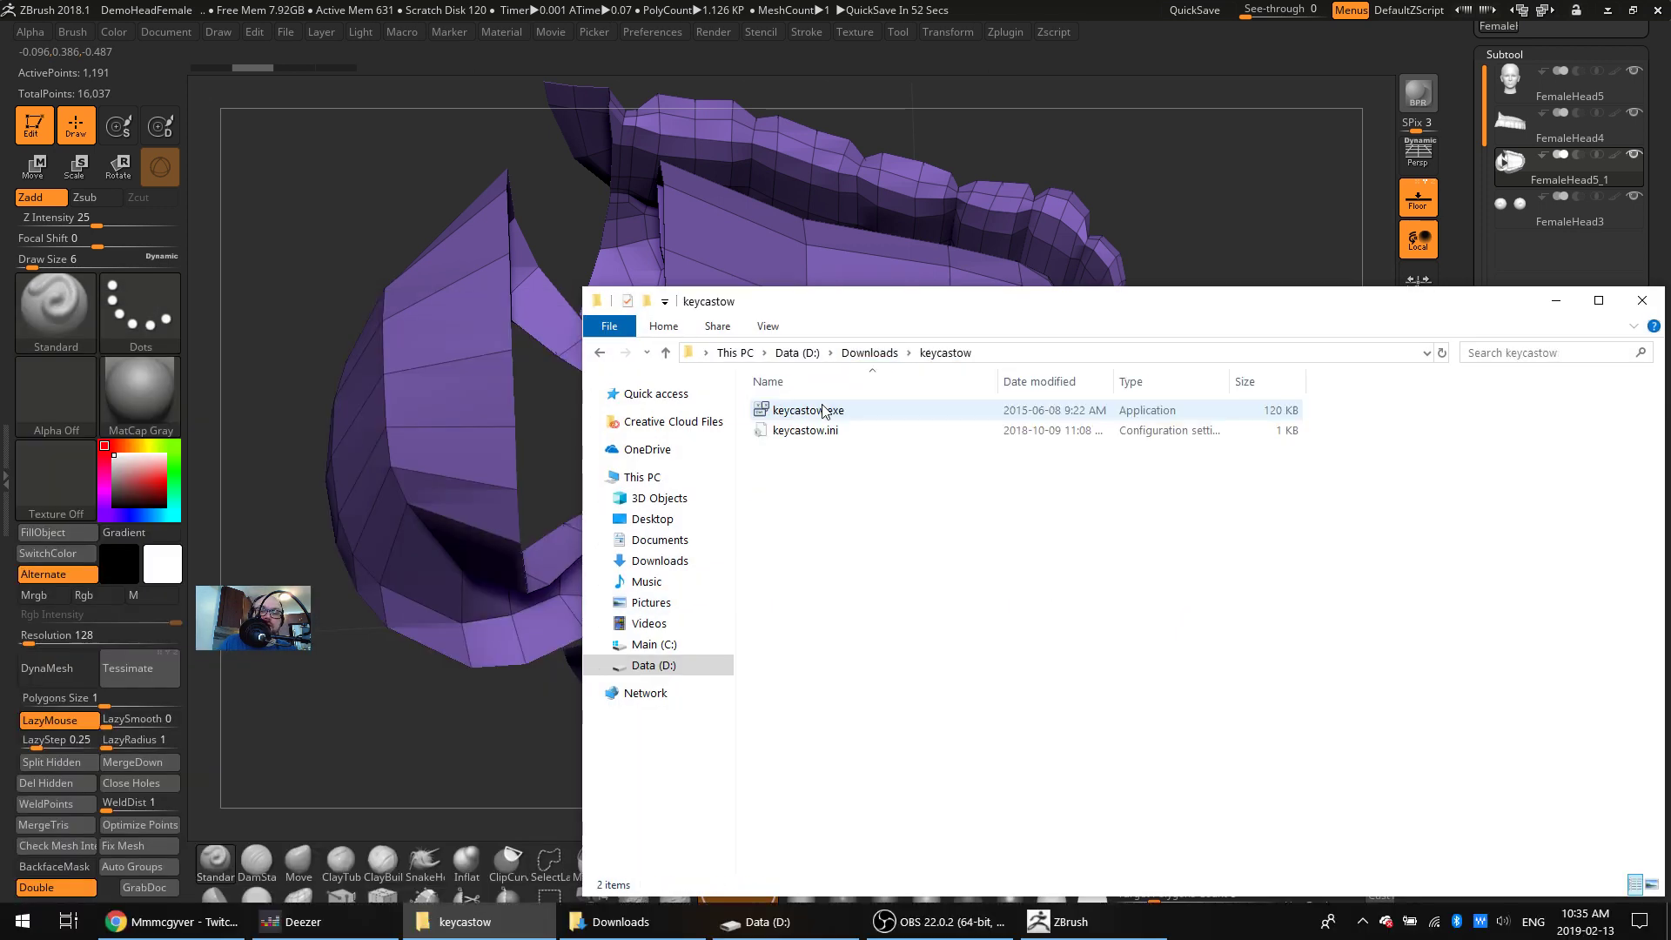
{"action": "double_click", "coordinate": [809, 410]}
{"action": "left_click", "coordinate": [1559, 303]}
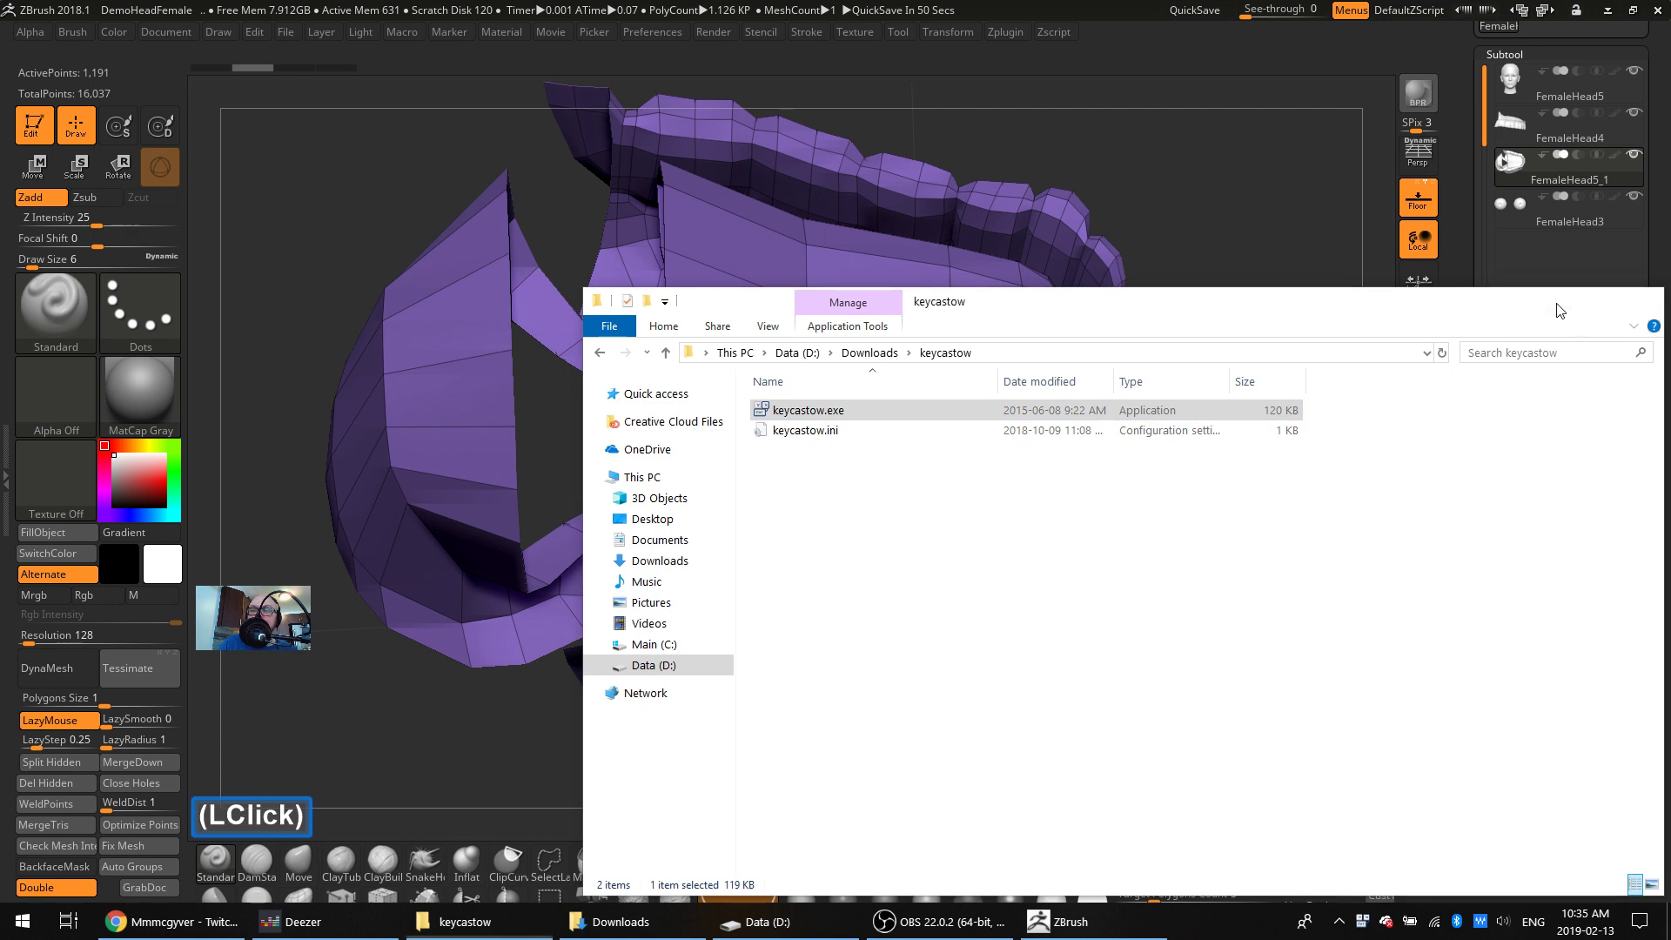
Hide further crosswise edge loops through the lower teeth and tongue, and undo the hiding to restore the full mesh
{"action": "key", "text": "ctrl+shift"}
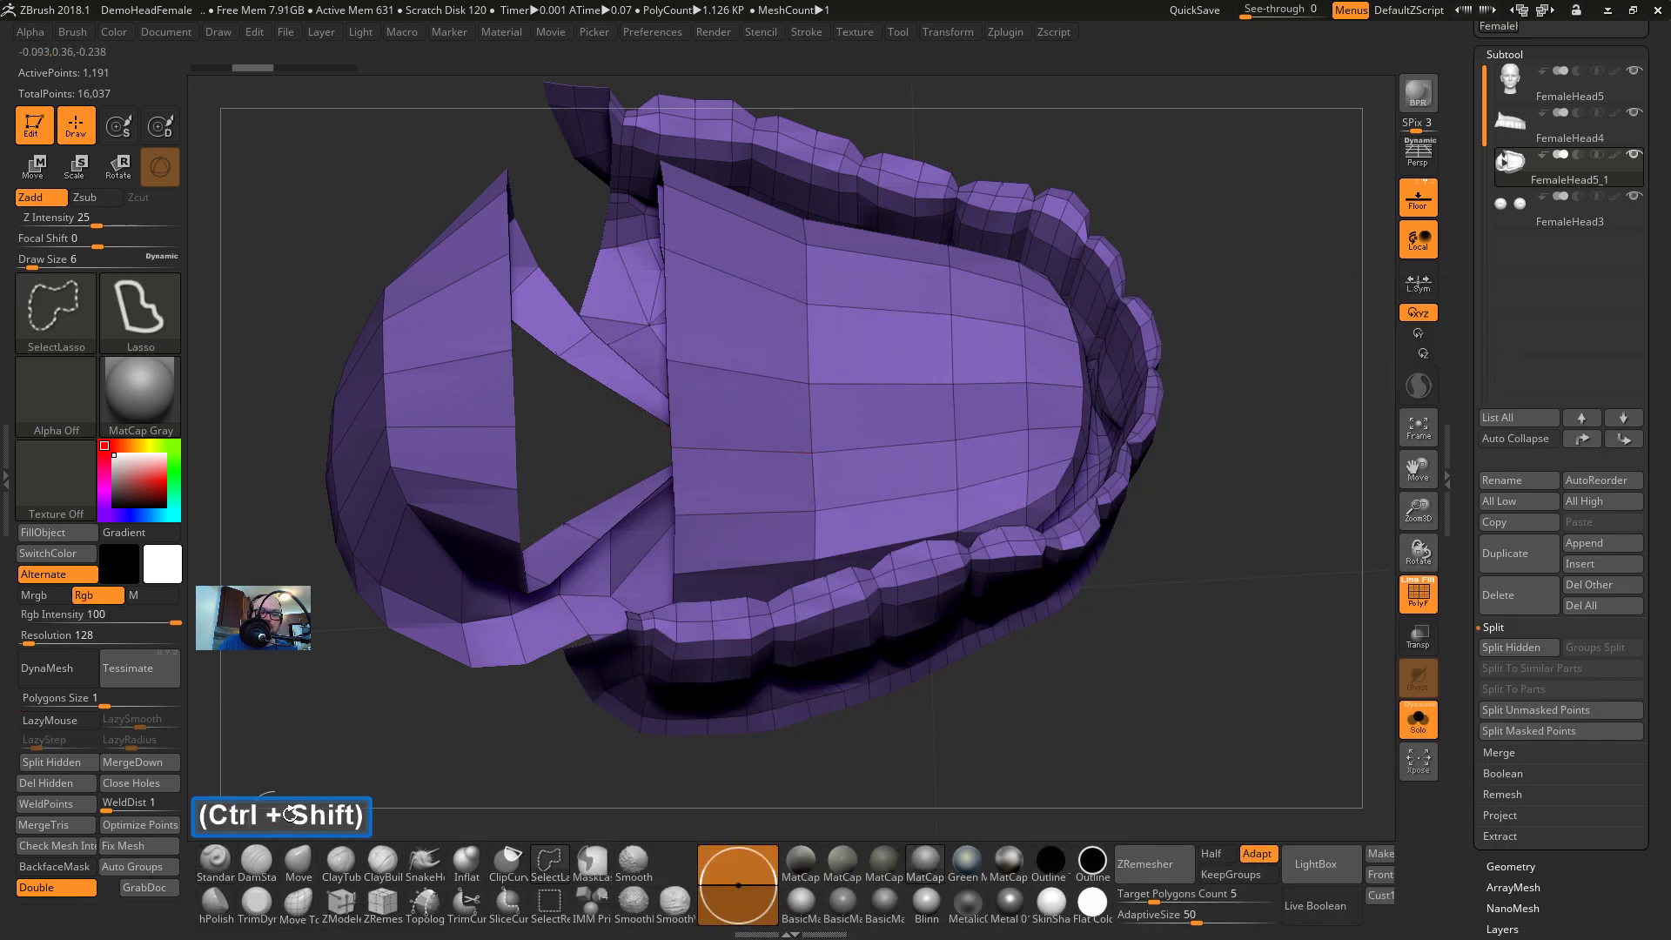
{"action": "left_click", "coordinate": [744, 446], "text": "ctrl+shift"}
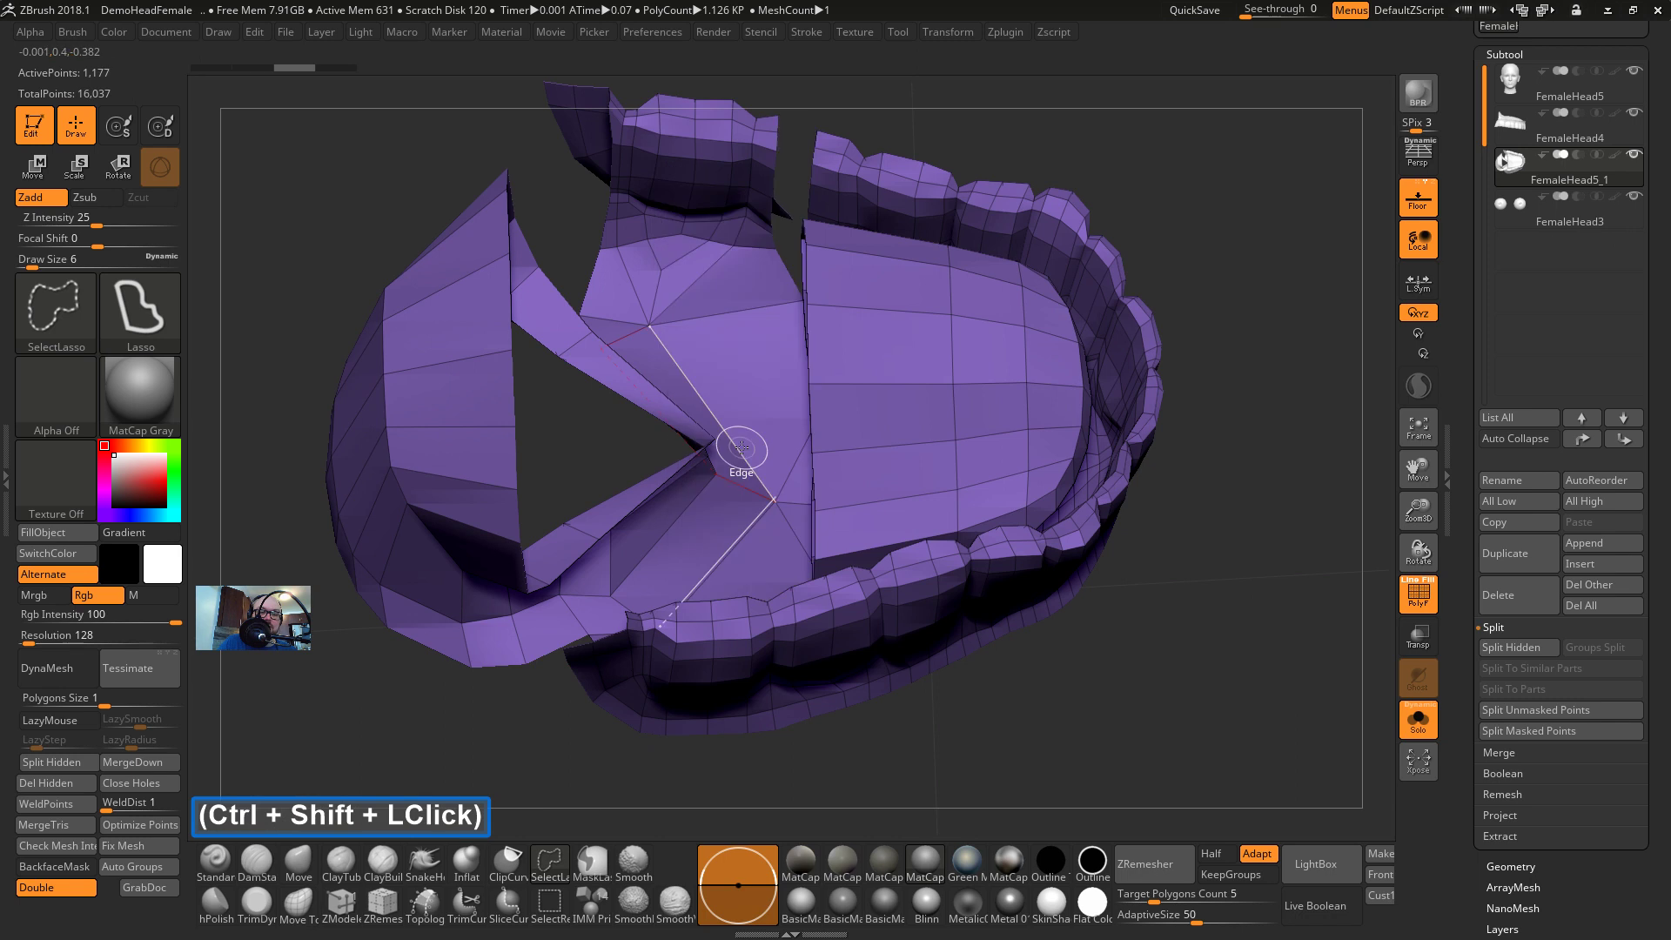
{"action": "left_click", "coordinate": [879, 448], "text": "ctrl+shift"}
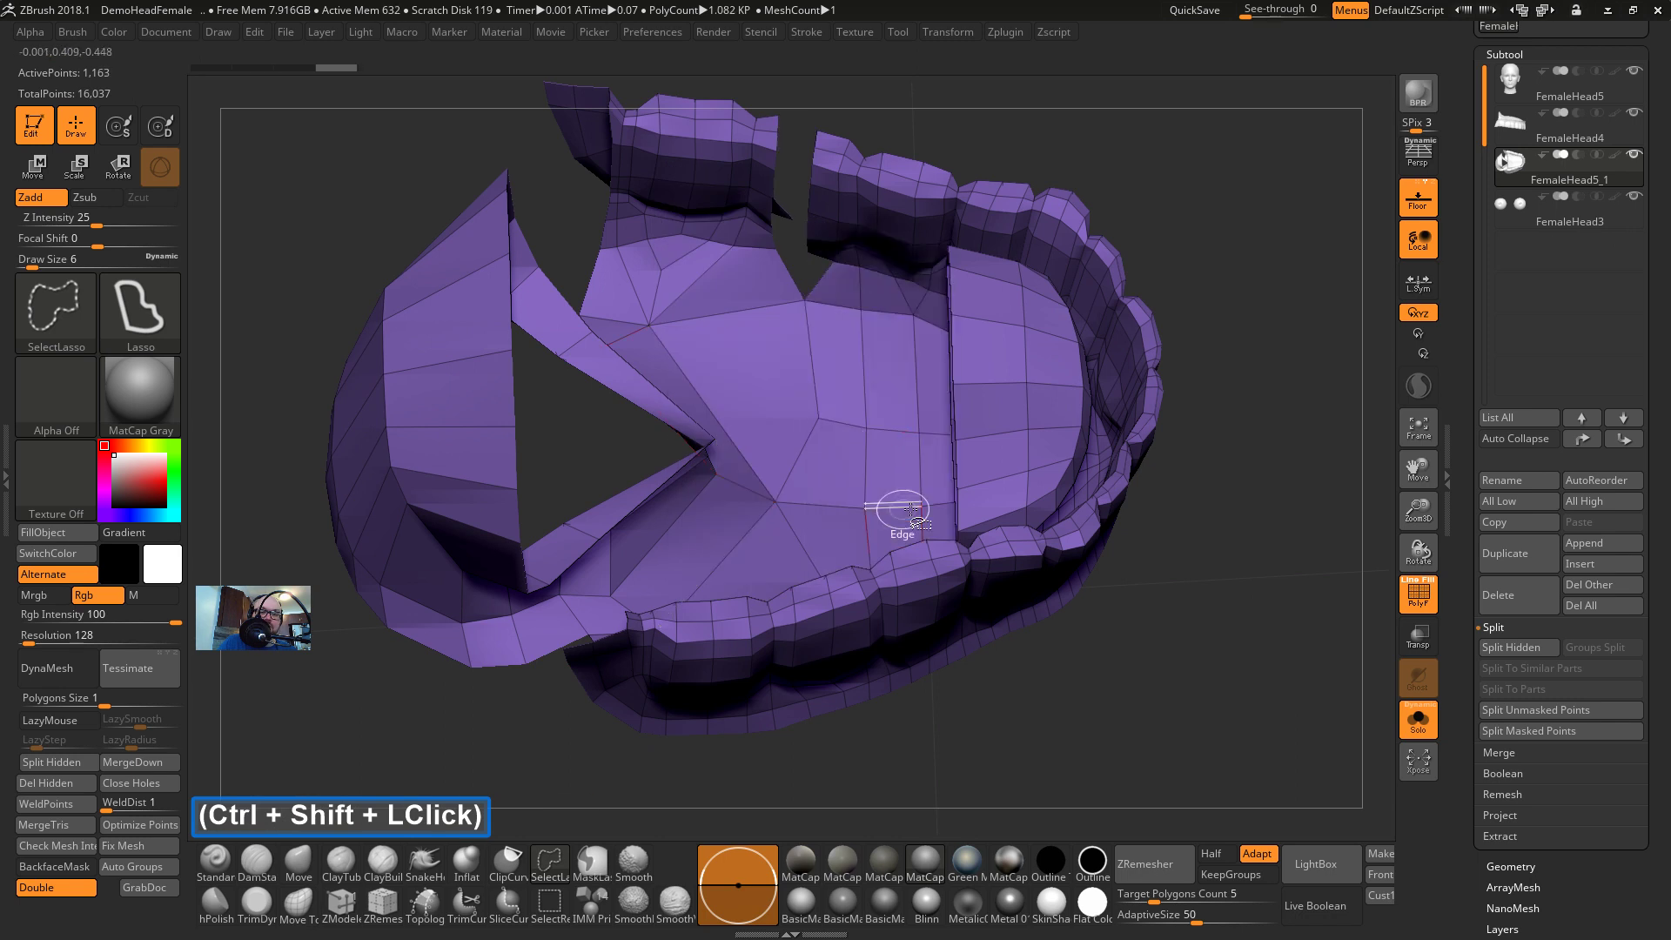
{"action": "left_click", "coordinate": [1001, 399], "text": "ctrl+shift"}
{"action": "left_click", "coordinate": [1189, 498], "text": "ctrl"}
{"action": "key", "text": "ctrl+z"}
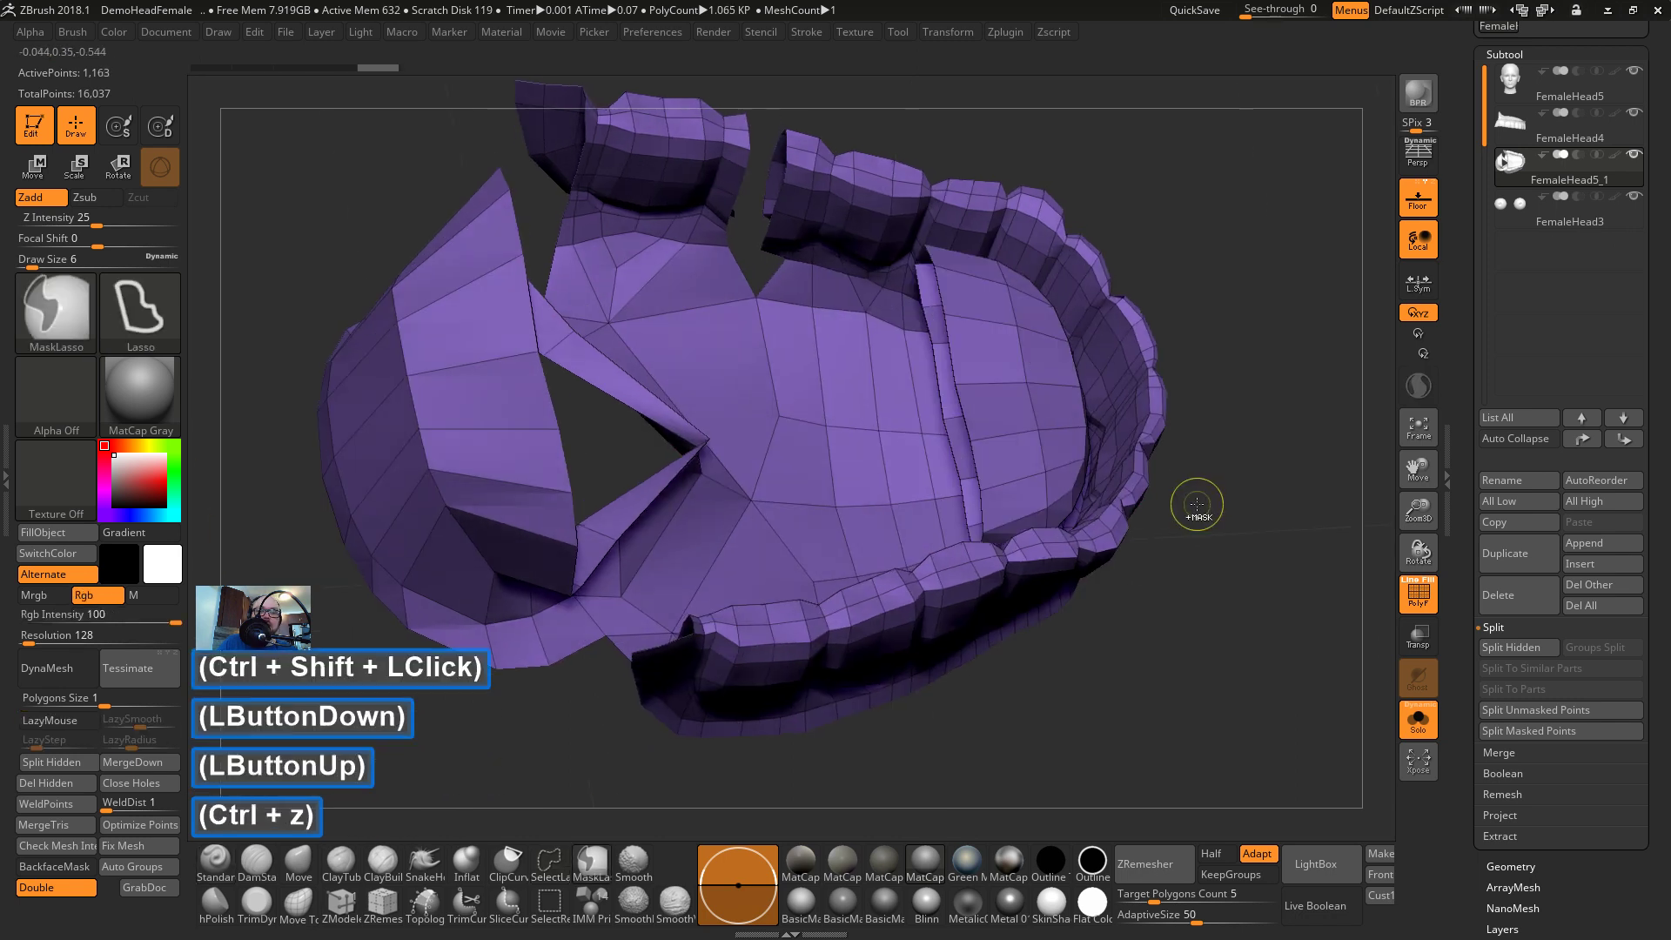
{"action": "left_click", "coordinate": [1185, 502]}
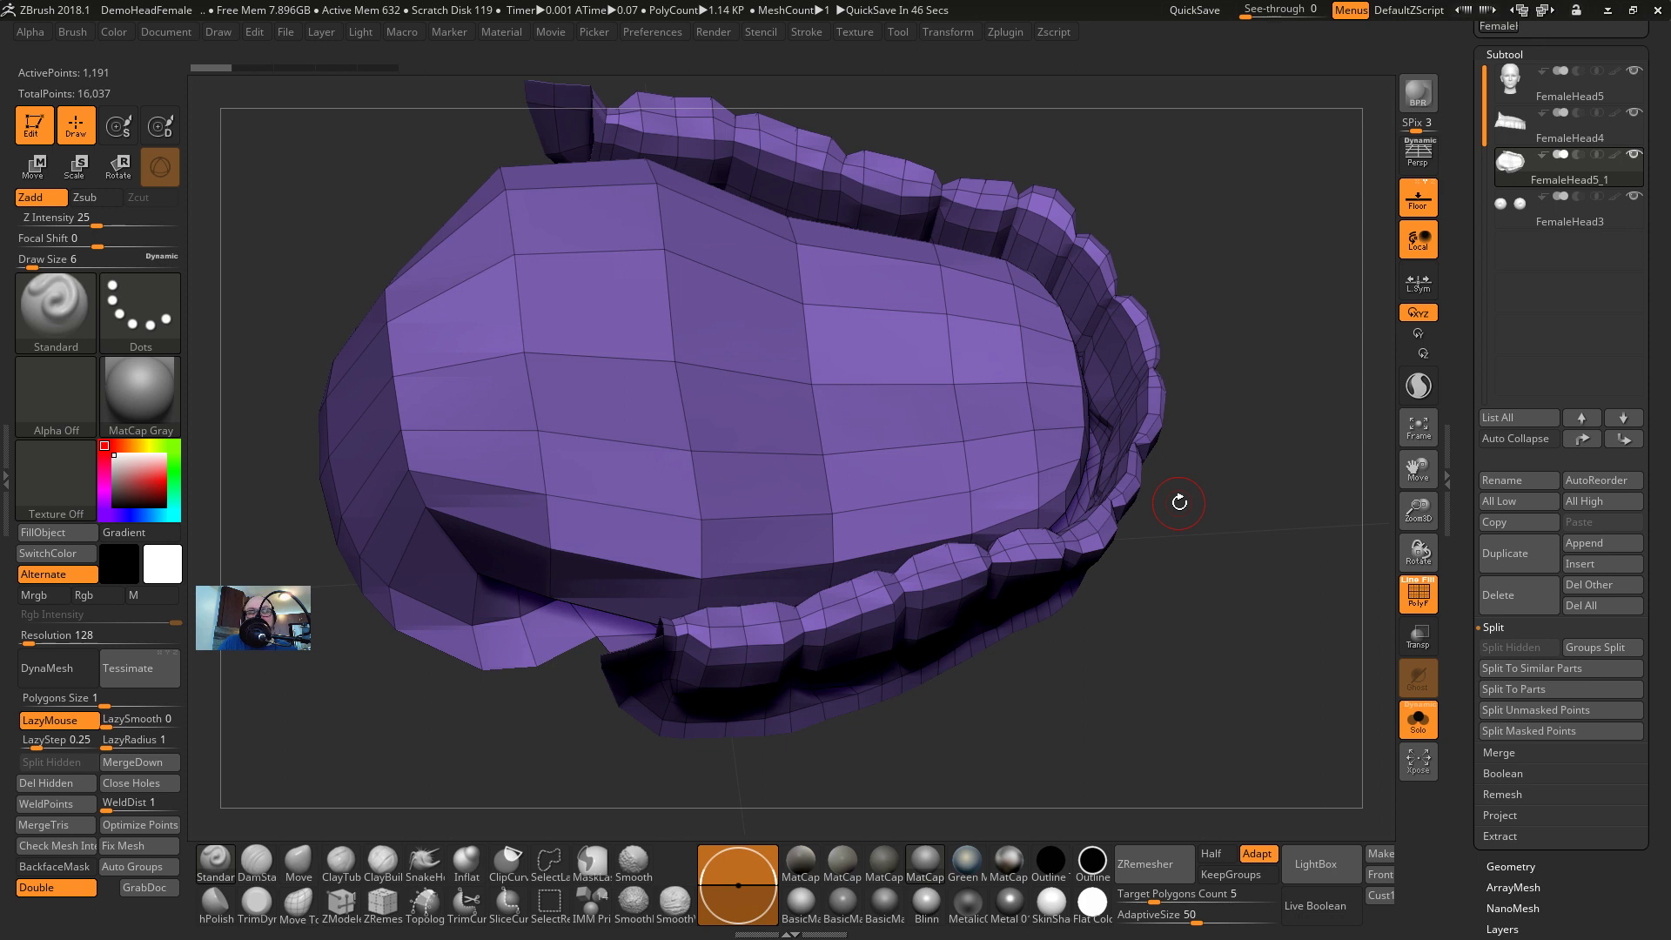
Switch to the browser to check the Twitch stream chat, and return to ZBrush
{"action": "key", "text": "alt+Tab"}
{"action": "key", "text": "alt+Tab"}
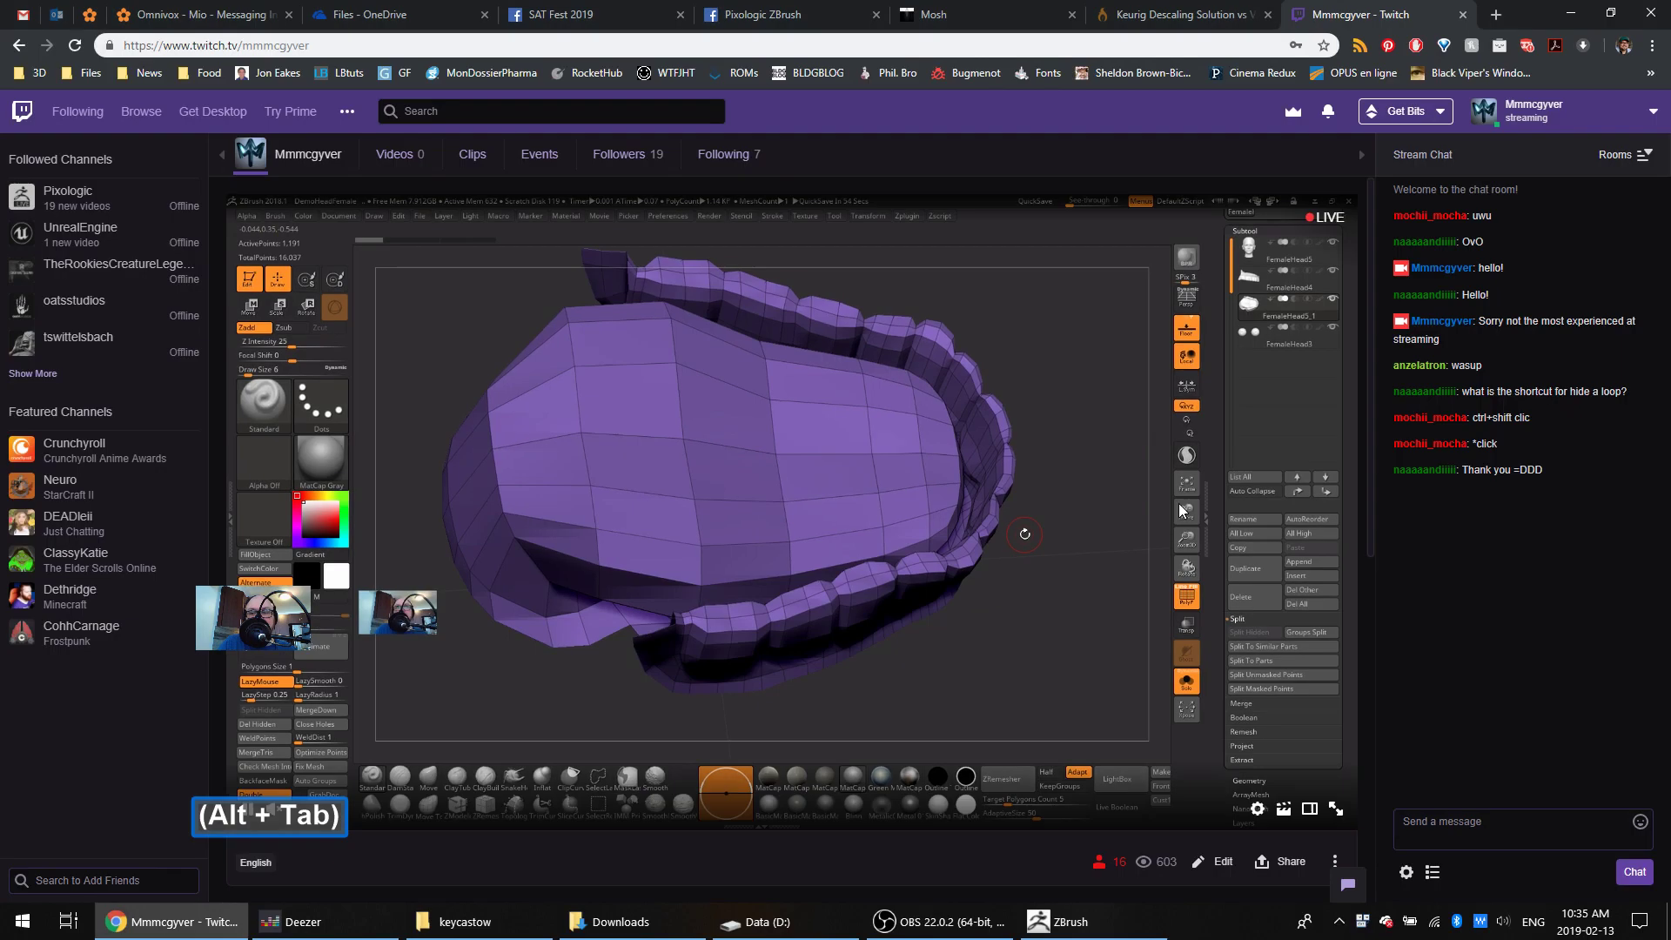
{"action": "key", "text": "alt+Tab"}
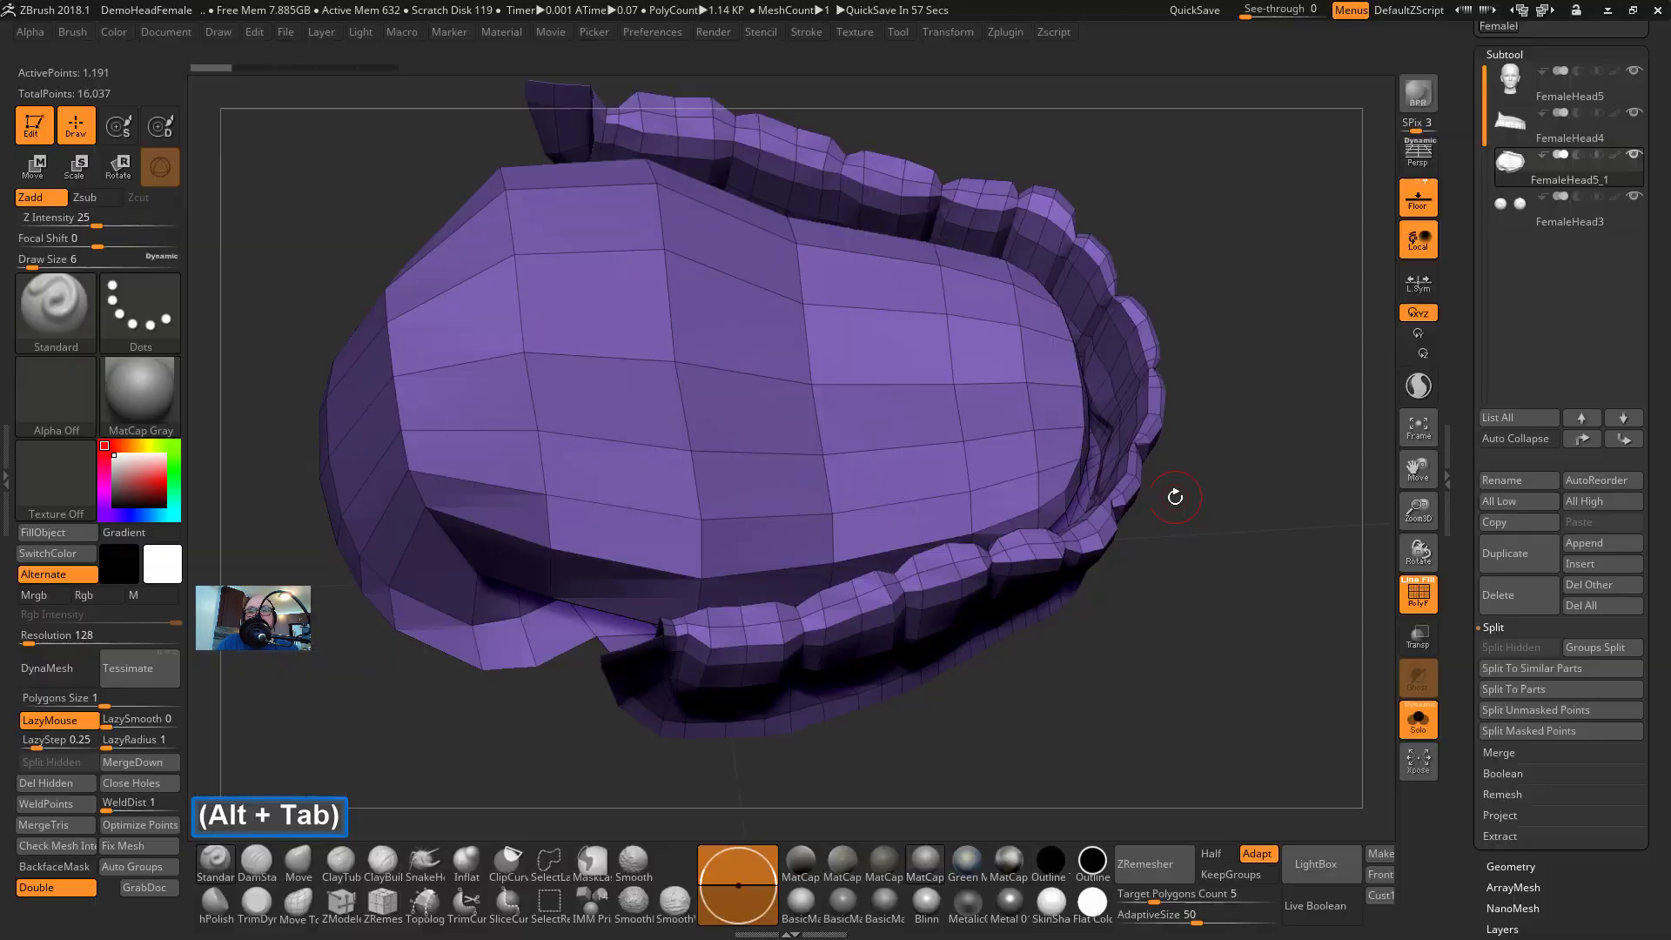
Set the draw size to 31 and switch to the upper teeth subtool FemaleHead4
{"action": "left_click_drag", "start_coordinate": [1176, 497], "coordinate": [1267, 453]}
{"action": "key", "text": "s"}
{"action": "left_click", "coordinate": [1268, 468]}
{"action": "left_click", "coordinate": [1509, 142]}
{"action": "left_click_drag", "start_coordinate": [1264, 325], "coordinate": [1237, 361], "text": "alt"}
{"action": "left_click_drag", "start_coordinate": [1231, 371], "coordinate": [1137, 527], "text": "alt"}
{"action": "left_click_drag", "start_coordinate": [1135, 528], "coordinate": [1054, 564]}
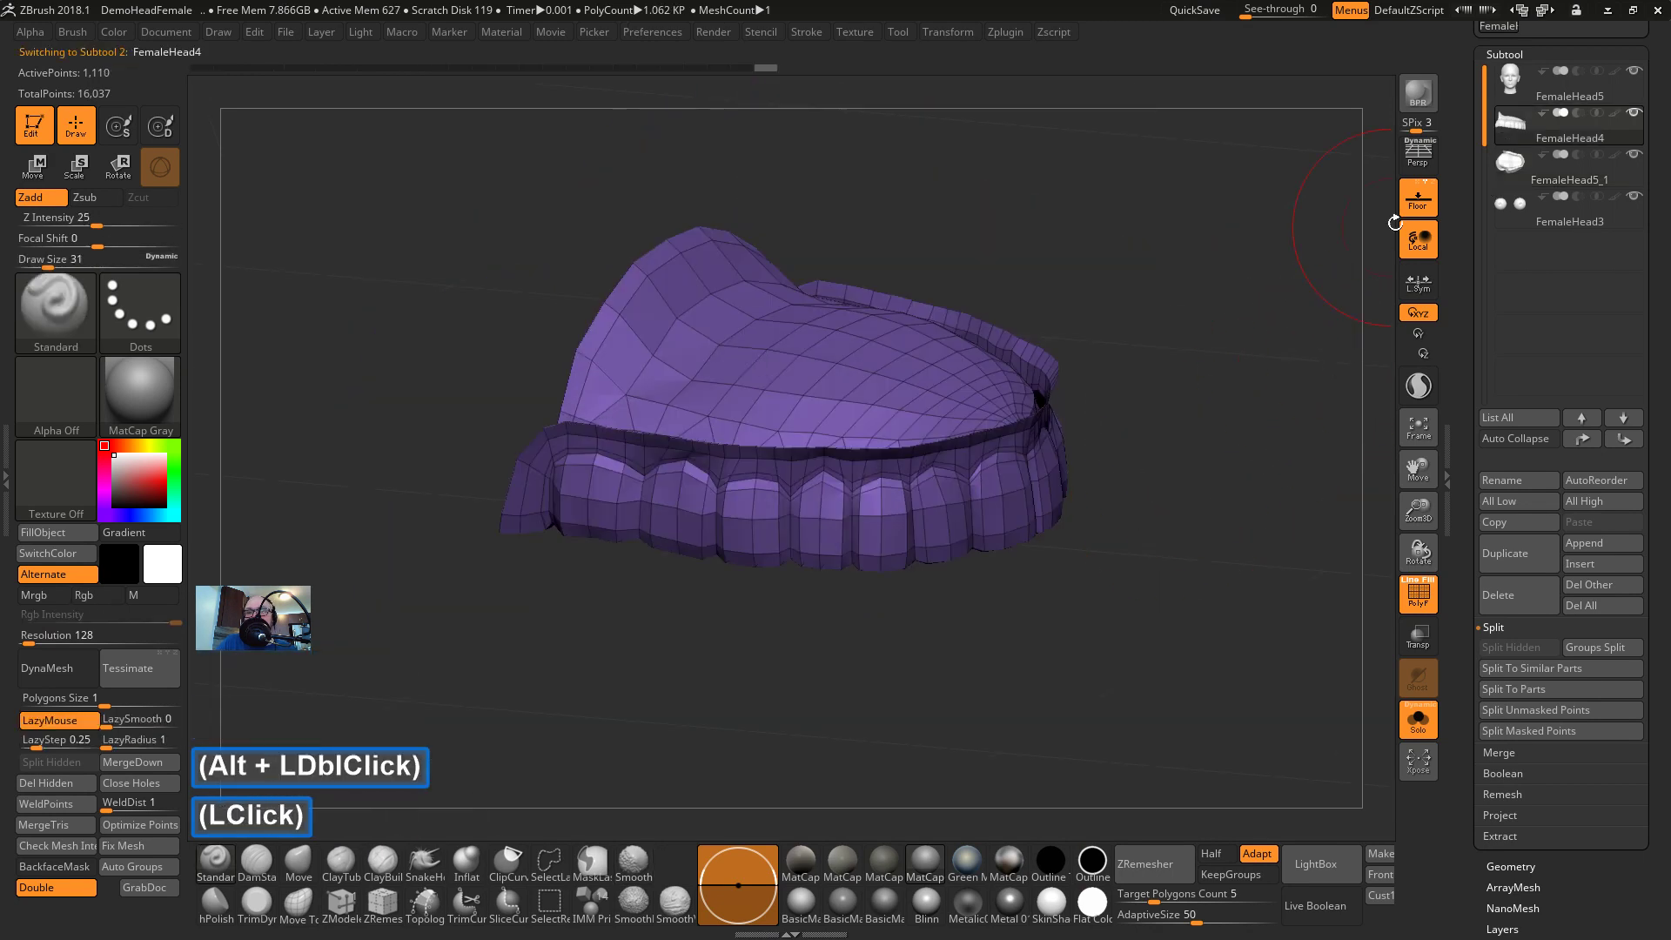
Select the eyeballs subtool FemaleHead3, framed in a straight top view, and set the draw size to 56
{"action": "left_click", "coordinate": [1534, 210]}
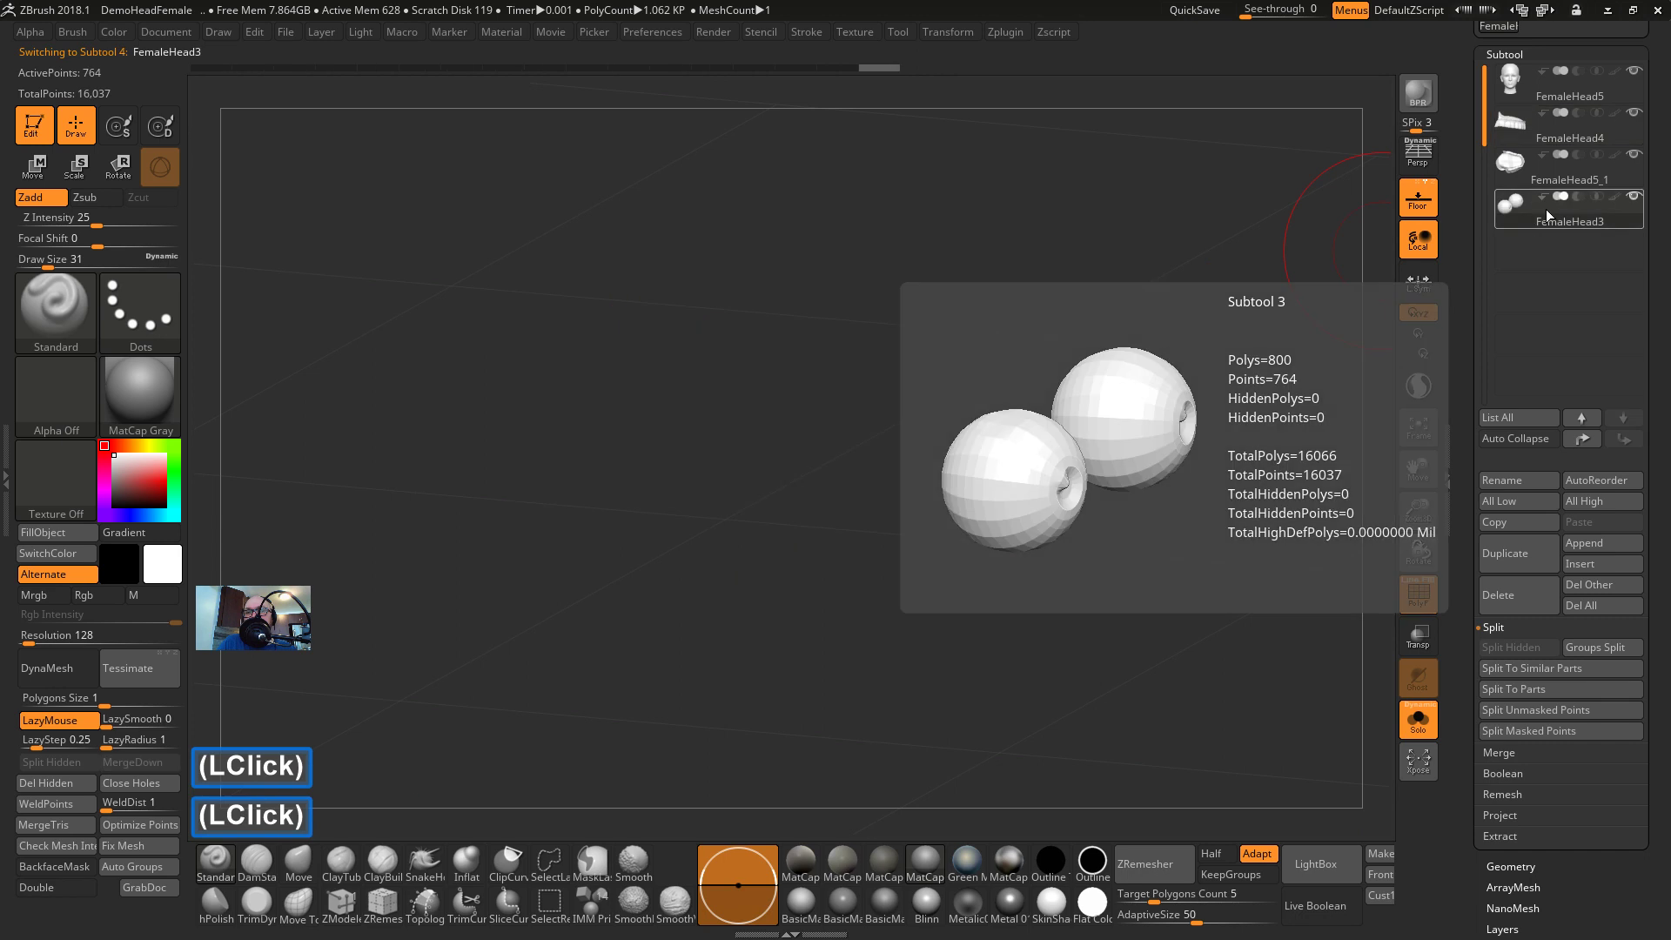
{"action": "key", "text": "f"}
{"action": "left_click", "coordinate": [1165, 355]}
{"action": "key", "text": "s"}
{"action": "mouse_move", "coordinate": [1131, 355]}
{"action": "left_mouse_down"}
{"action": "mouse_move", "coordinate": [1157, 357]}
{"action": "mouse_move", "coordinate": [1156, 384]}
{"action": "mouse_move", "coordinate": [1128, 495]}
{"action": "mouse_move", "coordinate": [1104, 504]}
{"action": "left_mouse_up"}
{"action": "left_click", "coordinate": [1131, 388], "text": "shift"}
{"action": "double_click", "coordinate": [1131, 391], "text": "alt"}
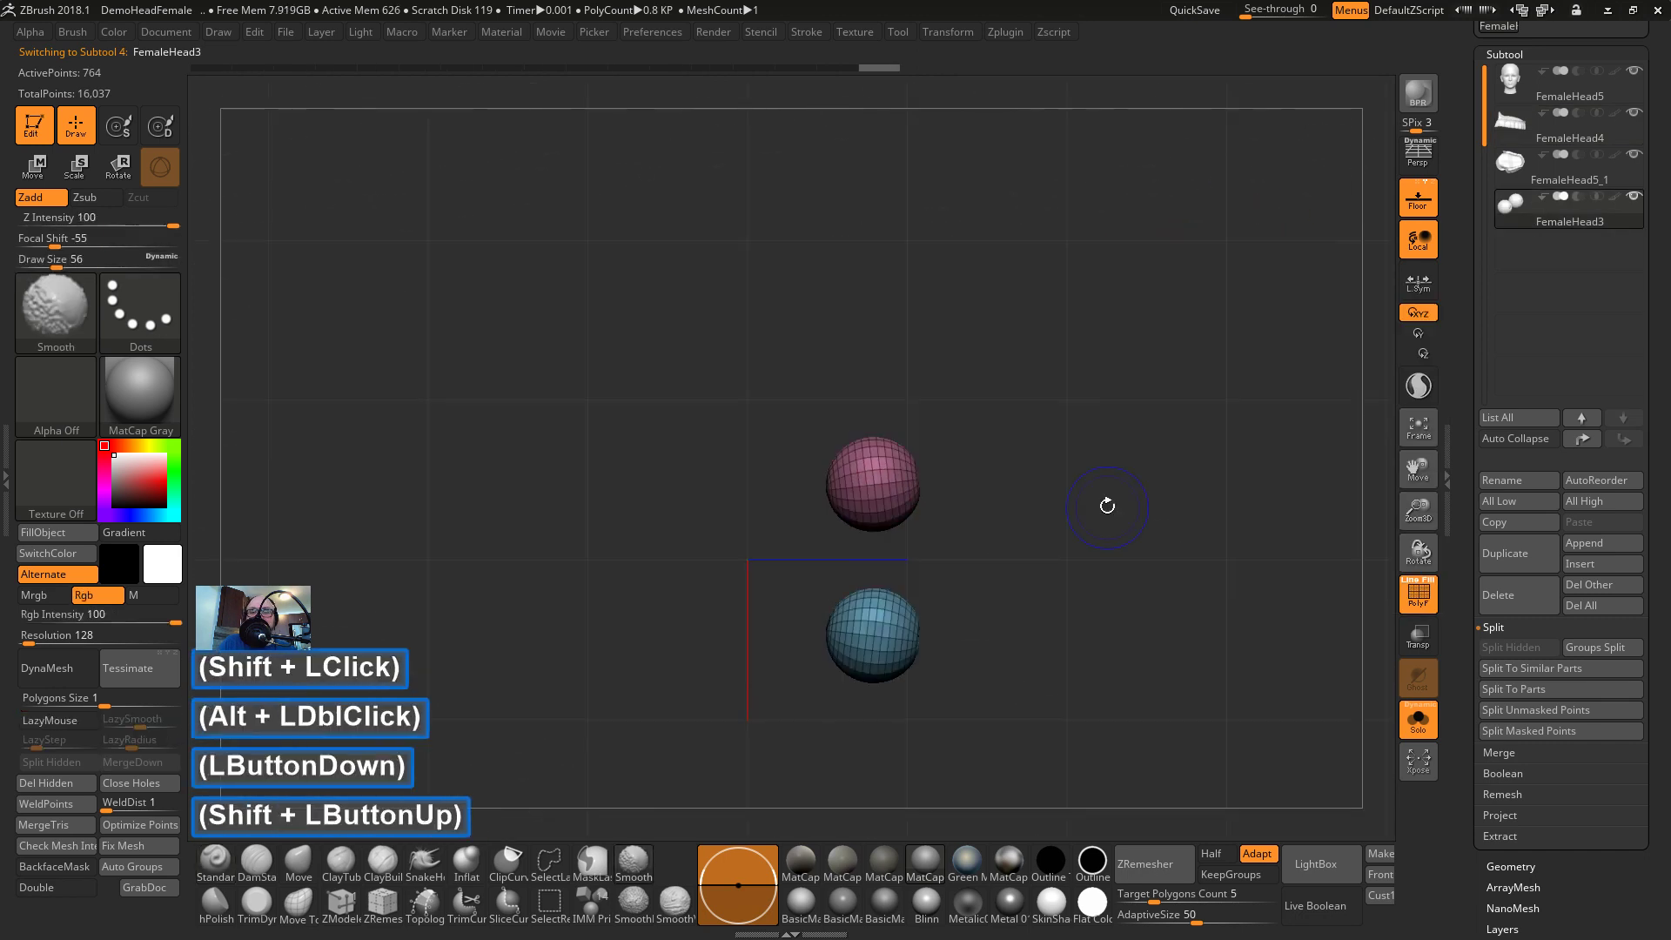
{"action": "left_click_drag", "start_coordinate": [1037, 434], "coordinate": [1021, 390], "text": "alt"}
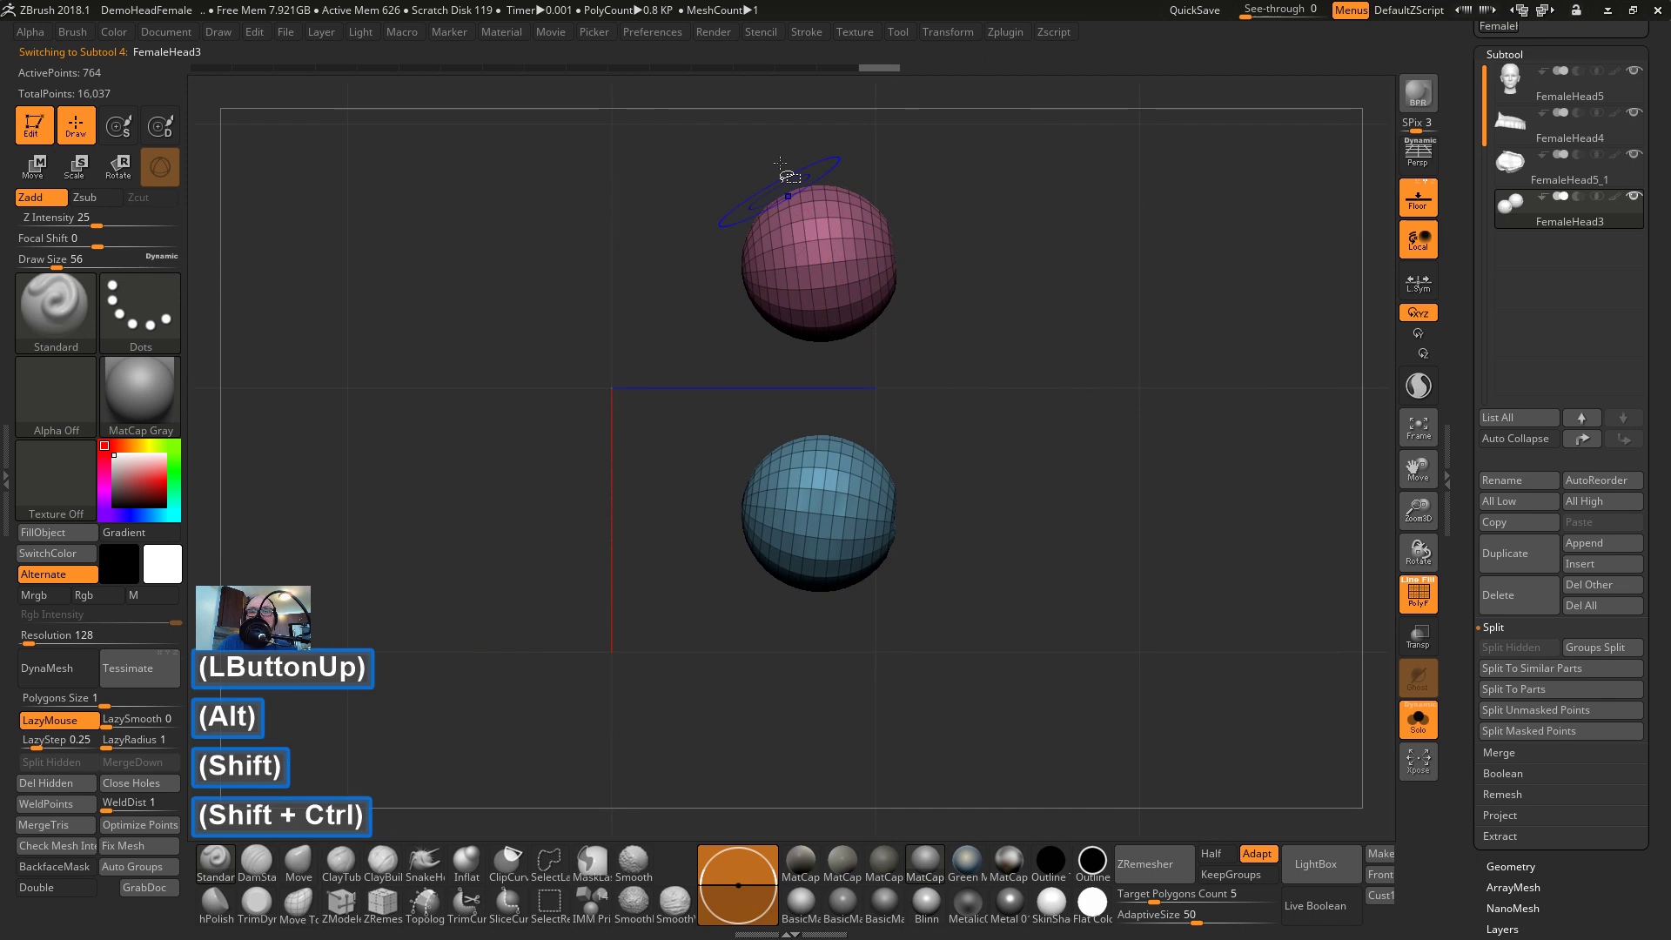
Try isolating one half of the pink eyeball with lasso selections, and undo each attempt
{"action": "mouse_move", "coordinate": [792, 153]}
{"action": "left_mouse_down", "text": "ctrl+shift"}
{"action": "mouse_move", "coordinate": [788, 396]}
{"action": "mouse_move", "coordinate": [834, 375]}
{"action": "left_mouse_up", "text": "ctrl+shift"}
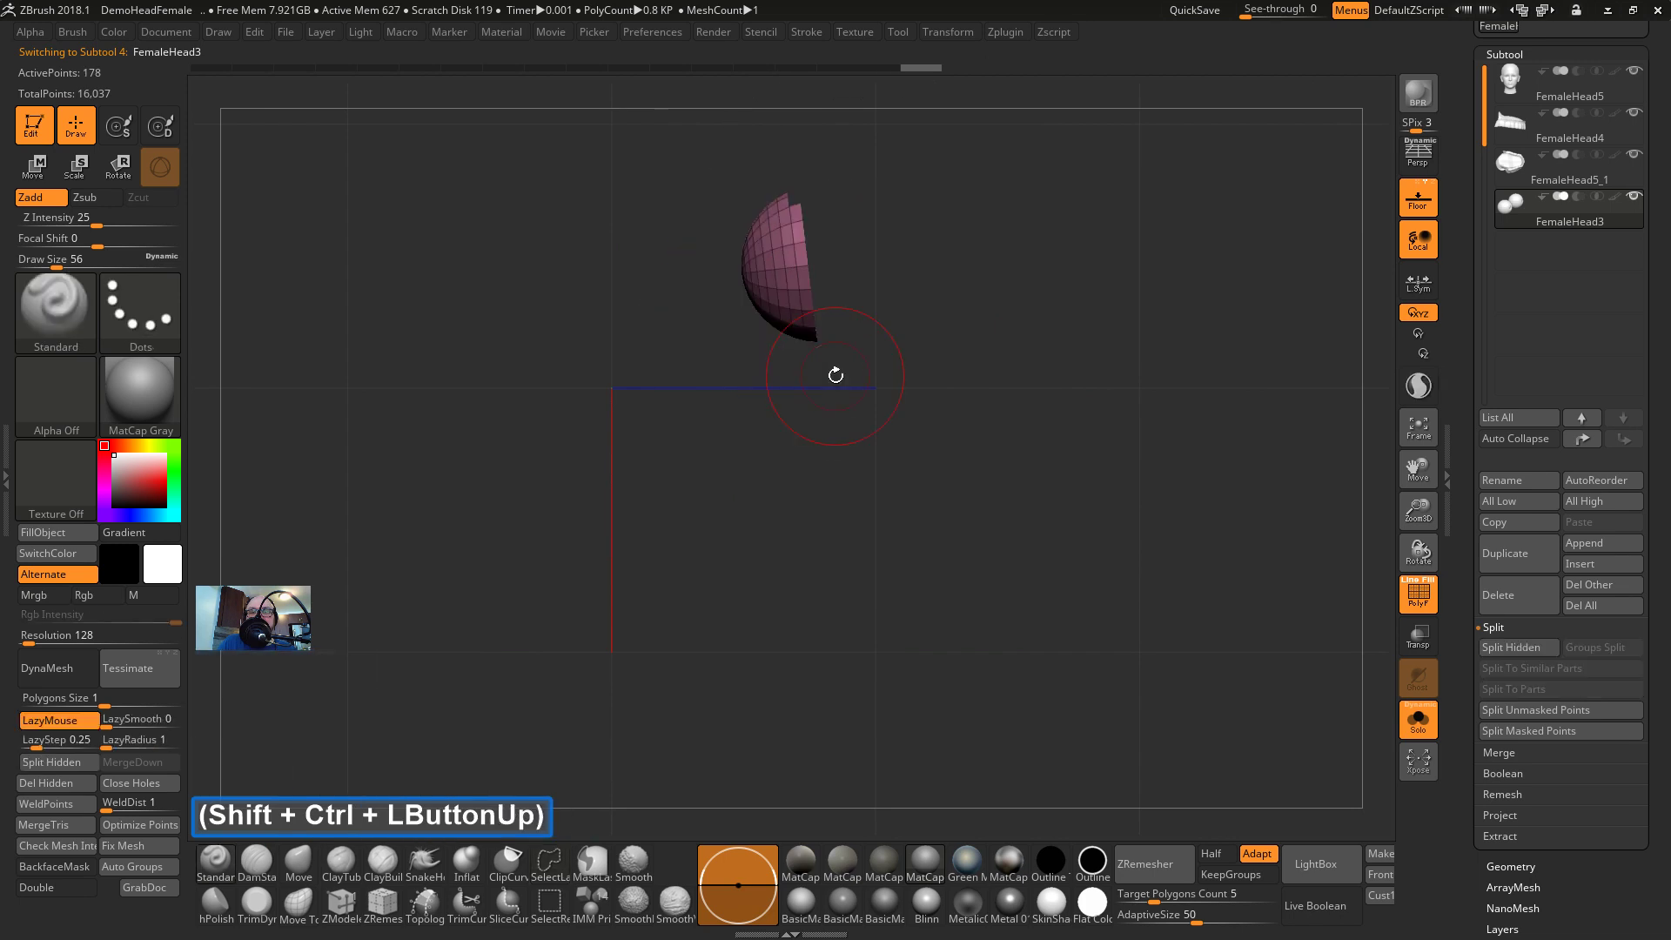
{"action": "key", "text": "ctrl+z"}
{"action": "left_click", "coordinate": [831, 380], "text": "ctrl+shift"}
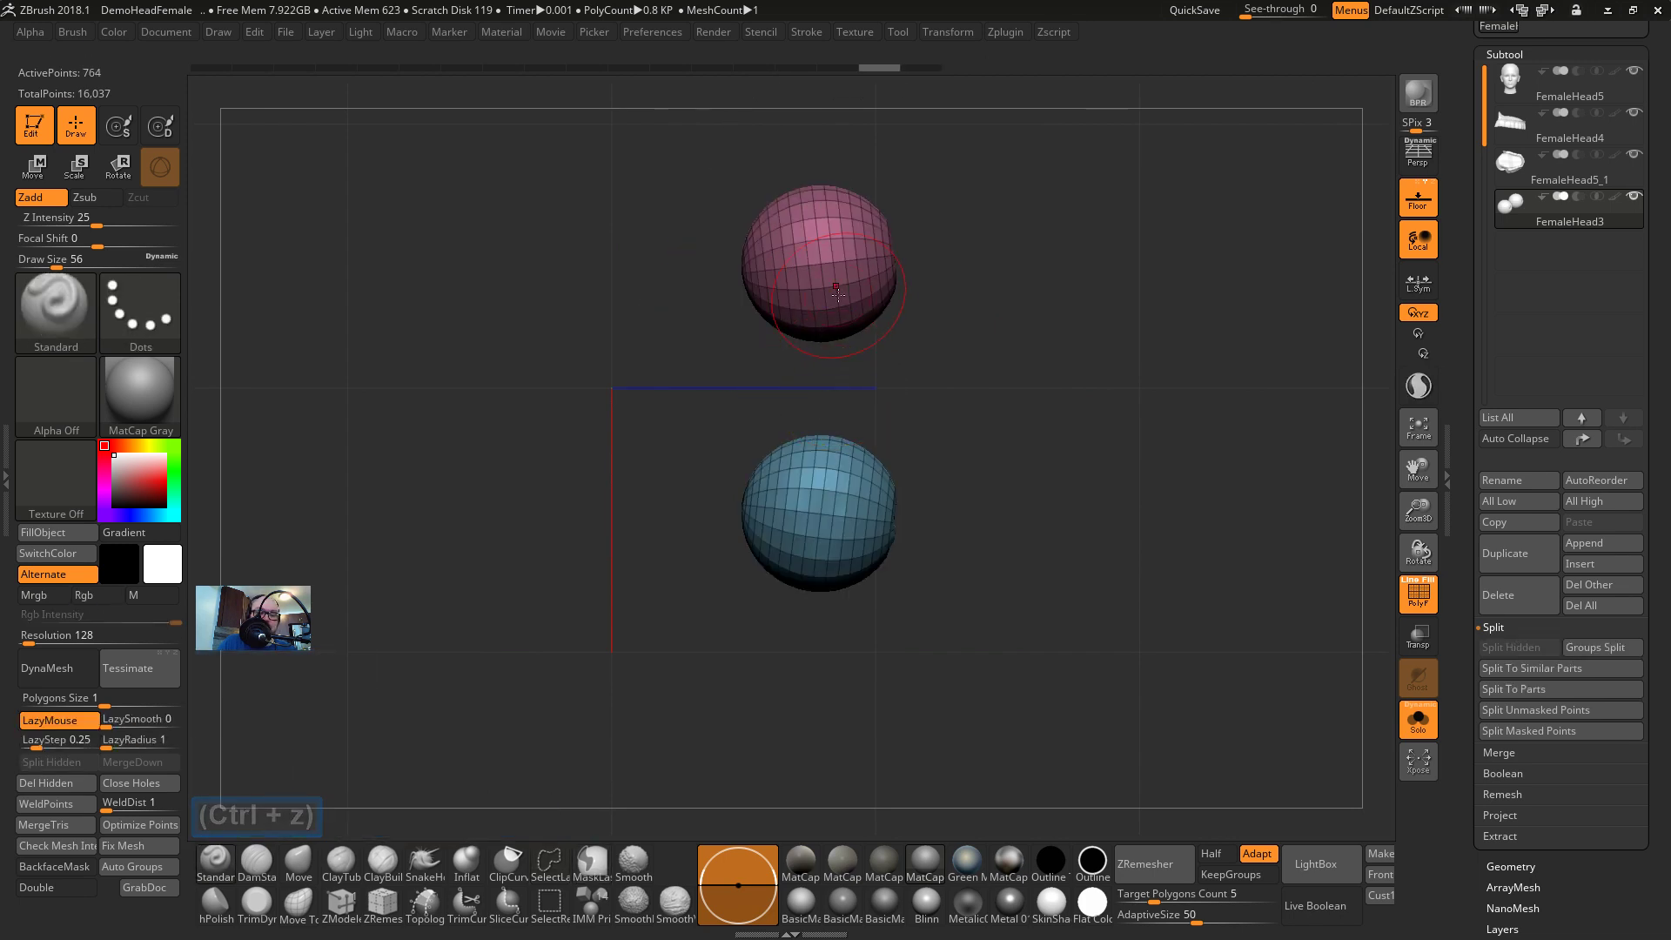
{"action": "mouse_move", "coordinate": [1021, 323]}
{"action": "left_mouse_down", "text": "alt"}
{"action": "mouse_move", "coordinate": [1010, 332]}
{"action": "mouse_move", "coordinate": [1079, 421]}
{"action": "left_mouse_up", "text": "alt"}
{"action": "mouse_move", "coordinate": [824, 168]}
{"action": "left_mouse_down", "text": "ctrl+shift"}
{"action": "mouse_move", "coordinate": [859, 505]}
{"action": "mouse_move", "coordinate": [870, 489]}
{"action": "left_mouse_up", "text": "ctrl+shift"}
{"action": "key", "text": "ctrl+z"}
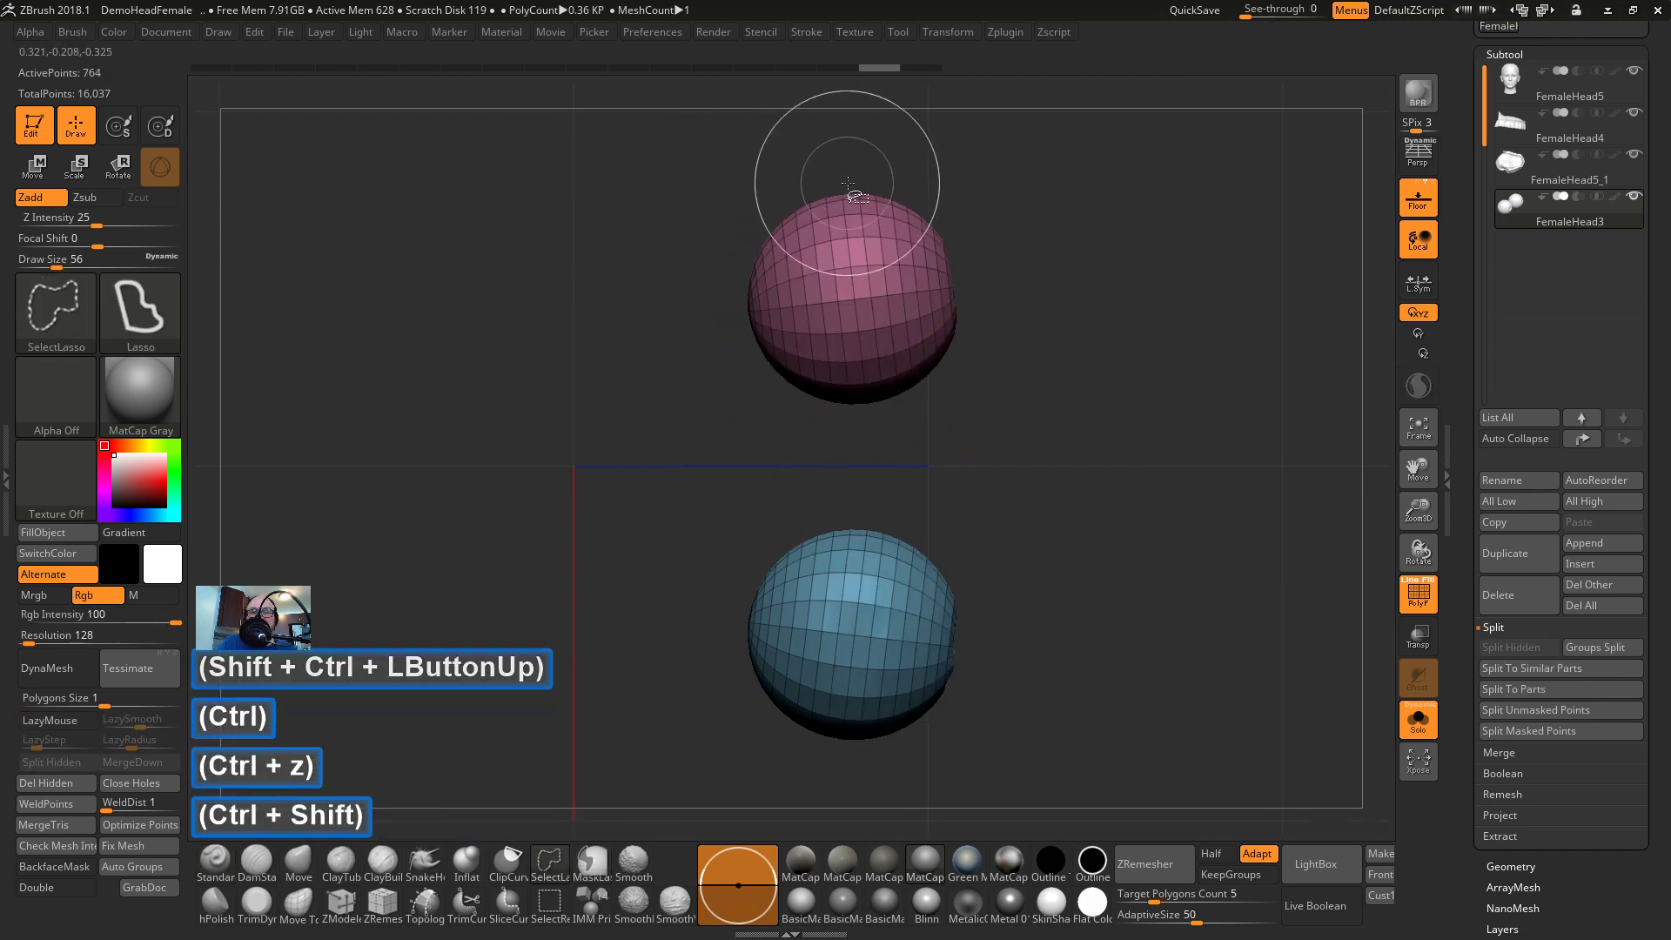
Isolate one half of each eyeball with a lasso around the pink eyeball, inspect the result, and undo the hiding
{"action": "mouse_move", "coordinate": [849, 183]}
{"action": "left_mouse_down", "text": "ctrl+shift"}
{"action": "mouse_move", "coordinate": [724, 300]}
{"action": "mouse_move", "coordinate": [883, 453]}
{"action": "left_mouse_up", "text": "ctrl+shift"}
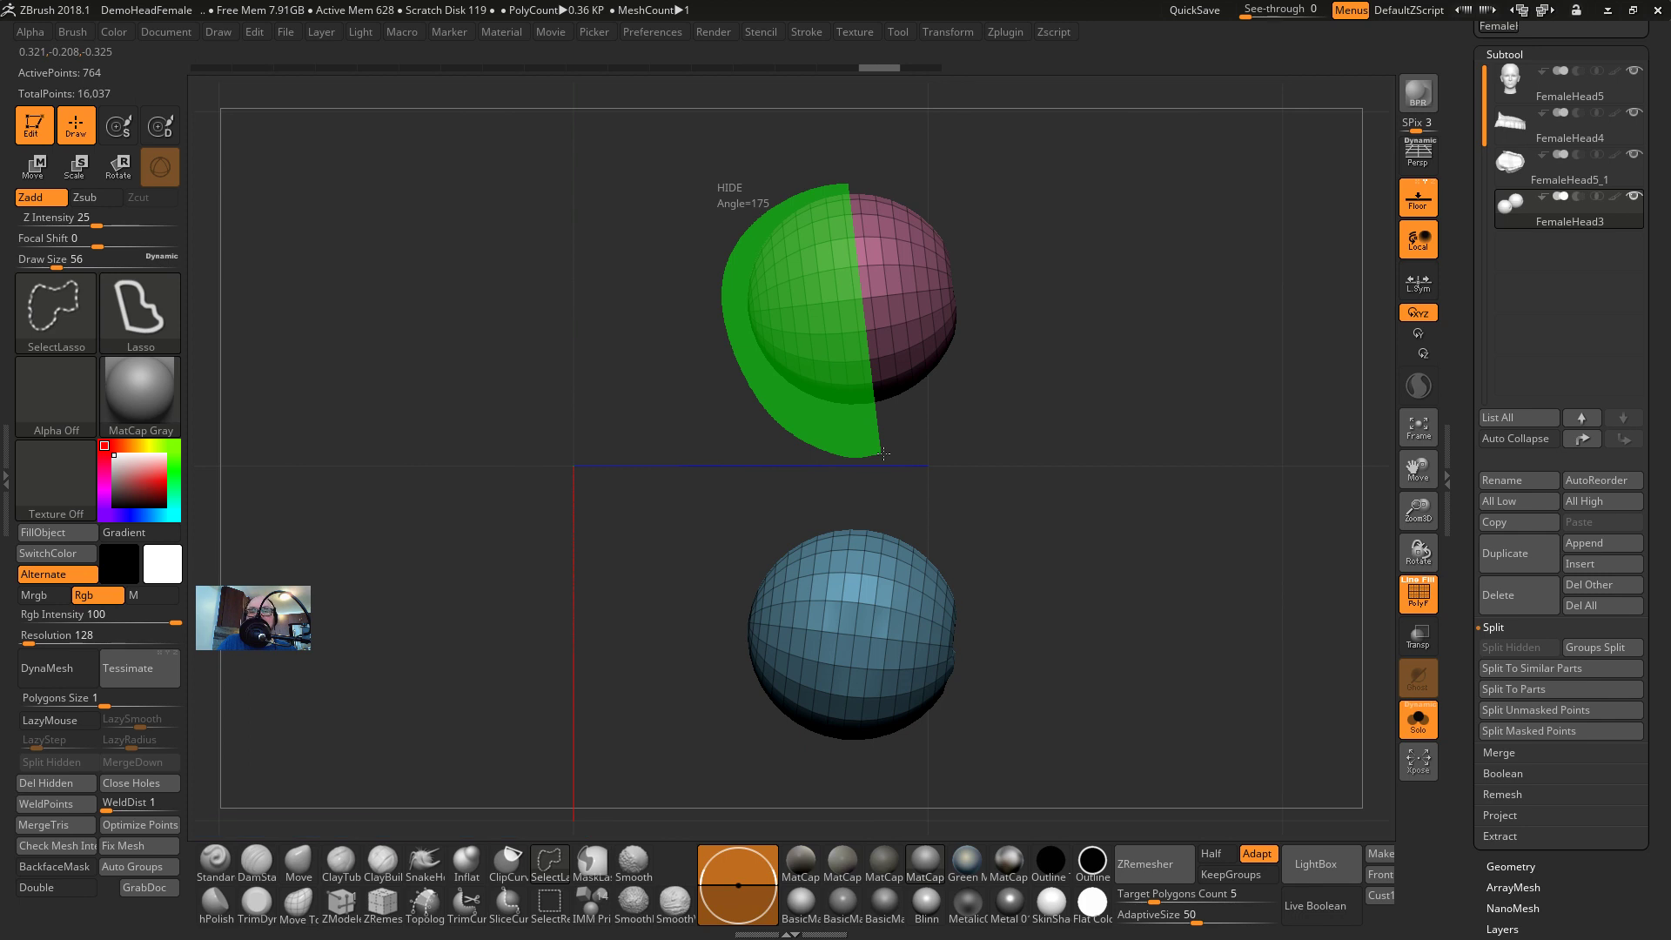
{"action": "left_click_drag", "start_coordinate": [883, 452], "coordinate": [900, 444], "text": "ctrl+shift"}
{"action": "left_click_drag", "start_coordinate": [1028, 351], "coordinate": [1112, 496]}
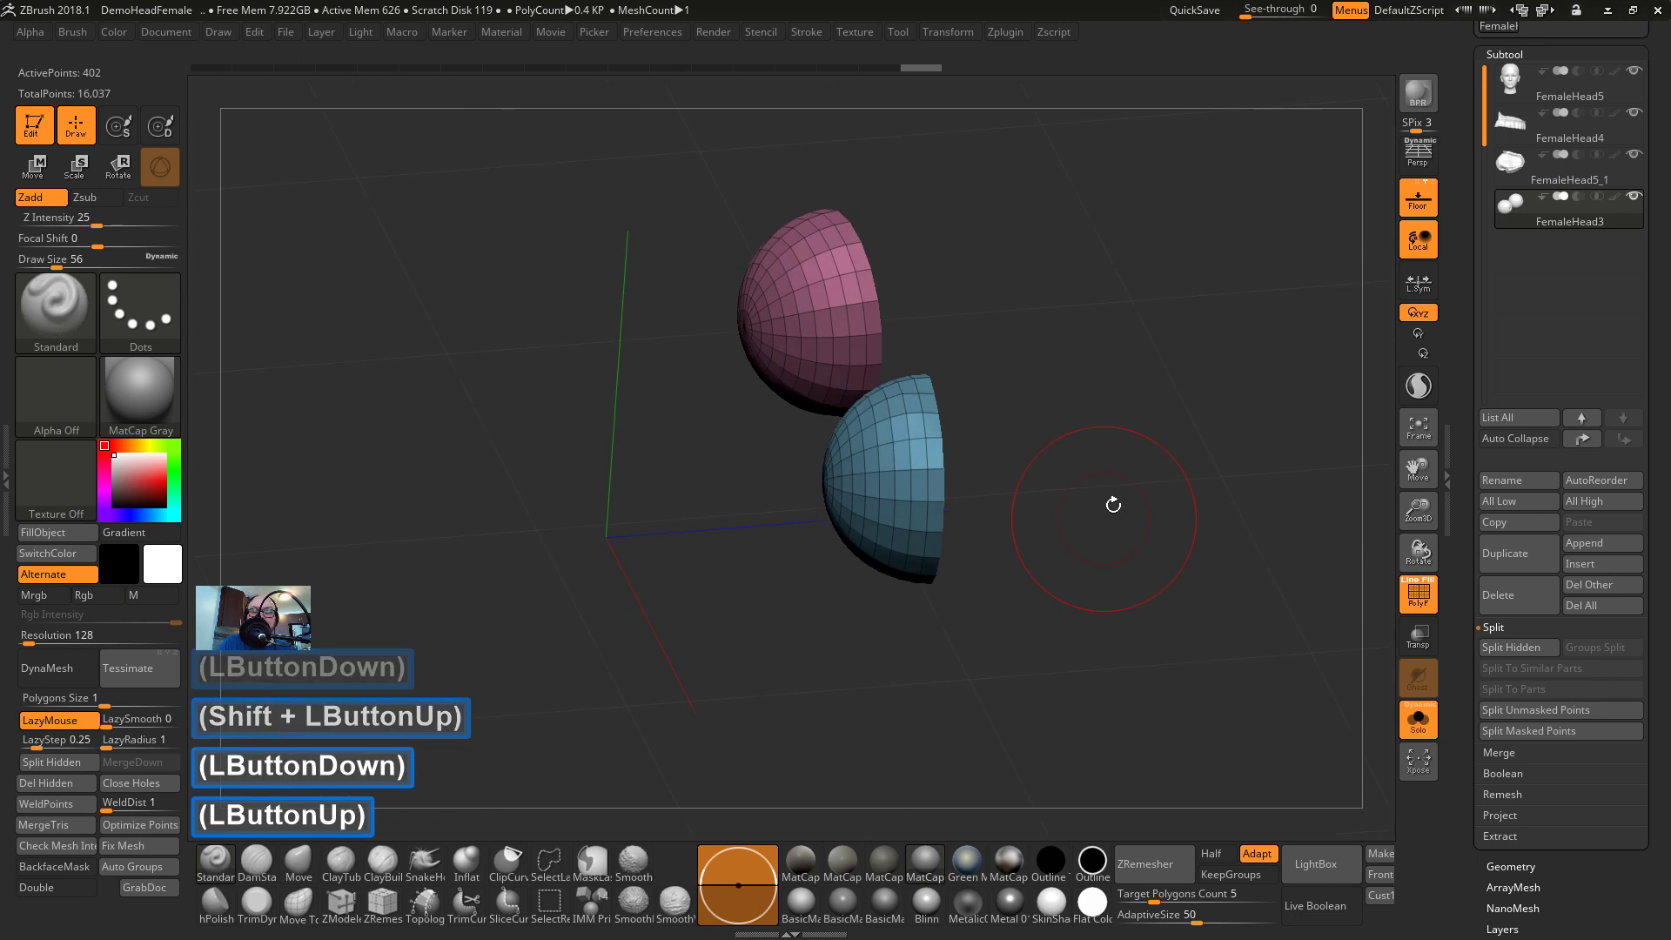
{"action": "key", "text": "ctrl+z"}
Isolate matching halves of both eyeballs with a lasso, assign them a new polygroup, and show the full mesh
{"action": "left_click_drag", "start_coordinate": [1156, 377], "coordinate": [1105, 230], "text": "shift"}
{"action": "mouse_move", "coordinate": [817, 193]}
{"action": "left_mouse_down", "text": "ctrl+shift"}
{"action": "mouse_move", "coordinate": [831, 512]}
{"action": "mouse_move", "coordinate": [863, 494]}
{"action": "left_mouse_up", "text": "ctrl+shift"}
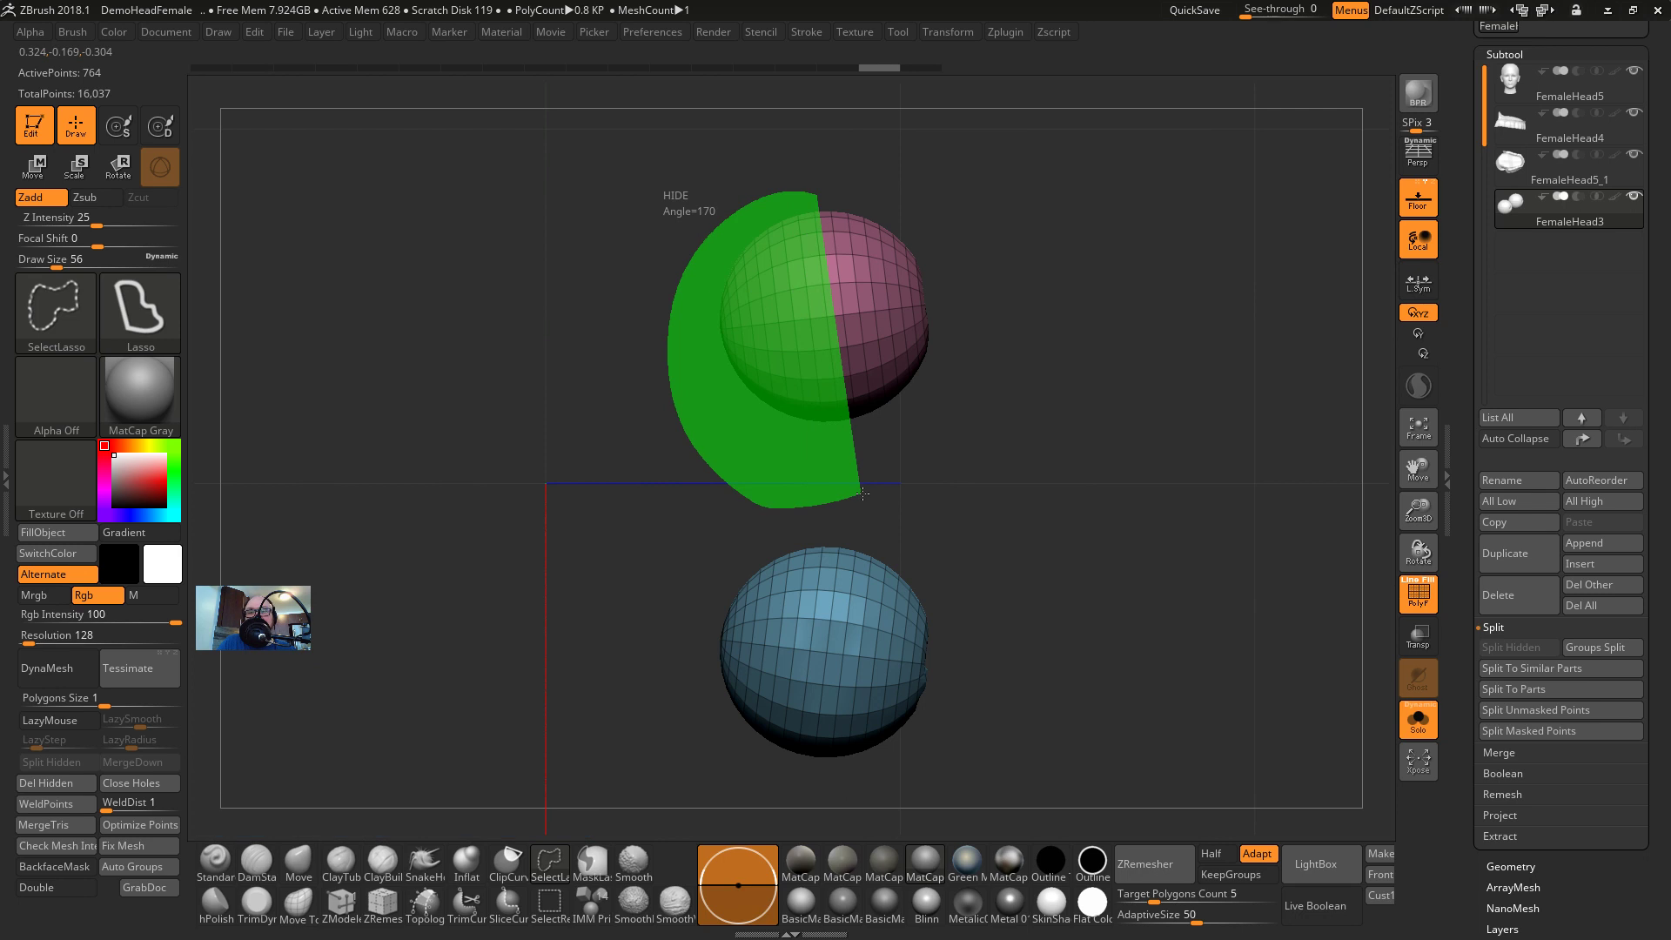
{"action": "left_click_drag", "start_coordinate": [863, 493], "coordinate": [865, 495], "text": "ctrl+shift"}
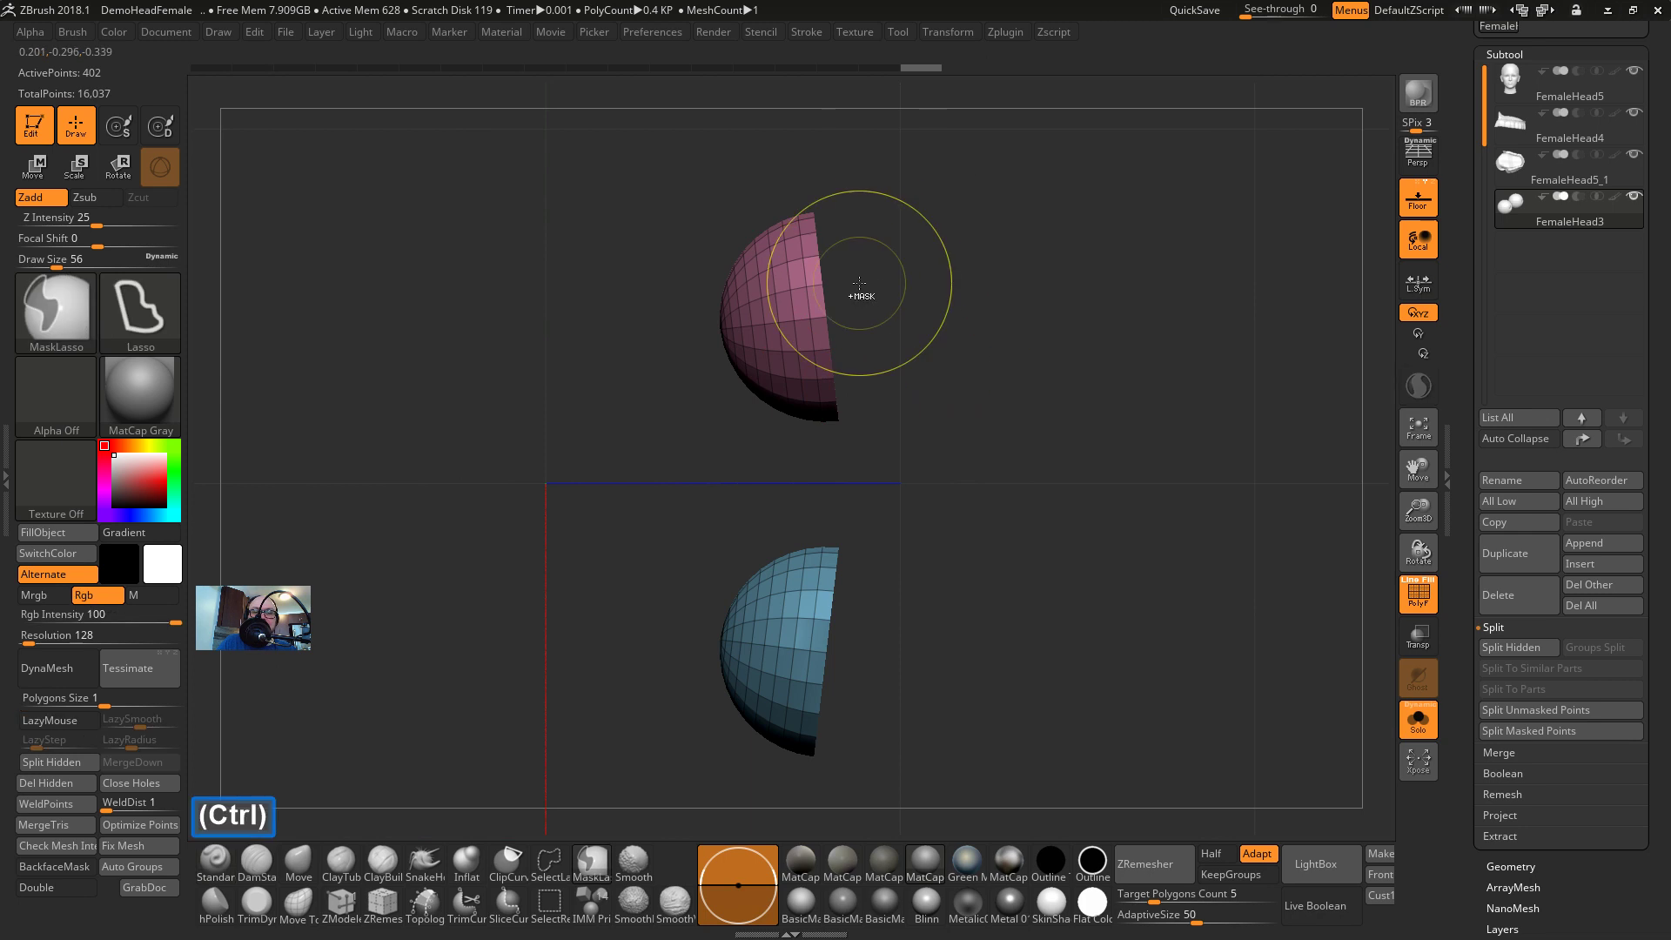
{"action": "key", "text": "ctrl+w"}
{"action": "left_click", "coordinate": [1093, 456], "text": "ctrl+shift"}
{"action": "key", "text": "shift"}
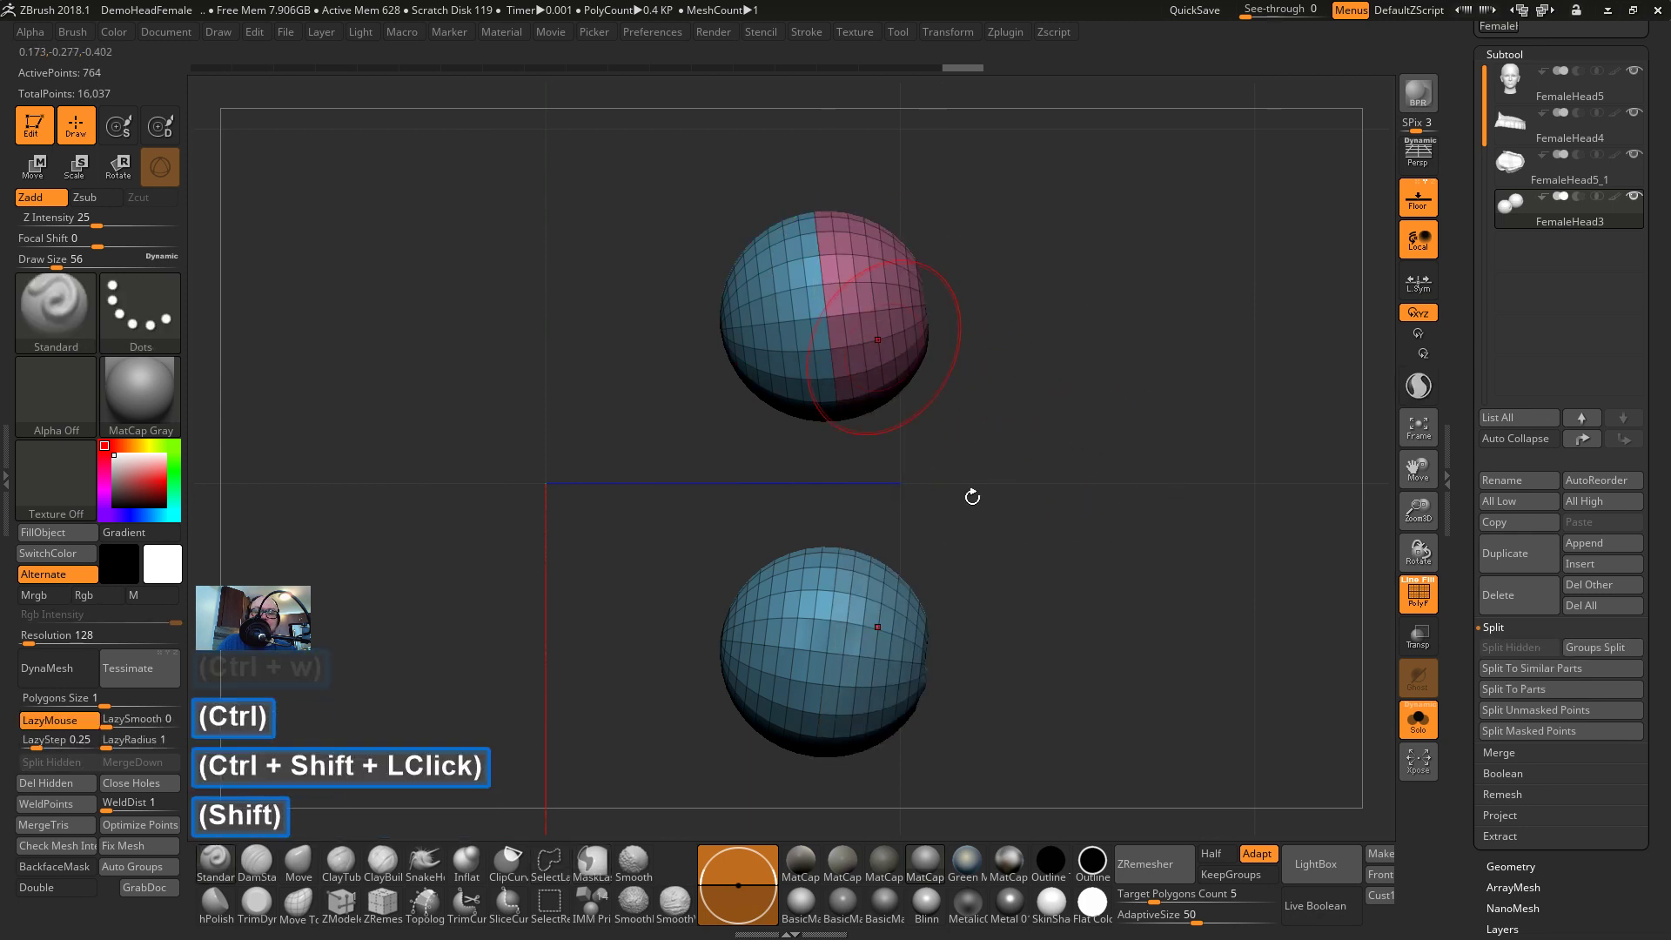
Isolate the blue polygroup on the unselected half of the lower eyeball
{"action": "left_click", "coordinate": [898, 586], "text": "ctrl+shift"}
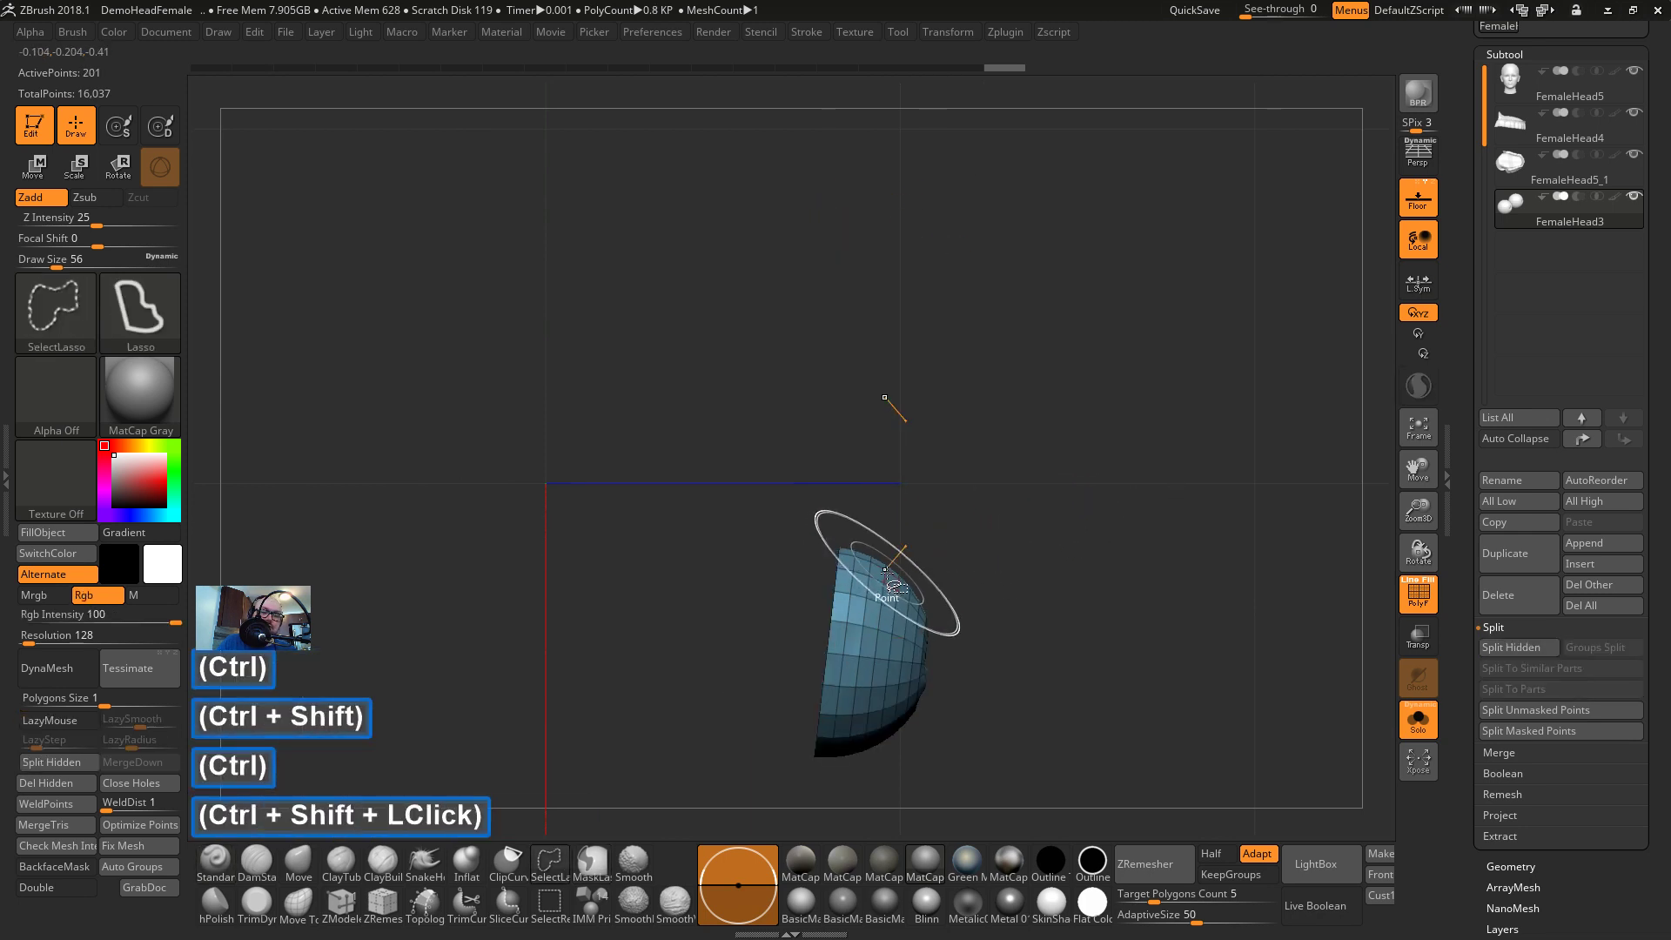
Isolate the blue half of the lower eyeball opposite the original blue half, assign it a new polygroup, and show both full eyeballs
{"action": "left_click", "coordinate": [1073, 490], "text": "ctrl+shift"}
{"action": "left_click", "coordinate": [870, 620], "text": "ctrl+shift"}
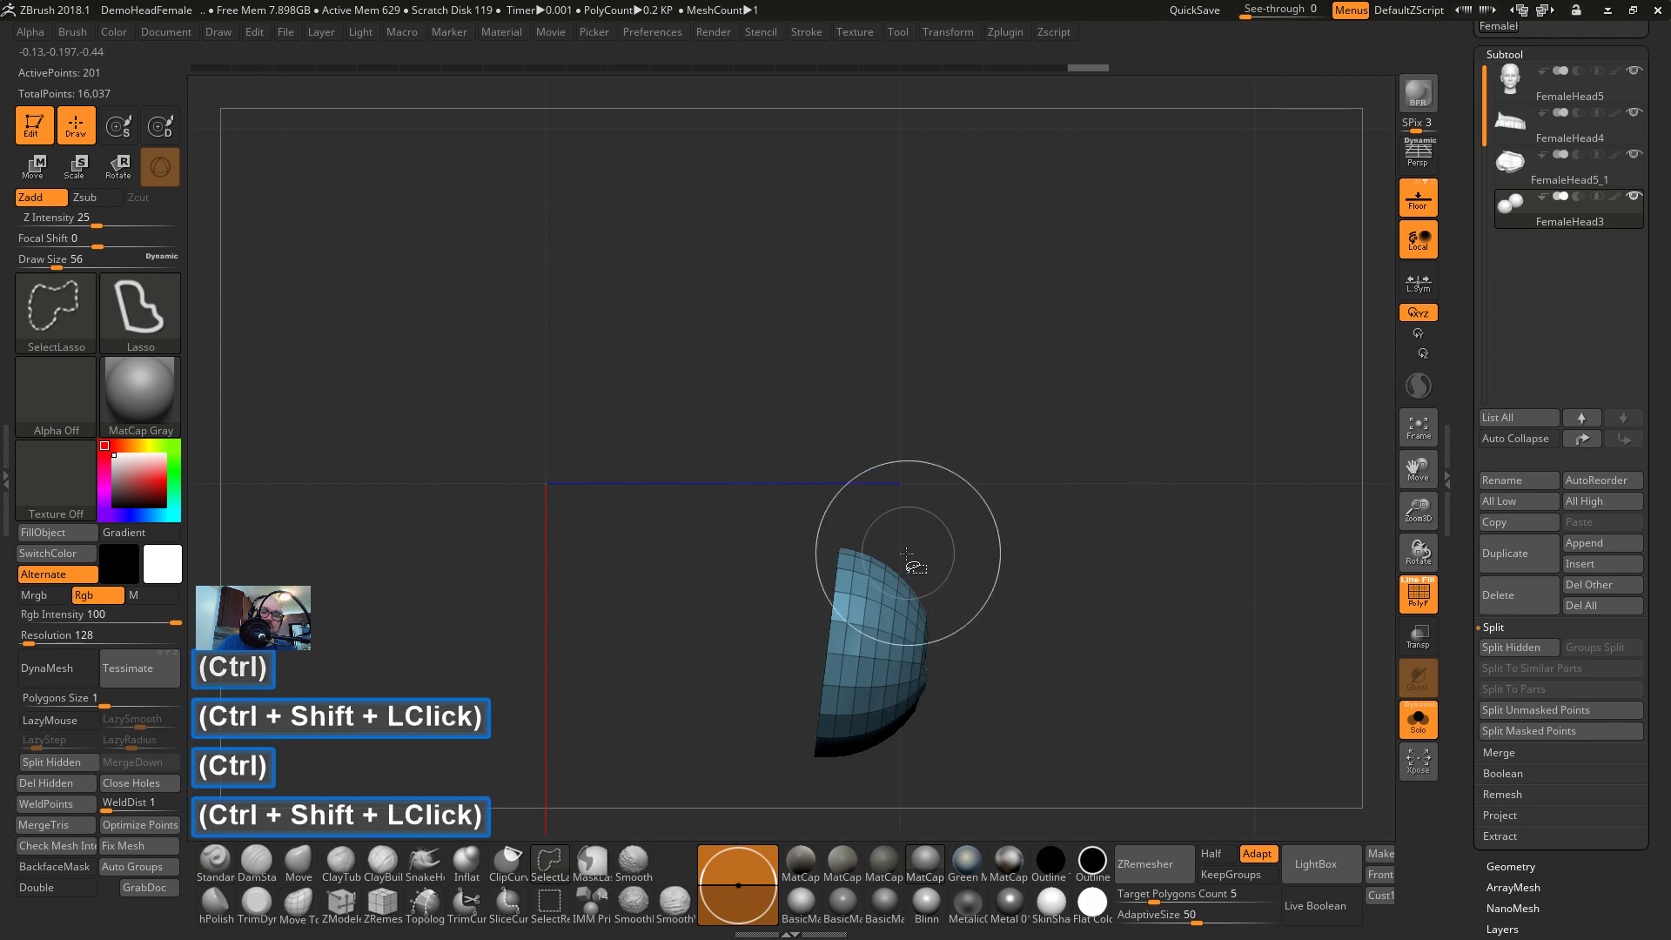
{"action": "key", "text": "ctrl+z"}
{"action": "key", "text": "ctrl+shift"}
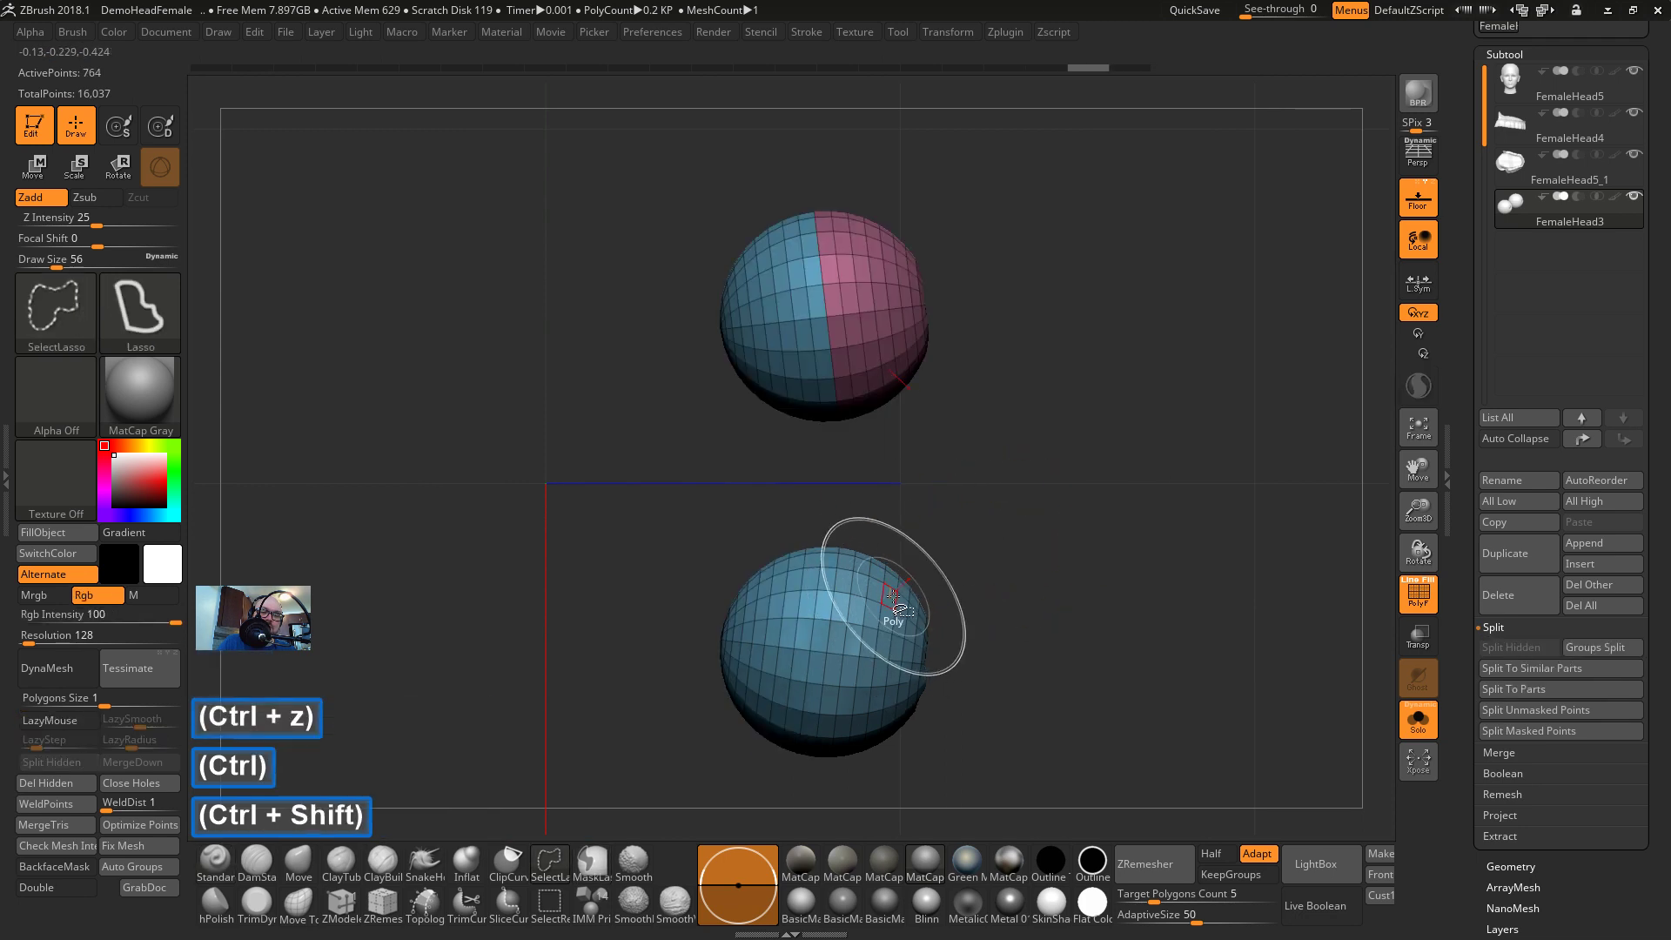
{"action": "left_click", "coordinate": [884, 585], "text": "ctrl+shift"}
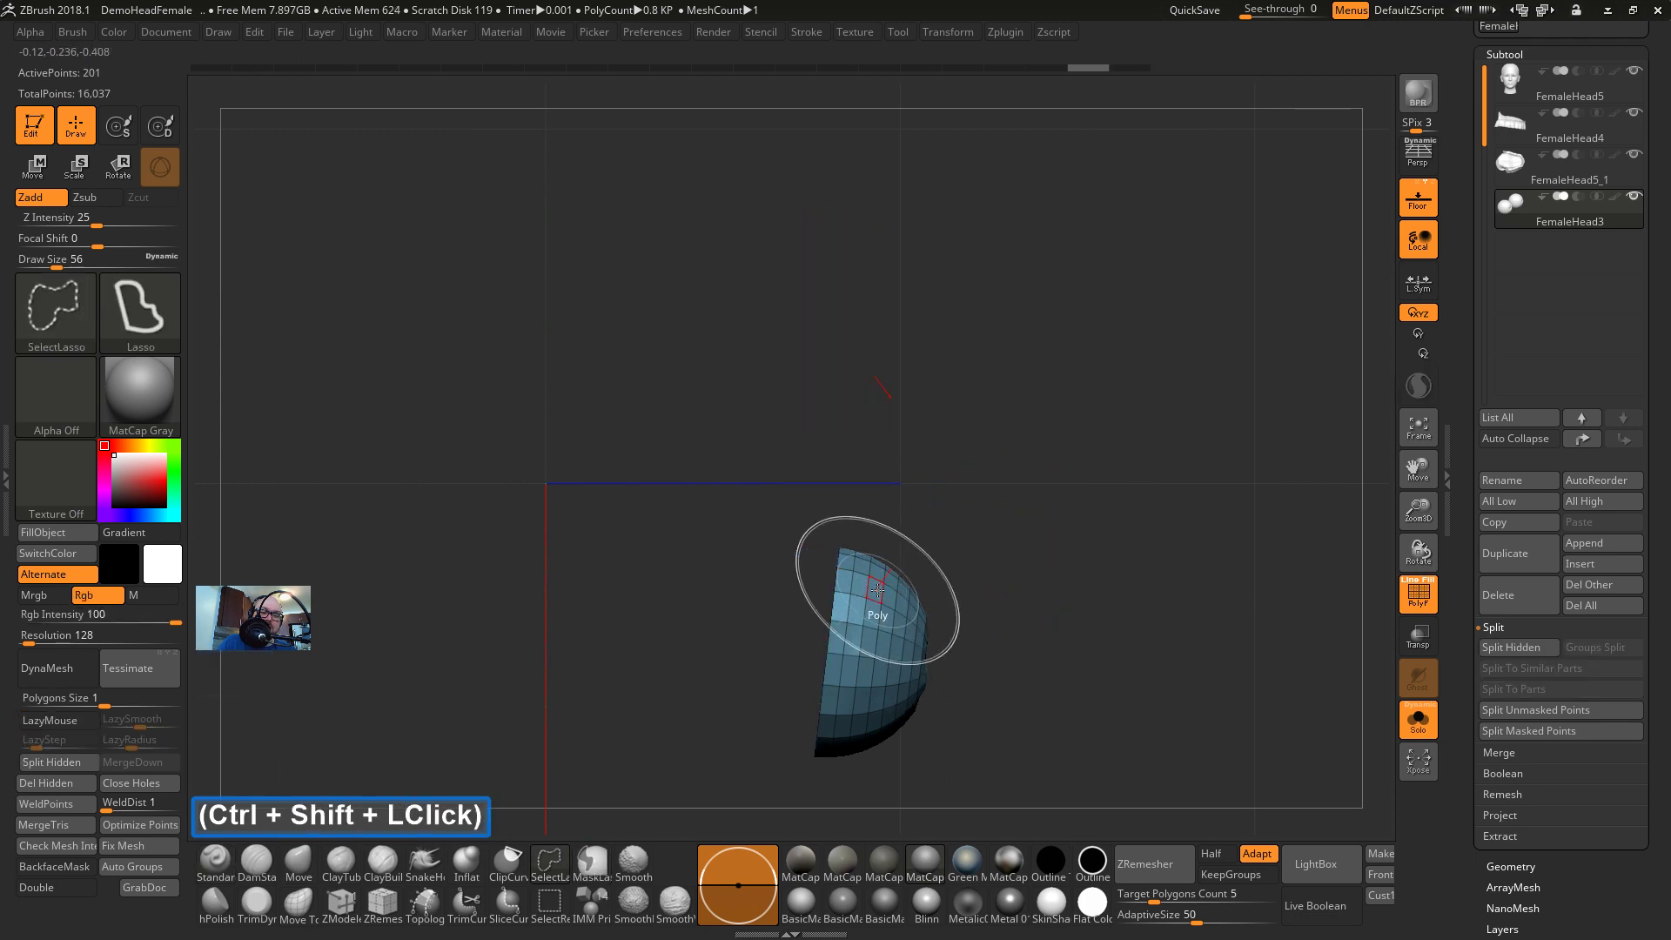
{"action": "key", "text": "ctrl+w"}
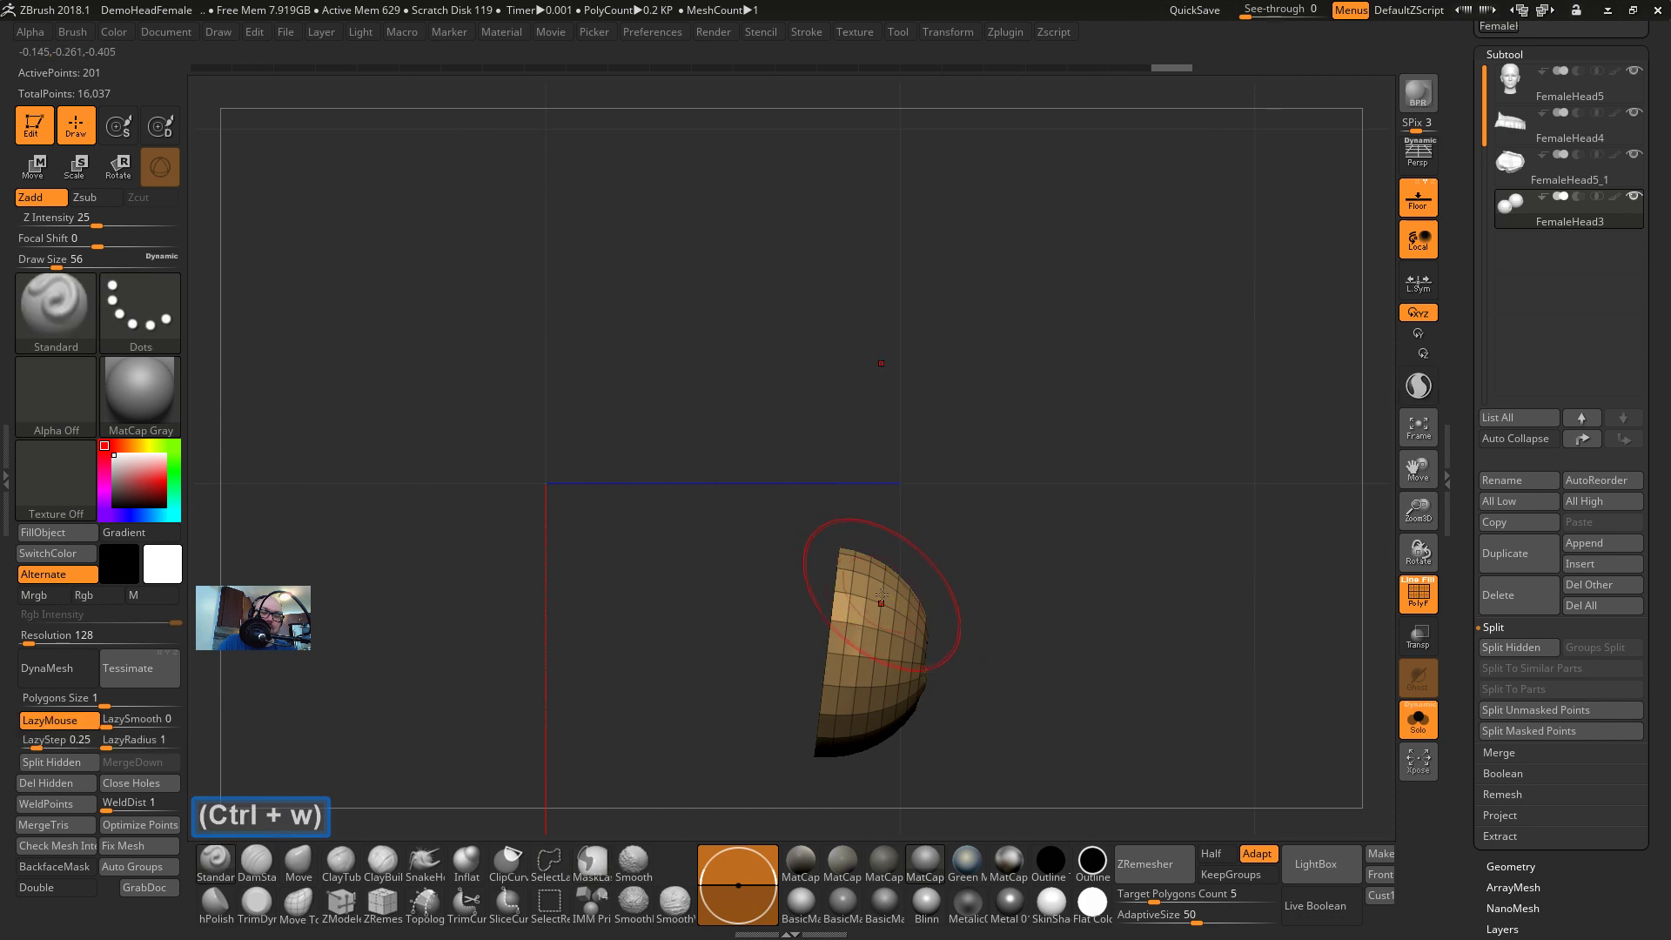
{"action": "key", "text": "ctrl+w"}
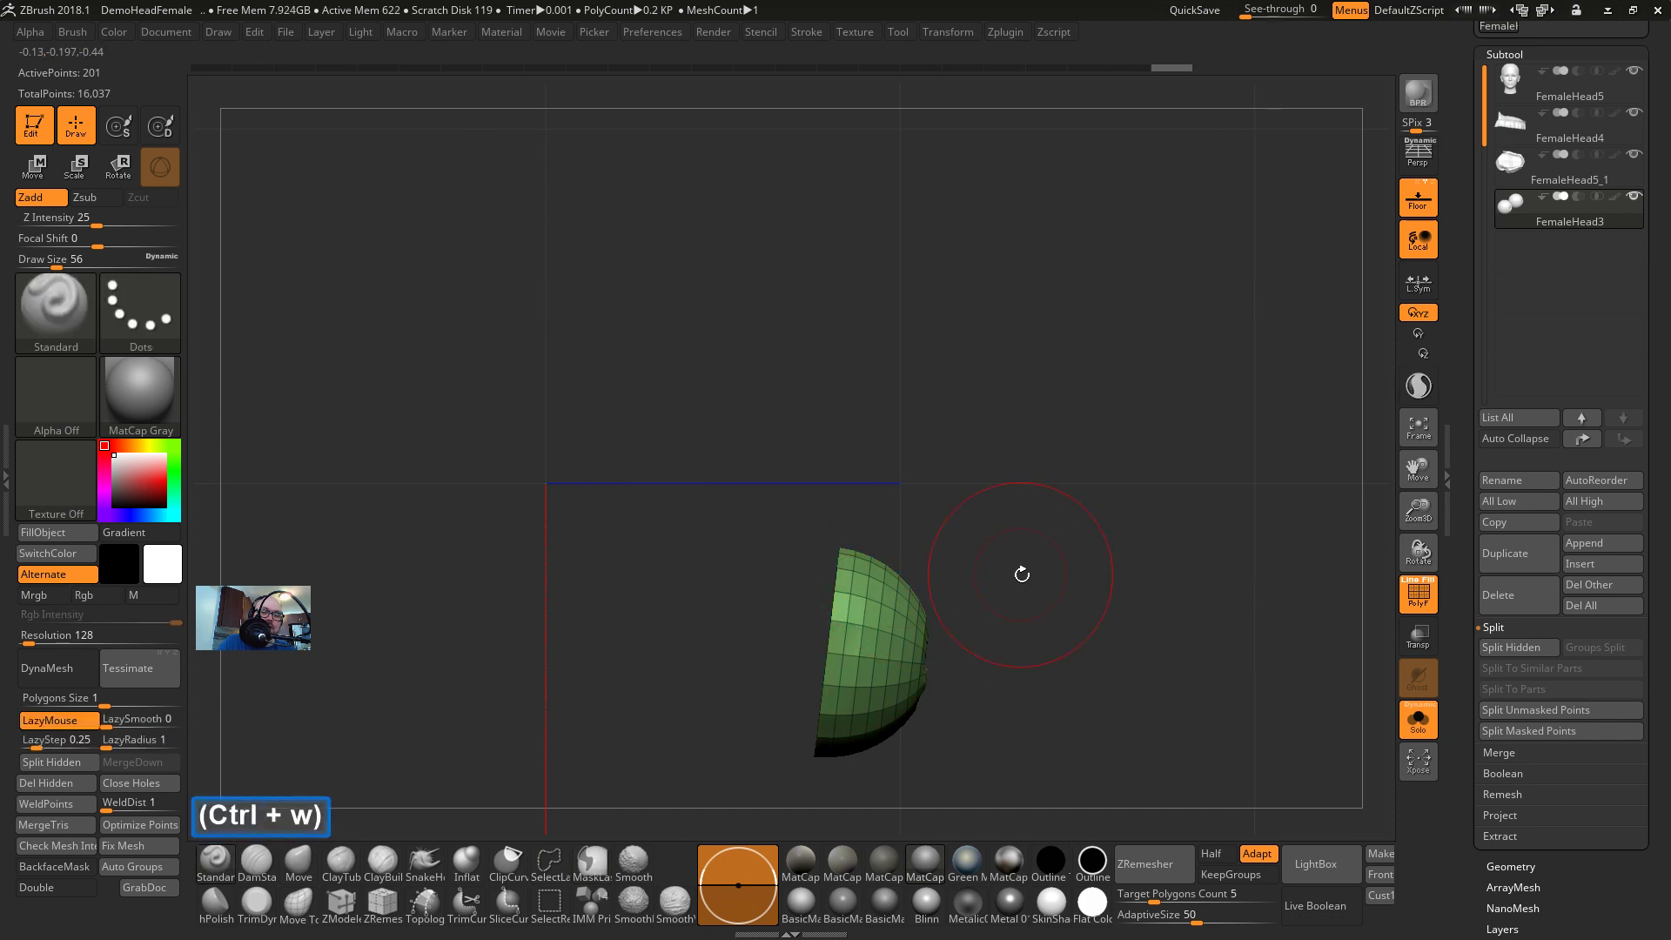
{"action": "left_click", "coordinate": [1062, 553], "text": "ctrl+shift"}
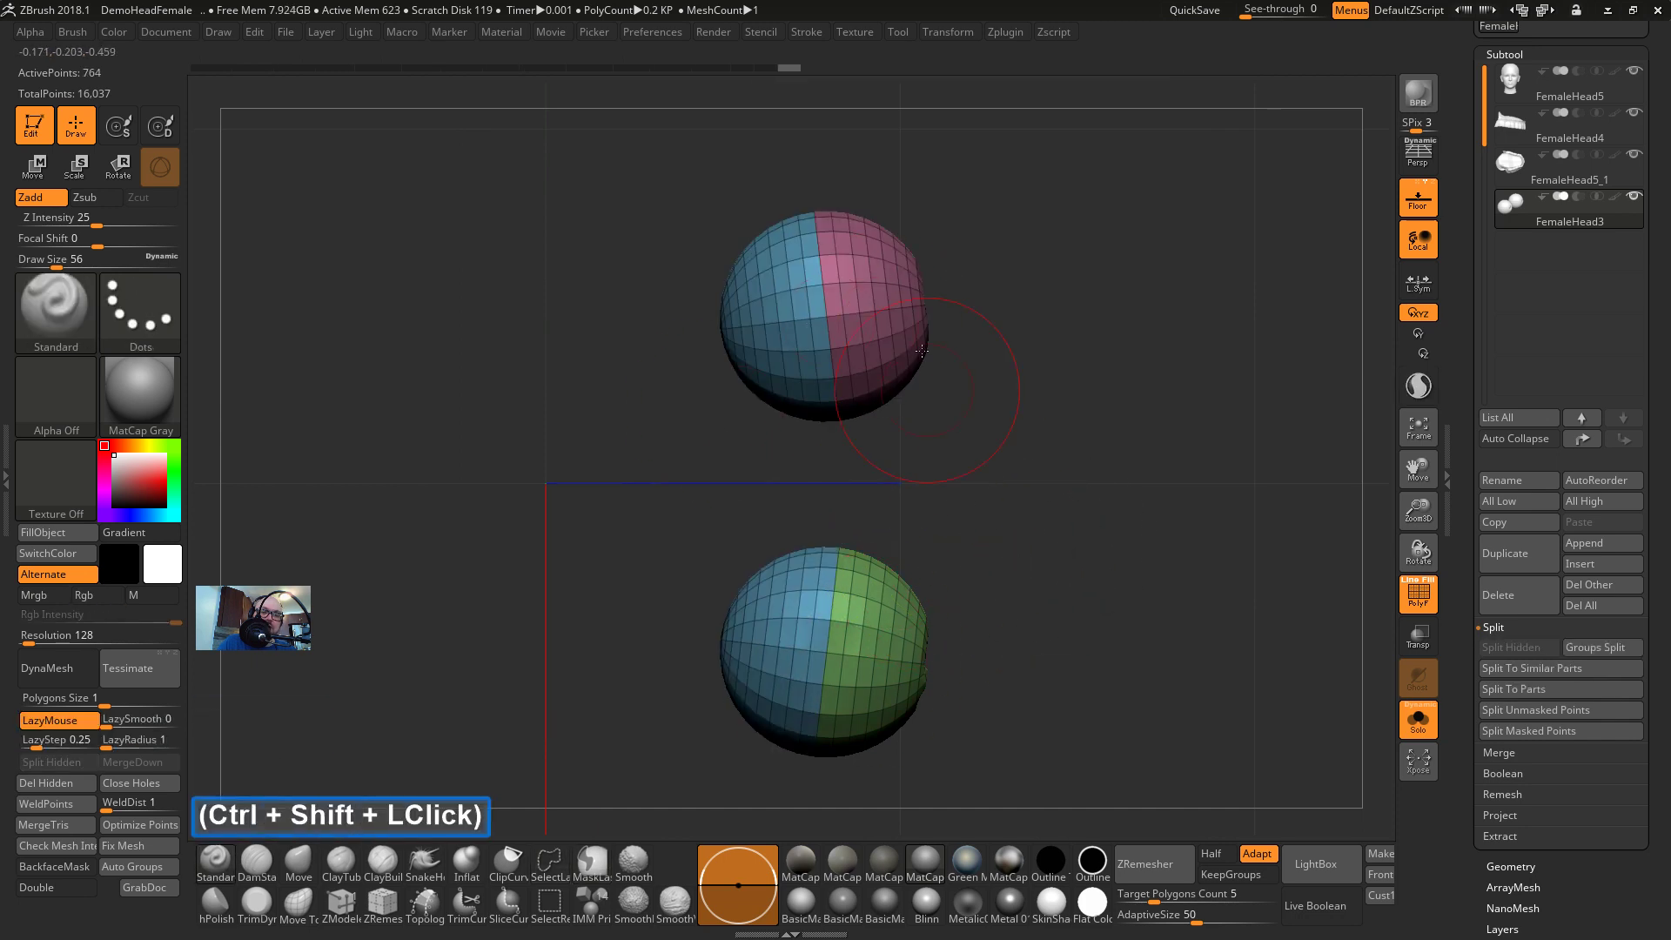
Inspect the polygroup halves of both eyeballs from the top and front
{"action": "left_click_drag", "start_coordinate": [940, 761], "coordinate": [1062, 383]}
{"action": "left_click", "coordinate": [1127, 473], "text": "shift"}
{"action": "double_click", "coordinate": [984, 138], "text": "alt"}
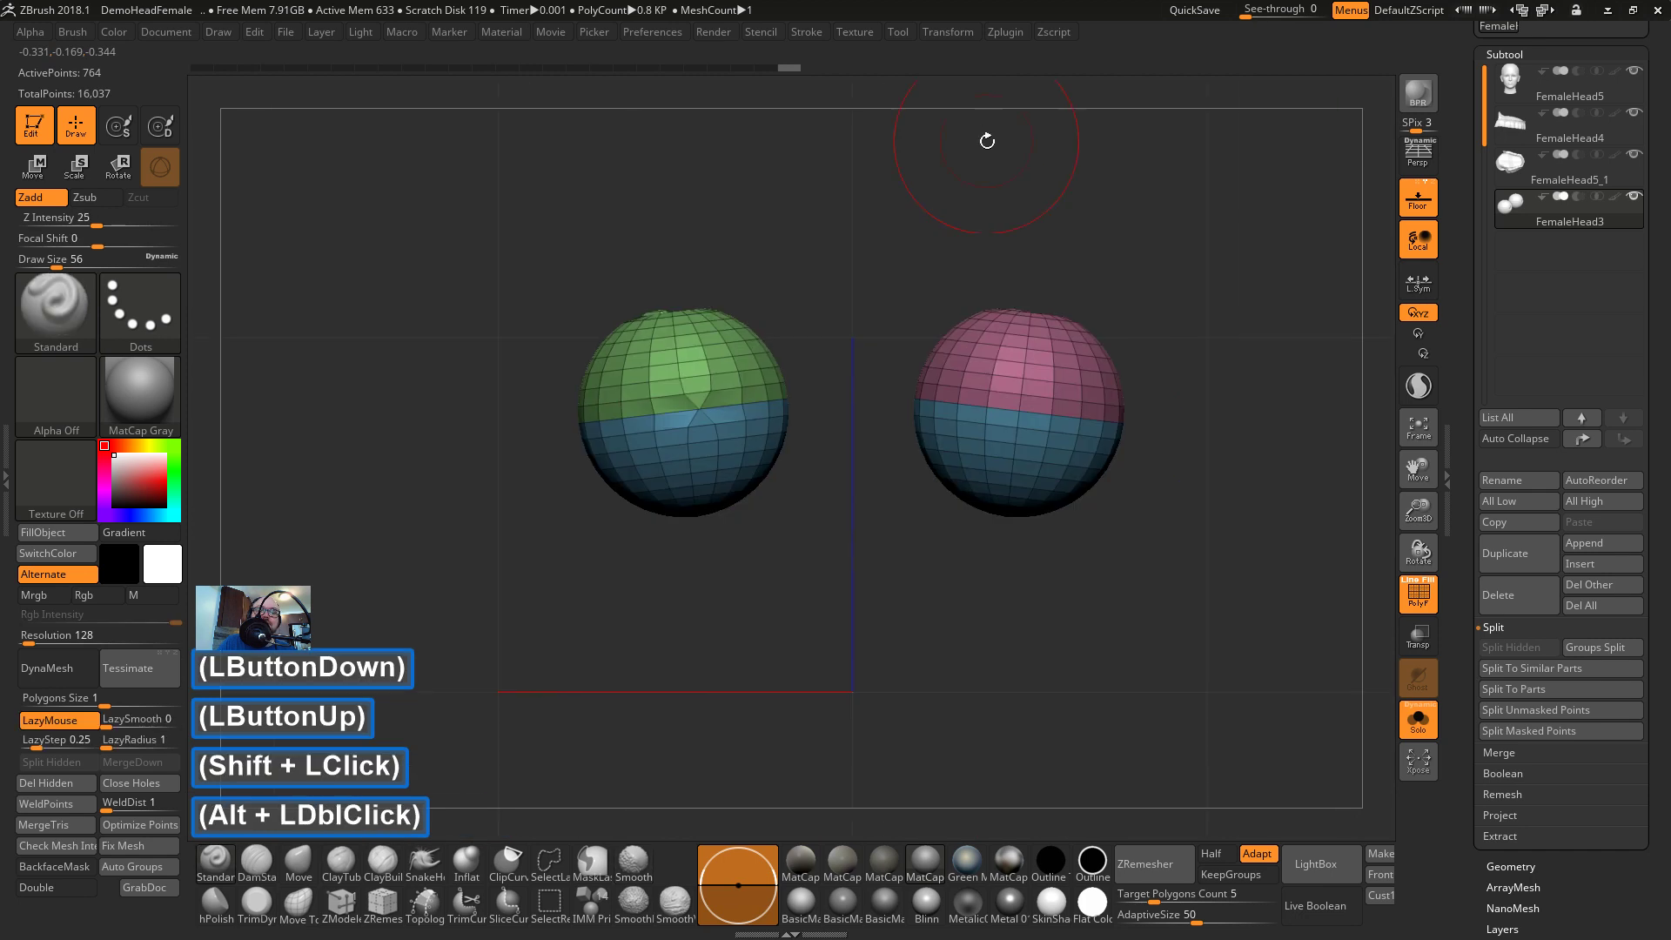
{"action": "left_click_drag", "start_coordinate": [788, 361], "coordinate": [861, 462]}
{"action": "left_click", "coordinate": [732, 435], "text": "shift"}
{"action": "mouse_move", "coordinate": [862, 462]}
{"action": "left_mouse_down", "text": "shift"}
{"action": "mouse_move", "coordinate": [903, 535]}
{"action": "mouse_move", "coordinate": [914, 507]}
{"action": "mouse_move", "coordinate": [885, 324]}
{"action": "mouse_move", "coordinate": [898, 409]}
{"action": "left_mouse_up", "text": "shift"}
{"action": "key", "text": "ctrl+z"}
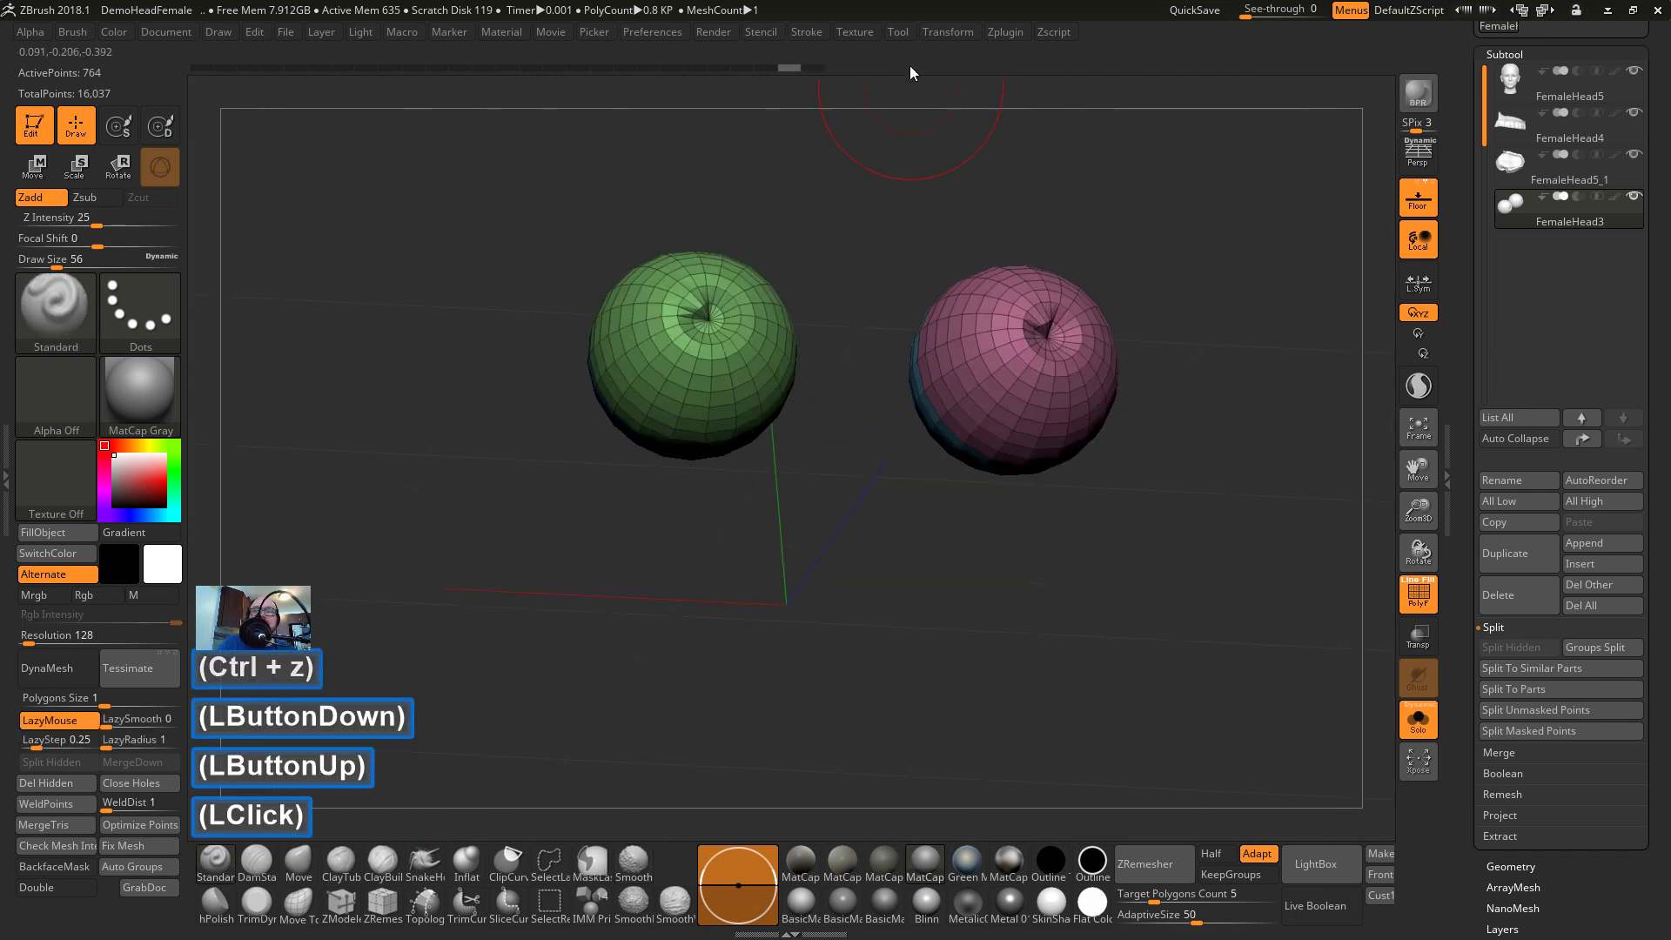
Enable Polygroups alongside Symmetry in UV Master and create a working clone of the eyeballs with Work On Clone
{"action": "left_click", "coordinate": [1001, 30]}
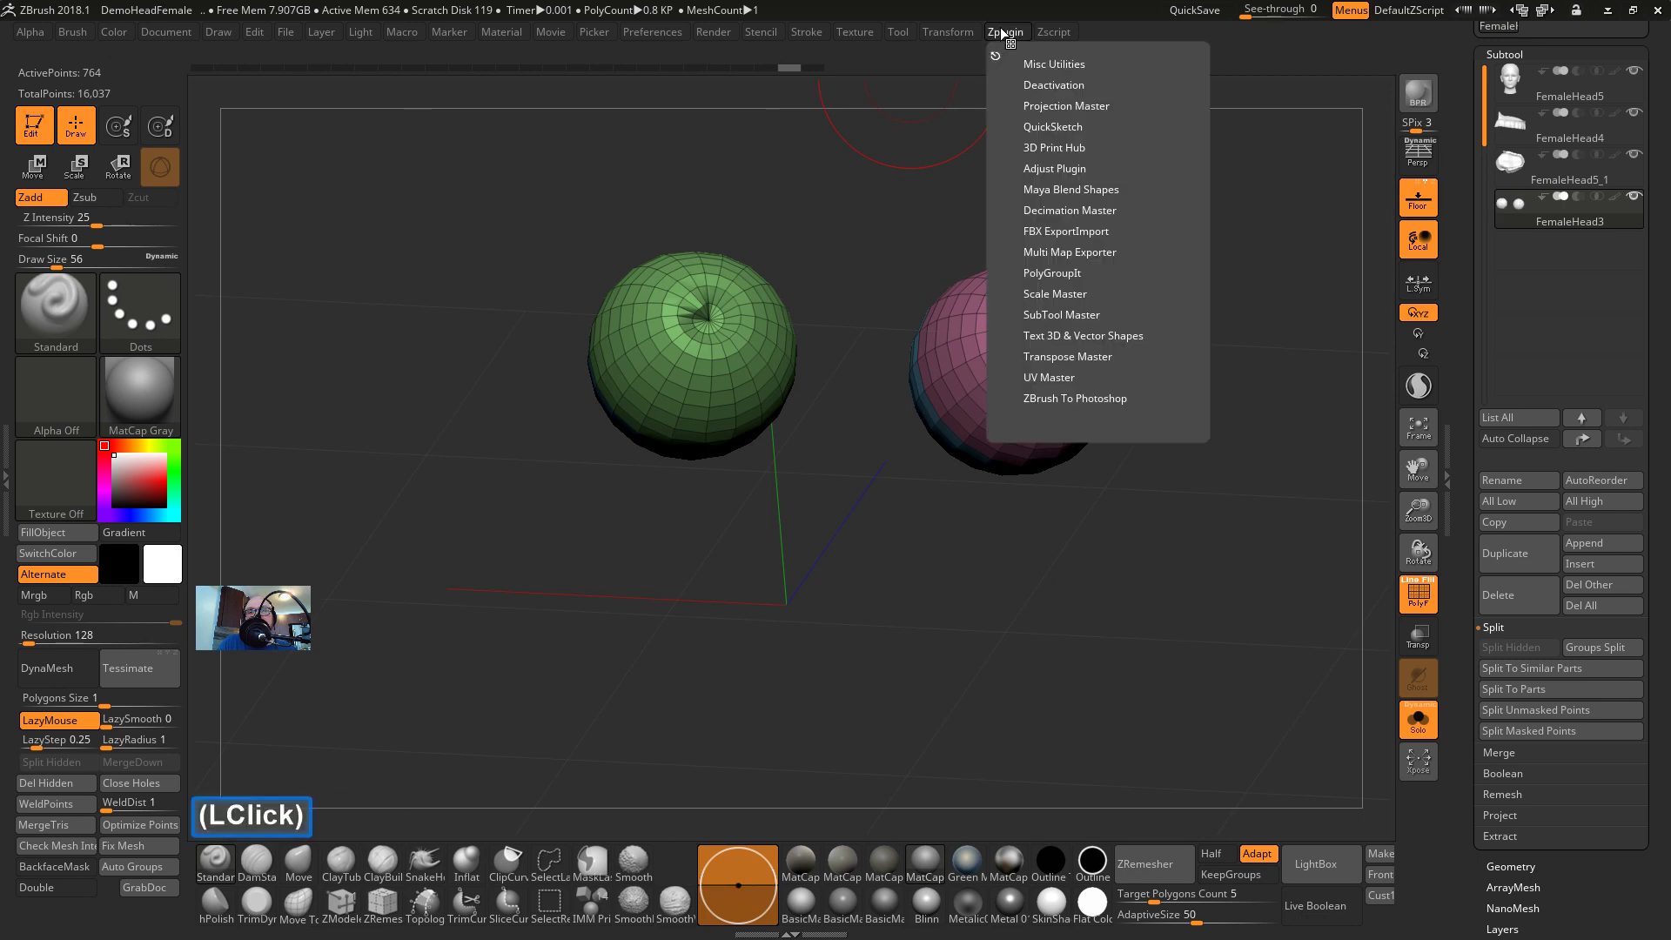
{"action": "left_click", "coordinate": [1054, 376]}
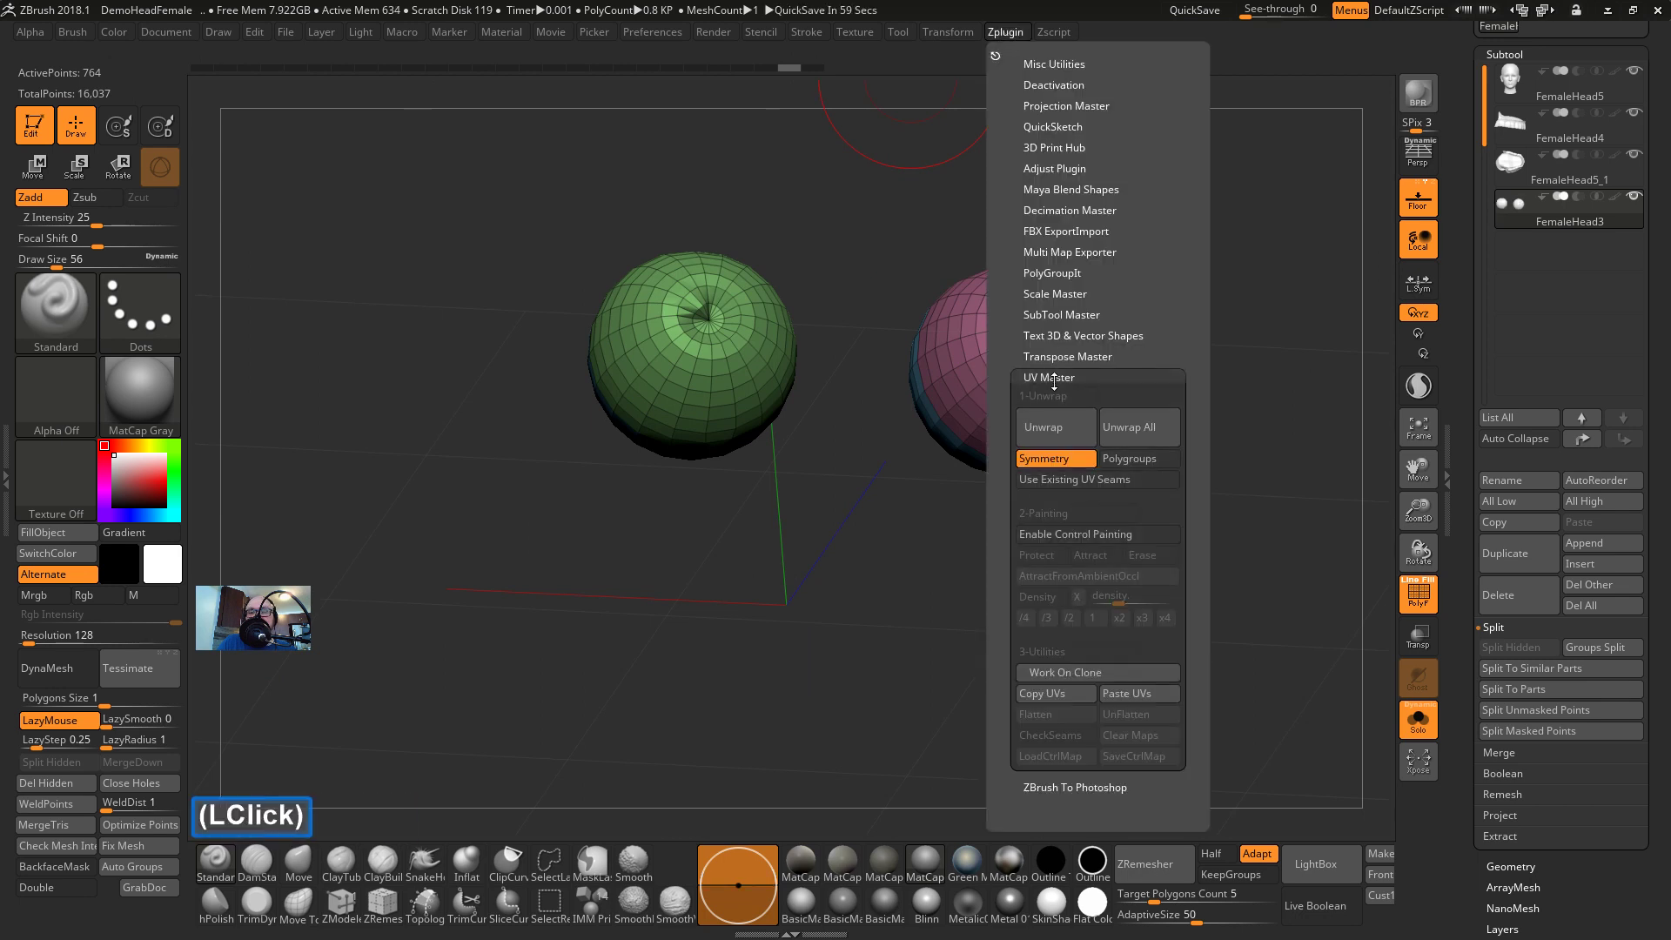
{"action": "left_click", "coordinate": [1114, 457]}
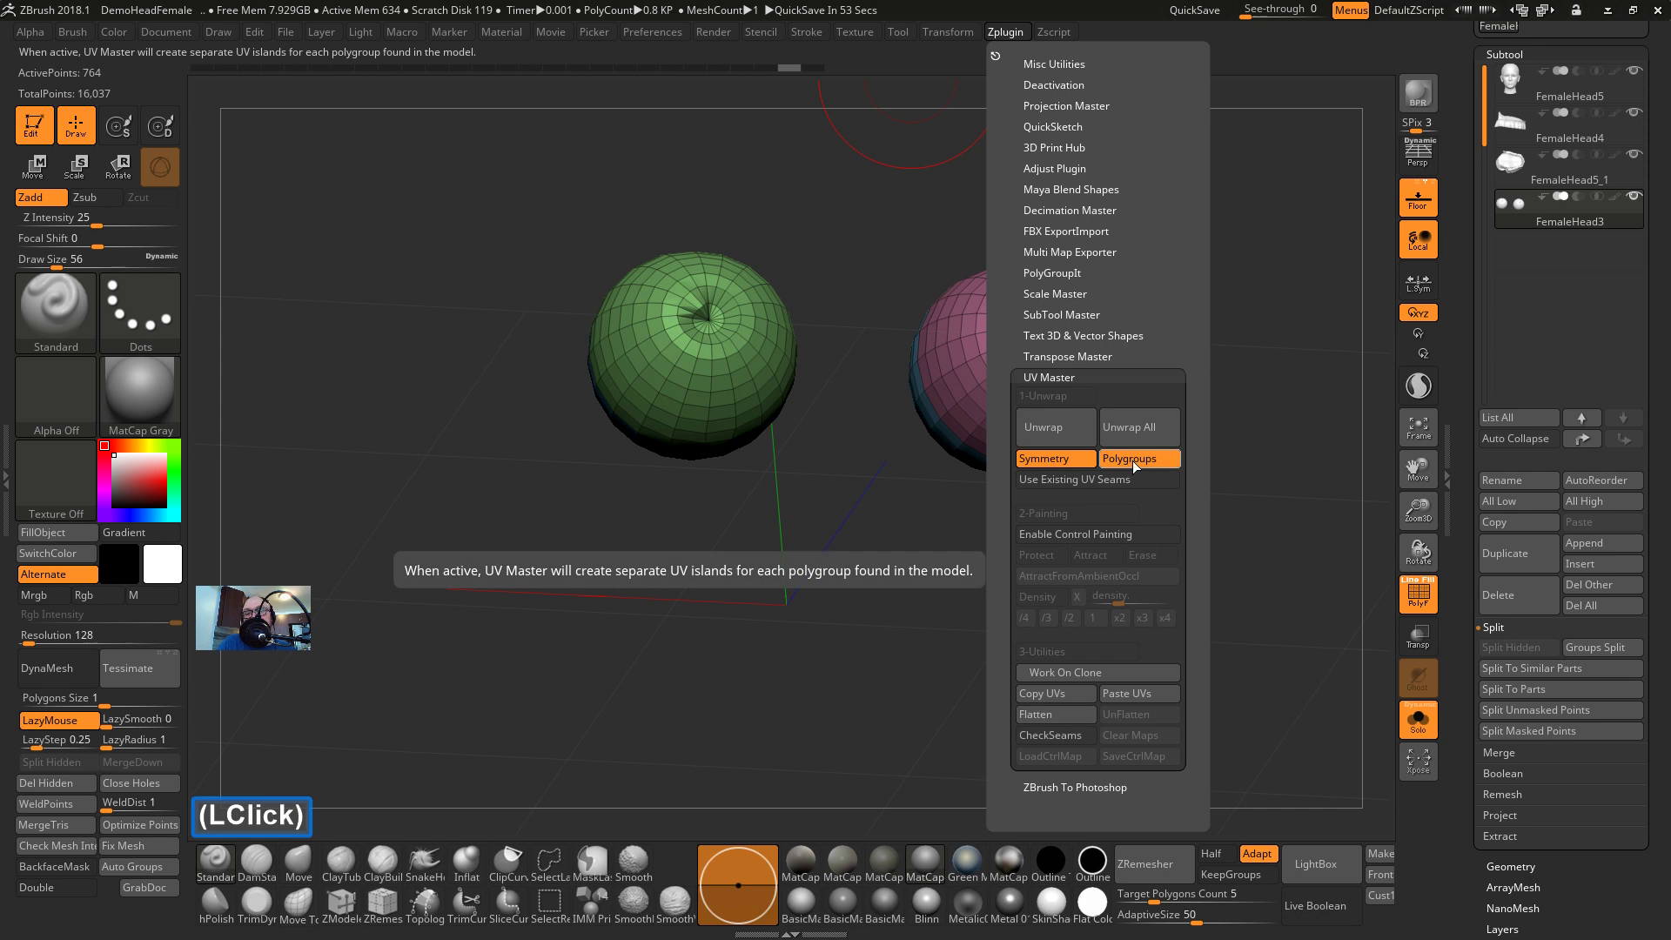
{"action": "left_click", "coordinate": [1085, 671]}
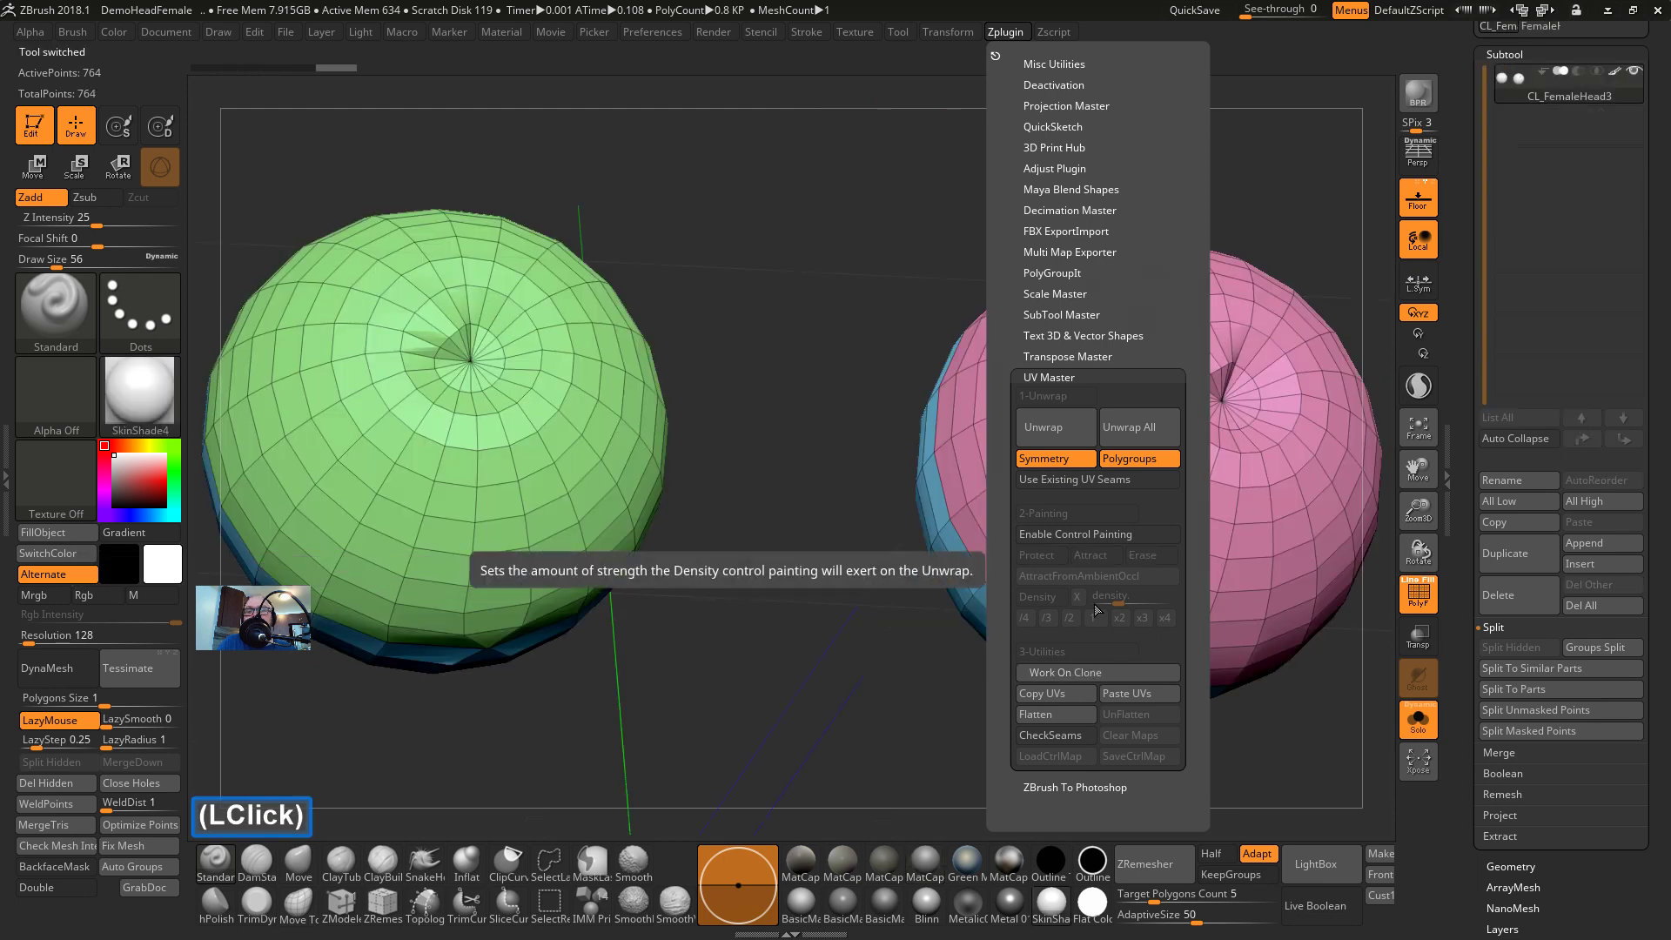
Compare the original head tool's subtools with the cloned eyeballs, and return to the clone
{"action": "left_click_drag", "start_coordinate": [1463, 80], "coordinate": [1473, 292]}
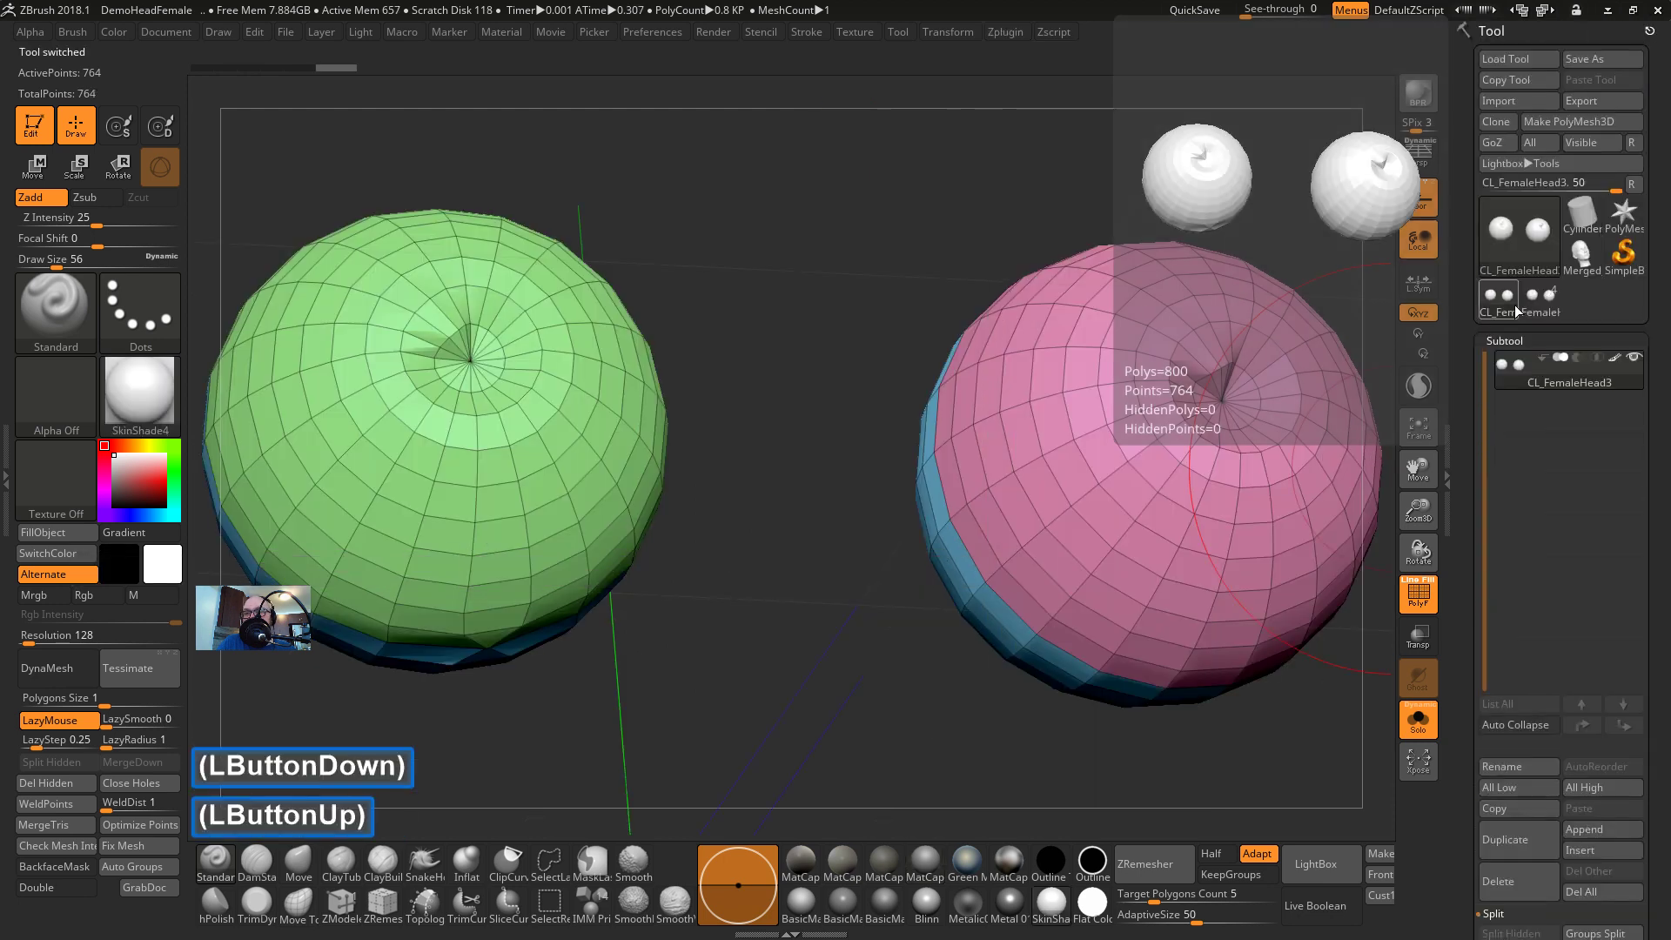
{"action": "left_click", "coordinate": [1528, 299]}
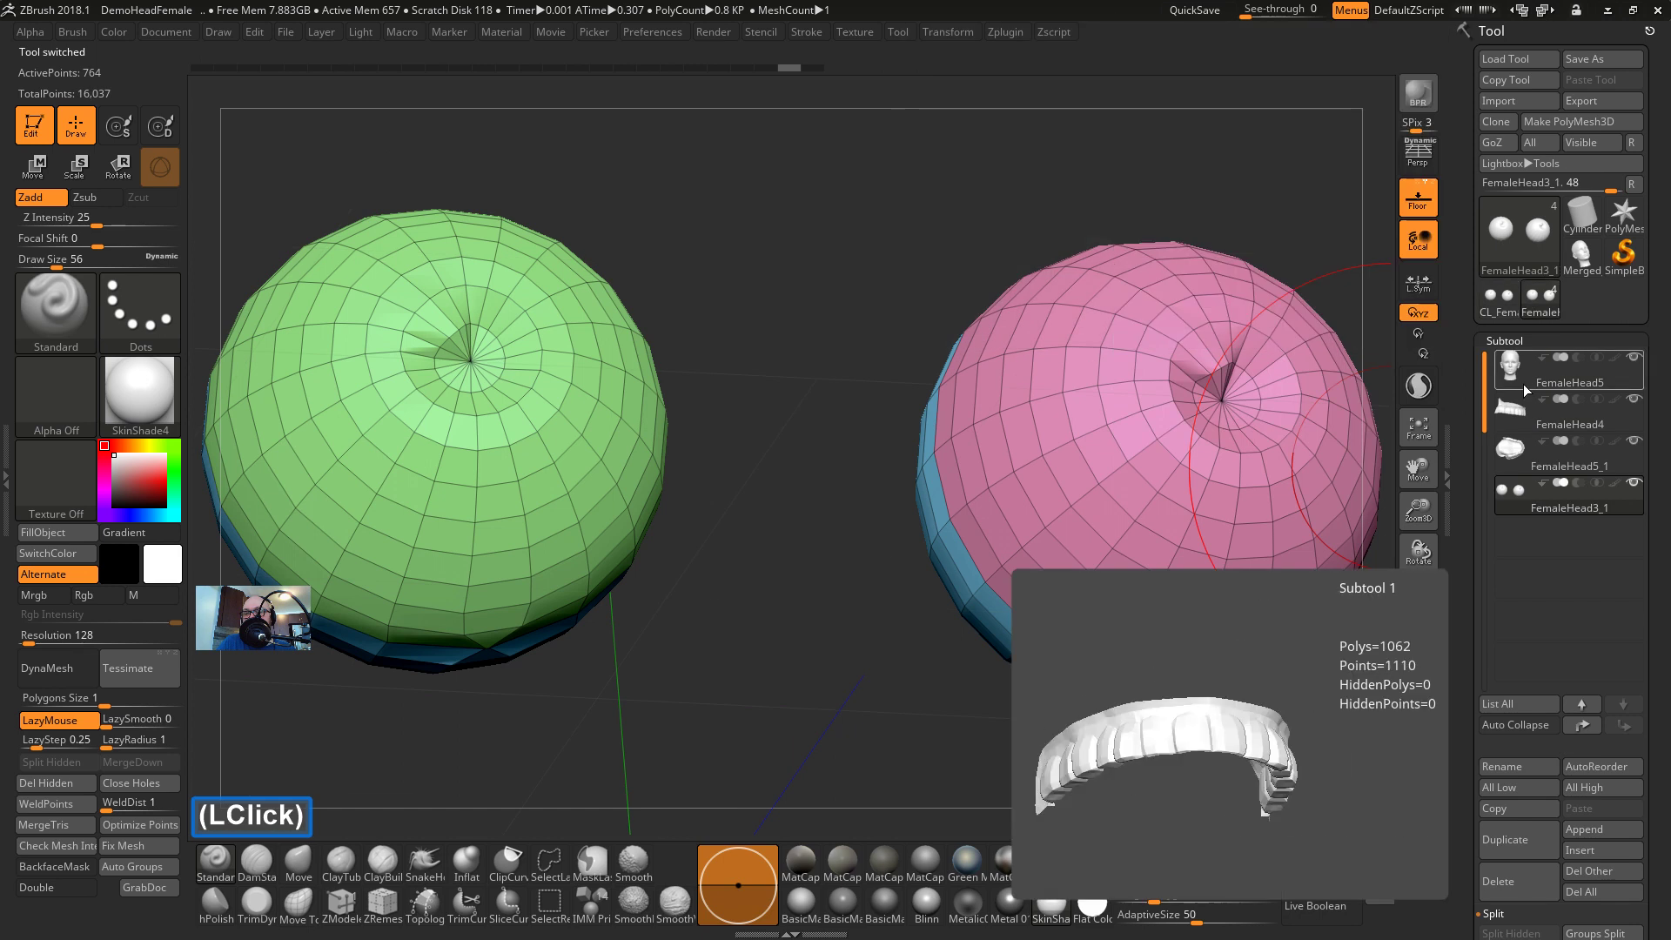
{"action": "left_click", "coordinate": [1528, 359]}
{"action": "left_click", "coordinate": [1524, 502]}
{"action": "left_click", "coordinate": [1507, 296]}
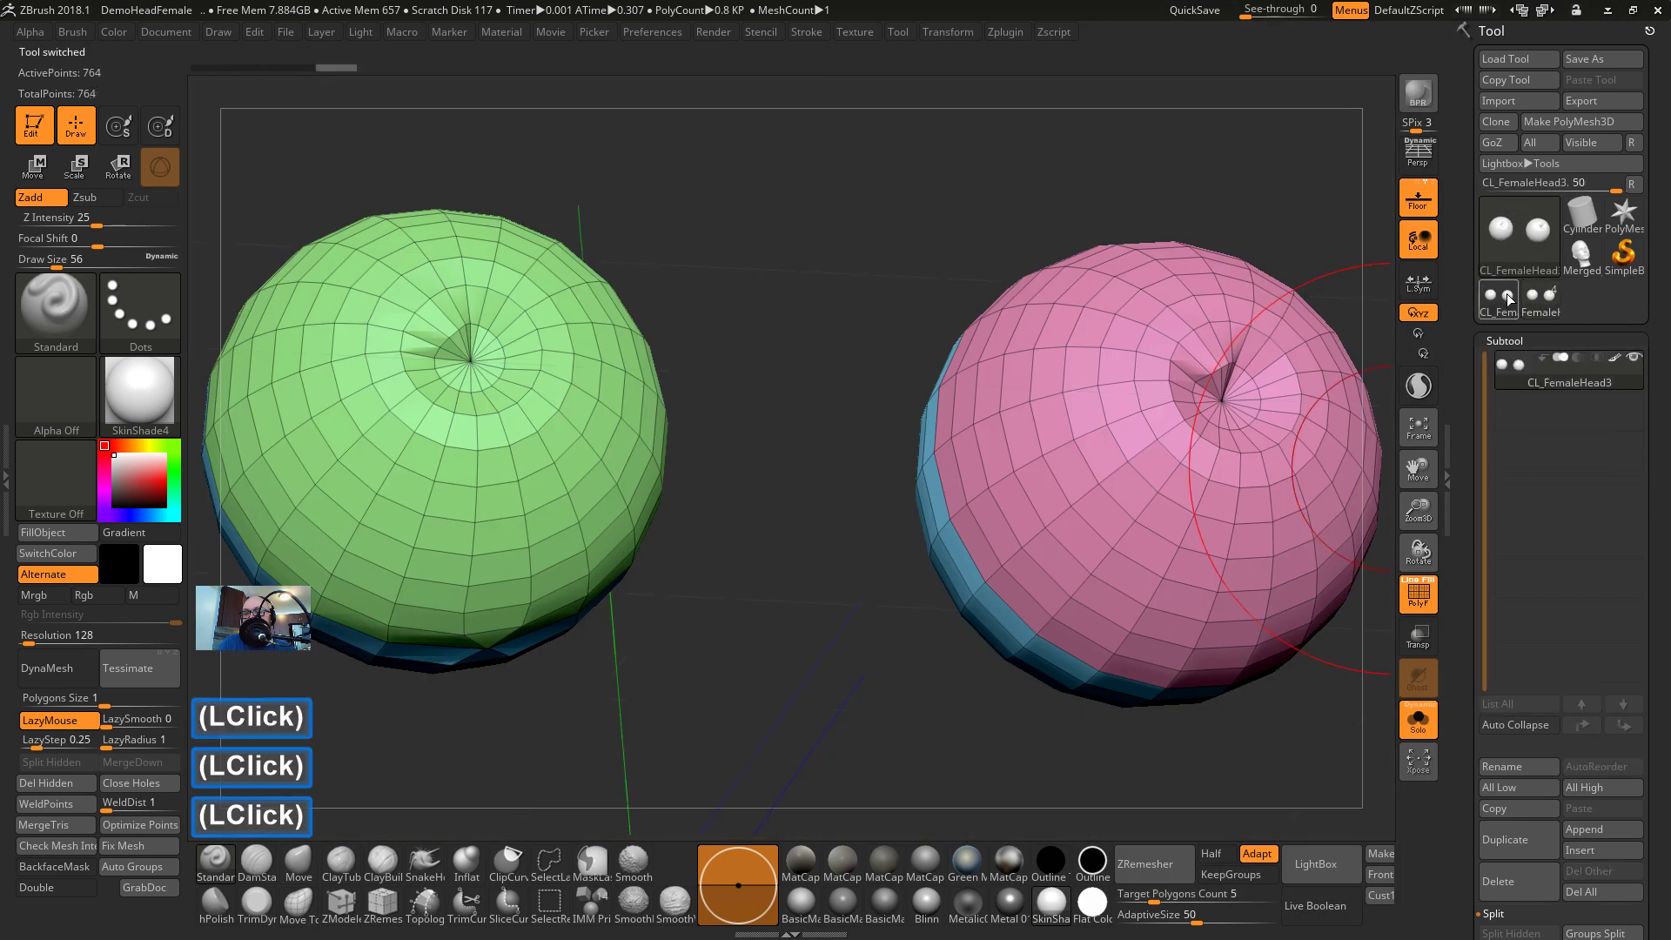
{"action": "mouse_move", "coordinate": [1517, 364]}
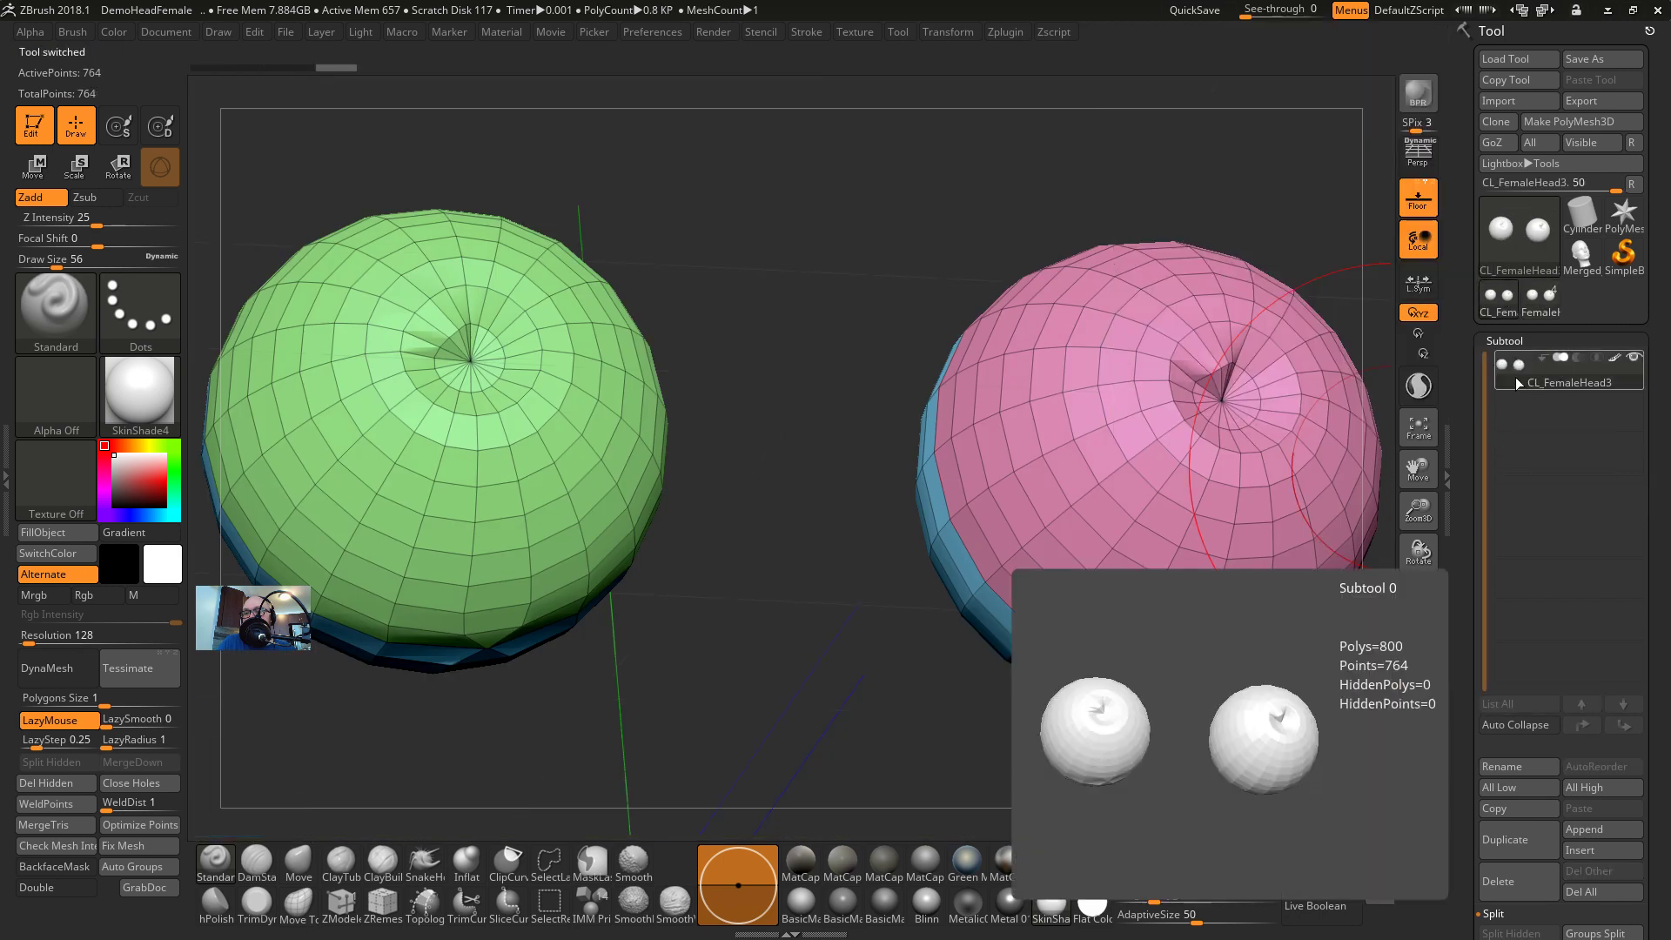
Unwrap the cloned eyeballs by polygroup with UV Master and copy their UVs
{"action": "left_click", "coordinate": [1003, 32]}
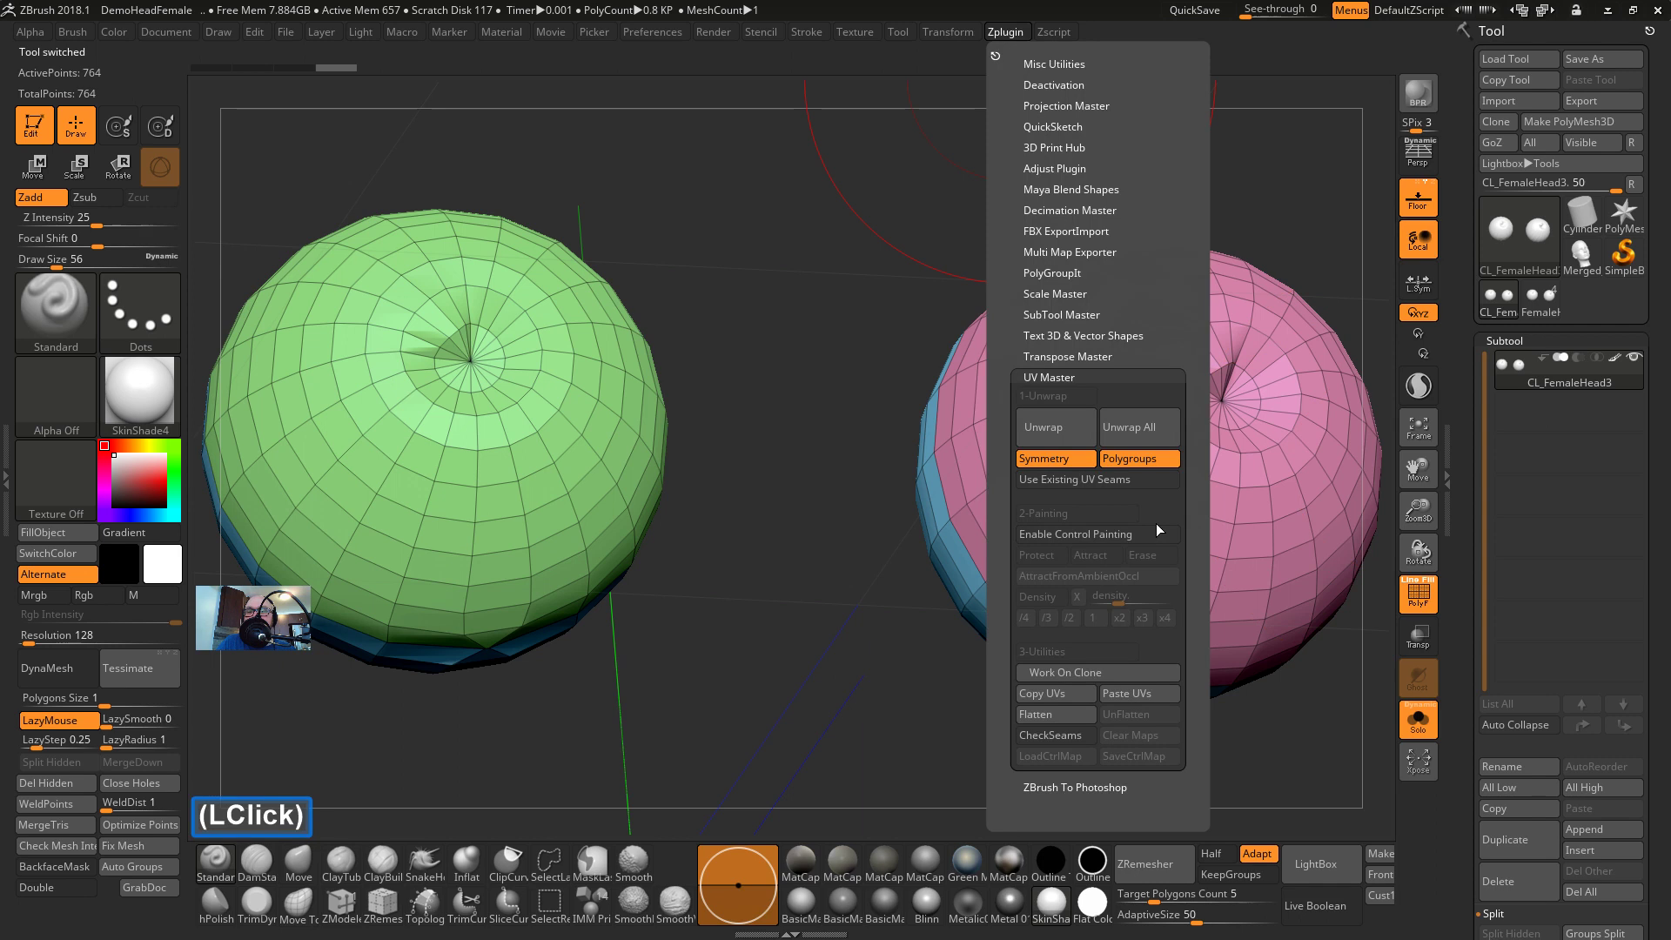
{"action": "left_click", "coordinate": [1054, 426]}
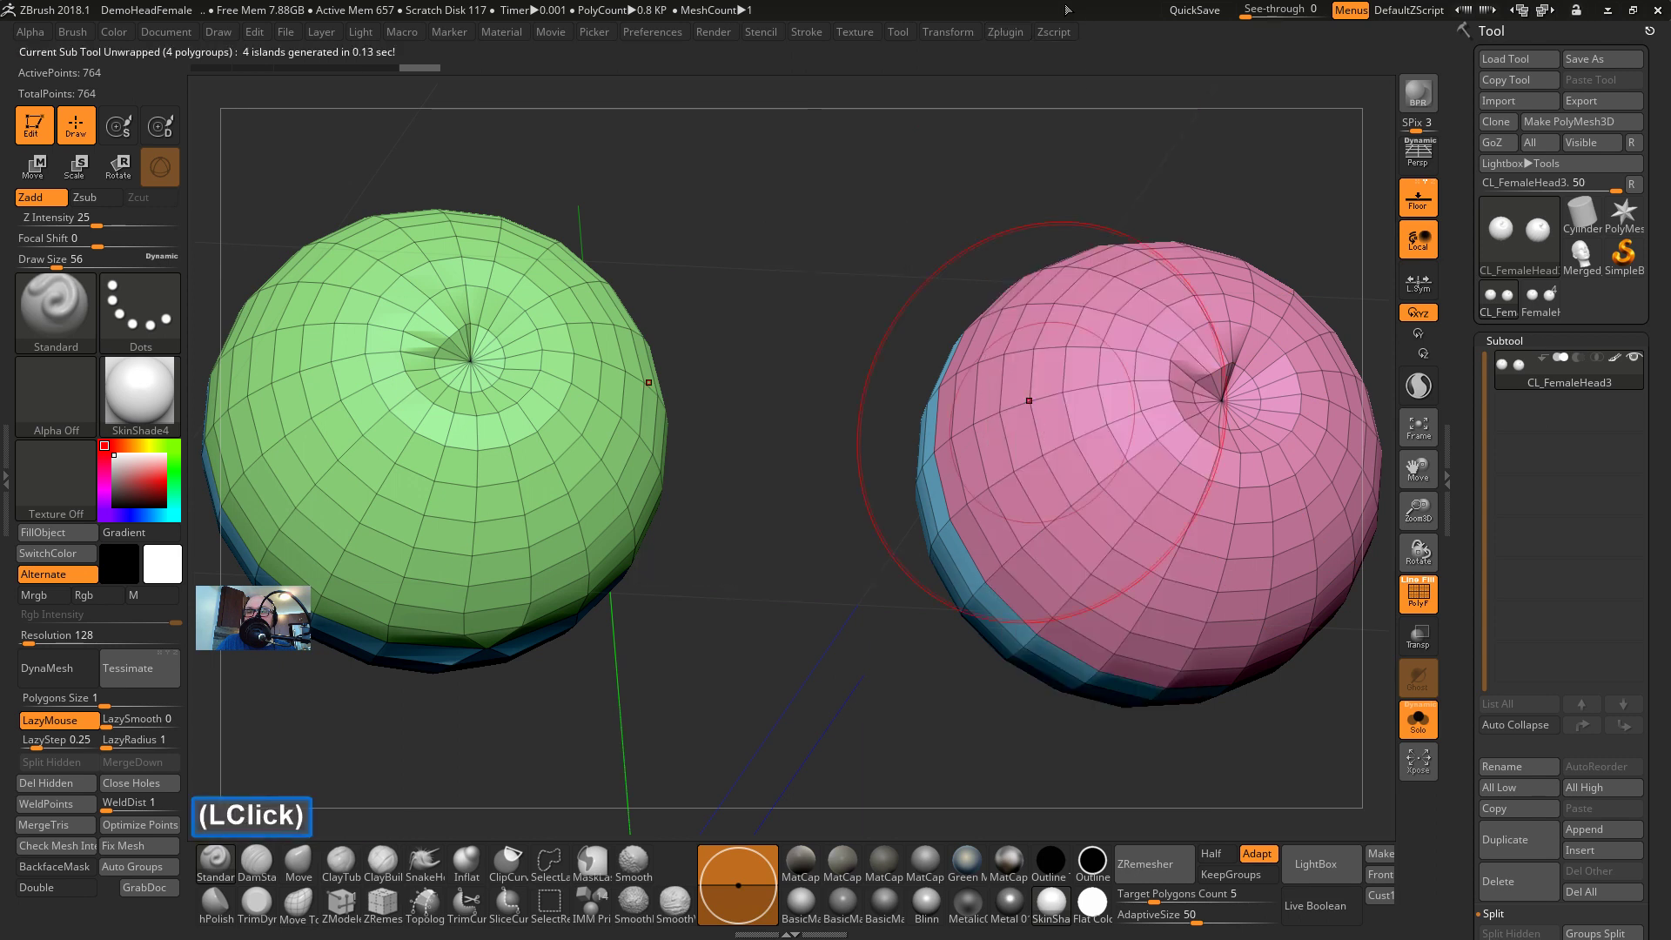
{"action": "left_click", "coordinate": [999, 31]}
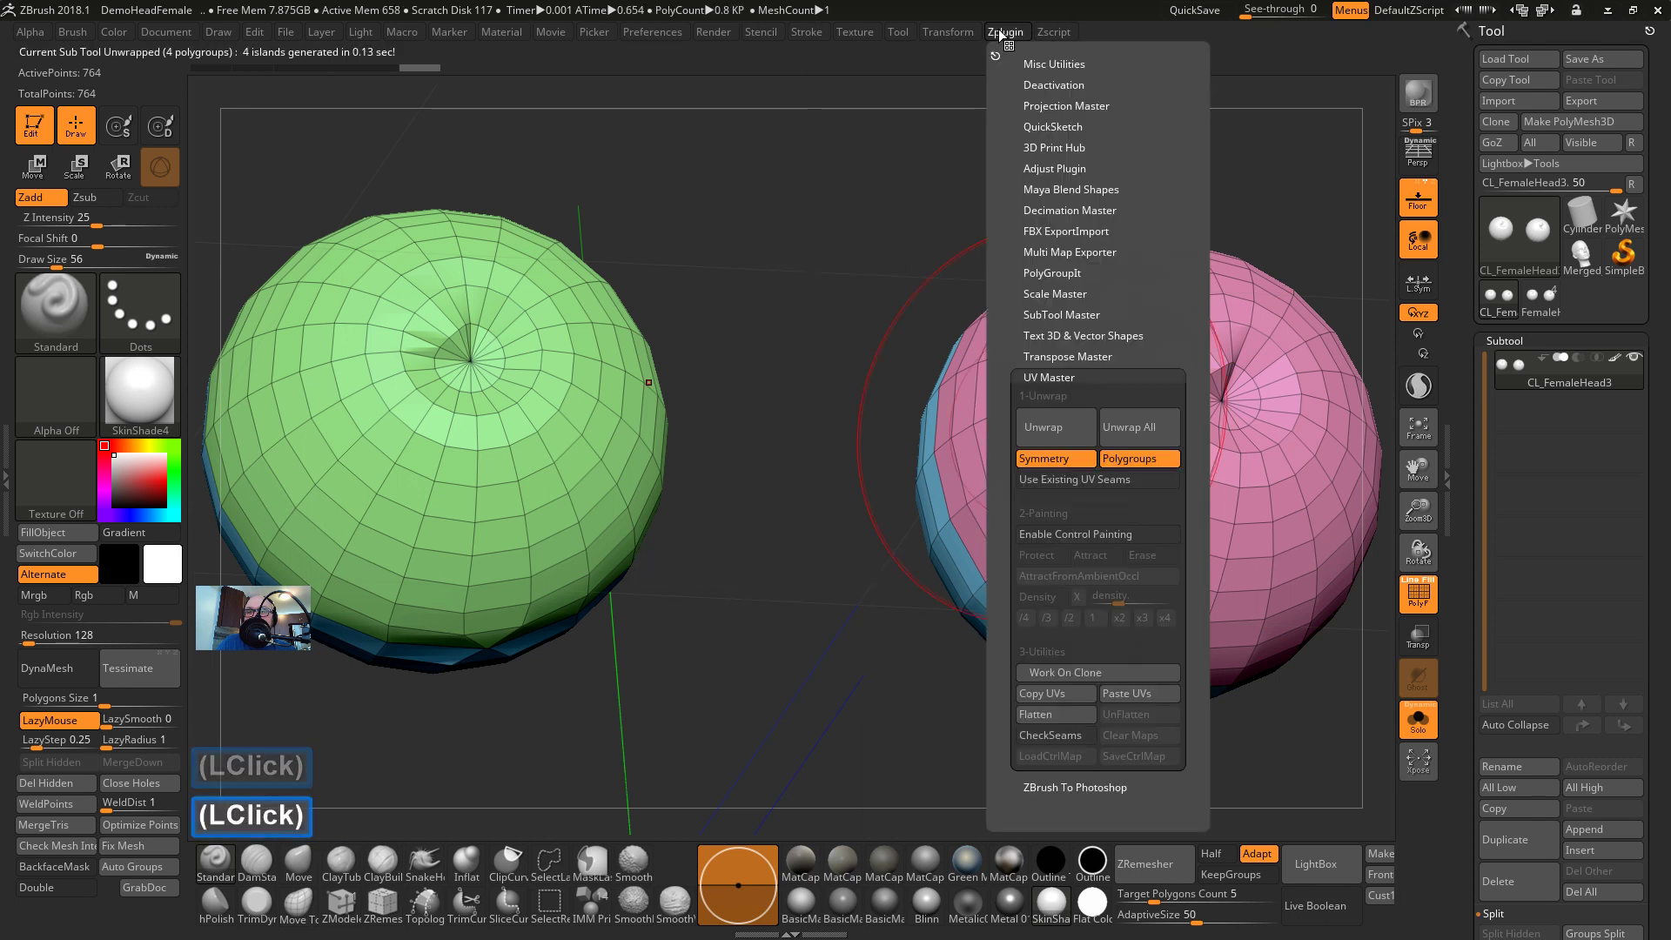
{"action": "left_click", "coordinate": [1066, 696]}
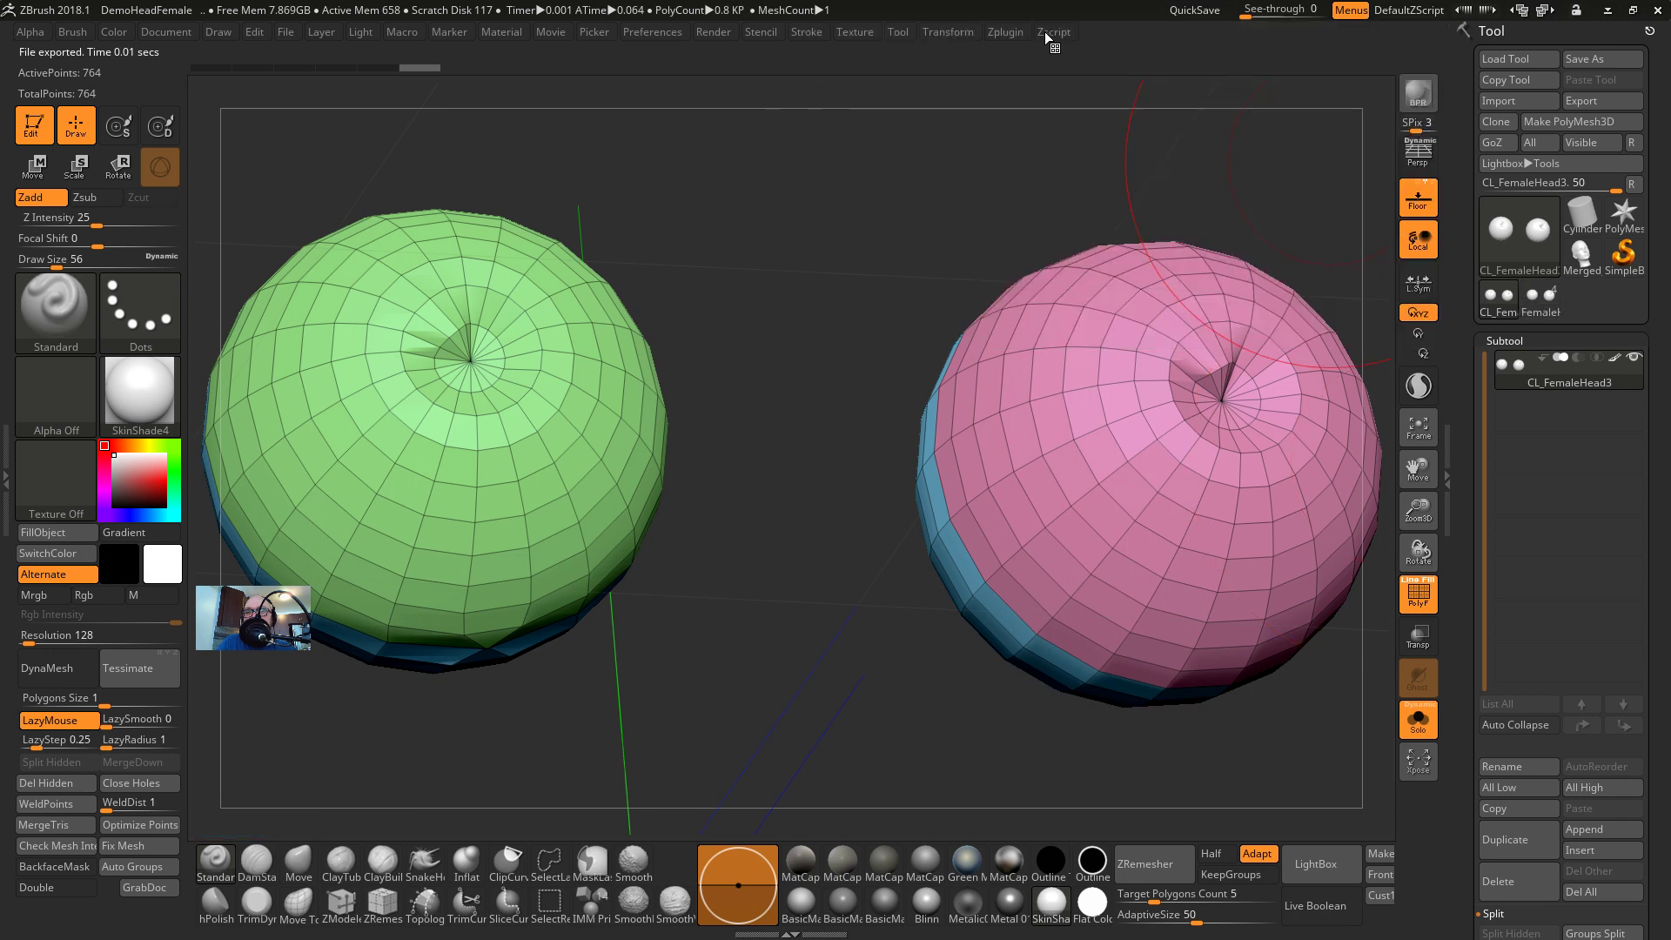
Flatten the cloned eyeballs to examine their UV islands, and unflatten them
{"action": "left_click", "coordinate": [1019, 30]}
{"action": "left_click", "coordinate": [1057, 715]}
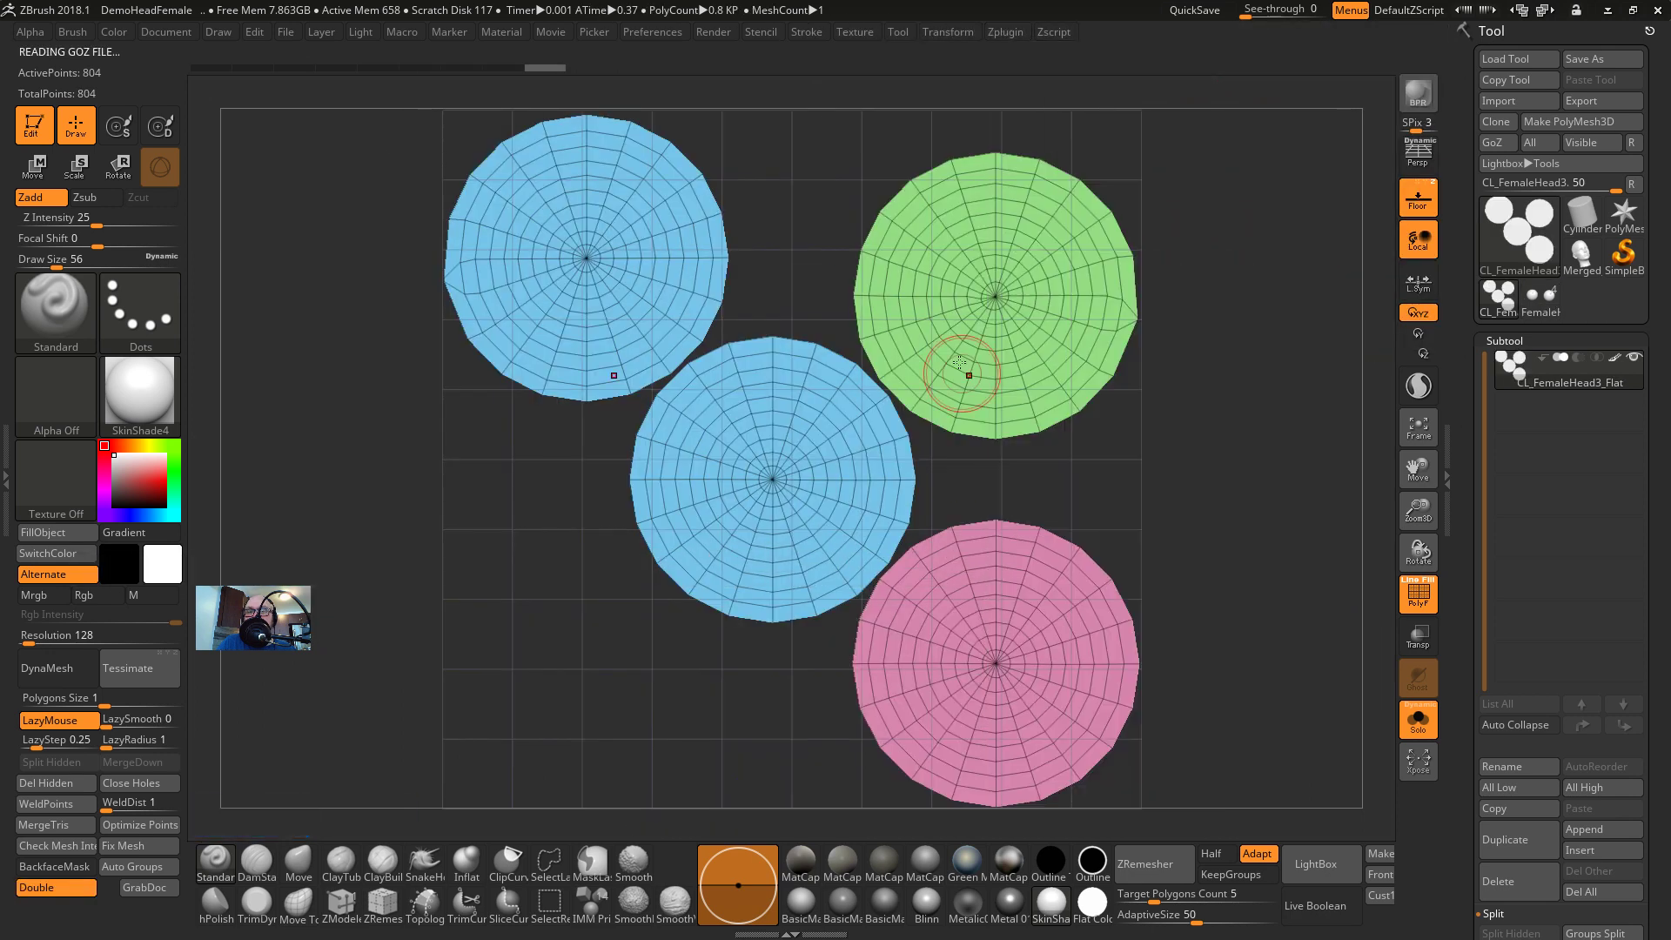
{"action": "left_click", "coordinate": [1001, 28]}
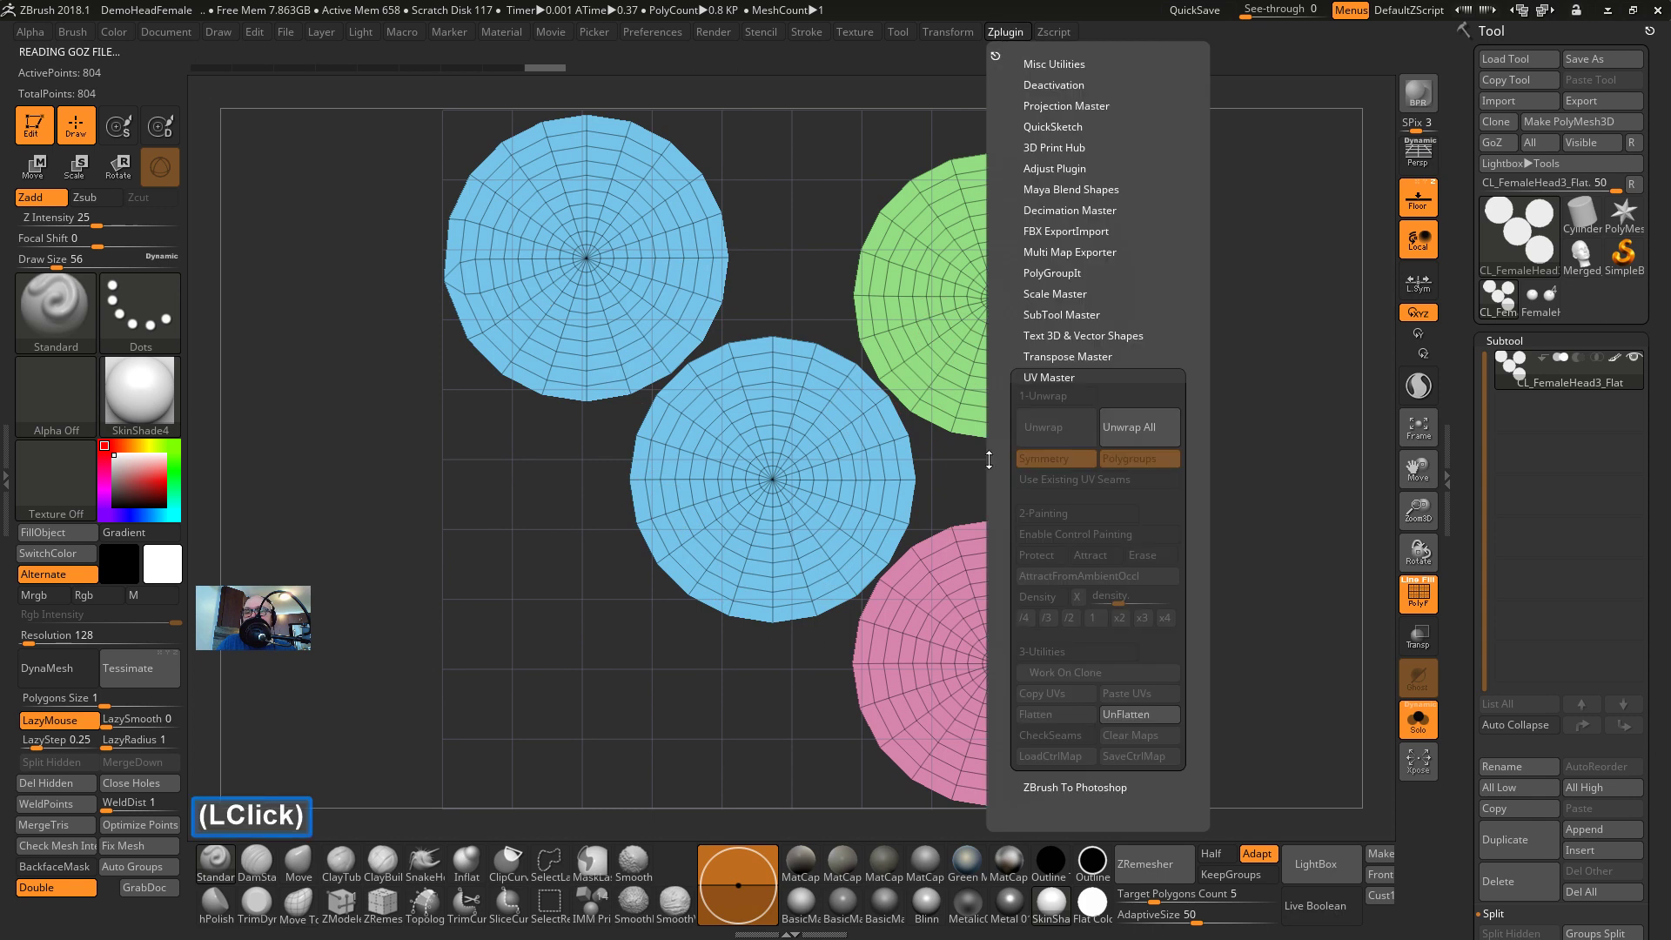
{"action": "left_click", "coordinate": [1012, 26]}
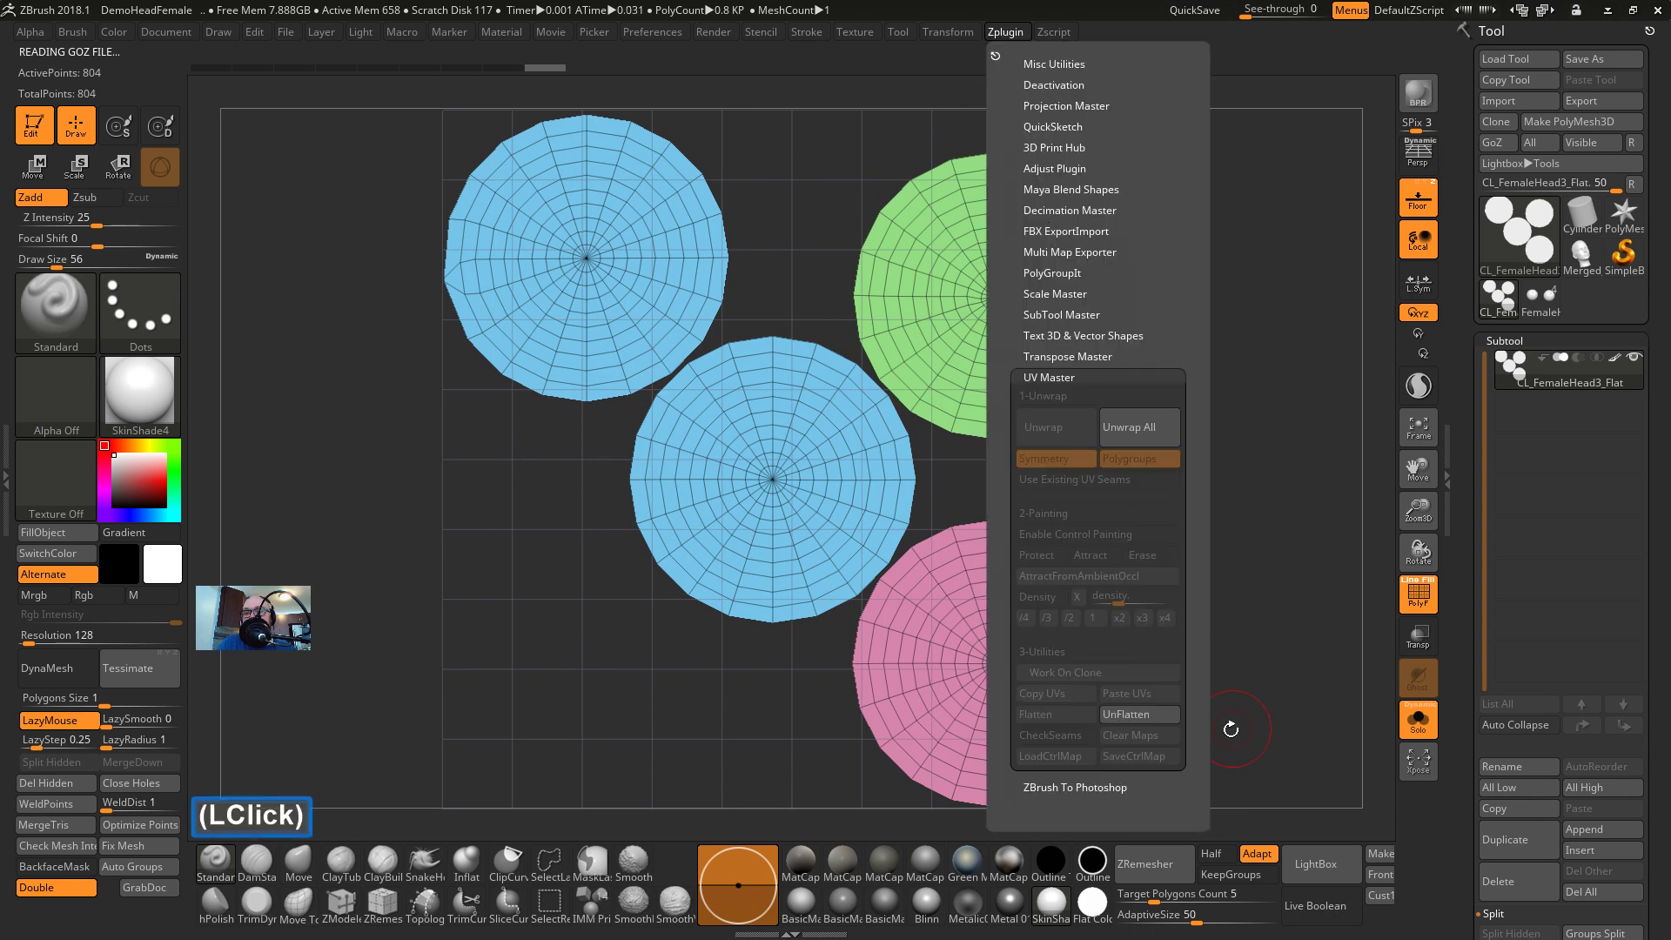
{"action": "left_click", "coordinate": [1140, 717]}
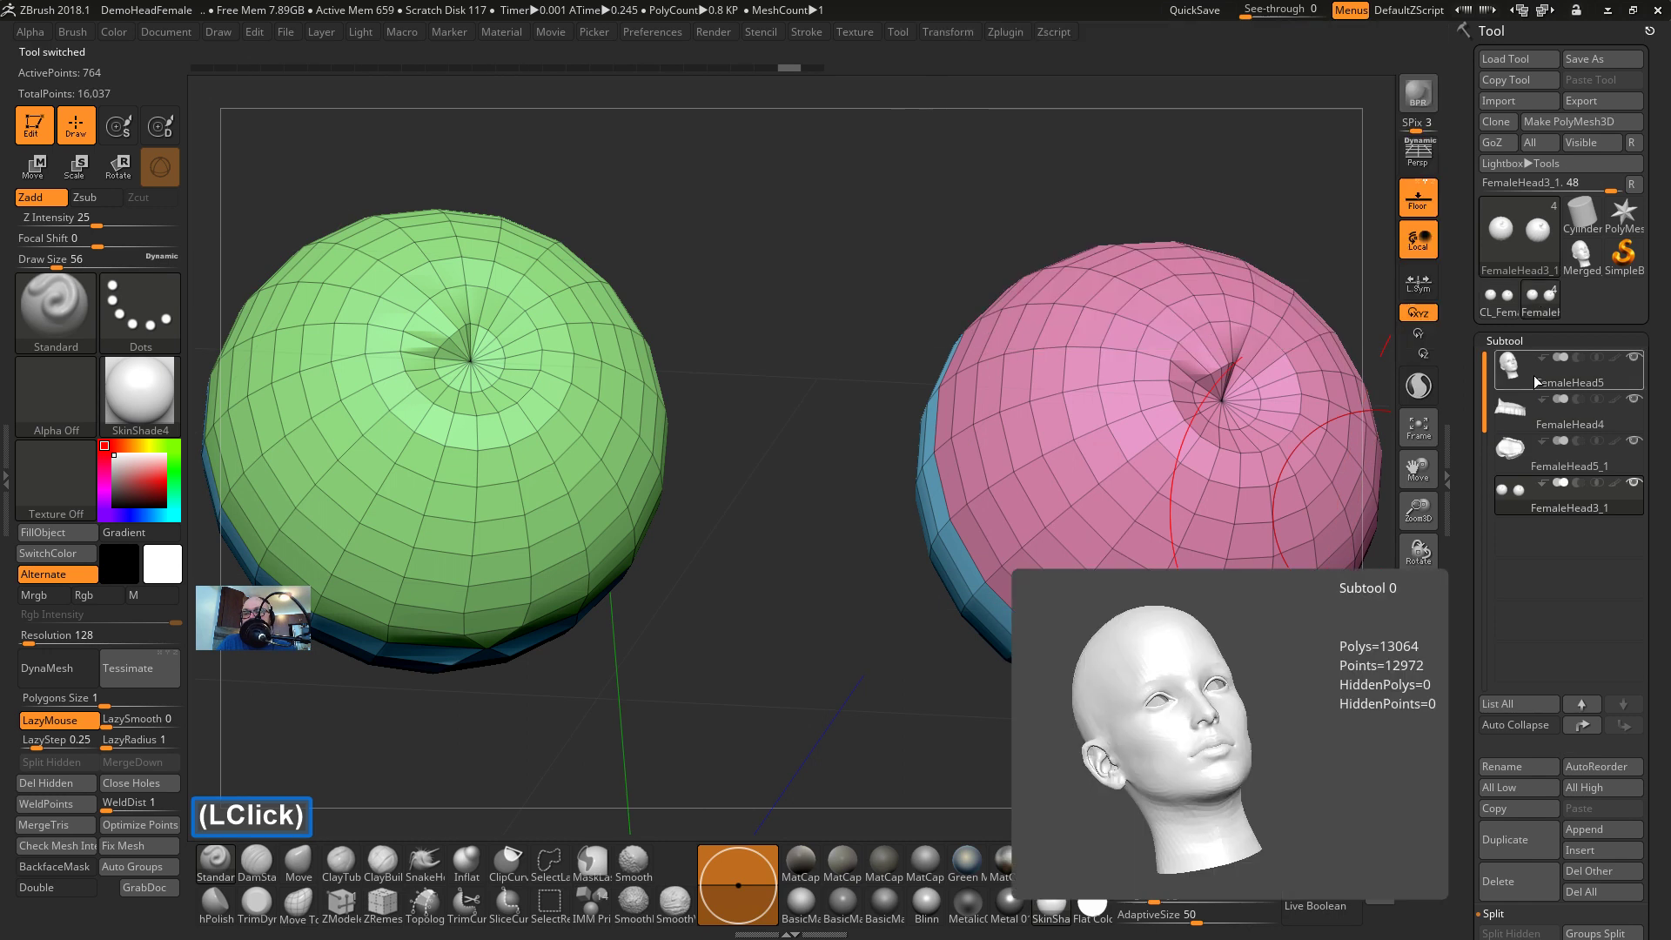
Switch back to the original head tool and paste the copied UVs onto its eyeball subtool
{"action": "left_click", "coordinate": [1580, 257]}
{"action": "left_click", "coordinate": [1002, 31]}
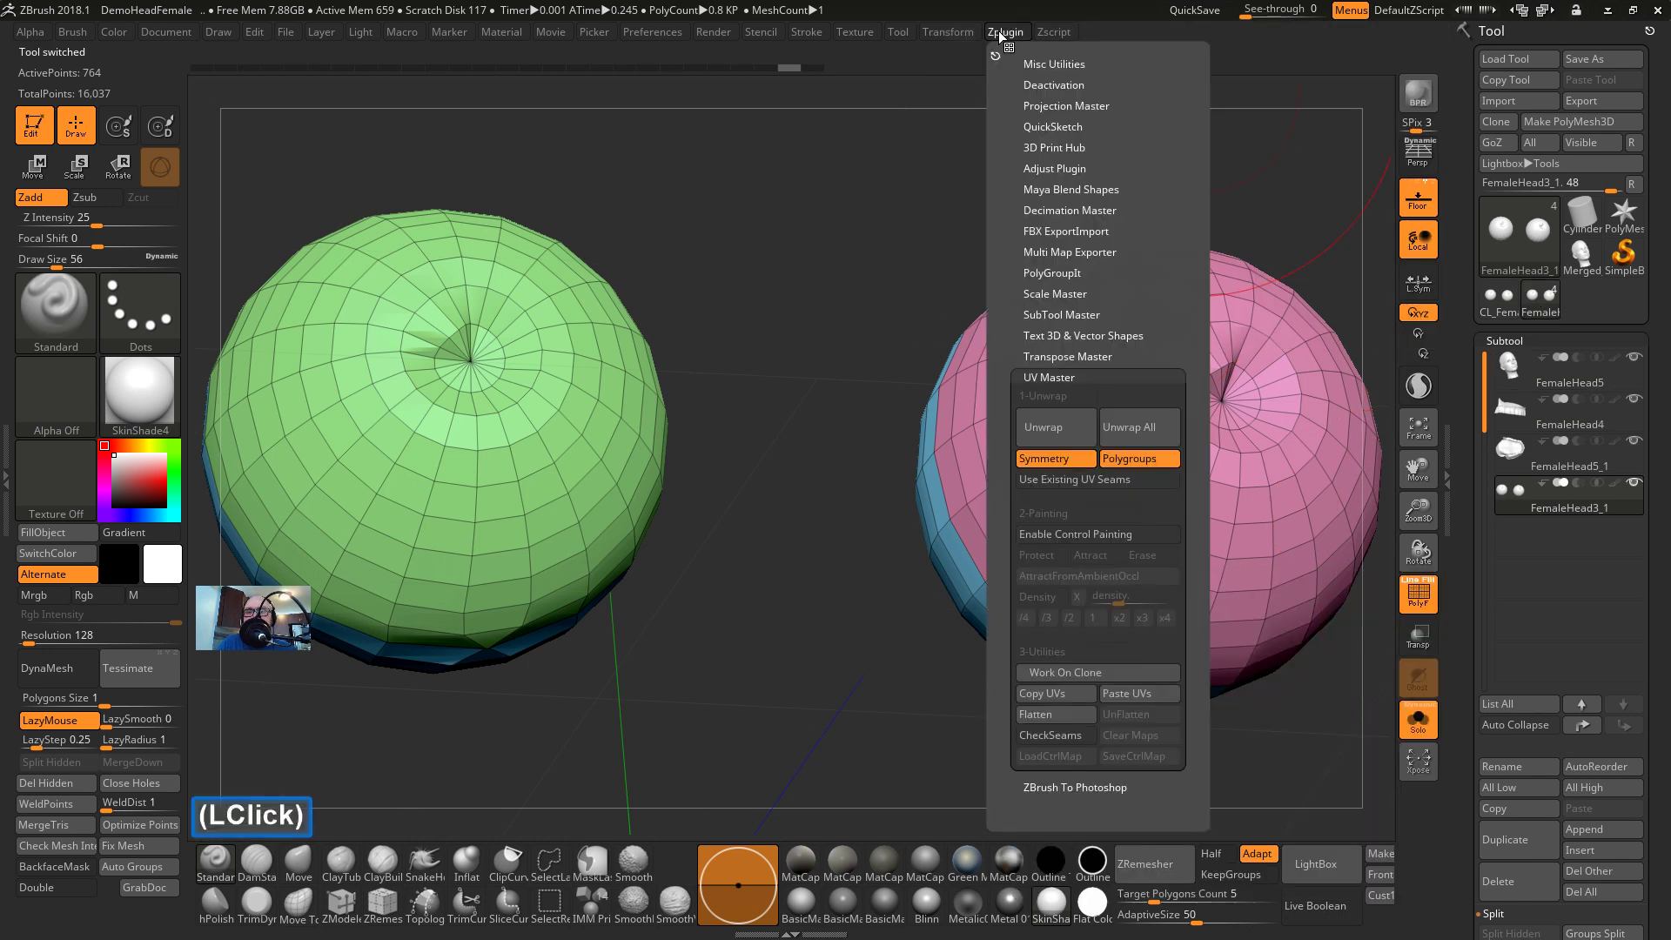
{"action": "left_click", "coordinate": [1121, 697]}
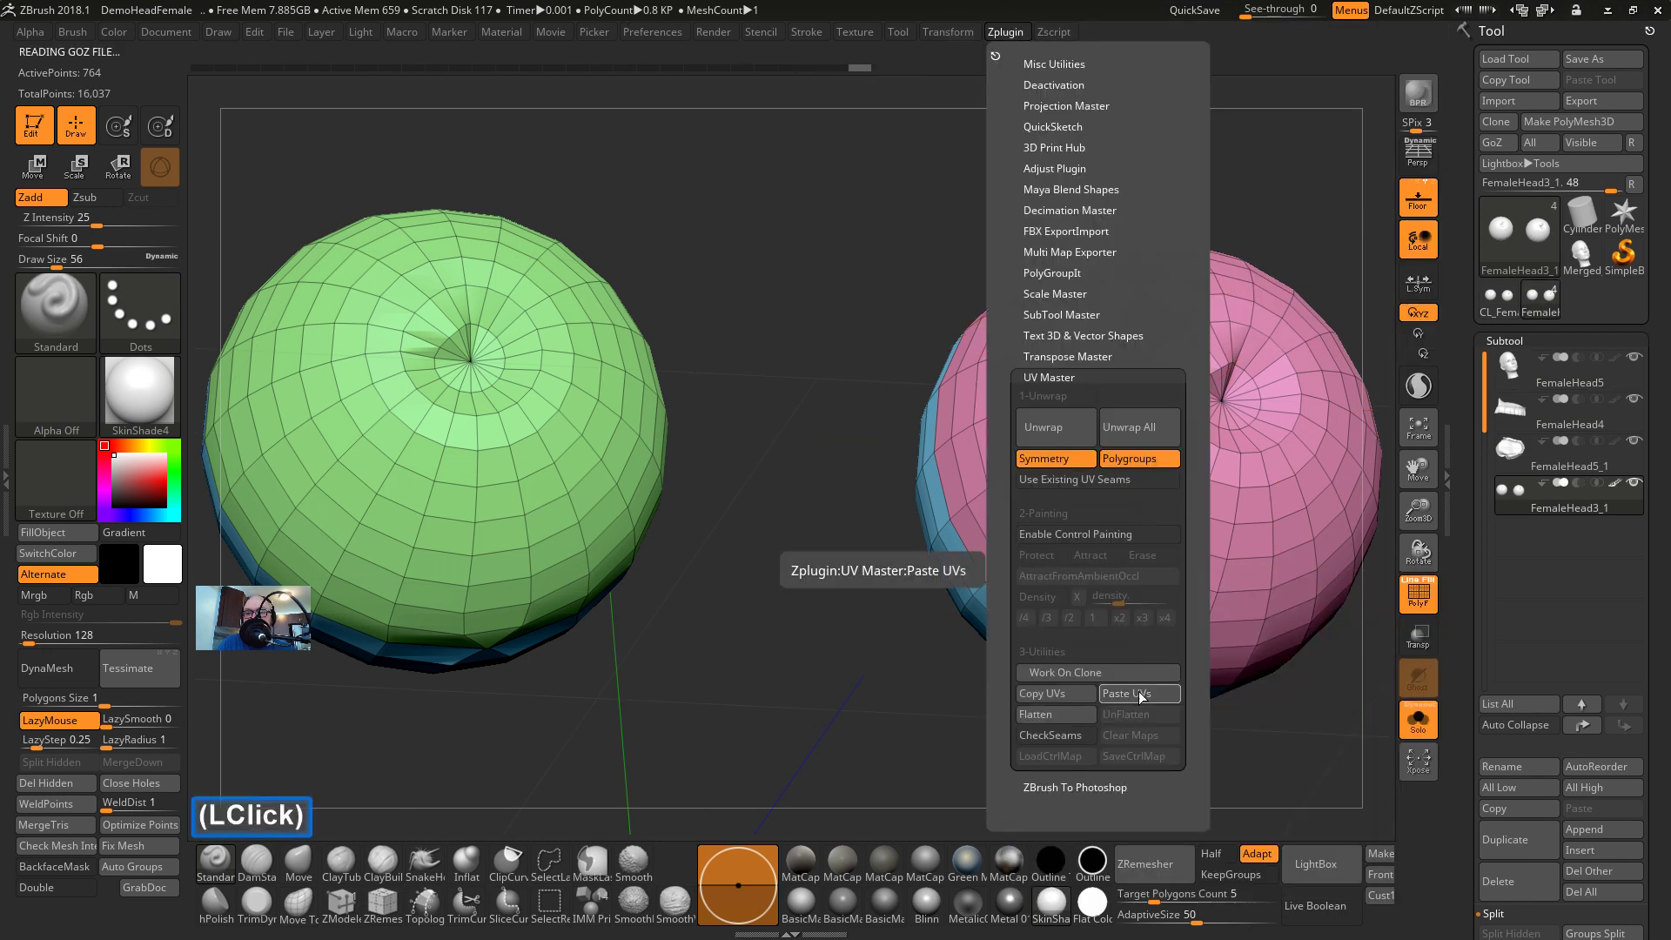
Collapse the Subtool section and turn off the polyframe display on the eyeballs
{"action": "left_click", "coordinate": [1565, 399]}
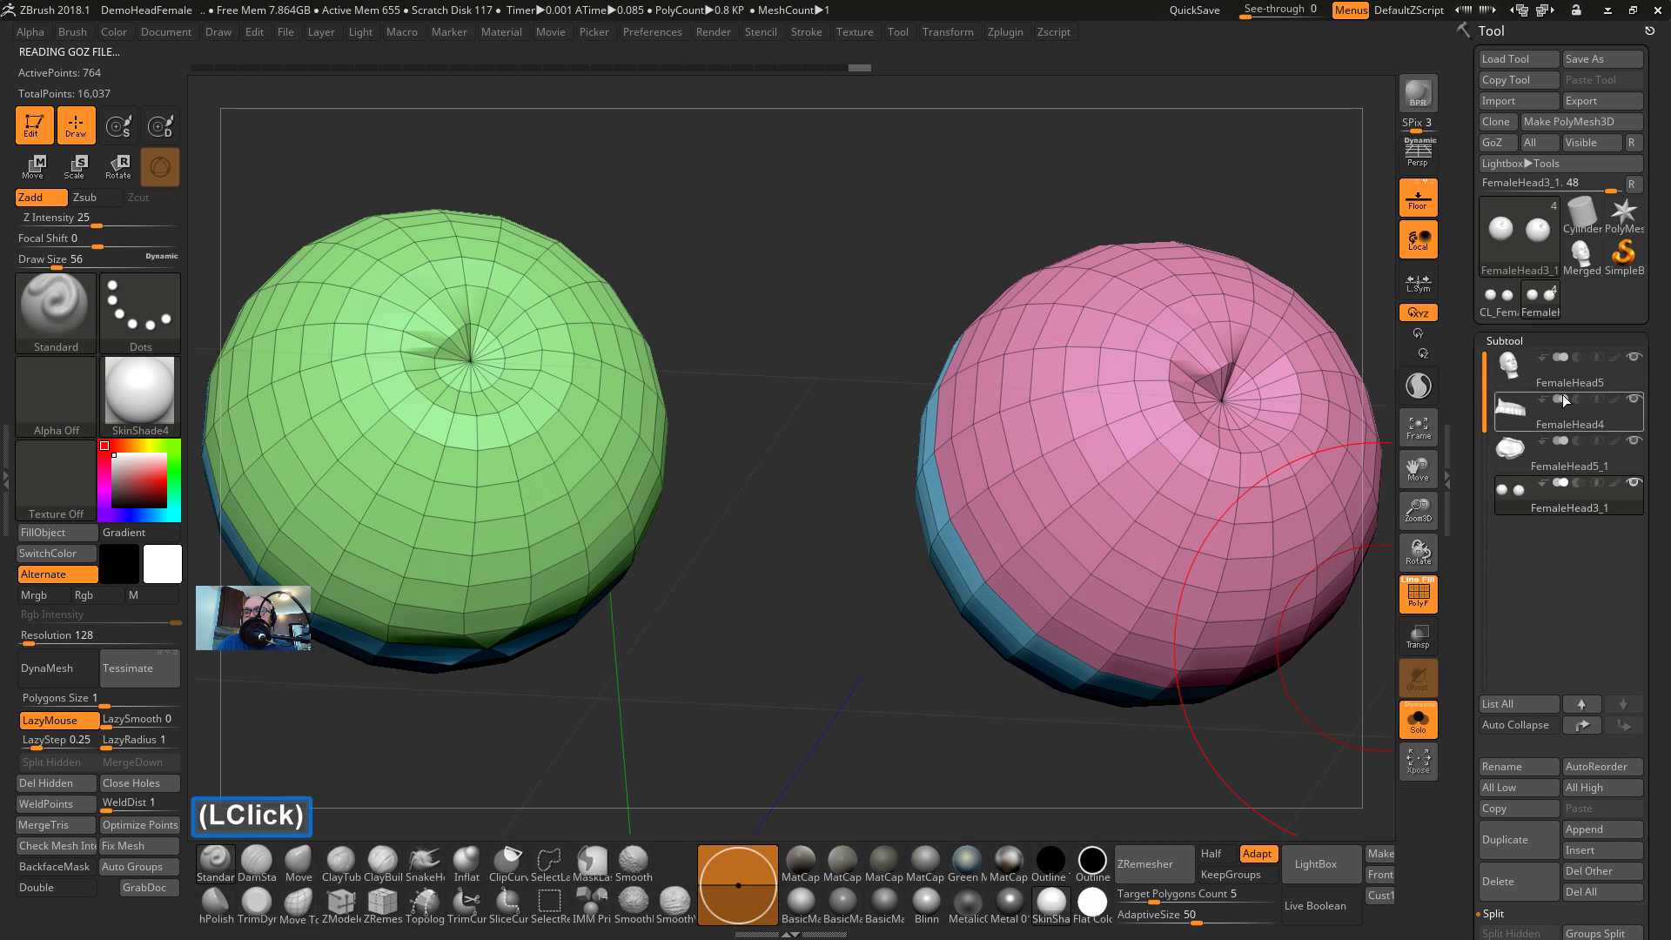
{"action": "left_click", "coordinate": [1538, 340]}
{"action": "key", "text": "shift+f"}
{"action": "key", "text": "shift+f"}
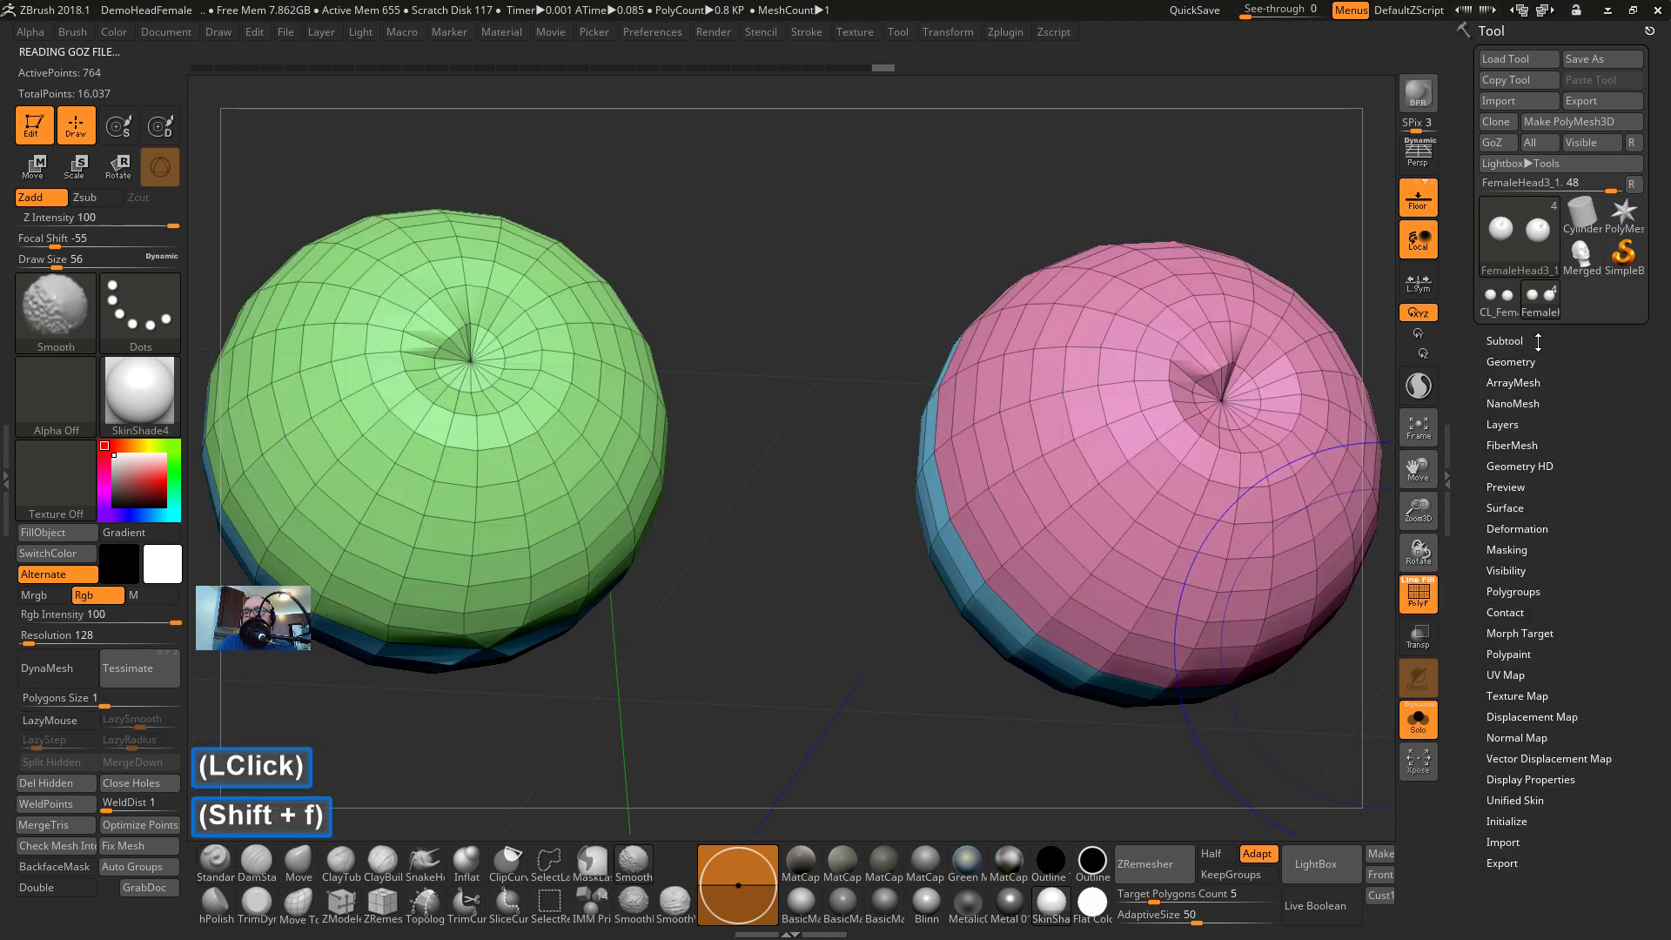
{"action": "left_click_drag", "start_coordinate": [1254, 170], "coordinate": [1184, 183]}
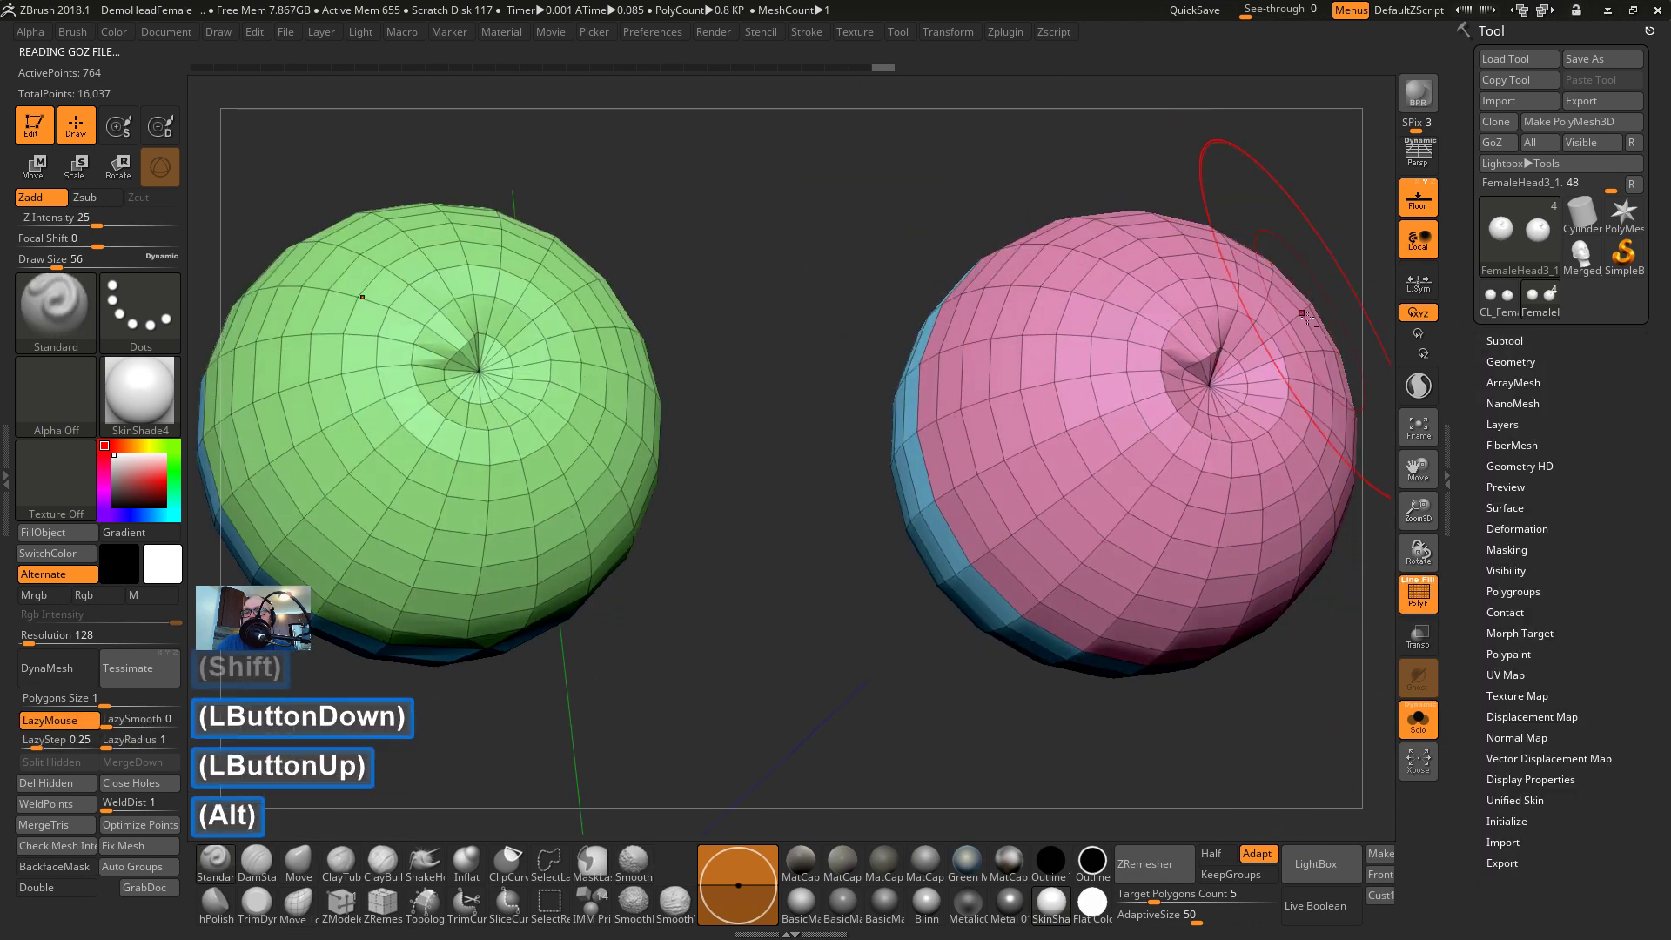
{"action": "mouse_move", "coordinate": [1300, 312]}
{"action": "left_mouse_down", "text": "alt"}
{"action": "mouse_move", "coordinate": [1250, 213]}
{"action": "mouse_move", "coordinate": [1219, 201]}
{"action": "left_mouse_up", "text": "alt"}
{"action": "key", "text": "ctrl+z"}
{"action": "key", "text": "shift+f"}
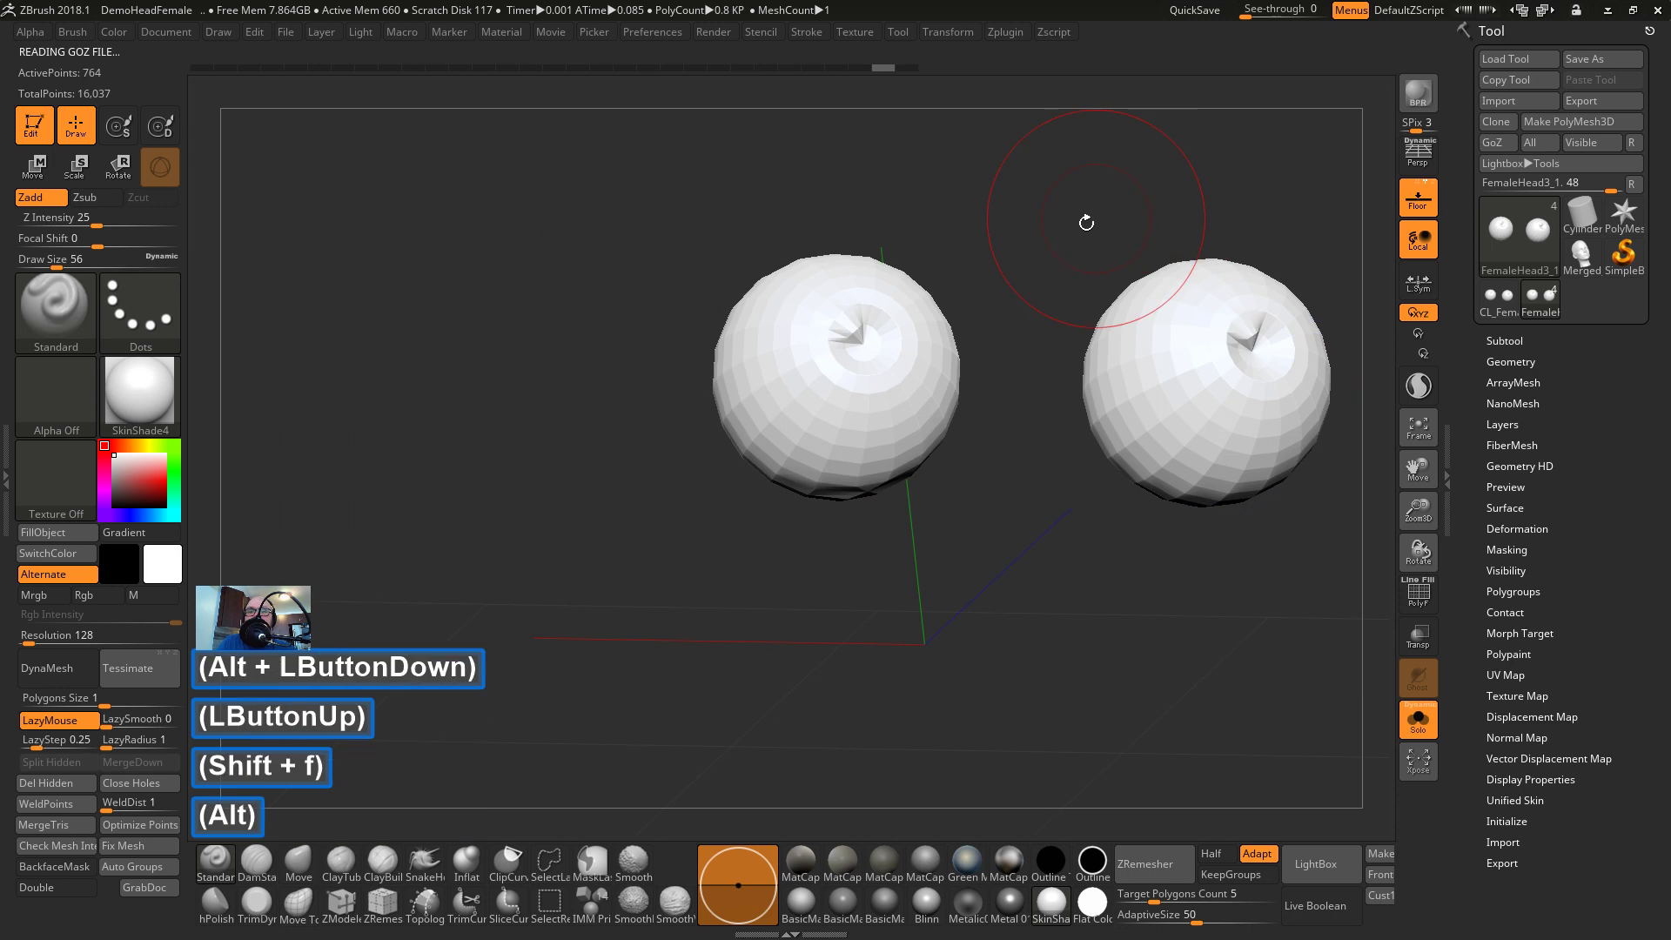
Subdivide the eyeball mesh three times and set the draw size to 44
{"action": "mouse_move", "coordinate": [1086, 220]}
{"action": "left_mouse_down", "text": "alt"}
{"action": "mouse_move", "coordinate": [967, 266]}
{"action": "mouse_move", "coordinate": [939, 342]}
{"action": "left_mouse_up", "text": "alt"}
{"action": "key", "text": "ctrl+d"}
{"action": "key", "text": "ctrl+d"}
{"action": "key", "text": "ctrl+d"}
{"action": "key", "text": "s"}
{"action": "left_click_drag", "start_coordinate": [939, 342], "coordinate": [925, 349]}
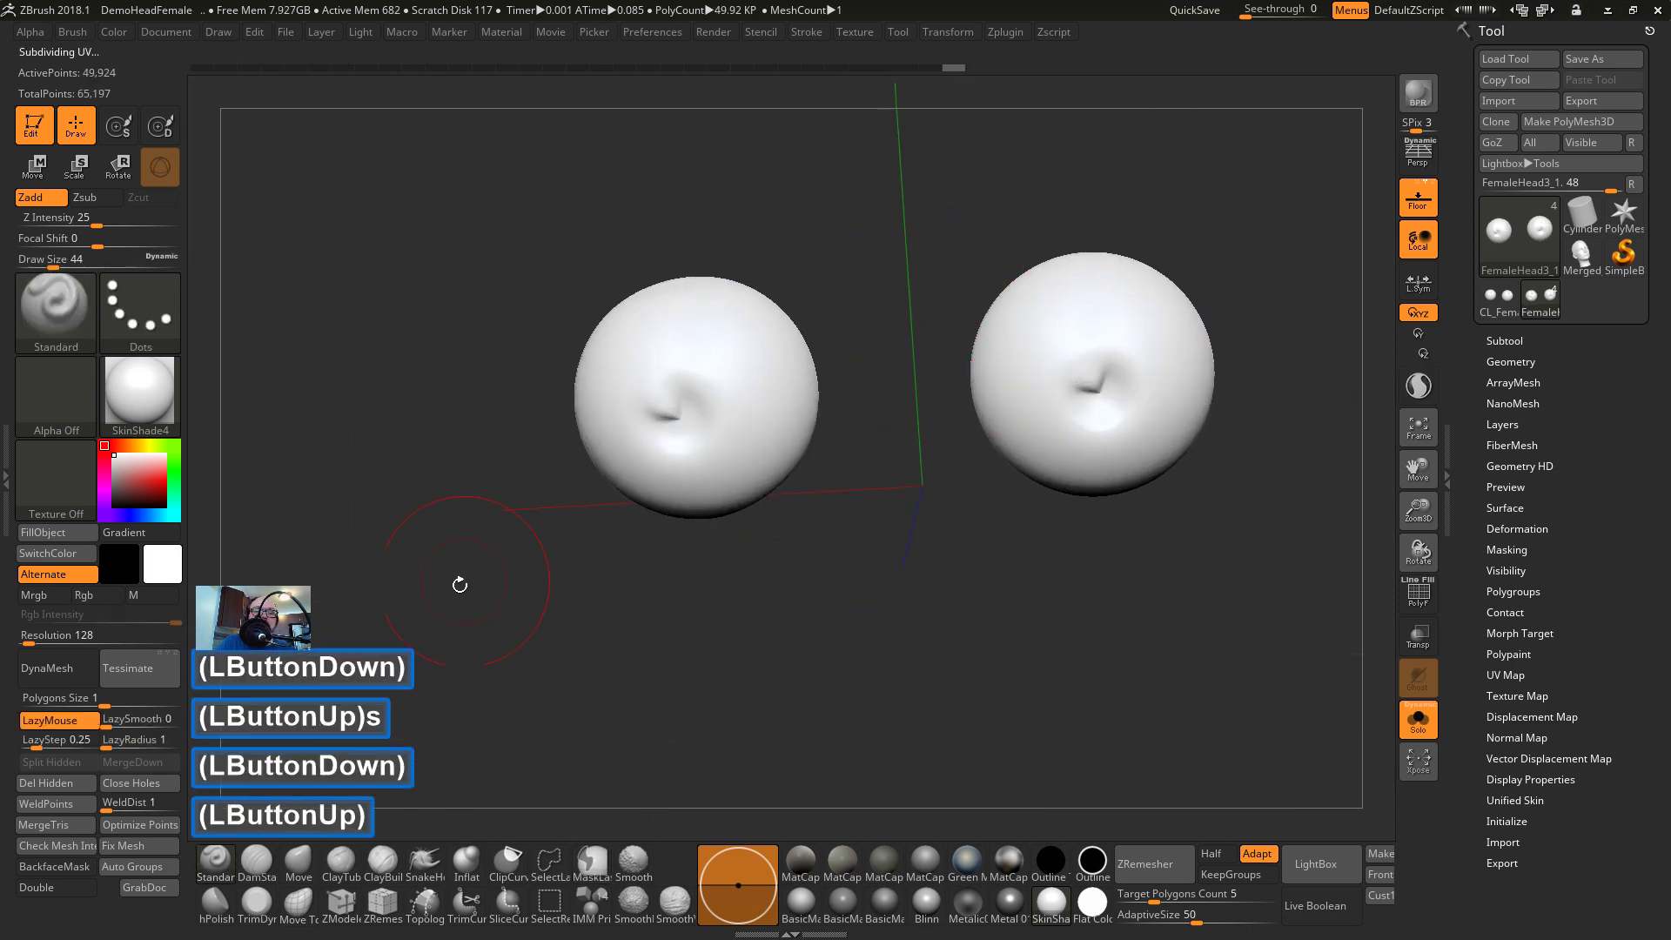
Set the Standard brush to paint Rgb color only, with Zadd and Zsub turned off
{"action": "left_click", "coordinate": [215, 862]}
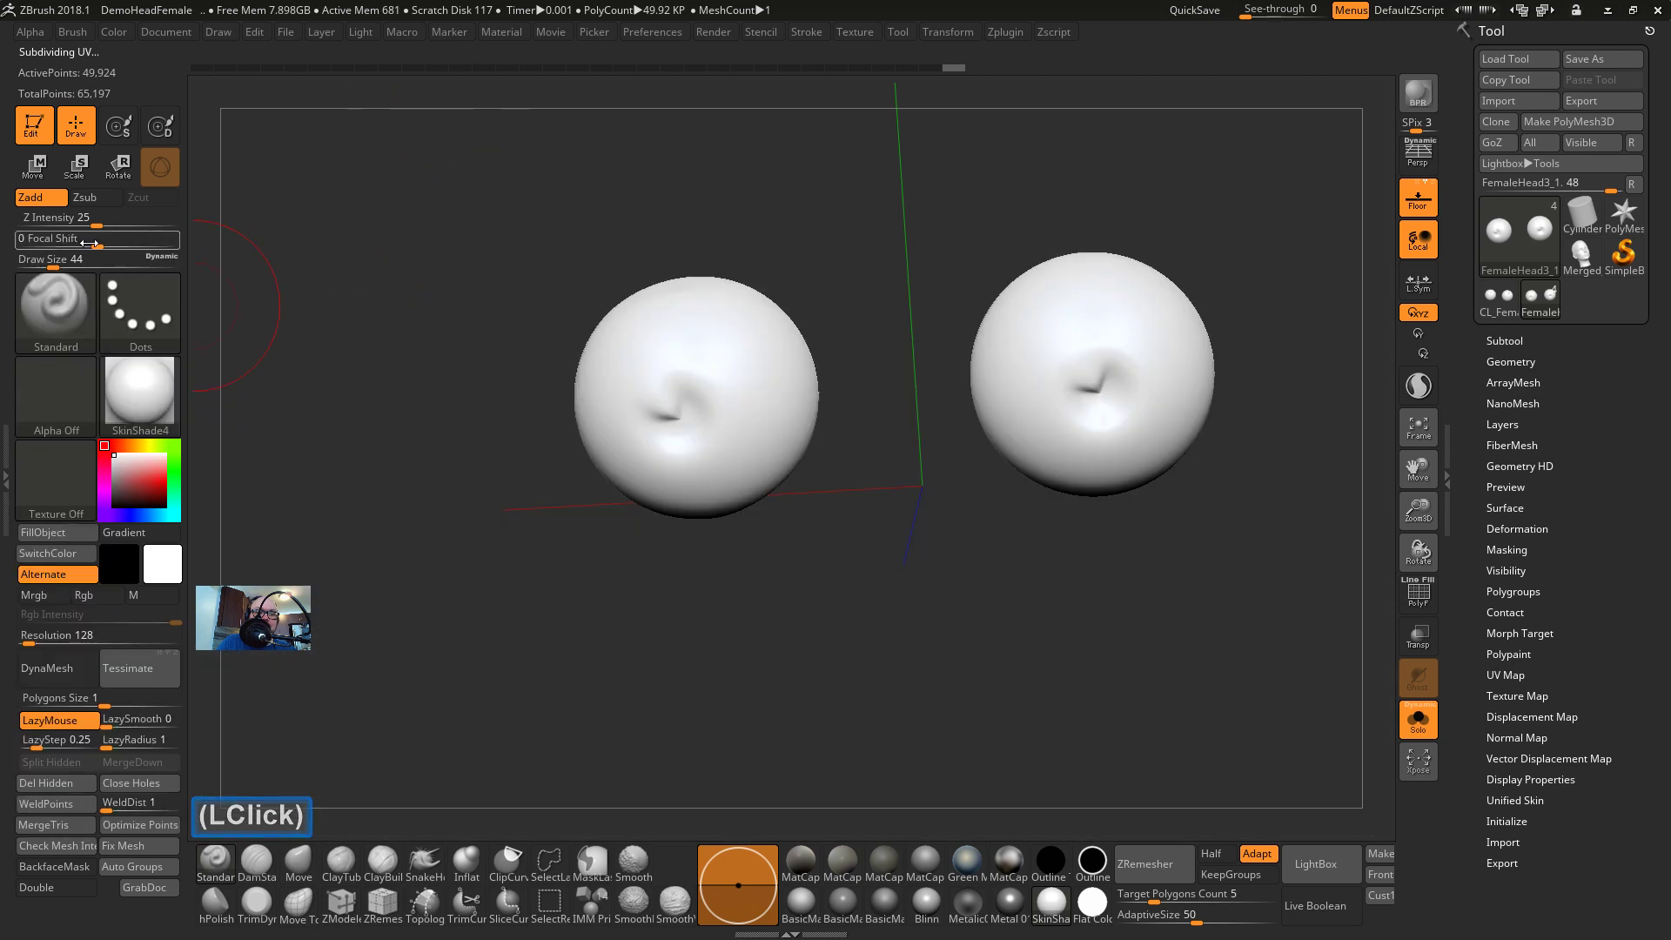
{"action": "left_click", "coordinate": [85, 197]}
{"action": "left_click", "coordinate": [78, 595]}
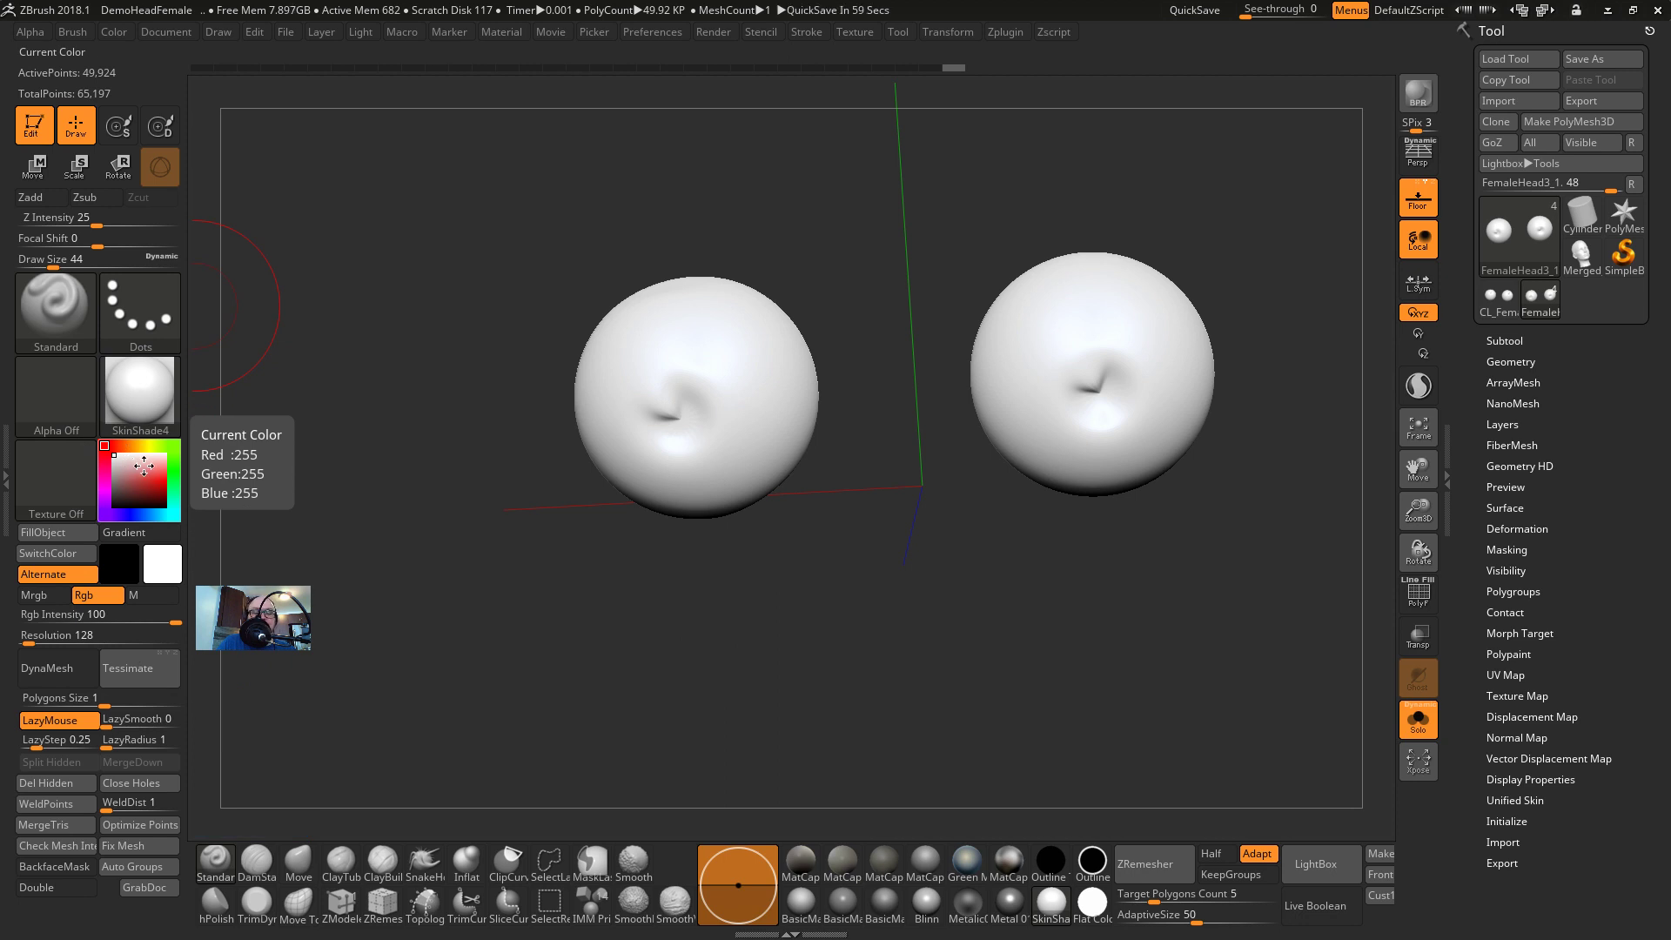
Try filling both eyeballs with bright green and with a pale grey-green
{"action": "left_click", "coordinate": [57, 531]}
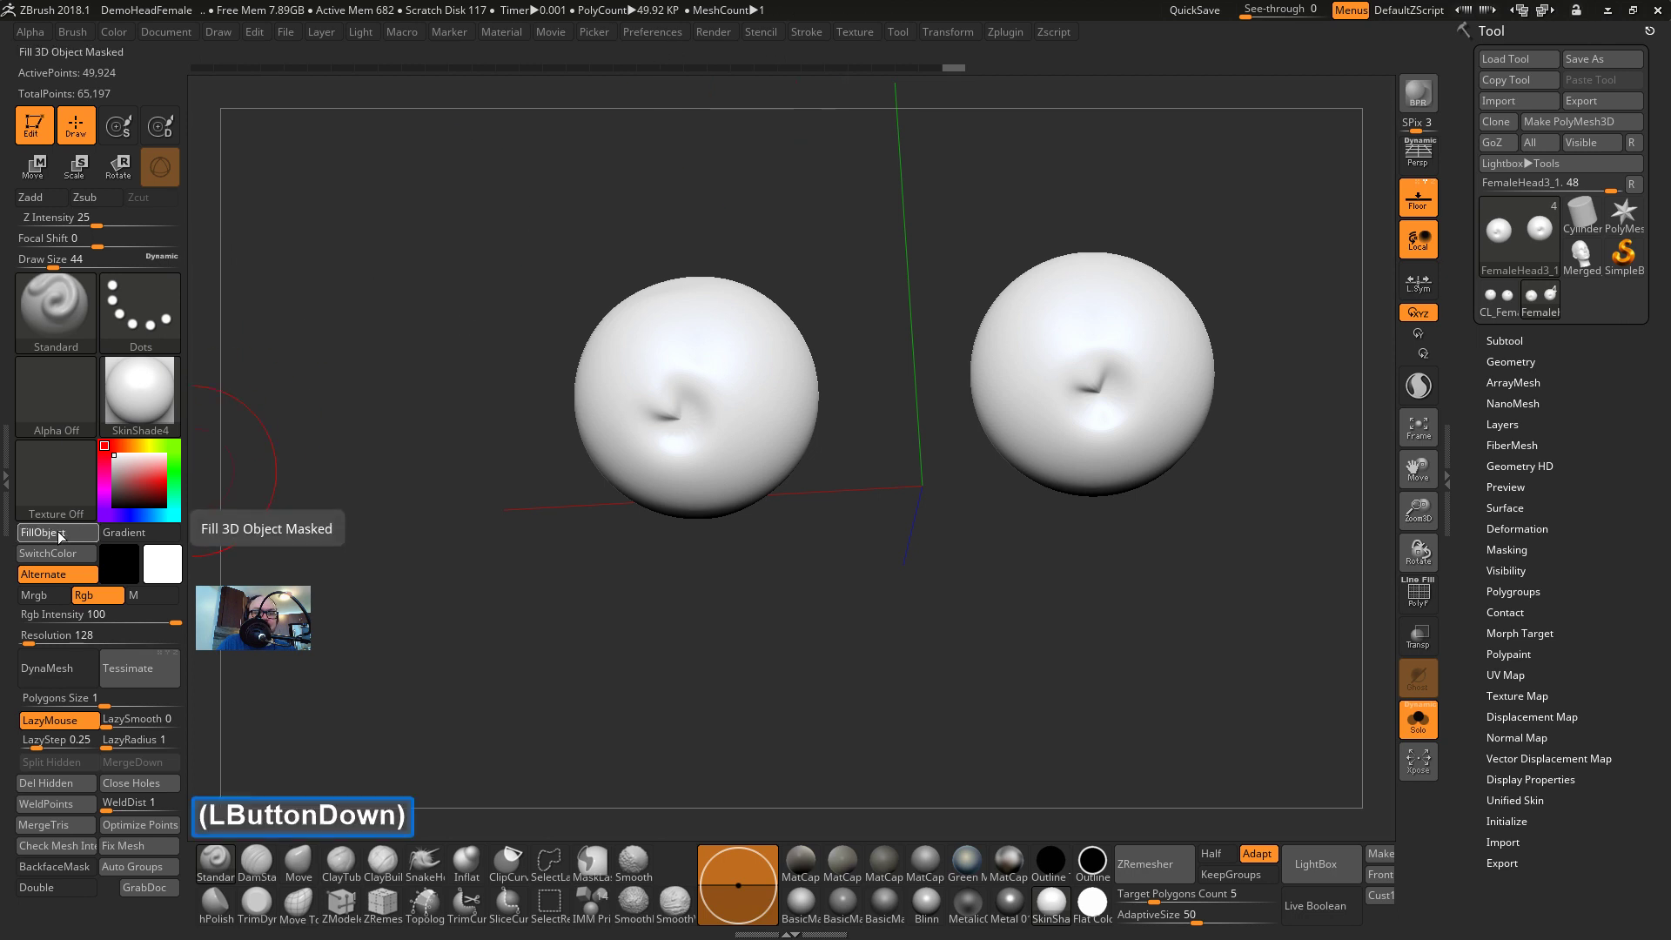
{"action": "left_click", "coordinate": [173, 481]}
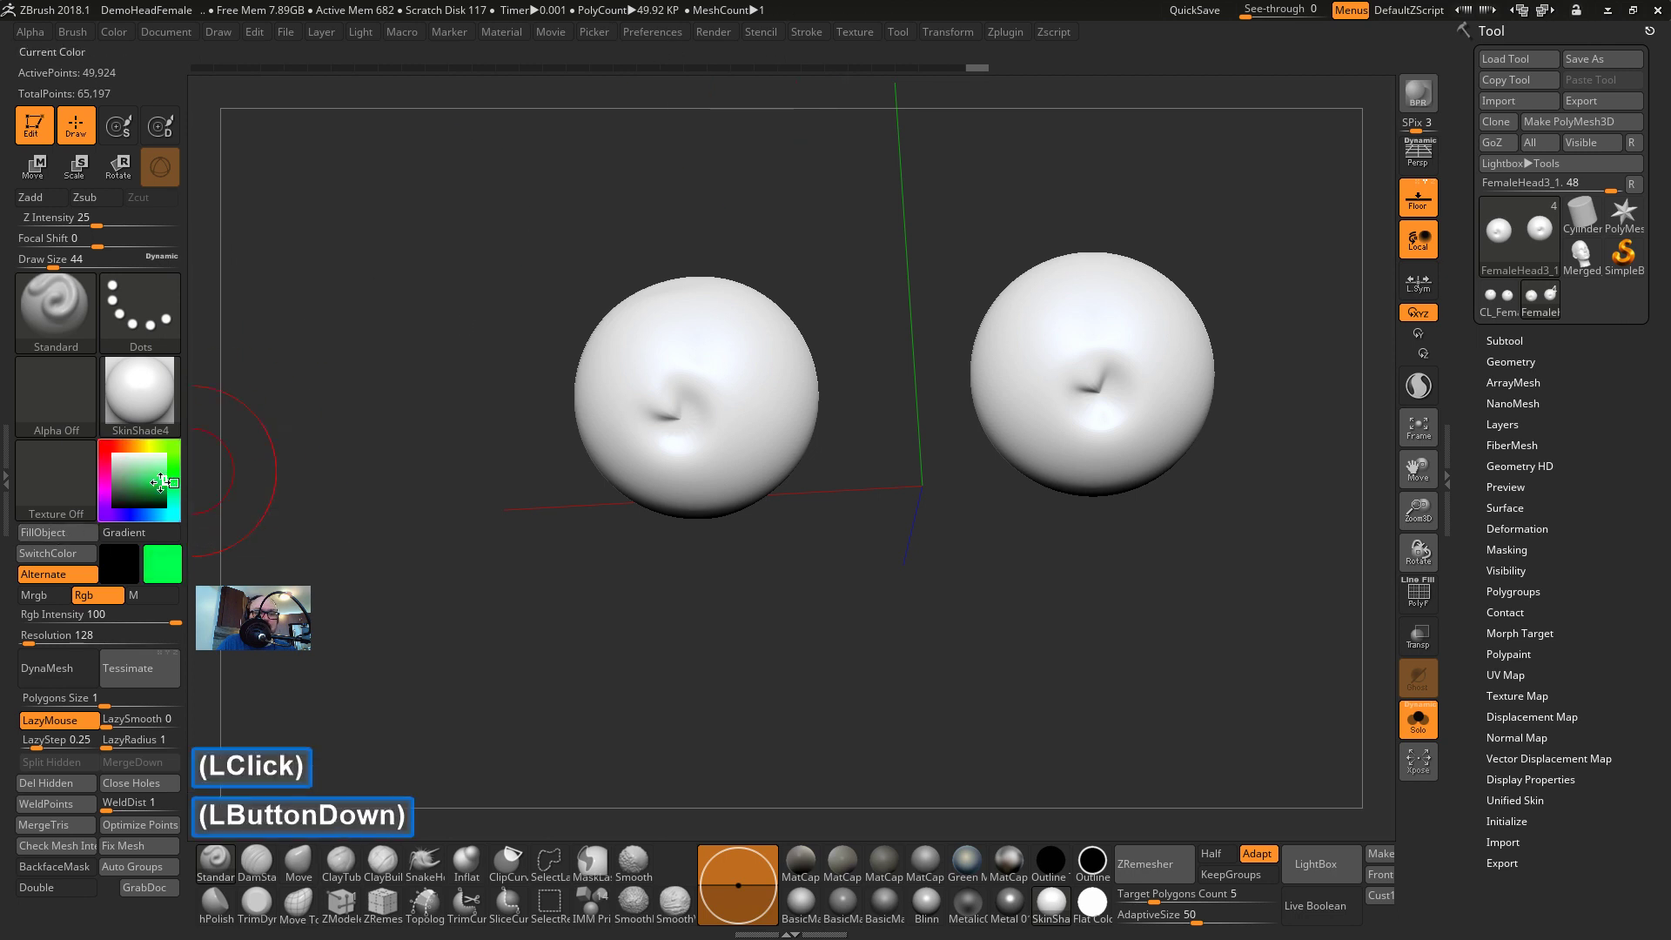
{"action": "double_click", "coordinate": [55, 533]}
{"action": "left_click_drag", "start_coordinate": [147, 462], "coordinate": [121, 463]}
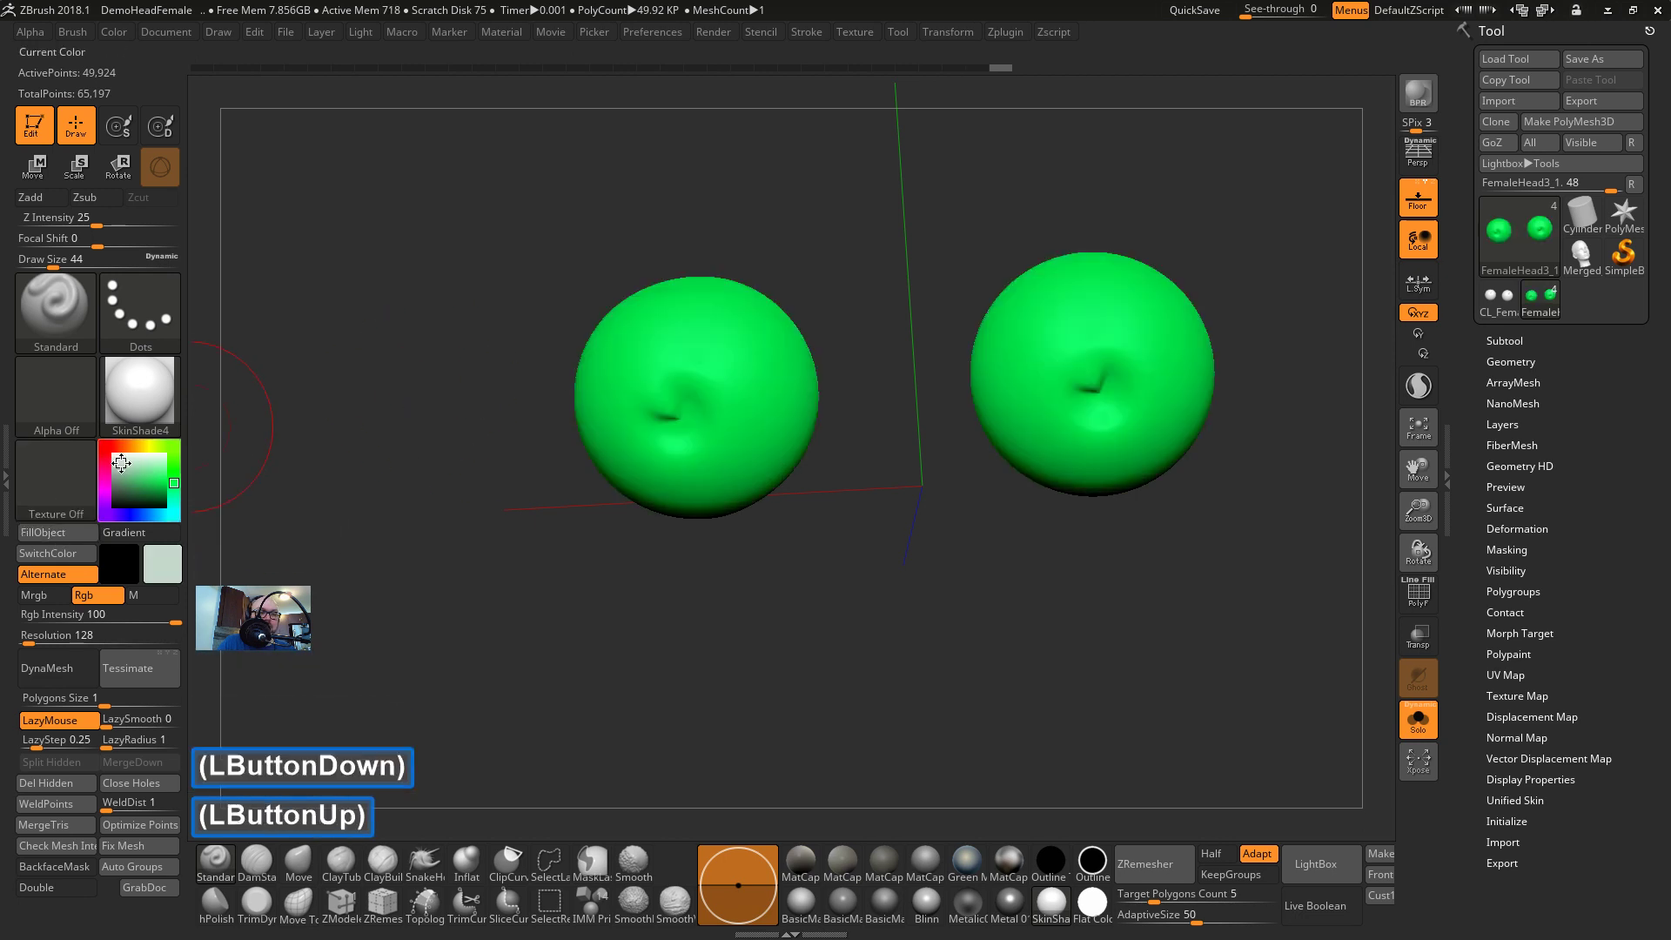
{"action": "left_click", "coordinate": [44, 525]}
{"action": "left_click_drag", "start_coordinate": [348, 549], "coordinate": [398, 521]}
{"action": "left_click_drag", "start_coordinate": [392, 523], "coordinate": [374, 553], "text": "alt"}
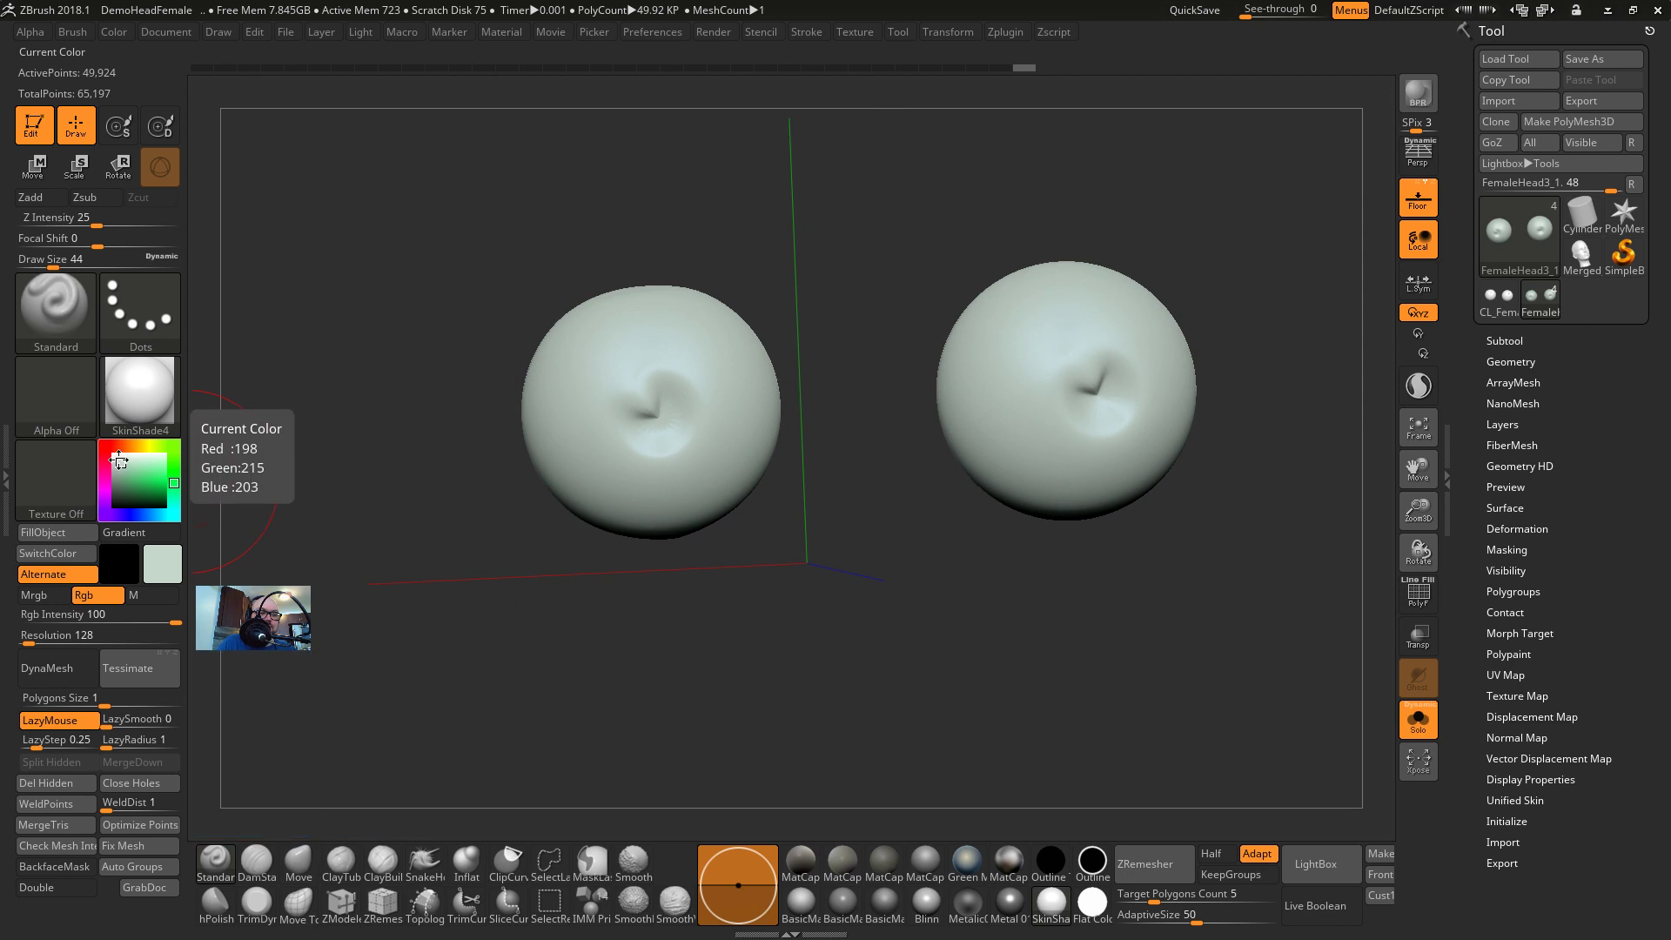
Pick a light neutral grey and fill both eyeballs with it as the base color
{"action": "left_click_drag", "start_coordinate": [120, 463], "coordinate": [114, 459]}
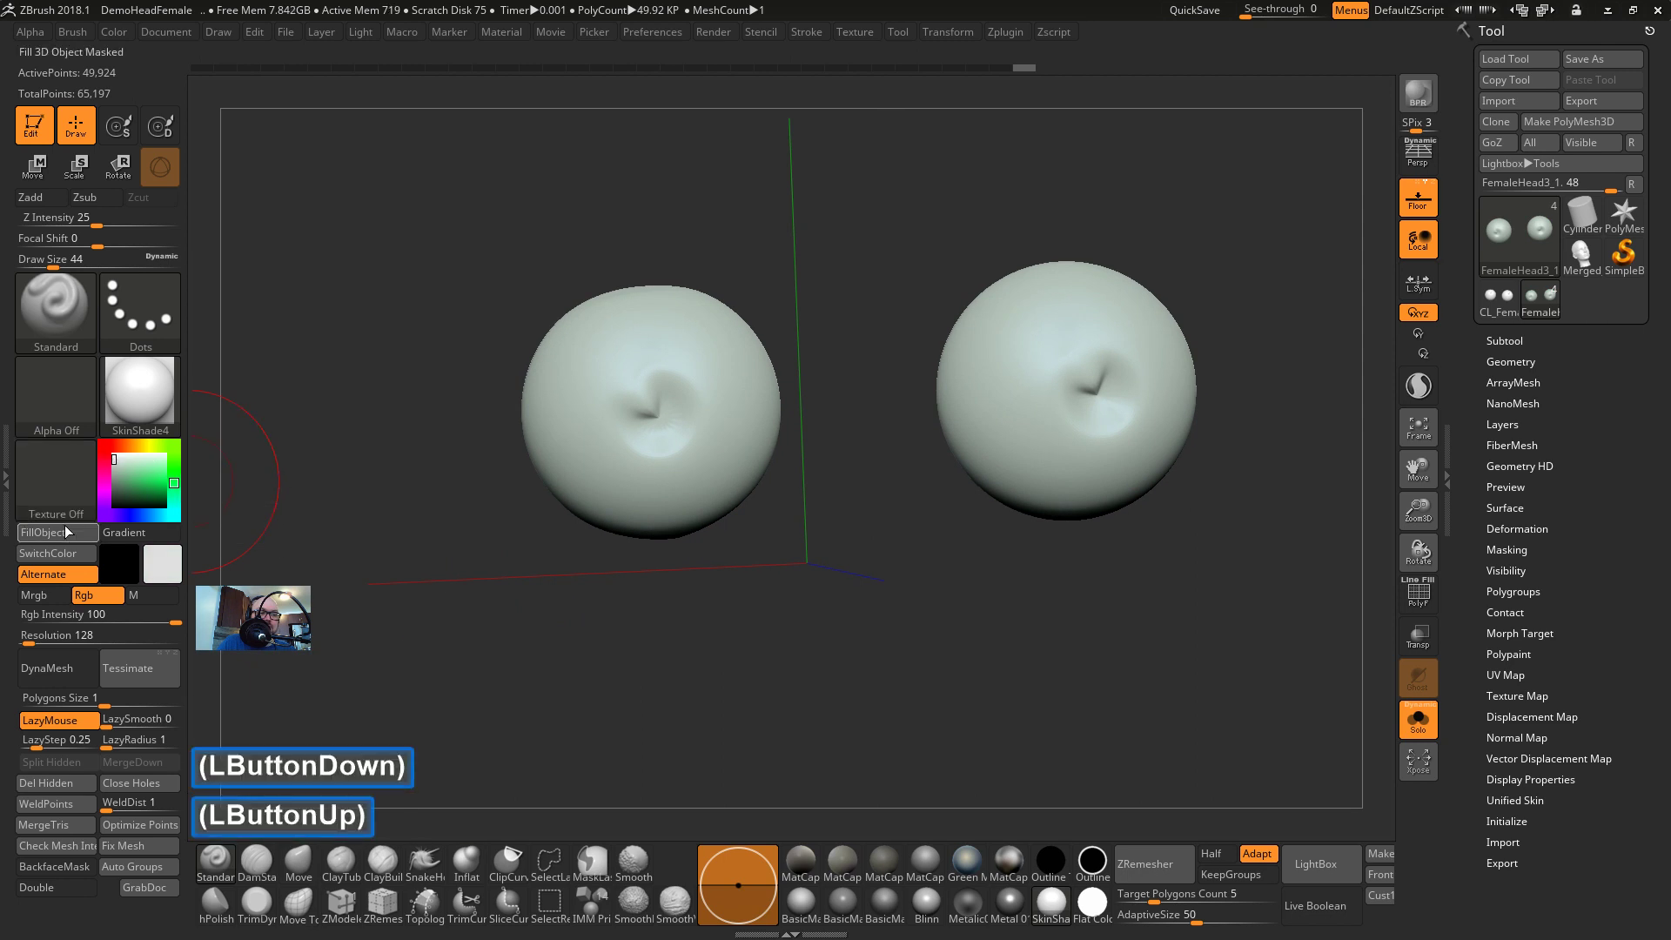
{"action": "left_click", "coordinate": [64, 531]}
{"action": "left_click_drag", "start_coordinate": [392, 541], "coordinate": [739, 624]}
{"action": "left_click_drag", "start_coordinate": [398, 579], "coordinate": [458, 518], "text": "alt"}
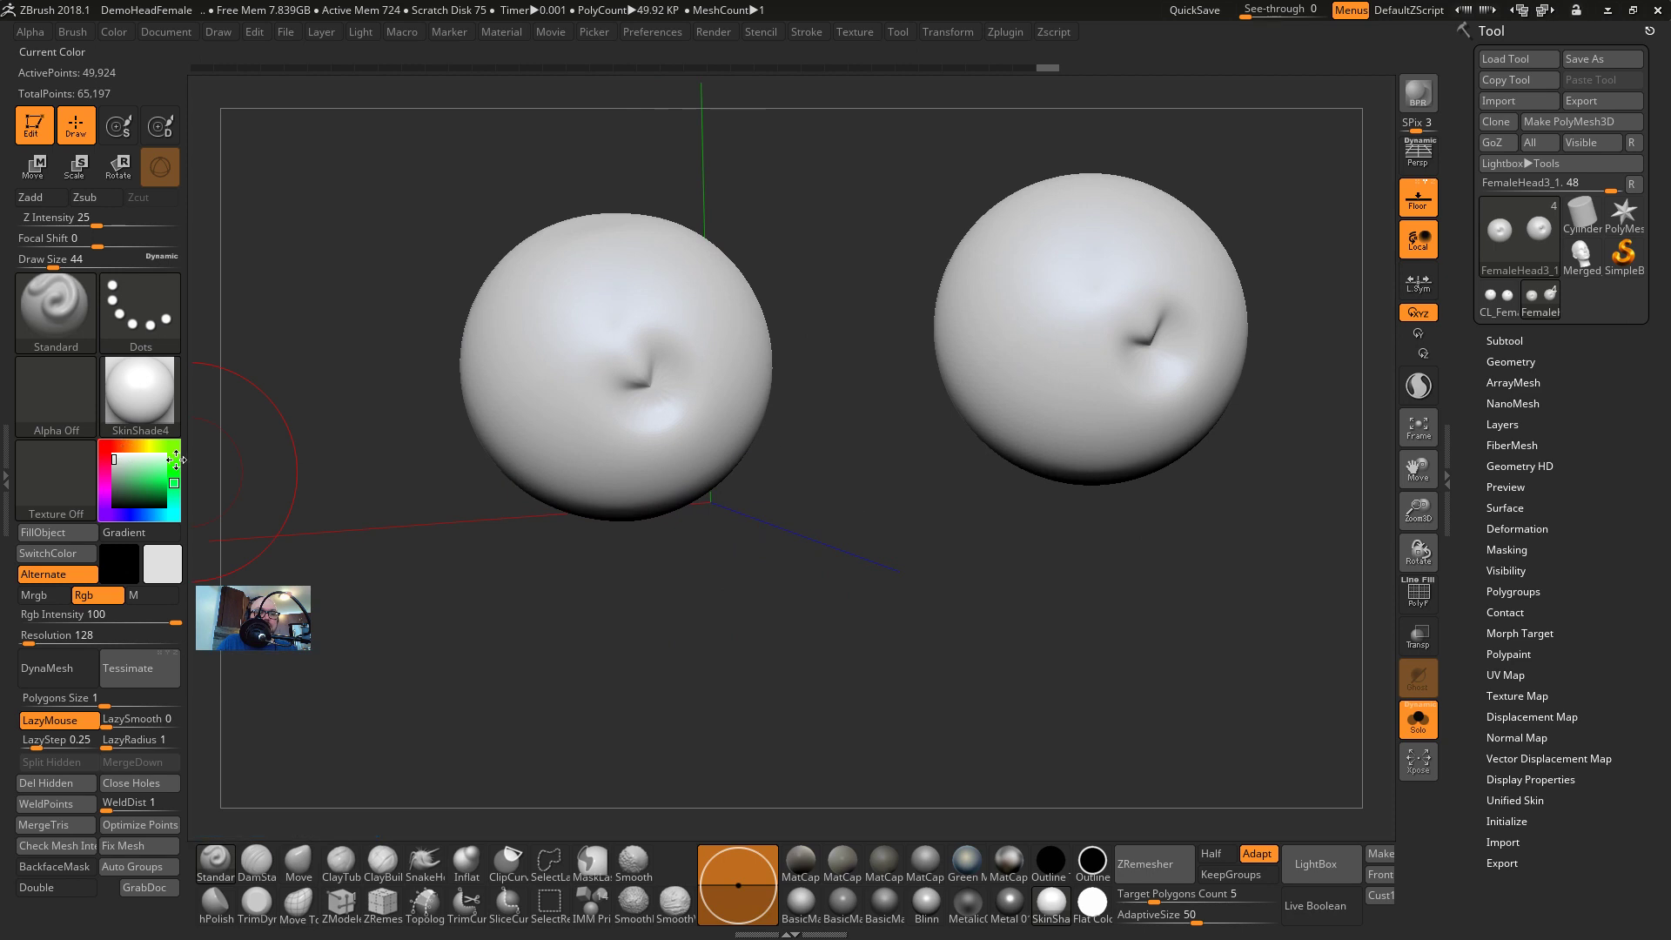
Choose a medium-dark green as the paint color and face the eyeballs straight from the front
{"action": "left_click", "coordinate": [154, 481]}
{"action": "left_click", "coordinate": [154, 485]}
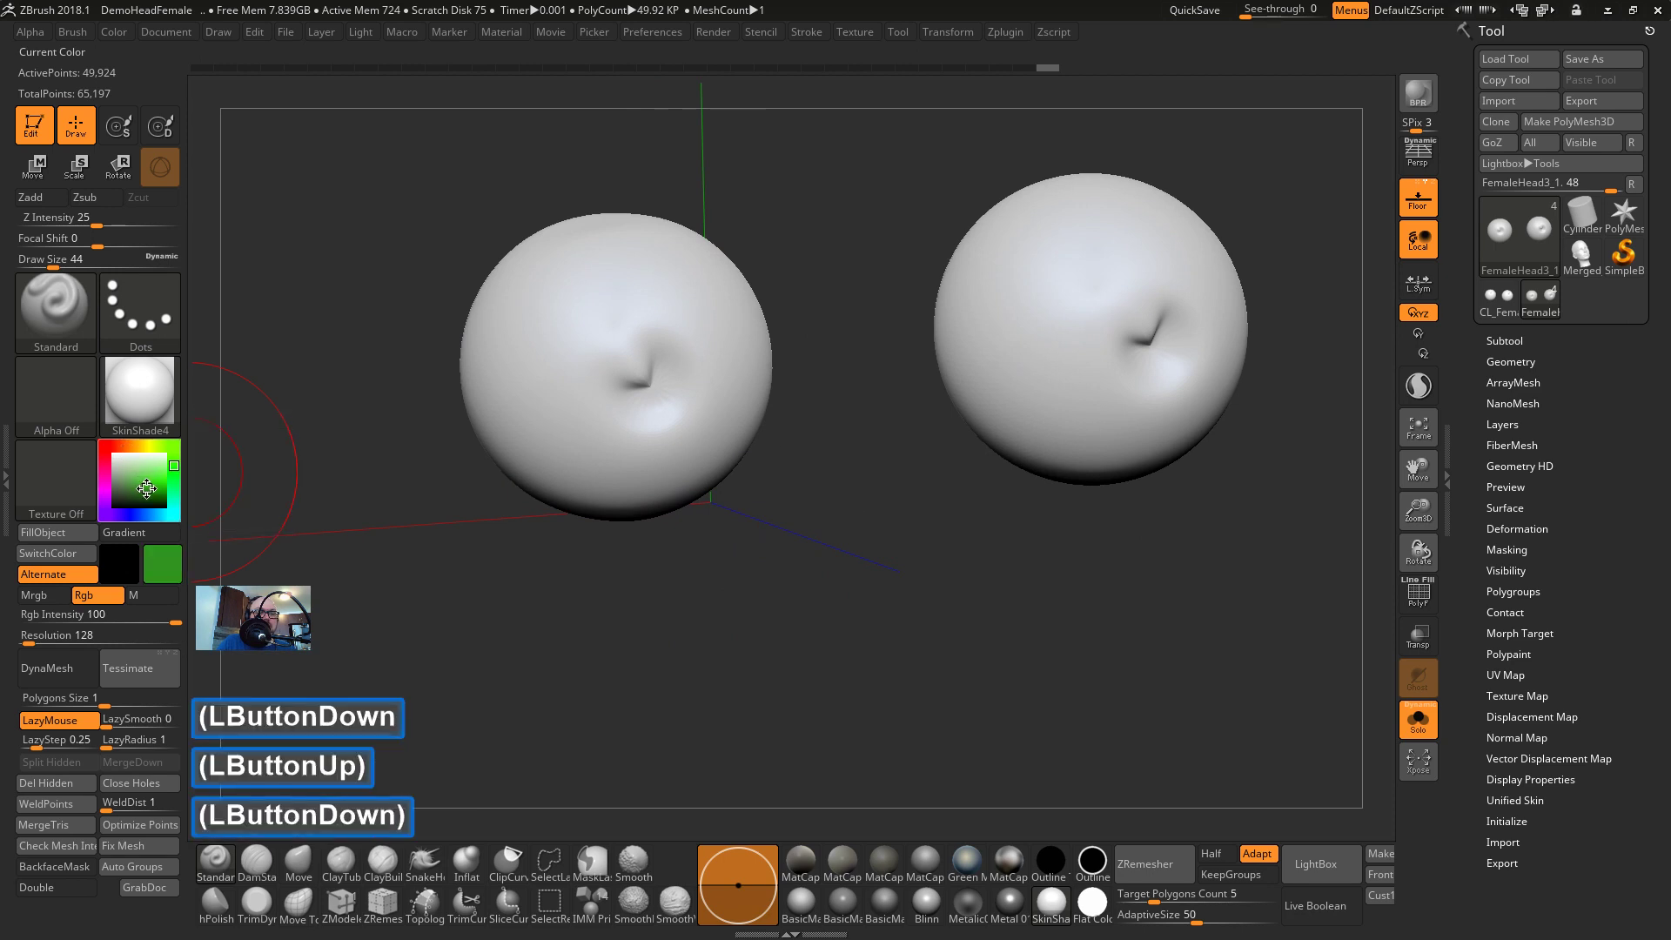
{"action": "left_click_drag", "start_coordinate": [145, 489], "coordinate": [143, 490]}
{"action": "left_click", "coordinate": [310, 551], "text": "shift"}
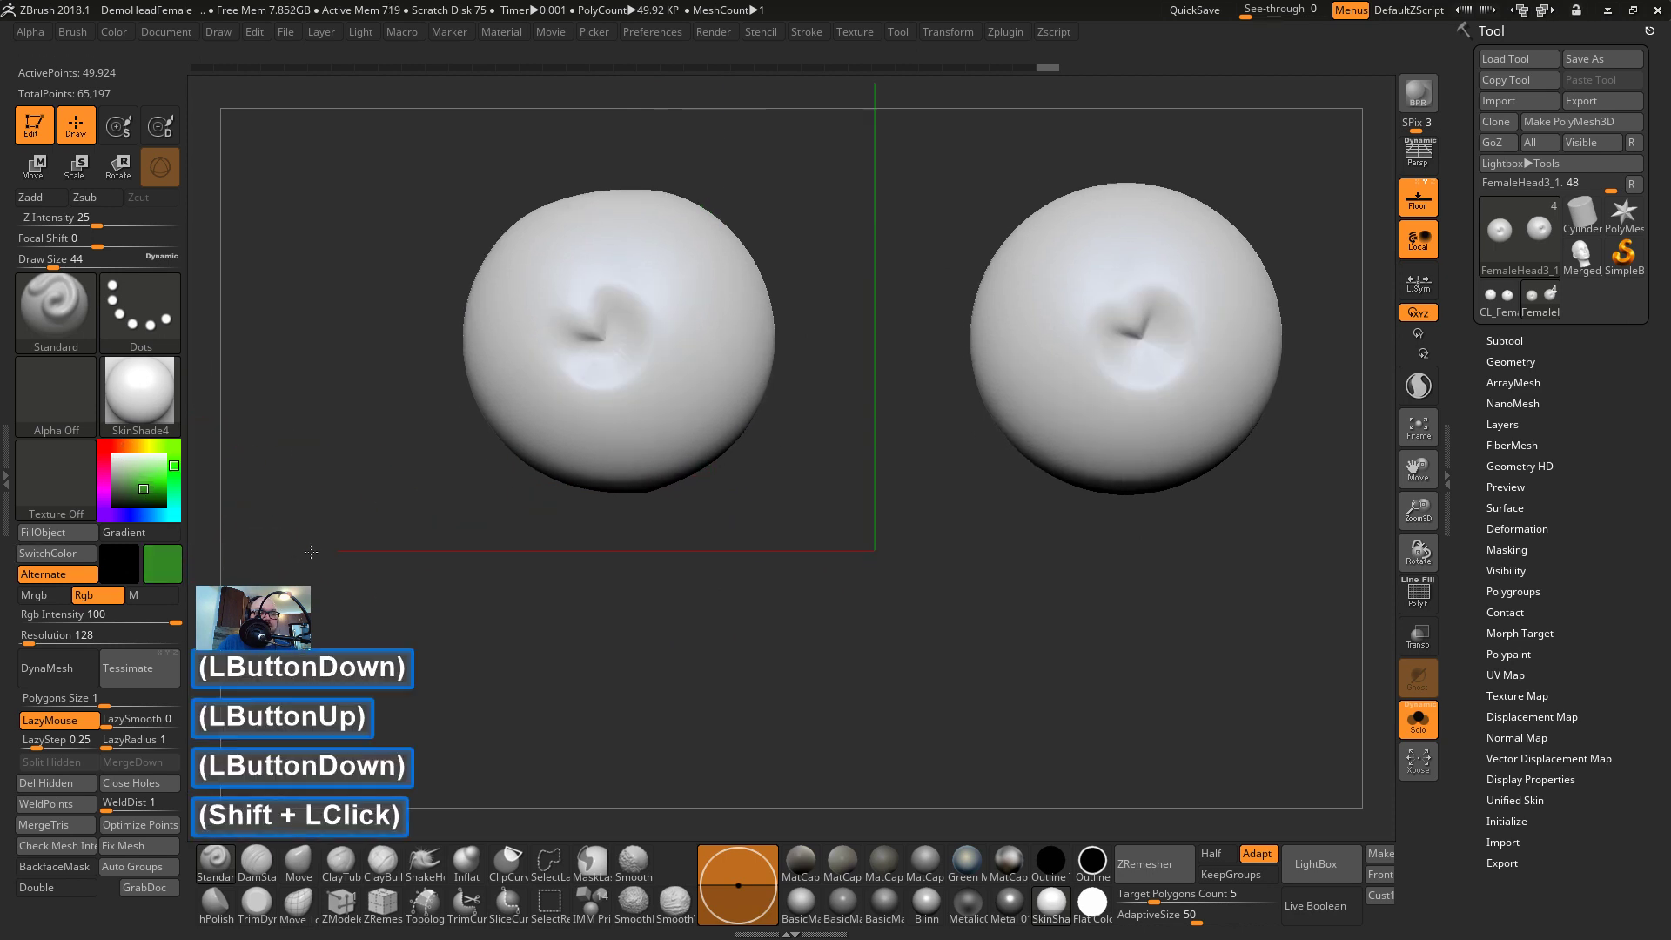
Set the Standard brush to the DragRect stroke with the solid round Alpha 14
{"action": "left_click", "coordinate": [143, 332]}
{"action": "left_click", "coordinate": [329, 326]}
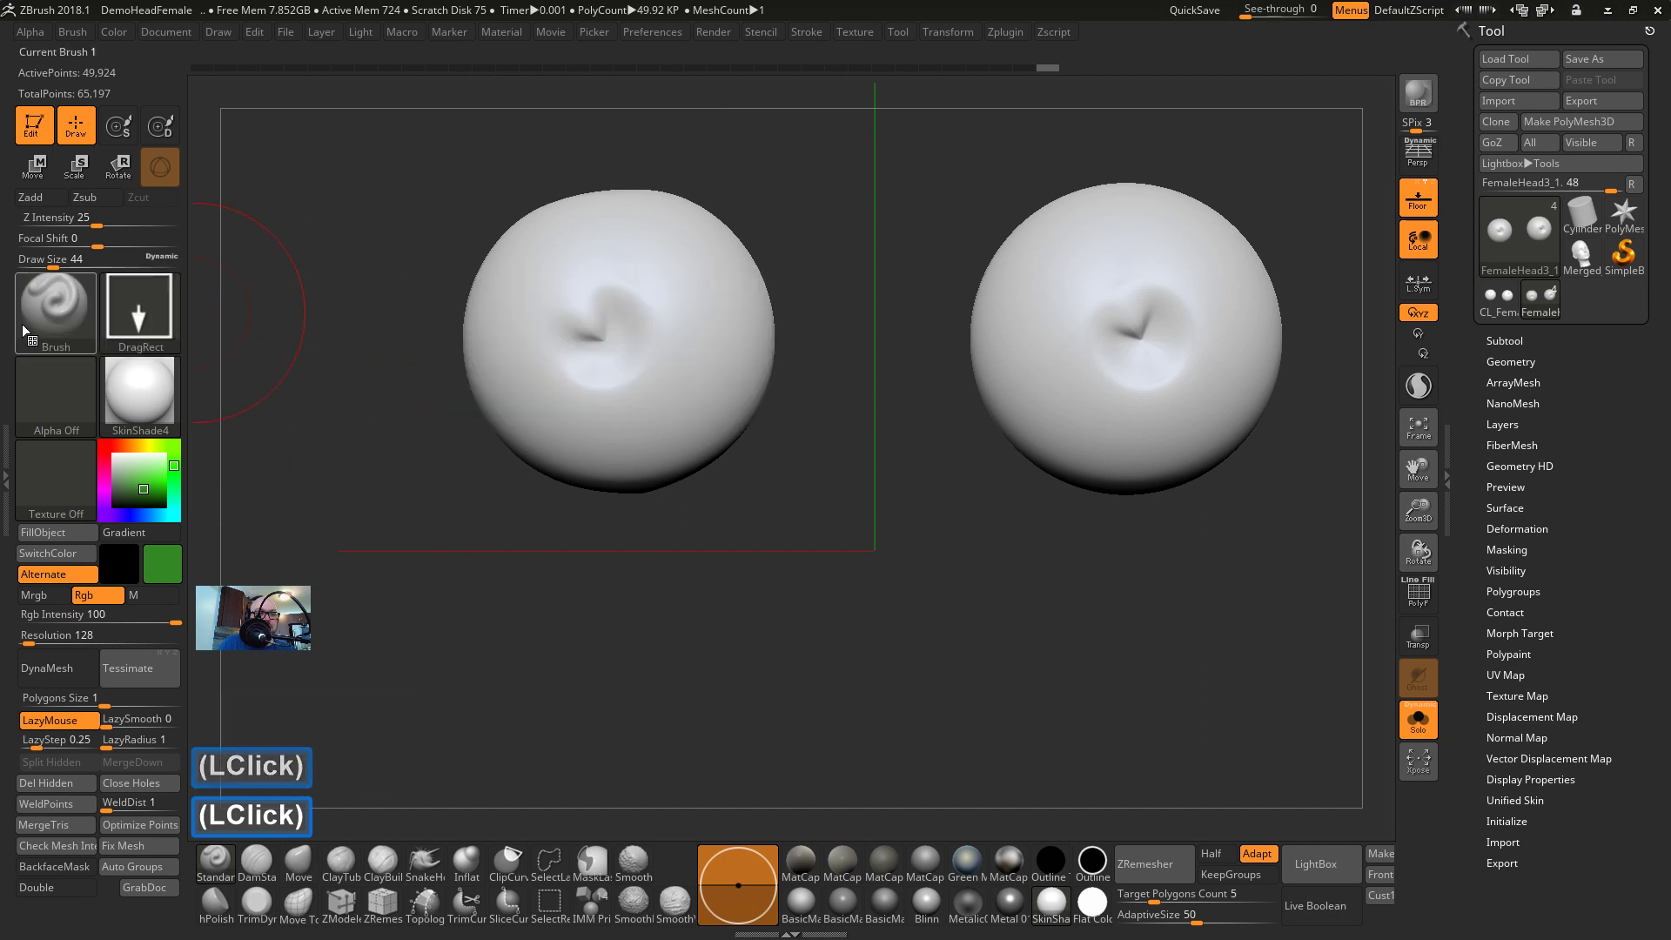
{"action": "left_click", "coordinate": [65, 383]}
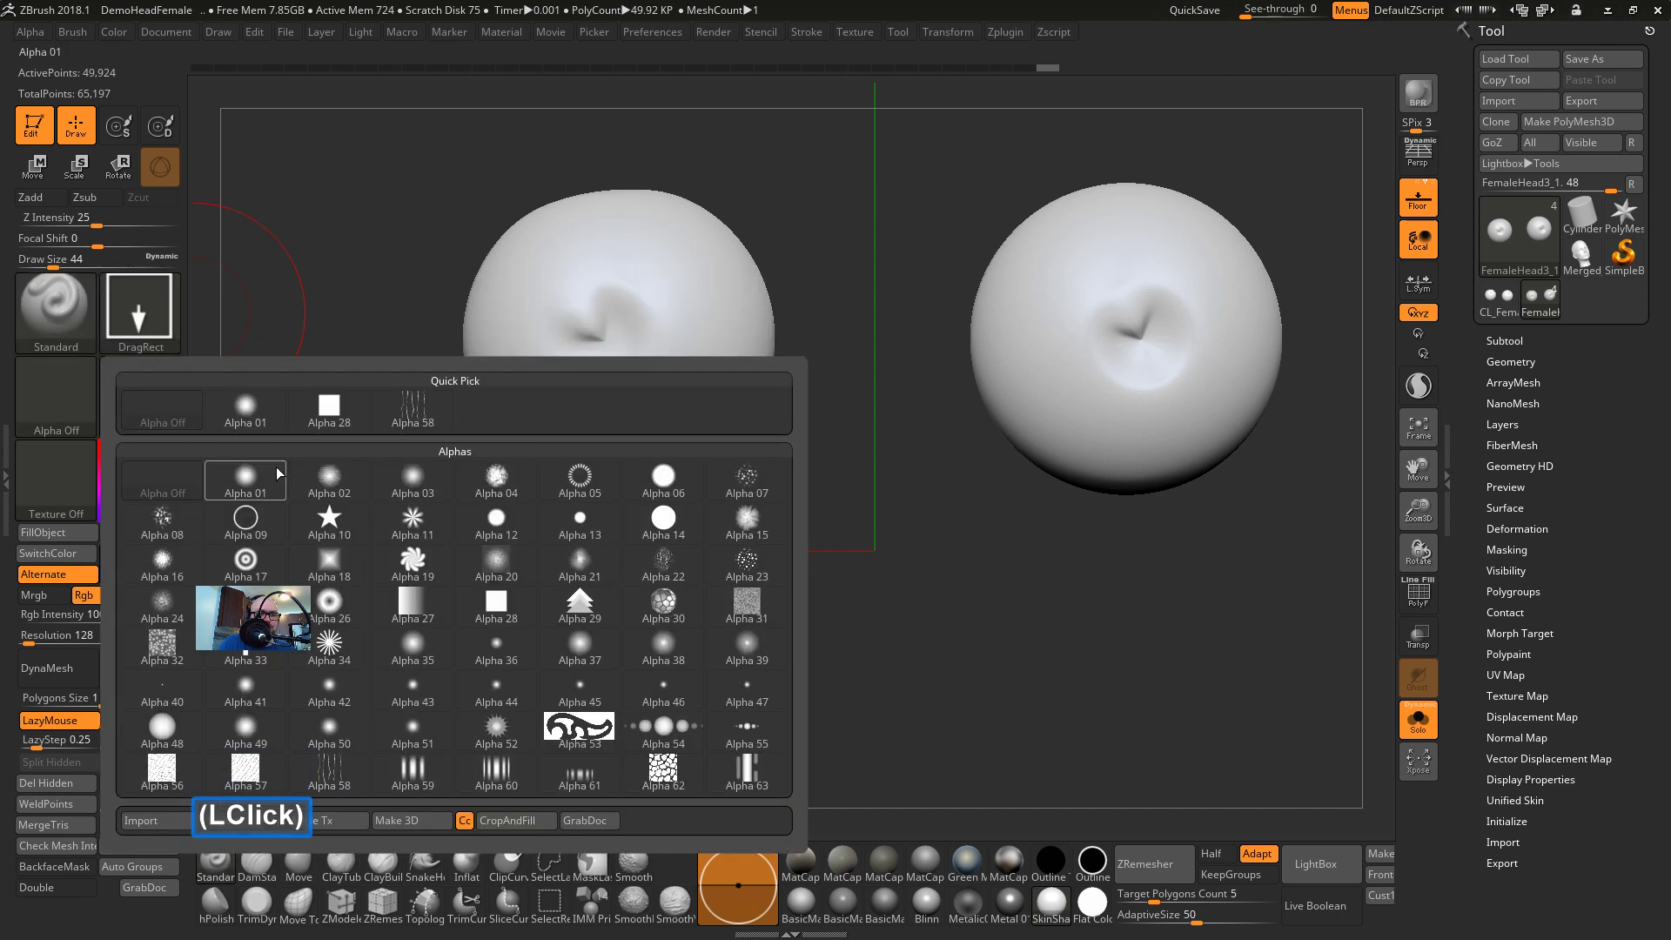
{"action": "left_click", "coordinate": [663, 520]}
{"action": "left_click_drag", "start_coordinate": [746, 516], "coordinate": [754, 526], "text": "shift"}
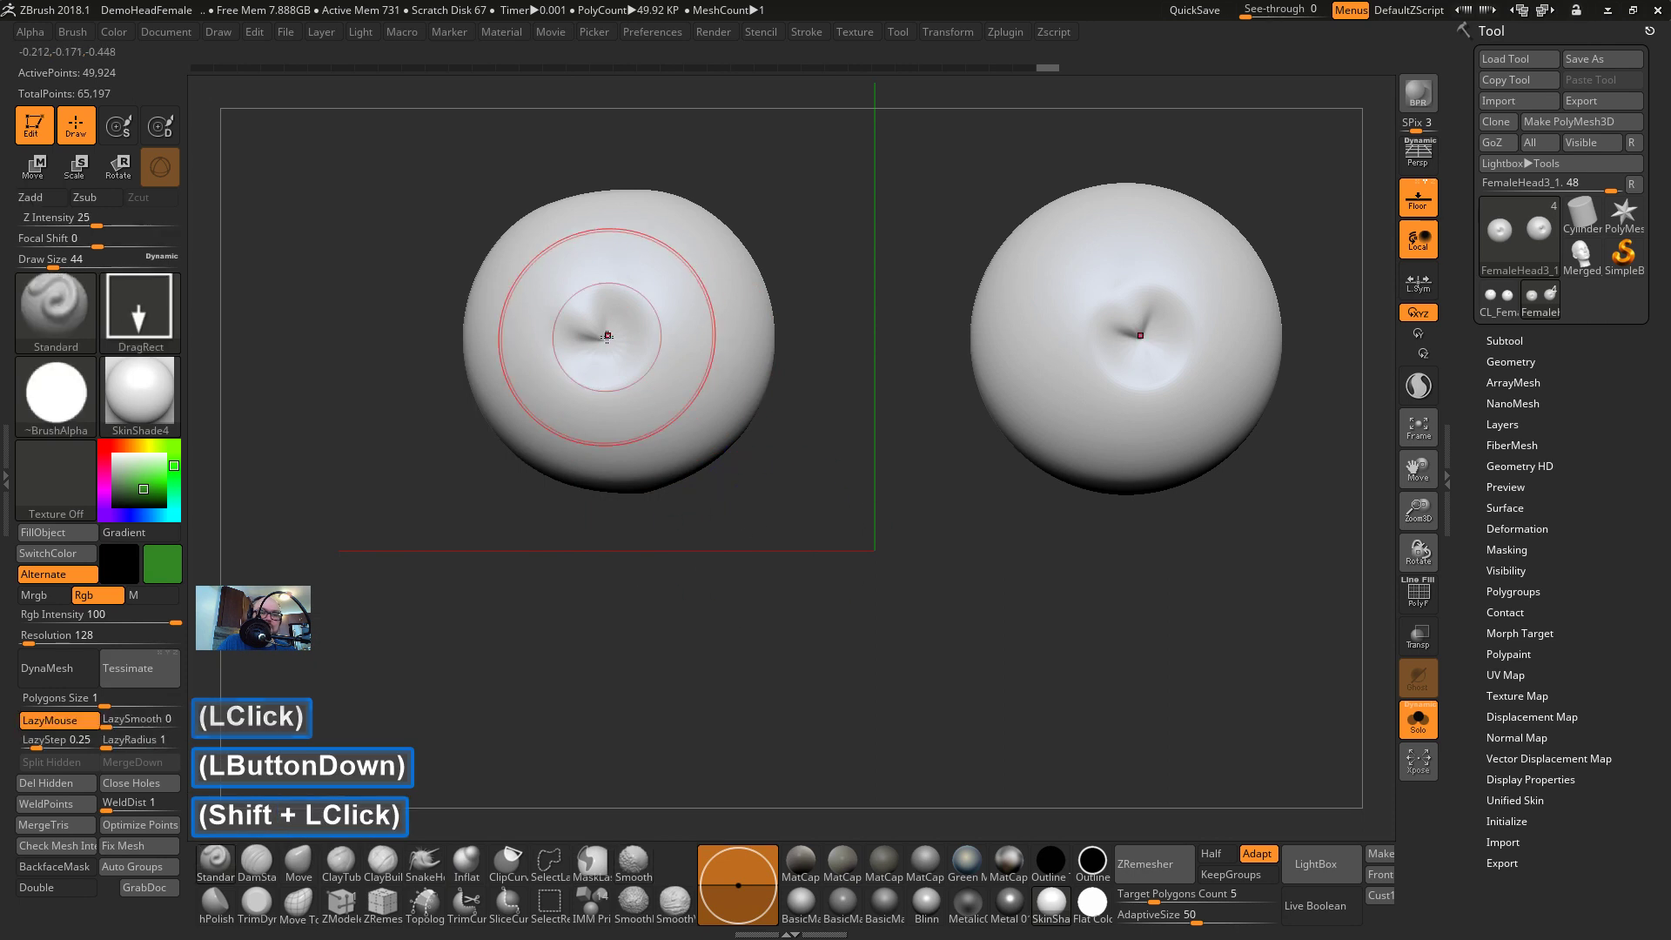
Try stamping green irises on the eyeballs with the Focal Shift at 0
{"action": "left_click_drag", "start_coordinate": [599, 337], "coordinate": [635, 410]}
{"action": "key", "text": "ctrl+z"}
{"action": "left_click", "coordinate": [80, 242]}
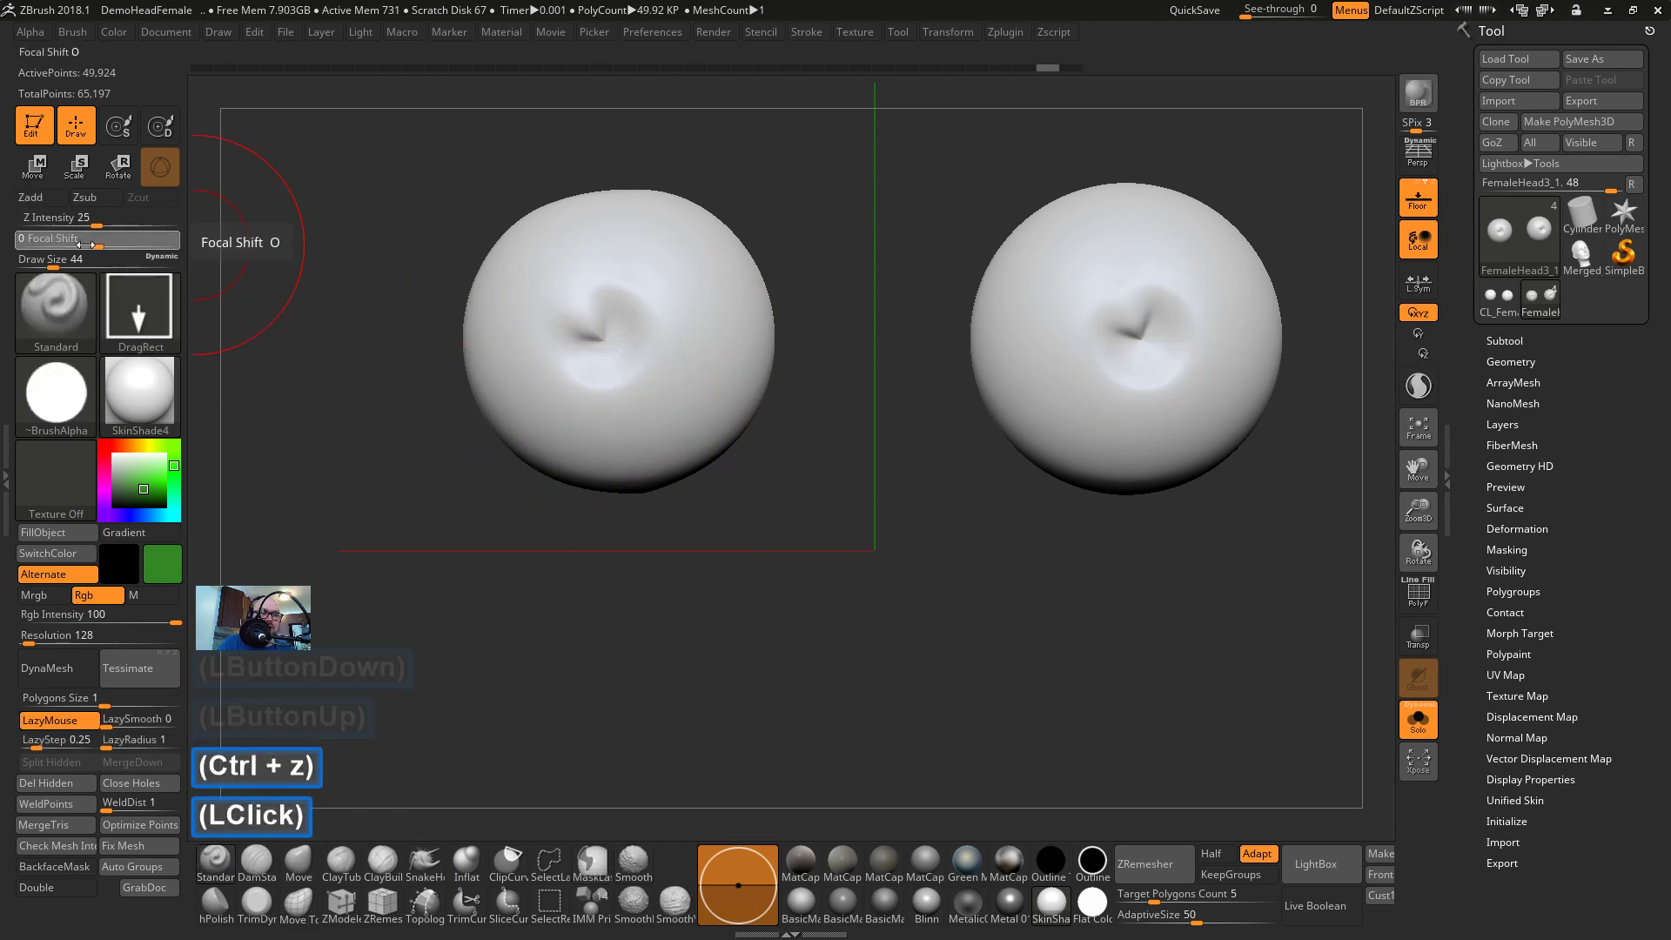
{"action": "left_click_drag", "start_coordinate": [599, 335], "coordinate": [652, 431]}
{"action": "key", "text": "ctrl+z"}
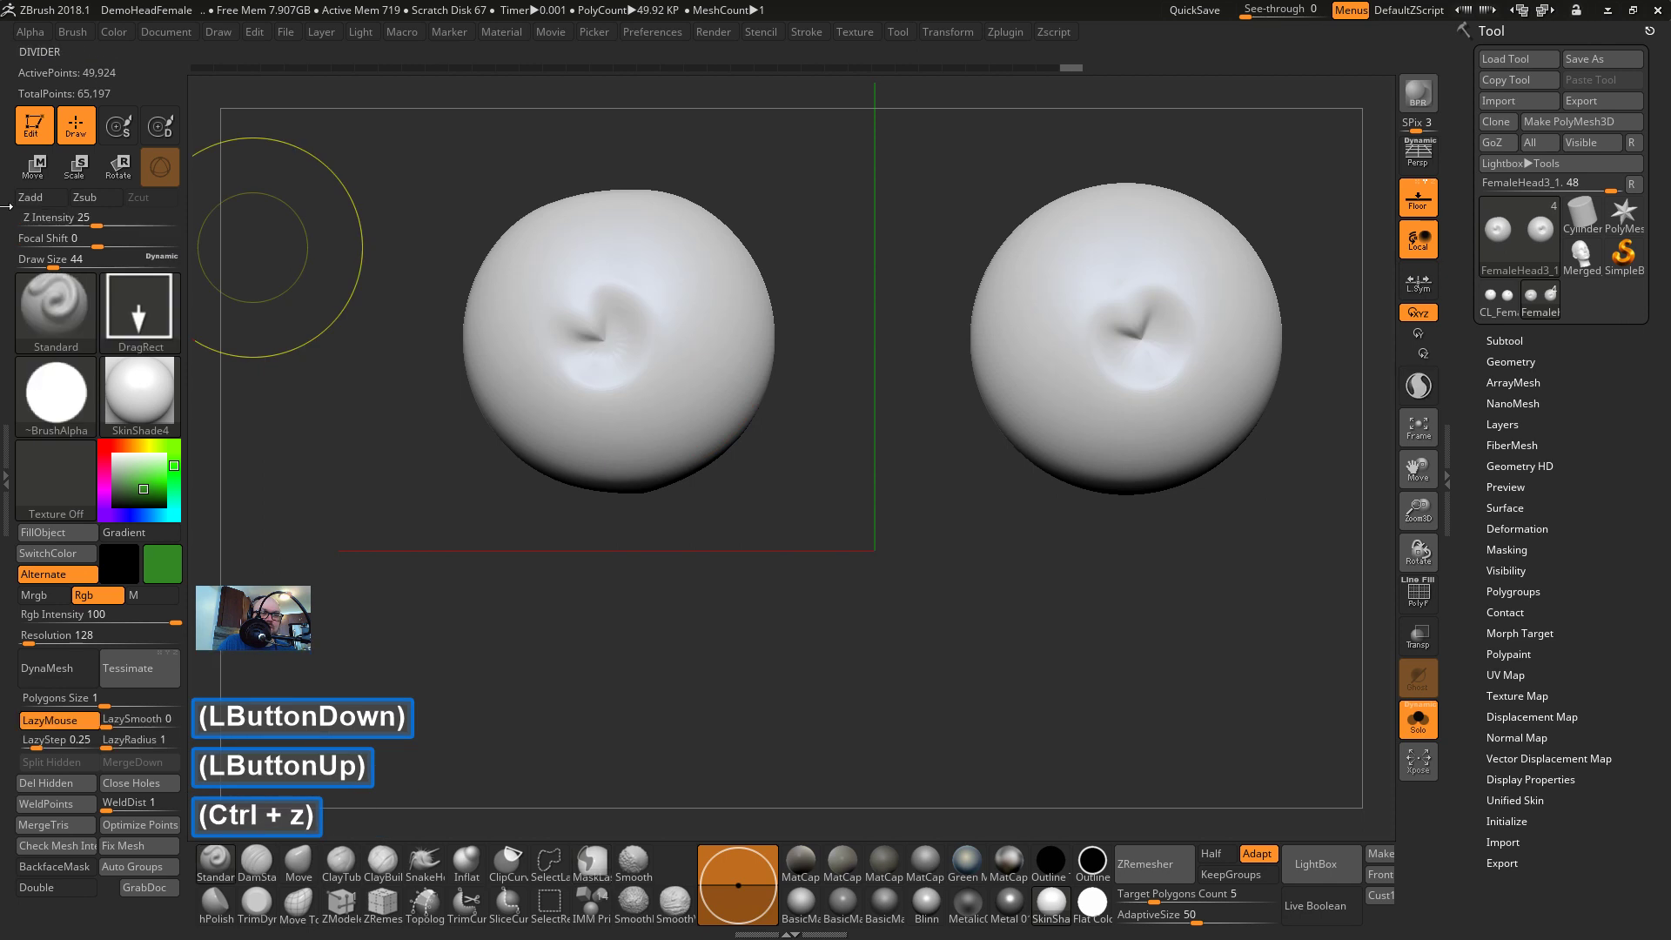
Set the Focal Shift to -100 and stamp a large green iris over the center of each eyeball
{"action": "left_click_drag", "start_coordinate": [80, 241], "coordinate": [14, 241]}
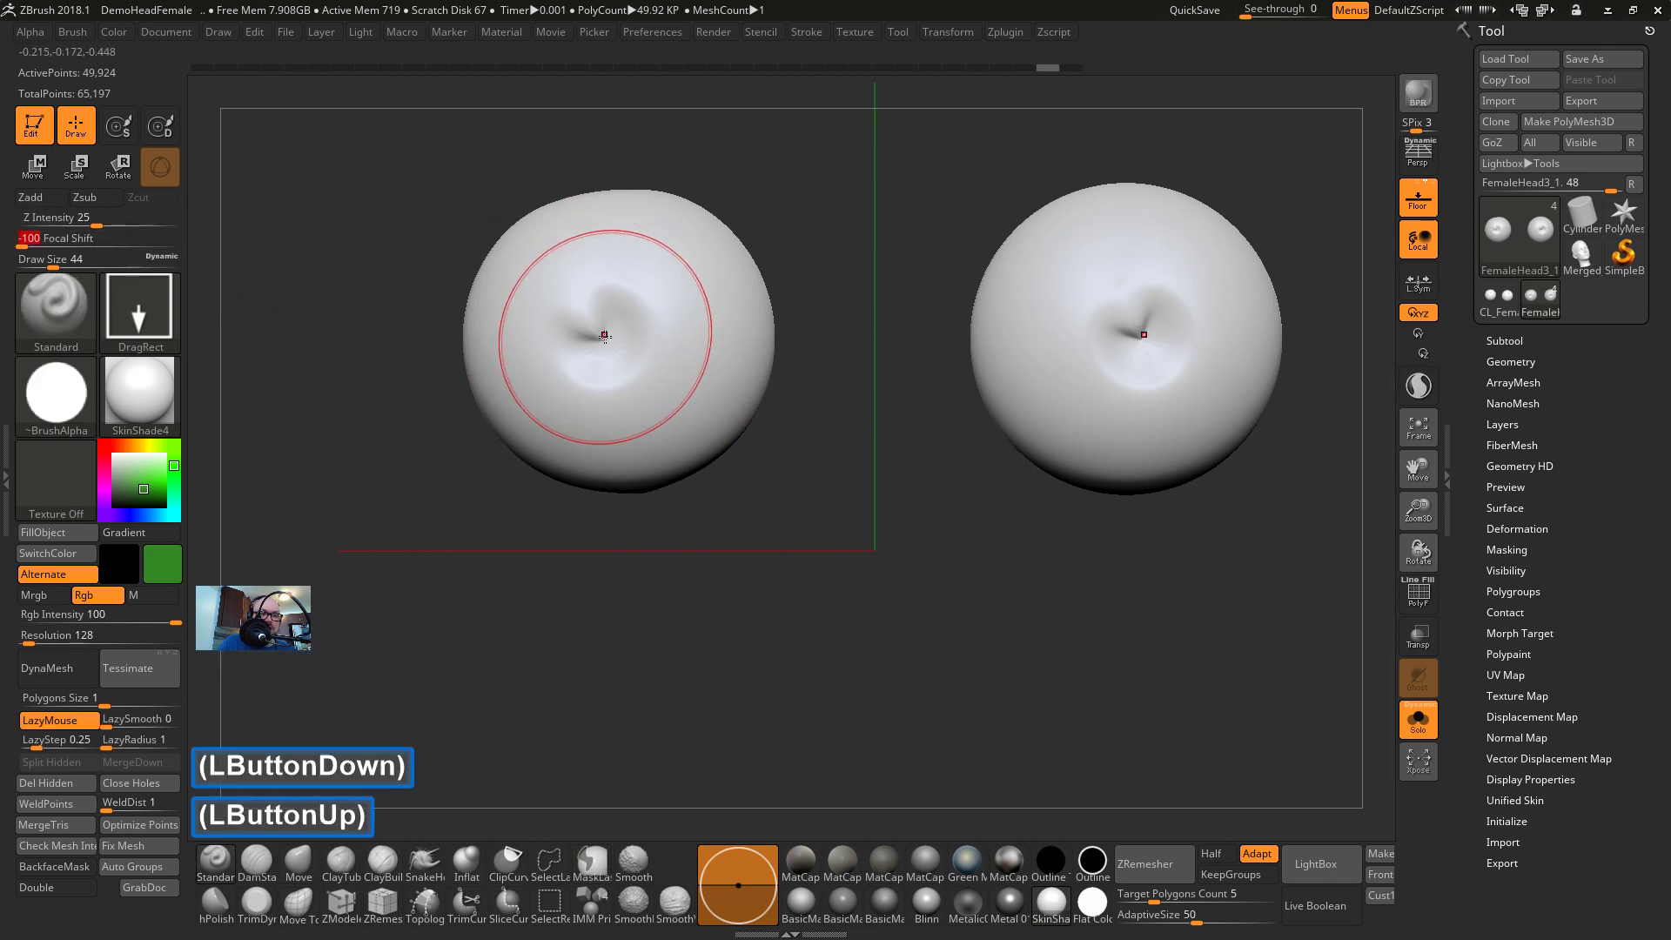
{"action": "mouse_move", "coordinate": [605, 334]}
{"action": "left_mouse_down"}
{"action": "mouse_move", "coordinate": [664, 456]}
{"action": "mouse_move", "coordinate": [774, 569]}
{"action": "mouse_move", "coordinate": [720, 442]}
{"action": "mouse_move", "coordinate": [611, 346]}
{"action": "mouse_move", "coordinate": [679, 492]}
{"action": "left_mouse_up"}
{"action": "key", "text": "ctrl+z"}
{"action": "mouse_move", "coordinate": [678, 492]}
{"action": "left_mouse_down"}
{"action": "mouse_move", "coordinate": [713, 512]}
{"action": "mouse_move", "coordinate": [658, 507]}
{"action": "left_mouse_up"}
Switch the paint color to black, reduce the draw size to 14 and stamp a pupil inside each iris
{"action": "left_click", "coordinate": [114, 505]}
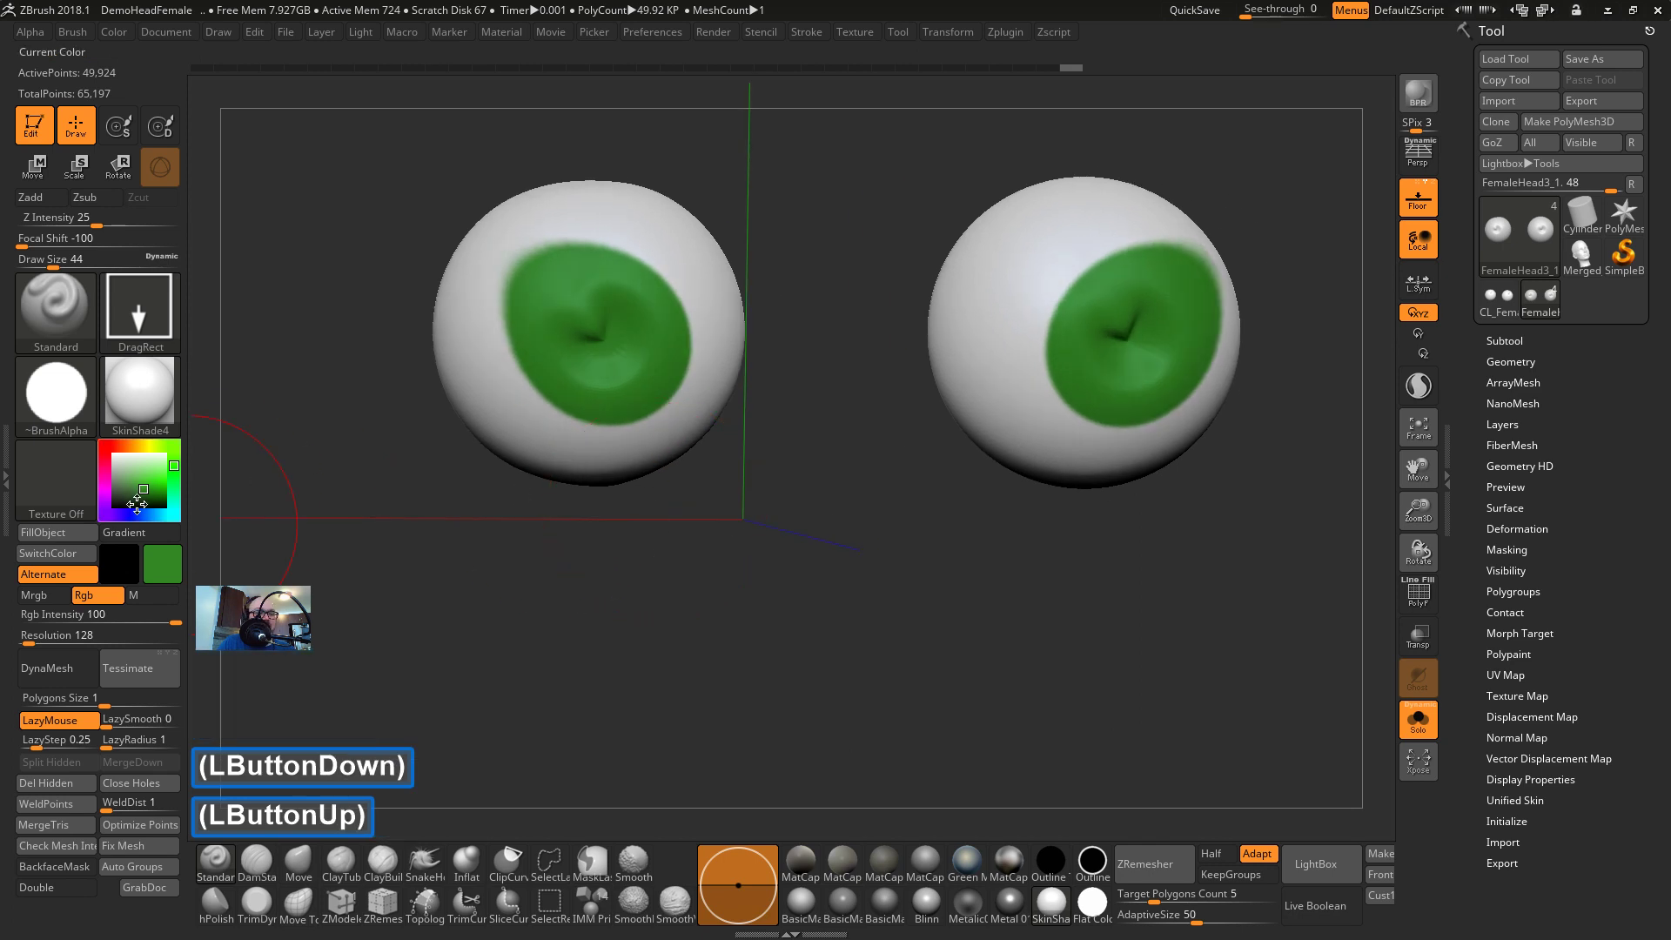
{"action": "left_click", "coordinate": [114, 505]}
{"action": "key", "text": "s"}
{"action": "mouse_move", "coordinate": [599, 357]}
{"action": "left_mouse_down"}
{"action": "mouse_move", "coordinate": [597, 340]}
{"action": "mouse_move", "coordinate": [646, 407]}
{"action": "left_mouse_up"}
{"action": "left_click_drag", "start_coordinate": [746, 473], "coordinate": [749, 459]}
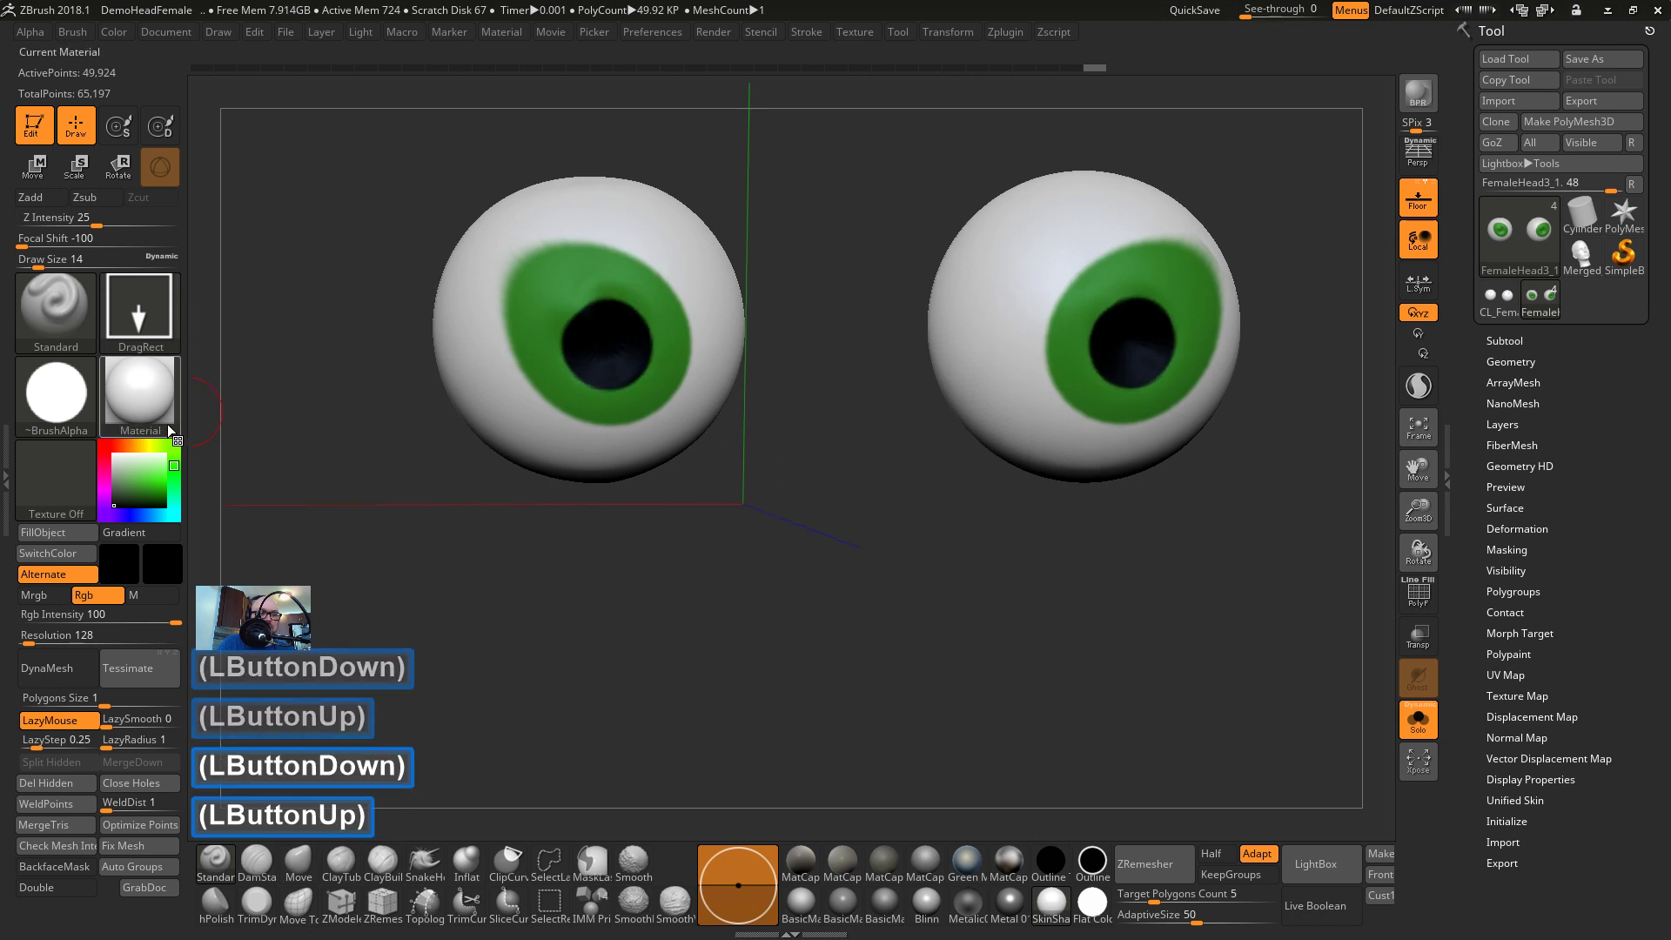
Set the Standard brush to the FreeHand stroke with the alpha turned off
{"action": "left_click", "coordinate": [143, 338]}
{"action": "left_click", "coordinate": [412, 326]}
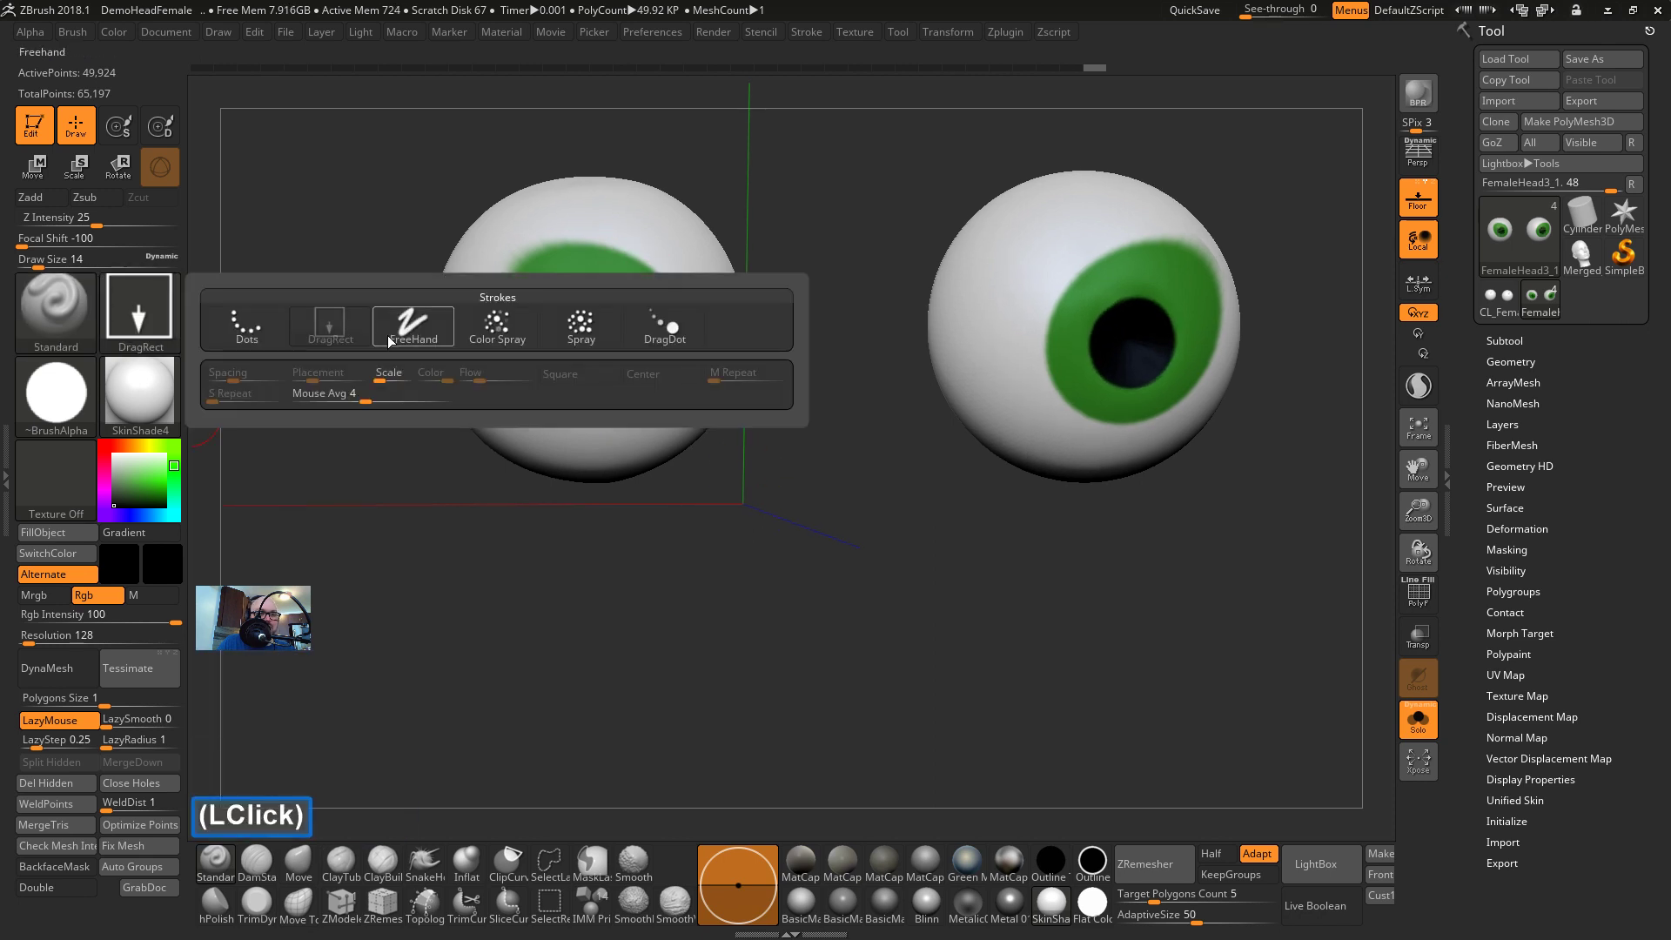
{"action": "left_click", "coordinate": [48, 392]}
{"action": "left_click", "coordinate": [165, 408]}
Raise the Focal Shift to 100 and try black strokes on the white of the left eyeball
{"action": "left_click_drag", "start_coordinate": [52, 241], "coordinate": [78, 244]}
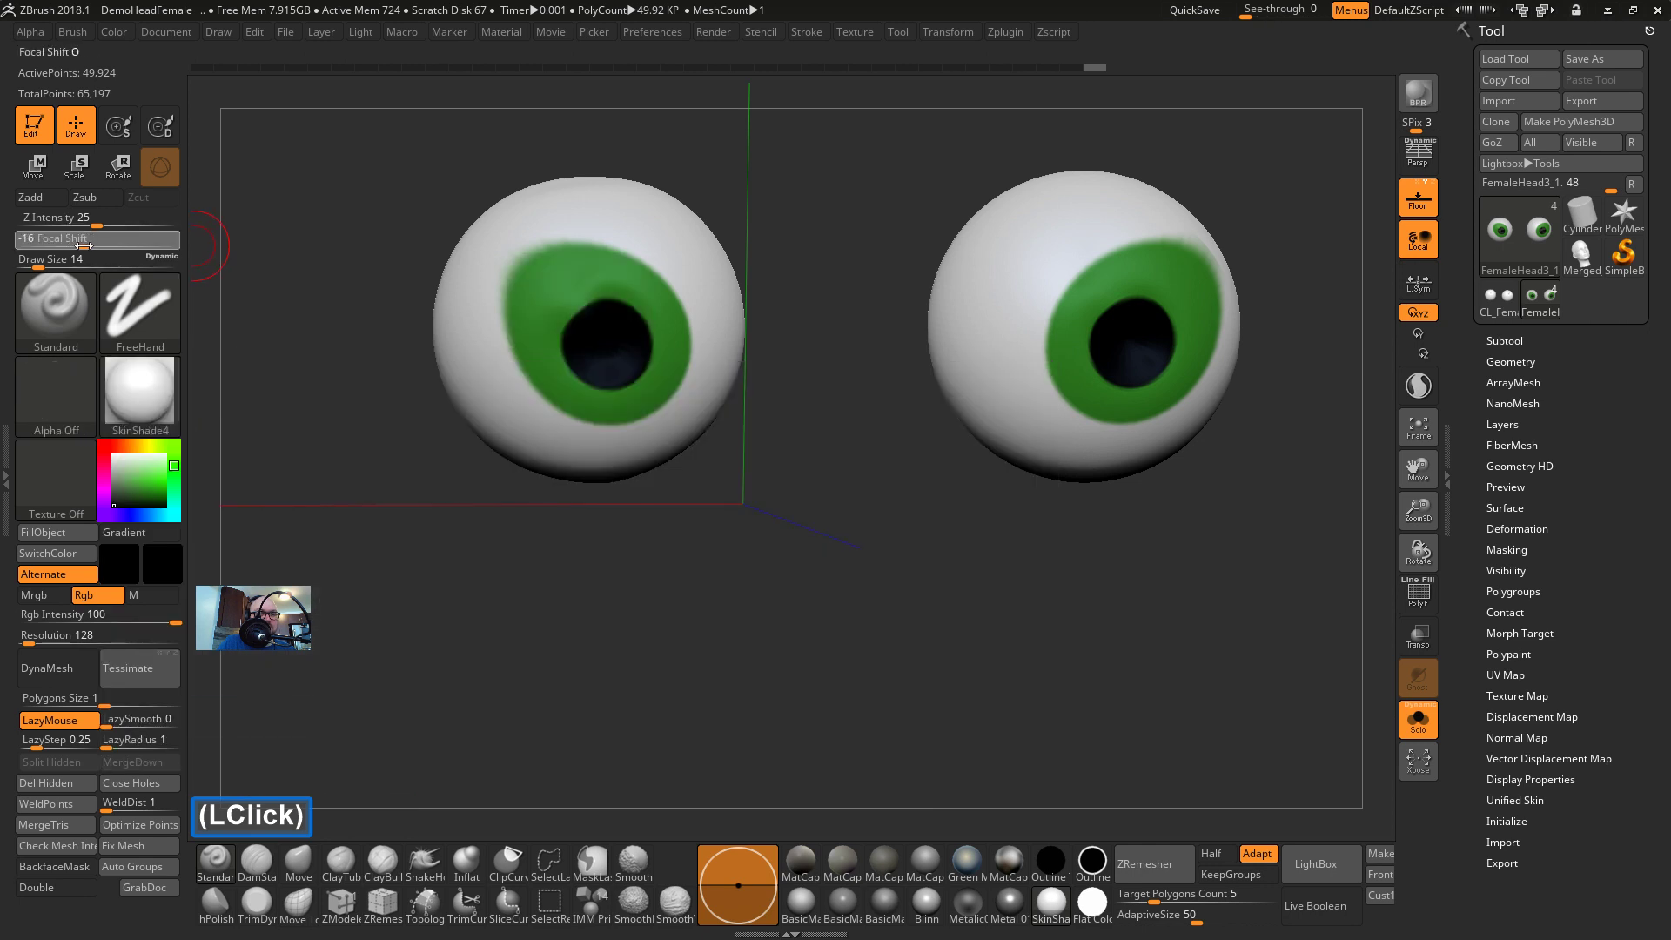
{"action": "left_click", "coordinate": [59, 236]}
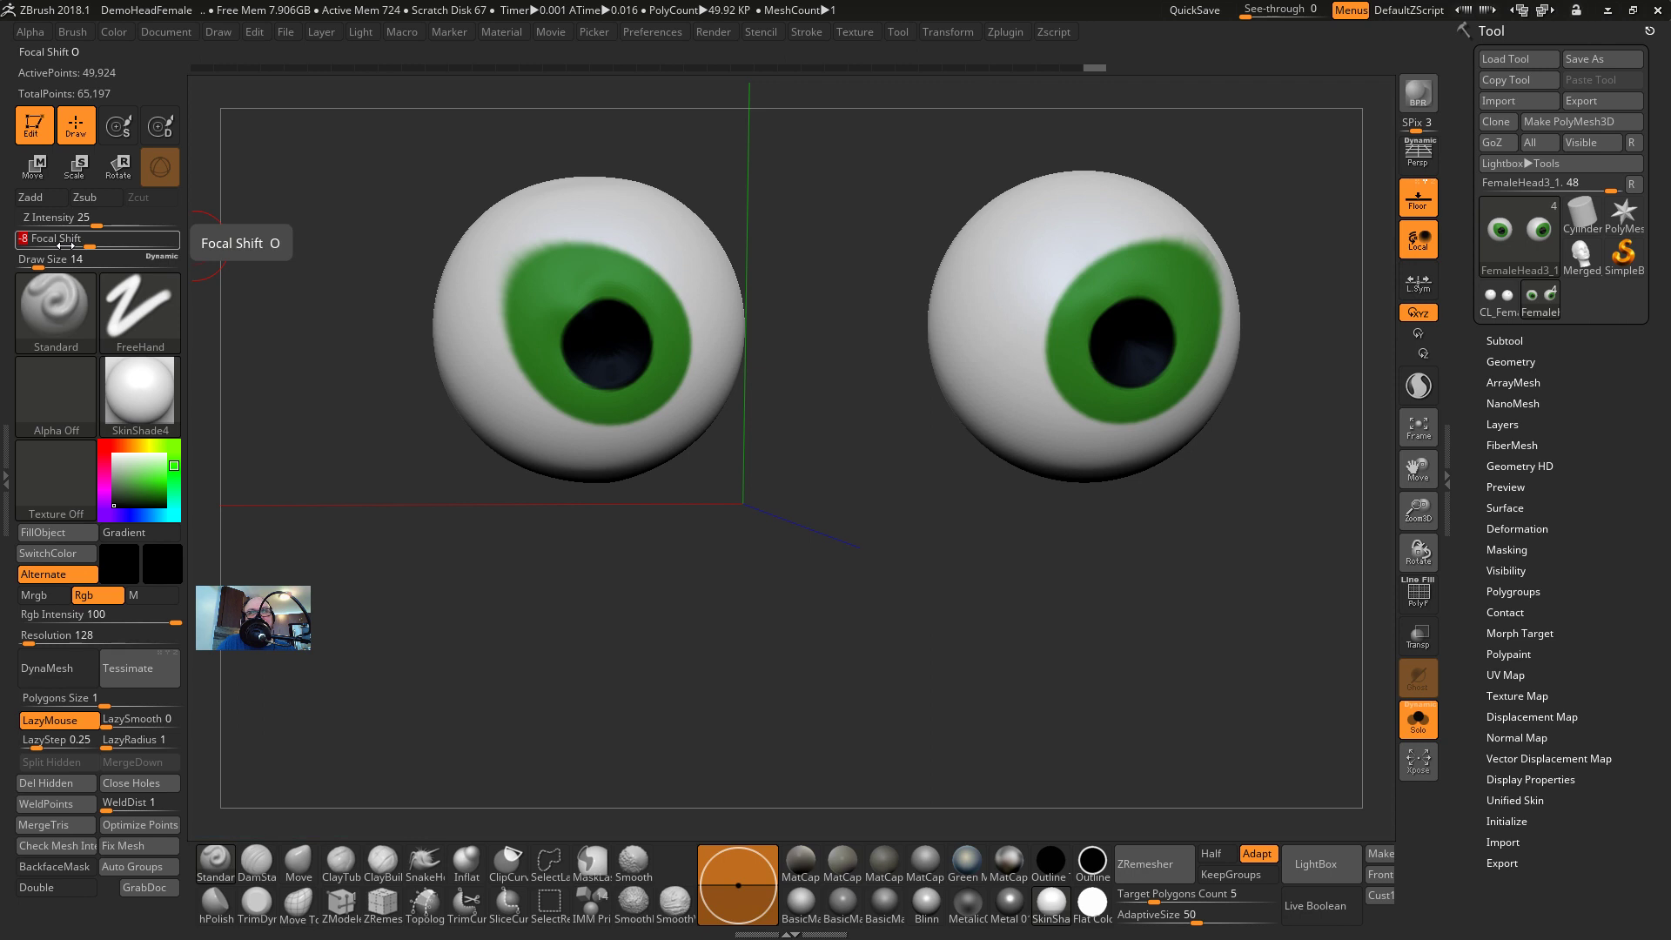
{"action": "left_click_drag", "start_coordinate": [66, 247], "coordinate": [214, 239]}
{"action": "left_click", "coordinate": [595, 237]}
{"action": "key", "text": "ctrl+z"}
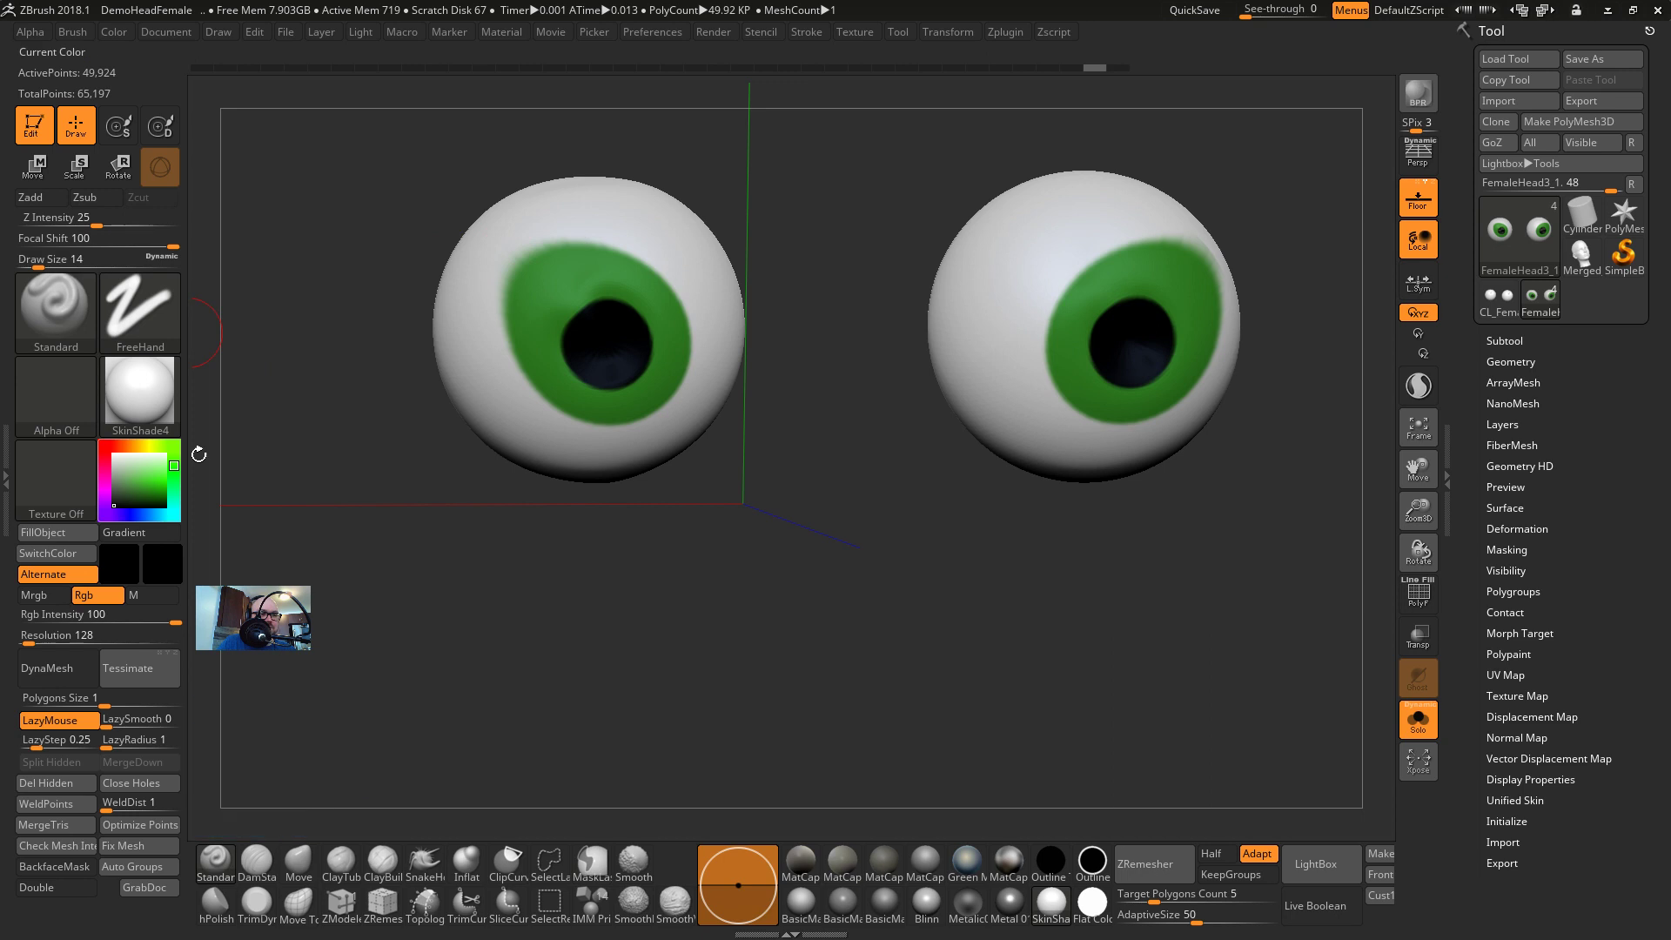
{"action": "left_click", "coordinate": [453, 251]}
{"action": "left_click_drag", "start_coordinate": [454, 287], "coordinate": [488, 384]}
{"action": "key", "text": "ctrl+z"}
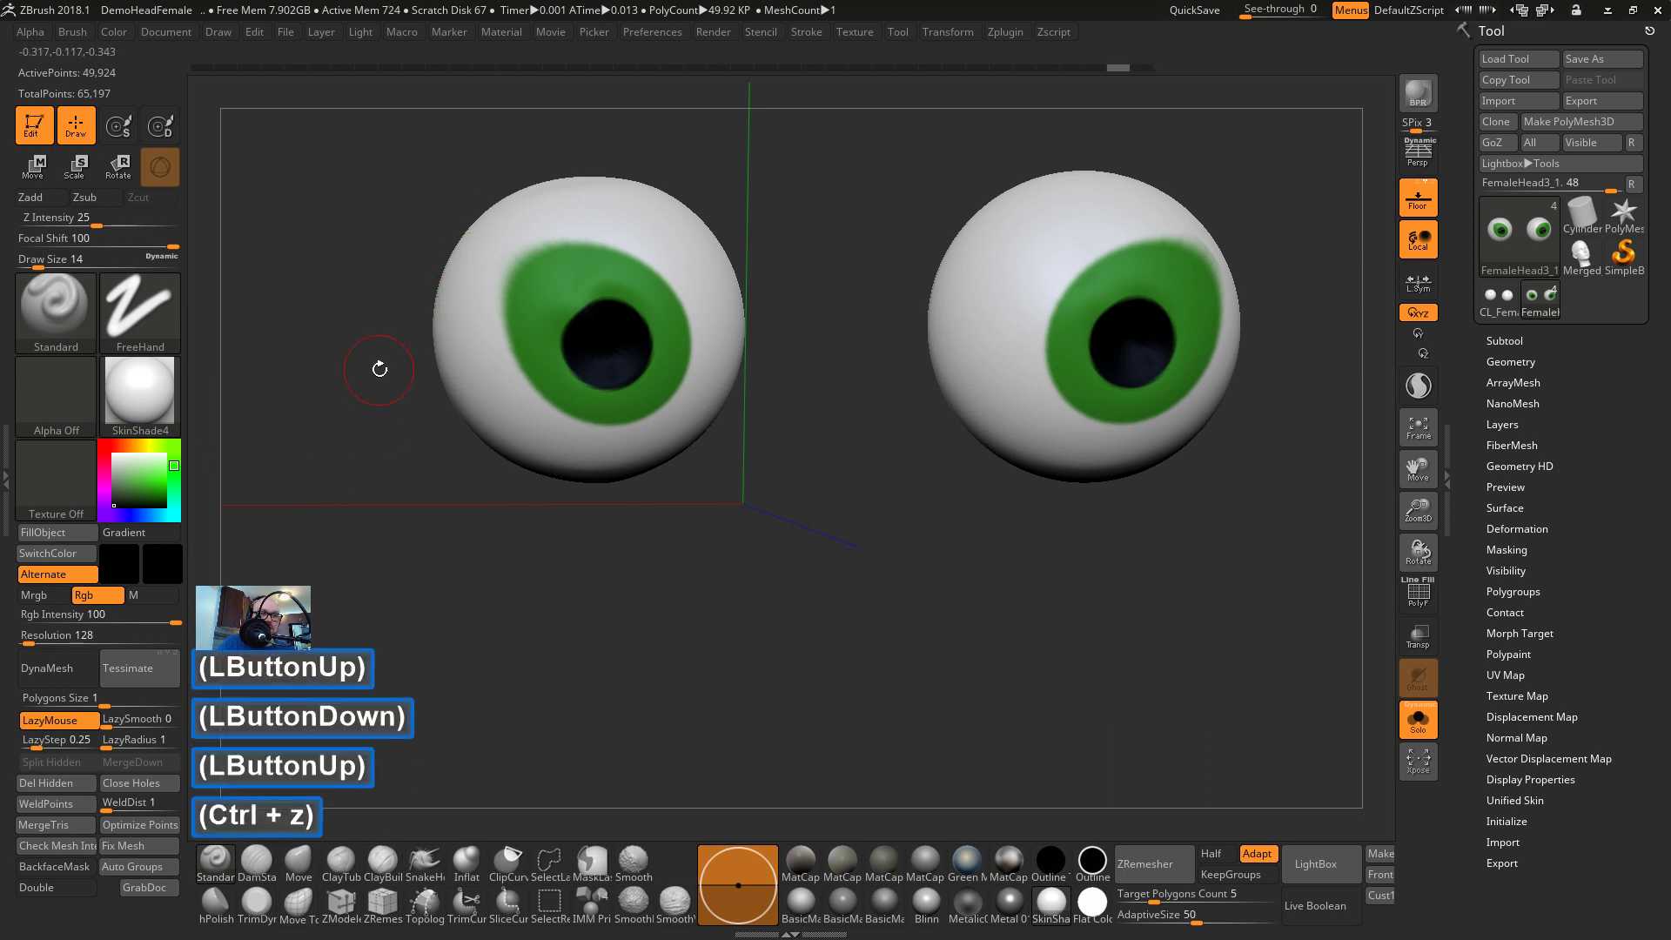
Enlarge the draw size to 37 and try black strokes down the side of the left eyeball
{"action": "left_click_drag", "start_coordinate": [380, 365], "coordinate": [449, 345]}
{"action": "key", "text": "s"}
{"action": "left_click_drag", "start_coordinate": [458, 270], "coordinate": [458, 389]}
{"action": "key", "text": "ctrl+z"}
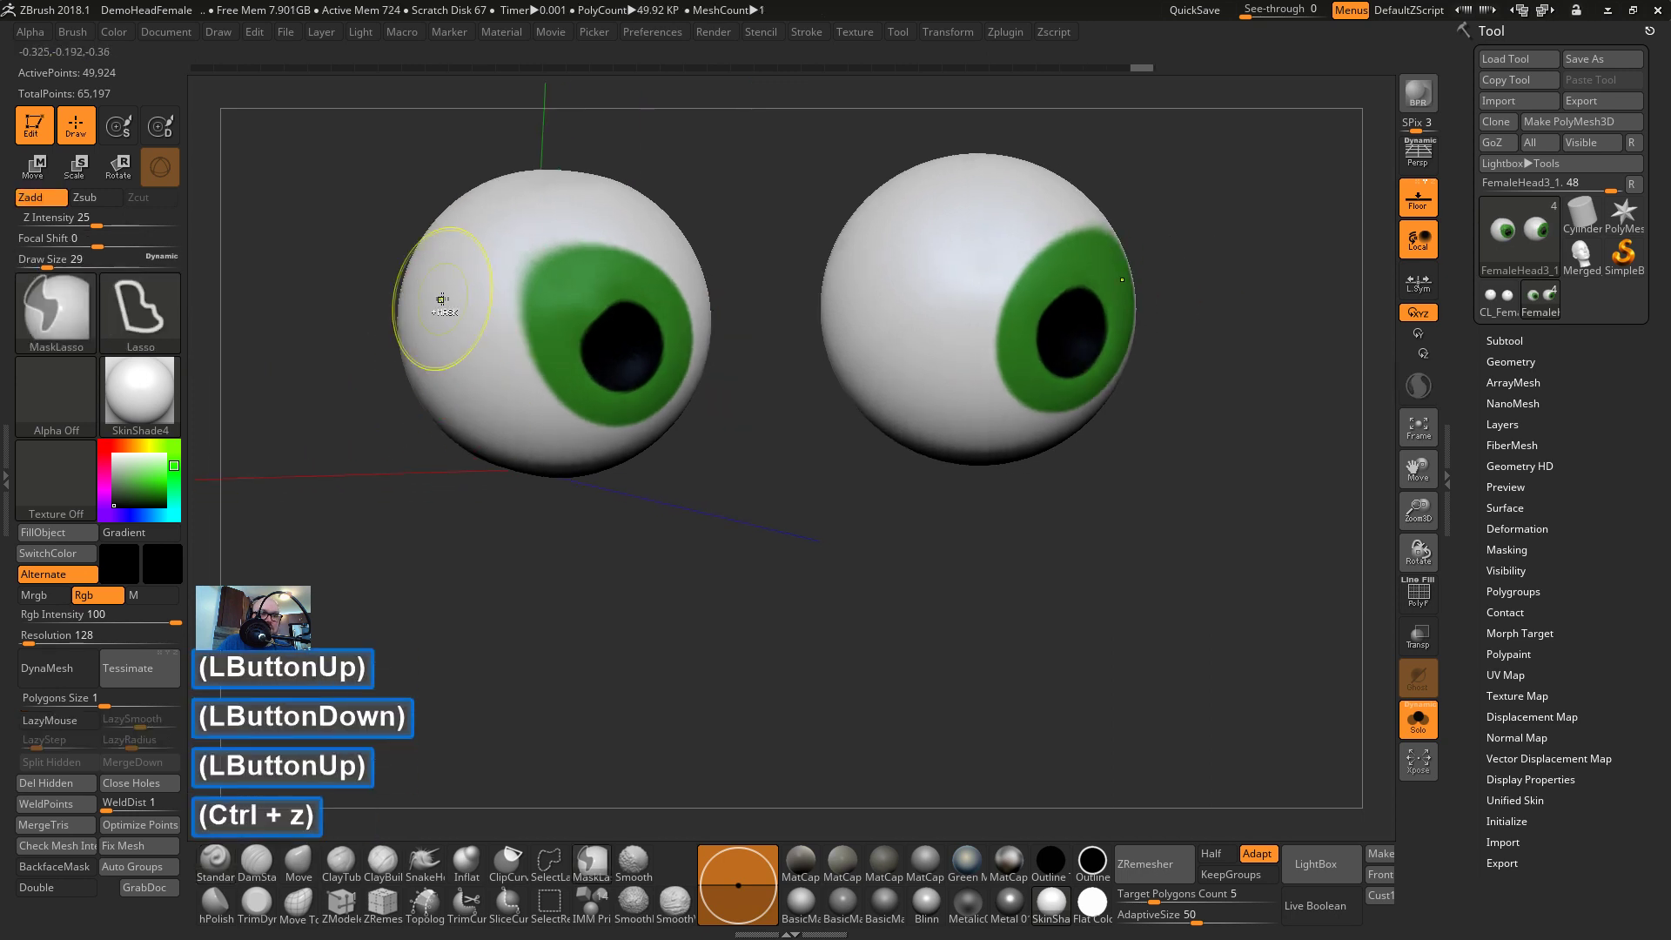
{"action": "key", "text": "s"}
{"action": "mouse_move", "coordinate": [441, 298]}
{"action": "left_mouse_down"}
{"action": "mouse_move", "coordinate": [501, 300]}
{"action": "mouse_move", "coordinate": [446, 306]}
{"action": "mouse_move", "coordinate": [479, 418]}
{"action": "left_mouse_up"}
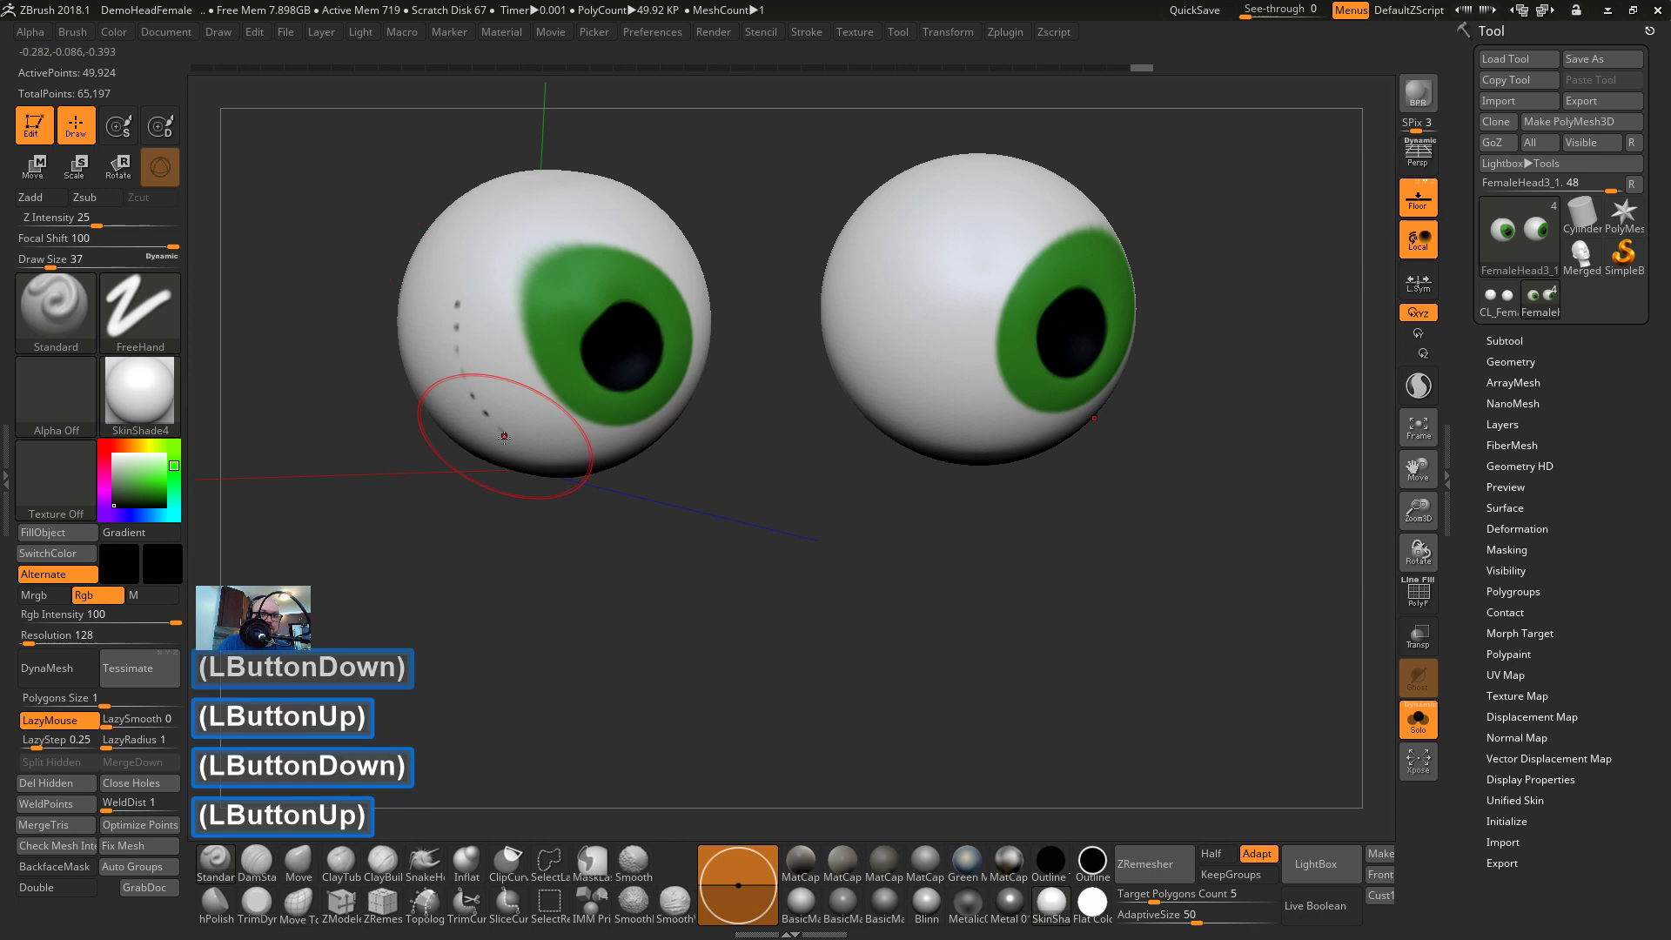
{"action": "key", "text": "ctrl+z"}
Lower the Focal Shift to -100 and try a hard-edged black stroke on the side of the left eyeball
{"action": "left_click_drag", "start_coordinate": [411, 478], "coordinate": [355, 454]}
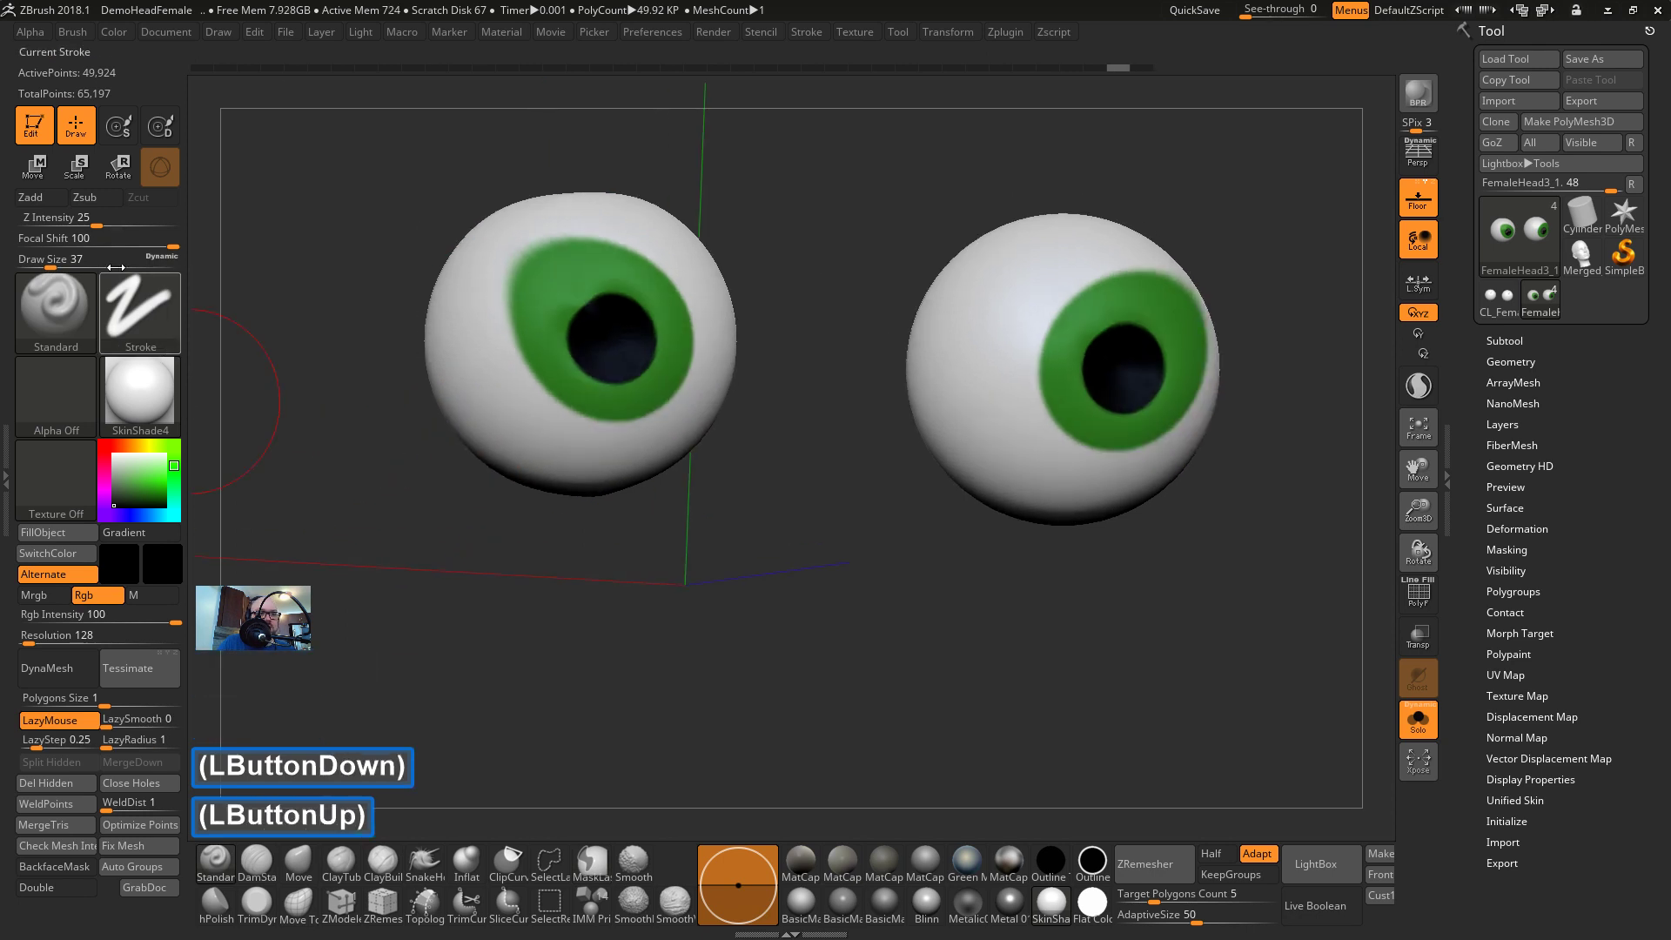
{"action": "left_click_drag", "start_coordinate": [82, 243], "coordinate": [15, 240]}
{"action": "left_click_drag", "start_coordinate": [299, 400], "coordinate": [383, 375]}
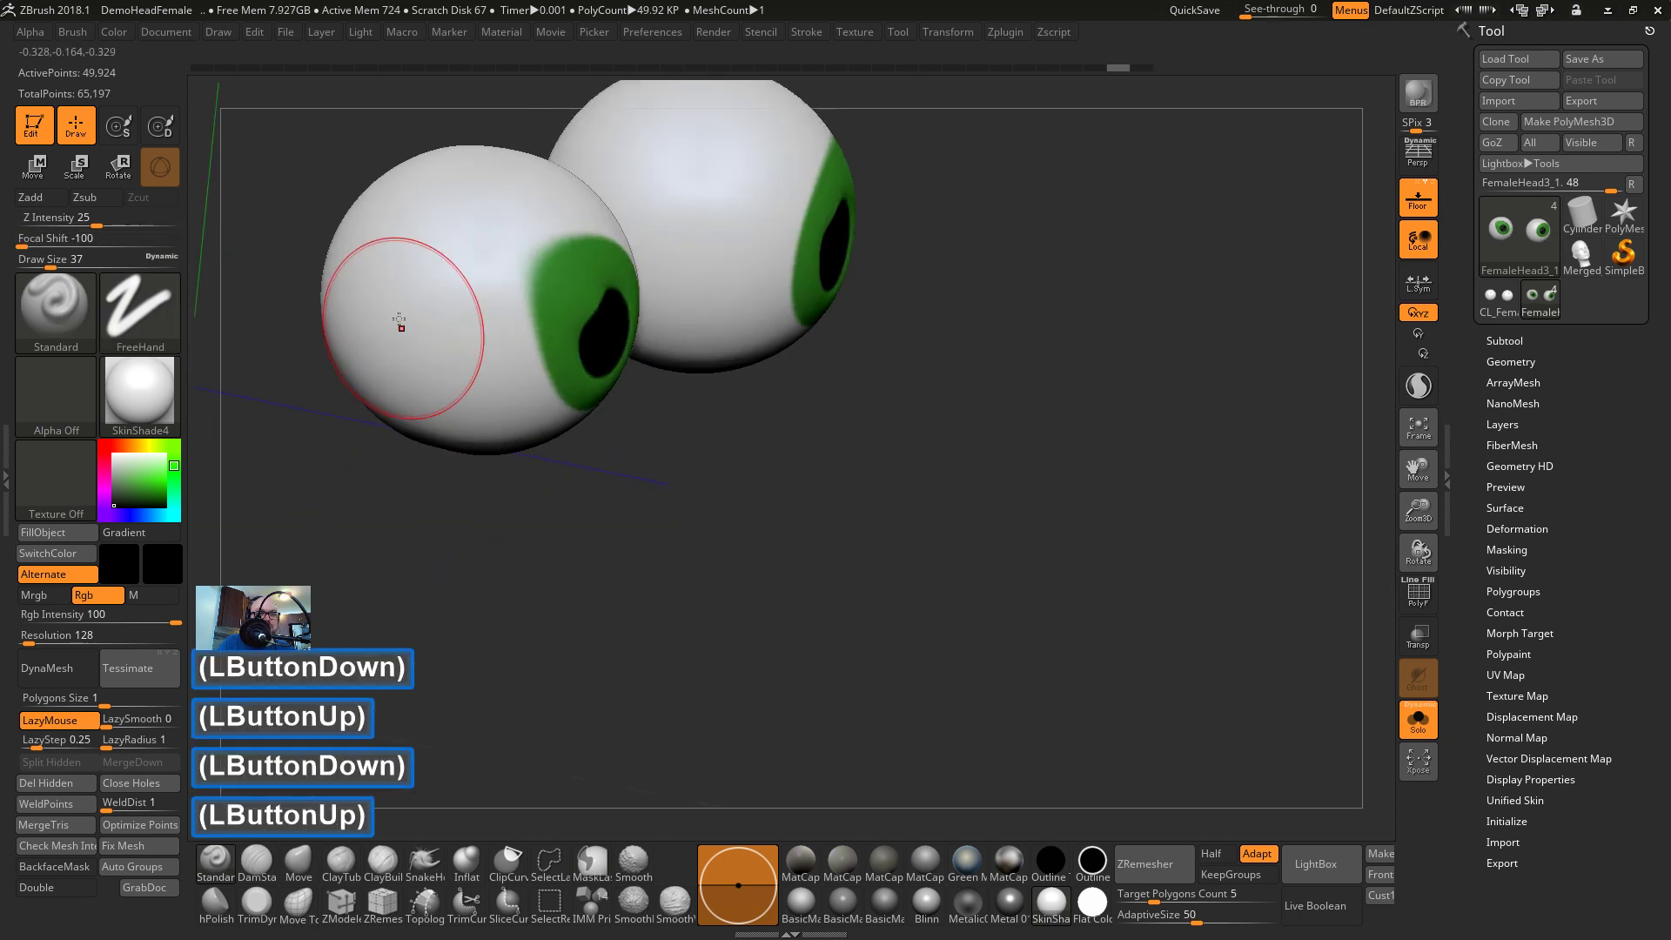
{"action": "mouse_move", "coordinate": [406, 261]}
{"action": "left_mouse_down"}
{"action": "mouse_move", "coordinate": [431, 359]}
{"action": "mouse_move", "coordinate": [440, 317]}
{"action": "mouse_move", "coordinate": [417, 395]}
{"action": "mouse_move", "coordinate": [485, 298]}
{"action": "left_mouse_up"}
{"action": "key", "text": "ctrl+z"}
{"action": "key", "text": "ctrl+z"}
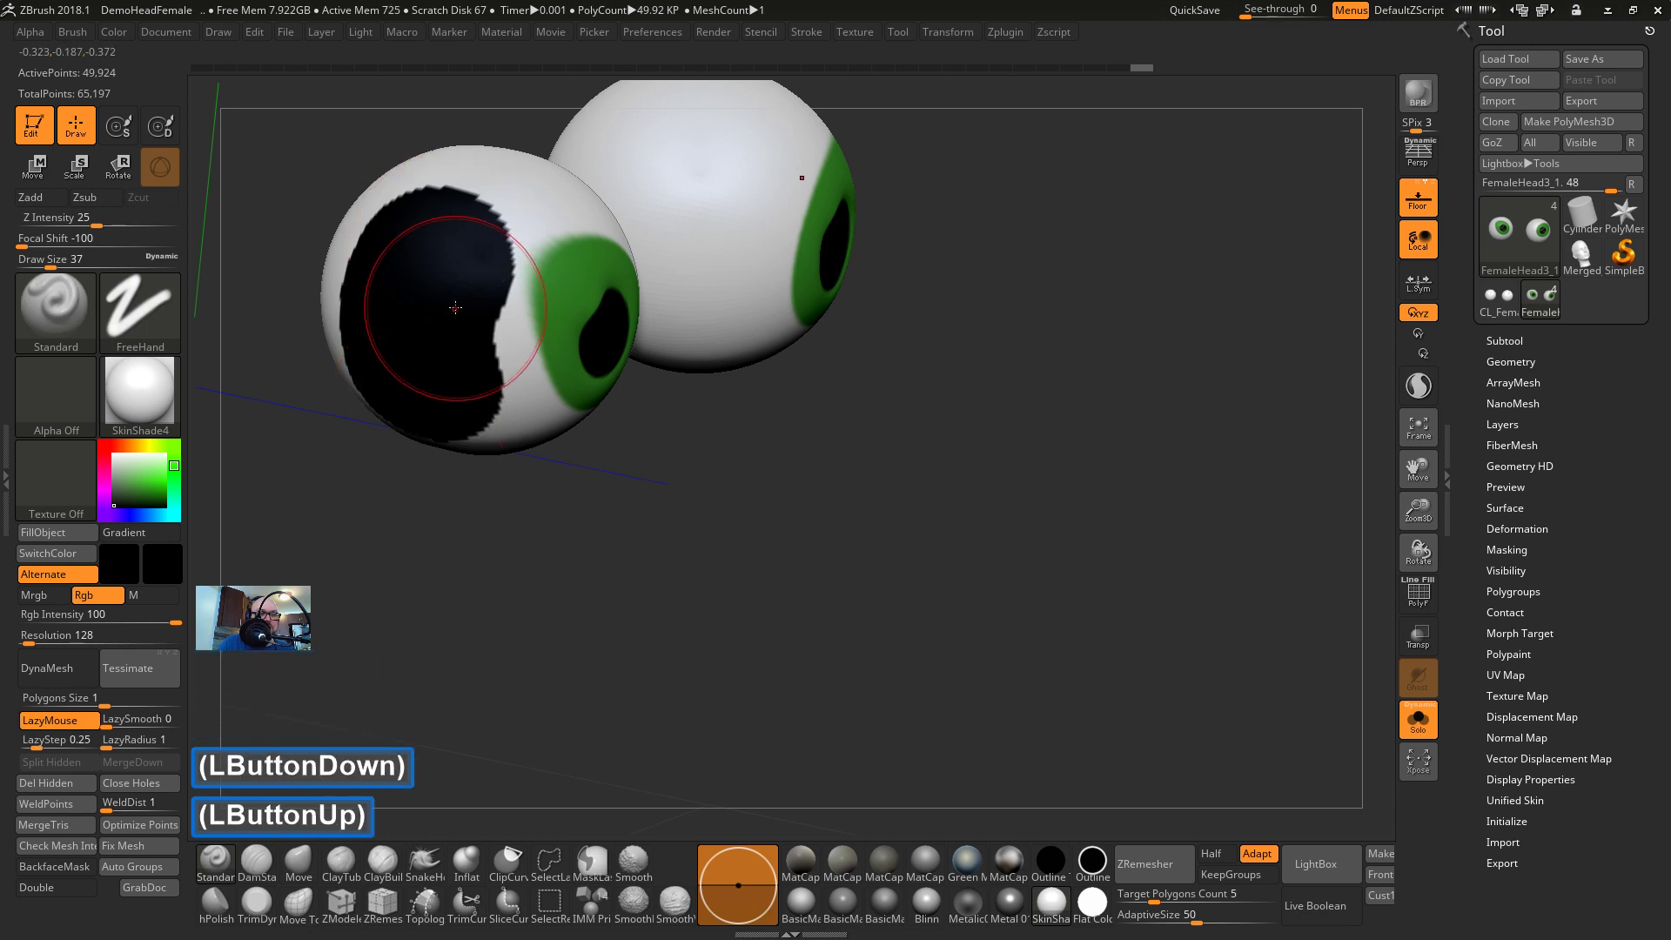
{"action": "key", "text": "ctrl+z"}
Test a black stroke with the Focal Shift at 100 and reduce the draw size to 27
{"action": "left_click_drag", "start_coordinate": [108, 237], "coordinate": [191, 241]}
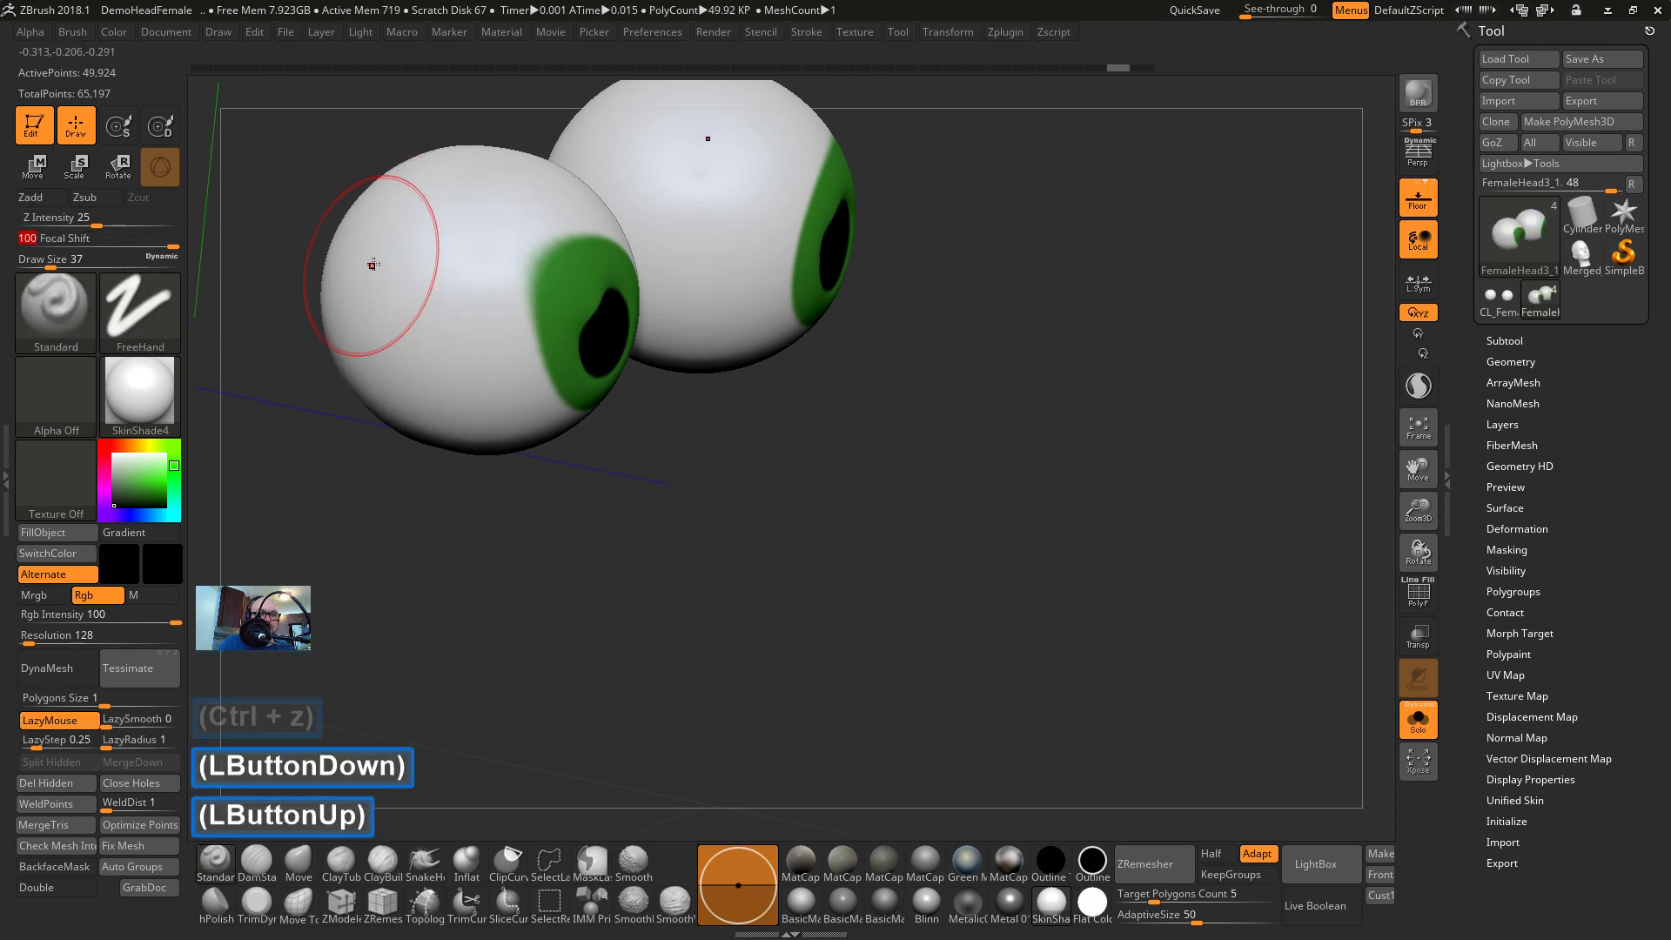
{"action": "left_click_drag", "start_coordinate": [420, 261], "coordinate": [412, 430]}
{"action": "key", "text": "ctrl+z"}
{"action": "key", "text": "s"}
{"action": "left_click_drag", "start_coordinate": [424, 330], "coordinate": [418, 329]}
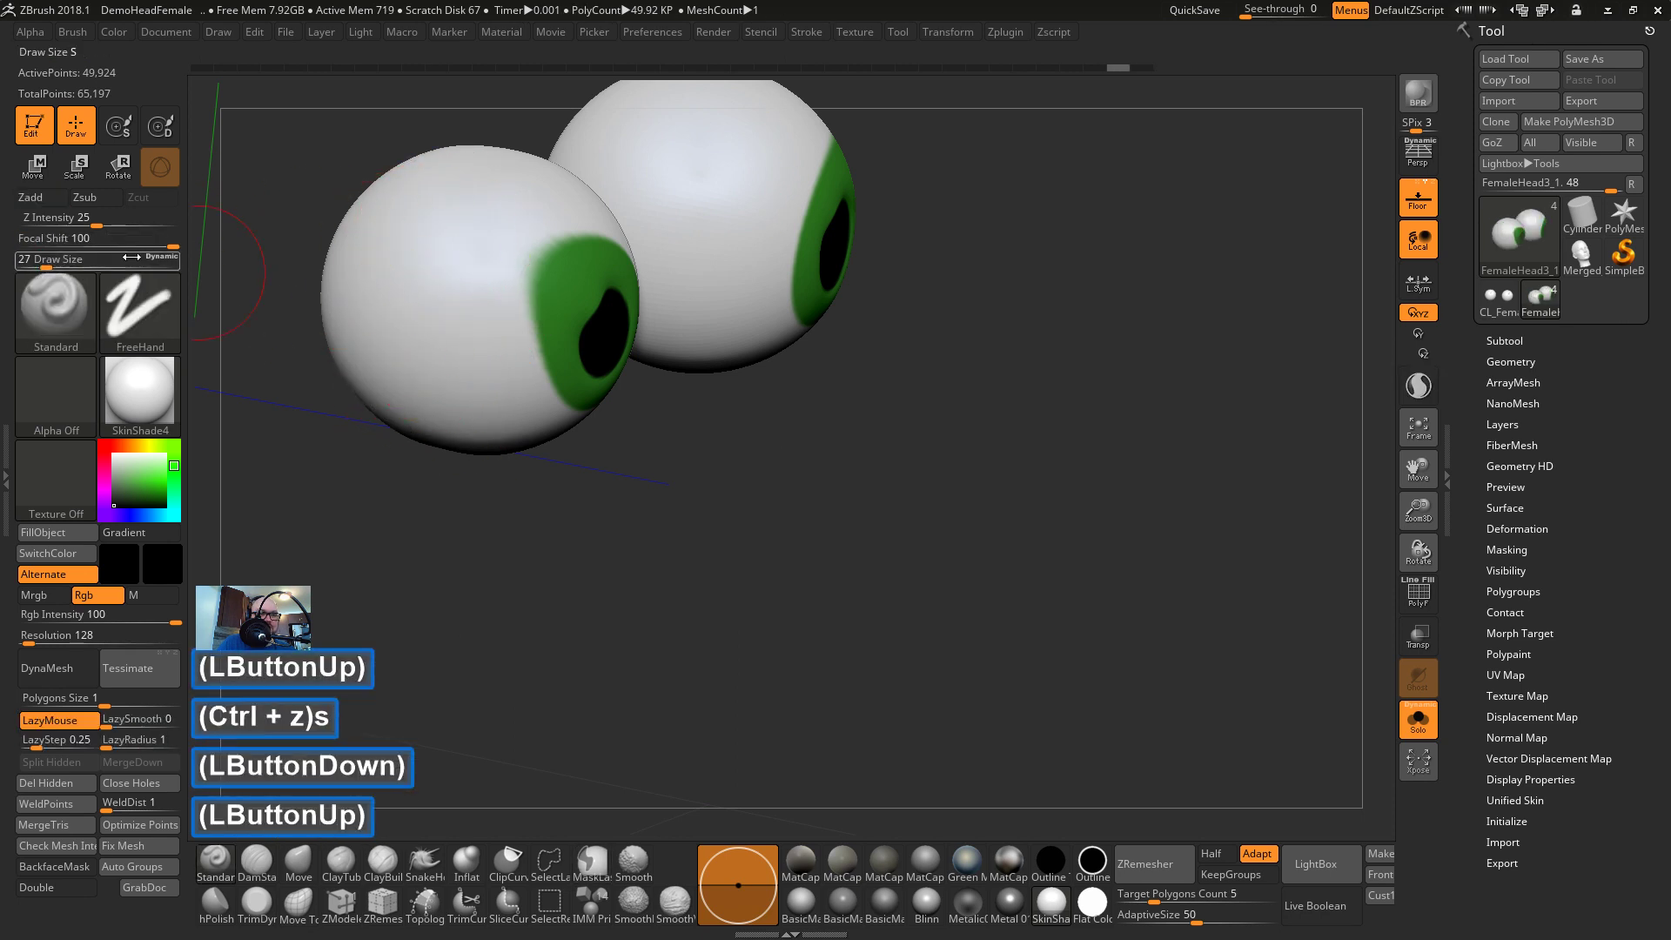
Set the Focal Shift to -5 and try a soft-edged black stroke on the side of the left eyeball
{"action": "left_click_drag", "start_coordinate": [122, 244], "coordinate": [76, 249]}
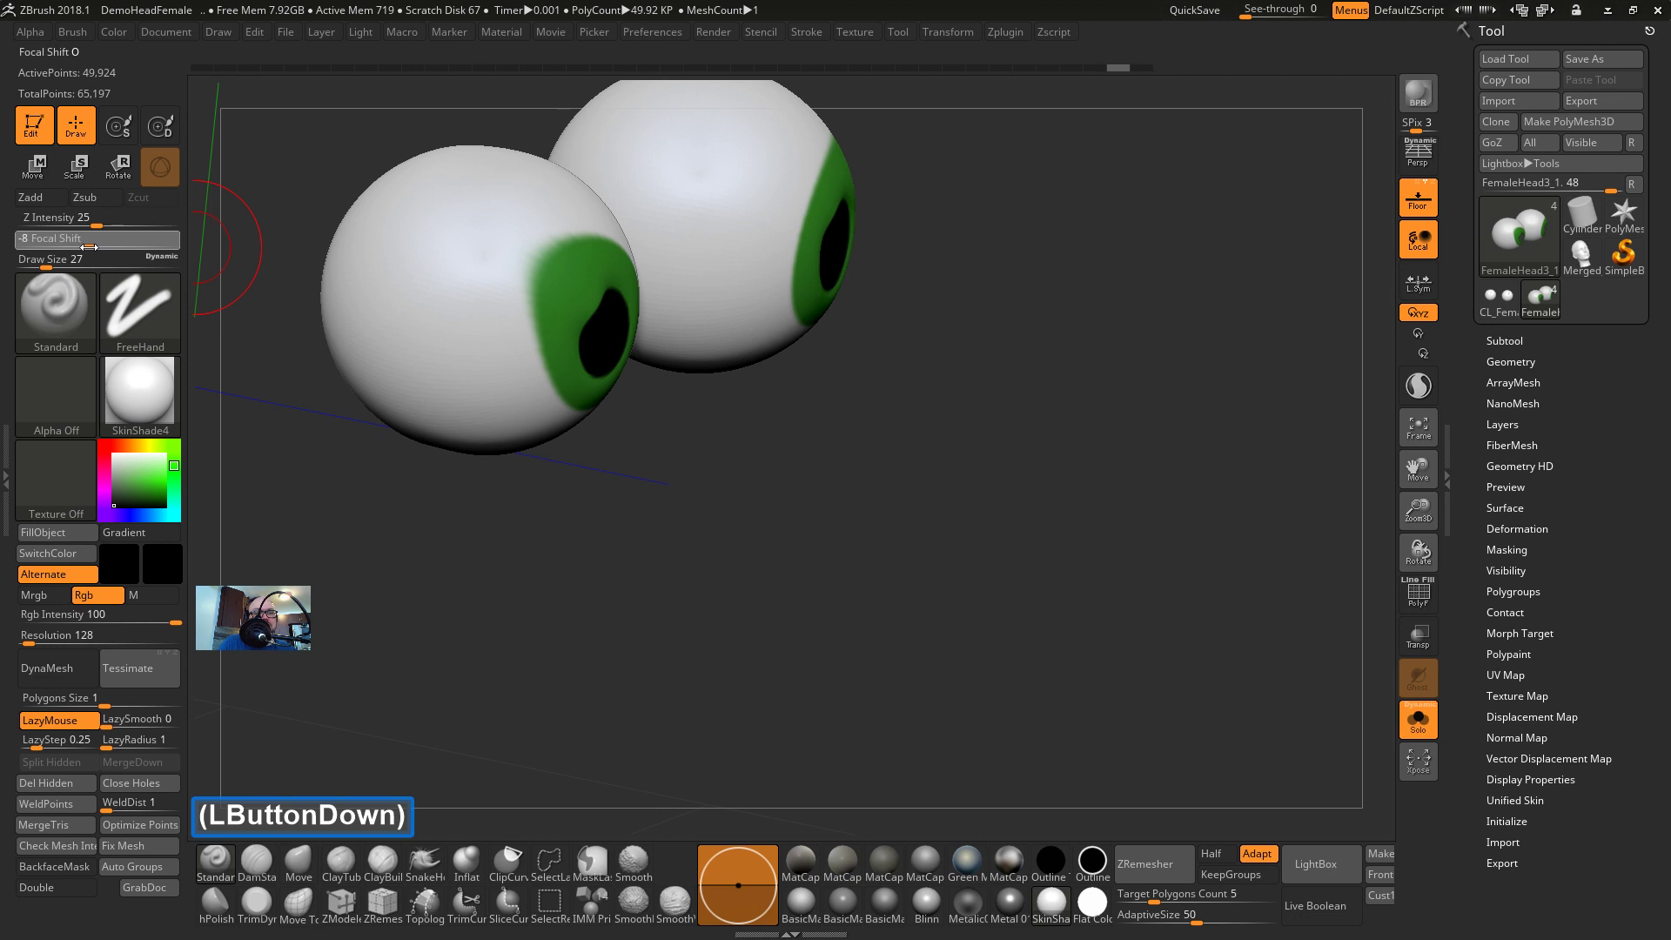
{"action": "left_click_drag", "start_coordinate": [90, 247], "coordinate": [92, 247]}
{"action": "mouse_move", "coordinate": [429, 254]}
{"action": "left_mouse_down"}
{"action": "mouse_move", "coordinate": [431, 331]}
{"action": "mouse_move", "coordinate": [437, 269]}
{"action": "left_mouse_up"}
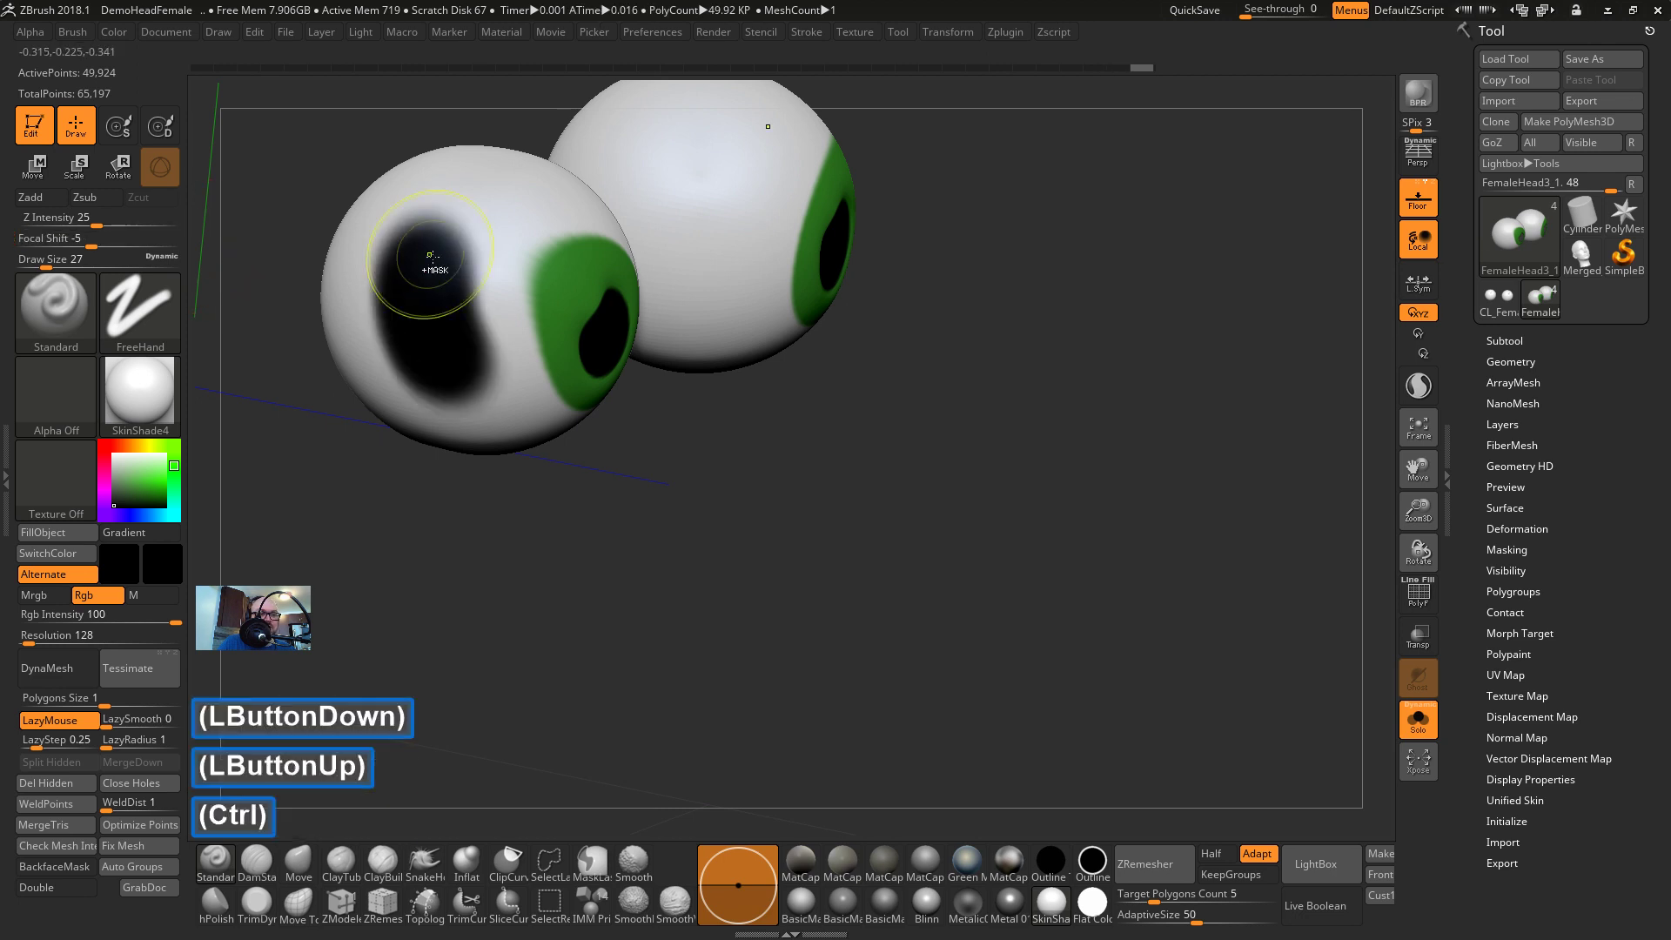
{"action": "key", "text": "ctrl+z"}
Set the Focal Shift to -56 and sample the light grey of the eyeball as the paint color
{"action": "left_click_drag", "start_coordinate": [296, 270], "coordinate": [419, 276]}
{"action": "left_click_drag", "start_coordinate": [112, 247], "coordinate": [61, 248]}
{"action": "left_click_drag", "start_coordinate": [299, 403], "coordinate": [447, 283]}
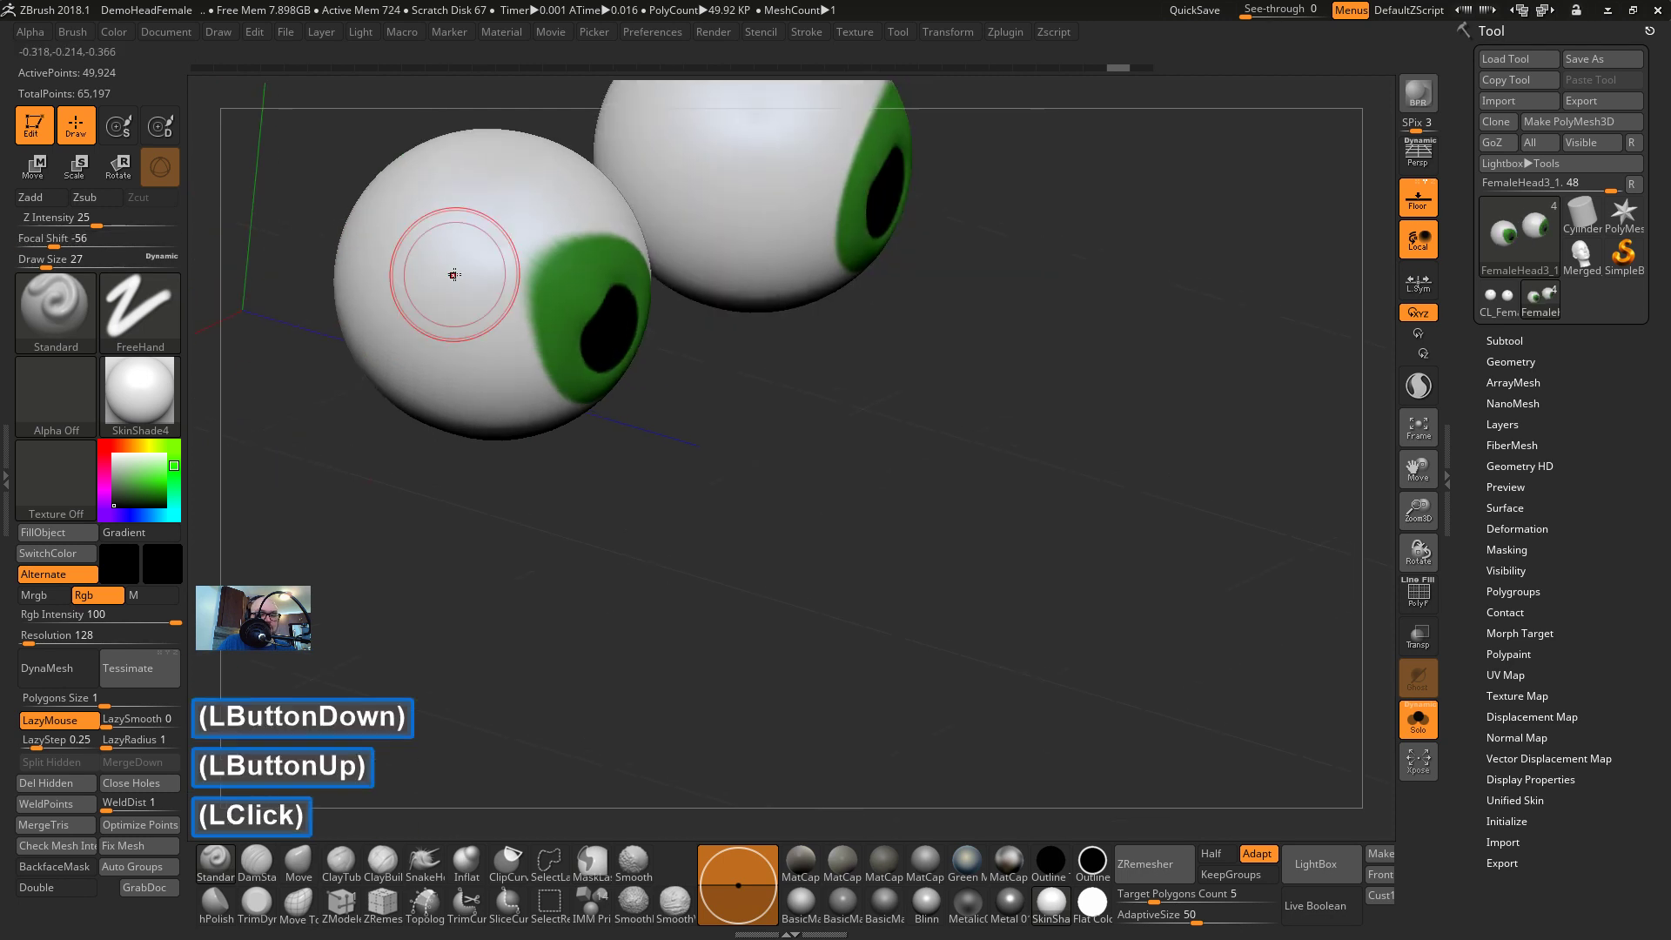
{"action": "key", "text": "c"}
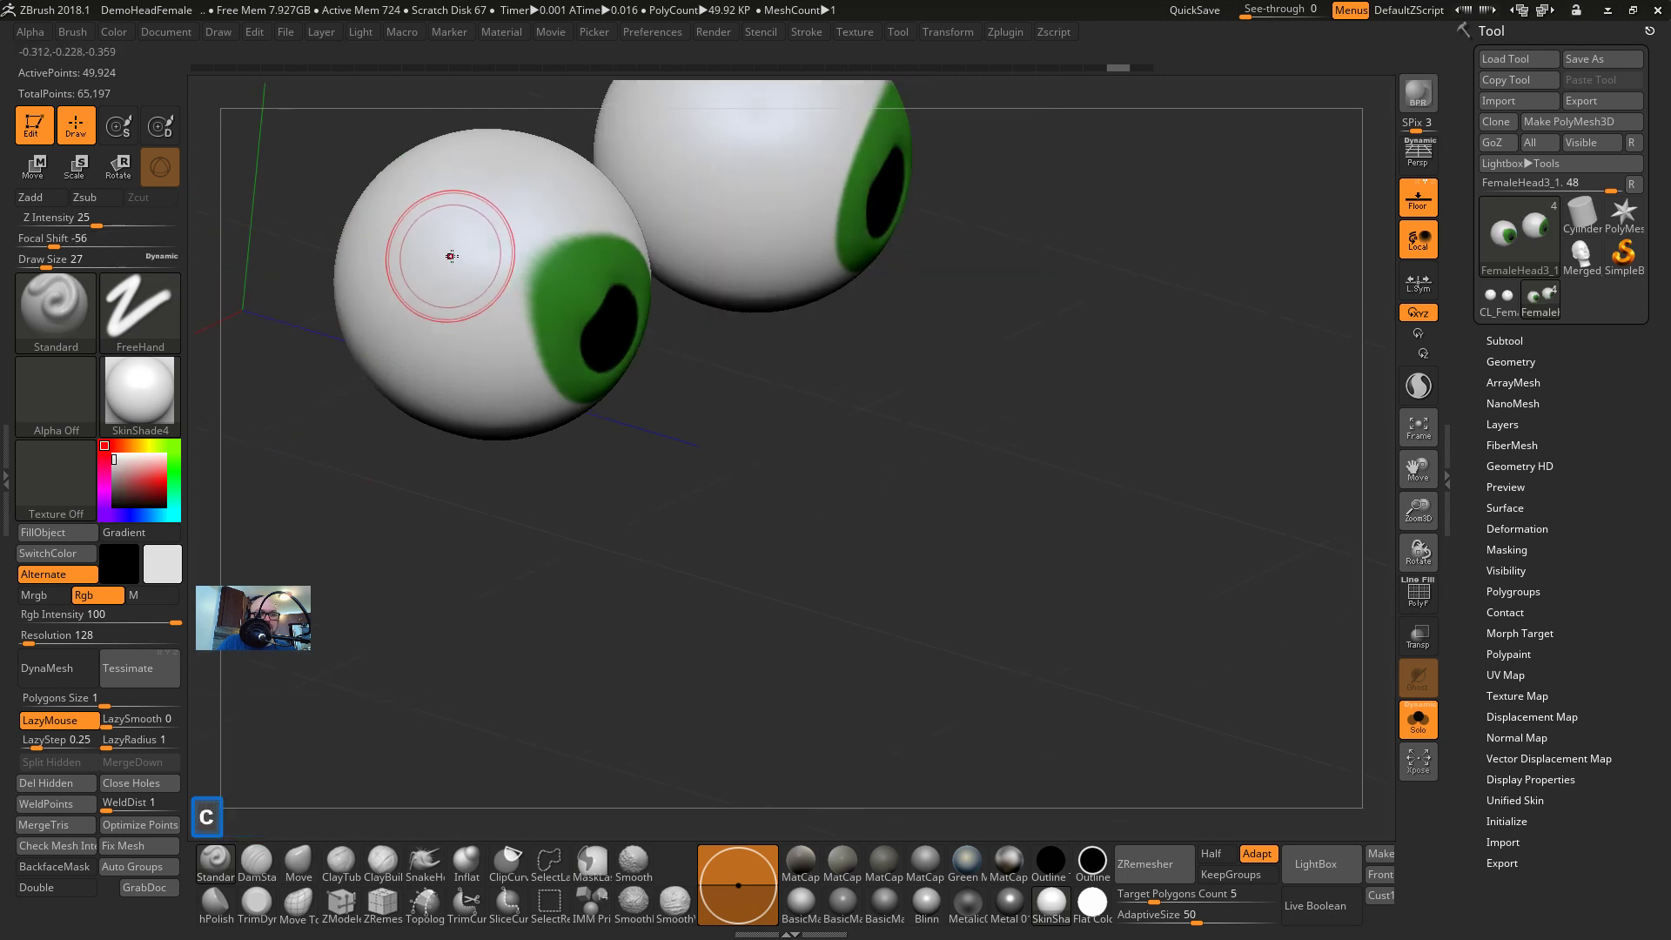
Paint light grey over the uneven outer edges of the green irises to make them rounder
{"action": "mouse_move", "coordinate": [517, 223]}
{"action": "left_mouse_down"}
{"action": "mouse_move", "coordinate": [436, 325]}
{"action": "mouse_move", "coordinate": [441, 345]}
{"action": "mouse_move", "coordinate": [498, 348]}
{"action": "mouse_move", "coordinate": [502, 374]}
{"action": "left_mouse_up"}
{"action": "left_click_drag", "start_coordinate": [601, 488], "coordinate": [496, 476]}
{"action": "left_click_drag", "start_coordinate": [588, 197], "coordinate": [599, 197]}
{"action": "left_click_drag", "start_coordinate": [476, 344], "coordinate": [479, 356]}
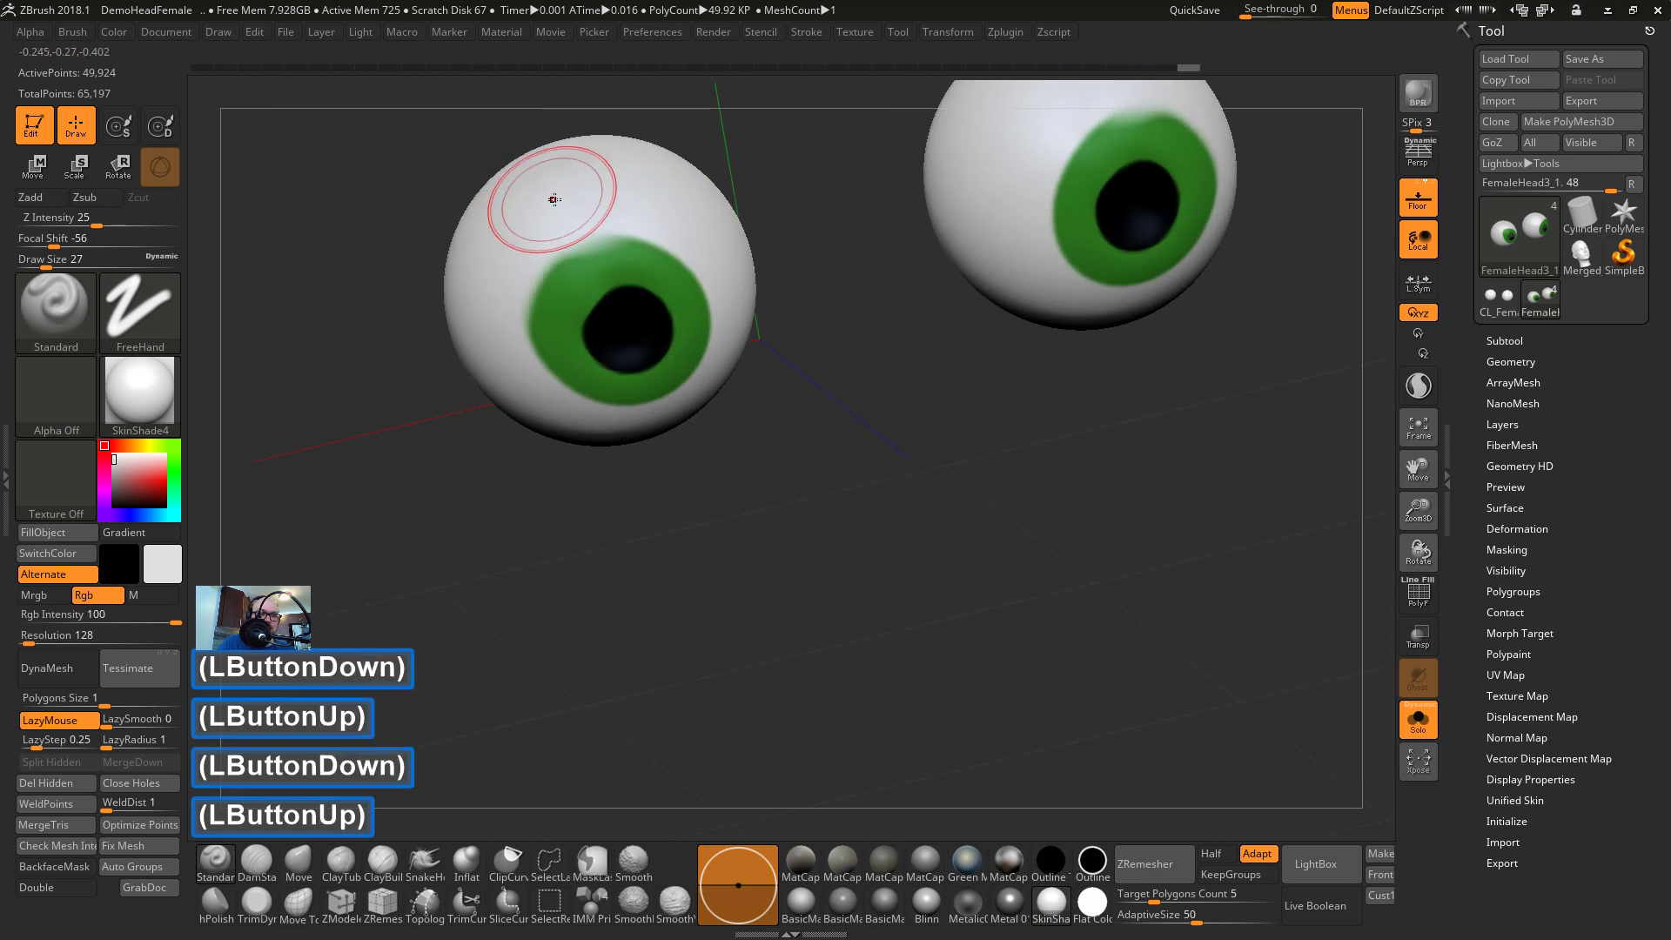
{"action": "mouse_move", "coordinate": [561, 198]}
{"action": "left_mouse_down"}
{"action": "mouse_move", "coordinate": [503, 273]}
{"action": "mouse_move", "coordinate": [500, 348]}
{"action": "left_mouse_up"}
{"action": "left_click_drag", "start_coordinate": [609, 189], "coordinate": [597, 190]}
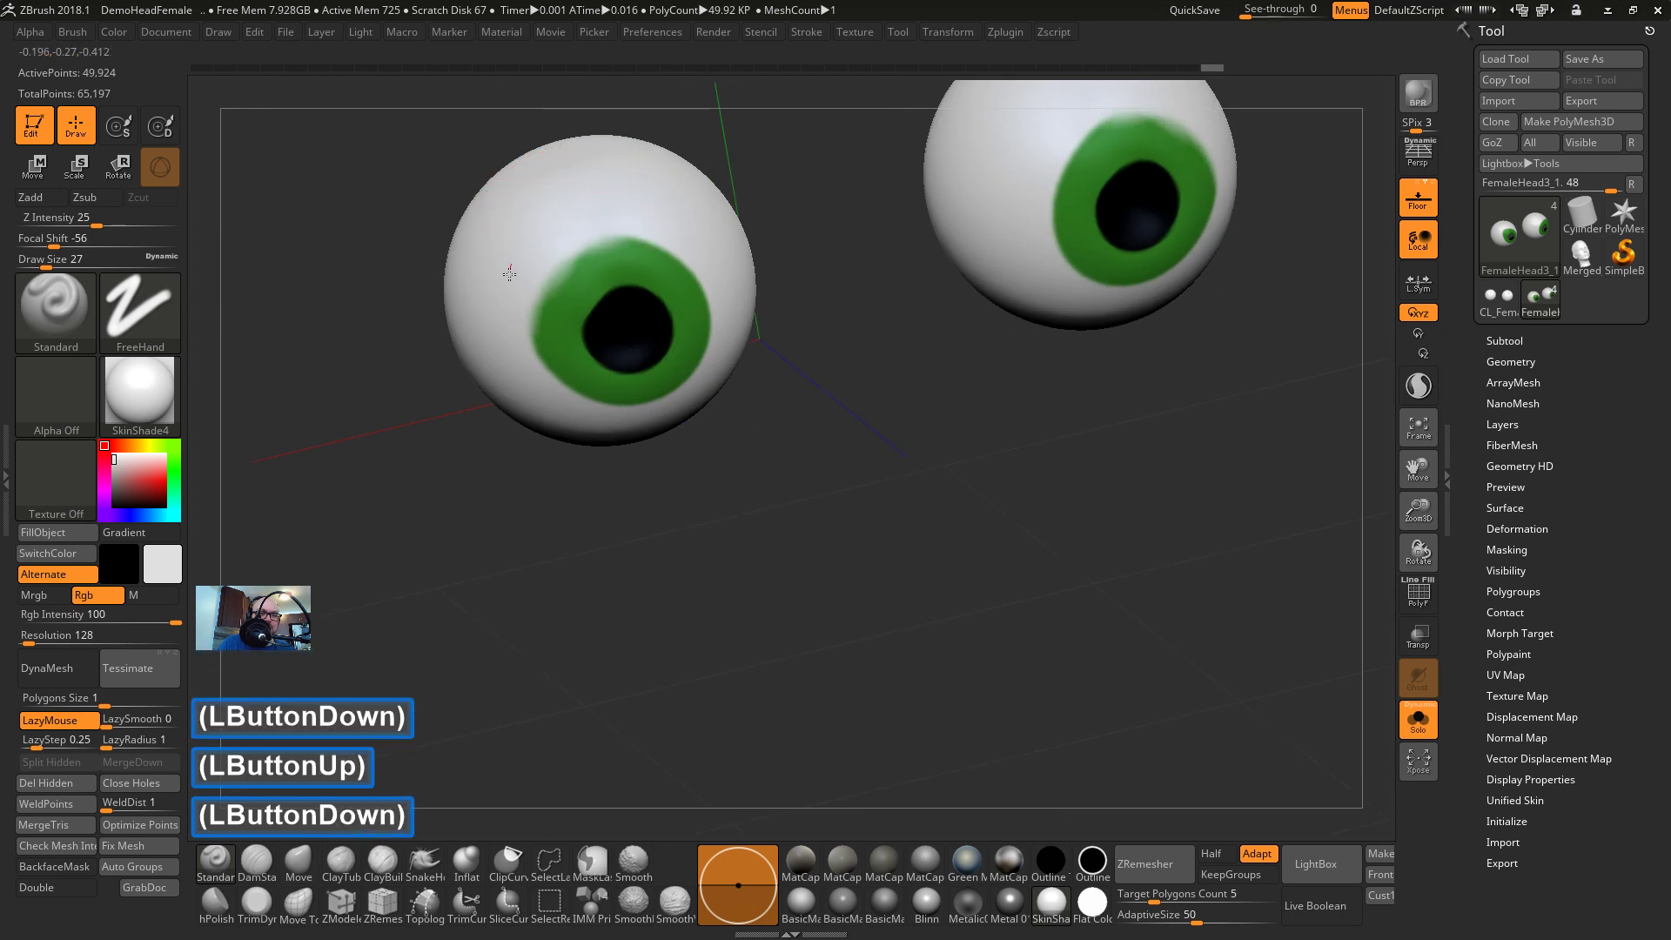
{"action": "left_click_drag", "start_coordinate": [510, 274], "coordinate": [499, 362]}
{"action": "mouse_move", "coordinate": [500, 477]}
{"action": "left_mouse_down"}
{"action": "mouse_move", "coordinate": [653, 538]}
{"action": "mouse_move", "coordinate": [546, 553]}
{"action": "left_mouse_up"}
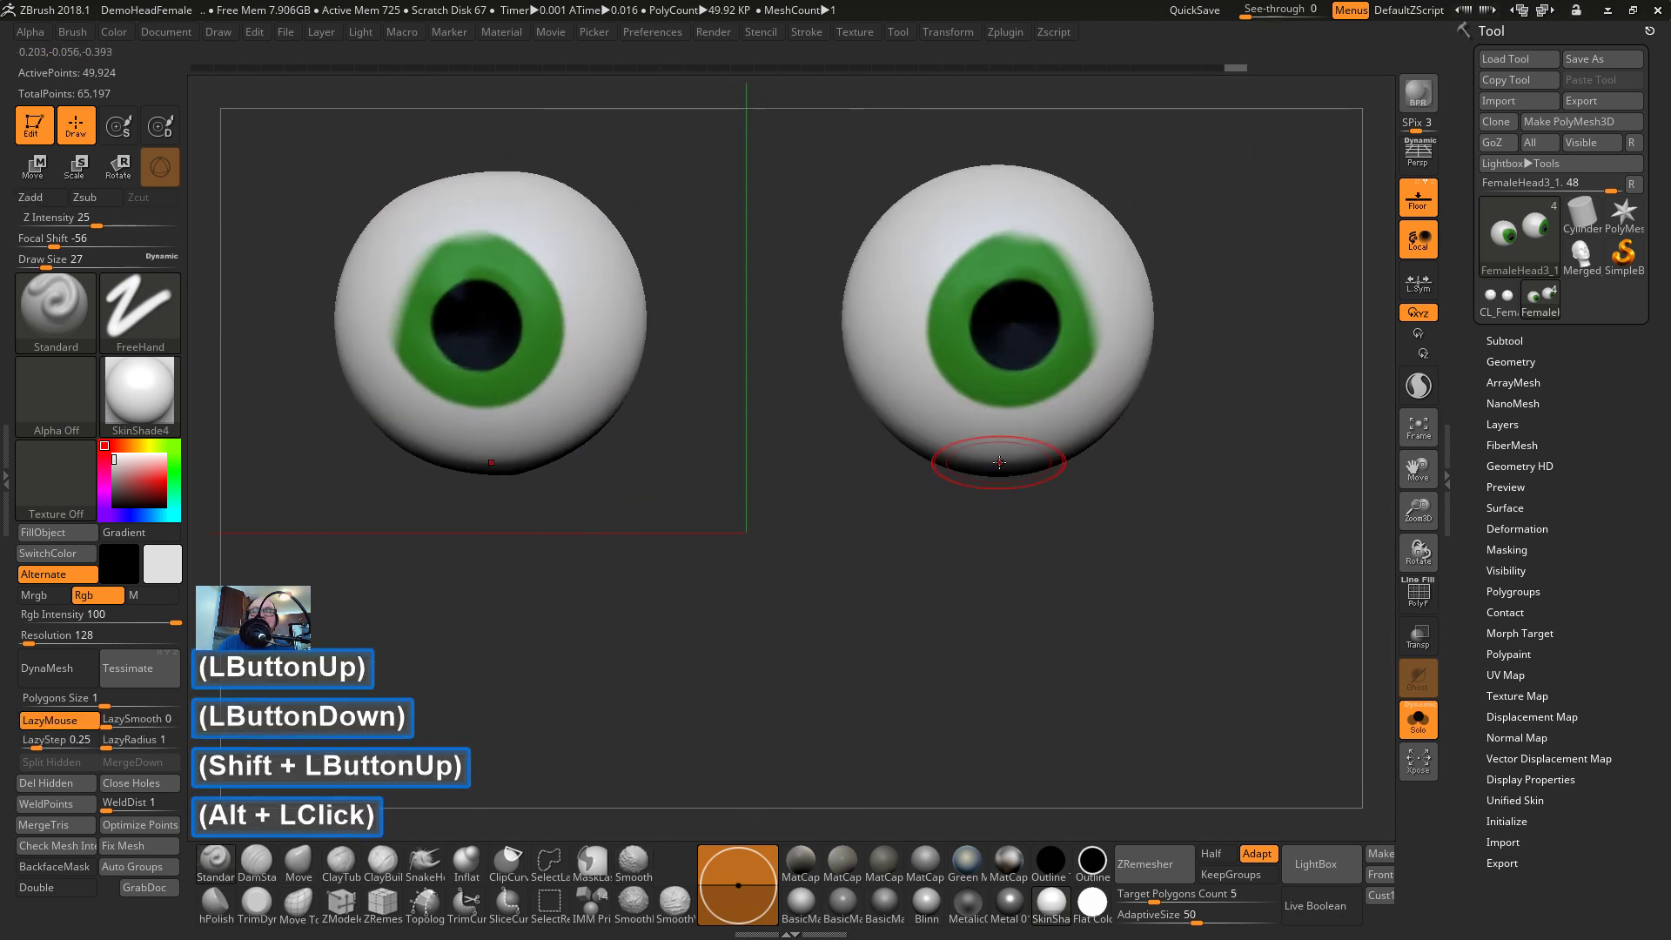
Switch to the web browser and open the MediaFire site in a new tab
{"action": "key", "text": "alt+Tab"}
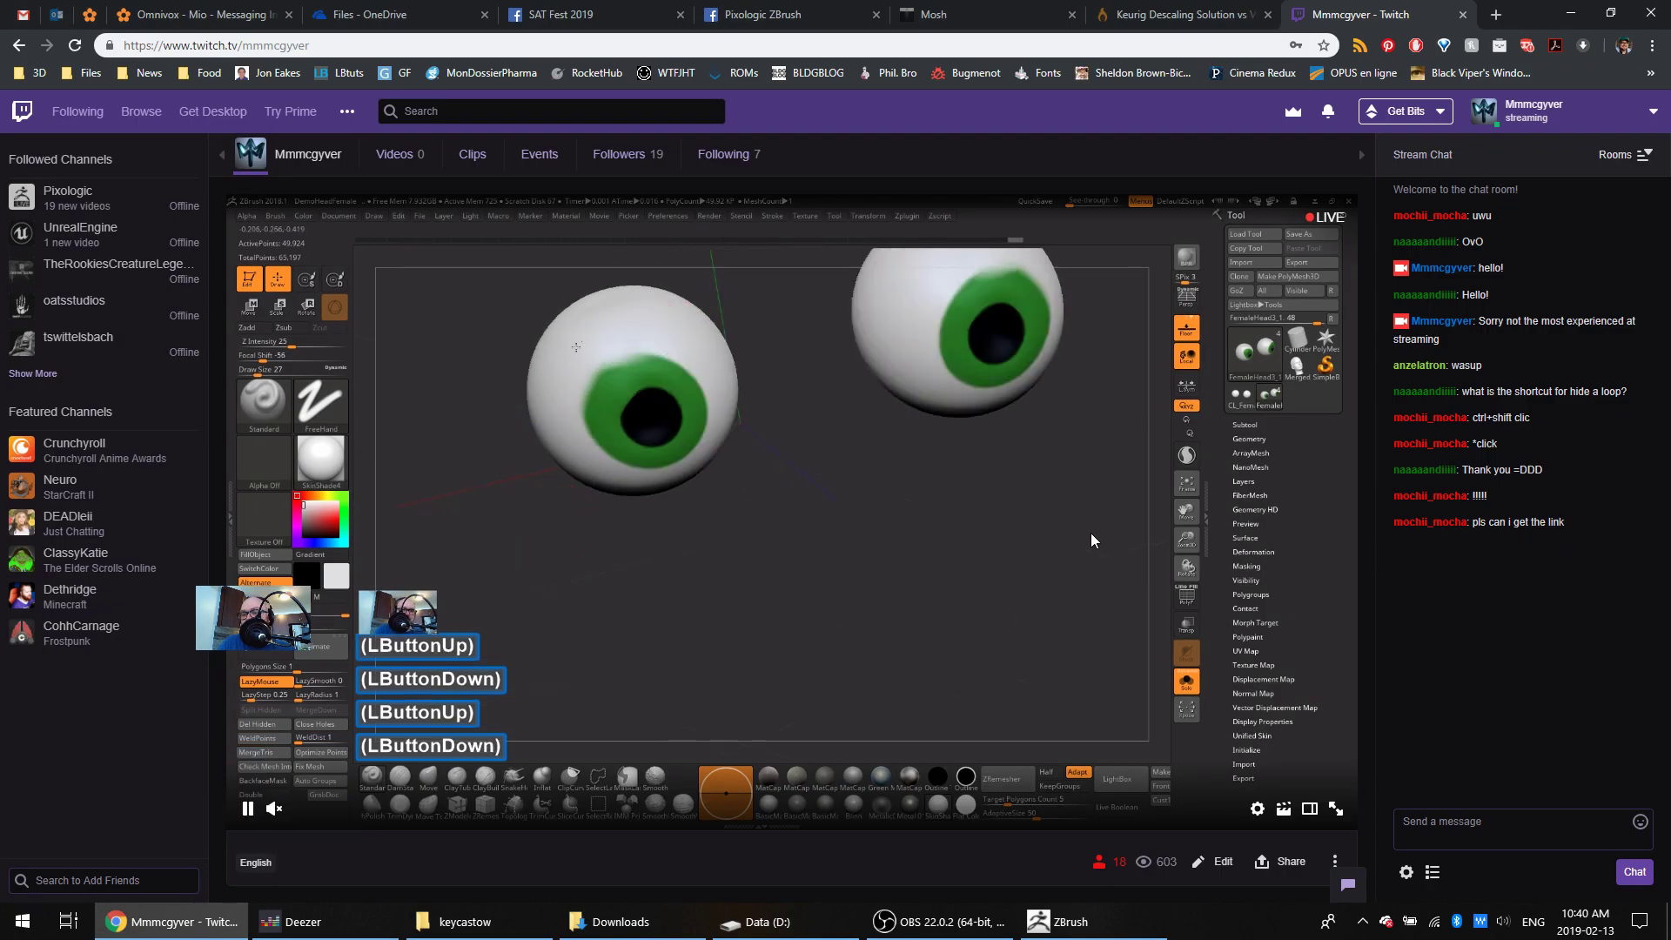
{"action": "left_click", "coordinate": [396, 17]}
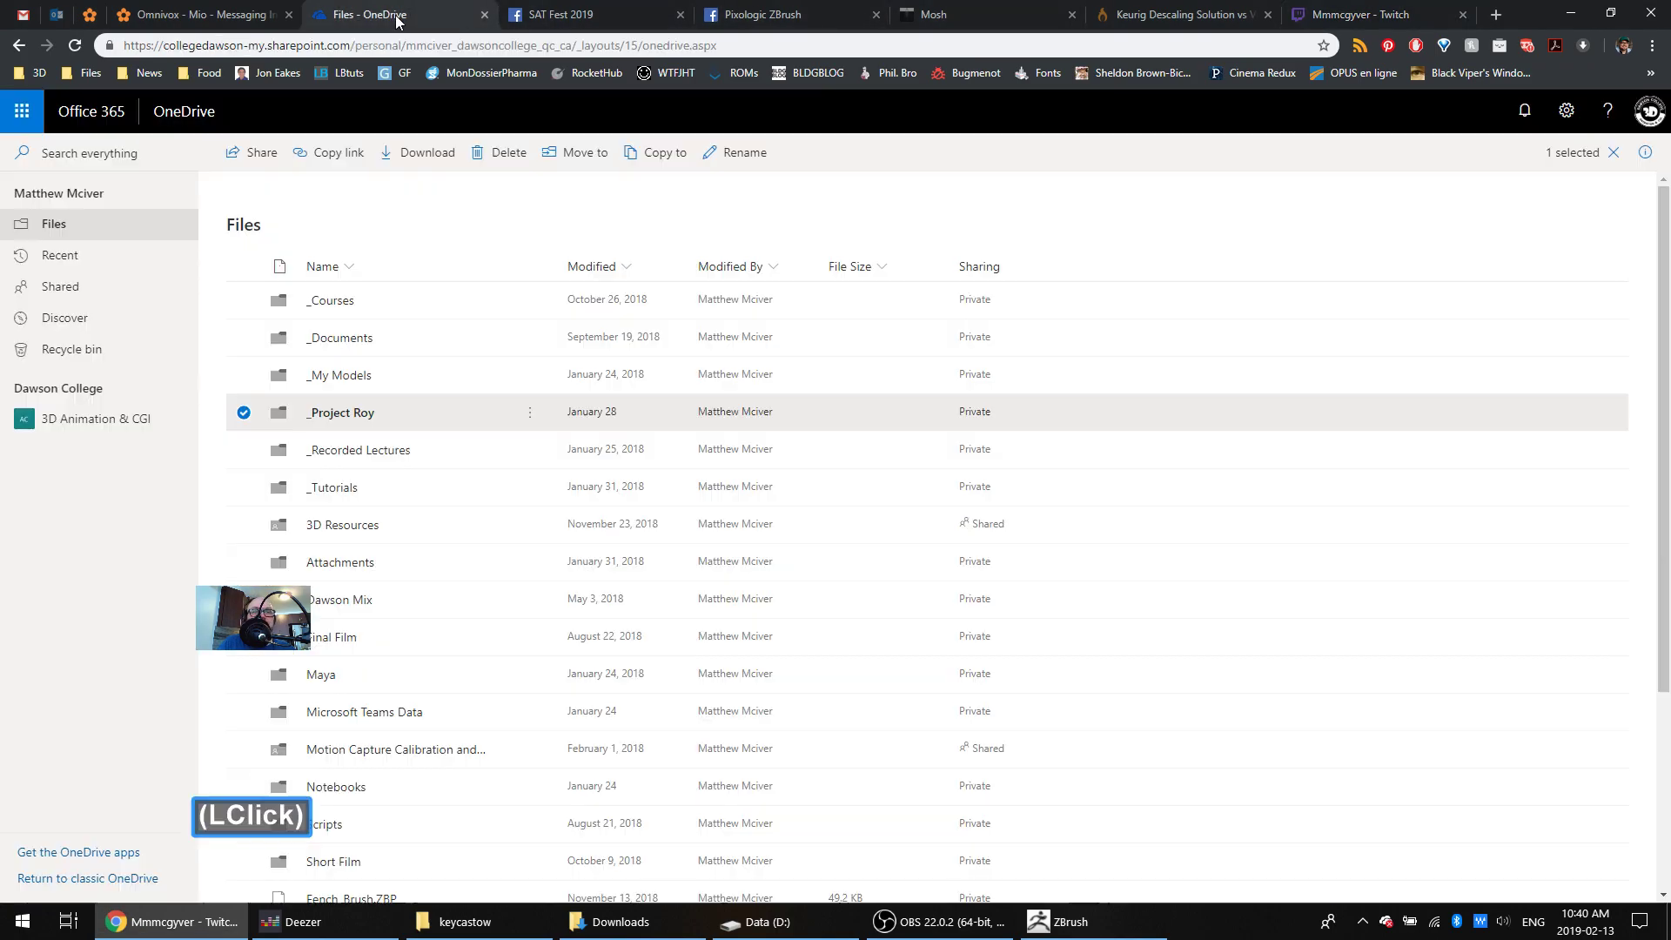
{"action": "left_click", "coordinate": [1496, 15]}
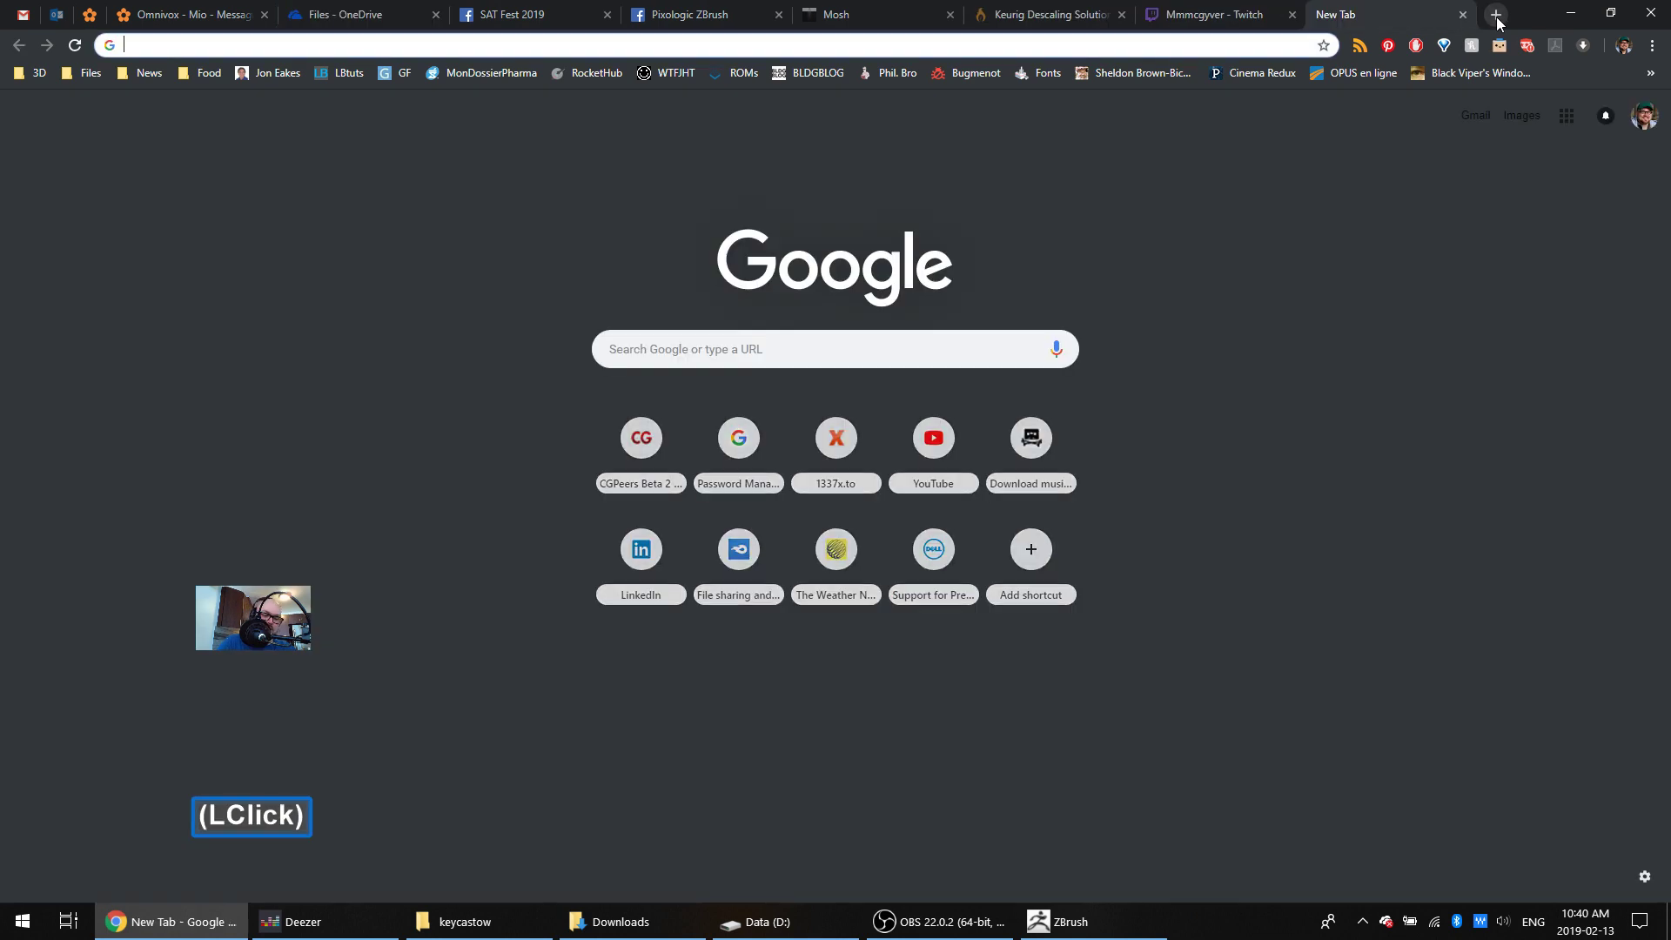
{"action": "type", "text": "media"}
{"action": "key", "text": "Return"}
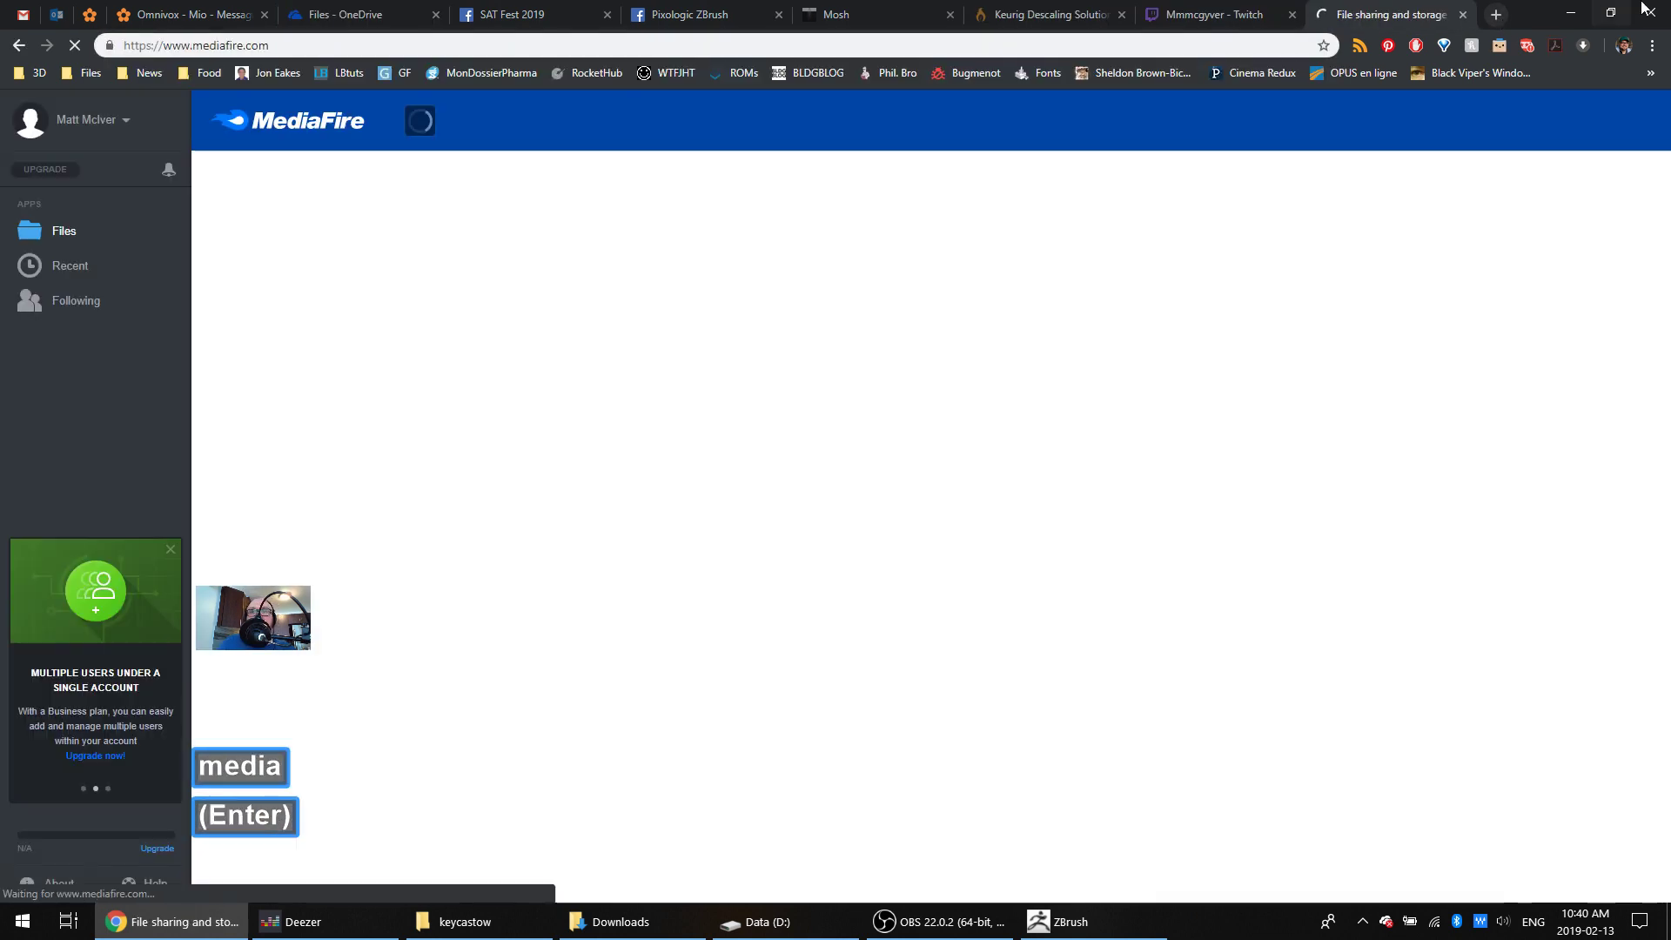
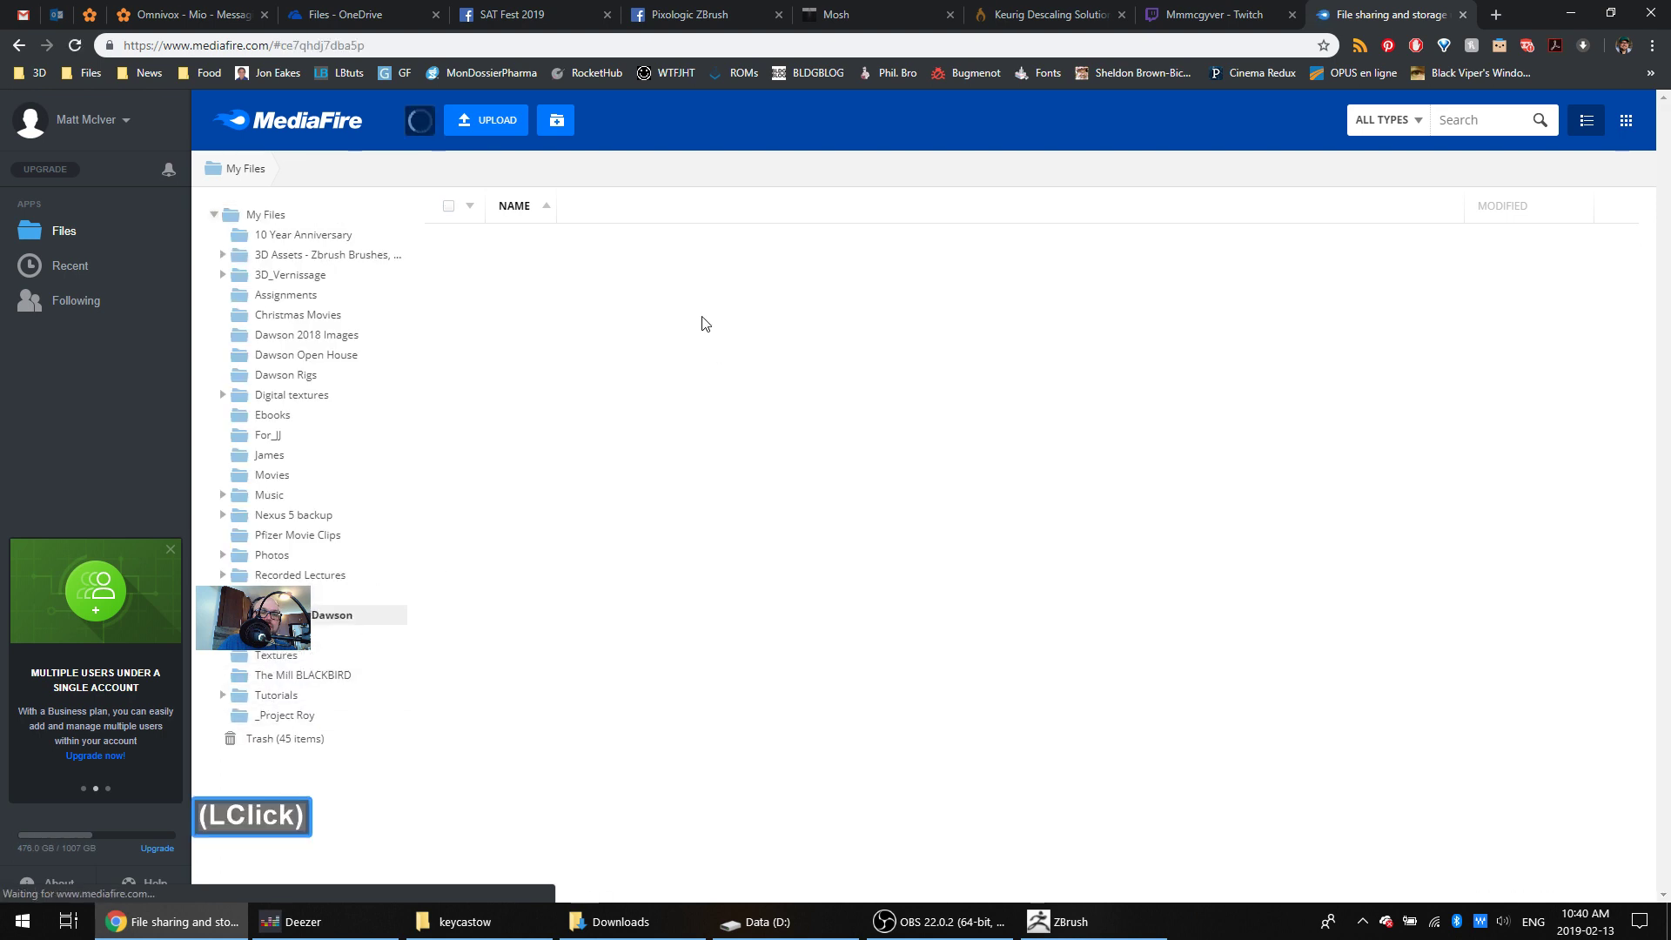
Find the 2018 Configuration zip file in the Software@Dawson folder and copy its sharing link
{"action": "scroll", "coordinate": [664, 560], "scroll_direction": "down", "scroll_amount": 2}
{"action": "scroll", "coordinate": [657, 557], "scroll_direction": "up", "scroll_amount": 1}
{"action": "scroll", "coordinate": [657, 557], "scroll_direction": "down", "scroll_amount": 1}
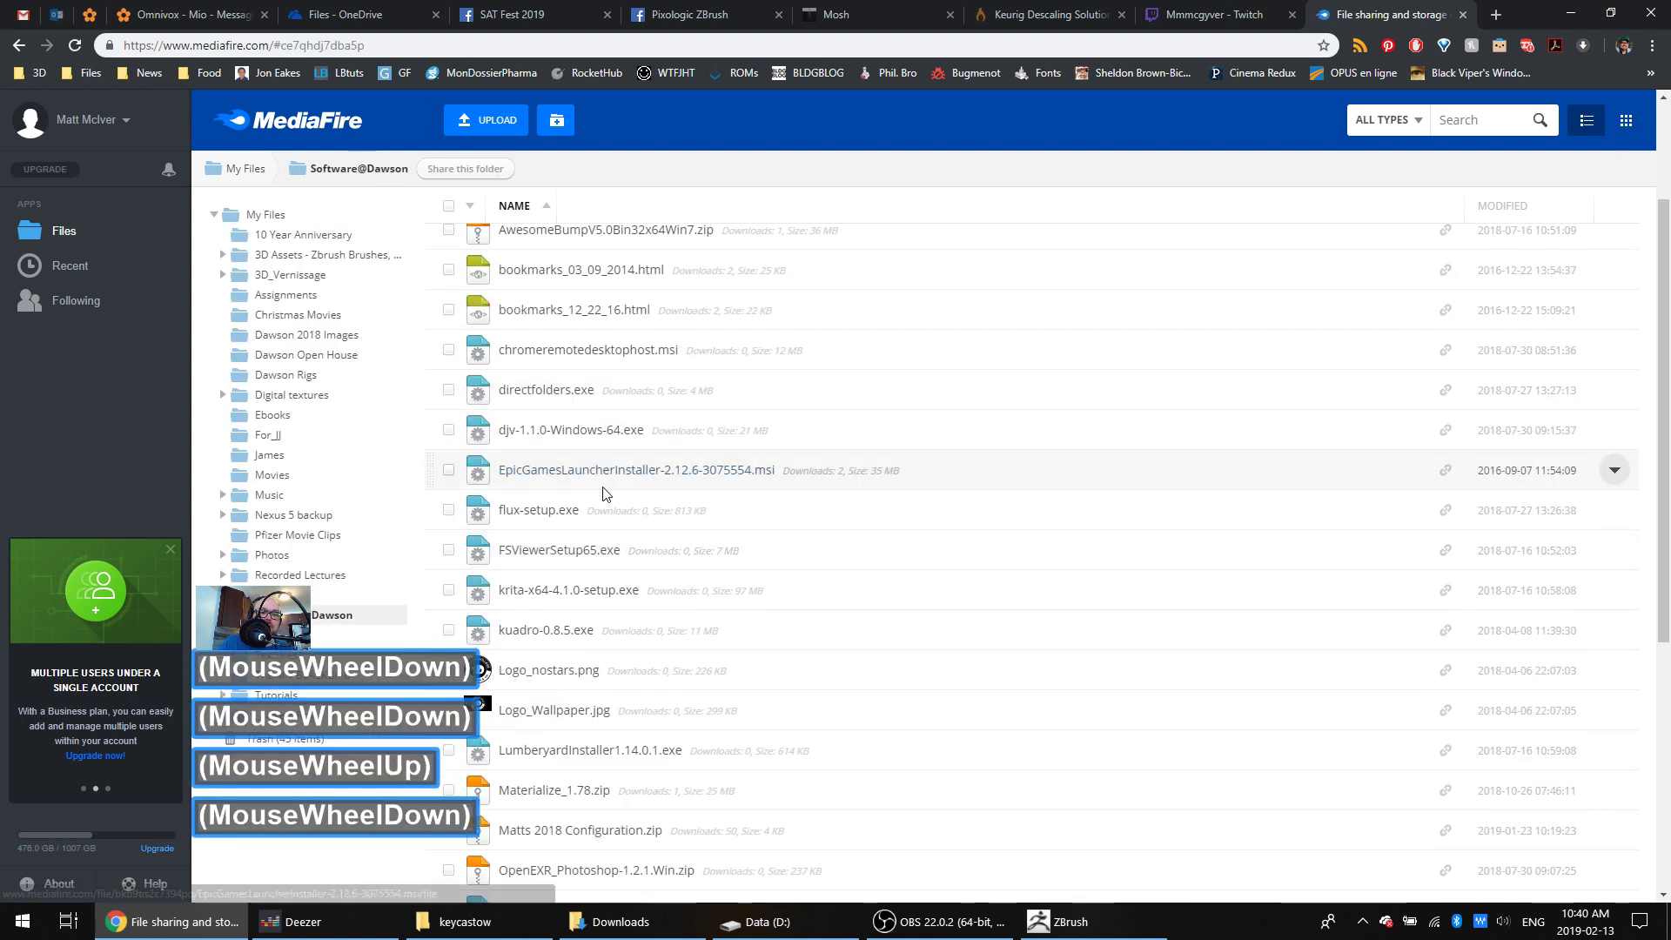
{"action": "scroll", "coordinate": [583, 579], "scroll_direction": "down", "scroll_amount": 3}
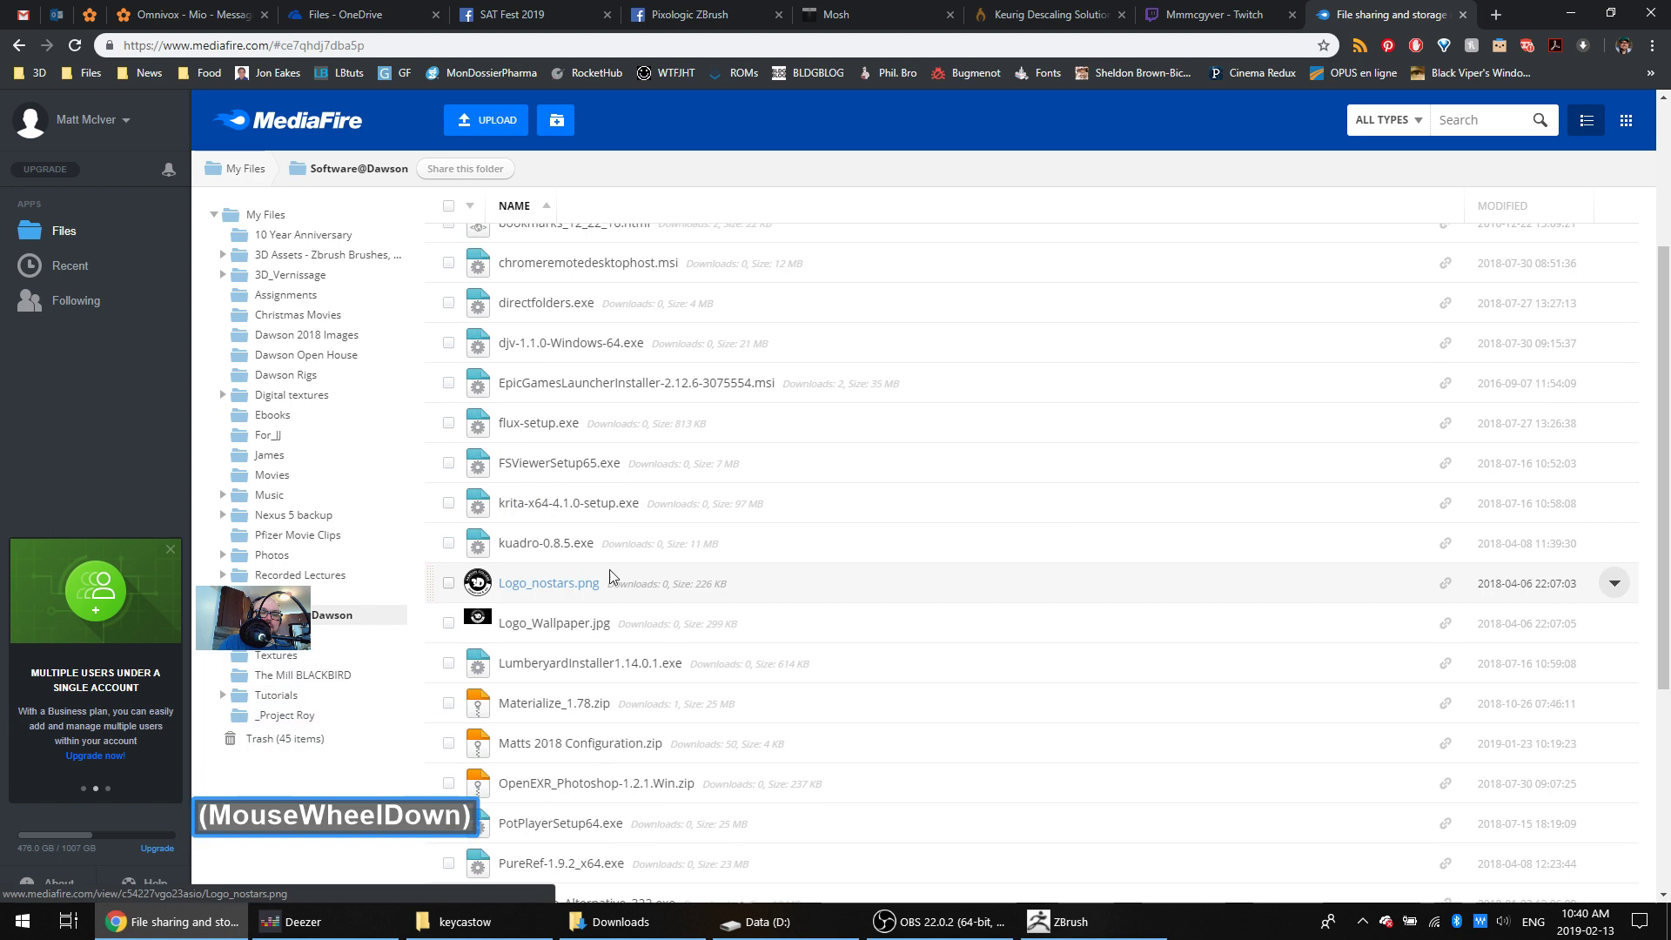
{"action": "right_click", "coordinate": [583, 578]}
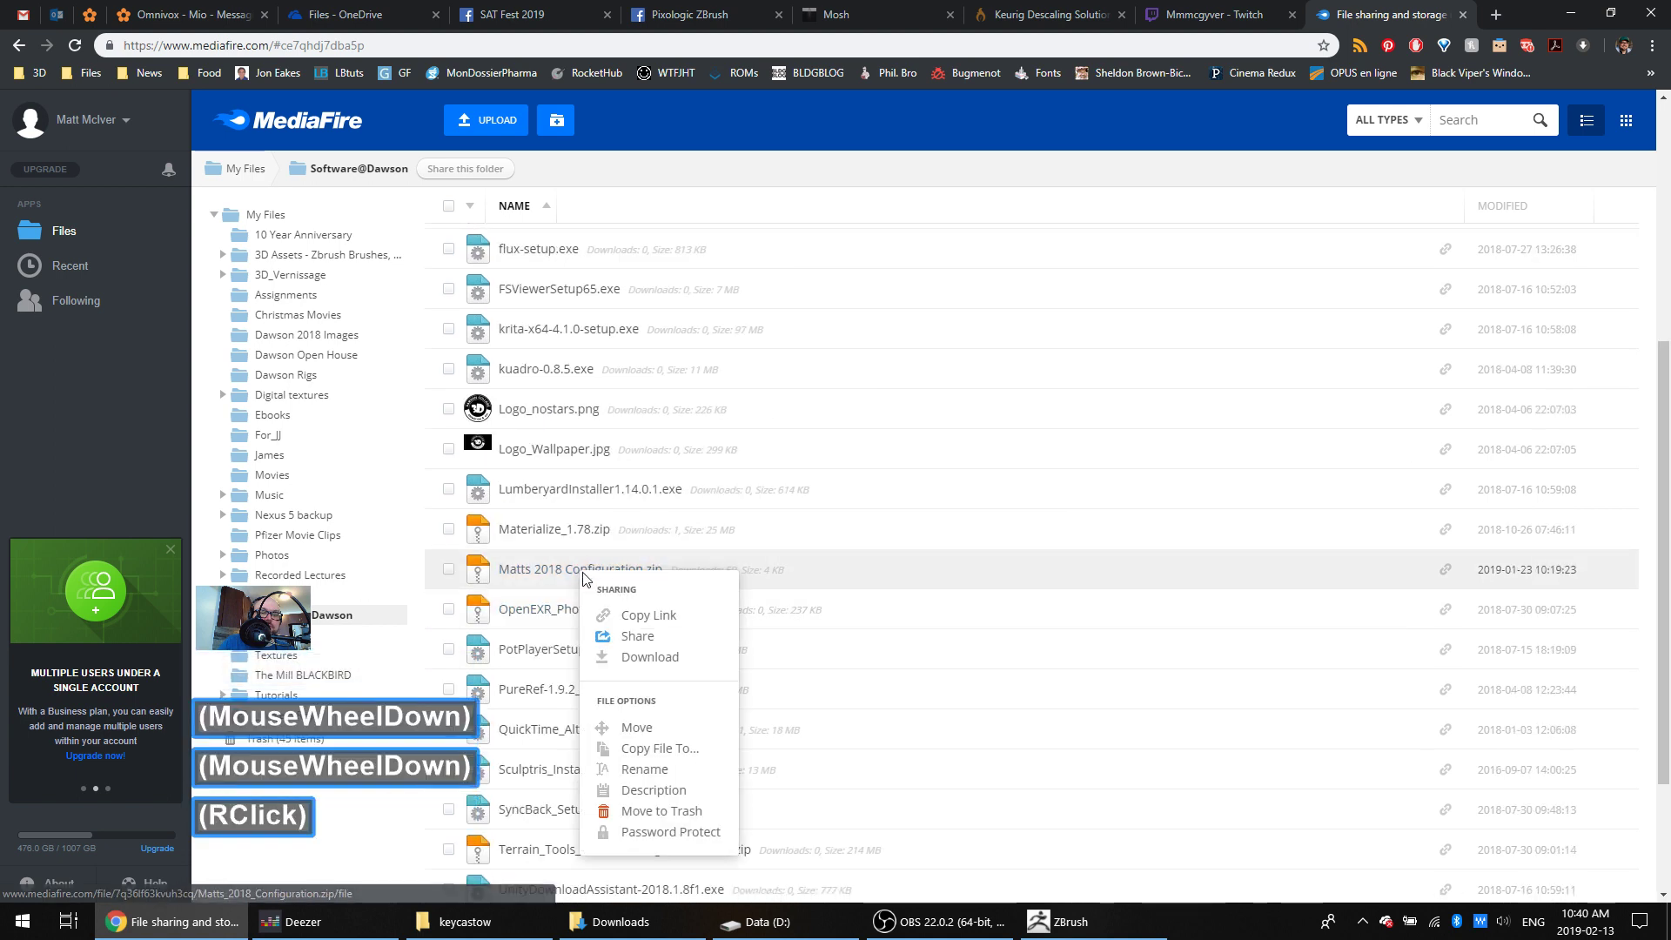
{"action": "left_click", "coordinate": [618, 615]}
Close the MediaFire page and send the copied download link in the Twitch stream chat
{"action": "key", "text": "ctrl+w"}
{"action": "left_click", "coordinate": [1358, 14]}
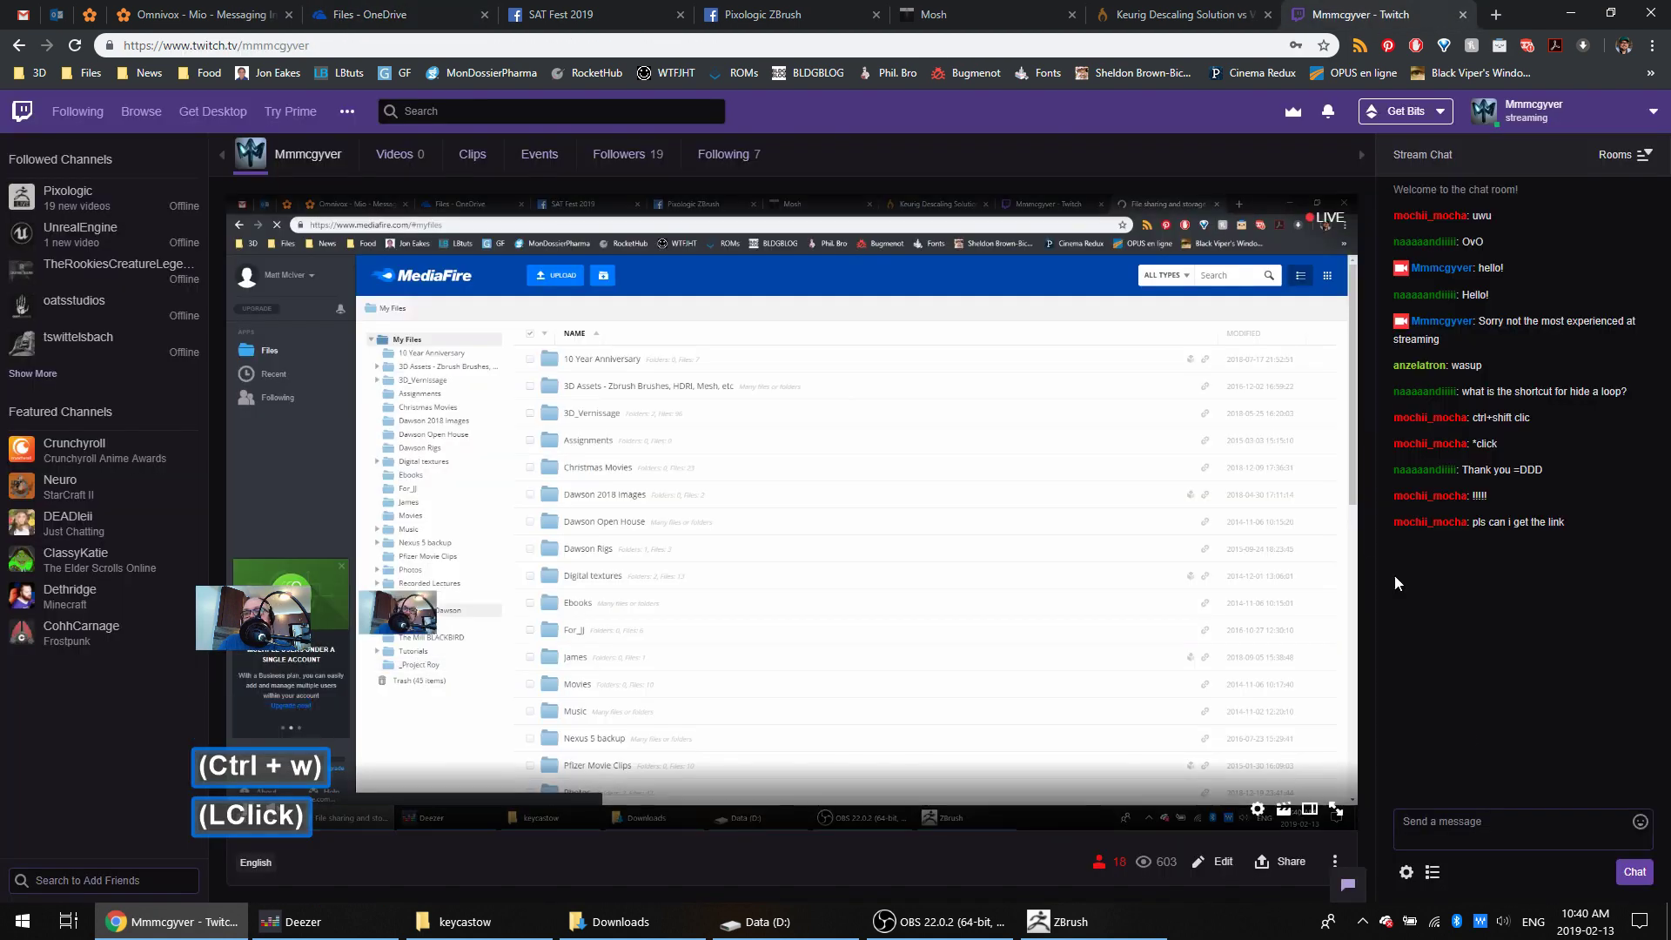
{"action": "left_click", "coordinate": [1497, 829]}
{"action": "key", "text": "ctrl+v"}
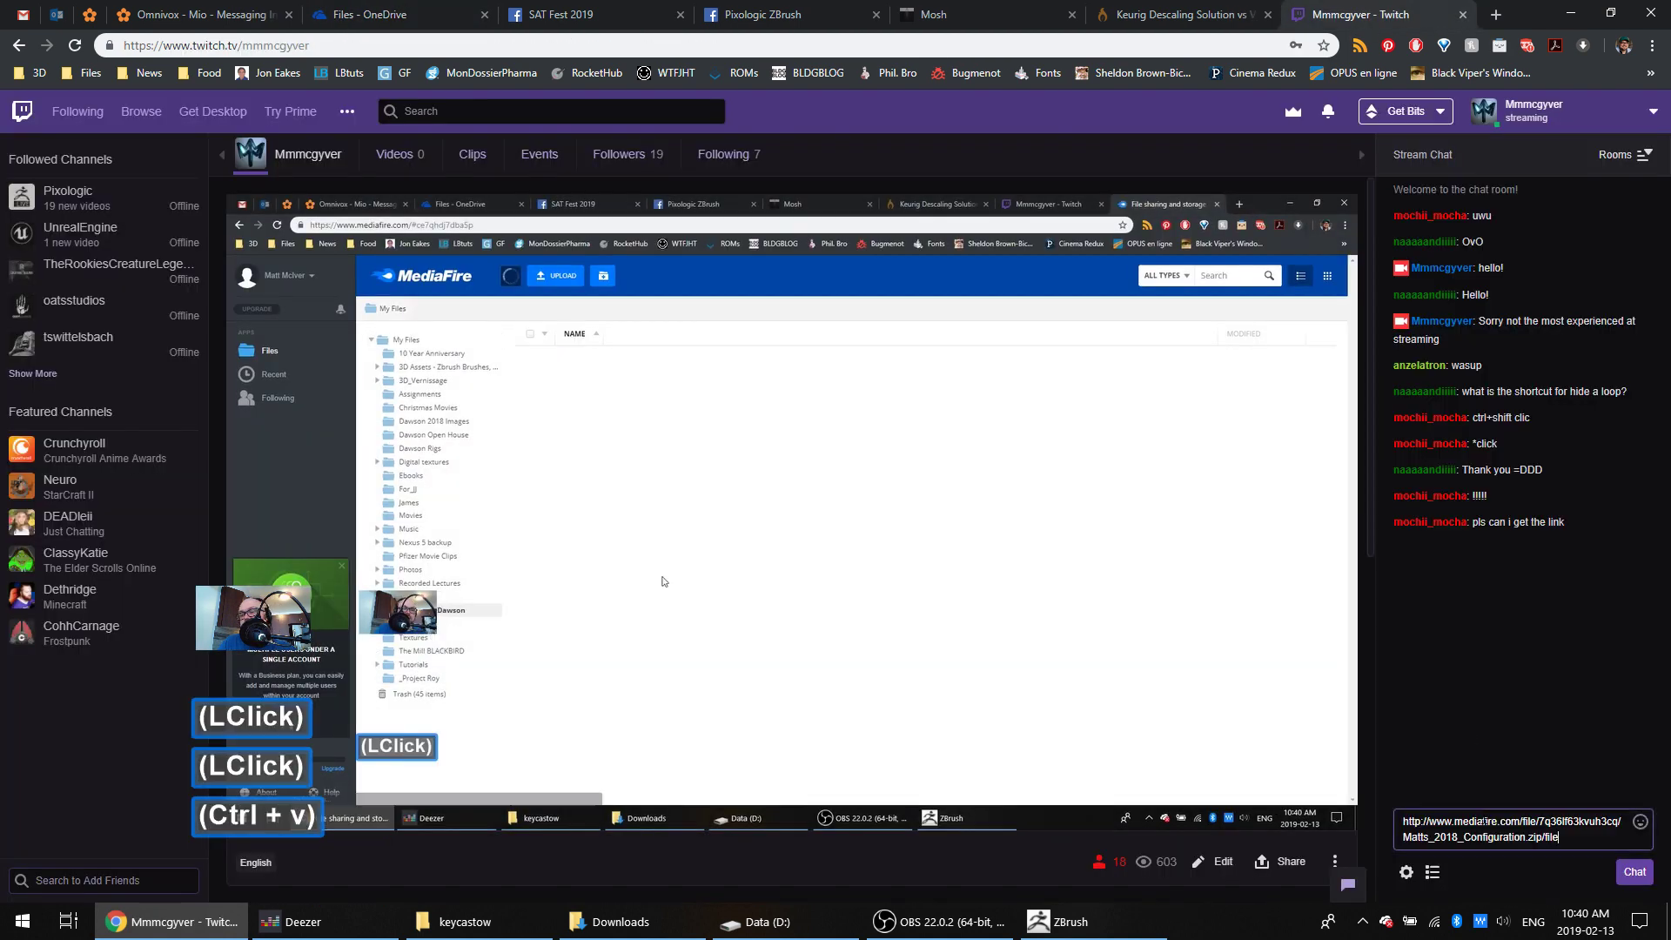
{"action": "left_click", "coordinate": [1635, 871]}
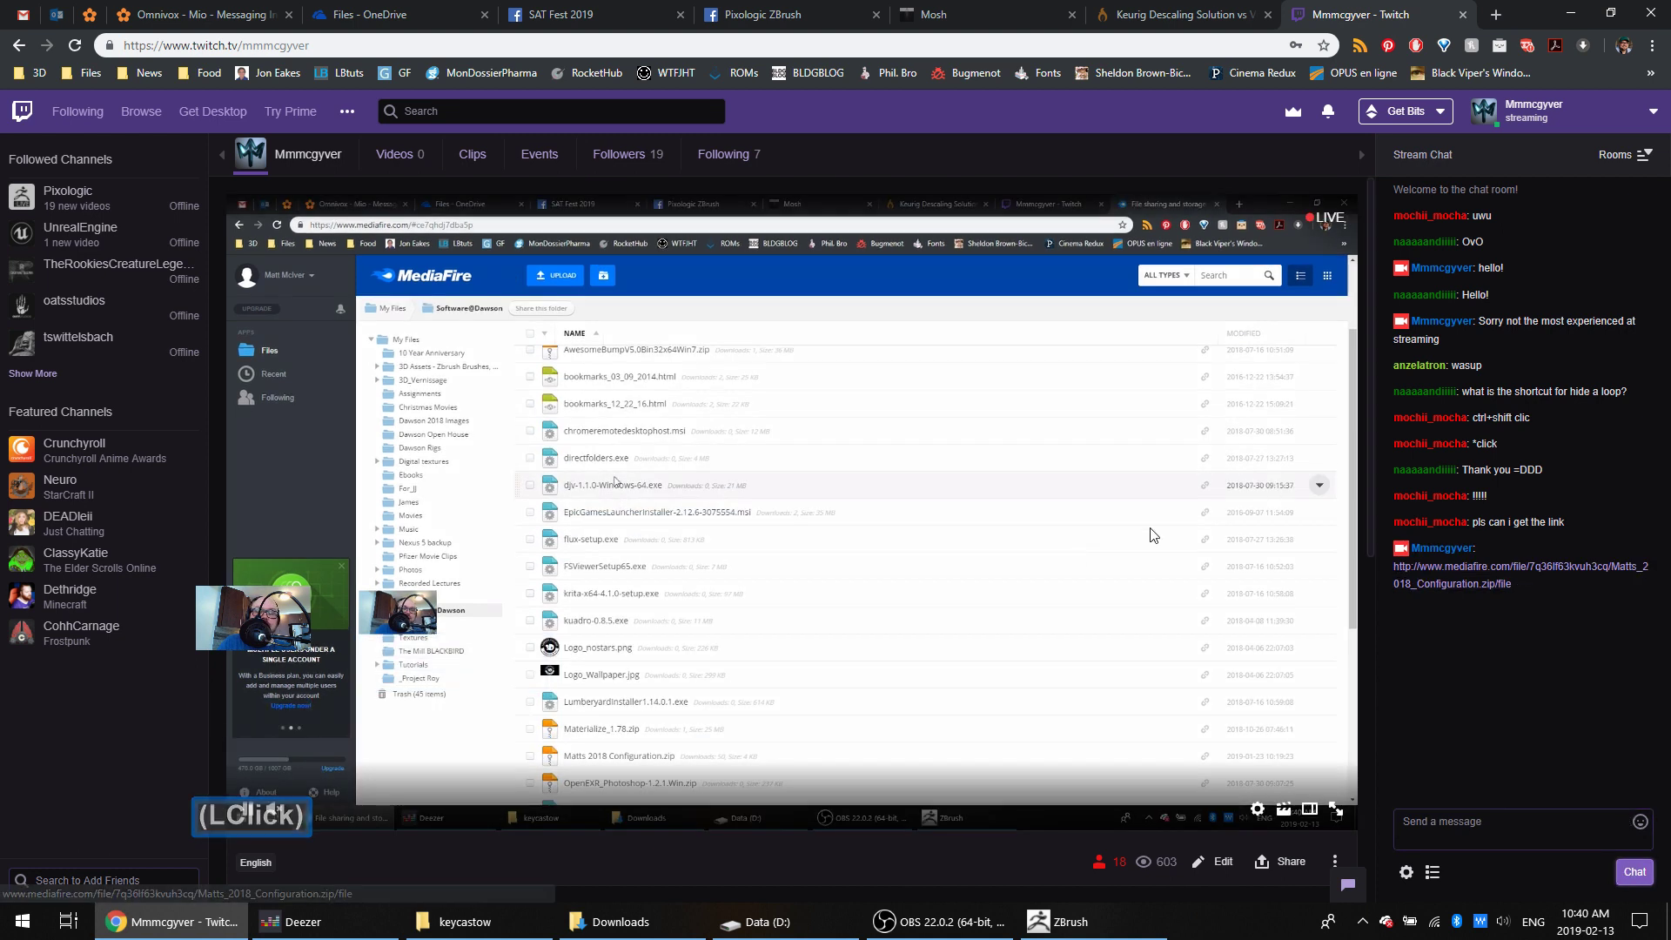
Switch back to ZBrush and undo the latest grey strokes around the irises
{"action": "left_click", "coordinate": [1119, 925]}
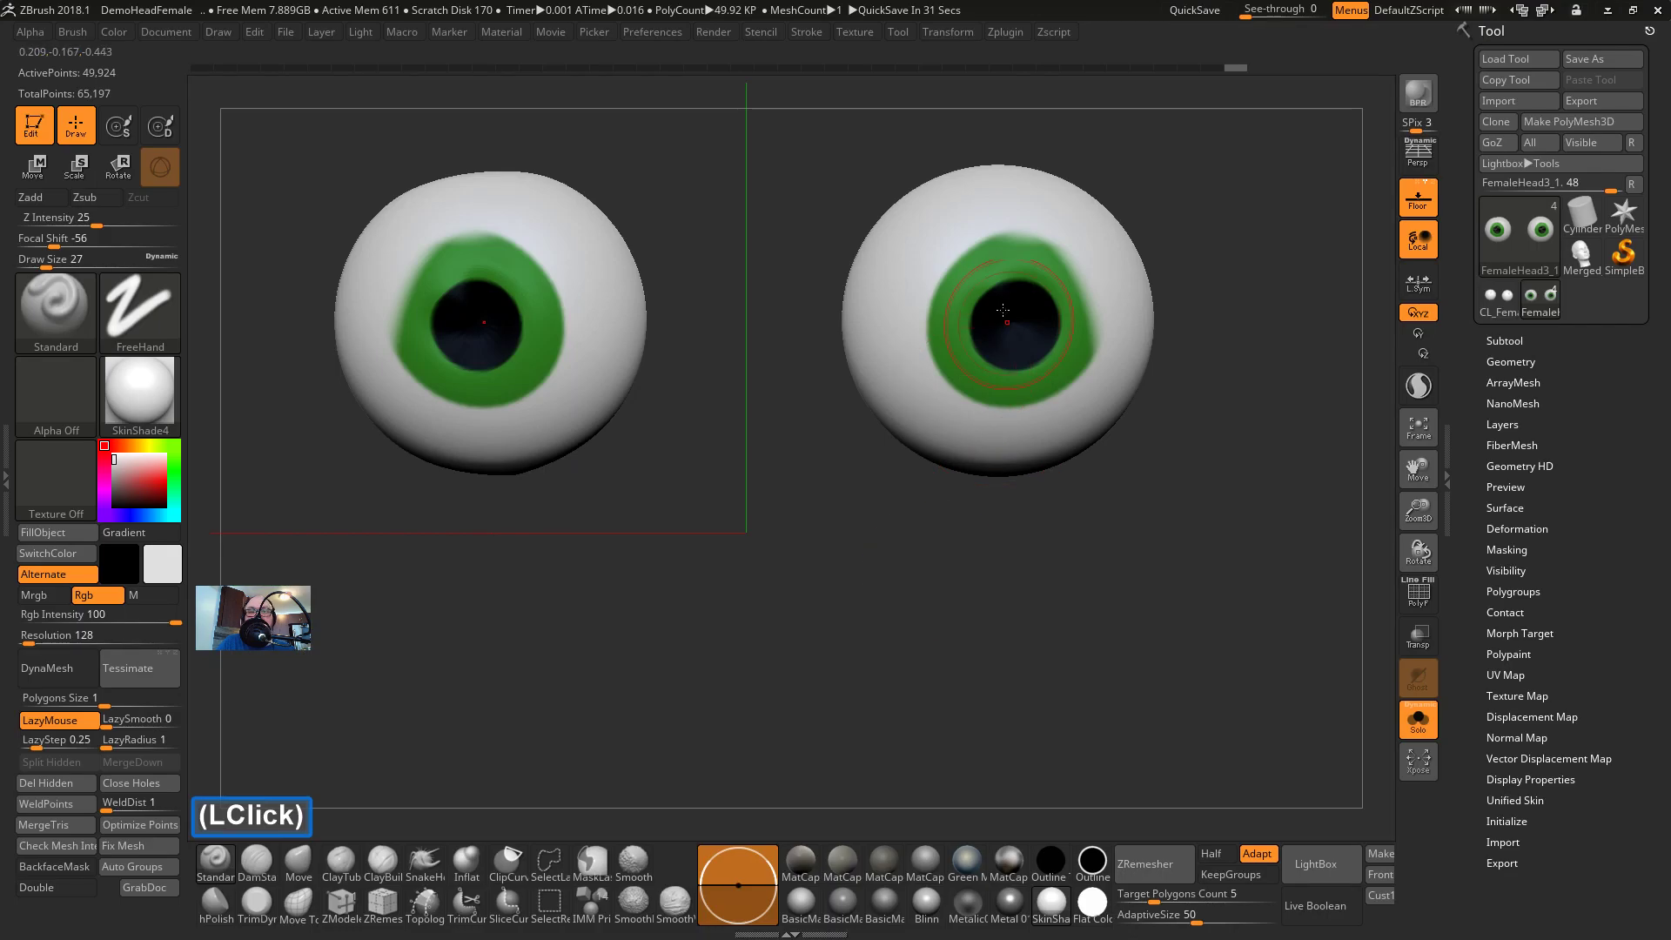
{"action": "key", "text": "ctrl+z"}
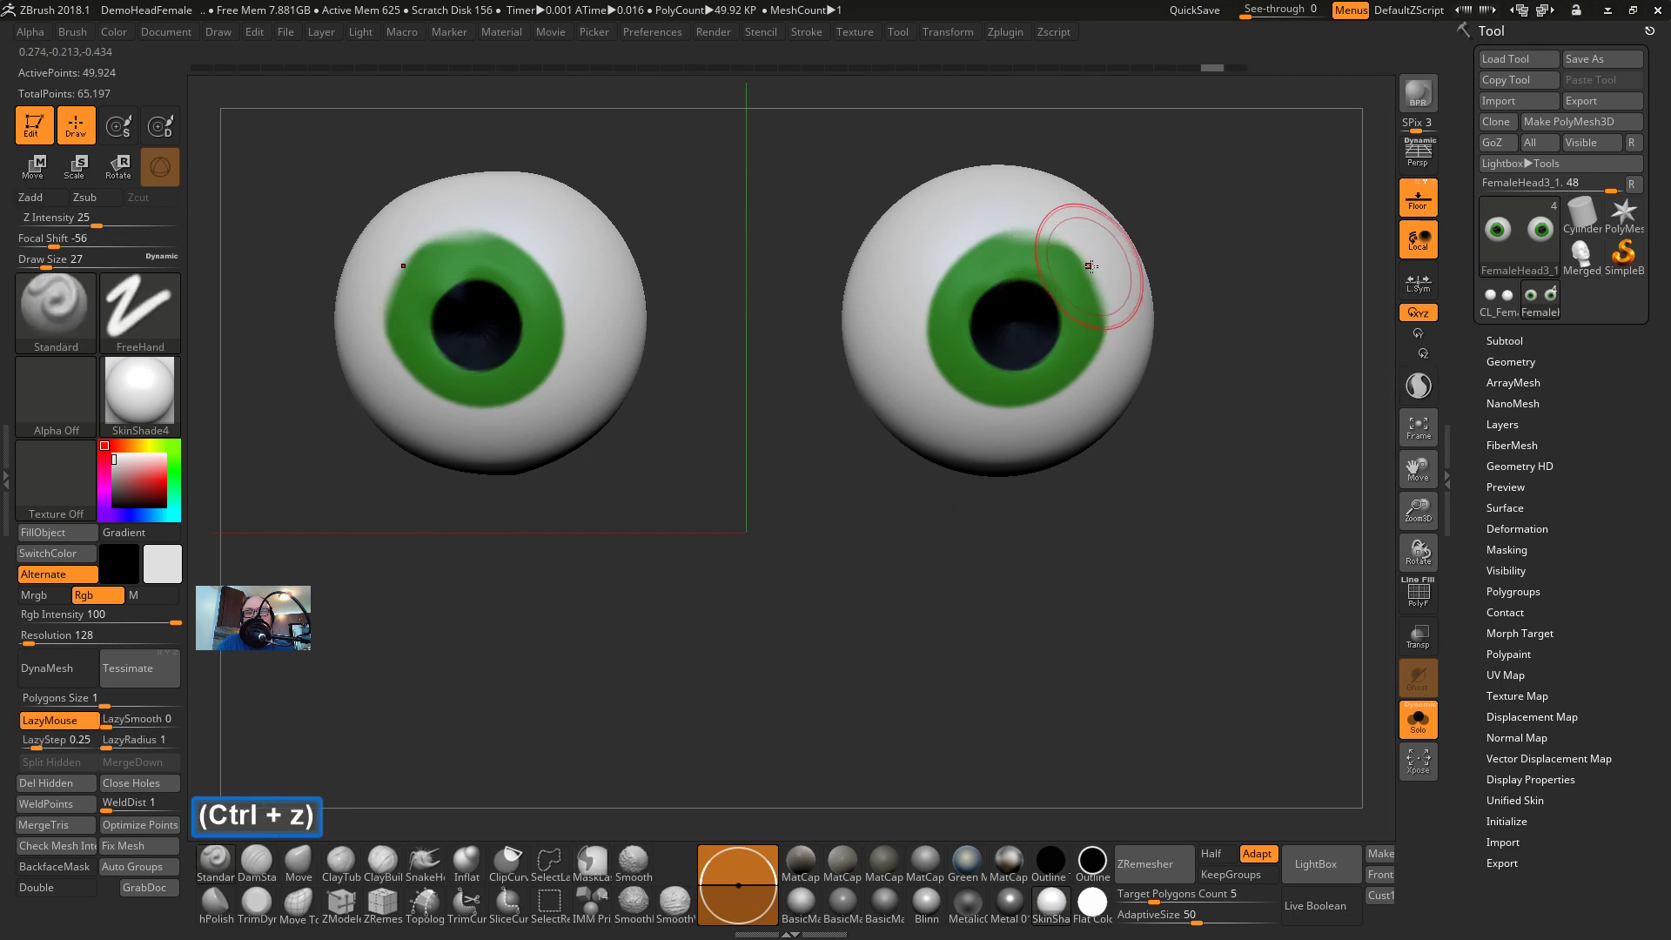
{"action": "key", "text": "ctrl+z"}
{"action": "key", "text": "ctrl+z"}
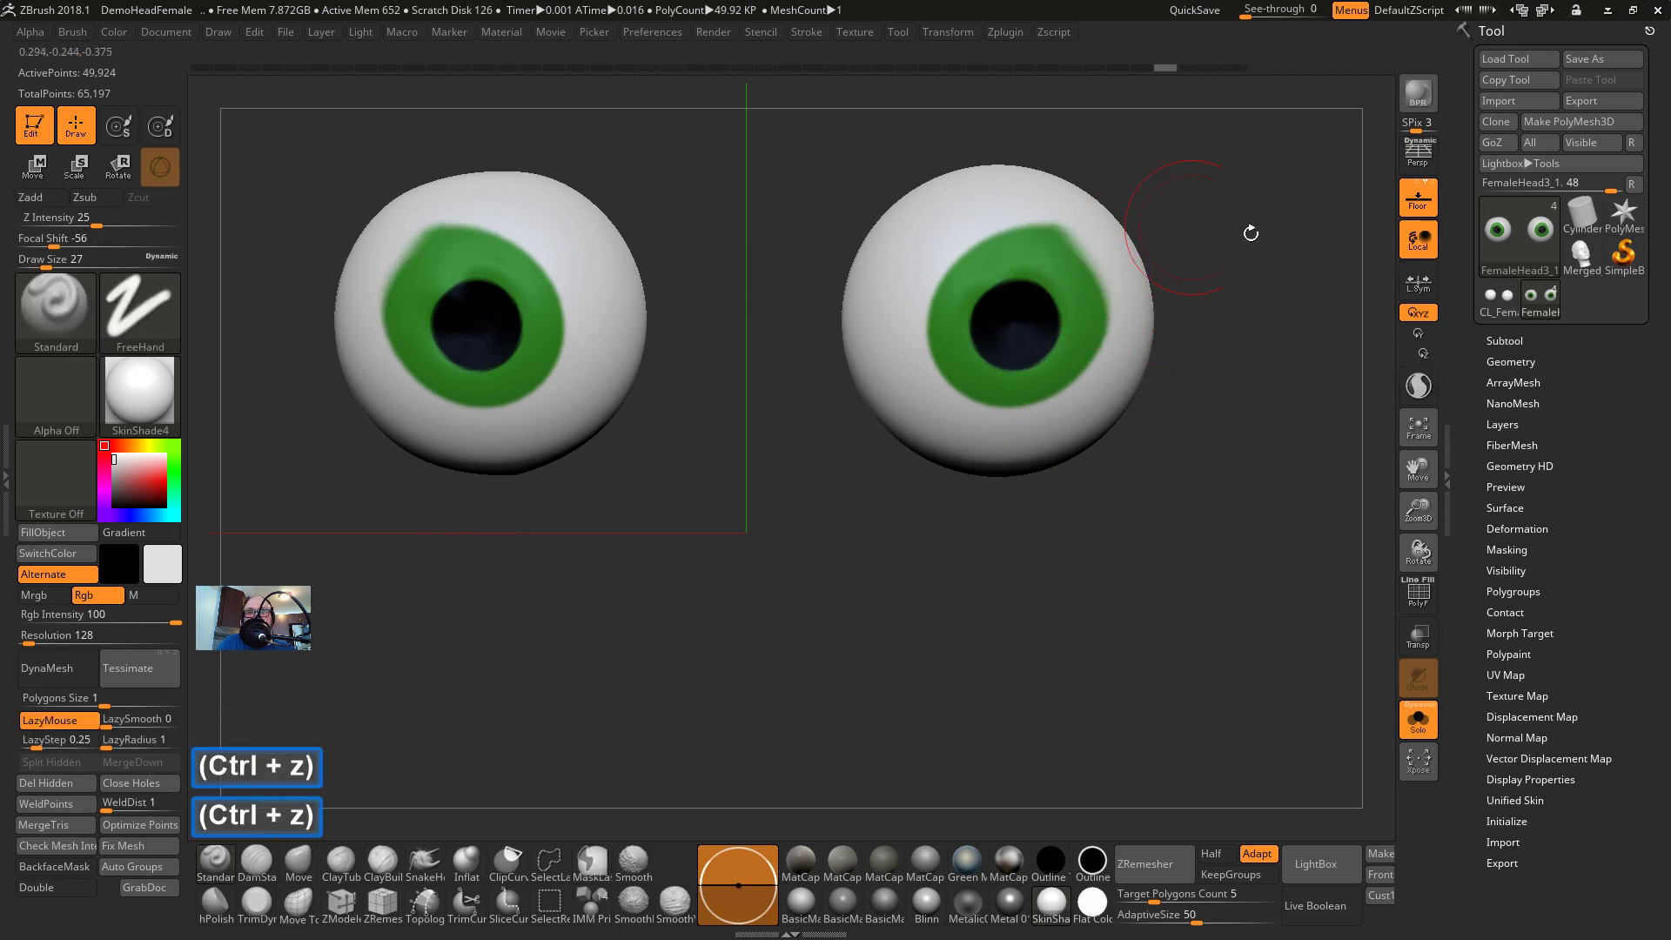
Reduce the draw size to 11 and paint light grey over the upper edges of the green irises
{"action": "left_click_drag", "start_coordinate": [1251, 234], "coordinate": [1213, 243]}
{"action": "mouse_move", "coordinate": [1041, 198]}
{"action": "left_mouse_down"}
{"action": "mouse_move", "coordinate": [1093, 237]}
{"action": "mouse_move", "coordinate": [1039, 202]}
{"action": "left_mouse_up"}
{"action": "key", "text": "ctrl+z"}
{"action": "key", "text": "s"}
{"action": "mouse_move", "coordinate": [1026, 207]}
{"action": "left_mouse_down"}
{"action": "mouse_move", "coordinate": [1082, 224]}
{"action": "mouse_move", "coordinate": [1003, 202]}
{"action": "mouse_move", "coordinate": [1083, 248]}
{"action": "mouse_move", "coordinate": [1017, 212]}
{"action": "left_mouse_up"}
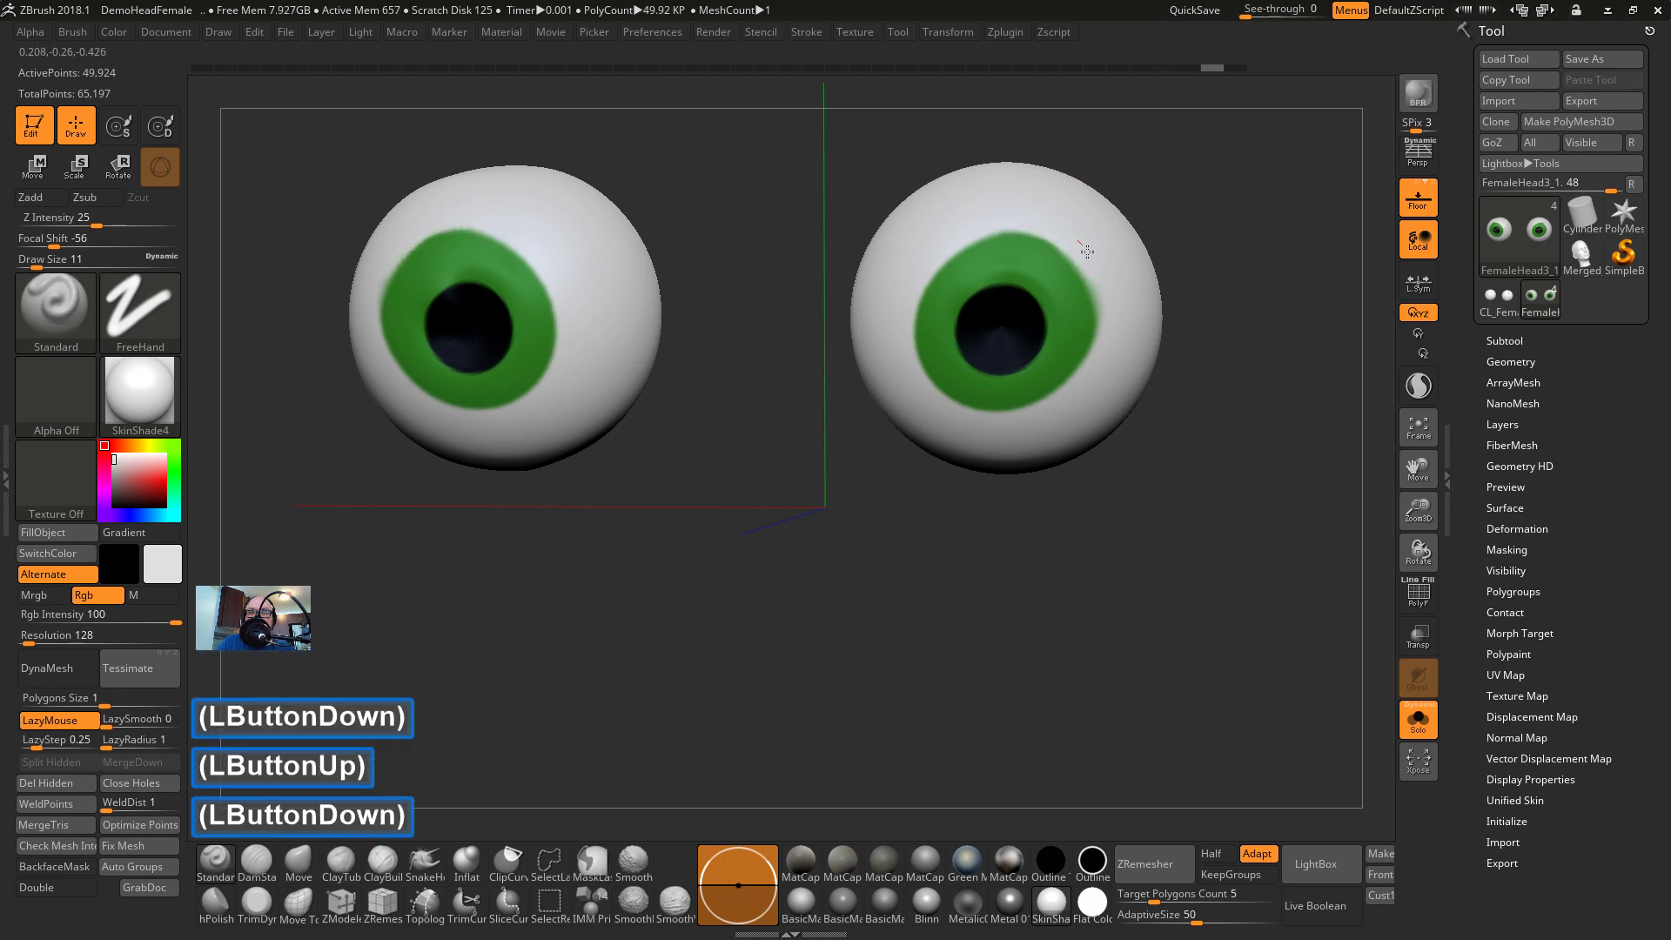
{"action": "left_click_drag", "start_coordinate": [1125, 397], "coordinate": [1206, 420]}
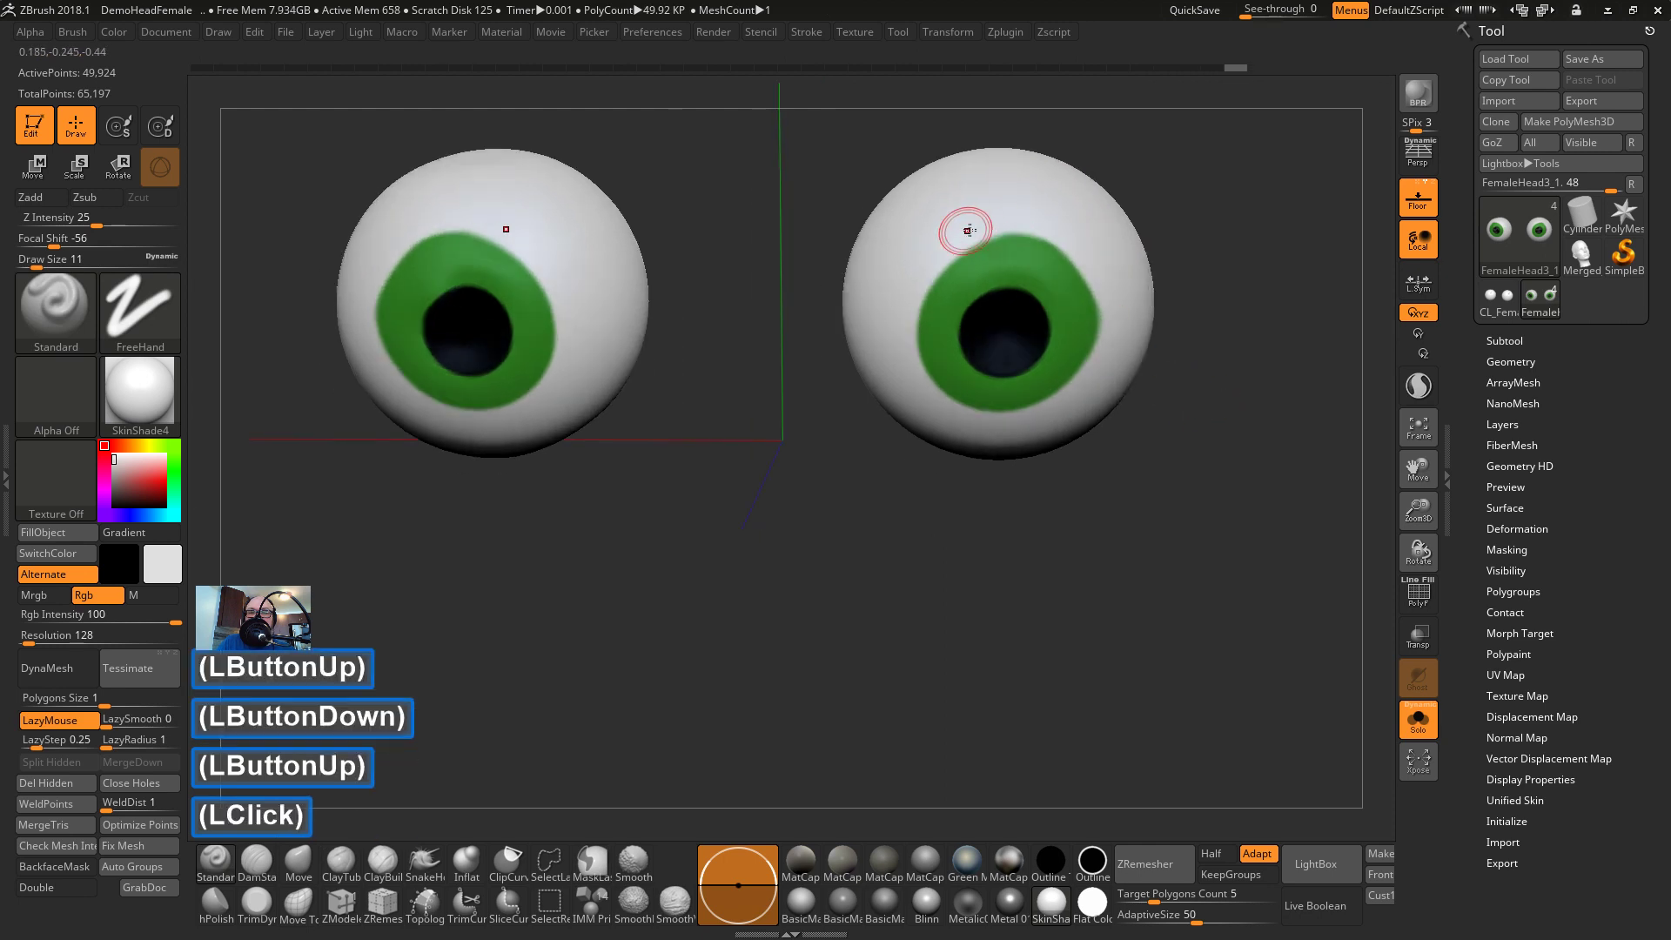
{"action": "left_click_drag", "start_coordinate": [969, 229], "coordinate": [1113, 269]}
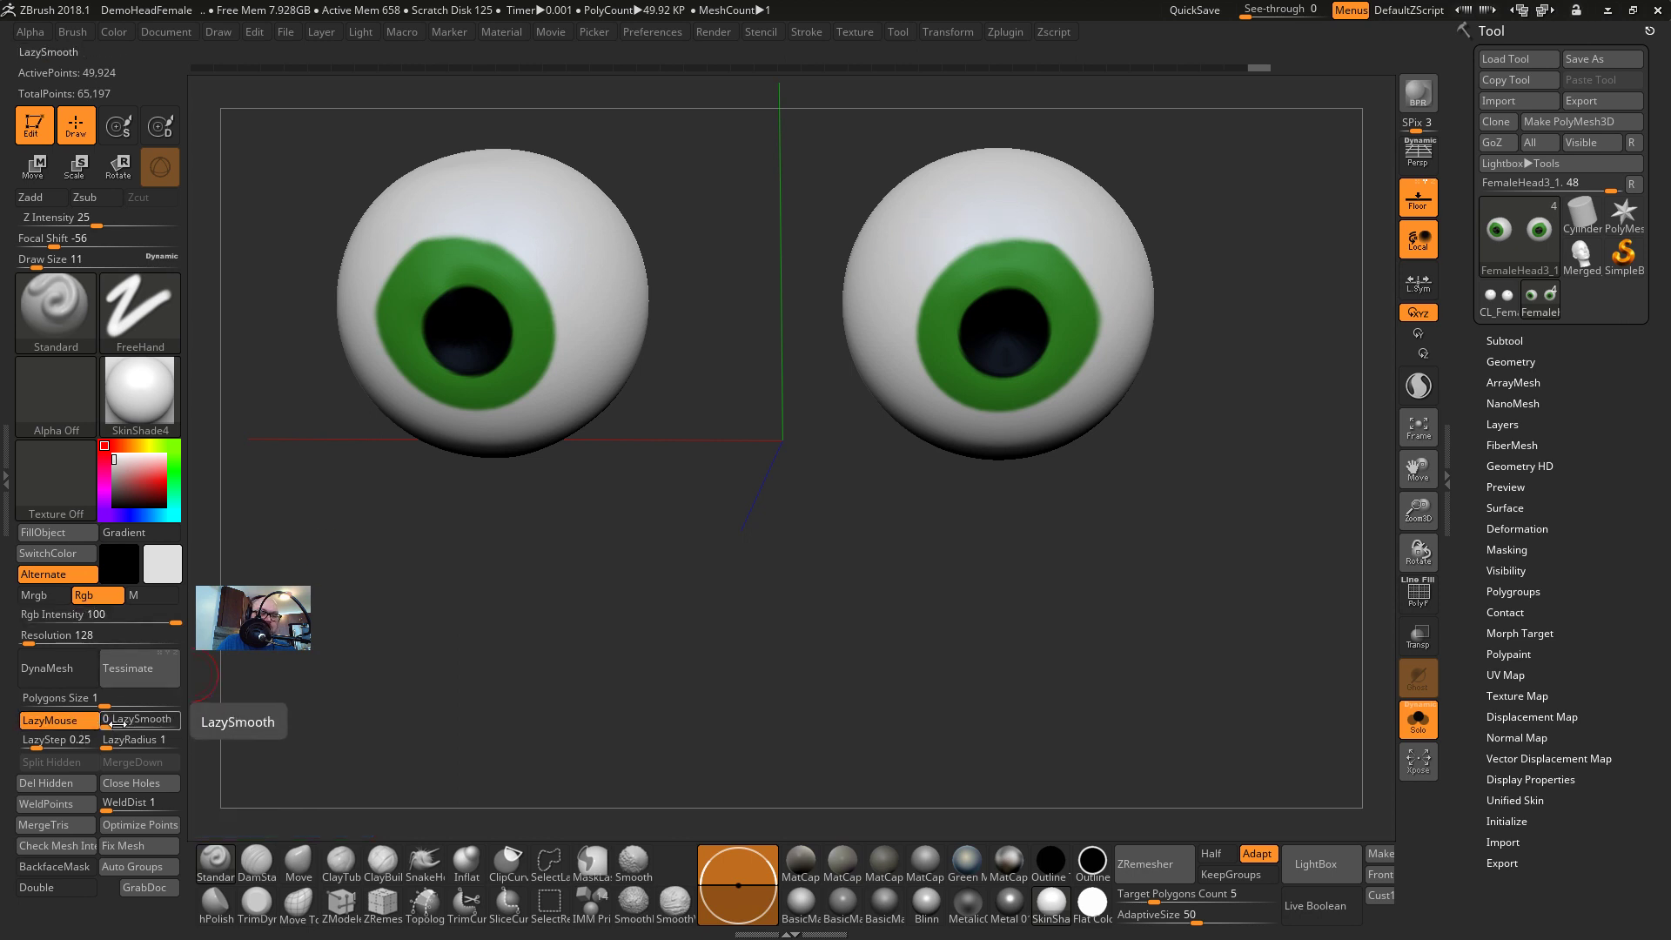
Choose red as the paint color, try curved strokes over the top of the left eyeball and undo them
{"action": "left_click_drag", "start_coordinate": [687, 527], "coordinate": [722, 609]}
{"action": "left_click_drag", "start_coordinate": [707, 444], "coordinate": [736, 540], "text": "alt"}
{"action": "left_click", "coordinate": [162, 475]}
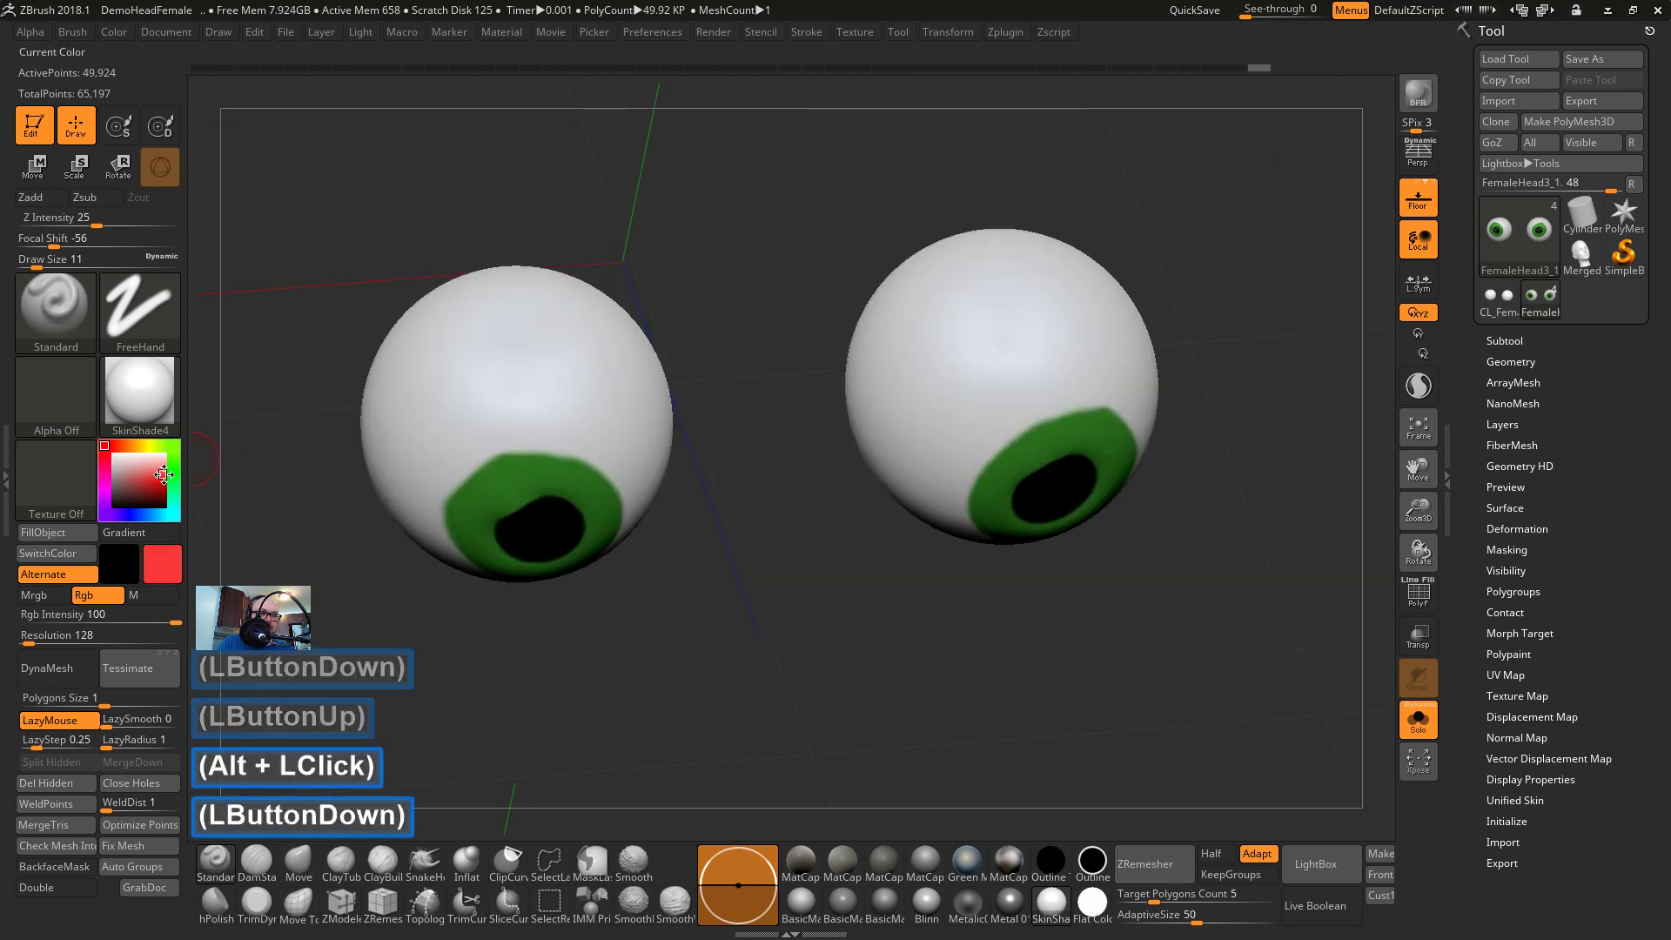
{"action": "left_click_drag", "start_coordinate": [541, 317], "coordinate": [400, 483]}
{"action": "key", "text": "ctrl+z"}
{"action": "left_click_drag", "start_coordinate": [564, 318], "coordinate": [664, 483]}
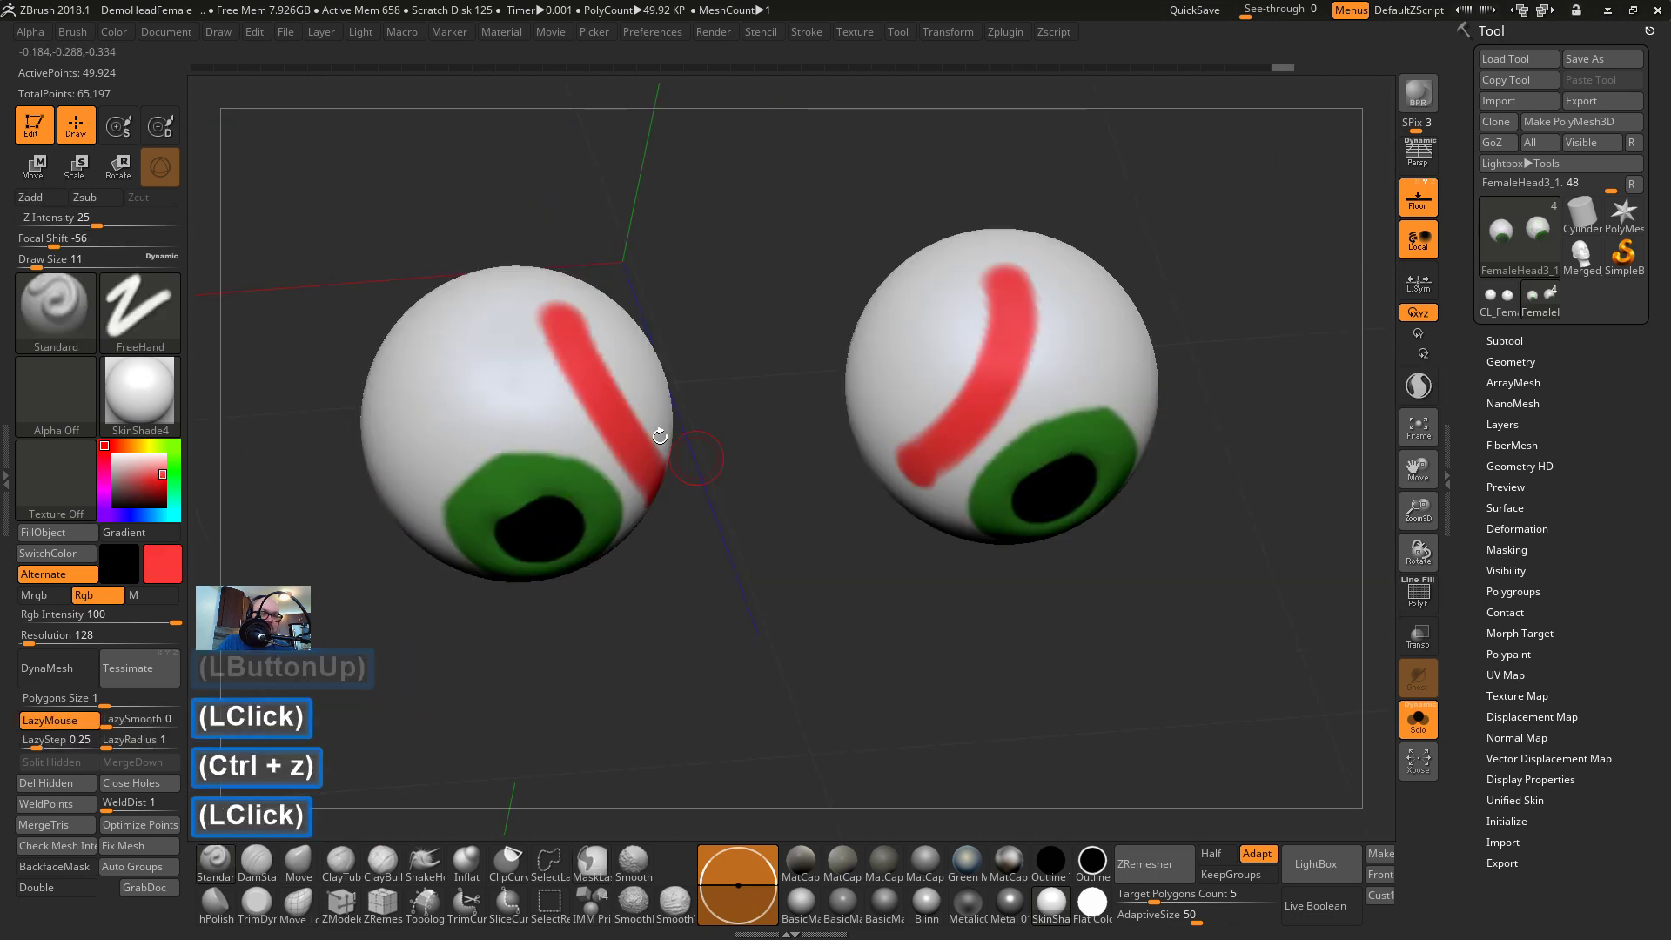
{"action": "key", "text": "ctrl+z"}
Set the draw size to 20, try another red stroke across the left eyeball and undo it
{"action": "key", "text": "s"}
{"action": "left_click_drag", "start_coordinate": [569, 392], "coordinate": [576, 392]}
{"action": "left_click_drag", "start_coordinate": [484, 309], "coordinate": [649, 512]}
{"action": "key", "text": "ctrl+z"}
Switch the stroke type to Dots, test it across the left eyeball and undo the stroke
{"action": "left_click", "coordinate": [140, 309]}
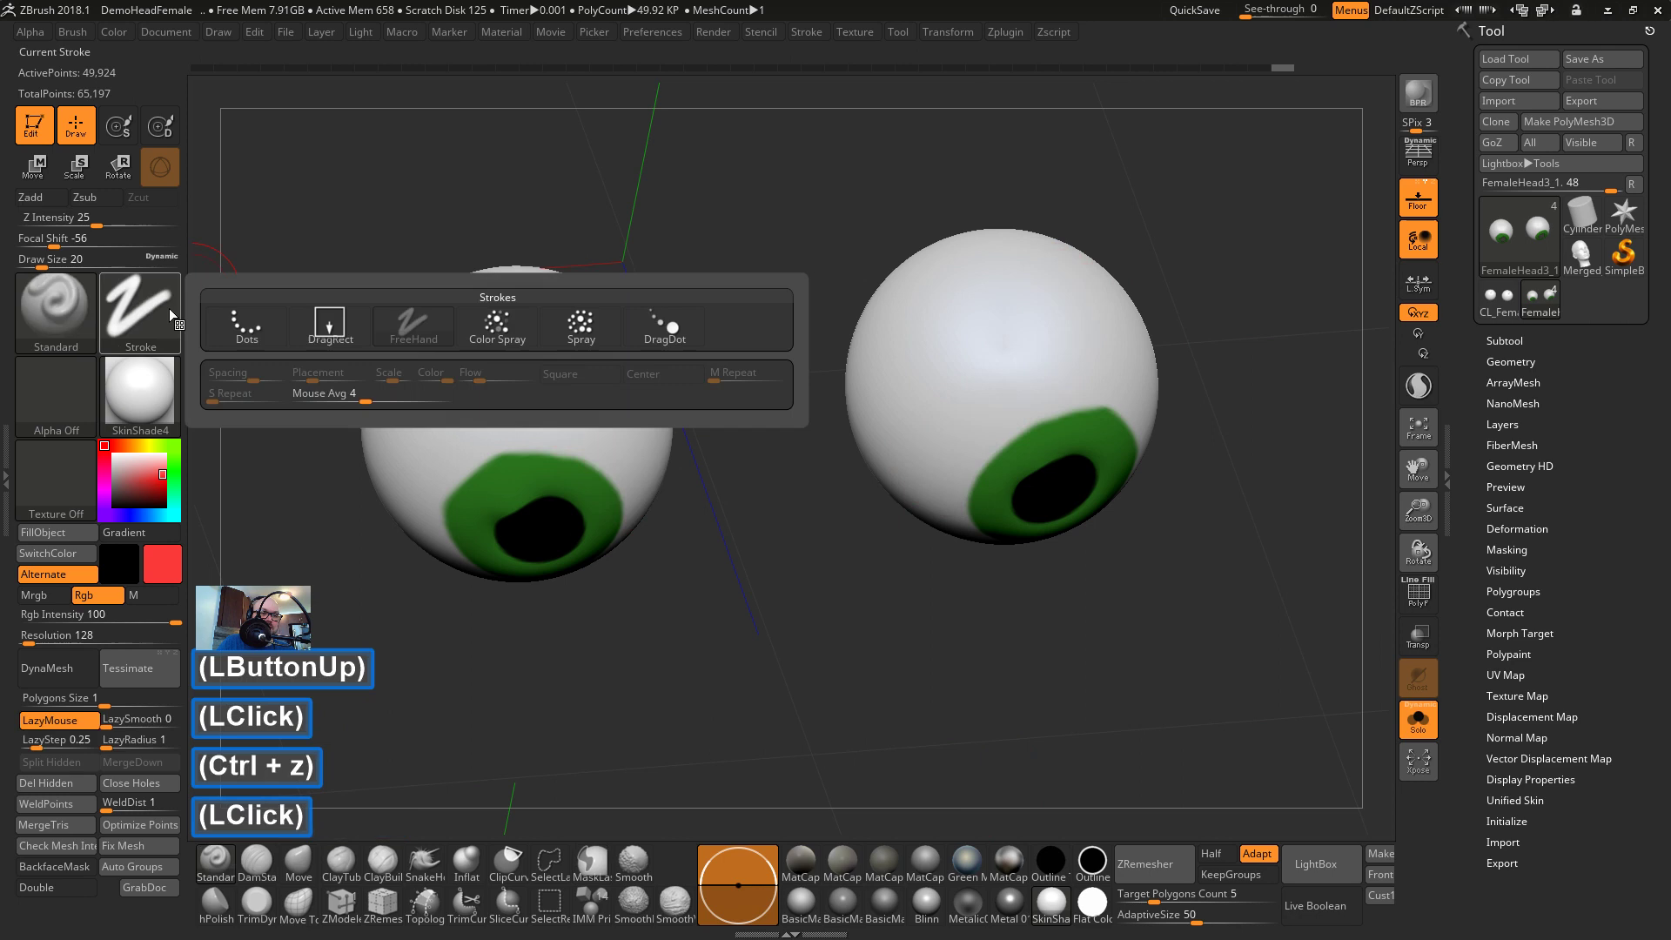
{"action": "left_click", "coordinate": [231, 322]}
{"action": "left_click_drag", "start_coordinate": [467, 336], "coordinate": [853, 623]}
{"action": "key", "text": "ctrl+z"}
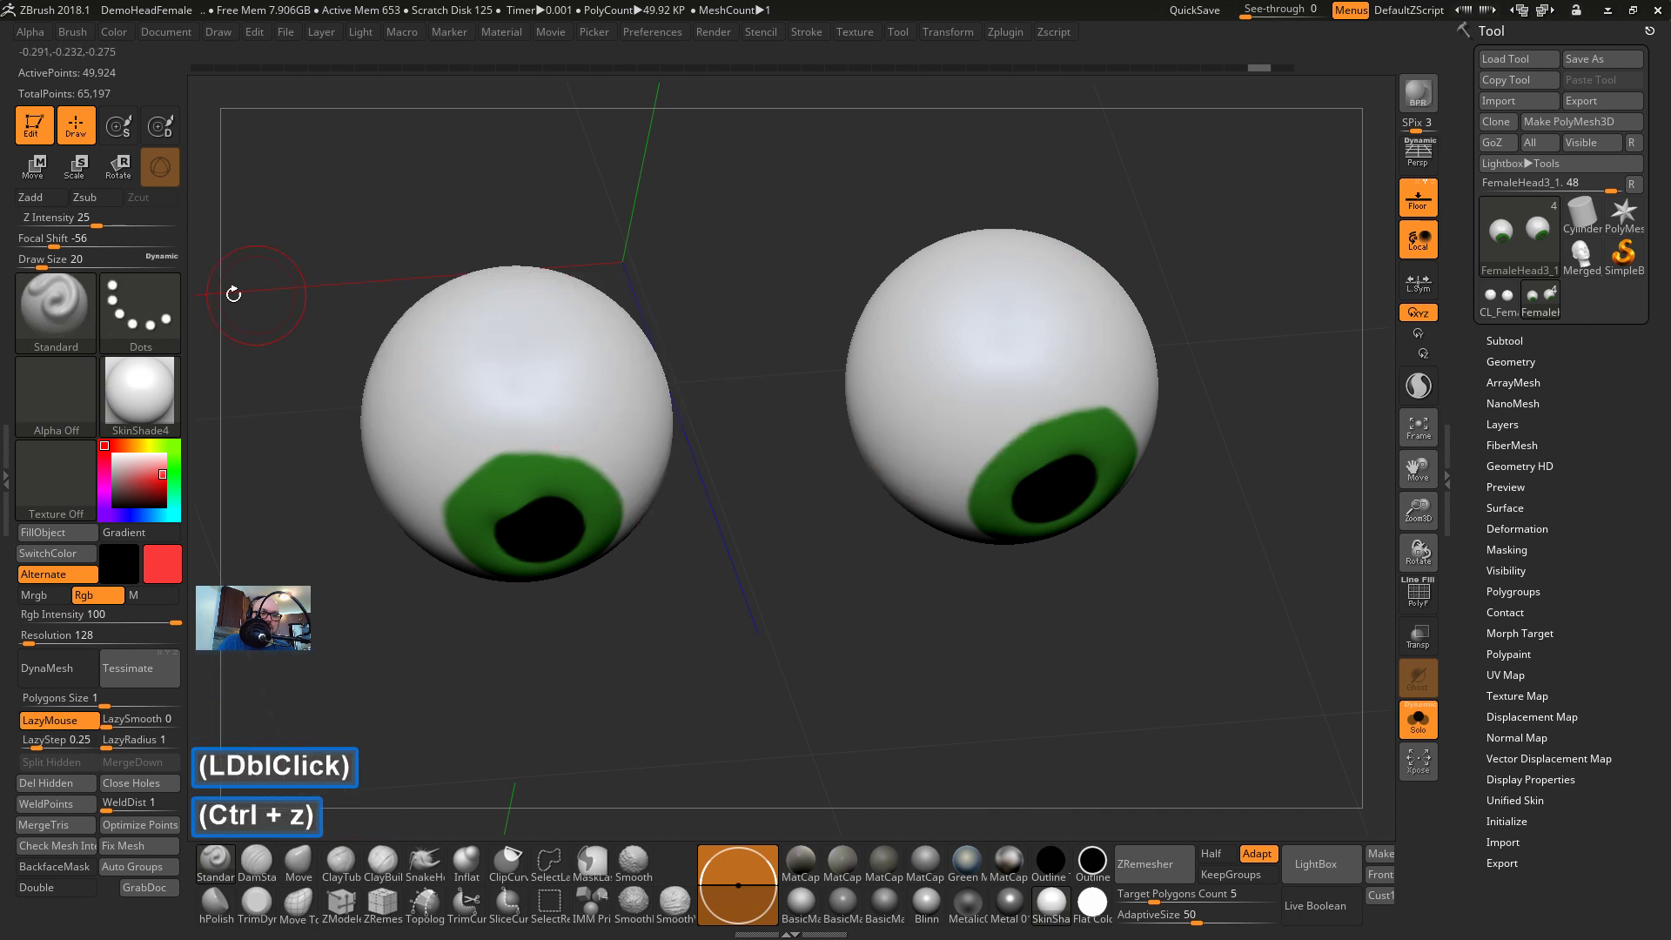
Return the stroke type to FreeHand, test red strokes across the left eyeball and undo them
{"action": "left_click", "coordinate": [151, 298]}
{"action": "left_click", "coordinate": [416, 327]}
{"action": "key", "text": "s"}
{"action": "left_click_drag", "start_coordinate": [535, 322], "coordinate": [523, 322]}
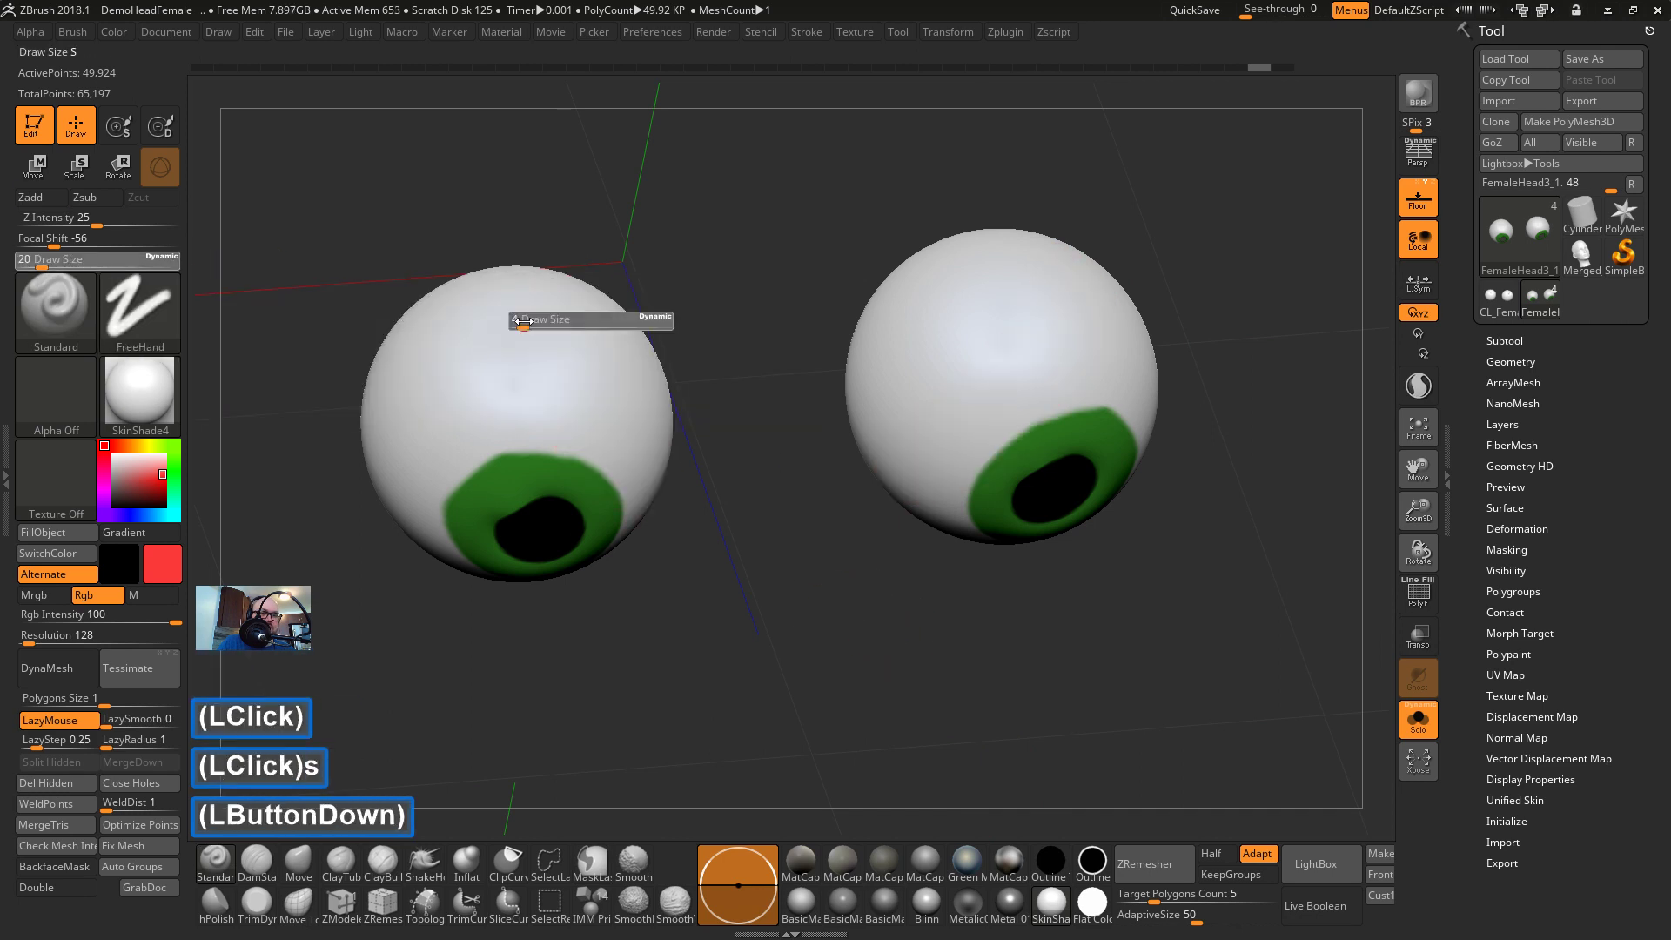
{"action": "left_click_drag", "start_coordinate": [400, 322], "coordinate": [761, 664]}
{"action": "key", "text": "ctrl+z"}
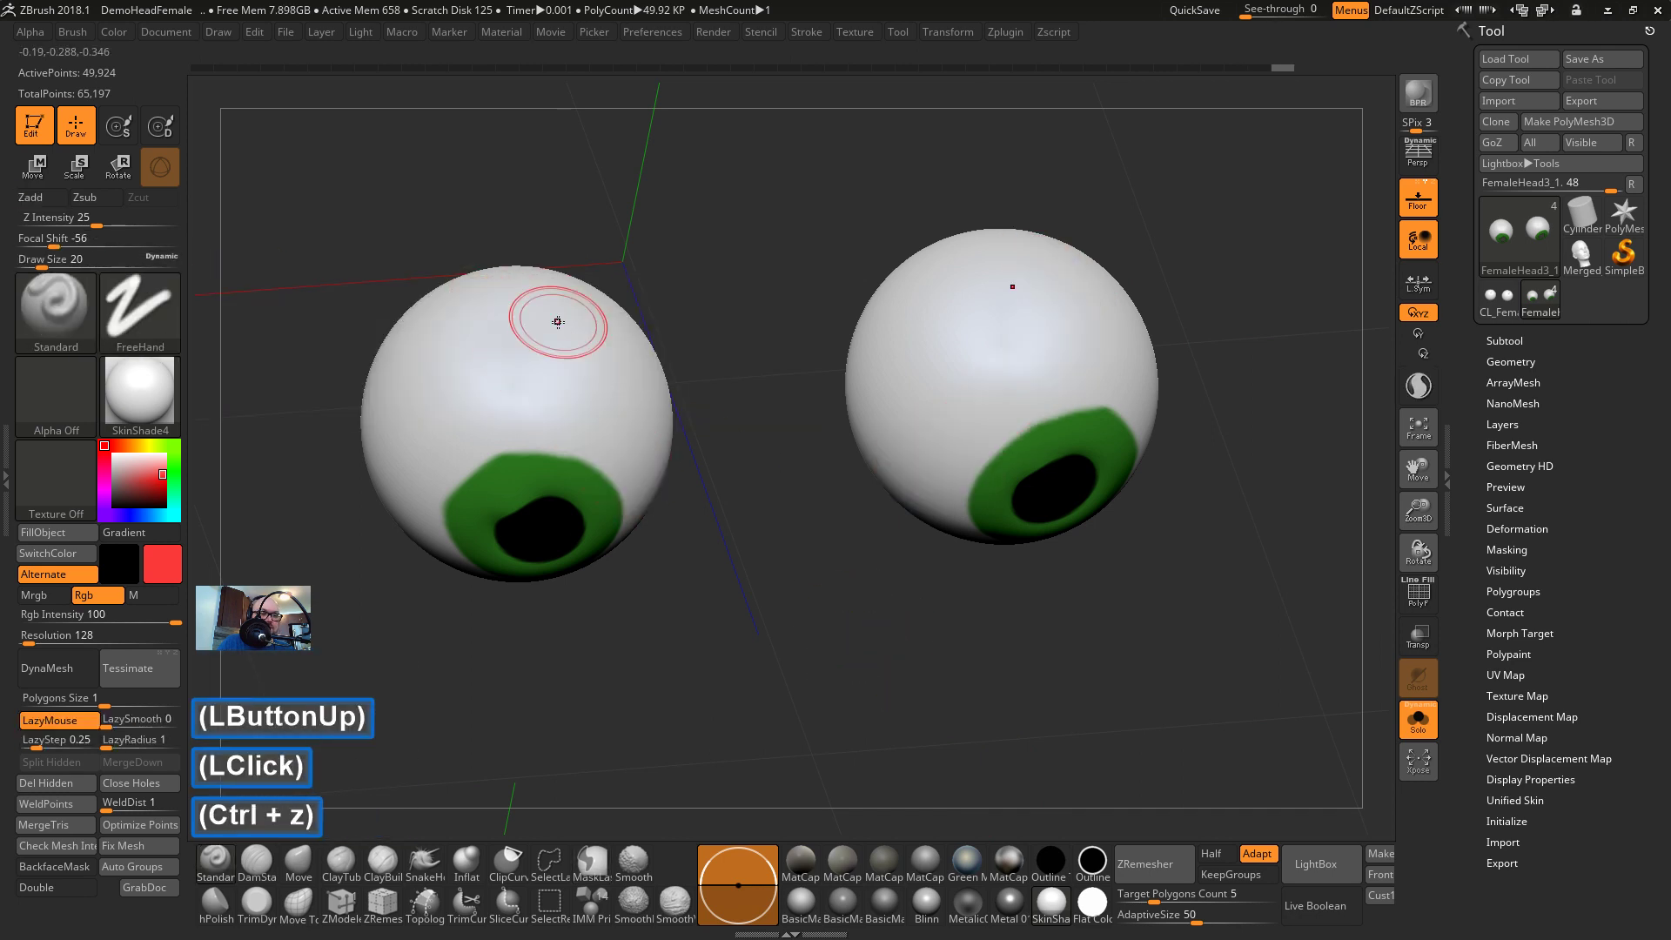
{"action": "left_click_drag", "start_coordinate": [462, 388], "coordinate": [828, 634]}
{"action": "key", "text": "ctrl+z"}
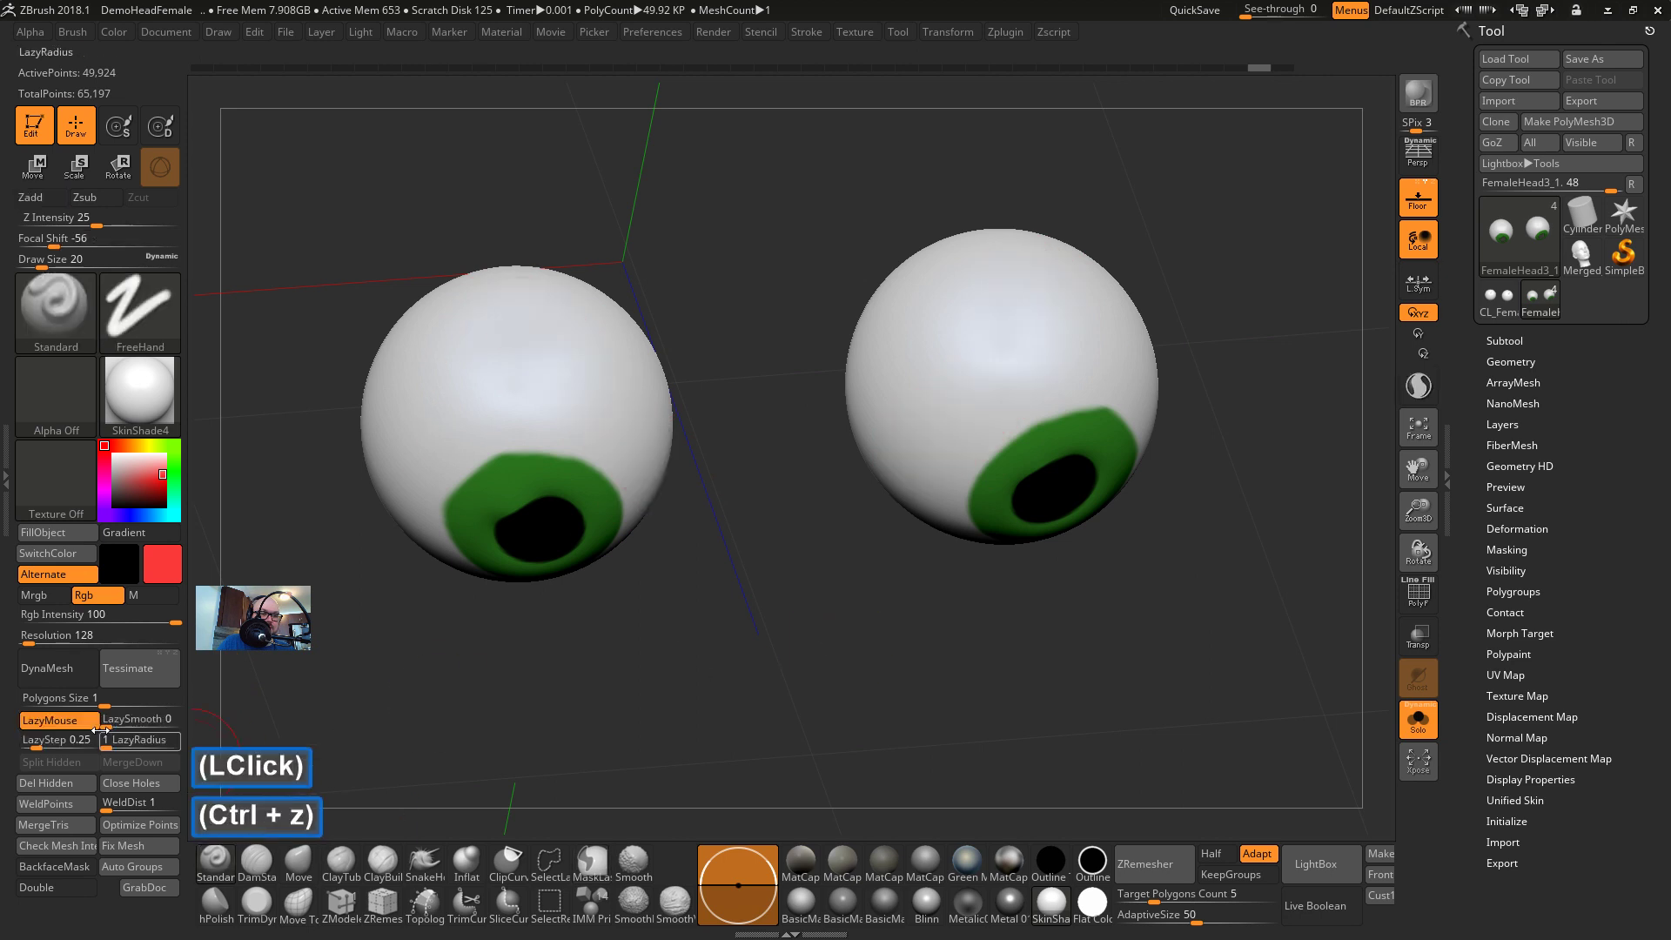
Set the Standard brush's LazyStep to 0.025
{"action": "double_click", "coordinate": [63, 740]}
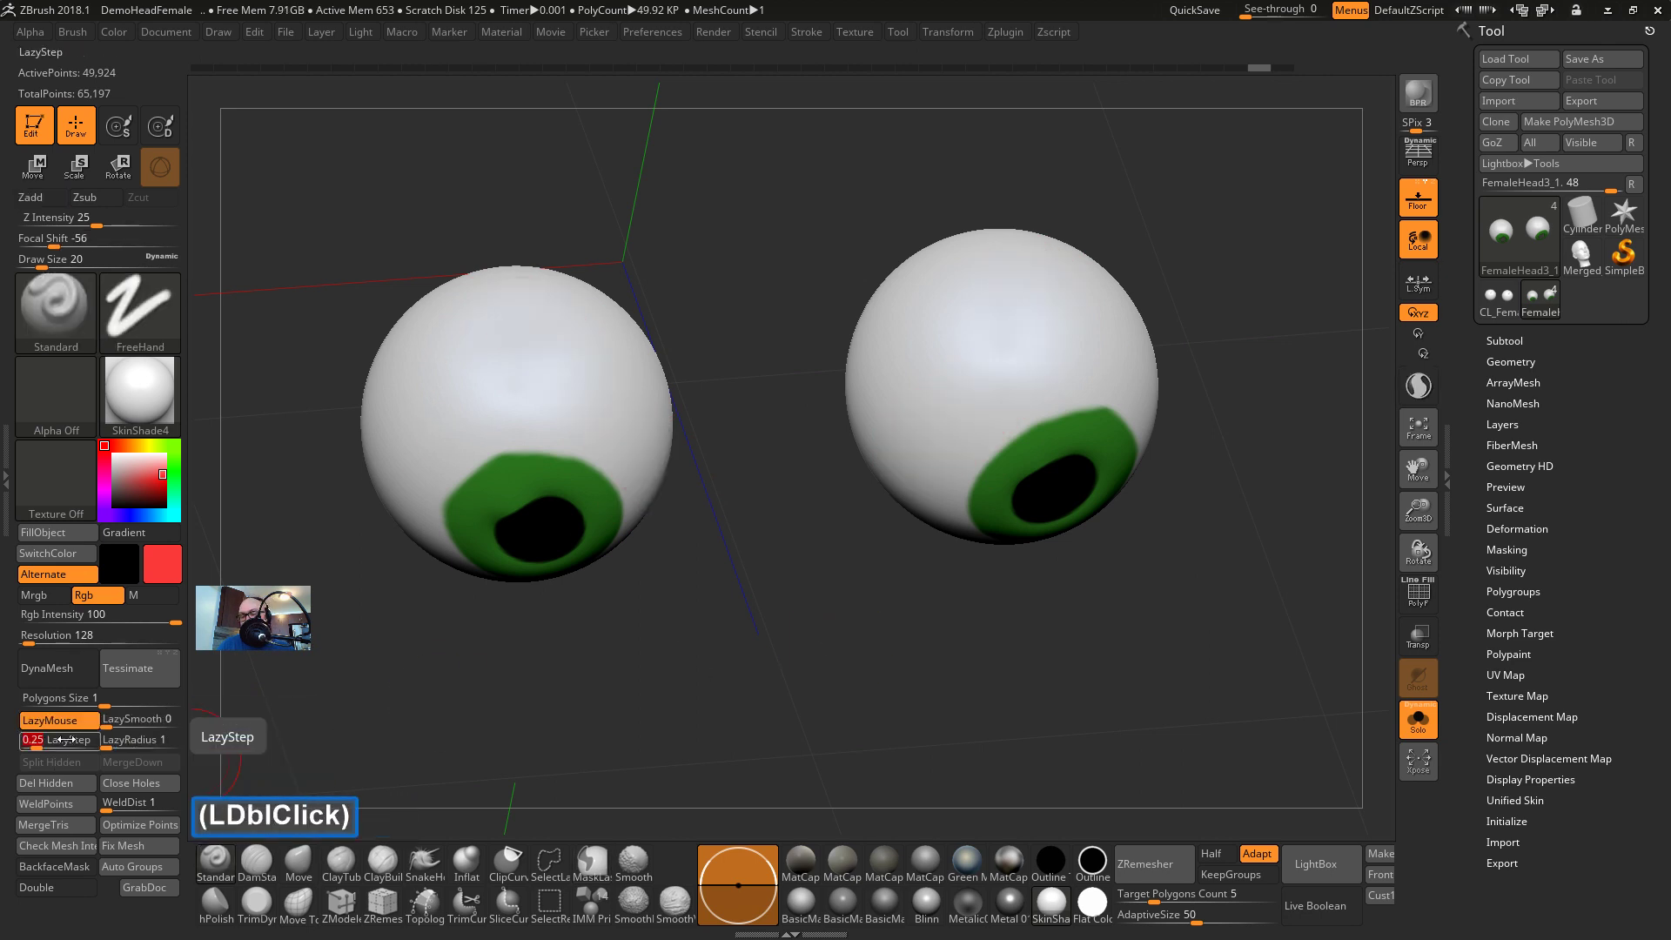
{"action": "key", "text": "Delete"}
{"action": "key", "text": "Insert"}
{"action": "key", "text": "Down"}
{"action": "key", "text": "Clear"}
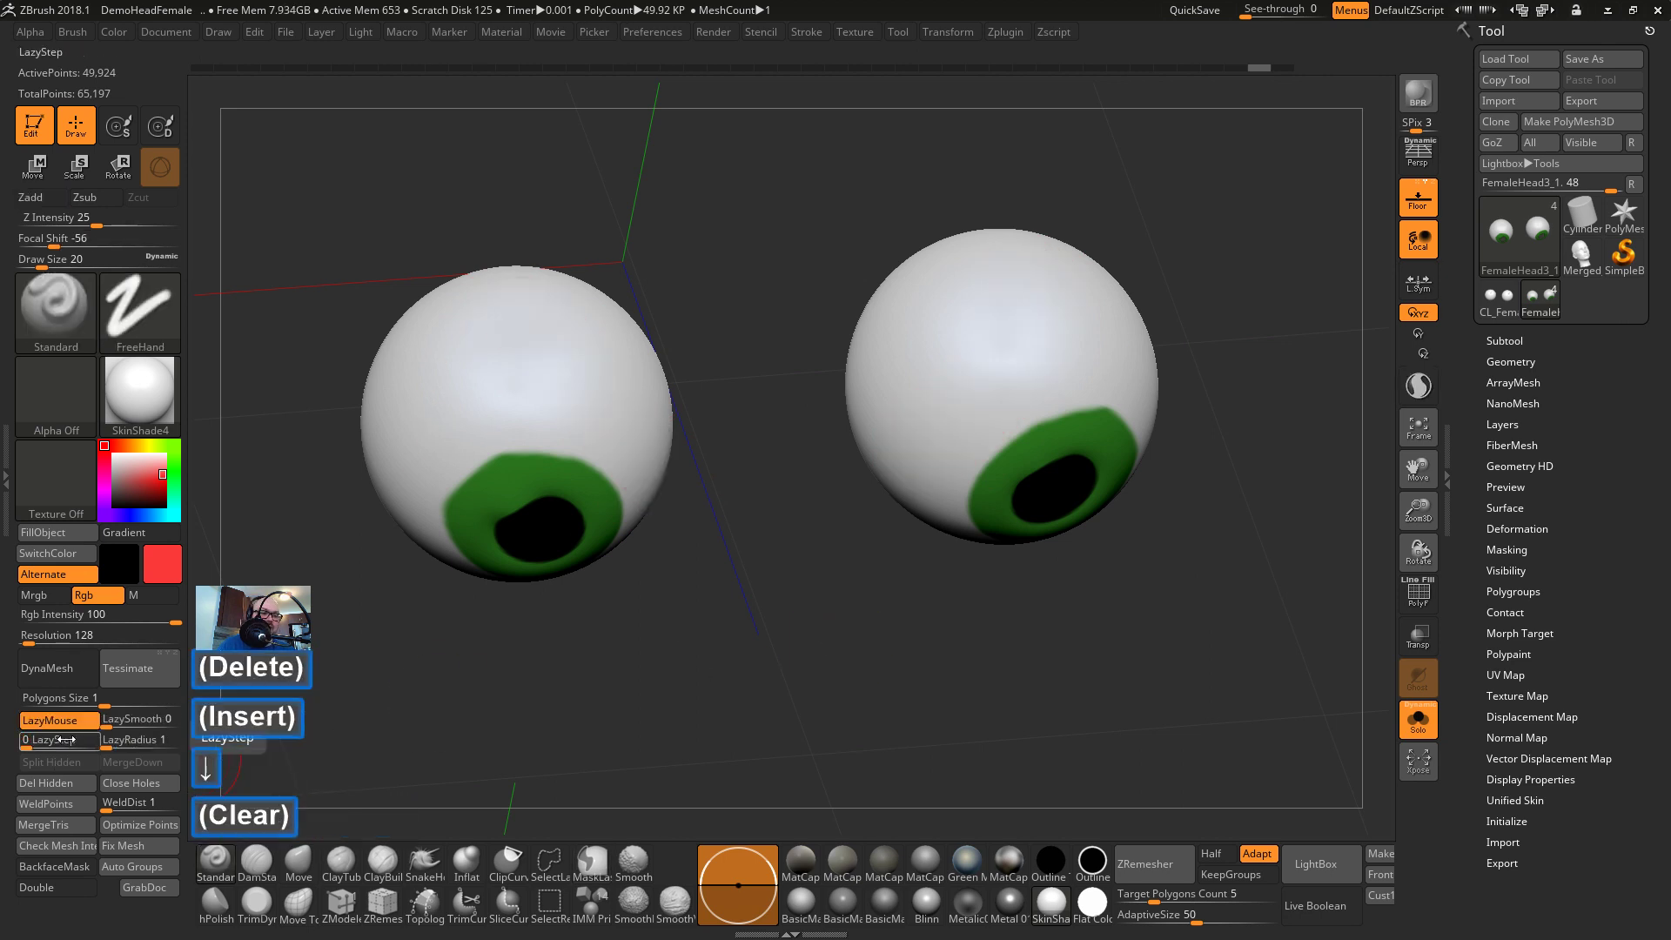
{"action": "key", "text": "Num_Lock"}
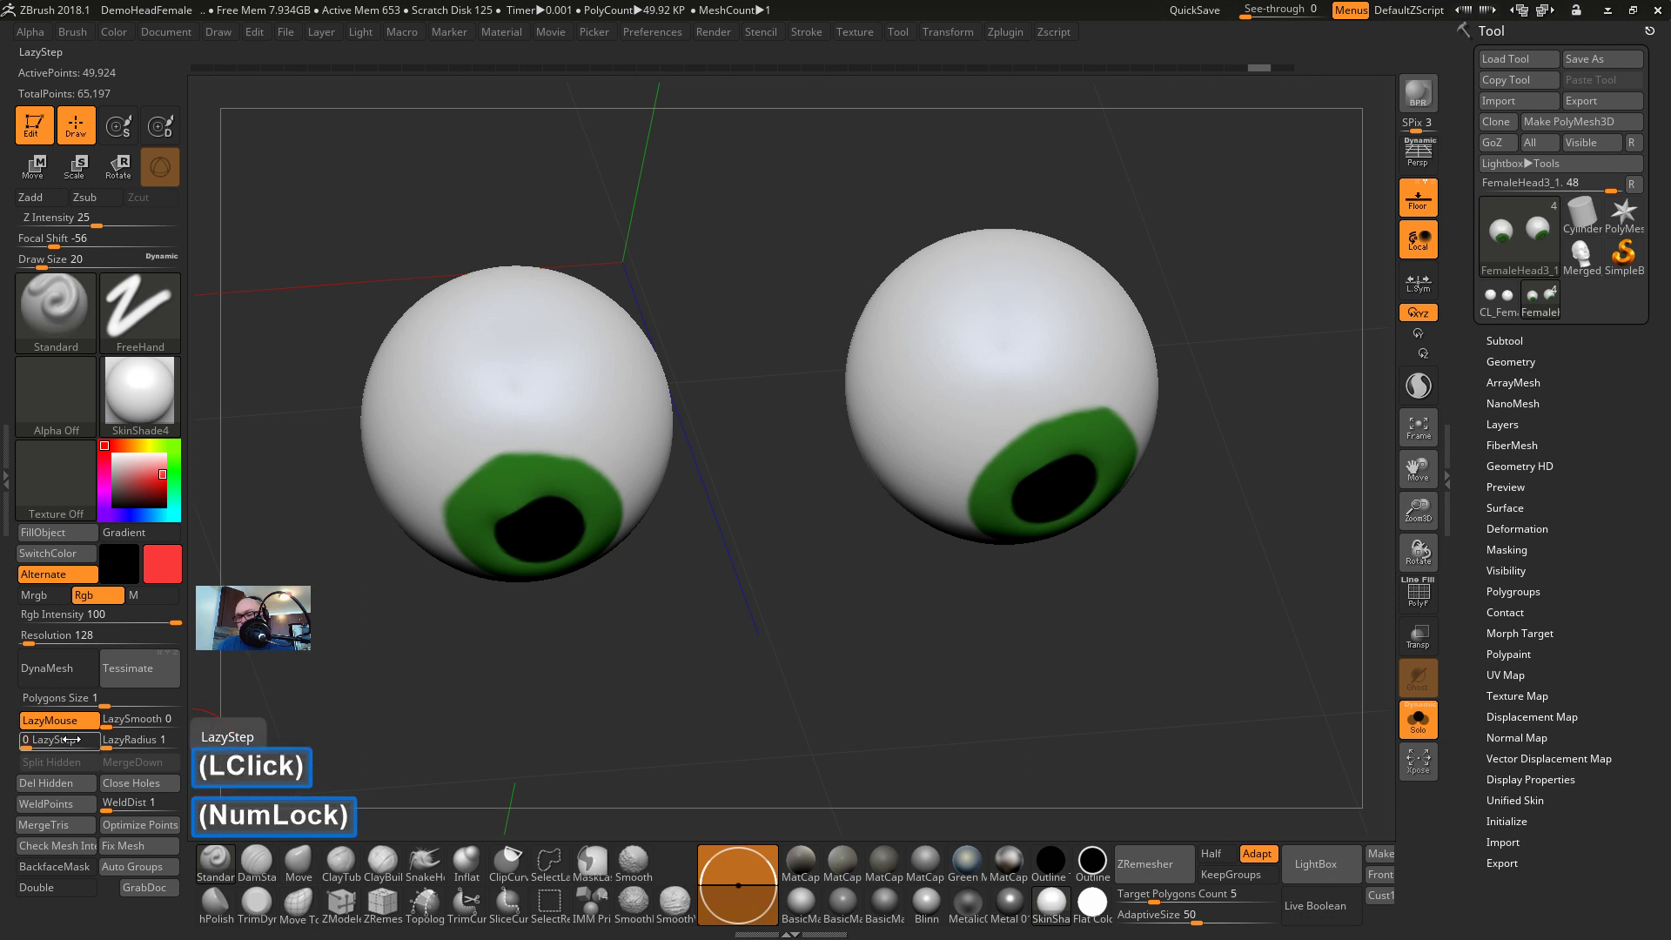
{"action": "key", "text": "0"}
{"action": "key", "text": "2"}
{"action": "key", "text": "5"}
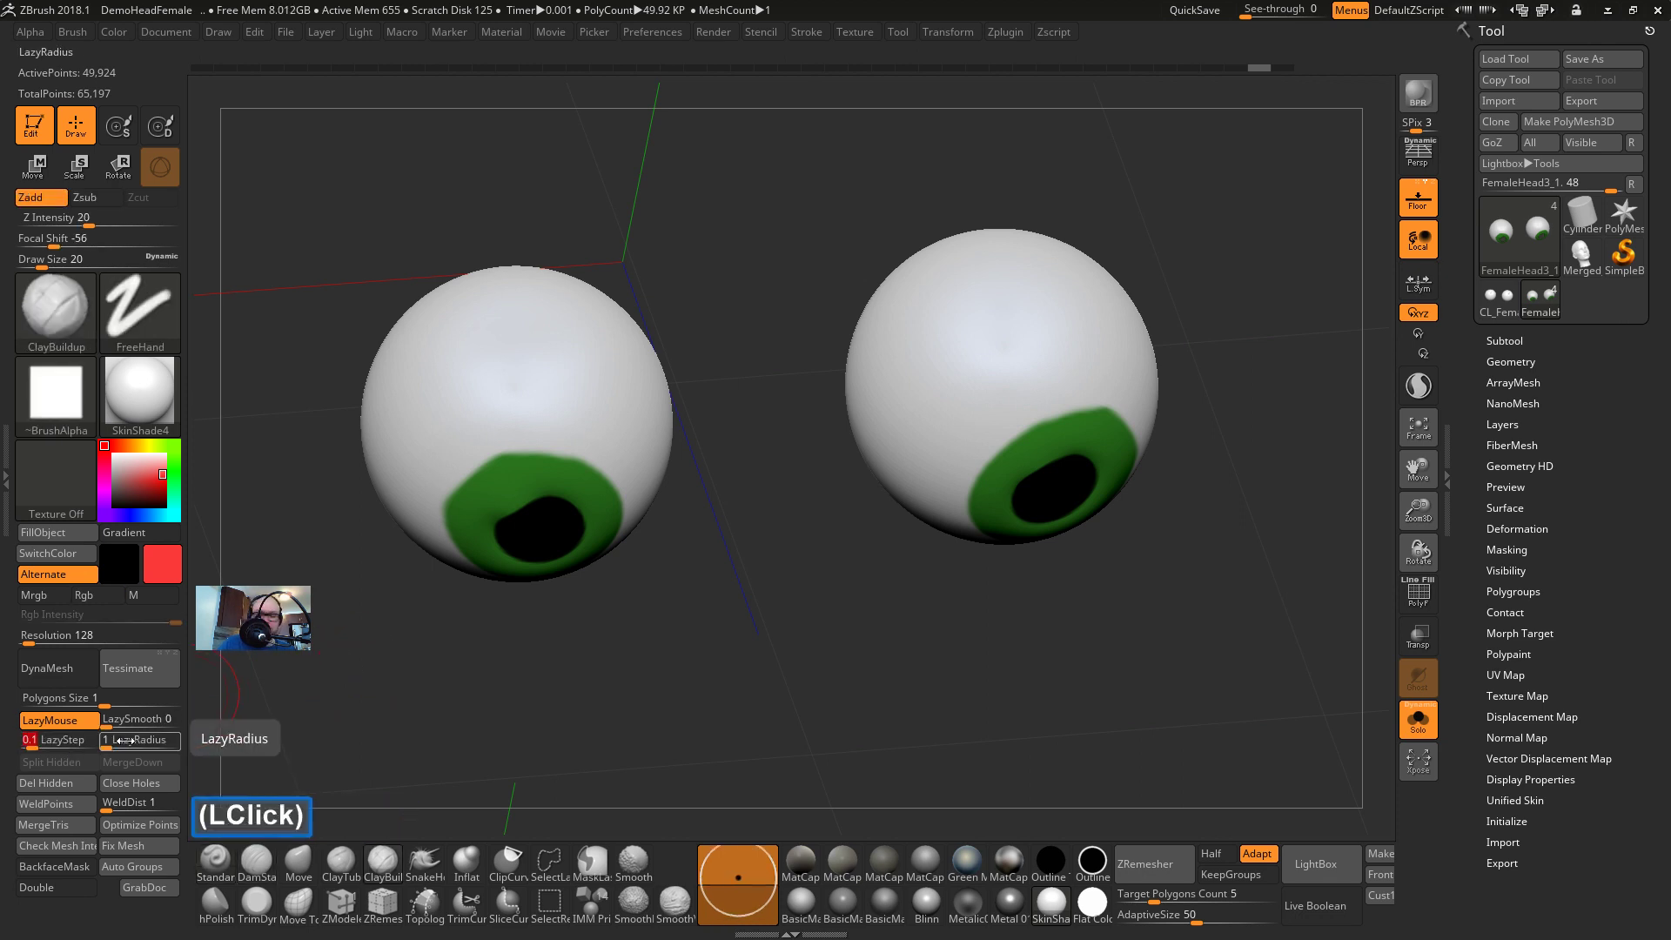
Set the ClayBuildup brush's LazyStep to 0.025, test a sculpting stroke down the left eyeball and undo it
{"action": "type", "text": ".025"}
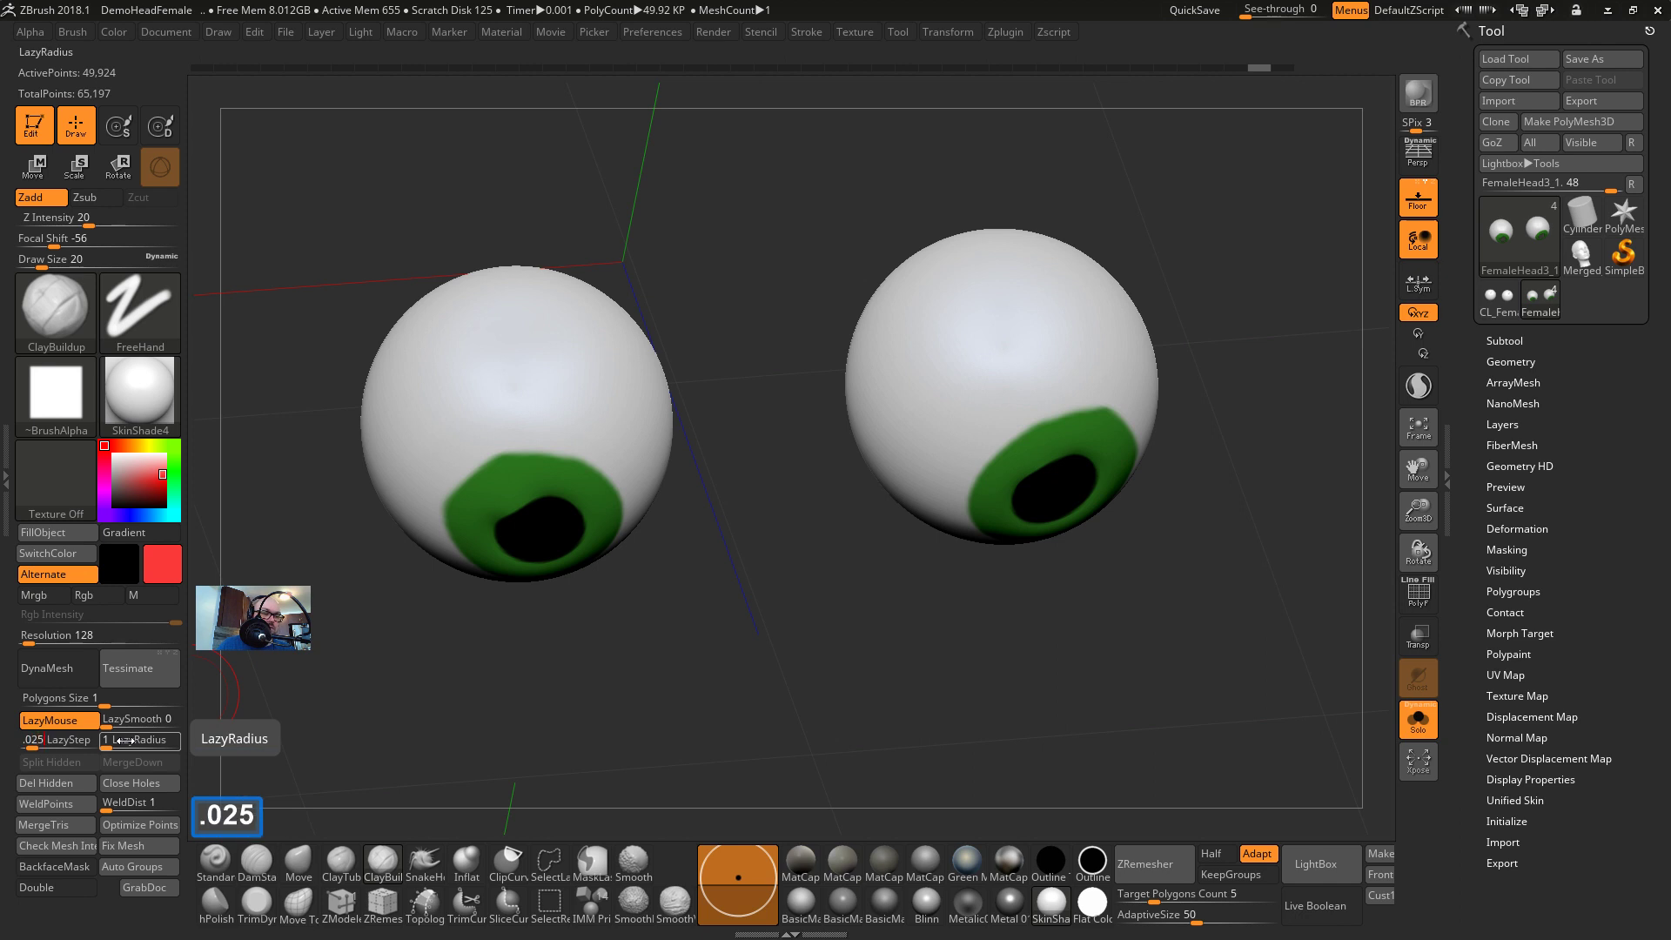
{"action": "left_click_drag", "start_coordinate": [523, 281], "coordinate": [393, 523]}
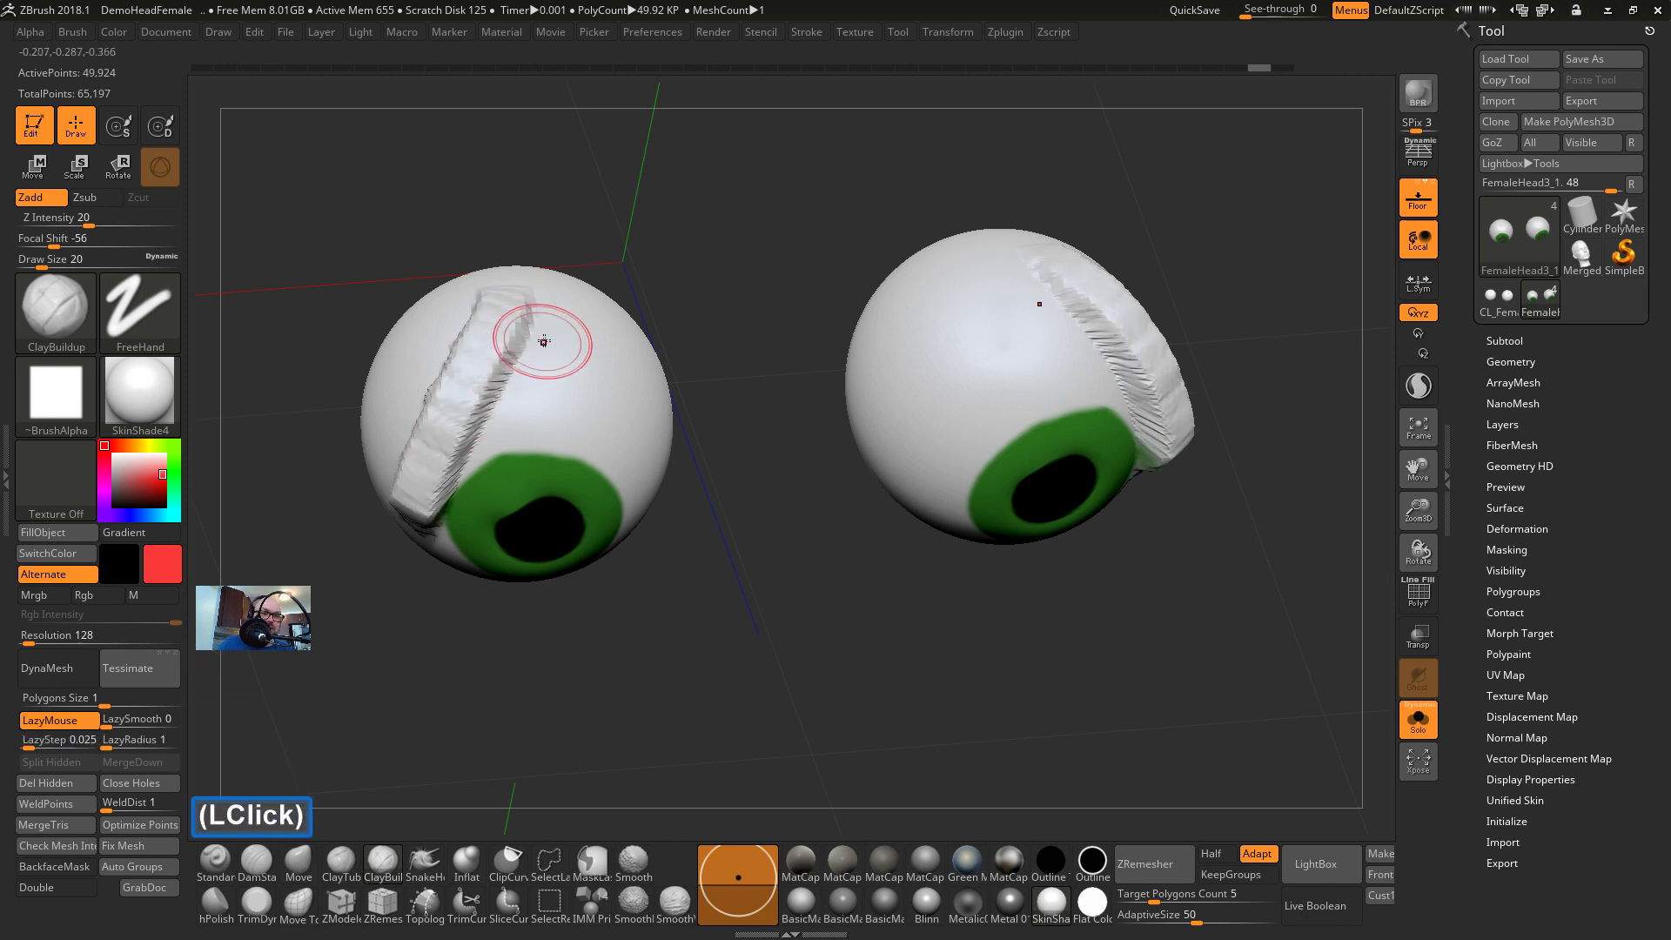
{"action": "key", "text": "ctrl+z"}
Set the ClayBuildup brush's LazyStep to 0.5, try a stroke down the left eyeball and undo it
{"action": "left_click", "coordinate": [39, 739]}
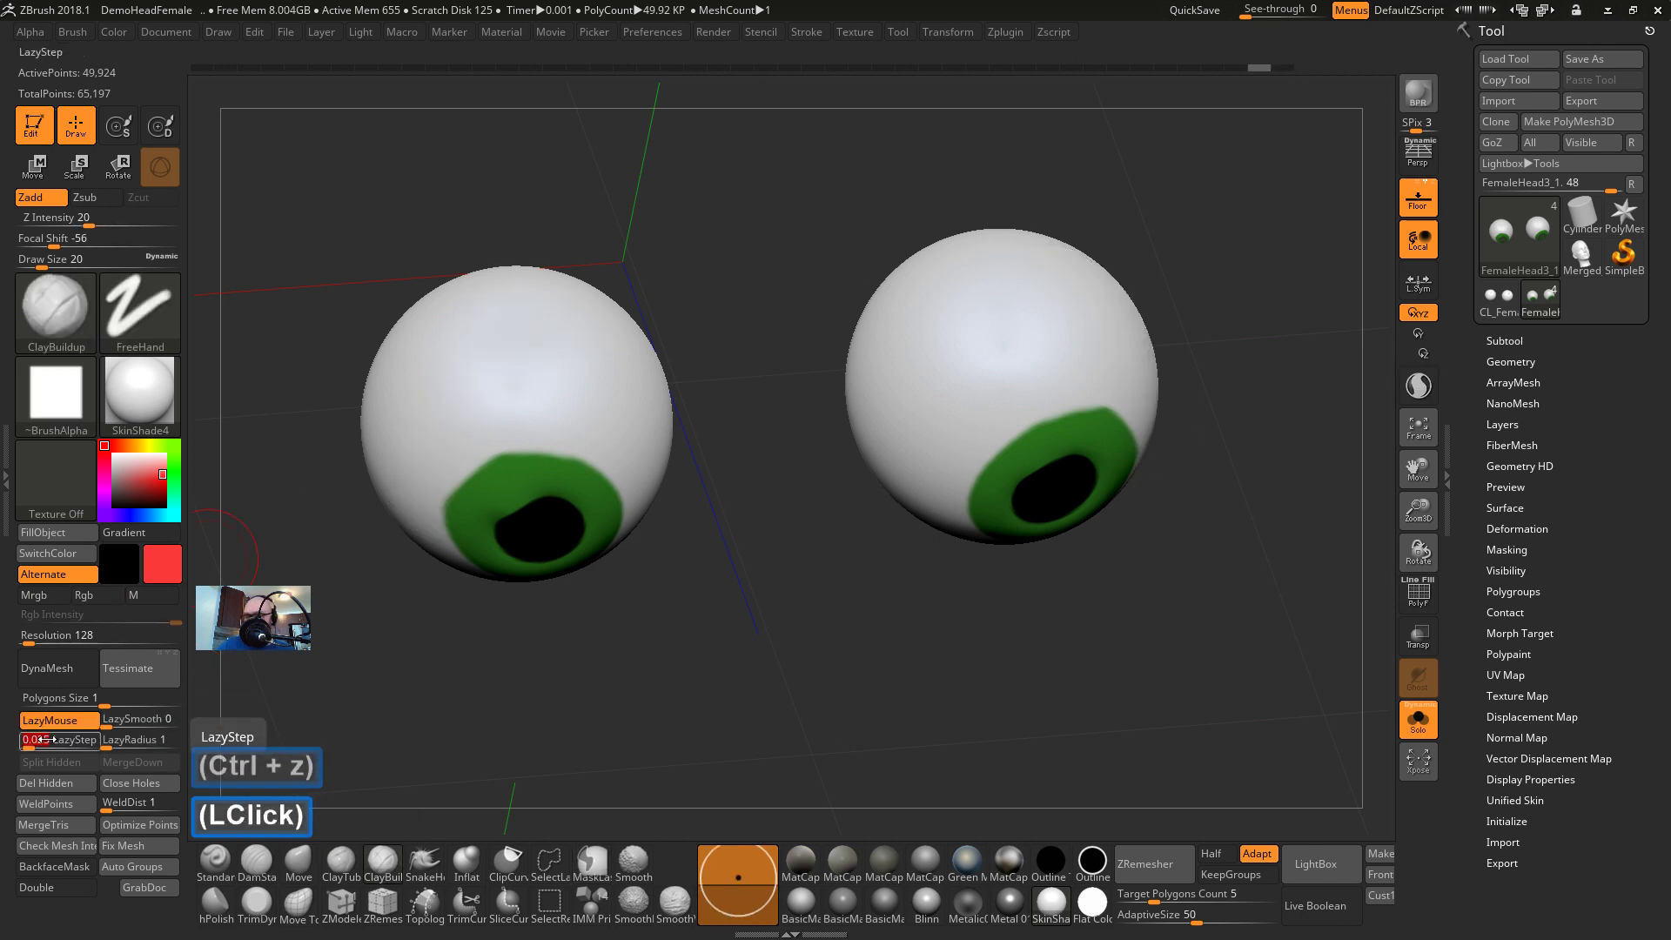
{"action": "type", "text": ".0"}
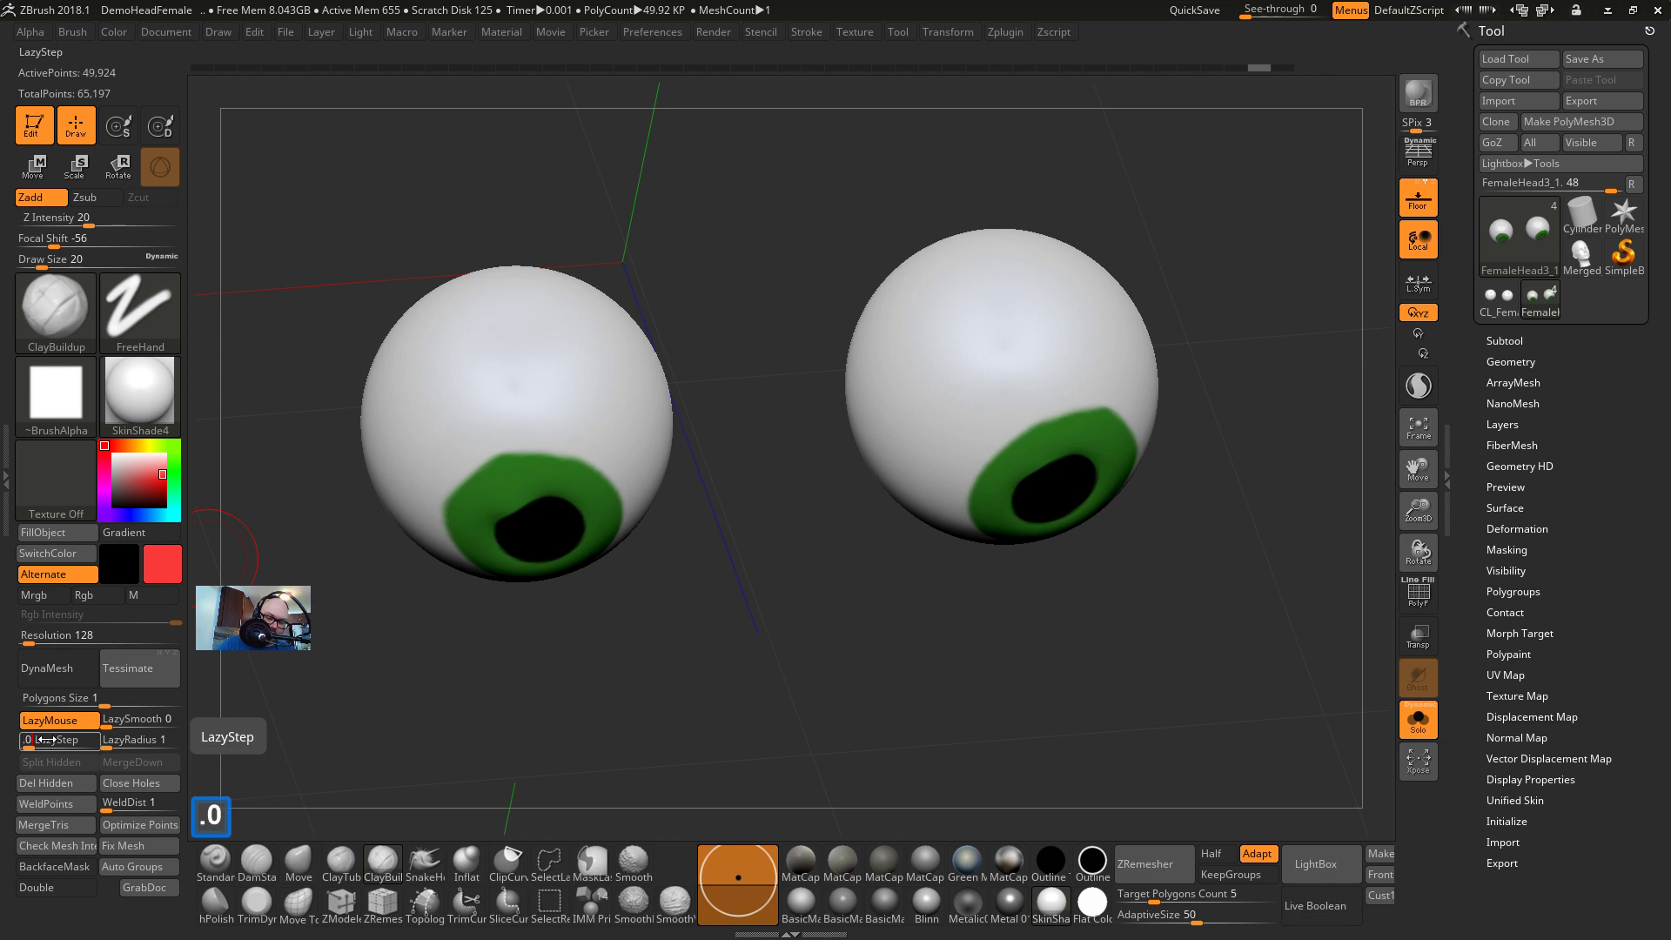
{"action": "key", "text": "BackSpace"}
{"action": "type", "text": "5"}
{"action": "key", "text": "Return"}
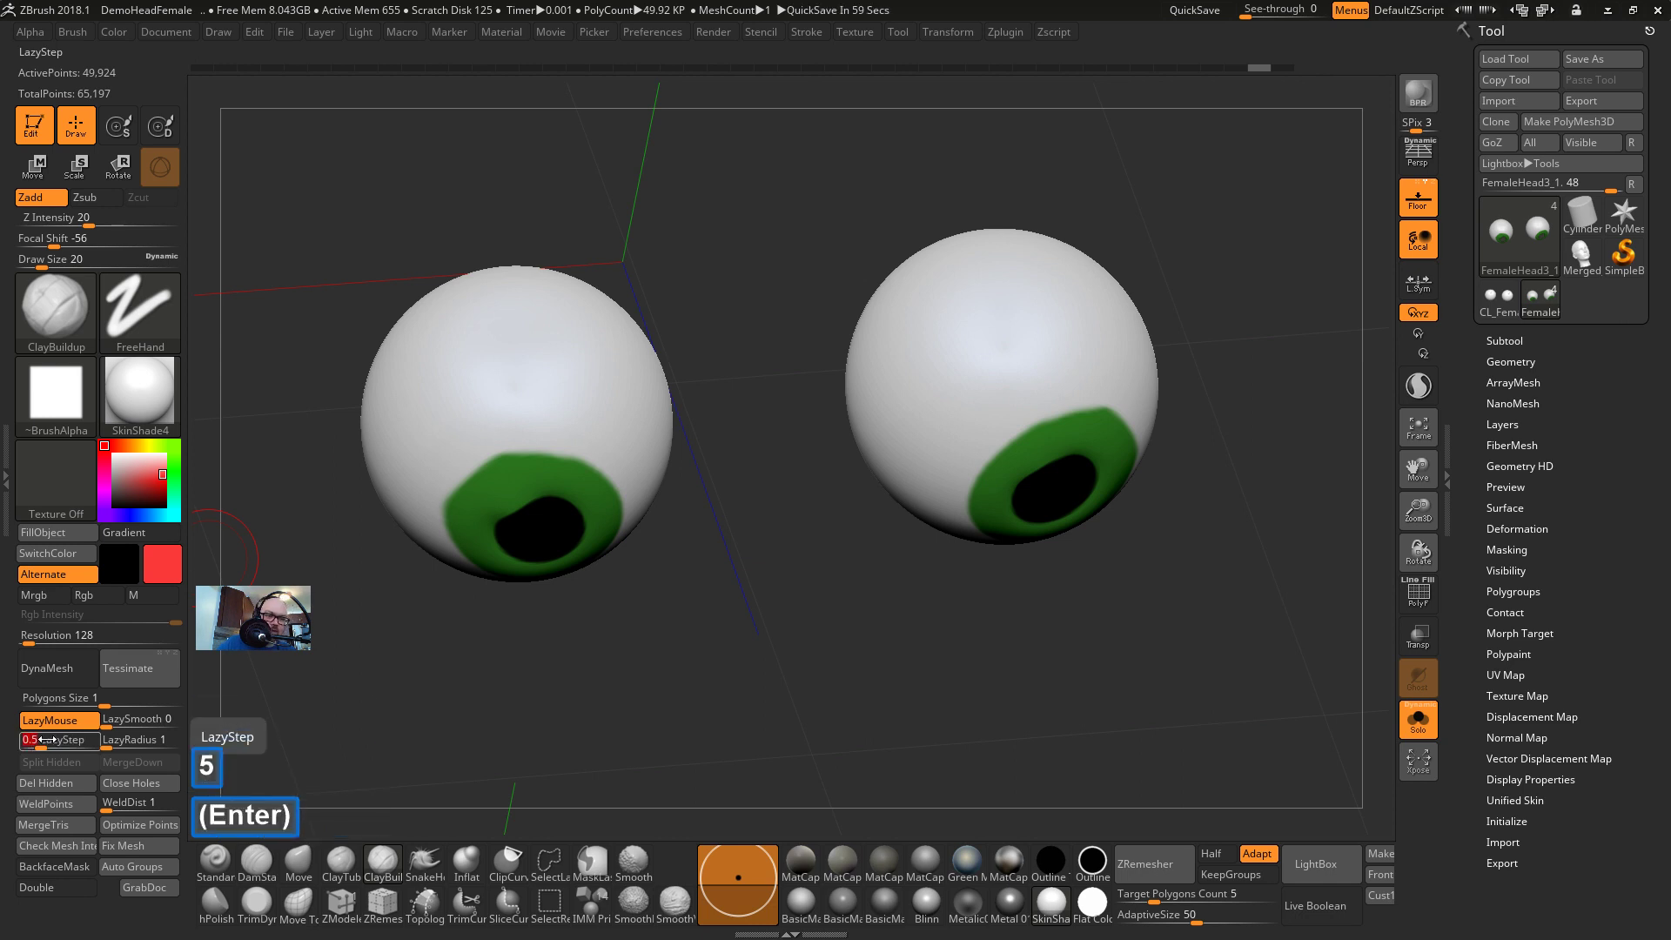
{"action": "left_click_drag", "start_coordinate": [513, 331], "coordinate": [261, 563]}
{"action": "key", "text": "ctrl+z"}
Test more widely spaced ClayBuildup strokes on the eyeballs from a turned view and undo them all
{"action": "mouse_move", "coordinate": [533, 338]}
{"action": "left_mouse_down"}
{"action": "mouse_move", "coordinate": [810, 541]}
{"action": "mouse_move", "coordinate": [775, 582]}
{"action": "mouse_move", "coordinate": [728, 464]}
{"action": "left_mouse_up"}
{"action": "left_click_drag", "start_coordinate": [609, 305], "coordinate": [757, 435]}
{"action": "left_click_drag", "start_coordinate": [774, 487], "coordinate": [686, 623]}
{"action": "key", "text": "ctrl+z"}
{"action": "key", "text": "ctrl+z"}
{"action": "key", "text": "ctrl+z"}
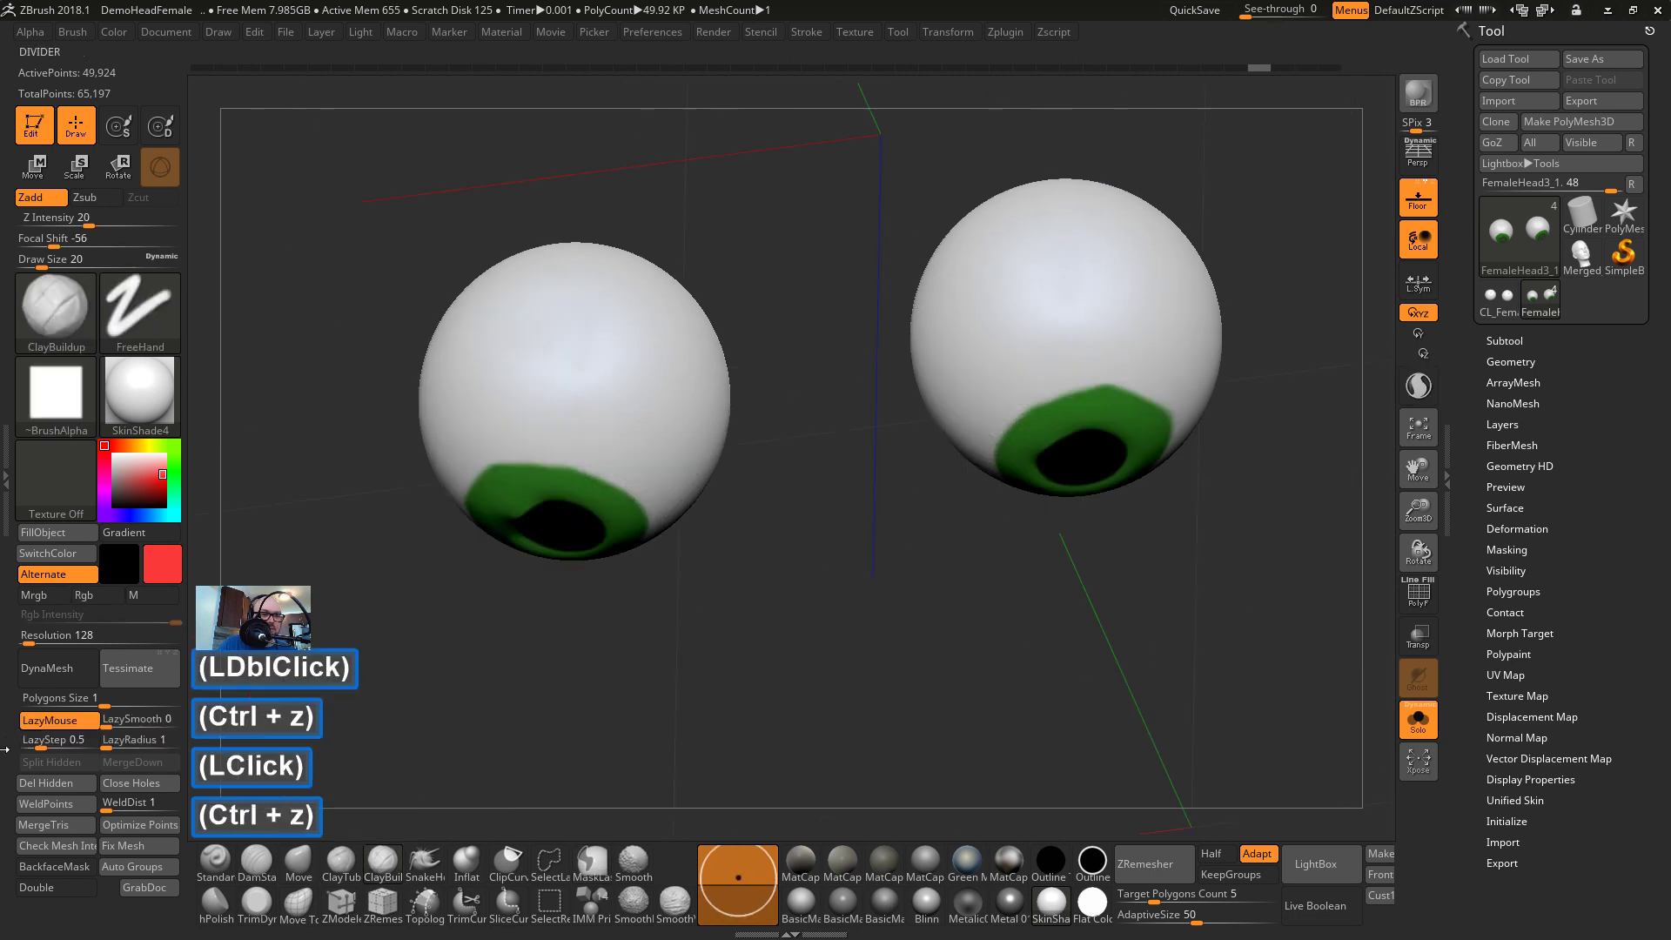
Set the ClayBuildup brush's LazyStep to 0.1
{"action": "left_click", "coordinate": [59, 750]}
{"action": "type", "text": ".1"}
{"action": "key", "text": "Return"}
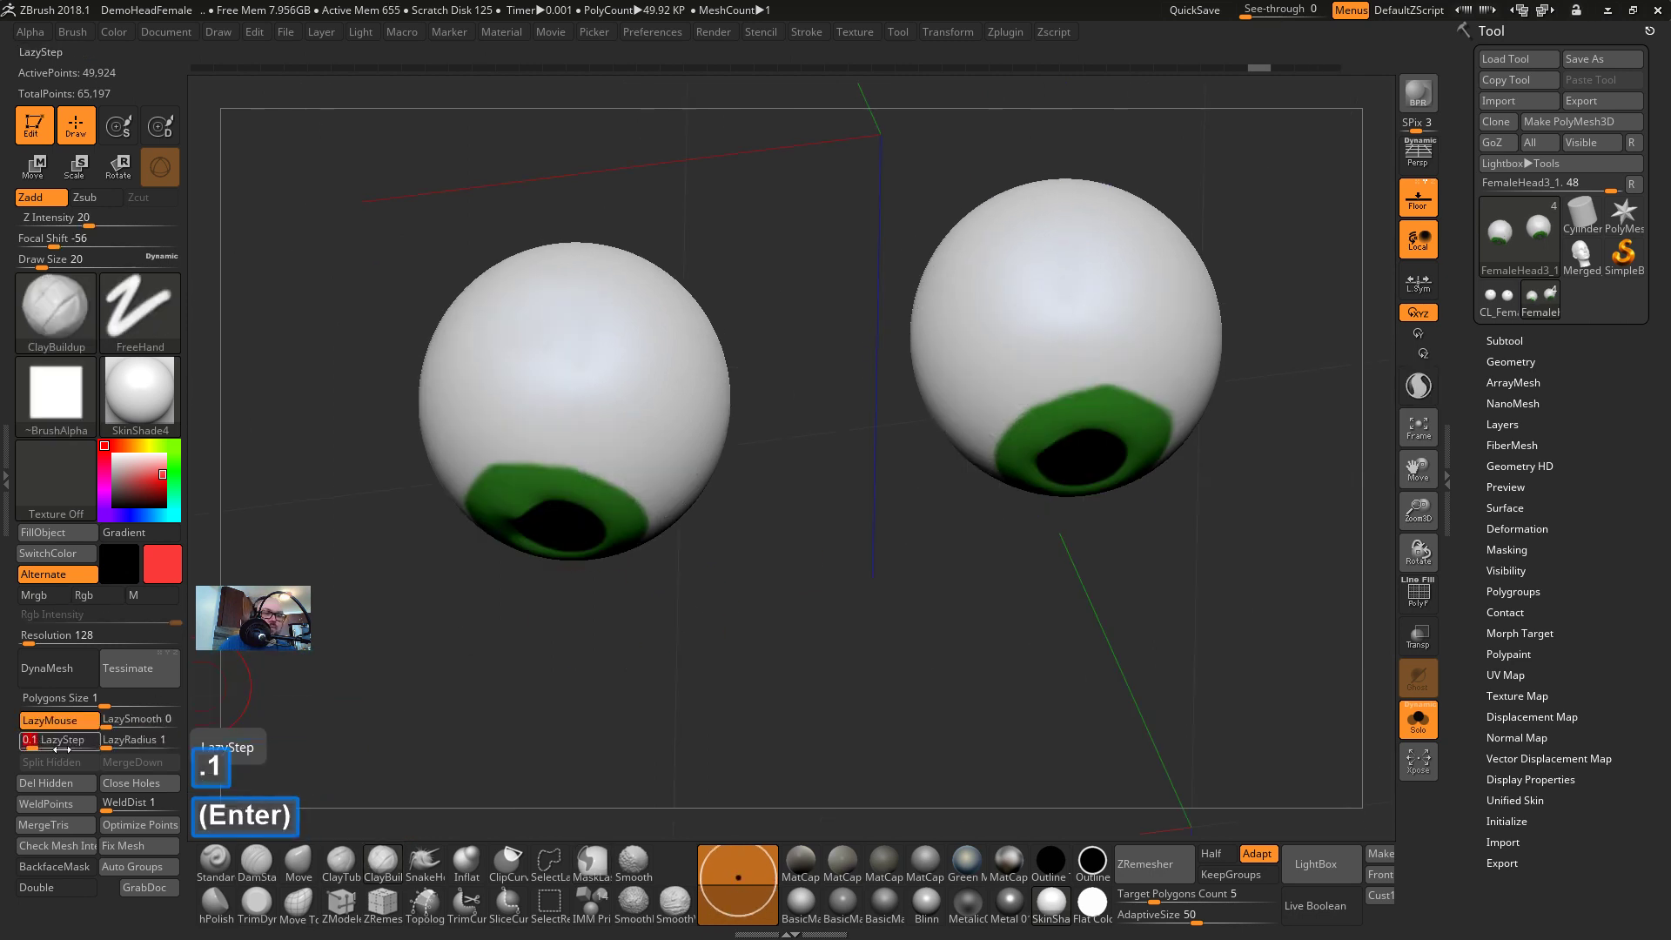
Test two ClayBuildup strokes across the left eyeball at a LazyStep of 0.1 and undo them
{"action": "left_click_drag", "start_coordinate": [530, 344], "coordinate": [772, 537]}
{"action": "key", "text": "ctrl+z"}
{"action": "left_click_drag", "start_coordinate": [635, 317], "coordinate": [791, 574]}
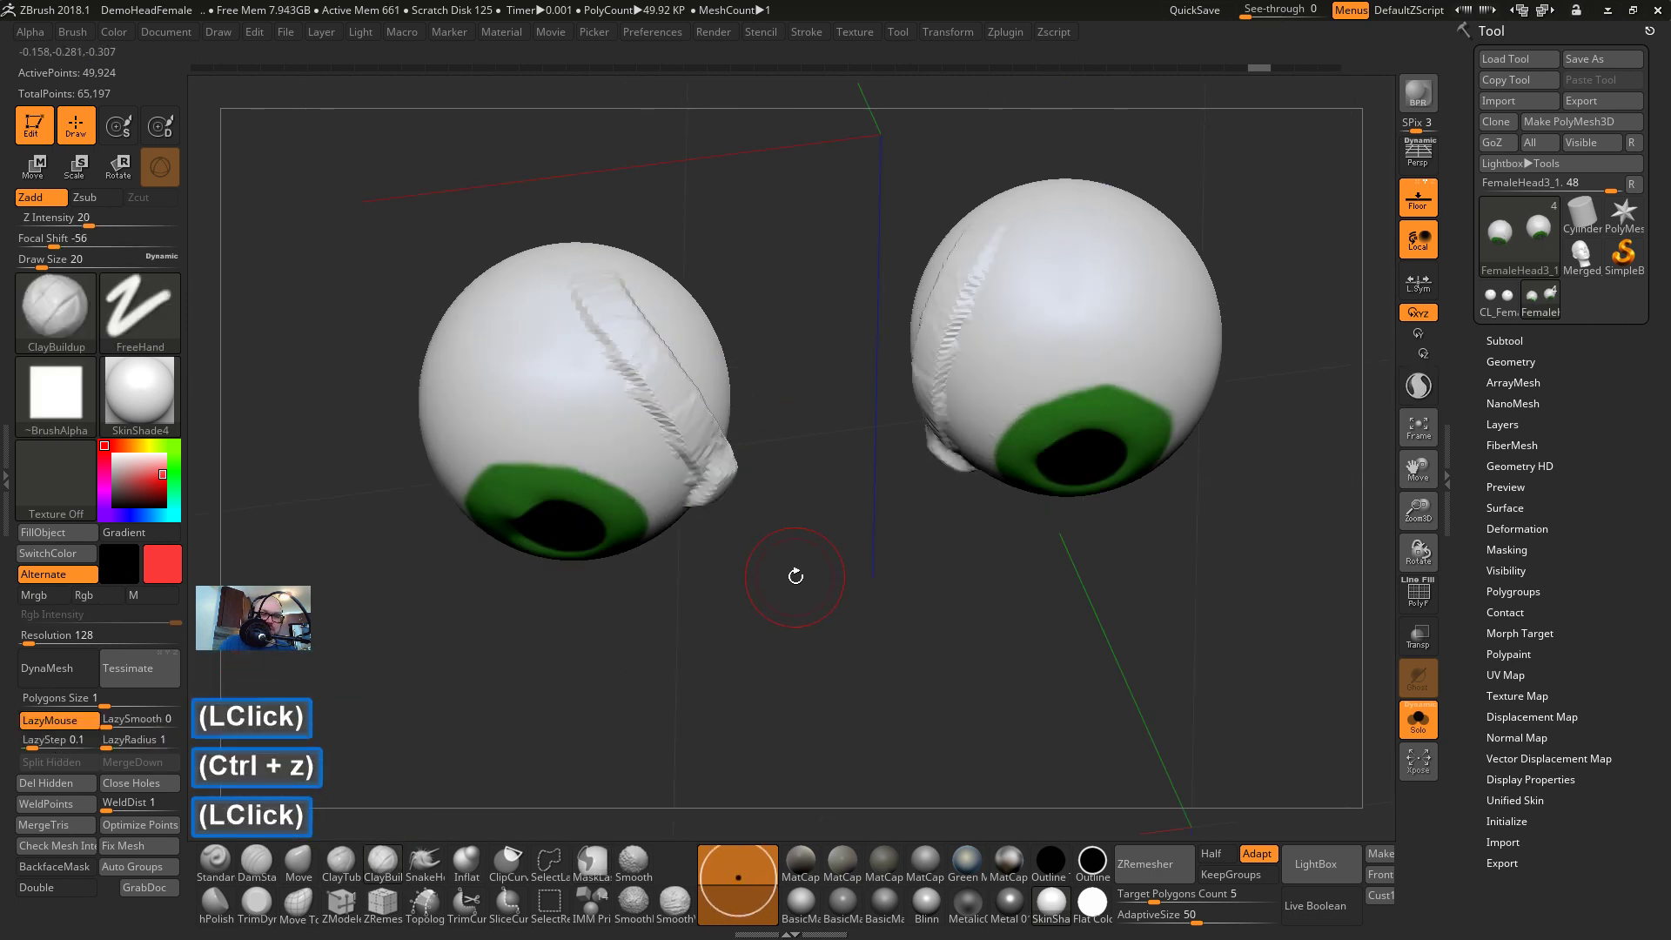
{"action": "key", "text": "ctrl+z"}
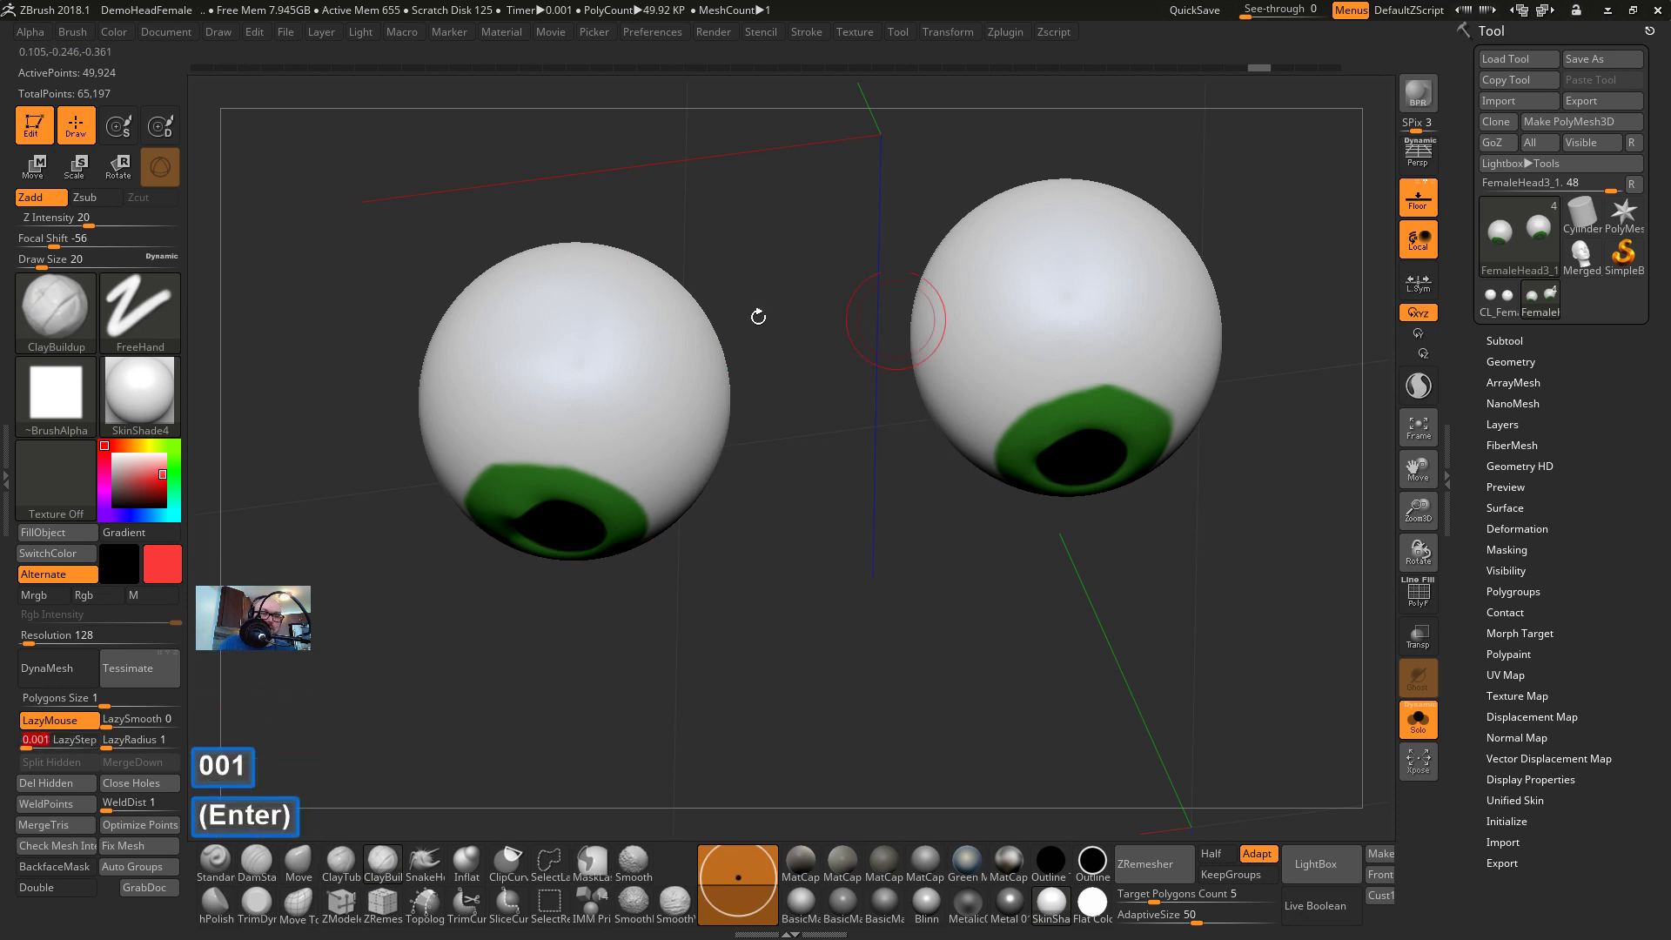
Set the ClayBuildup brush's LazyStep to 0.001, test a diagonal stroke across the left eyeball and undo it
{"action": "mouse_move", "coordinate": [552, 276]}
{"action": "left_mouse_down"}
{"action": "mouse_move", "coordinate": [788, 550]}
{"action": "mouse_move", "coordinate": [791, 625]}
{"action": "left_mouse_up"}
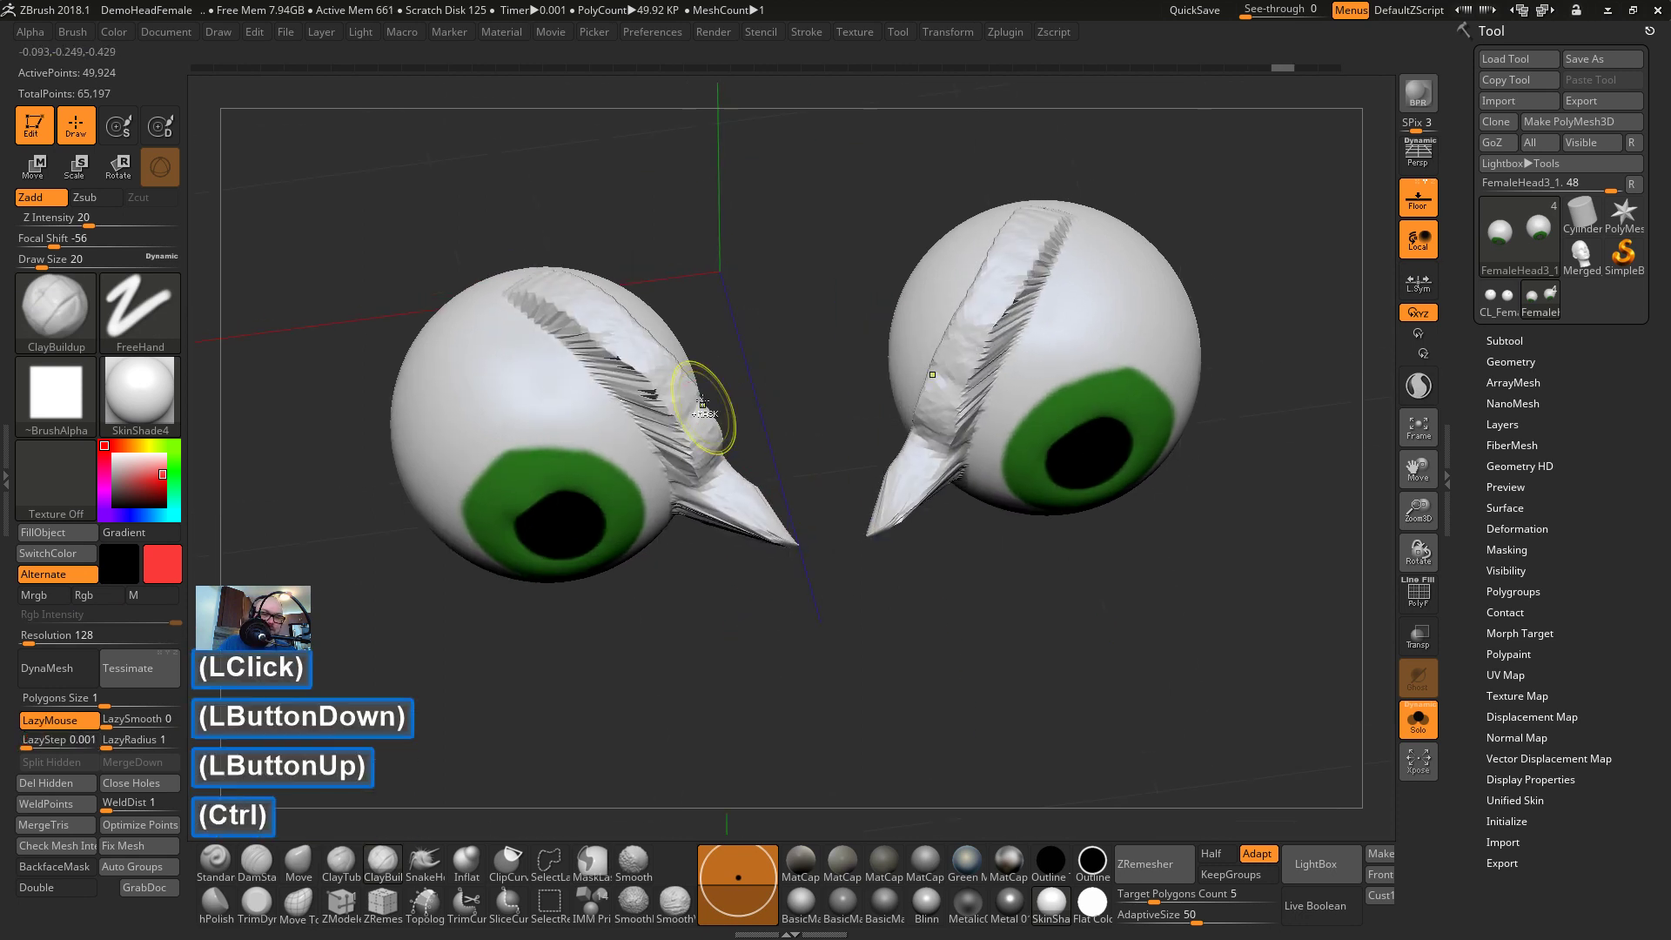
{"action": "key", "text": "ctrl+z"}
{"action": "left_click_drag", "start_coordinate": [688, 261], "coordinate": [718, 276]}
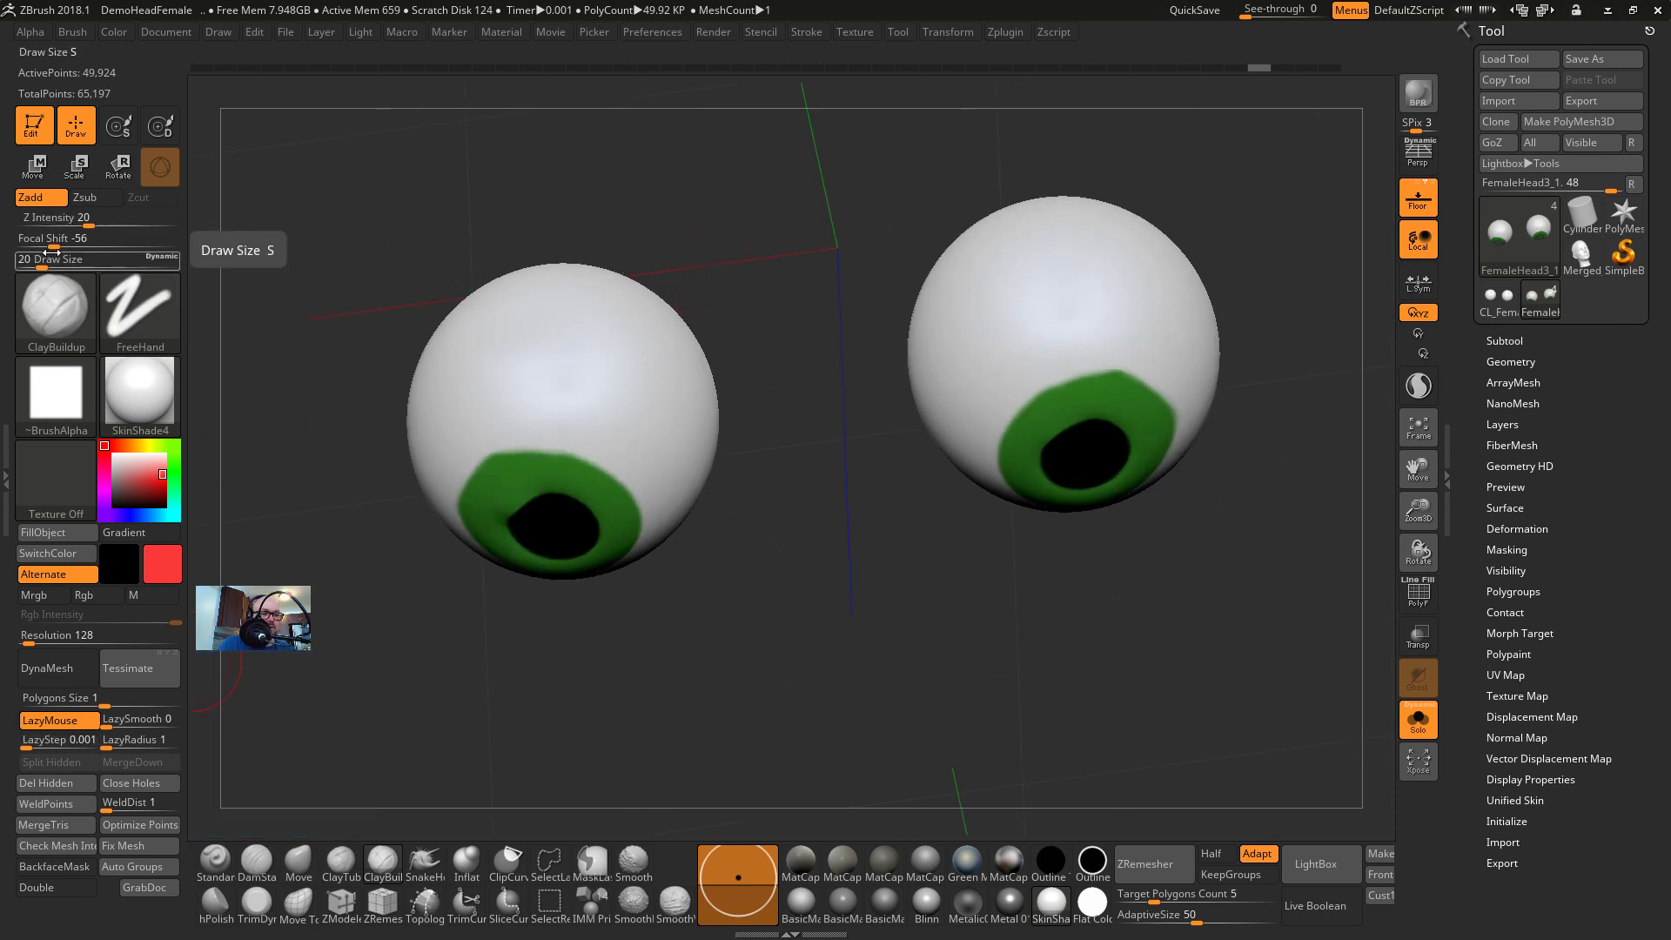
Select the ClayTubes brush, enable LazyMouse with a LazyStep of 0.1, and undo a test stroke on the left eyeball
{"action": "left_click", "coordinate": [226, 852]}
{"action": "left_click_drag", "start_coordinate": [310, 739], "coordinate": [324, 504]}
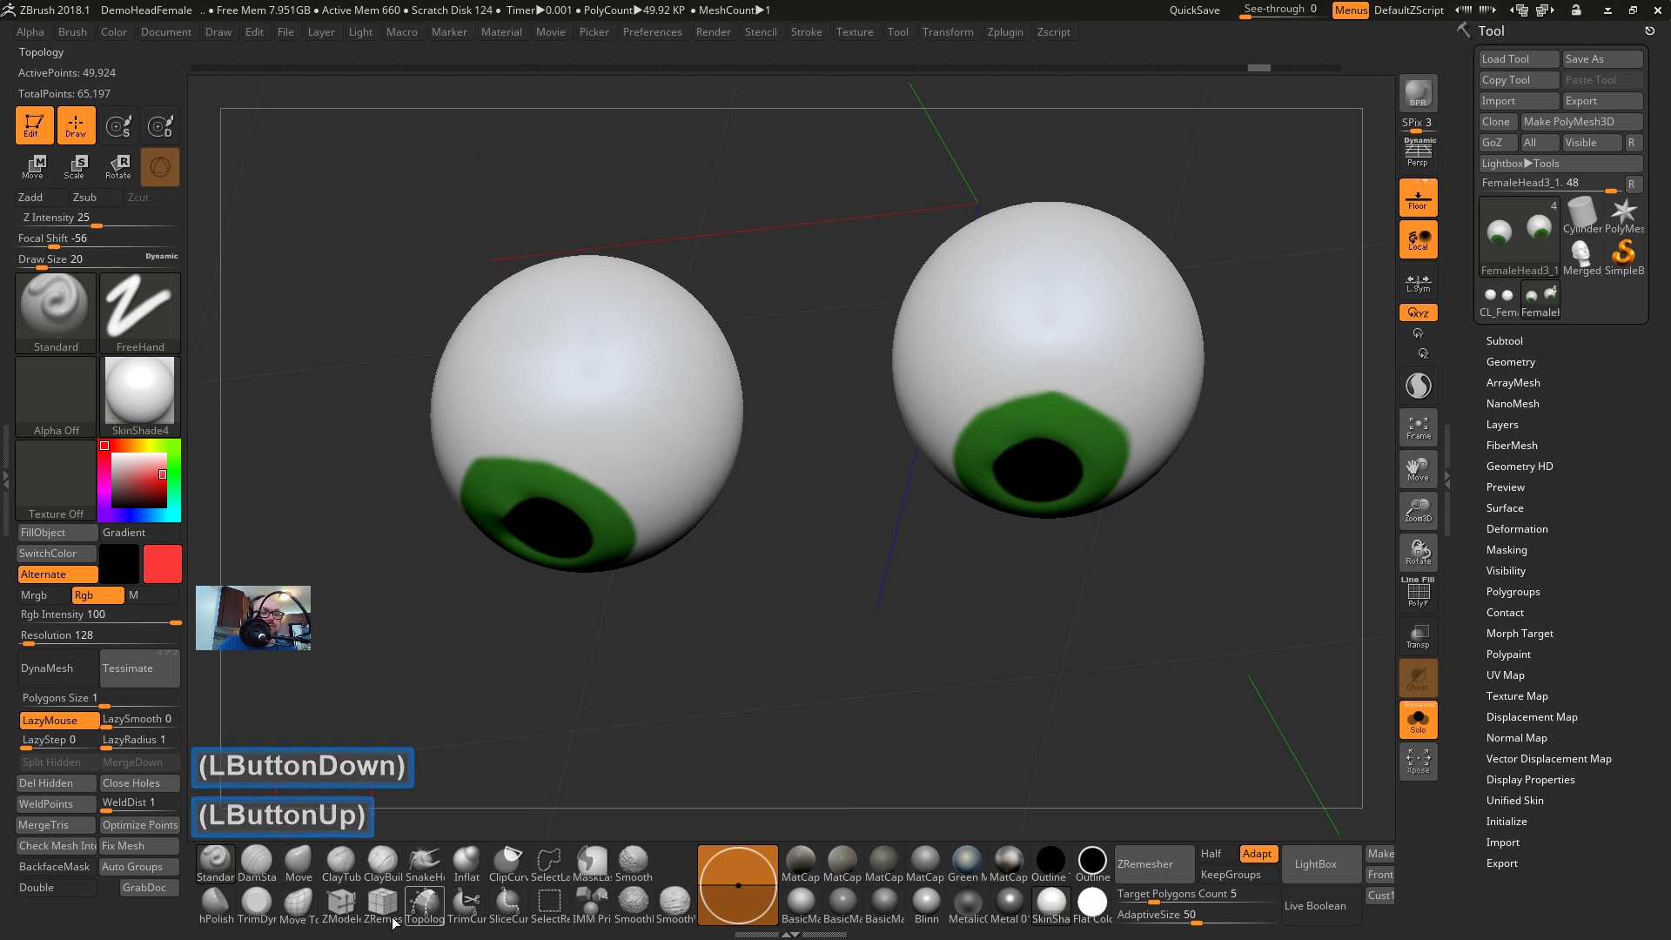
{"action": "left_click", "coordinate": [341, 859]}
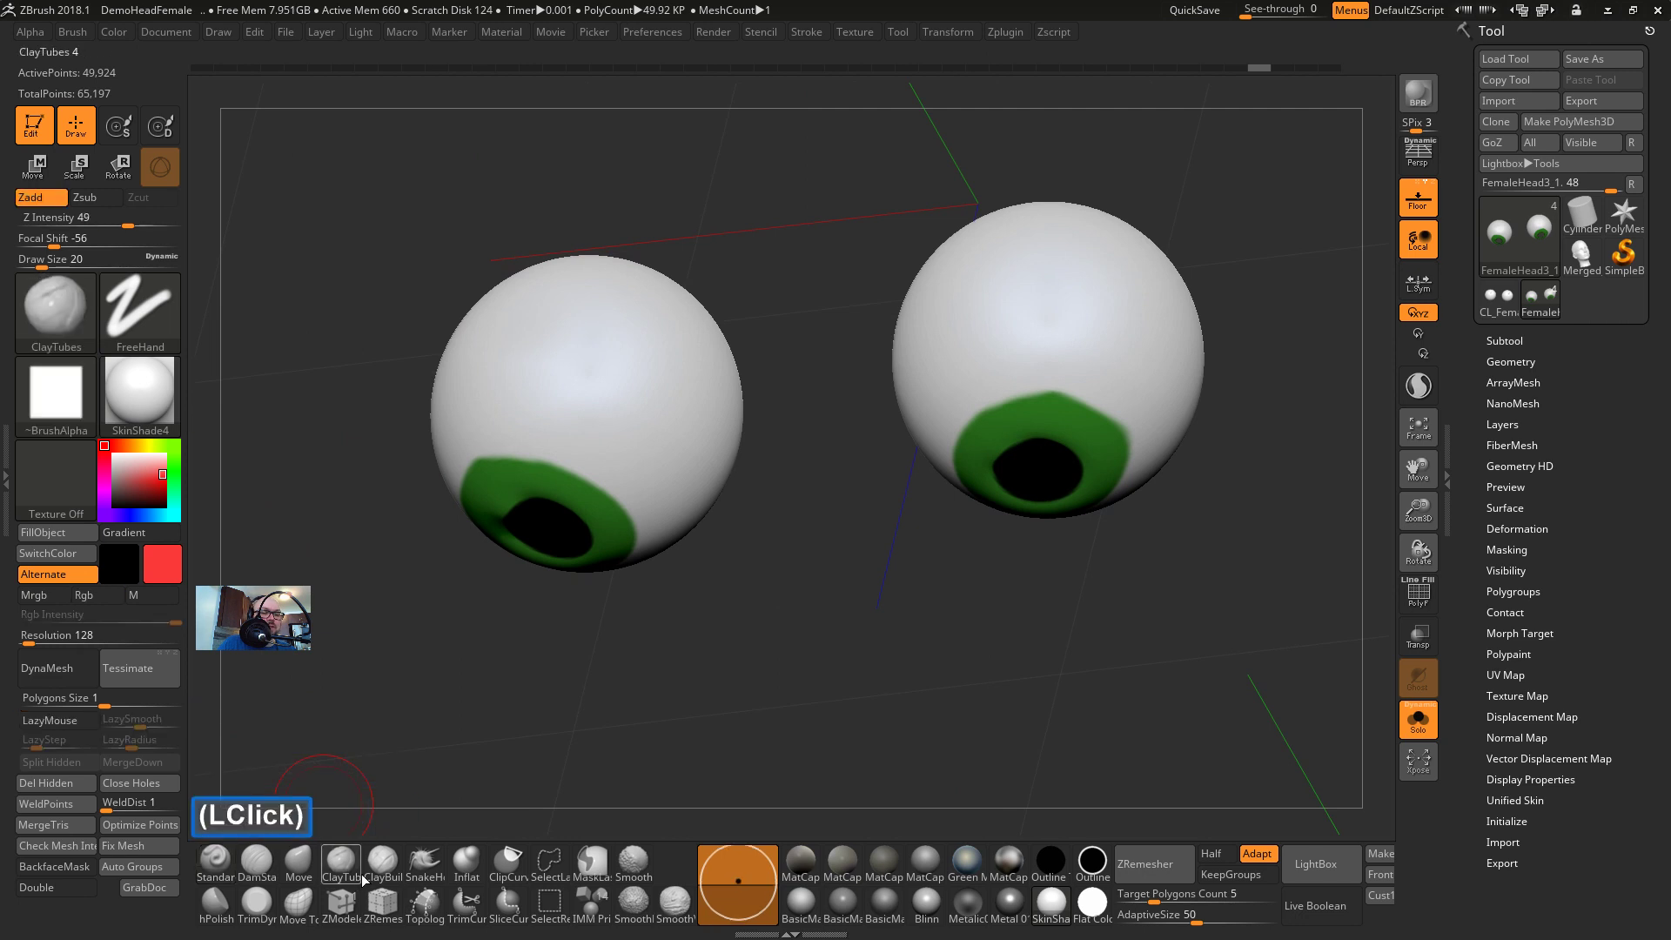
{"action": "left_click", "coordinate": [57, 721]}
{"action": "left_click", "coordinate": [60, 740]}
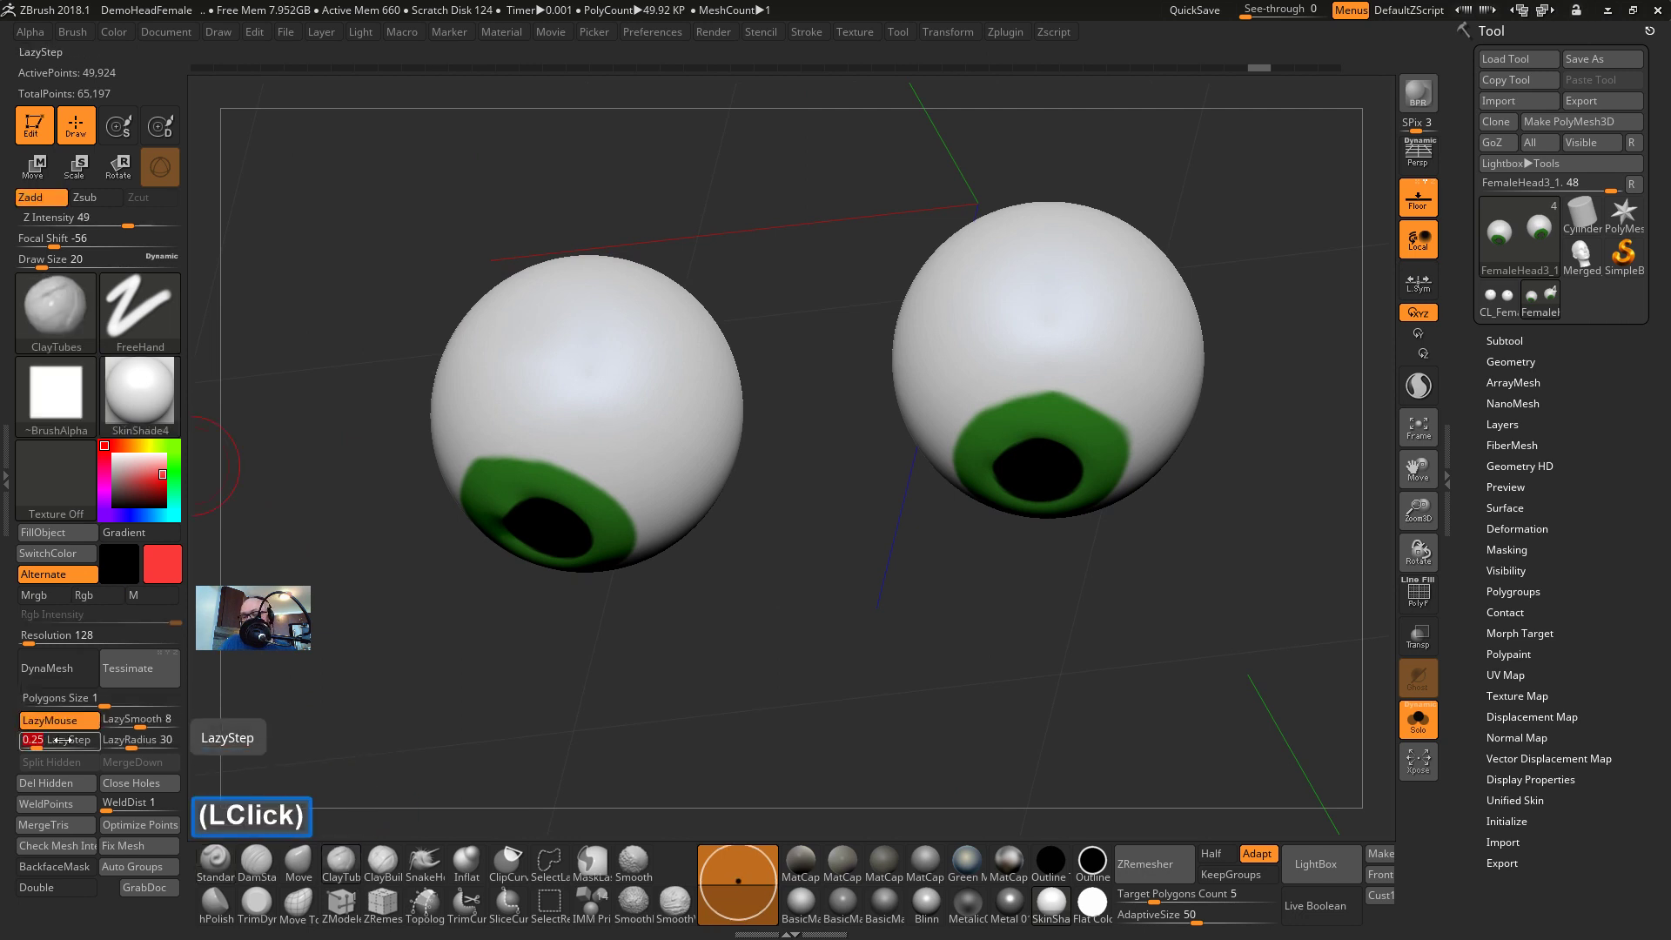
{"action": "type", "text": ".1"}
{"action": "key", "text": "Return"}
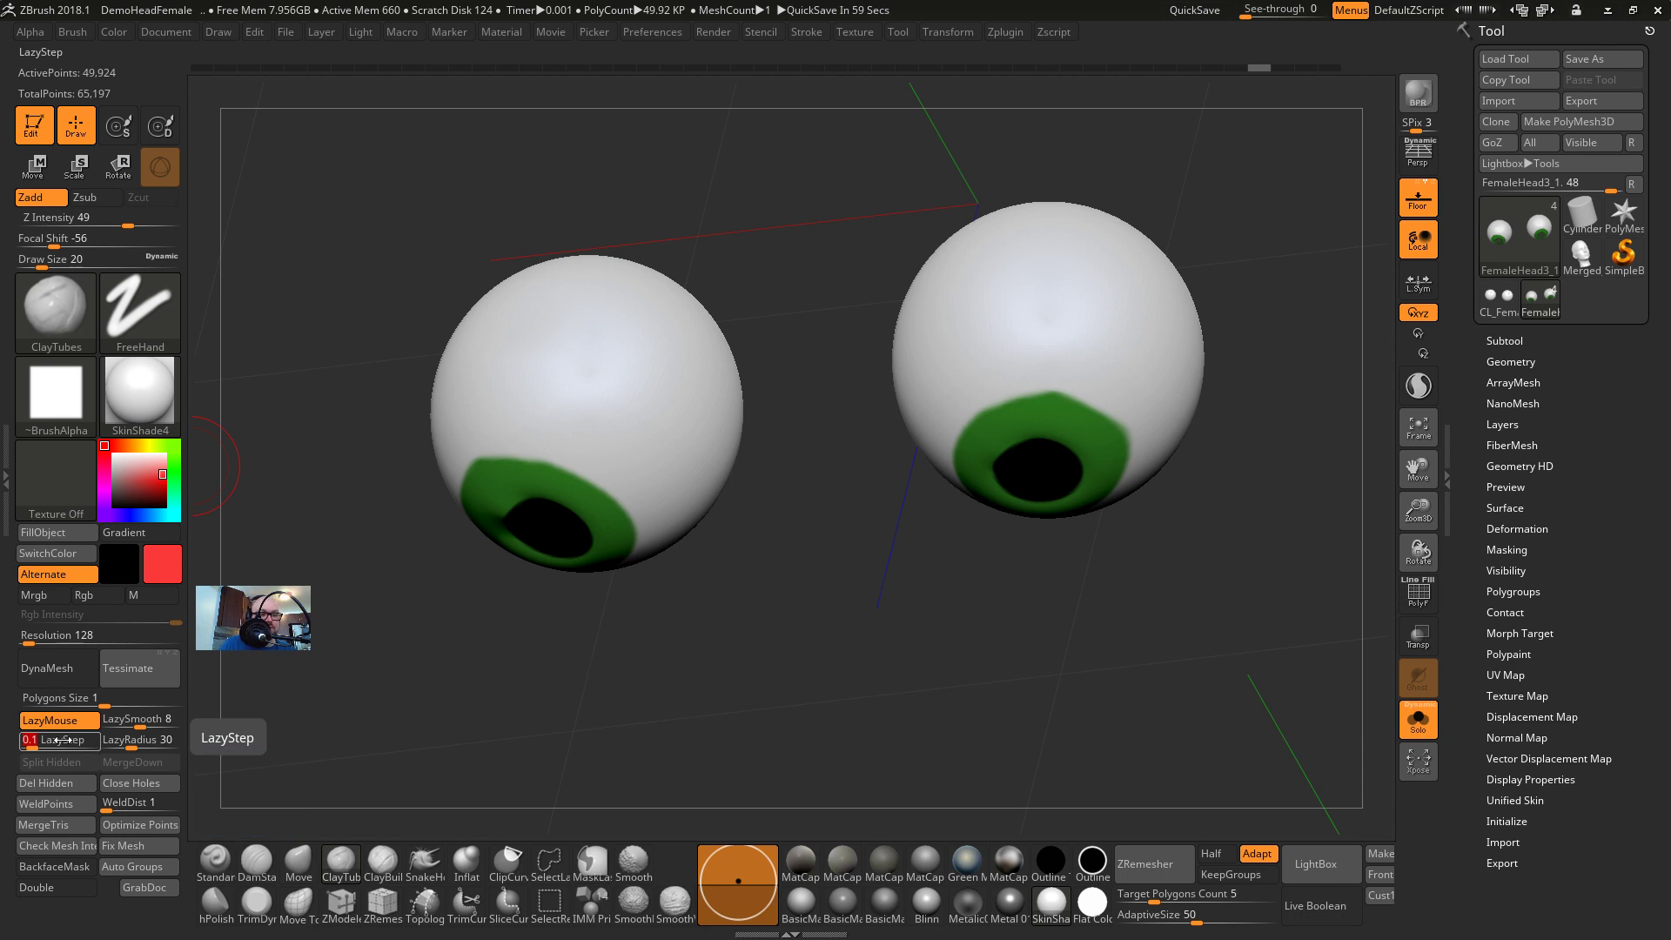
{"action": "mouse_move", "coordinate": [549, 412]}
{"action": "left_mouse_down"}
{"action": "mouse_move", "coordinate": [539, 348]}
{"action": "mouse_move", "coordinate": [679, 409]}
{"action": "mouse_move", "coordinate": [705, 487]}
{"action": "left_mouse_up"}
{"action": "key", "text": "ctrl+z"}
Reduce the ClayTubes brush's LazySmooth to 0 and LazyRadius to 1, test strokes on the left eyeball and undo them
{"action": "left_click_drag", "start_coordinate": [129, 745], "coordinate": [102, 722]}
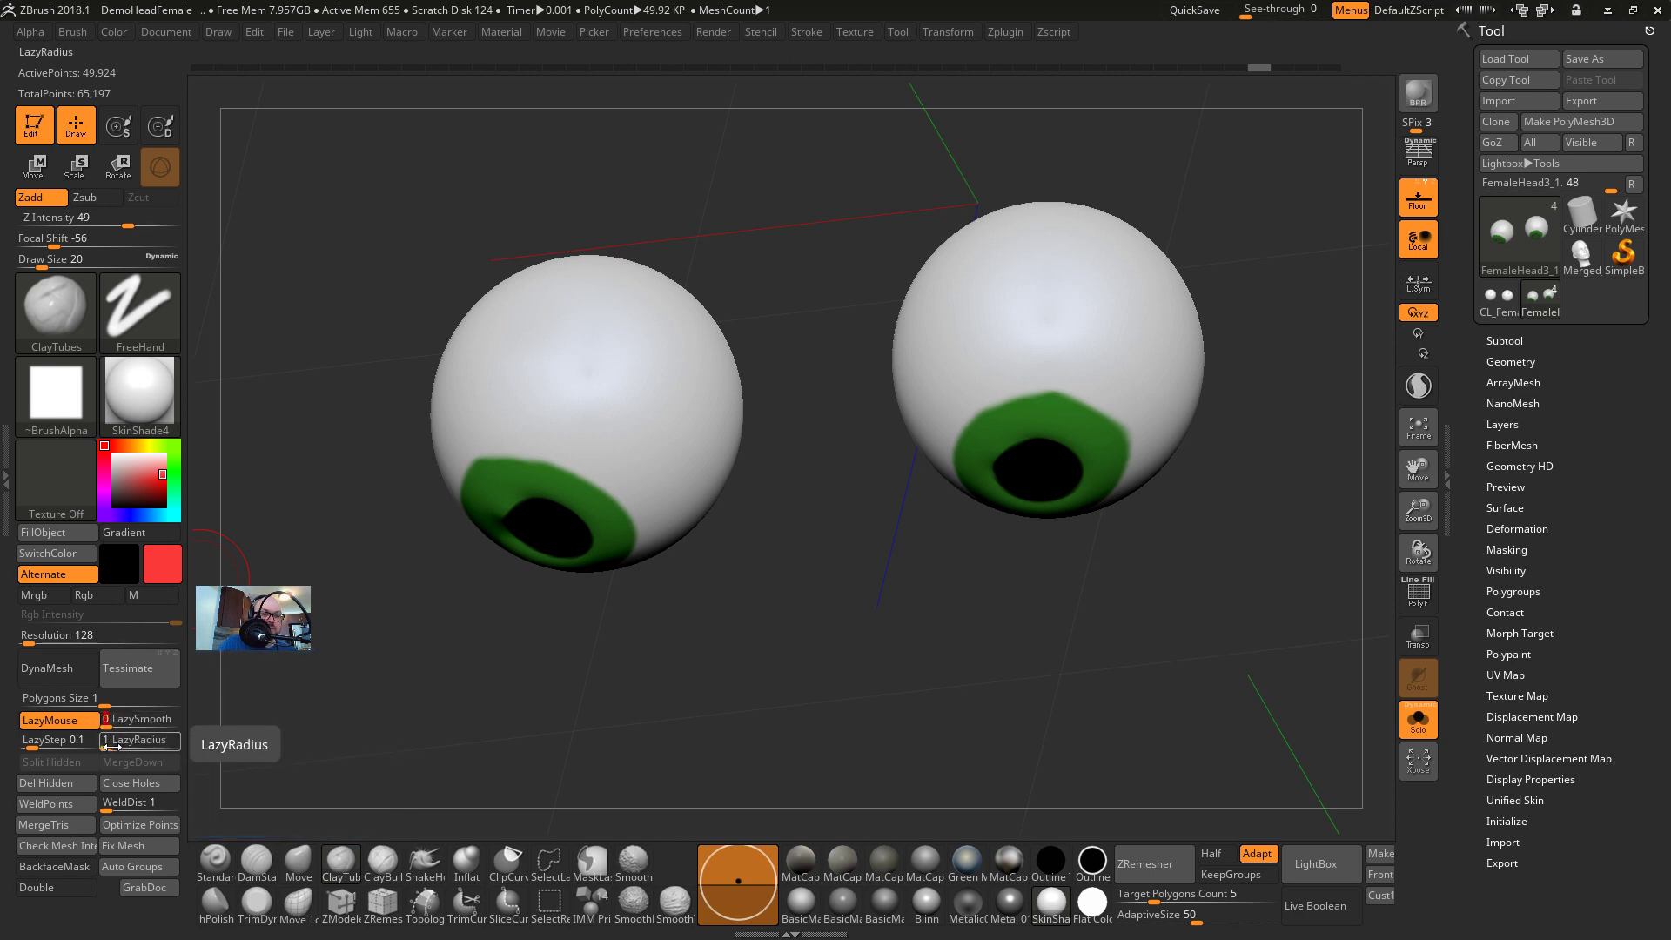
{"action": "mouse_move", "coordinate": [609, 314]}
{"action": "left_mouse_down"}
{"action": "mouse_move", "coordinate": [526, 366]}
{"action": "mouse_move", "coordinate": [662, 409]}
{"action": "mouse_move", "coordinate": [688, 448]}
{"action": "left_mouse_up"}
{"action": "key", "text": "ctrl+z"}
{"action": "key", "text": "ctrl+z"}
{"action": "mouse_move", "coordinate": [566, 362]}
{"action": "left_mouse_down"}
{"action": "mouse_move", "coordinate": [671, 418]}
{"action": "mouse_move", "coordinate": [697, 453]}
{"action": "mouse_move", "coordinate": [666, 414]}
{"action": "mouse_move", "coordinate": [692, 449]}
{"action": "left_mouse_up"}
{"action": "key", "text": "ctrl+z"}
{"action": "key", "text": "ctrl+z"}
{"action": "key", "text": "l"}
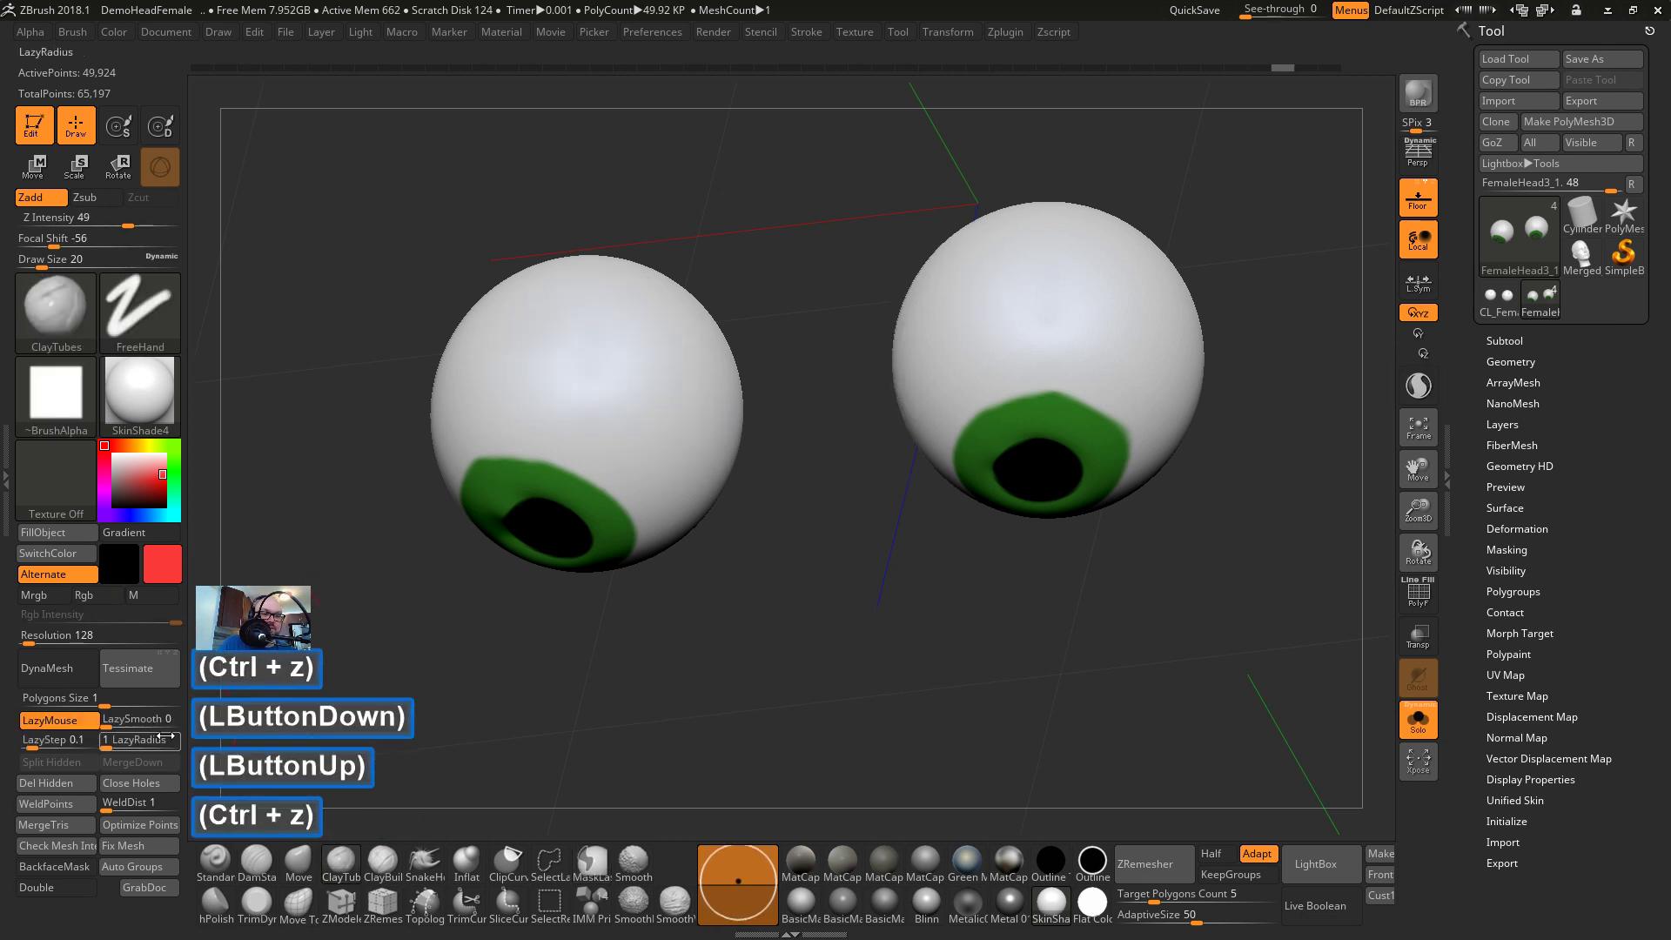
Set the ClayTubes brush's LazySmooth to 7 and LazyRadius to 17, test winding strokes on the left eyeball and undo them
{"action": "left_click_drag", "start_coordinate": [129, 730], "coordinate": [127, 746]}
{"action": "key", "text": "ctrl"}
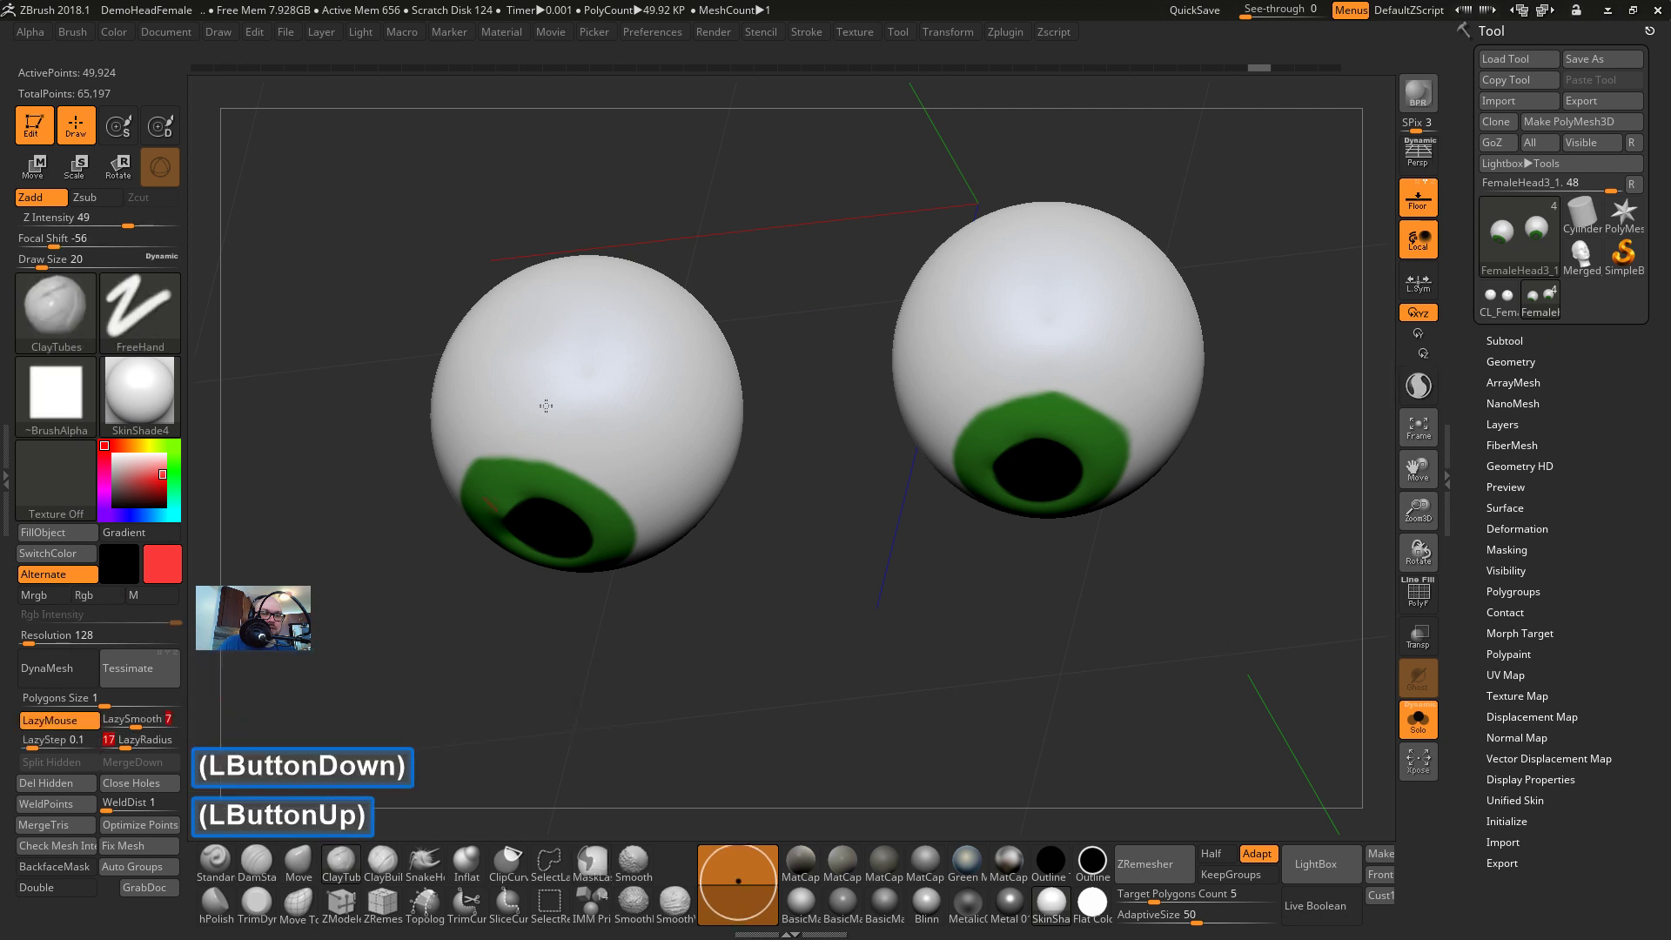
{"action": "mouse_move", "coordinate": [476, 365]}
{"action": "left_mouse_down"}
{"action": "mouse_move", "coordinate": [487, 350]}
{"action": "mouse_move", "coordinate": [600, 410]}
{"action": "mouse_move", "coordinate": [604, 343]}
{"action": "left_mouse_up"}
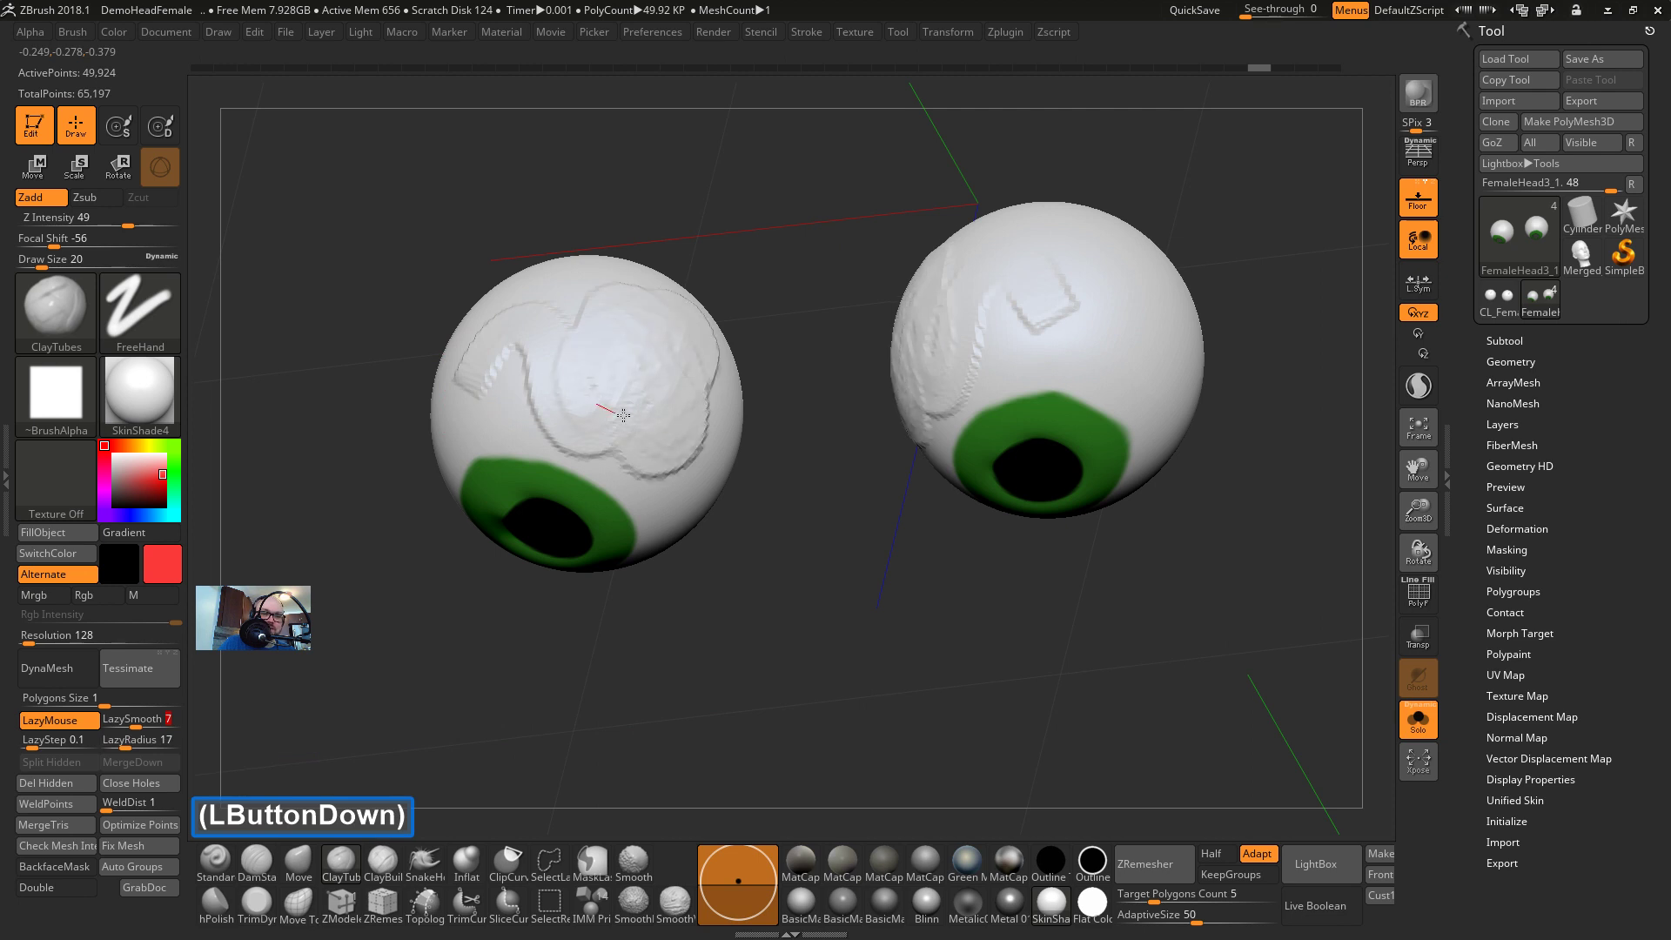
{"action": "mouse_move", "coordinate": [609, 294]}
{"action": "left_mouse_down"}
{"action": "mouse_move", "coordinate": [557, 470]}
{"action": "mouse_move", "coordinate": [688, 478]}
{"action": "mouse_move", "coordinate": [679, 400]}
{"action": "mouse_move", "coordinate": [609, 309]}
{"action": "mouse_move", "coordinate": [701, 409]}
{"action": "mouse_move", "coordinate": [670, 344]}
{"action": "mouse_move", "coordinate": [609, 444]}
{"action": "mouse_move", "coordinate": [683, 470]}
{"action": "left_mouse_up"}
{"action": "key", "text": "ctrl+z"}
{"action": "key", "text": "ctrl+z"}
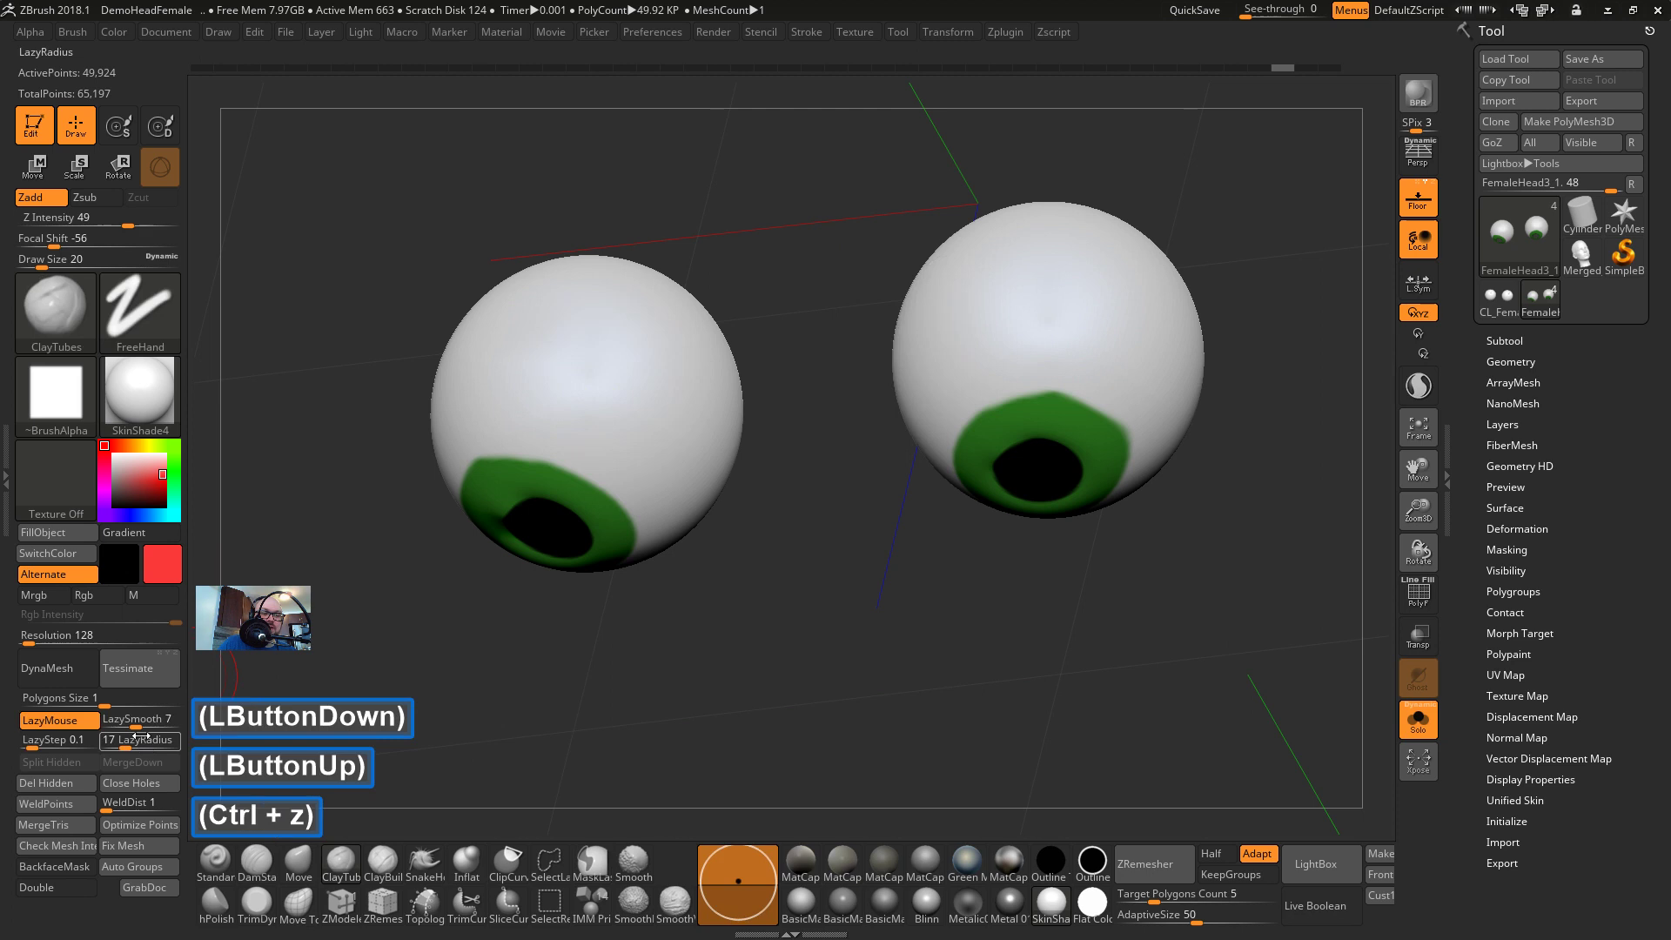
Switch to the Standard brush and set its LazySmooth to 9 and LazyRadius to 39
{"action": "left_click_drag", "start_coordinate": [354, 702], "coordinate": [222, 714]}
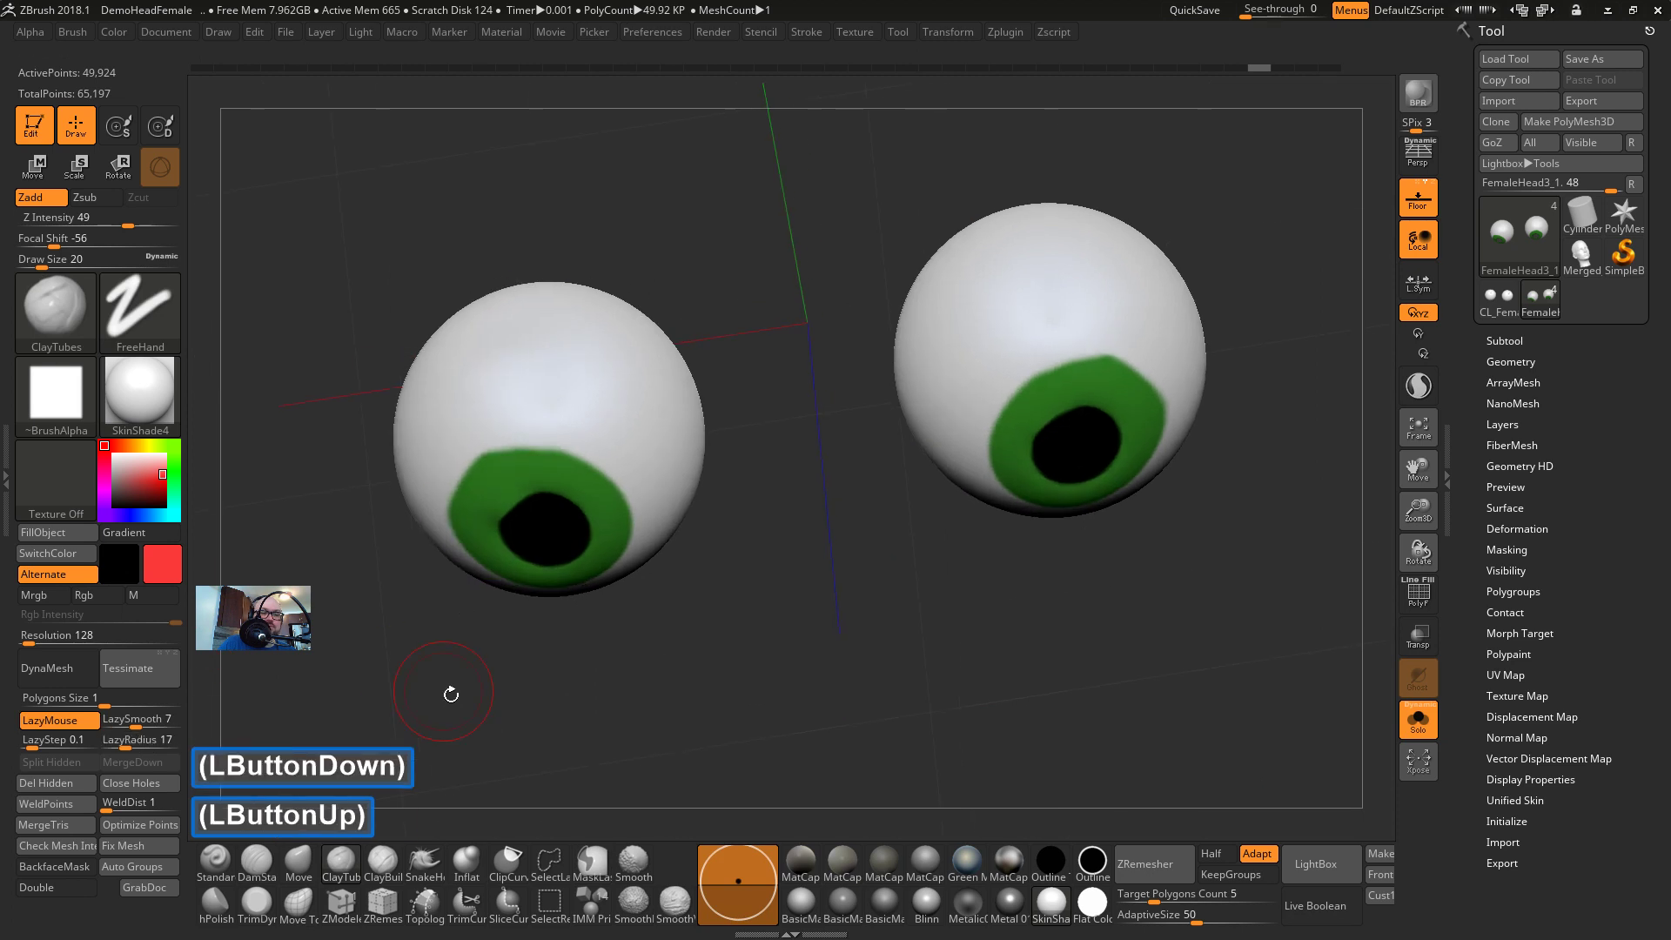
{"action": "left_click_drag", "start_coordinate": [475, 697], "coordinate": [664, 441]}
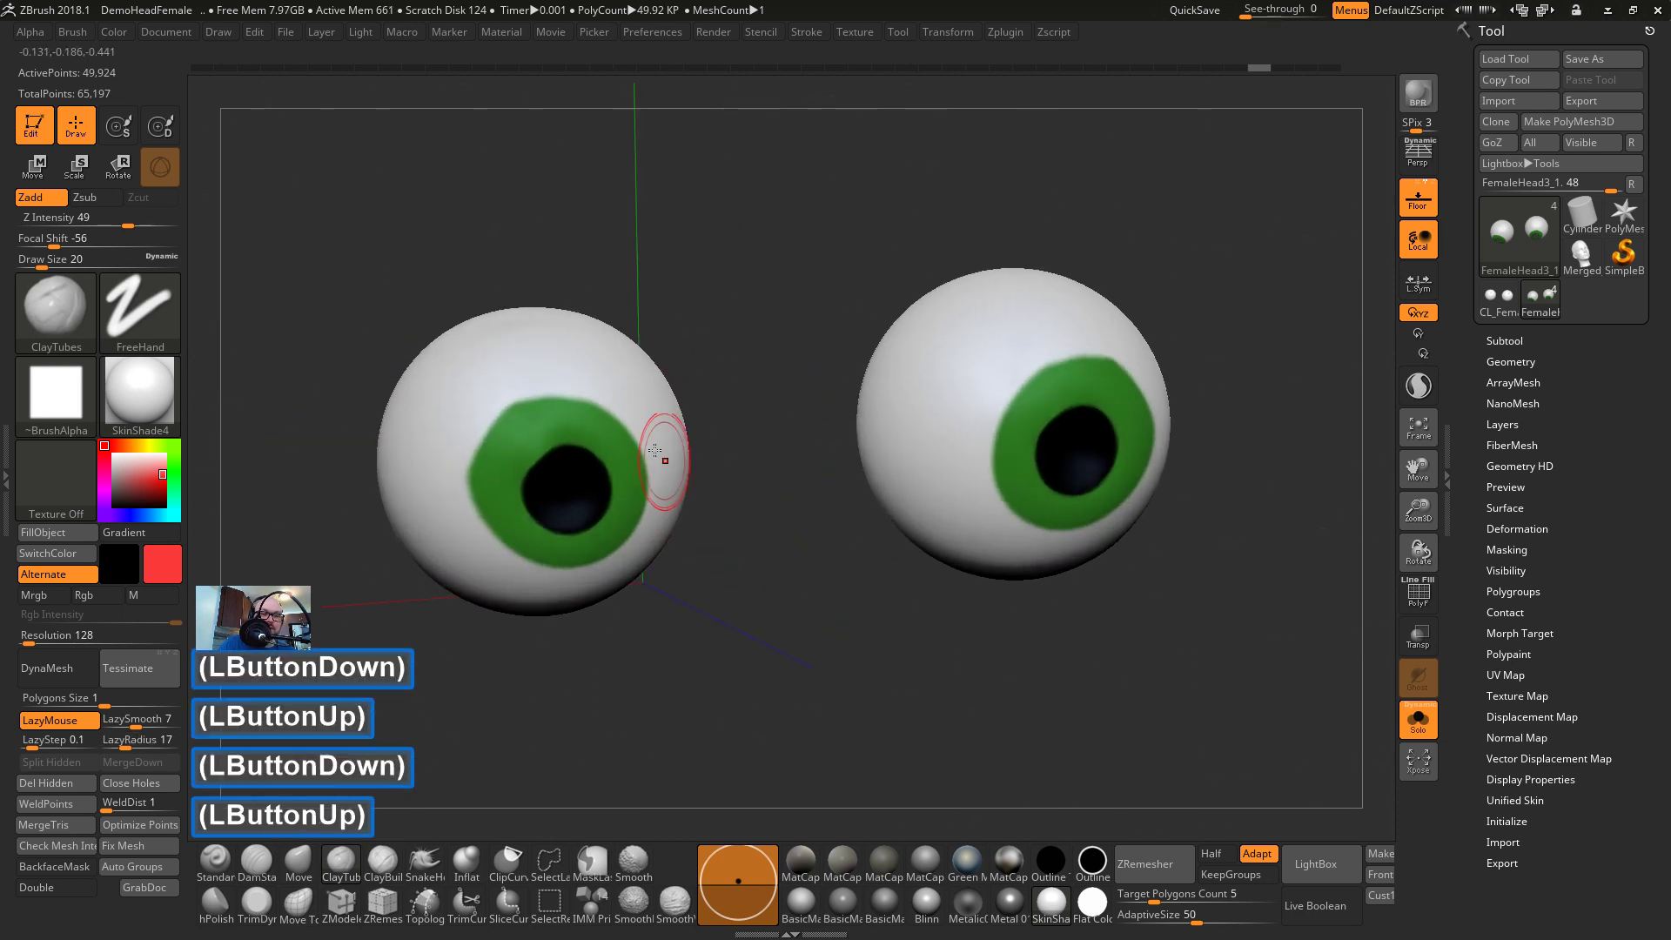
{"action": "left_click_drag", "start_coordinate": [809, 728], "coordinate": [243, 516]}
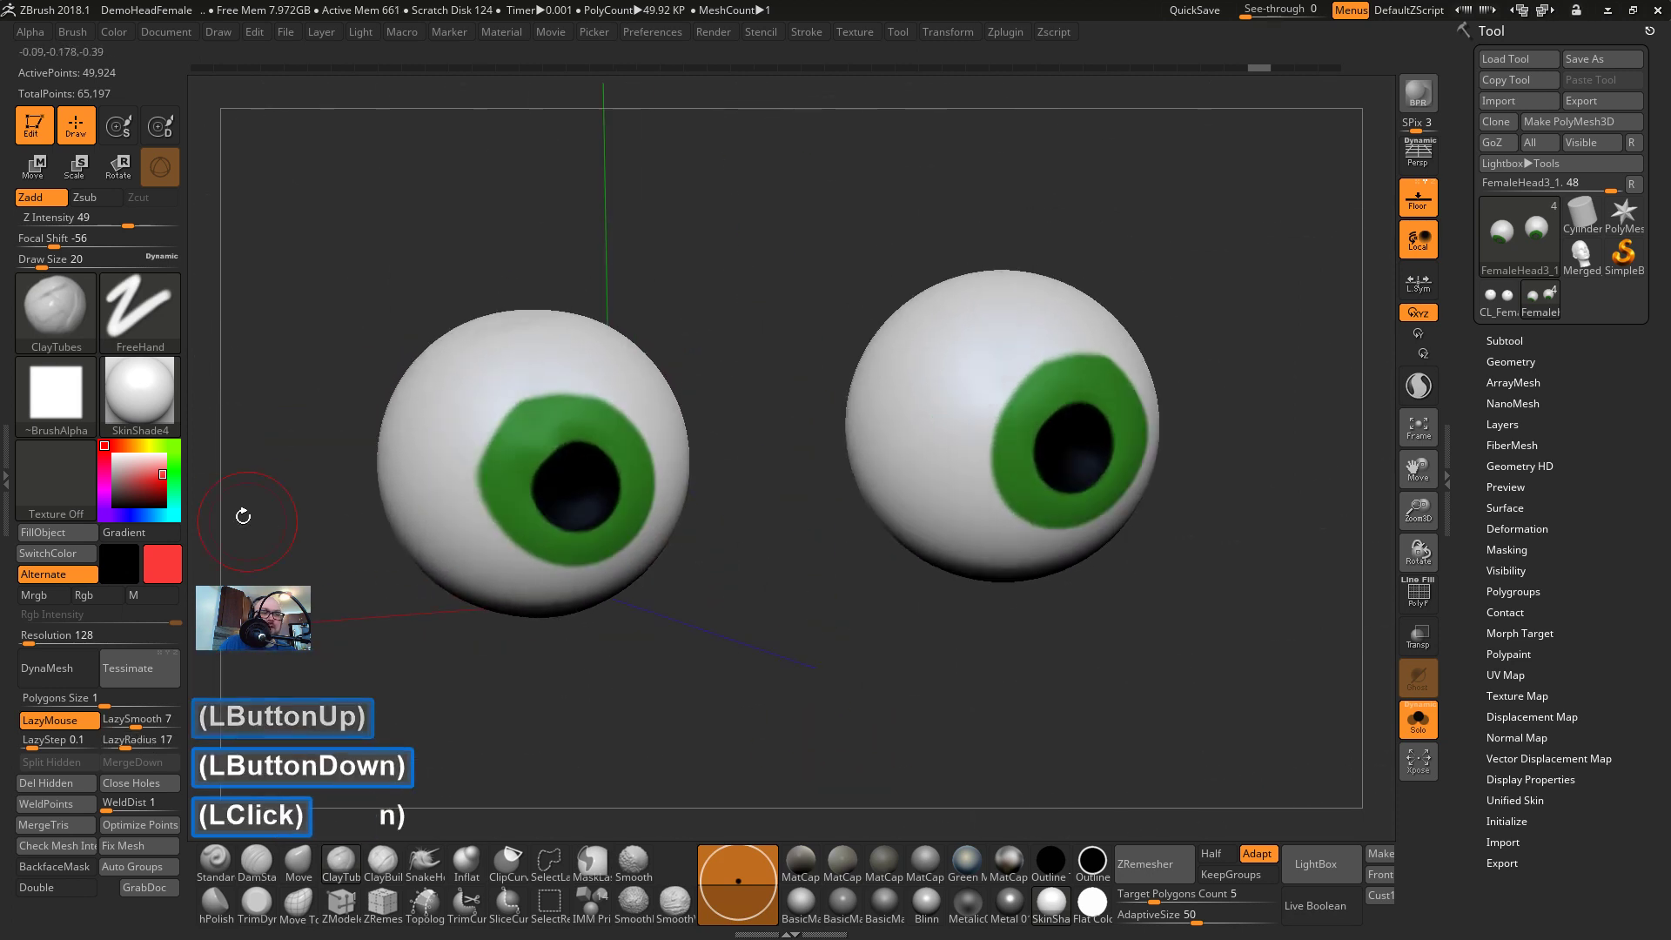
{"action": "left_click", "coordinate": [215, 866]}
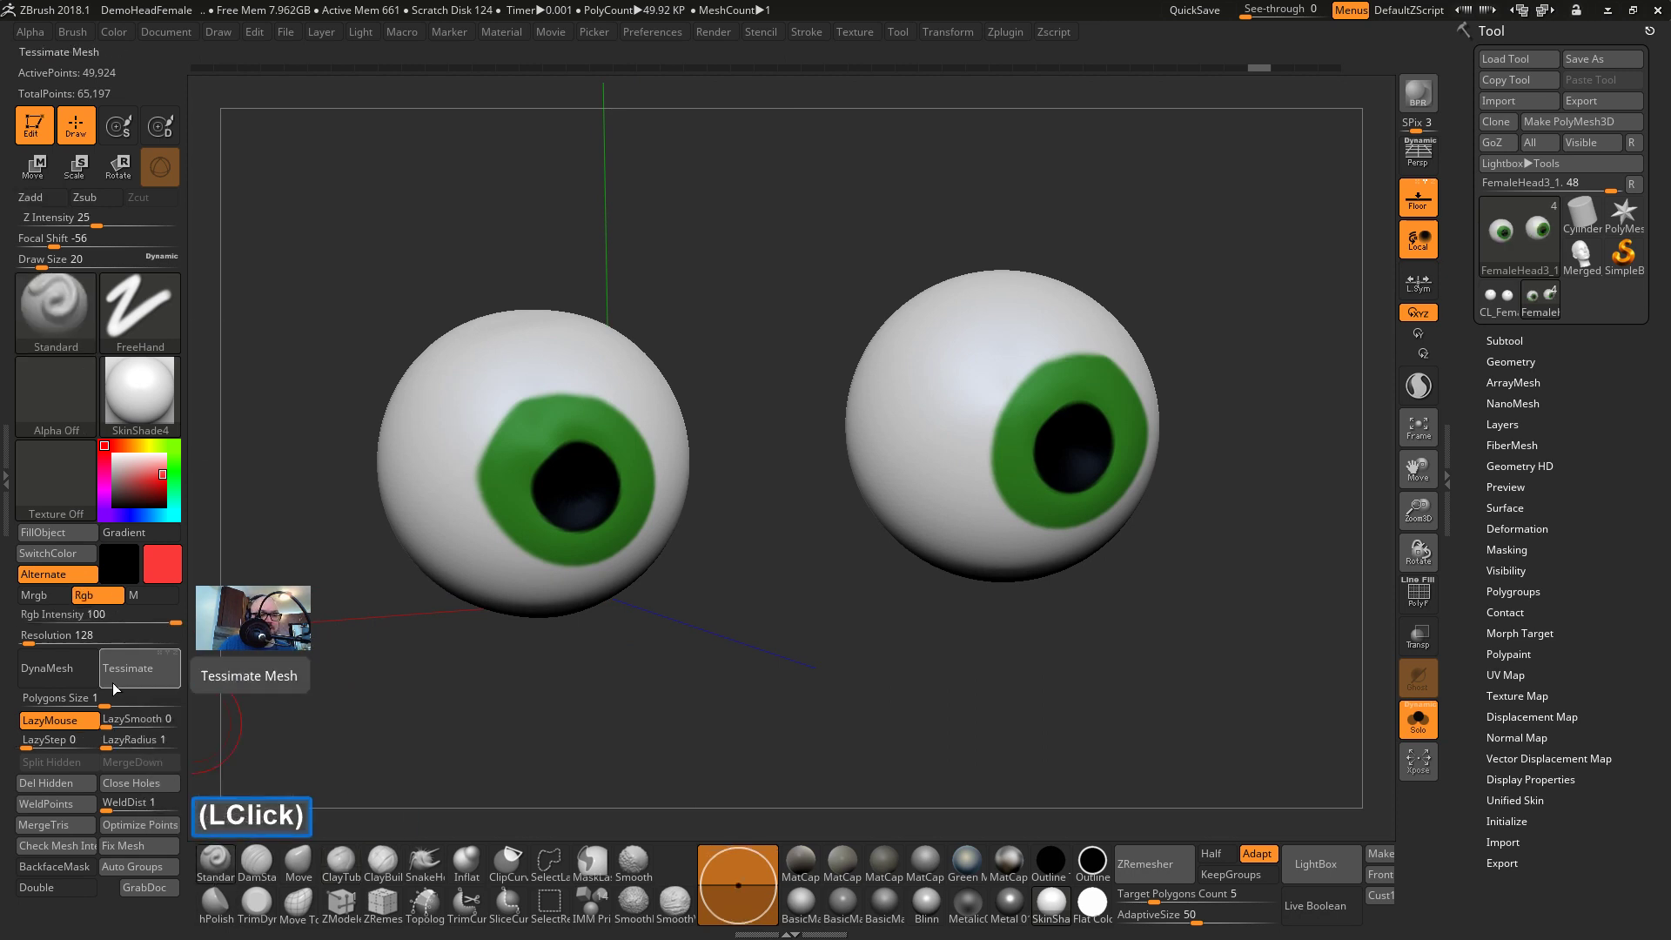
{"action": "mouse_move", "coordinate": [122, 721]}
{"action": "left_mouse_down"}
{"action": "mouse_move", "coordinate": [143, 722]}
{"action": "mouse_move", "coordinate": [136, 742]}
{"action": "left_mouse_up"}
{"action": "left_click_drag", "start_coordinate": [351, 680], "coordinate": [350, 672]}
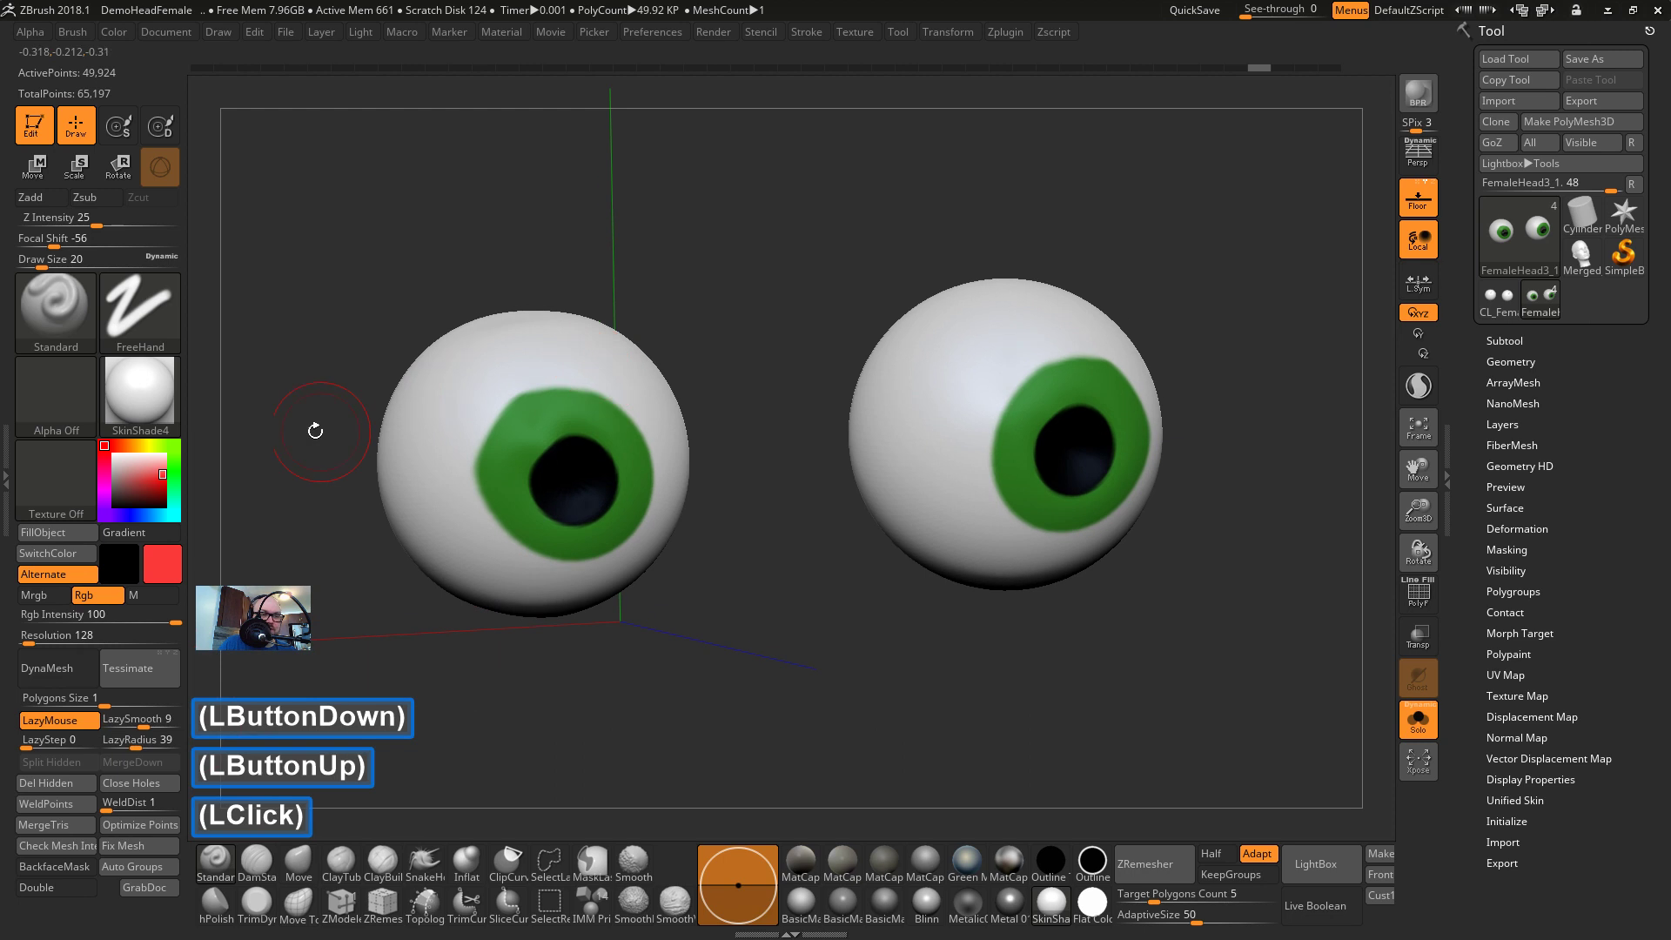
Sample the eyeball's white, try trimming the left iris's outer edge with it and undo the painted strokes
{"action": "key", "text": "c"}
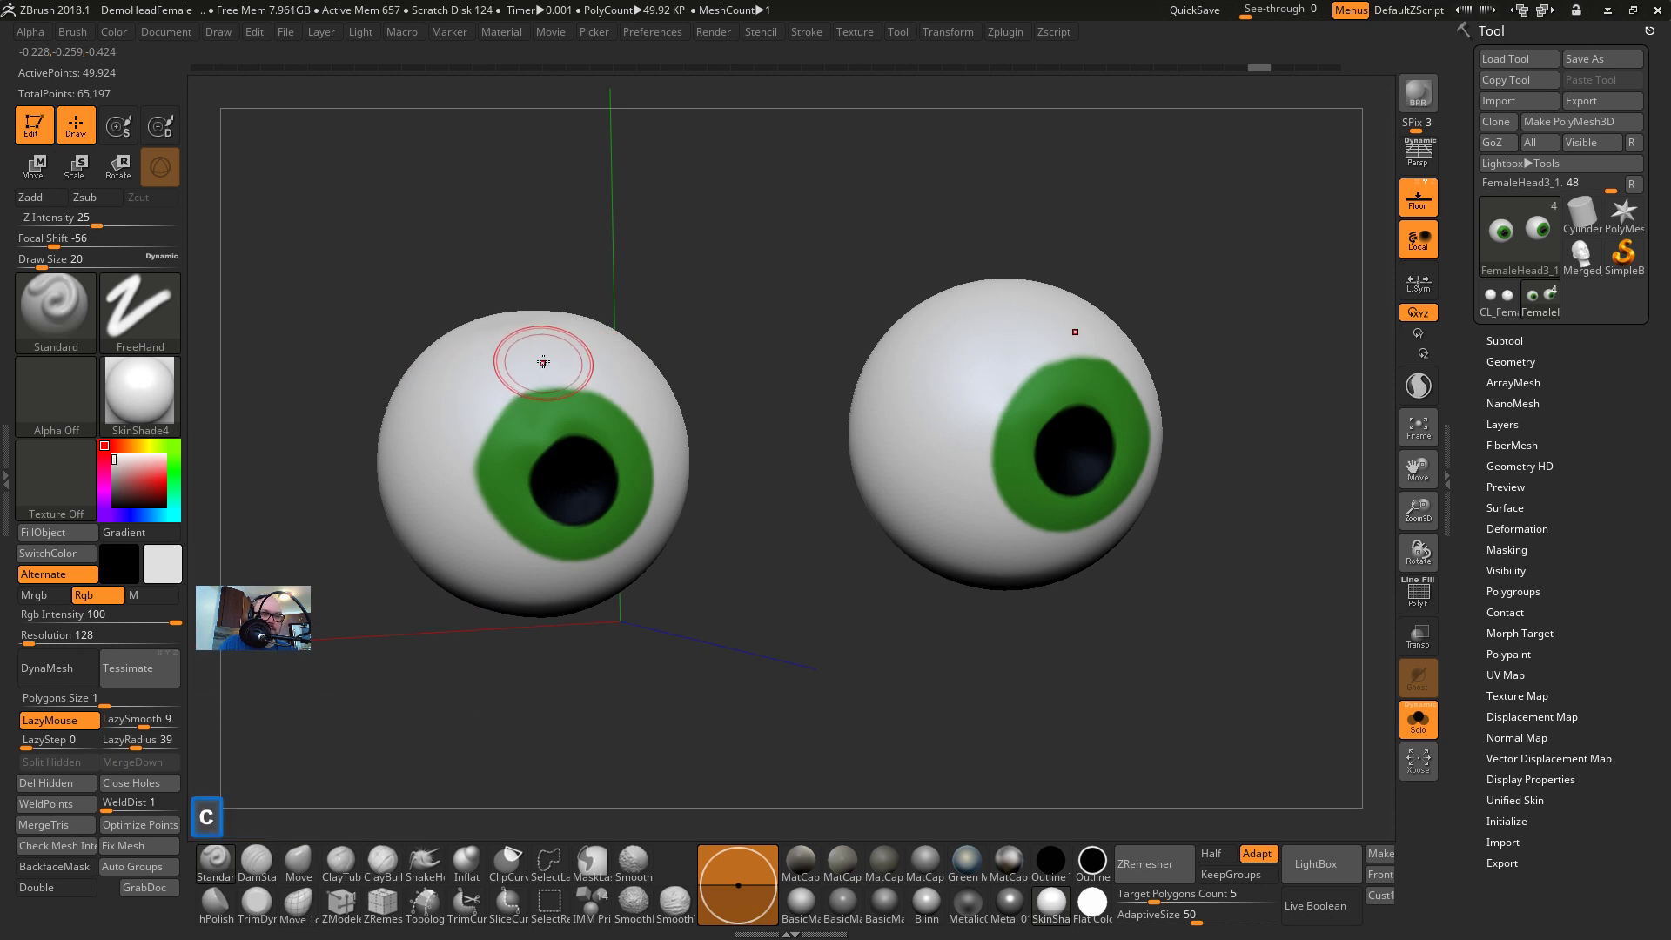
{"action": "mouse_move", "coordinate": [541, 363]}
{"action": "left_mouse_down"}
{"action": "mouse_move", "coordinate": [517, 362]}
{"action": "mouse_move", "coordinate": [522, 396]}
{"action": "mouse_move", "coordinate": [453, 412]}
{"action": "left_mouse_up"}
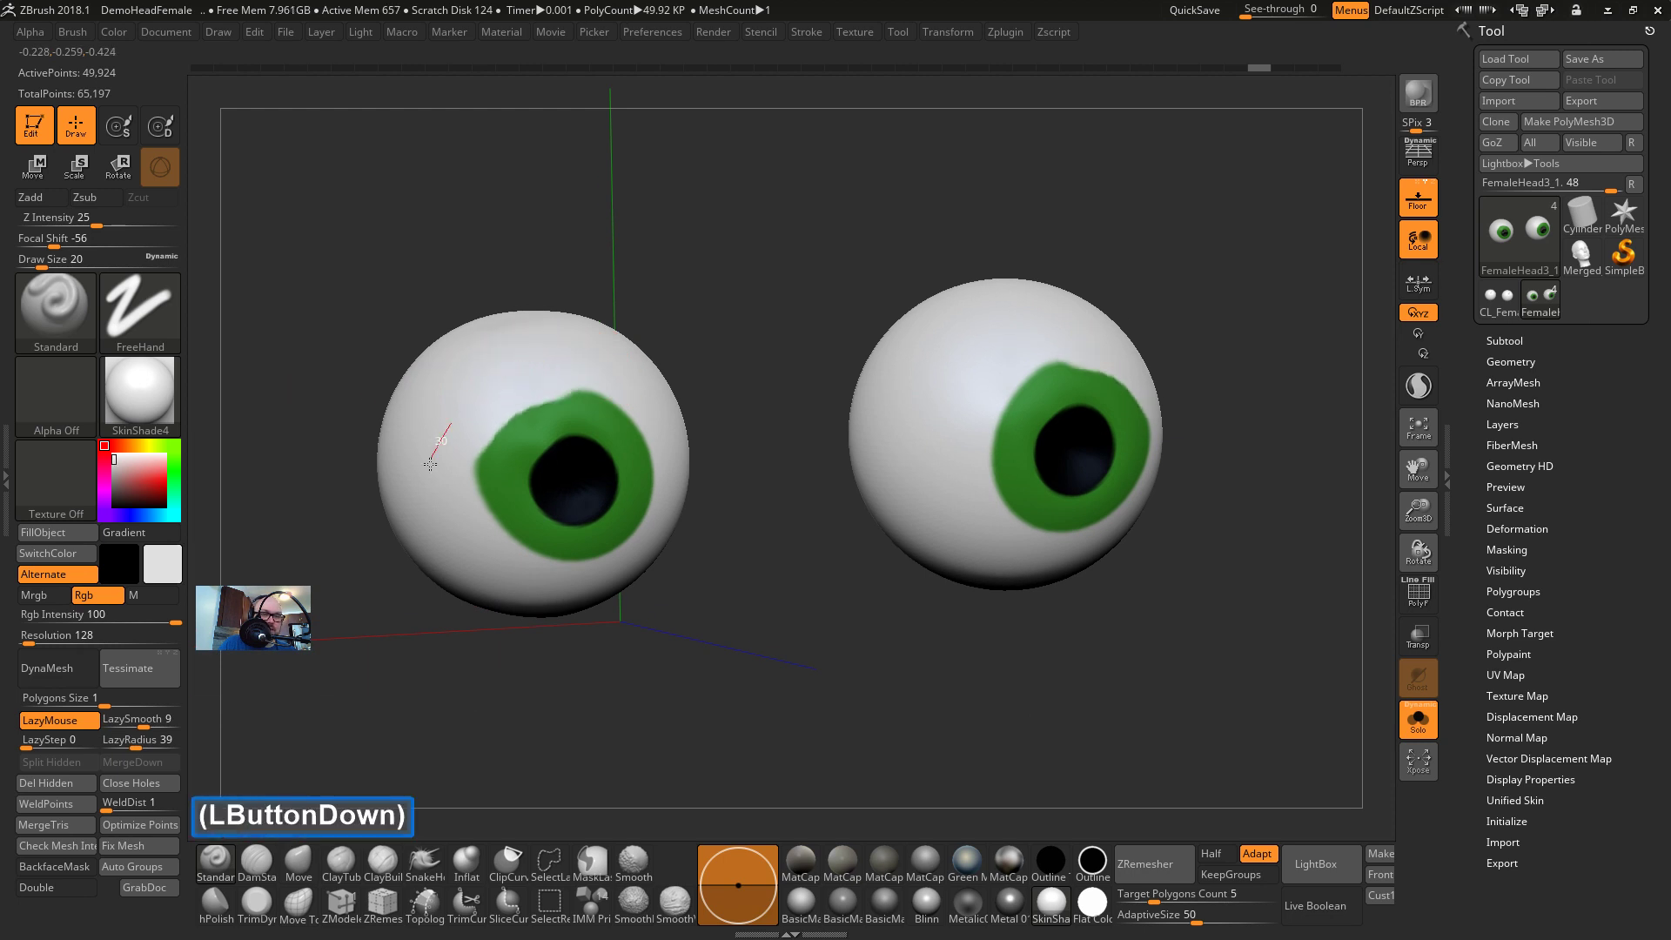
{"action": "mouse_move", "coordinate": [435, 532]}
{"action": "left_mouse_down"}
{"action": "mouse_move", "coordinate": [464, 550]}
{"action": "mouse_move", "coordinate": [457, 440]}
{"action": "left_mouse_up"}
{"action": "key", "text": "ctrl+z"}
{"action": "left_click", "coordinate": [464, 401]}
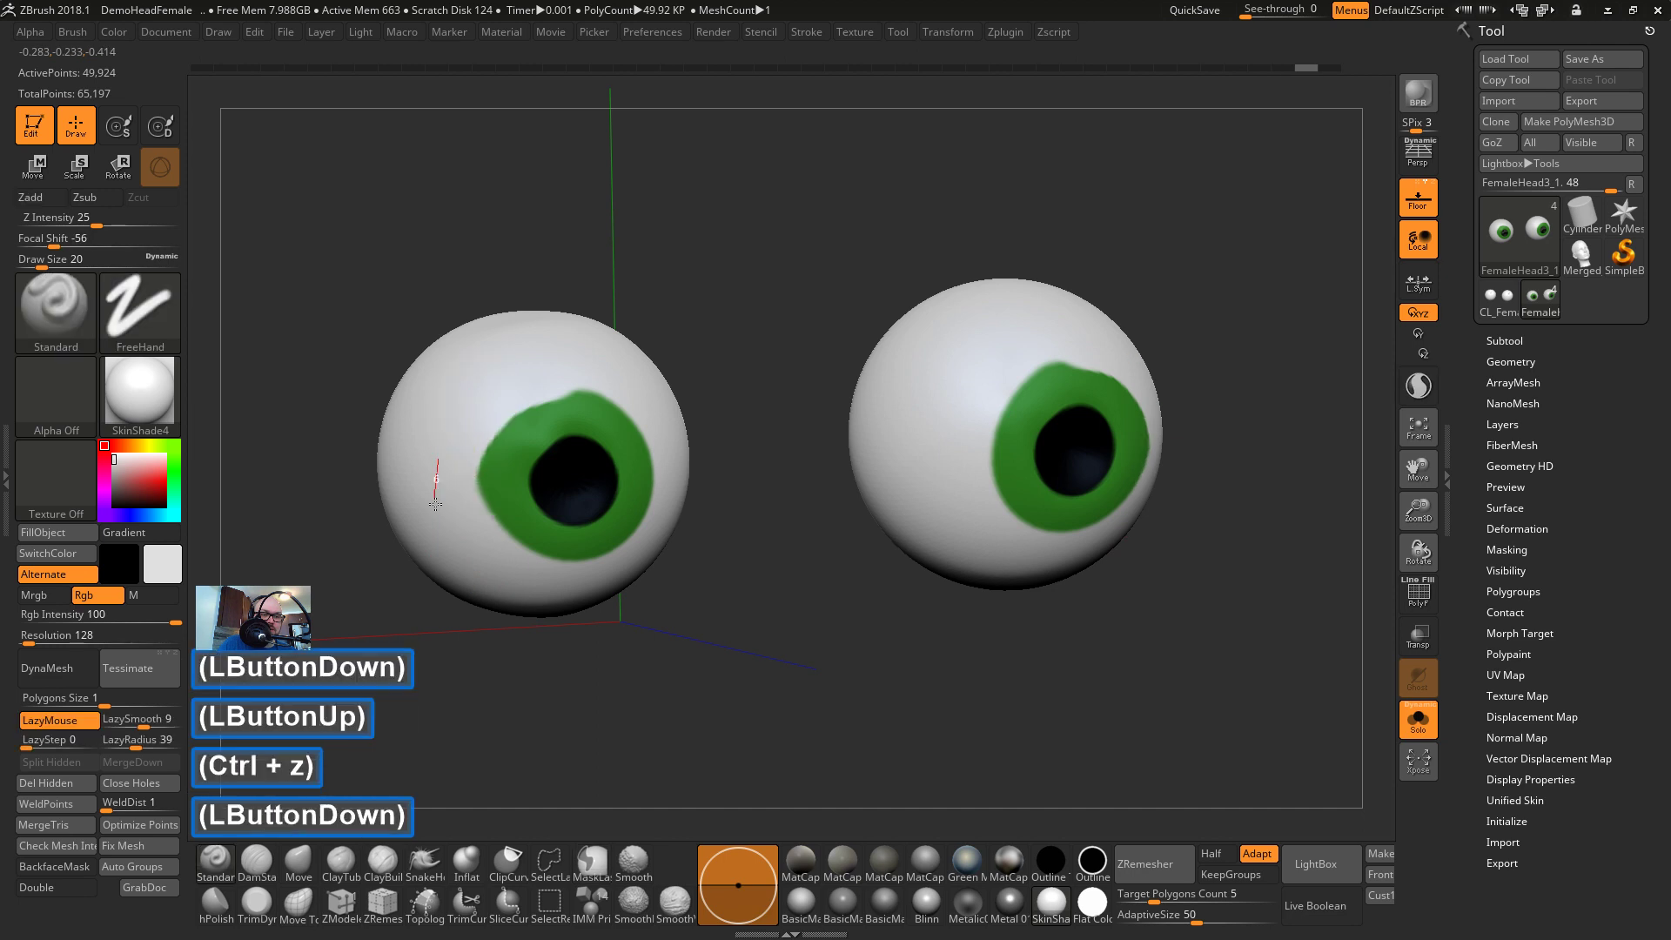
{"action": "left_click_drag", "start_coordinate": [470, 575], "coordinate": [466, 557]}
{"action": "left_click_drag", "start_coordinate": [449, 429], "coordinate": [445, 485]}
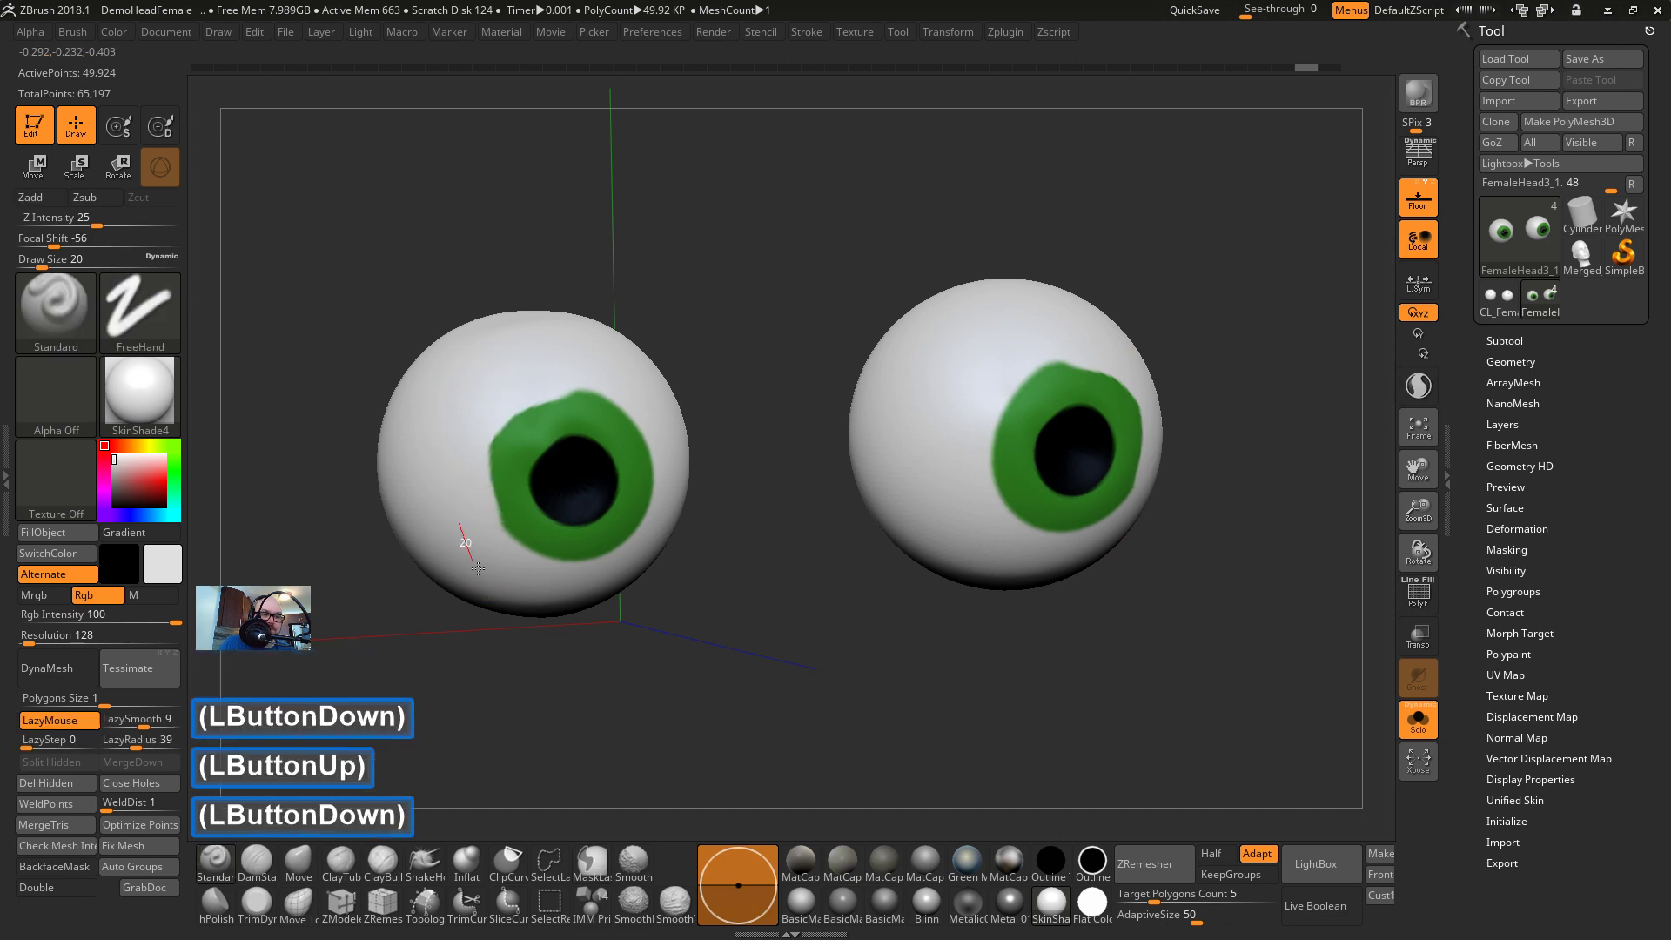
{"action": "left_click_drag", "start_coordinate": [478, 568], "coordinate": [511, 596]}
{"action": "left_click_drag", "start_coordinate": [640, 641], "coordinate": [612, 627]}
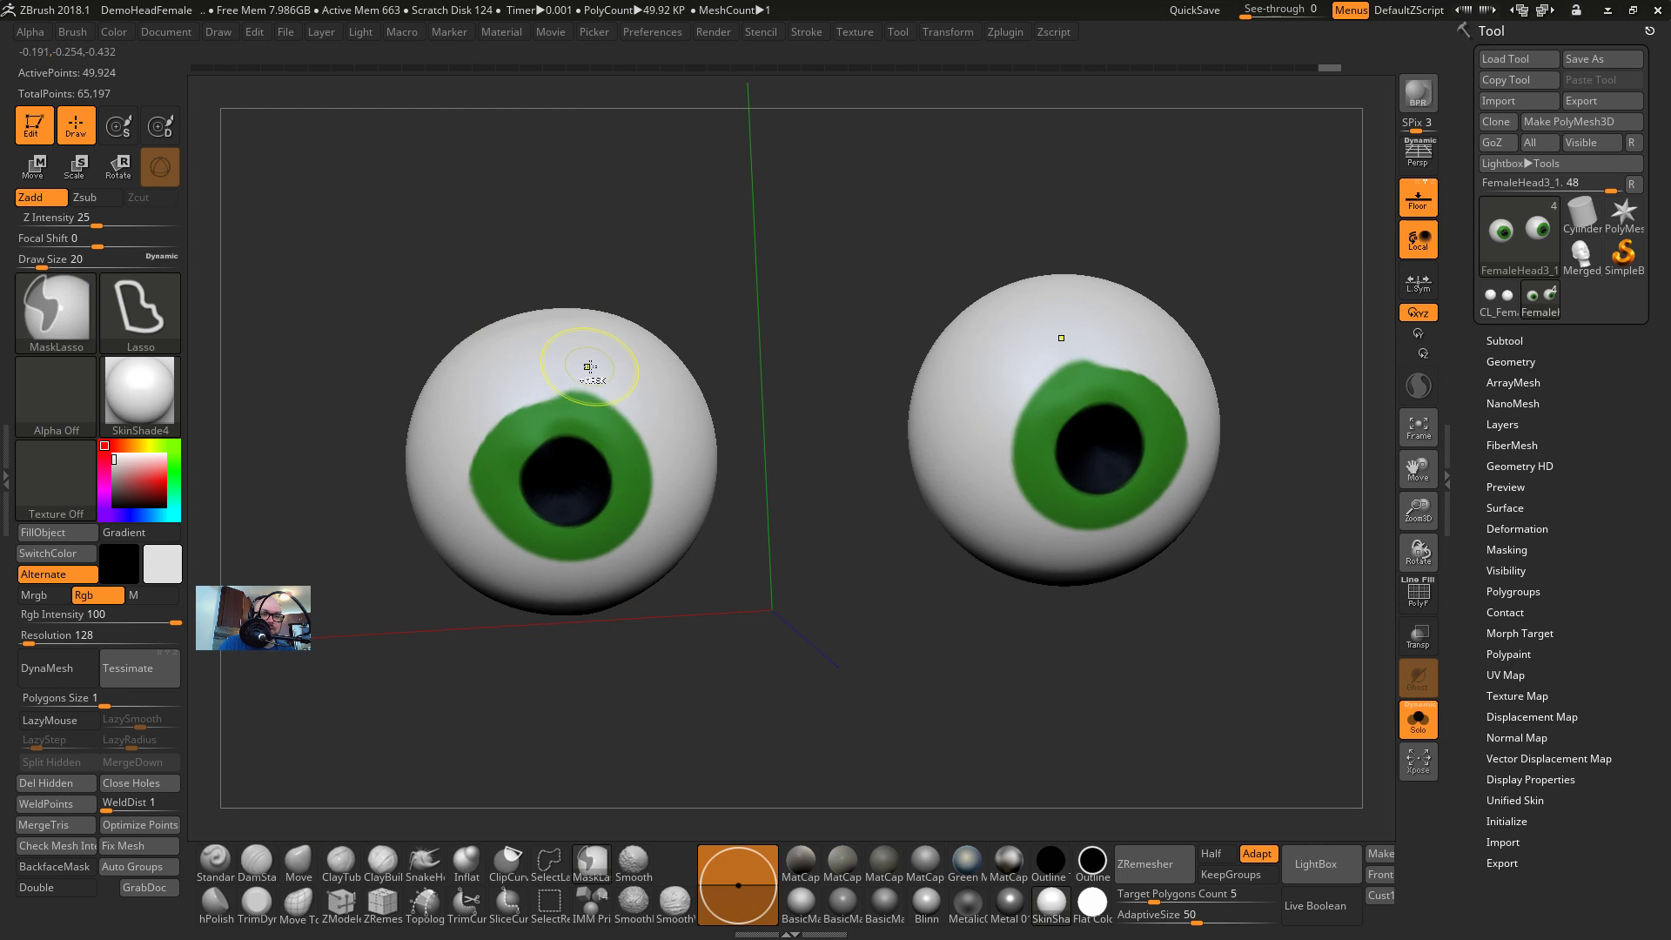
{"action": "key", "text": "ctrl+z"}
{"action": "key", "text": "ctrl+z"}
{"action": "key", "text": "ctrl+z"}
Try painting white around the upper edge of the left eyeball's iris and undo the strokes
{"action": "left_click_drag", "start_coordinate": [587, 362], "coordinate": [506, 361]}
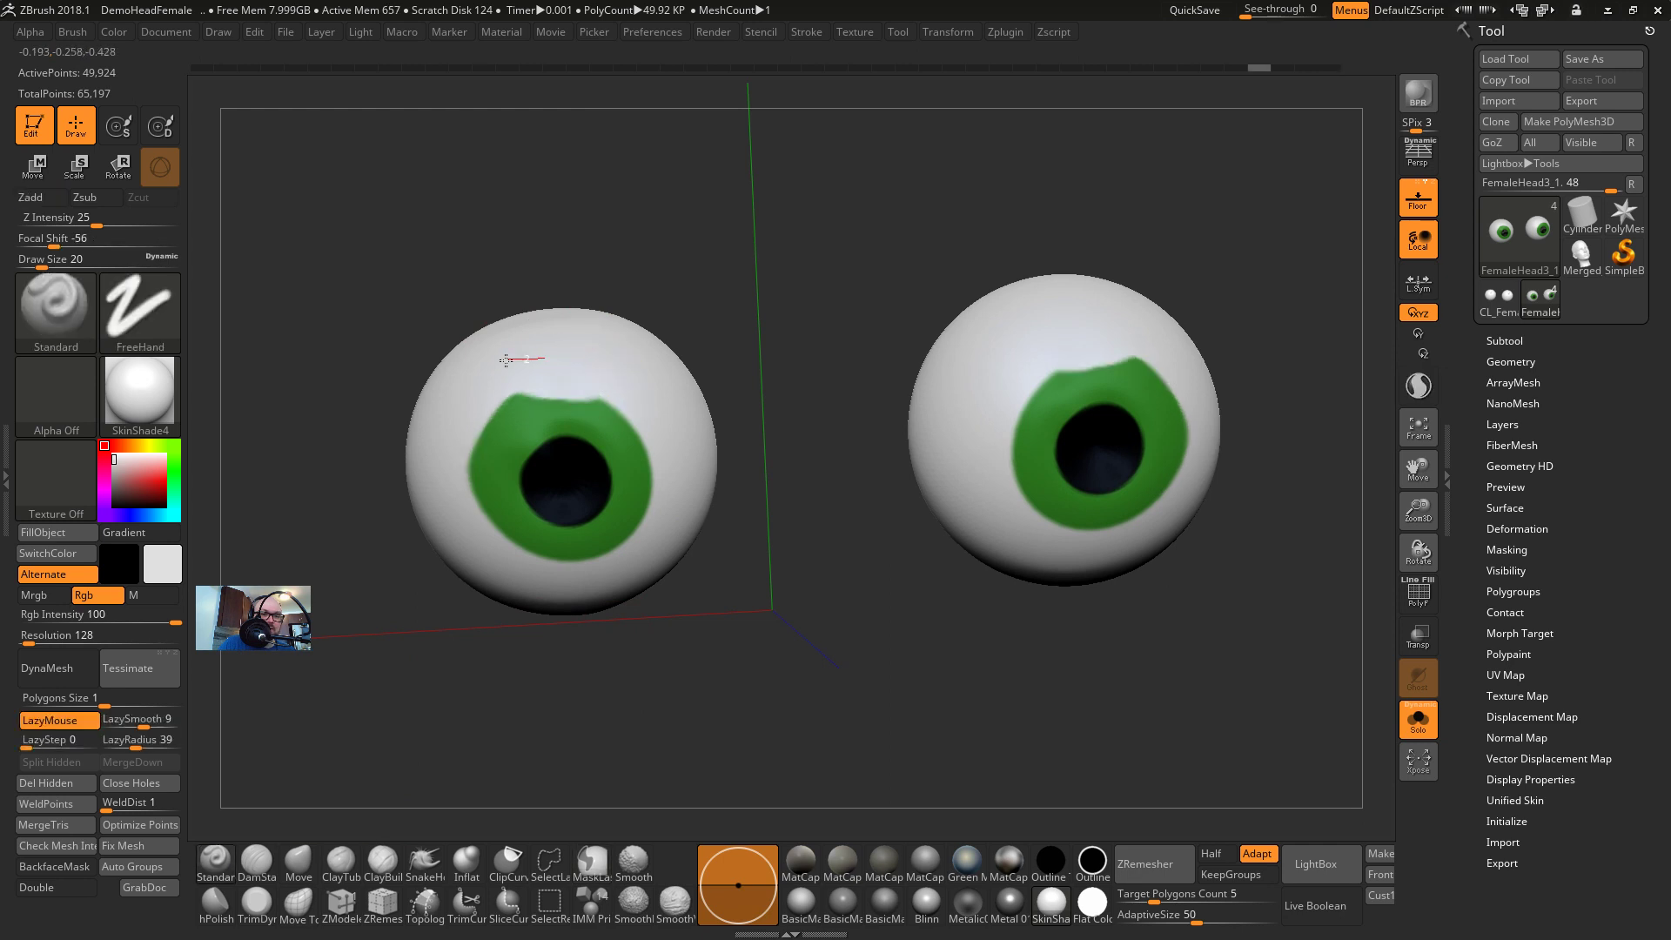
{"action": "left_click_drag", "start_coordinate": [437, 450], "coordinate": [436, 454]}
{"action": "left_click_drag", "start_coordinate": [491, 380], "coordinate": [459, 485]}
{"action": "key", "text": "ctrl+z"}
{"action": "key", "text": "ctrl+z"}
Reduce the draw size to 9 and touch up the left iris's outer edge with white polypaint
{"action": "left_click_drag", "start_coordinate": [910, 603], "coordinate": [892, 593]}
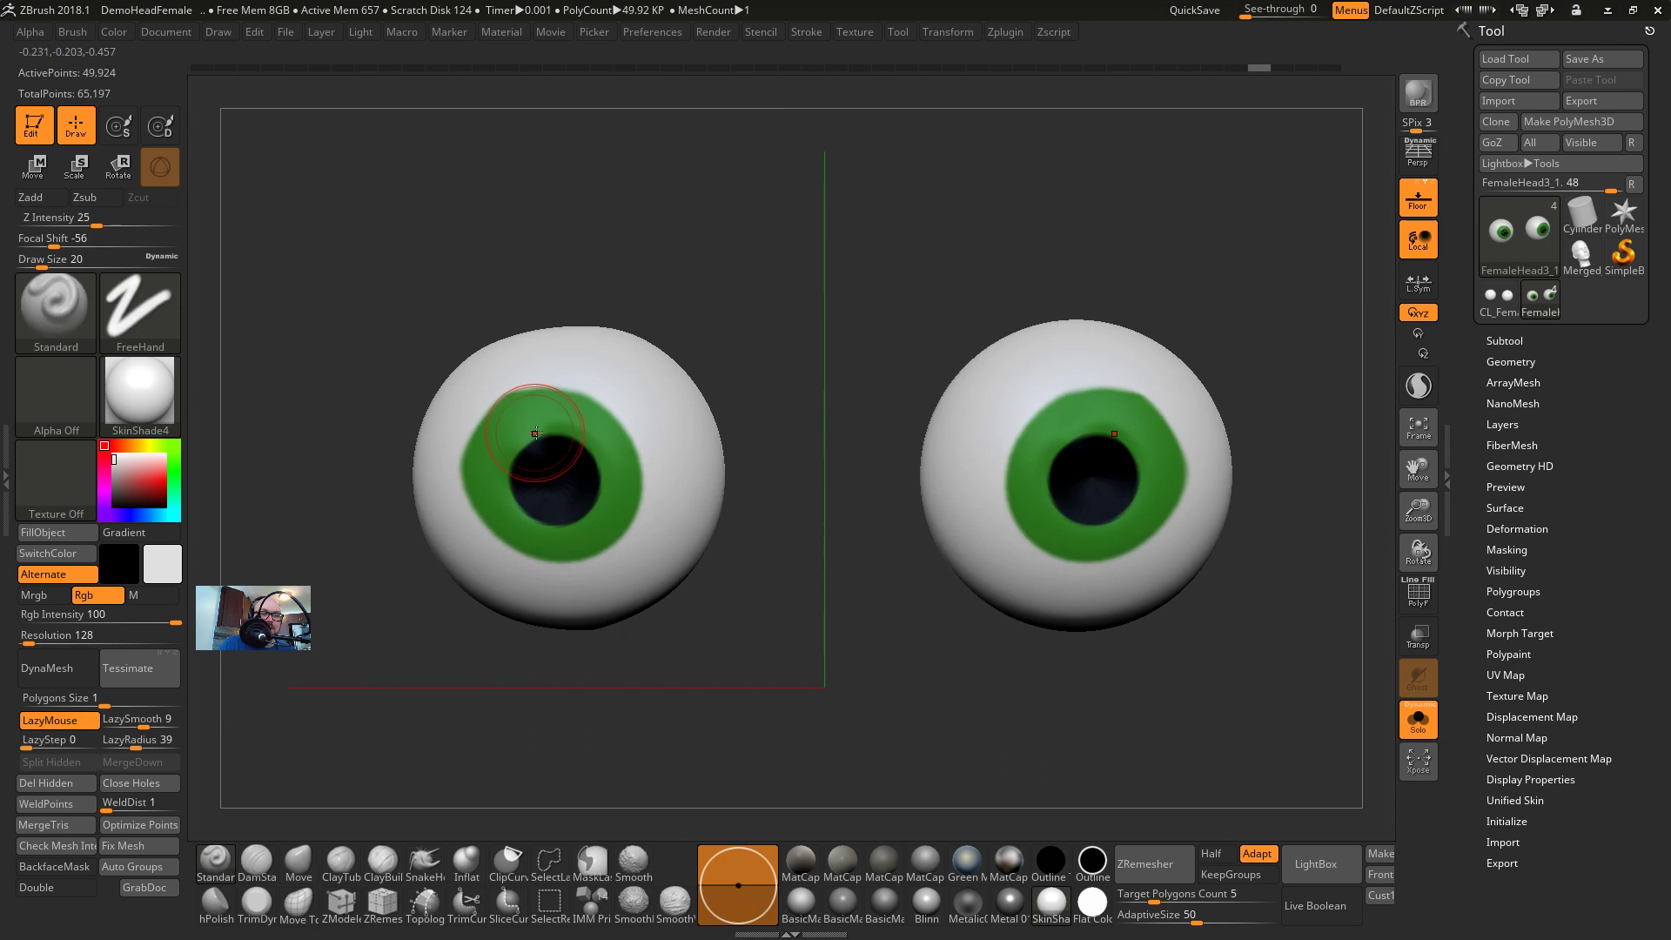
{"action": "left_click_drag", "start_coordinate": [578, 256], "coordinate": [656, 269]}
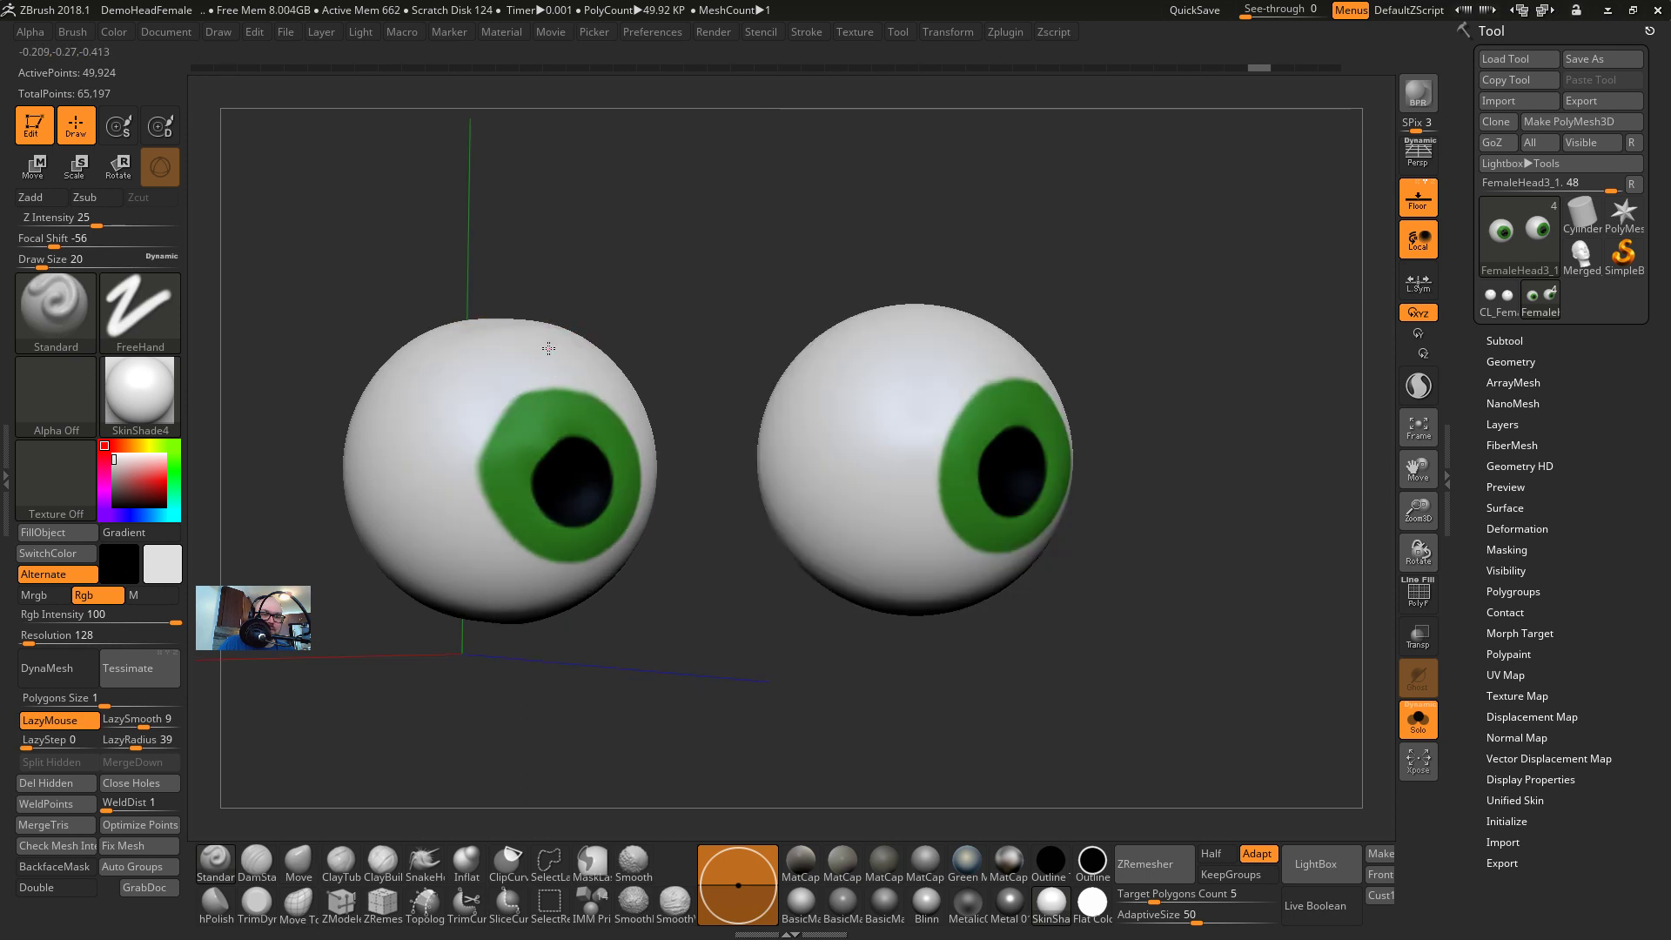
{"action": "key", "text": "["}
{"action": "key", "text": "["}
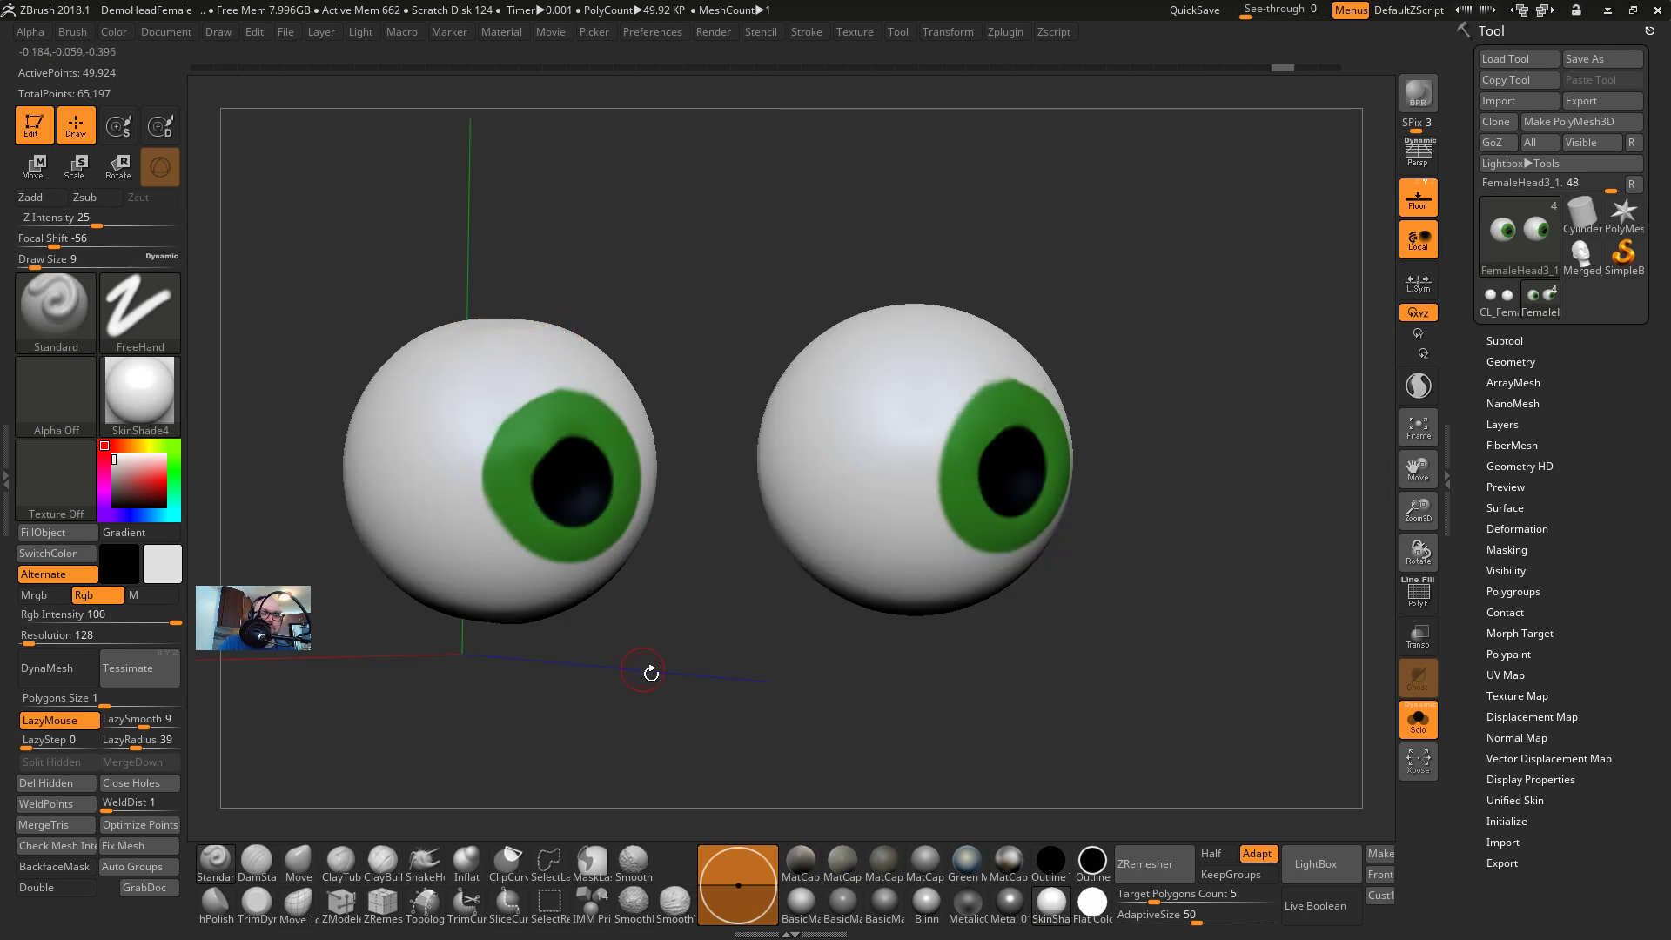
{"action": "left_click_drag", "start_coordinate": [651, 673], "coordinate": [726, 510]}
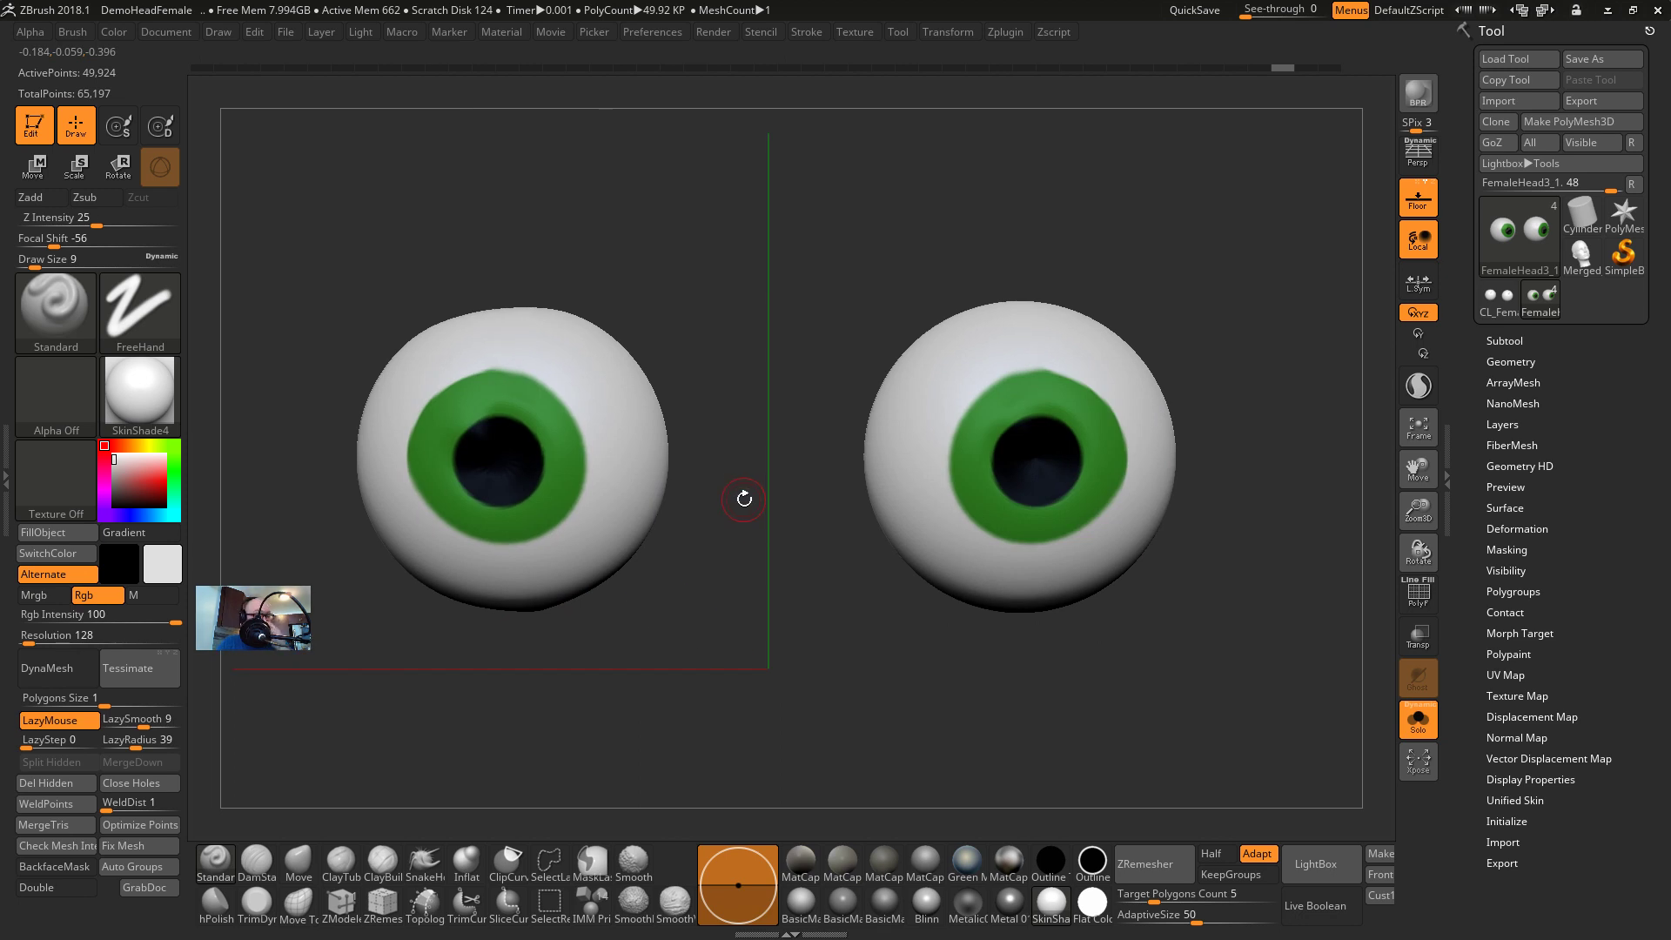
Inspect the eyeballs' wireframe and polypaint at the highest and lowest subdivision levels
{"action": "key", "text": "shift+f"}
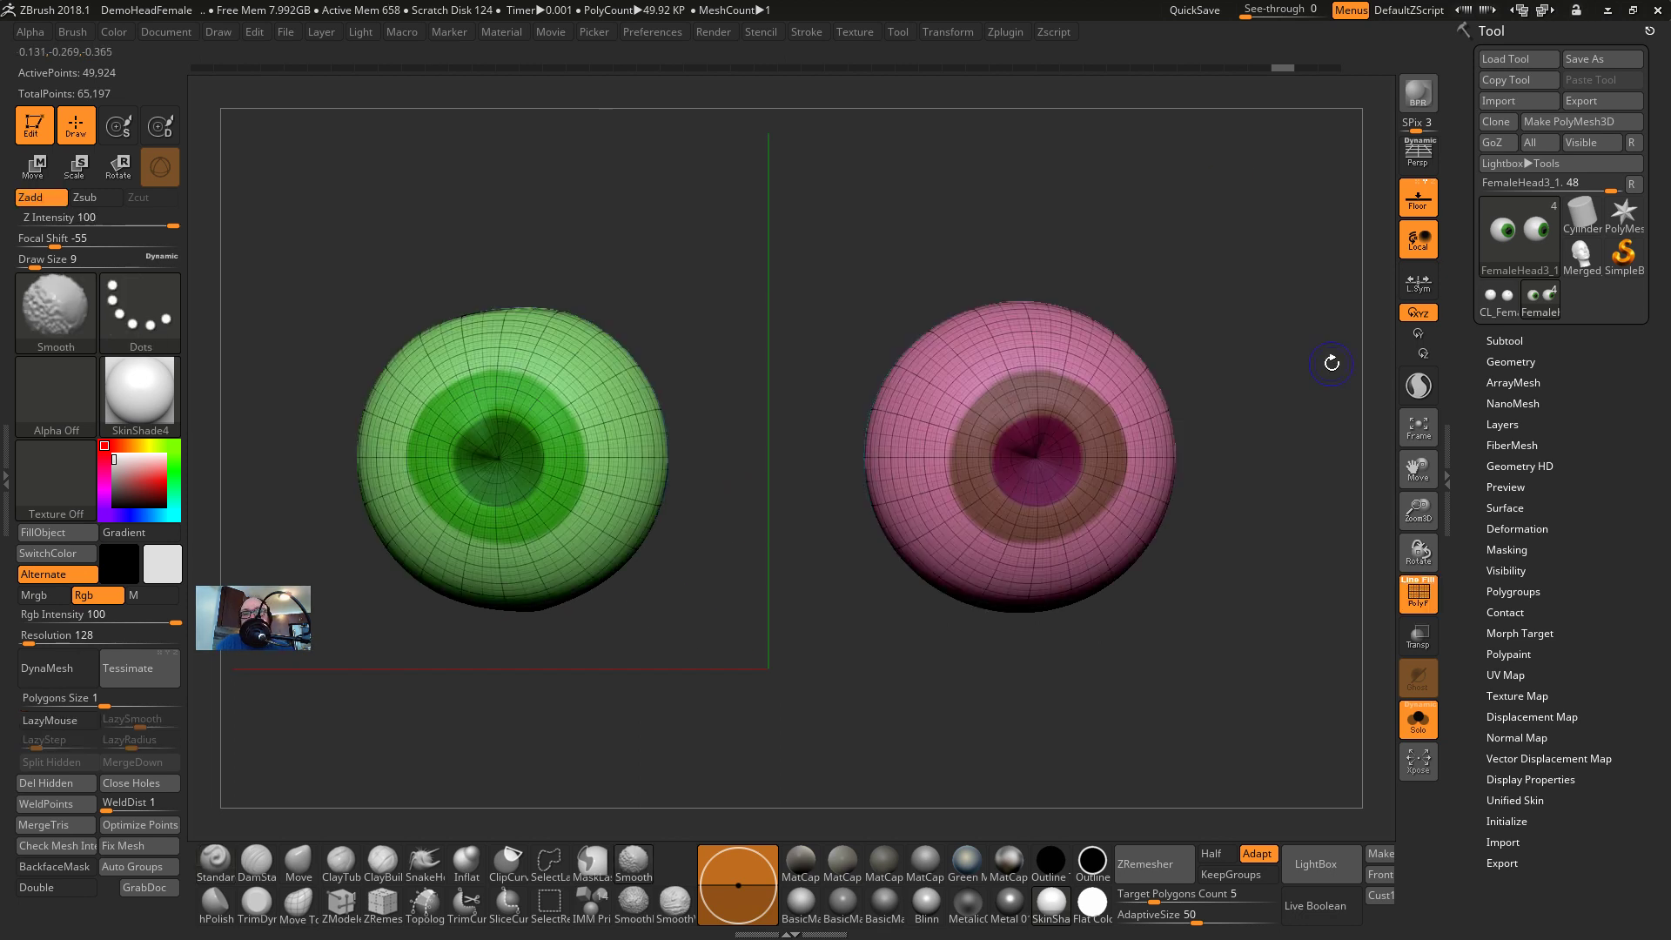
{"action": "key", "text": "shift+f"}
{"action": "key", "text": "shift+f"}
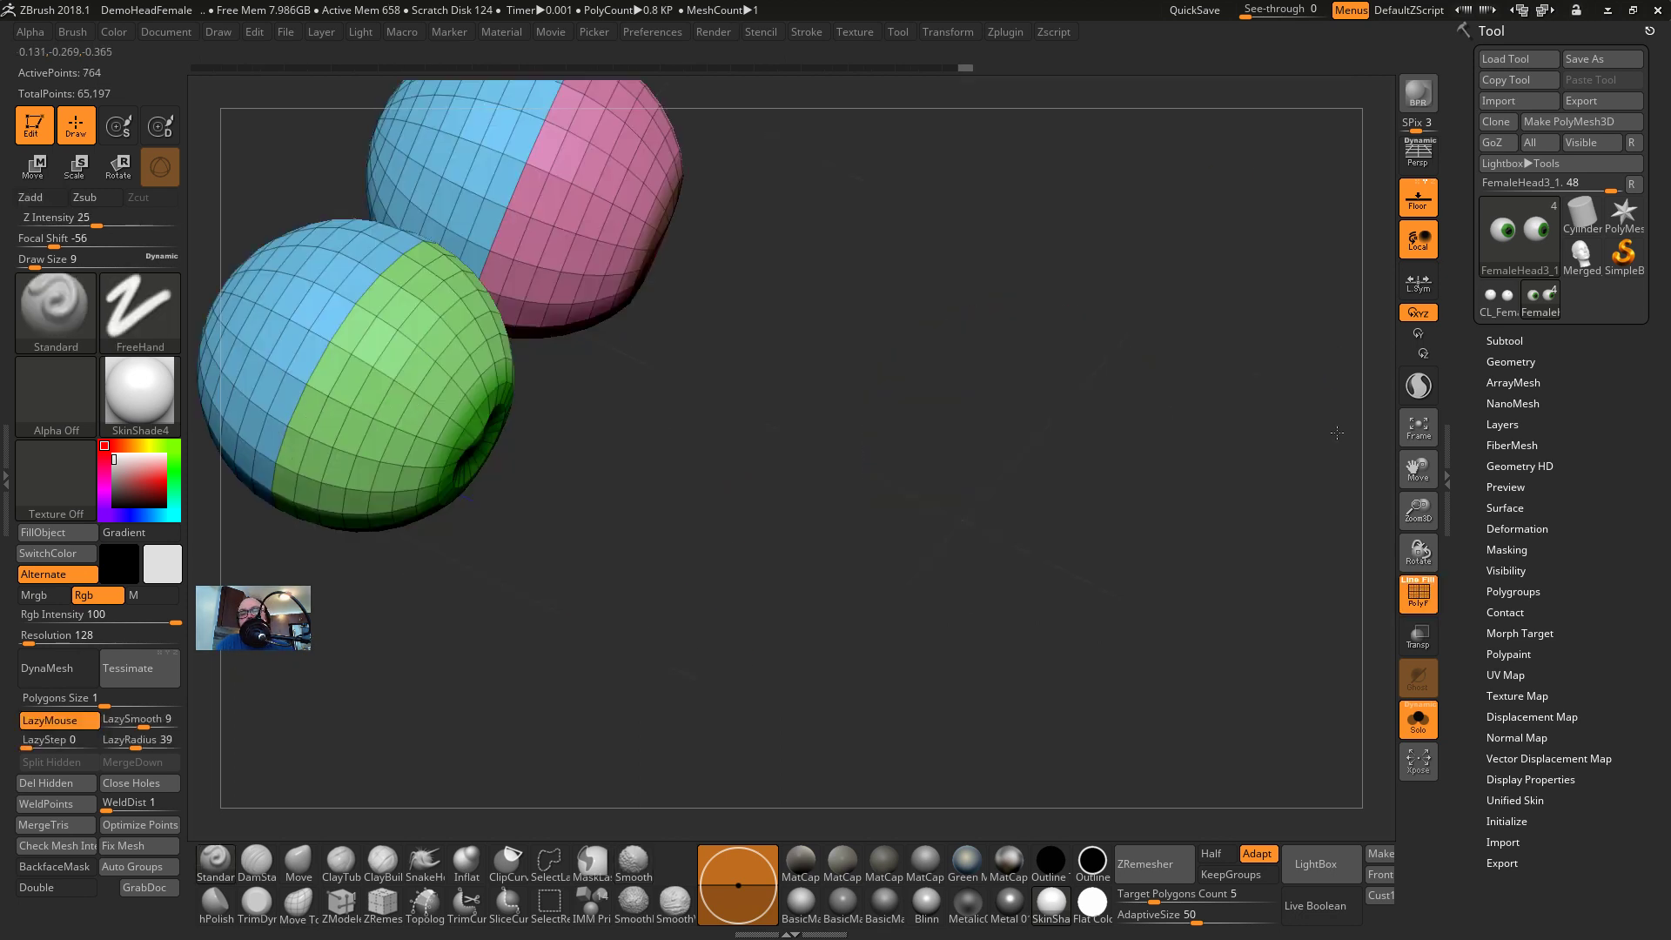
{"action": "key", "text": "shift+f"}
{"action": "left_click_drag", "start_coordinate": [1164, 365], "coordinate": [1193, 342]}
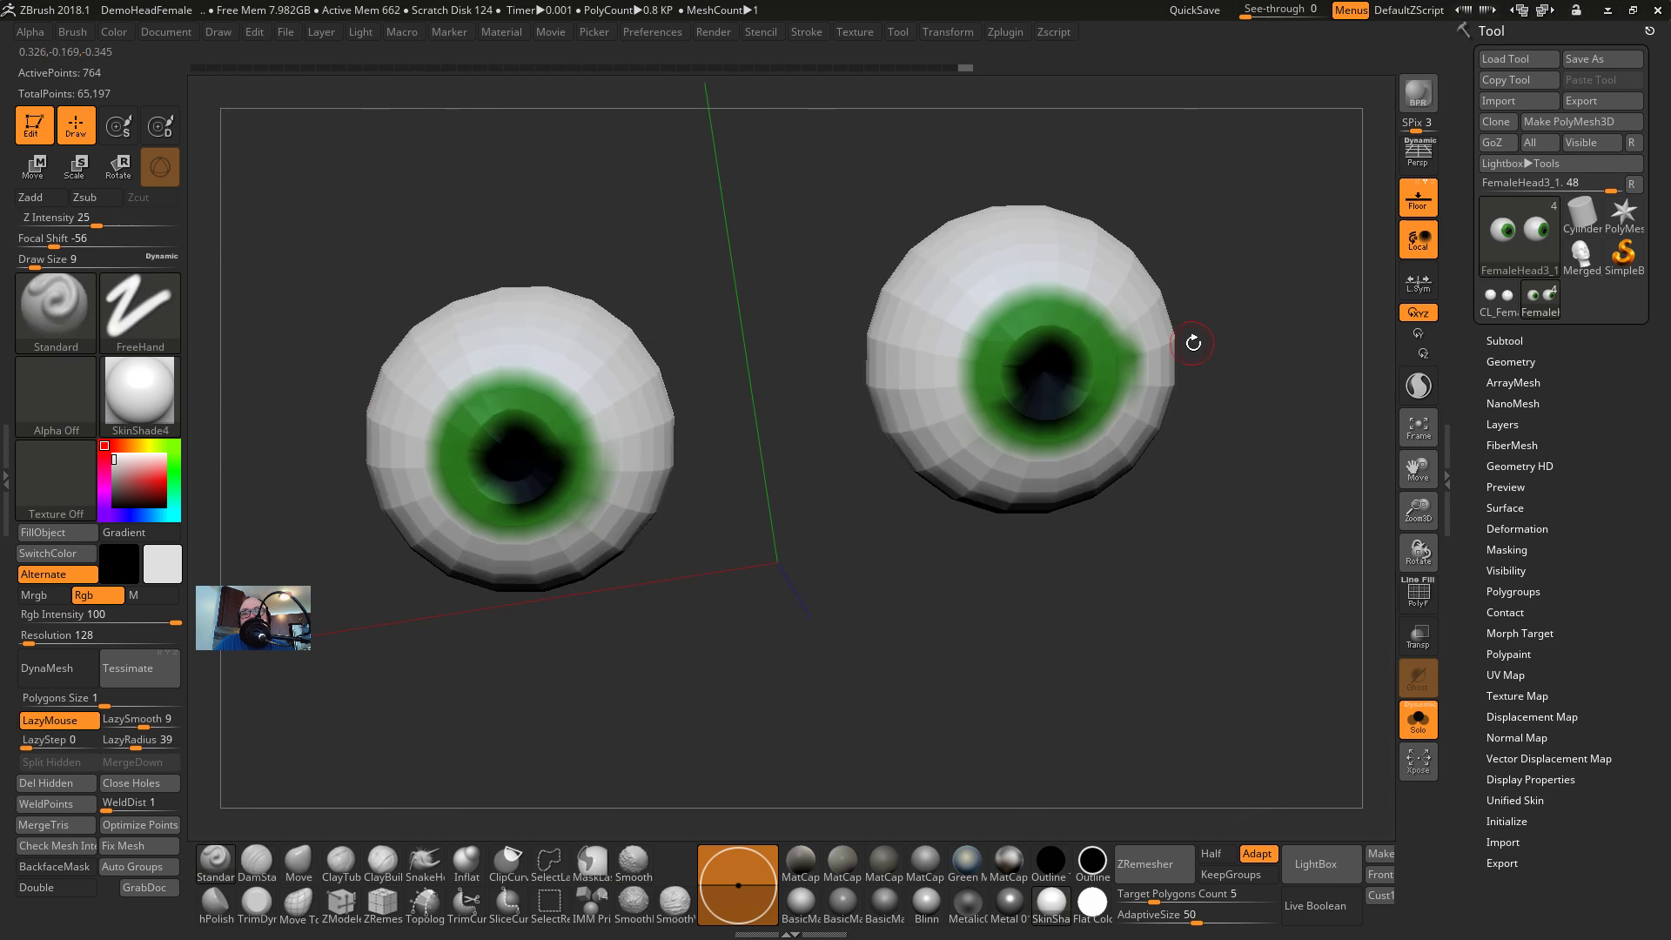
Compare the eyeballs with and without wireframe at subdivision level 1, and raise the level to 4 with the wireframe on
{"action": "left_click", "coordinate": [1511, 362]}
{"action": "left_click_drag", "start_coordinate": [1554, 402], "coordinate": [1486, 402]}
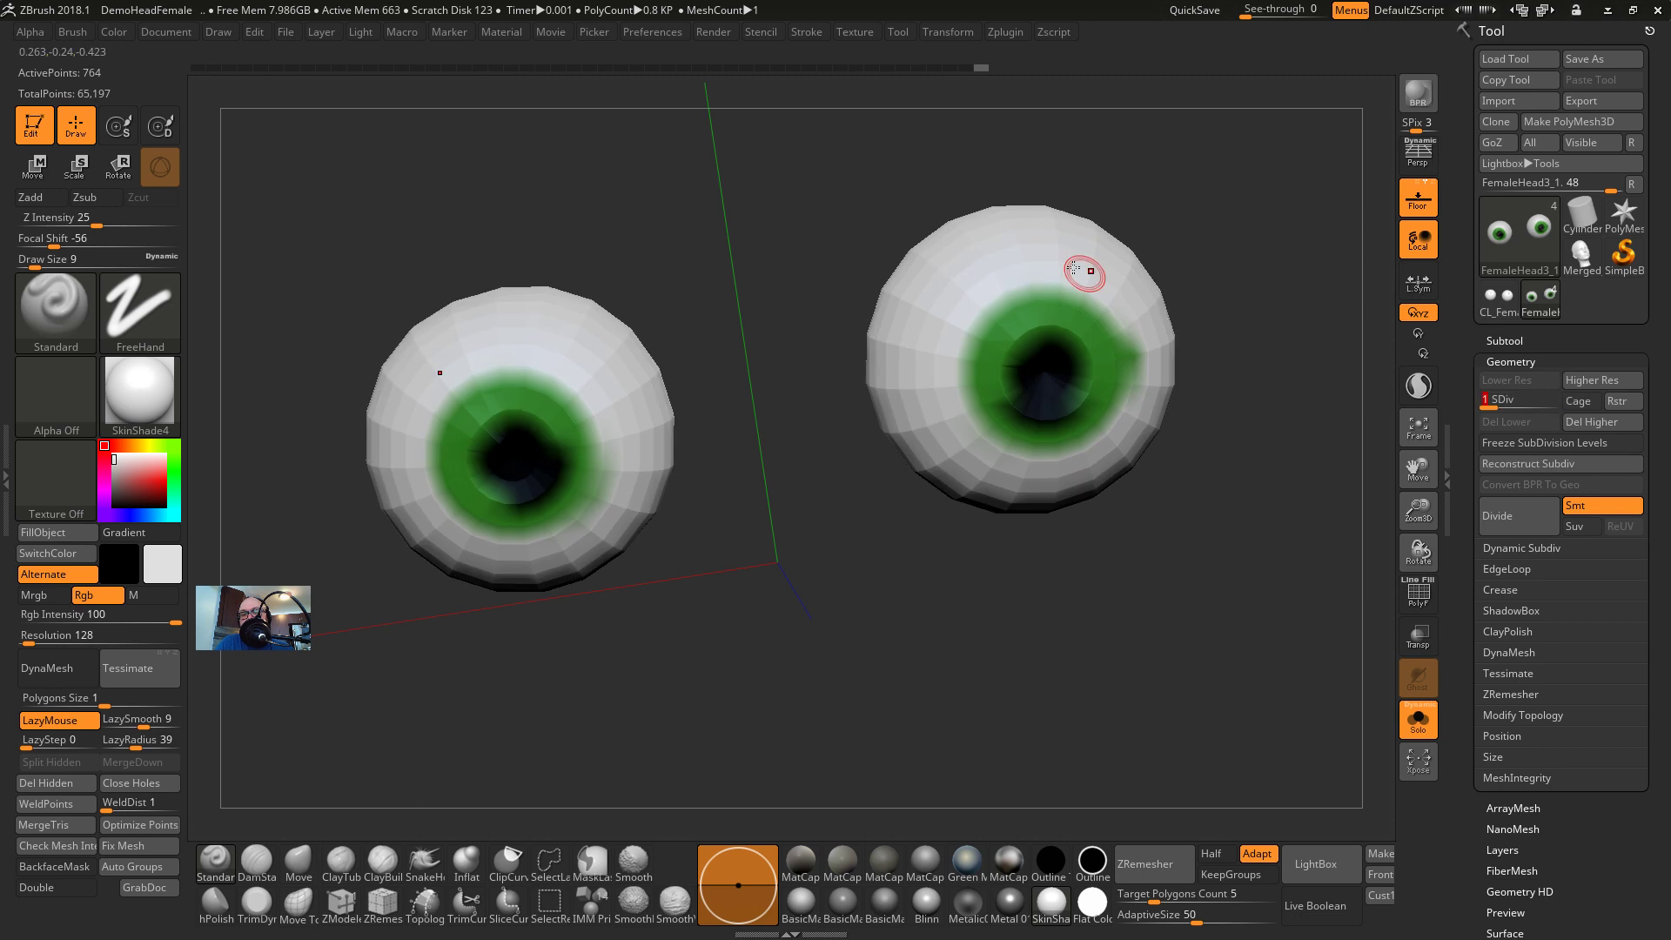
{"action": "key", "text": "shift+f"}
{"action": "key", "text": "shift+f"}
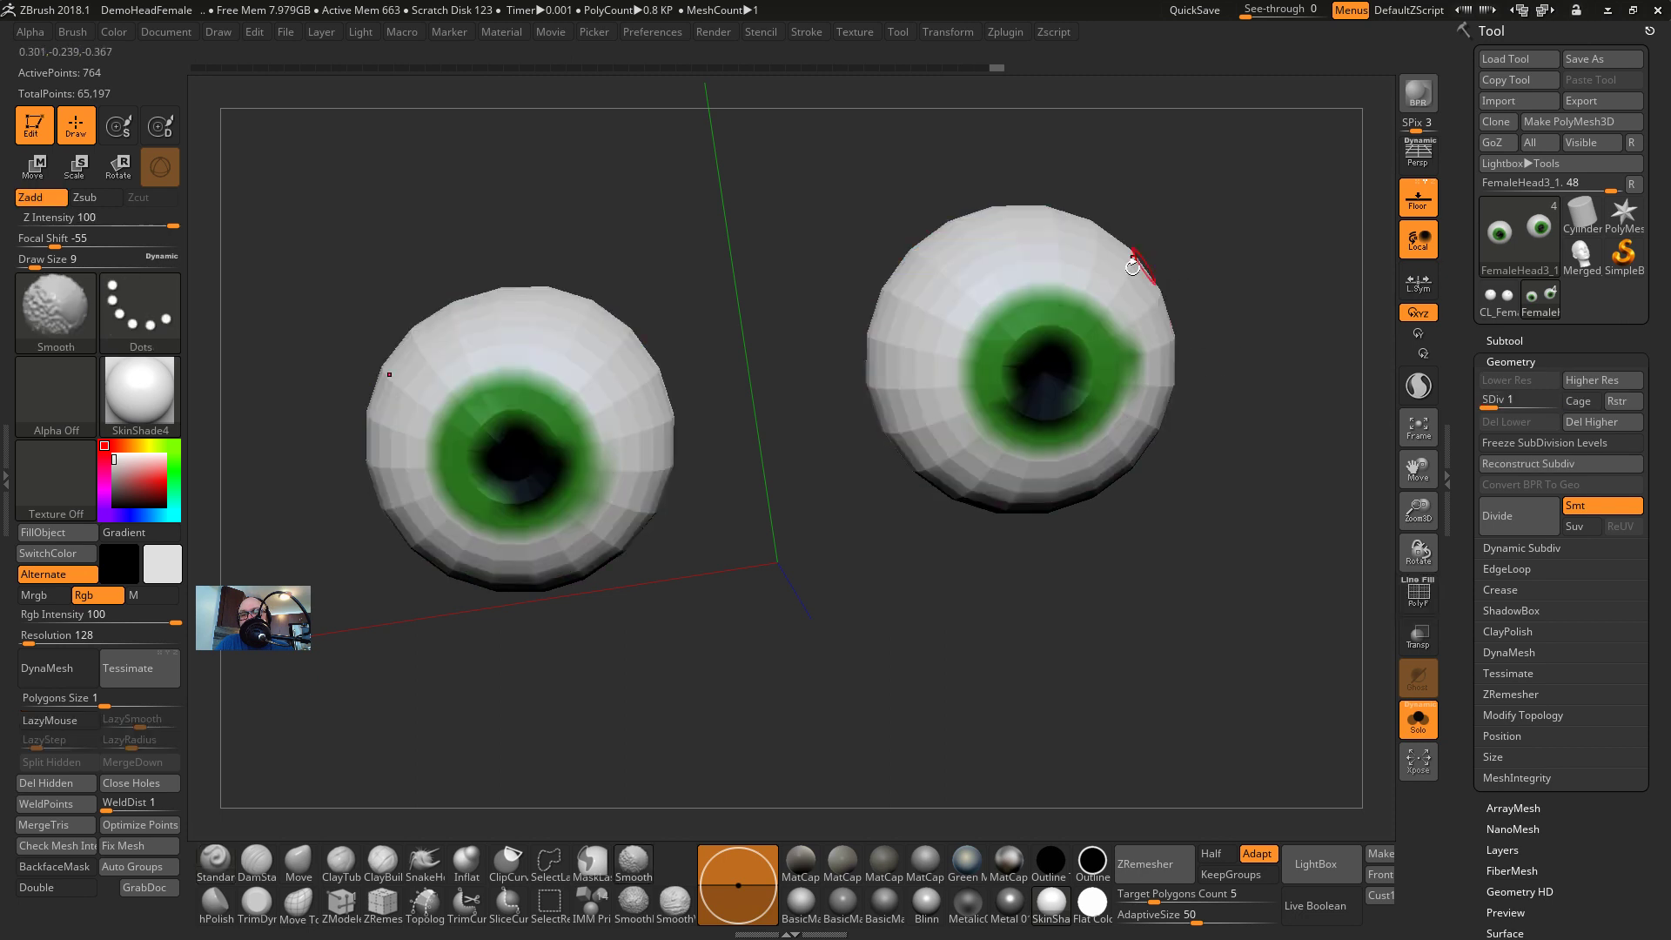
{"action": "key", "text": "shift+f"}
{"action": "left_click_drag", "start_coordinate": [1196, 244], "coordinate": [1061, 258]}
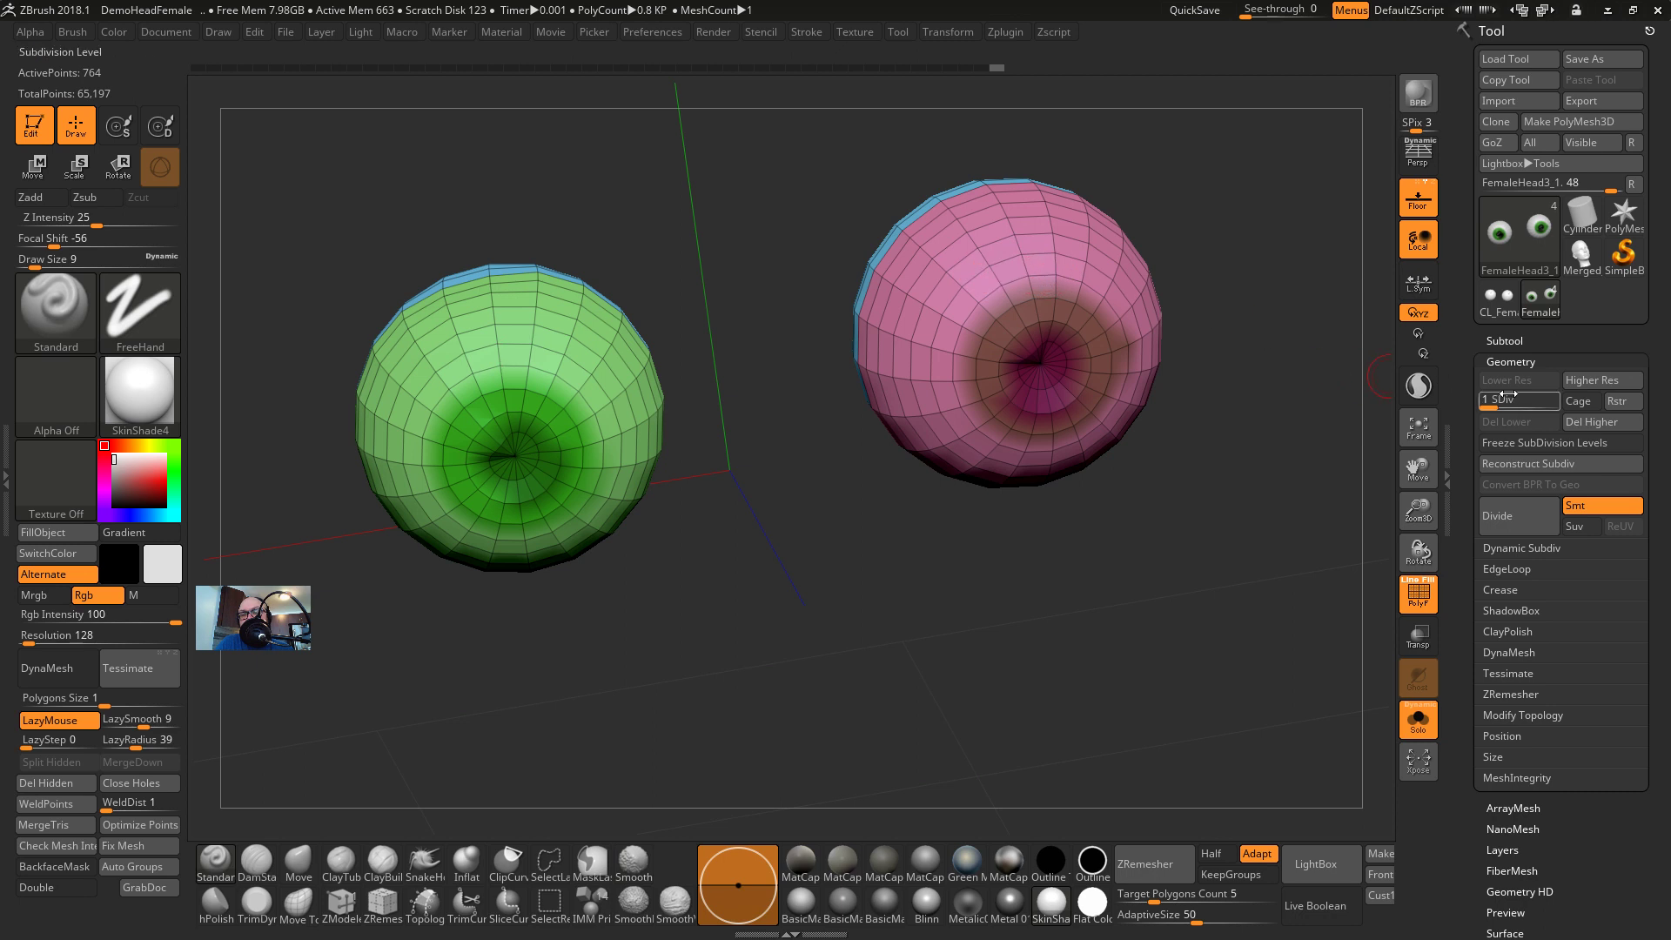
{"action": "left_click_drag", "start_coordinate": [1507, 396], "coordinate": [1553, 399]}
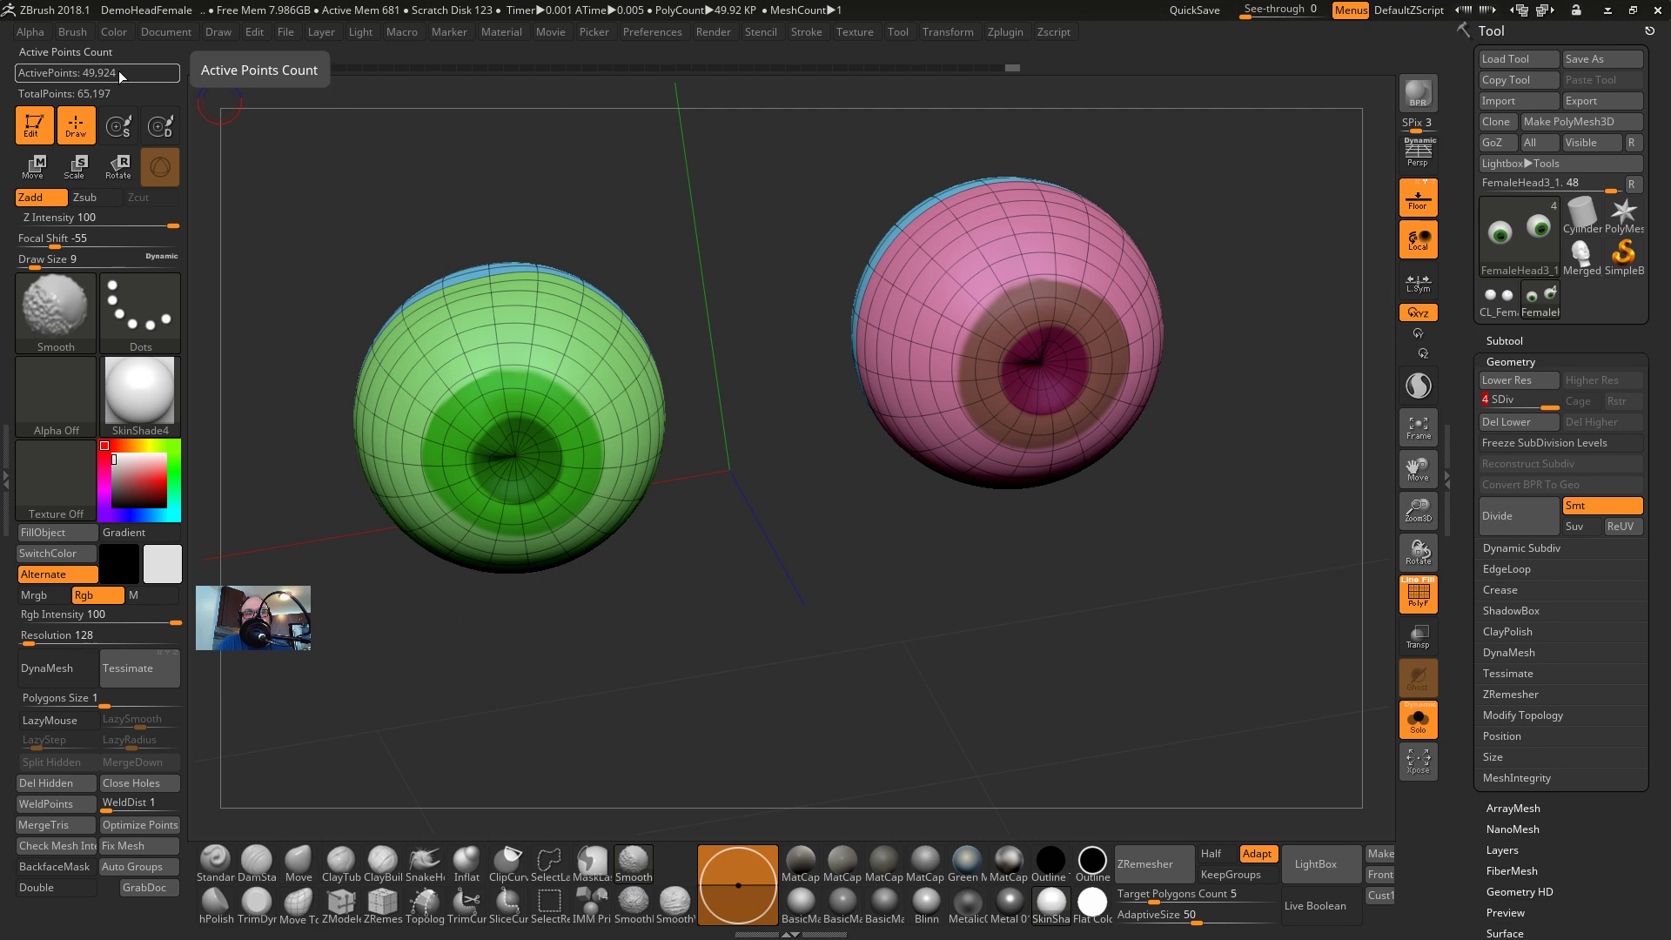
Turn off the wireframe and compare the eyeballs' polypaint at the lowest subdivision level and at level 4
{"action": "key", "text": "shift+f"}
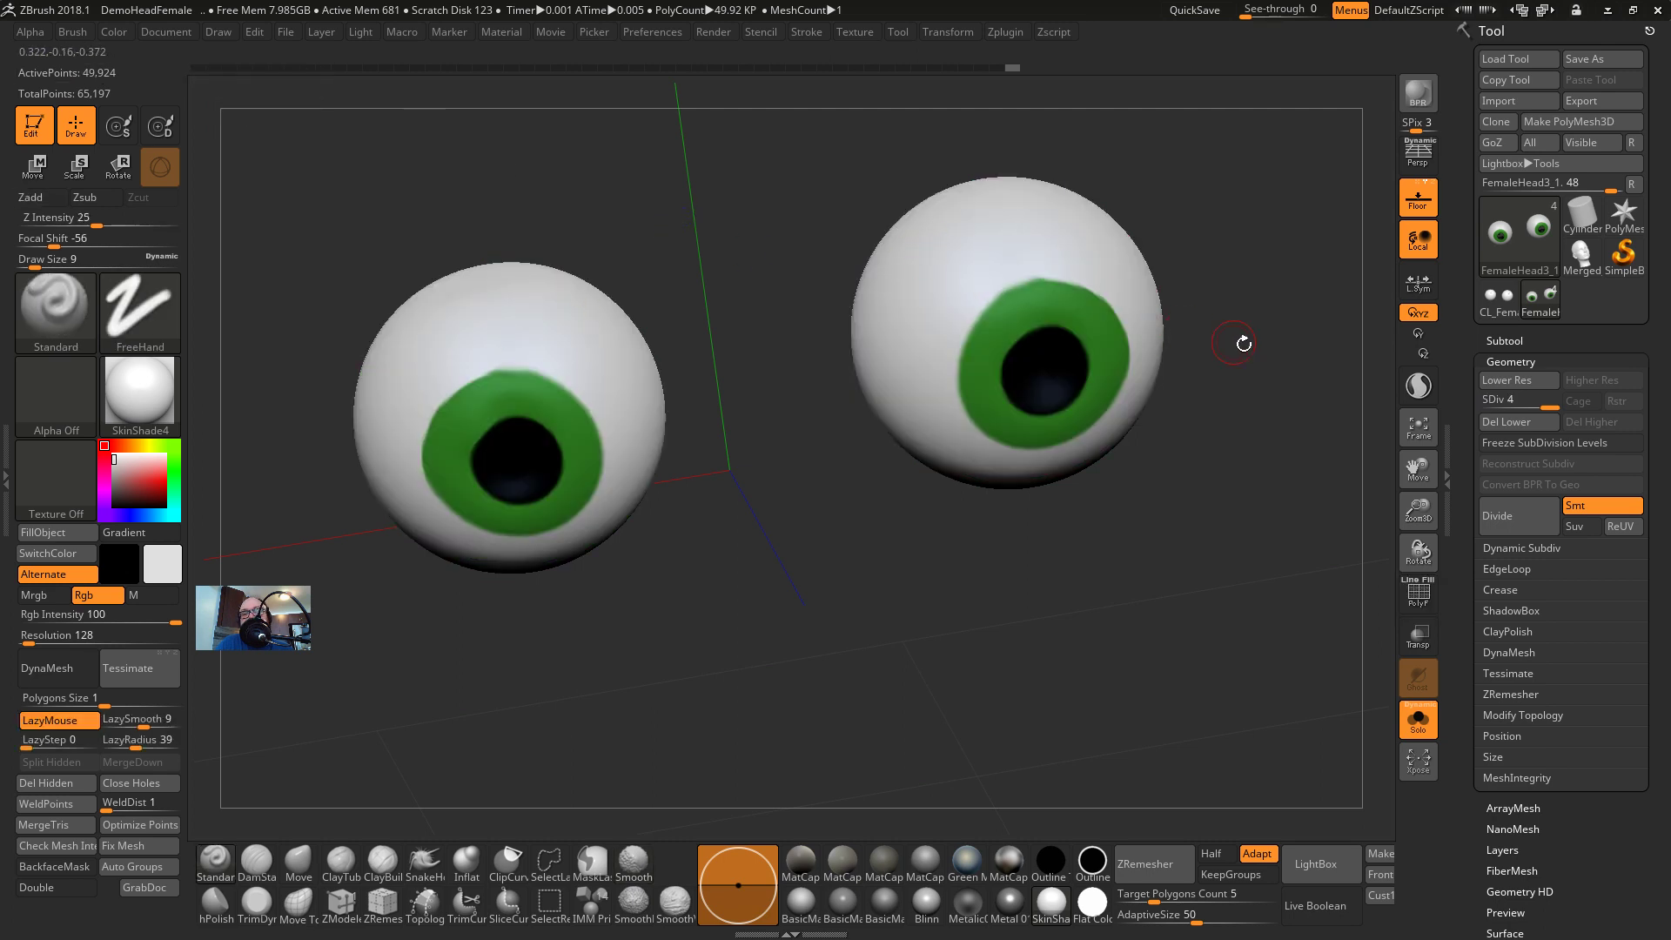
{"action": "left_click_drag", "start_coordinate": [1549, 407], "coordinate": [1474, 407]}
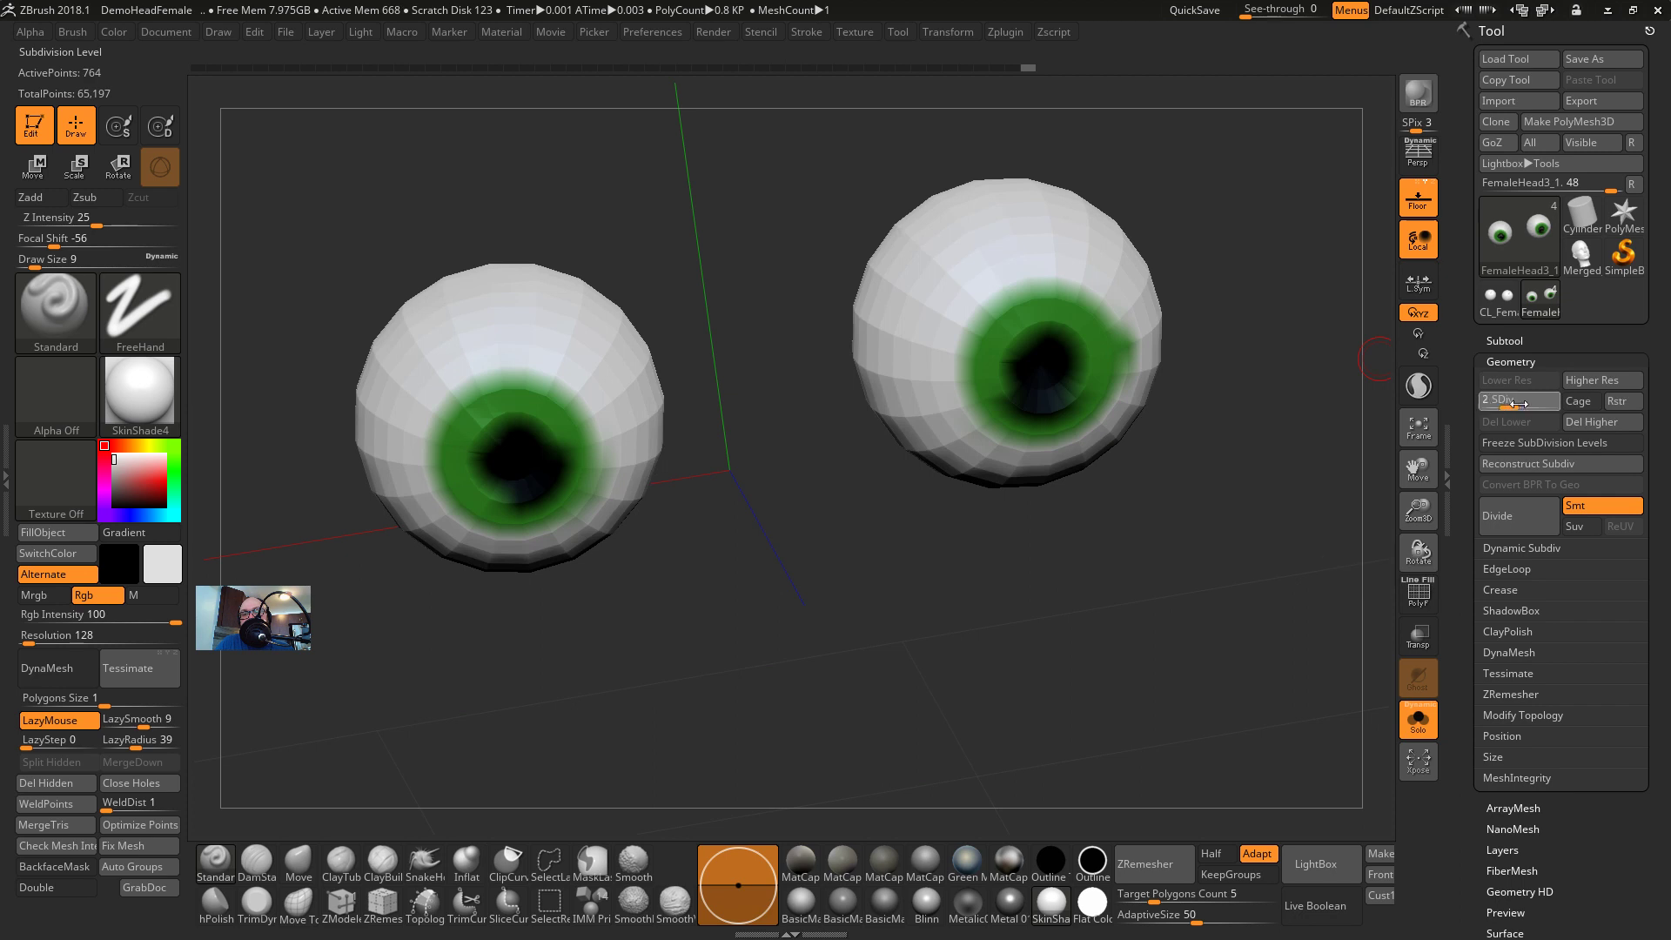
{"action": "left_click_drag", "start_coordinate": [1522, 403], "coordinate": [1558, 403]}
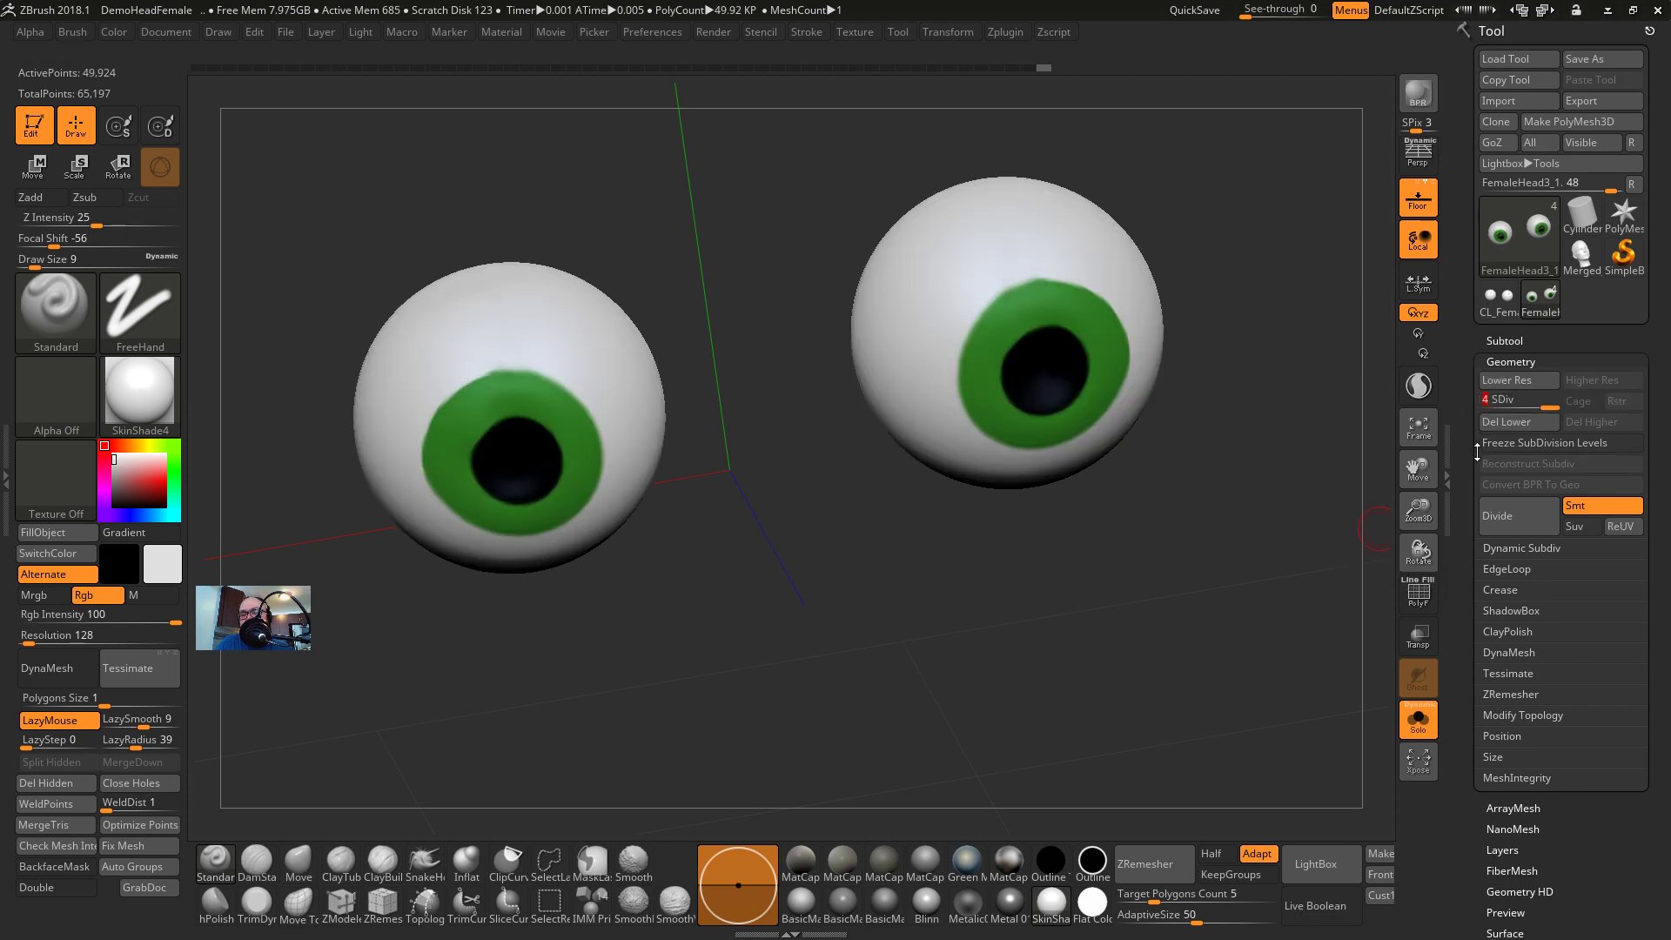
Create a new texture map from the eyeballs' polypaint and preview it
{"action": "left_click_drag", "start_coordinate": [1470, 407], "coordinate": [1468, 331]}
{"action": "left_click_drag", "start_coordinate": [1460, 643], "coordinate": [1469, 535]}
{"action": "left_click", "coordinate": [1501, 592]}
{"action": "left_click_drag", "start_coordinate": [1633, 486], "coordinate": [1633, 625]}
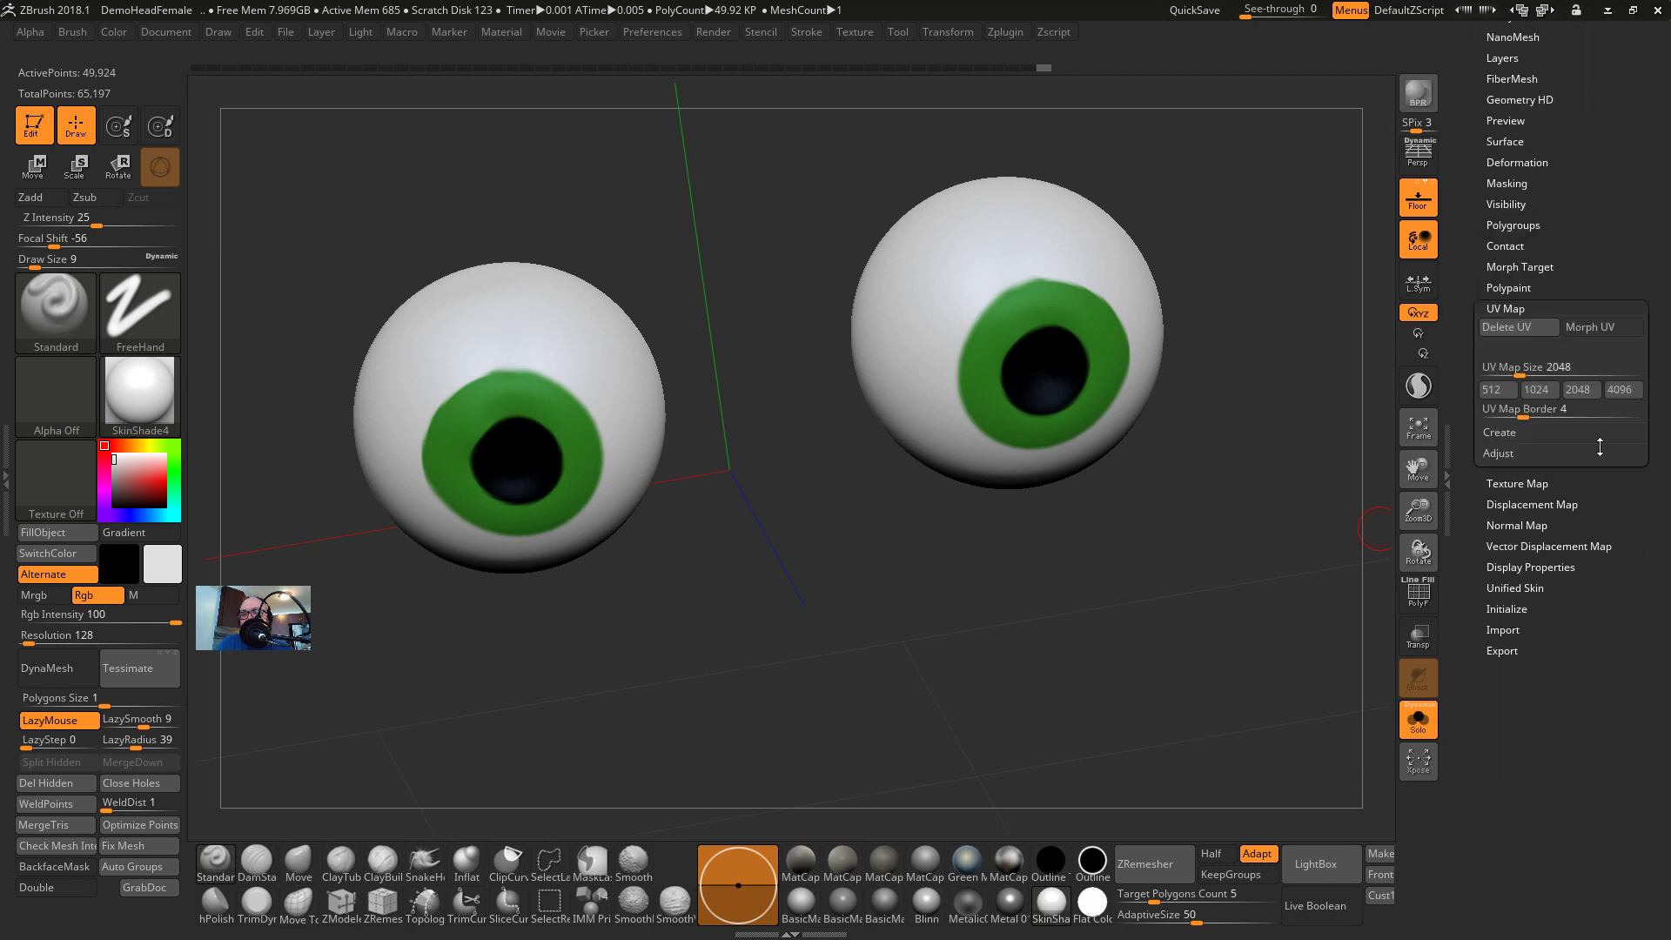
{"action": "left_click", "coordinate": [1524, 481]}
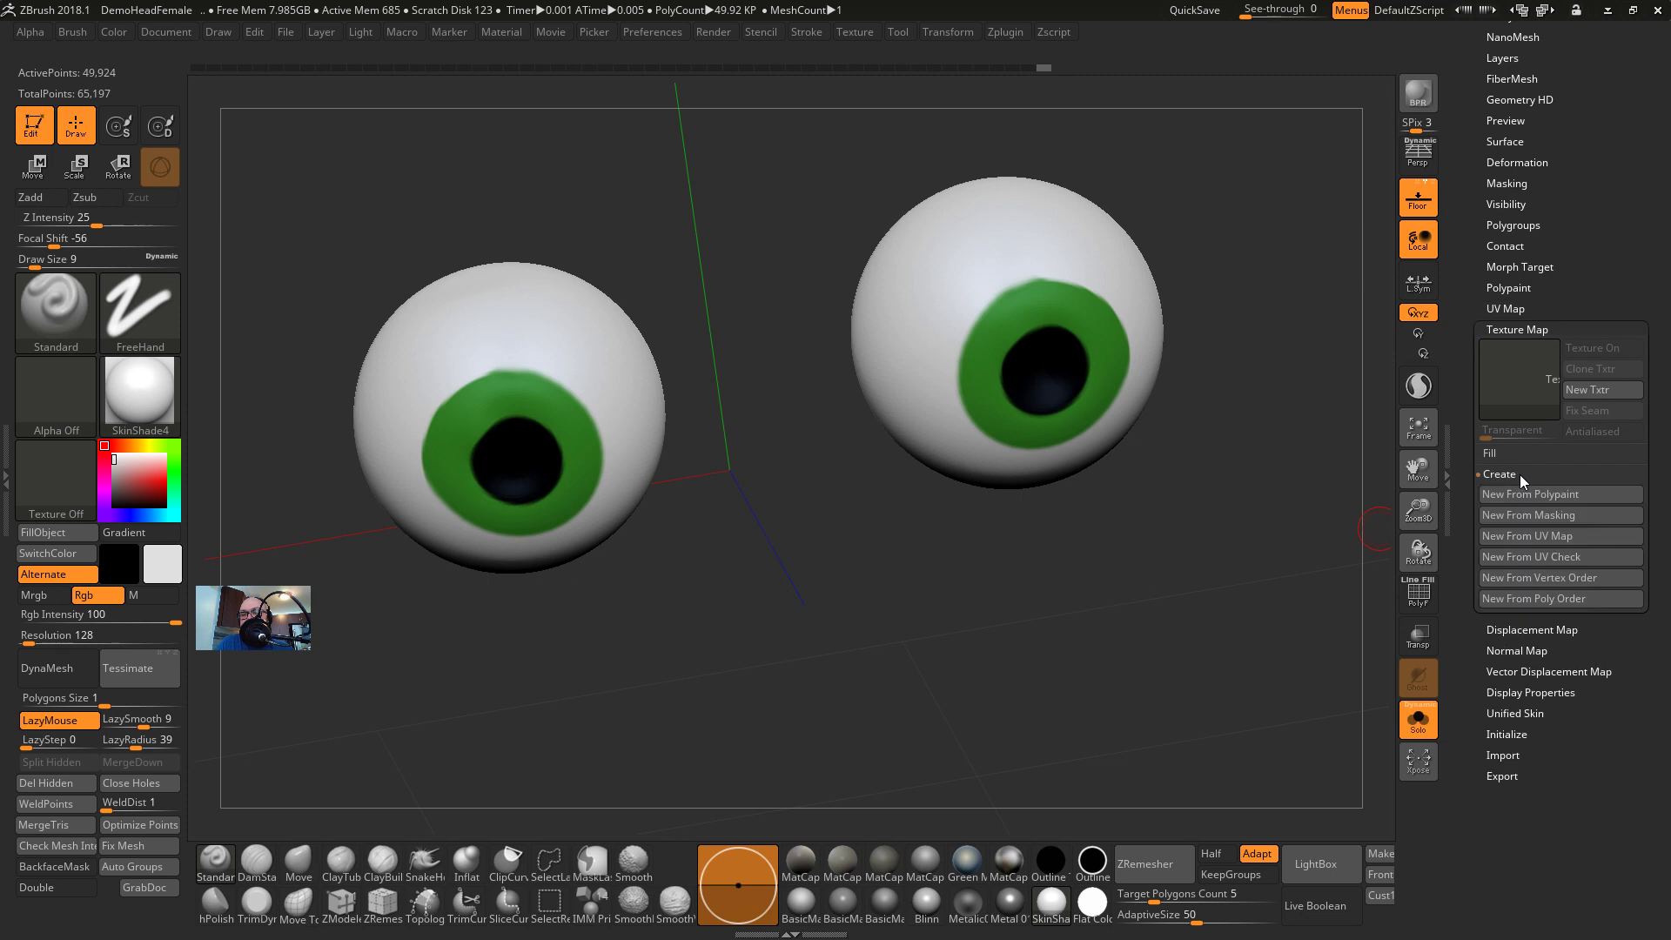
{"action": "left_click", "coordinate": [1512, 494]}
{"action": "mouse_move", "coordinate": [1525, 383]}
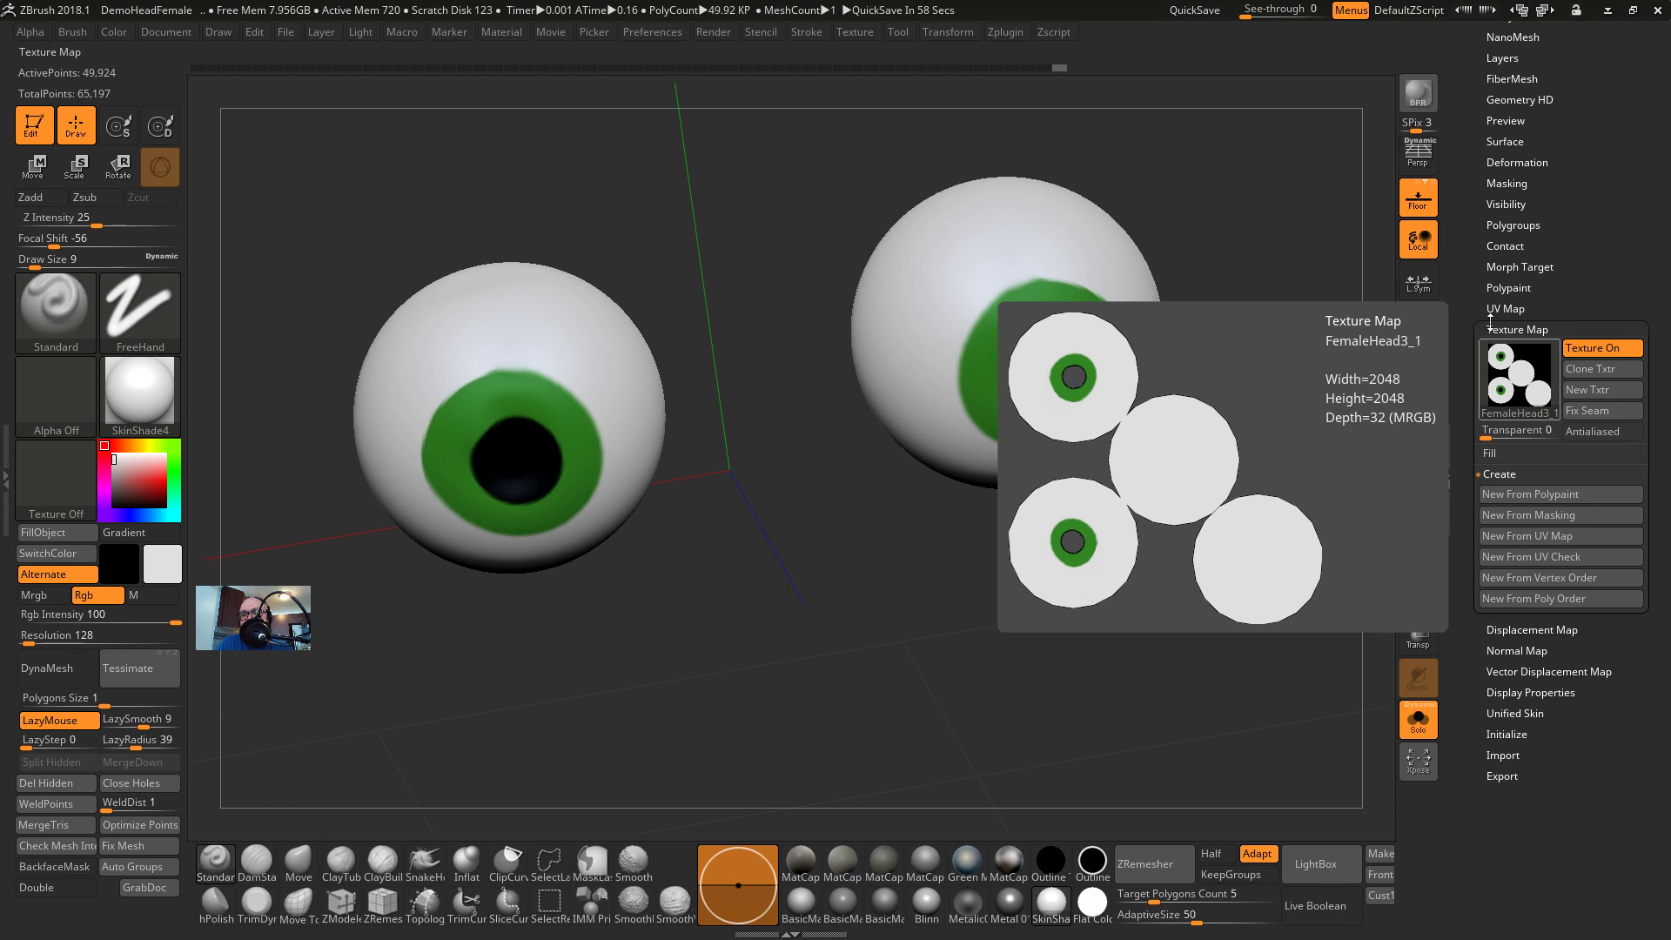
Start a GoZ export of the eyeballs, continue past the introductory information, and mark Cinema 4D as not installed
{"action": "scroll", "coordinate": [1508, 415], "scroll_direction": "up", "scroll_amount": 5}
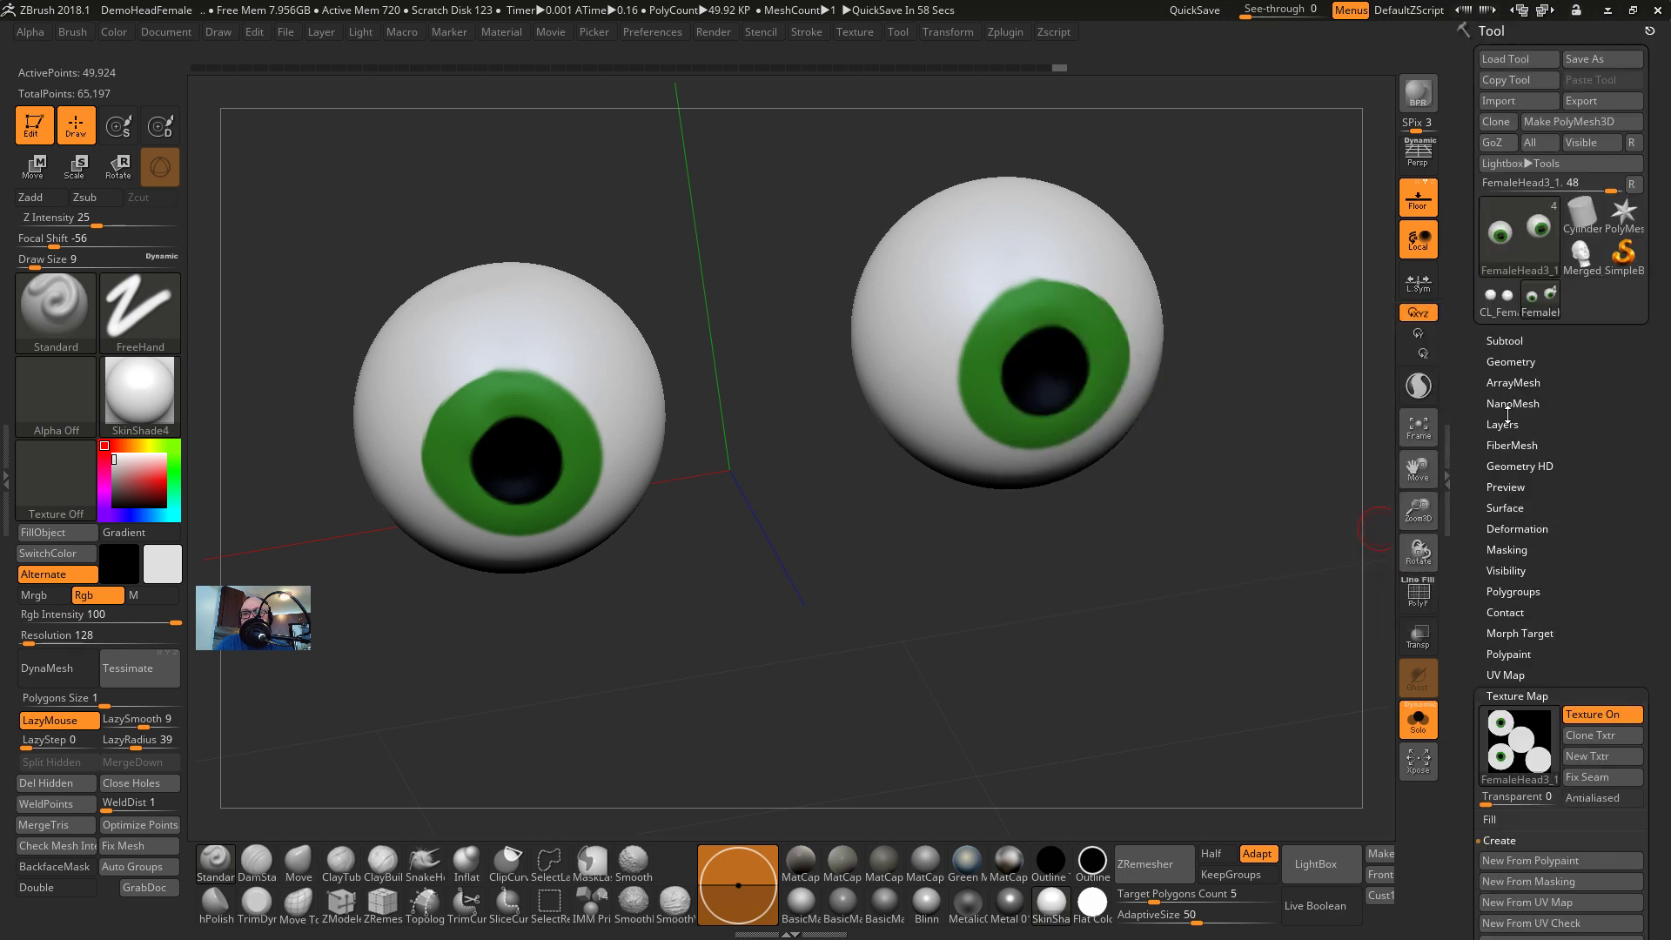
{"action": "left_click", "coordinate": [635, 28]}
{"action": "left_click", "coordinate": [636, 29]}
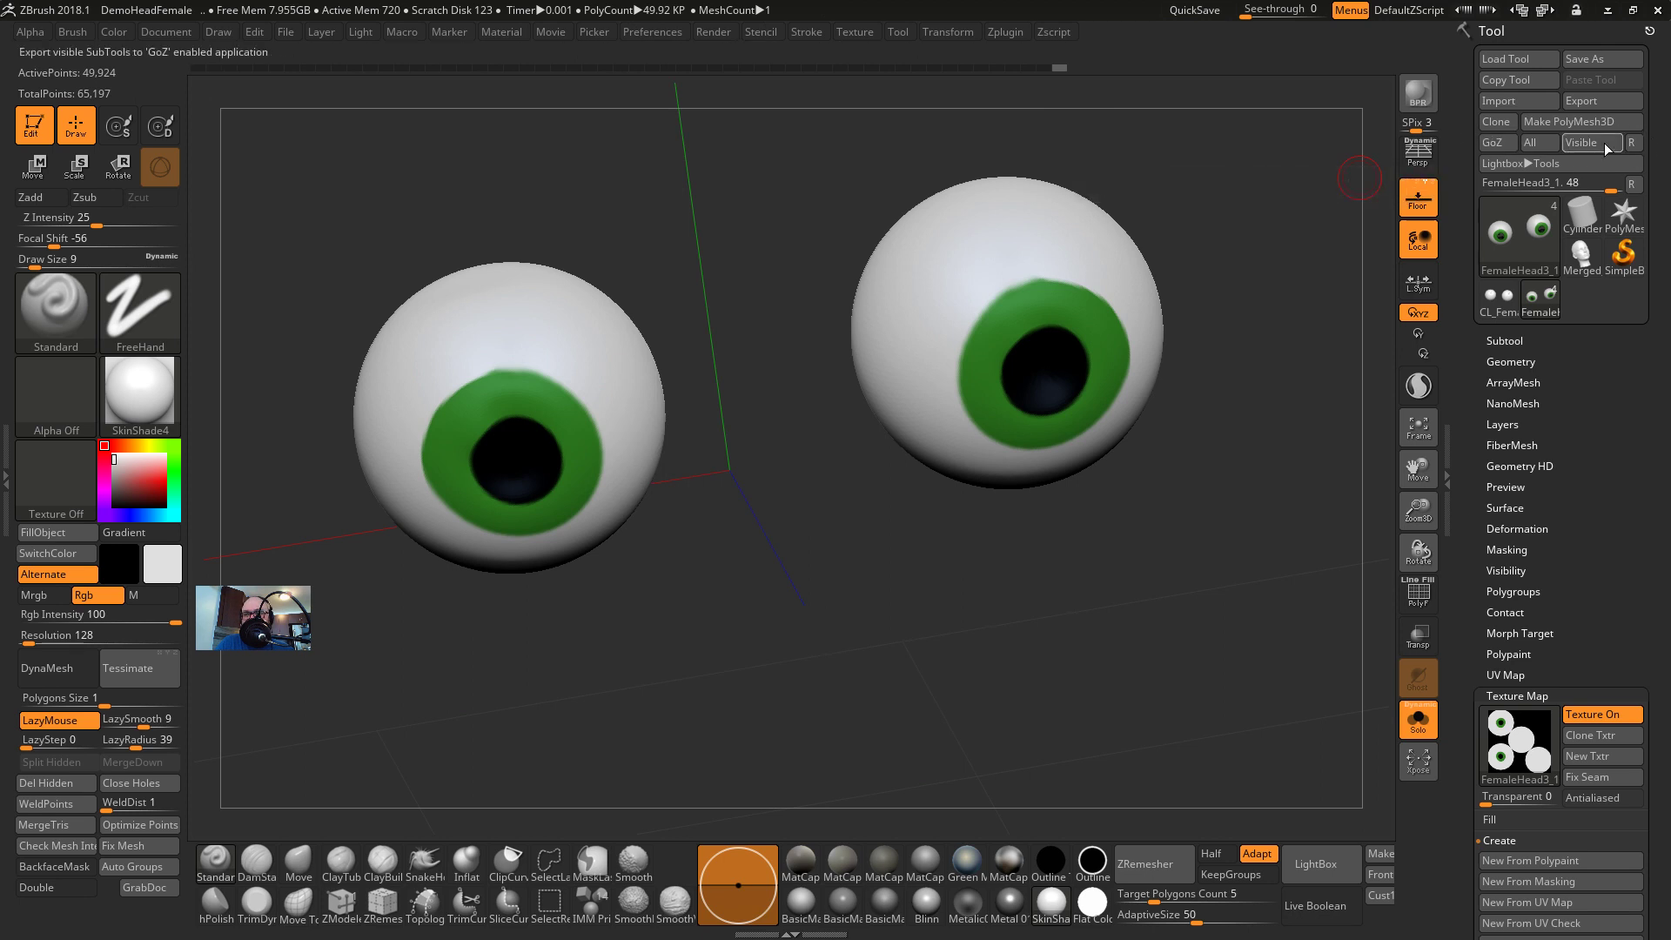
{"action": "left_click", "coordinate": [1503, 136]}
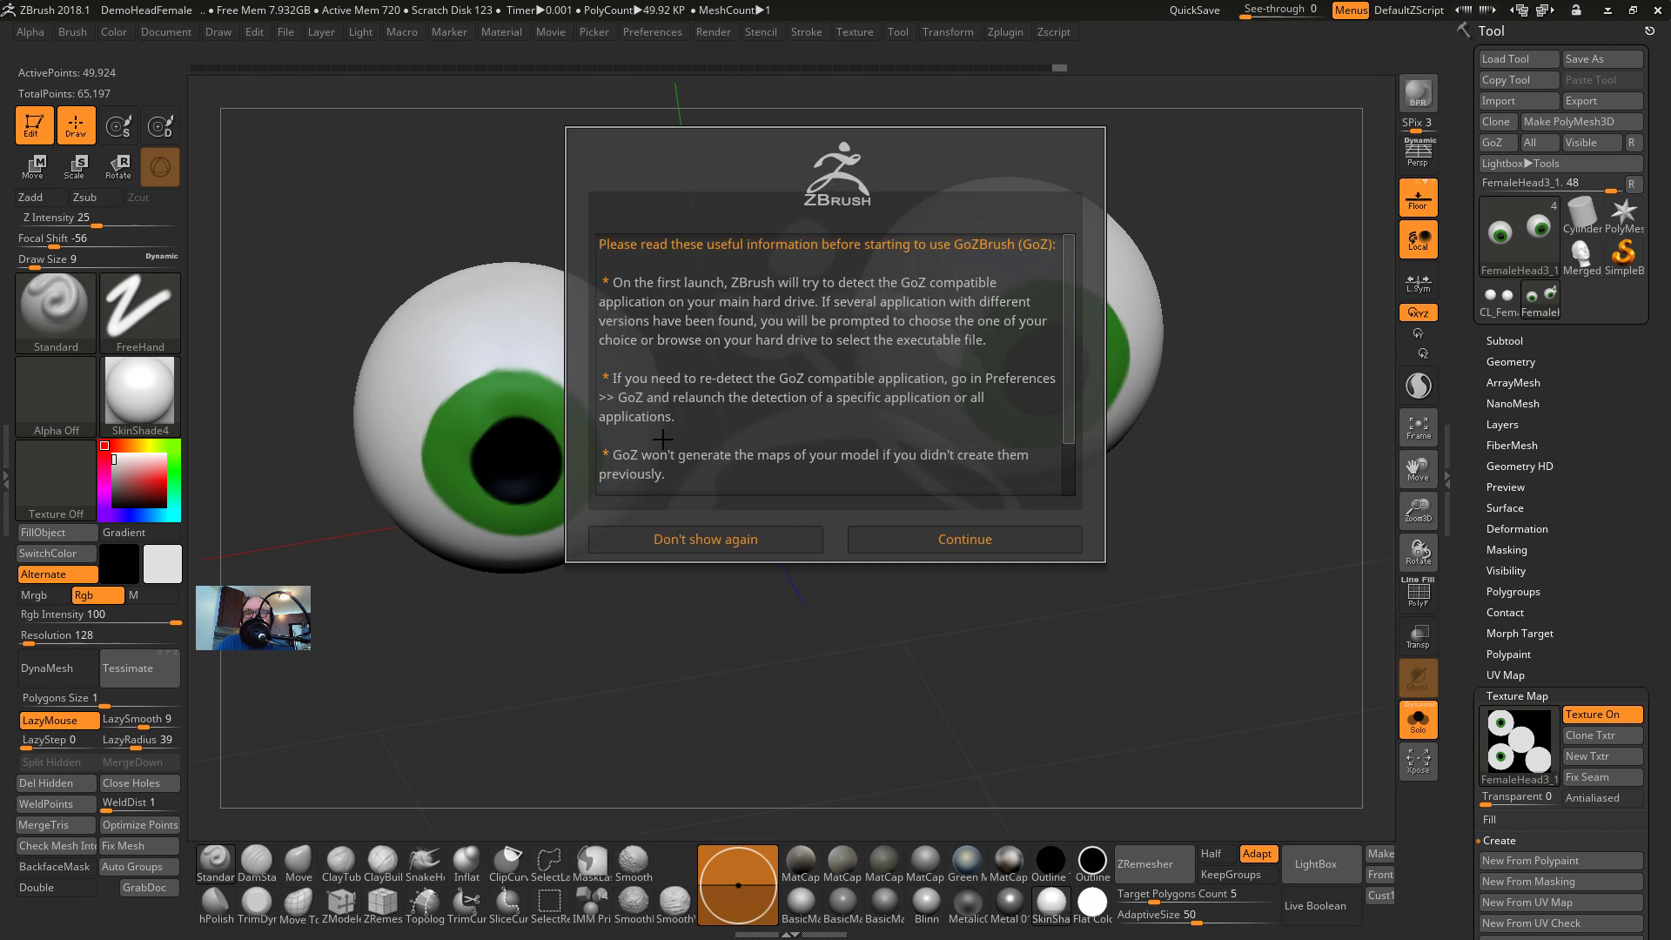
{"action": "left_click", "coordinate": [853, 539]}
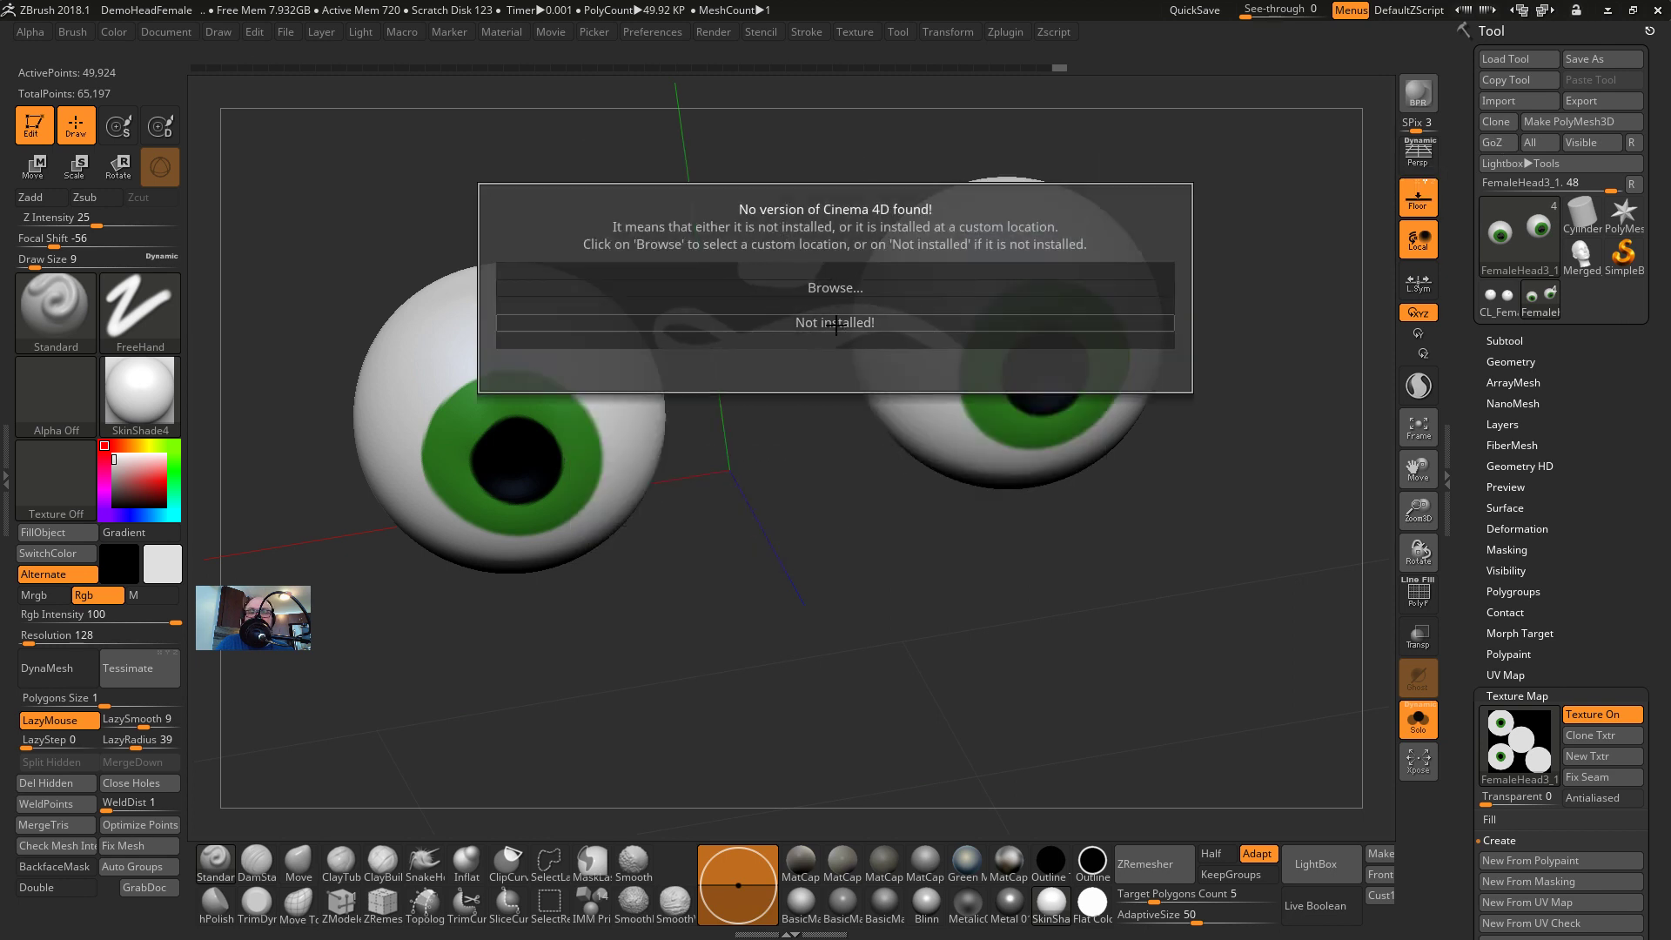
{"action": "left_click", "coordinate": [835, 324]}
{"action": "left_click", "coordinate": [837, 322]}
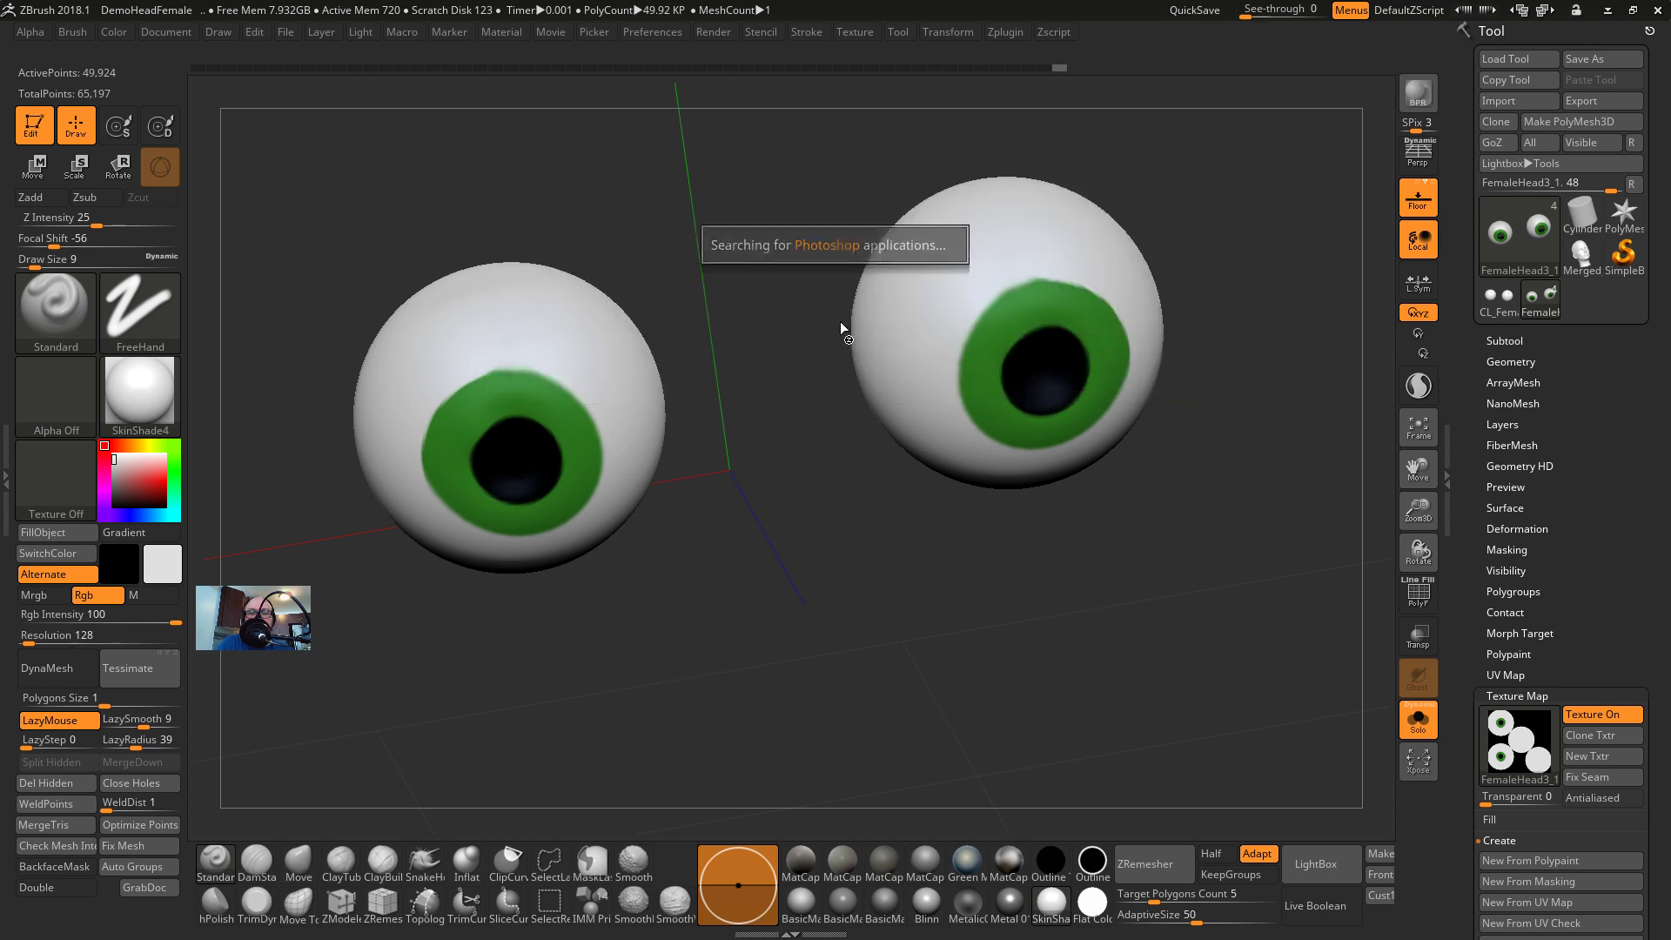
Install the GoZ files for Photoshop CC 2019 and mark Sculptris as not installed
{"action": "left_click", "coordinate": [845, 279]}
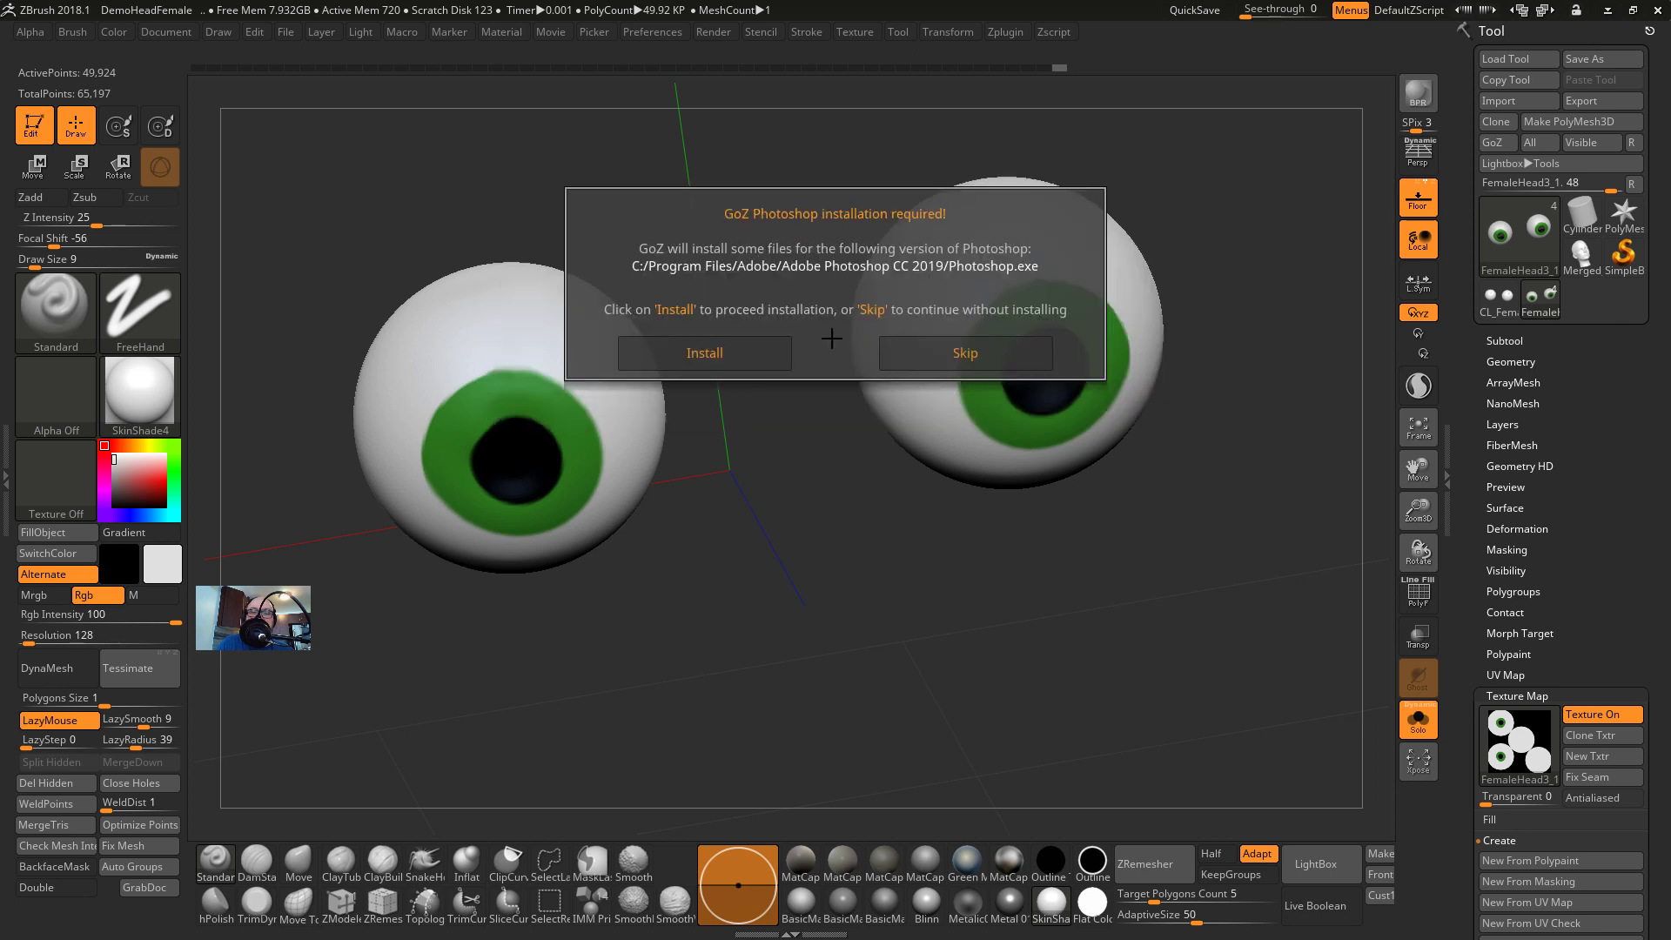
{"action": "left_click", "coordinate": [747, 353]}
{"action": "left_click", "coordinate": [771, 588]}
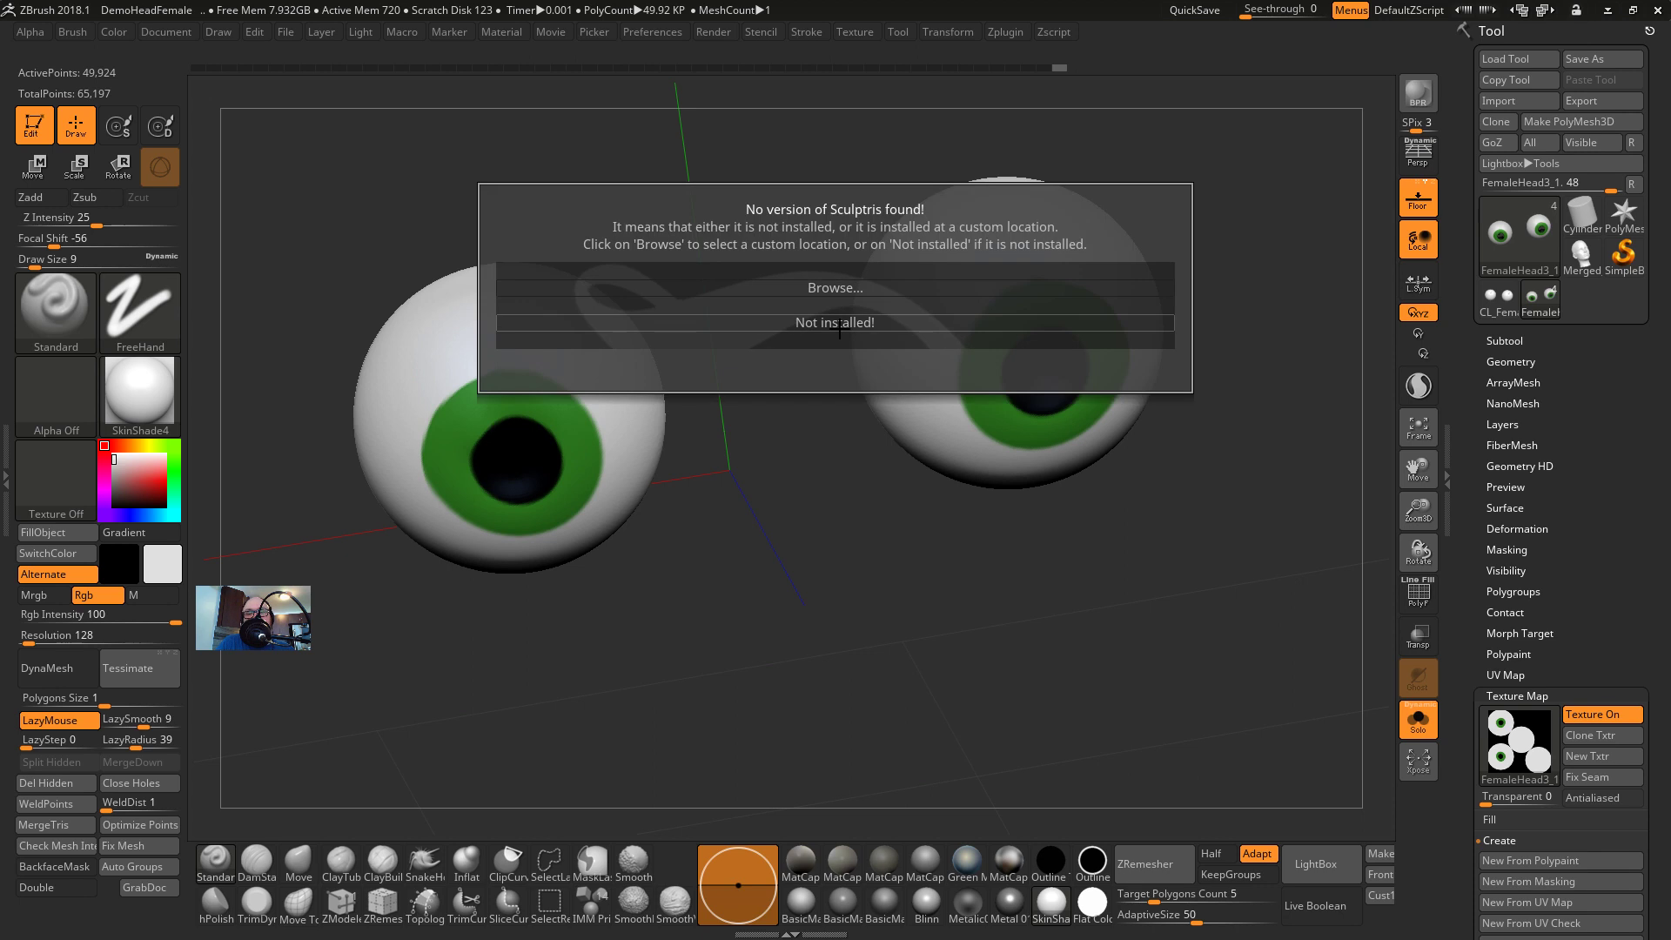
{"action": "left_click", "coordinate": [835, 322]}
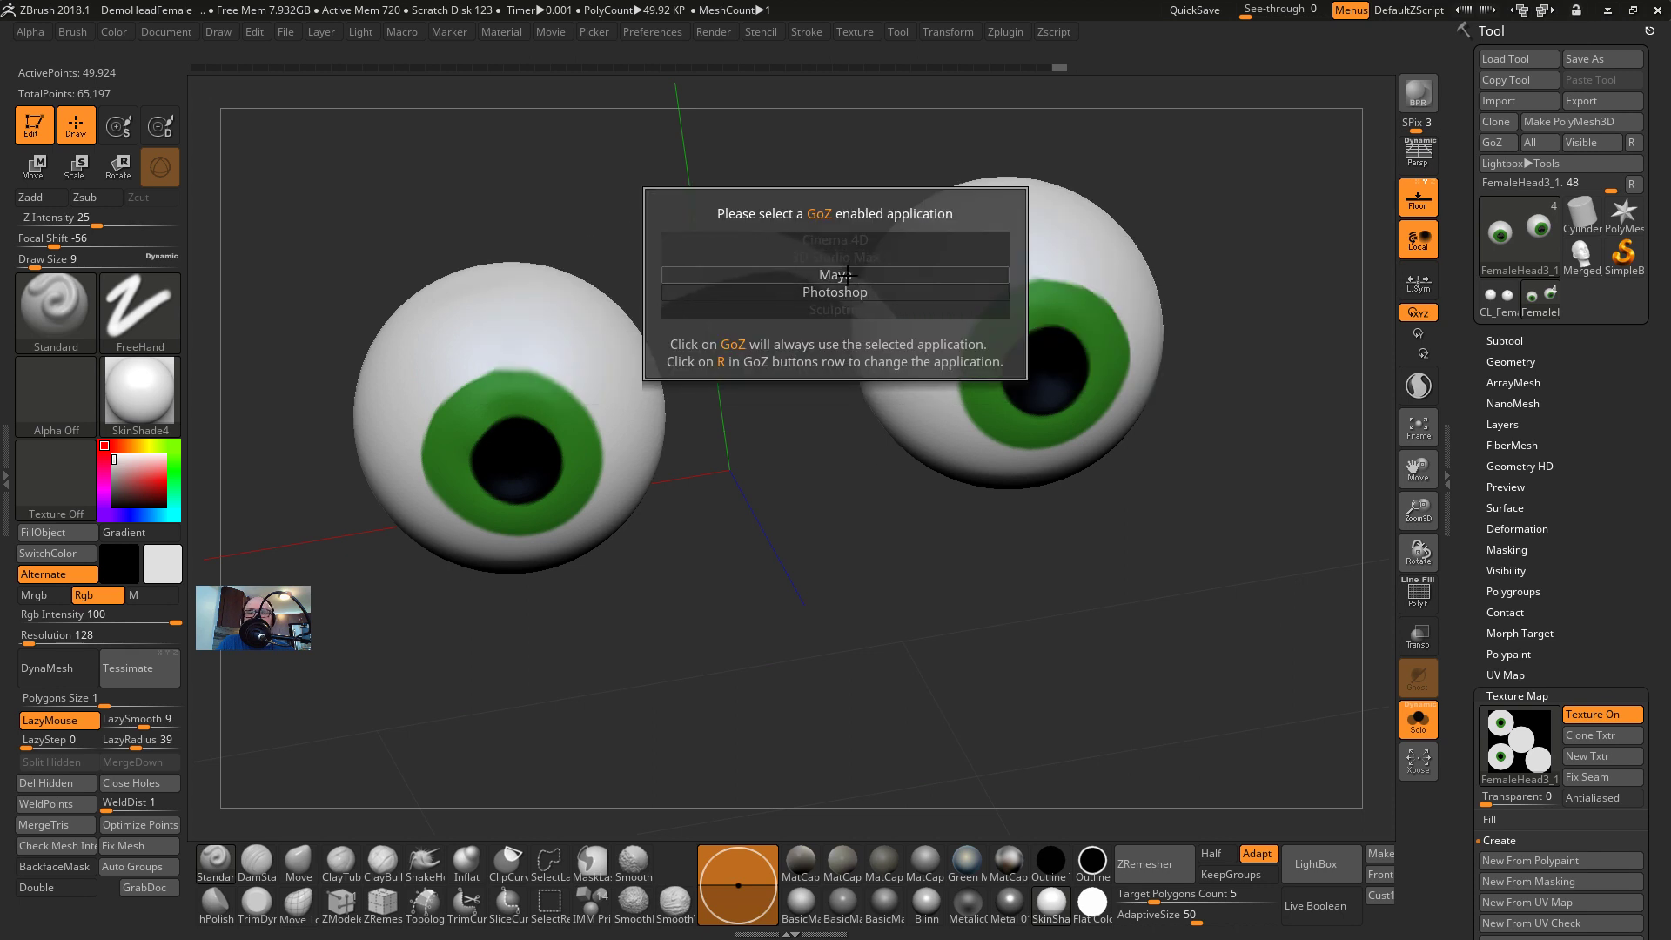
Choose Maya as the GoZ application for the eyeballs and bring up the Maya 2018 window
{"action": "left_click", "coordinate": [856, 274]}
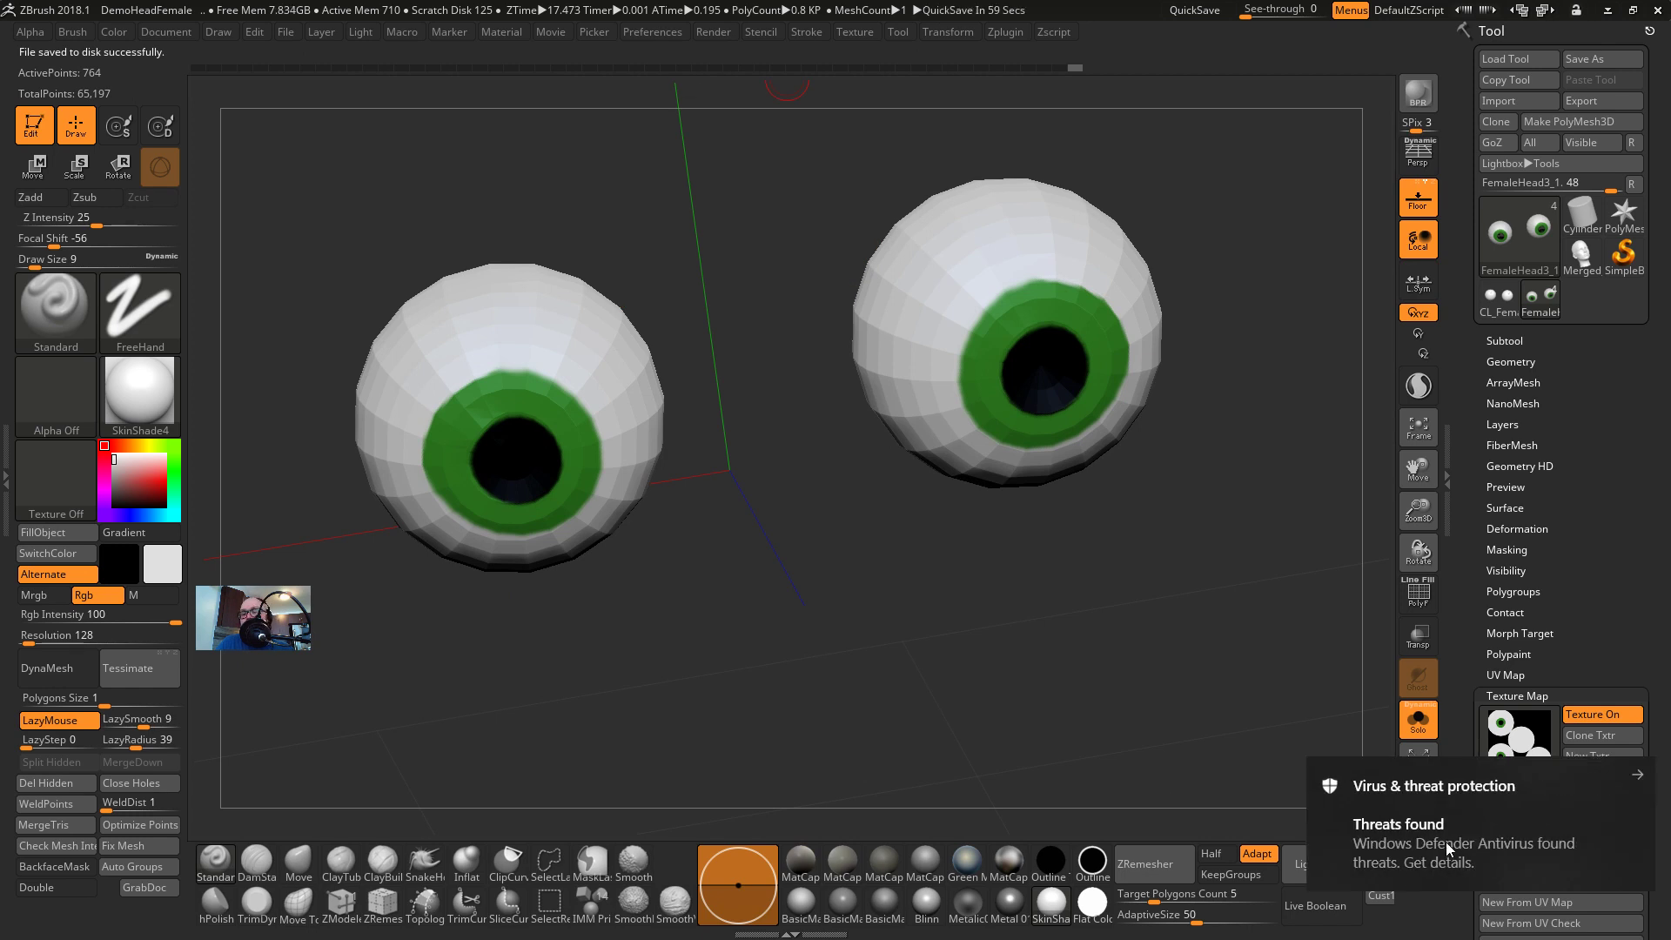
{"action": "left_click", "coordinate": [1639, 777]}
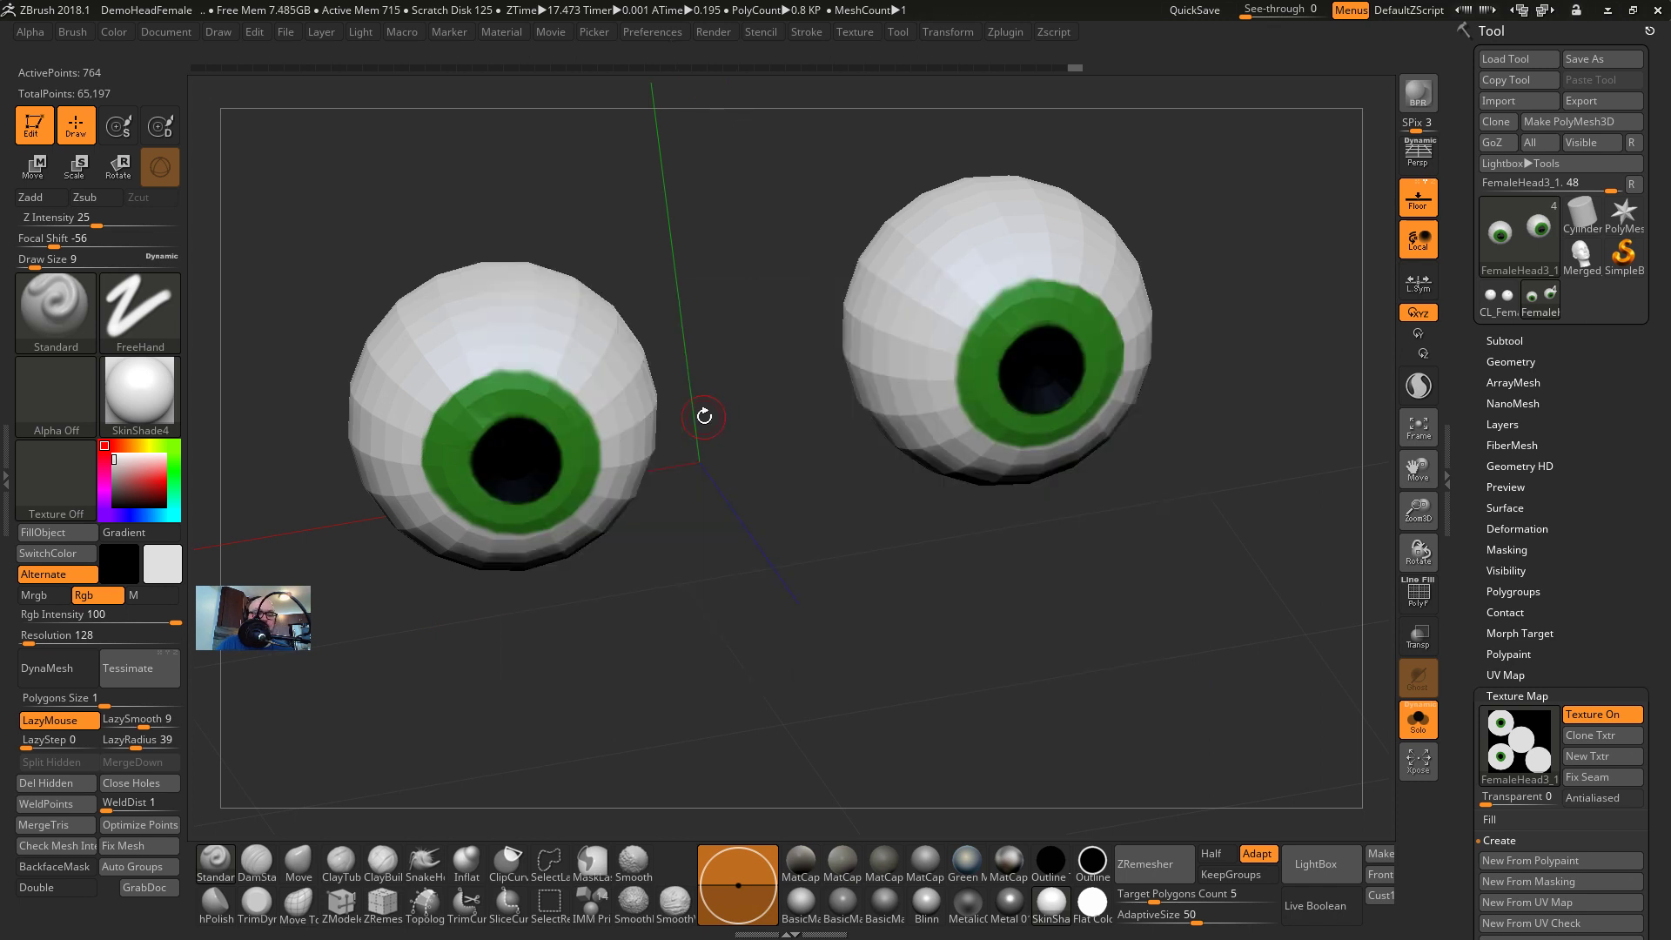
{"action": "key", "text": "alt+Tab"}
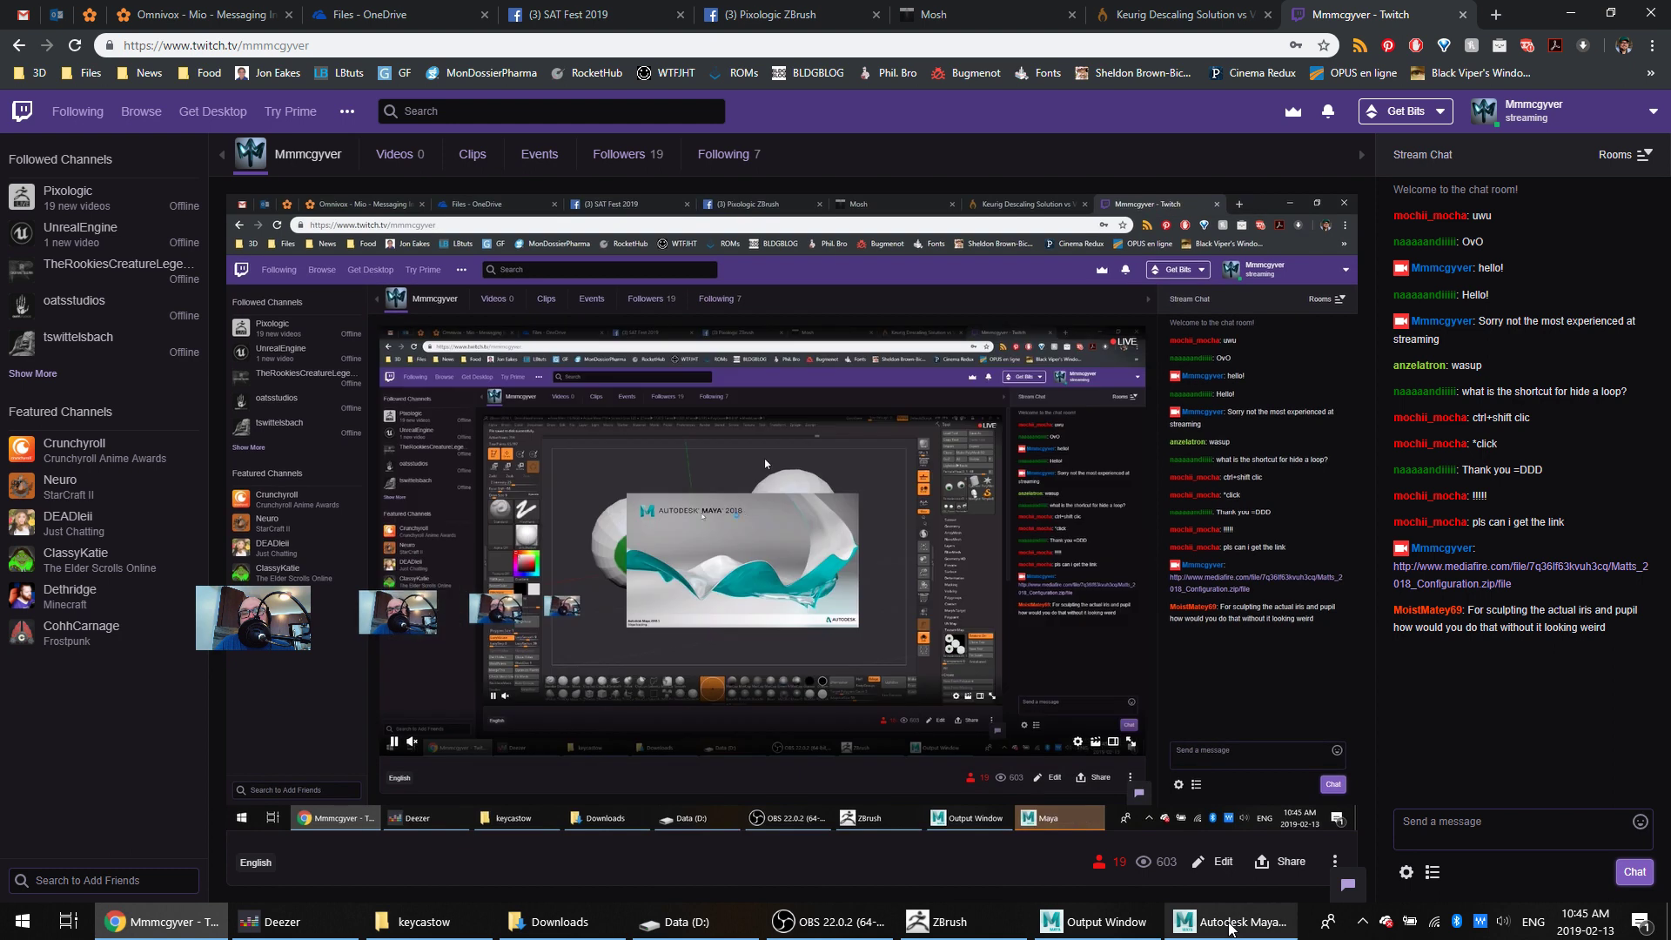
{"action": "mouse_move", "coordinate": [1229, 930]}
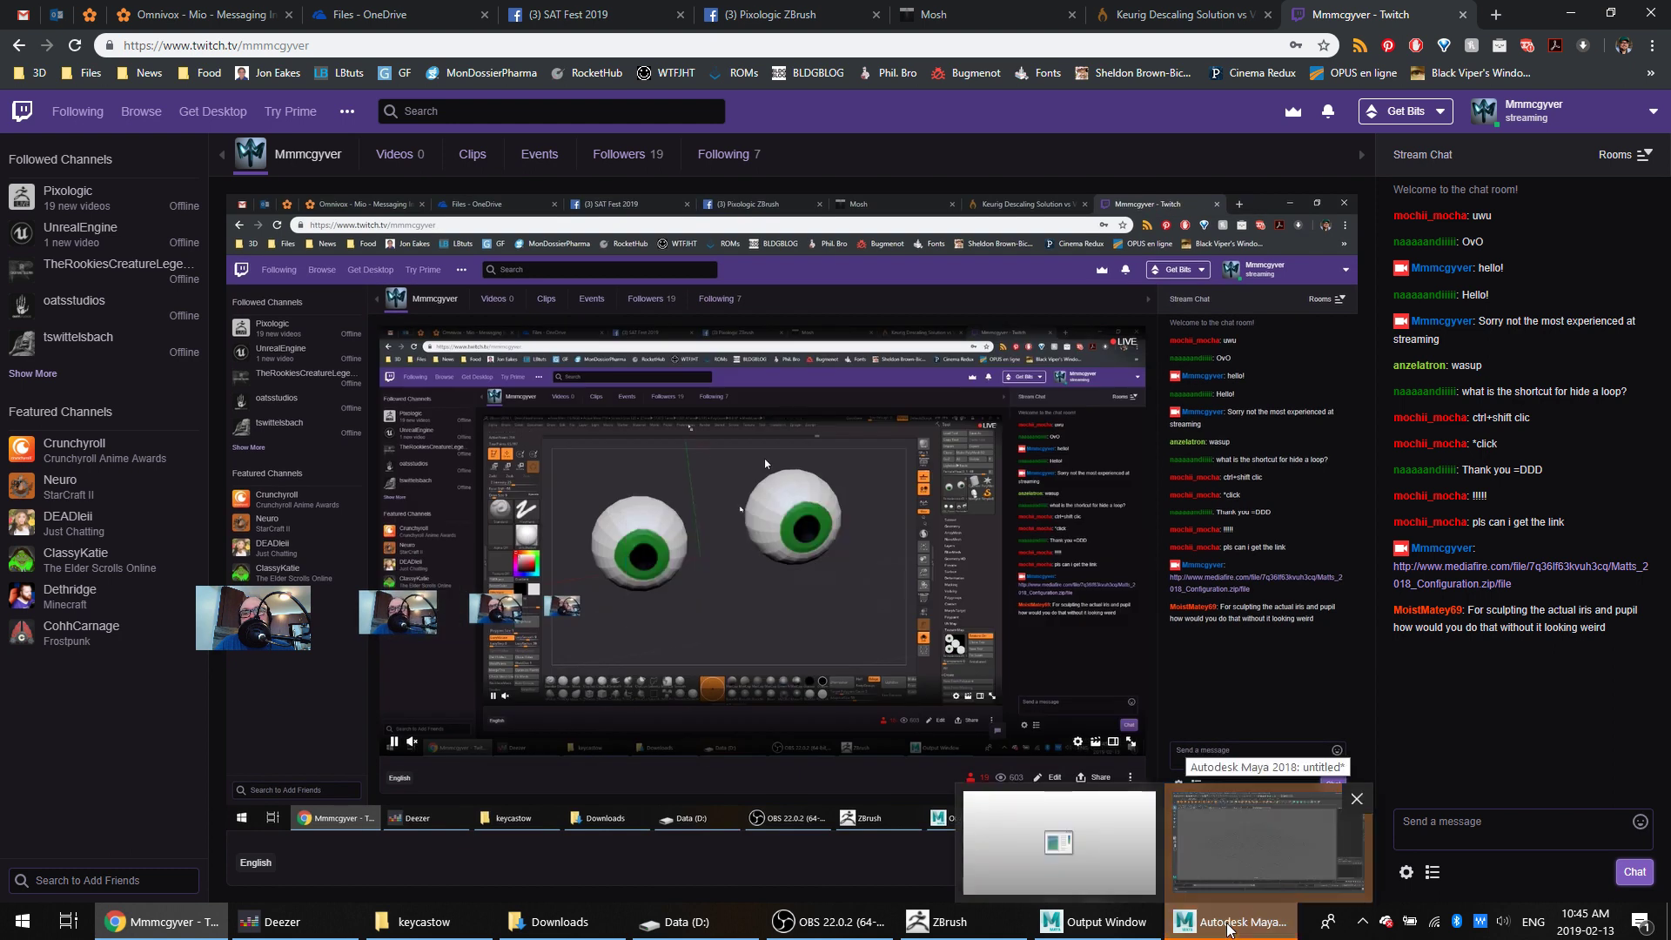
{"action": "left_click", "coordinate": [1229, 930]}
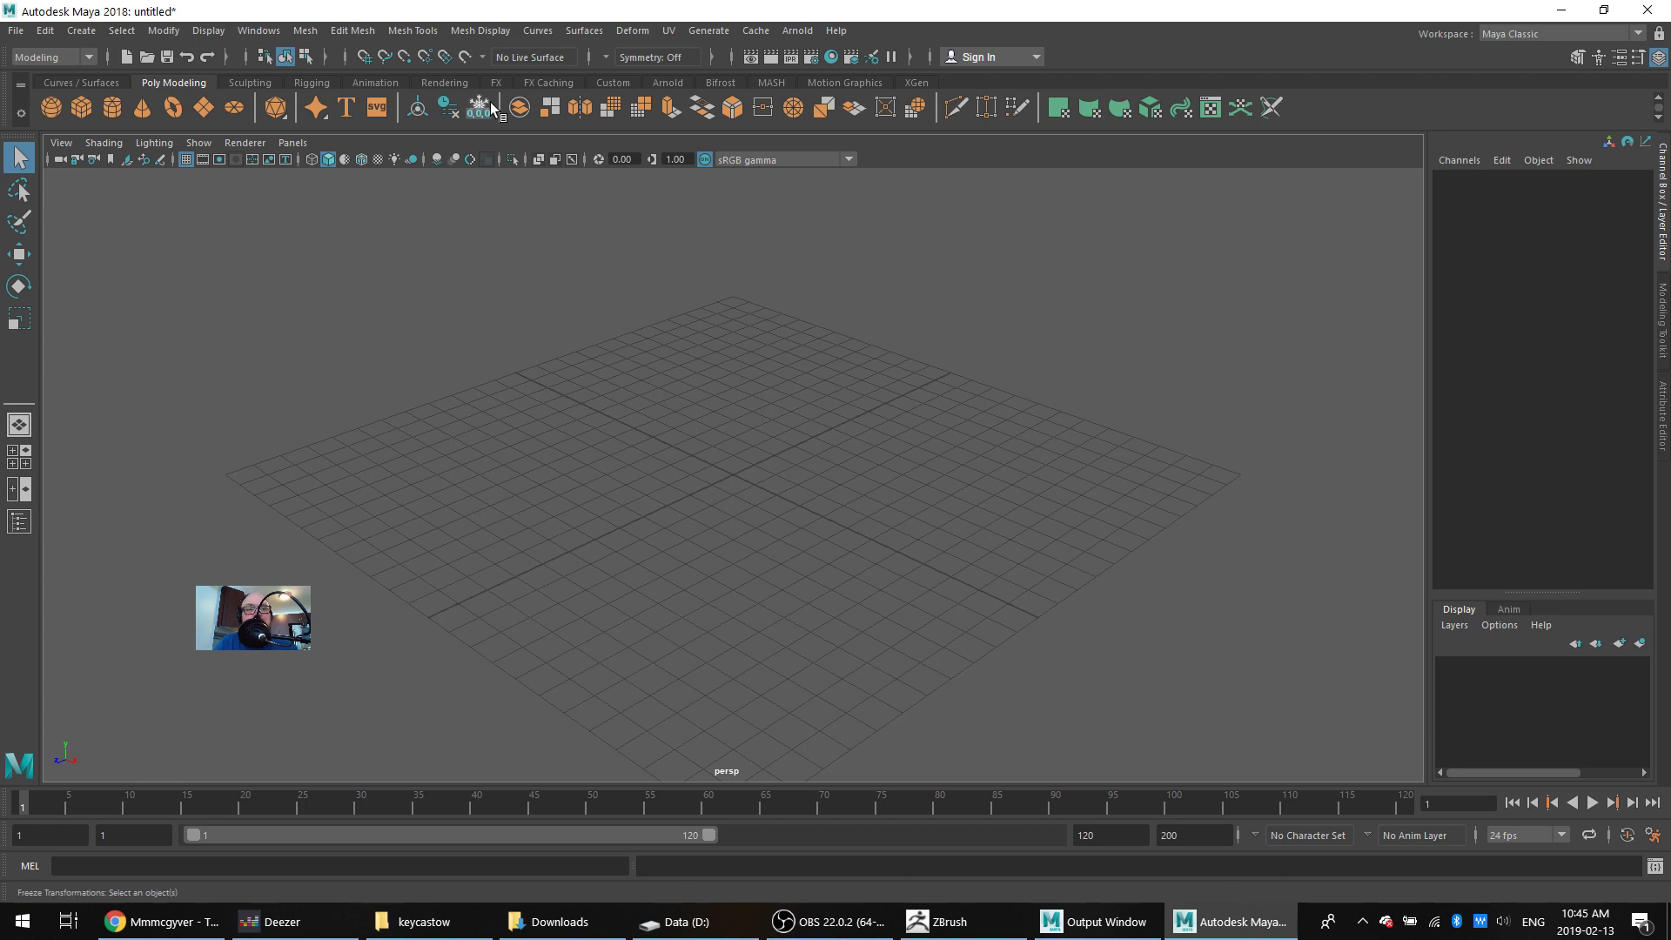
Close Maya without saving the untitled scene and return to ZBrush
{"action": "left_click", "coordinate": [1647, 12]}
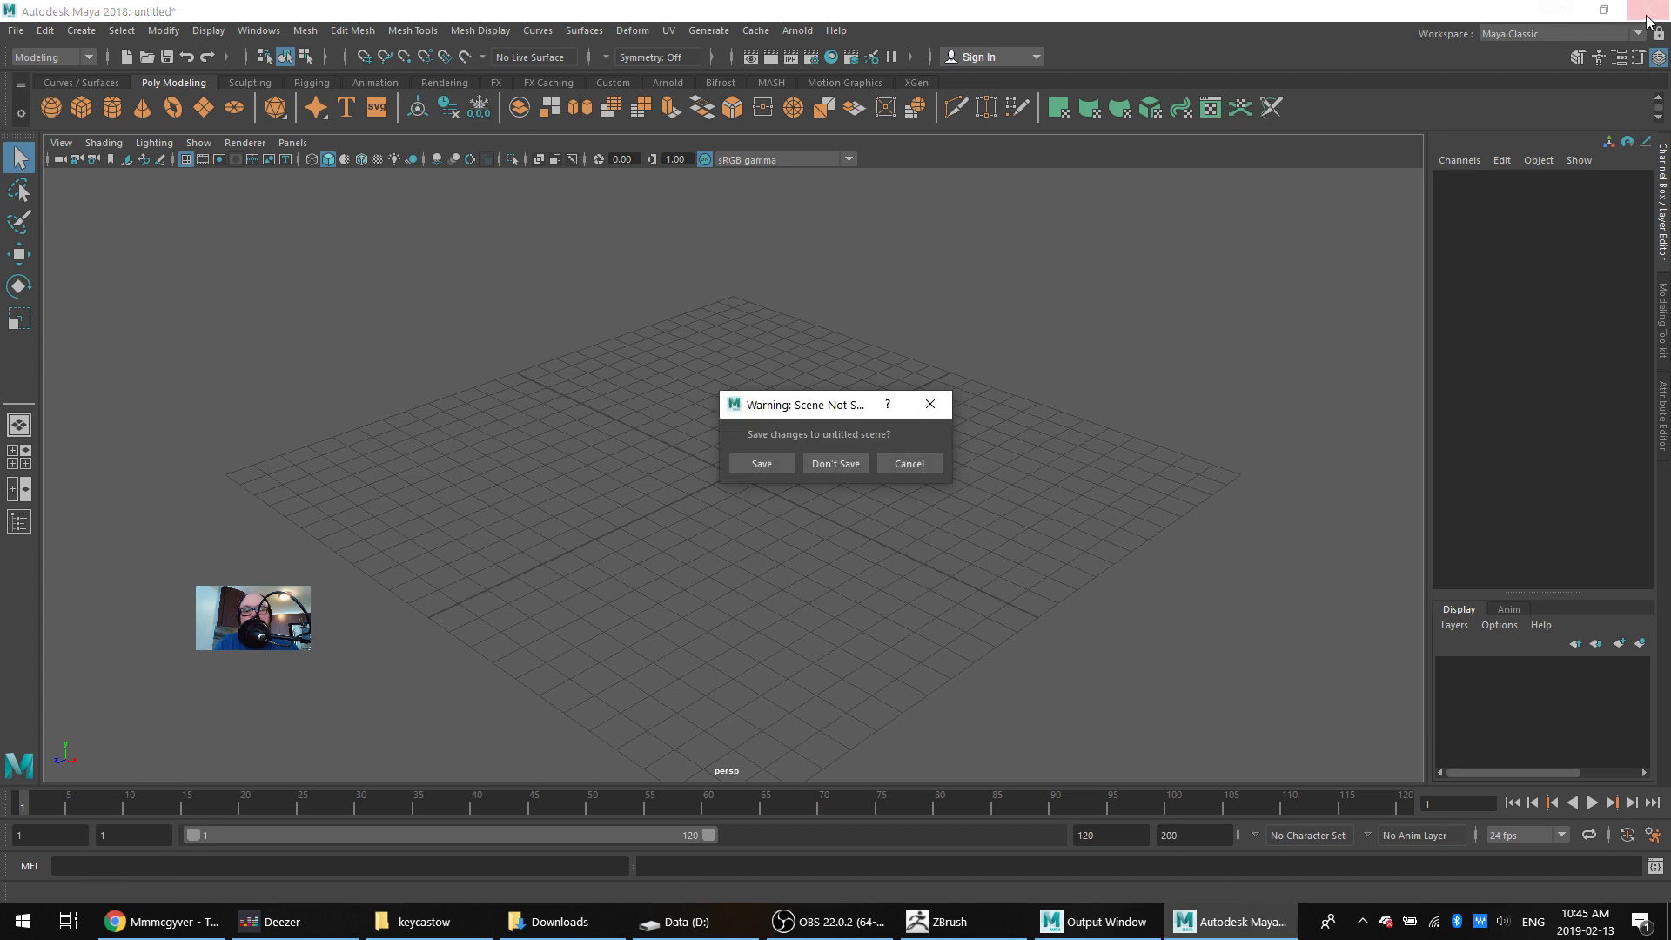
{"action": "left_click", "coordinate": [833, 467]}
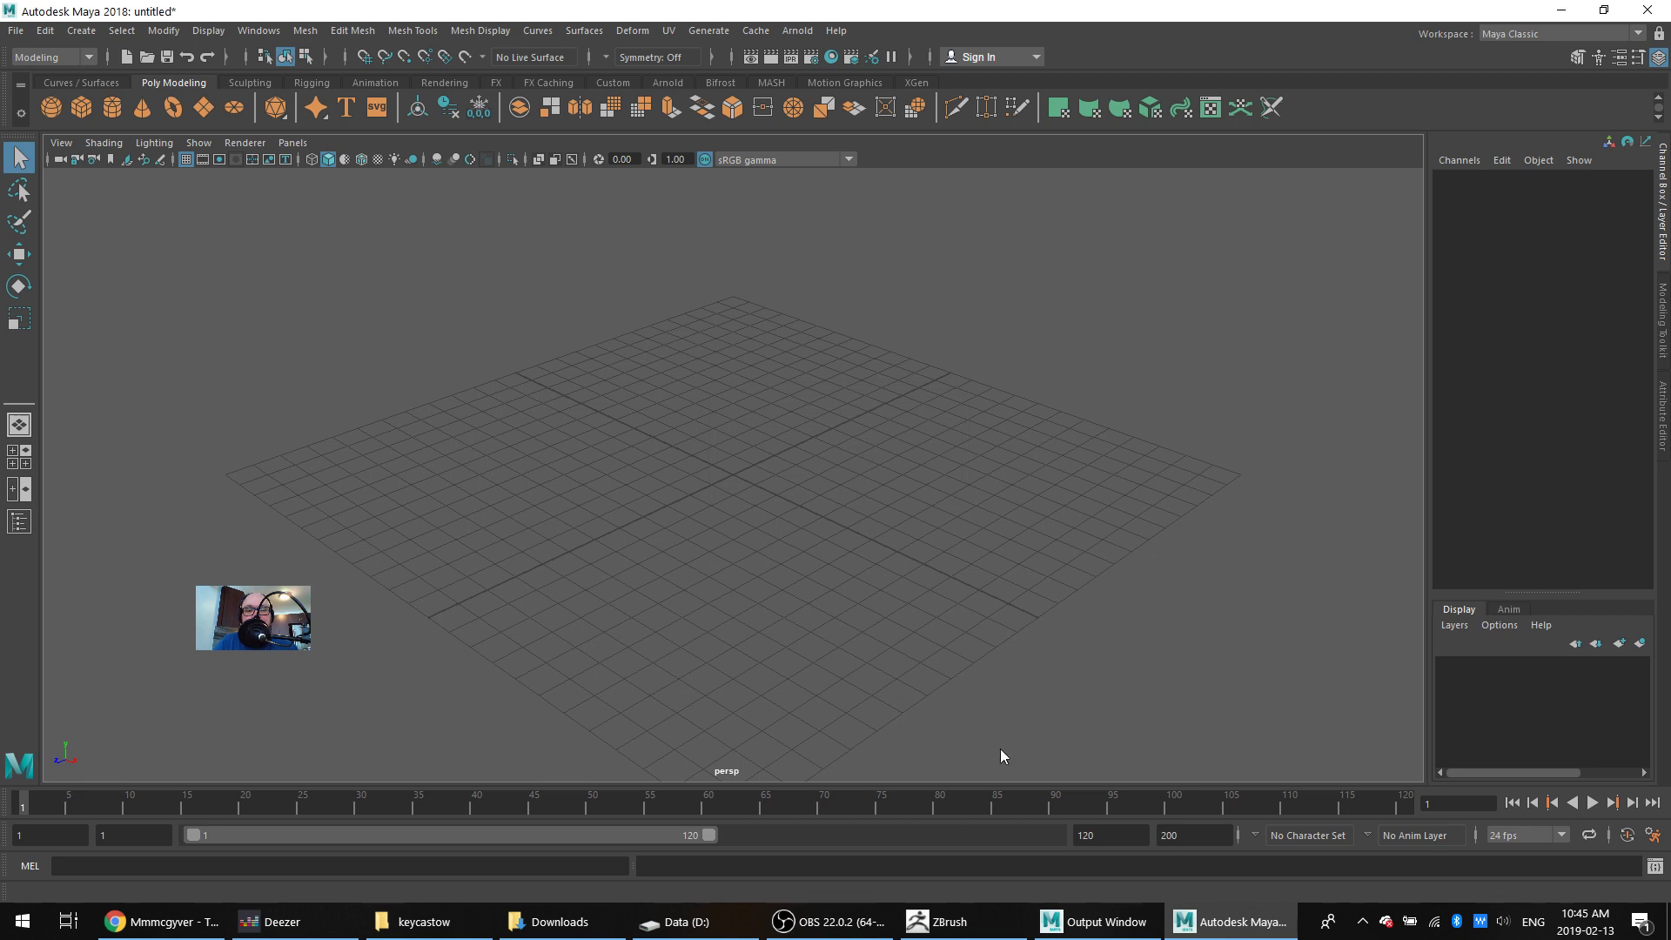
{"action": "left_click", "coordinate": [946, 922]}
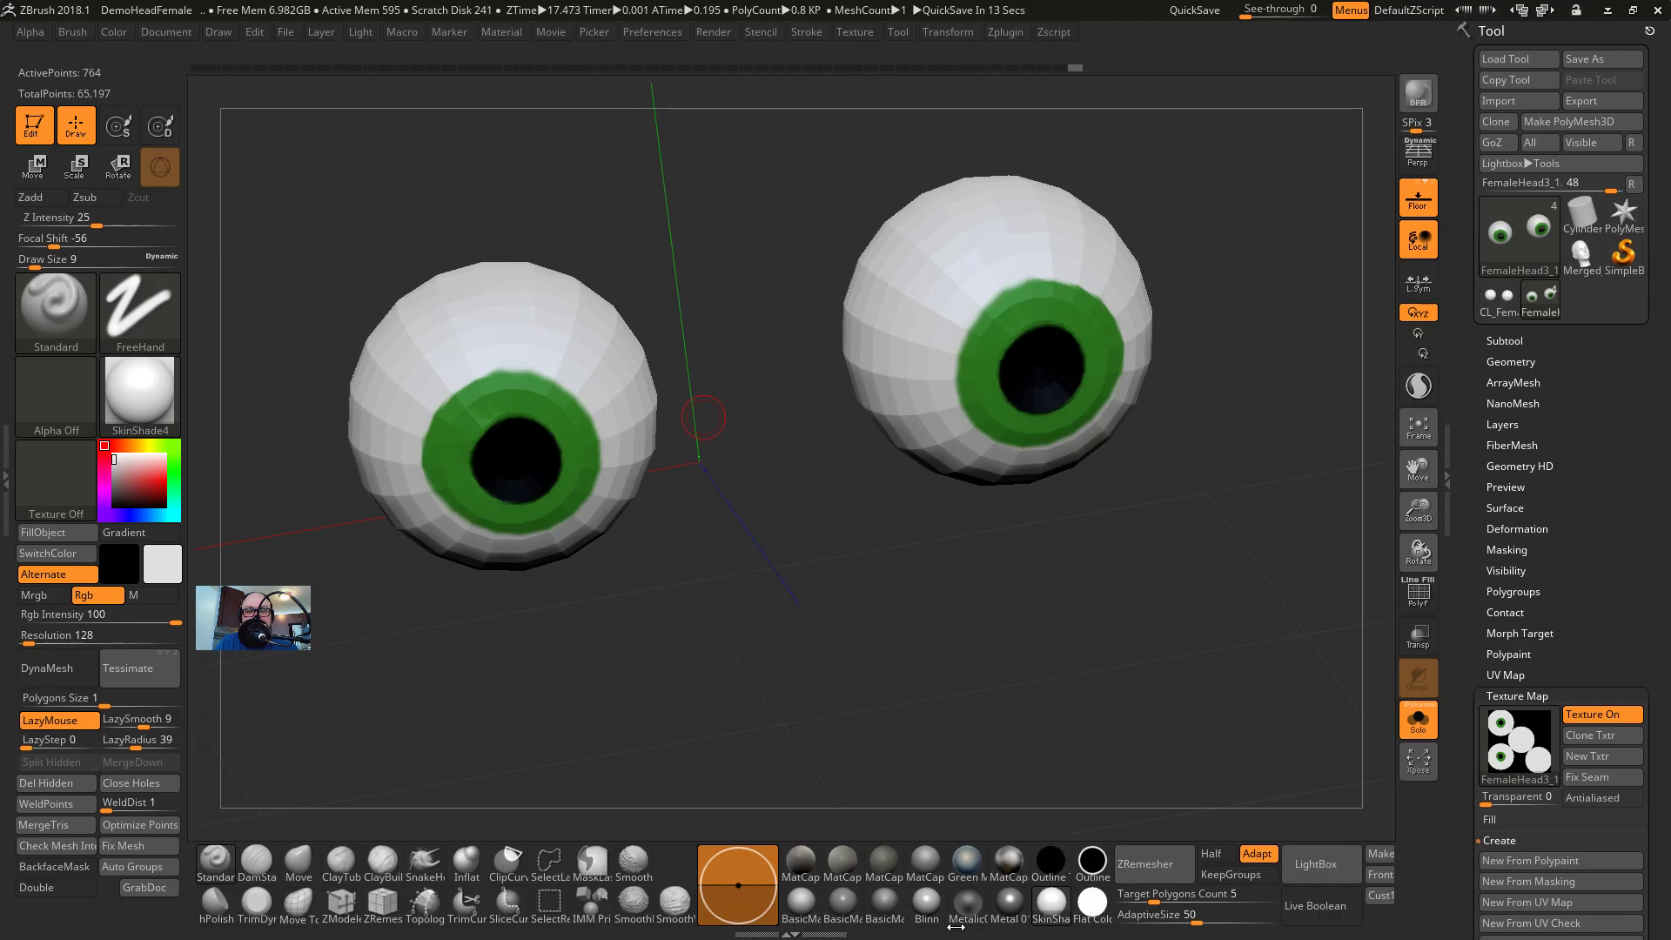
Set the GoZ path for Maya to C:/Program Files/Autodesk/Maya2018/bin/maya.exe and install the GoZ files for it
{"action": "left_click", "coordinate": [661, 31]}
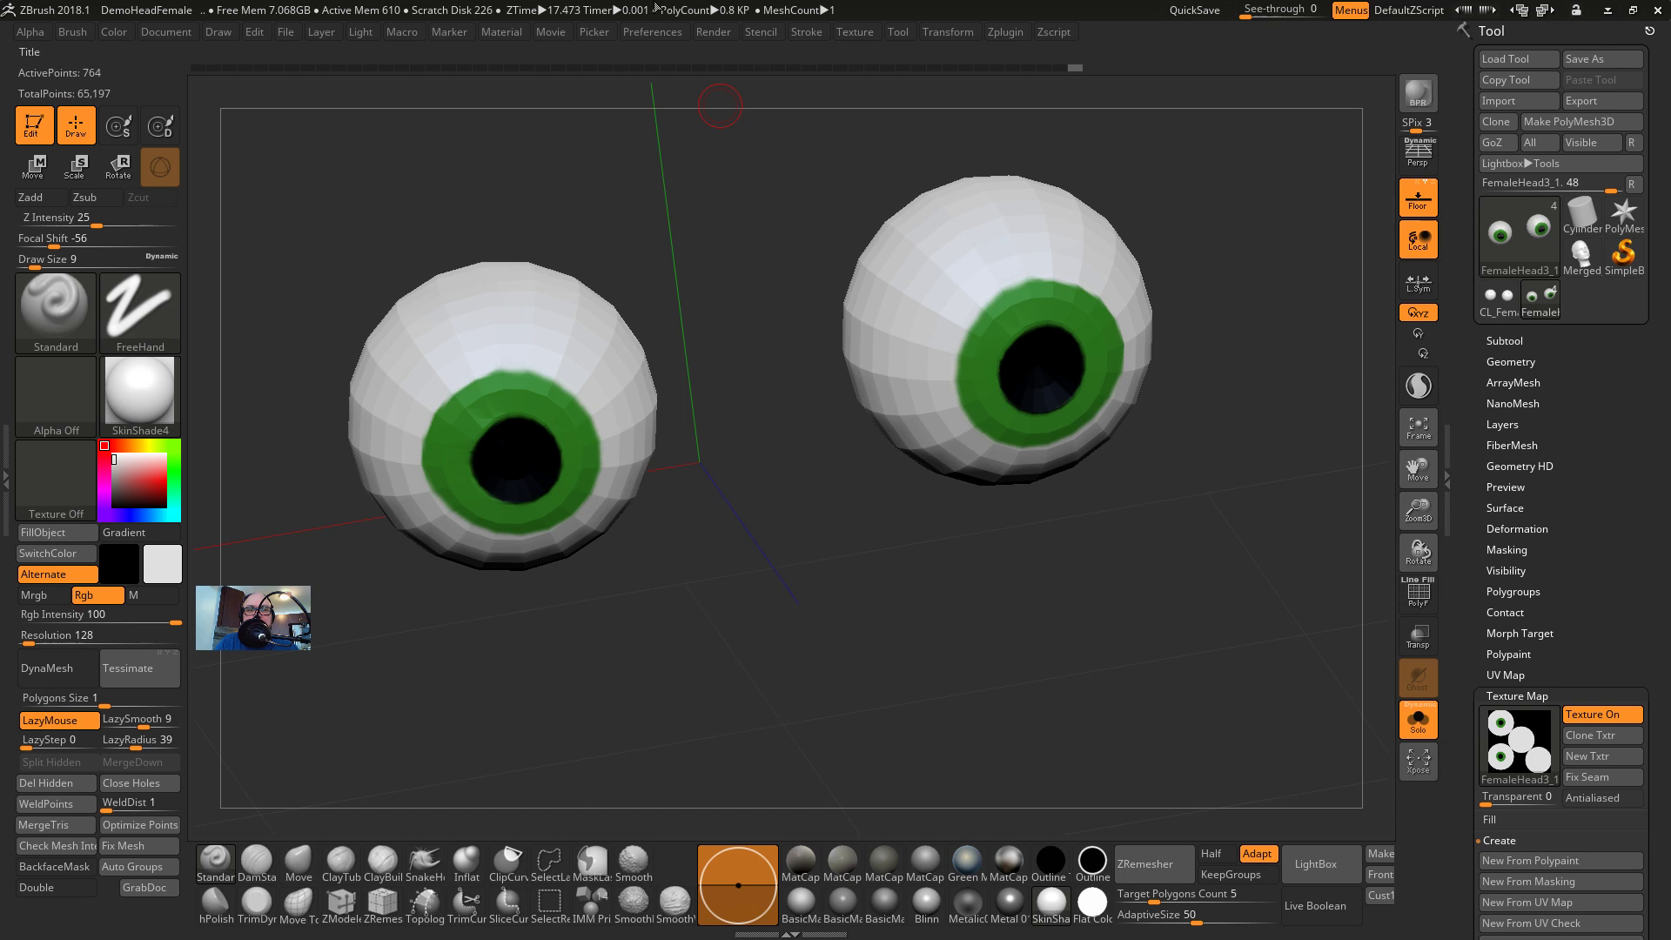
{"action": "left_click", "coordinate": [649, 33]}
{"action": "left_click", "coordinate": [683, 684]}
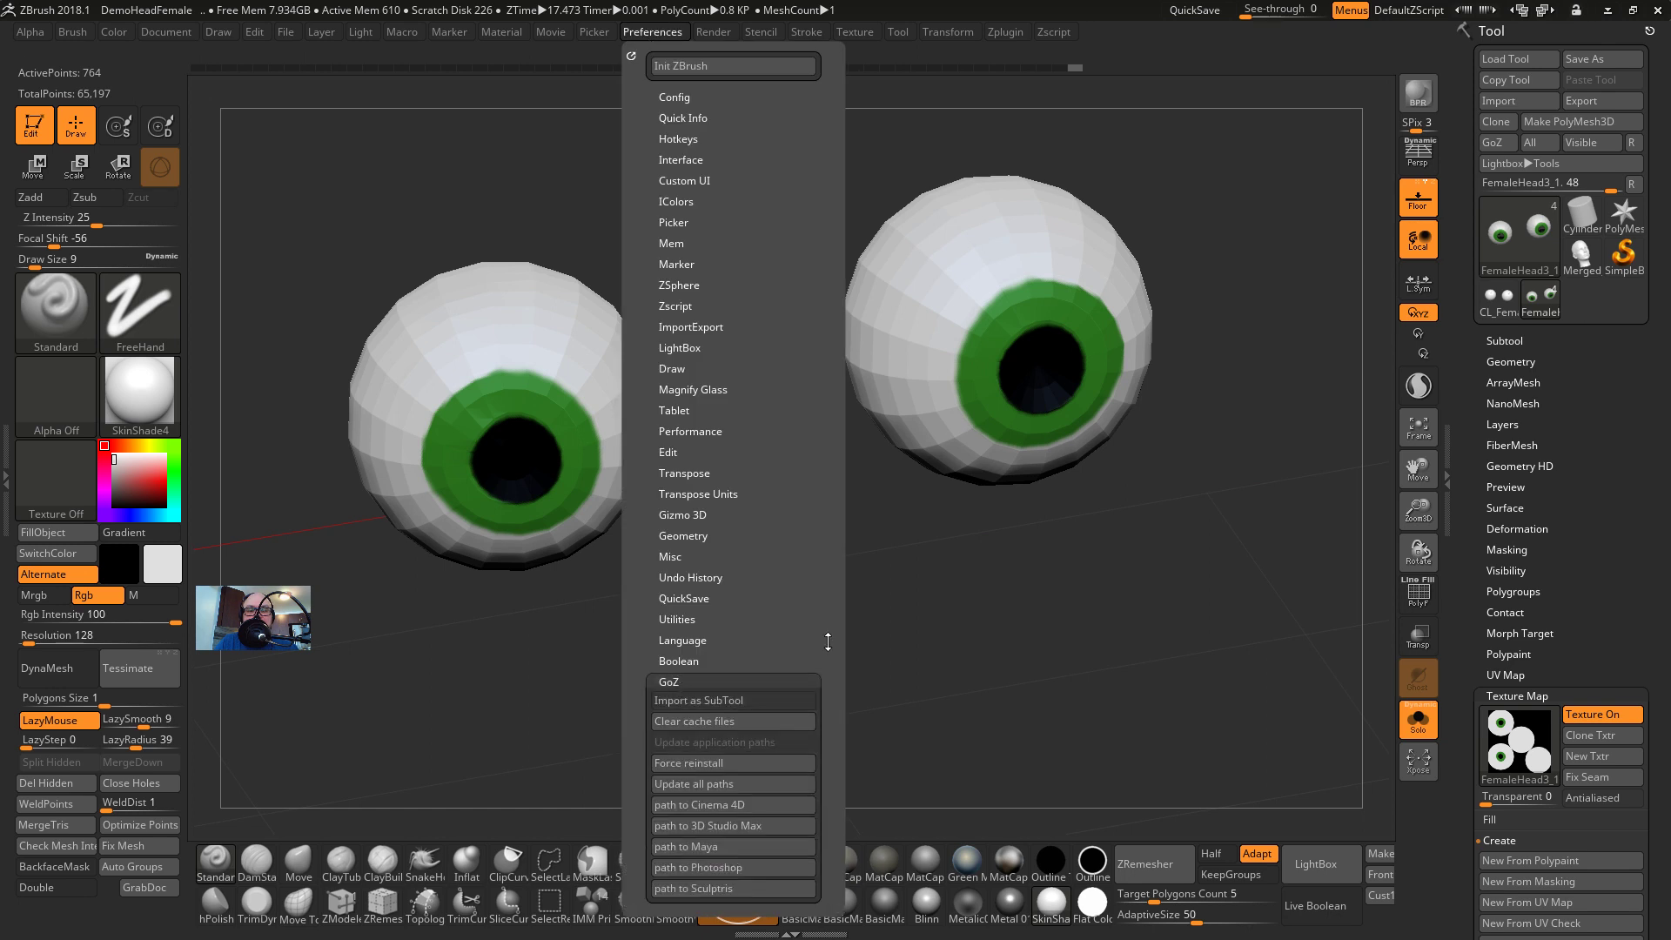
{"action": "left_click", "coordinate": [734, 482]}
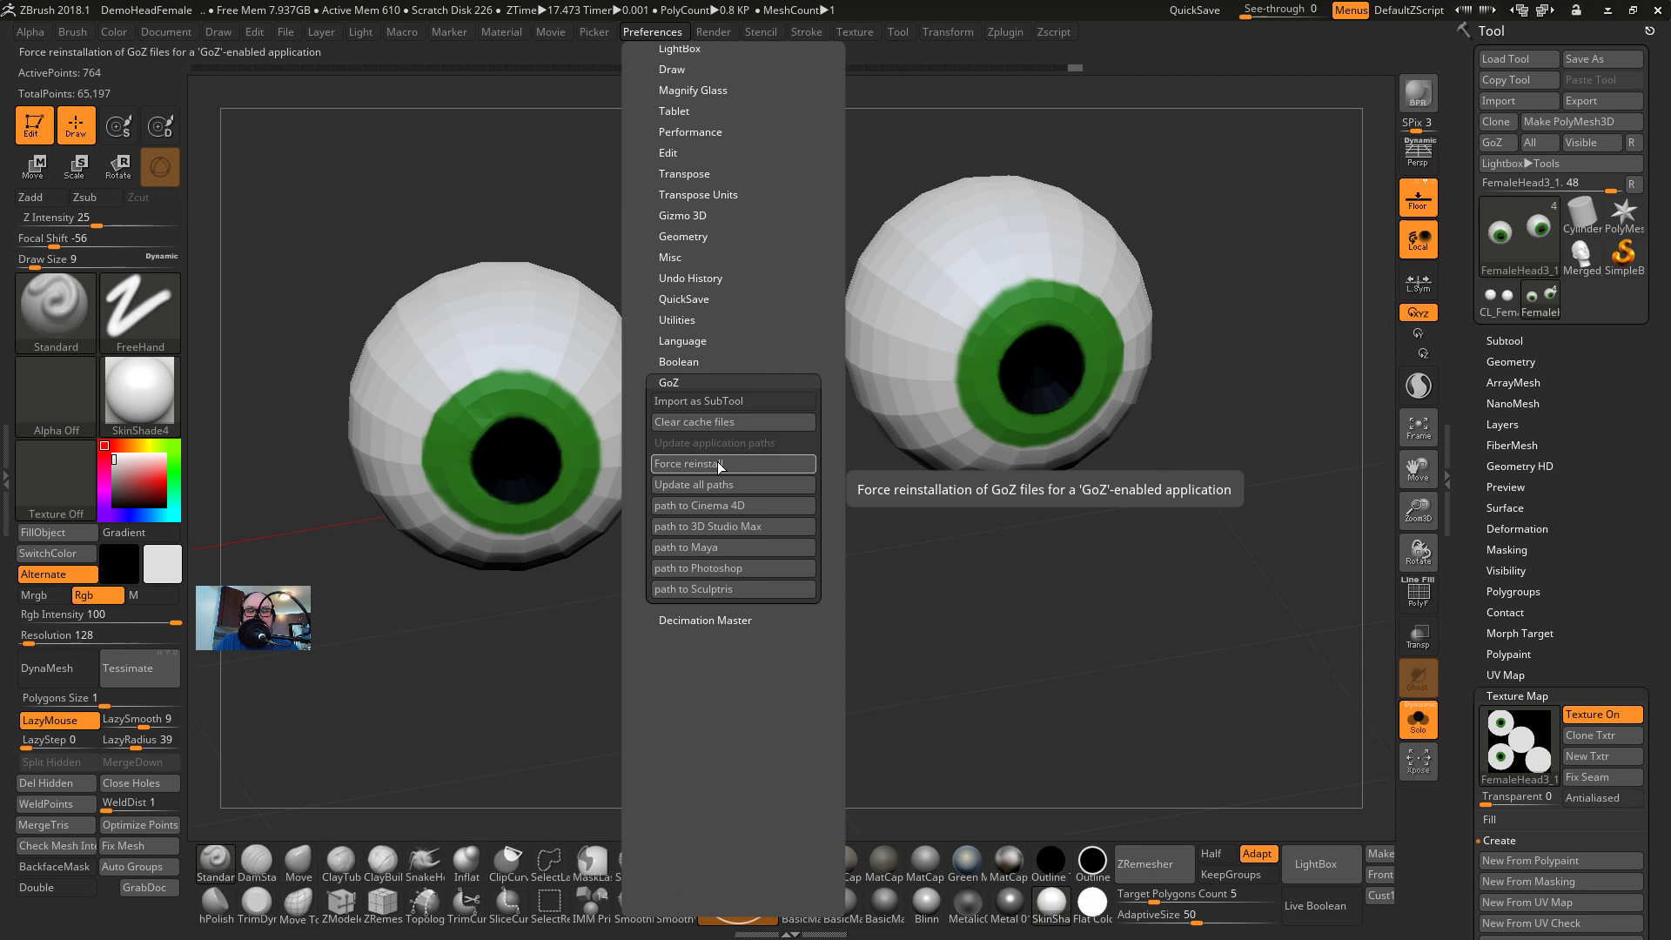
{"action": "left_click", "coordinate": [710, 552]}
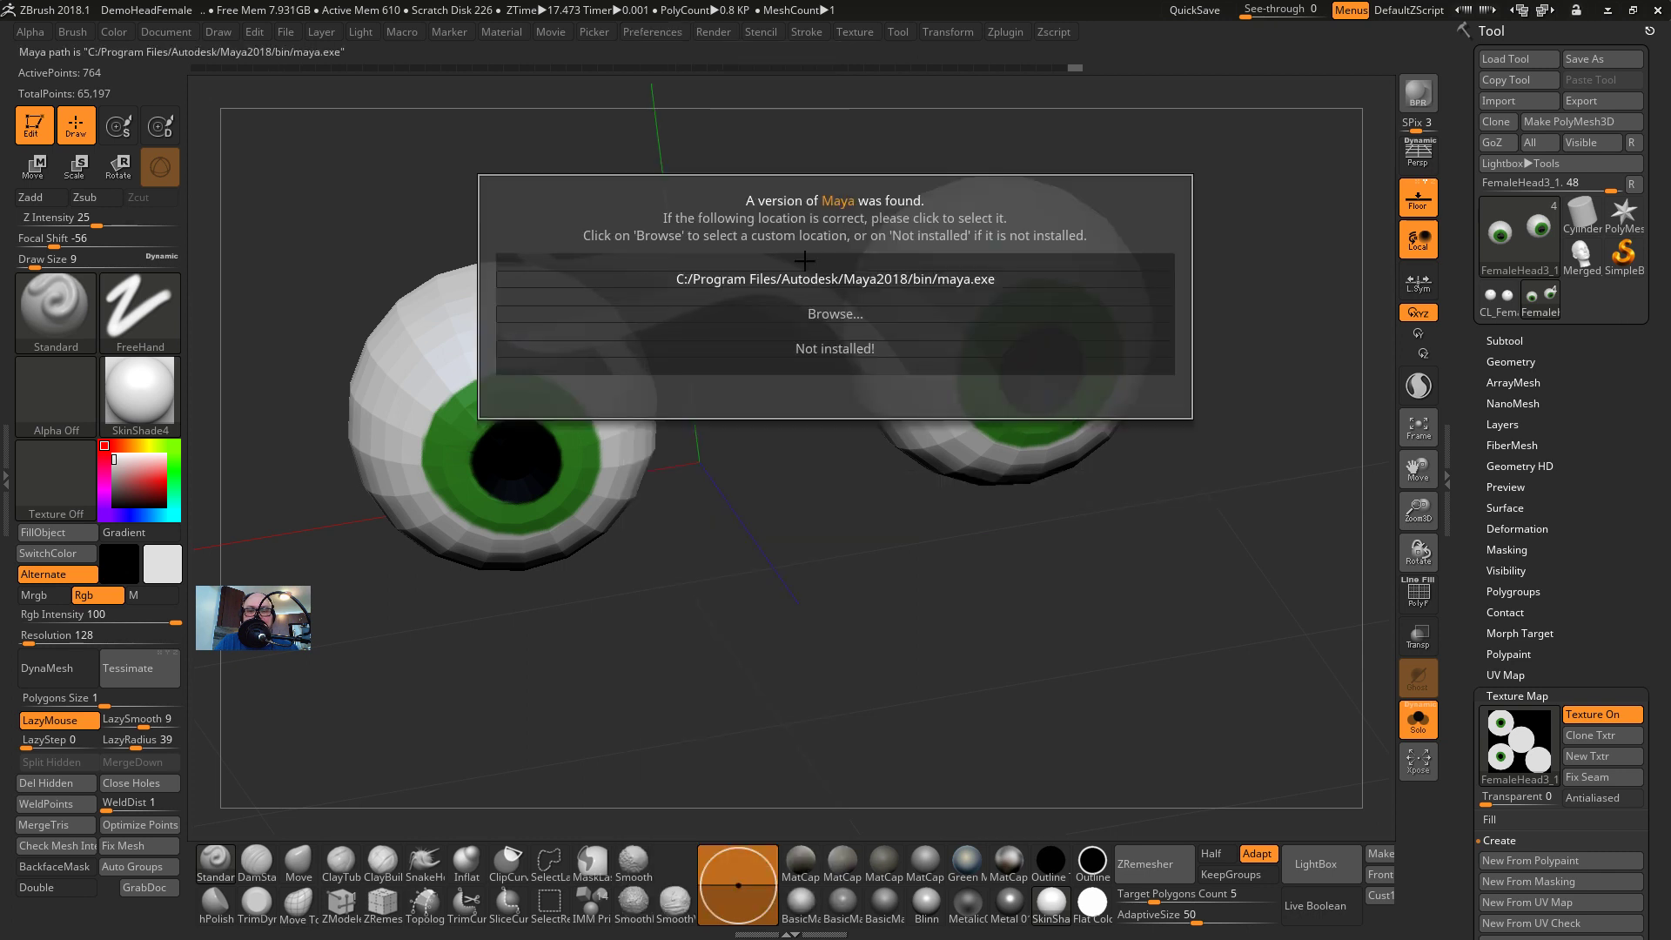
{"action": "left_click", "coordinate": [796, 272]}
{"action": "left_click", "coordinate": [744, 339]}
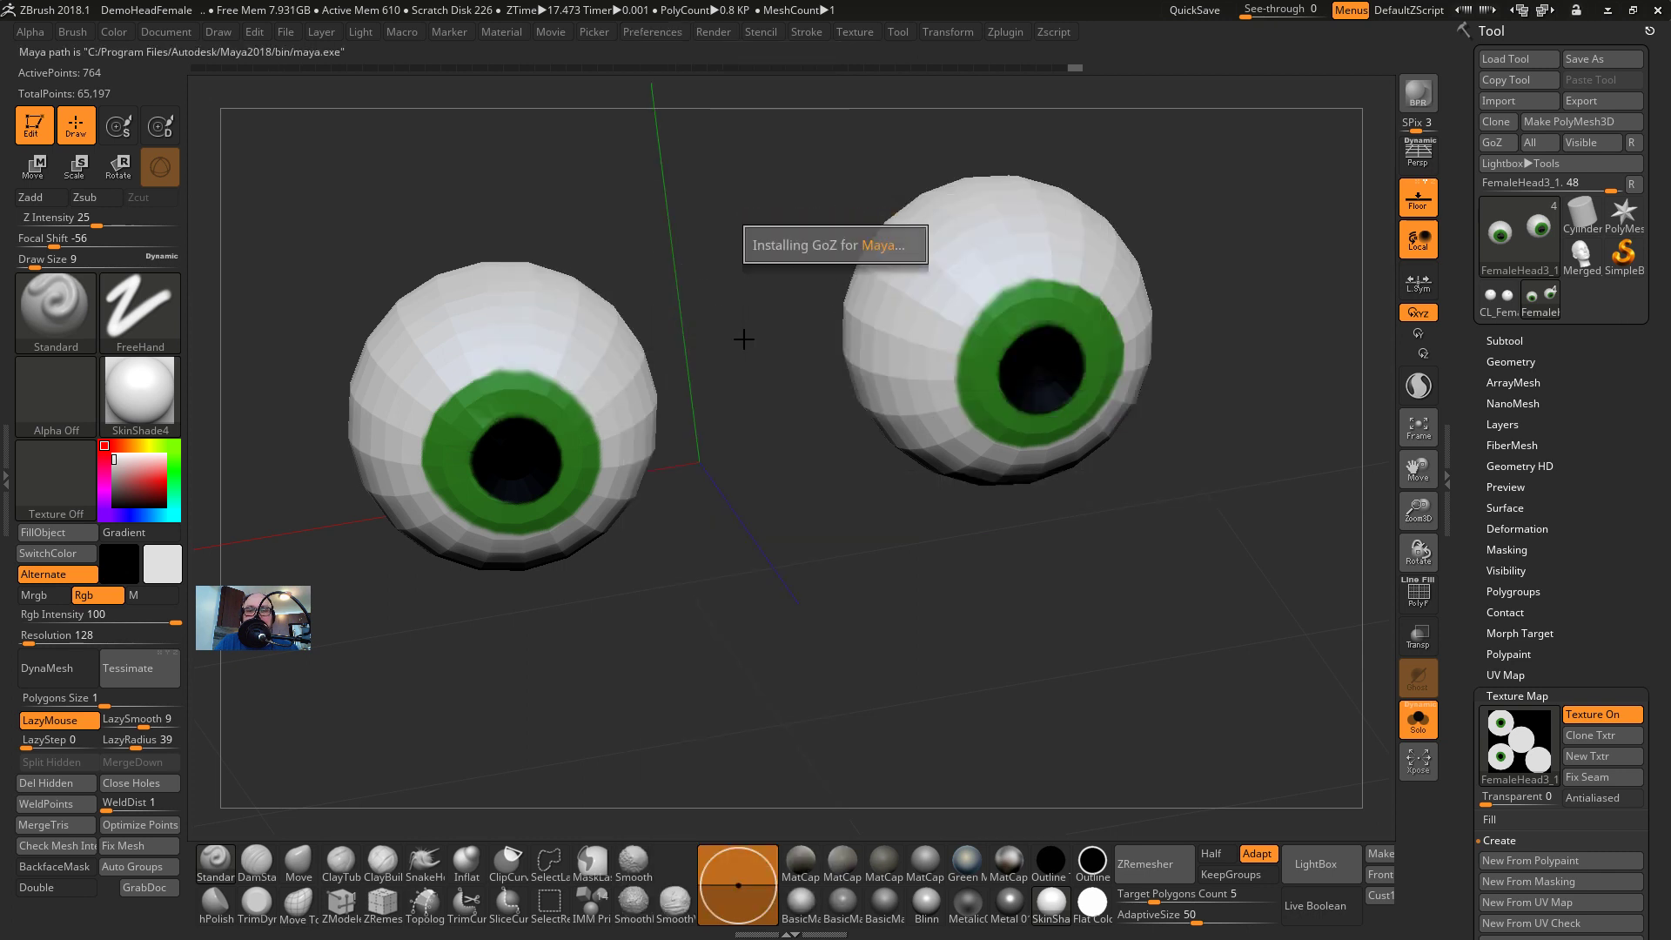
{"action": "left_click", "coordinate": [731, 592]}
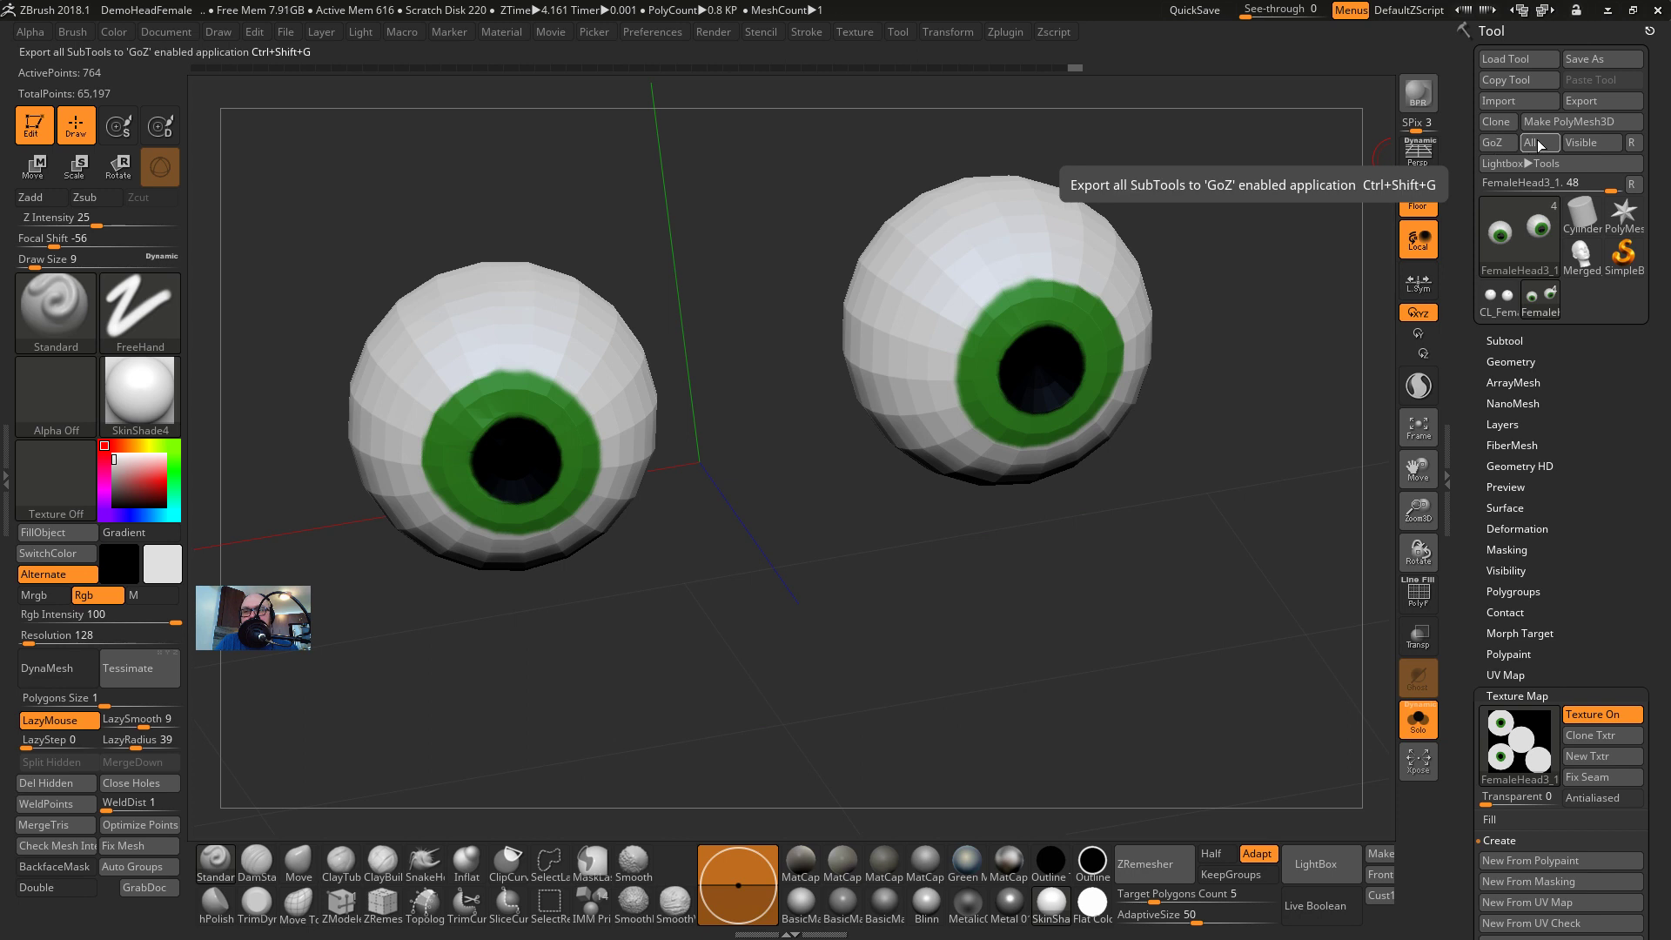
Check that Maya is the current GoZ application and send the eyeballs to it again, suppressing the GoZ introduction for future exports
{"action": "left_click", "coordinate": [1634, 143]}
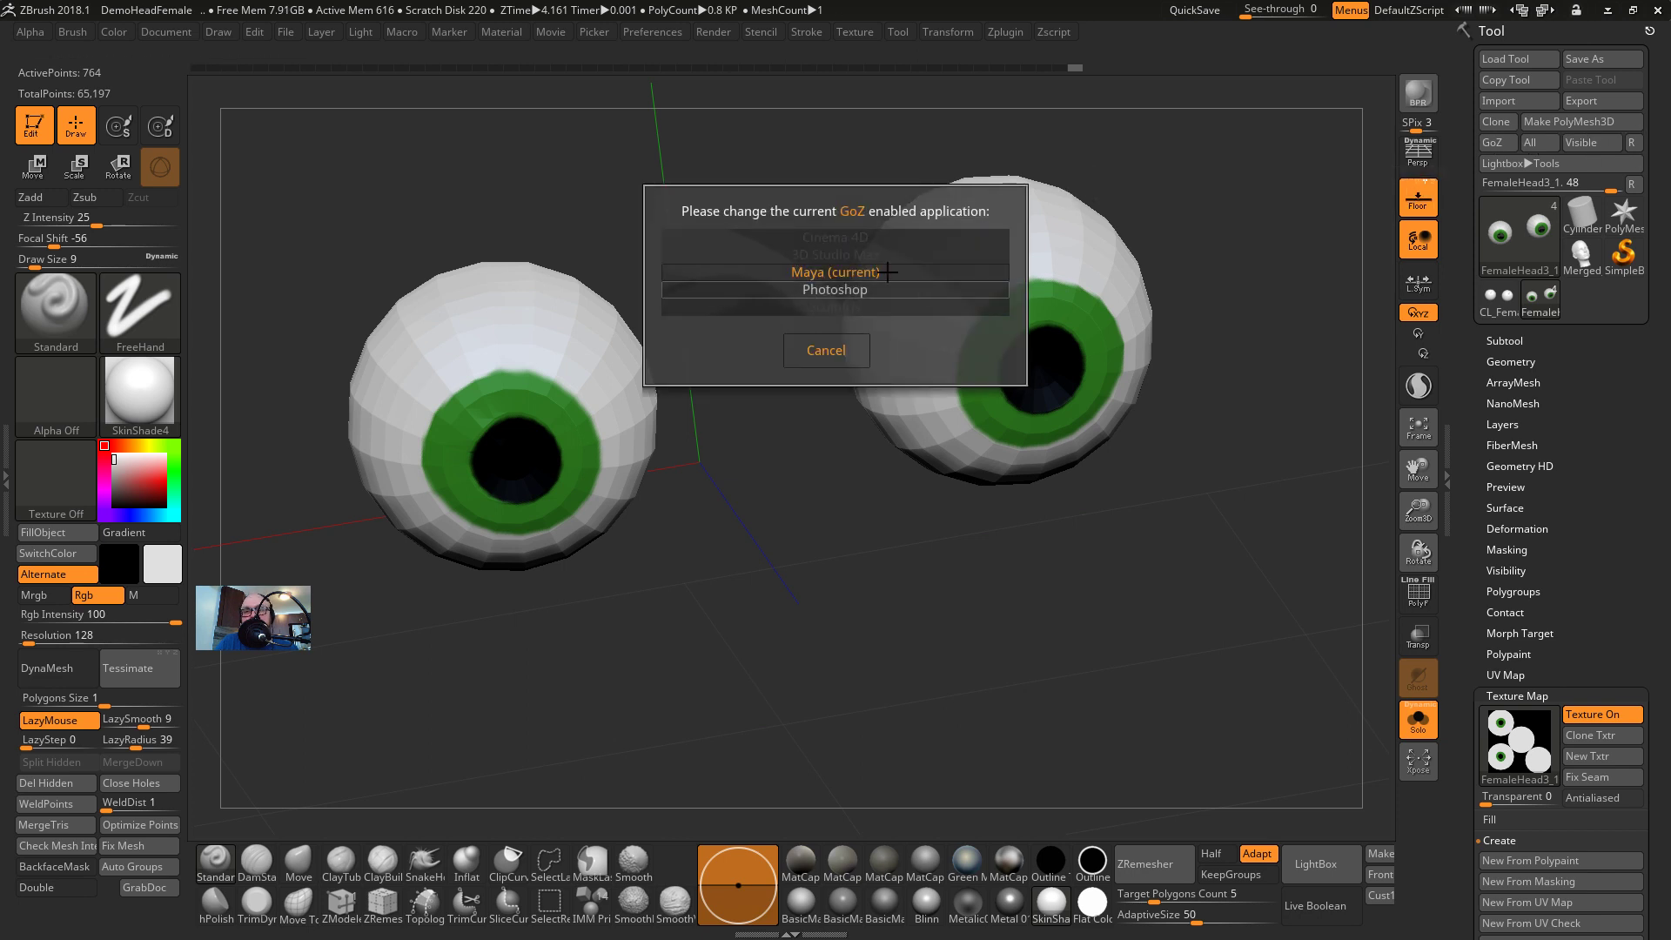
{"action": "left_click", "coordinate": [826, 350]}
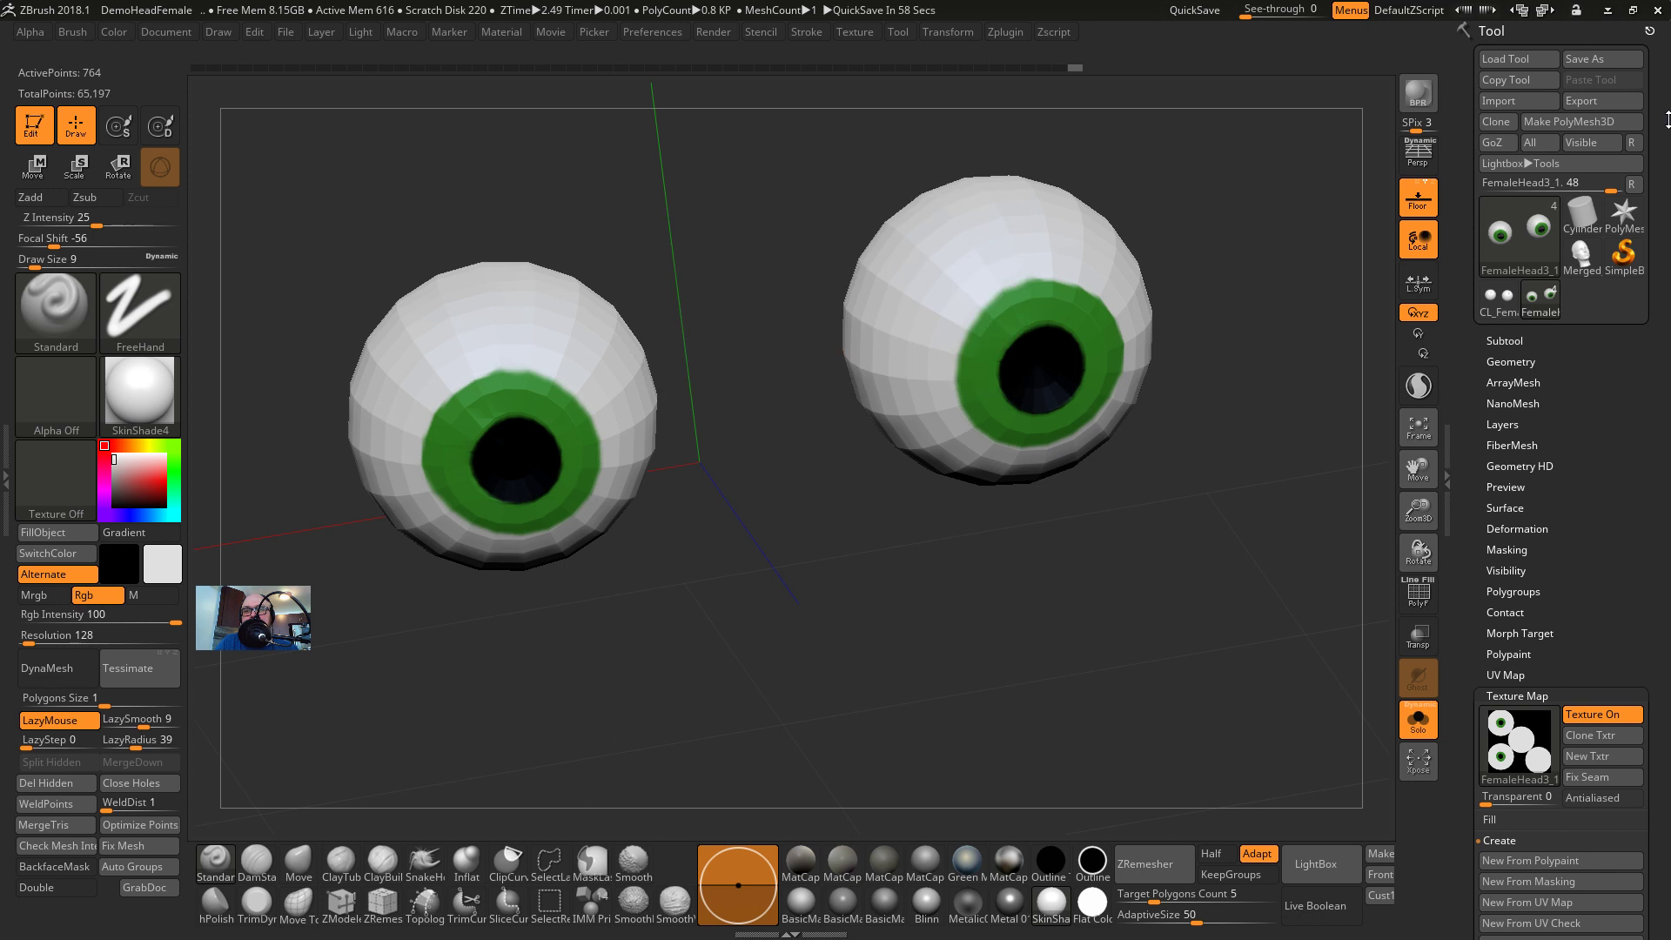
{"action": "left_click", "coordinate": [1493, 142]}
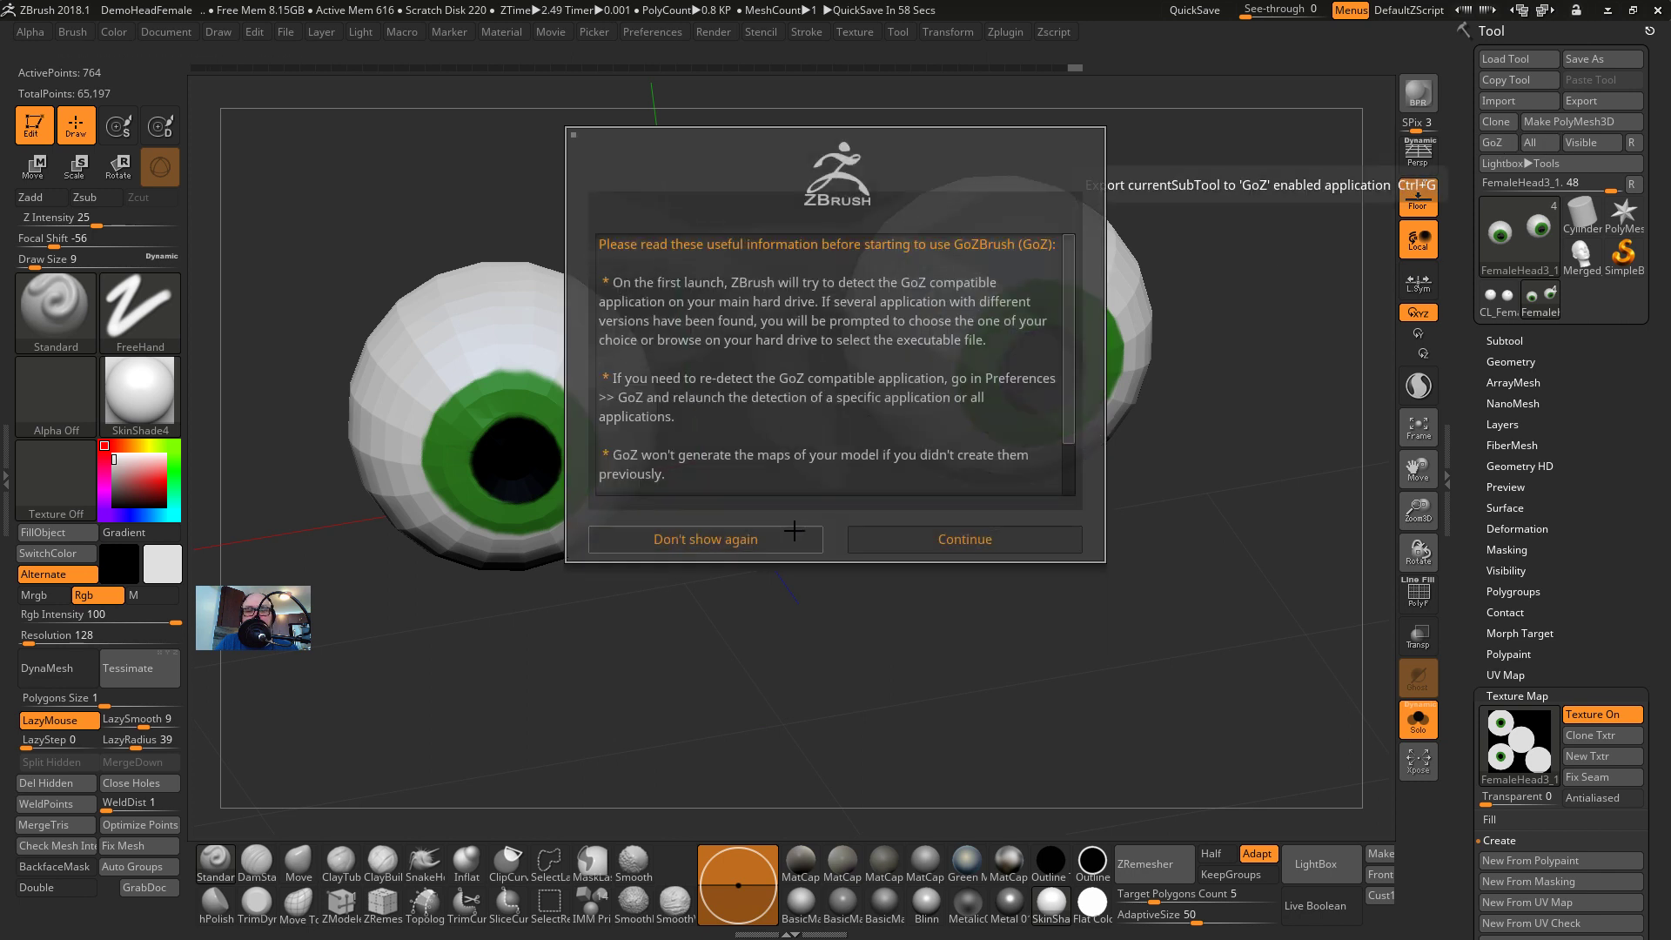
{"action": "left_click", "coordinate": [731, 535]}
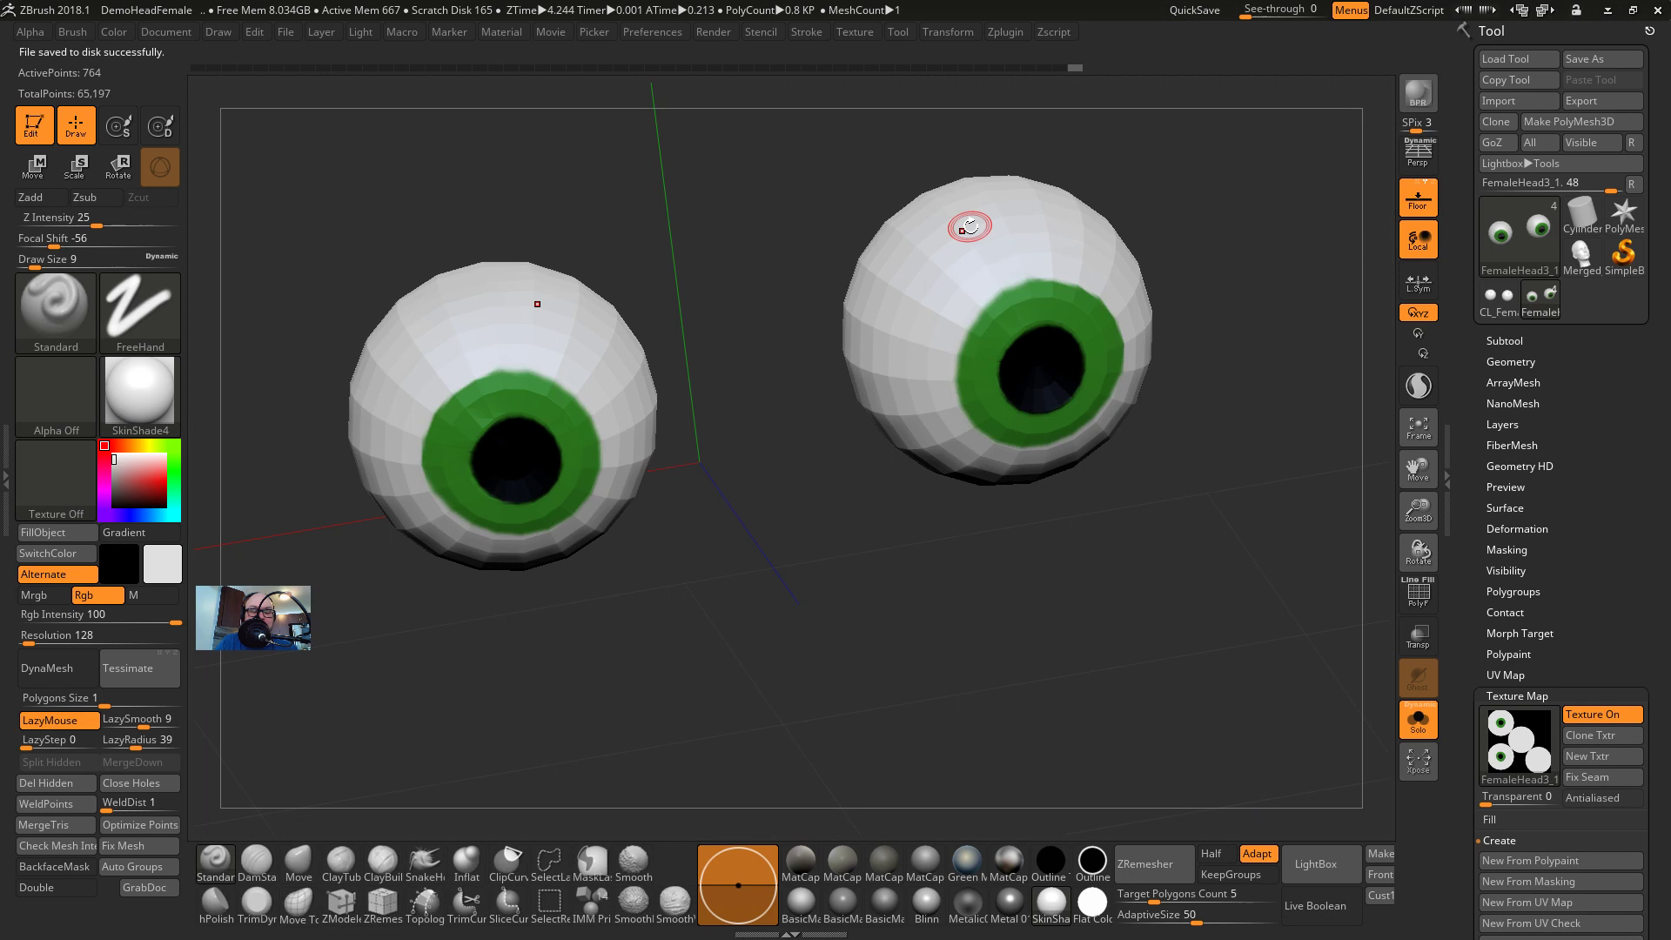
{"action": "key", "text": "alt+Tab"}
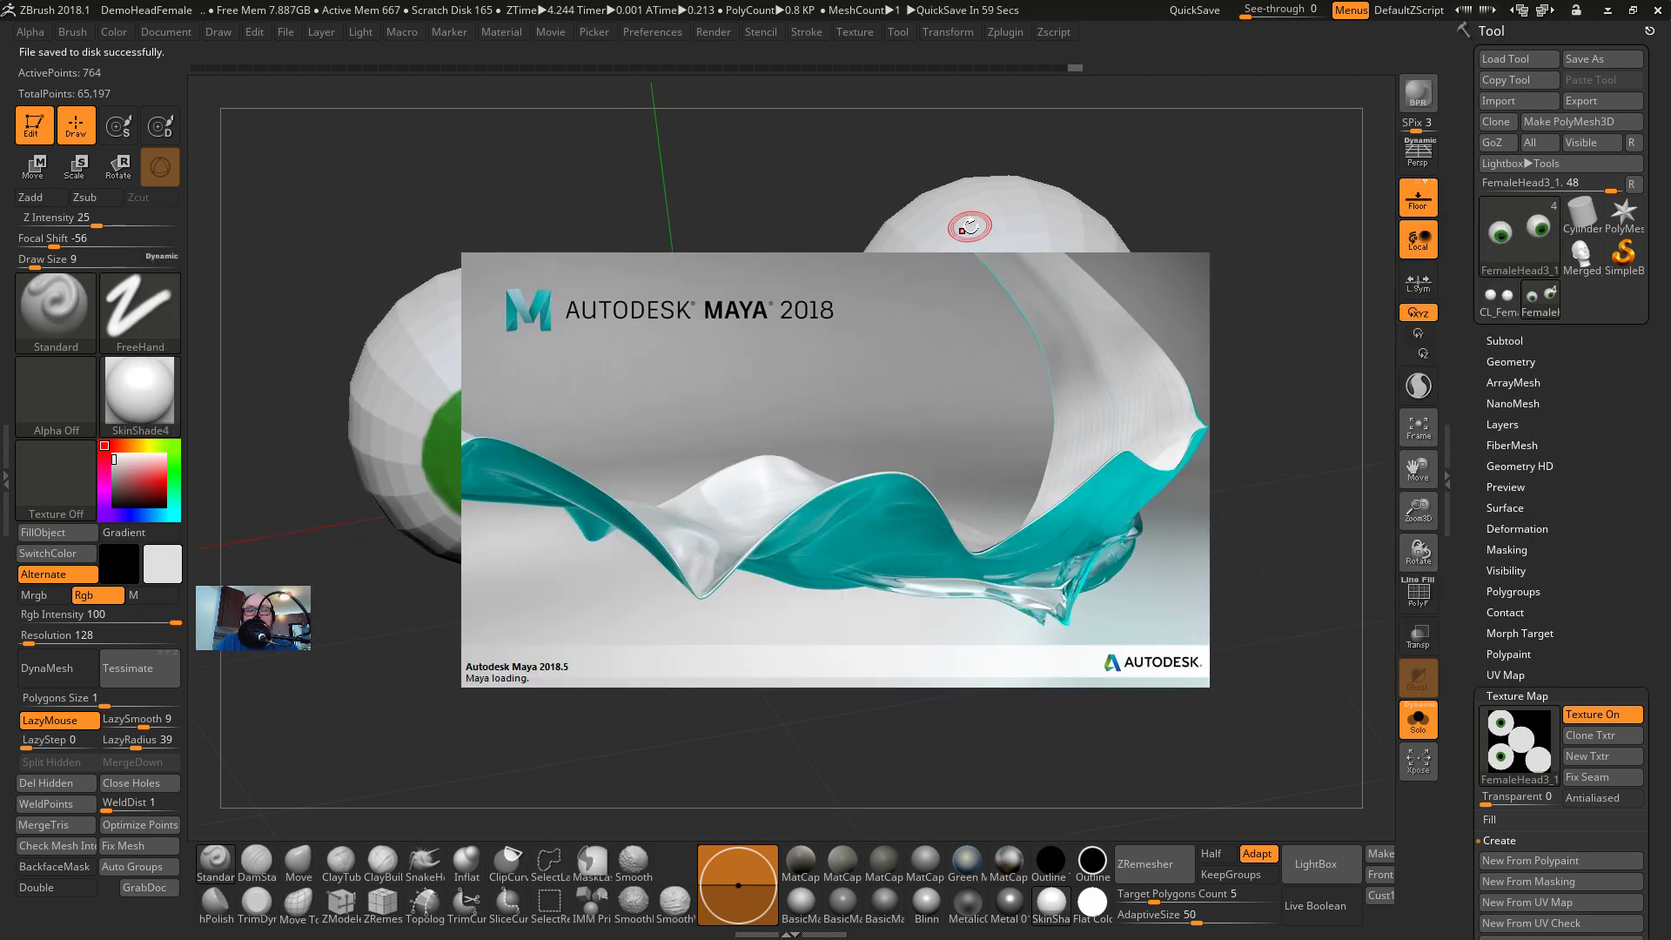
{"action": "key", "text": "alt+Tab"}
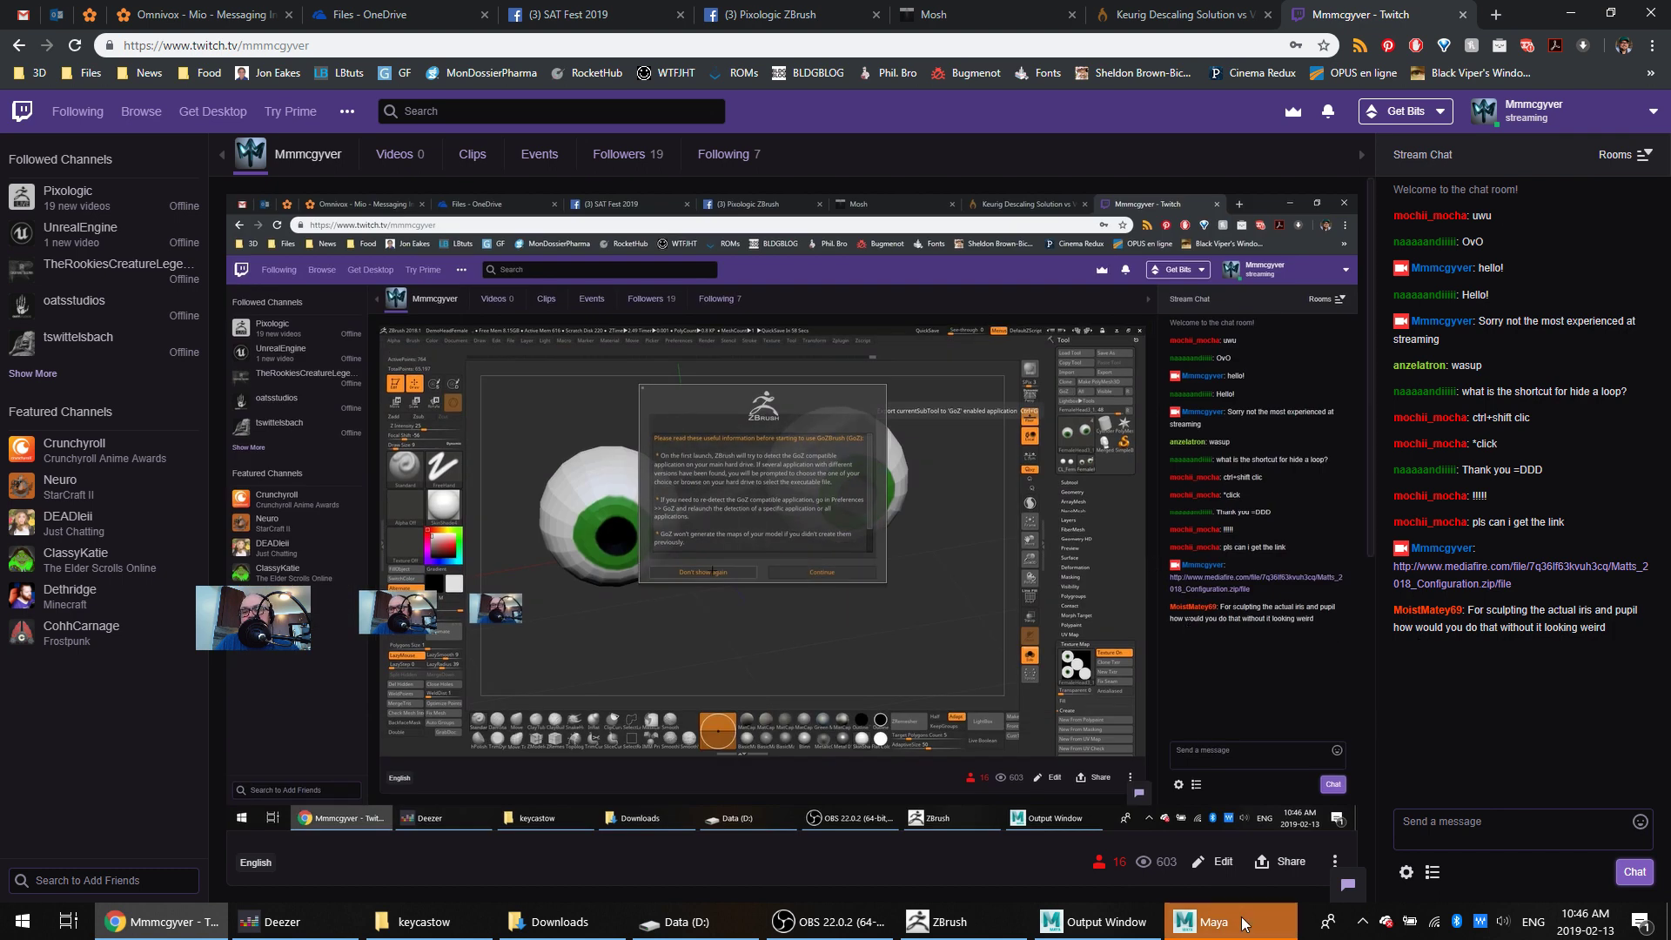
{"action": "mouse_move", "coordinate": [1245, 924]}
Search Google Images for "eyeball diagram" in a new browser tab and enlarge the labelled "What Does the Eye Look Like?" diagram
{"action": "left_click", "coordinate": [1496, 15]}
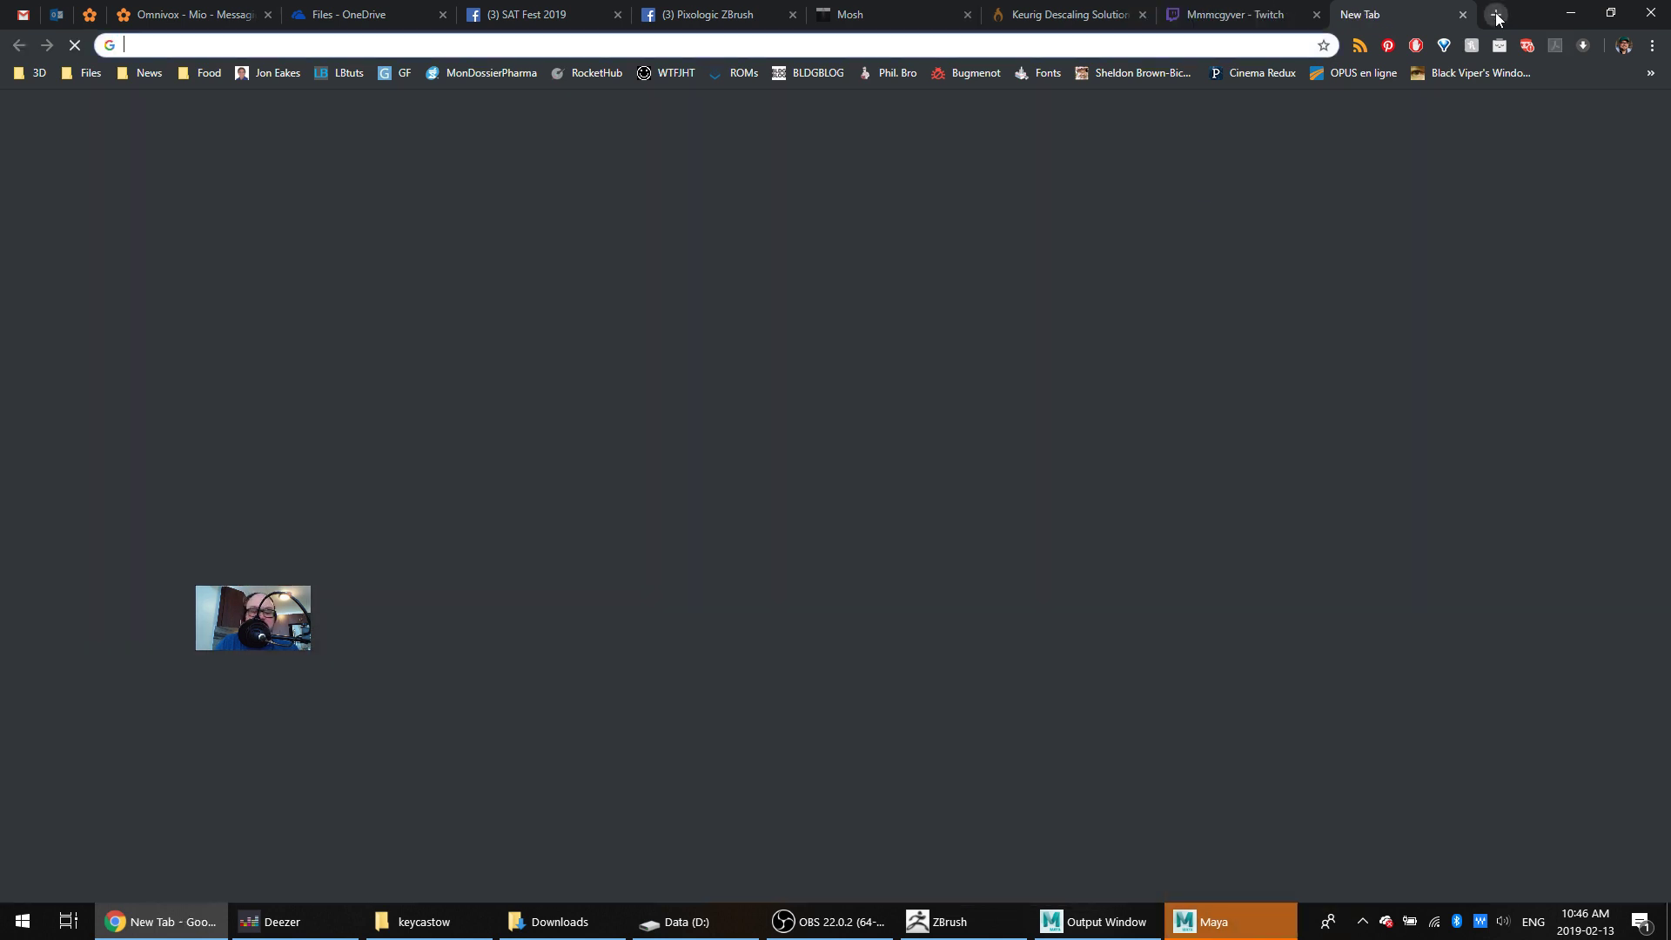
{"action": "type", "text": "eyeball"}
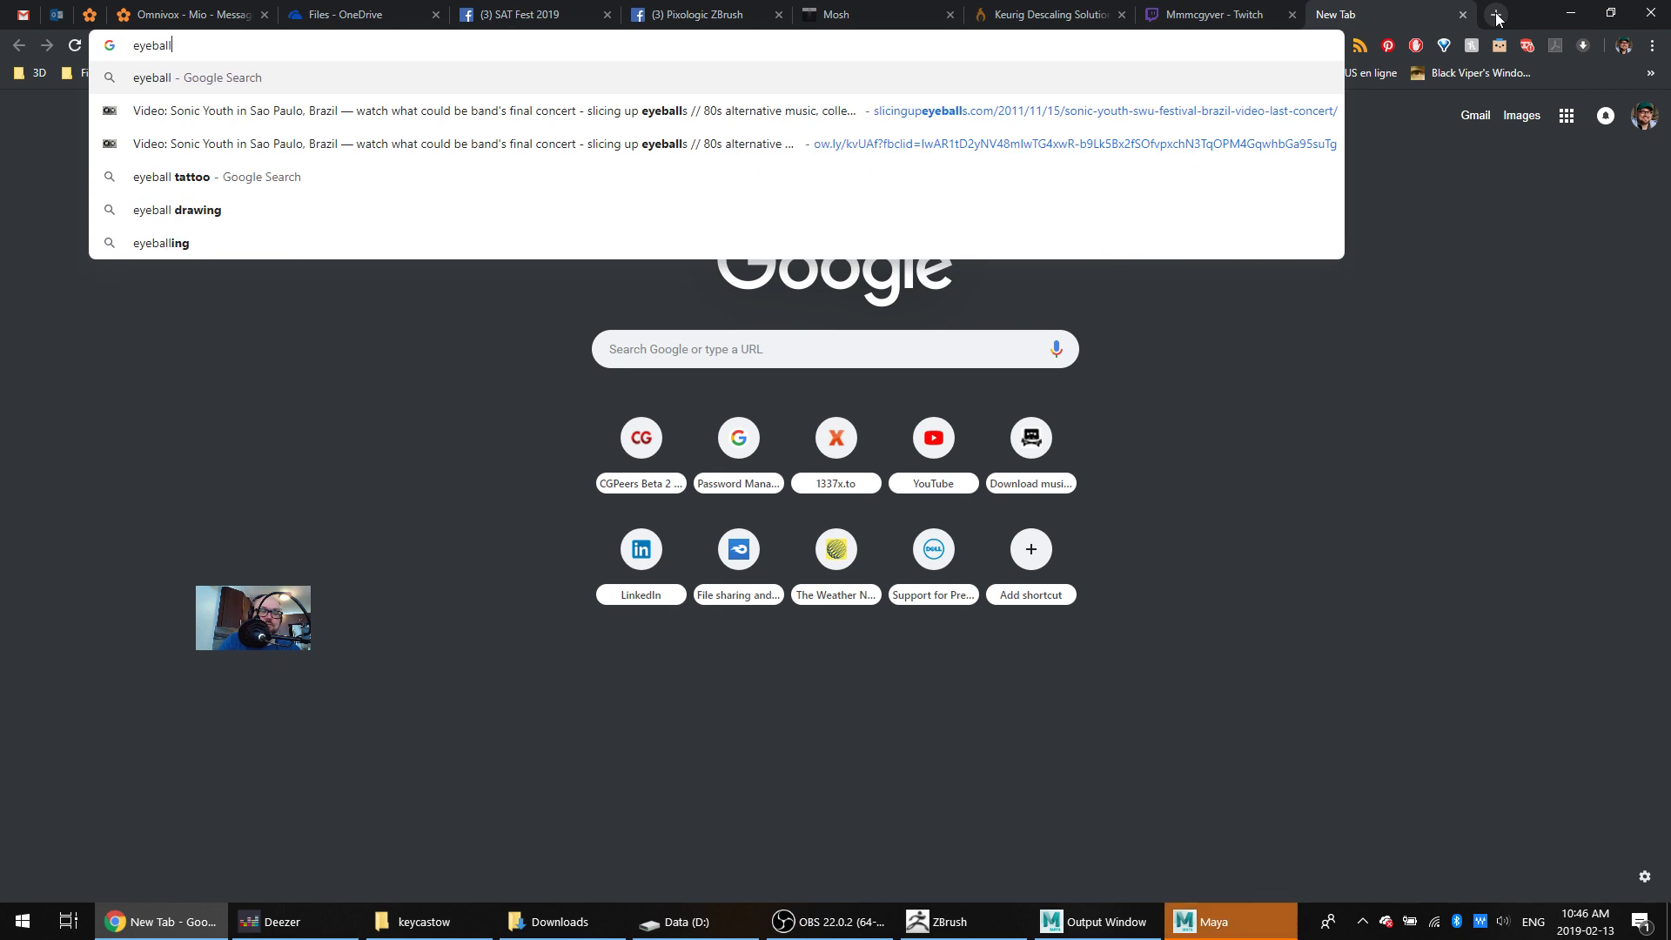
{"action": "type", "text": " diagram"}
{"action": "key", "text": "Return"}
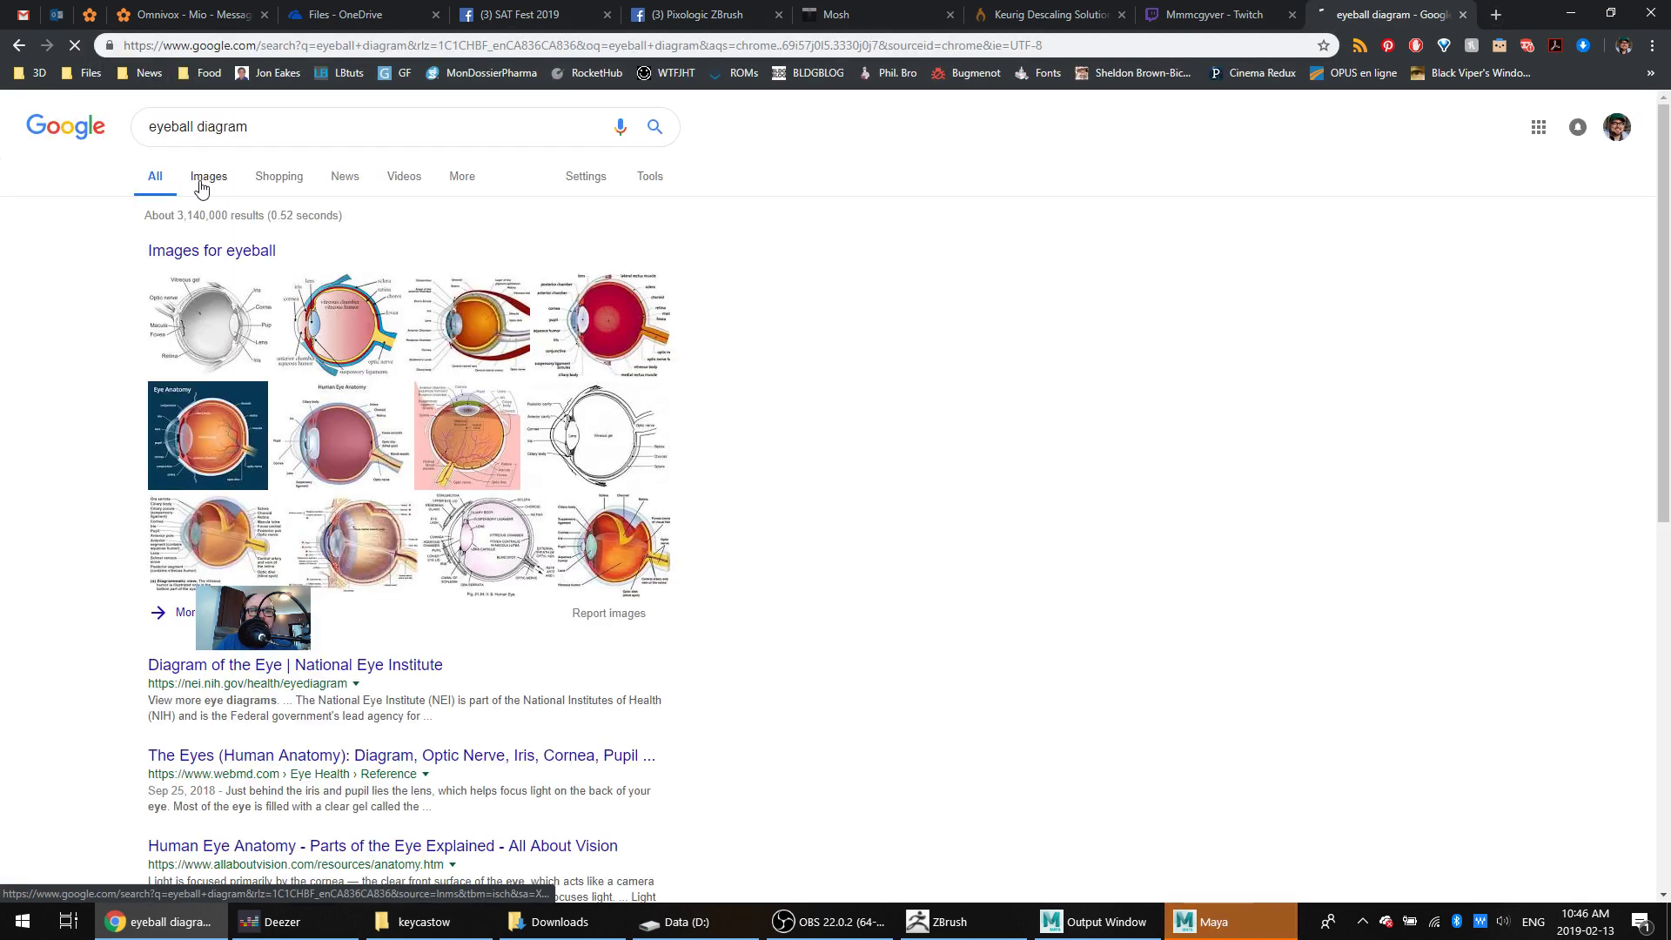
{"action": "left_click", "coordinate": [206, 177]}
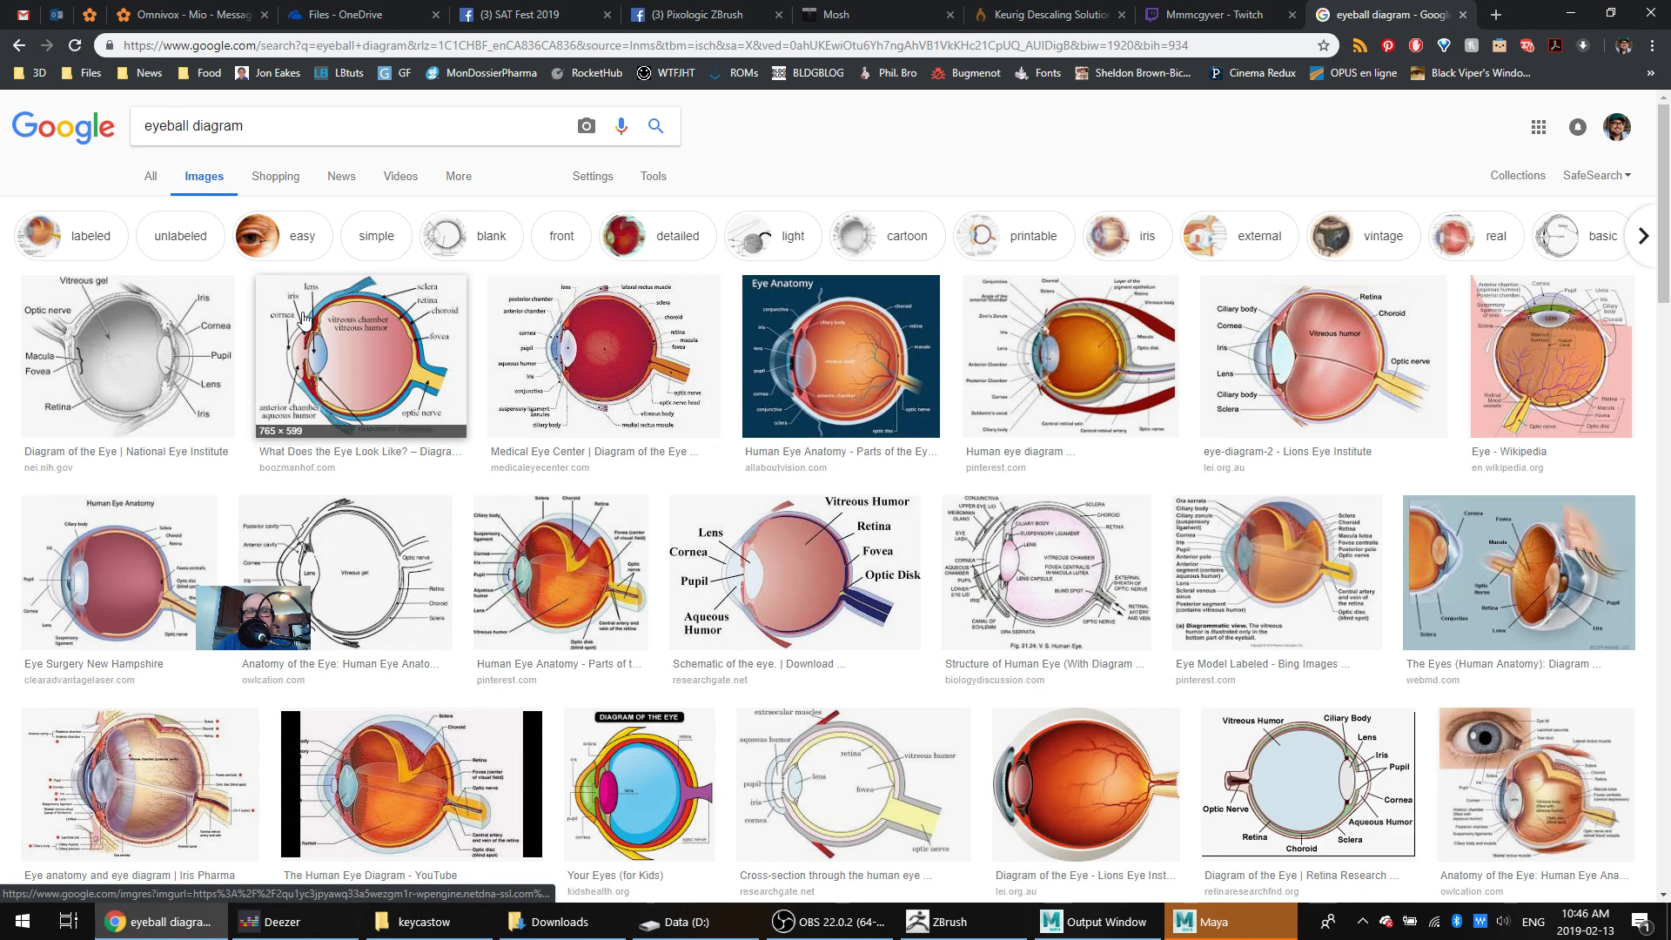
{"action": "left_click", "coordinate": [314, 325]}
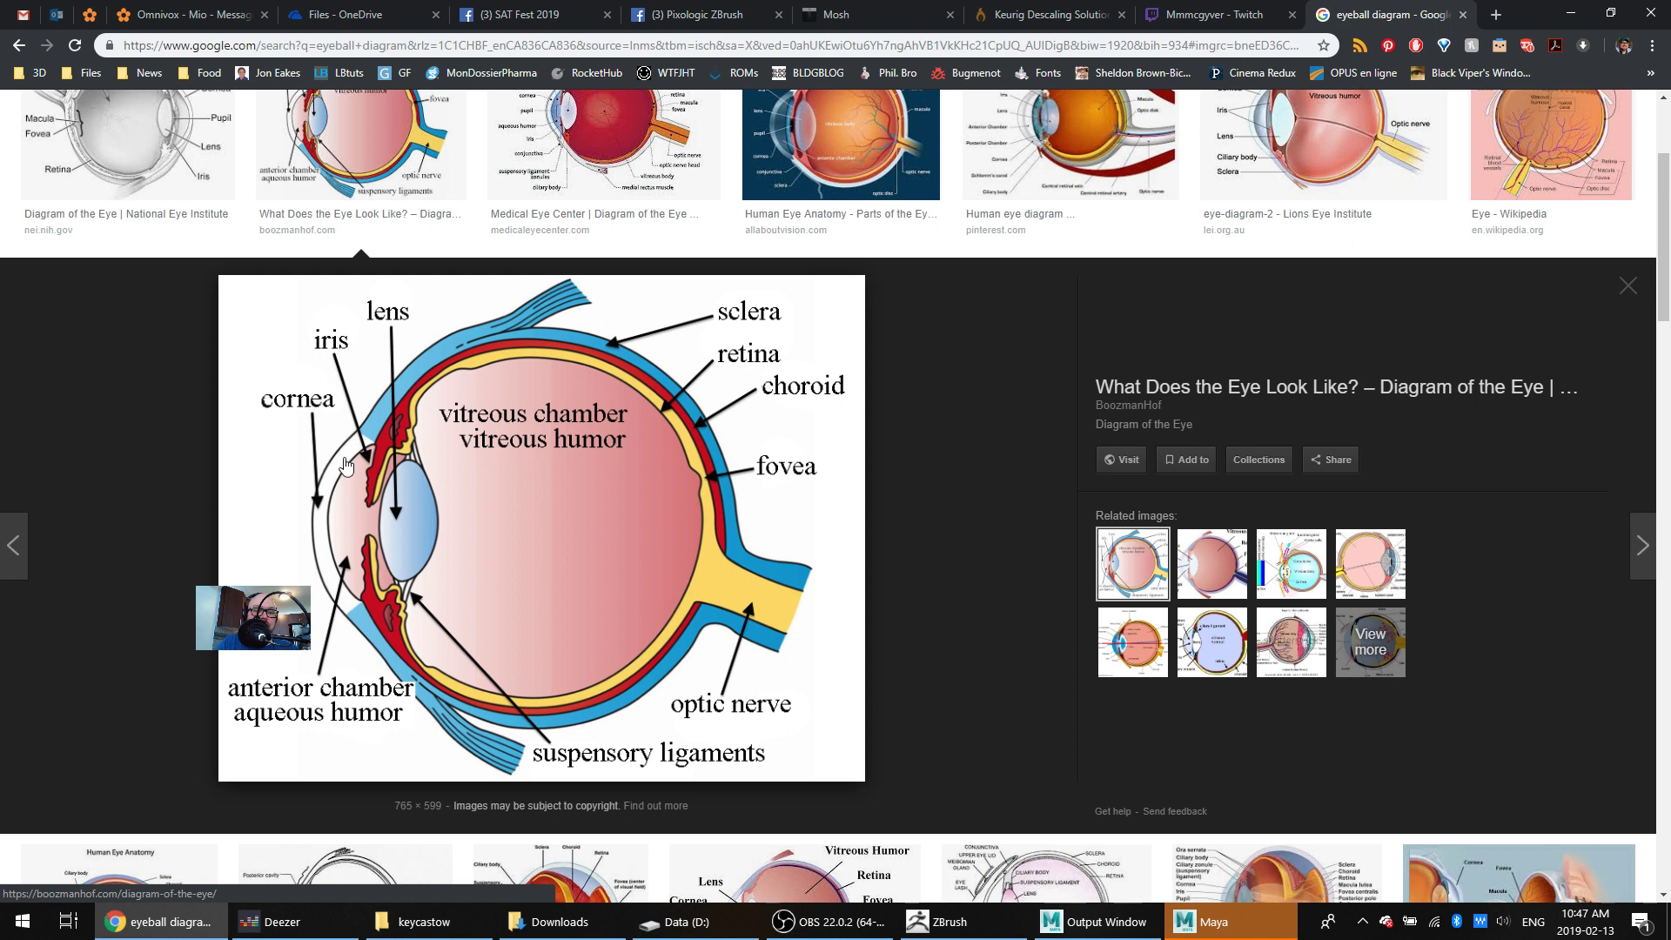
Check the Twitch stream page and chat, and return to the labelled eyeball diagram in the image results
{"action": "scroll", "coordinate": [947, 323], "scroll_direction": "up", "scroll_amount": 2}
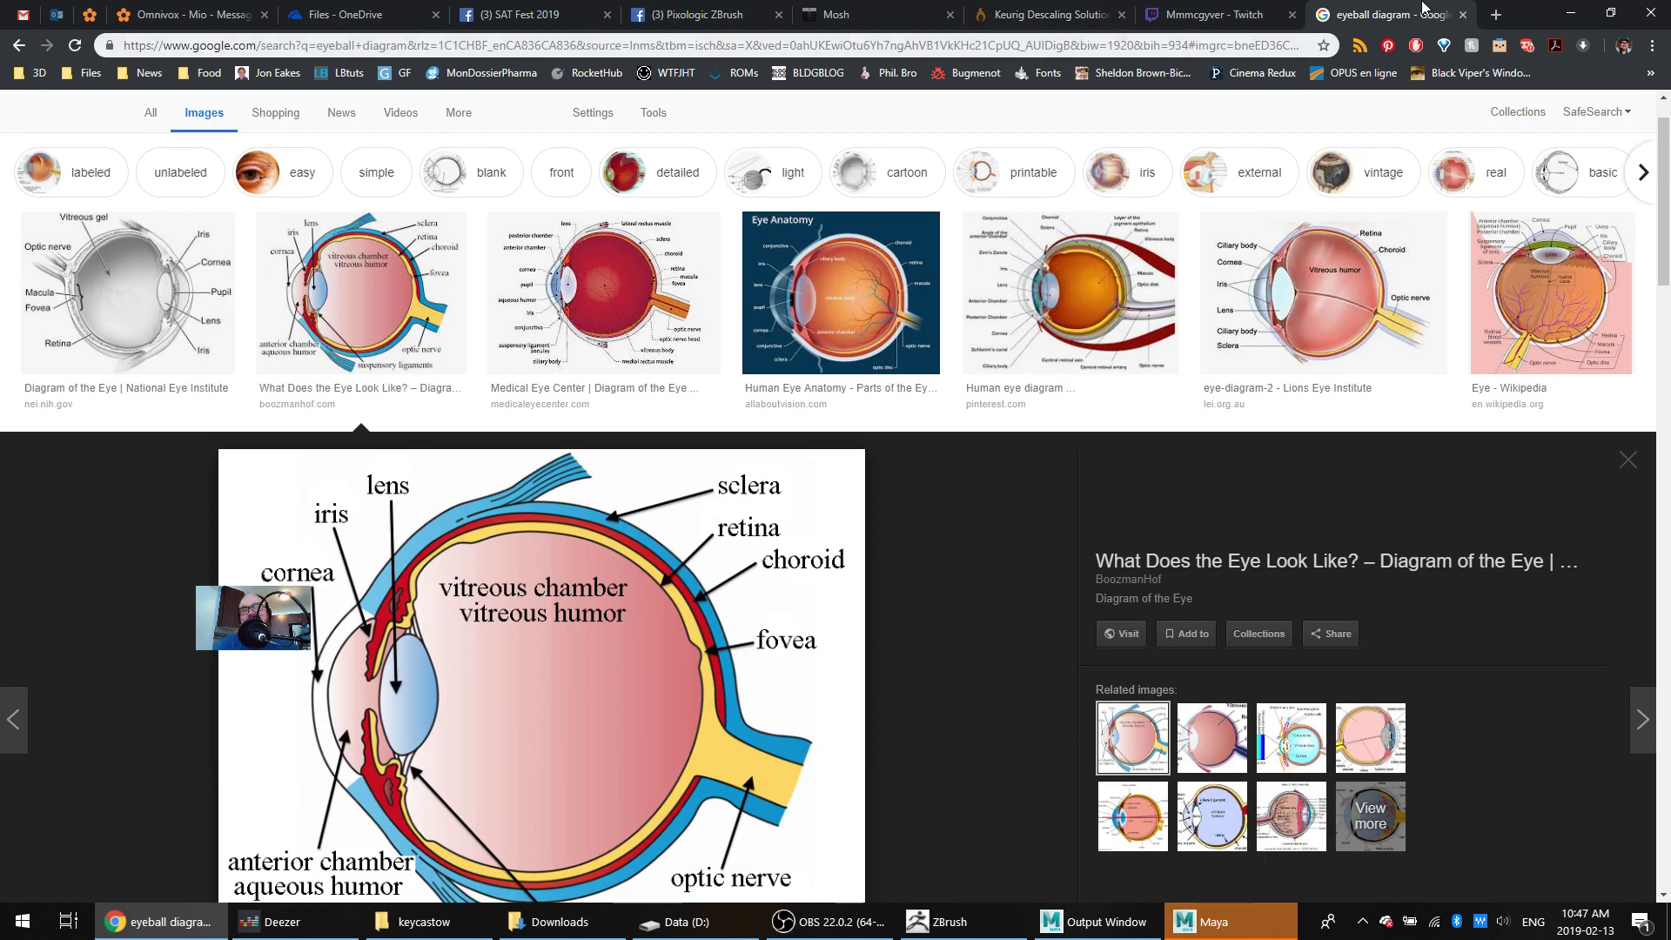
{"action": "left_click", "coordinate": [1215, 15]}
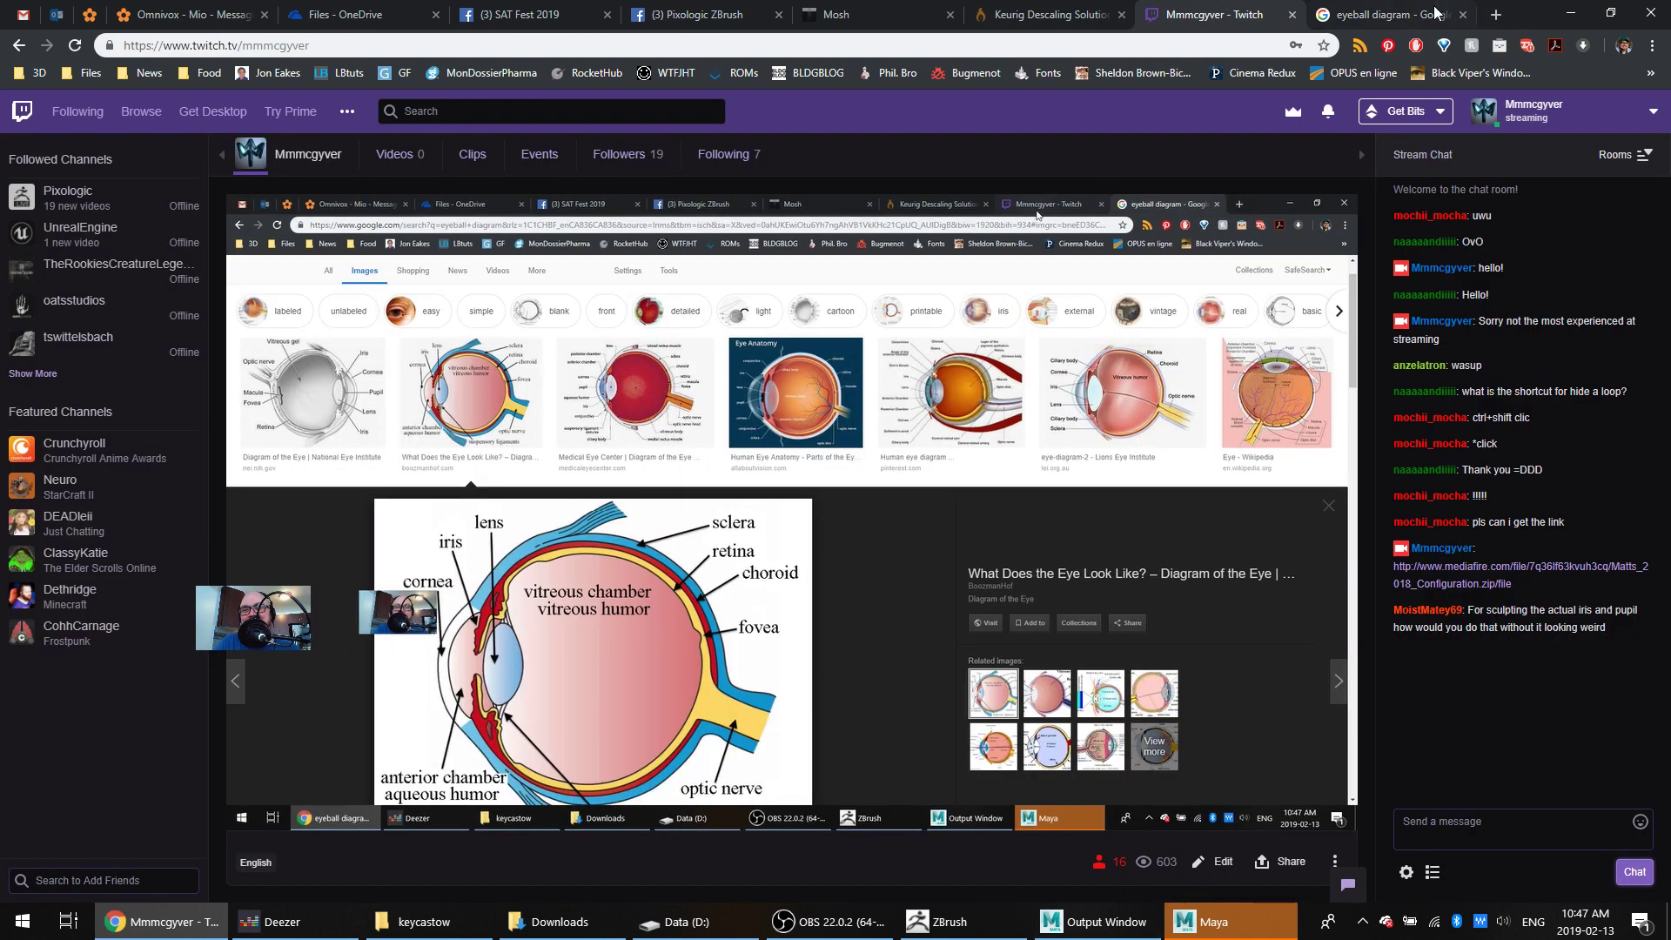
{"action": "left_click", "coordinate": [1393, 15]}
{"action": "scroll", "coordinate": [955, 348], "scroll_direction": "down", "scroll_amount": 2}
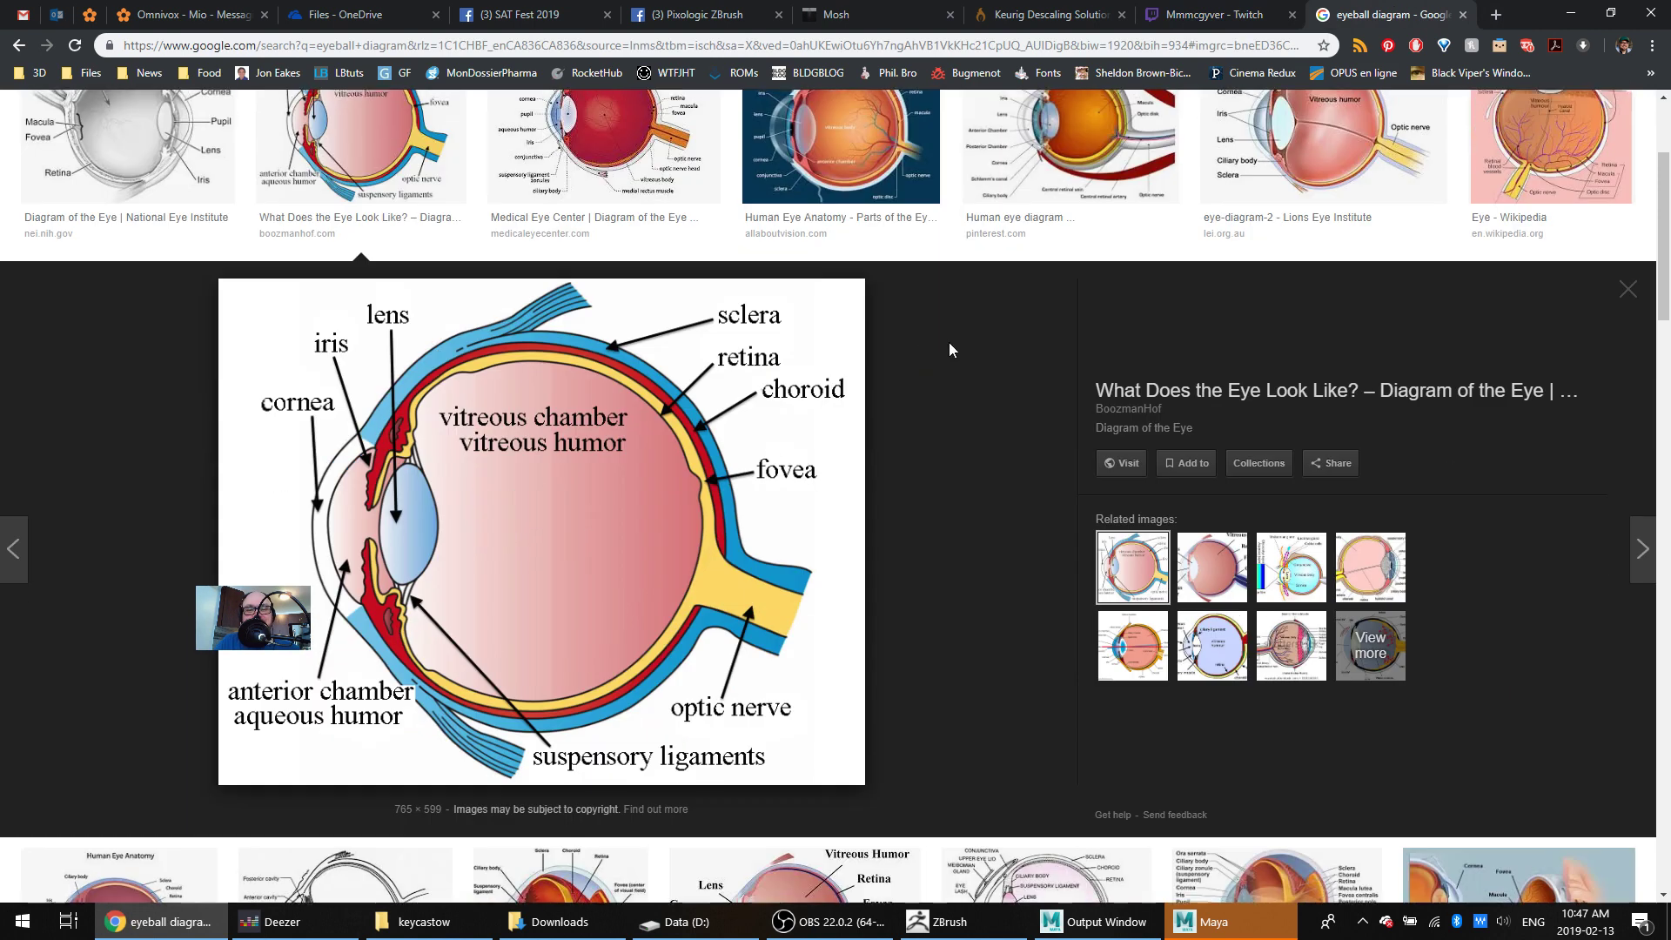
{"action": "scroll", "coordinate": [958, 349], "scroll_direction": "up", "scroll_amount": 2}
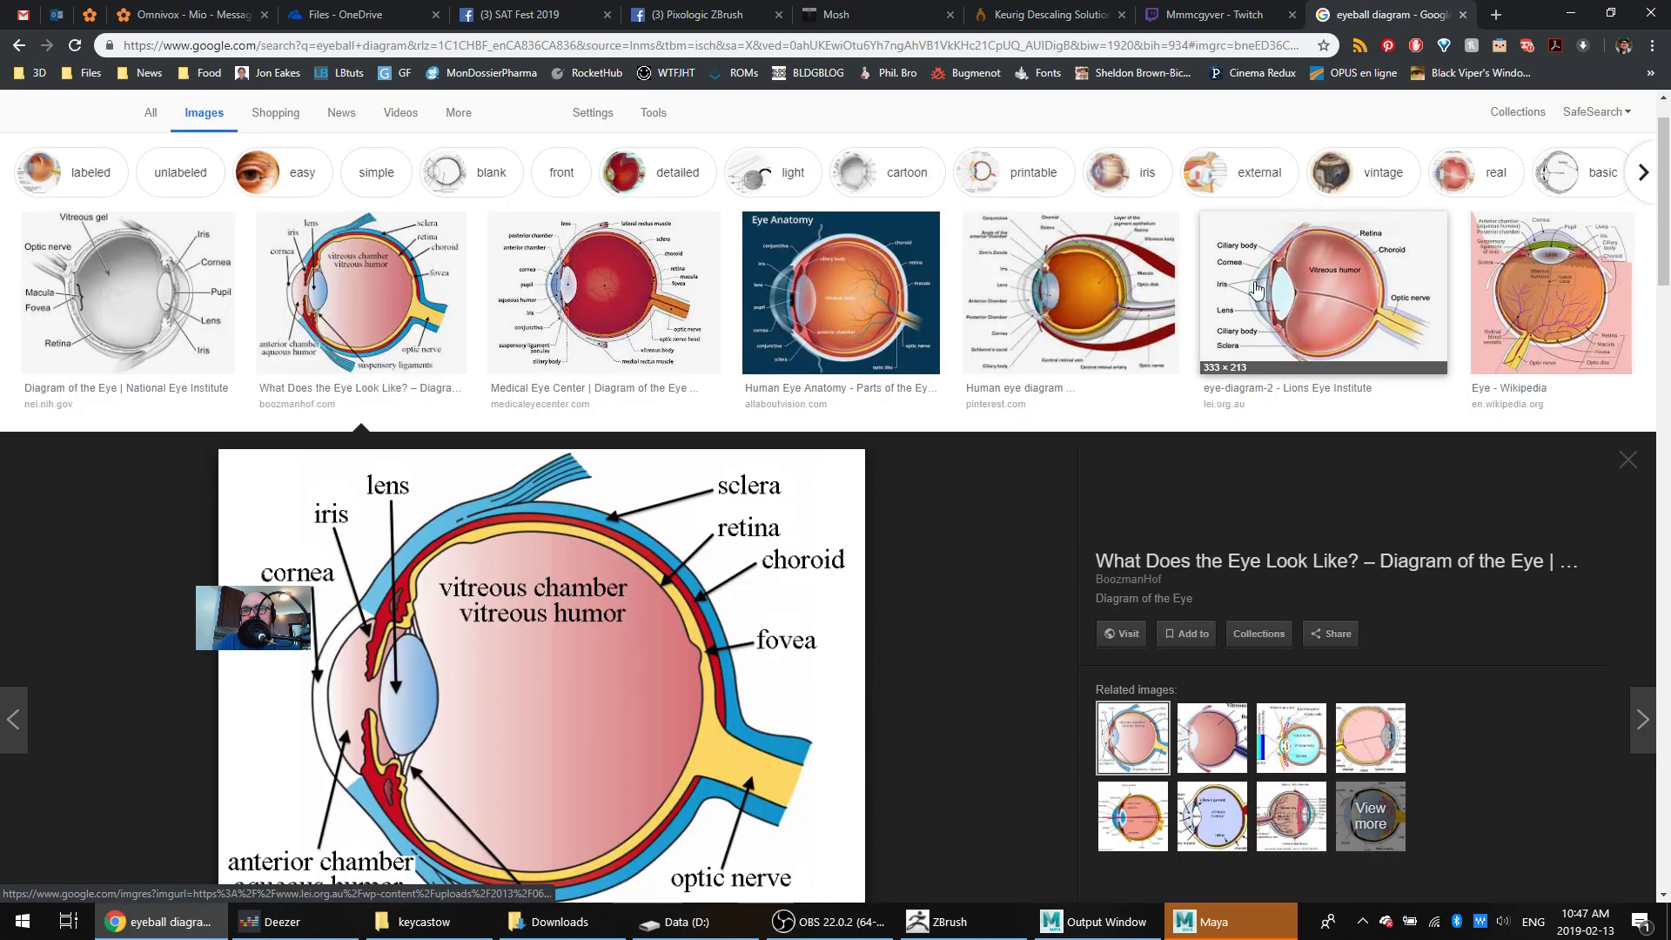
Preview the Lions Eye Institute eye diagram from the image results
{"action": "left_click", "coordinate": [1323, 291]}
{"action": "scroll", "coordinate": [837, 311], "scroll_direction": "up", "scroll_amount": 2}
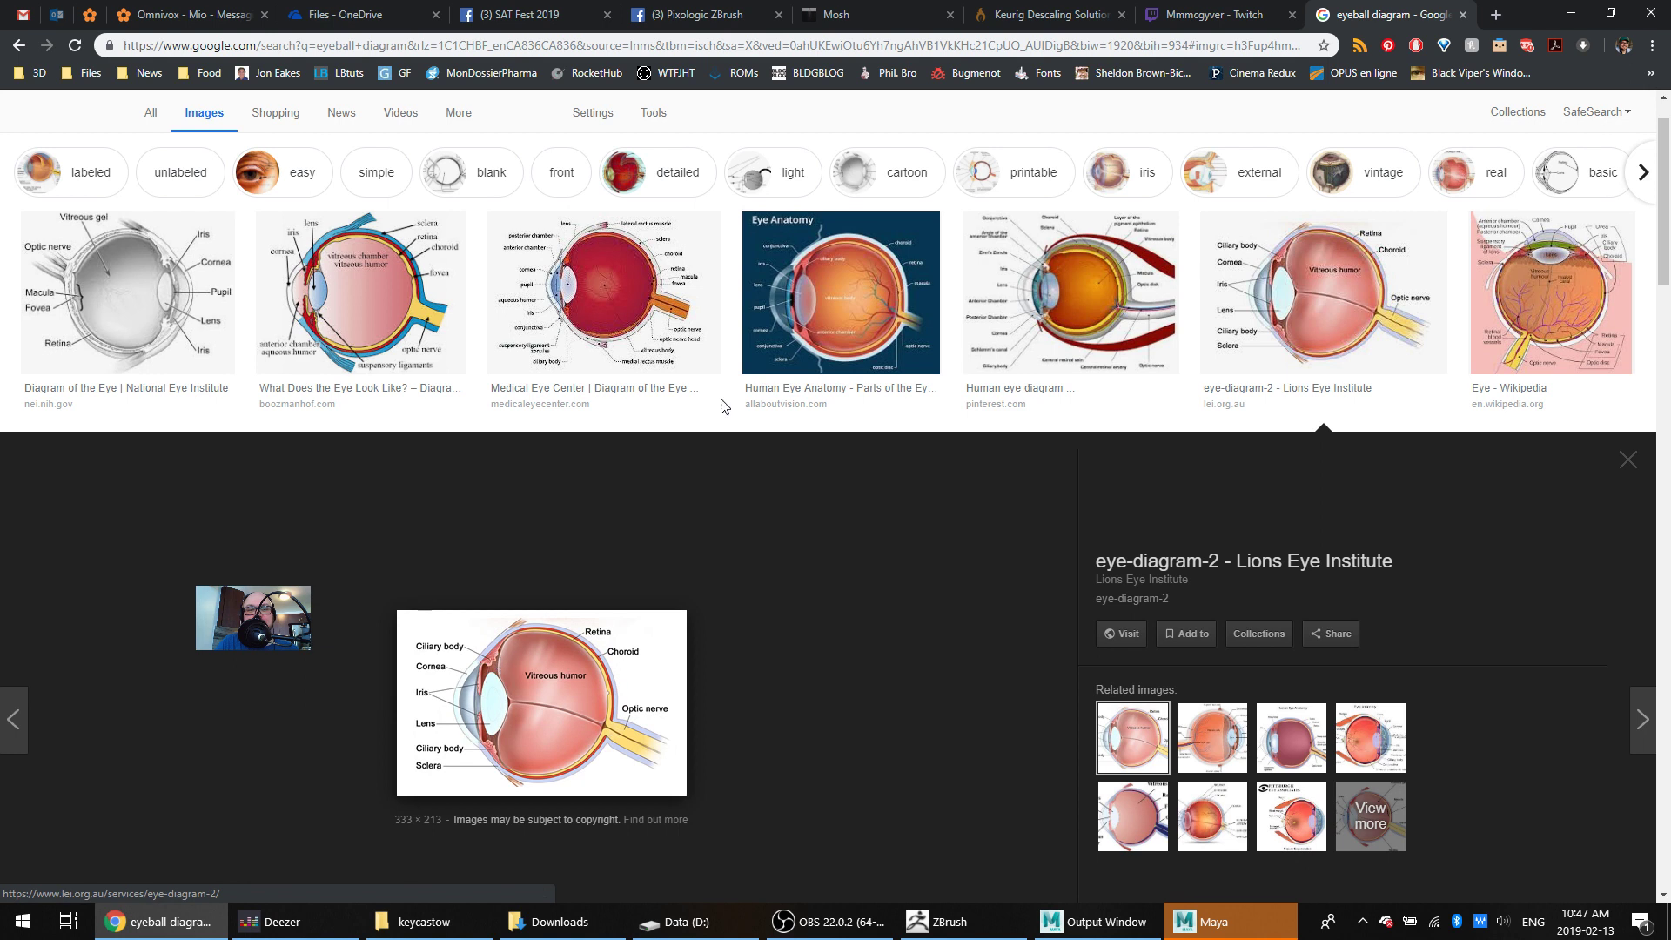
{"action": "scroll", "coordinate": [595, 322], "scroll_direction": "up", "scroll_amount": 1}
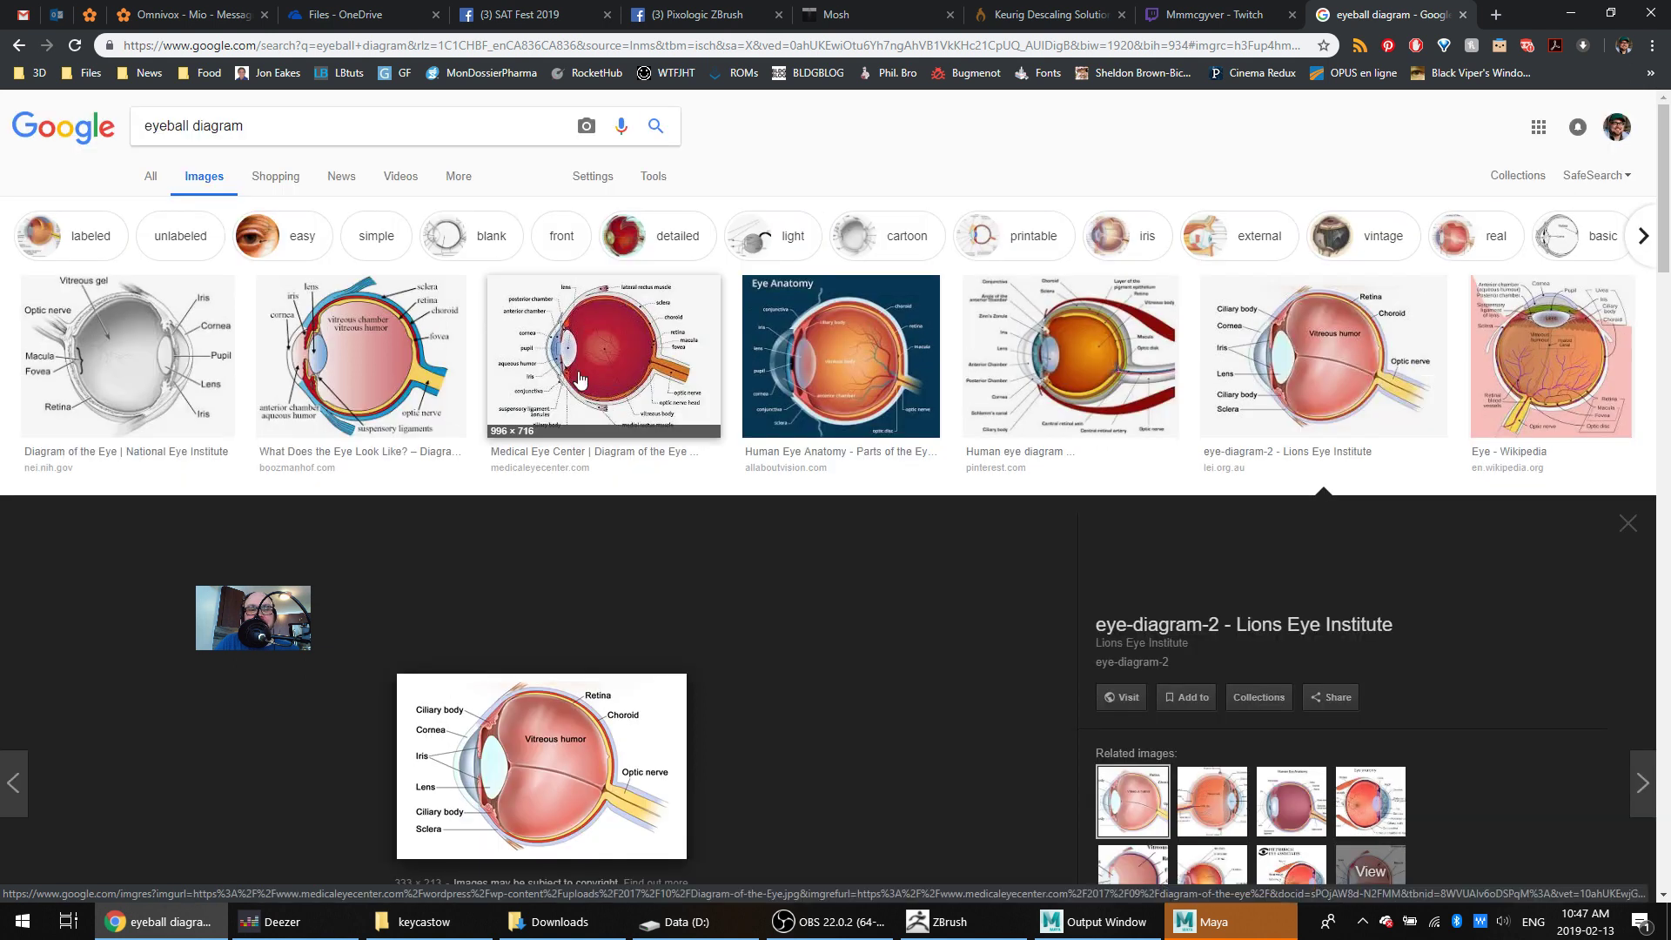
Search Google Images for "bugs bunny"
{"action": "double_click", "coordinate": [323, 116]}
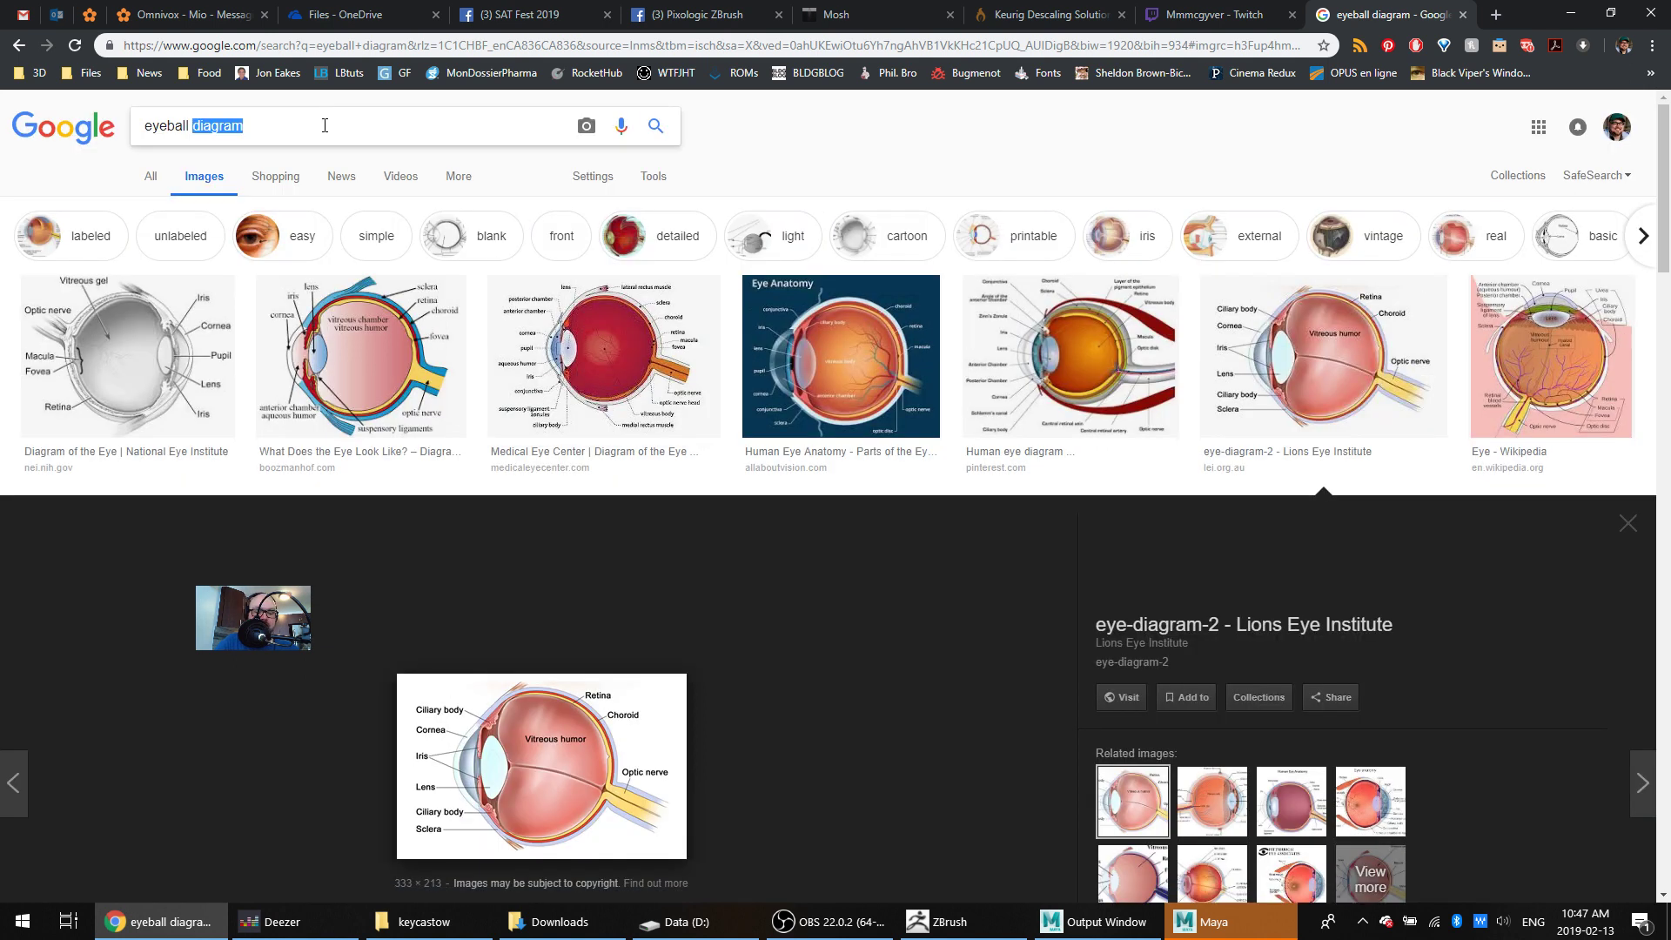
{"action": "triple_click", "coordinate": [324, 125]}
{"action": "type", "text": "bugs "}
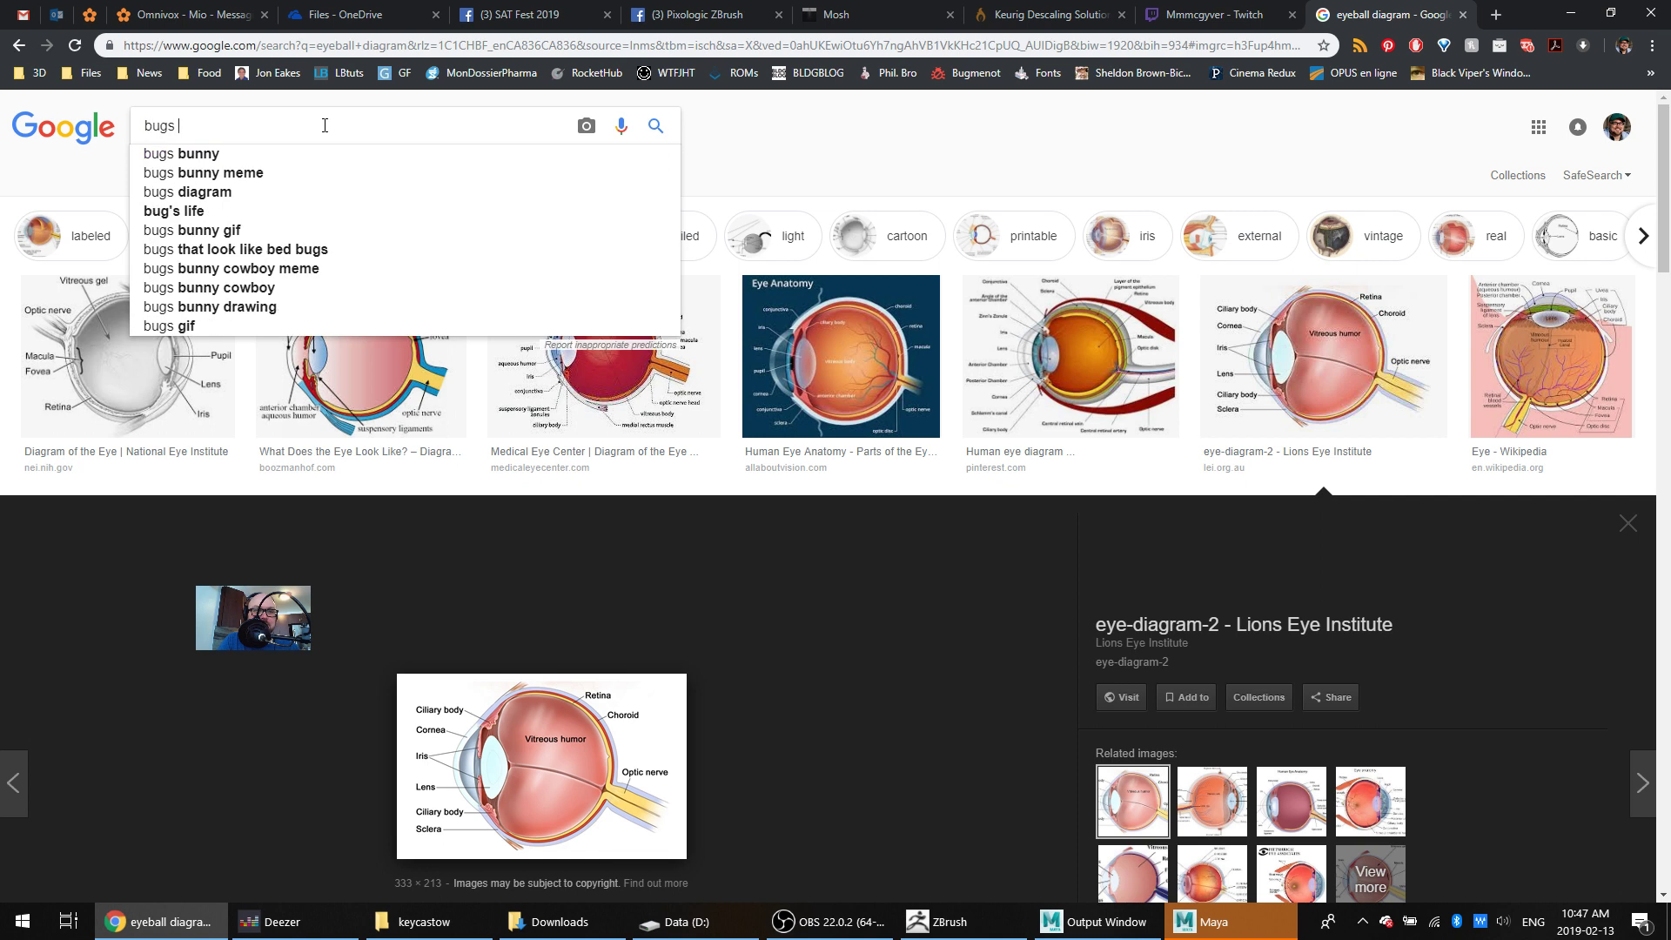
{"action": "type", "text": "bunny"}
{"action": "key", "text": "Return"}
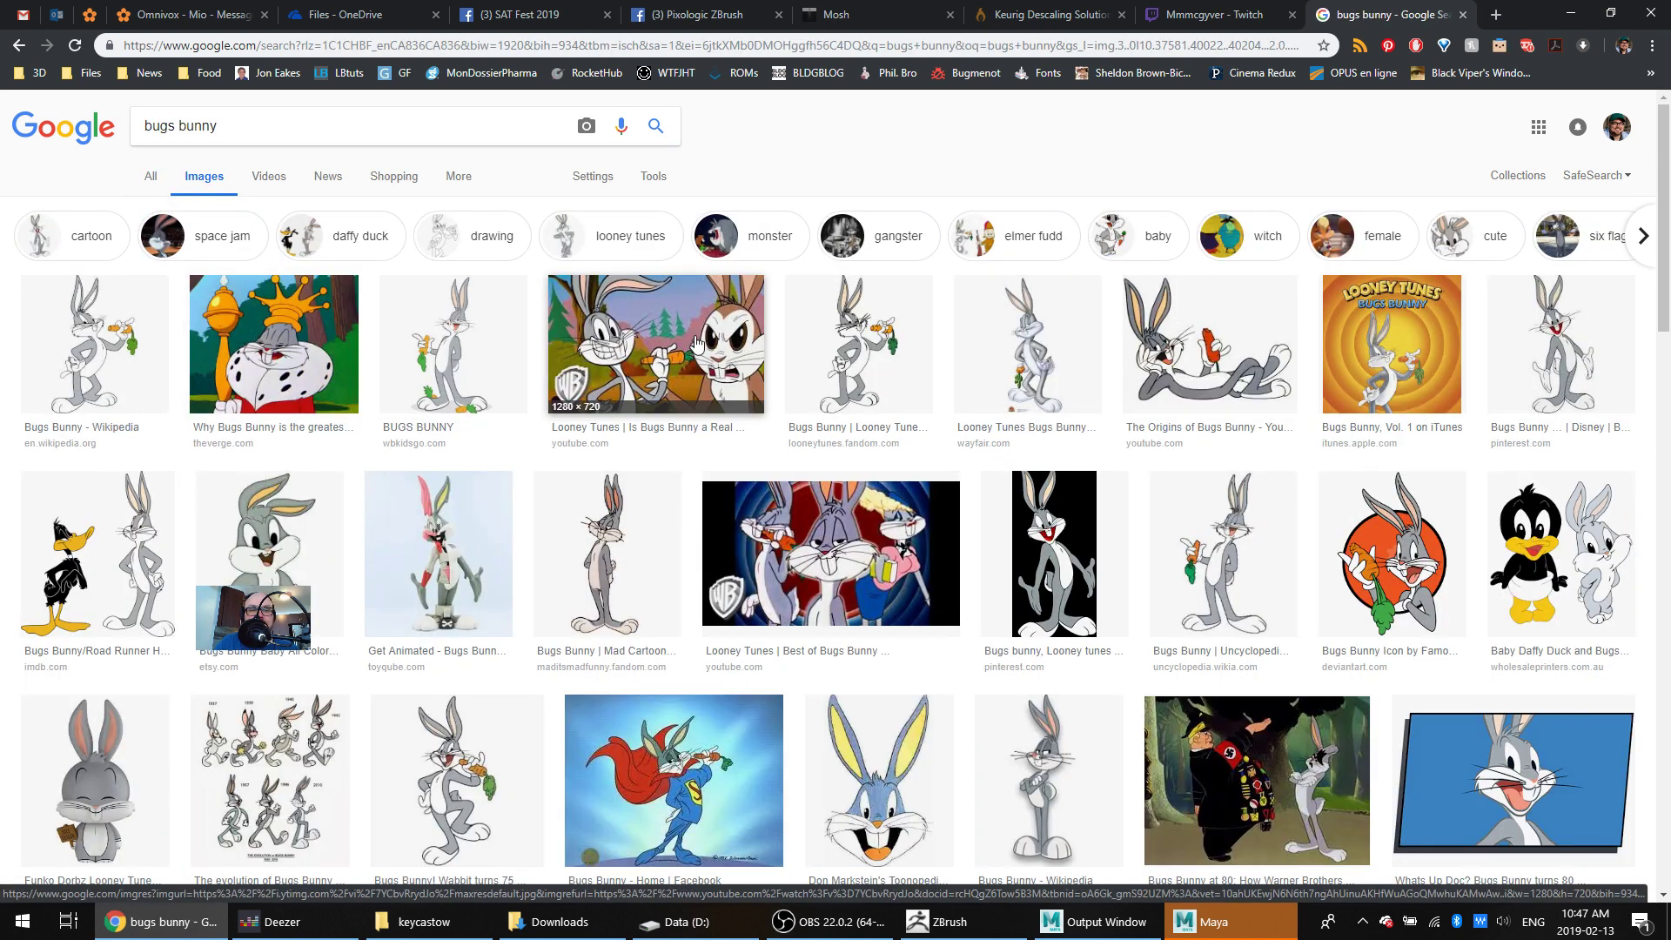
Preview the Looney Tunes "Is Bugs Bunny a Real Rabbit" image and the Looney Tunes Wiki image to examine the cartoon eyes
{"action": "left_click", "coordinate": [696, 344]}
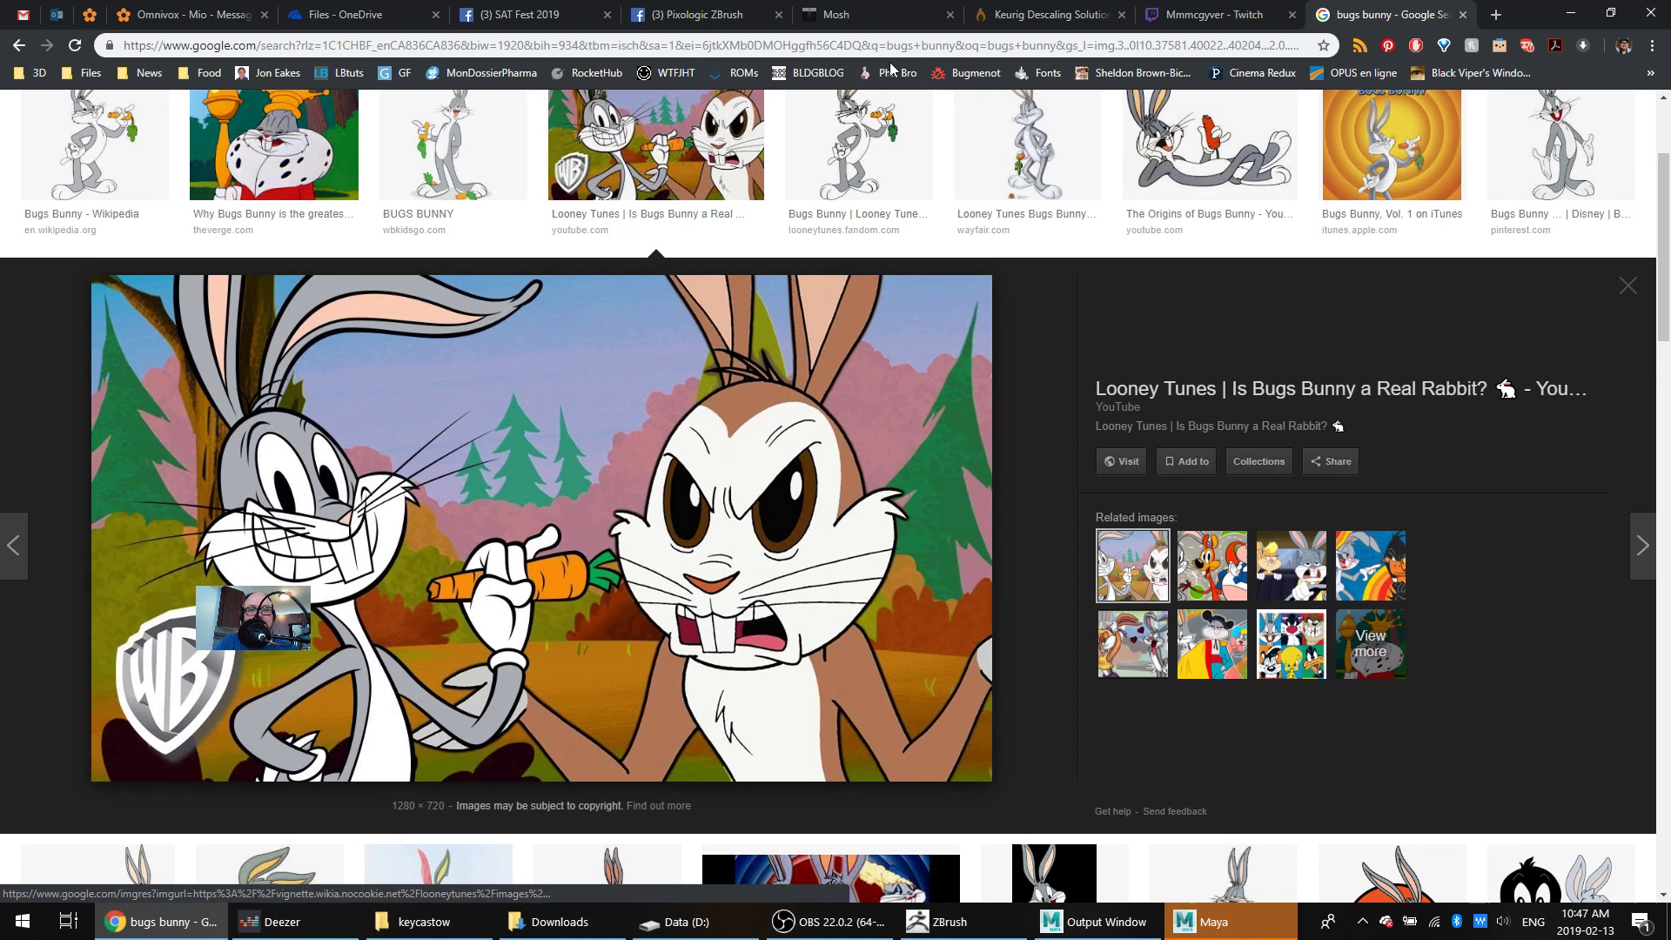
{"action": "left_click", "coordinate": [859, 144]}
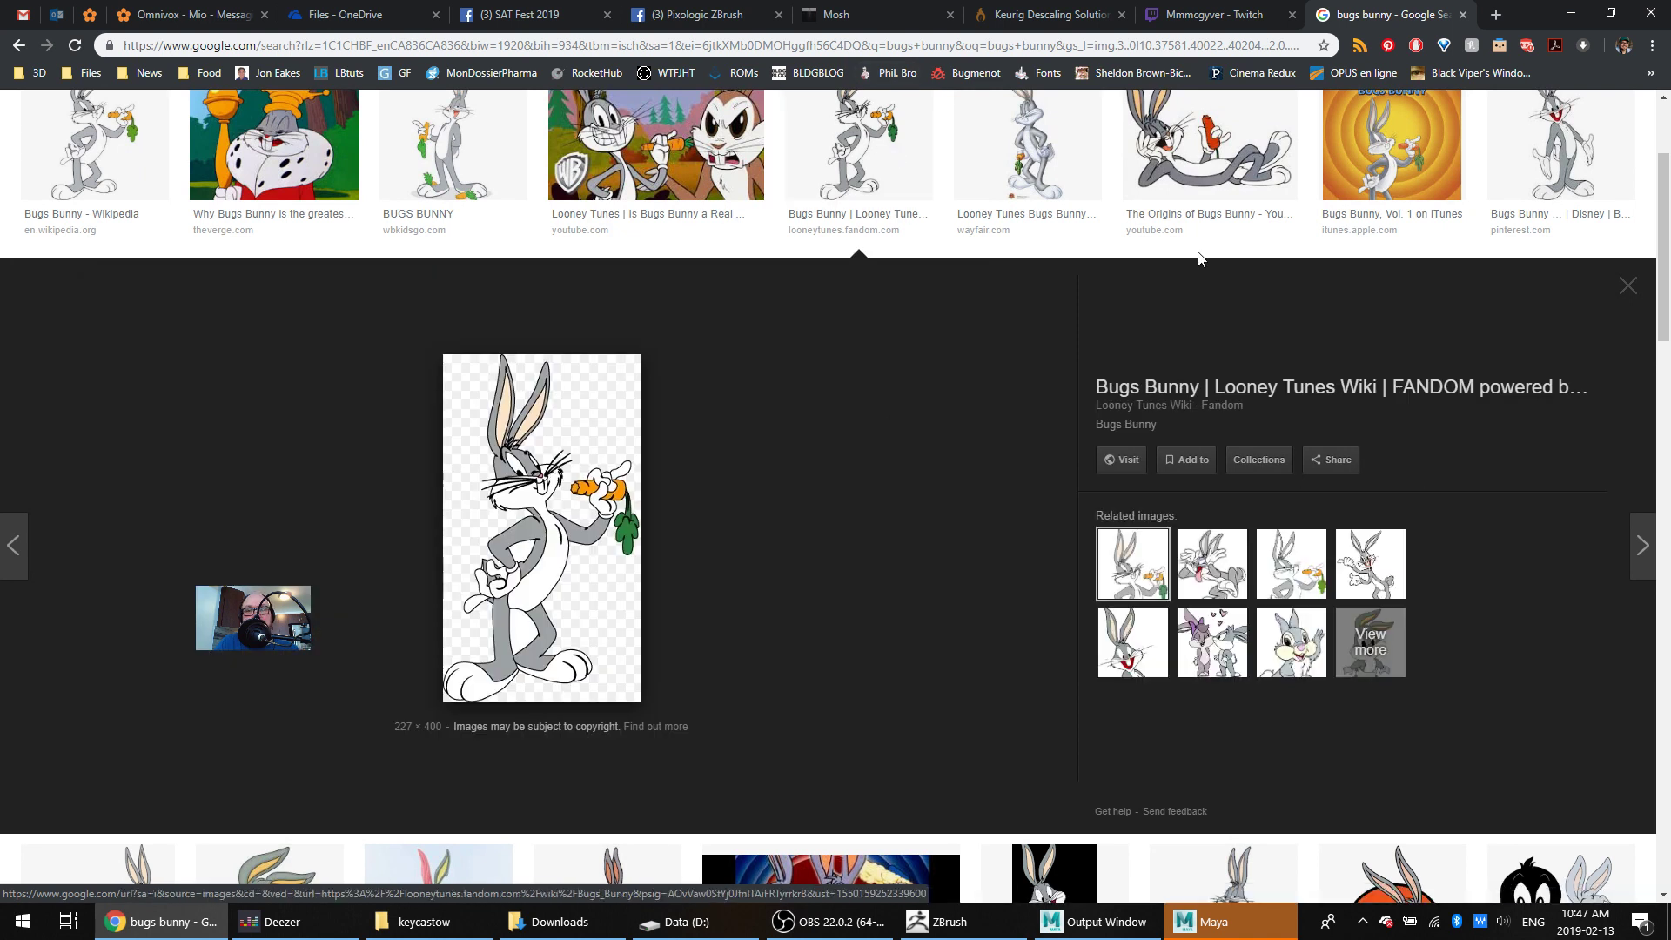
{"action": "scroll", "coordinate": [1198, 257], "scroll_direction": "up", "scroll_amount": 3}
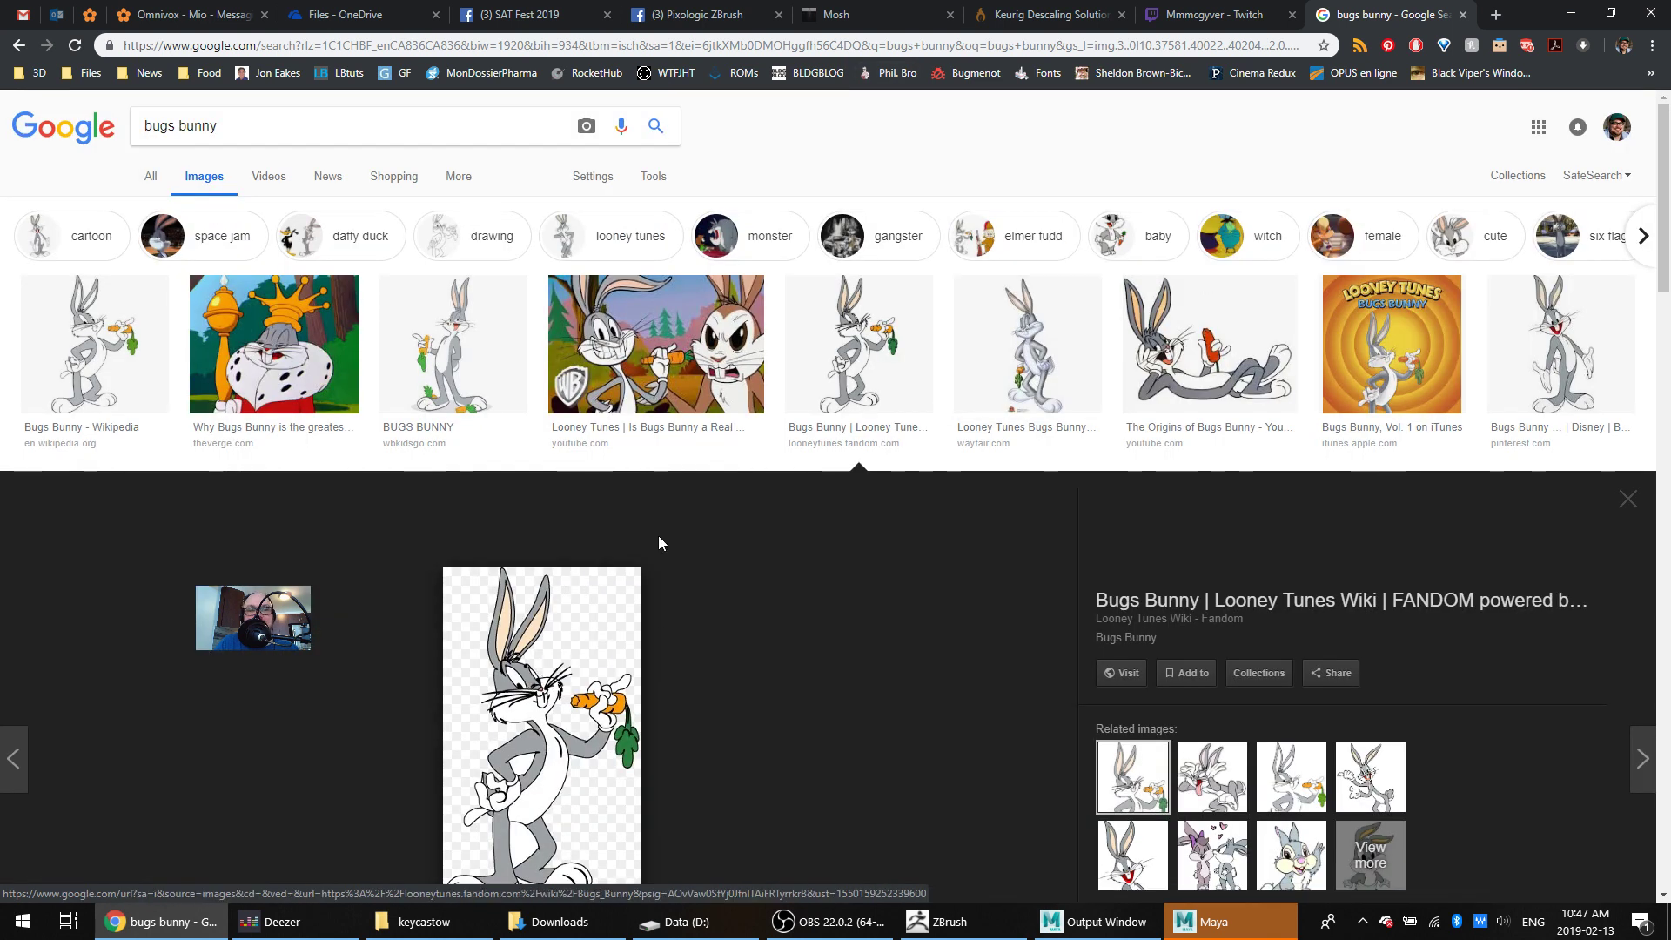
Switch to Maya, dismiss the GoZBrush shelf notice, and frame the two imported eyeballs in the perspective view
{"action": "left_click", "coordinate": [1210, 922]}
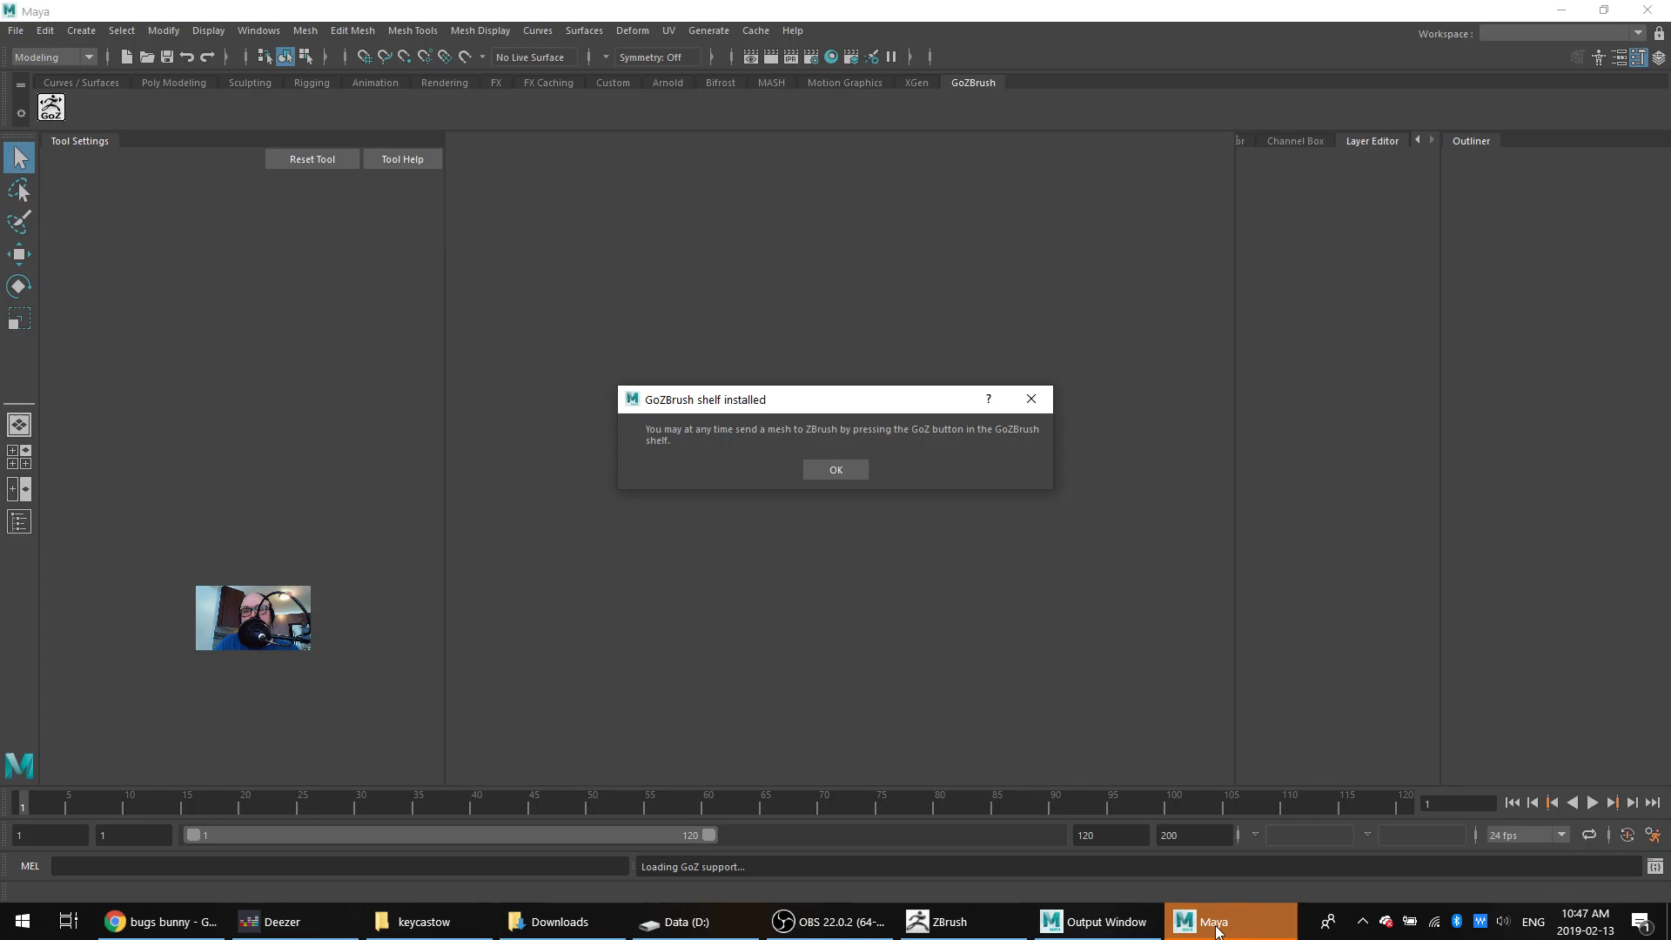
{"action": "left_click", "coordinate": [838, 468]}
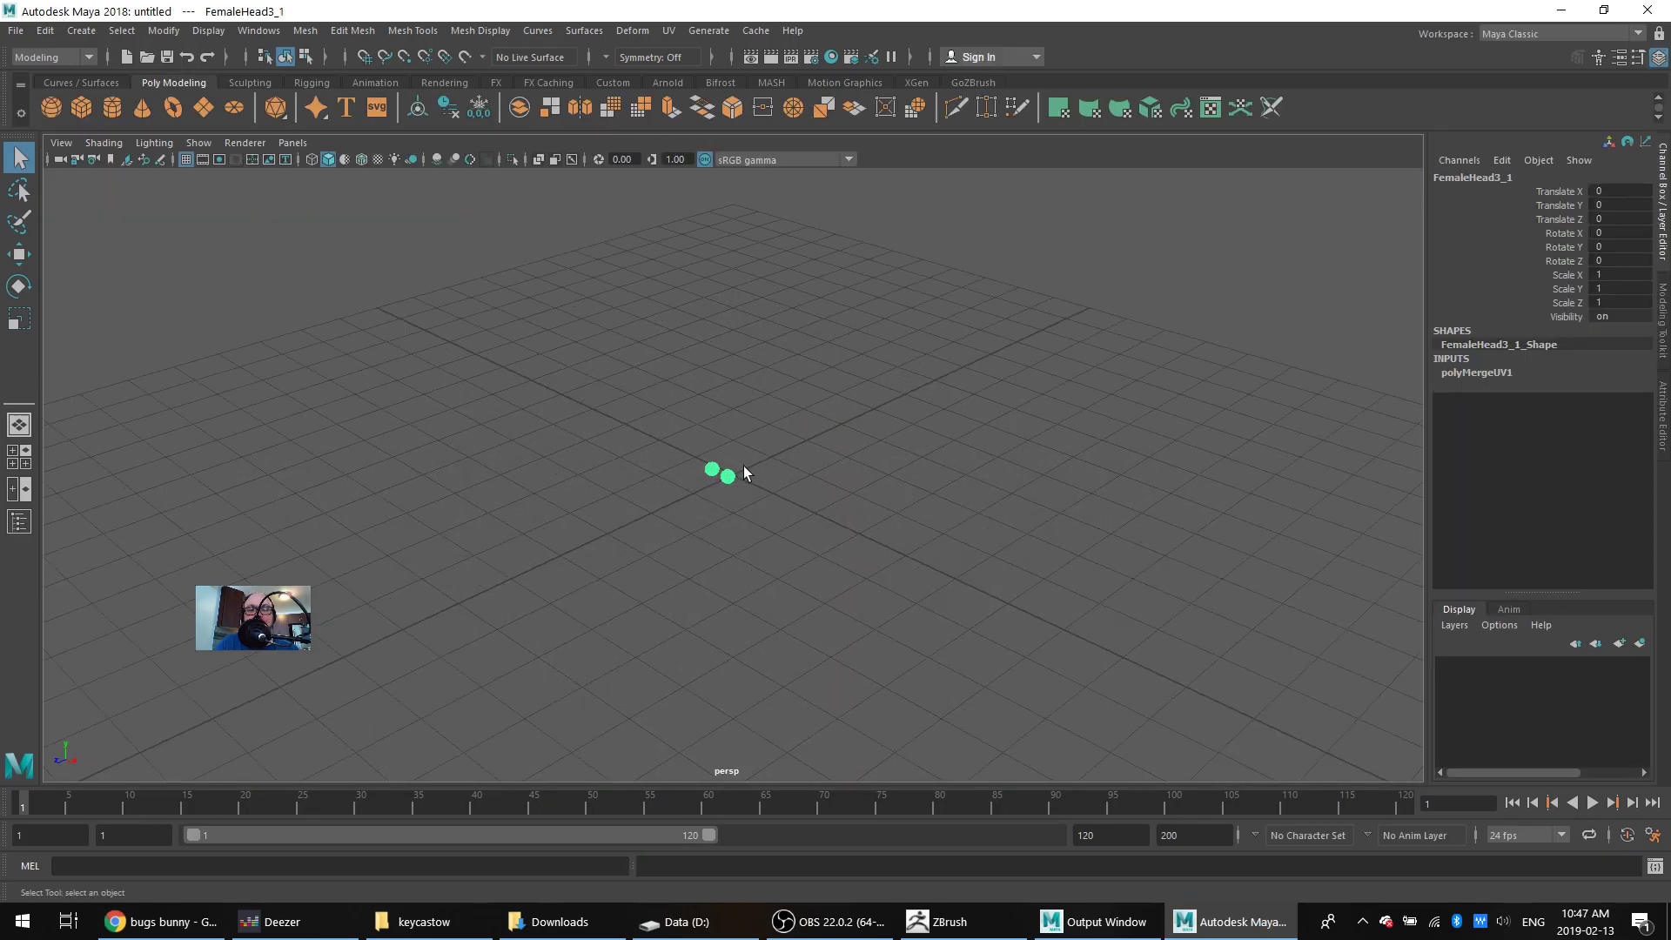
{"action": "key", "text": "f"}
{"action": "mouse_move", "coordinate": [807, 469]}
{"action": "left_mouse_down", "text": "alt"}
{"action": "mouse_move", "coordinate": [829, 442]}
{"action": "mouse_move", "coordinate": [825, 462]}
{"action": "left_mouse_up", "text": "alt"}
{"action": "left_click_drag", "start_coordinate": [854, 377], "coordinate": [890, 317], "text": "alt"}
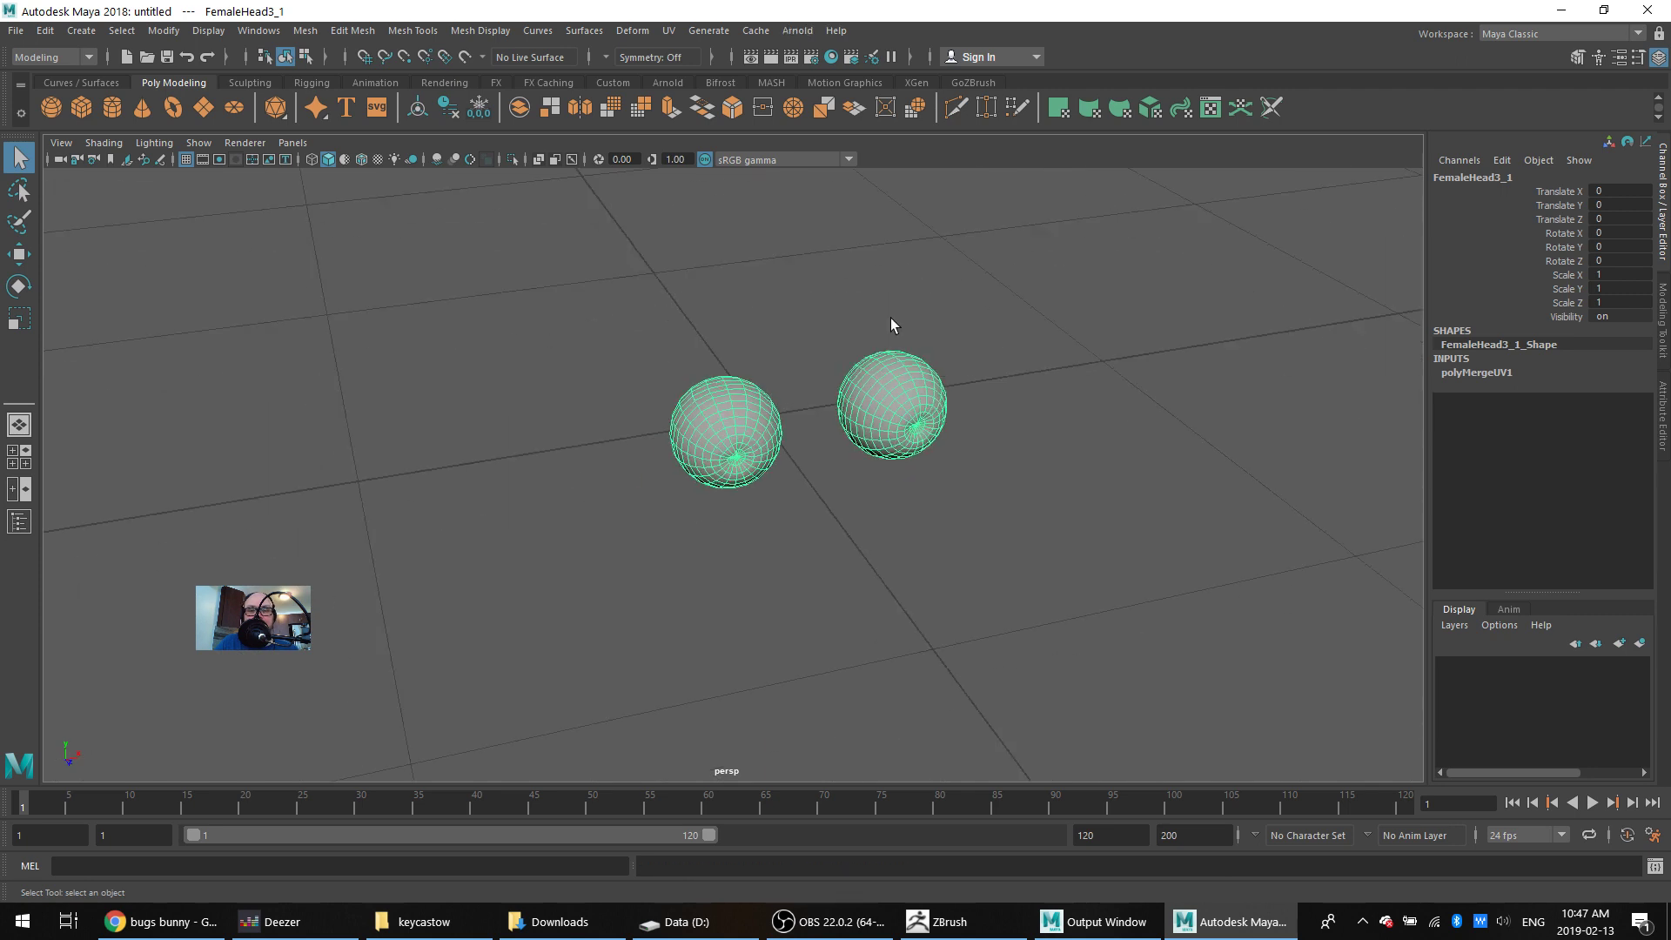
Display the eyeballs shaded with their texture maps and view them up close from the front
{"action": "key", "text": "6"}
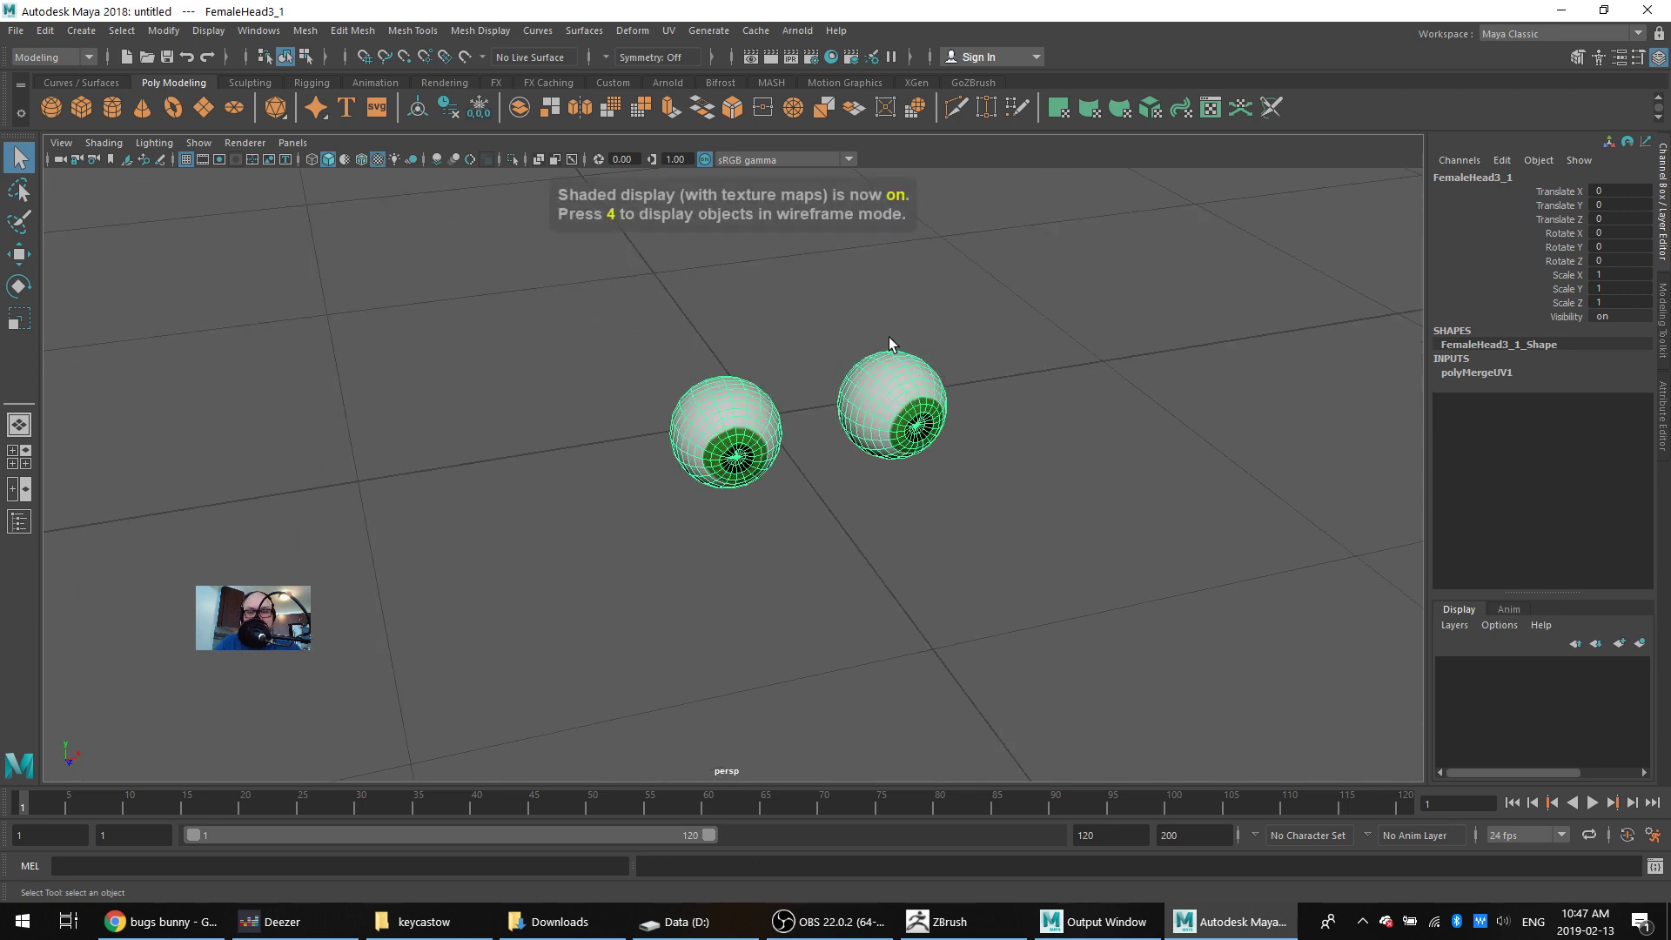
{"action": "left_click", "coordinate": [1074, 427]}
{"action": "scroll", "coordinate": [954, 432], "scroll_direction": "up", "scroll_amount": 3}
{"action": "left_click", "coordinate": [955, 432]}
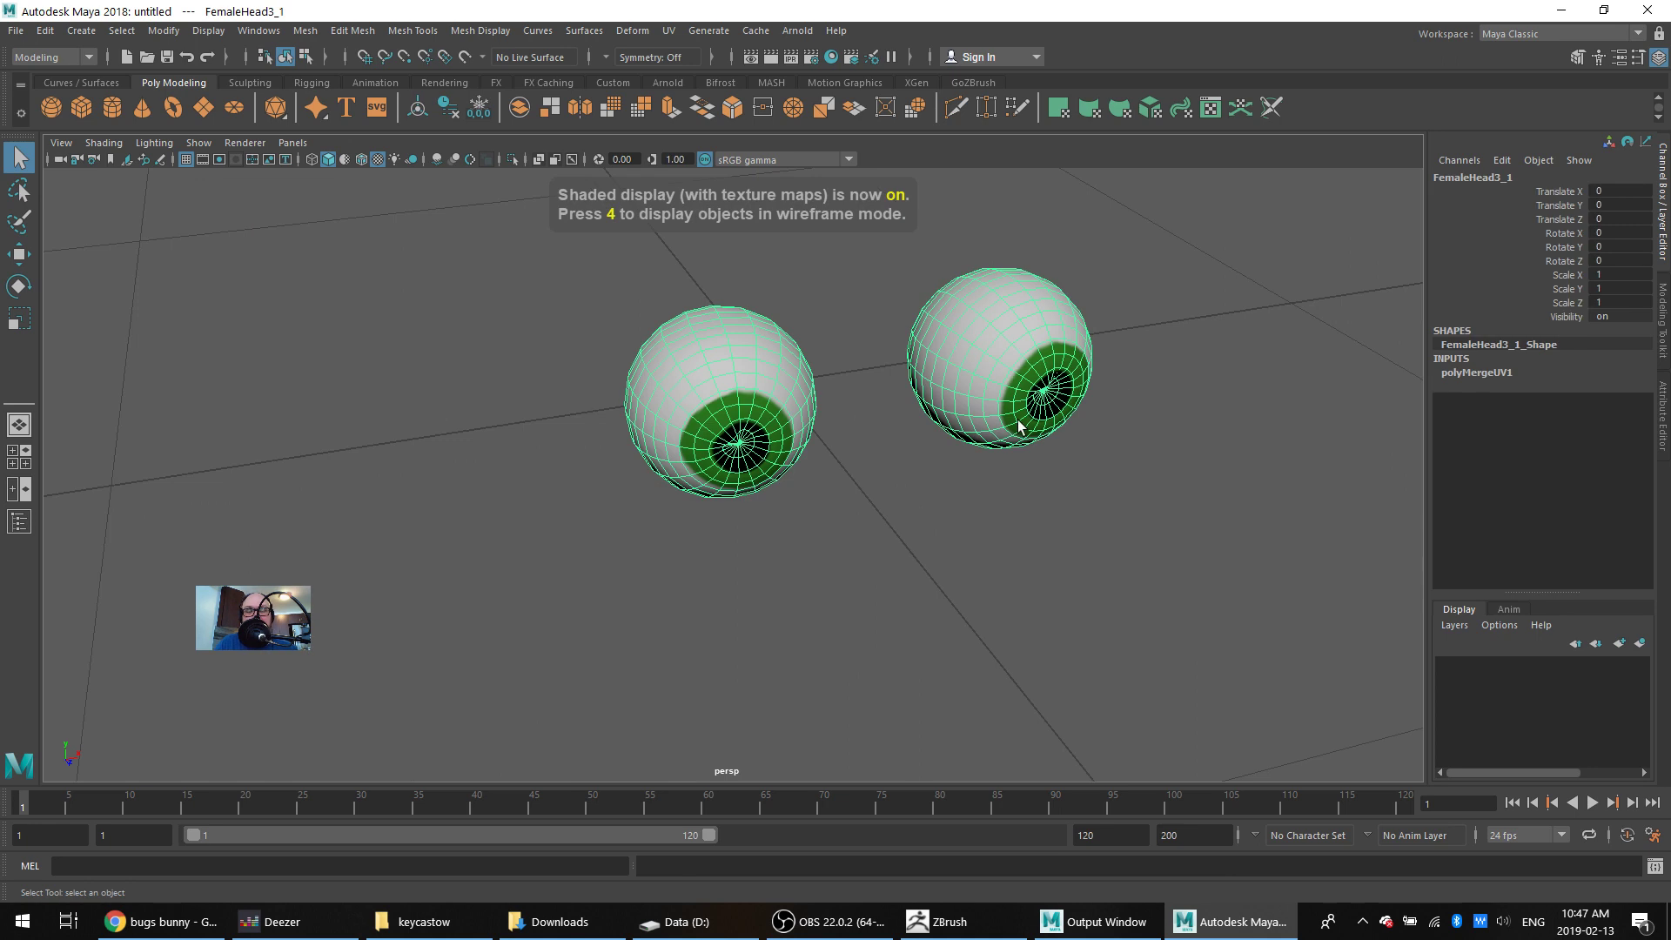
{"action": "mouse_move", "coordinate": [1003, 426]}
{"action": "left_mouse_down", "text": "alt"}
{"action": "mouse_move", "coordinate": [889, 429]}
{"action": "mouse_move", "coordinate": [933, 425]}
{"action": "left_mouse_up", "text": "alt"}
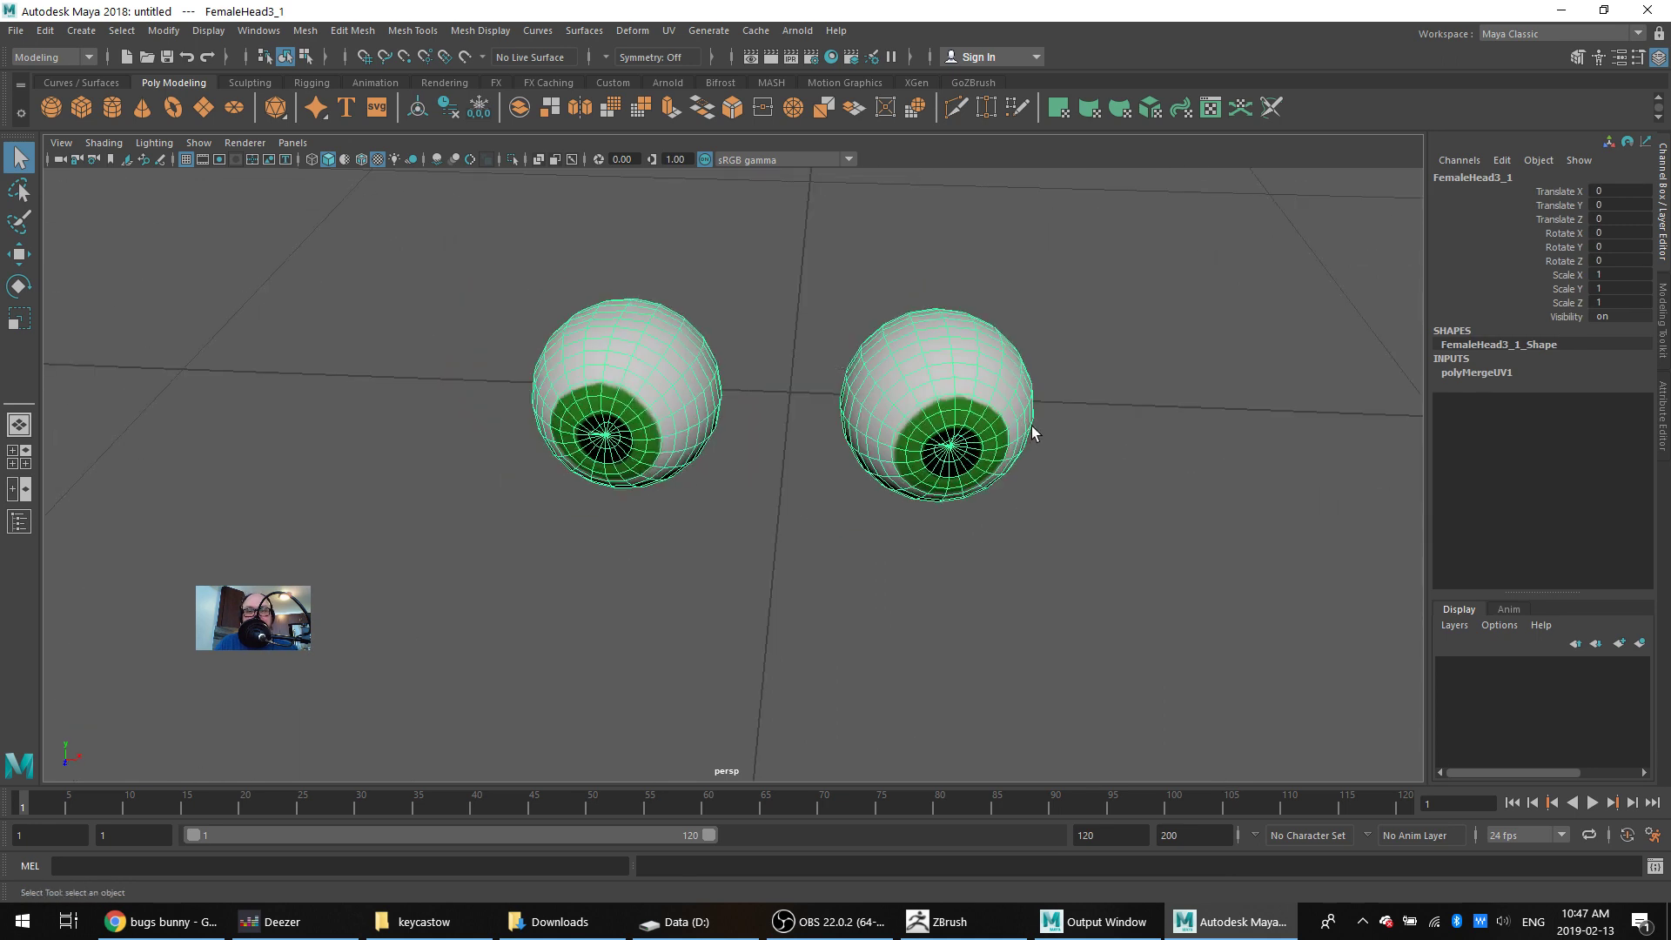
Examine the eyeballs' UV layout in the UV Editor, close it, and inspect the UV seams on the model
{"action": "left_click", "coordinate": [673, 31]}
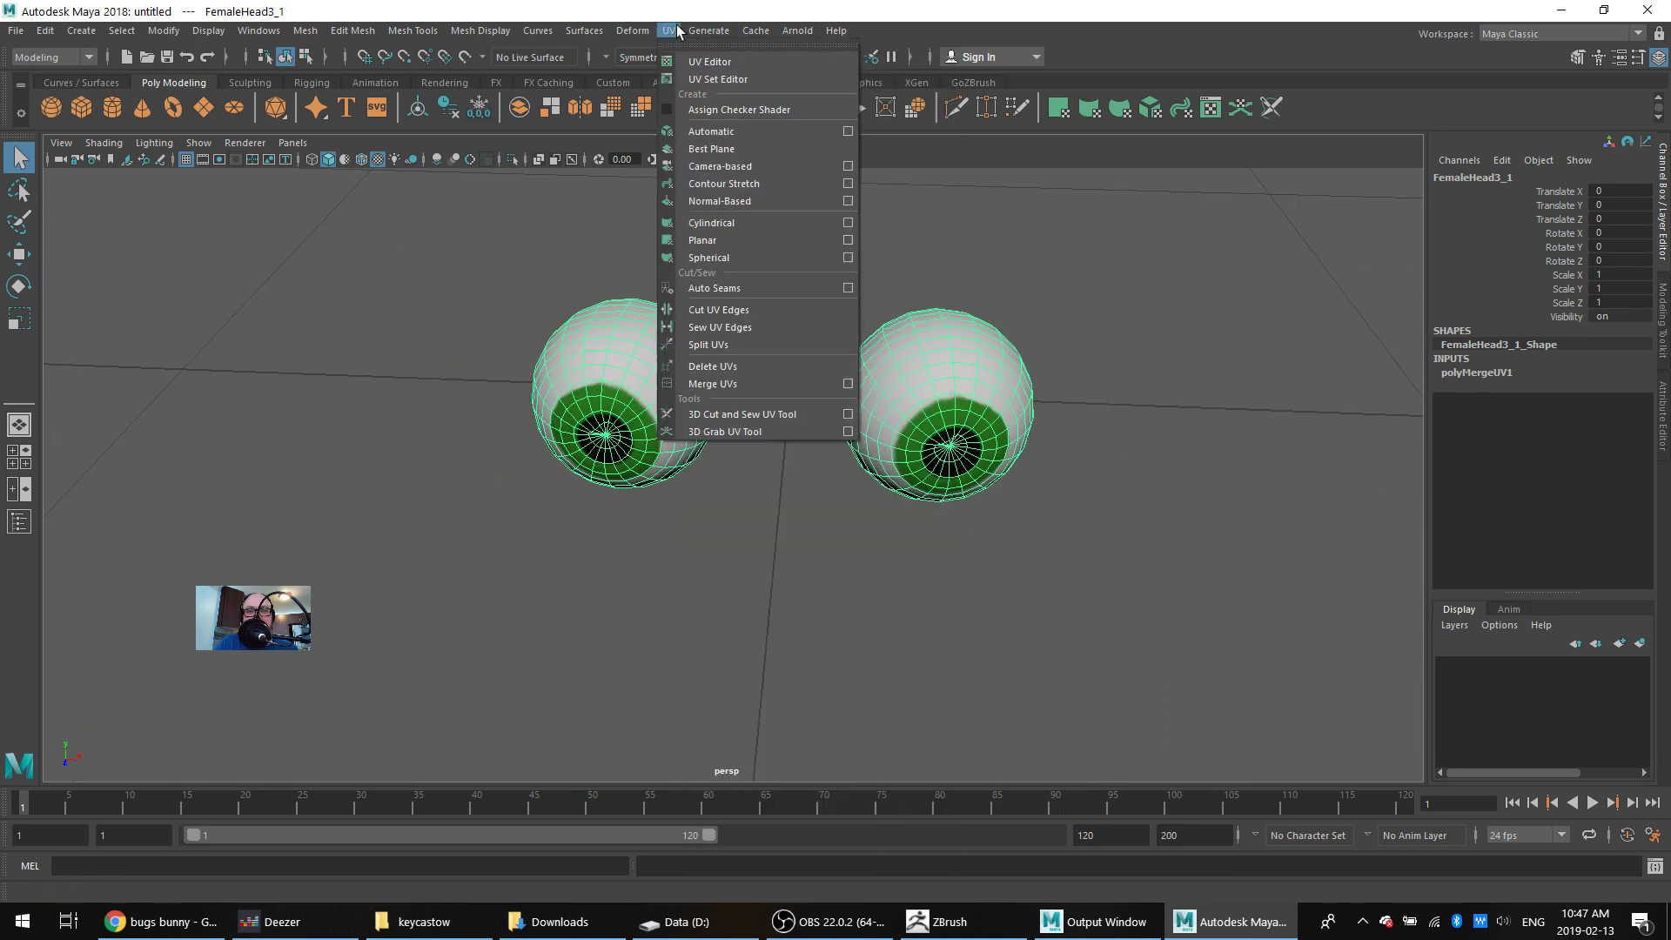
{"action": "left_click", "coordinate": [703, 61]}
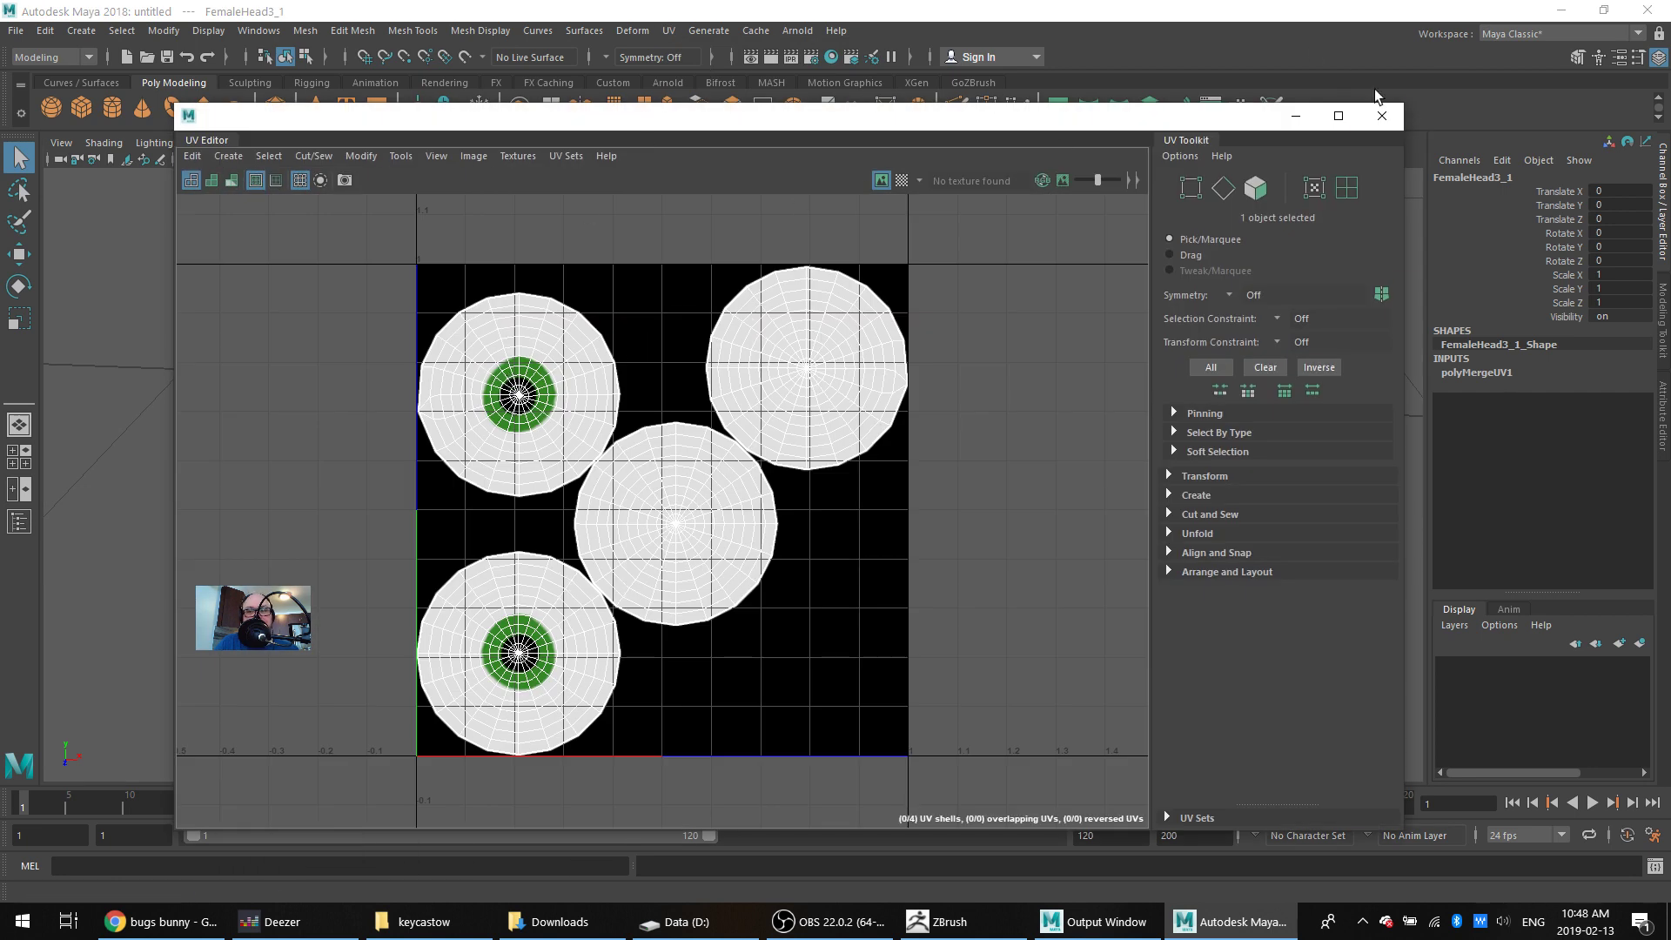
{"action": "left_click", "coordinate": [1382, 115]}
{"action": "left_click_drag", "start_coordinate": [776, 402], "coordinate": [701, 366], "text": "alt"}
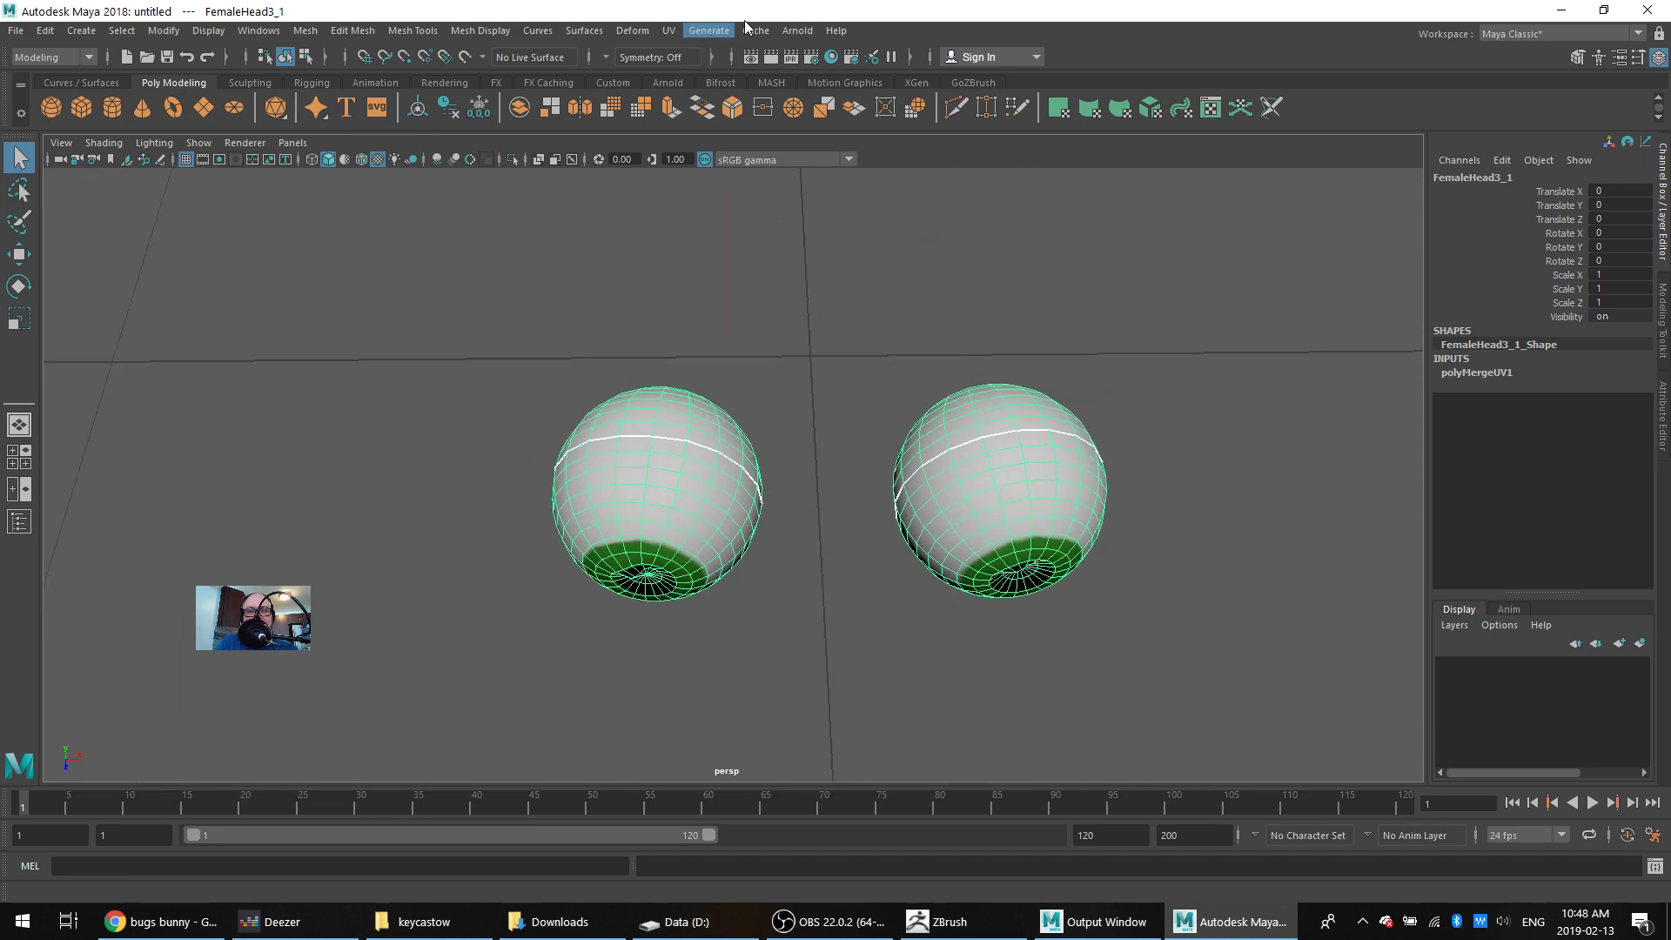
Reopen the UV Editor, hide the texture image, and select all four UV shells of the eyeballs
{"action": "left_click", "coordinate": [668, 31]}
{"action": "left_click", "coordinate": [701, 65]}
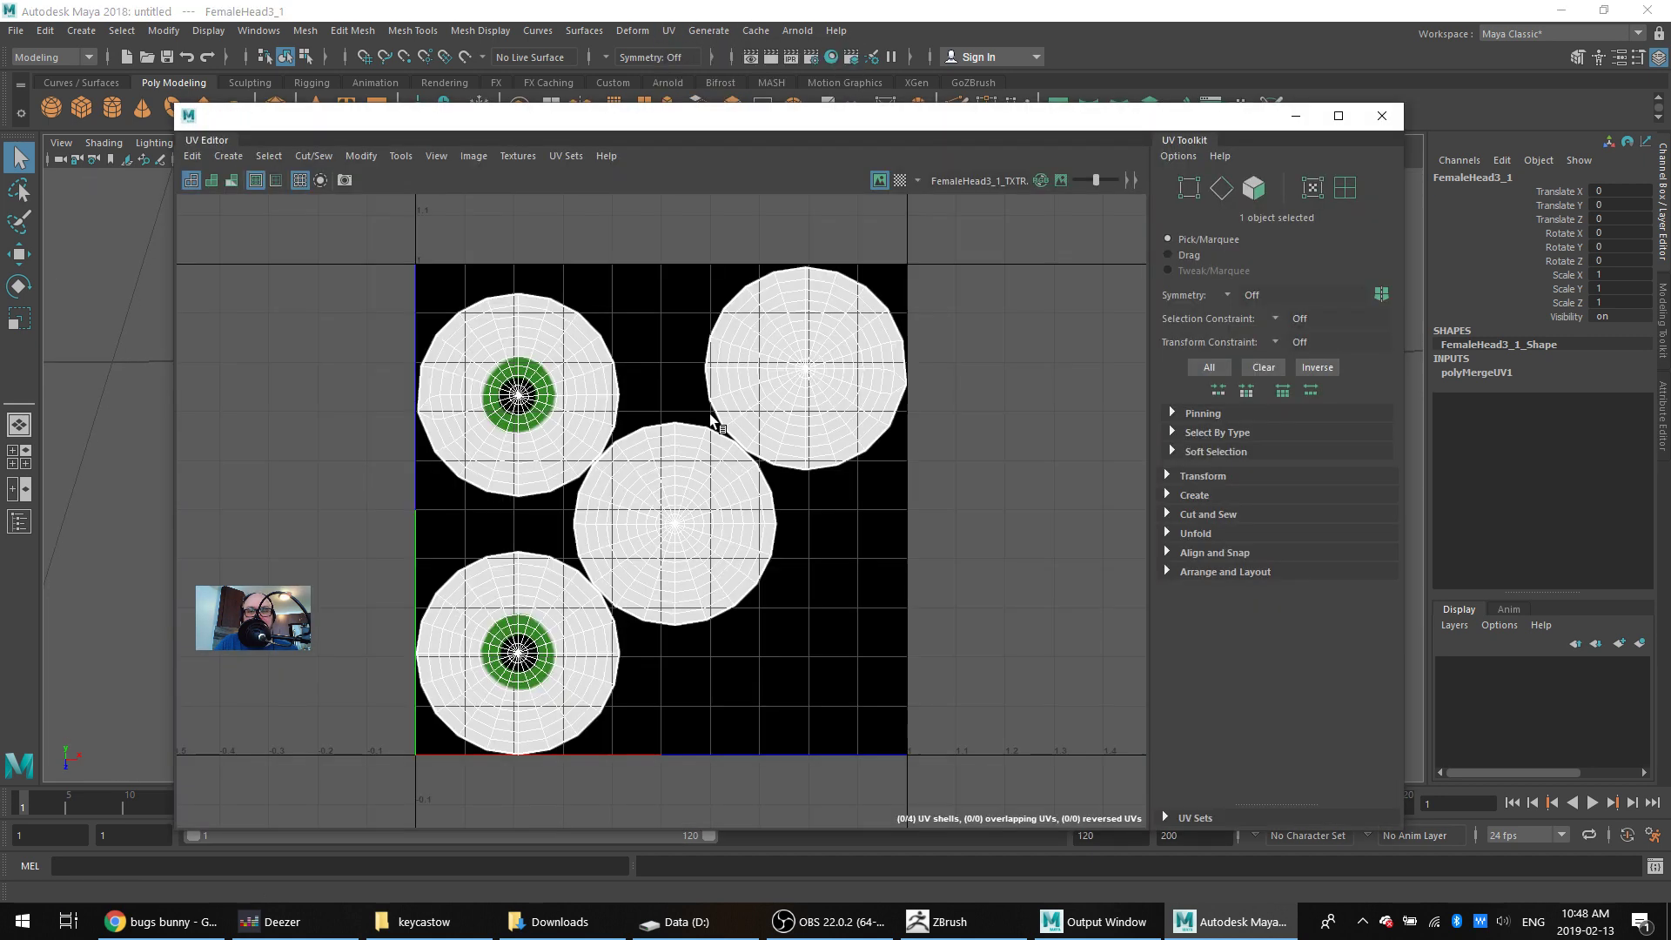
{"action": "right_click_drag", "start_coordinate": [567, 355], "coordinate": [526, 339]}
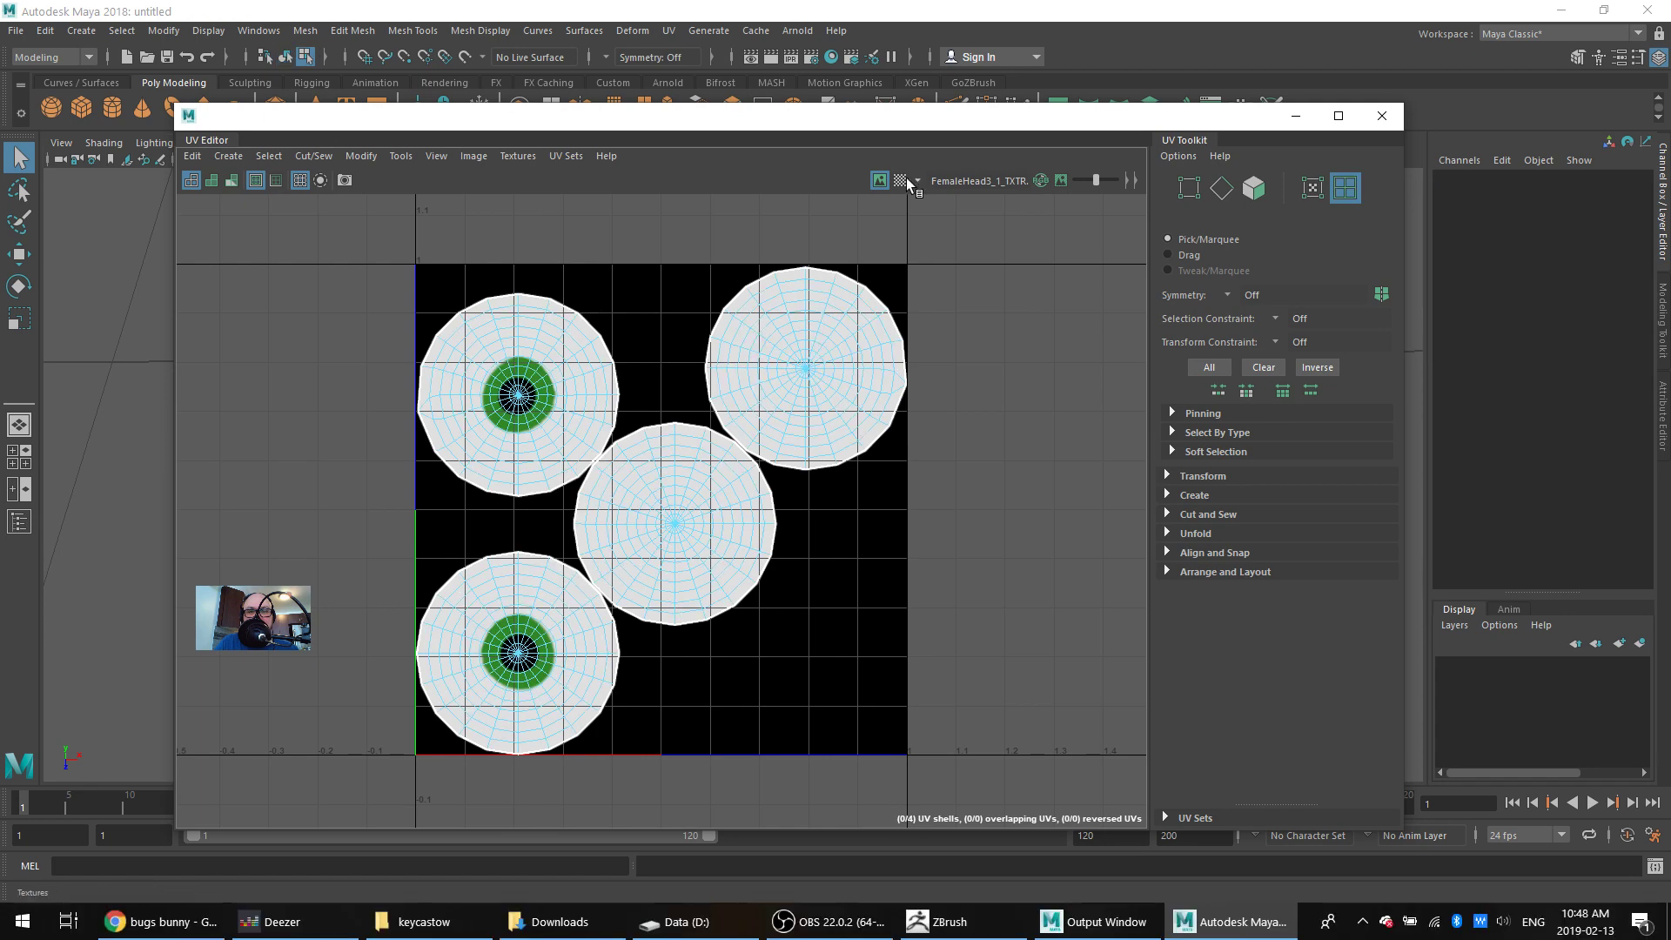
{"action": "left_click", "coordinate": [879, 180]}
{"action": "left_click_drag", "start_coordinate": [910, 223], "coordinate": [421, 753]}
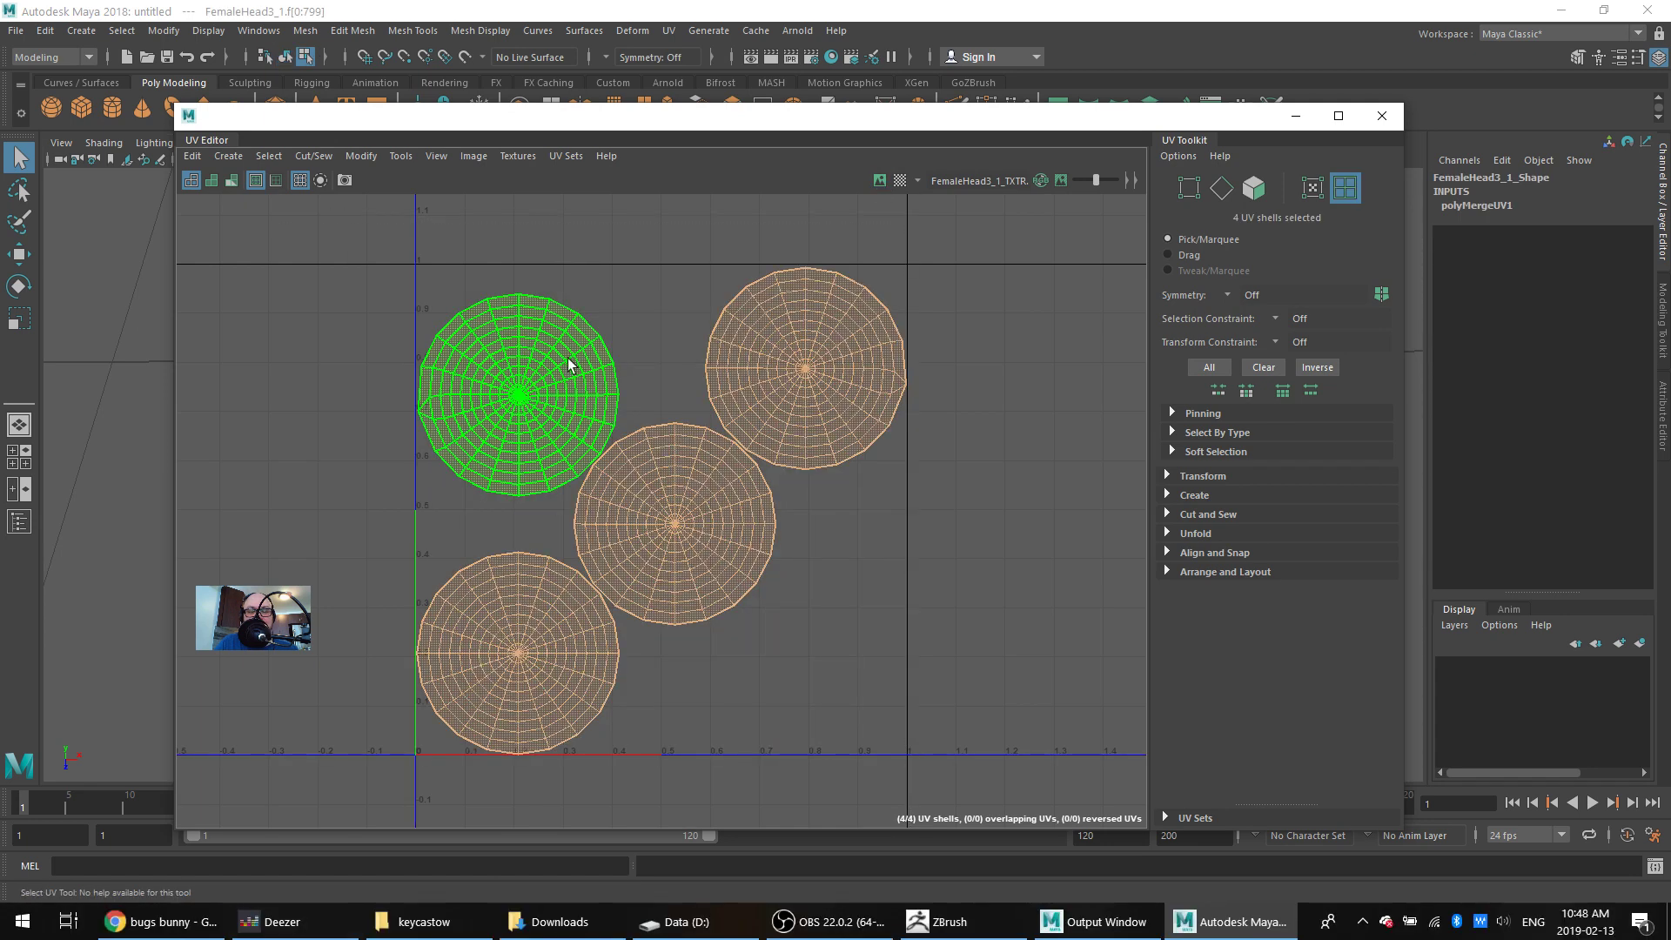
Configure the Unfold UVs options with Fix non-manifold geometry and Layout UVs enabled, map size 4096 and room space 16 pixels
{"action": "right_click_drag", "start_coordinate": [618, 296], "coordinate": [496, 302], "text": "shift"}
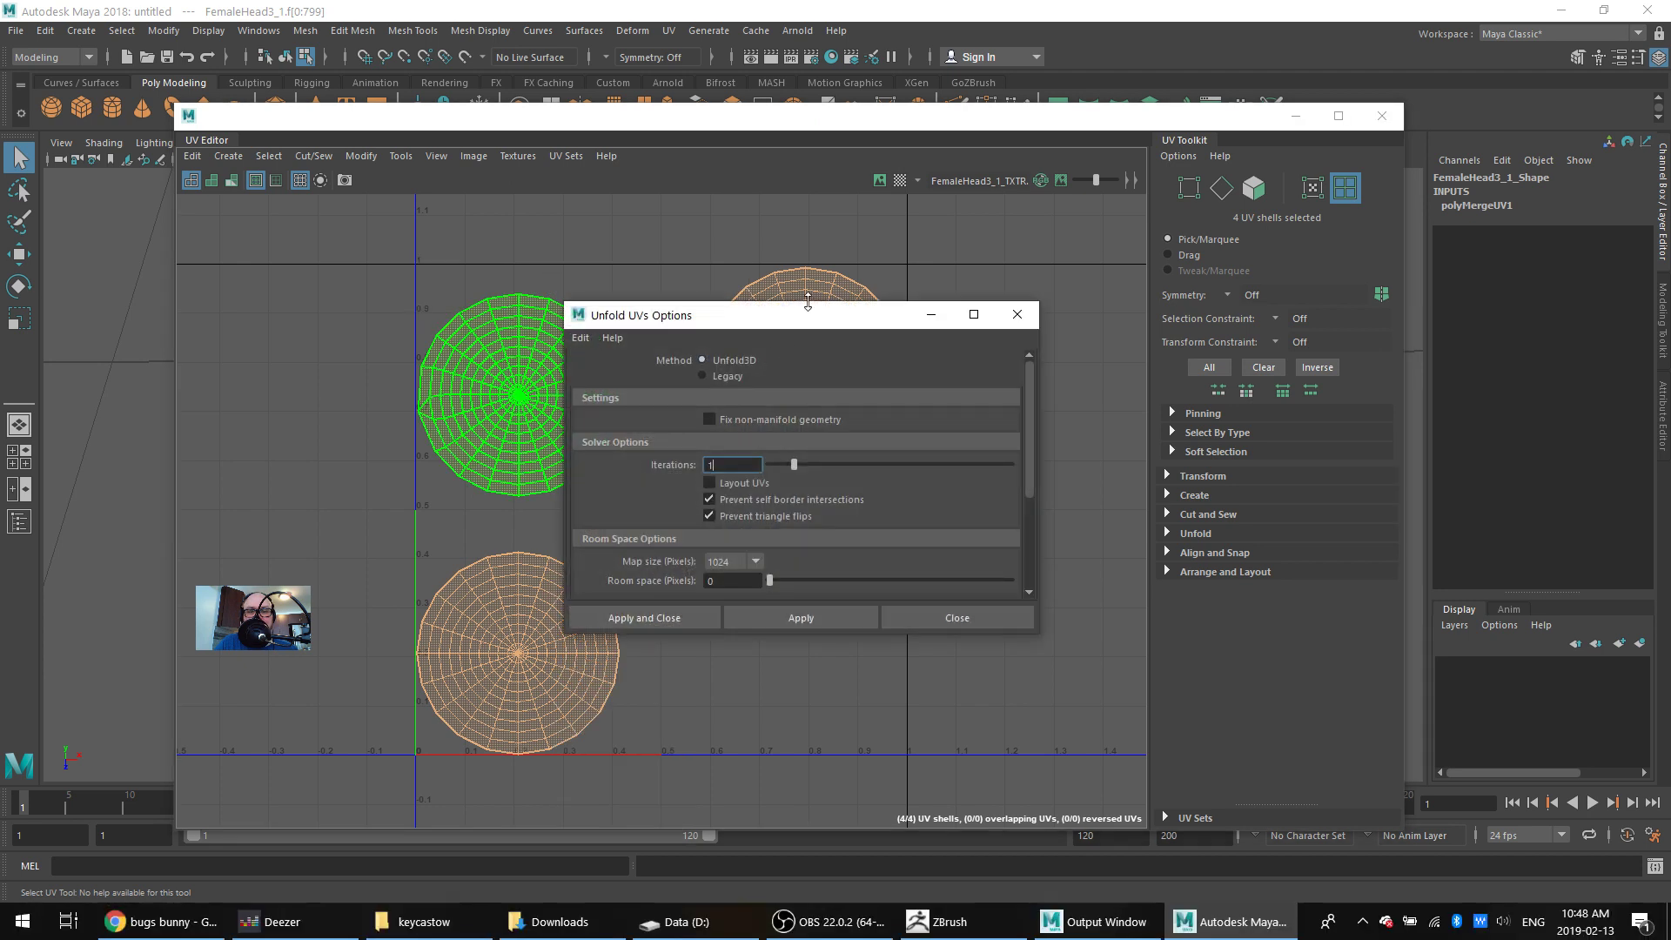
{"action": "left_click_drag", "start_coordinate": [807, 302], "coordinate": [805, 138]}
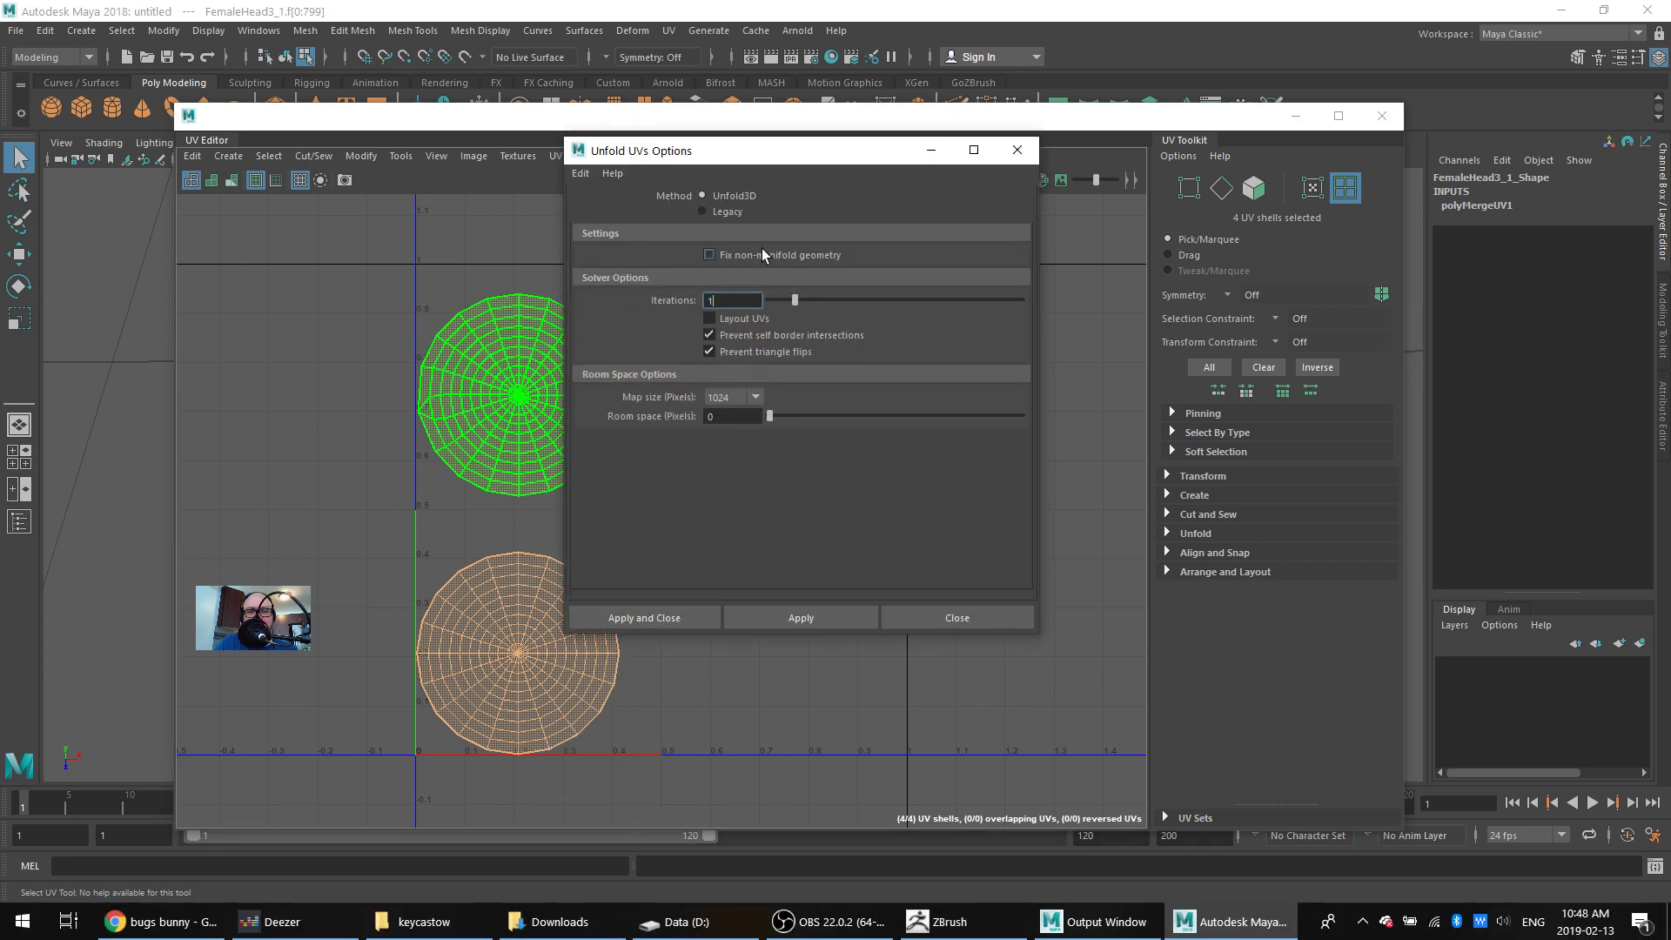
{"action": "left_click", "coordinate": [762, 254]}
{"action": "left_click", "coordinate": [756, 397]}
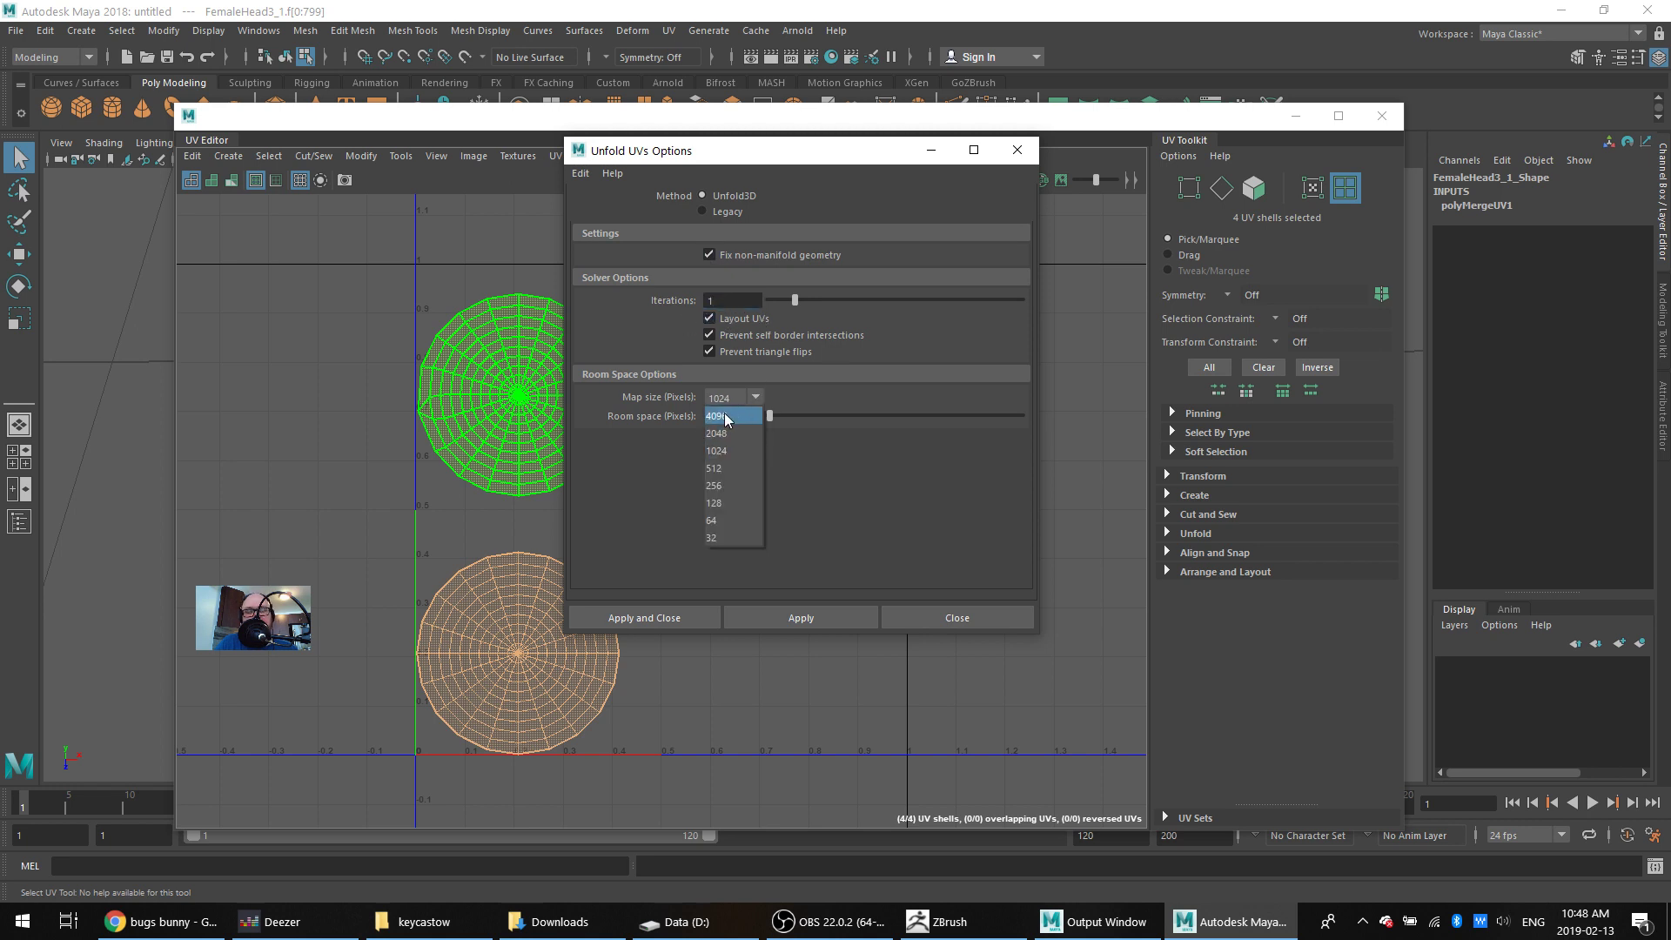
{"action": "left_click", "coordinate": [726, 417]}
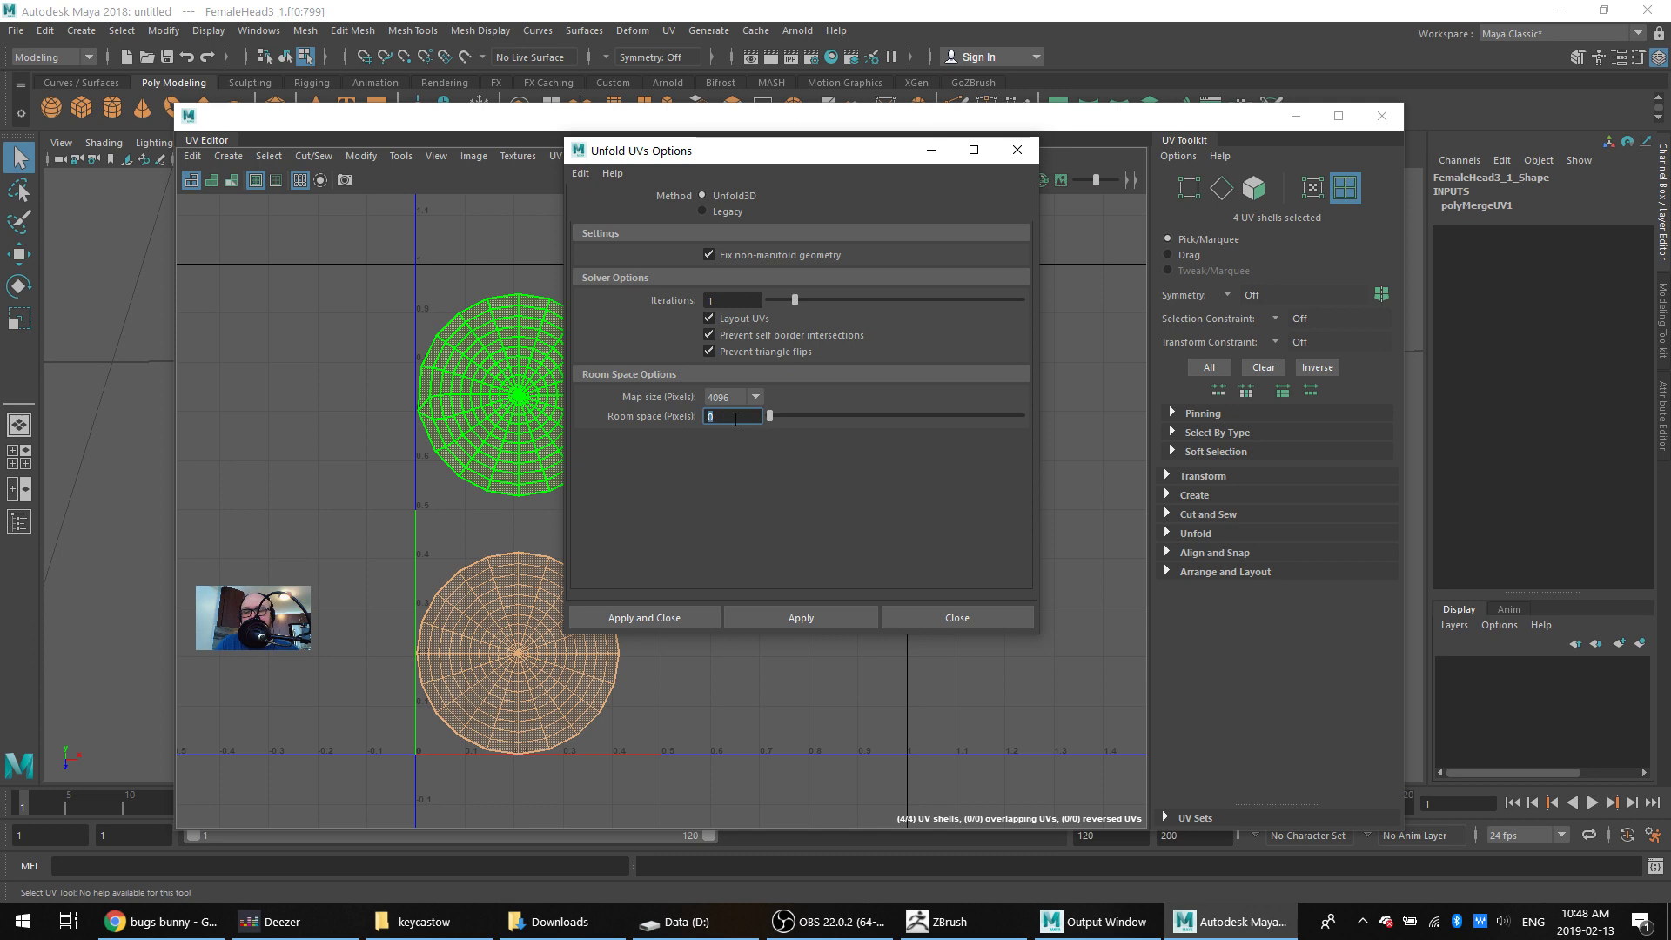
{"action": "type", "text": "16"}
Save the Unfold UVs settings and apply the unfold to the four selected shells
{"action": "left_click", "coordinate": [583, 175]}
{"action": "left_click", "coordinate": [599, 189]}
{"action": "left_click", "coordinate": [582, 174]}
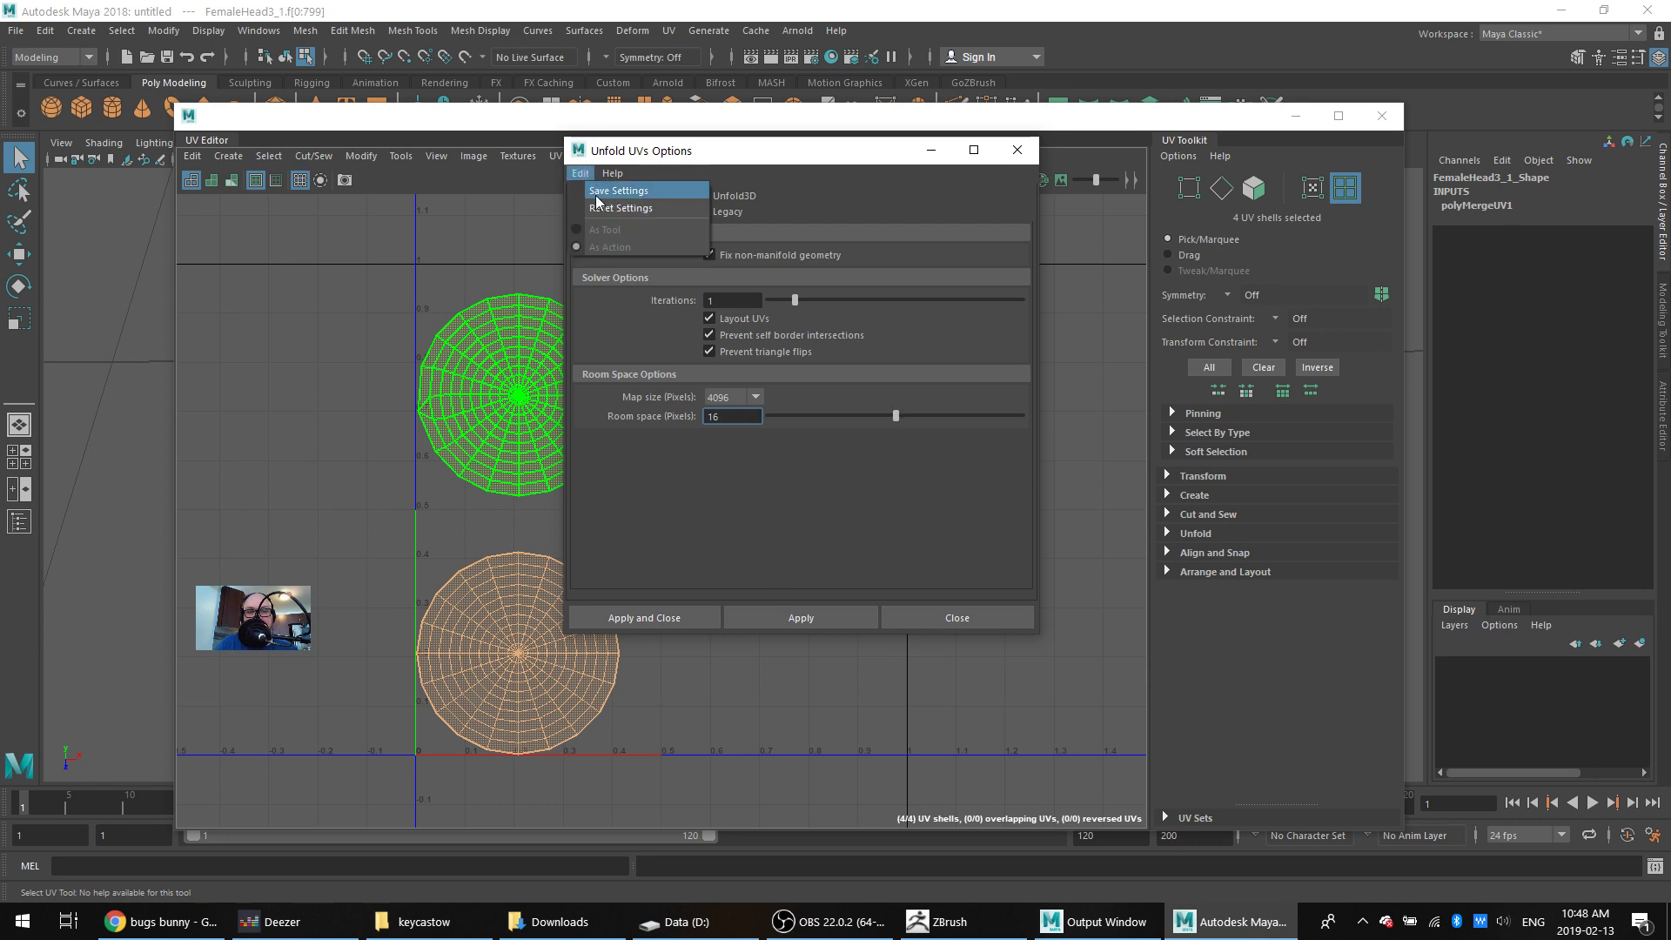
{"action": "left_click", "coordinate": [598, 194]}
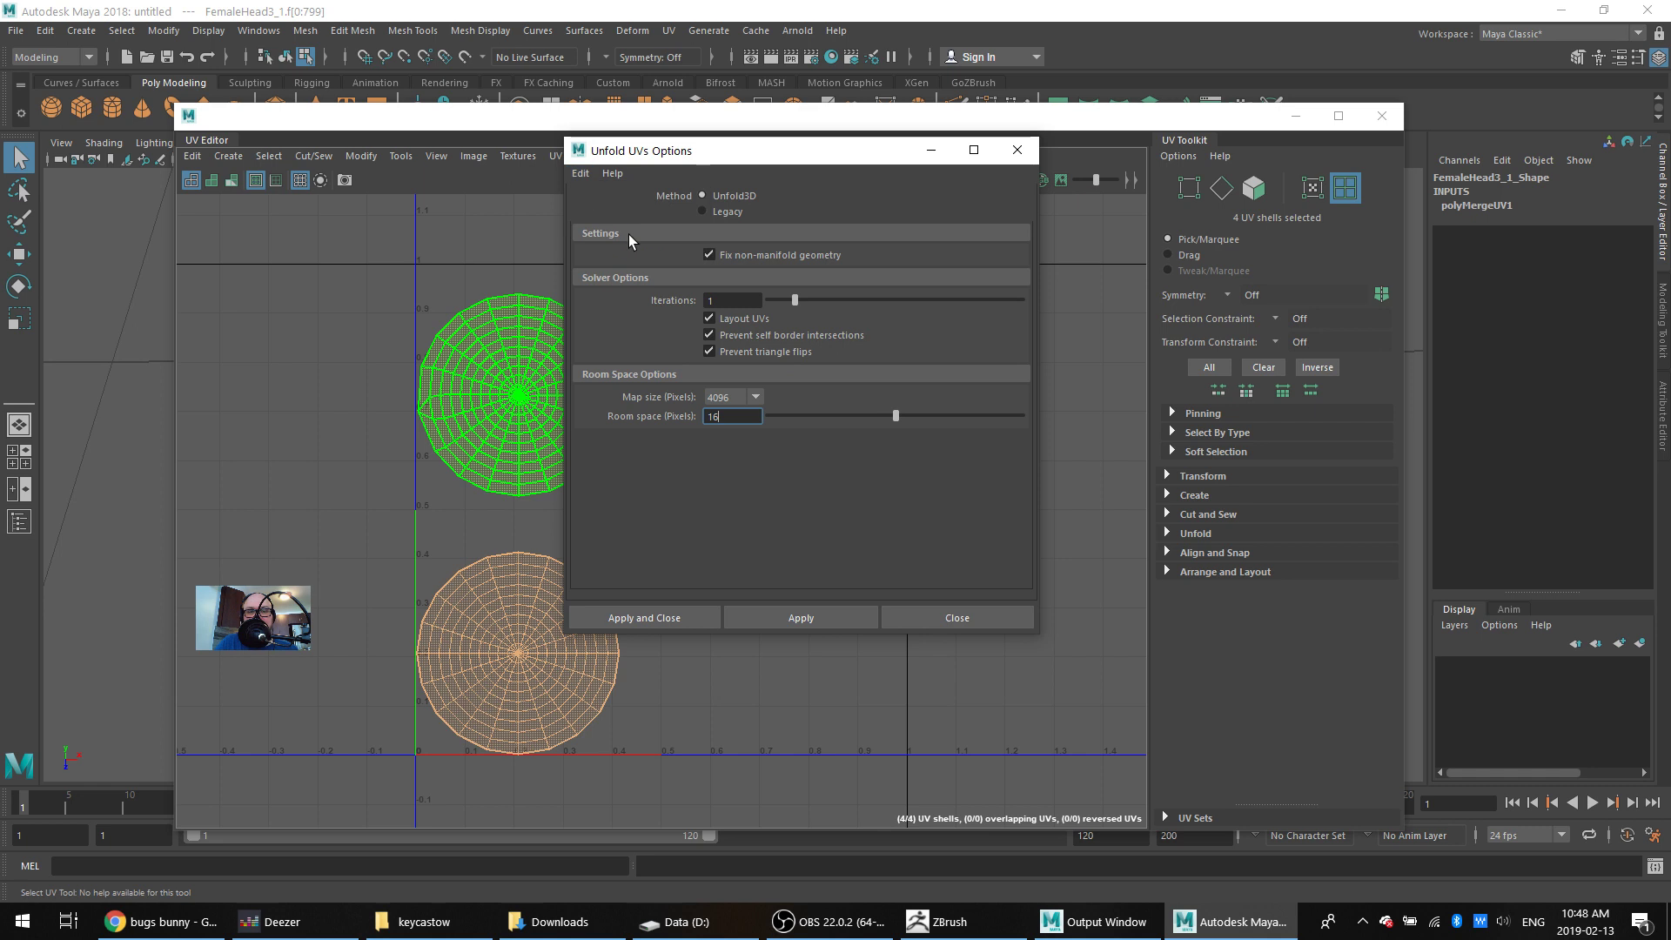
{"action": "left_click", "coordinate": [649, 613]}
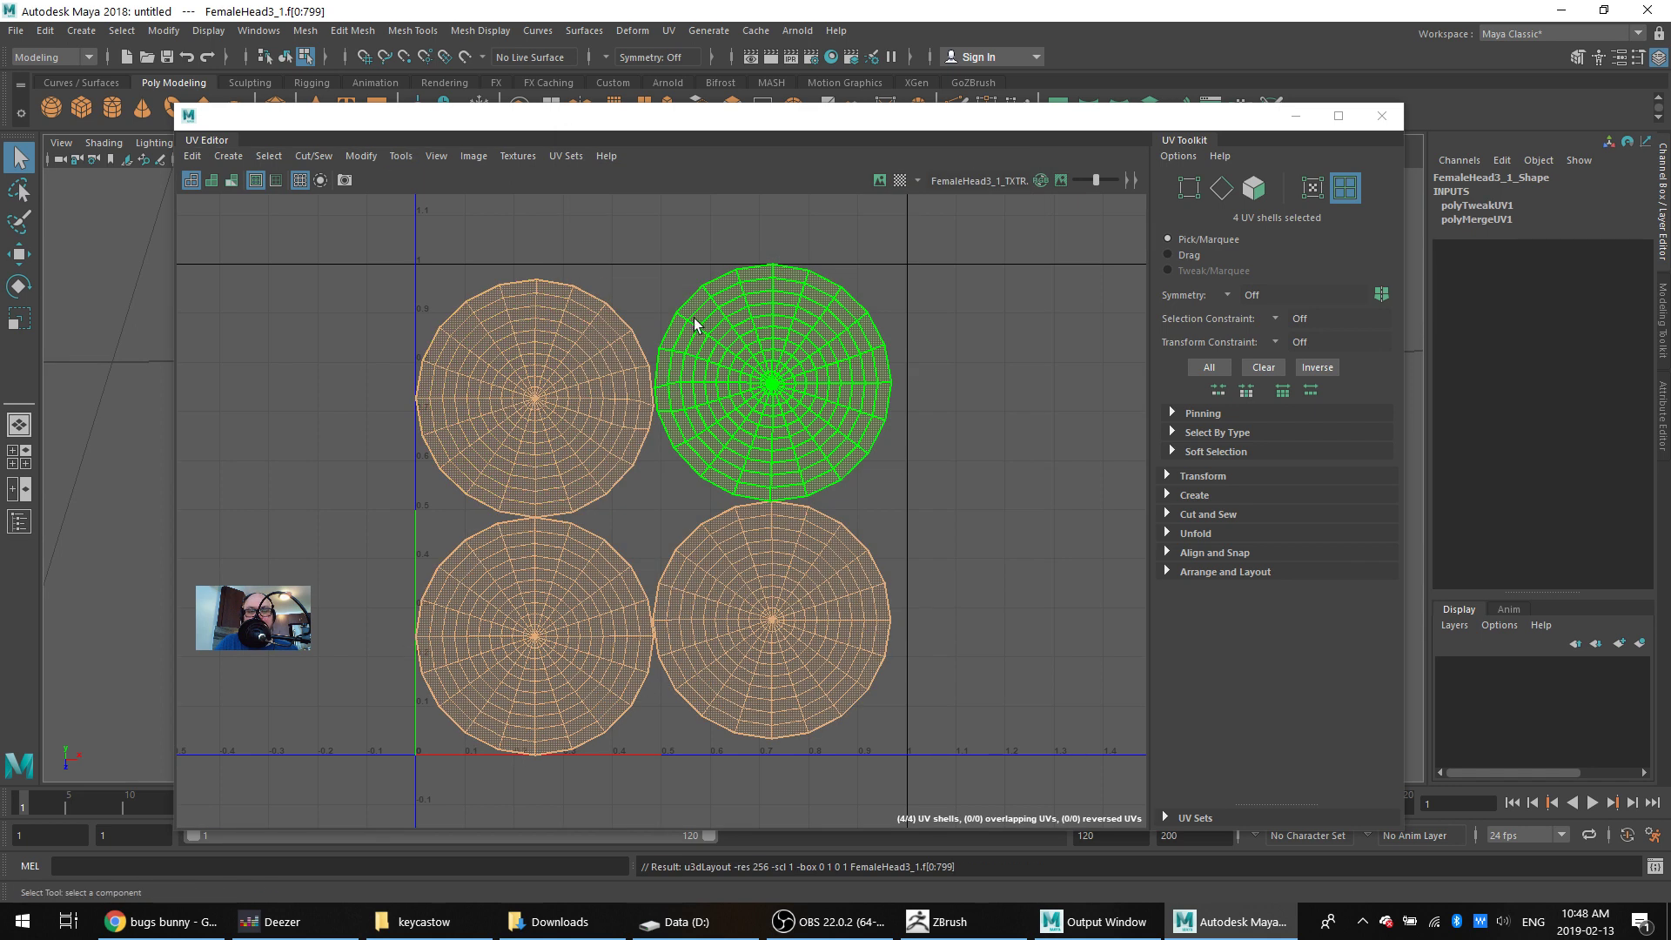
Open the Layout UVs options for the four shells and set Packing Resolution to 4096, keeping pre-scaling at Preserve 3D Ratios
{"action": "scroll", "coordinate": [746, 329], "scroll_direction": "up", "scroll_amount": 5}
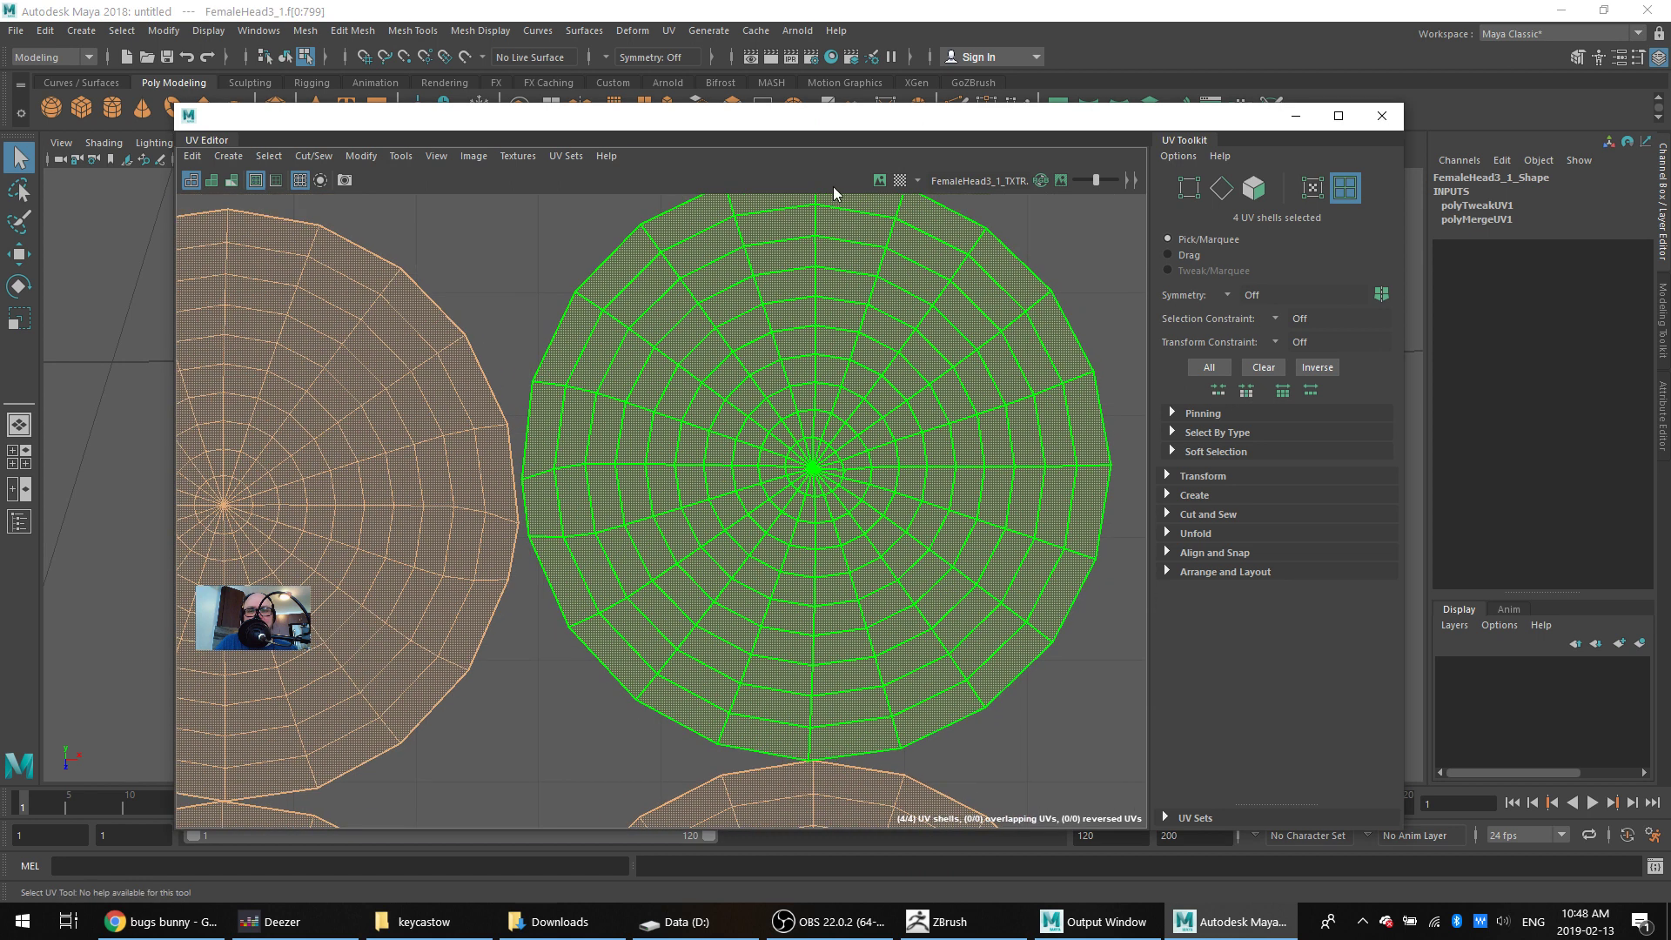
{"action": "scroll", "coordinate": [708, 571], "scroll_direction": "down", "scroll_amount": 1}
{"action": "scroll", "coordinate": [837, 384], "scroll_direction": "down", "scroll_amount": 3}
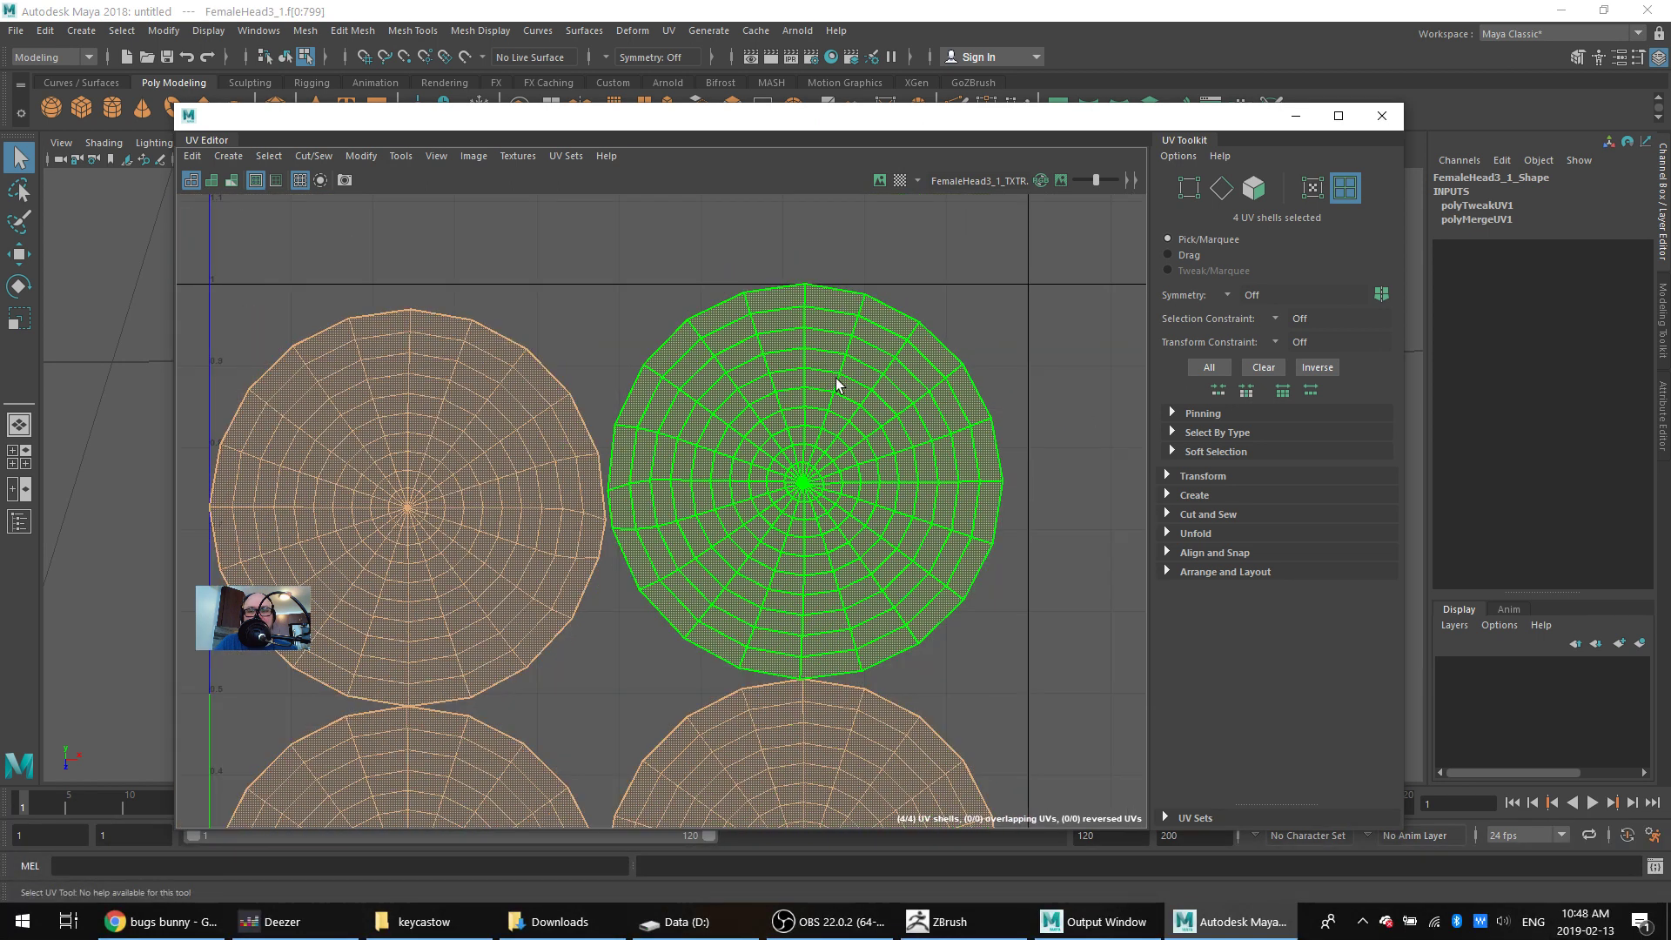
{"action": "scroll", "coordinate": [820, 418], "scroll_direction": "down", "scroll_amount": 2}
{"action": "middle_click_drag", "start_coordinate": [812, 338], "coordinate": [813, 301], "text": "alt"}
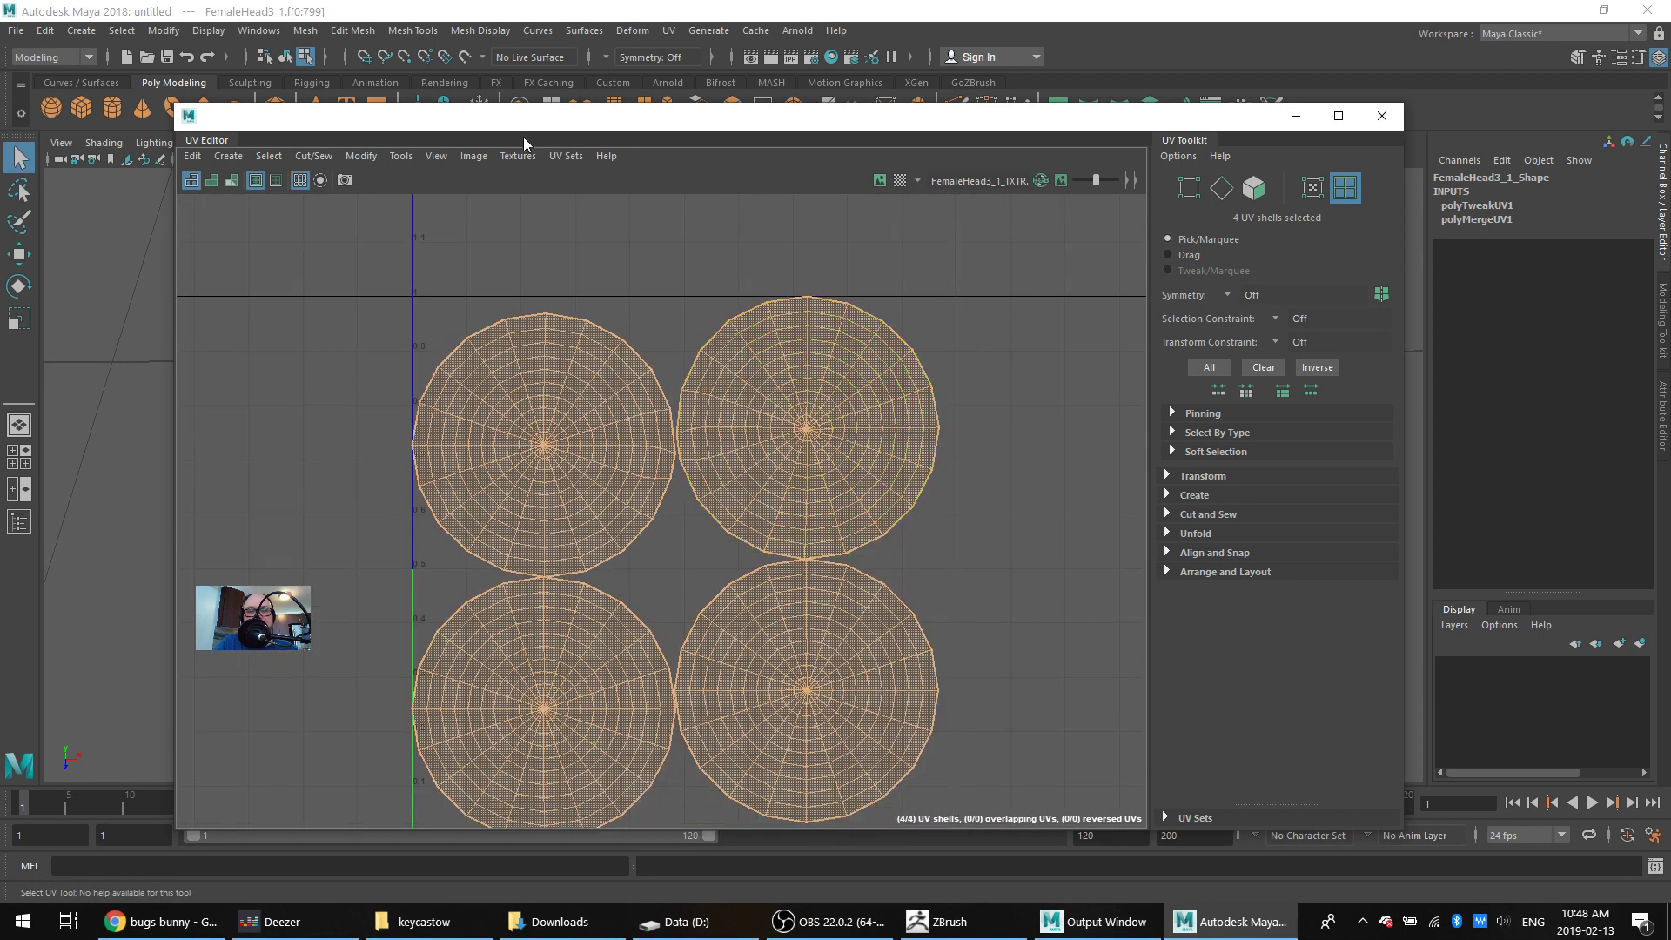
{"action": "right_click", "coordinate": [607, 279]}
{"action": "right_click_drag", "start_coordinate": [609, 279], "coordinate": [531, 325], "text": "shift"}
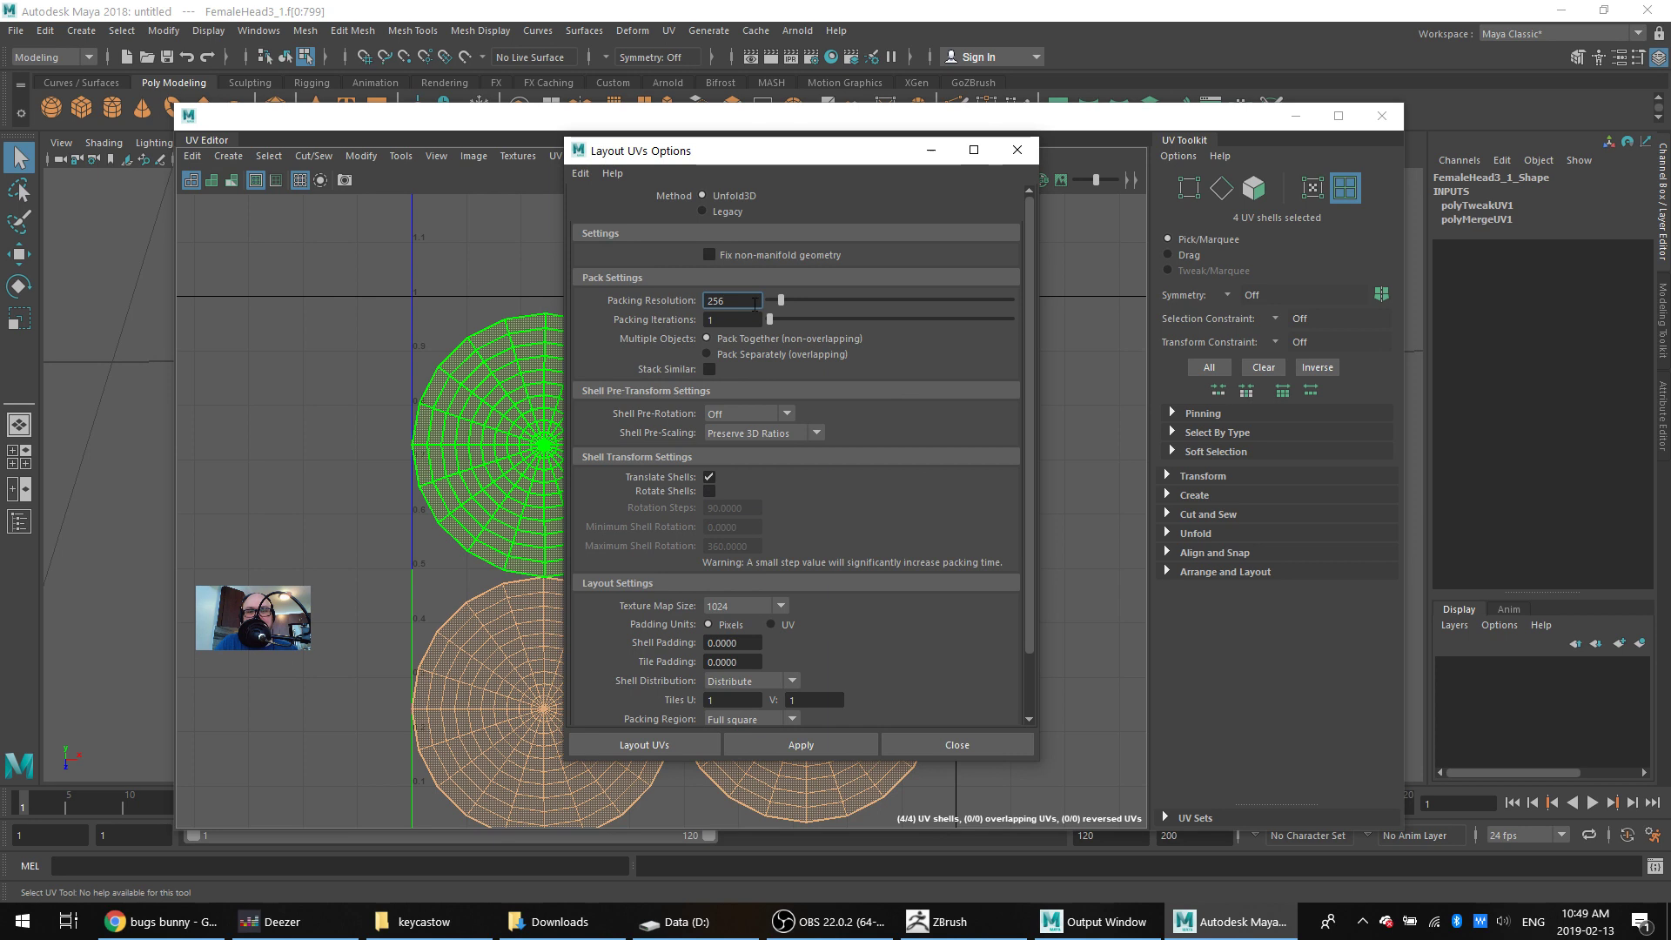
{"action": "left_click_drag", "start_coordinate": [776, 289], "coordinate": [1026, 292]}
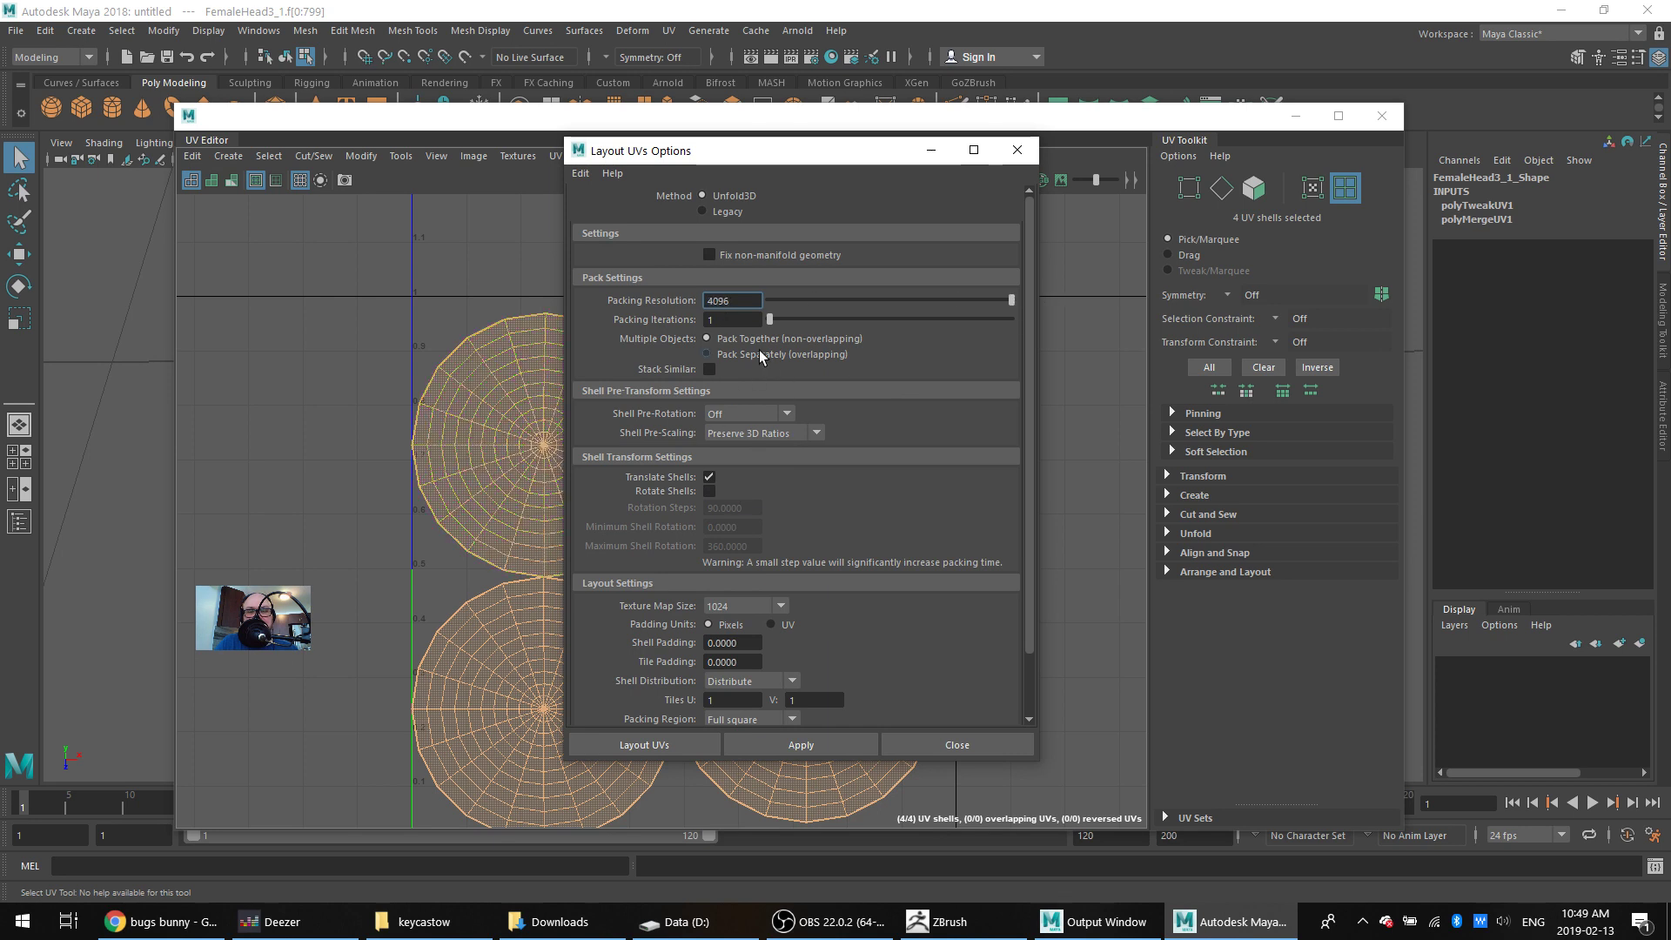
{"action": "left_click", "coordinate": [780, 434]}
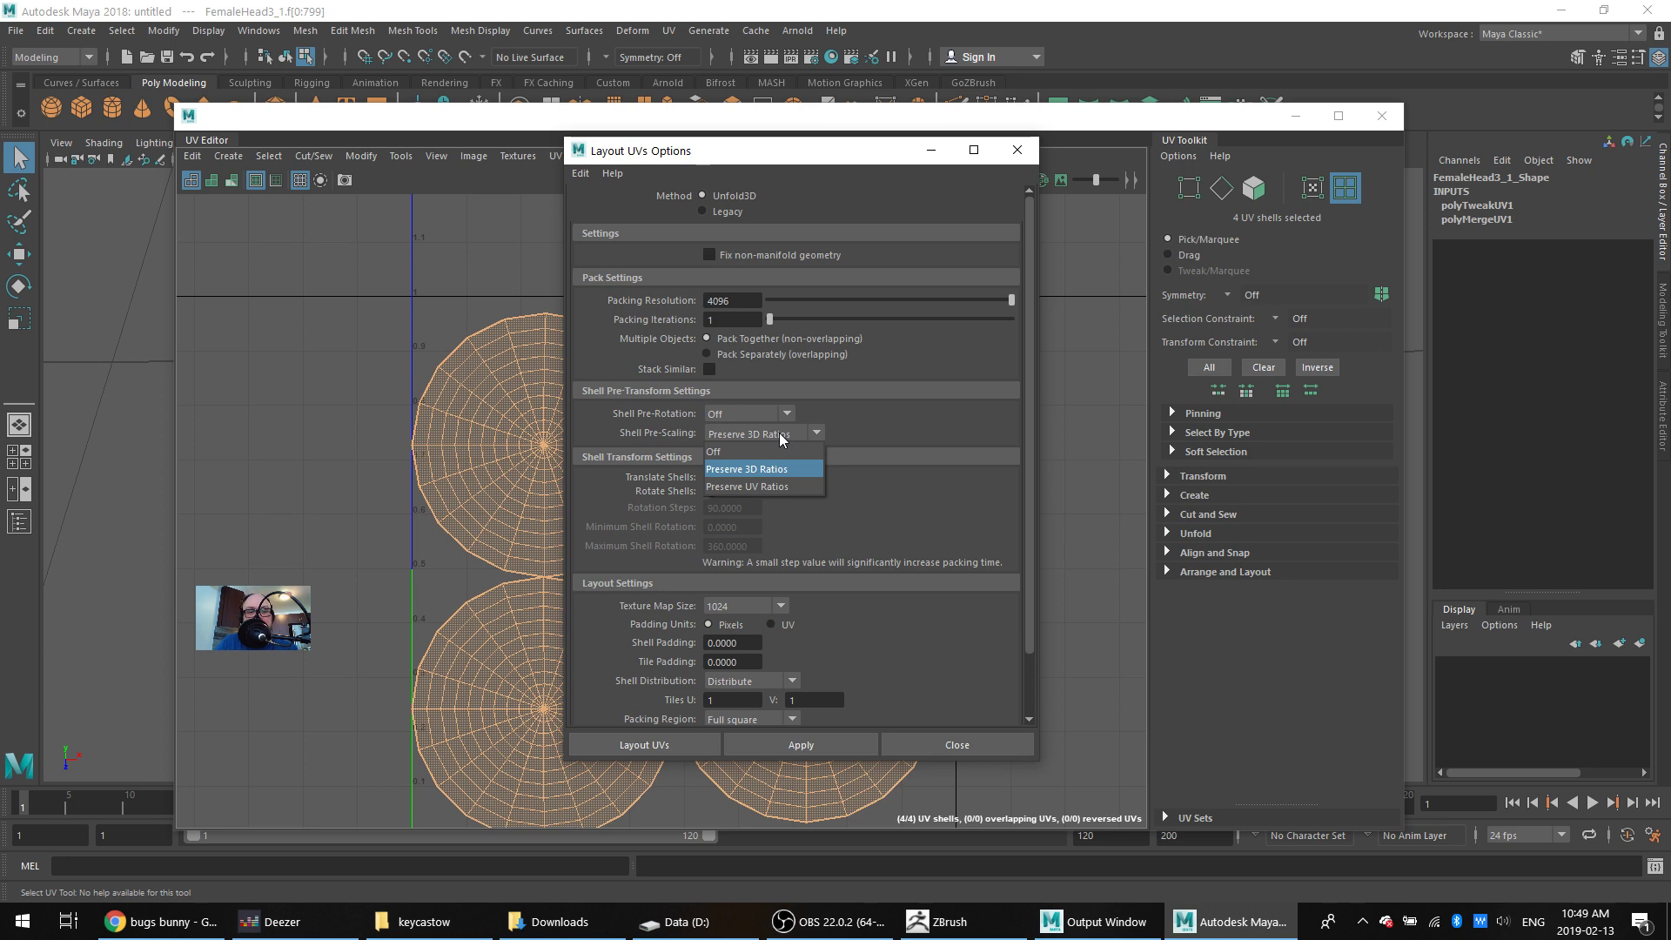
{"action": "left_click", "coordinate": [781, 438]}
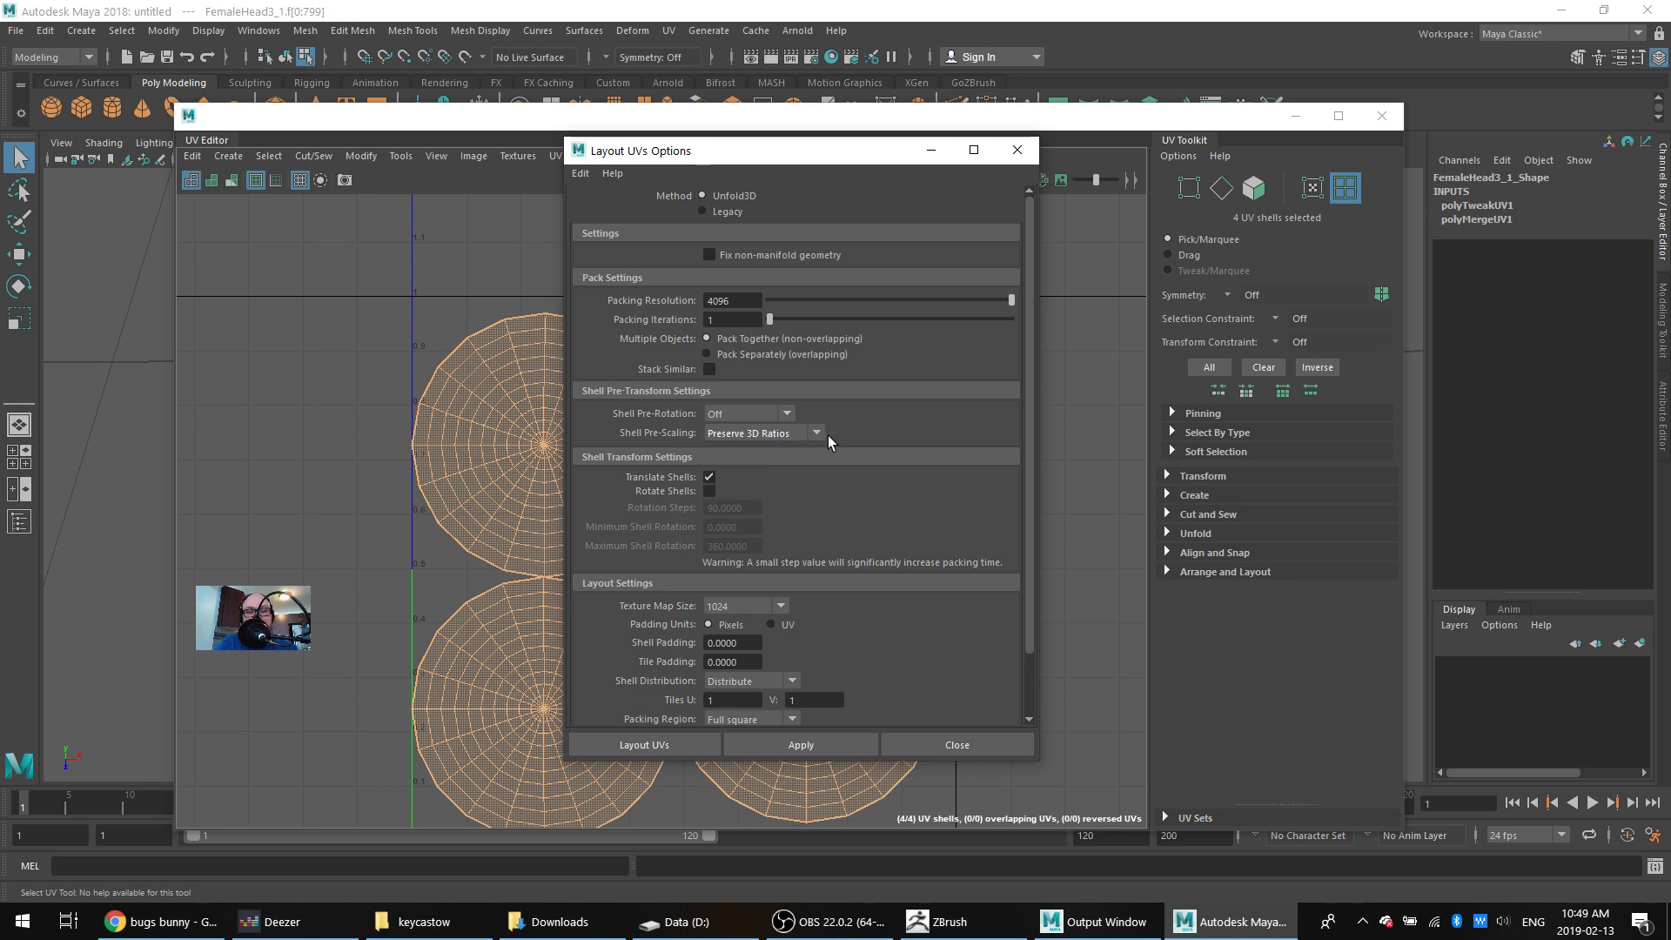
Set the layout's texture map size to 4096 and both shell padding and tile padding to 16 pixels
{"action": "scroll", "coordinate": [829, 435], "scroll_direction": "down", "scroll_amount": 2}
{"action": "left_click", "coordinate": [744, 537]}
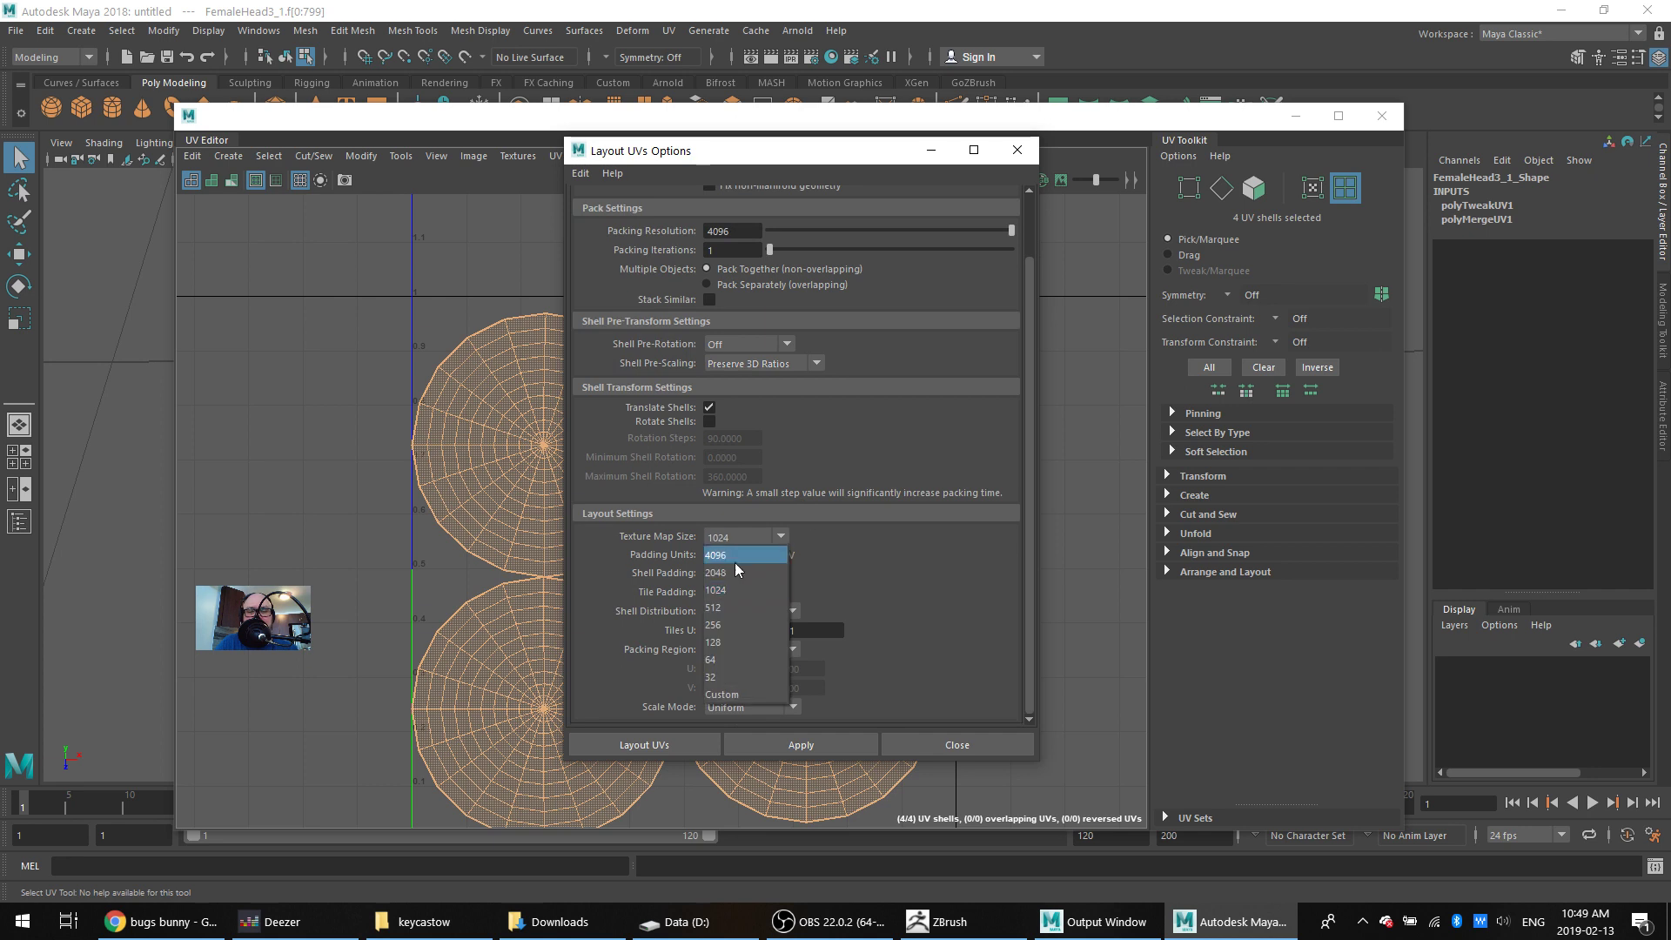
{"action": "left_click", "coordinate": [733, 557]}
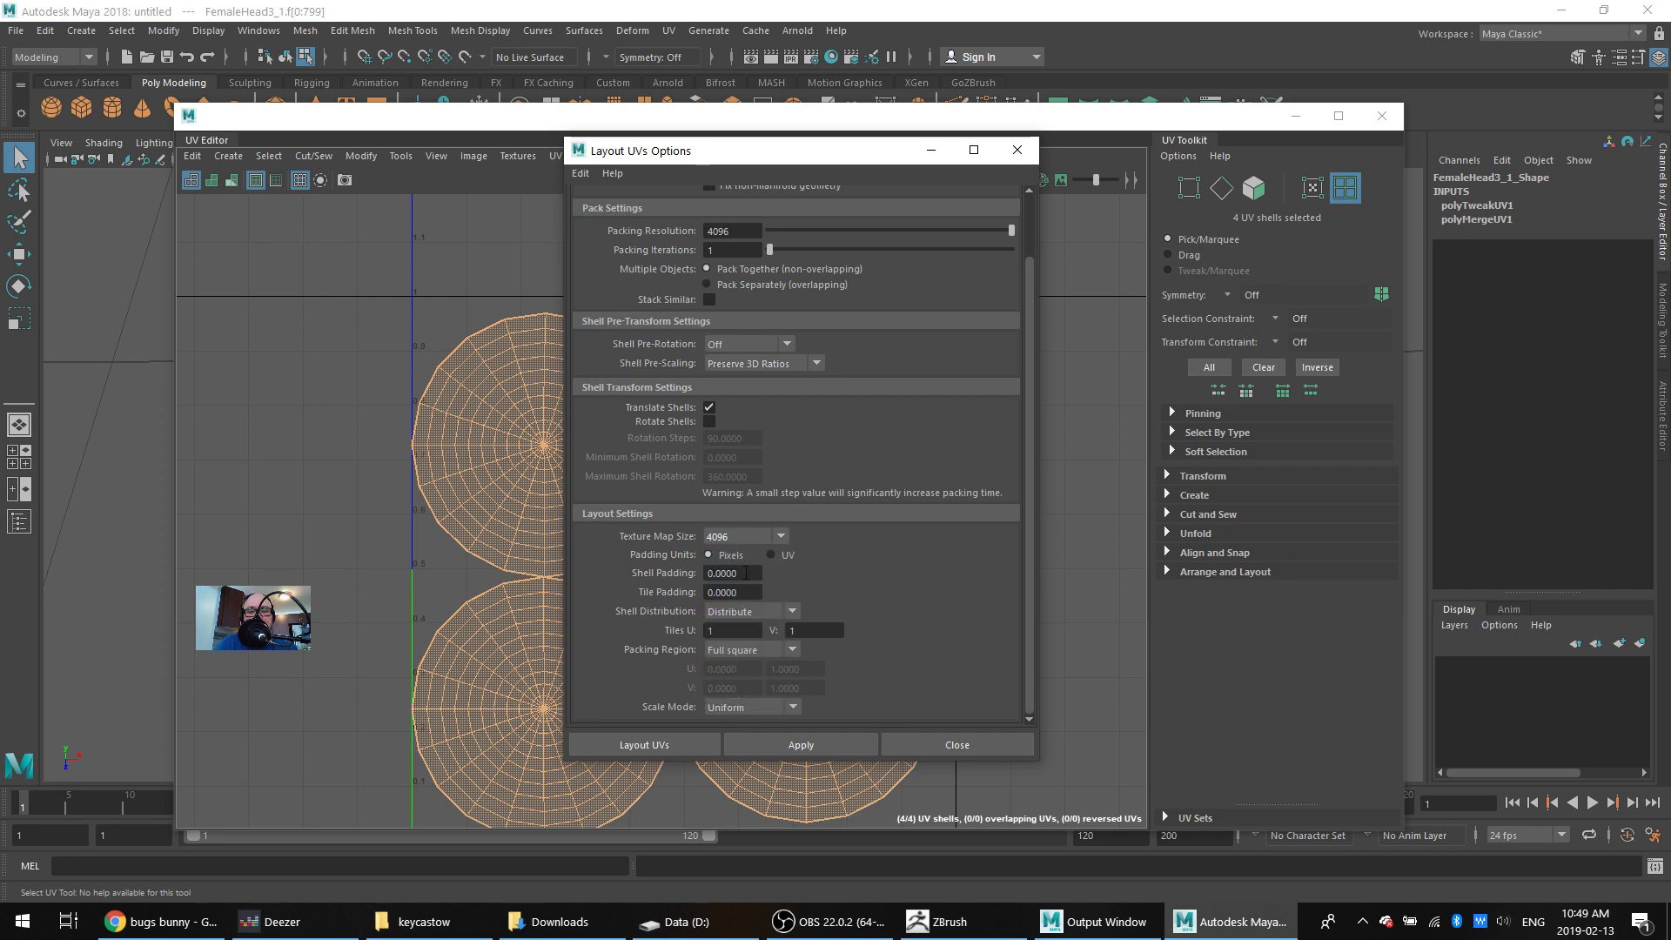
{"action": "left_click", "coordinate": [759, 537]}
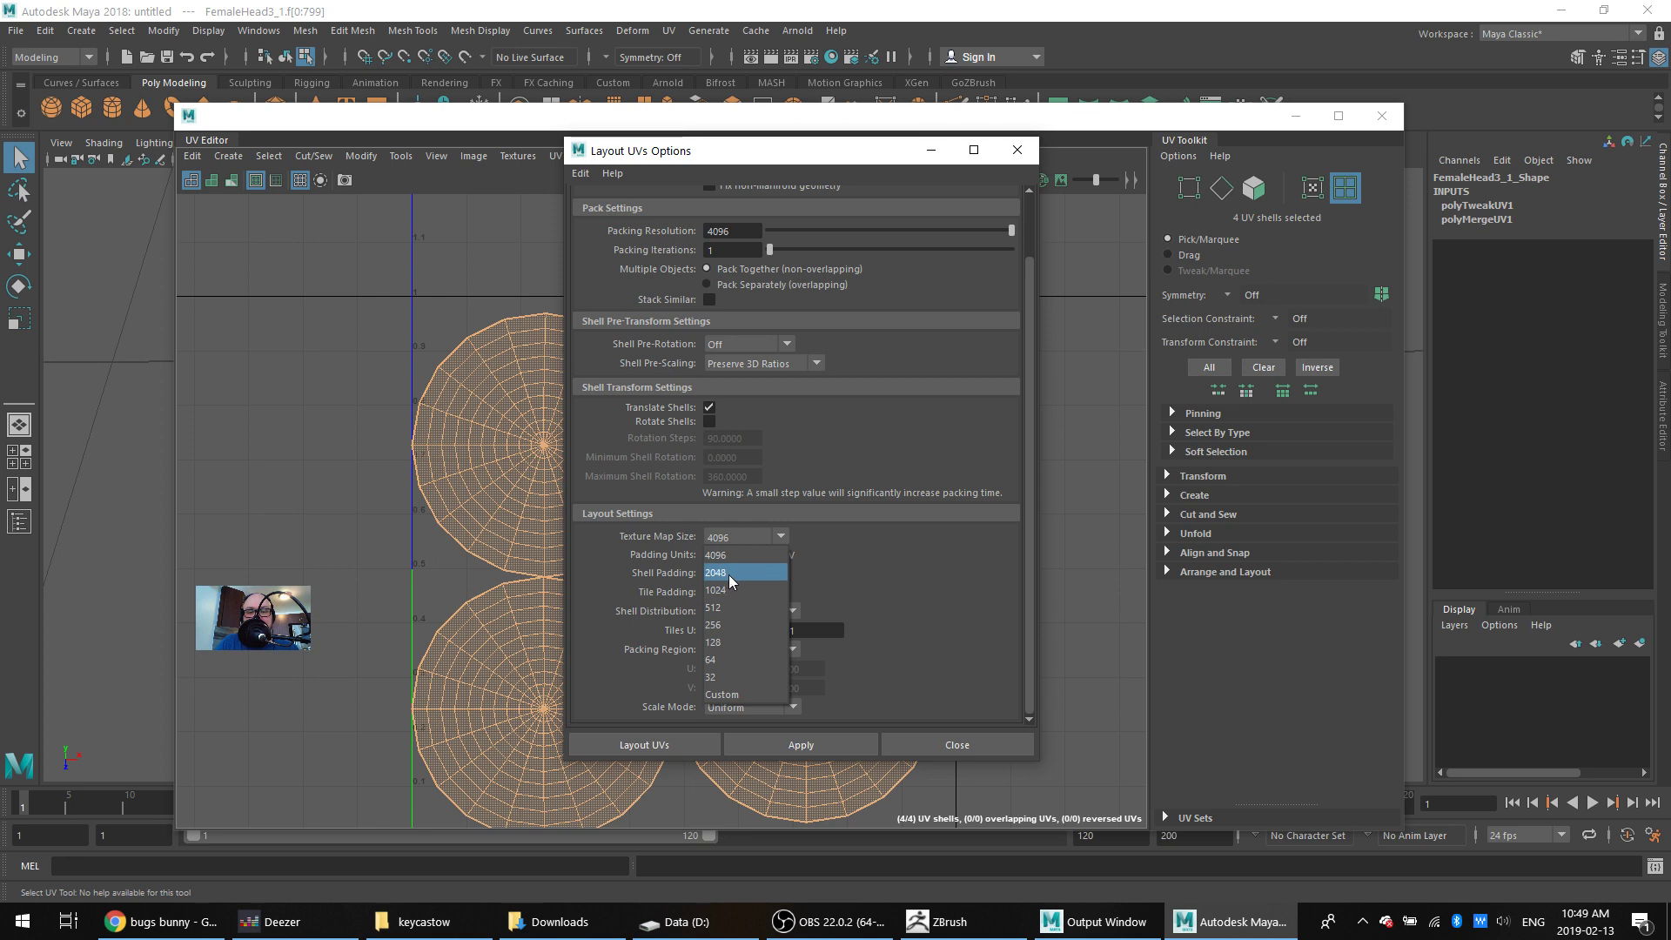
{"action": "left_click", "coordinate": [872, 541]}
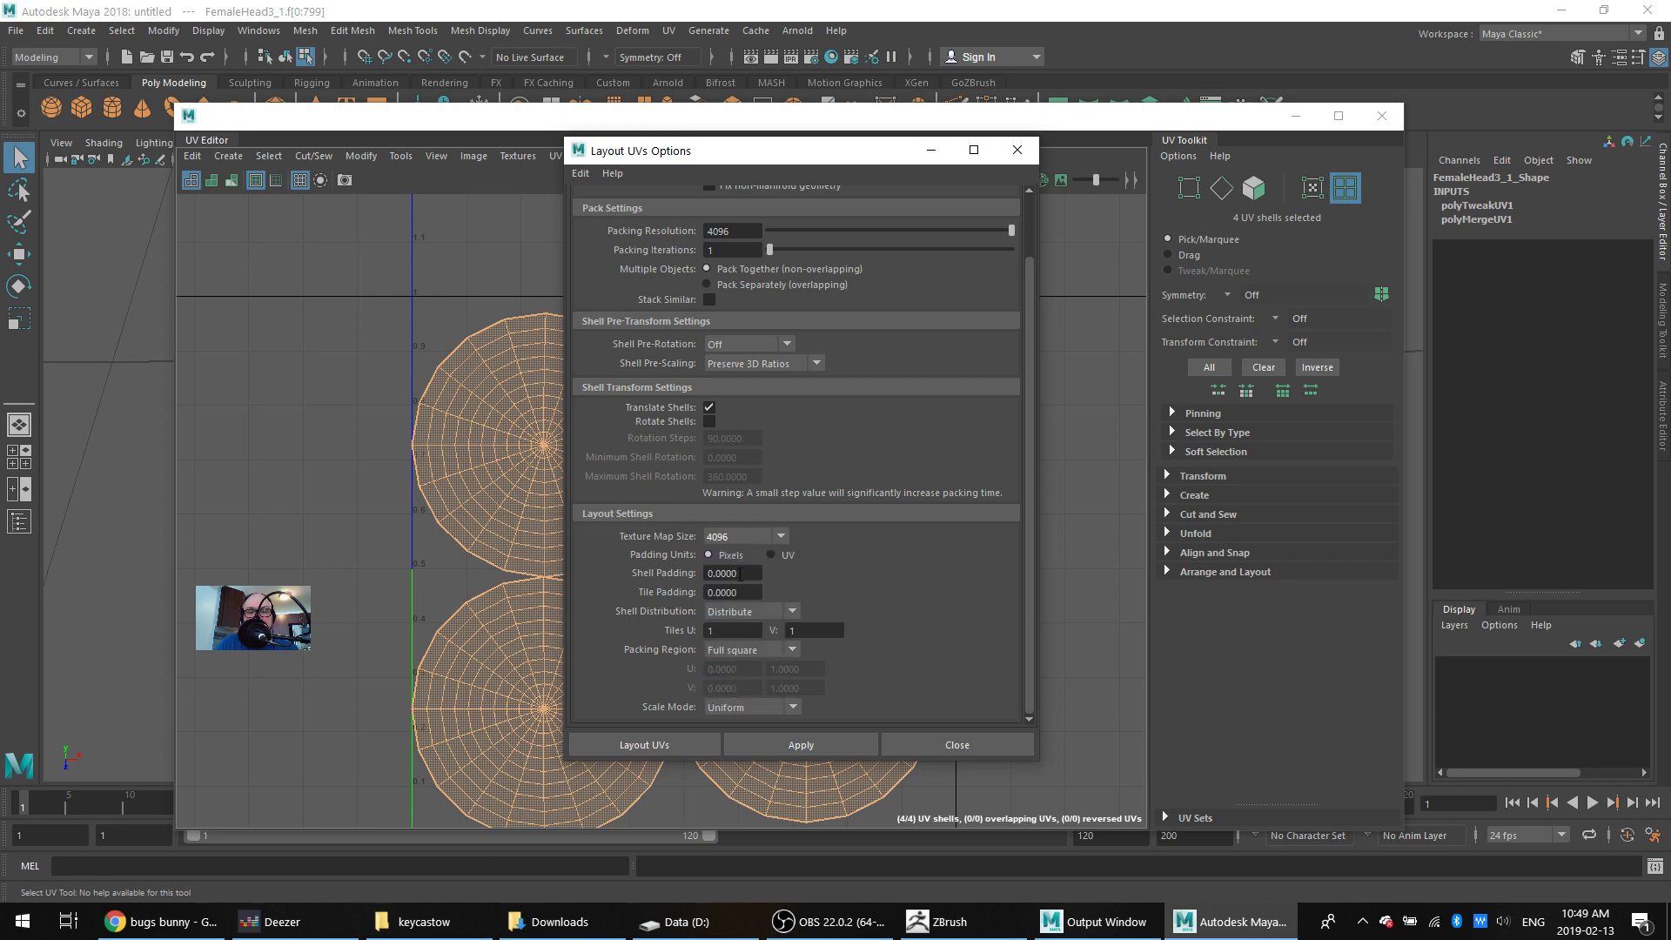
{"action": "left_click_drag", "start_coordinate": [751, 574], "coordinate": [637, 546]}
{"action": "type", "text": "16"}
{"action": "key", "text": "Tab"}
{"action": "type", "text": "16"}
{"action": "key", "text": "Tab"}
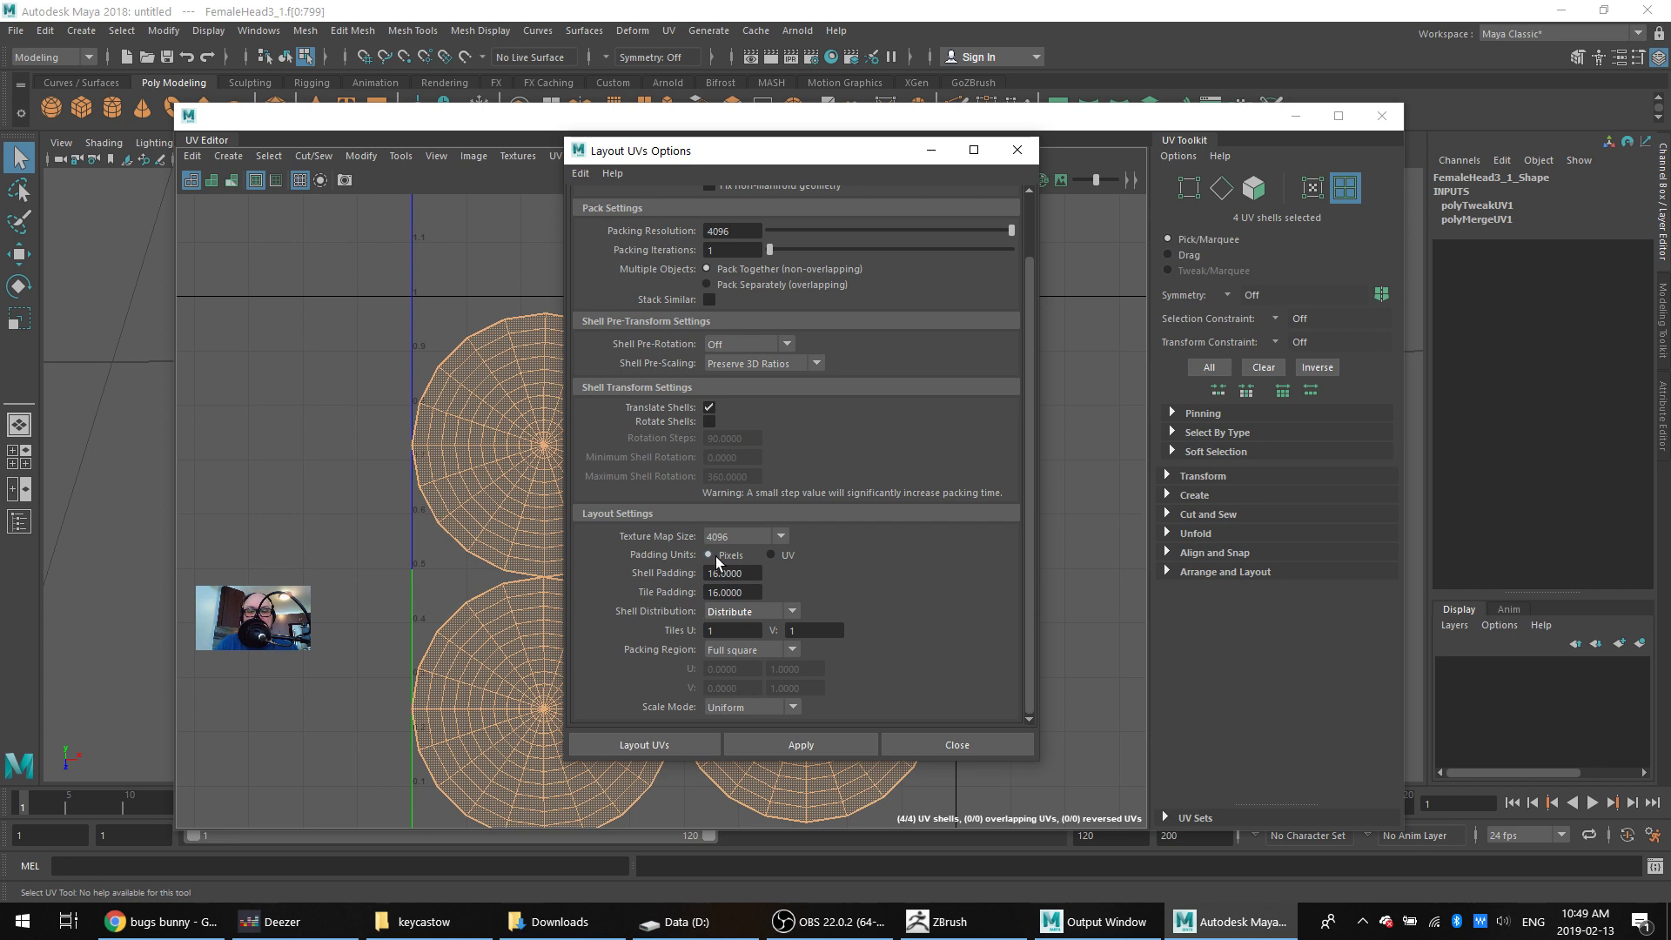
Save the Layout UVs settings, lay out the four eyeball shells, and deselect them after checking their spacing
{"action": "left_click", "coordinate": [581, 173]}
{"action": "left_click", "coordinate": [603, 192]}
{"action": "left_click", "coordinate": [702, 745]}
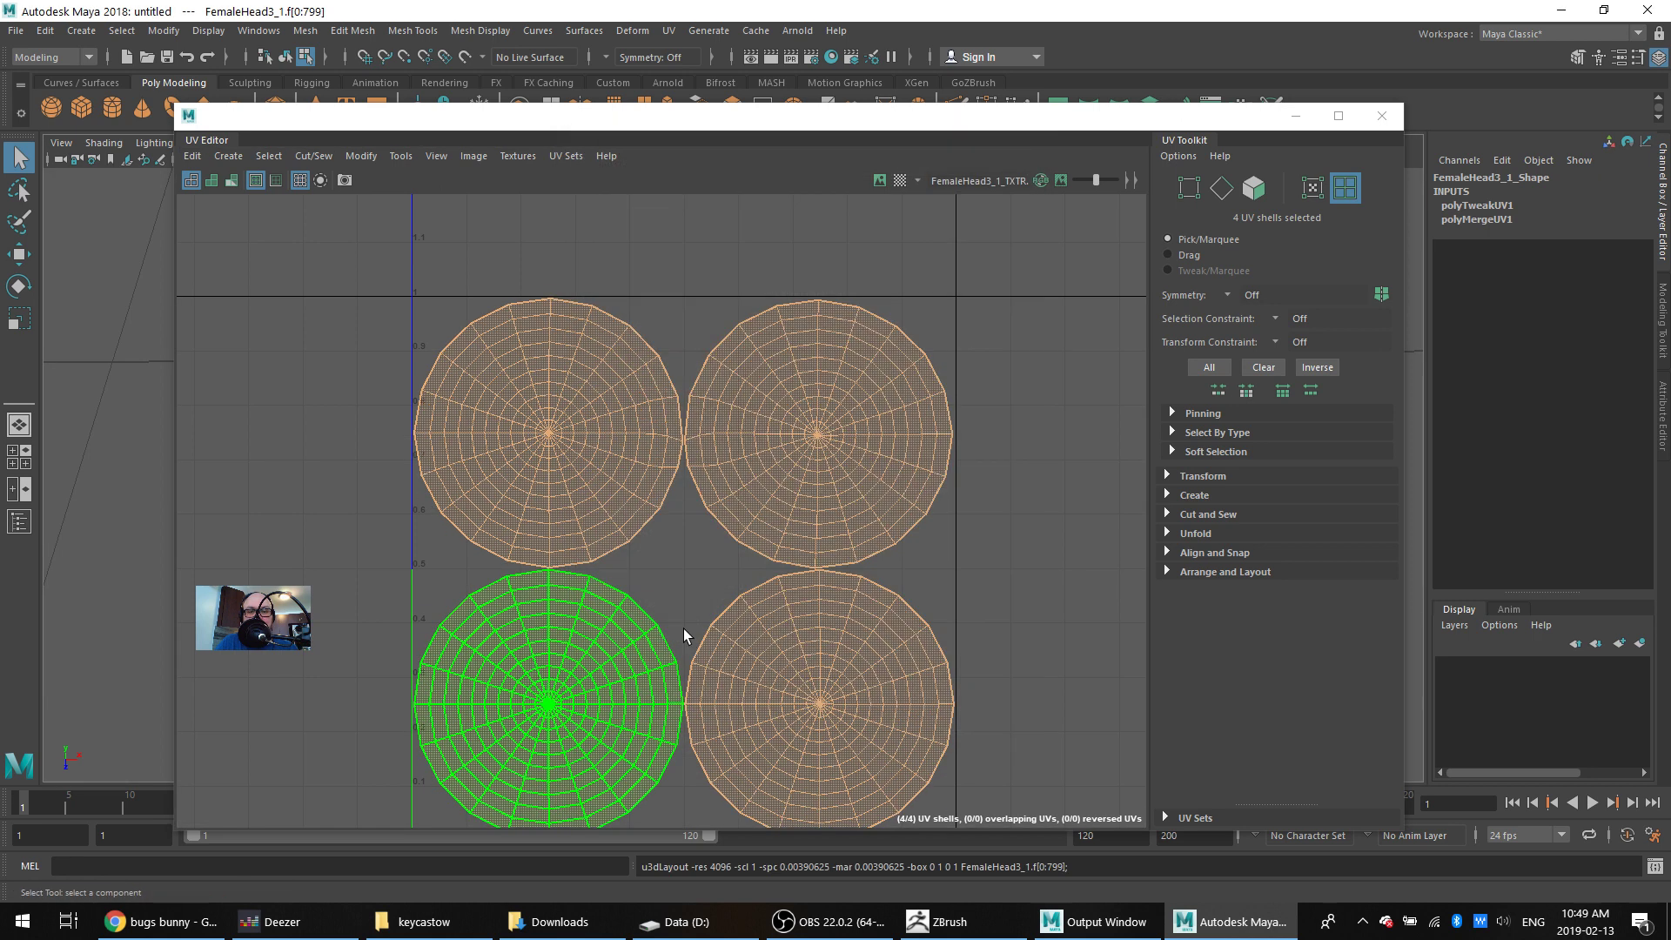
{"action": "scroll", "coordinate": [969, 331], "scroll_direction": "up", "scroll_amount": 2}
{"action": "scroll", "coordinate": [957, 392], "scroll_direction": "up", "scroll_amount": 4}
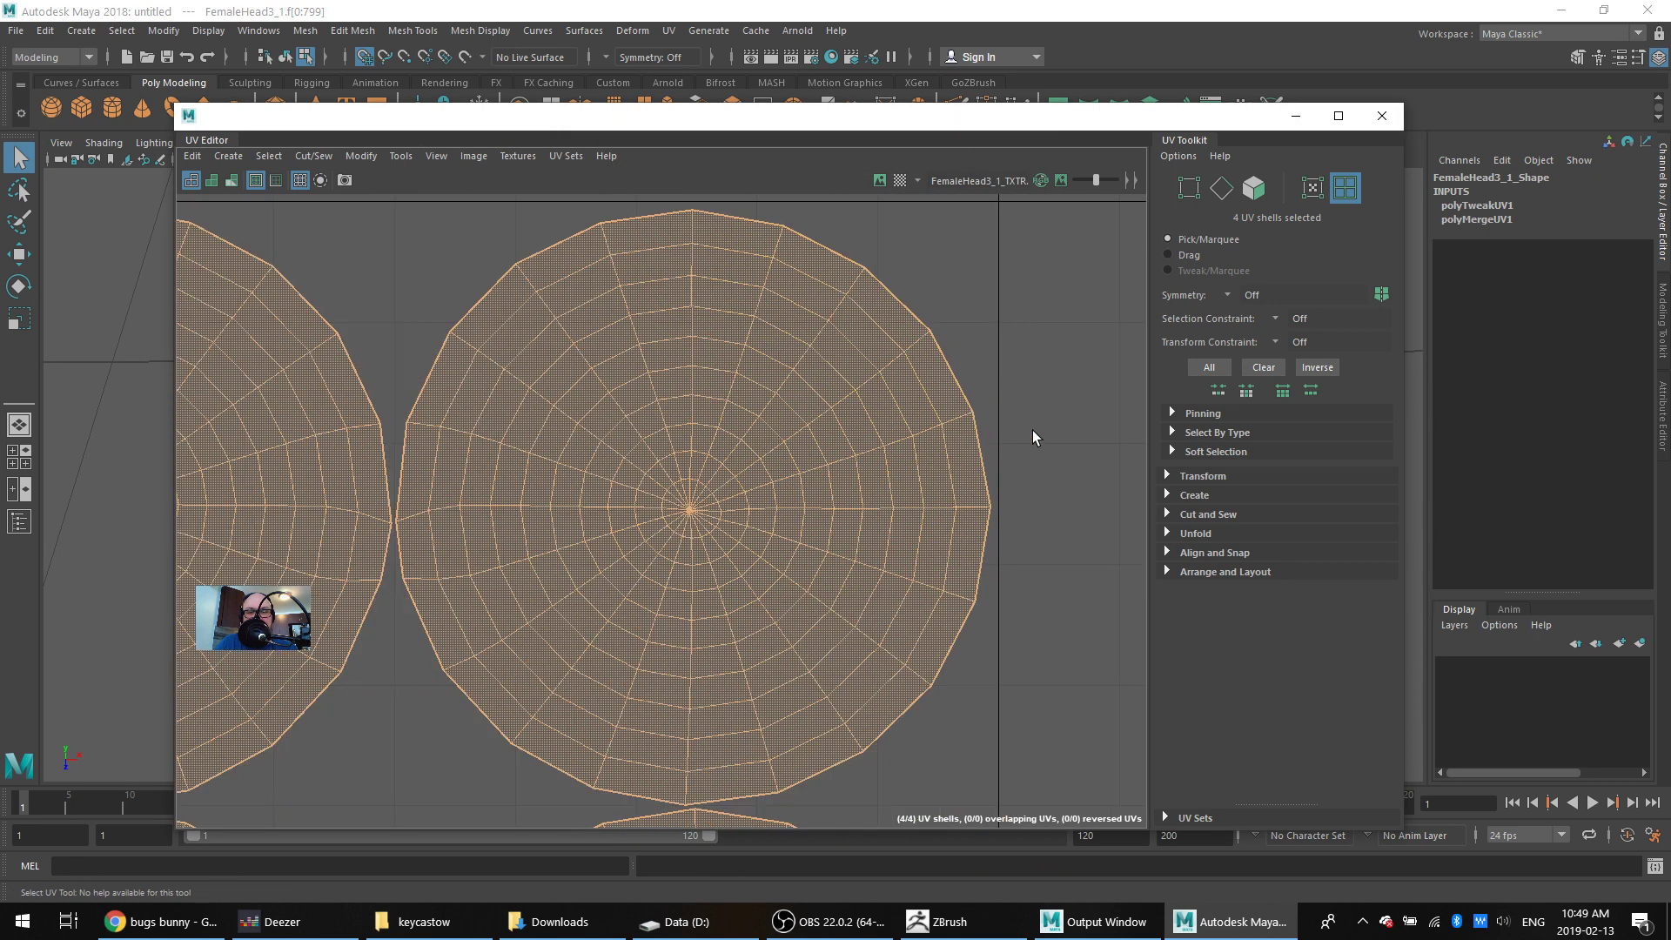
{"action": "key", "text": "f"}
{"action": "left_click", "coordinate": [990, 278]}
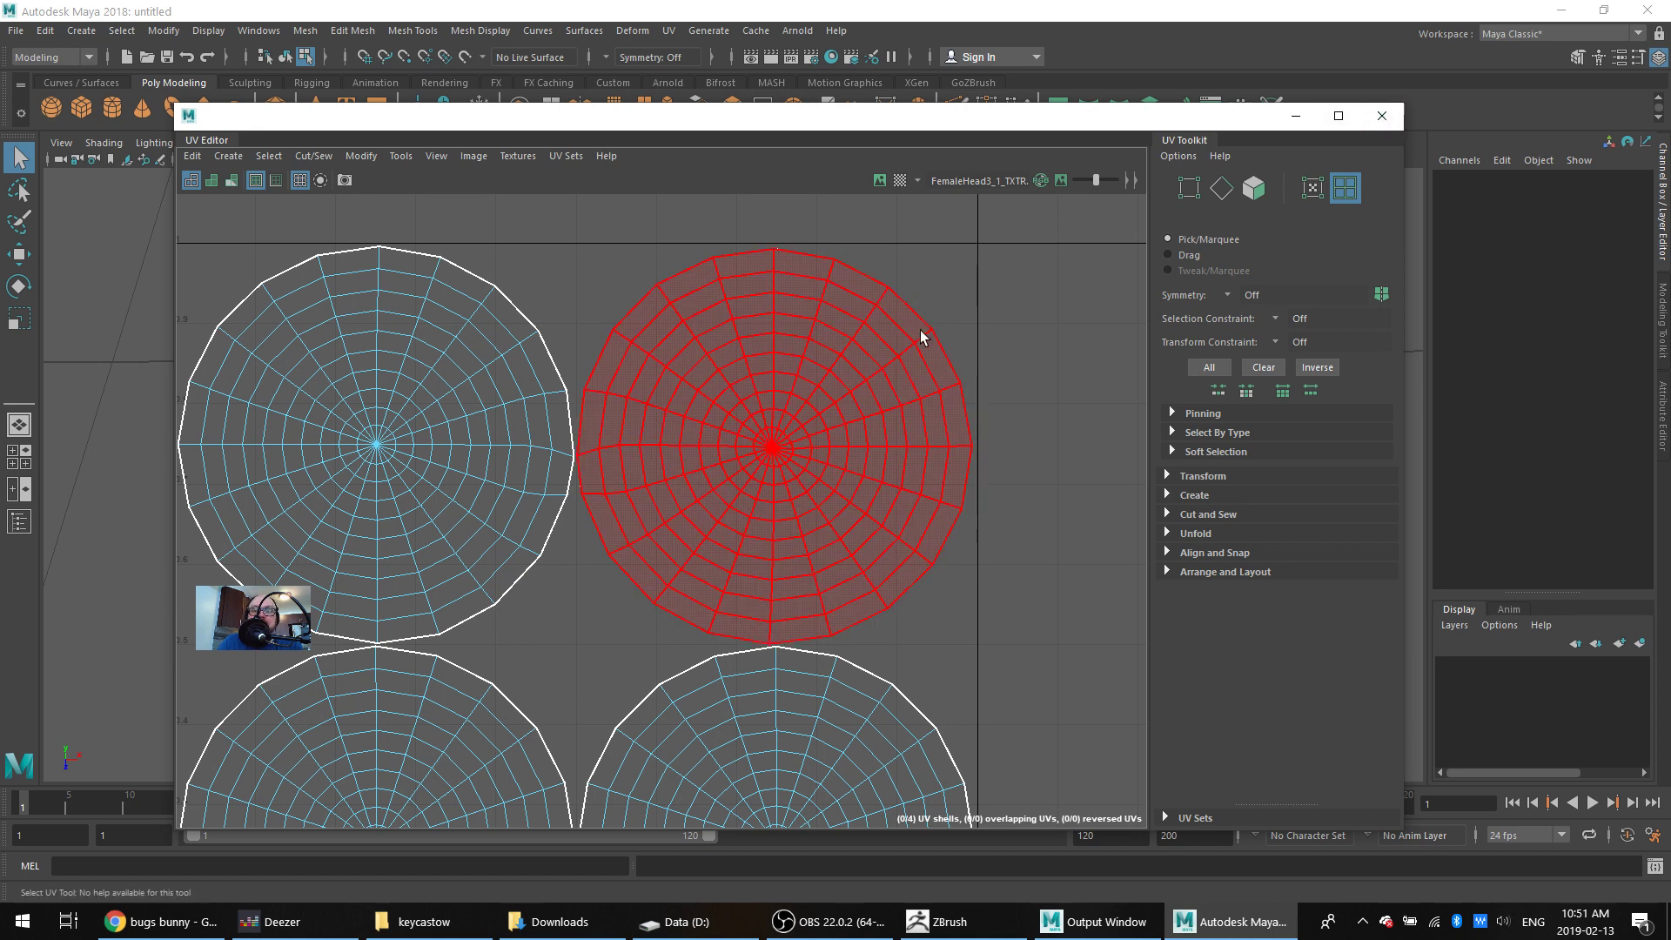
{"action": "key", "text": "a"}
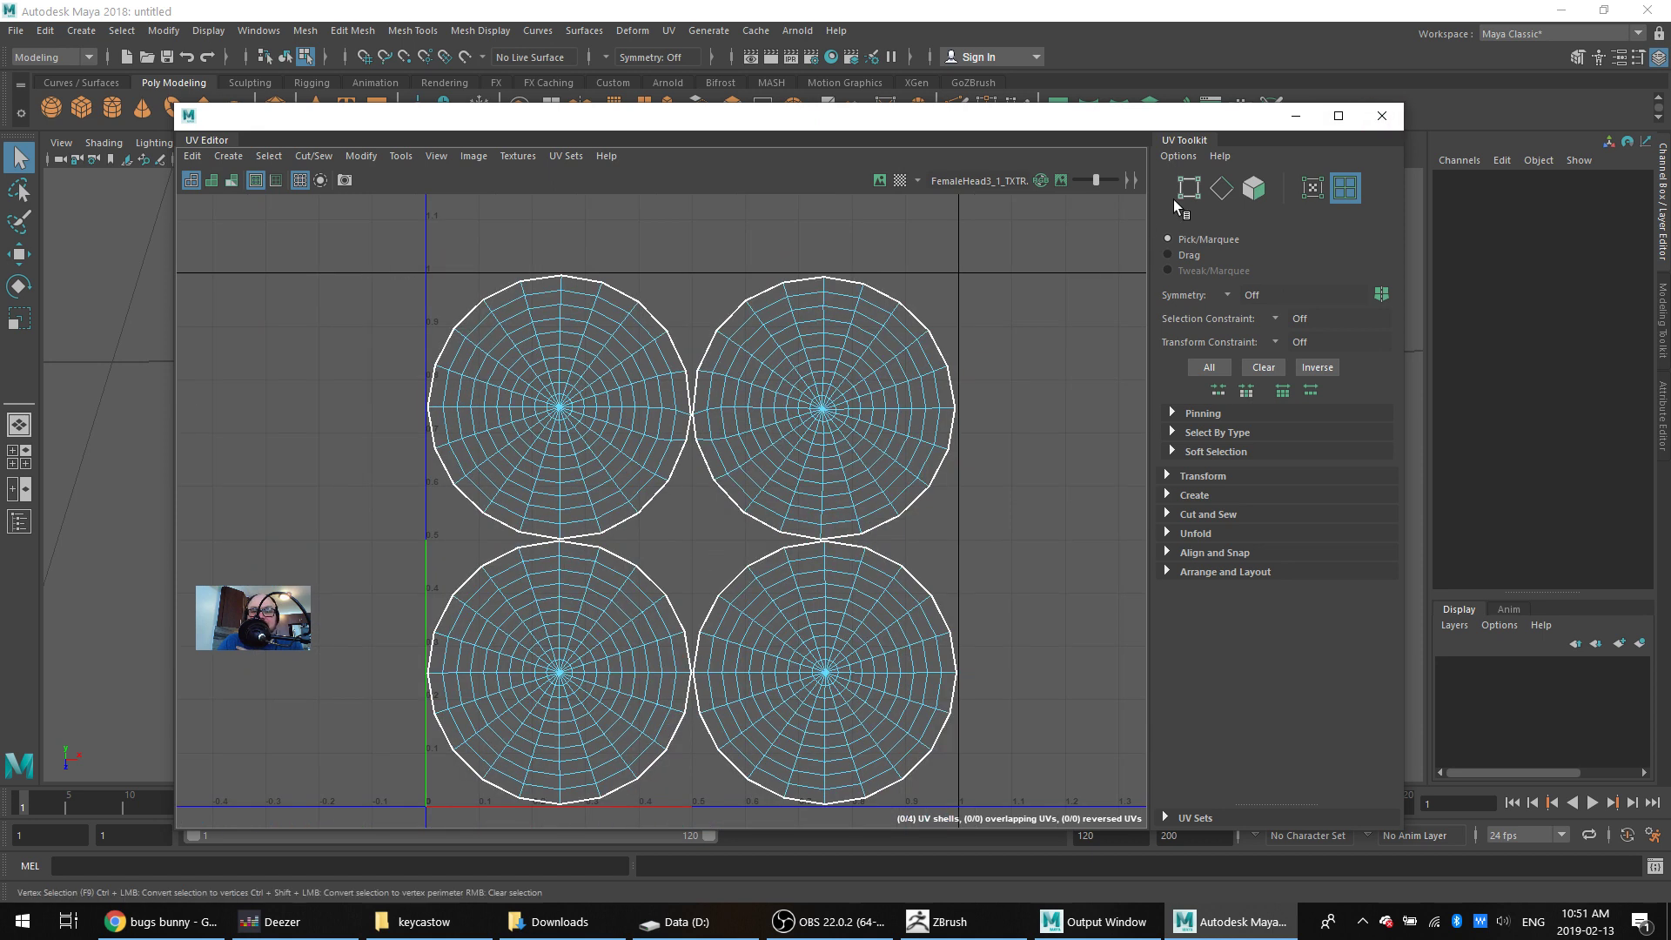
Close the UV Editor, return the eyeballs to object mode, and send the selected mesh to ZBrush with GoZ
{"action": "left_click", "coordinate": [1390, 119]}
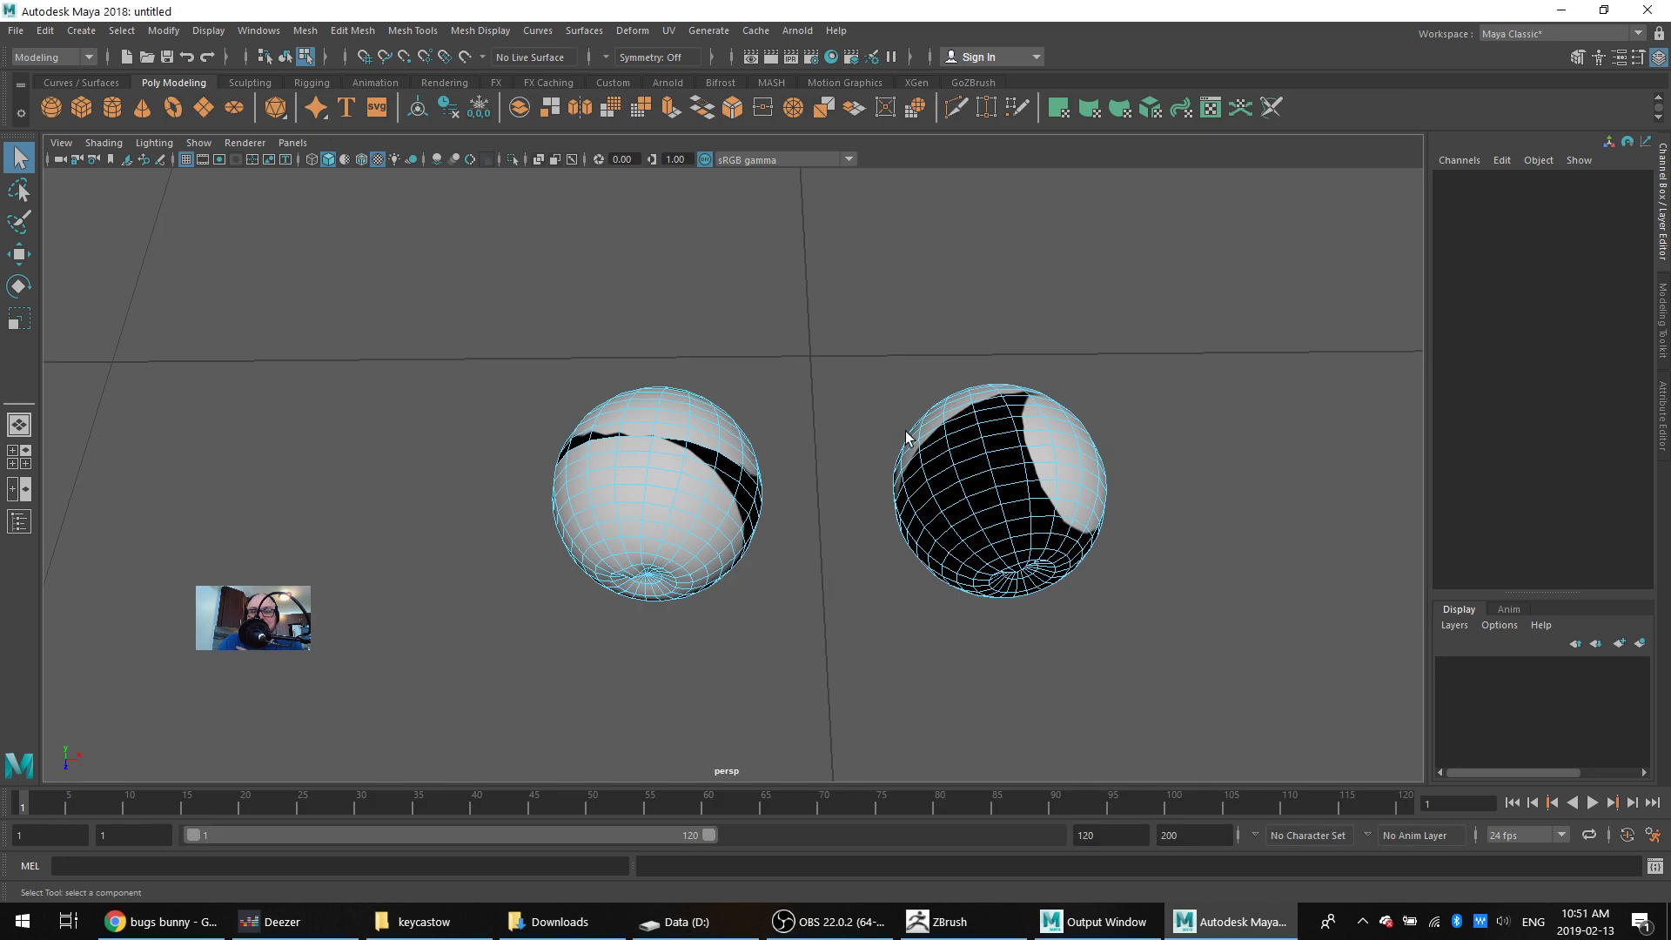
{"action": "right_click_drag", "start_coordinate": [1079, 394], "coordinate": [1081, 400]}
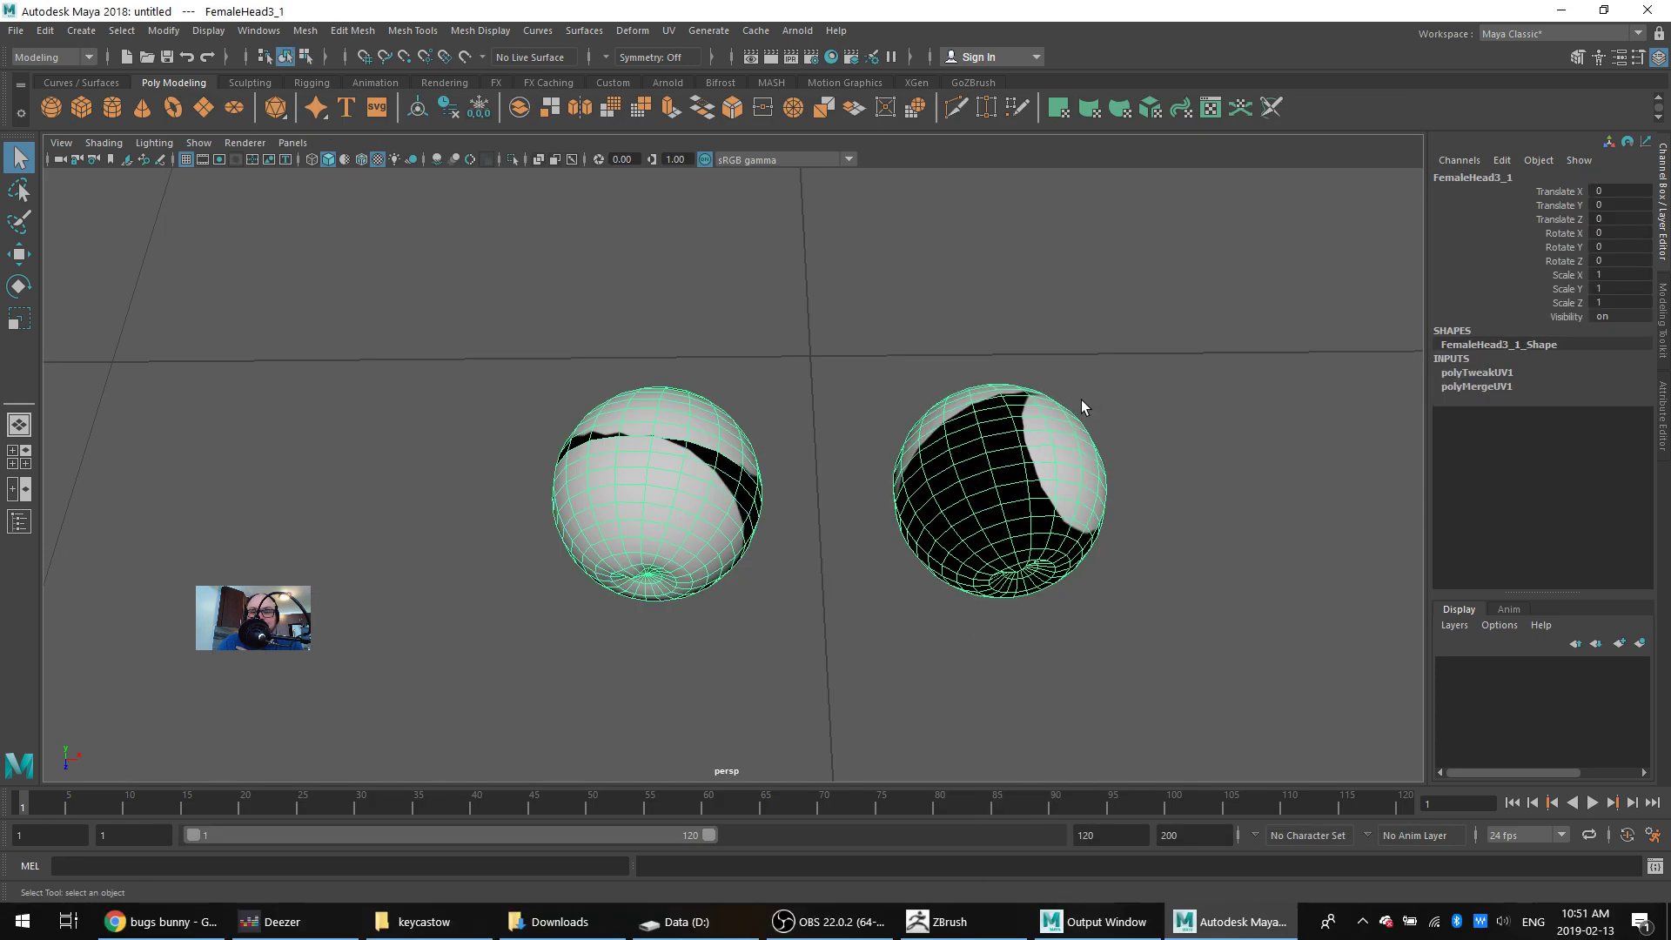
{"action": "left_click", "coordinate": [1028, 445]}
{"action": "left_click", "coordinate": [961, 81]}
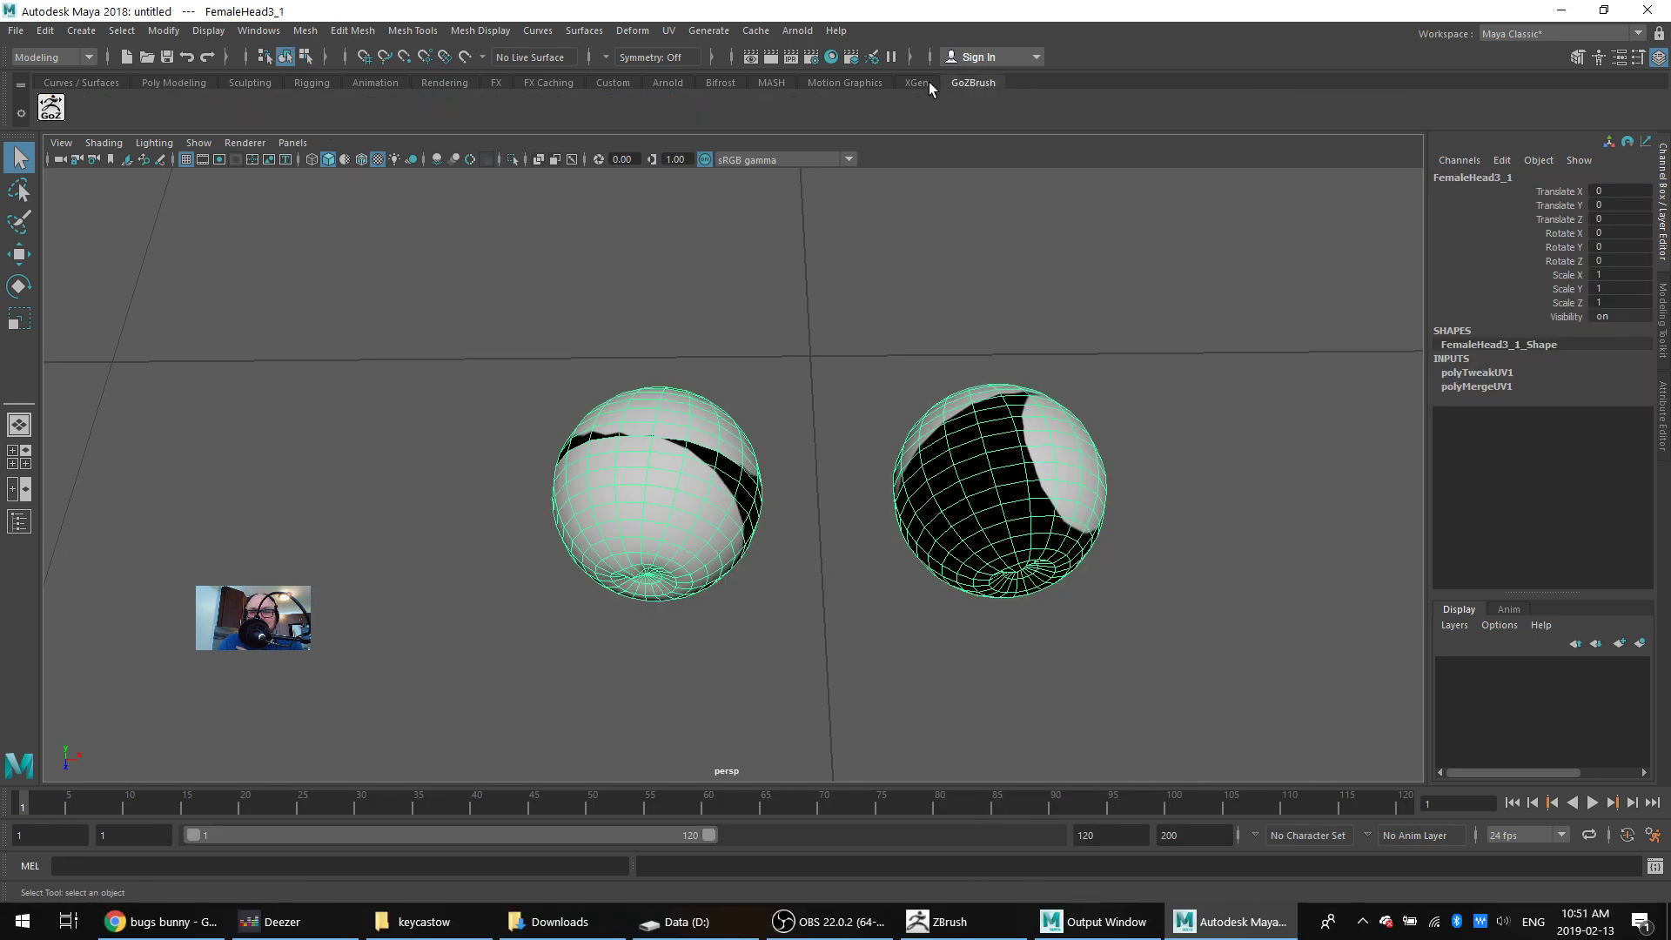
{"action": "left_click", "coordinate": [51, 107]}
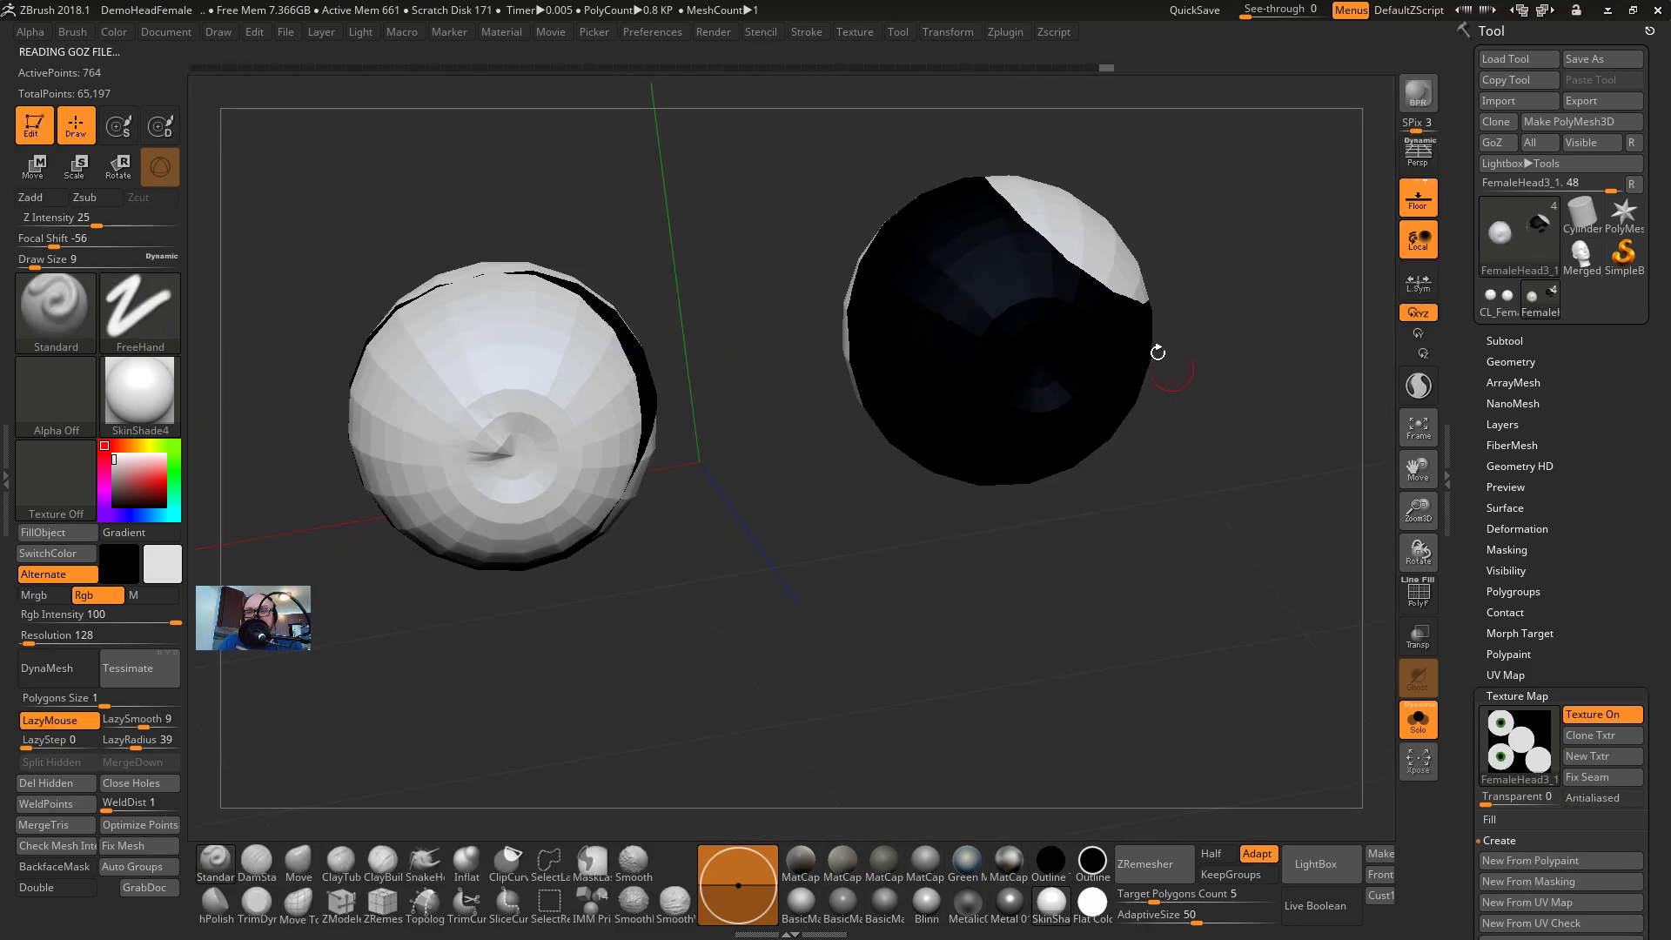
Turn off the eyeballs' texture map to reveal the polypaint and check the mesh at its highest and lowest subdivision levels
{"action": "left_click", "coordinate": [1602, 716]}
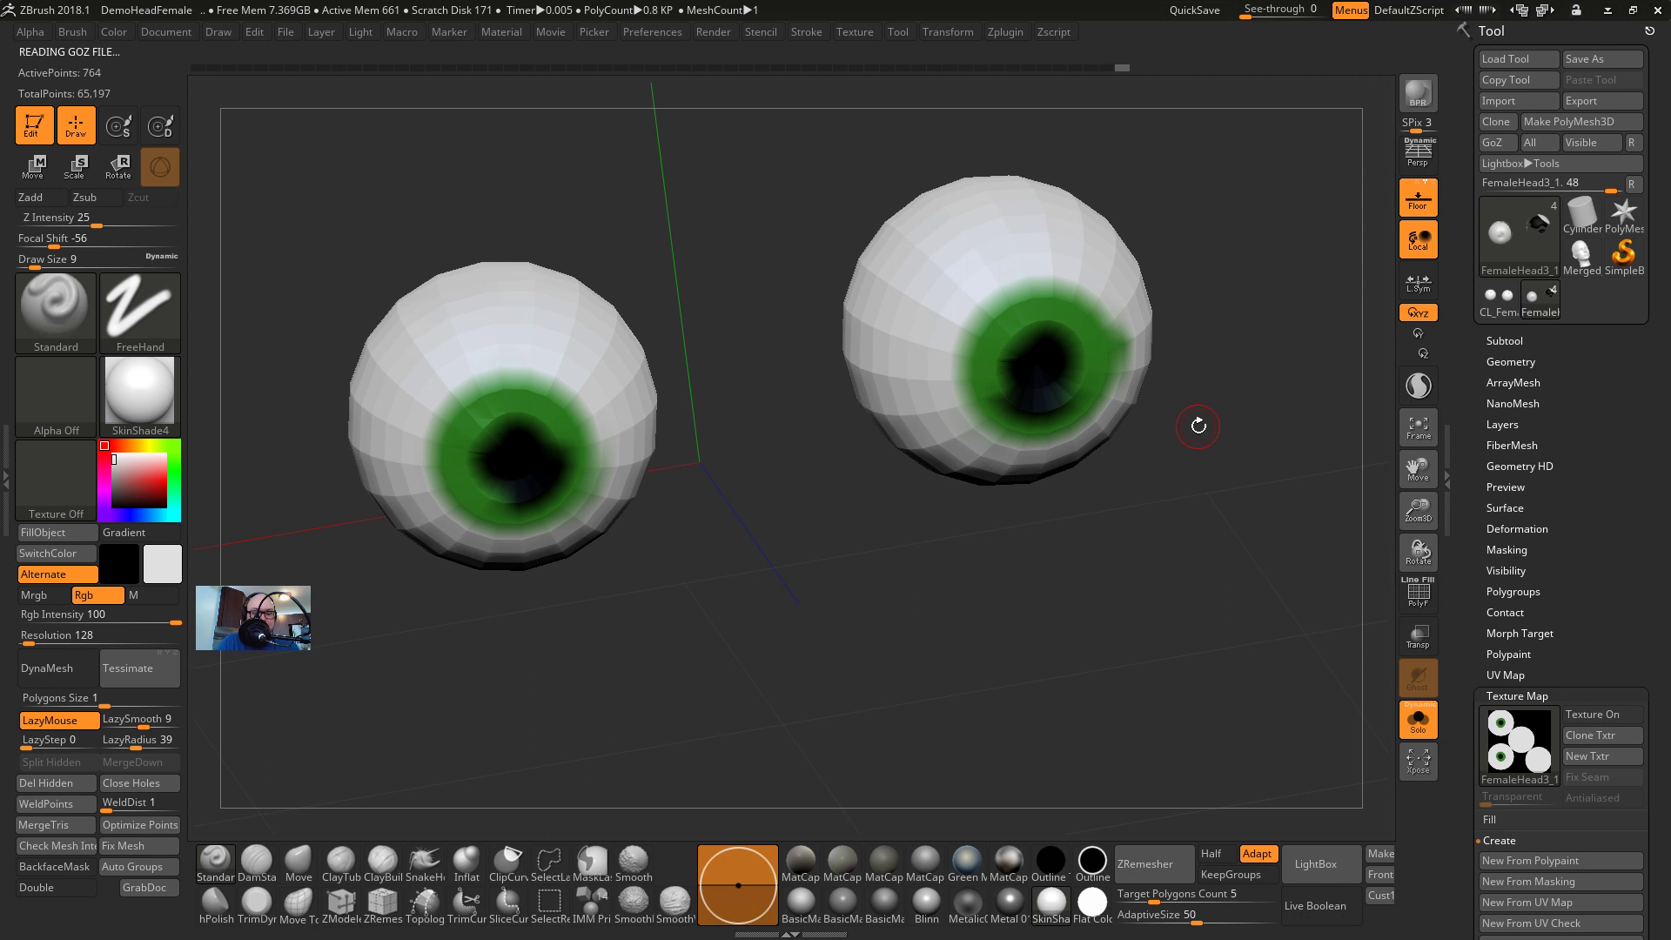
{"action": "key", "text": "ctrl+d"}
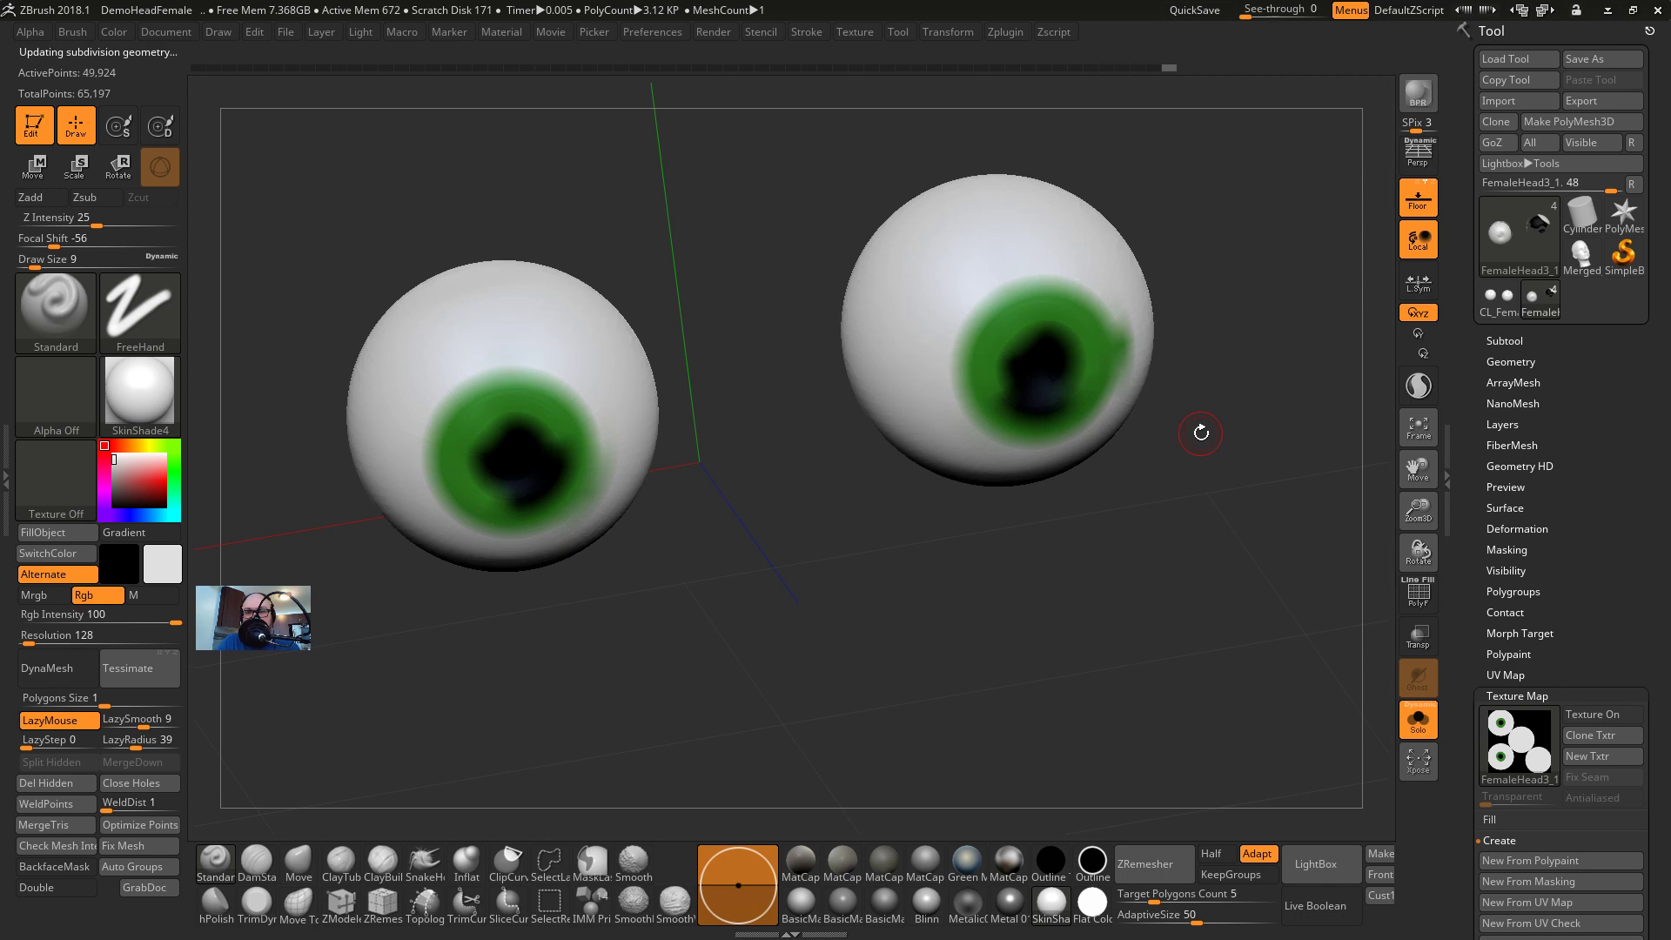
{"action": "key", "text": "ctrl"}
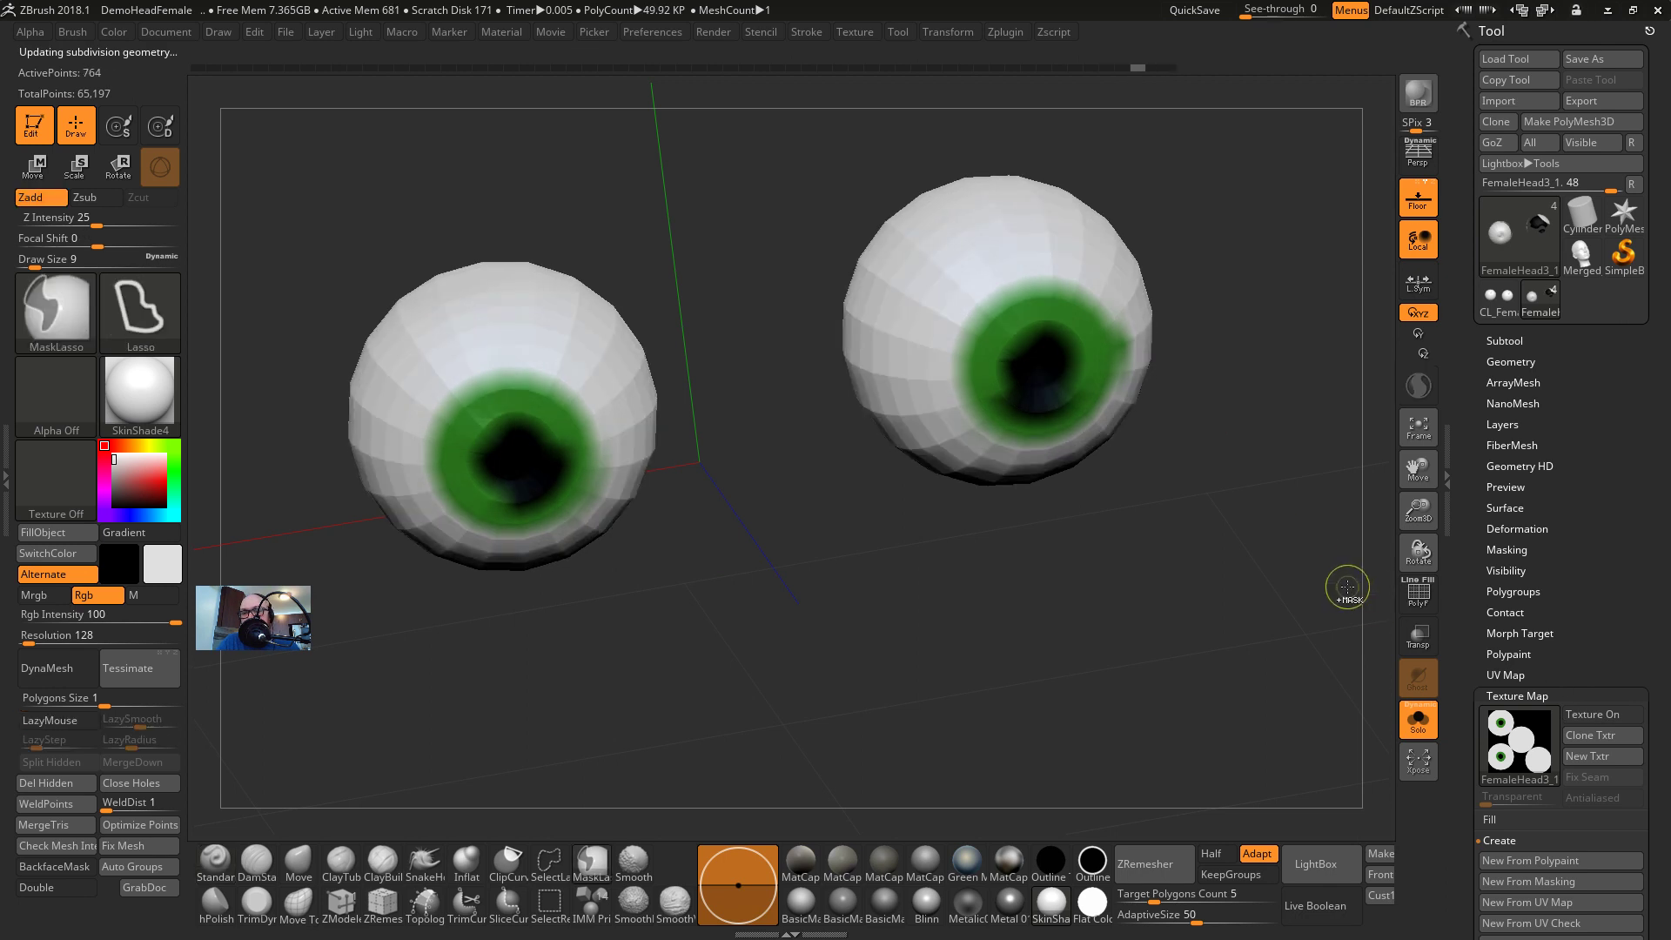
{"action": "key", "text": "shift+d"}
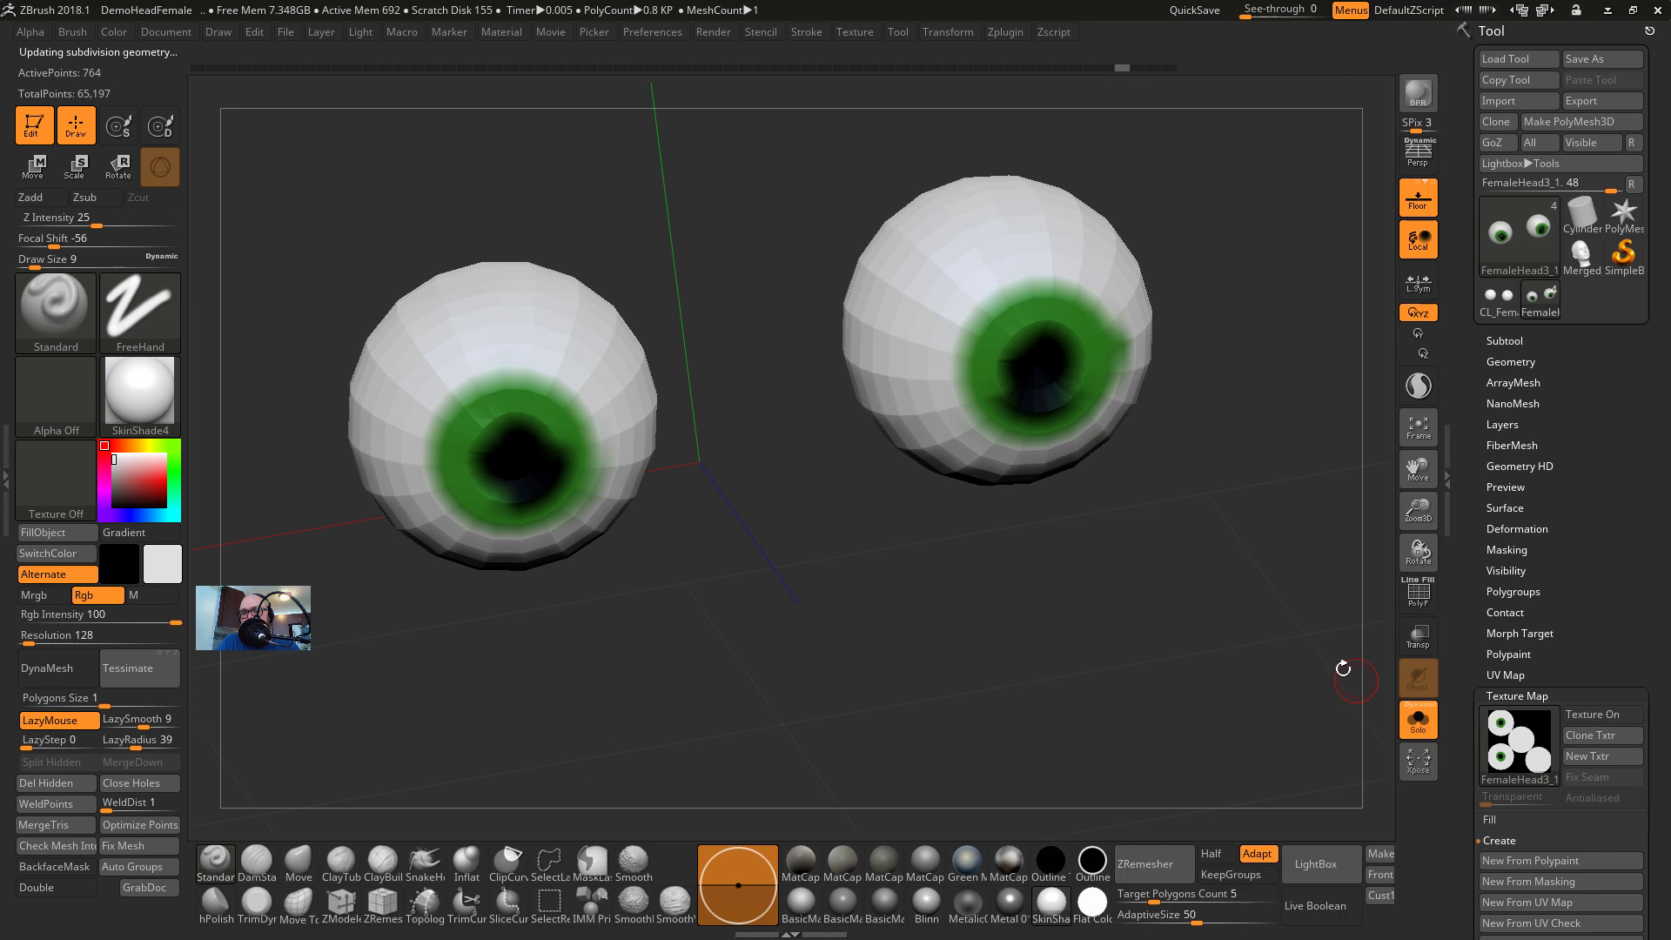
Raise the eyeballs to the highest subdivision level and create a new texture map from their polypaint
{"action": "key", "text": "d"}
{"action": "key", "text": "d"}
{"action": "key", "text": "d"}
{"action": "left_click_drag", "start_coordinate": [1251, 605], "coordinate": [1469, 631]}
{"action": "left_click", "coordinate": [1544, 772]}
{"action": "mouse_move", "coordinate": [1518, 659]}
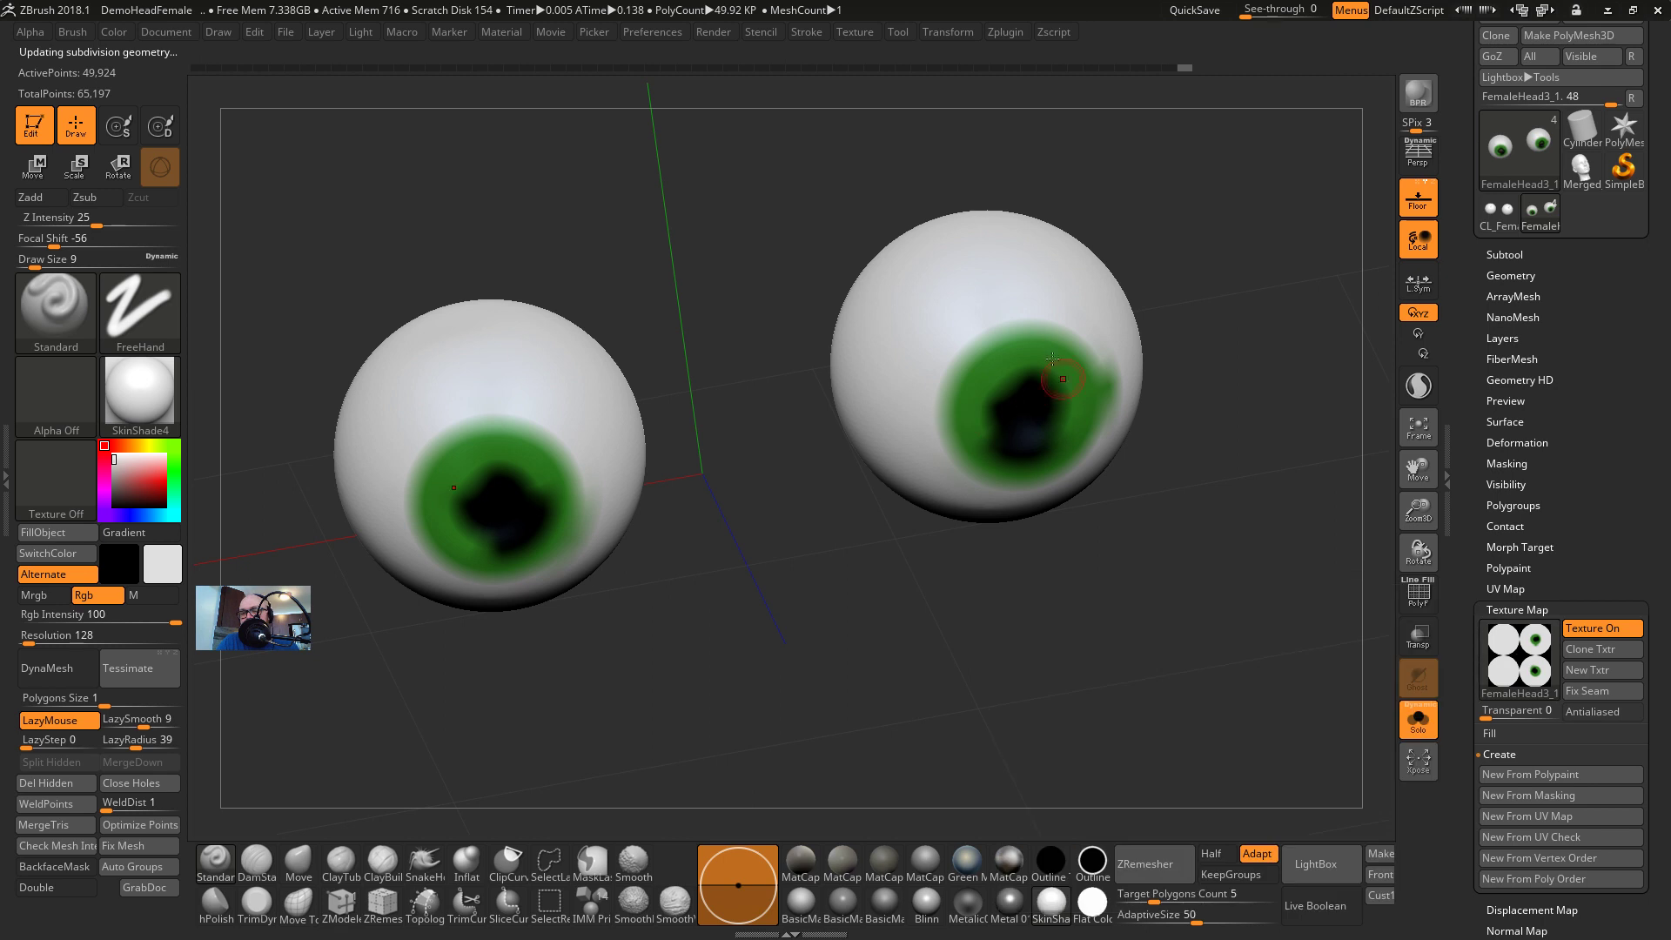
Inspect the textured eyeballs, save the file, and return the mesh to its lowest subdivision level
{"action": "left_click_drag", "start_coordinate": [1261, 601], "coordinate": [1249, 550]}
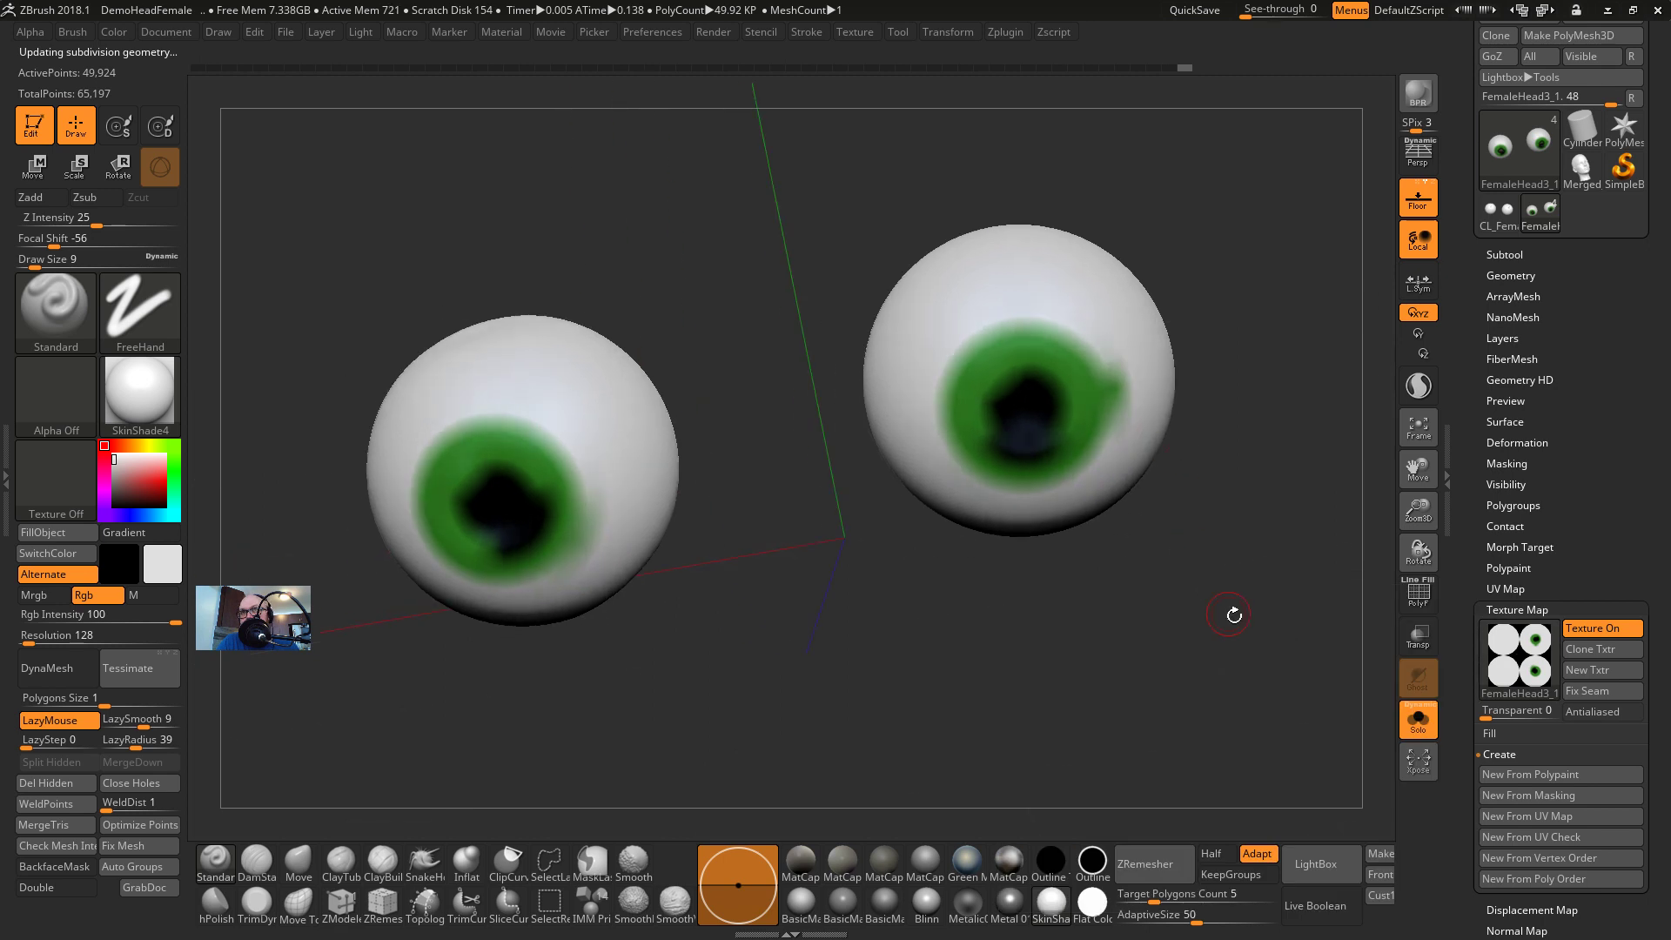
{"action": "left_click_drag", "start_coordinate": [1234, 616], "coordinate": [1219, 592]}
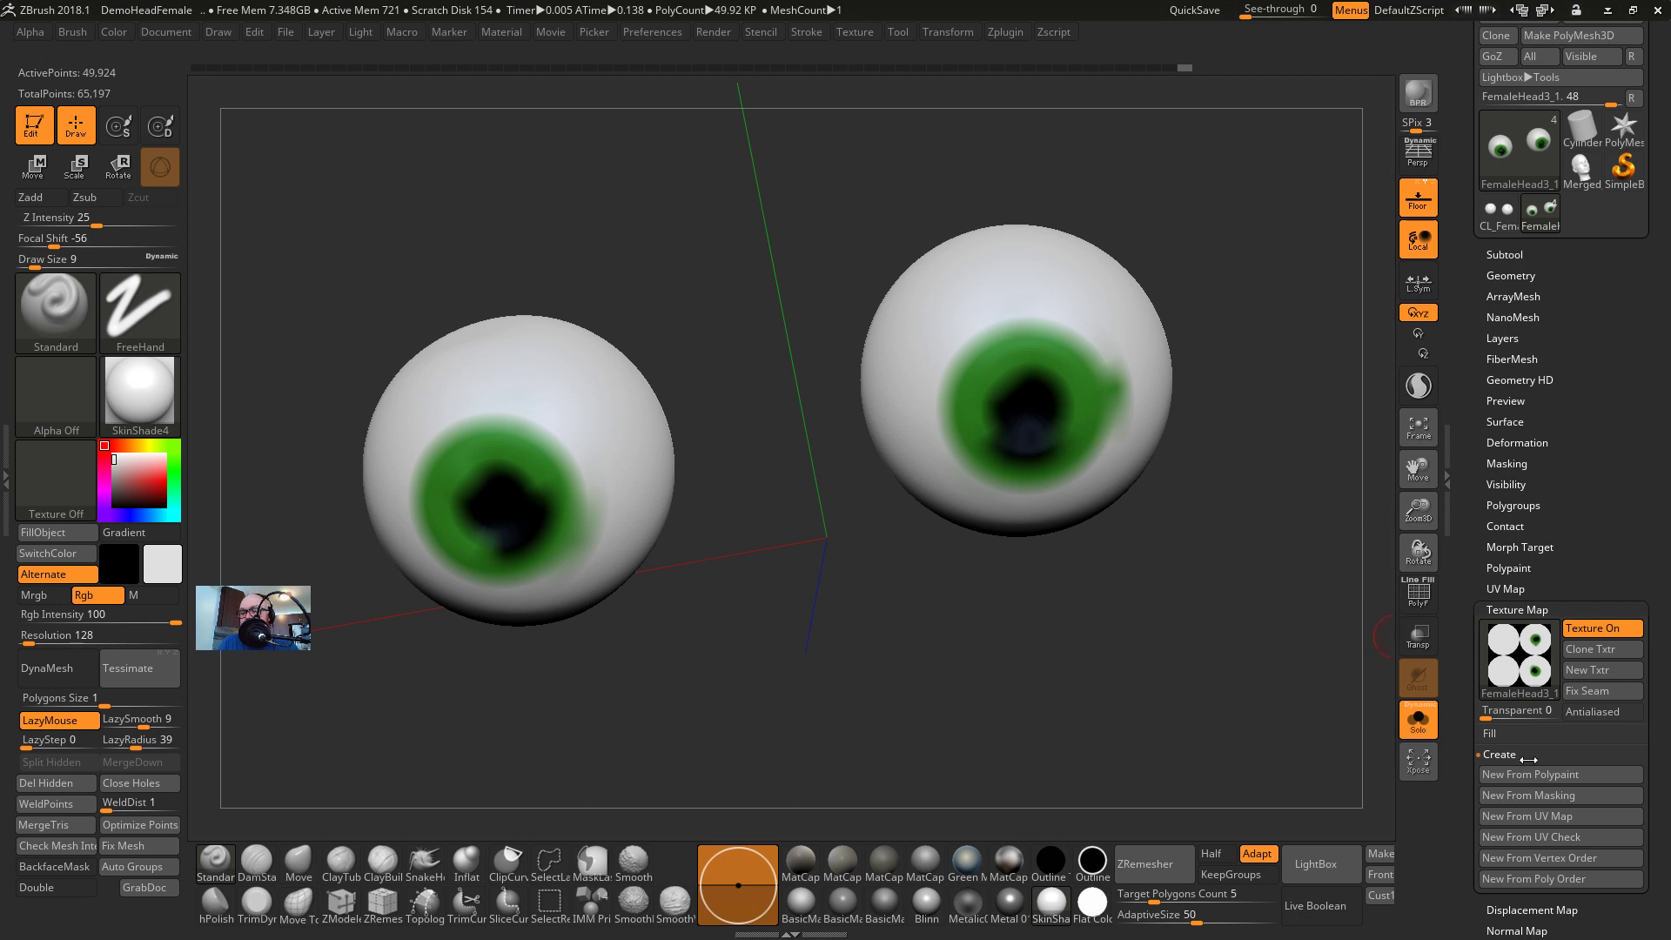
{"action": "mouse_move", "coordinate": [1553, 672]}
{"action": "key", "text": "ctrl+s"}
{"action": "key", "text": "shift+d"}
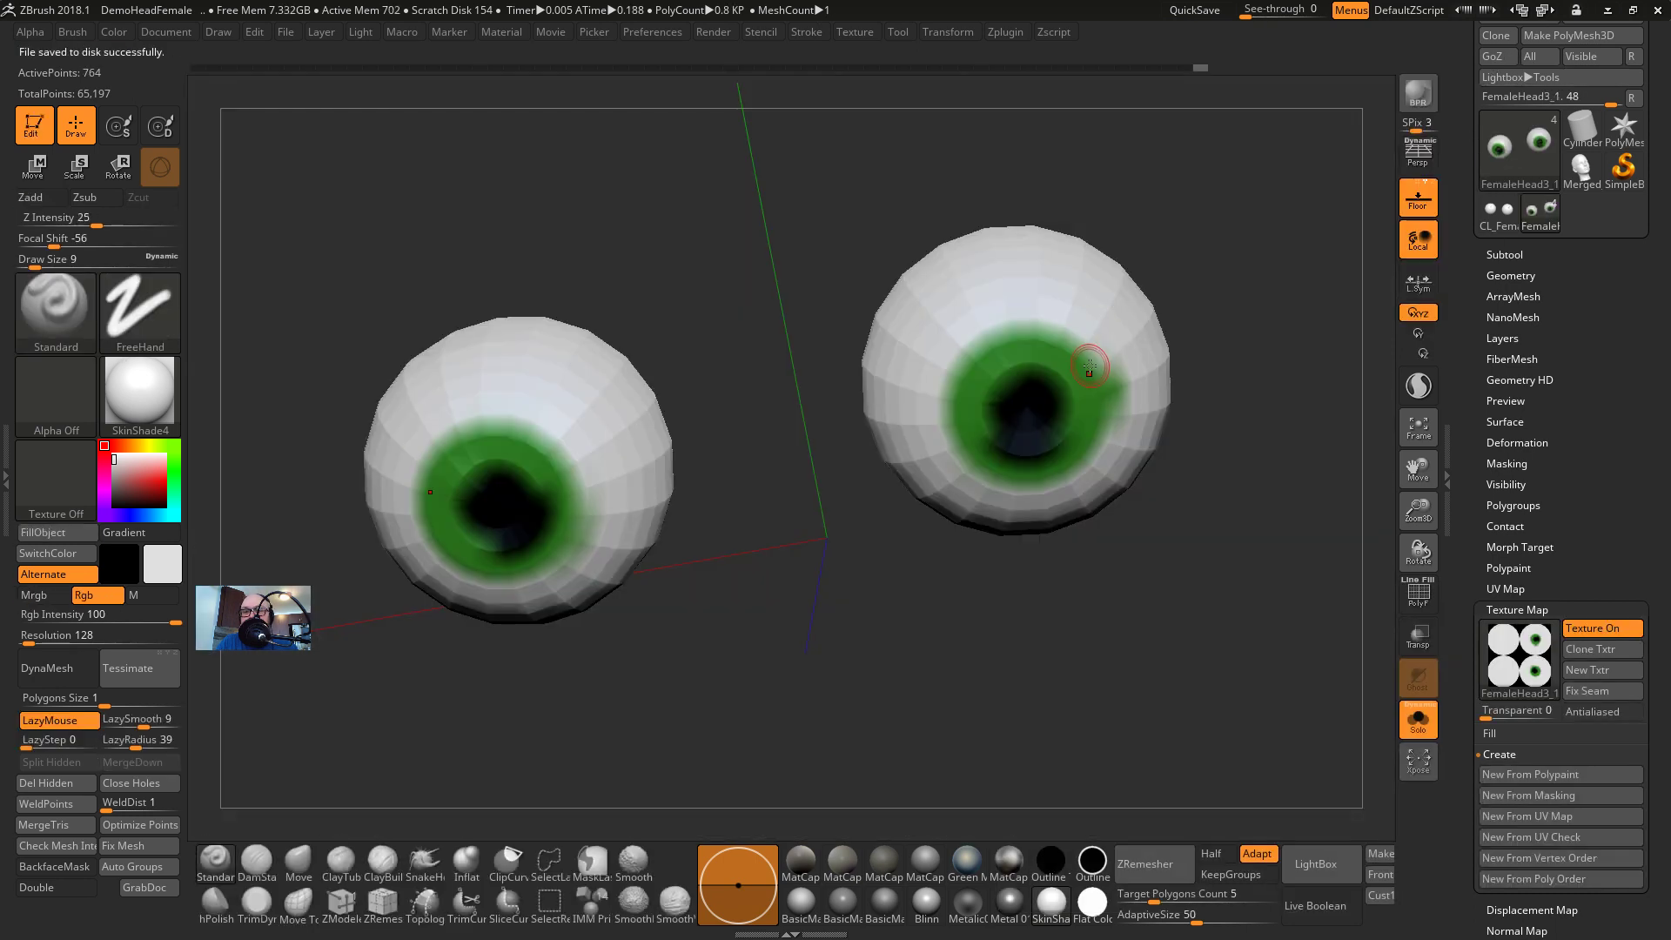
Switch to Maya and start a new empty scene
{"action": "key", "text": "alt+Tab"}
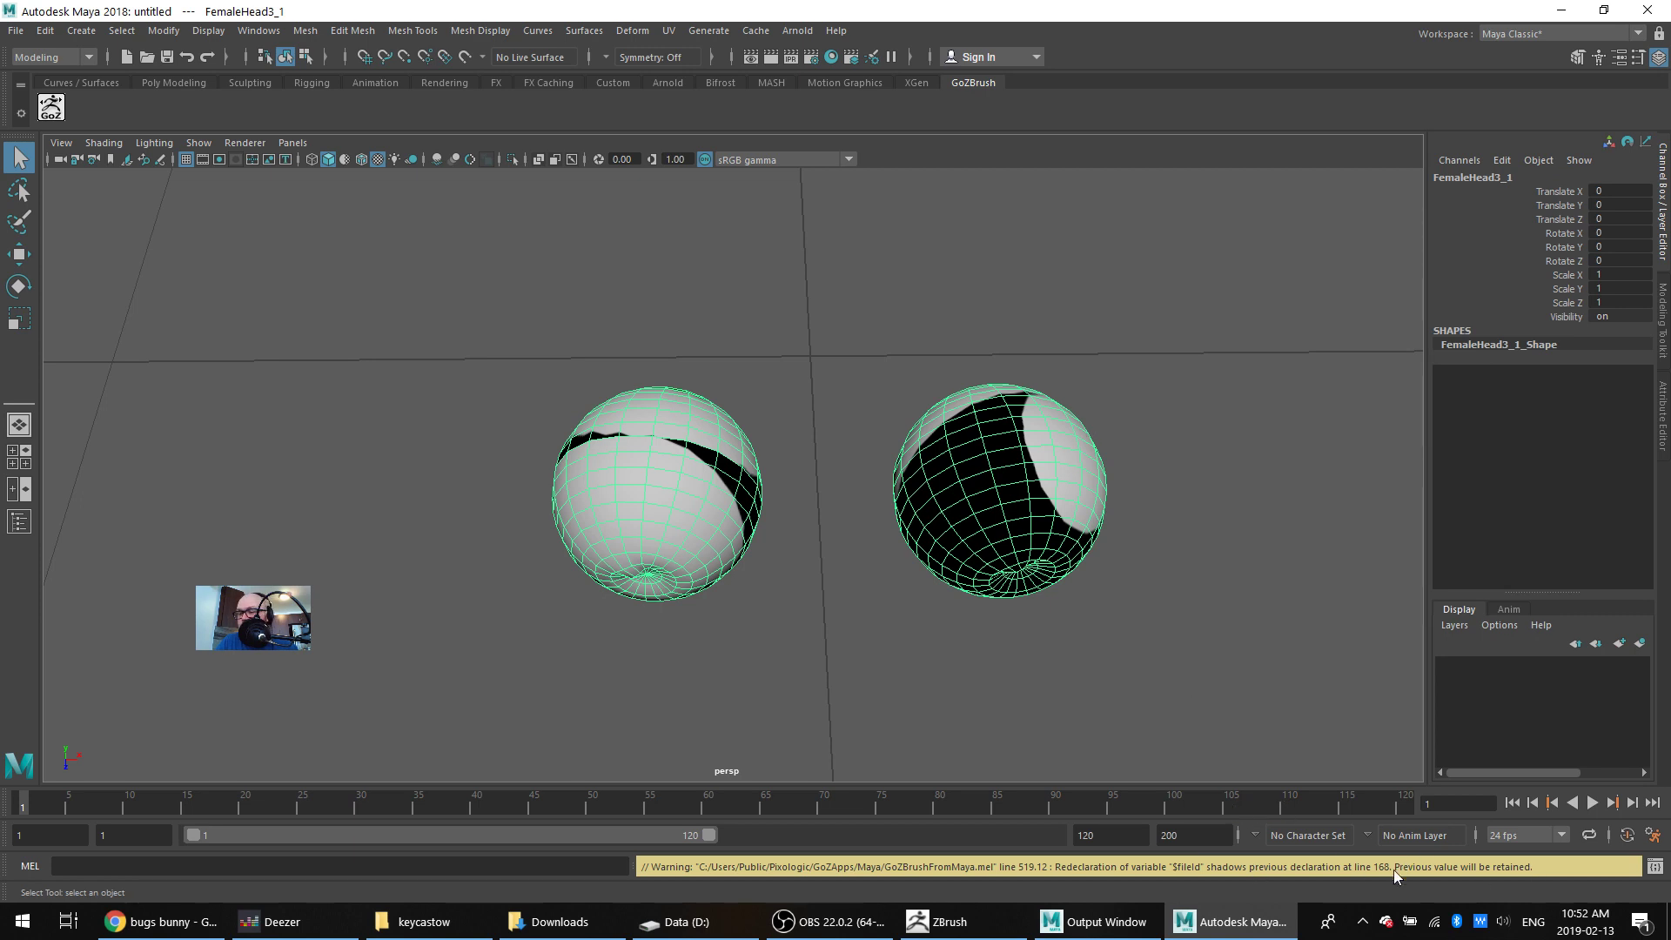
{"action": "left_click", "coordinate": [12, 31]}
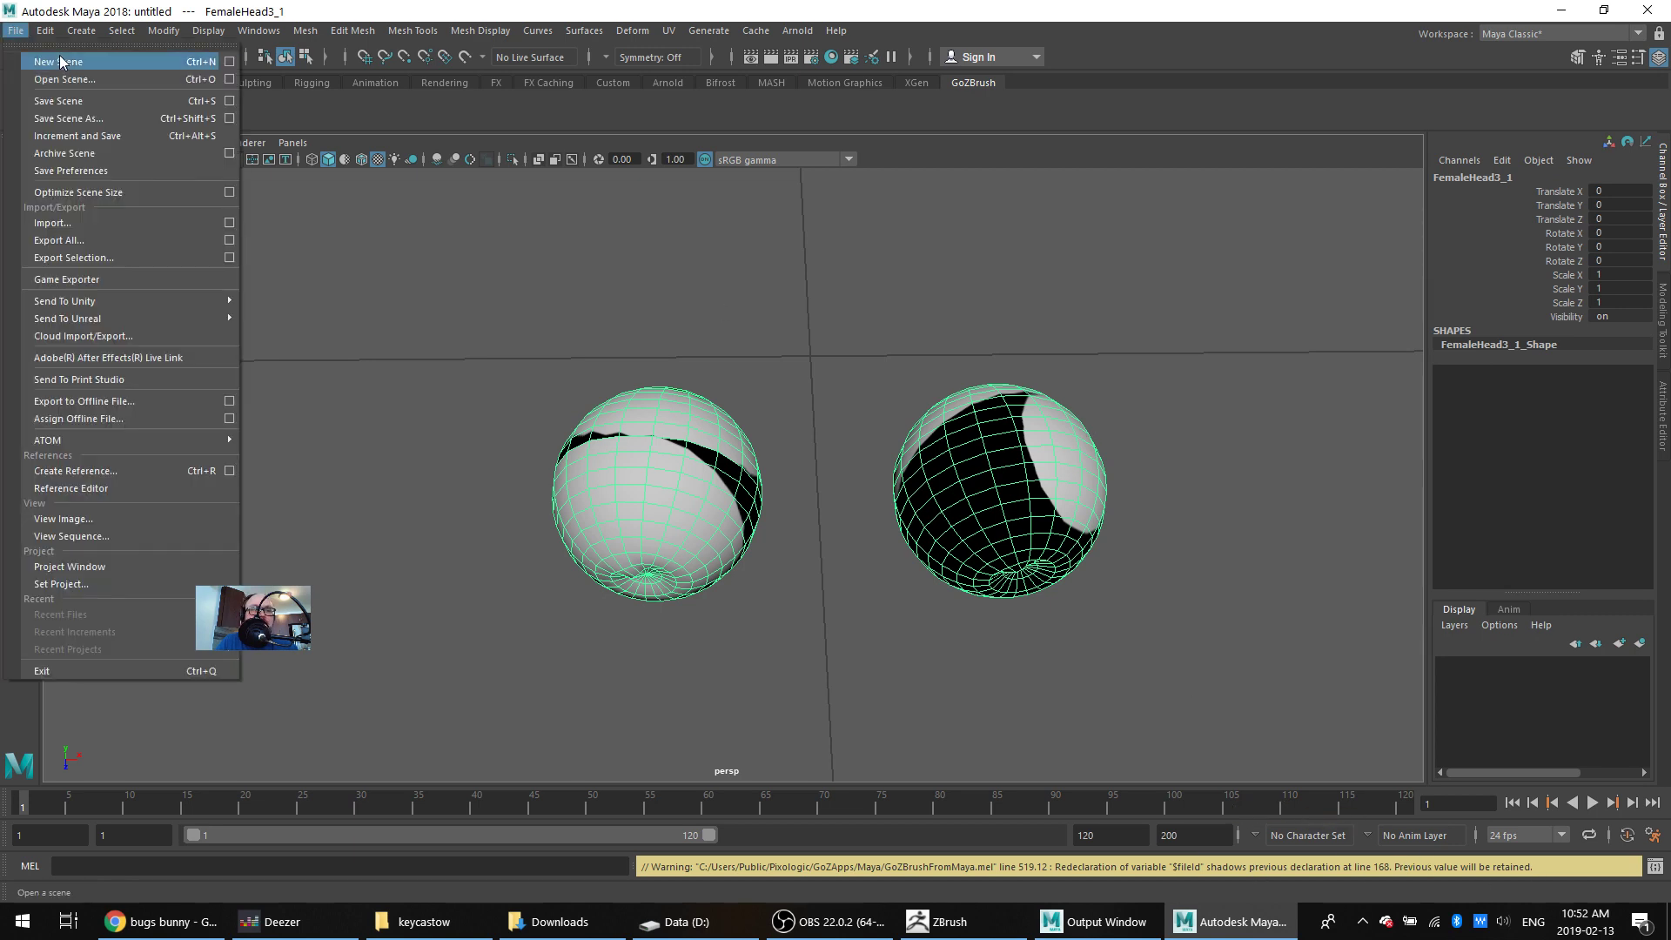
{"action": "left_click", "coordinate": [52, 54]}
{"action": "left_click", "coordinate": [837, 464]}
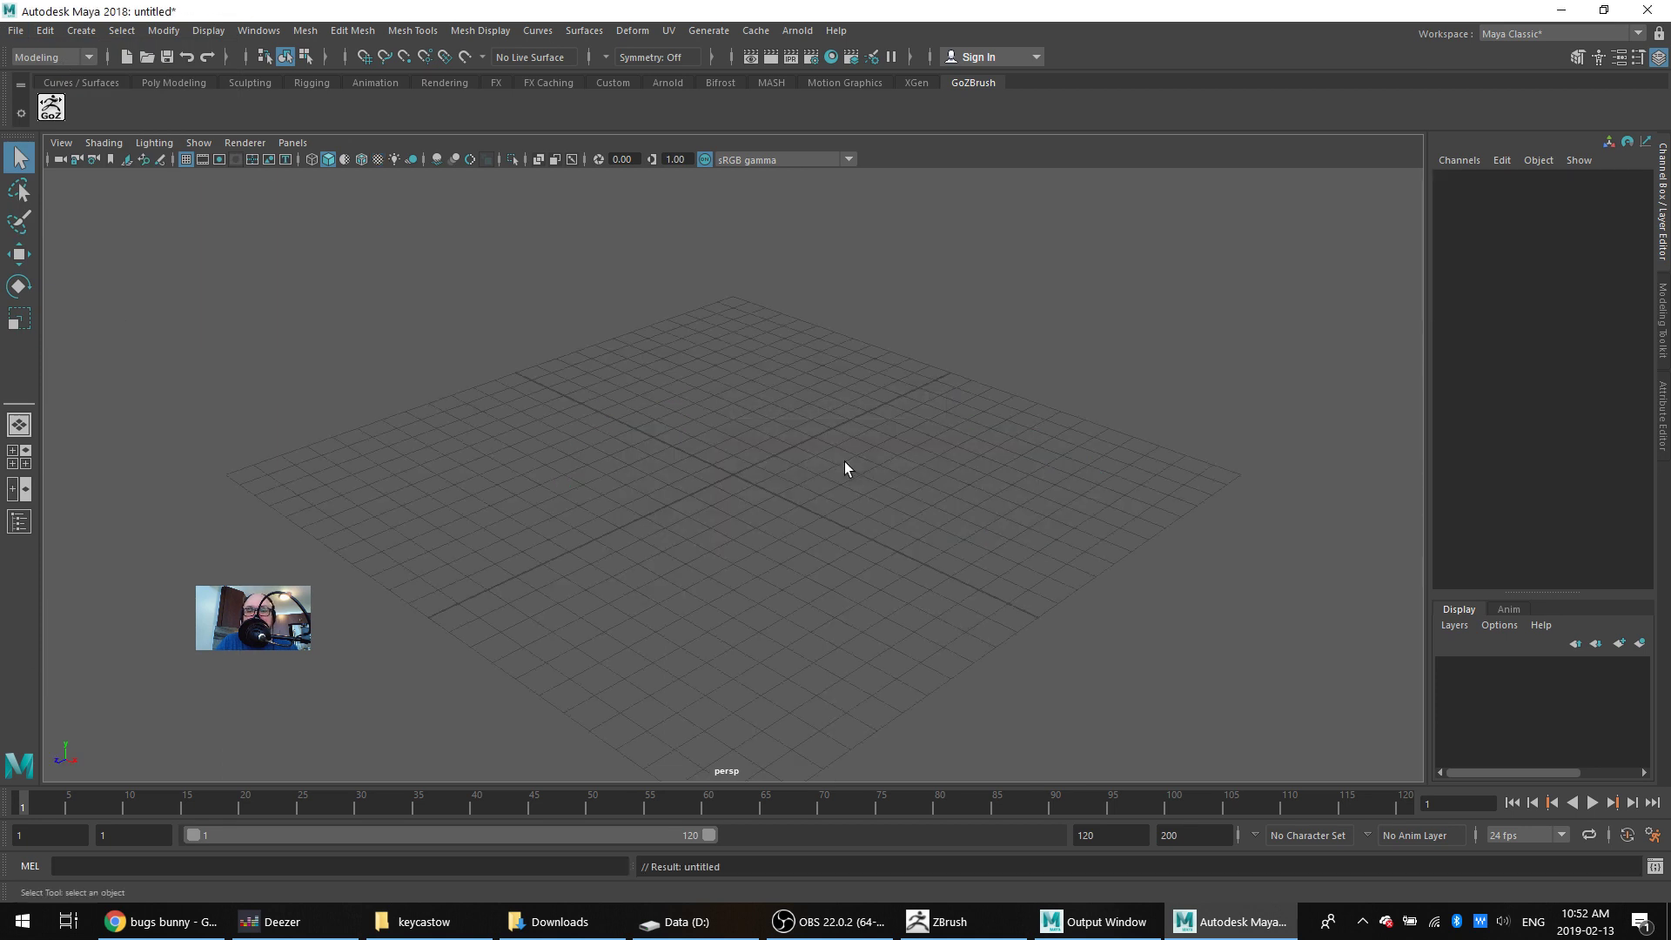
Return to ZBrush, send the eyeballs to the new Maya scene with GoZ, and switch back to Maya
{"action": "key", "text": "alt+Tab"}
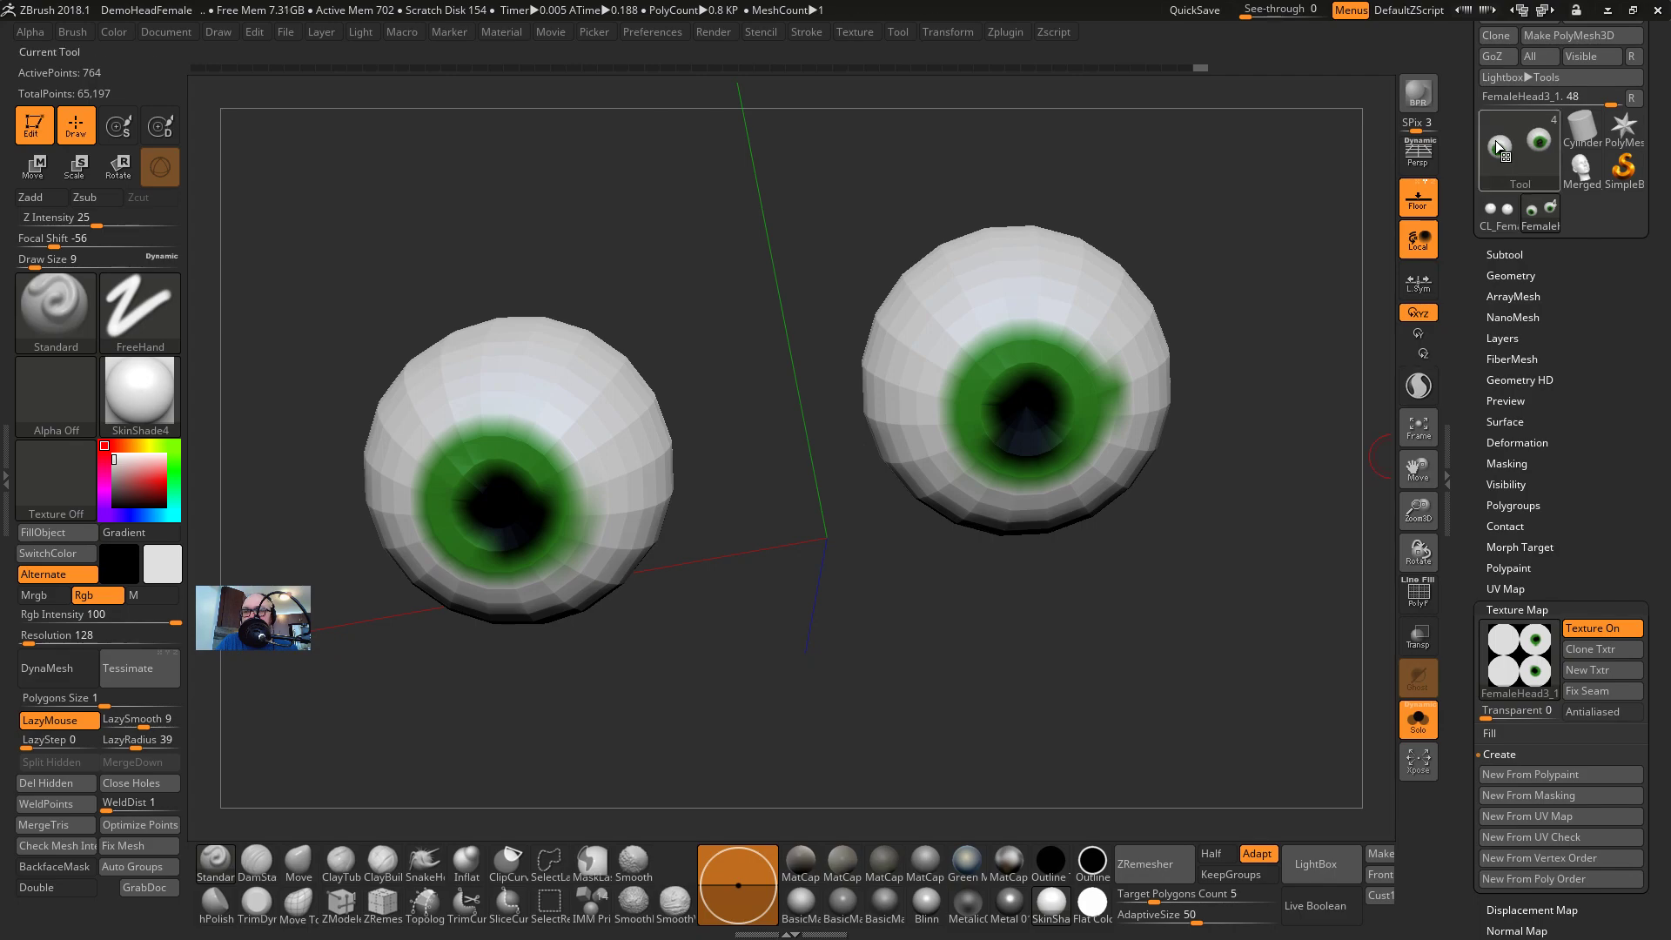
{"action": "left_click", "coordinate": [1492, 56]}
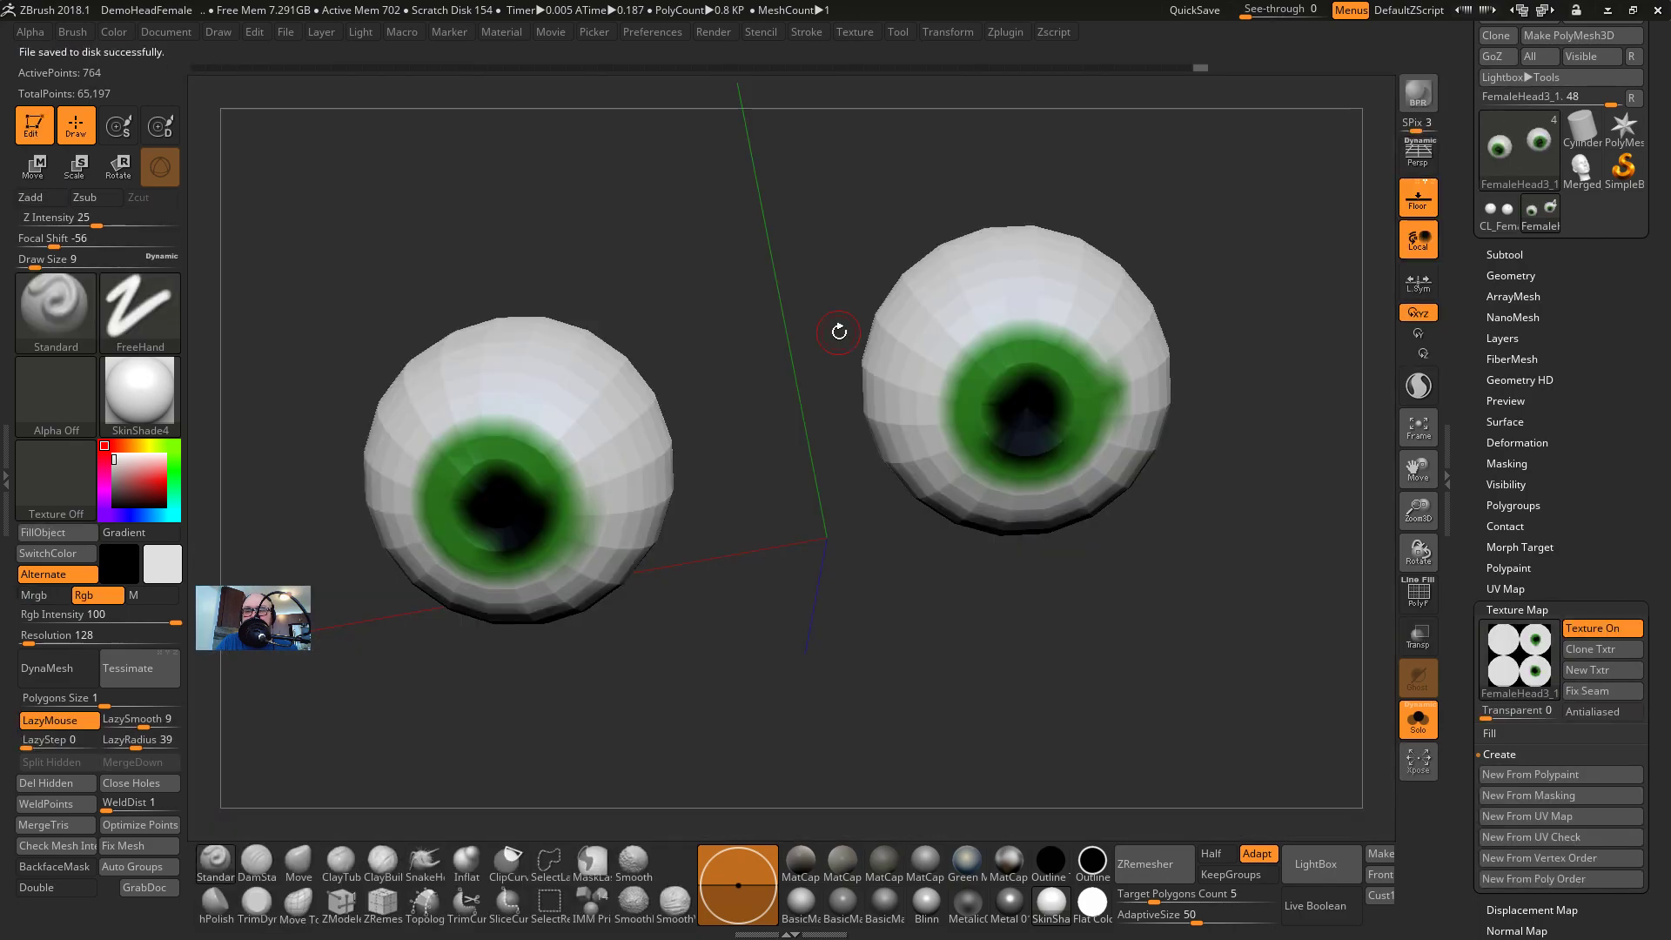
{"action": "key", "text": "alt+Tab"}
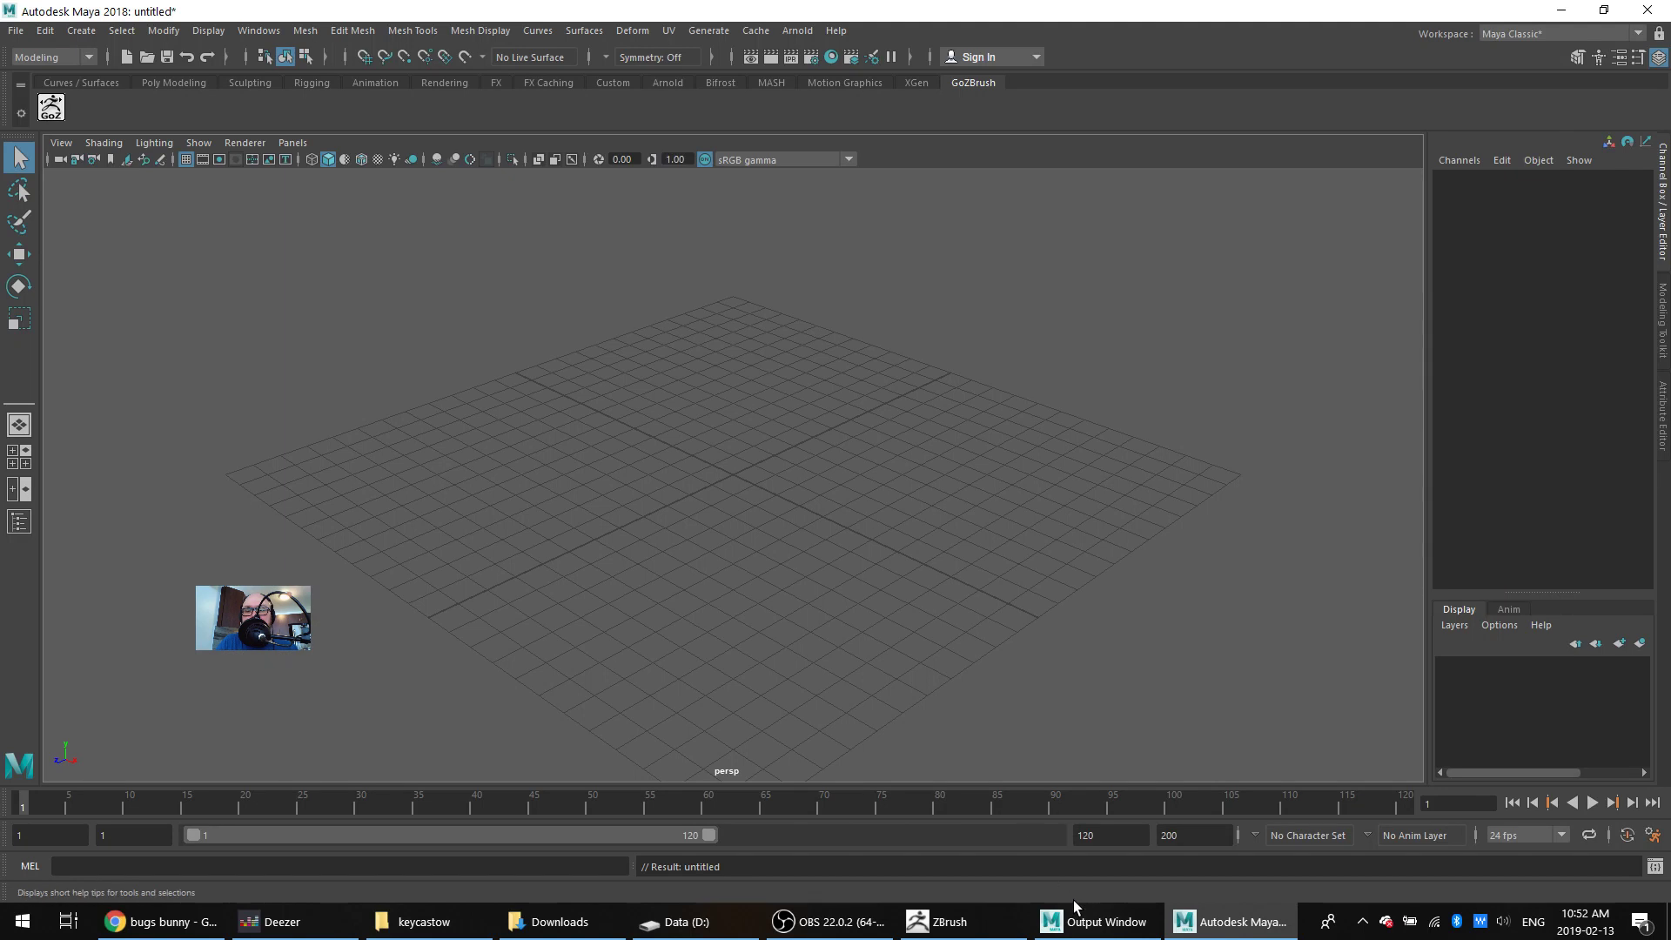
Switch to Chrome and open the Twitch stream page to read the chat
{"action": "left_click", "coordinate": [161, 921]}
{"action": "left_click", "coordinate": [1464, 14]}
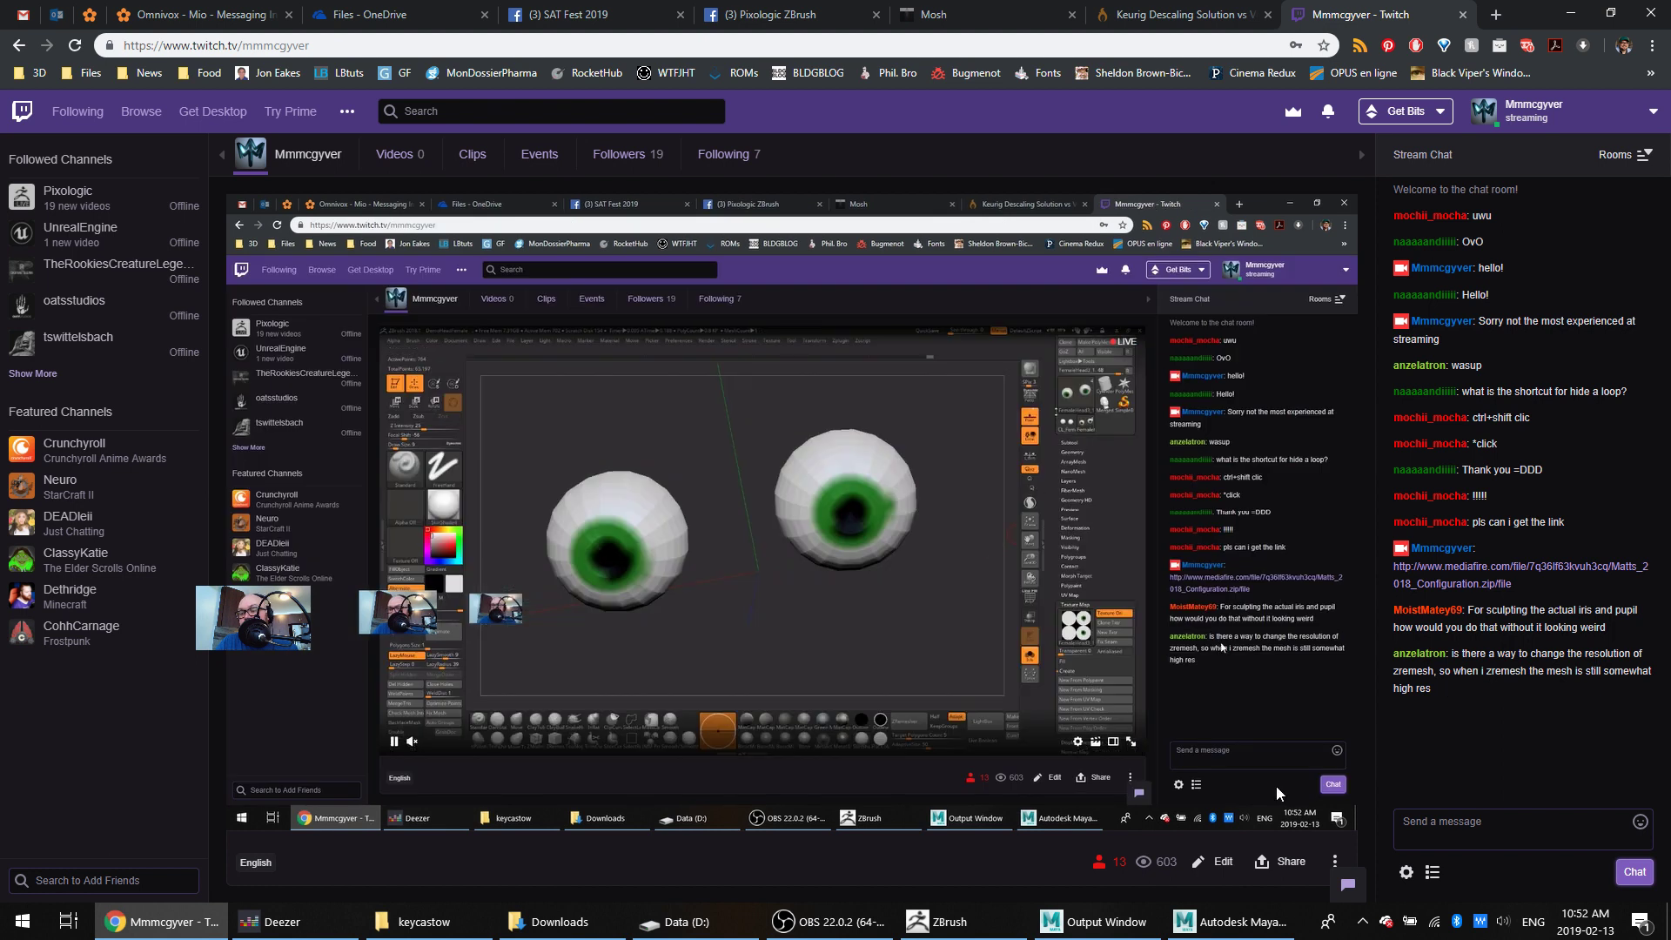
Switch back to ZBrush and make the FemaleHead5 head the active subtool
{"action": "left_click", "coordinate": [1220, 931]}
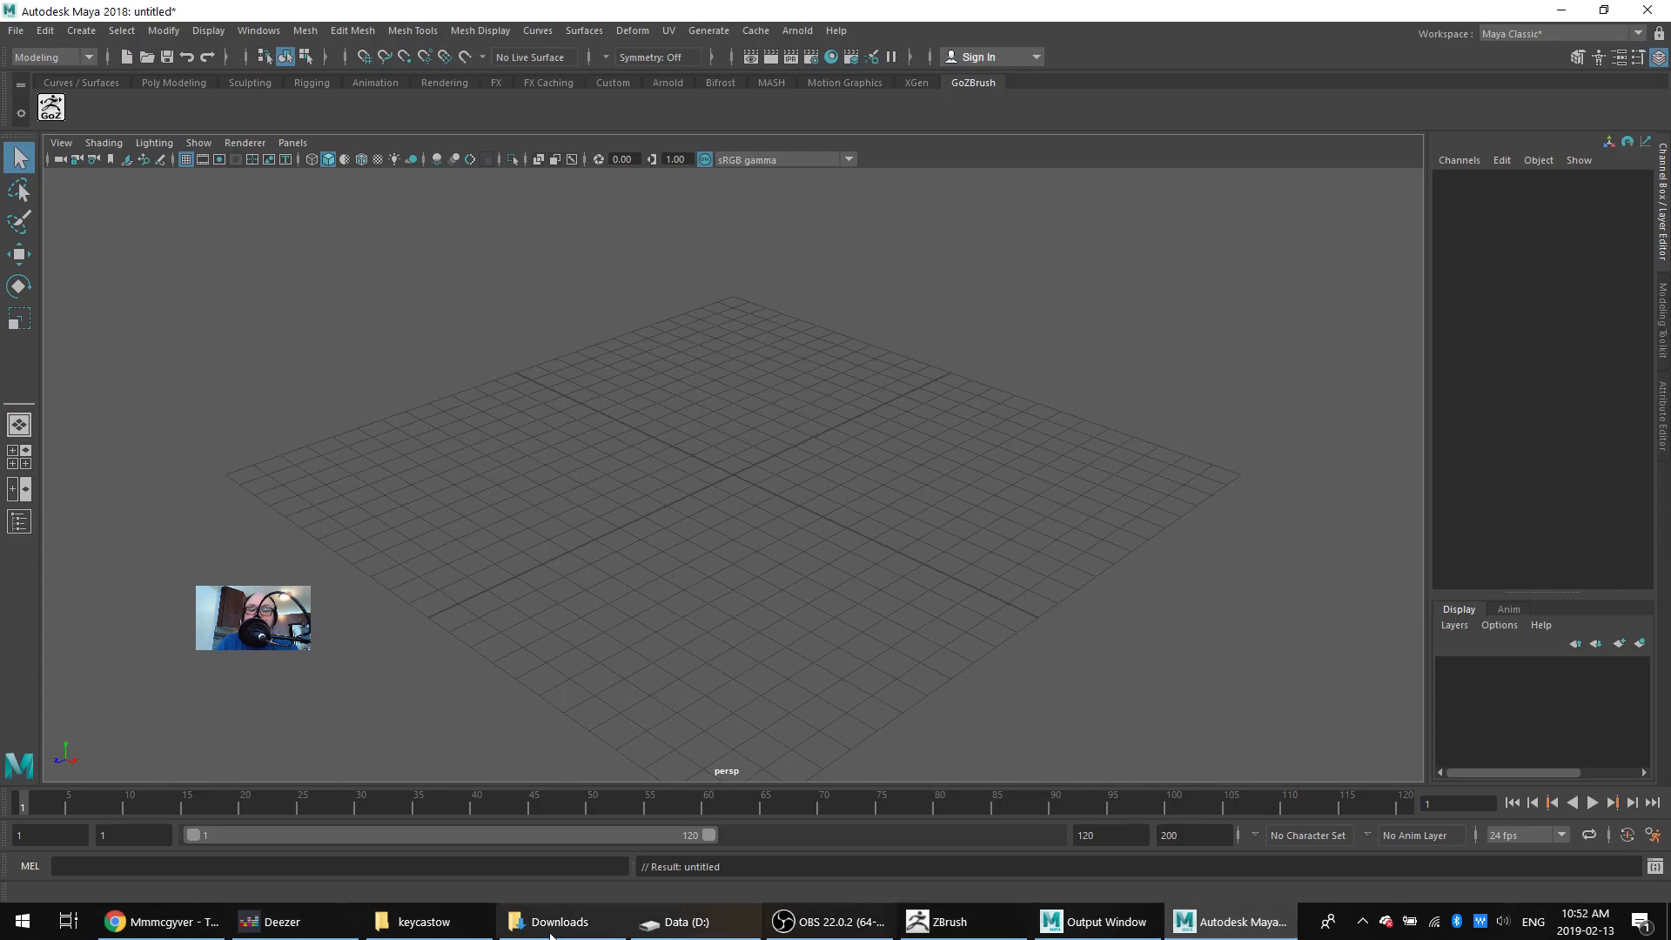
{"action": "left_click", "coordinate": [940, 921]}
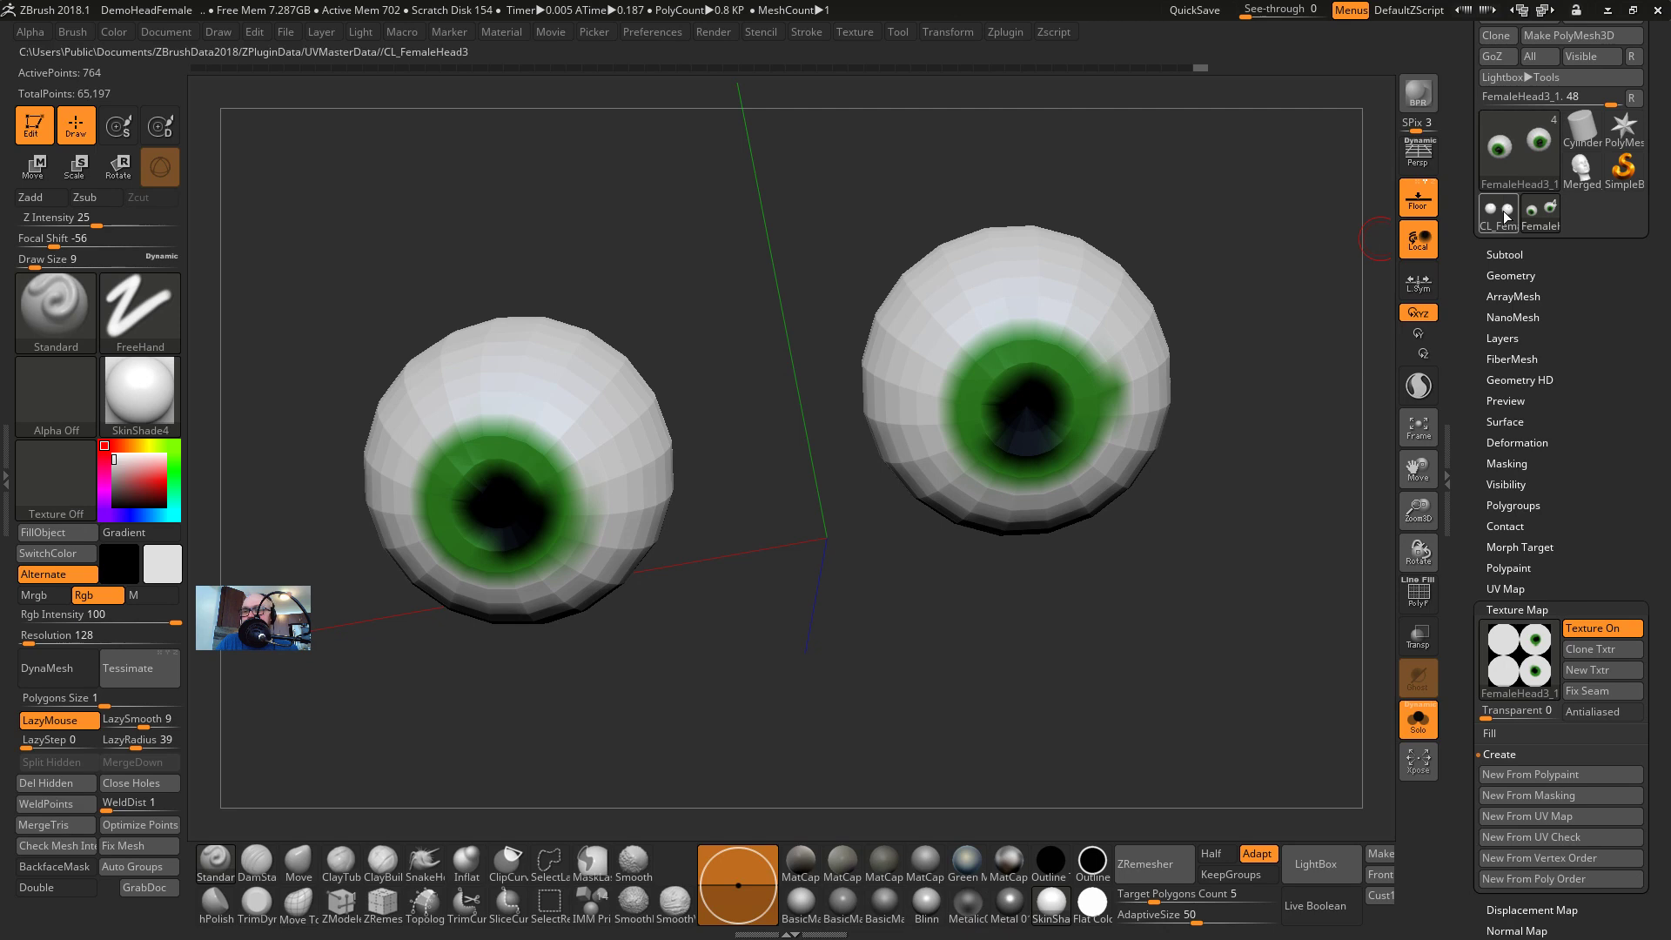
{"action": "left_click", "coordinate": [1506, 287]}
{"action": "left_click", "coordinate": [1513, 281]}
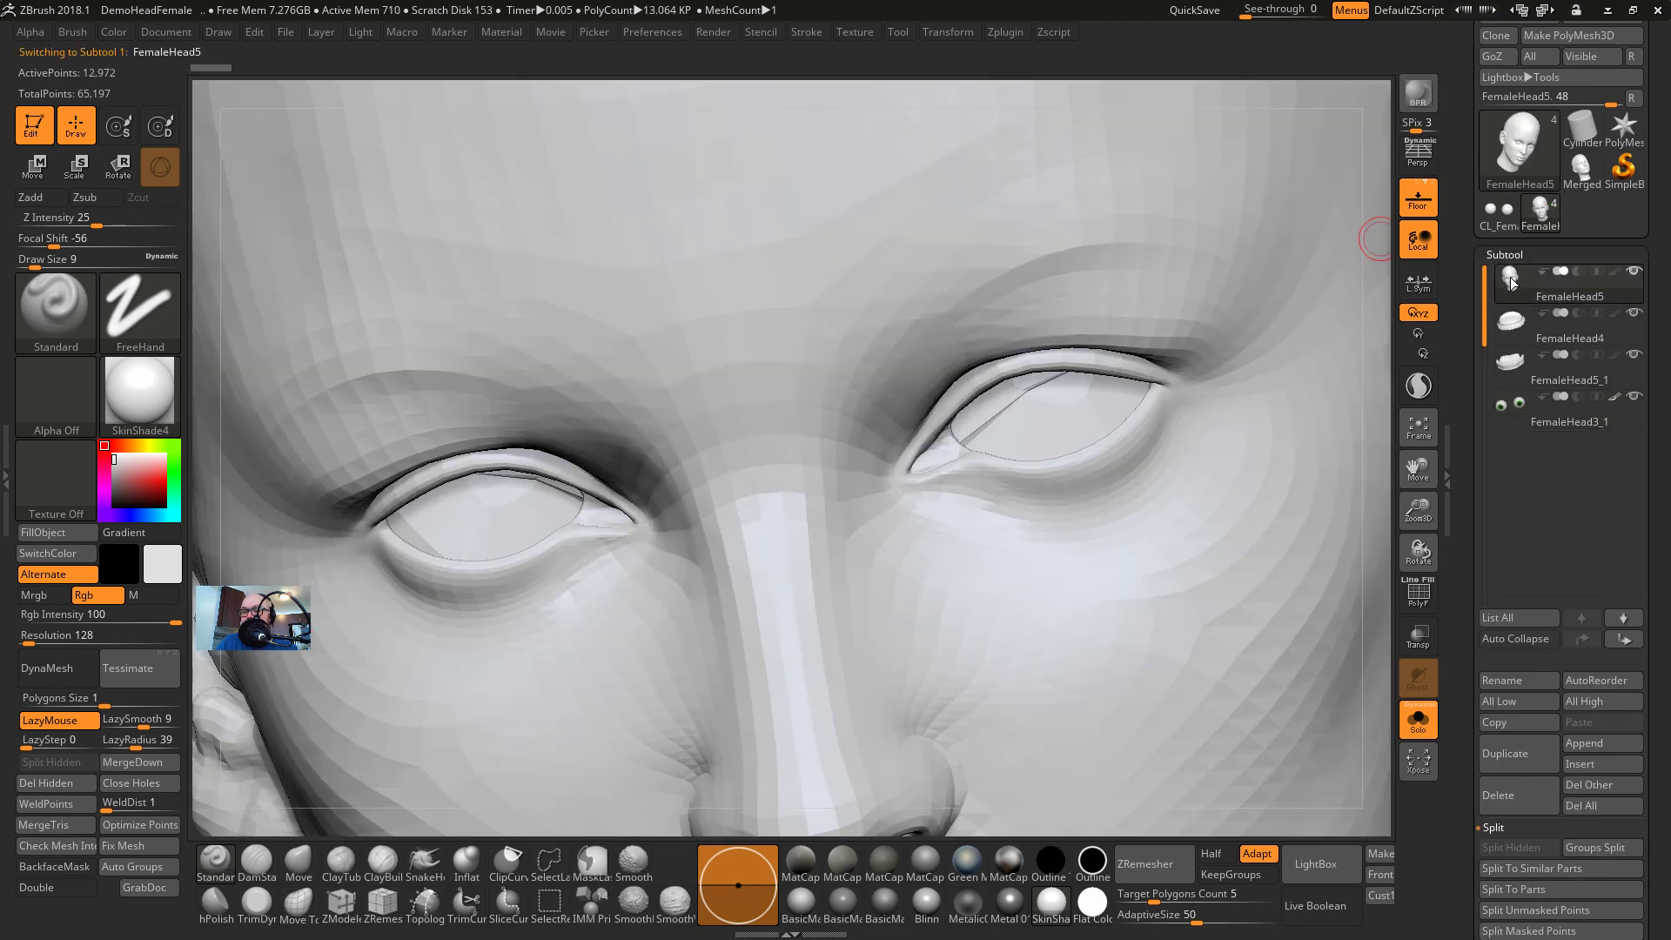
{"action": "key", "text": "g"}
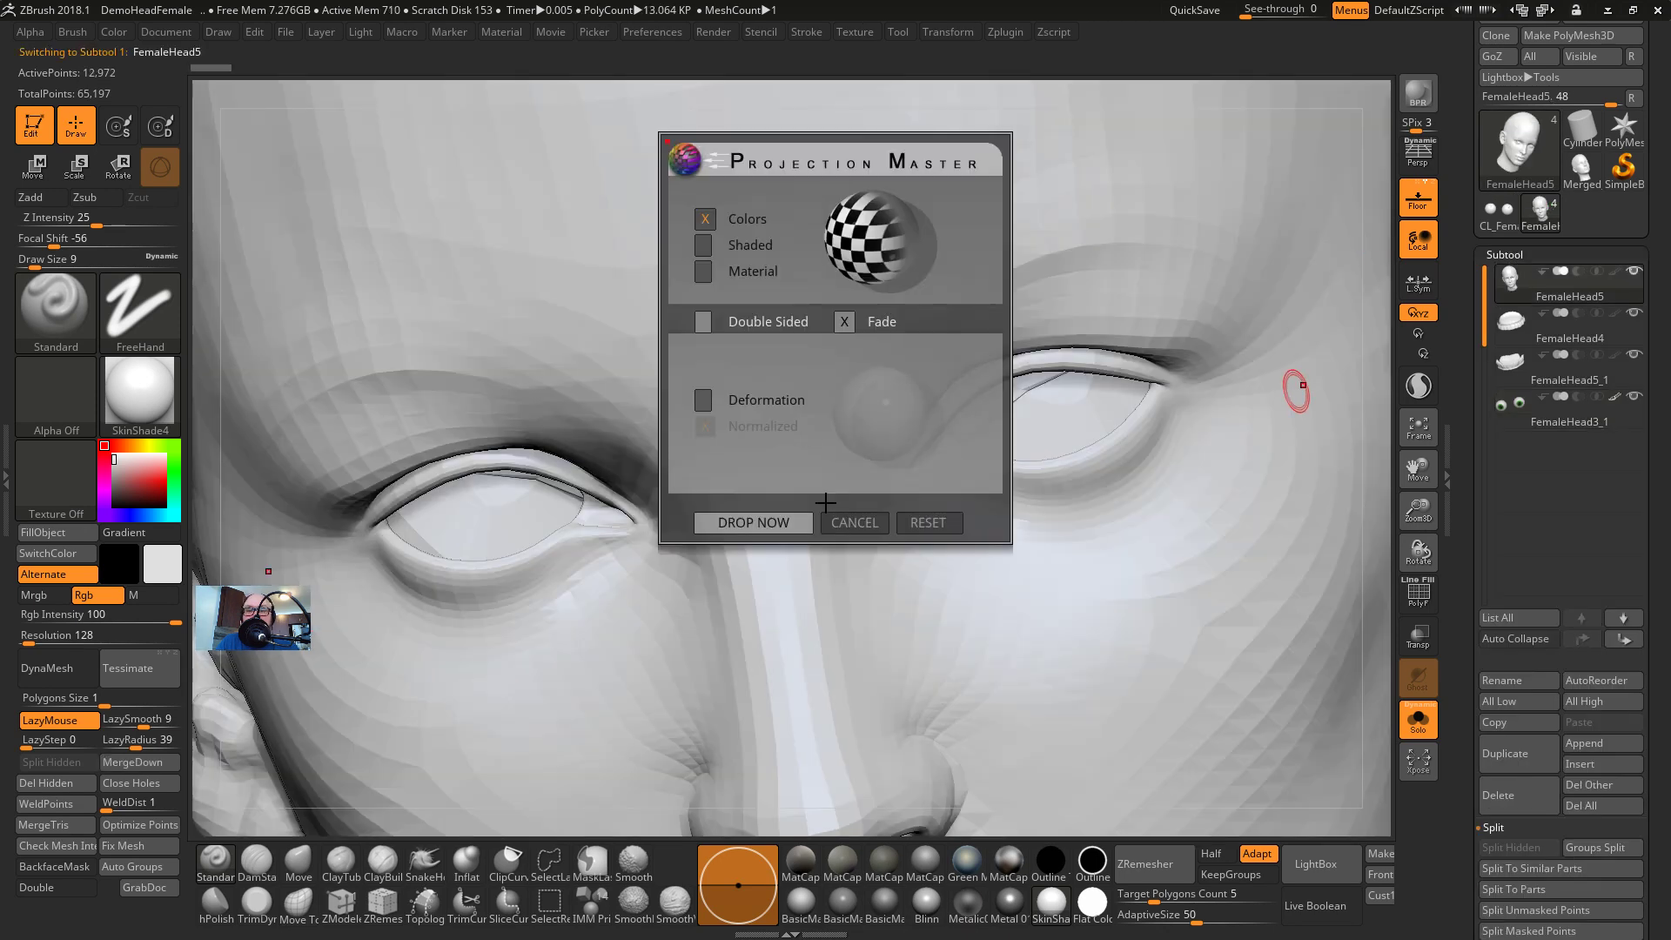
{"action": "left_click", "coordinate": [835, 522]}
Inspect the whole head with its polygon wireframe shown, then hide the wireframe and raise the draw size to 90
{"action": "key", "text": "f"}
{"action": "left_click_drag", "start_coordinate": [1086, 437], "coordinate": [808, 546]}
{"action": "key", "text": "shift+f"}
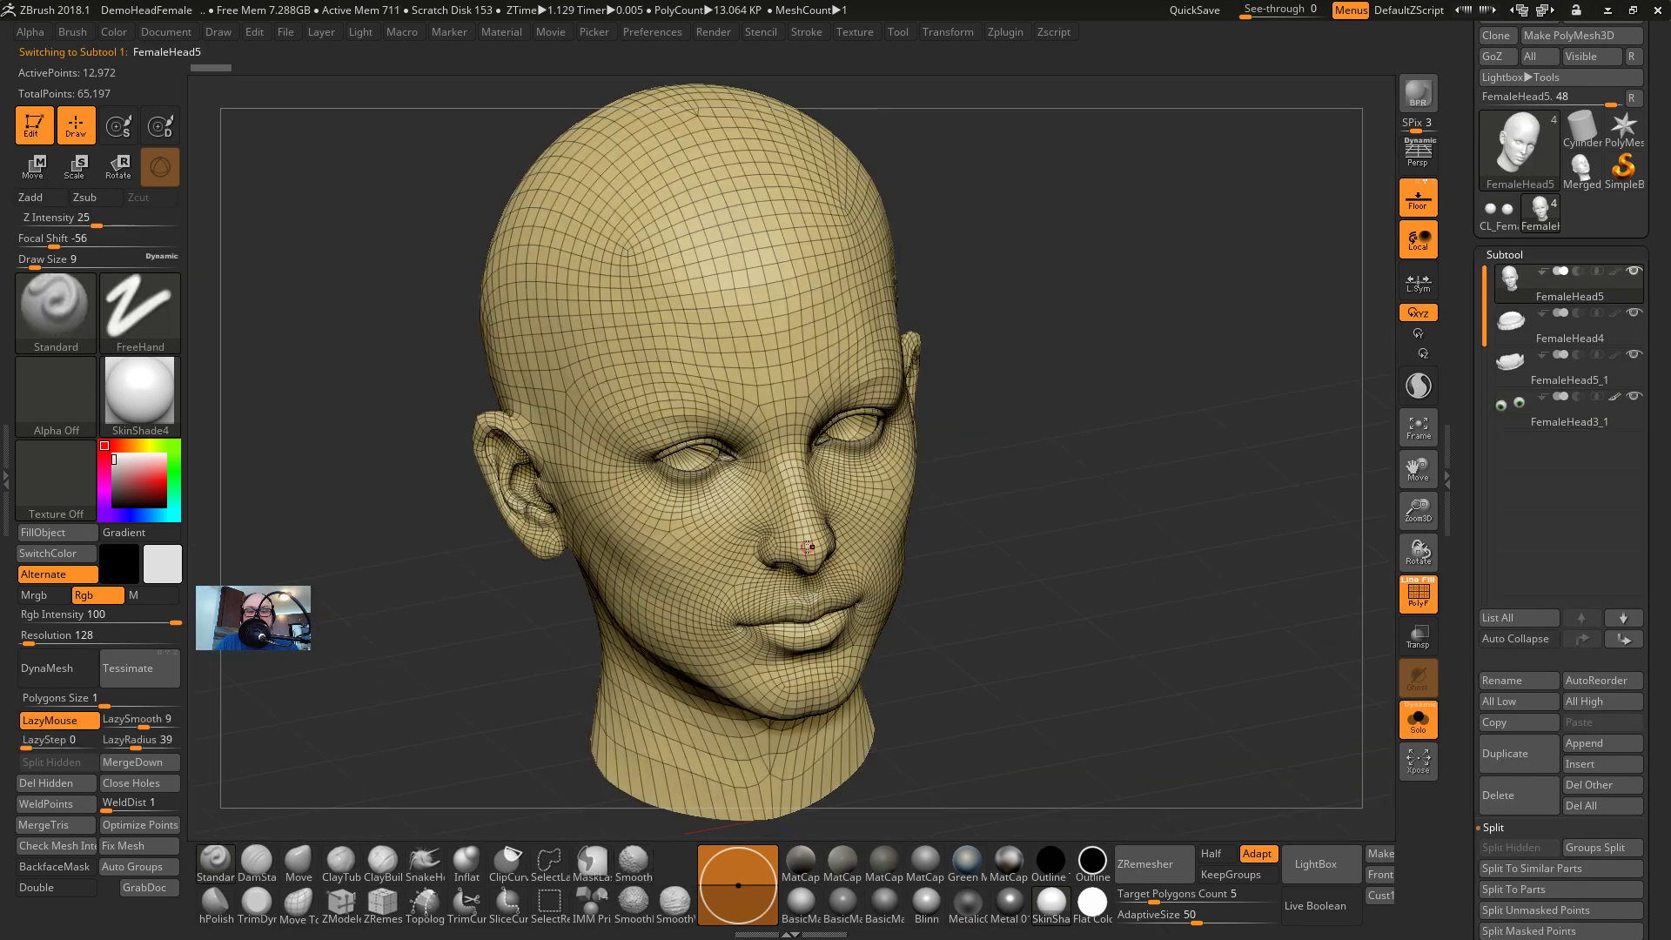
{"action": "key", "text": "shift+f"}
{"action": "key", "text": "s"}
{"action": "left_click_drag", "start_coordinate": [953, 429], "coordinate": [987, 429]}
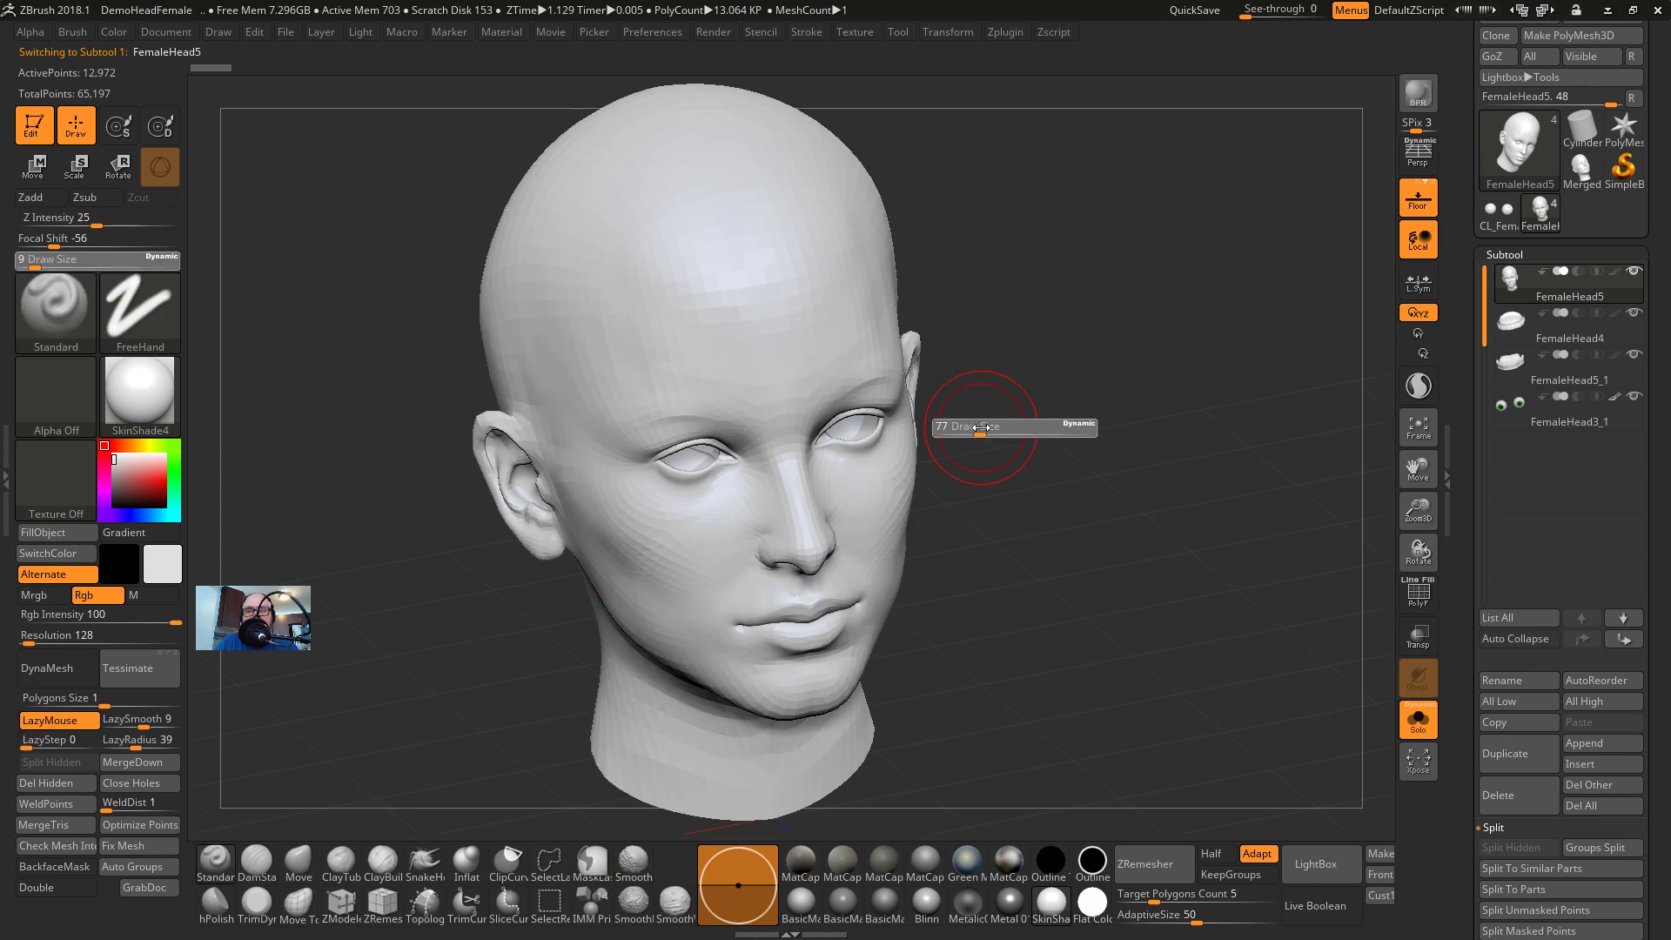
Load the Sphere3D primitive as the active tool and frame it in the canvas
{"action": "left_click", "coordinate": [1585, 130]}
{"action": "left_click", "coordinate": [1528, 143]}
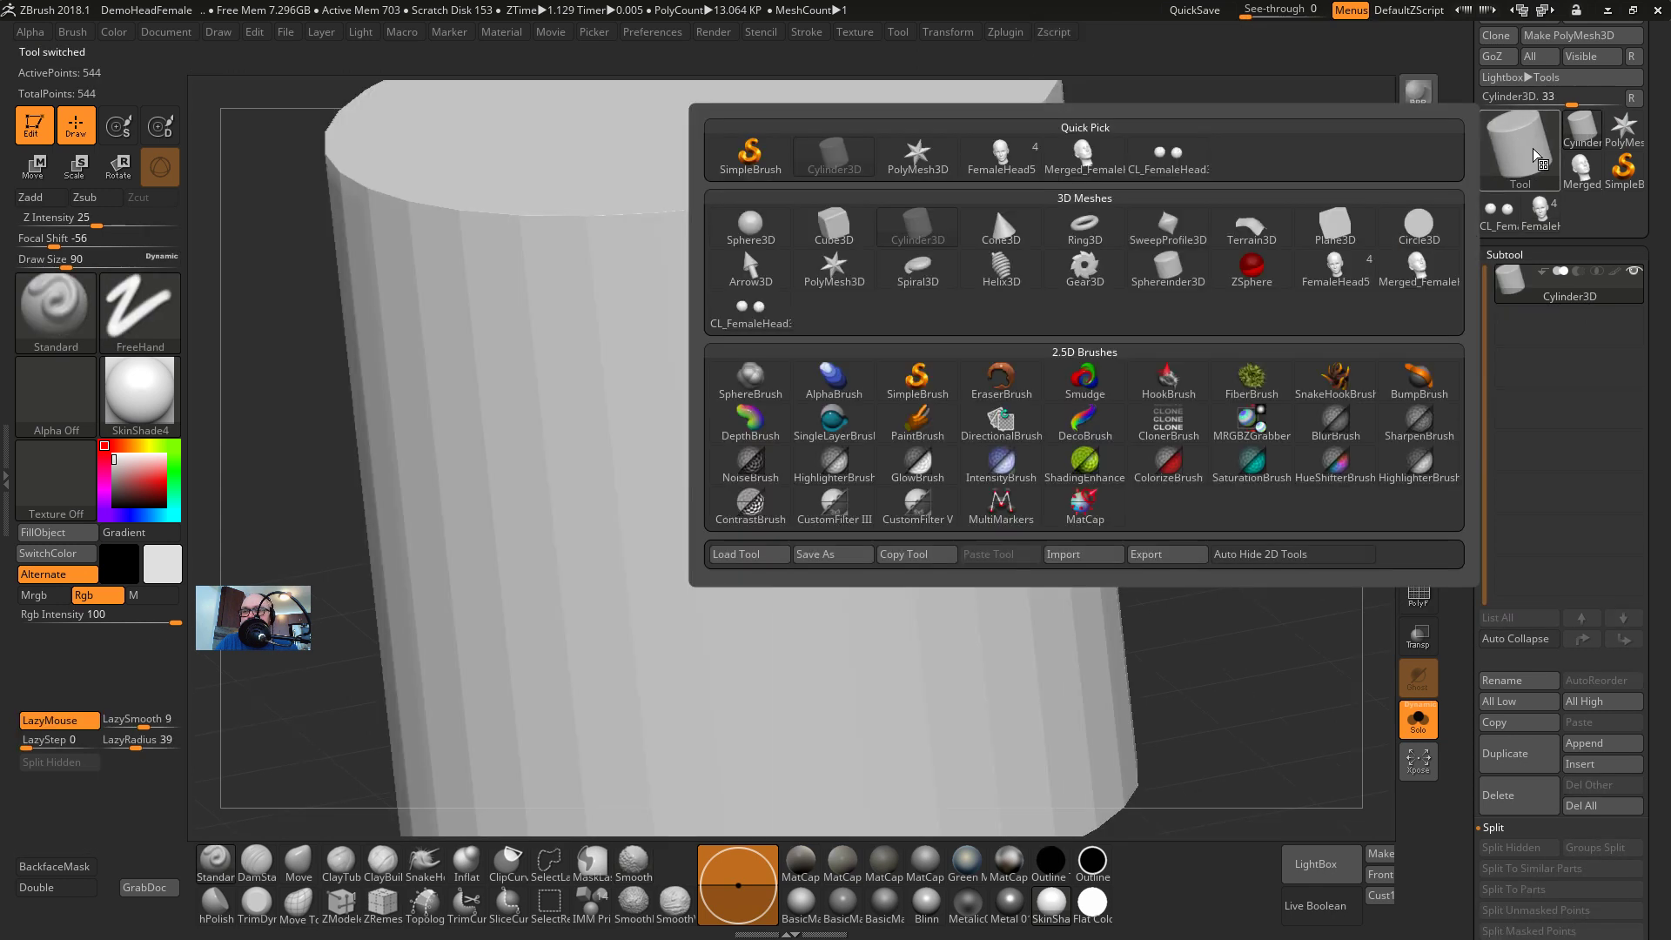
{"action": "left_click", "coordinate": [756, 228]}
{"action": "key", "text": "f"}
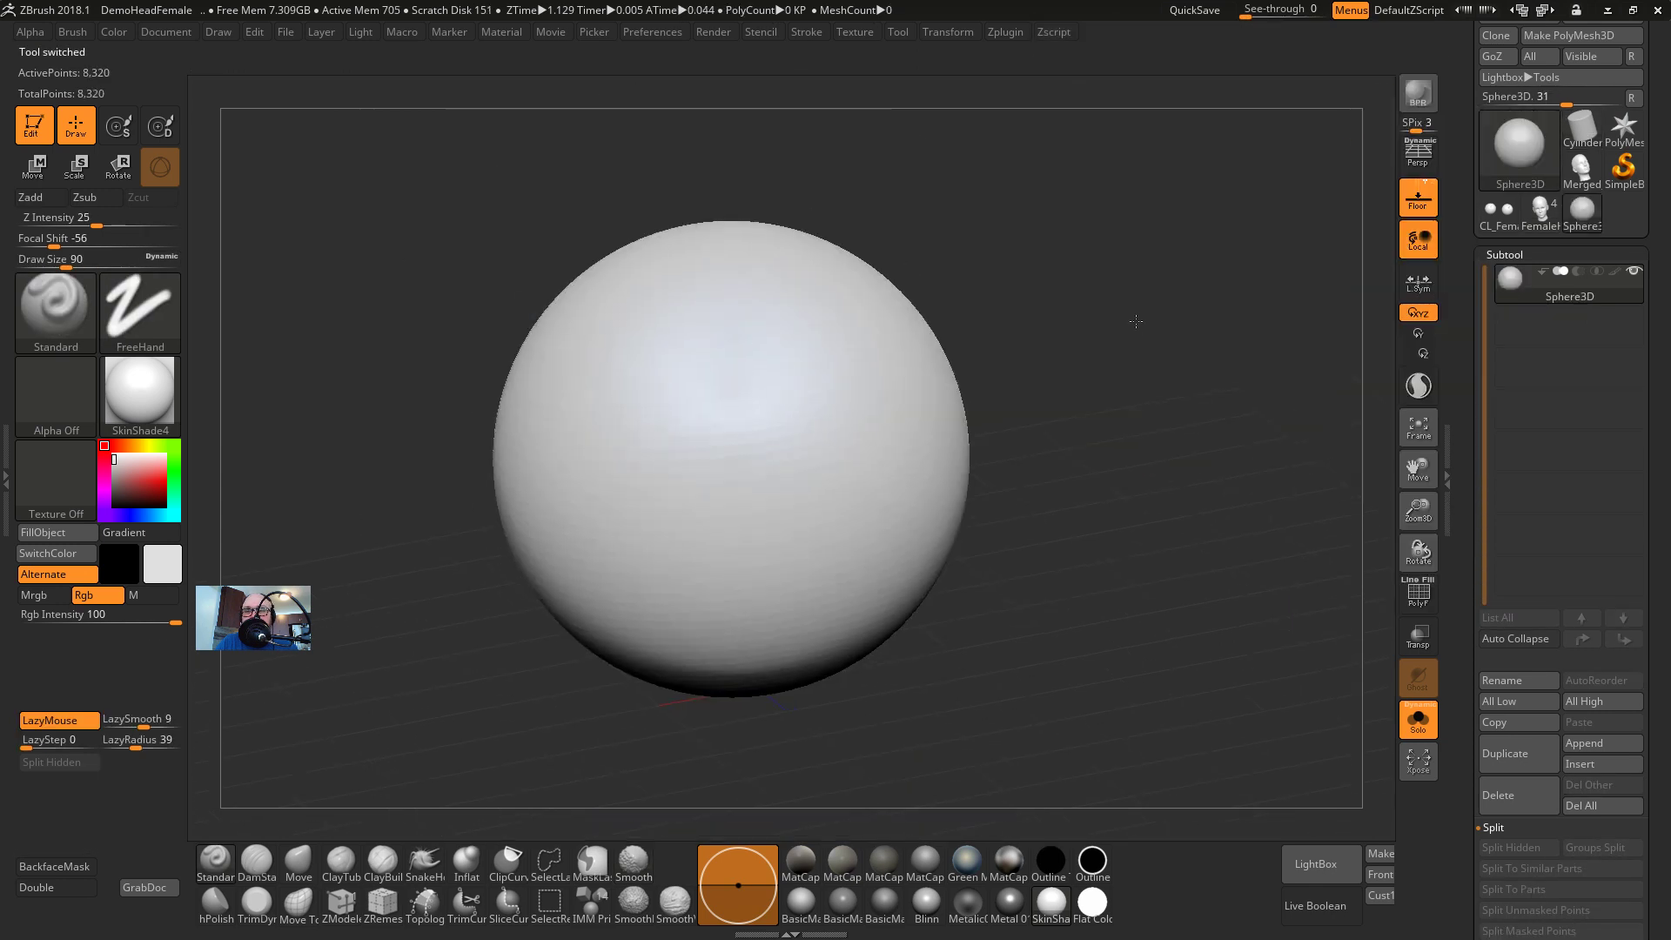
Initialize the sphere with HDivide 29 and VDivide 16, and convert it to a PolyMesh3D
{"action": "left_click", "coordinate": [1534, 253]}
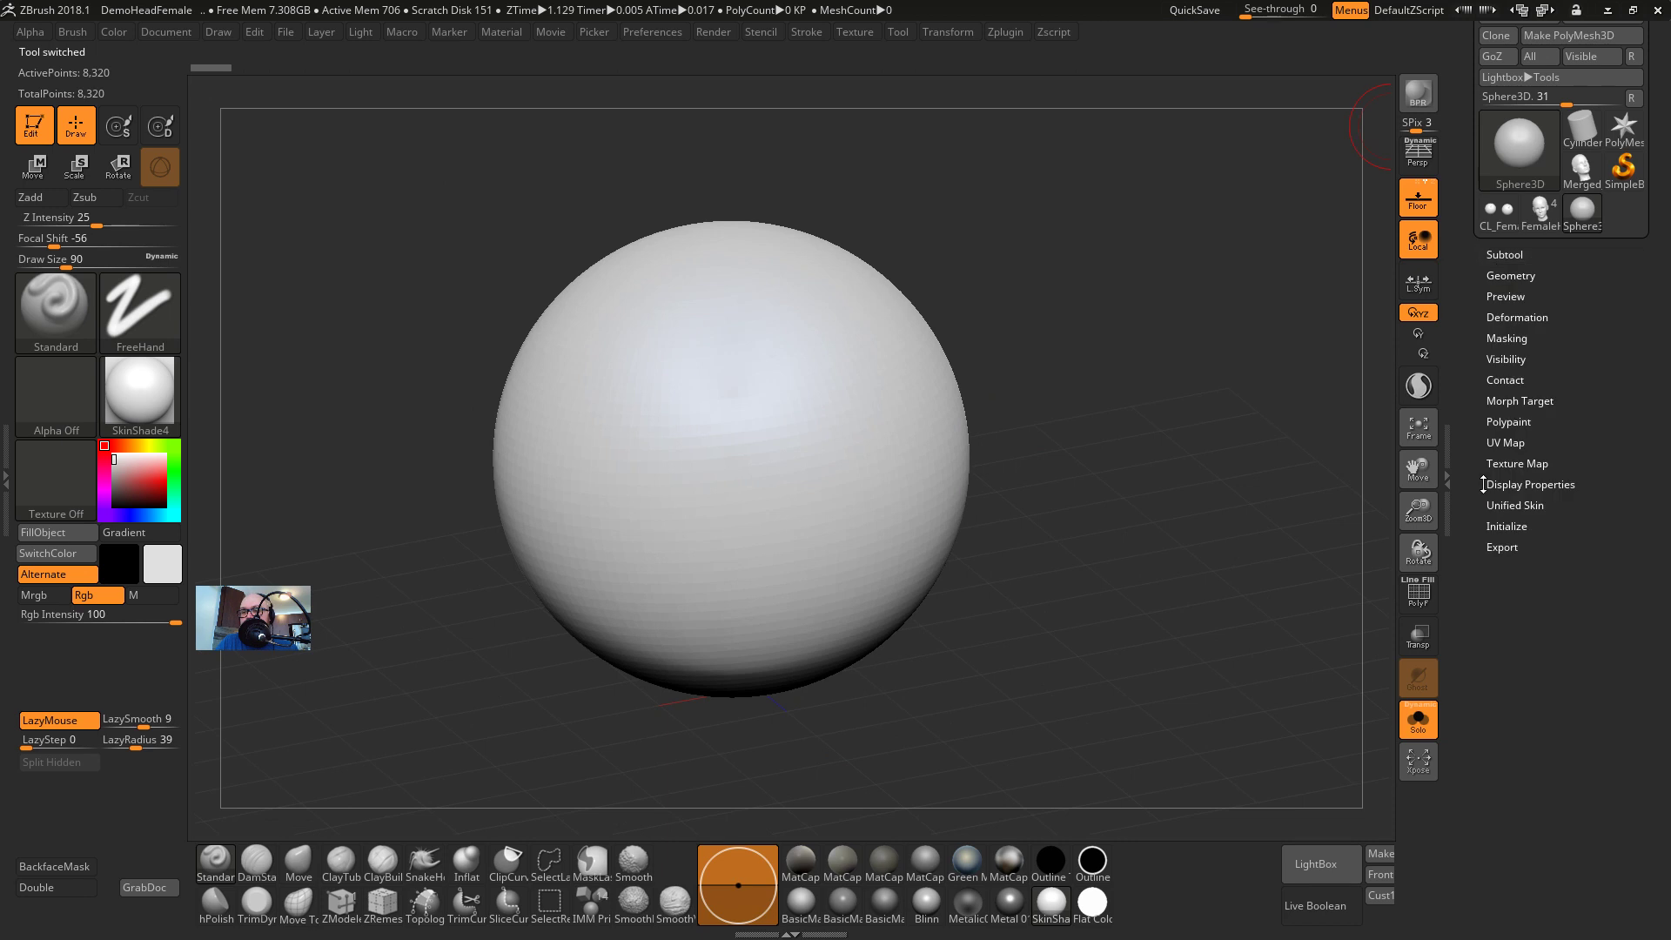
{"action": "left_click", "coordinate": [1512, 527]}
{"action": "mouse_move", "coordinate": [1519, 607]}
{"action": "left_mouse_down"}
{"action": "mouse_move", "coordinate": [1491, 608]}
{"action": "mouse_move", "coordinate": [1572, 608]}
{"action": "mouse_move", "coordinate": [1487, 609]}
{"action": "left_mouse_up"}
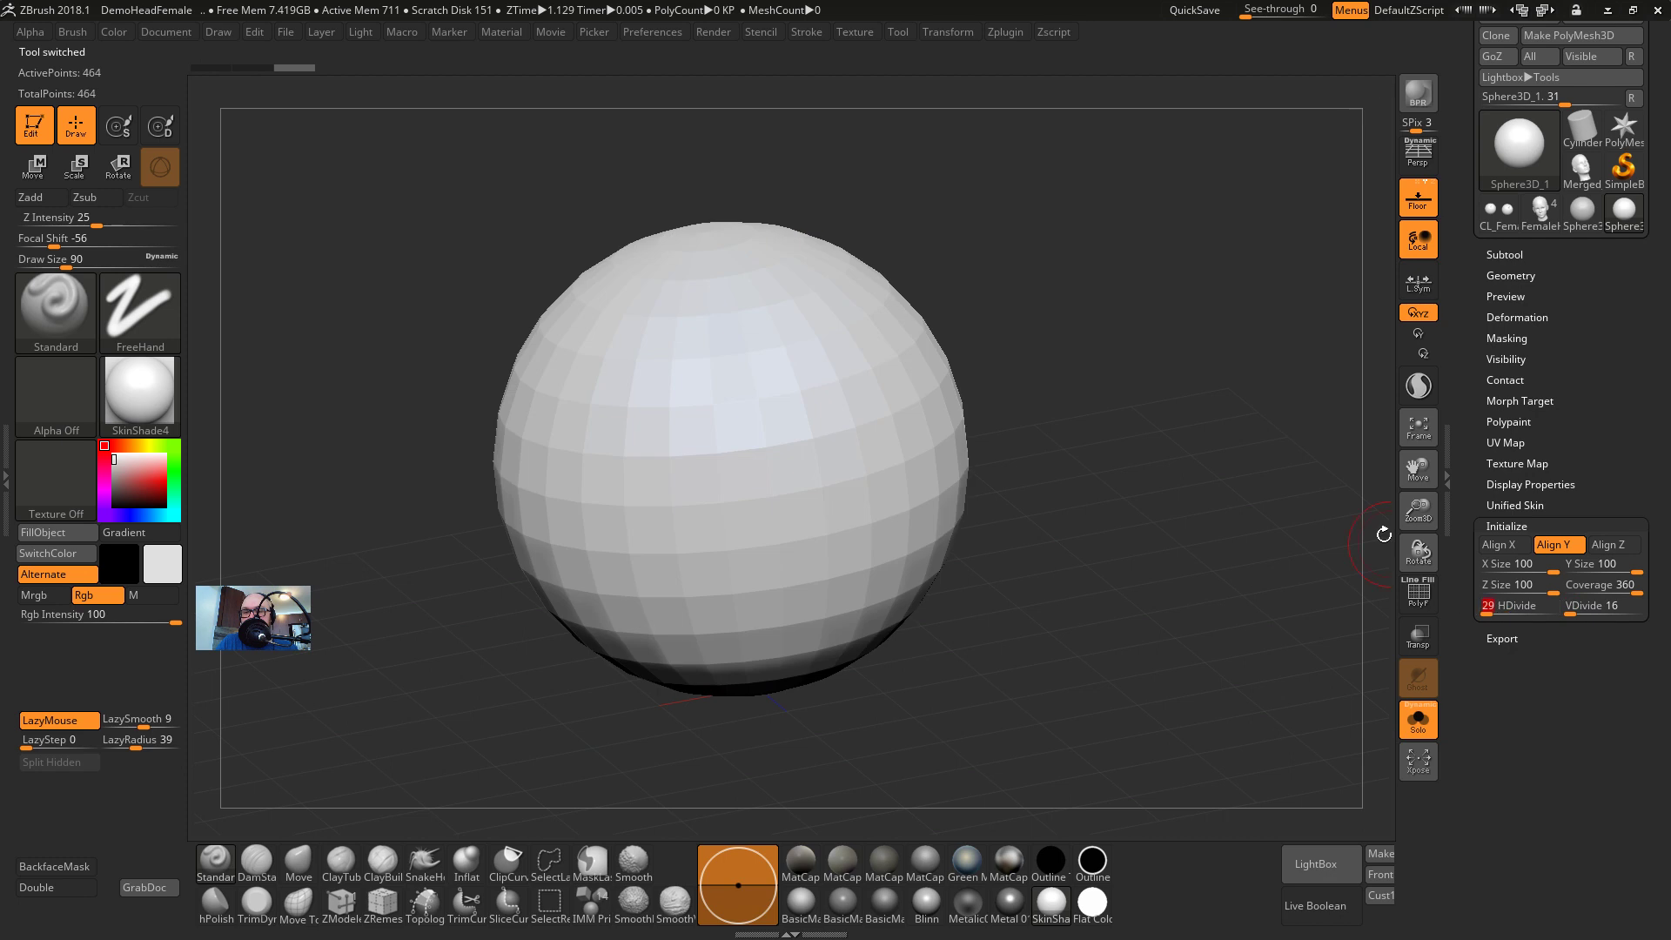
{"action": "left_click_drag", "start_coordinate": [1320, 537], "coordinate": [1311, 592], "text": "alt"}
{"action": "left_click", "coordinate": [1581, 34]}
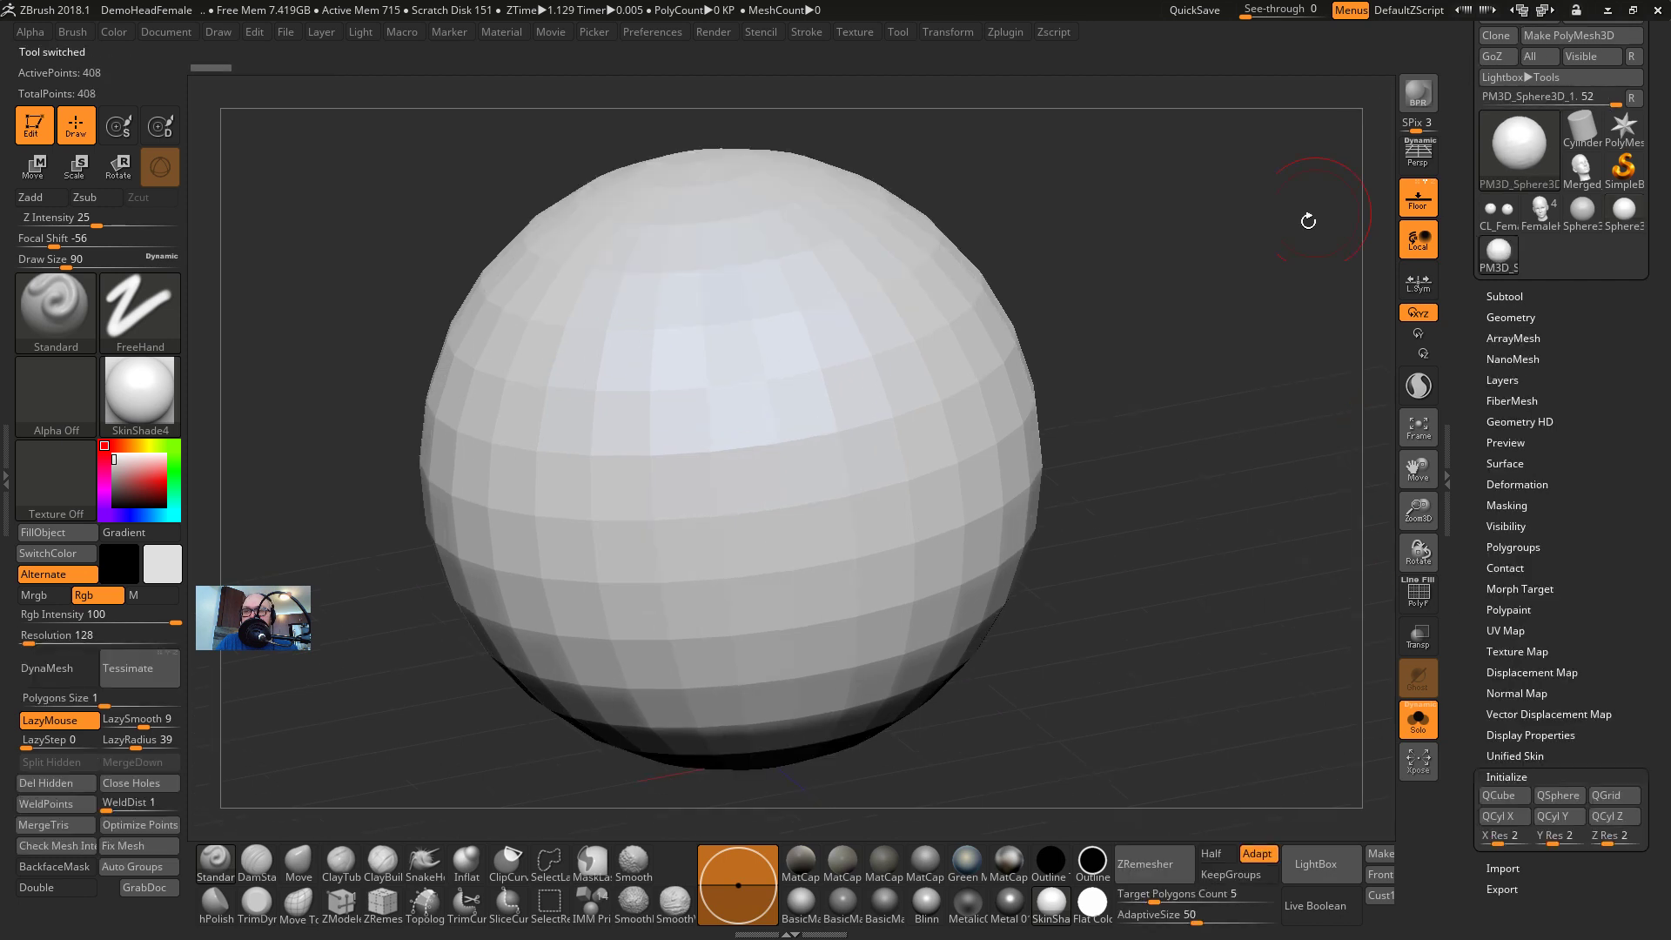
Turn on Zadd for the Standard brush, testing strokes on the low-resolution sphere and undoing them
{"action": "left_click_drag", "start_coordinate": [1099, 288], "coordinate": [1091, 351]}
{"action": "left_click_drag", "start_coordinate": [822, 387], "coordinate": [884, 530]}
{"action": "key", "text": "ctrl+z"}
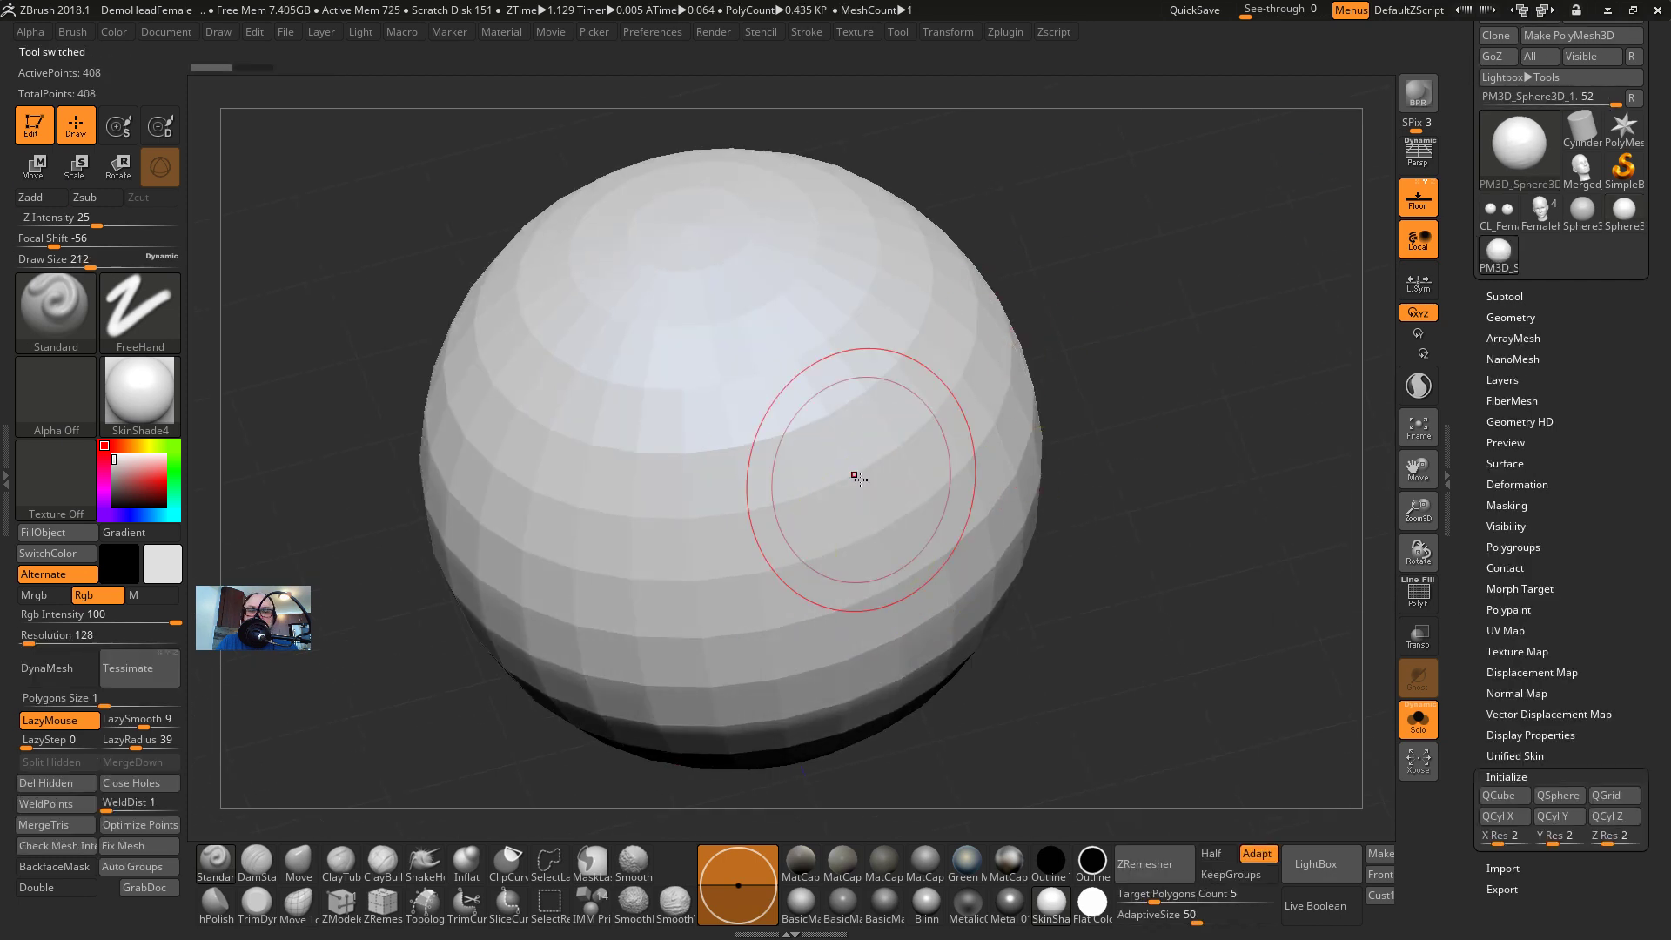
{"action": "left_click", "coordinate": [38, 303]}
{"action": "left_click", "coordinate": [44, 200]}
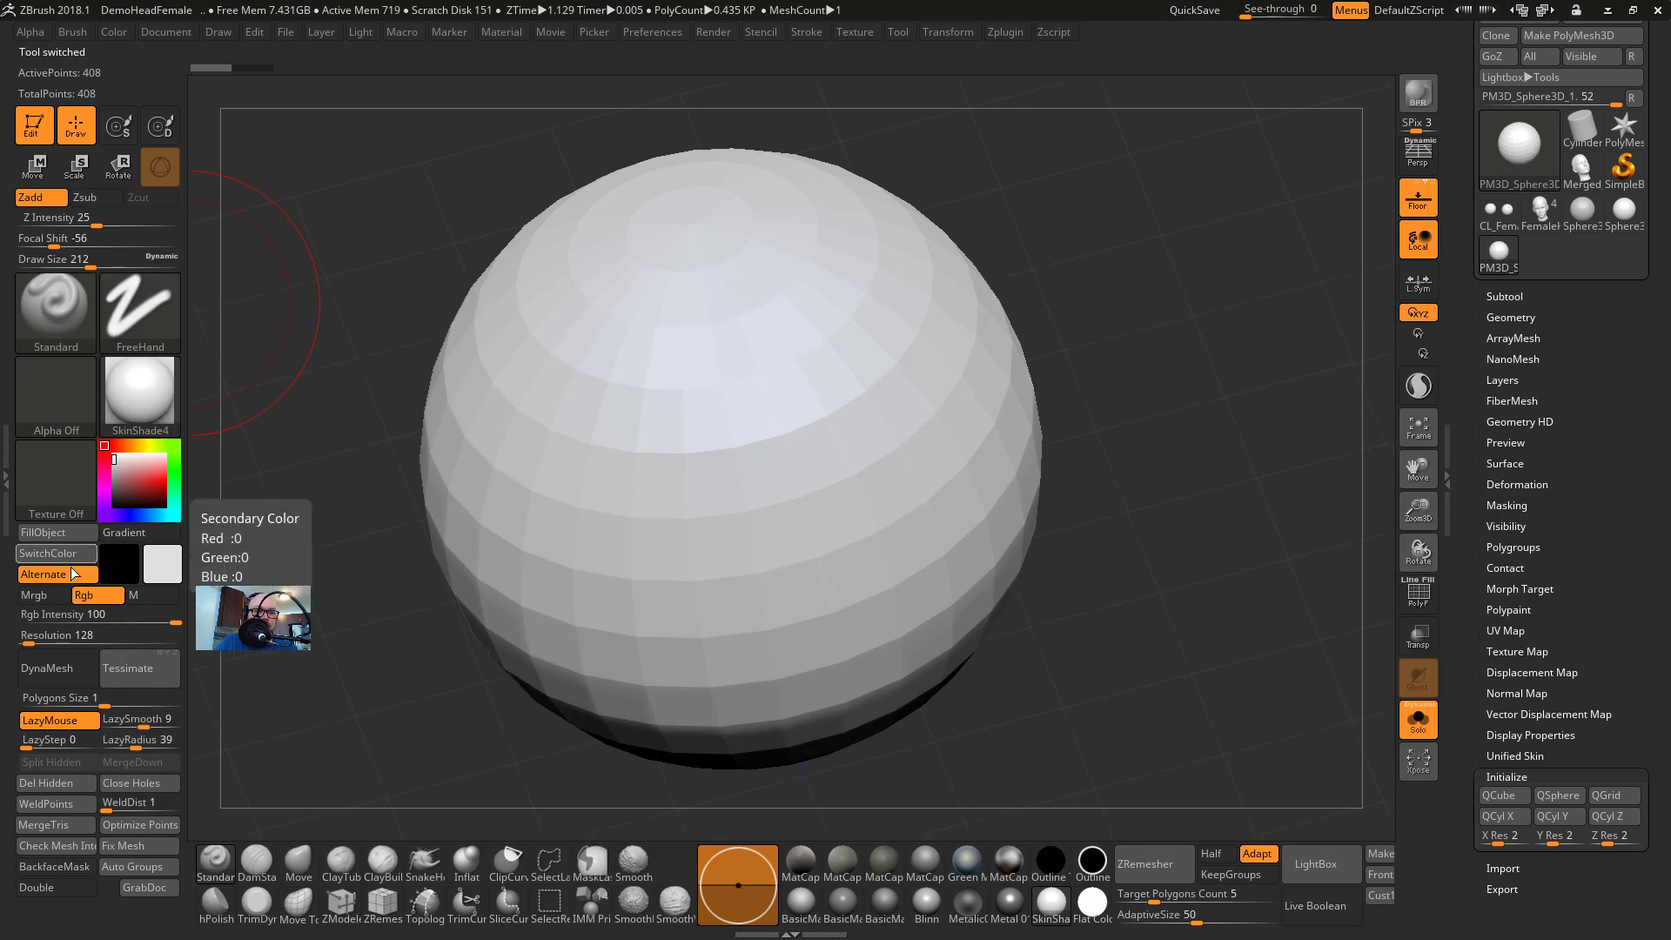
{"action": "left_click_drag", "start_coordinate": [578, 366], "coordinate": [653, 384]}
{"action": "key", "text": "ctrl+z"}
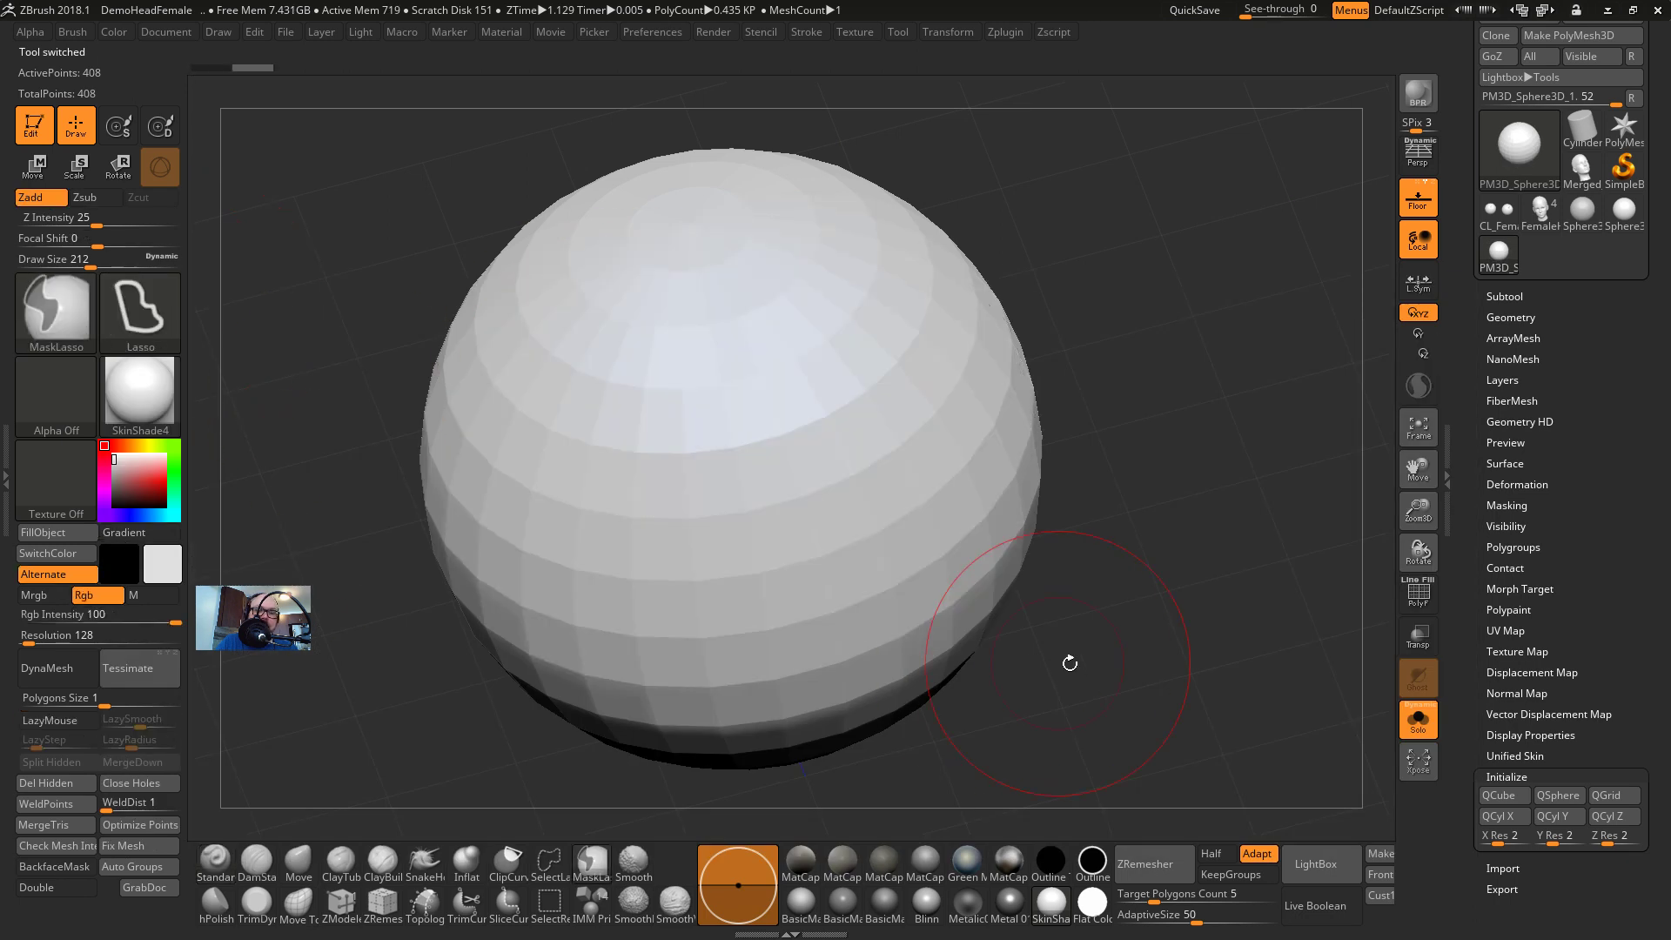
Try a downward Standard brush stroke across the front of the low-resolution sphere and undo it
{"action": "mouse_move", "coordinate": [1075, 624]}
{"action": "left_mouse_down"}
{"action": "mouse_move", "coordinate": [1040, 439]}
{"action": "mouse_move", "coordinate": [1071, 442]}
{"action": "left_mouse_up"}
{"action": "left_click_drag", "start_coordinate": [373, 599], "coordinate": [506, 598]}
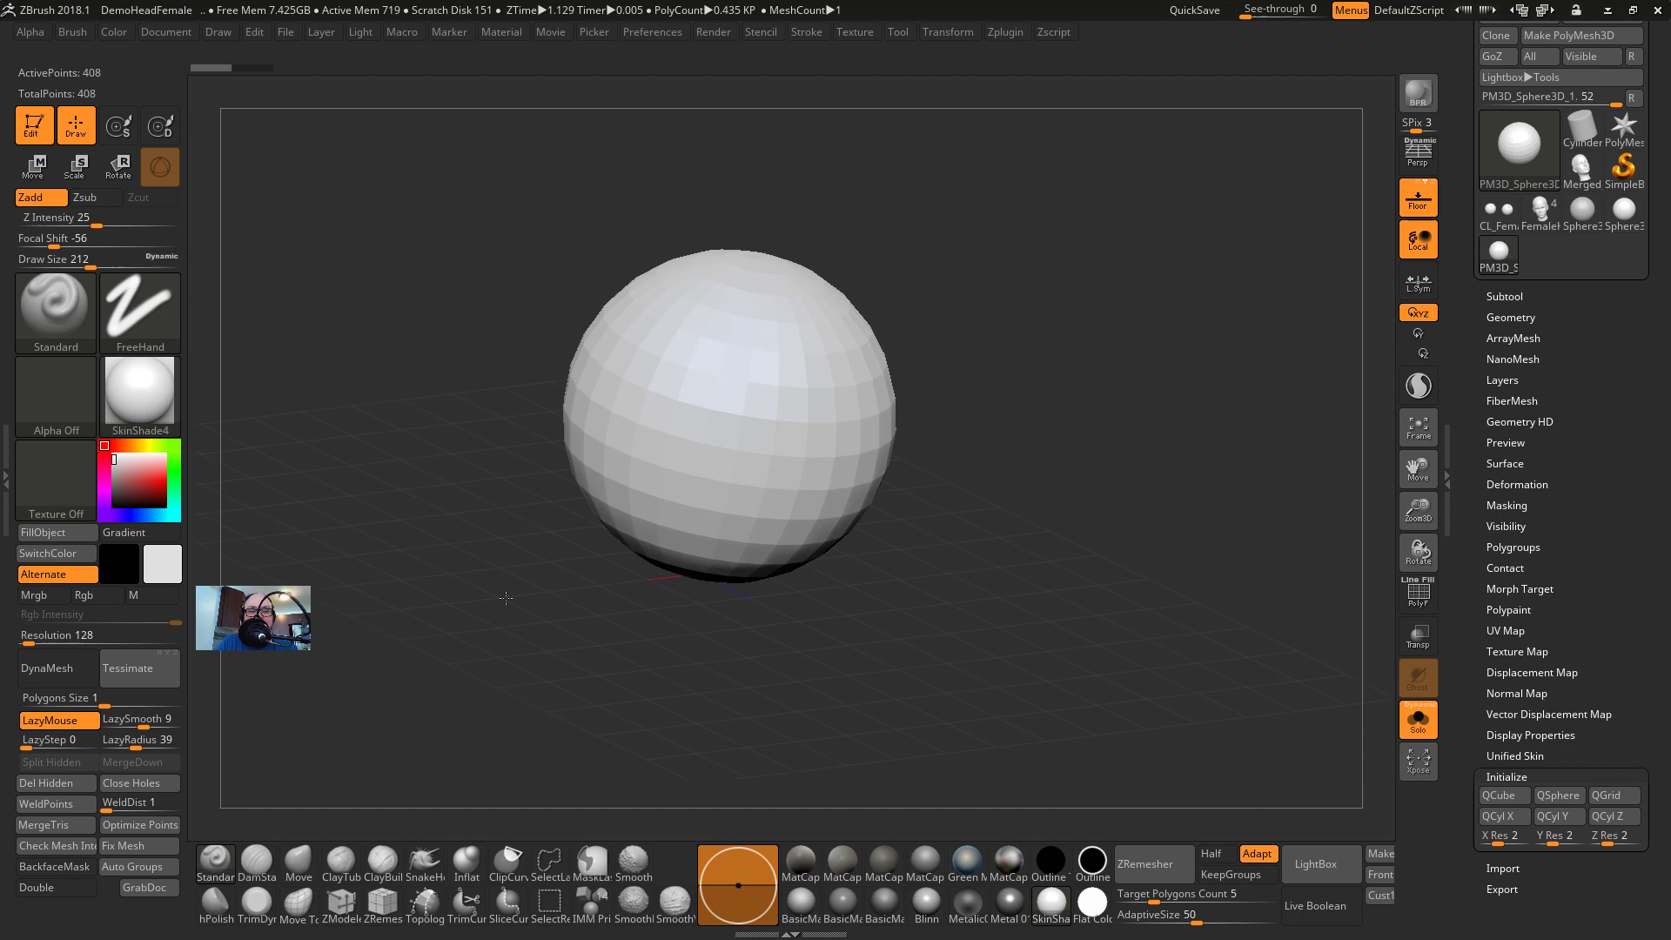
{"action": "key", "text": "f"}
{"action": "mouse_move", "coordinate": [694, 411]}
{"action": "left_mouse_down"}
{"action": "mouse_move", "coordinate": [651, 424]}
{"action": "mouse_move", "coordinate": [696, 629]}
{"action": "left_mouse_up"}
{"action": "key", "text": "ctrl+z"}
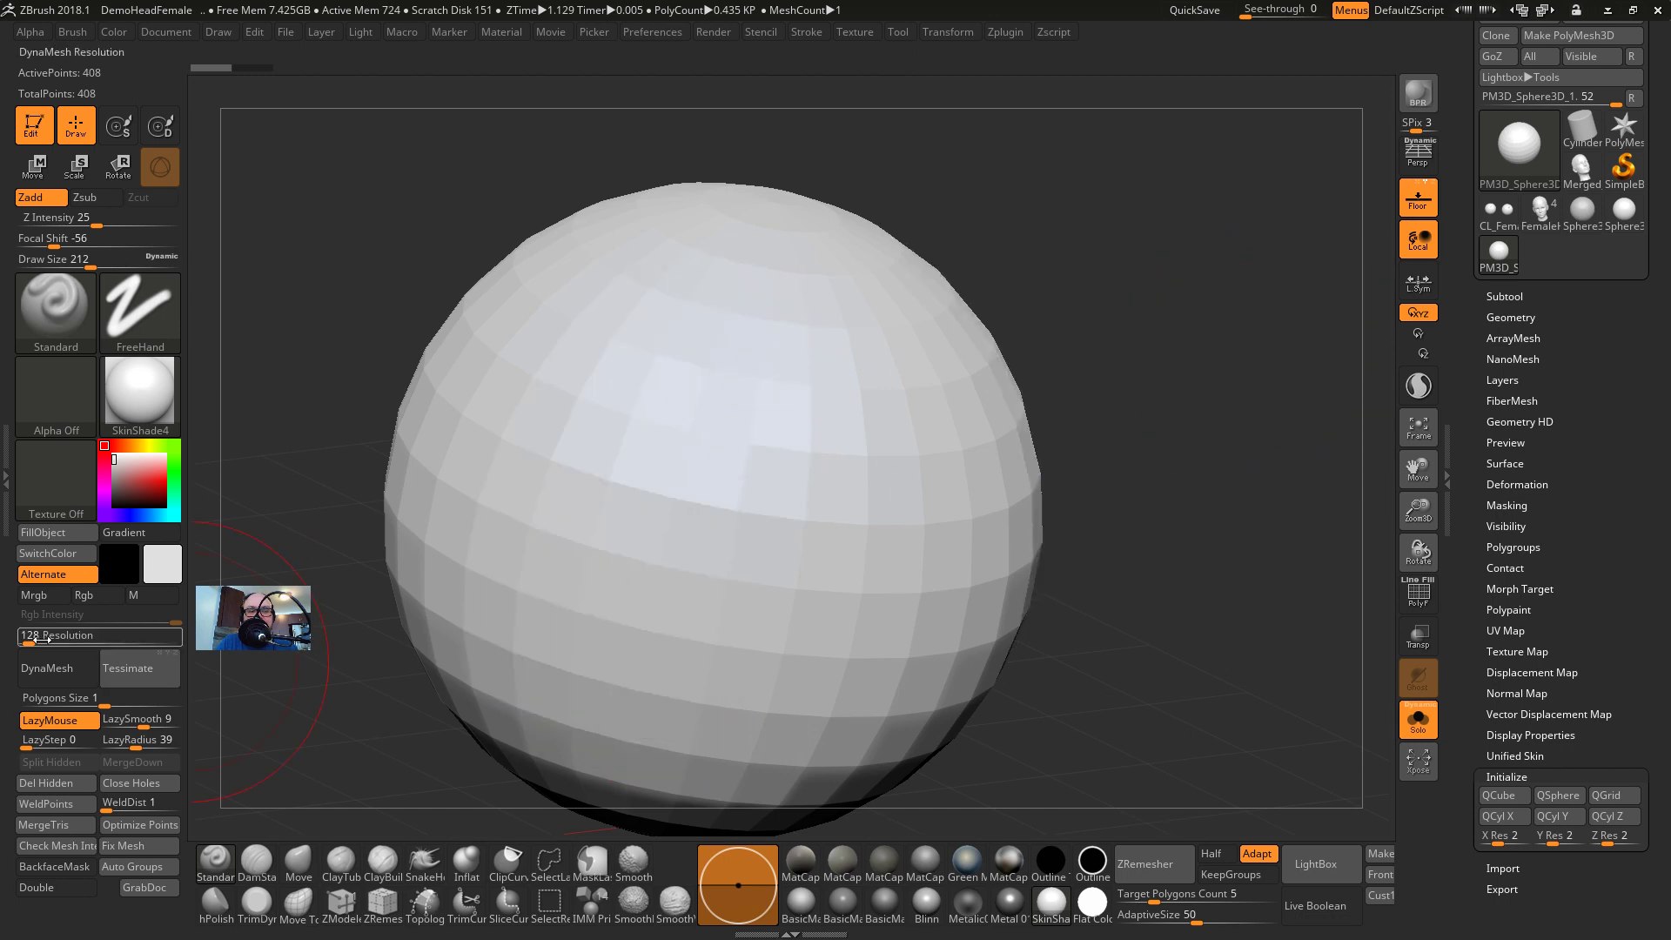
Try DynaMesh on the sphere at resolution 128, inspect the wireframe, and undo the remesh
{"action": "left_click", "coordinate": [27, 670]}
{"action": "key", "text": "shift+f"}
{"action": "left_click_drag", "start_coordinate": [1068, 596], "coordinate": [1142, 580], "text": "alt"}
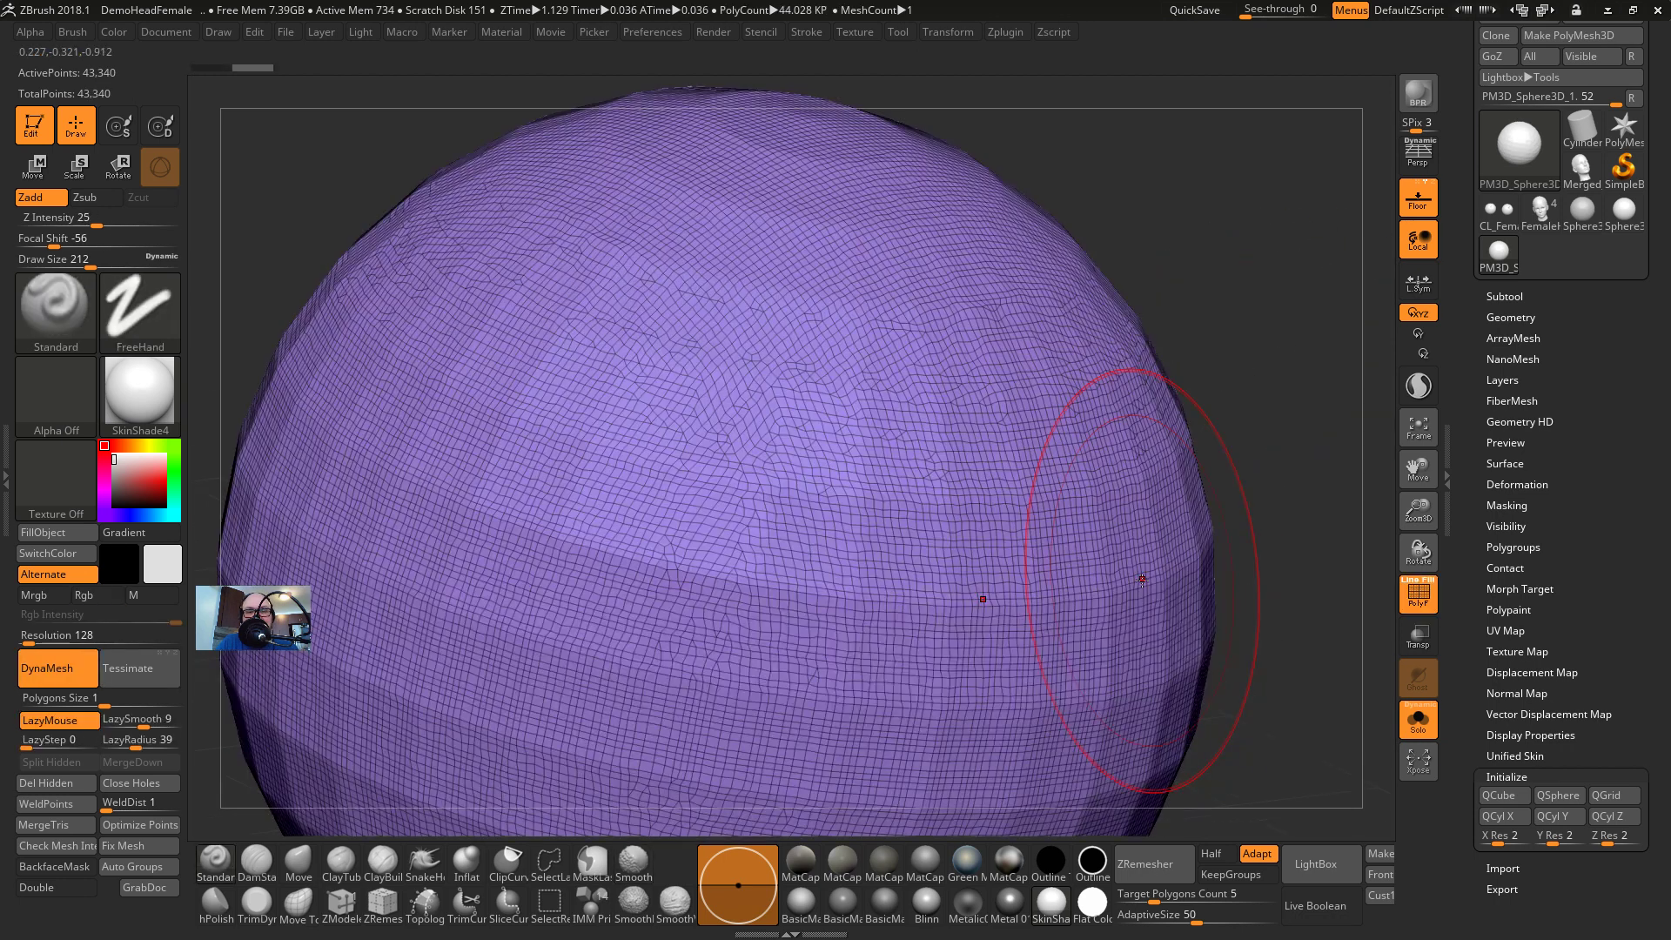
{"action": "key", "text": "ctrl+z"}
{"action": "key", "text": "shift+f"}
{"action": "key", "text": "f"}
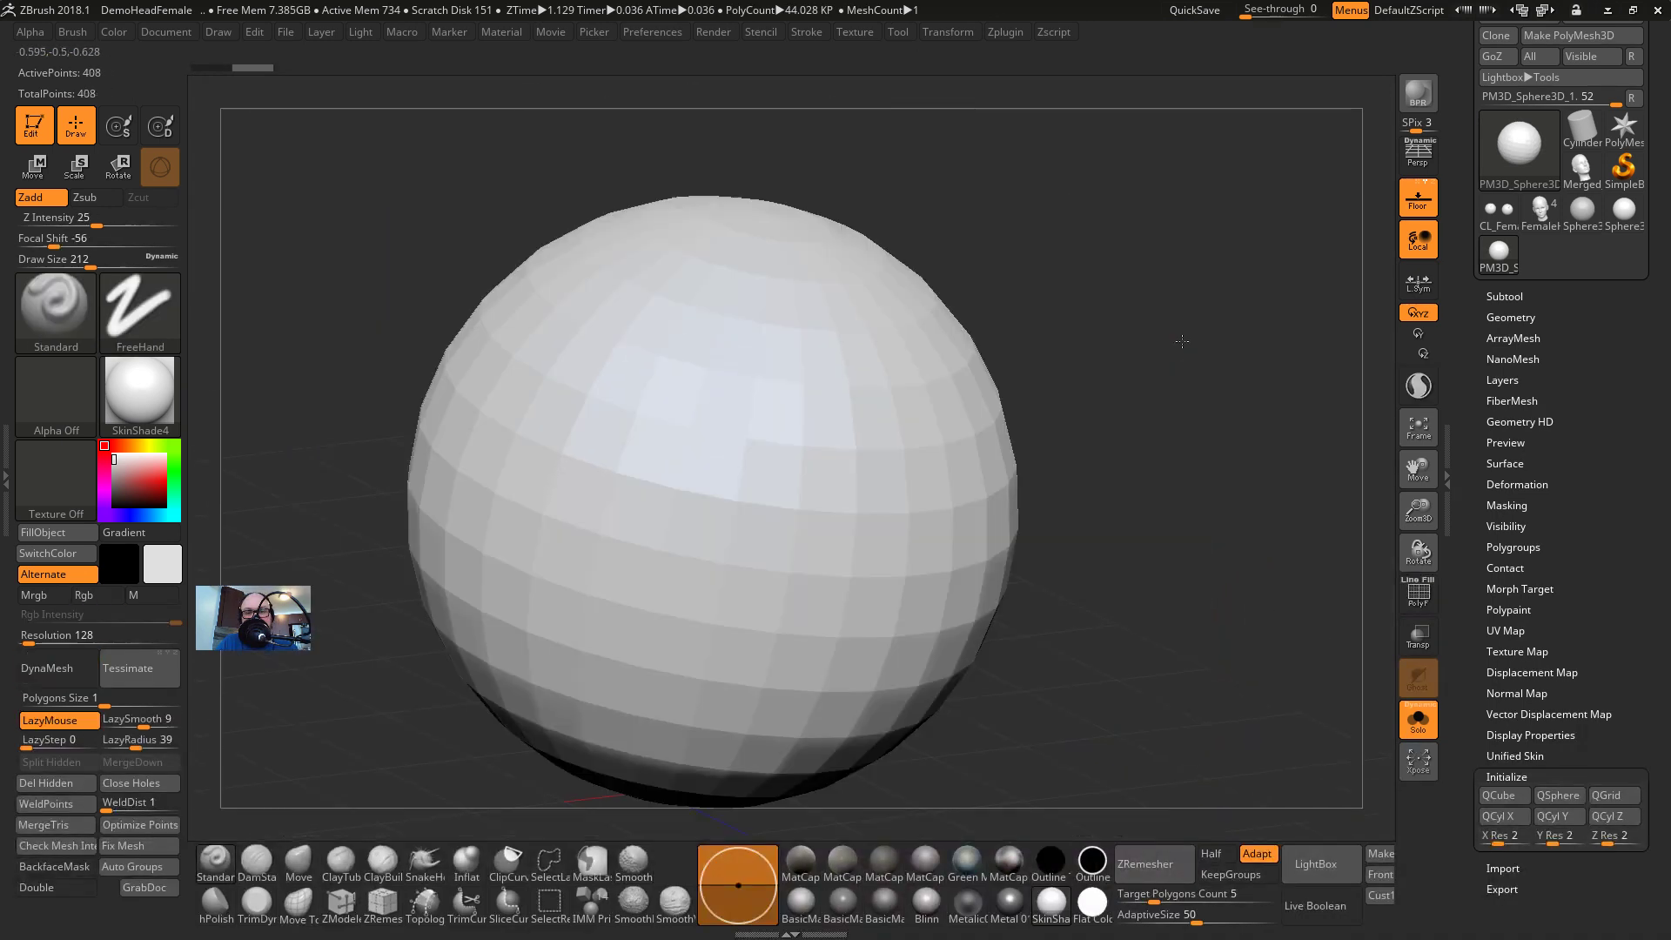
DynaMesh the sphere at resolution 504 and inspect the dense wireframe up close
{"action": "left_click_drag", "start_coordinate": [1182, 341], "coordinate": [1161, 335], "text": "alt"}
{"action": "left_click_drag", "start_coordinate": [29, 642], "coordinate": [43, 642]}
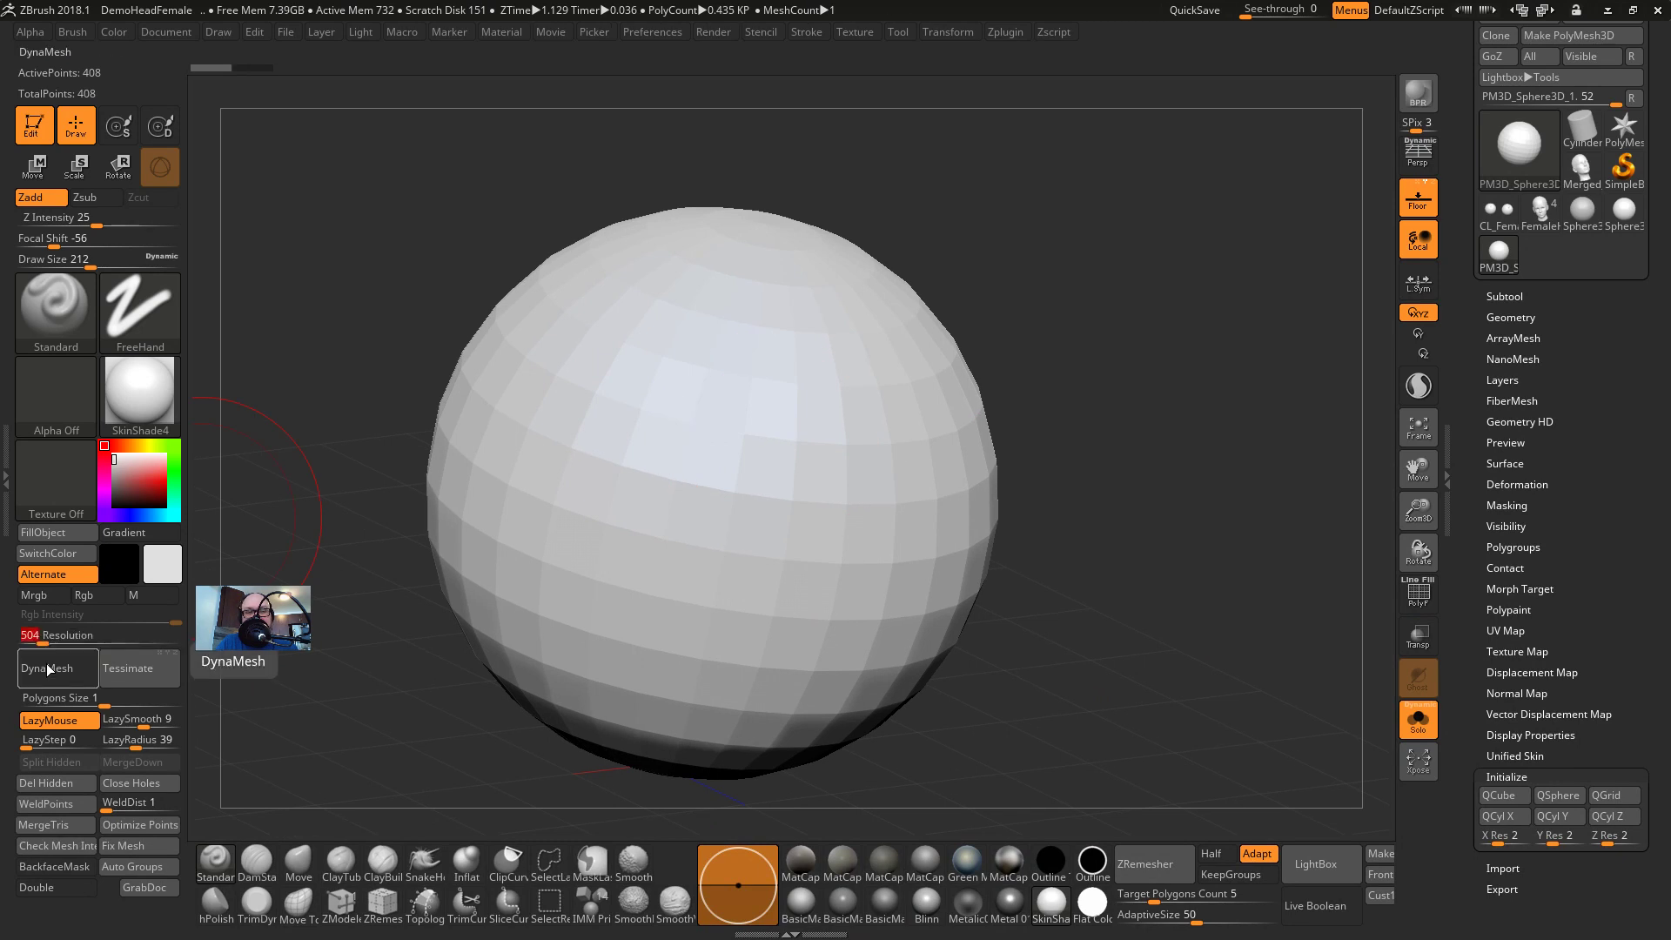
{"action": "left_click", "coordinate": [48, 668]}
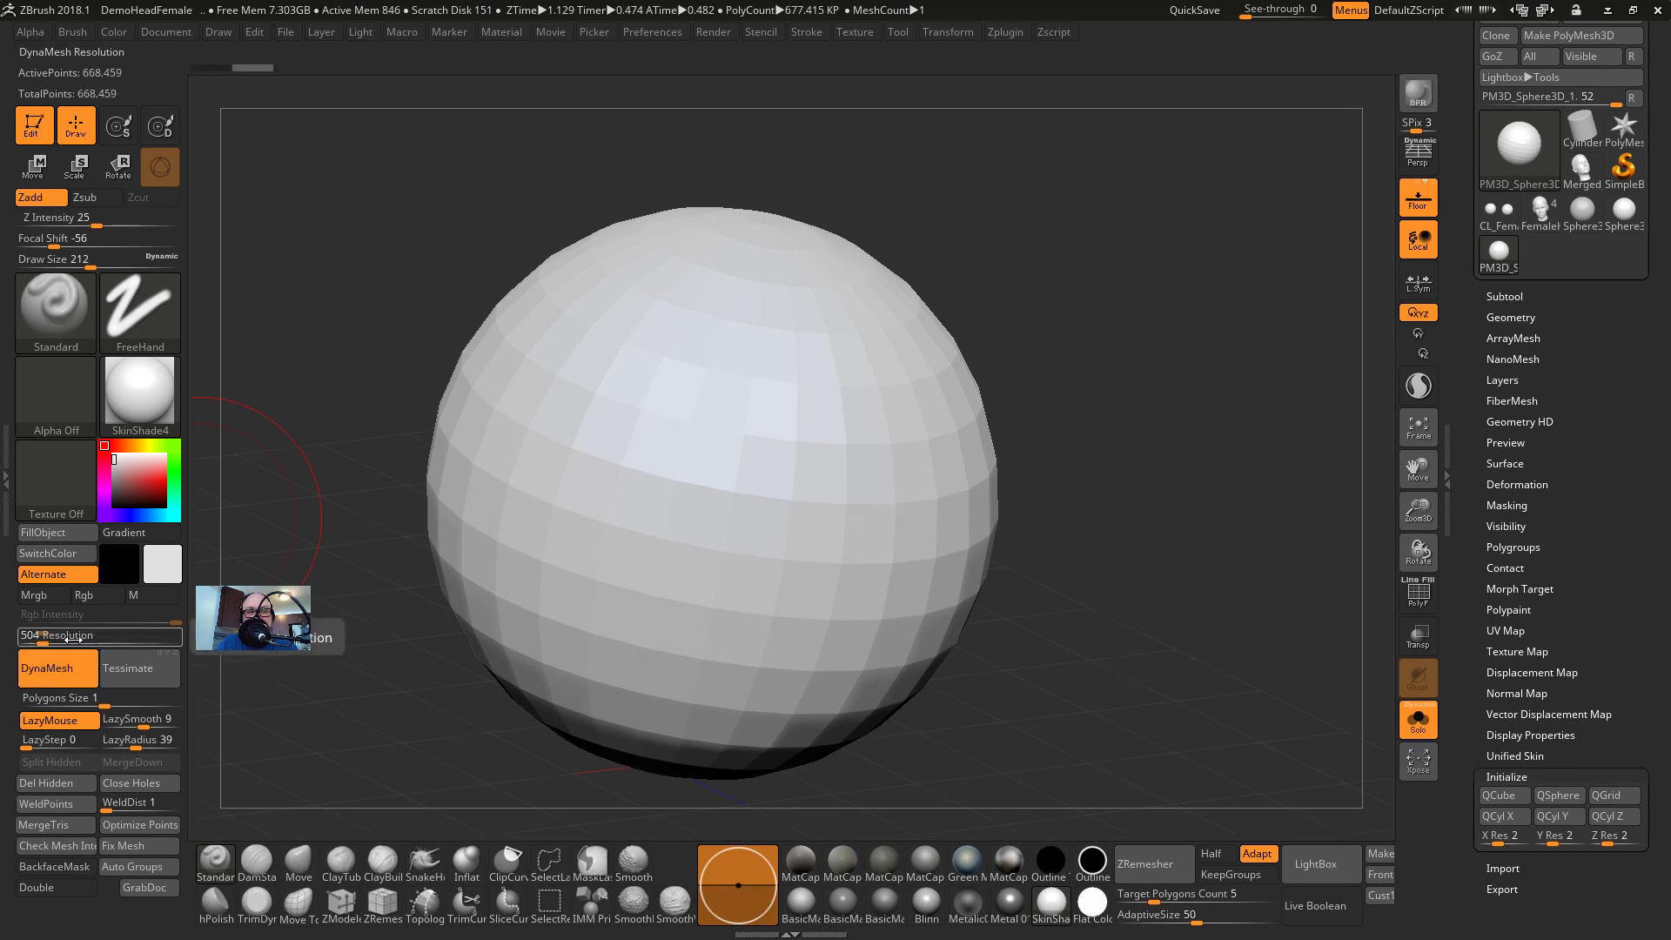
{"action": "key", "text": "shift"}
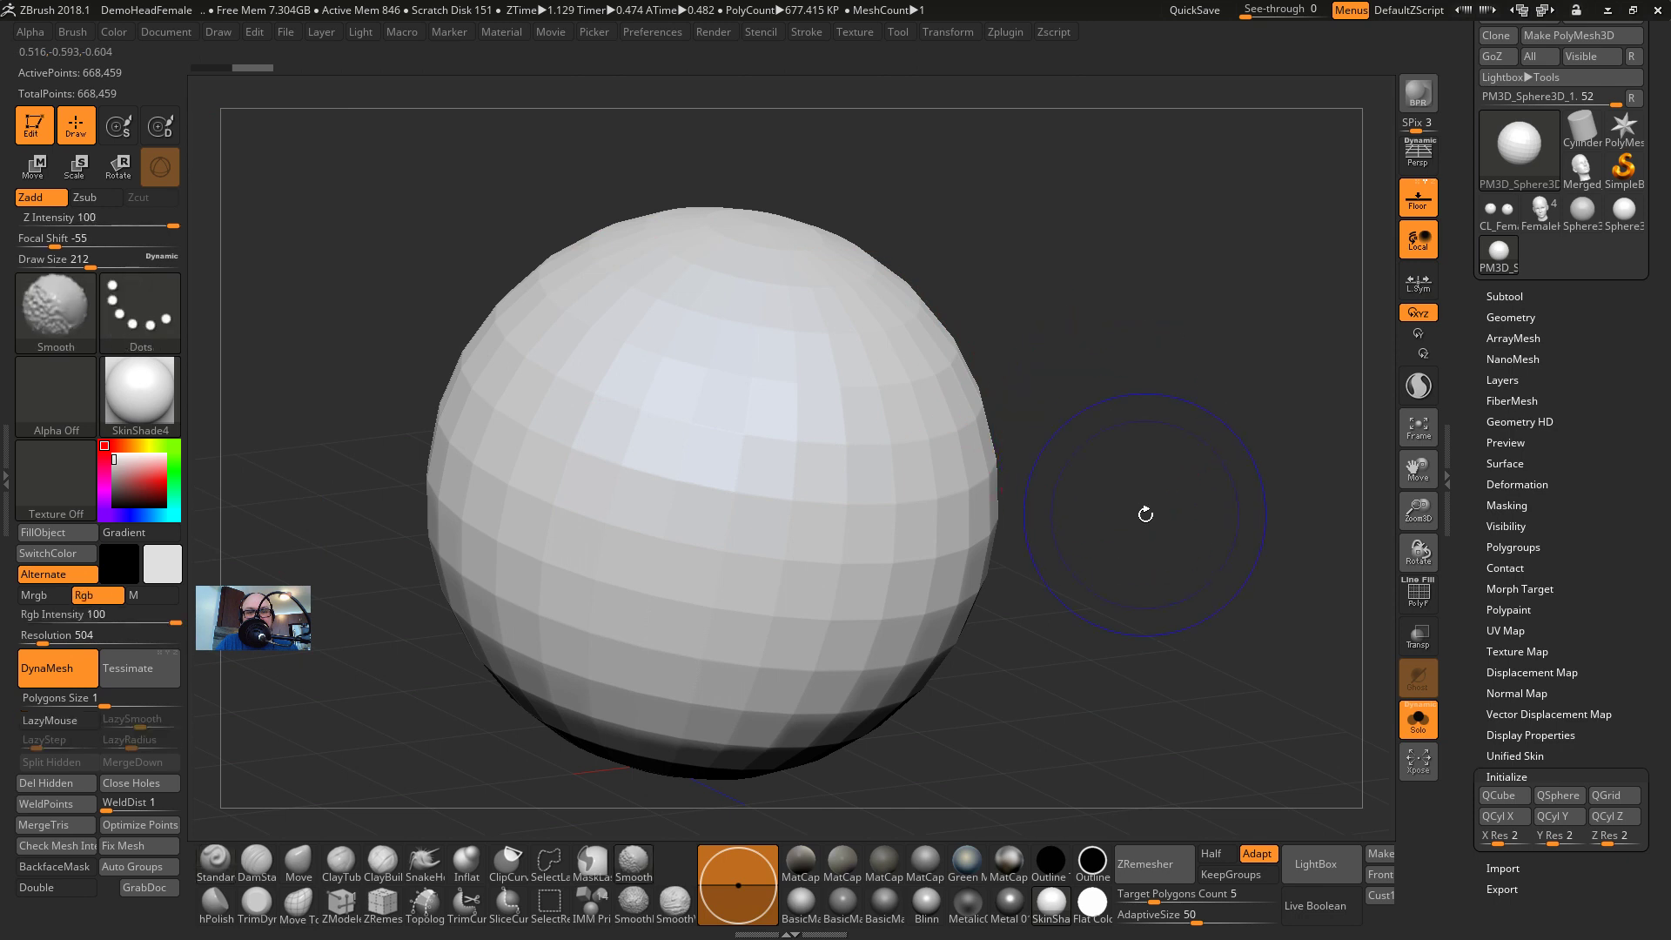
{"action": "key", "text": "shift+f"}
{"action": "left_click_drag", "start_coordinate": [1156, 463], "coordinate": [1127, 676], "text": "alt"}
{"action": "key", "text": "shift+f"}
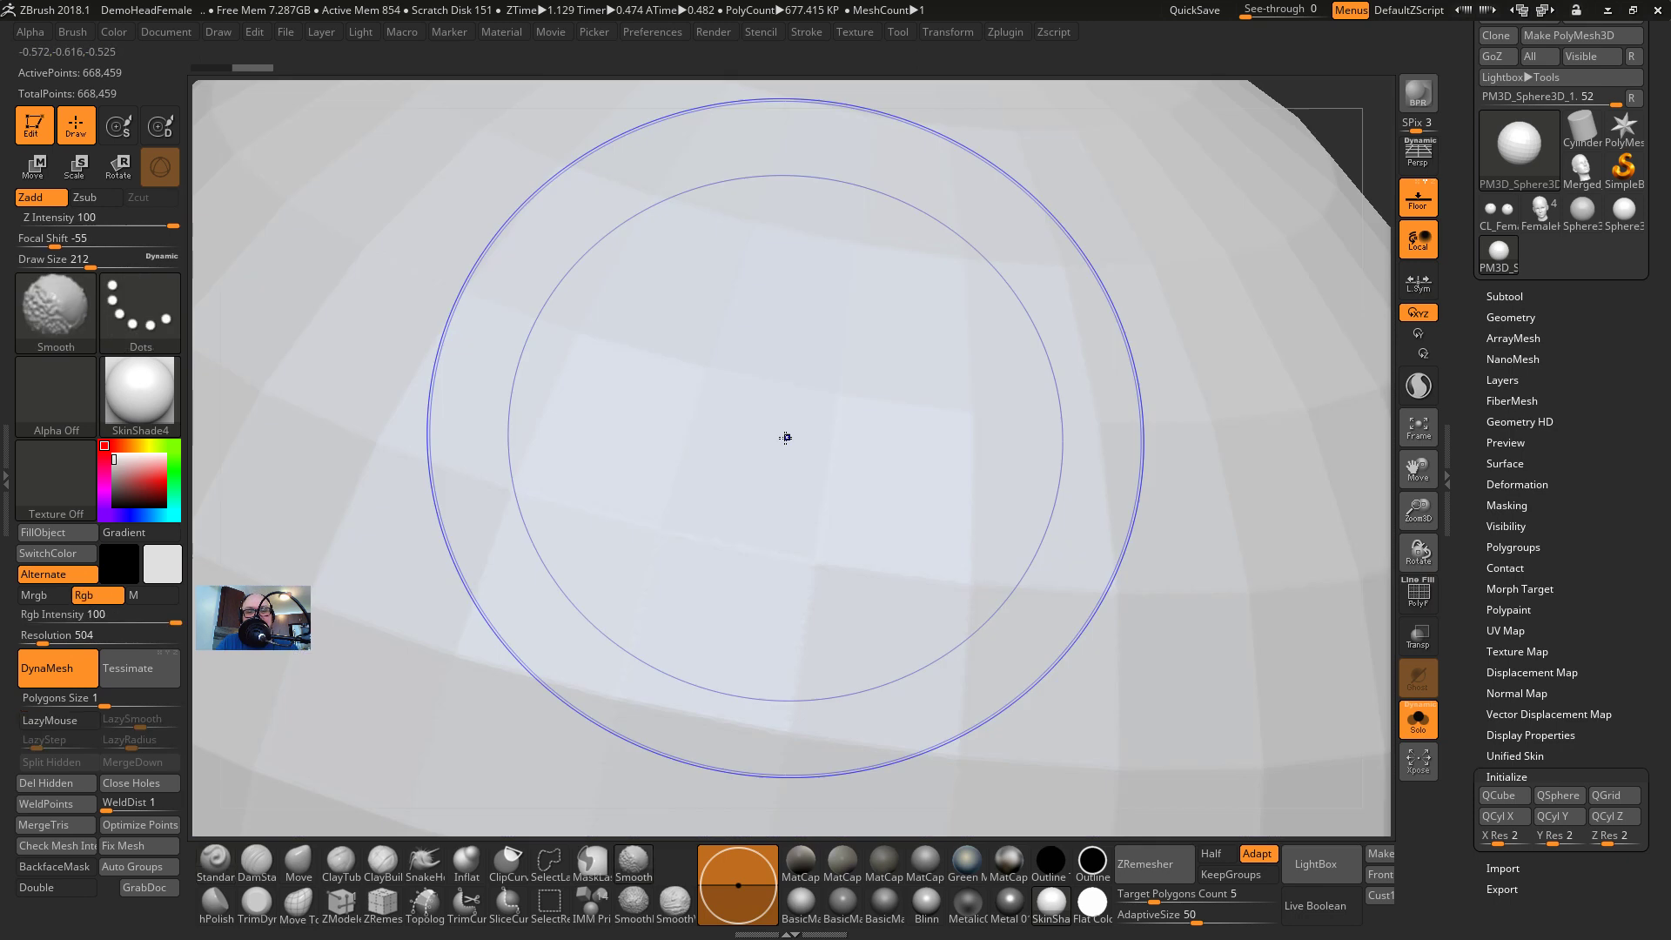
Apply the Green Metallic material to the sphere and set the main color to white
{"action": "key", "text": "d"}
{"action": "left_click", "coordinate": [774, 311]}
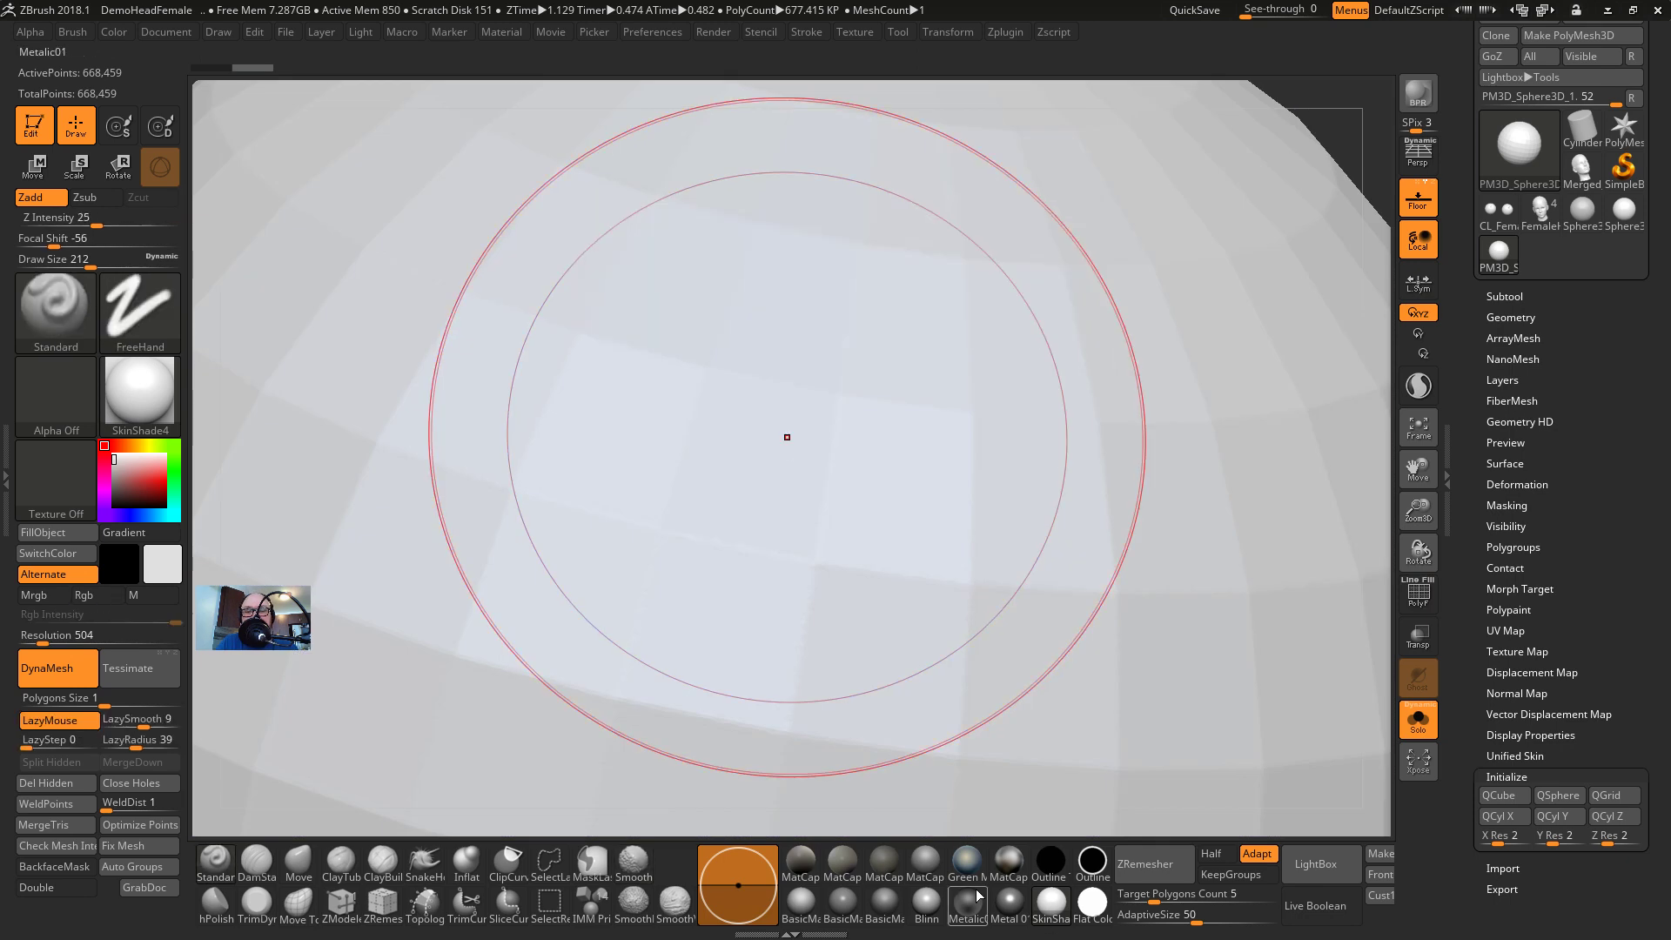
{"action": "left_click", "coordinate": [967, 863]}
{"action": "key", "text": "f"}
{"action": "key", "text": "shift"}
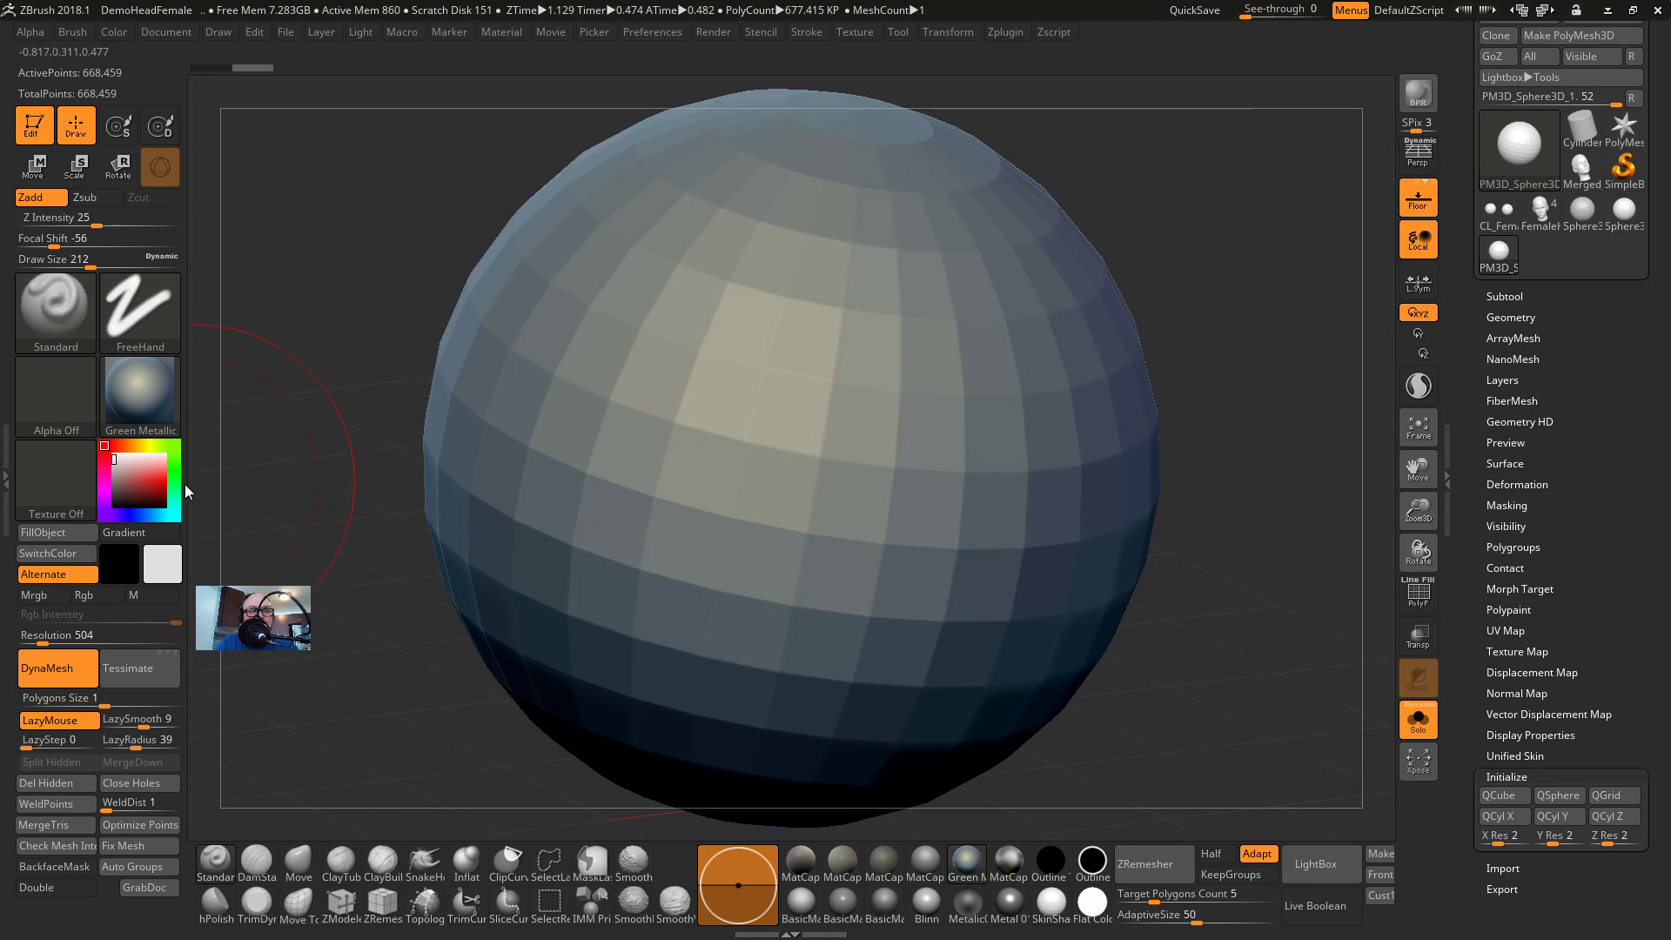
{"action": "left_click_drag", "start_coordinate": [103, 445], "coordinate": [123, 446]}
{"action": "left_click", "coordinate": [114, 455]}
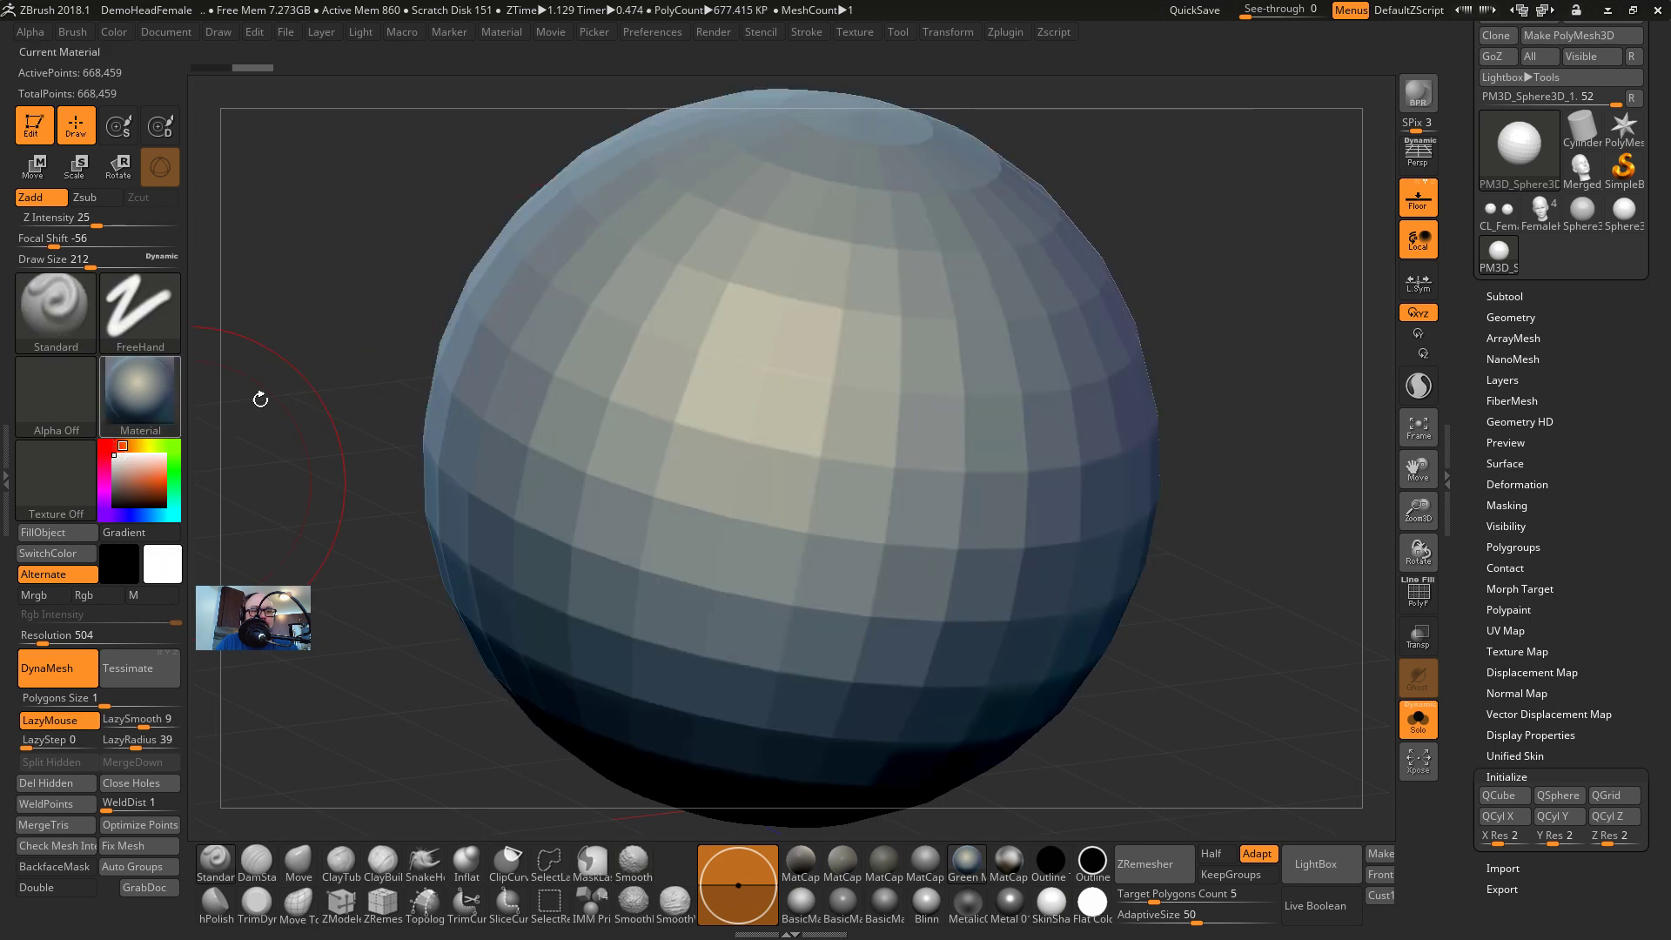
Try smoothing the dense sphere's facets, undo back to the mesh before DynaMesh, and check its wireframe
{"action": "left_click_drag", "start_coordinate": [804, 333], "coordinate": [651, 425], "text": "shift"}
{"action": "left_click_drag", "start_coordinate": [770, 357], "coordinate": [662, 450], "text": "shift"}
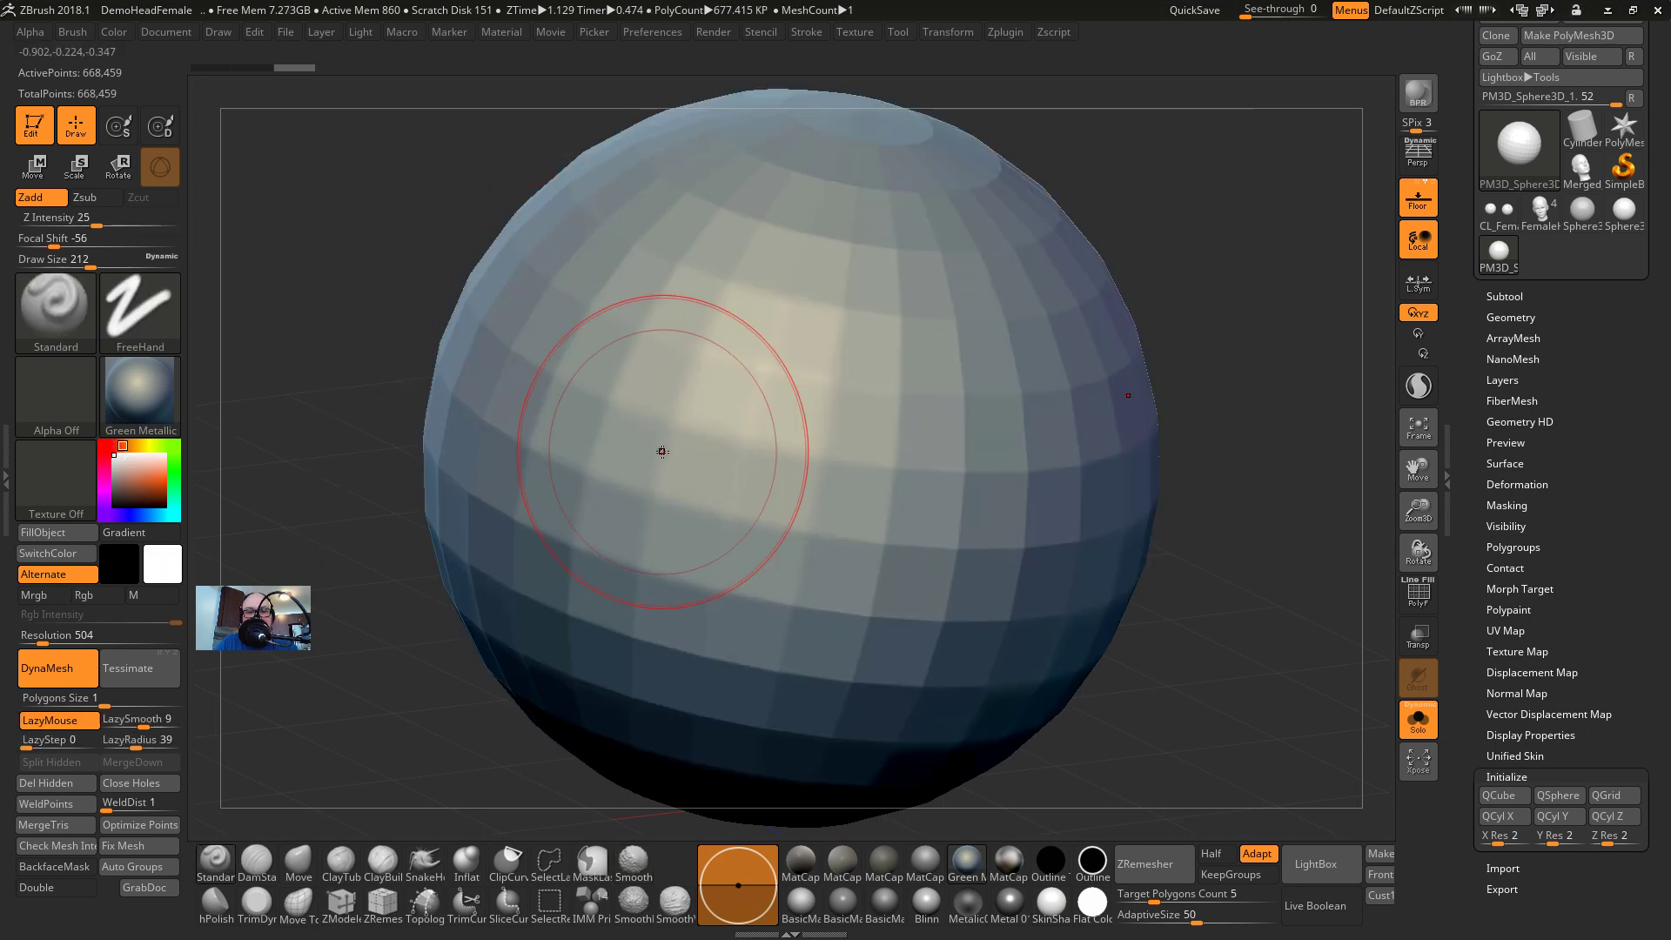
{"action": "key", "text": "ctrl+z"}
{"action": "key", "text": "ctrl+z"}
{"action": "key", "text": "shift+f"}
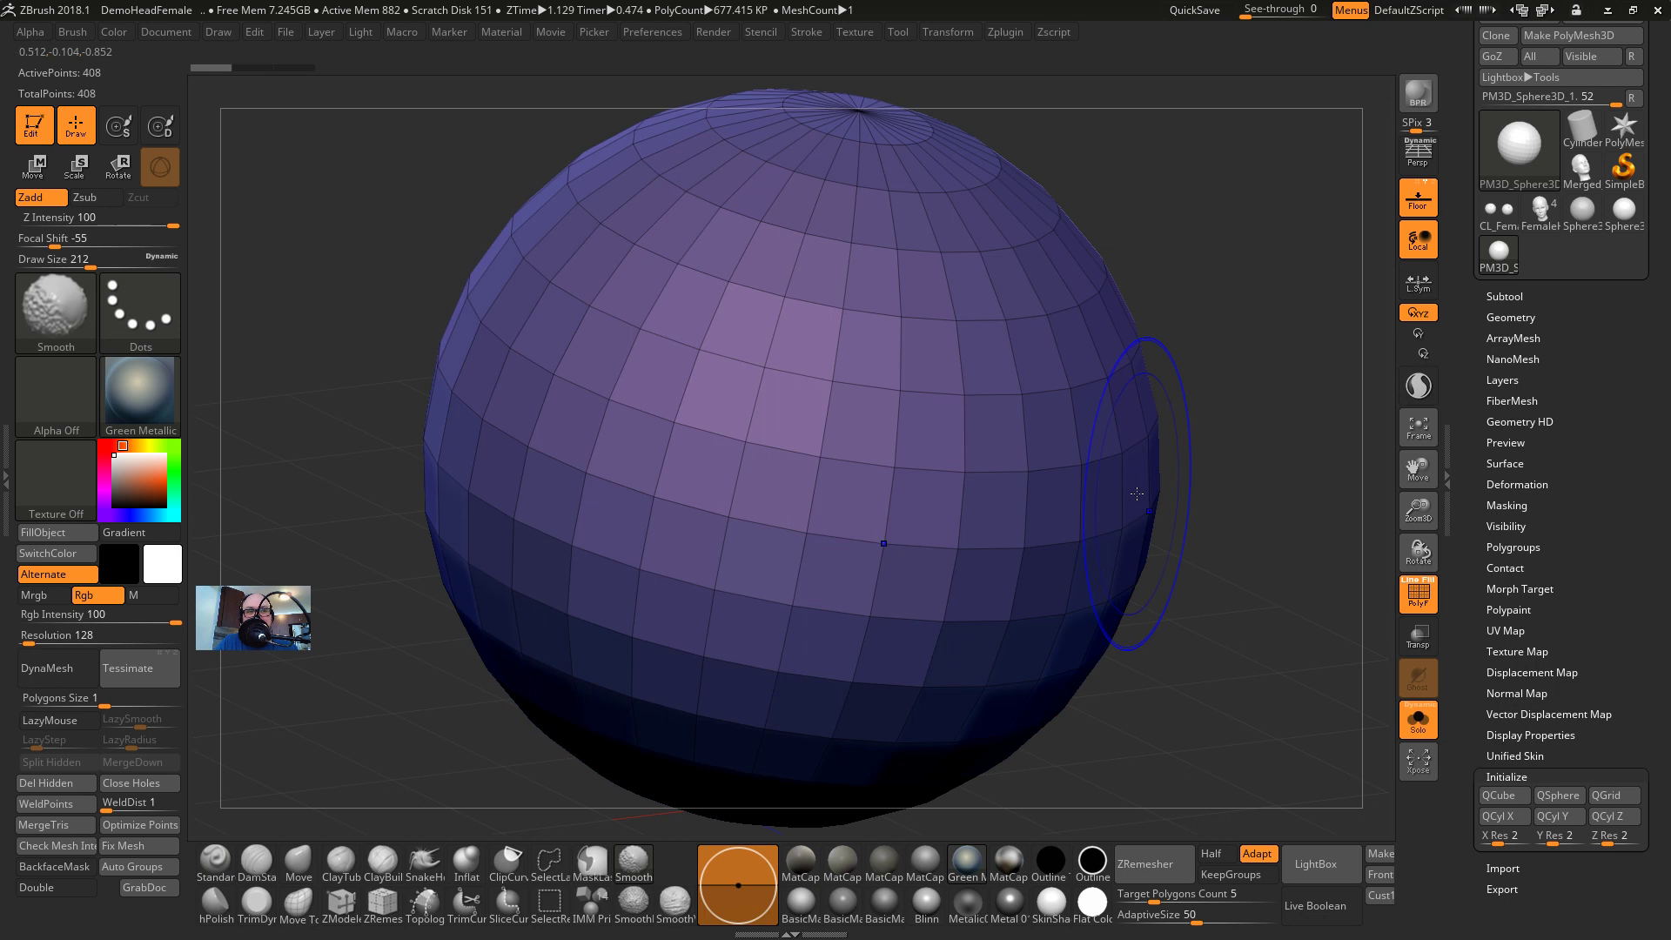
{"action": "key", "text": "shift+f"}
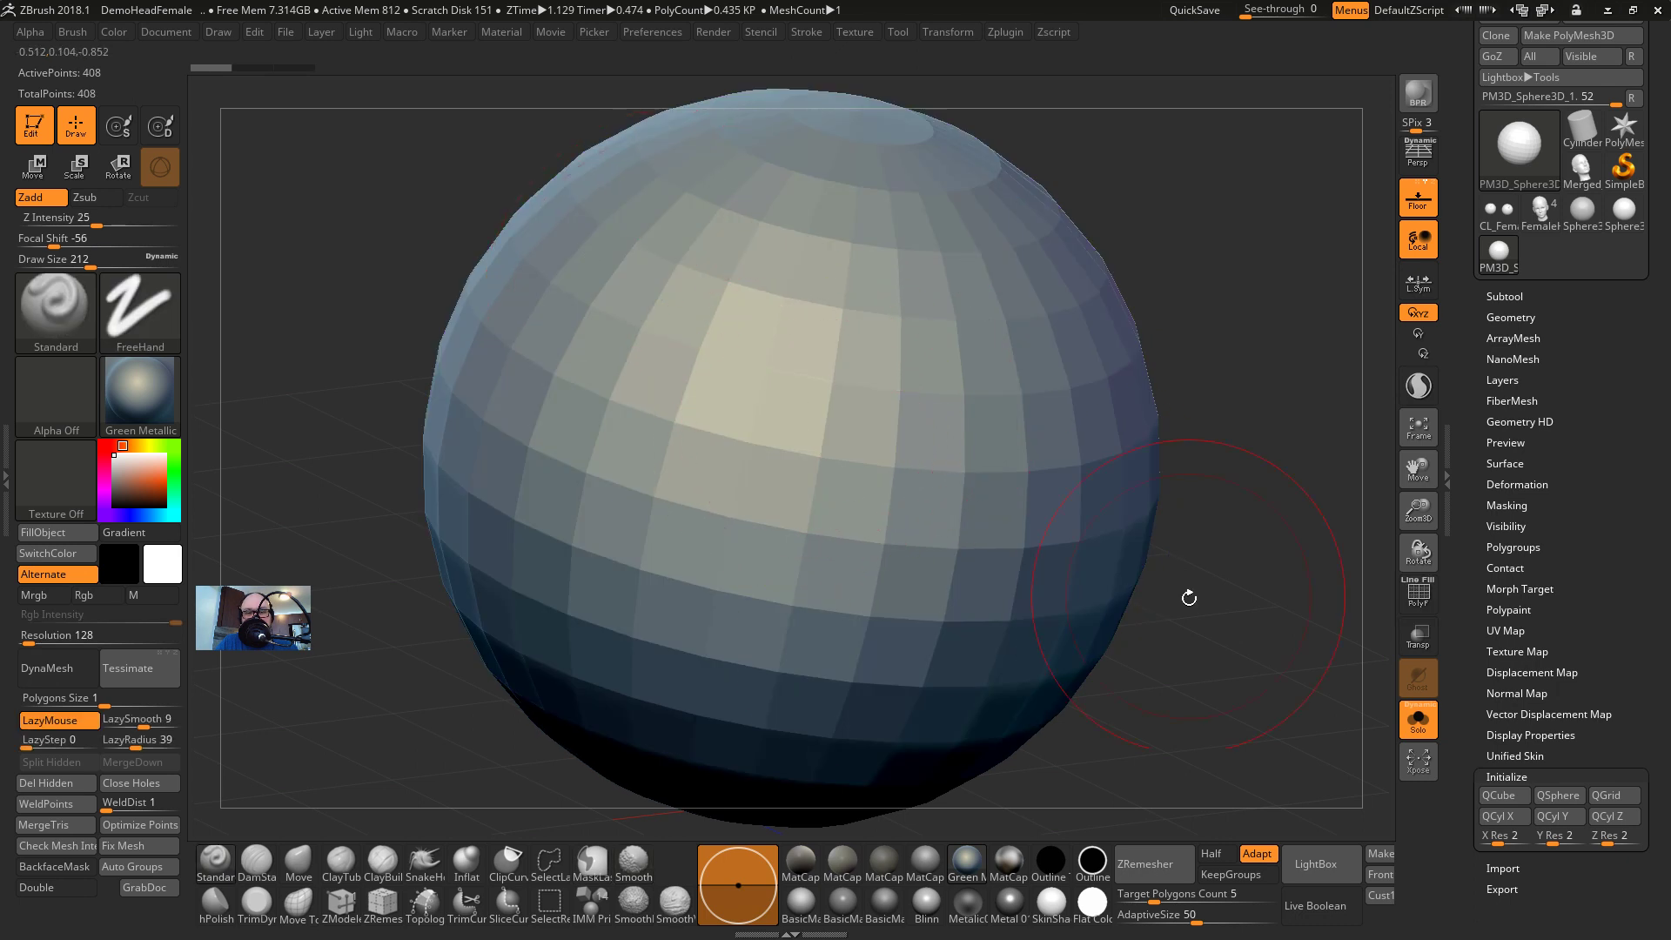
Using the Move brush at draw size 468 in front view, pull the low-resolution sphere's underside down into a tapered chin
{"action": "left_click_drag", "start_coordinate": [1235, 635], "coordinate": [1199, 621], "text": "shift"}
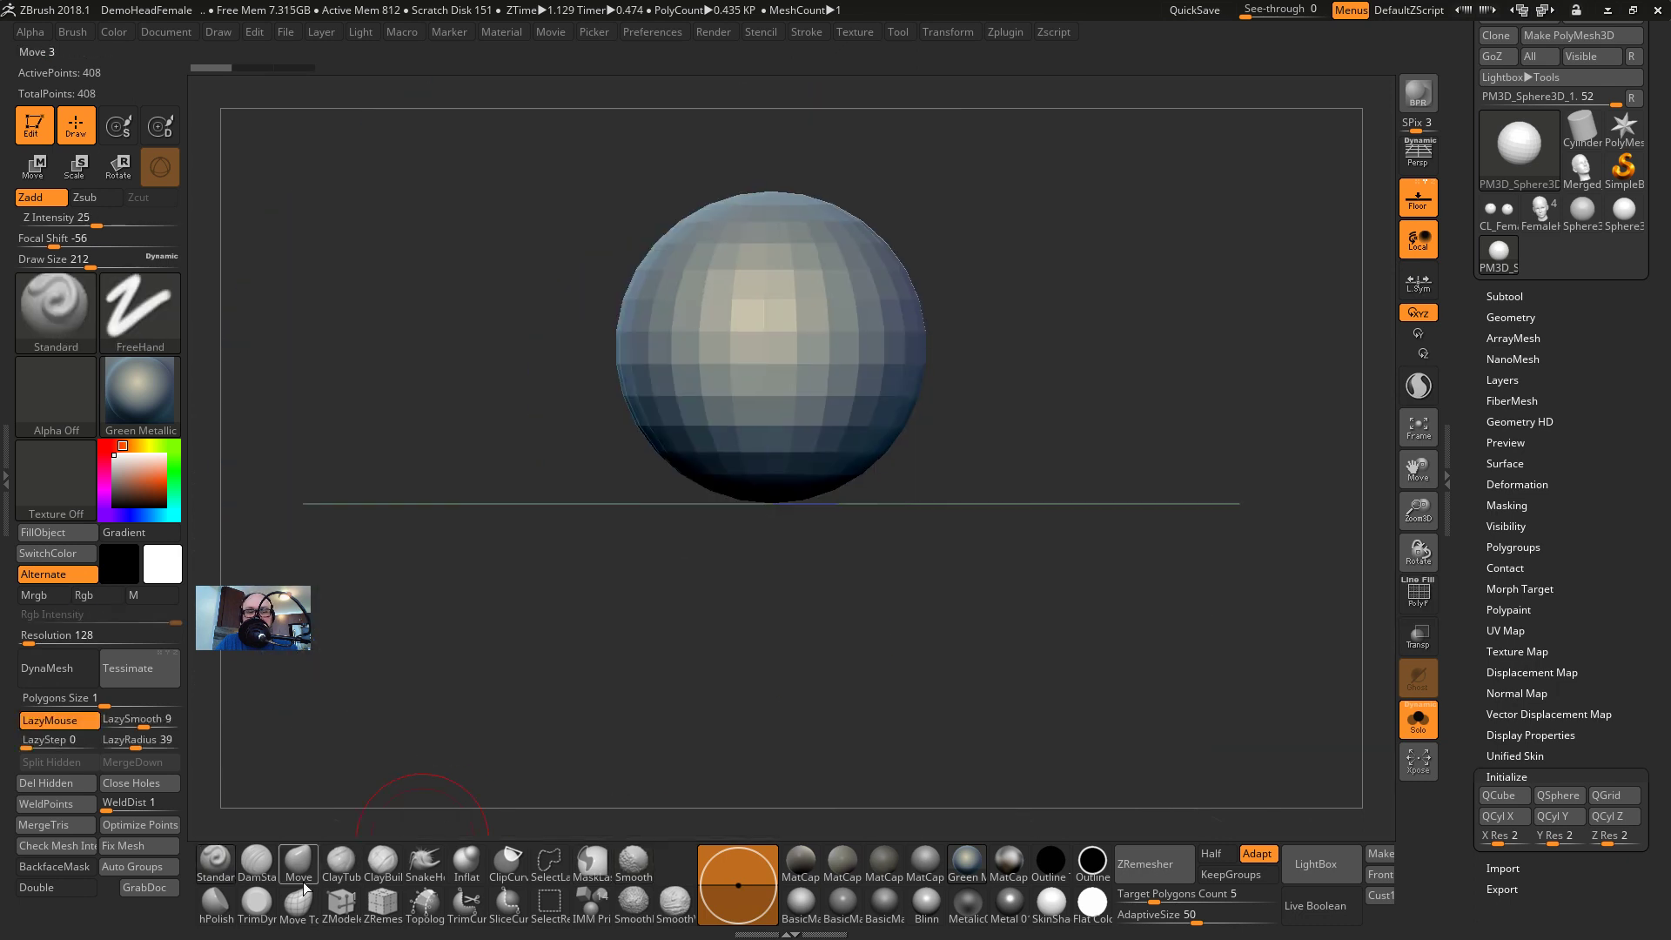
{"action": "left_click", "coordinate": [304, 884]}
{"action": "key", "text": "s"}
{"action": "mouse_move", "coordinate": [788, 360]}
{"action": "left_mouse_down"}
{"action": "mouse_move", "coordinate": [823, 364]}
{"action": "mouse_move", "coordinate": [814, 600]}
{"action": "left_mouse_up"}
{"action": "key", "text": "ctrl+z"}
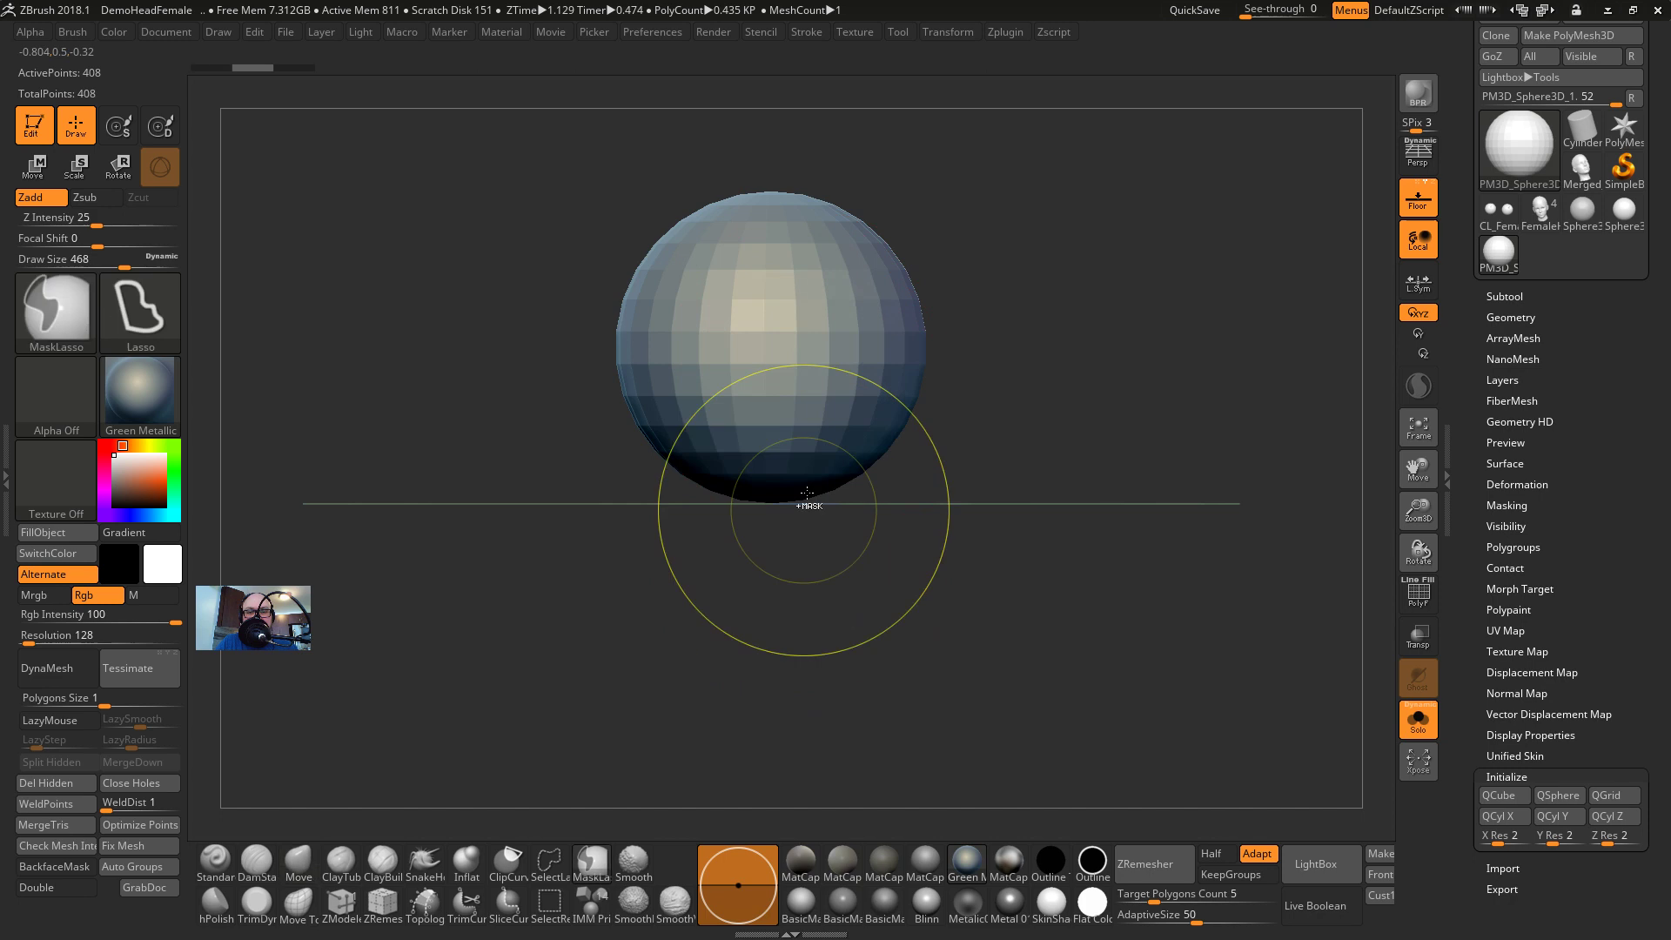
{"action": "key", "text": "ctrl+z"}
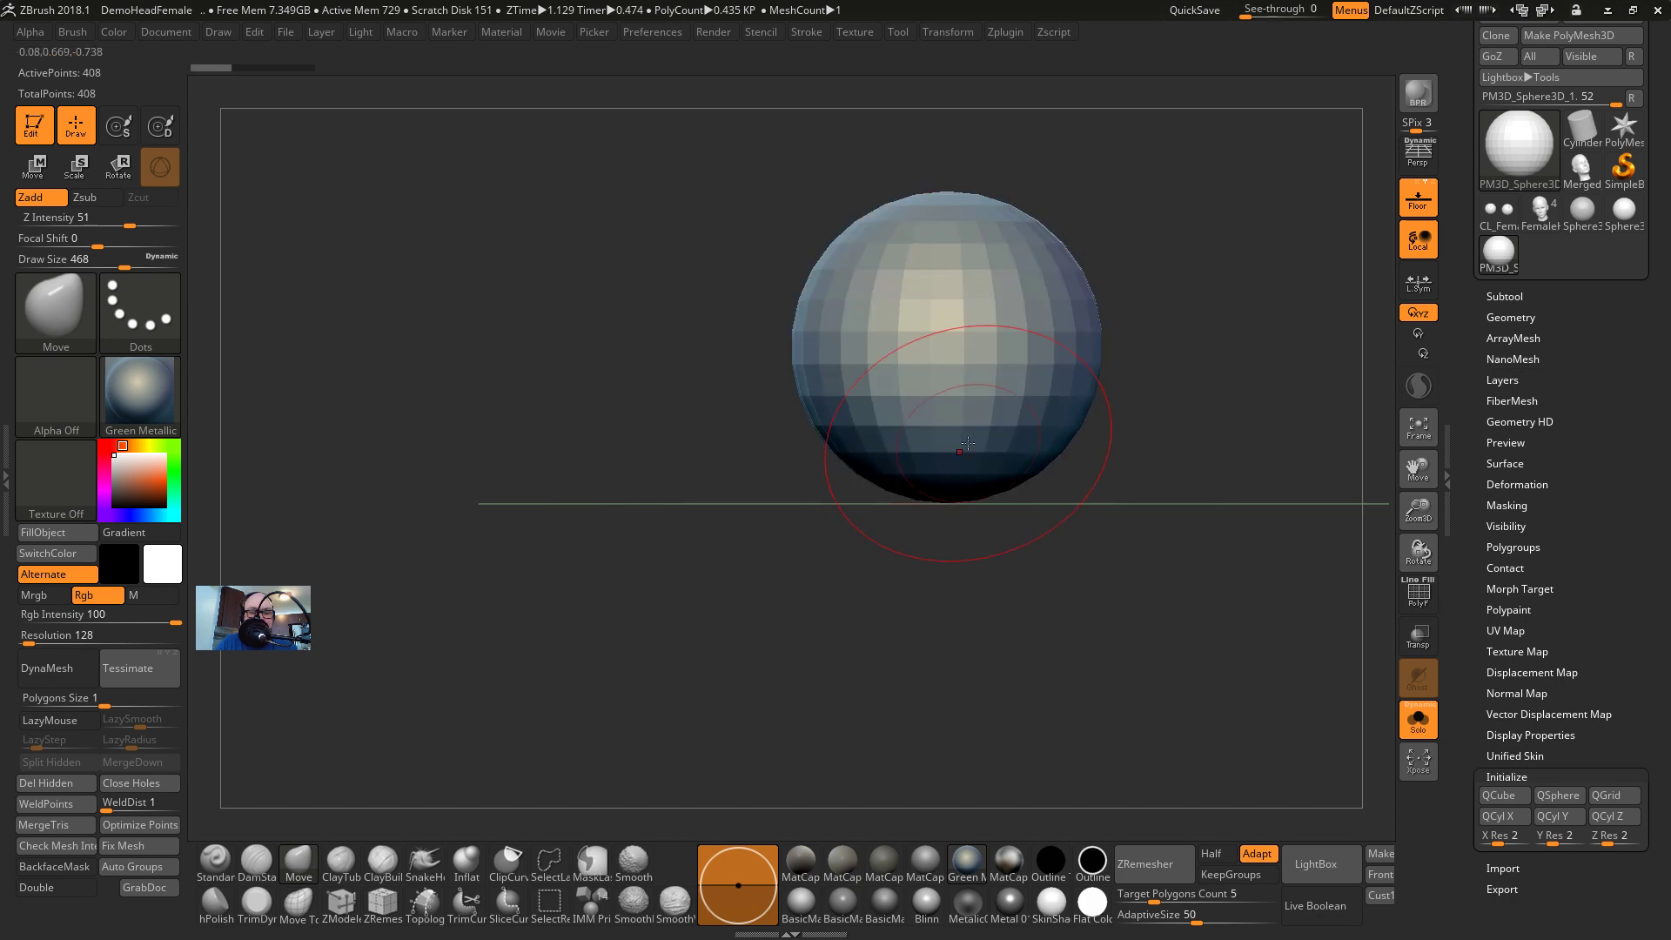
{"action": "left_click_drag", "start_coordinate": [967, 444], "coordinate": [957, 649]}
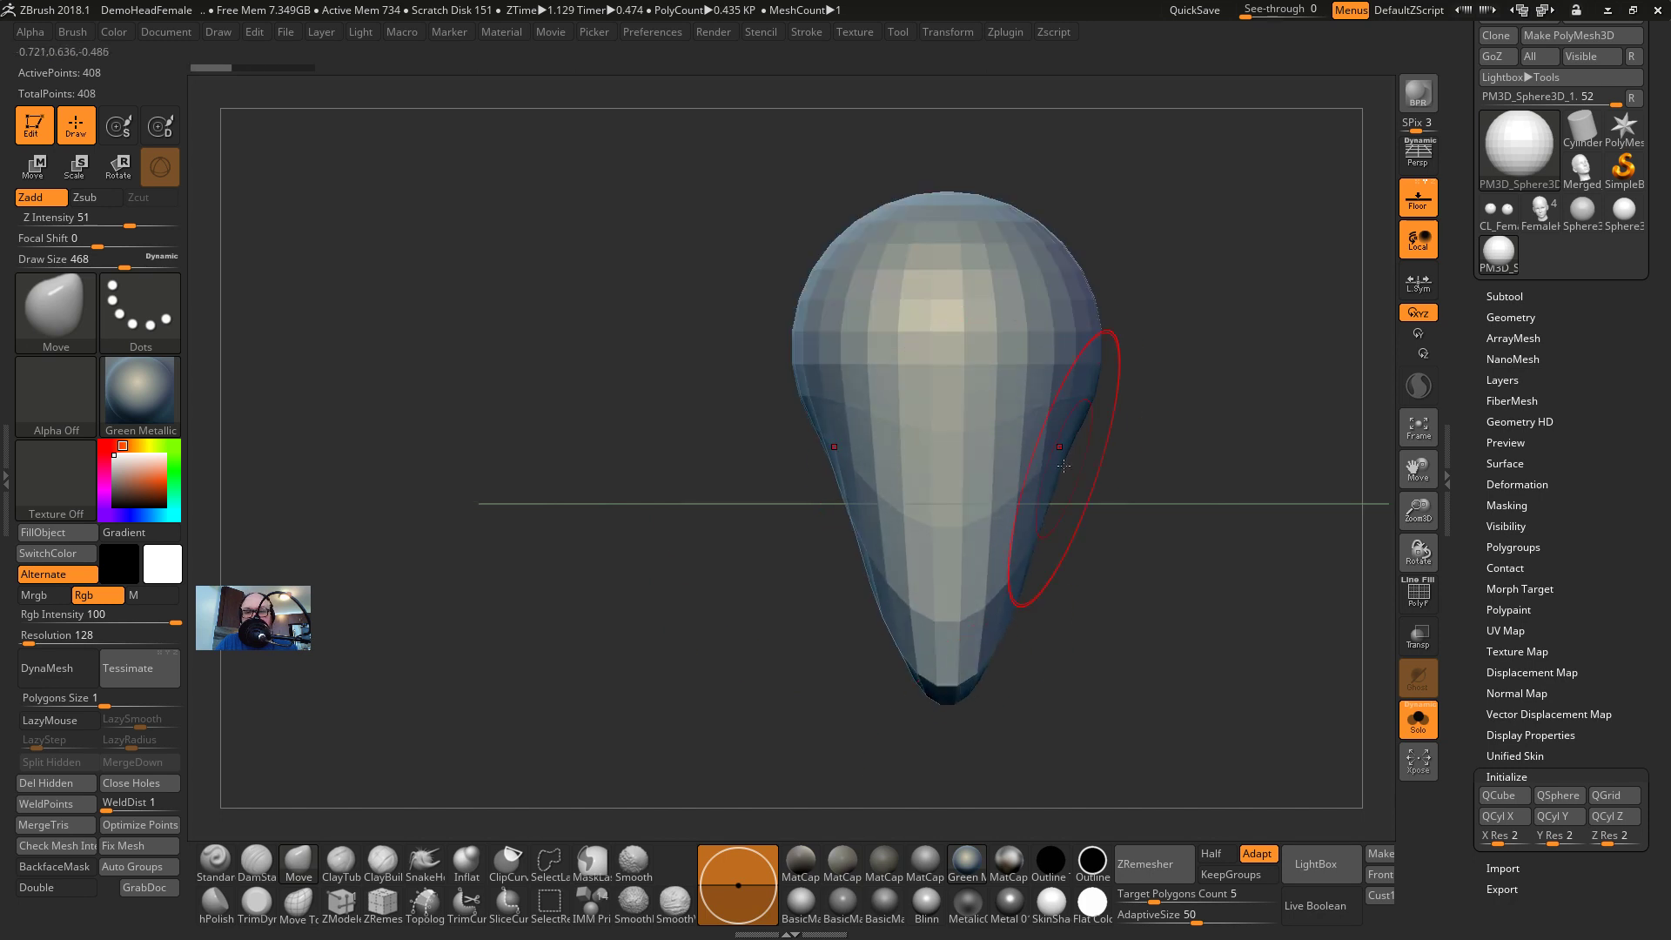
Form symmetrical eye sockets and adjust the lower face with the Move brush at draw size 324
{"action": "mouse_move", "coordinate": [1036, 435]}
{"action": "left_mouse_down", "text": "shift"}
{"action": "mouse_move", "coordinate": [970, 400]}
{"action": "mouse_move", "coordinate": [1025, 470]}
{"action": "mouse_move", "coordinate": [980, 488]}
{"action": "mouse_move", "coordinate": [1002, 395]}
{"action": "mouse_move", "coordinate": [1046, 383]}
{"action": "mouse_move", "coordinate": [1002, 358]}
{"action": "left_mouse_up", "text": "shift"}
{"action": "key", "text": "s"}
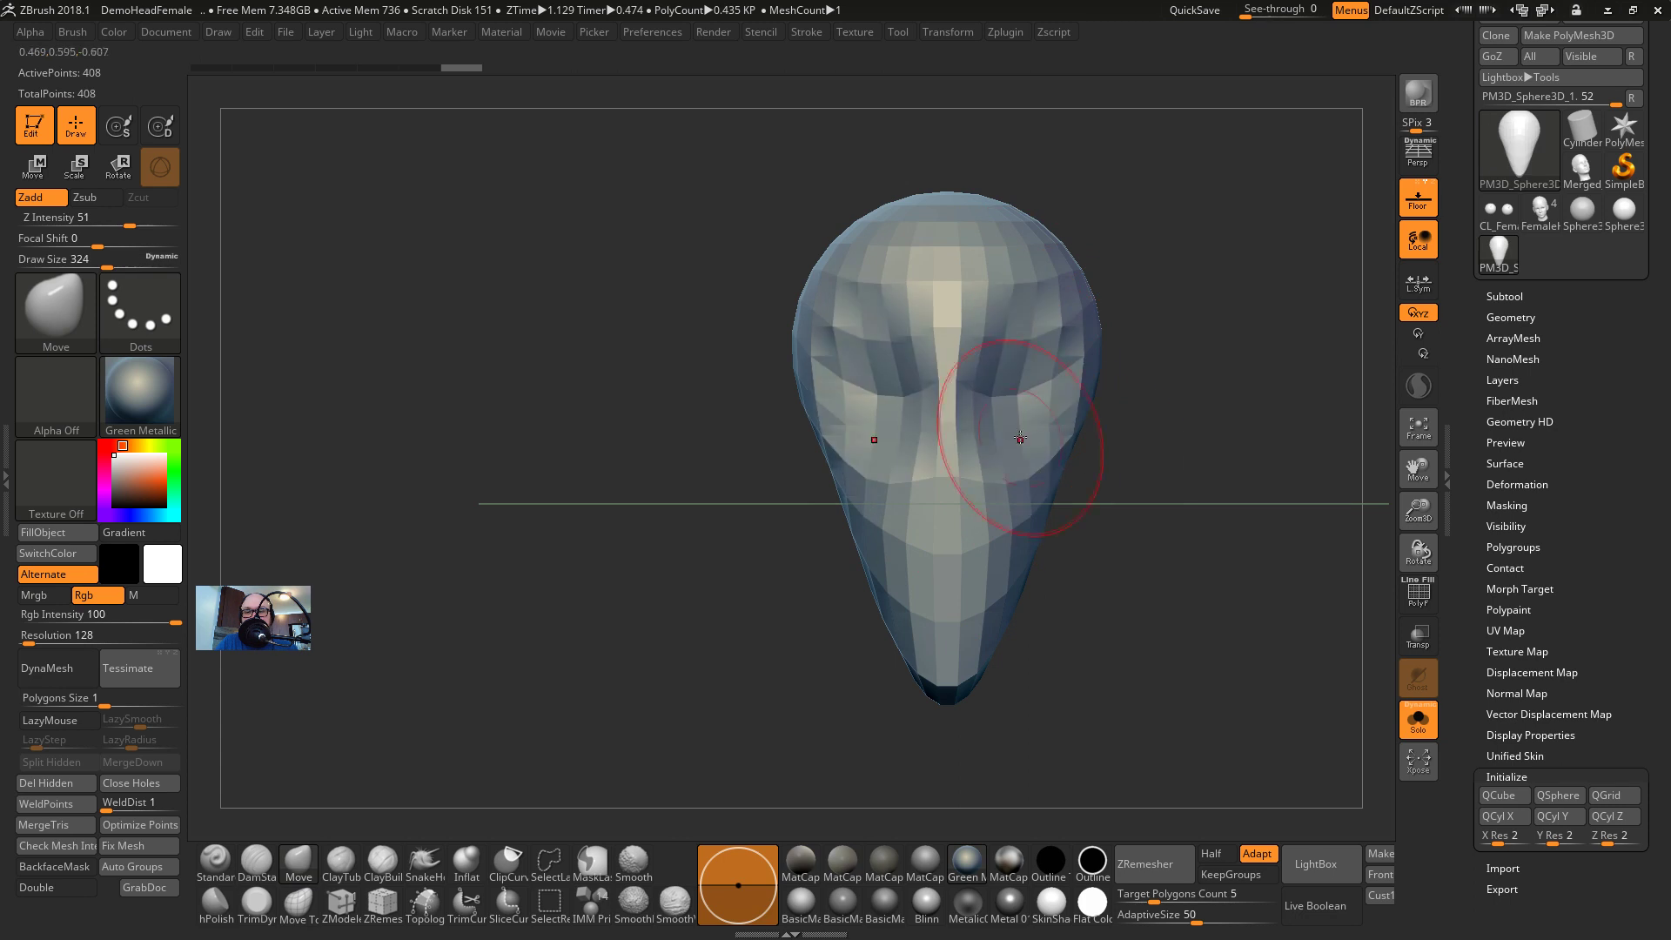
{"action": "mouse_move", "coordinate": [1036, 583]}
{"action": "left_mouse_down"}
{"action": "mouse_move", "coordinate": [1074, 604]}
{"action": "mouse_move", "coordinate": [989, 571]}
{"action": "mouse_move", "coordinate": [1029, 573]}
{"action": "left_mouse_up"}
Enlarge the Move brush to draw size 676 and reshape the head's jaw and back from the side
{"action": "key", "text": "s"}
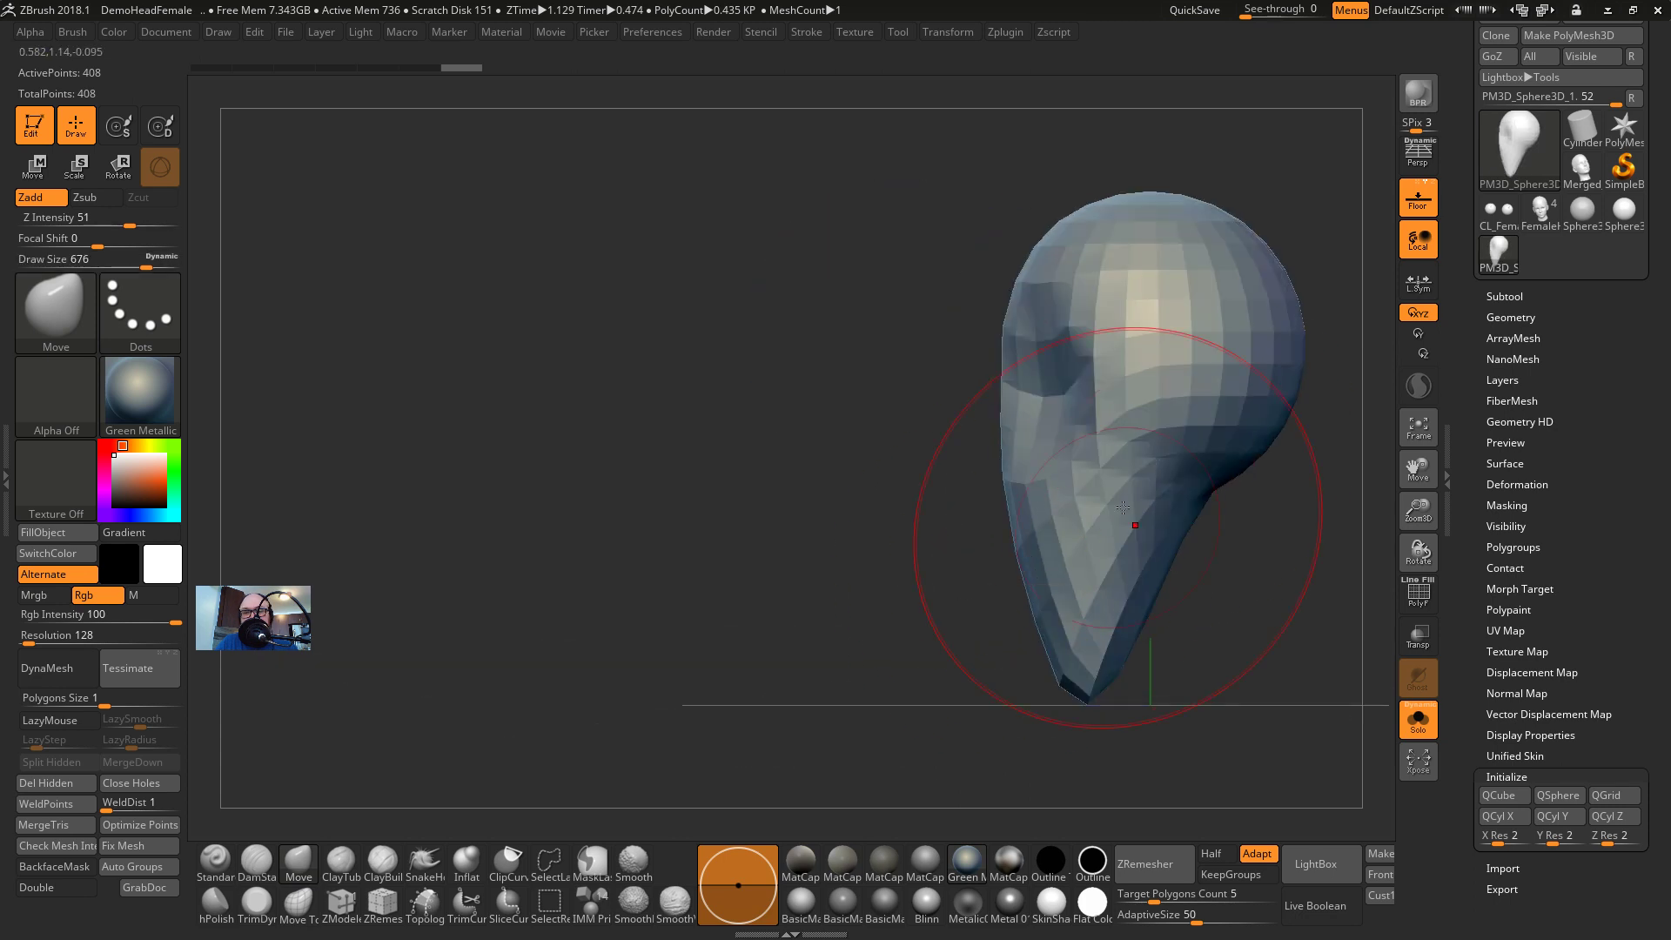
{"action": "left_click_drag", "start_coordinate": [1173, 505], "coordinate": [1222, 481]}
{"action": "mouse_move", "coordinate": [1158, 568]}
{"action": "left_mouse_down"}
{"action": "mouse_move", "coordinate": [1186, 583]}
{"action": "mouse_move", "coordinate": [1198, 623]}
{"action": "mouse_move", "coordinate": [1269, 613]}
{"action": "mouse_move", "coordinate": [1074, 595]}
{"action": "left_mouse_up"}
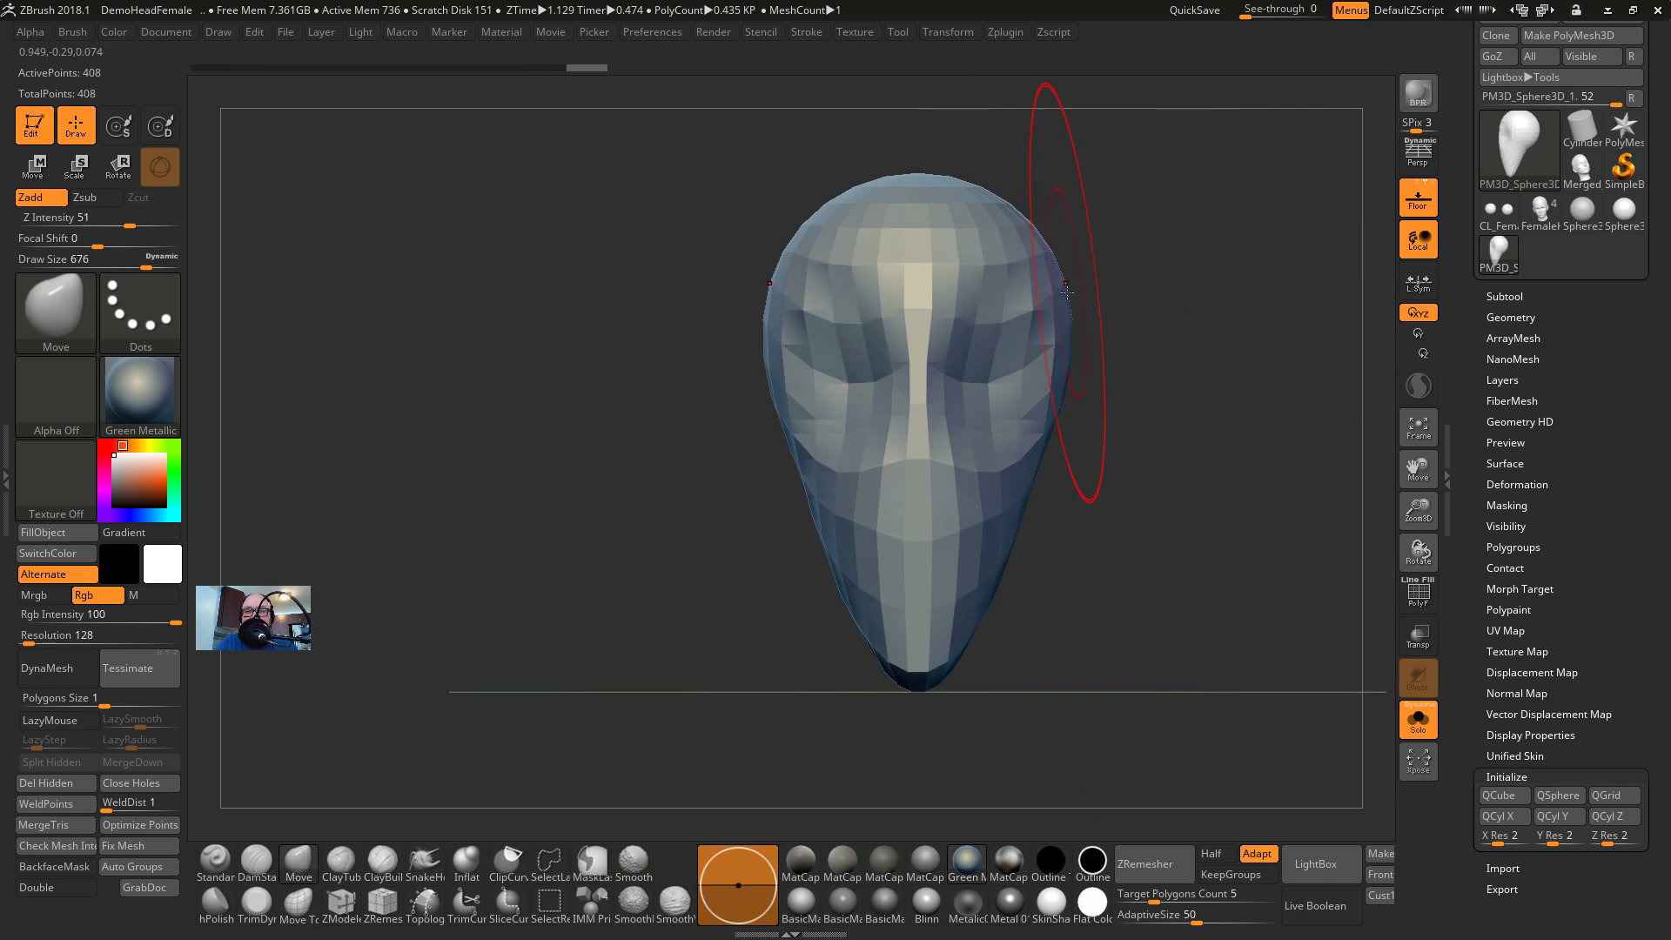
Subdivide the blocked-out head to subdivision level 5 to smooth its facets
{"action": "left_click_drag", "start_coordinate": [1230, 422], "coordinate": [567, 500]}
{"action": "left_click", "coordinate": [1525, 316]}
{"action": "key", "text": "ctrl+d"}
{"action": "key", "text": "ctrl+d"}
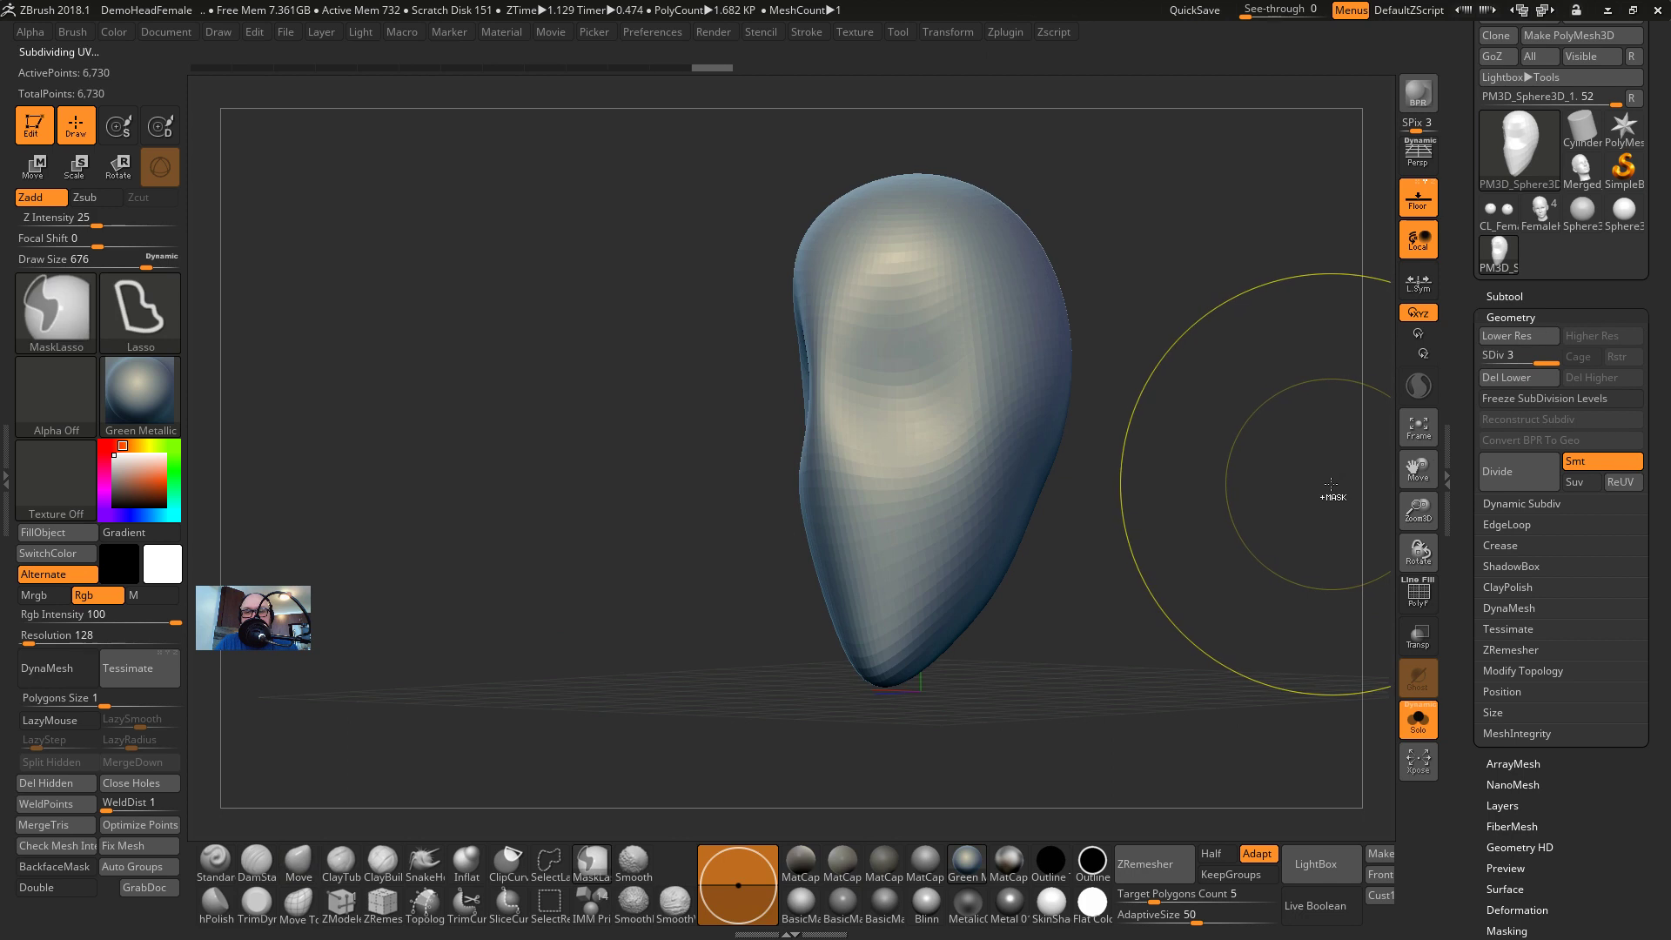
{"action": "key", "text": "ctrl+d"}
{"action": "key", "text": "ctrl+d"}
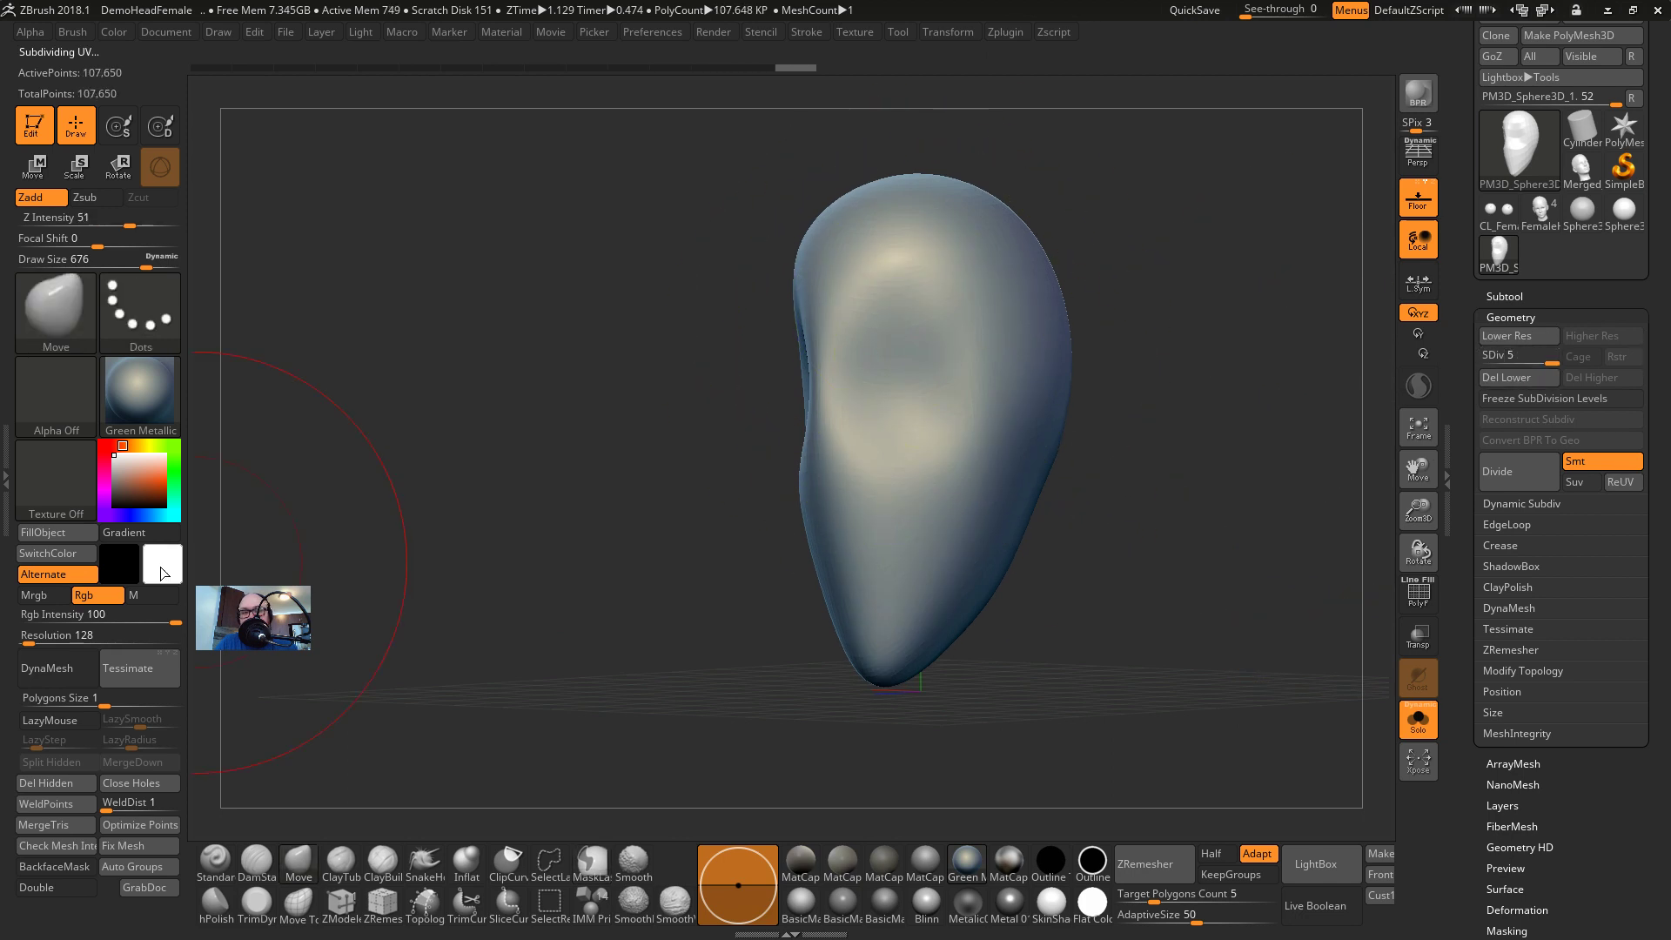
Apply DynaMesh to the subdivided head at resolution 80 without freezing its subdivision levels
{"action": "left_click_drag", "start_coordinate": [29, 643], "coordinate": [24, 642]}
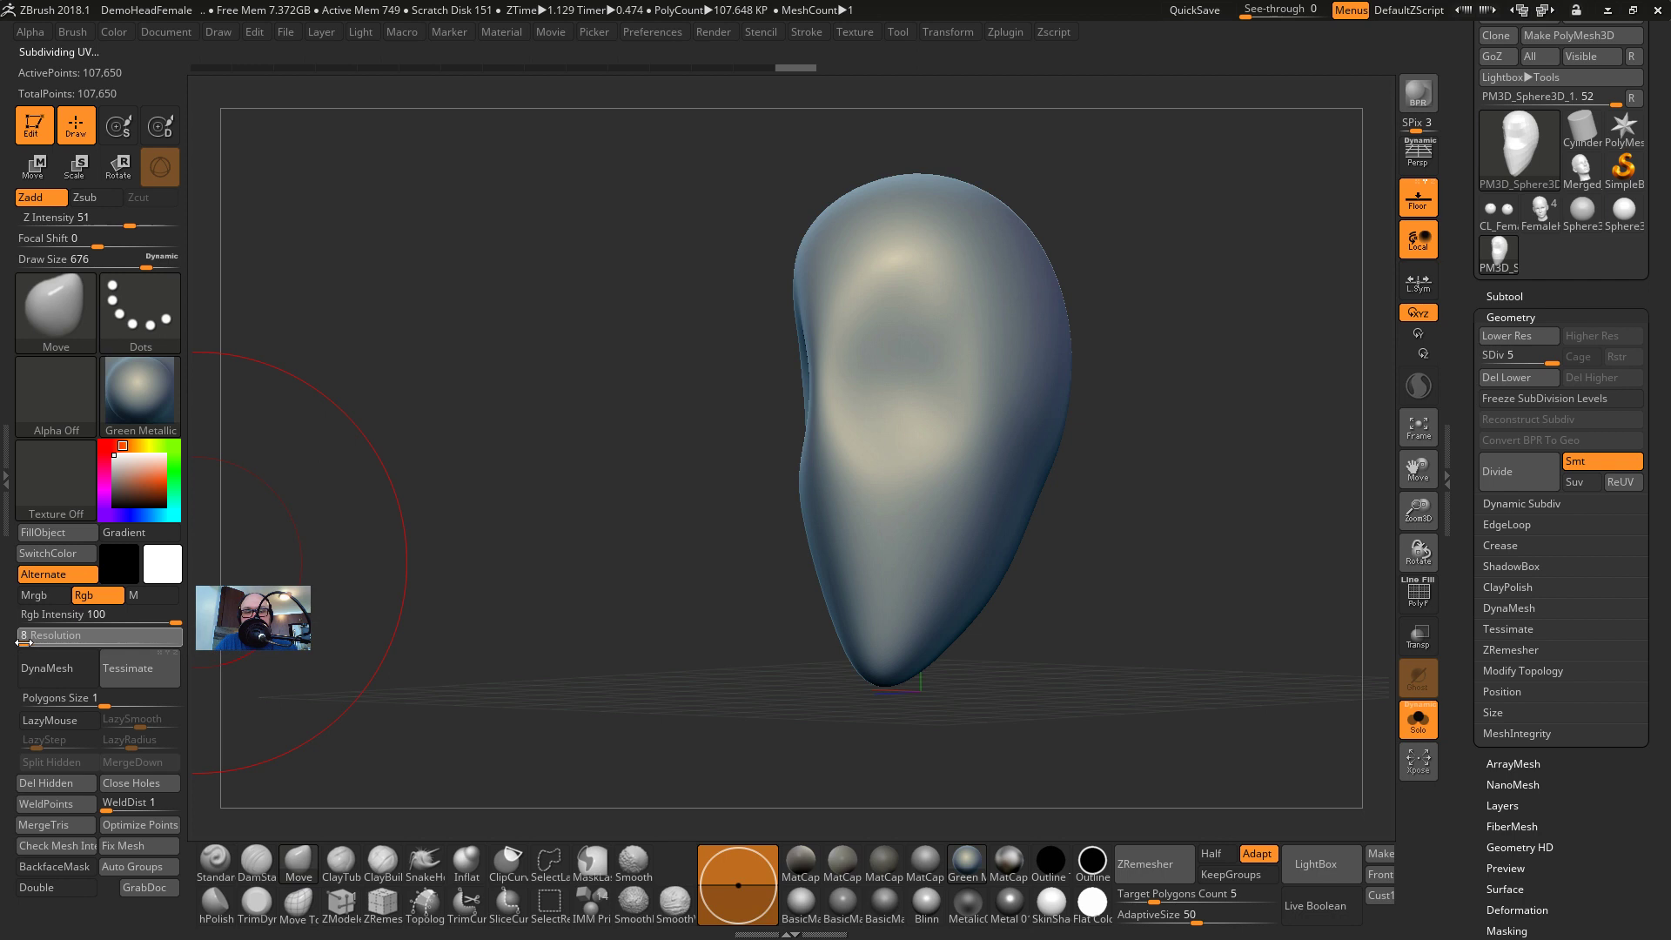
{"action": "left_click", "coordinate": [25, 642]}
{"action": "type", "text": "80"}
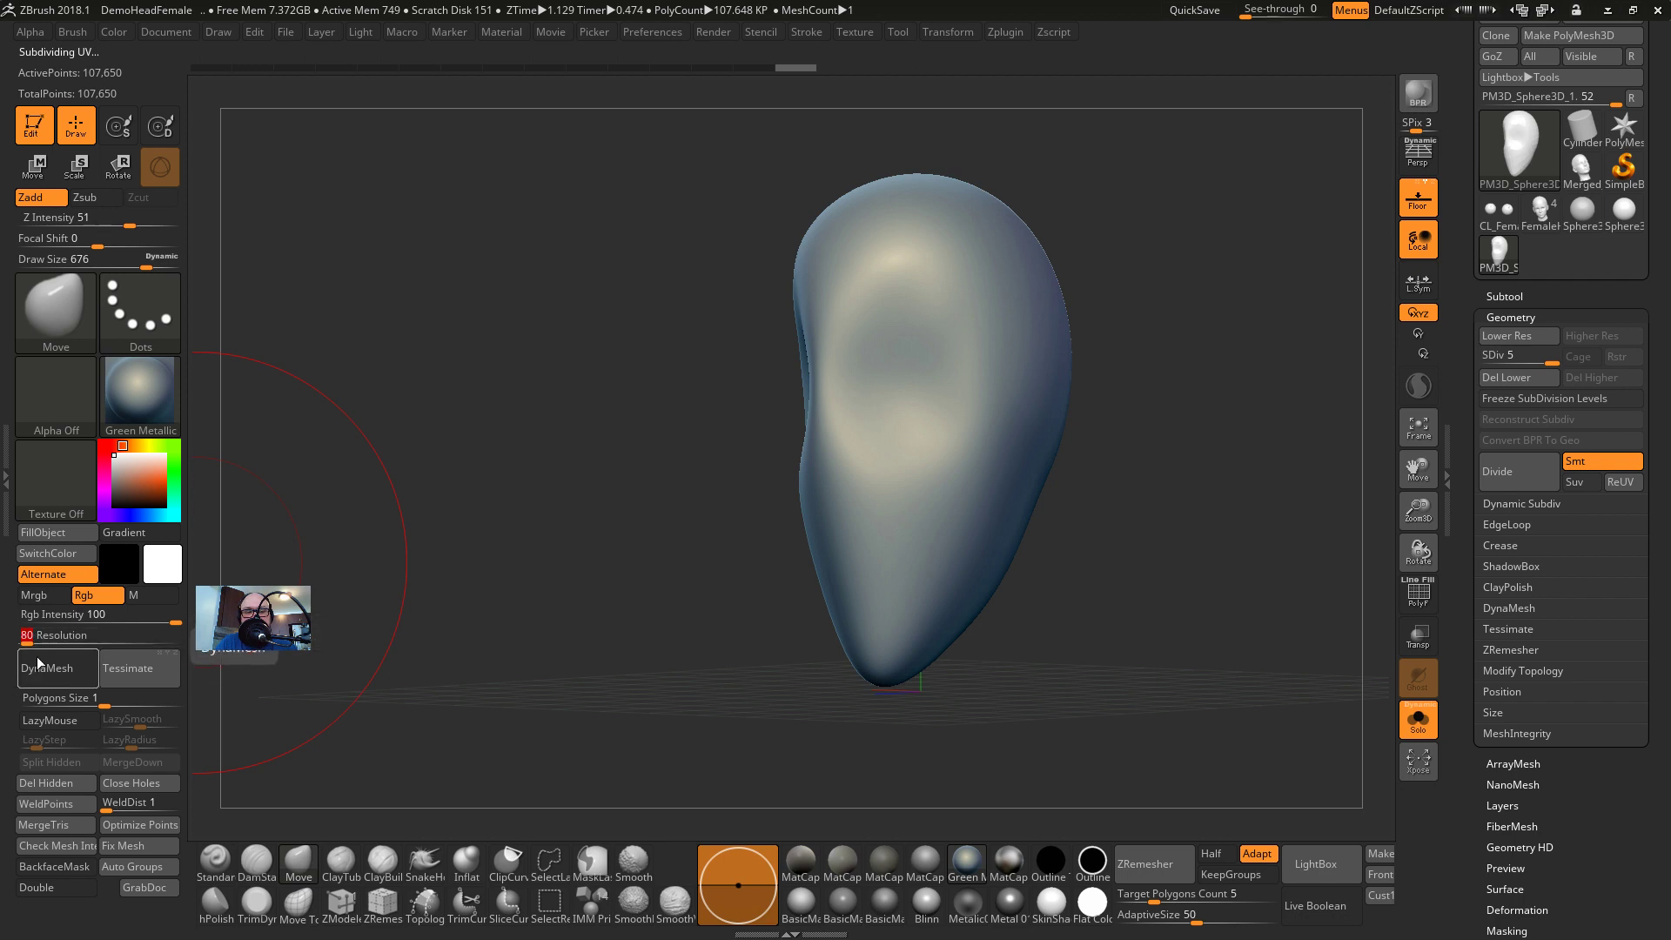
{"action": "left_click", "coordinate": [43, 674]}
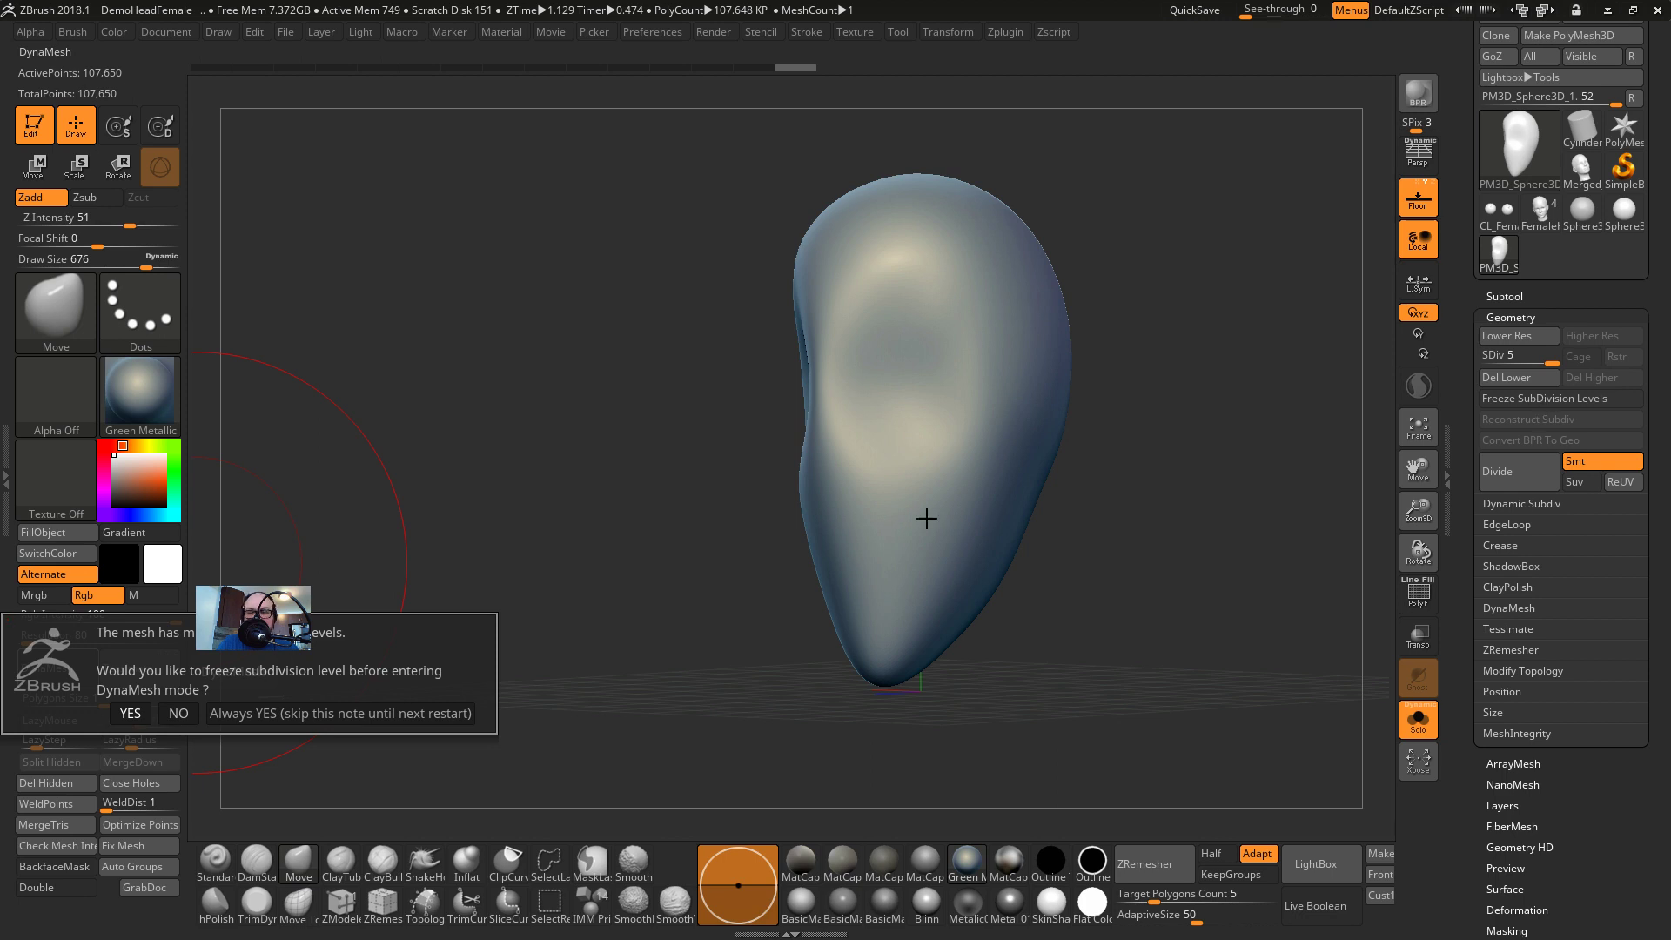
{"action": "left_click", "coordinate": [178, 713]}
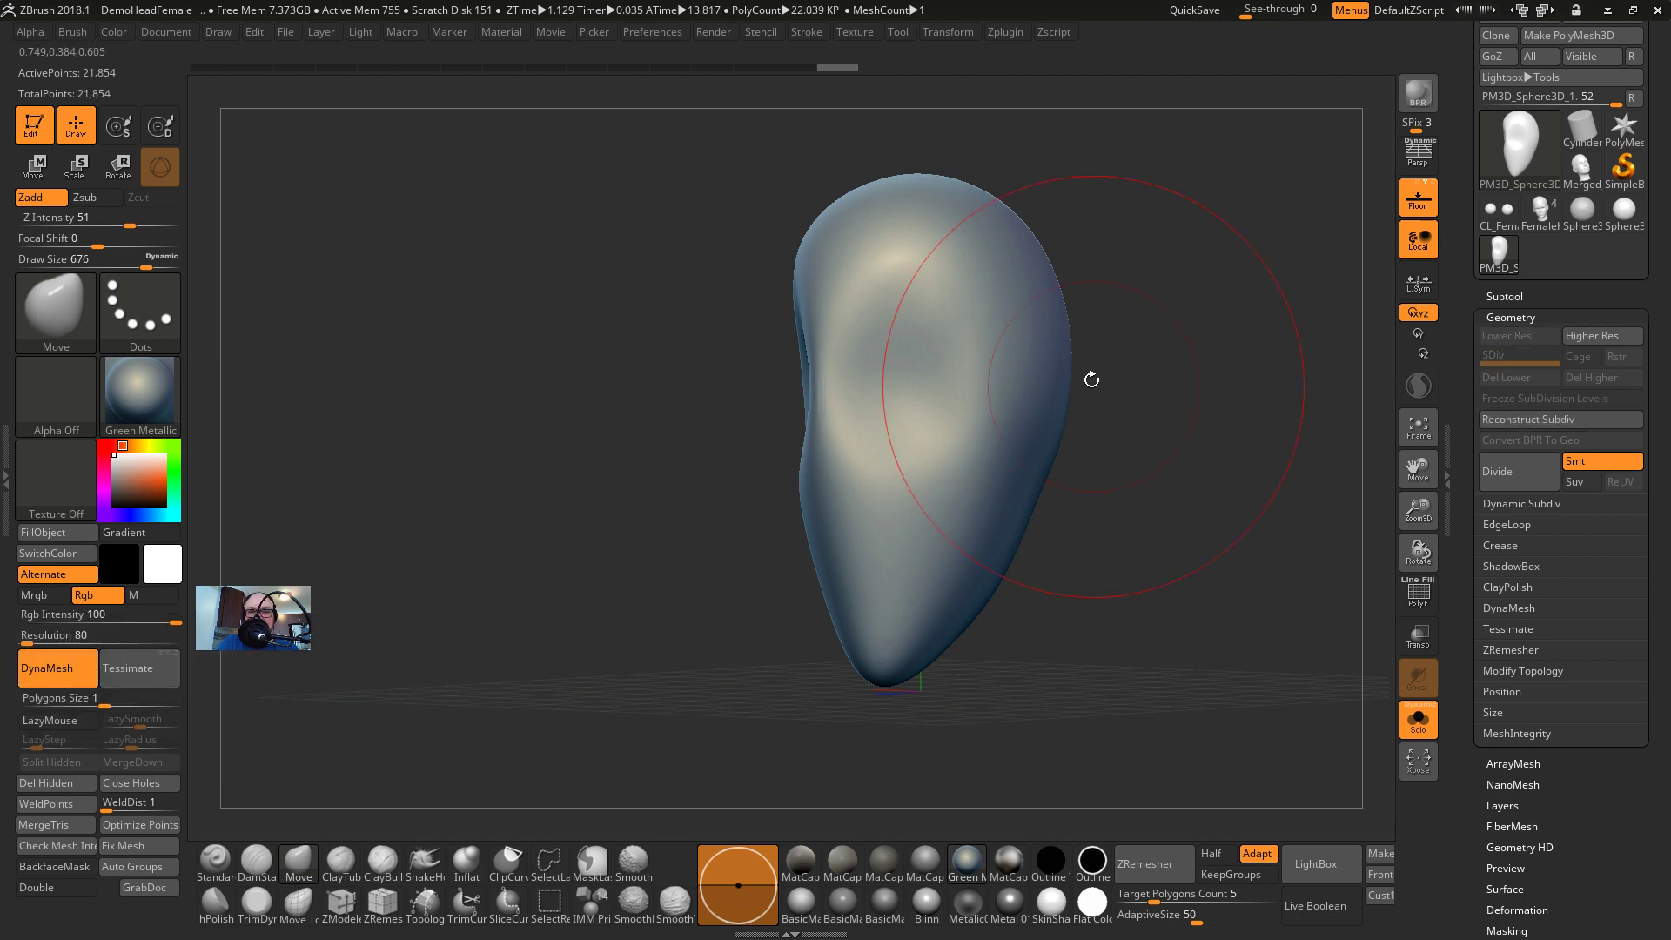
Examine the DynaMeshed head from several angles and check its wireframe density
{"action": "left_click_drag", "start_coordinate": [1110, 461], "coordinate": [1216, 489]}
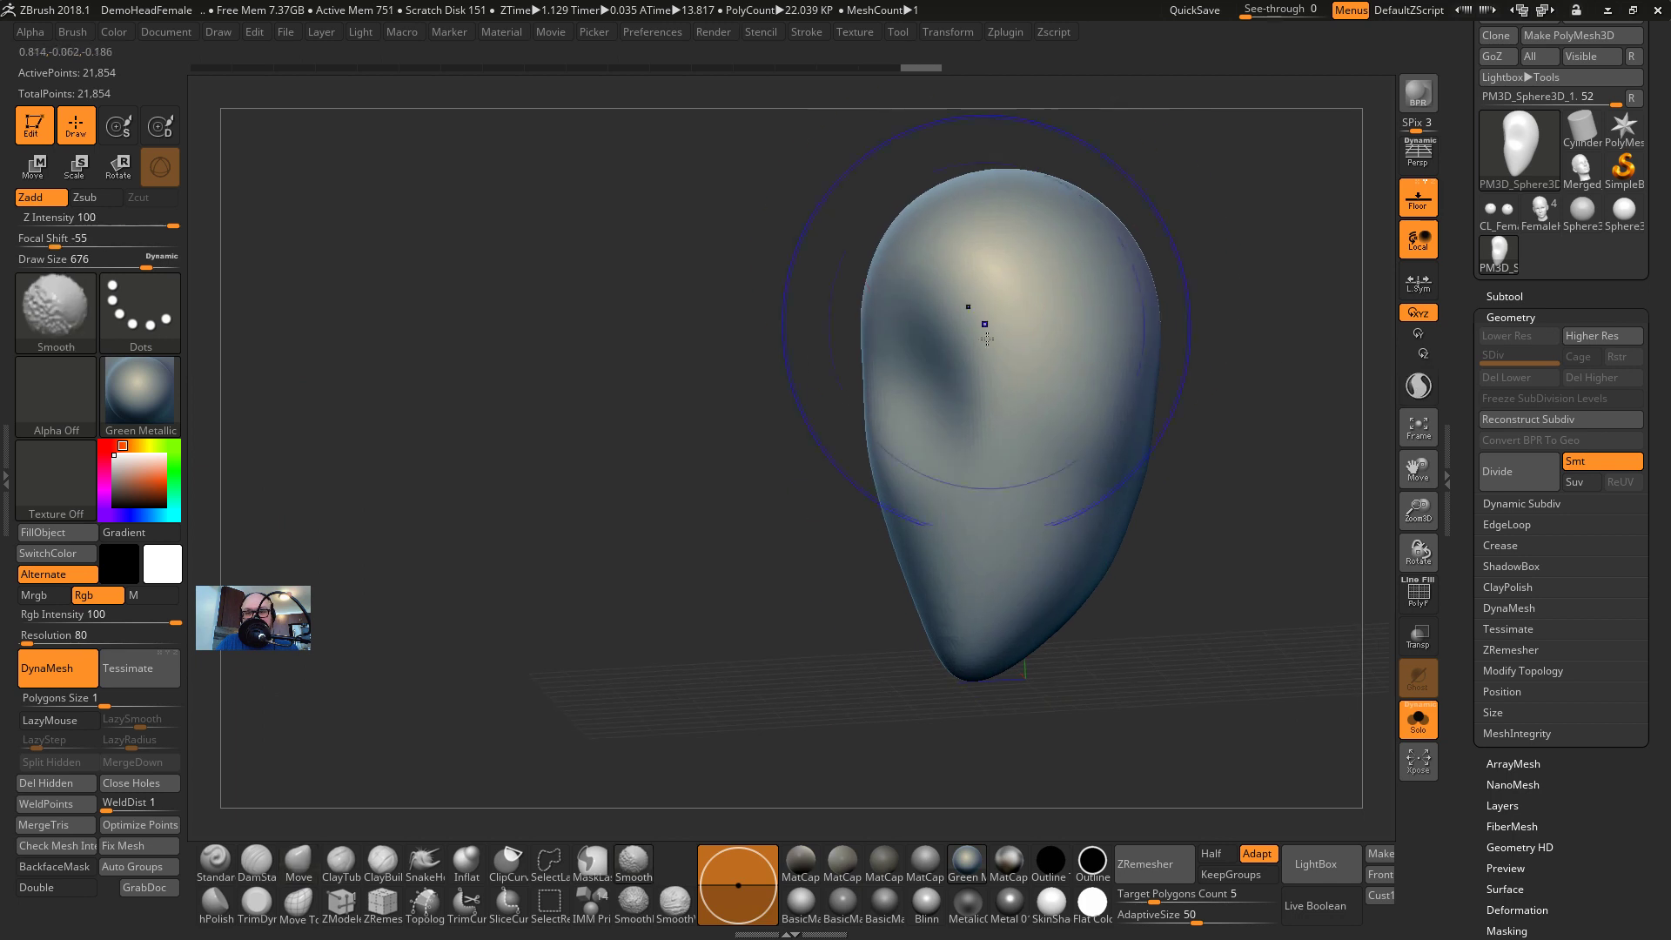
{"action": "left_click_drag", "start_coordinate": [1223, 392], "coordinate": [1219, 505], "text": "alt"}
{"action": "left_click_drag", "start_coordinate": [1249, 444], "coordinate": [1071, 441], "text": "alt"}
{"action": "left_click_drag", "start_coordinate": [1115, 348], "coordinate": [1157, 350]}
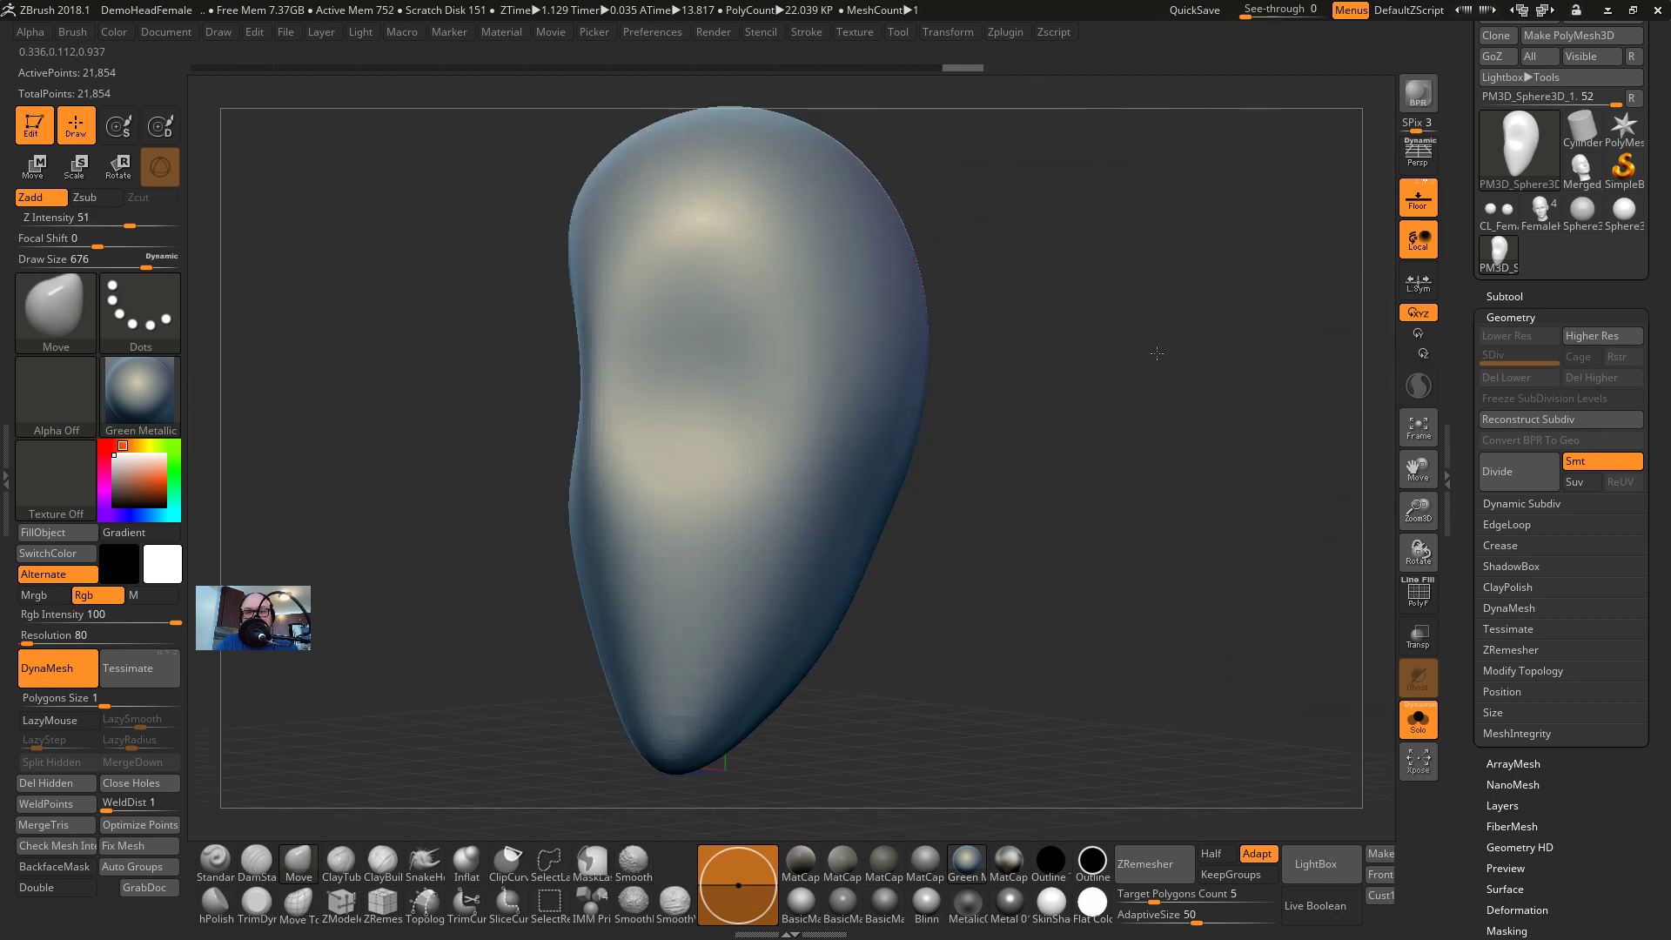
{"action": "key", "text": "shift+f"}
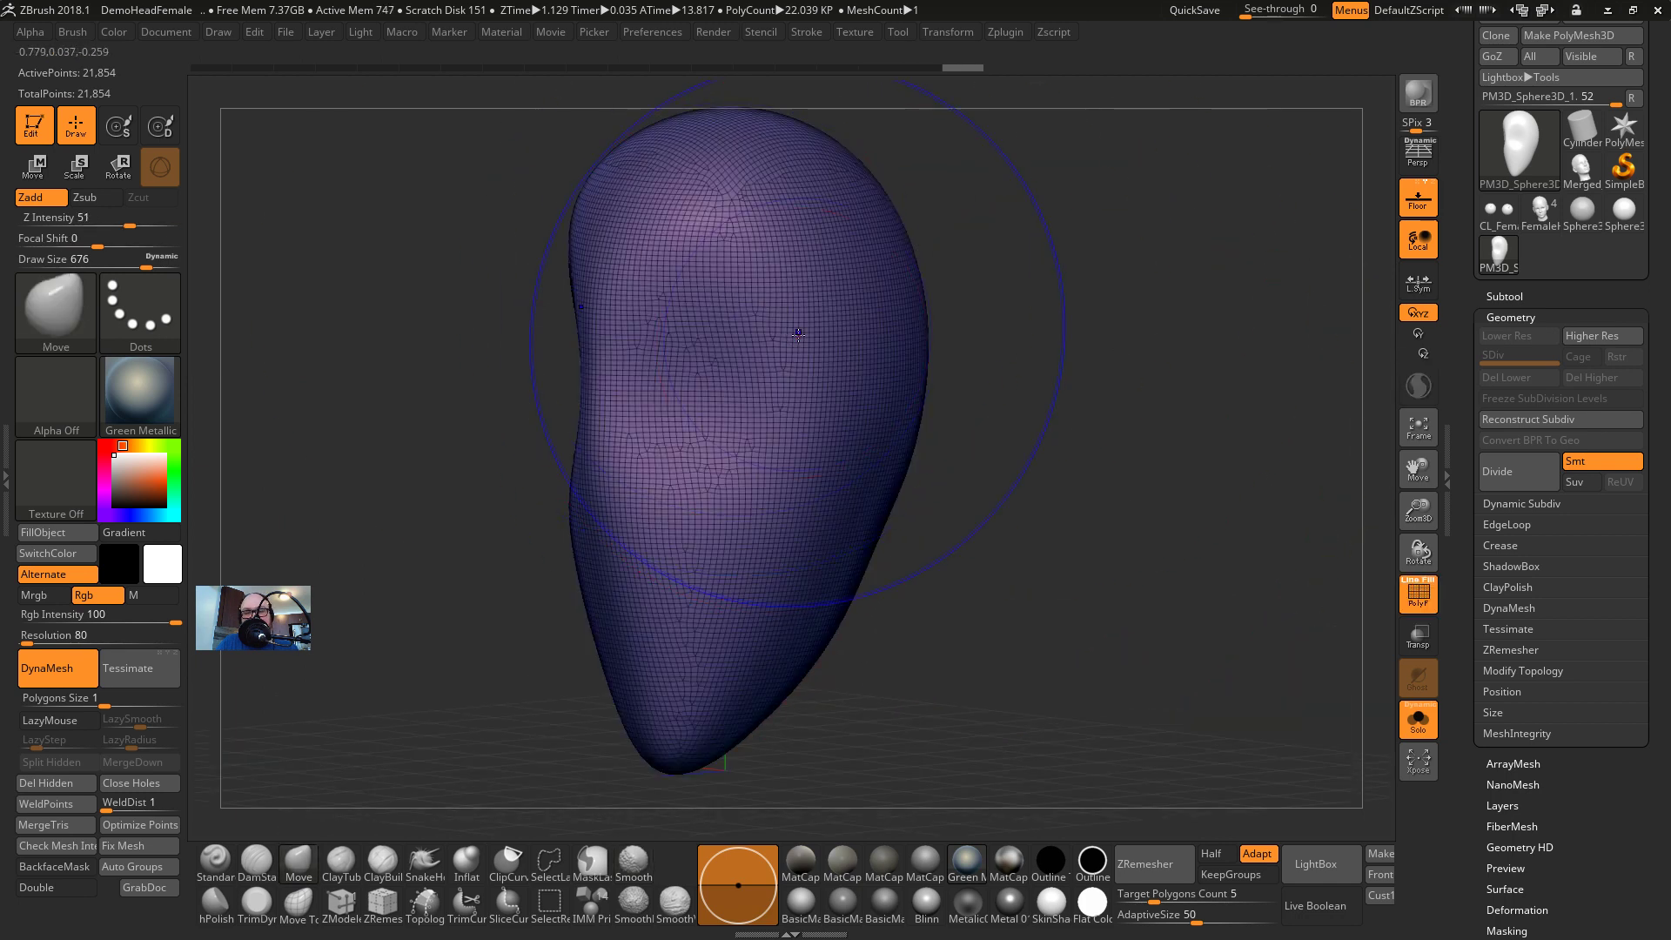
{"action": "key", "text": "shift+f"}
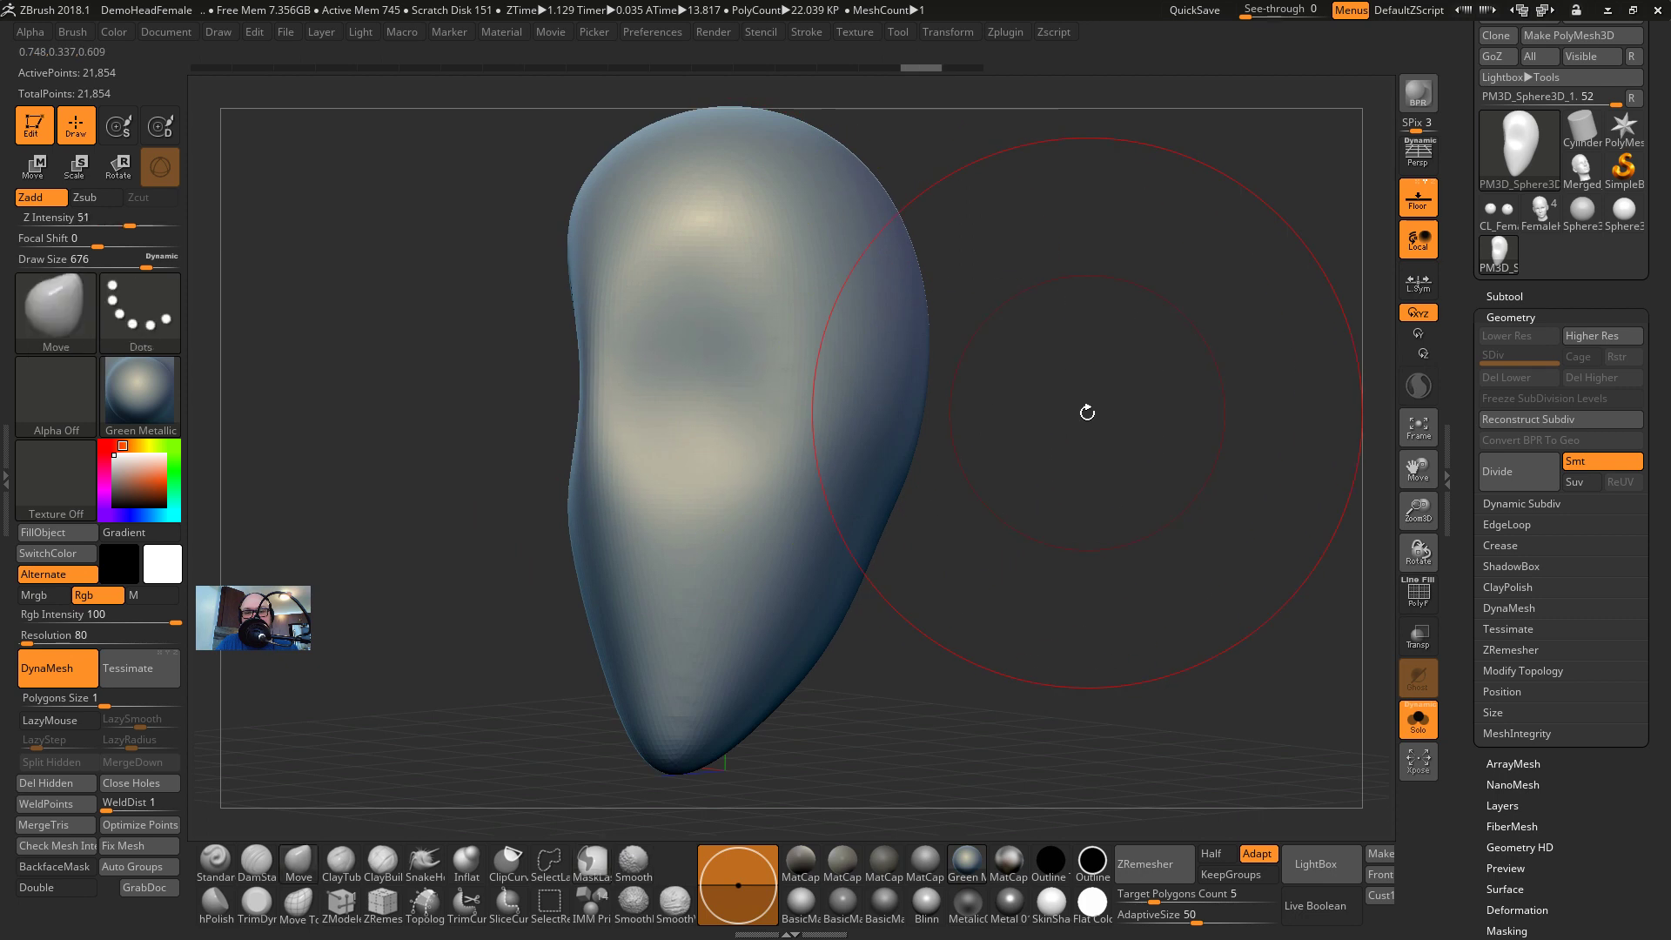
Undo back to the head before subdivision, apply DynaMesh at resolution 128 and smooth away the facets
{"action": "key", "text": "ctrl+z"}
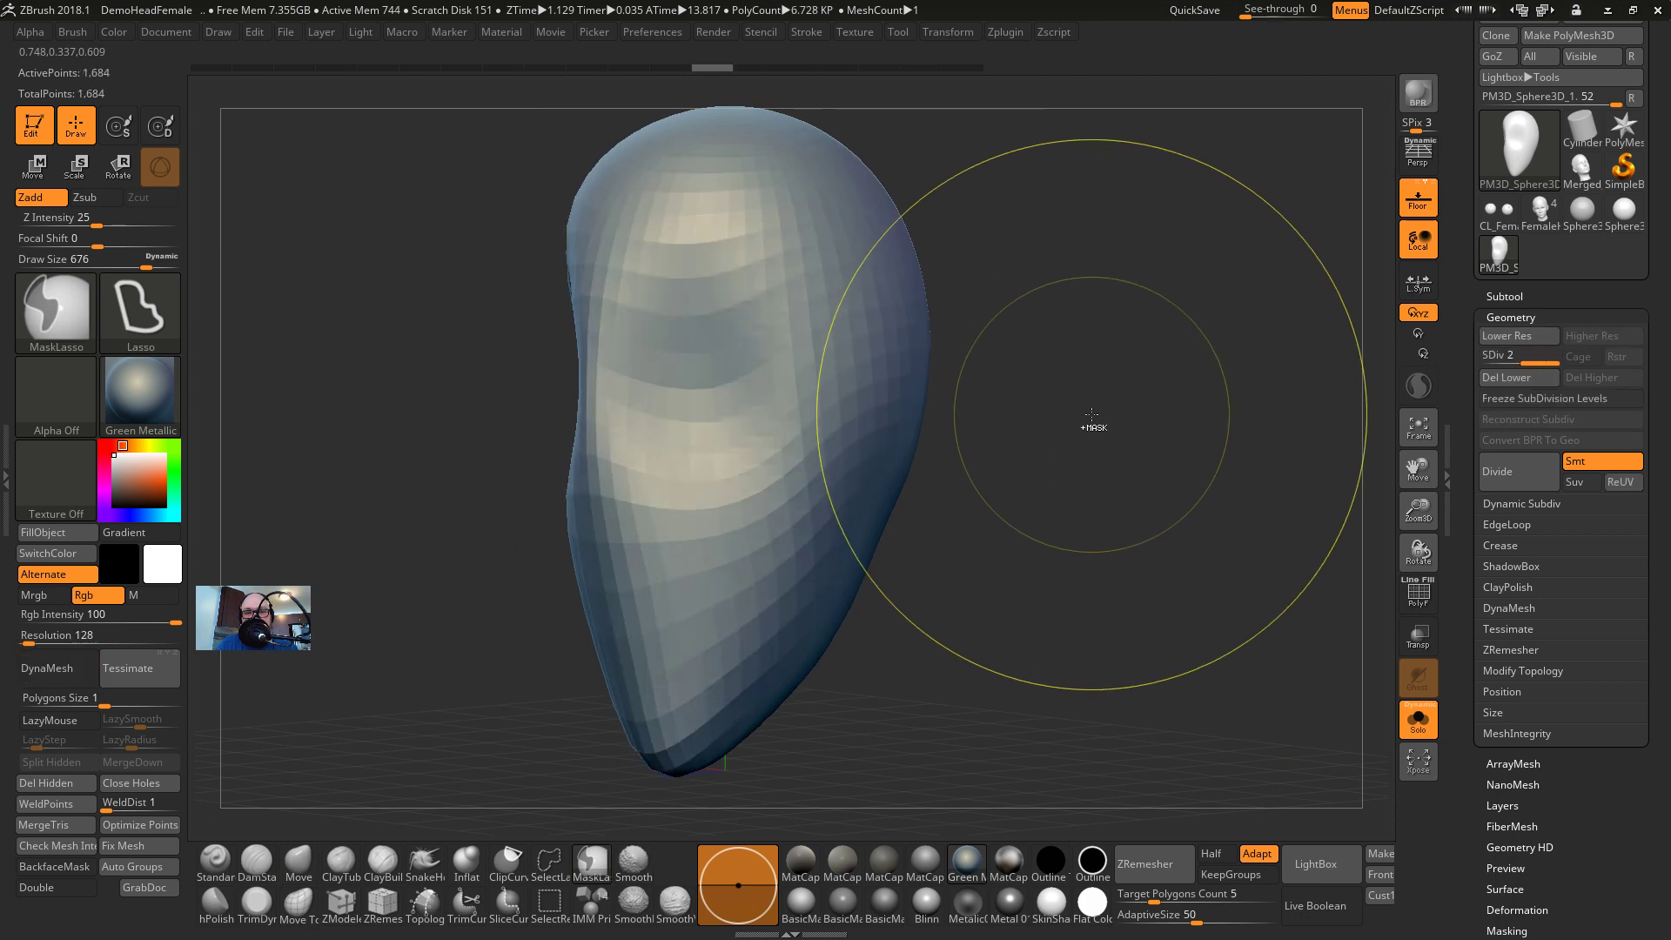
{"action": "key", "text": "ctrl+z"}
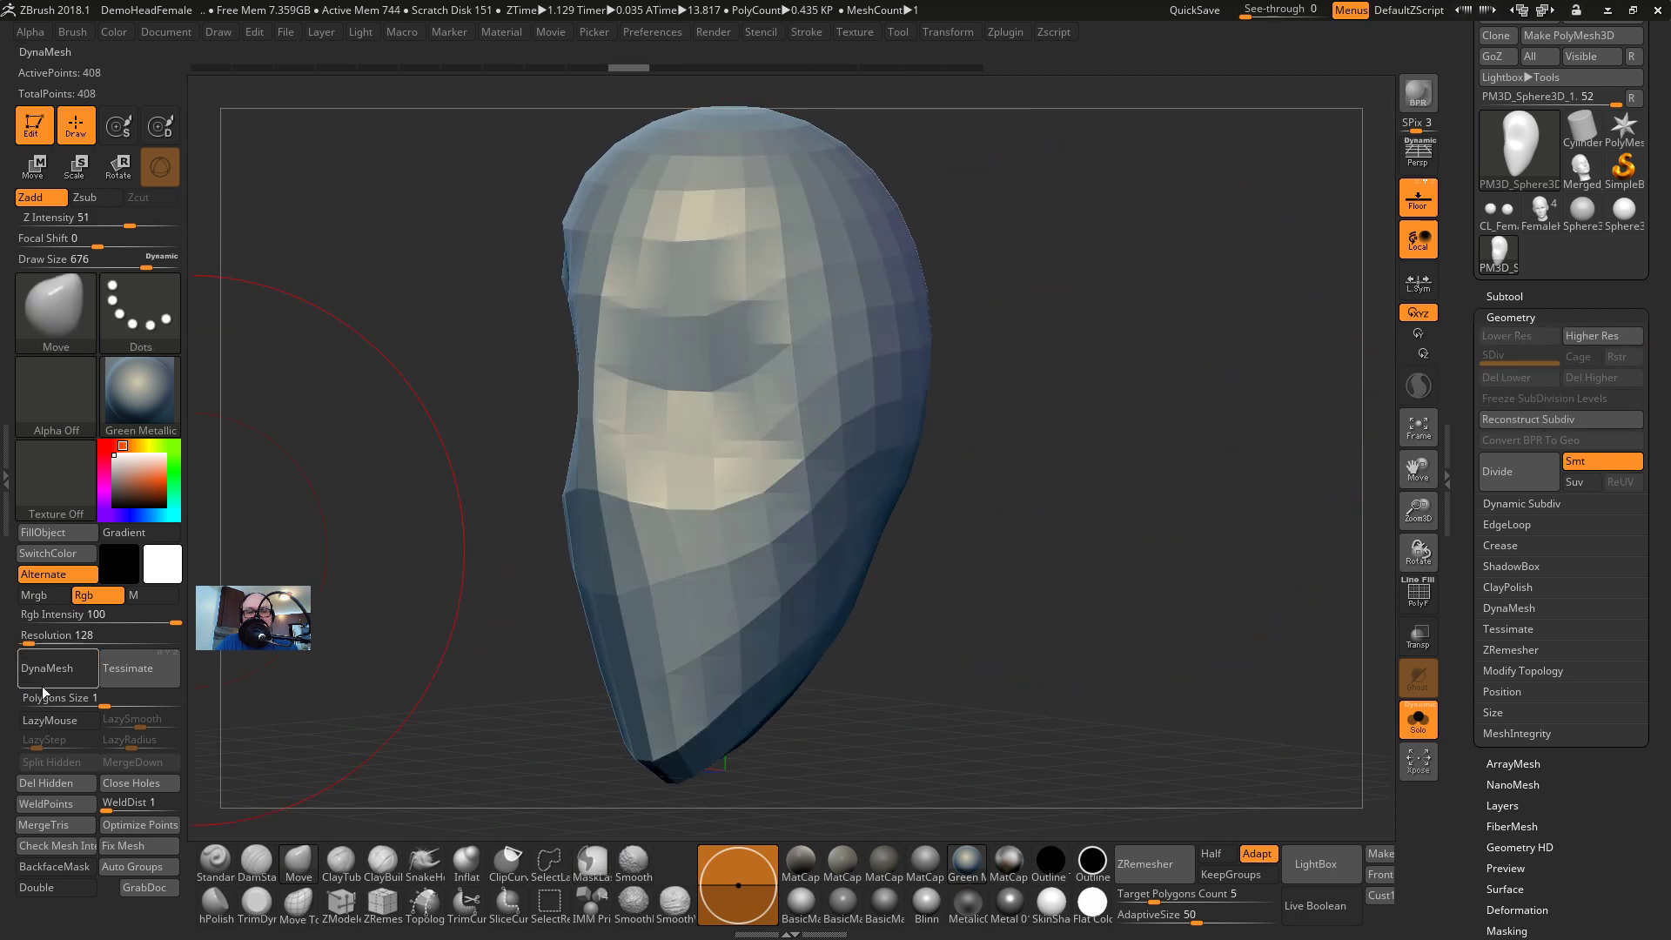
{"action": "left_click", "coordinate": [43, 687]}
{"action": "mouse_move", "coordinate": [683, 477]}
{"action": "left_mouse_down", "text": "shift"}
{"action": "mouse_move", "coordinate": [731, 423]}
{"action": "mouse_move", "coordinate": [783, 273]}
{"action": "mouse_move", "coordinate": [697, 642]}
{"action": "mouse_move", "coordinate": [853, 383]}
{"action": "left_mouse_up", "text": "shift"}
{"action": "mouse_move", "coordinate": [1184, 383]}
{"action": "left_mouse_down"}
{"action": "mouse_move", "coordinate": [1027, 462]}
{"action": "mouse_move", "coordinate": [883, 391]}
{"action": "left_mouse_up"}
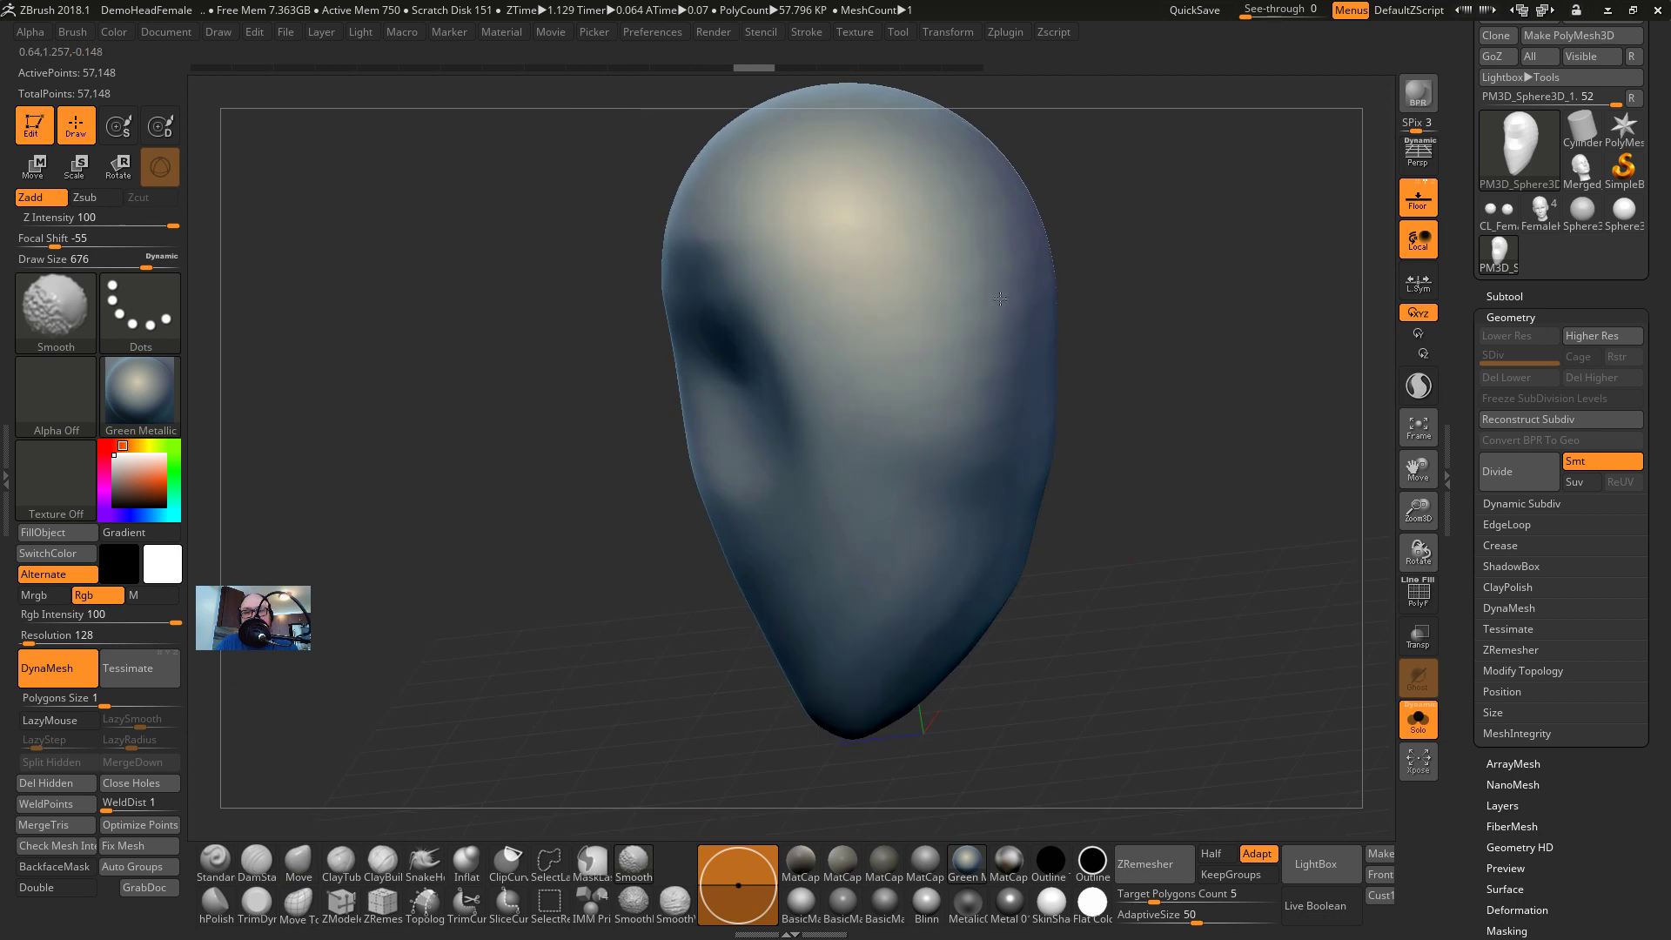
Switch to the Twitch stream page in Chrome to read the viewer chat, and return to ZBrush
{"action": "key", "text": "alt+Tab"}
{"action": "key", "text": "alt+Tab"}
{"action": "key", "text": "Tab"}
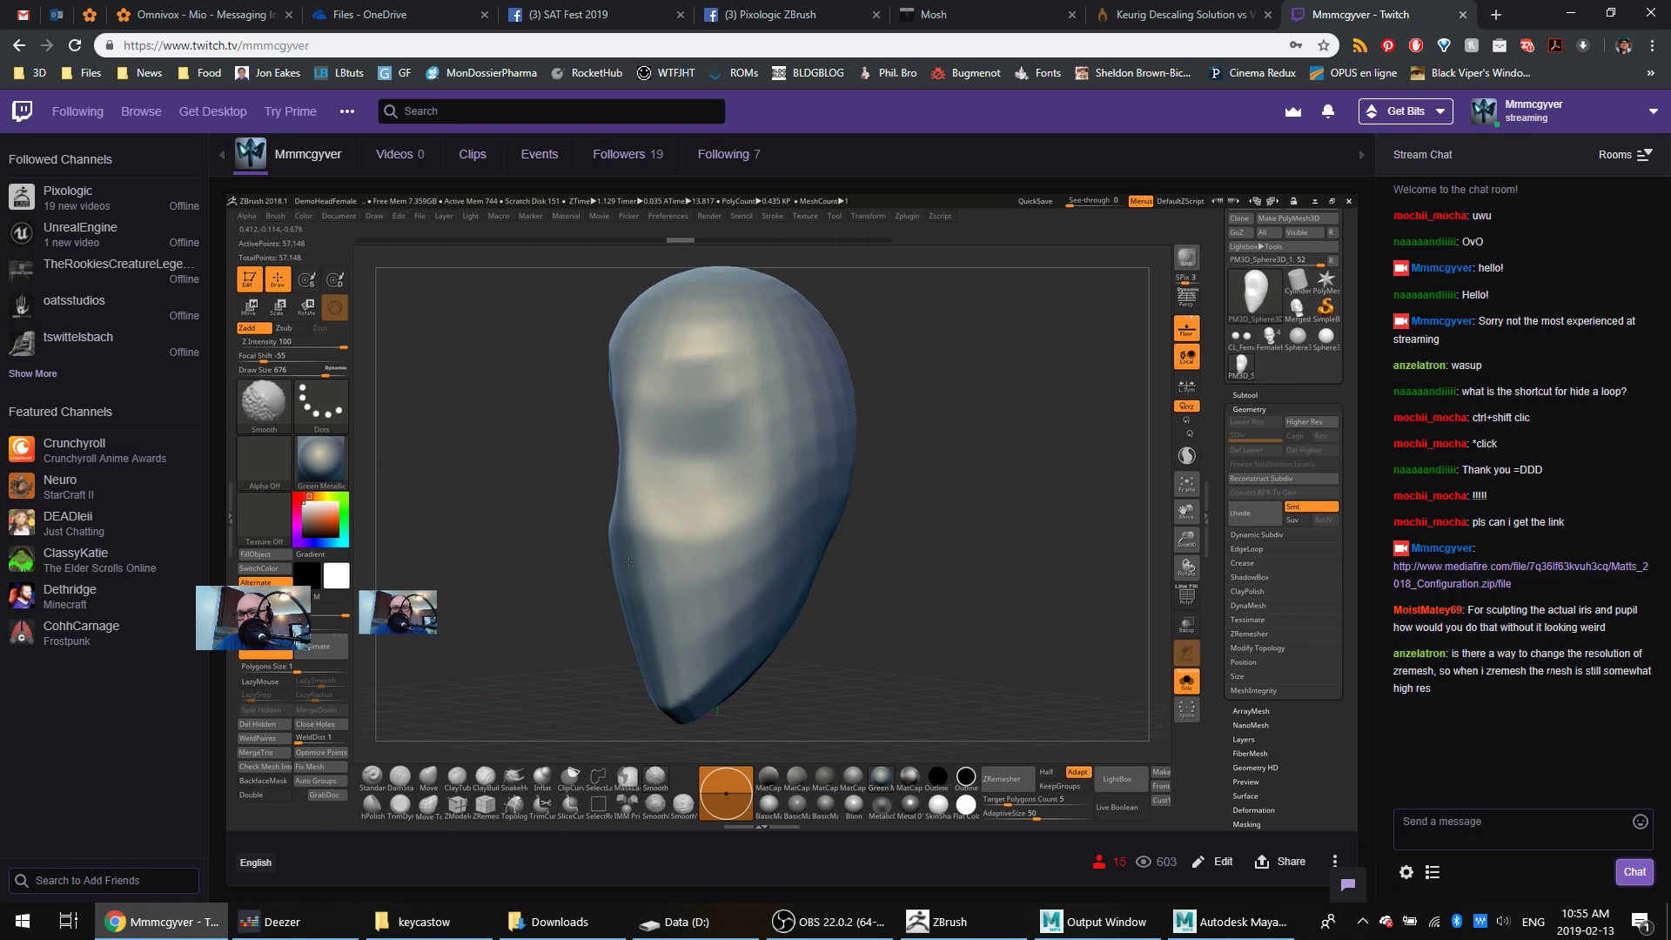
{"action": "key", "text": "alt+Tab"}
{"action": "key", "text": "alt+Tab"}
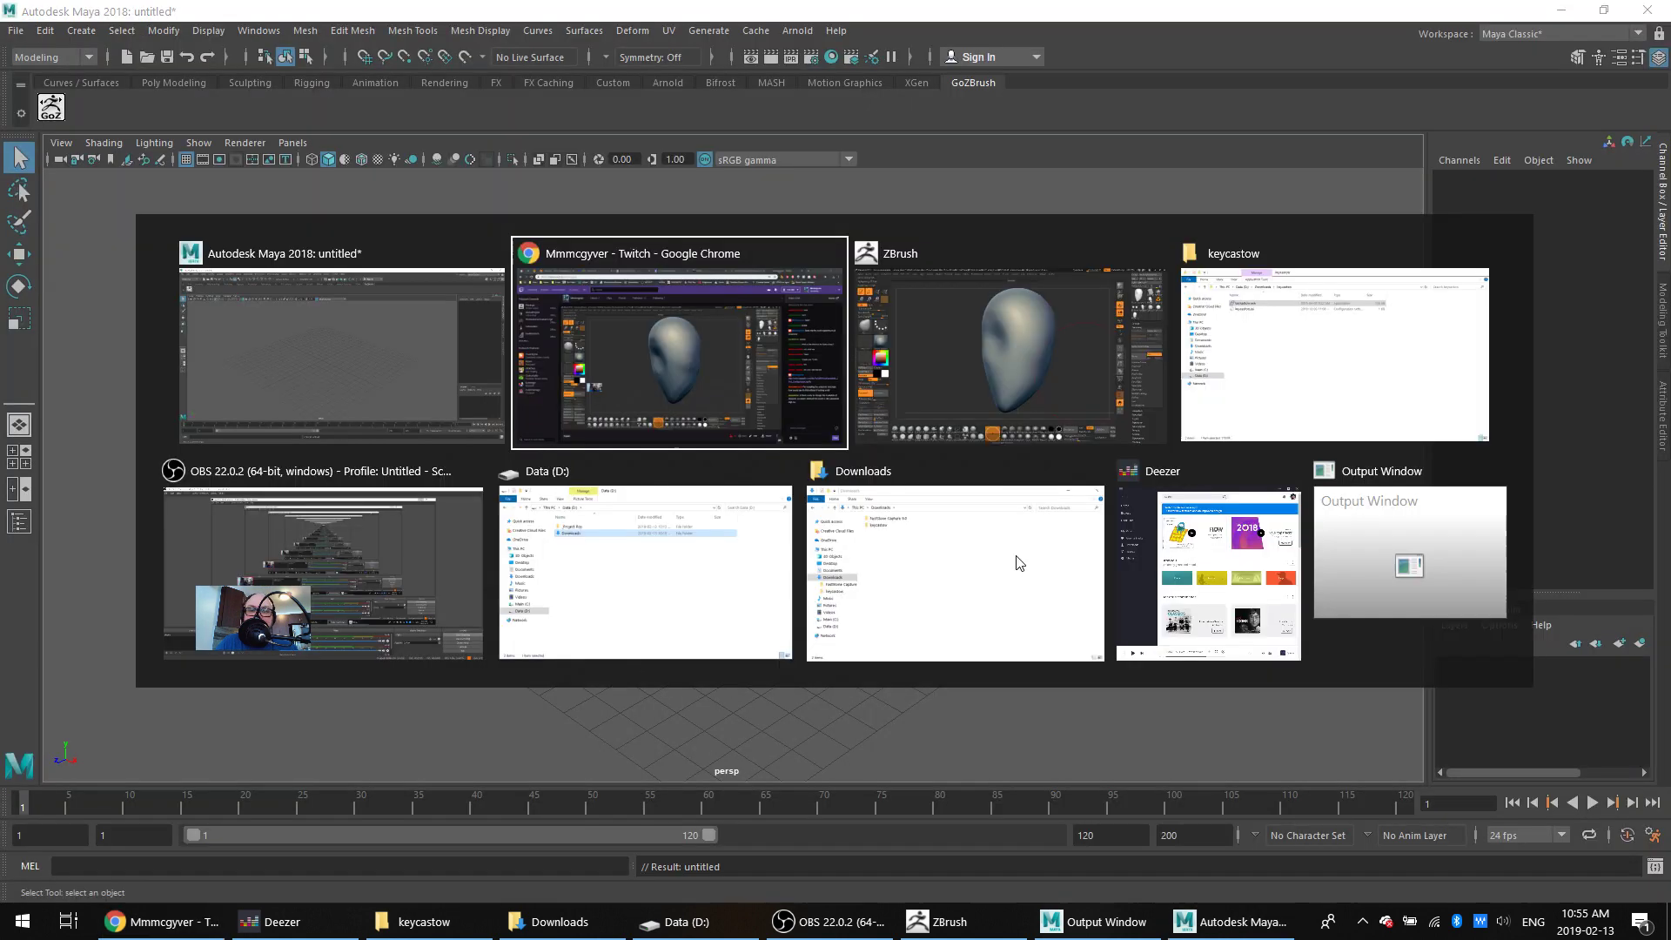
{"action": "key", "text": "alt+Tab"}
Load the Sphere3D primitive, centre it in view and convert it to an editable PolyMesh3D
{"action": "left_click", "coordinate": [1580, 222]}
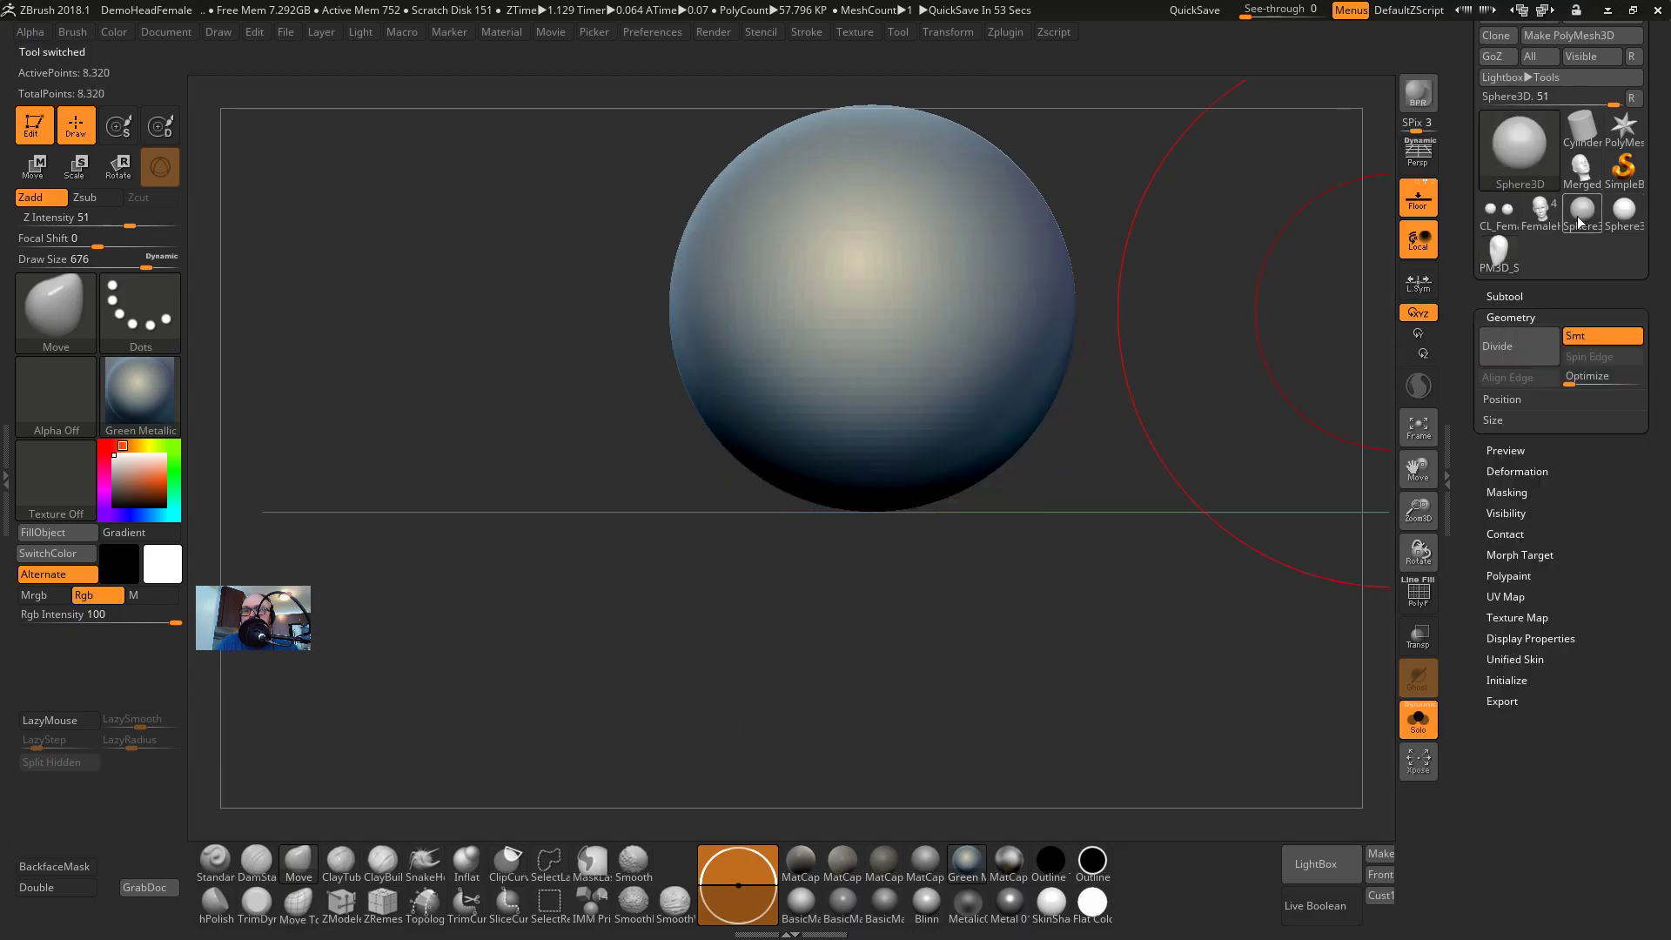
{"action": "left_click_drag", "start_coordinate": [1274, 266], "coordinate": [1266, 384], "text": "alt"}
{"action": "left_click_drag", "start_coordinate": [1265, 220], "coordinate": [1214, 438], "text": "alt"}
{"action": "left_click", "coordinate": [1595, 34]}
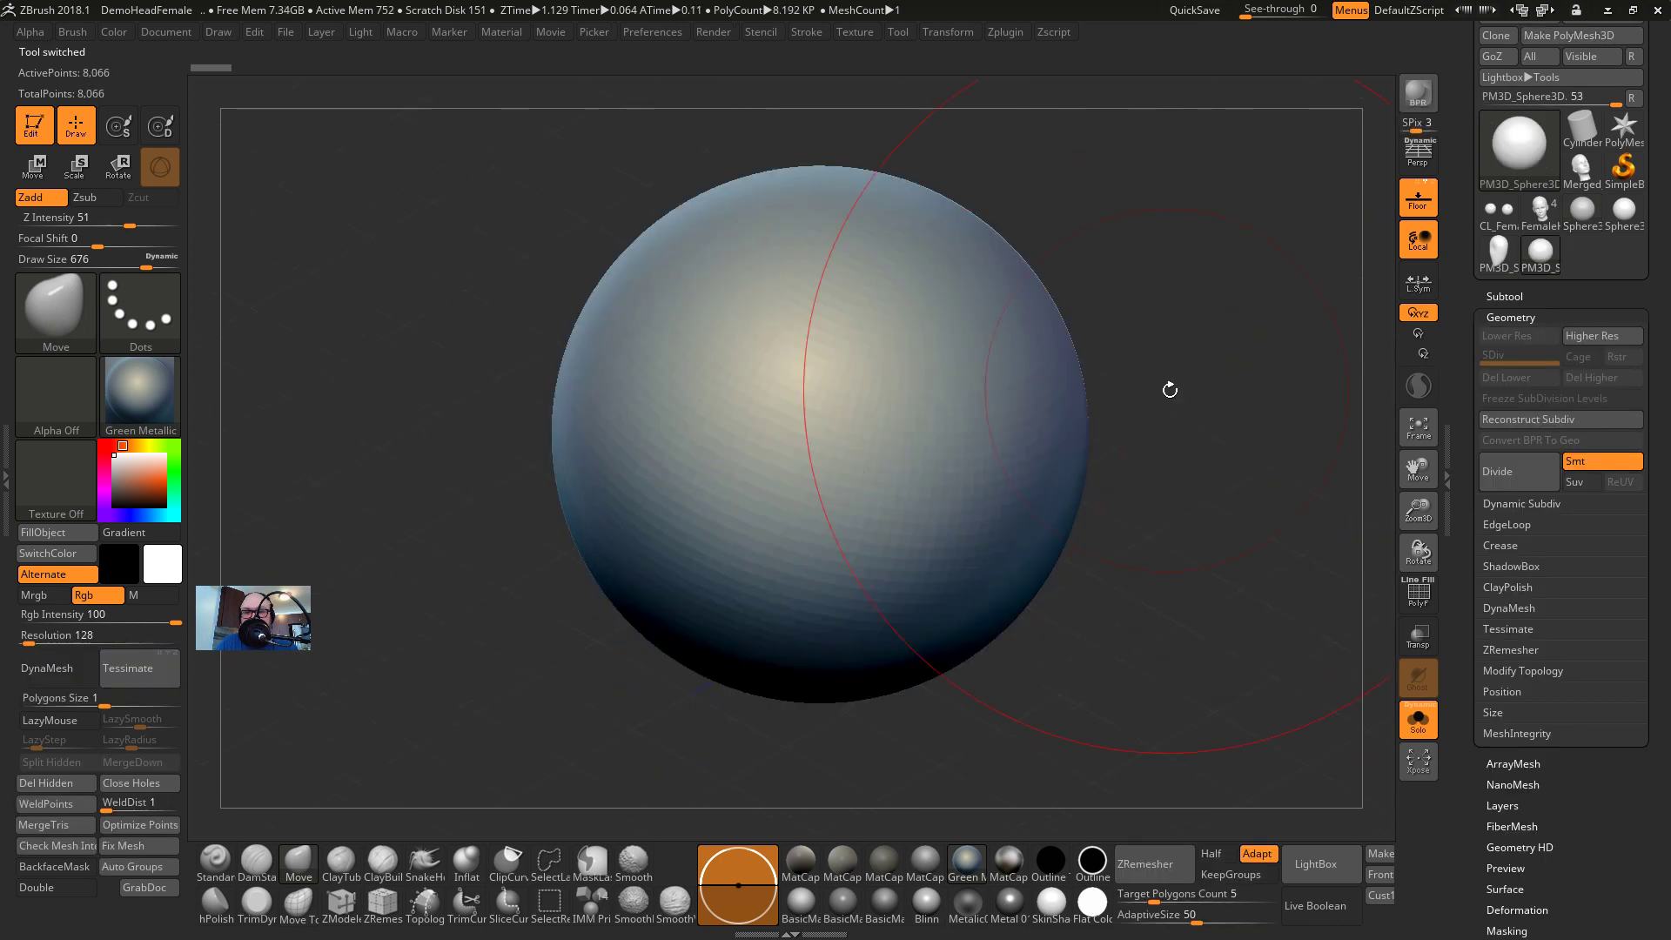
Subdivide the sphere to level 4 and apply DynaMesh at resolution 128 without freezing the subdivision levels
{"action": "left_click", "coordinate": [1511, 471]}
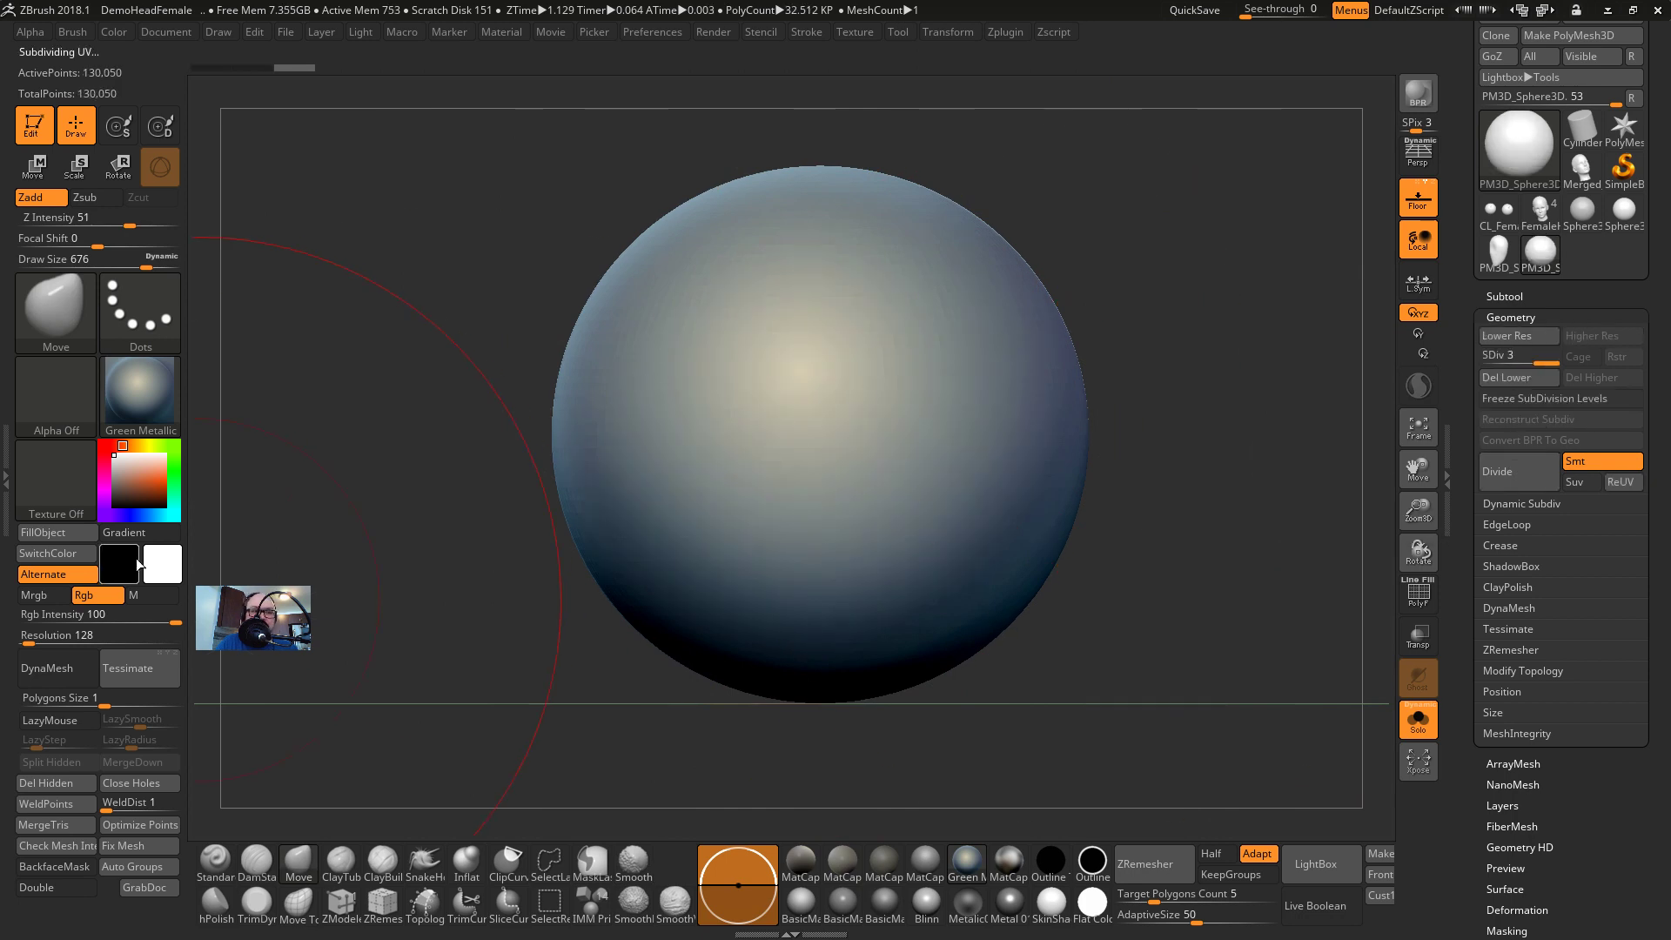
{"action": "left_click", "coordinate": [1519, 474]}
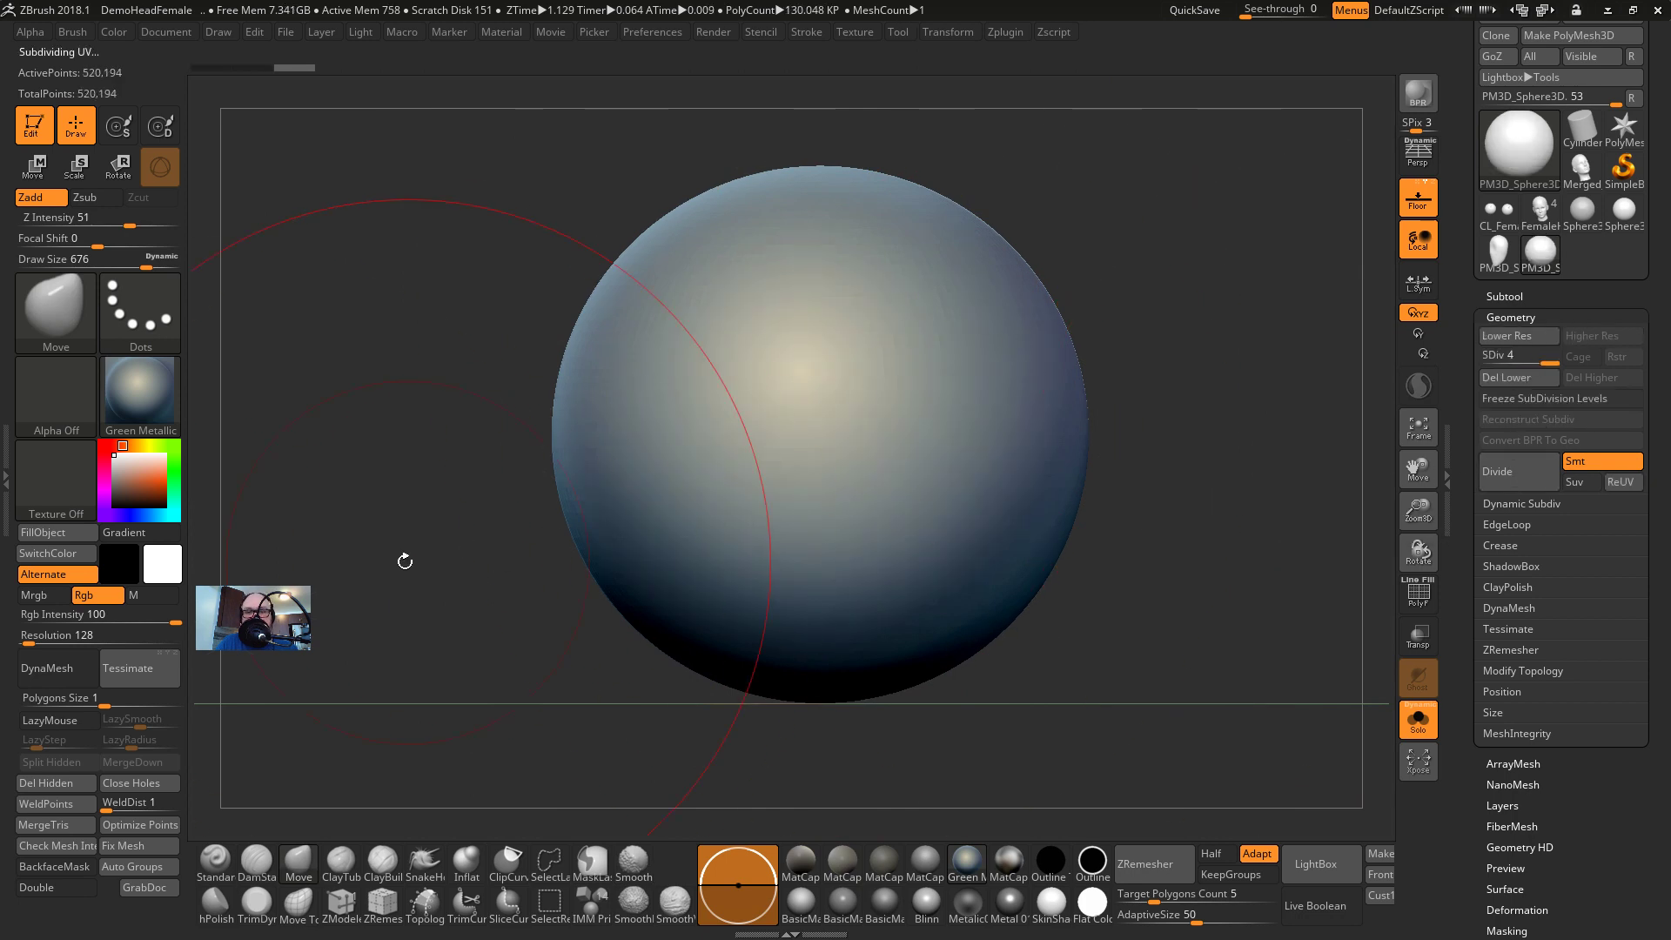
{"action": "left_click", "coordinate": [66, 669]}
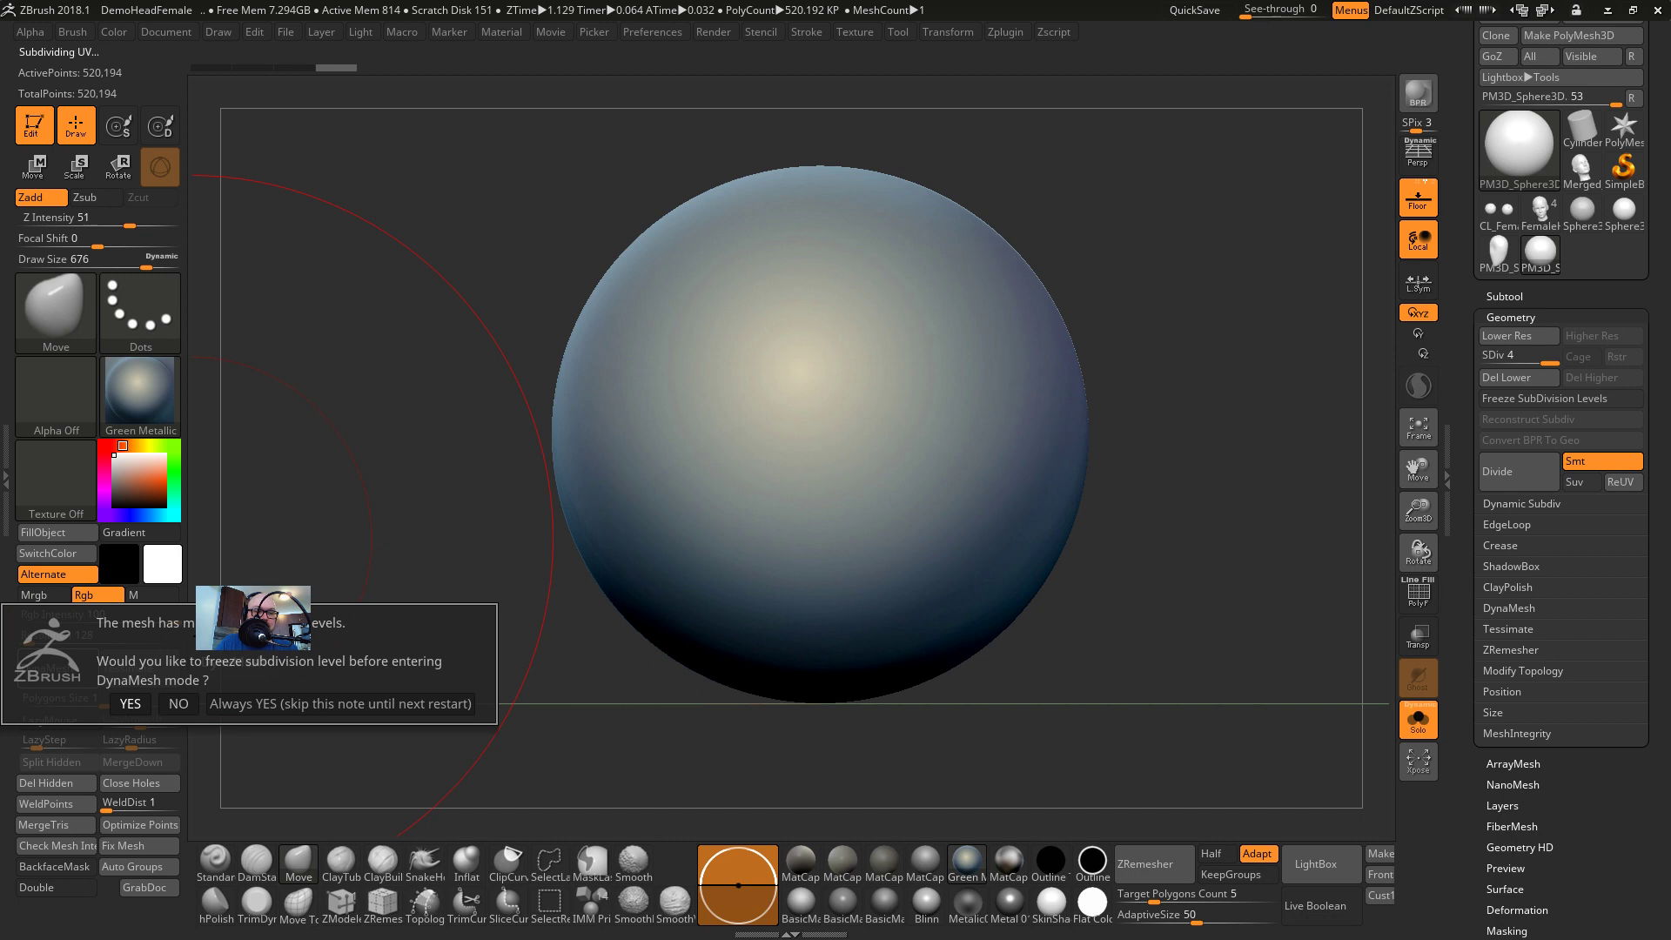
{"action": "left_click", "coordinate": [178, 703]}
Reduce the draw size to 379 and switch to the Standard brush
{"action": "key", "text": "s"}
{"action": "left_click_drag", "start_coordinate": [914, 396], "coordinate": [925, 392]}
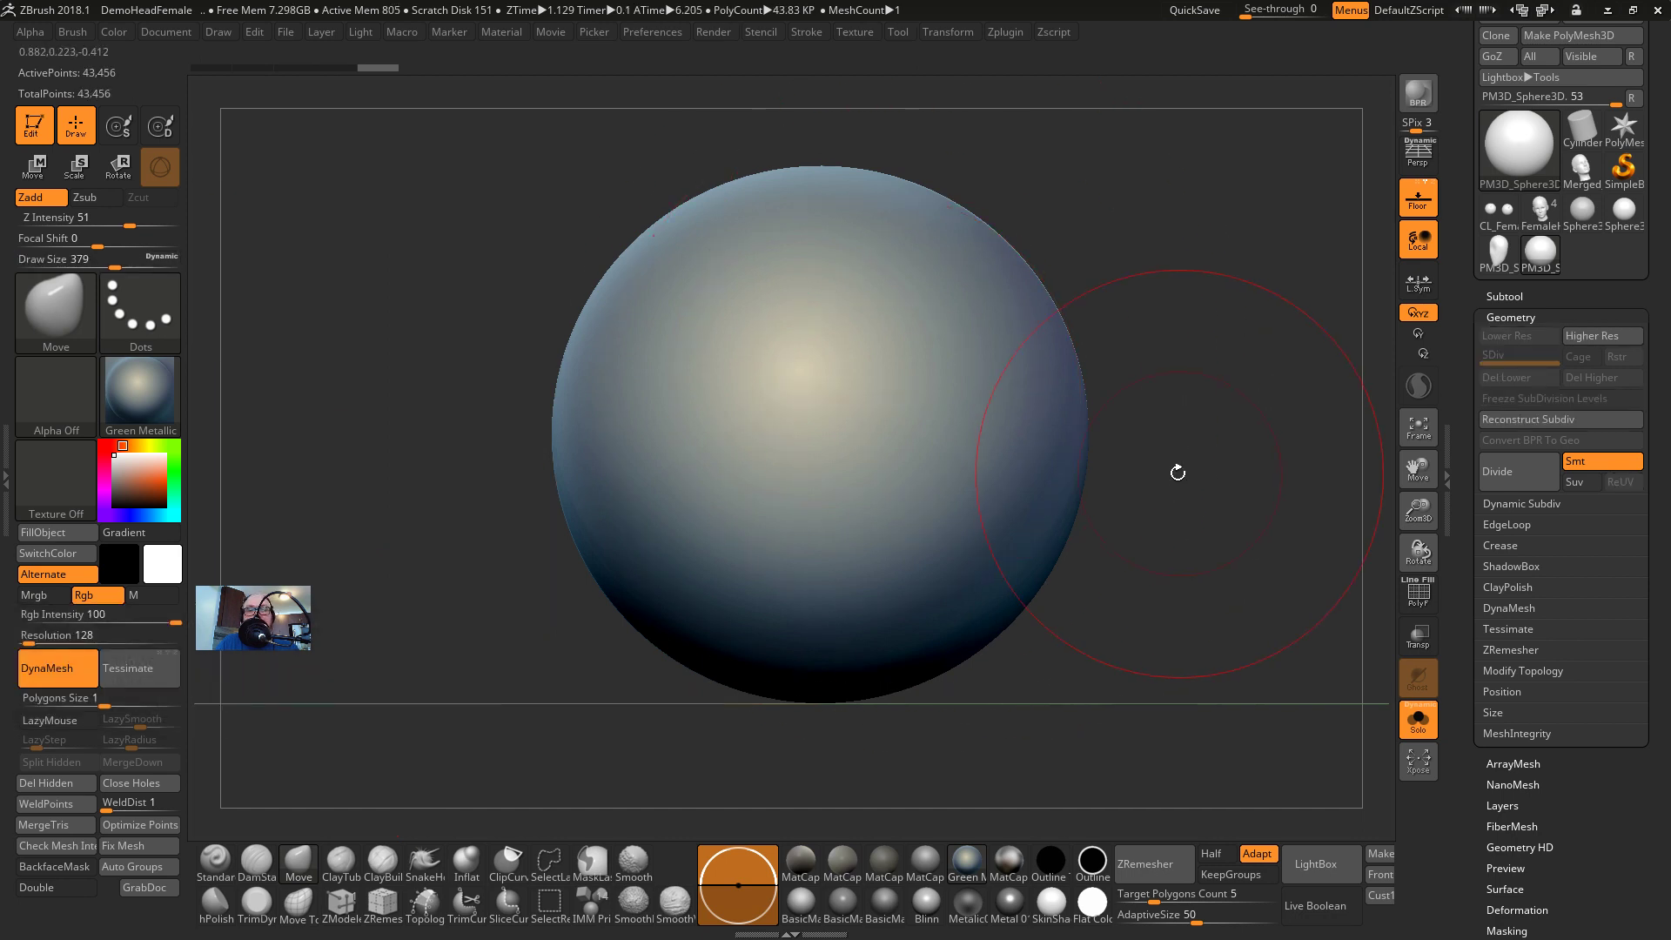
{"action": "scroll", "coordinate": [1178, 473], "scroll_direction": "down", "scroll_amount": 2}
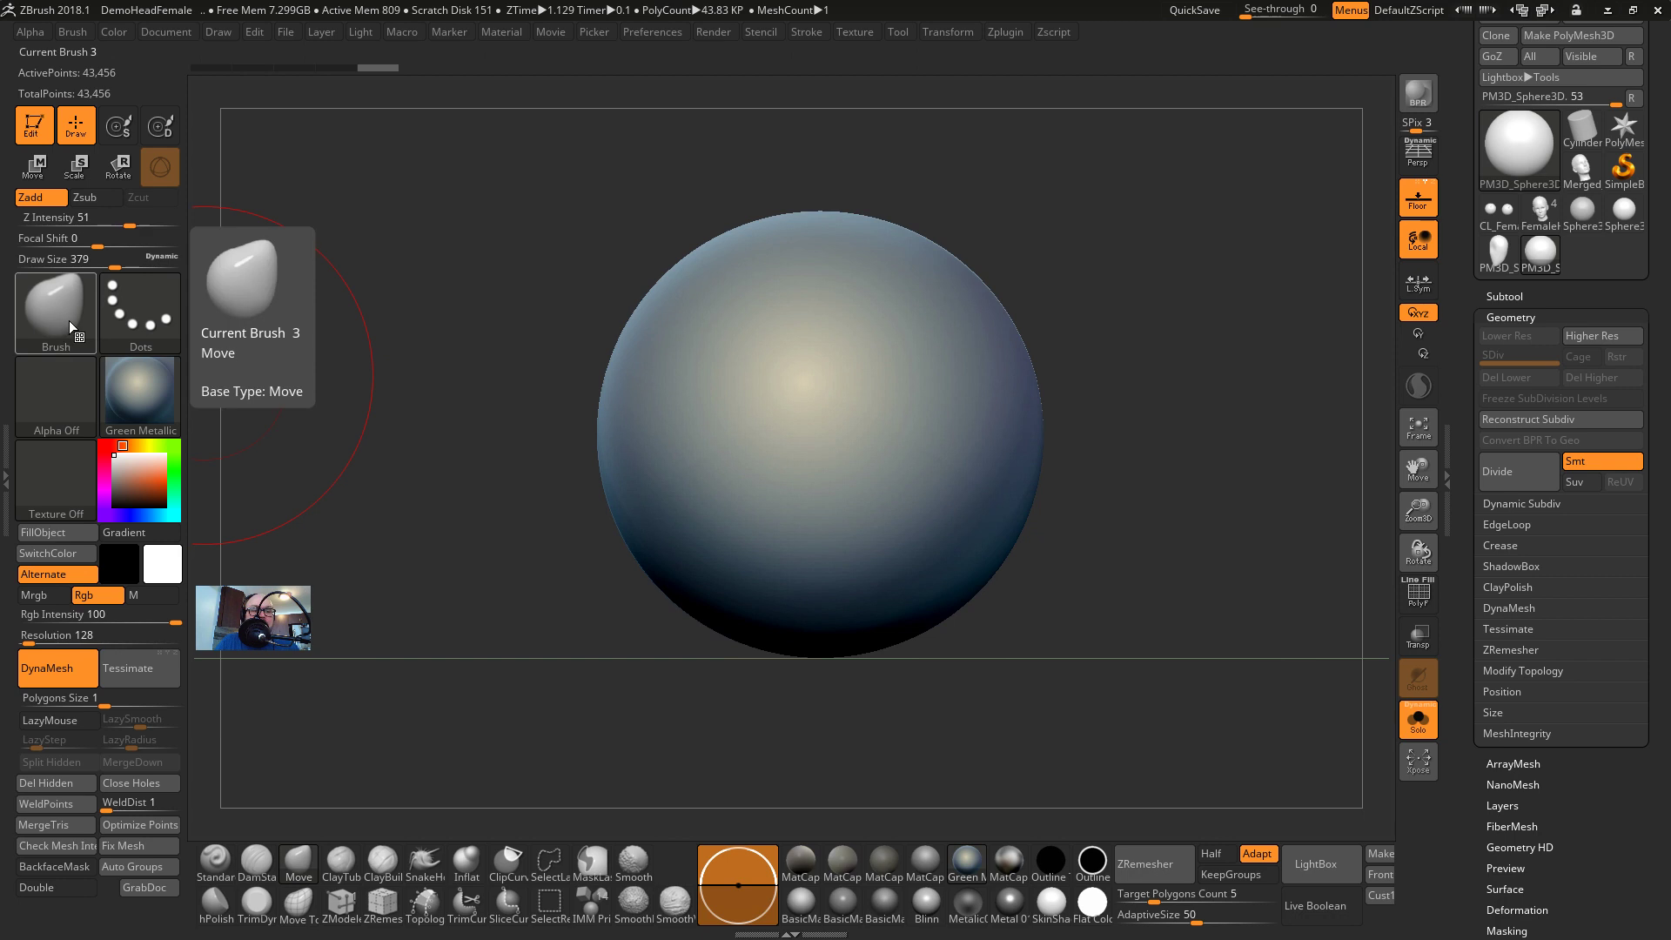
{"action": "key", "text": "1"}
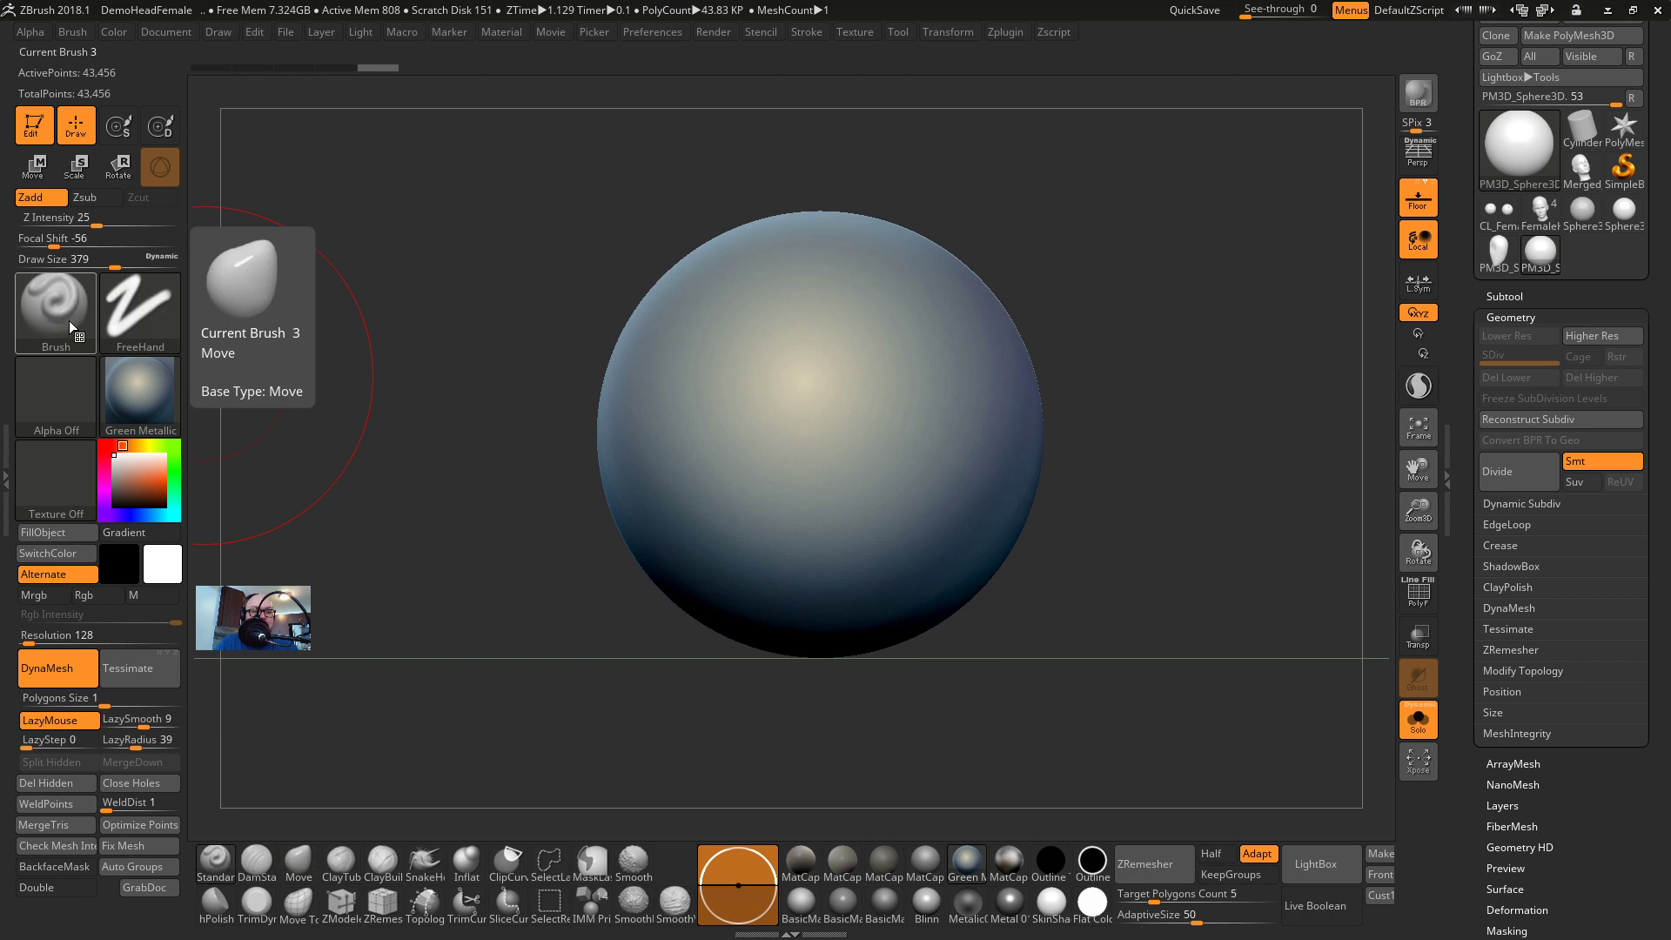
Examine the Config preferences for storing the interface setup, including Store Config, and the Hotkeys preferences
{"action": "left_click", "coordinate": [671, 32]}
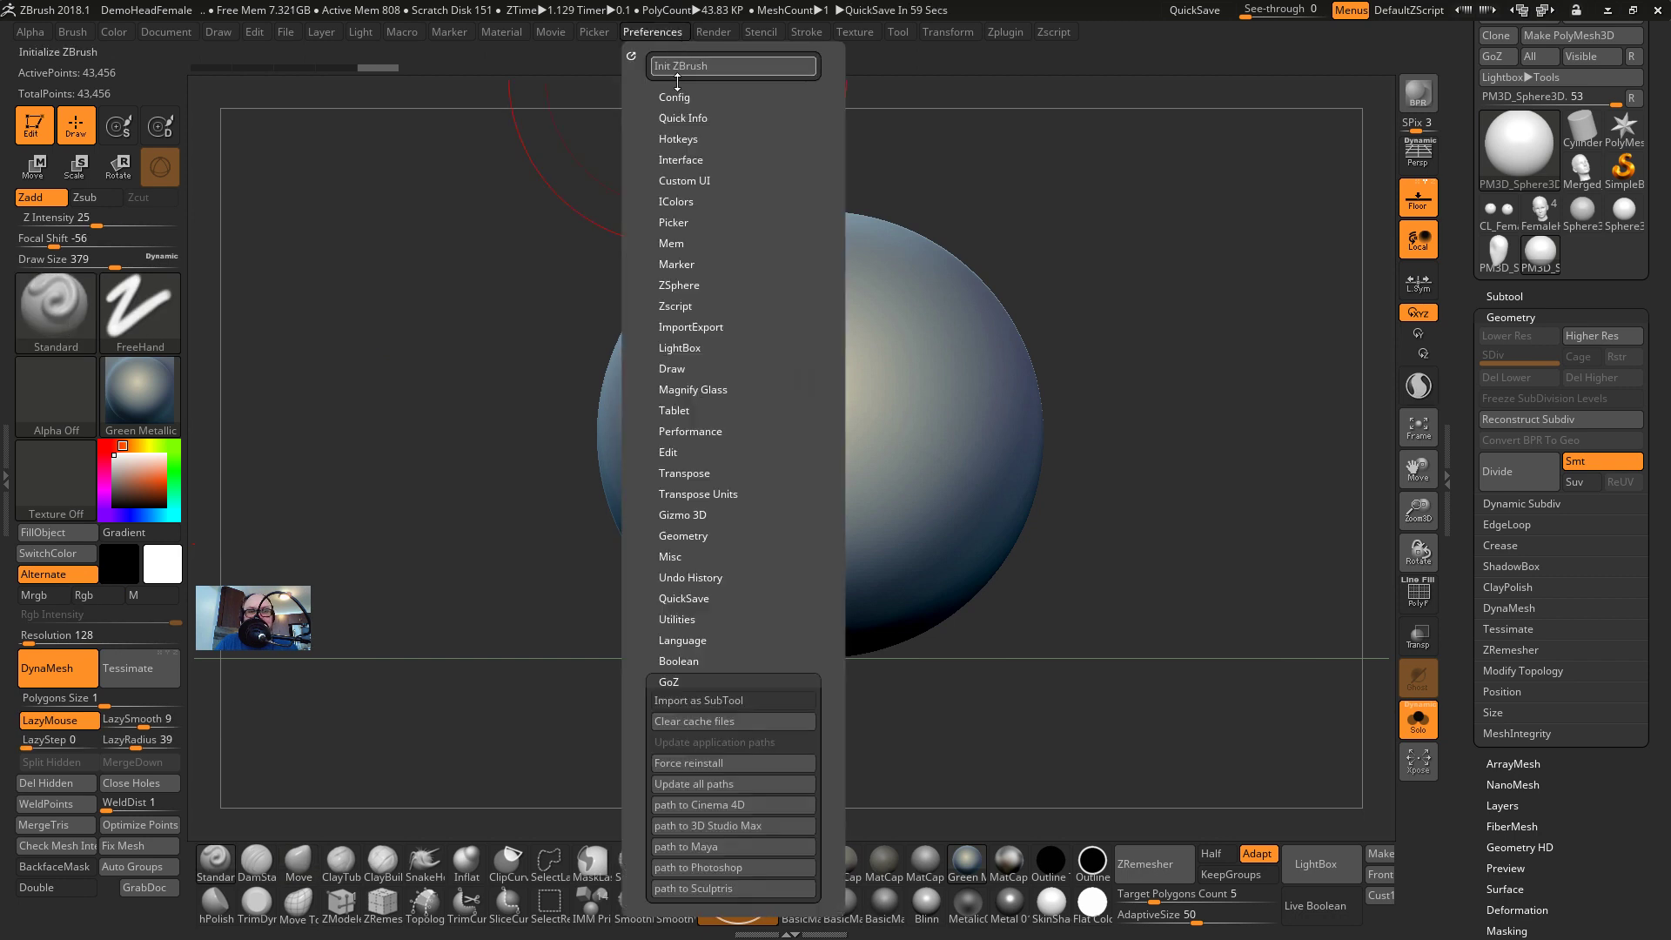
{"action": "left_click", "coordinate": [675, 96]}
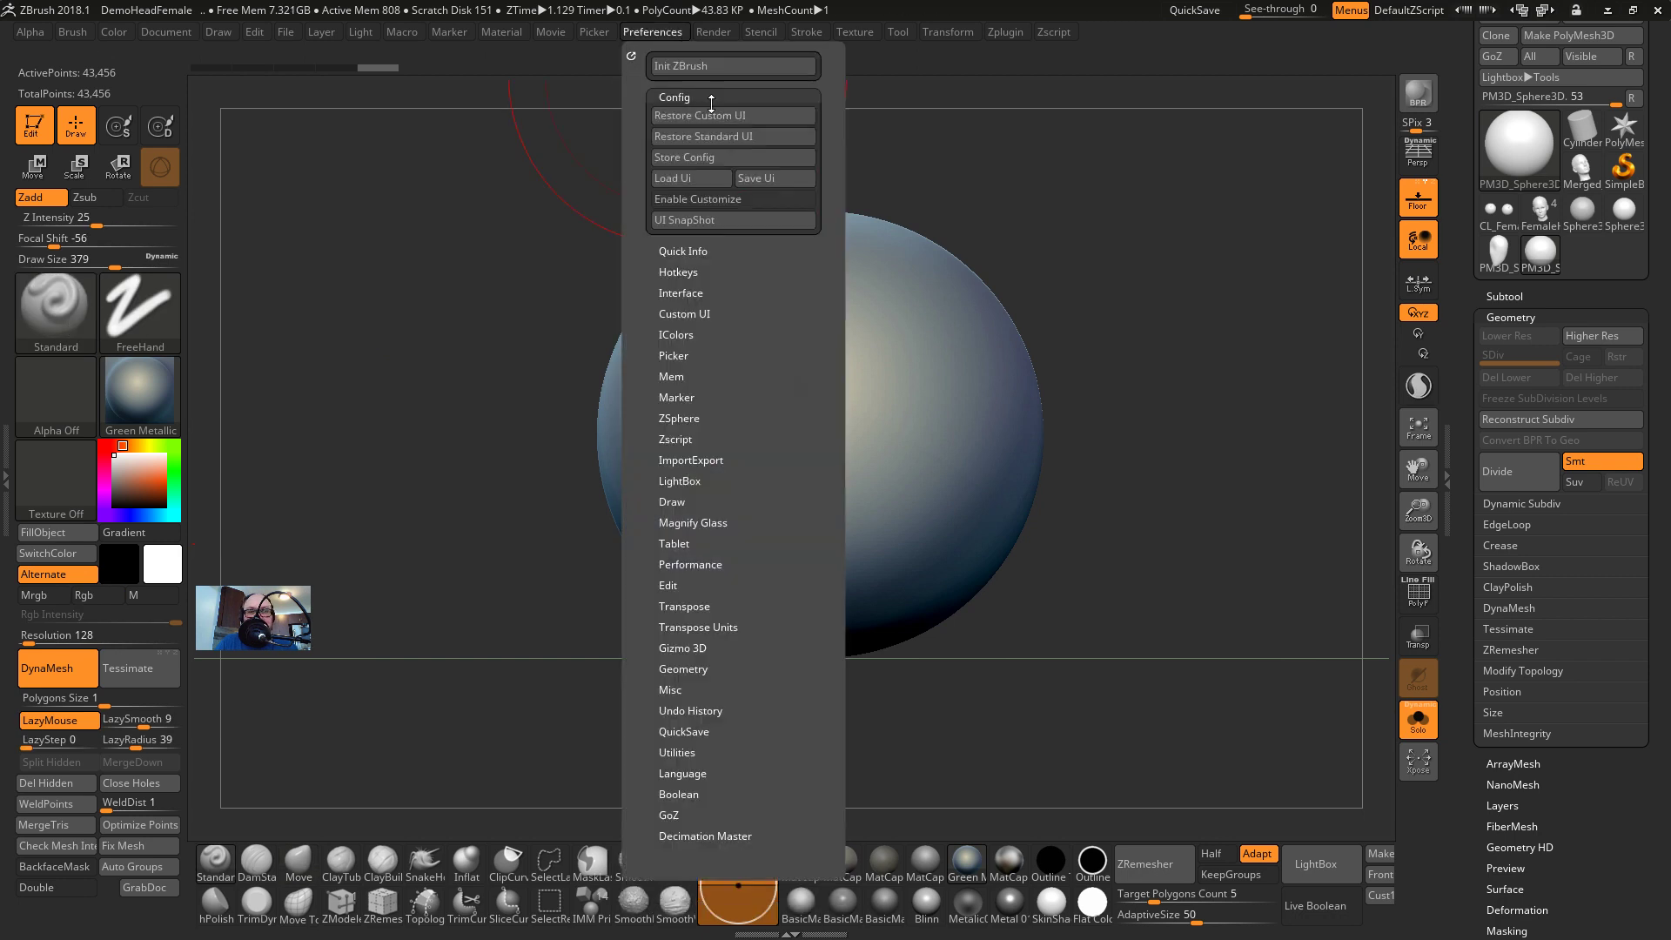
{"action": "left_click", "coordinate": [707, 157]}
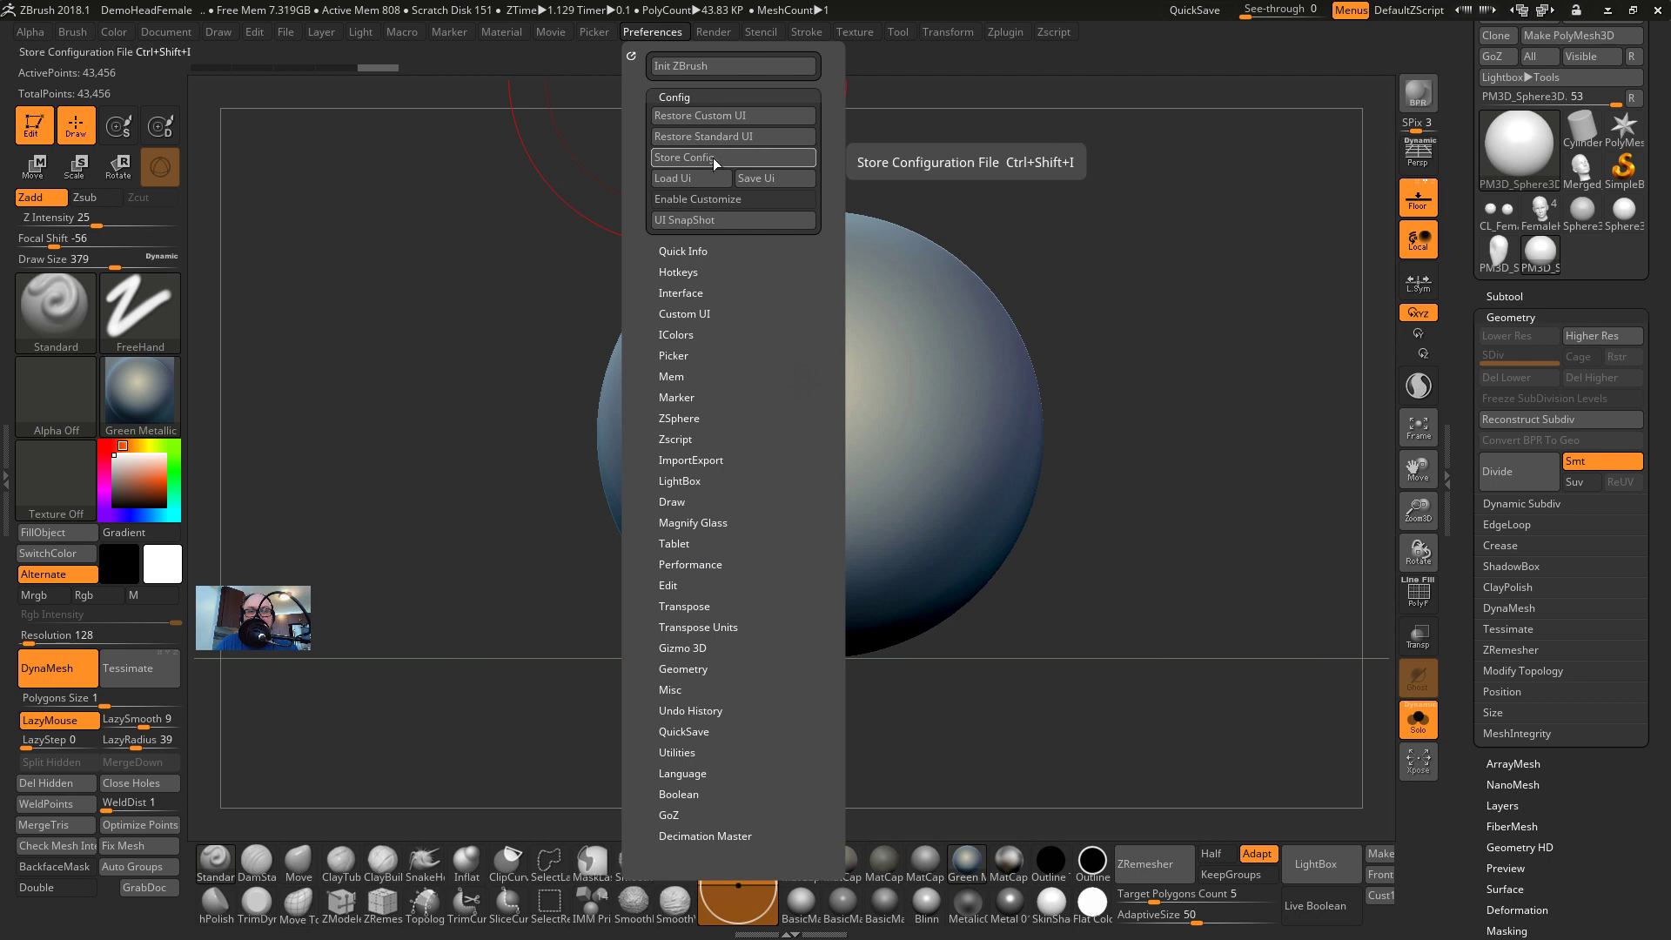
{"action": "left_click", "coordinate": [679, 272]}
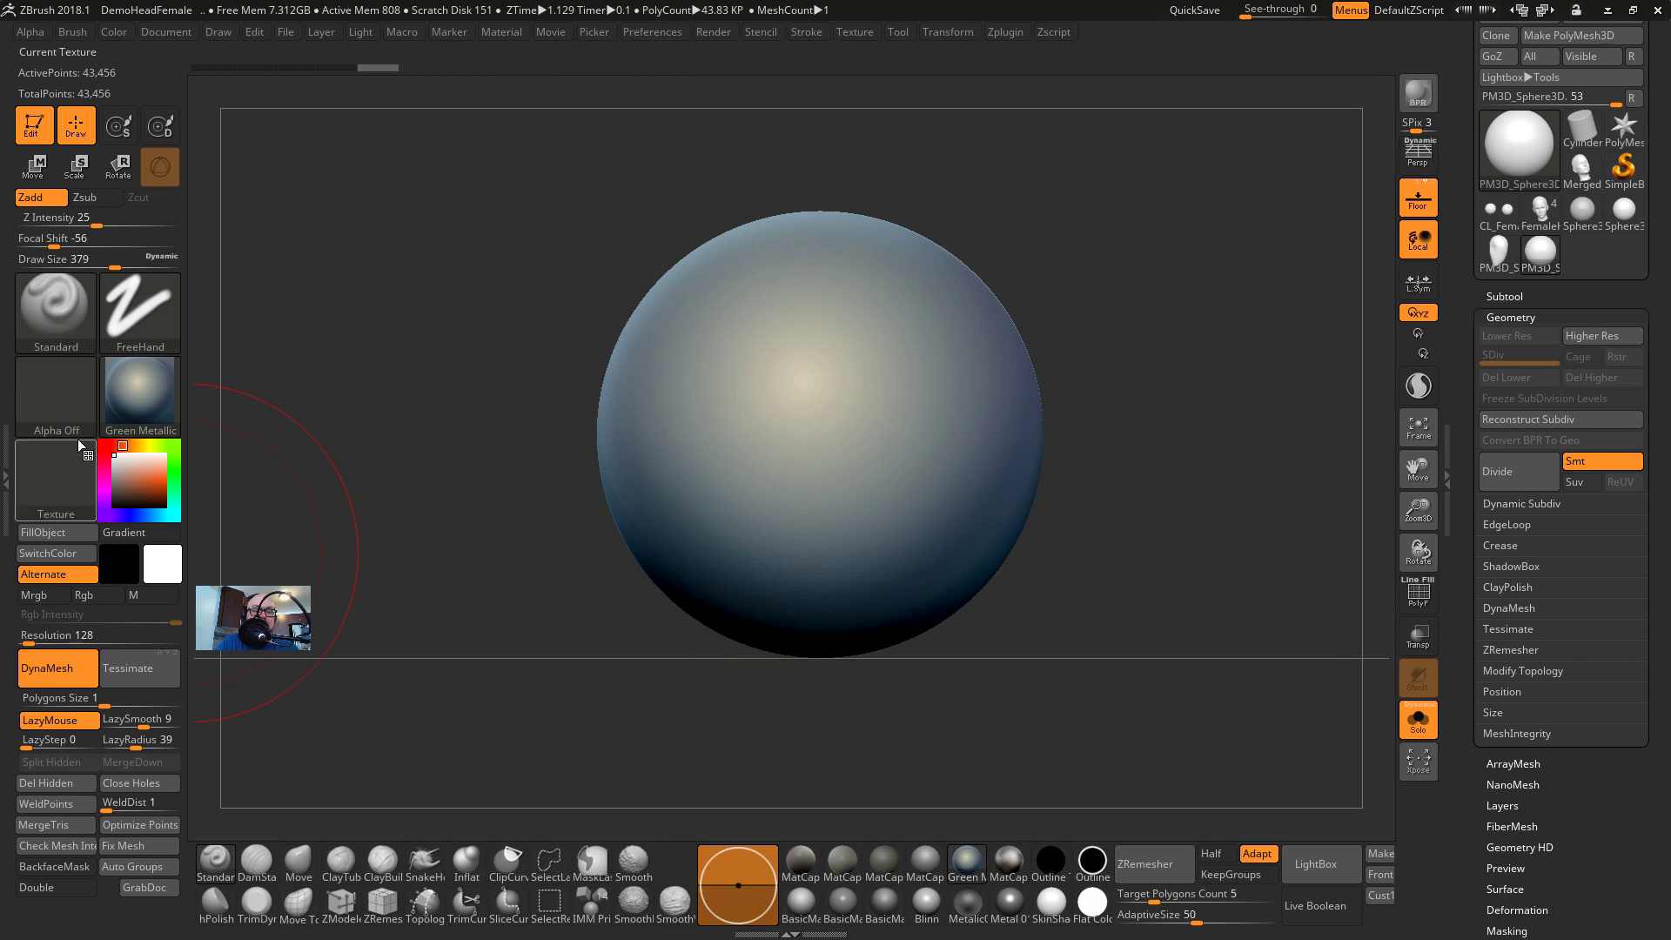
Set the Standard brush to the DragRect stroke with Alpha 14 and stamp a large raised disc at the sphere's centre
{"action": "left_click", "coordinate": [128, 307]}
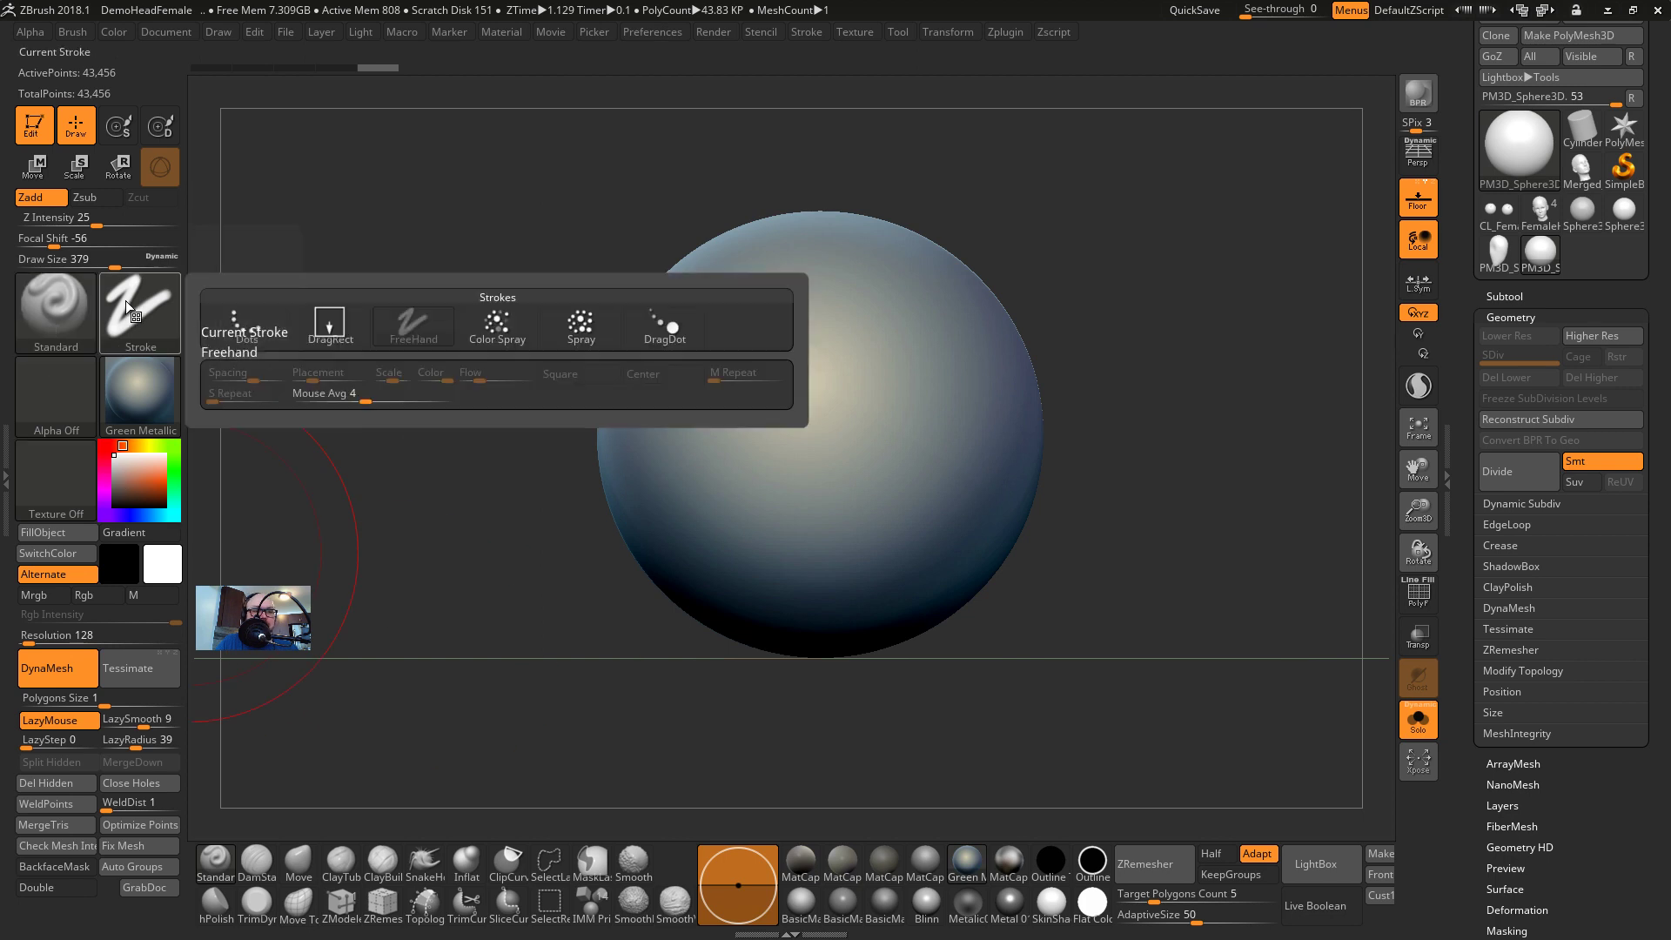
{"action": "left_click", "coordinate": [330, 324]}
{"action": "left_click", "coordinate": [41, 401]}
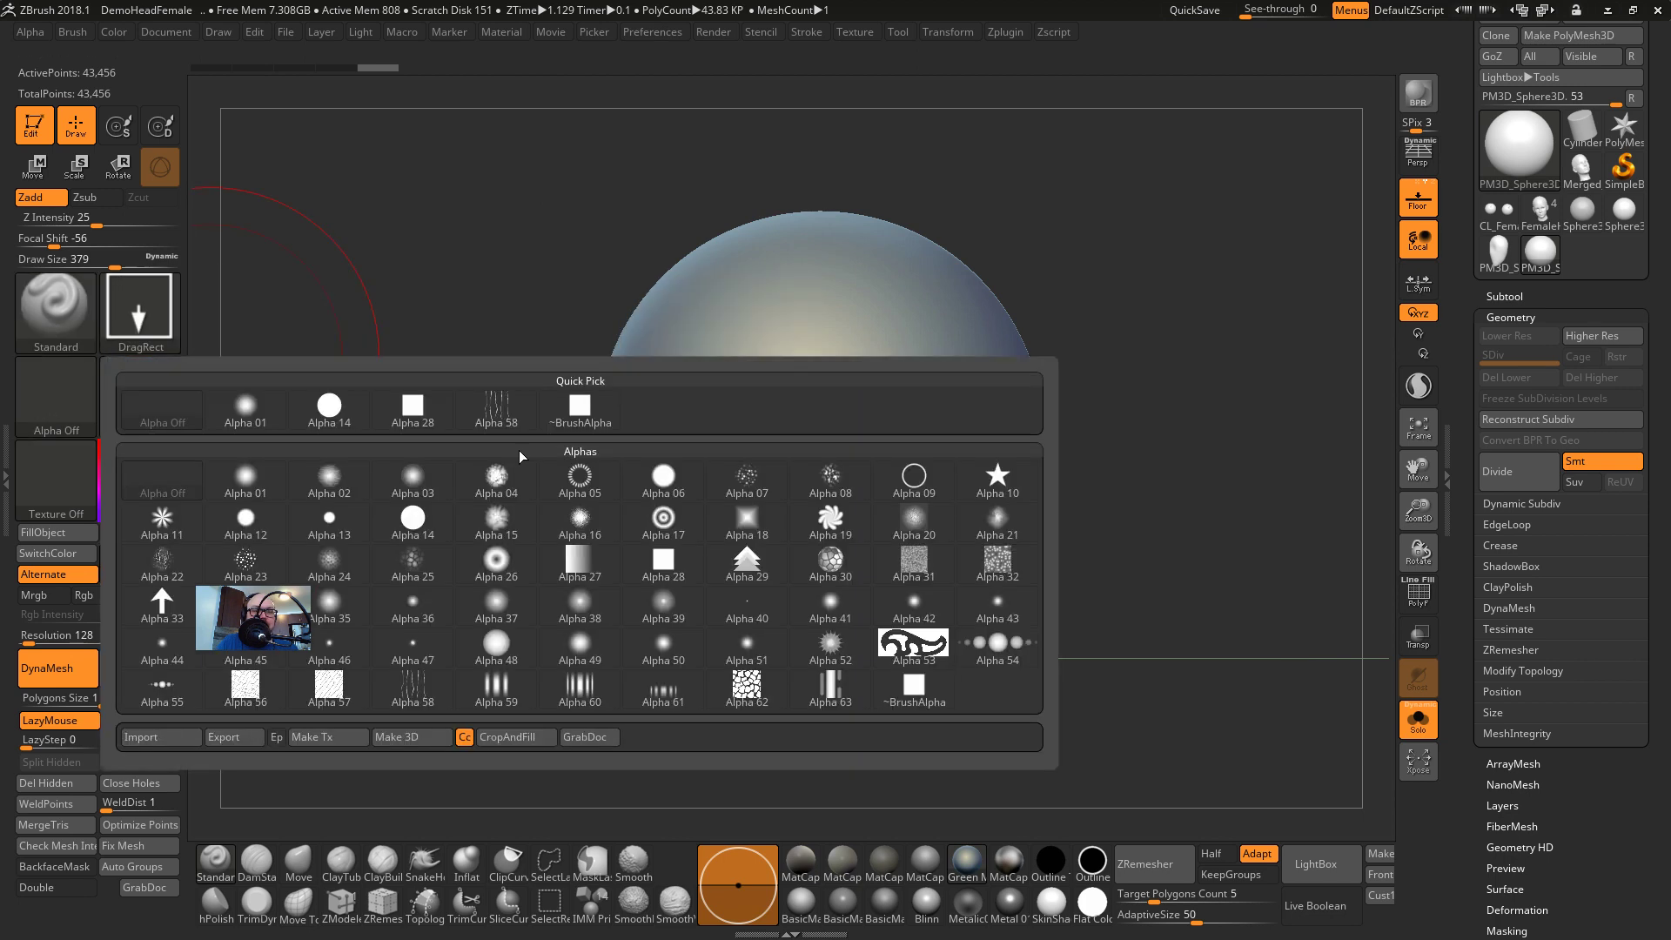
{"action": "mouse_move", "coordinate": [429, 534]}
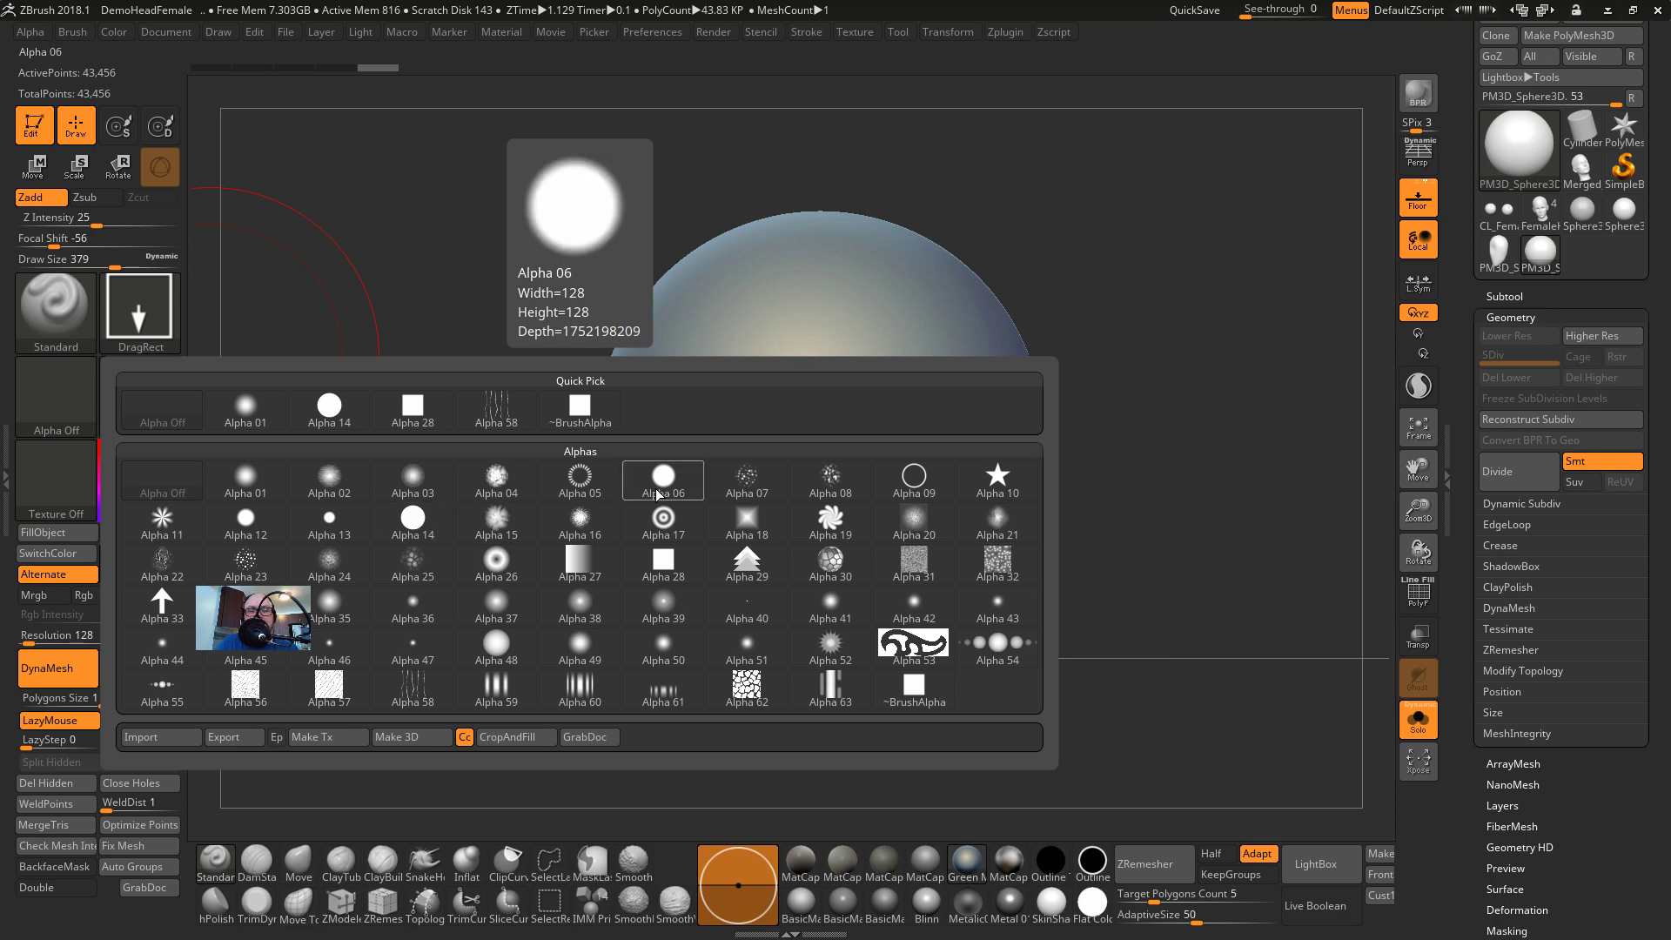
{"action": "left_click", "coordinate": [413, 522]}
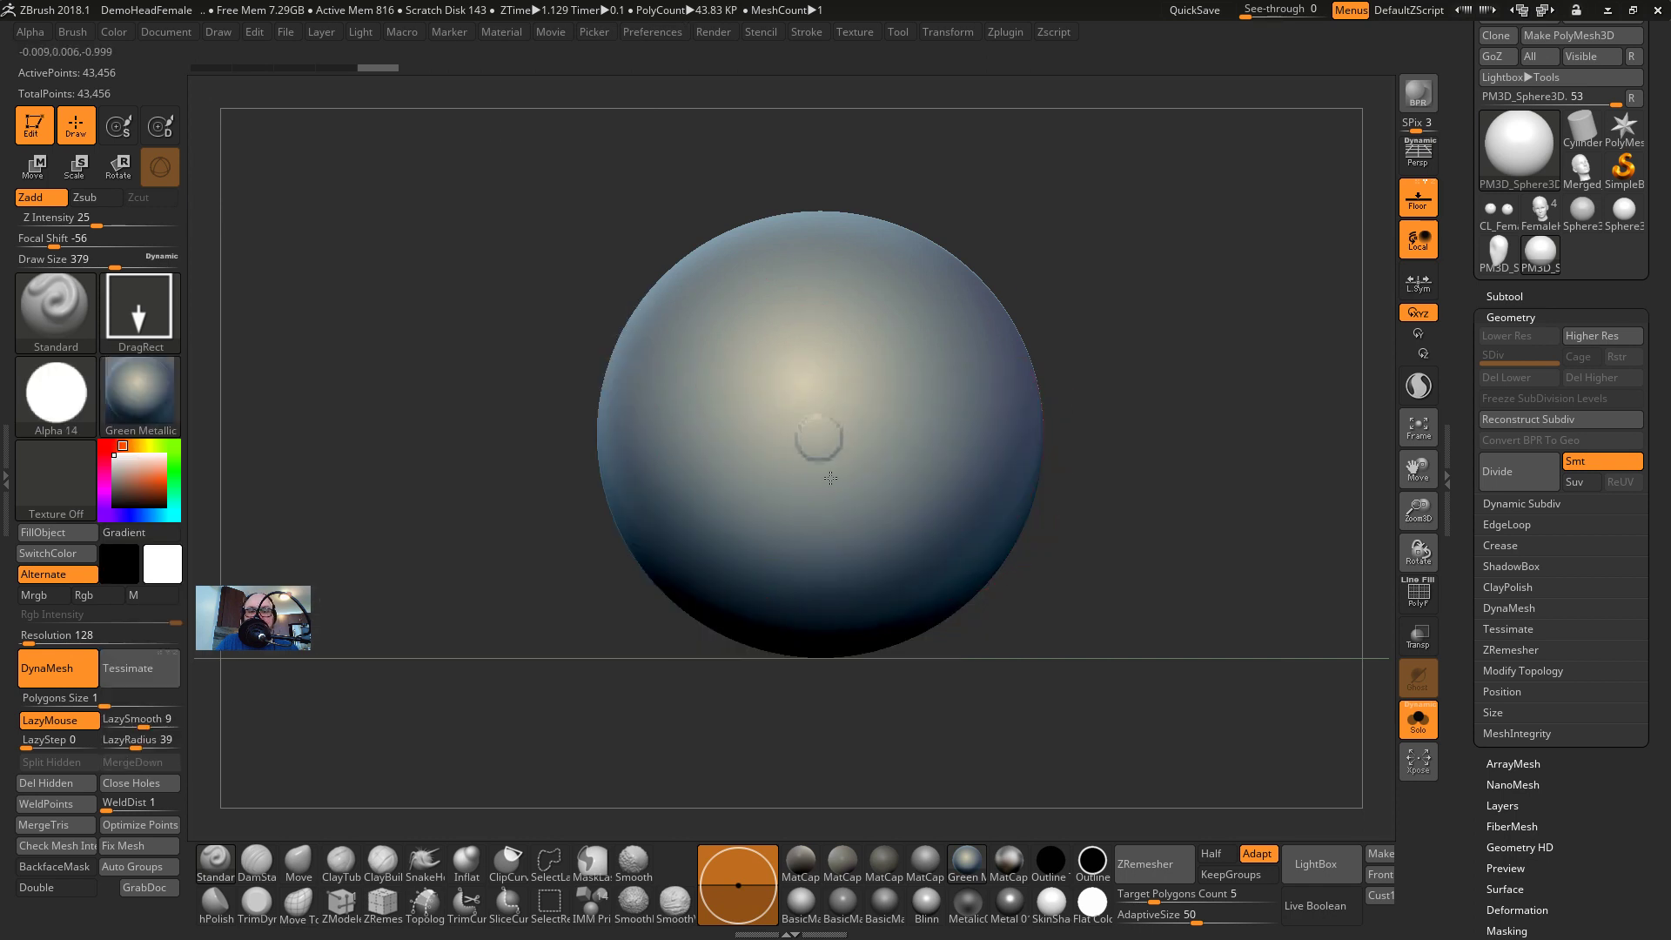
{"action": "left_click_drag", "start_coordinate": [831, 477], "coordinate": [920, 637]}
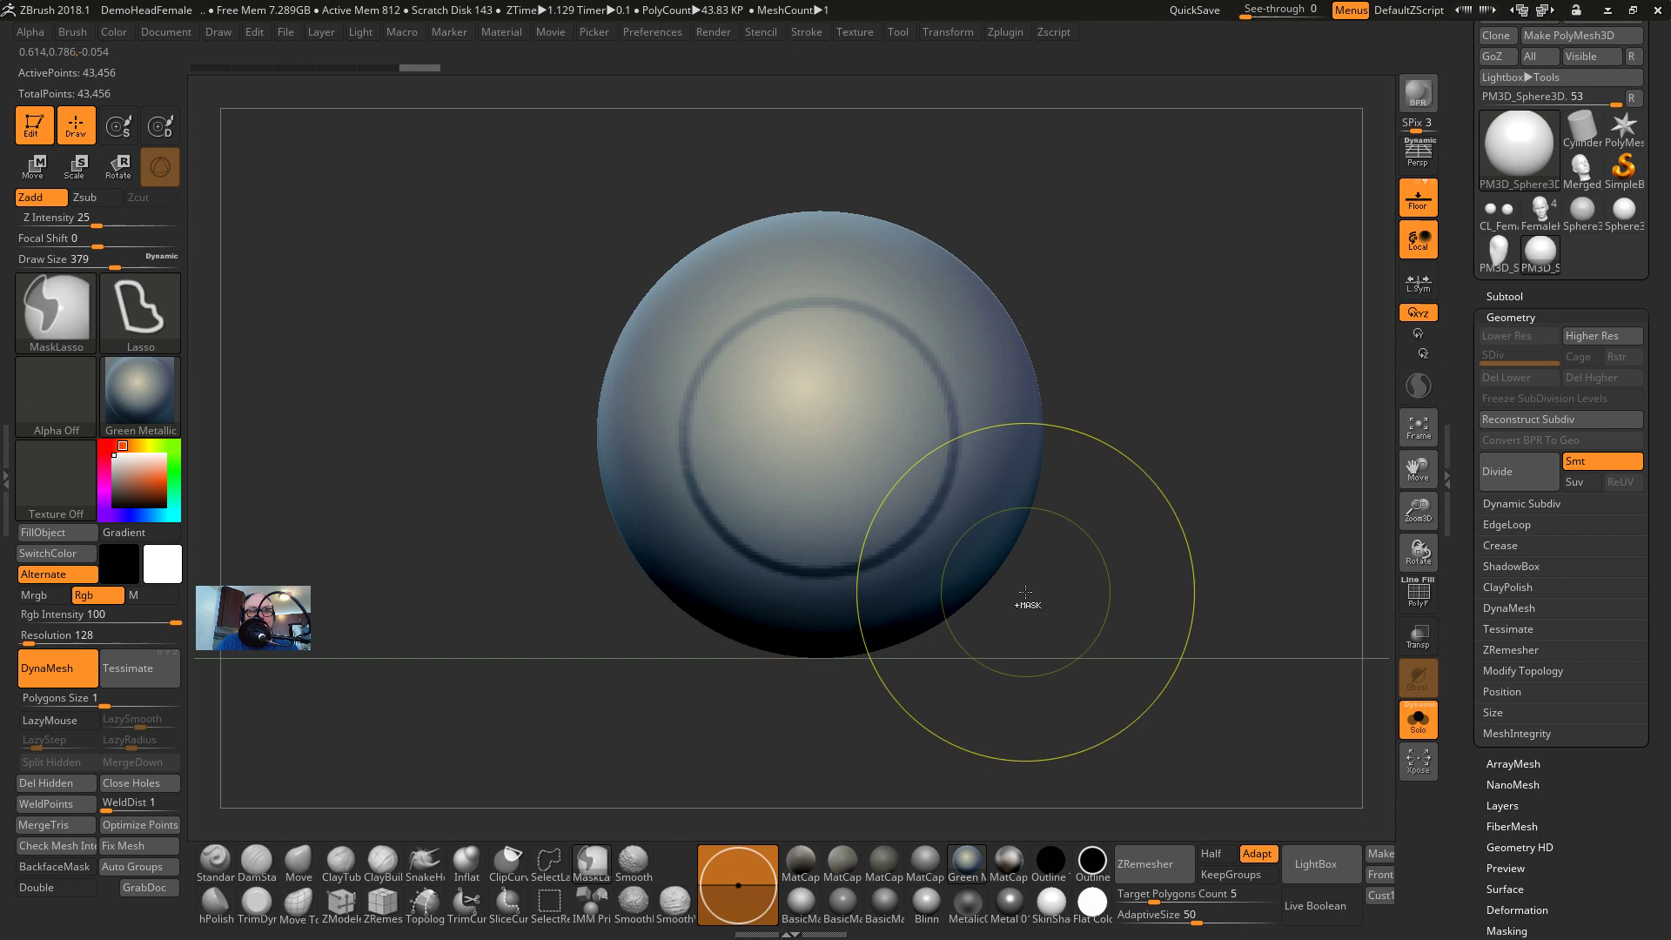
Undo the disc stamp, and set the DynaMesh resolution to 480 and the draw size to 274
{"action": "key", "text": "ctrl+s"}
{"action": "left_click", "coordinate": [663, 430]}
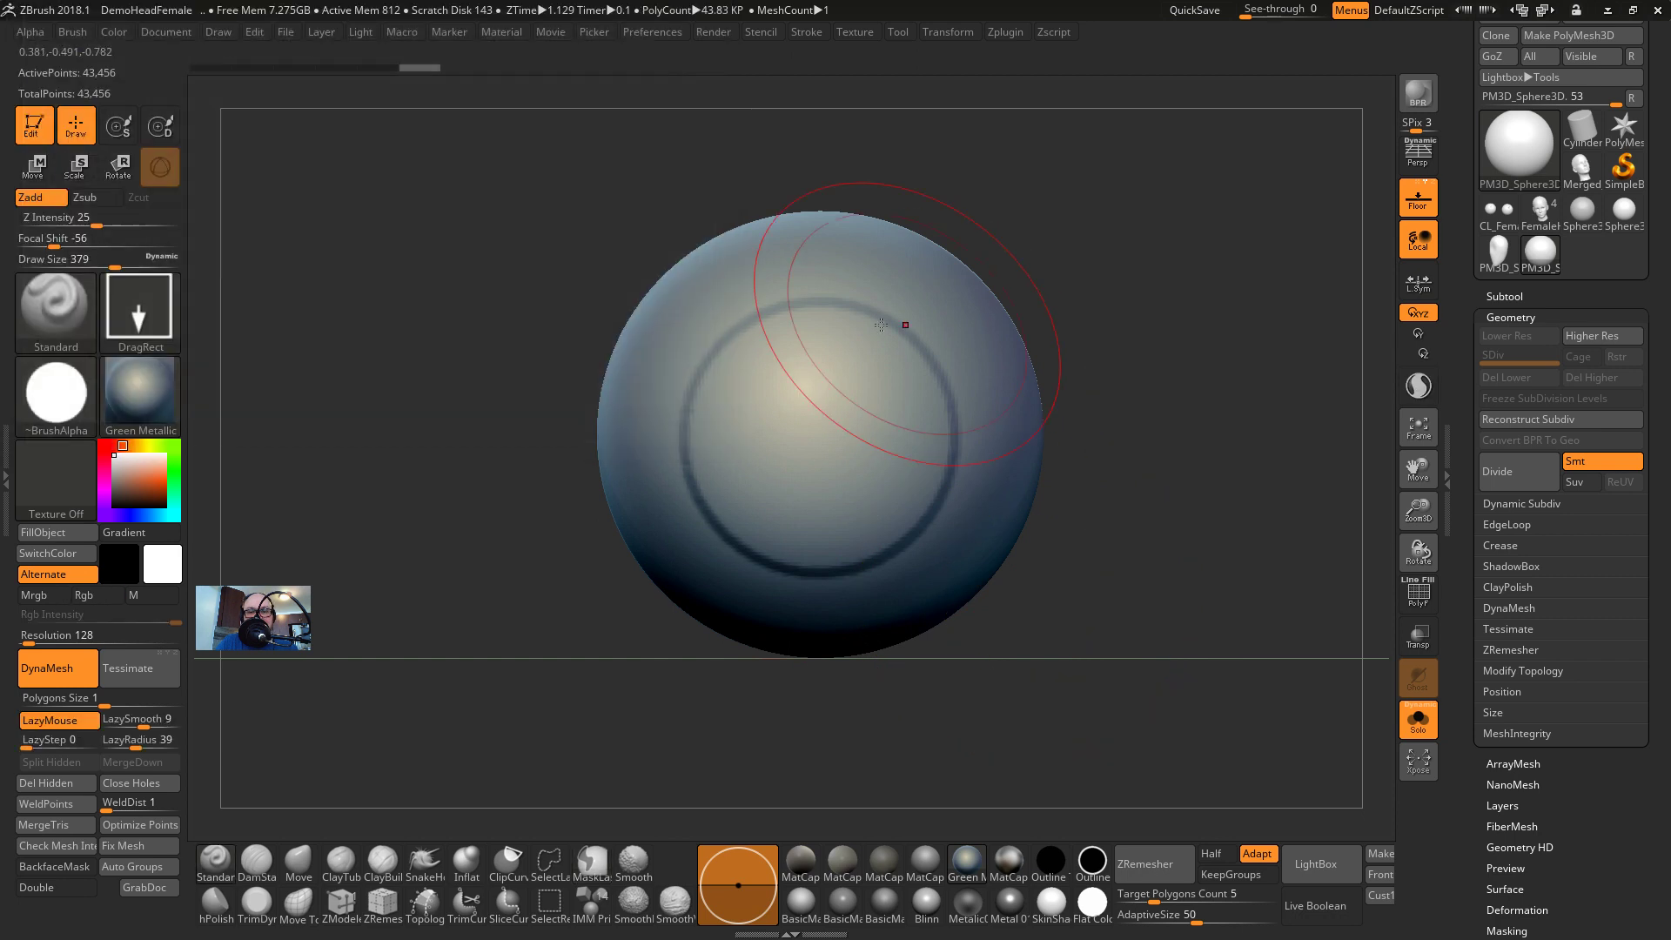
{"action": "key", "text": "ctrl+z"}
{"action": "left_click_drag", "start_coordinate": [27, 636], "coordinate": [41, 638]}
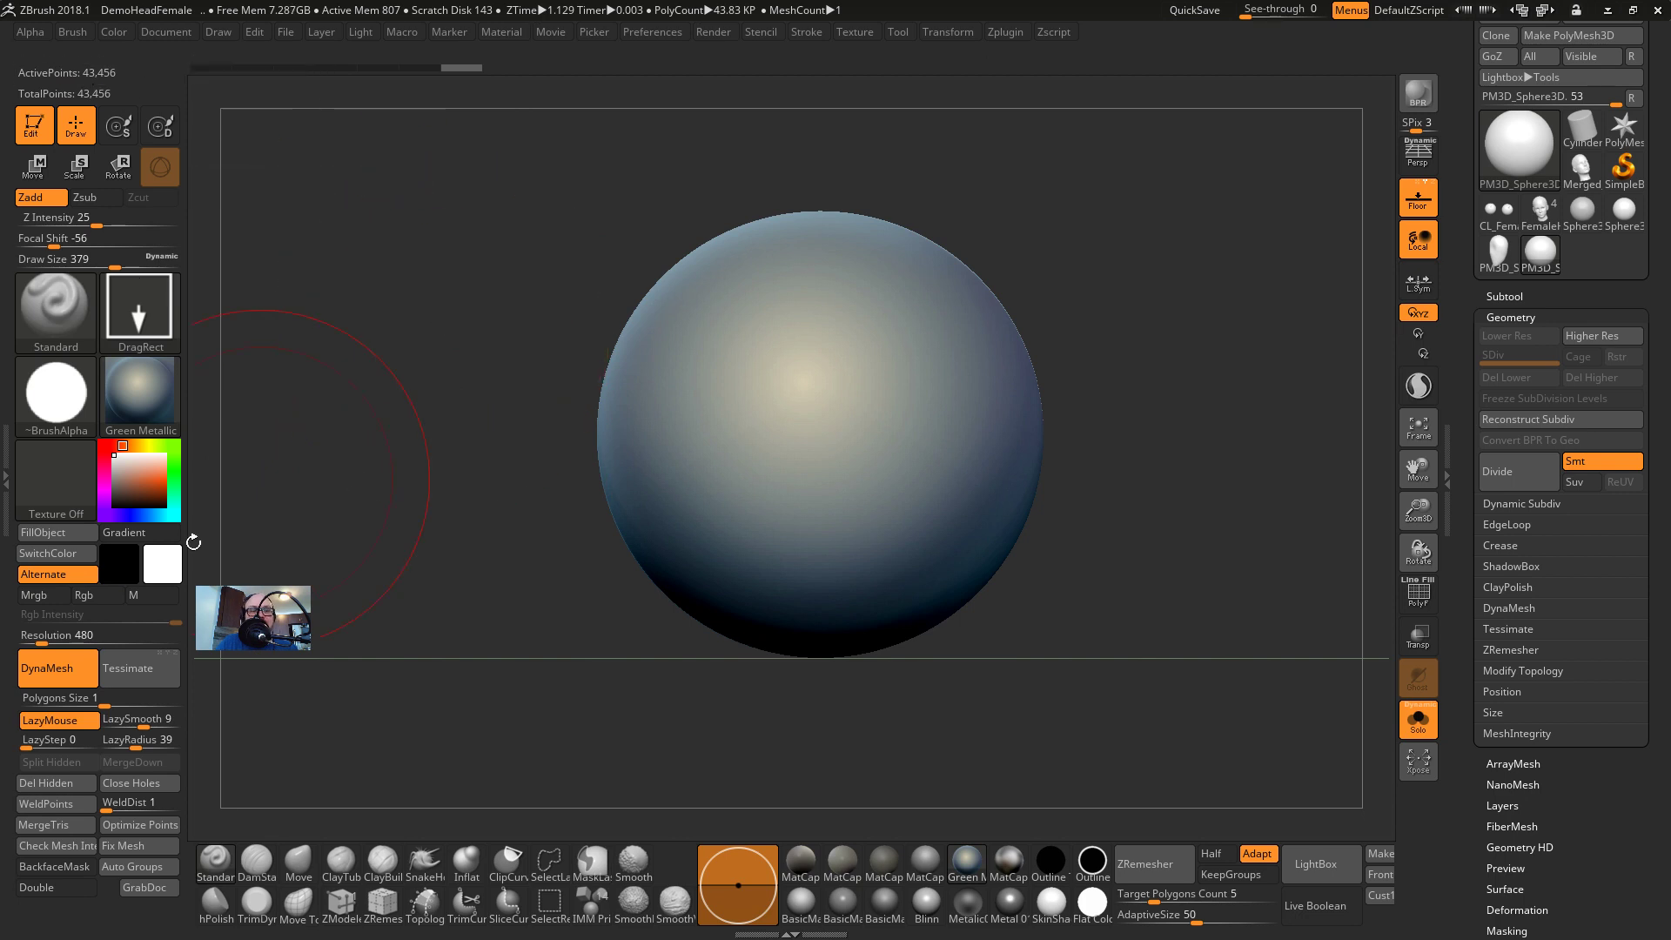
{"action": "key", "text": "s"}
{"action": "left_click_drag", "start_coordinate": [494, 435], "coordinate": [482, 434]}
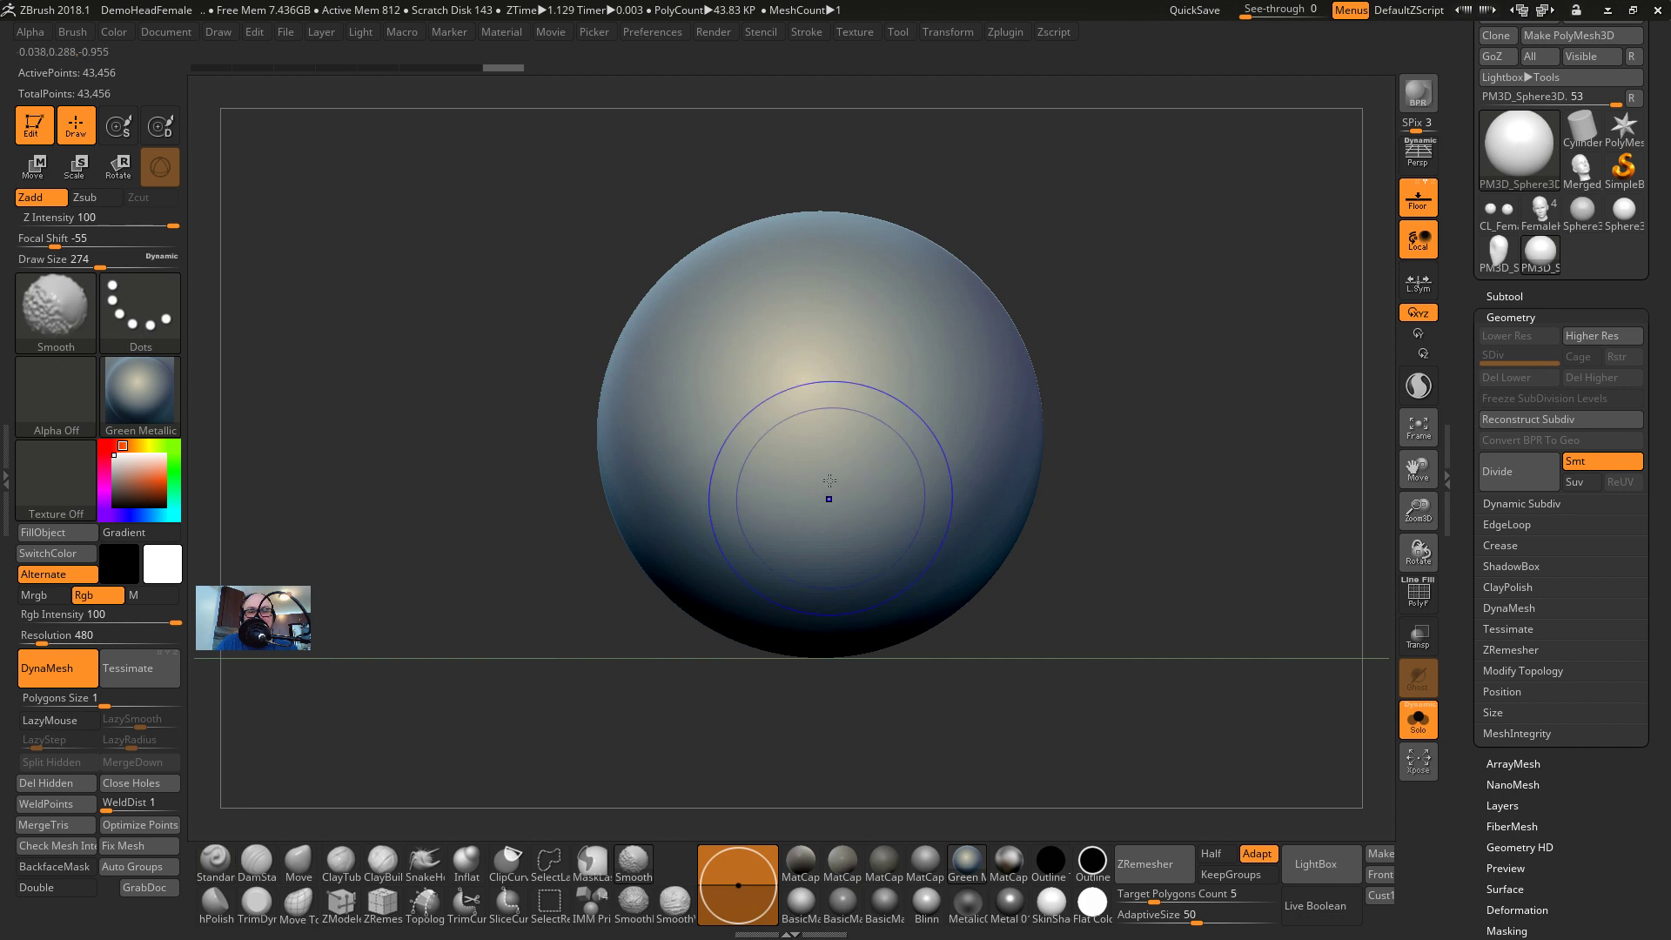
Remesh the sphere with DynaMesh at resolution 480 and stamp a large raised disc at its centre, redoing the first stamp
{"action": "left_click_drag", "start_coordinate": [402, 322], "coordinate": [392, 543], "text": "ctrl"}
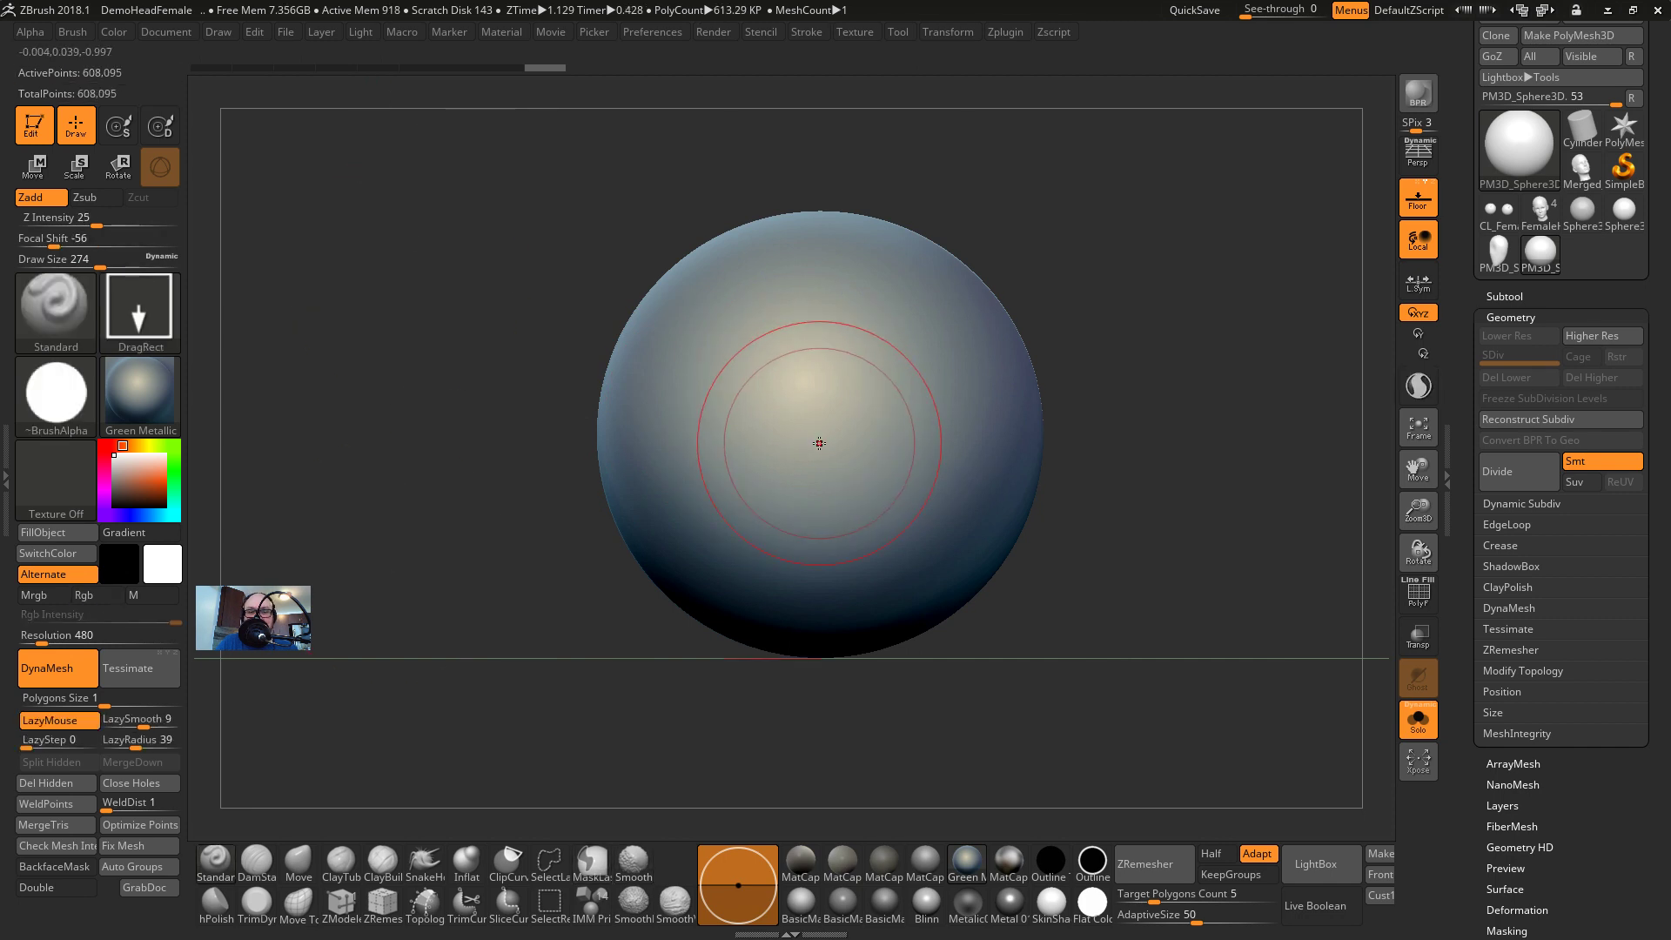
{"action": "left_click_drag", "start_coordinate": [830, 481], "coordinate": [938, 619]}
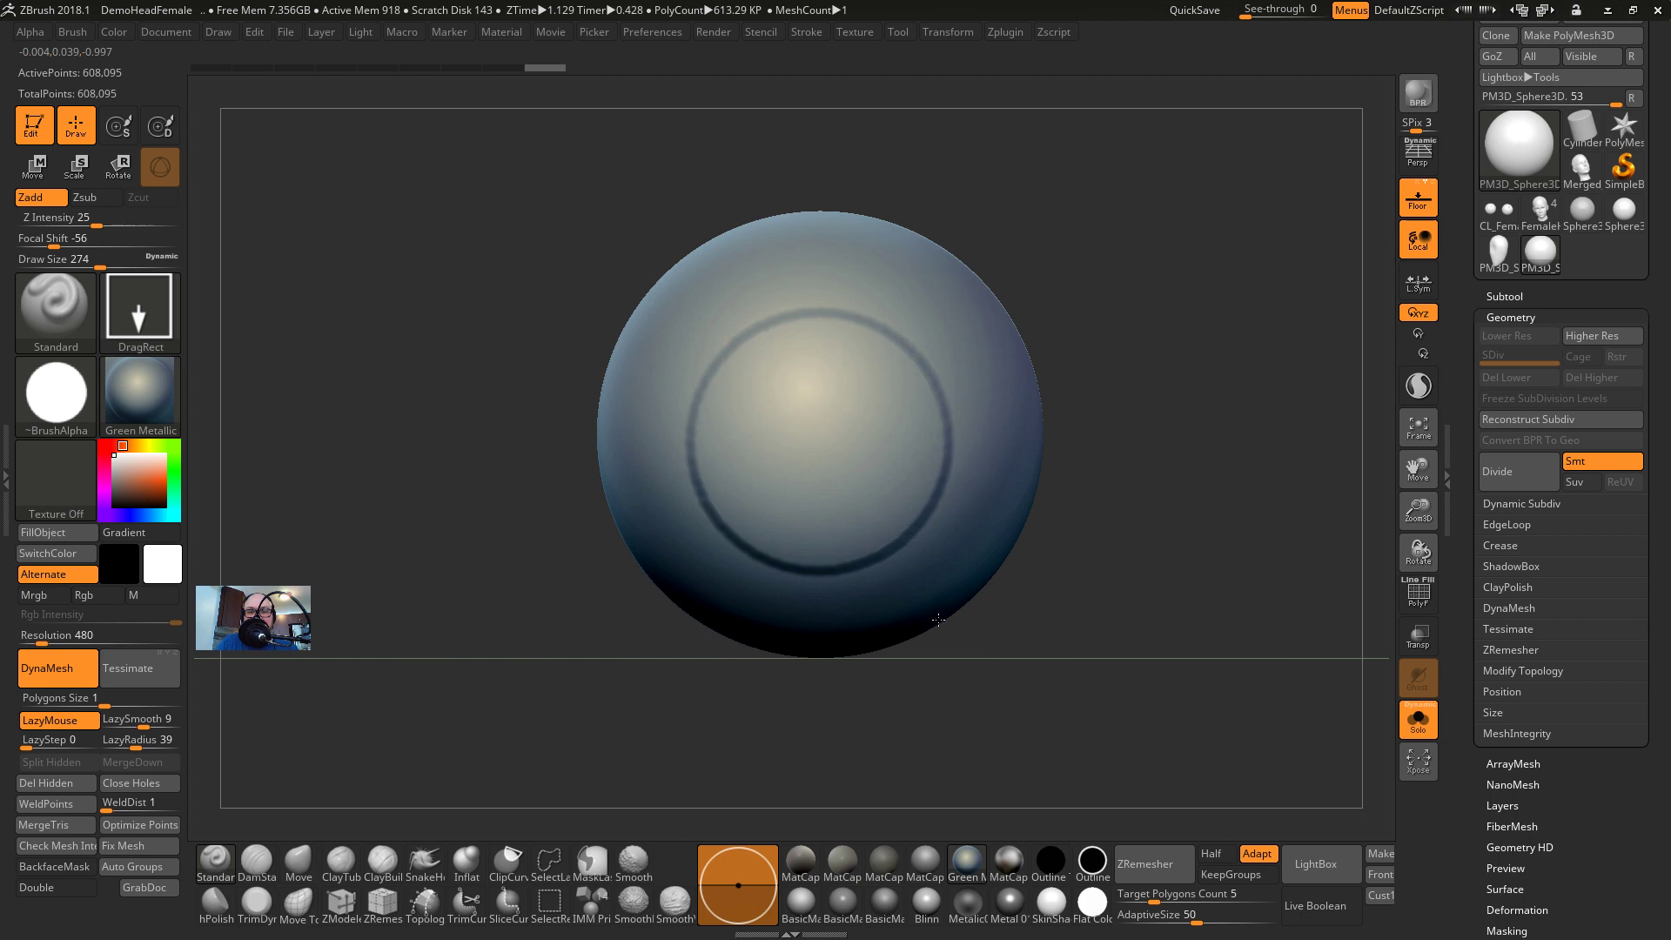
{"action": "left_click_drag", "start_coordinate": [1092, 513], "coordinate": [1162, 455]}
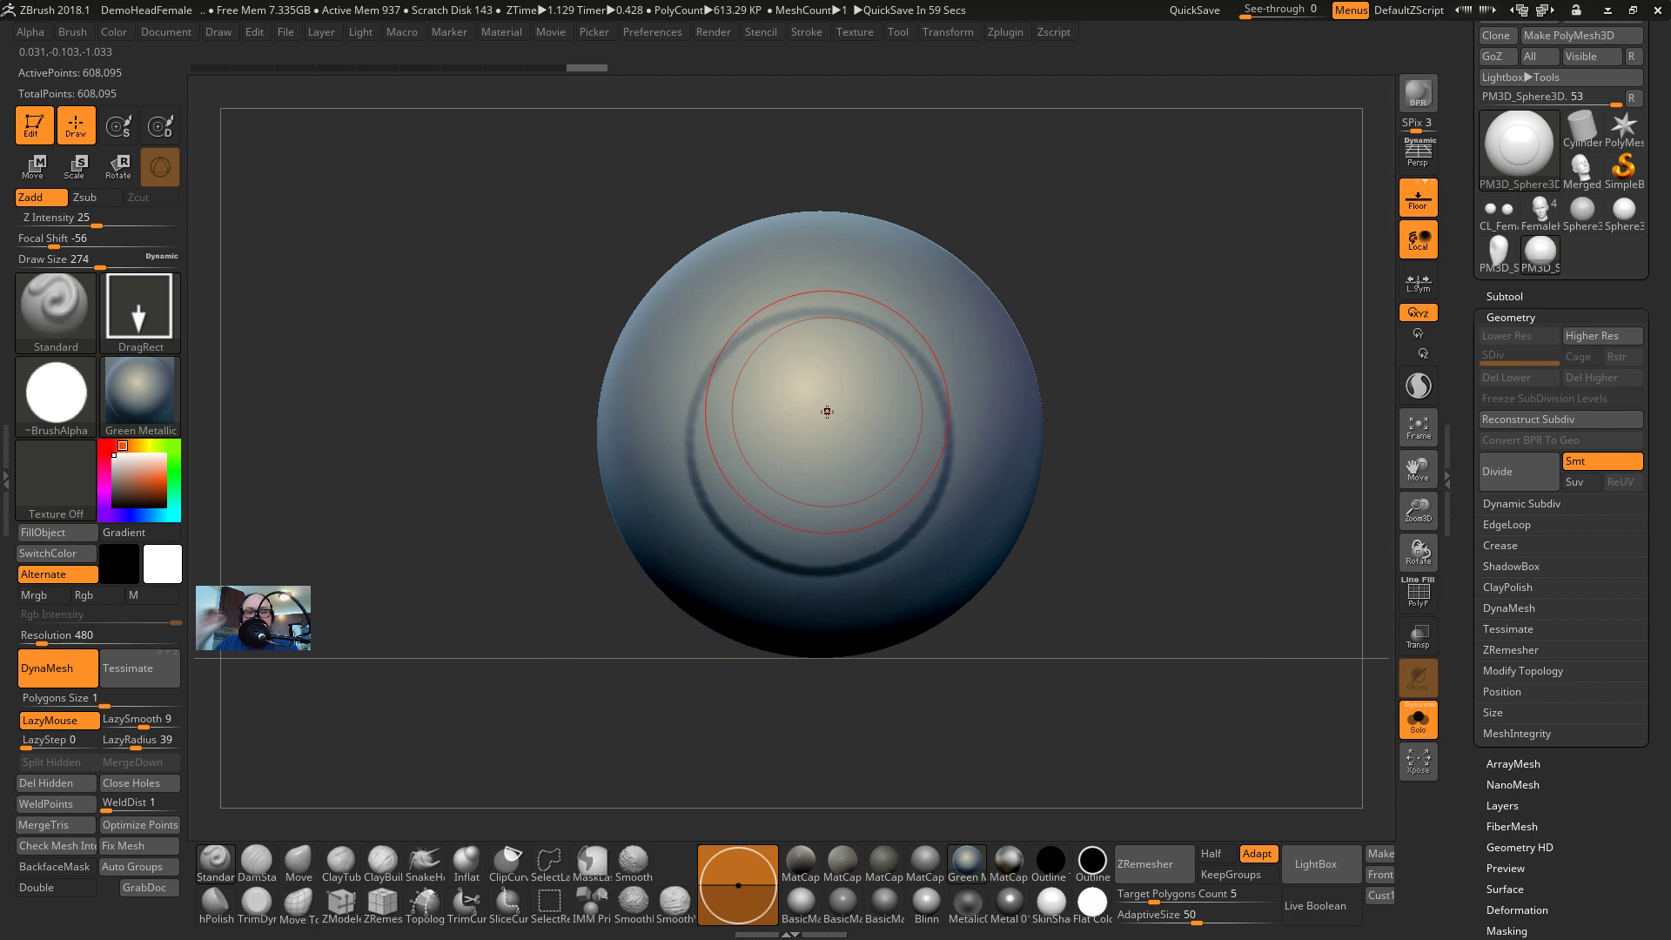
{"action": "key", "text": "ctrl+z"}
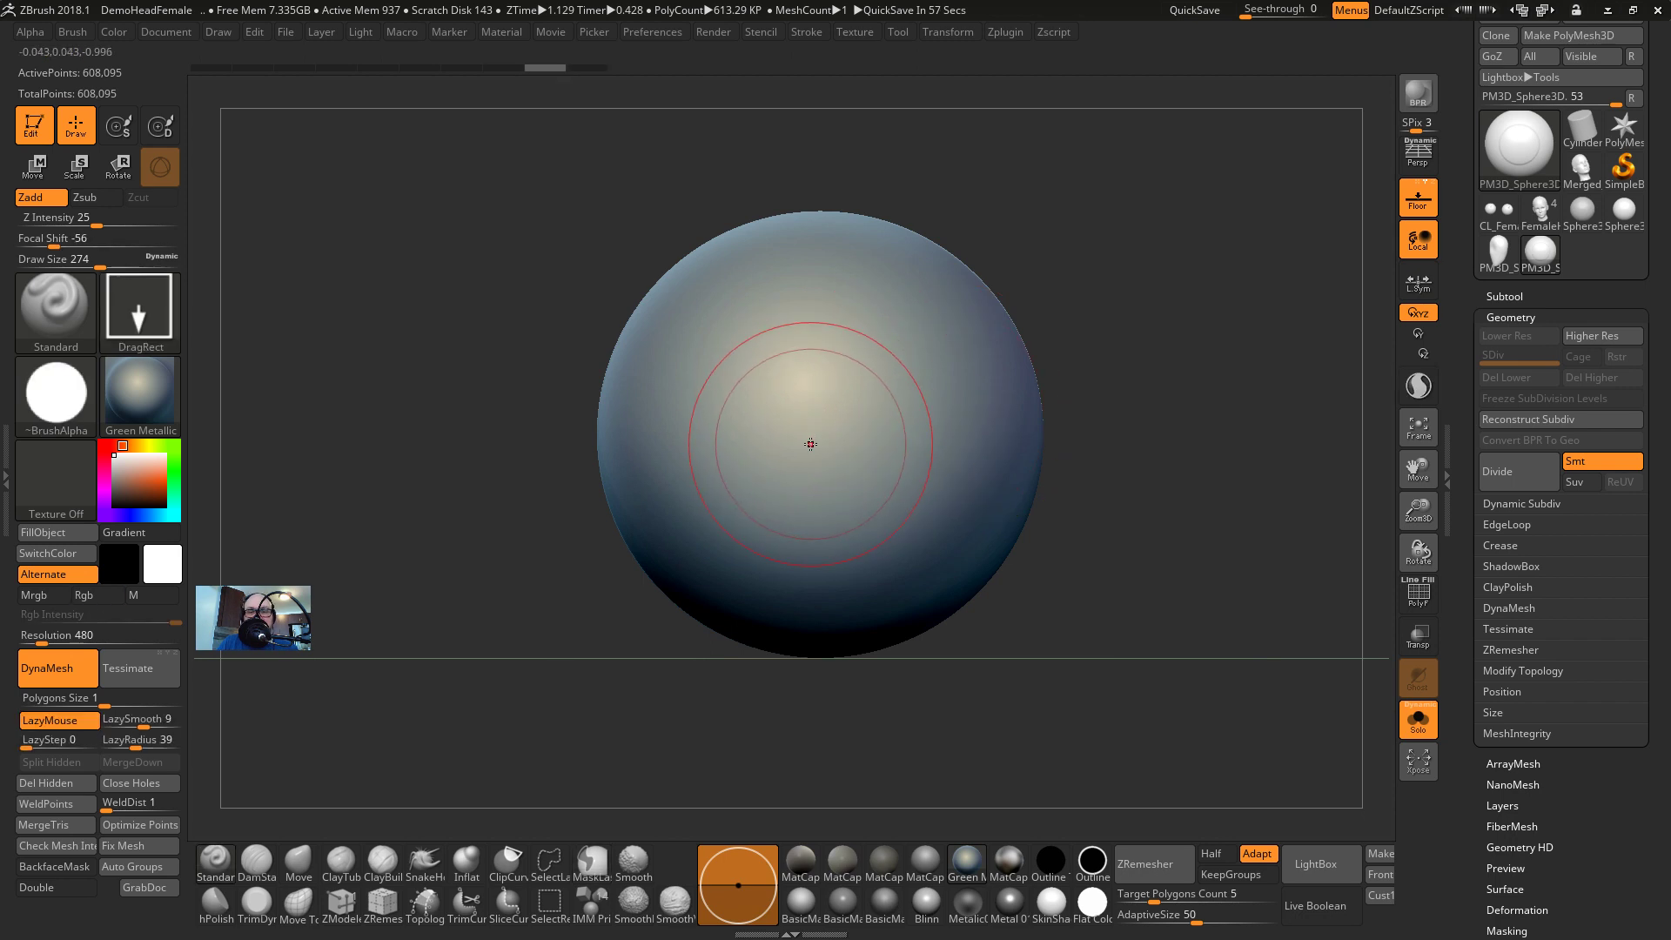
{"action": "left_click_drag", "start_coordinate": [810, 444], "coordinate": [922, 627]}
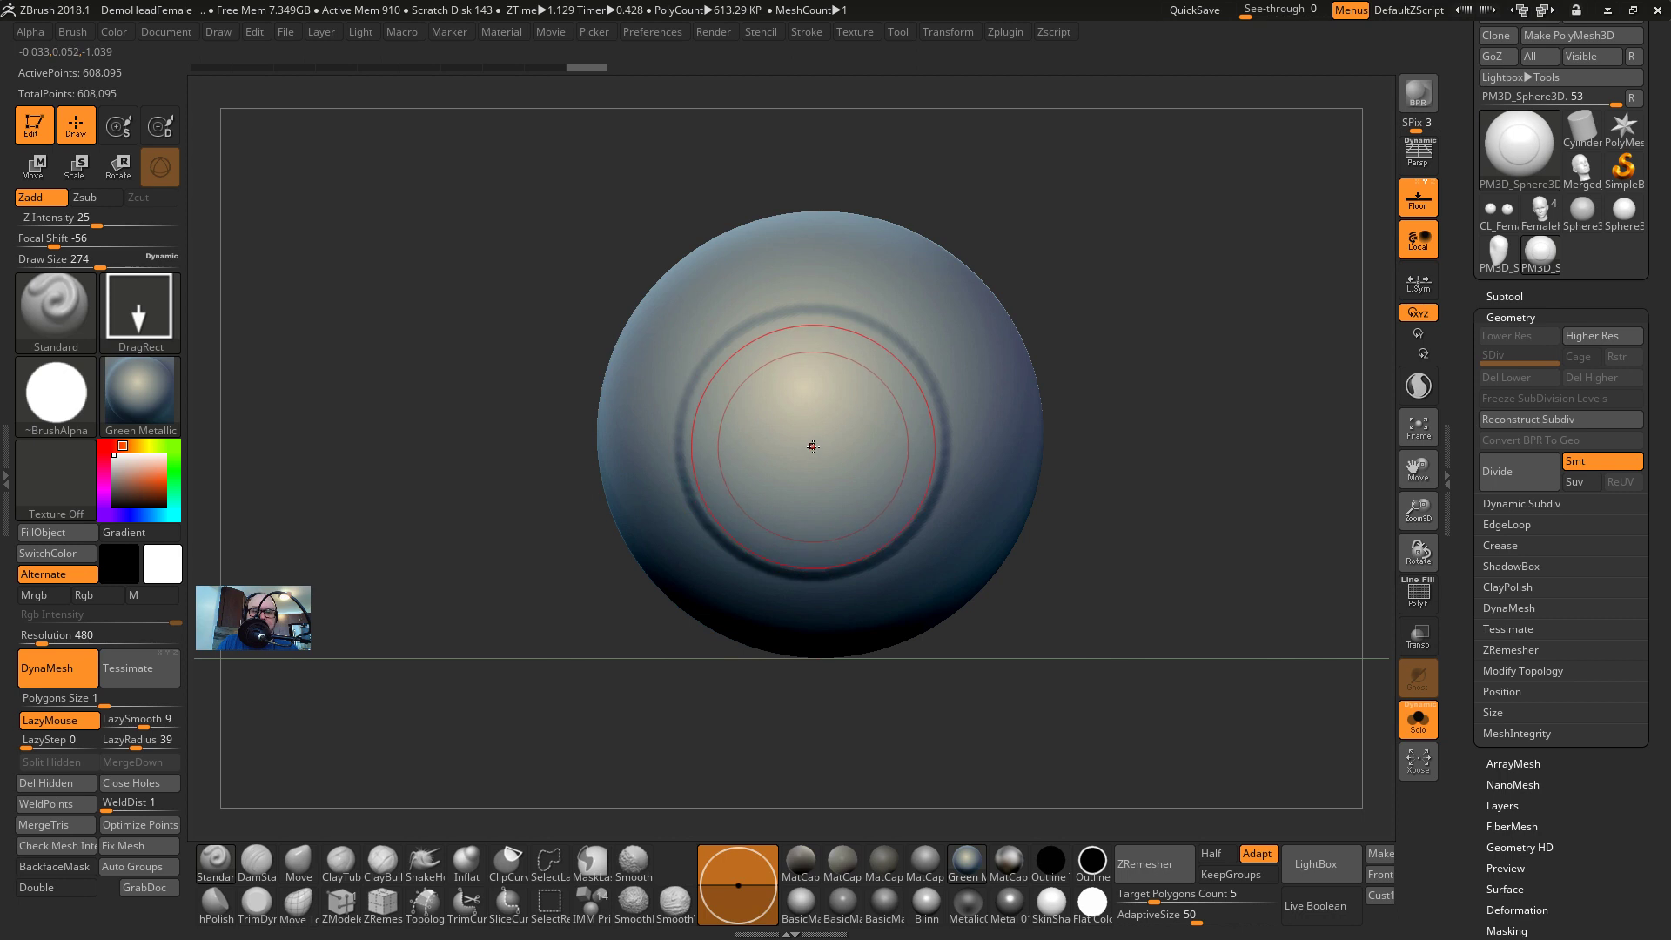
Set Z Intensity to 68 and draw size to 140, and mask a small round spot just above the disc's centre
{"action": "mouse_move", "coordinate": [812, 449]}
{"action": "left_mouse_down"}
{"action": "mouse_move", "coordinate": [863, 459]}
{"action": "mouse_move", "coordinate": [801, 453]}
{"action": "left_mouse_up"}
{"action": "key", "text": "s"}
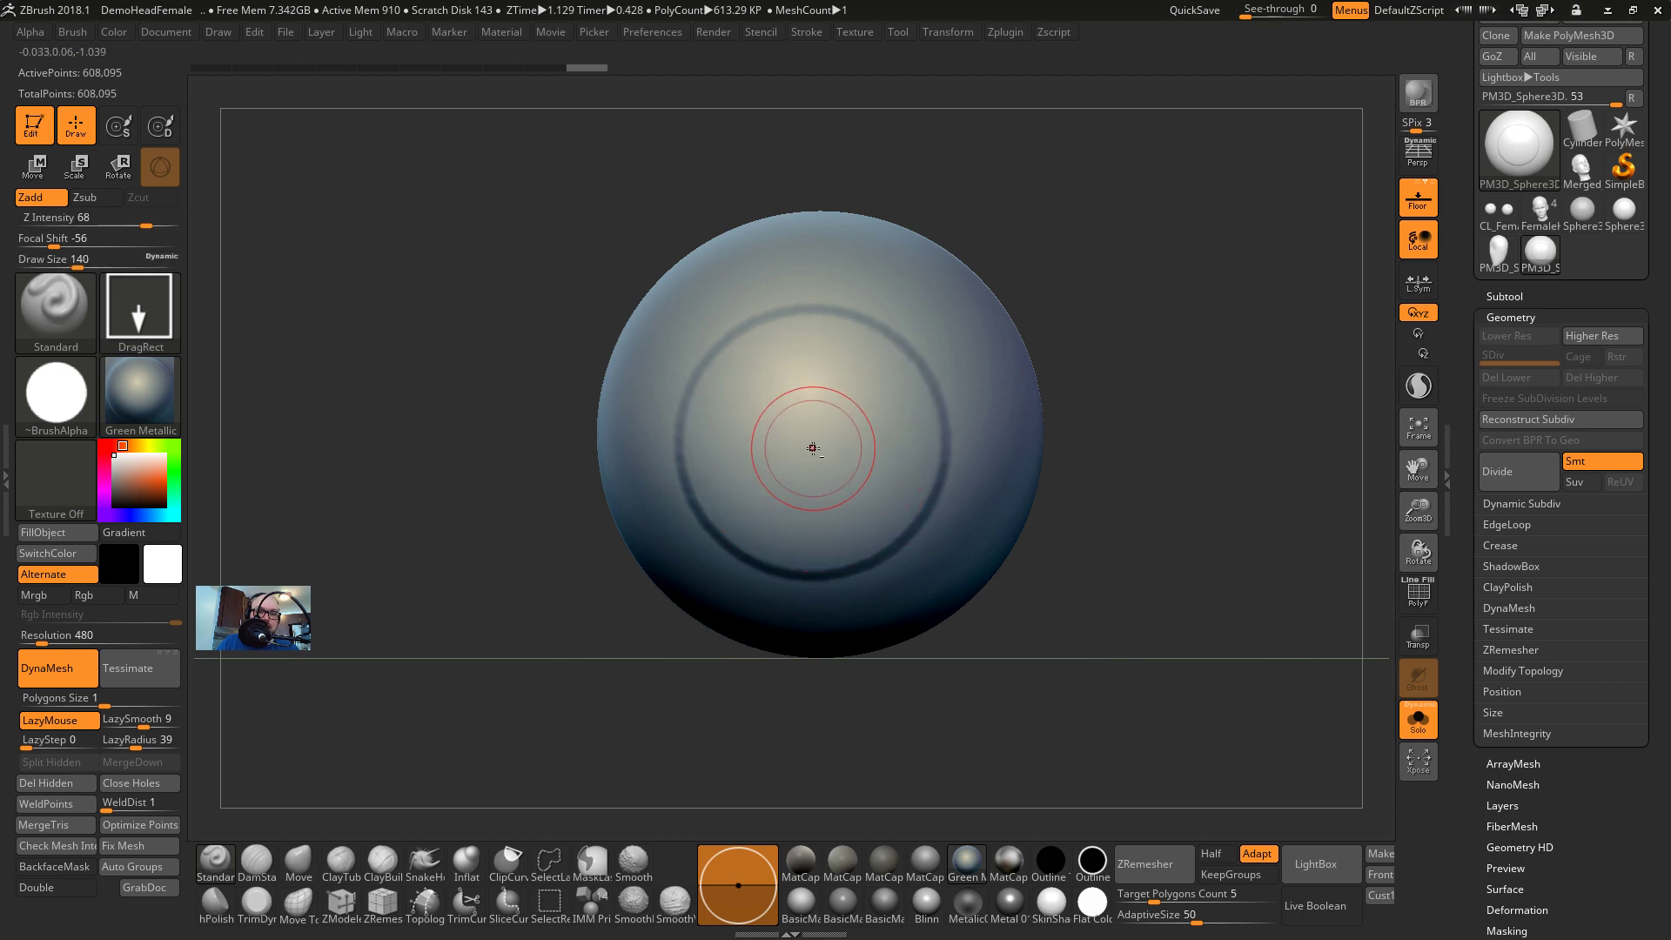
{"action": "key", "text": "ctrl+z"}
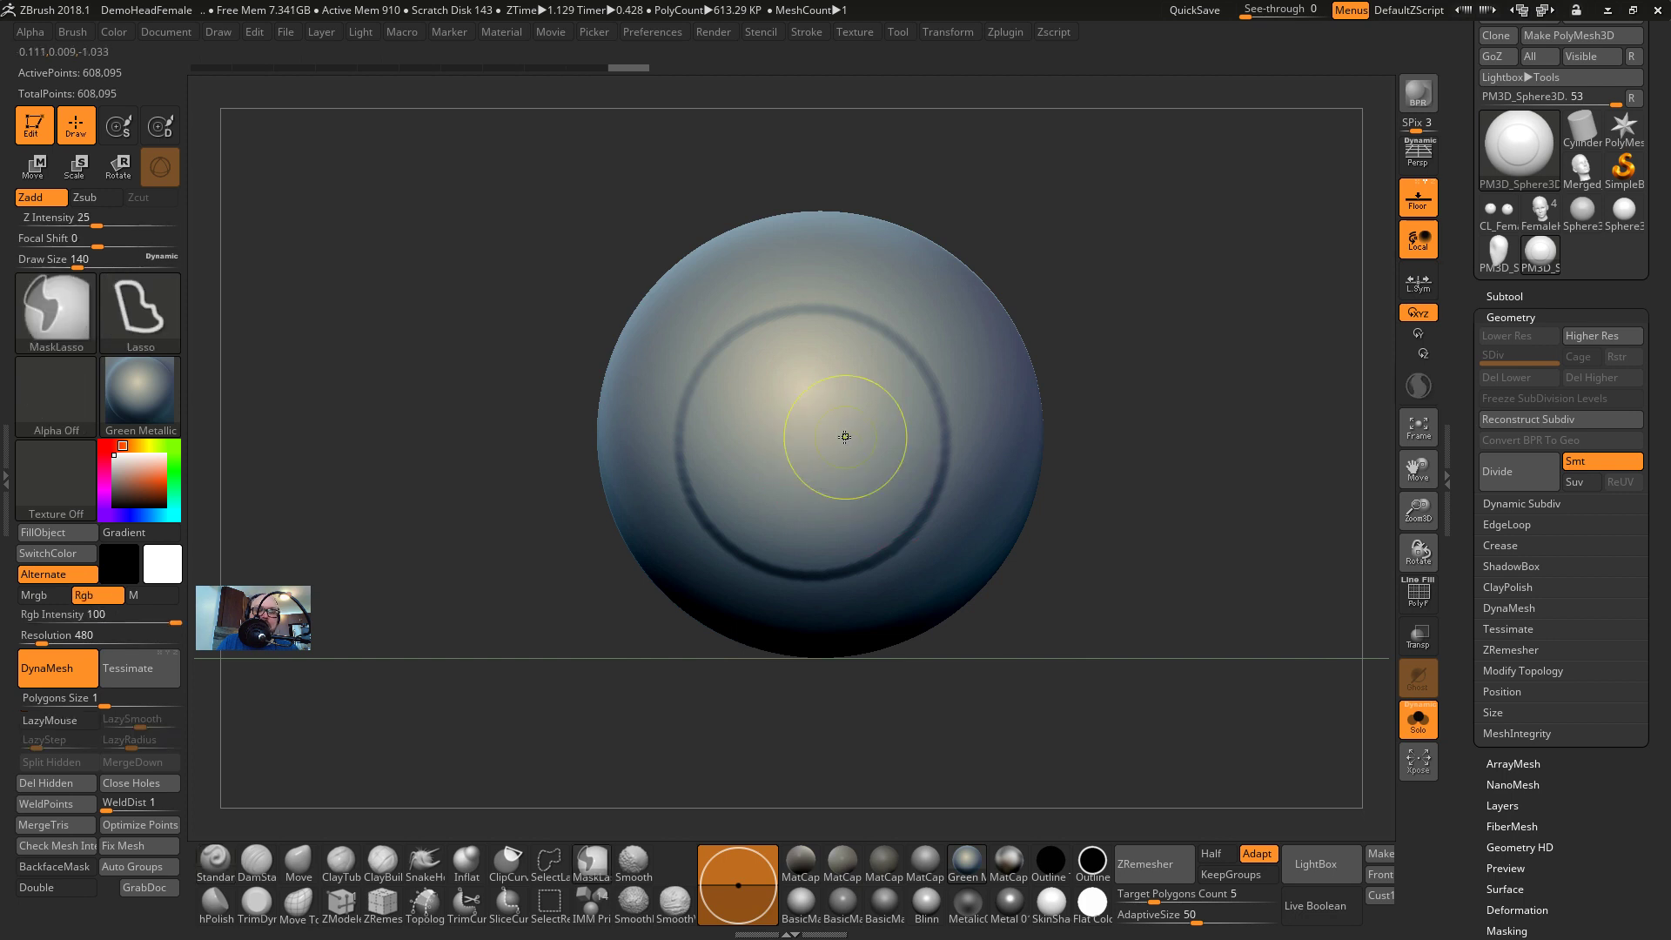
{"action": "key", "text": "ctrl+z"}
{"action": "mouse_move", "coordinate": [831, 369]}
{"action": "left_mouse_down", "text": "ctrl"}
{"action": "mouse_move", "coordinate": [838, 423]}
{"action": "mouse_move", "coordinate": [810, 401]}
{"action": "mouse_move", "coordinate": [836, 383]}
{"action": "left_mouse_up", "text": "ctrl"}
{"action": "key", "text": "ctrl+z"}
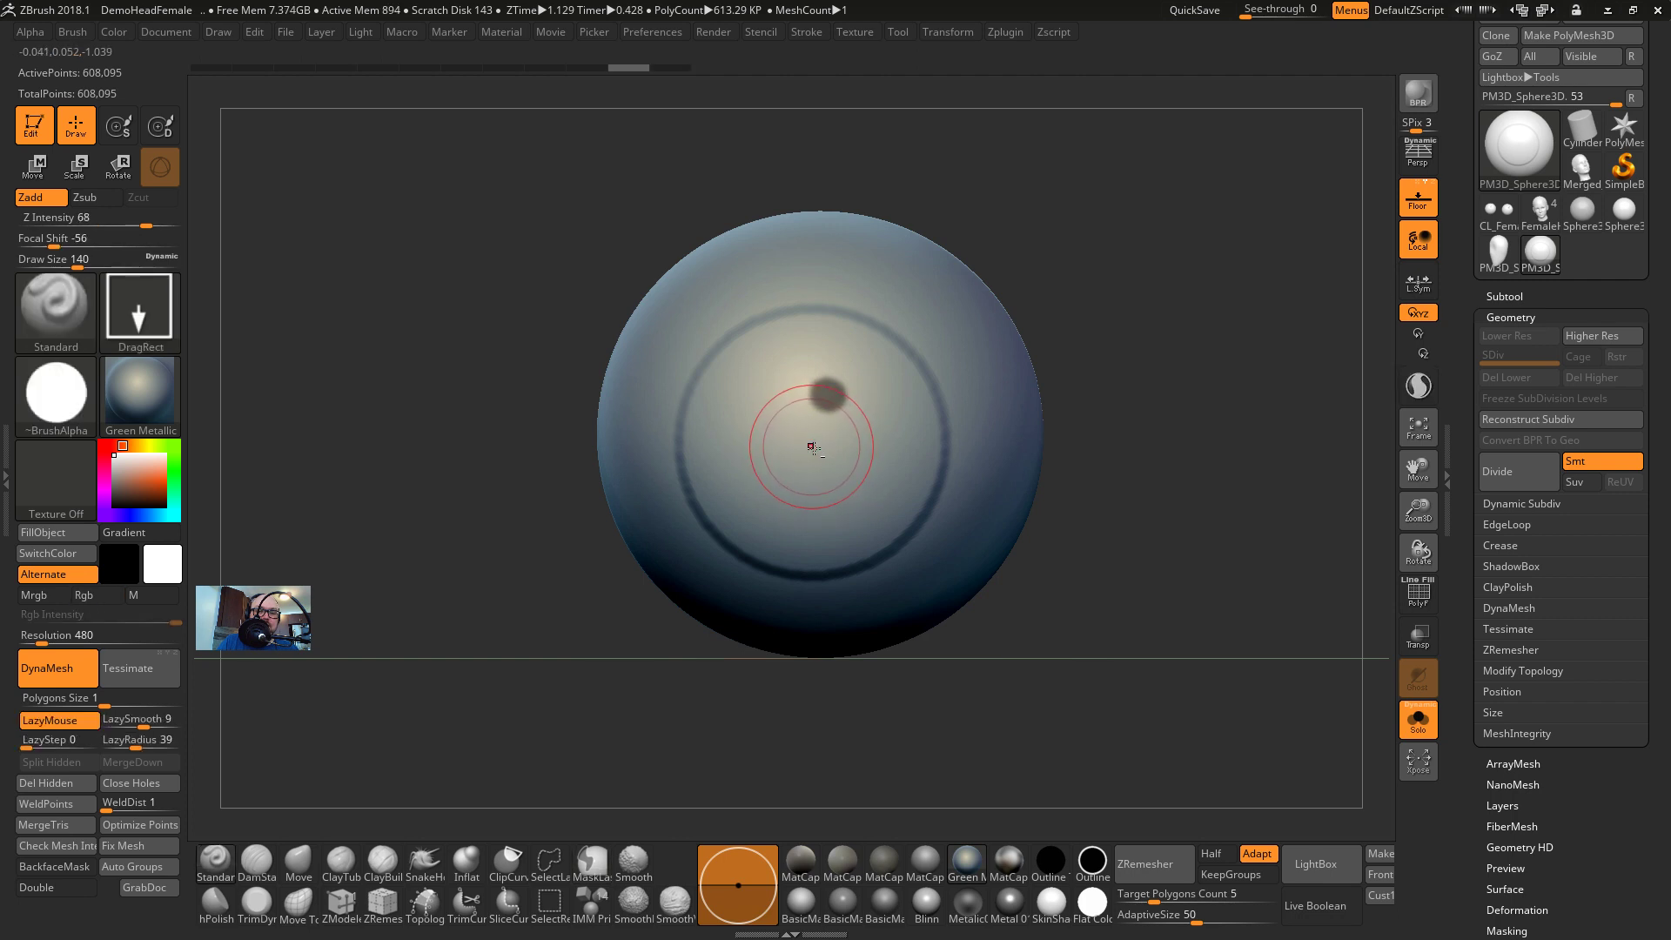
Carve a recessed pupil disc at the centre of the iris around the masked spot and clear the mask
{"action": "left_click_drag", "start_coordinate": [810, 447], "coordinate": [875, 521], "text": "alt"}
{"action": "left_click_drag", "start_coordinate": [1234, 391], "coordinate": [1225, 479], "text": "ctrl"}
{"action": "left_click_drag", "start_coordinate": [1210, 474], "coordinate": [1149, 398], "text": "alt"}
Try a raised disc stamp on the sphere's side at draw size 257 and undo it
{"action": "key", "text": "s"}
{"action": "left_click_drag", "start_coordinate": [960, 392], "coordinate": [982, 391]}
{"action": "mouse_move", "coordinate": [879, 416]}
{"action": "left_mouse_down", "text": "shift"}
{"action": "mouse_move", "coordinate": [893, 509]}
{"action": "mouse_move", "coordinate": [713, 388]}
{"action": "mouse_move", "coordinate": [853, 455]}
{"action": "mouse_move", "coordinate": [1001, 489]}
{"action": "left_mouse_up", "text": "shift"}
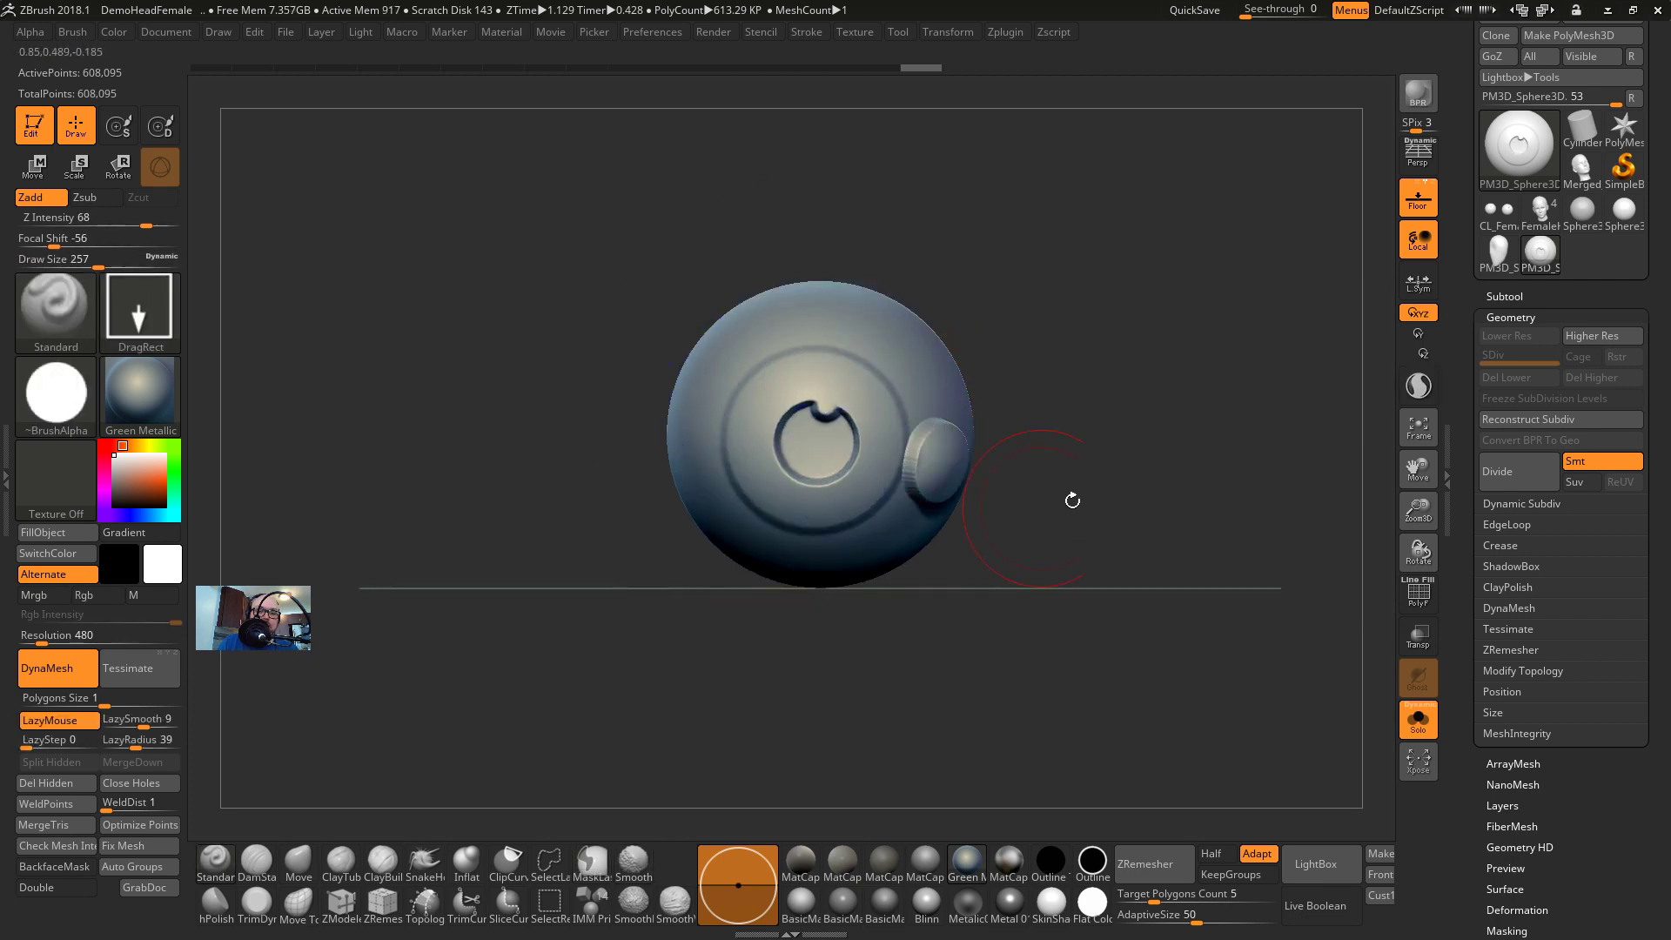
{"action": "key", "text": "ctrl+z"}
{"action": "mouse_move", "coordinate": [1141, 501]}
{"action": "left_mouse_down"}
{"action": "mouse_move", "coordinate": [1093, 485]}
{"action": "mouse_move", "coordinate": [1098, 440]}
{"action": "mouse_move", "coordinate": [962, 559]}
{"action": "mouse_move", "coordinate": [864, 383]}
{"action": "mouse_move", "coordinate": [867, 404]}
{"action": "left_mouse_up"}
{"action": "left_click_drag", "start_coordinate": [946, 629], "coordinate": [1048, 569], "text": "shift"}
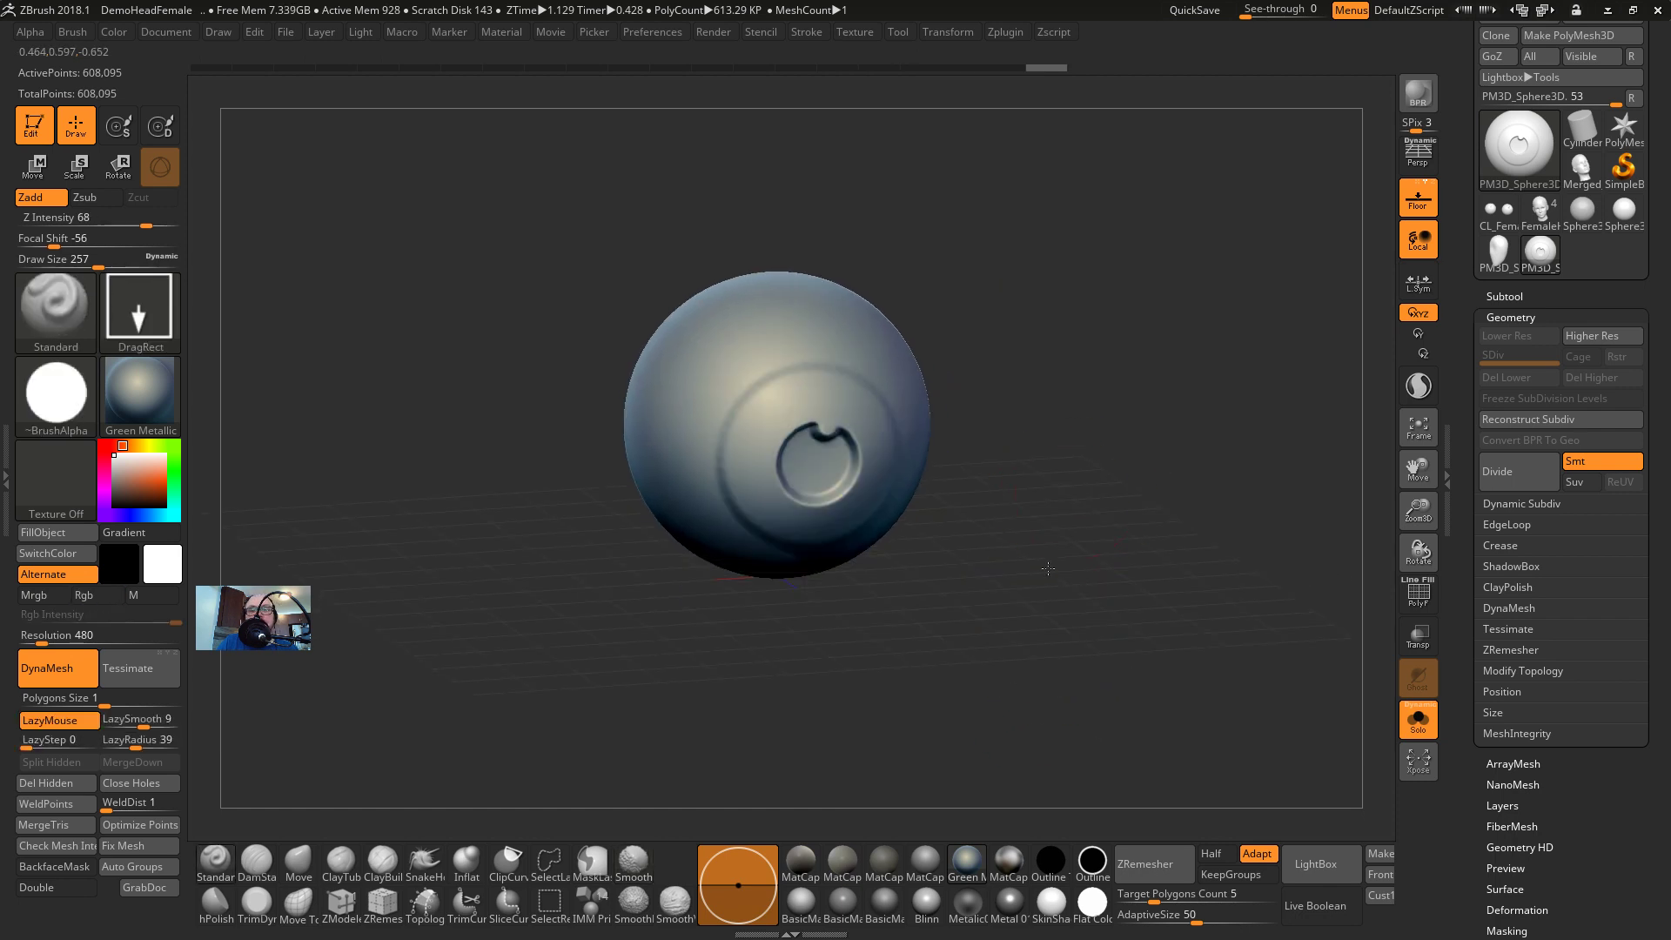
Switch to the FemaleHead5 model and append the carved PM3D_Sphere3D eyeball as a subtool
{"action": "left_click", "coordinate": [1539, 215]}
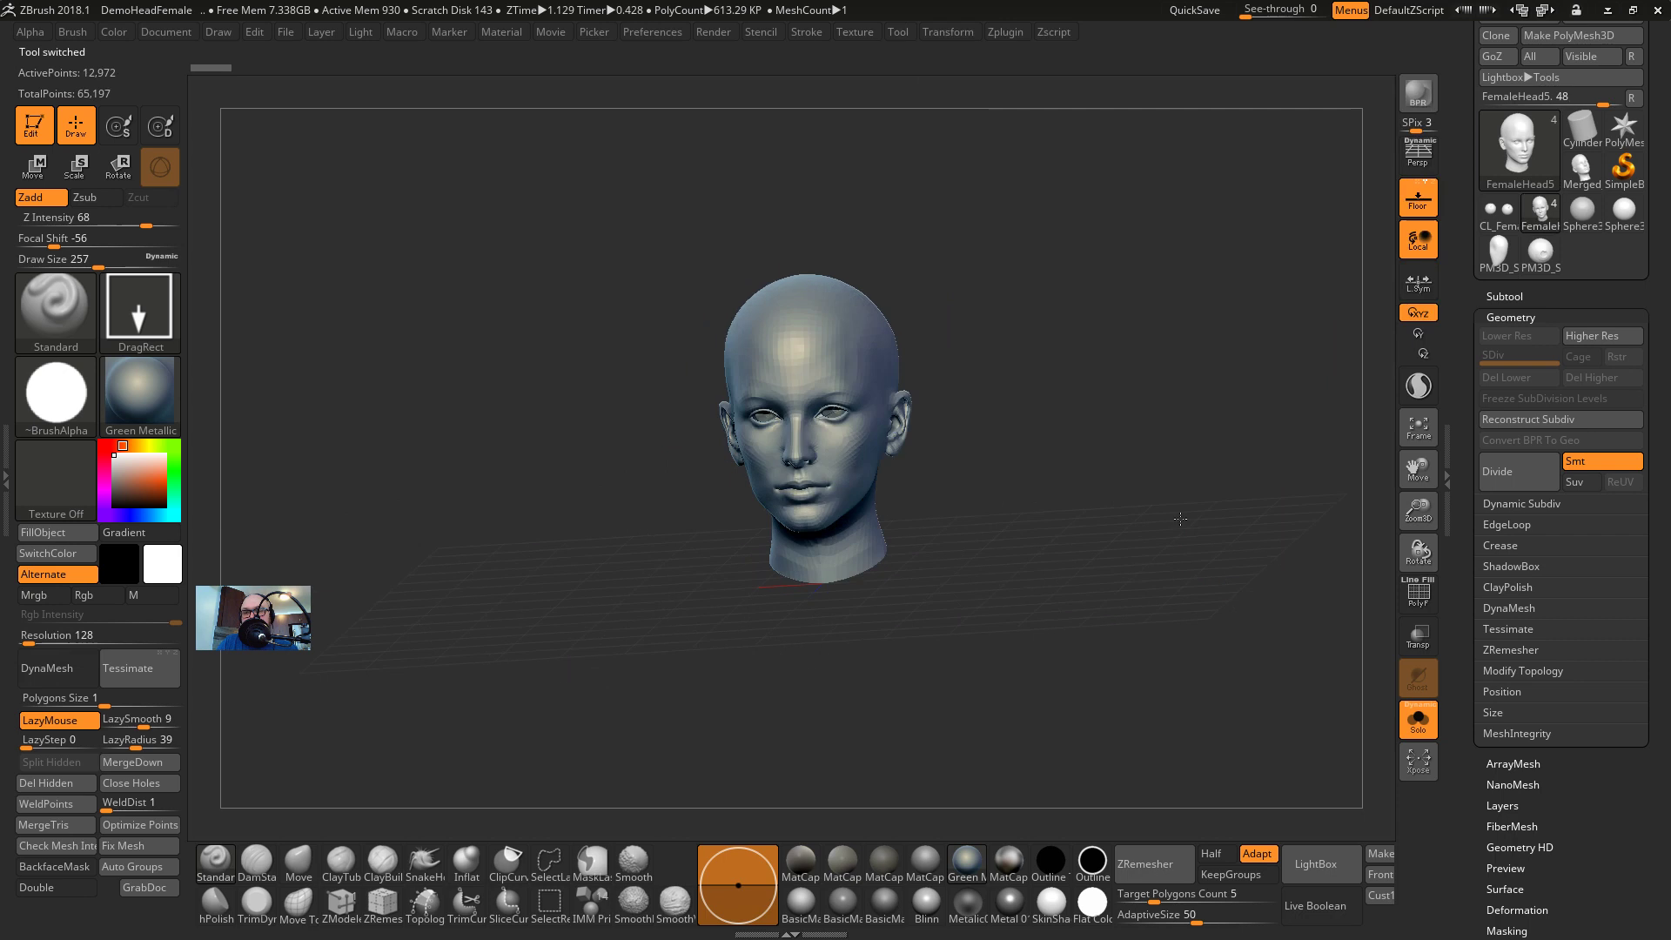
{"action": "left_click", "coordinate": [1524, 297]}
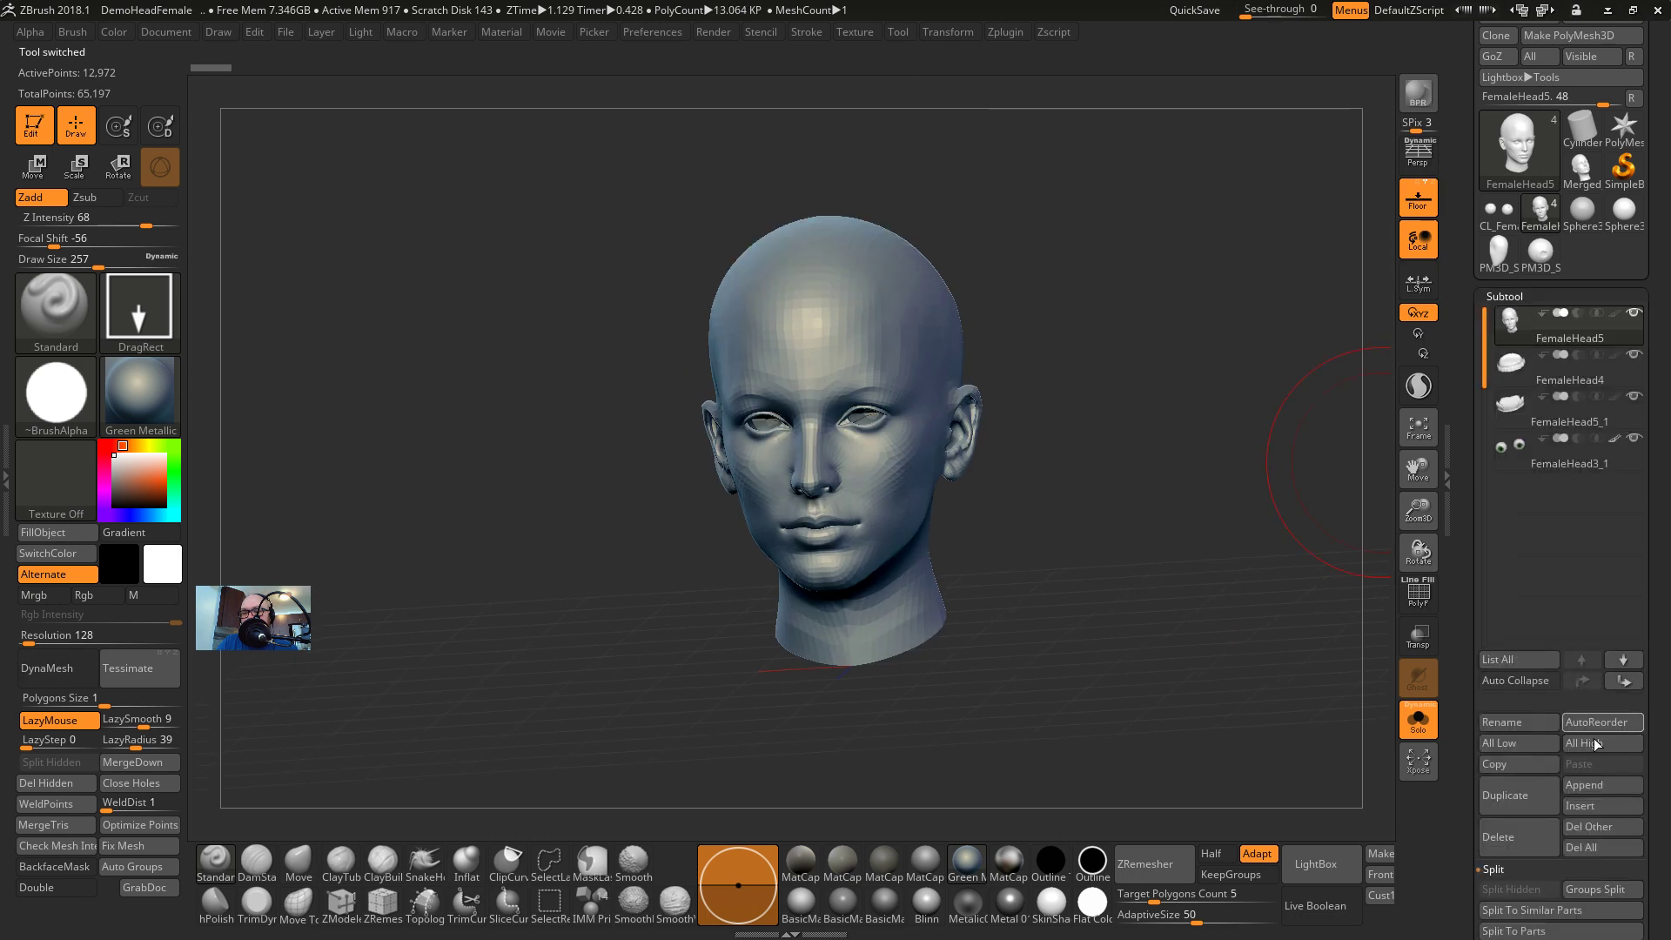
{"action": "left_click", "coordinate": [1606, 789]}
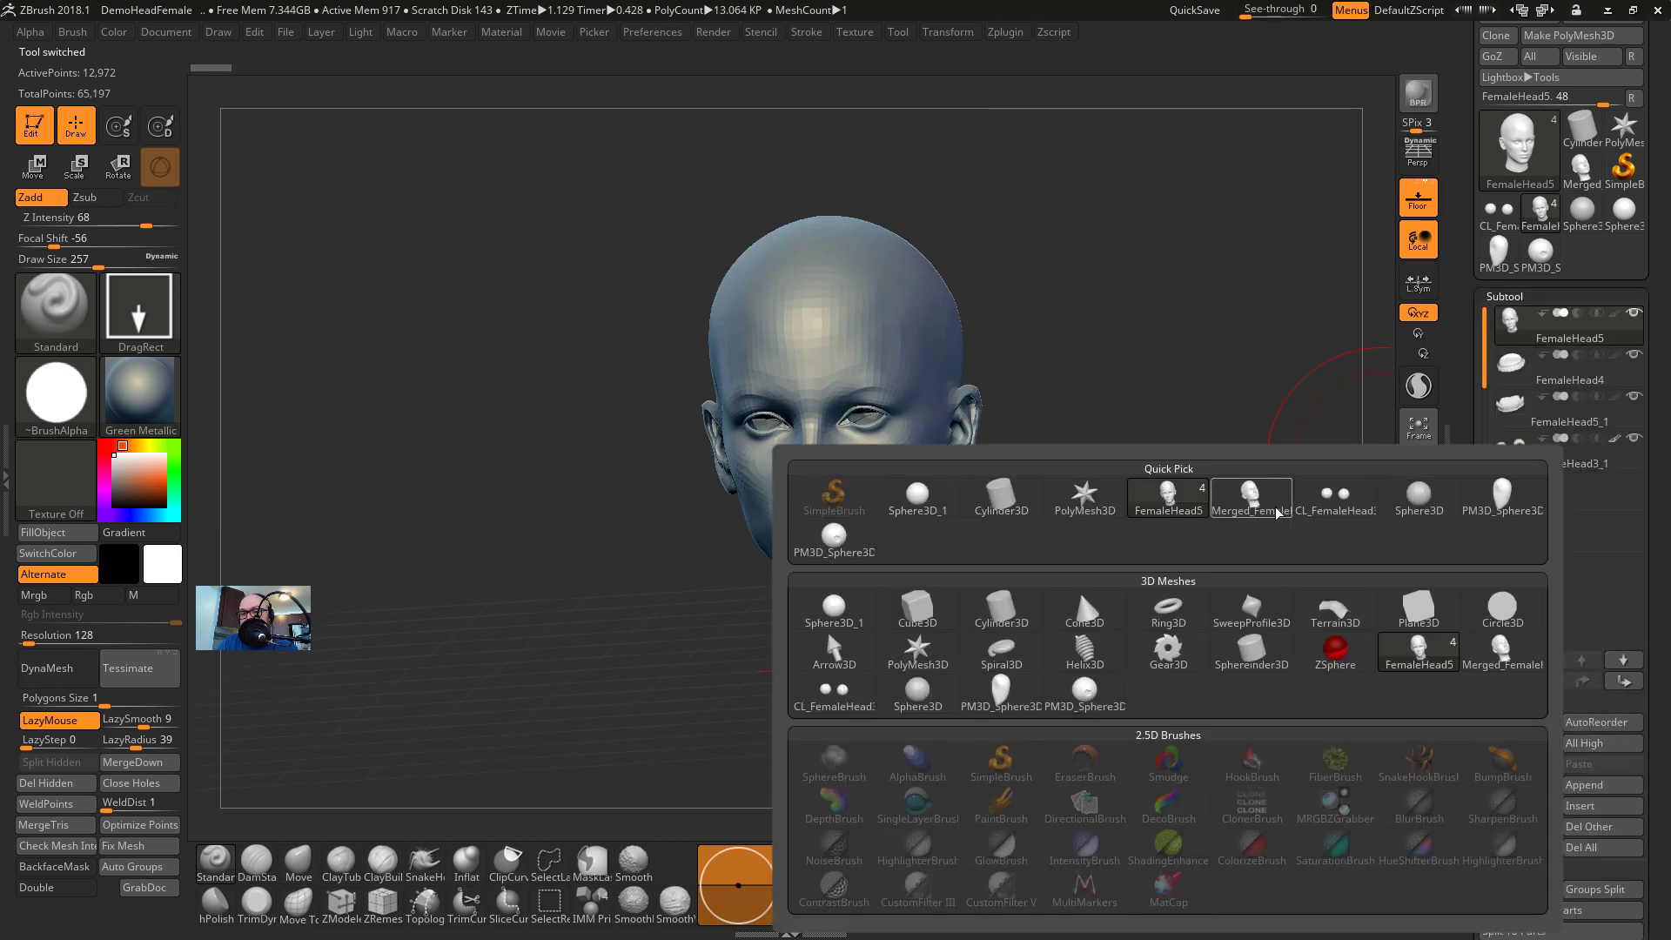
{"action": "left_click", "coordinate": [834, 547]}
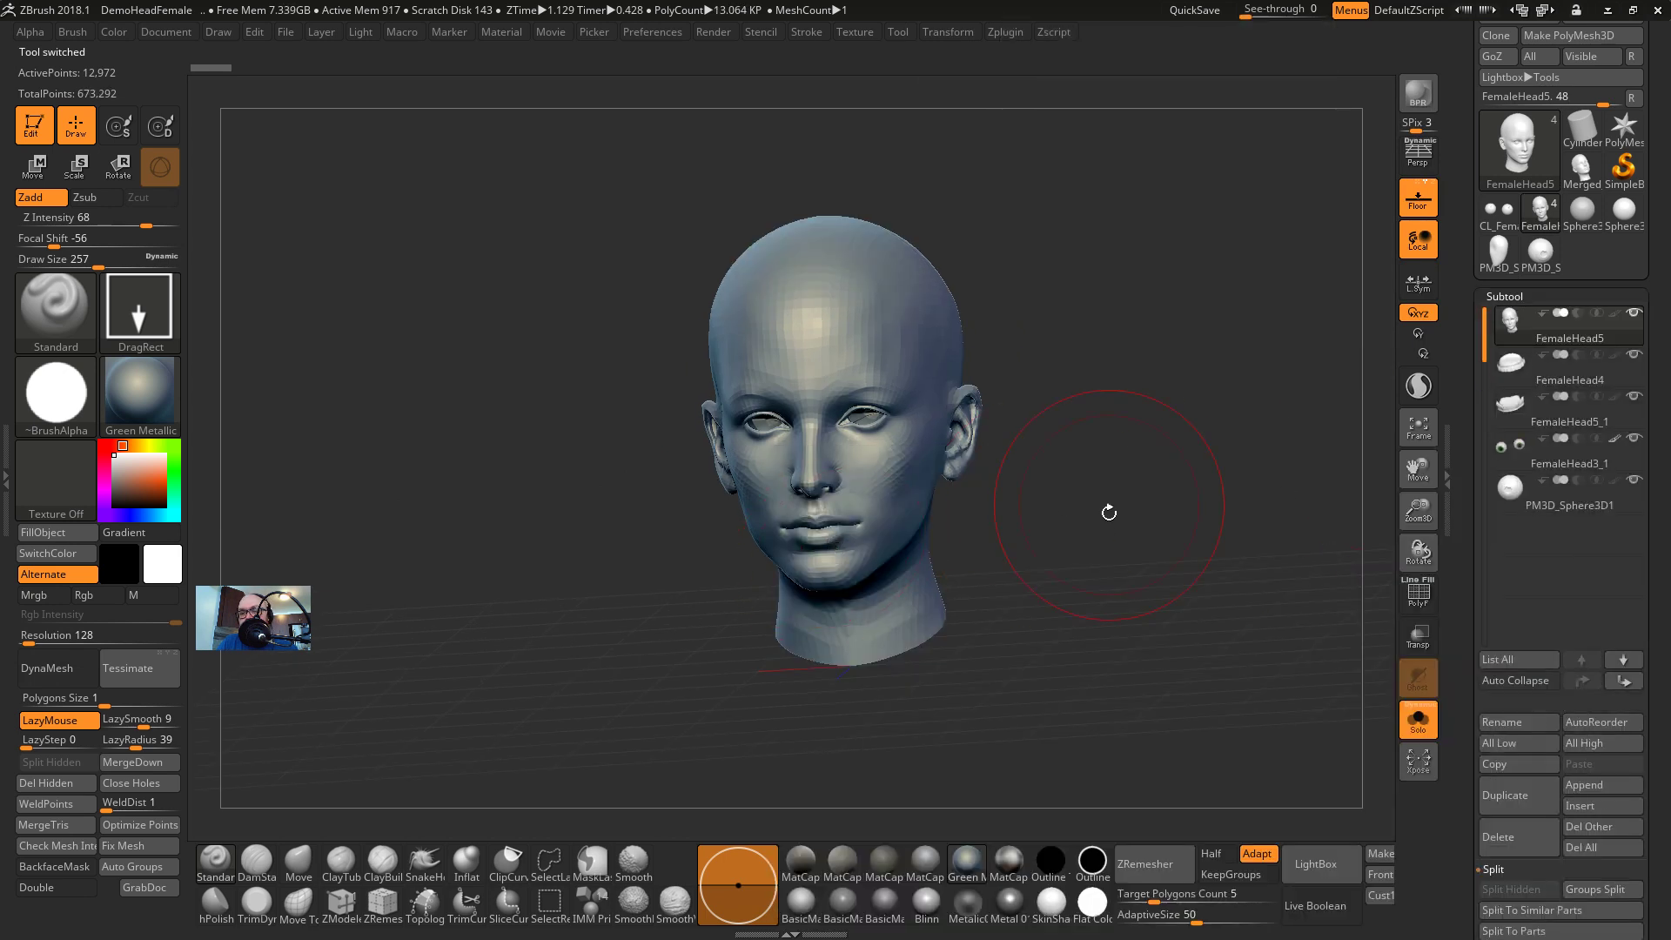
Select the PM3D_Sphere3D1 subtool, turn off Solo to show the head, and scale the sphere down inside it
{"action": "left_click_drag", "start_coordinate": [1248, 559], "coordinate": [1286, 550], "text": "shift"}
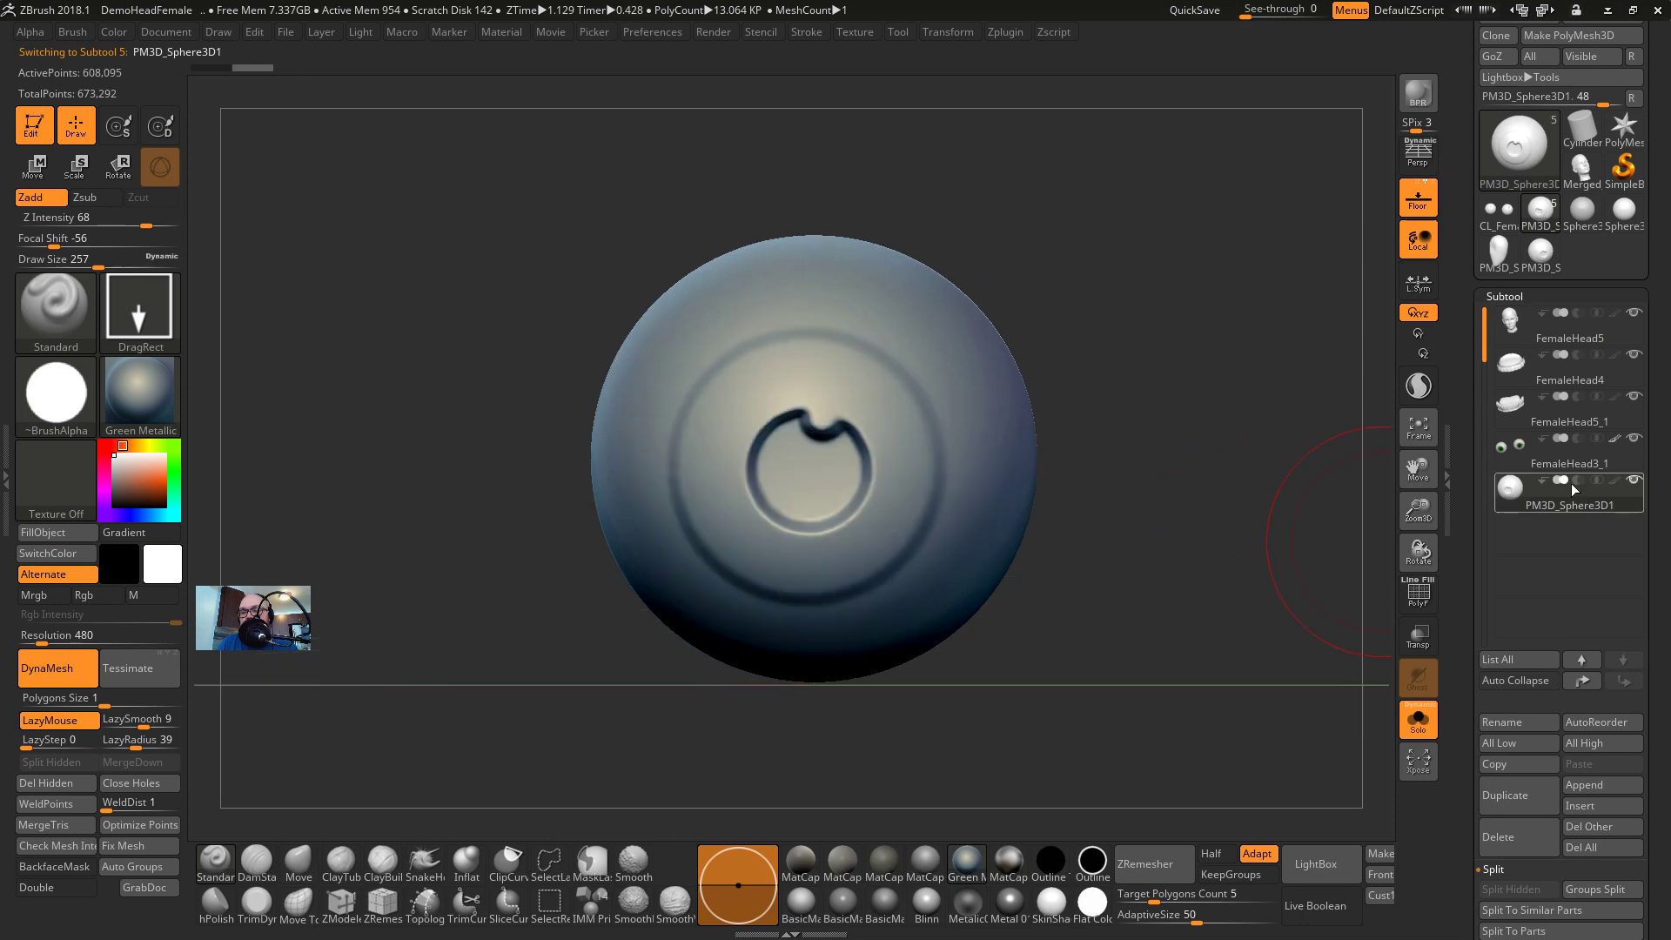
{"action": "left_click", "coordinate": [1426, 733]}
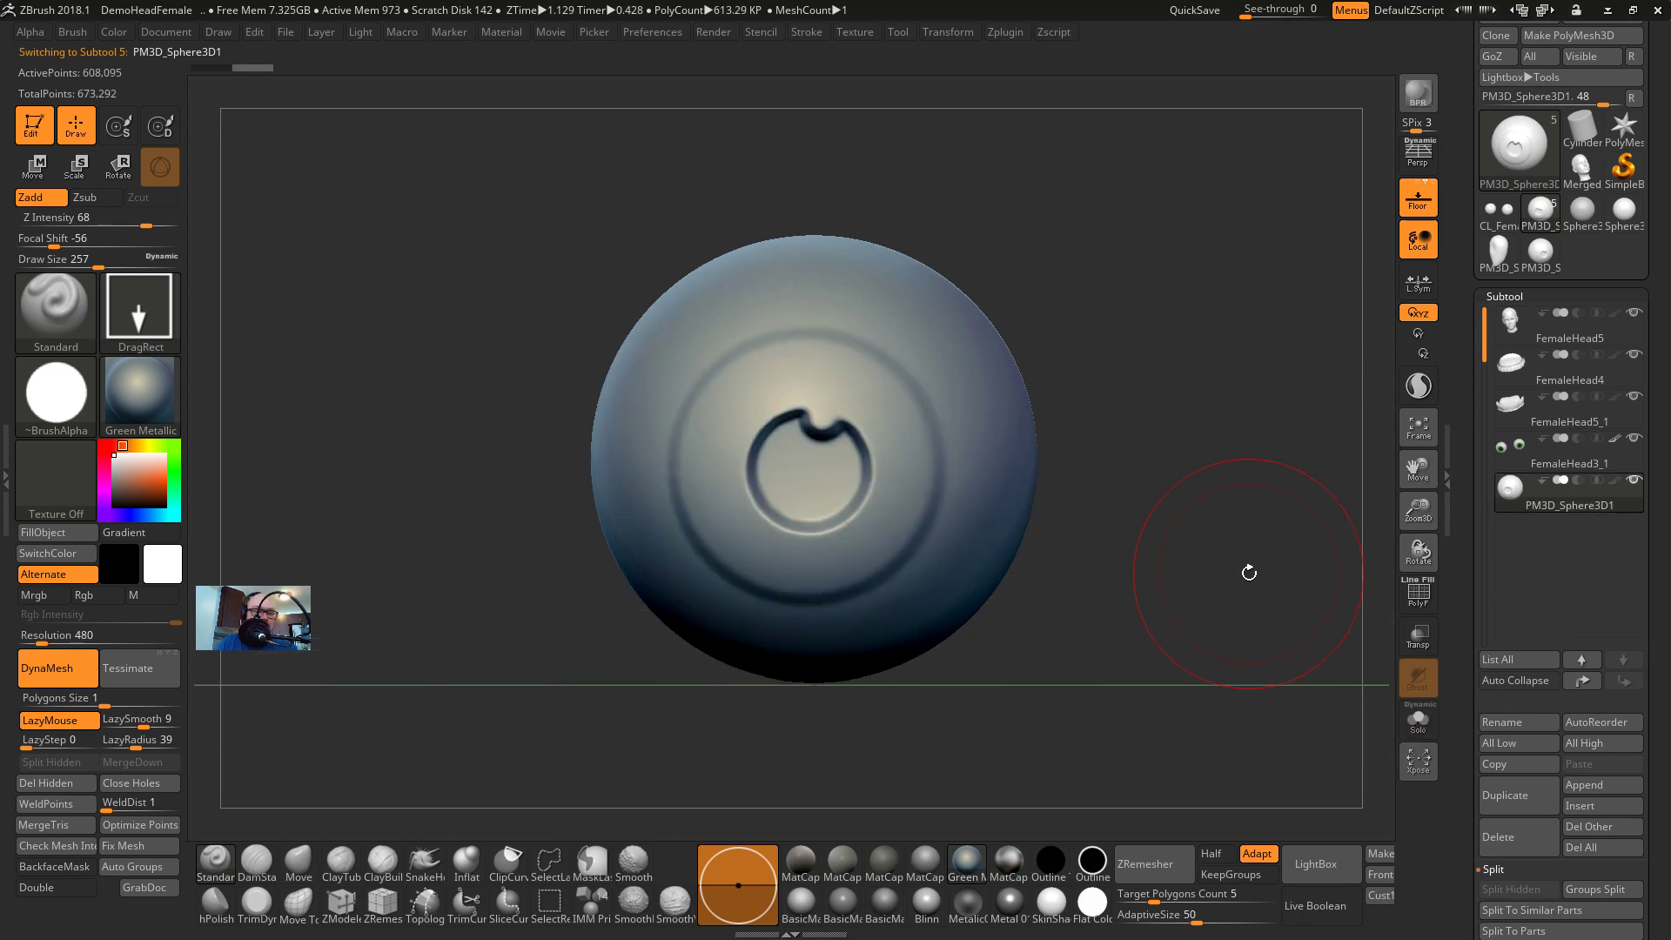
{"action": "left_click_drag", "start_coordinate": [1229, 587], "coordinate": [1158, 589]}
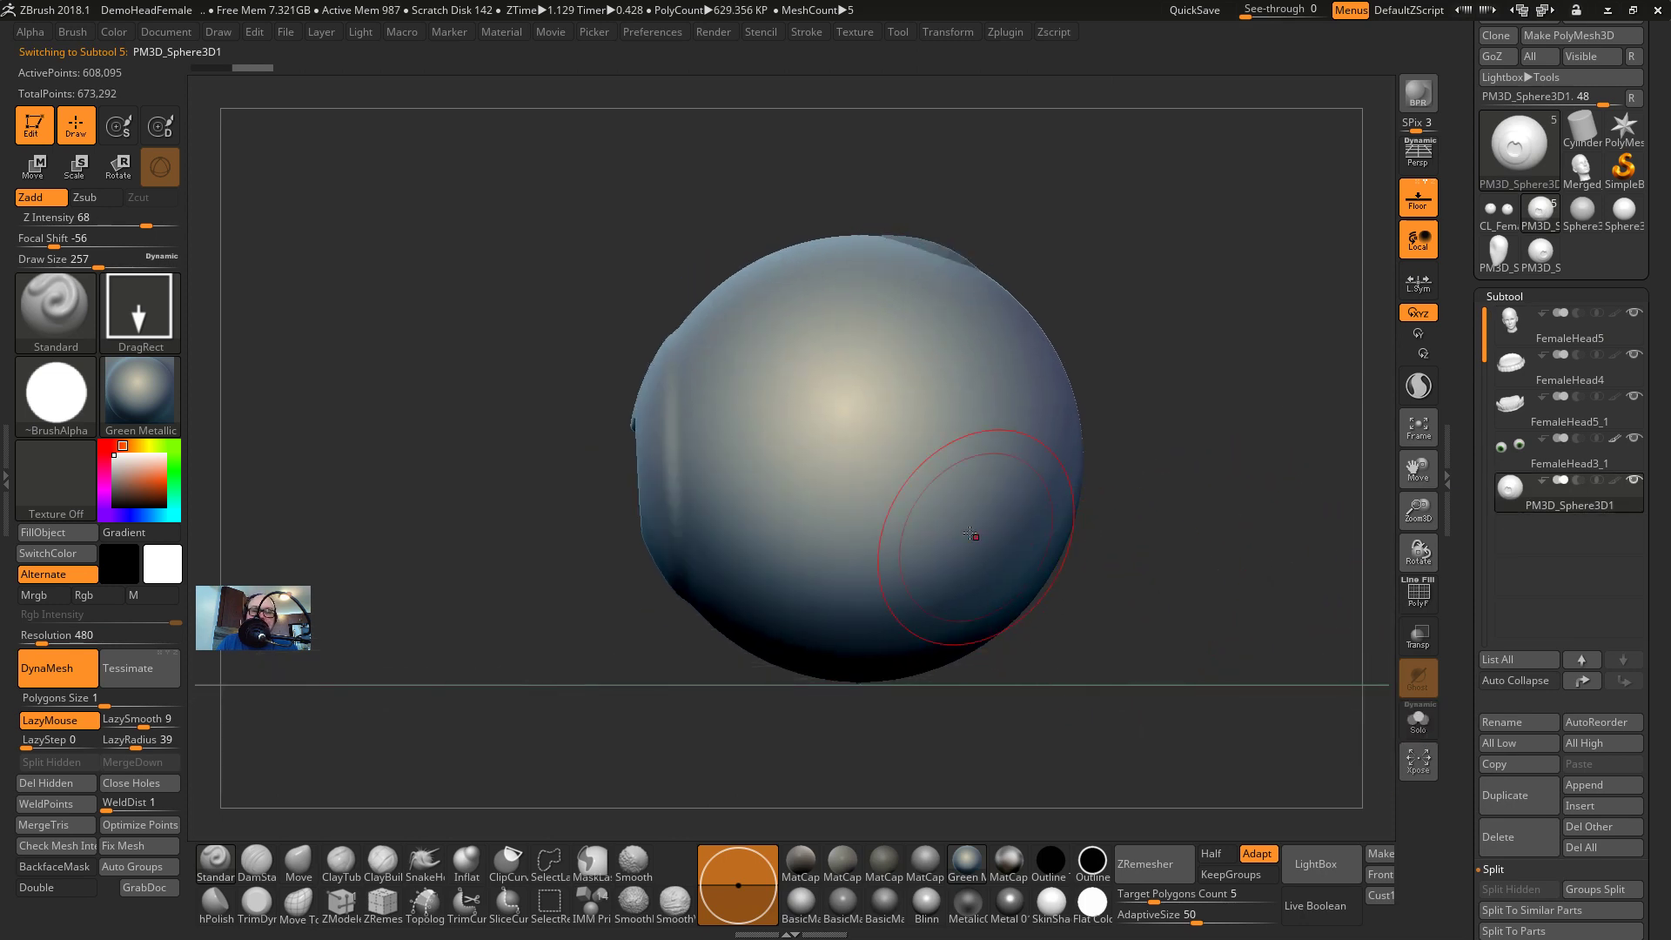
{"action": "key", "text": "r"}
{"action": "left_click_drag", "start_coordinate": [860, 459], "coordinate": [790, 389]}
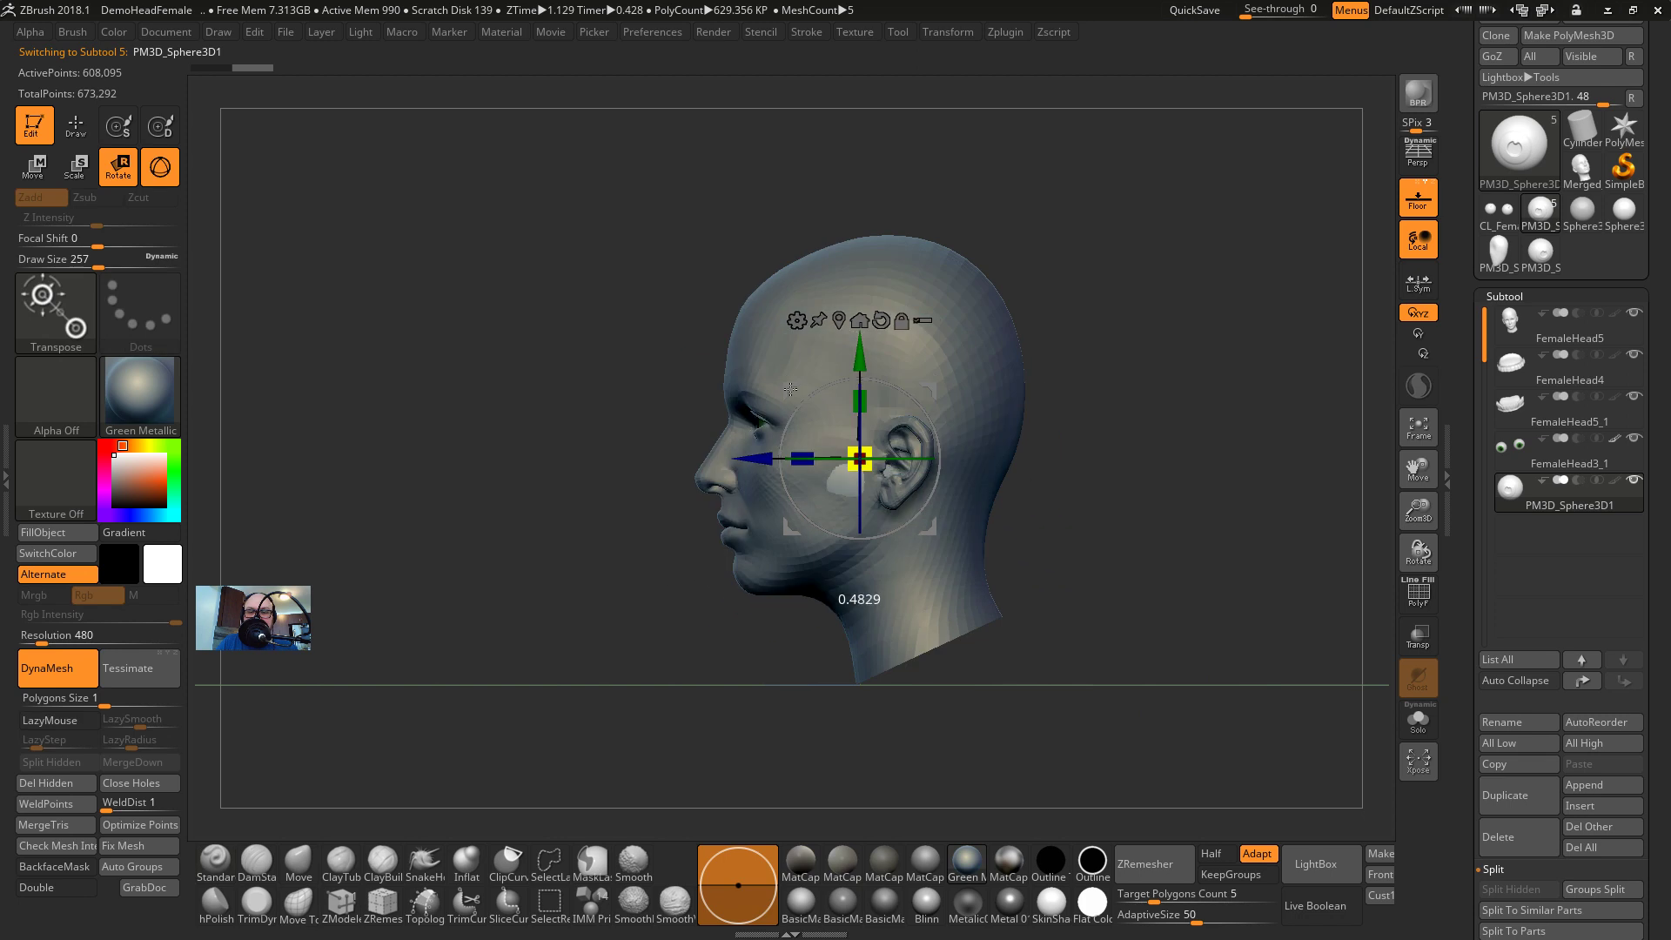
Turn on ghost transparency and move the sphere forward into the head's left eye socket
{"action": "left_click", "coordinate": [1418, 633]}
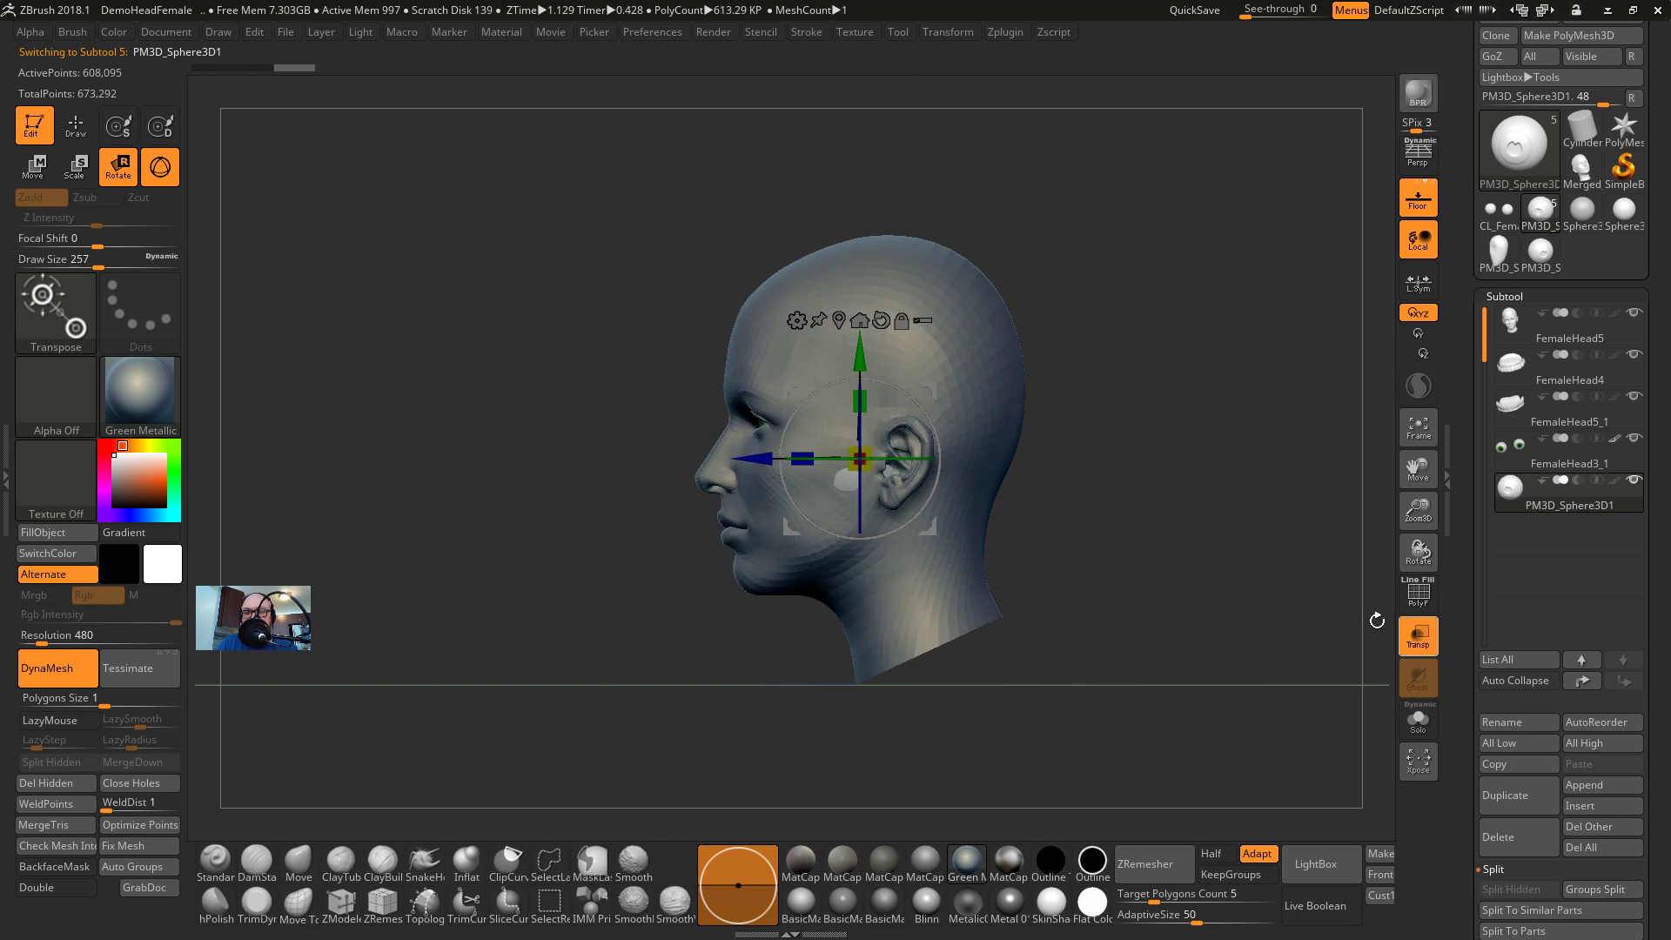
{"action": "key", "text": "f"}
{"action": "mouse_move", "coordinate": [860, 458]}
{"action": "left_mouse_down"}
{"action": "mouse_move", "coordinate": [718, 356]}
{"action": "mouse_move", "coordinate": [616, 311]}
{"action": "left_mouse_up"}
{"action": "left_click_drag", "start_coordinate": [353, 283], "coordinate": [453, 280], "text": "shift"}
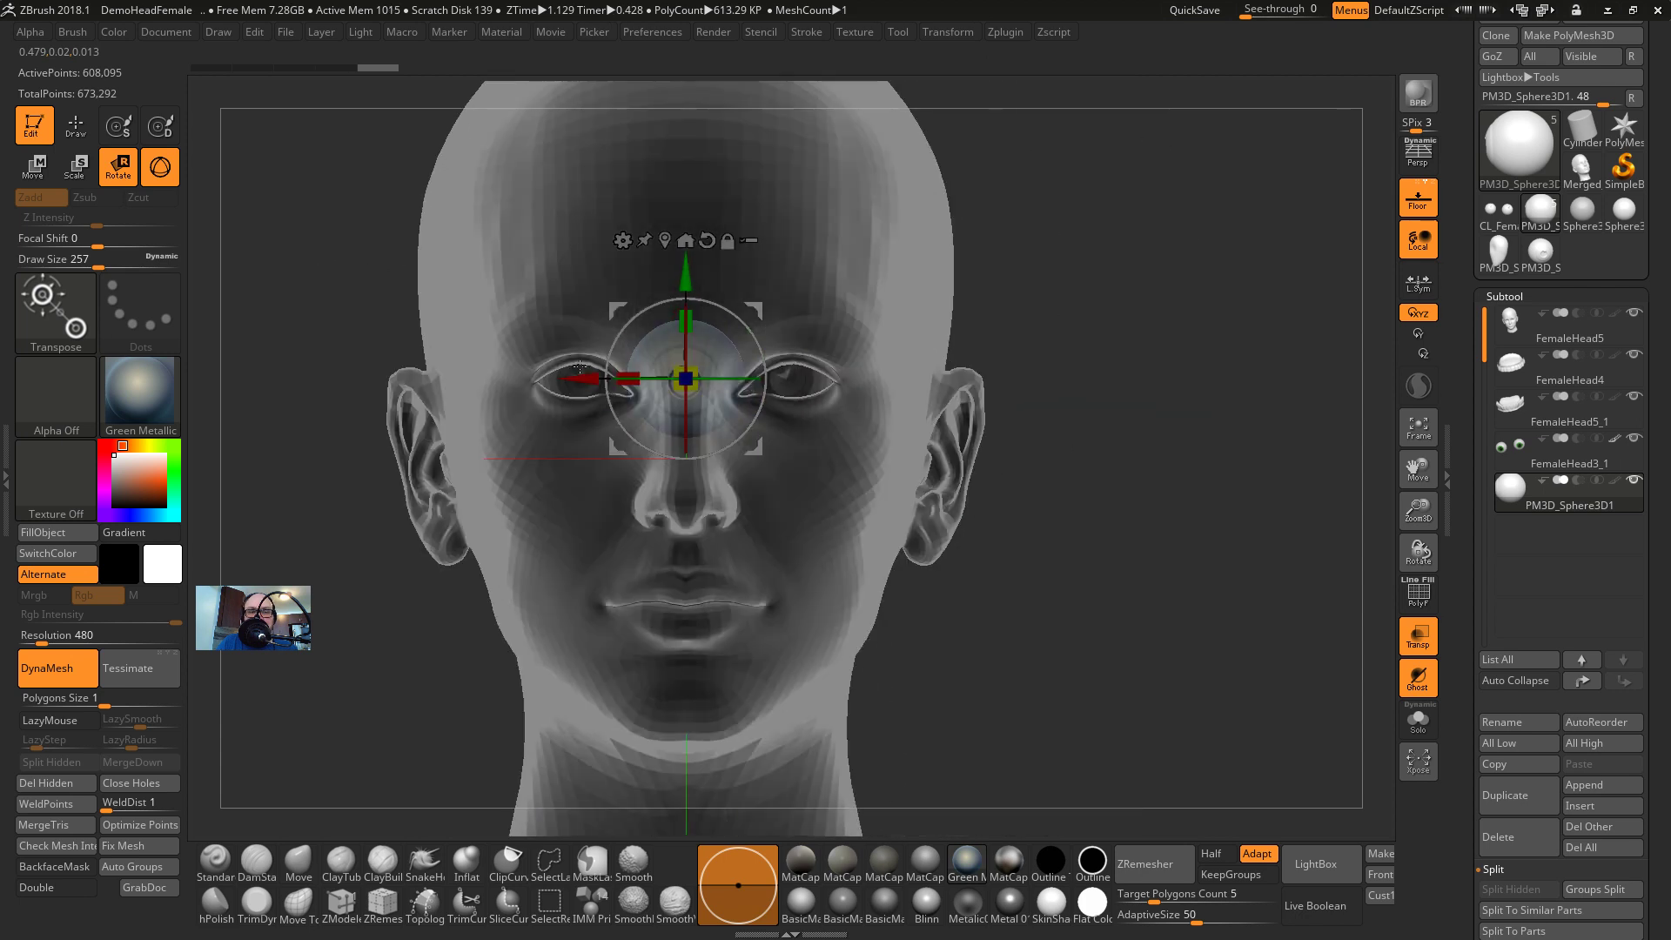
{"action": "left_click_drag", "start_coordinate": [580, 366], "coordinate": [676, 378]}
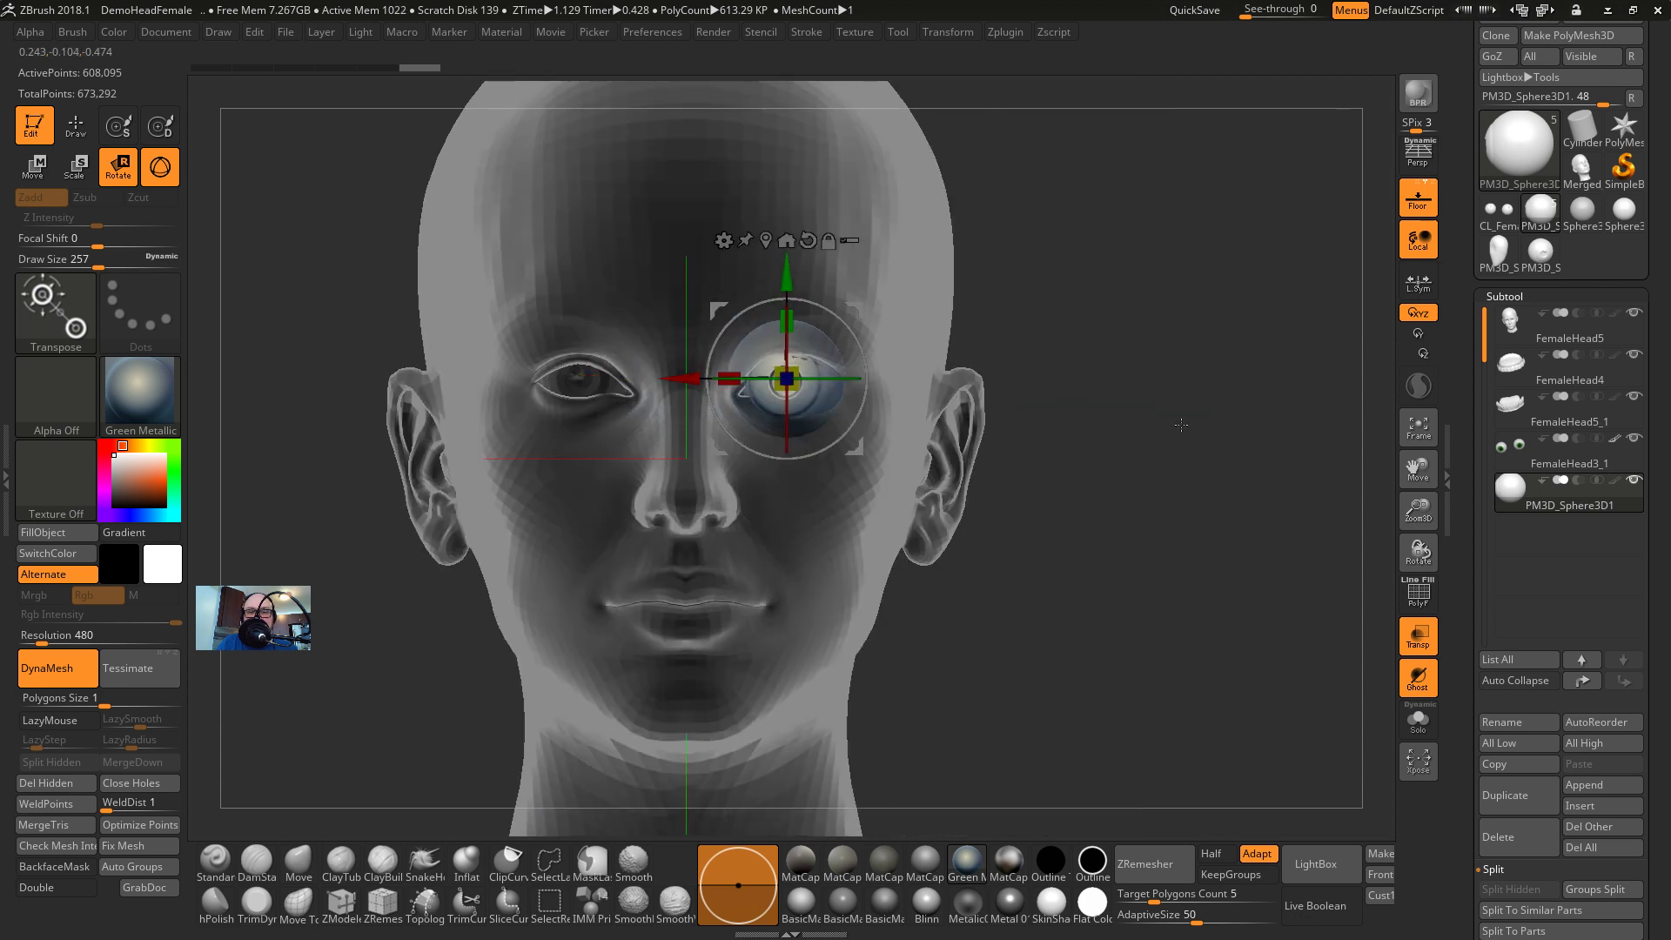
Refine the sphere's scale and height so it fits behind the left eyelids
{"action": "left_click_drag", "start_coordinate": [1183, 422], "coordinate": [1186, 541], "text": "alt"}
{"action": "left_click_drag", "start_coordinate": [793, 384], "coordinate": [801, 418]}
{"action": "left_click_drag", "start_coordinate": [1211, 275], "coordinate": [664, 380]}
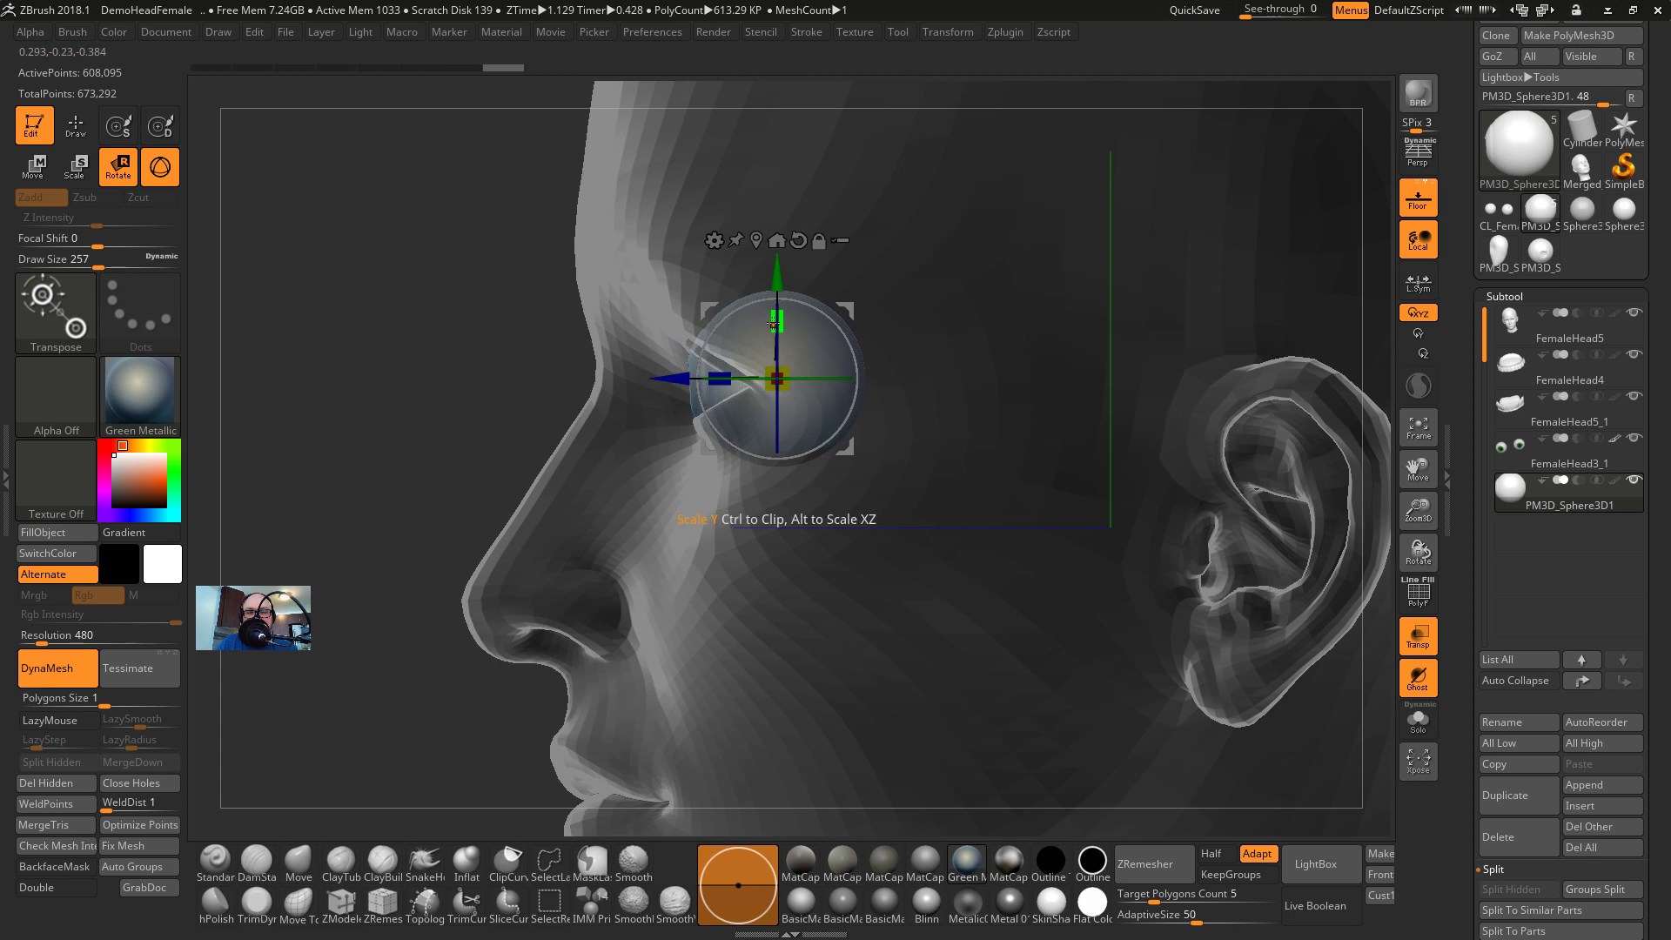
{"action": "left_click_drag", "start_coordinate": [777, 275], "coordinate": [777, 271]}
{"action": "left_click_drag", "start_coordinate": [413, 329], "coordinate": [573, 336]}
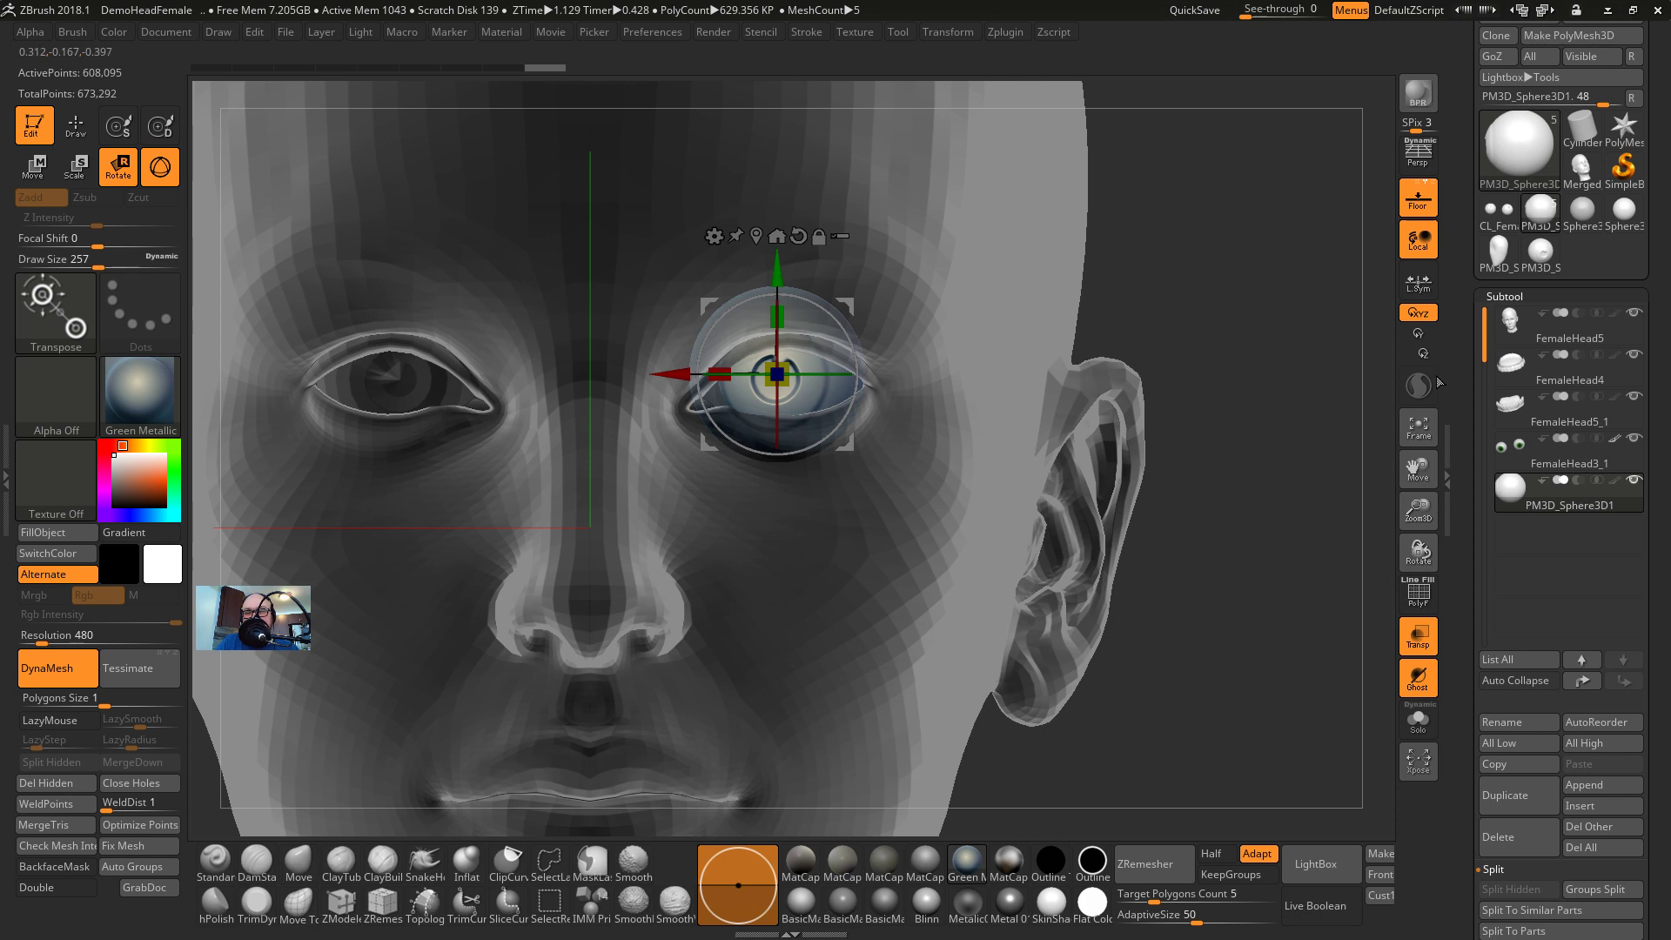
Hide the original eyeballs subtool FemaleHead3_1, turn off transparency and return to Draw mode
{"action": "left_click", "coordinate": [1635, 439]}
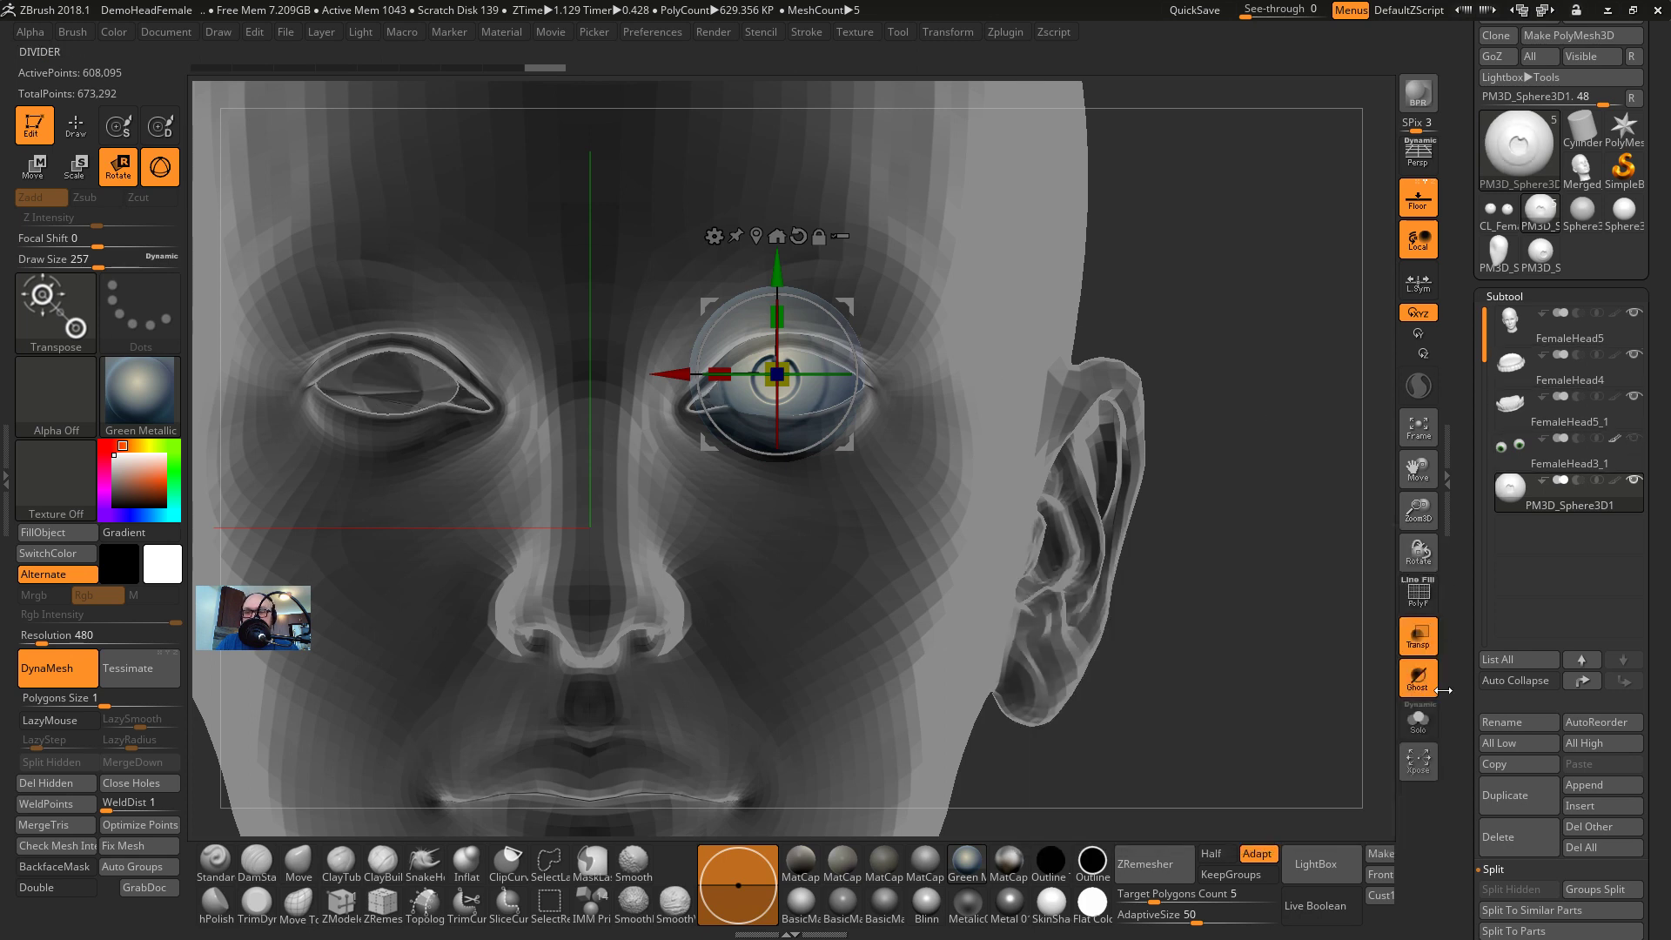
{"action": "left_click", "coordinate": [1418, 634]}
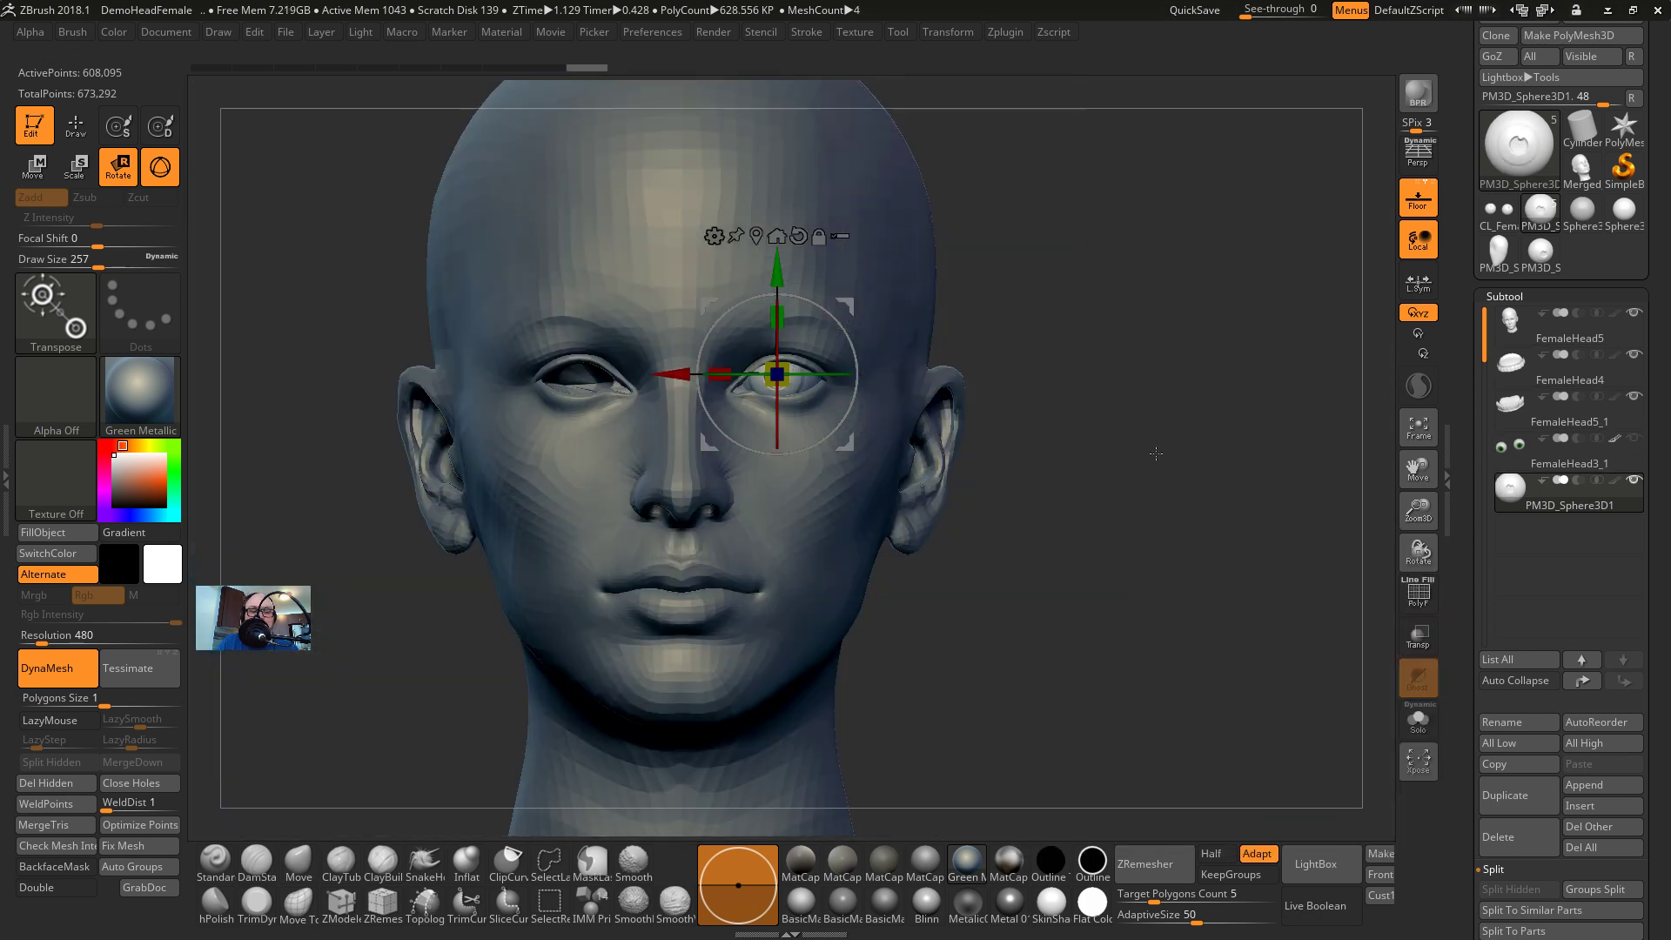
{"action": "key", "text": "q"}
{"action": "left_click_drag", "start_coordinate": [1131, 378], "coordinate": [1180, 481], "text": "alt"}
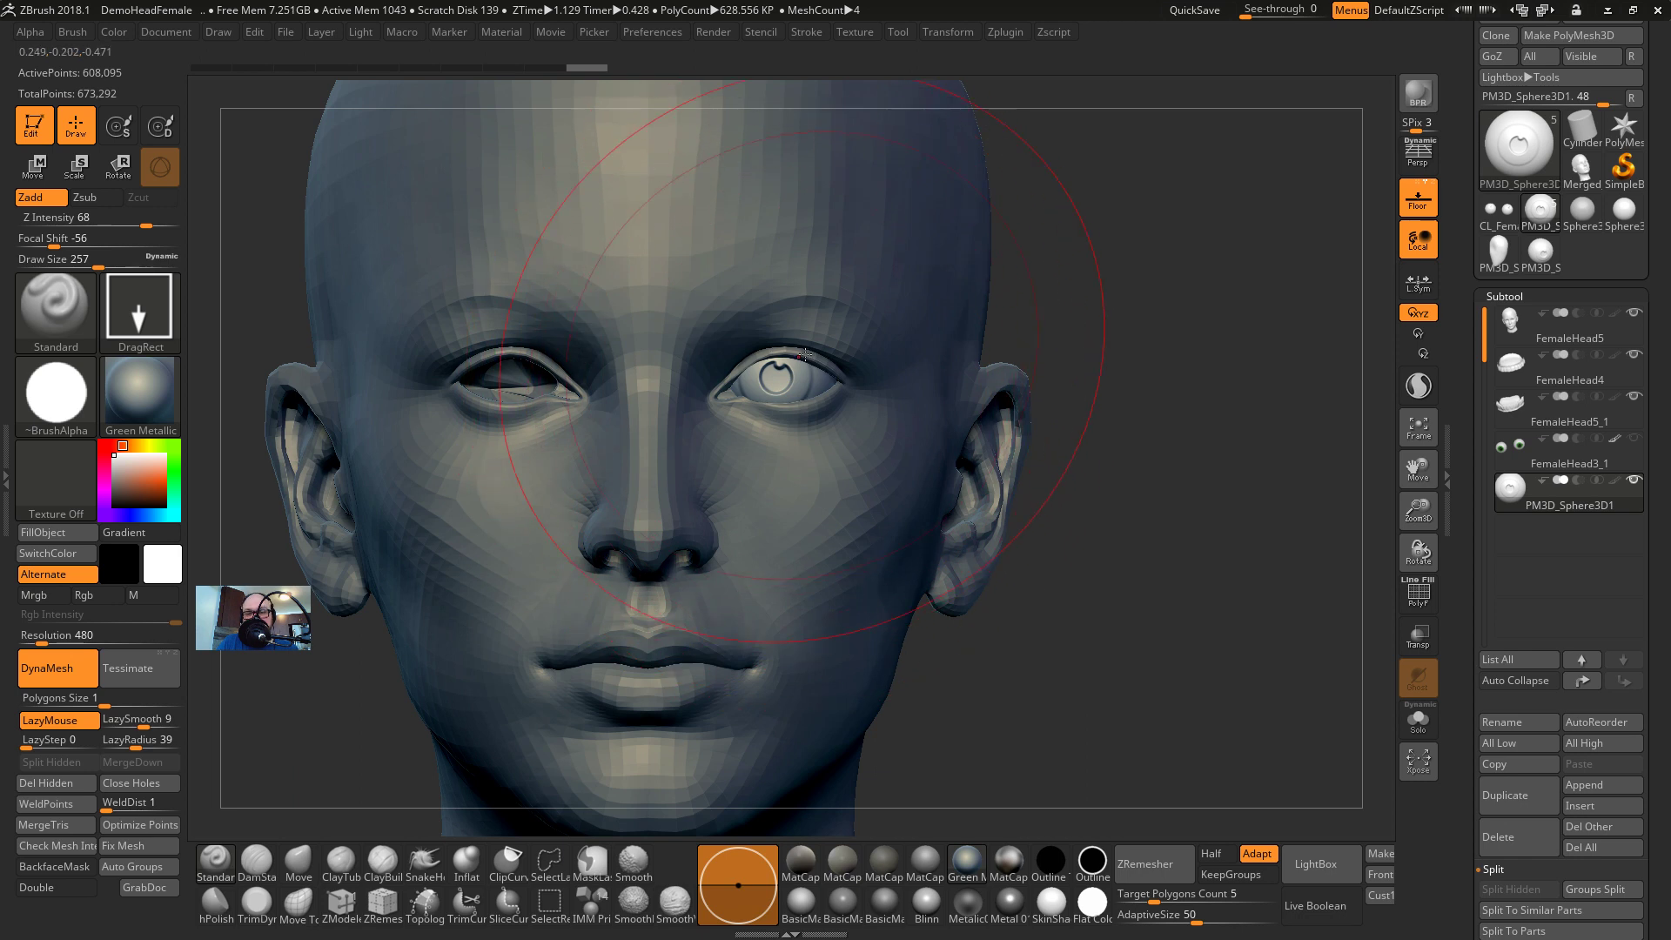
Set the draw size to 120 and inspect the sculpted iris and pupil within the face
{"action": "key", "text": "s"}
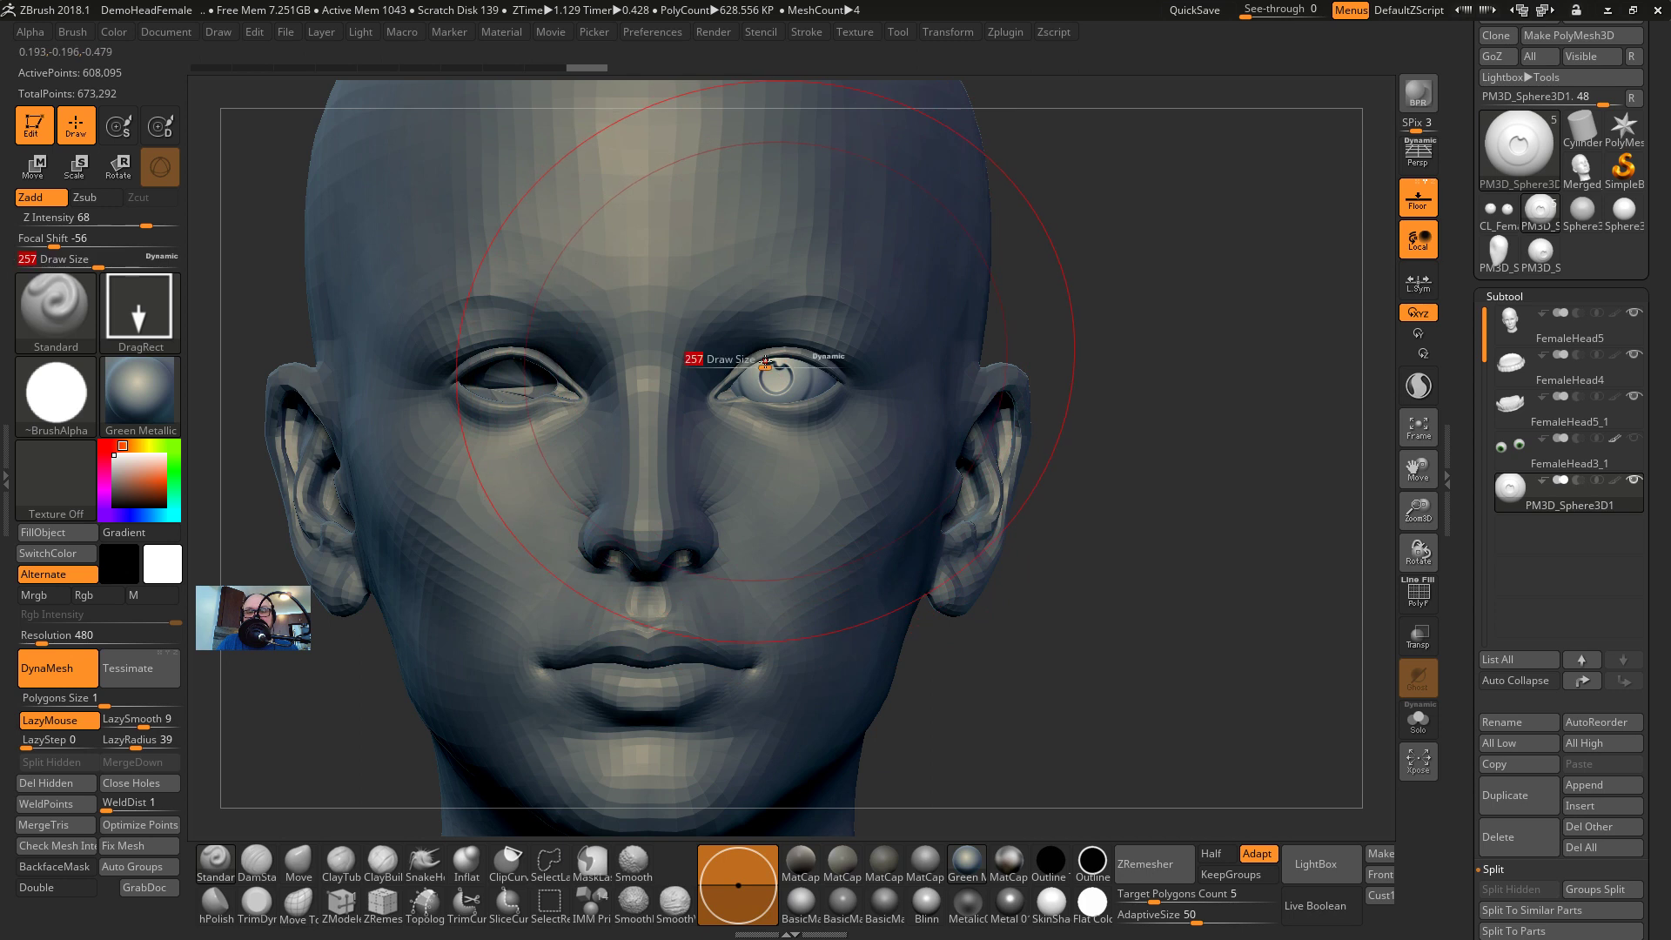
{"action": "left_click_drag", "start_coordinate": [758, 361], "coordinate": [741, 361]}
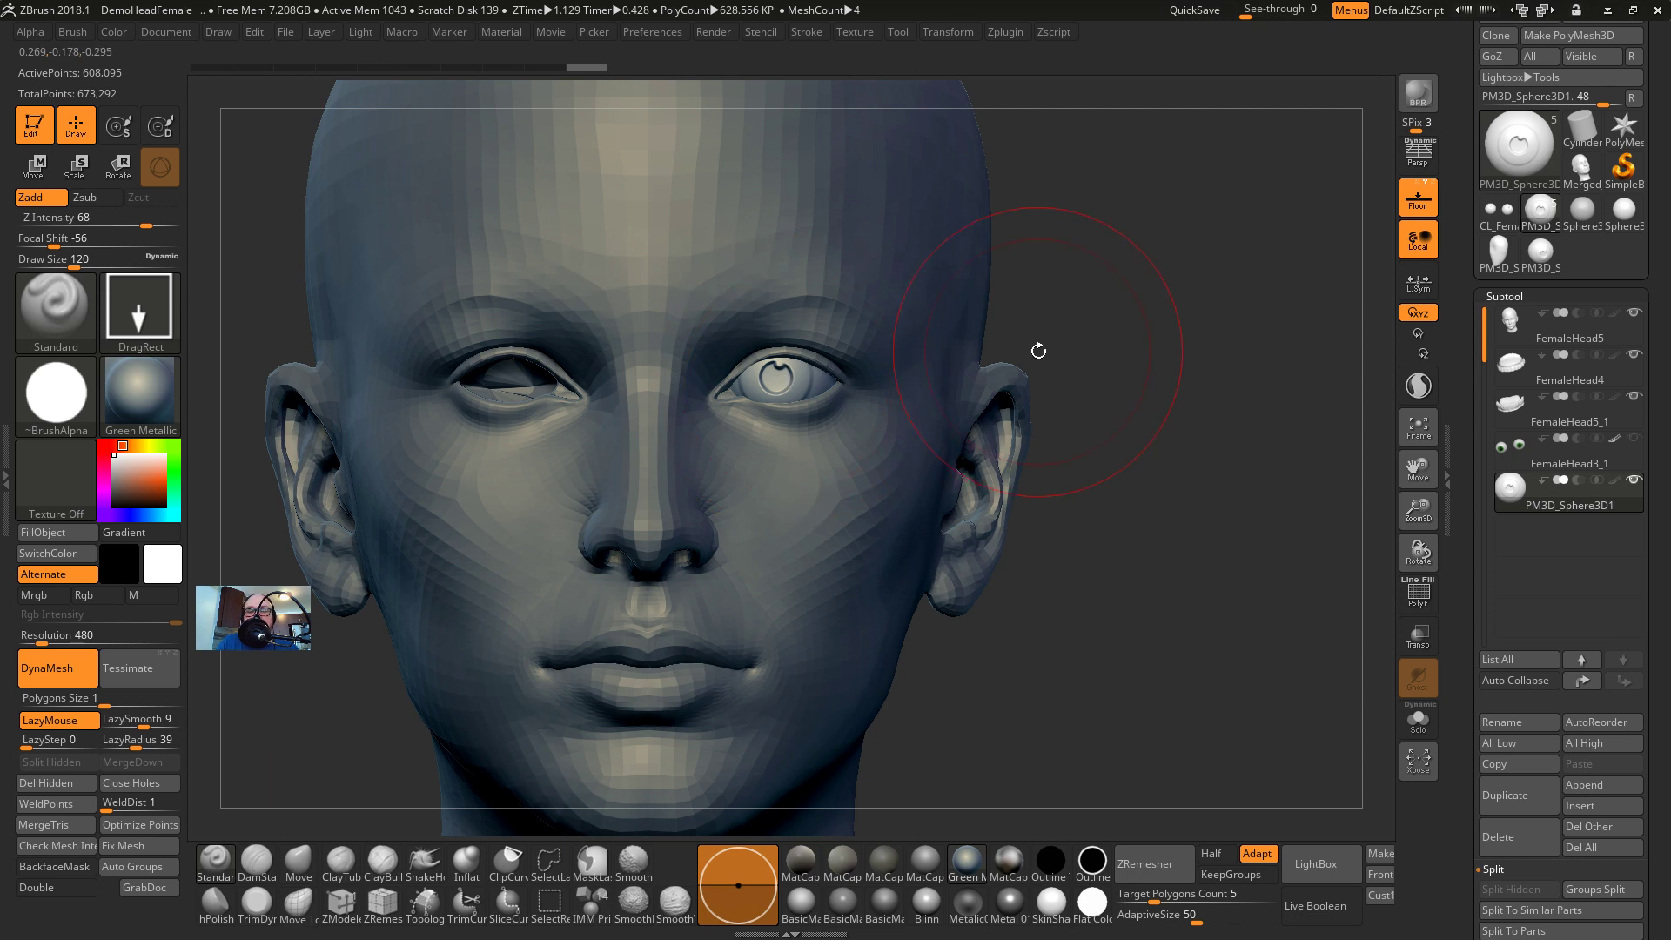
{"action": "scroll", "coordinate": [1158, 348], "scroll_direction": "up", "scroll_amount": 2}
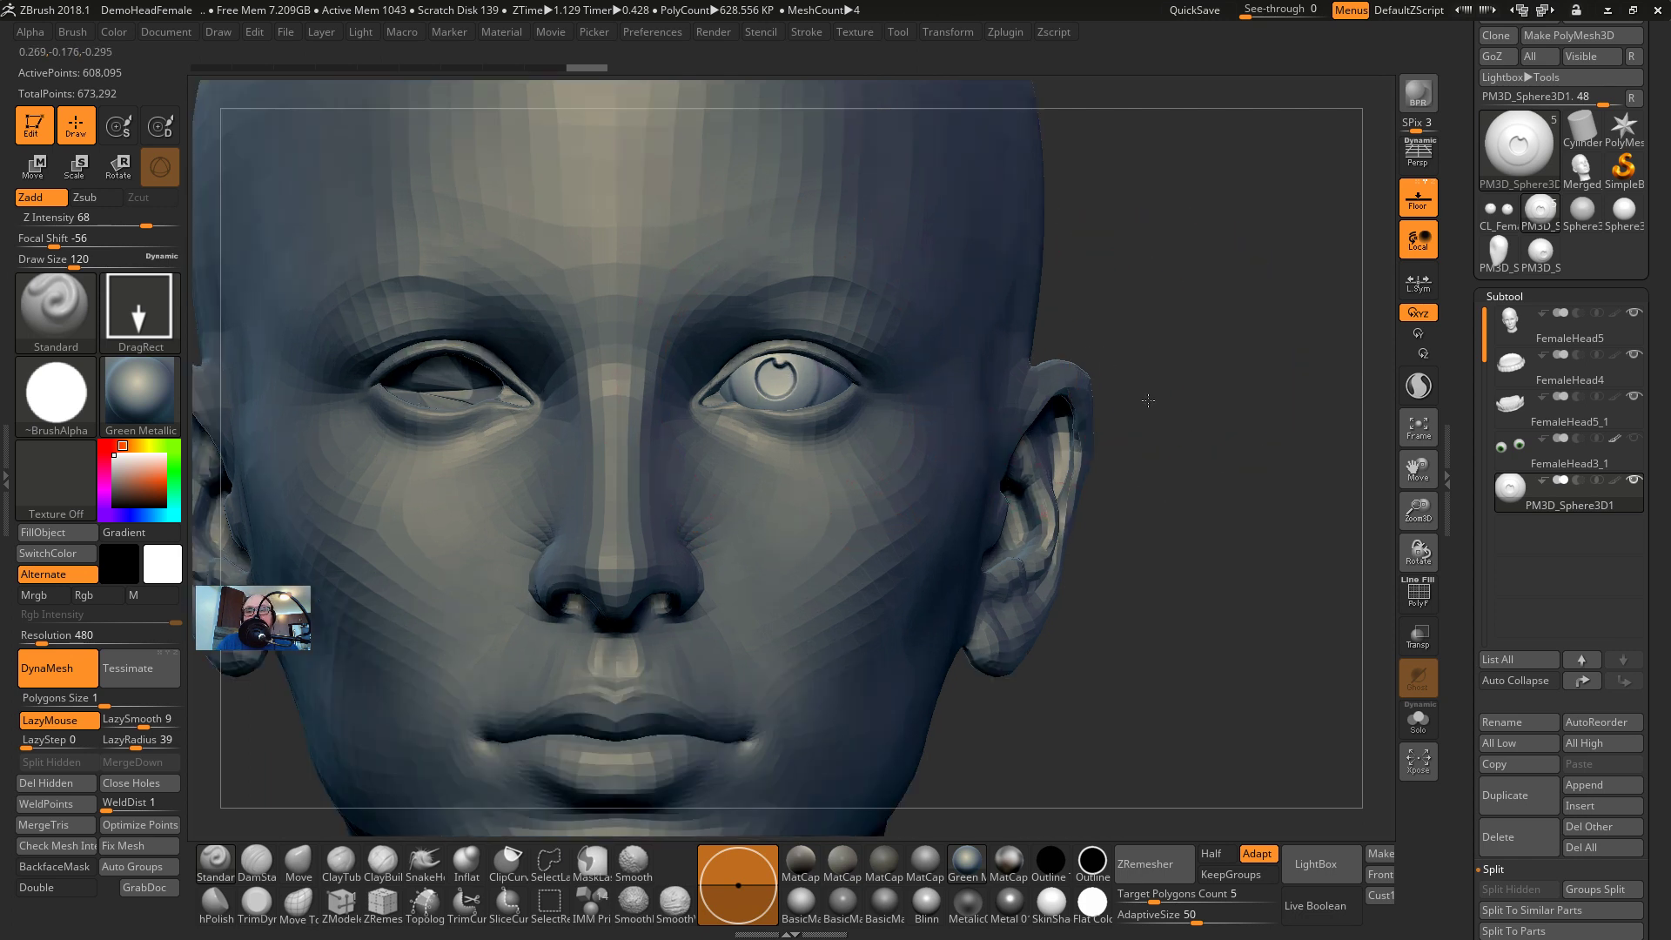
{"action": "left_click_drag", "start_coordinate": [1179, 340], "coordinate": [1123, 342]}
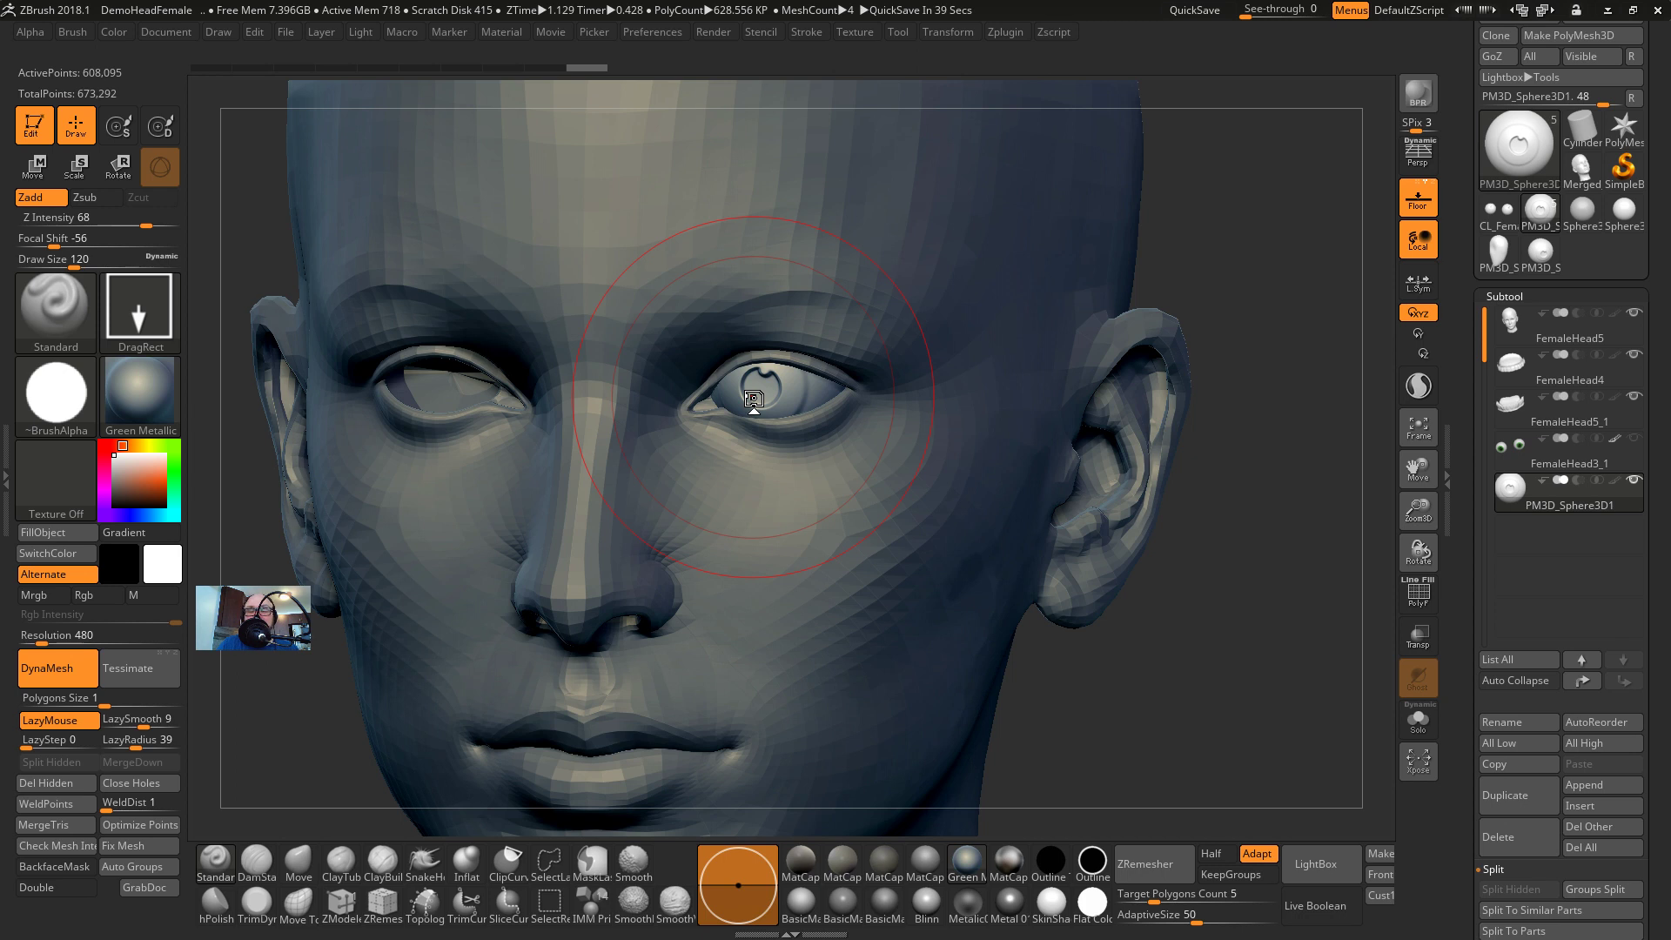
Switch to Chrome and search Google for "sculpted eyebrows" in a new tab
{"action": "key", "text": "alt+Tab"}
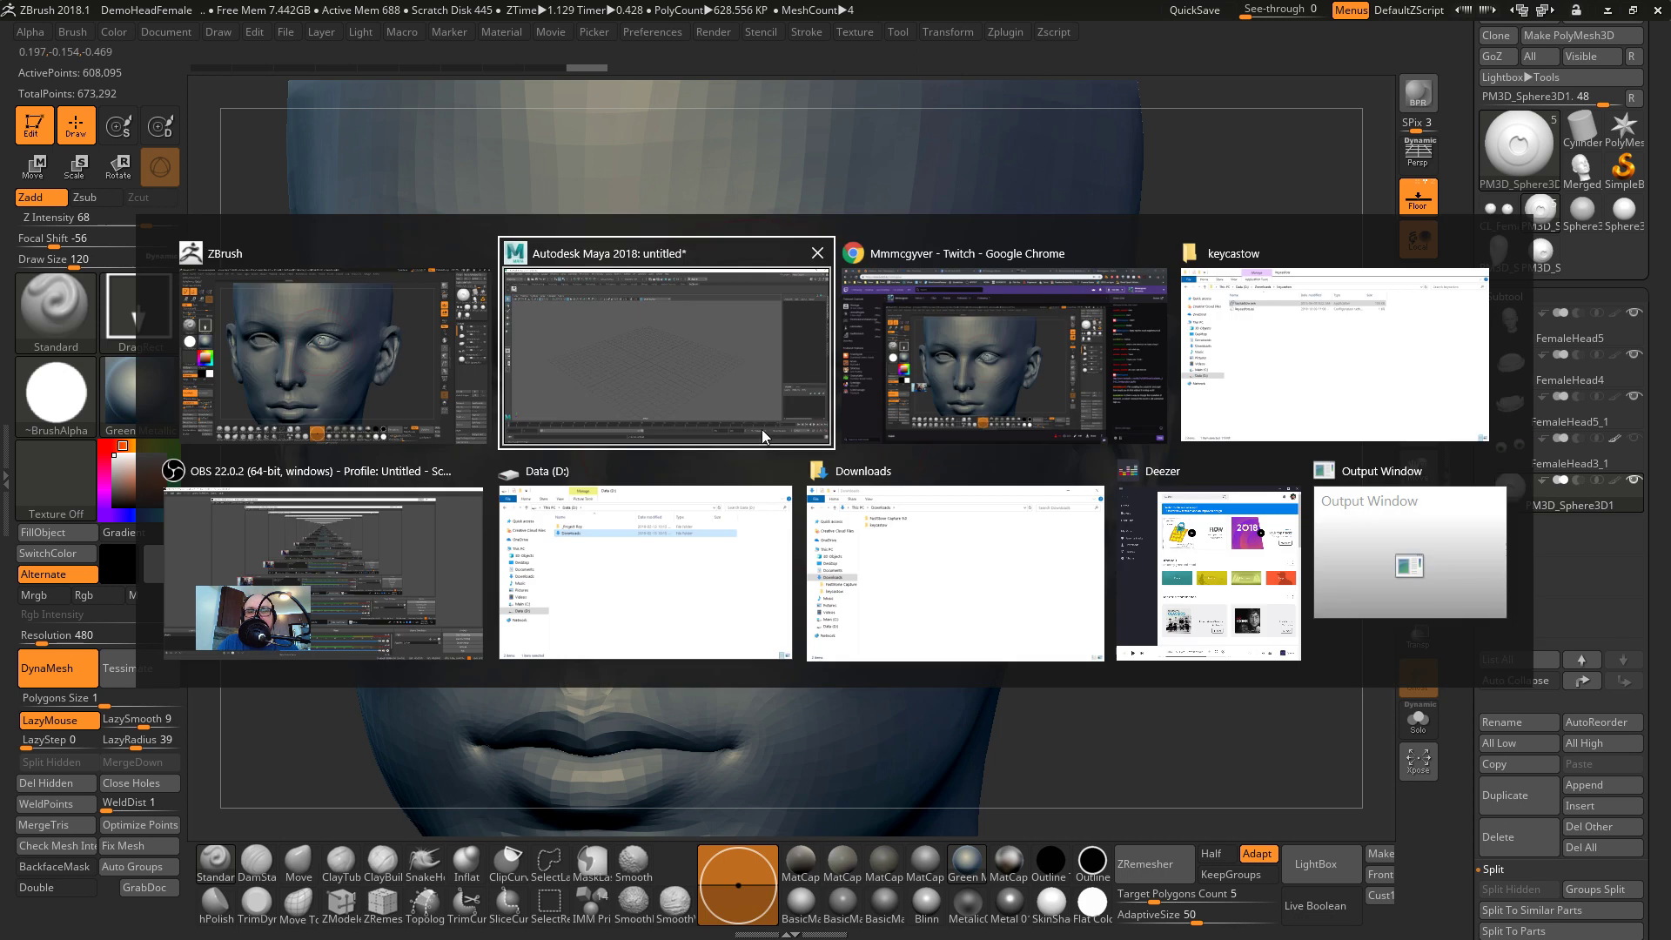
{"action": "key", "text": "Tab"}
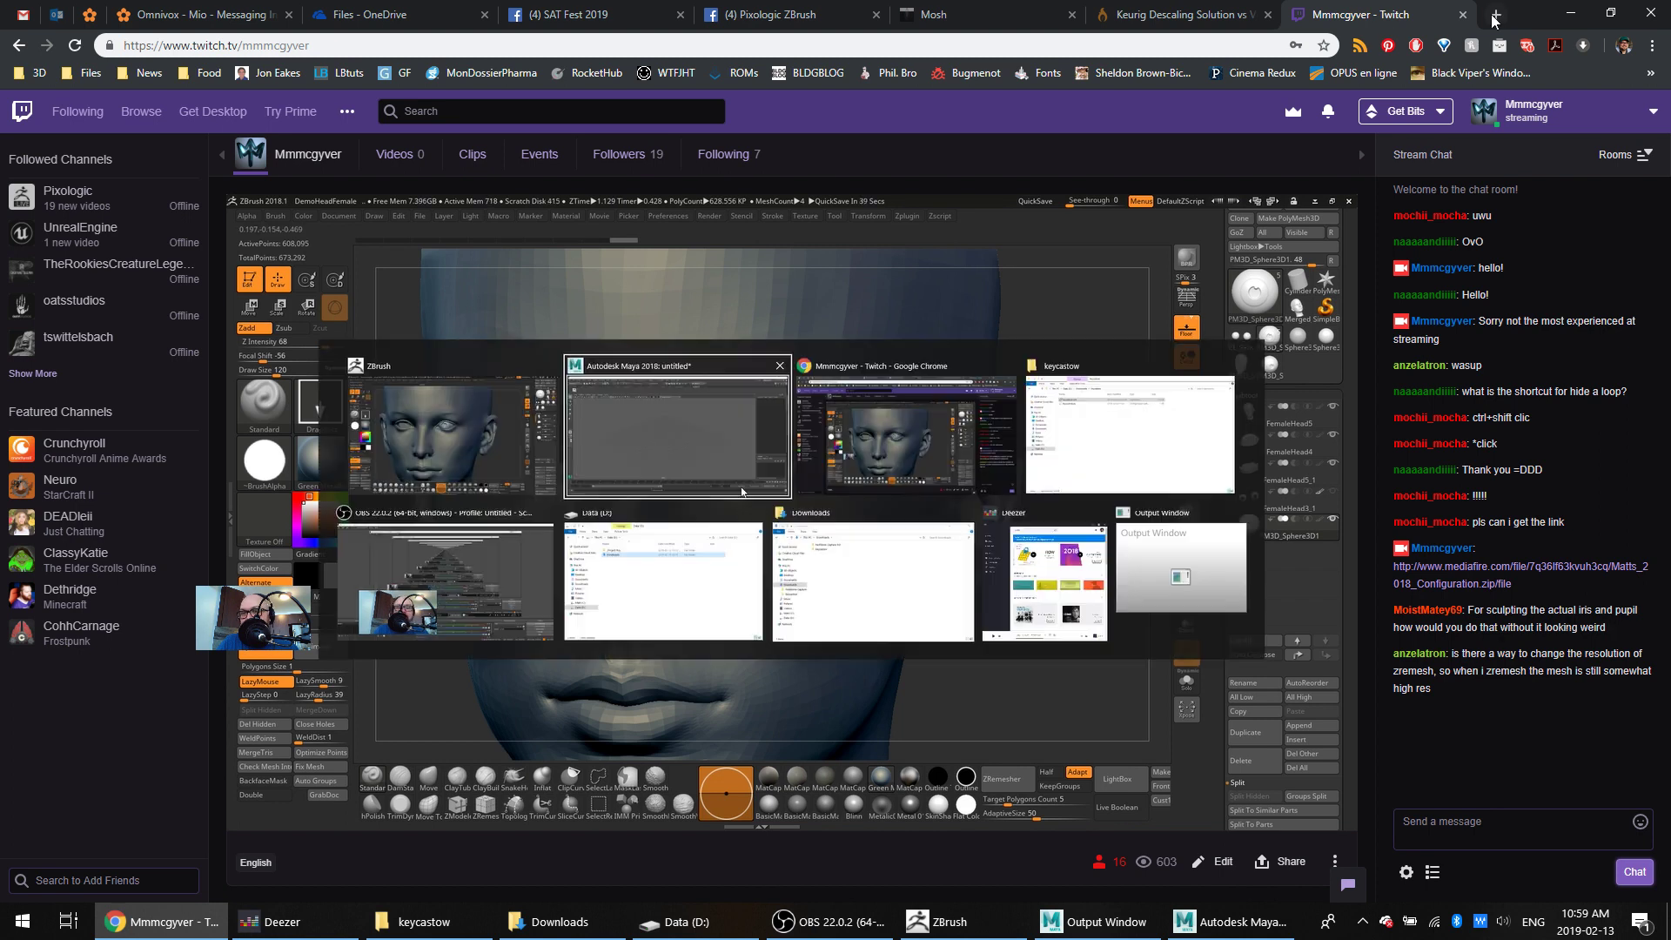
{"action": "left_click", "coordinate": [1496, 15]}
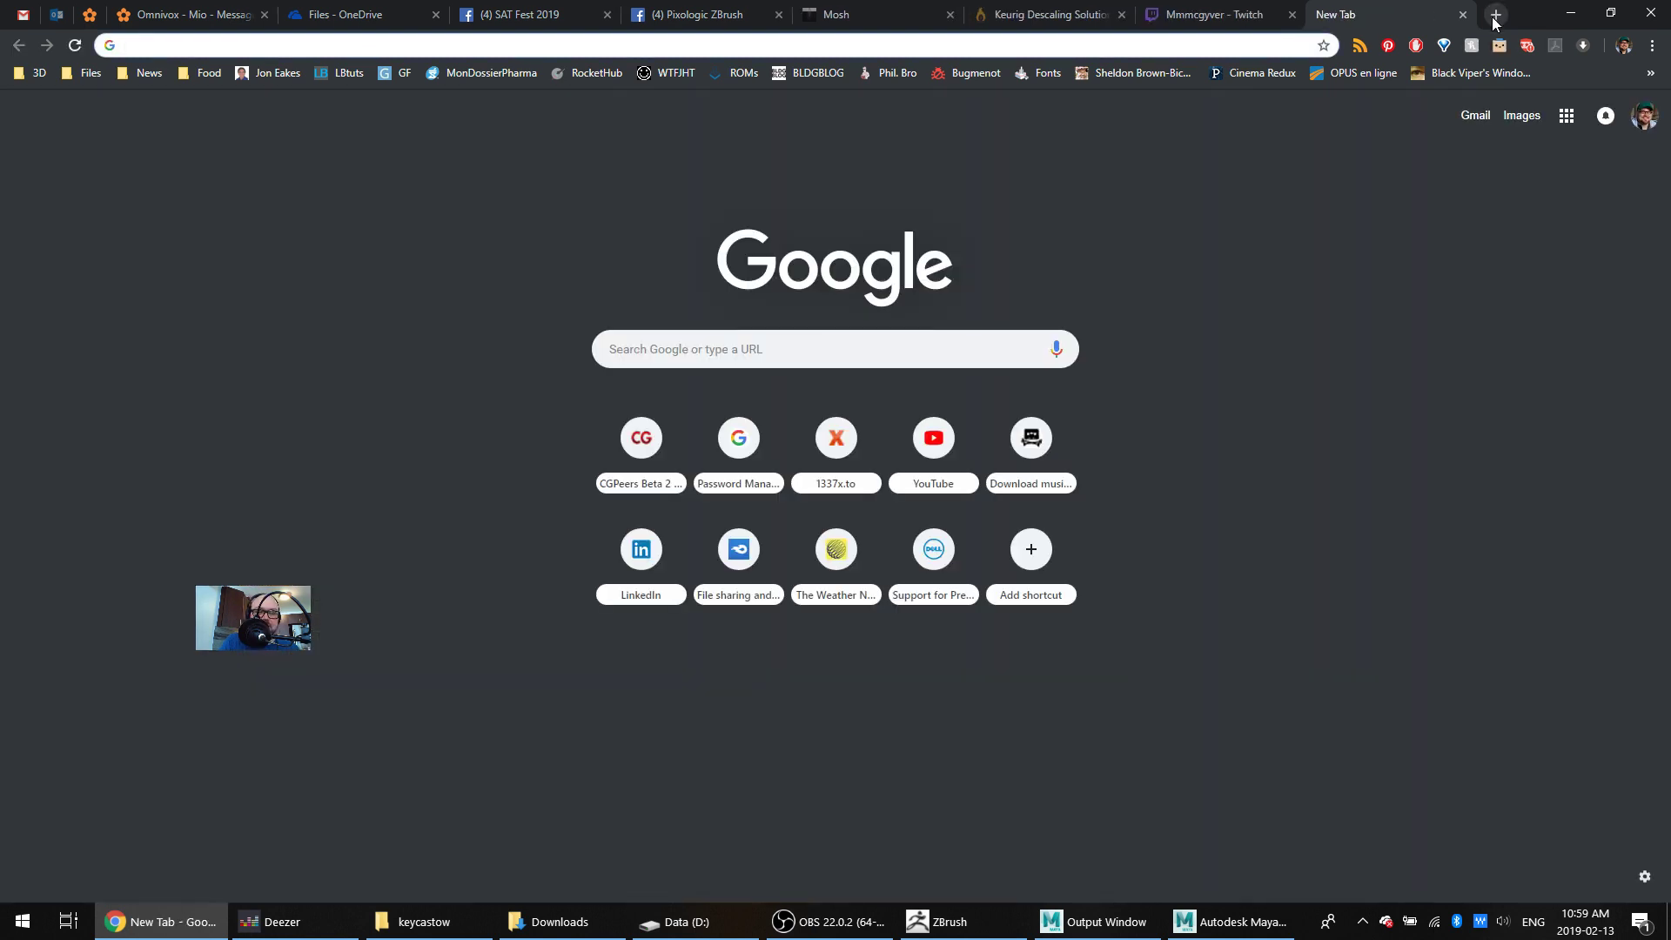
{"action": "type", "text": "sculpted eye"}
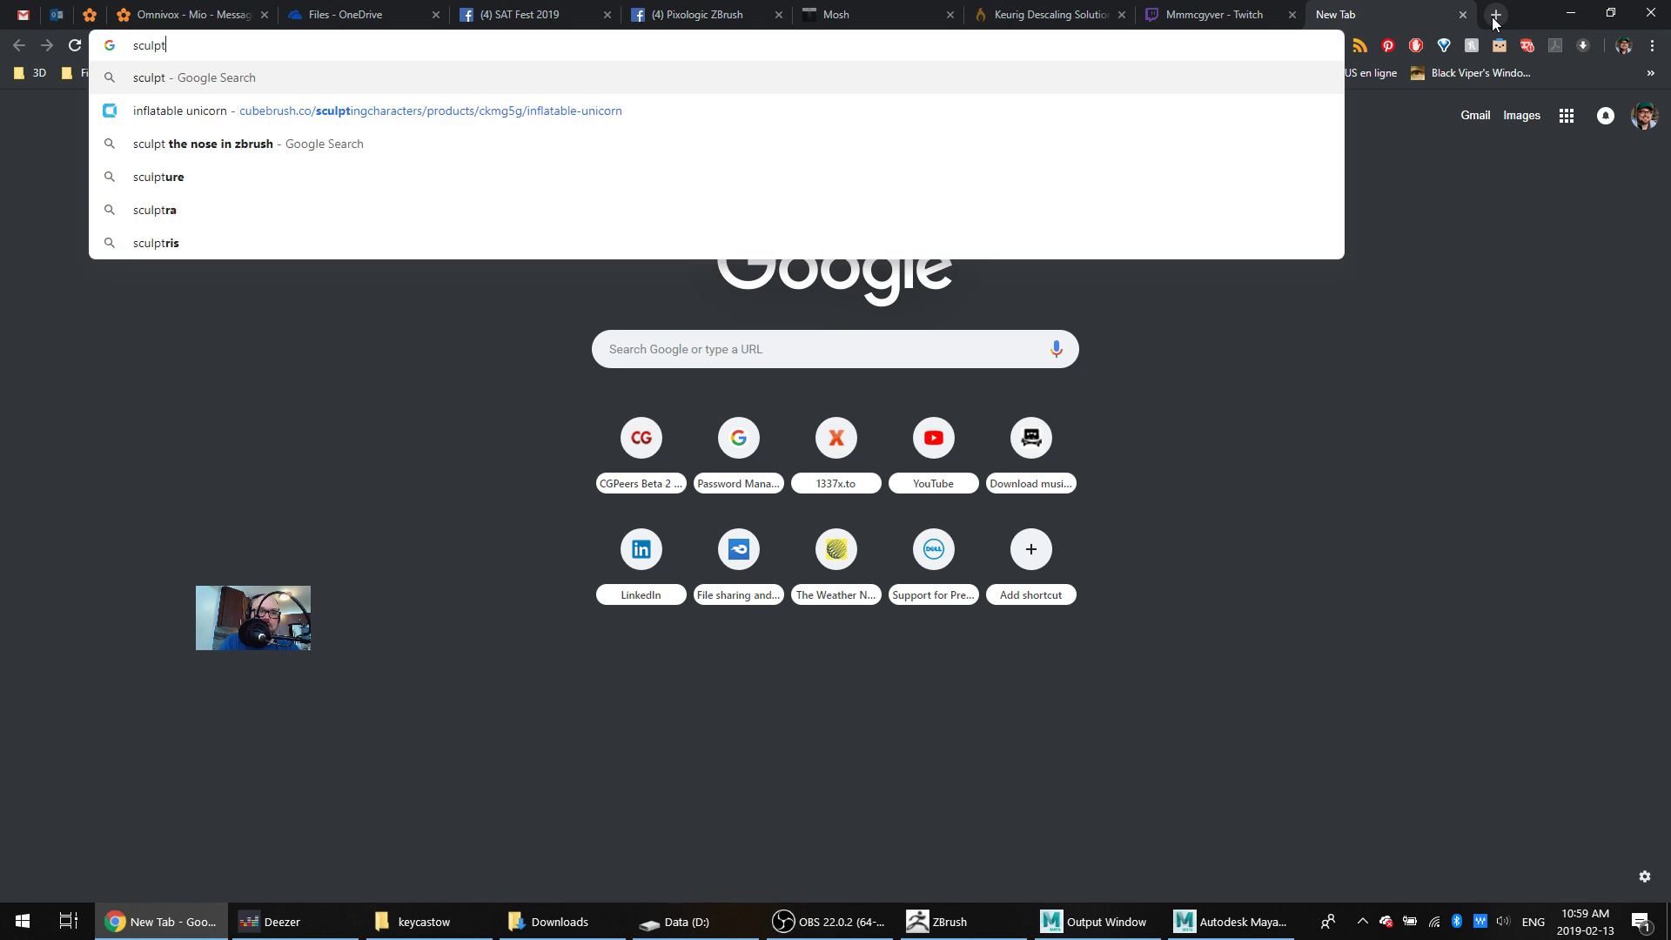
{"action": "key", "text": "Return"}
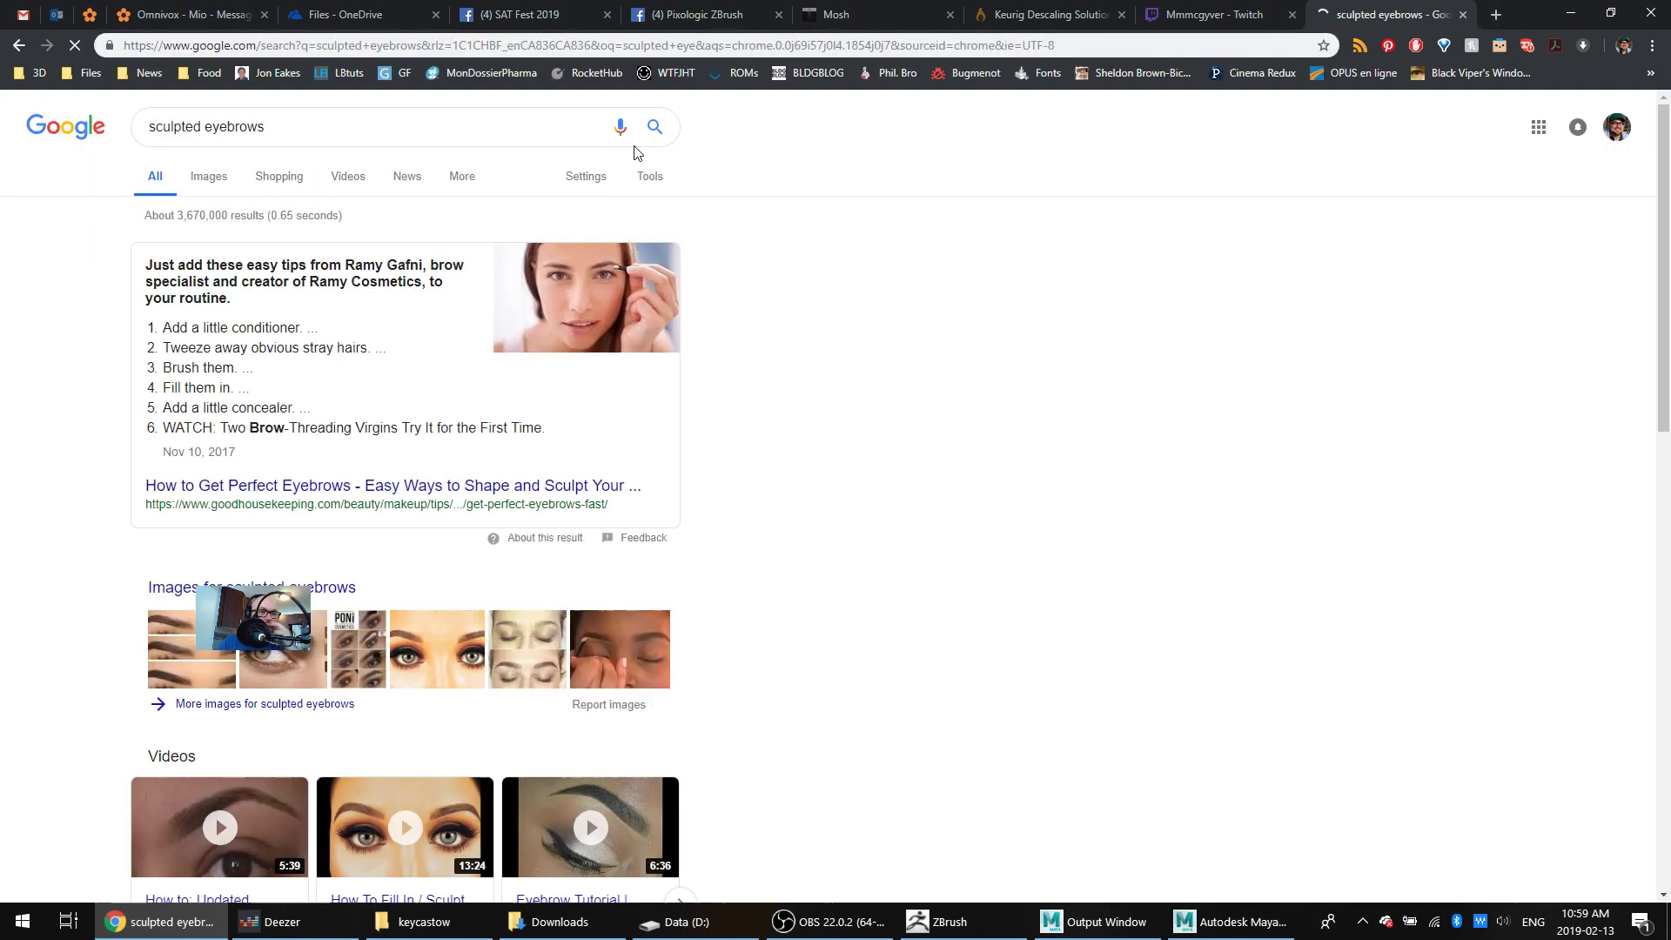
Change the Google search to "sculpted eye" and show the image results
{"action": "left_click_drag", "start_coordinate": [229, 126], "coordinate": [386, 152]}
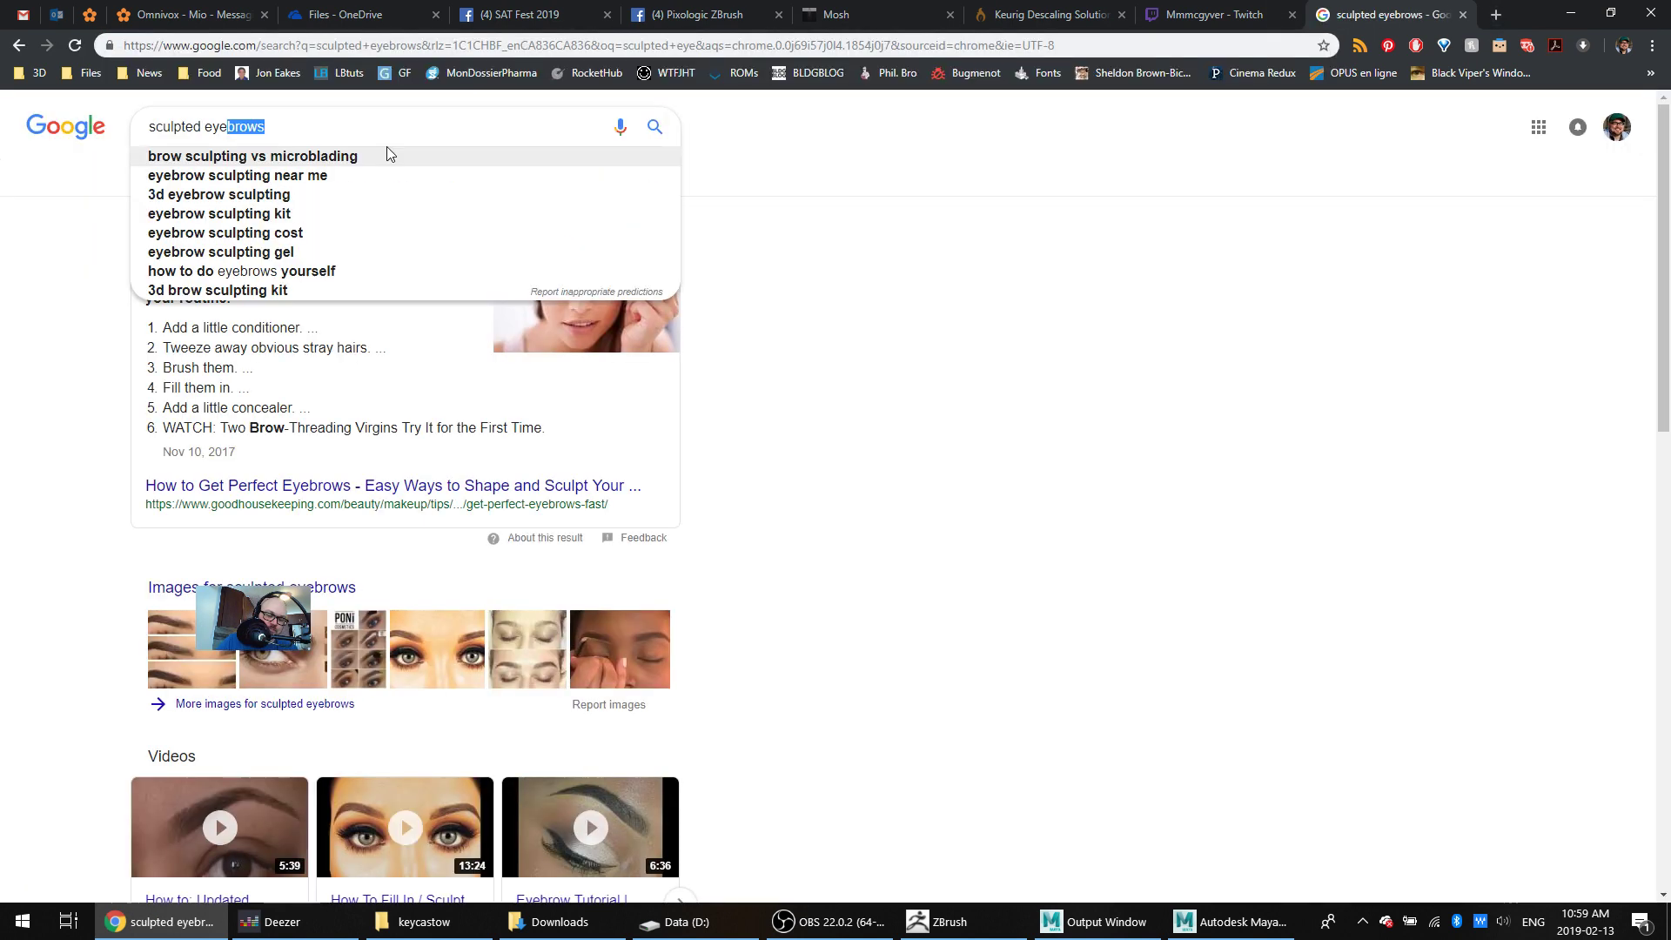
{"action": "key", "text": "BackSpace"}
{"action": "key", "text": "Return"}
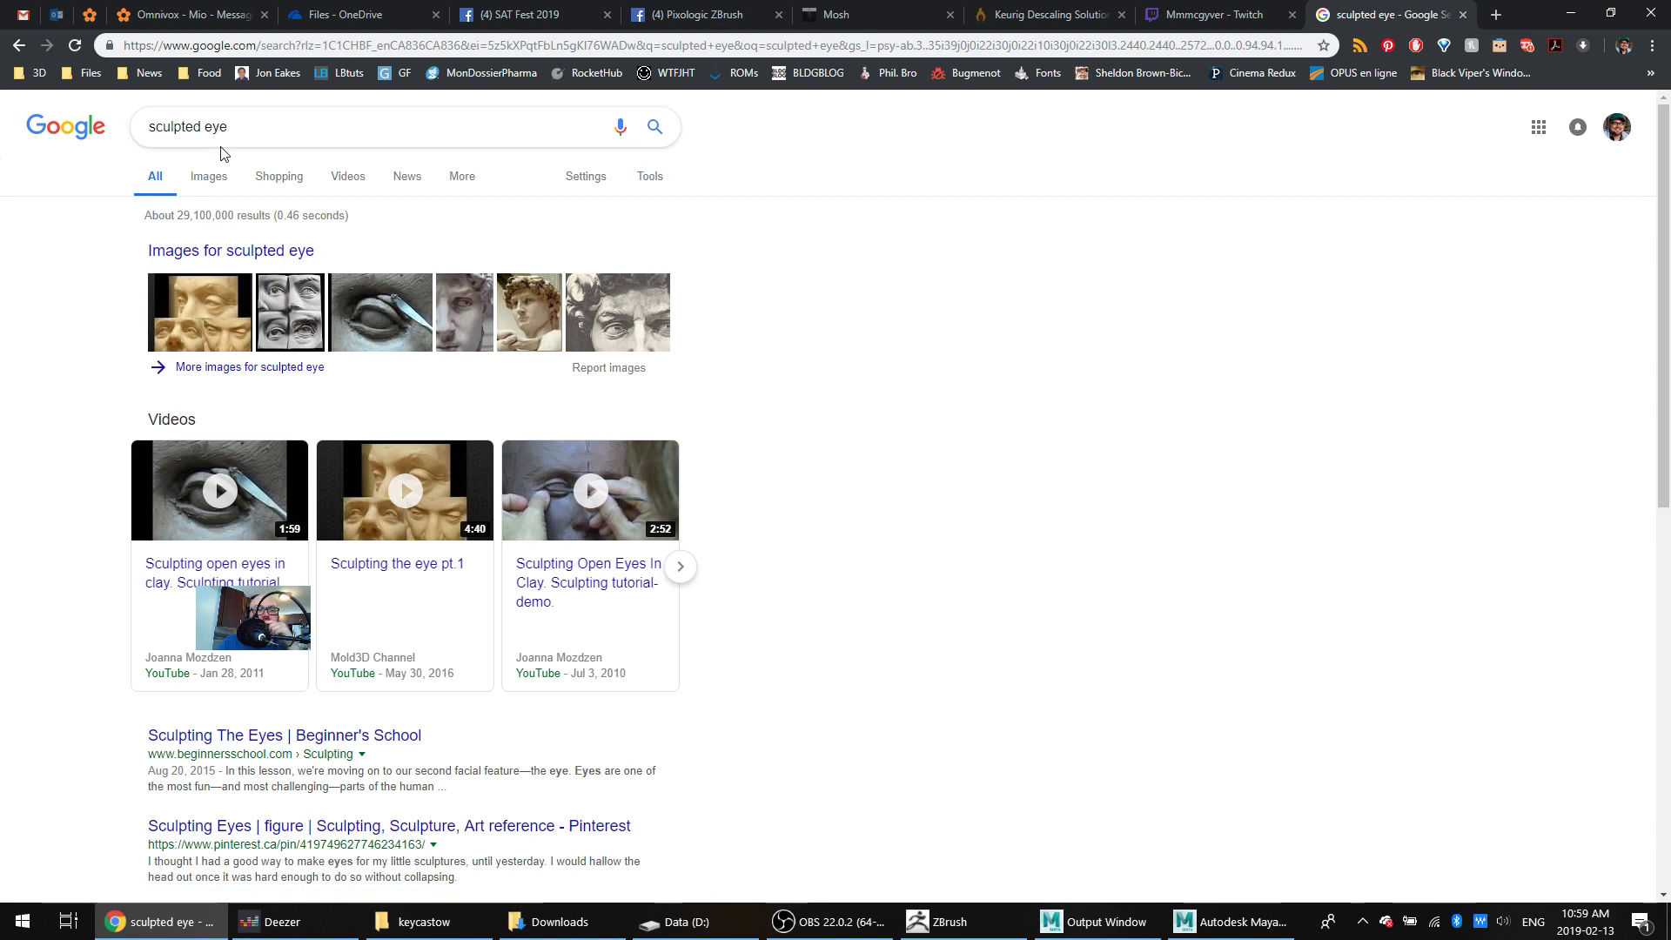
{"action": "left_click", "coordinate": [212, 176]}
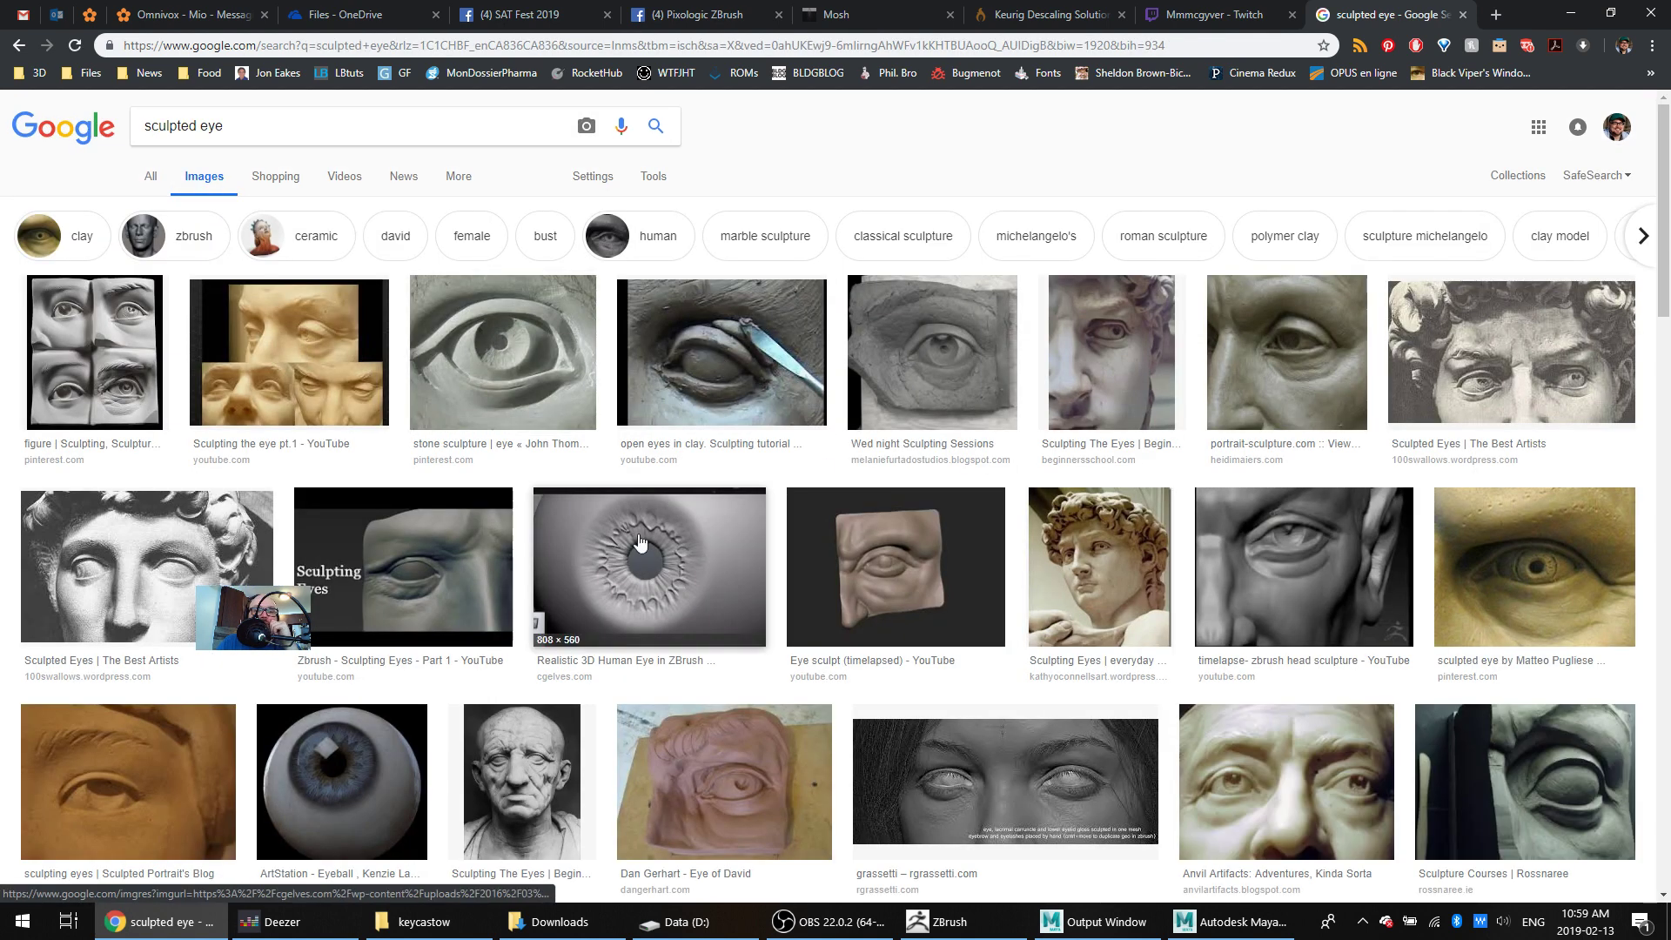
Preview the clay Eye of David, the Anvil Artifacts sculpted face and the Roman patrician bust as eye references
{"action": "left_click", "coordinate": [680, 783]}
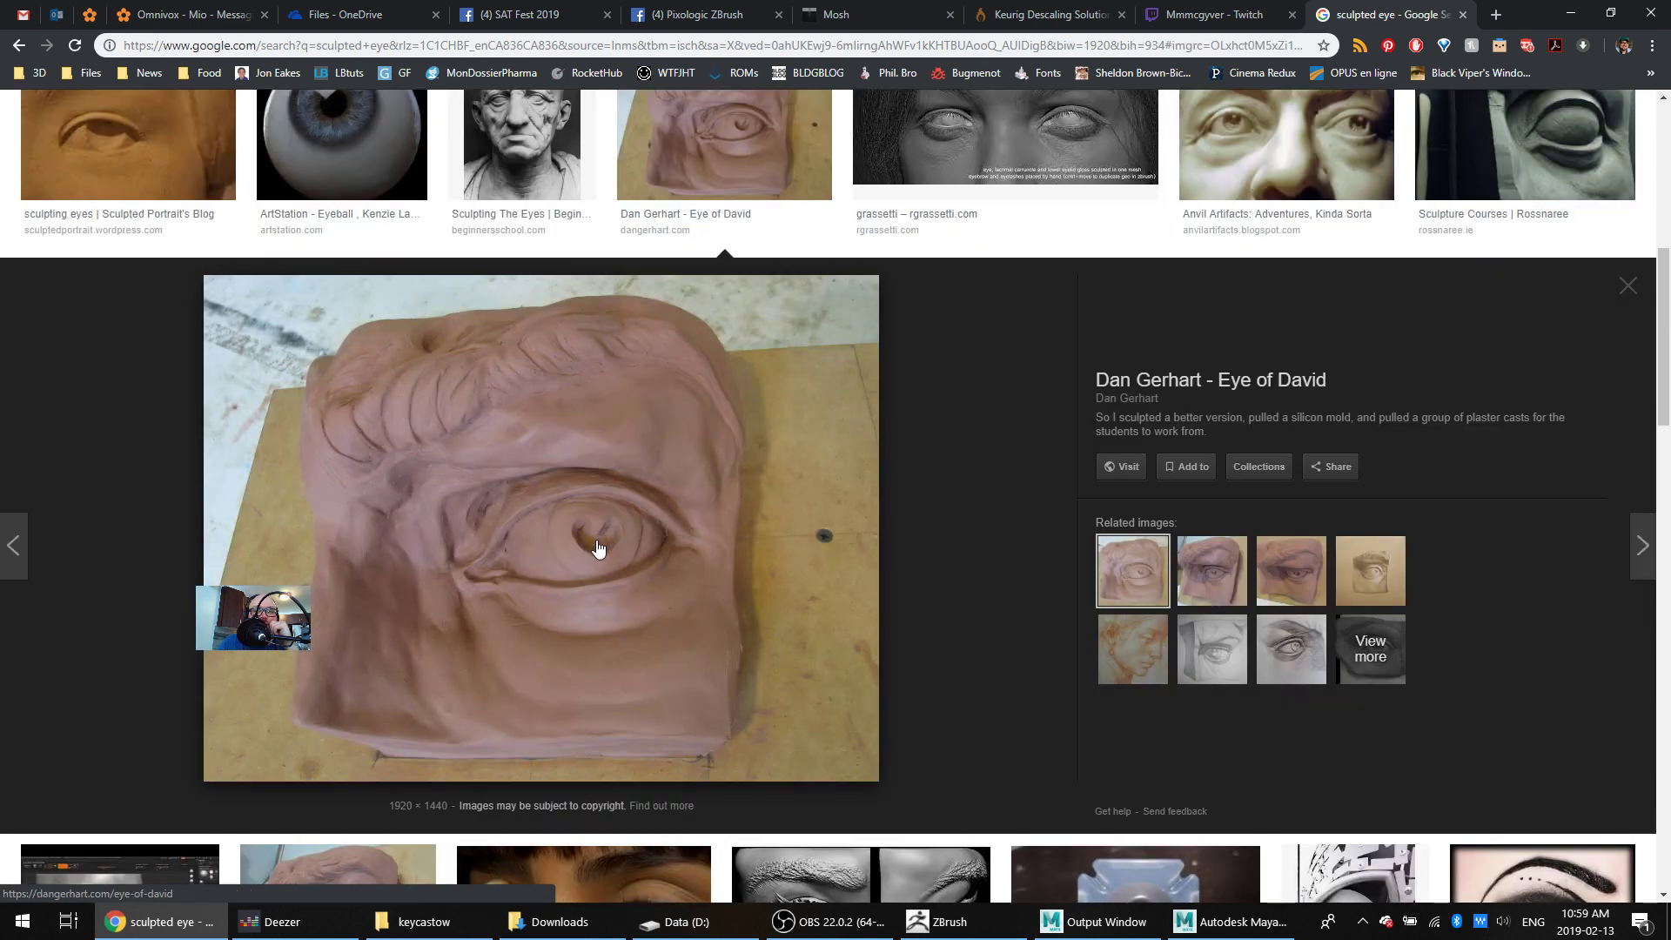
{"action": "left_click", "coordinate": [1287, 144]}
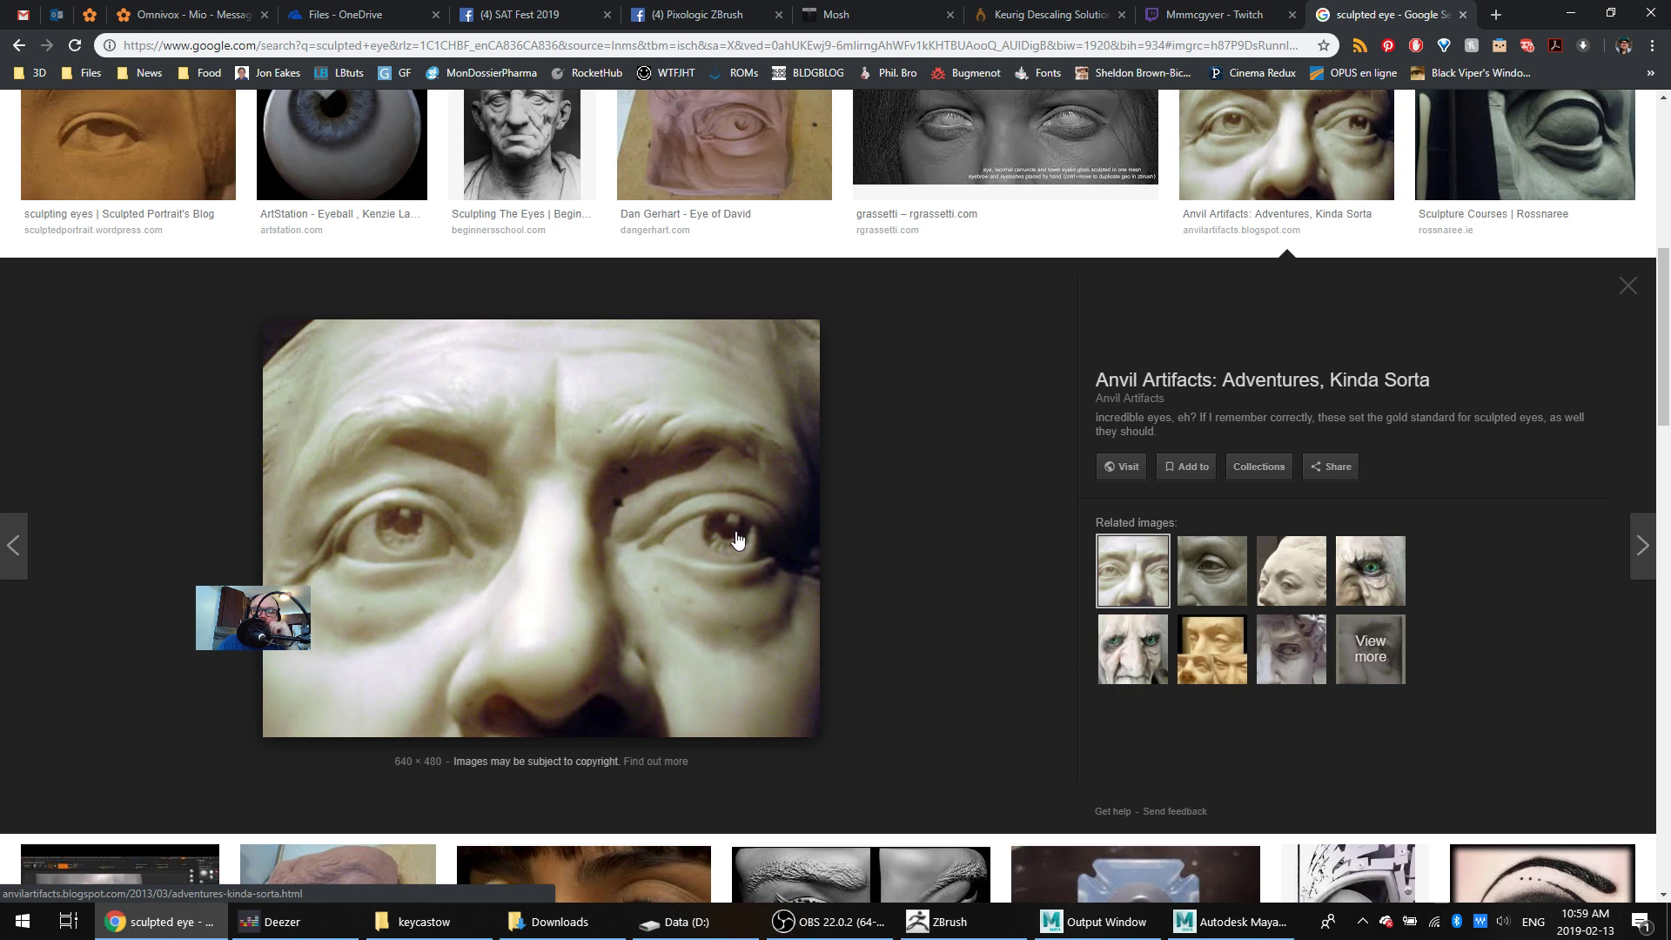
{"action": "scroll", "coordinate": [688, 351], "scroll_direction": "up", "scroll_amount": 2}
{"action": "scroll", "coordinate": [687, 351], "scroll_direction": "up", "scroll_amount": 1}
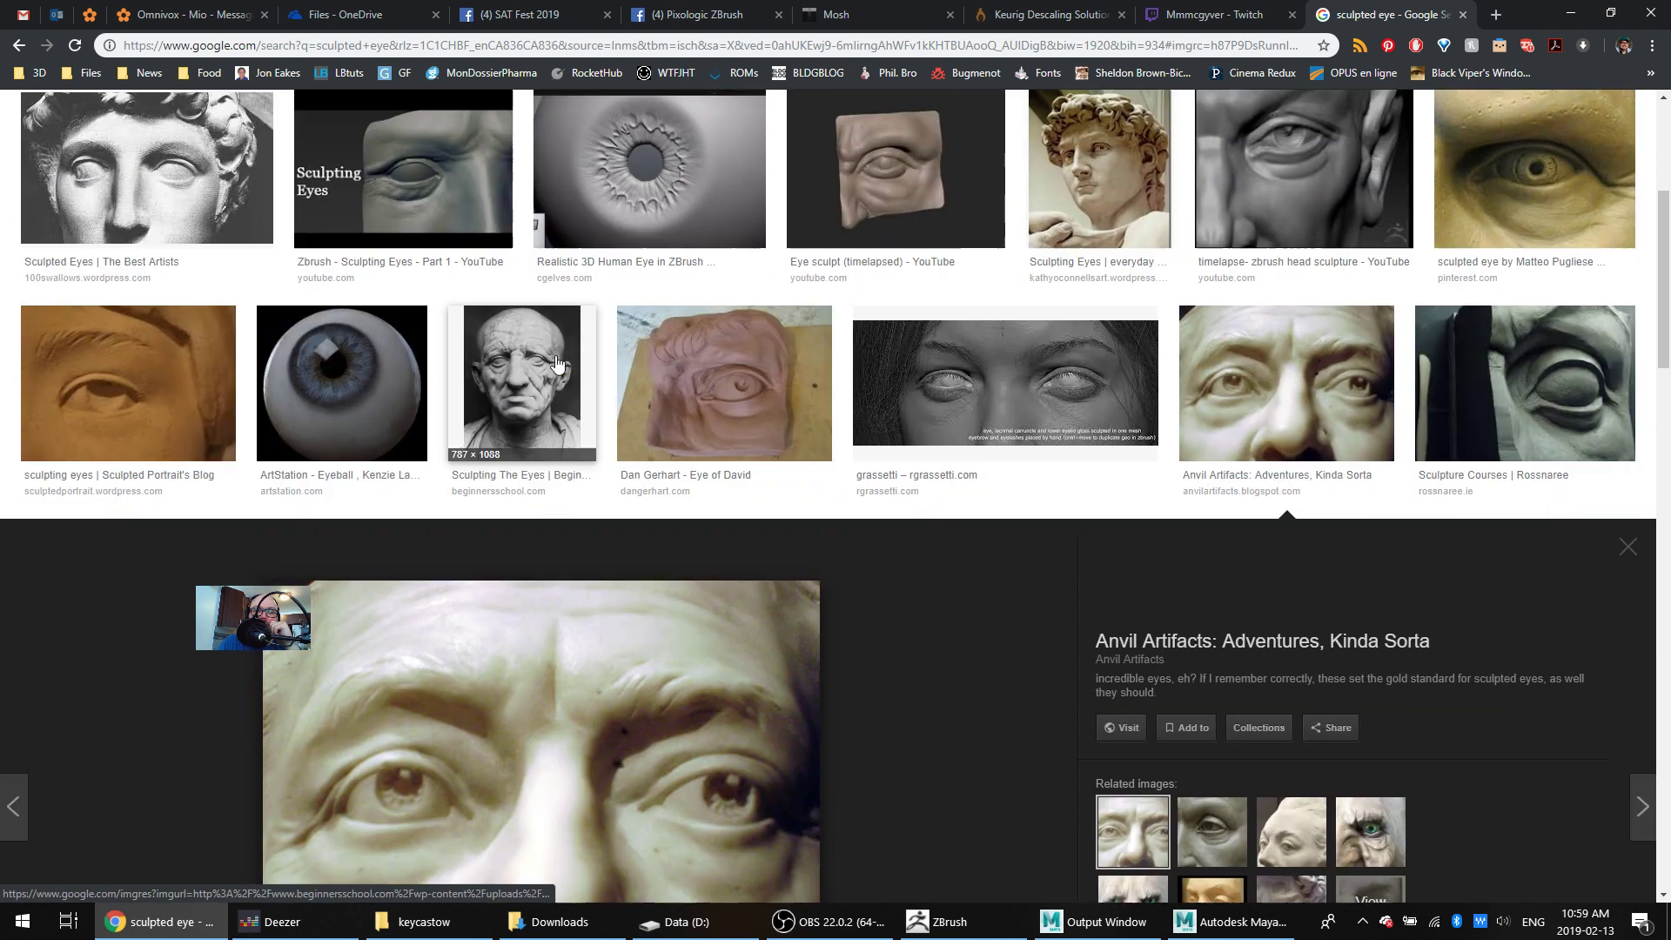
{"action": "left_click", "coordinate": [557, 365]}
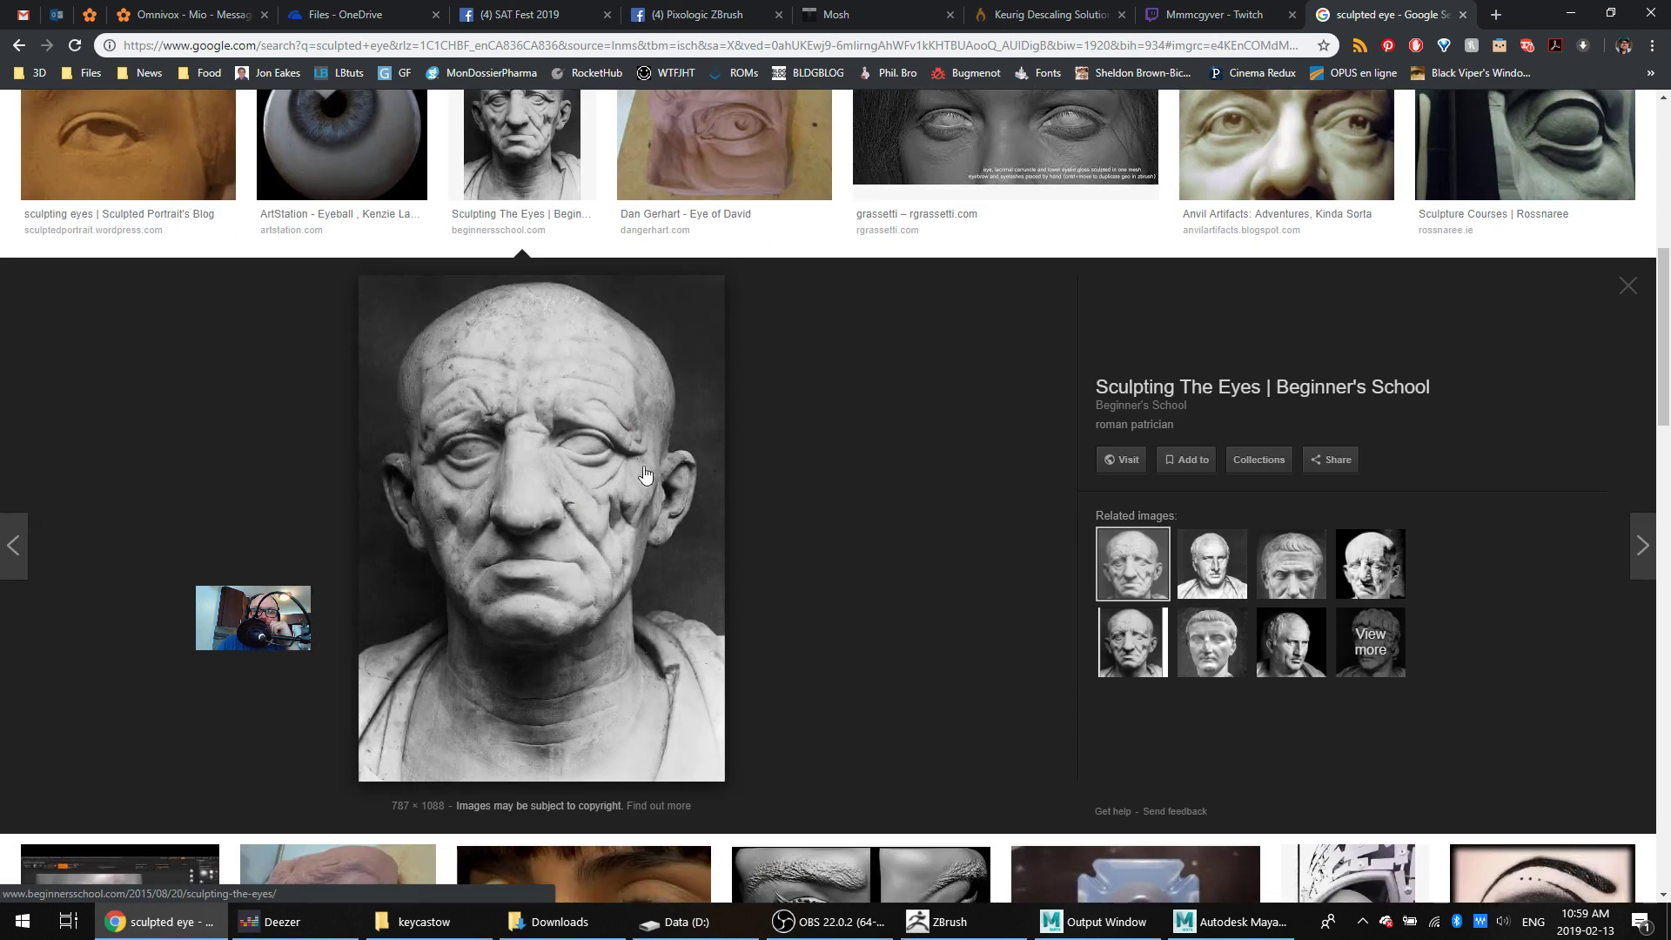
{"action": "scroll", "coordinate": [639, 470], "scroll_direction": "up", "scroll_amount": 3}
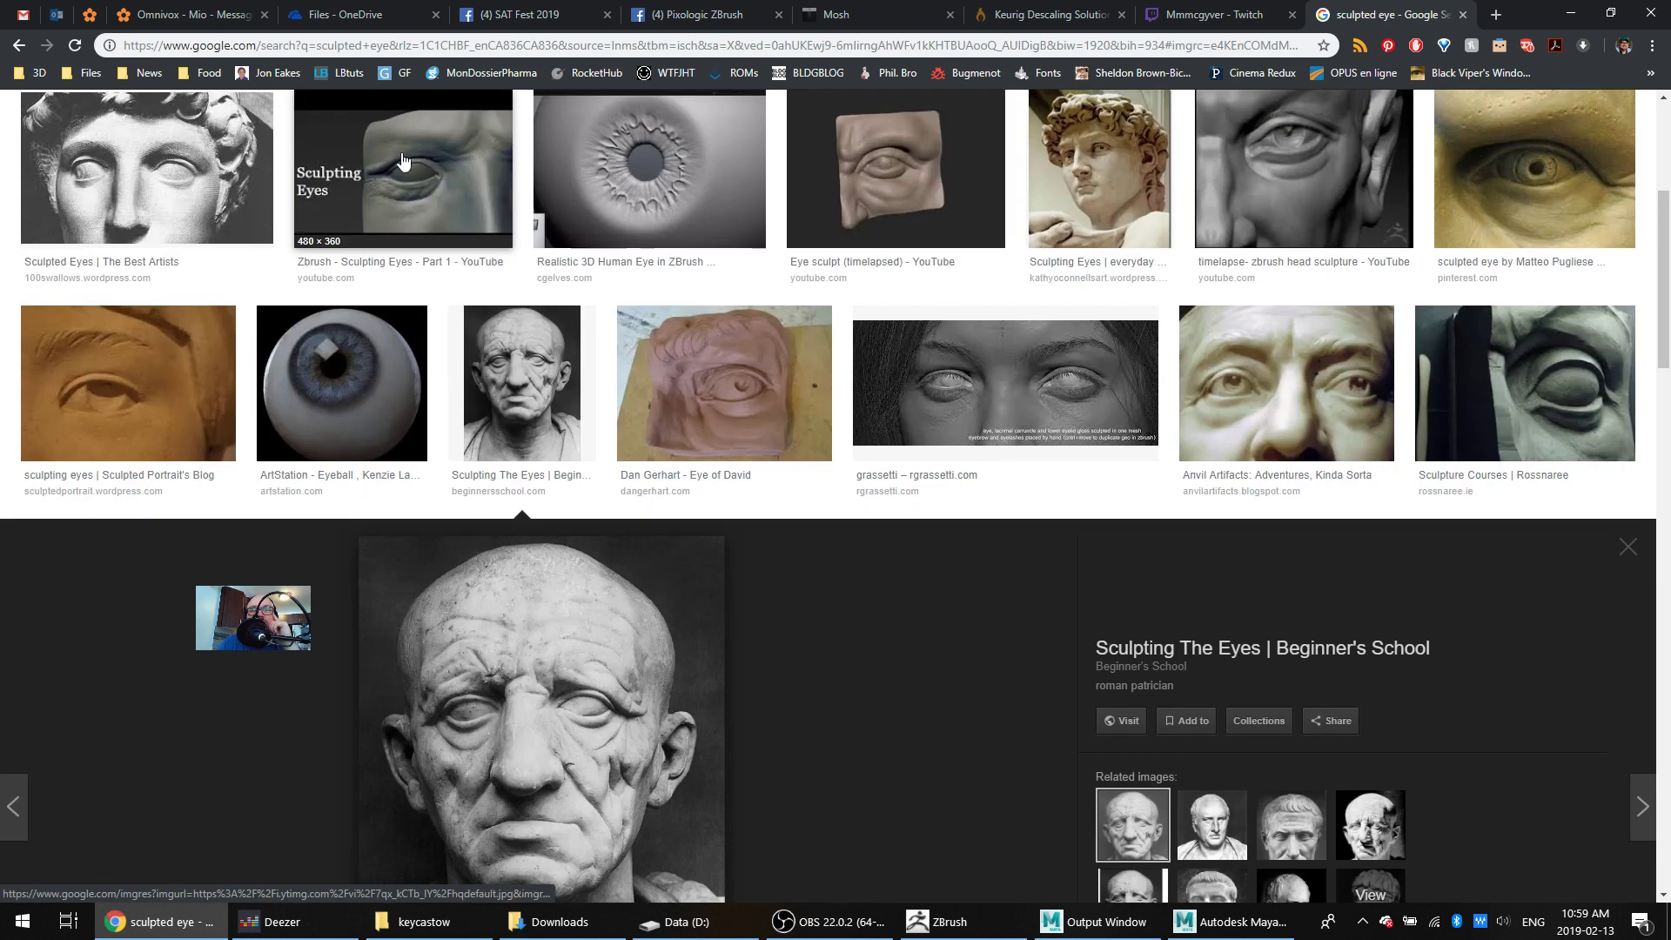
Preview the Michelangelo Victory face, the portrait-sculpture.com eye and the Wed night Sculpting Sessions clay eye
{"action": "left_click", "coordinate": [243, 166]}
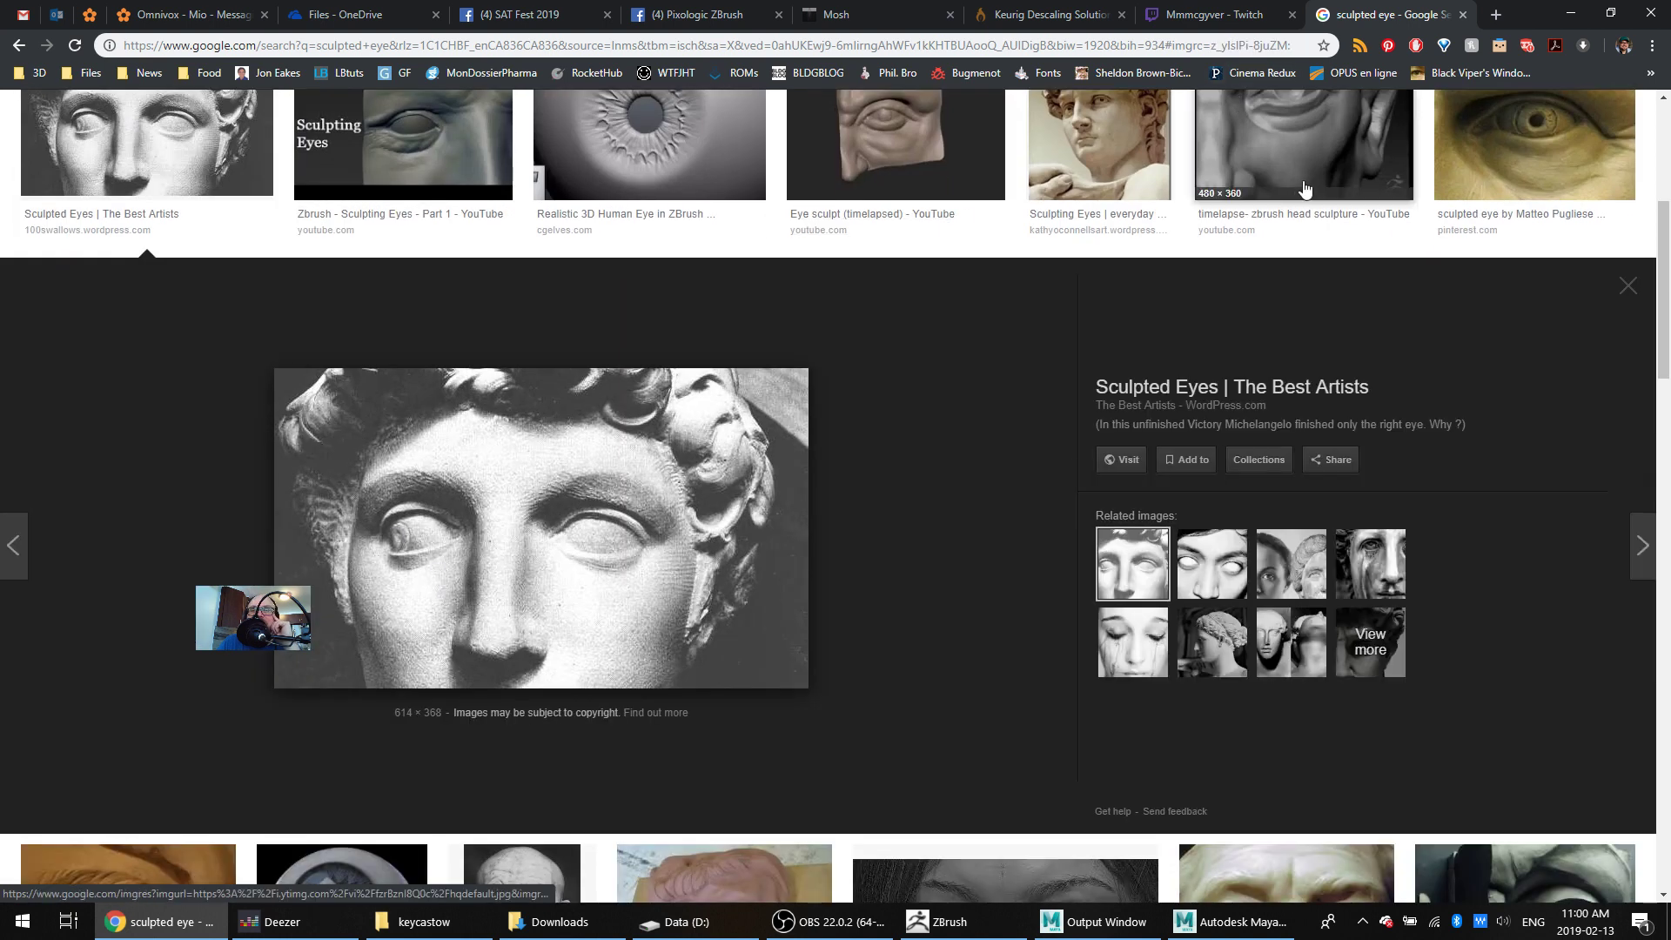
{"action": "scroll", "coordinate": [1340, 294], "scroll_direction": "up", "scroll_amount": 2}
{"action": "scroll", "coordinate": [1340, 294], "scroll_direction": "up", "scroll_amount": 1}
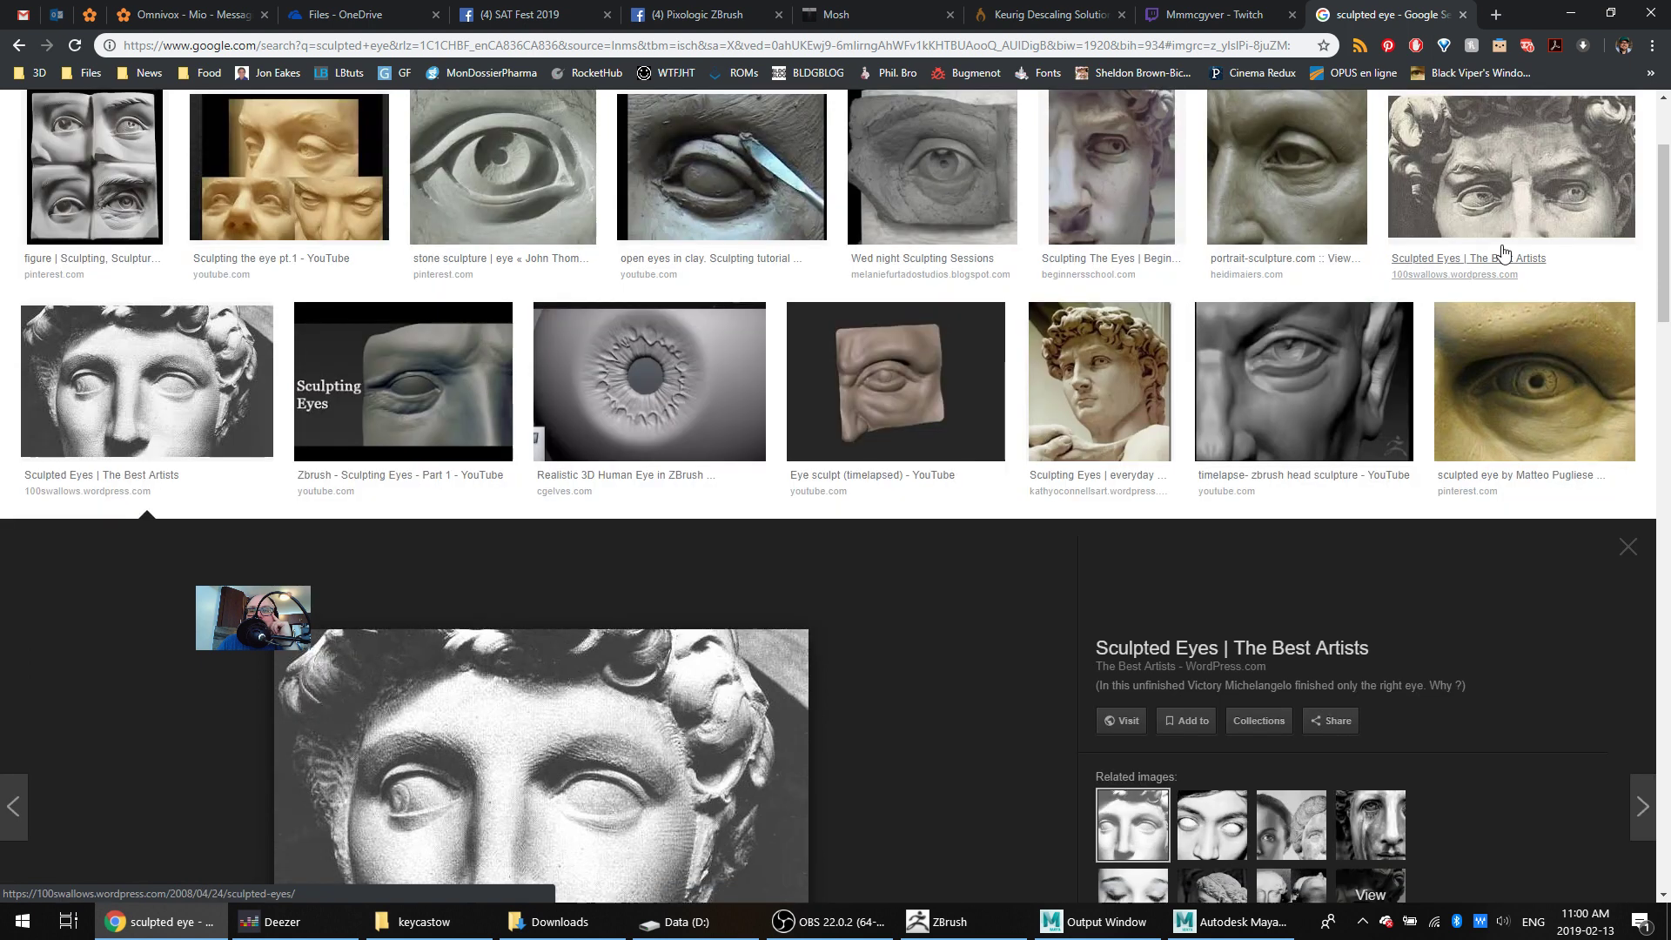
{"action": "left_click", "coordinate": [1290, 145]}
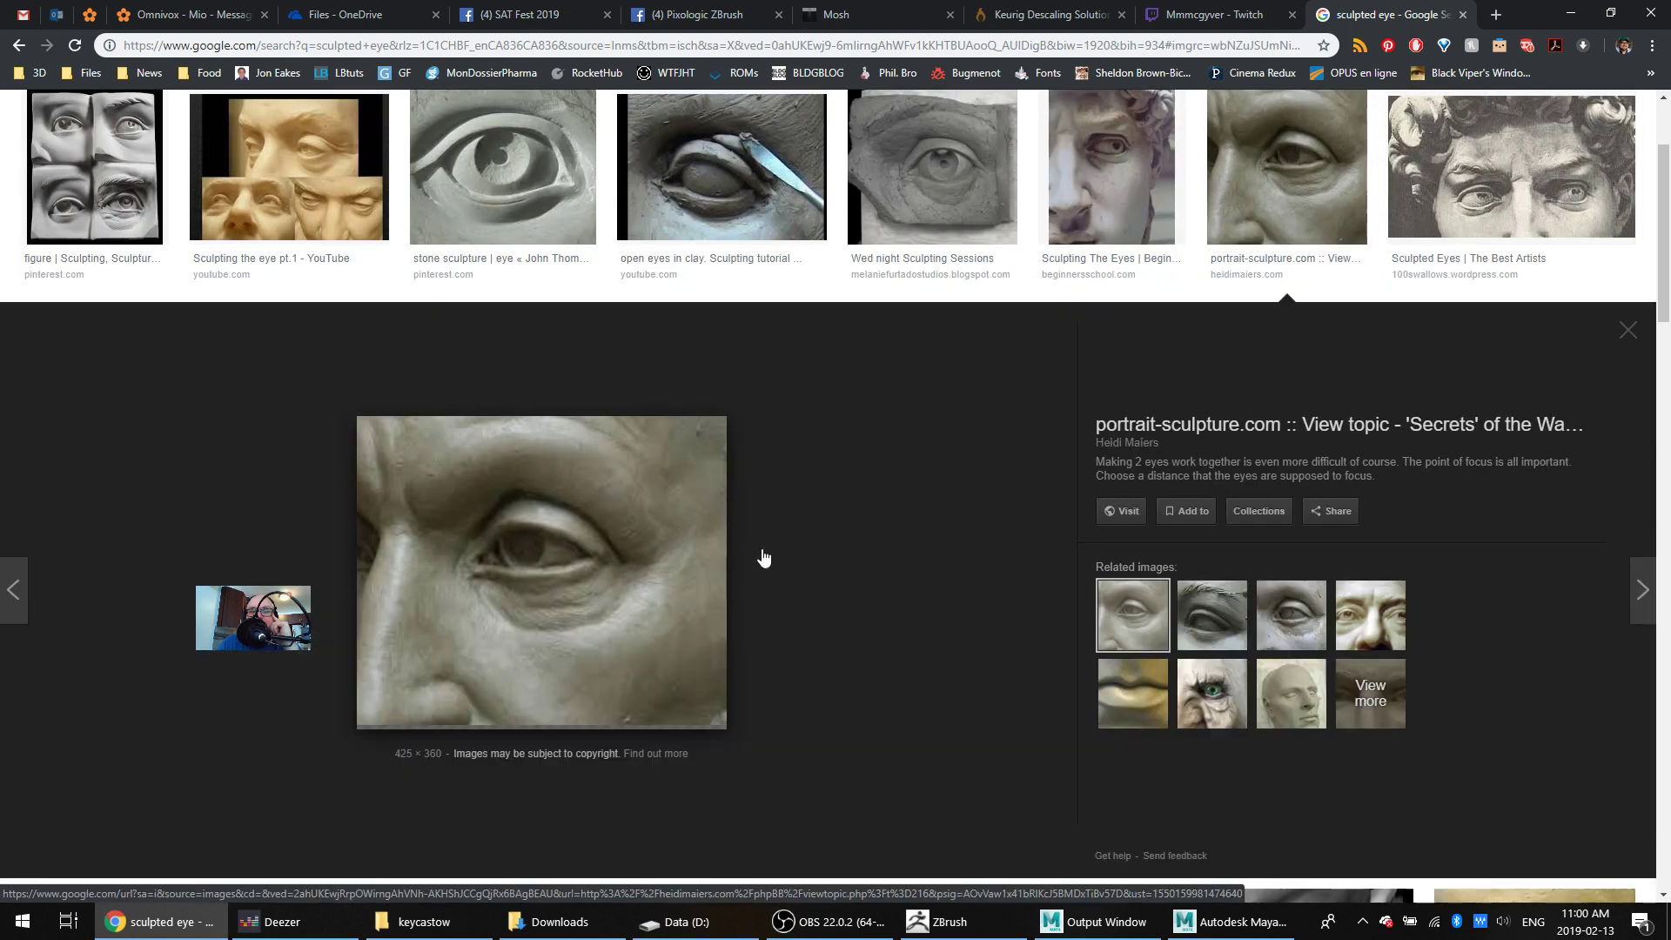
{"action": "scroll", "coordinate": [759, 461], "scroll_direction": "up", "scroll_amount": 2}
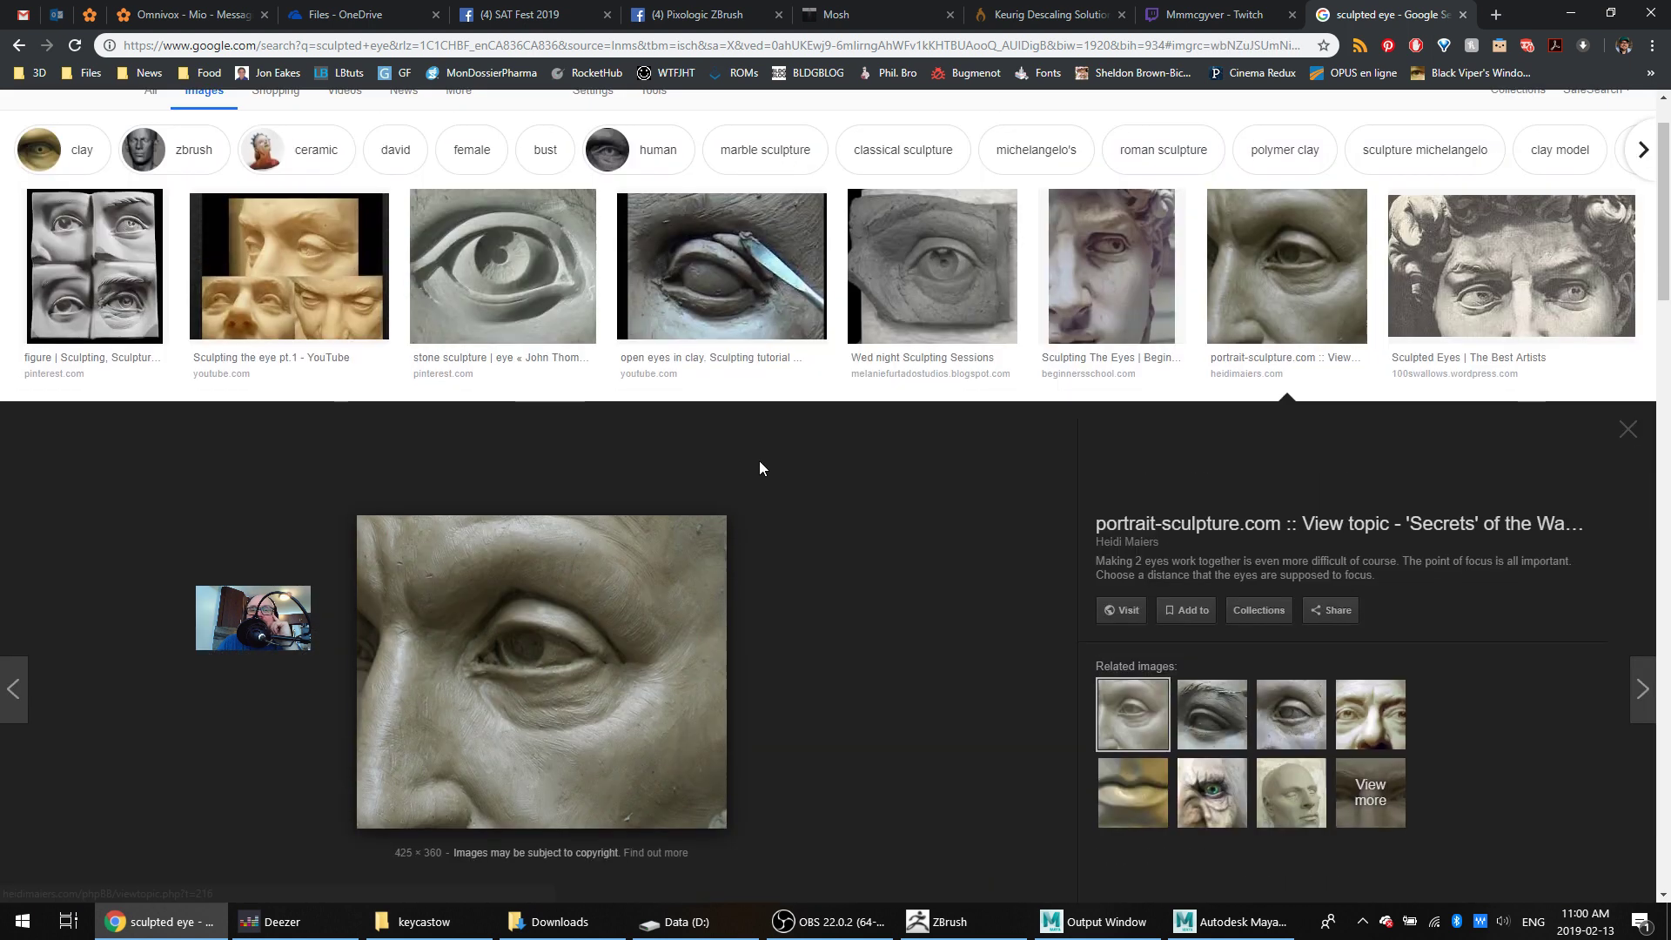
{"action": "left_click", "coordinate": [901, 329]}
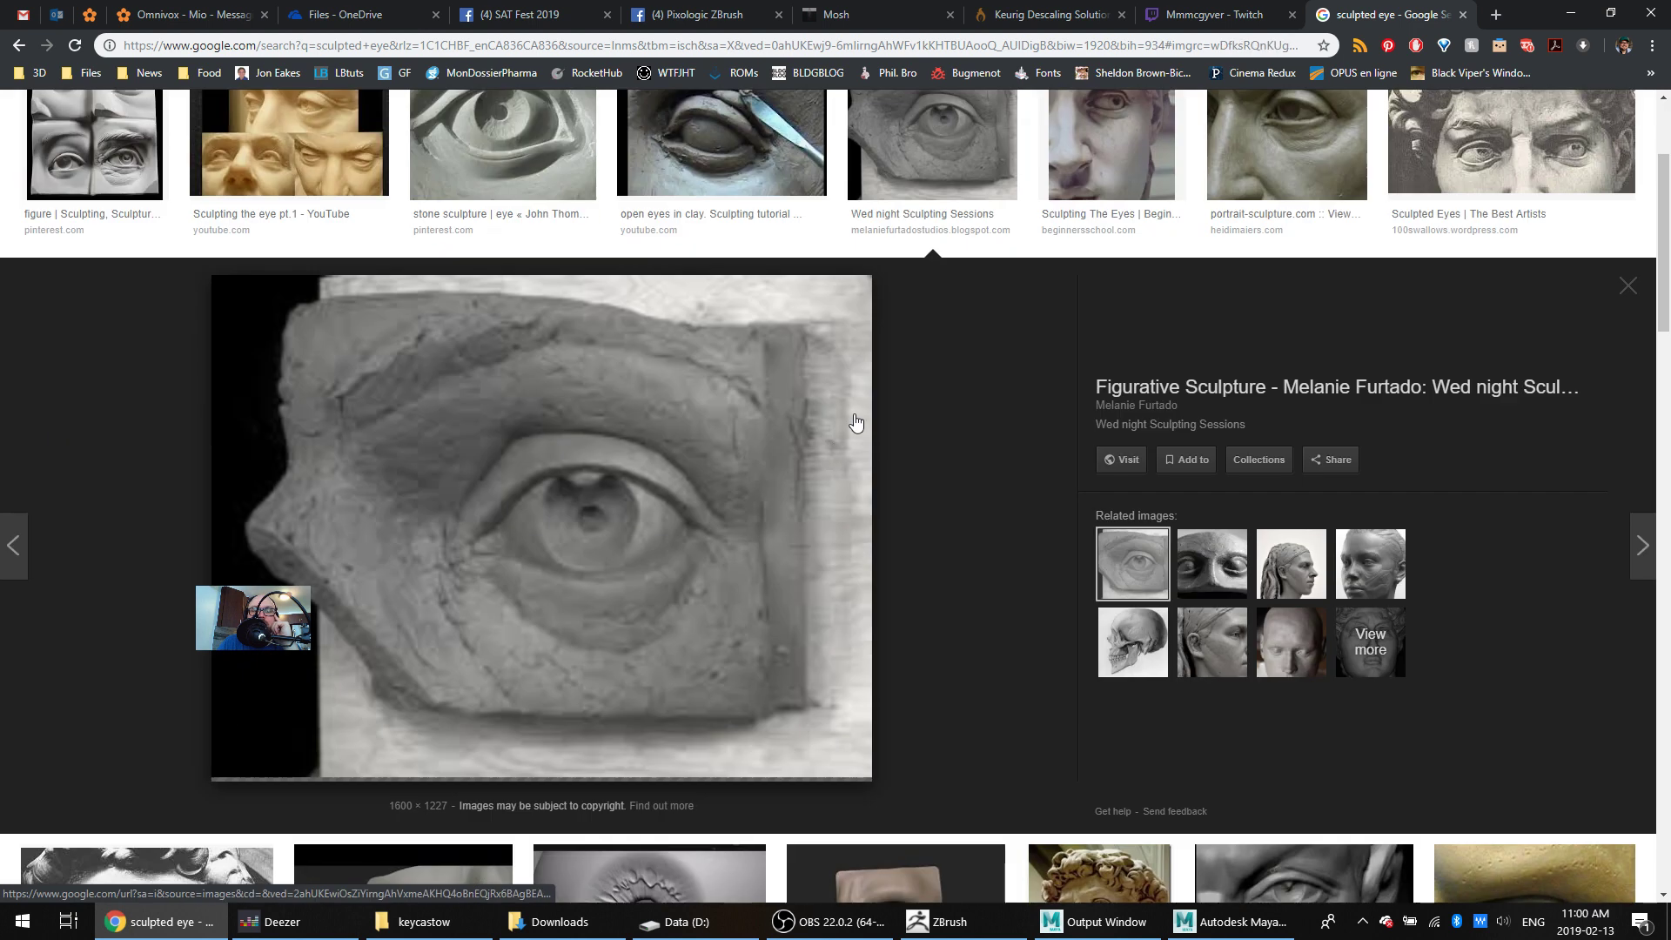
Browse further image results and preview the DangerHart clay eye to examine its sculpted iris and pupil
{"action": "scroll", "coordinate": [836, 437], "scroll_direction": "down", "scroll_amount": 5}
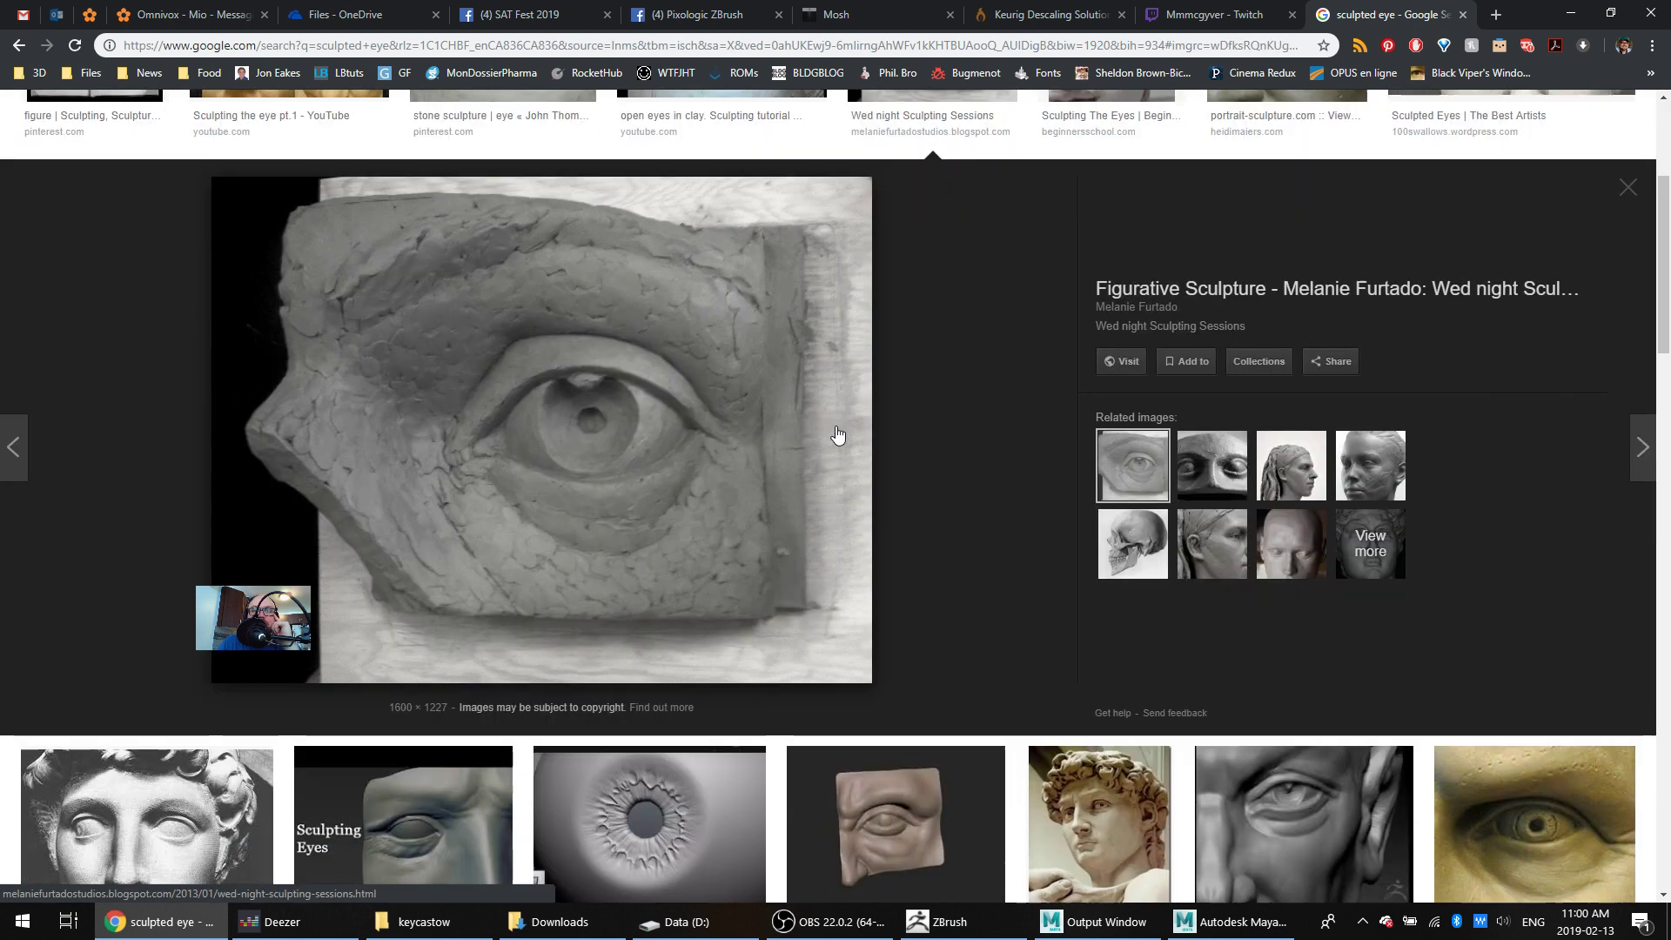
{"action": "scroll", "coordinate": [838, 429], "scroll_direction": "down", "scroll_amount": 2}
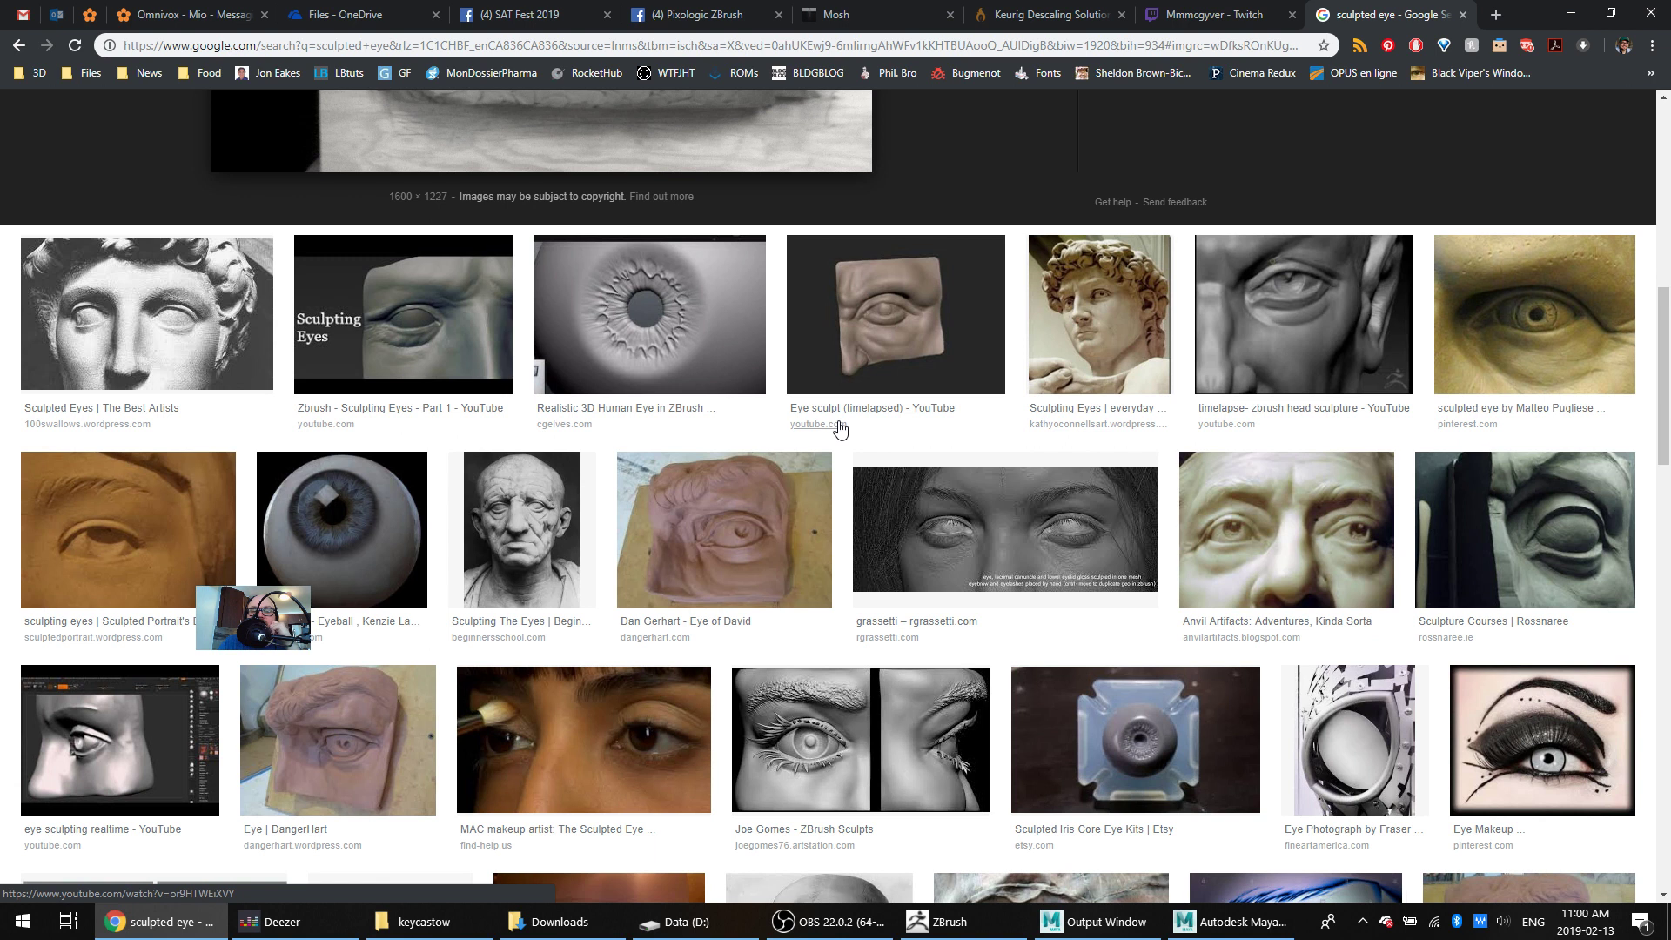
{"action": "scroll", "coordinate": [840, 427], "scroll_direction": "down", "scroll_amount": 4}
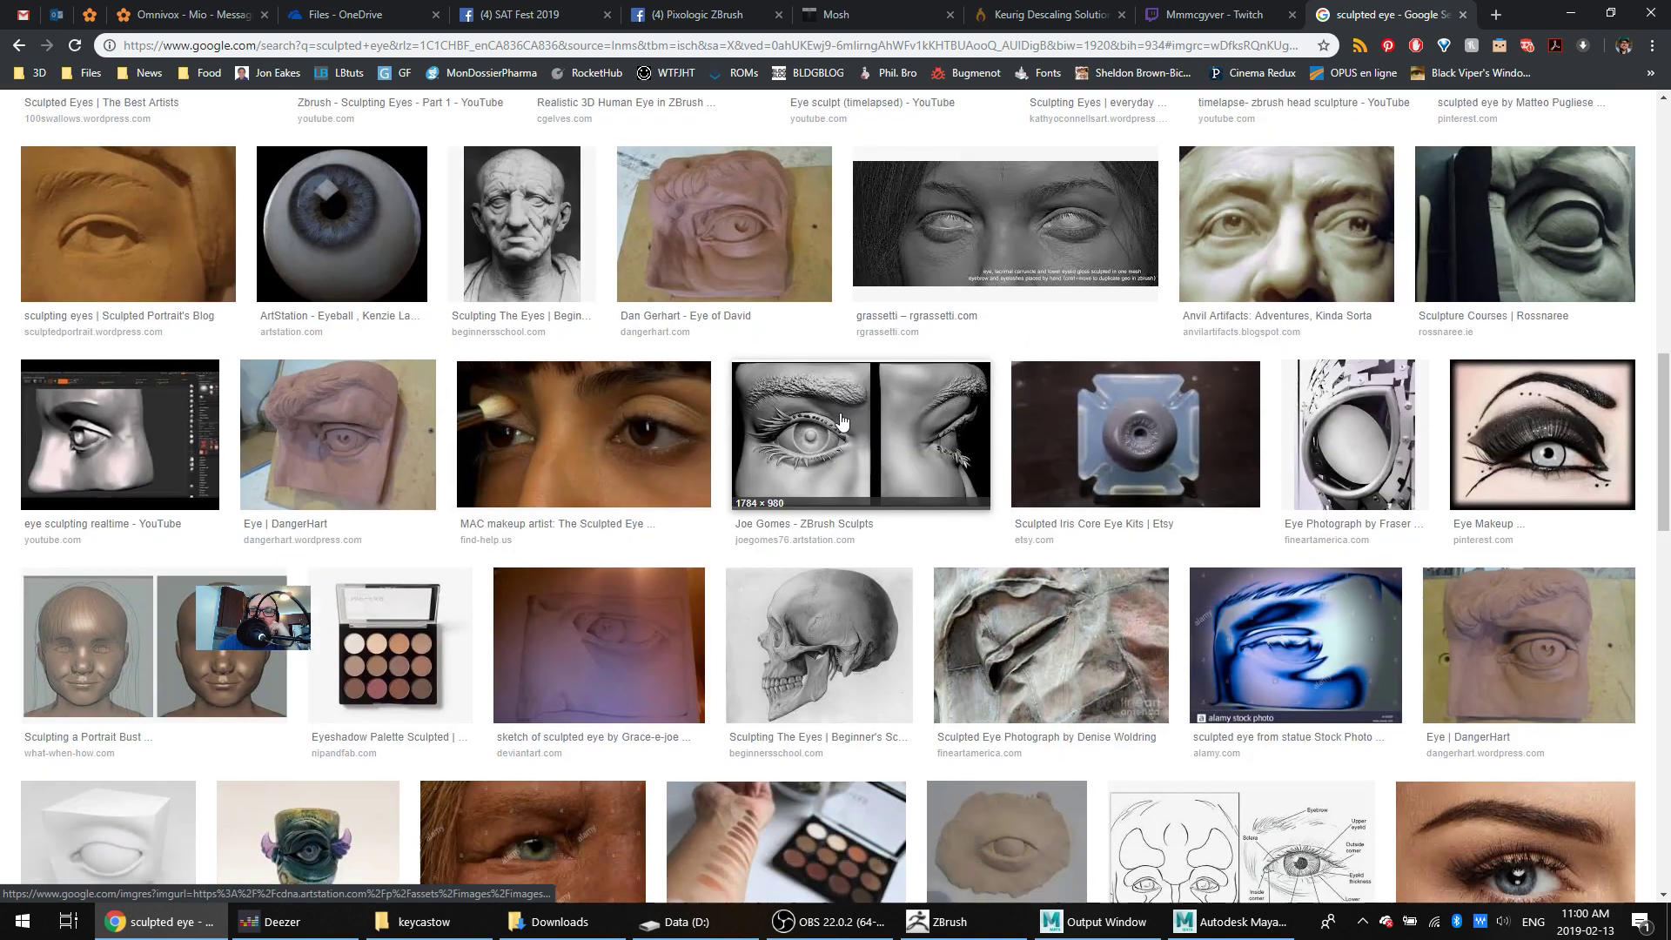
{"action": "scroll", "coordinate": [840, 421], "scroll_direction": "down", "scroll_amount": 1}
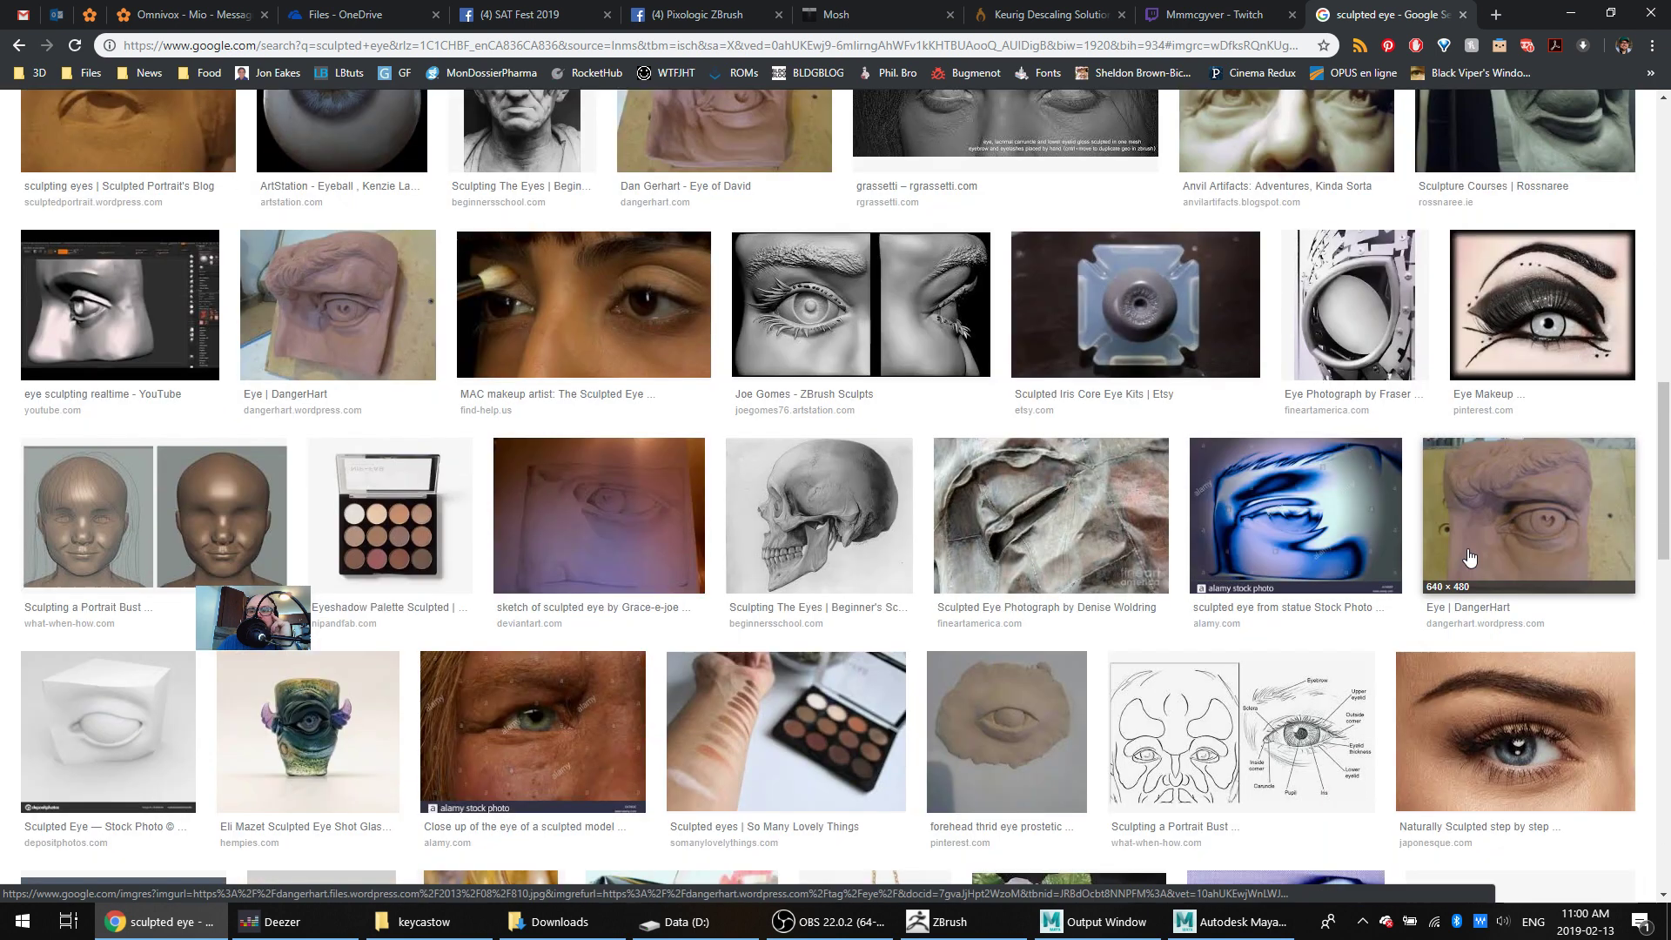
{"action": "left_click", "coordinate": [1536, 492]}
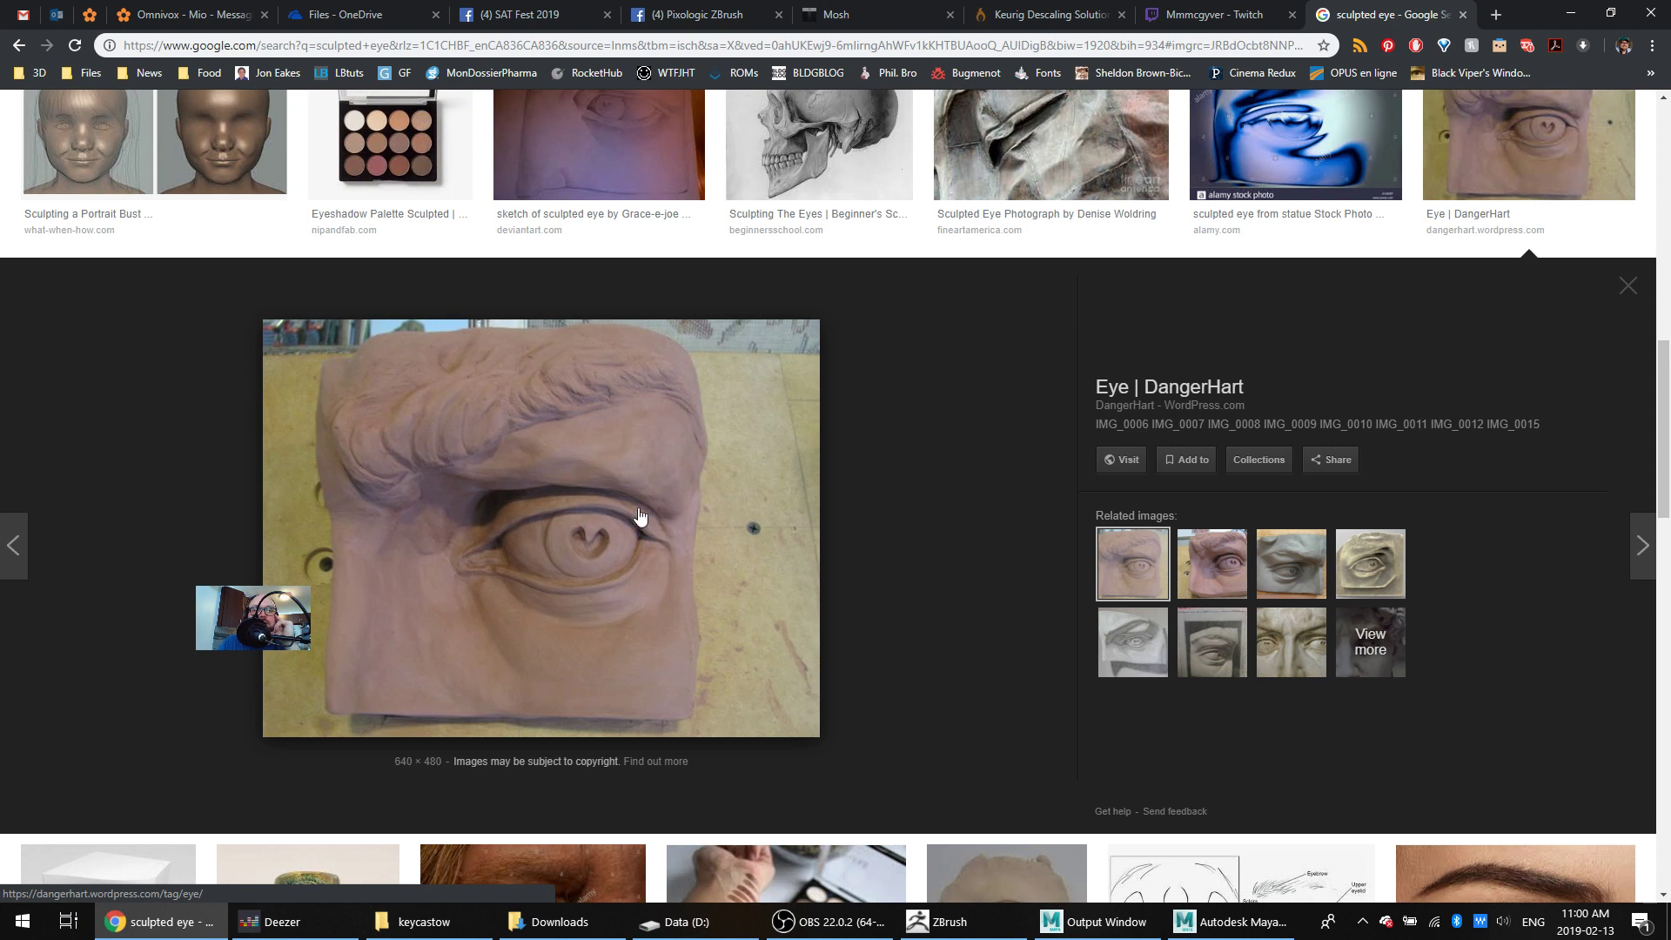
{"action": "scroll", "coordinate": [611, 281], "scroll_direction": "up", "scroll_amount": 1}
Look through the remaining "sculpted eye" image results for more sculpted iris and pupil references
{"action": "scroll", "coordinate": [666, 258], "scroll_direction": "down", "scroll_amount": 8}
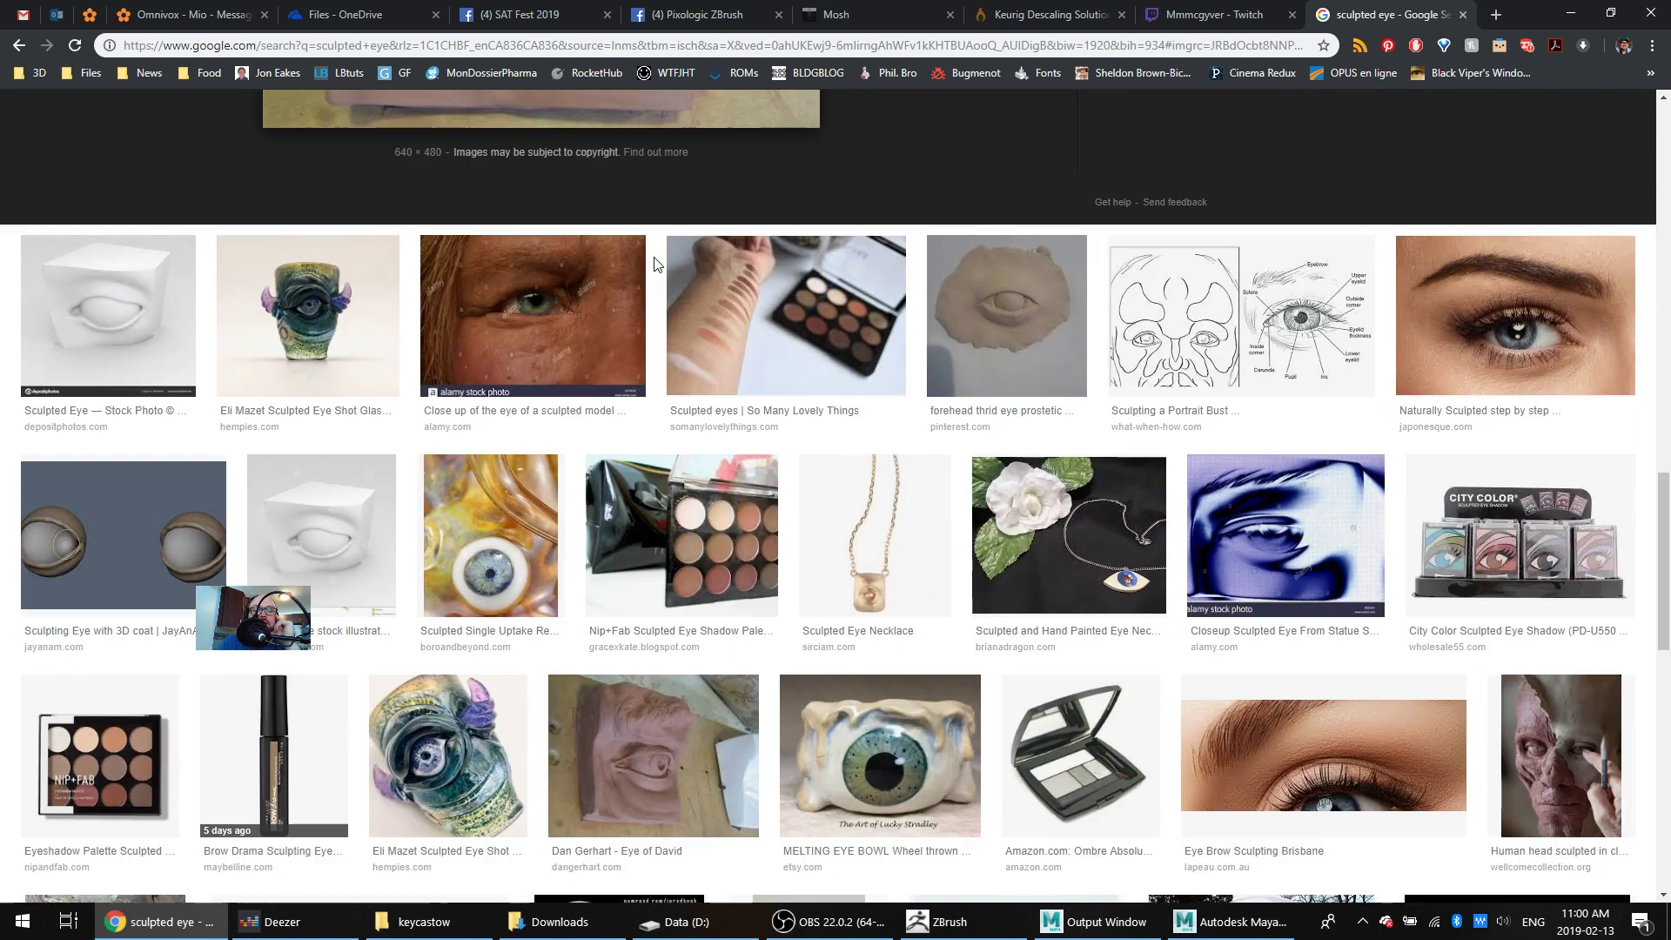
{"action": "scroll", "coordinate": [655, 256], "scroll_direction": "down", "scroll_amount": 2}
{"action": "scroll", "coordinate": [653, 258], "scroll_direction": "down", "scroll_amount": 1}
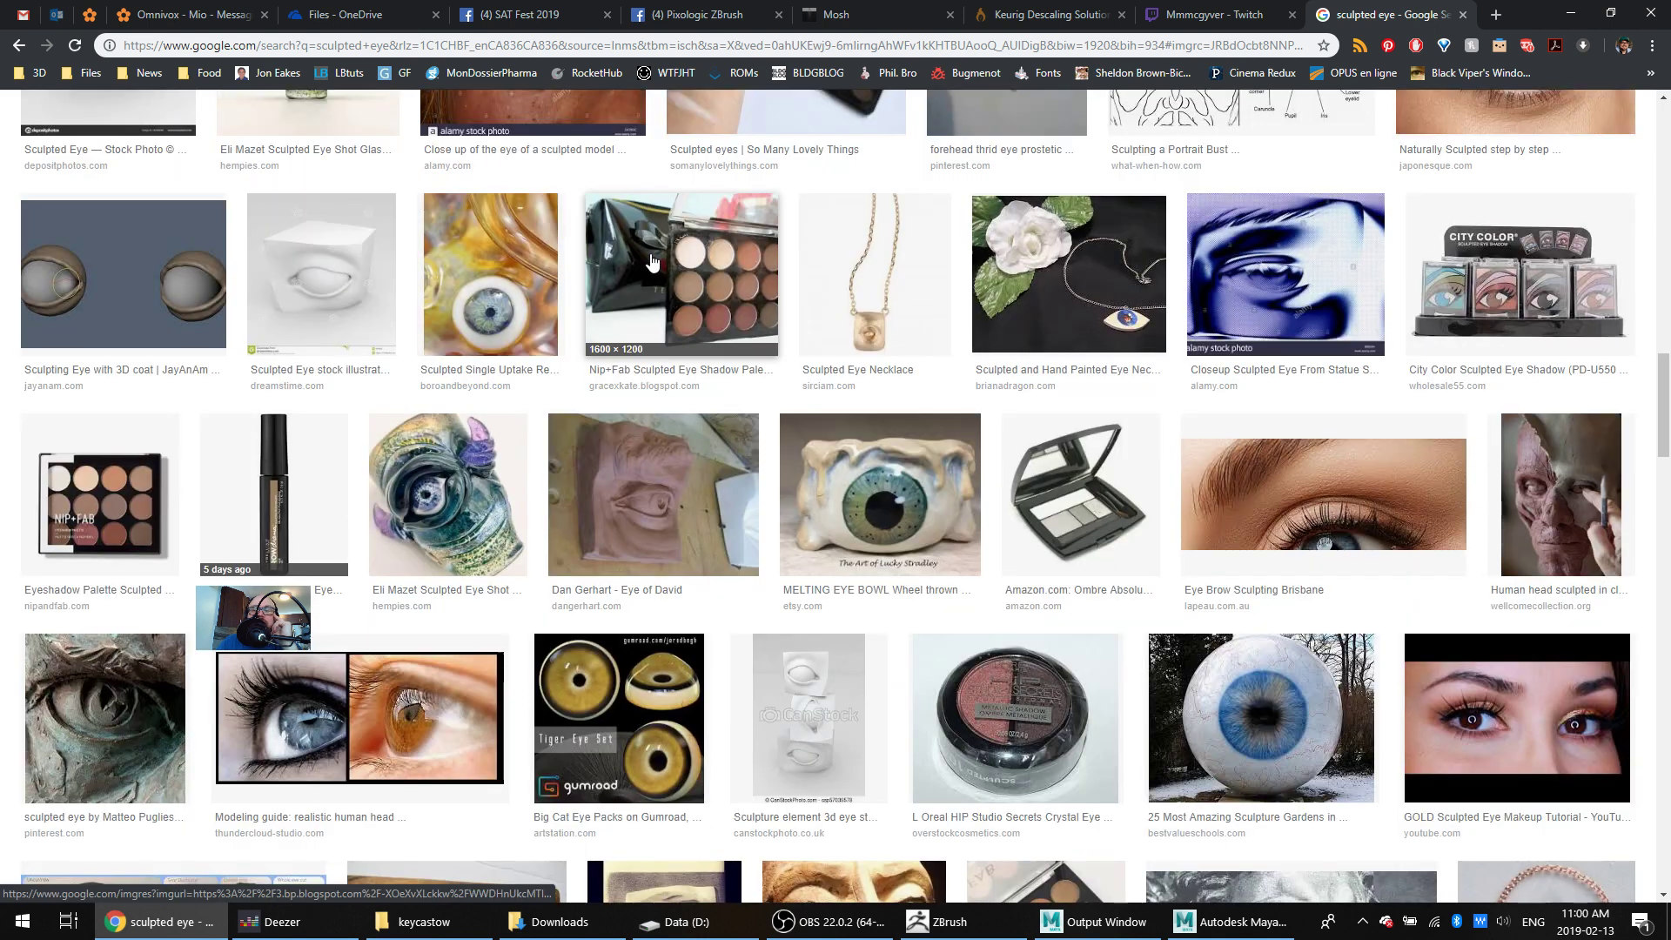
{"action": "scroll", "coordinate": [651, 257], "scroll_direction": "down", "scroll_amount": 4}
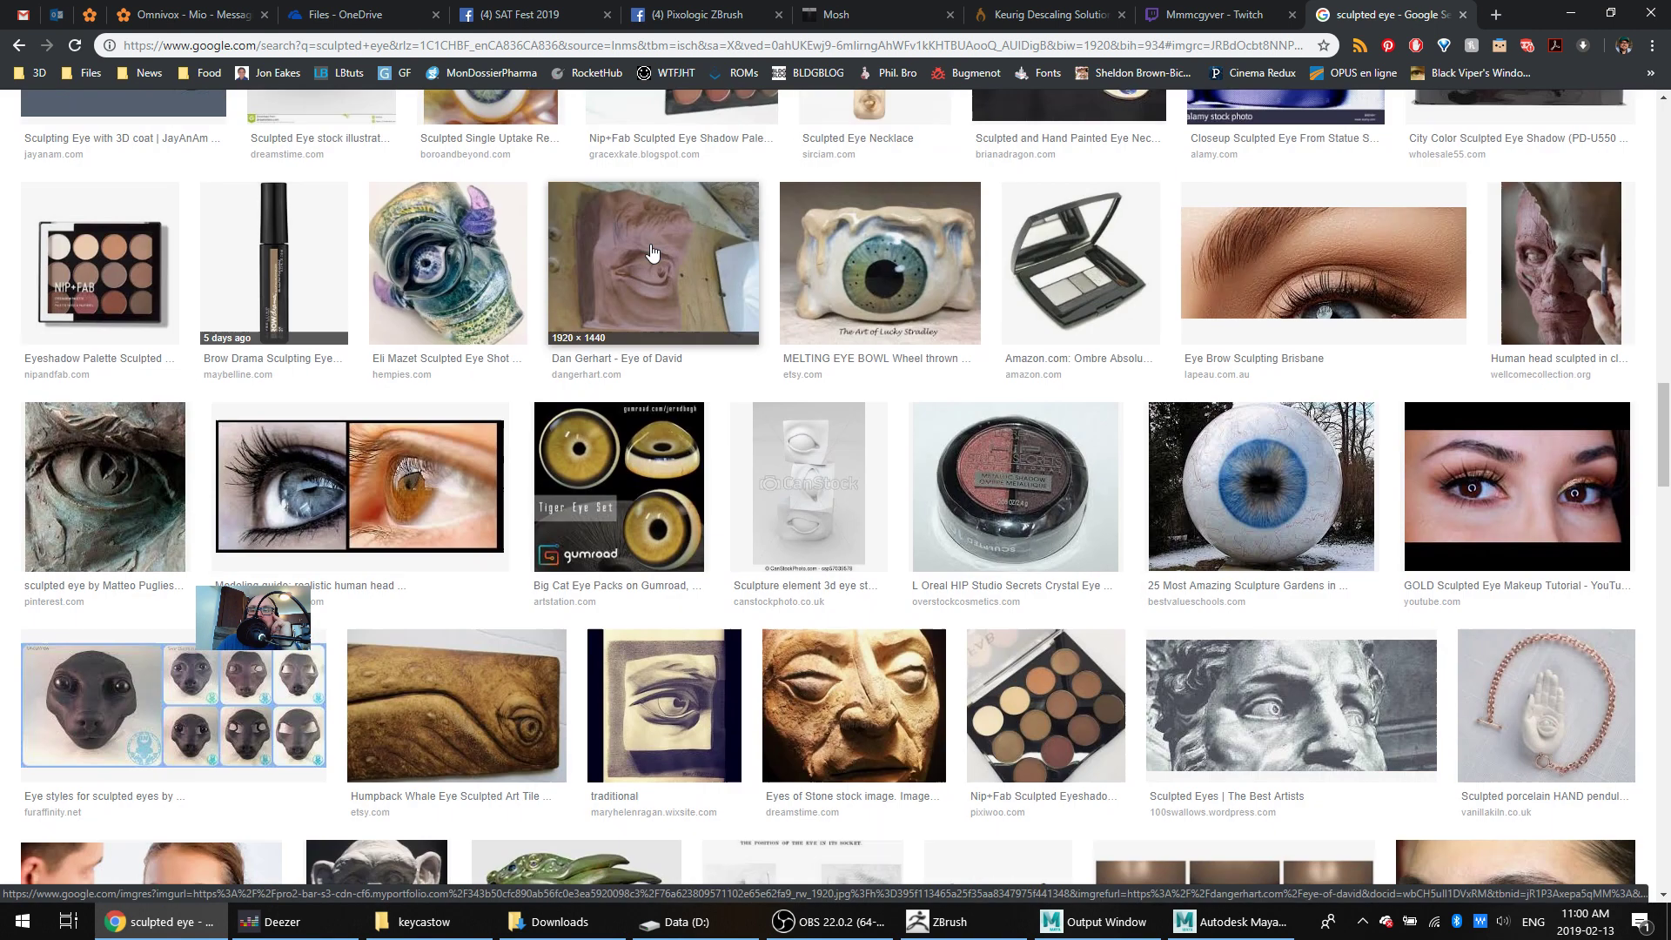
{"action": "scroll", "coordinate": [651, 251], "scroll_direction": "down", "scroll_amount": 3}
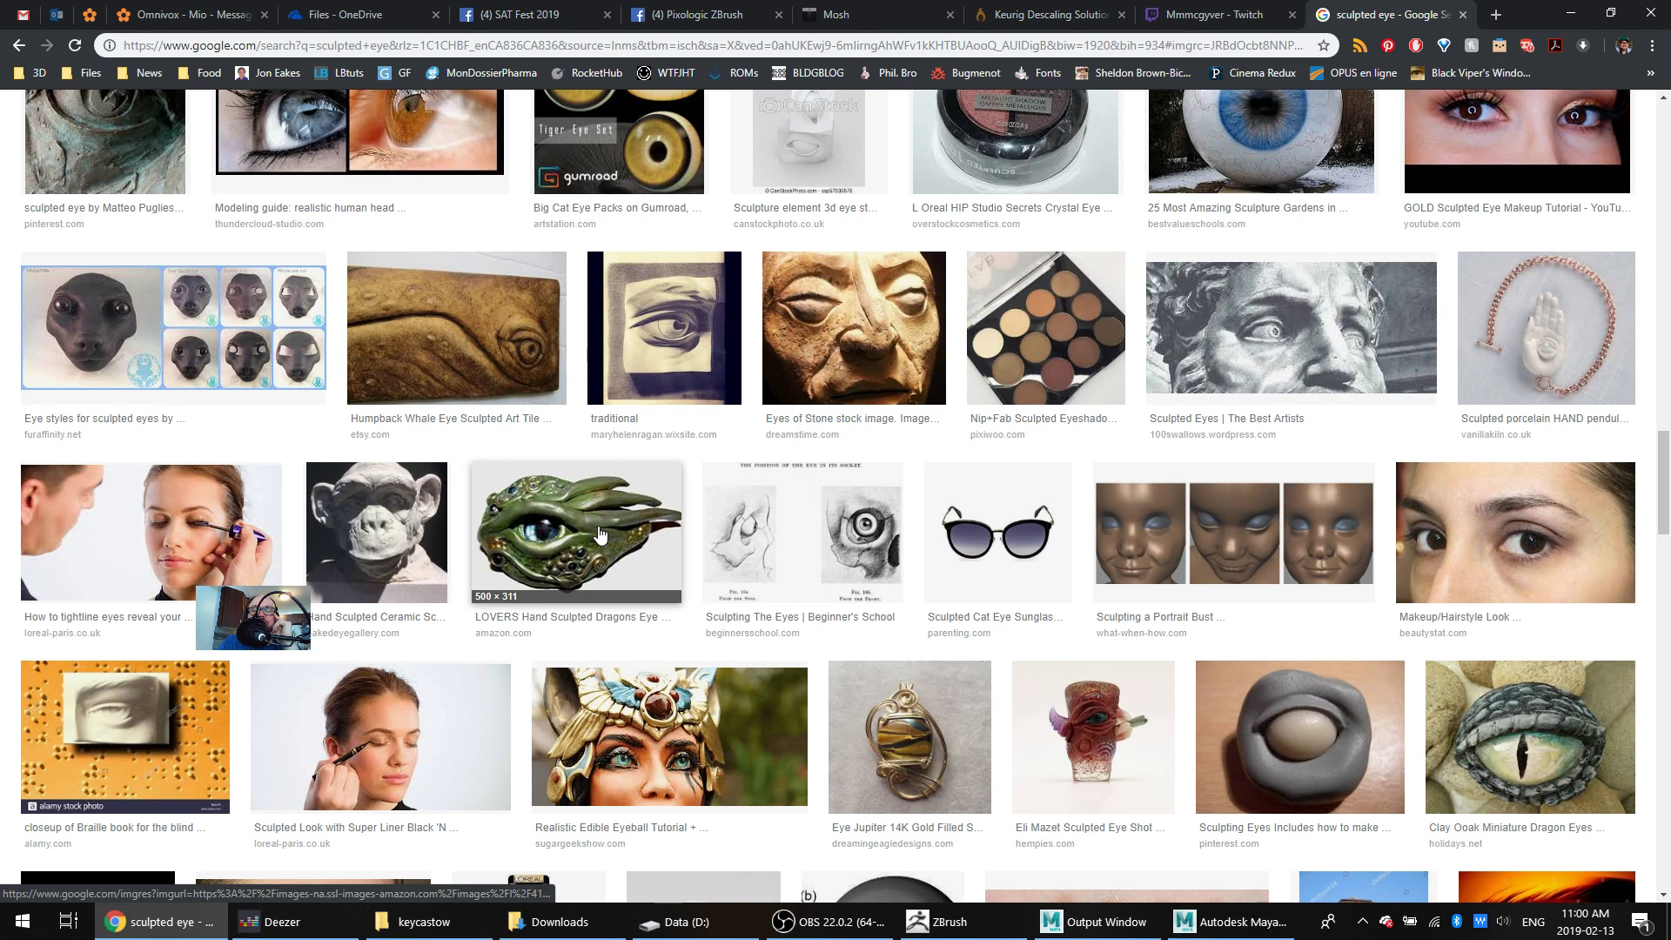
{"action": "scroll", "coordinate": [712, 505], "scroll_direction": "down", "scroll_amount": 10}
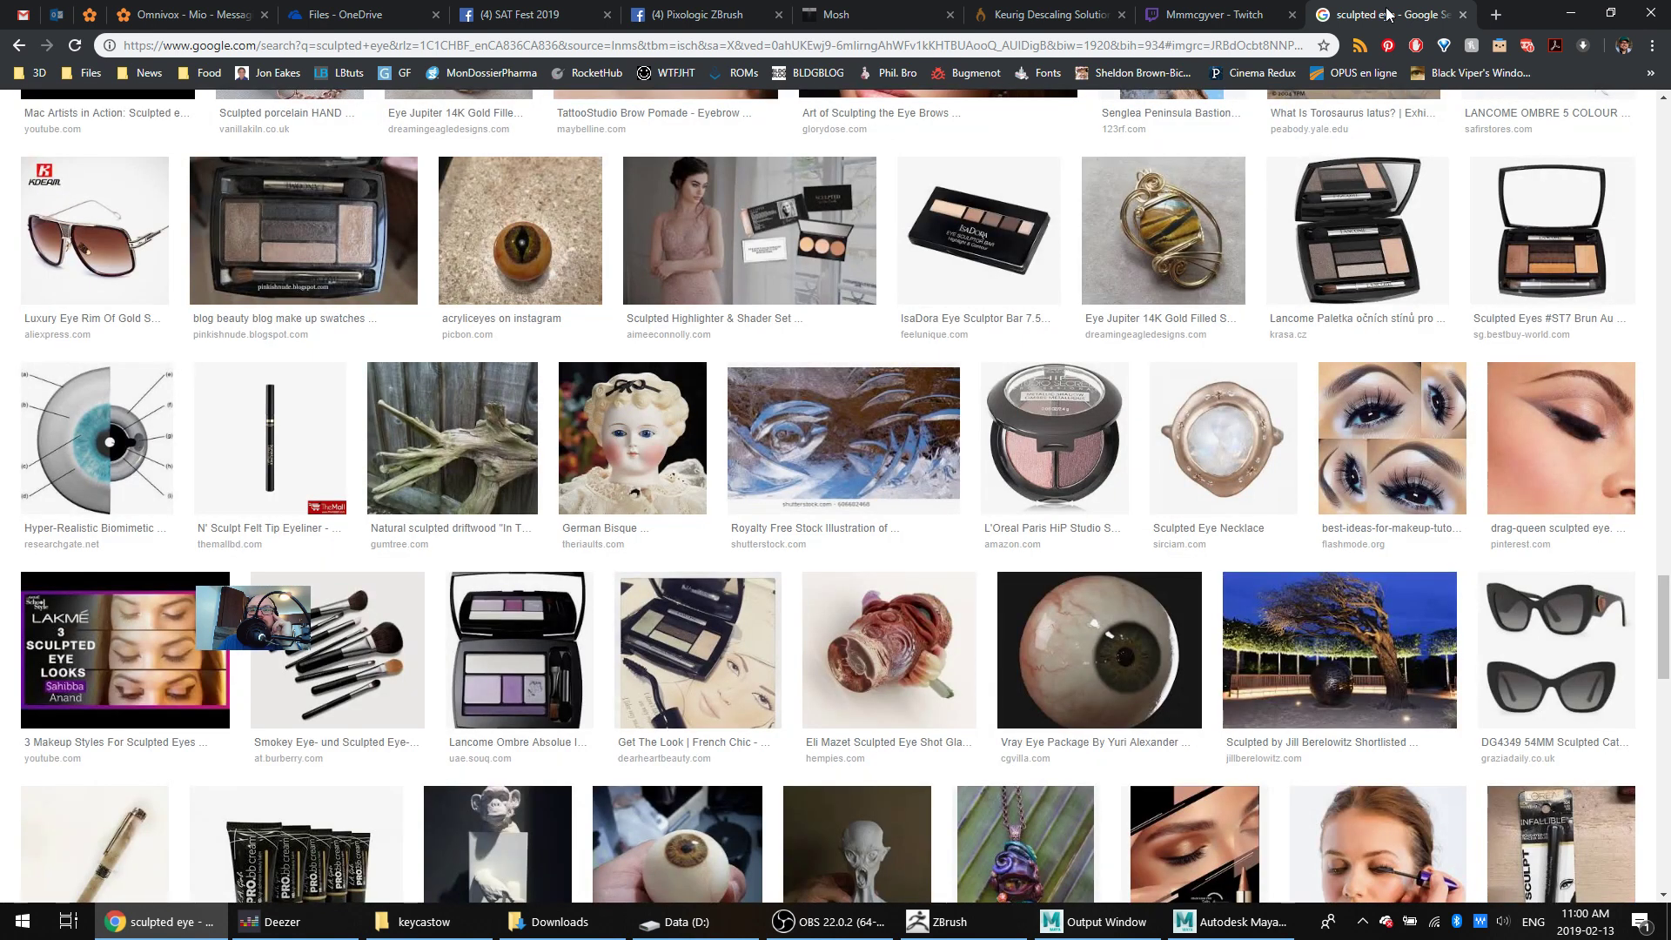
Close the image search, check the Twitch stream chat and switch back to ZBrush
{"action": "left_click", "coordinate": [1463, 15]}
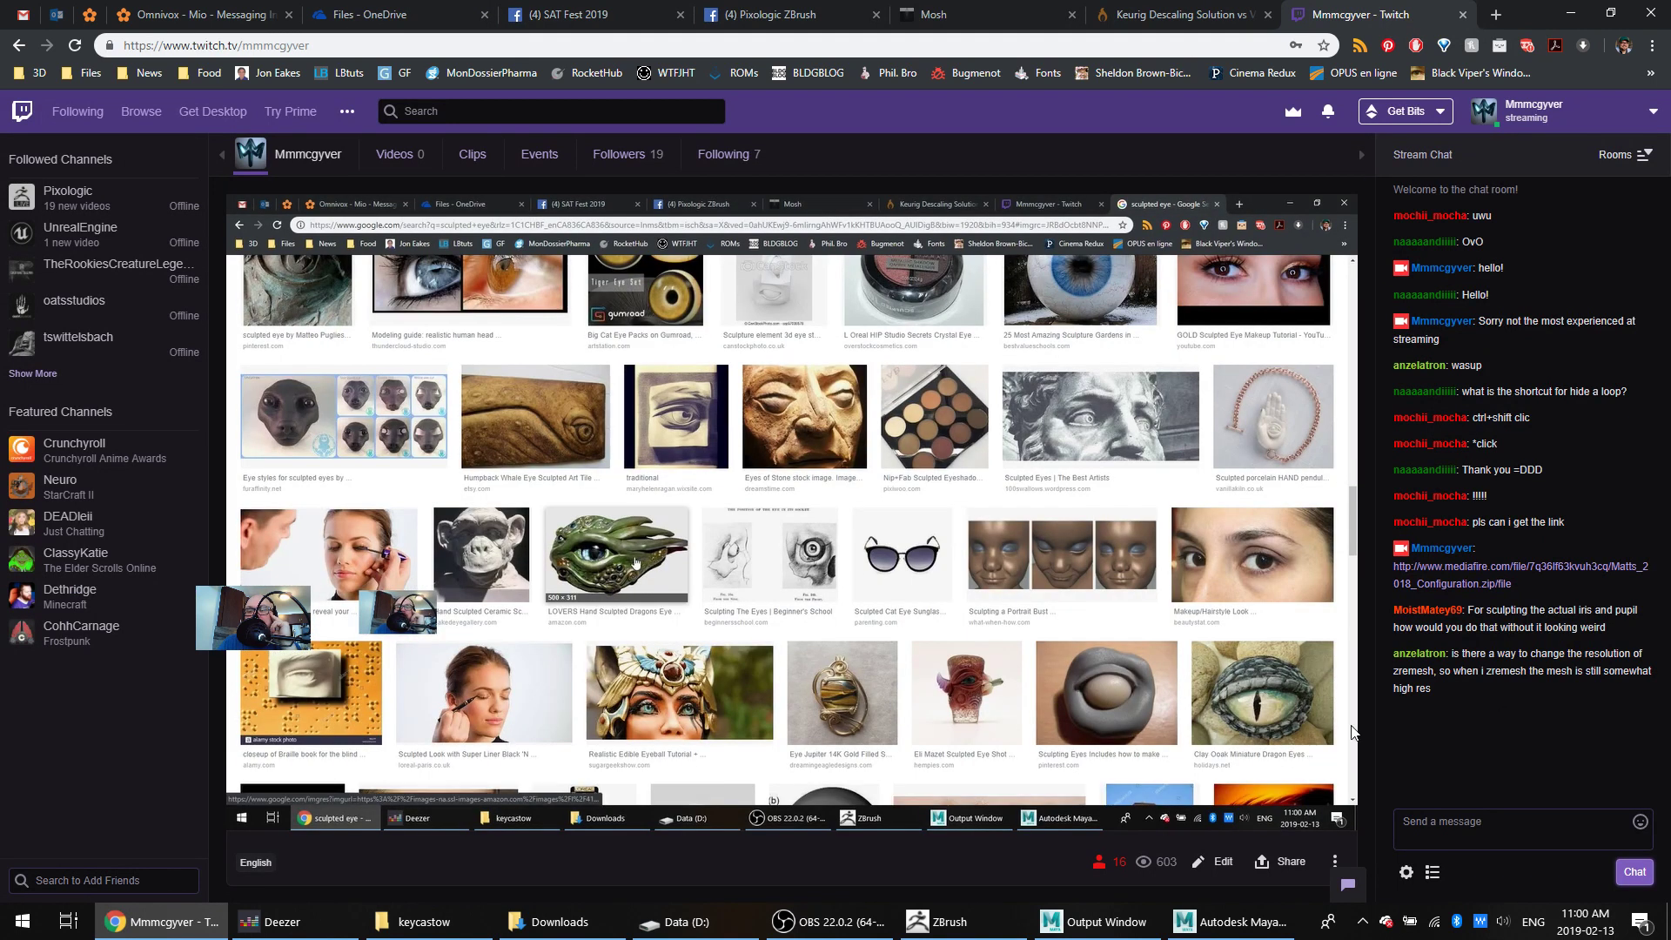
{"action": "left_click", "coordinate": [1205, 925]}
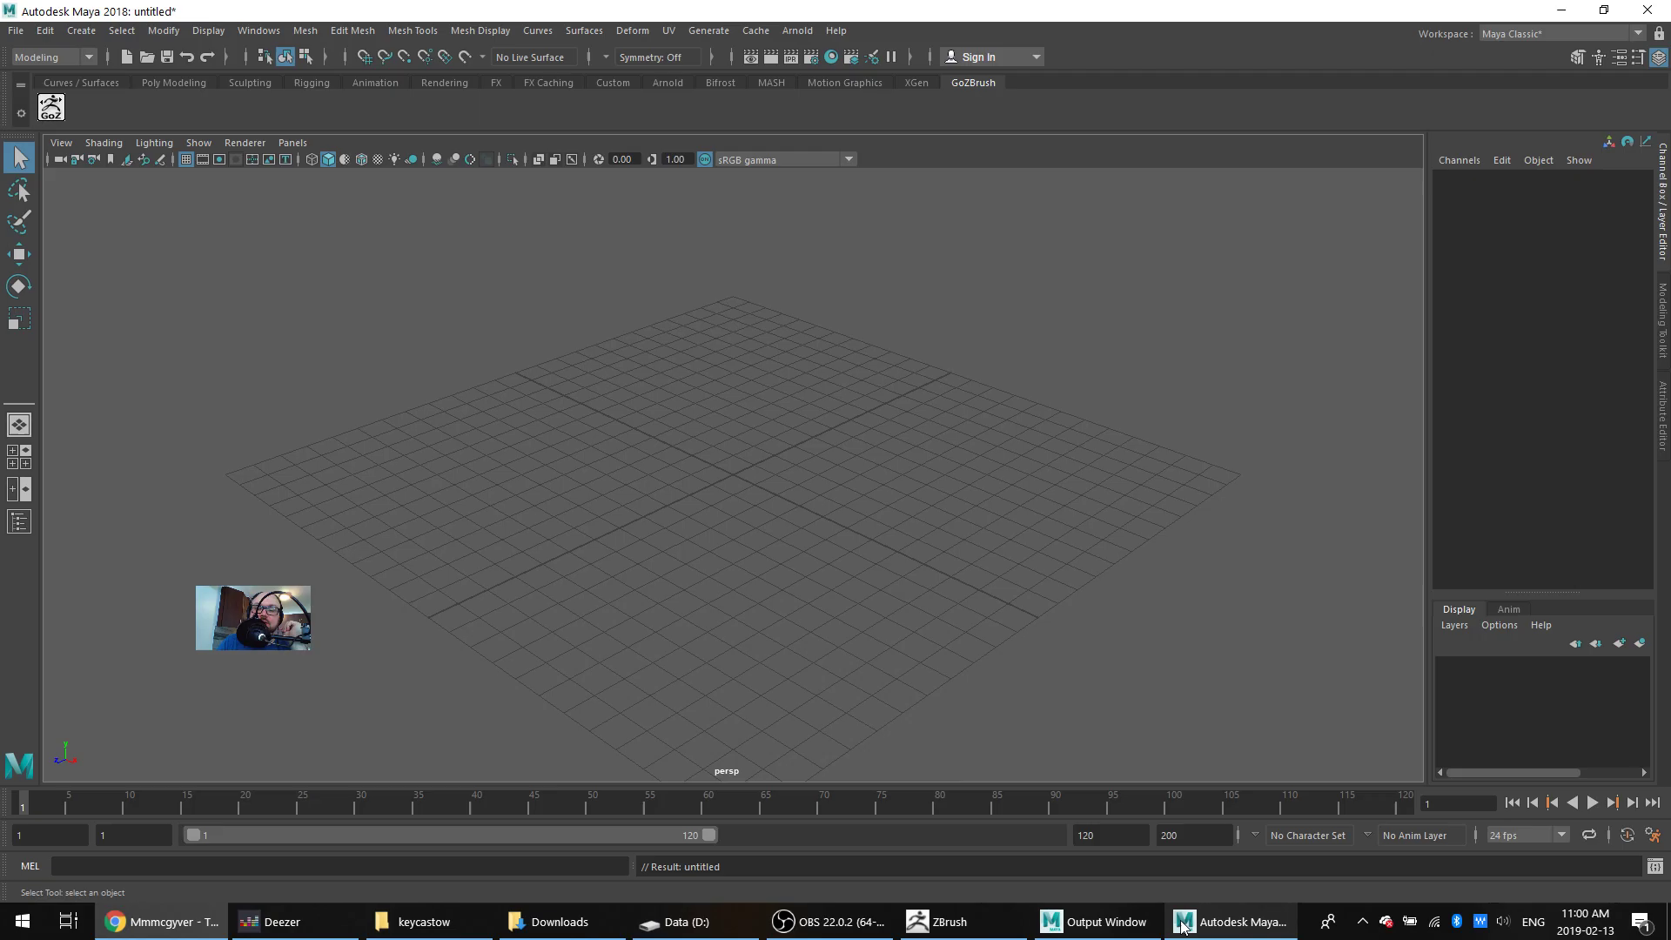
{"action": "left_click", "coordinate": [934, 924]}
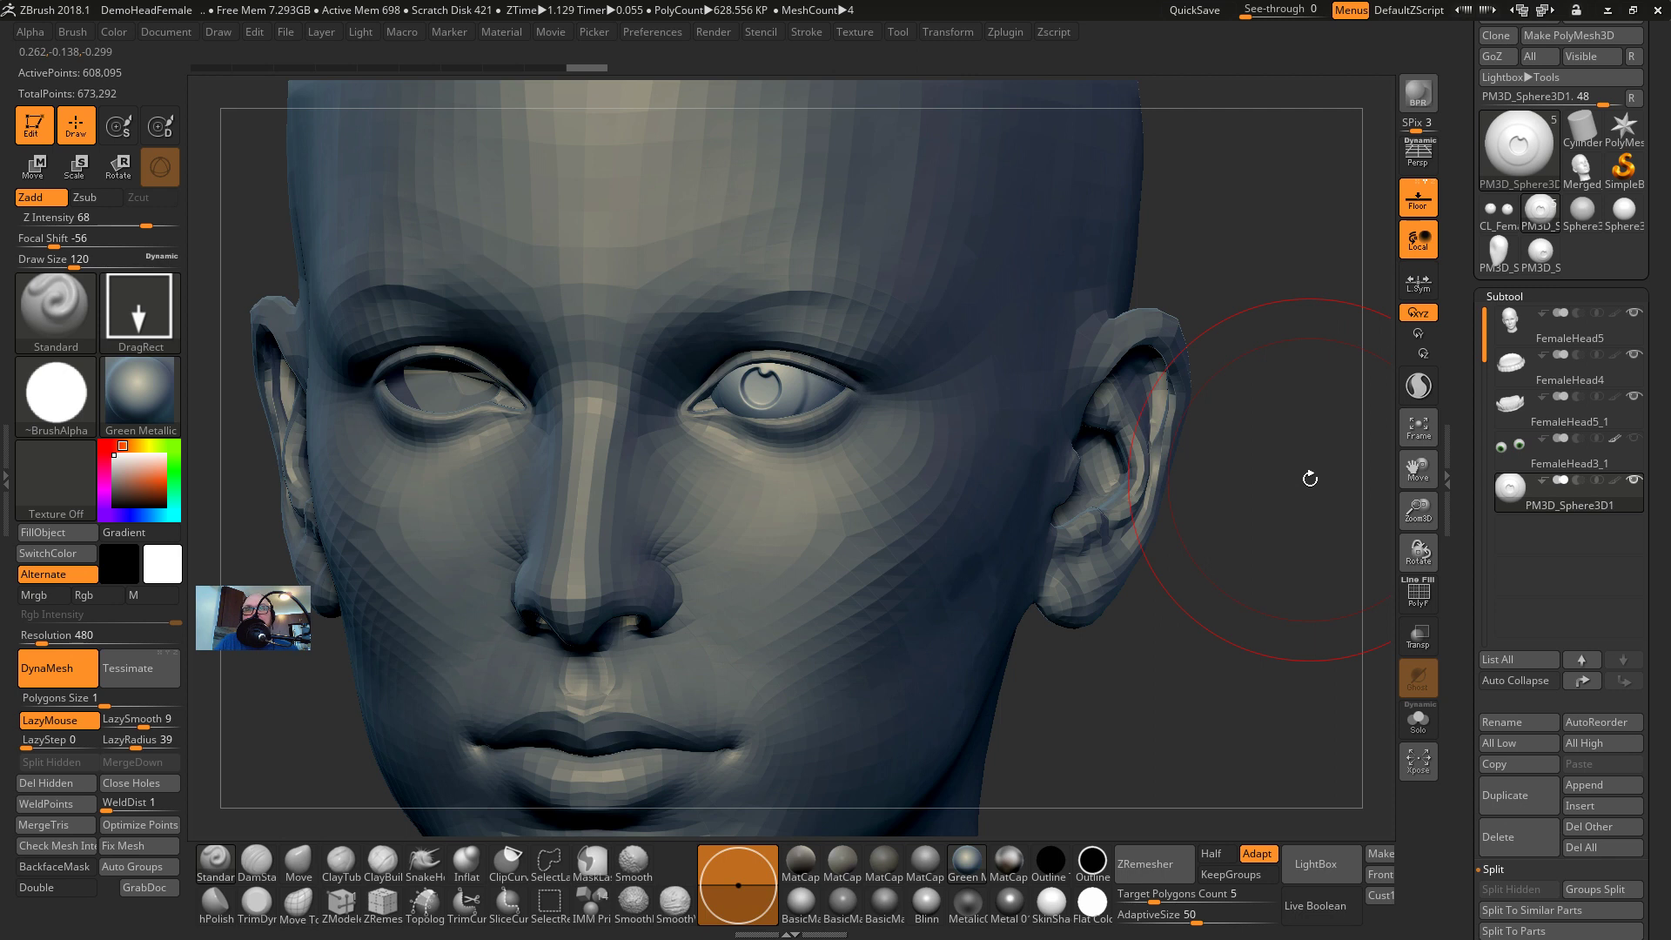
Isolate the eye sphere PM3D_Sphere3D1, frame it with its wireframe displayed, and set the draw size to 37
{"action": "left_click_drag", "start_coordinate": [1298, 475], "coordinate": [1388, 476]}
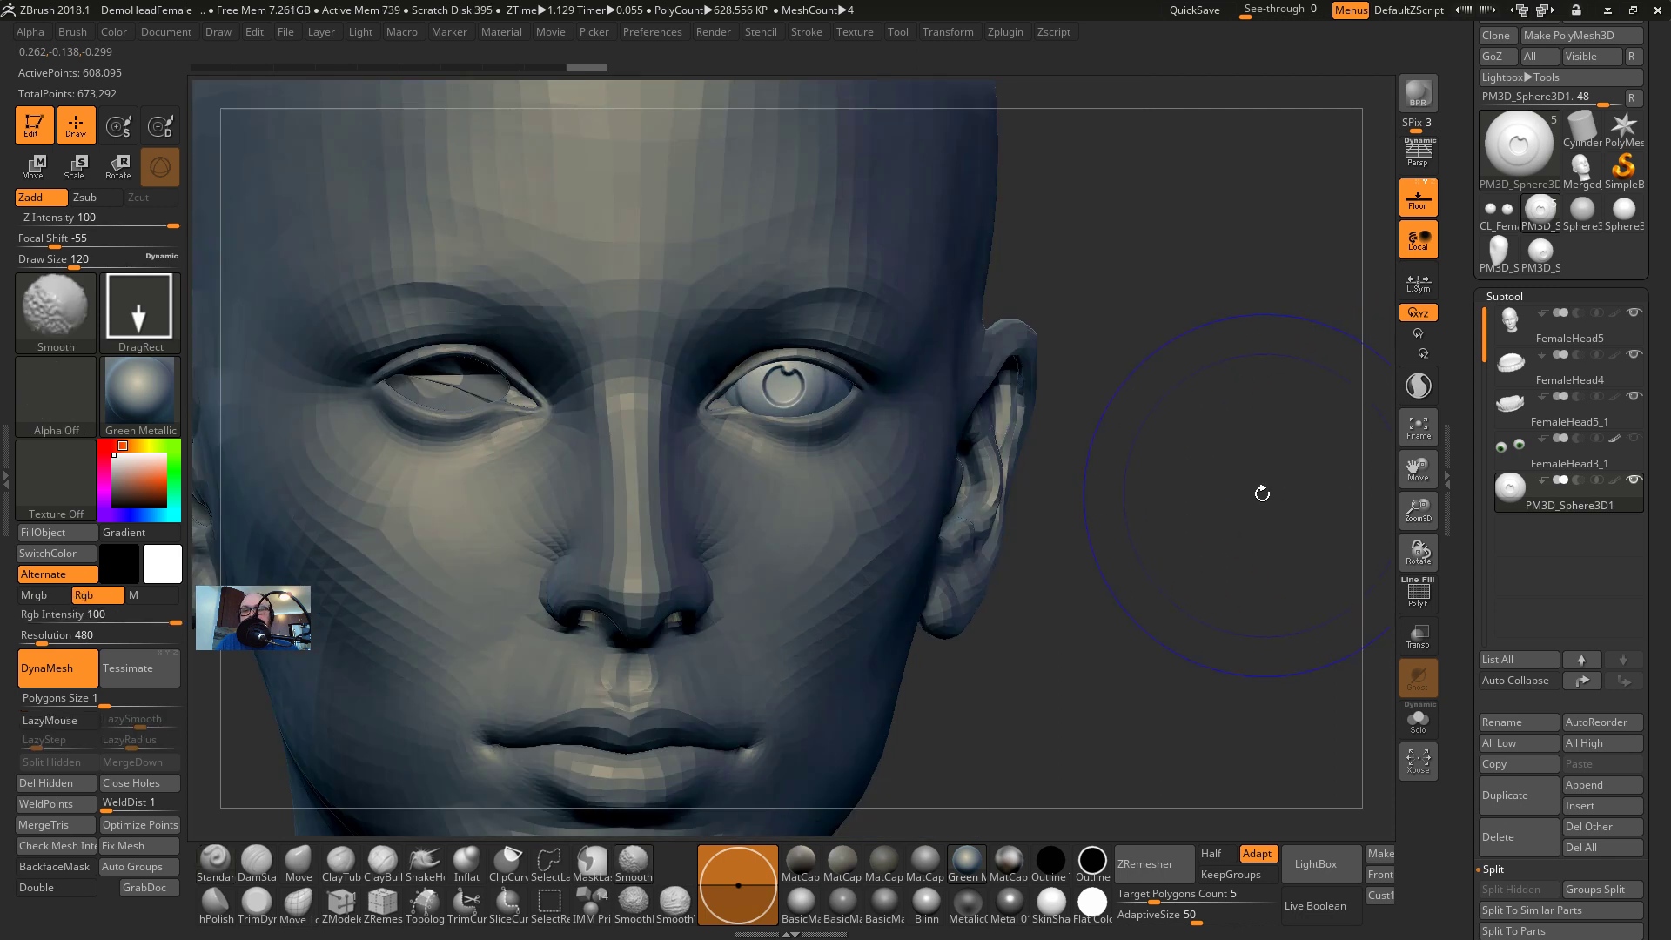
{"action": "key", "text": "shift+f"}
{"action": "left_click", "coordinate": [1418, 717]}
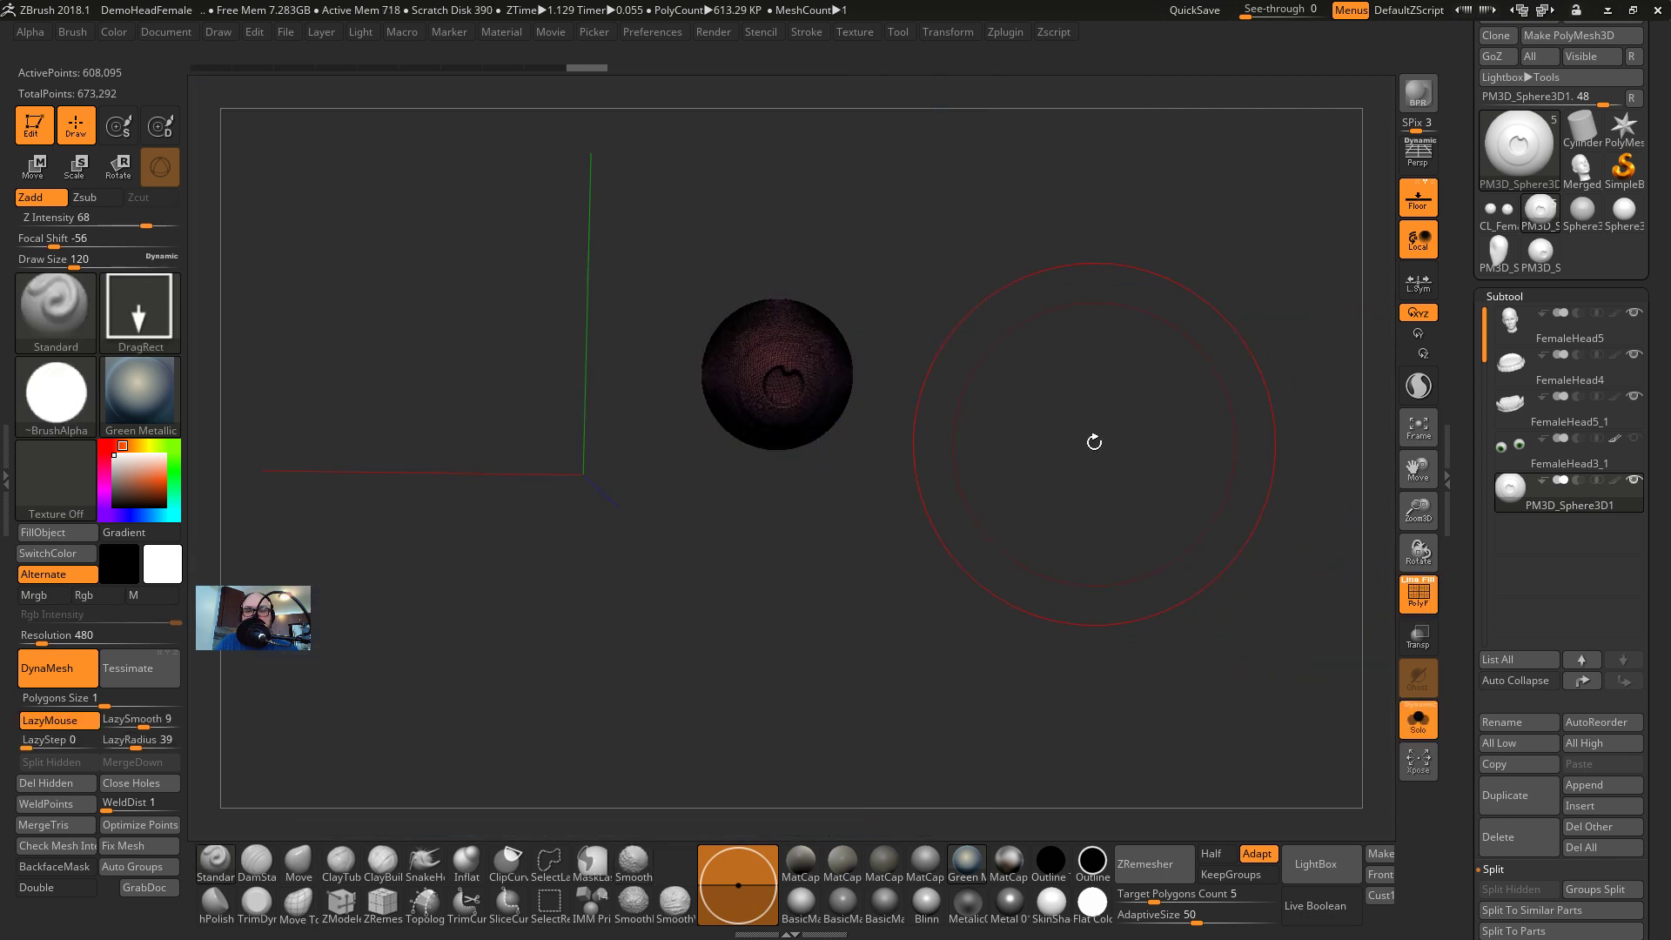
{"action": "key", "text": "f"}
{"action": "left_click_drag", "start_coordinate": [1118, 758], "coordinate": [1120, 775], "text": "alt"}
{"action": "key", "text": "s"}
{"action": "left_click_drag", "start_coordinate": [1131, 497], "coordinate": [1141, 497]}
{"action": "key", "text": "shift+f"}
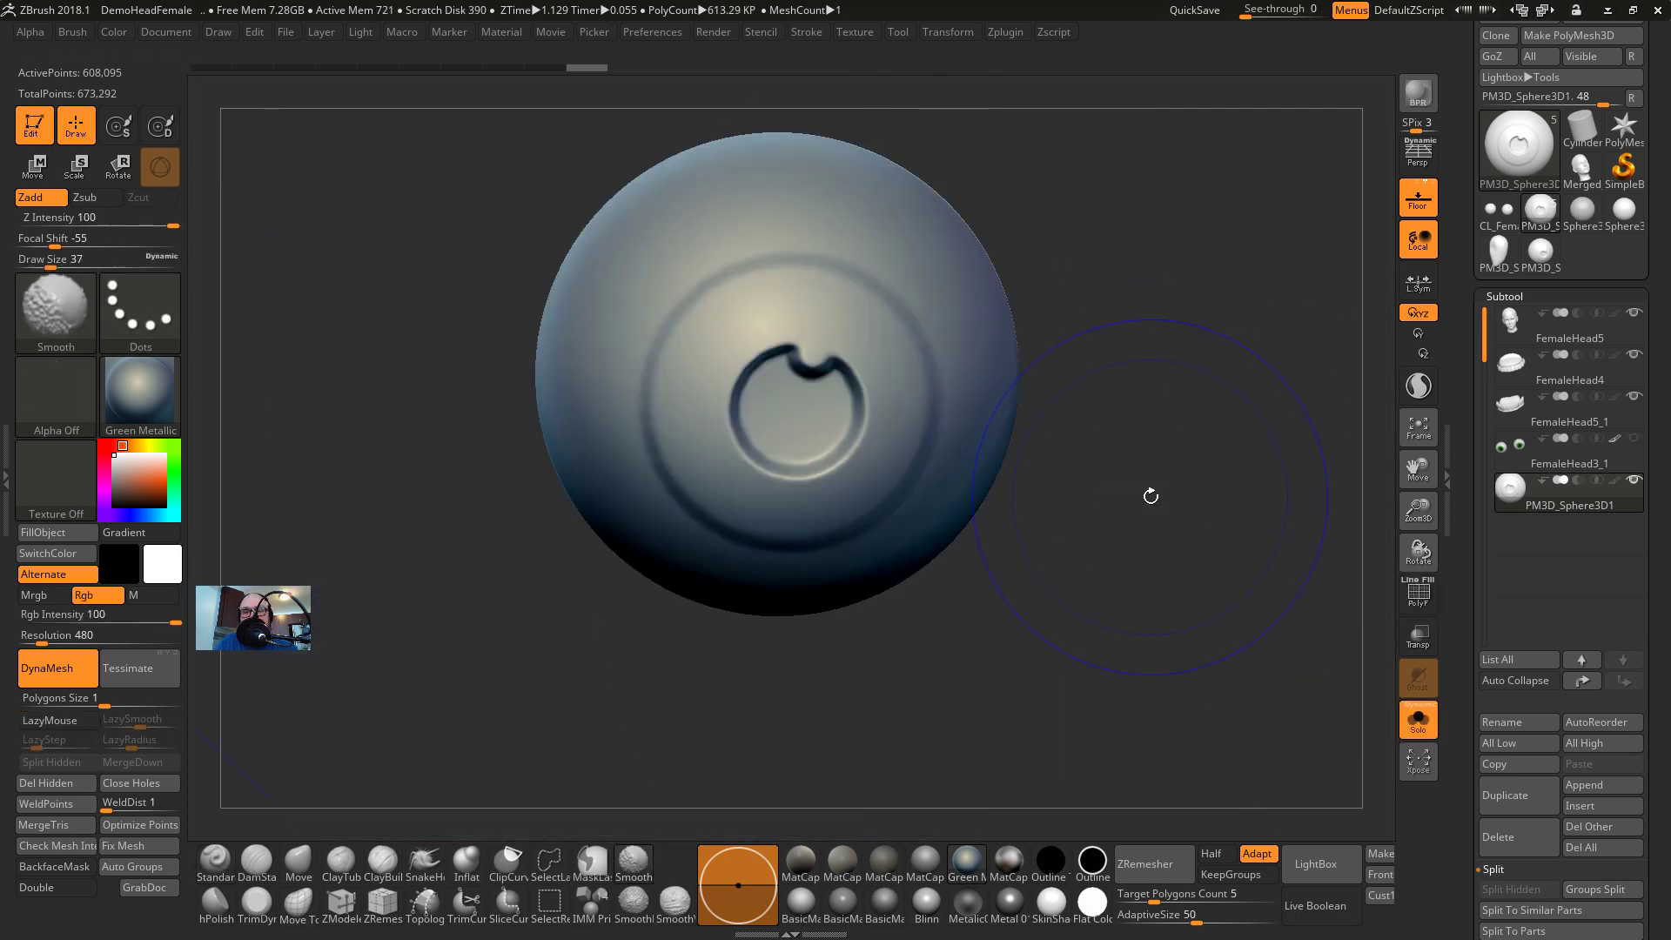
{"action": "key", "text": "shift+f"}
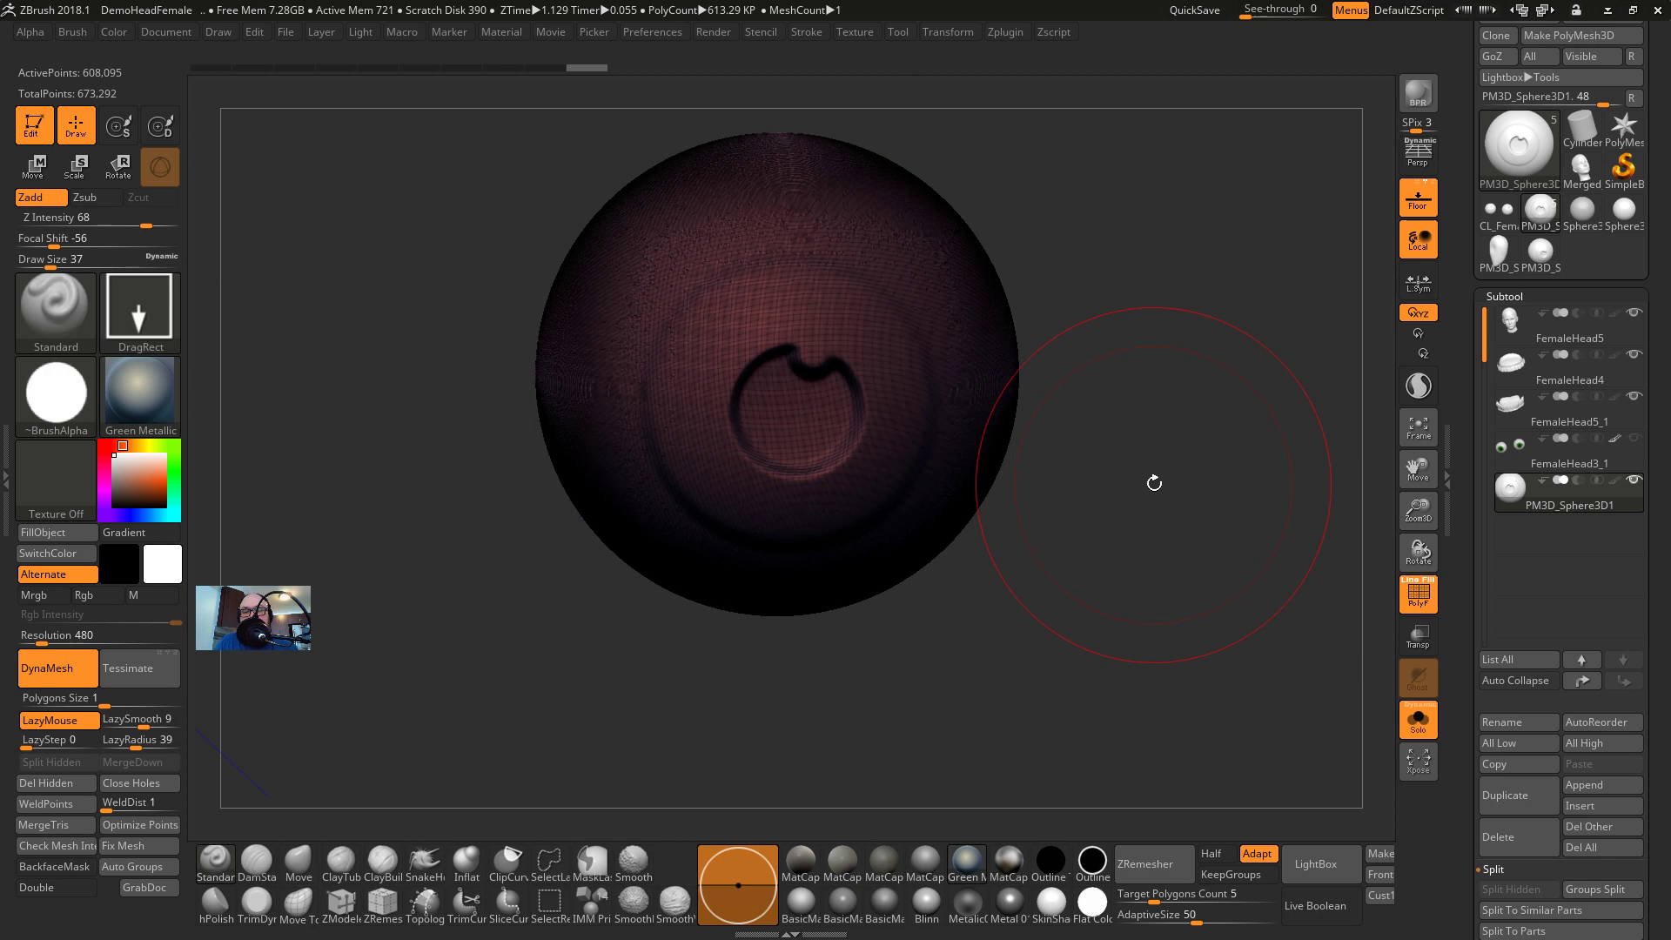
Open the ZRemesher settings in the eye sphere's Geometry options and face the iris toward the view
{"action": "left_click", "coordinate": [1504, 296]}
{"action": "left_click", "coordinate": [1506, 319]}
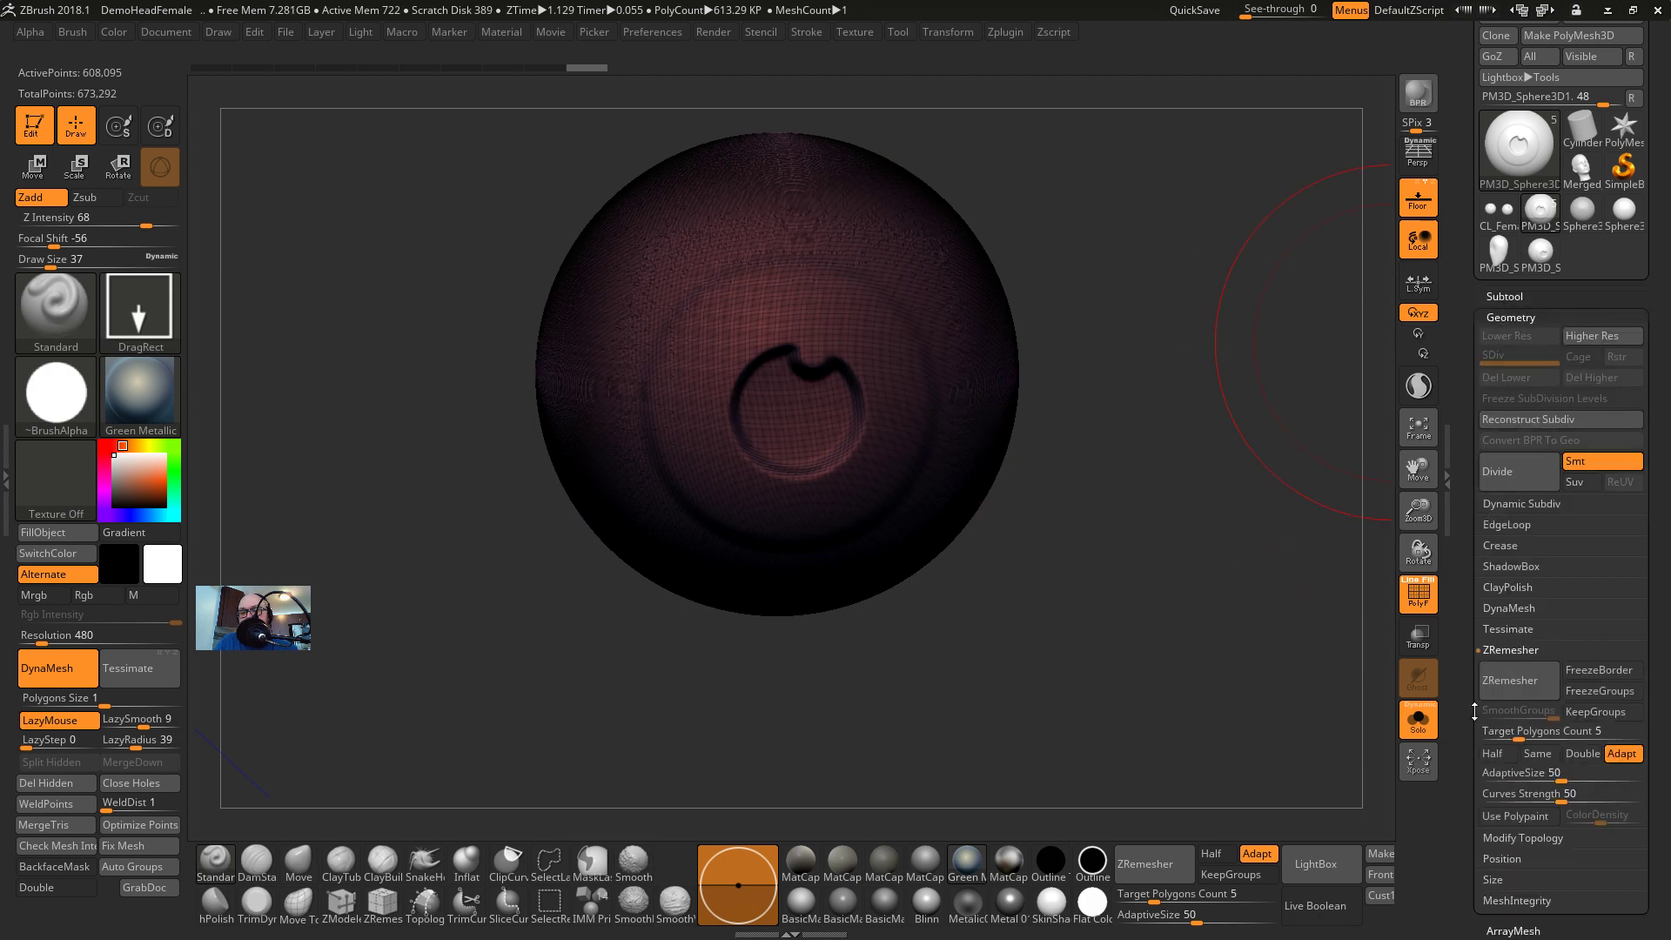
{"action": "left_click", "coordinate": [1511, 649]}
{"action": "left_click_drag", "start_coordinate": [936, 601], "coordinate": [980, 456]}
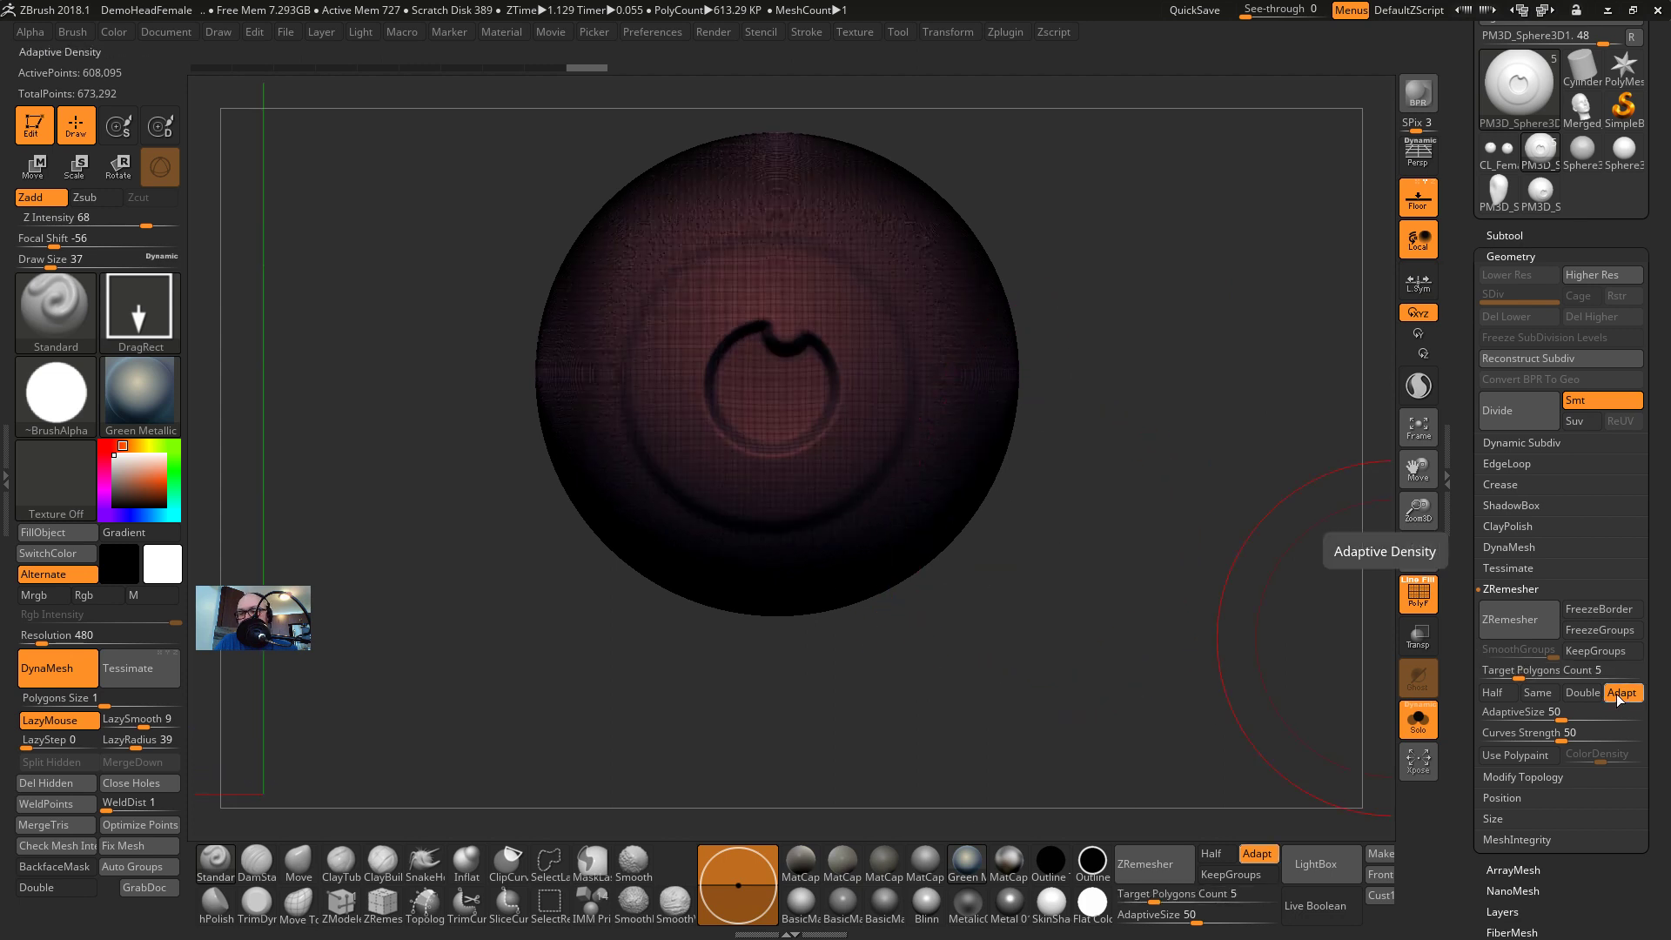
Read the help descriptions for ZRemesher's Adapt, AdaptiveSize and Target Polygons Count options
{"action": "key", "text": "ctrl"}
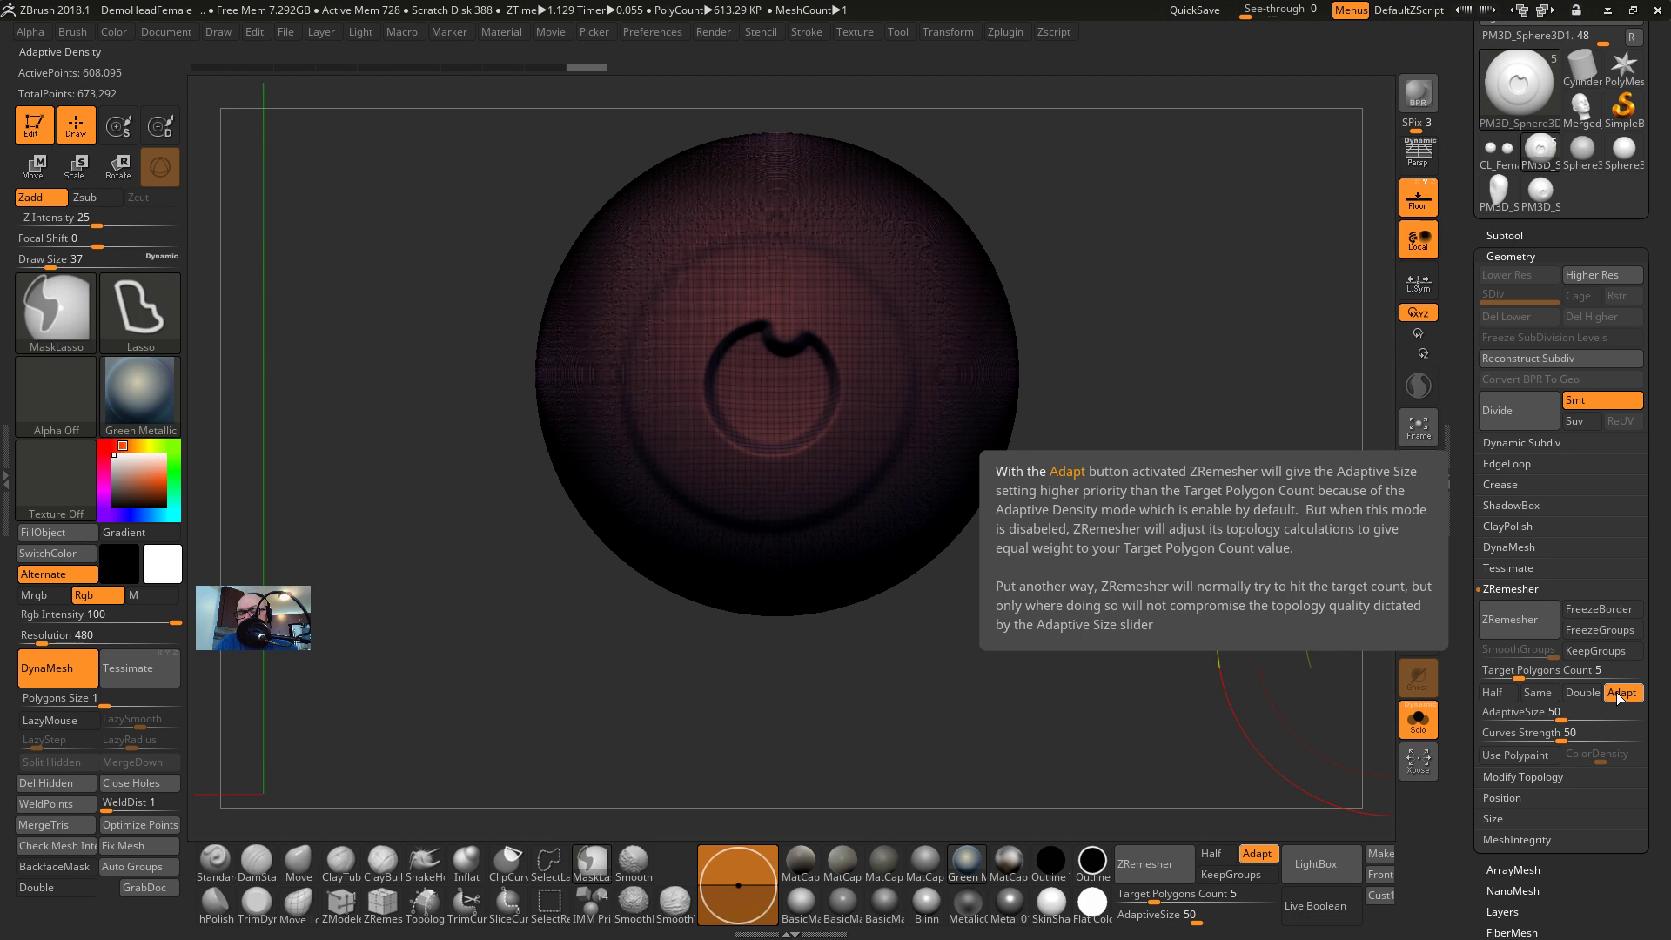
{"action": "key", "text": "ctrl"}
{"action": "mouse_move", "coordinate": [1616, 651]}
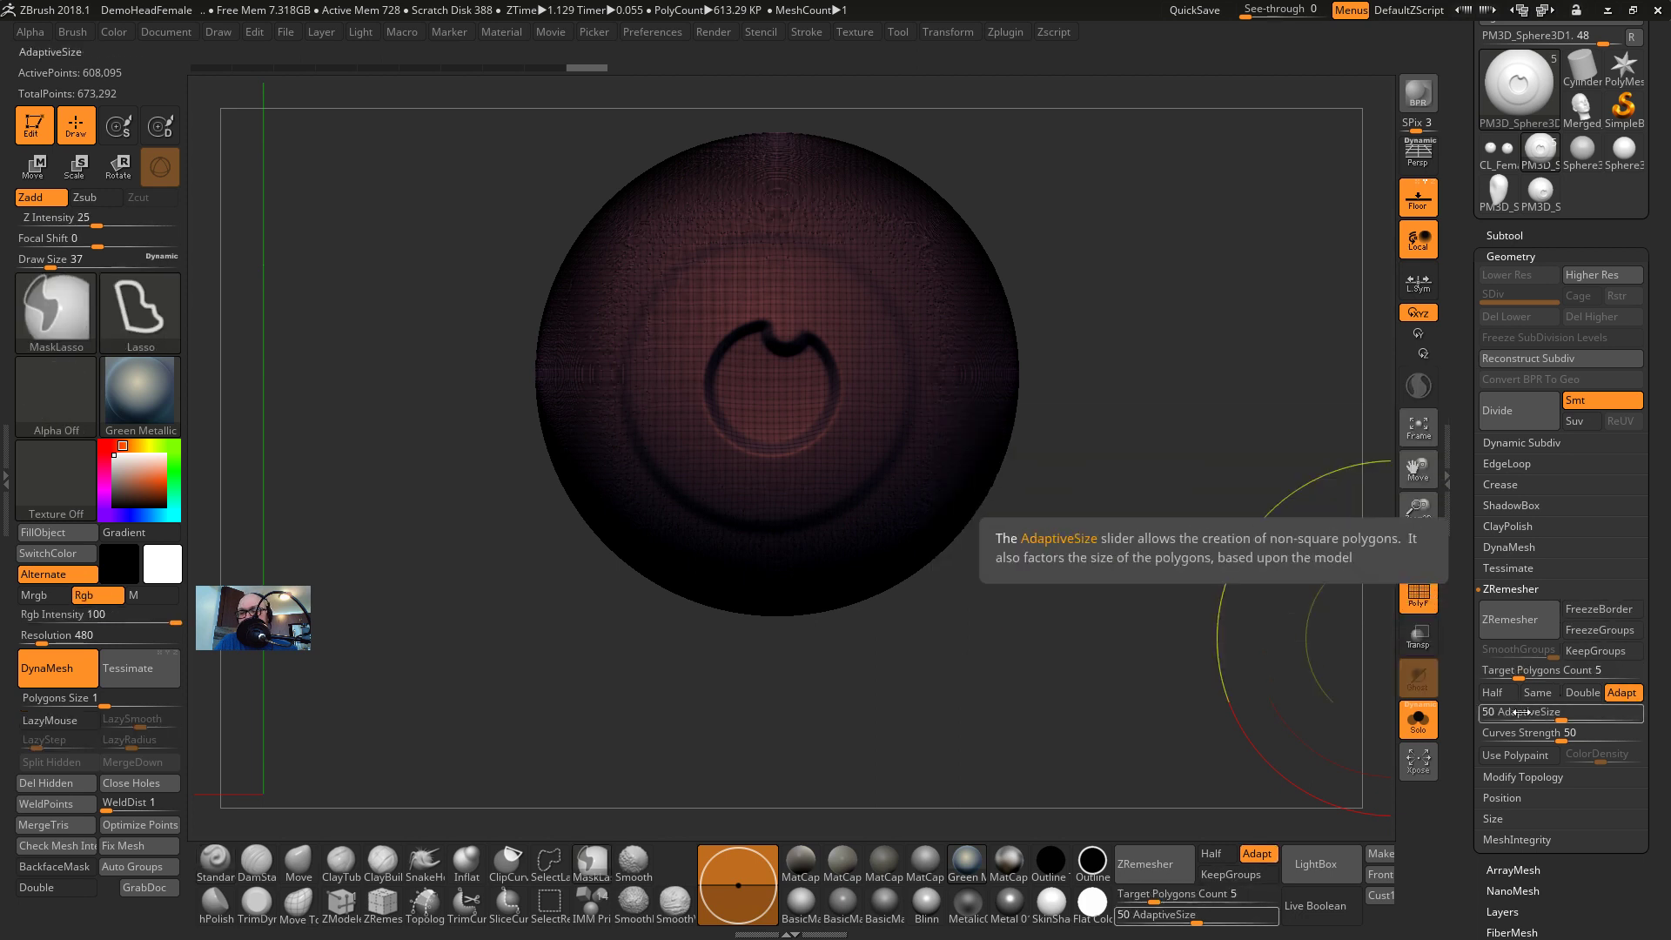
{"action": "mouse_move", "coordinate": [1551, 732]}
{"action": "mouse_move", "coordinate": [1624, 693]}
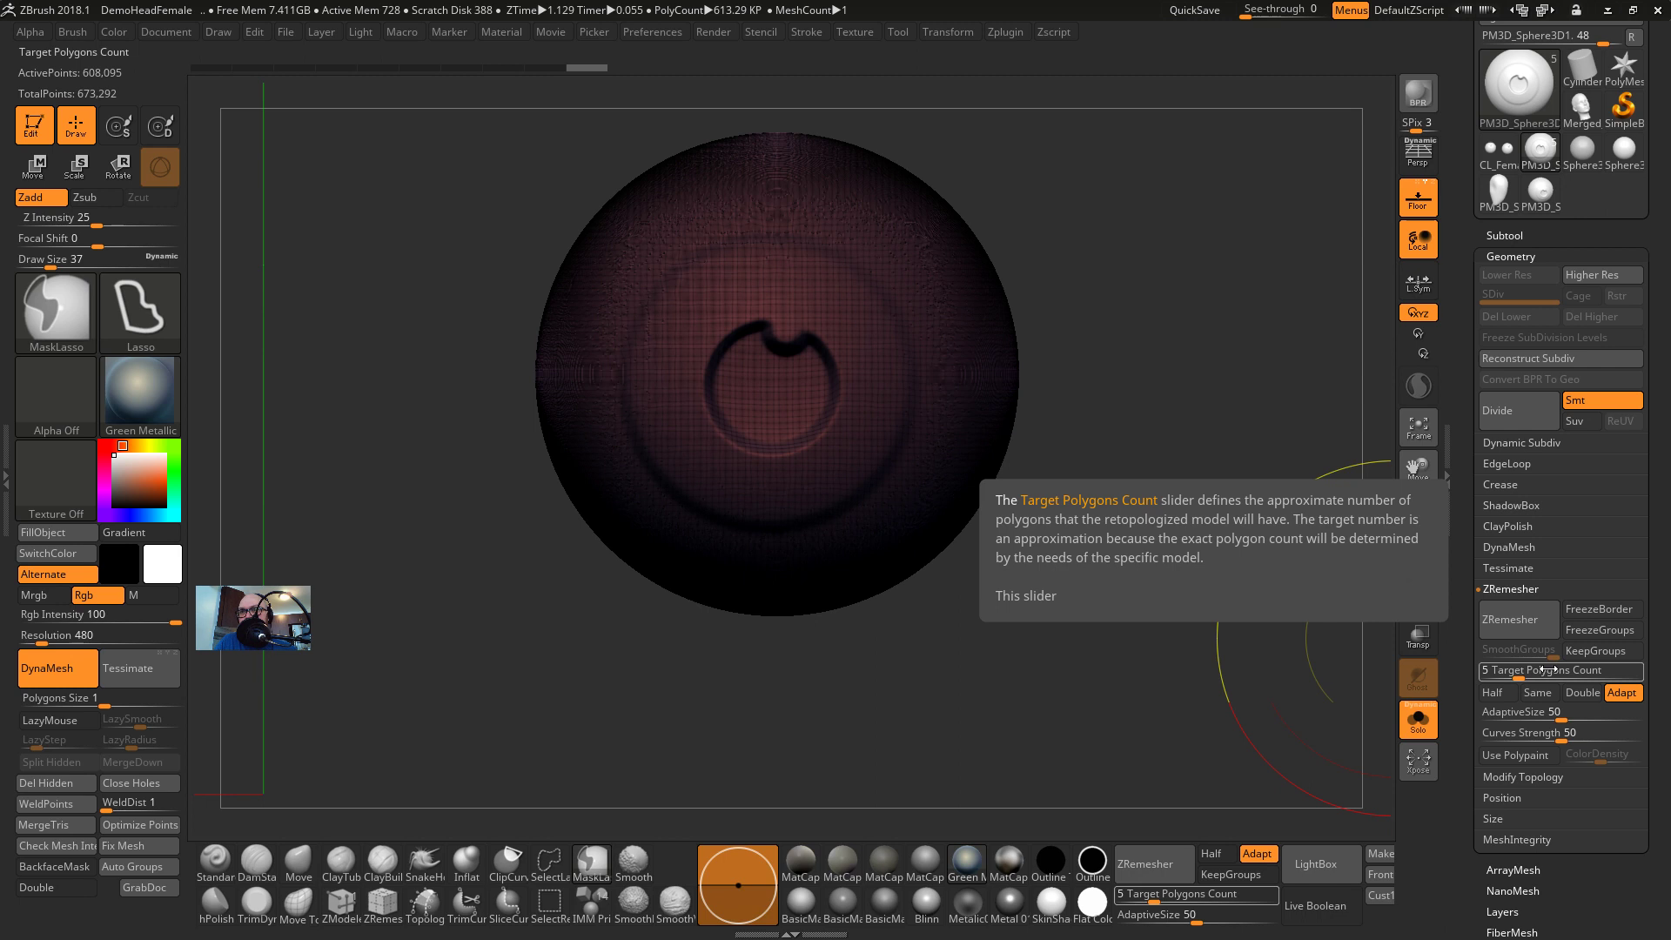
Run ZRemesher on the eye sphere with Adapt enabled and Target Polygons Count 5, and inspect the topology around the iris
{"action": "mouse_move", "coordinate": [1623, 696]}
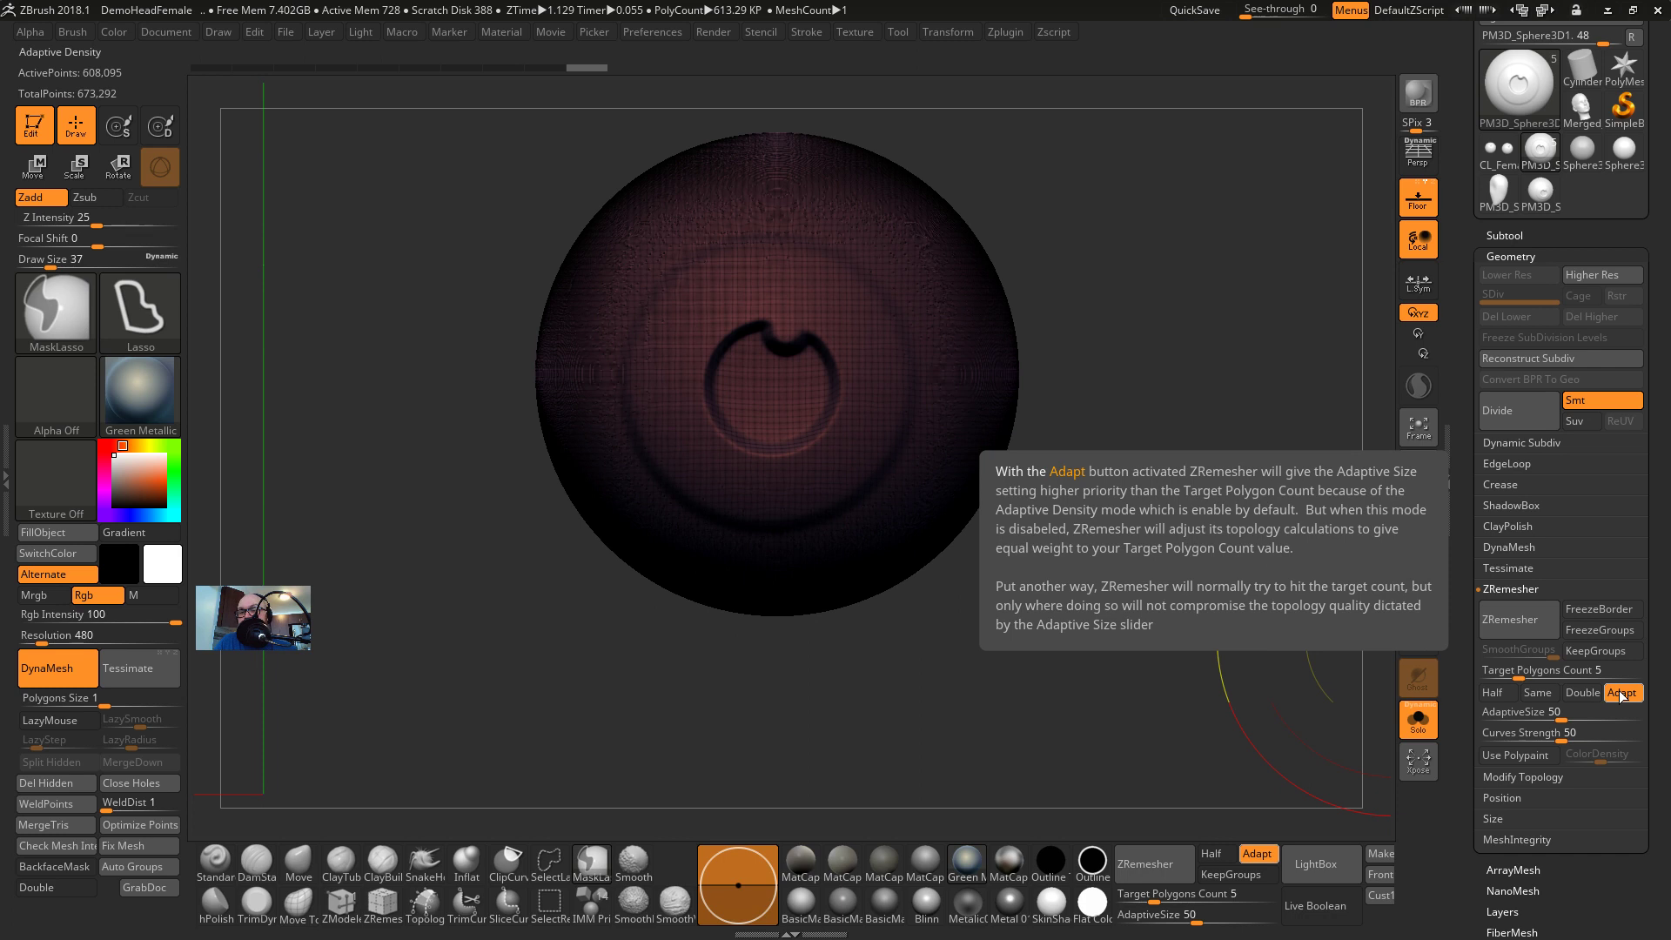
{"action": "key", "text": "ctrl"}
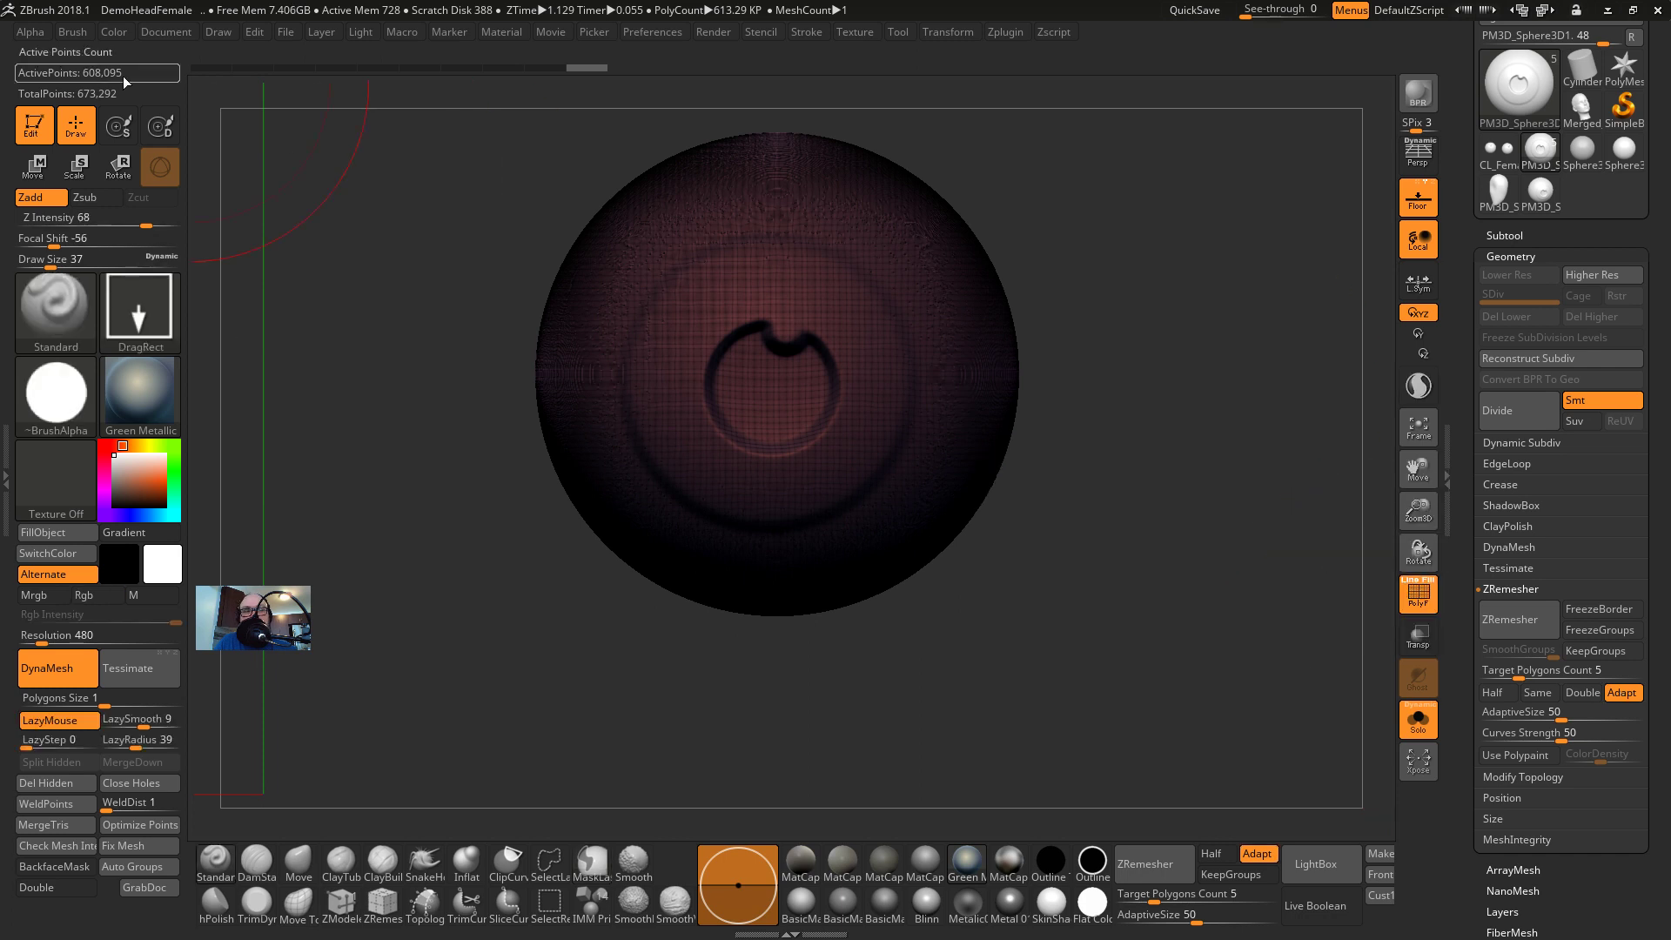
{"action": "left_click", "coordinate": [1510, 619]}
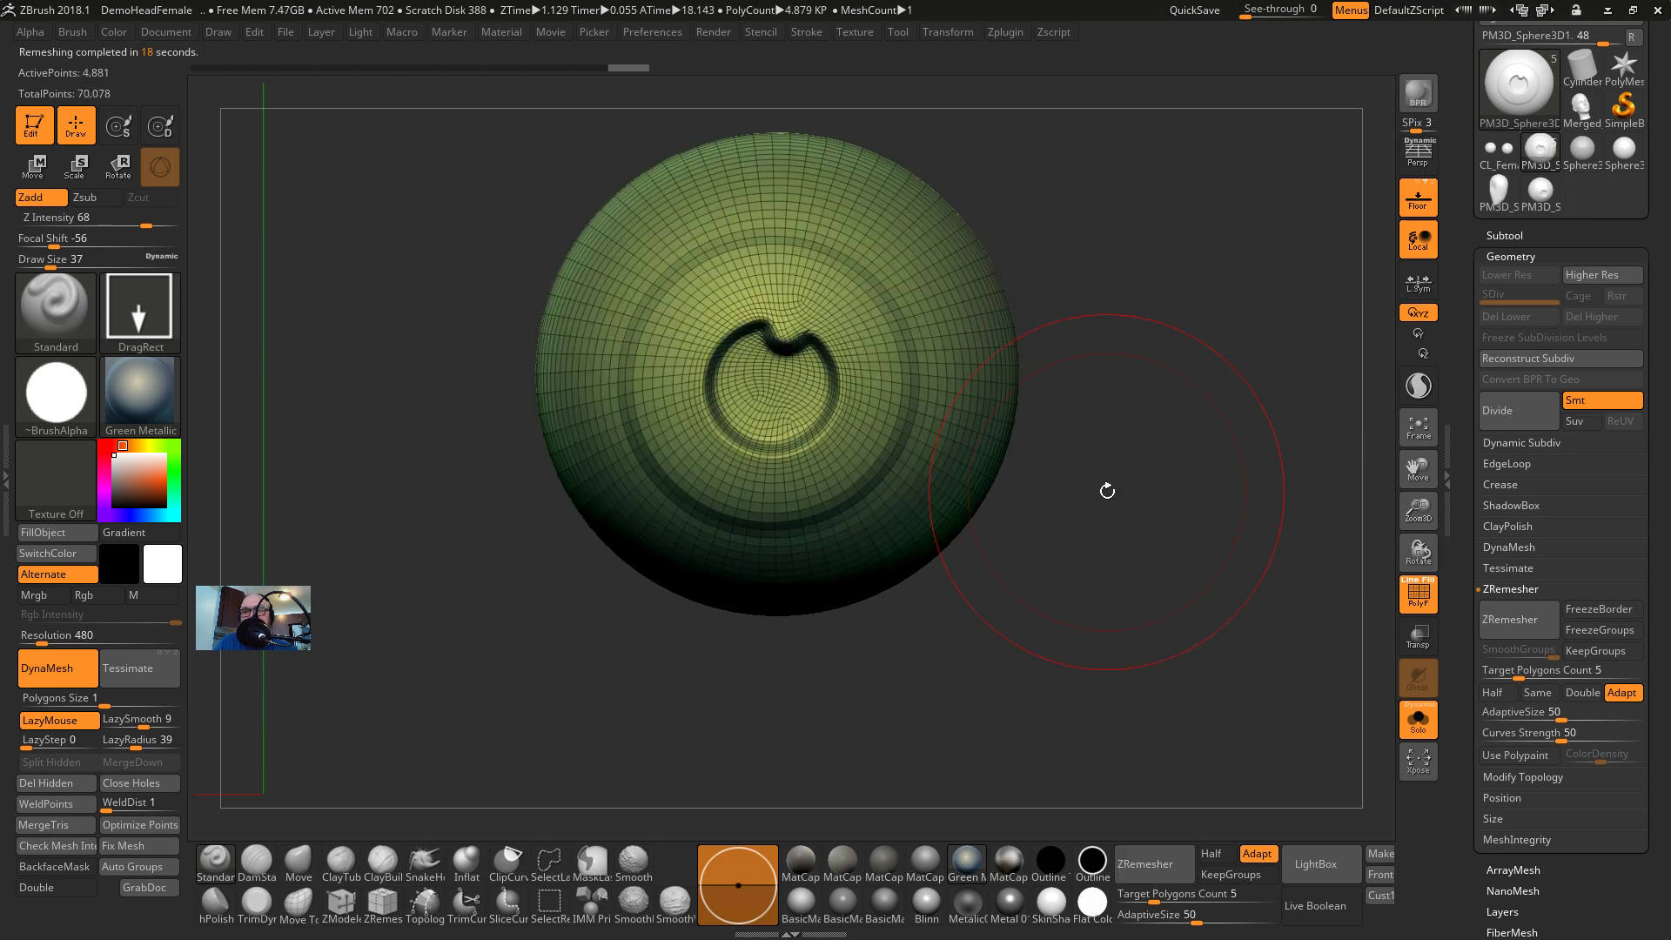
{"action": "left_click_drag", "start_coordinate": [1108, 488], "coordinate": [1134, 483]}
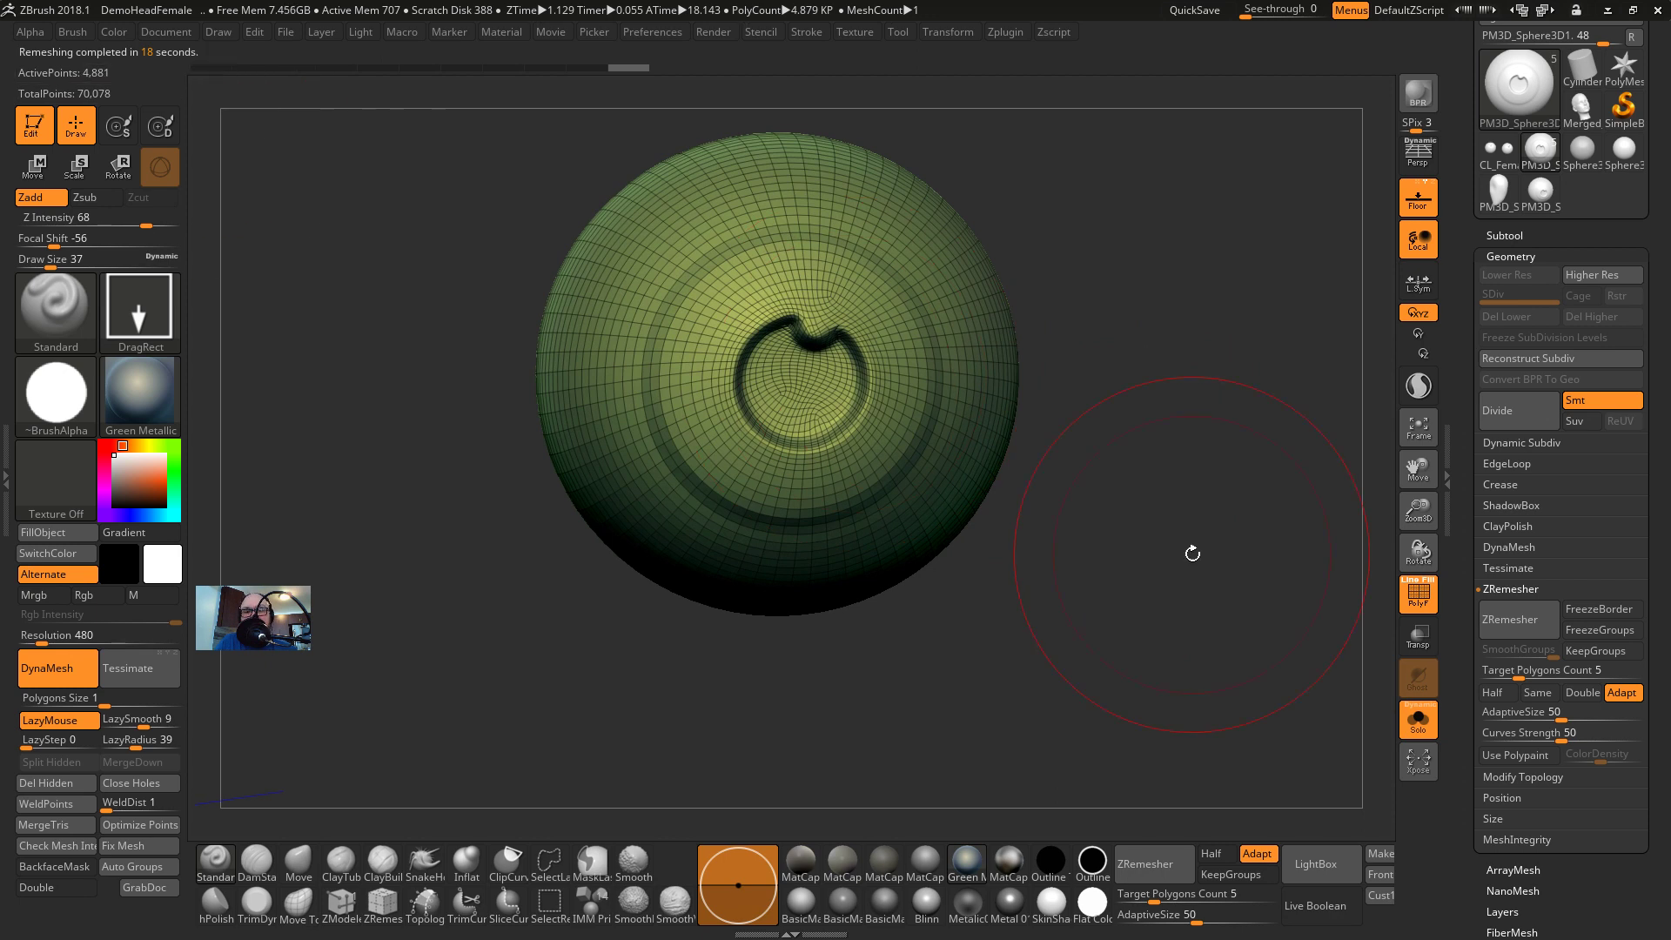
{"action": "mouse_move", "coordinate": [1194, 551]}
{"action": "left_mouse_down"}
{"action": "mouse_move", "coordinate": [1213, 478]}
{"action": "mouse_move", "coordinate": [1209, 554]}
{"action": "mouse_move", "coordinate": [1282, 551]}
{"action": "mouse_move", "coordinate": [1268, 530]}
{"action": "mouse_move", "coordinate": [1199, 530]}
{"action": "left_mouse_up"}
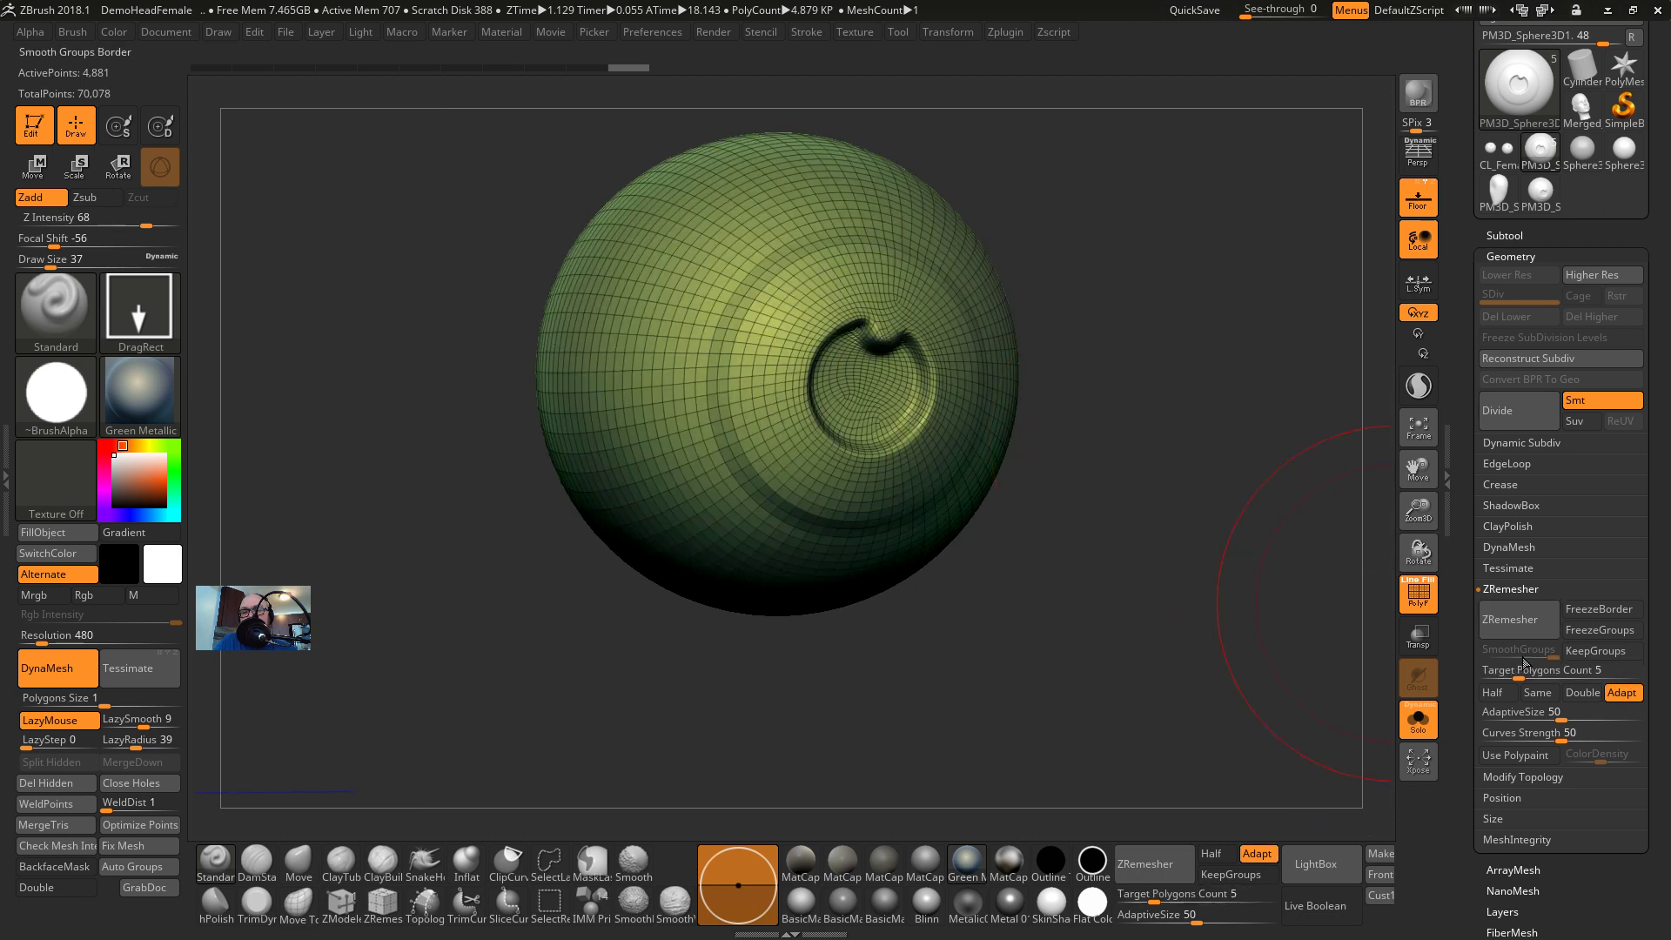
{"action": "left_click_drag", "start_coordinate": [1194, 553], "coordinate": [894, 380]}
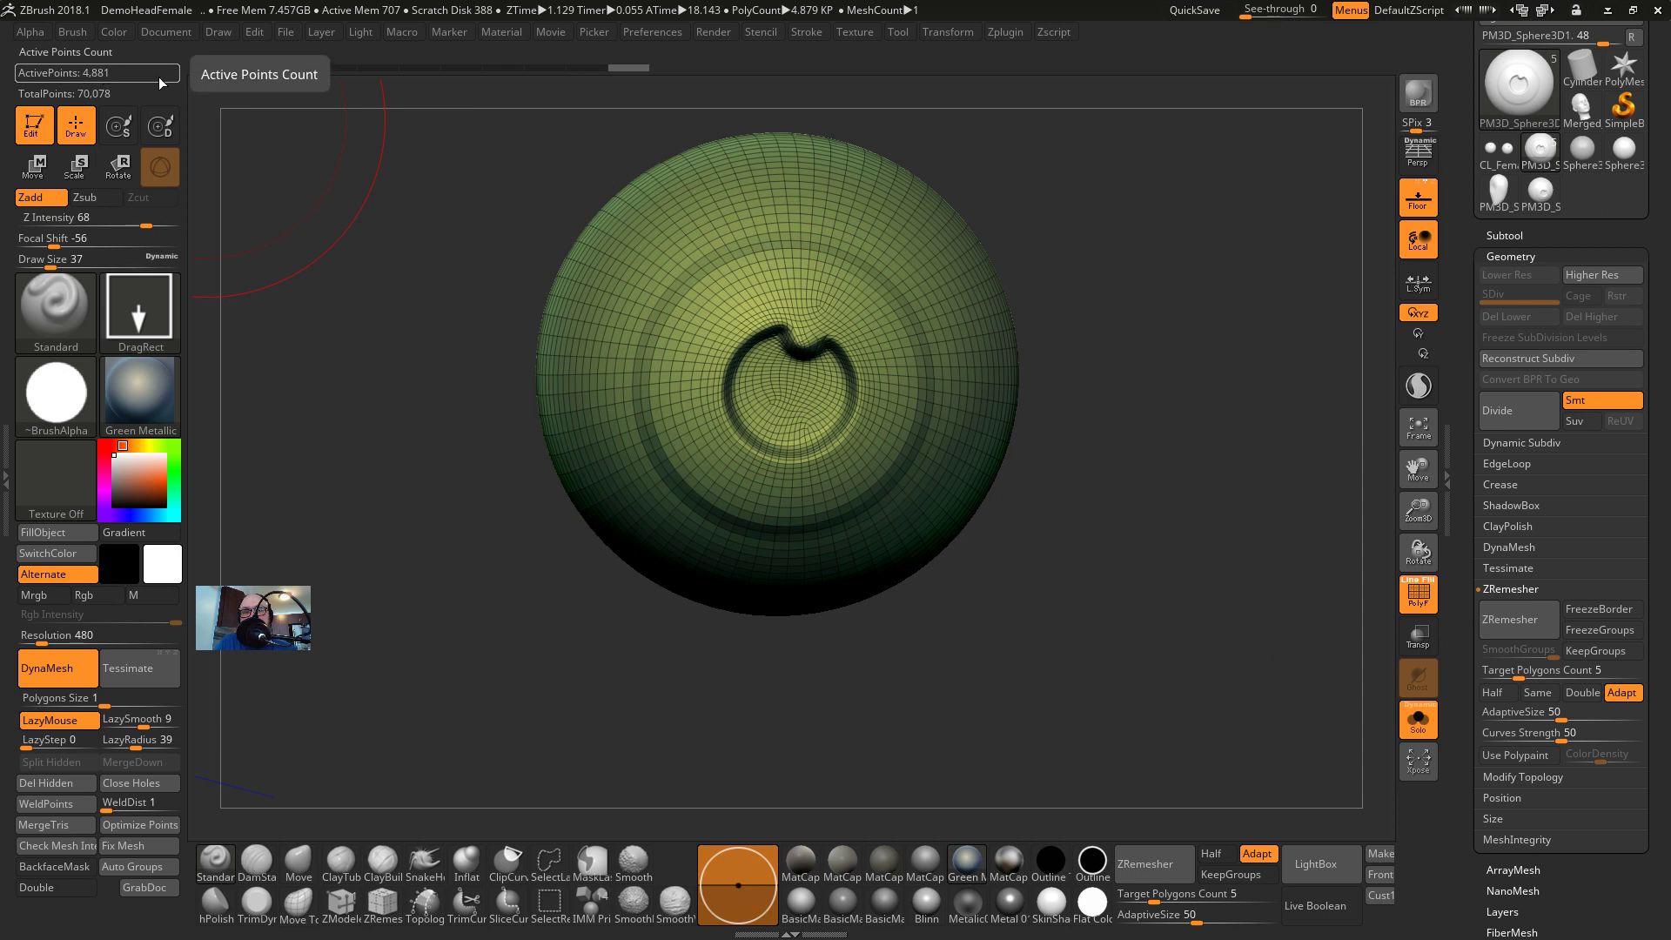
Restore the dense eye sphere and run ZRemesher with Adapt turned off, keeping Target Polygons Count at 5
{"action": "left_click", "coordinate": [1621, 696]}
{"action": "left_click", "coordinate": [1511, 634]}
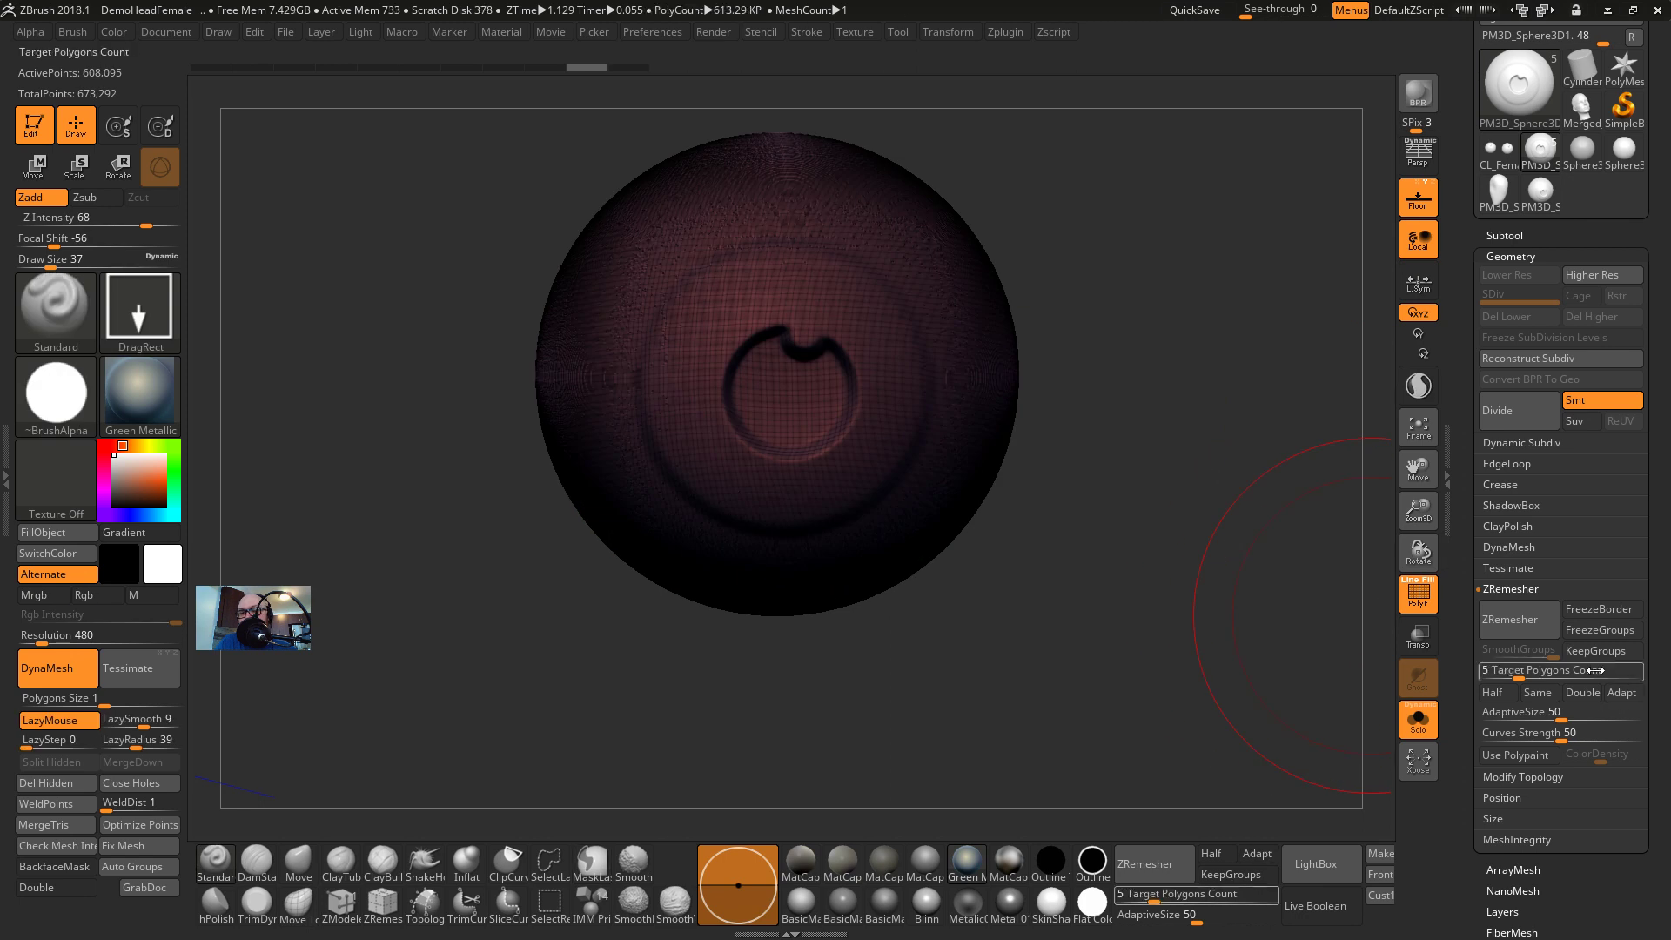
{"action": "left_click", "coordinate": [1530, 630]}
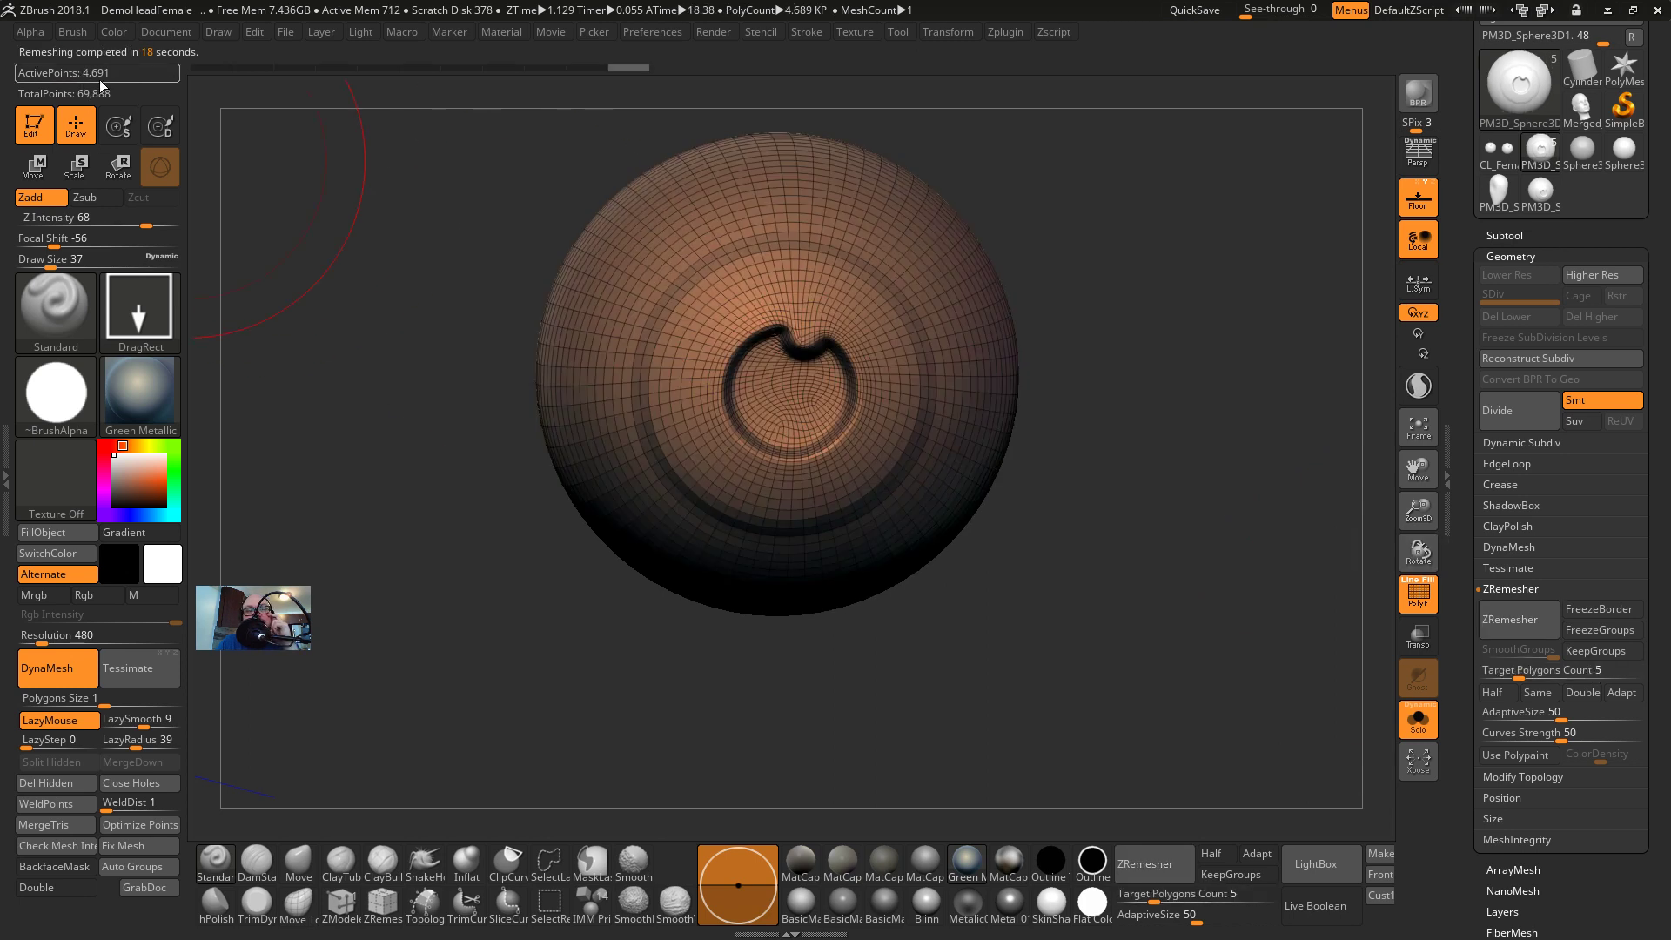
{"action": "left_click_drag", "start_coordinate": [988, 528], "coordinate": [1077, 478]}
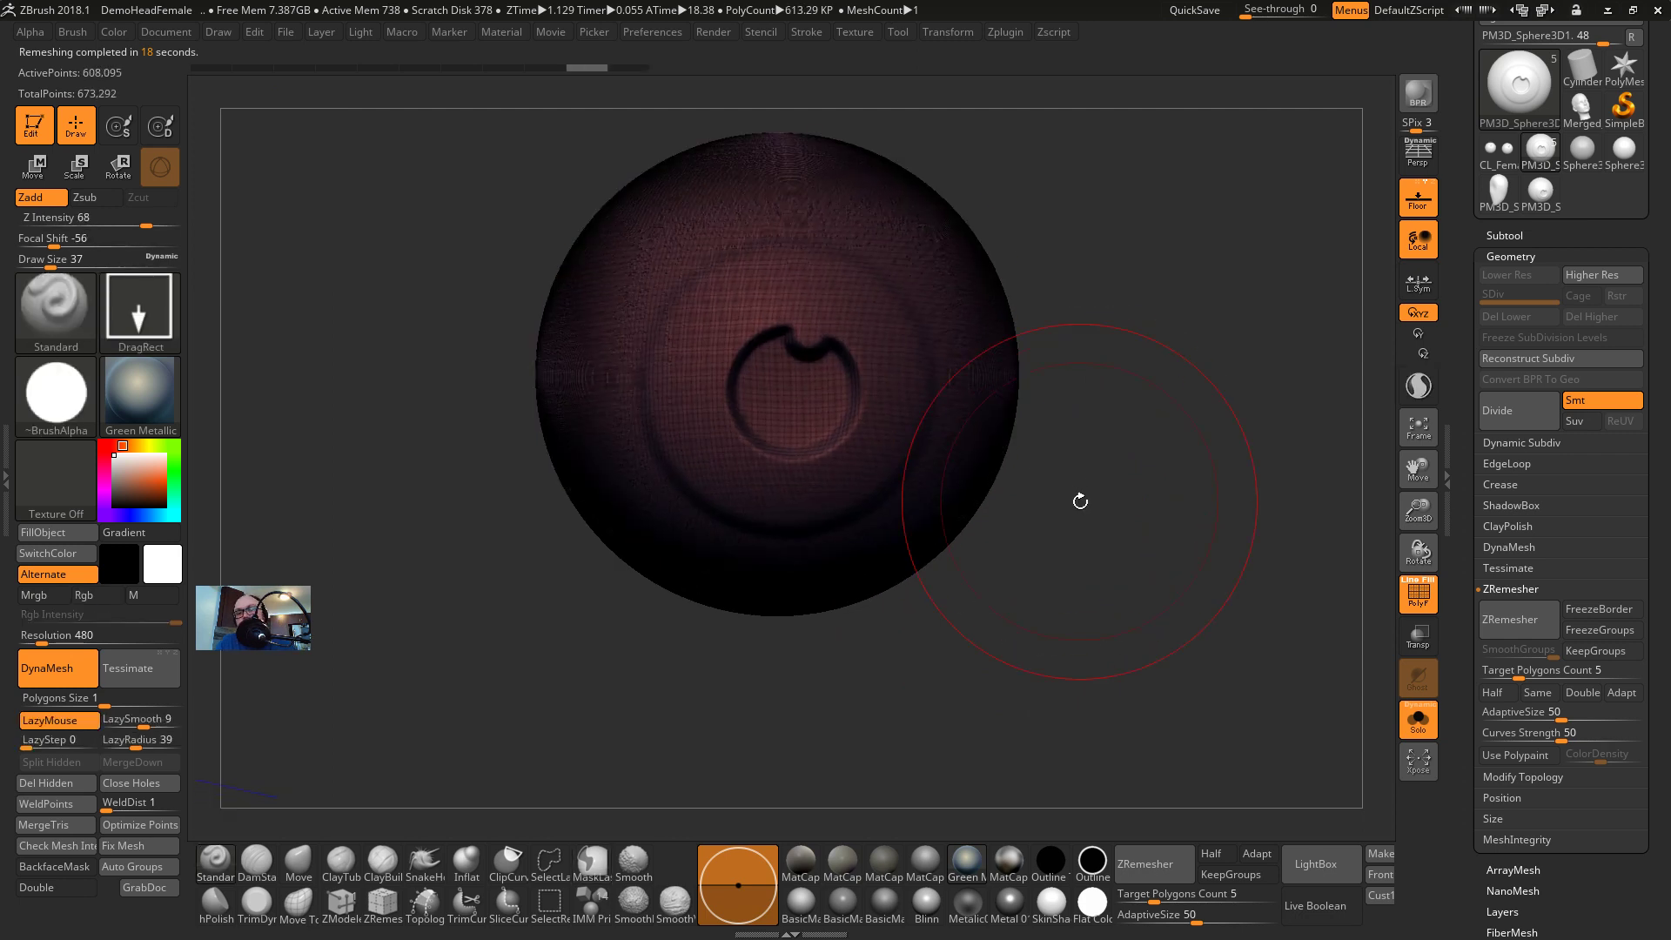
Check the Twitch stream chat for the viewer's ZRemesher question and return to ZBrush
{"action": "key", "text": "alt+Tab"}
{"action": "key", "text": "alt+Tab"}
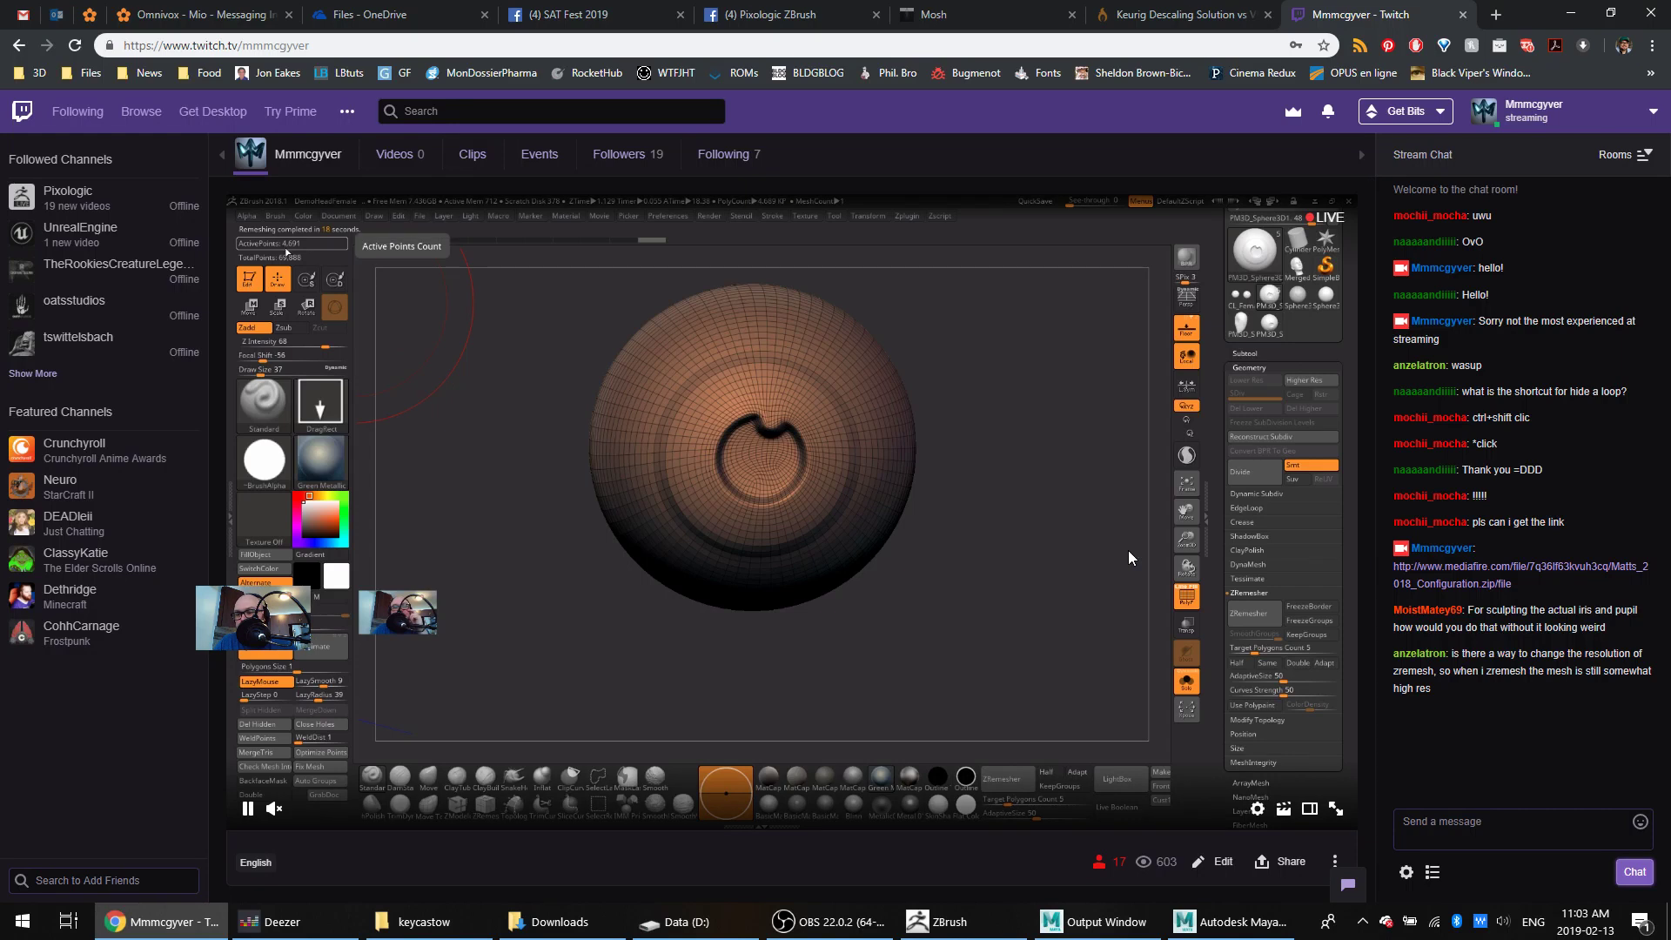
{"action": "key", "text": "alt+Tab"}
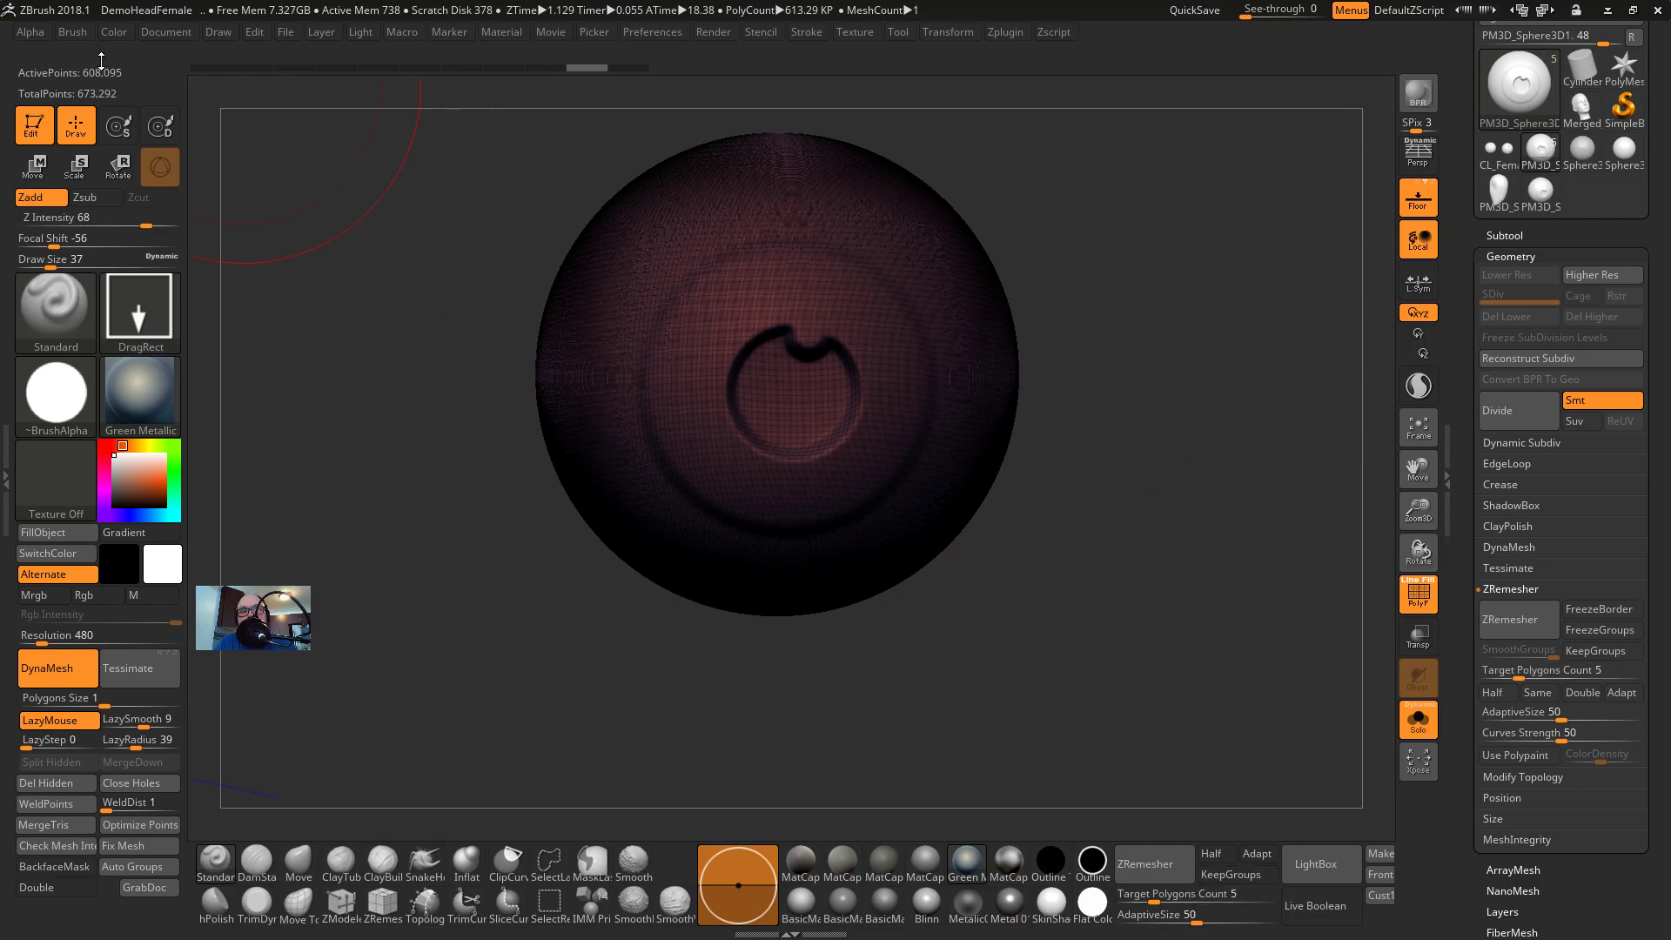
Run ZRemesher on the dense eye sphere with the Half option and examine the iris close up with and without wireframe
{"action": "left_click", "coordinate": [1492, 692]}
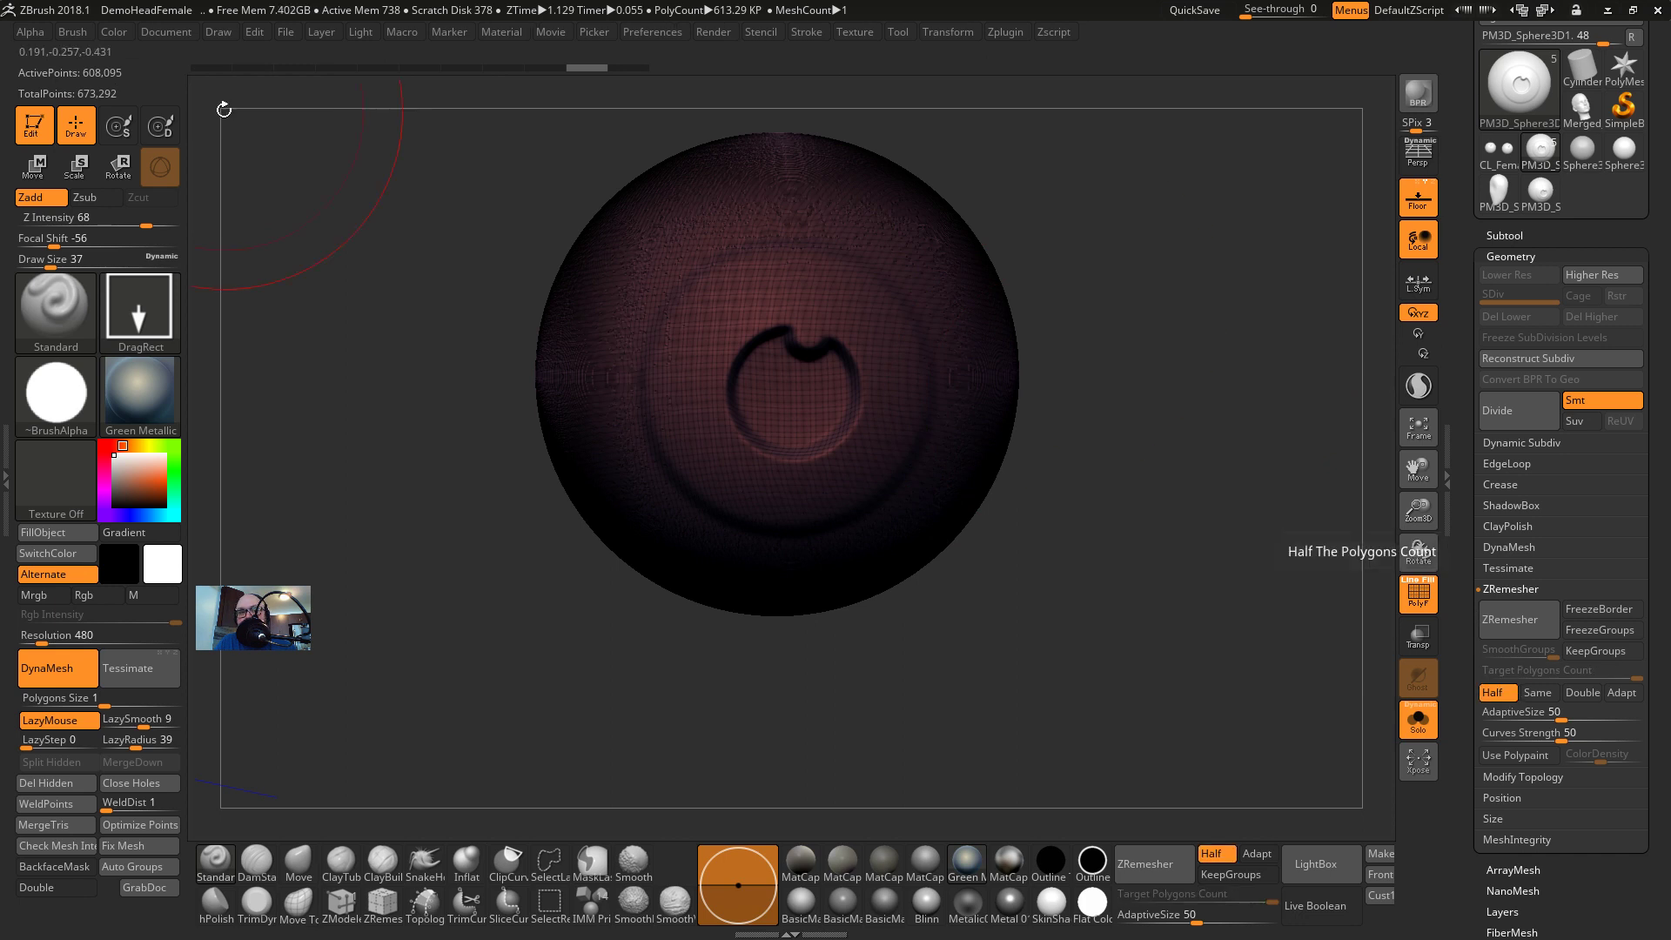
{"action": "left_click", "coordinate": [1530, 619]}
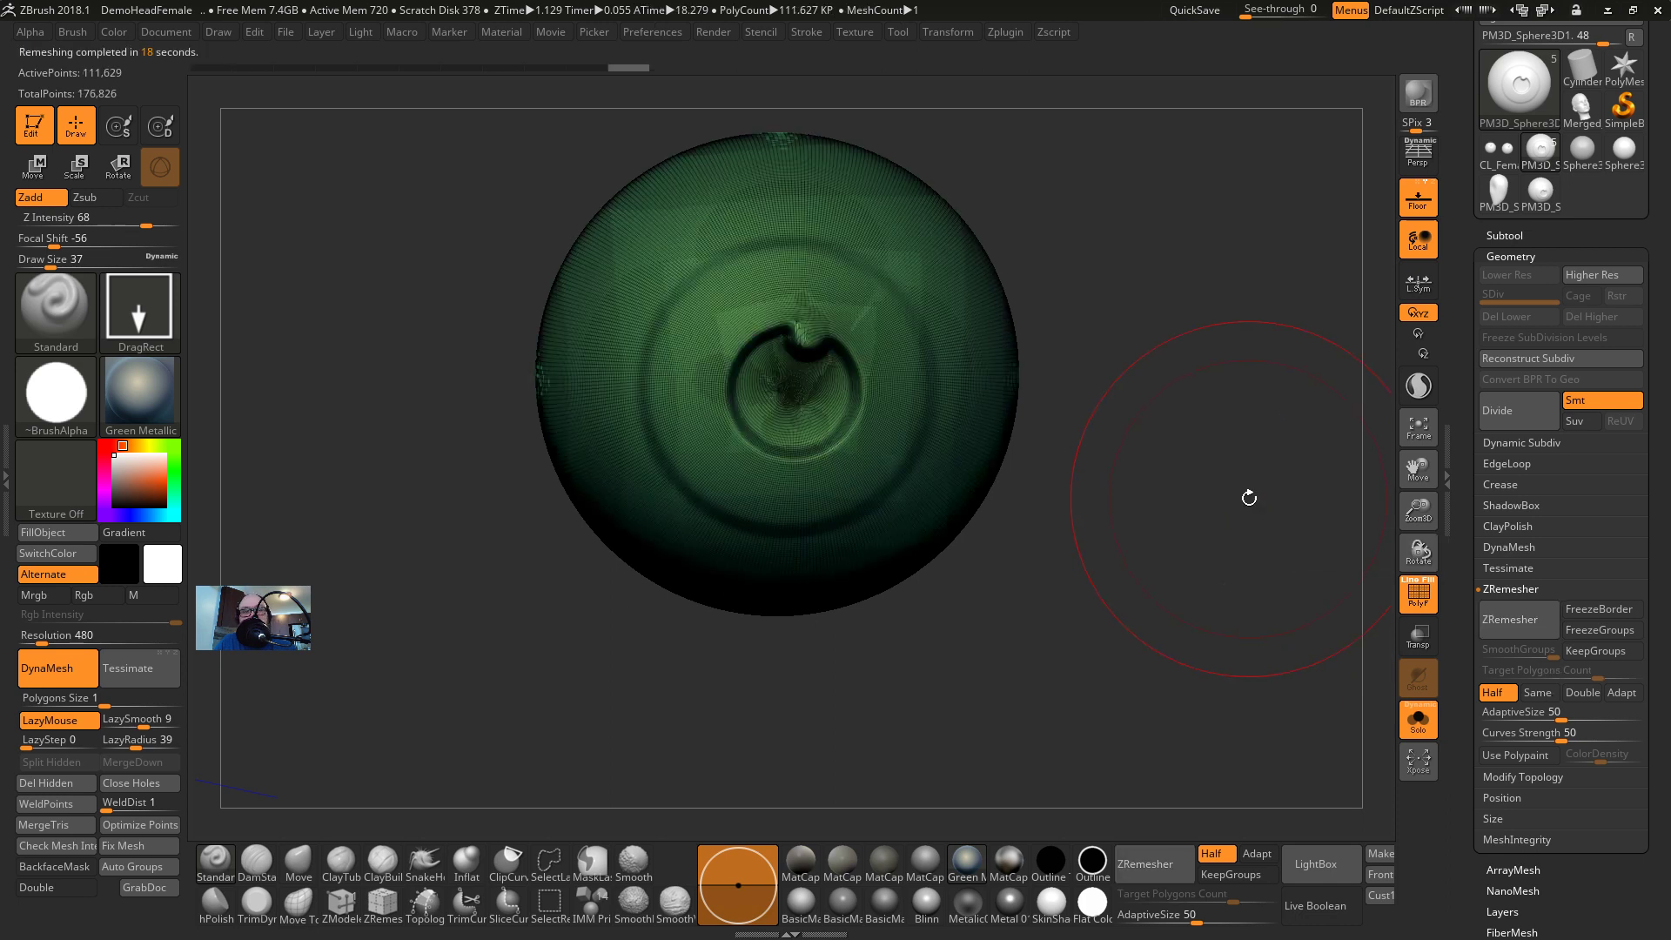
{"action": "key", "text": "shift+f"}
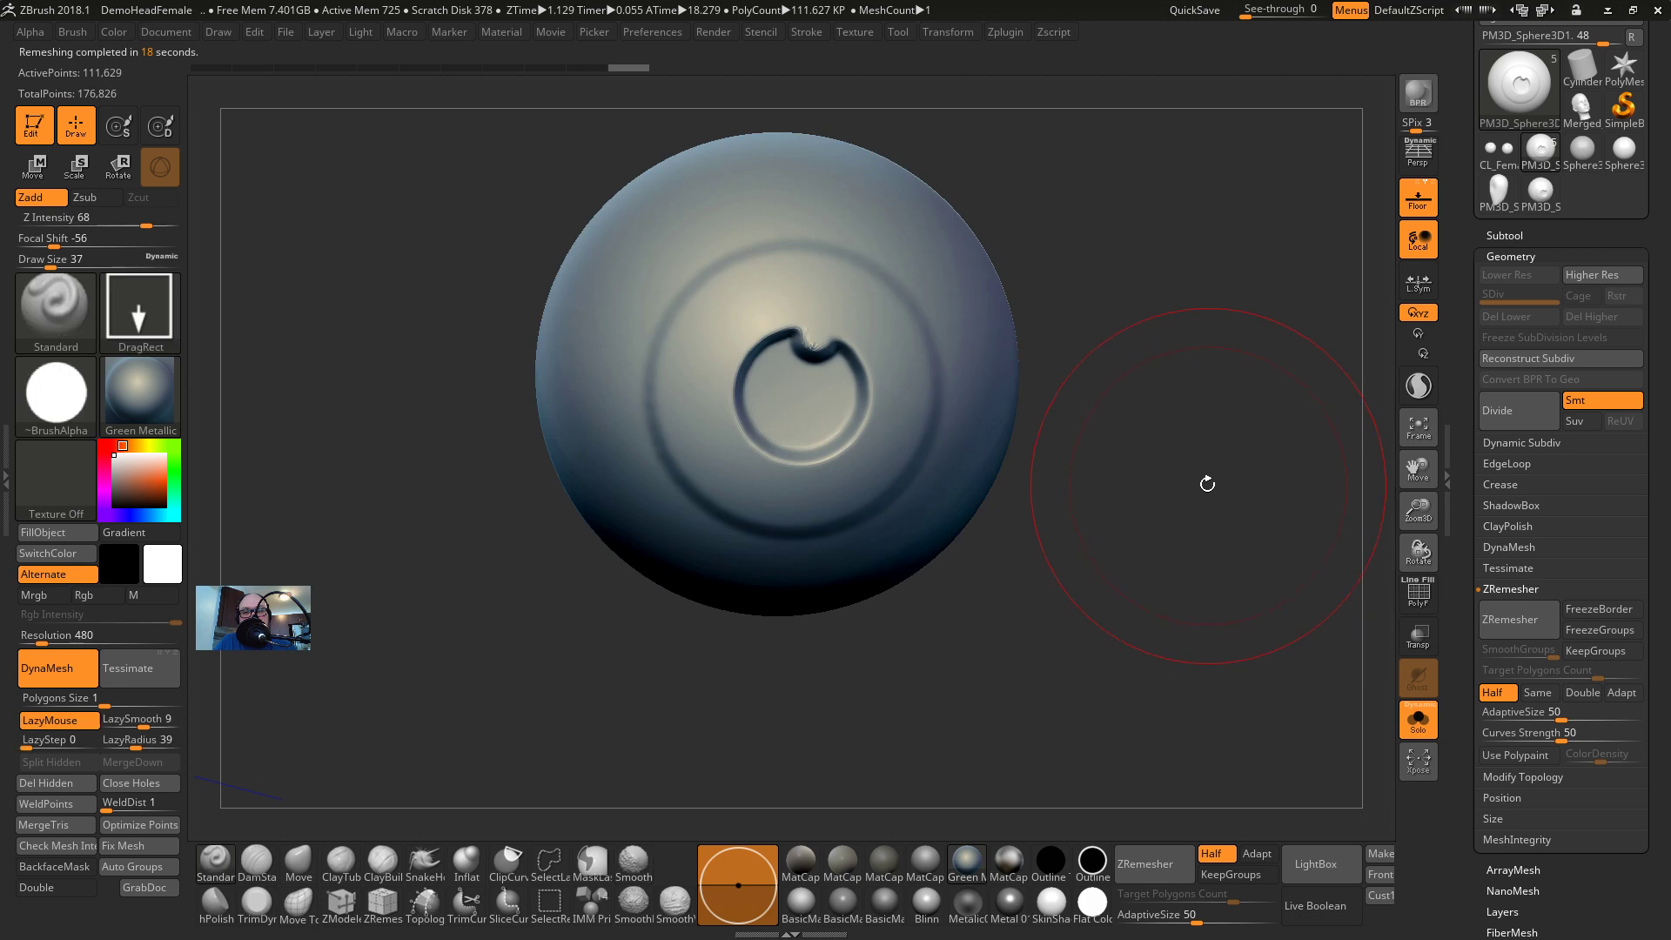
{"action": "key", "text": "shift+f"}
{"action": "key", "text": "f"}
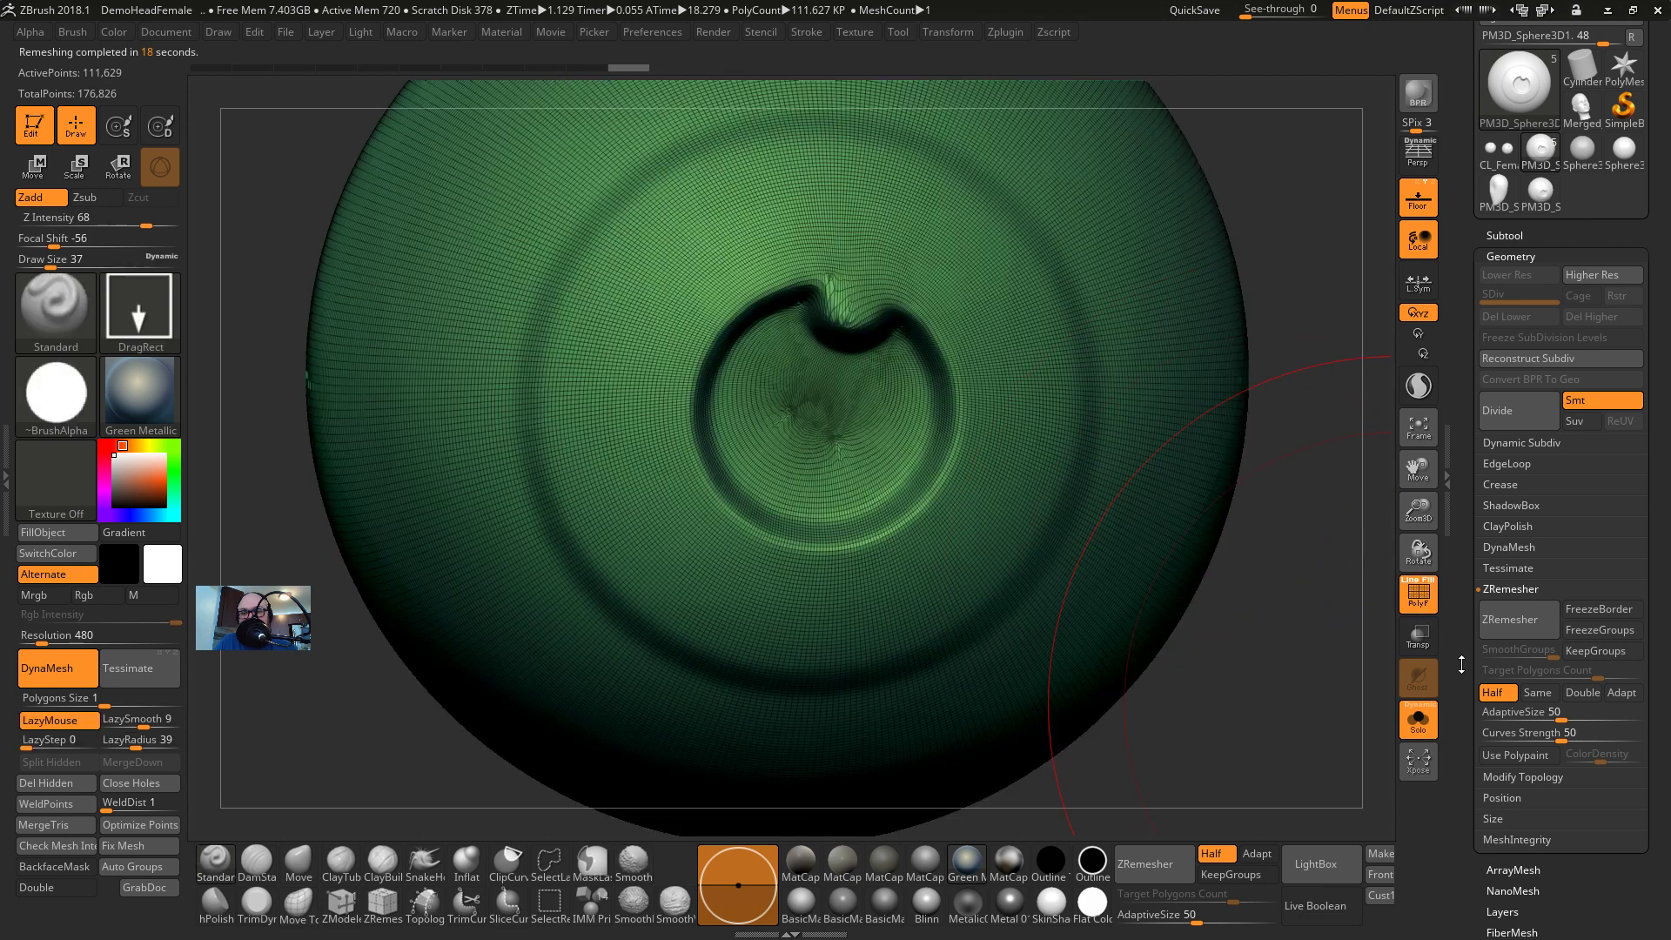
Run ZRemesher at Half once more on the already remeshed sphere, and undo both Half remeshes
{"action": "left_click", "coordinate": [1510, 629]}
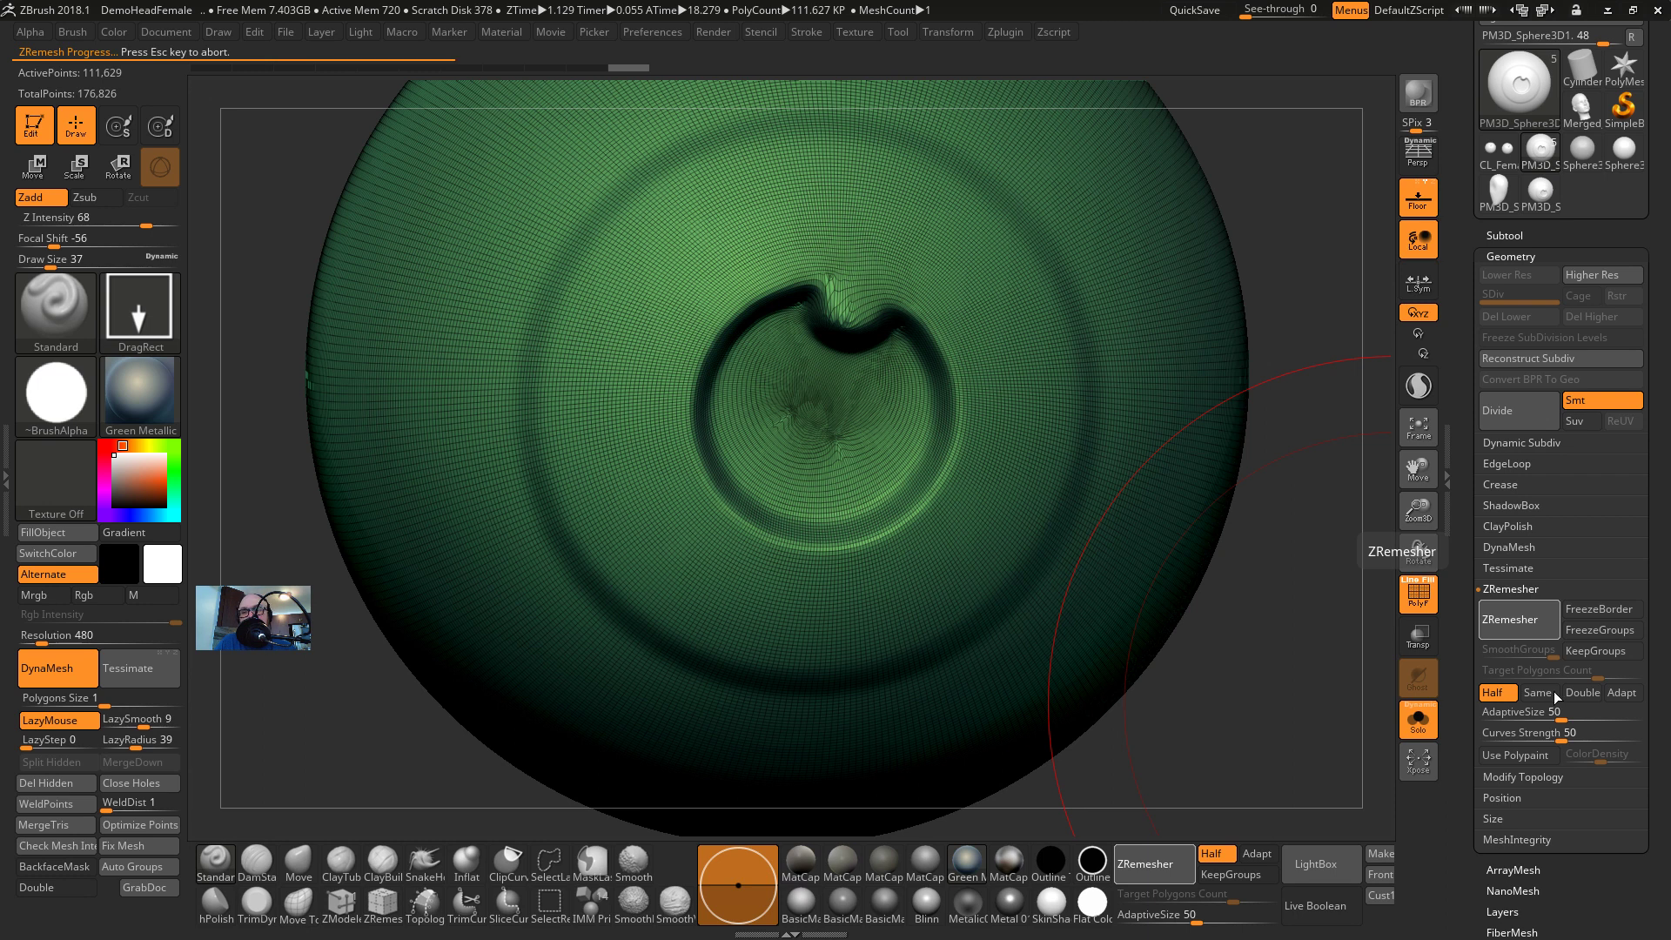
{"action": "key", "text": "alt+Tab"}
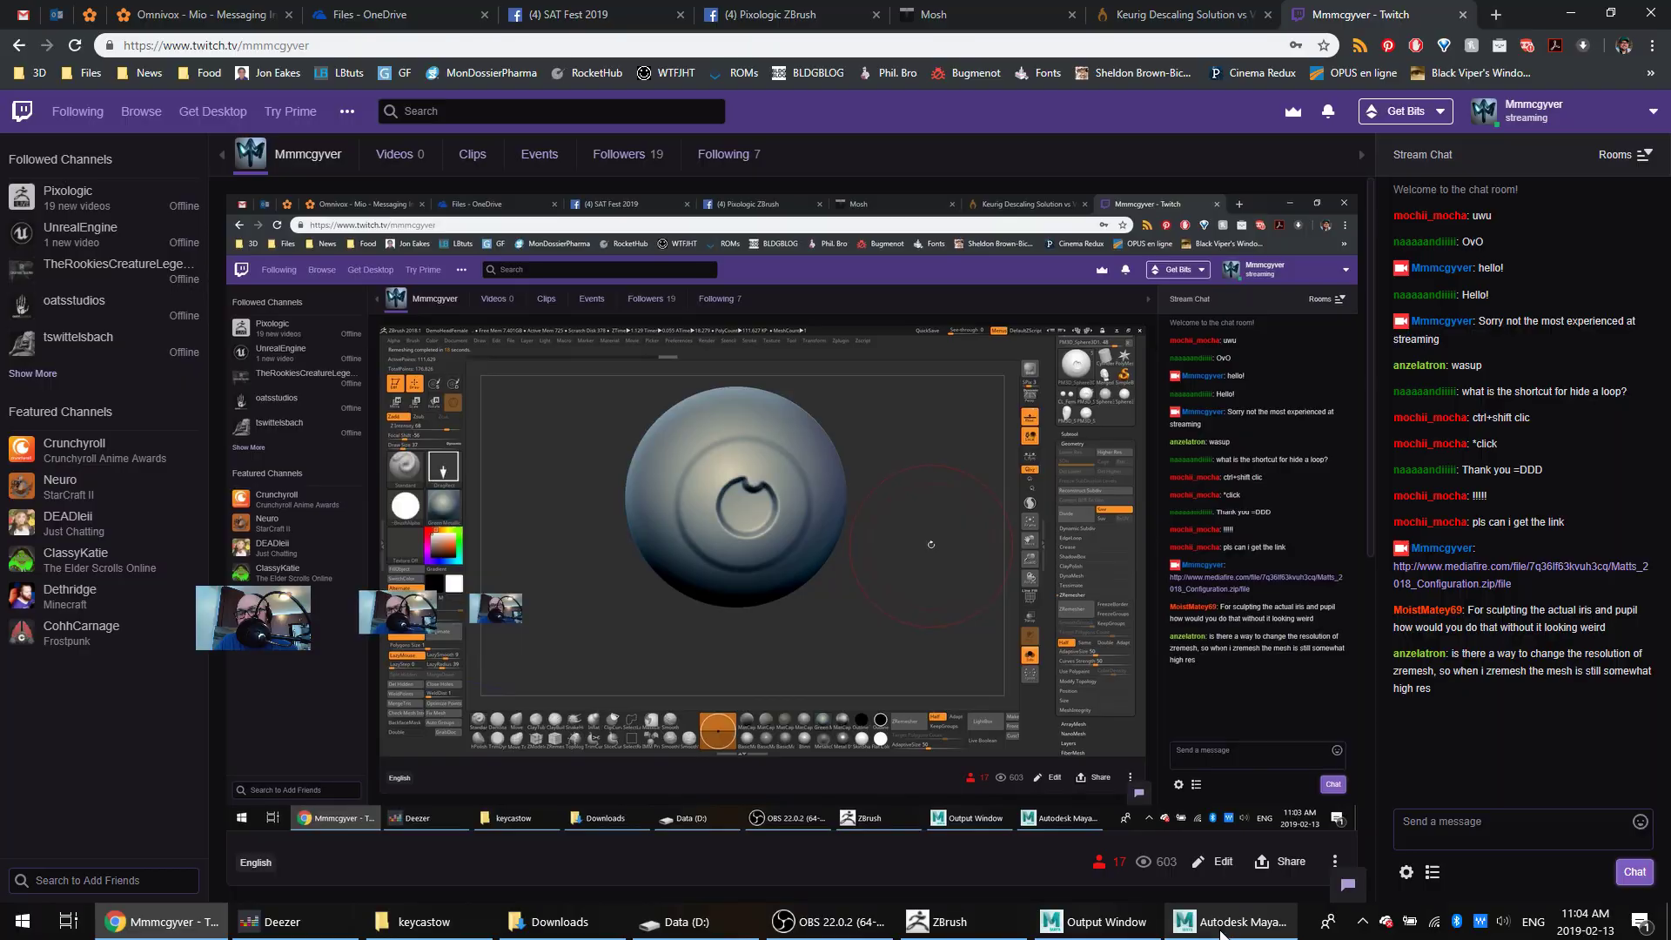
{"action": "left_click", "coordinate": [1220, 930]}
{"action": "left_click", "coordinate": [966, 923]}
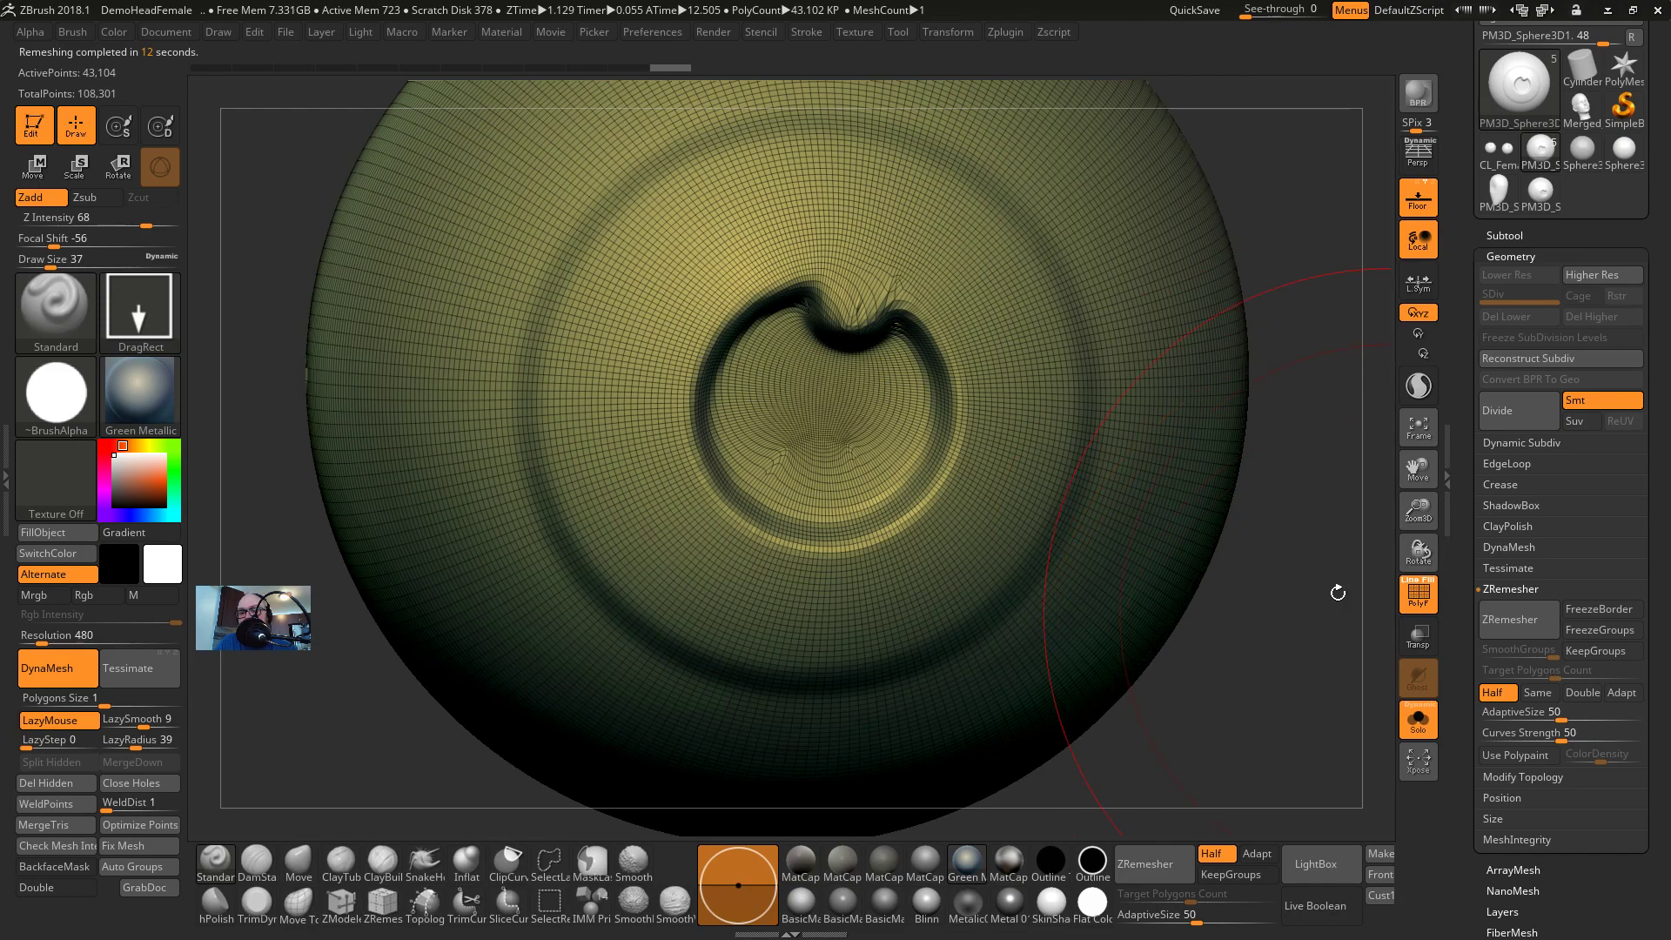
{"action": "key", "text": "ctrl+z"}
{"action": "key", "text": "ctrl+z"}
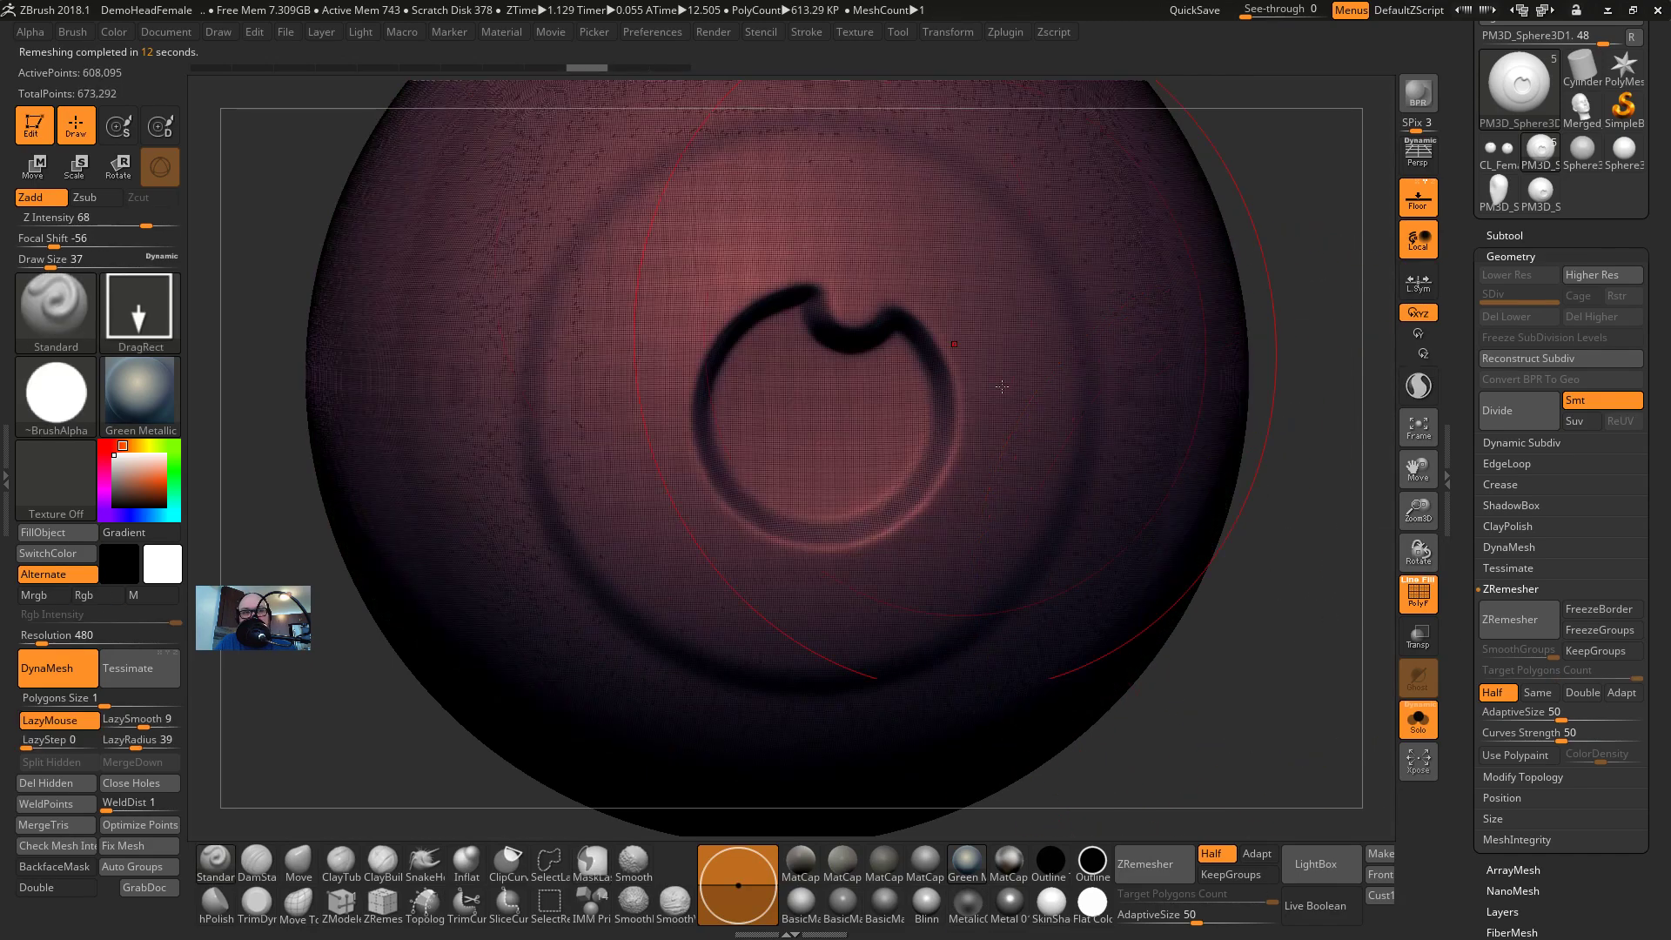
Run ZRemesher with the Same option and smooth the uneven topology above the pupil notch at draw size 11
{"action": "left_click", "coordinate": [1537, 692]}
{"action": "left_click", "coordinate": [1512, 627]}
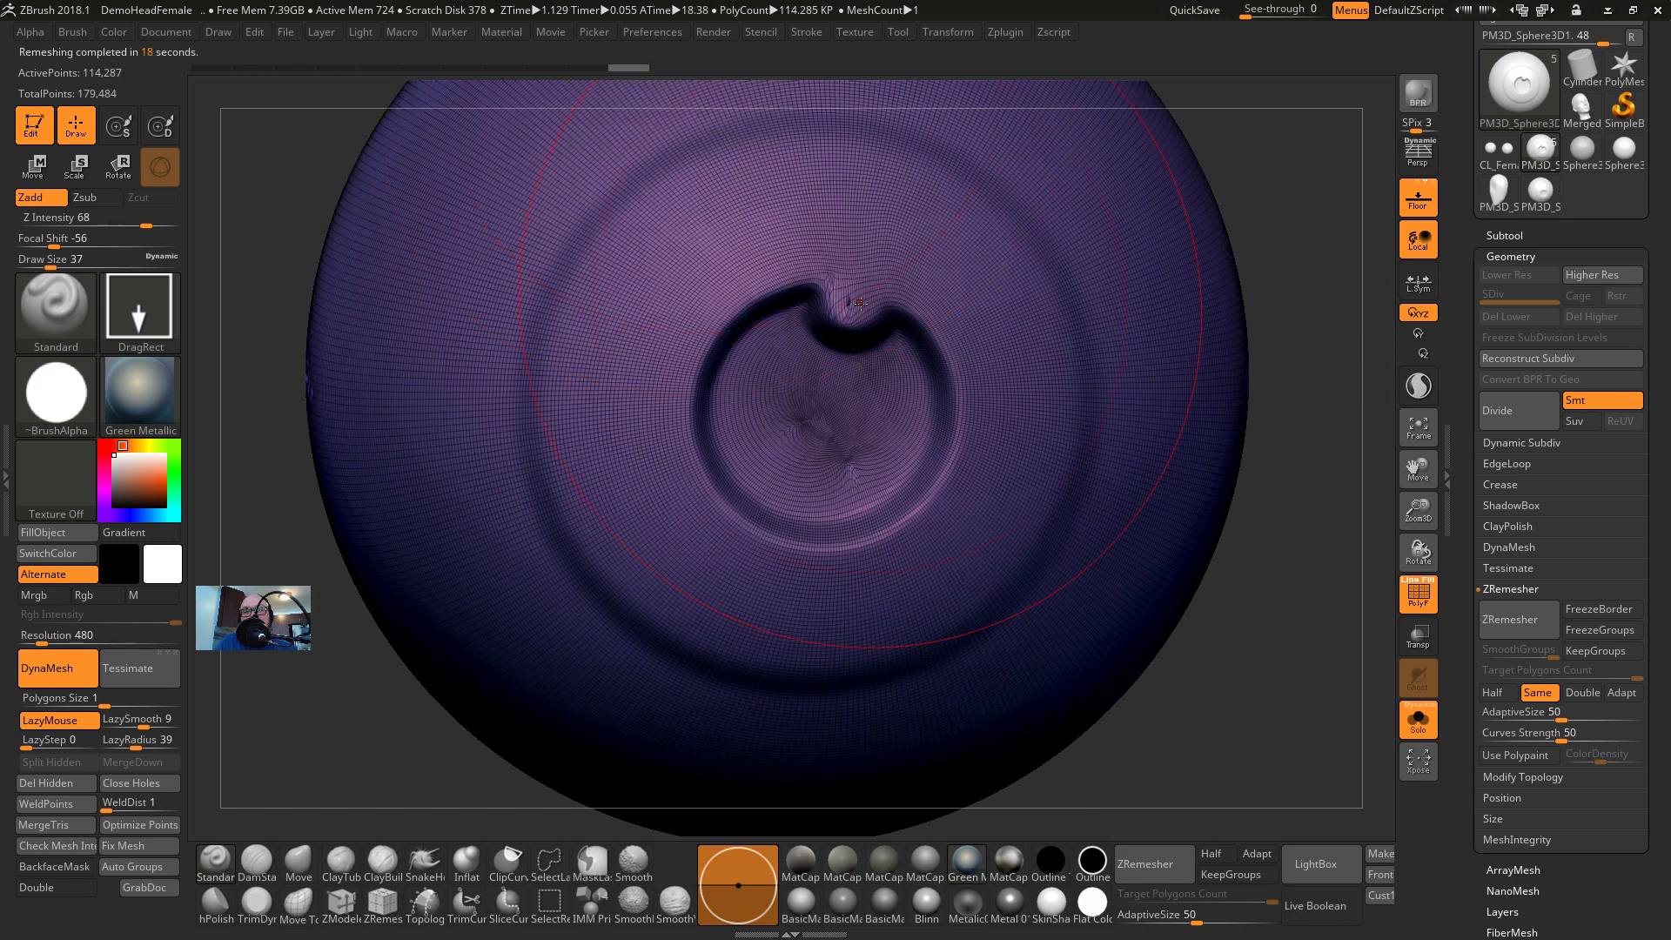
{"action": "key", "text": "s"}
{"action": "mouse_move", "coordinate": [860, 303]}
{"action": "left_mouse_down"}
{"action": "mouse_move", "coordinate": [843, 304]}
{"action": "mouse_move", "coordinate": [853, 287]}
{"action": "left_mouse_up"}
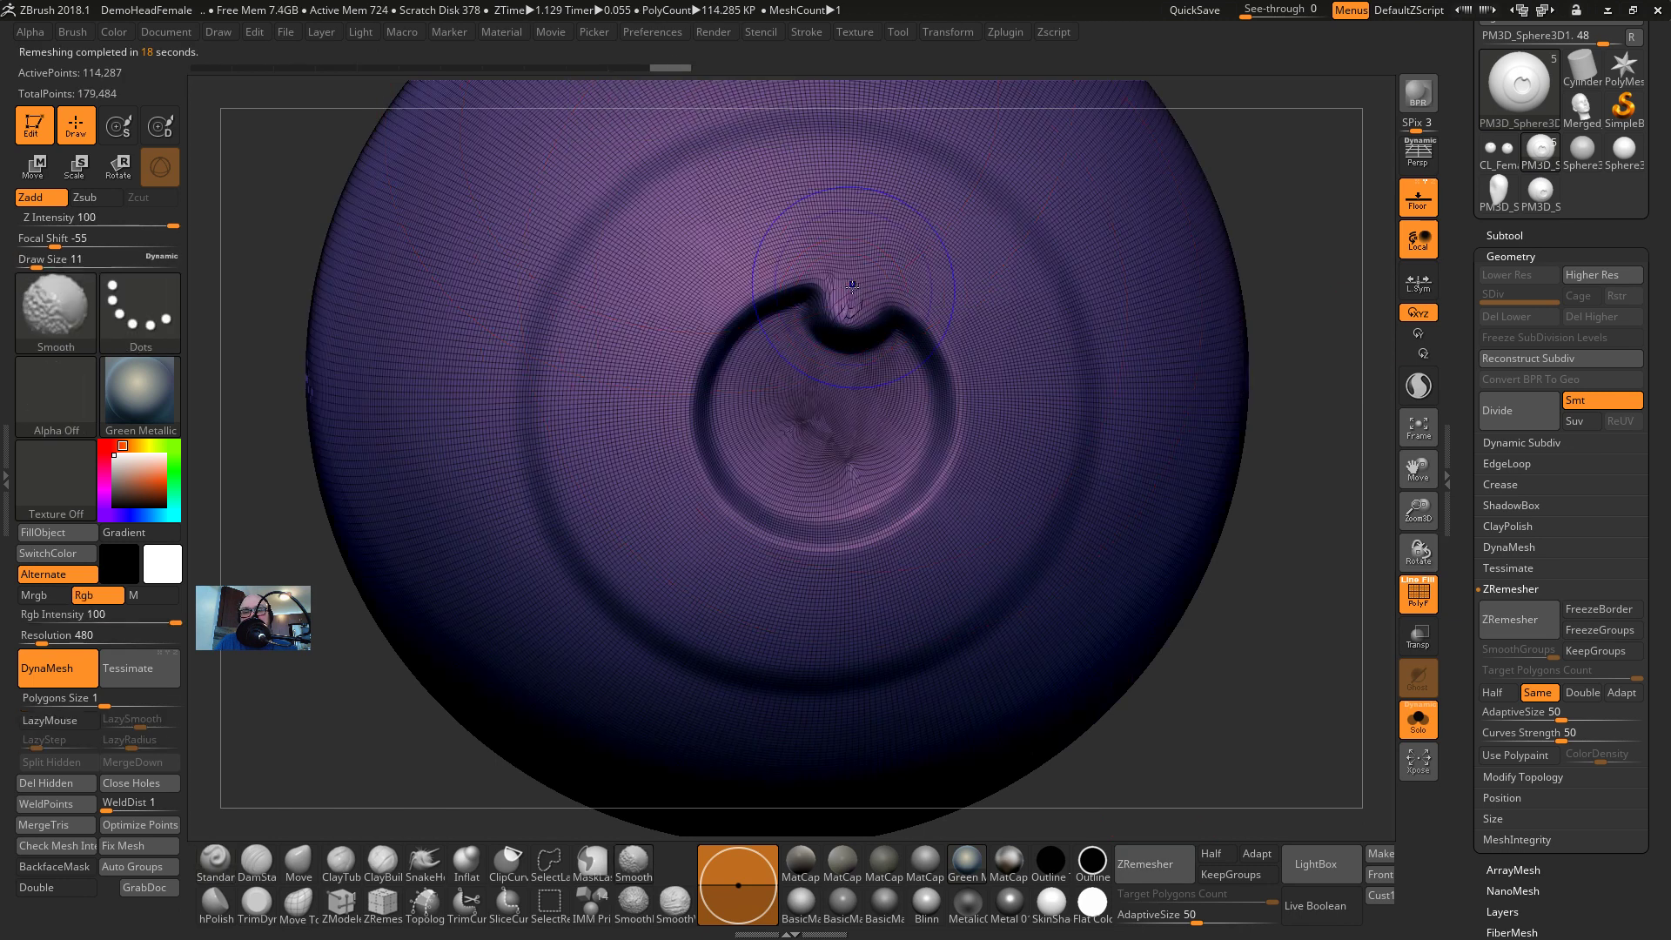
{"action": "key", "text": "shift+f"}
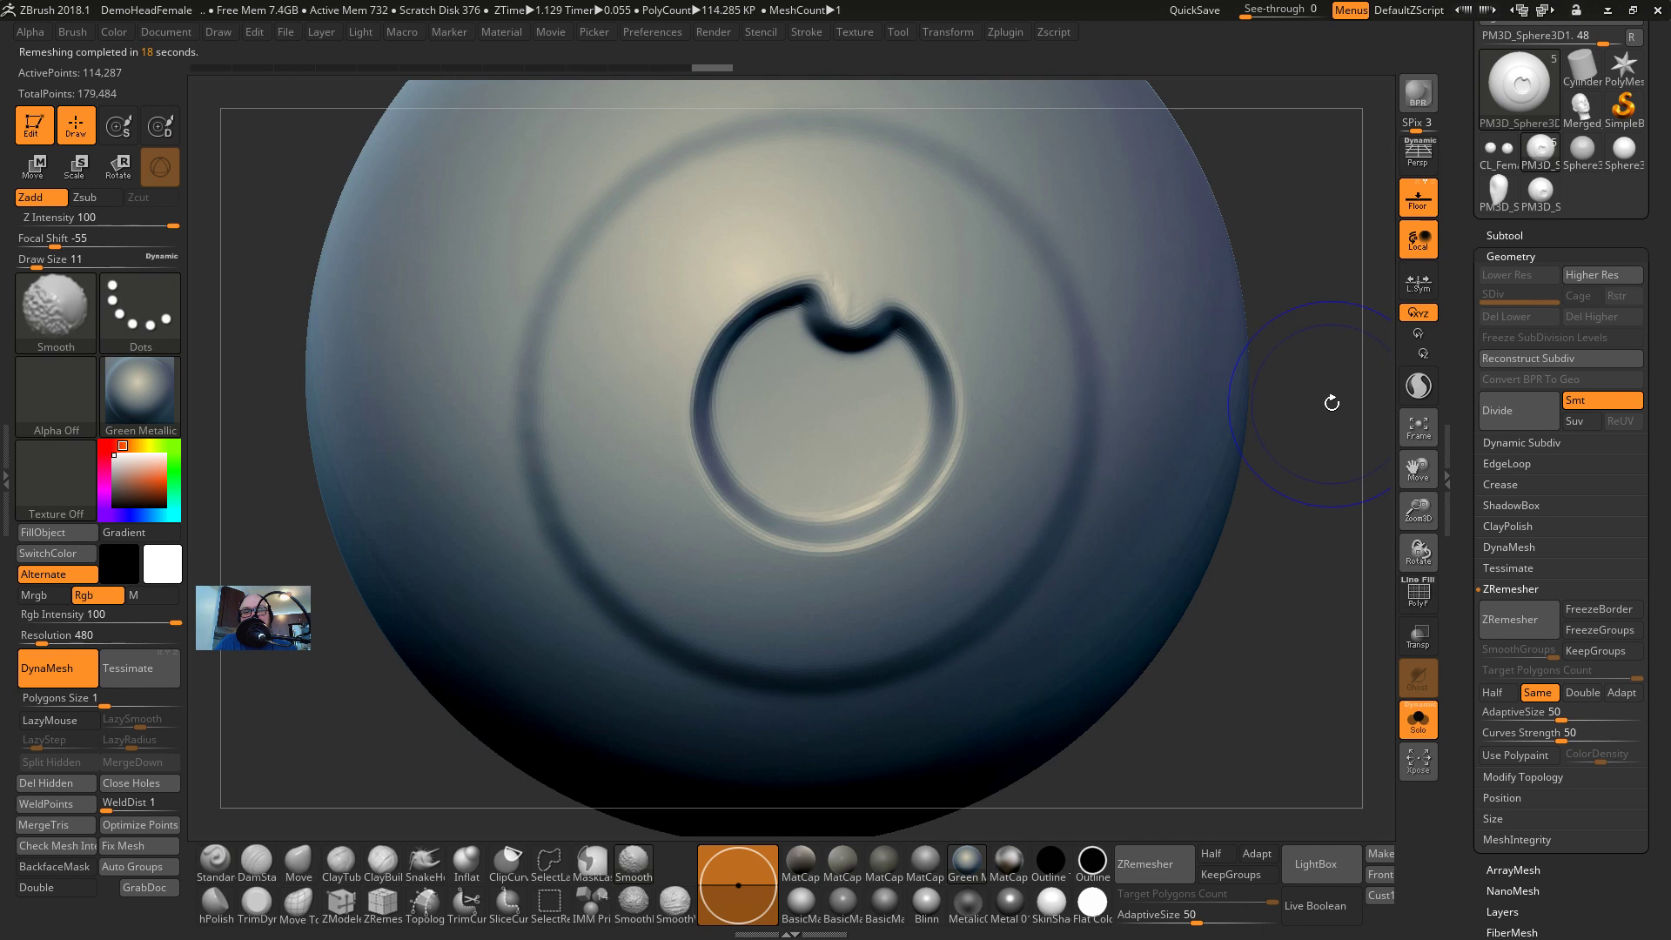
{"action": "key", "text": "shift+f"}
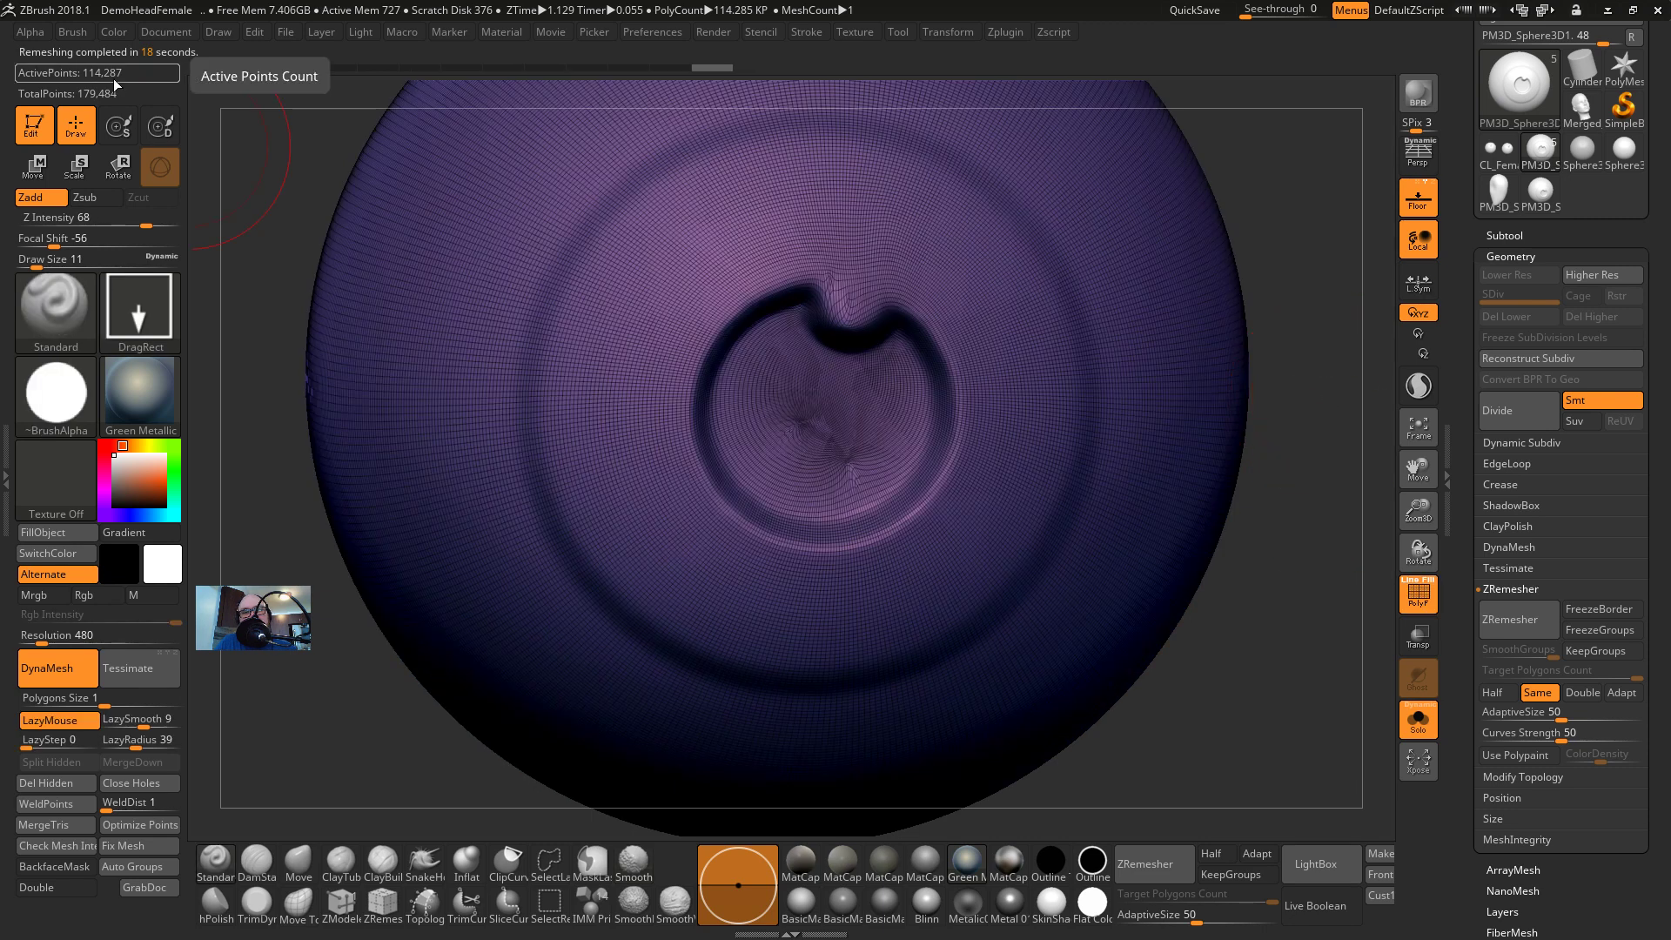
Undo the smoothing and the remesh, and run ZRemesher again on the dense sphere with the Same option
{"action": "key", "text": "ctrl"}
{"action": "key", "text": "ctrl+z"}
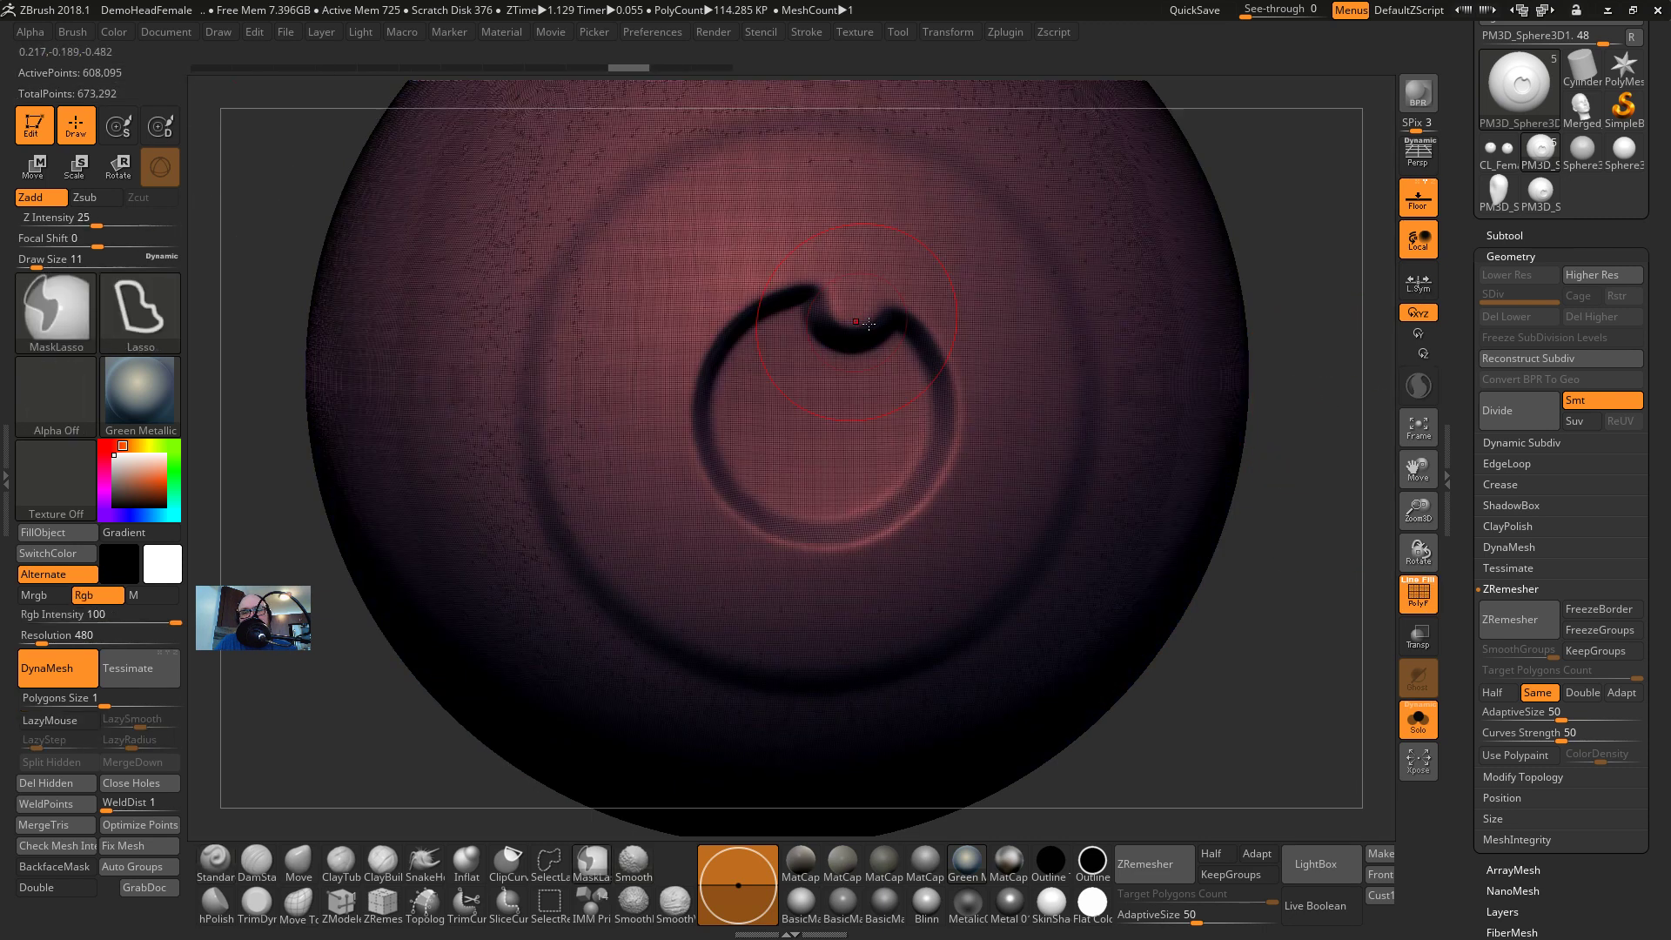
{"action": "key", "text": "ctrl+z"}
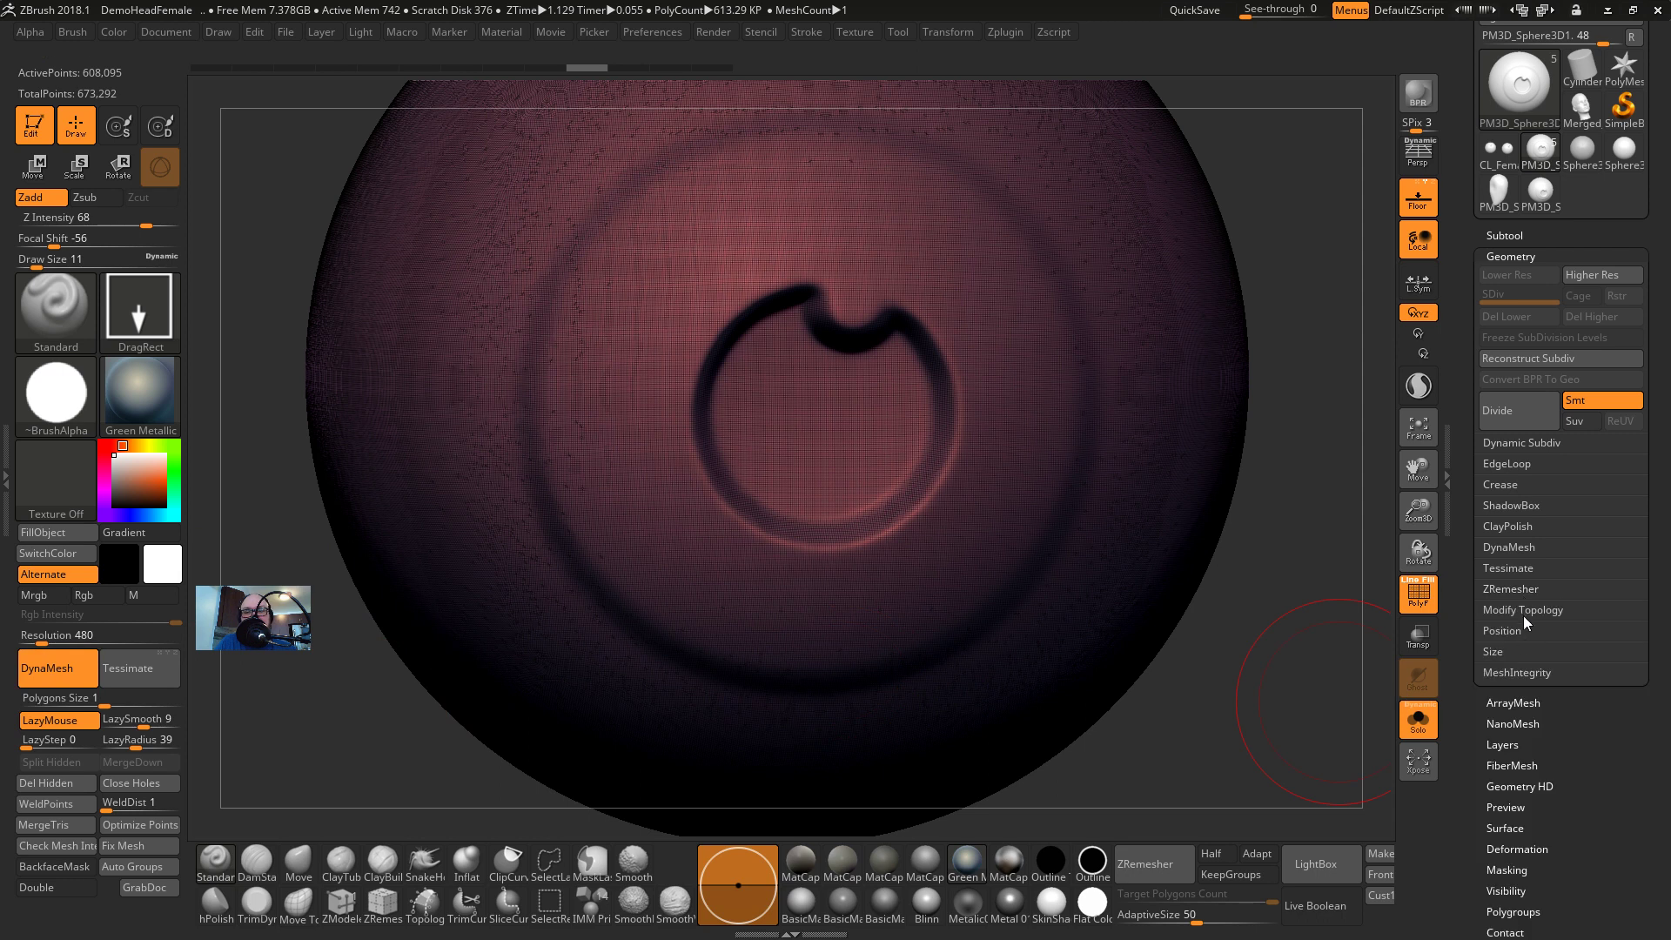
{"action": "left_click", "coordinate": [1515, 619]}
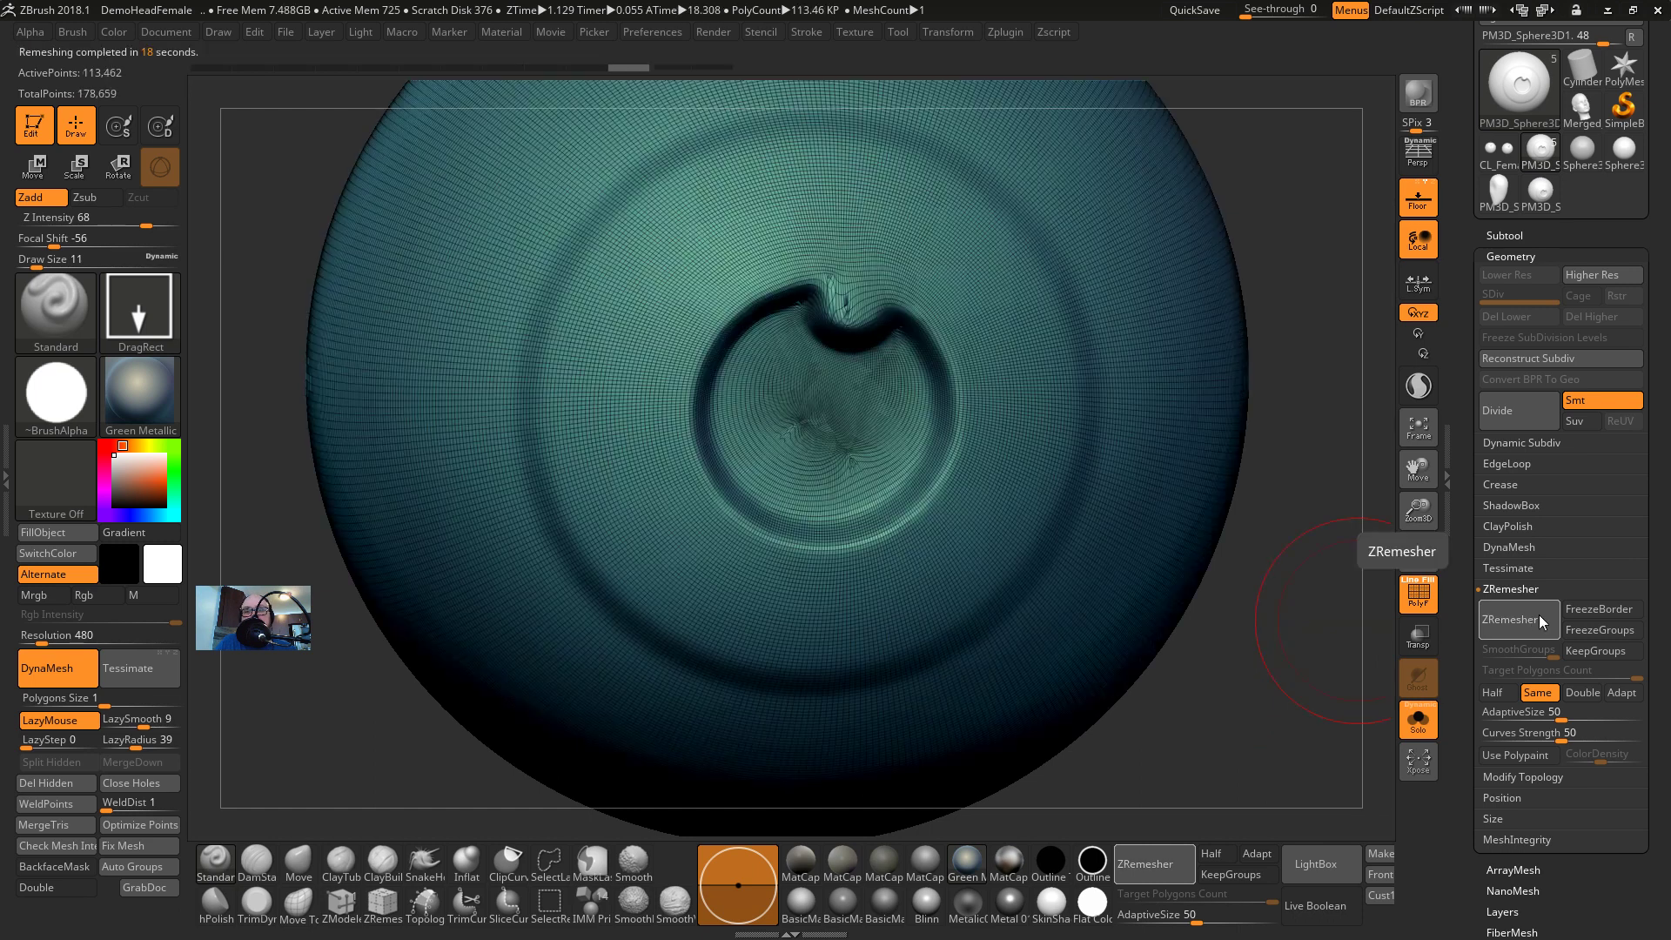
Turn off DynaMesh for the remeshed sphere and smooth the area above the pupil notch with a smaller brush
{"action": "left_click", "coordinate": [56, 668]}
{"action": "key", "text": "s"}
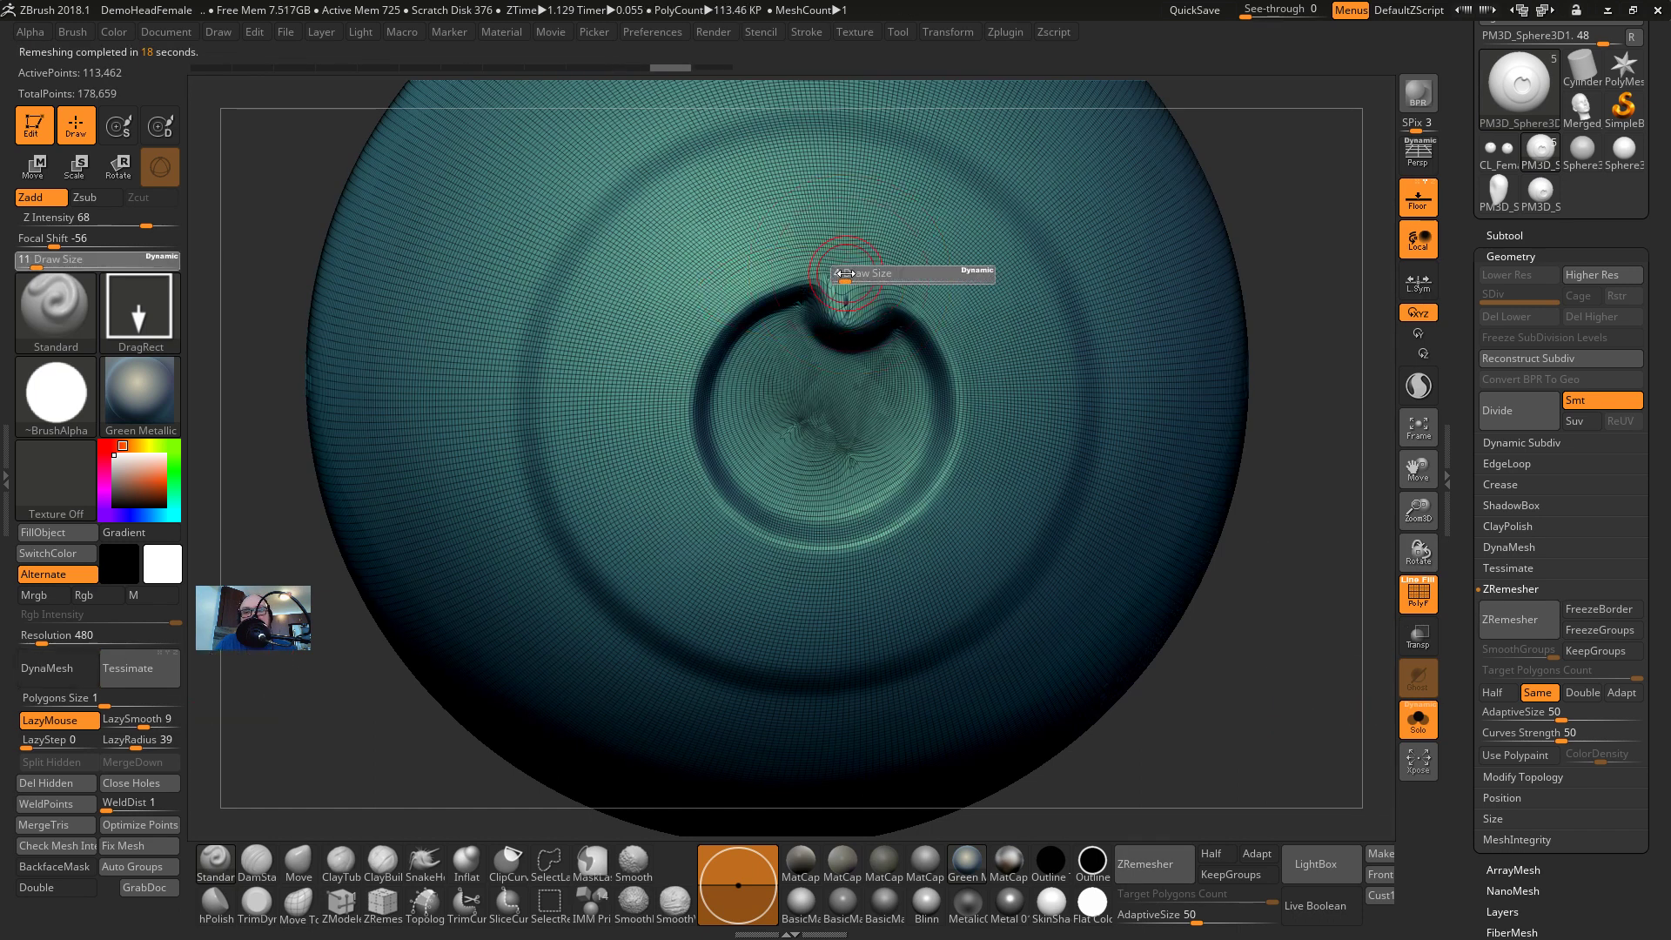
{"action": "left_click_drag", "start_coordinate": [849, 277], "coordinate": [842, 277]}
{"action": "mouse_move", "coordinate": [837, 270]}
{"action": "left_mouse_down", "text": "shift"}
{"action": "mouse_move", "coordinate": [868, 277]}
{"action": "mouse_move", "coordinate": [875, 300]}
{"action": "left_mouse_up", "text": "shift"}
{"action": "mouse_move", "coordinate": [1297, 458]}
{"action": "left_mouse_down"}
{"action": "mouse_move", "coordinate": [1298, 496]}
{"action": "mouse_move", "coordinate": [1149, 485]}
{"action": "mouse_move", "coordinate": [1194, 469]}
{"action": "left_mouse_up"}
Check the Twitch stream chat for new messages and switch back to ZBrush
{"action": "key", "text": "alt+Tab"}
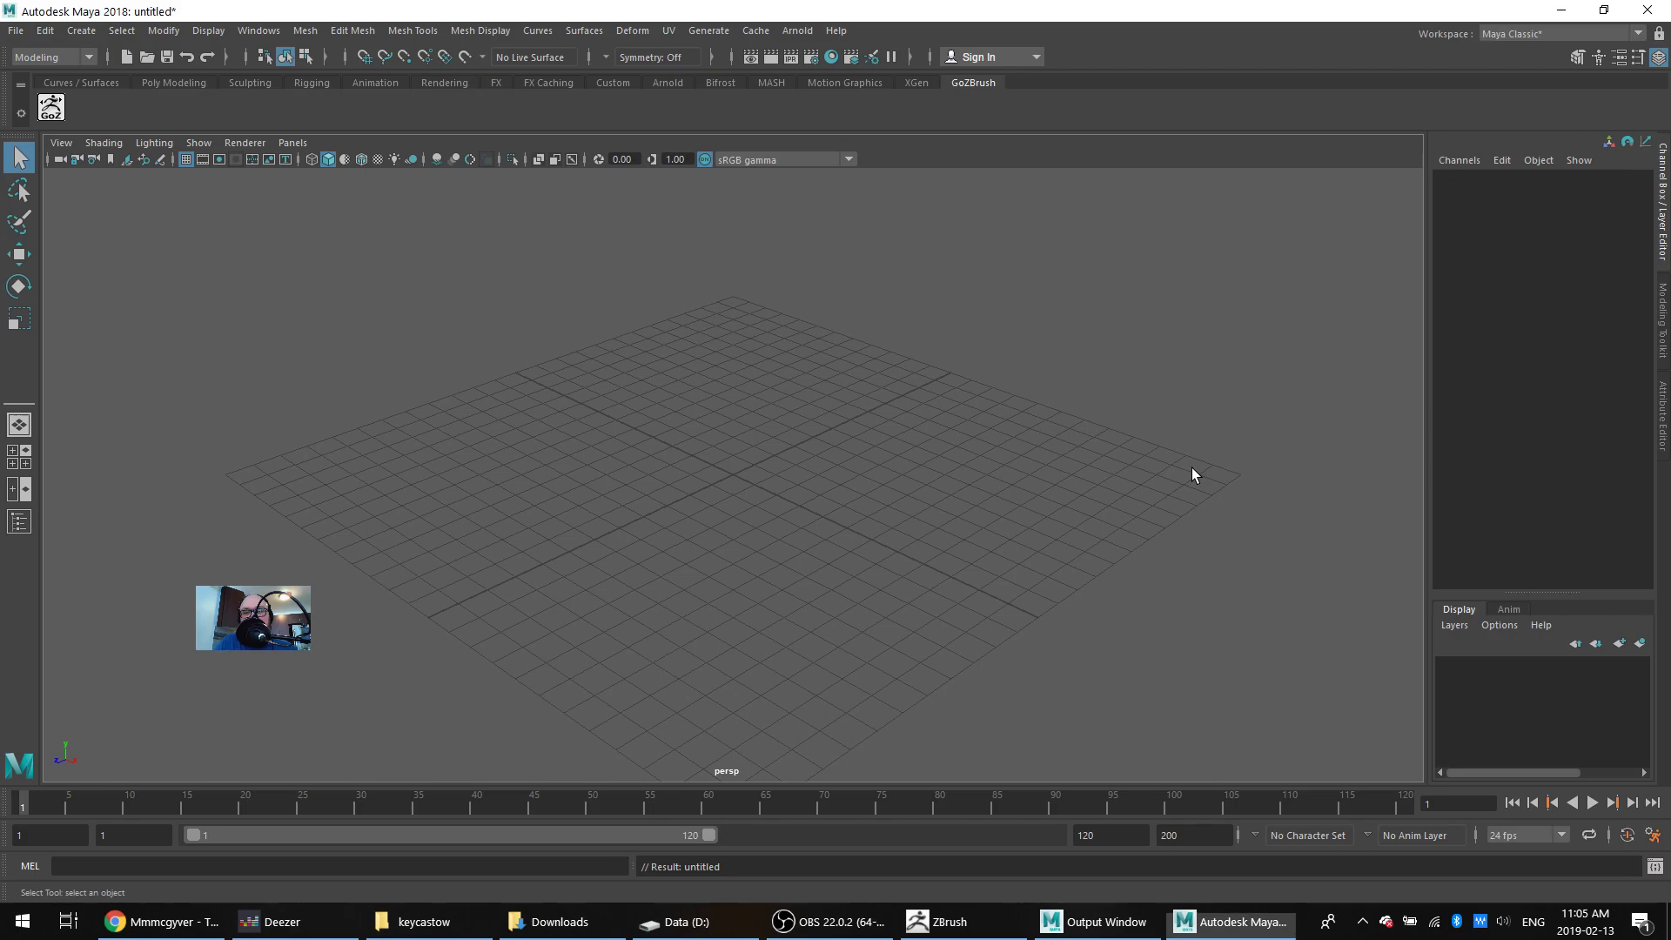
{"action": "key", "text": "alt+Tab"}
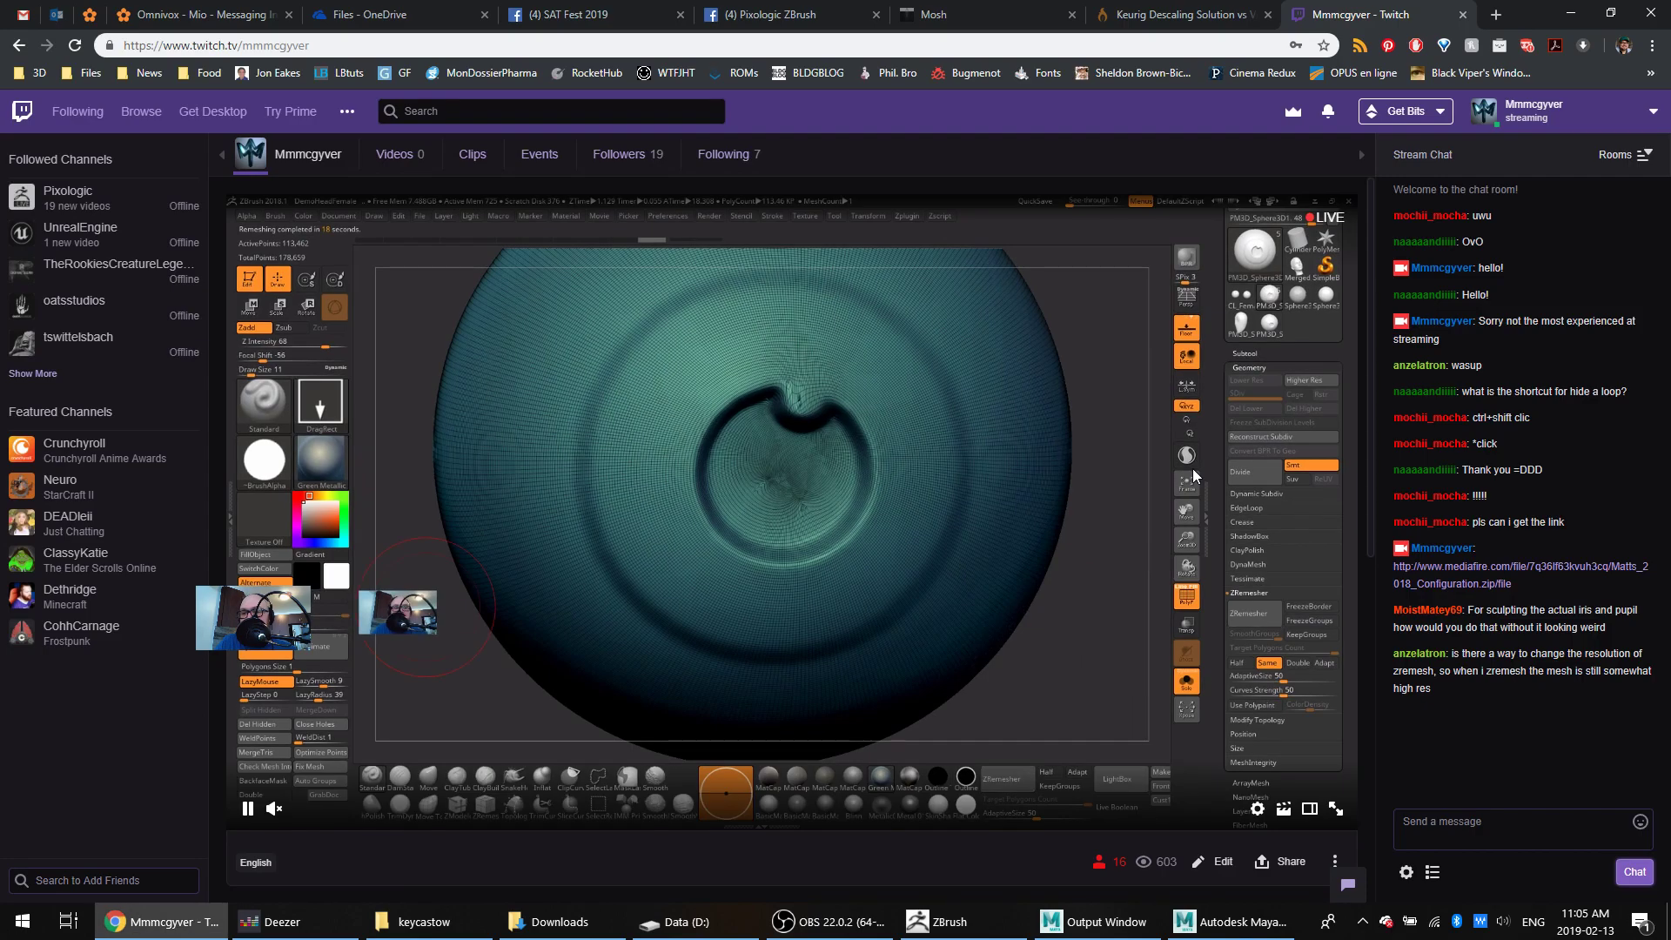
{"action": "key", "text": "alt+Tab"}
{"action": "key", "text": "alt+Tab"}
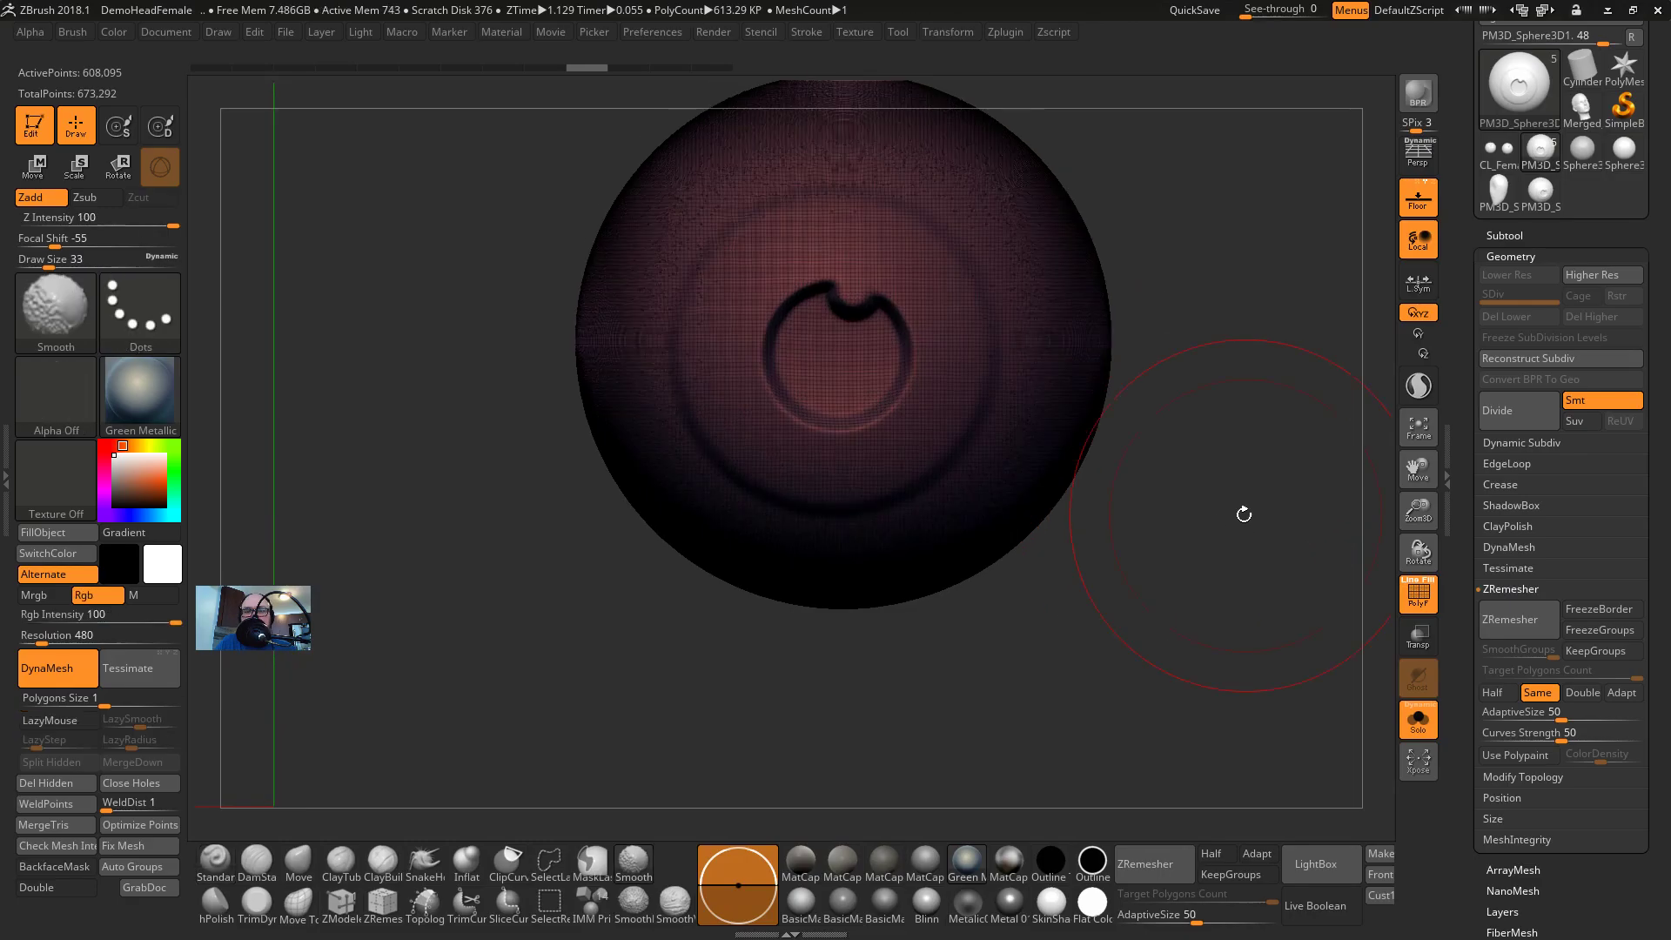
Return the eye sphere to its dense mesh and switch to the head mesh PM3D_Sphere3D_1, facing its front with wireframe displayed
{"action": "left_click_drag", "start_coordinate": [1213, 514], "coordinate": [1235, 515]}
{"action": "key", "text": "ctrl+z"}
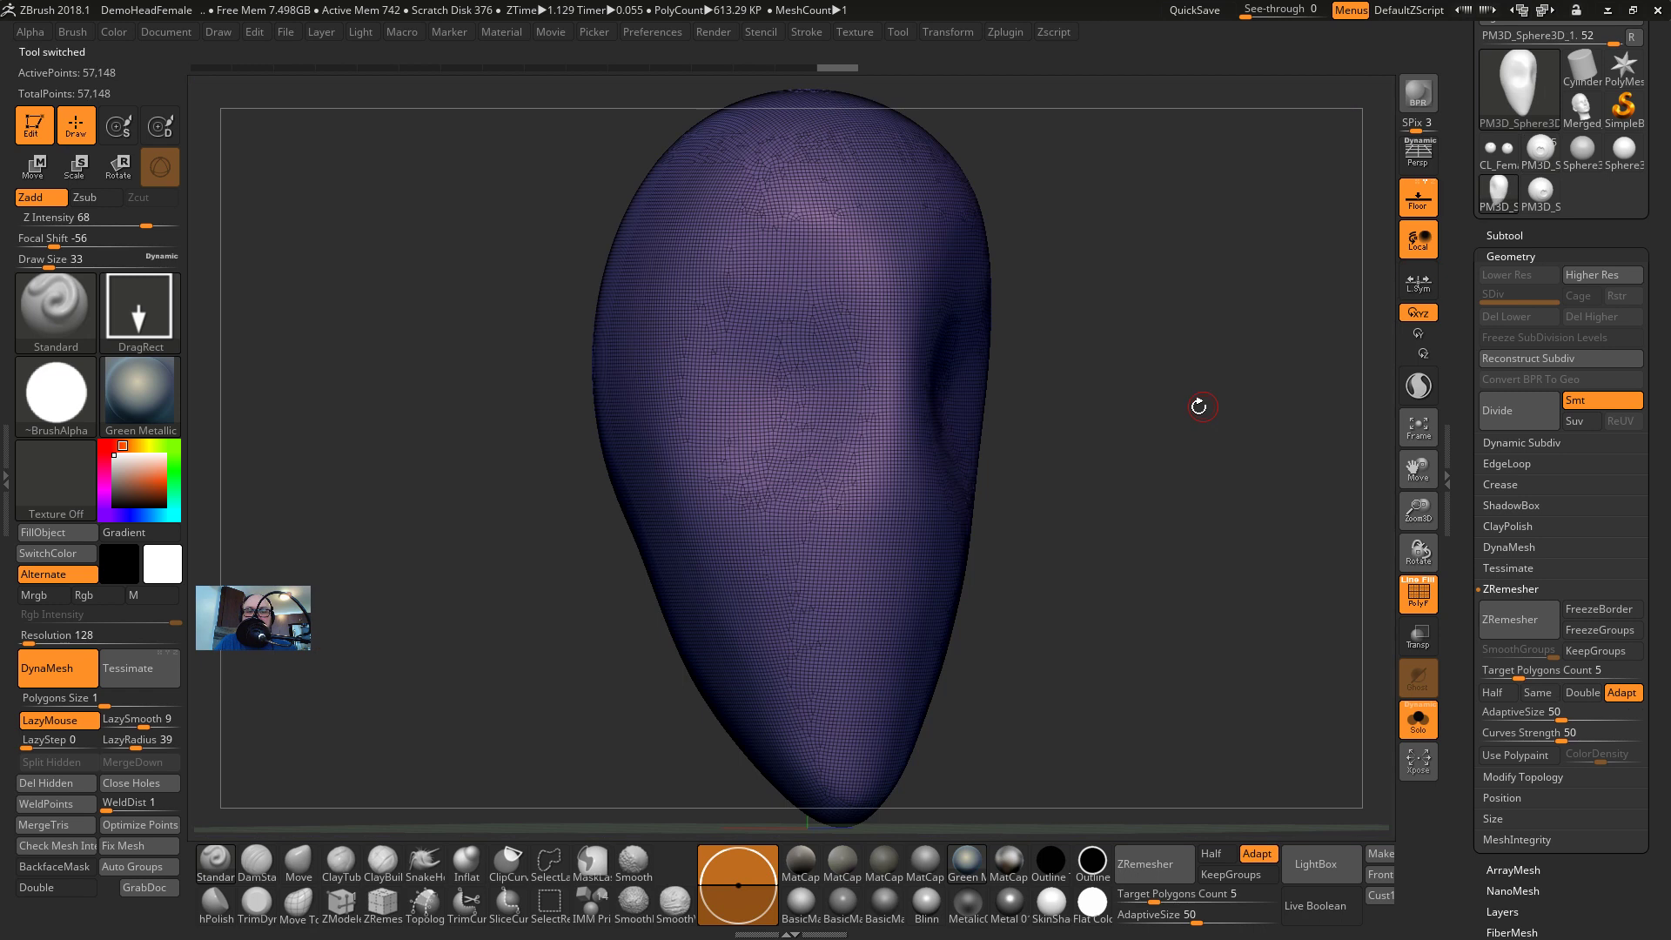
{"action": "left_click_drag", "start_coordinate": [1199, 406], "coordinate": [1135, 460]}
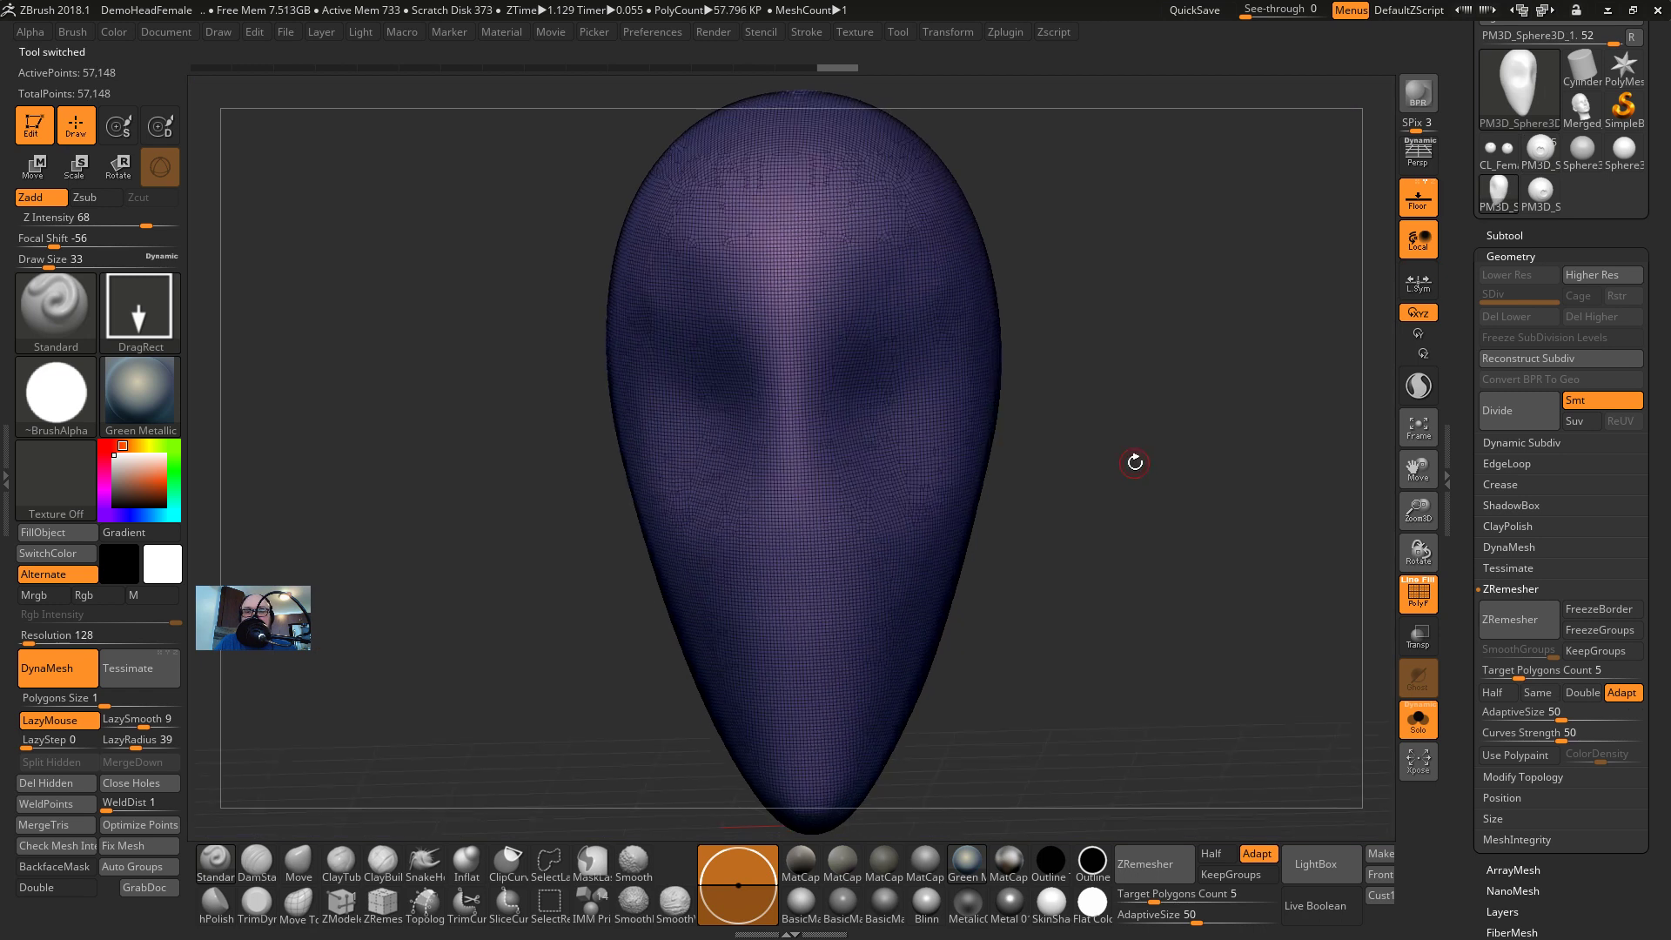
{"action": "key", "text": "shift+f"}
{"action": "key", "text": "shift+f"}
Set the draw size to 112 and mask symmetrical oval areas over both eye sockets of the head, without a separate polygroup
{"action": "key", "text": "s"}
{"action": "left_click_drag", "start_coordinate": [1118, 395], "coordinate": [1135, 394]}
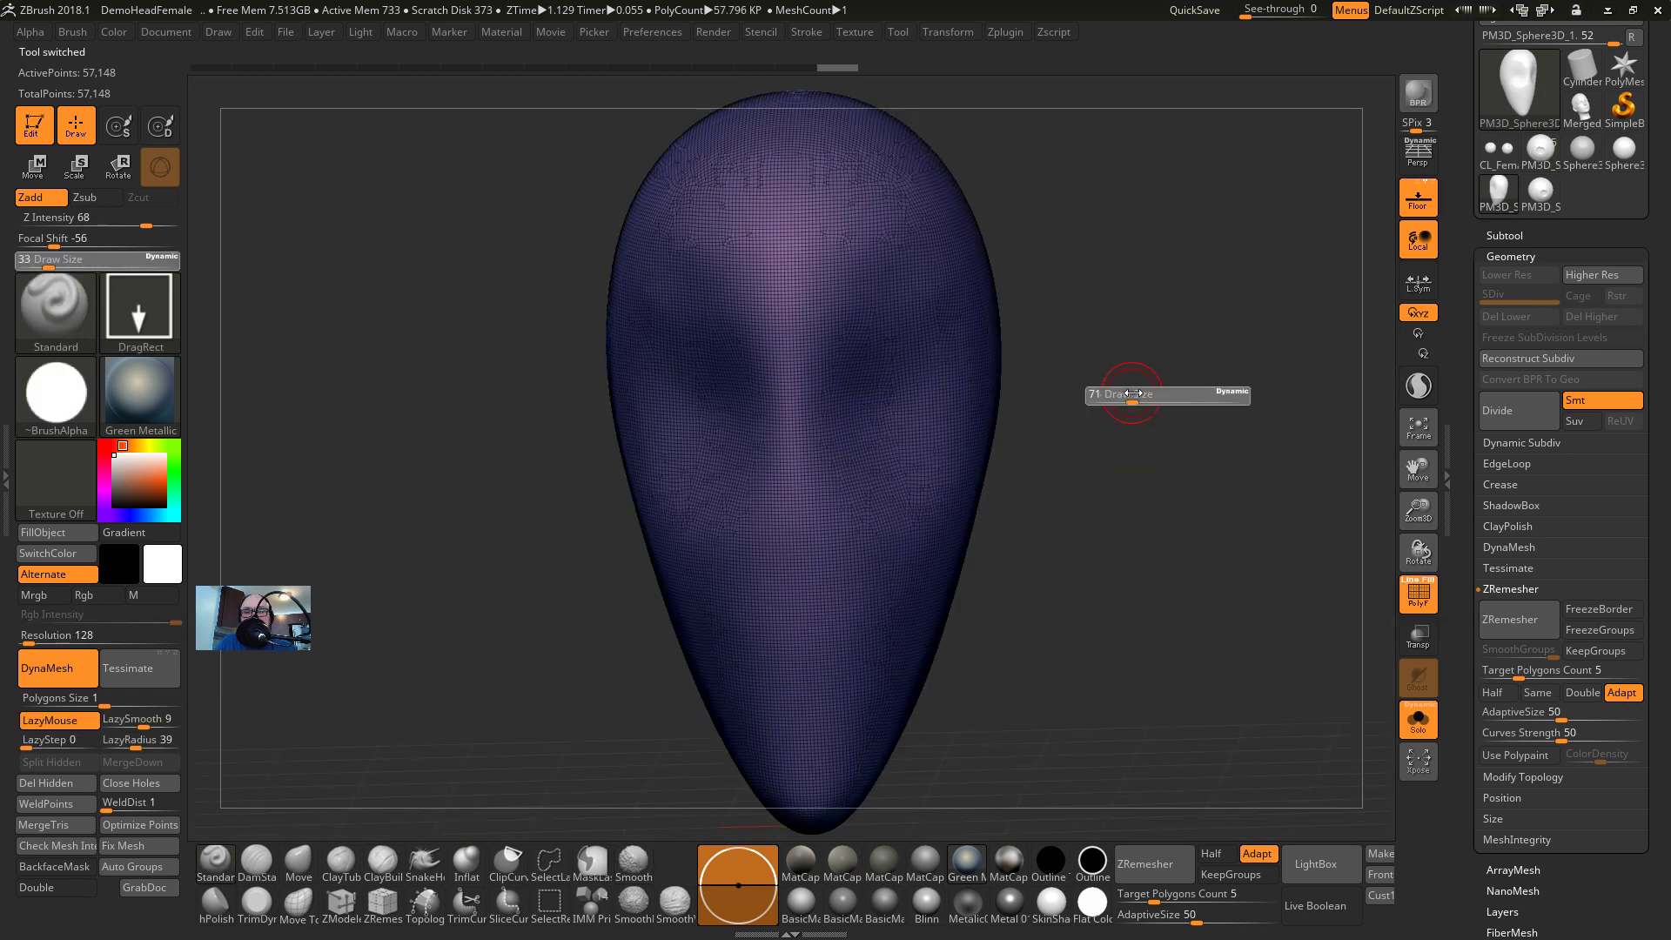
{"action": "key", "text": "s"}
{"action": "left_click_drag", "start_coordinate": [832, 347], "coordinate": [841, 347]}
{"action": "left_click_drag", "start_coordinate": [1030, 420], "coordinate": [973, 408]}
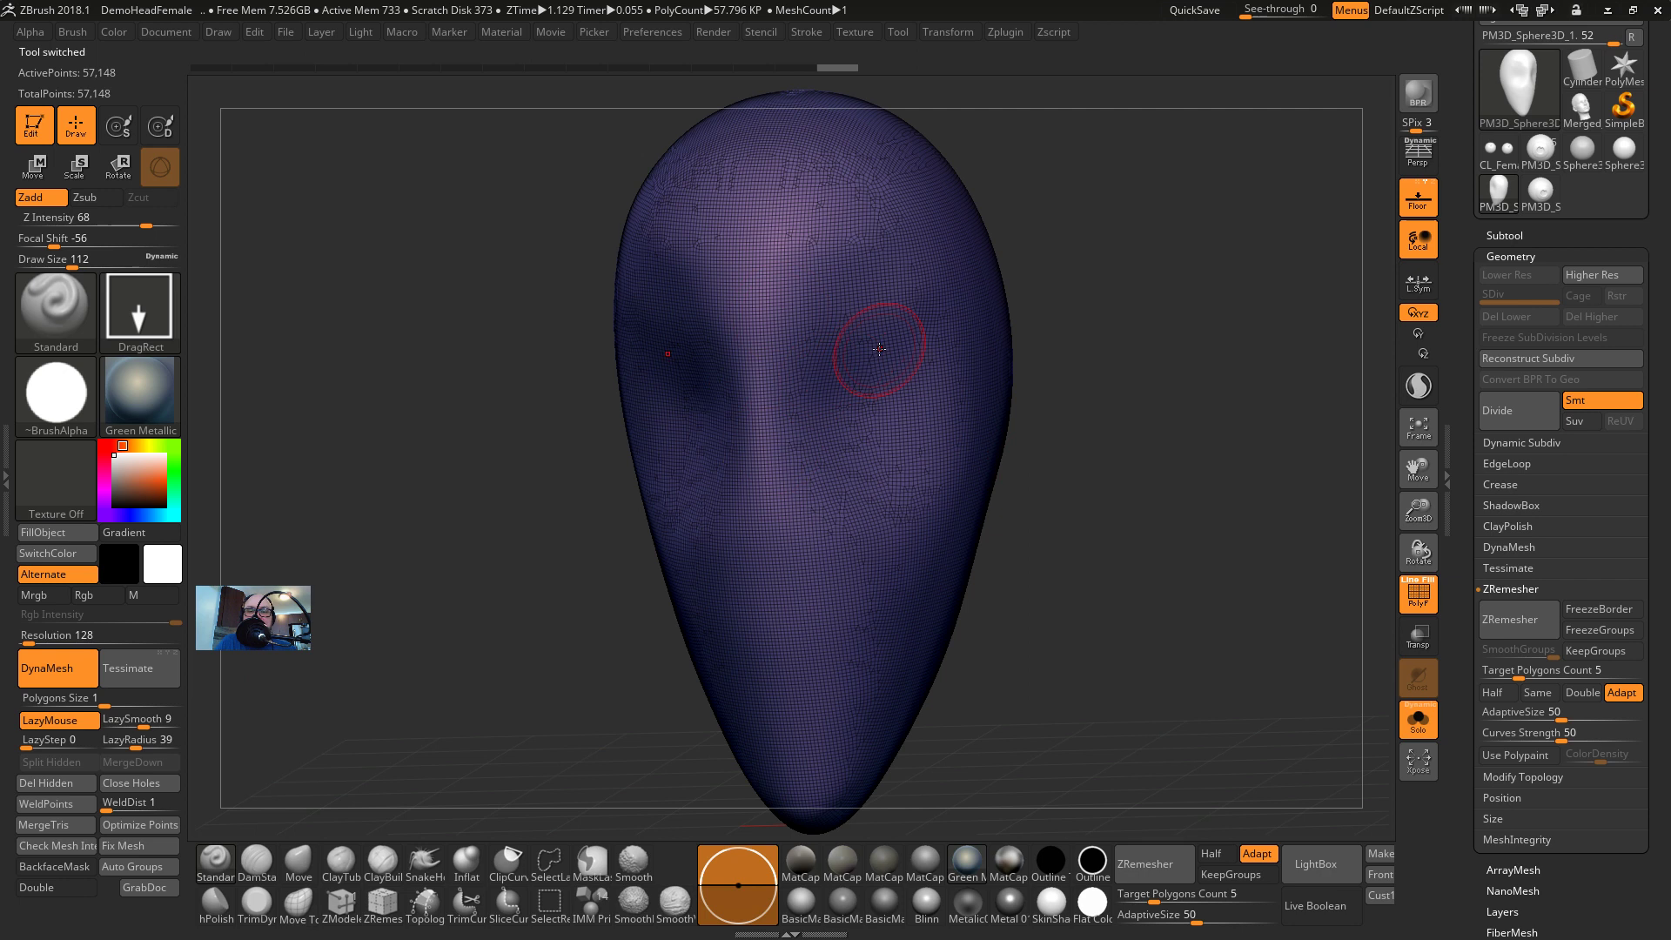
{"action": "mouse_move", "coordinate": [888, 291]}
{"action": "left_mouse_down", "text": "ctrl"}
{"action": "mouse_move", "coordinate": [849, 294]}
{"action": "mouse_move", "coordinate": [831, 475]}
{"action": "mouse_move", "coordinate": [928, 435]}
{"action": "mouse_move", "coordinate": [889, 298]}
{"action": "left_mouse_up", "text": "ctrl"}
{"action": "mouse_move", "coordinate": [1022, 374]}
{"action": "left_mouse_down"}
{"action": "mouse_move", "coordinate": [1063, 399]}
{"action": "mouse_move", "coordinate": [1001, 418]}
{"action": "left_mouse_up"}
{"action": "key", "text": "ctrl+w"}
{"action": "key", "text": "ctrl+z"}
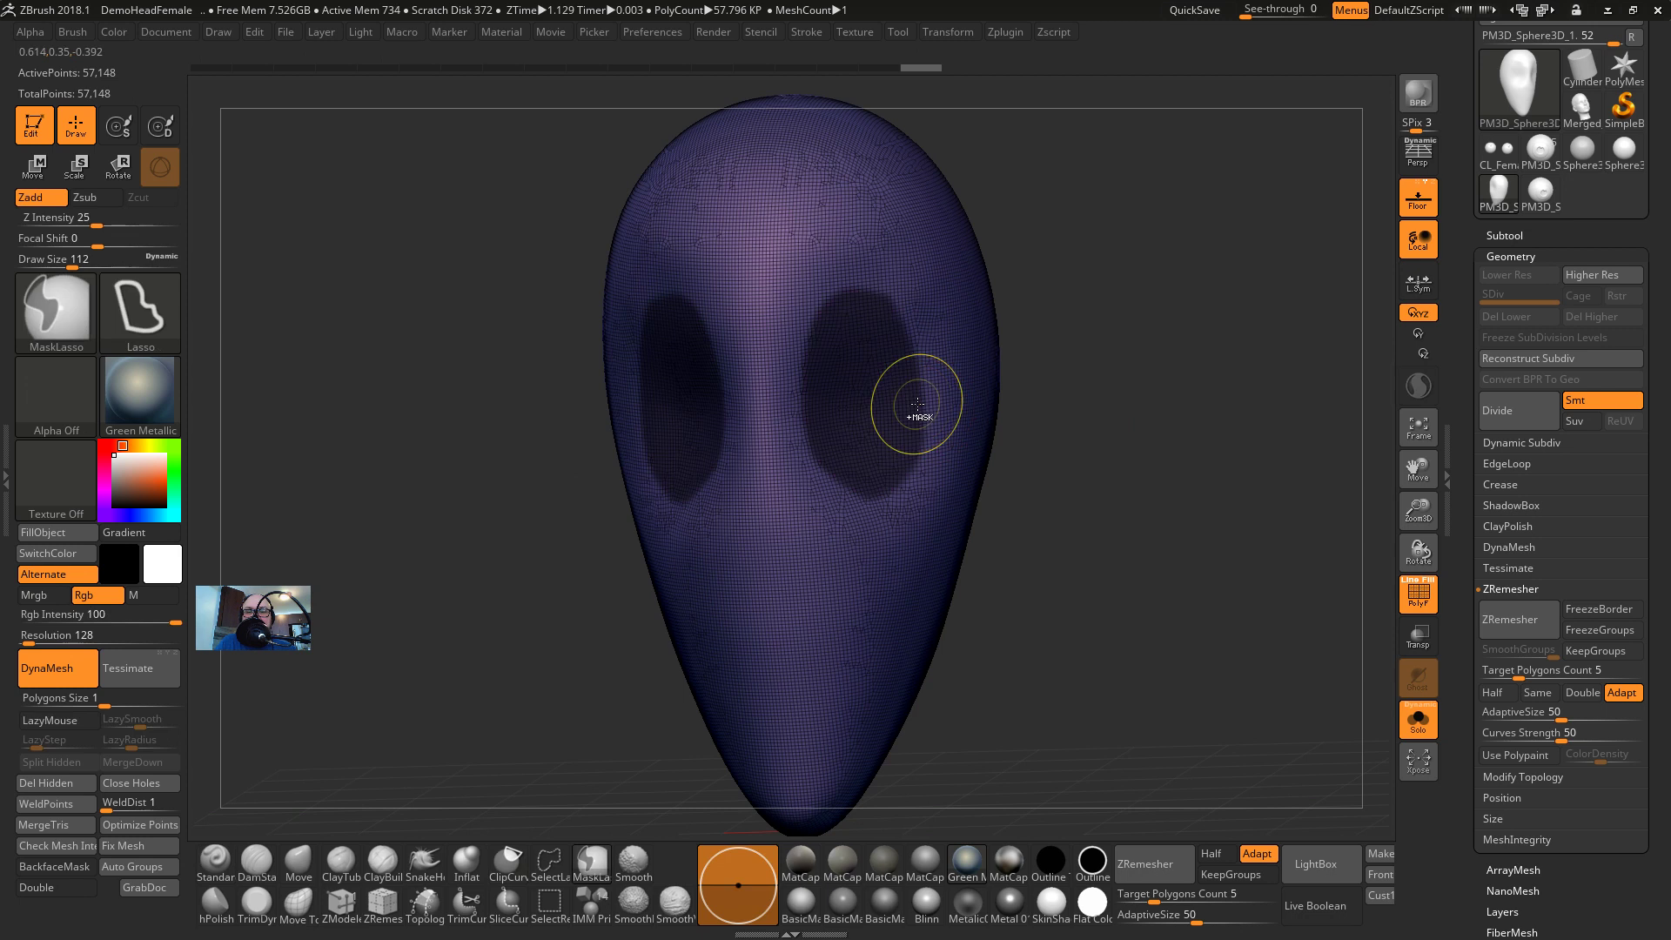
Turn the masked eye sockets into their own polygroup and ZRemesh the head with KeepGroups enabled
{"action": "key", "text": "ctrl+w"}
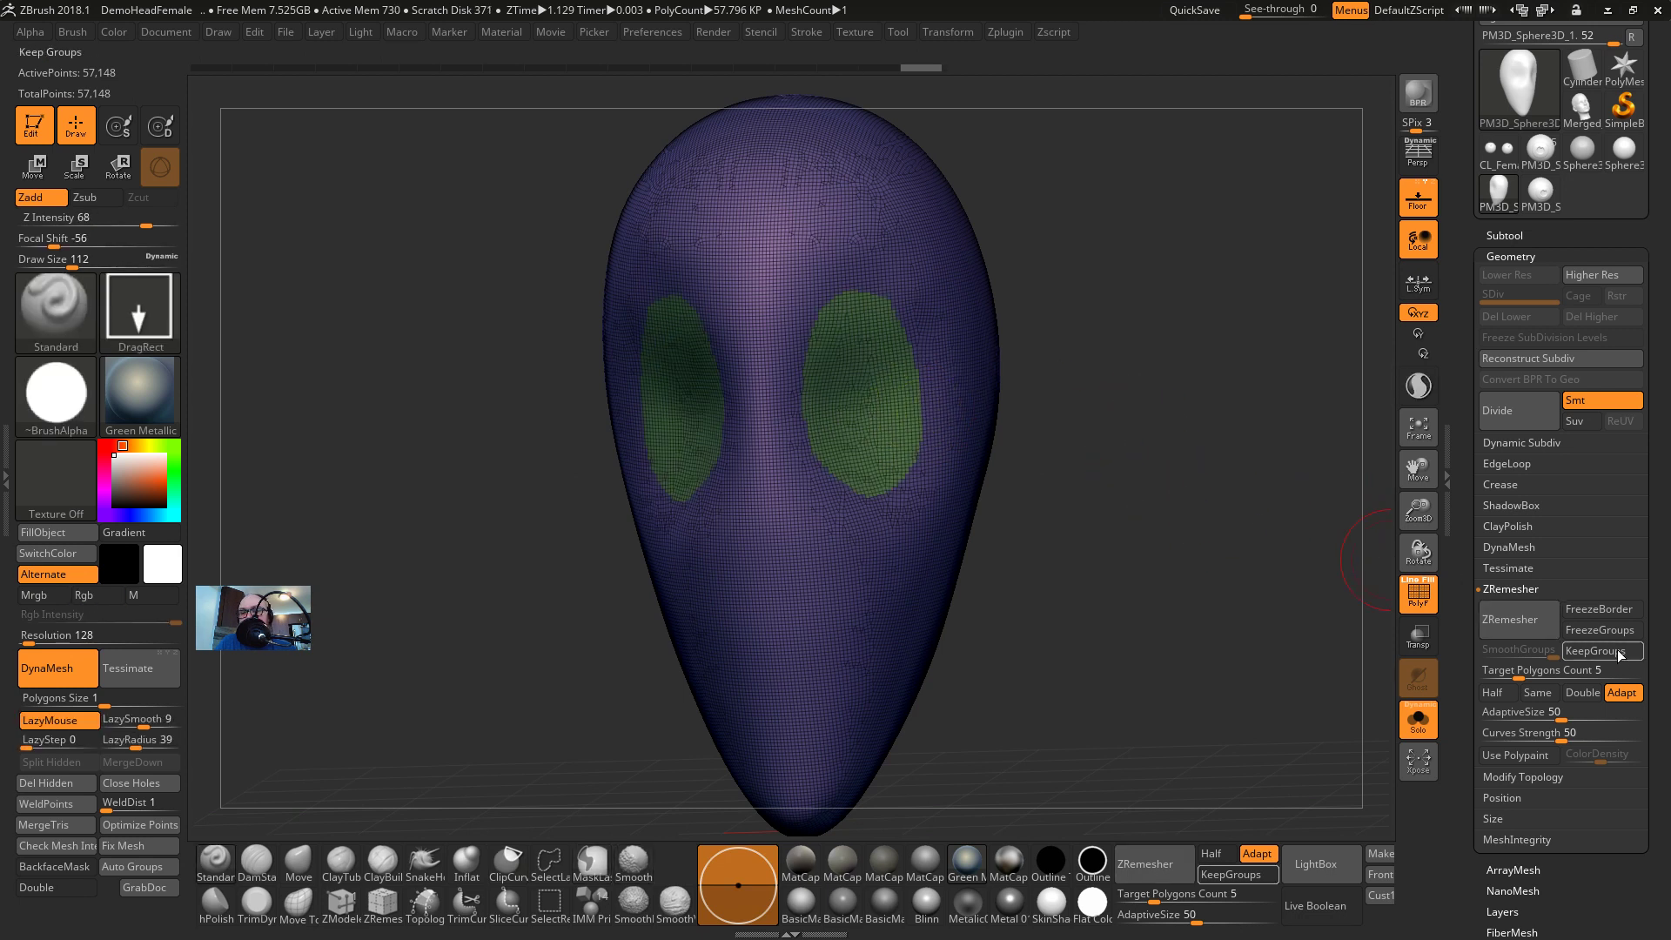
{"action": "left_click", "coordinate": [1604, 651]}
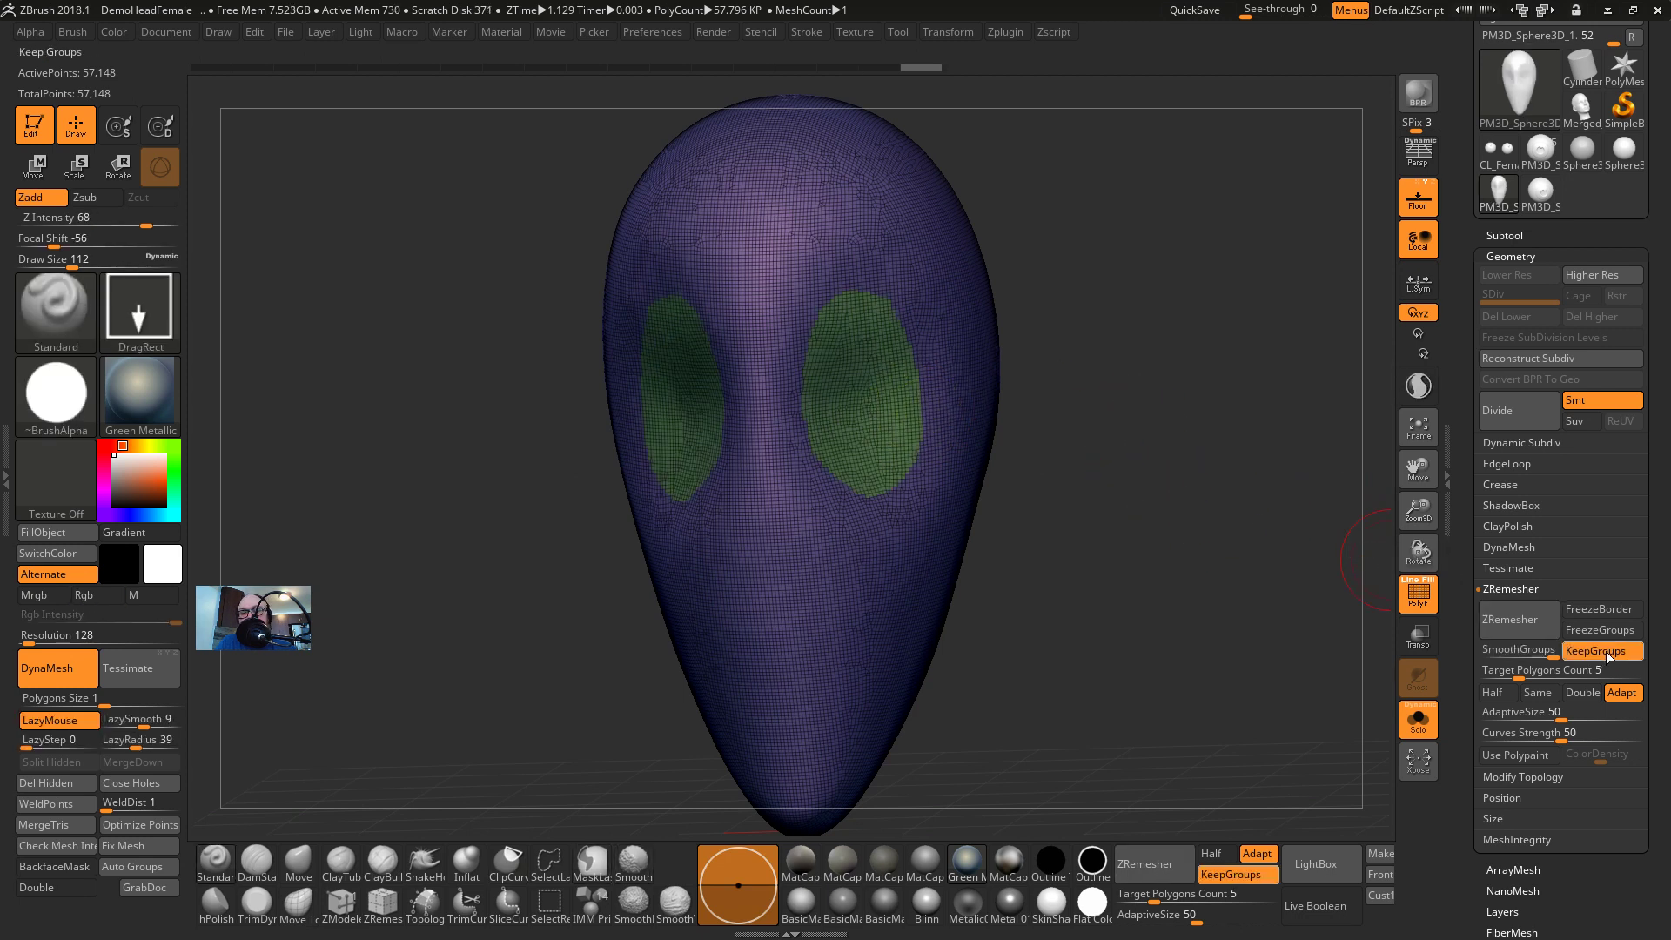
{"action": "left_click", "coordinate": [1503, 623]}
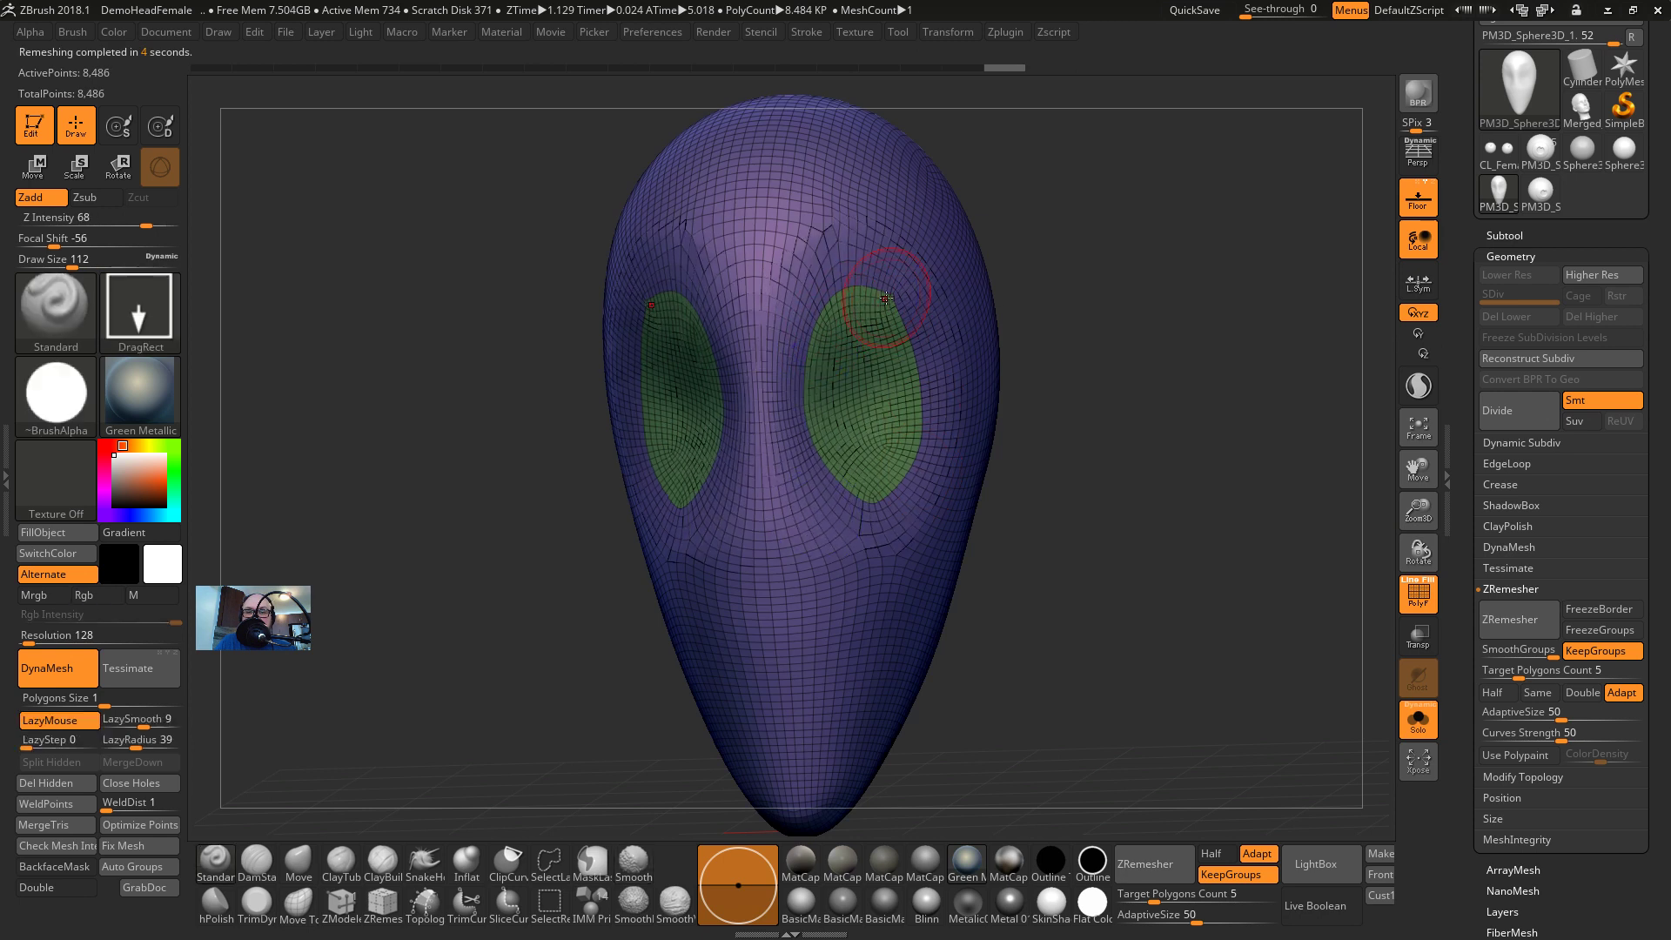
Mask an oval mouth area on the lower face of the head and make it a separate polygroup
{"action": "left_click_drag", "start_coordinate": [1120, 384], "coordinate": [1120, 254], "text": "alt"}
{"action": "key", "text": "ctrl"}
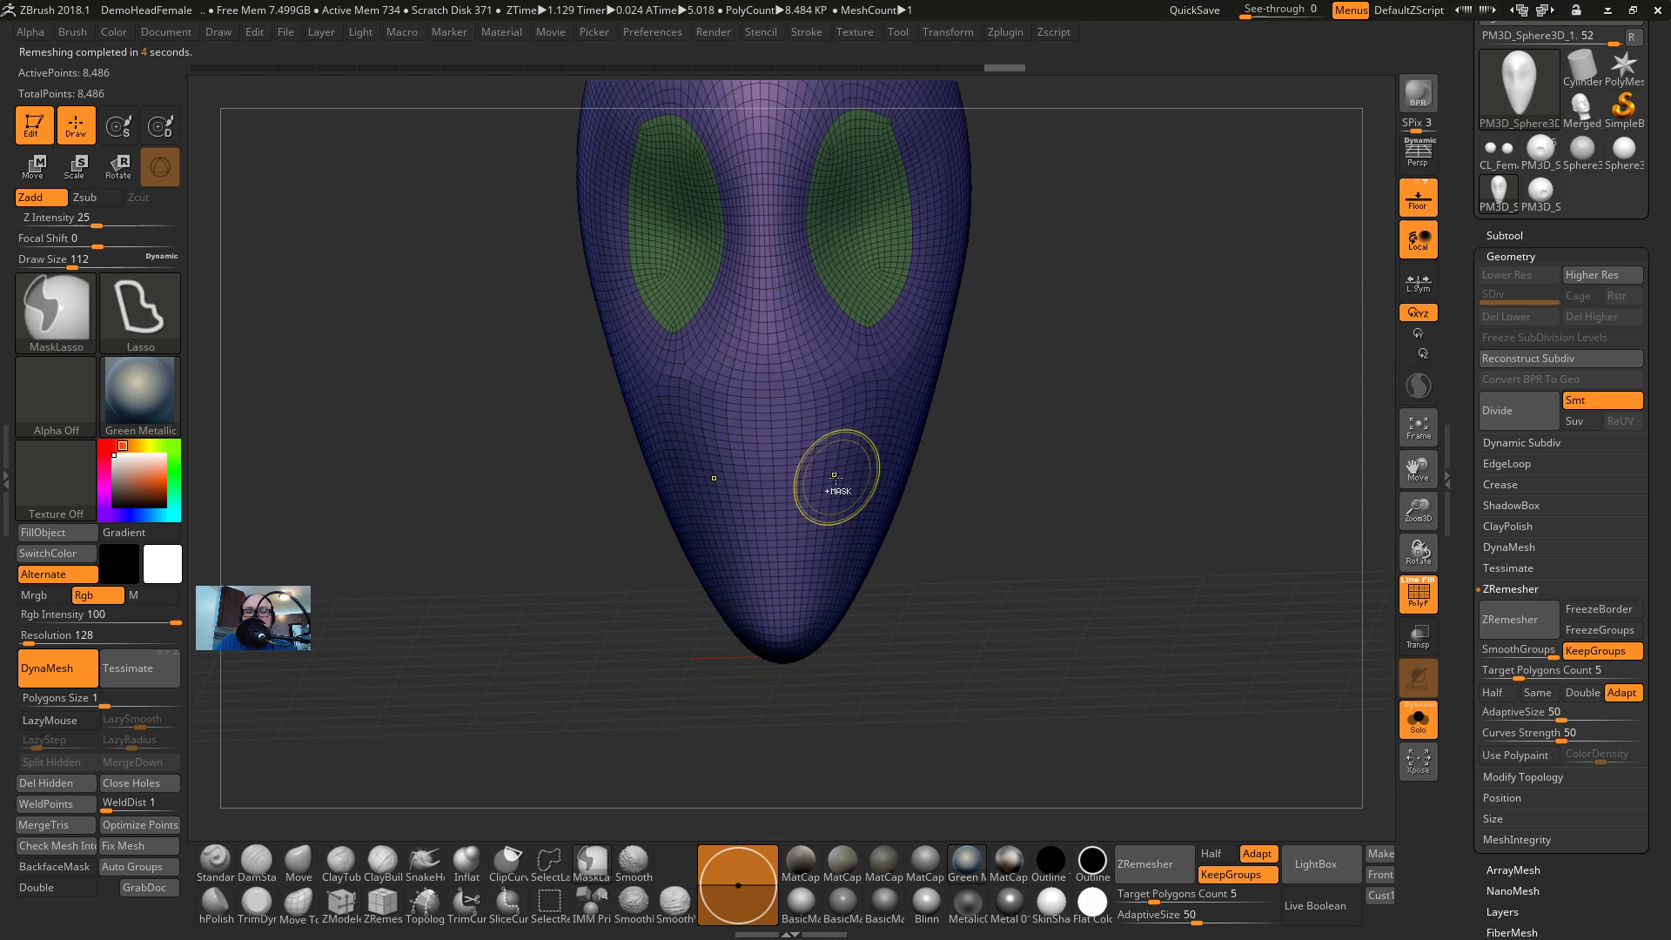
{"action": "mouse_move", "coordinate": [739, 477]}
{"action": "left_mouse_down", "text": "ctrl"}
{"action": "mouse_move", "coordinate": [827, 470]}
{"action": "mouse_move", "coordinate": [729, 512]}
{"action": "mouse_move", "coordinate": [770, 462]}
{"action": "mouse_move", "coordinate": [859, 510]}
{"action": "mouse_move", "coordinate": [792, 564]}
{"action": "mouse_move", "coordinate": [760, 522]}
{"action": "mouse_move", "coordinate": [749, 463]}
{"action": "left_mouse_up", "text": "ctrl"}
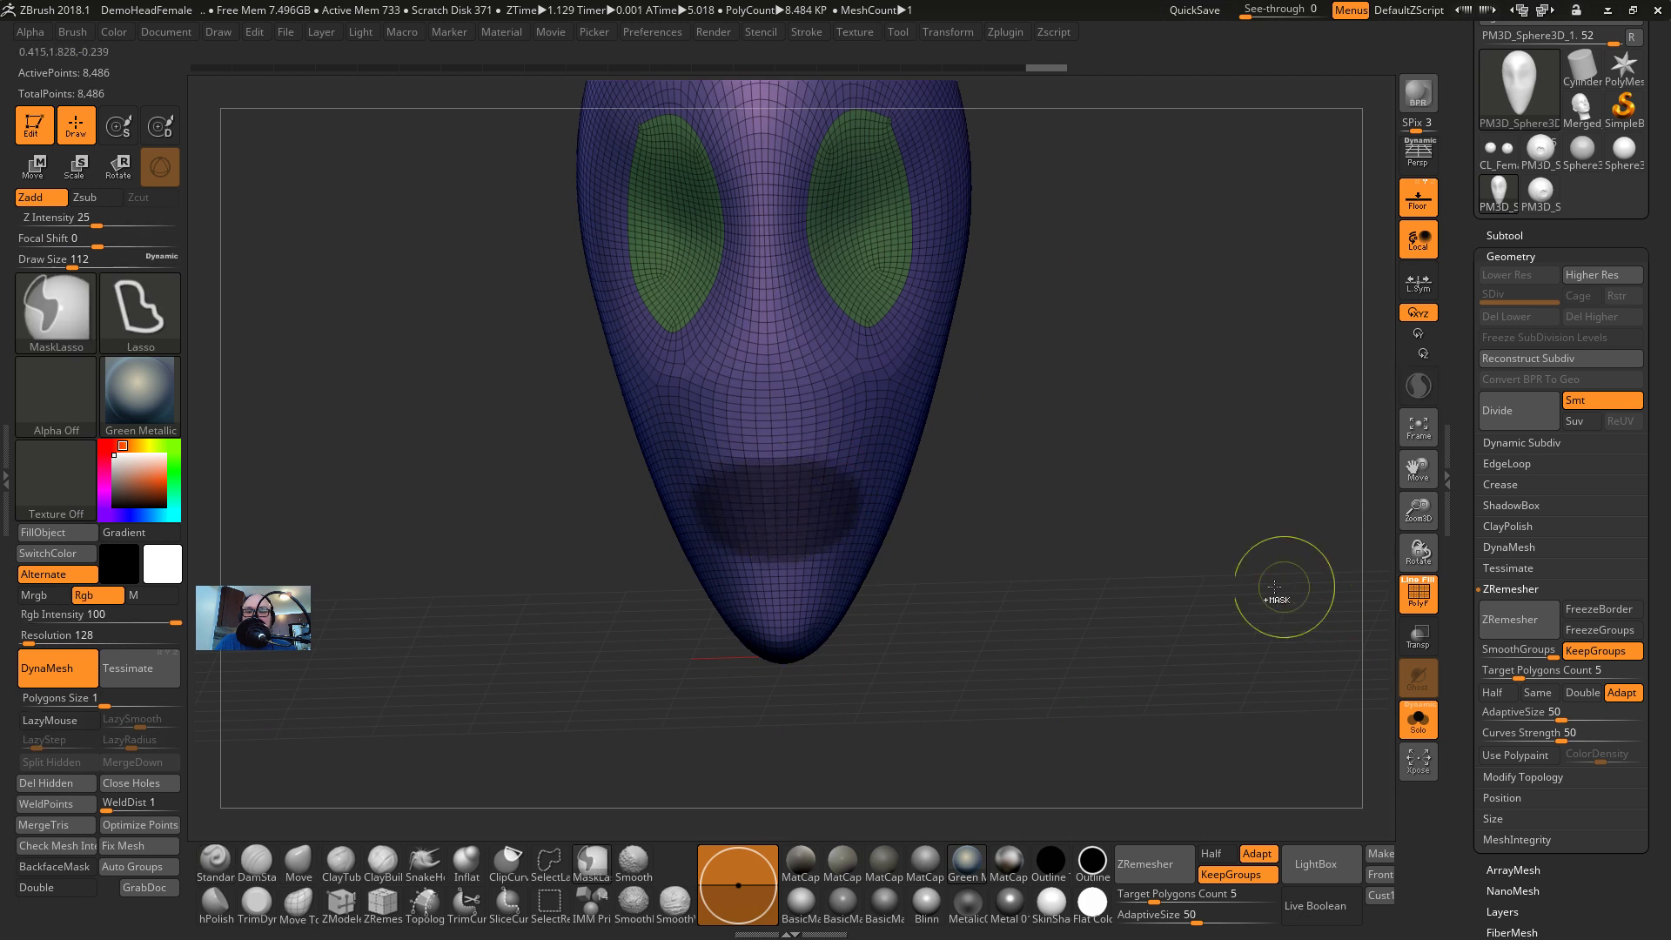
{"action": "key", "text": "ctrl+w"}
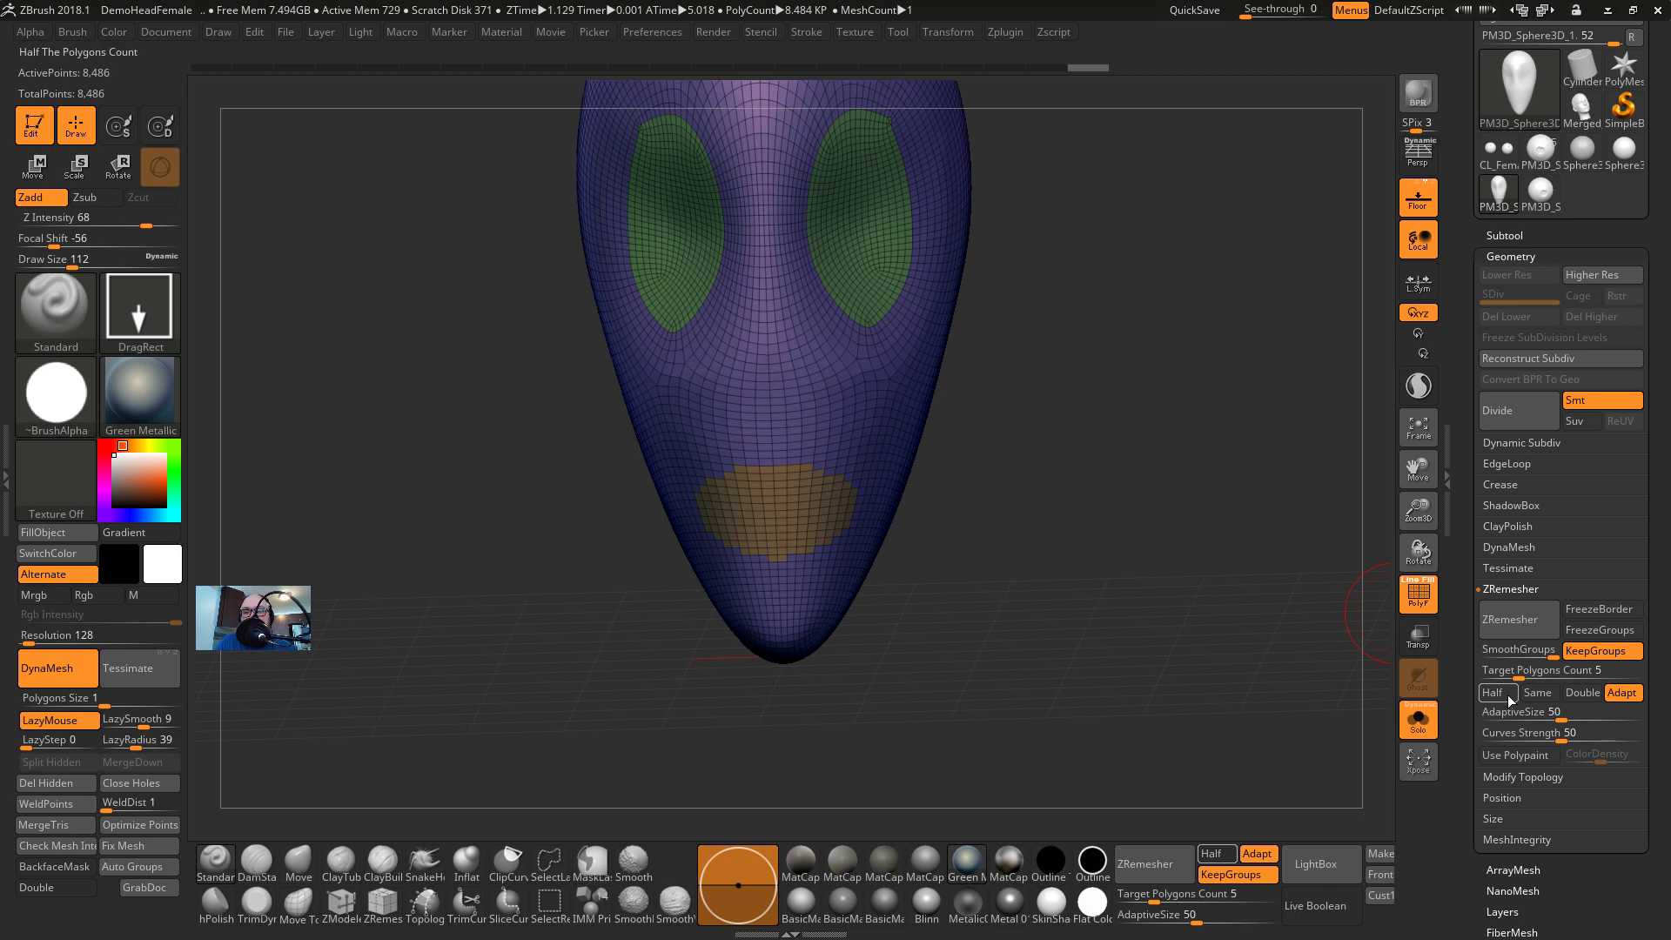
ZRemesh the head at Half the polygon count and inspect the group borders around the eye sockets up close
{"action": "left_click_drag", "start_coordinate": [1166, 284], "coordinate": [1097, 401]}
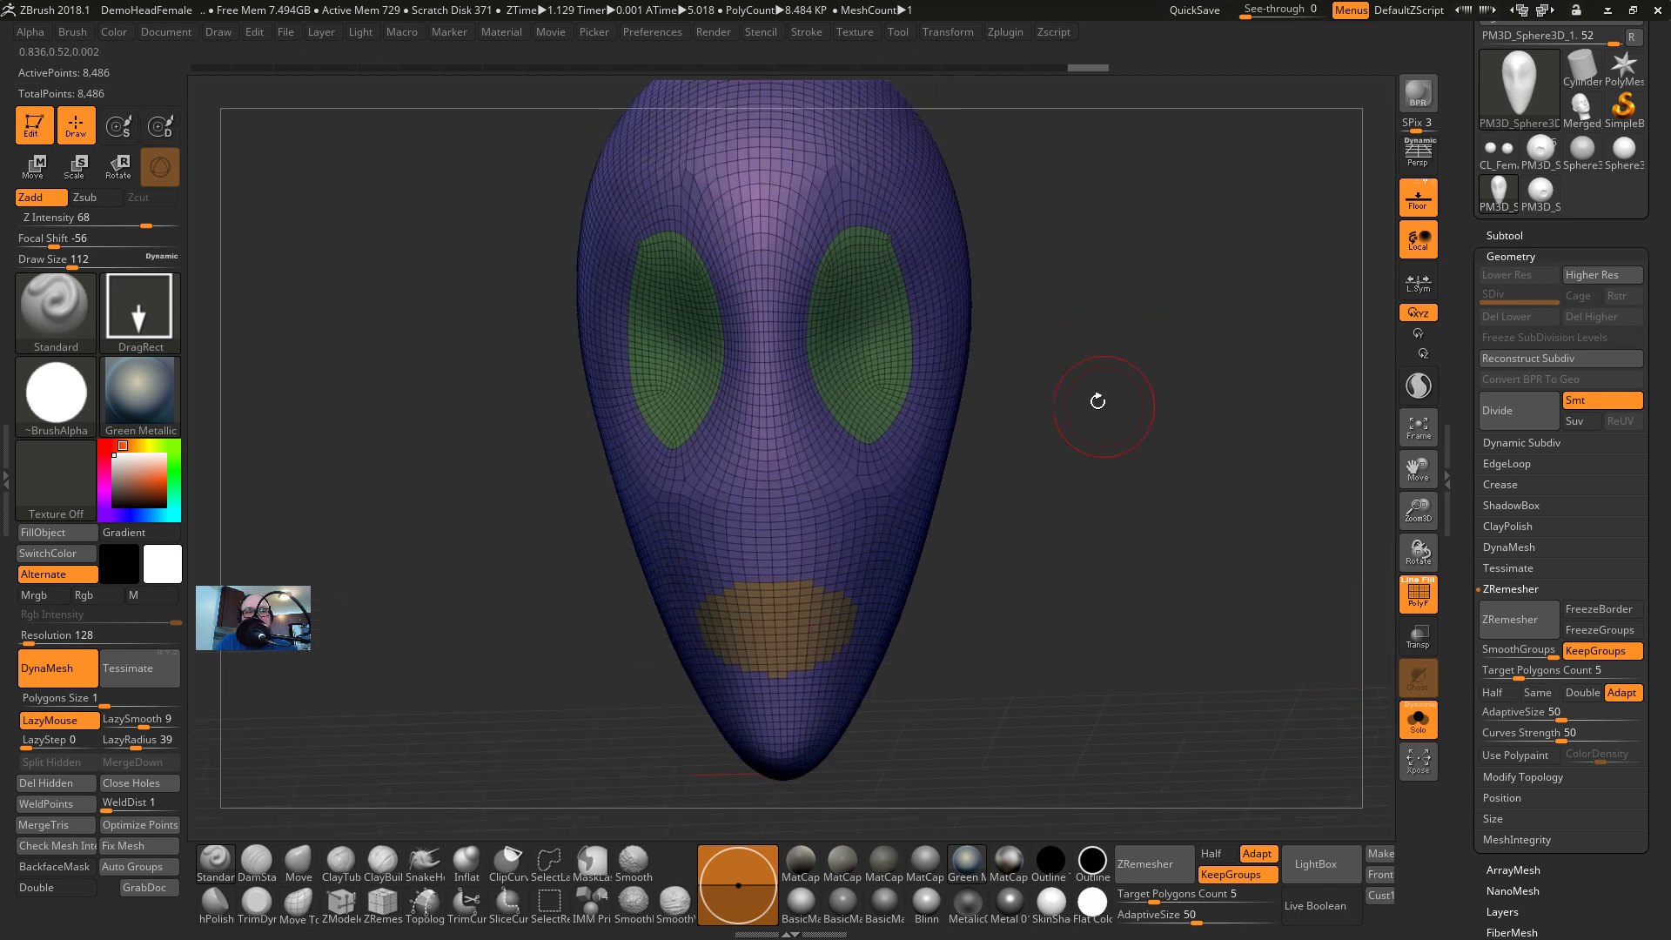
{"action": "left_click", "coordinate": [1492, 692]}
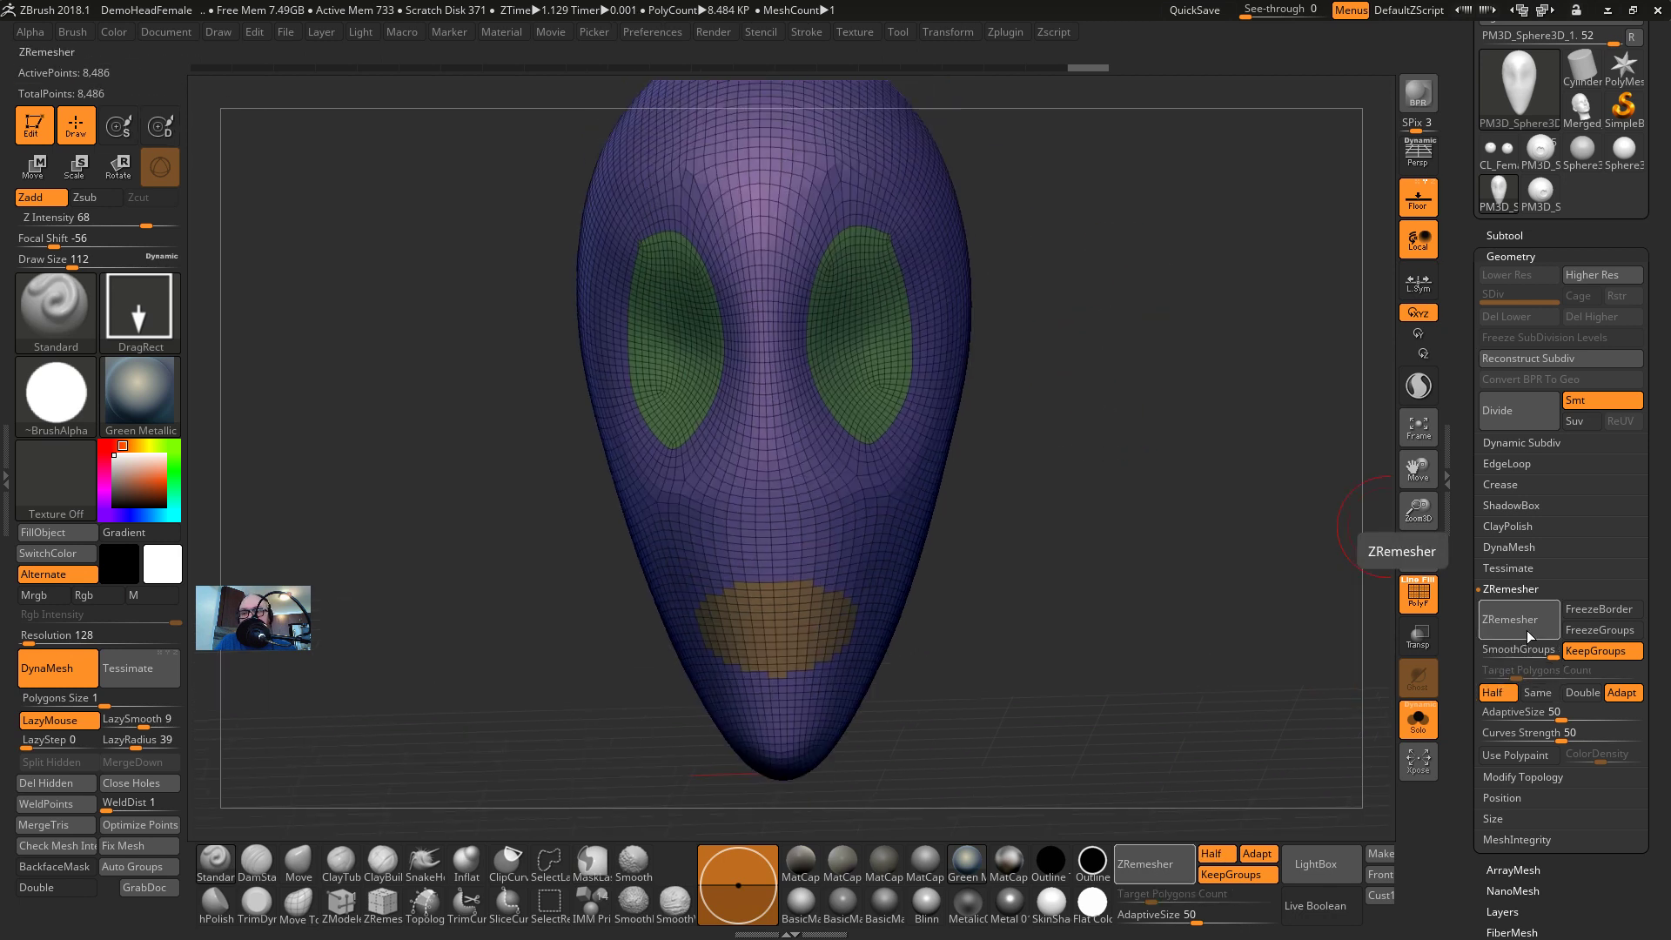
{"action": "left_click", "coordinate": [1529, 637]}
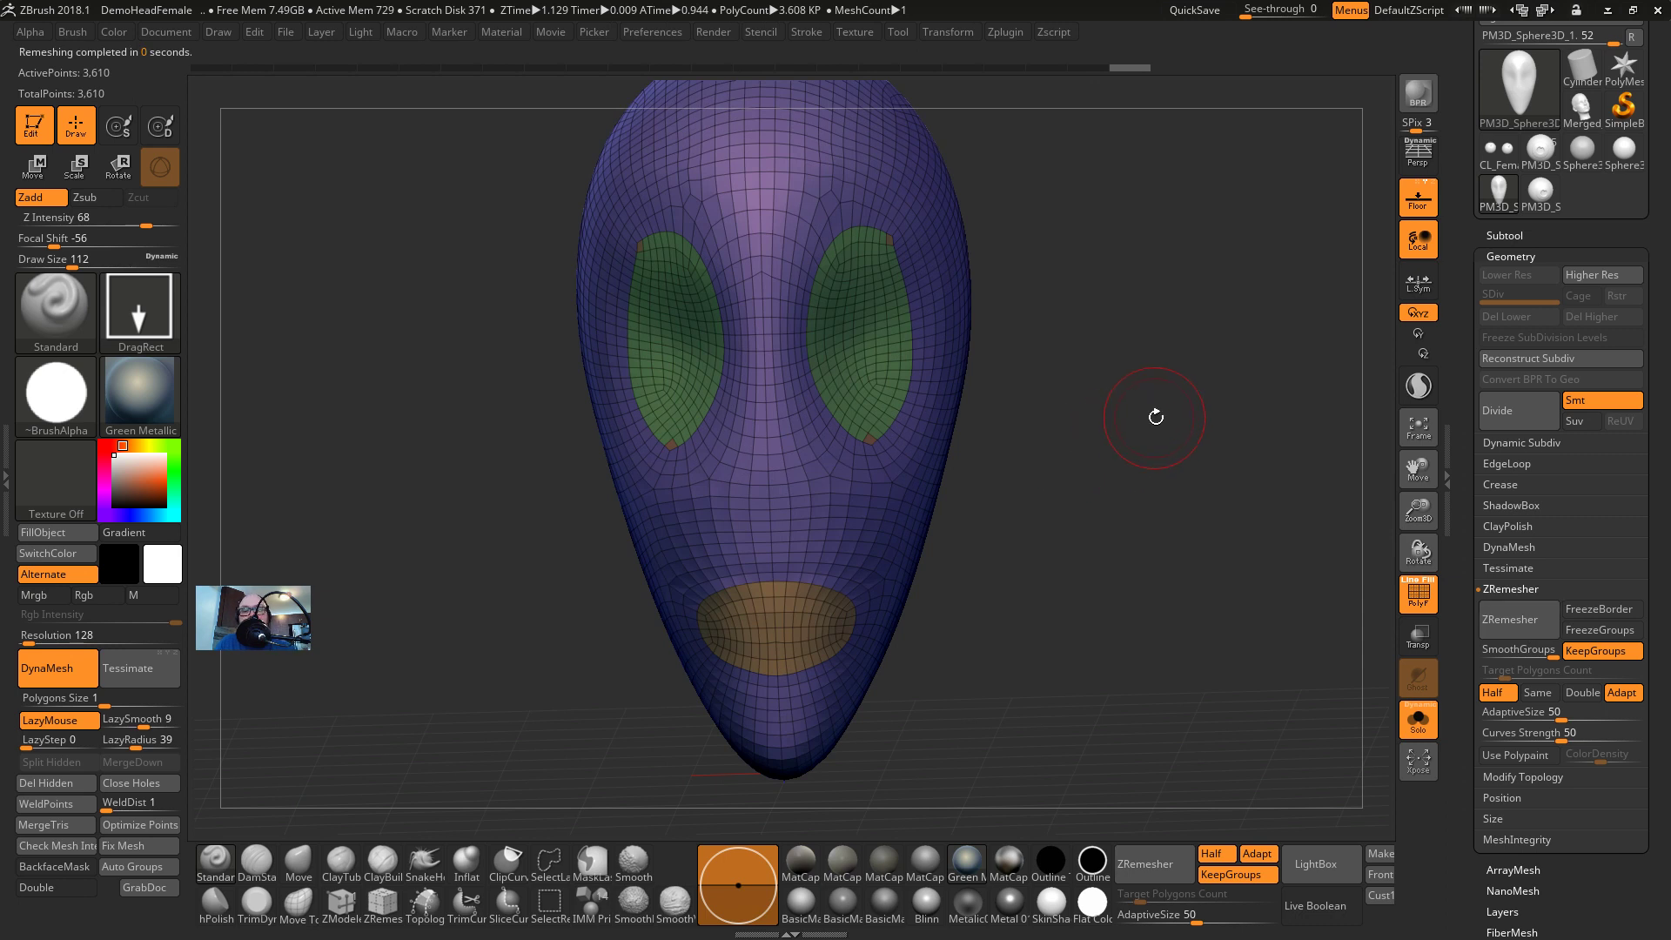
{"action": "left_click_drag", "start_coordinate": [1241, 379], "coordinate": [1245, 609]}
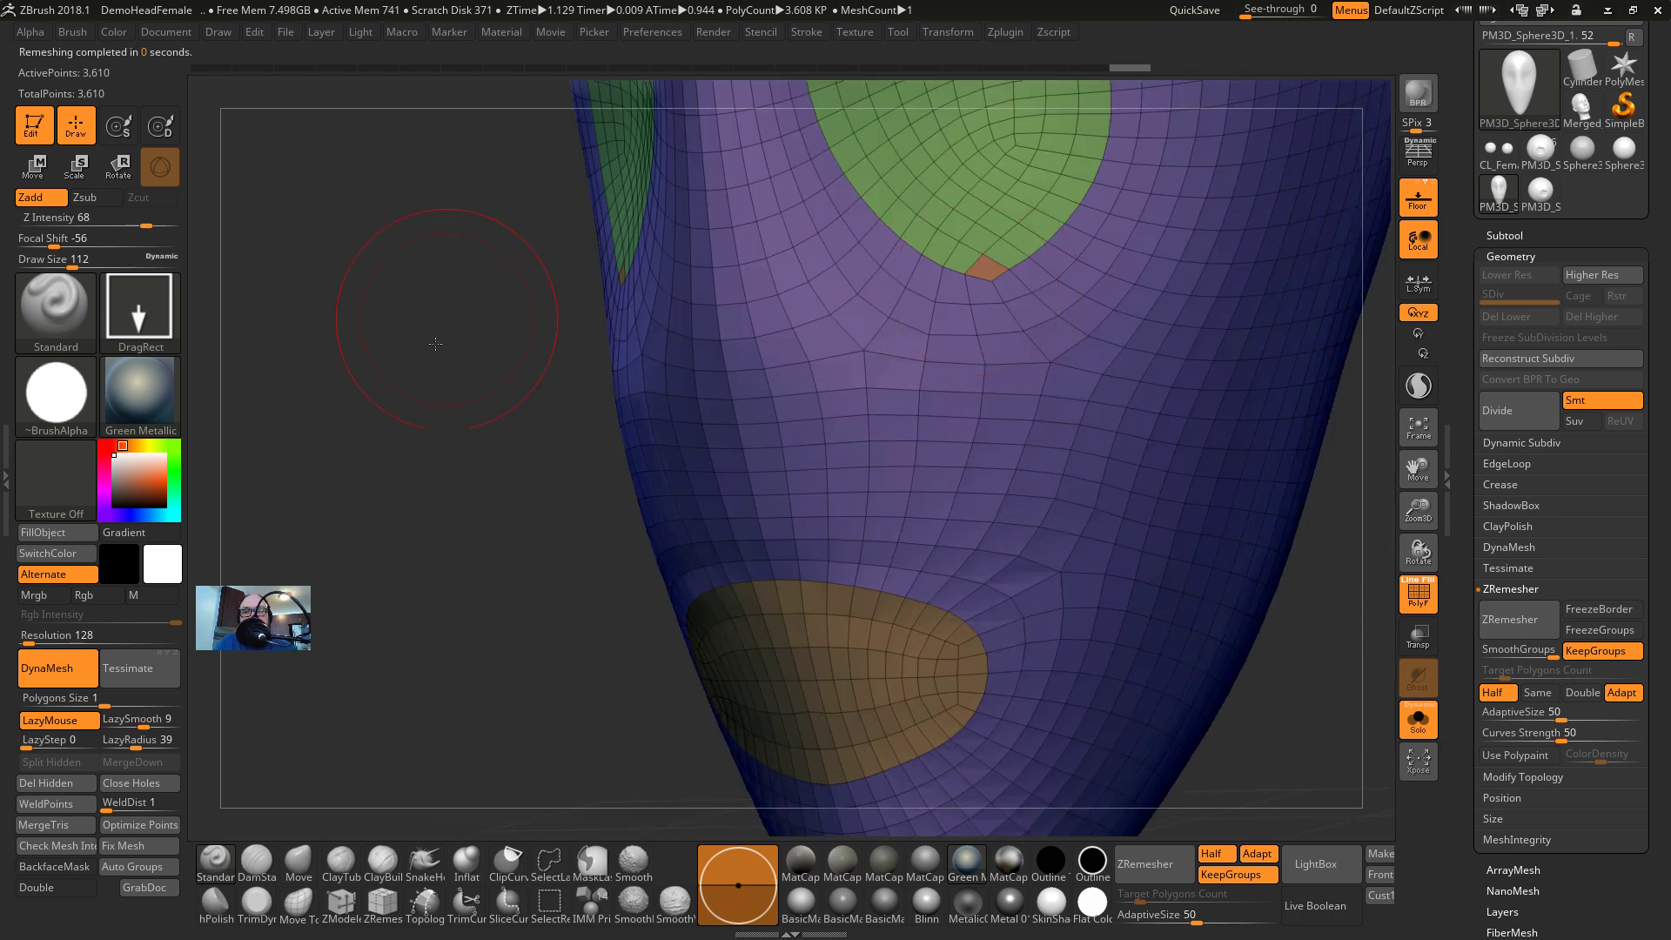
{"action": "left_click_drag", "start_coordinate": [441, 336], "coordinate": [343, 573], "text": "alt"}
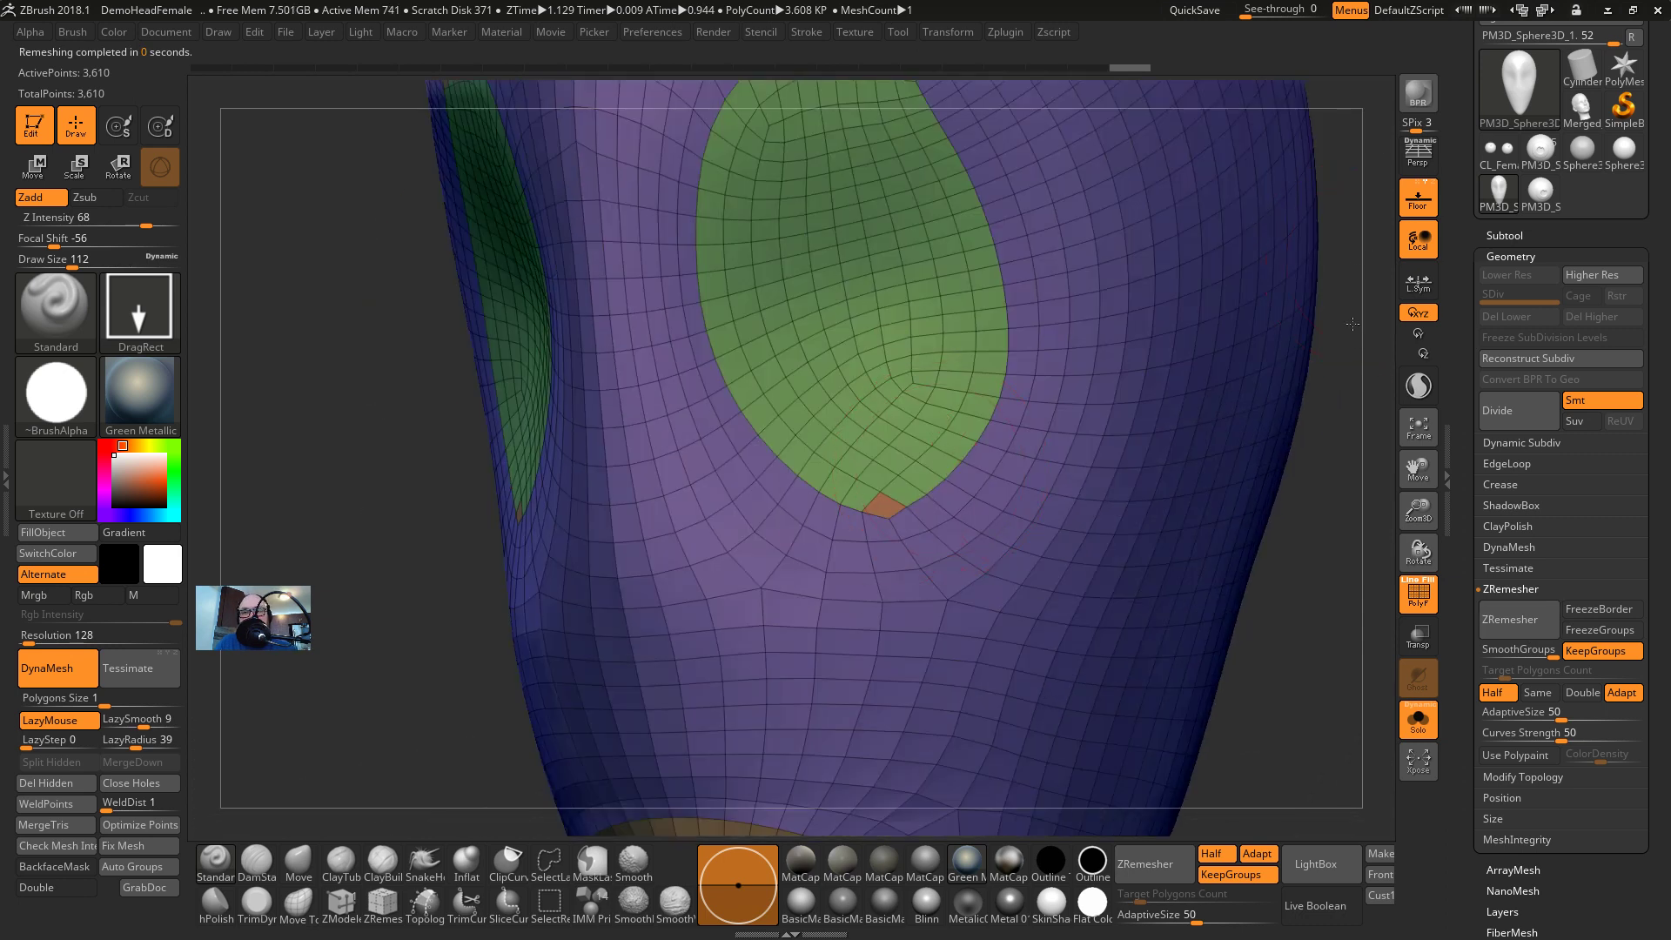
{"action": "left_click_drag", "start_coordinate": [1352, 324], "coordinate": [1000, 297]}
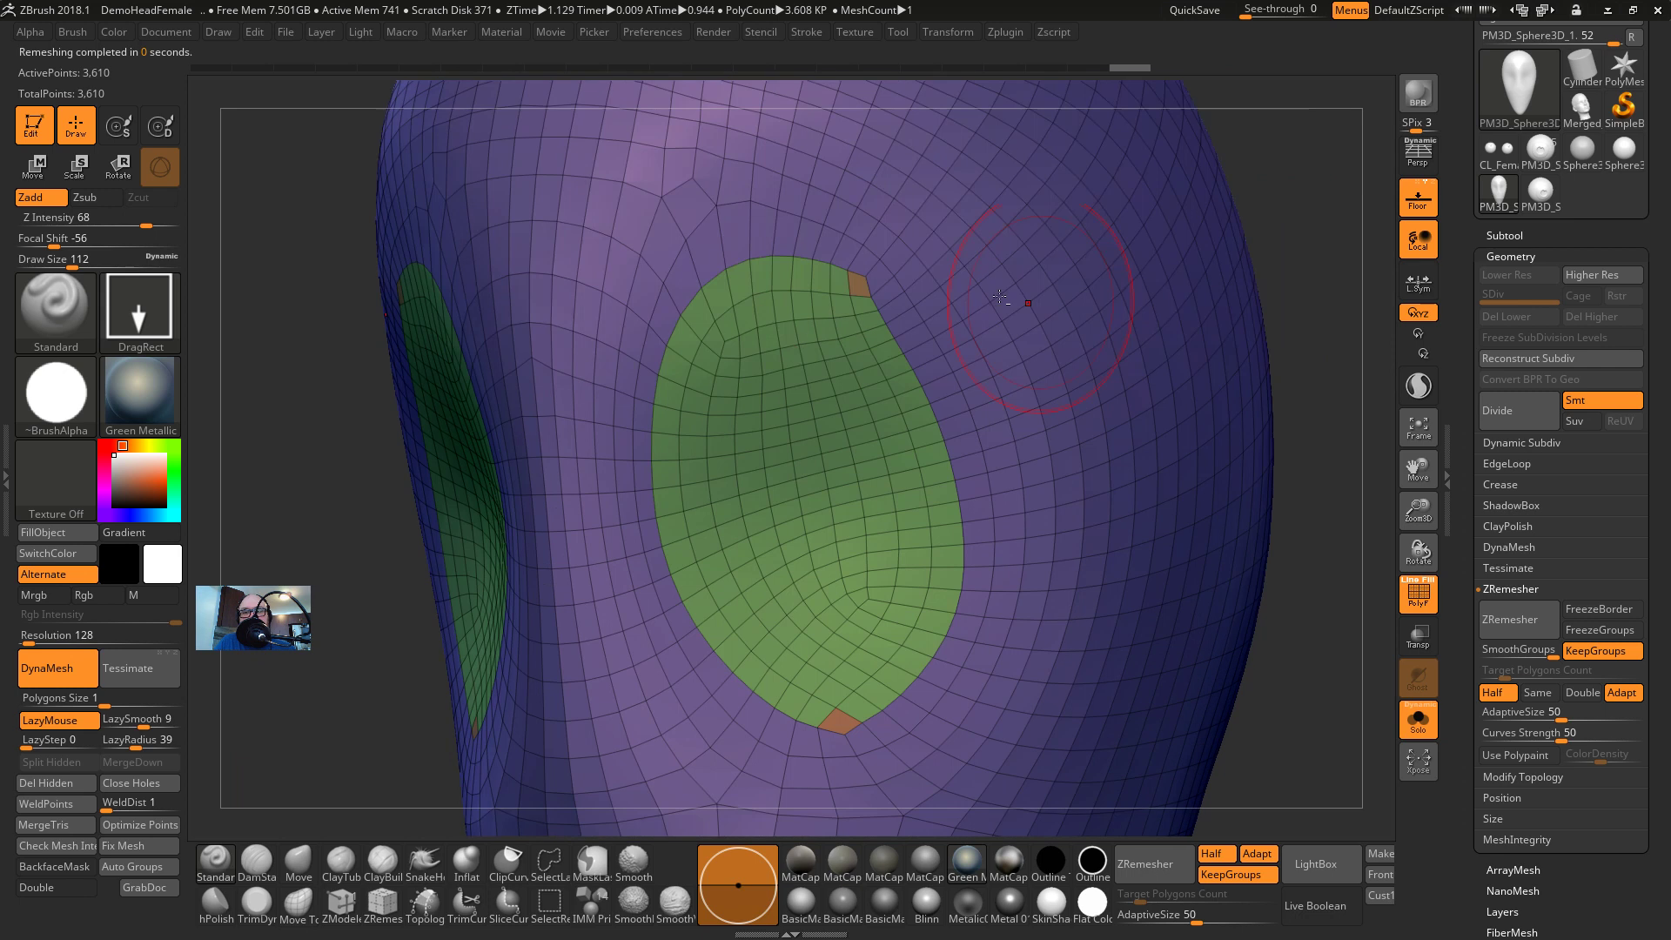
Merge the stray polygroups on the head into their surrounding groups
{"action": "left_click", "coordinate": [1543, 257]}
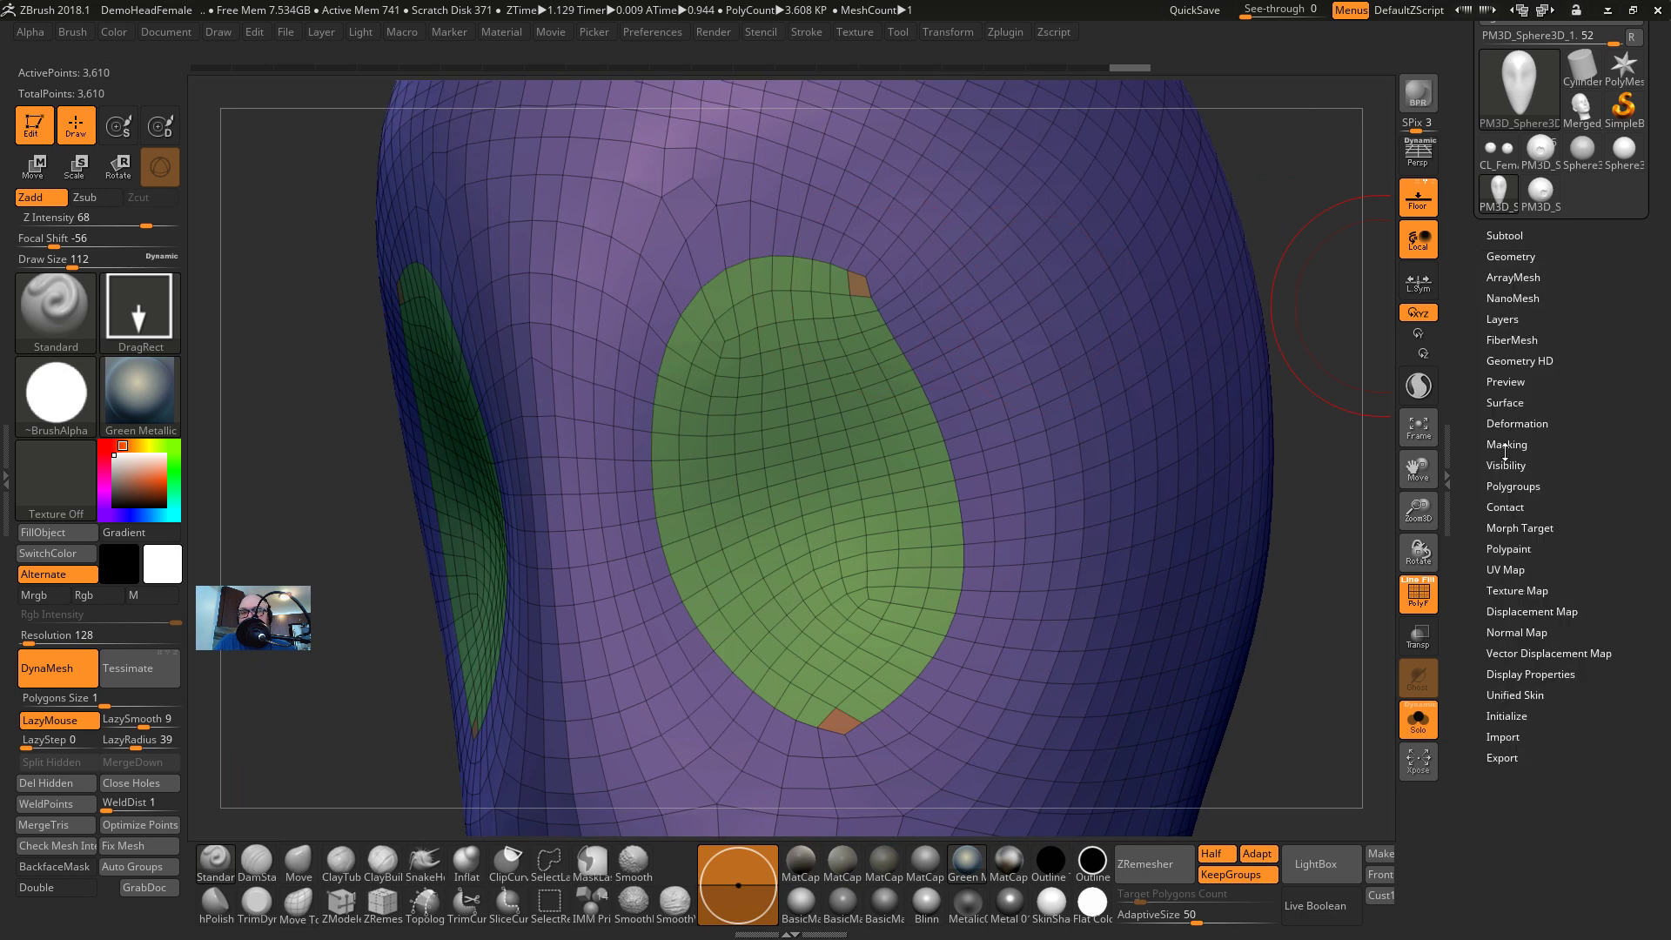
{"action": "left_click", "coordinate": [1510, 484]}
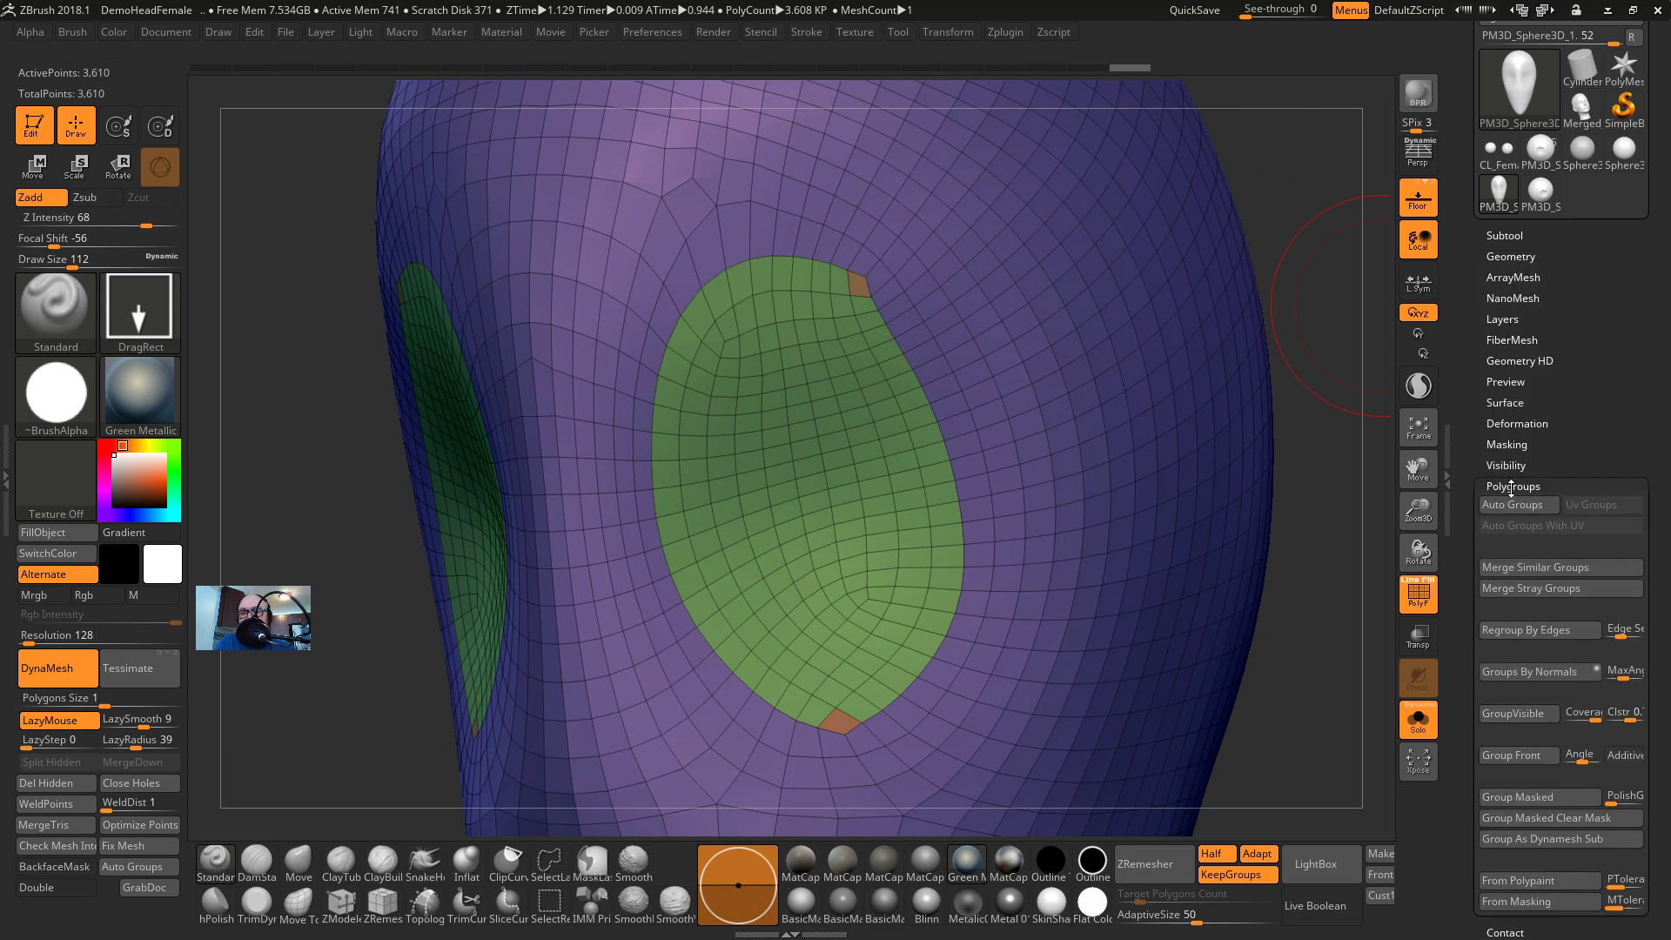
{"action": "left_click", "coordinate": [1517, 588]}
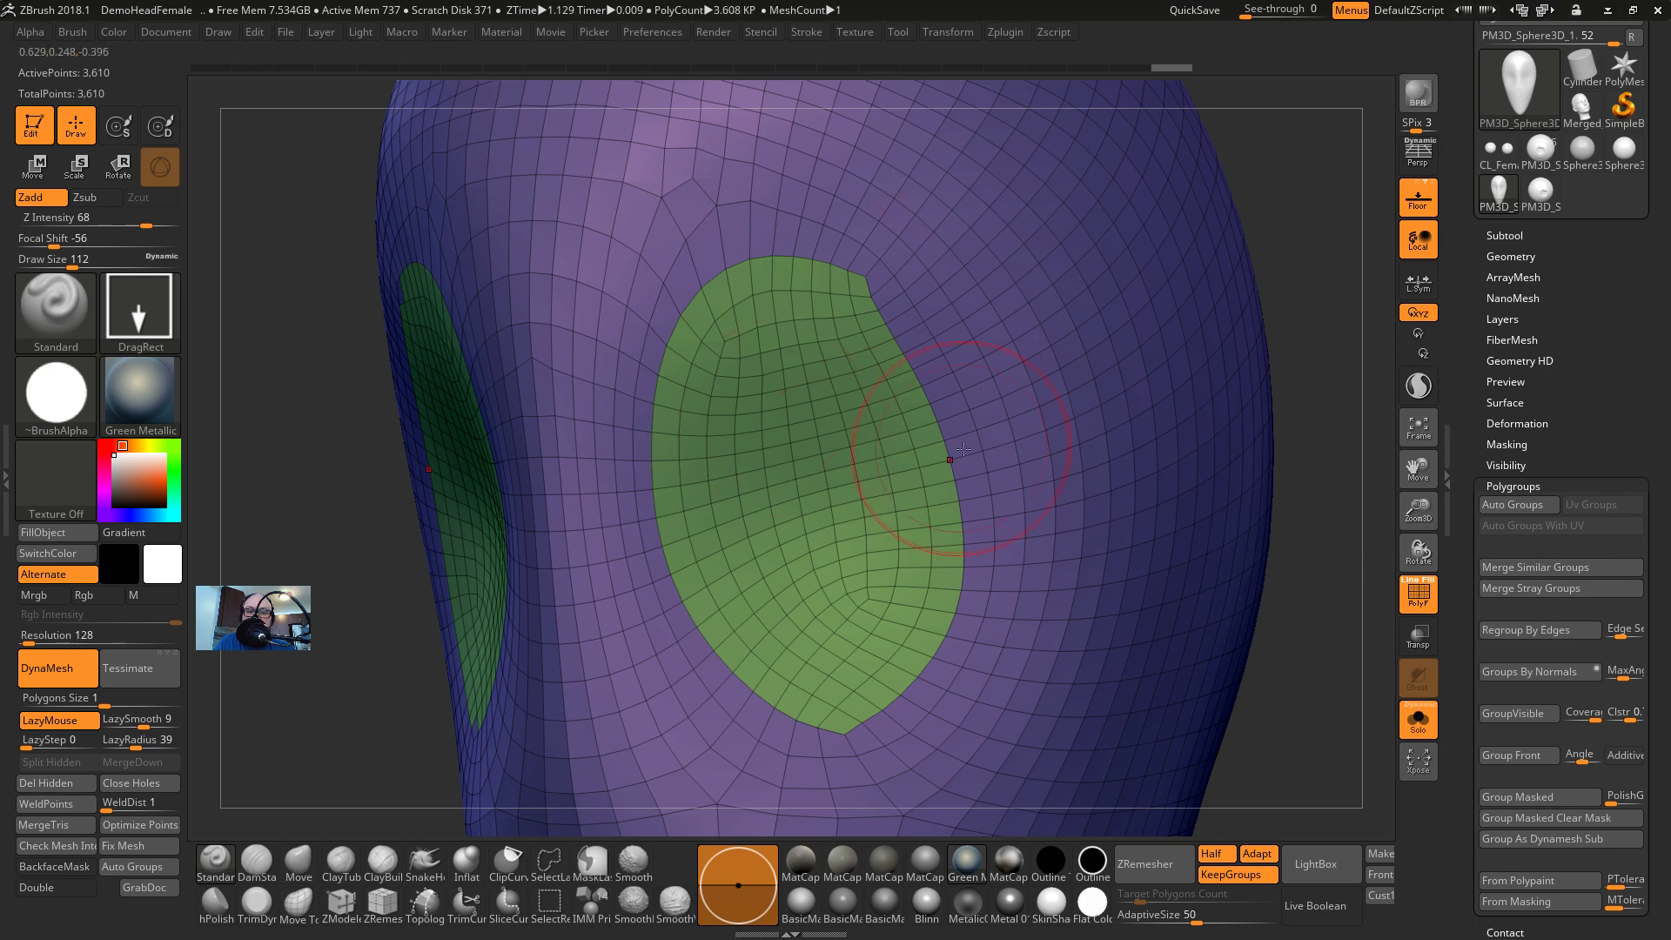
{"action": "left_click_drag", "start_coordinate": [1292, 564], "coordinate": [1127, 560], "text": "alt"}
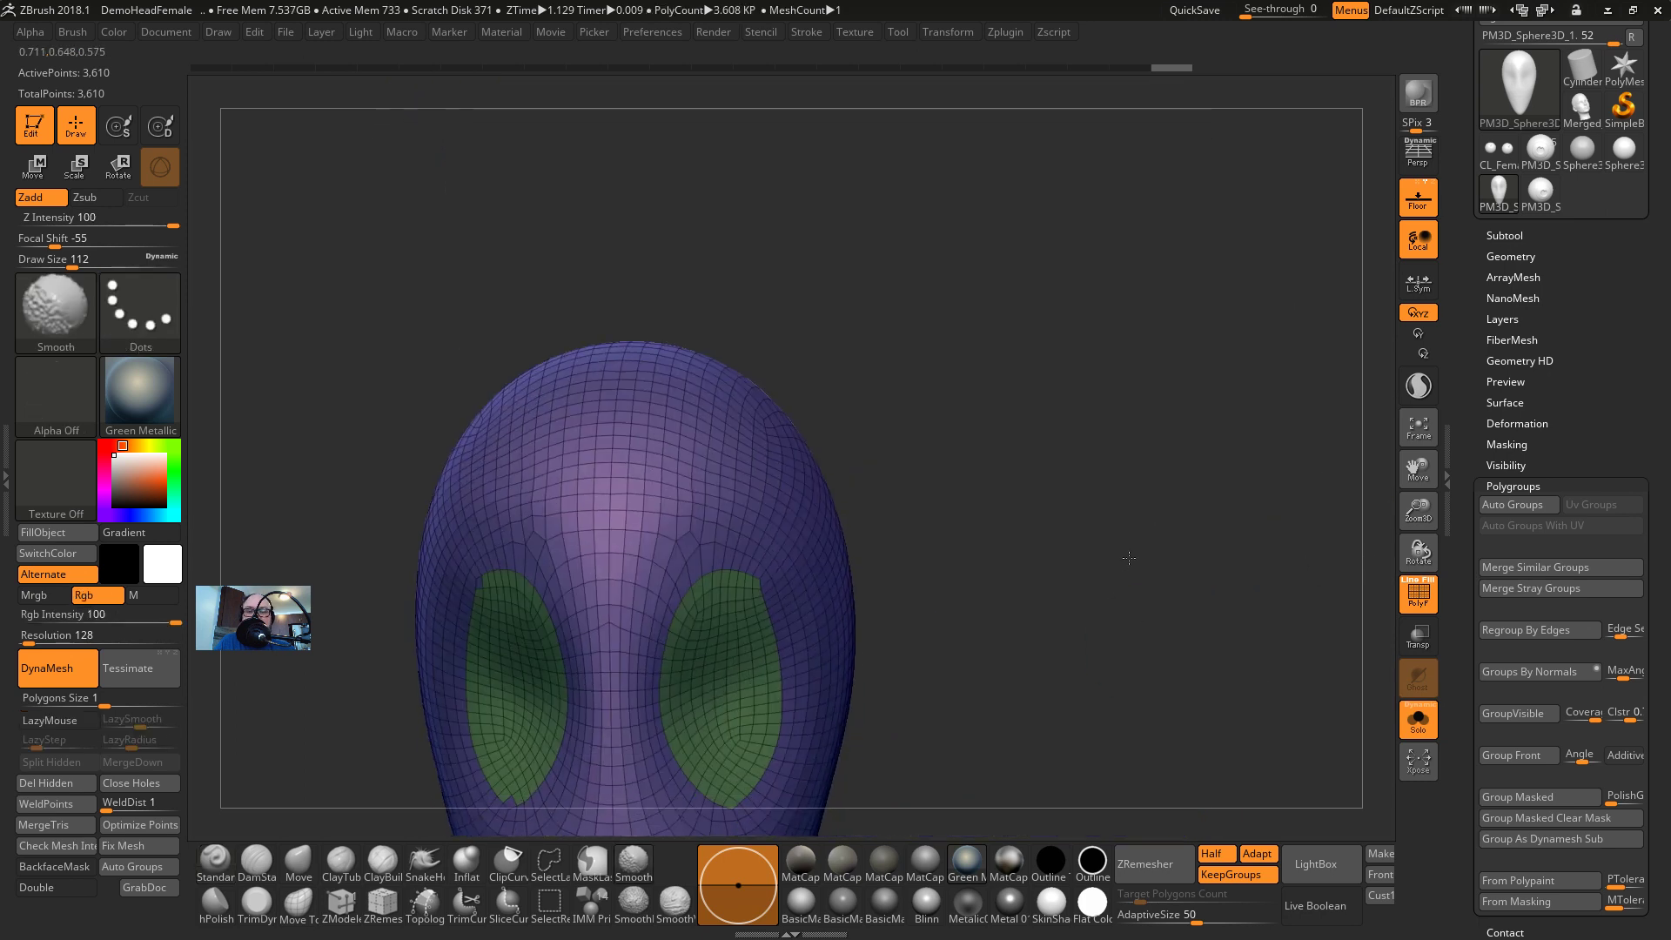
{"action": "mouse_move", "coordinate": [1044, 640]}
{"action": "left_mouse_down", "text": "alt"}
{"action": "mouse_move", "coordinate": [1084, 426]}
{"action": "mouse_move", "coordinate": [1358, 361]}
{"action": "left_mouse_up", "text": "alt"}
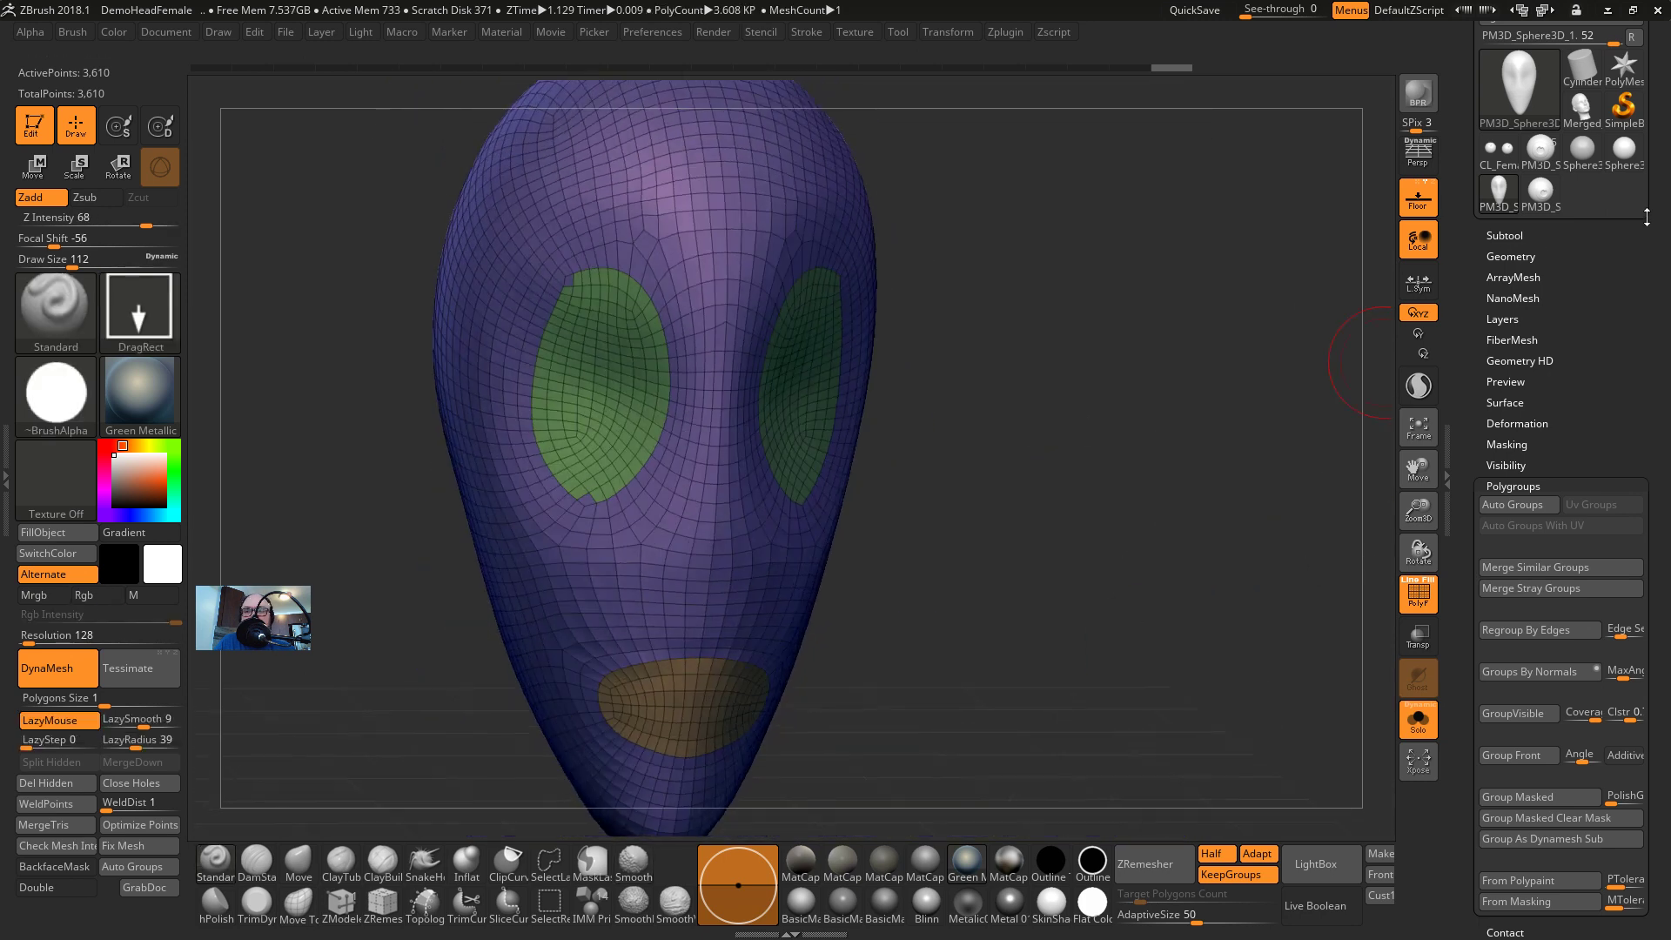
ZRemesh the head with the polygon count option set to Same and inspect the edge flow around the eyes and mouth
{"action": "left_click", "coordinate": [1523, 256]}
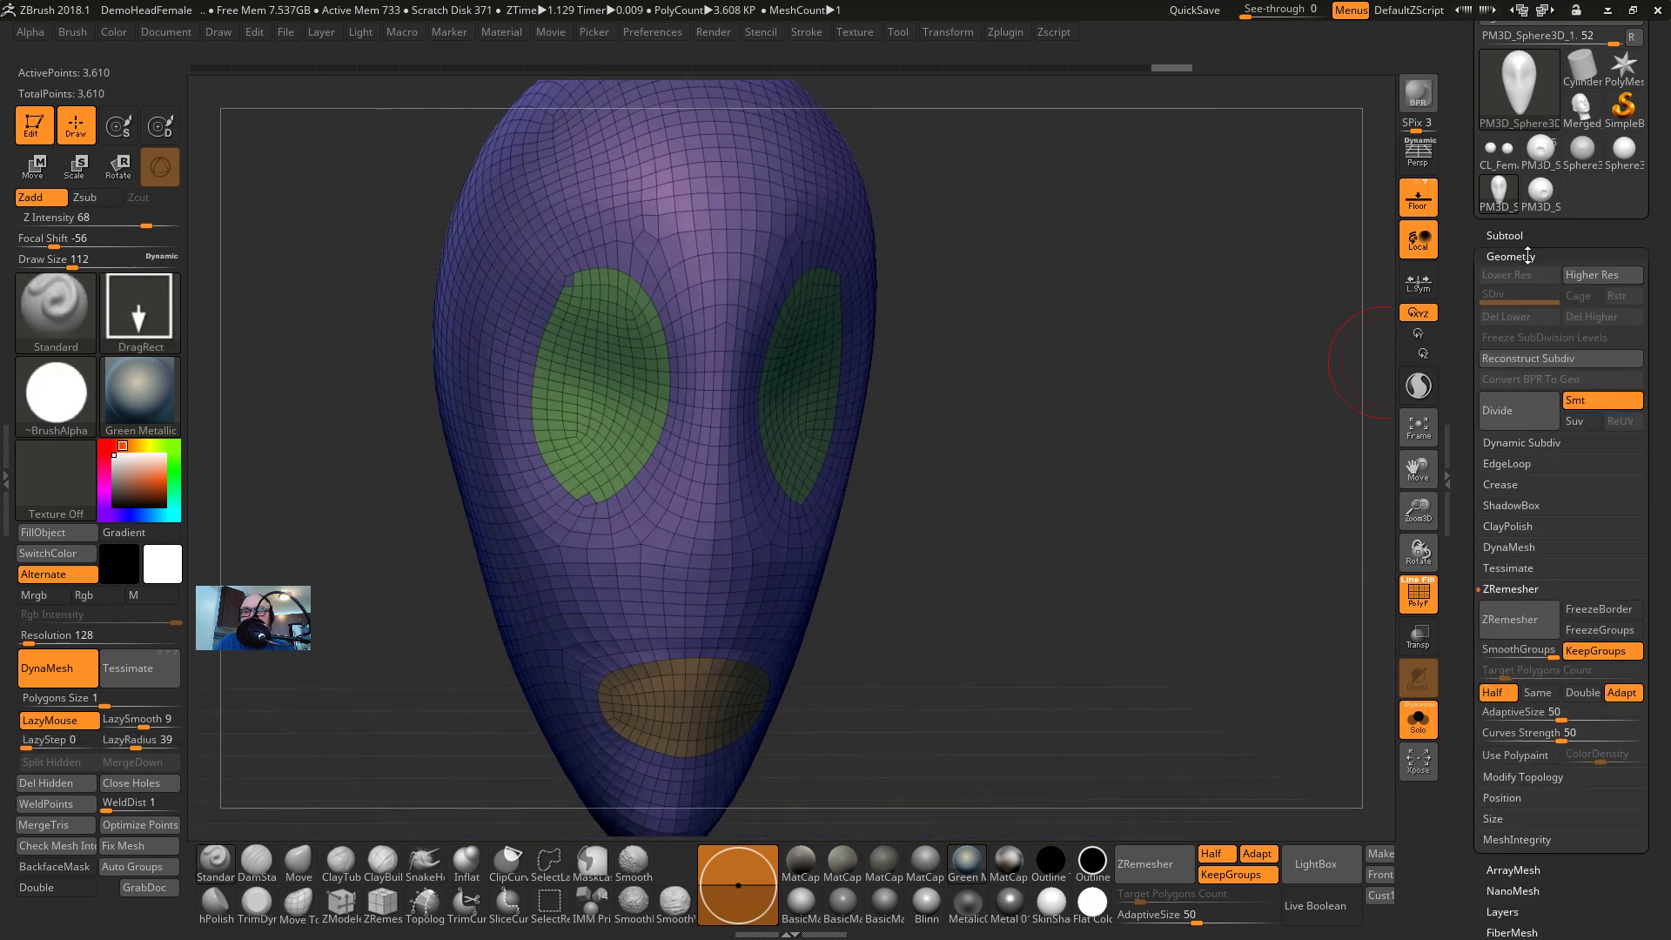
{"action": "left_click", "coordinate": [1537, 693]}
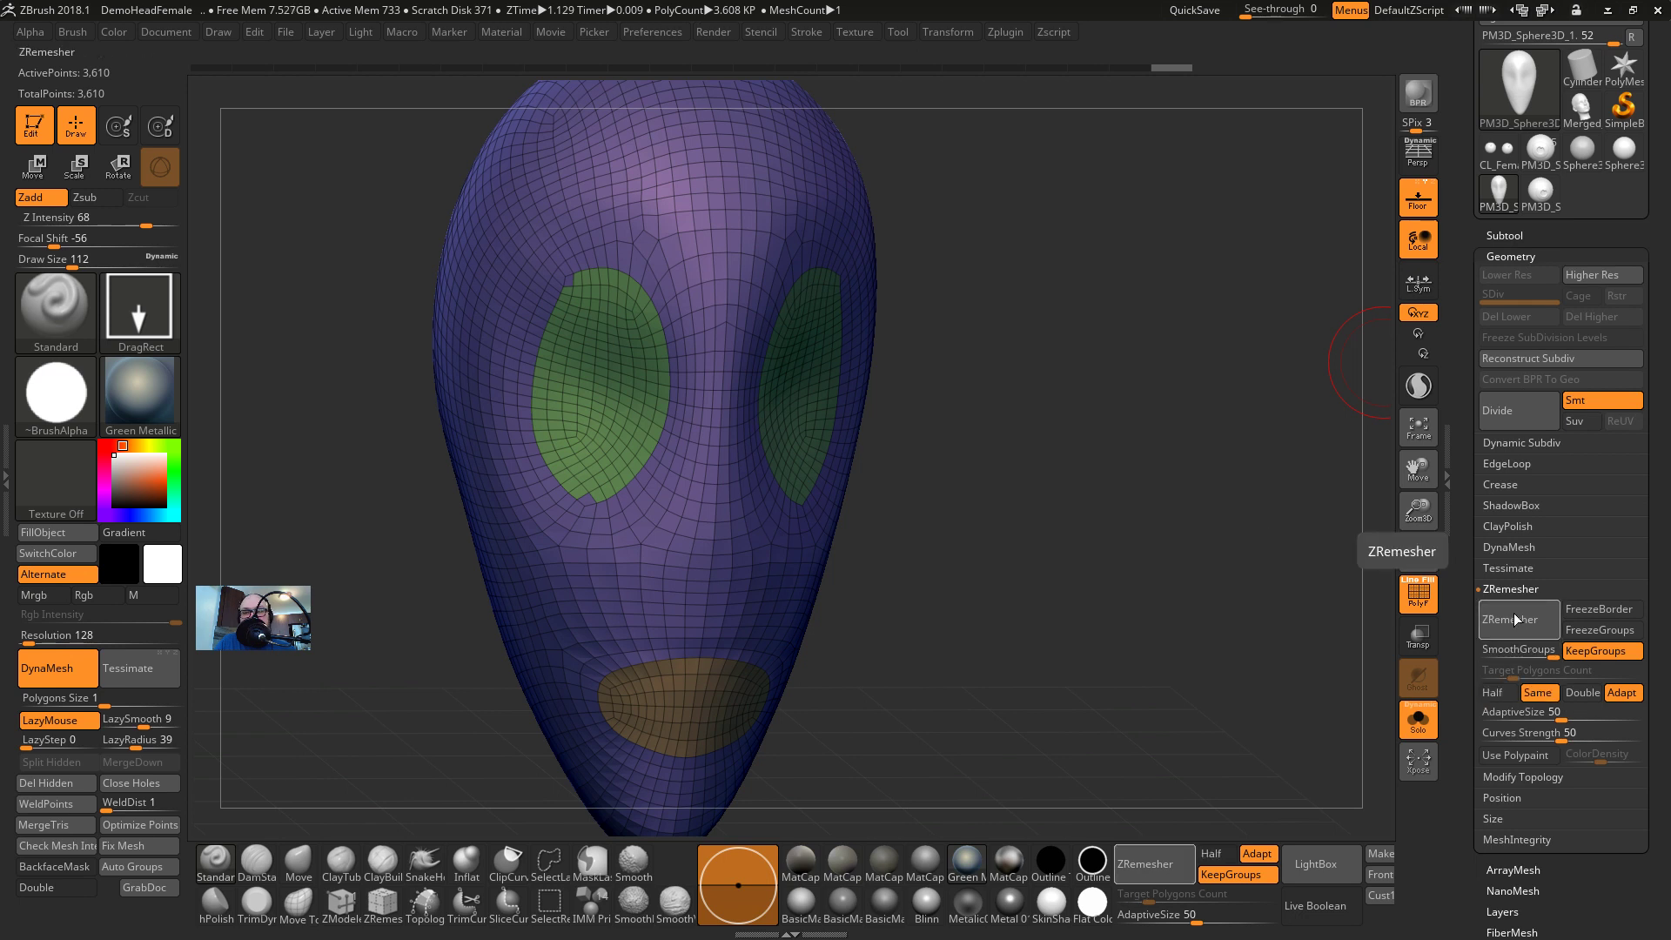
{"action": "left_click_drag", "start_coordinate": [967, 410], "coordinate": [905, 388], "text": "shift"}
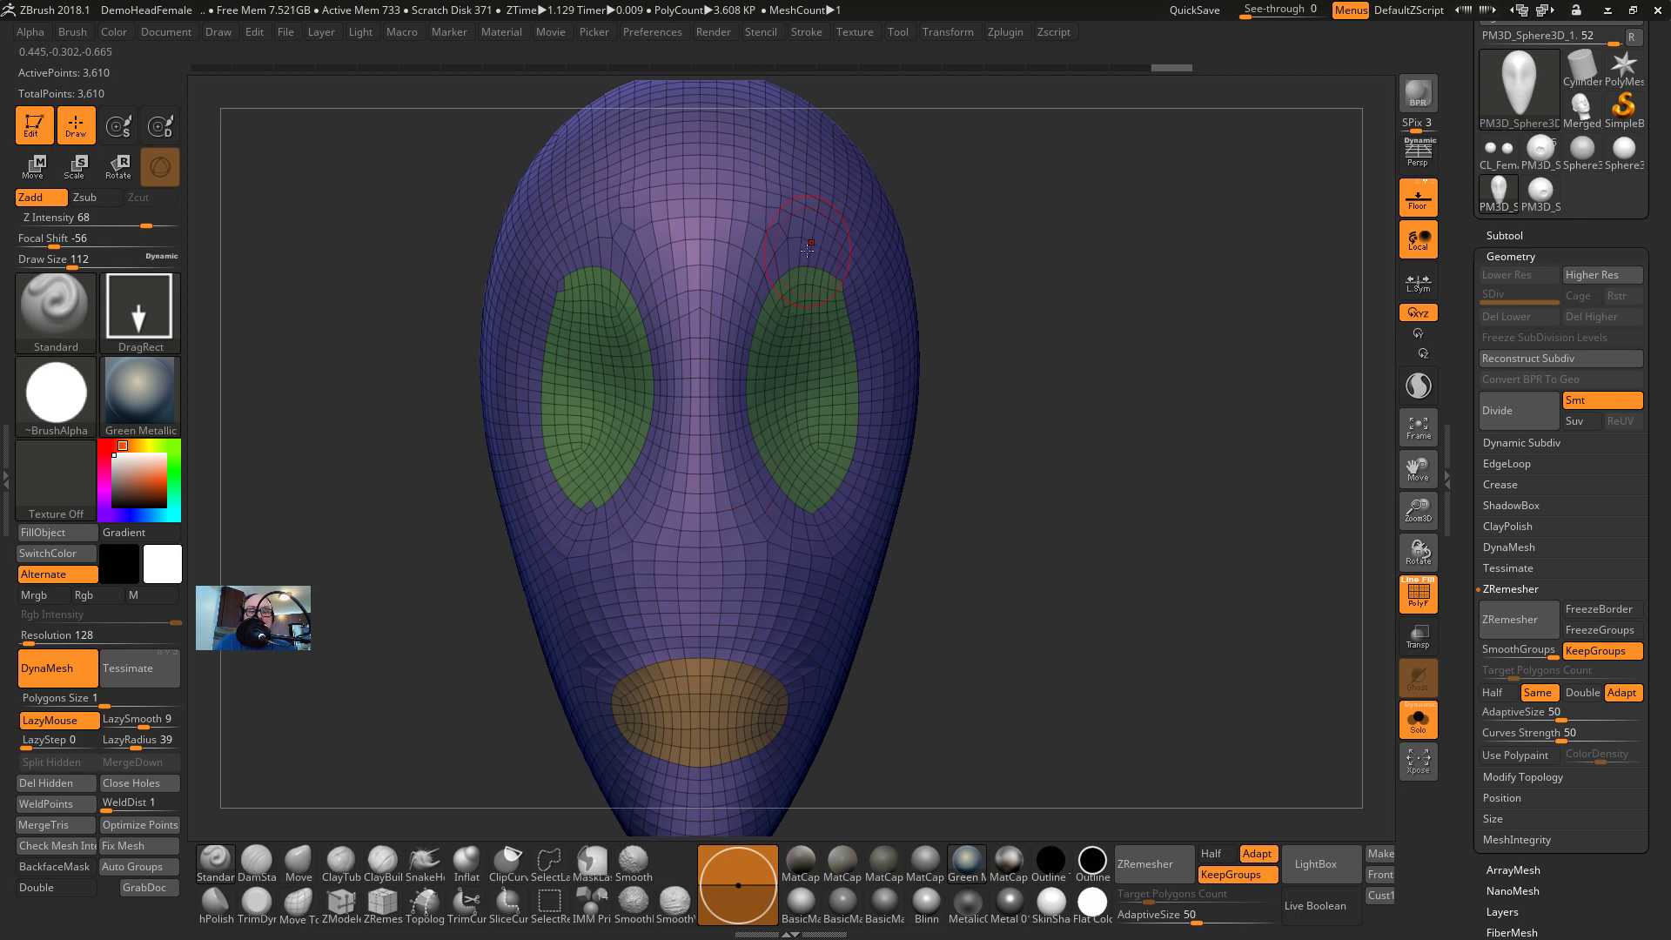
{"action": "left_click", "coordinate": [1515, 623]}
{"action": "key", "text": "ctrl+z"}
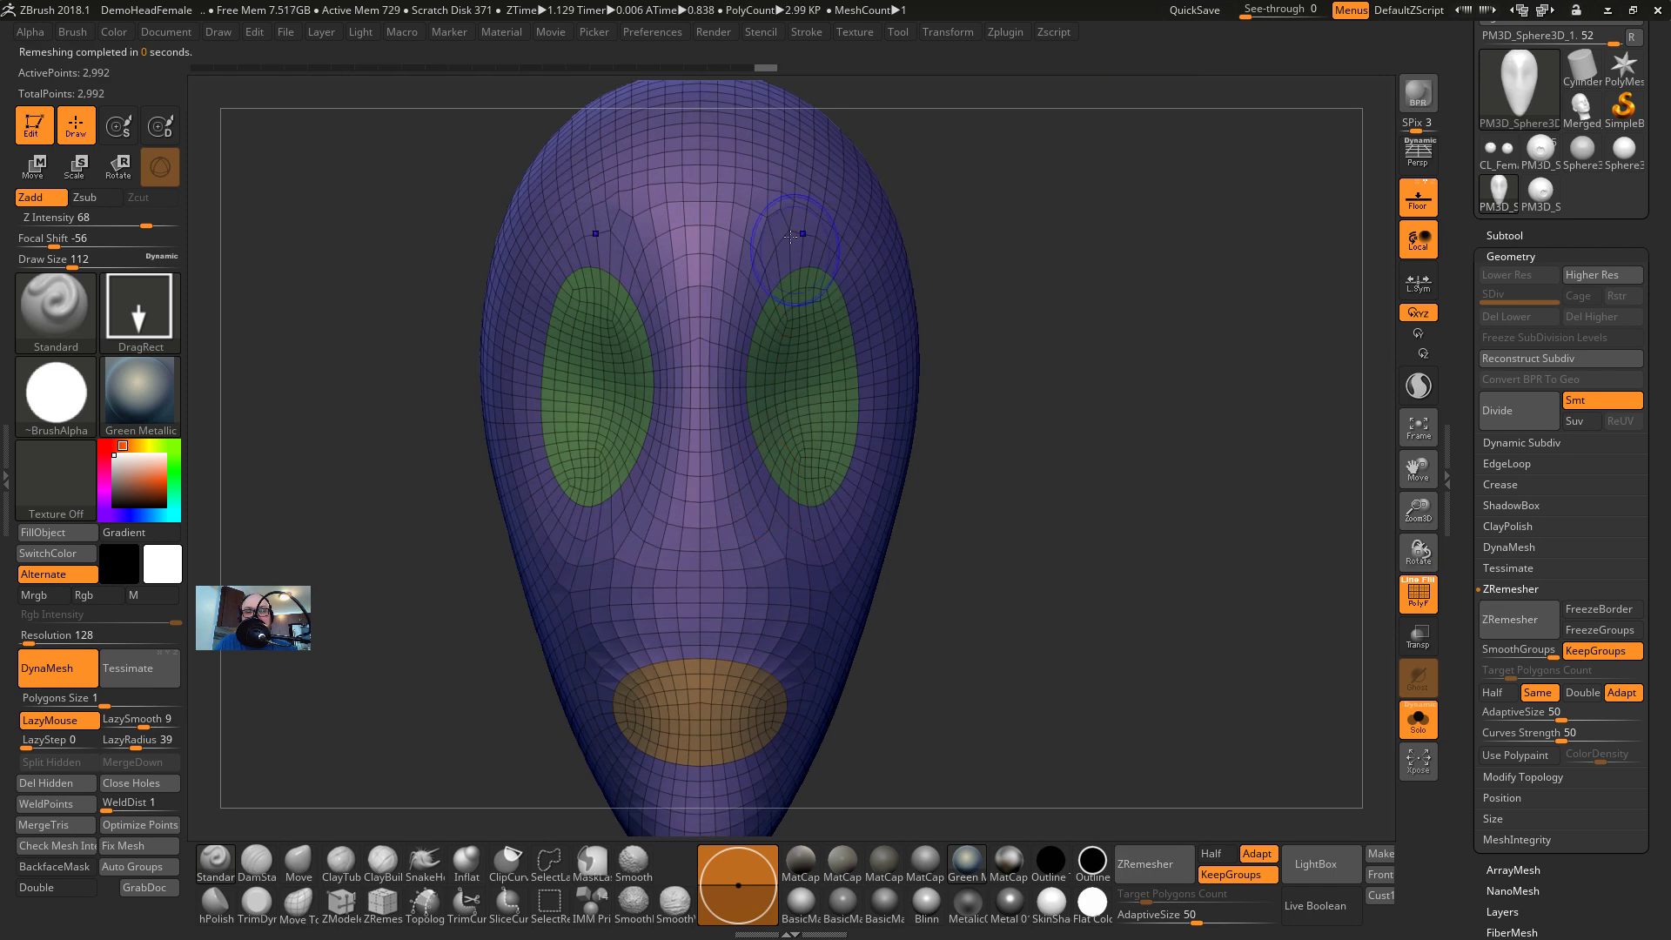
{"action": "left_click_drag", "start_coordinate": [914, 331], "coordinate": [1015, 440]}
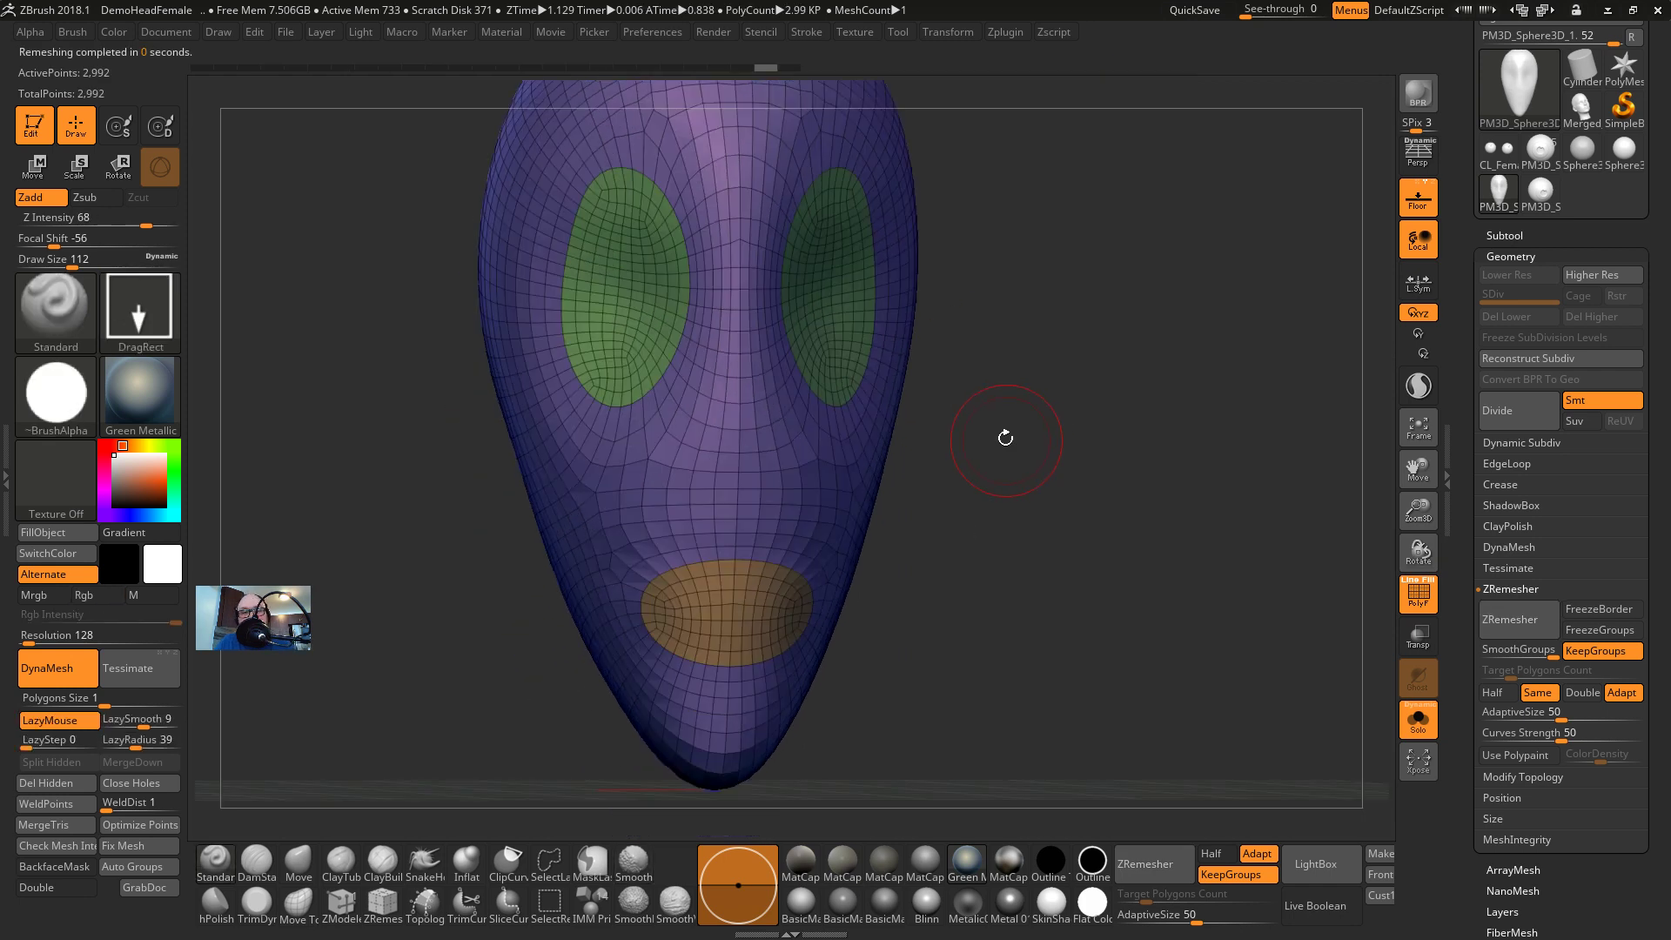
{"action": "left_click_drag", "start_coordinate": [996, 422], "coordinate": [1048, 462]}
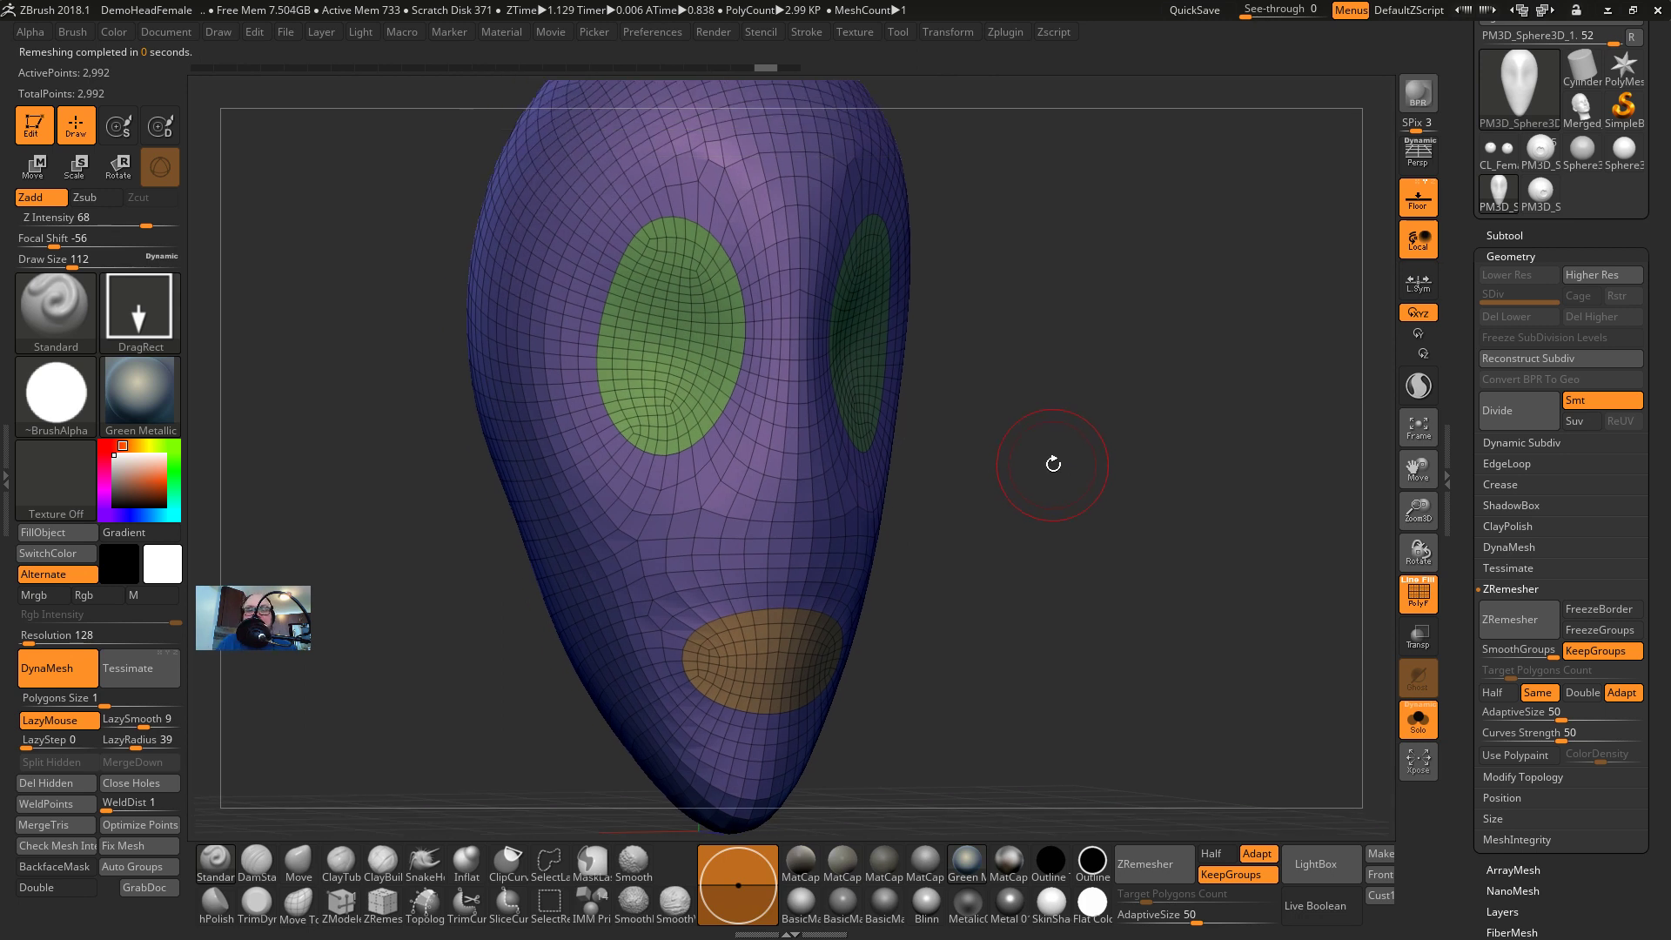
{"action": "left_click_drag", "start_coordinate": [1053, 464], "coordinate": [1070, 460]}
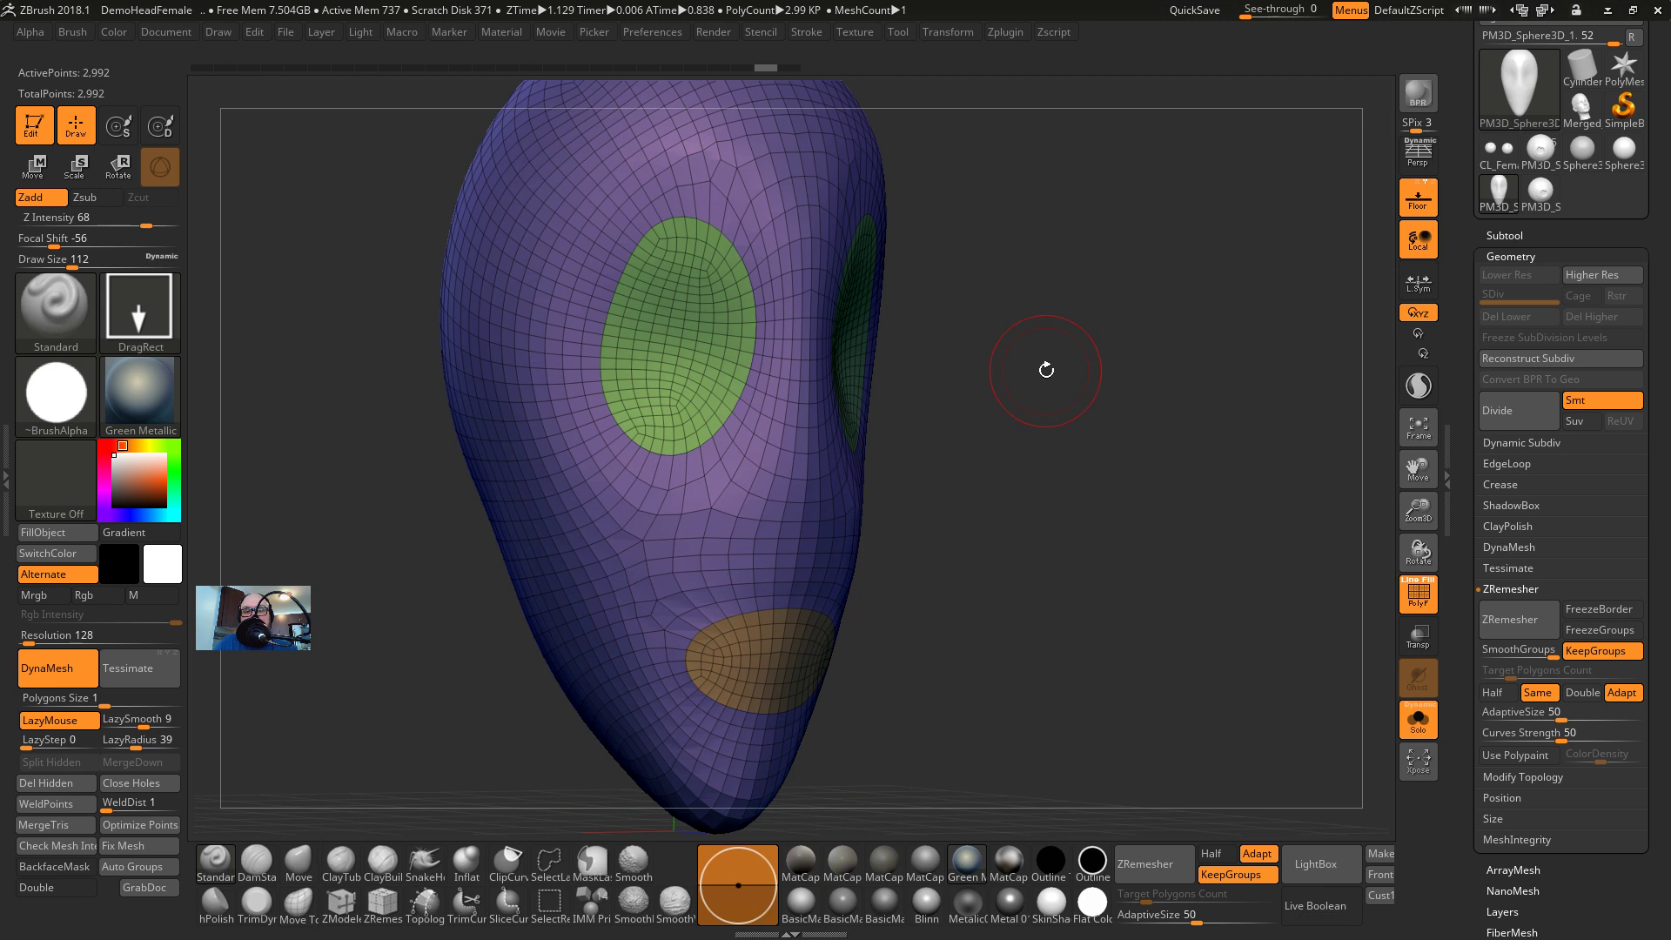
{"action": "left_click_drag", "start_coordinate": [1047, 370], "coordinate": [949, 304]}
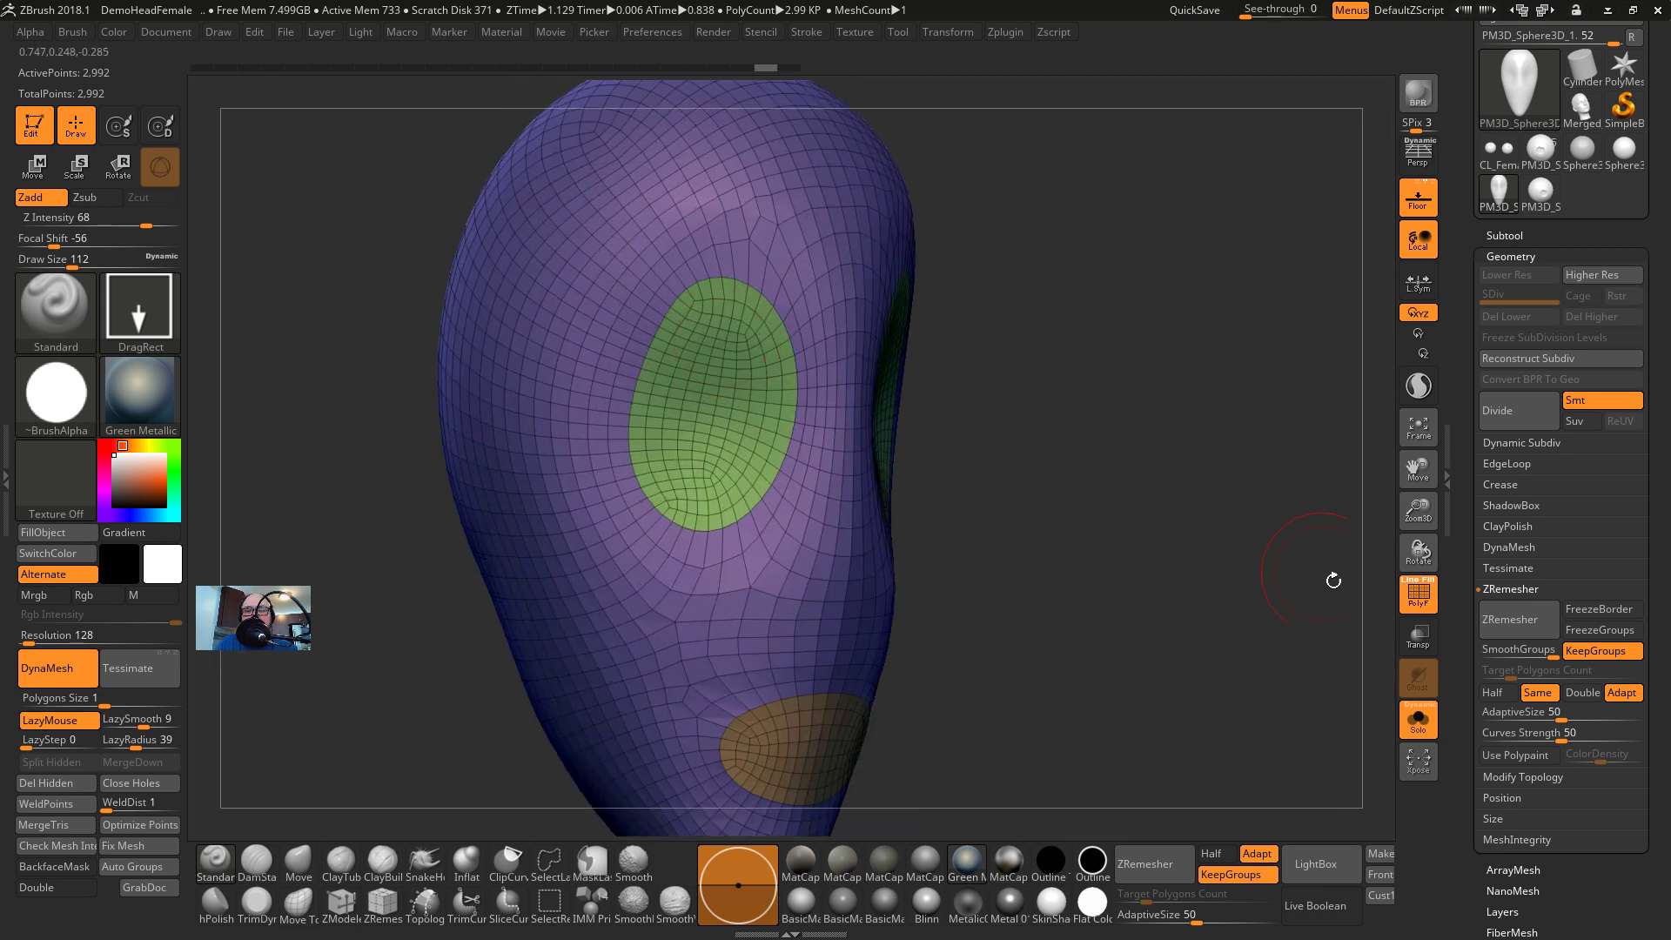
Try another ZRemesher pass on the head at the Same polygon count with Adapt on, and undo it
{"action": "left_click", "coordinate": [1488, 616]}
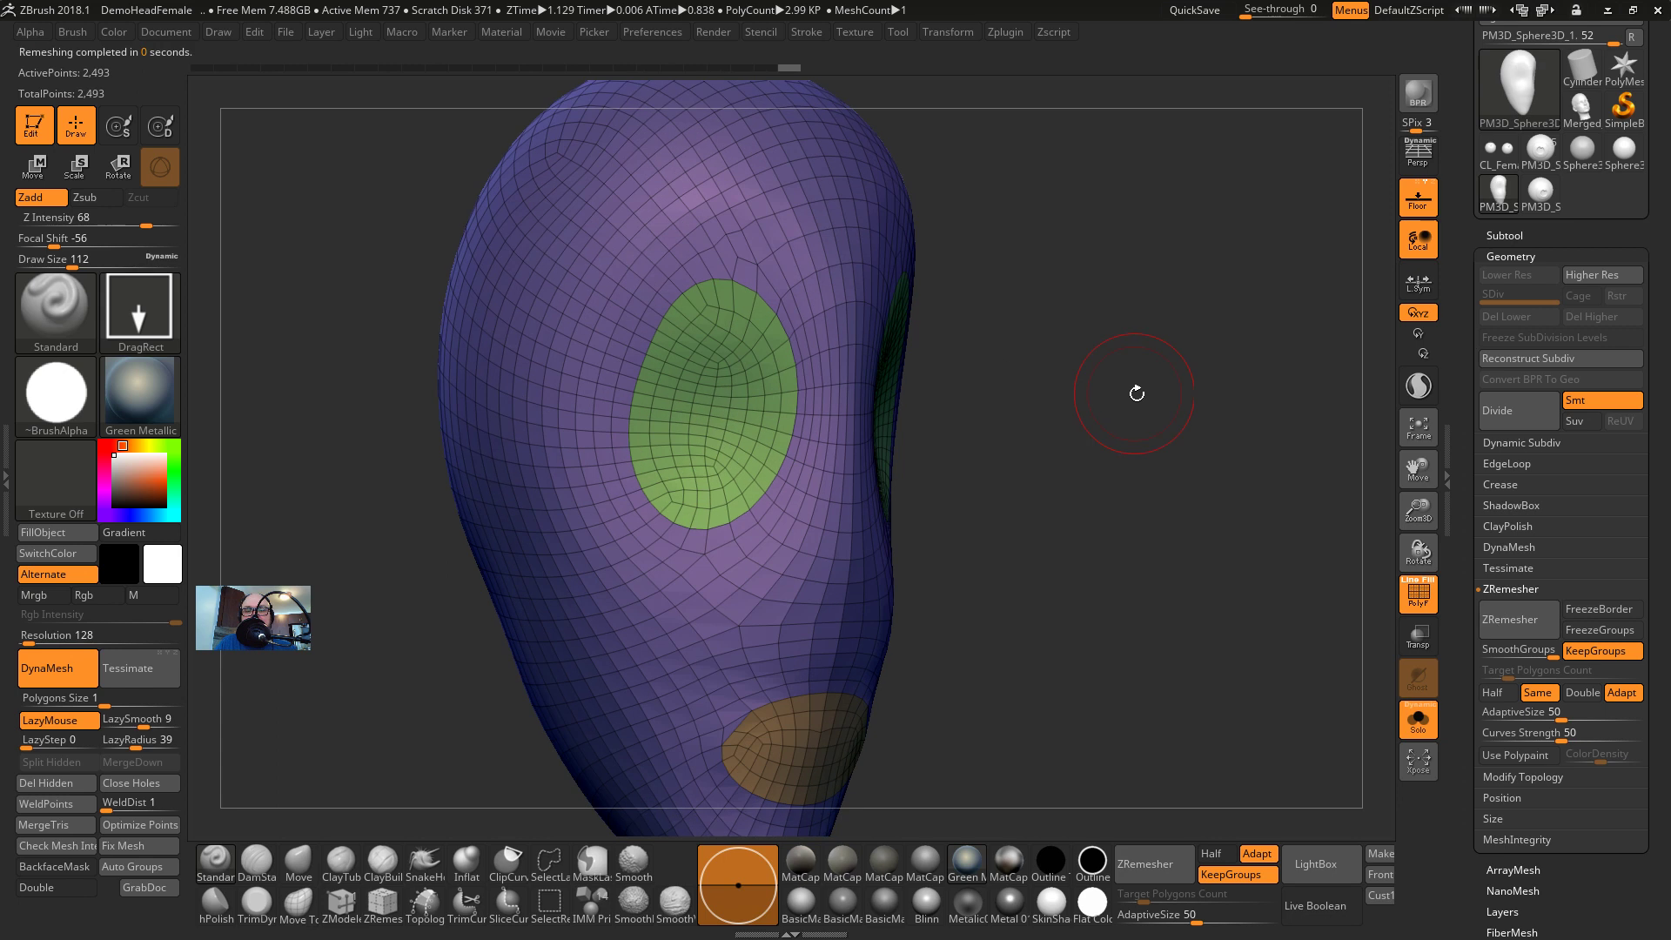
{"action": "left_click_drag", "start_coordinate": [1137, 393], "coordinate": [1119, 448]}
{"action": "key", "text": "ctrl+z"}
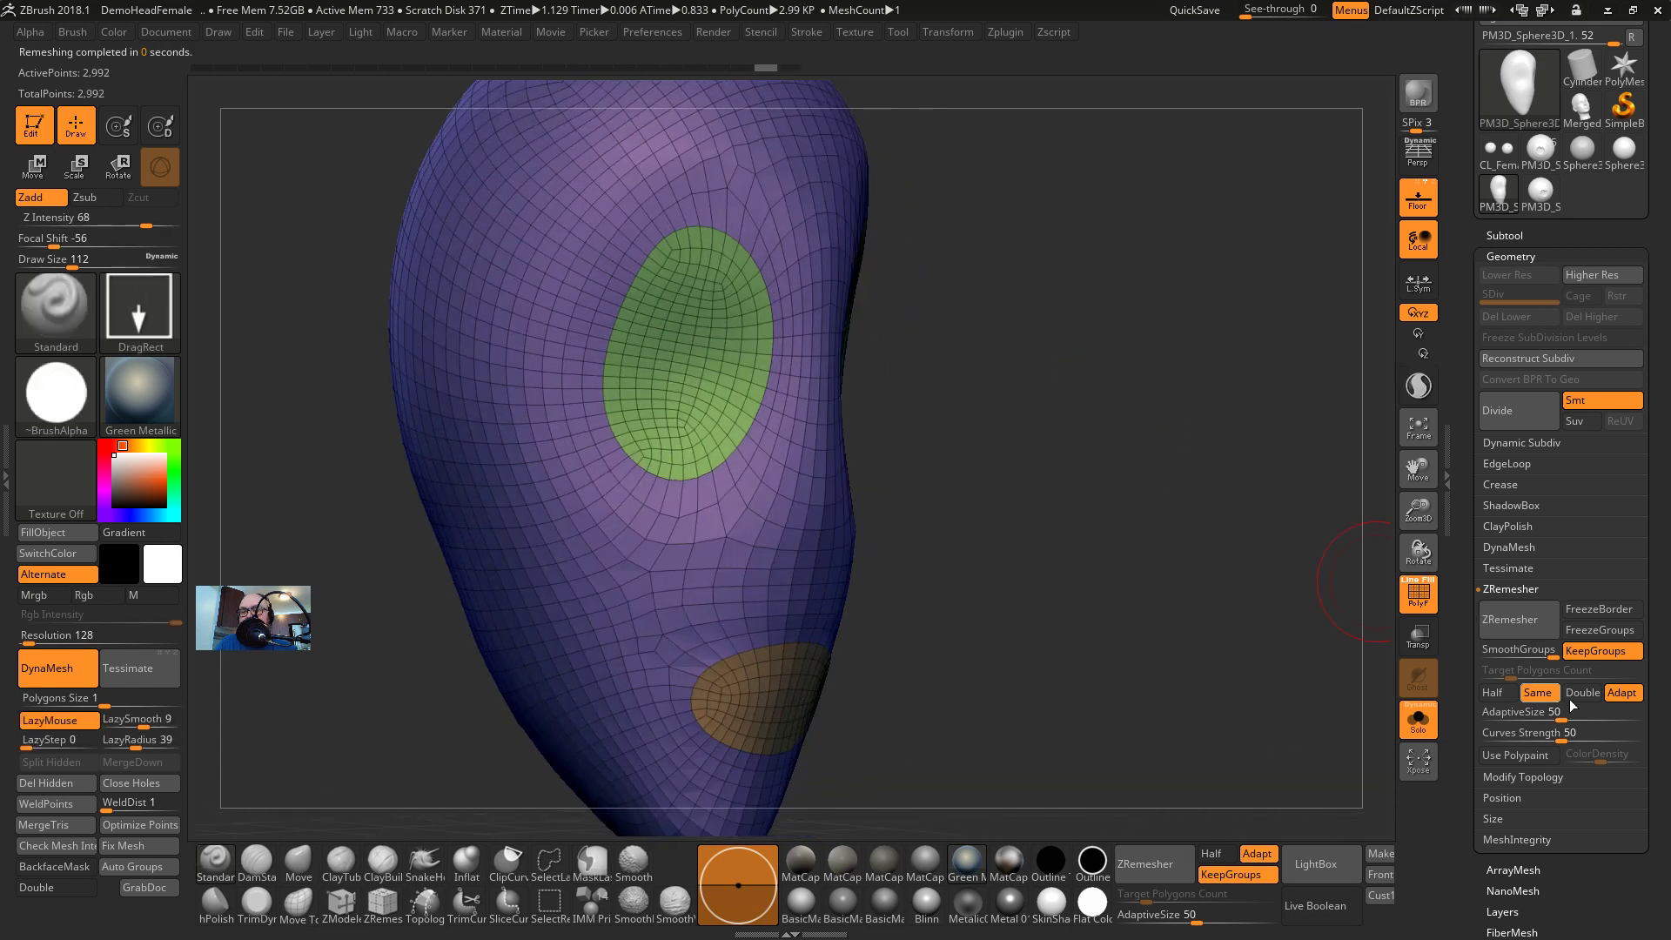
Turn off Adapt and ZRemesh the head at the Same polygon count, checking the topology around both eyes
{"action": "left_click", "coordinate": [1619, 694]}
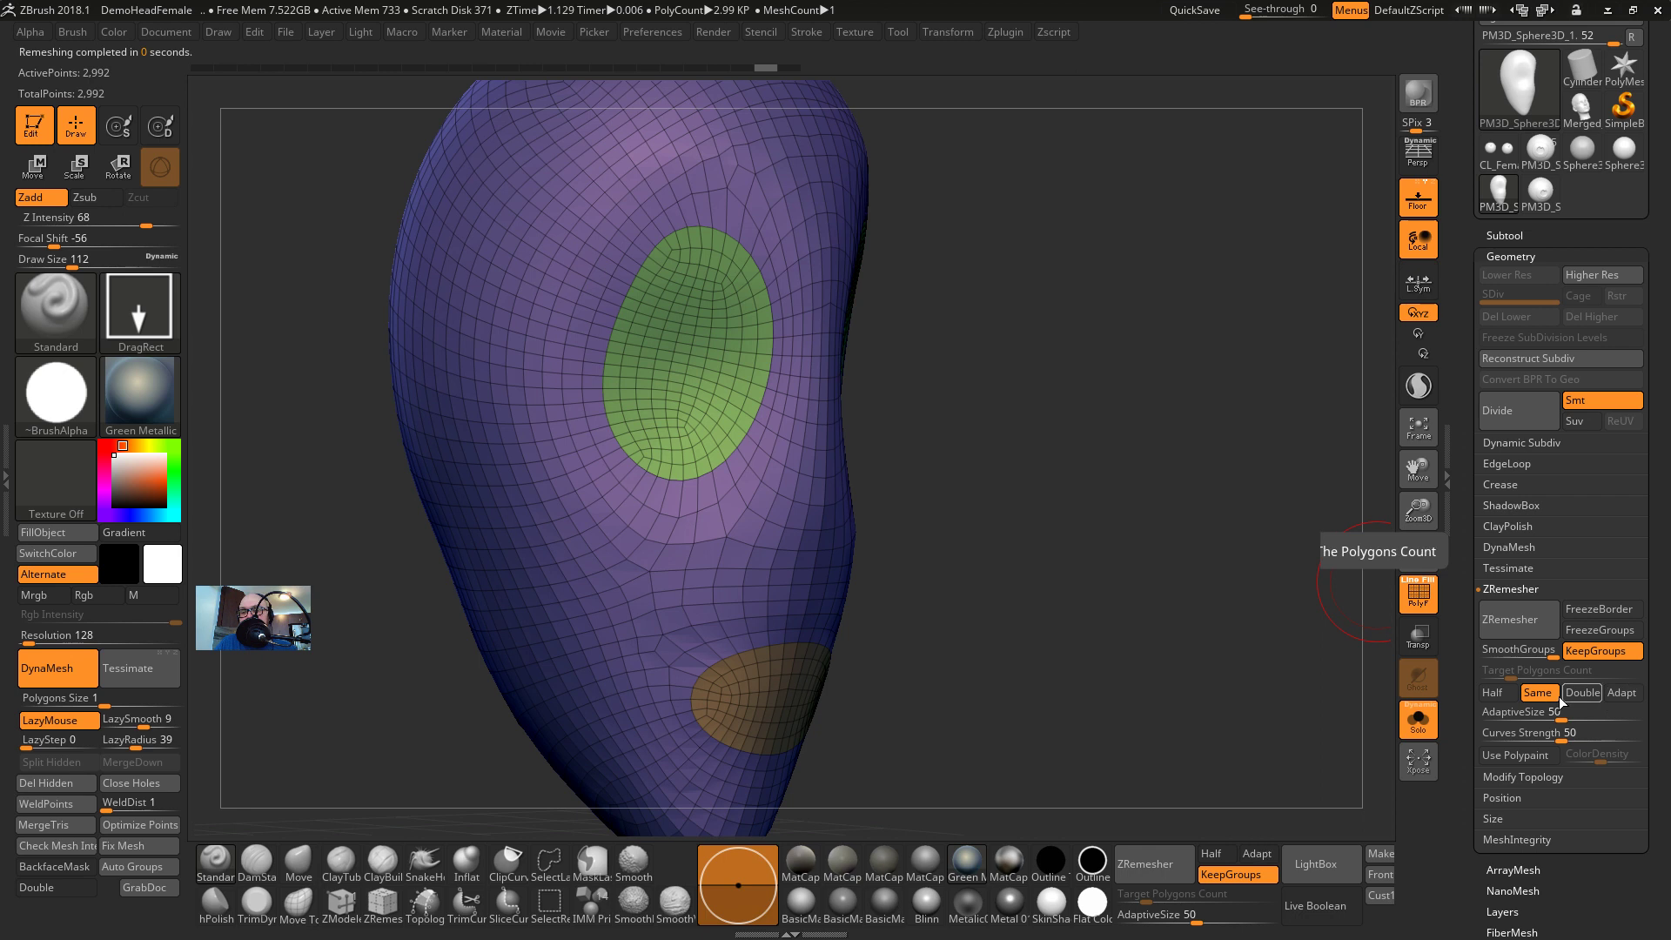
{"action": "left_click", "coordinate": [1517, 624]}
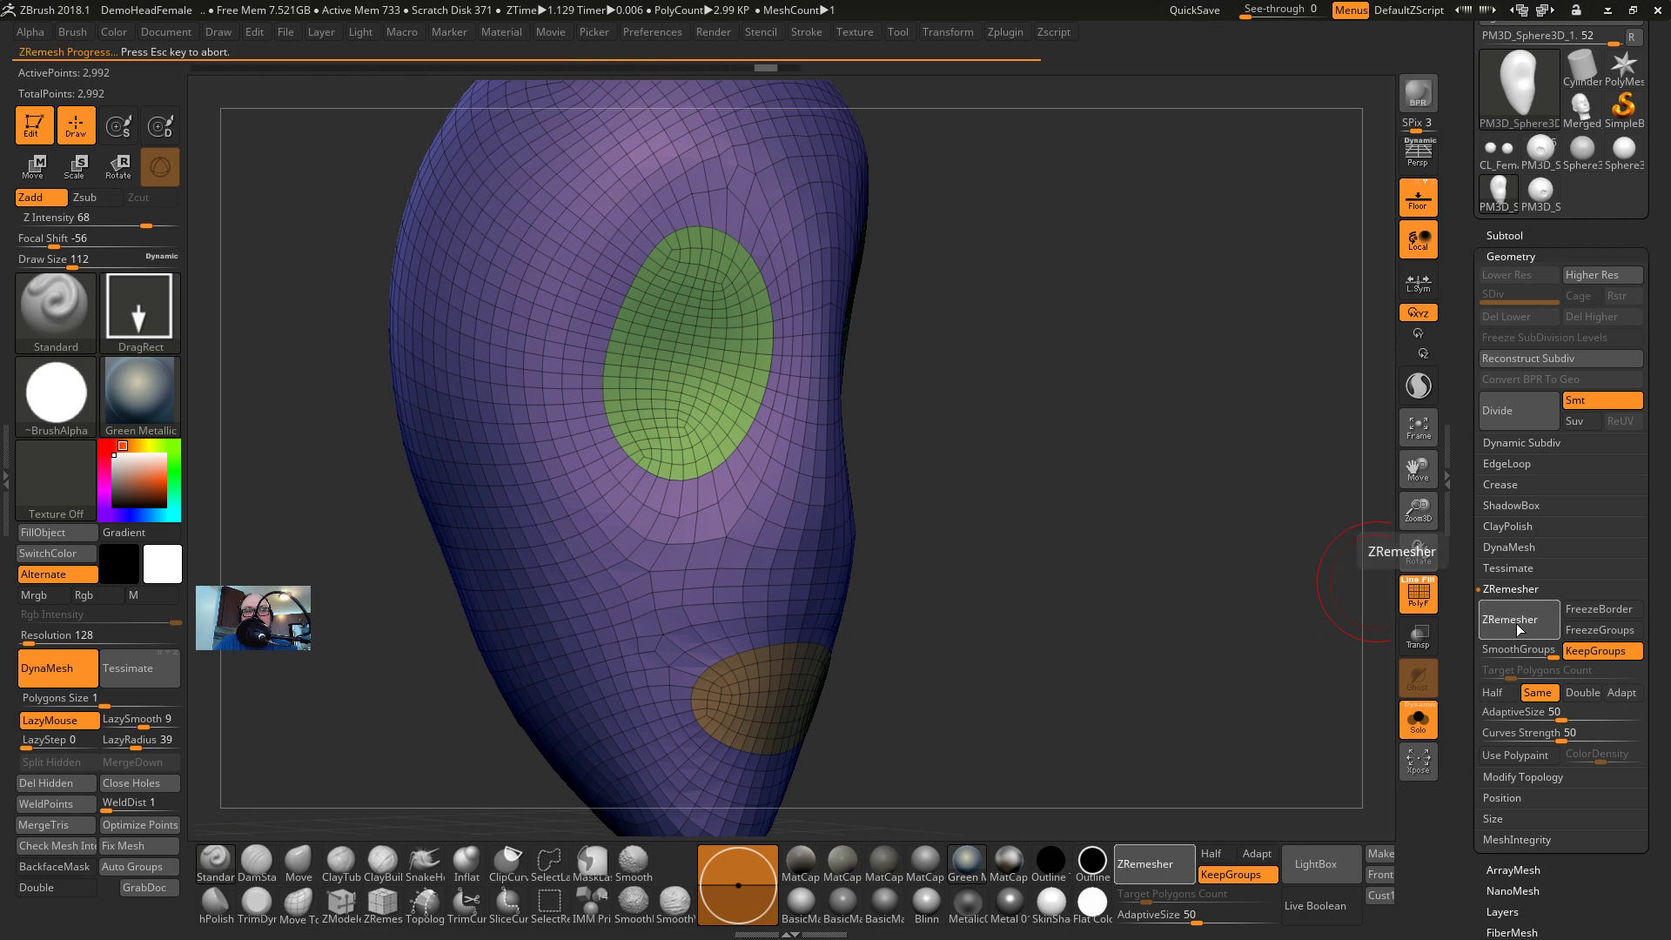
{"action": "mouse_move", "coordinate": [969, 336]}
{"action": "left_mouse_down"}
{"action": "mouse_move", "coordinate": [970, 369]}
{"action": "mouse_move", "coordinate": [1030, 347]}
{"action": "mouse_move", "coordinate": [985, 363]}
{"action": "left_mouse_up"}
{"action": "left_click_drag", "start_coordinate": [358, 257], "coordinate": [370, 287]}
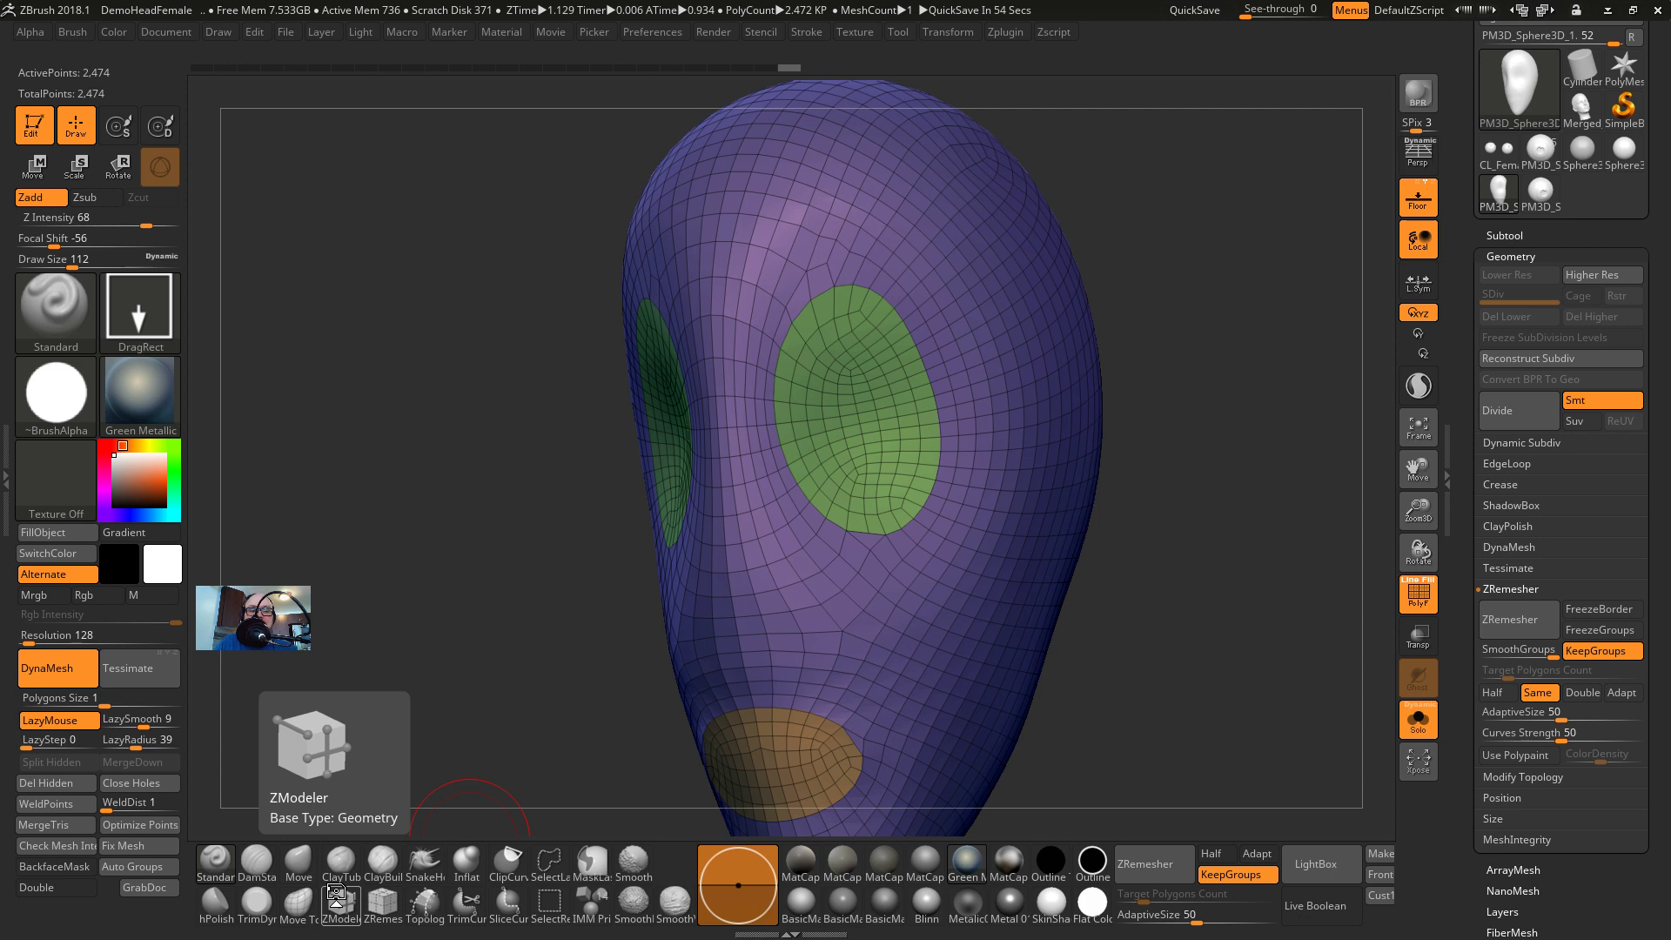
{"action": "left_click_drag", "start_coordinate": [327, 470], "coordinate": [453, 416]}
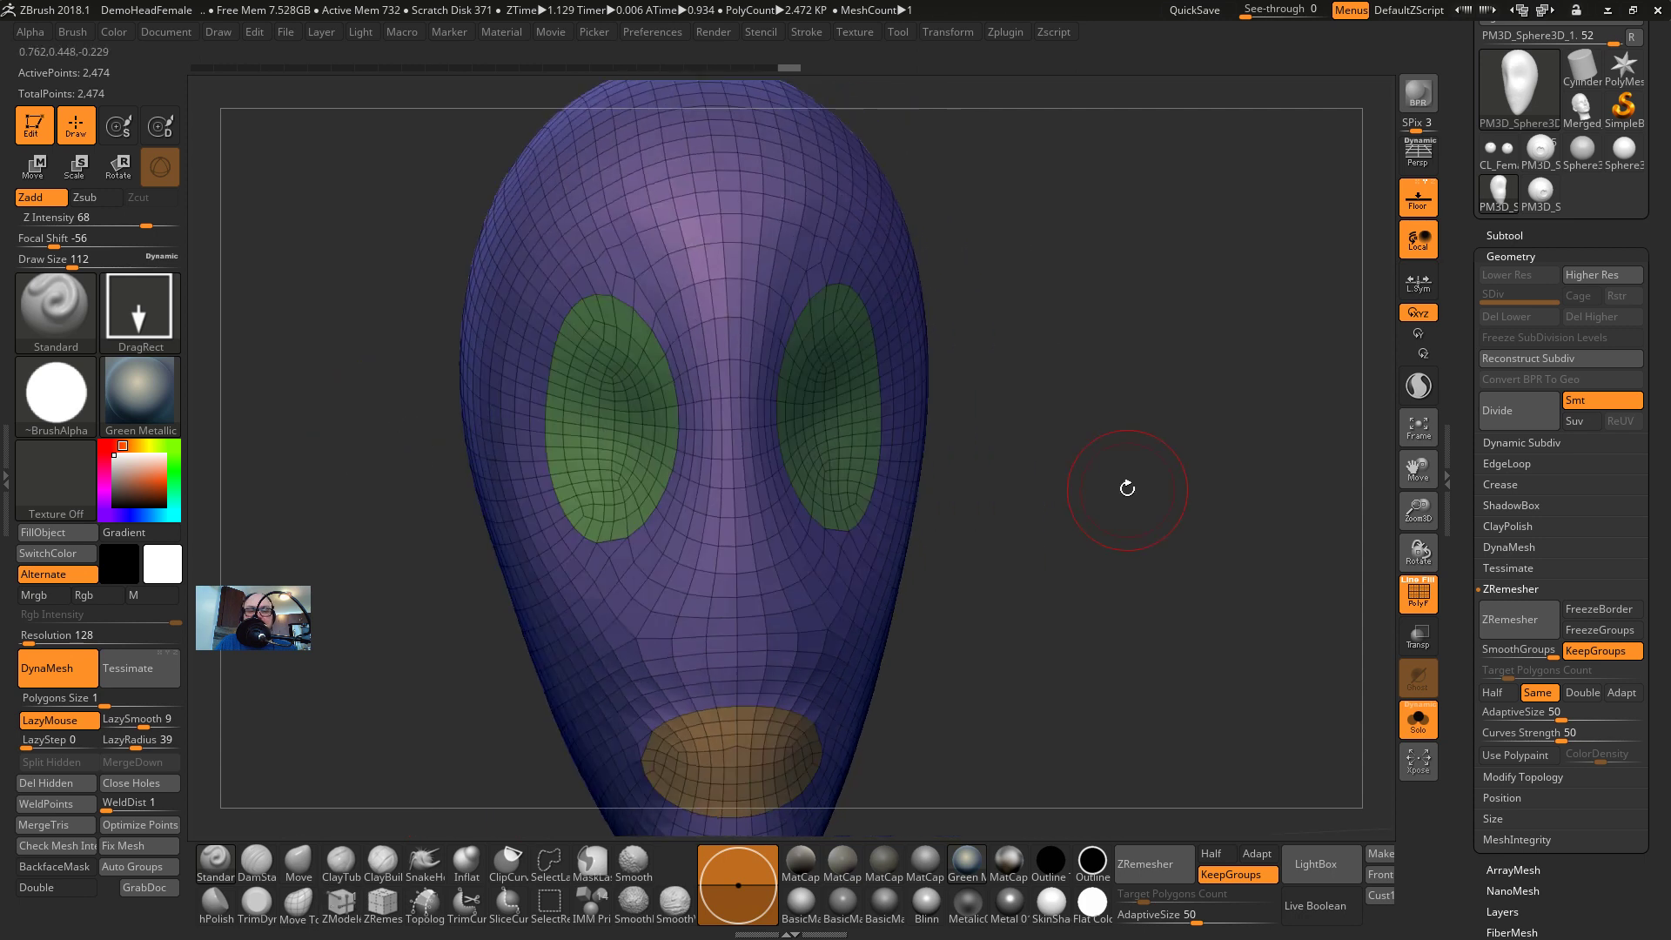
Read the latest questions in the Twitch stream chat, switch back to ZBrush and view the whole remeshed head
{"action": "key", "text": "alt+Tab"}
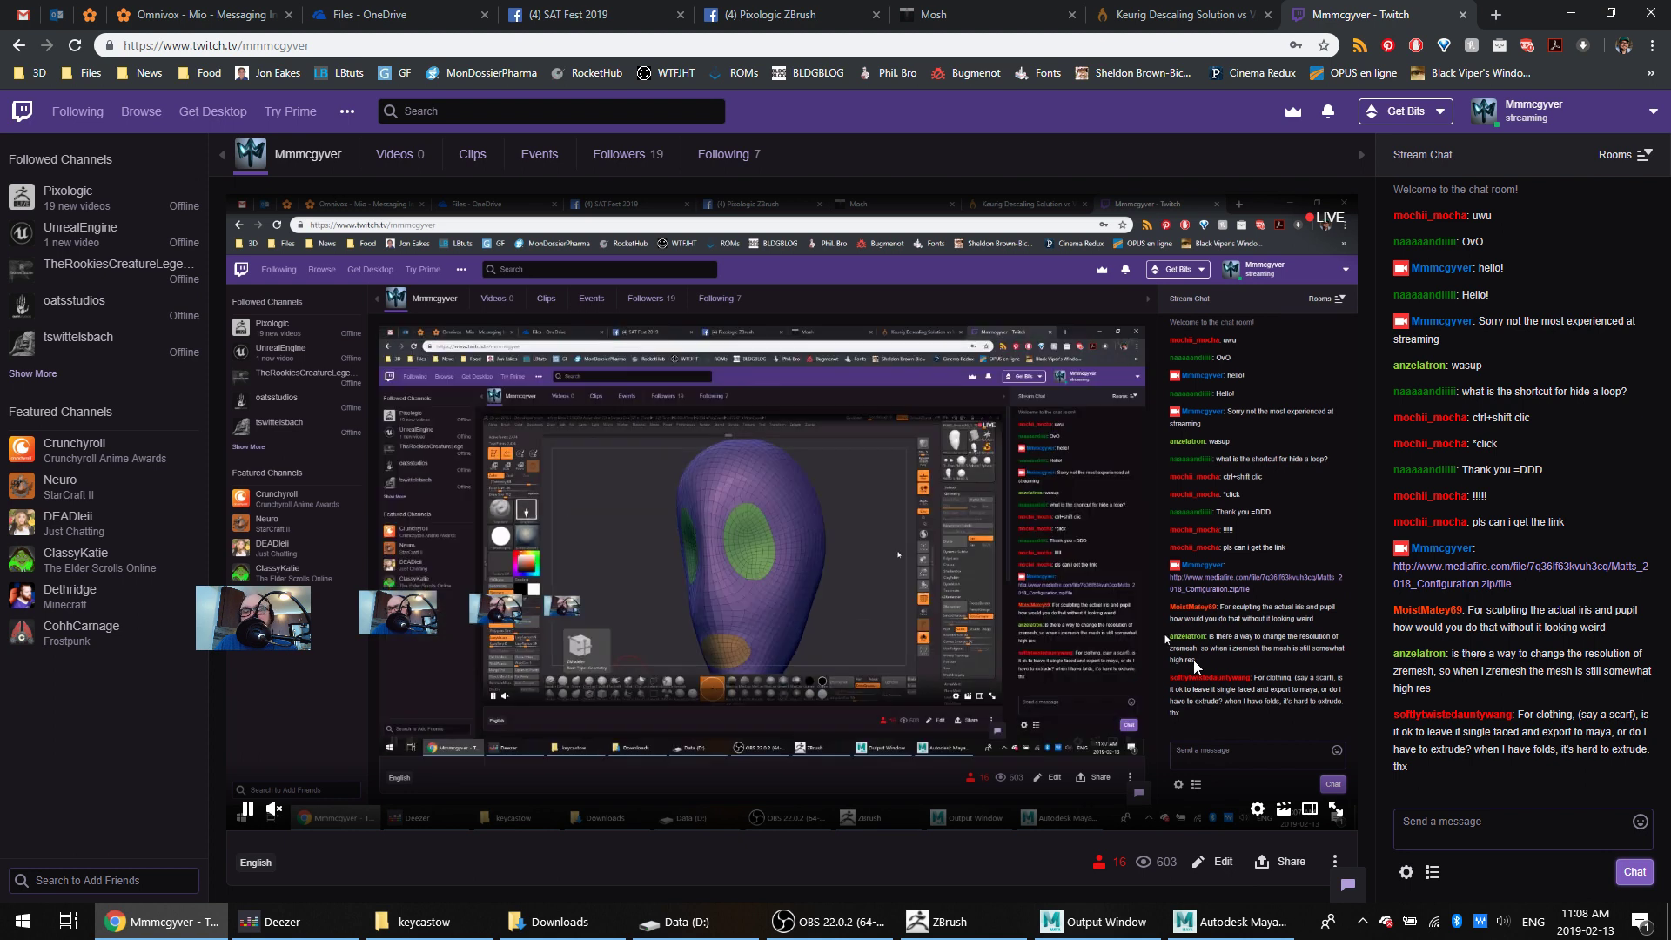
{"action": "left_click", "coordinate": [961, 928]}
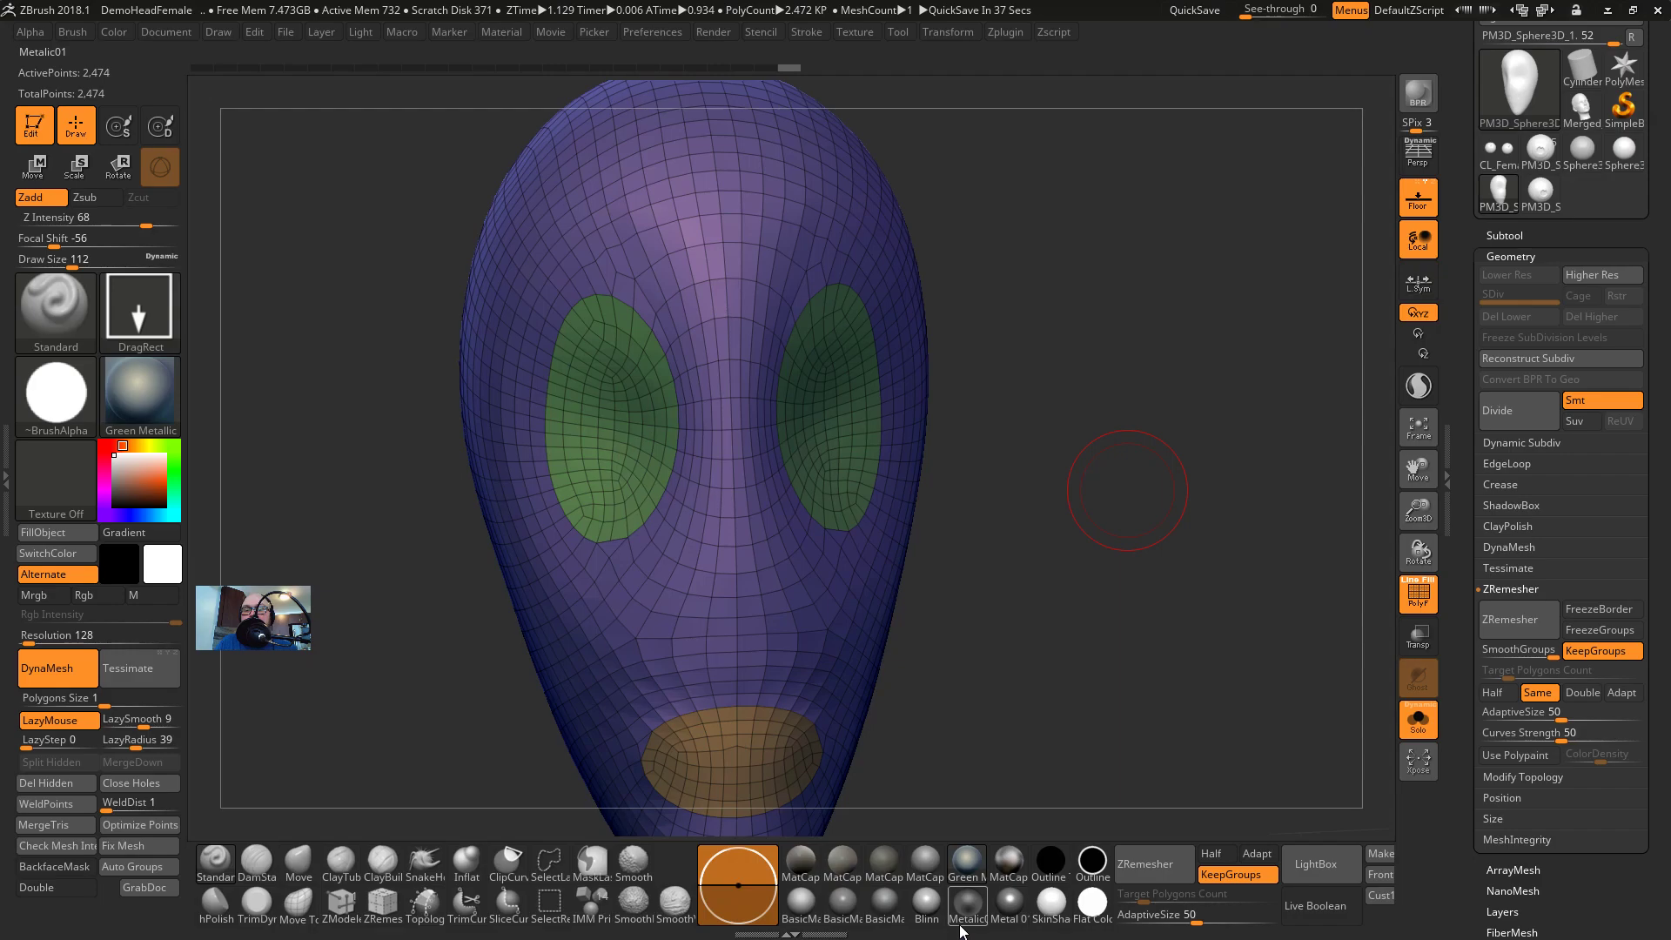
{"action": "left_click_drag", "start_coordinate": [941, 608], "coordinate": [1067, 624]}
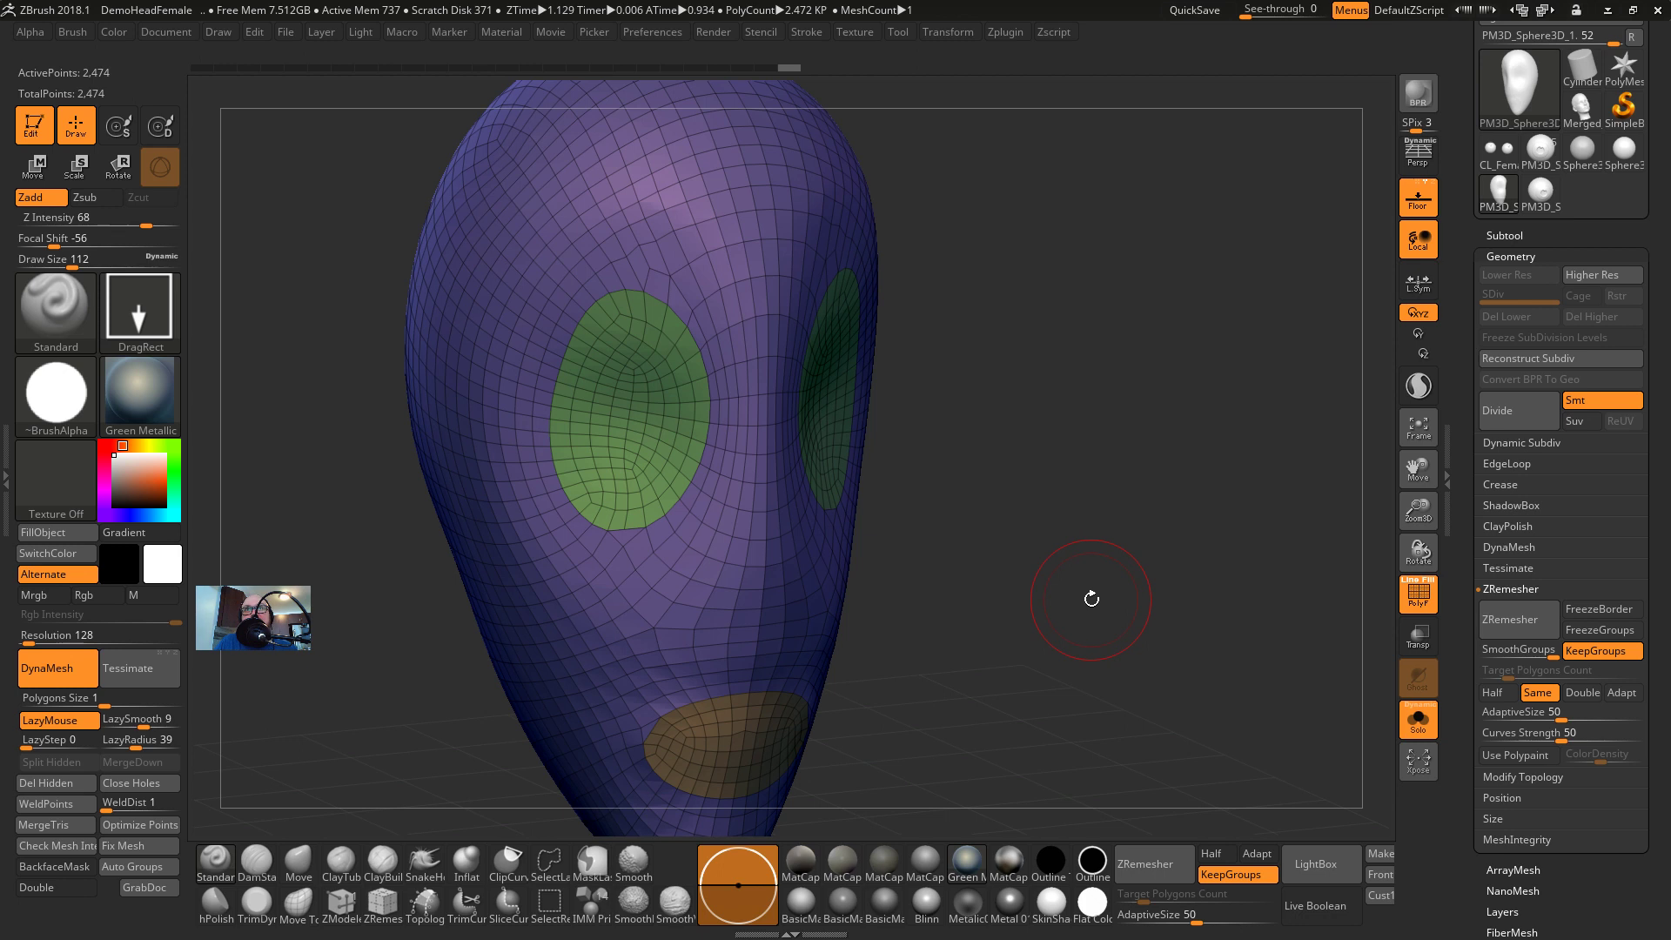
{"action": "left_click_drag", "start_coordinate": [1062, 585], "coordinate": [1029, 553]}
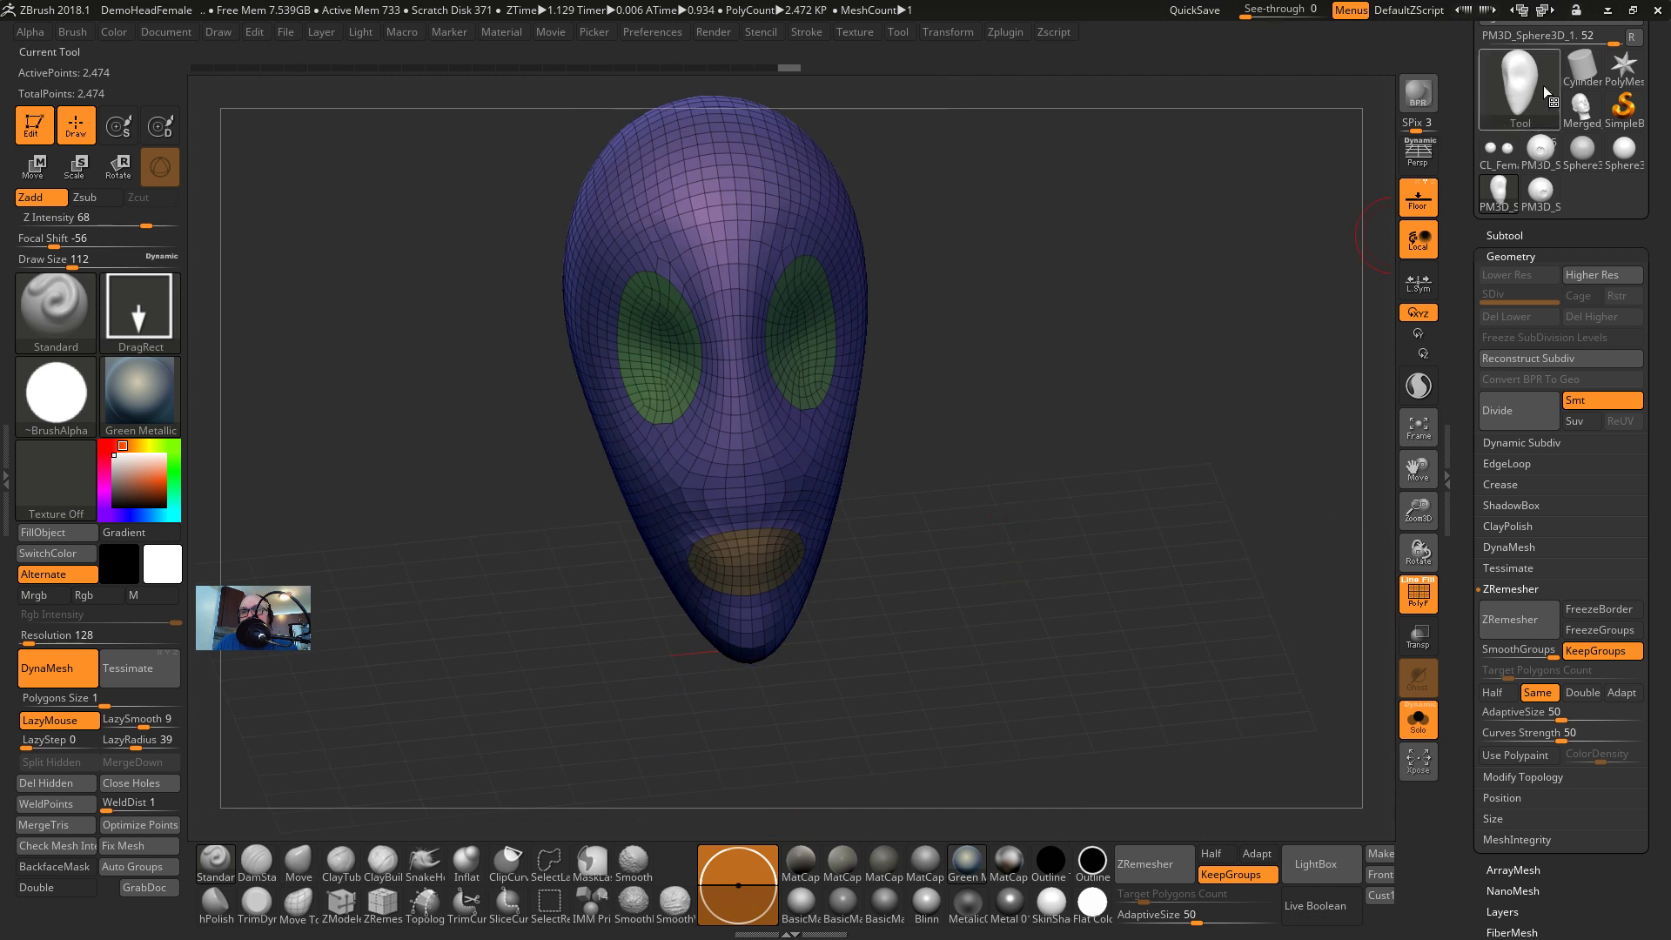
Load the Ring3D primitive and reduce its resolution to SDivide 13 and LDivide 22
{"action": "left_click", "coordinate": [1577, 65]}
{"action": "left_click", "coordinate": [1517, 83]}
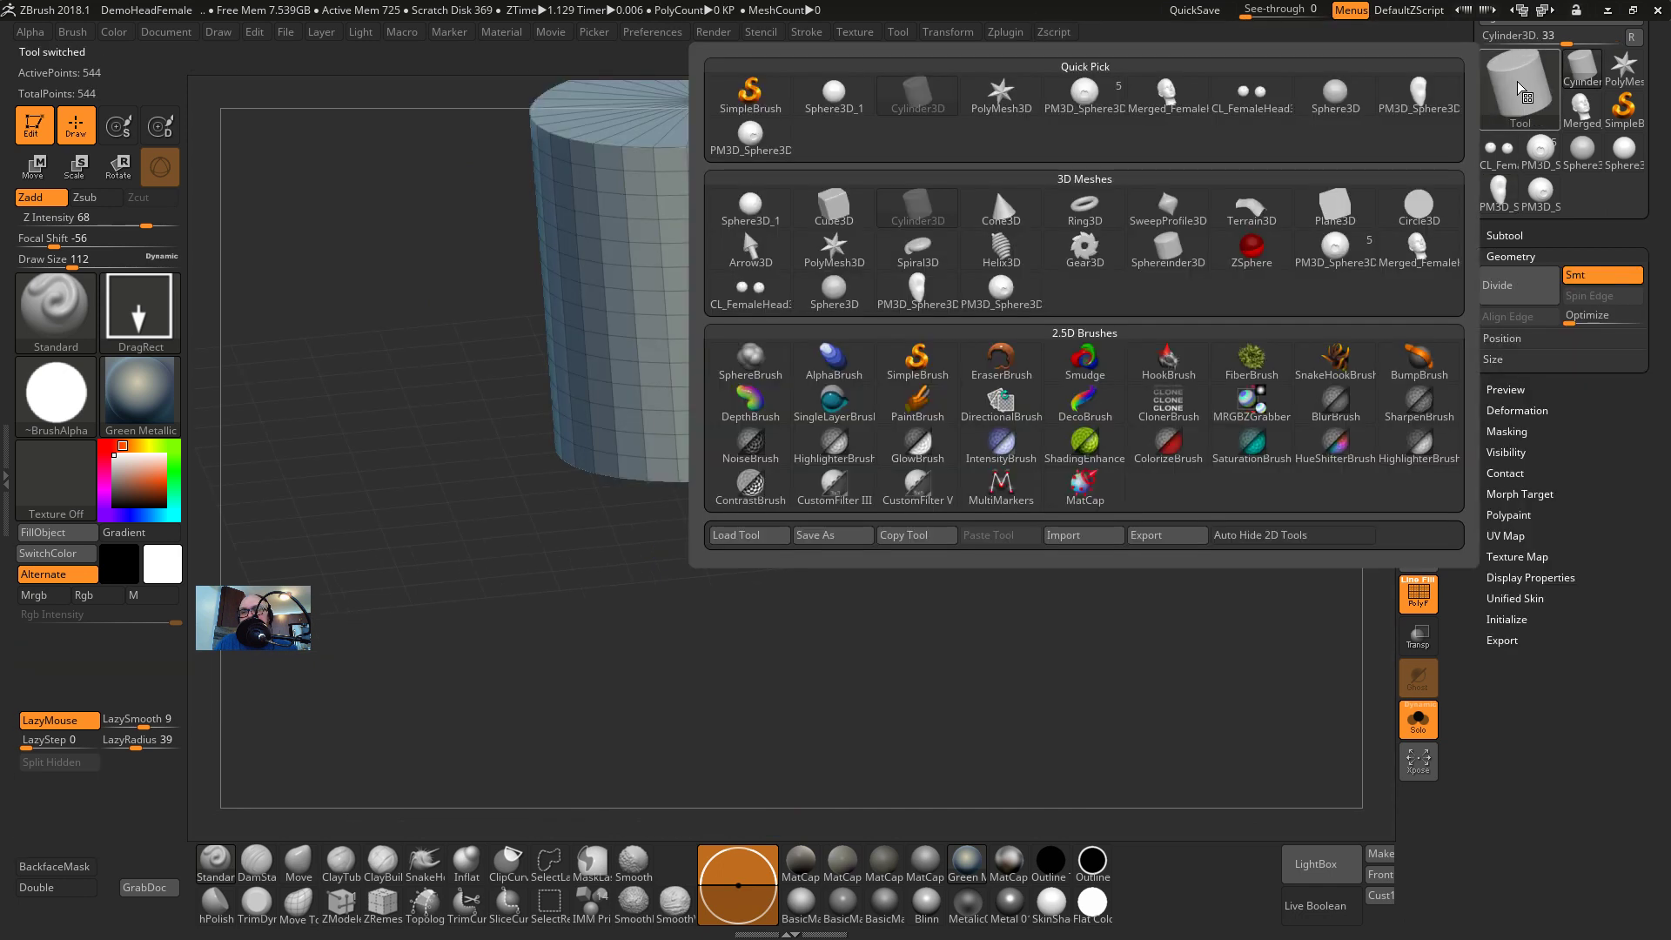
{"action": "left_click", "coordinate": [1082, 211]}
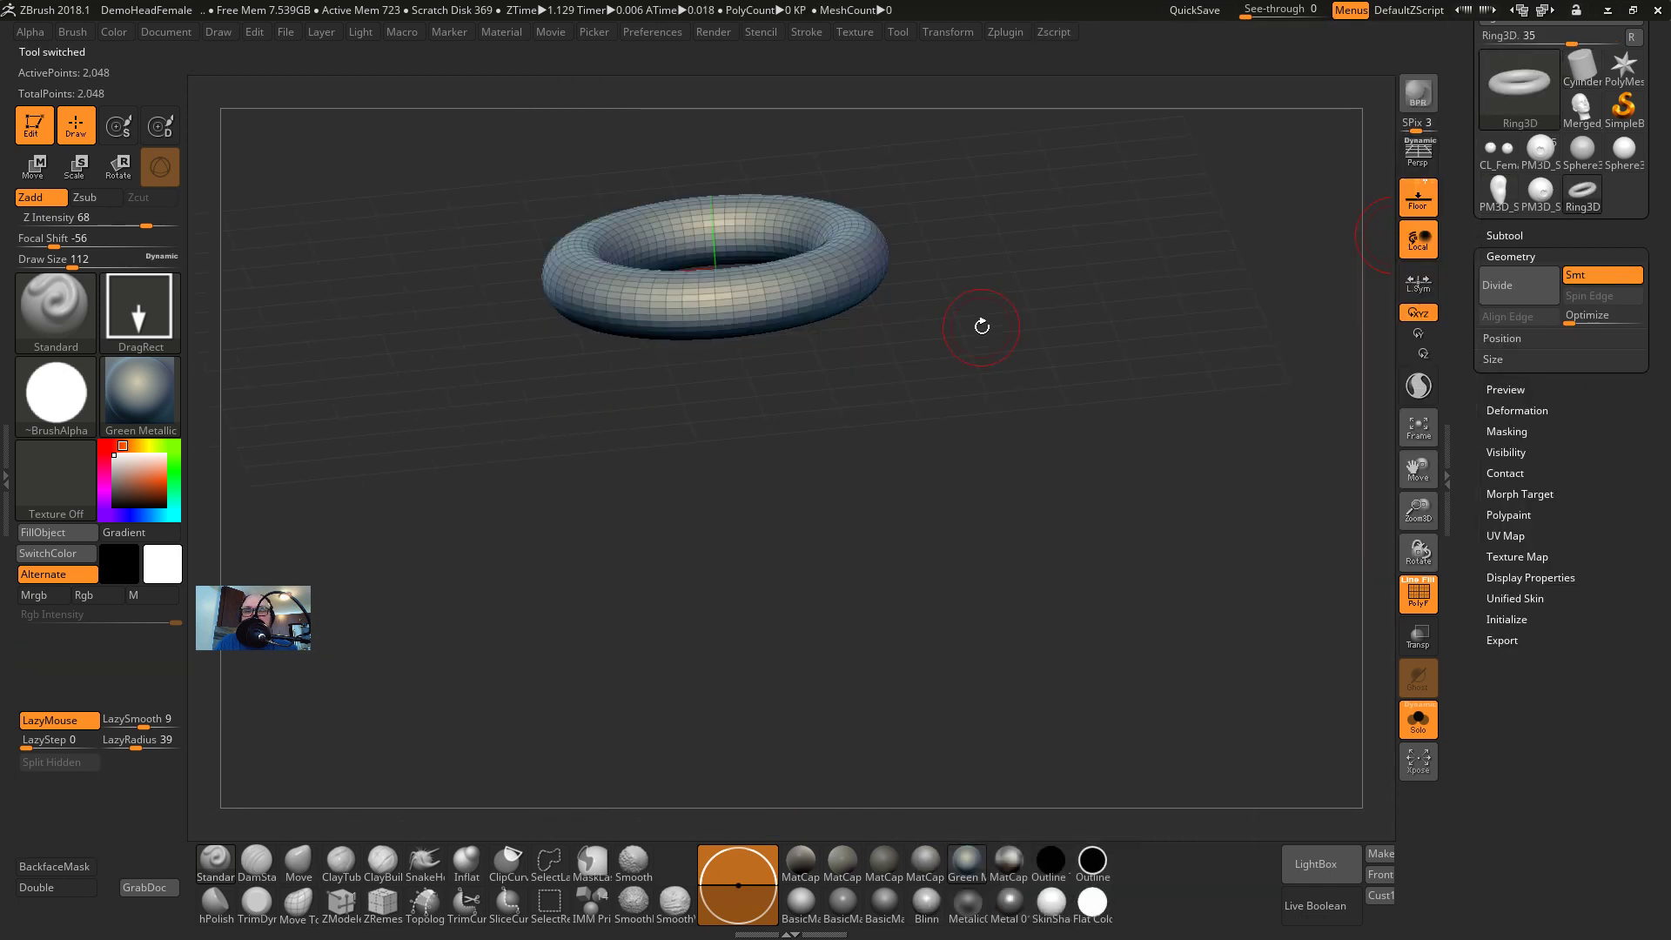
{"action": "left_click", "coordinate": [1515, 619]}
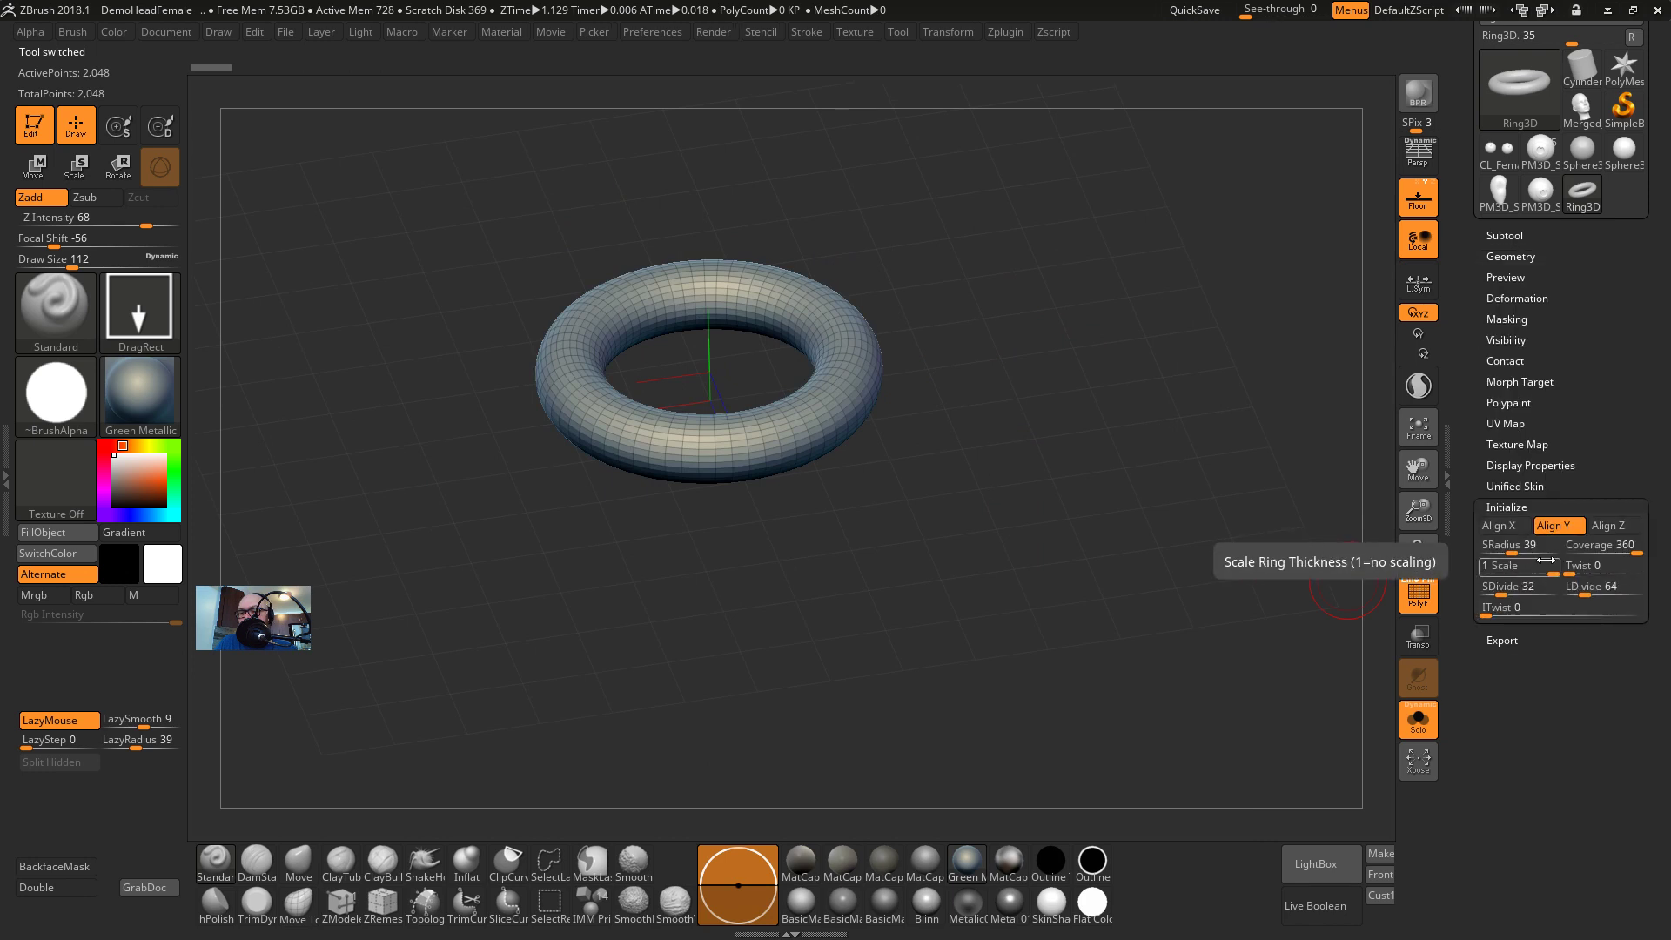
{"action": "left_click_drag", "start_coordinate": [1584, 589], "coordinate": [1489, 592]}
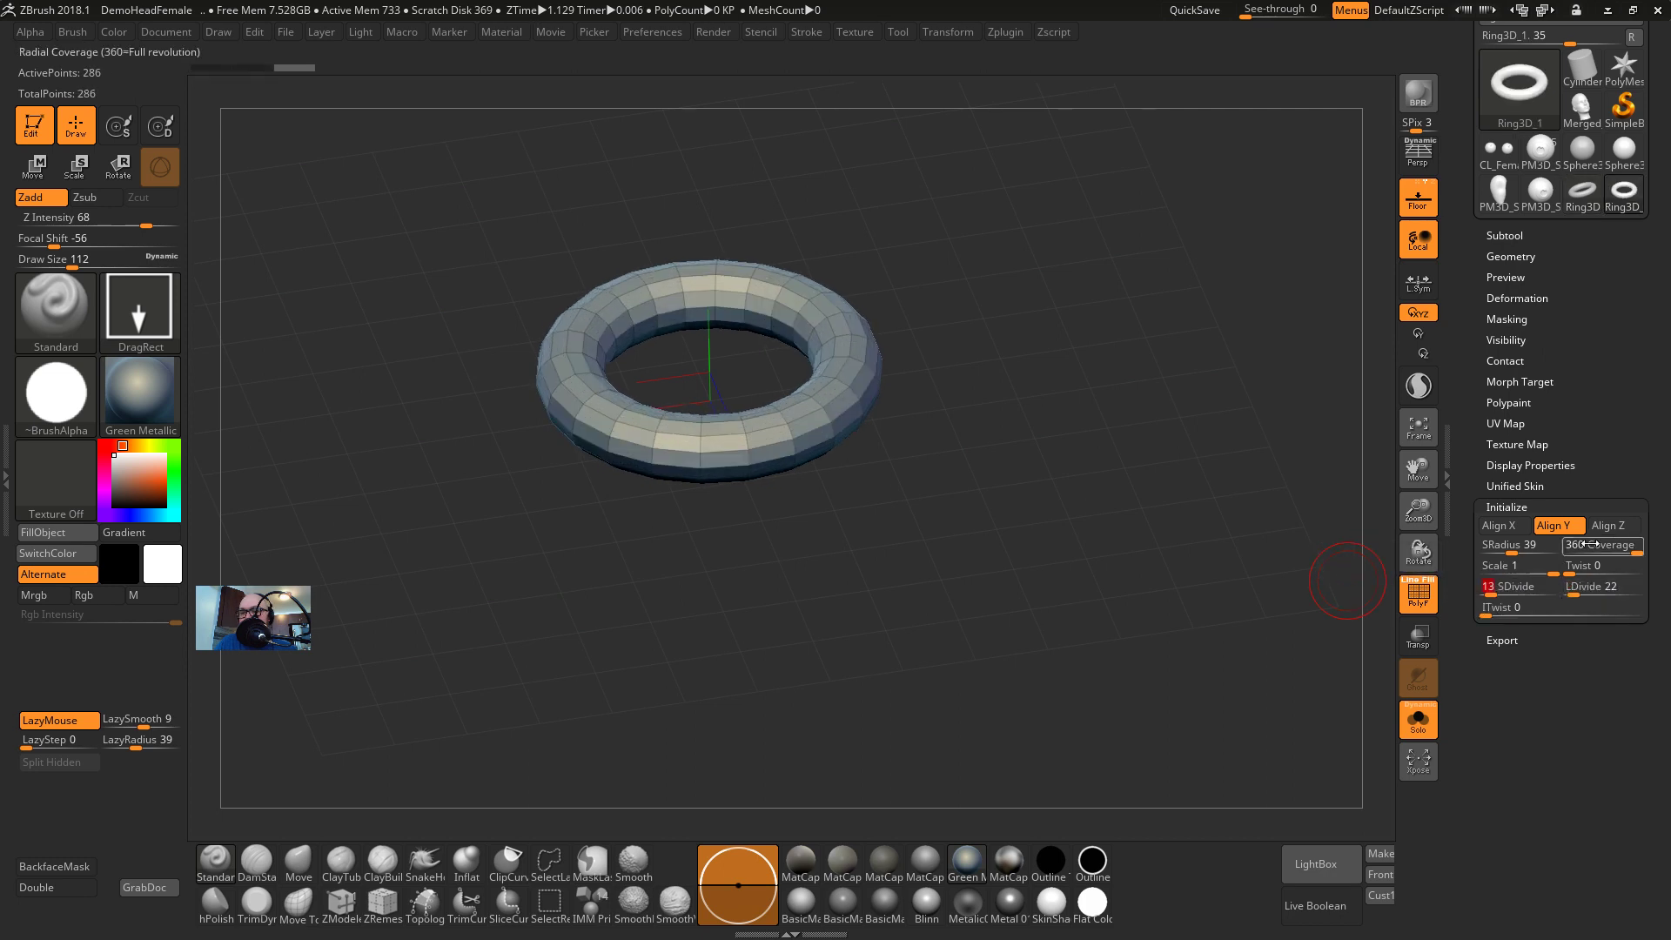
Convert the low-resolution ring to a PolyMesh3D with the transform gizmo active
{"action": "key", "text": "r"}
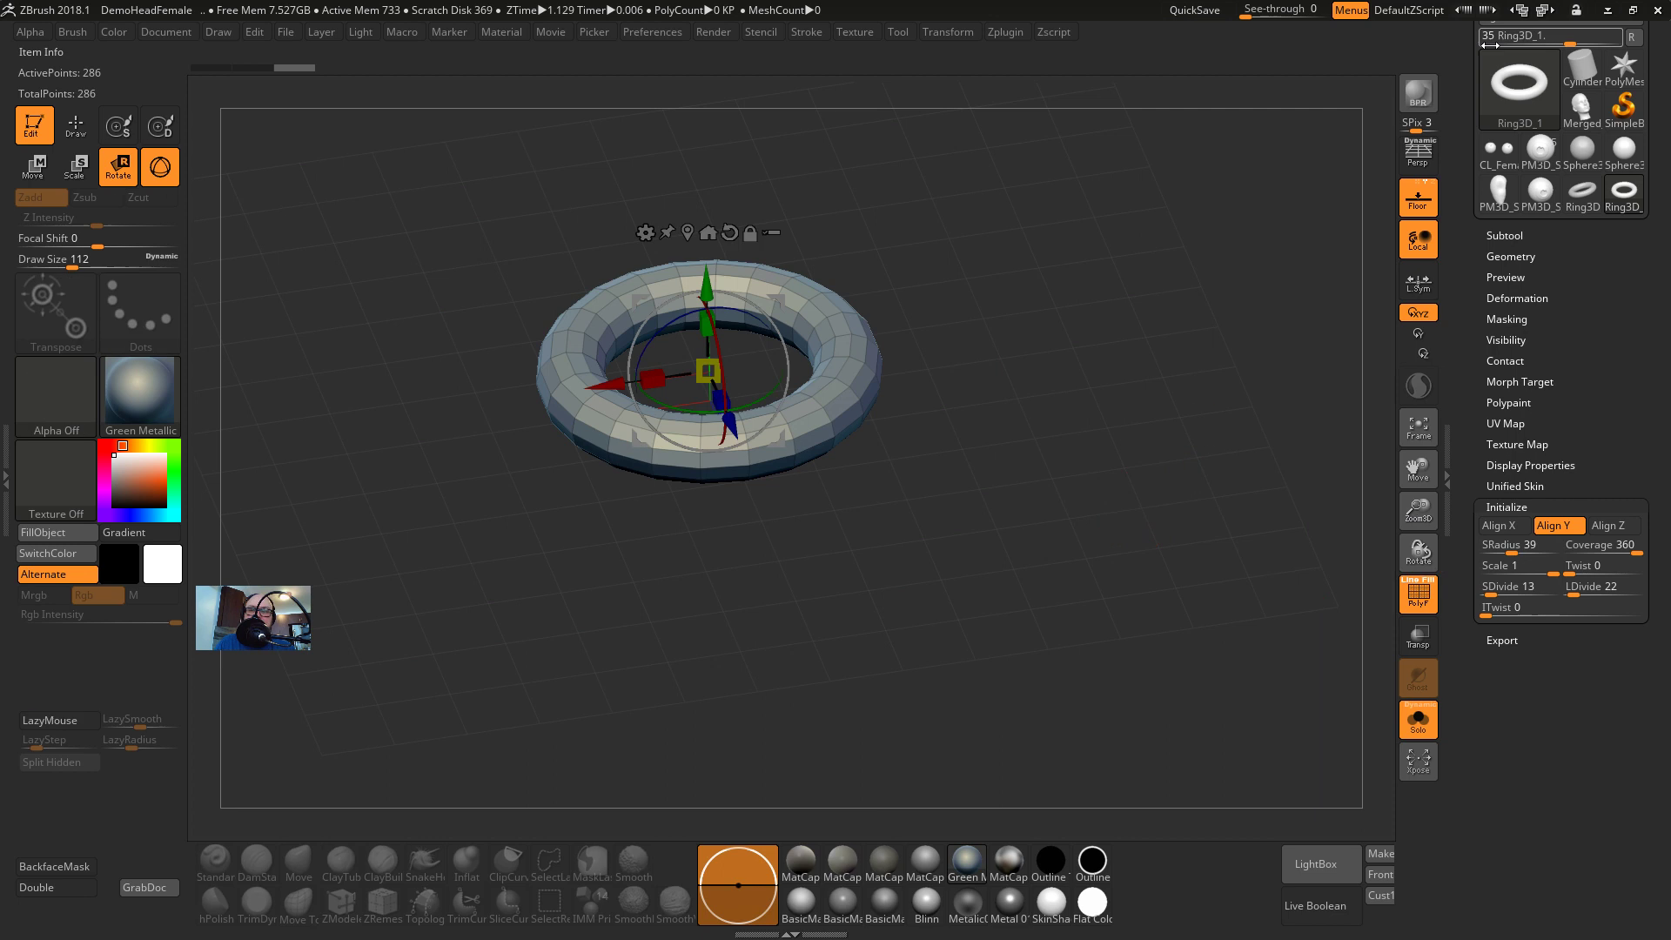
{"action": "left_click_drag", "start_coordinate": [1462, 94], "coordinate": [1480, 240]}
{"action": "left_click", "coordinate": [1553, 127]}
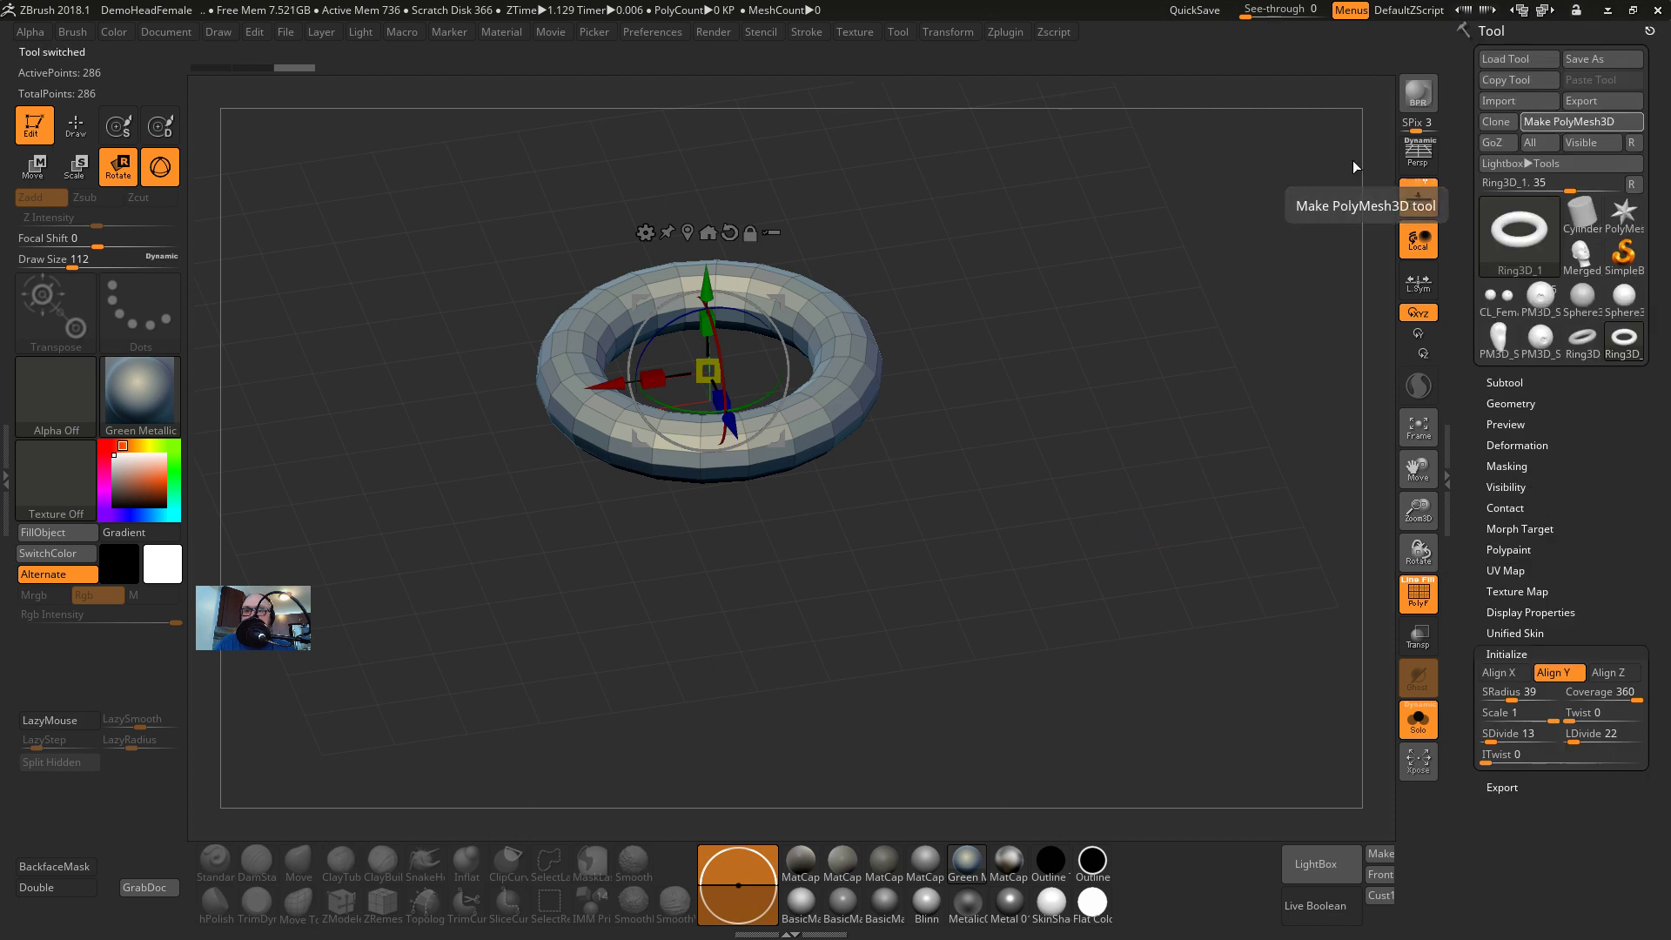
{"action": "key", "text": "r"}
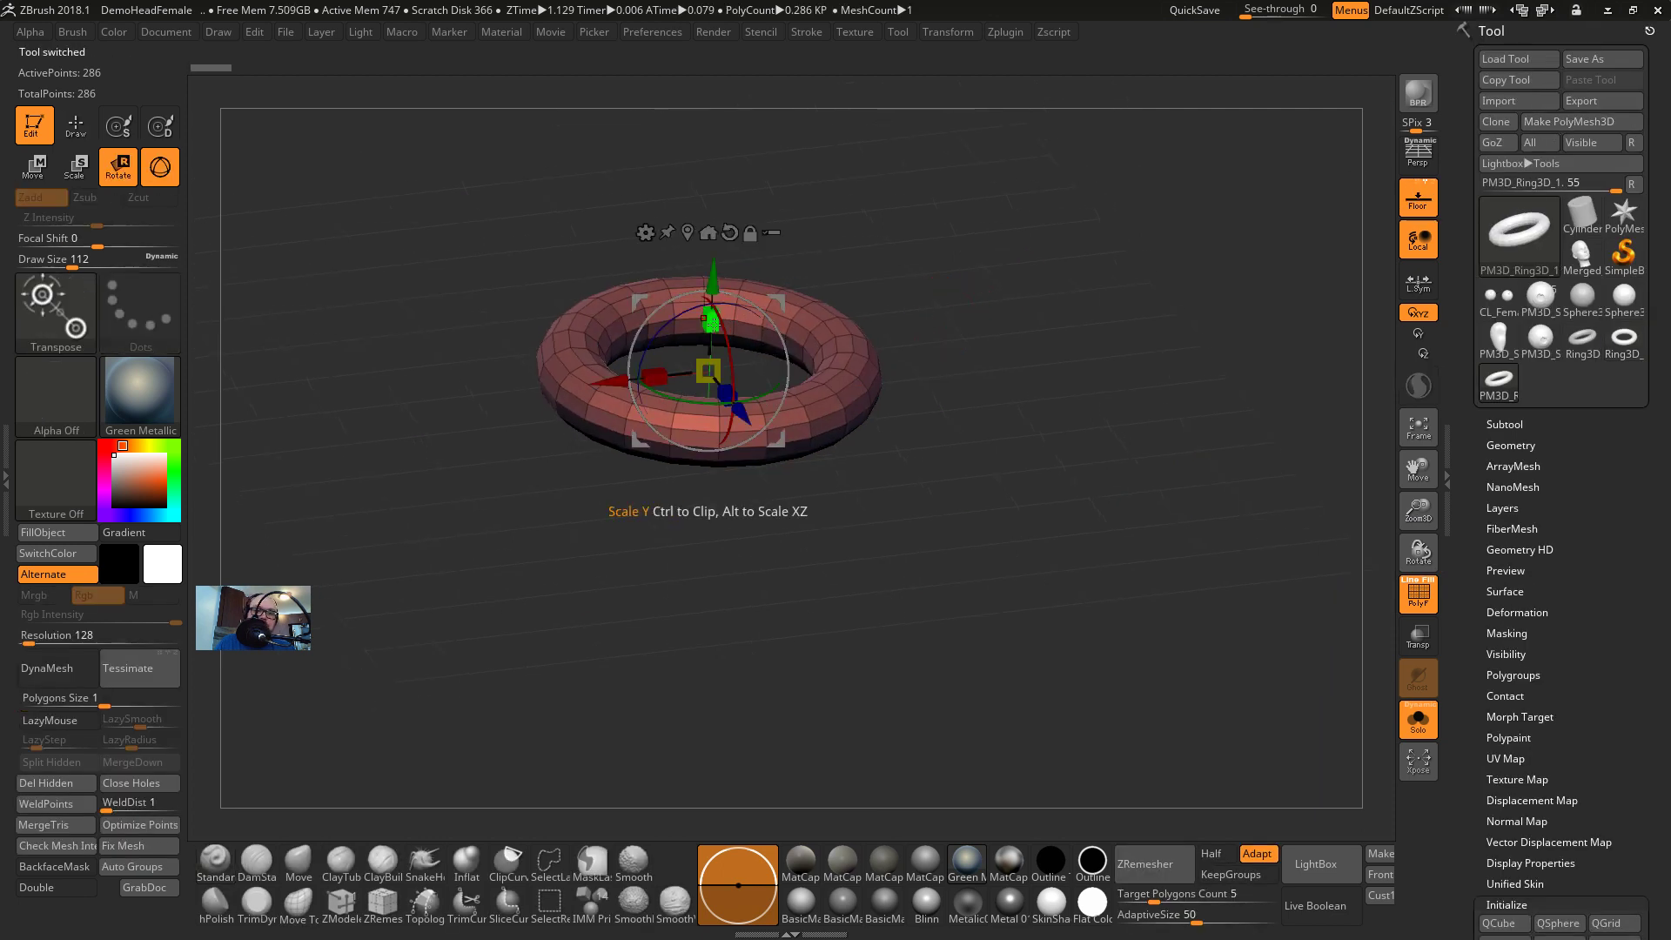
Scale the ring taller in Y, larger overall and wider in X, and view it straight from the front
{"action": "left_click_drag", "start_coordinate": [713, 235], "coordinate": [714, 197]}
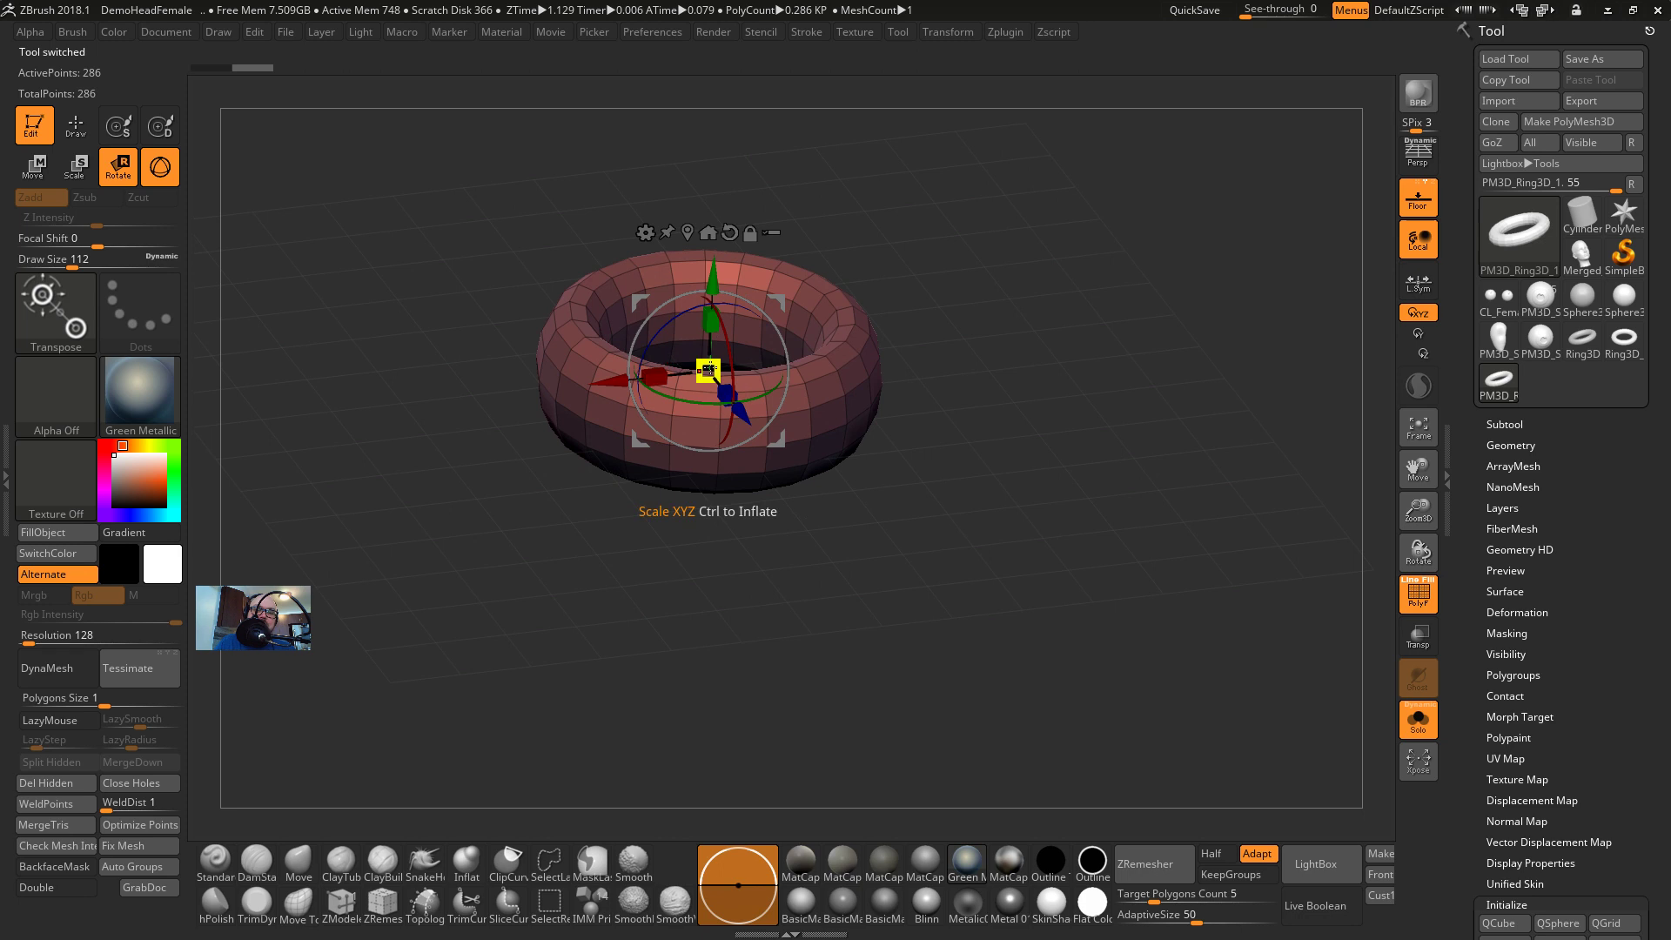
{"action": "left_click_drag", "start_coordinate": [710, 369], "coordinate": [623, 321]}
{"action": "left_click_drag", "start_coordinate": [654, 377], "coordinate": [613, 385]}
{"action": "left_click_drag", "start_coordinate": [918, 519], "coordinate": [932, 578], "text": "shift"}
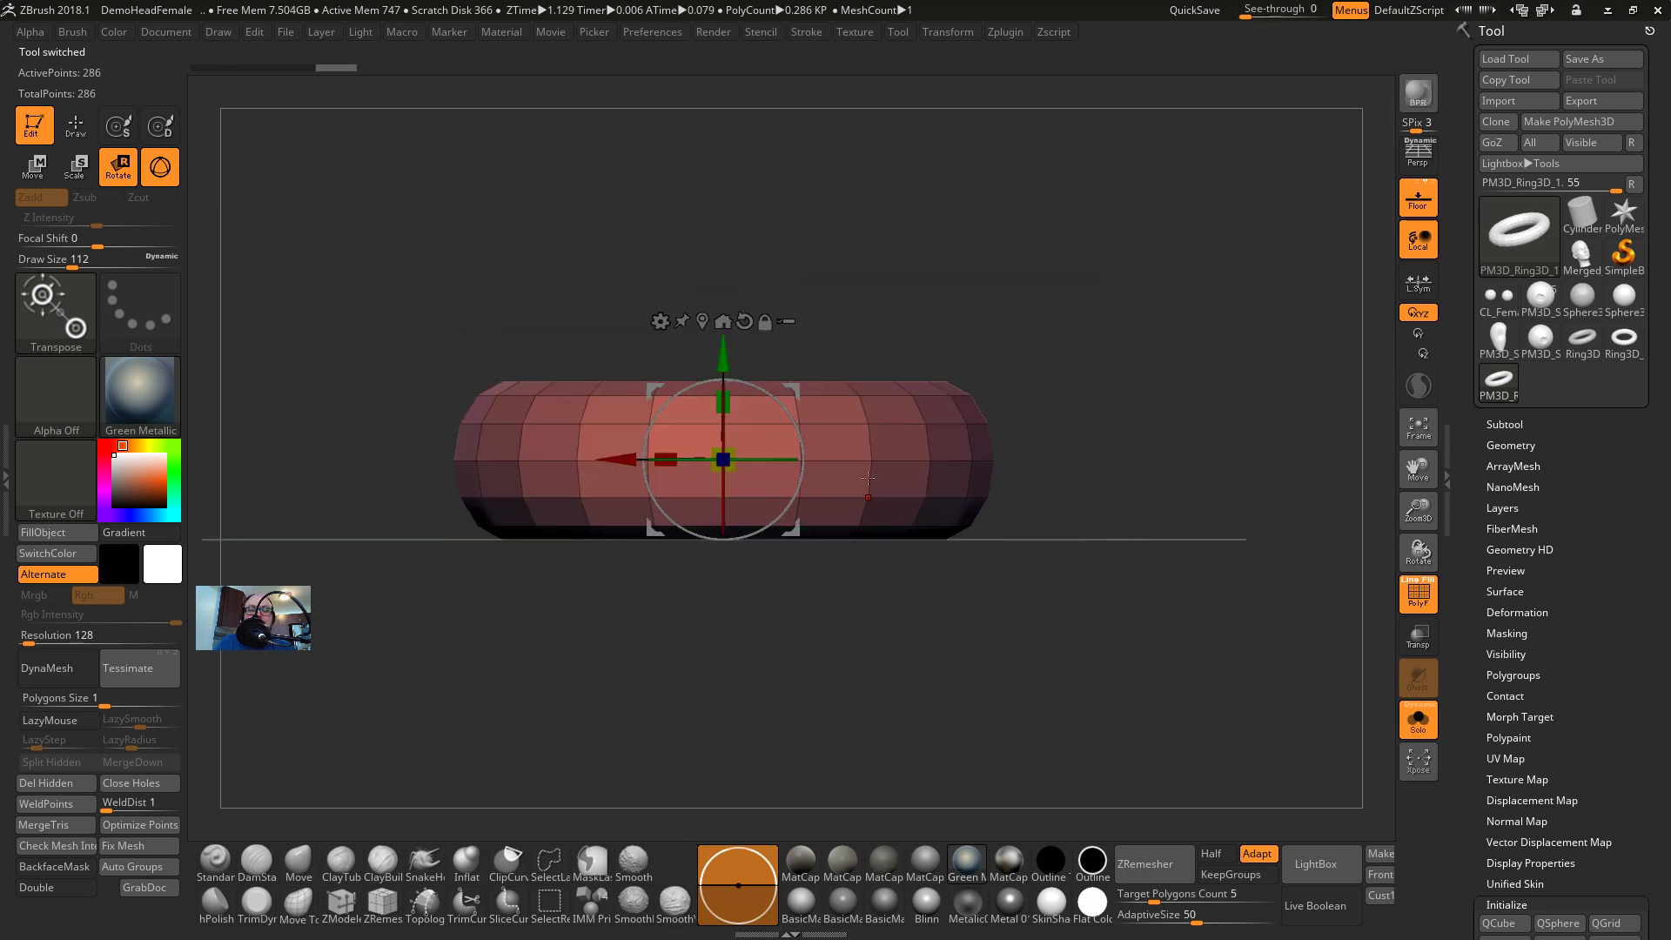
Tilt the ring and duplicate it within the same subtool so the two rings cross at an angle
{"action": "left_click_drag", "start_coordinate": [778, 400], "coordinate": [763, 222]}
{"action": "mouse_move", "coordinate": [761, 280]}
{"action": "left_mouse_down"}
{"action": "mouse_move", "coordinate": [750, 294]}
{"action": "mouse_move", "coordinate": [800, 299]}
{"action": "mouse_move", "coordinate": [749, 291]}
{"action": "left_mouse_up"}
{"action": "left_click_drag", "start_coordinate": [1080, 461], "coordinate": [1017, 503]}
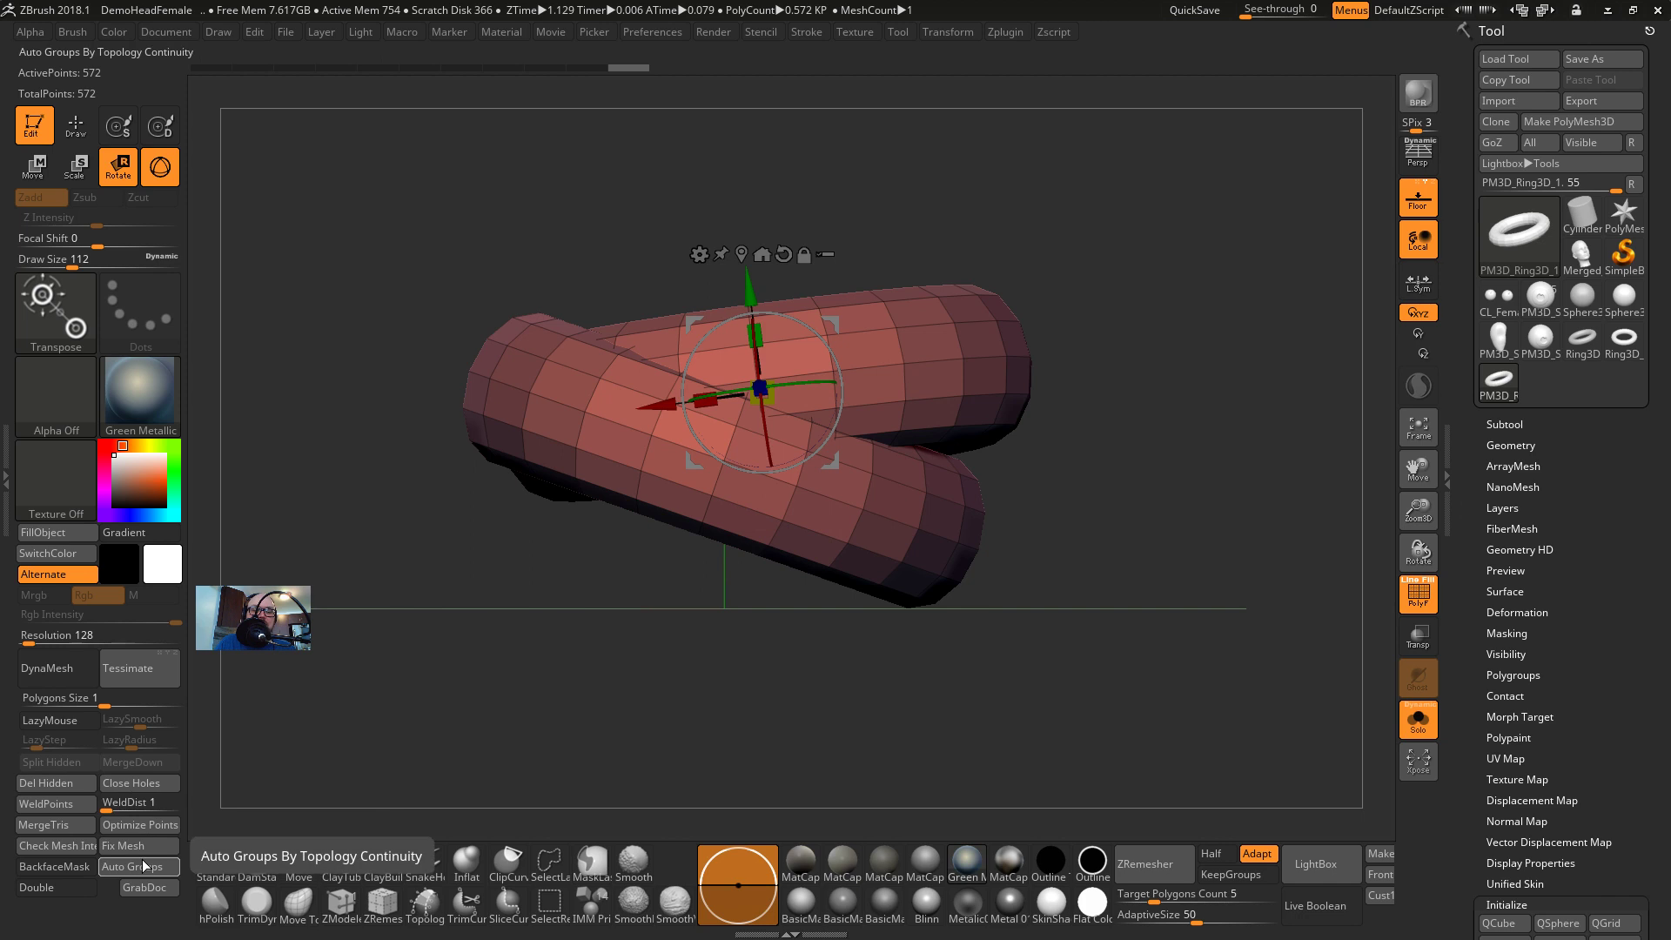
Assign a separate polygroup to each ring with Auto Groups
{"action": "scroll", "coordinate": [1591, 618], "scroll_direction": "down", "scroll_amount": 2}
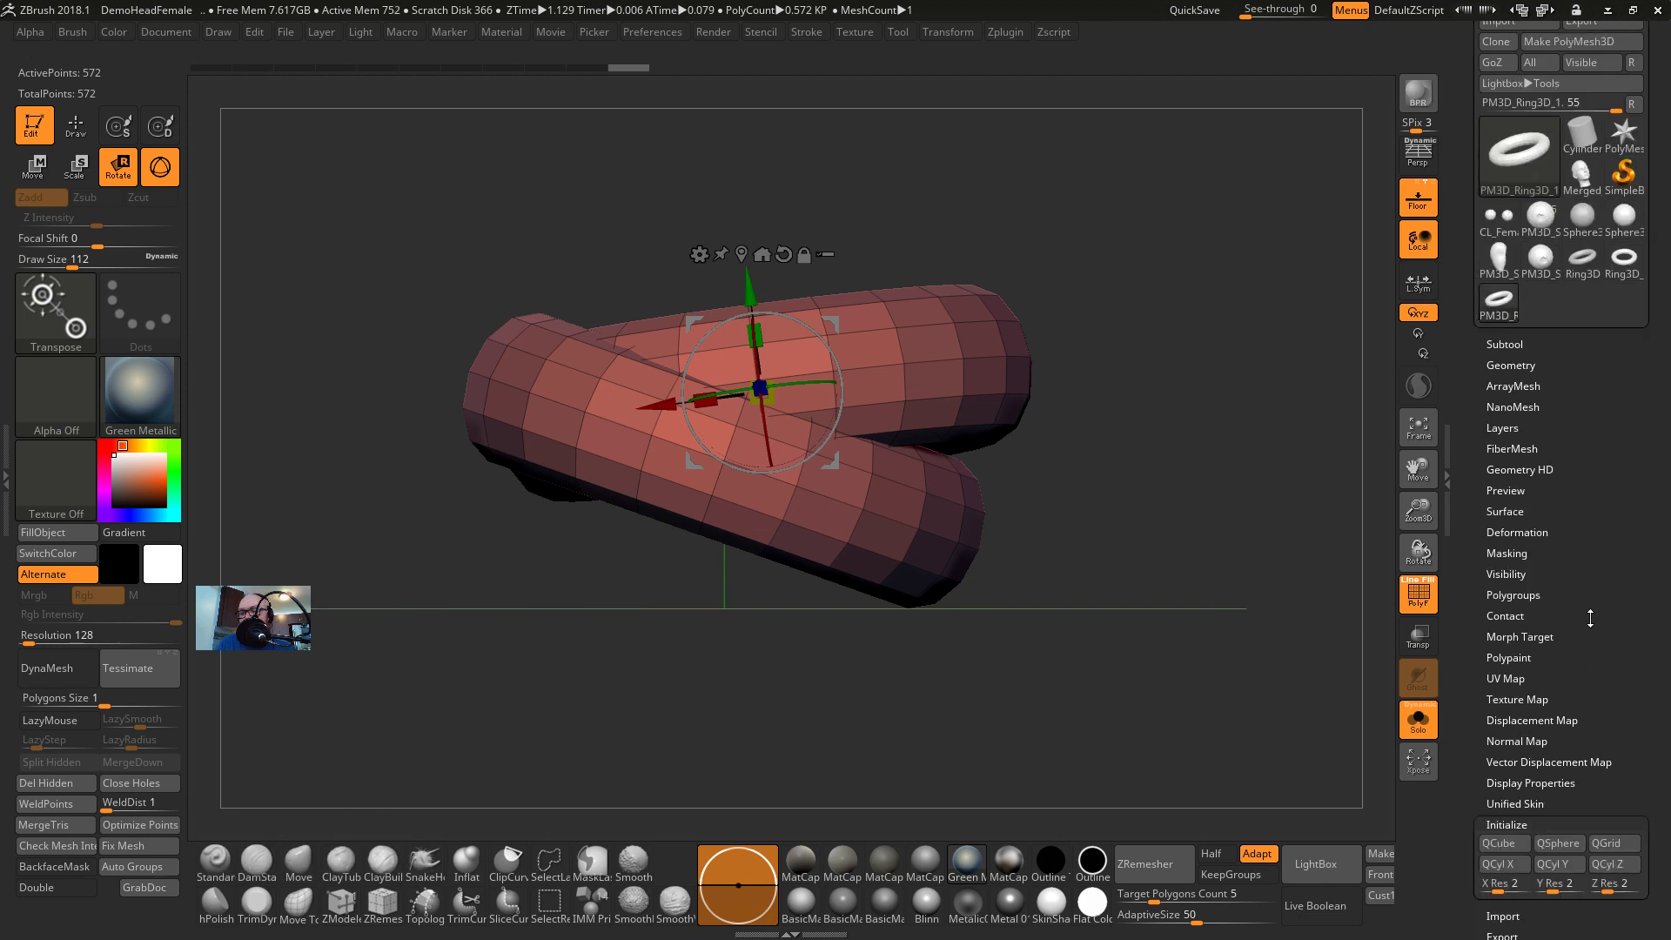
{"action": "left_click", "coordinate": [1502, 595]}
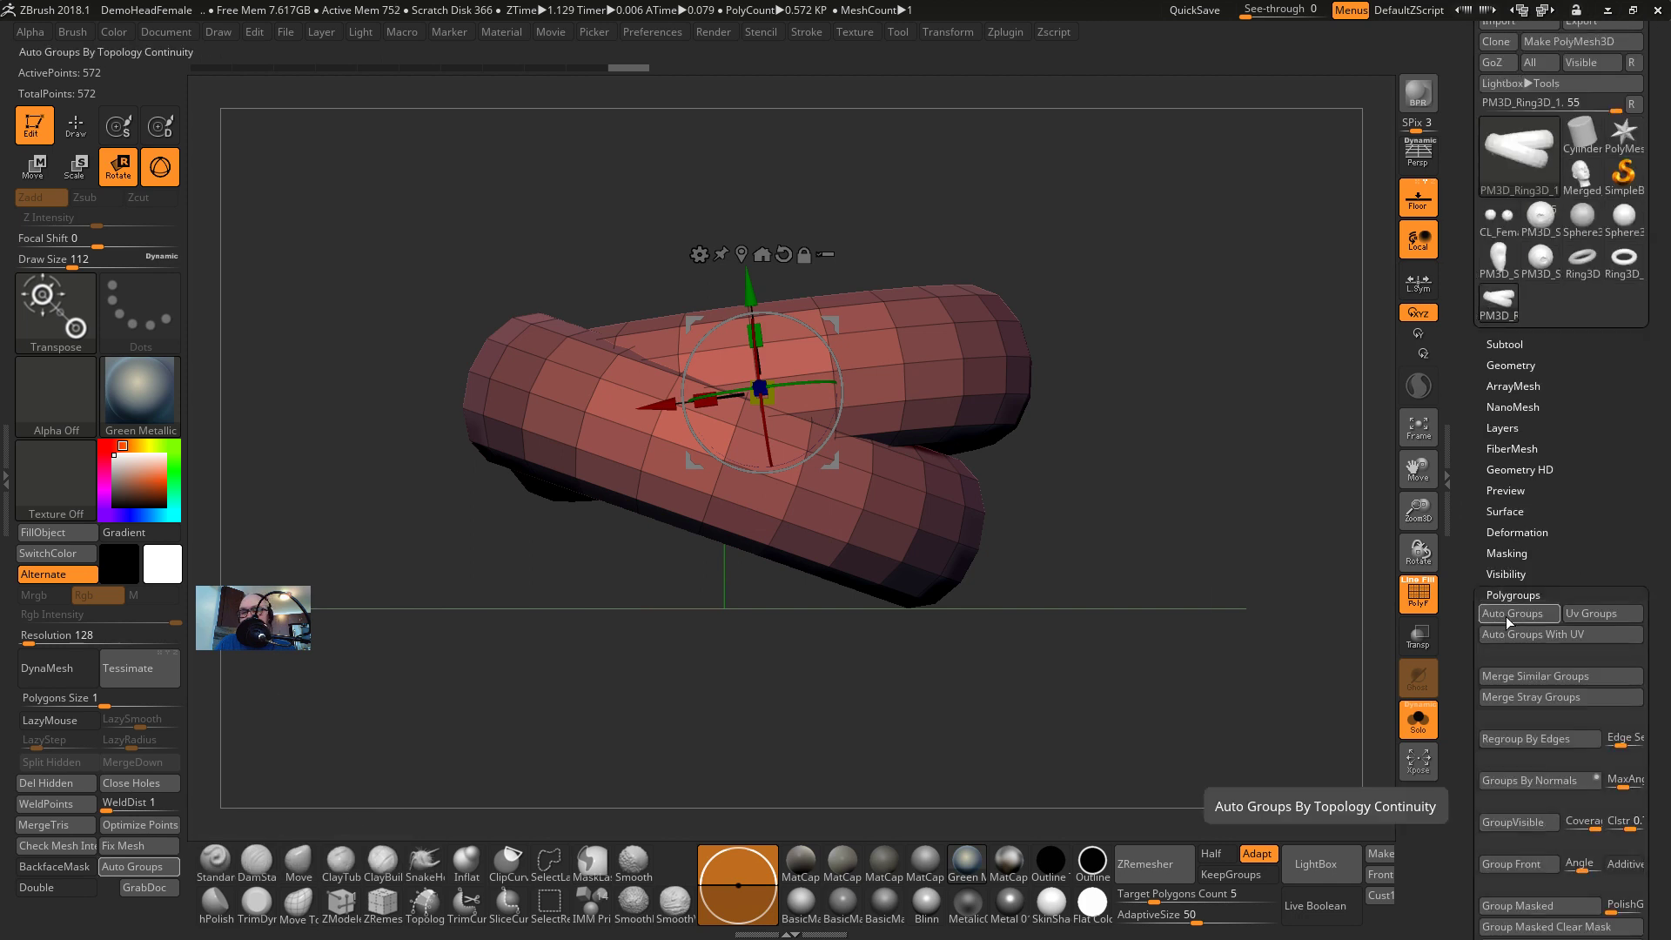
{"action": "left_click", "coordinate": [132, 866]}
{"action": "left_click_drag", "start_coordinate": [1060, 502], "coordinate": [1219, 582]}
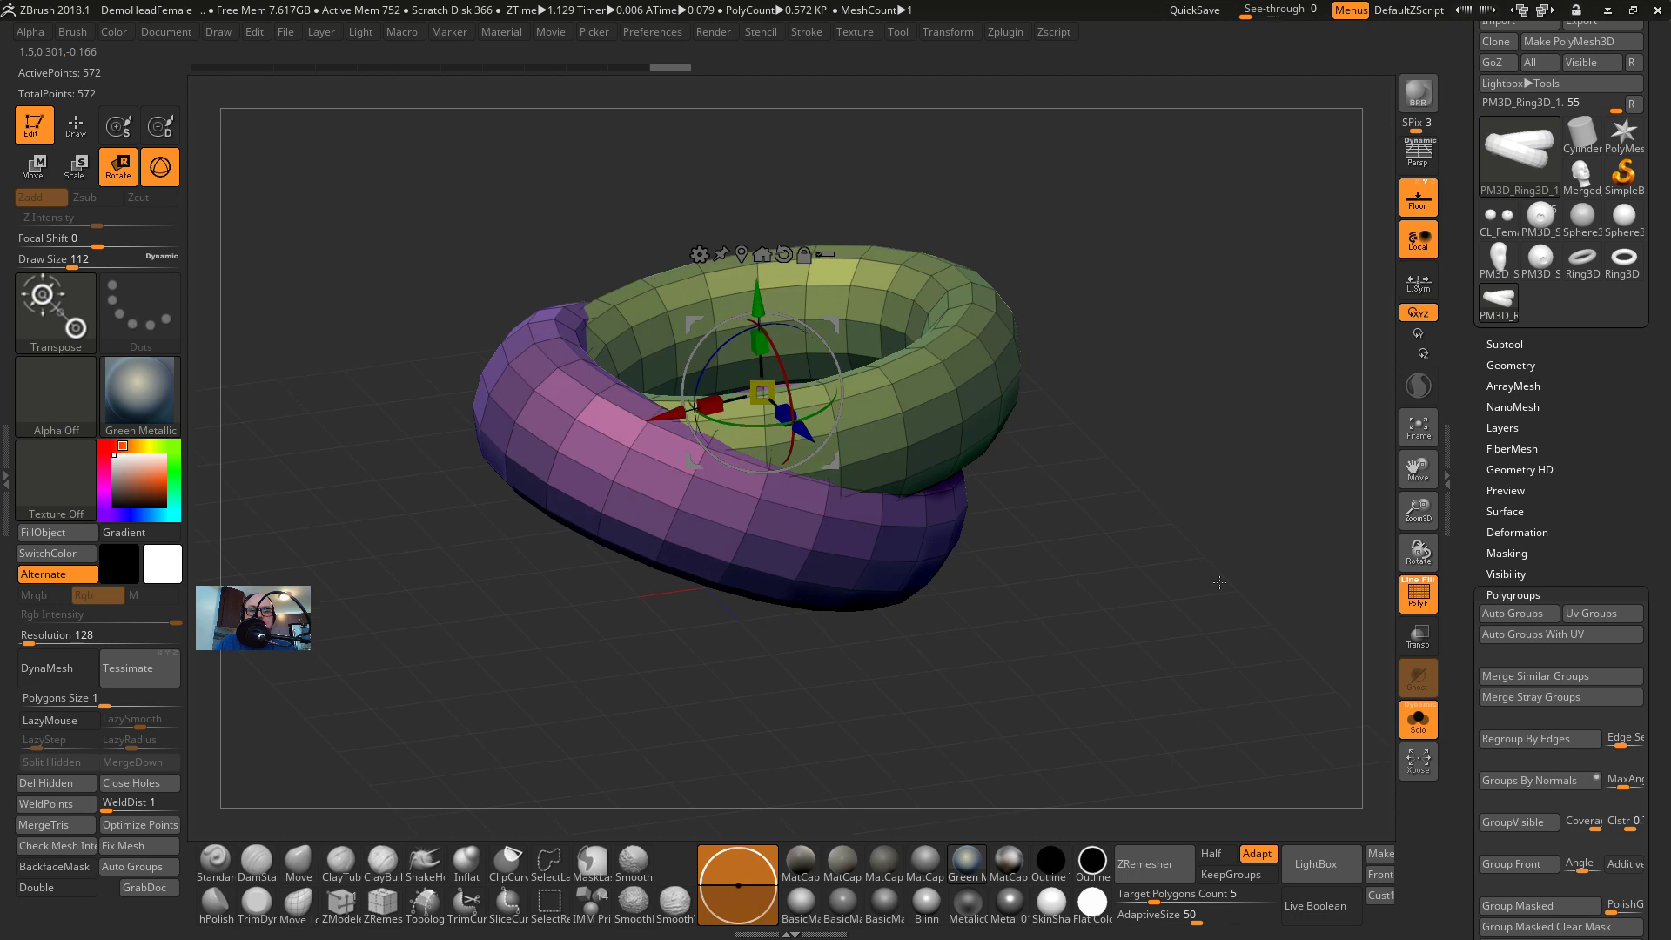
Show the subtool list, hide the upper ring by its polygroup, and make both rings visible again
{"action": "left_click", "coordinate": [1505, 342]}
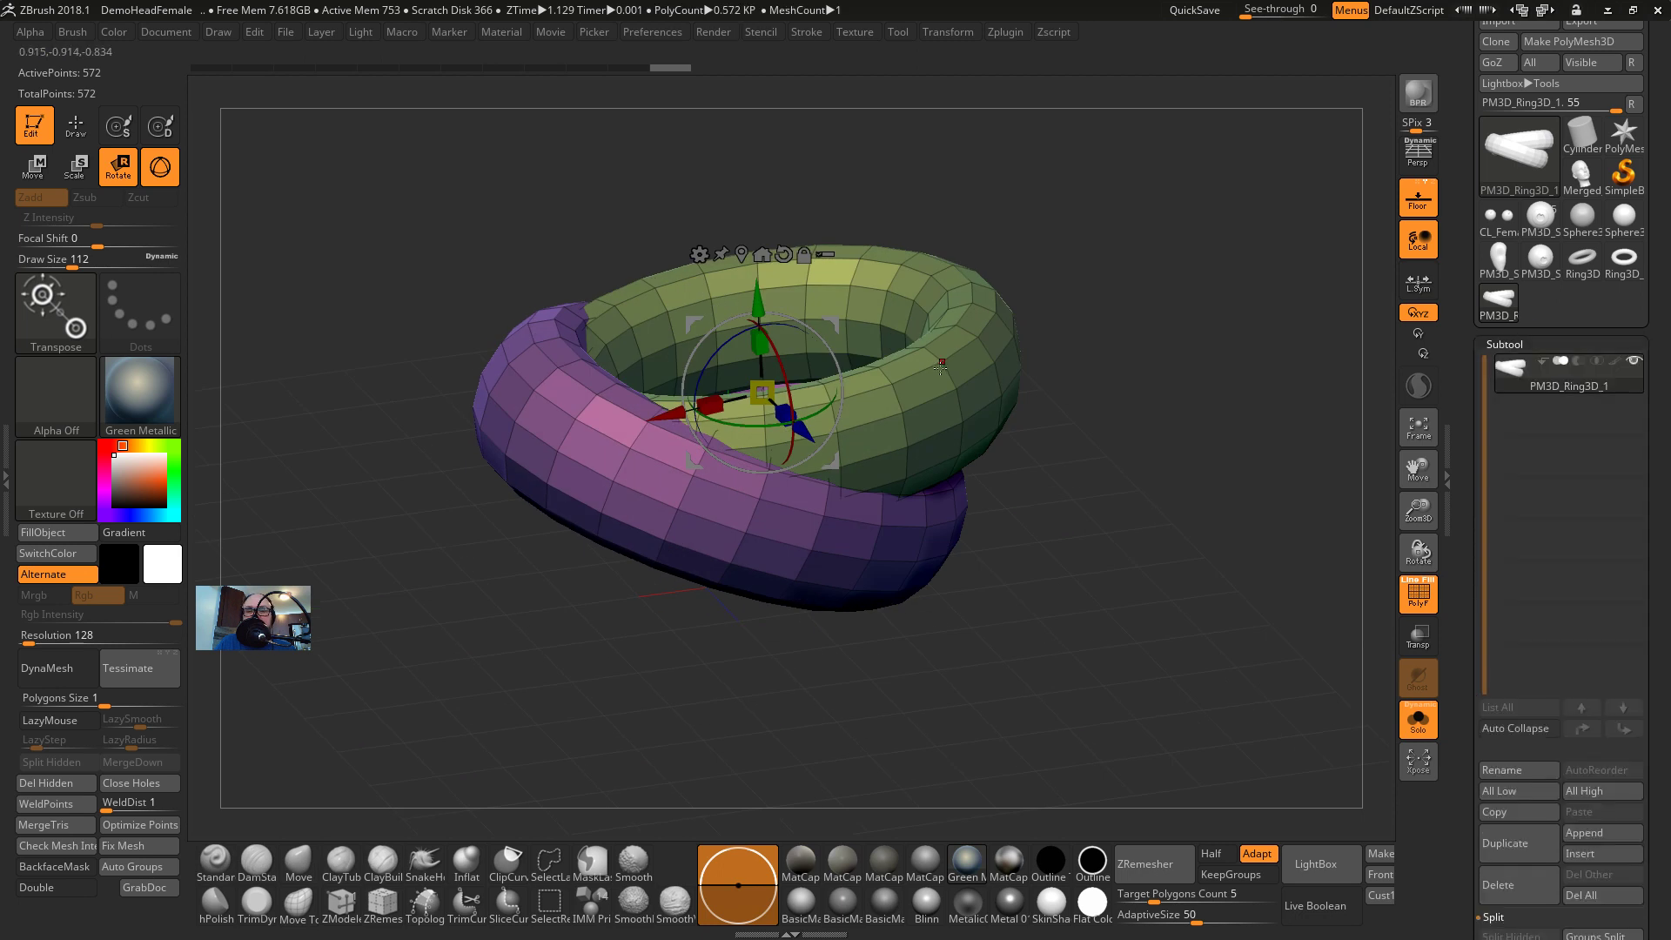
{"action": "key", "text": "q"}
{"action": "left_click_drag", "start_coordinate": [1079, 457], "coordinate": [1114, 582]}
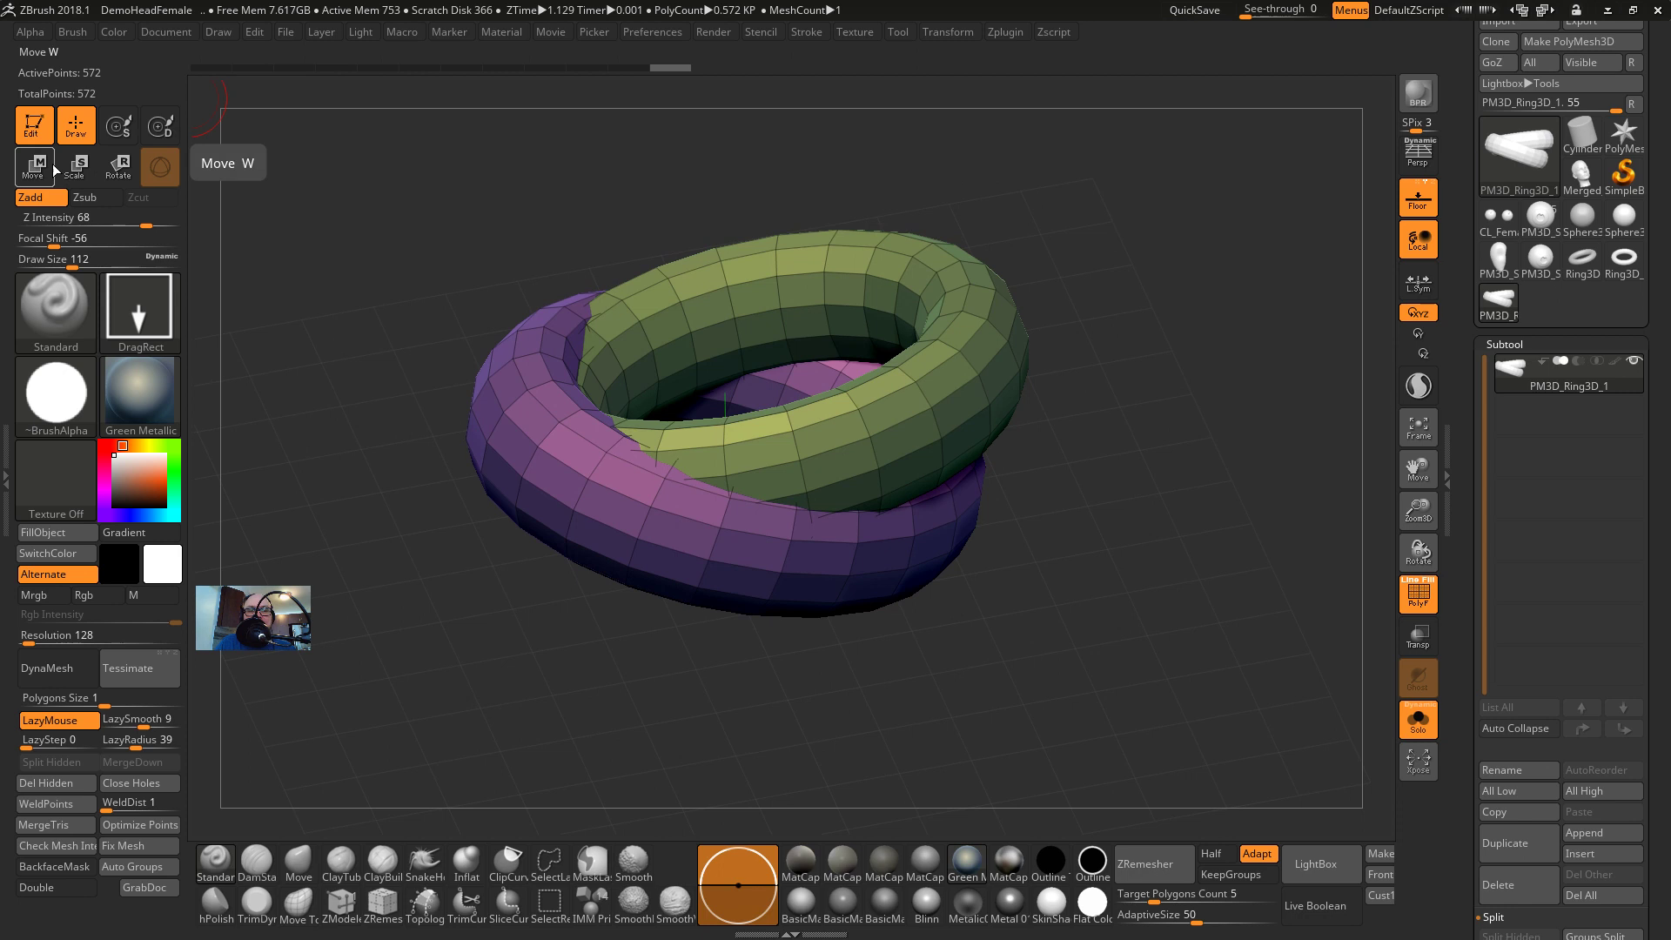
{"action": "left_click", "coordinate": [830, 288], "text": "ctrl+shift"}
{"action": "left_click", "coordinate": [829, 288], "text": "ctrl+shift"}
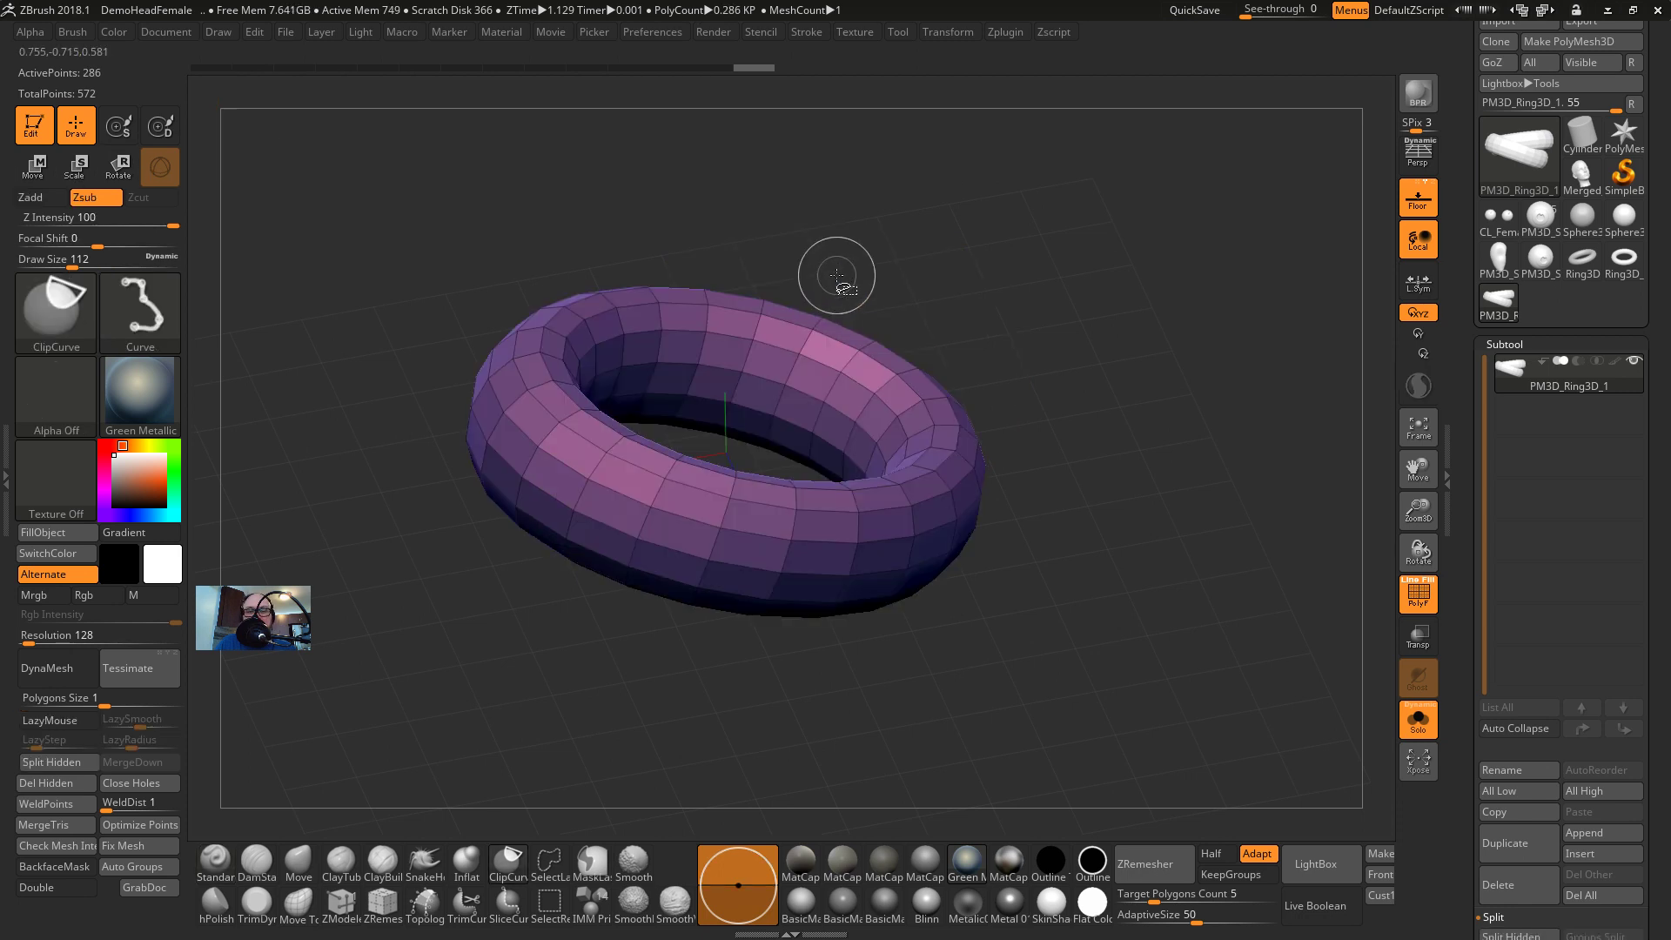
{"action": "left_click", "coordinate": [837, 275], "text": "ctrl+shift"}
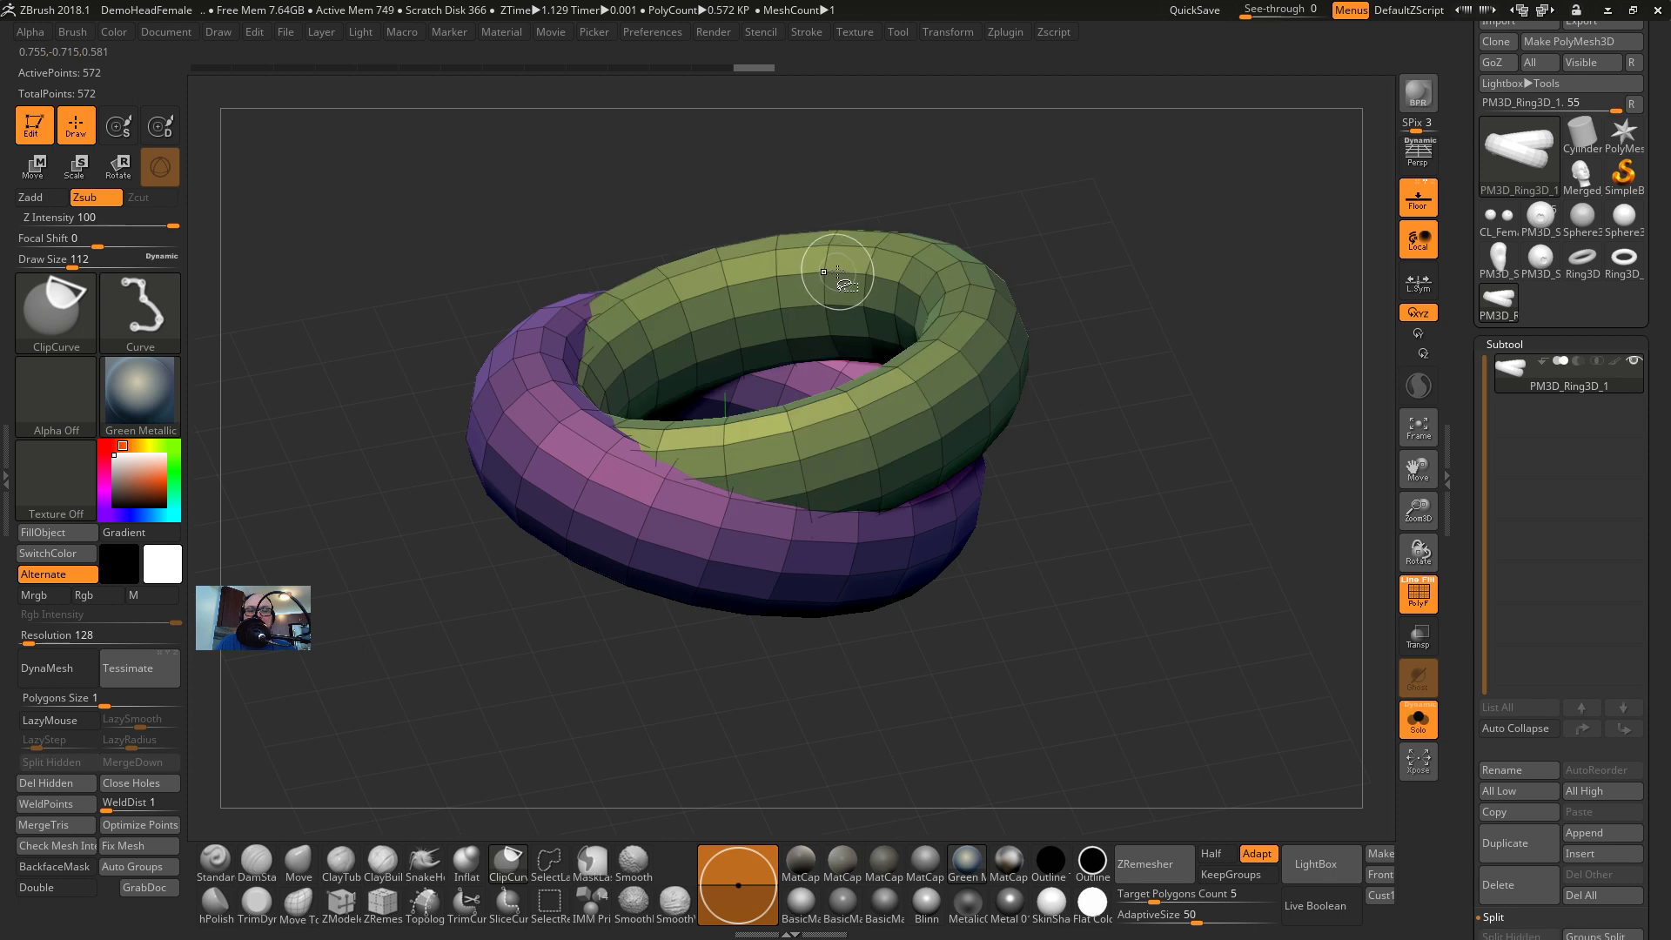
Mask the lower purple ring by polygroup using the transform gizmo and return to Draw mode
{"action": "left_click", "coordinate": [46, 174]}
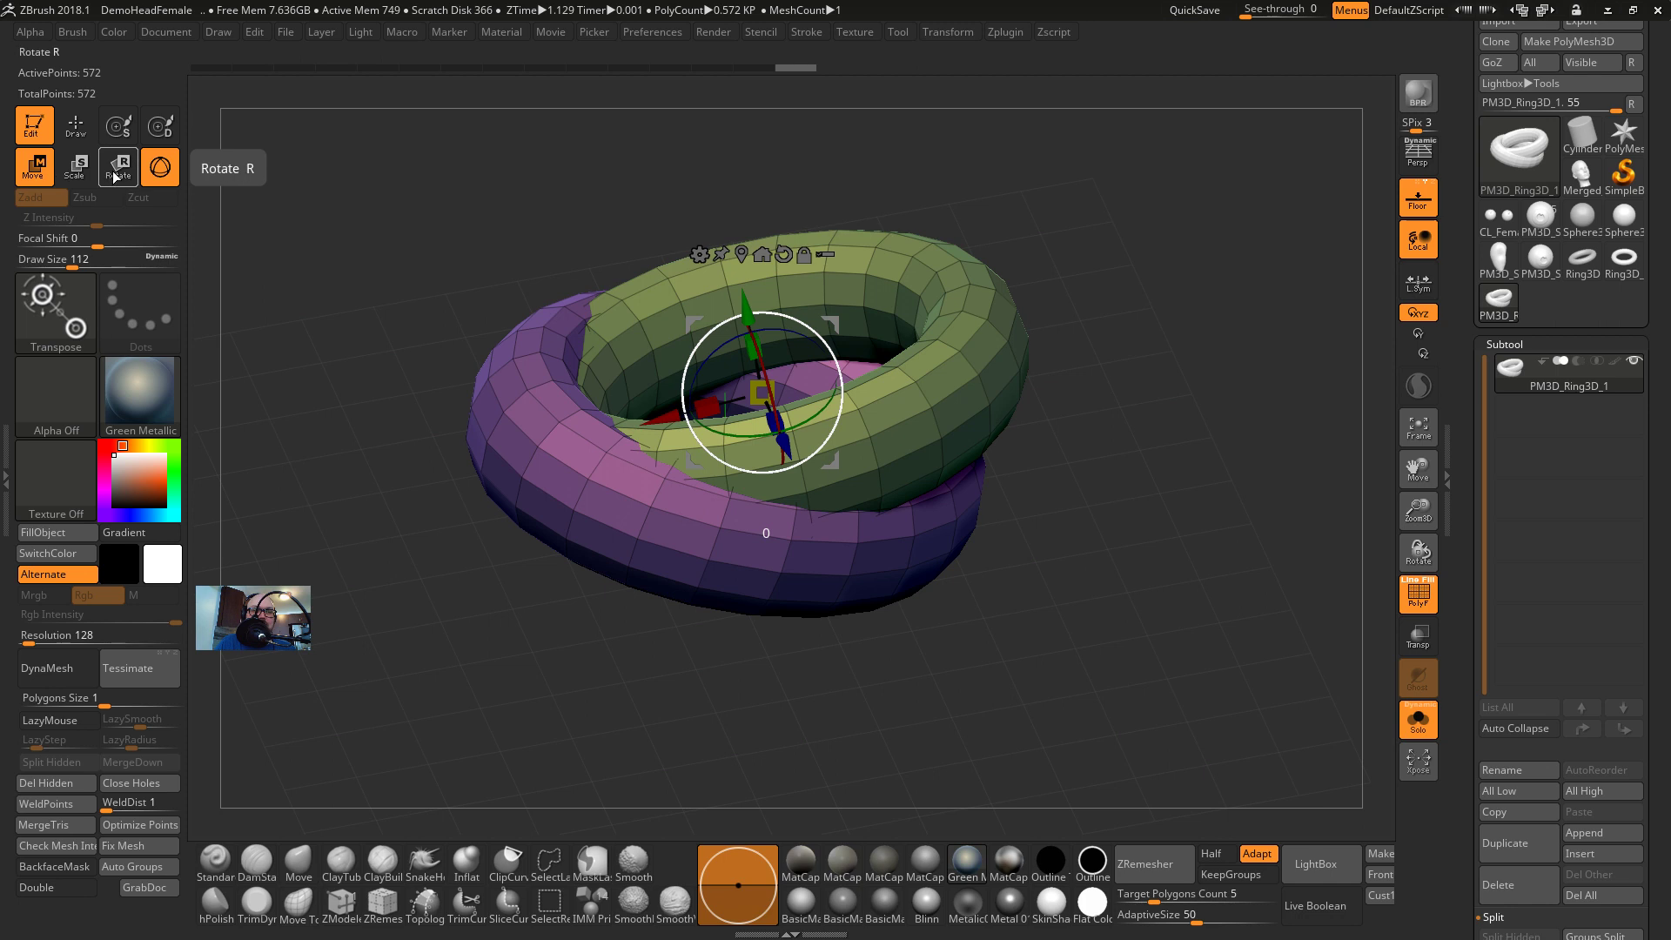
{"action": "left_click", "coordinate": [944, 334], "text": "ctrl"}
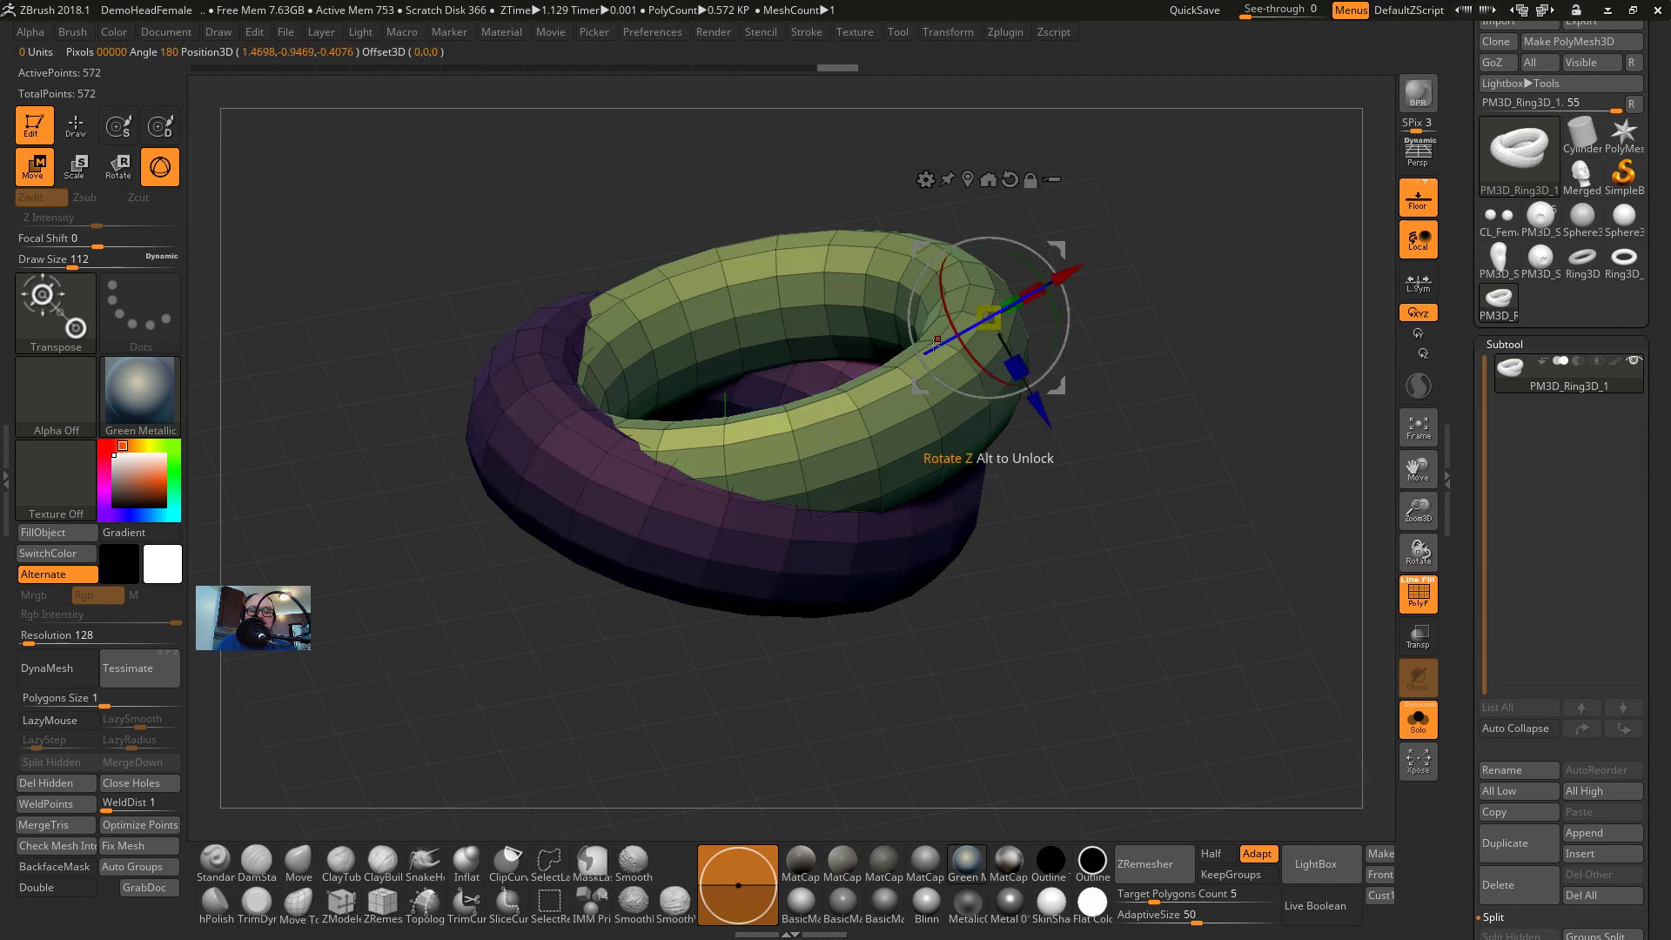
{"action": "key", "text": "q"}
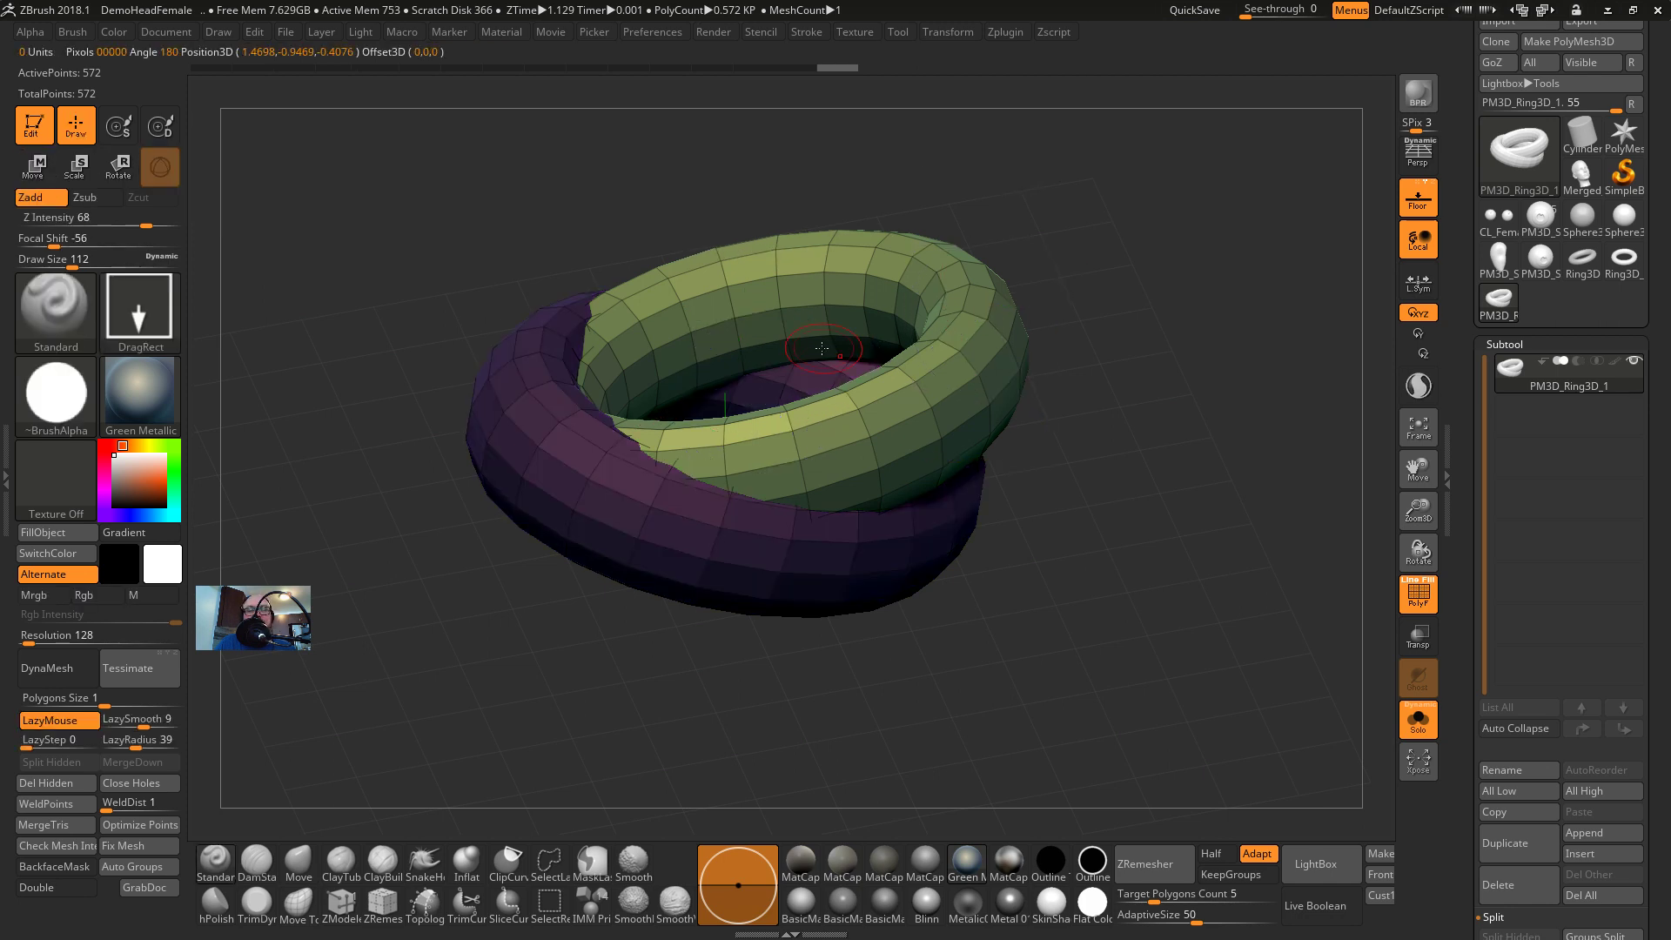
Switch to the Move brush at draw size 533, try pulling the unmasked green ring, and undo the stroke
{"action": "key", "text": "s"}
{"action": "left_click_drag", "start_coordinate": [857, 378], "coordinate": [855, 419]}
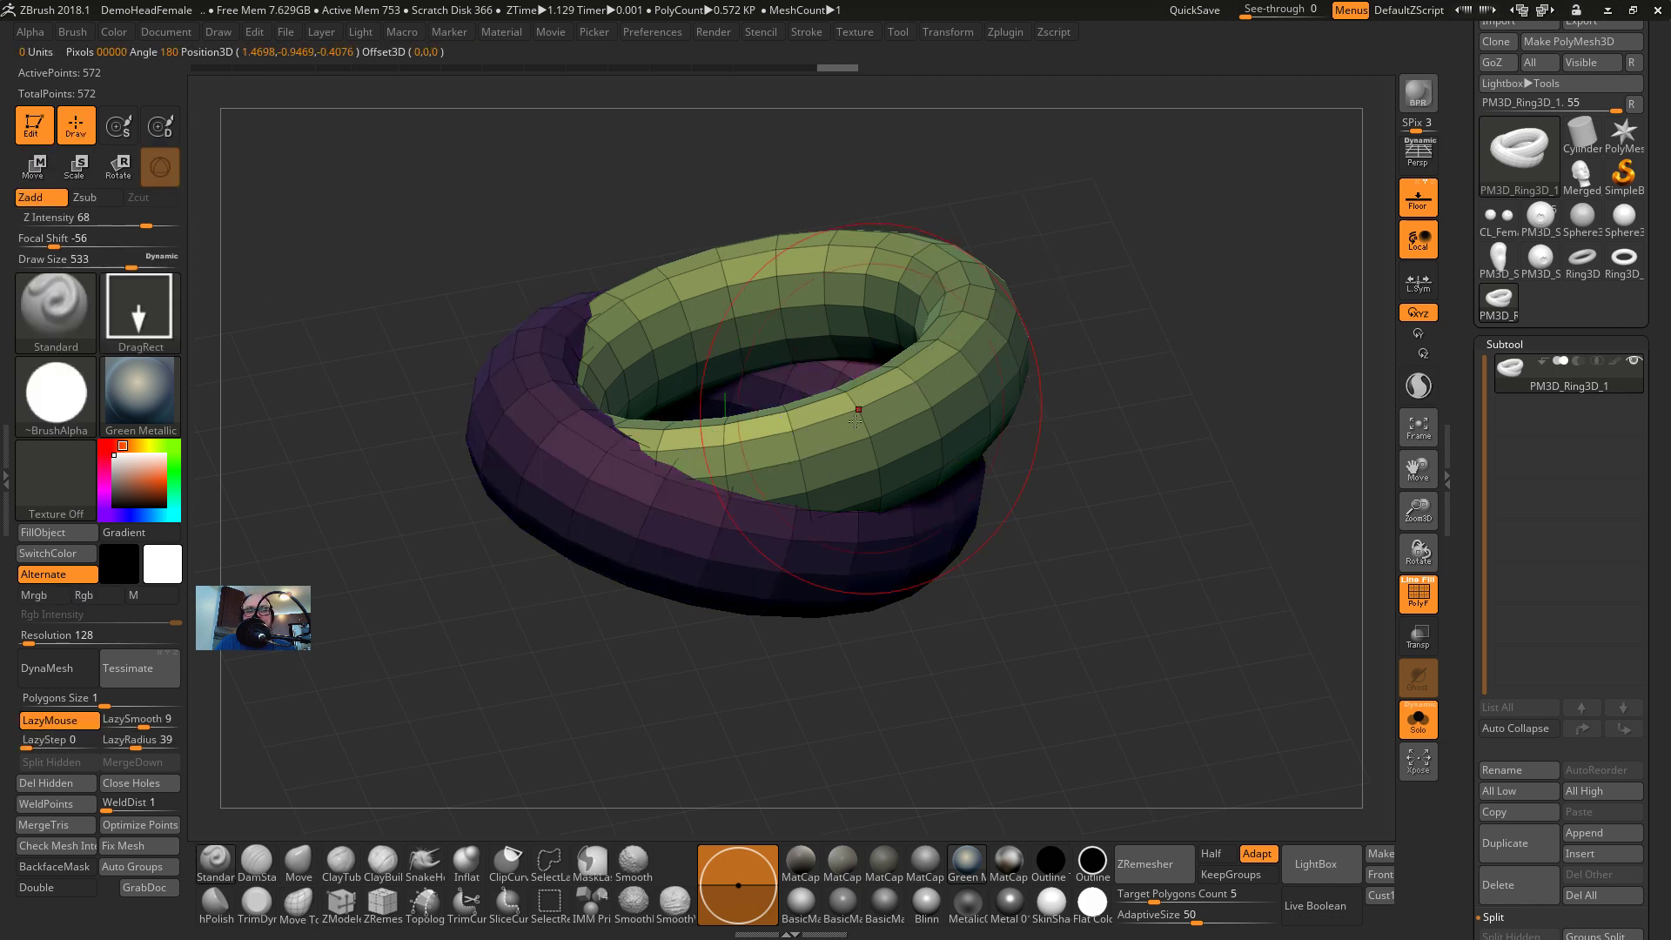
{"action": "left_click", "coordinate": [300, 857]}
{"action": "left_click_drag", "start_coordinate": [865, 702], "coordinate": [819, 525]}
{"action": "left_click_drag", "start_coordinate": [762, 660], "coordinate": [779, 764]}
{"action": "left_click_drag", "start_coordinate": [794, 471], "coordinate": [851, 612]}
{"action": "key", "text": "ctrl+z"}
Set the draw size to 1000 and pull the near side of the green ring down past the purple ring
{"action": "left_click_drag", "start_coordinate": [936, 570], "coordinate": [880, 475]}
{"action": "key", "text": "s"}
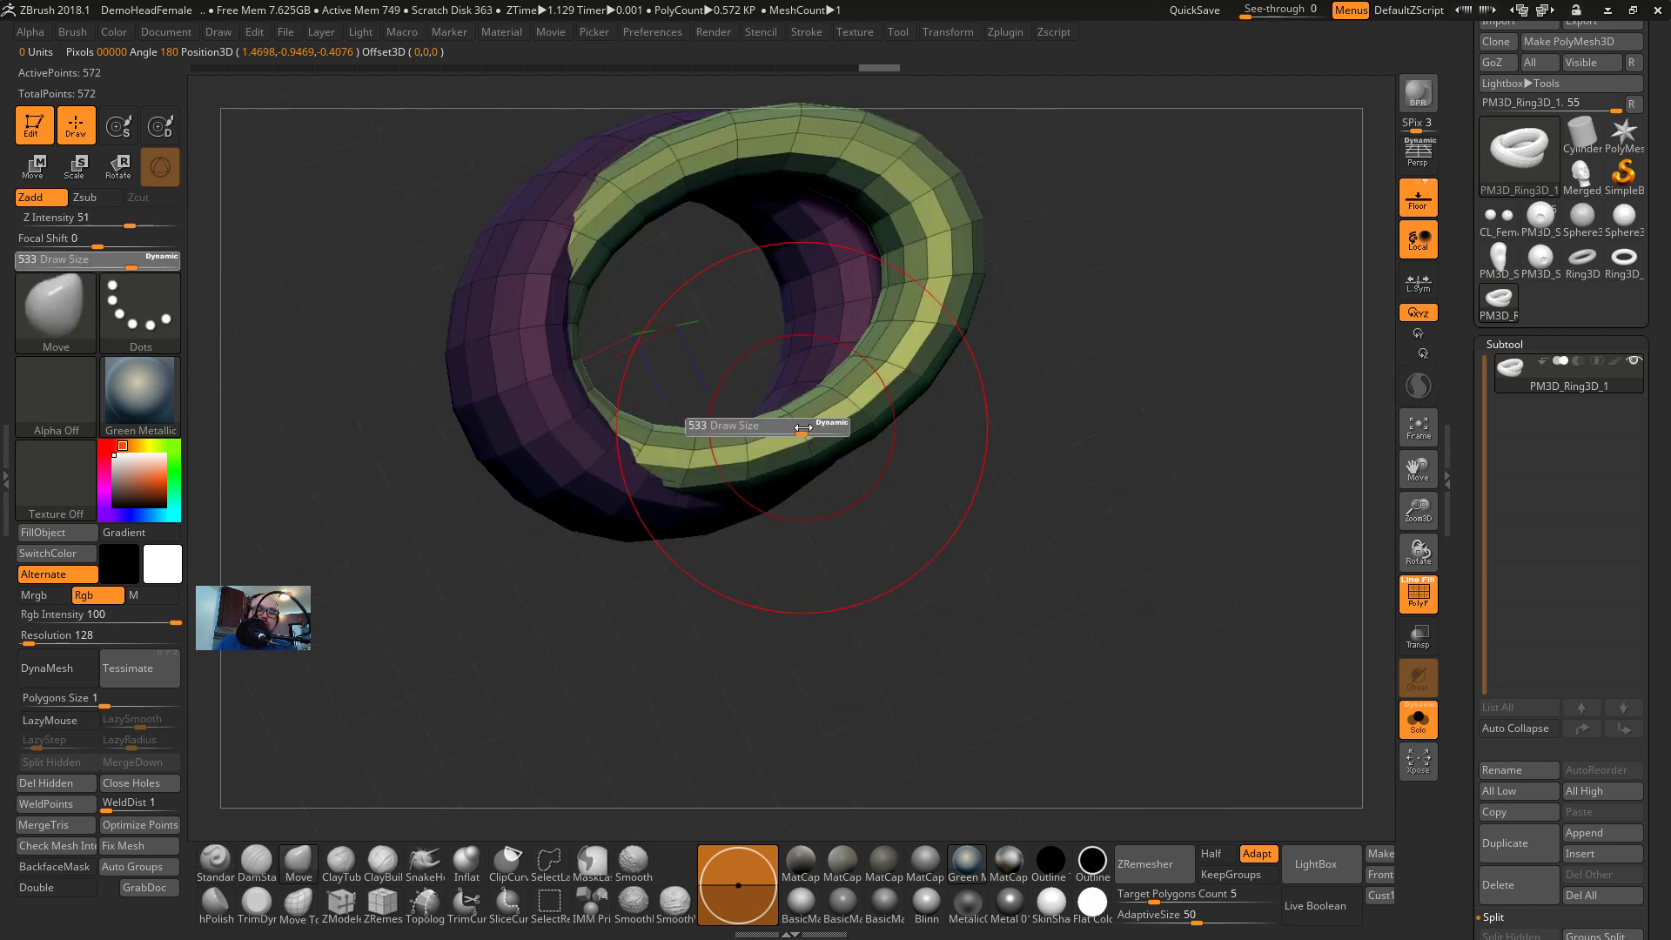
{"action": "mouse_move", "coordinate": [796, 423]}
{"action": "left_mouse_down"}
{"action": "mouse_move", "coordinate": [858, 418]}
{"action": "mouse_move", "coordinate": [788, 514]}
{"action": "mouse_move", "coordinate": [783, 566]}
{"action": "left_mouse_up"}
{"action": "left_click_drag", "start_coordinate": [878, 602], "coordinate": [1050, 496]}
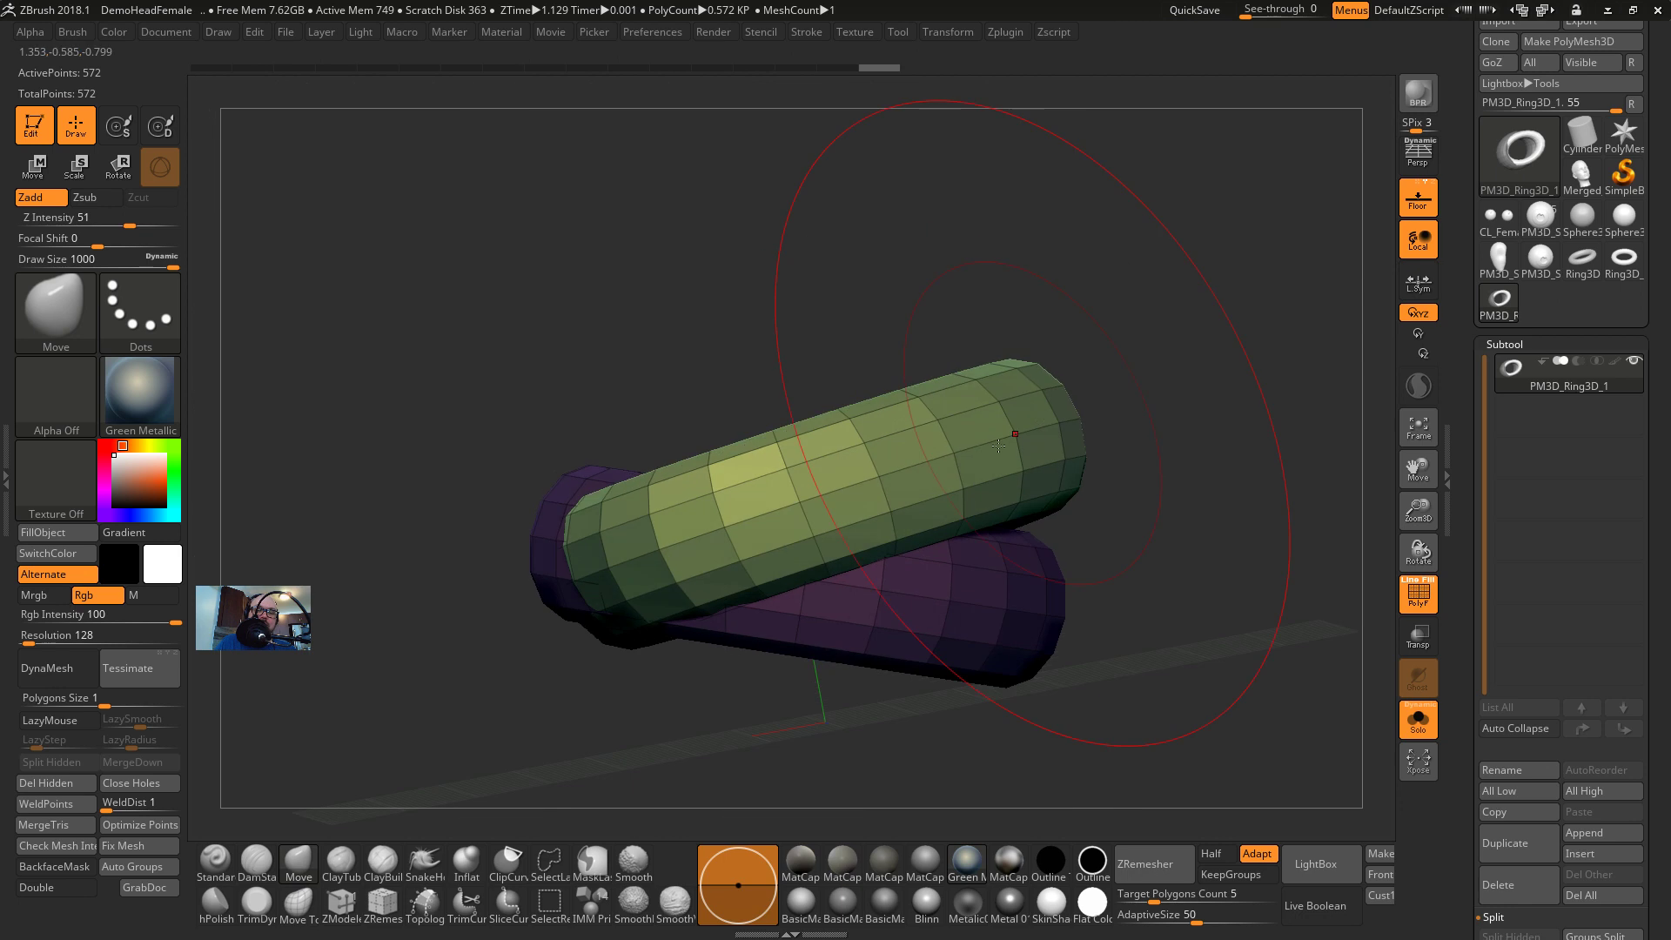
{"action": "mouse_move", "coordinate": [770, 533]}
{"action": "left_mouse_down"}
{"action": "mouse_move", "coordinate": [781, 604]}
{"action": "mouse_move", "coordinate": [698, 672]}
{"action": "mouse_move", "coordinate": [700, 693]}
{"action": "left_mouse_up"}
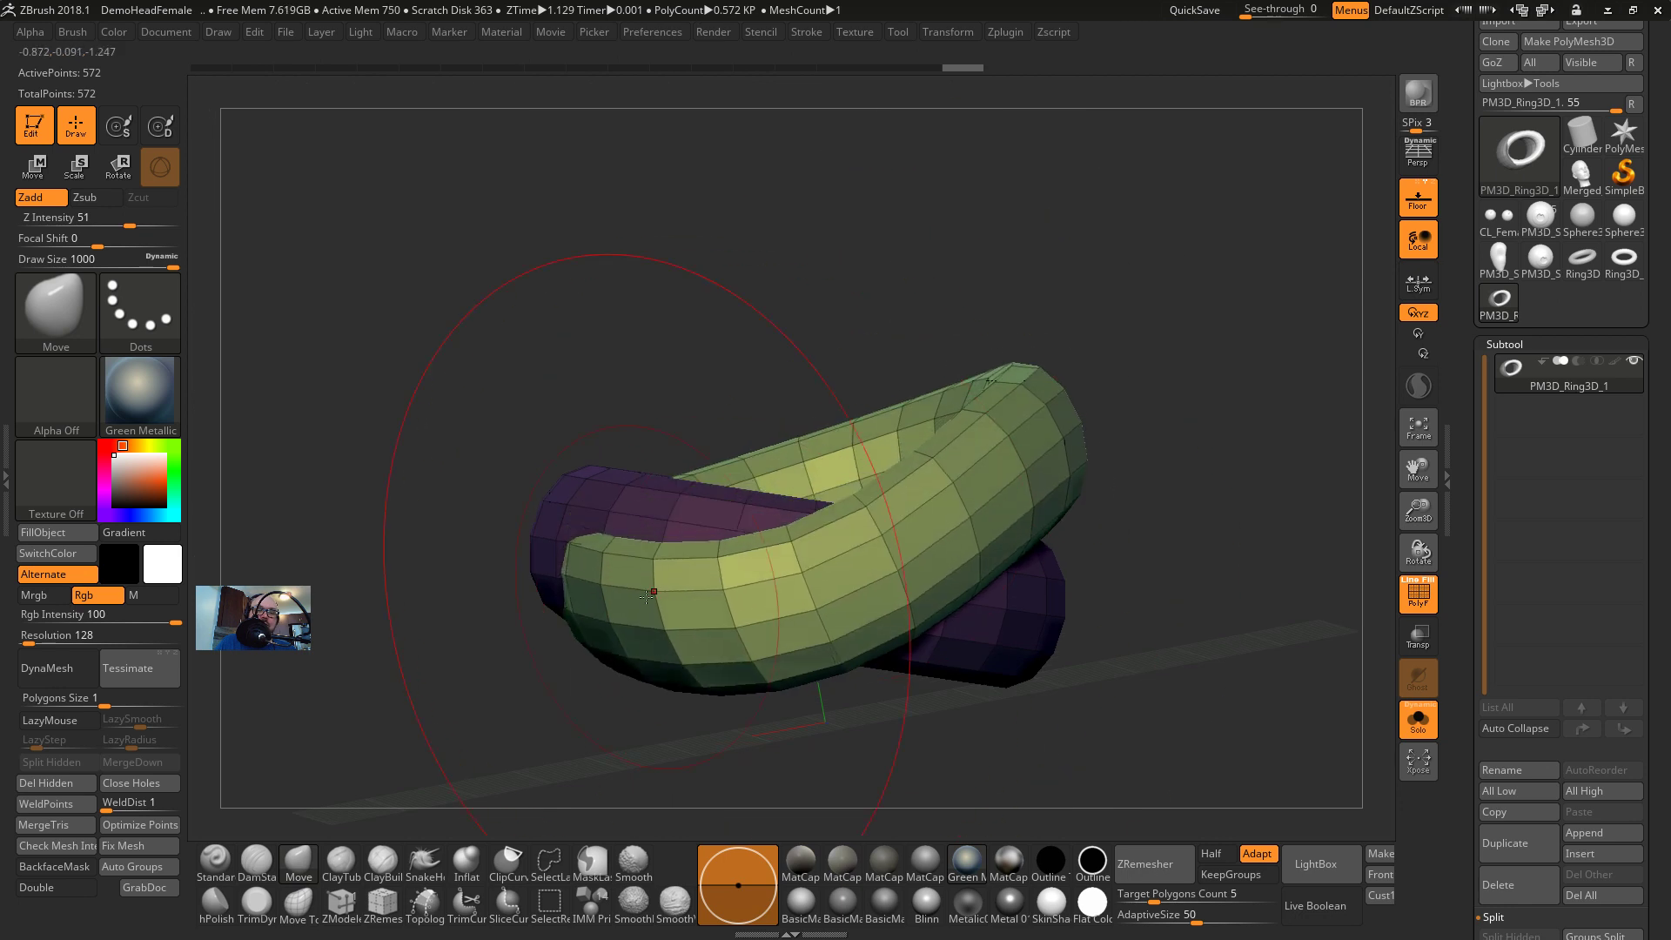
{"action": "mouse_move", "coordinate": [596, 558]}
{"action": "left_mouse_down"}
{"action": "mouse_move", "coordinate": [580, 629]}
{"action": "mouse_move", "coordinate": [598, 676]}
{"action": "left_mouse_up"}
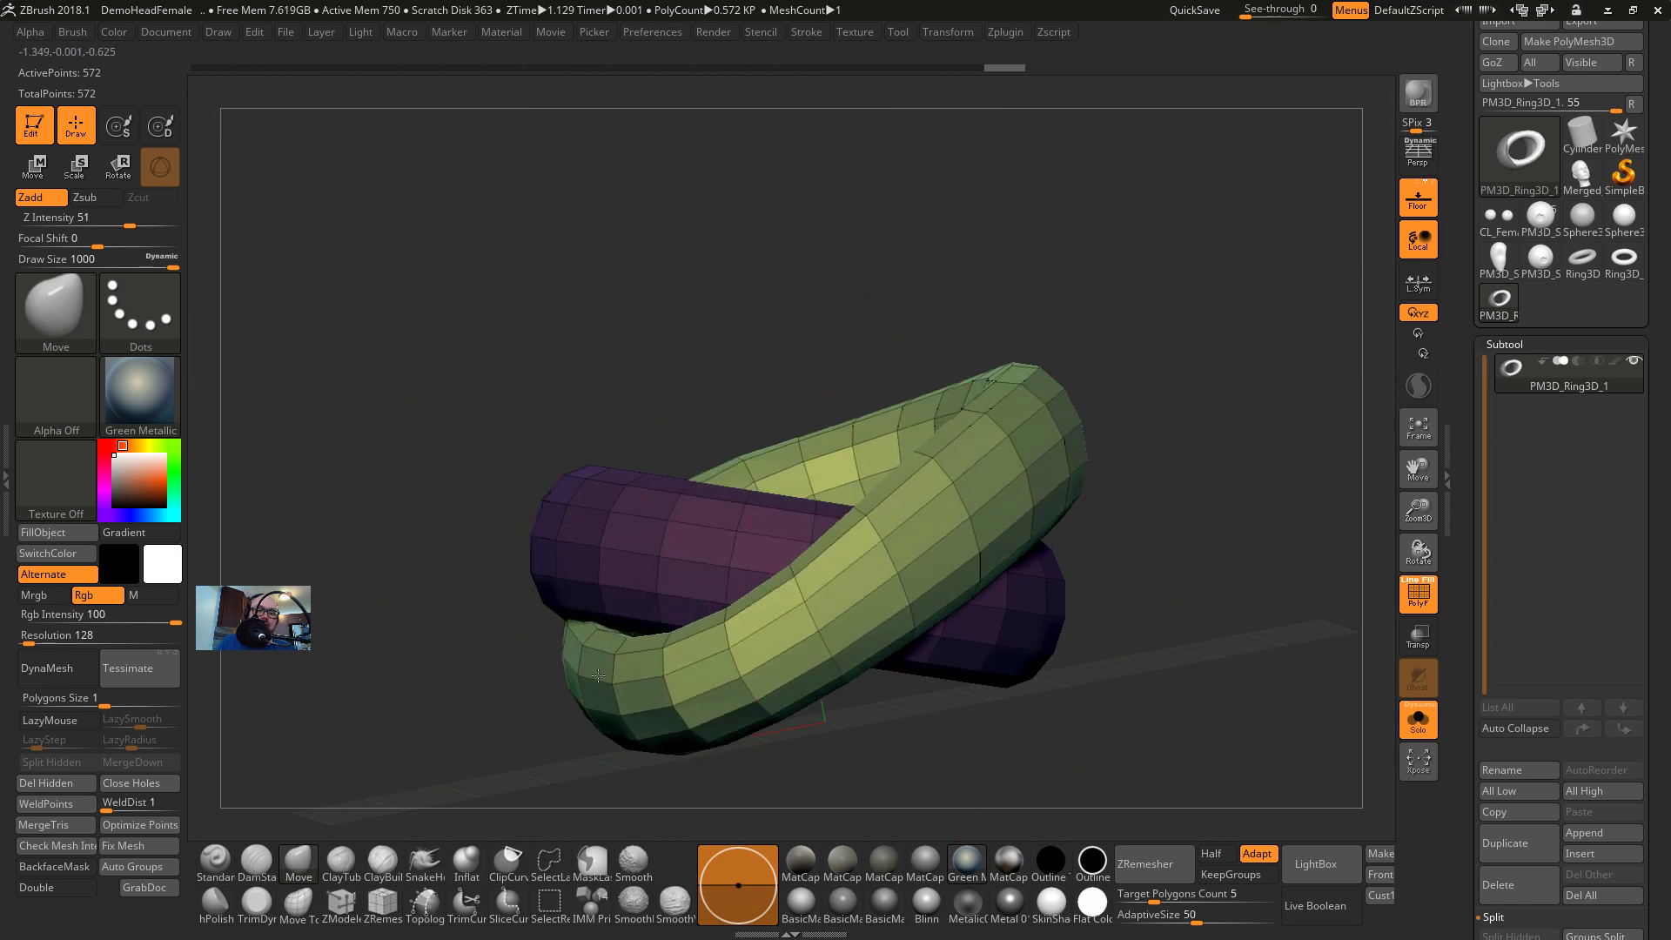
Pull the side of the green ring outward with the Move brush, checking the overlap from other angles
{"action": "left_click_drag", "start_coordinate": [540, 374], "coordinate": [488, 372]}
{"action": "left_click_drag", "start_coordinate": [360, 398], "coordinate": [402, 387]}
{"action": "left_click_drag", "start_coordinate": [730, 366], "coordinate": [762, 367]}
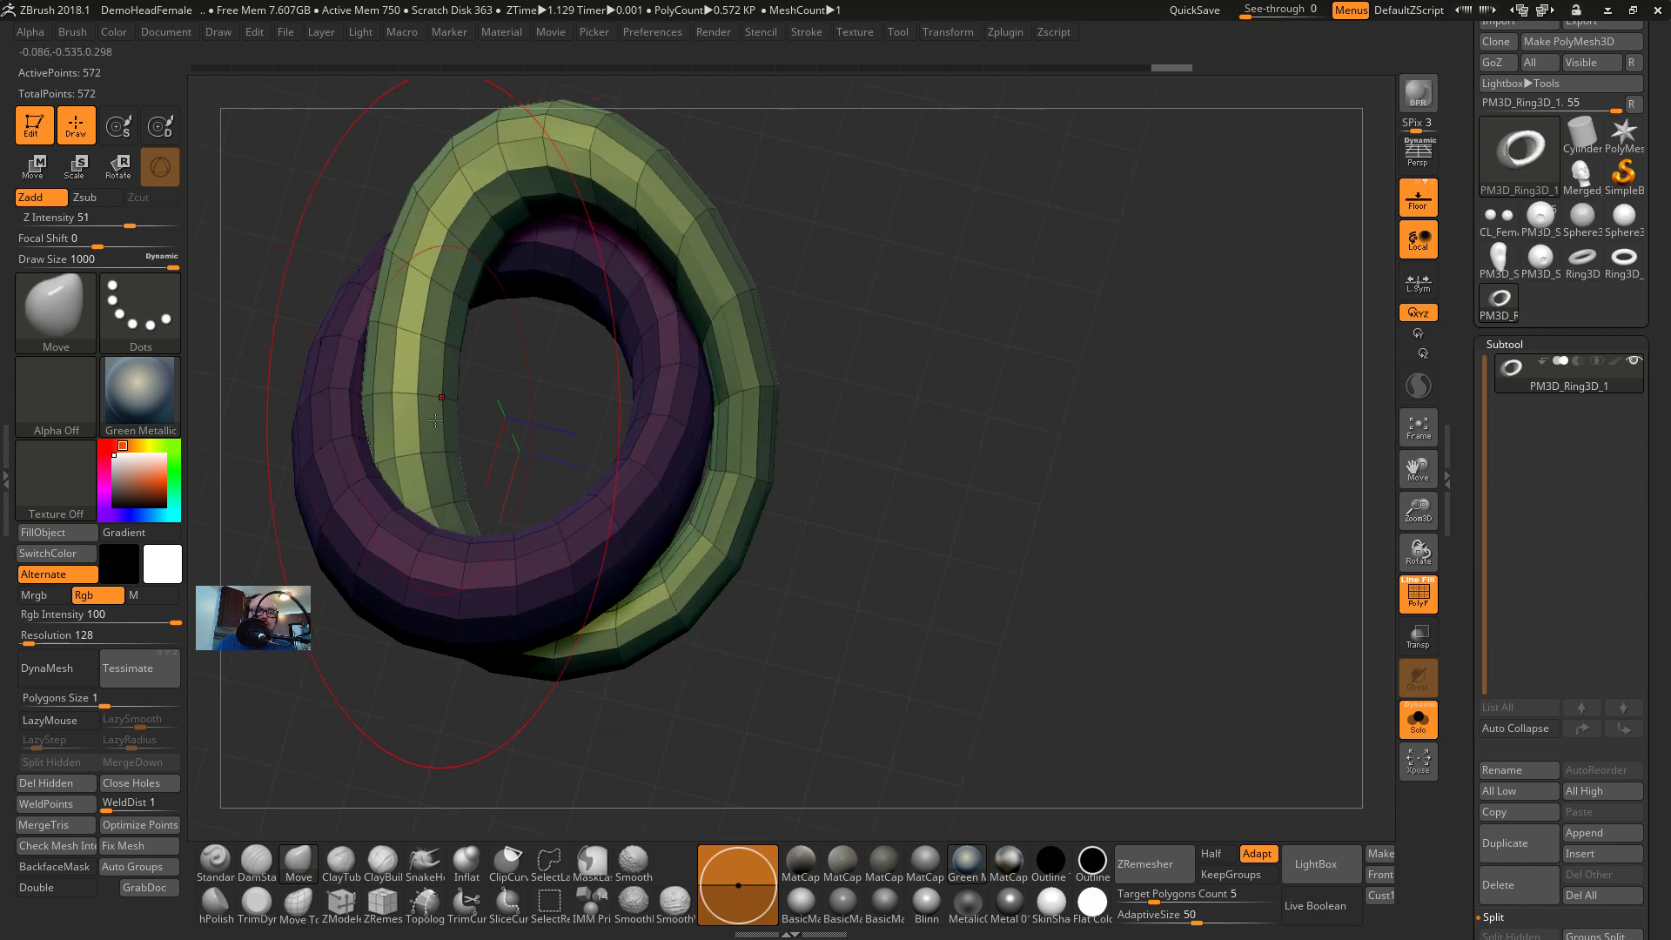
{"action": "left_click_drag", "start_coordinate": [435, 421], "coordinate": [390, 415]}
Invert the mask, nudge the side of the purple ring outward, and bring the subtool Split options into view
{"action": "left_click", "coordinate": [996, 328], "text": "ctrl"}
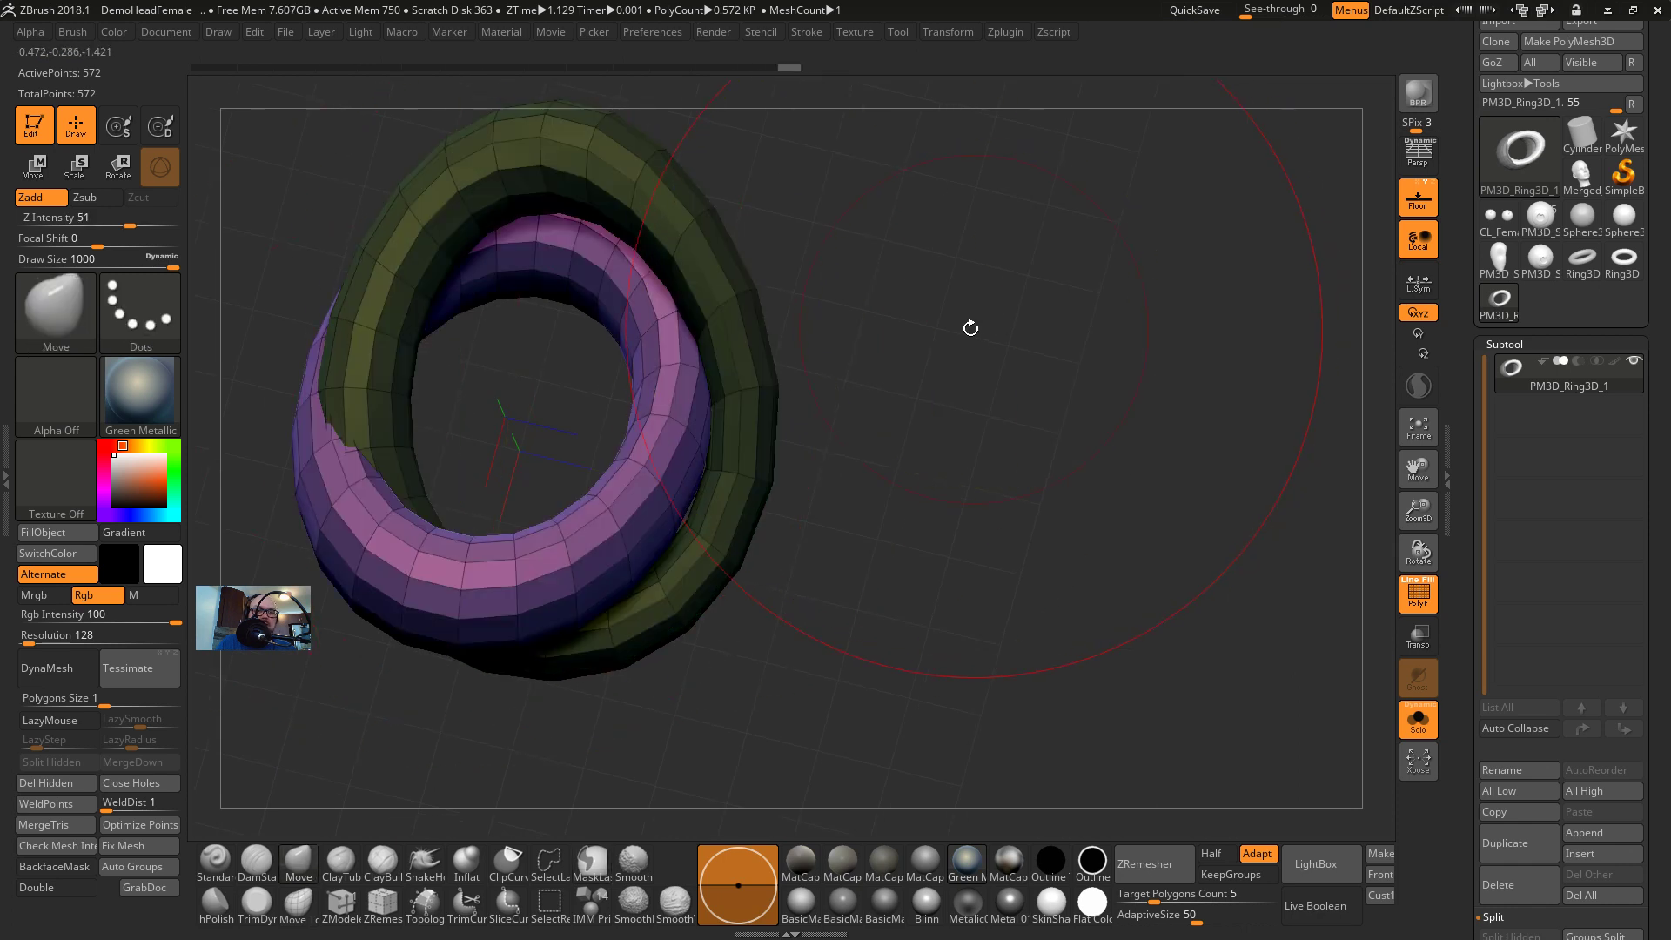
{"action": "left_click_drag", "start_coordinate": [970, 328], "coordinate": [1337, 369], "text": "alt"}
{"action": "left_click_drag", "start_coordinate": [675, 422], "coordinate": [639, 421]}
{"action": "left_click_drag", "start_coordinate": [1464, 836], "coordinate": [1464, 52]}
{"action": "left_click_drag", "start_coordinate": [1301, 359], "coordinate": [1062, 358]}
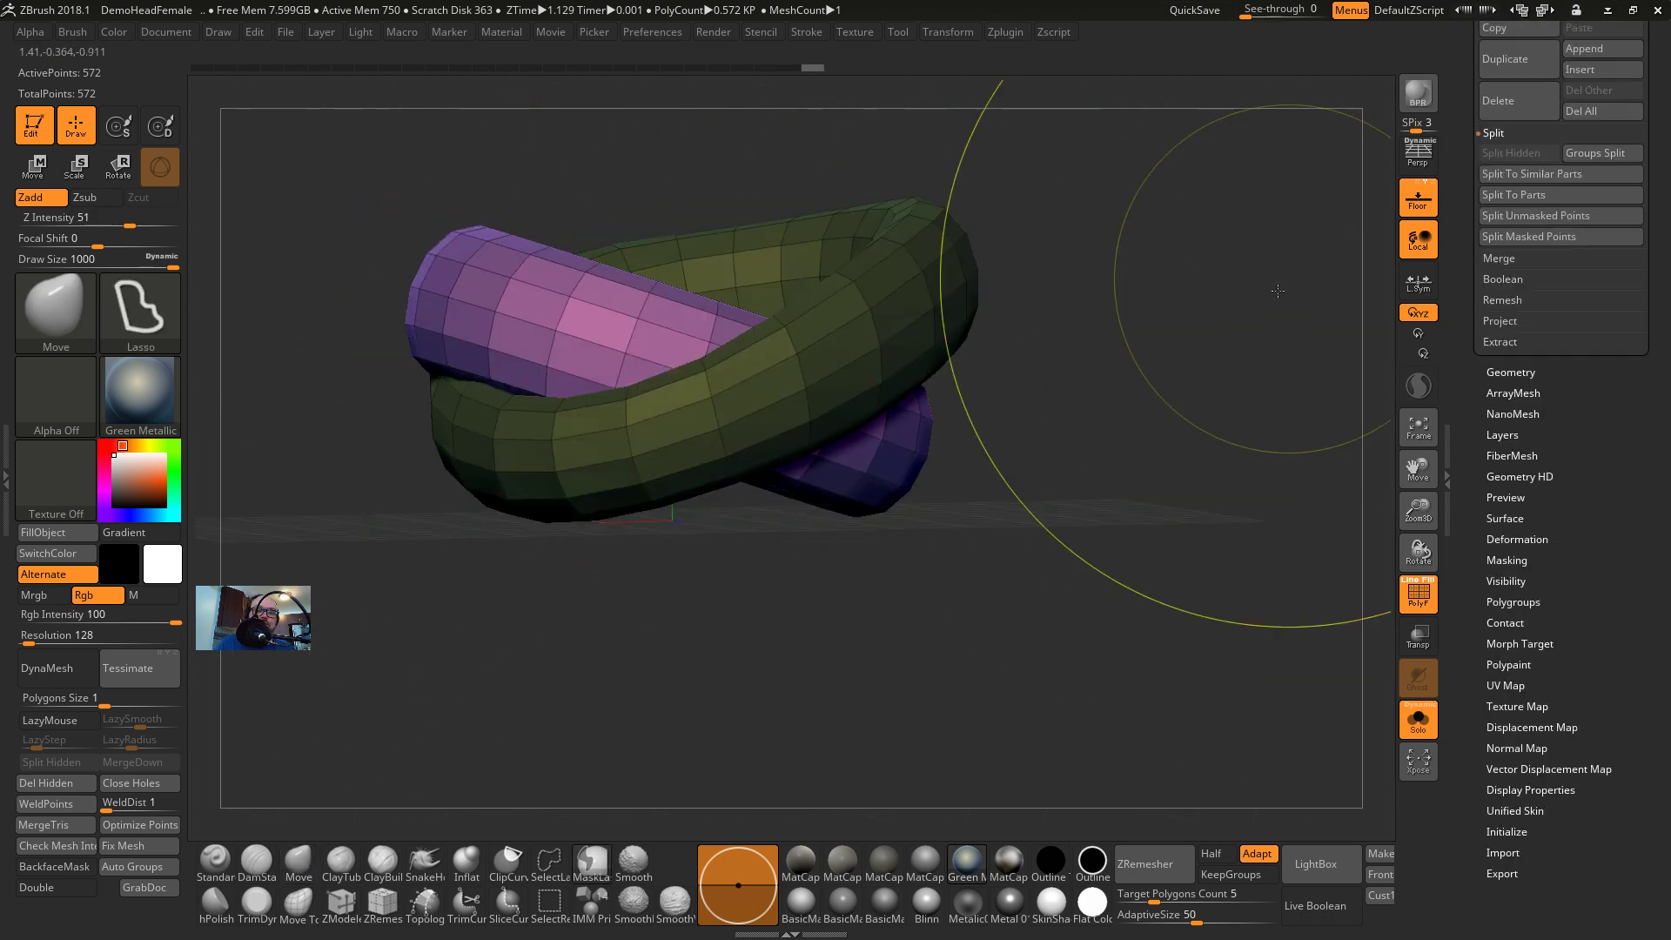
Clear the mask and turn off PolyFrame to view the interlocking rings as plain surfaces
{"action": "left_click_drag", "start_coordinate": [1288, 280], "coordinate": [1149, 463], "text": "ctrl"}
{"action": "key", "text": "shift+f"}
{"action": "key", "text": "shift+f"}
{"action": "key", "text": "shift+f"}
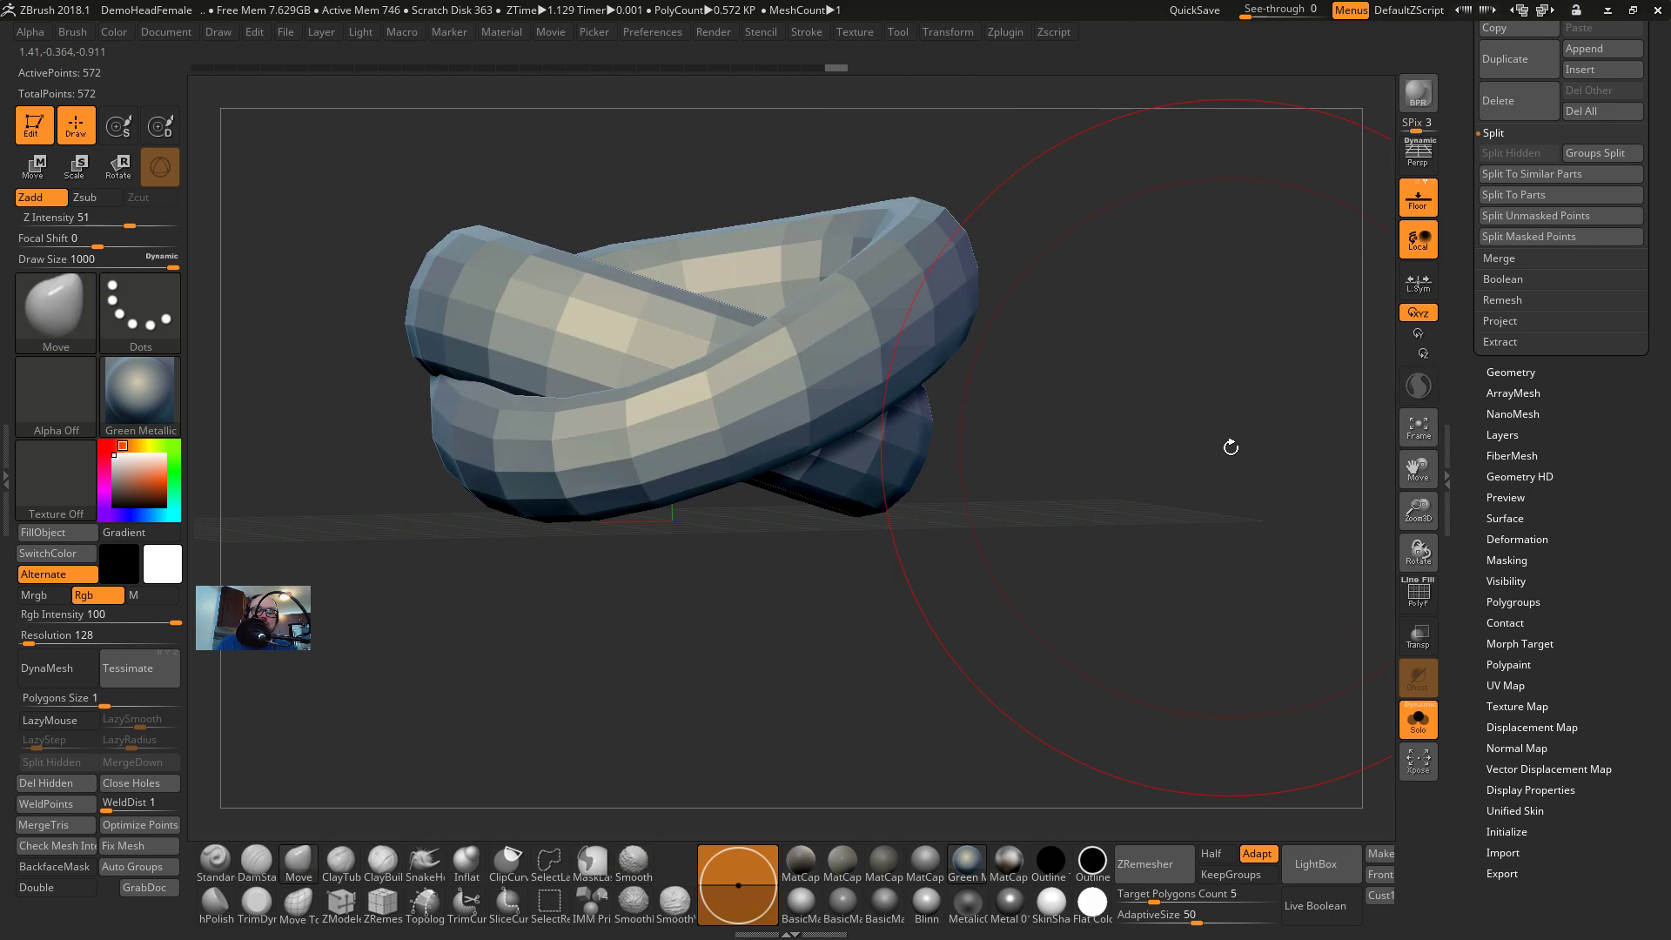
Switch to the Twitch stream in Chrome to read the viewer's clothing question in the chat, and return to ZBrush
{"action": "key", "text": "alt+Tab"}
{"action": "key", "text": "alt+Tab"}
{"action": "key", "text": "alt+Tab"}
{"action": "key", "text": "alt+Tab"}
{"action": "key", "text": "alt+Tab"}
{"action": "key", "text": "alt+Tab"}
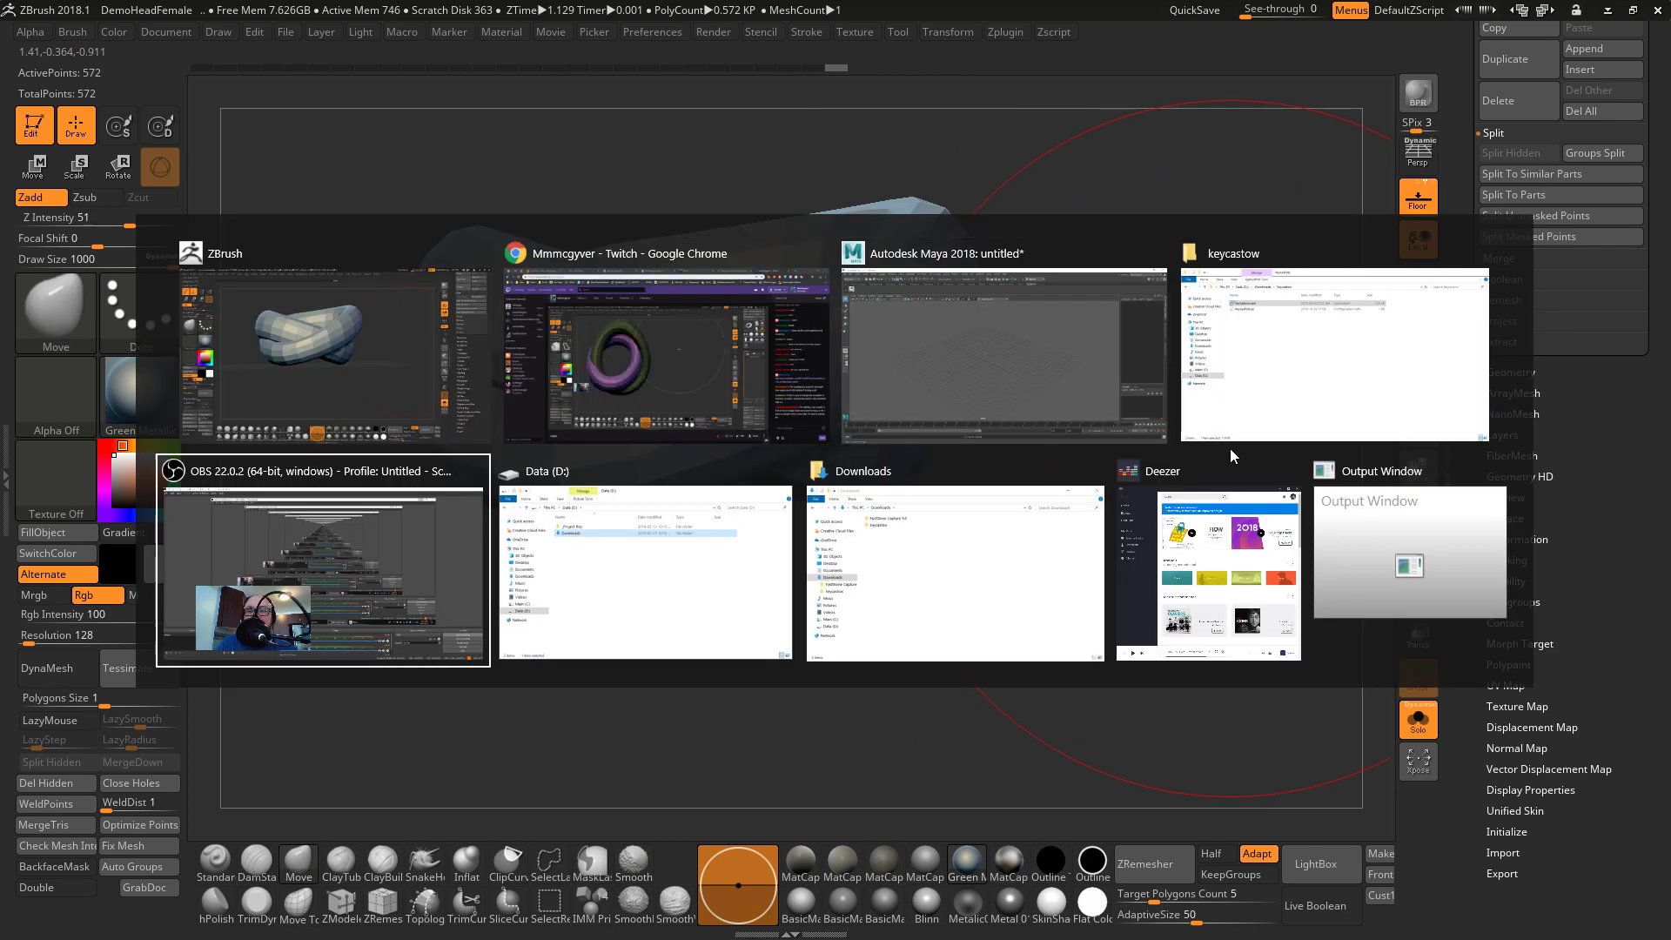
{"action": "key", "text": "alt+Tab"}
{"action": "key", "text": "alt+Tab"}
{"action": "key", "text": "alt+Tab"}
{"action": "key", "text": "alt+Tab"}
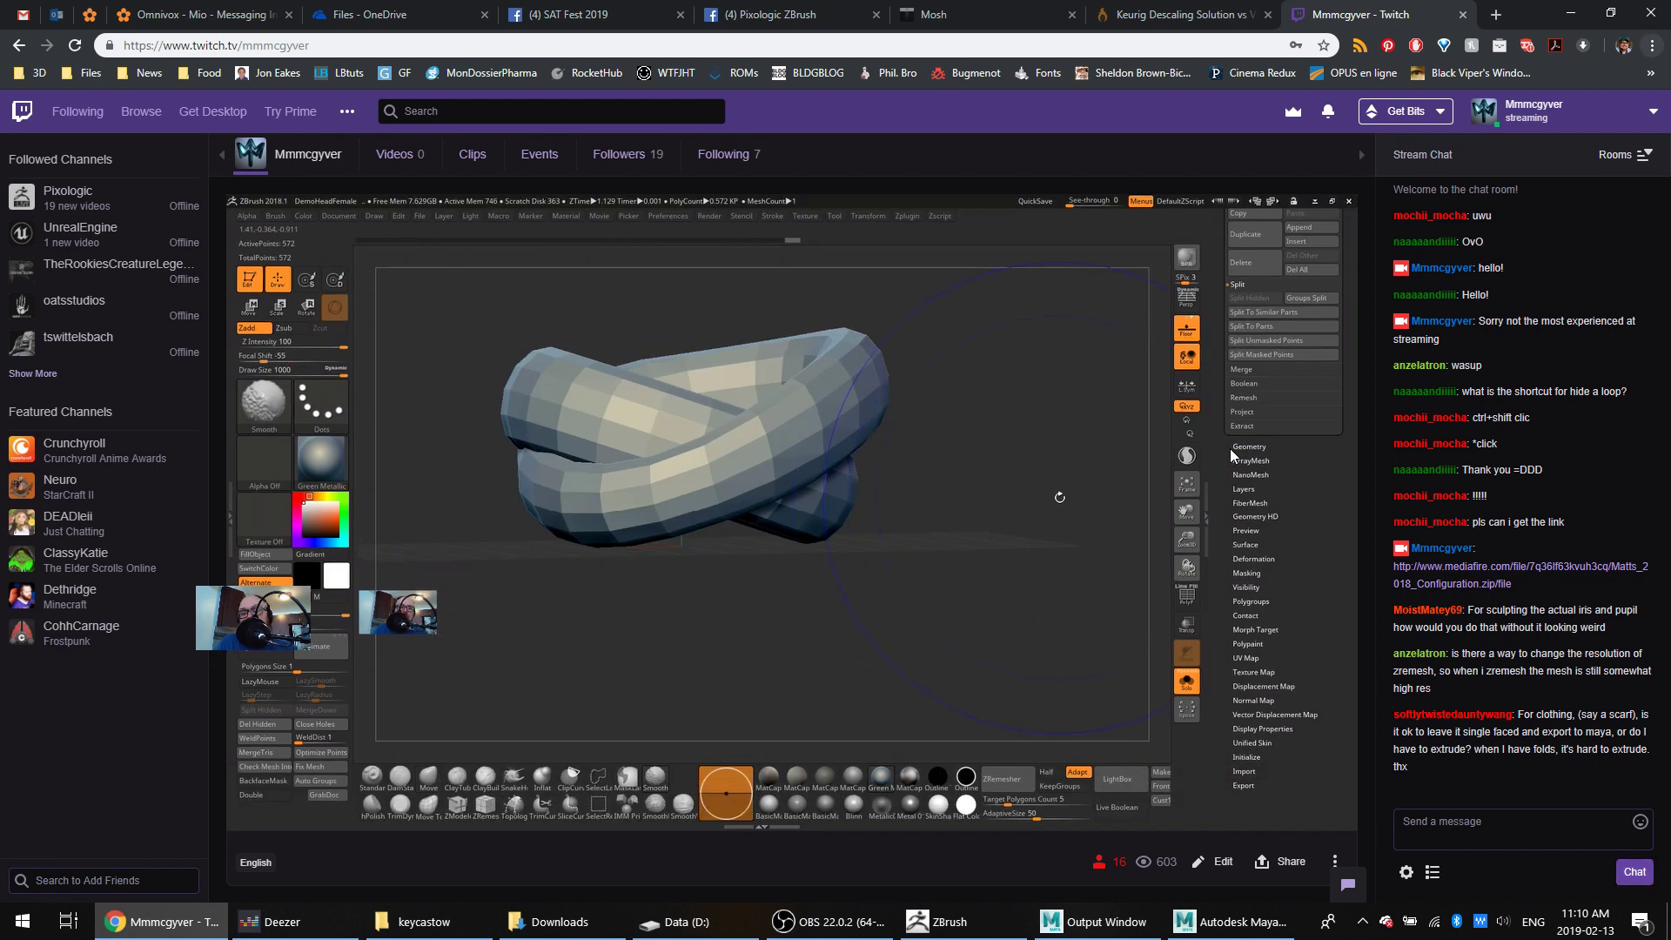
{"action": "key", "text": "alt+Tab"}
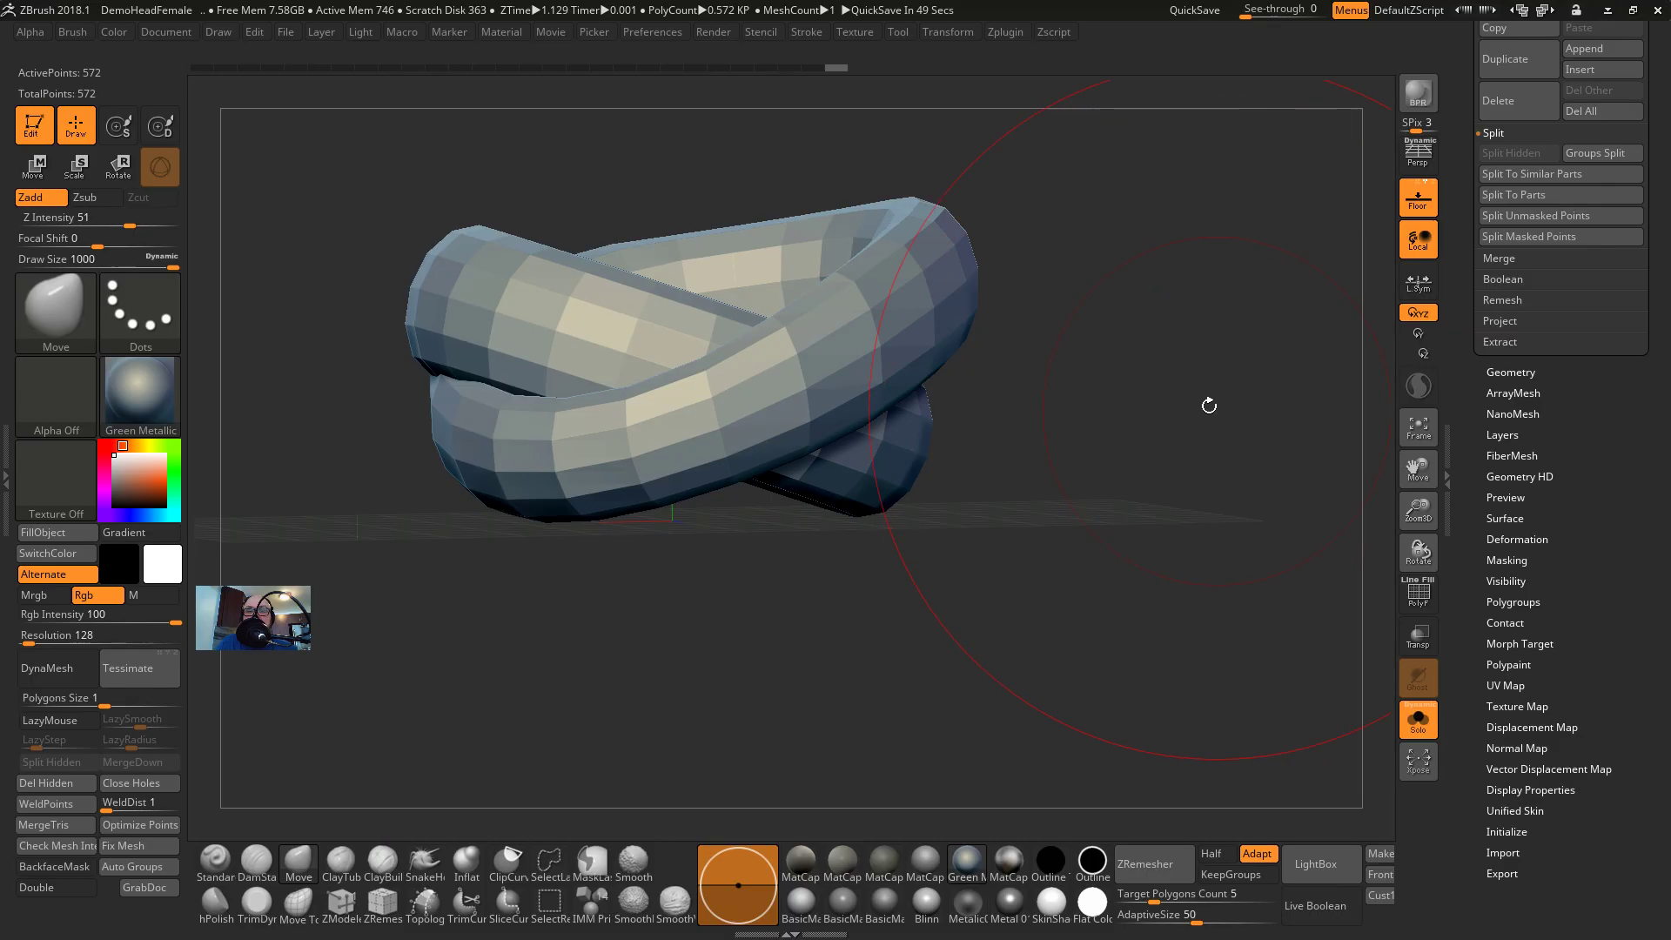
Reduce the Move brush draw size to 567 and turn PolyFrame back on to show the rings' polygroups
{"action": "key", "text": "s"}
{"action": "mouse_move", "coordinate": [1057, 393]}
{"action": "left_mouse_down"}
{"action": "mouse_move", "coordinate": [1020, 394]}
{"action": "mouse_move", "coordinate": [1059, 361]}
{"action": "mouse_move", "coordinate": [1060, 430]}
{"action": "mouse_move", "coordinate": [1111, 405]}
{"action": "left_mouse_up"}
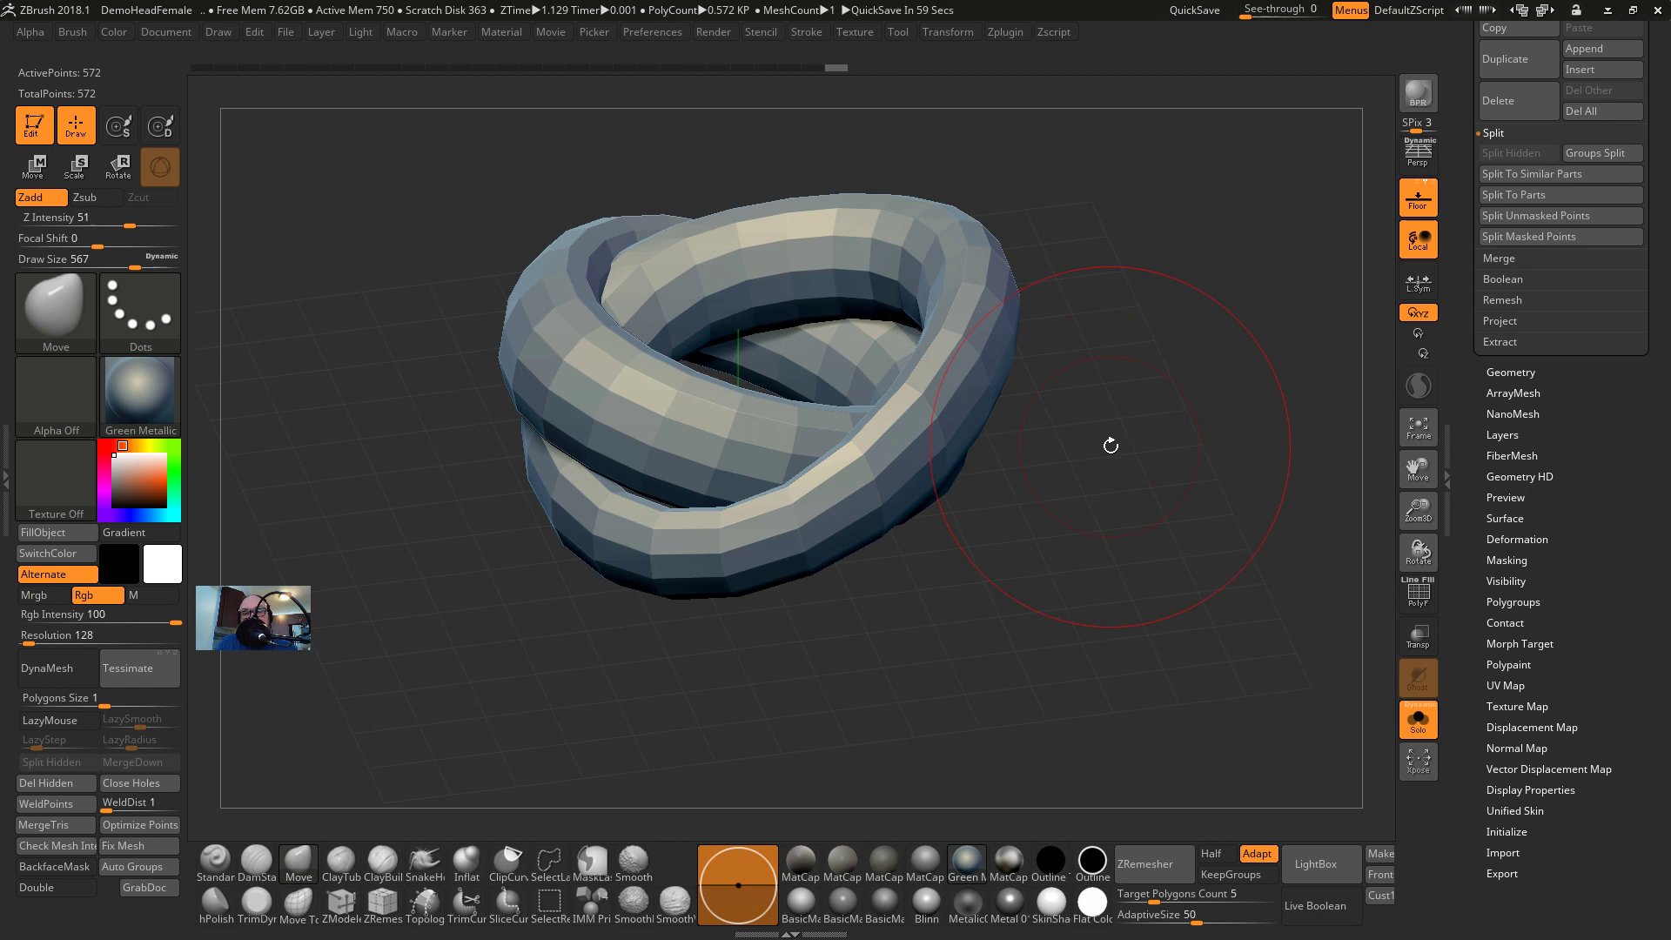
{"action": "left_click_drag", "start_coordinate": [1111, 446], "coordinate": [1082, 420]}
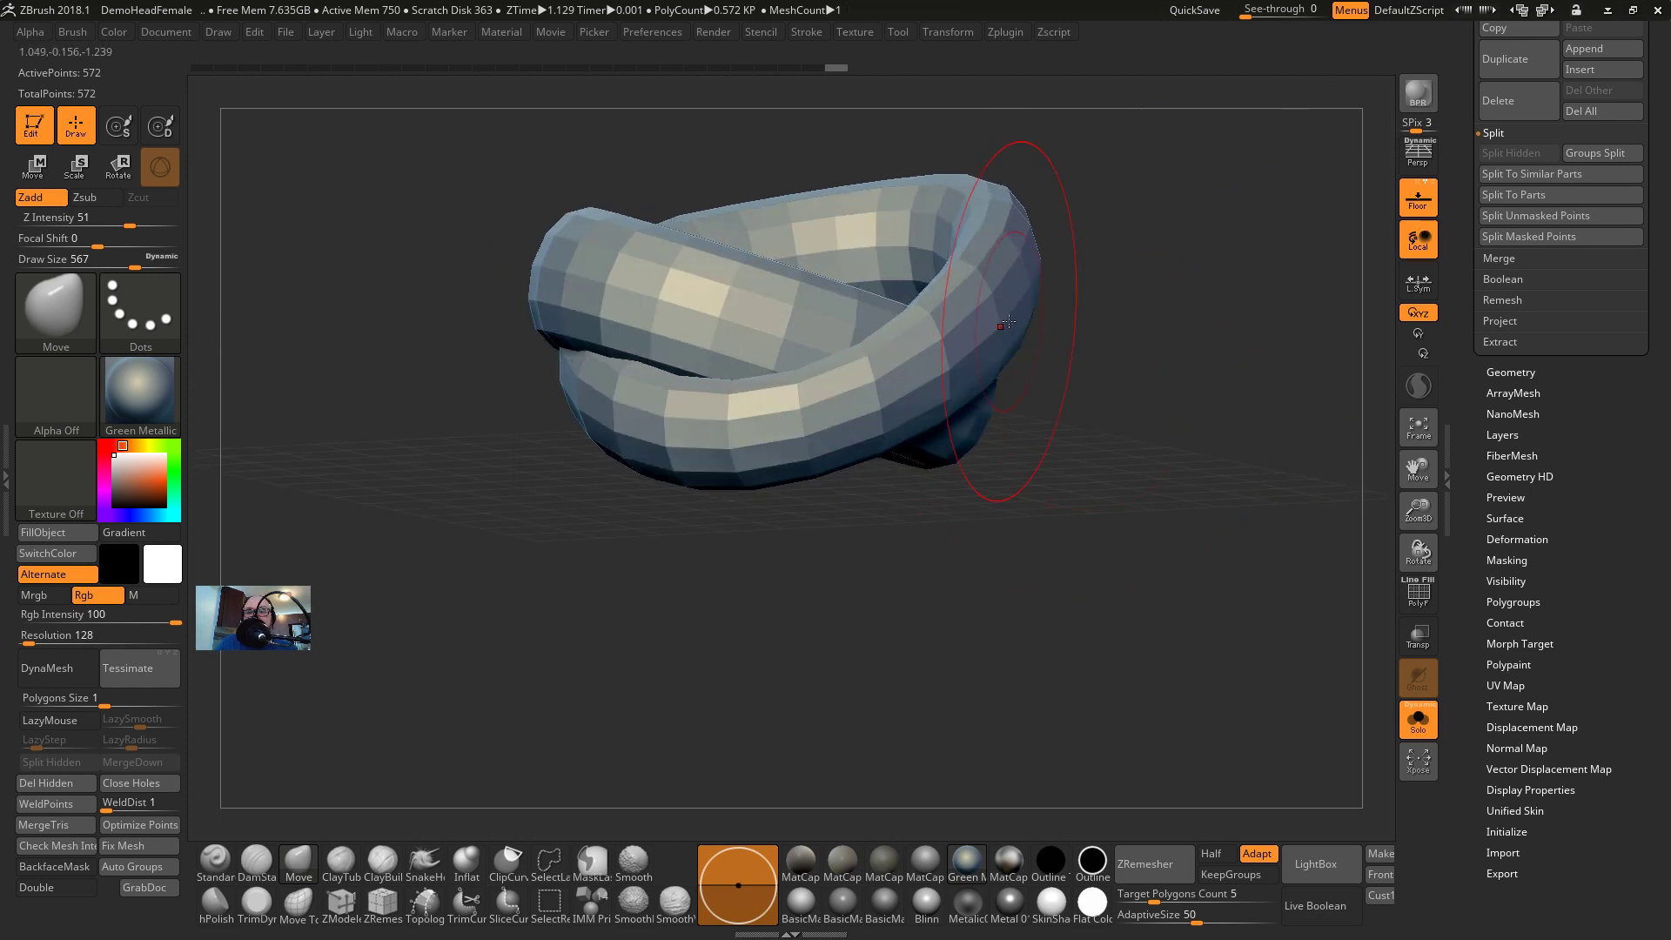
{"action": "key", "text": "shift+f"}
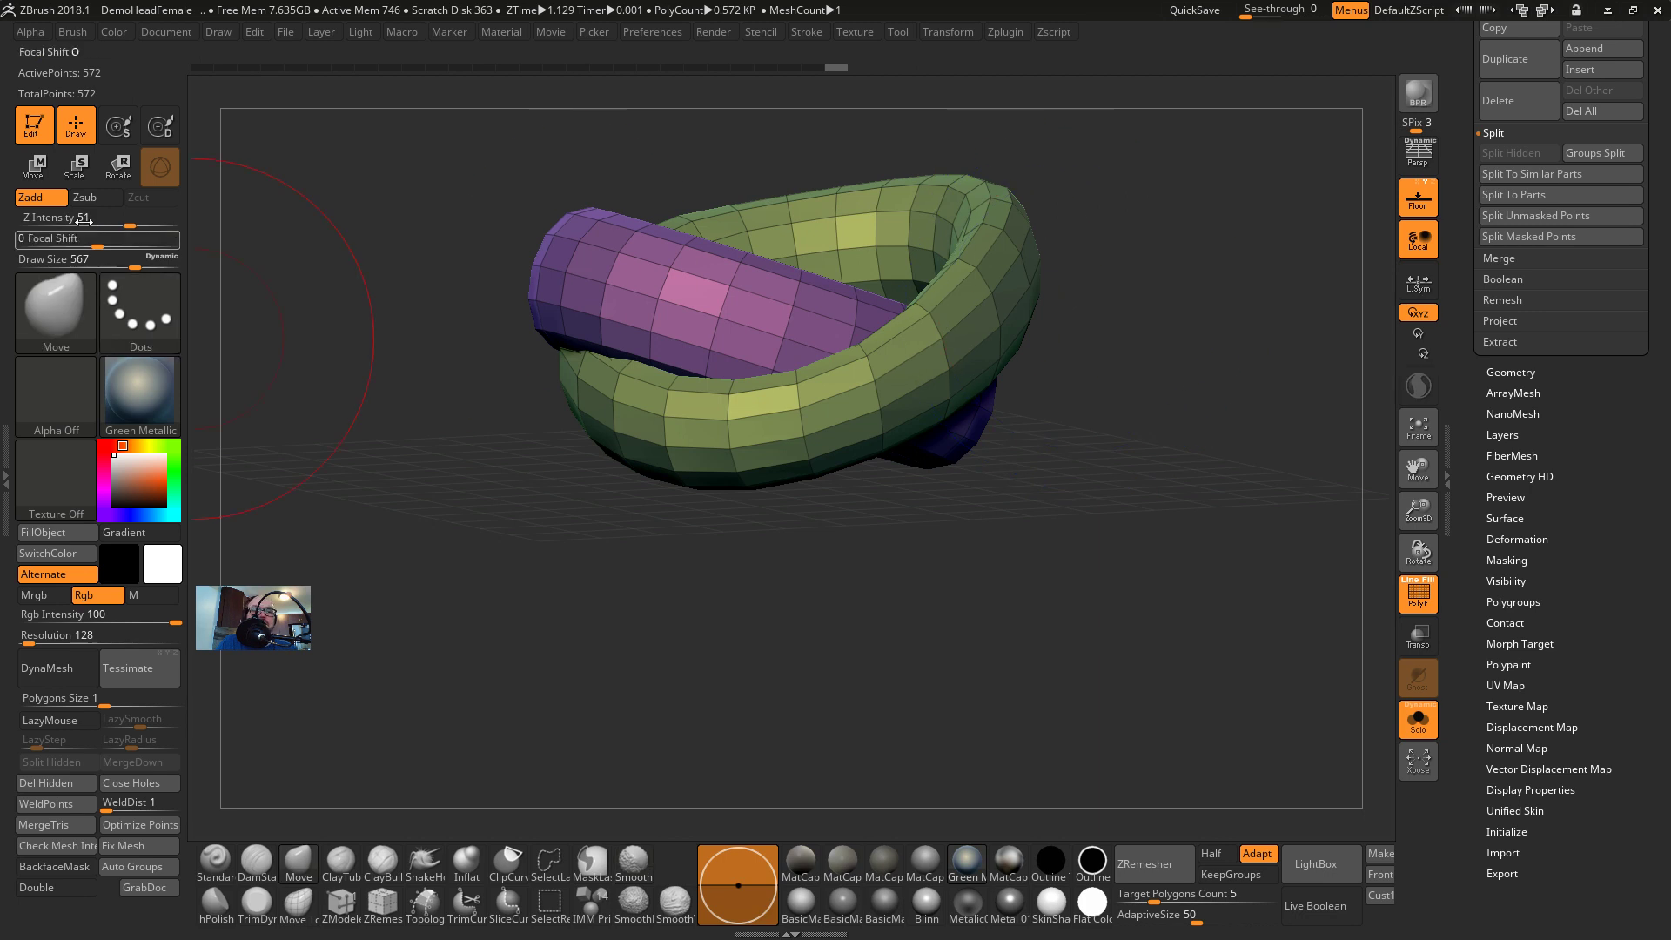
Duplicate the interlocking ring pair within the same mesh beside the original, and clear the resulting mask
{"action": "left_click", "coordinate": [50, 170]}
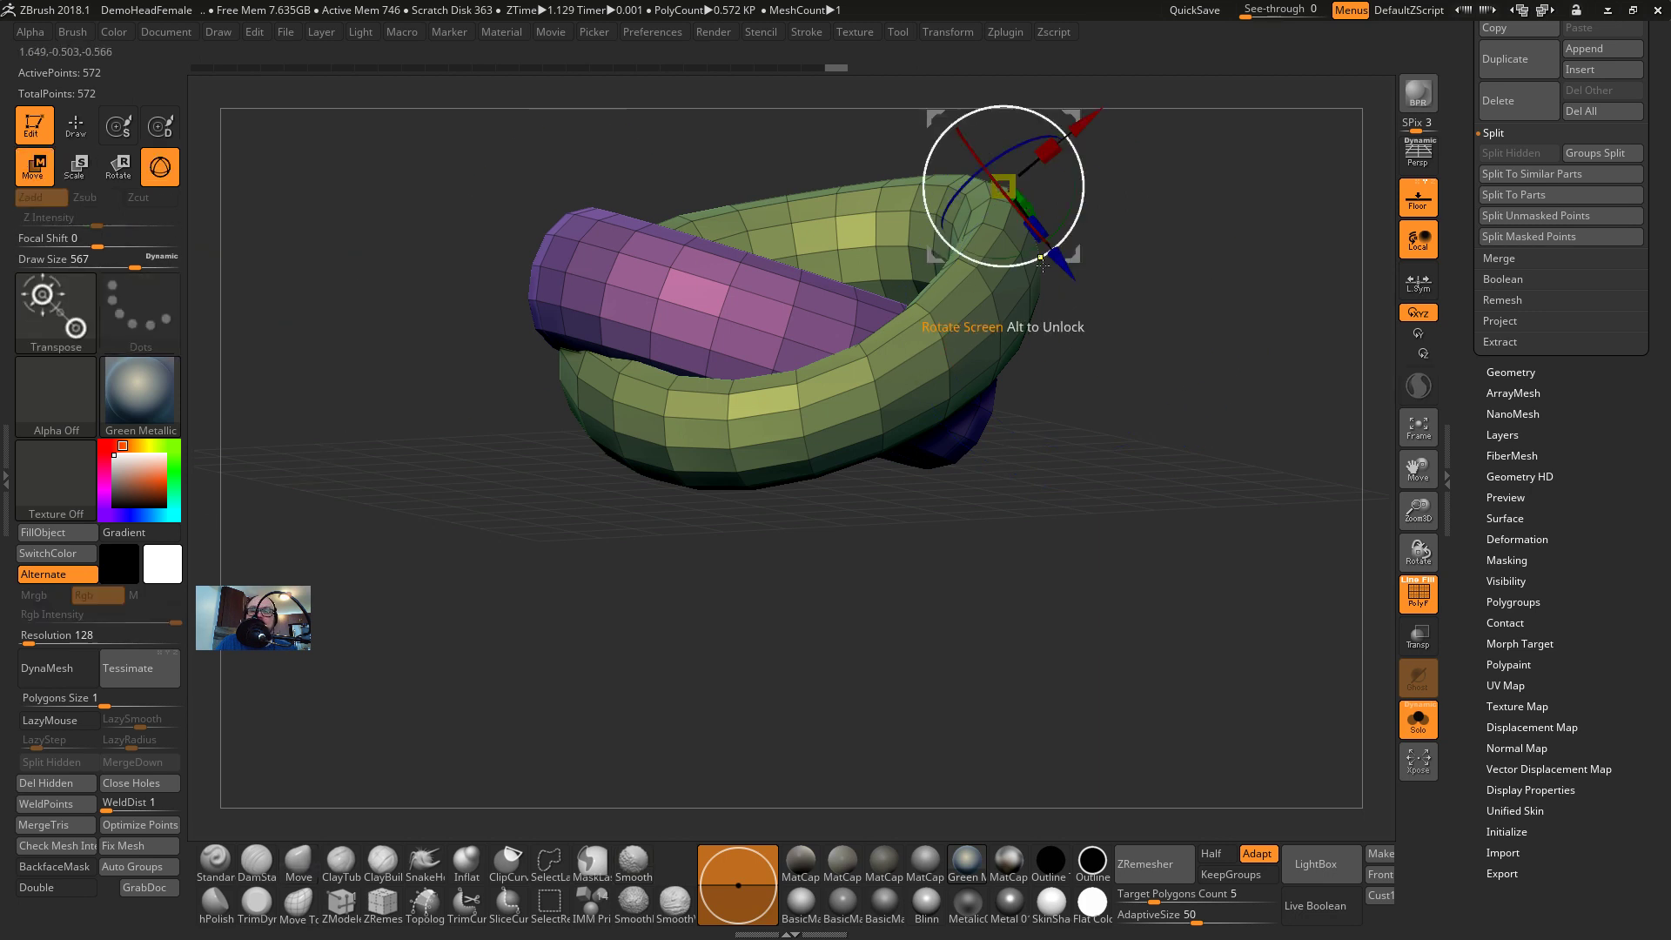
{"action": "mouse_move", "coordinate": [1040, 274]}
{"action": "left_mouse_down", "text": "ctrl"}
{"action": "mouse_move", "coordinate": [1210, 470]}
{"action": "mouse_move", "coordinate": [1314, 505]}
{"action": "left_mouse_up", "text": "ctrl"}
{"action": "key", "text": "q"}
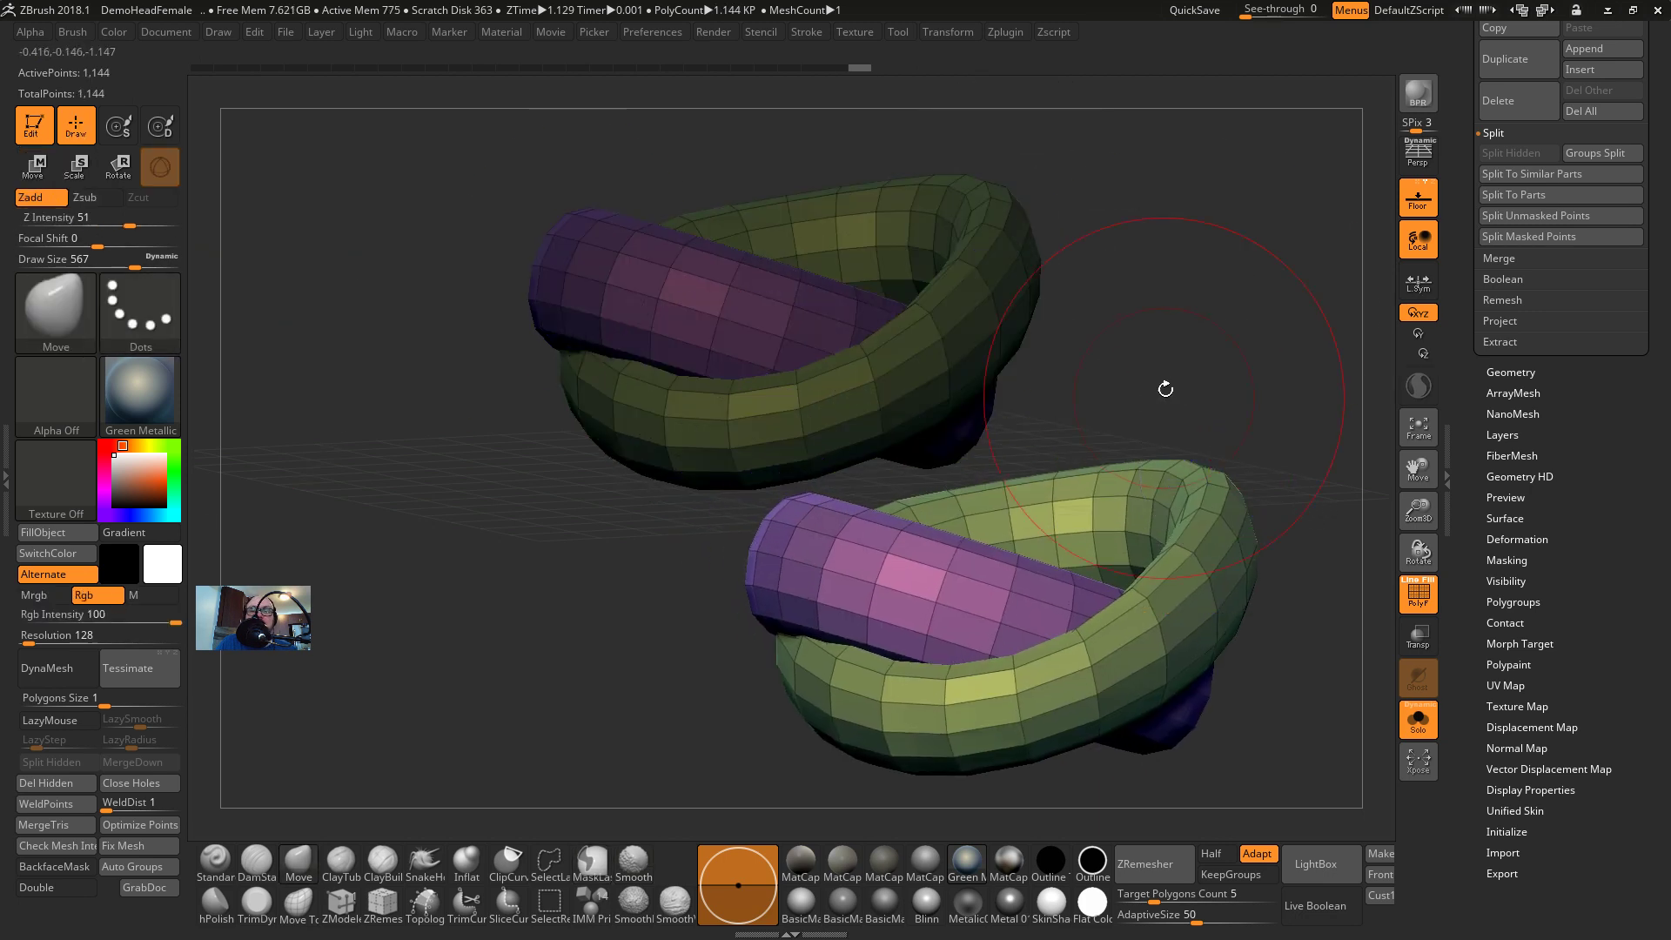
{"action": "mouse_move", "coordinate": [1168, 351]}
{"action": "left_mouse_down", "text": "ctrl"}
{"action": "mouse_move", "coordinate": [1153, 379]}
{"action": "mouse_move", "coordinate": [1060, 308]}
{"action": "left_mouse_up", "text": "ctrl"}
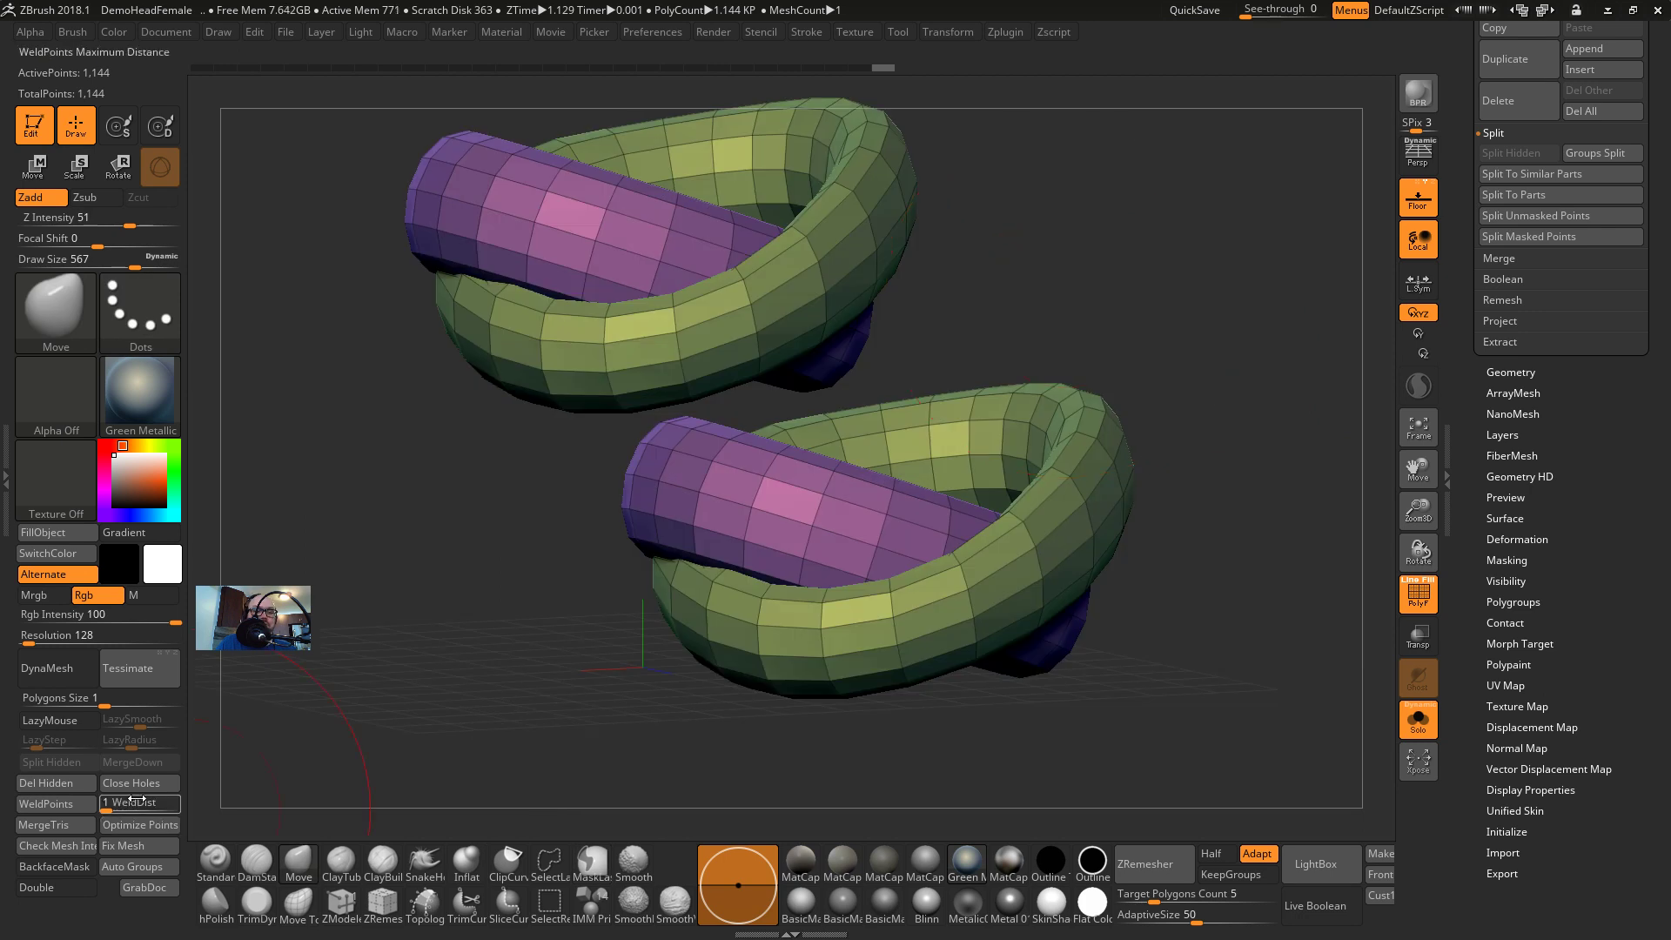
Assign automatic polygroups to the four rings, then hide and delete one ring of the duplicated pair
{"action": "left_click", "coordinate": [154, 869]}
{"action": "left_click", "coordinate": [740, 522], "text": "ctrl+shift"}
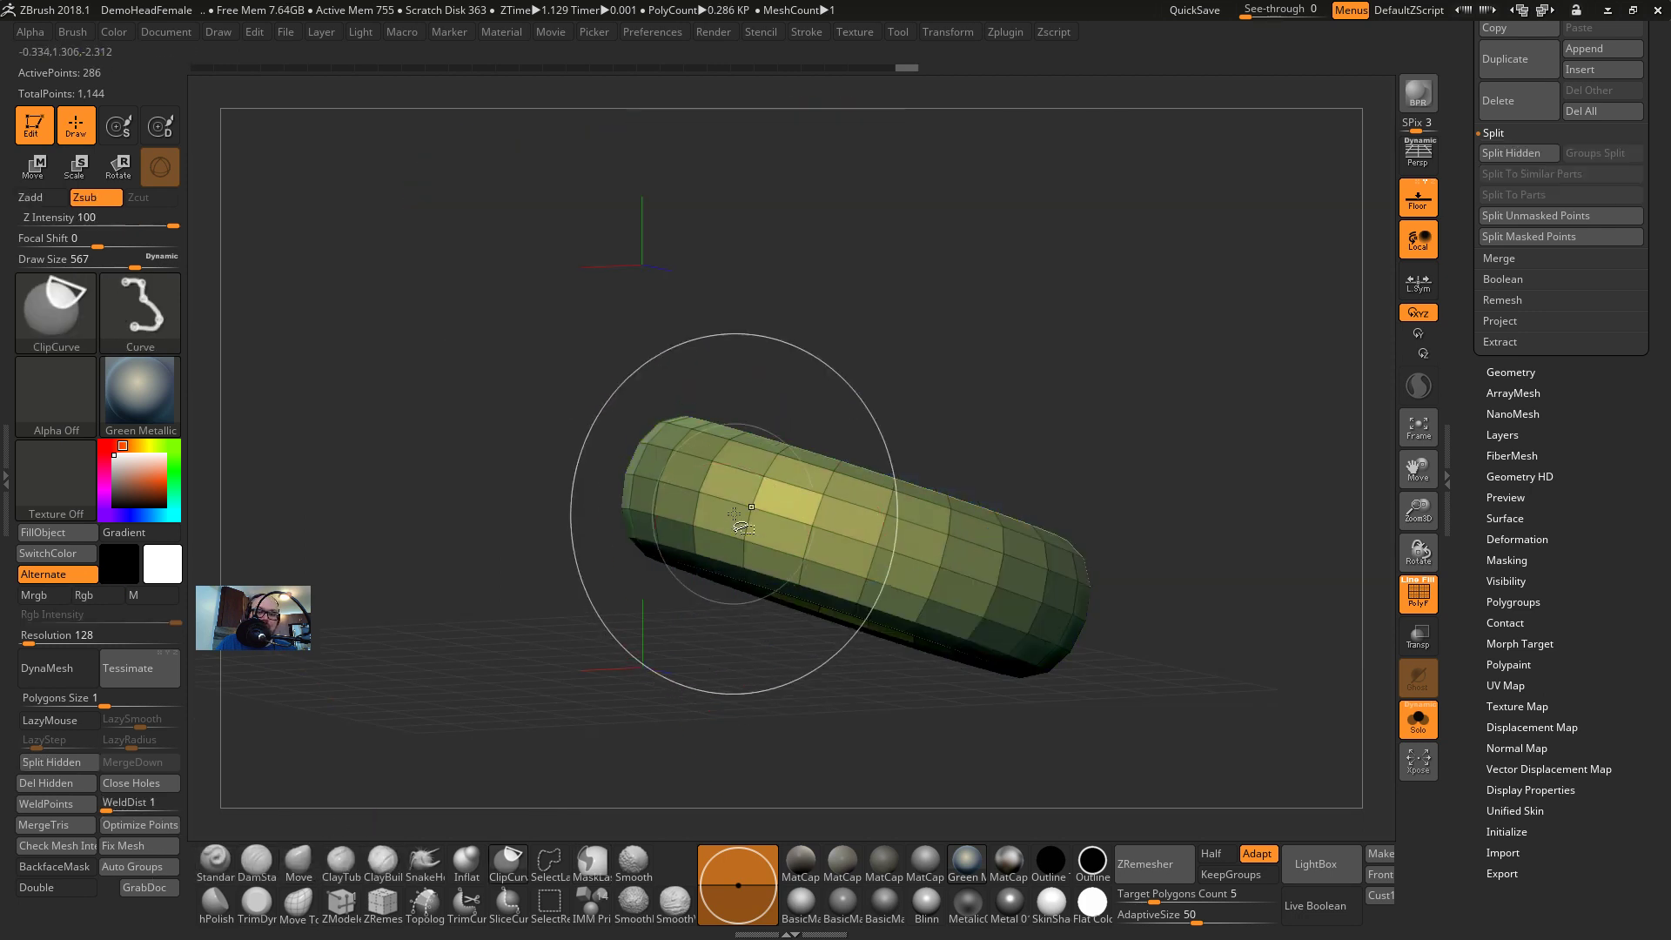
{"action": "left_click", "coordinate": [727, 527], "text": "ctrl+shift"}
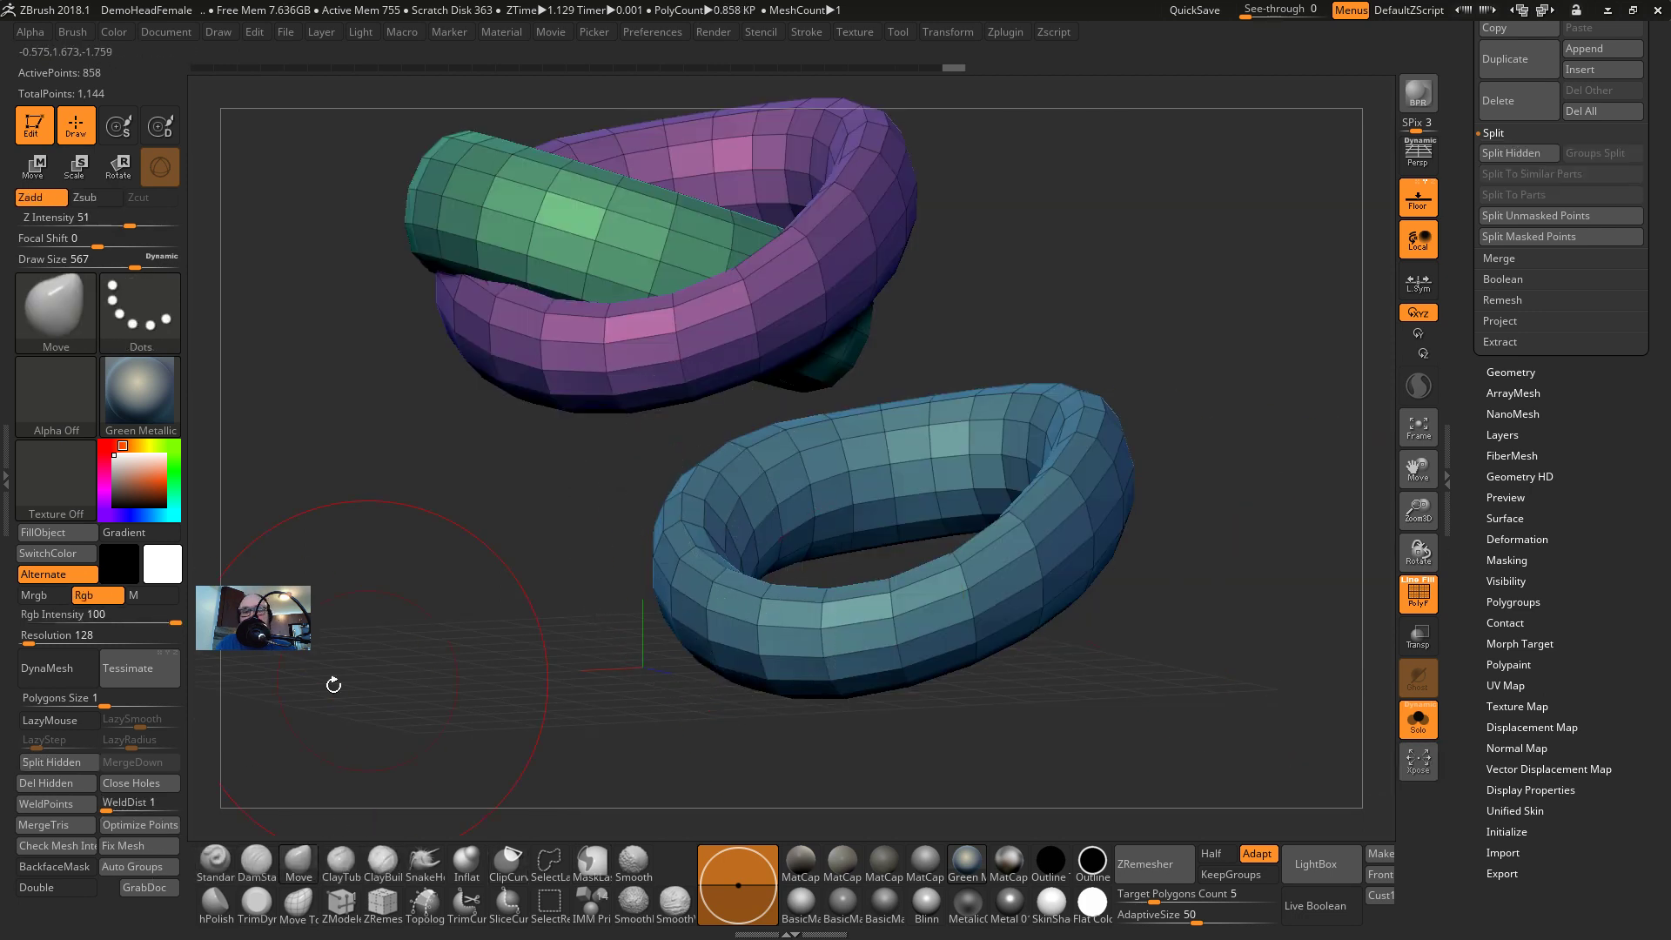
{"action": "left_click", "coordinate": [65, 786]}
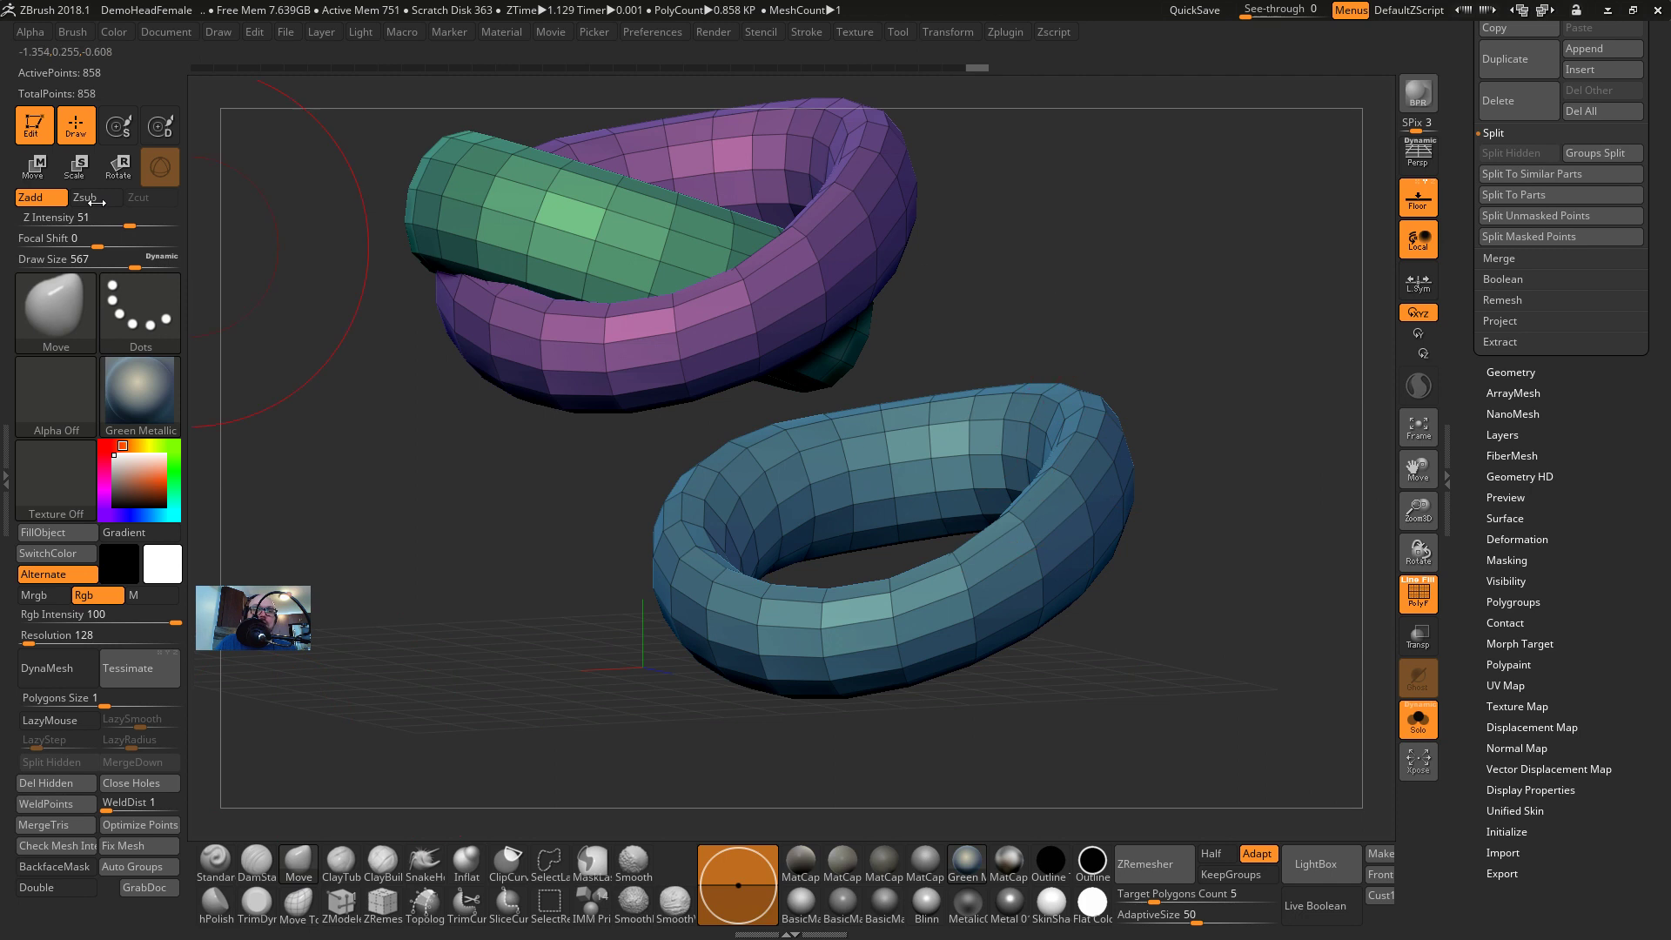
Mask the two interlocking rings so only the separate blue ring stays editable
{"action": "left_click", "coordinate": [32, 166]}
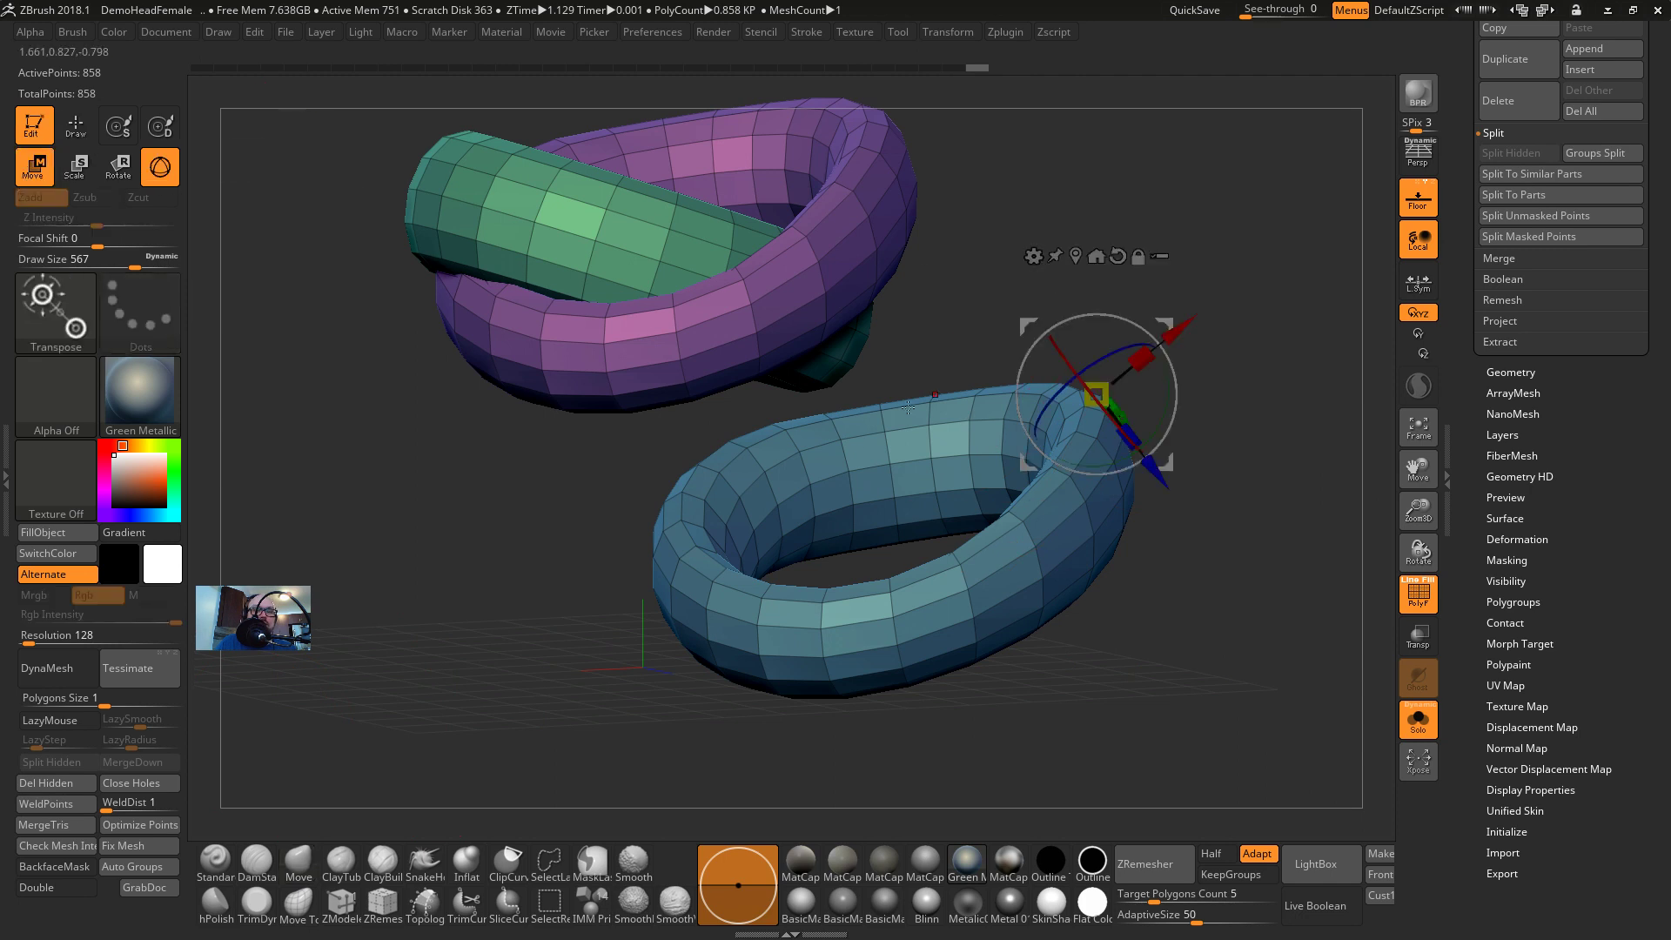
{"action": "left_click", "coordinate": [940, 456]}
{"action": "mouse_move", "coordinate": [1031, 432]}
{"action": "left_mouse_down"}
{"action": "mouse_move", "coordinate": [1003, 421]}
{"action": "mouse_move", "coordinate": [1246, 454]}
{"action": "mouse_move", "coordinate": [914, 255]}
{"action": "left_mouse_up"}
{"action": "key", "text": "q"}
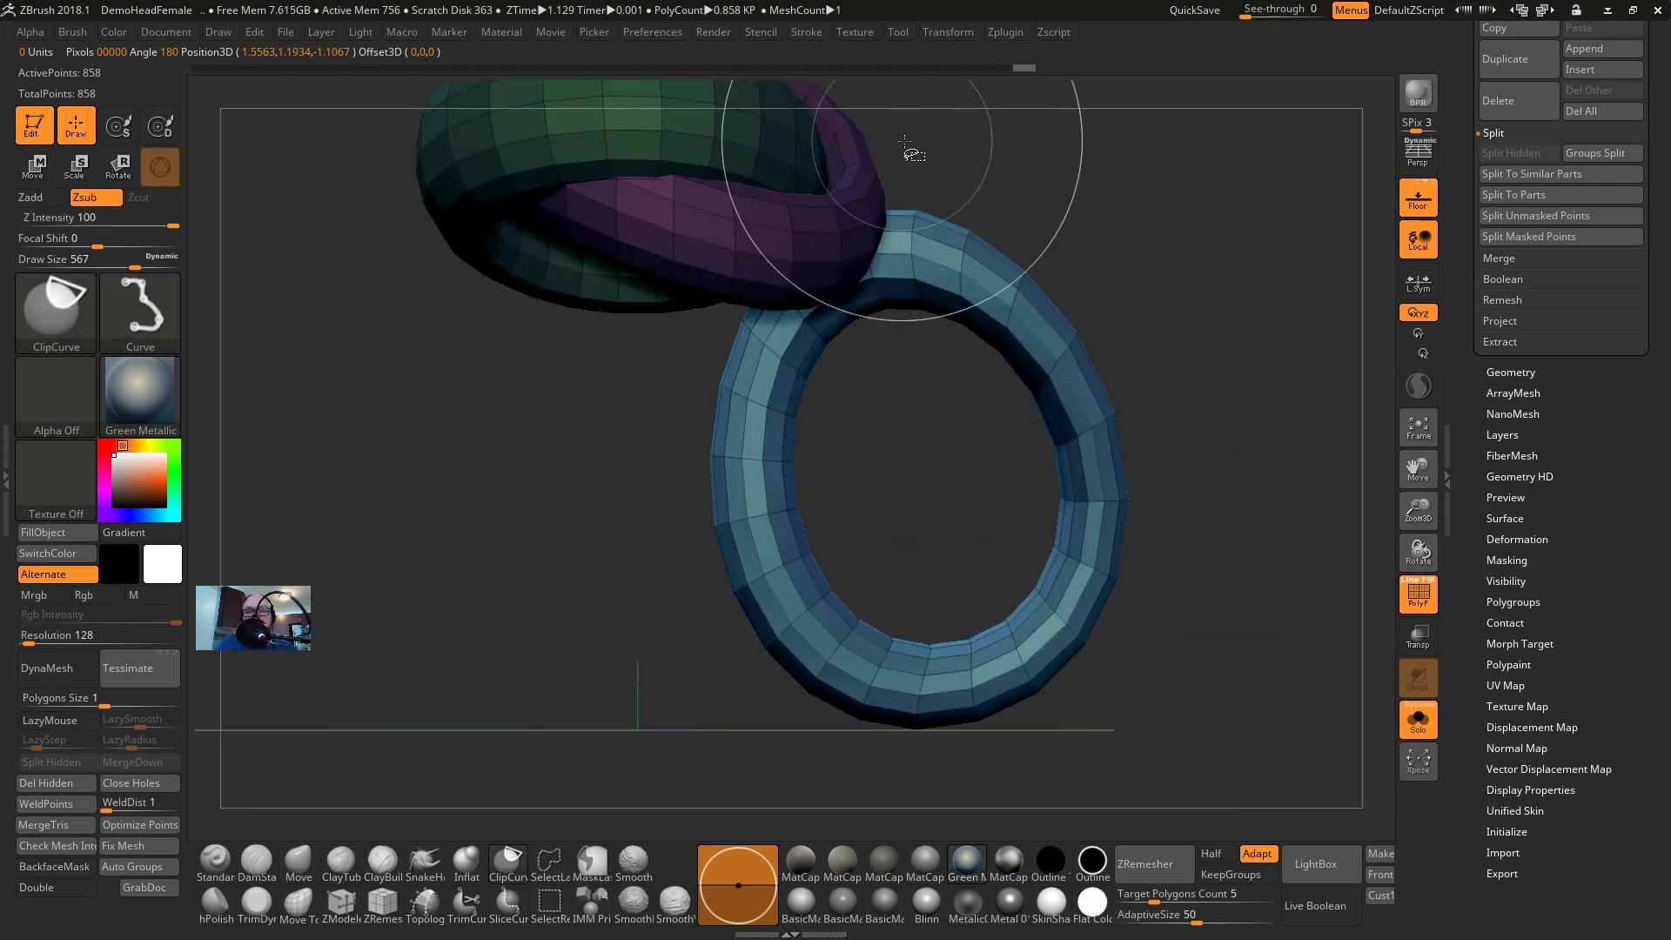
{"action": "mouse_move", "coordinate": [914, 151]}
{"action": "left_mouse_down", "text": "ctrl+shift"}
{"action": "mouse_move", "coordinate": [671, 374]}
{"action": "mouse_move", "coordinate": [594, 835]}
{"action": "left_mouse_up", "text": "ctrl+shift"}
{"action": "left_click_drag", "start_coordinate": [582, 936], "coordinate": [580, 936], "text": "ctrl+shift"}
{"action": "key", "text": "ctrl+z"}
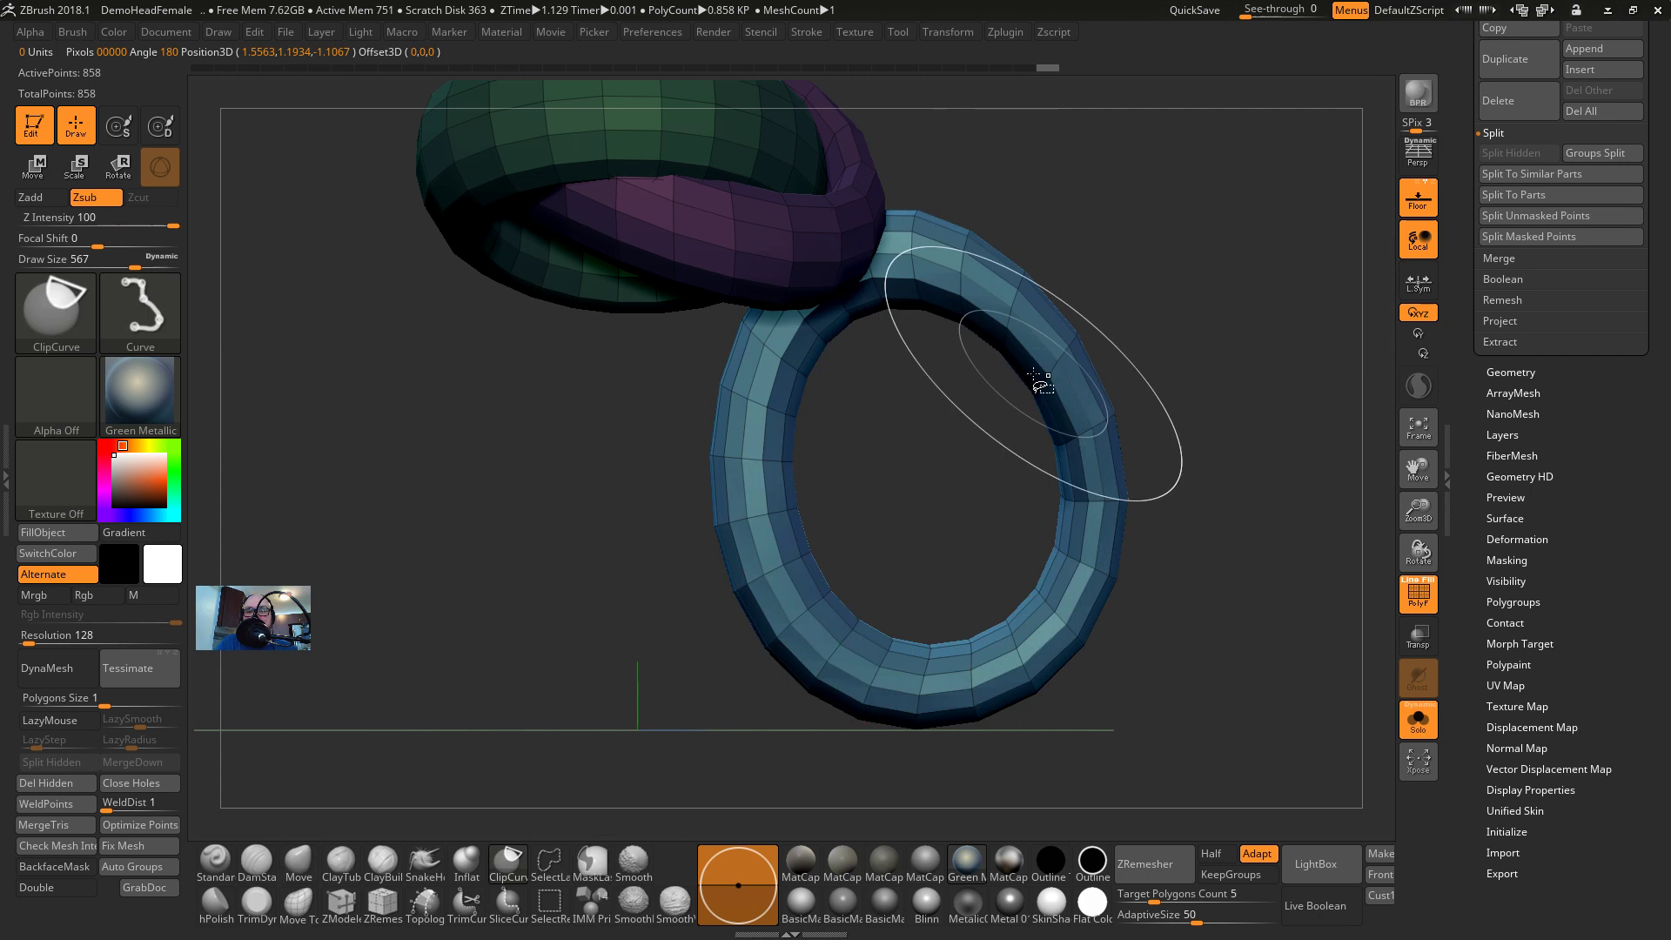
Using the SelectLasso brush, hide a polygon loop near the blue ring's top and its lower arc
{"action": "left_click", "coordinate": [557, 866]}
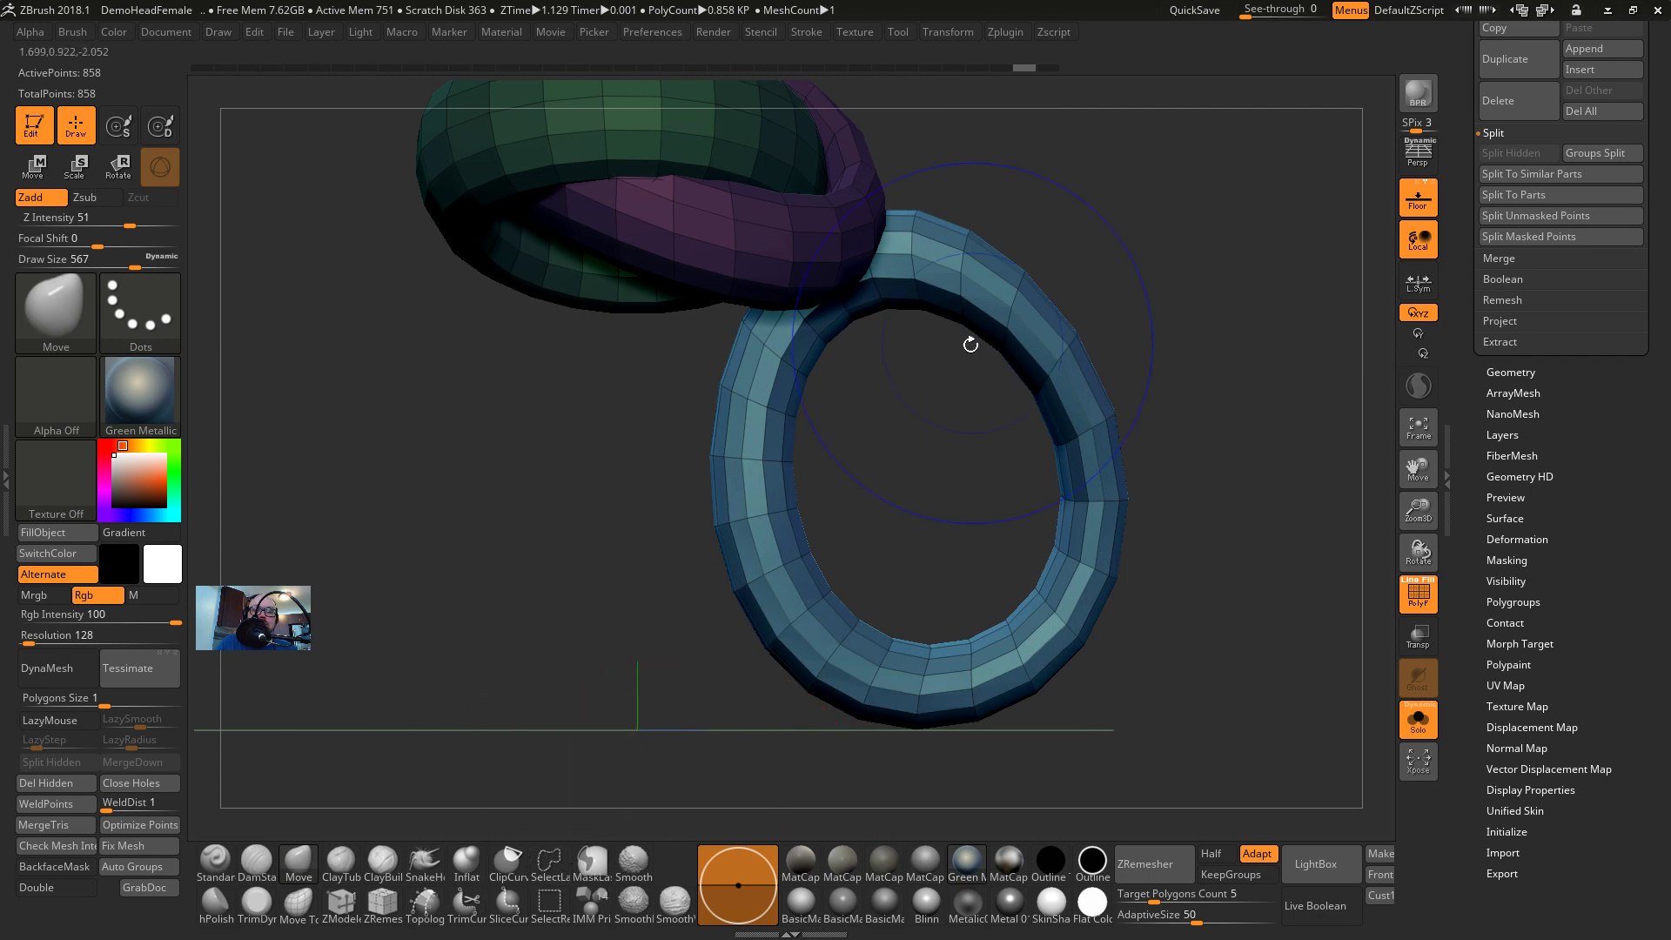
{"action": "left_click", "coordinate": [893, 254]}
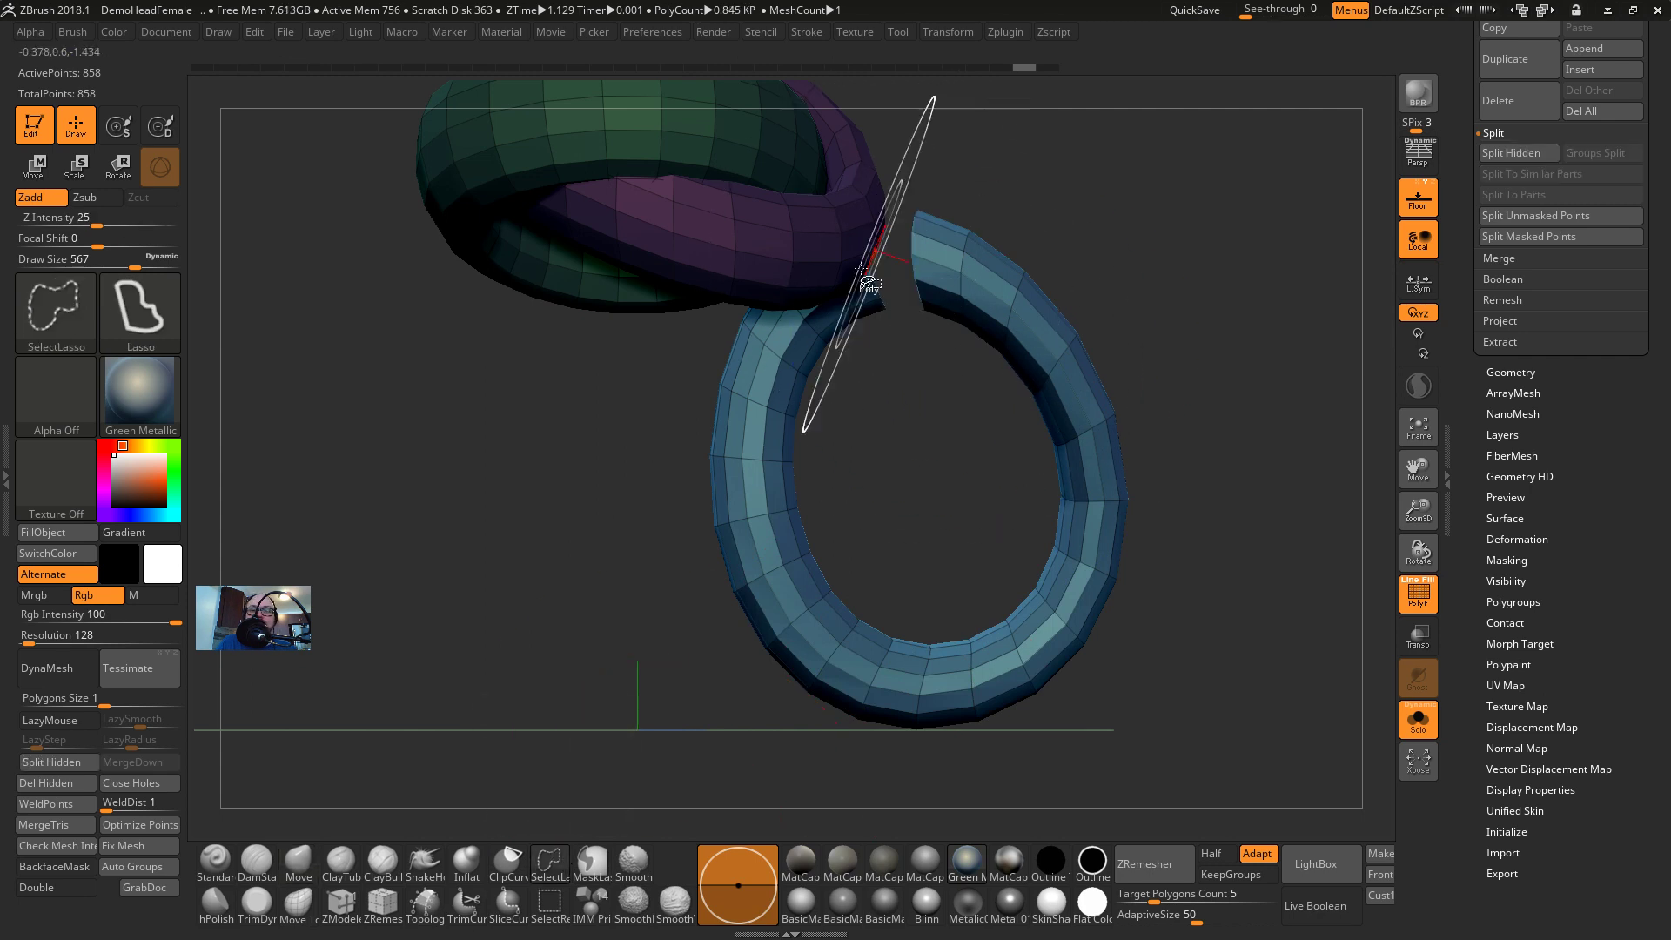
{"action": "left_click", "coordinate": [1027, 627], "text": "ctrl+shift"}
{"action": "left_click", "coordinate": [1027, 627], "text": "ctrl+shift"}
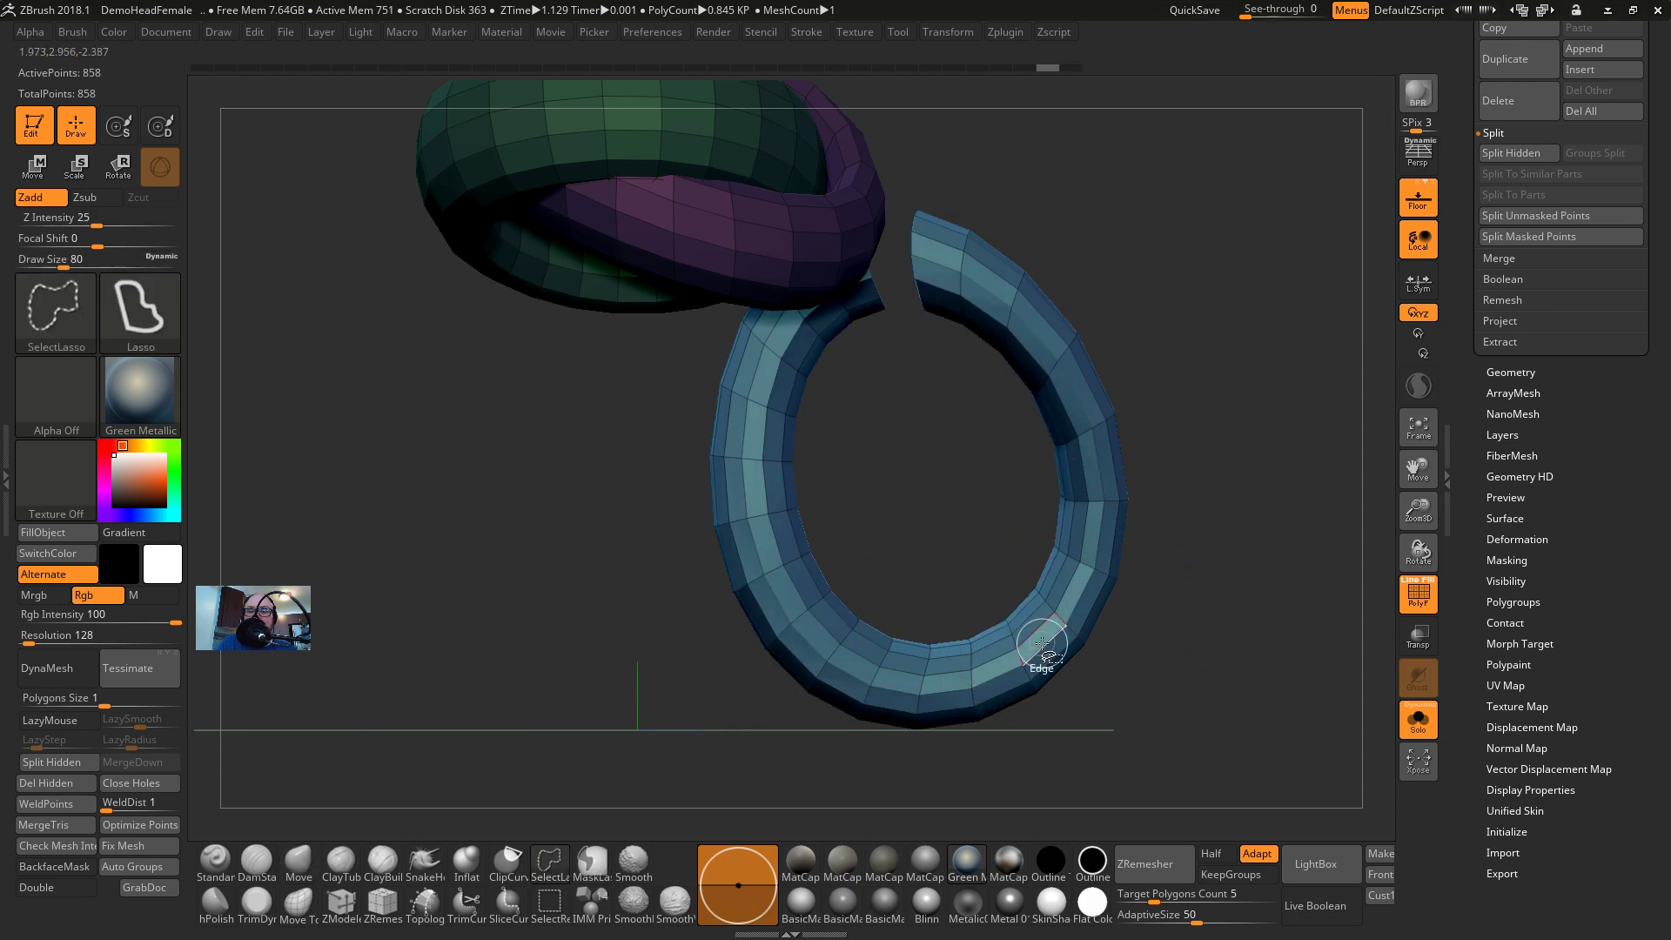
{"action": "left_click", "coordinate": [1042, 643]}
{"action": "mouse_move", "coordinate": [1032, 611]}
{"action": "left_mouse_down", "text": "ctrl+alt+shift"}
{"action": "mouse_move", "coordinate": [522, 727]}
{"action": "mouse_move", "coordinate": [858, 474]}
{"action": "left_mouse_up", "text": "ctrl+alt+shift"}
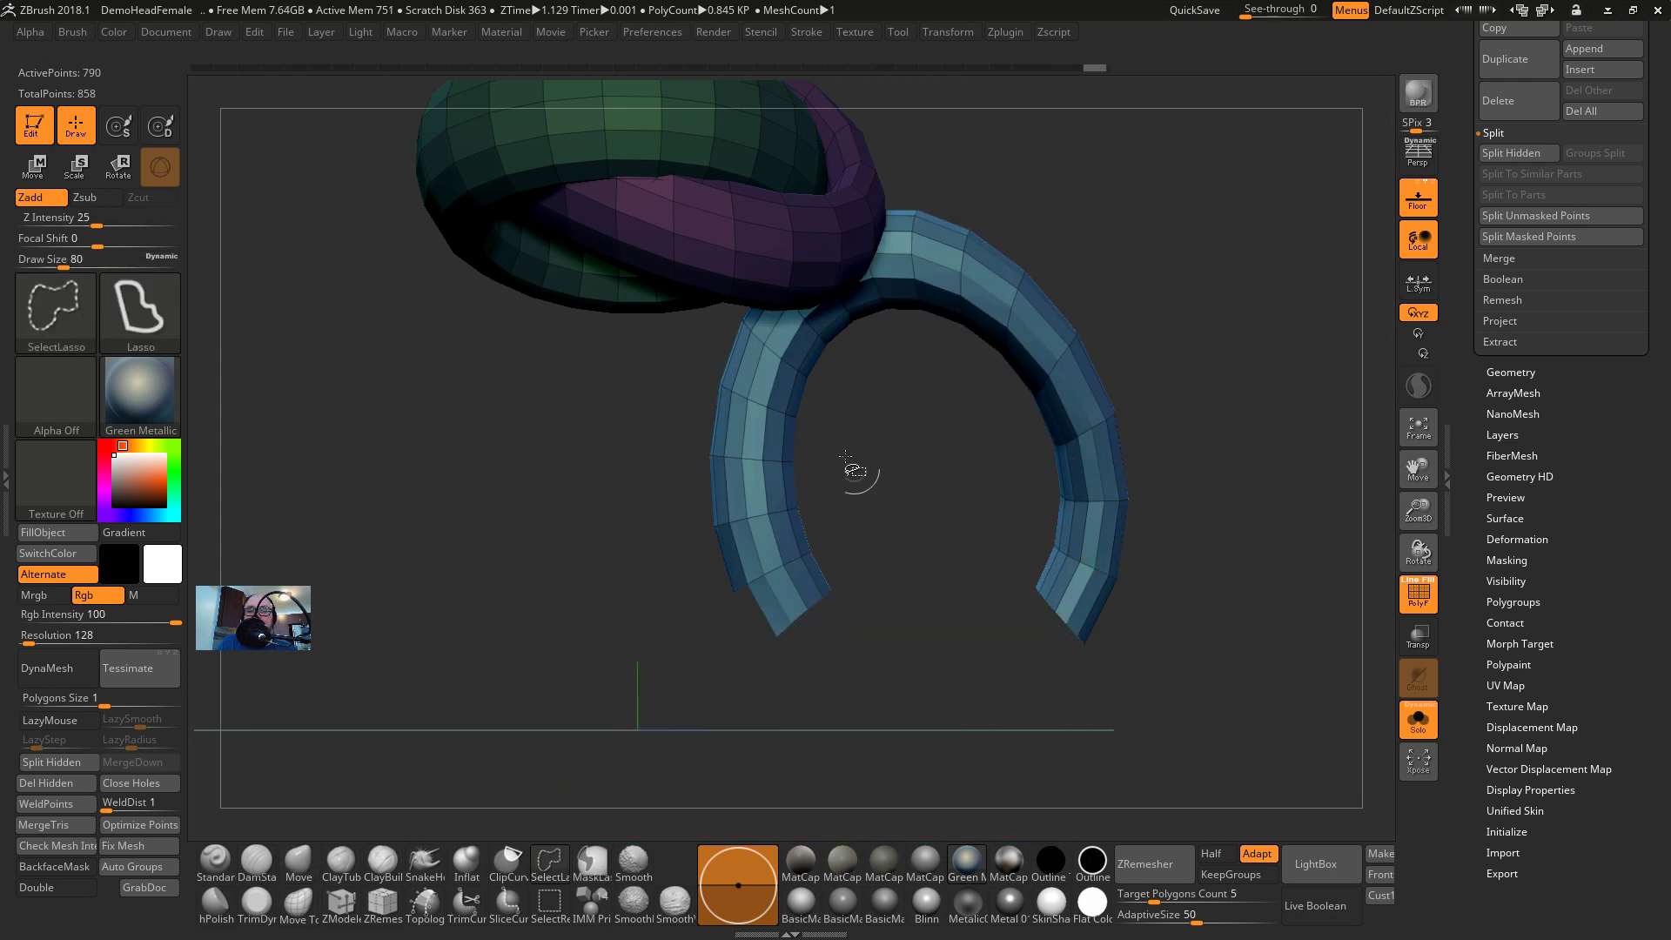
Hide the blue ring's remaining section nearest the interlocking rings and delete the hidden geometry, keeping only the outer curved arc
{"action": "mouse_move", "coordinate": [897, 337]}
{"action": "left_mouse_down", "text": "ctrl+alt+shift"}
{"action": "mouse_move", "coordinate": [600, 209]}
{"action": "mouse_move", "coordinate": [884, 396]}
{"action": "left_mouse_up", "text": "ctrl+alt+shift"}
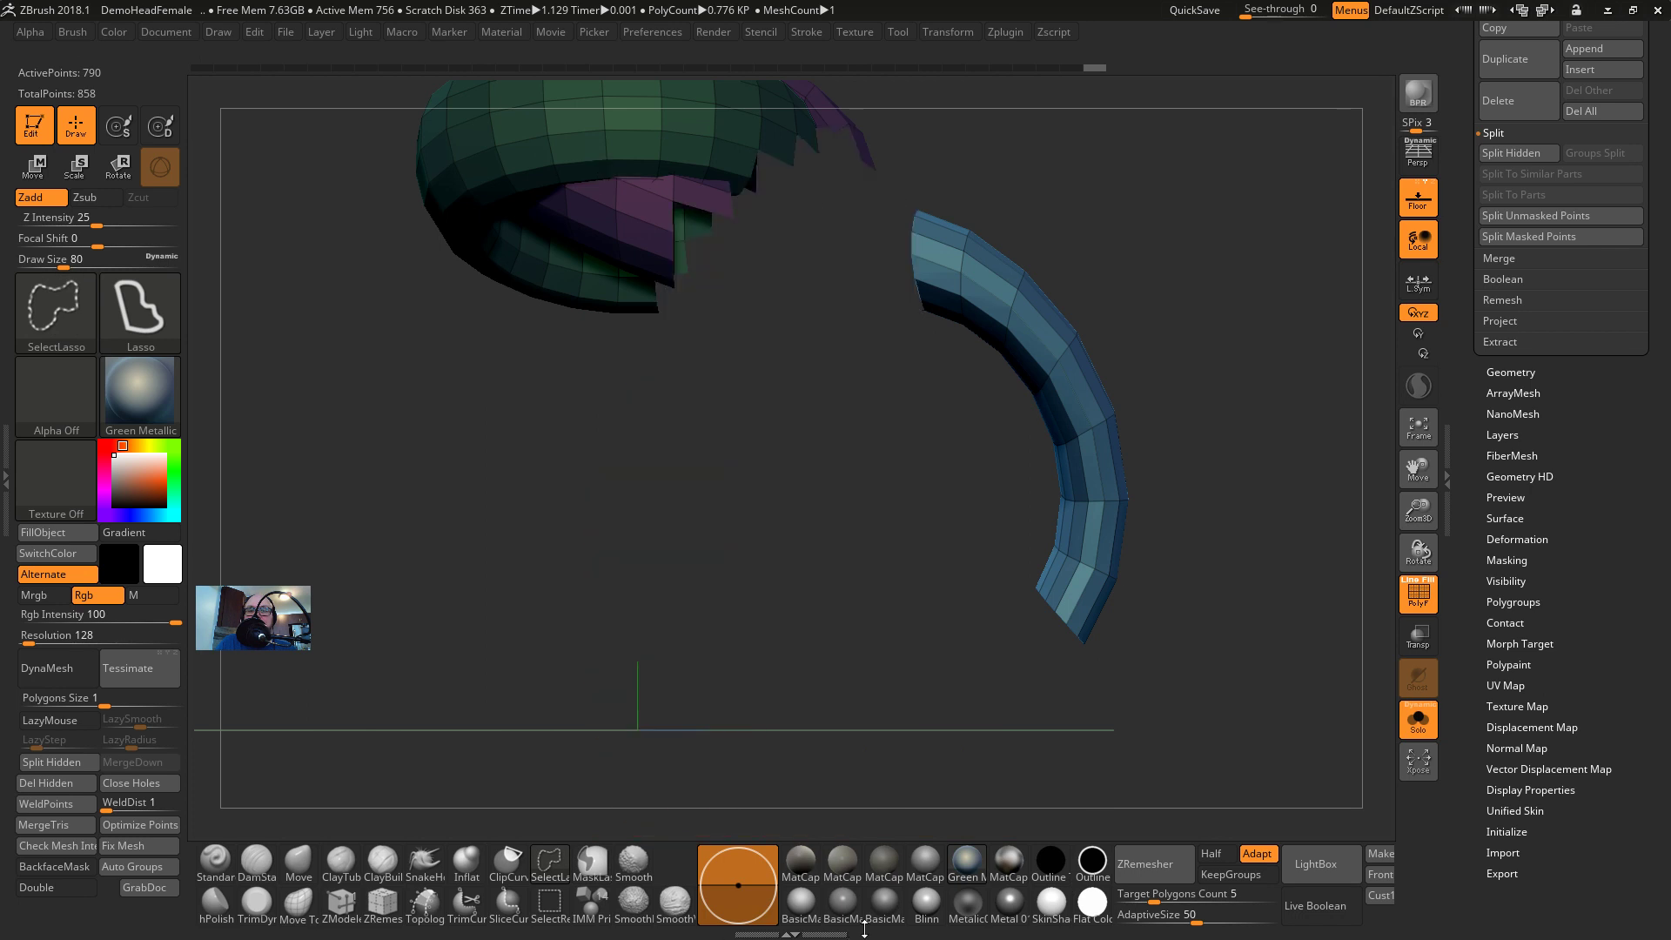
{"action": "key", "text": "ctrl+z"}
{"action": "left_click_drag", "start_coordinate": [819, 615], "coordinate": [705, 768]}
{"action": "left_click", "coordinate": [711, 511]}
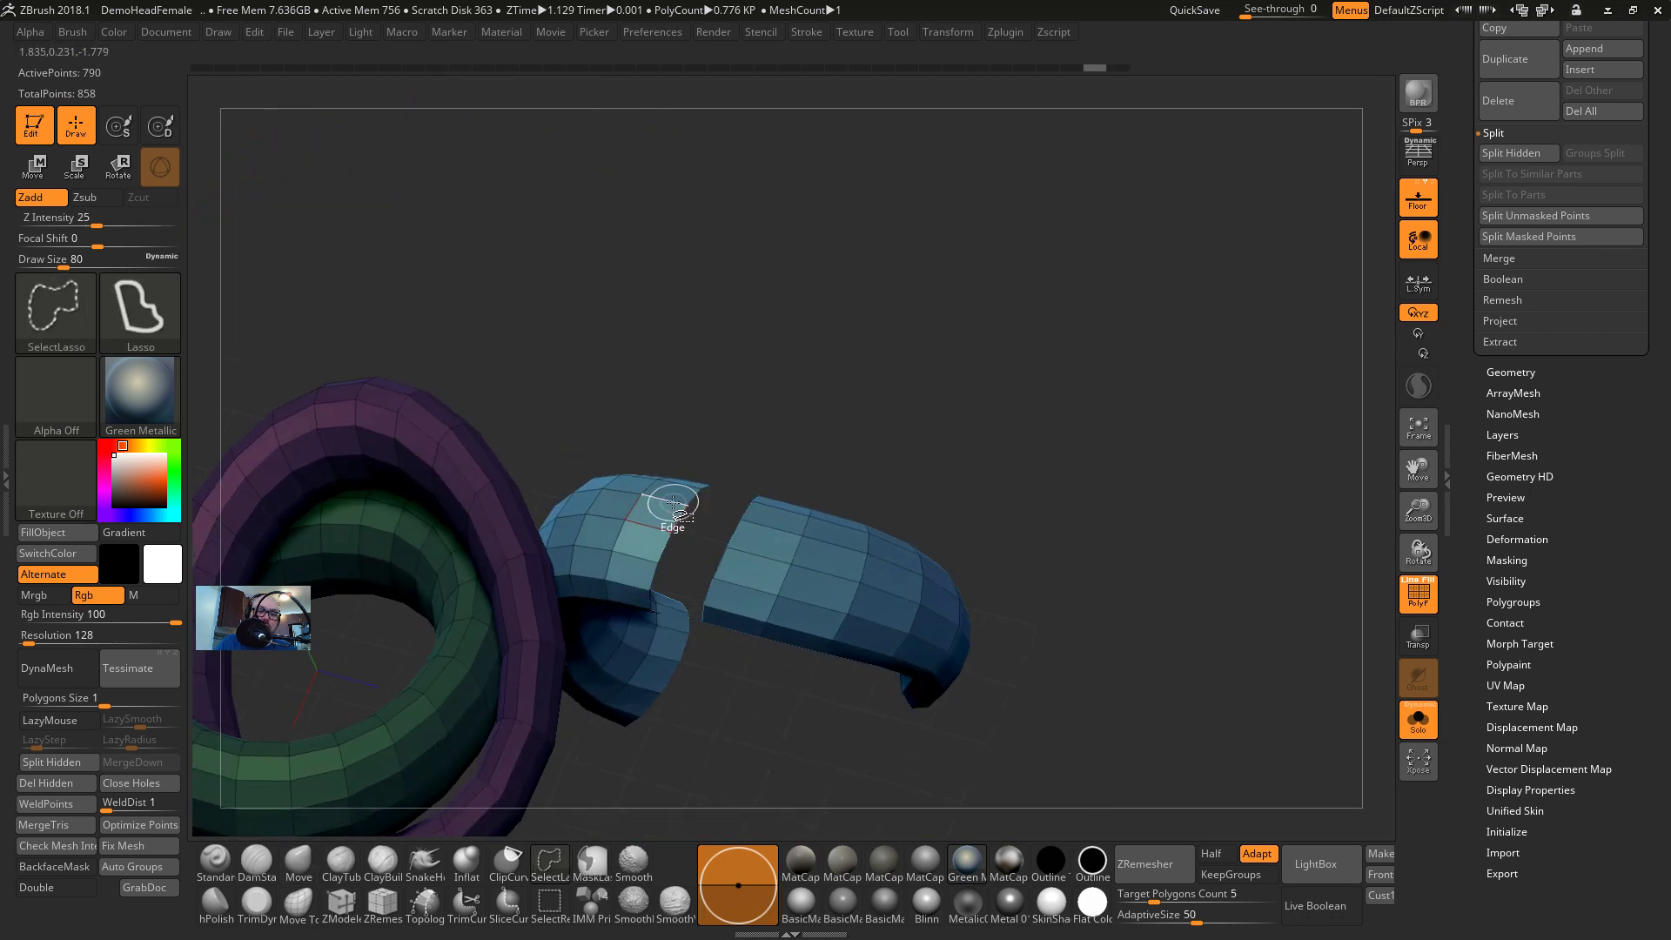
{"action": "left_click", "coordinate": [671, 500], "text": "ctrl+shift"}
{"action": "left_click_drag", "start_coordinate": [716, 392], "coordinate": [696, 627]}
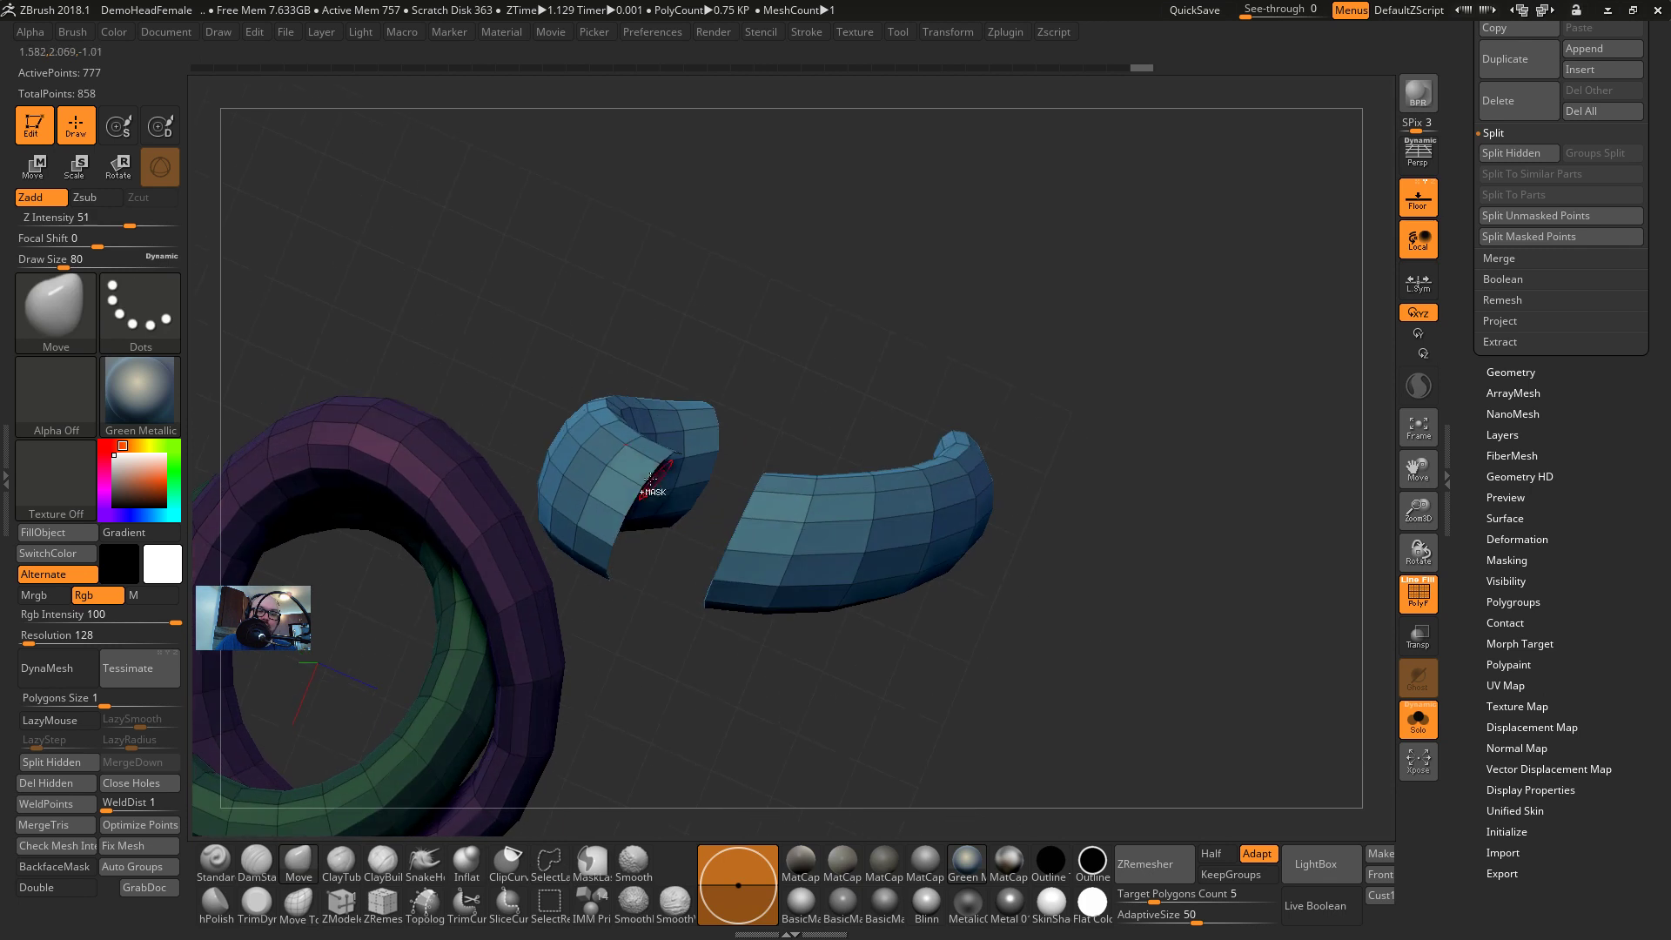
{"action": "left_click", "coordinate": [620, 473]}
{"action": "left_click", "coordinate": [598, 458], "text": "ctrl+shift"}
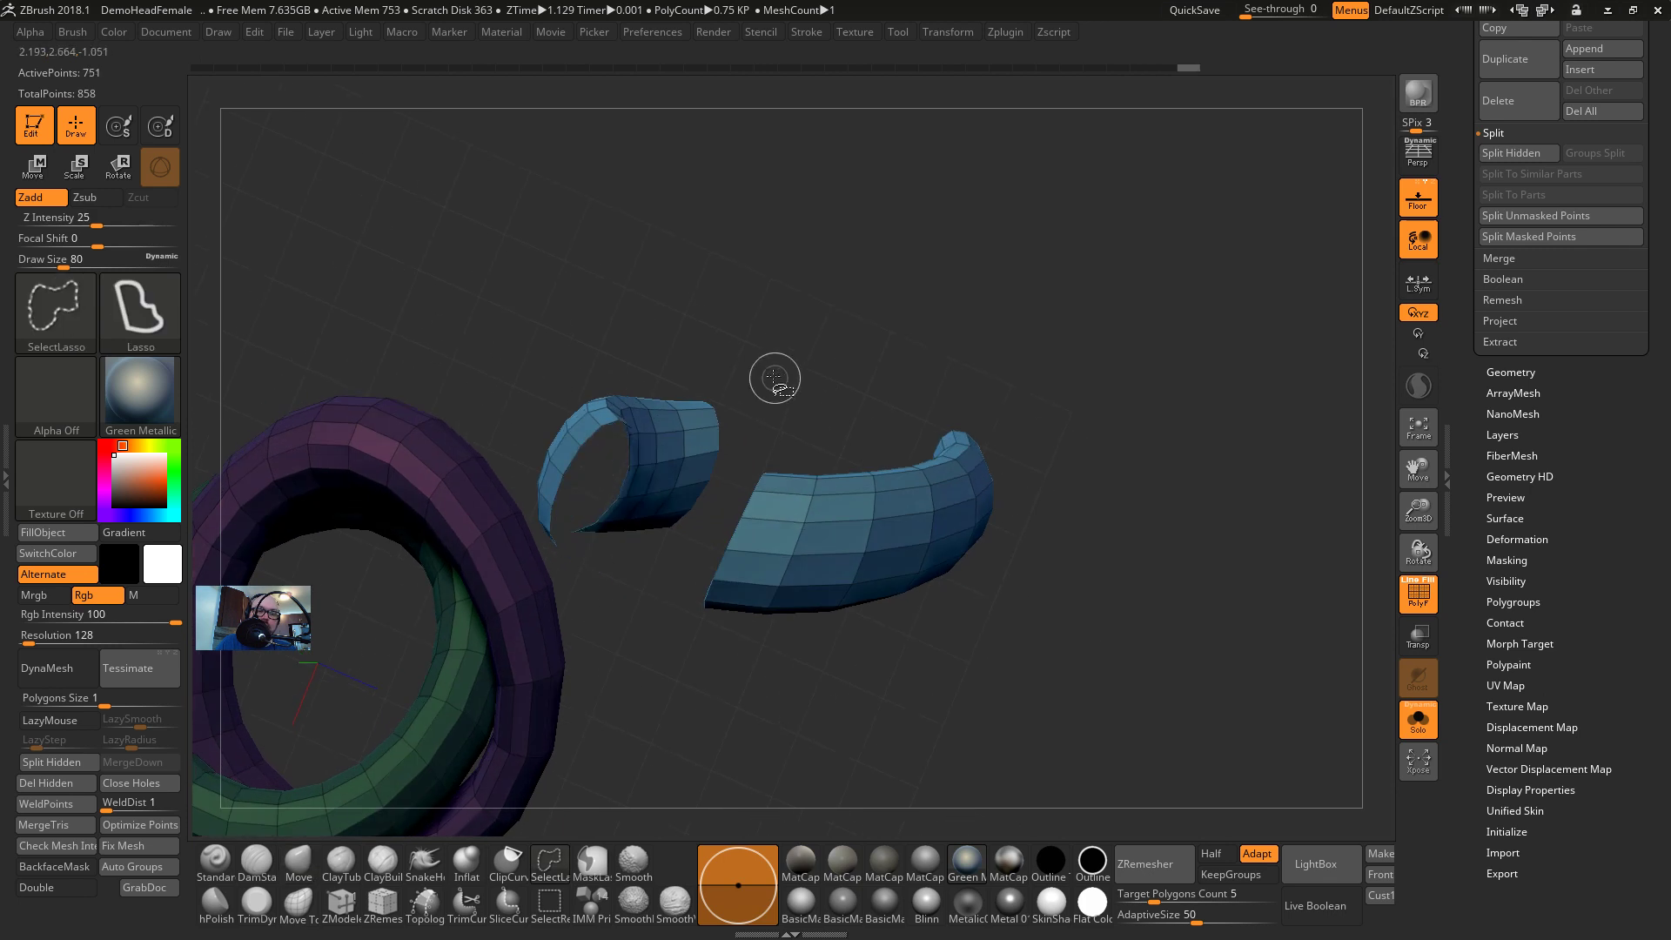
{"action": "mouse_move", "coordinate": [767, 372]}
{"action": "left_mouse_down", "text": "ctrl+alt+shift"}
{"action": "mouse_move", "coordinate": [543, 403]}
{"action": "mouse_move", "coordinate": [542, 510]}
{"action": "mouse_move", "coordinate": [633, 574]}
{"action": "mouse_move", "coordinate": [676, 567]}
{"action": "left_mouse_up", "text": "ctrl+alt+shift"}
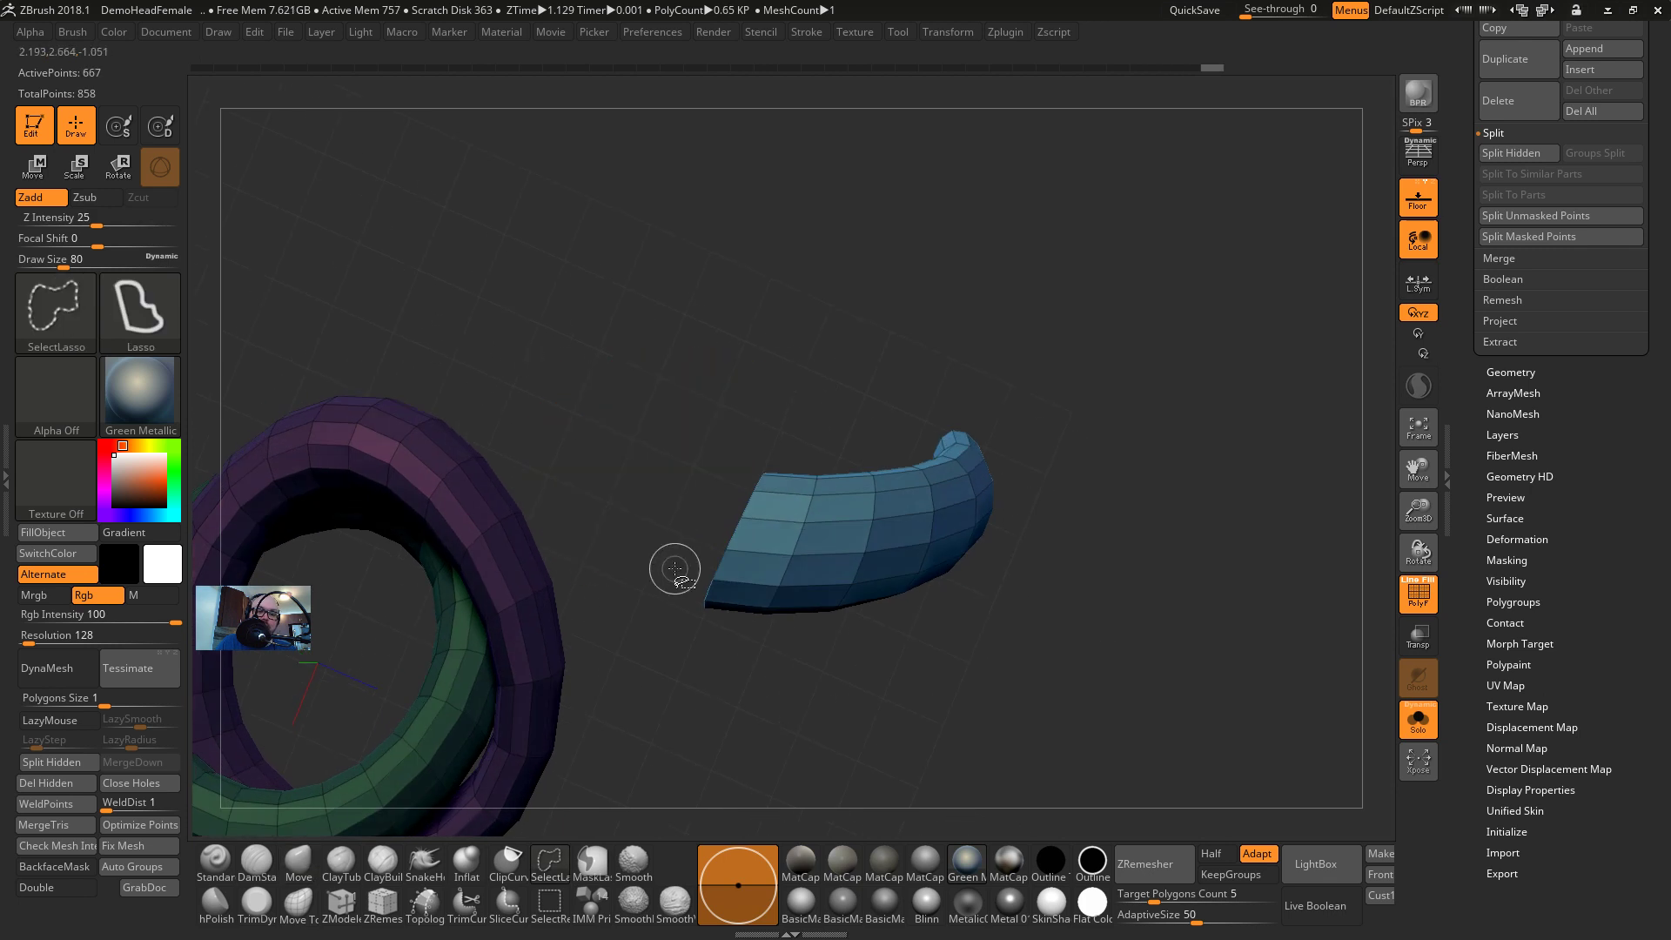
{"action": "mouse_move", "coordinate": [615, 482]}
{"action": "left_mouse_down"}
{"action": "mouse_move", "coordinate": [992, 406]}
{"action": "mouse_move", "coordinate": [913, 381]}
{"action": "mouse_move", "coordinate": [906, 344]}
{"action": "left_mouse_up"}
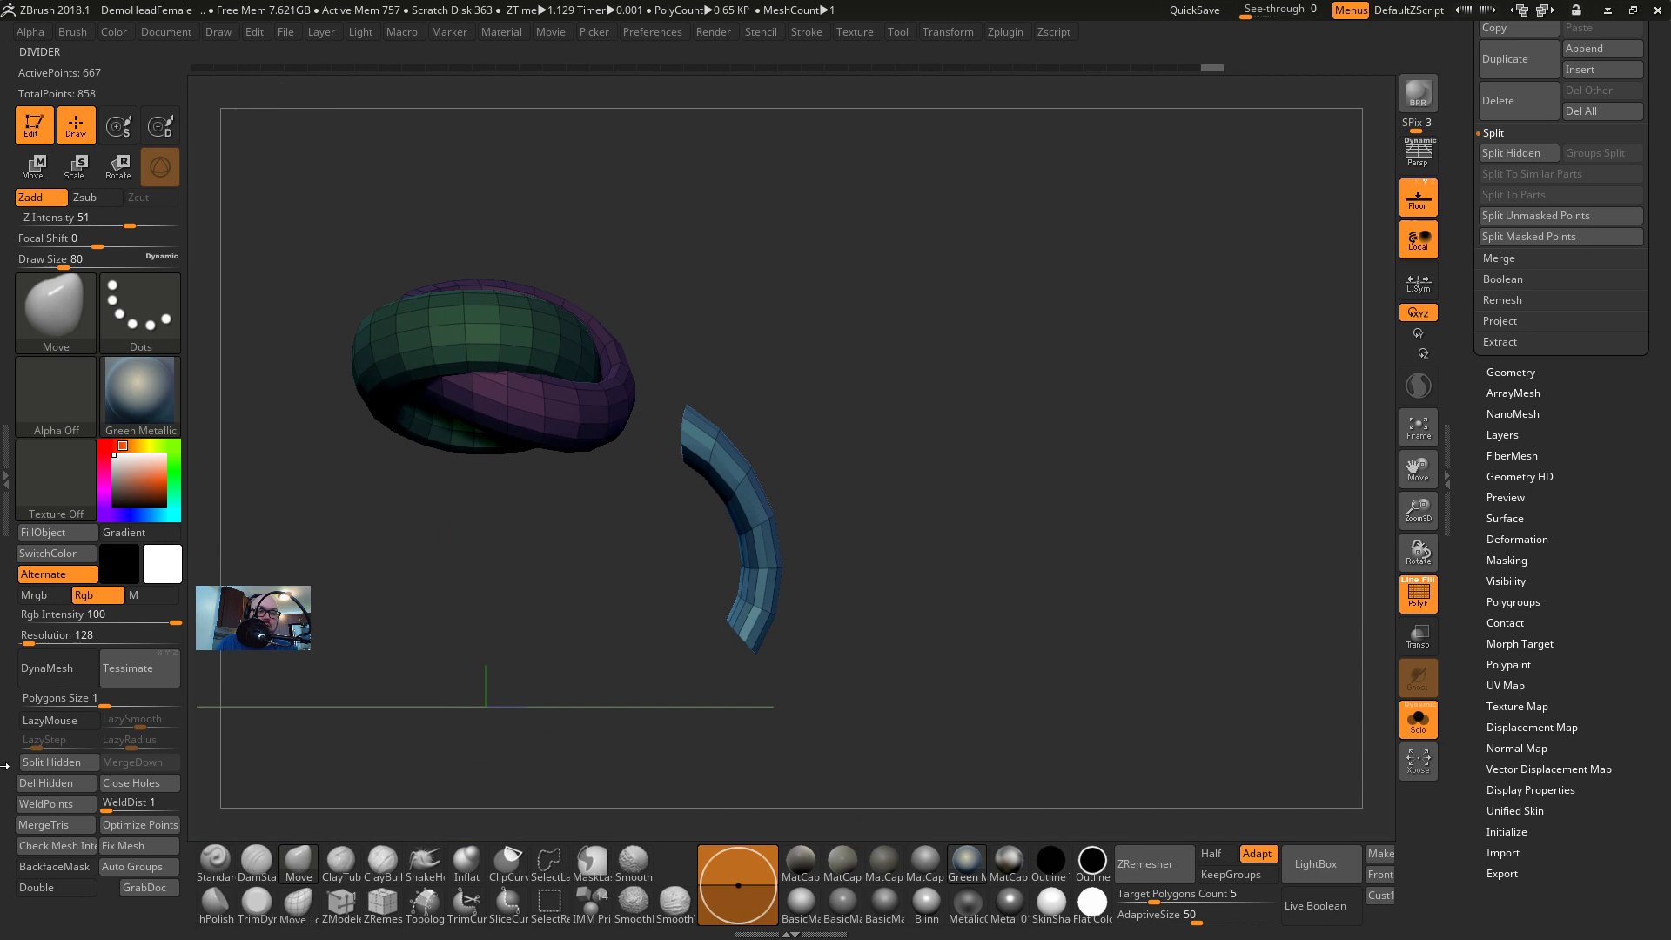
{"action": "left_click", "coordinate": [42, 776]}
Move the blue arc against the interlocking rings so it hangs from them like a scarf tail
{"action": "mouse_move", "coordinate": [1082, 578]}
{"action": "left_mouse_down", "text": "shift"}
{"action": "mouse_move", "coordinate": [871, 530]}
{"action": "mouse_move", "coordinate": [790, 485]}
{"action": "mouse_move", "coordinate": [723, 481]}
{"action": "left_mouse_up", "text": "shift"}
{"action": "key", "text": "w"}
{"action": "left_click_drag", "start_coordinate": [513, 426], "coordinate": [529, 430]}
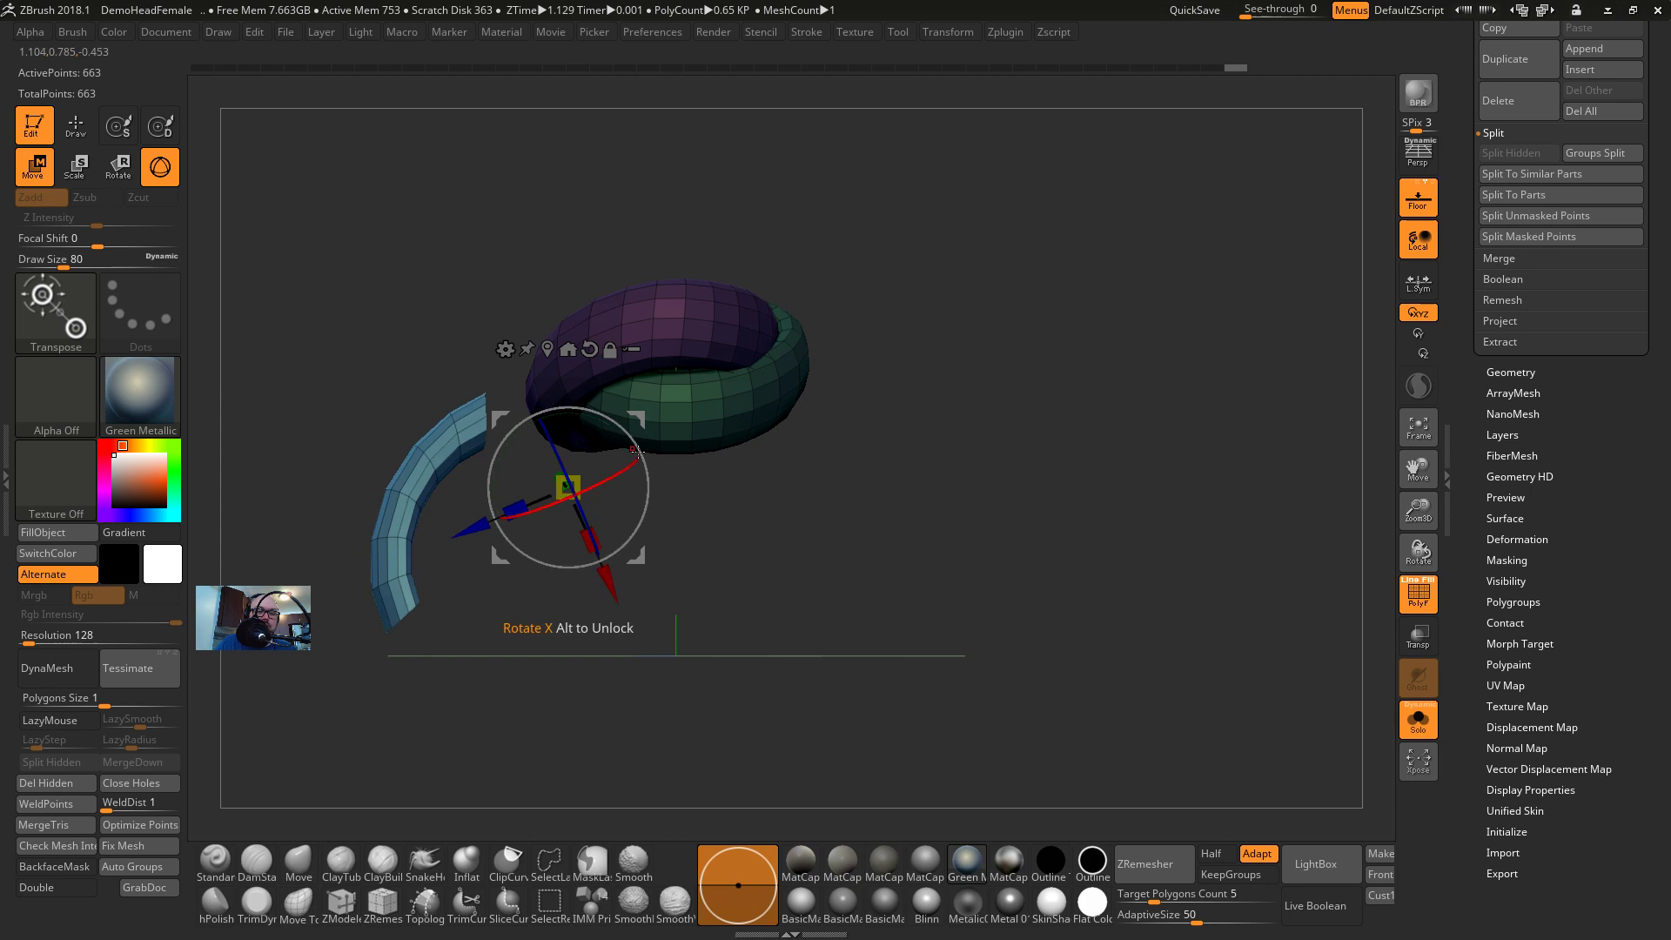
{"action": "left_click_drag", "start_coordinate": [640, 419], "coordinate": [719, 367]}
{"action": "left_click_drag", "start_coordinate": [791, 514], "coordinate": [919, 502]}
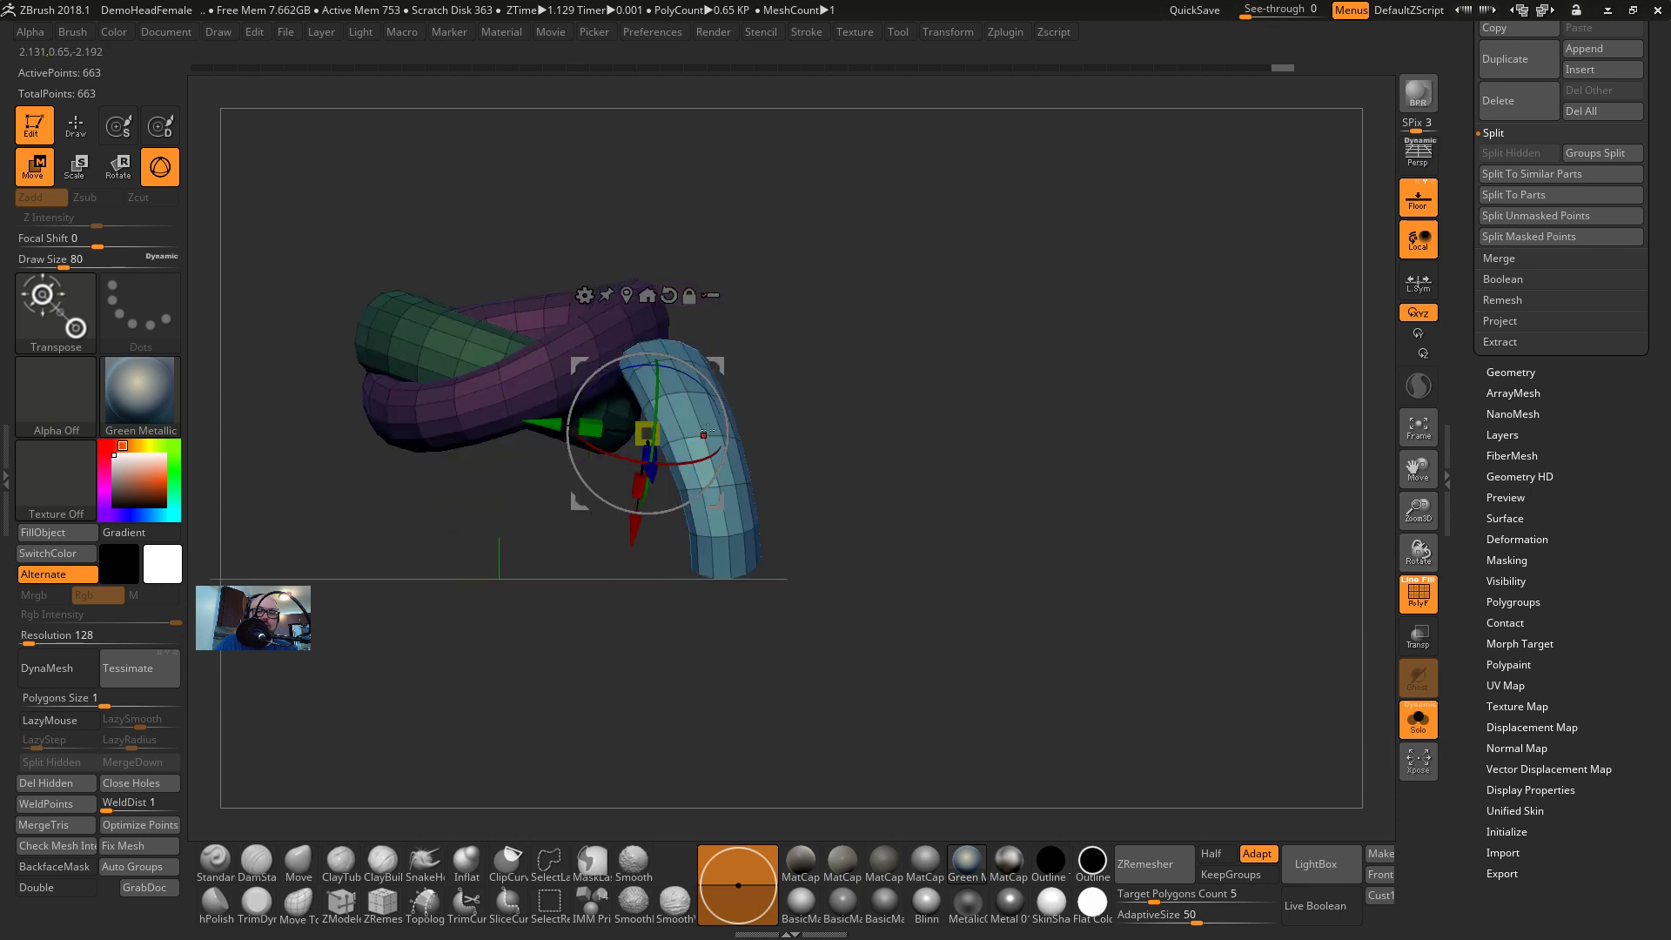
{"action": "left_click_drag", "start_coordinate": [716, 366], "coordinate": [696, 461]}
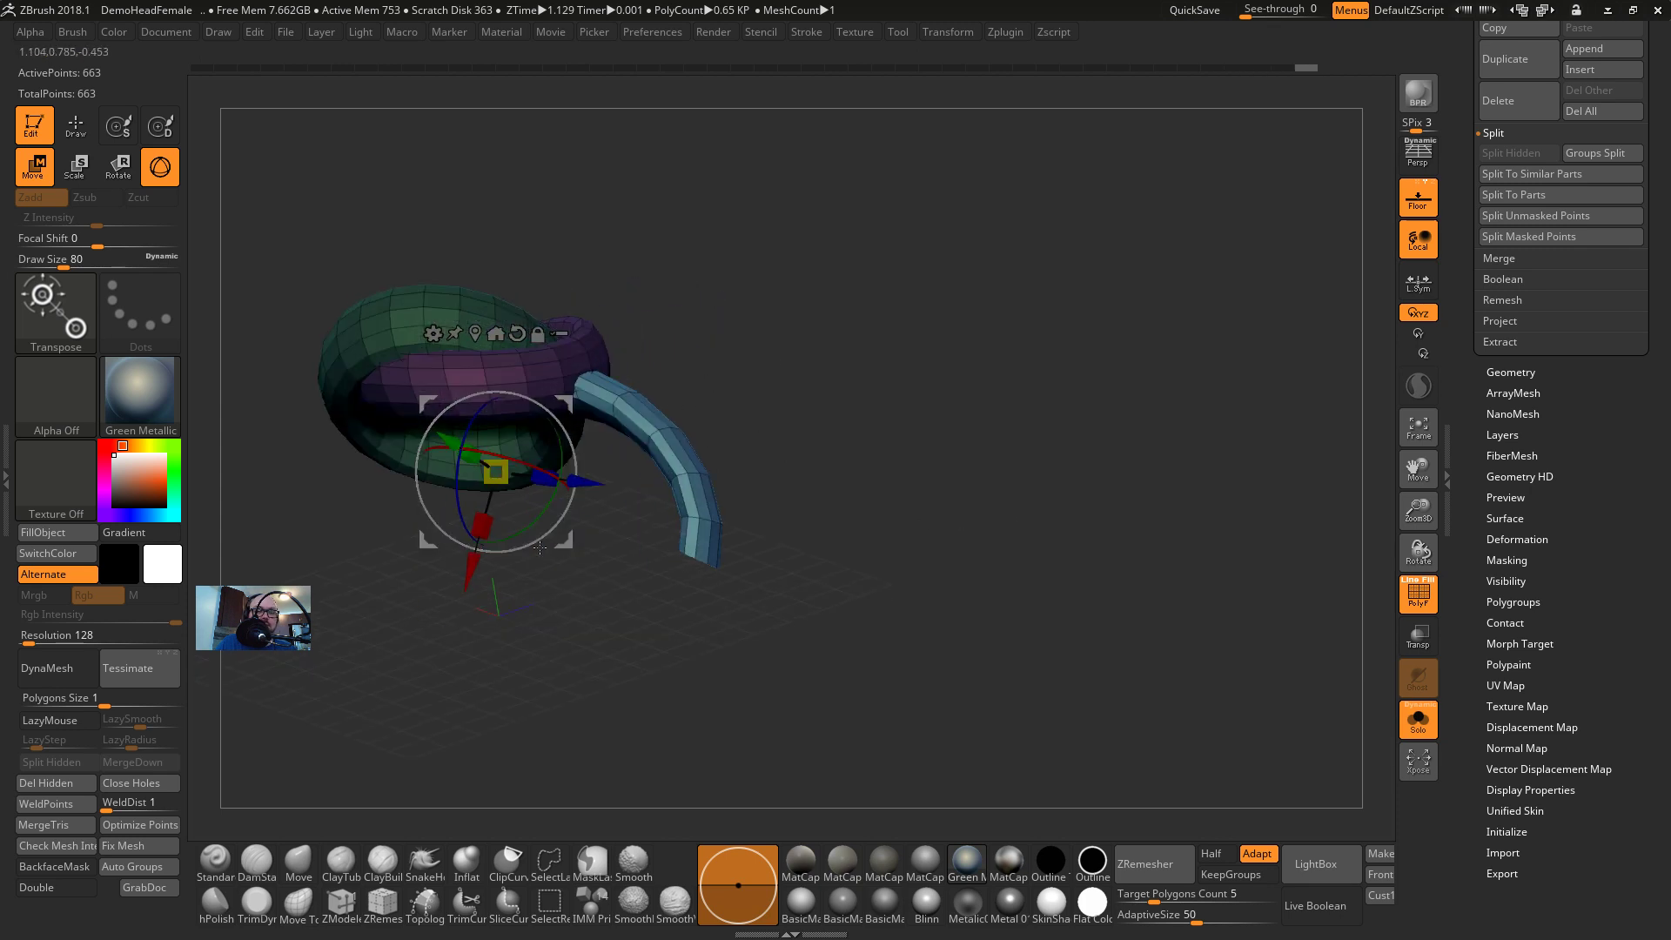
{"action": "left_click", "coordinate": [669, 433]}
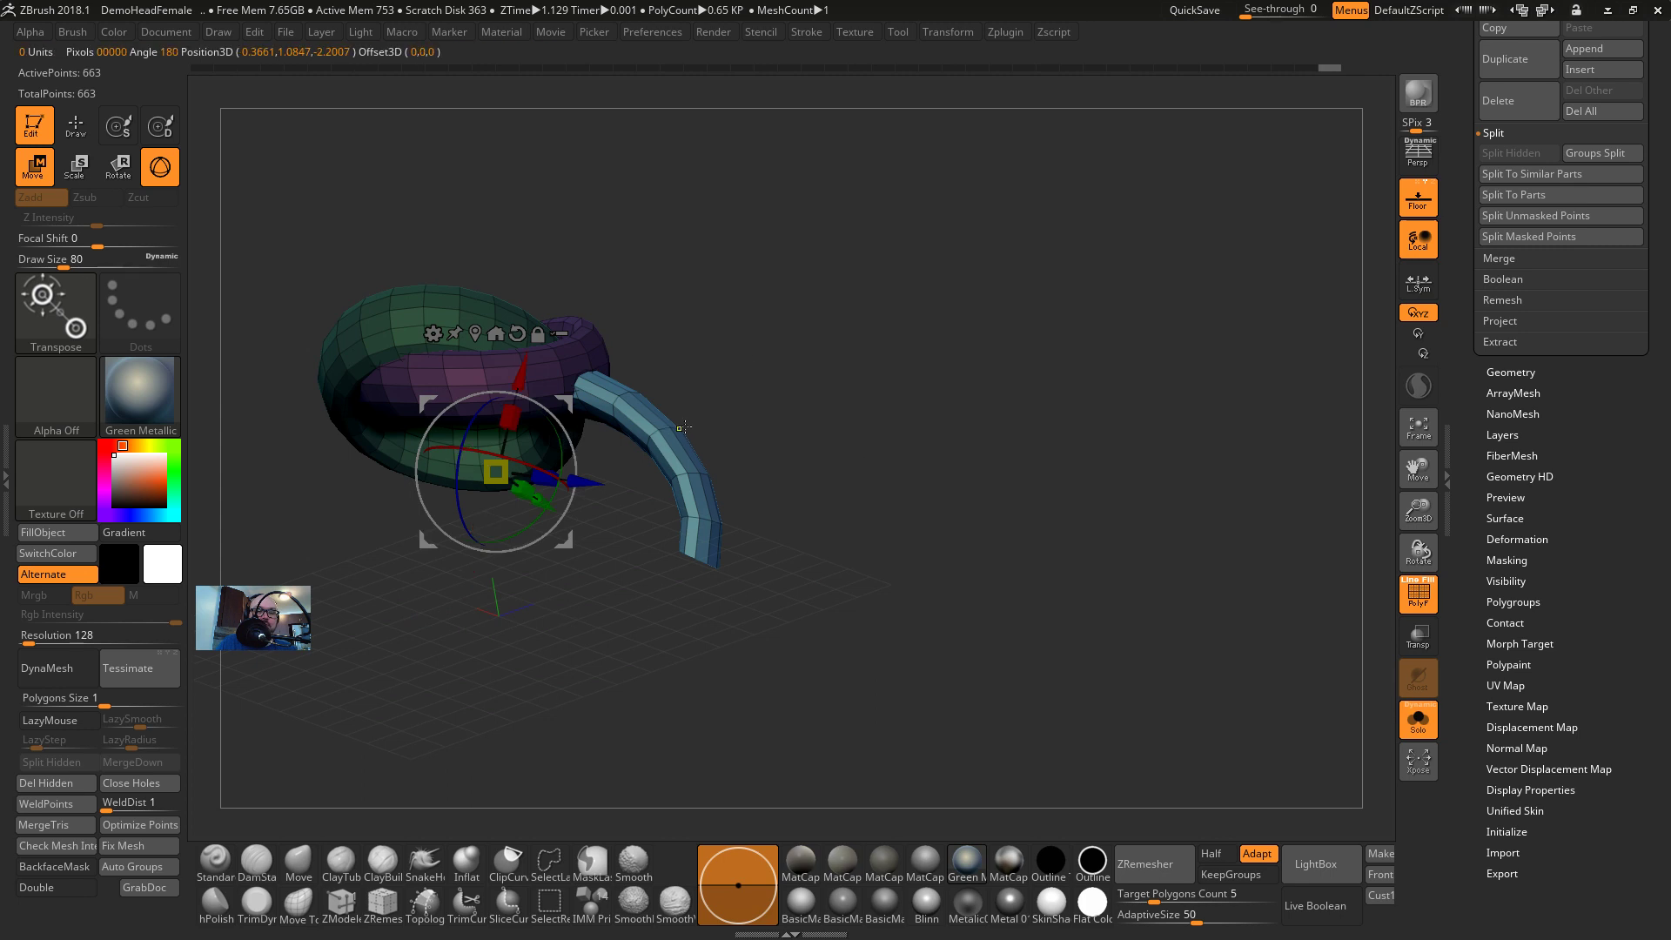
Center the gizmo on the unmasked blue arc and reset the gizmo's orientation
{"action": "key", "text": "q"}
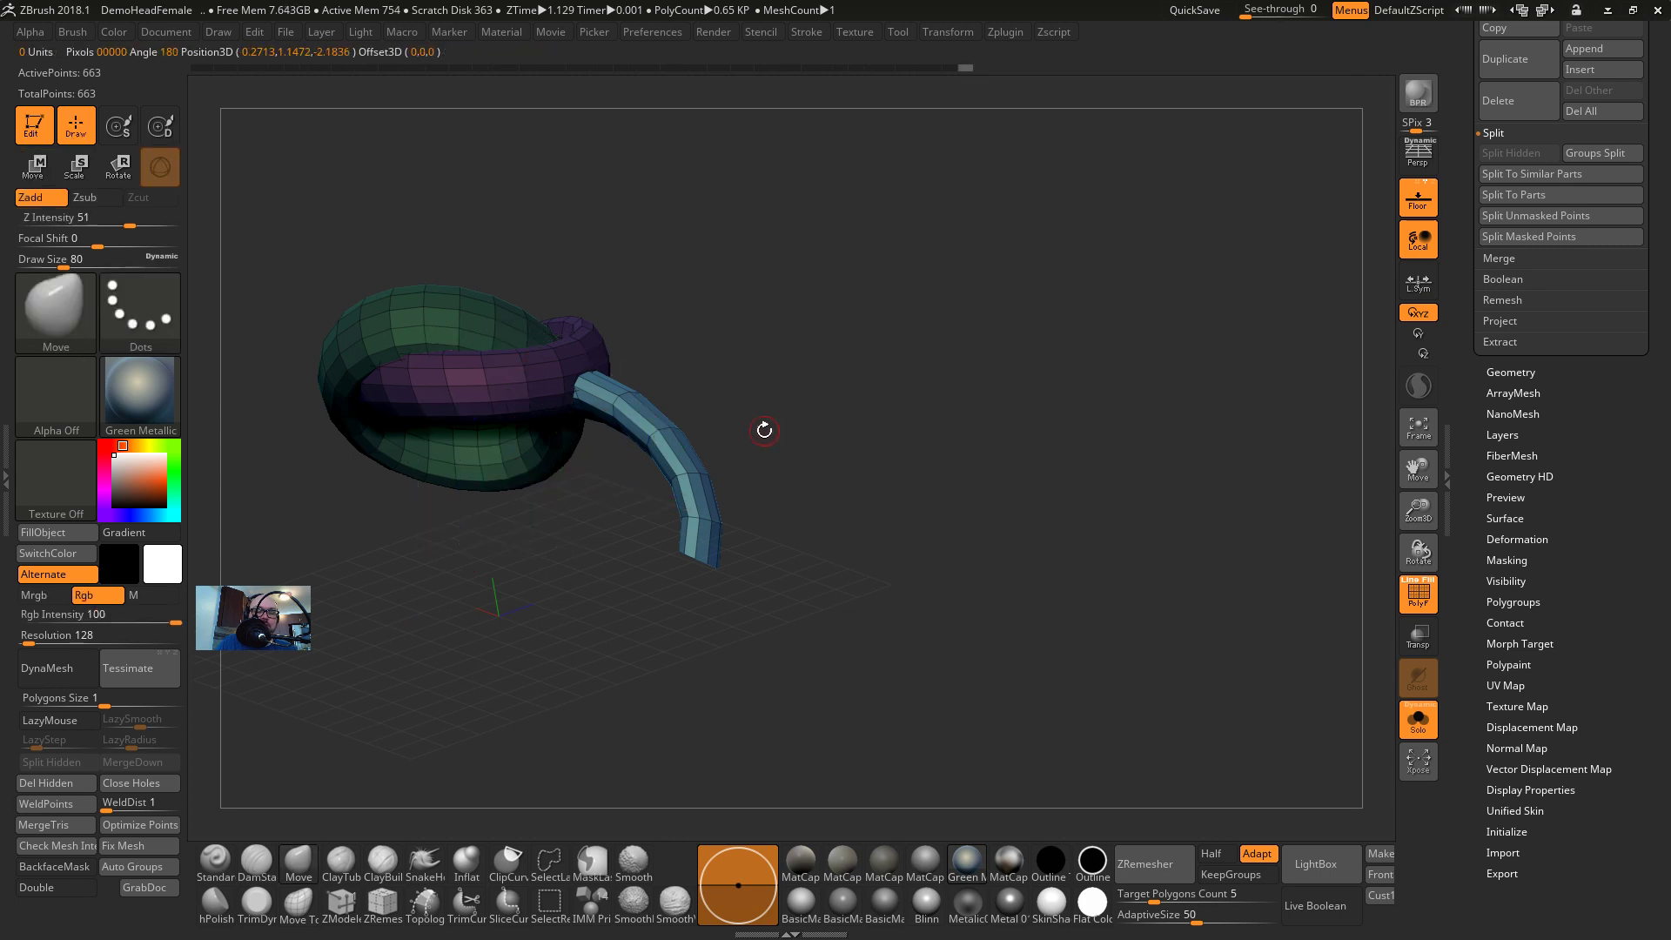
{"action": "left_click_drag", "start_coordinate": [765, 430], "coordinate": [762, 461]}
{"action": "key", "text": "w"}
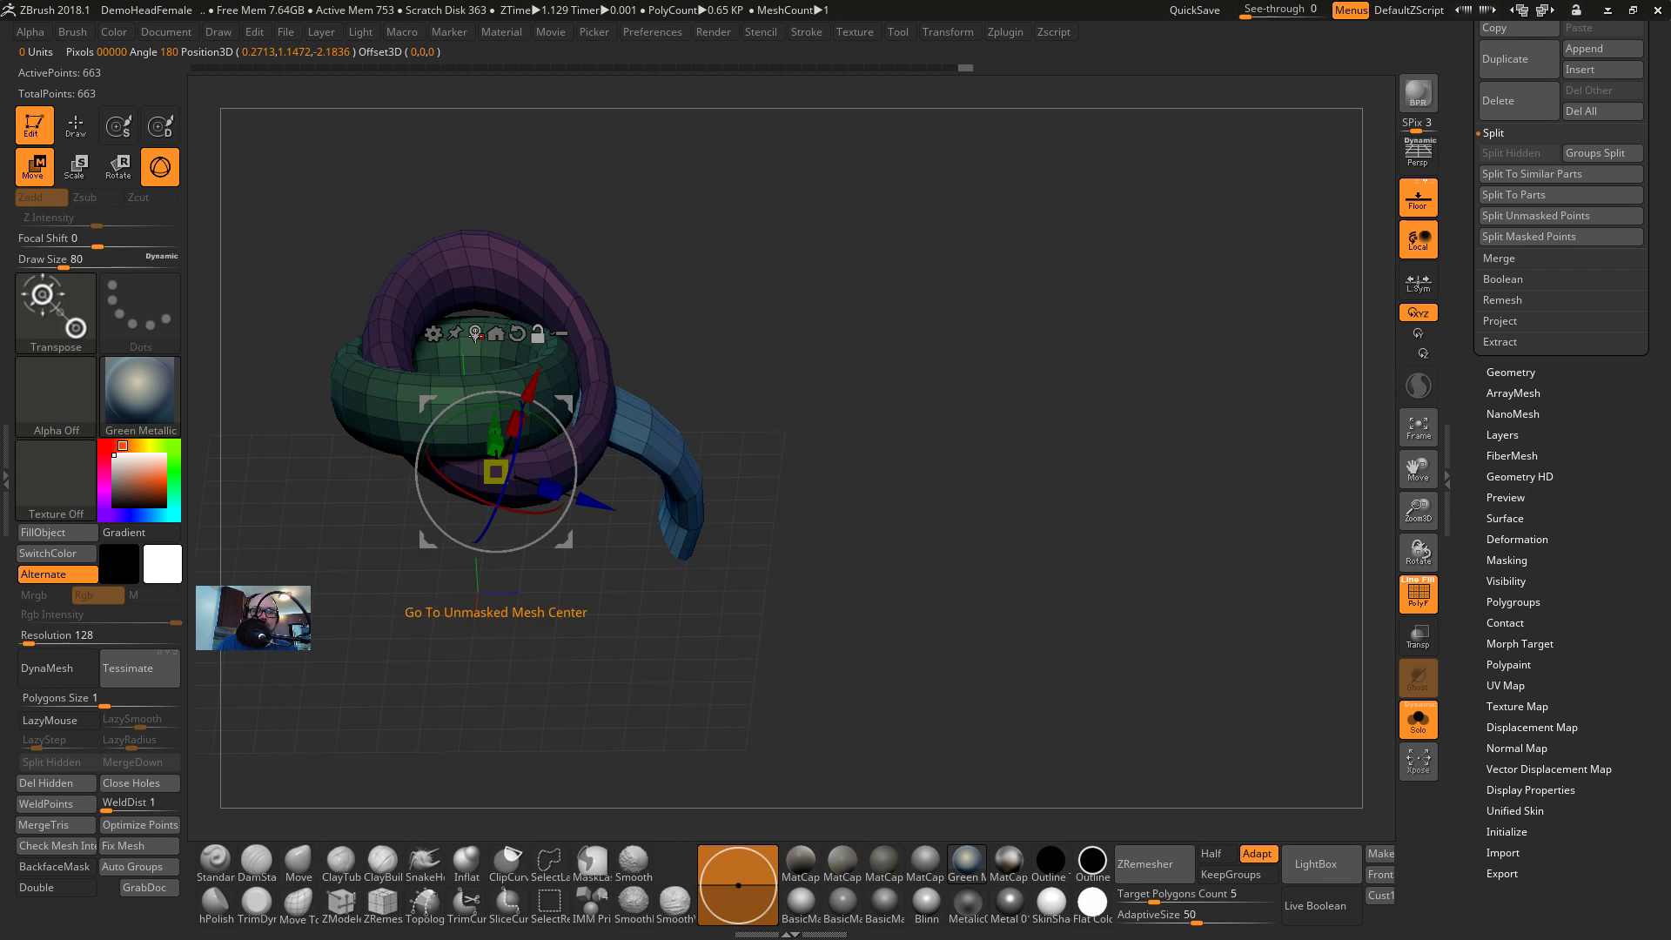
{"action": "left_click", "coordinate": [475, 335]}
{"action": "left_click_drag", "start_coordinate": [907, 452], "coordinate": [824, 453]}
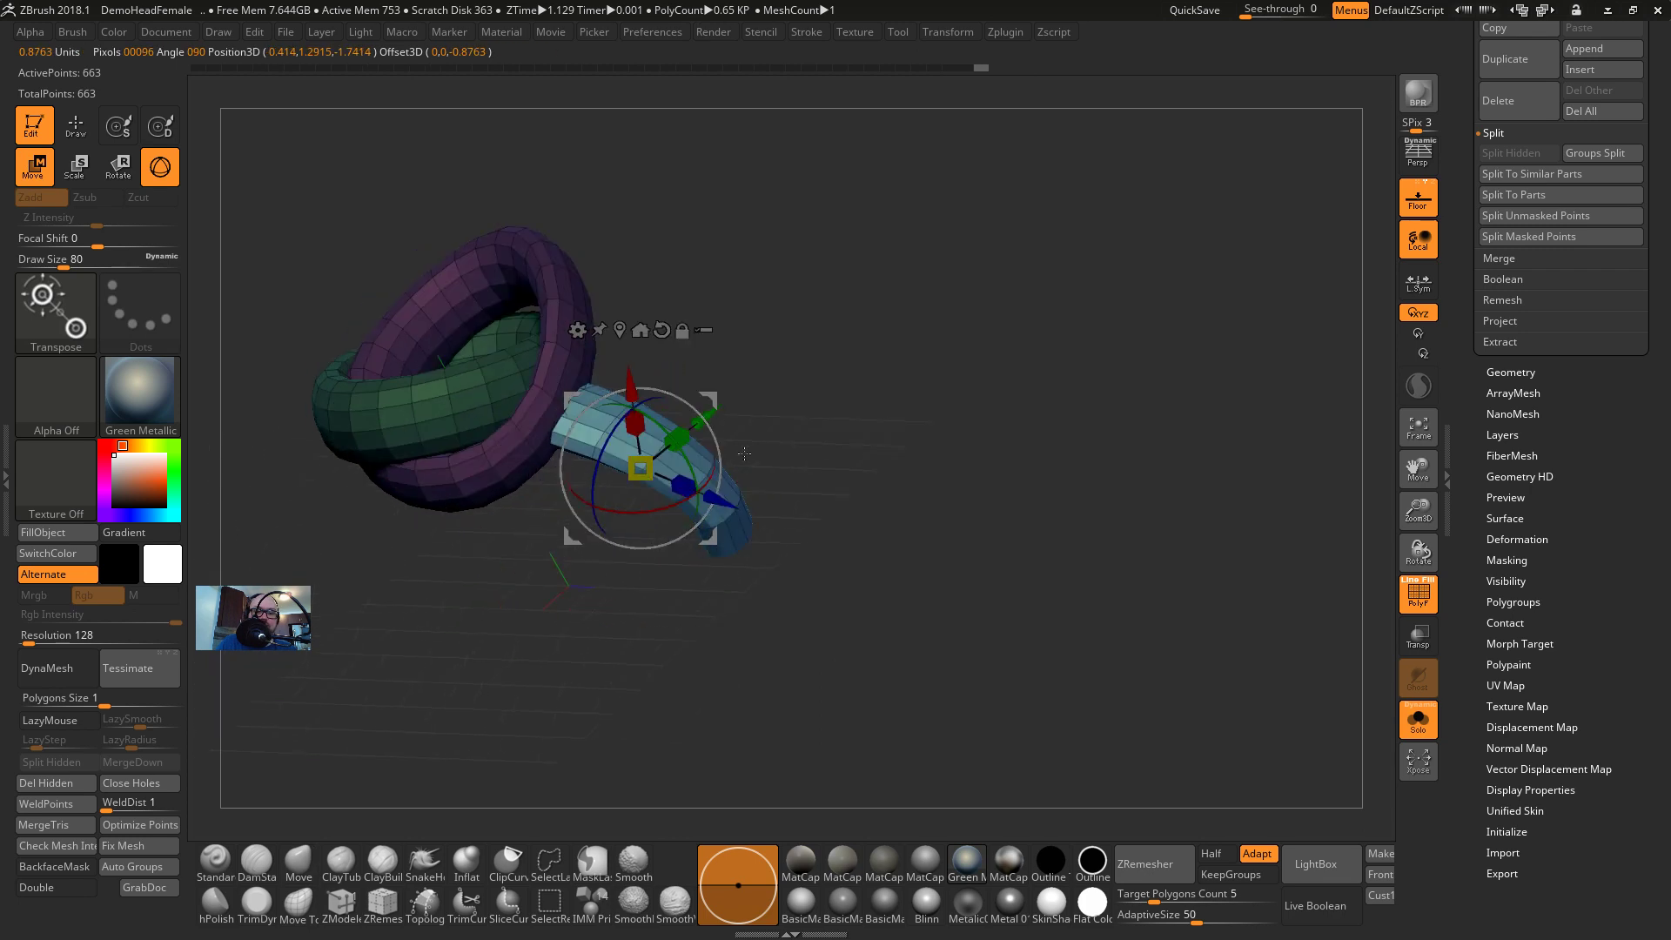
{"action": "left_click", "coordinate": [659, 325], "text": "alt"}
{"action": "left_click_drag", "start_coordinate": [925, 429], "coordinate": [888, 462], "text": "shift"}
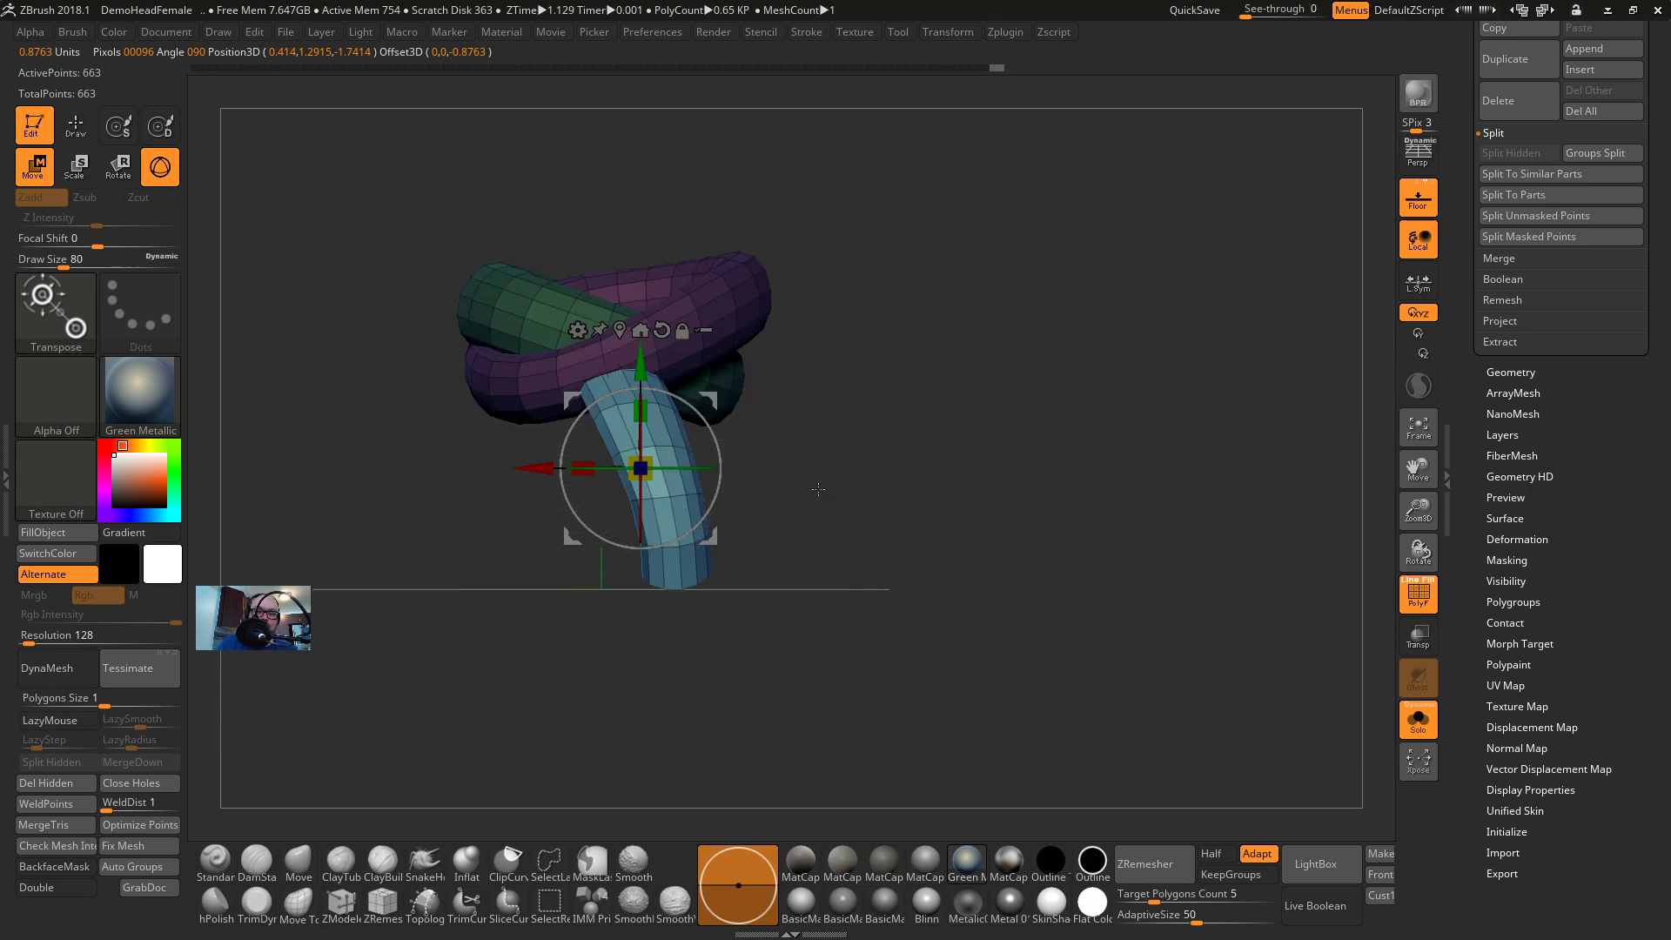
{"action": "left_click_drag", "start_coordinate": [713, 444], "coordinate": [729, 398]}
{"action": "left_click_drag", "start_coordinate": [559, 325], "coordinate": [1005, 386]}
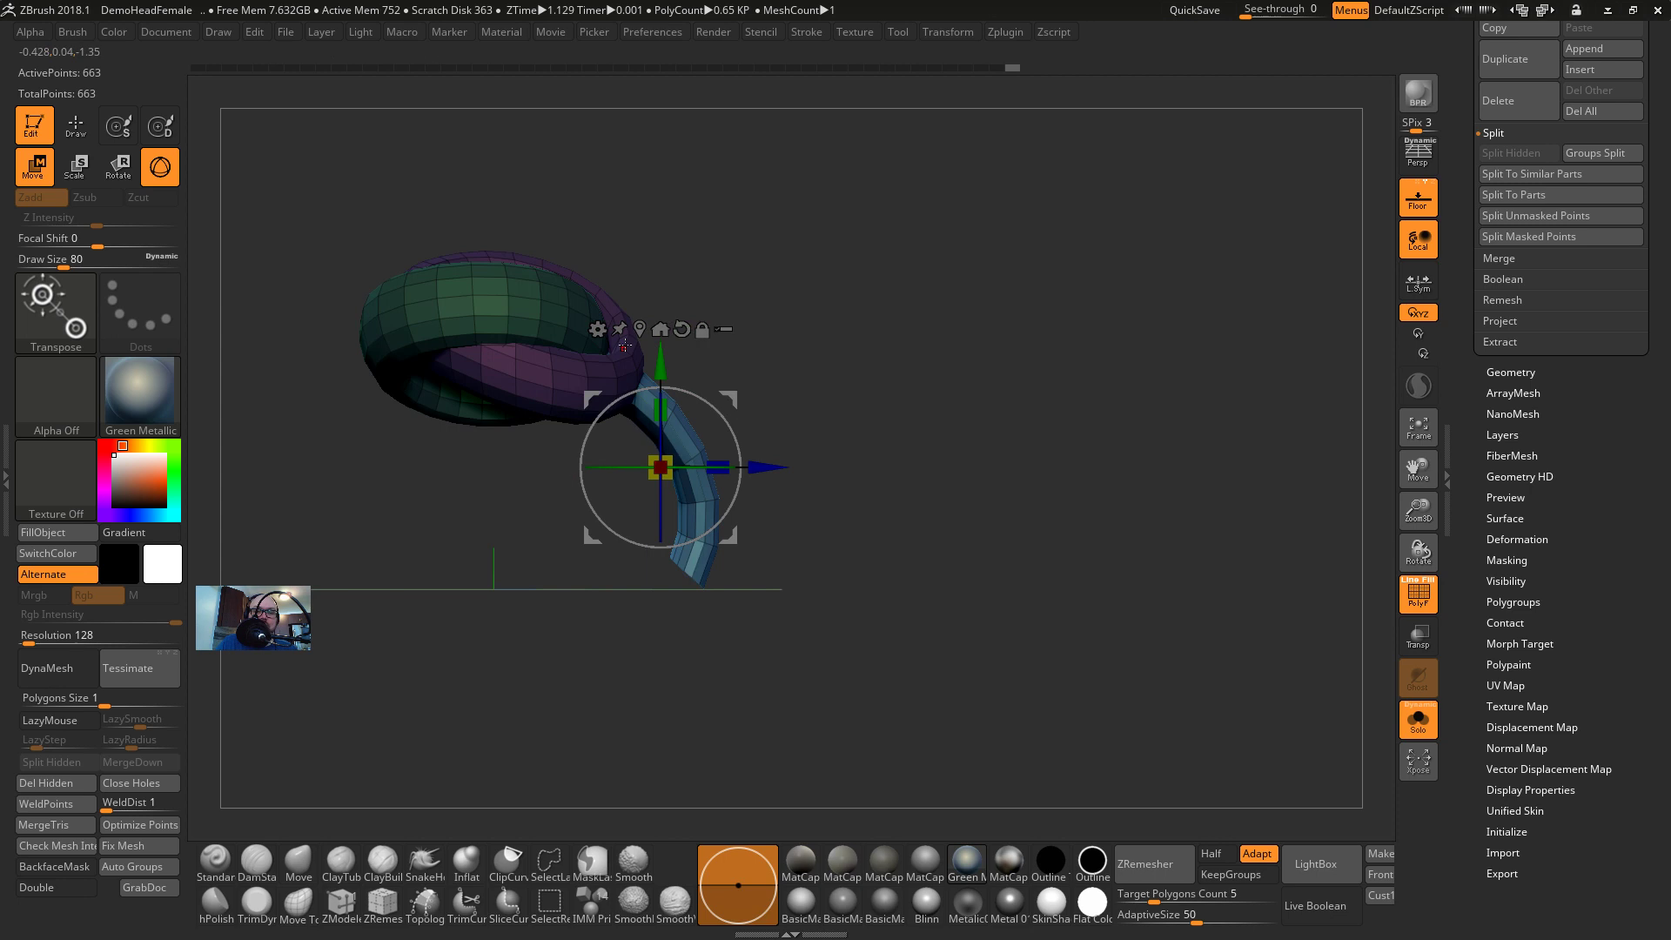
Apply the Bend Arc deformer to the hanging arc, reshape it with the control cones, and return to the Gizmo 3D
{"action": "left_click", "coordinate": [598, 330]}
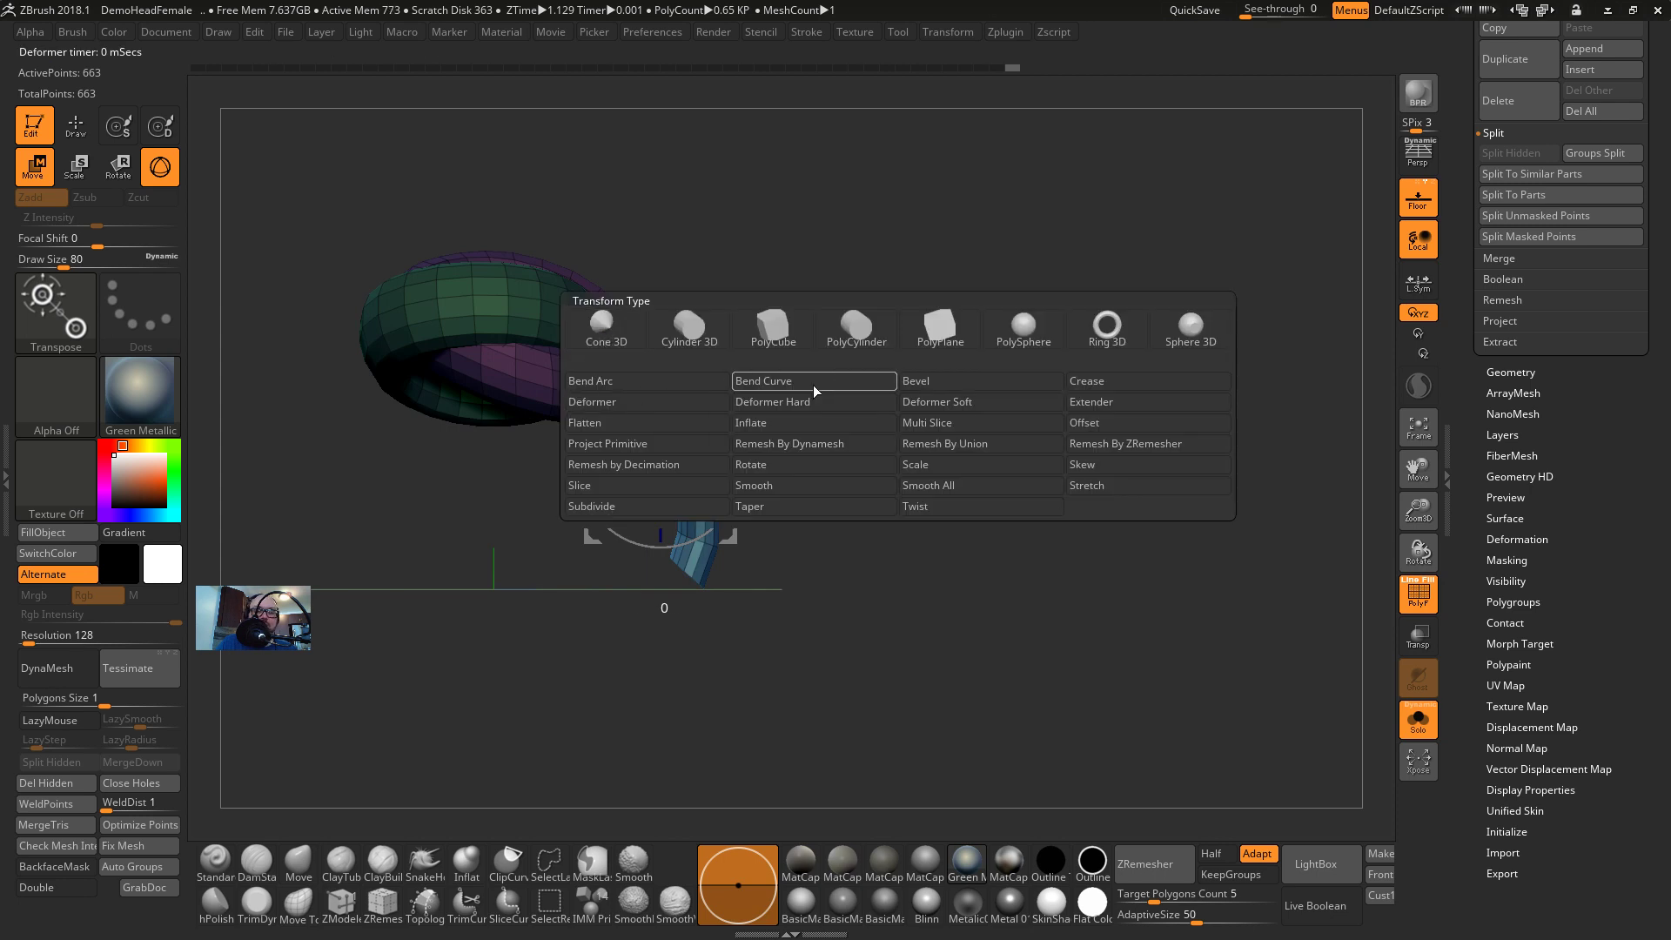
{"action": "left_click", "coordinate": [604, 383]}
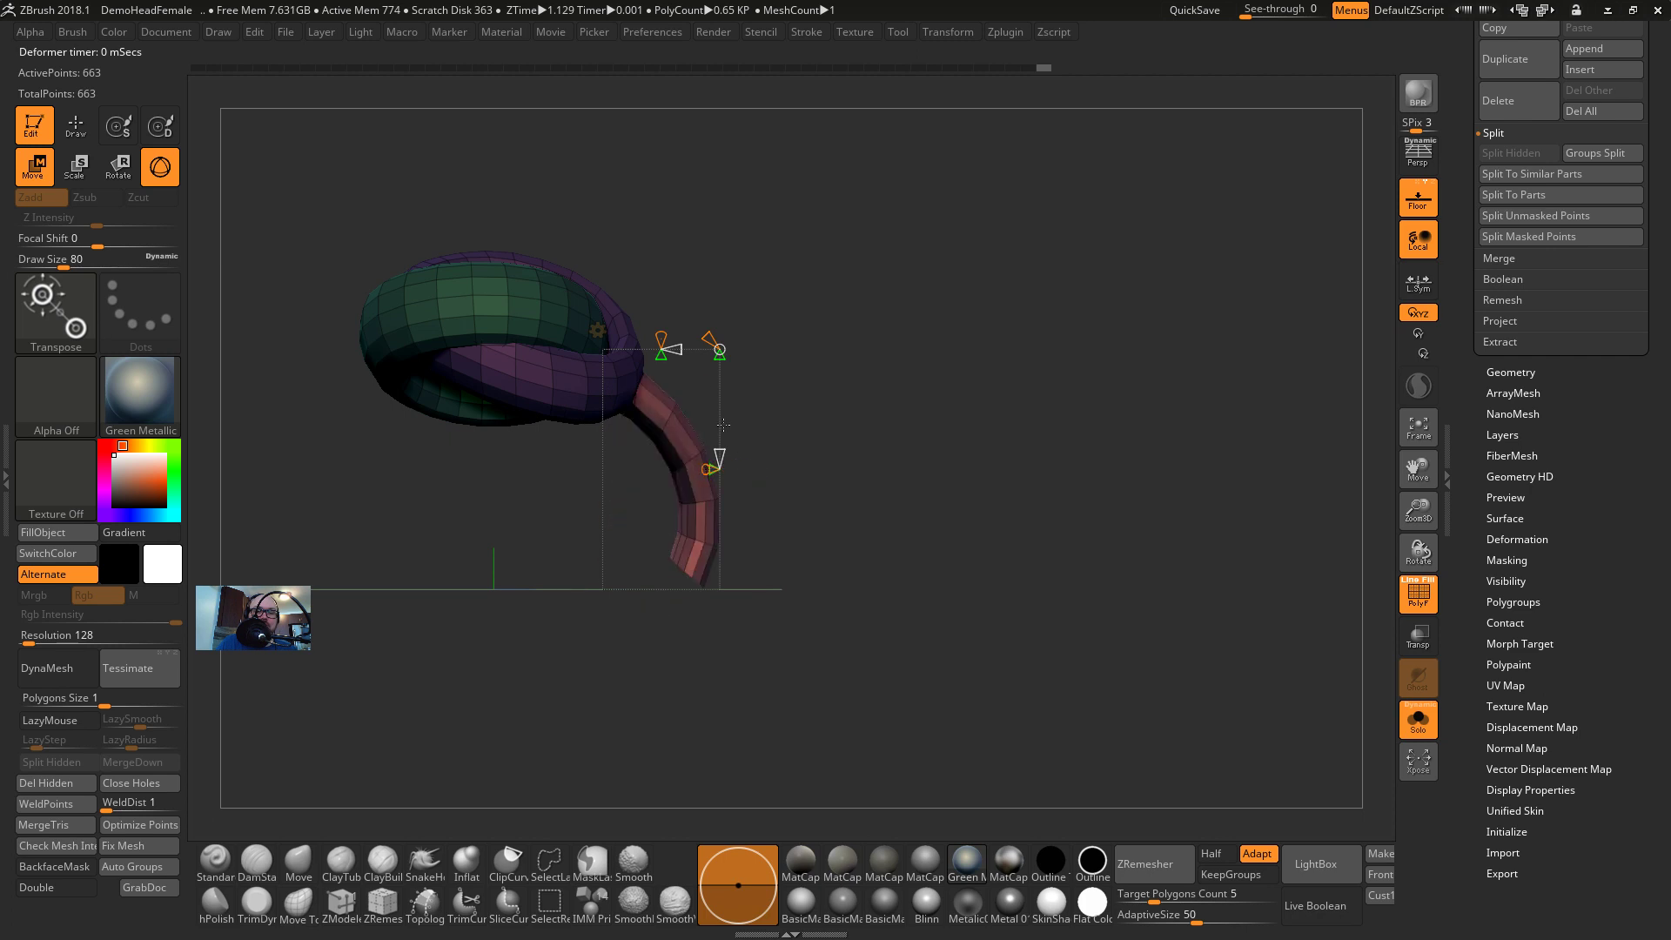
{"action": "left_click_drag", "start_coordinate": [723, 425], "coordinate": [835, 469]}
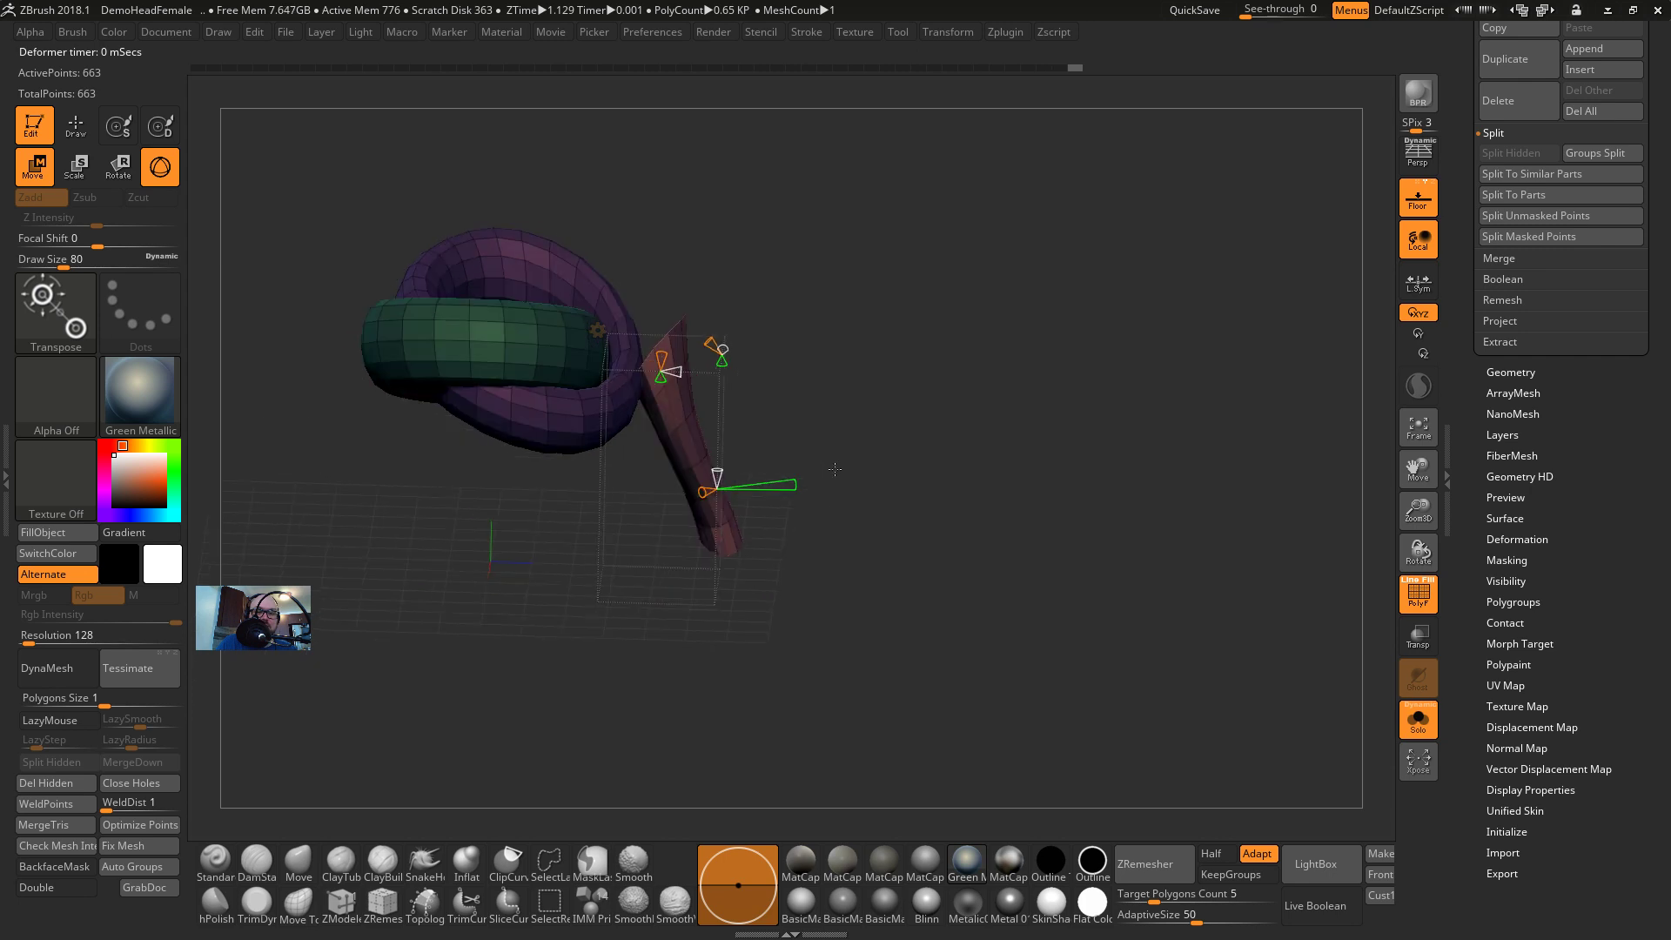
{"action": "left_click", "coordinate": [597, 330]}
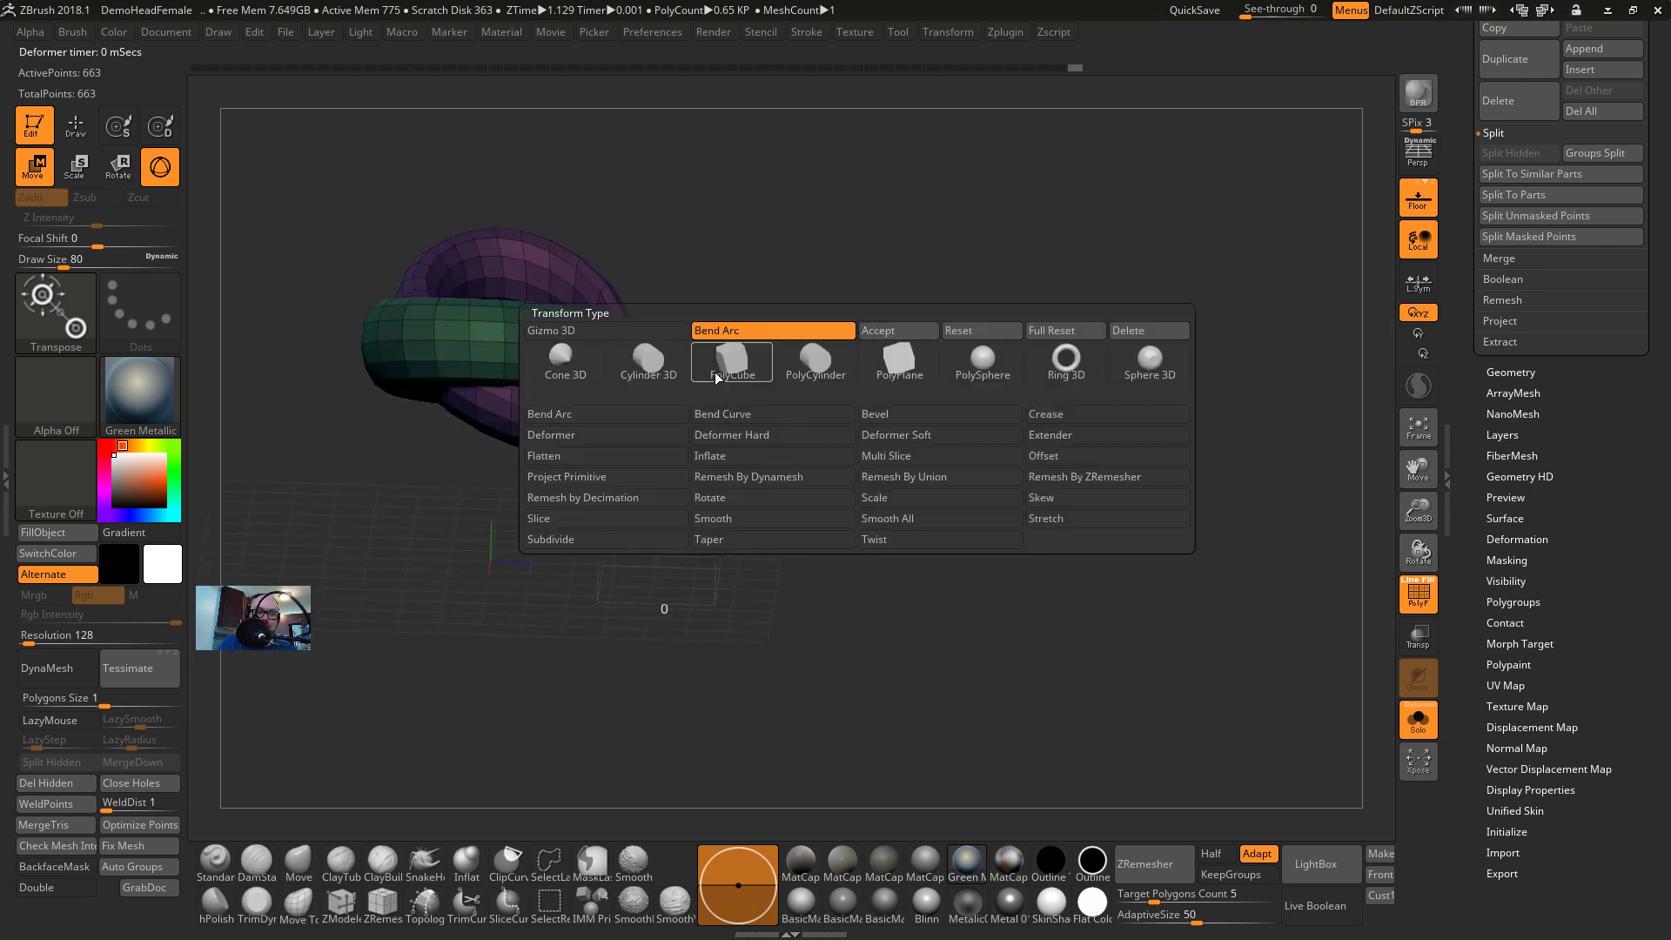
{"action": "left_click", "coordinate": [601, 333]}
Move the reshaped tail piece down along Y beneath the rings and return to the Move brush
{"action": "left_click_drag", "start_coordinate": [766, 468], "coordinate": [729, 462]}
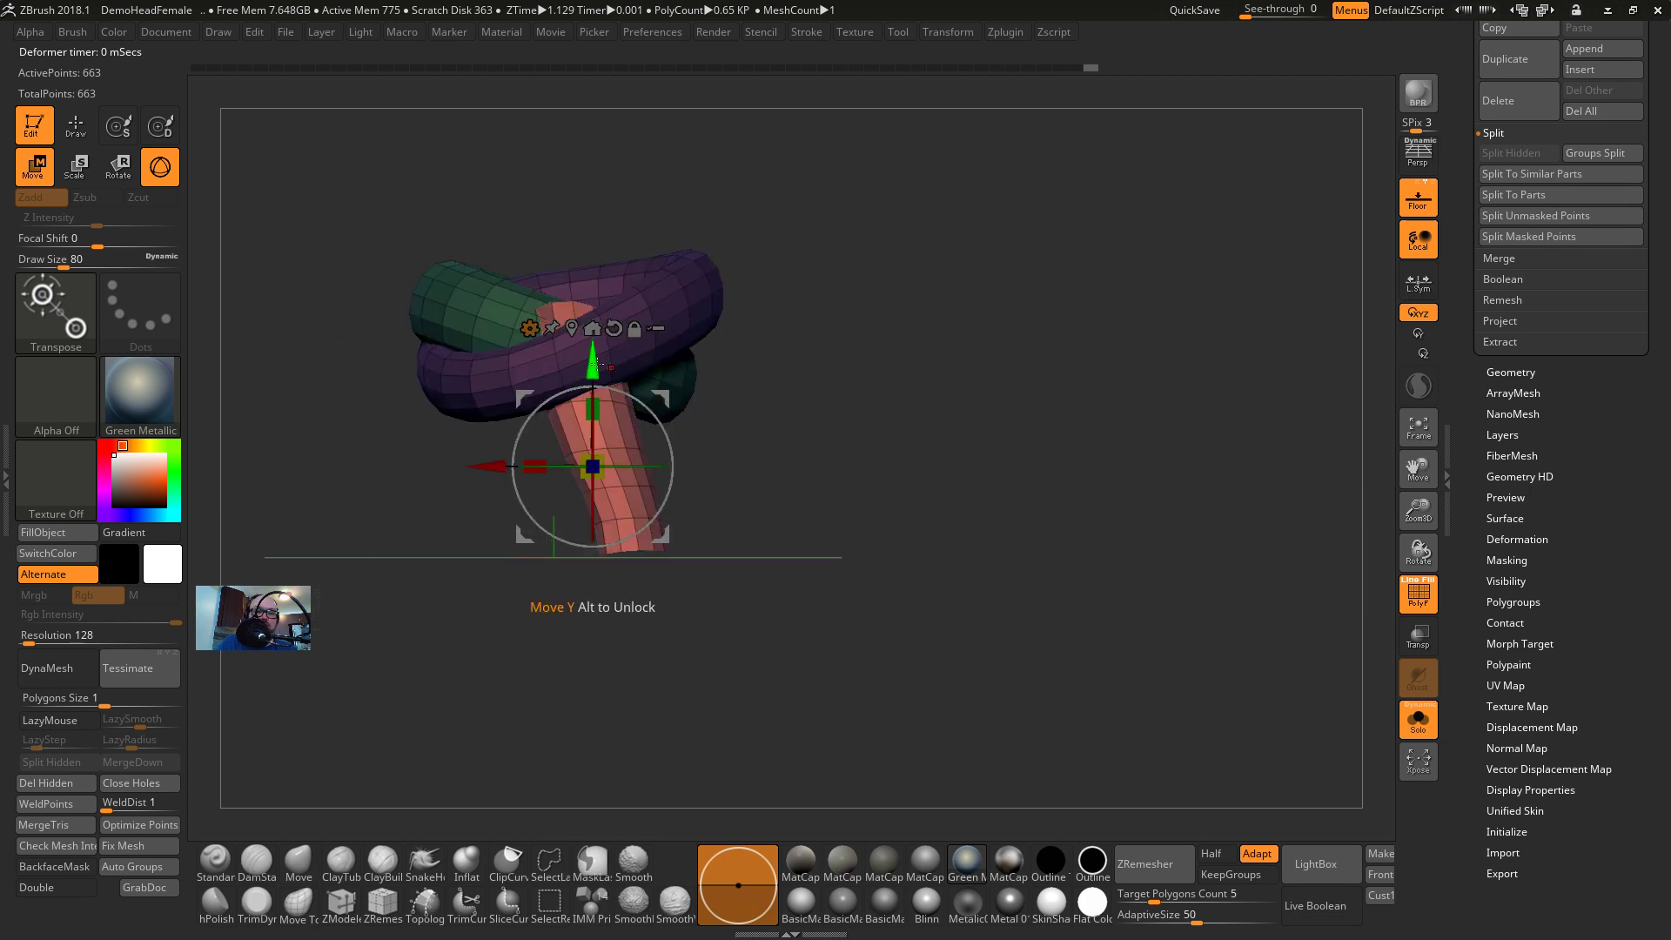
{"action": "left_click_drag", "start_coordinate": [600, 366], "coordinate": [601, 402]}
{"action": "left_click_drag", "start_coordinate": [853, 409], "coordinate": [900, 400]}
{"action": "key", "text": "q"}
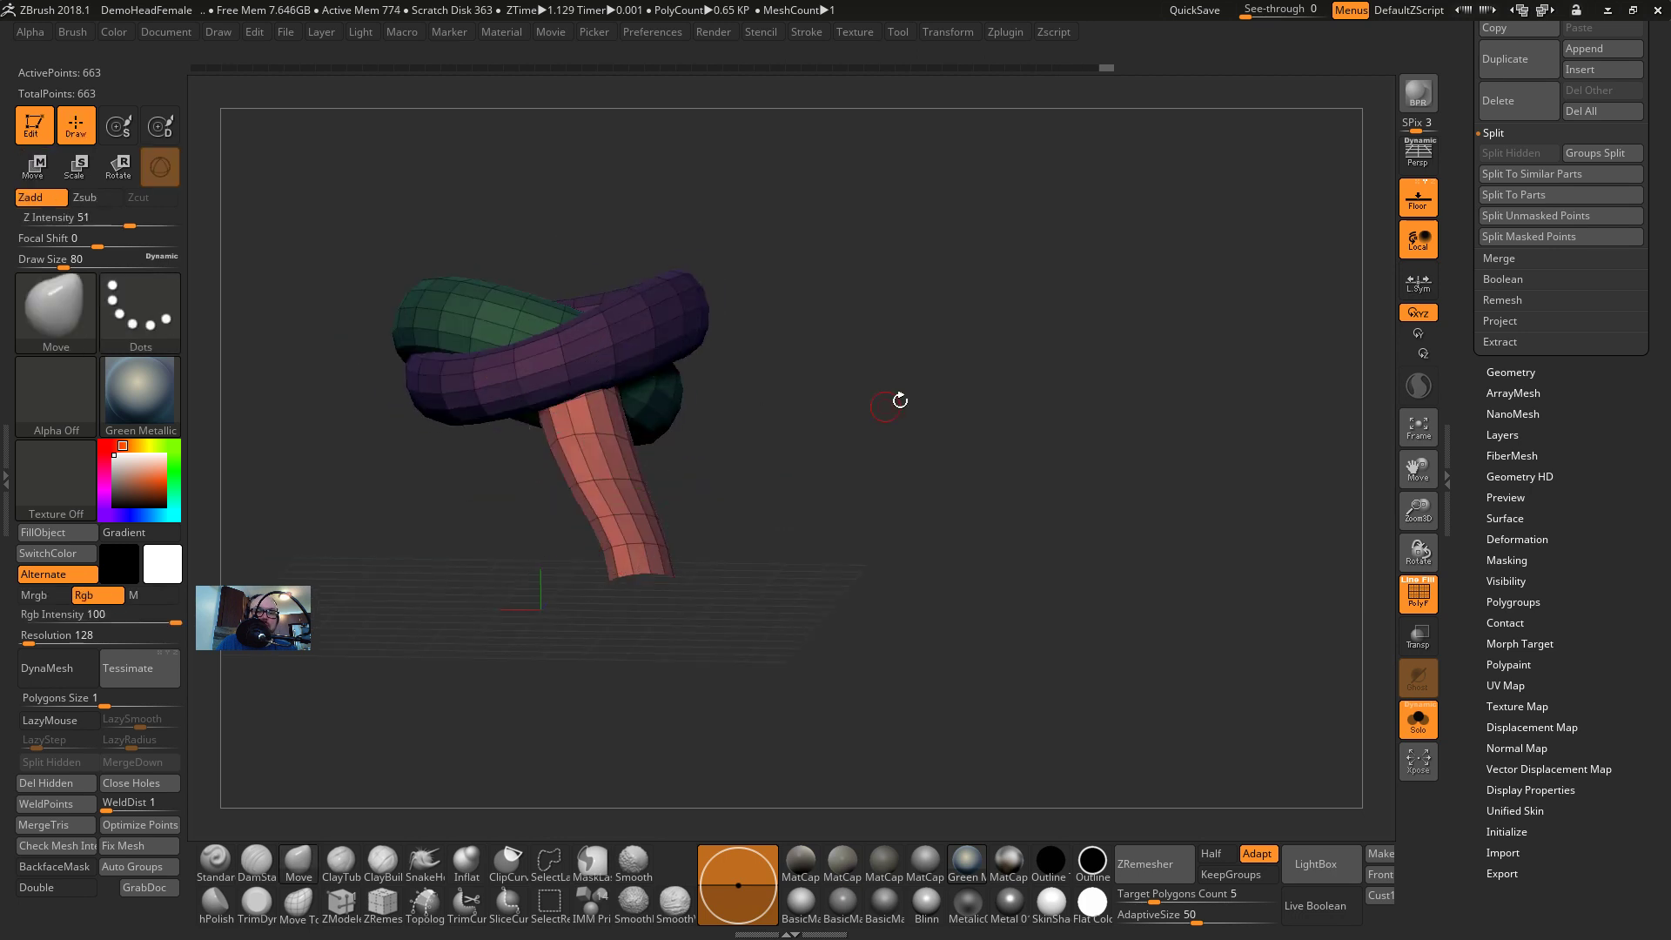
Invert the mask onto the tail piece and close the holes at its open ends
{"action": "left_click_drag", "start_coordinate": [890, 465], "coordinate": [853, 522]}
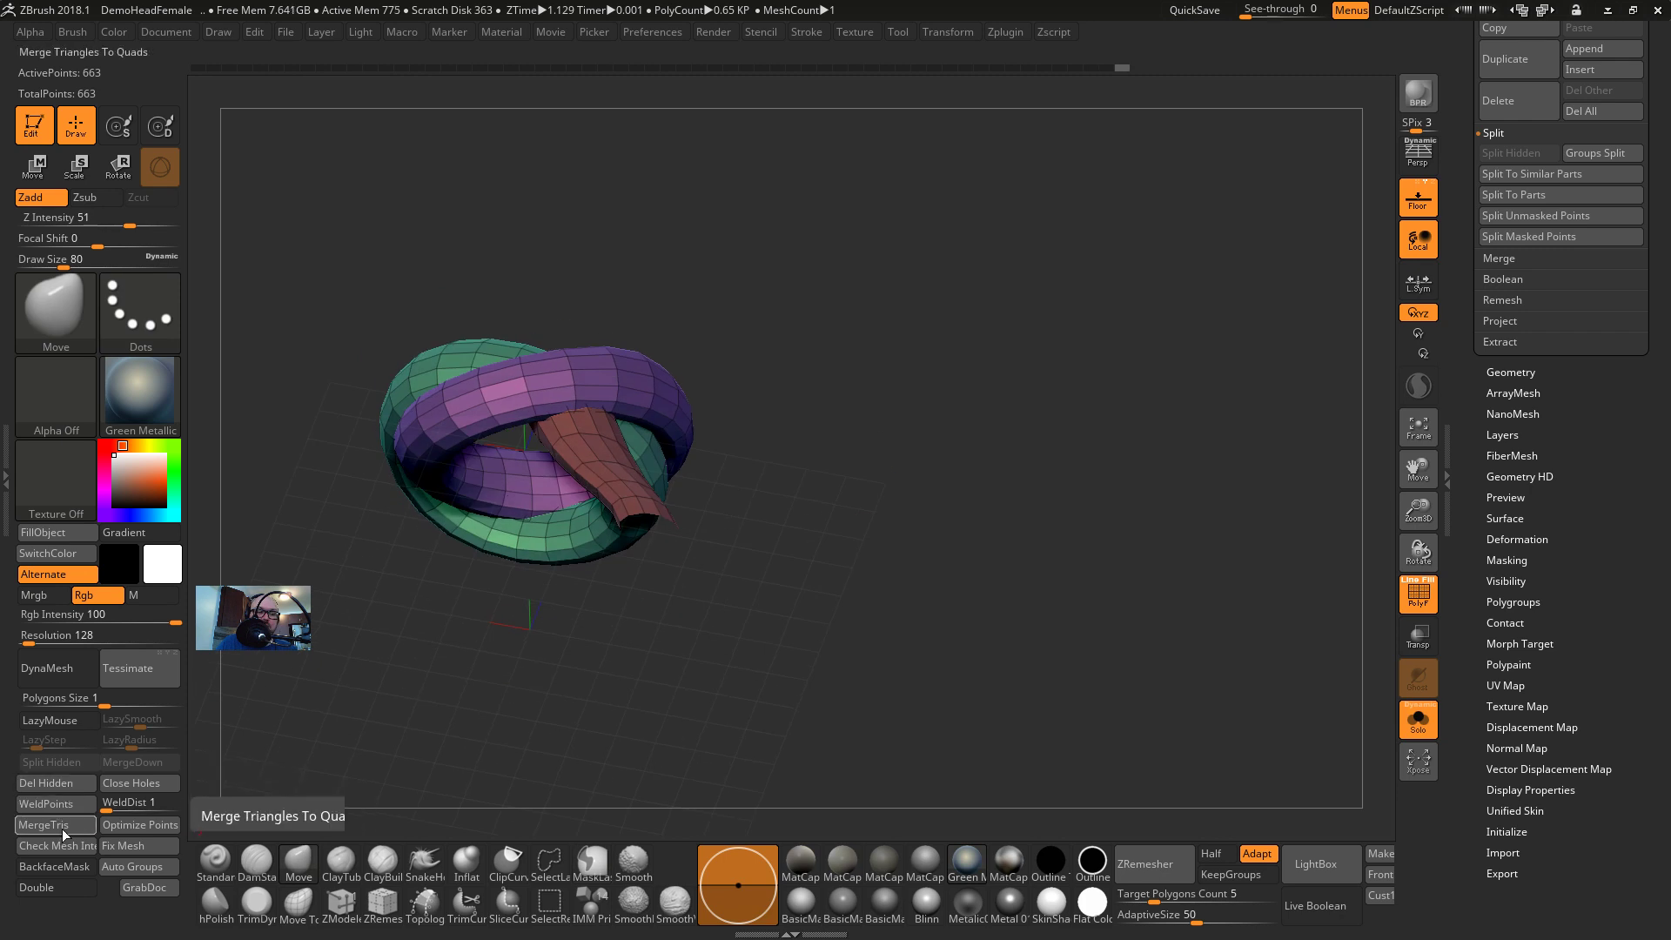
{"action": "left_click", "coordinate": [140, 787]}
{"action": "left_click_drag", "start_coordinate": [688, 466], "coordinate": [721, 527]}
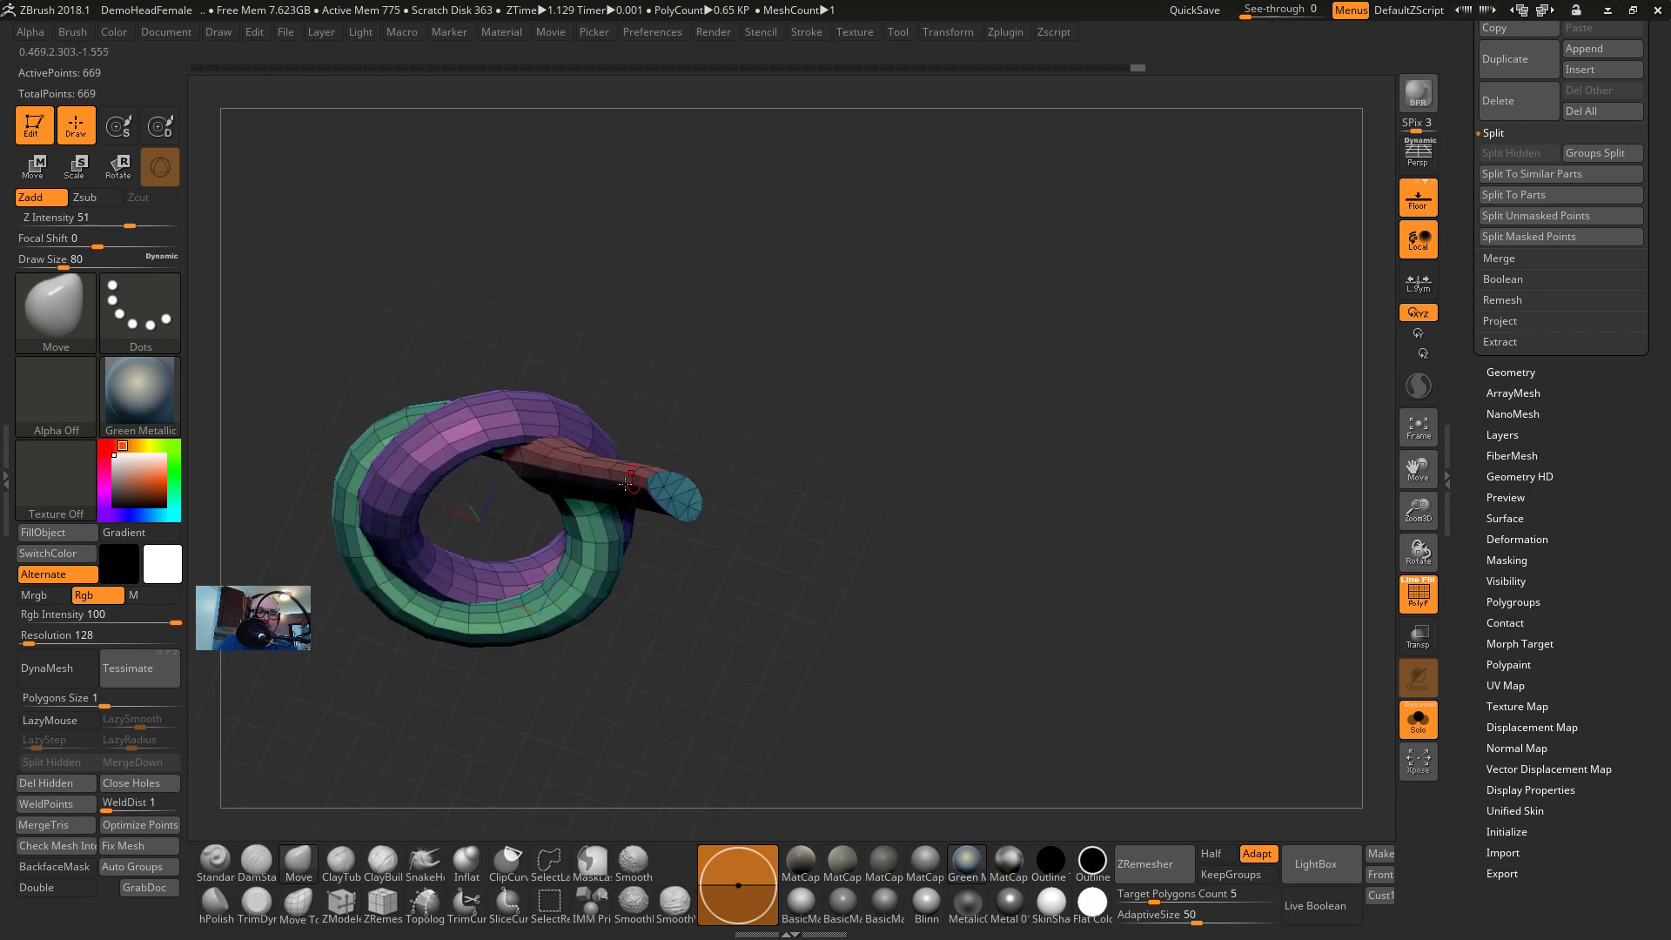
{"action": "mouse_move", "coordinate": [783, 429]}
{"action": "left_mouse_down"}
{"action": "mouse_move", "coordinate": [810, 731]}
{"action": "mouse_move", "coordinate": [766, 714]}
{"action": "mouse_move", "coordinate": [846, 579]}
{"action": "mouse_move", "coordinate": [759, 447]}
{"action": "mouse_move", "coordinate": [952, 565]}
{"action": "mouse_move", "coordinate": [951, 614]}
{"action": "mouse_move", "coordinate": [921, 683]}
{"action": "mouse_move", "coordinate": [733, 579]}
{"action": "left_mouse_up"}
Set the Move brush draw size to 338 and mask the purple ring so only the green ring stays editable
{"action": "key", "text": "s"}
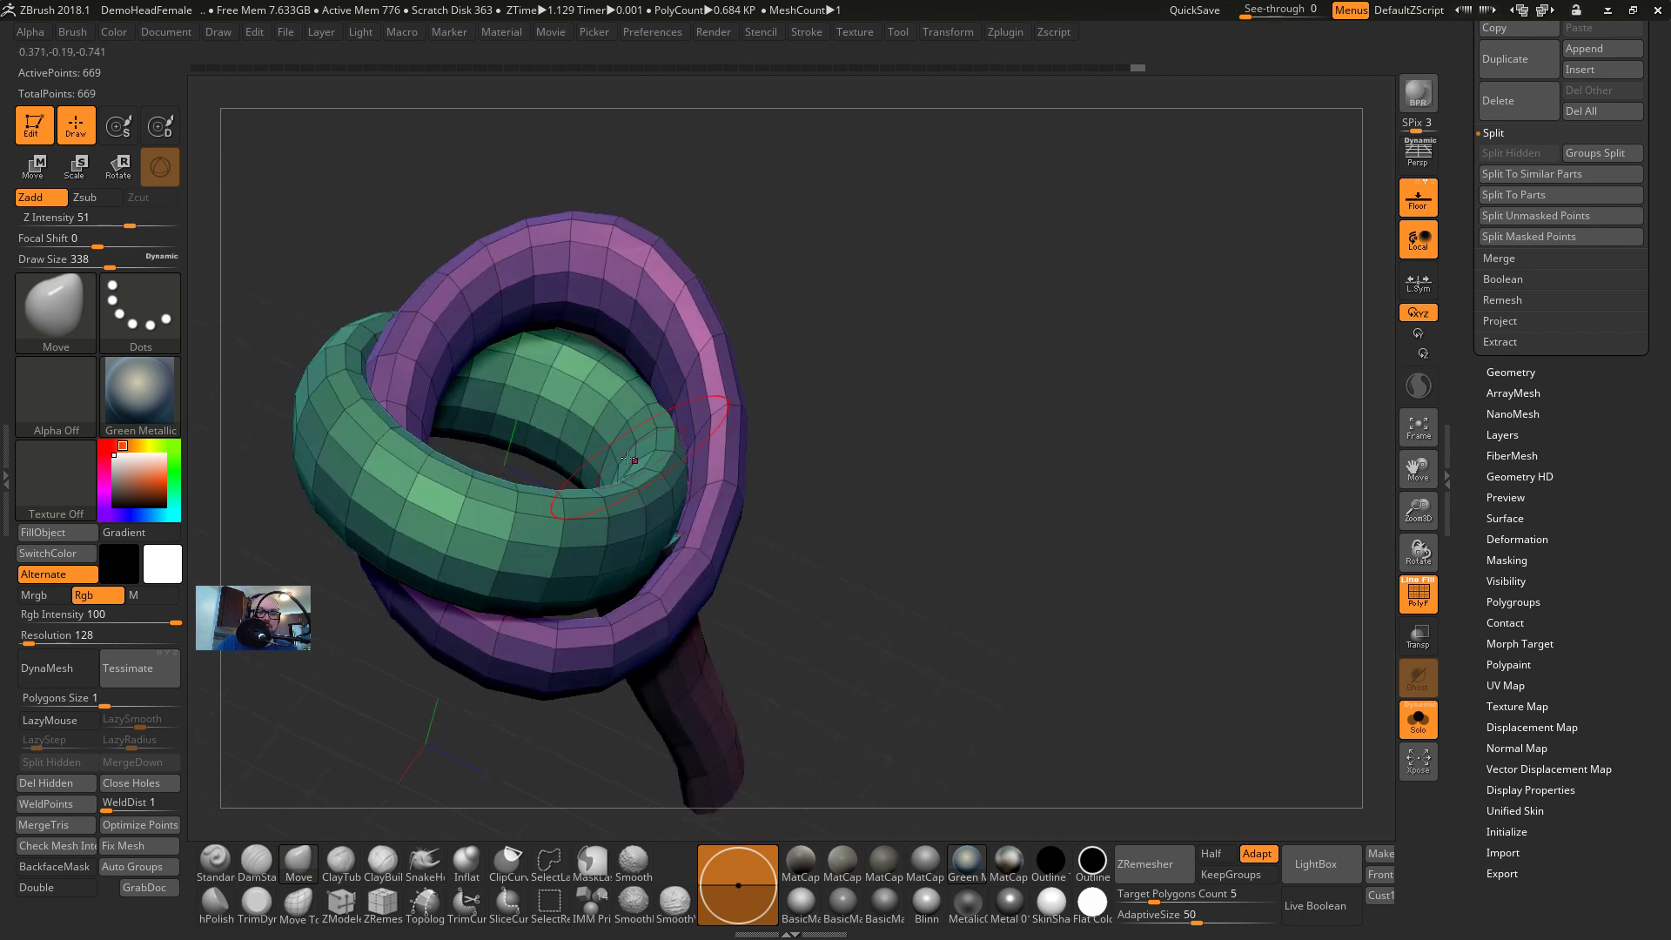
{"action": "mouse_move", "coordinate": [742, 444]}
{"action": "left_mouse_down"}
{"action": "mouse_move", "coordinate": [950, 461]}
{"action": "mouse_move", "coordinate": [907, 478]}
{"action": "mouse_move", "coordinate": [932, 536]}
{"action": "mouse_move", "coordinate": [943, 527]}
{"action": "mouse_move", "coordinate": [906, 526]}
{"action": "mouse_move", "coordinate": [917, 652]}
{"action": "mouse_move", "coordinate": [827, 670]}
{"action": "left_mouse_up"}
{"action": "left_click", "coordinate": [33, 166]}
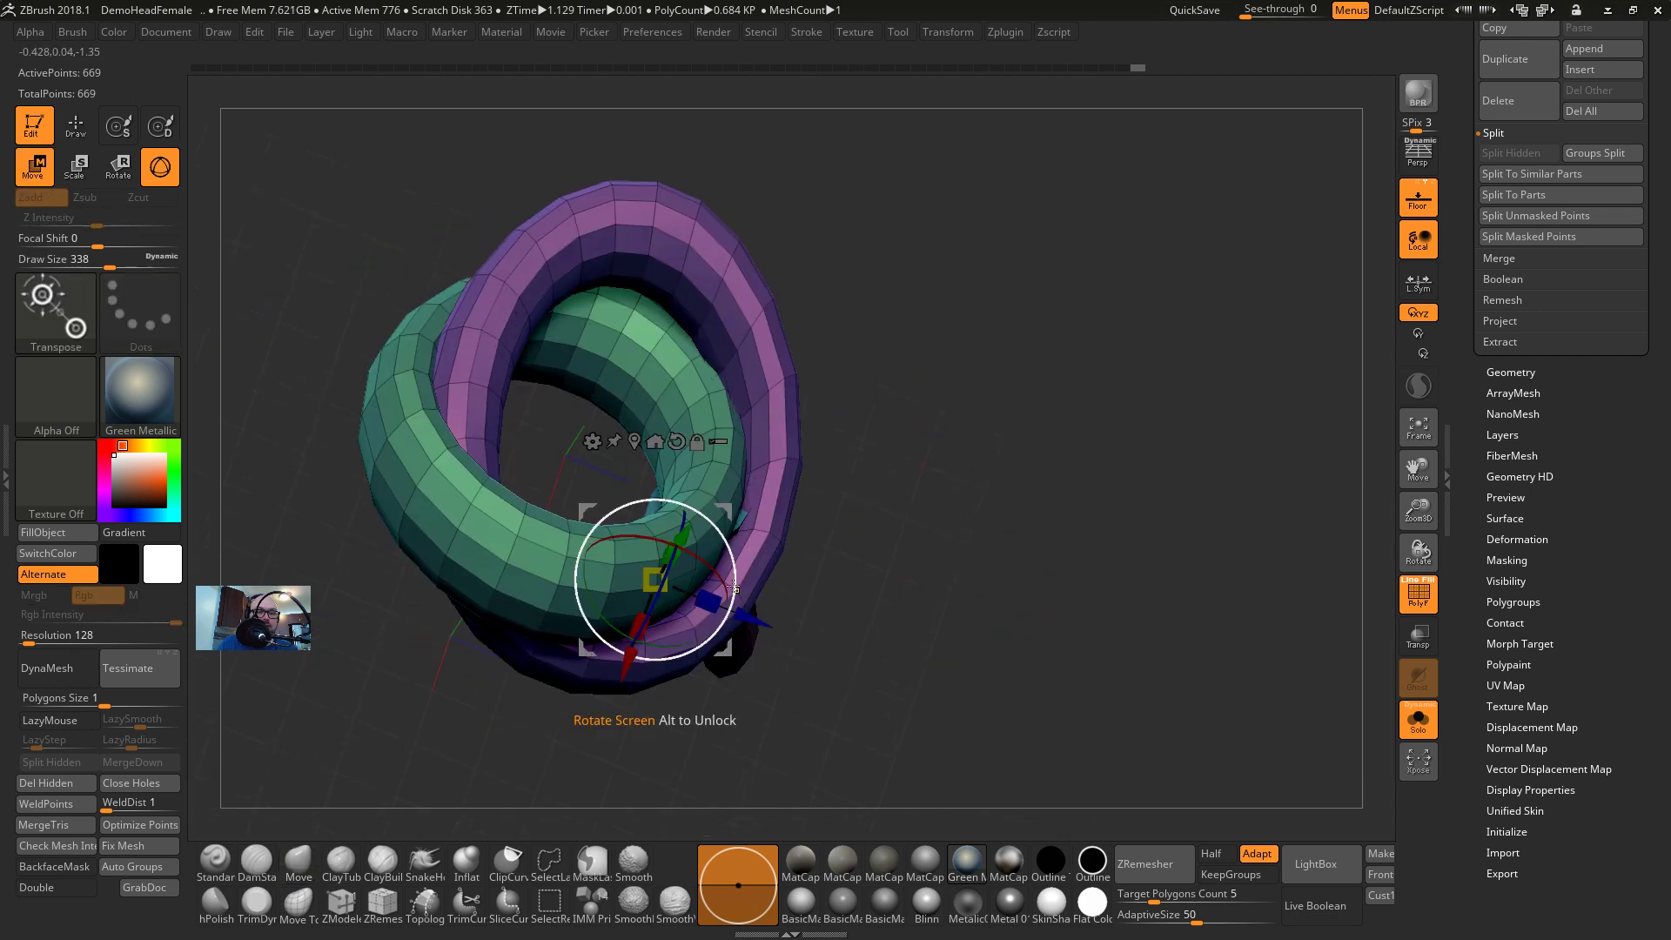
{"action": "left_click_drag", "start_coordinate": [870, 557], "coordinate": [966, 536]}
{"action": "key", "text": "q"}
{"action": "mouse_move", "coordinate": [963, 629]}
{"action": "left_mouse_down"}
{"action": "mouse_move", "coordinate": [940, 687]}
{"action": "mouse_move", "coordinate": [784, 749]}
{"action": "left_mouse_up"}
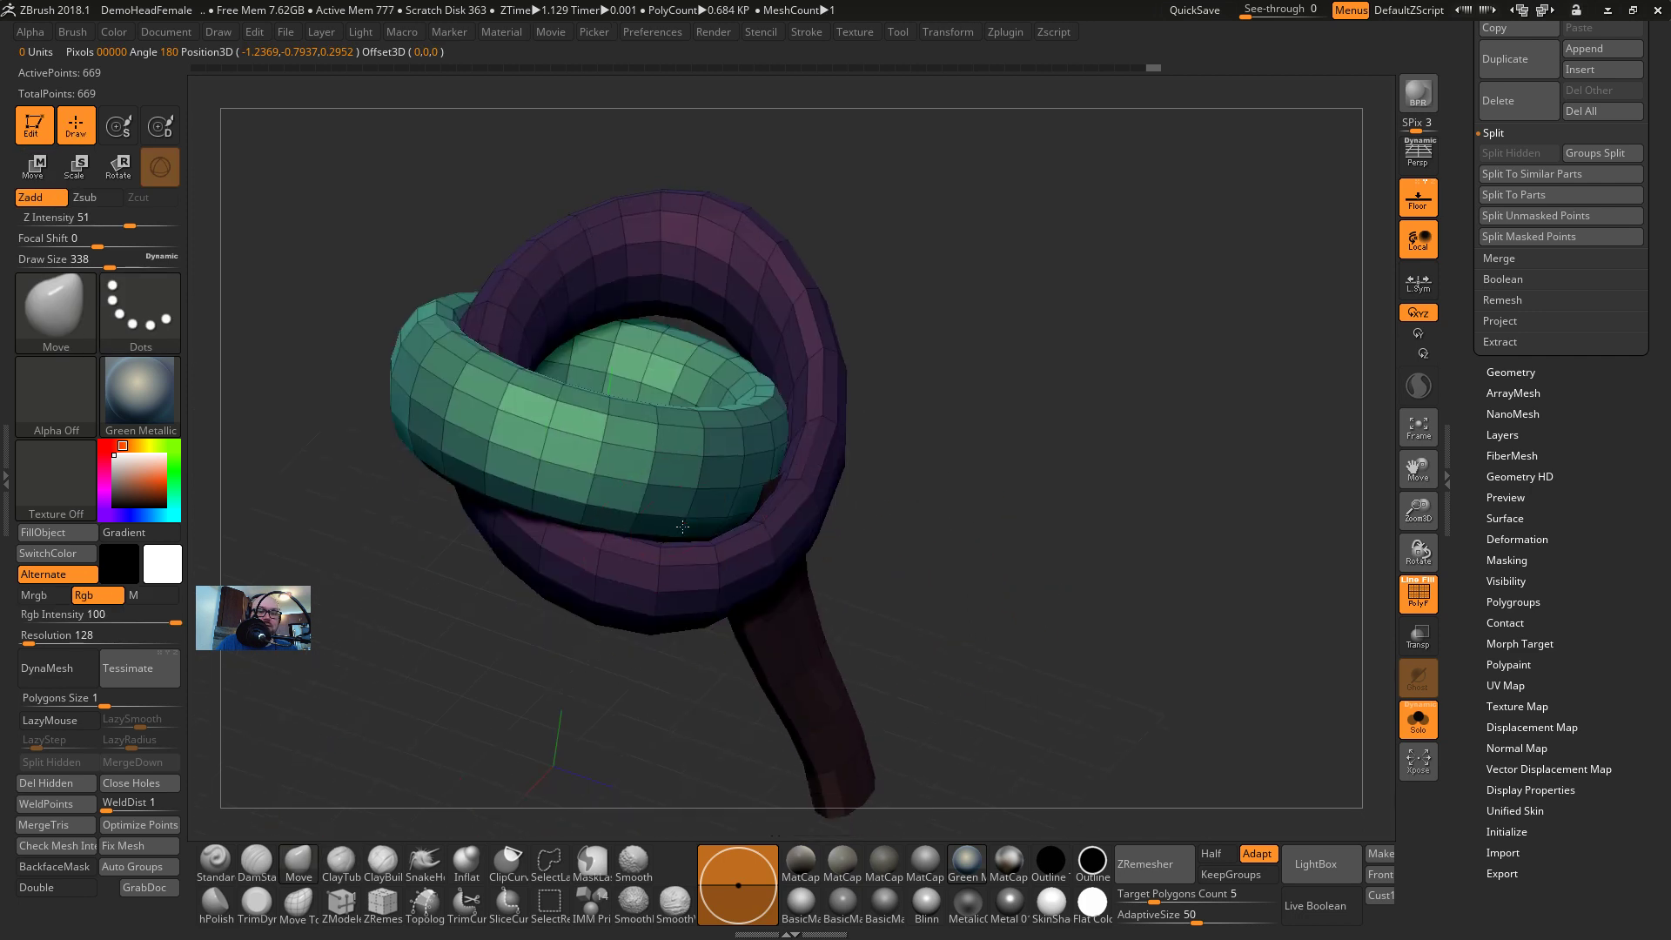
{"action": "right_click_drag", "start_coordinate": [759, 542], "coordinate": [770, 516]}
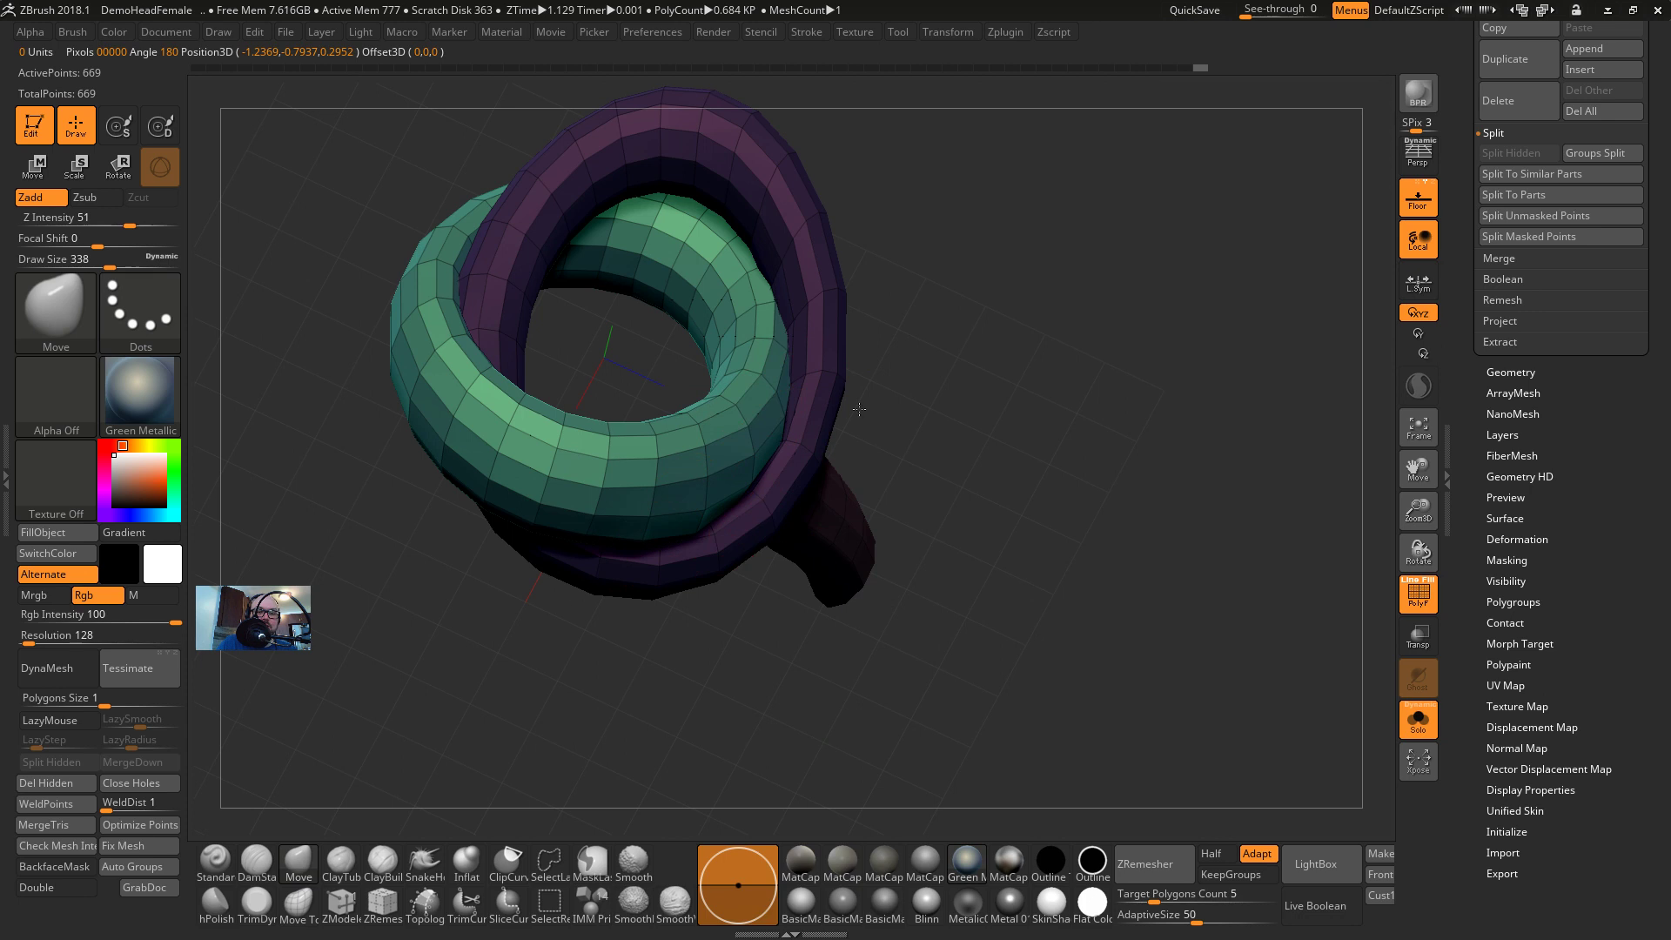
Invert the mask to free the purple loop and red stem, and adjust them with the Move brush at draw sizes 666 and 338
{"action": "right_click_drag", "start_coordinate": [859, 408], "coordinate": [914, 505]}
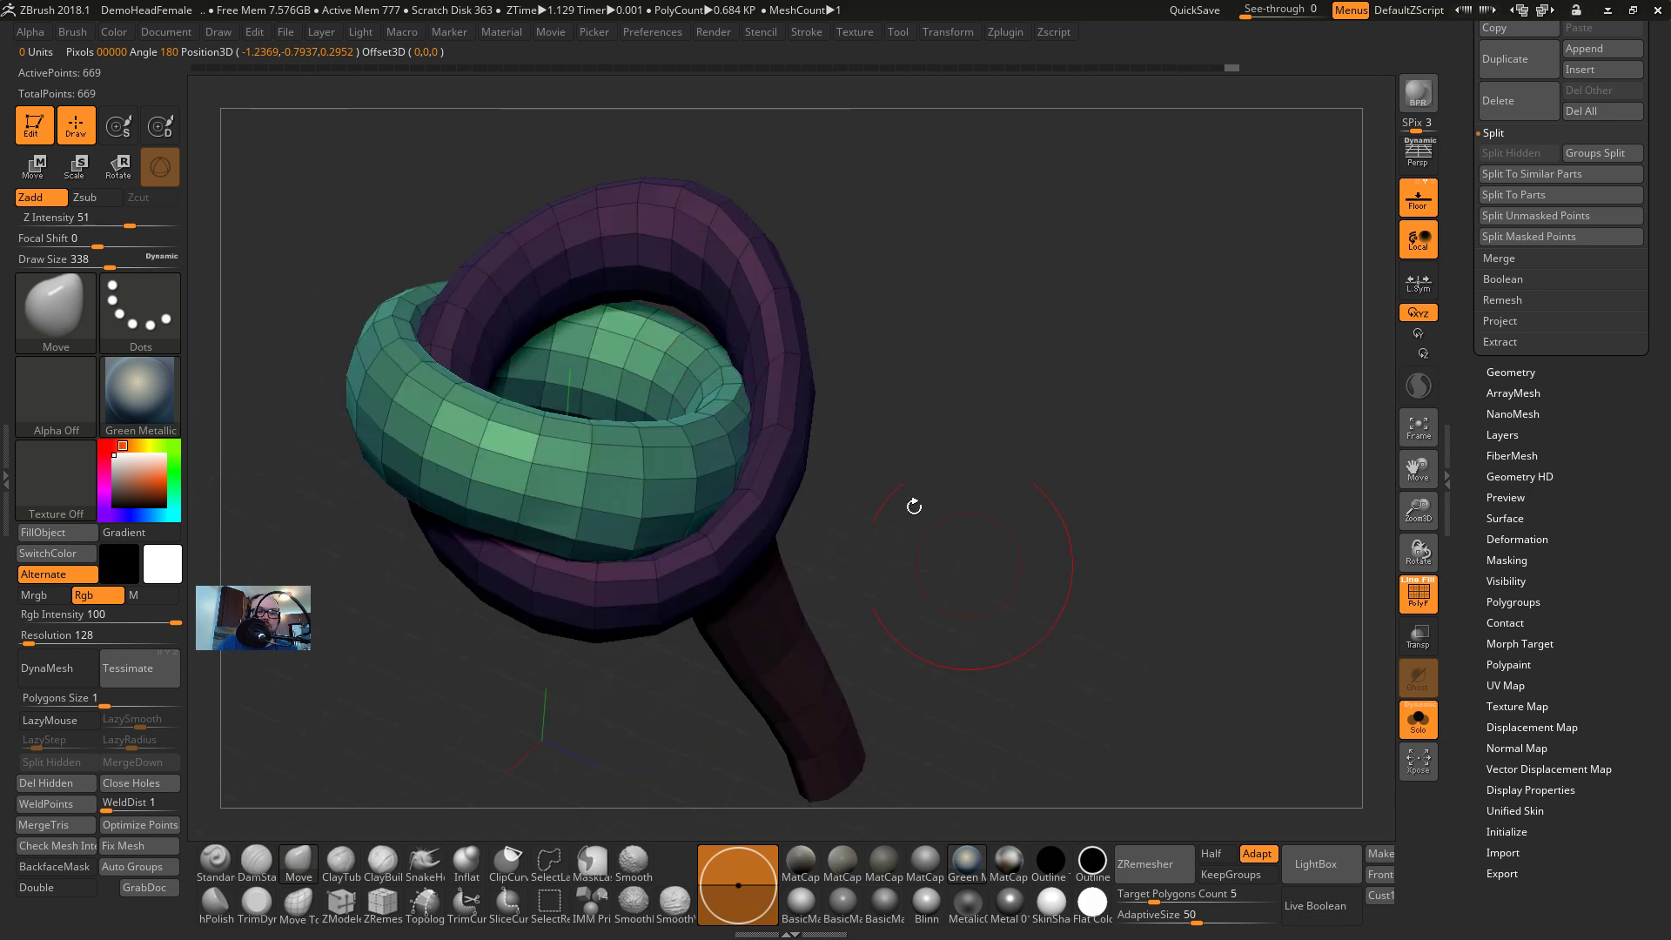
{"action": "left_click", "coordinate": [802, 272], "text": "alt"}
{"action": "key", "text": "s"}
{"action": "left_click", "coordinate": [766, 278]}
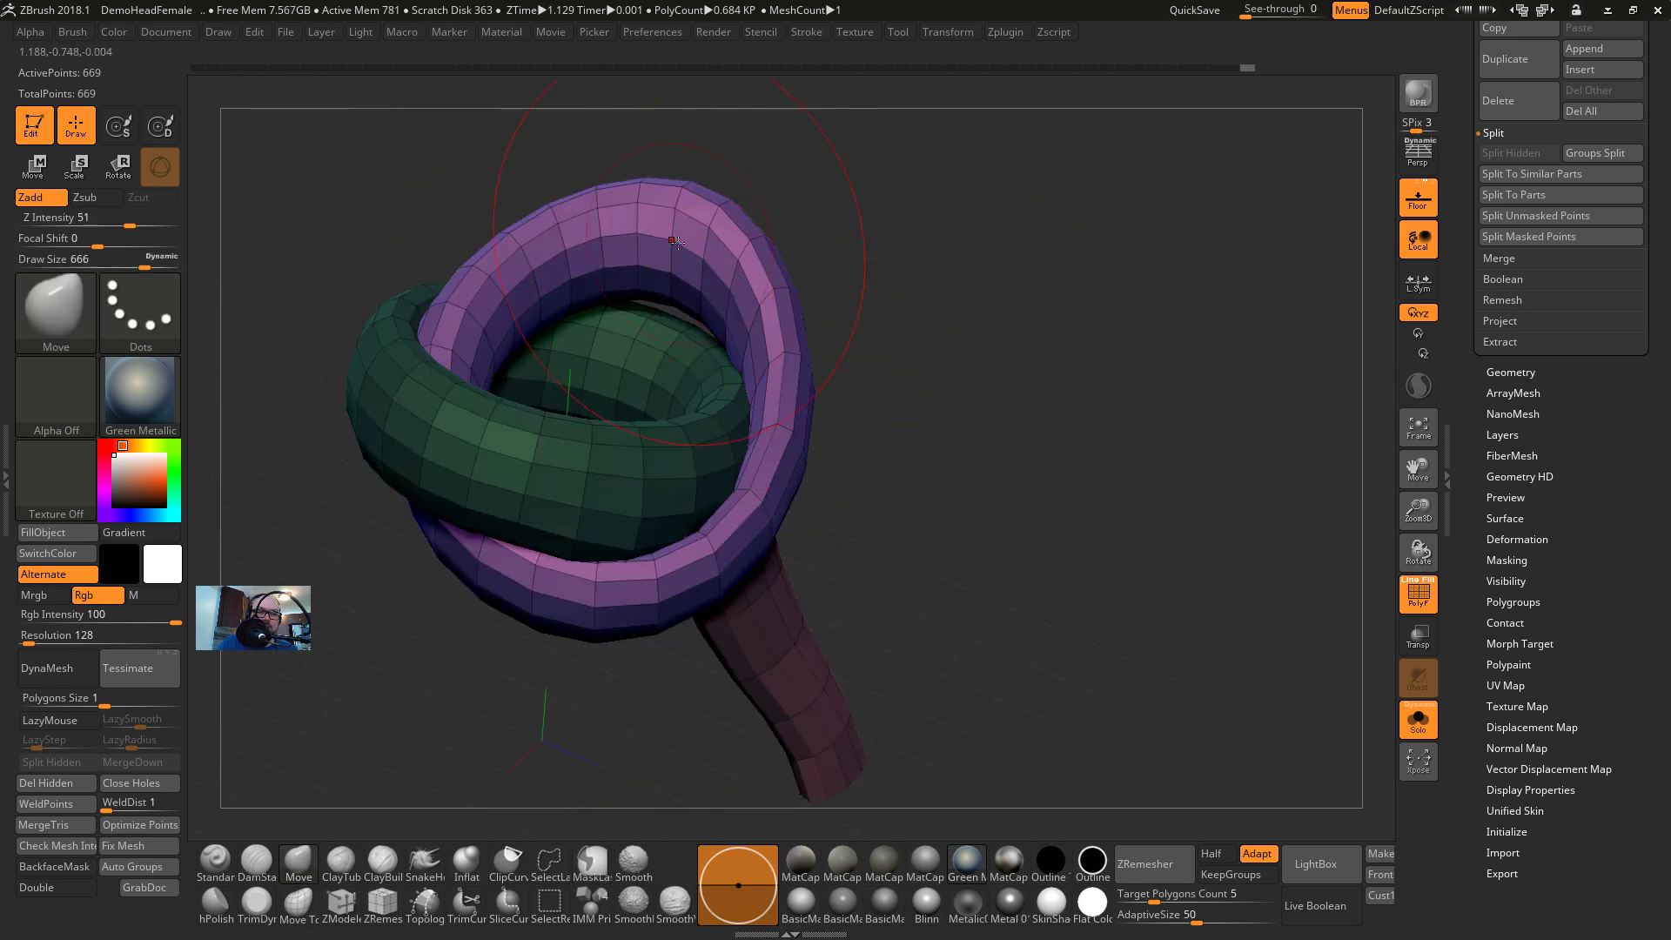
{"action": "mouse_move", "coordinate": [675, 240]}
{"action": "right_mouse_down"}
{"action": "mouse_move", "coordinate": [840, 342]}
{"action": "mouse_move", "coordinate": [1242, 496]}
{"action": "mouse_move", "coordinate": [1230, 469]}
{"action": "mouse_move", "coordinate": [1114, 474]}
{"action": "mouse_move", "coordinate": [748, 533]}
{"action": "right_mouse_up"}
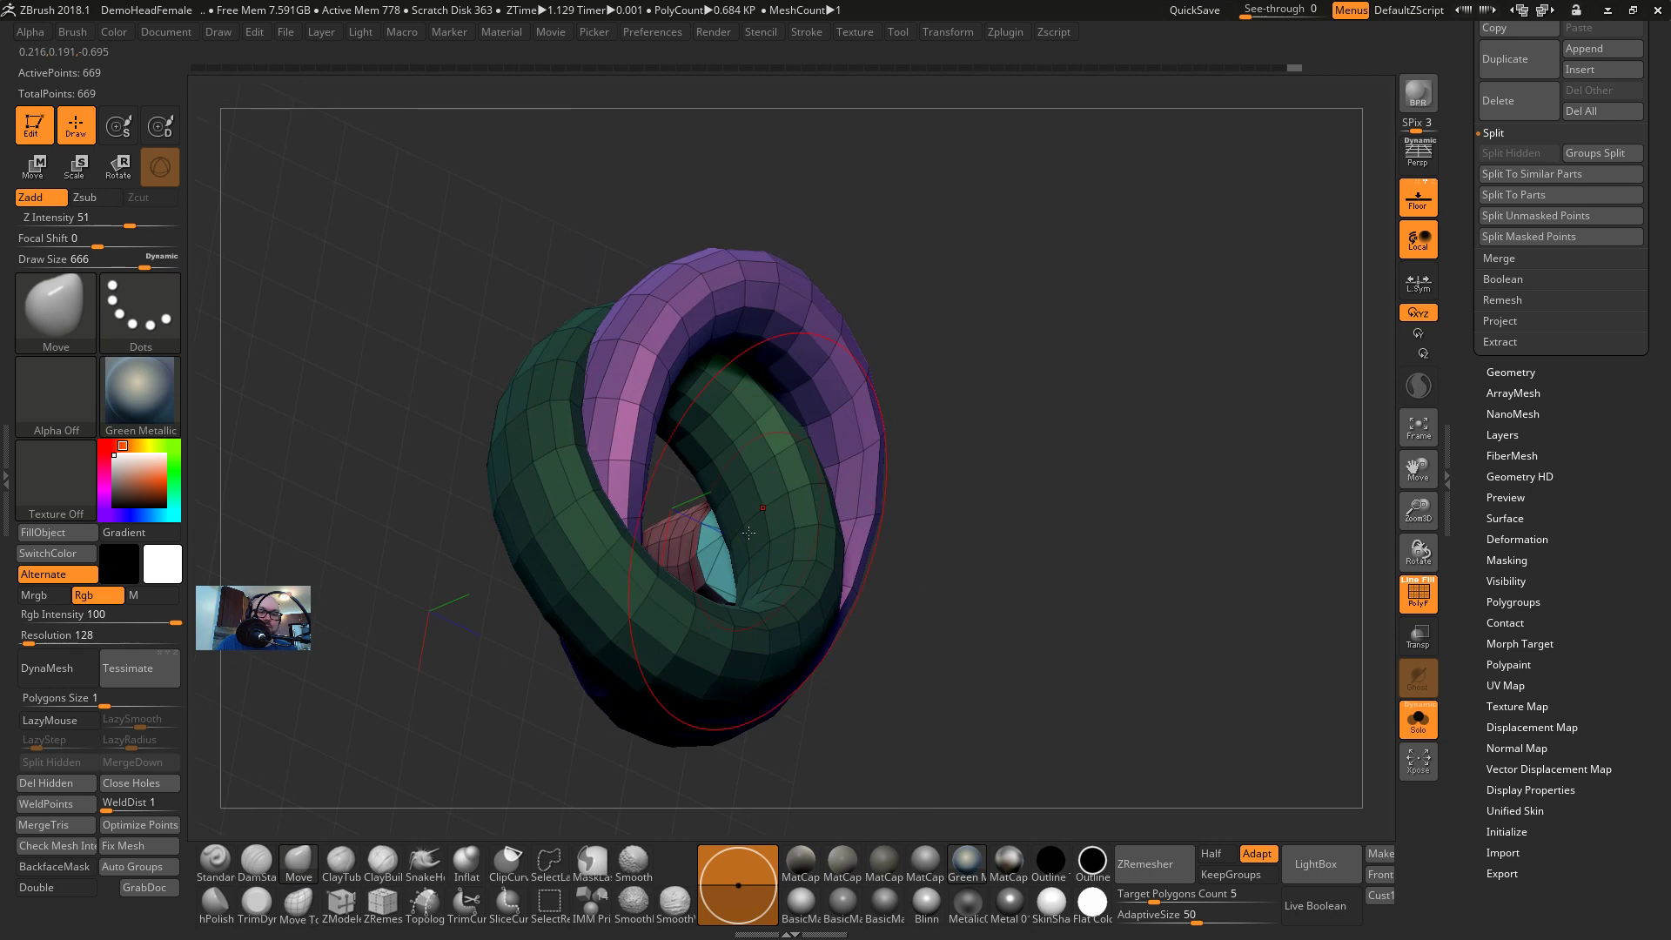
{"action": "key", "text": "s"}
{"action": "left_click", "coordinate": [679, 538]}
{"action": "right_click_drag", "start_coordinate": [697, 566], "coordinate": [1176, 407]}
Clear the mask, subdivide the knot mesh four times, and turn the polyframe display back on
{"action": "key", "text": "shift+f"}
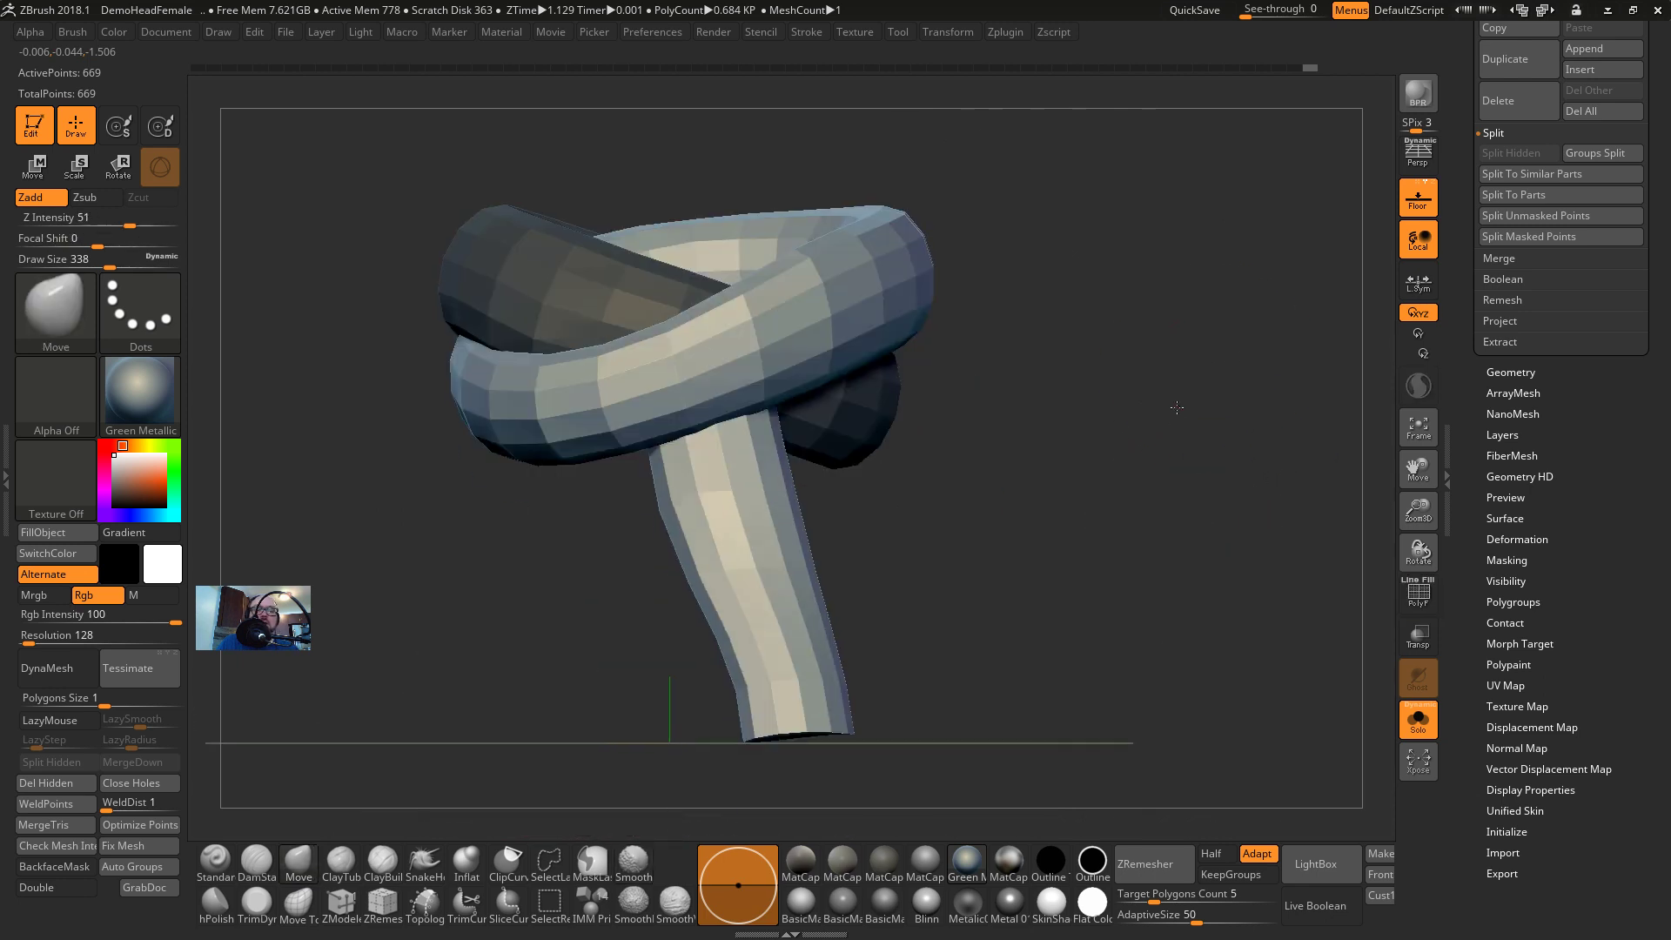
{"action": "key", "text": "ctrl+d"}
{"action": "key", "text": "ctrl+d"}
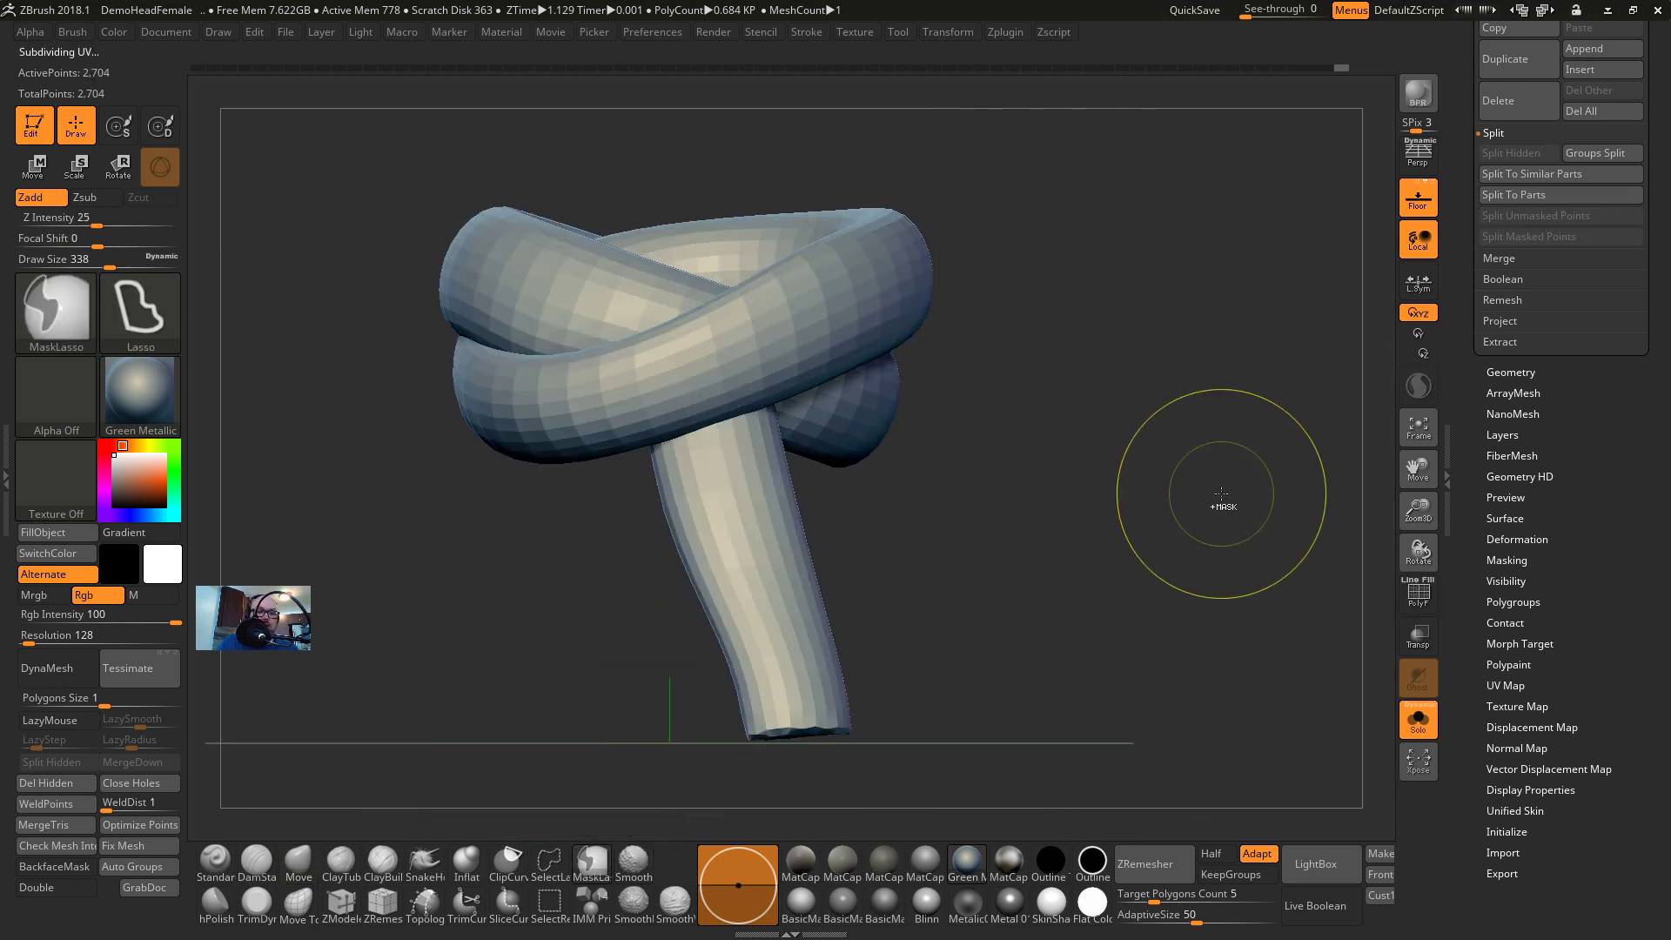
{"action": "key", "text": "ctrl+d"}
{"action": "key", "text": "ctrl+d"}
{"action": "key", "text": "ctrl+d"}
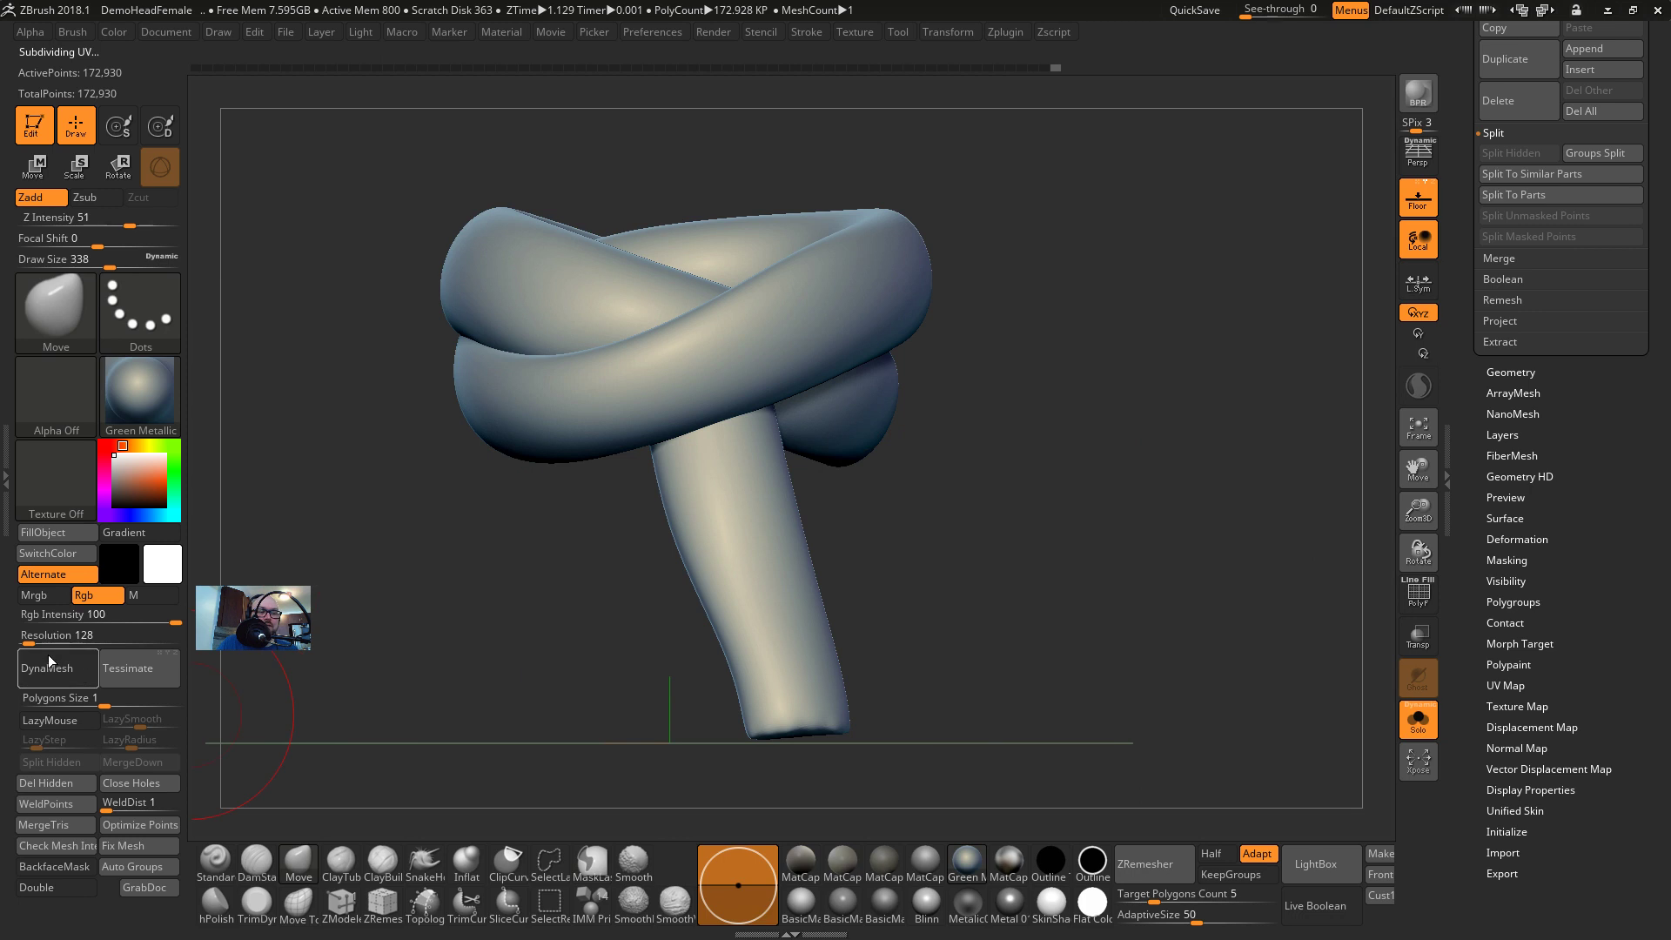
{"action": "key", "text": "shift+f"}
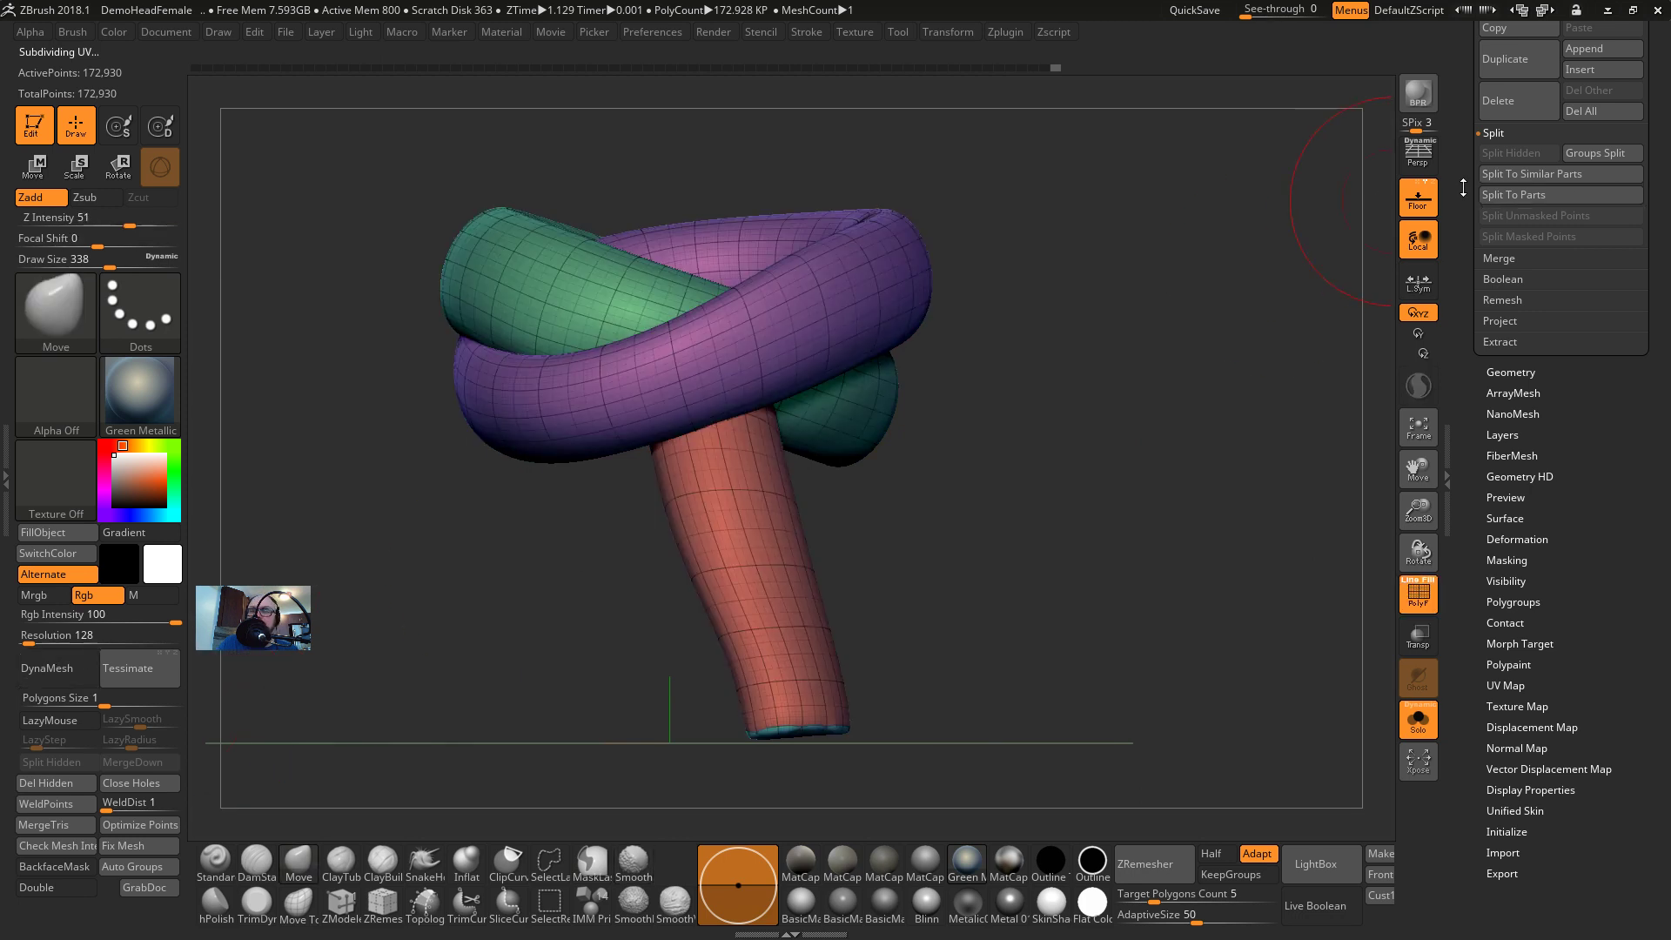
Try converting the knot to DynaMesh at resolution 128 without freezing its subdivision levels, and undo the conversion
{"action": "scroll", "coordinate": [1579, 275], "scroll_direction": "up", "scroll_amount": 5}
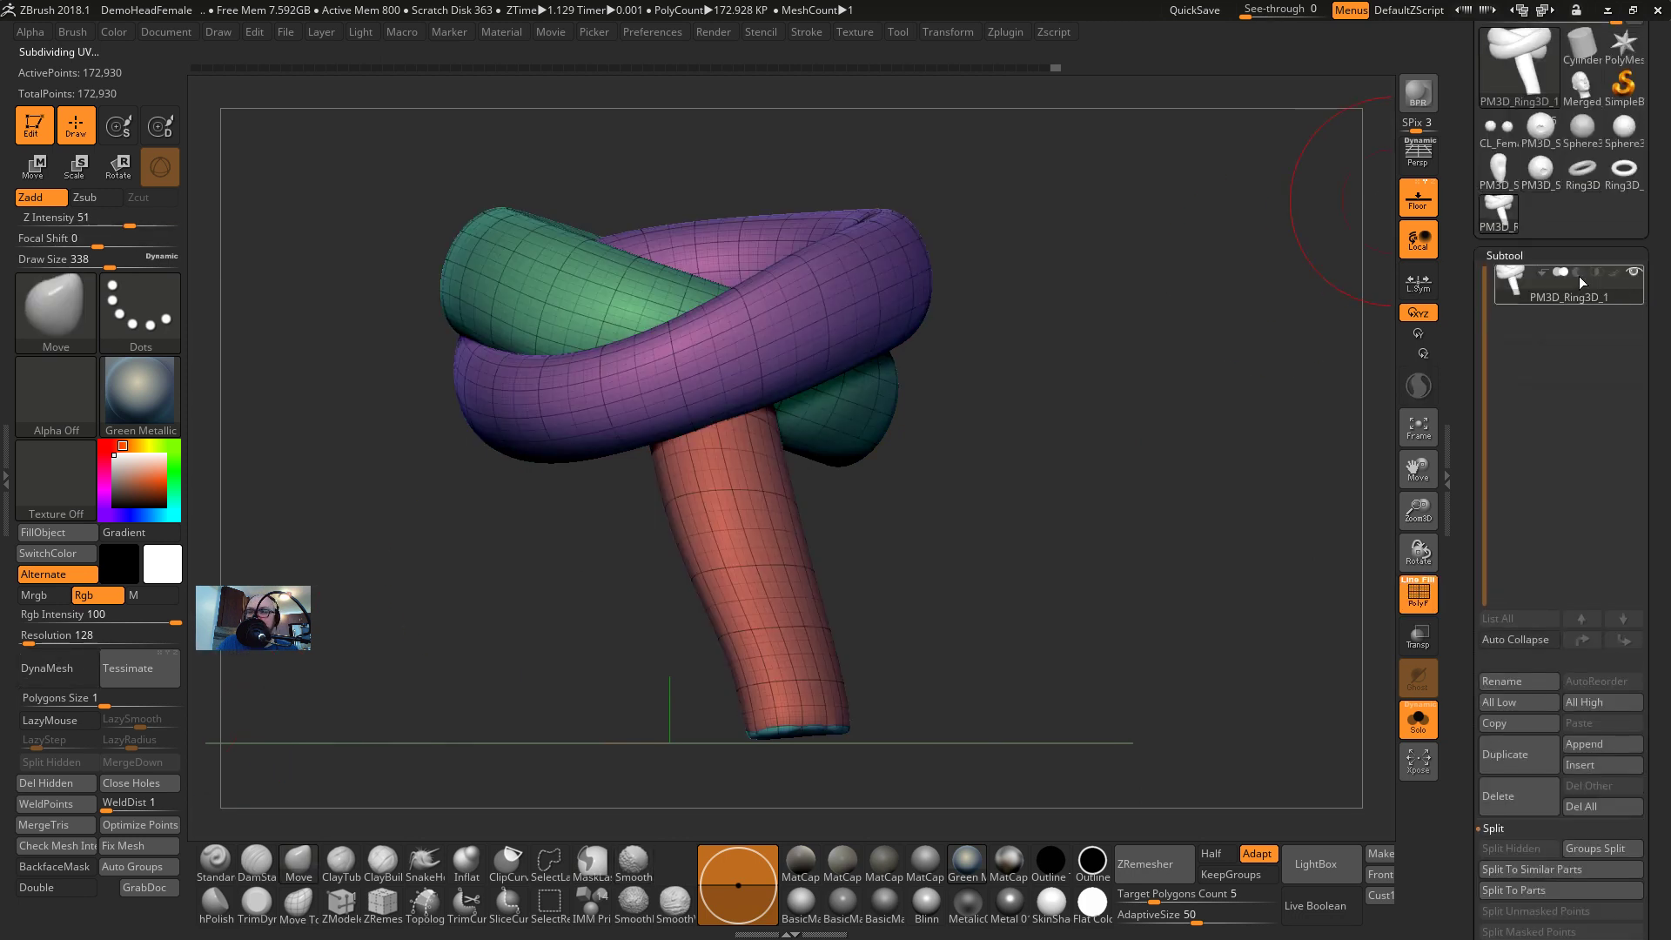
{"action": "mouse_move", "coordinate": [1616, 272]}
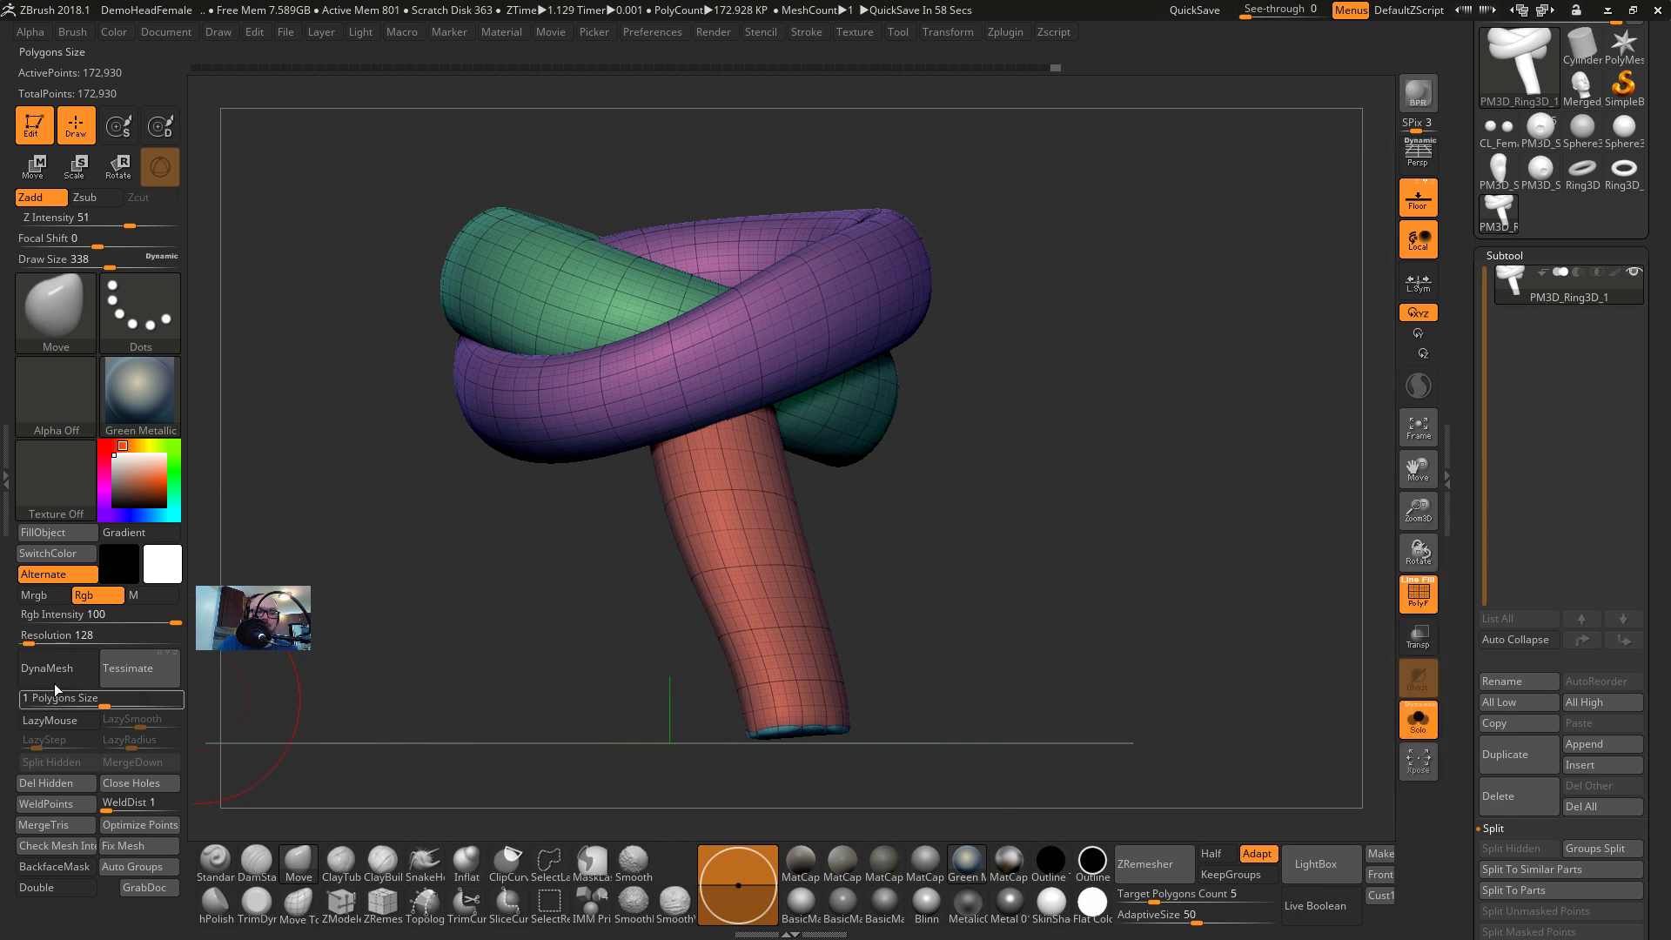
{"action": "left_click", "coordinate": [47, 668]}
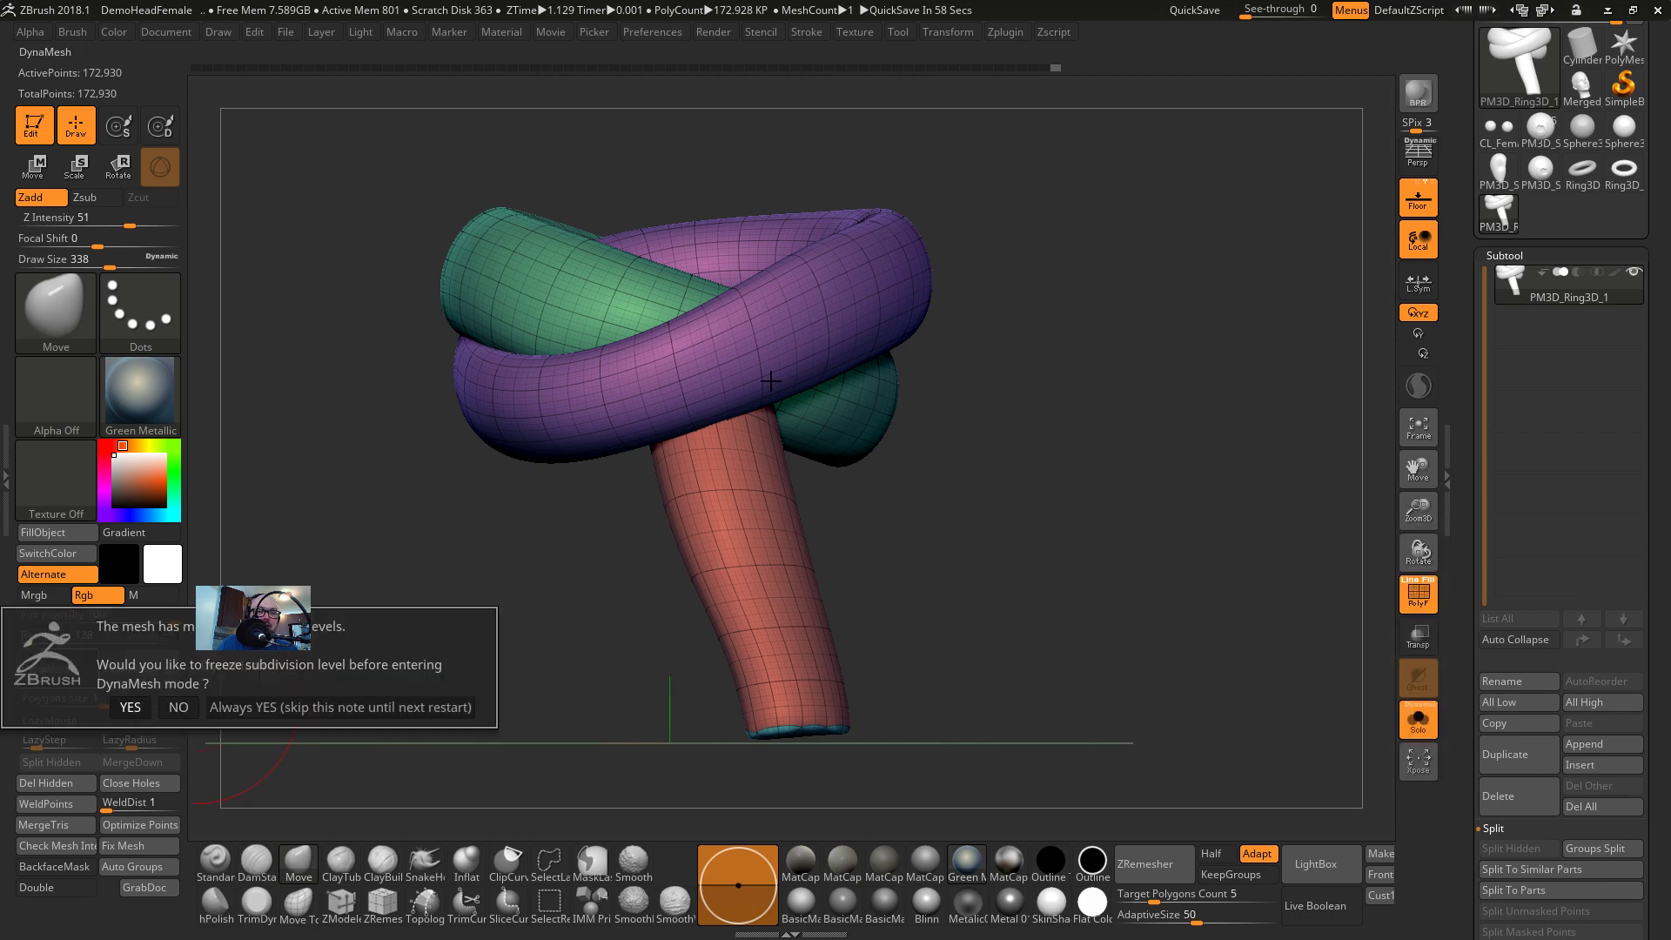
{"action": "left_click", "coordinate": [179, 708]}
{"action": "left_click_drag", "start_coordinate": [886, 411], "coordinate": [584, 246]}
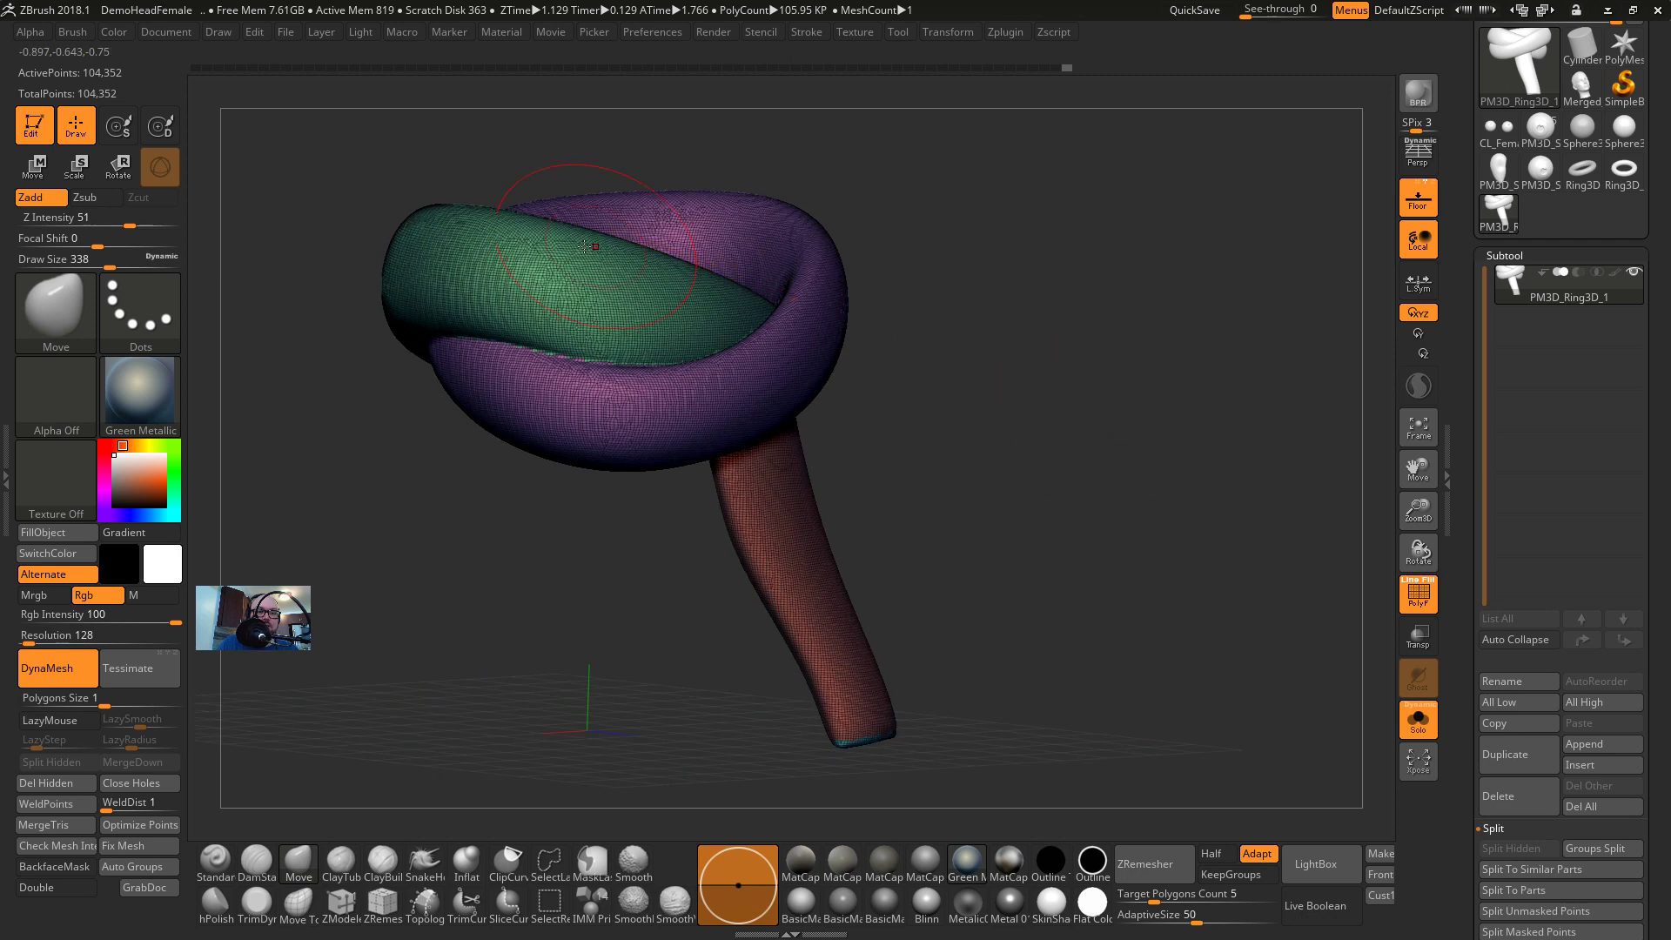
{"action": "left_click_drag", "start_coordinate": [1121, 395], "coordinate": [1168, 421]}
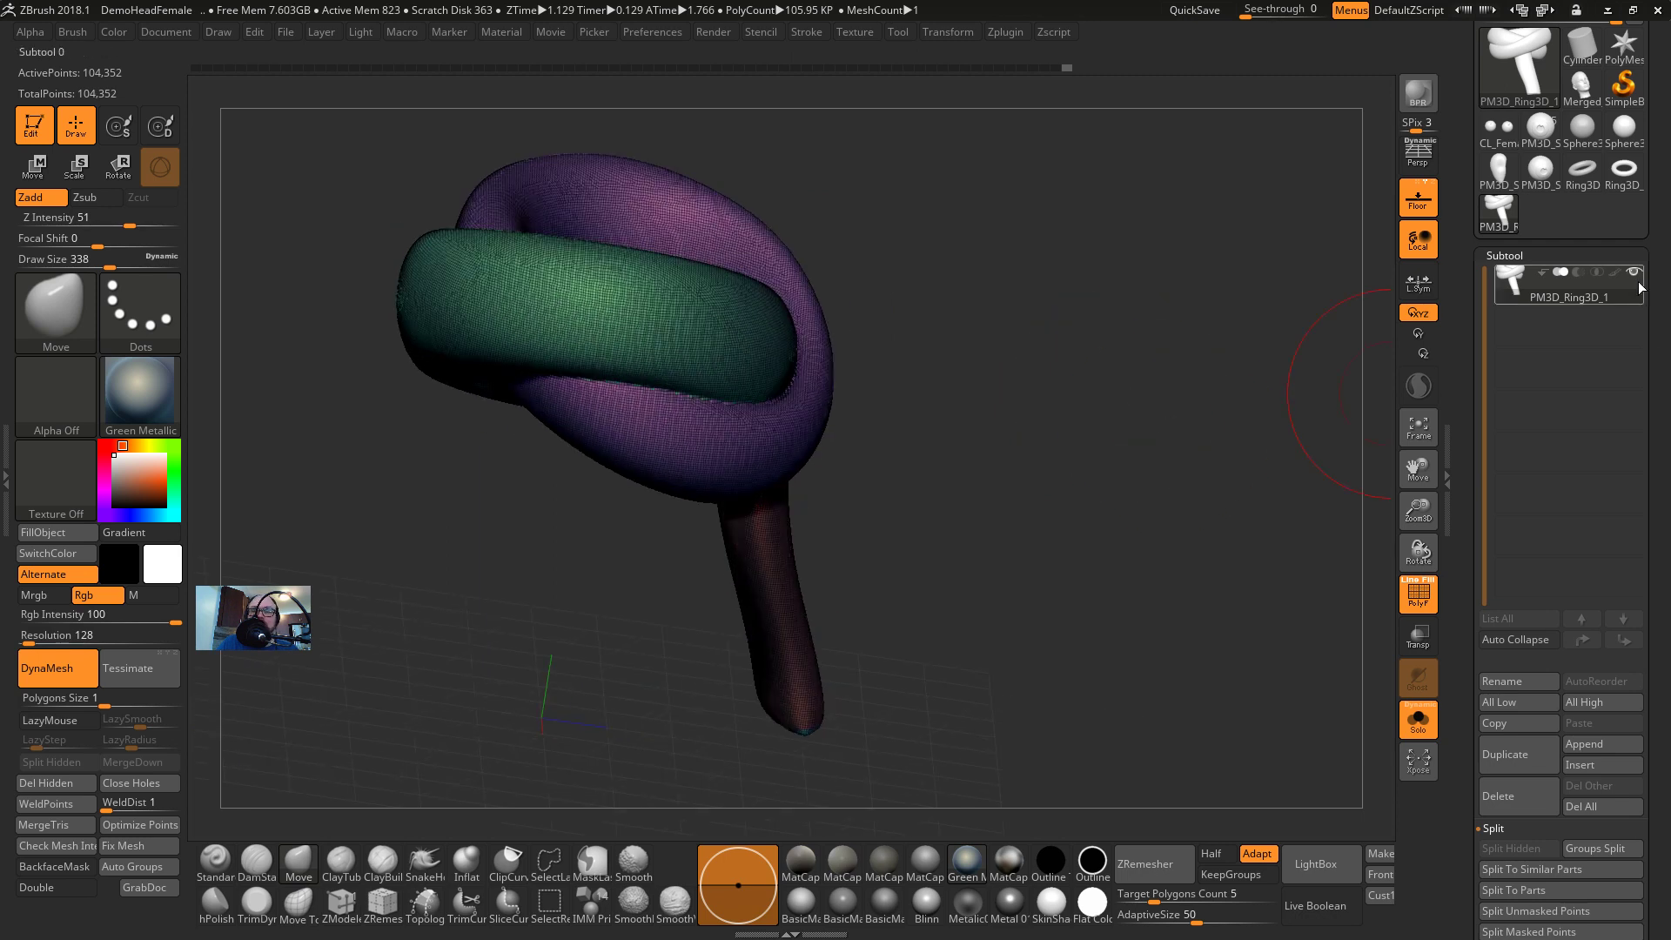
{"action": "key", "text": "ctrl+z"}
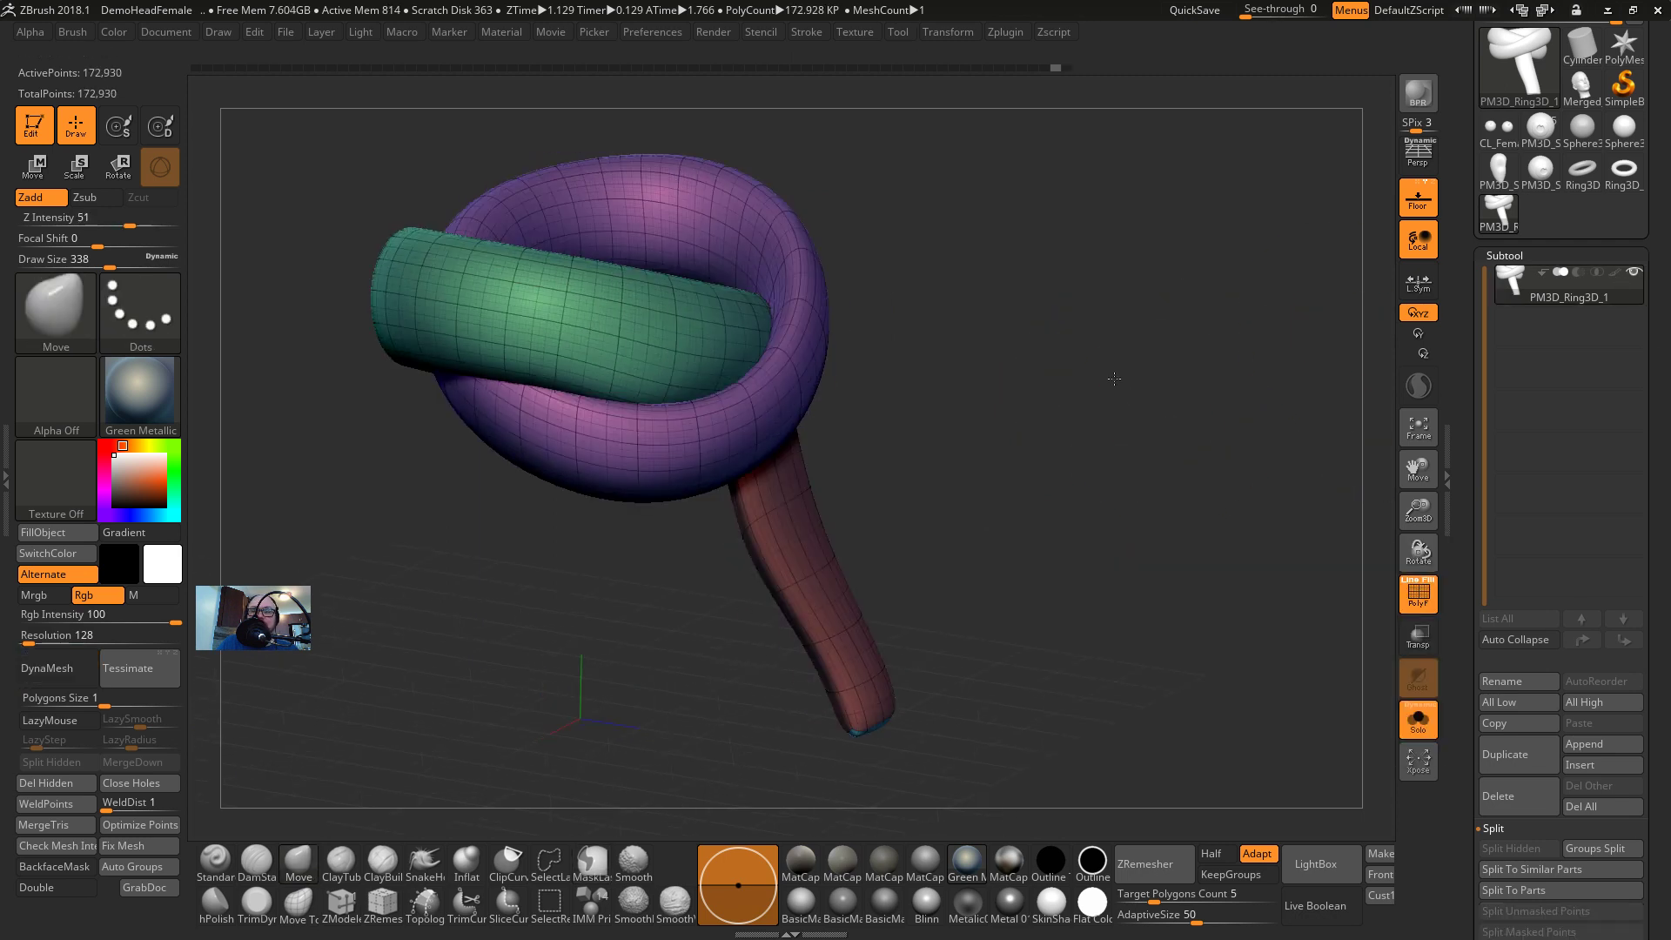
Enable polypaint on the knot subtool, try DynaMesh without freezing subdivision levels, and undo the conversion
{"action": "left_click", "coordinate": [1615, 274]}
{"action": "left_click_drag", "start_coordinate": [422, 709], "coordinate": [323, 738]}
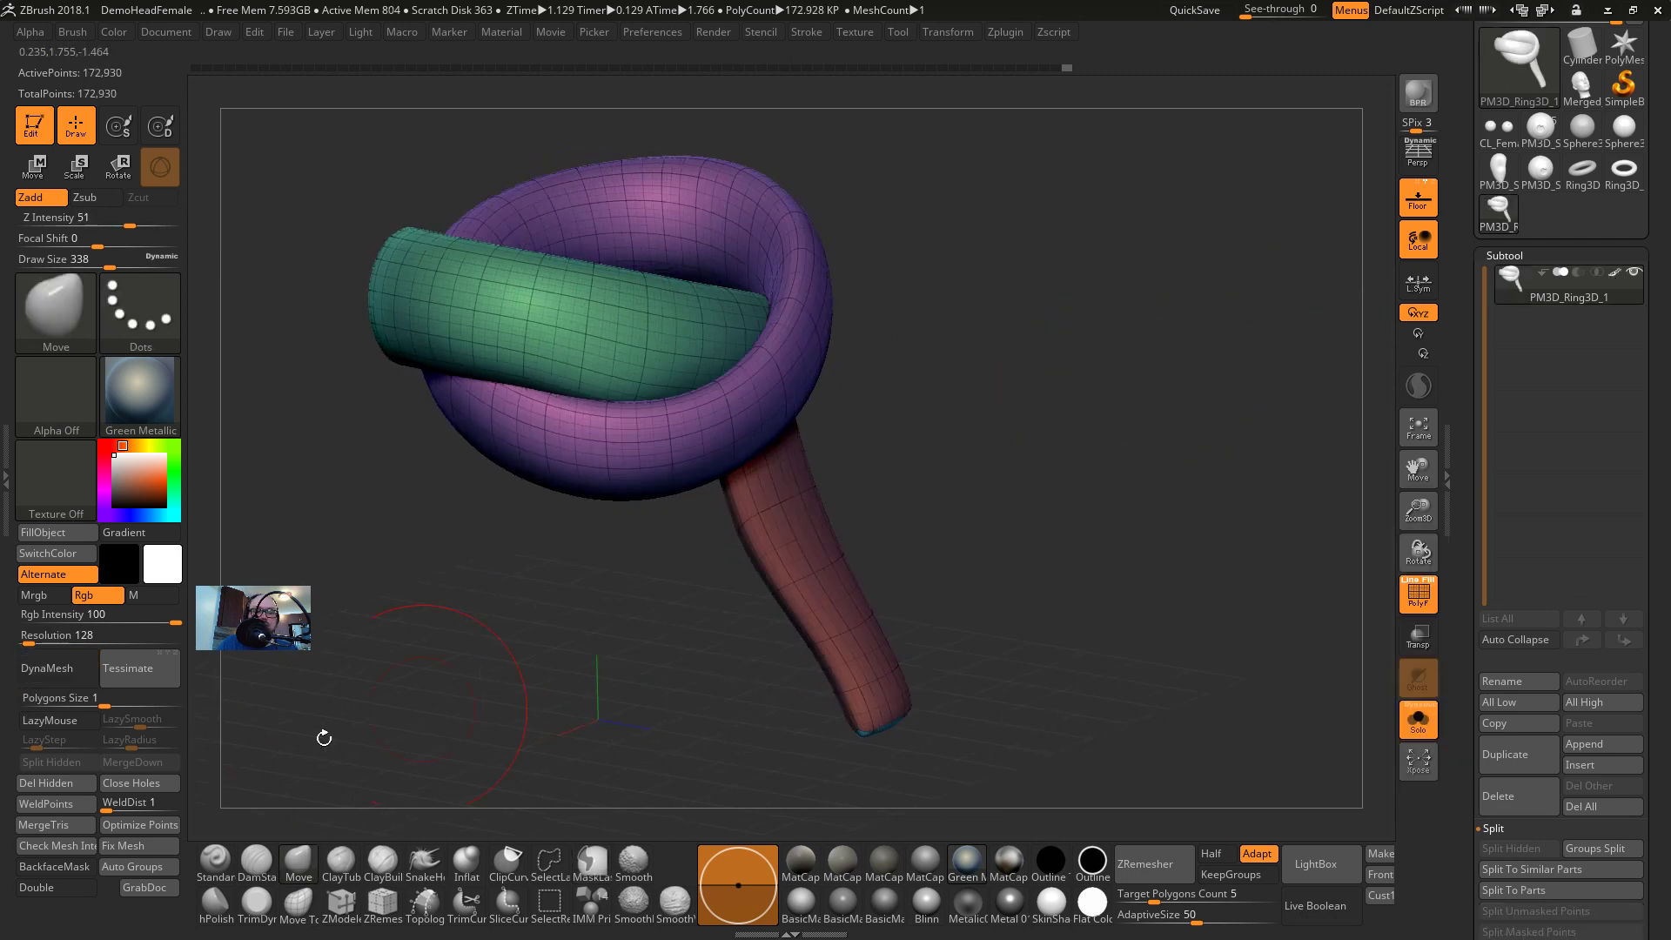
{"action": "left_click", "coordinate": [71, 672]}
{"action": "left_click", "coordinate": [195, 706]}
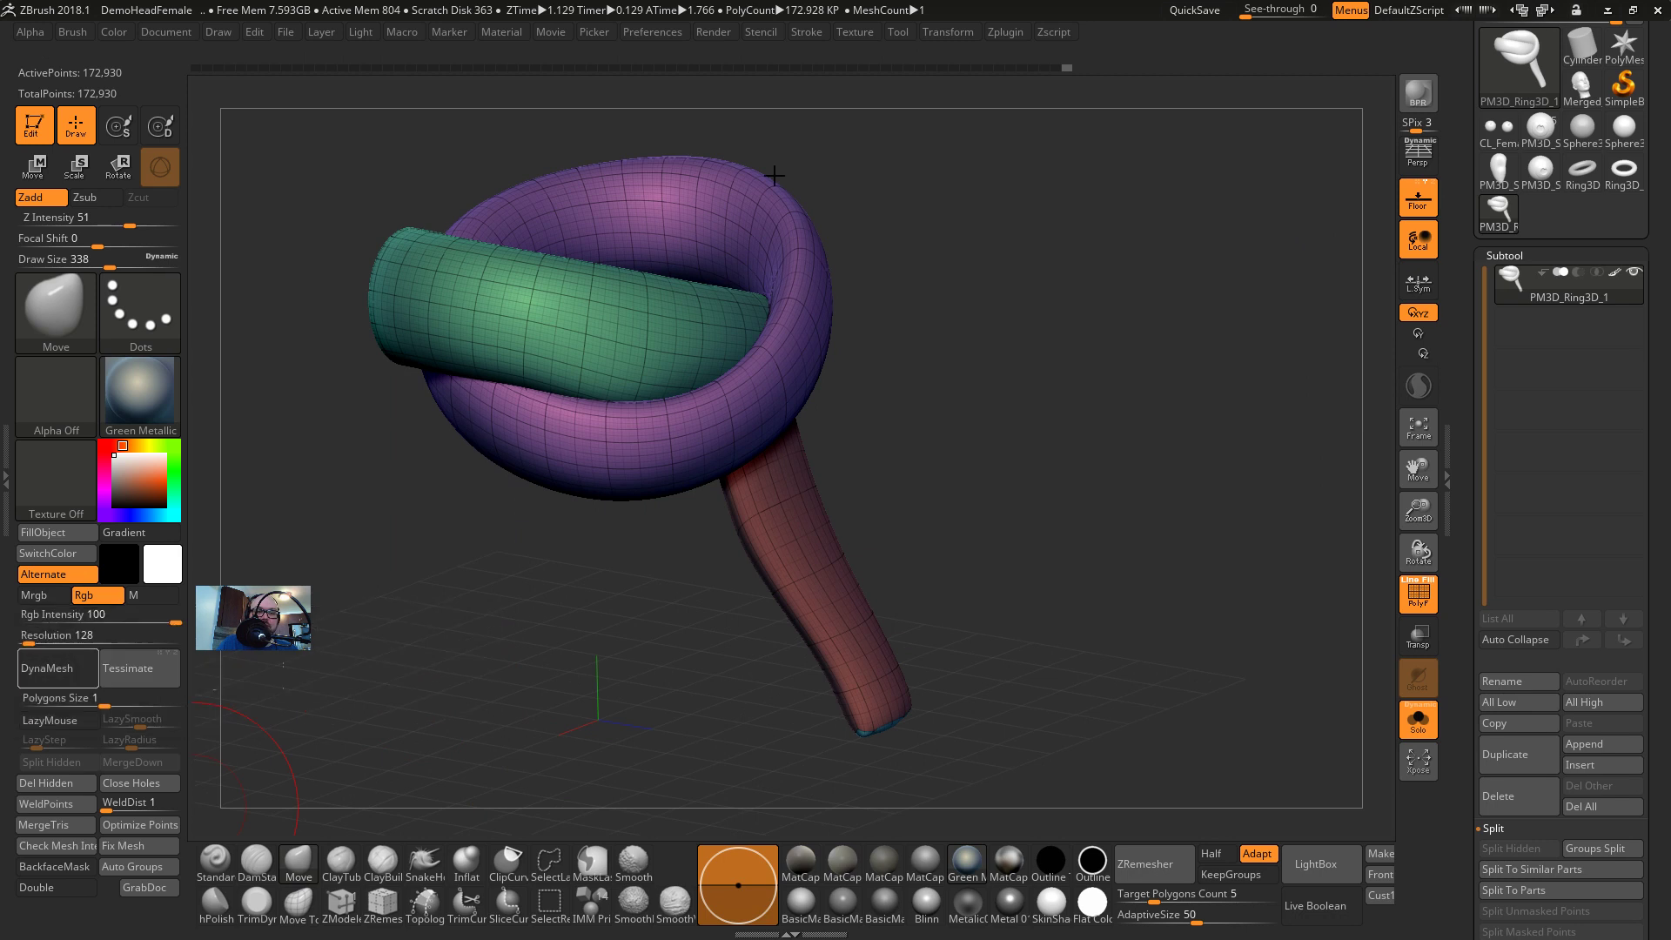
{"action": "key", "text": "shift+f"}
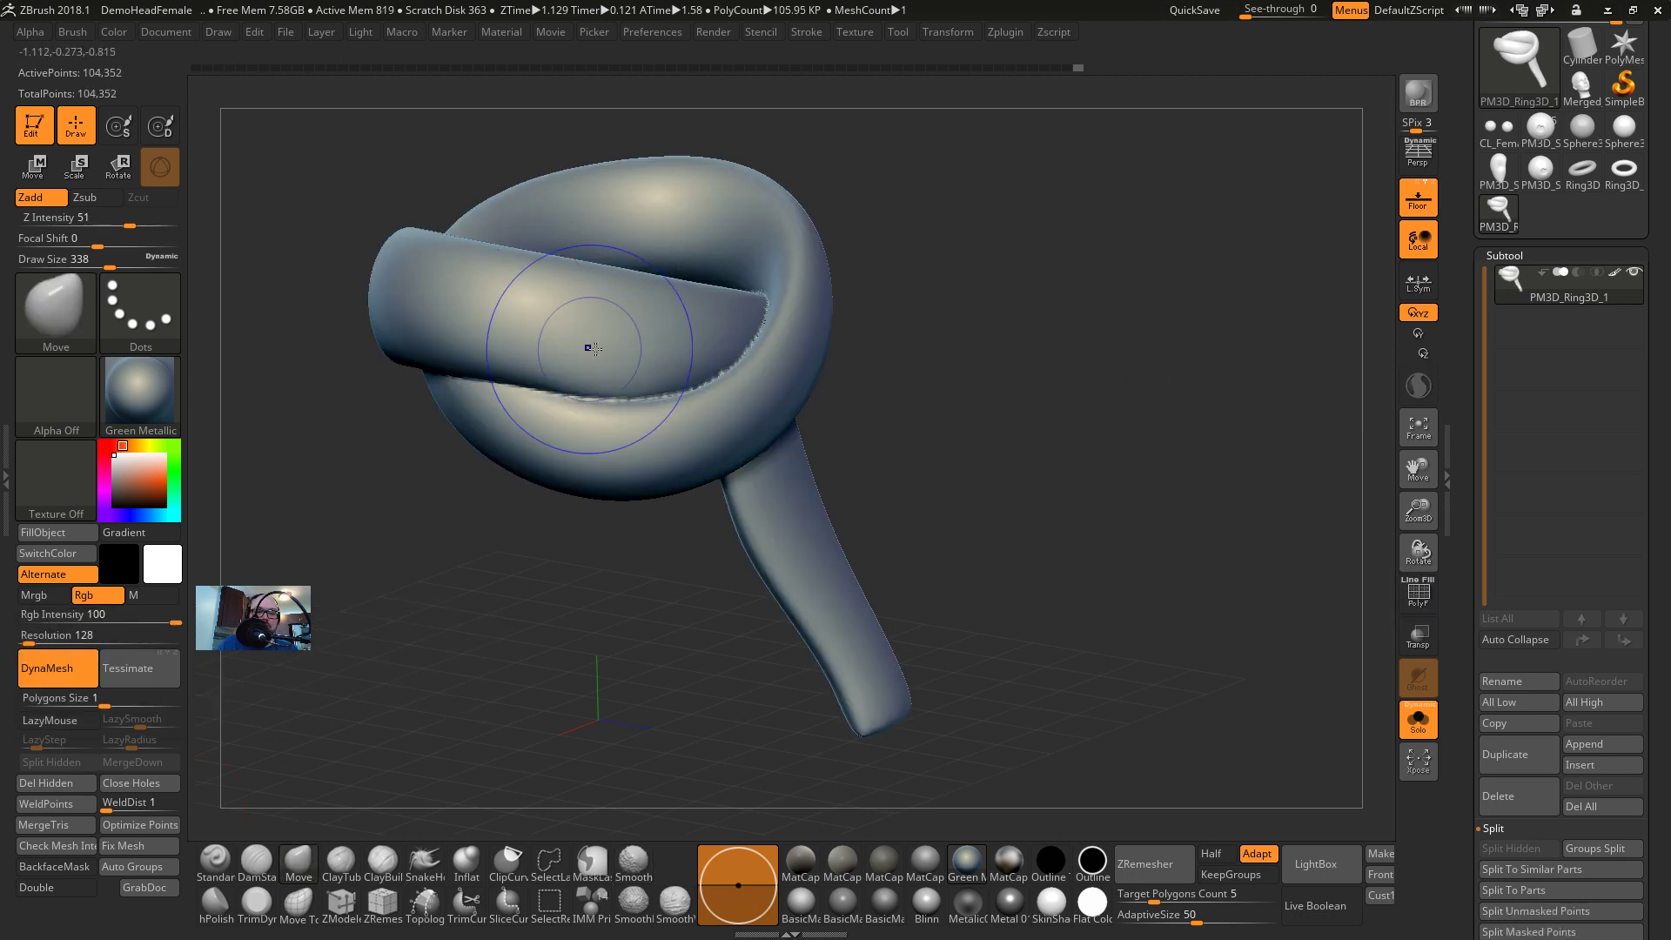
{"action": "key", "text": "shift+f"}
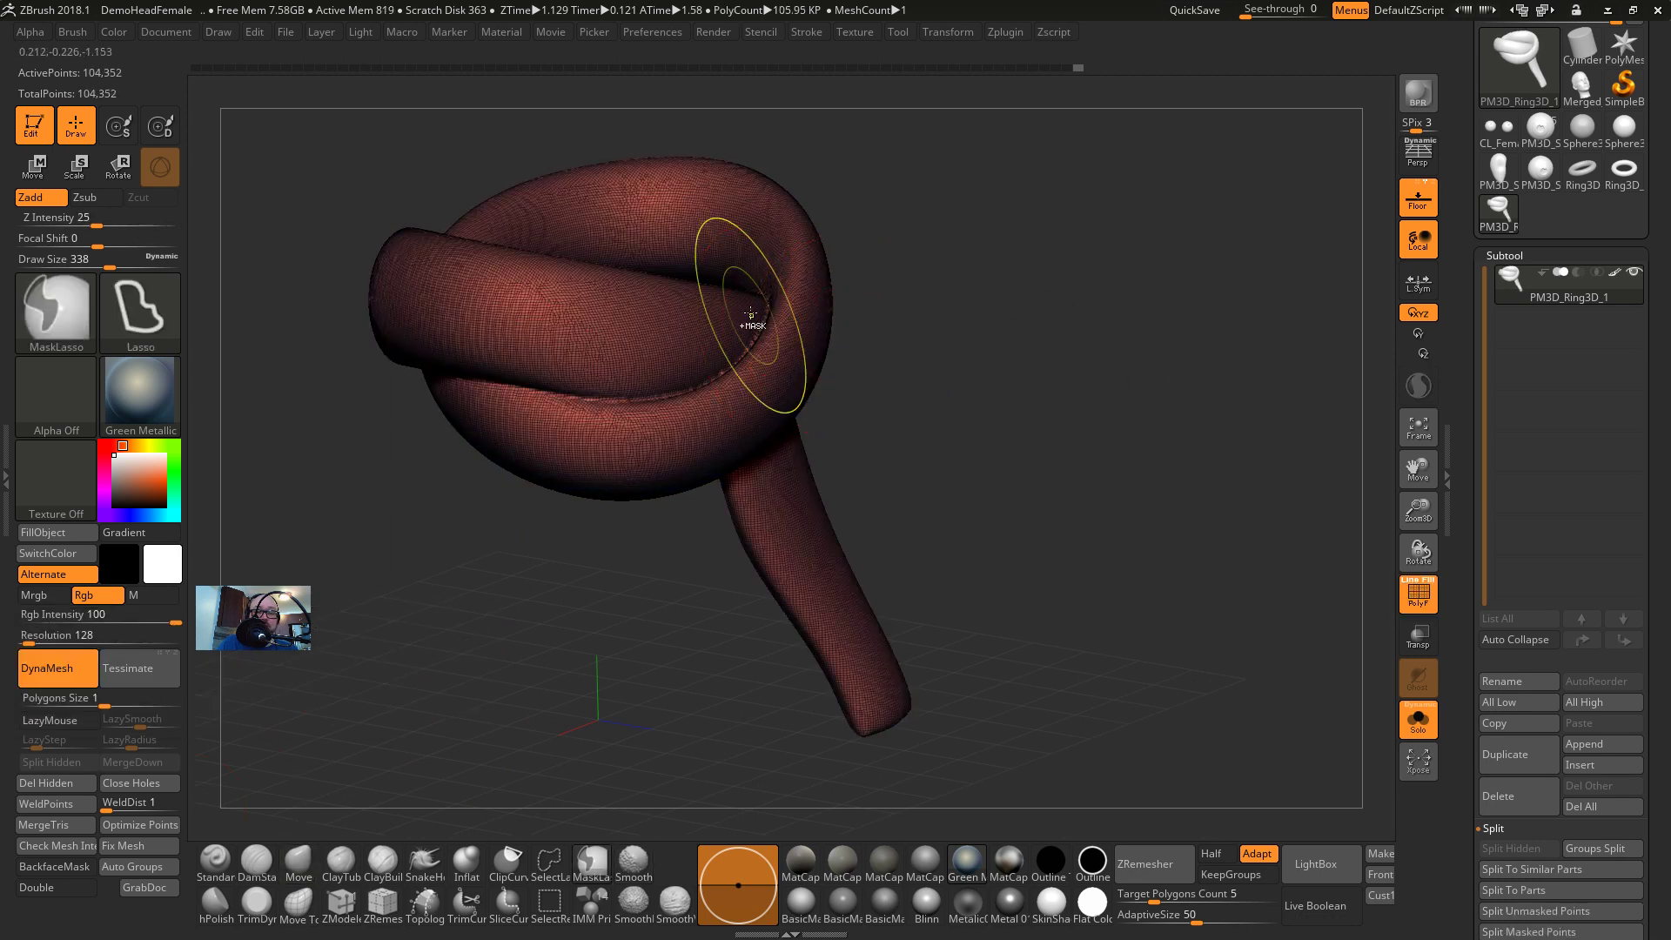
{"action": "key", "text": "ctrl+z"}
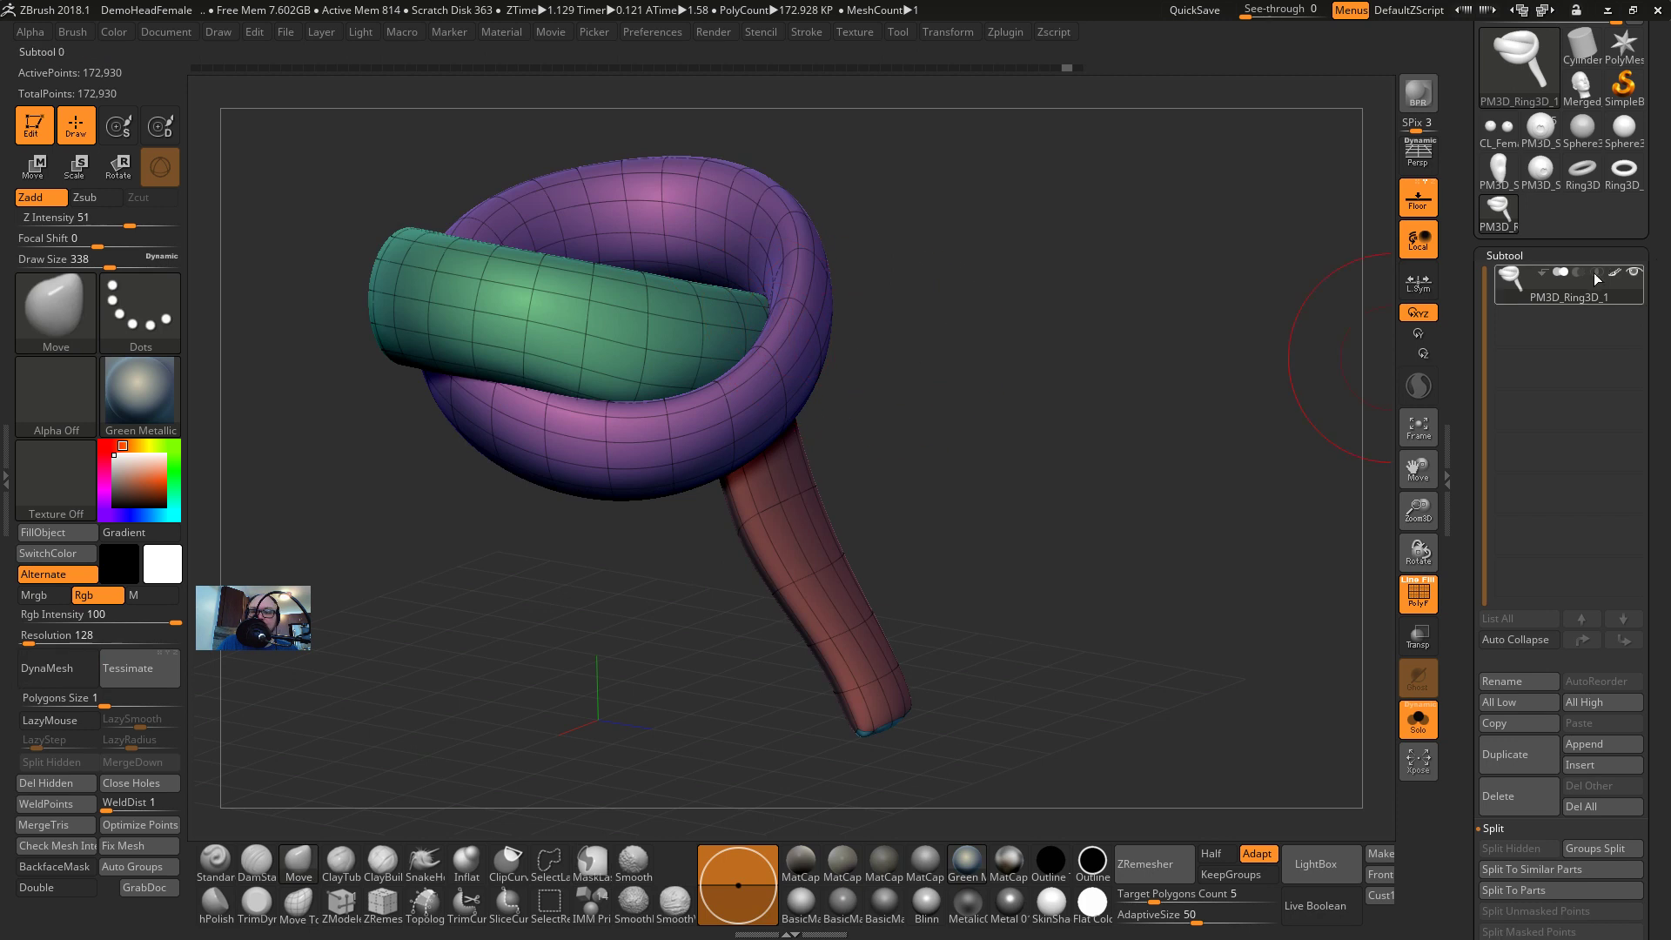
Disable the subtool's polypaint and convert the knot to DynaMesh at resolution 128 without freezing its subdivision levels
{"action": "left_click_drag", "start_coordinate": [1279, 376], "coordinate": [1198, 416]}
{"action": "left_click_drag", "start_coordinate": [1197, 416], "coordinate": [1128, 437]}
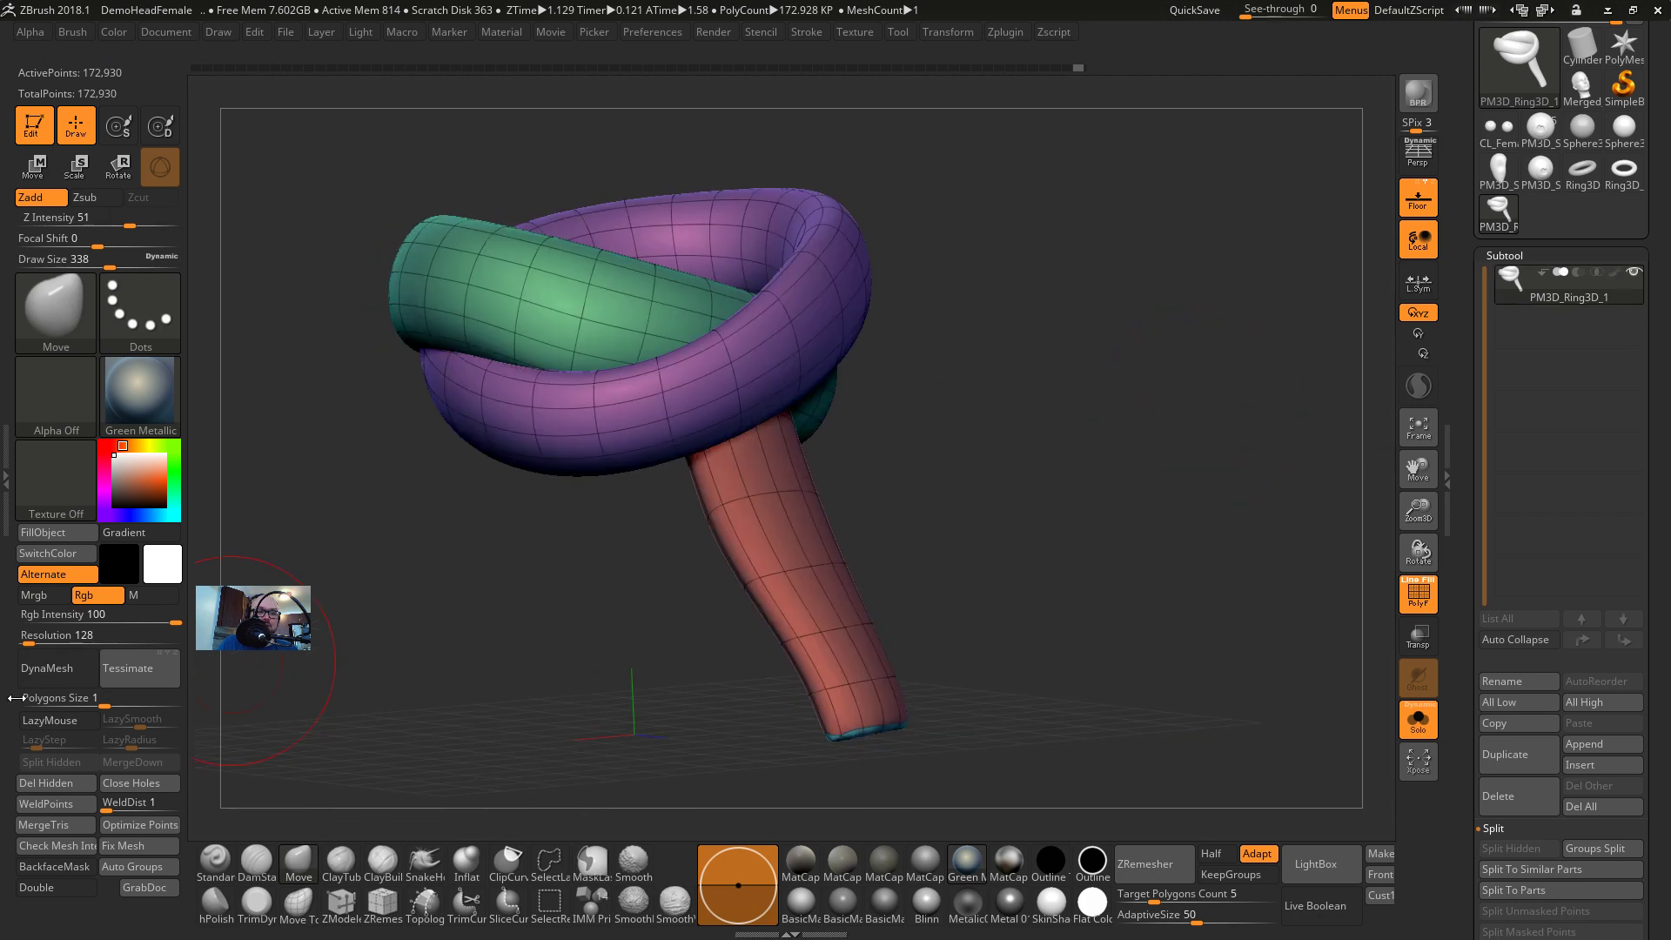
{"action": "left_click", "coordinate": [54, 677]}
{"action": "left_click", "coordinate": [179, 714]}
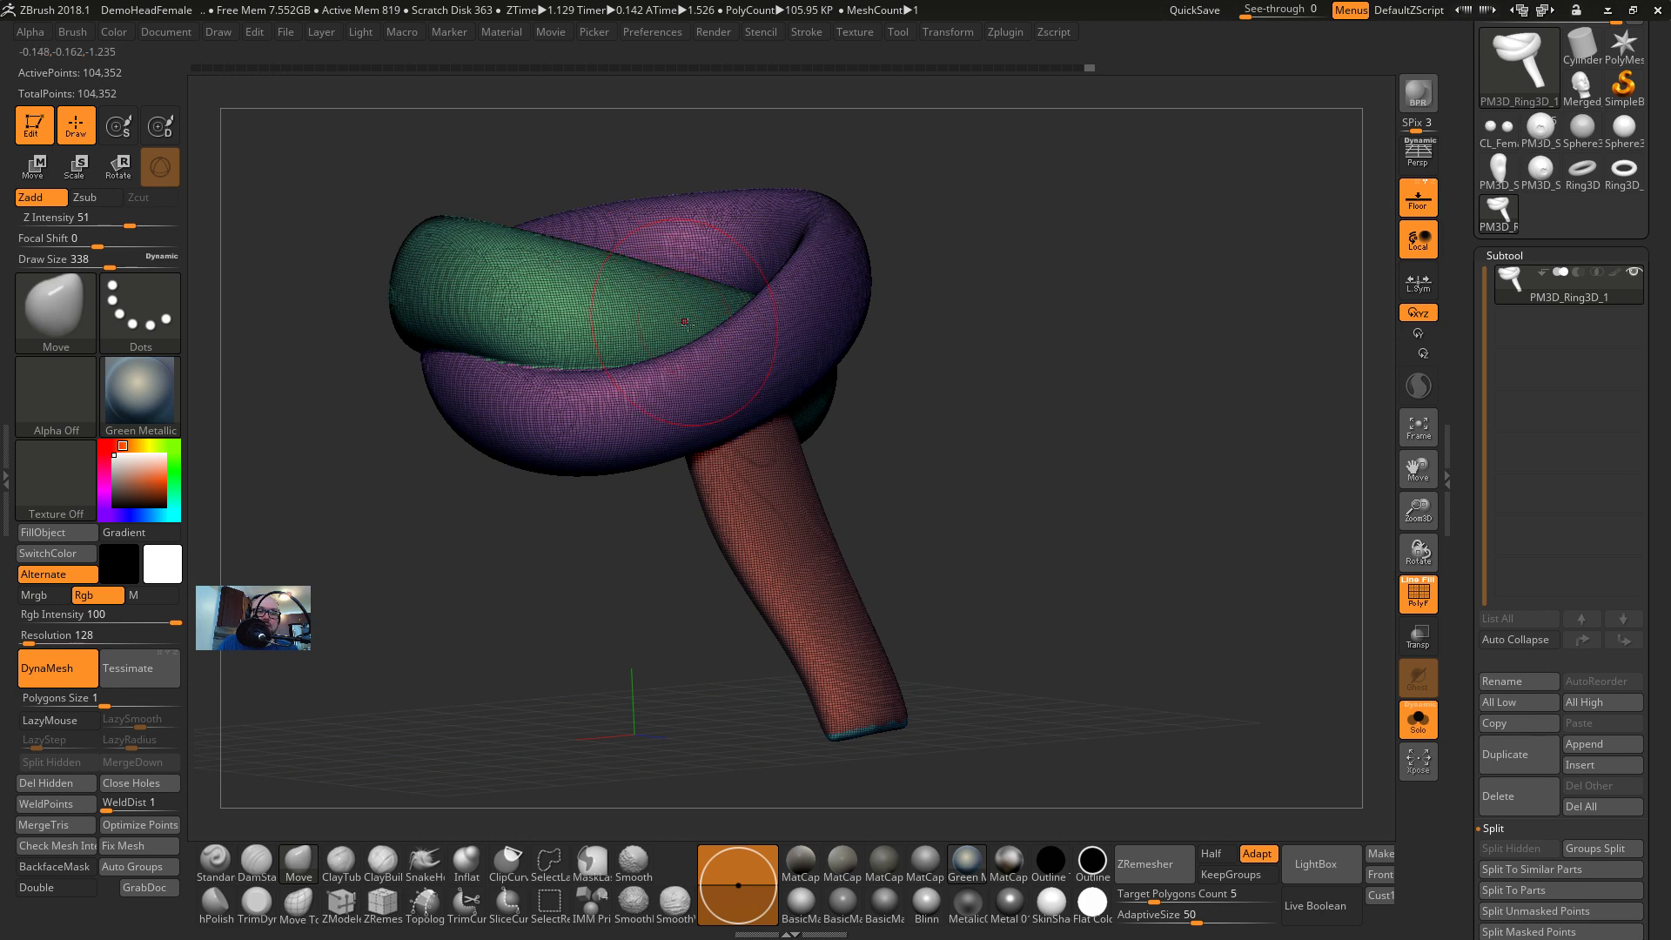
{"action": "left_click_drag", "start_coordinate": [984, 388], "coordinate": [958, 462]}
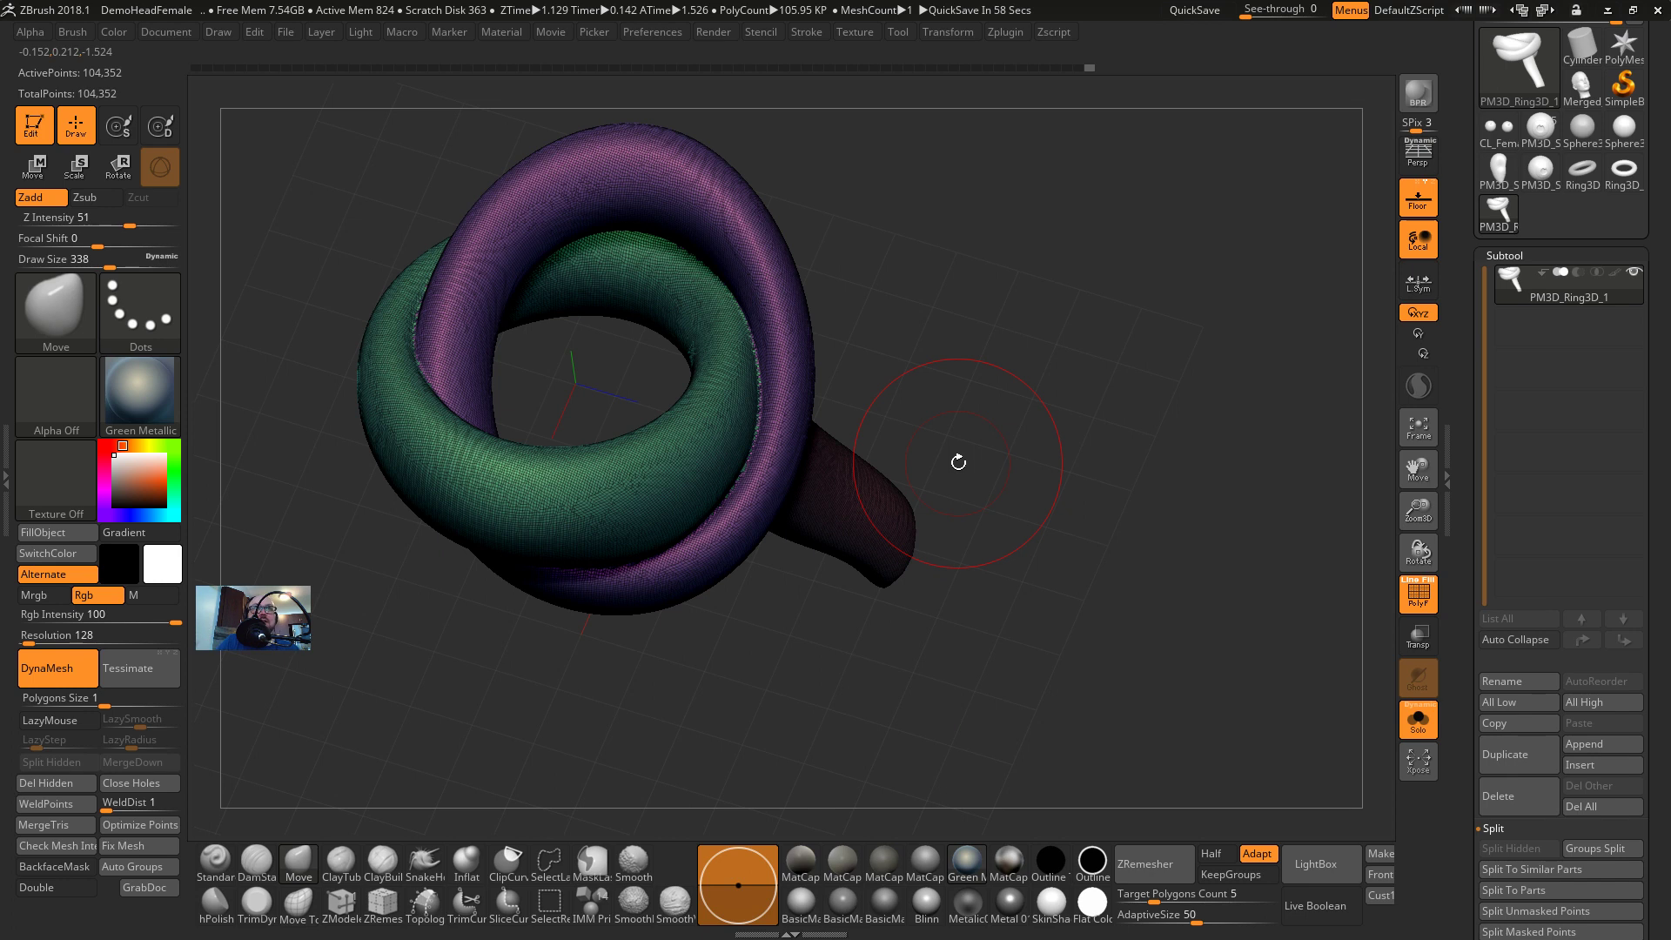
{"action": "left_click_drag", "start_coordinate": [1111, 290], "coordinate": [818, 642]}
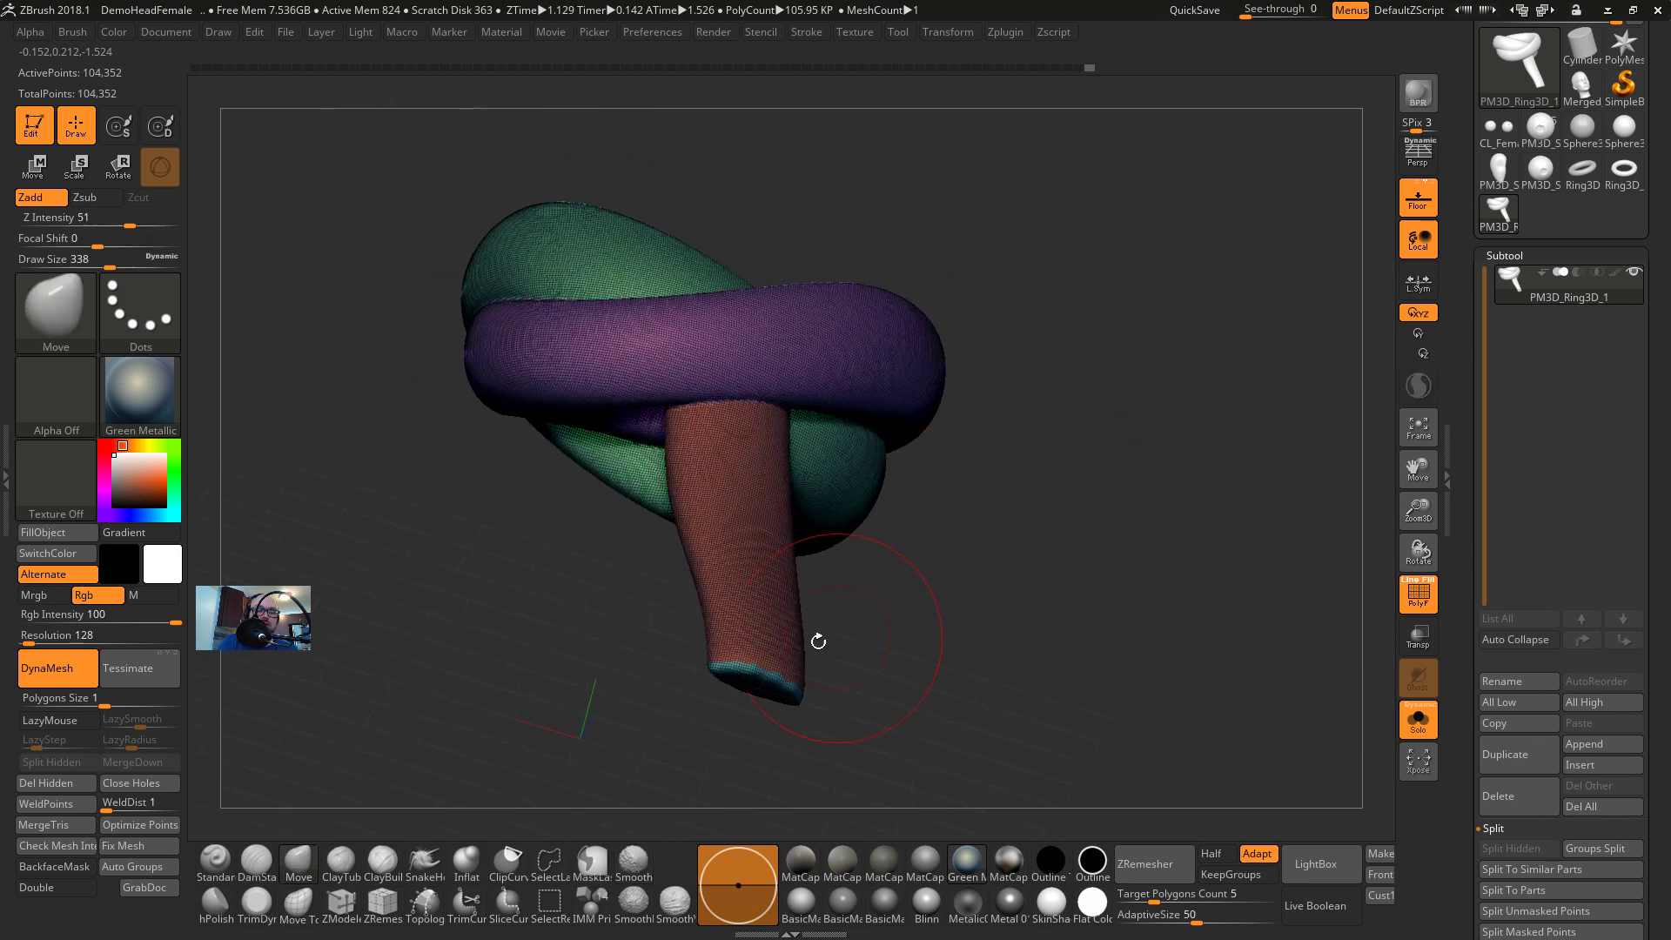
{"action": "left_click_drag", "start_coordinate": [912, 503], "coordinate": [875, 439]}
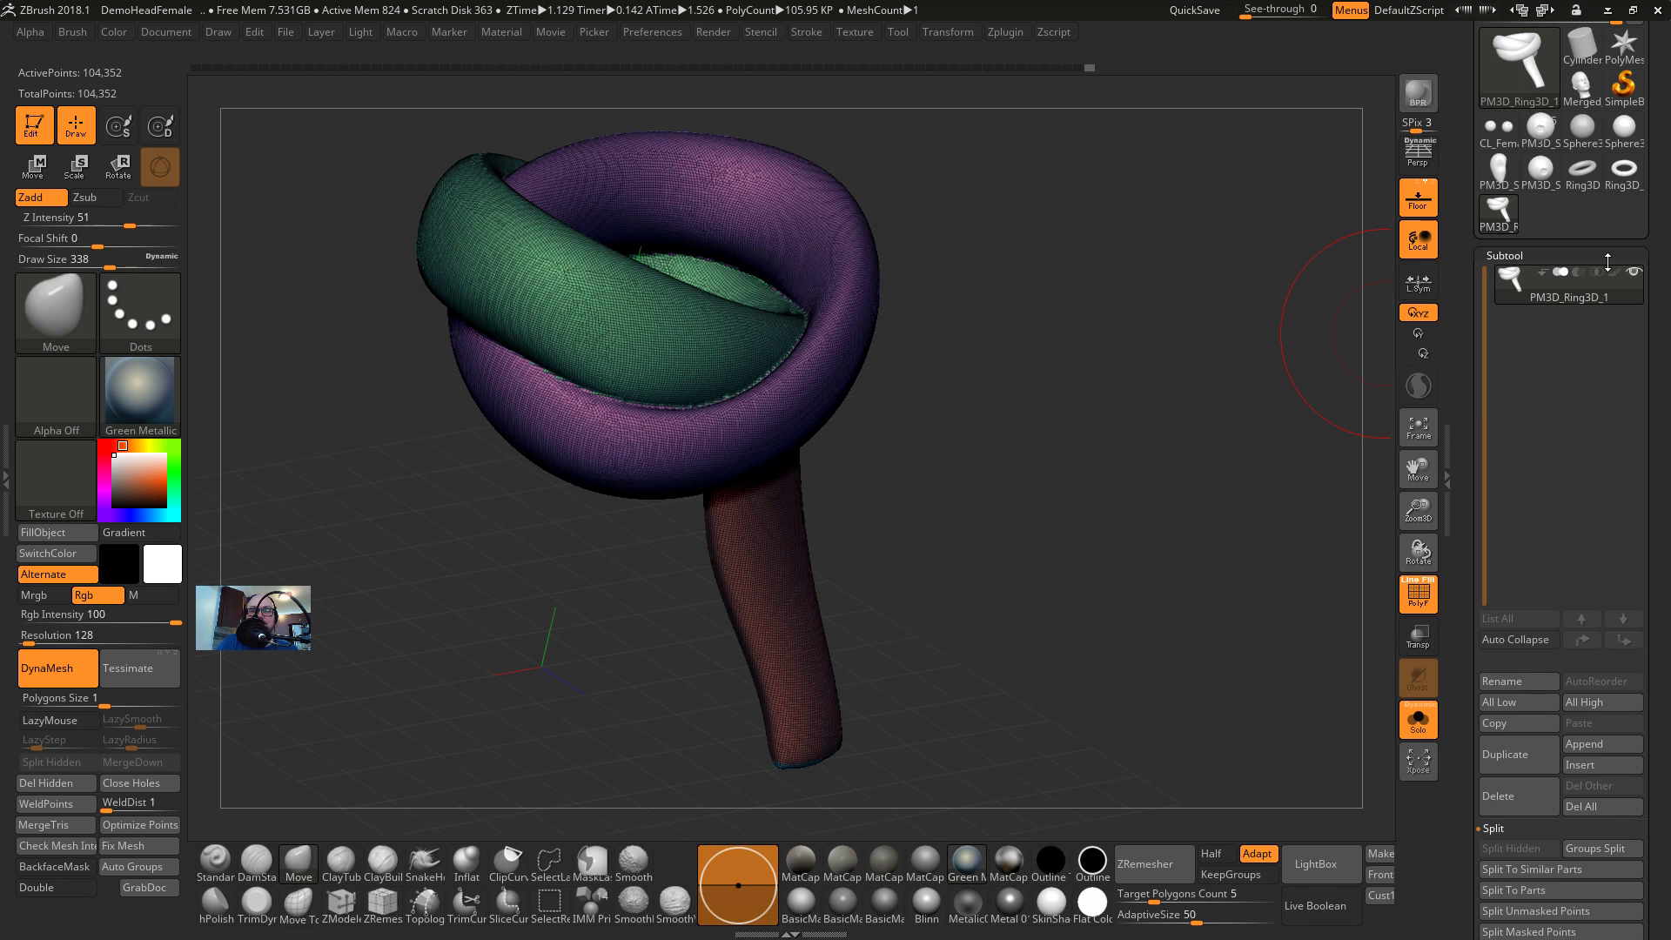
Enable KeepGroups for ZRemesher and set its Target Polygons Count to 10
{"action": "left_click", "coordinate": [1505, 255]}
{"action": "left_click", "coordinate": [1512, 276]}
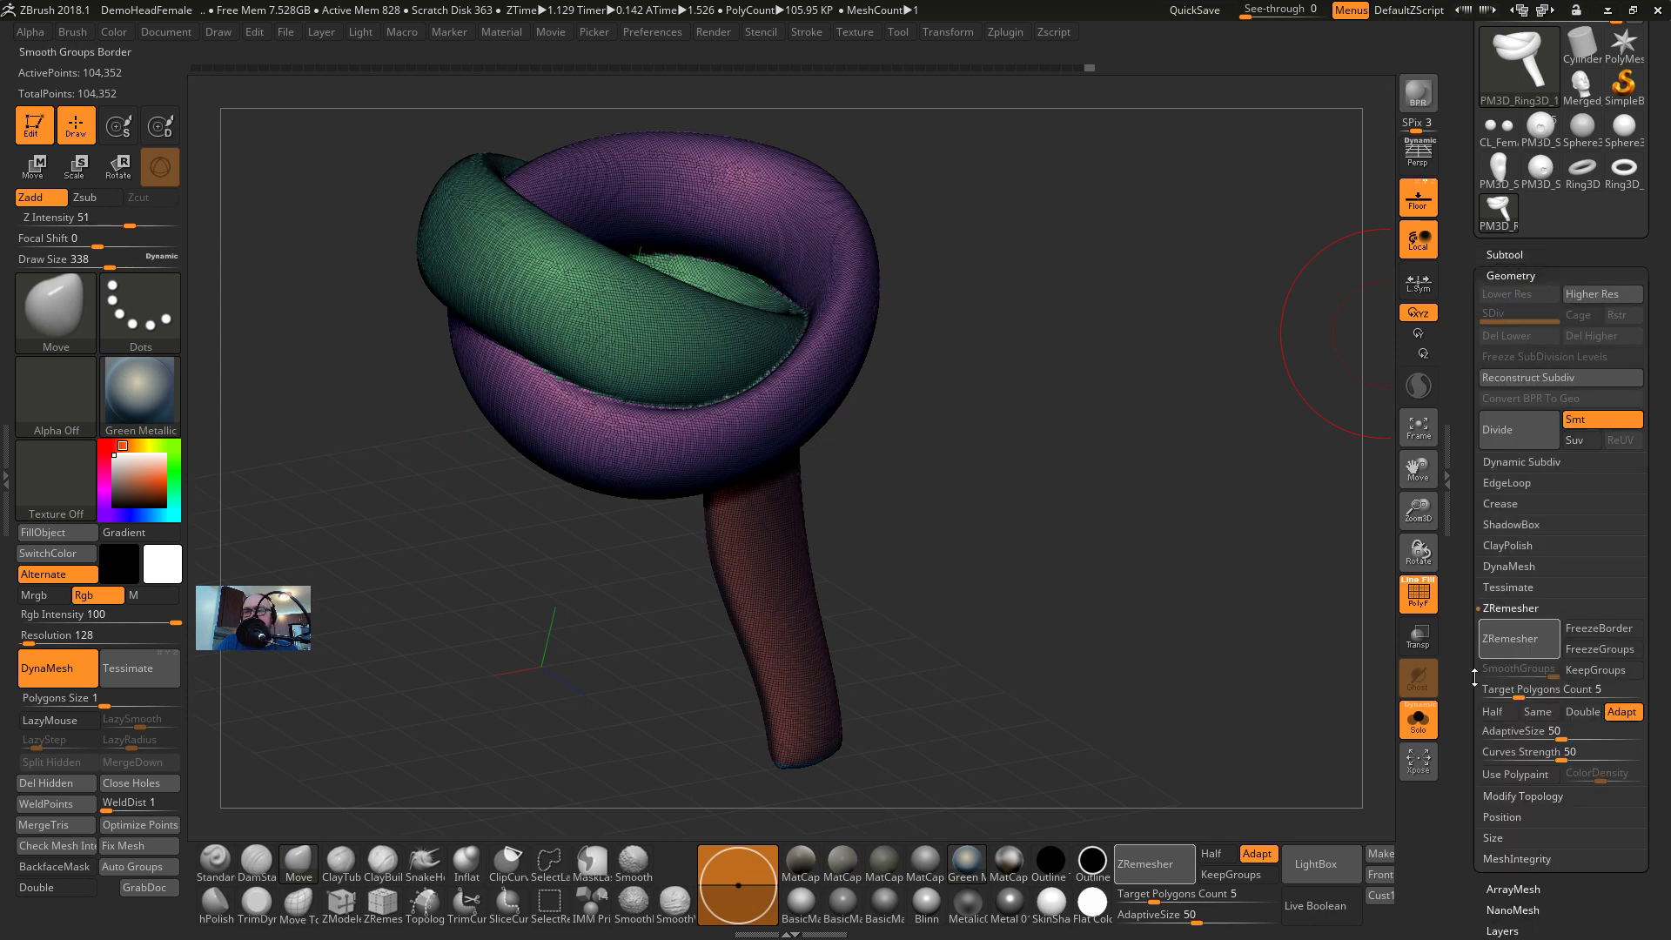
{"action": "left_click", "coordinate": [1598, 670]}
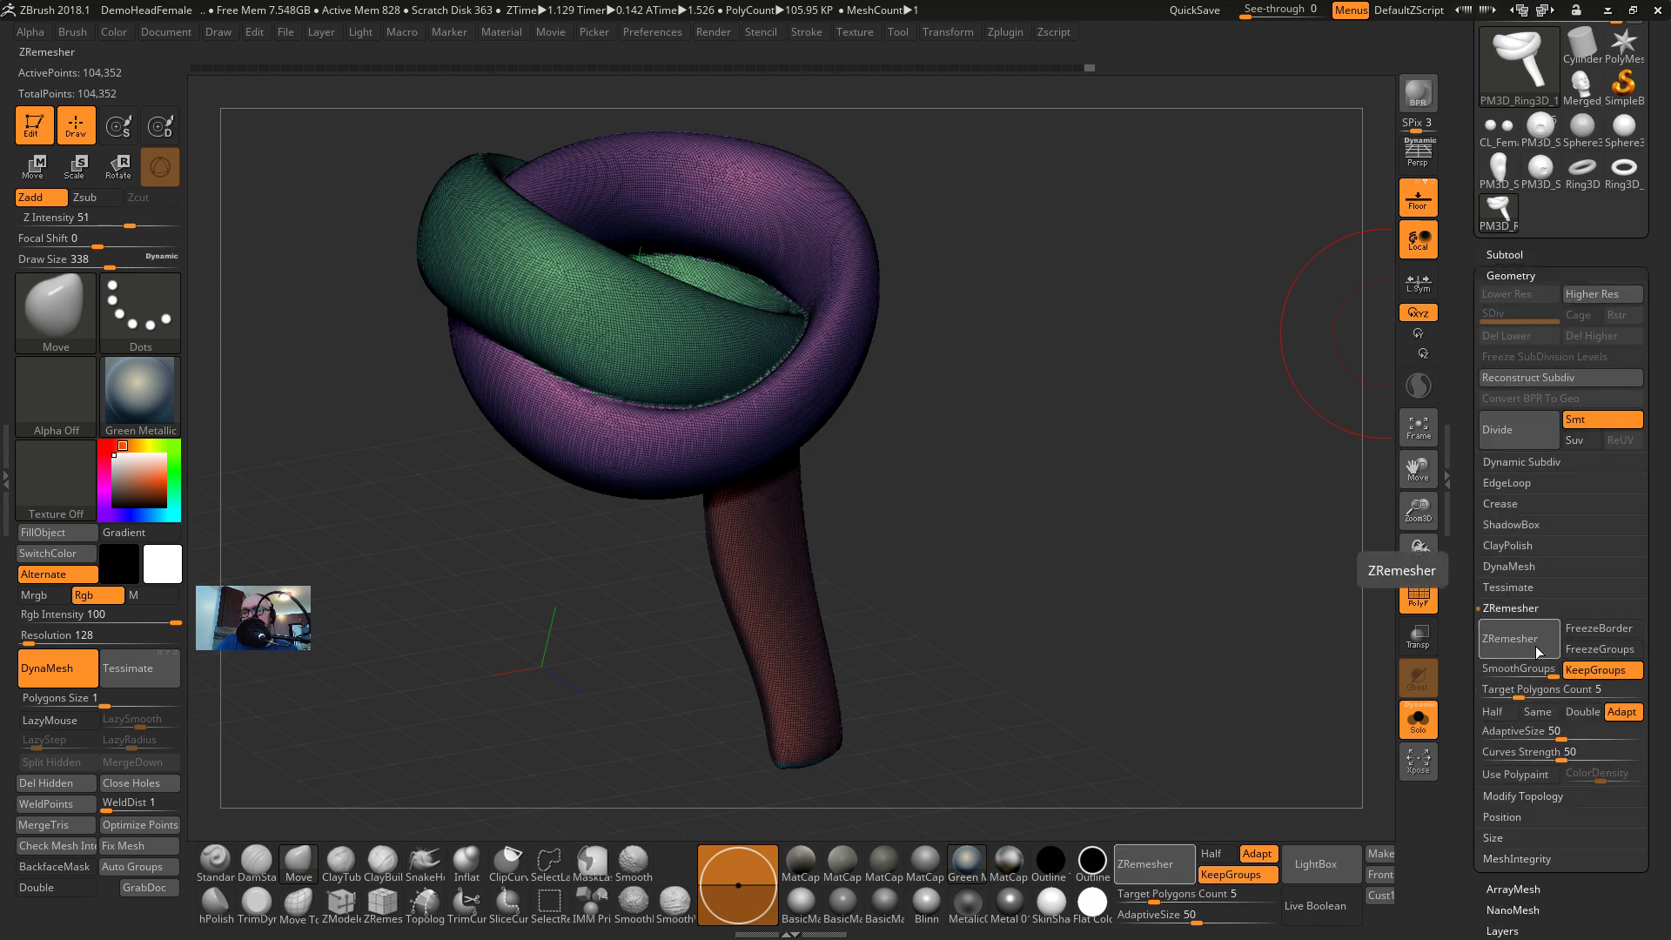
{"action": "left_click", "coordinate": [1541, 700]}
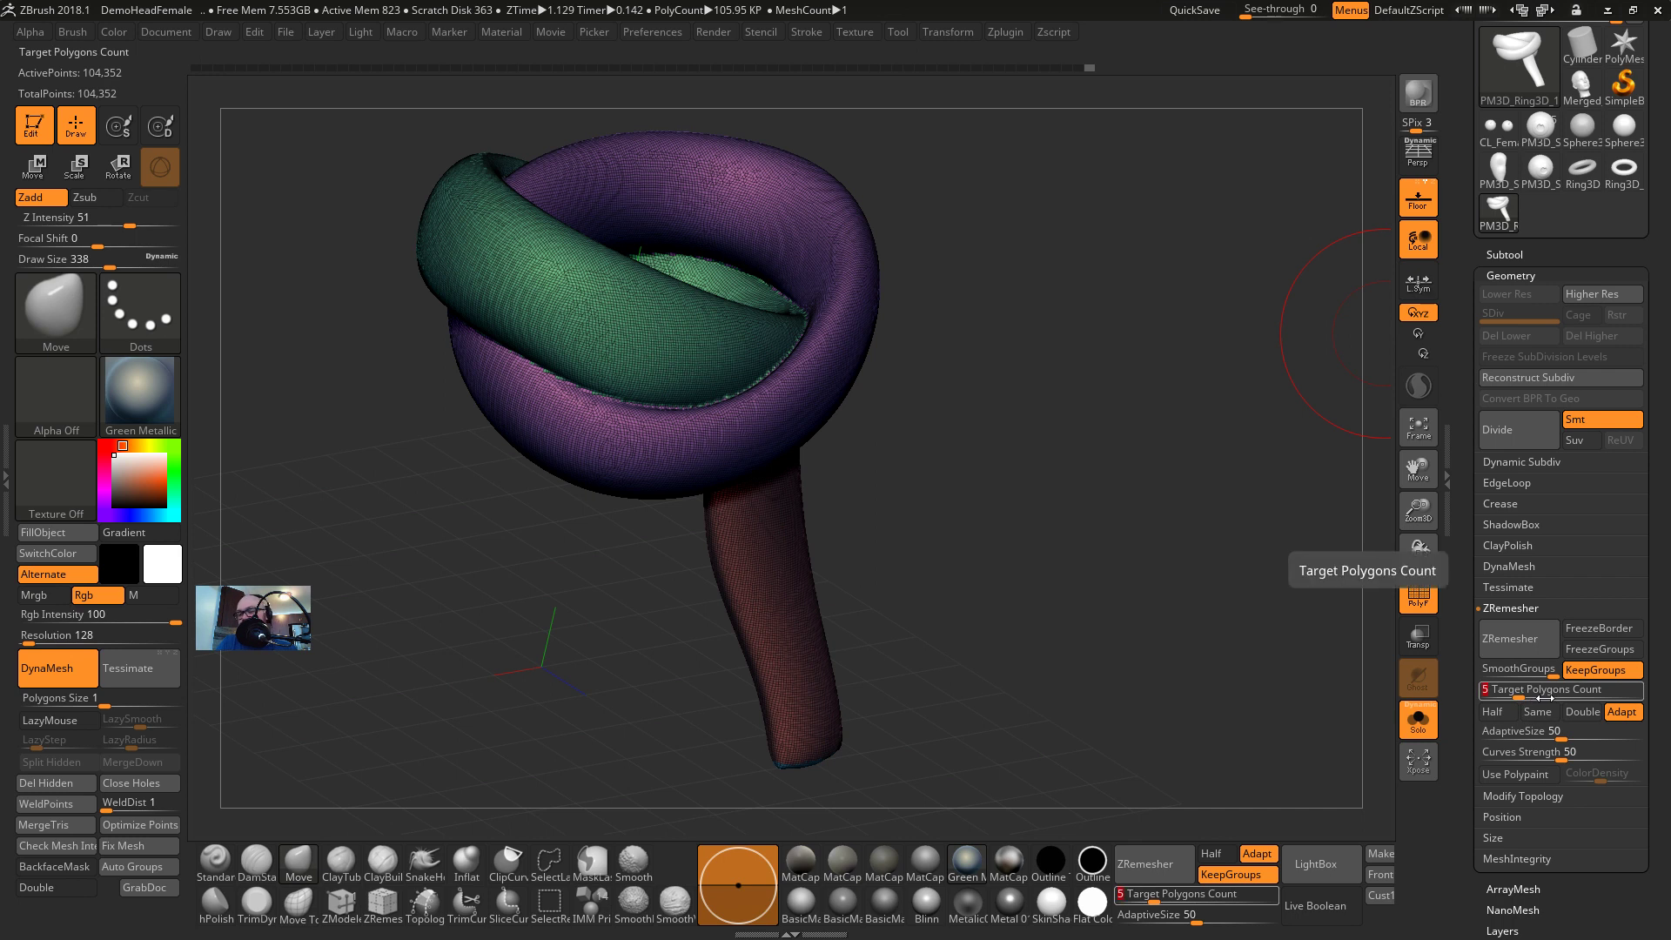
{"action": "type", "text": "10"}
{"action": "key", "text": "Return"}
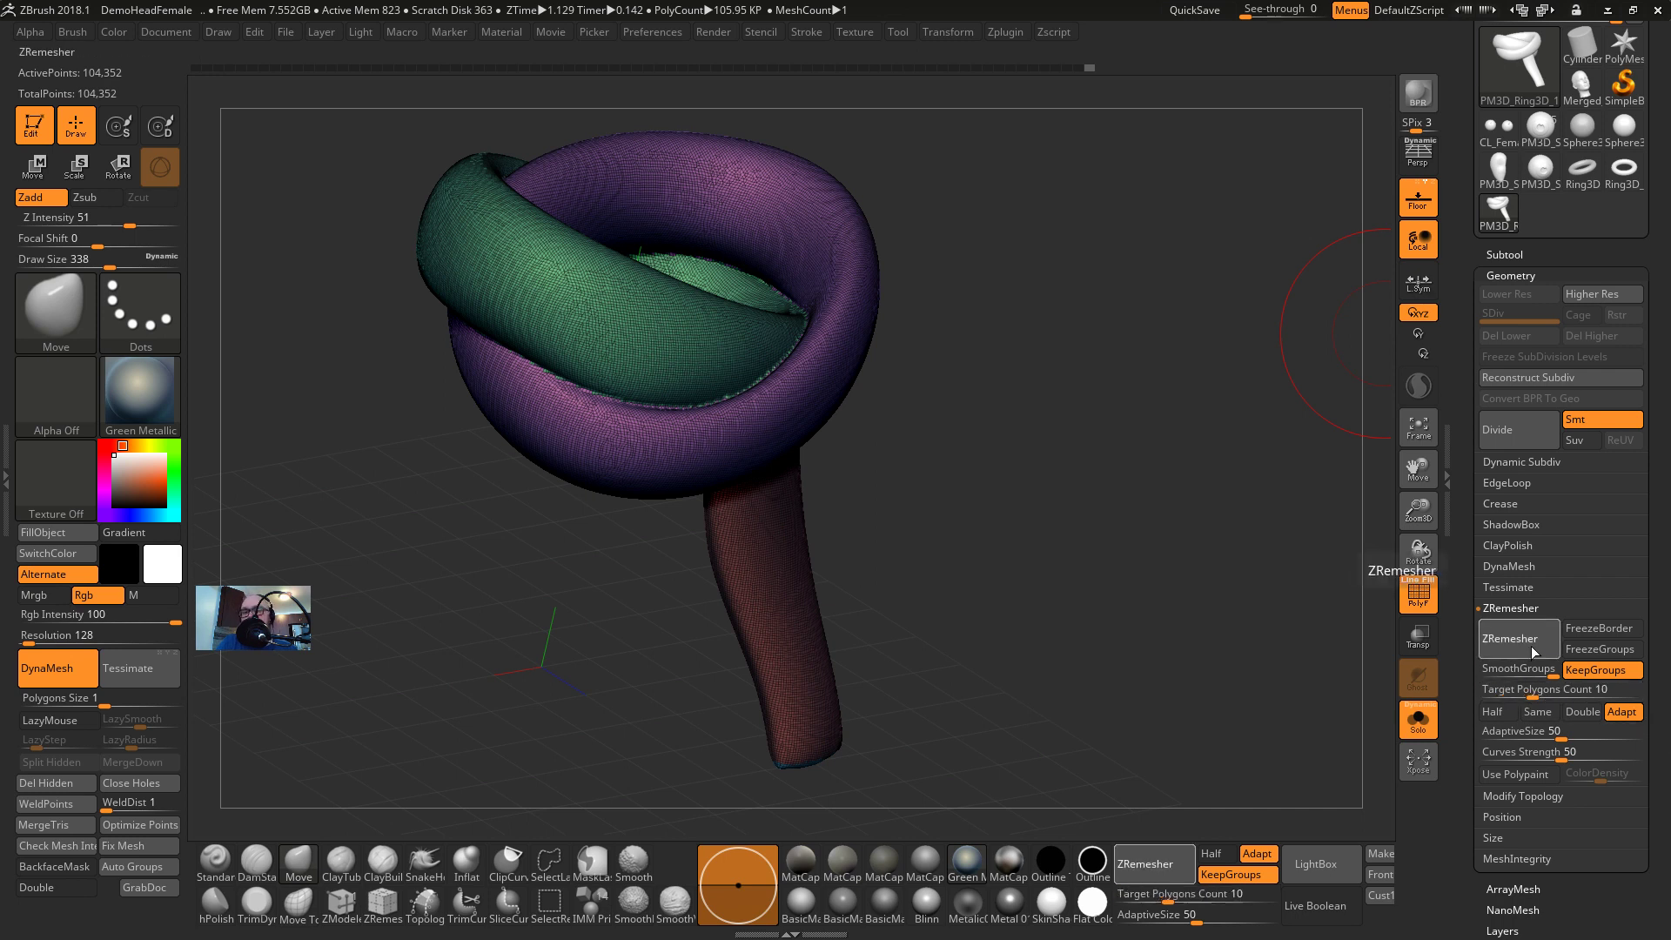
Try remeshing the knot with ZRemesher using KeepGroups, undo it, and keep the KeepGroups option enabled
{"action": "left_click", "coordinate": [1532, 646]}
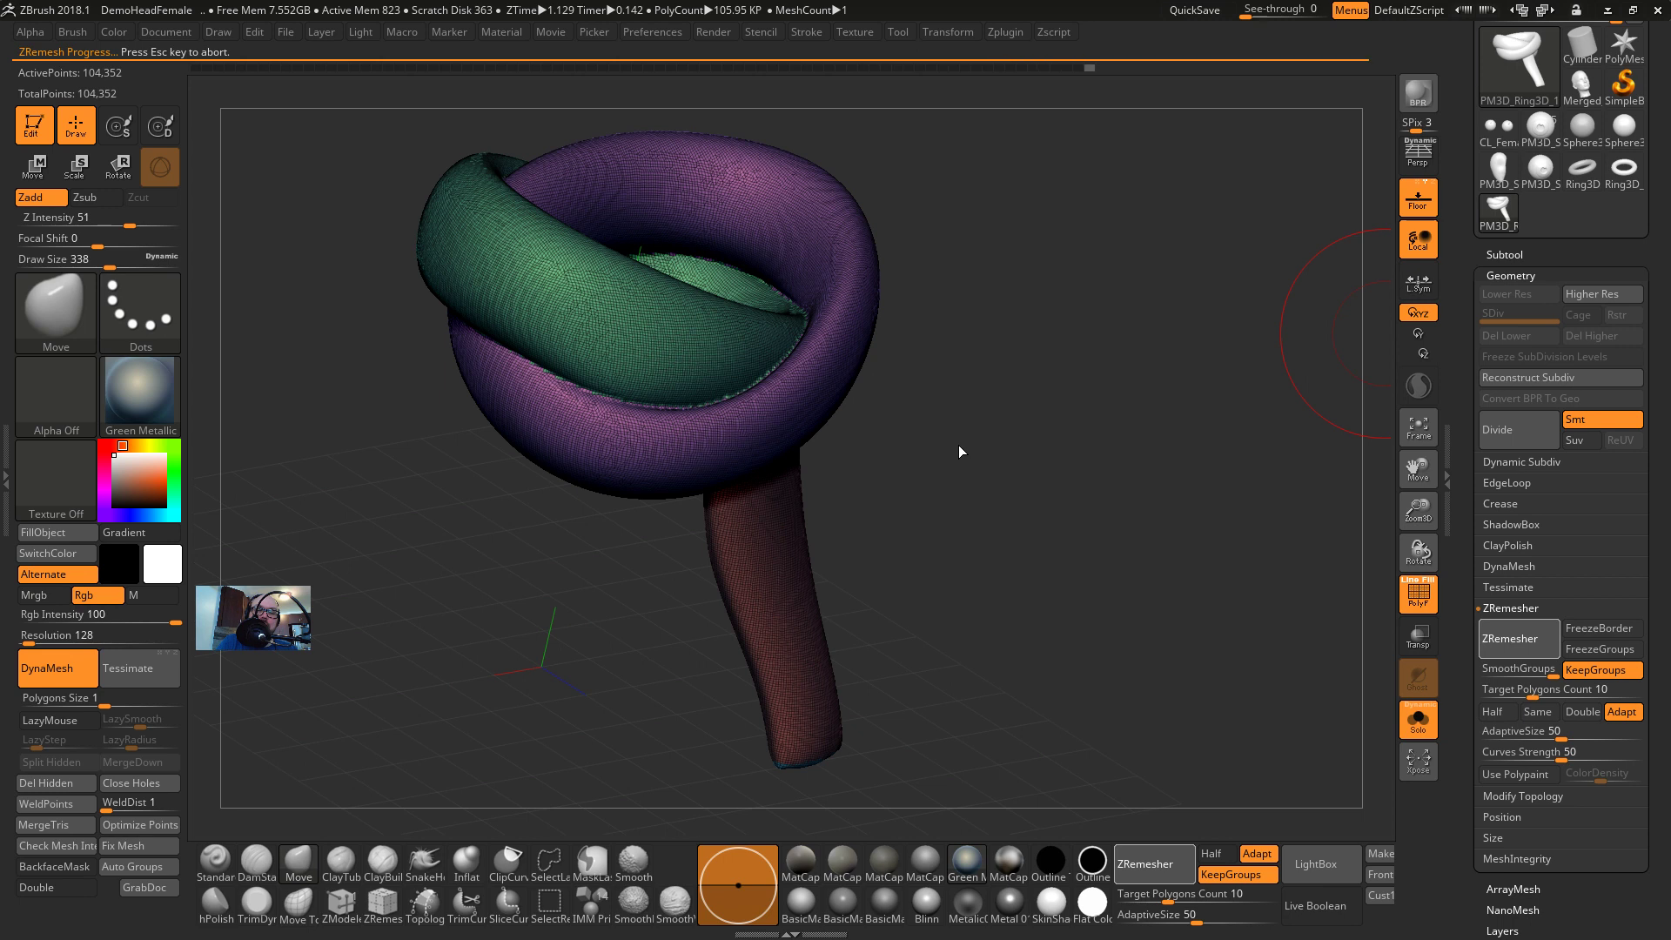
{"action": "left_click_drag", "start_coordinate": [958, 444], "coordinate": [696, 666]}
{"action": "key", "text": "ctrl+z"}
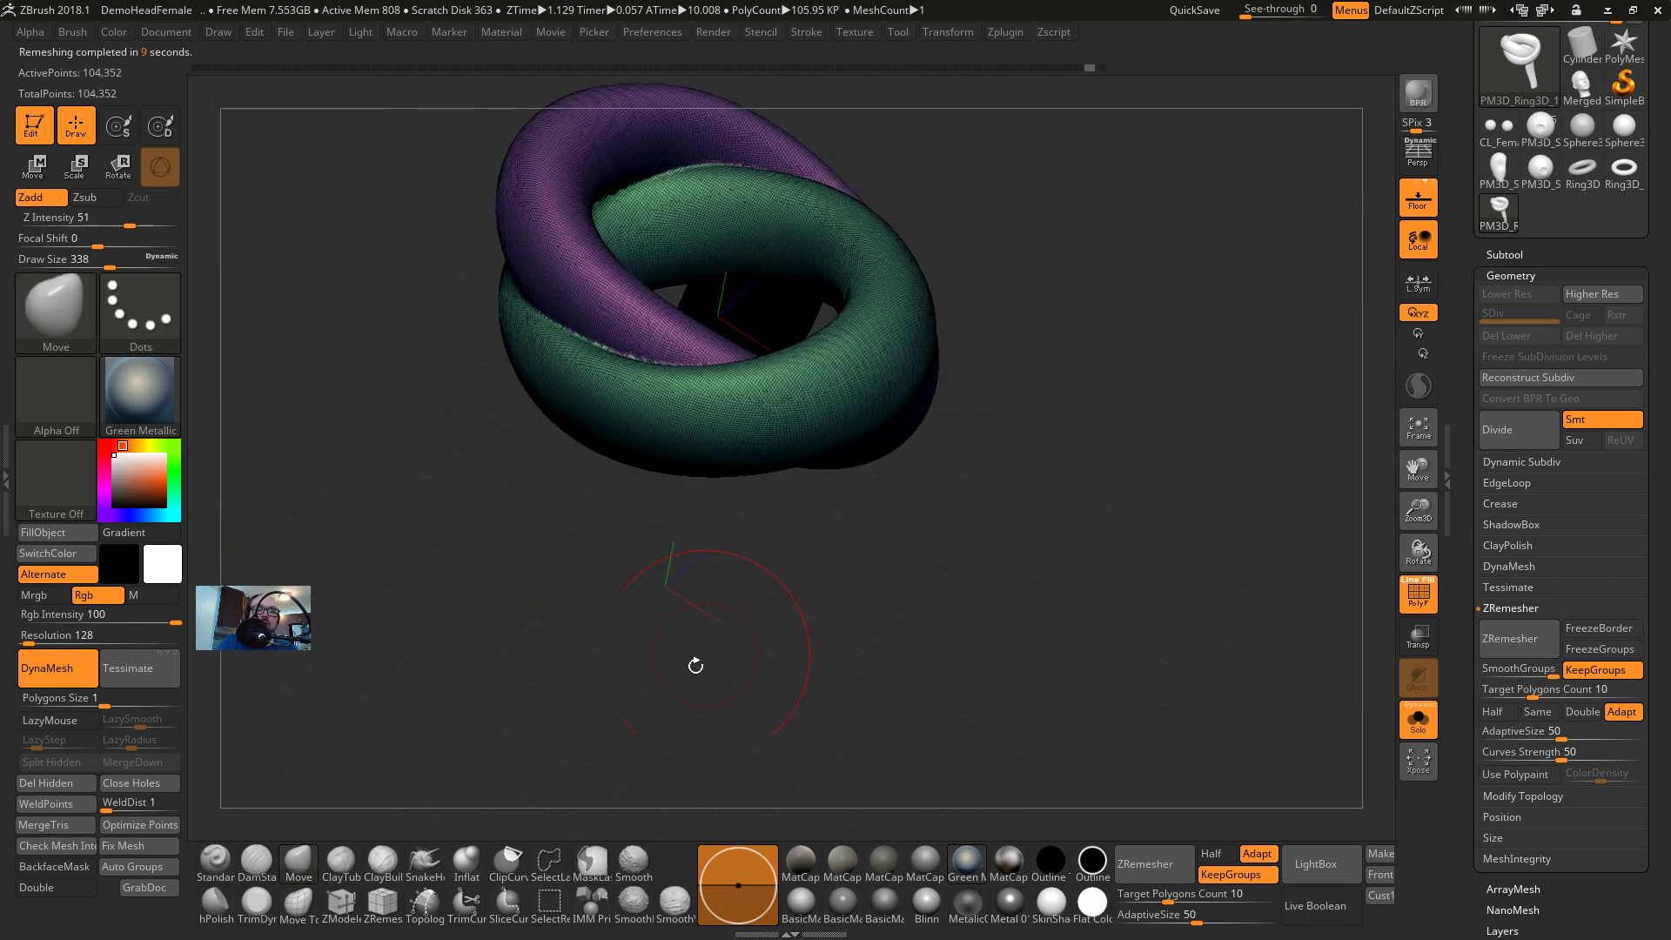
{"action": "left_click", "coordinate": [1595, 671]}
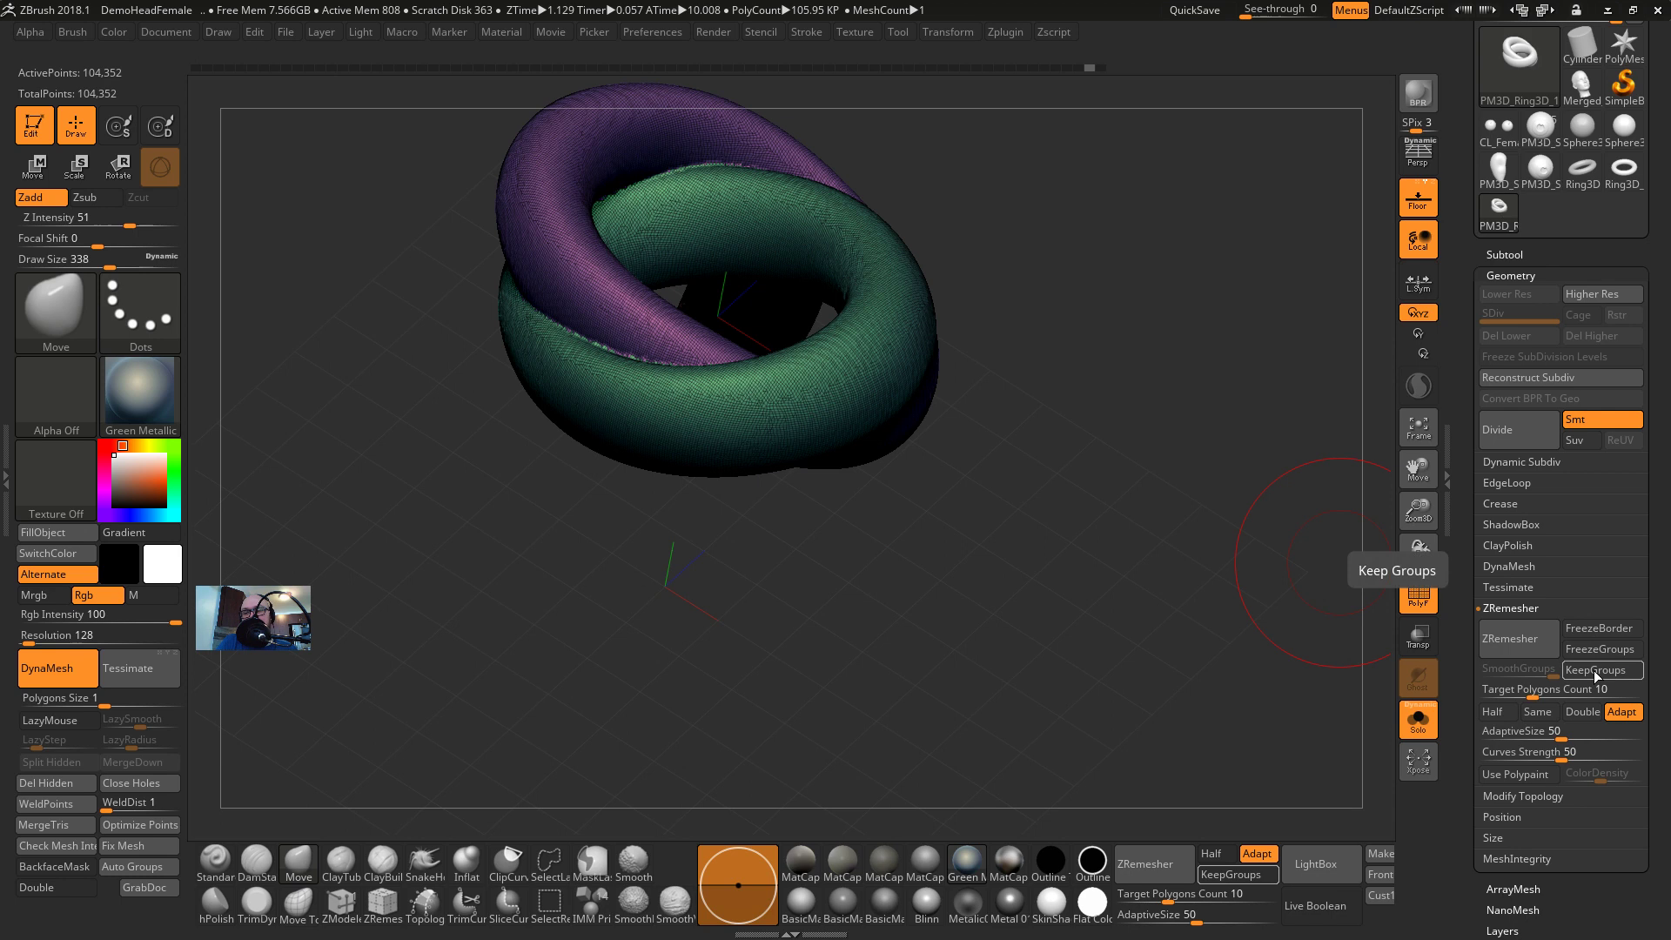
{"action": "left_click", "coordinate": [1595, 670]}
Draw a guide curve along the visible face of the green ring with the ZRemesherGuides brush and continue it around the side
{"action": "left_click_drag", "start_coordinate": [850, 586], "coordinate": [585, 800]}
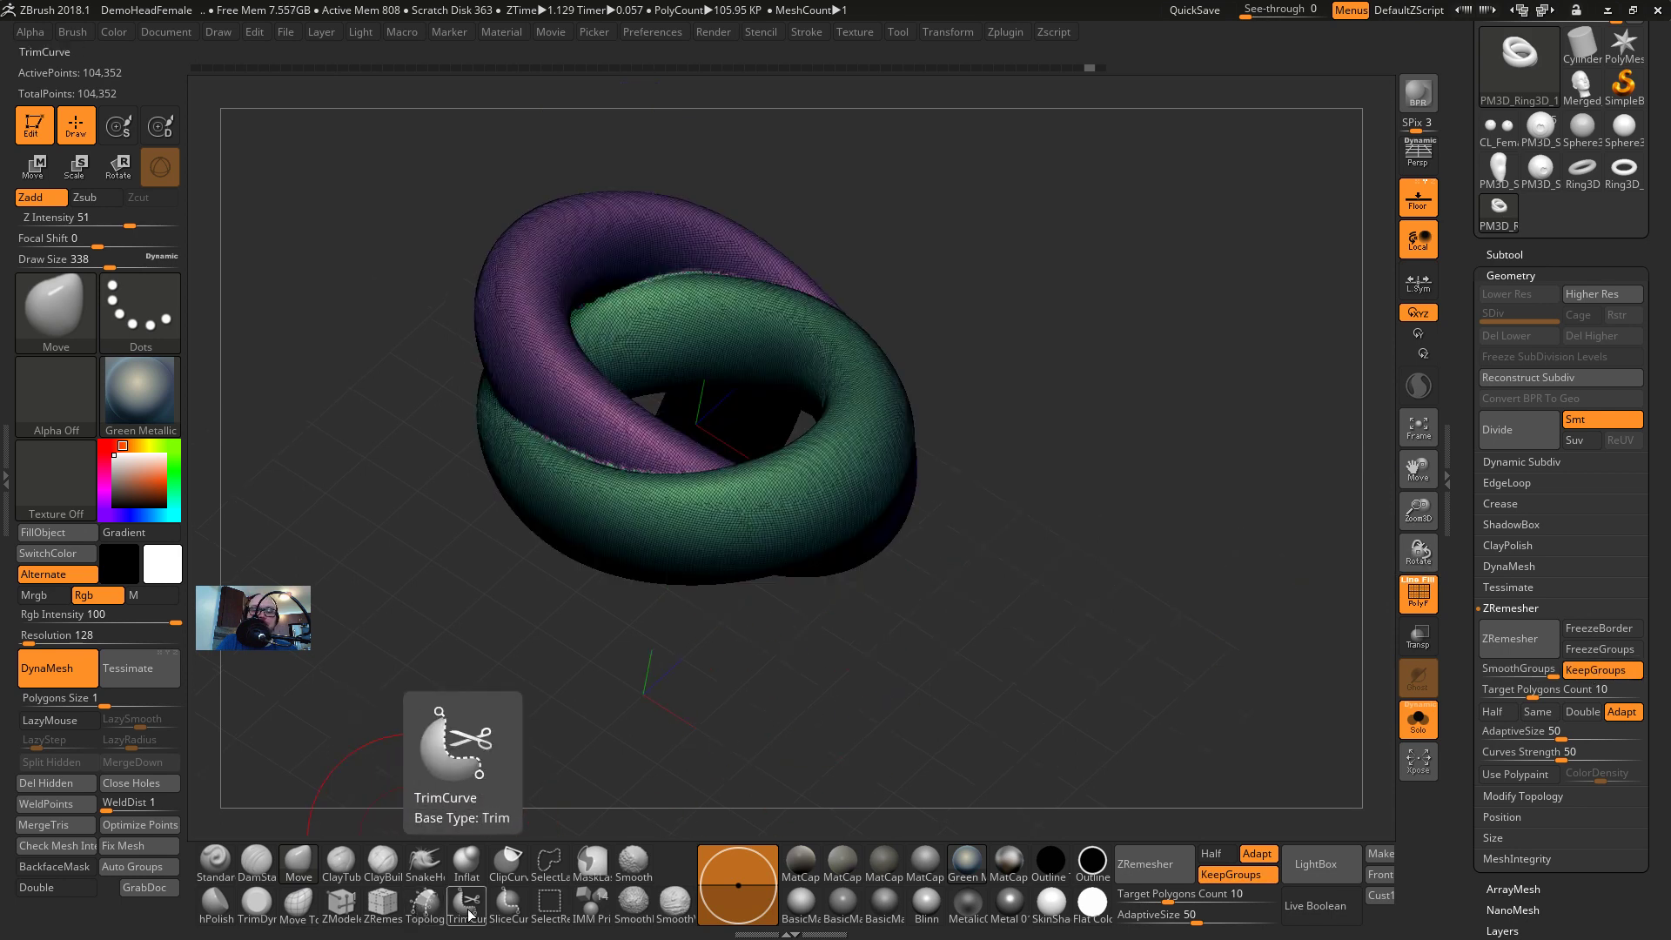
{"action": "left_click", "coordinate": [383, 905]}
{"action": "right_click_drag", "start_coordinate": [725, 477], "coordinate": [710, 600]}
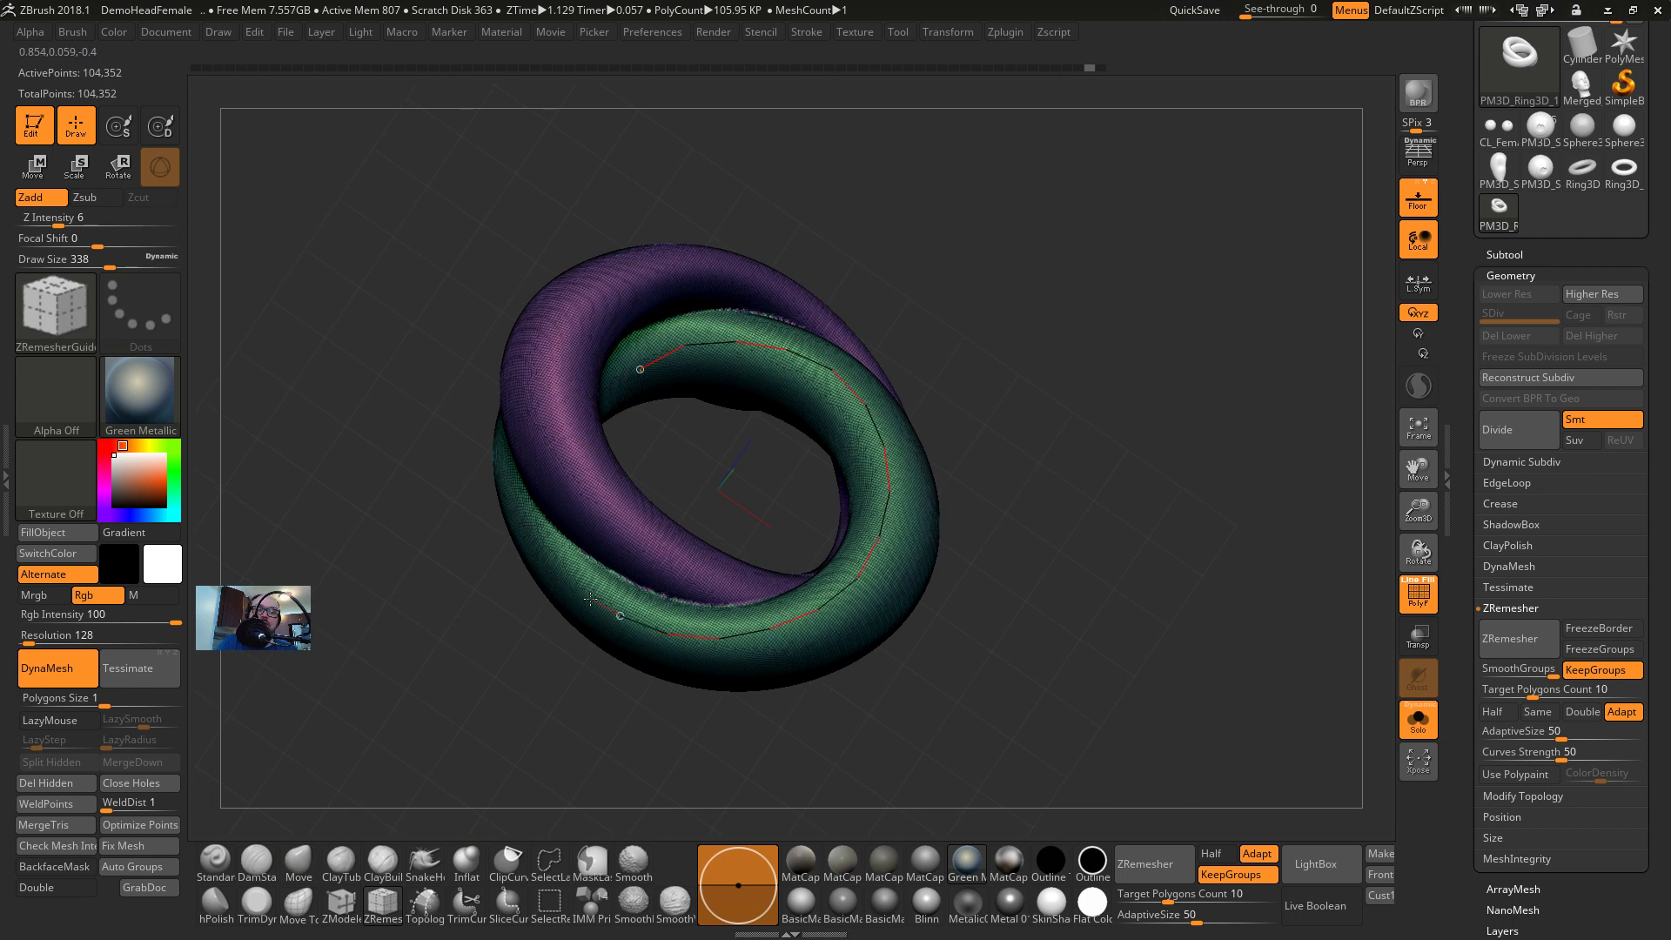
{"action": "right_click_drag", "start_coordinate": [530, 570], "coordinate": [731, 446]}
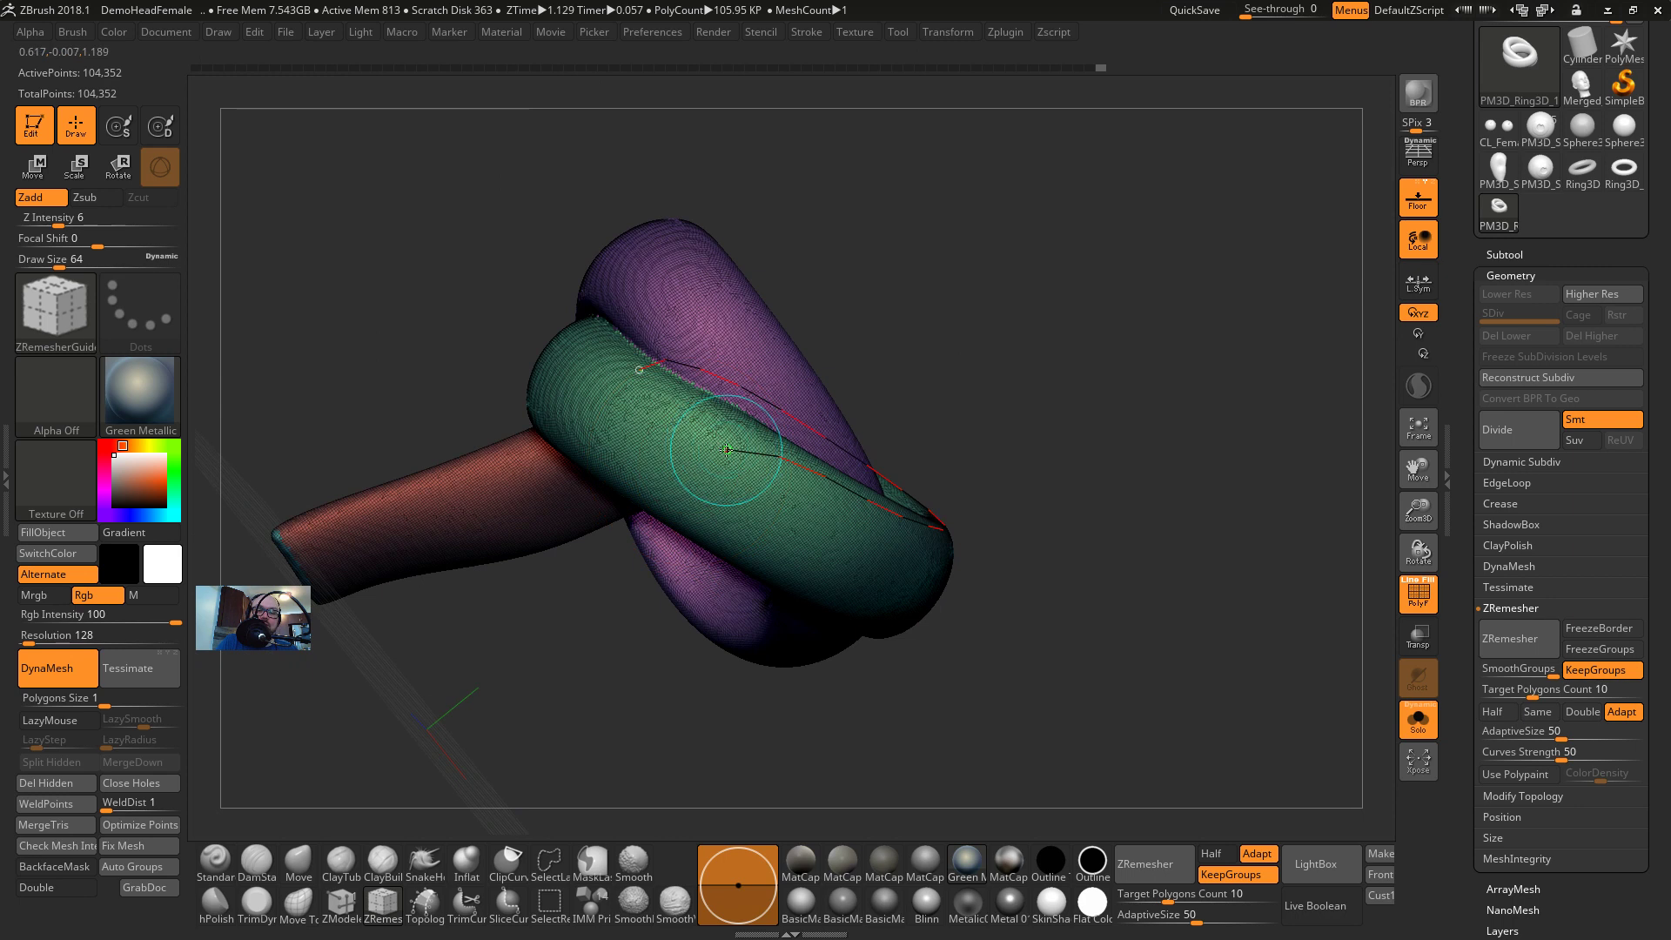
{"action": "left_click_drag", "start_coordinate": [726, 450], "coordinate": [699, 439]}
{"action": "right_click_drag", "start_coordinate": [558, 339], "coordinate": [685, 407]}
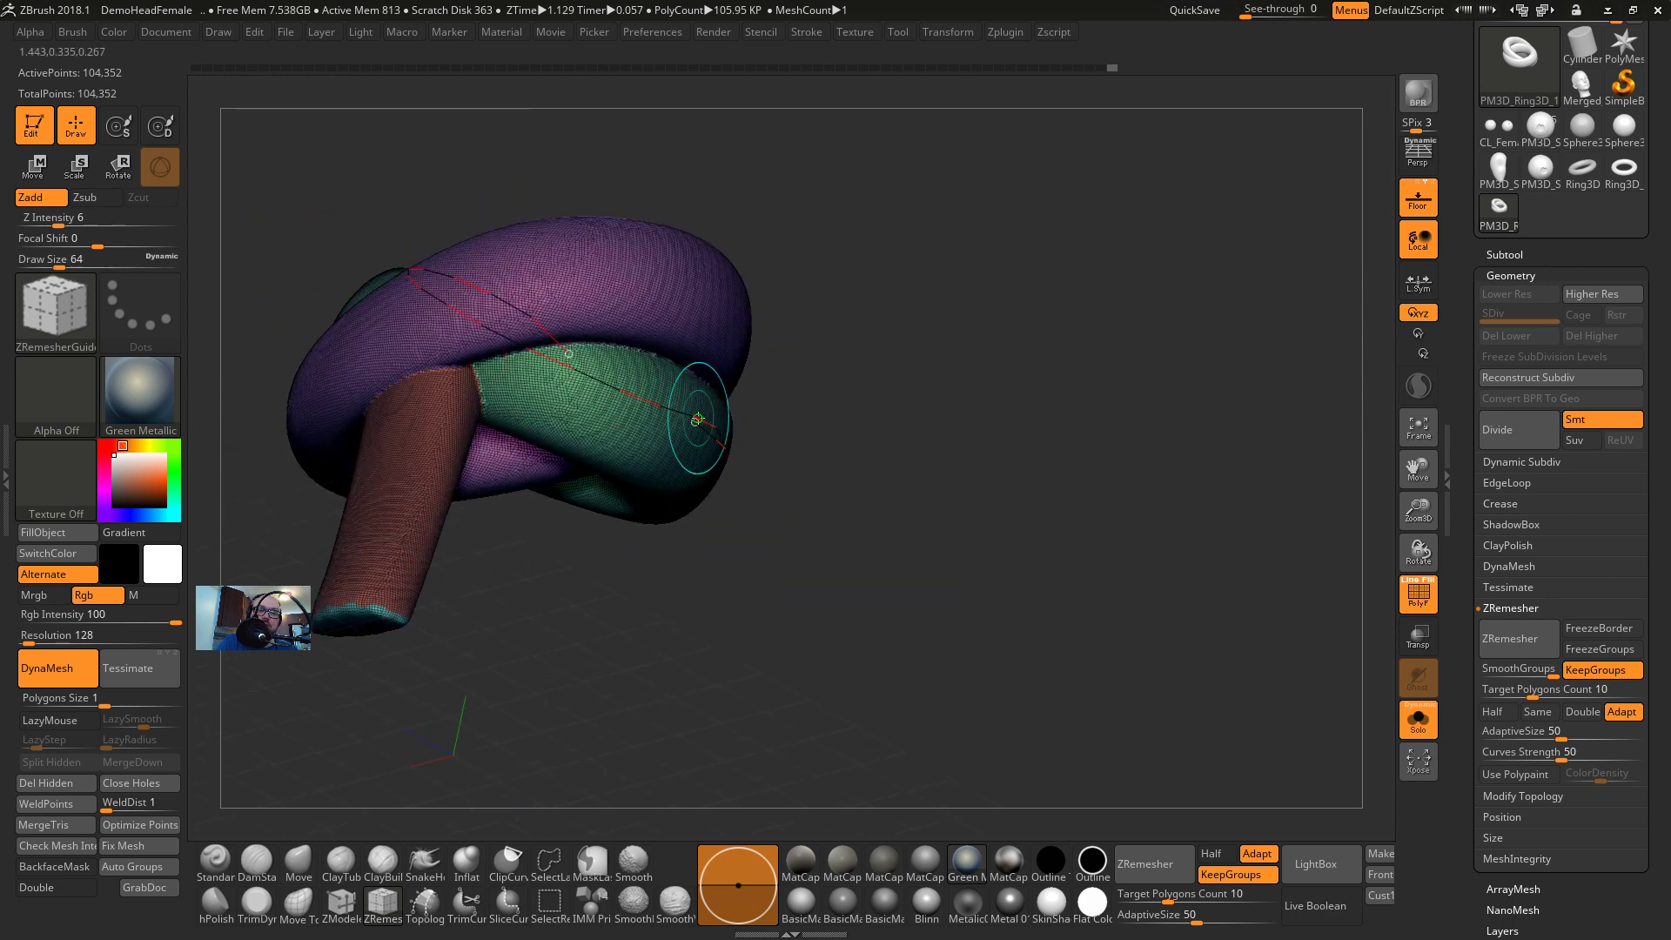
Extend the guide curve along the rest of the green ring, undoing and redoing strokes to keep the usable guide
{"action": "left_click_drag", "start_coordinate": [694, 423], "coordinate": [510, 374]}
{"action": "left_click_drag", "start_coordinate": [992, 502], "coordinate": [838, 496]}
{"action": "left_click_drag", "start_coordinate": [788, 404], "coordinate": [786, 403], "text": "alt"}
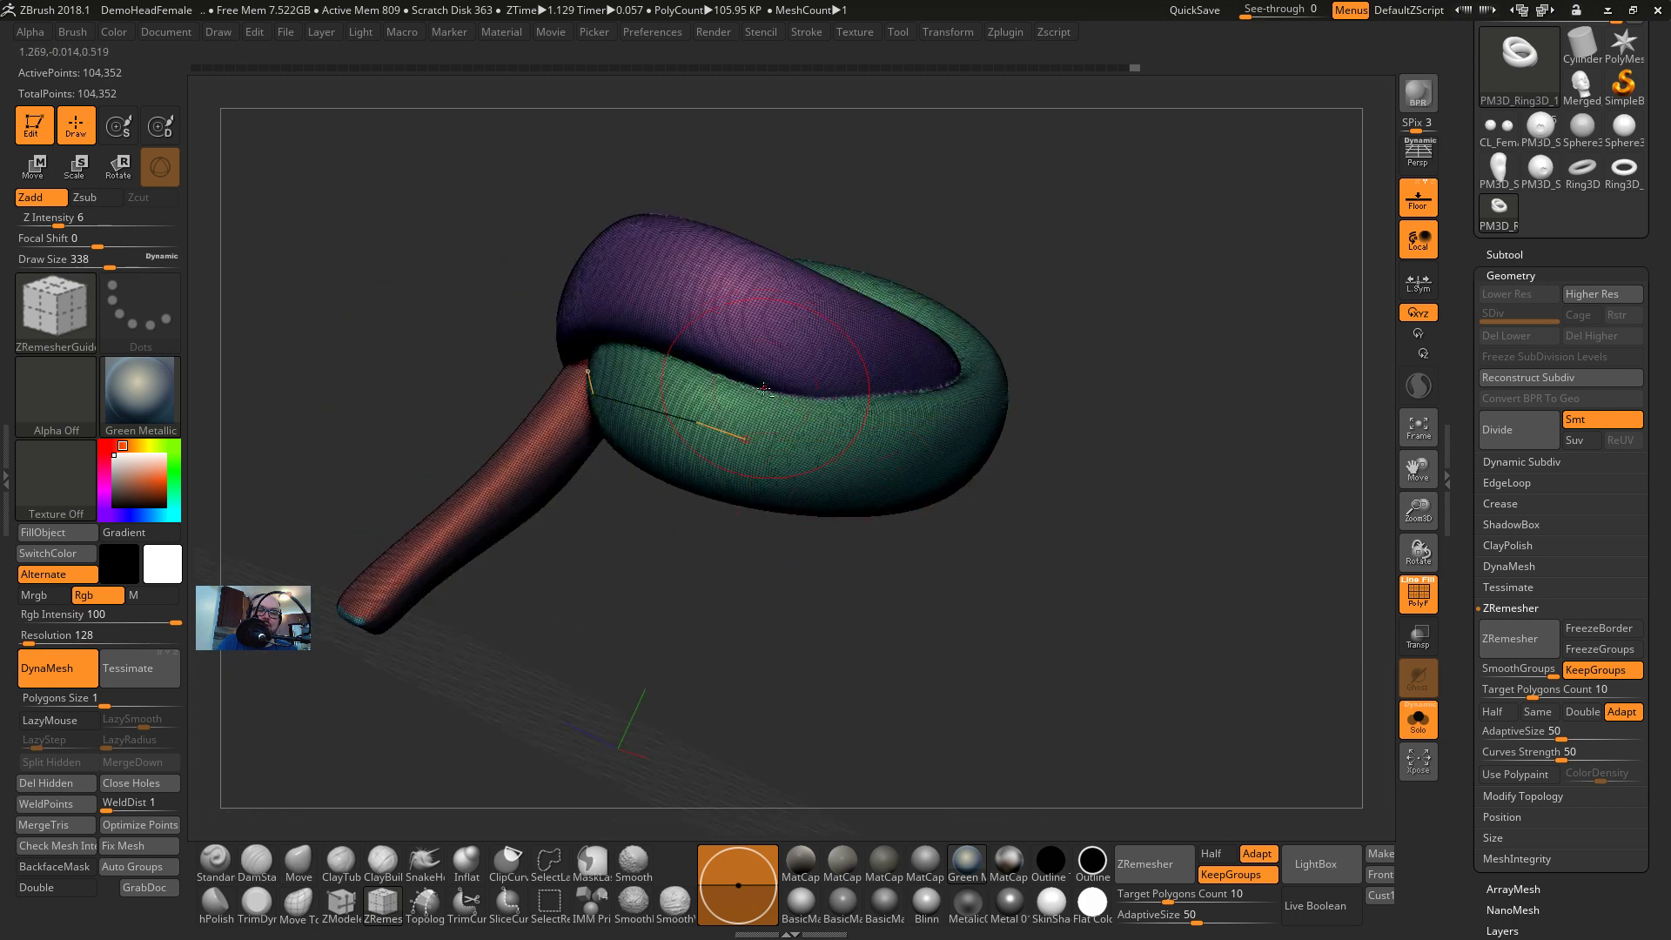
{"action": "mouse_move", "coordinate": [738, 516]}
{"action": "left_mouse_down"}
{"action": "mouse_move", "coordinate": [828, 660]}
{"action": "mouse_move", "coordinate": [900, 676]}
{"action": "mouse_move", "coordinate": [916, 718]}
{"action": "left_mouse_up"}
{"action": "left_click_drag", "start_coordinate": [653, 449], "coordinate": [685, 771]}
{"action": "key", "text": "ctrl+z"}
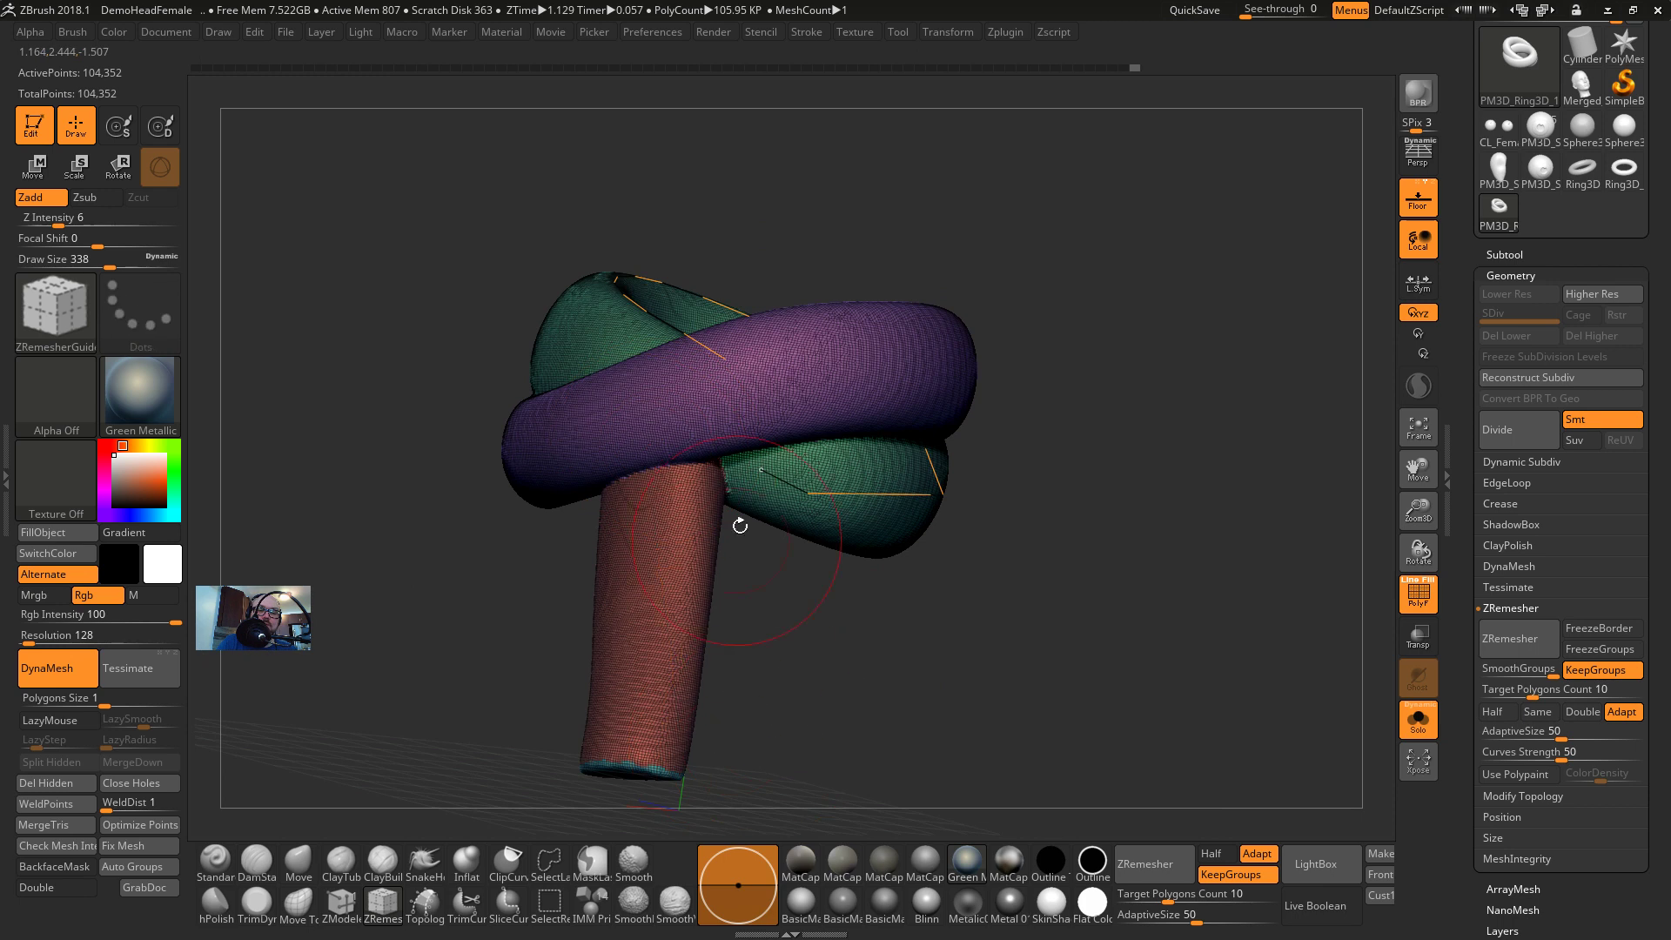
{"action": "key", "text": "ctrl+shift+z"}
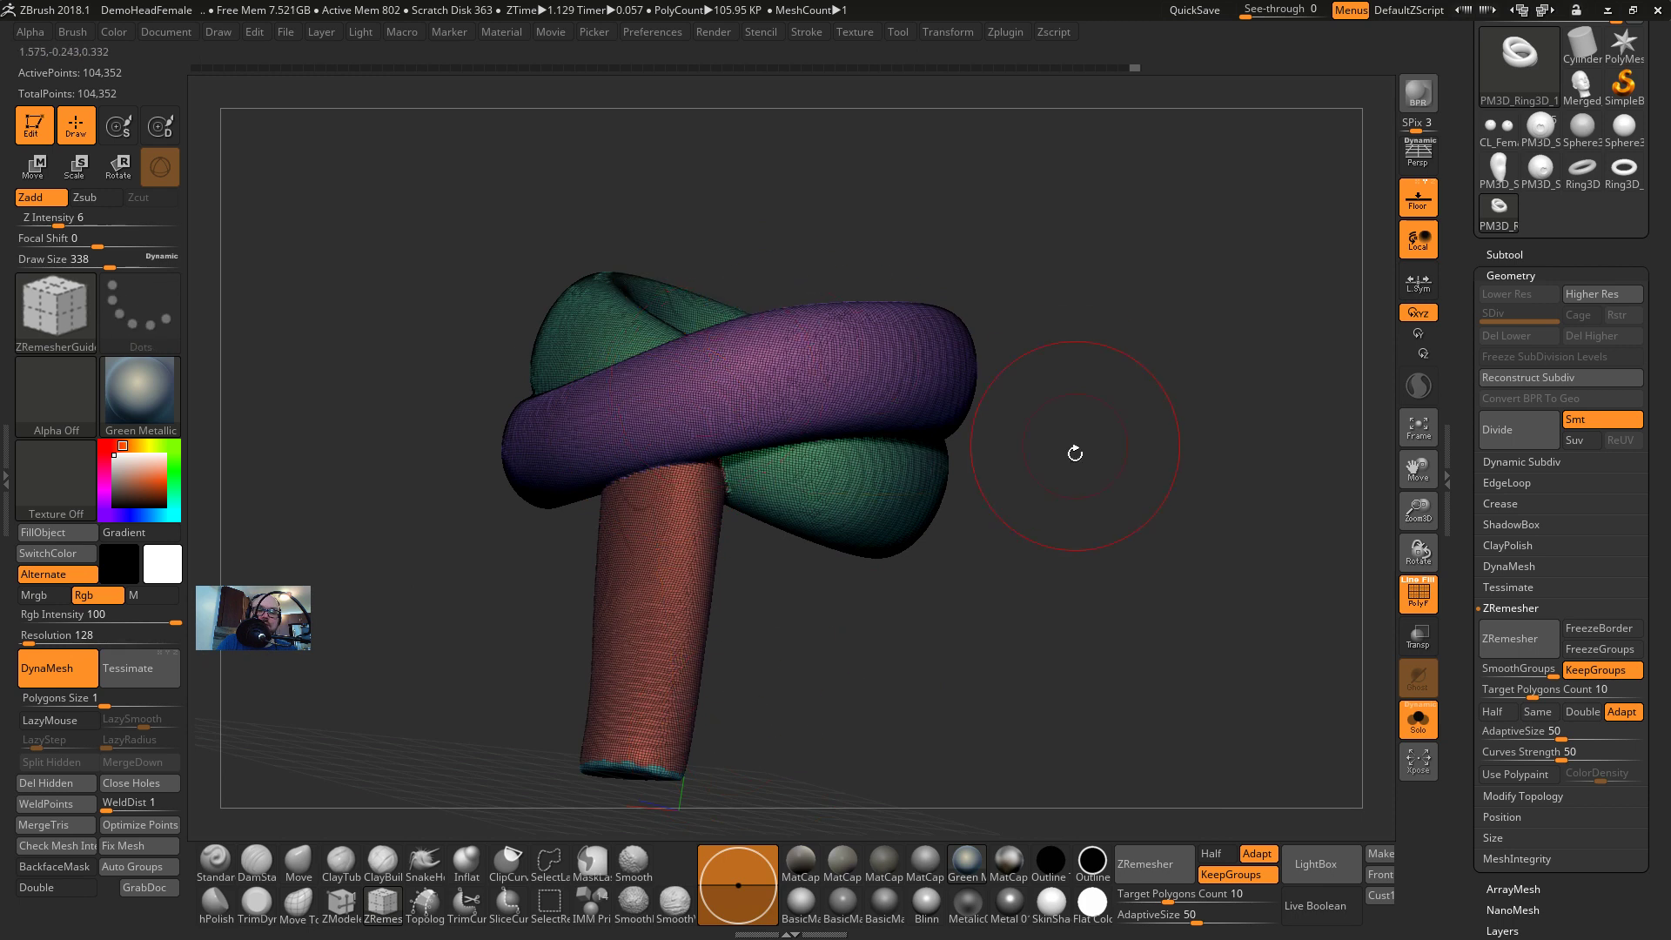
{"action": "left_click_drag", "start_coordinate": [1075, 453], "coordinate": [970, 571]}
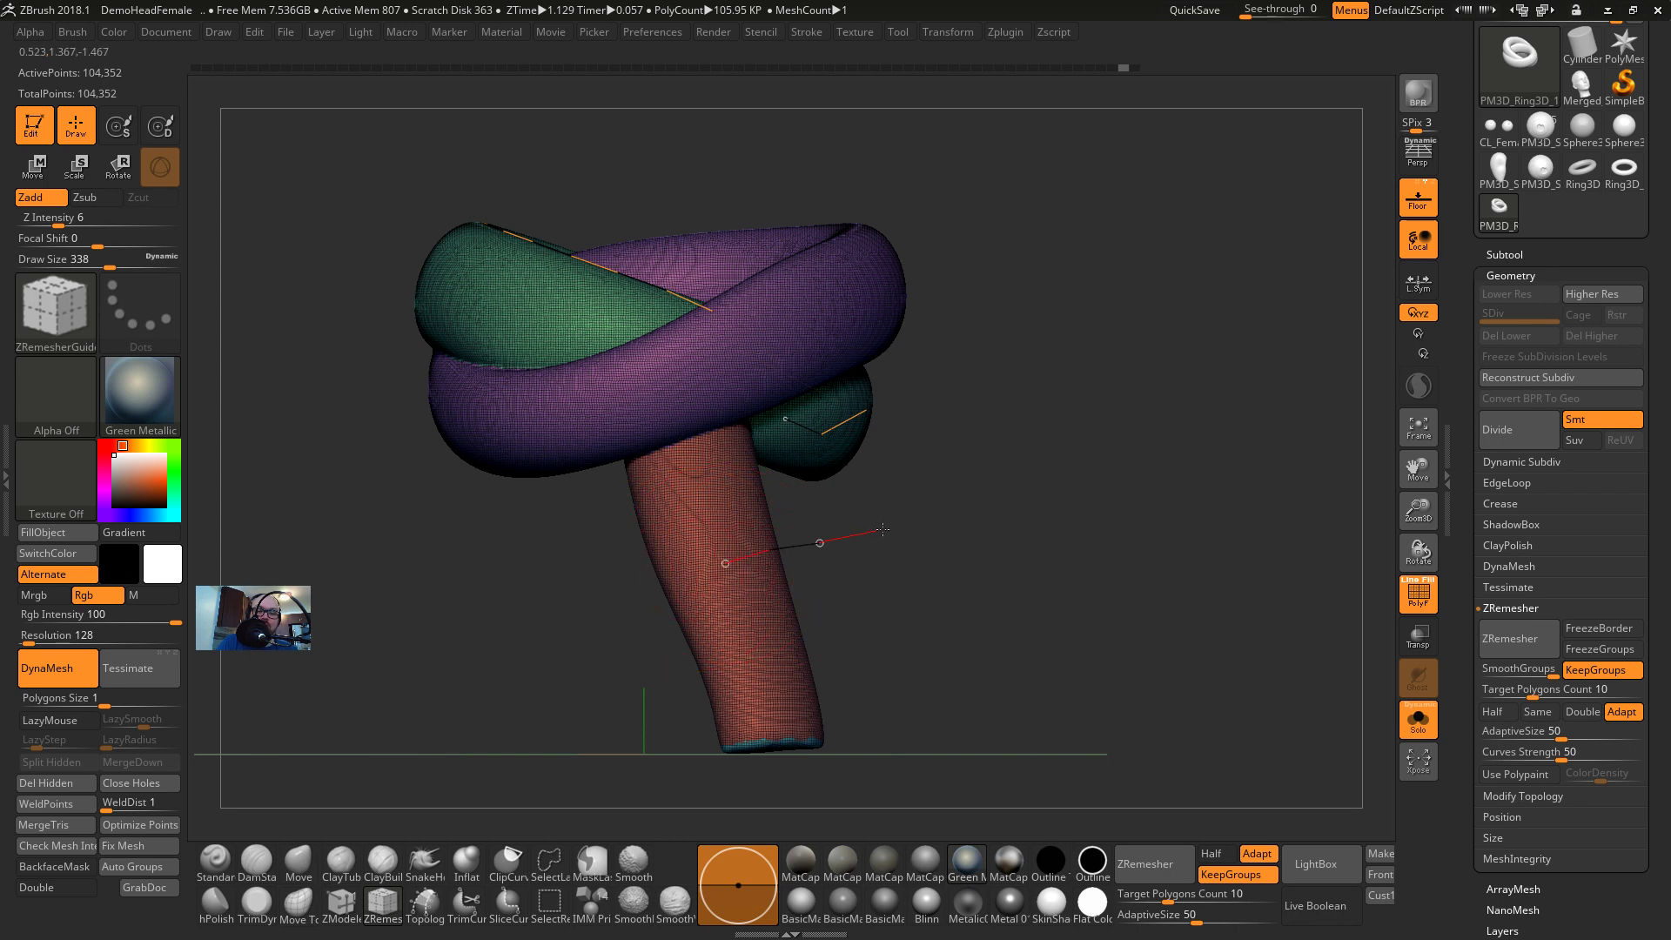
Set the draw size to 239 and redraw the guide curve across the middle of the red stem to wrap around it
{"action": "mouse_move", "coordinate": [882, 531]}
{"action": "left_mouse_down"}
{"action": "mouse_move", "coordinate": [884, 562]}
{"action": "mouse_move", "coordinate": [756, 564]}
{"action": "left_mouse_up"}
{"action": "key", "text": "s"}
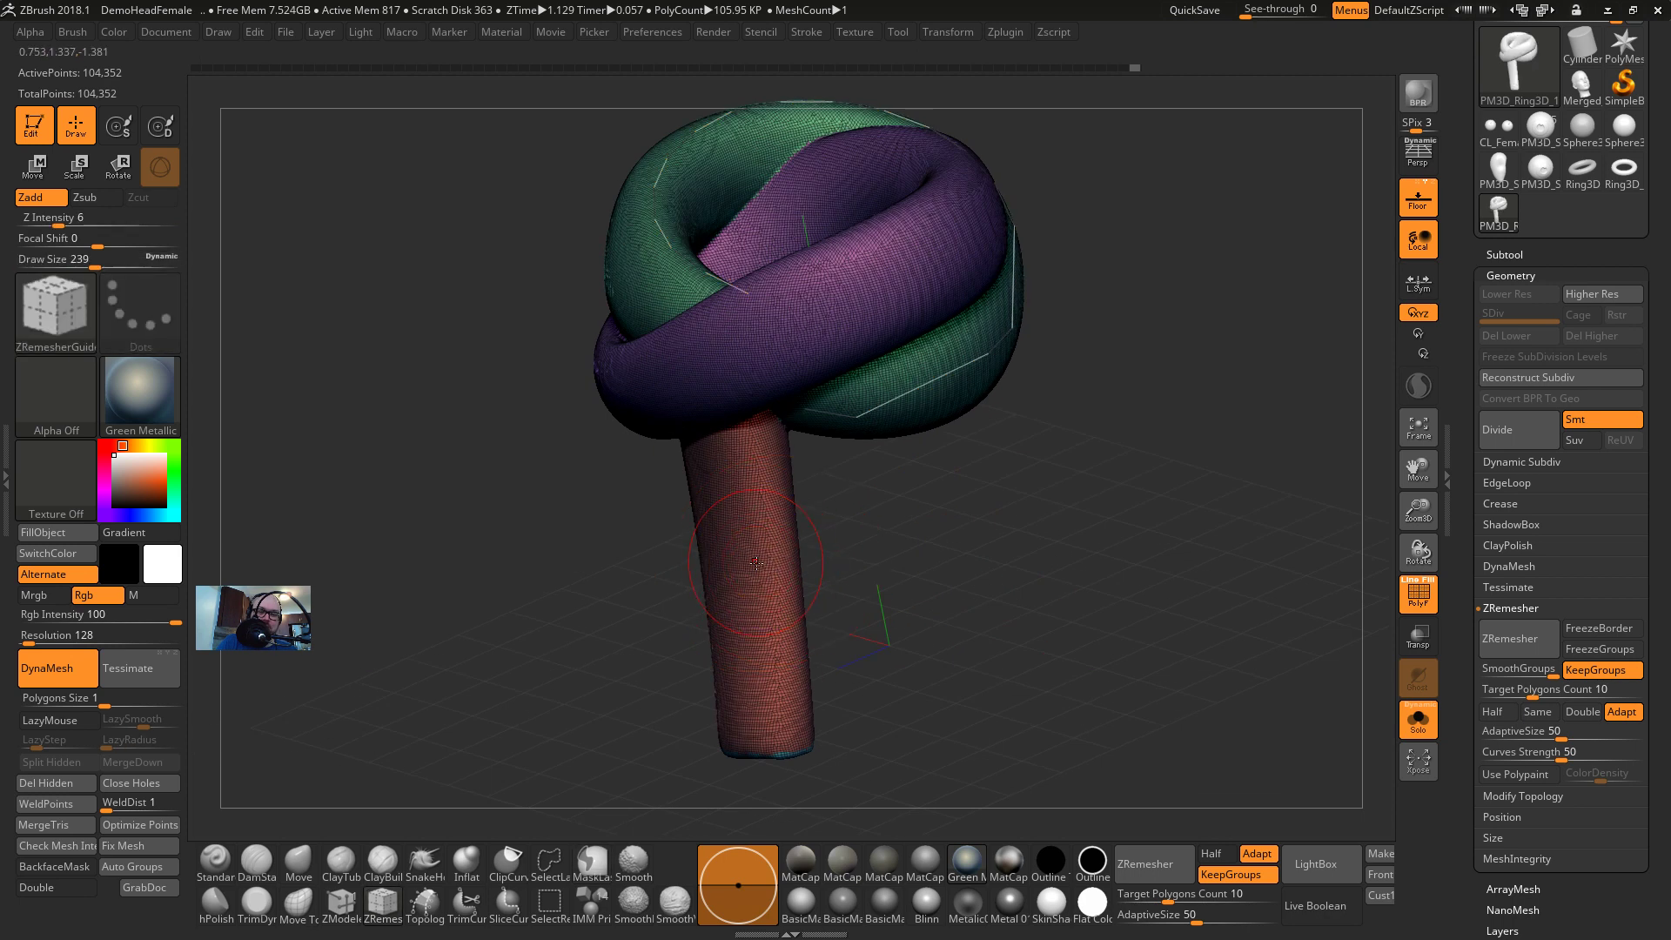
{"action": "key", "text": "ctrl+z"}
{"action": "mouse_move", "coordinate": [883, 554]}
{"action": "left_mouse_down"}
{"action": "mouse_move", "coordinate": [746, 560]}
{"action": "mouse_move", "coordinate": [738, 578]}
{"action": "left_mouse_up"}
{"action": "right_click_drag", "start_coordinate": [739, 579], "coordinate": [753, 572]}
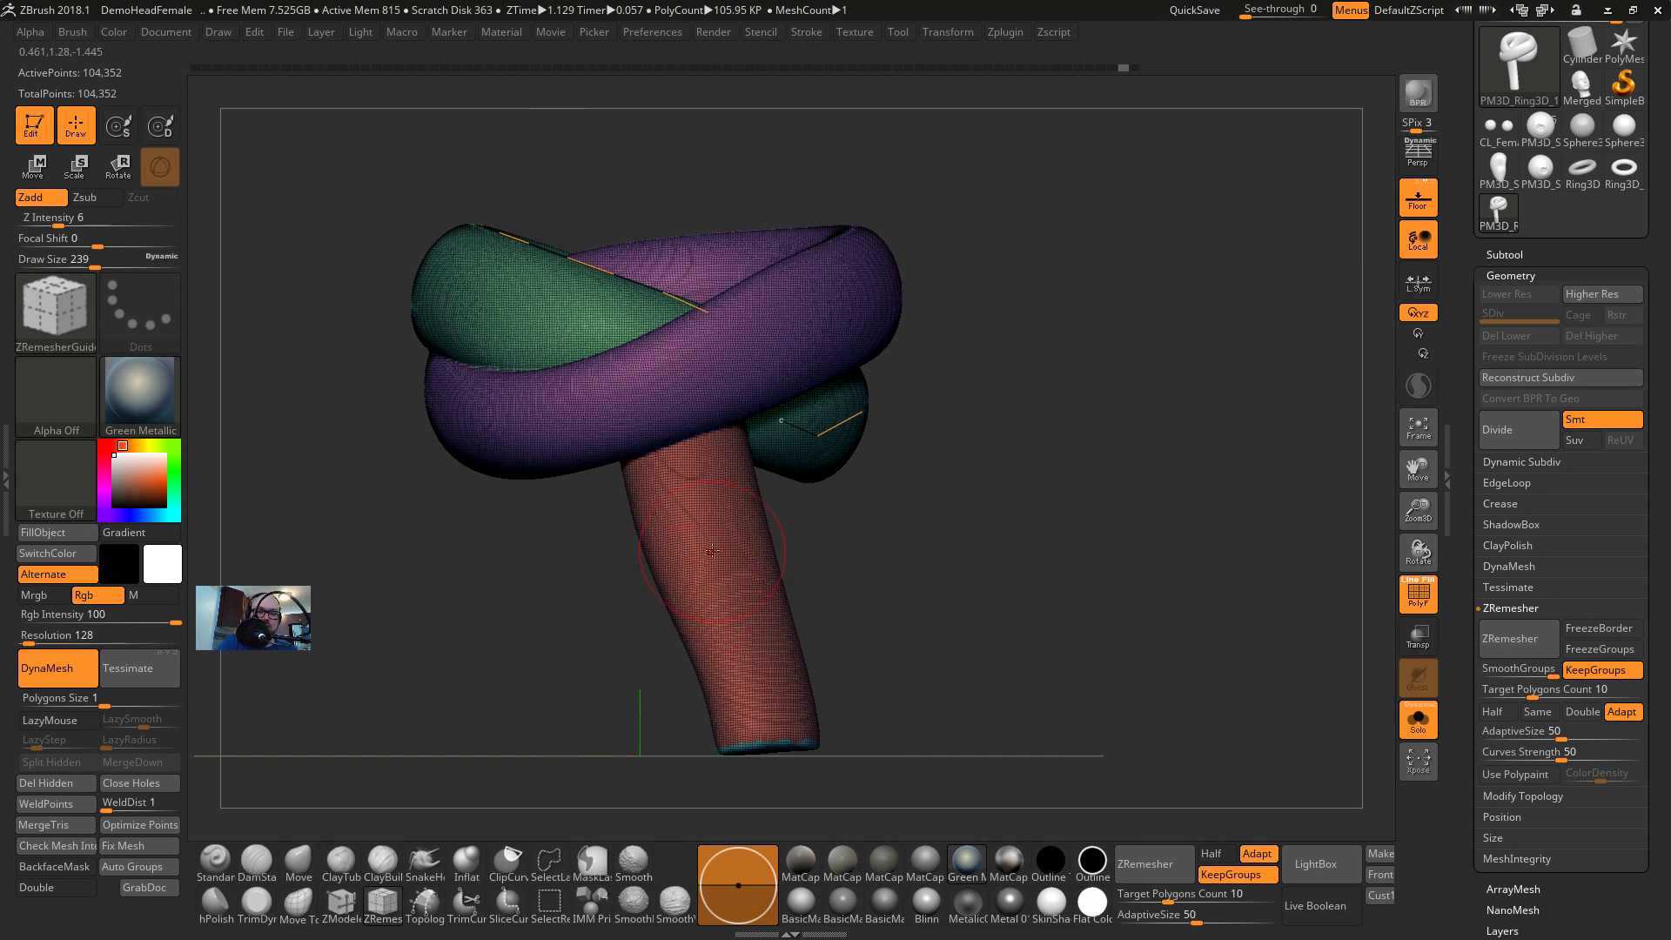
{"action": "mouse_move", "coordinate": [689, 561]}
{"action": "left_mouse_down"}
{"action": "mouse_move", "coordinate": [946, 514]}
{"action": "mouse_move", "coordinate": [889, 519]}
{"action": "left_mouse_up"}
{"action": "left_click_drag", "start_coordinate": [885, 405], "coordinate": [905, 449]}
{"action": "key", "text": "shift"}
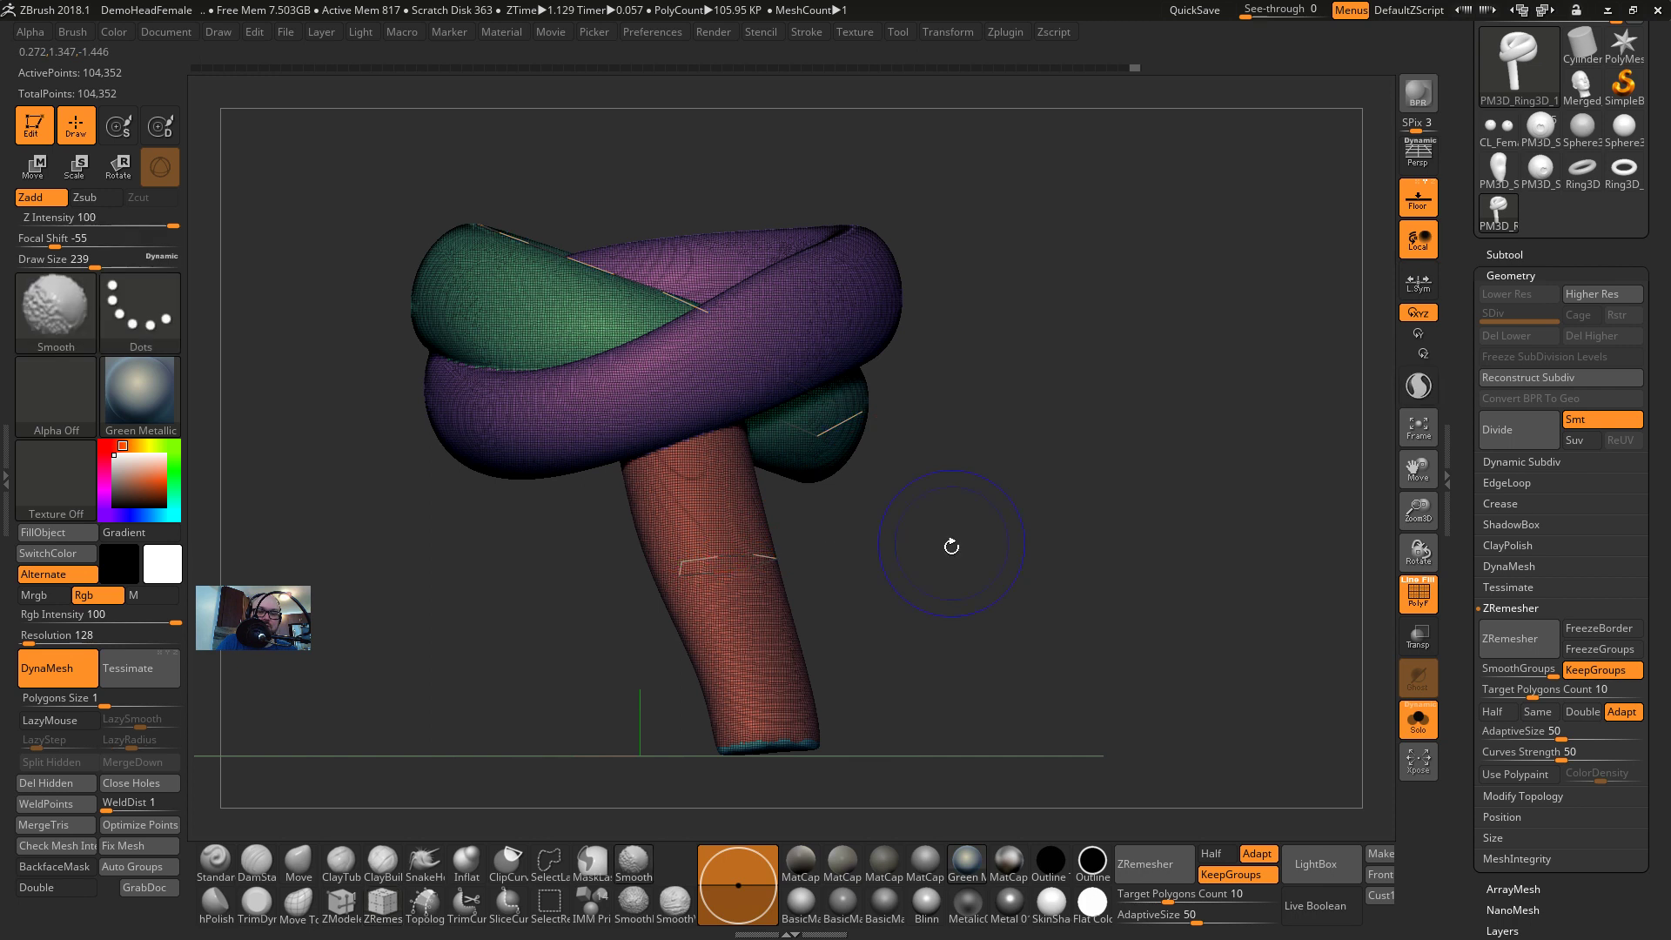
{"action": "mouse_move", "coordinate": [951, 545]}
{"action": "left_mouse_down"}
{"action": "mouse_move", "coordinate": [949, 670]}
{"action": "mouse_move", "coordinate": [940, 566]}
{"action": "left_mouse_up"}
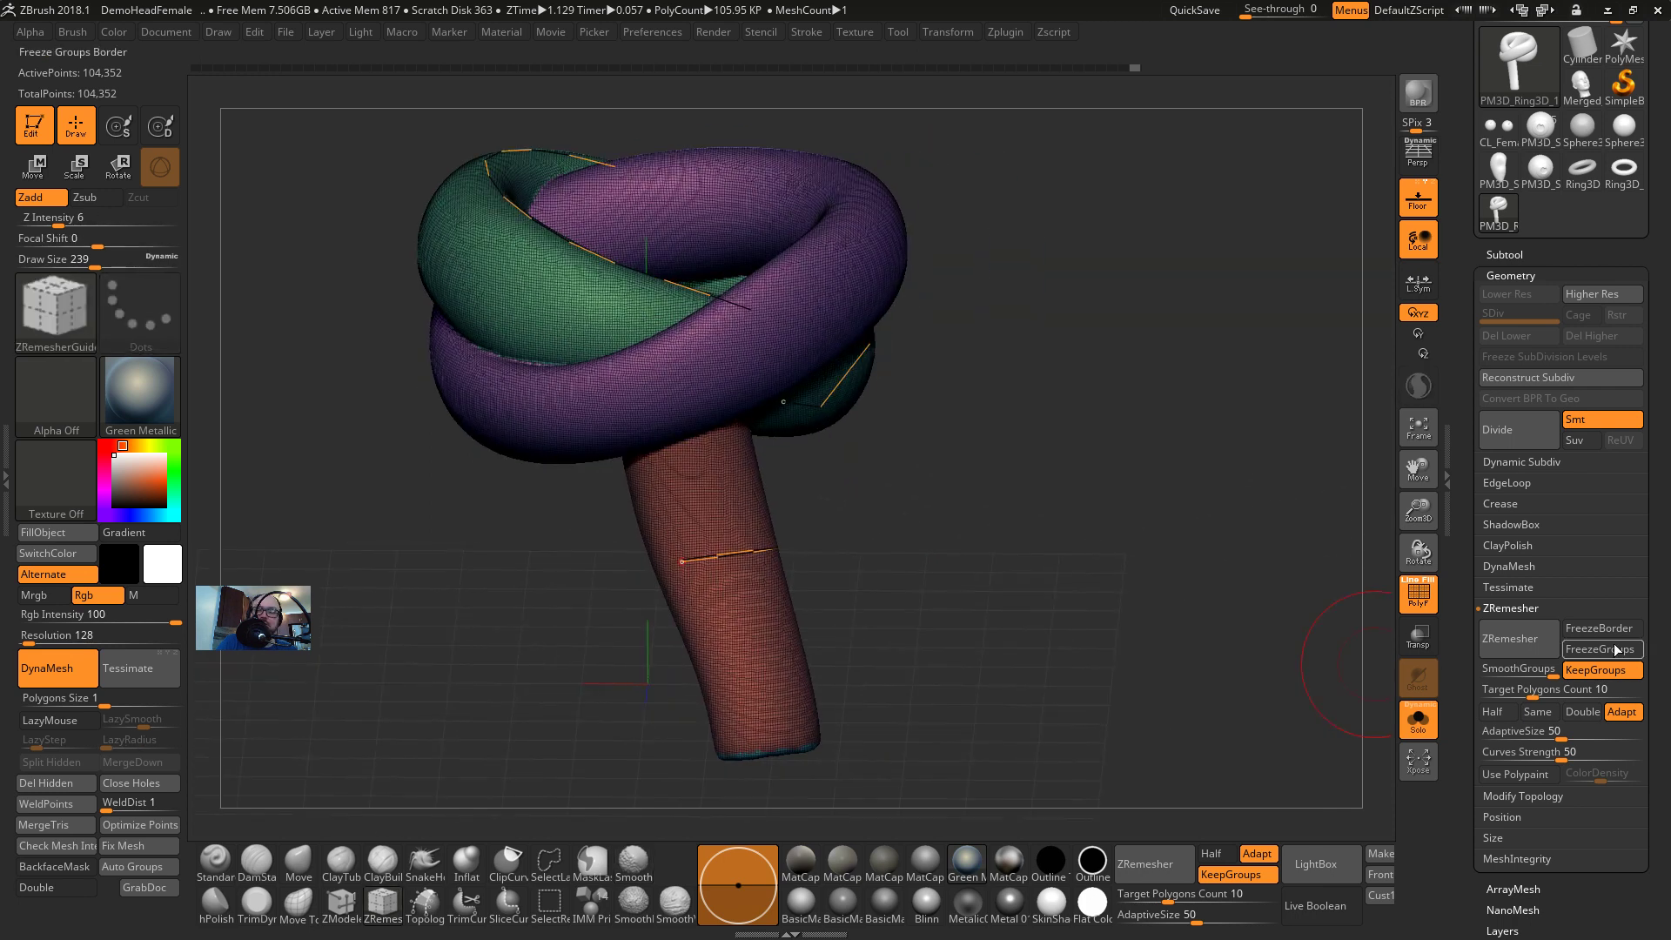
{"action": "left_click", "coordinate": [1550, 733]}
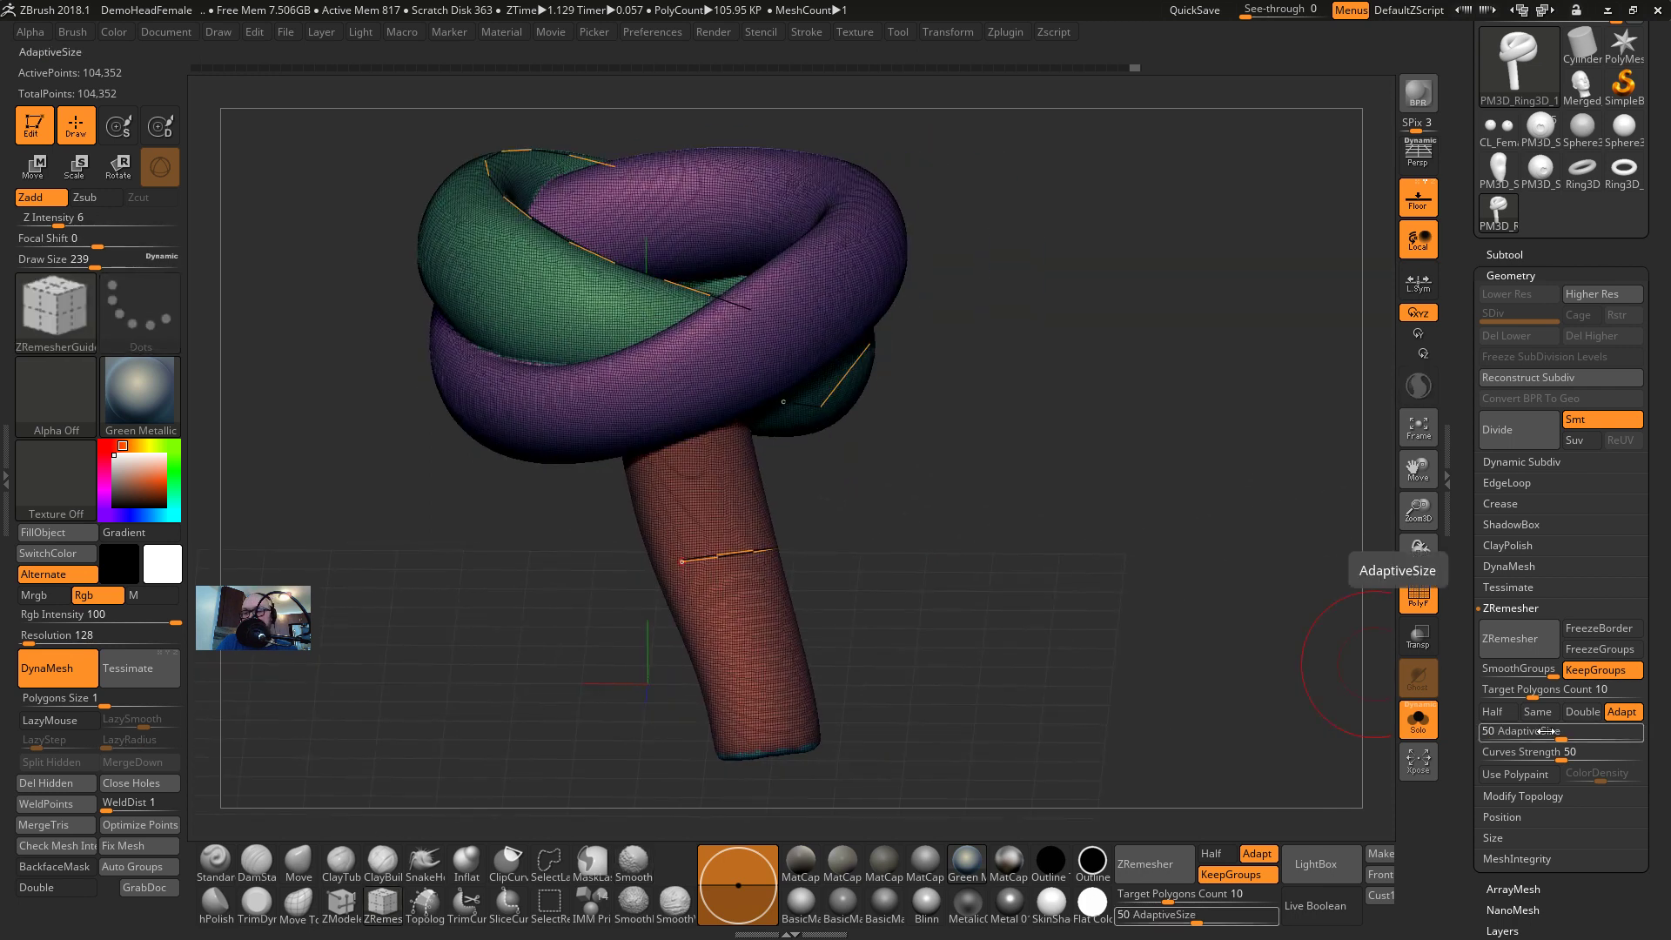
{"action": "key", "text": "ctrl"}
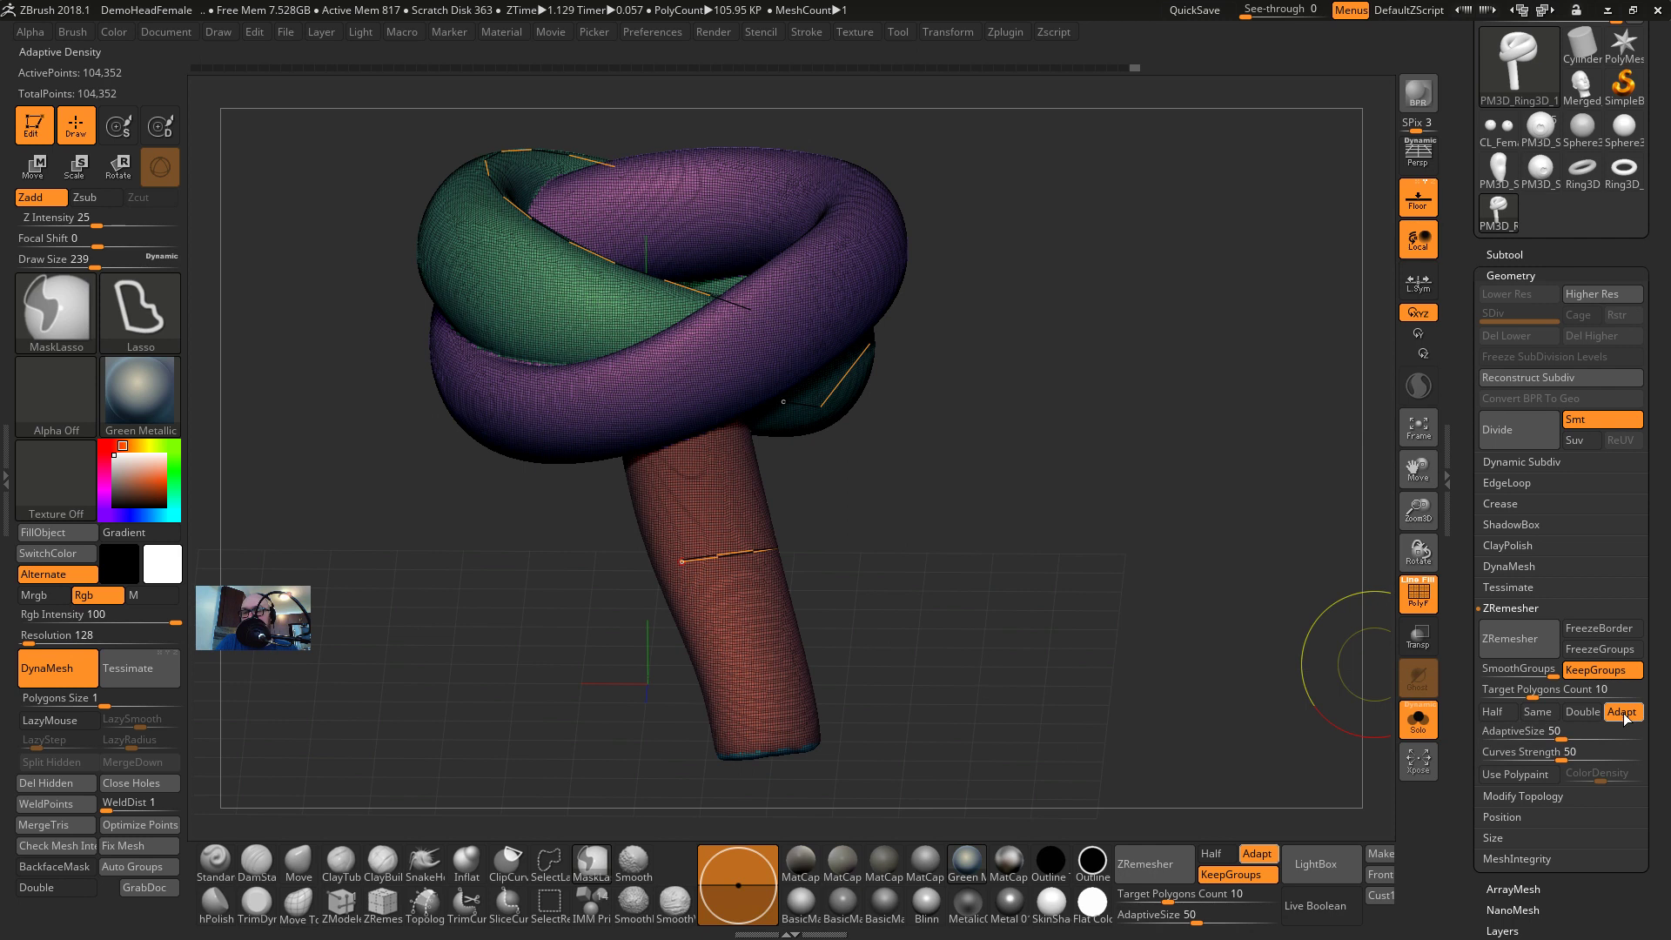
{"action": "mouse_move", "coordinate": [1540, 753]}
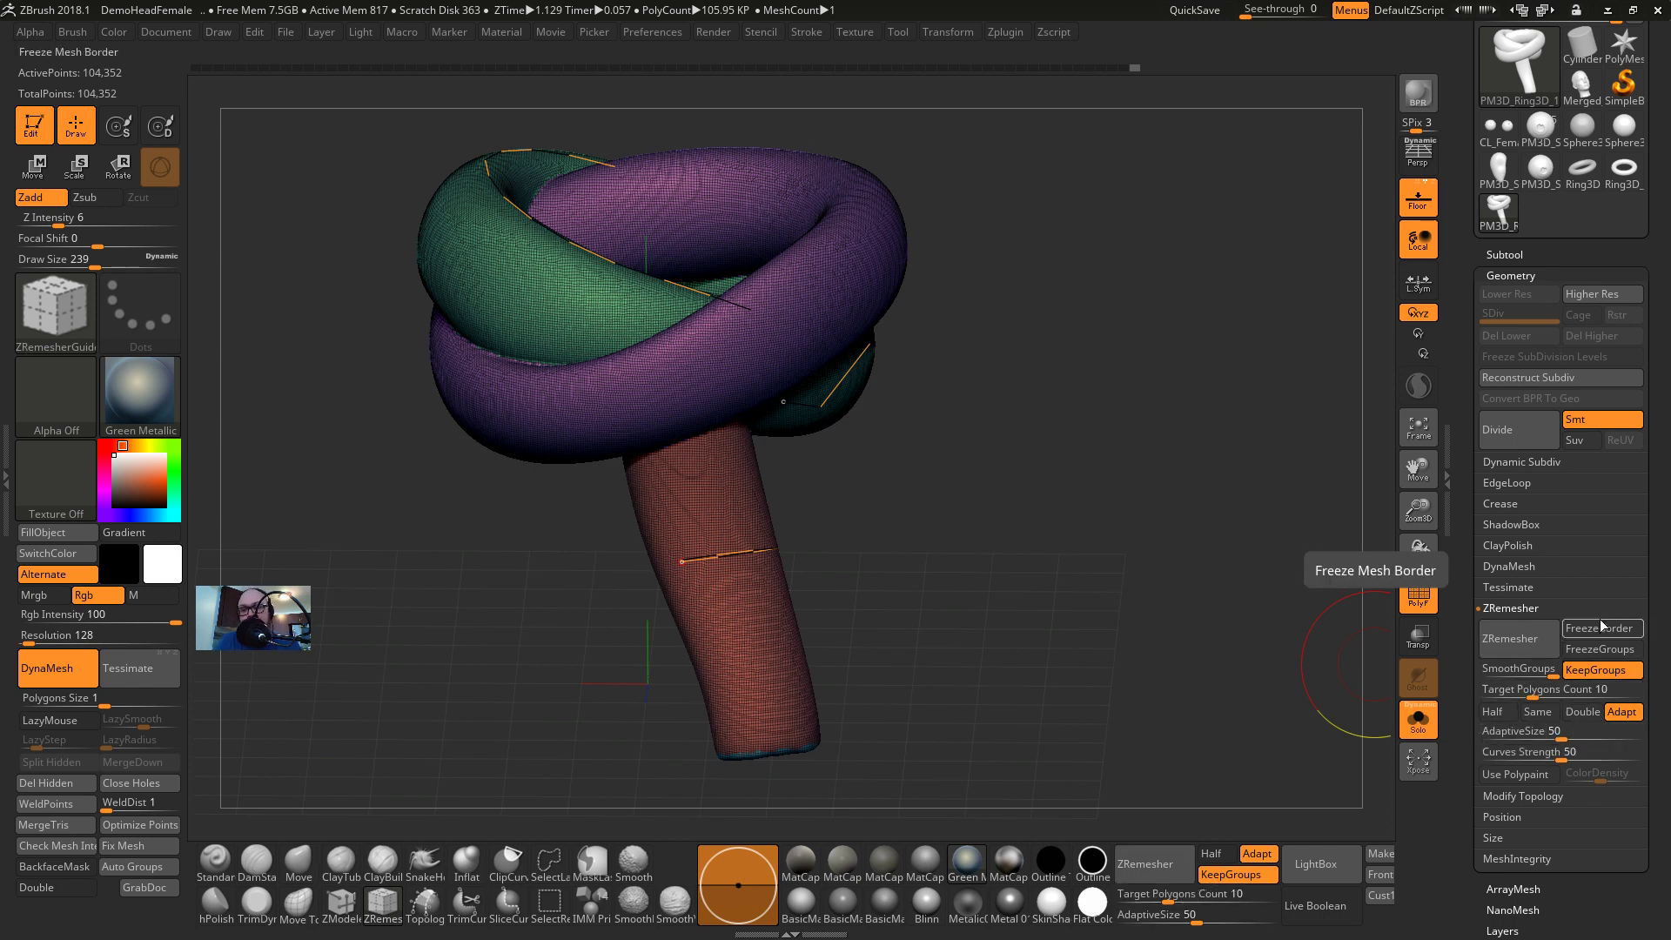
{"action": "key", "text": "ctrl"}
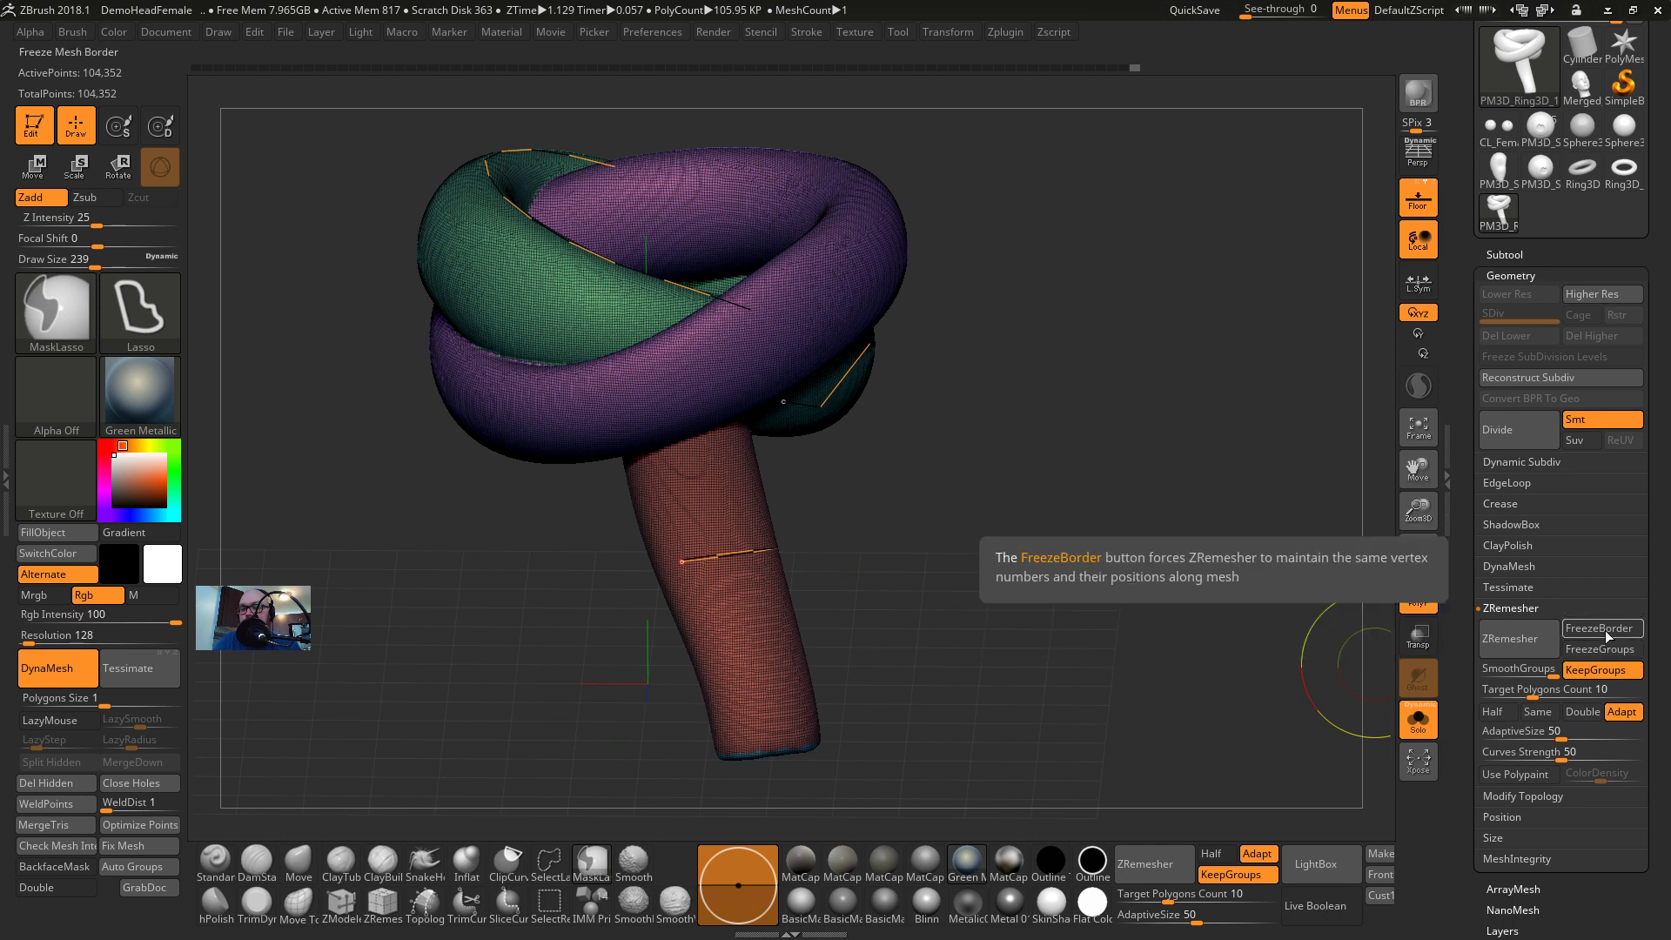
Remesh the knot with ZRemesher, using the guide curves, KeepGroups, Adapt and a Target Polygons Count of 10
{"action": "left_click", "coordinate": [1515, 638]}
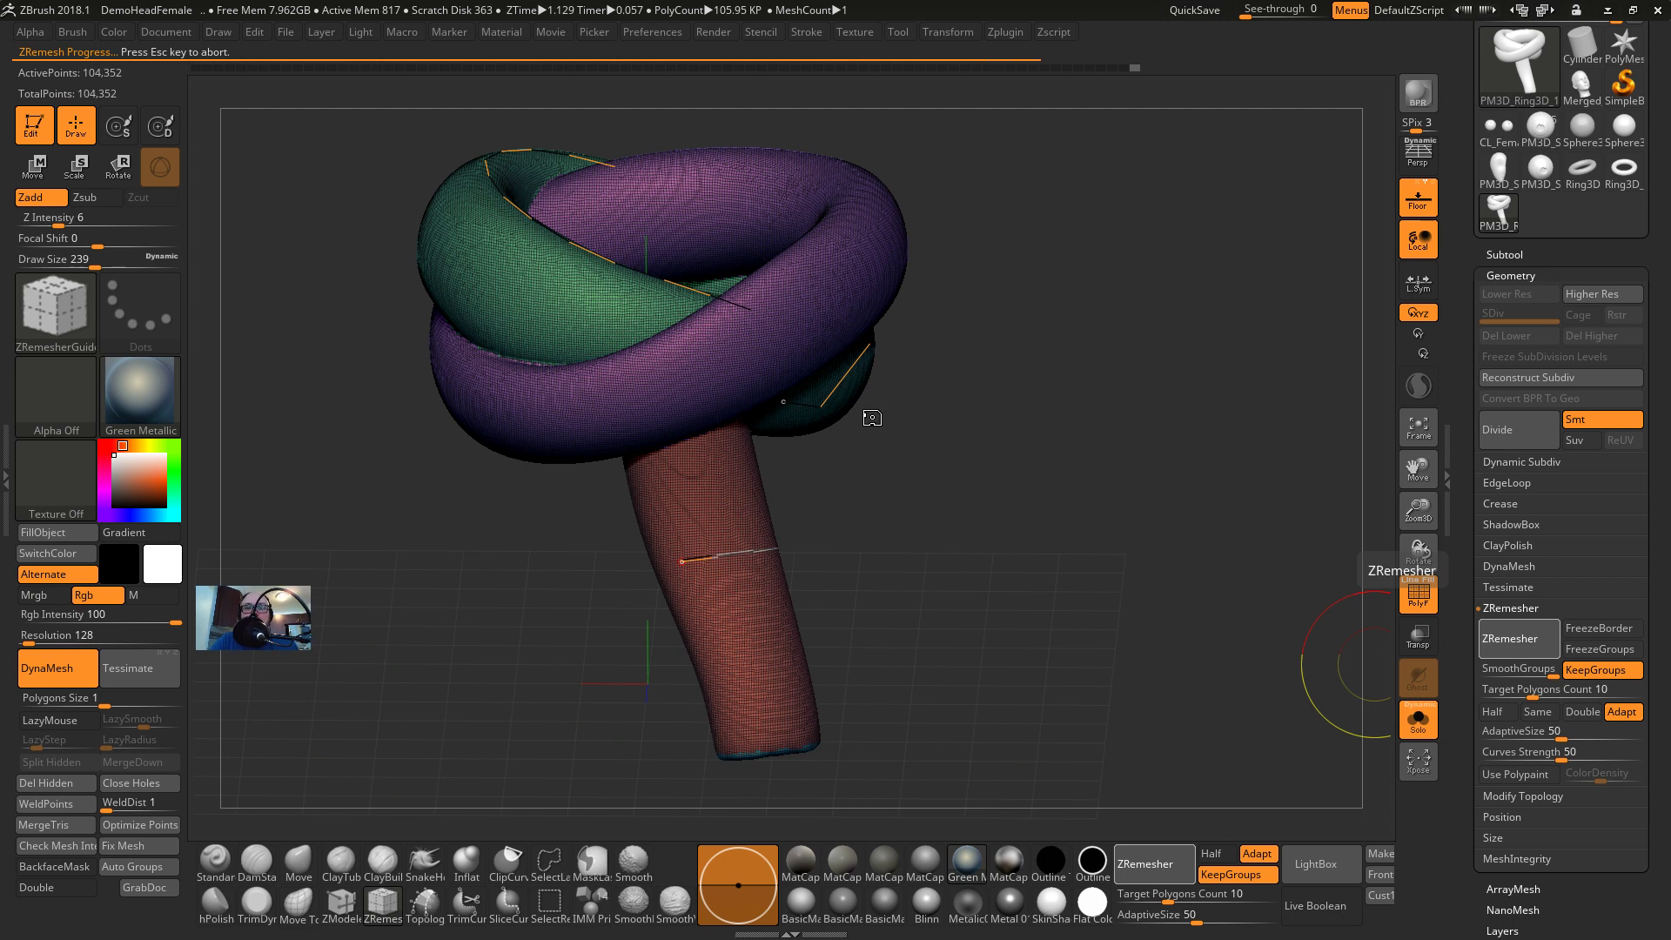
{"action": "left_click_drag", "start_coordinate": [903, 425], "coordinate": [1082, 571]}
{"action": "left_click_drag", "start_coordinate": [1137, 486], "coordinate": [1034, 333]}
Unwrap the knot's UVs with UV Master using Symmetry and Polygroups, and check the islands by flattening and unflattening the model
{"action": "left_click", "coordinate": [1004, 33]}
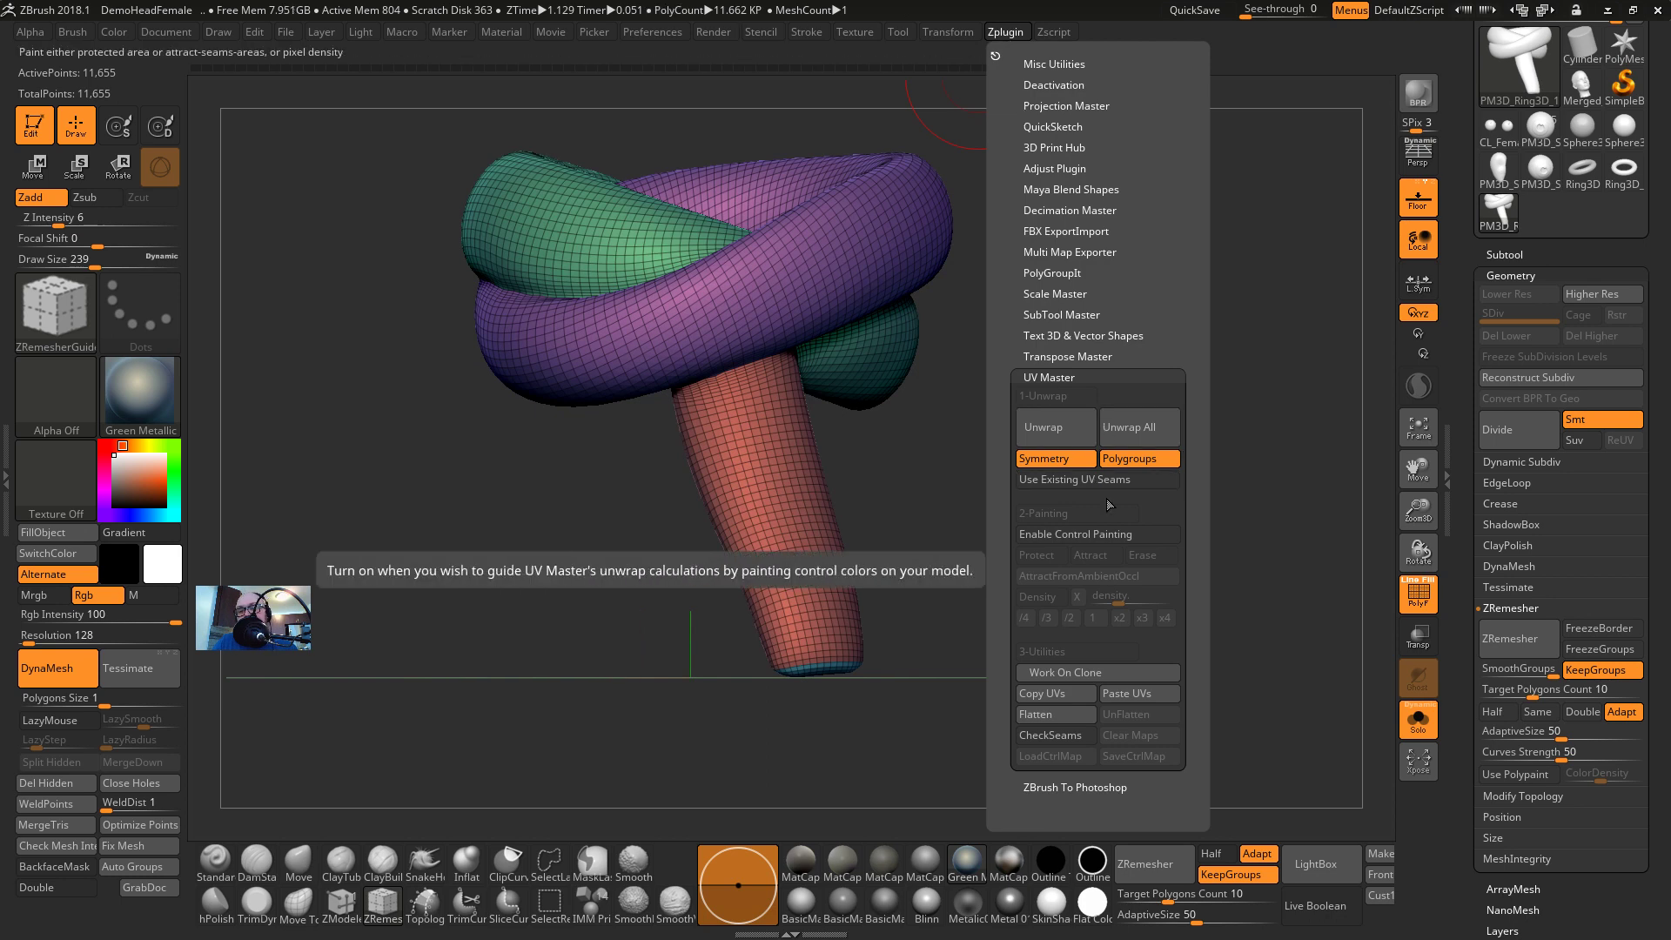
{"action": "left_click", "coordinate": [1062, 431]}
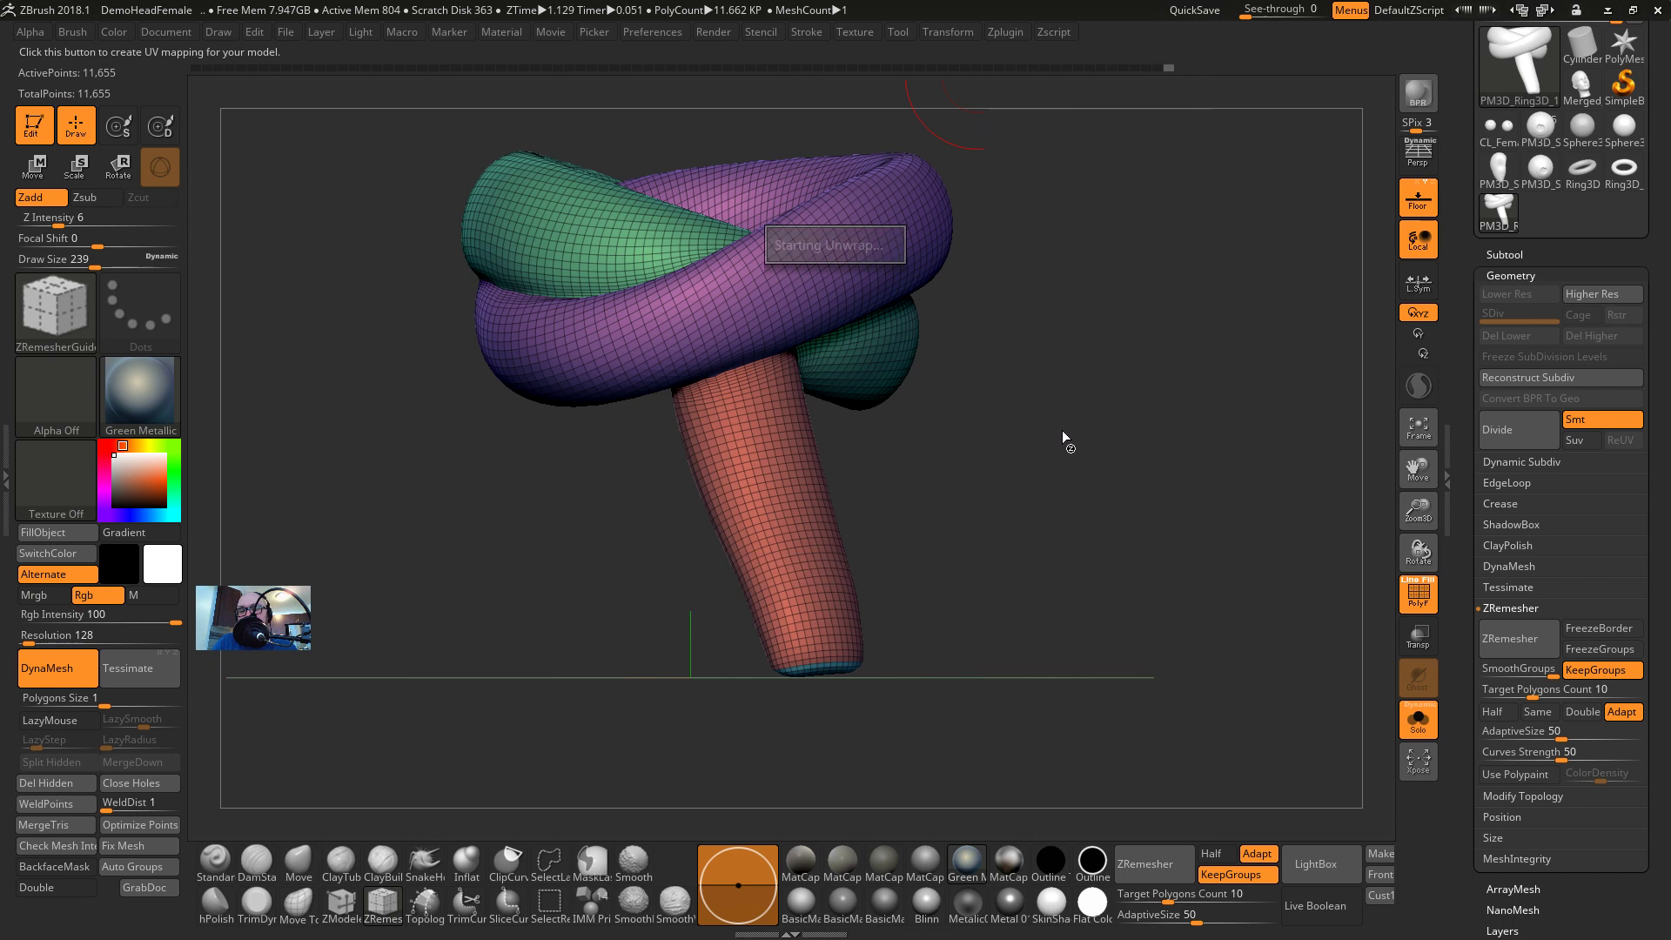
{"action": "left_click", "coordinate": [1005, 31]}
{"action": "left_click", "coordinate": [1066, 716]}
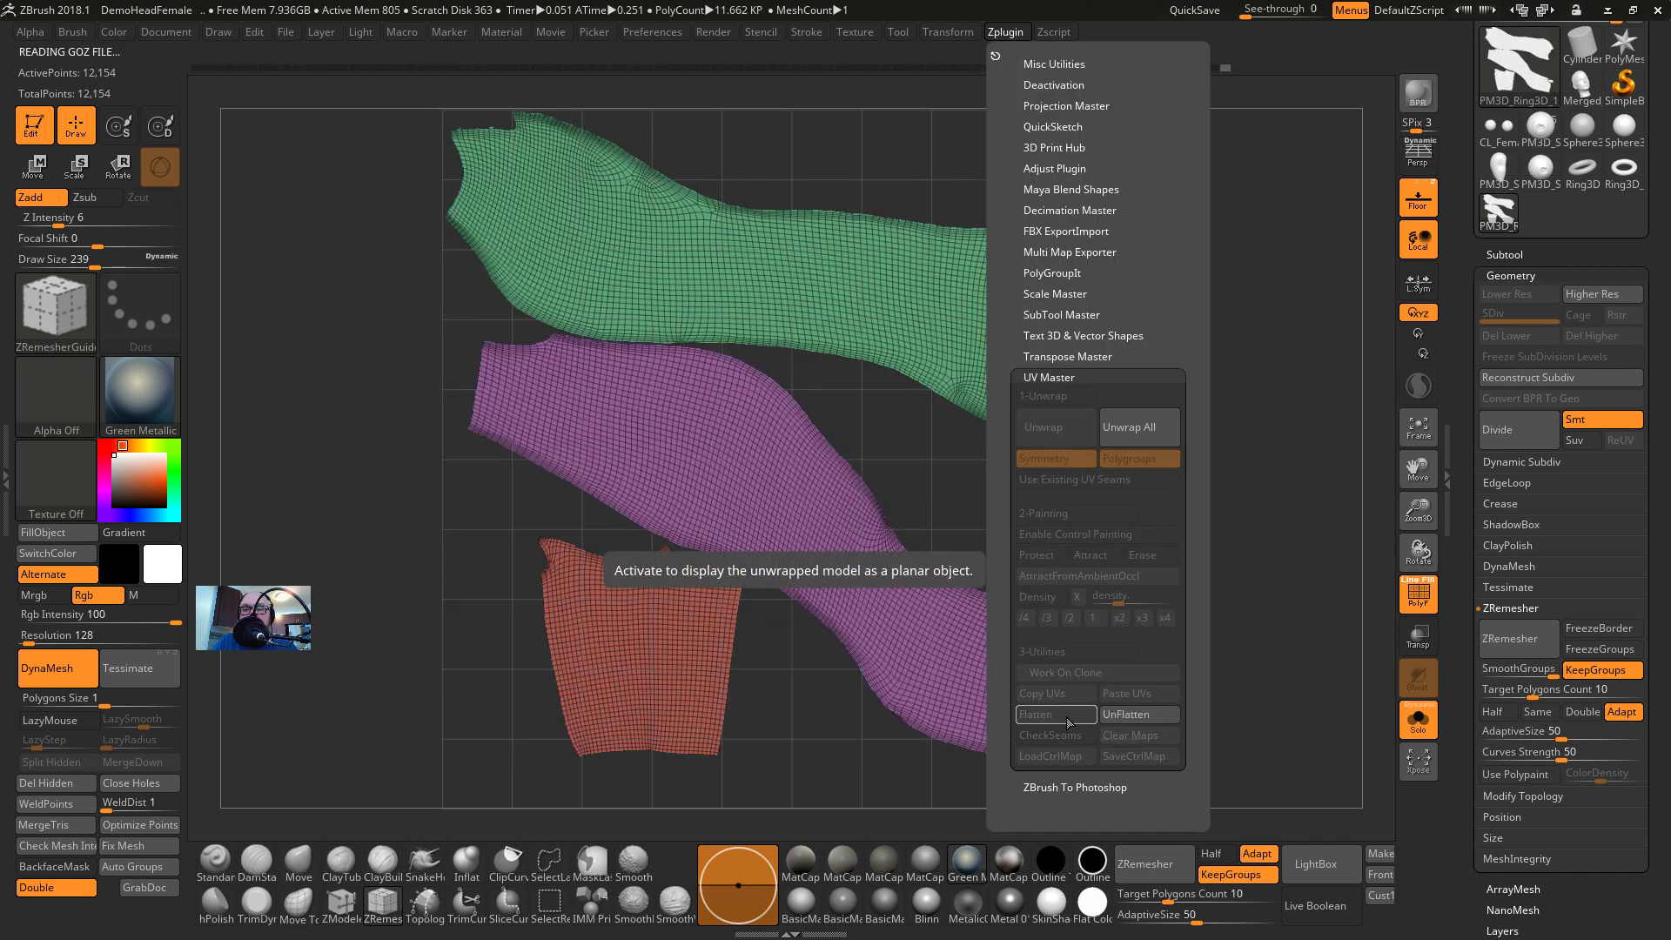
{"action": "left_click", "coordinate": [1125, 714]}
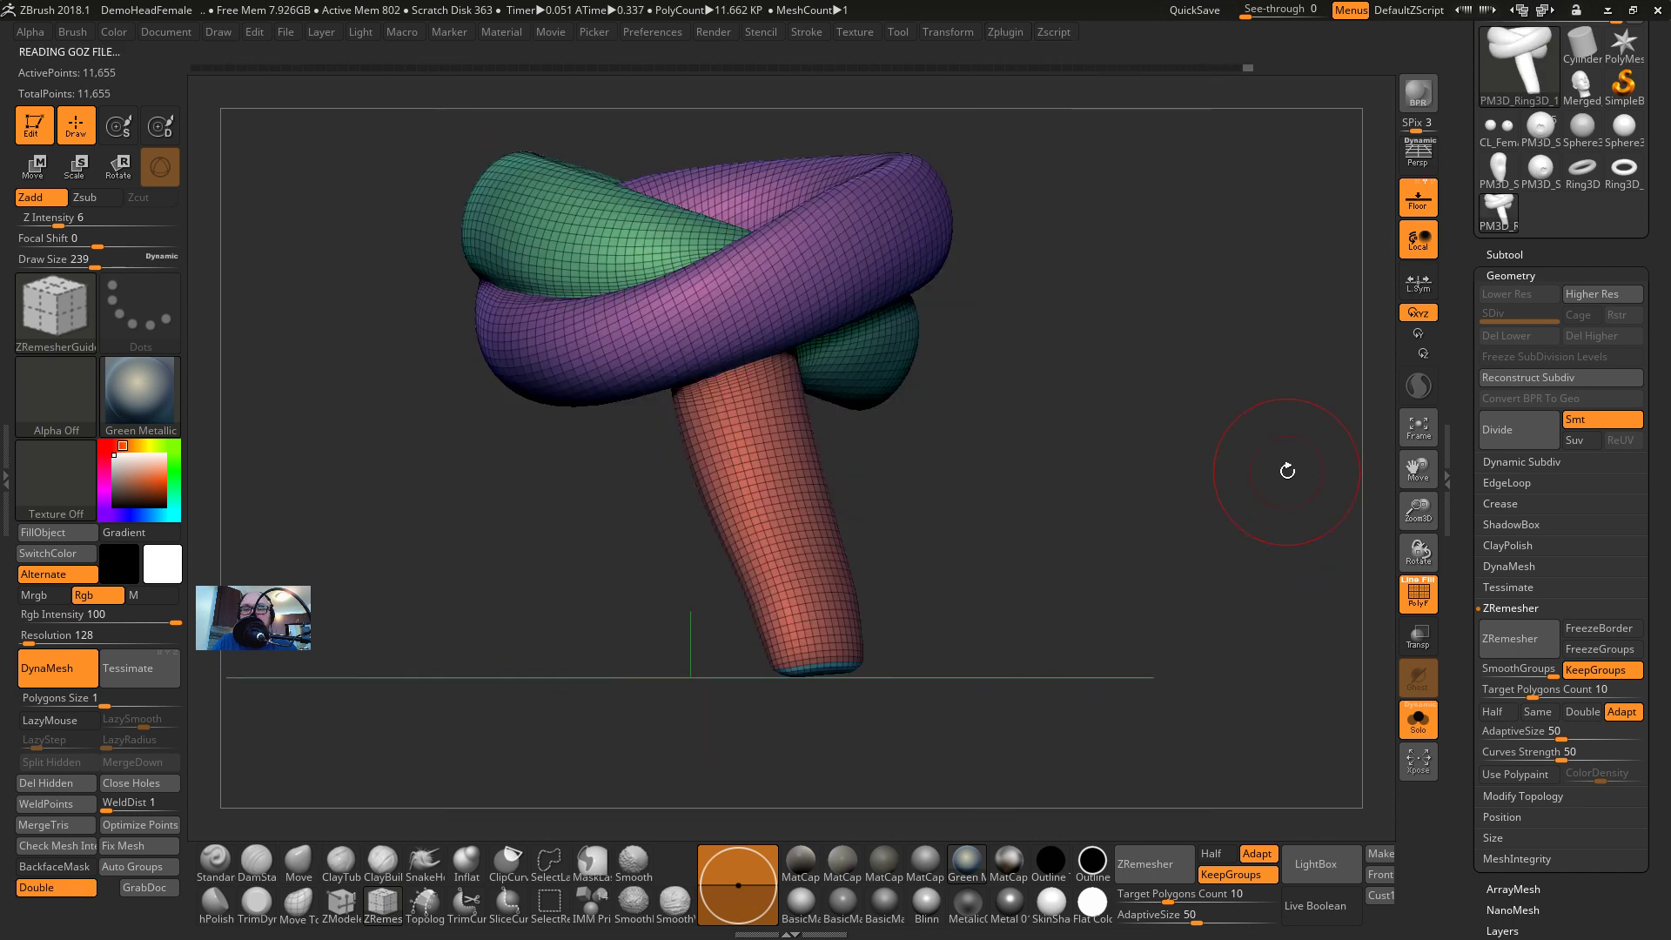
Switch to the Twitch page in Chrome to read the viewers' chat questions, and return to ZBrush
{"action": "key", "text": "alt+Tab"}
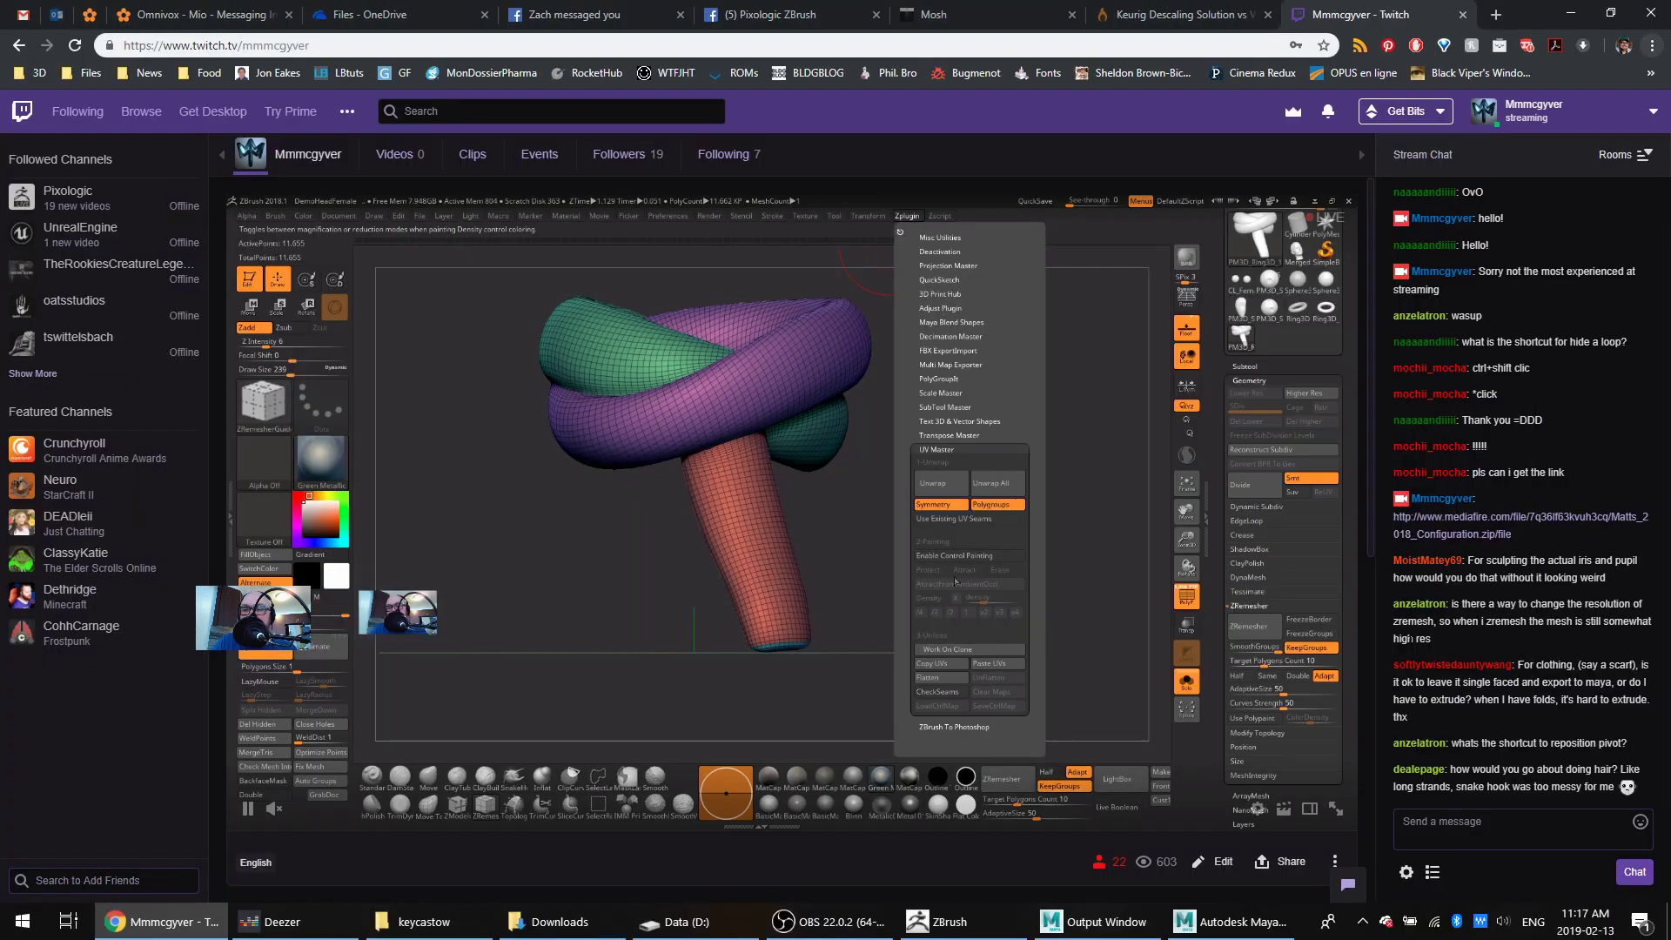
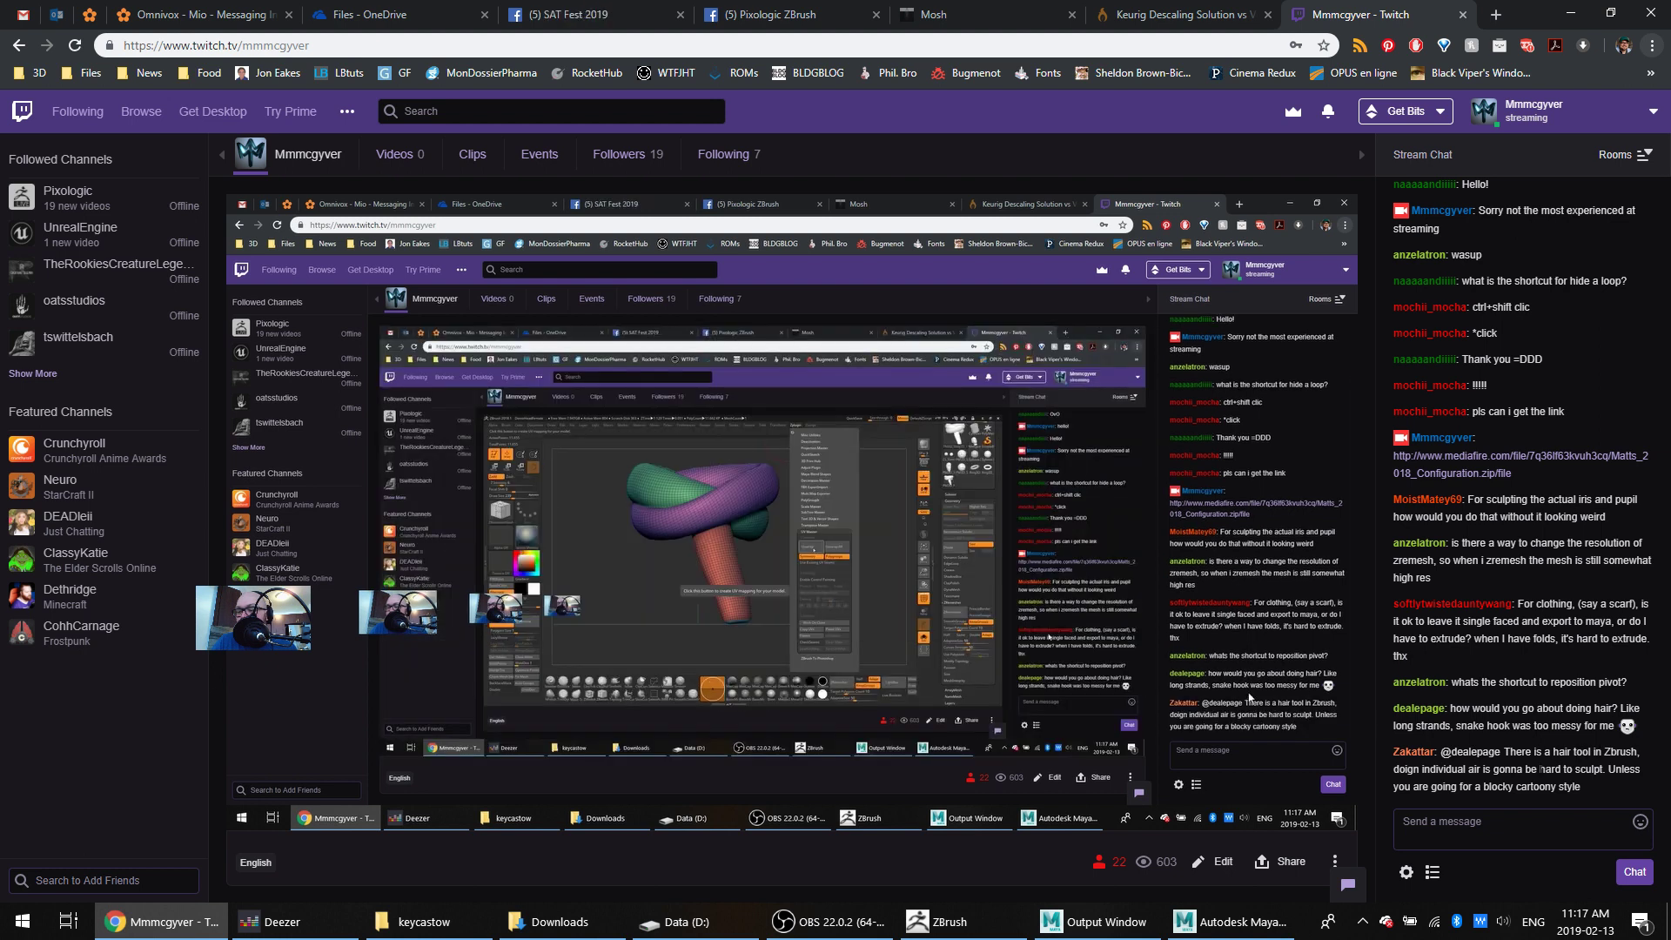
{"action": "key", "text": "alt+Tab"}
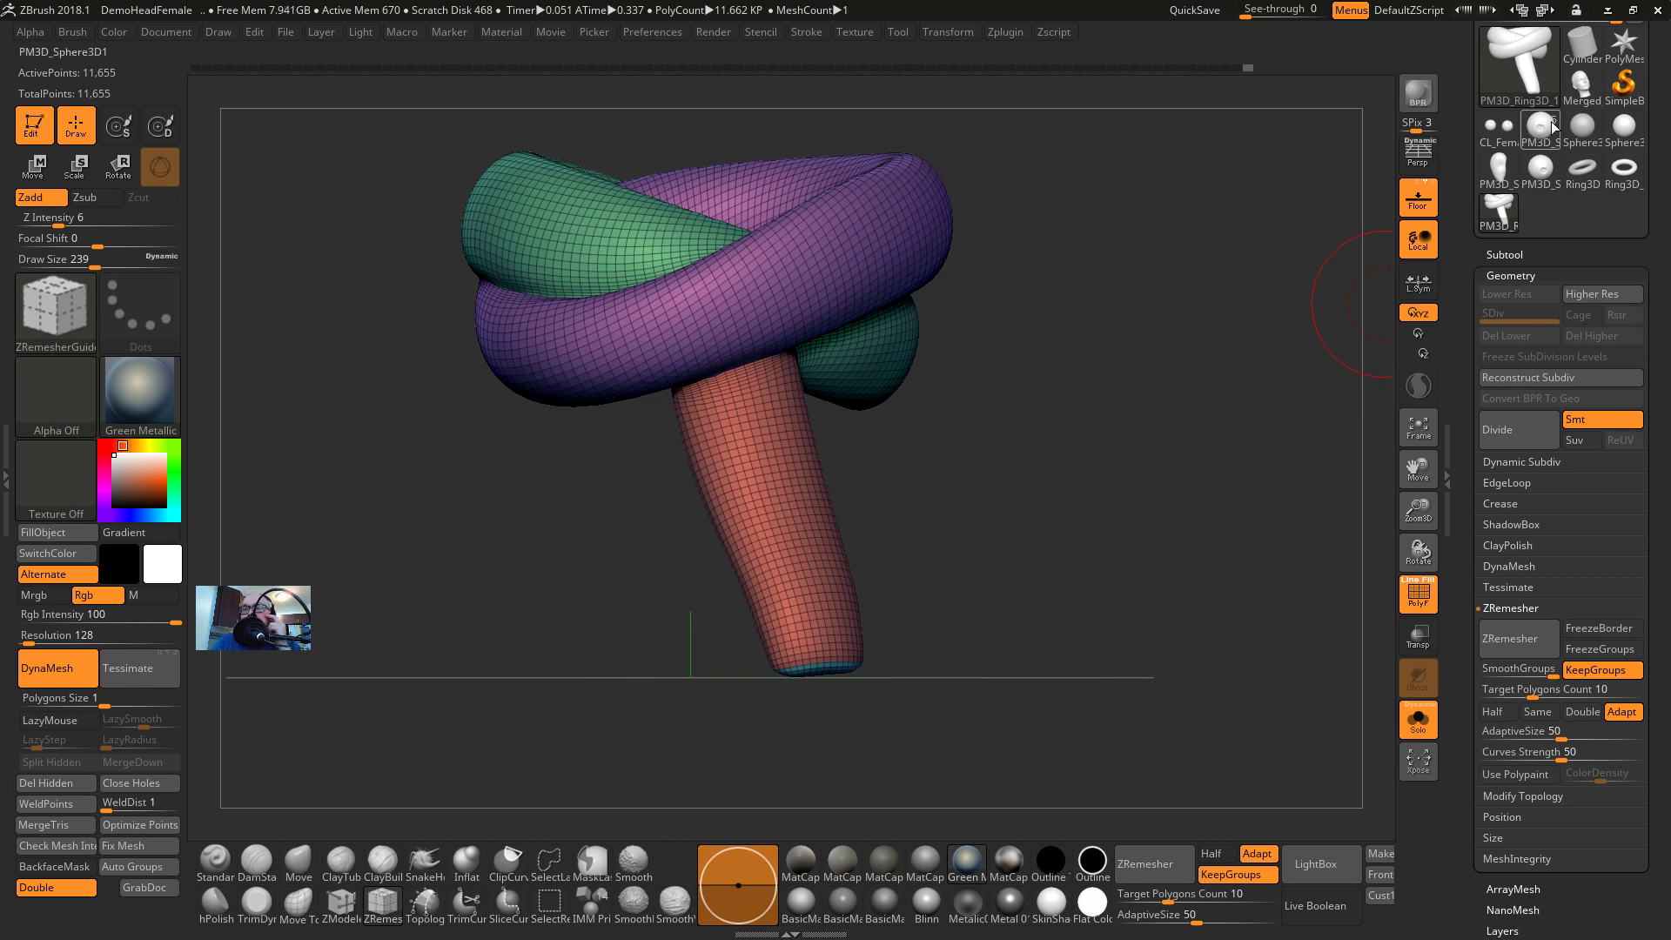
Make the merged female head the active tool and turn off its polyframe display
{"action": "left_click", "coordinate": [1572, 96]}
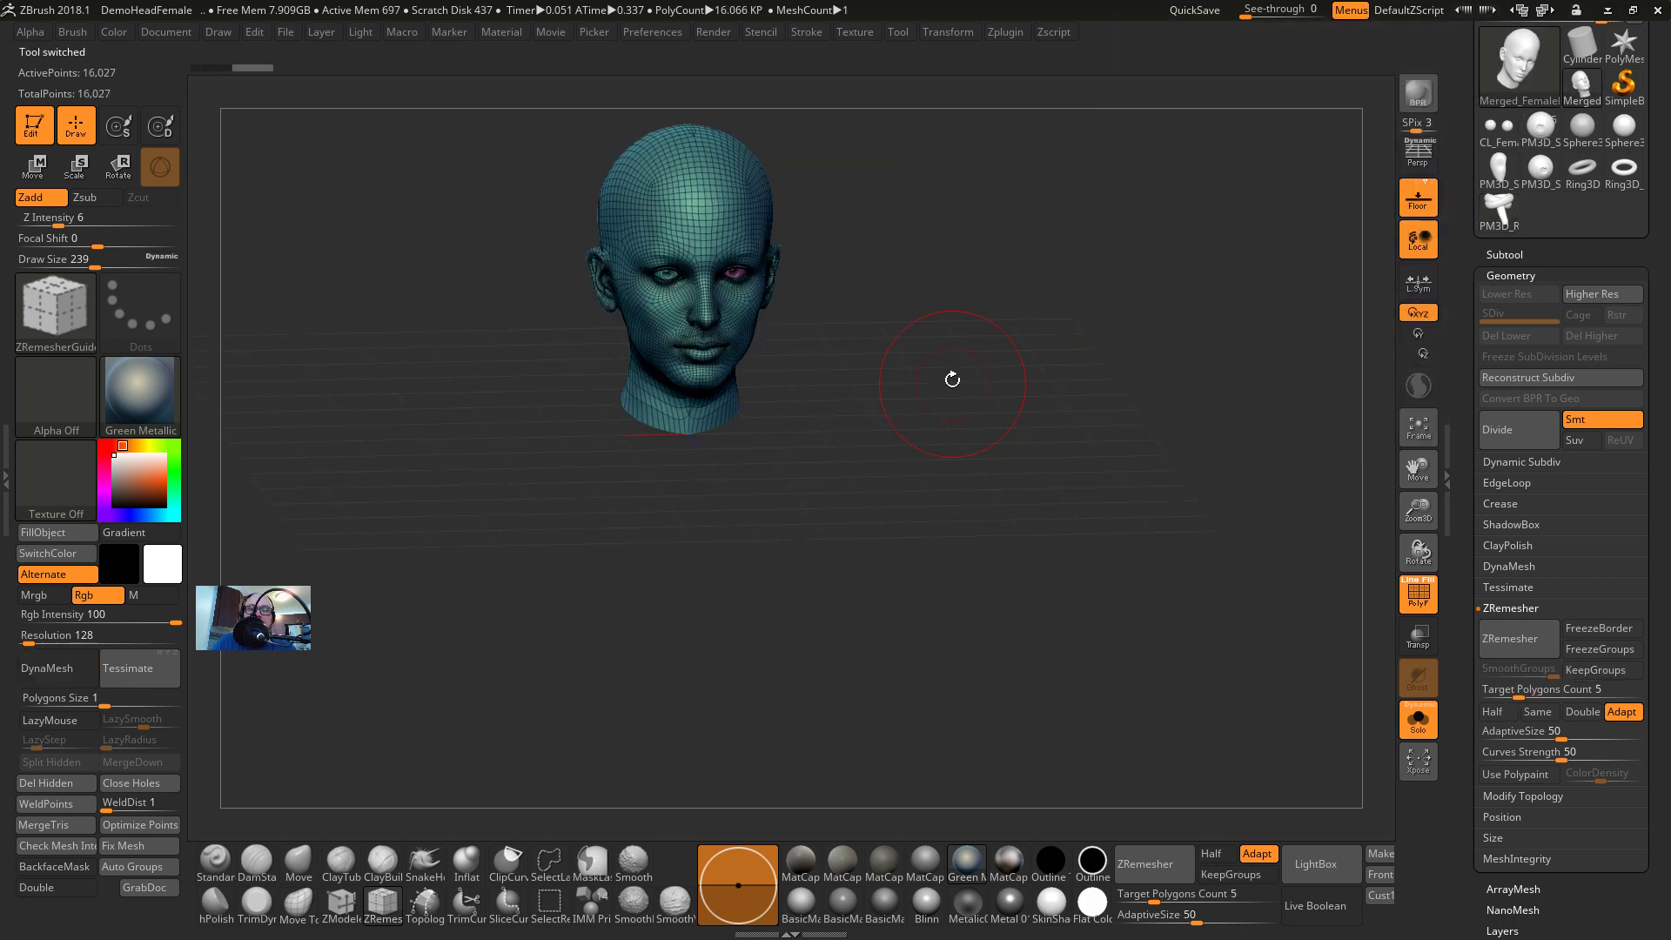
{"action": "mouse_move", "coordinate": [973, 309]}
{"action": "left_mouse_down"}
{"action": "mouse_move", "coordinate": [1037, 320]}
{"action": "mouse_move", "coordinate": [1130, 381]}
{"action": "mouse_move", "coordinate": [1147, 418]}
{"action": "mouse_move", "coordinate": [1137, 461]}
{"action": "left_mouse_up"}
{"action": "key", "text": "shift+f"}
Set the draw size to 182 and mask the hair area over the female head's scalp, down to the ears
{"action": "key", "text": "s"}
{"action": "mouse_move", "coordinate": [926, 489]}
{"action": "left_mouse_down", "text": "ctrl"}
{"action": "mouse_move", "coordinate": [919, 388]}
{"action": "mouse_move", "coordinate": [937, 508]}
{"action": "mouse_move", "coordinate": [1087, 436]}
{"action": "mouse_move", "coordinate": [515, 474]}
{"action": "mouse_move", "coordinate": [531, 531]}
{"action": "left_mouse_up", "text": "ctrl"}
{"action": "key", "text": "ctrl+z"}
{"action": "mouse_move", "coordinate": [1070, 402]}
{"action": "left_mouse_down", "text": "alt"}
{"action": "mouse_move", "coordinate": [1079, 331]}
{"action": "mouse_move", "coordinate": [870, 329]}
{"action": "mouse_move", "coordinate": [814, 520]}
{"action": "mouse_move", "coordinate": [850, 322]}
{"action": "mouse_move", "coordinate": [838, 327]}
{"action": "mouse_move", "coordinate": [648, 474]}
{"action": "mouse_move", "coordinate": [844, 397]}
{"action": "mouse_move", "coordinate": [805, 391]}
{"action": "mouse_move", "coordinate": [569, 634]}
{"action": "mouse_move", "coordinate": [474, 518]}
{"action": "mouse_move", "coordinate": [659, 620]}
{"action": "mouse_move", "coordinate": [719, 331]}
{"action": "left_mouse_up", "text": "alt"}
{"action": "mouse_move", "coordinate": [335, 493]}
{"action": "left_mouse_down"}
{"action": "mouse_move", "coordinate": [373, 496]}
{"action": "mouse_move", "coordinate": [205, 461]}
{"action": "left_mouse_up"}
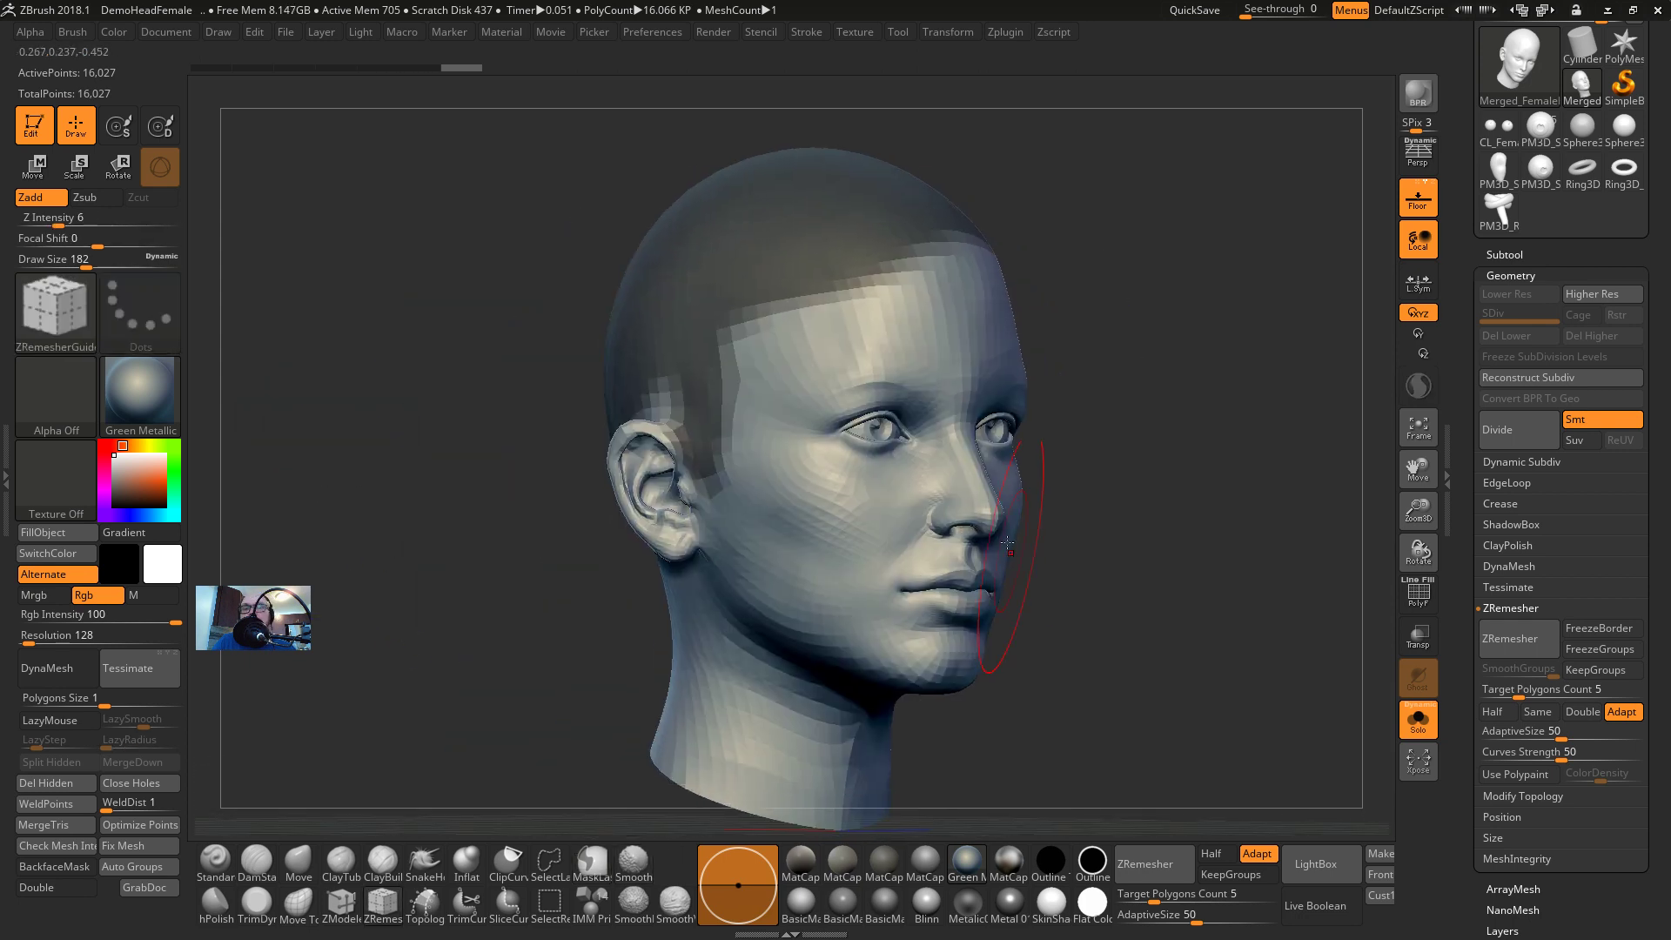
{"action": "mouse_move", "coordinate": [1258, 454]}
{"action": "left_mouse_down"}
{"action": "mouse_move", "coordinate": [1219, 467]}
{"action": "mouse_move", "coordinate": [1239, 497]}
{"action": "mouse_move", "coordinate": [1231, 477]}
{"action": "mouse_move", "coordinate": [1257, 481]}
{"action": "mouse_move", "coordinate": [1229, 474]}
{"action": "left_mouse_up"}
{"action": "mouse_move", "coordinate": [1089, 331]}
{"action": "left_mouse_down", "text": "ctrl"}
{"action": "mouse_move", "coordinate": [1134, 507]}
{"action": "mouse_move", "coordinate": [1020, 467]}
{"action": "left_mouse_up", "text": "ctrl"}
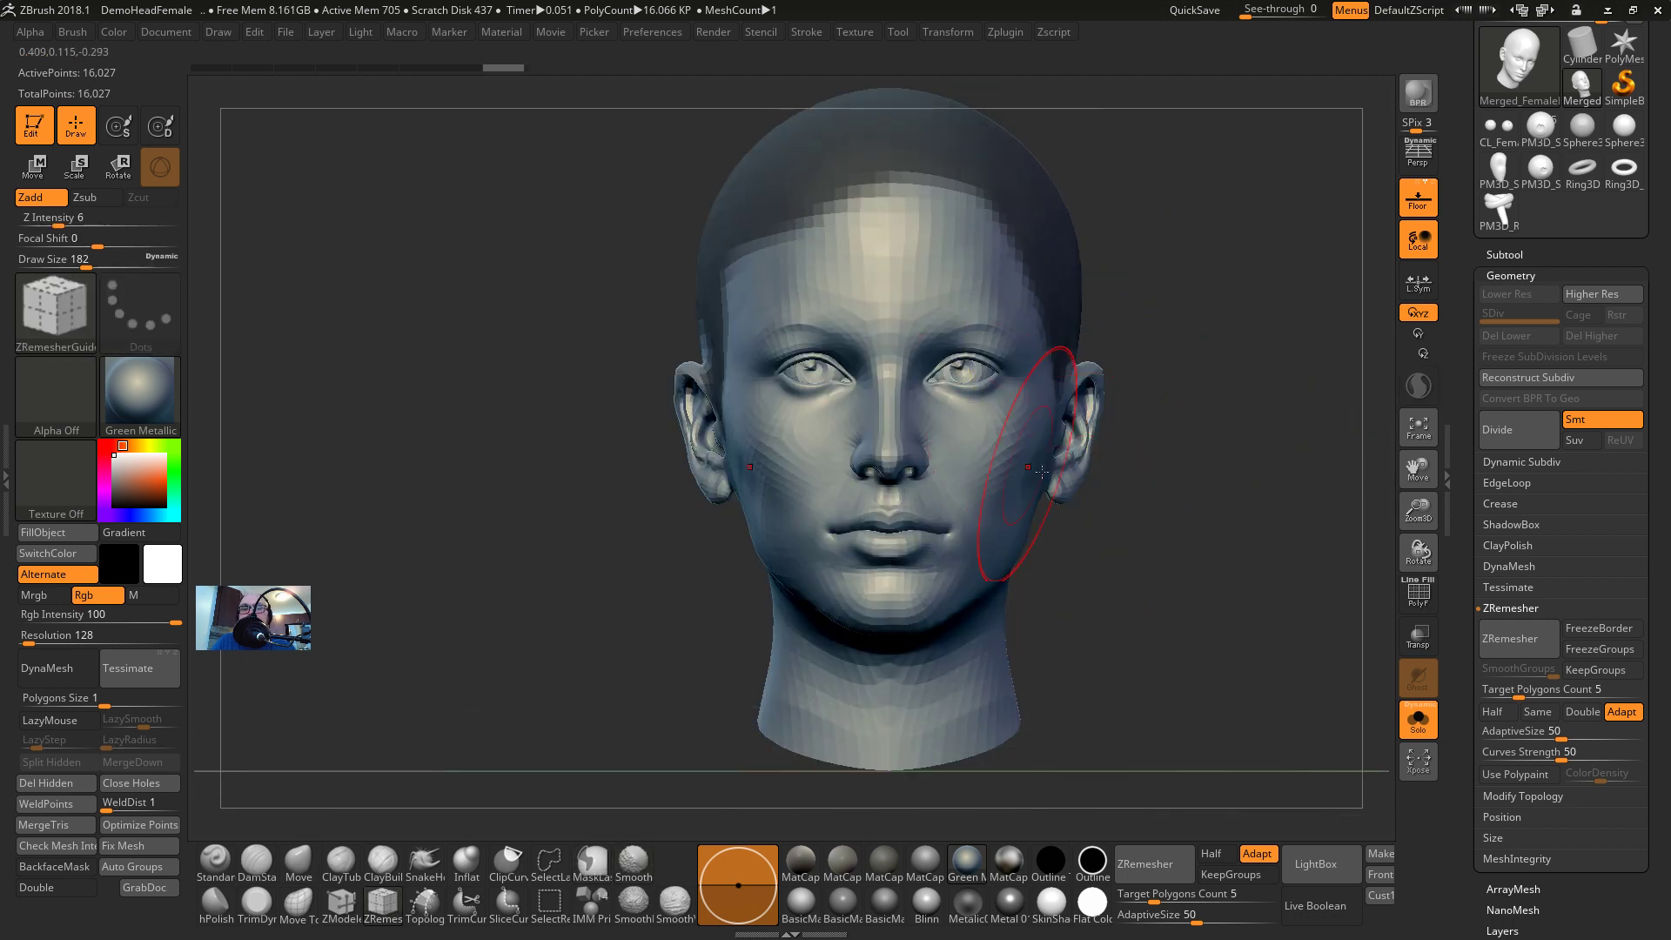
Apply the Fibers142.ZFP FiberMesh preset to the masked scalp and accept it as a new subtool without Fast Preview
{"action": "left_click_drag", "start_coordinate": [1467, 652], "coordinate": [1453, 572]}
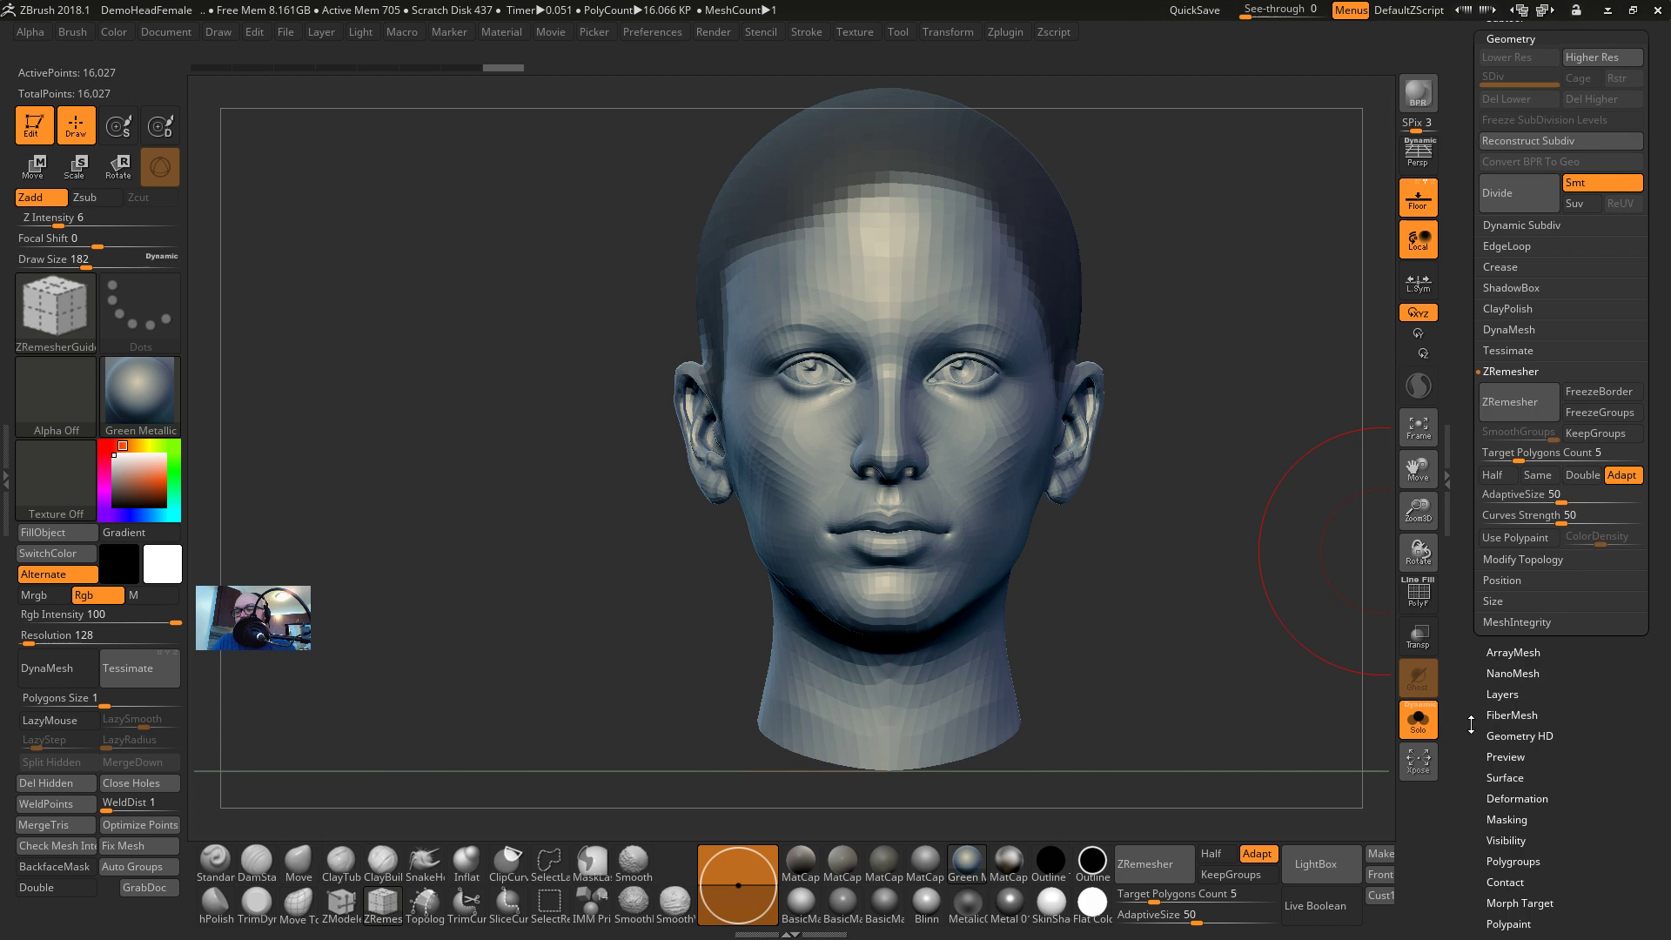
{"action": "left_click_drag", "start_coordinate": [1471, 724], "coordinate": [1508, 591]}
{"action": "left_click", "coordinate": [1513, 588]}
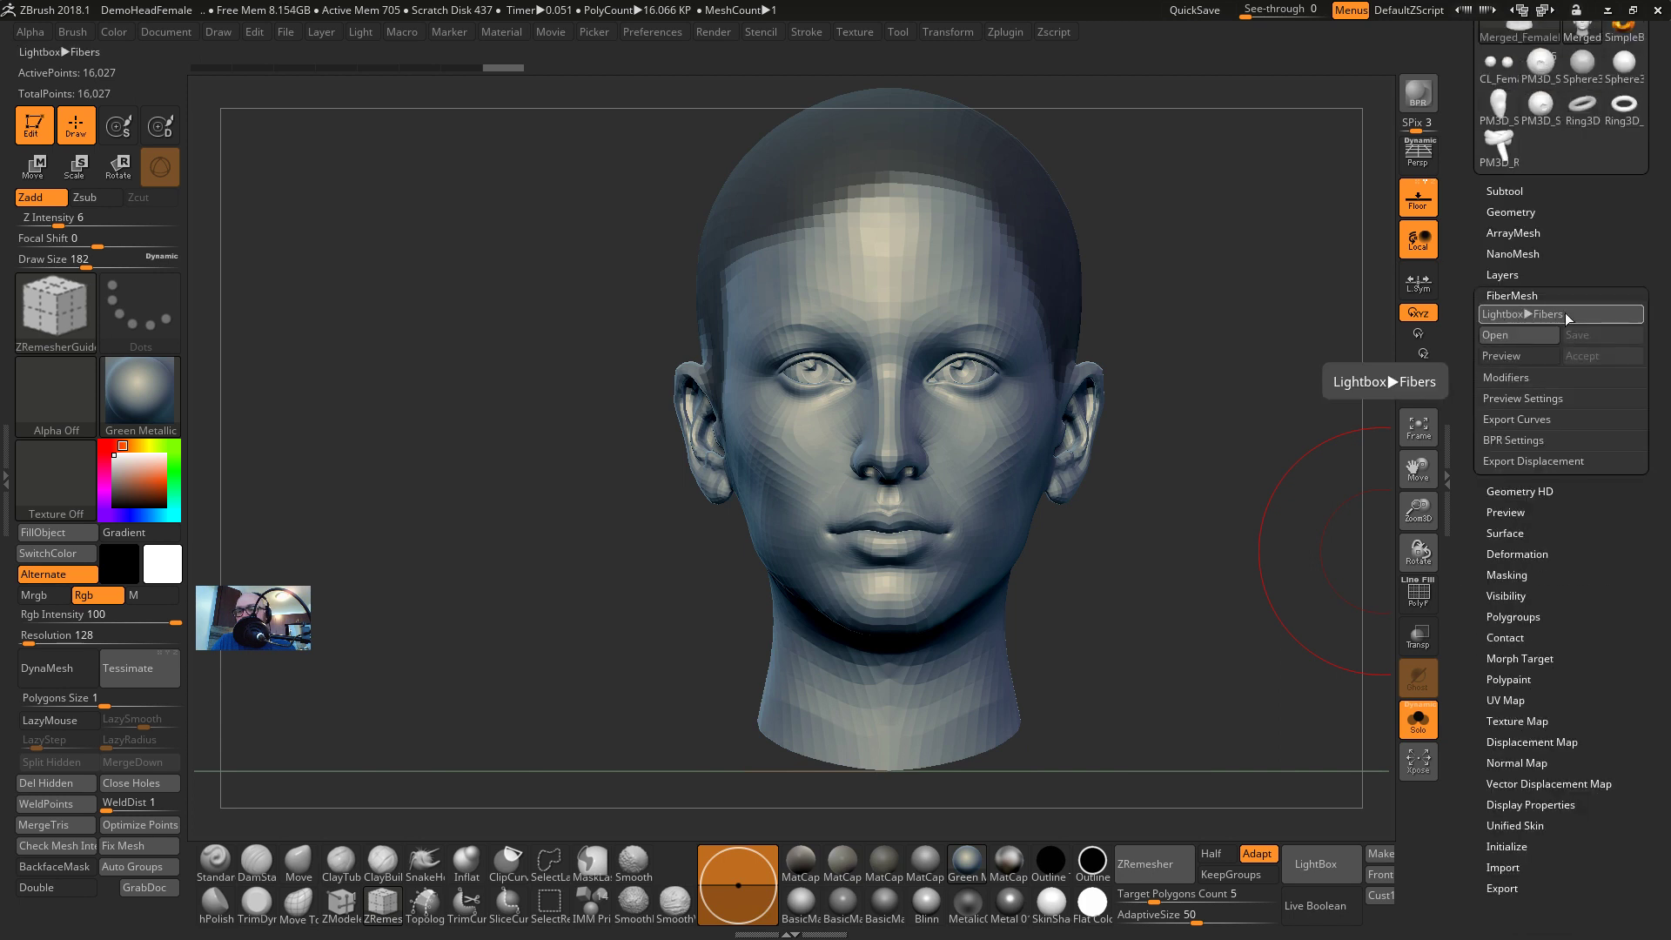
{"action": "left_click", "coordinate": [1555, 314]}
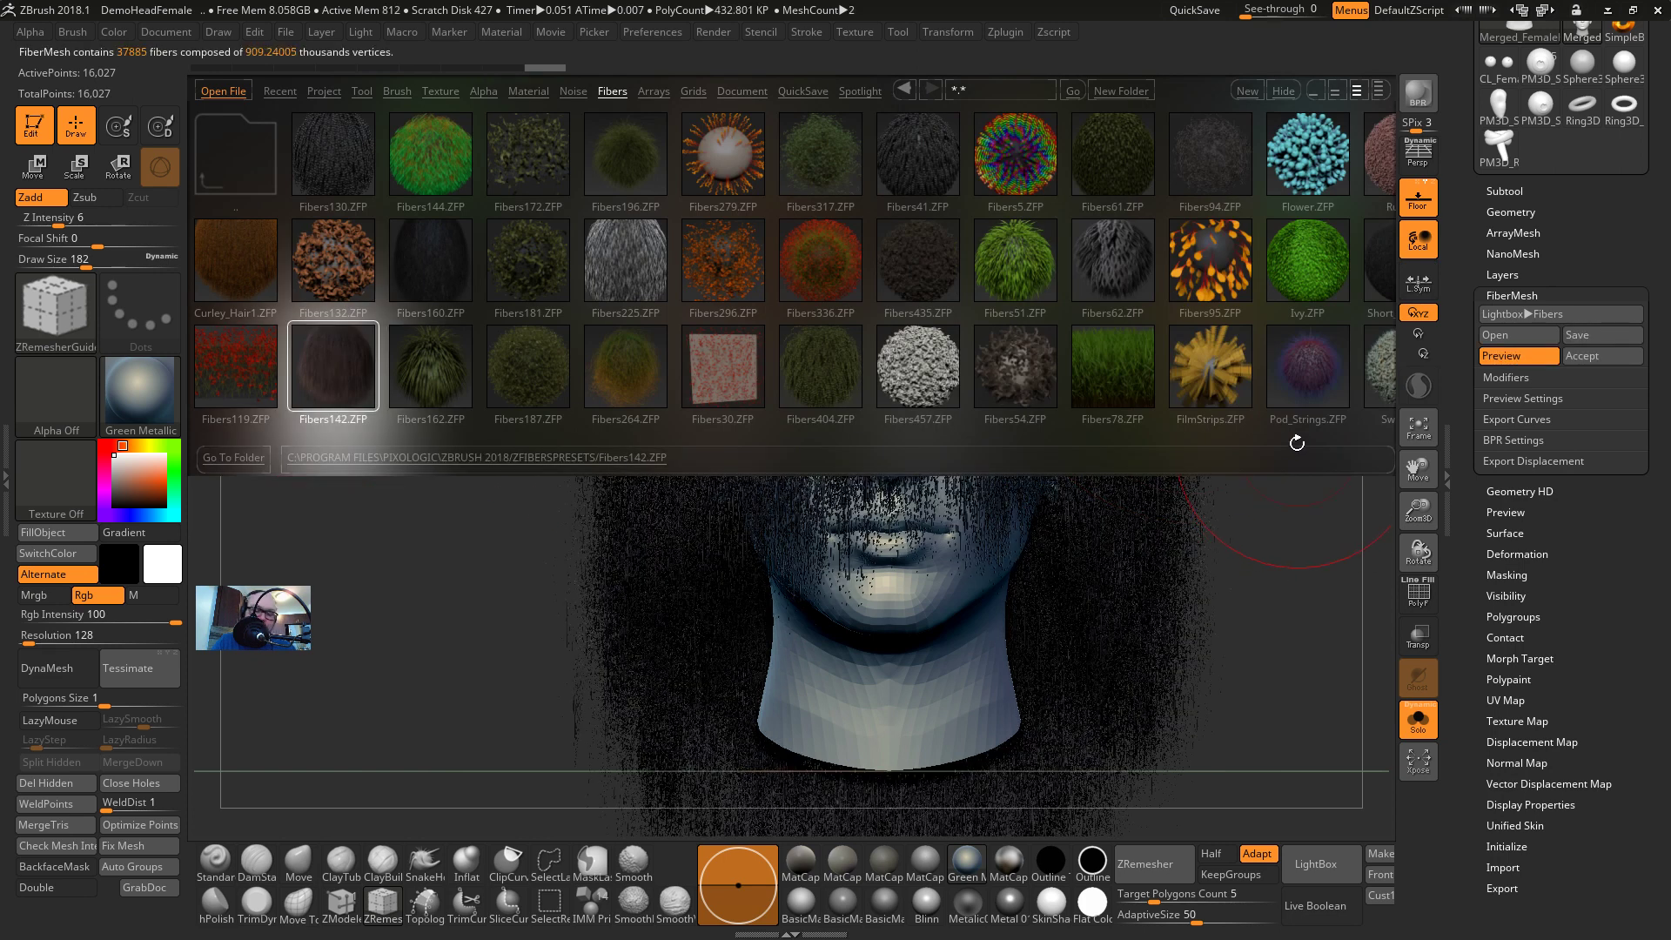
{"action": "left_click_drag", "start_coordinate": [1272, 346], "coordinate": [1301, 377]}
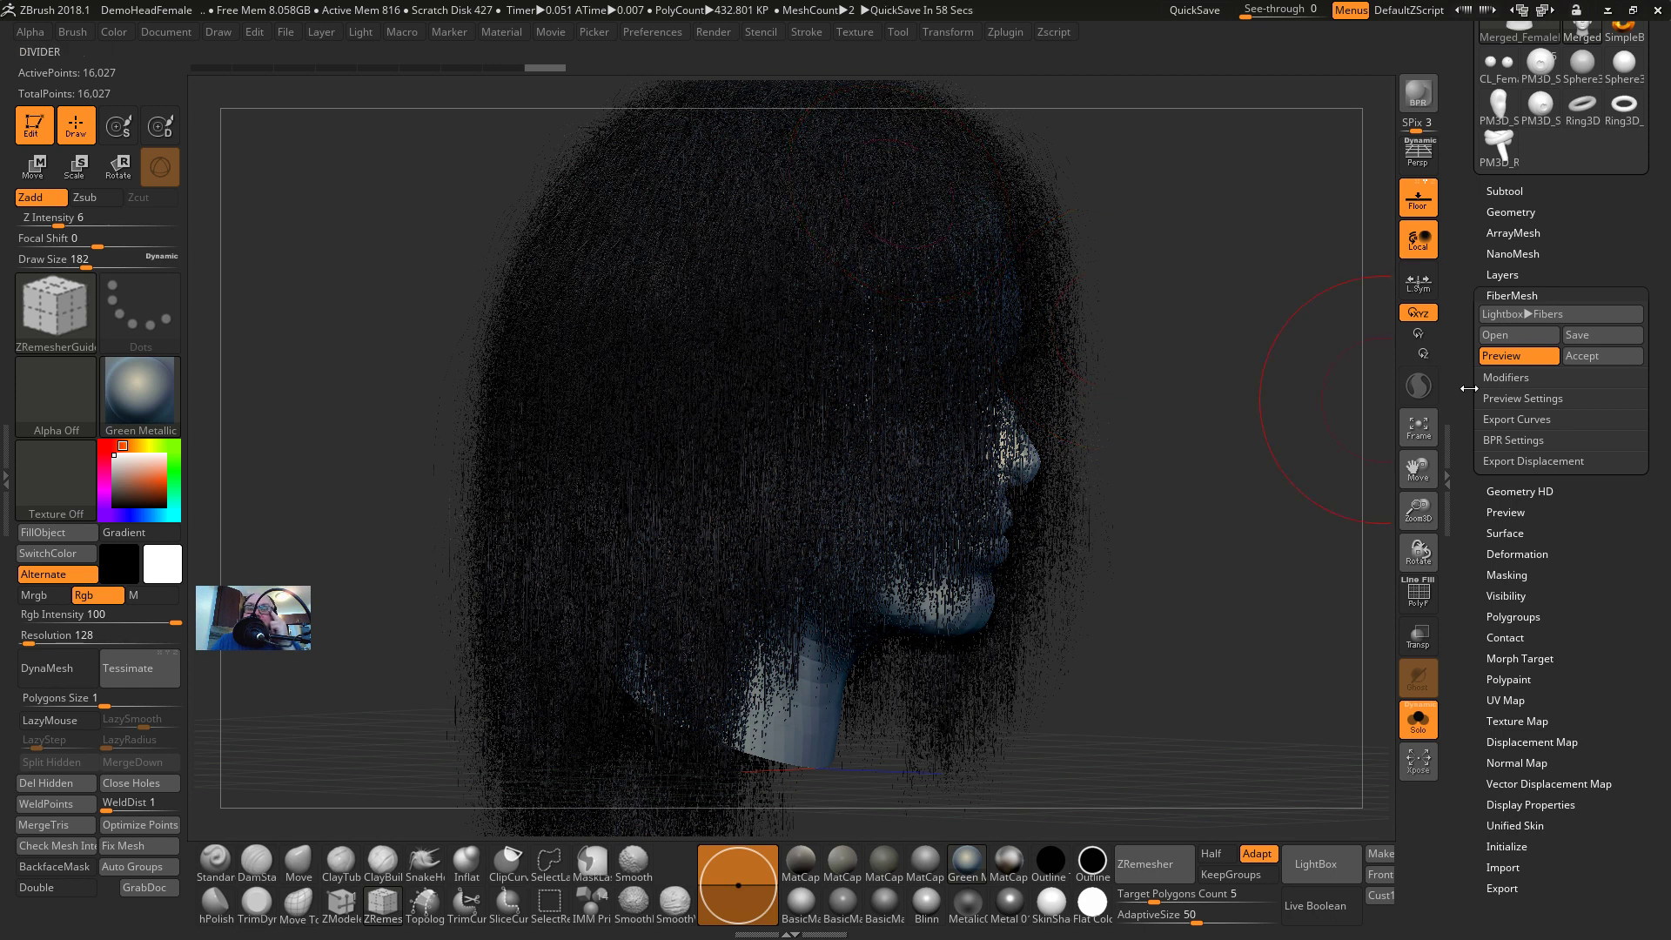
{"action": "left_click", "coordinate": [1579, 357]}
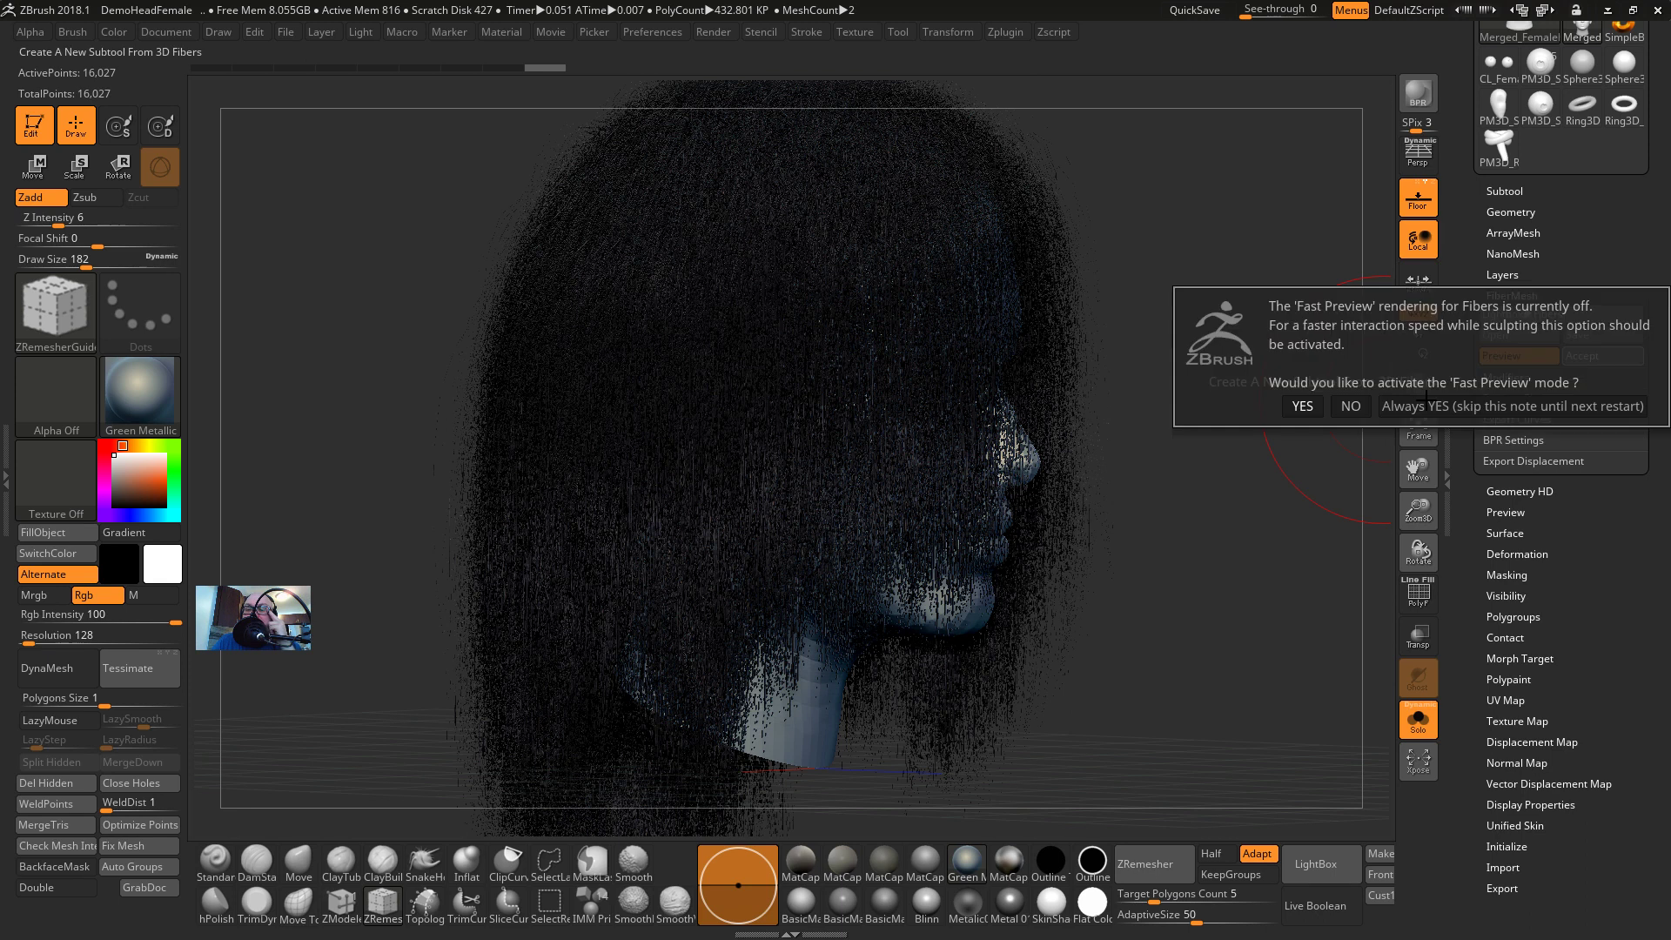
{"action": "left_click", "coordinate": [1348, 407]}
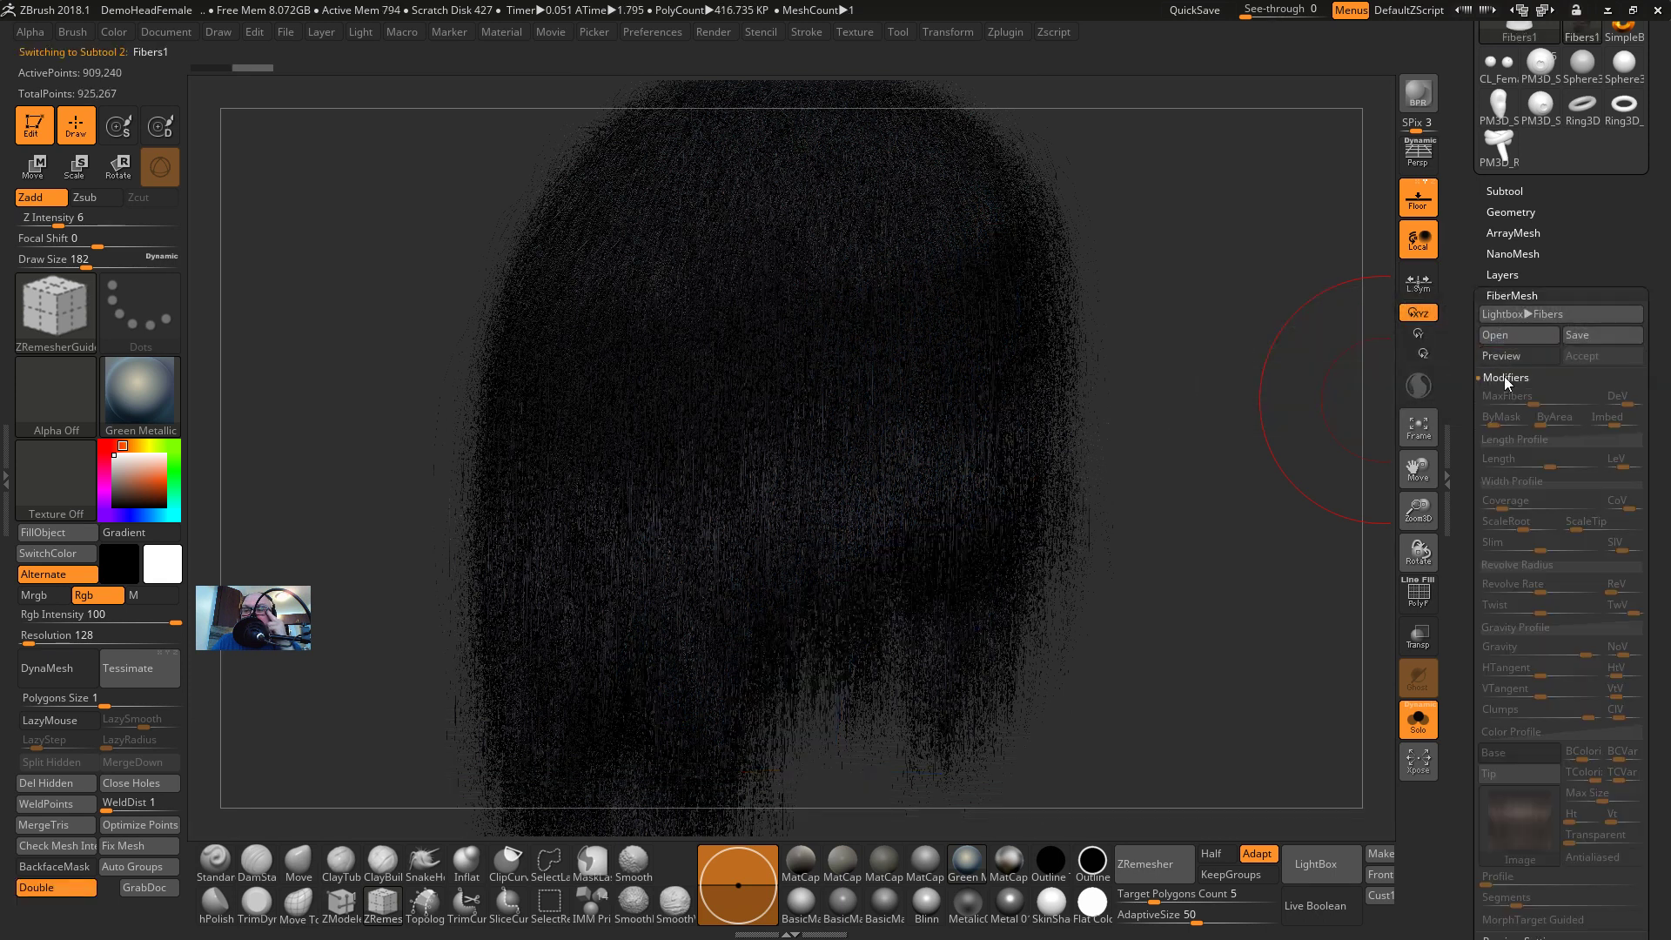
Look through the FiberMesh modifiers, preview settings and curve export options for the new hair subtool
{"action": "left_click", "coordinate": [1518, 397]}
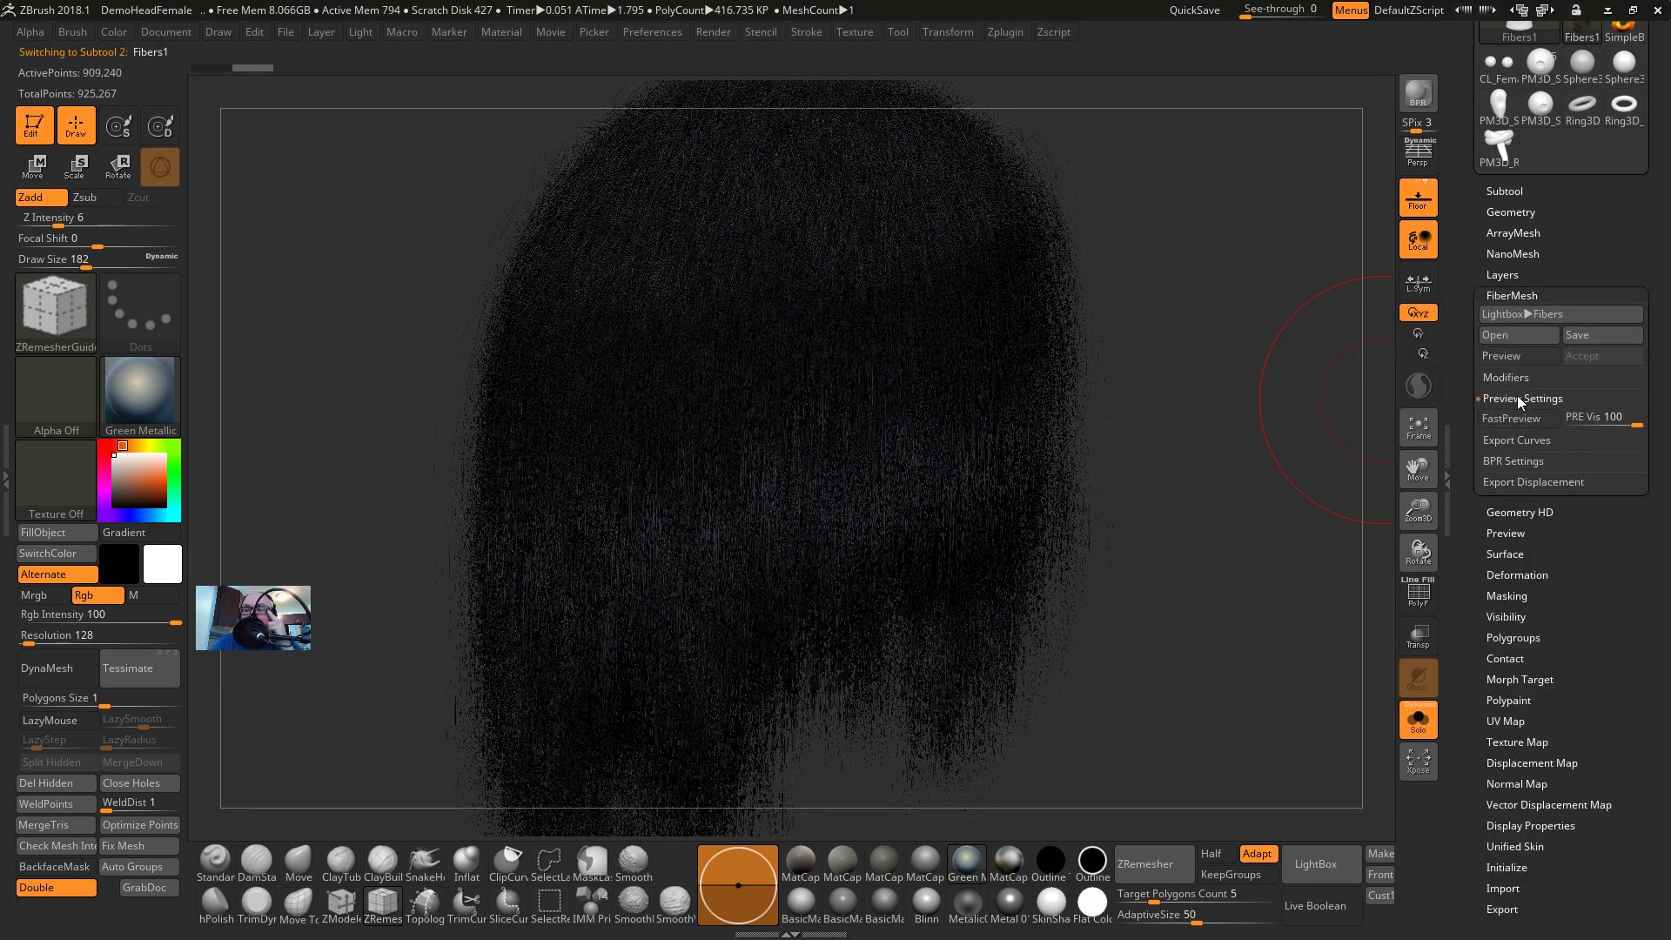
{"action": "left_click", "coordinate": [1517, 395]}
{"action": "left_click", "coordinate": [1518, 441]}
{"action": "left_click", "coordinate": [1519, 441]}
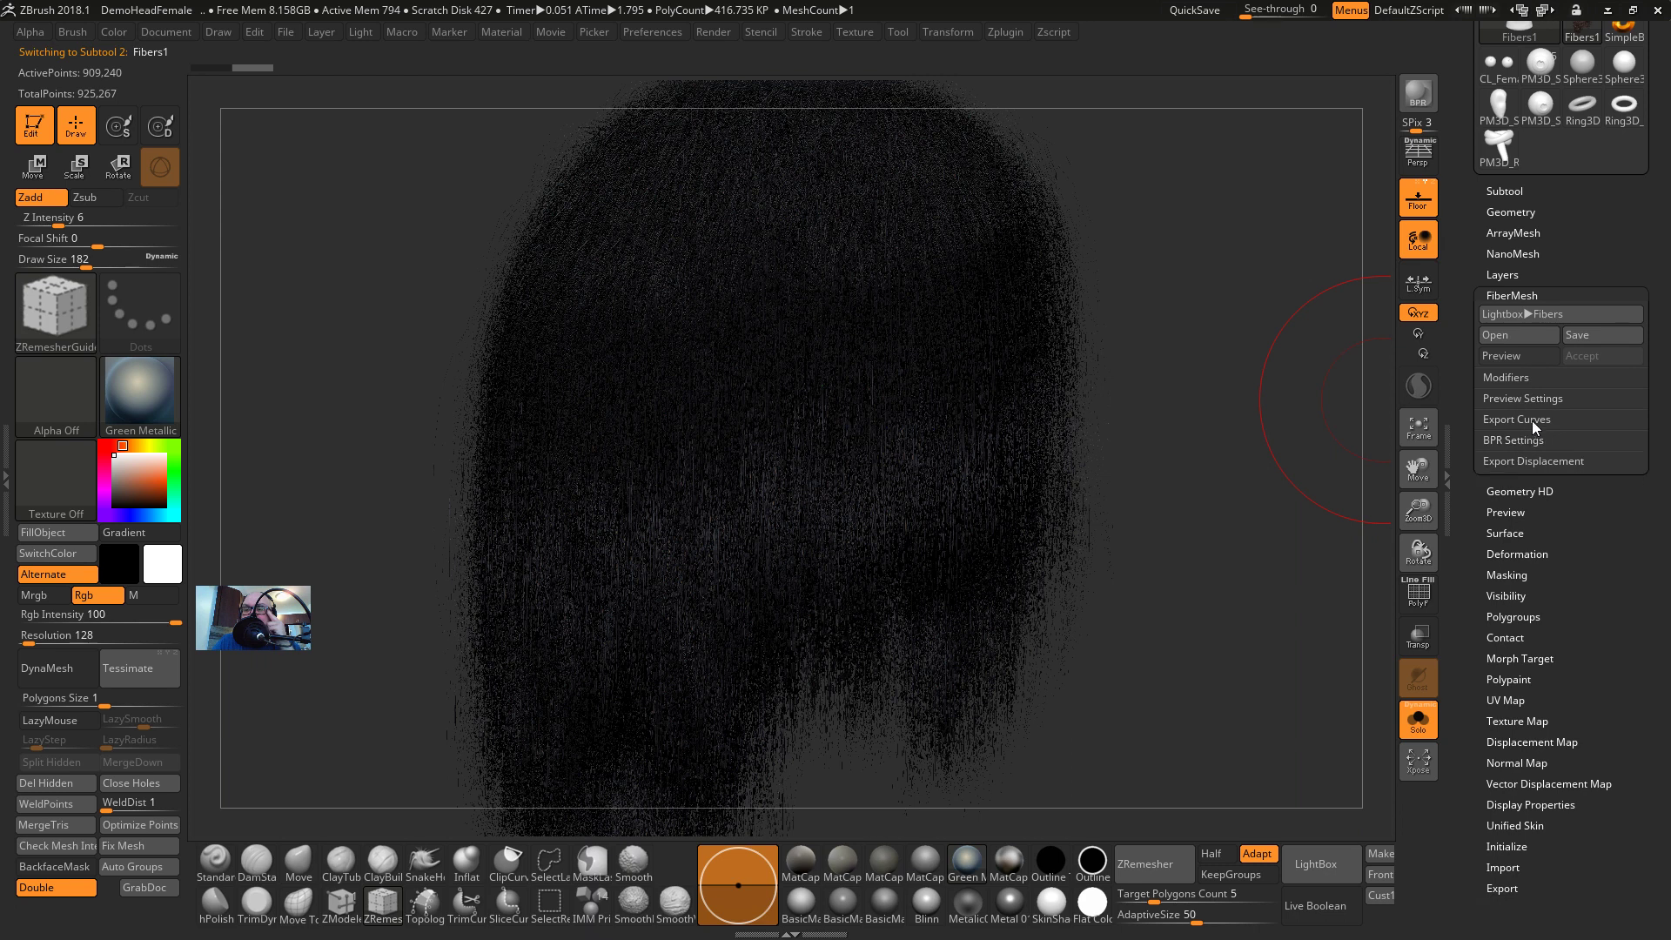
Look through the hair's FiberMesh curve export and displacement export options
{"action": "left_click", "coordinate": [1532, 420]}
{"action": "left_click", "coordinate": [1532, 420]}
{"action": "left_click", "coordinate": [1538, 420]}
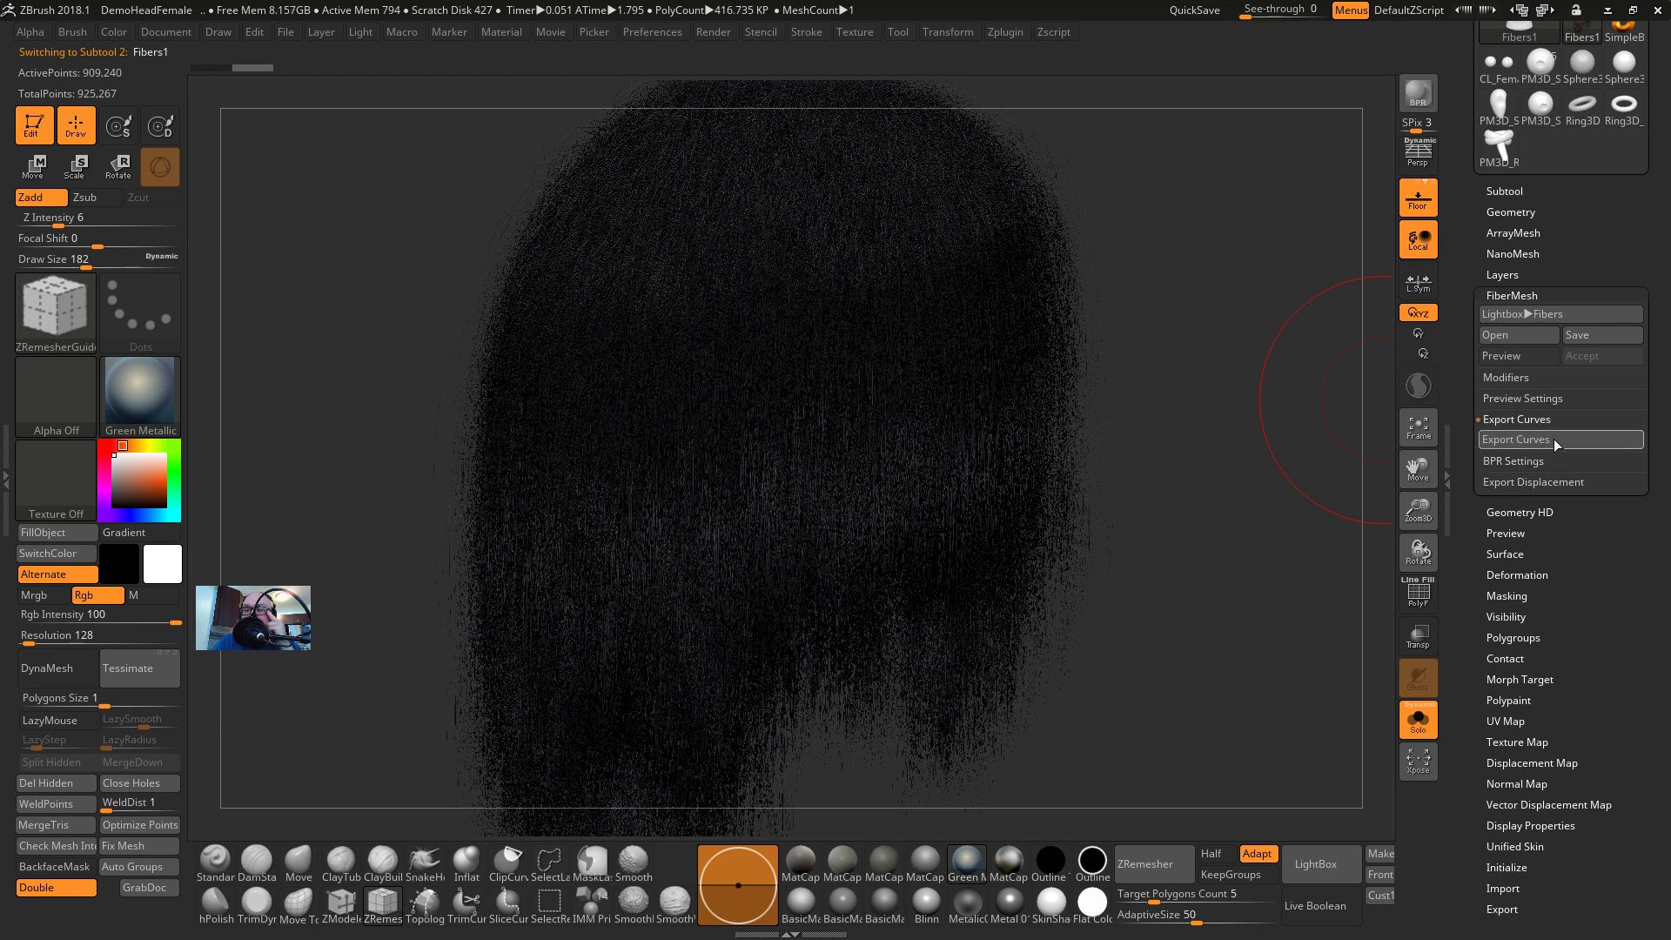
{"action": "left_click", "coordinate": [1502, 484]}
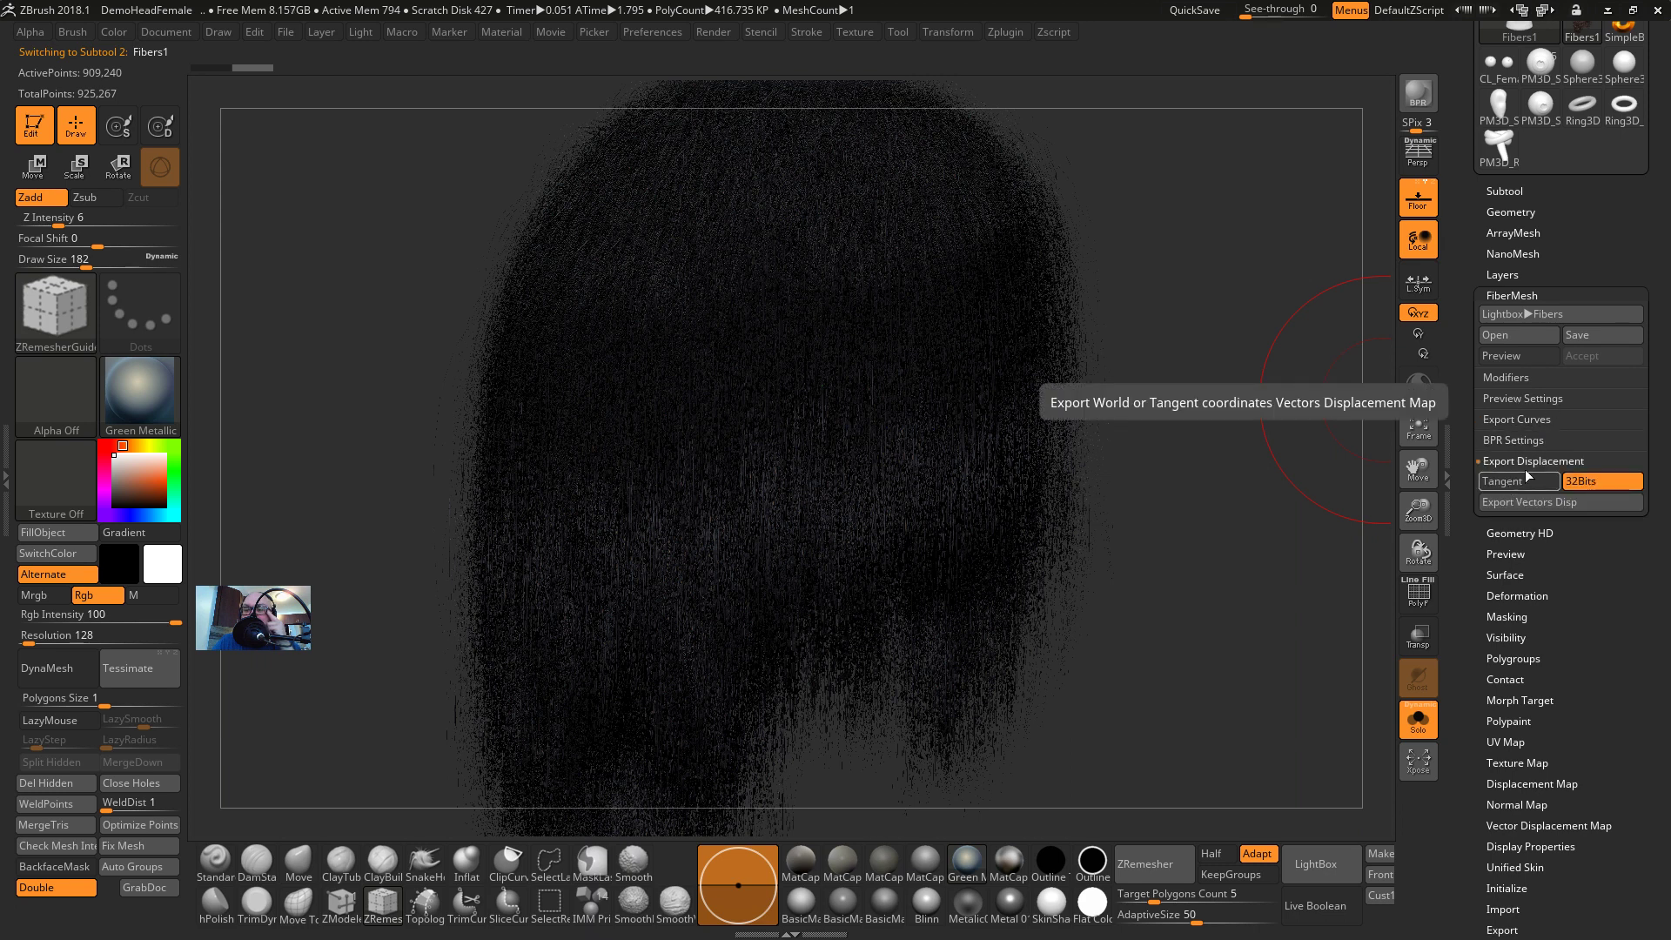
Preview the FiberMesh hair with MaxFibers lowered to 0.04067 and turn off Solo to show the whole head
{"action": "left_click", "coordinate": [1514, 376]}
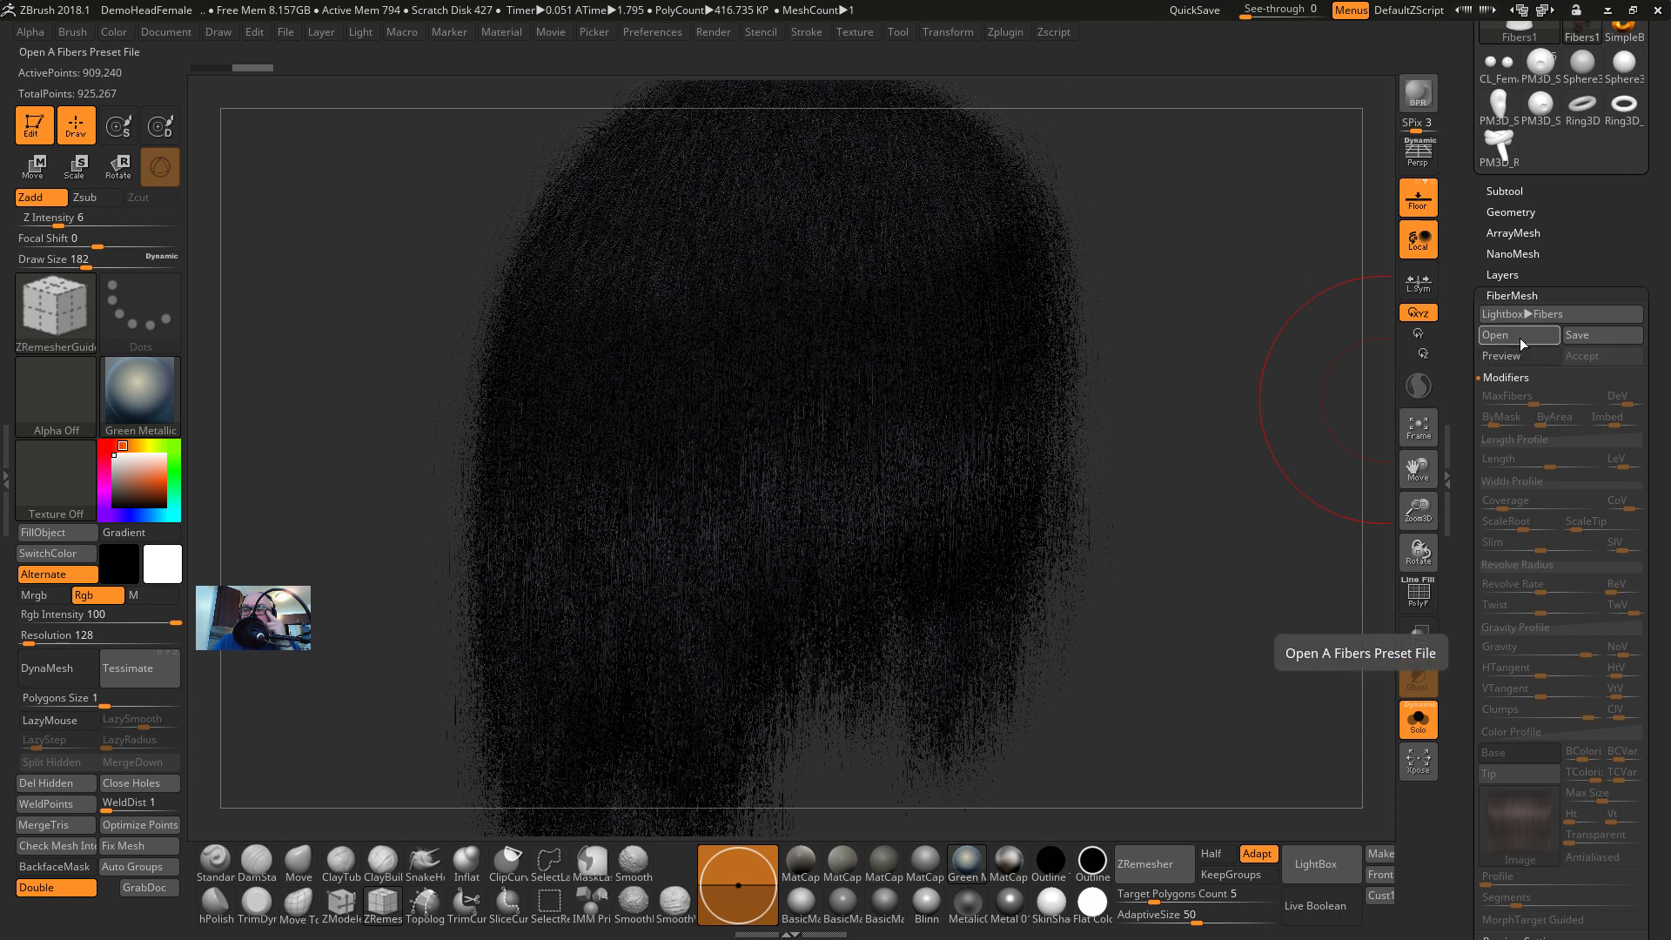
{"action": "left_click_drag", "start_coordinate": [1172, 352], "coordinate": [1291, 352]}
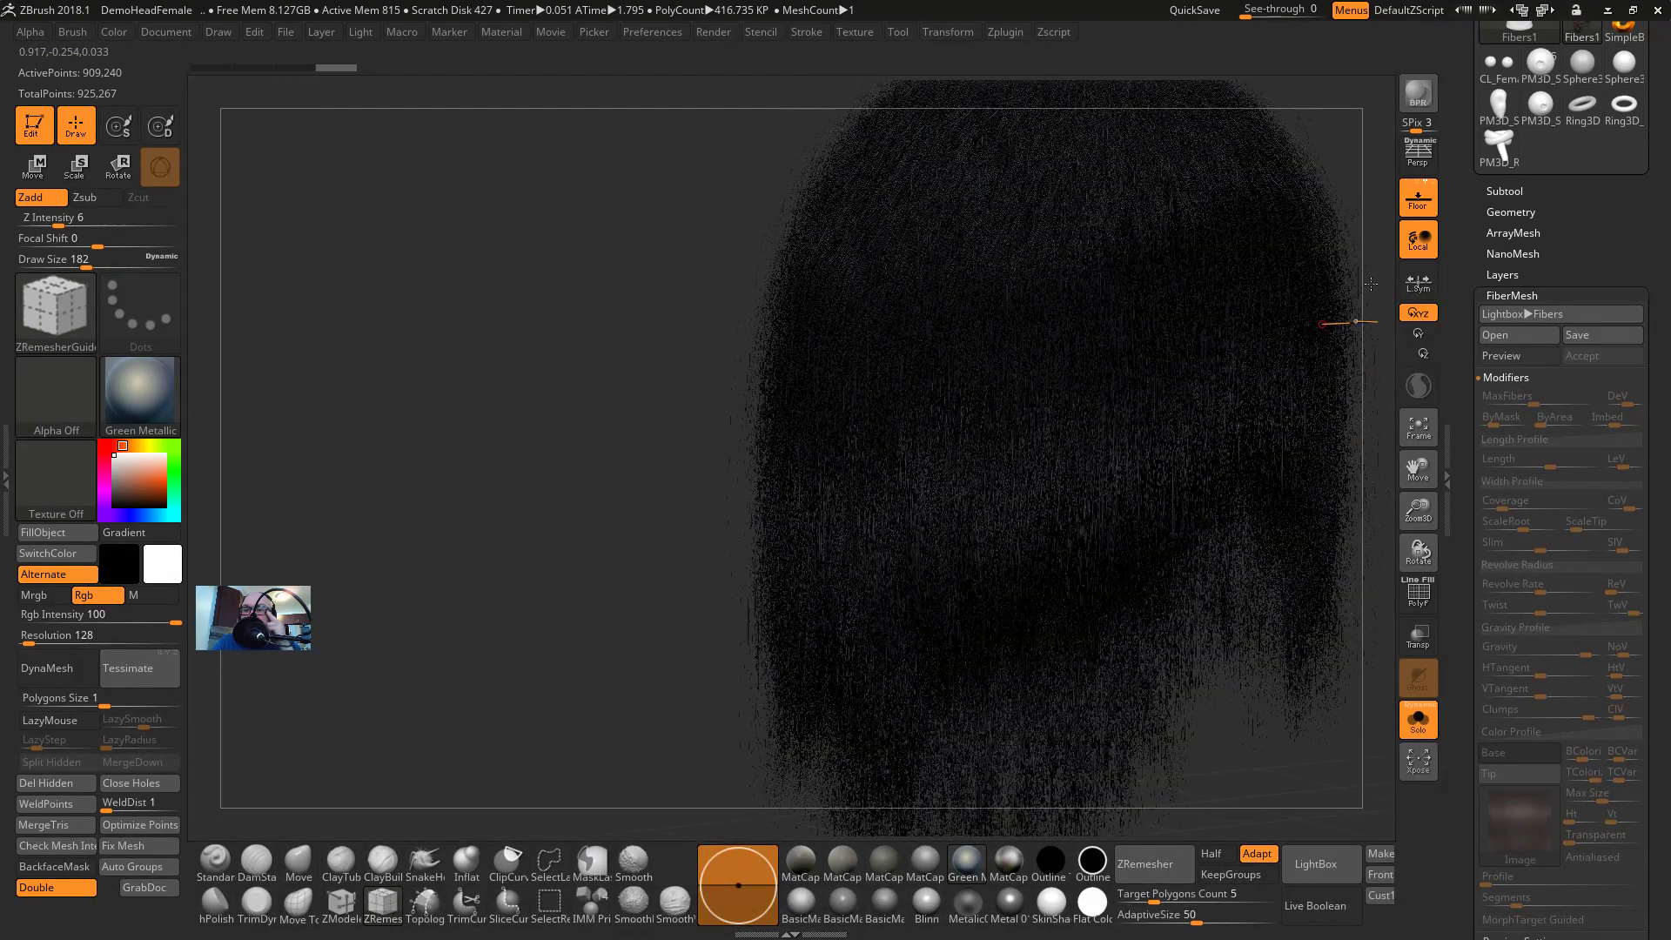
{"action": "left_click", "coordinate": [1502, 356]}
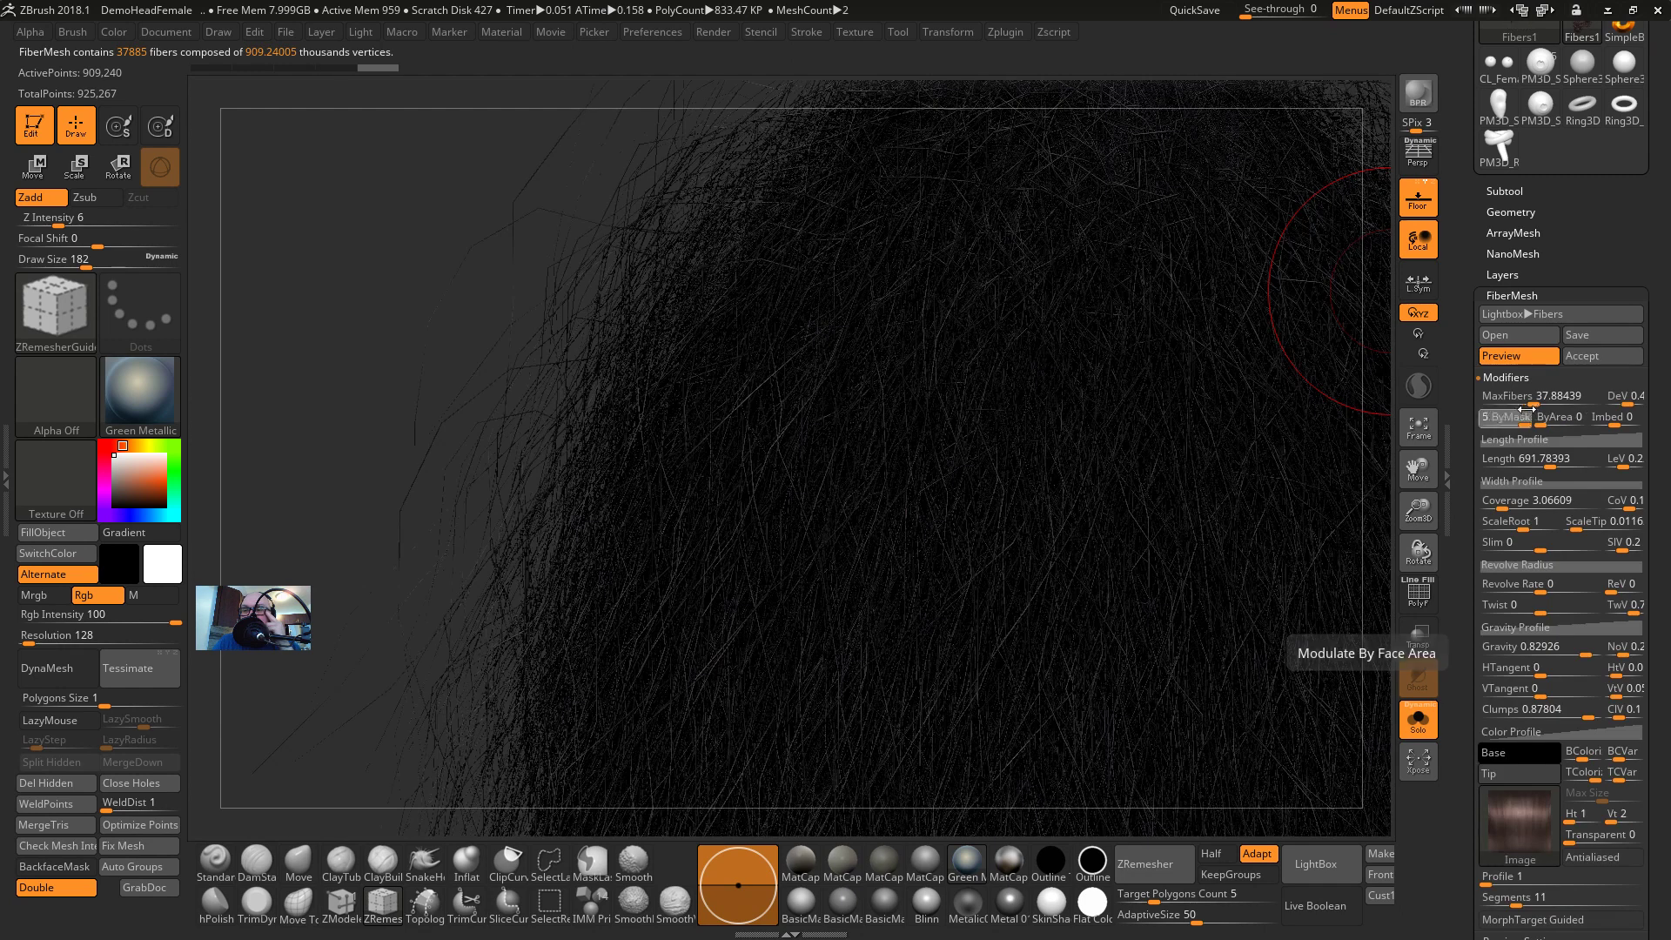
{"action": "left_click_drag", "start_coordinate": [1532, 400], "coordinate": [1485, 399]}
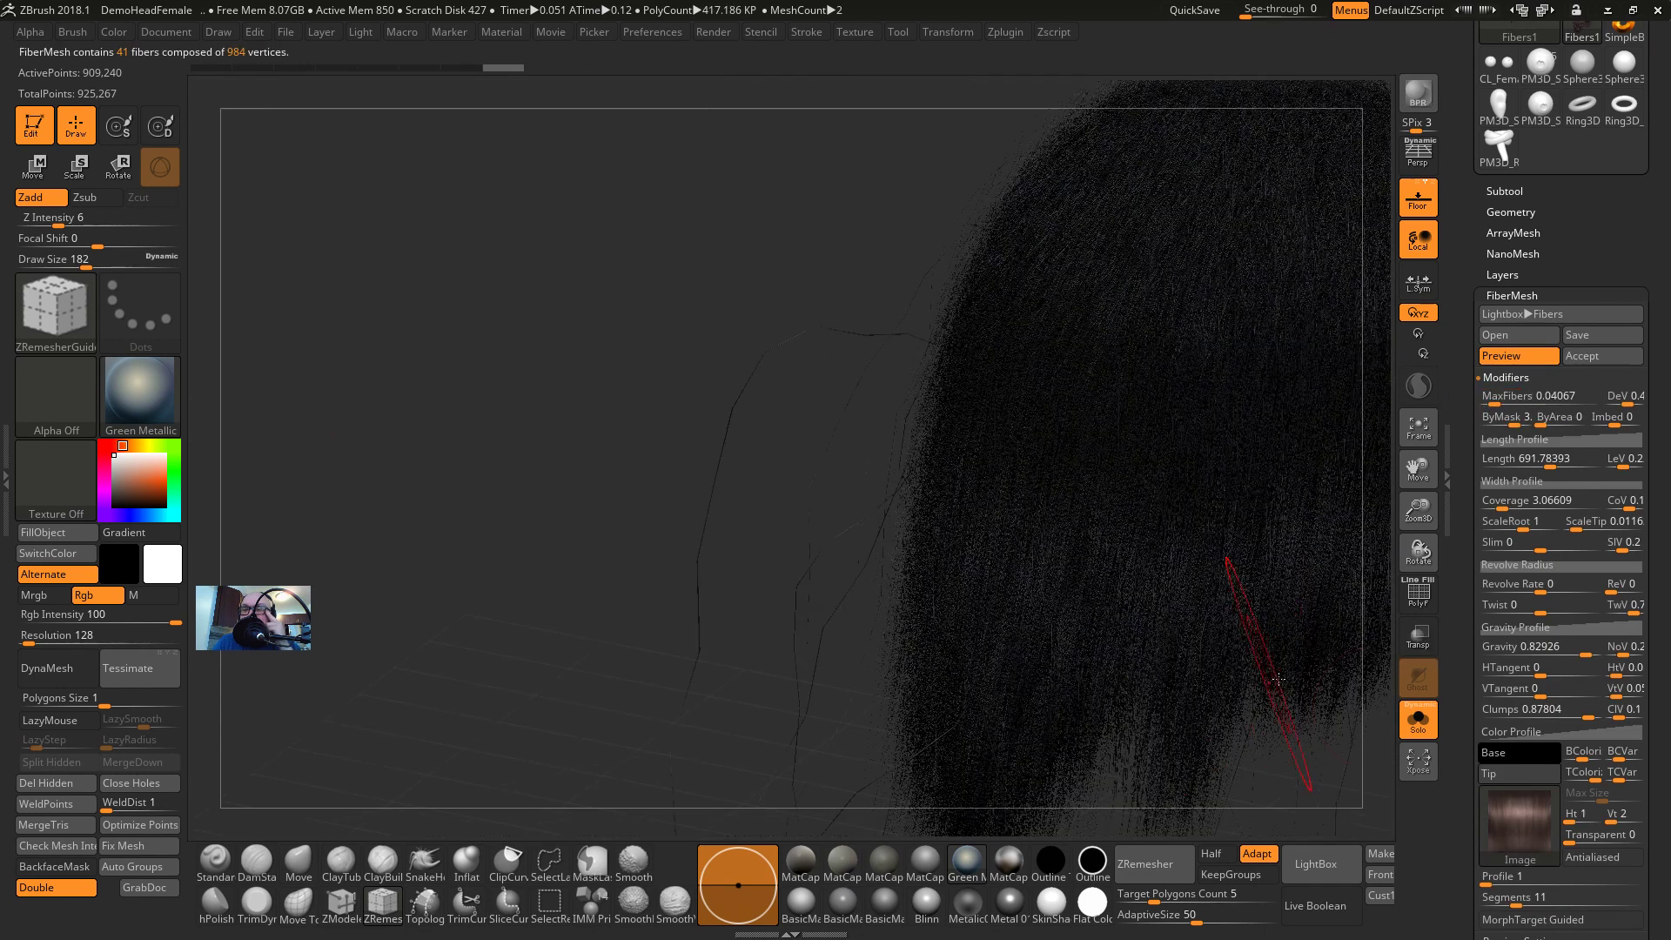
{"action": "left_click", "coordinate": [1419, 721]}
{"action": "key", "text": "f"}
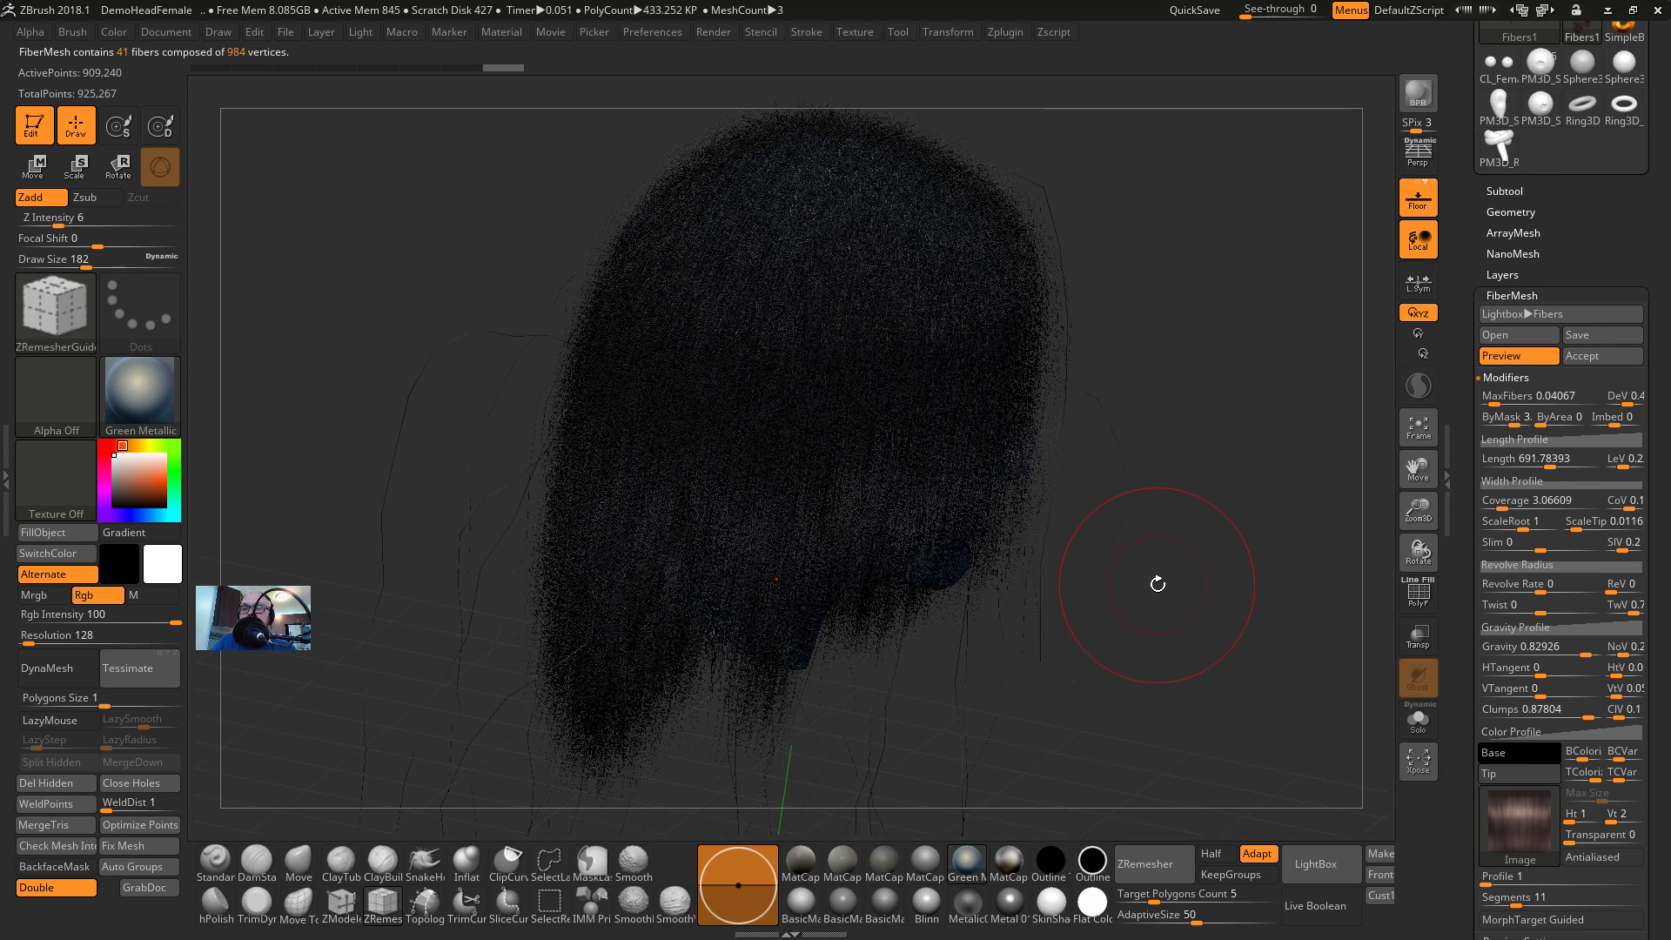
{"action": "mouse_move", "coordinate": [1157, 582]}
{"action": "left_mouse_down"}
{"action": "mouse_move", "coordinate": [1089, 523]}
{"action": "mouse_move", "coordinate": [1027, 370]}
{"action": "left_mouse_up"}
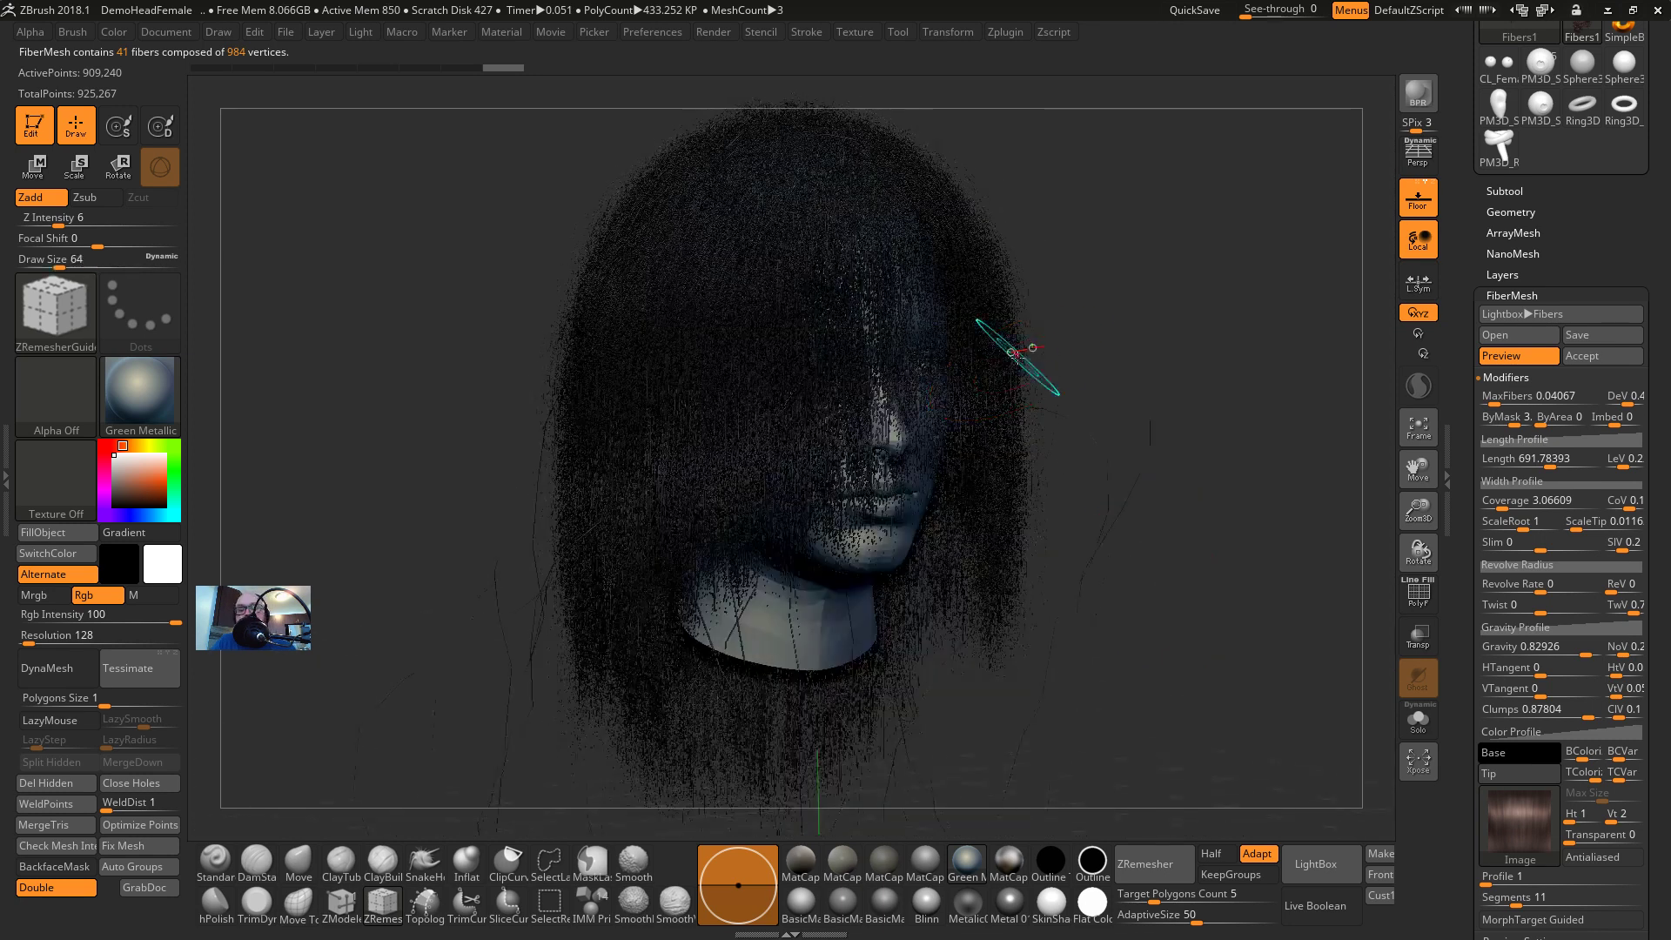
Comb the long hair away from the face toward both sides with GroomBrush1 at draw size 182
{"action": "key", "text": "b"}
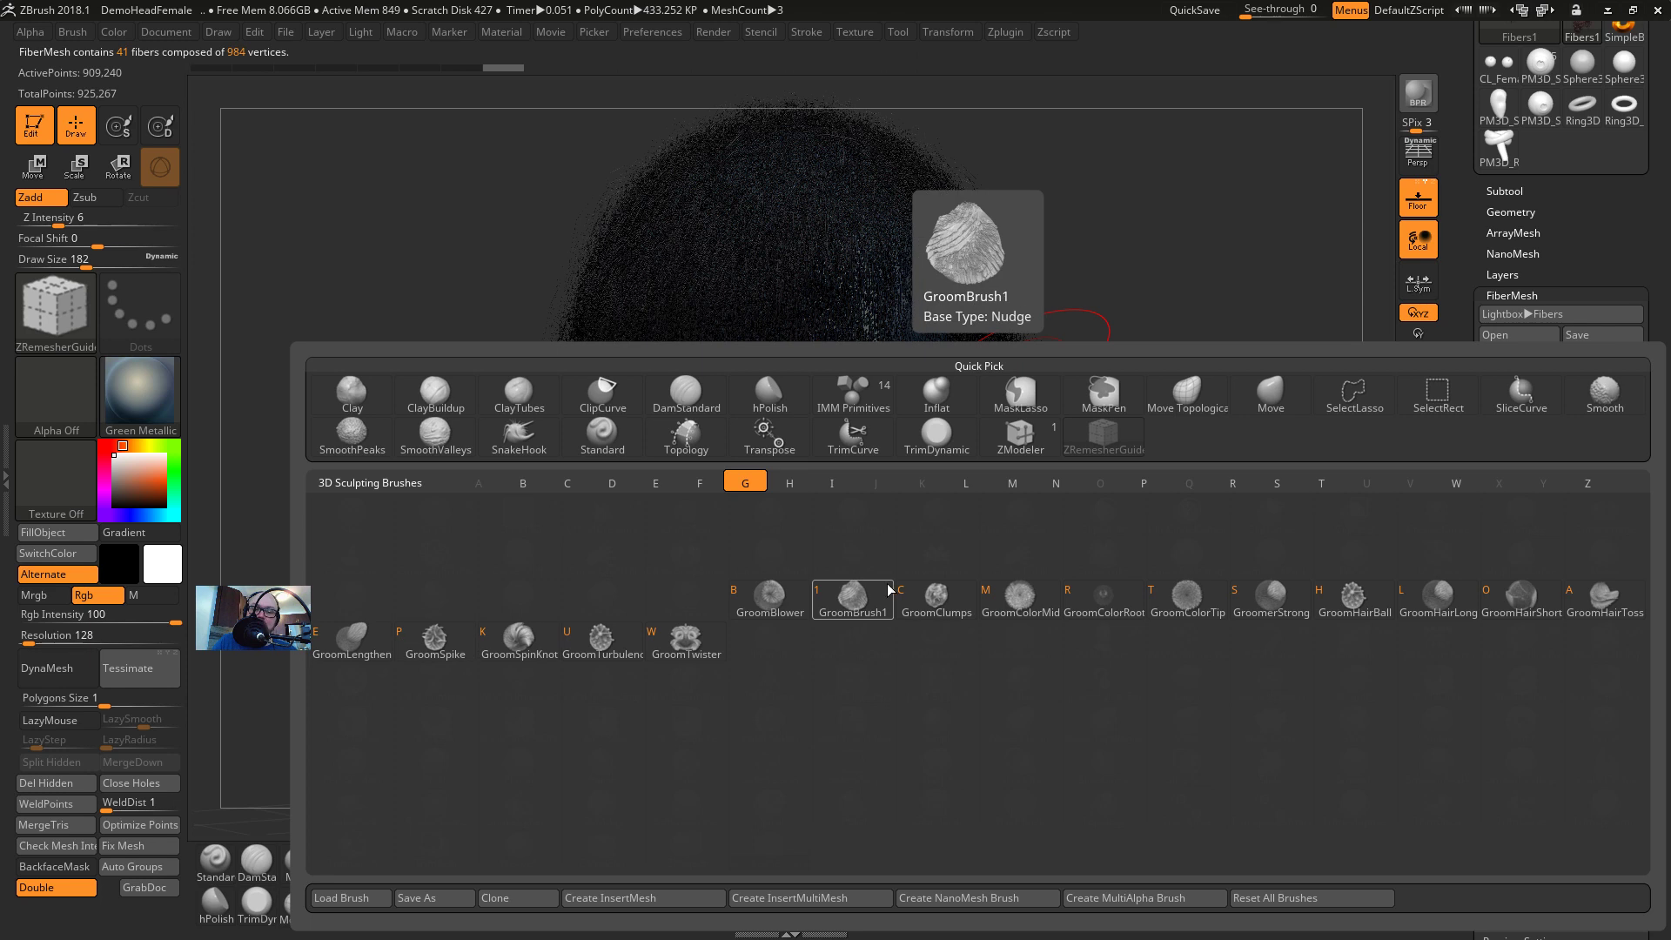
{"action": "left_click", "coordinate": [853, 598]}
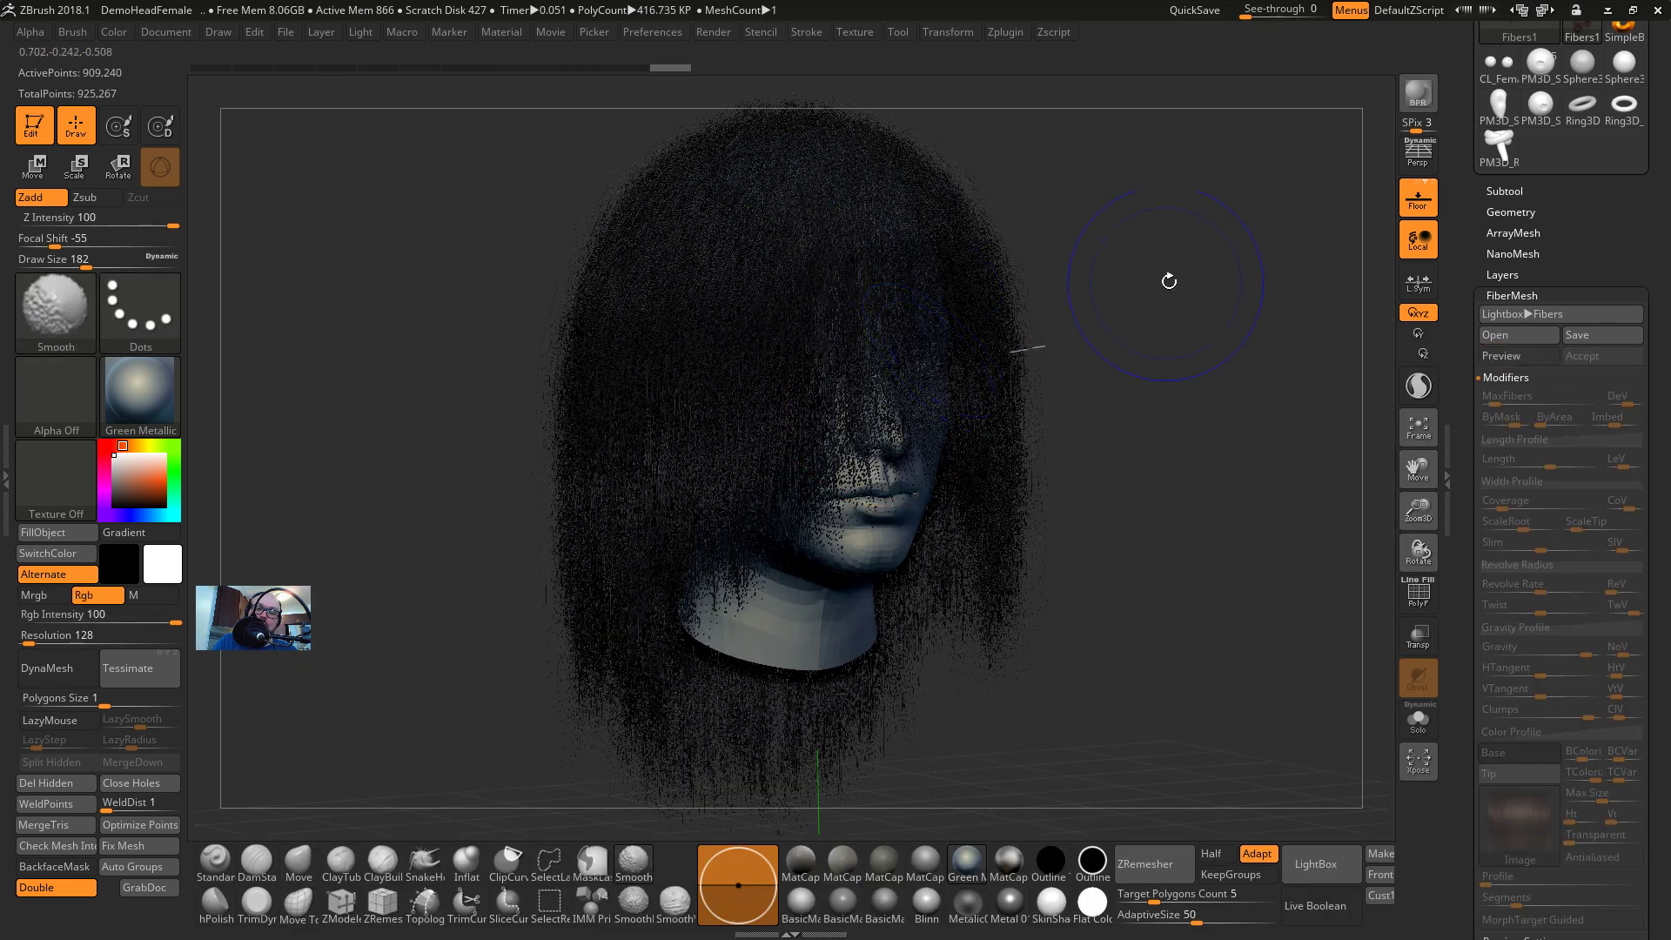
{"action": "left_click_drag", "start_coordinate": [1167, 280], "coordinate": [1019, 387]}
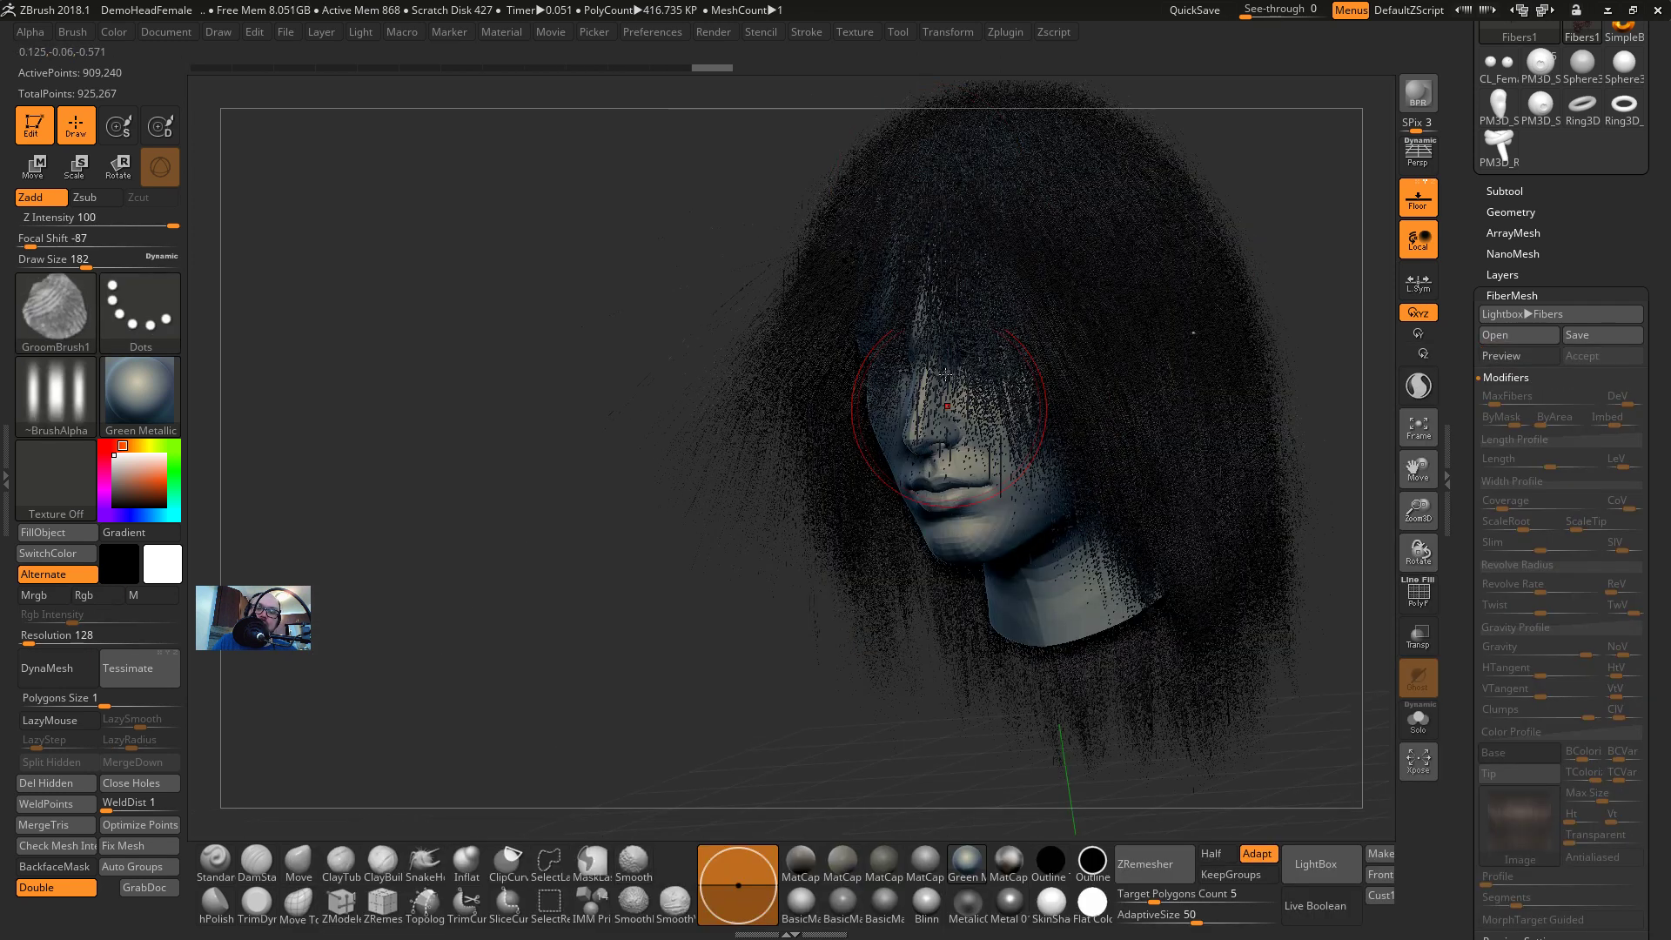
{"action": "mouse_move", "coordinate": [671, 642]}
{"action": "left_mouse_down"}
{"action": "mouse_move", "coordinate": [822, 632]}
{"action": "mouse_move", "coordinate": [905, 261]}
{"action": "left_mouse_up"}
{"action": "mouse_move", "coordinate": [910, 203]}
{"action": "left_mouse_down"}
{"action": "mouse_move", "coordinate": [634, 354]}
{"action": "mouse_move", "coordinate": [895, 186]}
{"action": "mouse_move", "coordinate": [837, 312]}
{"action": "mouse_move", "coordinate": [688, 383]}
{"action": "left_mouse_up"}
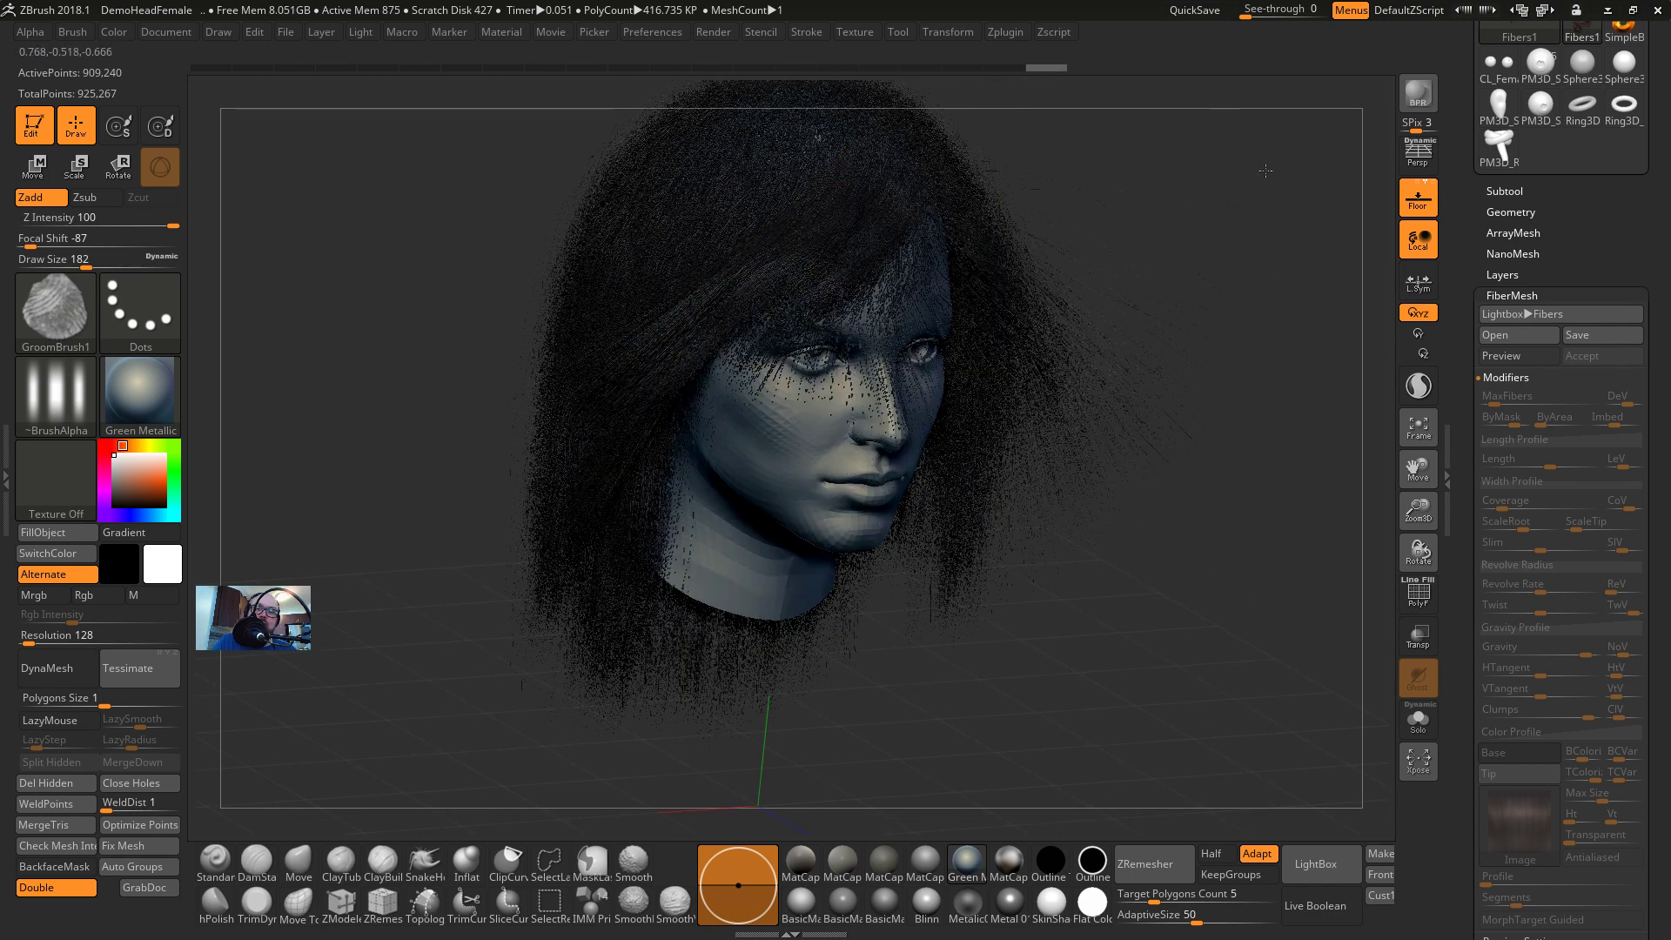
{"action": "left_click_drag", "start_coordinate": [1289, 166], "coordinate": [1233, 169]}
{"action": "mouse_move", "coordinate": [987, 248]}
{"action": "left_mouse_down"}
{"action": "mouse_move", "coordinate": [988, 349]}
{"action": "mouse_move", "coordinate": [1023, 374]}
{"action": "left_mouse_up"}
{"action": "mouse_move", "coordinate": [945, 235]}
{"action": "left_mouse_down"}
{"action": "mouse_move", "coordinate": [975, 331]}
{"action": "mouse_move", "coordinate": [1027, 366]}
{"action": "left_mouse_up"}
Preview and accept the sparse fibers as a new subtool, and make the groomed Fibers1 hair active again
{"action": "mouse_move", "coordinate": [1246, 212]}
{"action": "left_mouse_down", "text": "alt"}
{"action": "mouse_move", "coordinate": [1097, 214]}
{"action": "mouse_move", "coordinate": [1272, 213]}
{"action": "mouse_move", "coordinate": [1331, 184]}
{"action": "left_mouse_up", "text": "alt"}
{"action": "left_click_drag", "start_coordinate": [1198, 284], "coordinate": [1223, 321], "text": "alt"}
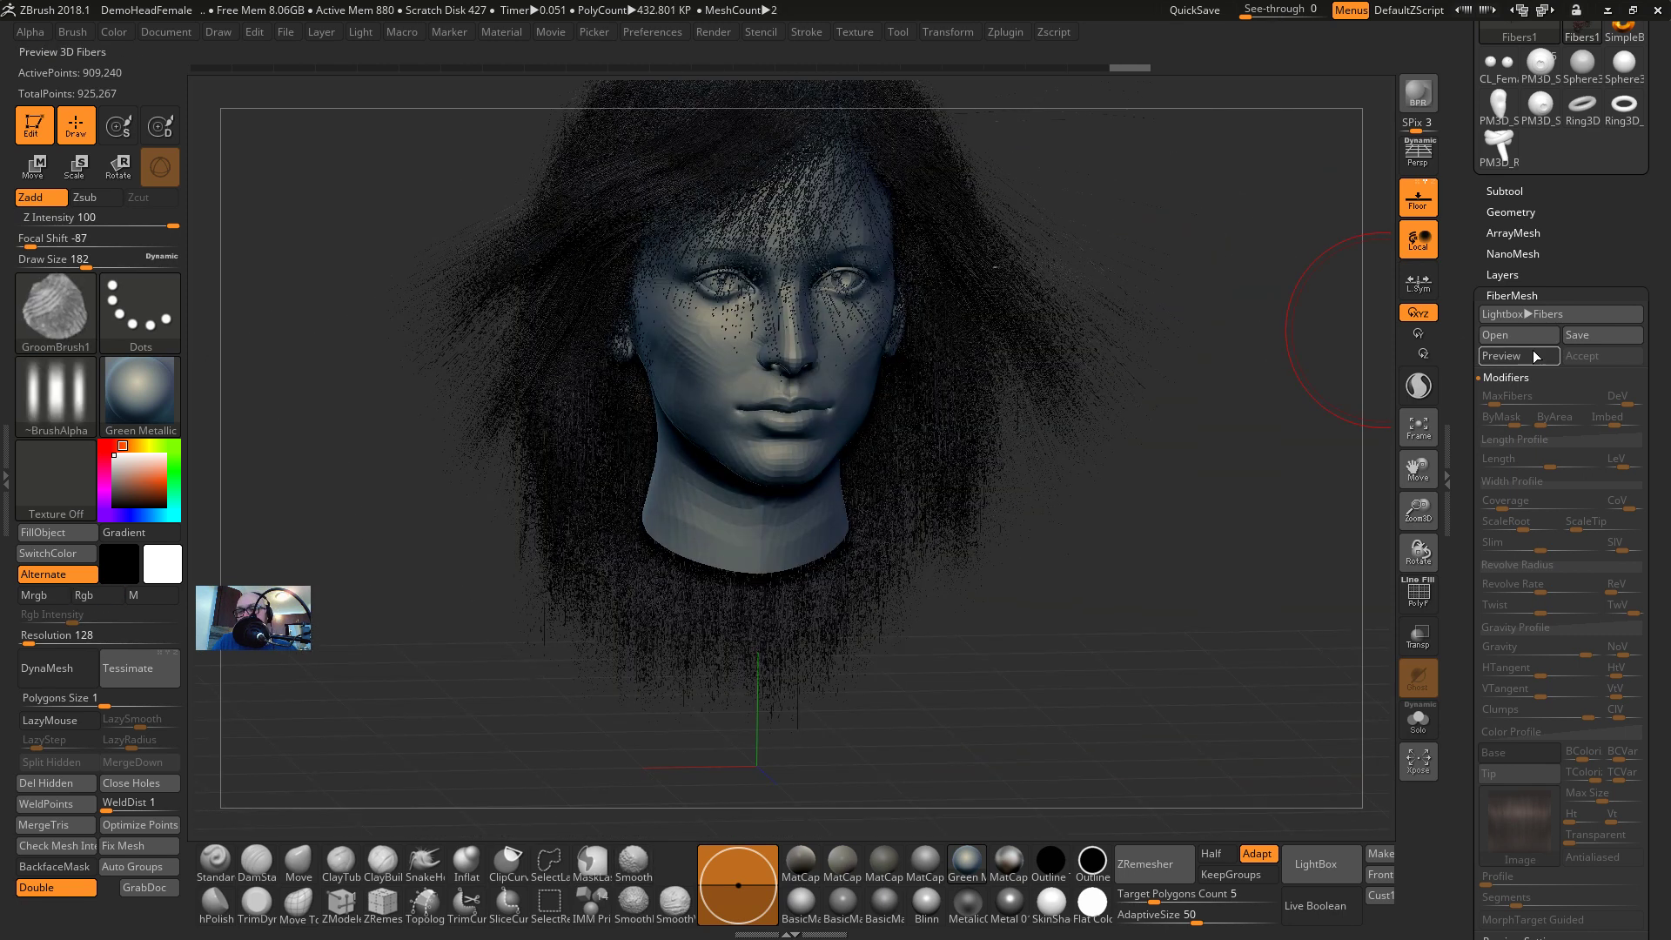
{"action": "left_click", "coordinate": [1581, 356]}
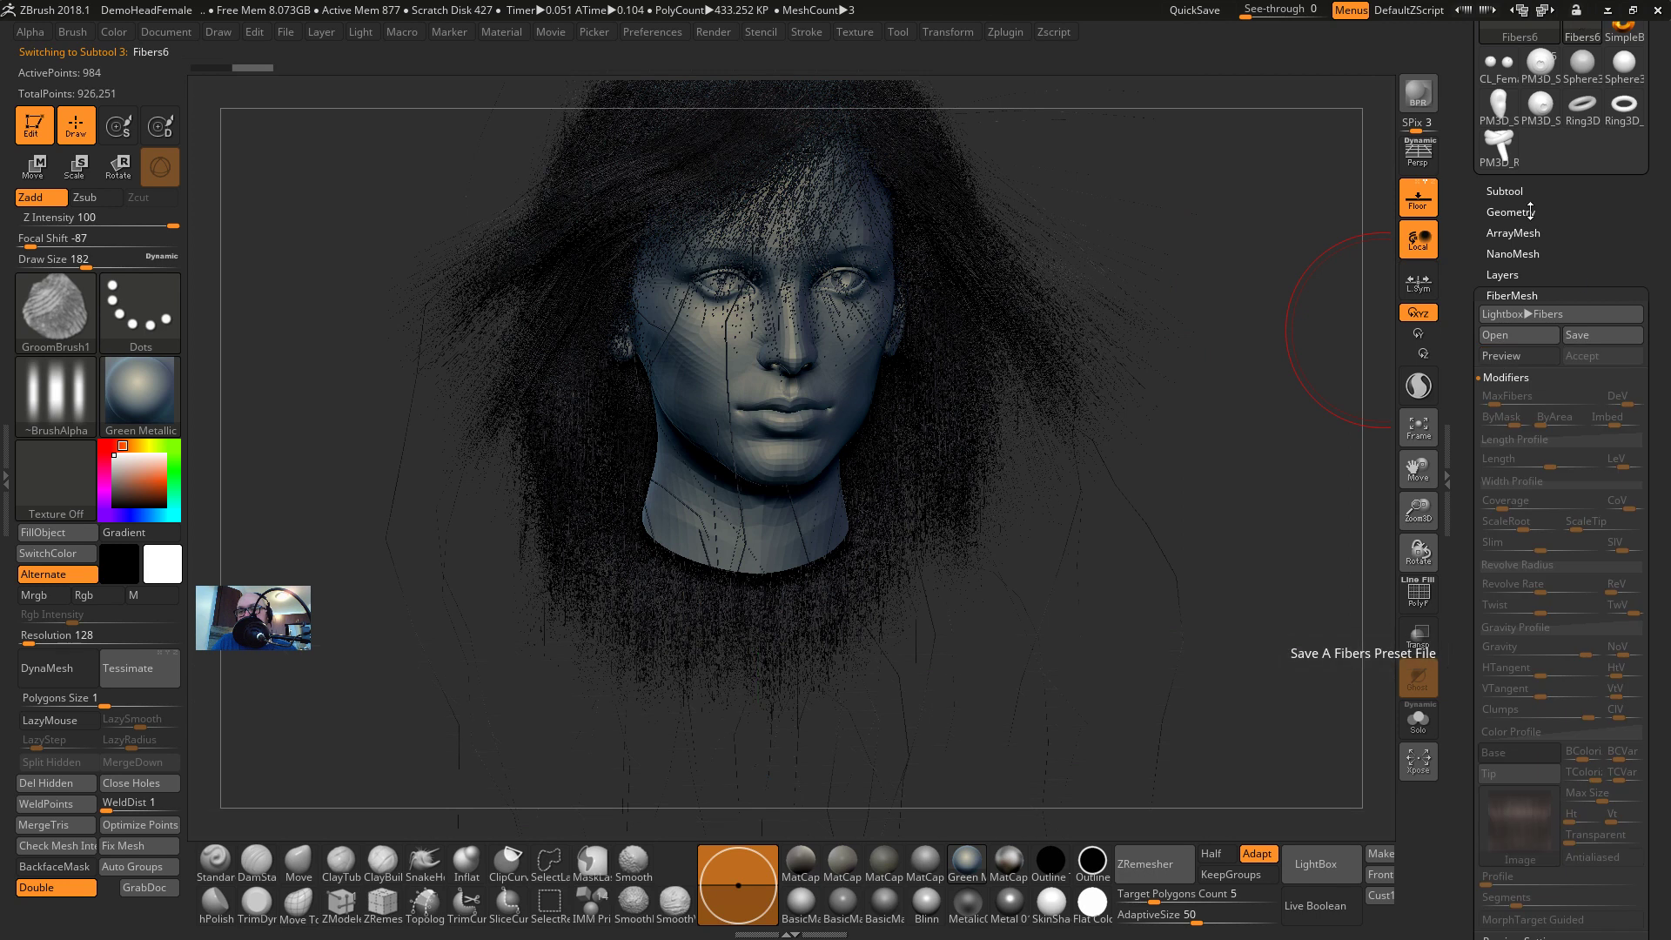
{"action": "left_click", "coordinate": [1504, 190]}
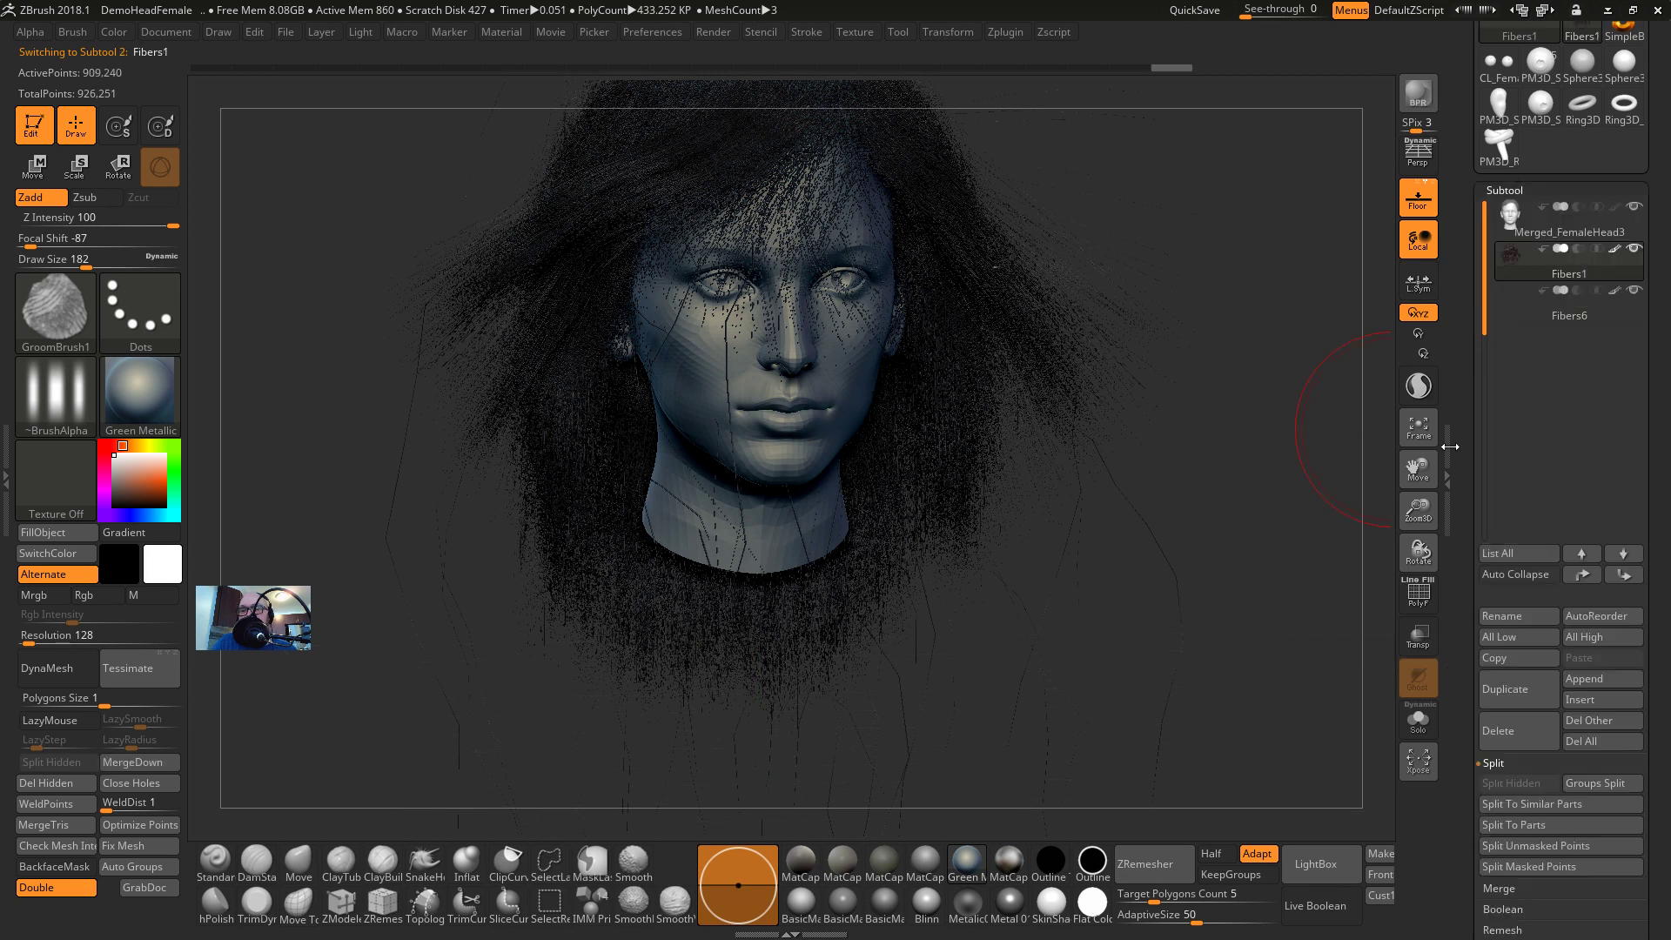
Turn on Solo and switch the active subtool to Merged_FemaleHead3 to isolate the bare head
{"action": "left_click", "coordinate": [1419, 718]}
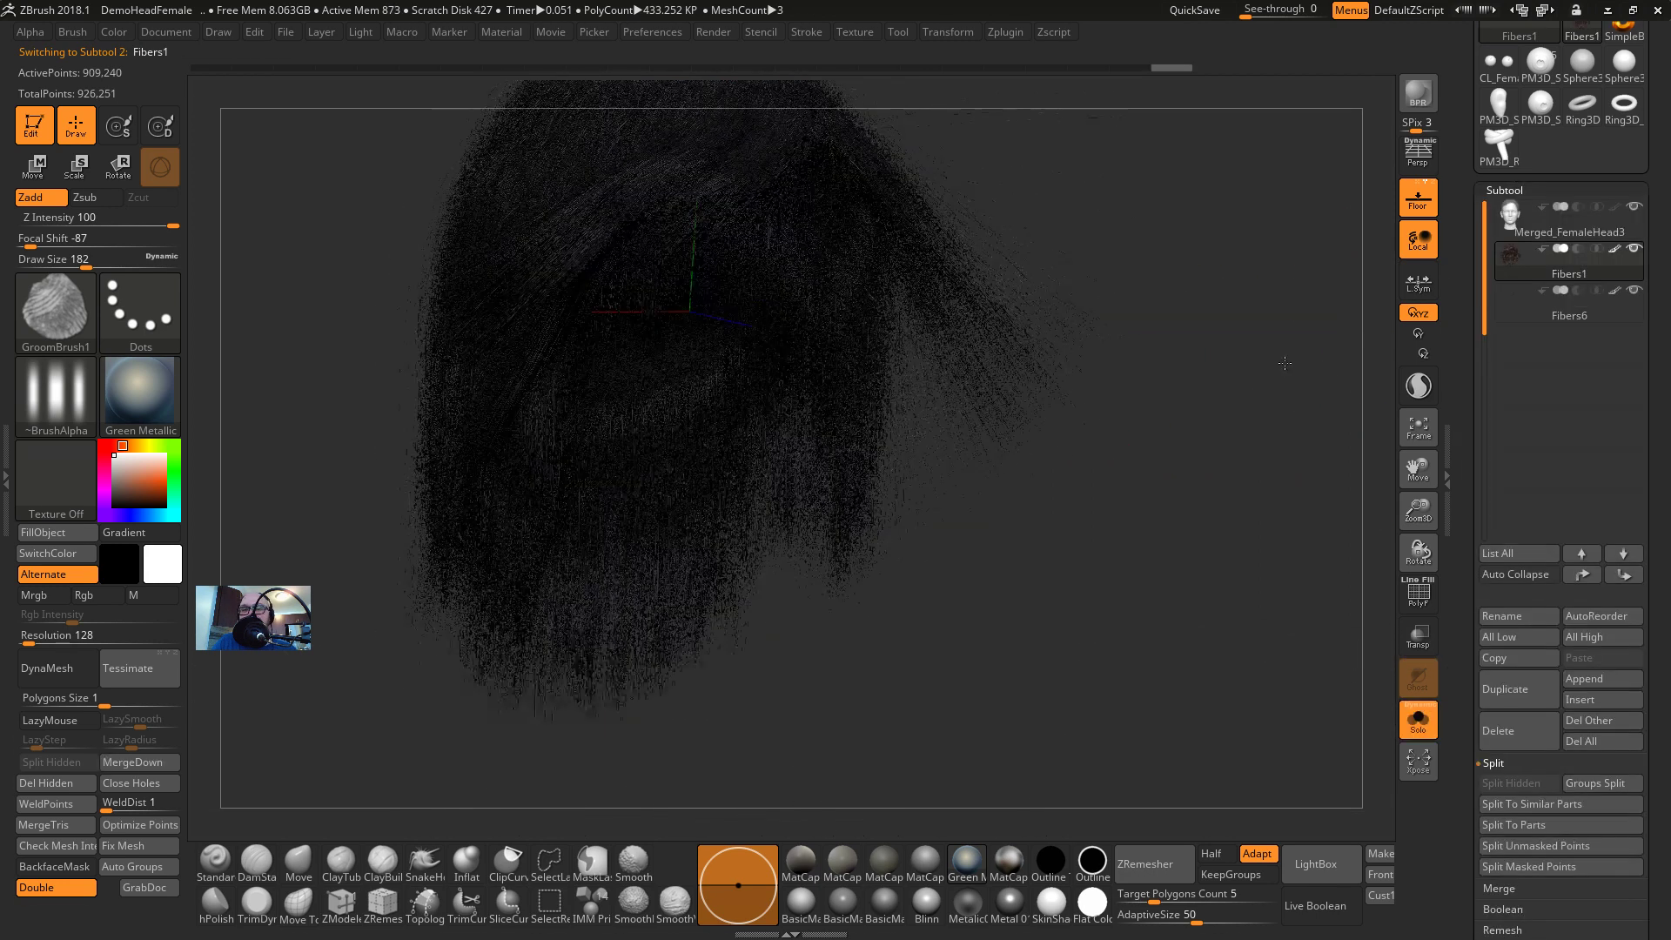
{"action": "key", "text": "Up"}
{"action": "left_click_drag", "start_coordinate": [1102, 329], "coordinate": [1210, 443]}
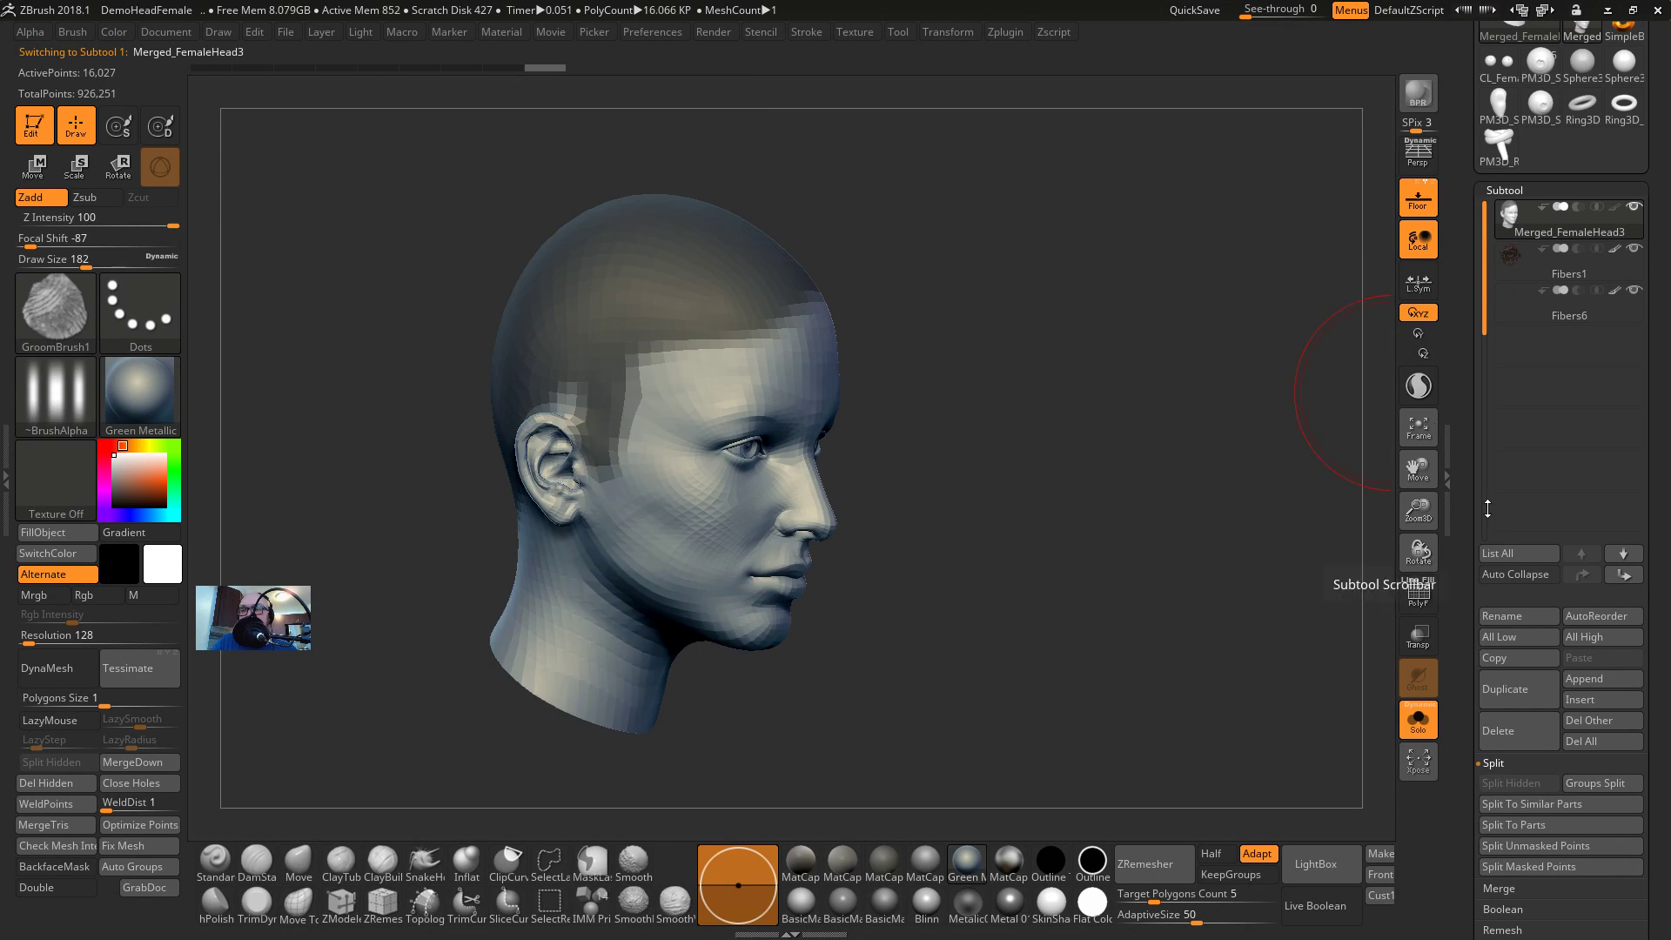
Switch to Chrome and read the viewers' hair question in the Twitch stream chat
{"action": "key", "text": "alt+Tab"}
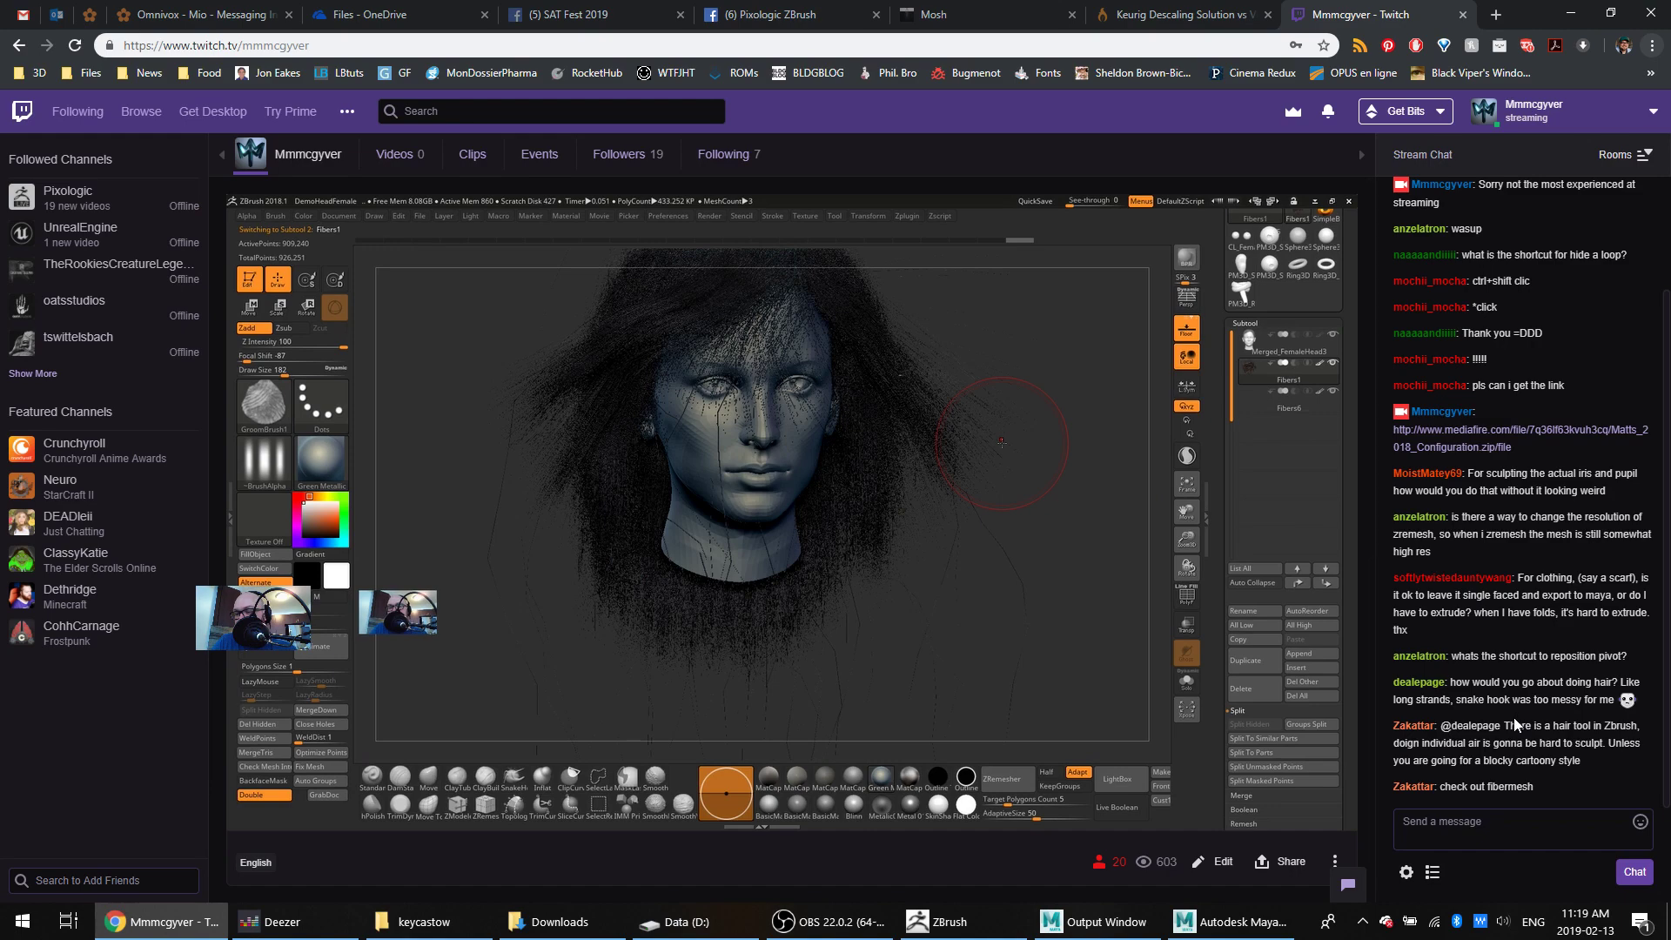
{"action": "key", "text": "alt+Tab"}
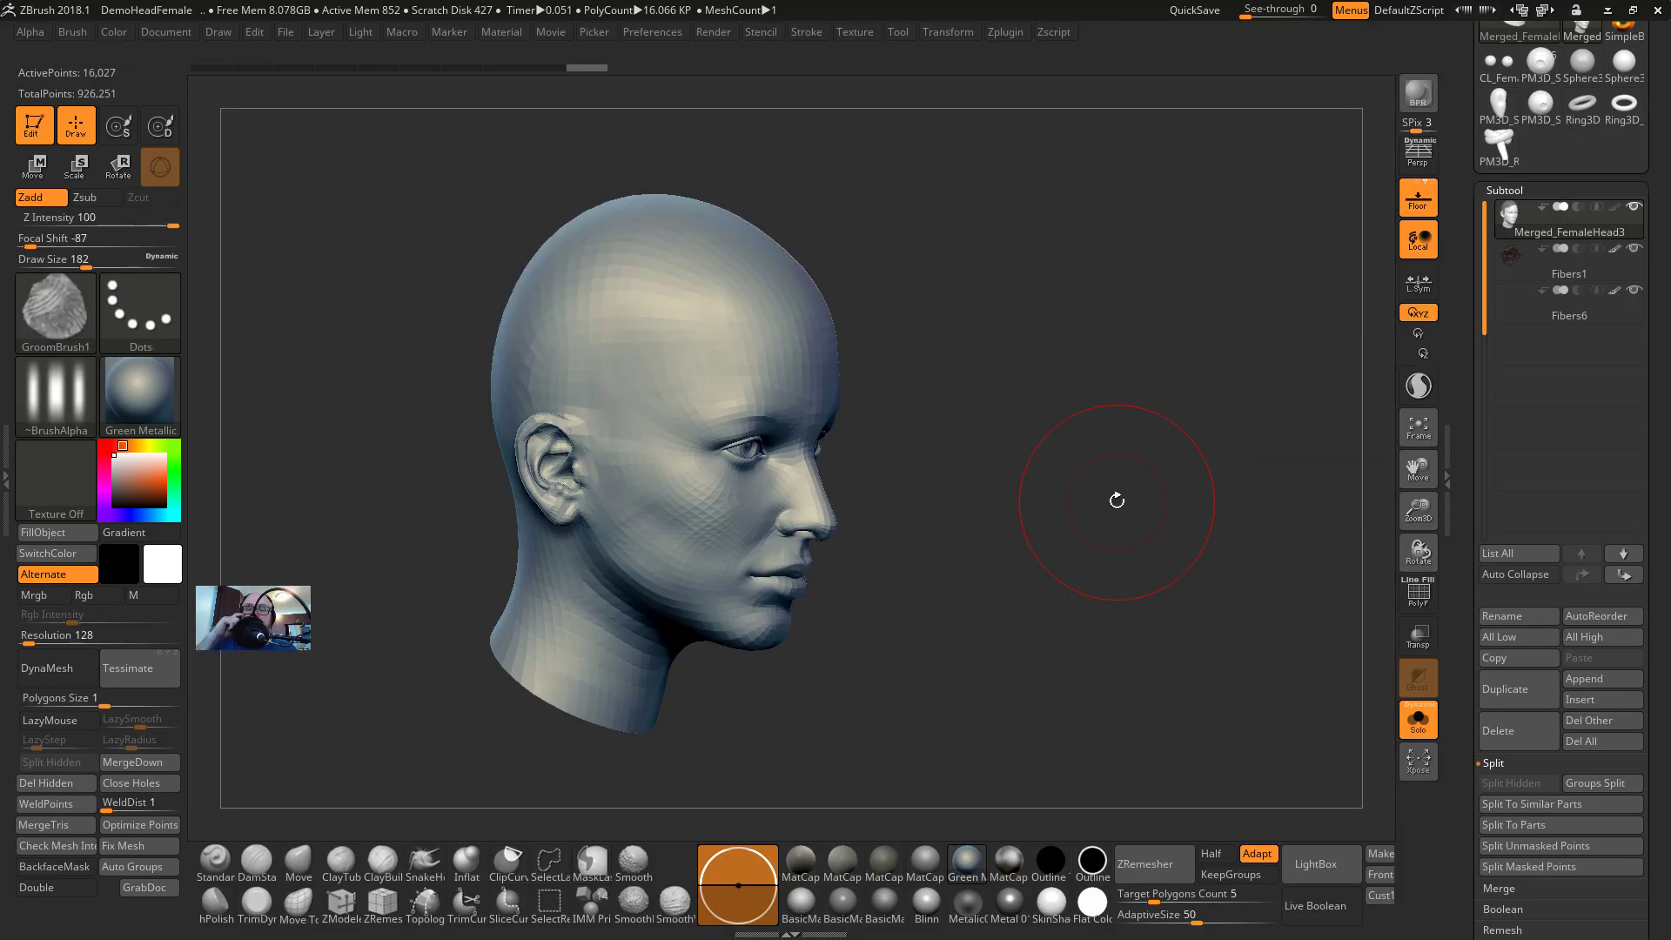
{"action": "key", "text": "super"}
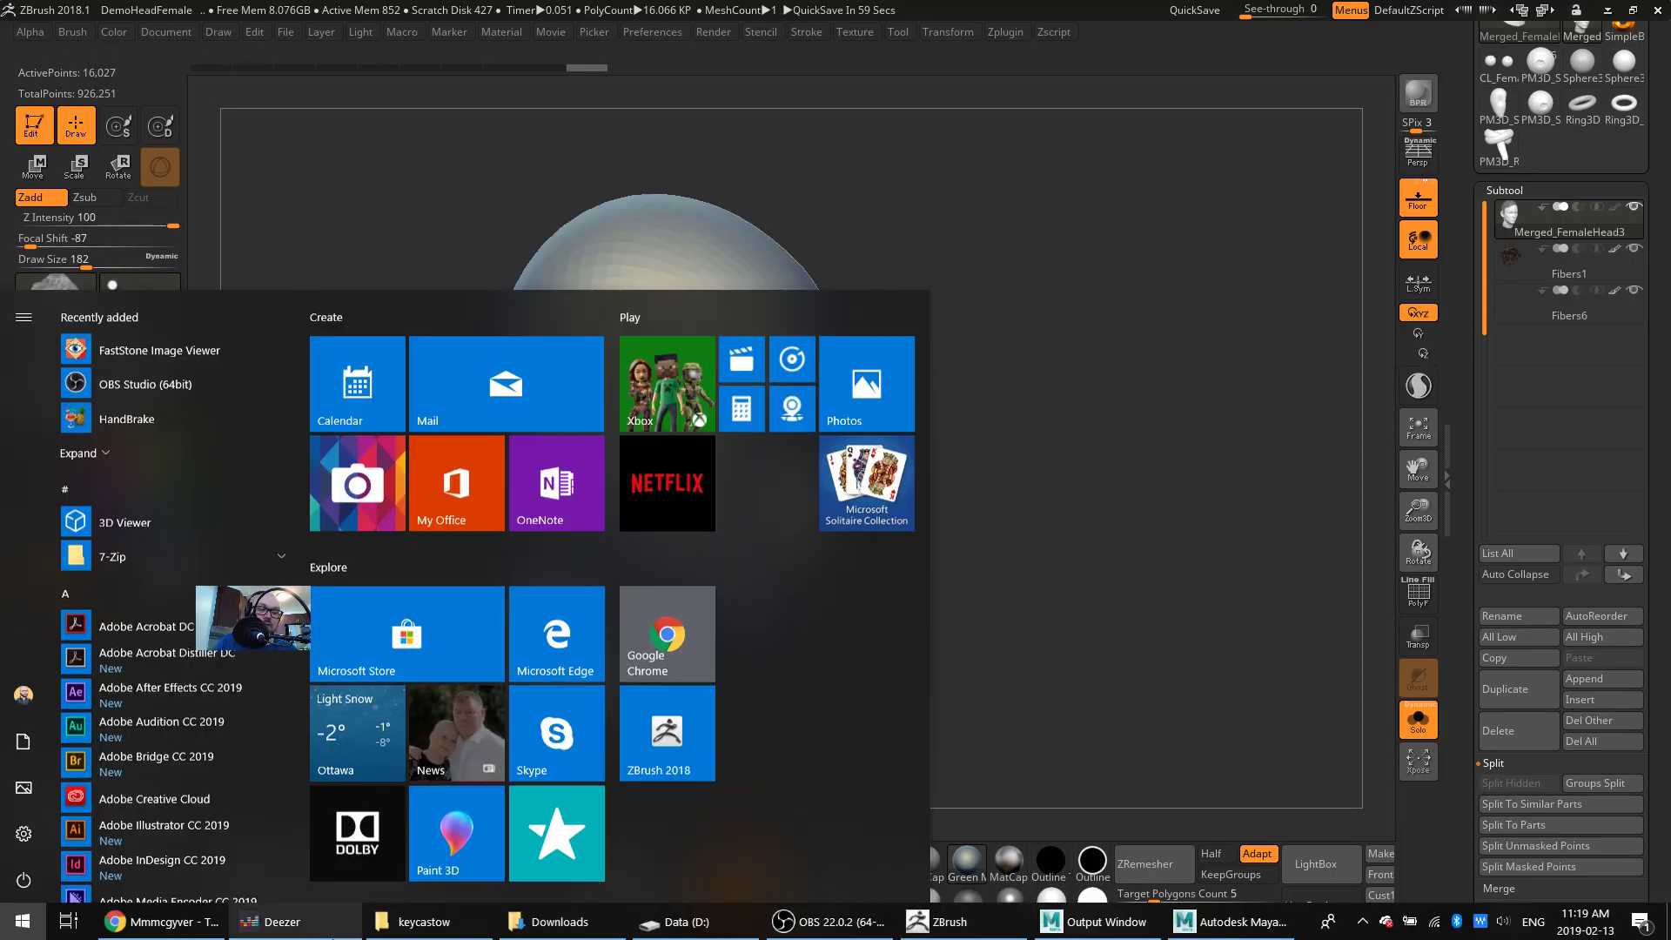
{"action": "left_click", "coordinate": [102, 924]}
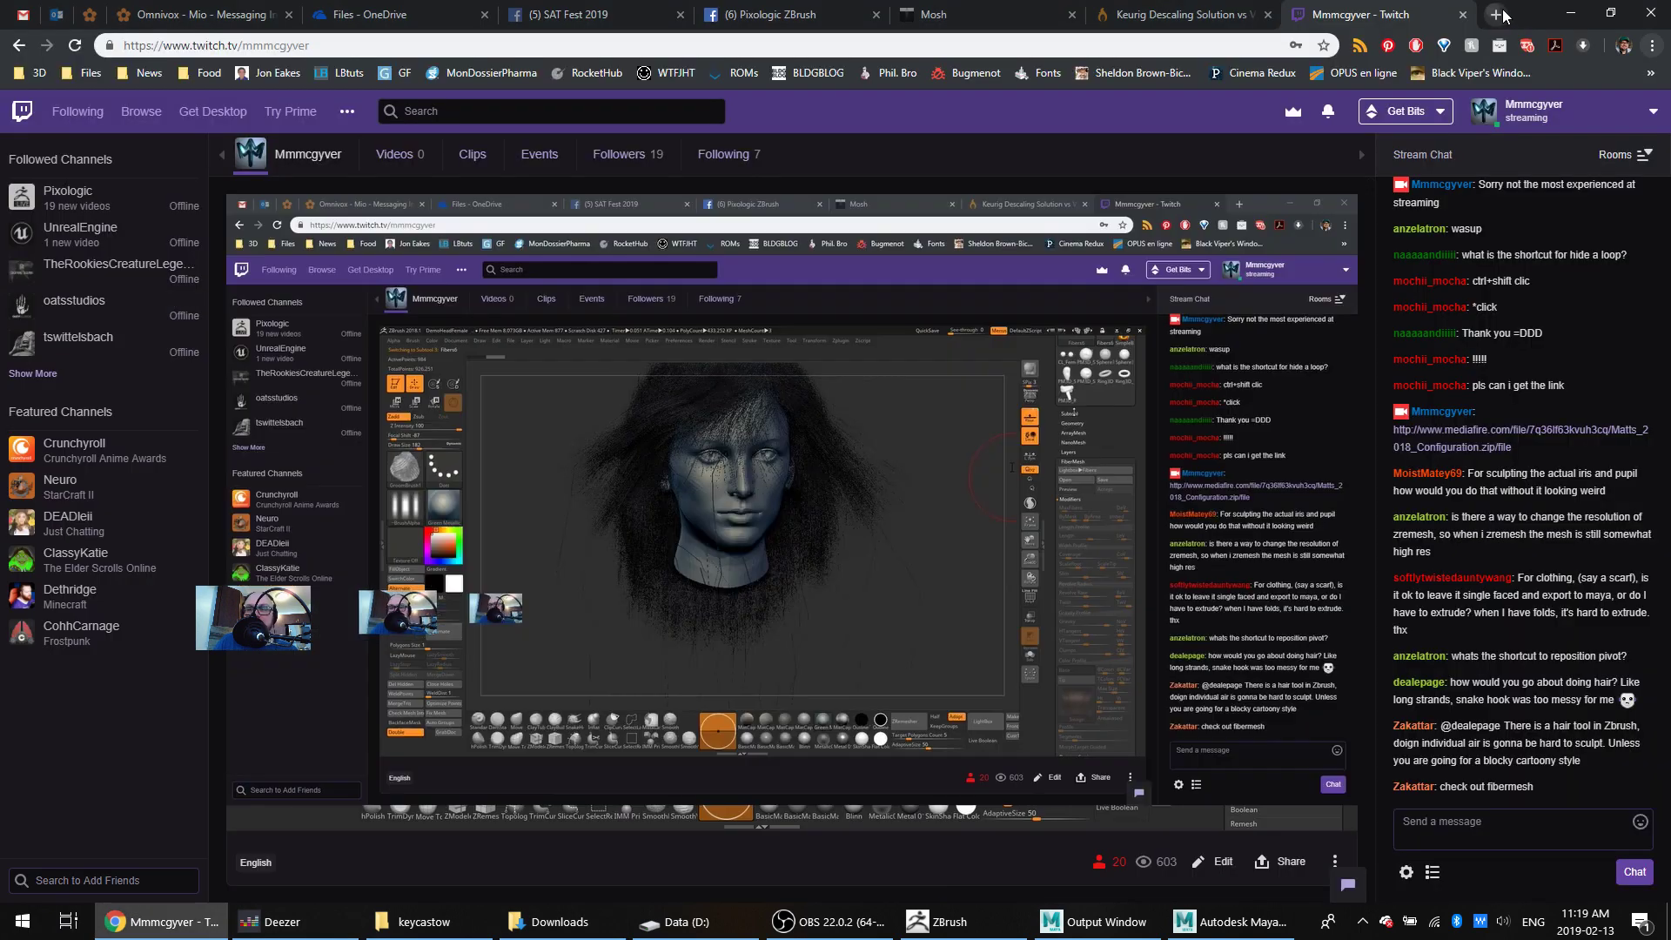
Search Google for "zbrush hair brush" in a new browser tab
{"action": "left_click", "coordinate": [1499, 15]}
{"action": "type", "text": "zbr"}
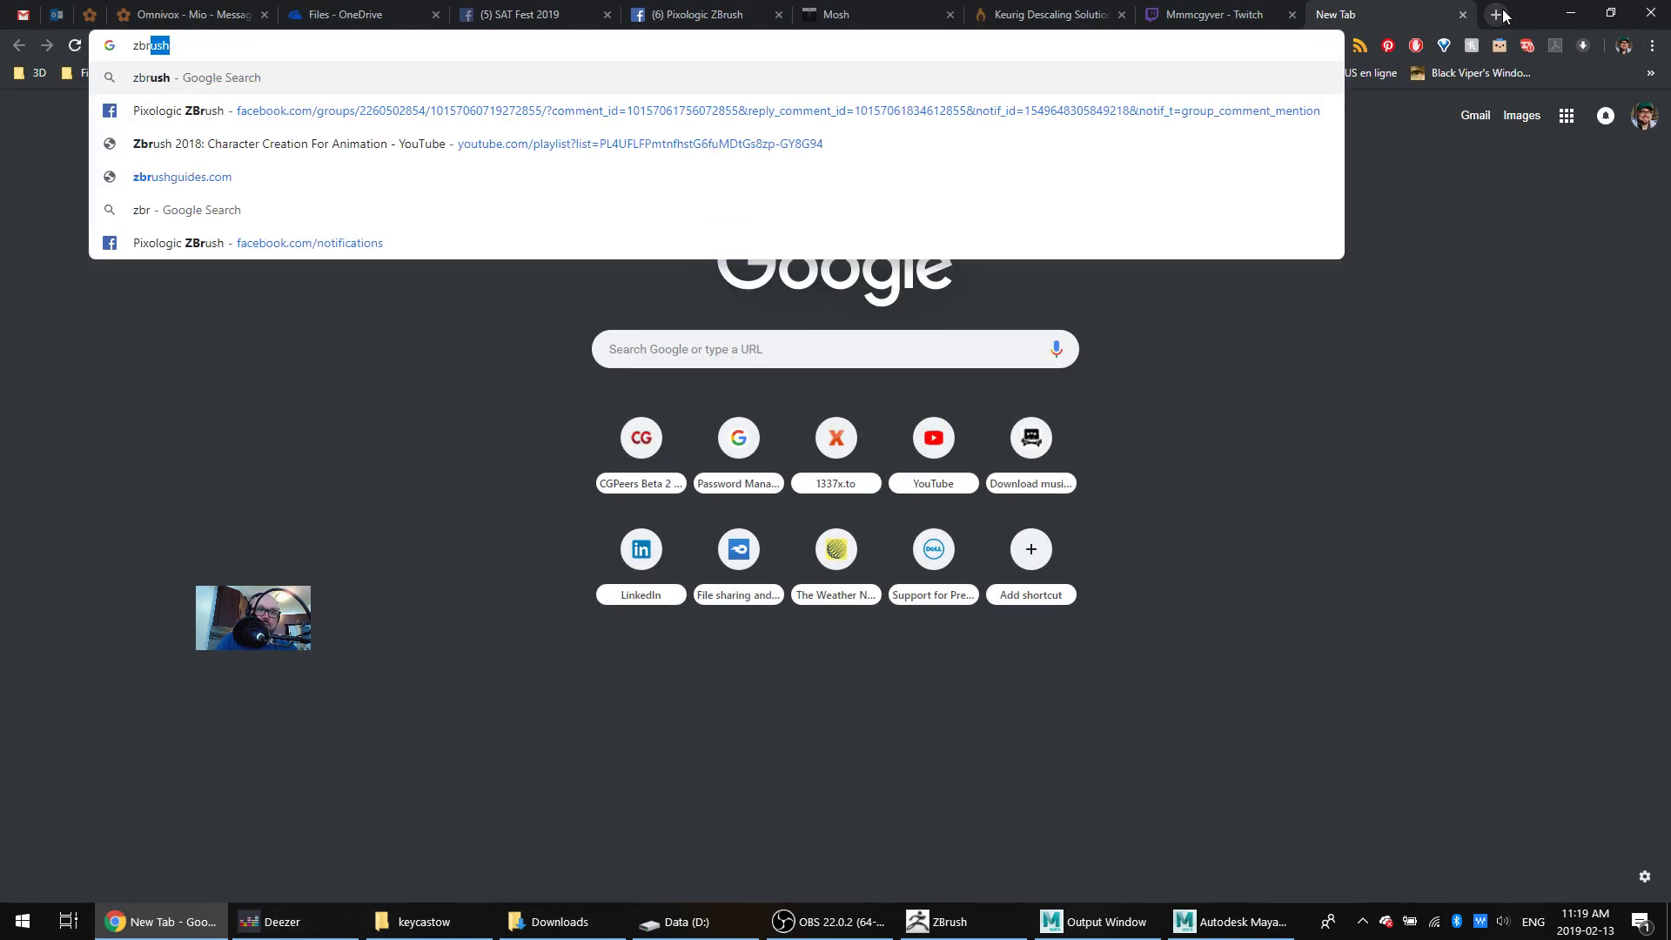
{"action": "type", "text": "ush hair brush"}
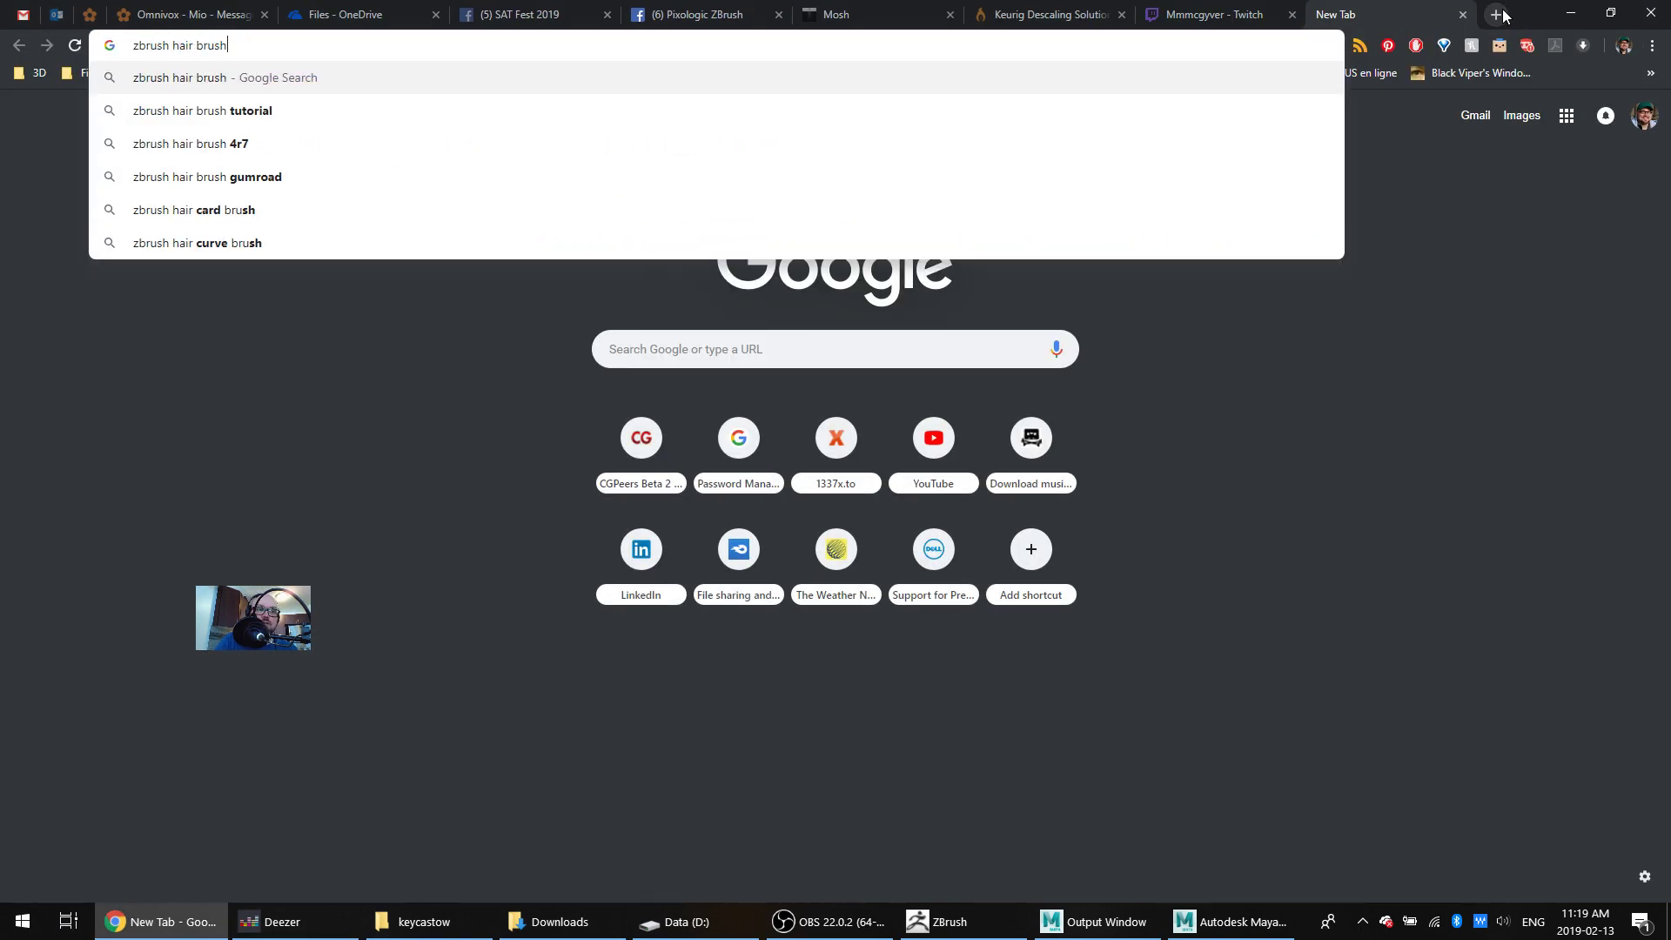
{"action": "key", "text": "Return"}
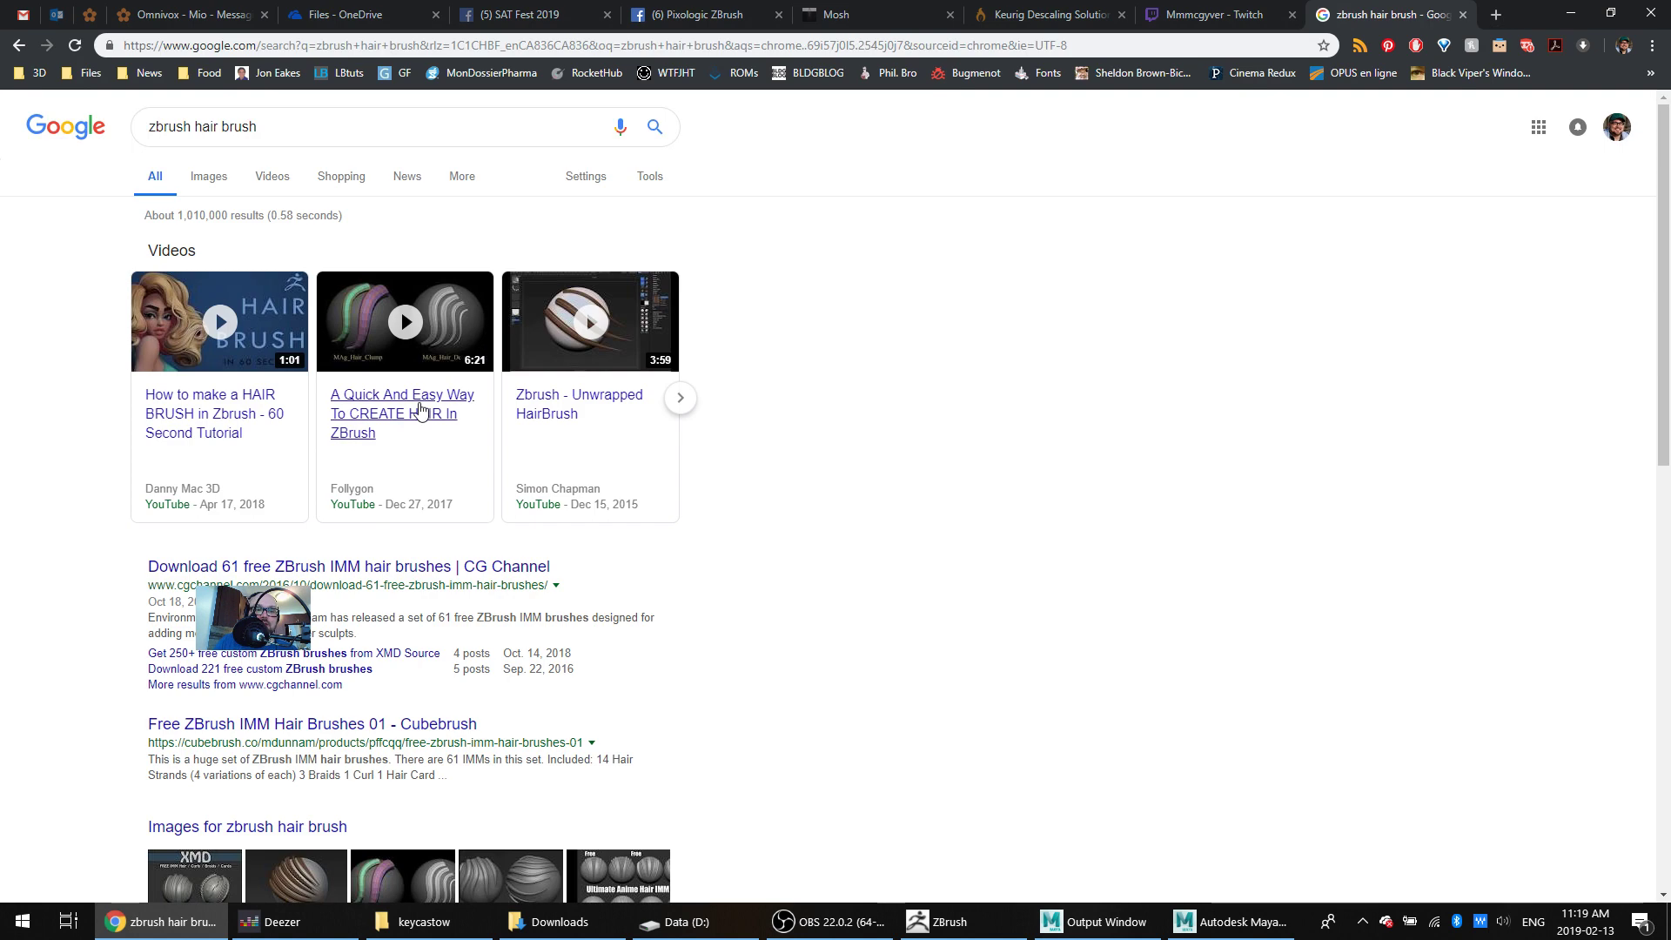
Open the video "A Quick And Easy Way To CREATE HAIR In ZBrush" and skim to the curved hair strand part
{"action": "left_click", "coordinate": [421, 410]}
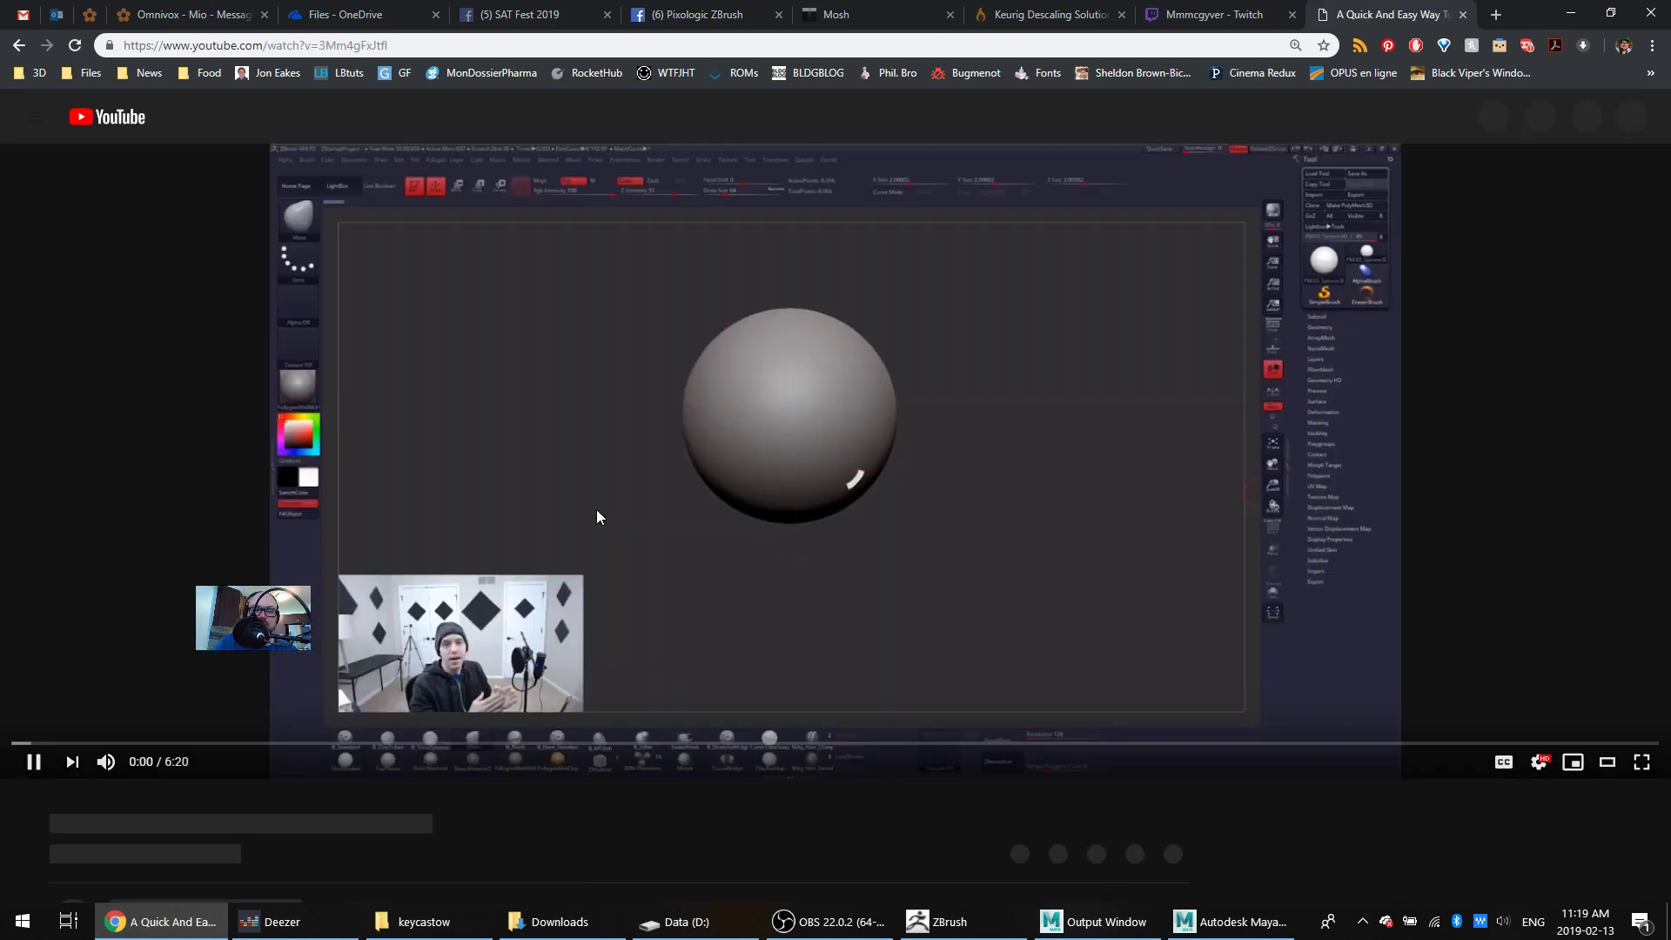
{"action": "left_click", "coordinate": [594, 512]}
{"action": "left_click", "coordinate": [249, 760]}
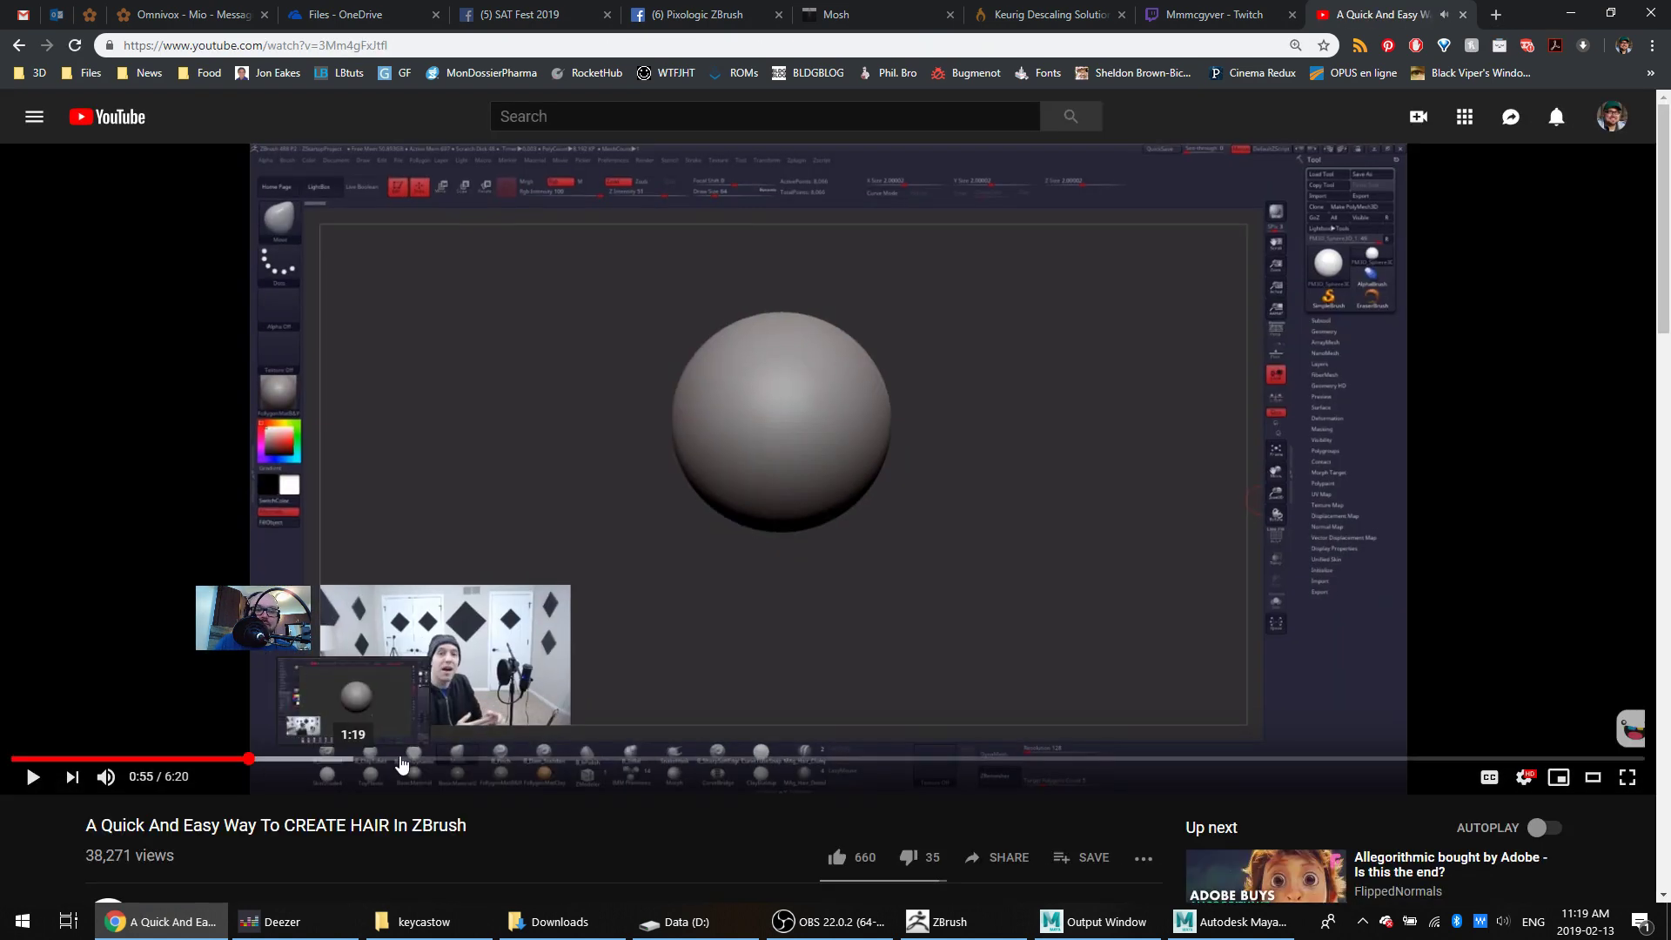
{"action": "left_click", "coordinate": [467, 759]}
{"action": "left_click", "coordinate": [764, 759]}
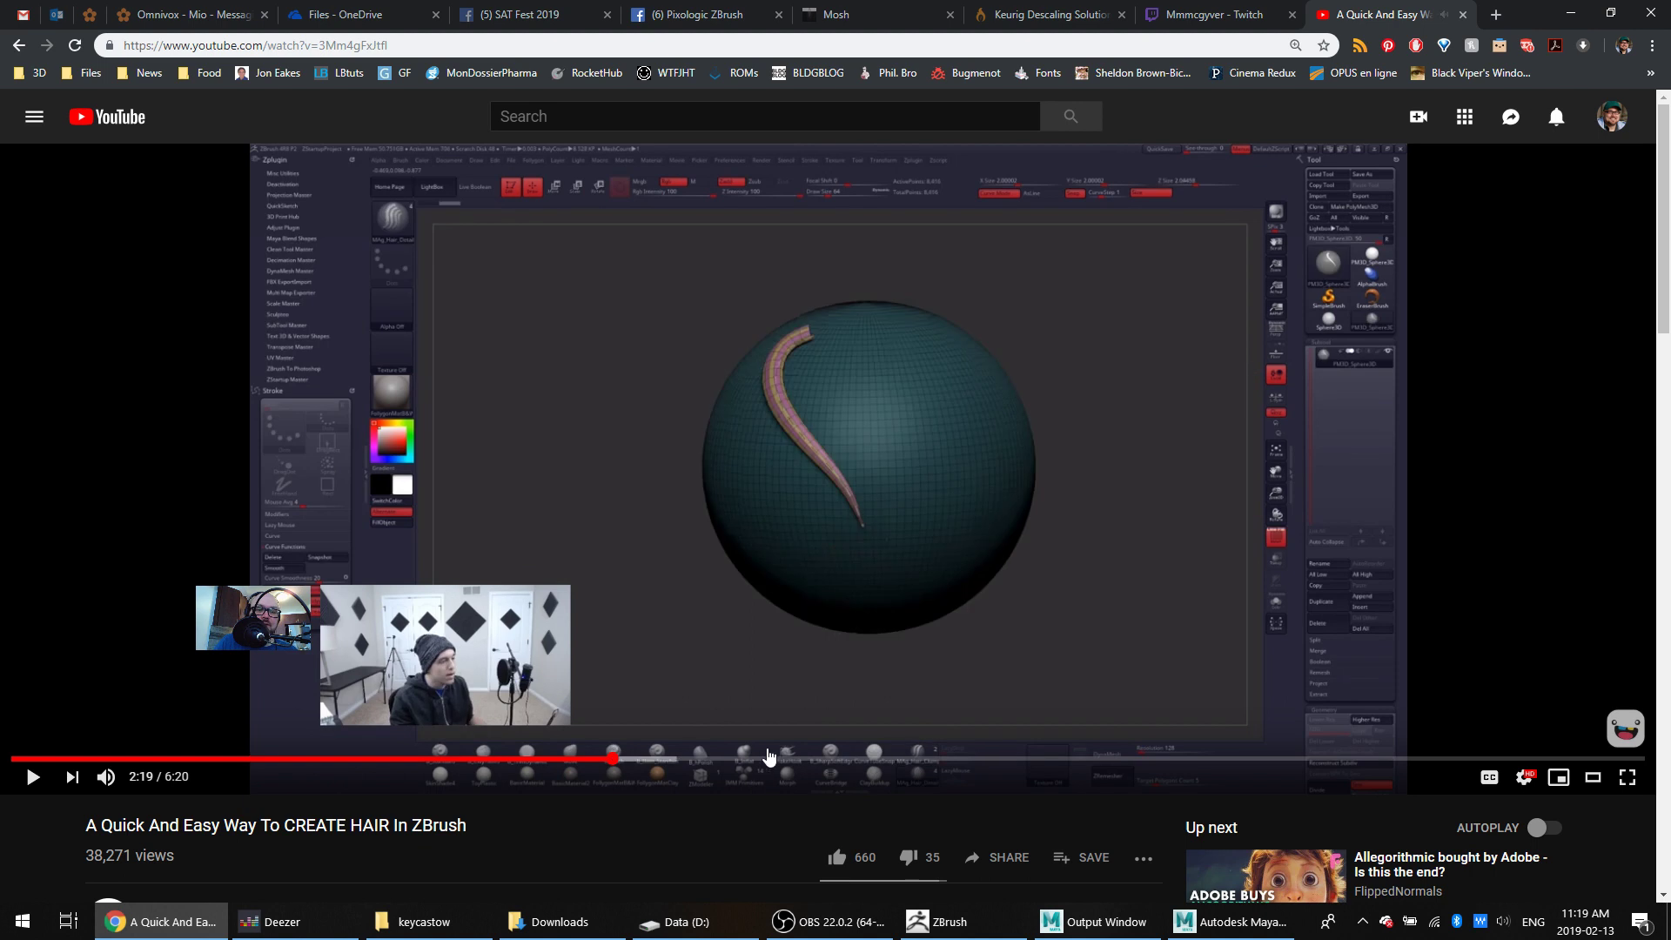
Return to ZBrush and choose the CurveTube brush for the isolated female head
{"action": "key", "text": "alt+Tab"}
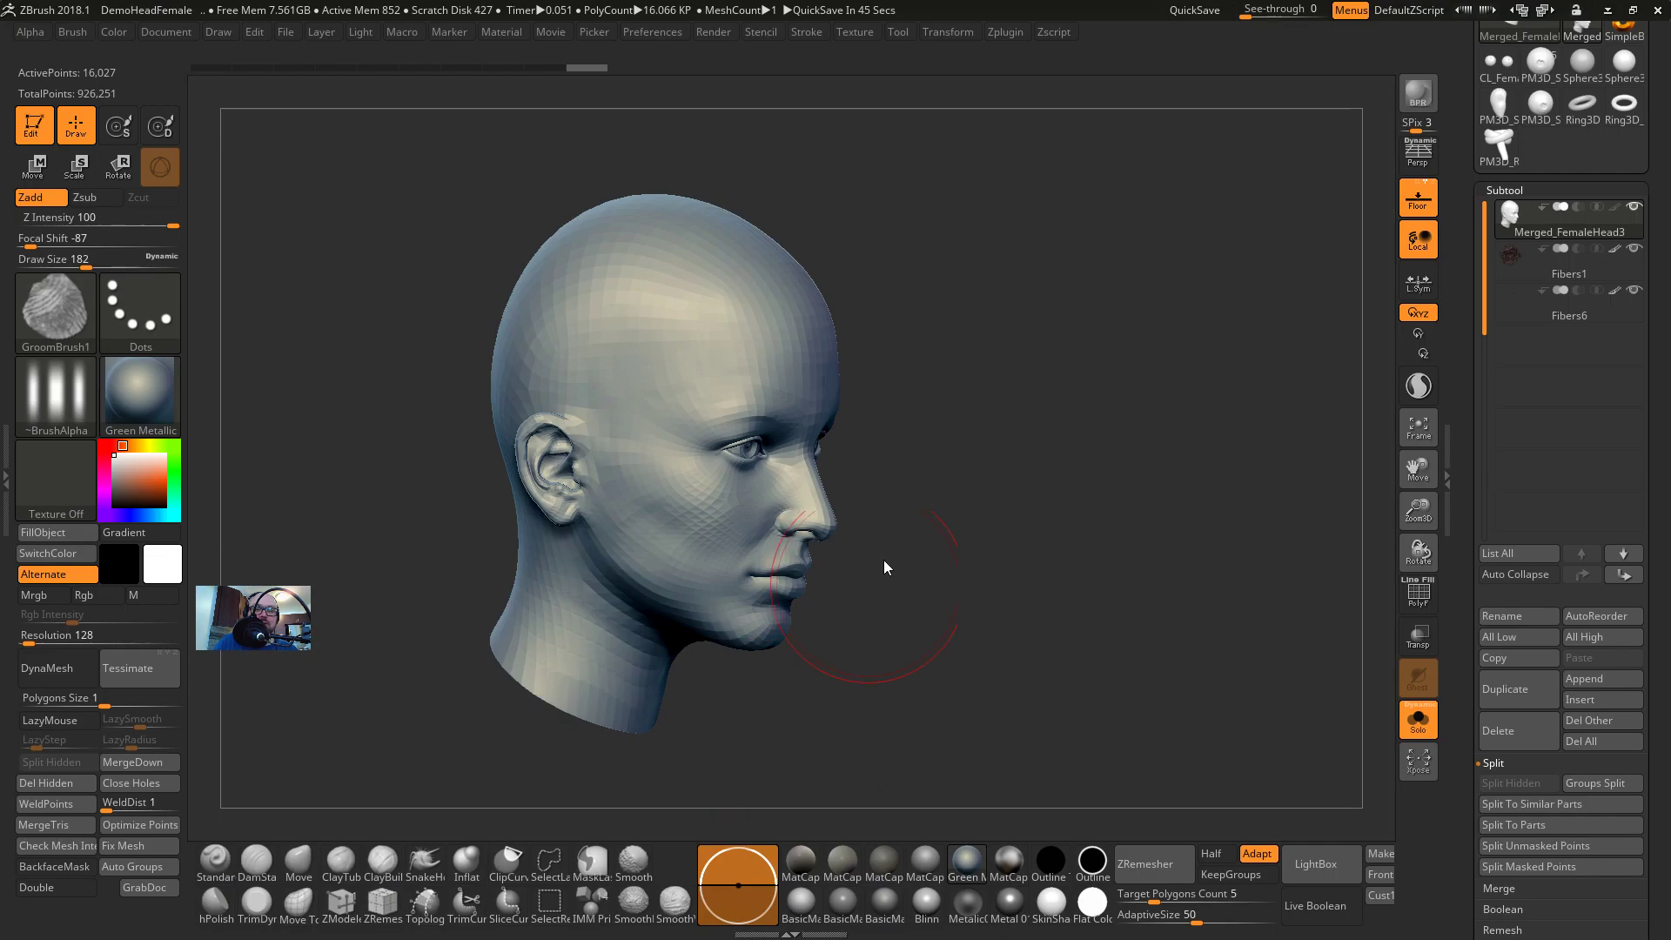
{"action": "left_click_drag", "start_coordinate": [1042, 366], "coordinate": [974, 345]}
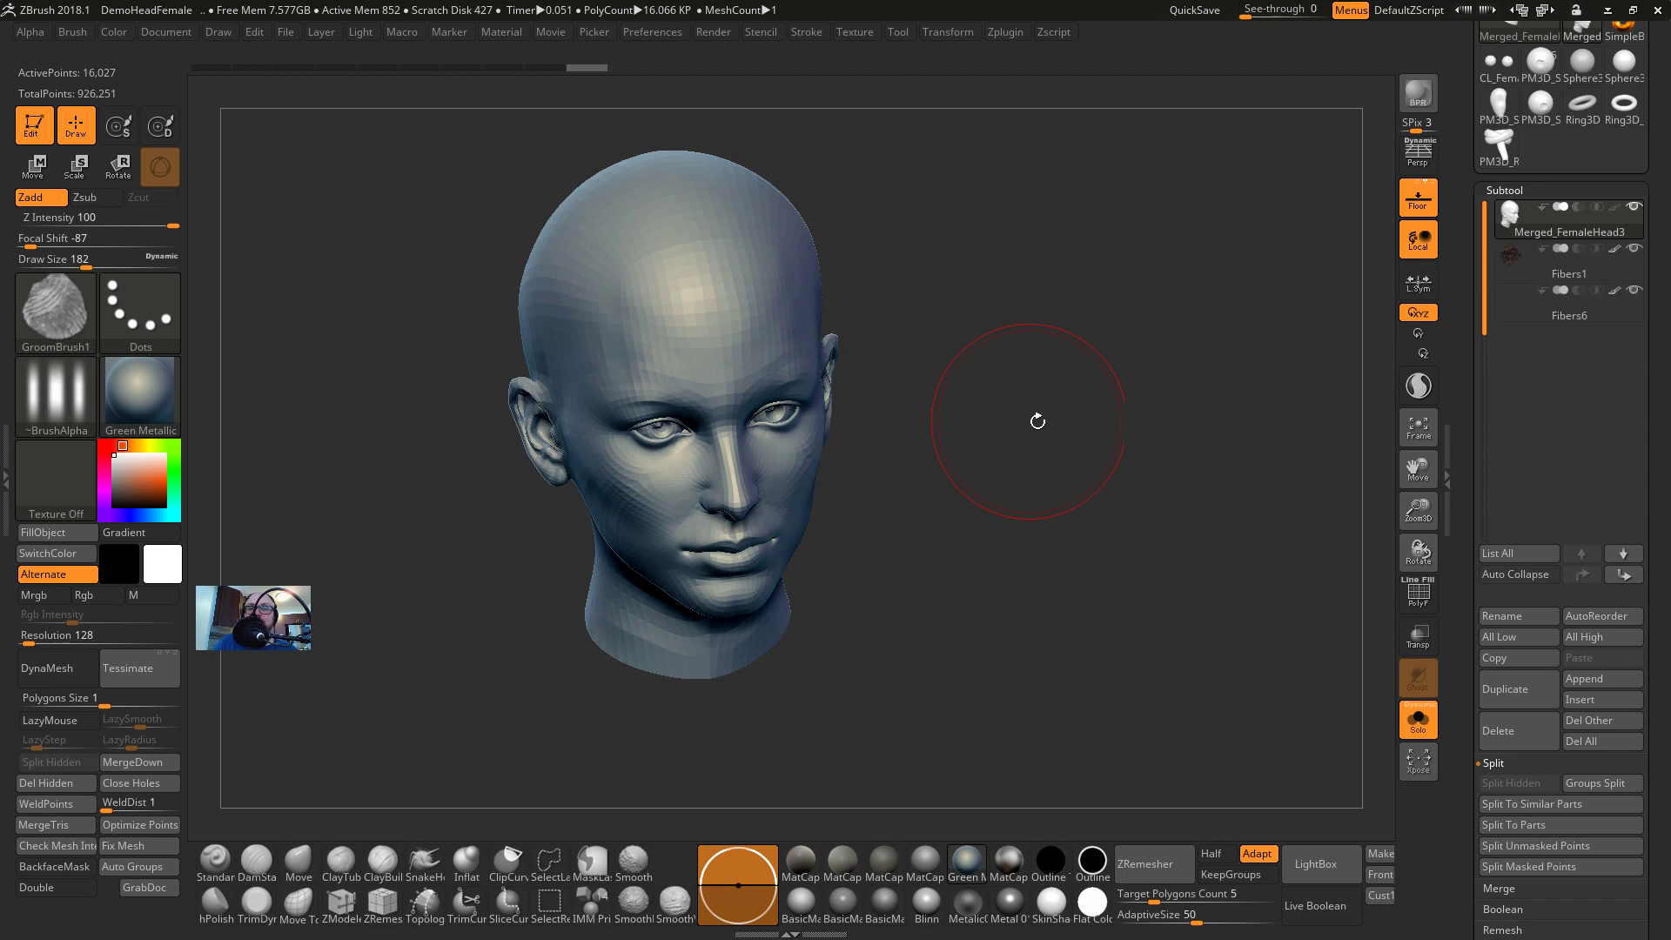
{"action": "left_click_drag", "start_coordinate": [1037, 422], "coordinate": [1134, 421], "text": "alt"}
{"action": "key", "text": "b"}
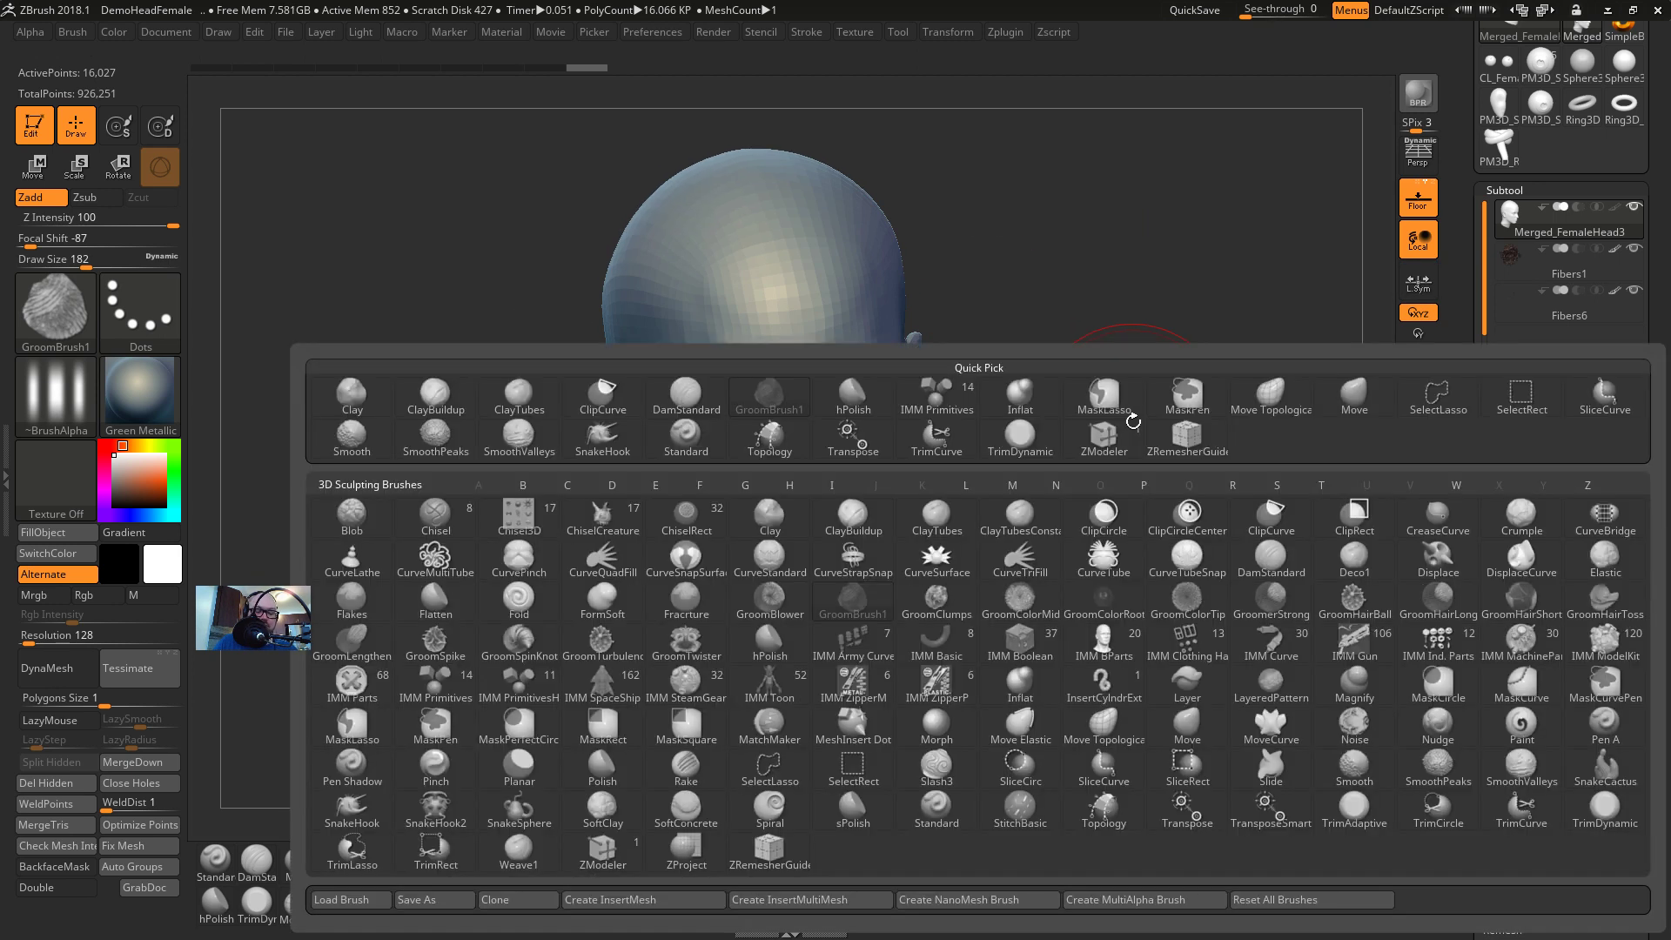
{"action": "key", "text": "c"}
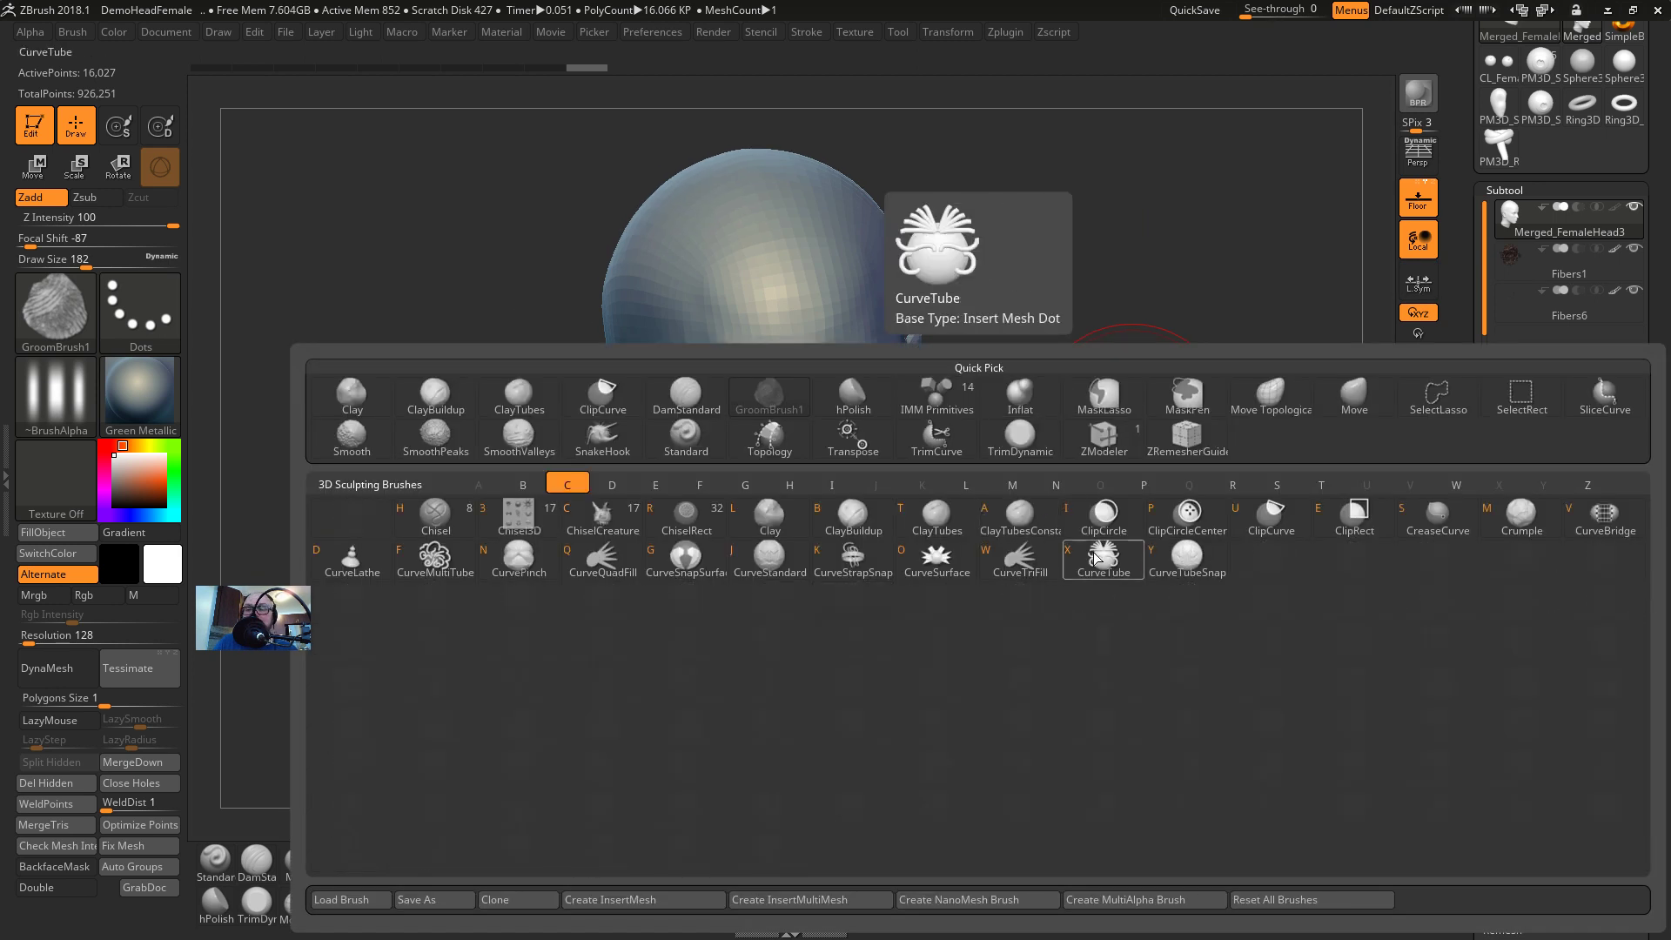
{"action": "left_click", "coordinate": [1132, 562]}
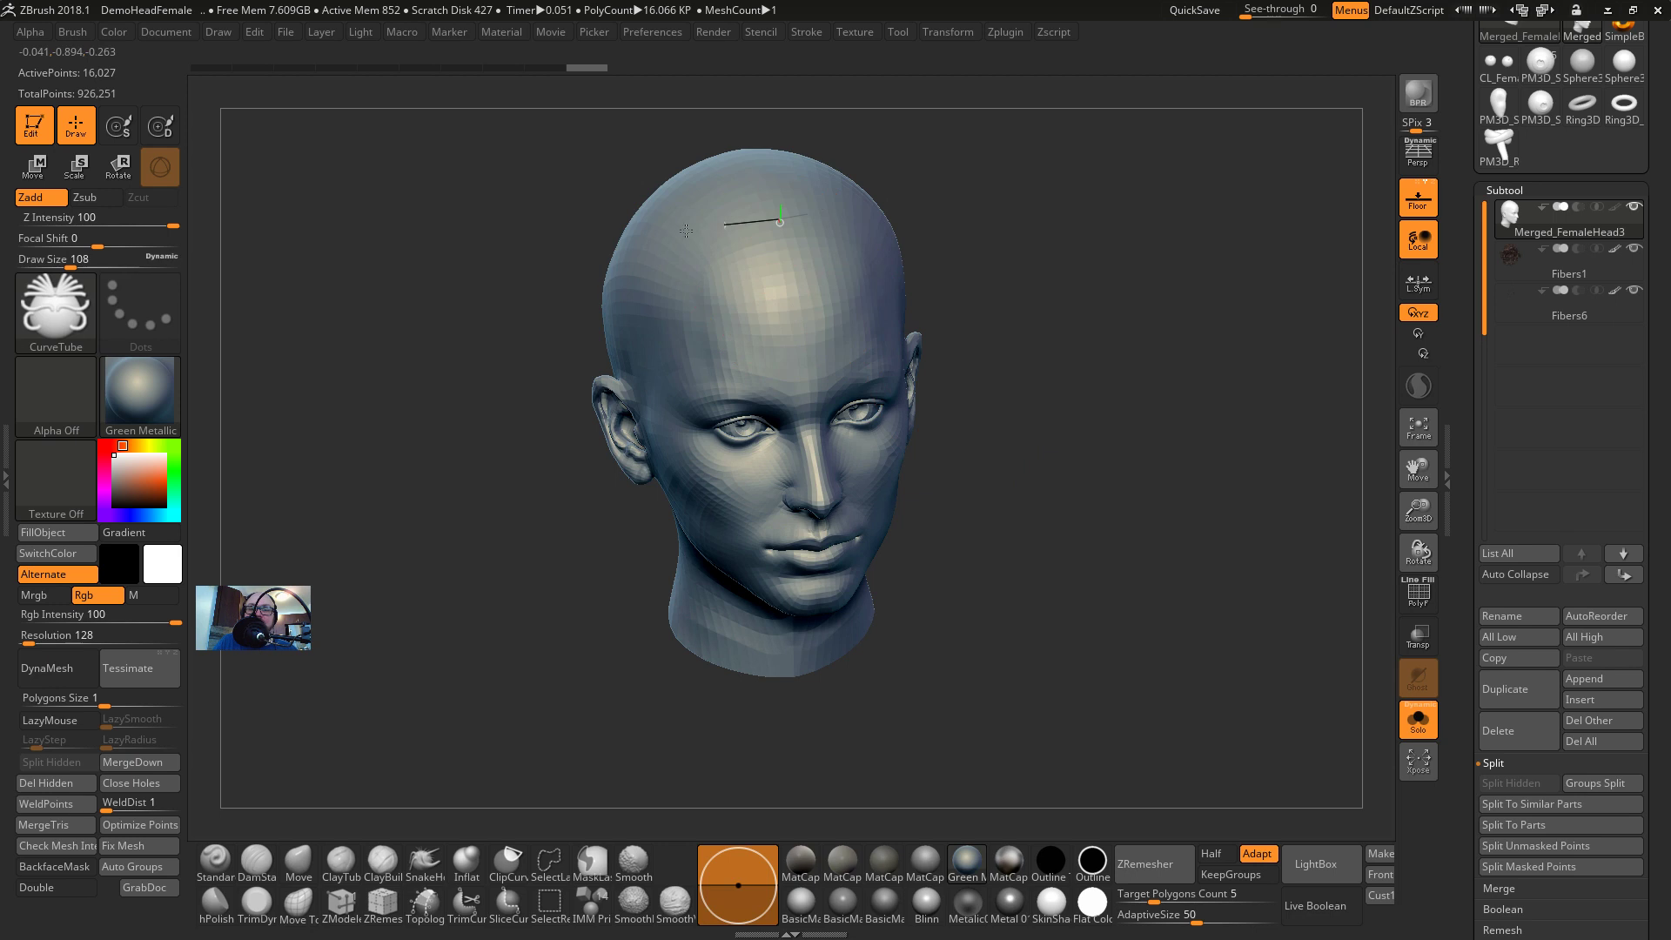
{"action": "left_click_drag", "start_coordinate": [578, 676], "coordinate": [574, 679]}
{"action": "left_click_drag", "start_coordinate": [888, 658], "coordinate": [984, 575]}
{"action": "key", "text": "ctrl+z"}
Draw a symmetrical pair of CurveTube hair strands beside the head and pull their upper ends onto the forehead hairline
{"action": "left_click_drag", "start_coordinate": [717, 252], "coordinate": [708, 248]}
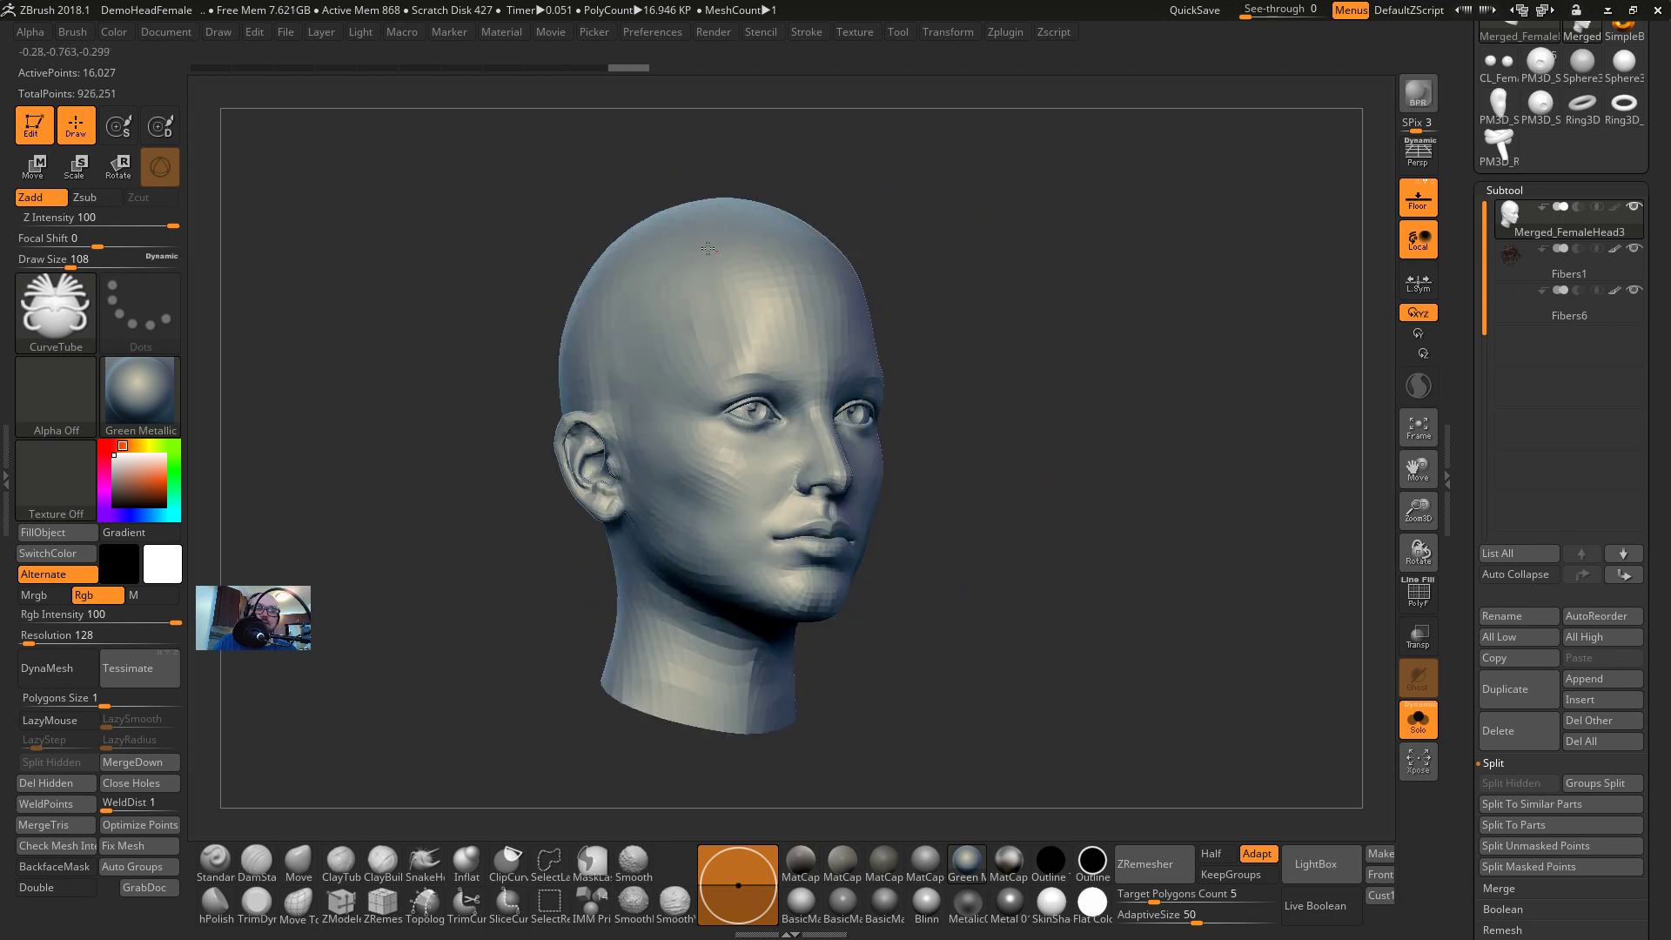
{"action": "left_click_drag", "start_coordinate": [496, 679], "coordinate": [494, 680]}
{"action": "mouse_move", "coordinate": [721, 252]}
{"action": "left_mouse_down"}
{"action": "mouse_move", "coordinate": [810, 228]}
{"action": "mouse_move", "coordinate": [492, 280]}
{"action": "mouse_move", "coordinate": [725, 728]}
{"action": "left_mouse_up"}
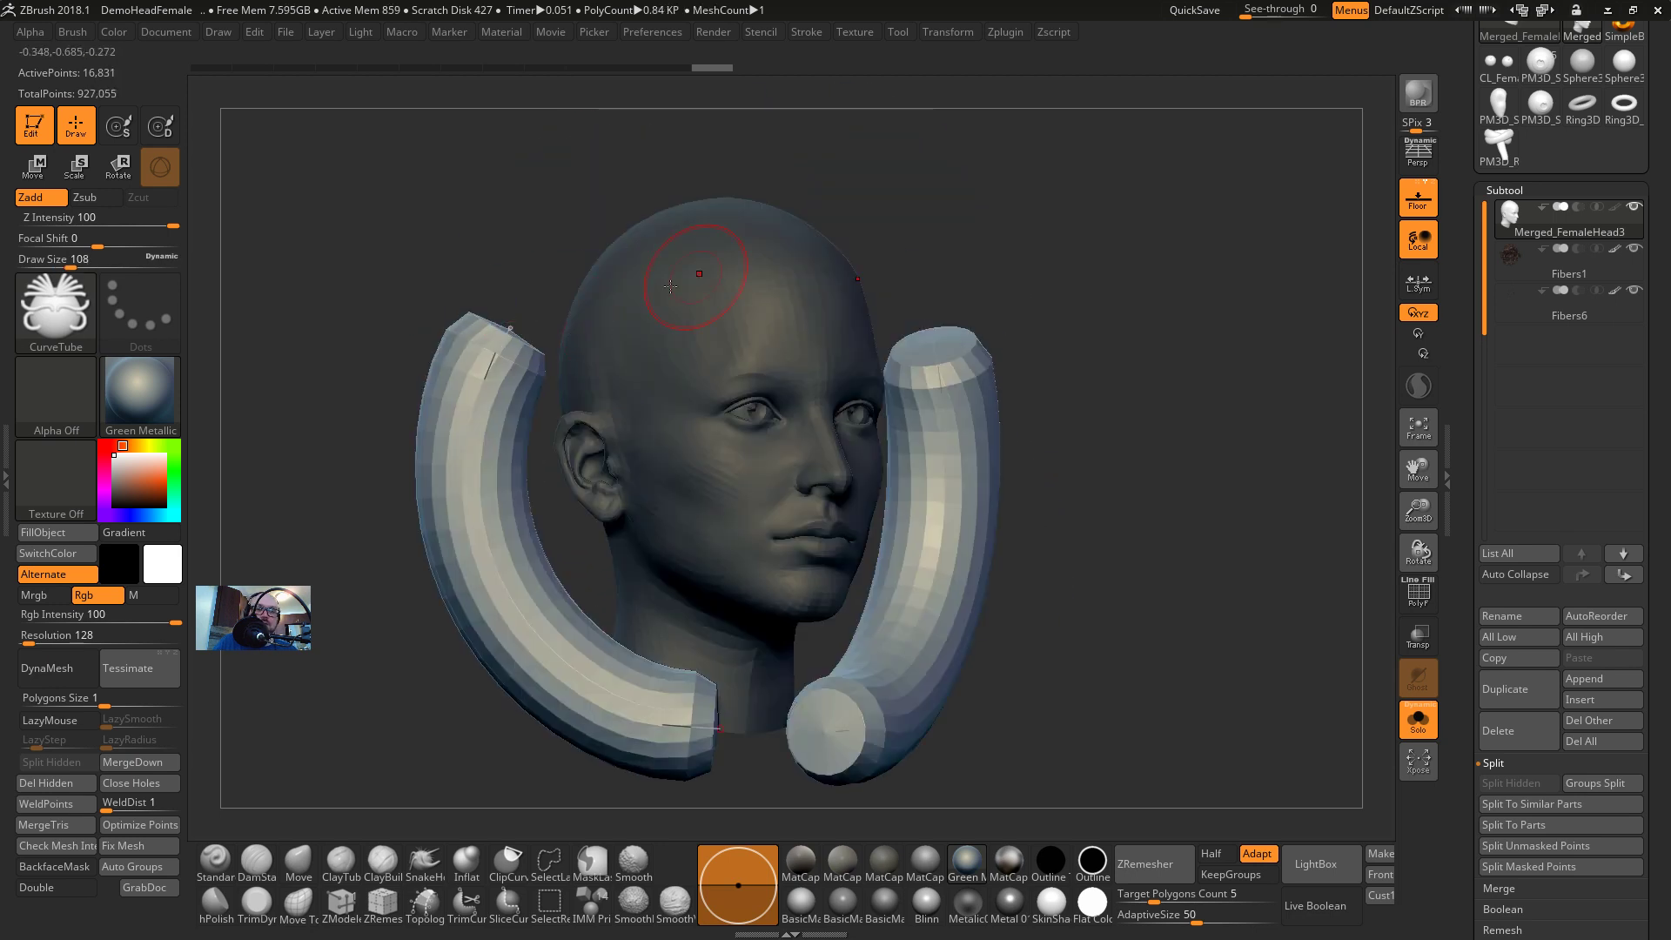
{"action": "mouse_move", "coordinate": [513, 331]}
{"action": "left_mouse_down"}
{"action": "mouse_move", "coordinate": [501, 313]}
{"action": "mouse_move", "coordinate": [540, 283]}
{"action": "mouse_move", "coordinate": [653, 316]}
{"action": "mouse_move", "coordinate": [672, 286]}
{"action": "mouse_move", "coordinate": [725, 301]}
{"action": "left_mouse_up"}
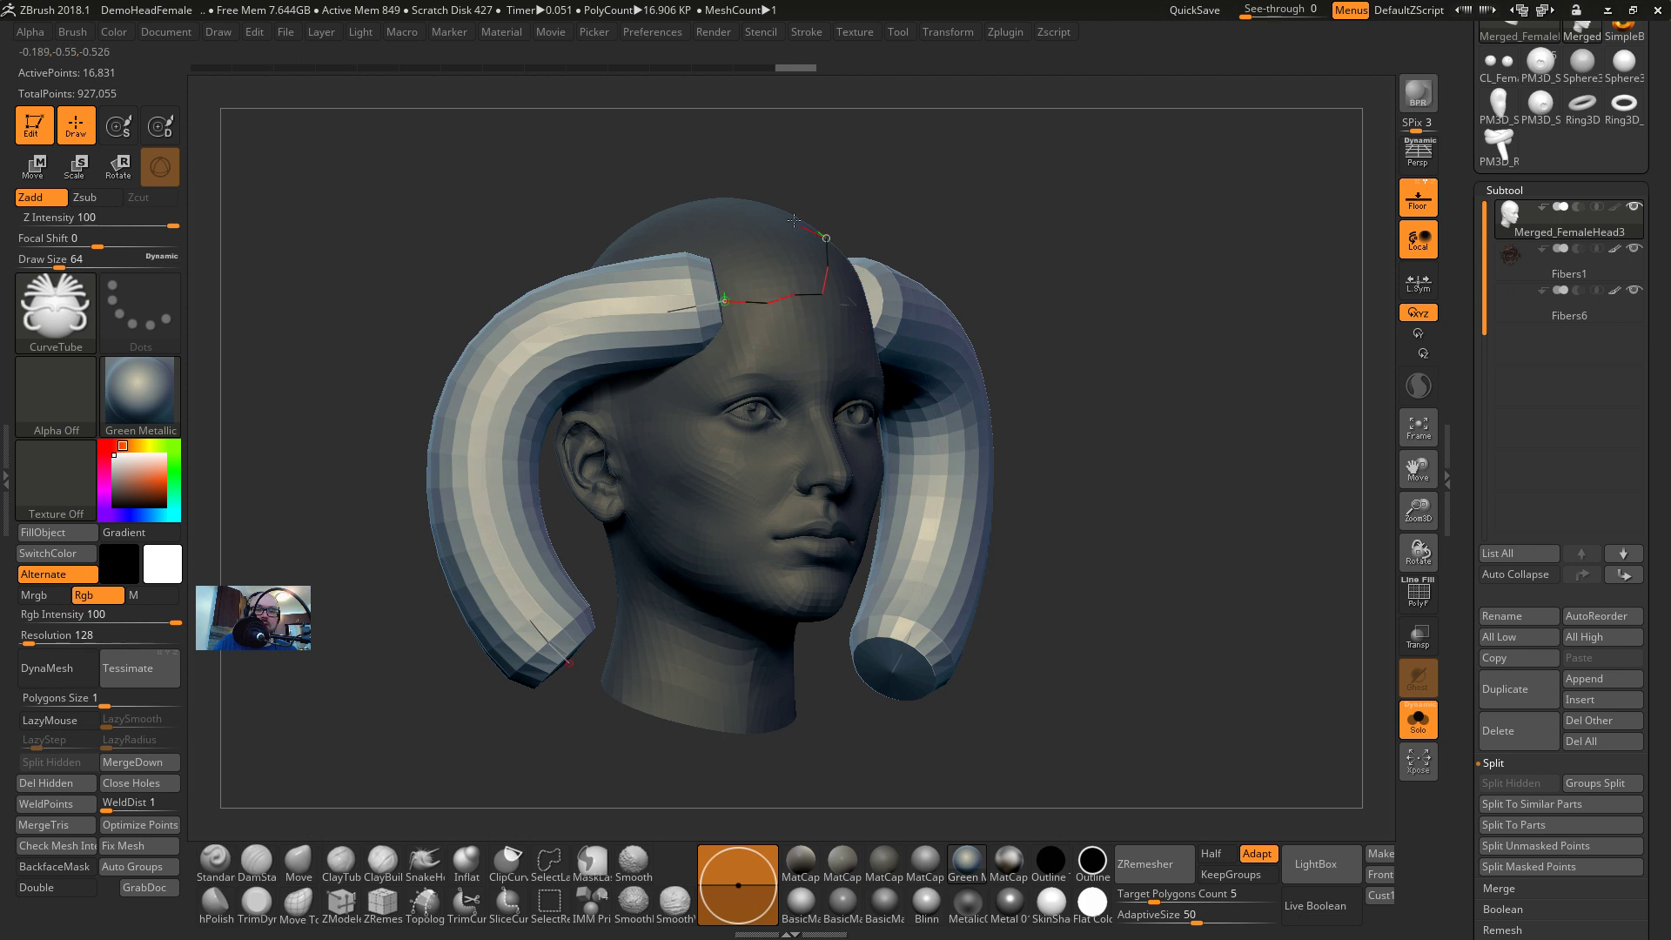
Try an extra CurveTube strand across the top of the head and undo all the strands drawn so far
{"action": "left_click_drag", "start_coordinate": [575, 231], "coordinate": [568, 237]}
{"action": "left_click_drag", "start_coordinate": [261, 300], "coordinate": [400, 296]}
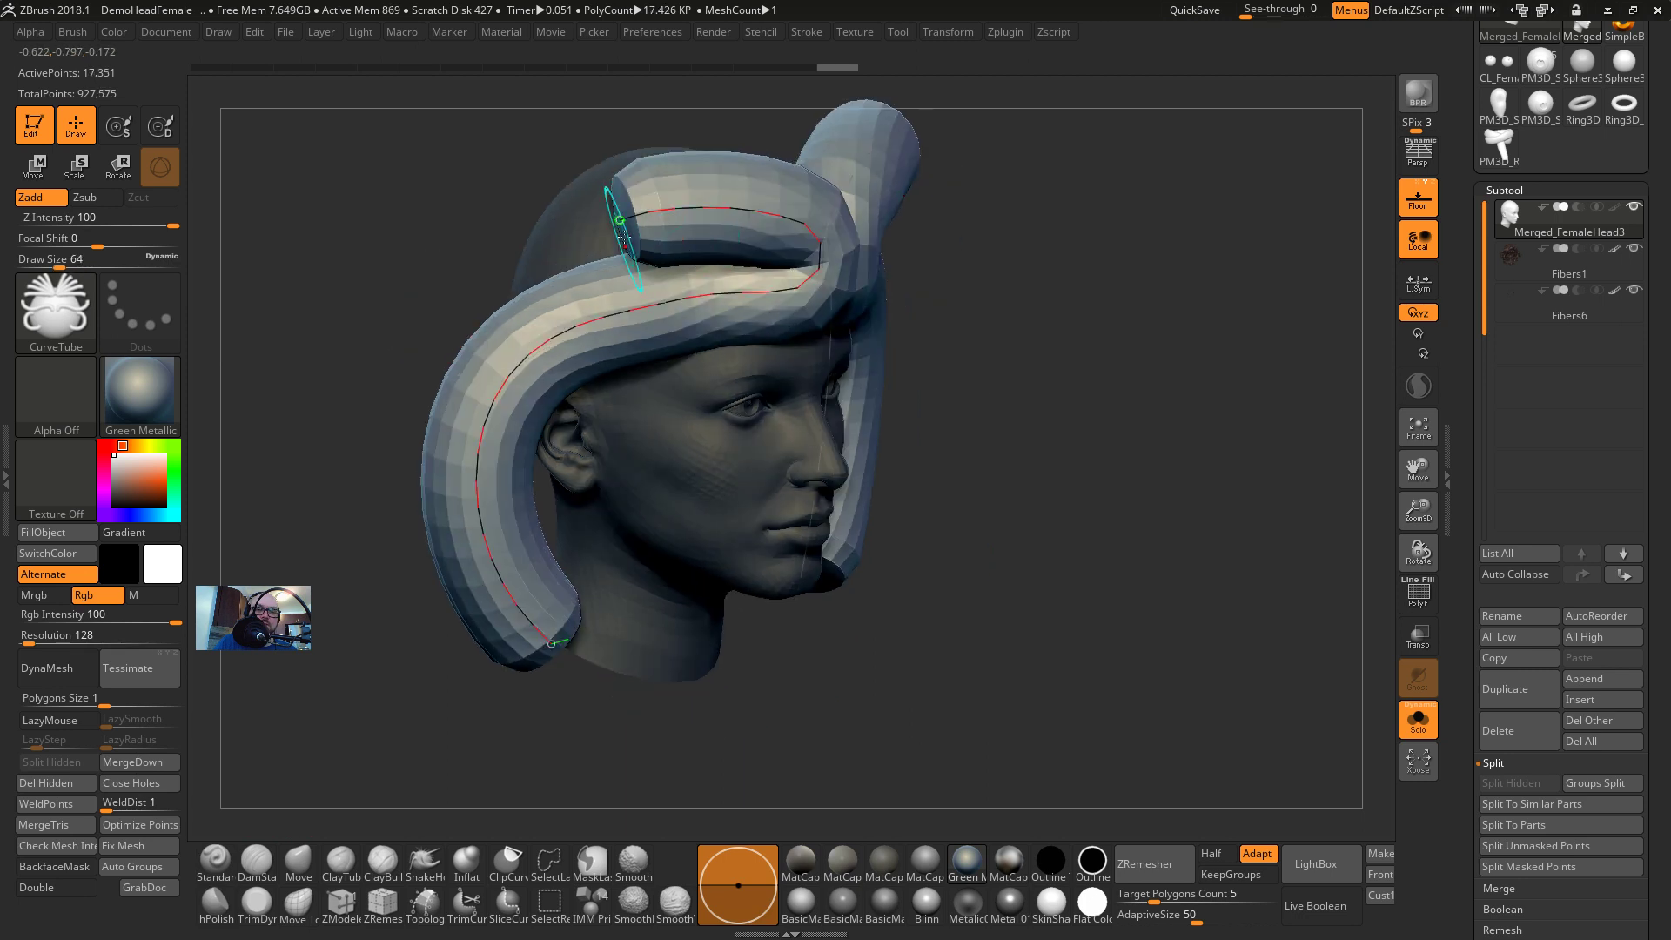
{"action": "key", "text": "ctrl+z"}
{"action": "key", "text": "ctrl+z"}
{"action": "key", "text": "ctrl+z"}
{"action": "key", "text": "ctrl+z"}
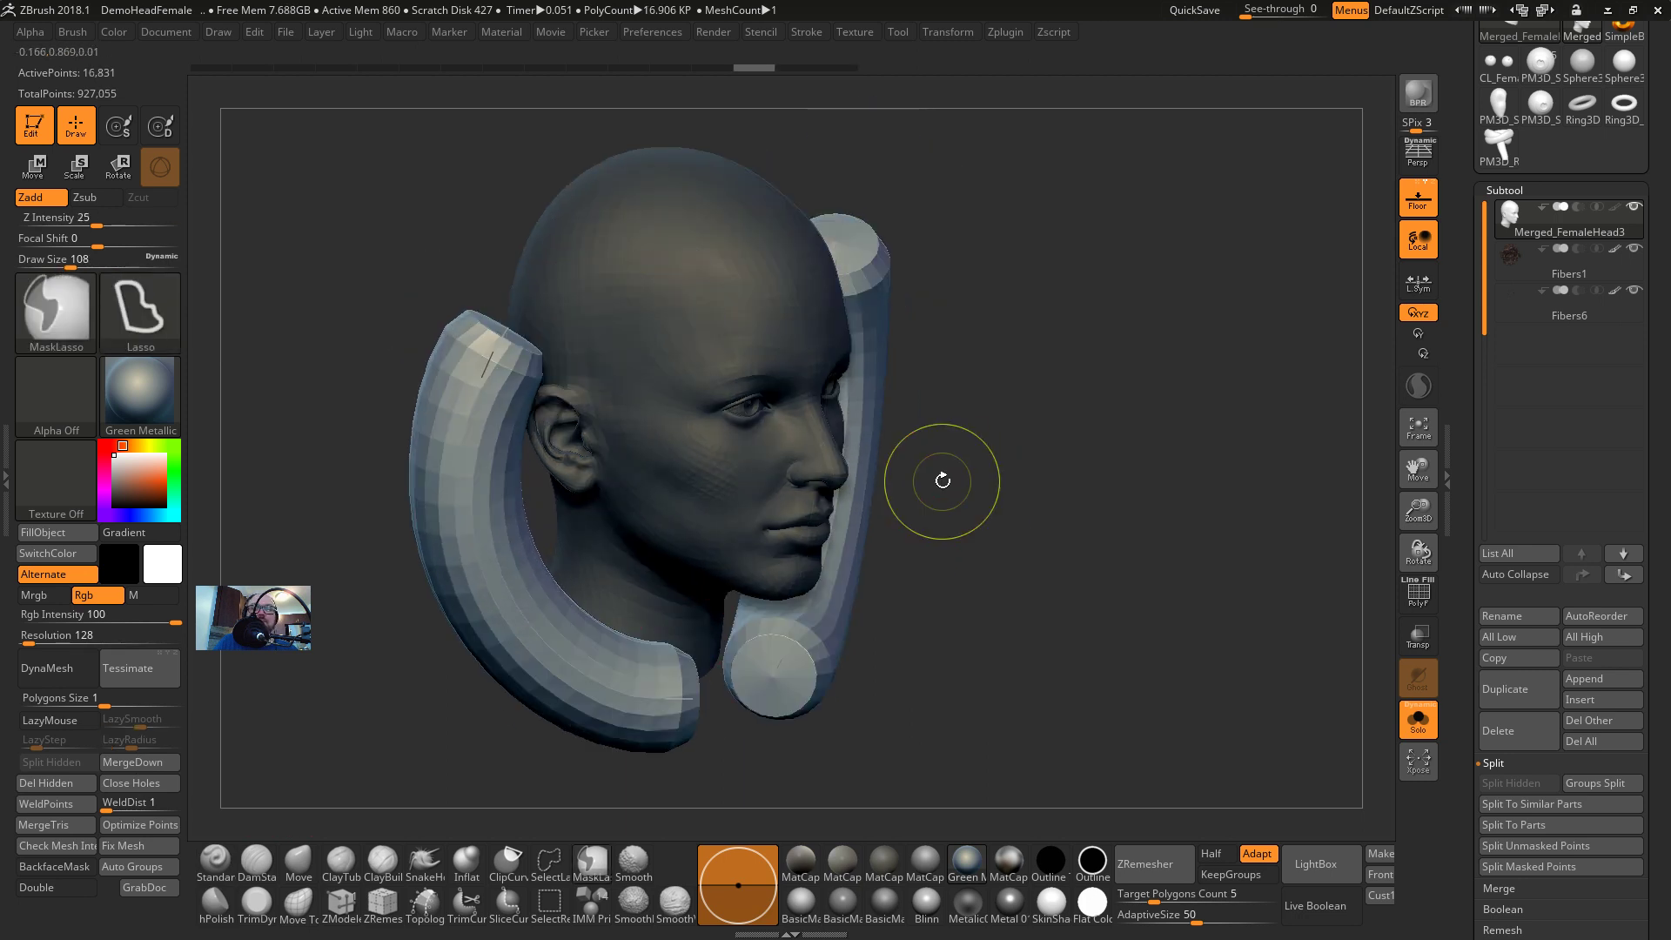
{"action": "key", "text": "ctrl+z"}
Enable Size in the curve modifiers and test it with a symmetrical tube strand from the scalp past the ear
{"action": "left_click", "coordinate": [805, 32]}
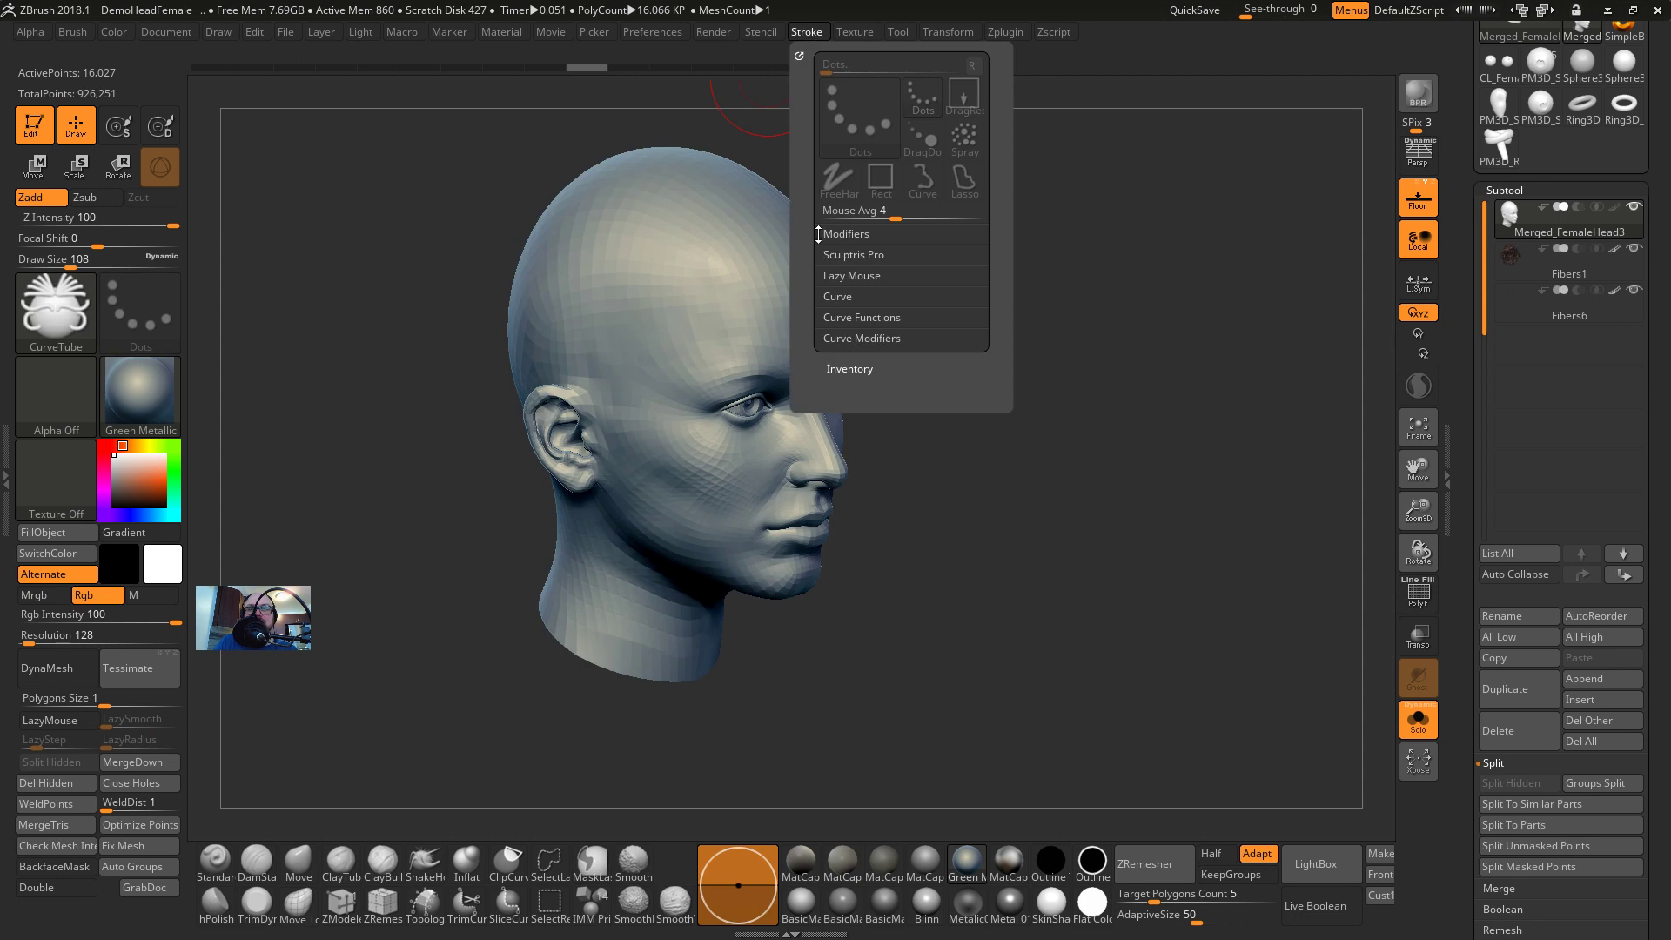
{"action": "left_click", "coordinate": [851, 338]}
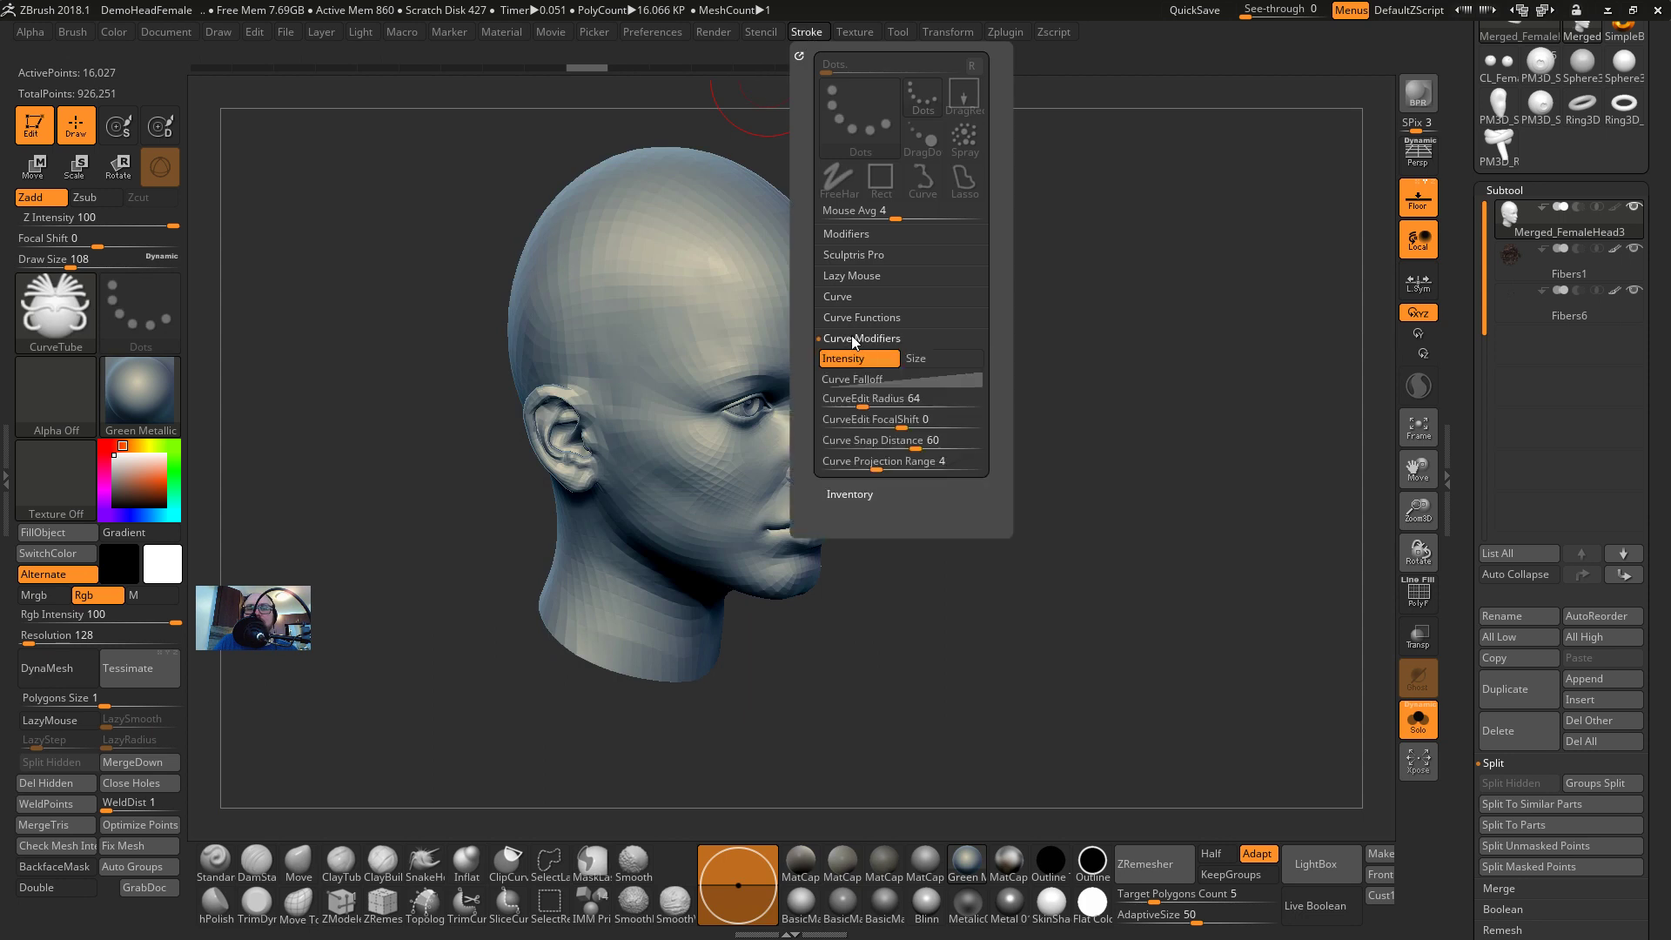
{"action": "mouse_move", "coordinate": [717, 241]}
{"action": "left_mouse_down"}
{"action": "mouse_move", "coordinate": [601, 245]}
{"action": "mouse_move", "coordinate": [355, 772]}
{"action": "left_mouse_up"}
{"action": "key", "text": "ctrl+z"}
{"action": "mouse_move", "coordinate": [673, 225]}
{"action": "left_mouse_down"}
{"action": "mouse_move", "coordinate": [355, 746]}
{"action": "mouse_move", "coordinate": [330, 758]}
{"action": "left_mouse_up"}
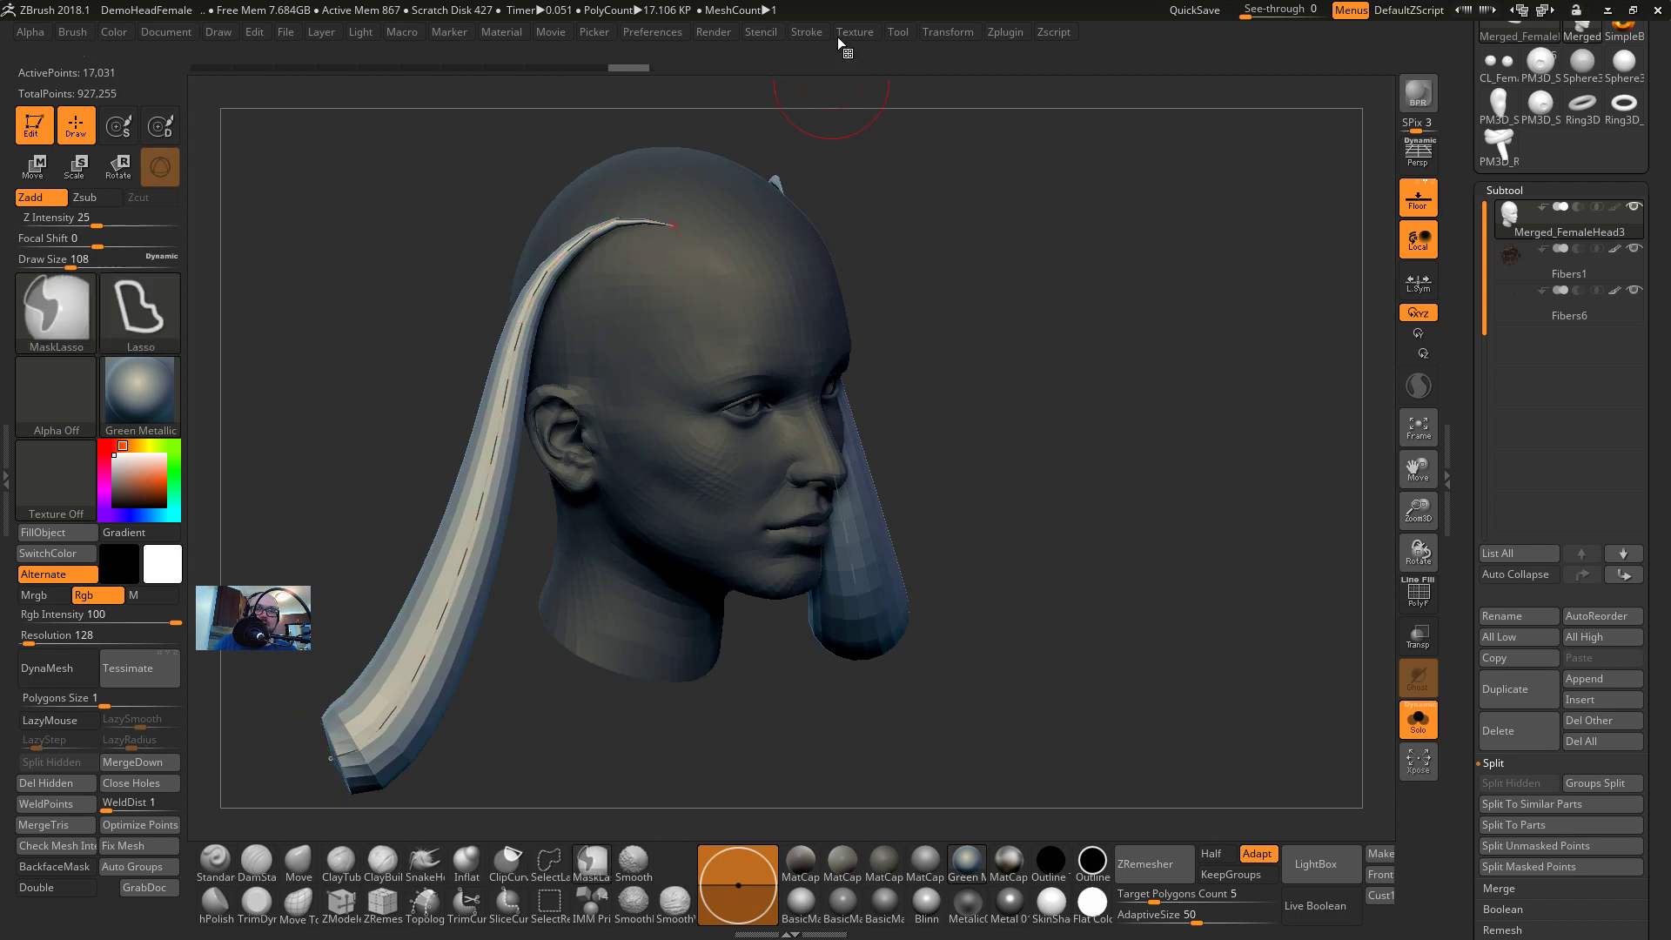
{"action": "key", "text": "ctrl+z"}
Flip the curve falloff vertically and draw a symmetrical strand pair from the upper scalp down behind the ears, tapering toward the tips
{"action": "left_click", "coordinate": [801, 32]}
{"action": "left_click", "coordinate": [926, 379]}
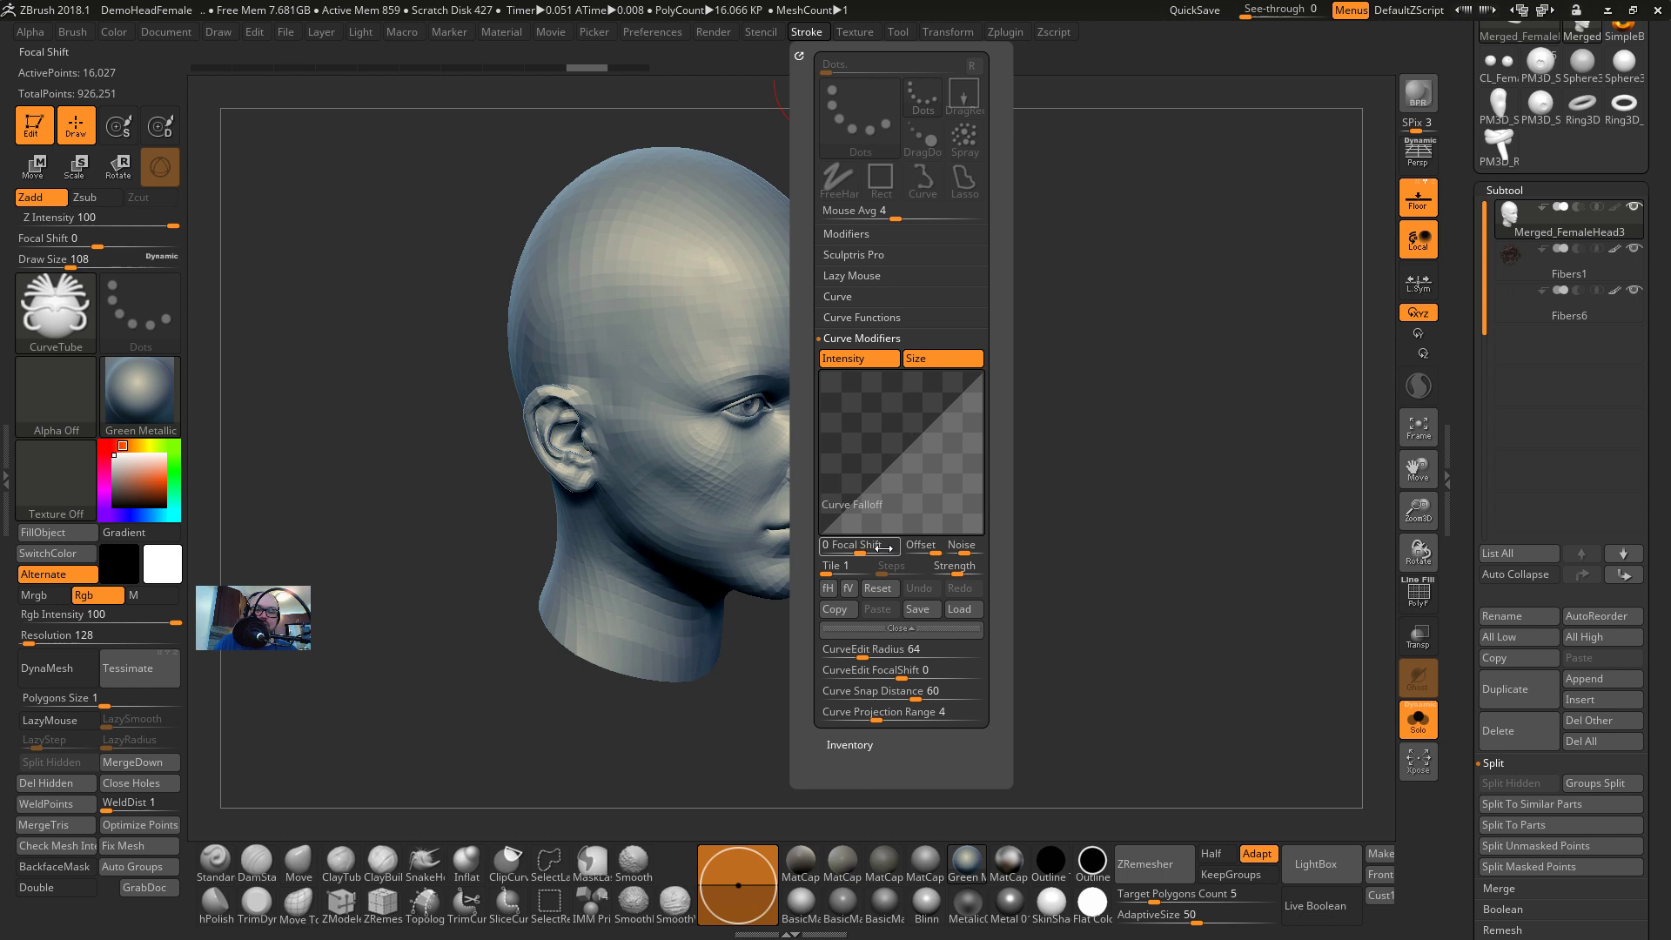
{"action": "left_click", "coordinate": [850, 589]}
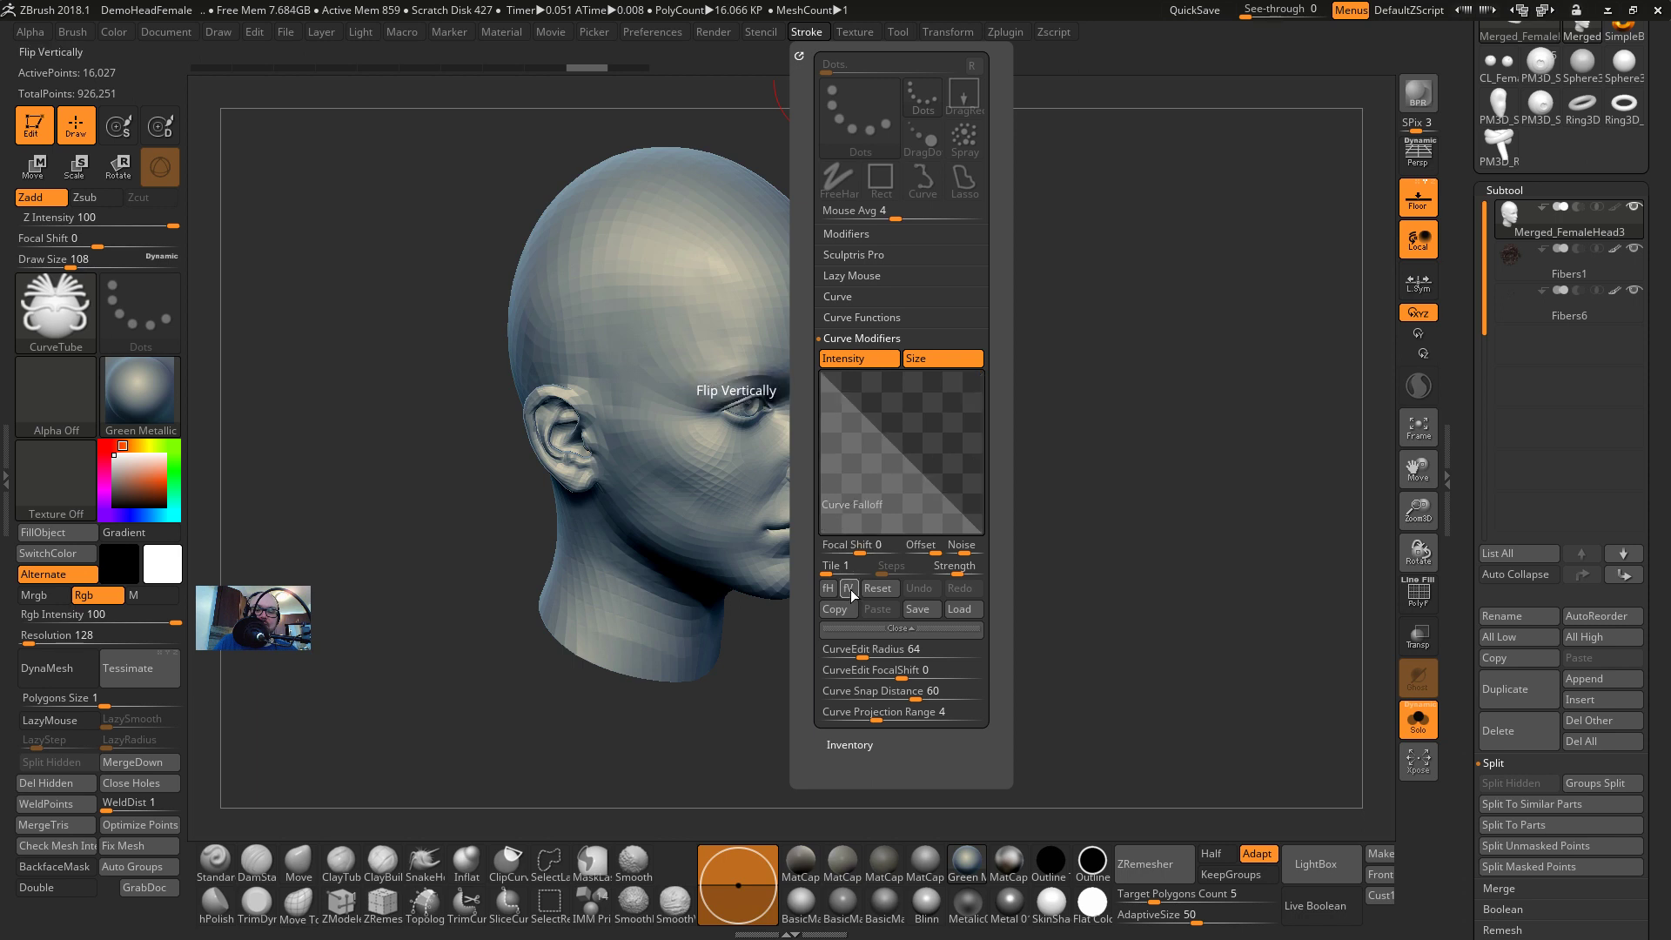
{"action": "left_click_drag", "start_coordinate": [659, 203], "coordinate": [421, 565]}
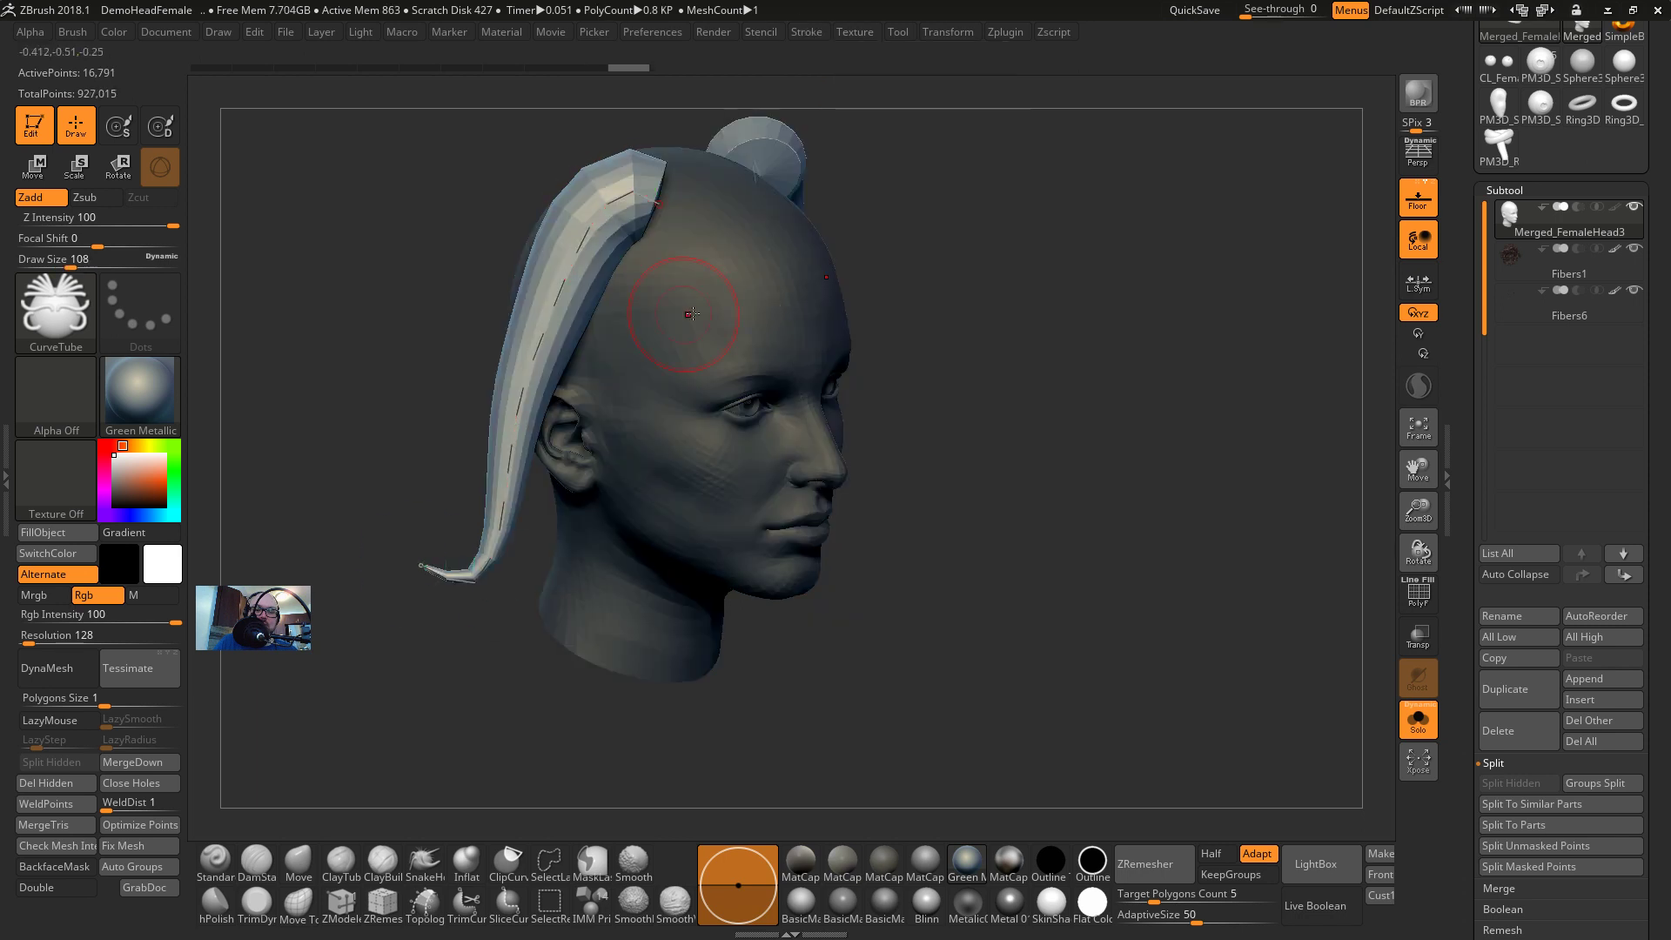
Draw several more symmetrical tapered CurveTube strands from the forehead hairline, sides and back of the scalp
{"action": "left_click_drag", "start_coordinate": [718, 226], "coordinate": [613, 646]}
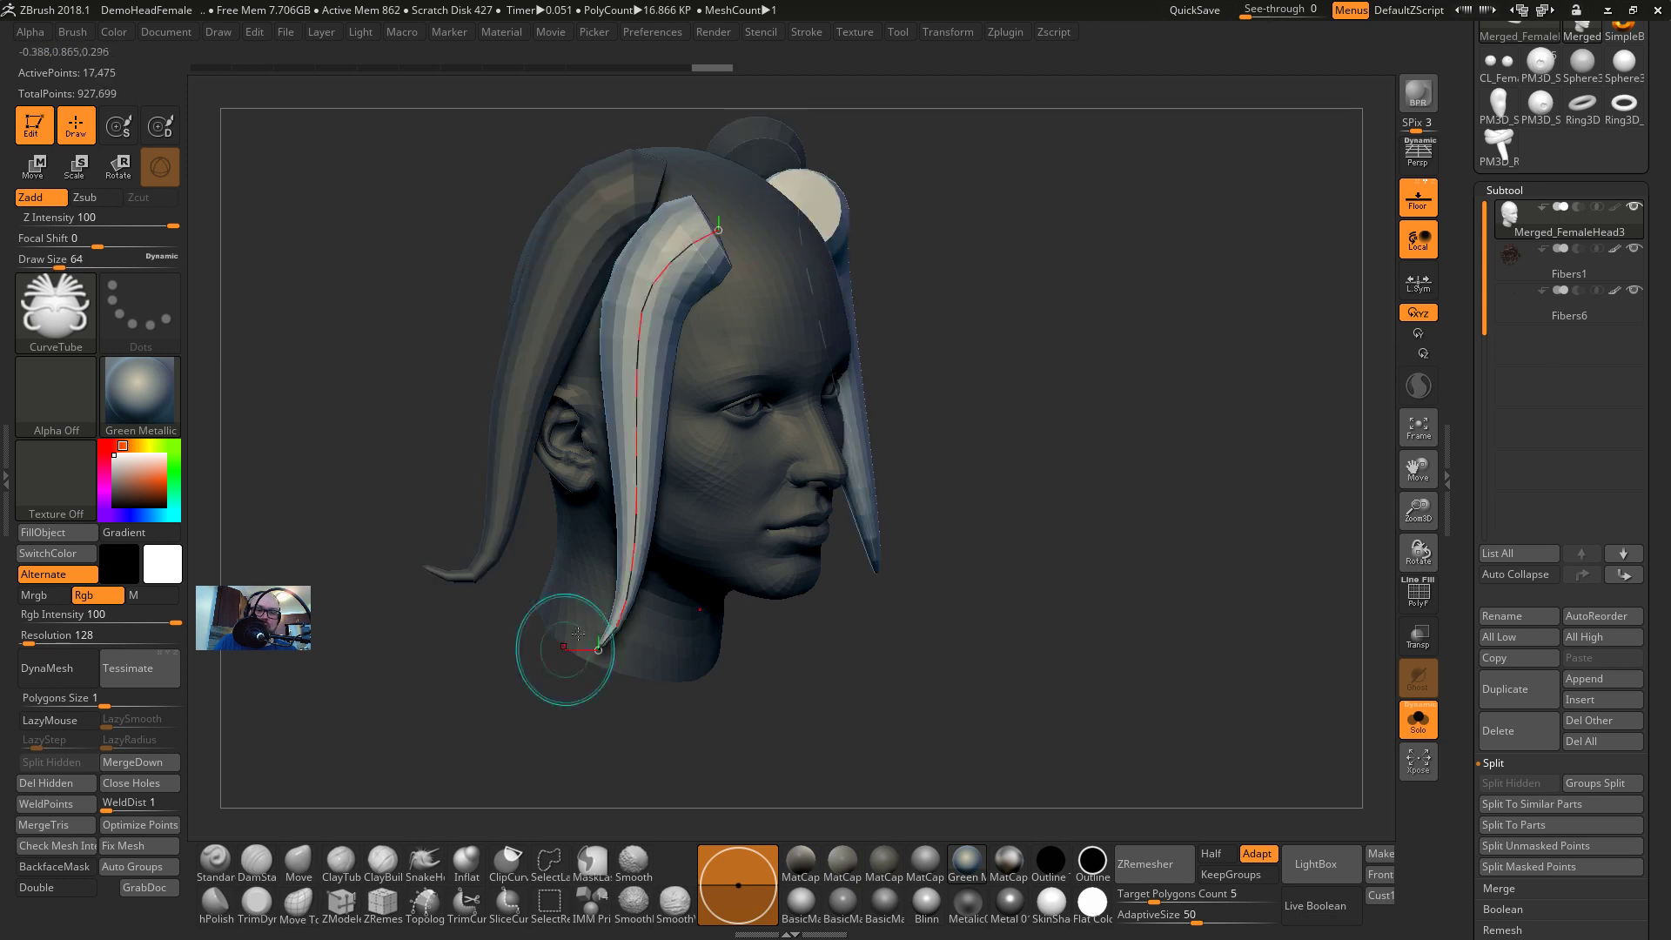
{"action": "left_click_drag", "start_coordinate": [554, 598], "coordinate": [557, 598]}
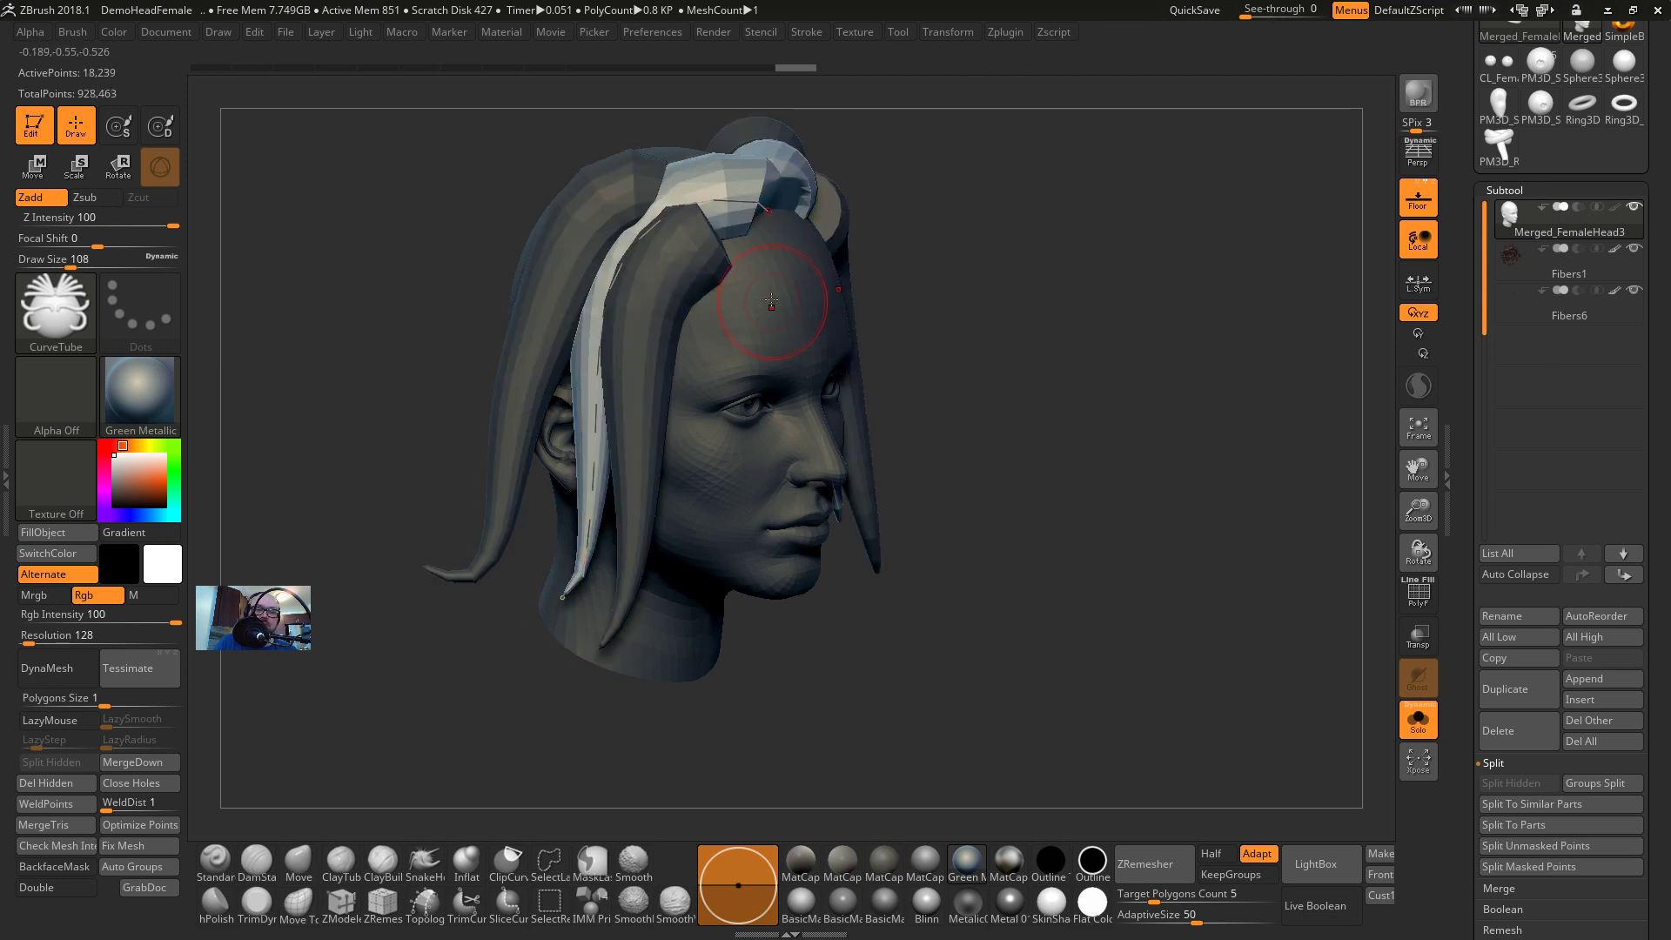
{"action": "left_click_drag", "start_coordinate": [785, 252], "coordinate": [711, 640]}
{"action": "key", "text": "ctrl+z"}
{"action": "left_click_drag", "start_coordinate": [1052, 375], "coordinate": [948, 322]}
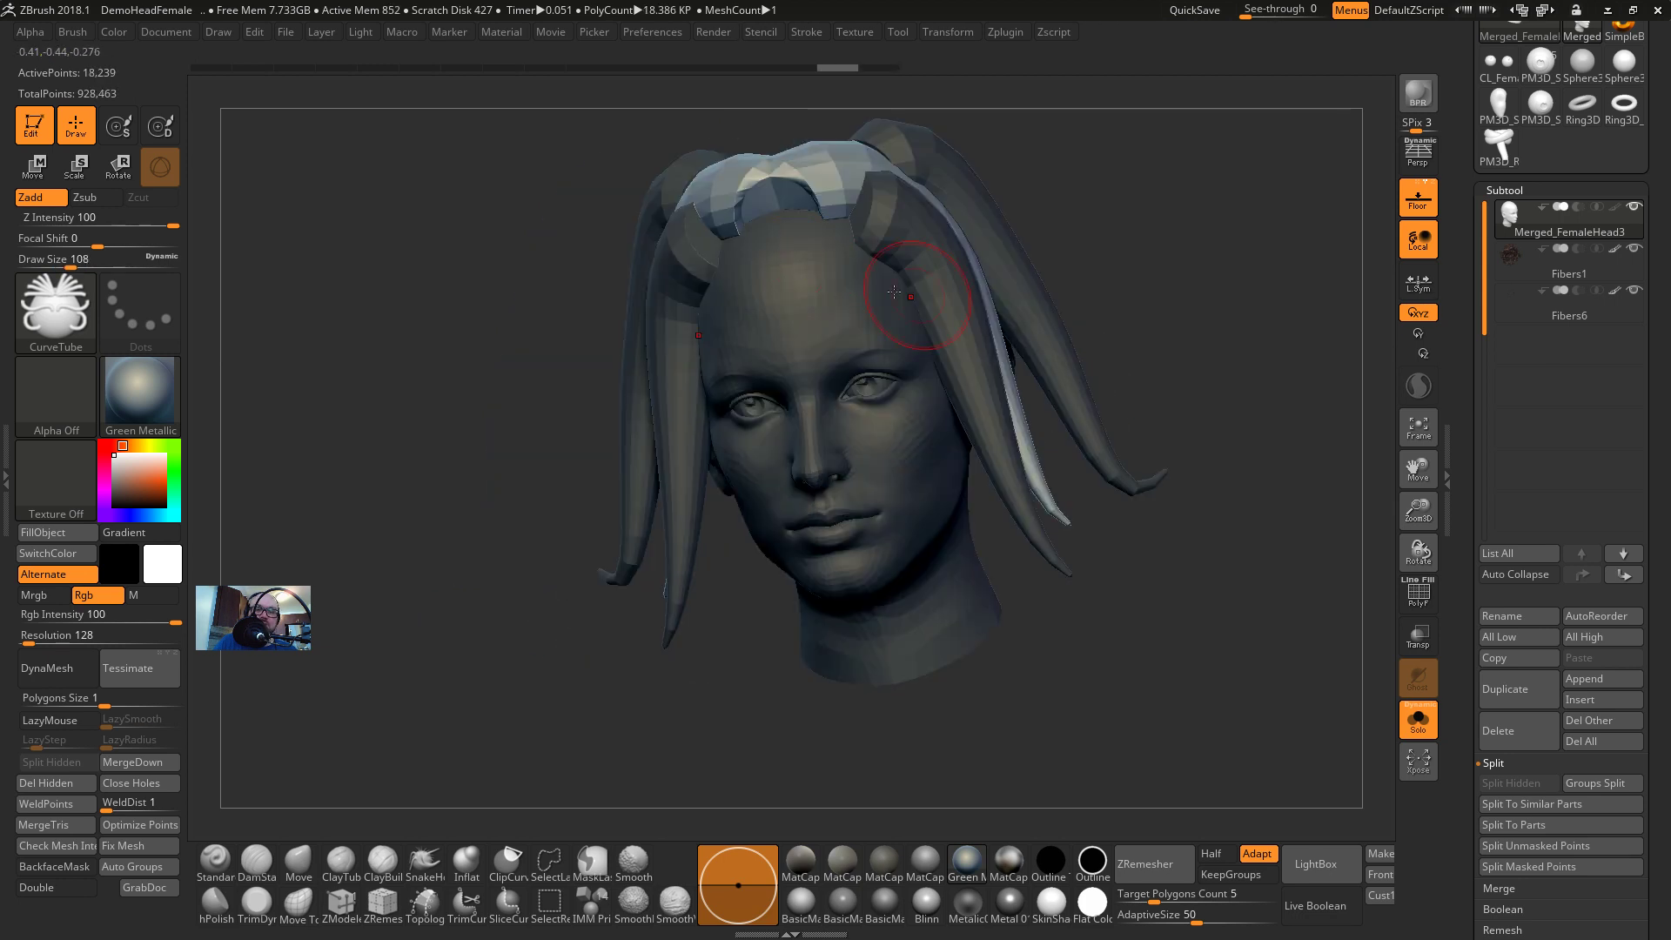
{"action": "left_click_drag", "start_coordinate": [664, 330], "coordinate": [674, 650]}
{"action": "mouse_move", "coordinate": [270, 335]}
{"action": "left_mouse_down"}
{"action": "mouse_move", "coordinate": [366, 329]}
{"action": "mouse_move", "coordinate": [492, 272]}
{"action": "left_mouse_up"}
{"action": "left_click_drag", "start_coordinate": [469, 331], "coordinate": [426, 628]}
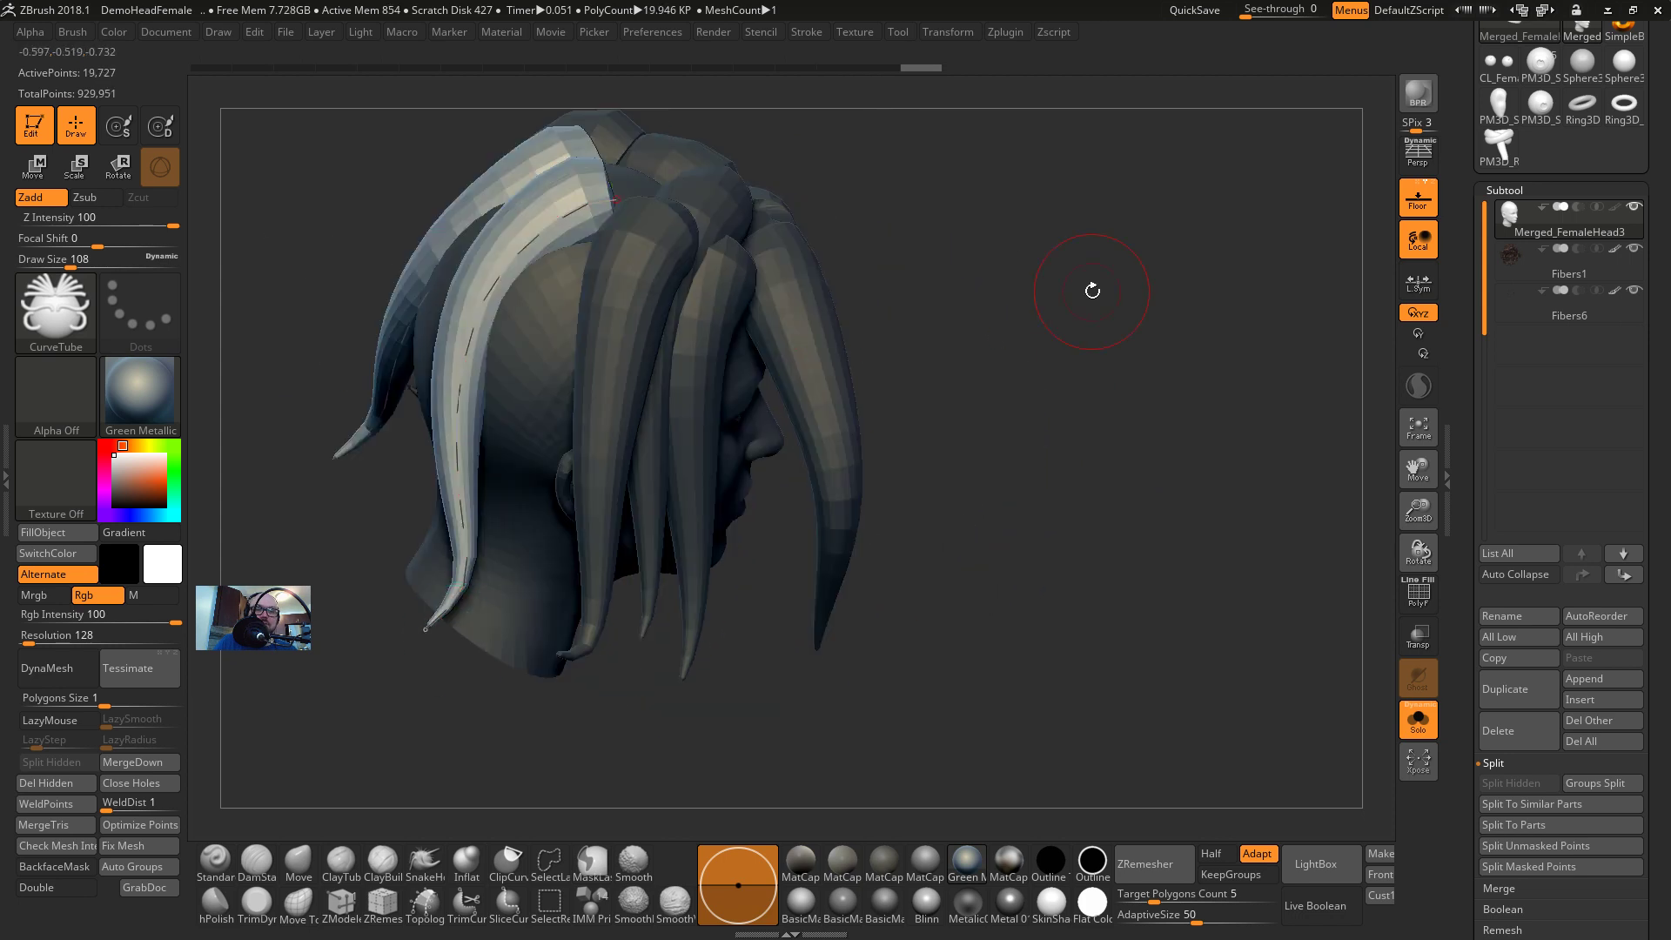
{"action": "left_click", "coordinate": [561, 259]}
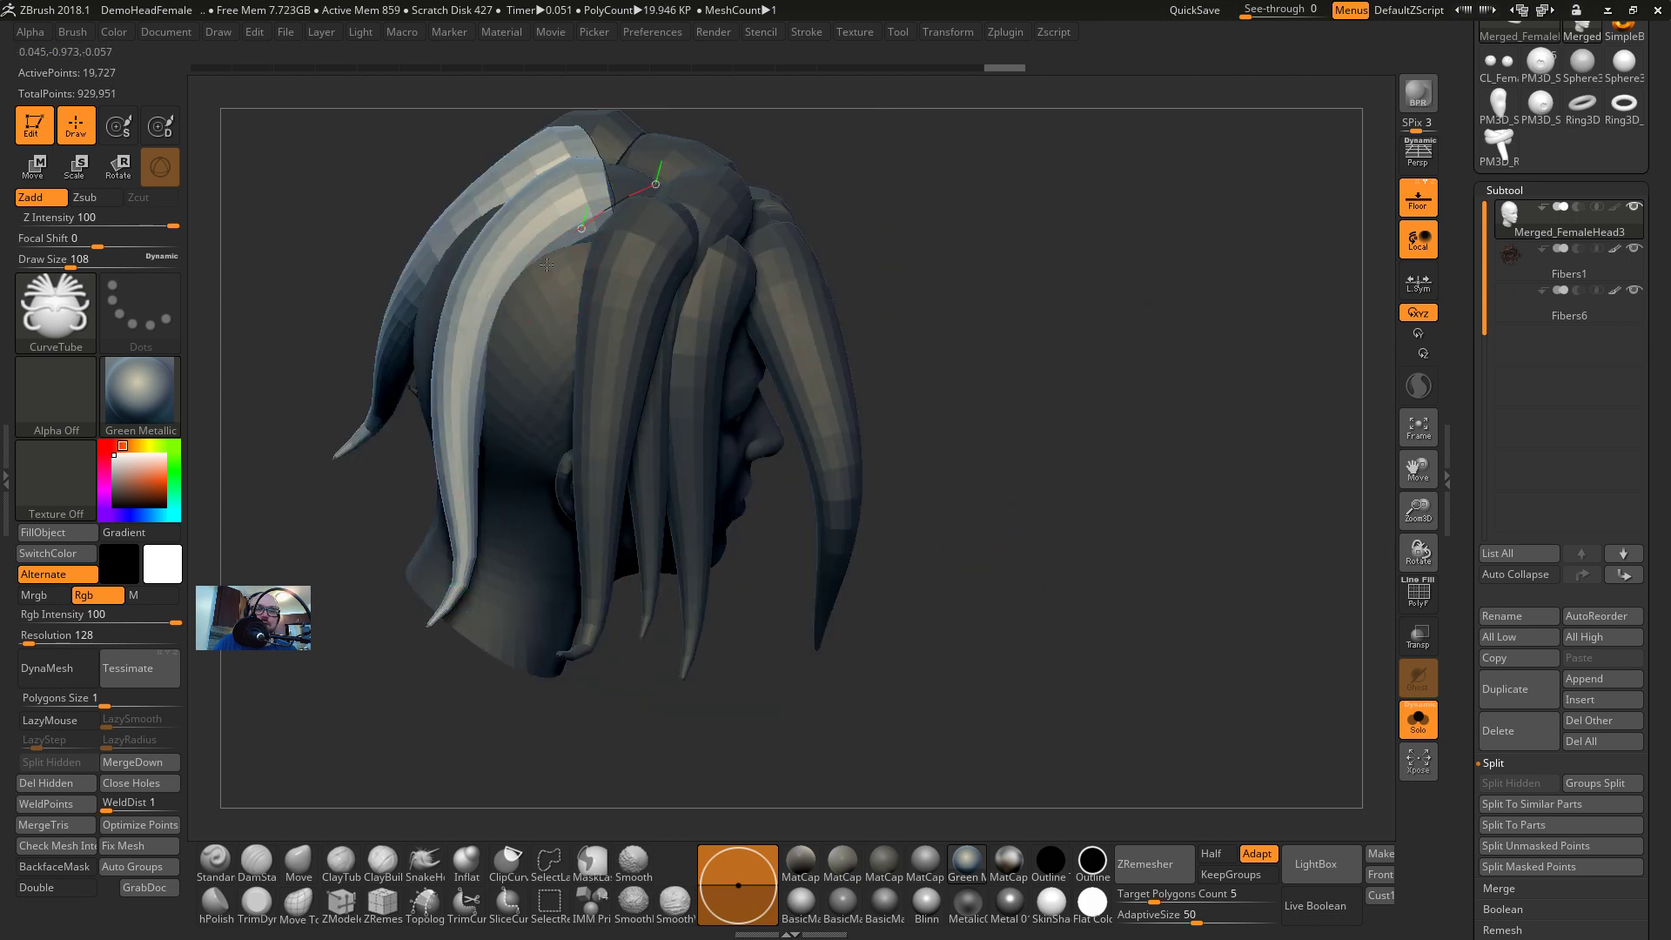
{"action": "left_click_drag", "start_coordinate": [547, 265], "coordinate": [599, 607]}
Undo the additional hair strands back to the first tapered pair on the head
{"action": "left_click_drag", "start_coordinate": [1027, 263], "coordinate": [774, 318]}
{"action": "key", "text": "ctrl+z"}
{"action": "mouse_move", "coordinate": [996, 339]}
{"action": "left_mouse_down"}
{"action": "mouse_move", "coordinate": [1036, 320]}
{"action": "mouse_move", "coordinate": [1078, 340]}
{"action": "mouse_move", "coordinate": [1093, 325]}
{"action": "left_mouse_up"}
{"action": "key", "text": "ctrl+z"}
{"action": "key", "text": "ctrl+z"}
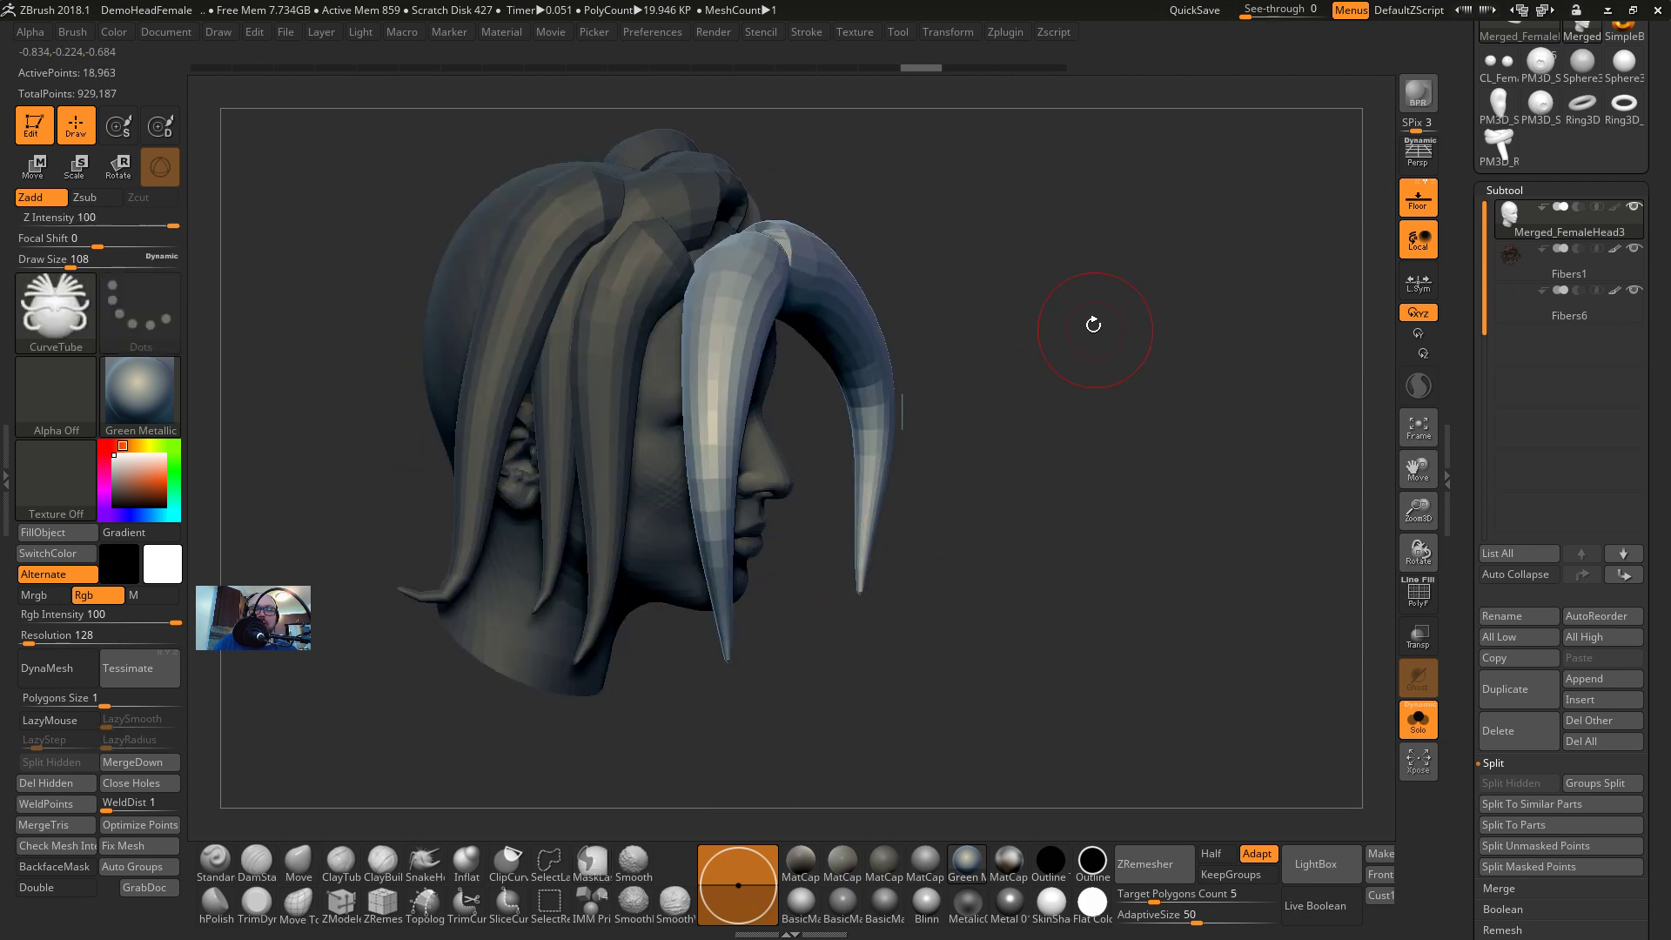
{"action": "left_click", "coordinate": [817, 31]}
{"action": "key", "text": "ctrl+z"}
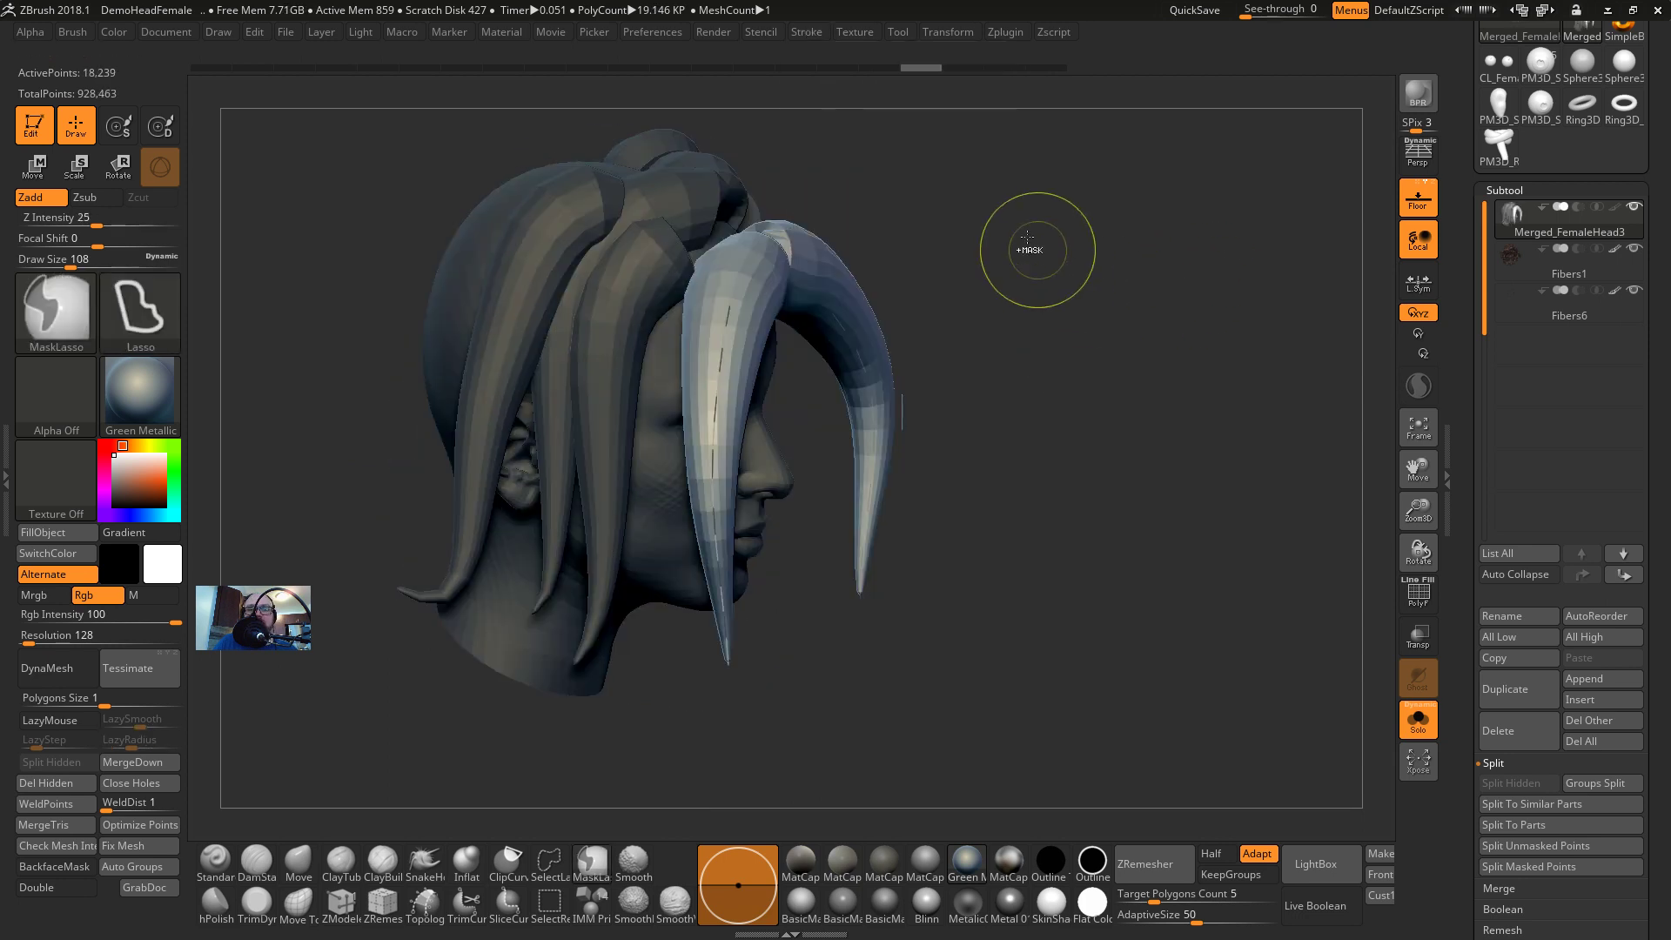
{"action": "key", "text": "ctrl+z"}
{"action": "key", "text": "ctrl+z"}
{"action": "key", "text": "ctrl+z"}
{"action": "key", "text": "ctrl+z"}
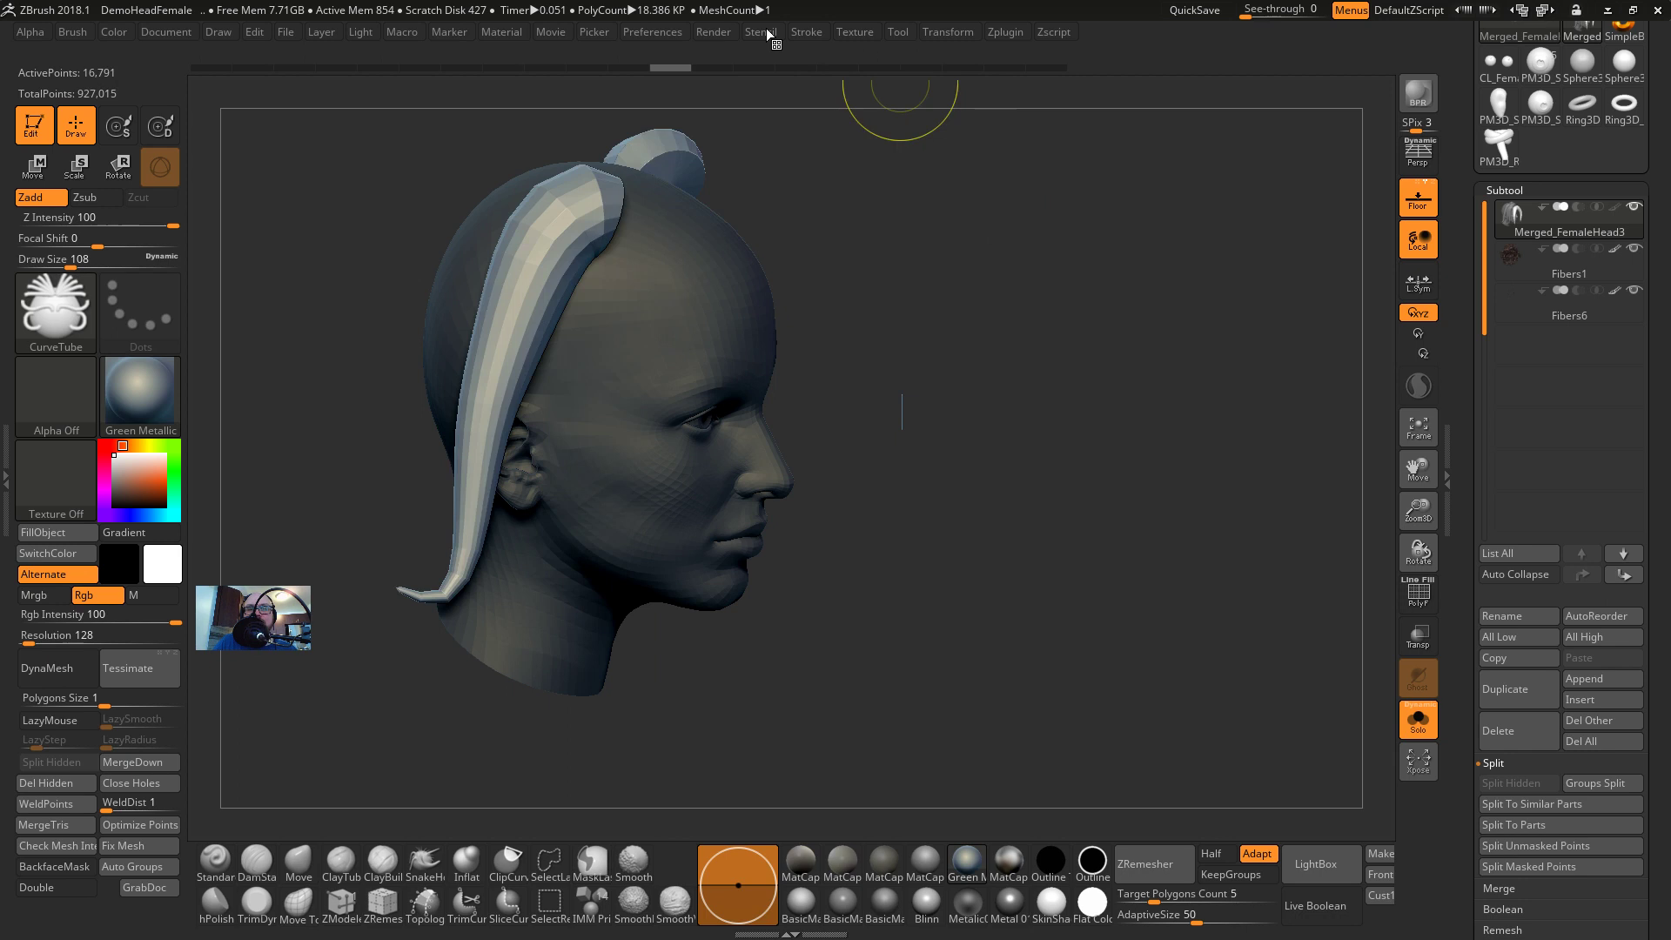
Reshape the curve falloff graph with extra points and a lowered start to make strands narrow at both ends and thick in the middle
{"action": "left_click", "coordinate": [766, 33]}
{"action": "left_click", "coordinate": [806, 32]}
{"action": "left_click_drag", "start_coordinate": [912, 471], "coordinate": [924, 410]}
{"action": "left_click_drag", "start_coordinate": [951, 477], "coordinate": [943, 498]}
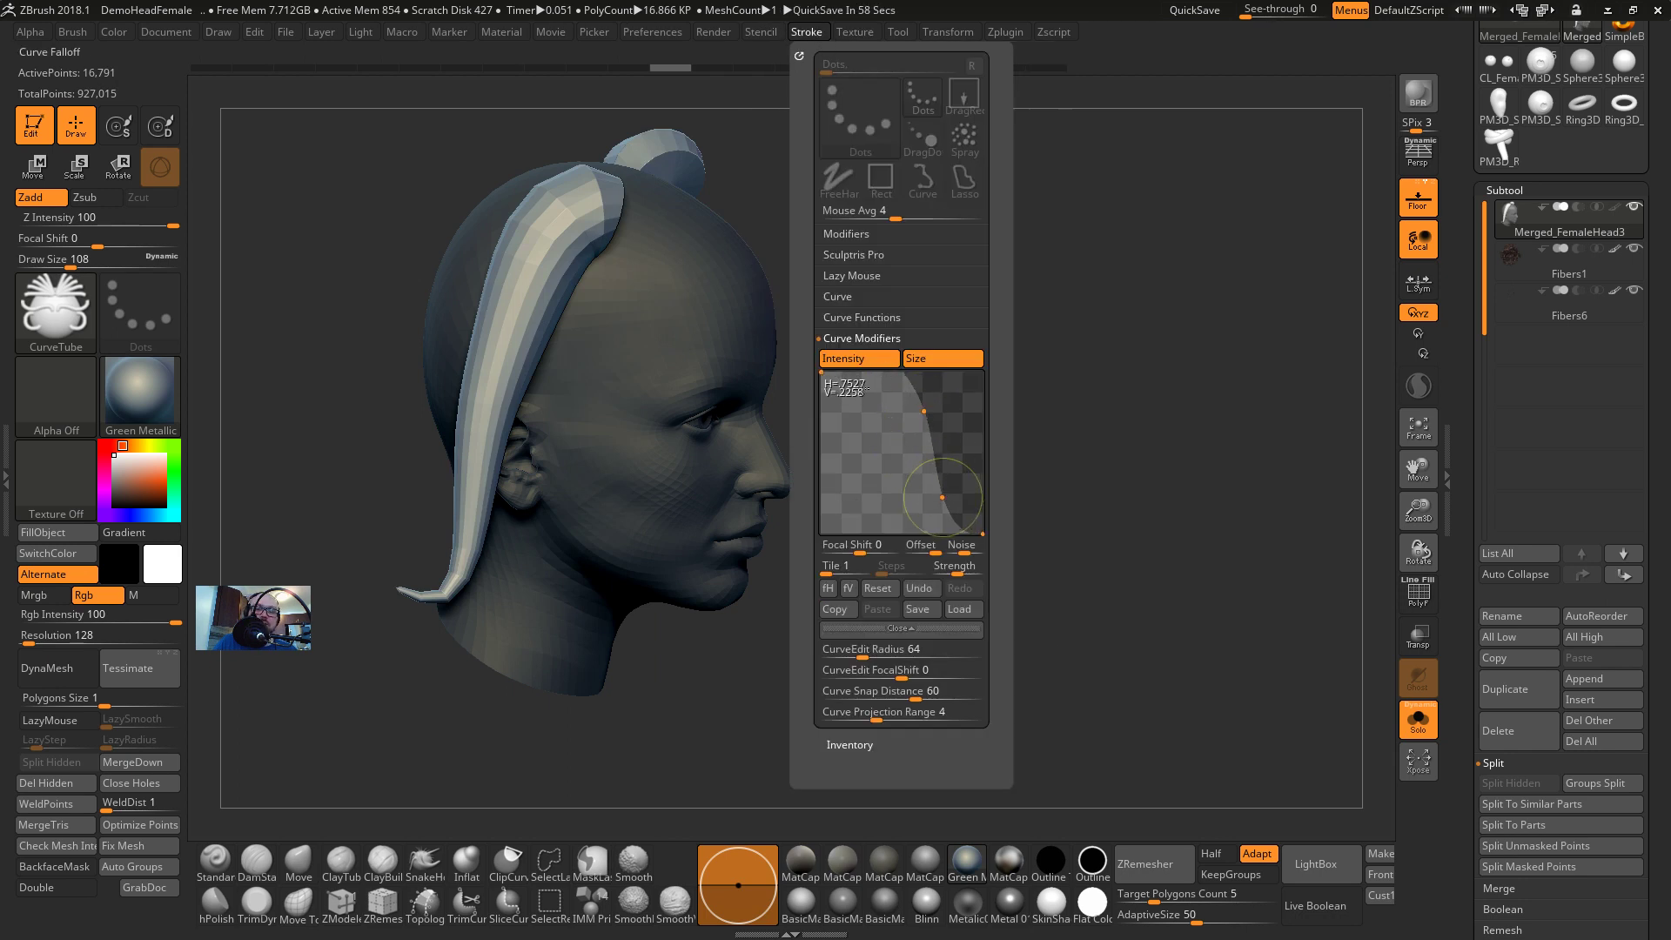
{"action": "mouse_move", "coordinate": [822, 373]}
{"action": "left_mouse_down"}
{"action": "mouse_move", "coordinate": [819, 449]}
{"action": "mouse_move", "coordinate": [868, 462]}
{"action": "left_mouse_up"}
Draw two symmetrical pairs of bulging CurveTube strands, one from the temple and one from the top of the head
{"action": "left_click_drag", "start_coordinate": [690, 269], "coordinate": [554, 569]}
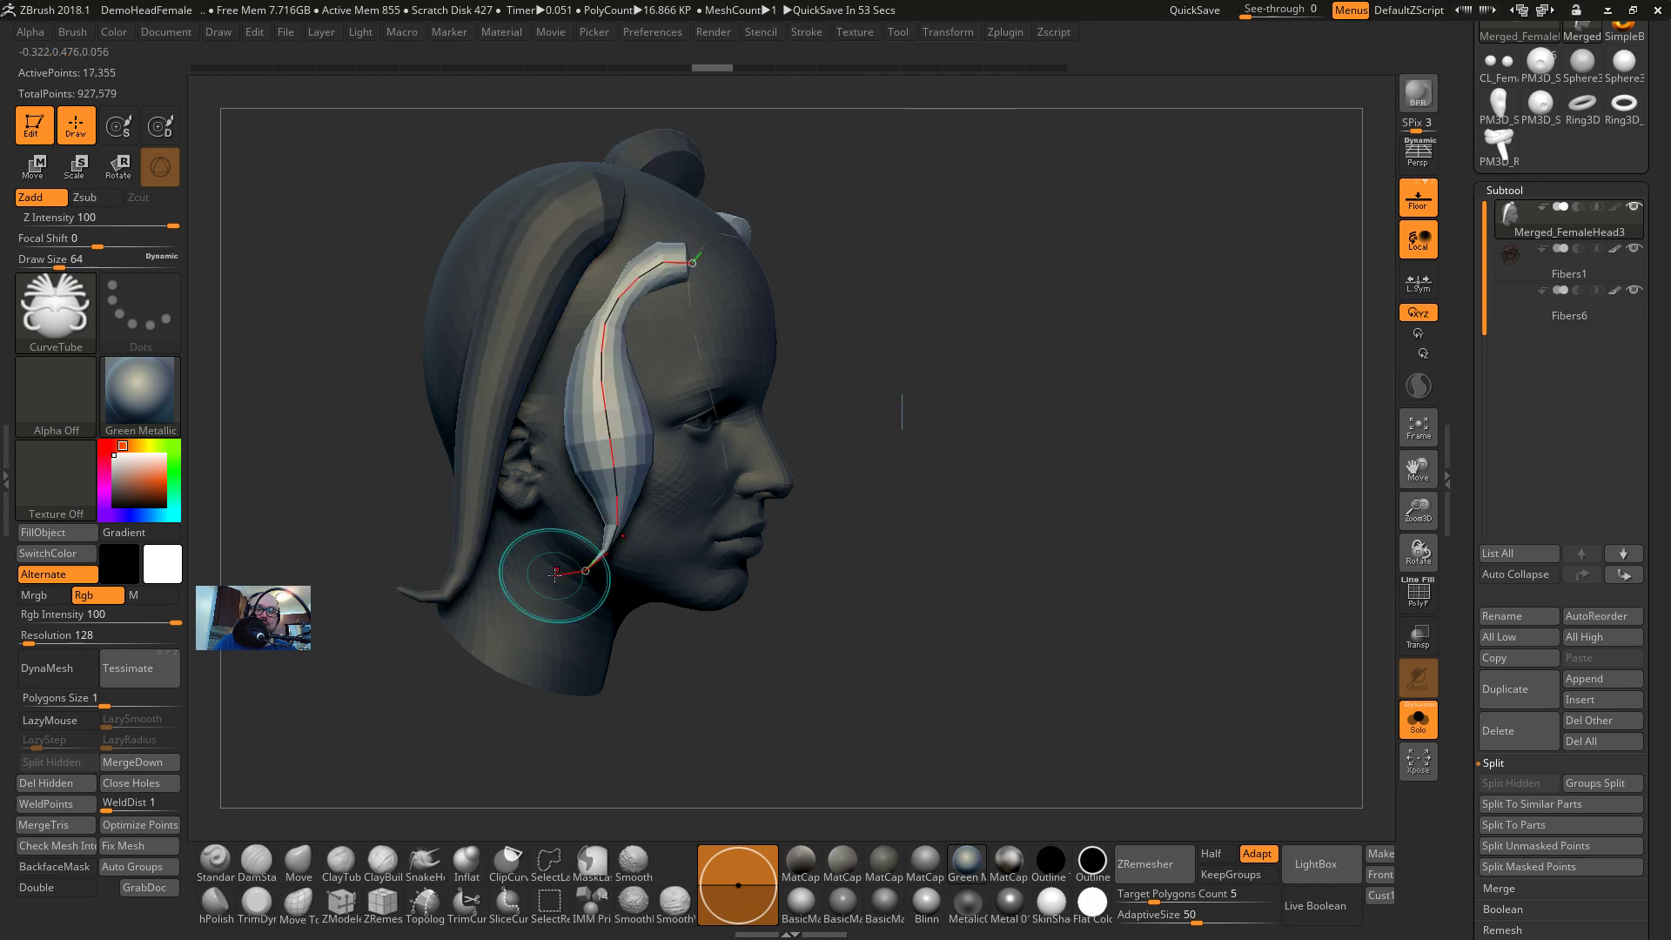
{"action": "left_click_drag", "start_coordinate": [1079, 280], "coordinate": [972, 262]}
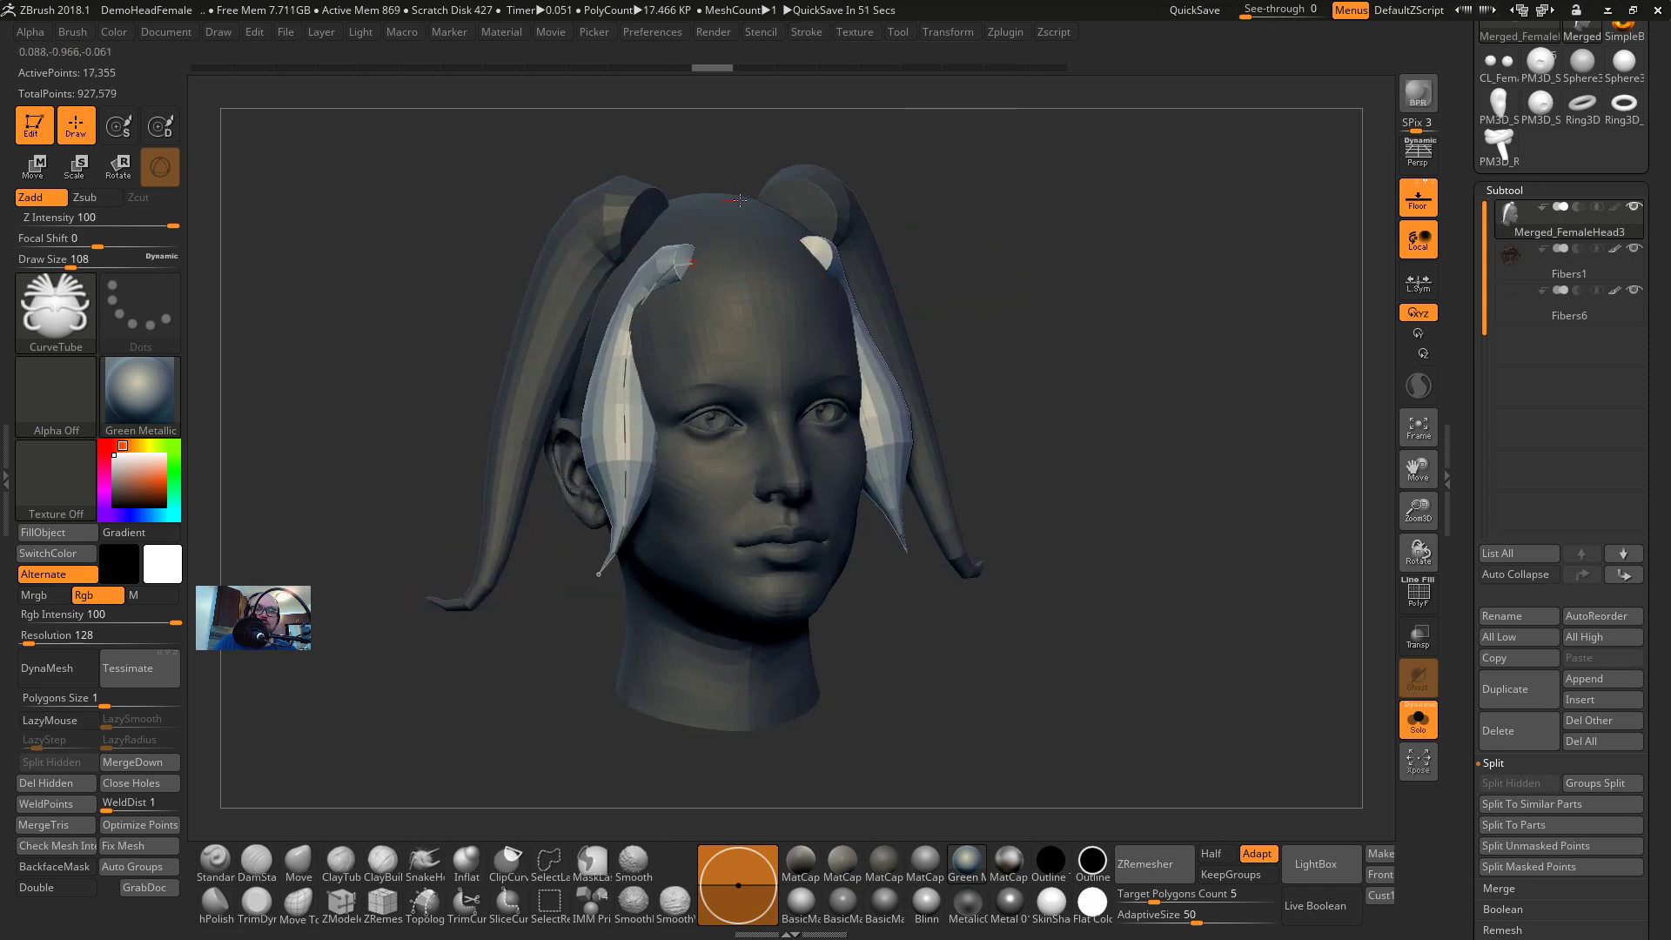
{"action": "left_click_drag", "start_coordinate": [740, 200], "coordinate": [494, 546]}
{"action": "left_click_drag", "start_coordinate": [316, 366], "coordinate": [426, 339]}
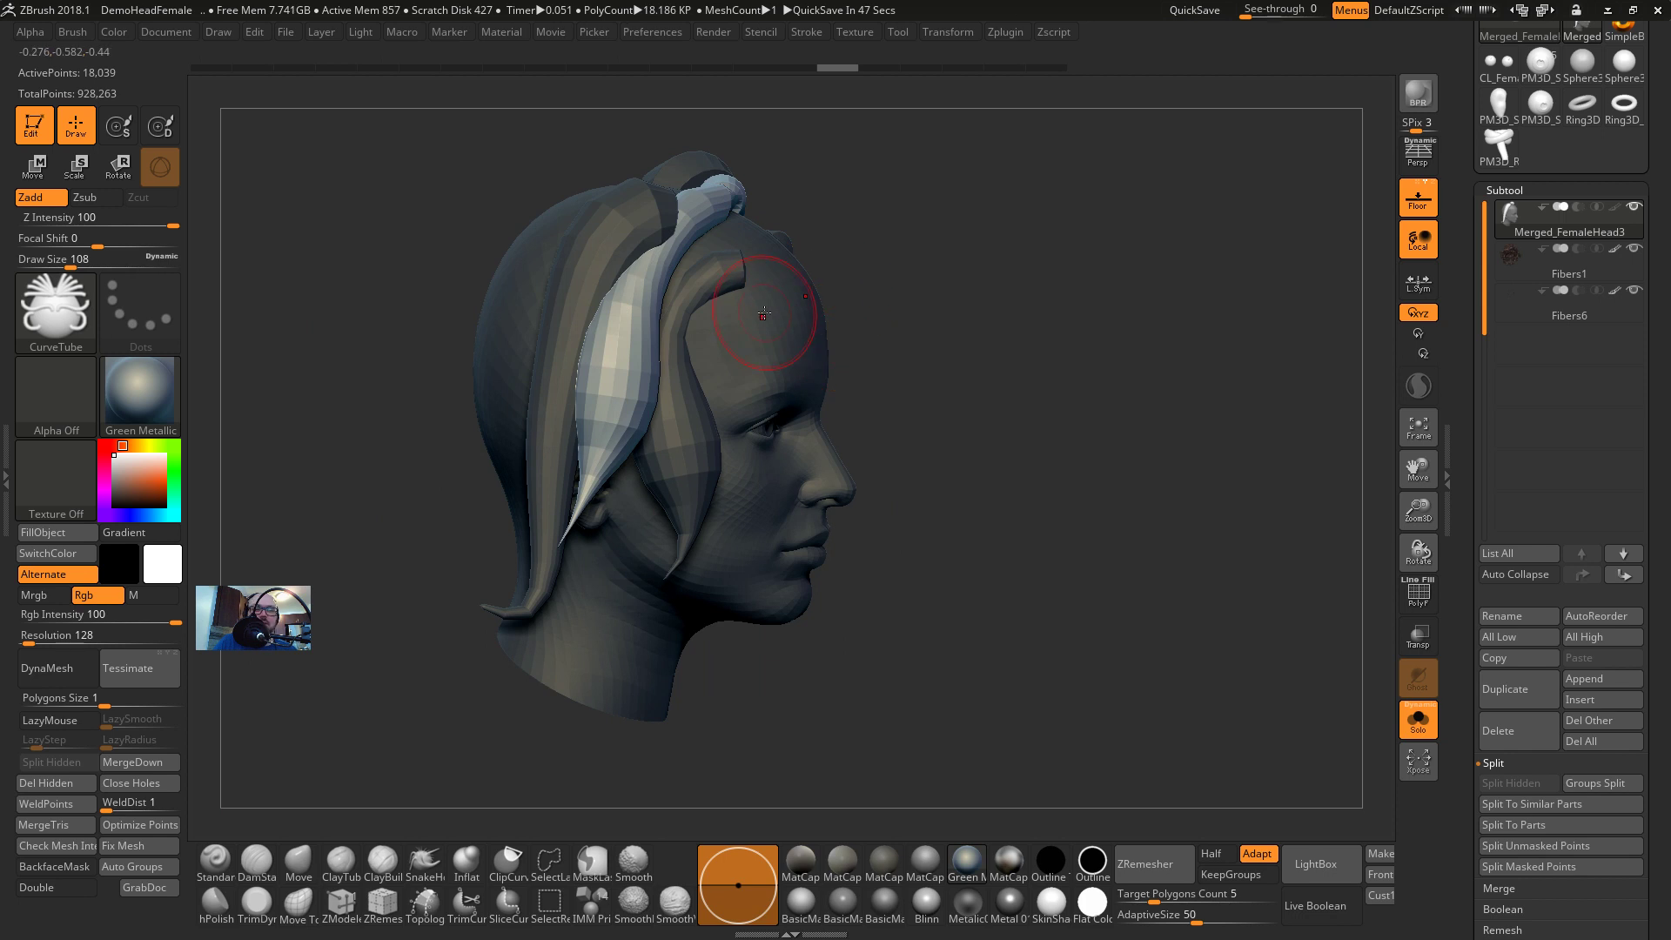
Switch to the browser to read the Twitch stream chat, and return to ZBrush to inspect the hair strands
{"action": "key", "text": "alt+Tab"}
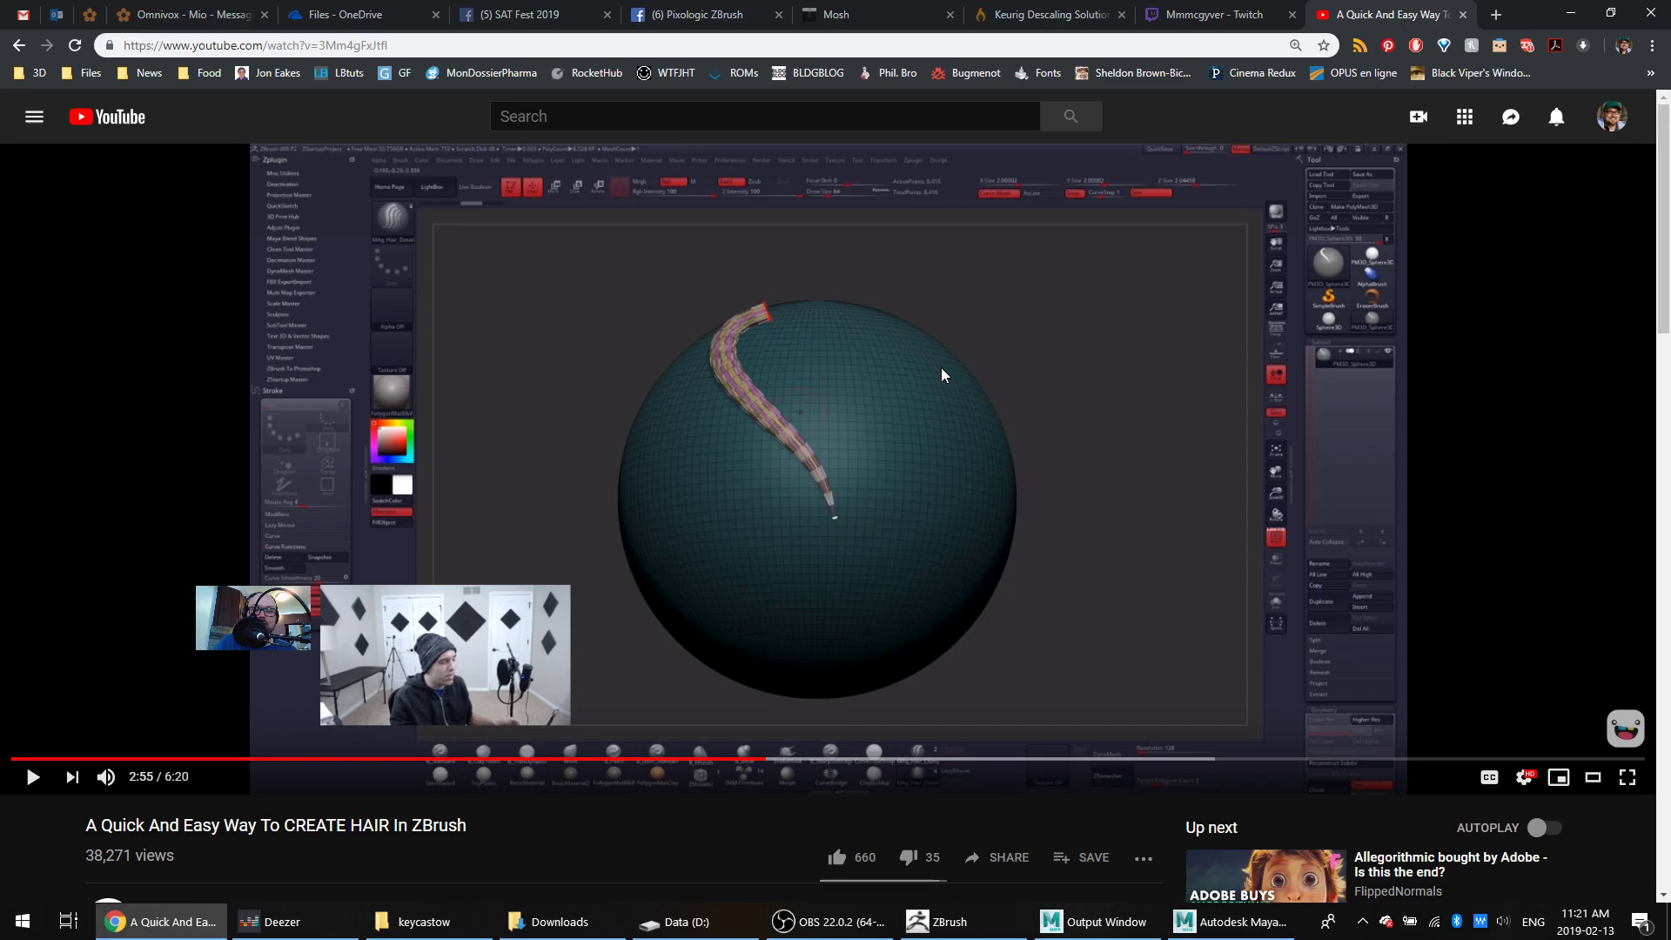
{"action": "left_click", "coordinate": [1157, 17]}
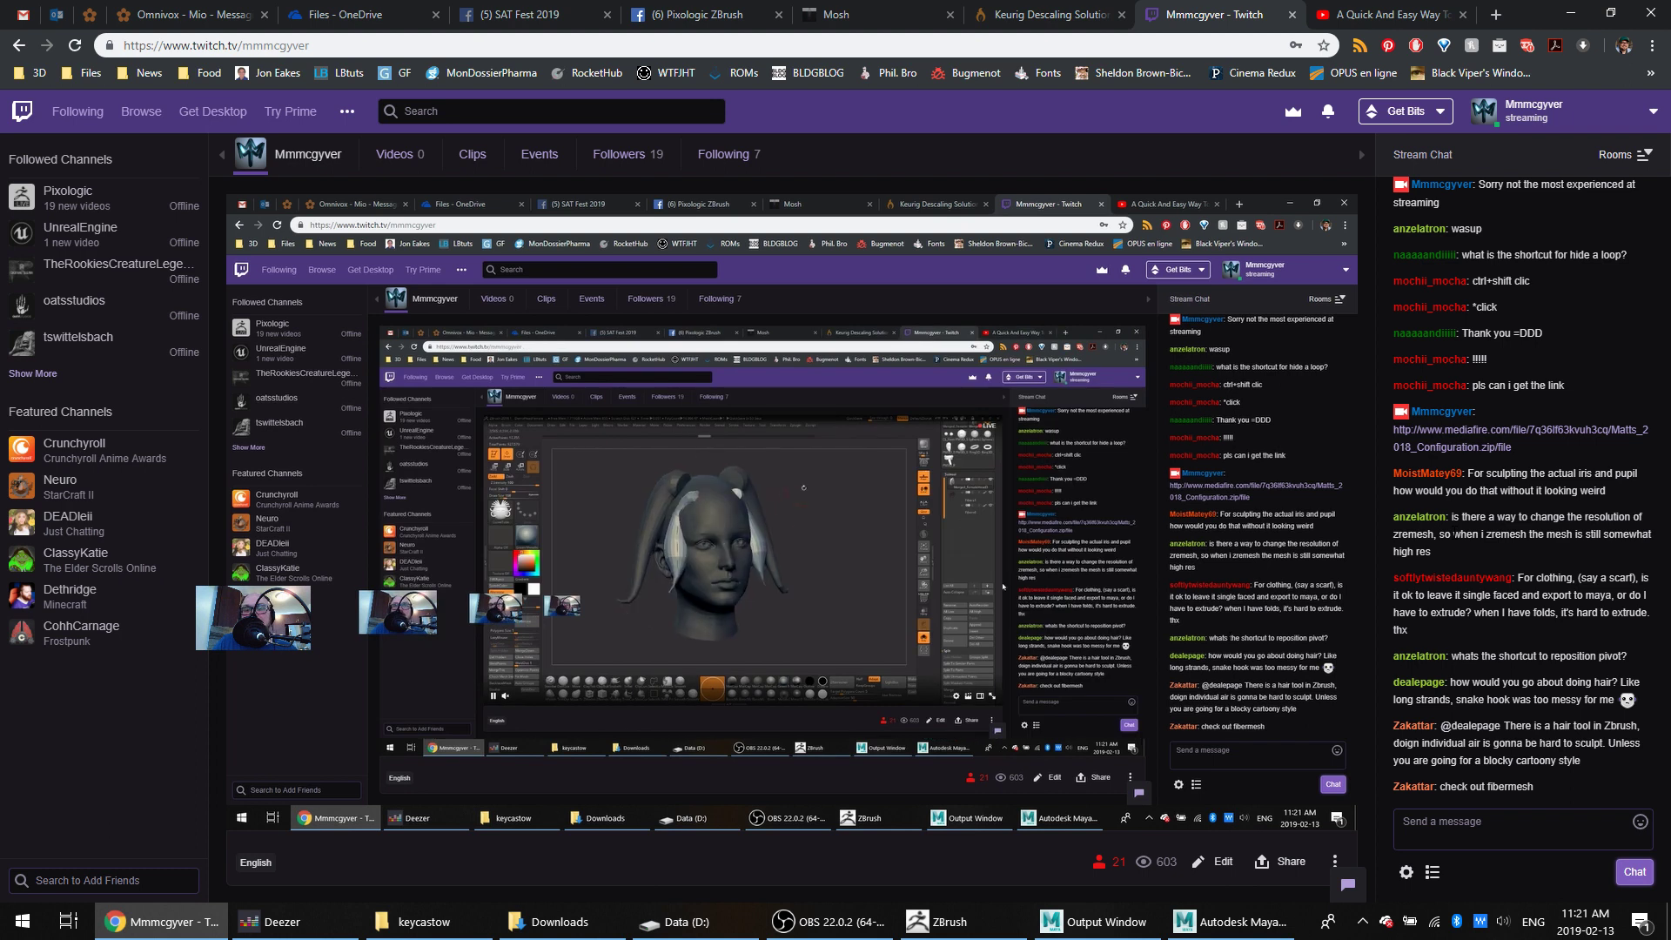
{"action": "key", "text": "alt+Tab"}
{"action": "mouse_move", "coordinate": [1236, 453]}
{"action": "left_mouse_down"}
{"action": "mouse_move", "coordinate": [1108, 432]}
{"action": "mouse_move", "coordinate": [1171, 402]}
{"action": "left_mouse_up"}
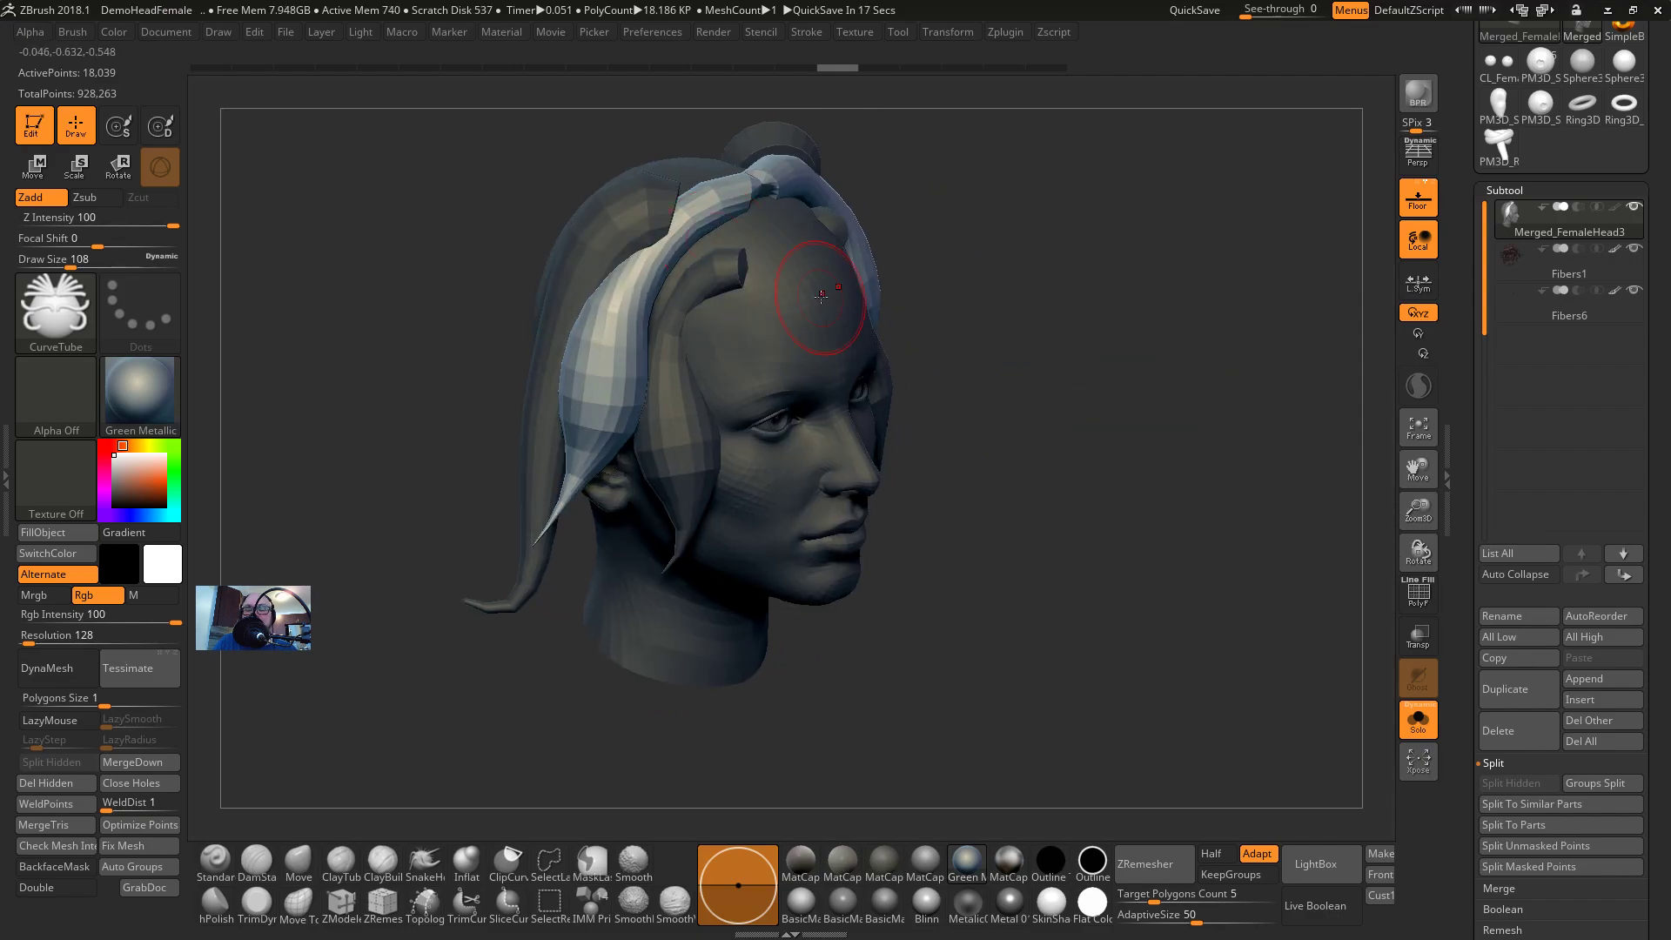
{"action": "left_click_drag", "start_coordinate": [930, 309], "coordinate": [1201, 371]}
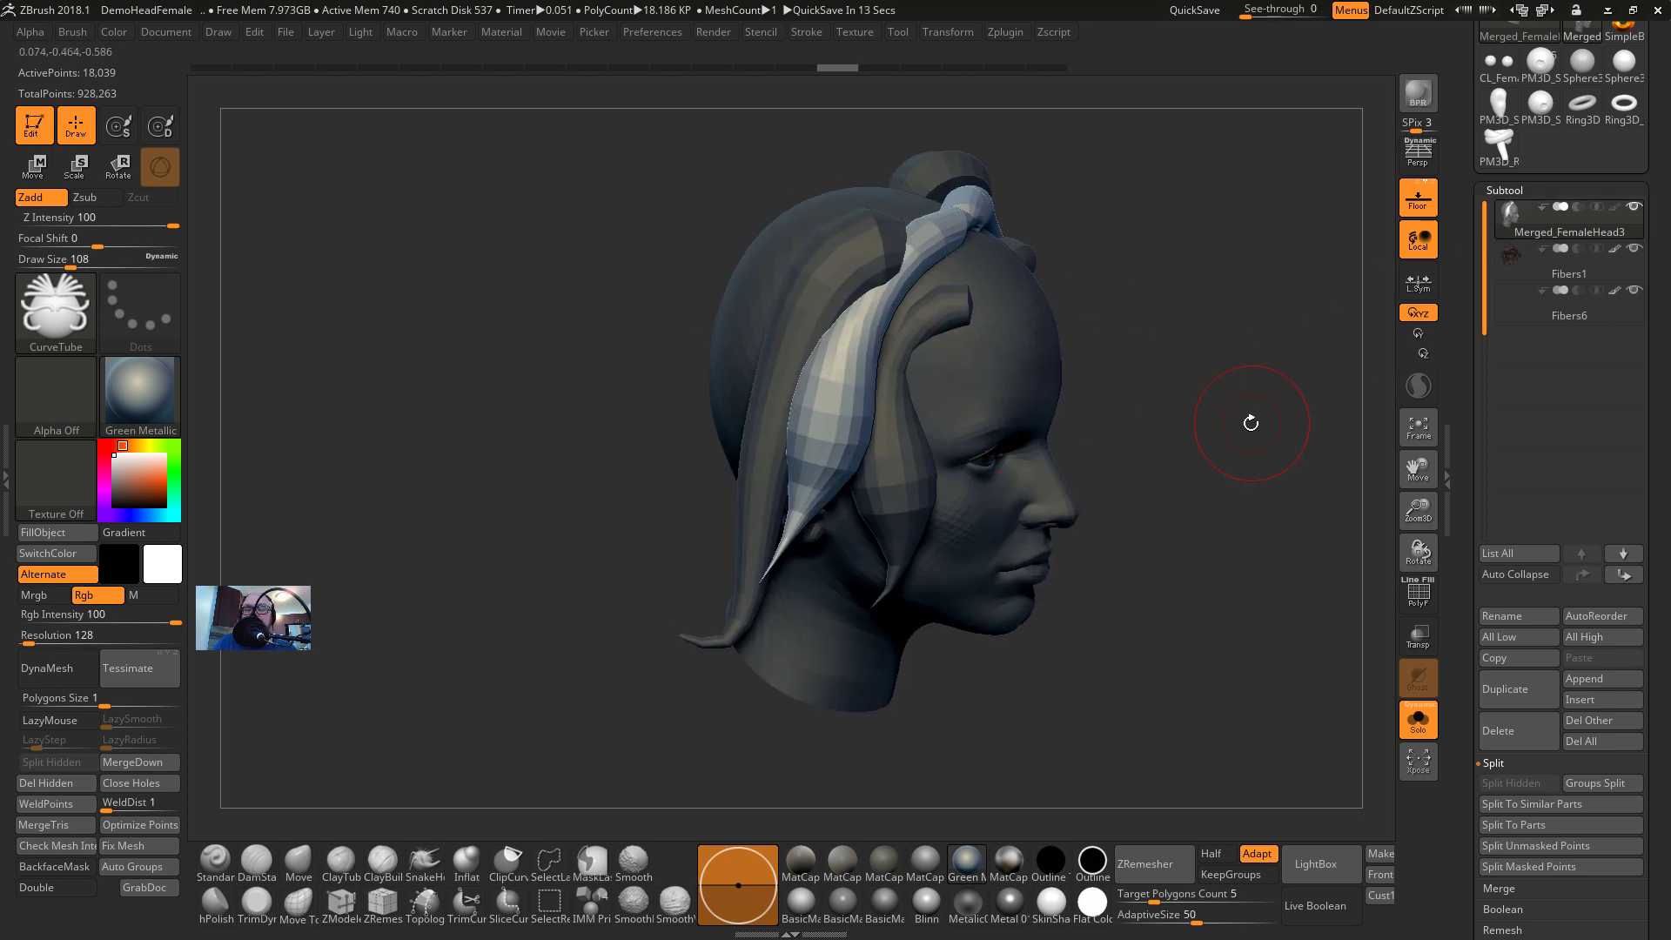
{"action": "left_click_drag", "start_coordinate": [1251, 423], "coordinate": [1082, 456]}
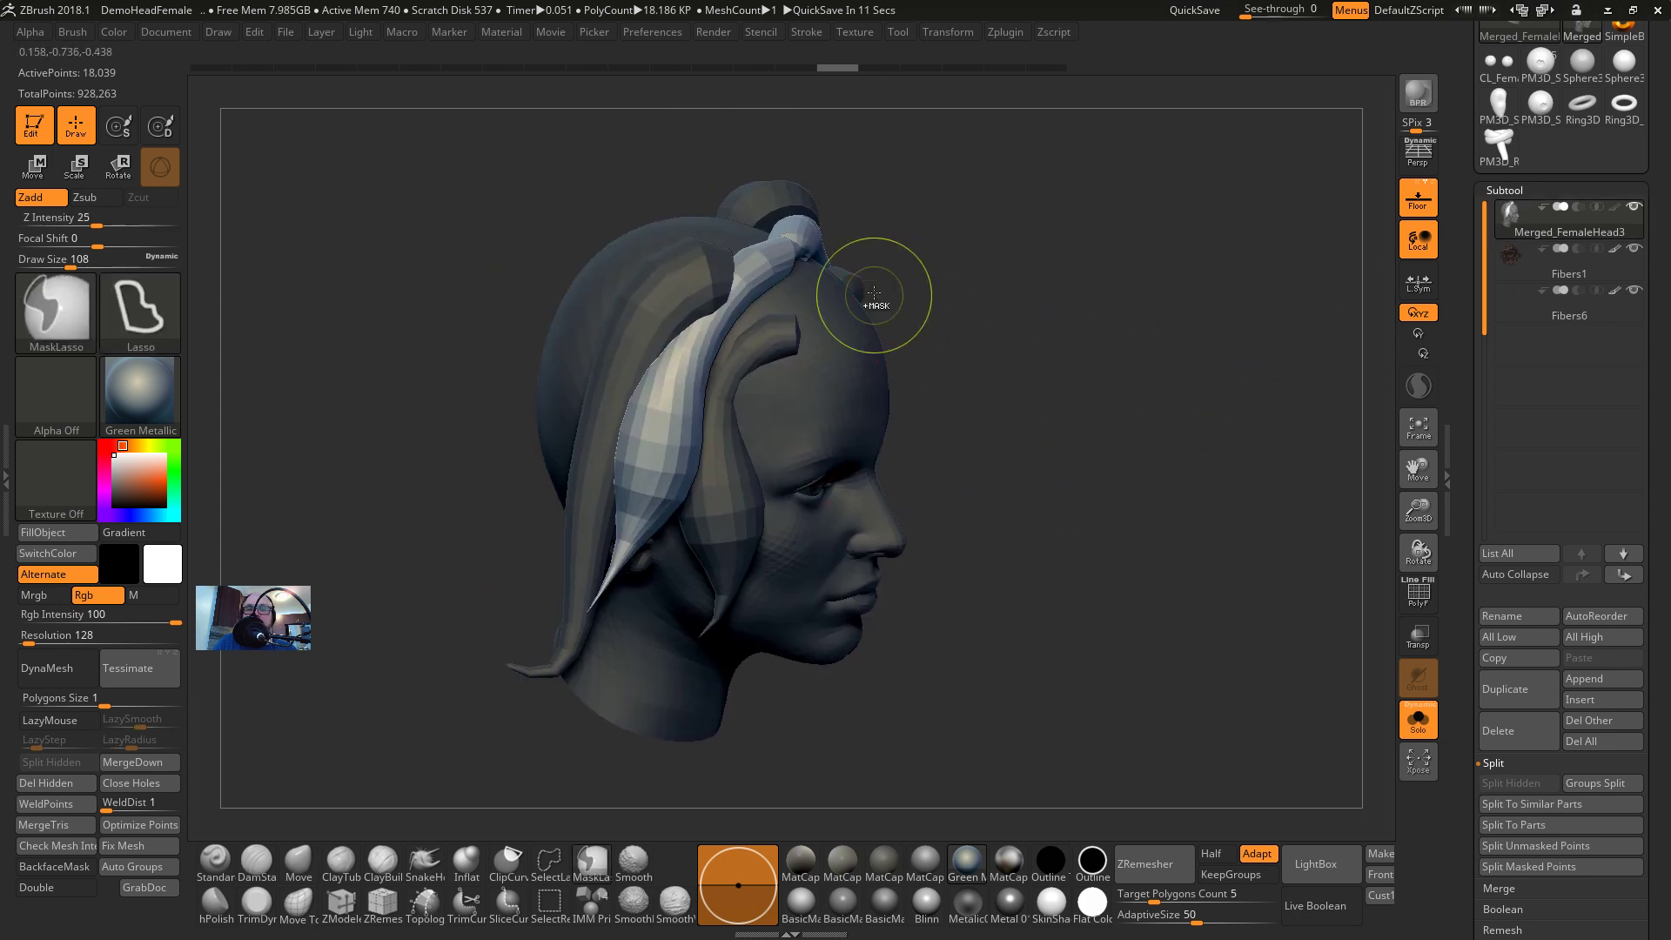
Choose the CurveStrapSnap brush and undo the remaining CurveTube strands on the head
{"action": "left_click_drag", "start_coordinate": [869, 291], "coordinate": [918, 273]}
{"action": "key", "text": "b"}
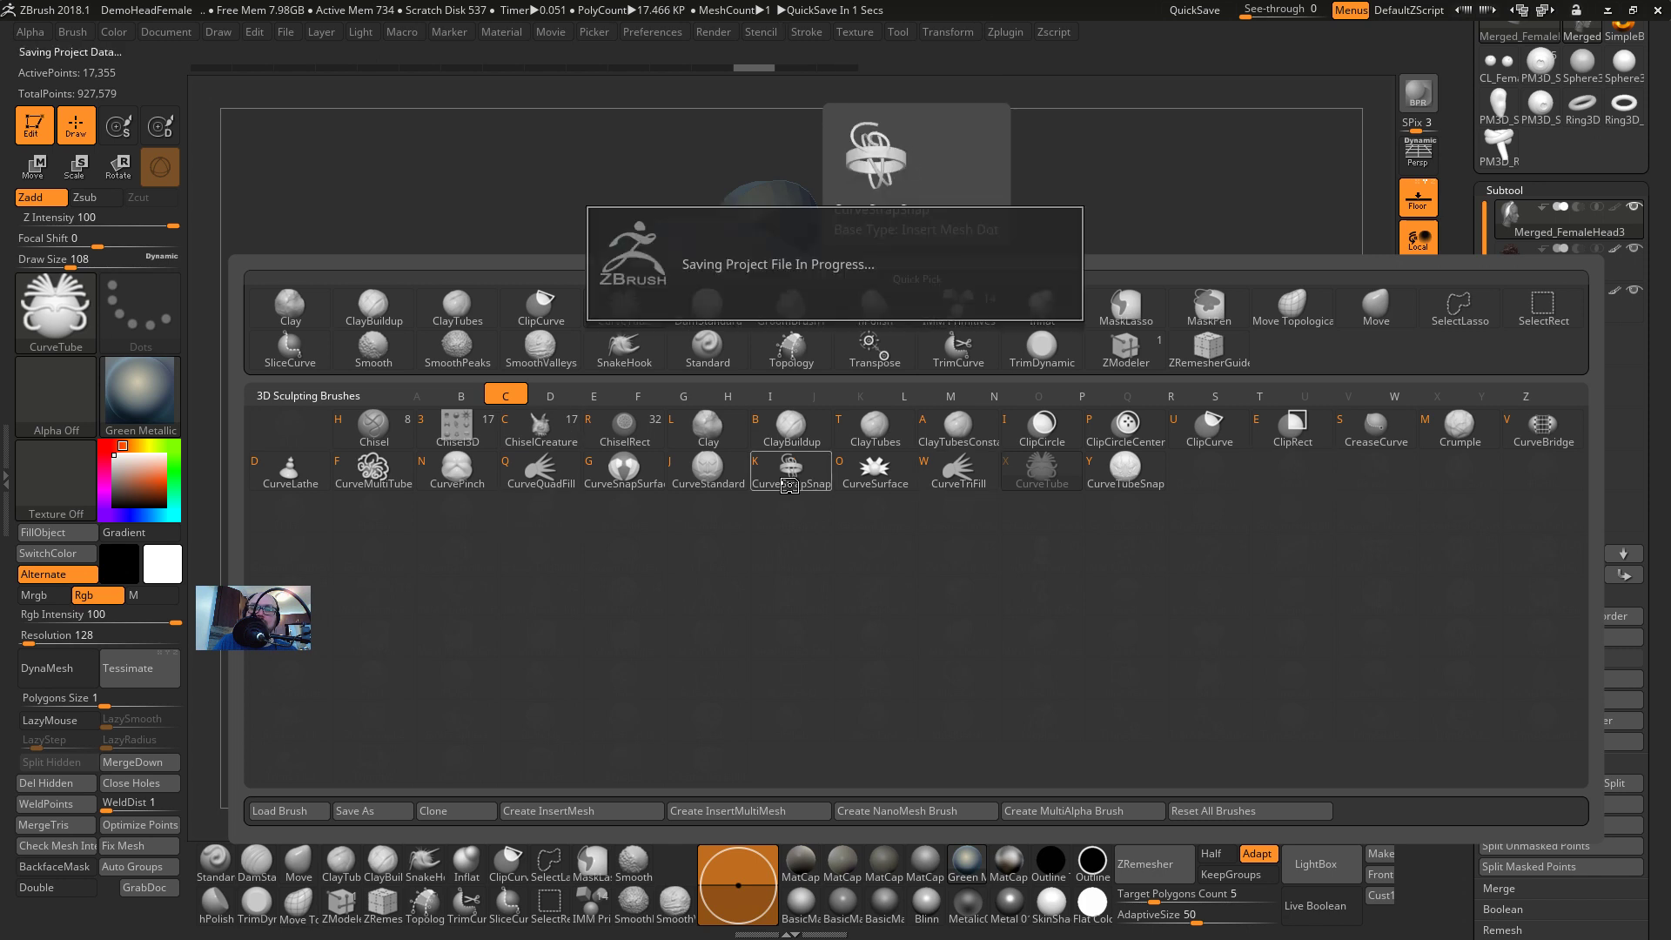
{"action": "left_click", "coordinate": [791, 470]}
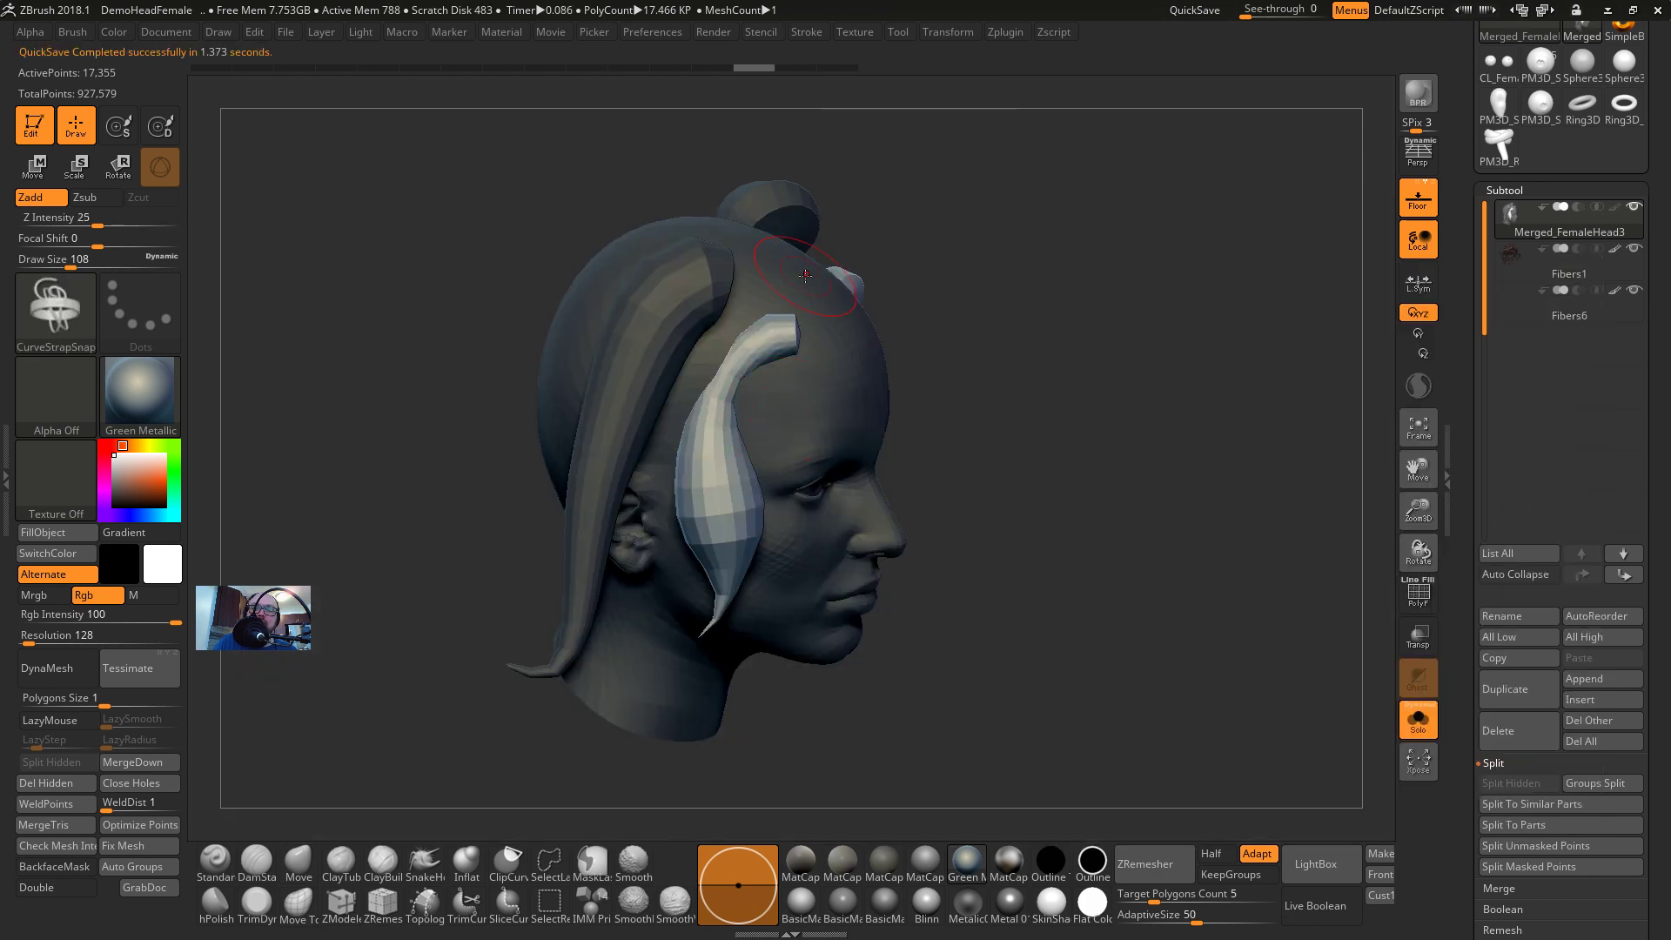
{"action": "left_click_drag", "start_coordinate": [611, 645], "coordinate": [614, 649]}
{"action": "left_click_drag", "start_coordinate": [963, 485], "coordinate": [998, 549]}
{"action": "key", "text": "ctrl+z"}
{"action": "key", "text": "ctrl+z"}
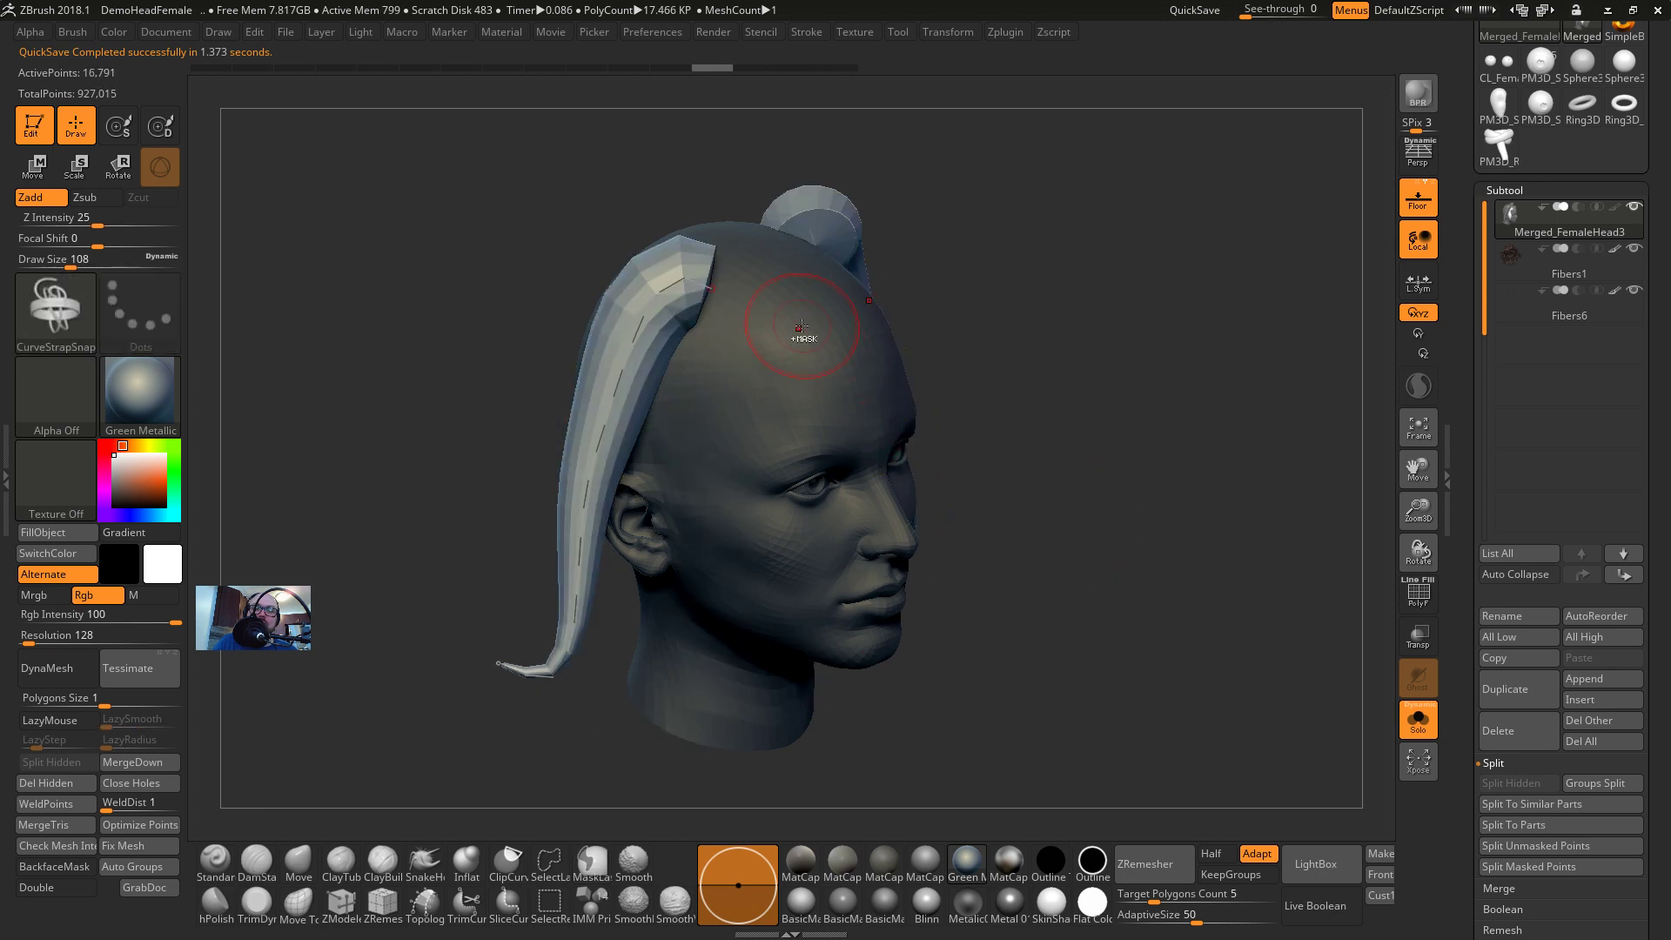
Try a symmetrical full-width CurveStrapSnap strap from the forehead hairline down past the ear
{"action": "left_click_drag", "start_coordinate": [783, 297], "coordinate": [548, 784]}
{"action": "left_click_drag", "start_coordinate": [1018, 514], "coordinate": [1175, 503]}
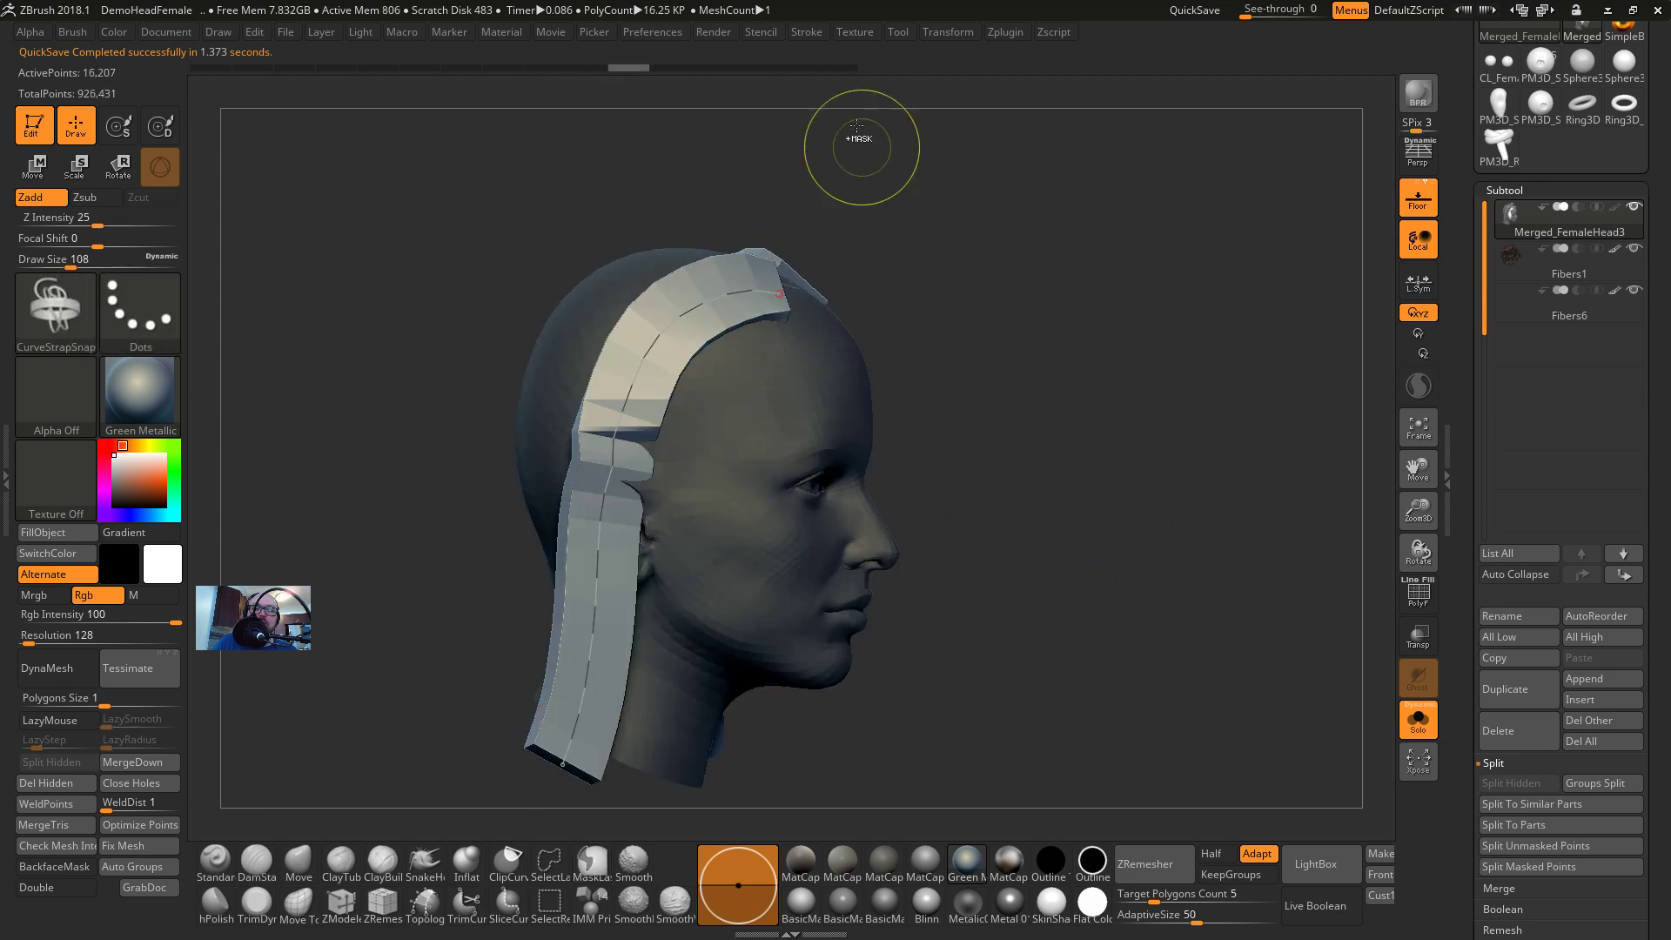
{"action": "key", "text": "ctrl+z"}
Enable Size for the strap's curve modifiers, flip the falloff horizontally, and draw a tapered strap pair from the scalp down behind the ears
{"action": "left_click", "coordinate": [817, 37]}
{"action": "left_click", "coordinate": [933, 340]}
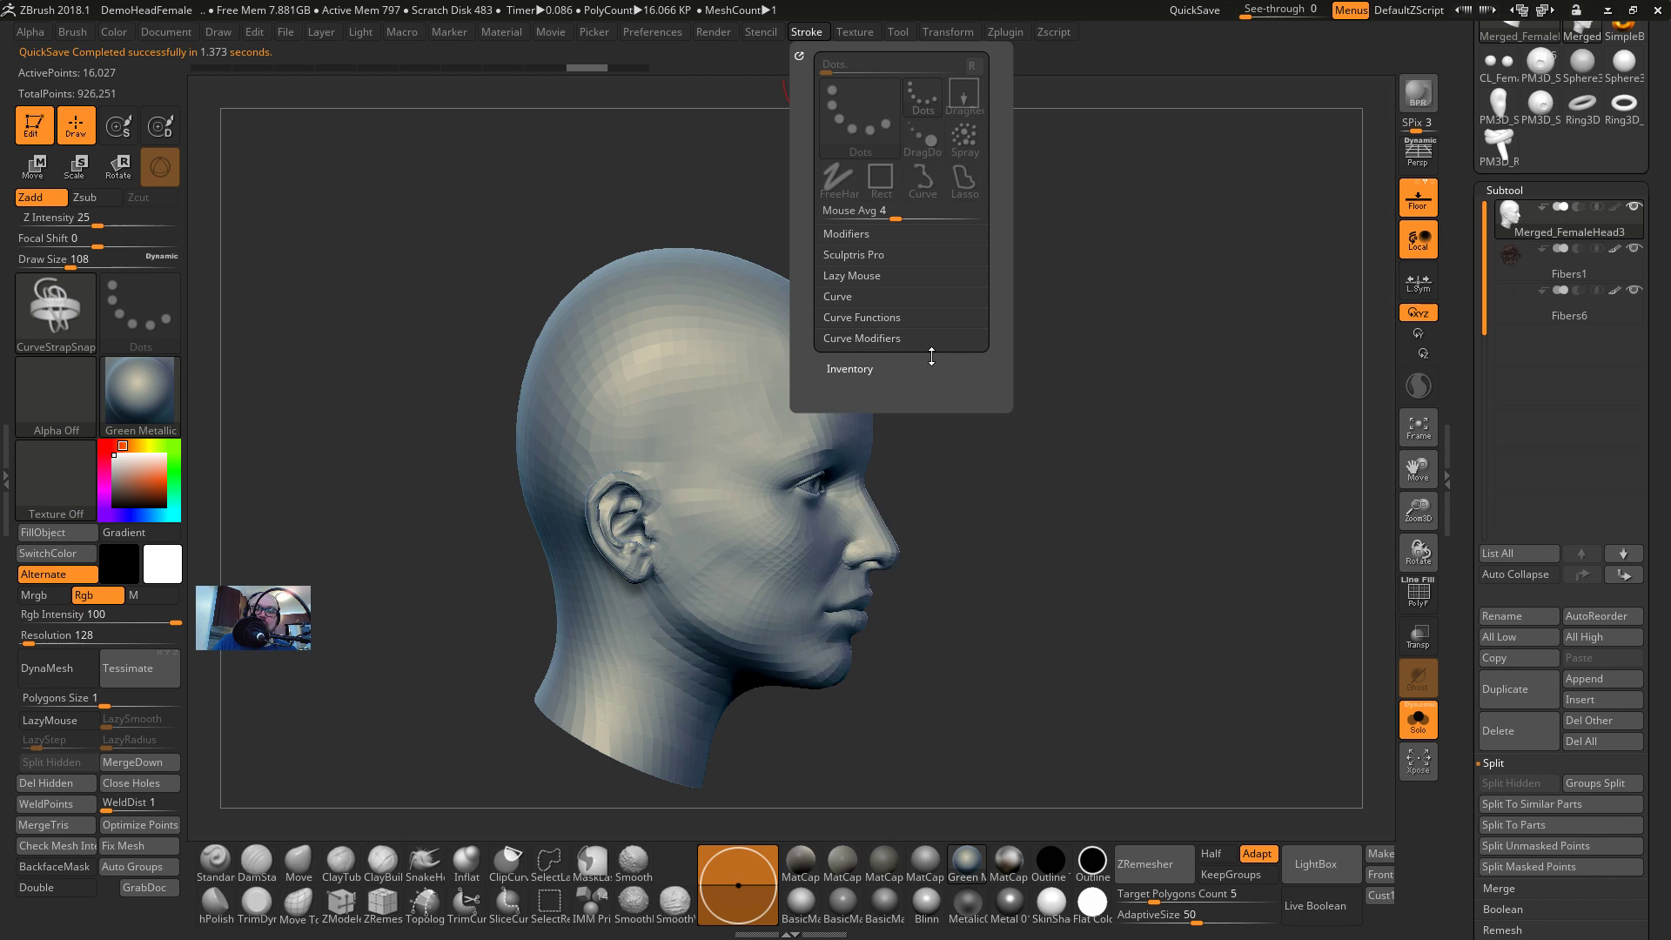
{"action": "left_click", "coordinate": [894, 340]}
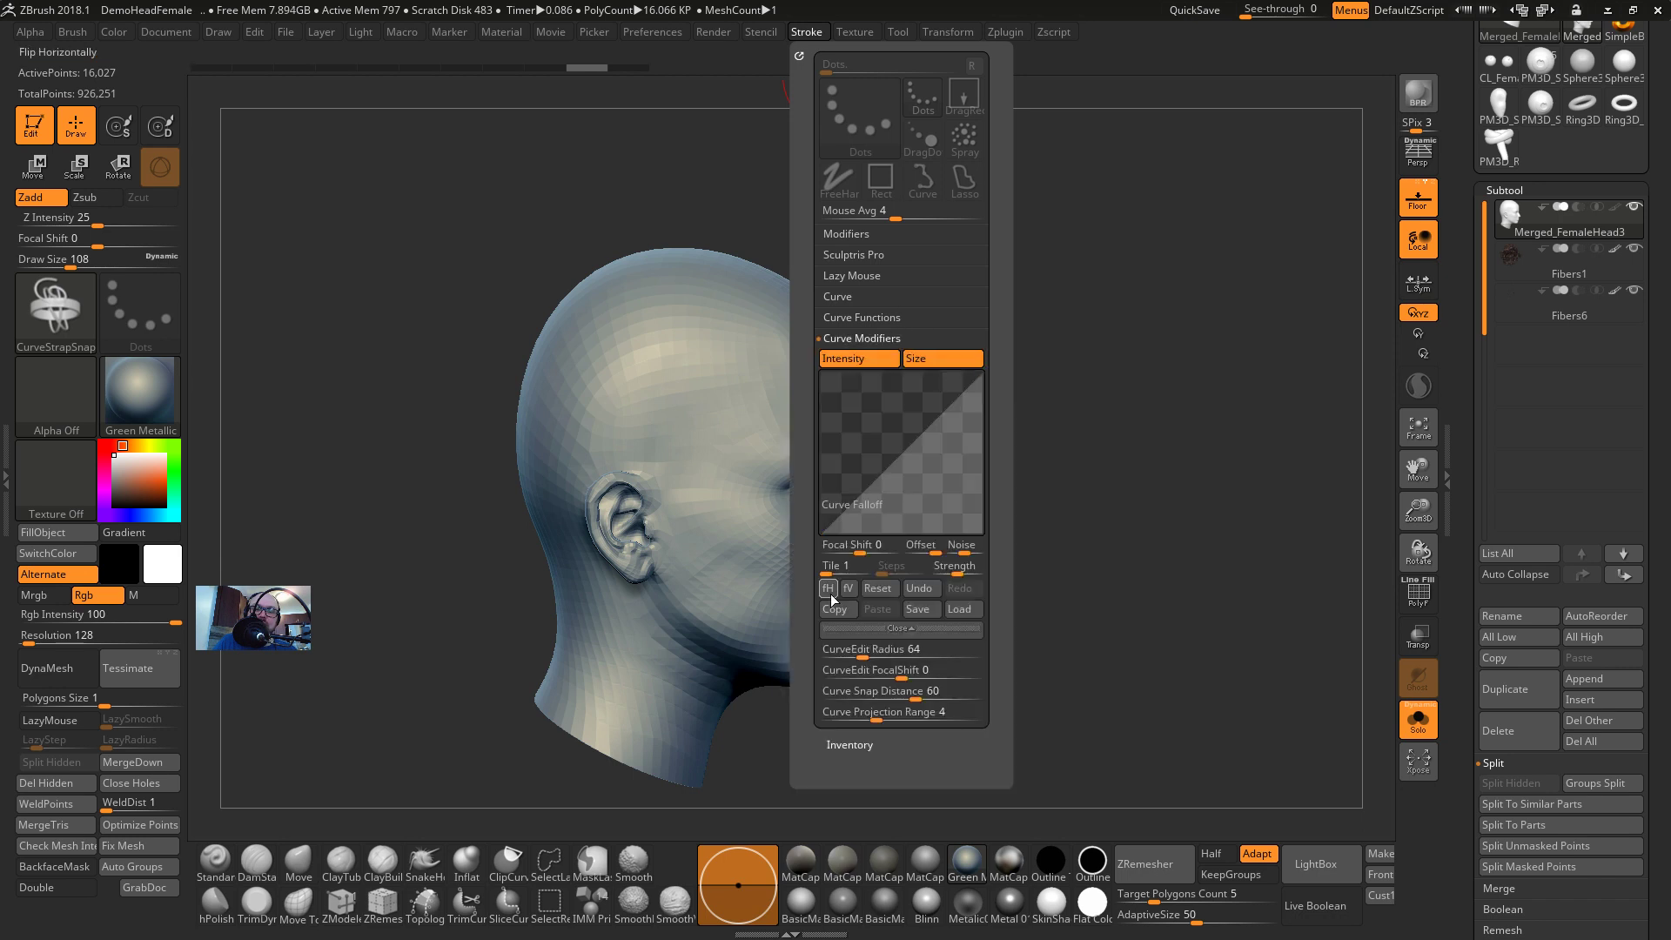
{"action": "mouse_move", "coordinate": [678, 313]}
{"action": "left_mouse_down"}
{"action": "mouse_move", "coordinate": [636, 374]}
{"action": "mouse_move", "coordinate": [539, 696]}
{"action": "left_mouse_up"}
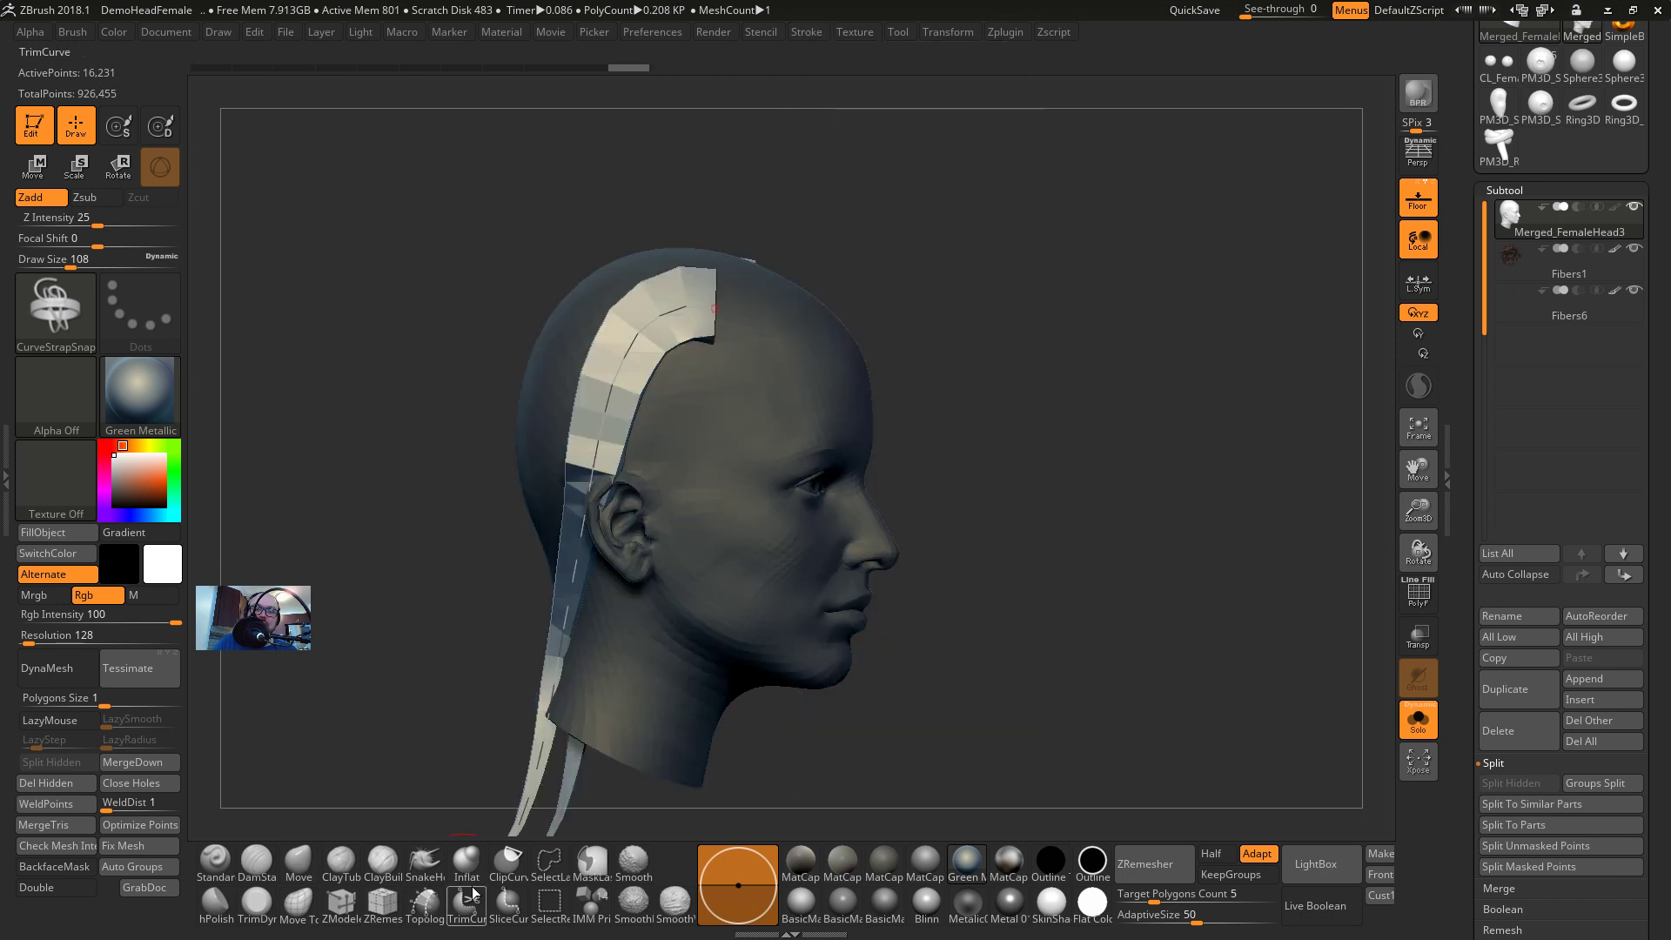
Draw two more symmetrical pairs of tapered hair straps in front of the first, starting nearer the forehead hairline
{"action": "left_click_drag", "start_coordinate": [1070, 655], "coordinate": [987, 655]}
{"action": "key", "text": "]"}
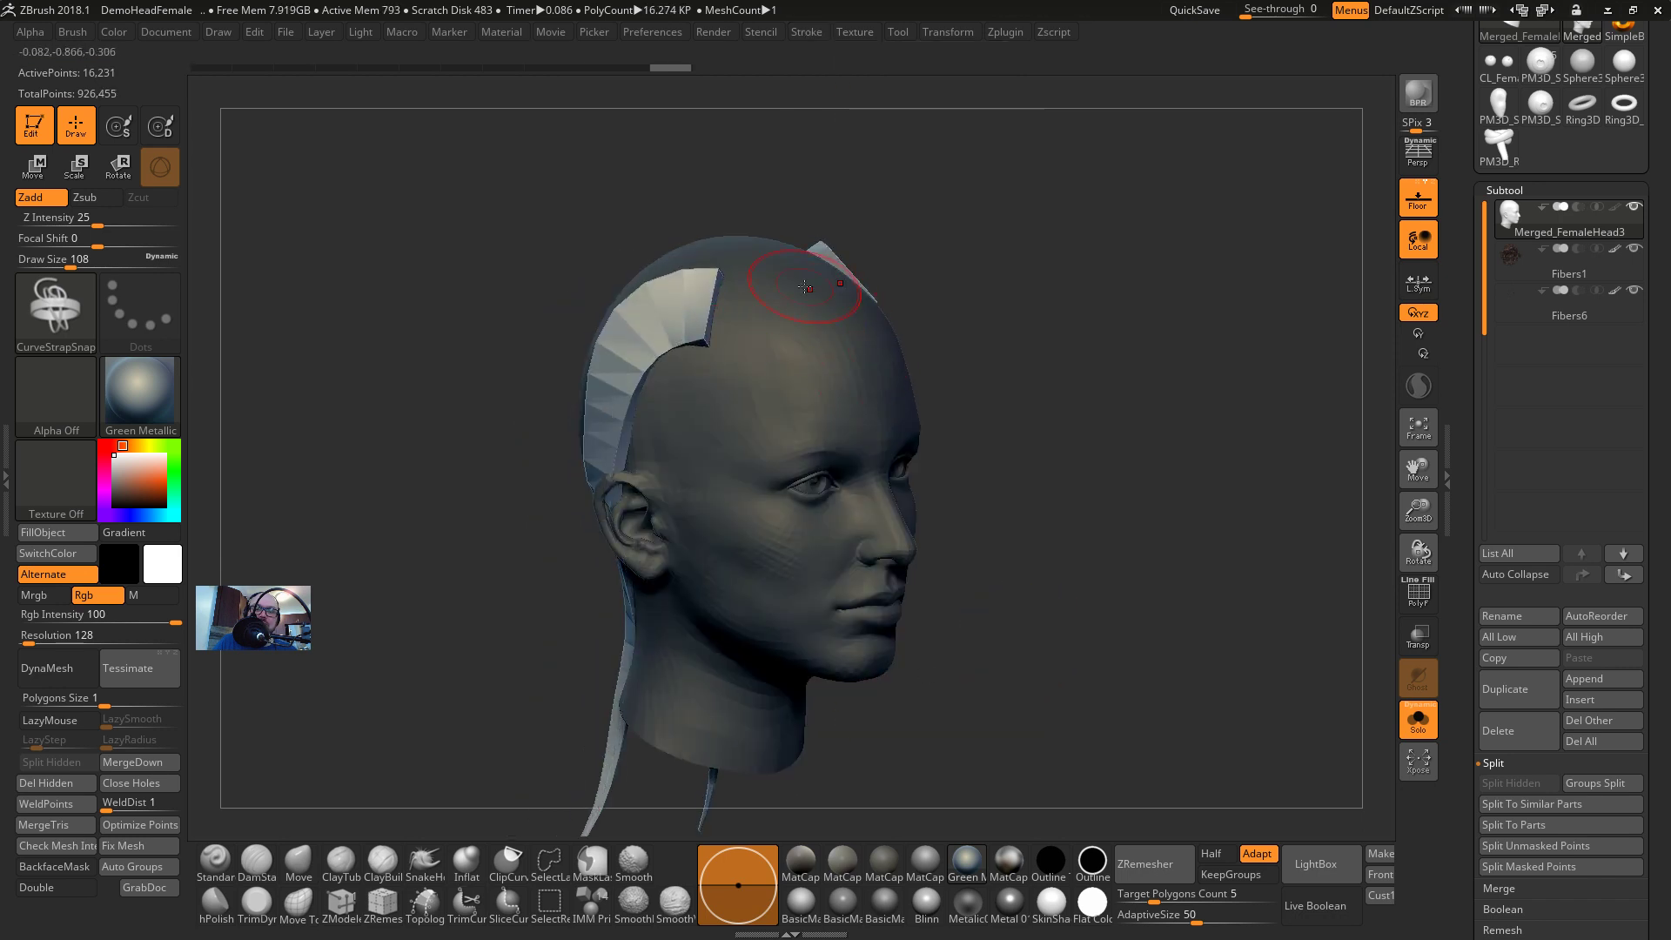
{"action": "left_click_drag", "start_coordinate": [795, 293], "coordinate": [795, 293]}
{"action": "left_click_drag", "start_coordinate": [794, 362], "coordinate": [835, 320]}
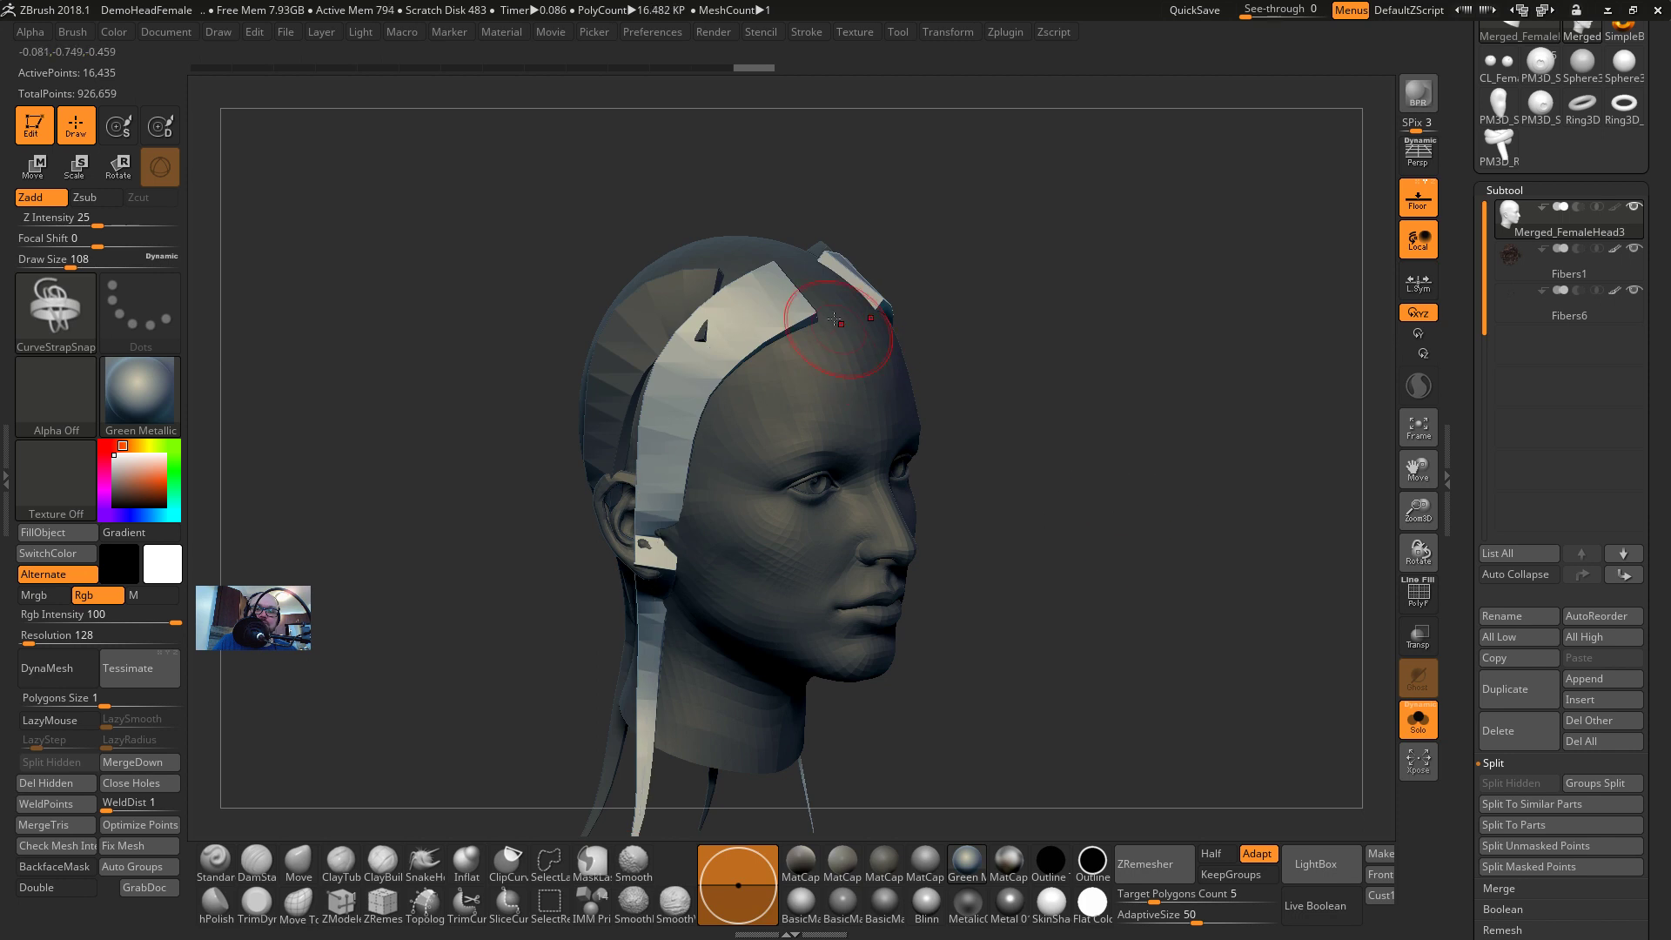
{"action": "left_click_drag", "start_coordinate": [729, 899], "coordinate": [728, 899]}
{"action": "left_click_drag", "start_coordinate": [984, 557], "coordinate": [1037, 537]}
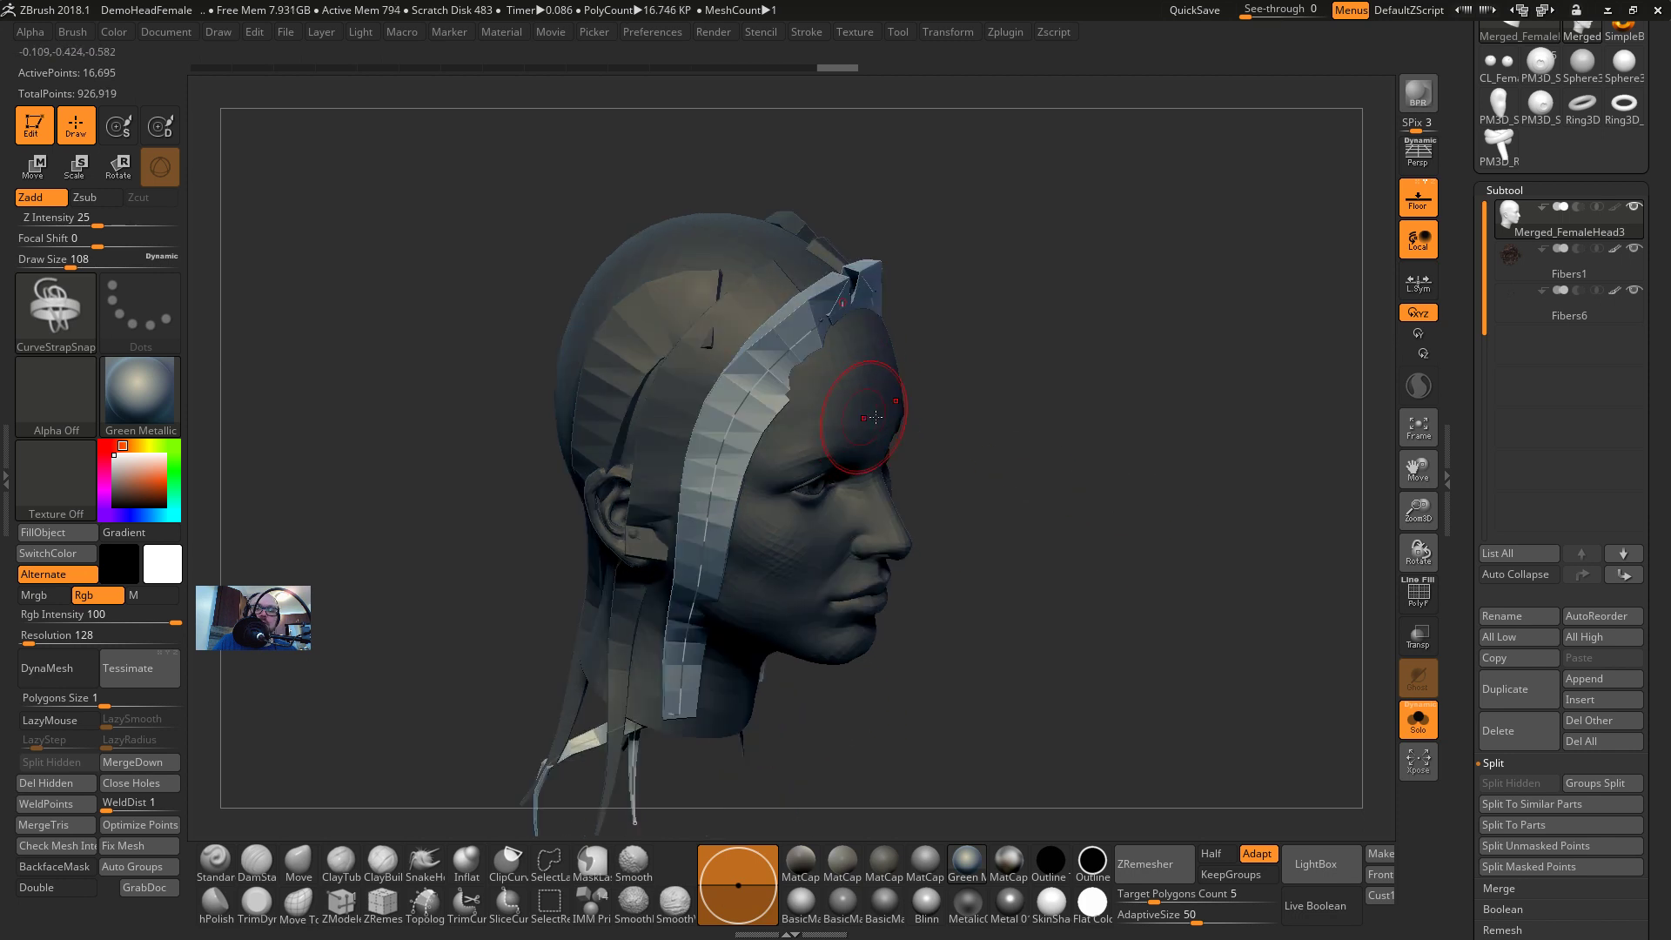
Try to redraw and reshape the front tapered strap pair from the forehead hairline down beside the face
{"action": "key", "text": "ctrl+z"}
{"action": "left_click_drag", "start_coordinate": [992, 648], "coordinate": [1001, 555]}
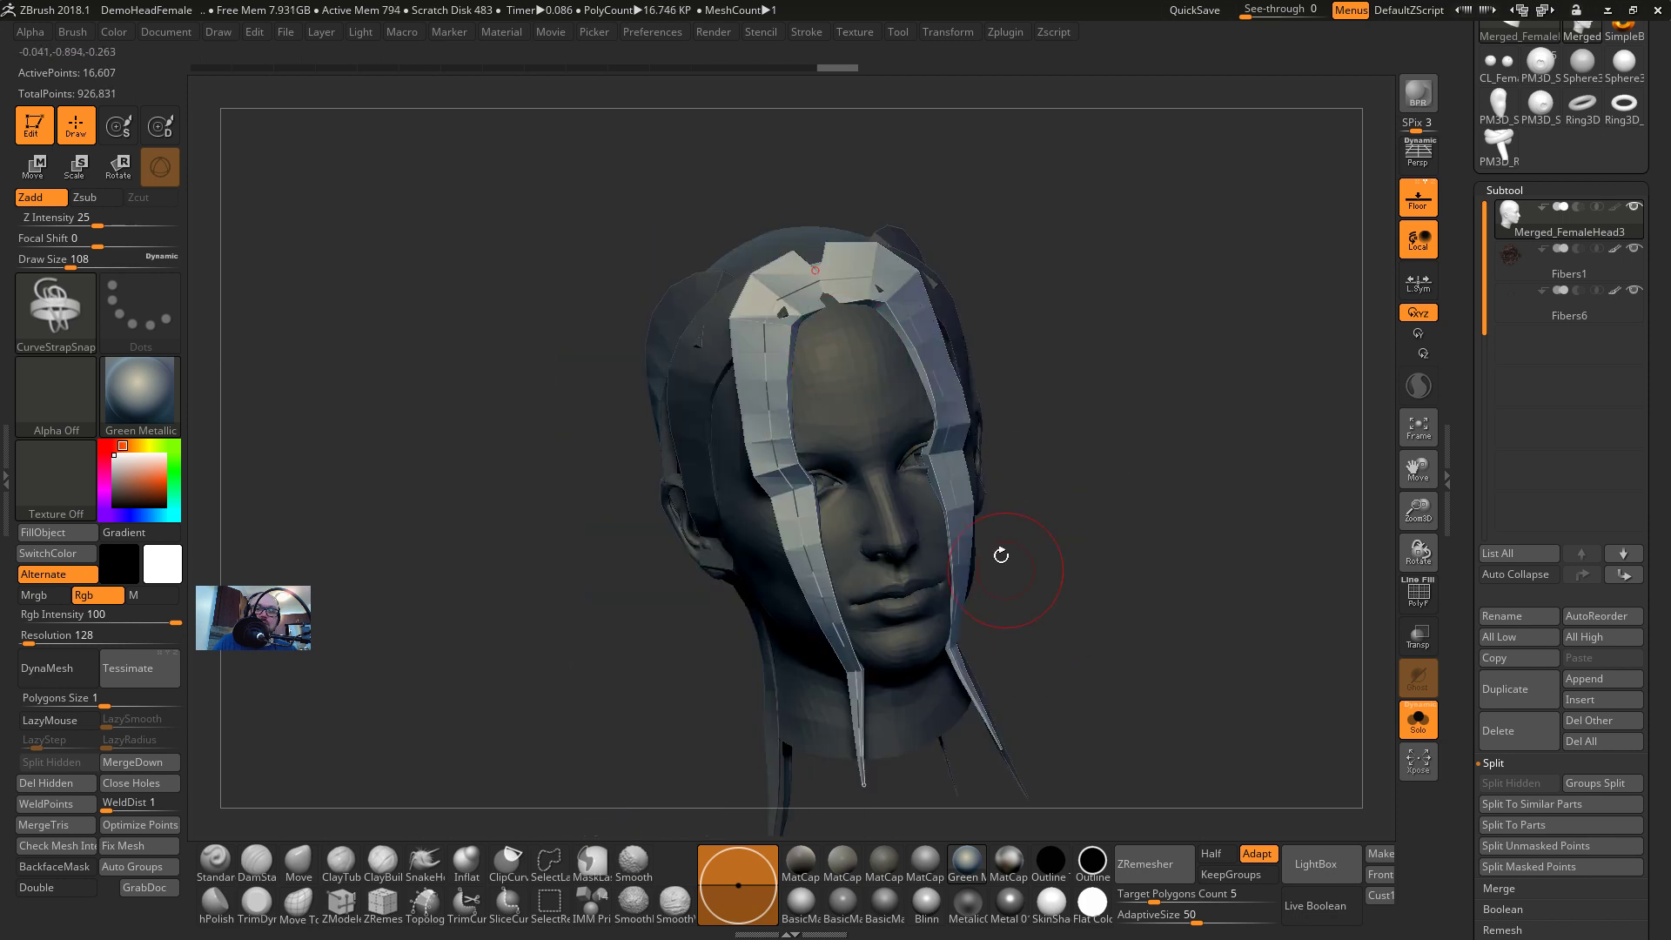
{"action": "left_click", "coordinate": [755, 383], "text": "ctrl+shift"}
{"action": "left_click_drag", "start_coordinate": [827, 470], "coordinate": [794, 506]}
{"action": "left_click", "coordinate": [745, 267]}
{"action": "left_click_drag", "start_coordinate": [874, 769], "coordinate": [760, 568]}
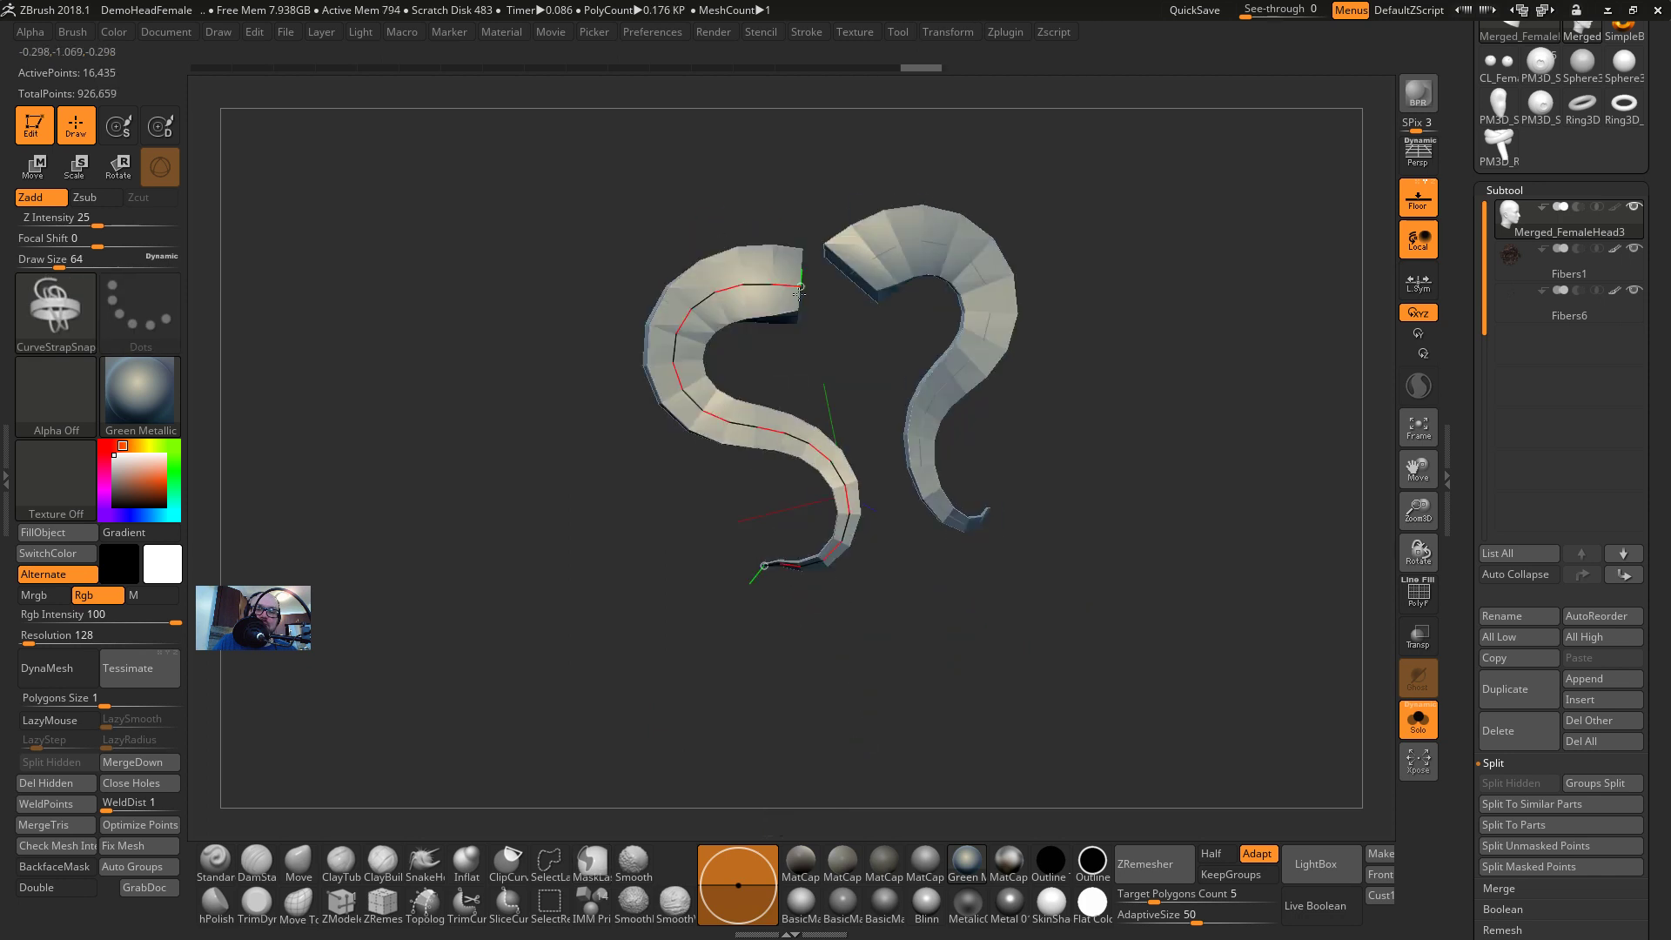
{"action": "mouse_move", "coordinate": [1045, 435]}
{"action": "left_mouse_down"}
{"action": "mouse_move", "coordinate": [1201, 314]}
{"action": "mouse_move", "coordinate": [947, 352]}
{"action": "left_mouse_up"}
{"action": "key", "text": "ctrl+z"}
{"action": "left_click_drag", "start_coordinate": [786, 247], "coordinate": [1012, 270]}
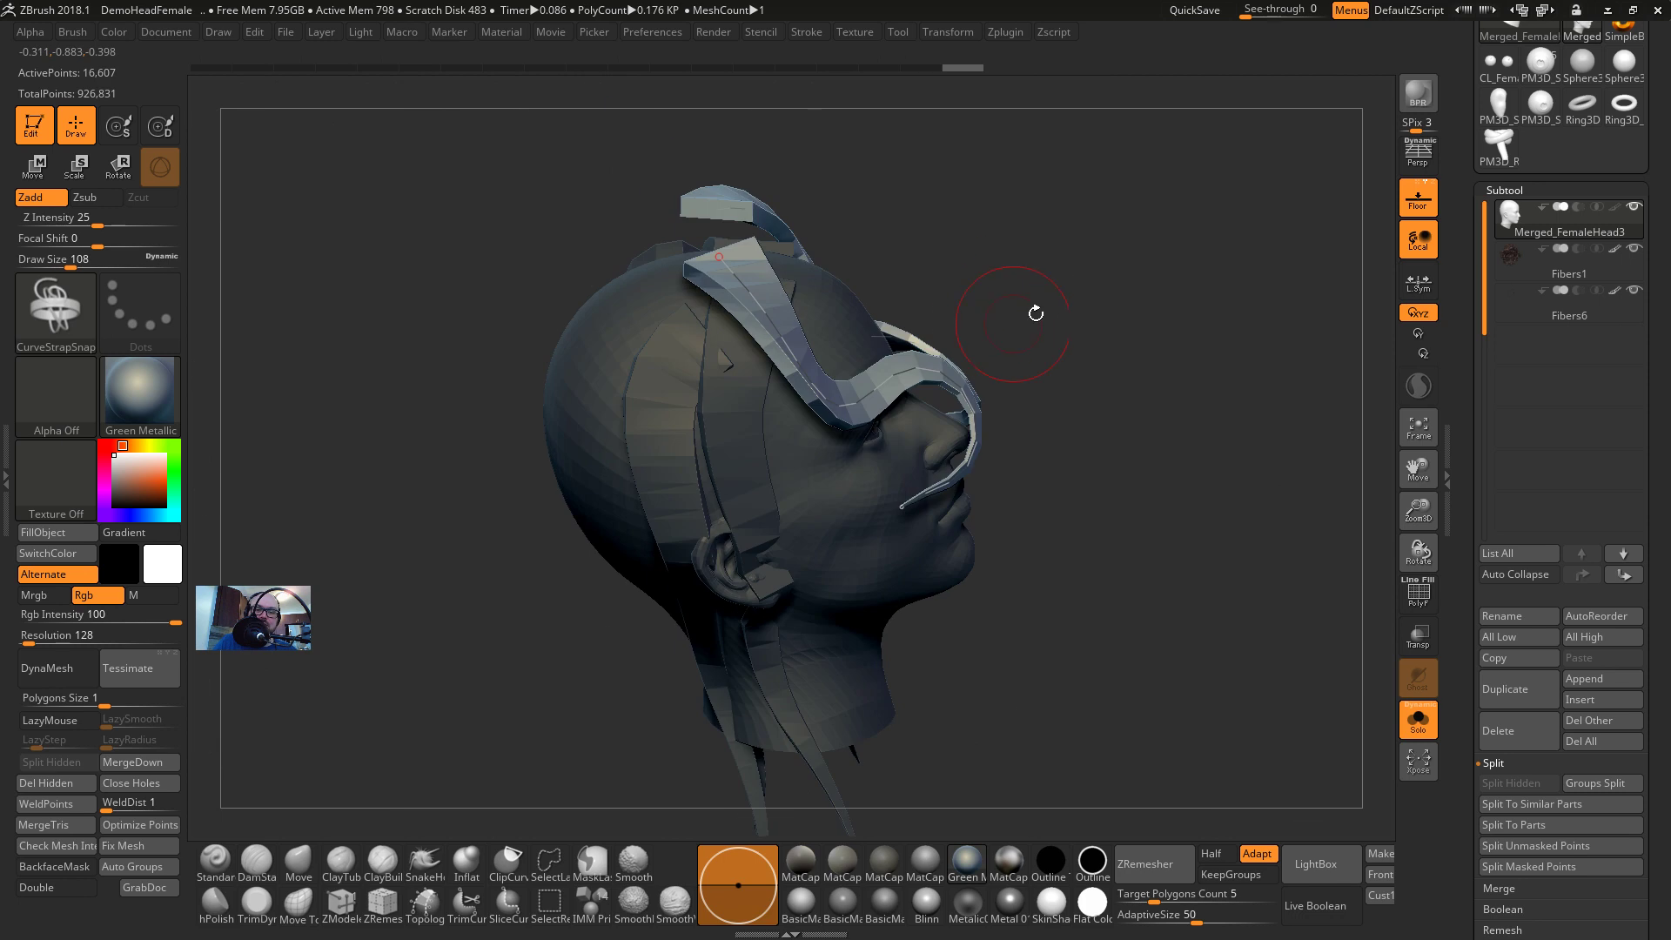
{"action": "key", "text": "ctrl+z"}
{"action": "key", "text": "ctrl+z"}
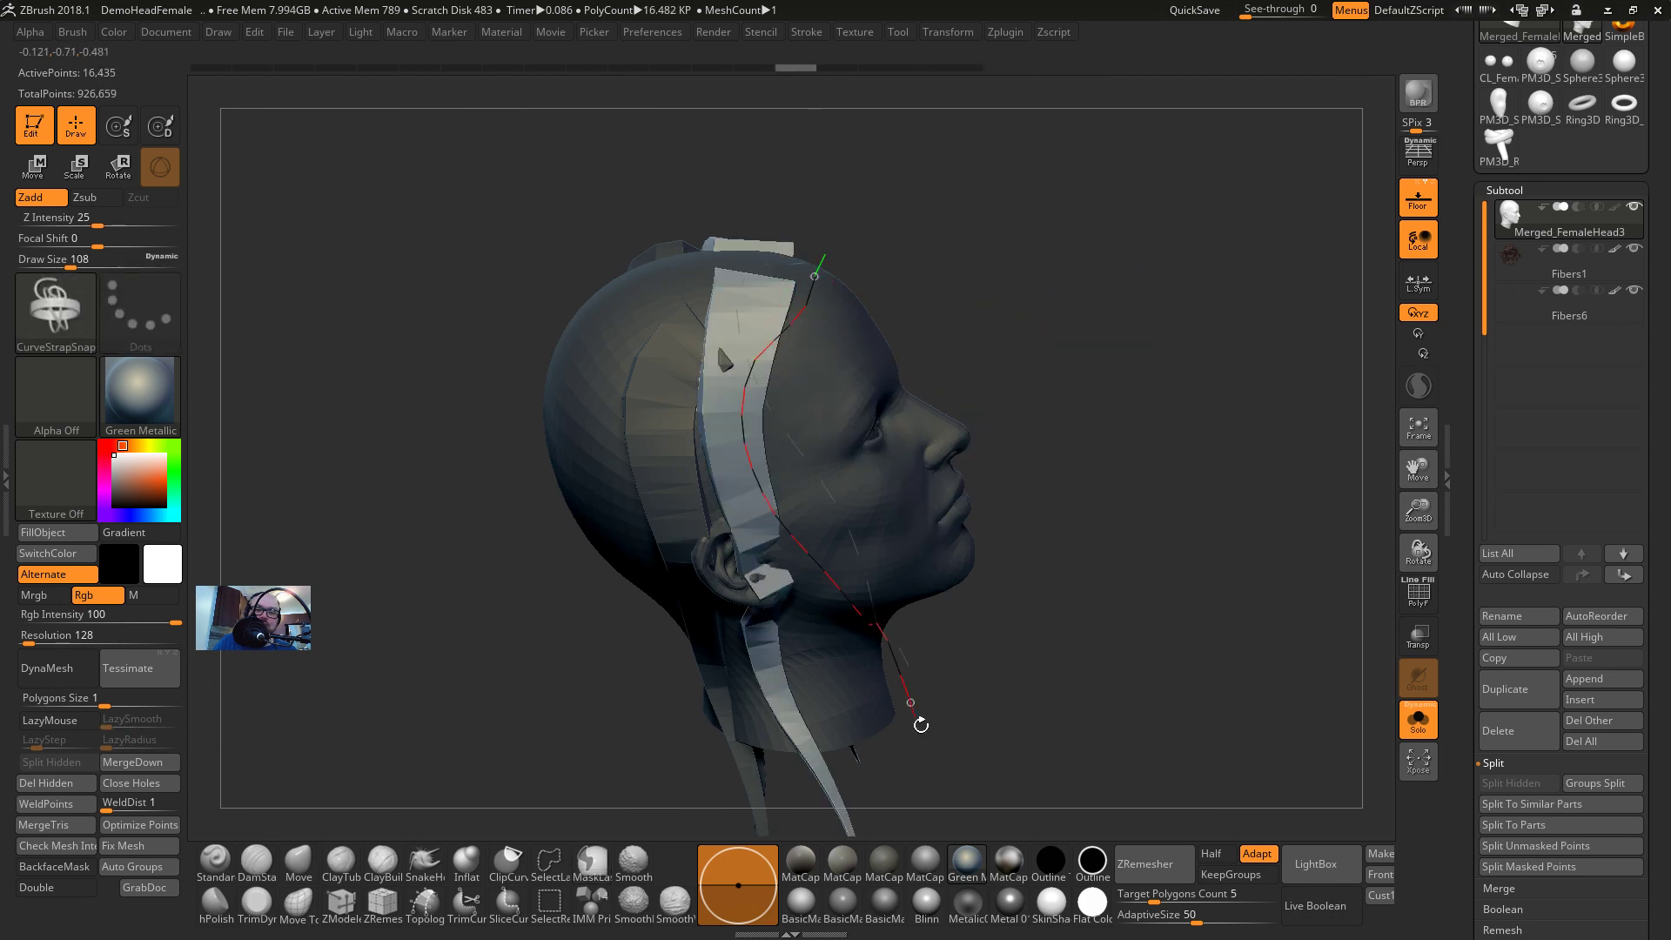
Draw a symmetrical pair of tapered straps from the forehead hairline across the temples to below the jaw
{"action": "left_click_drag", "start_coordinate": [921, 725], "coordinate": [923, 723]}
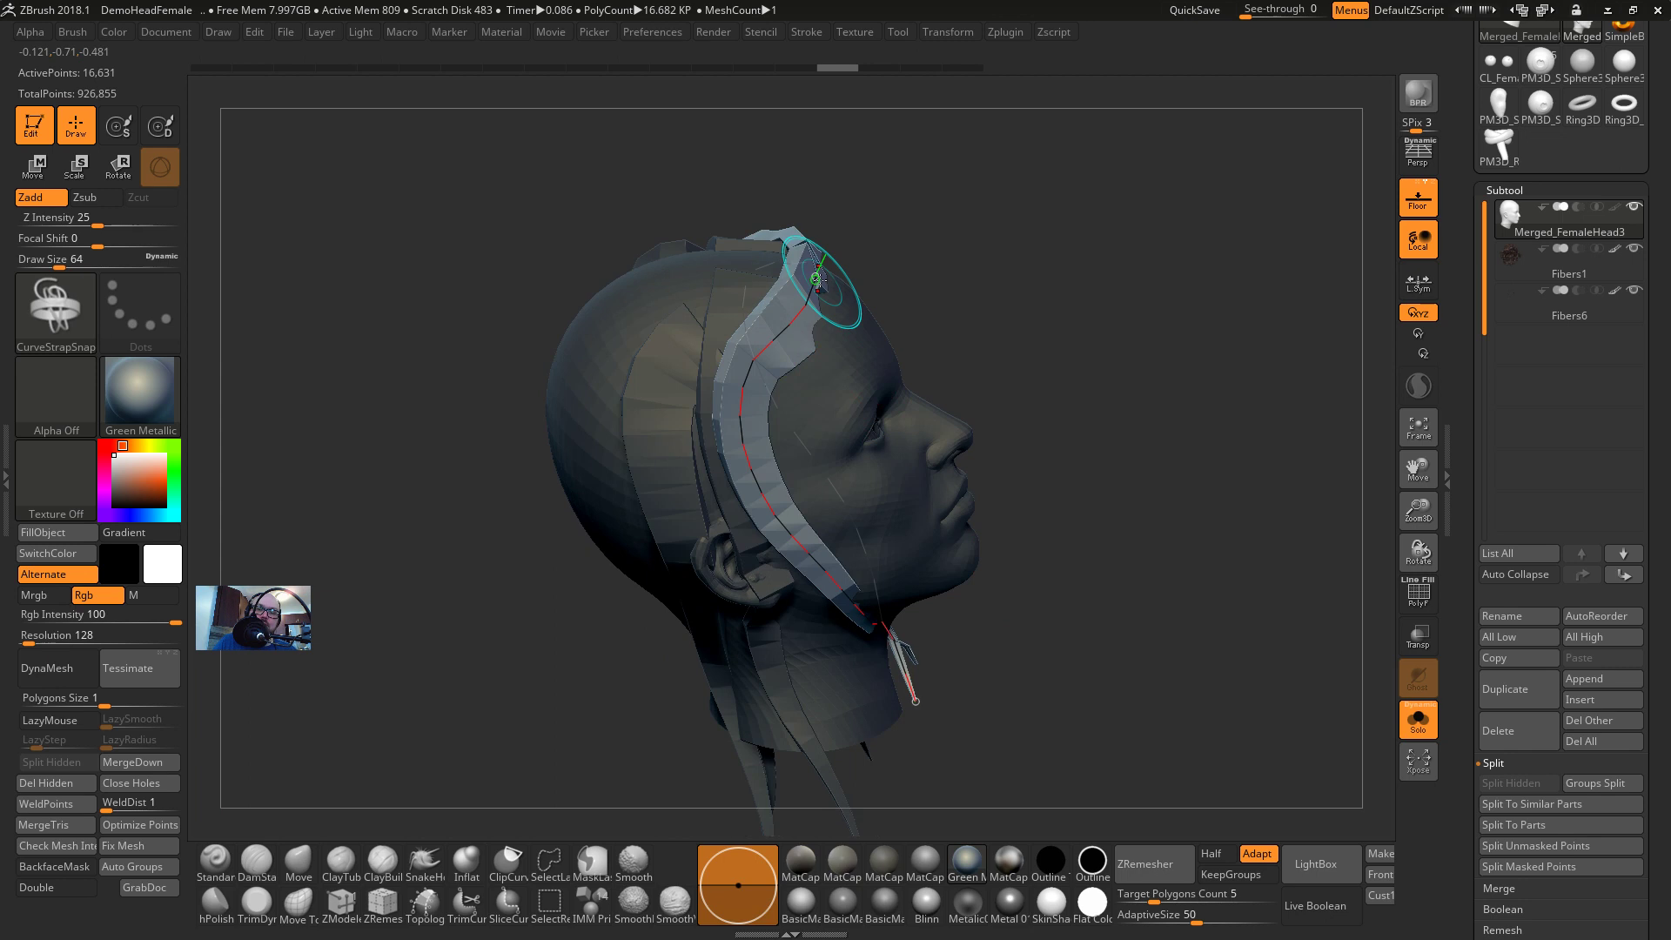
{"action": "left_click_drag", "start_coordinate": [1120, 317], "coordinate": [773, 386]}
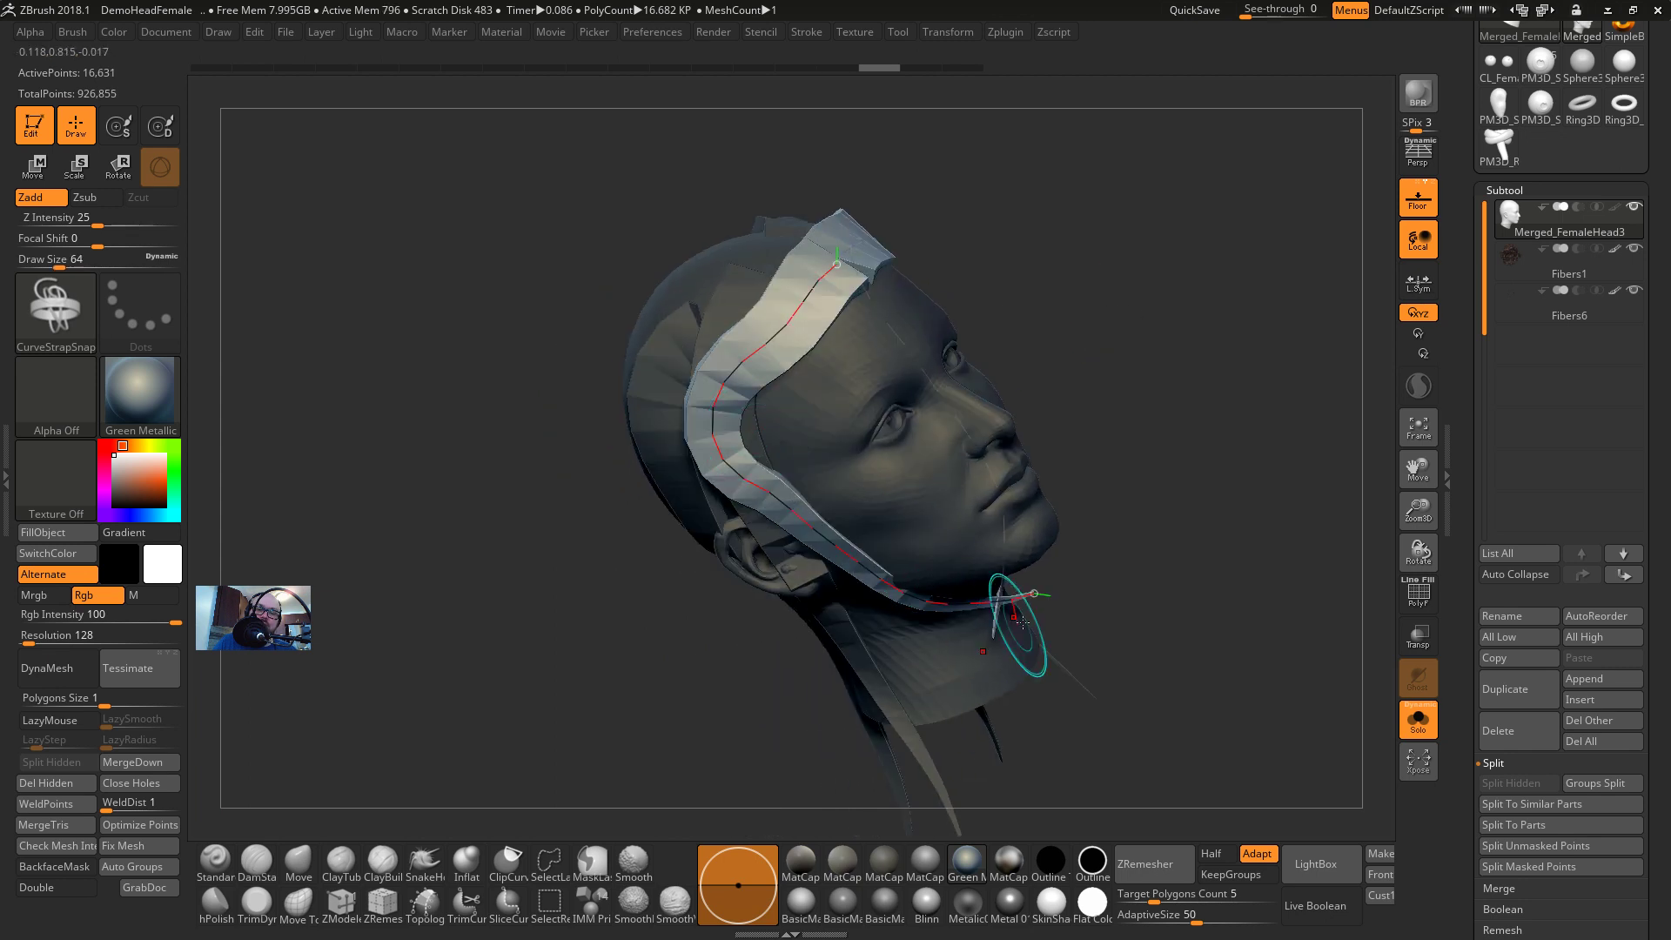
Try to reshape the new strap by moving both end points of its curve
{"action": "mouse_move", "coordinate": [1035, 594]}
{"action": "left_mouse_down"}
{"action": "mouse_move", "coordinate": [1067, 627]}
{"action": "mouse_move", "coordinate": [1058, 615]}
{"action": "left_mouse_up"}
{"action": "left_click_drag", "start_coordinate": [724, 289], "coordinate": [801, 298]}
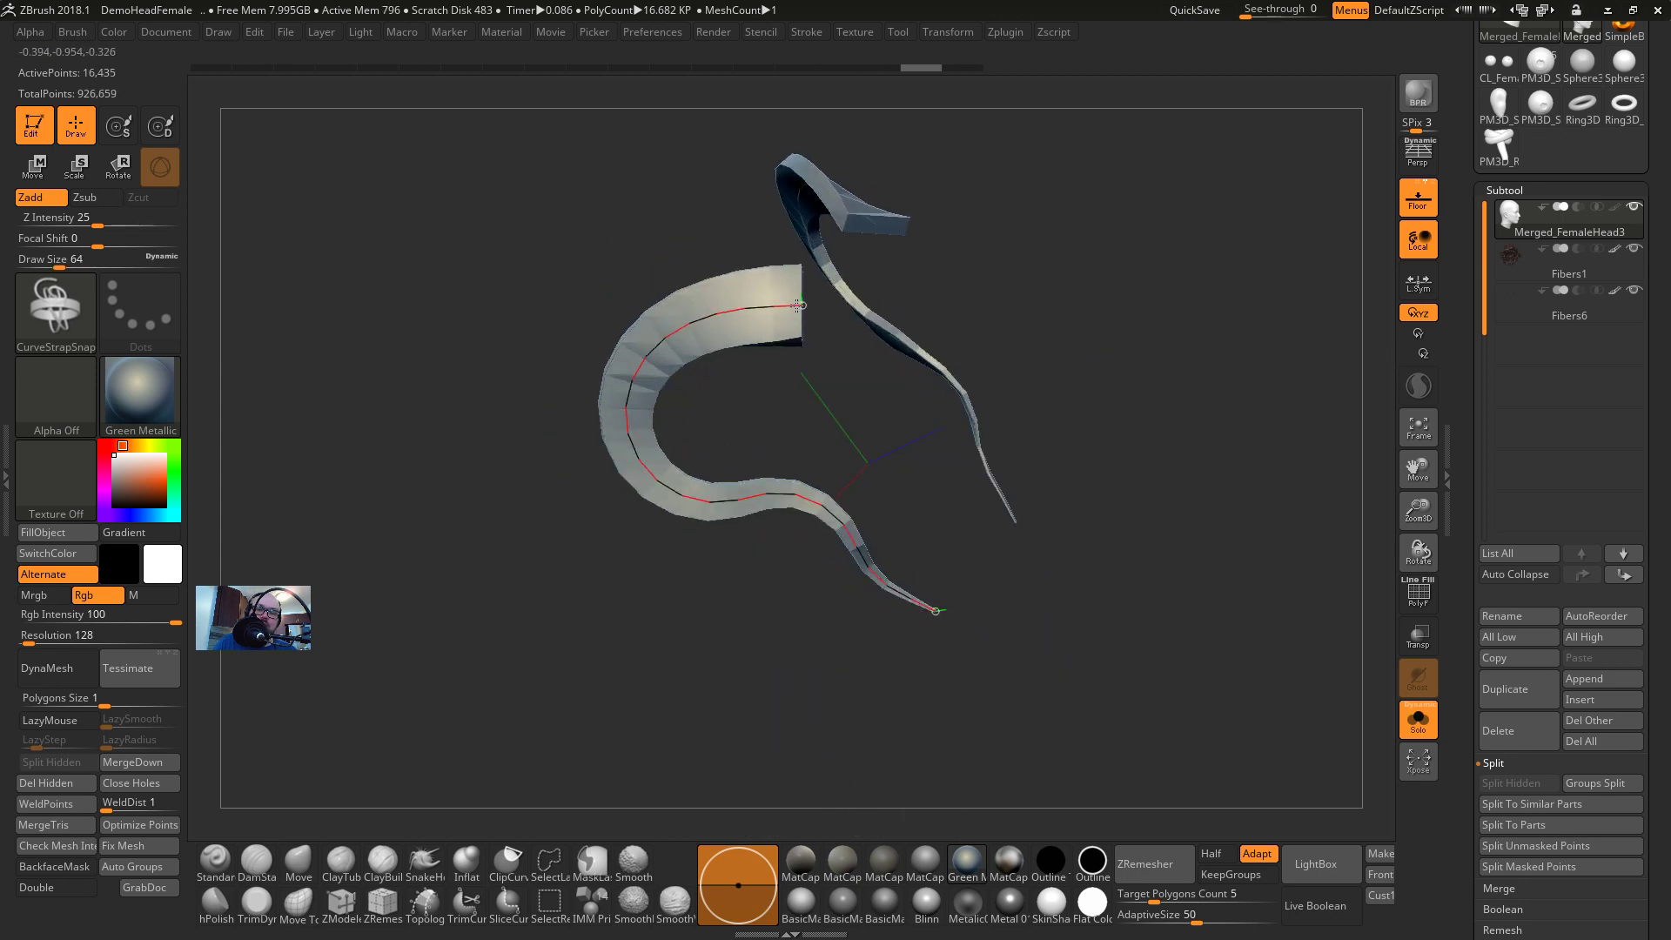
{"action": "left_click_drag", "start_coordinate": [966, 226], "coordinate": [1093, 299]}
{"action": "key", "text": "ctrl+z"}
{"action": "key", "text": "ctrl+z"}
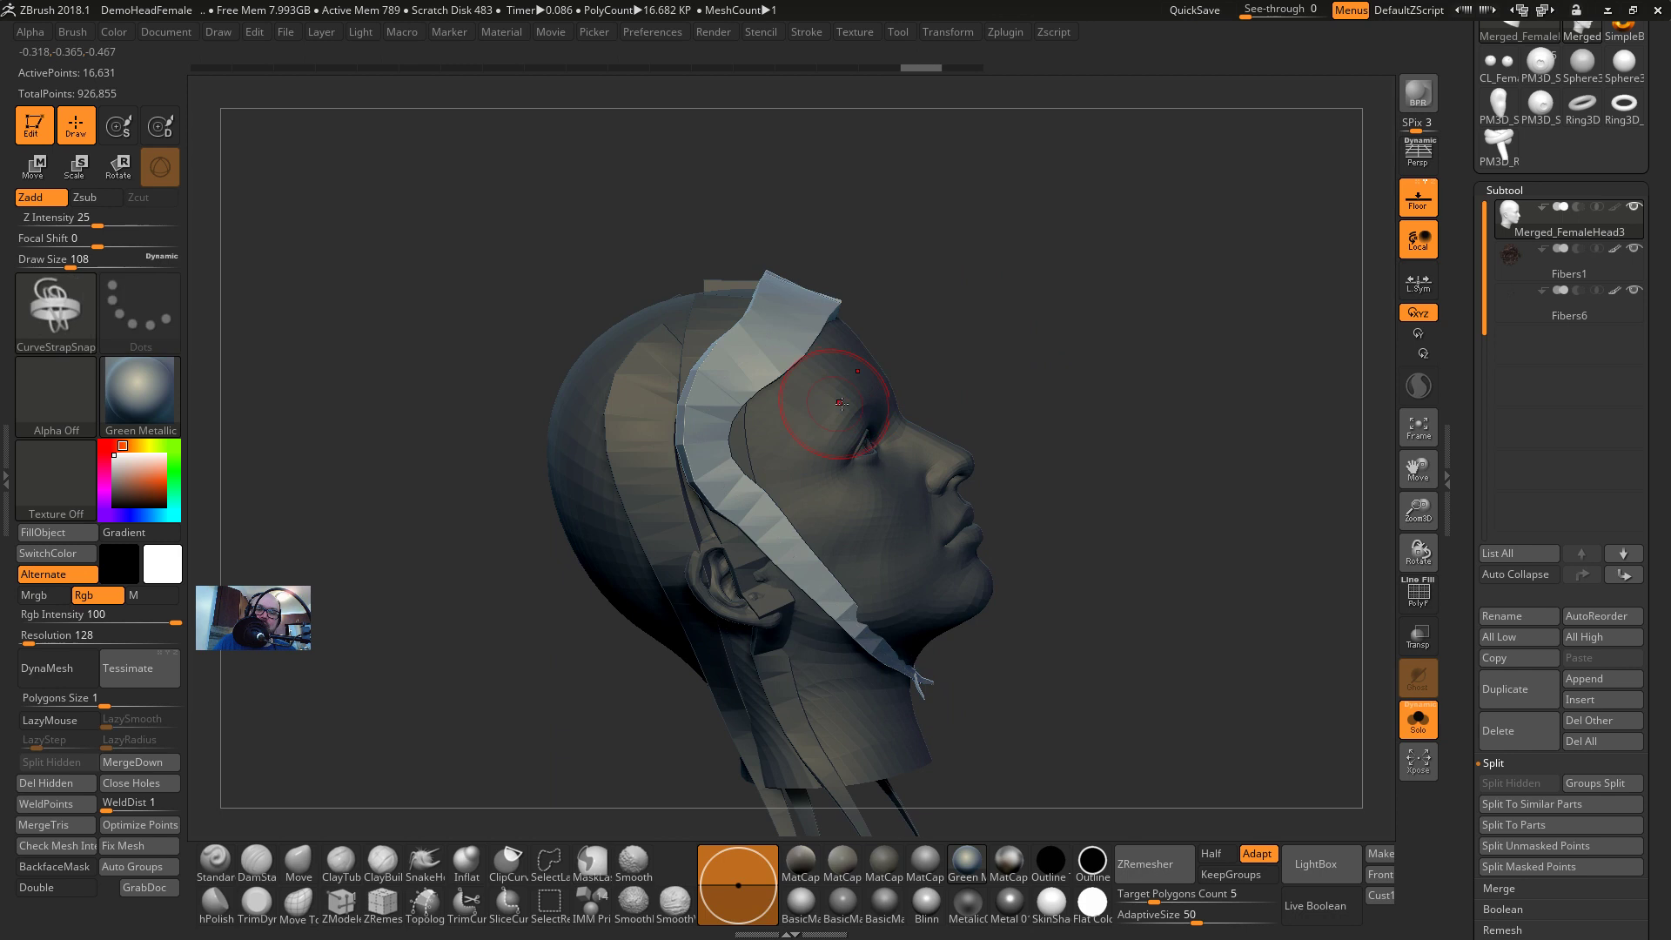
Draw two more symmetrical pairs of tapered straps from the top of the head down across the cheeks and release the curve
{"action": "left_click_drag", "start_coordinate": [841, 403], "coordinate": [713, 246]}
{"action": "left_click_drag", "start_coordinate": [856, 573], "coordinate": [872, 597]}
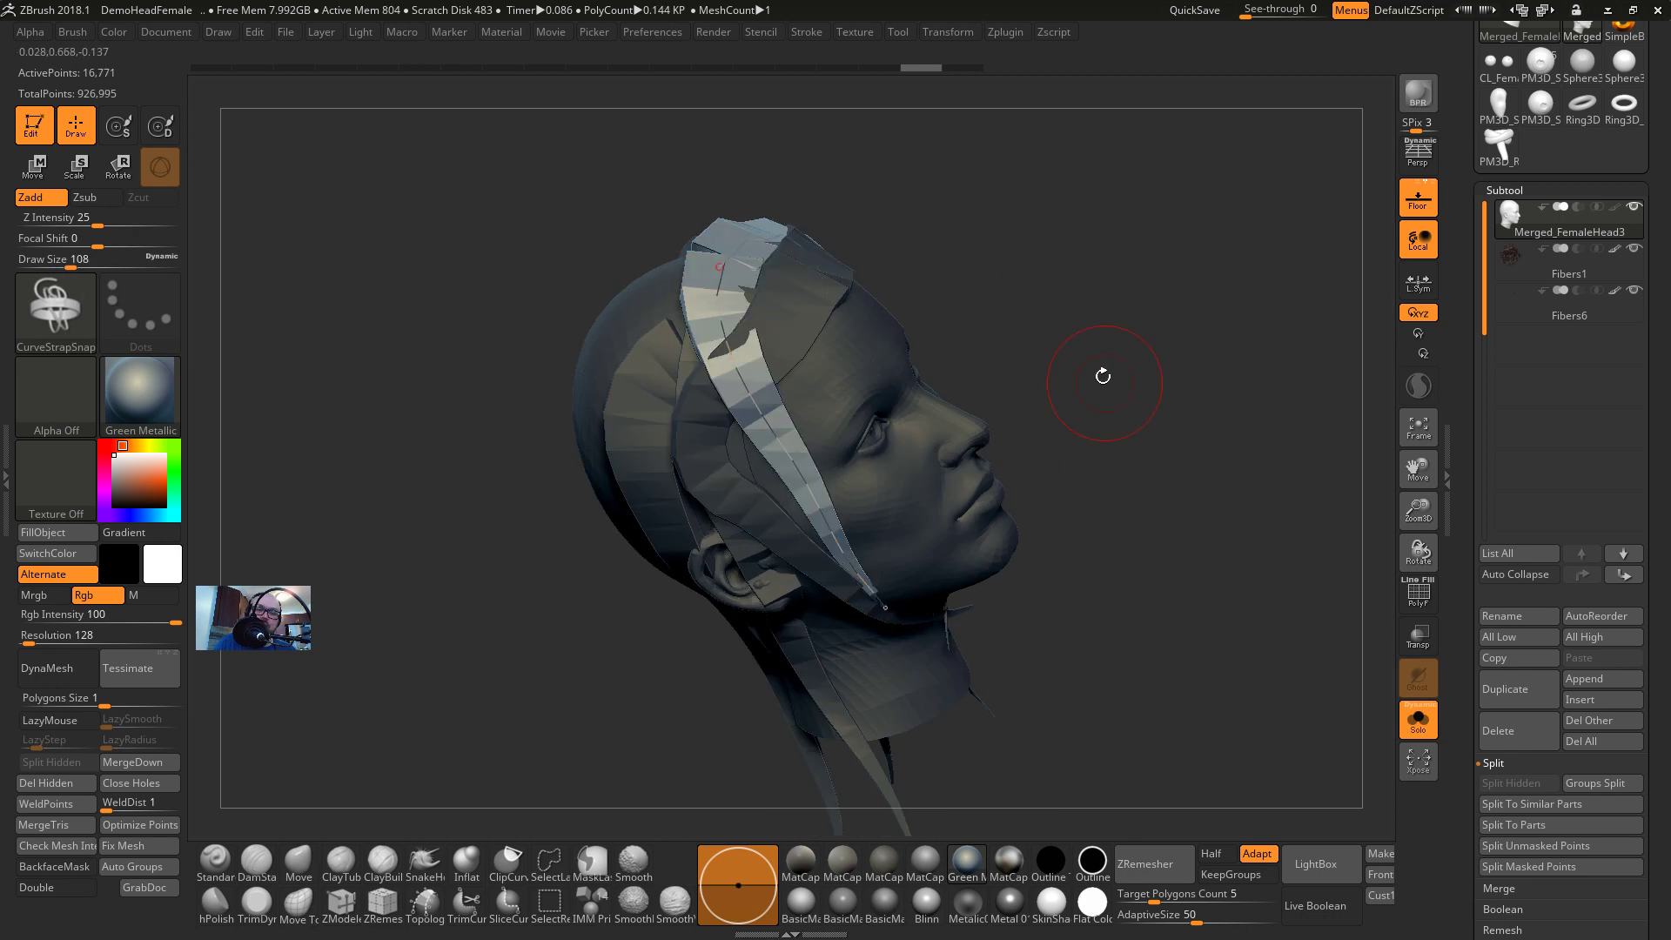
{"action": "mouse_move", "coordinate": [1101, 374]}
{"action": "left_mouse_down"}
{"action": "mouse_move", "coordinate": [1226, 319]}
{"action": "mouse_move", "coordinate": [1306, 315]}
{"action": "left_mouse_up"}
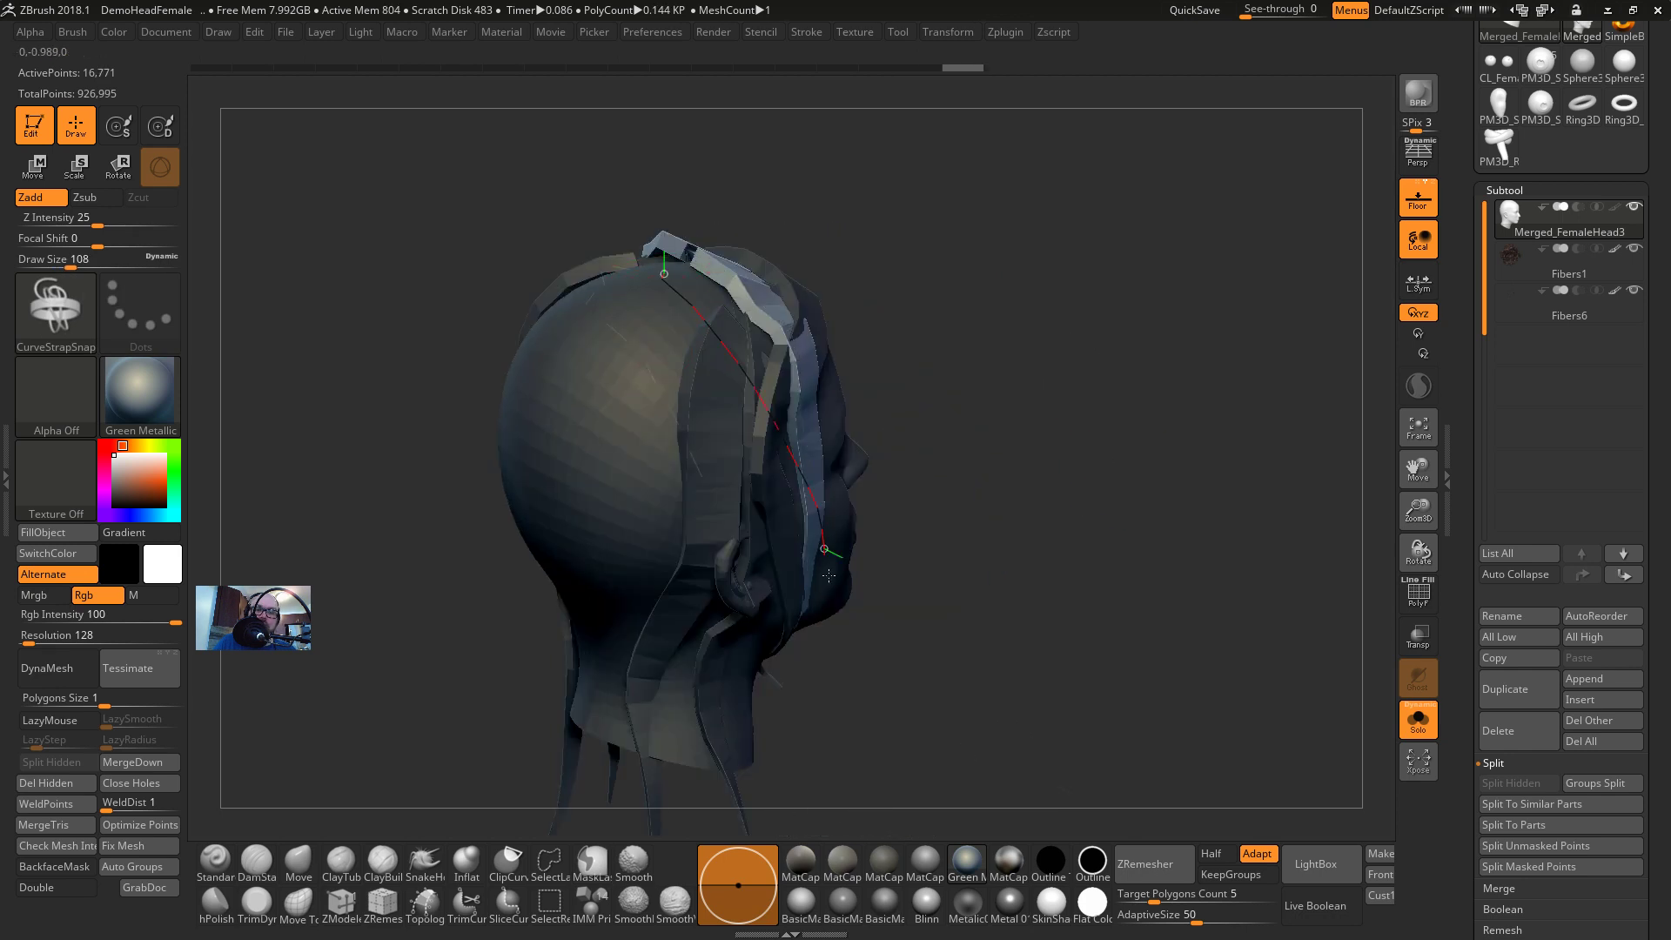
{"action": "left_click_drag", "start_coordinate": [829, 575], "coordinate": [831, 585]}
{"action": "left_click_drag", "start_coordinate": [879, 749], "coordinate": [781, 746]}
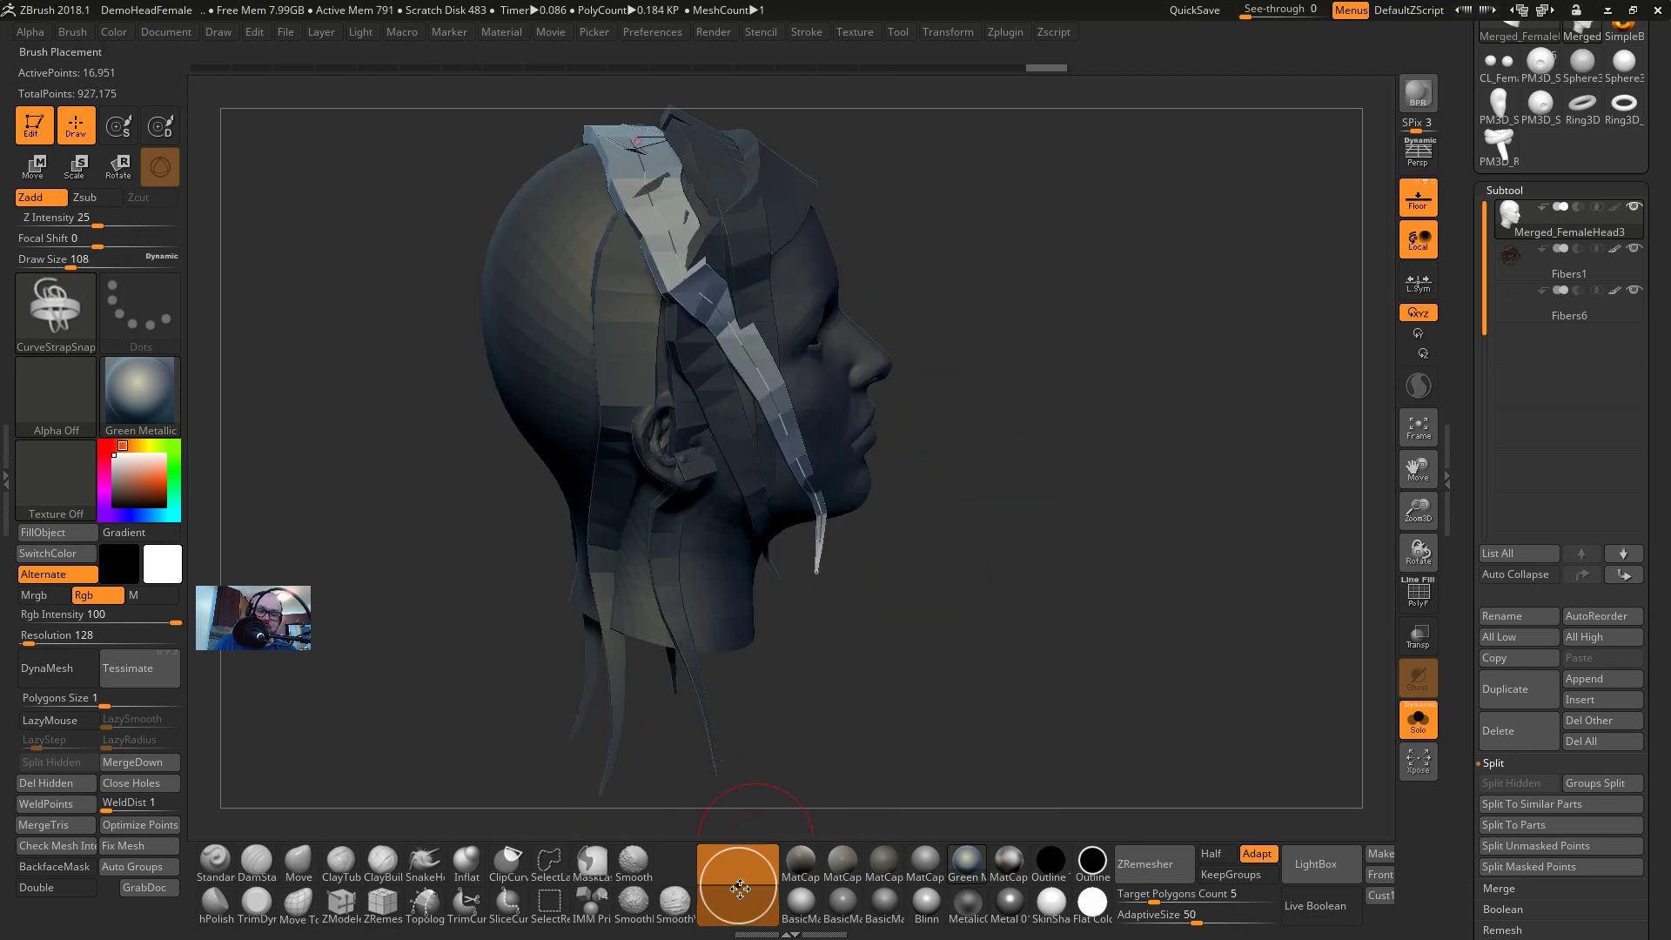
{"action": "left_click", "coordinate": [620, 340]}
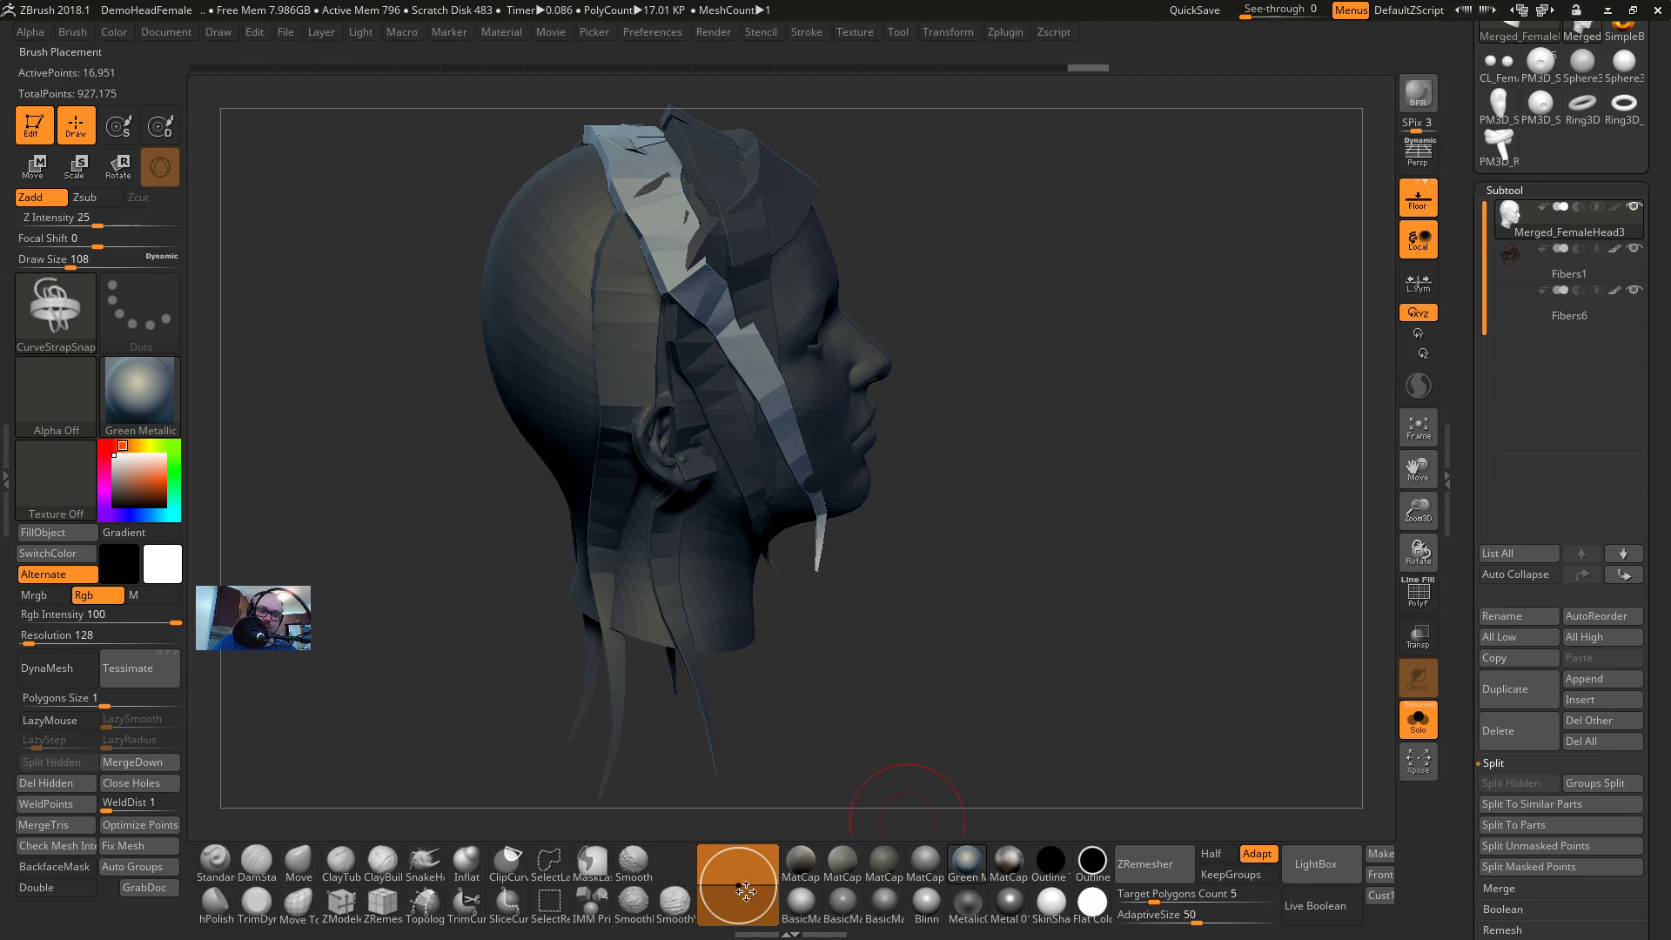
Shift Brush Placement well above centre, then return it close to the centre
{"action": "left_click_drag", "start_coordinate": [739, 886], "coordinate": [738, 866]}
{"action": "left_click_drag", "start_coordinate": [1007, 510], "coordinate": [502, 131]}
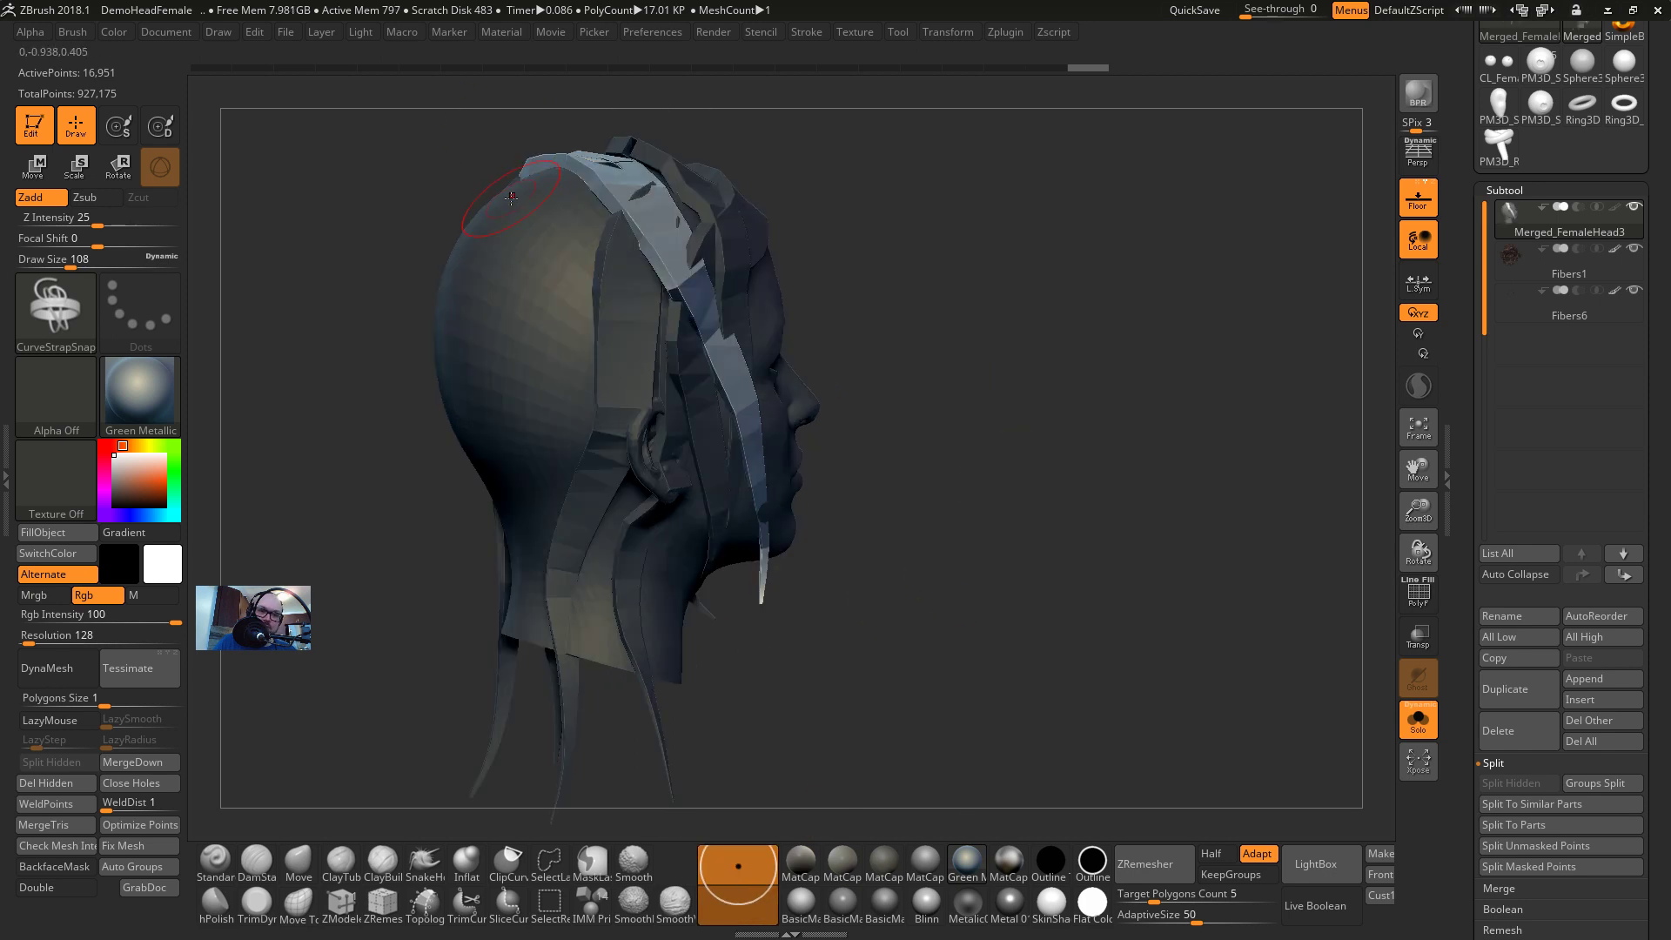
{"action": "mouse_move", "coordinate": [511, 198]}
{"action": "left_mouse_down"}
{"action": "mouse_move", "coordinate": [802, 671]}
{"action": "mouse_move", "coordinate": [906, 488]}
{"action": "left_mouse_up"}
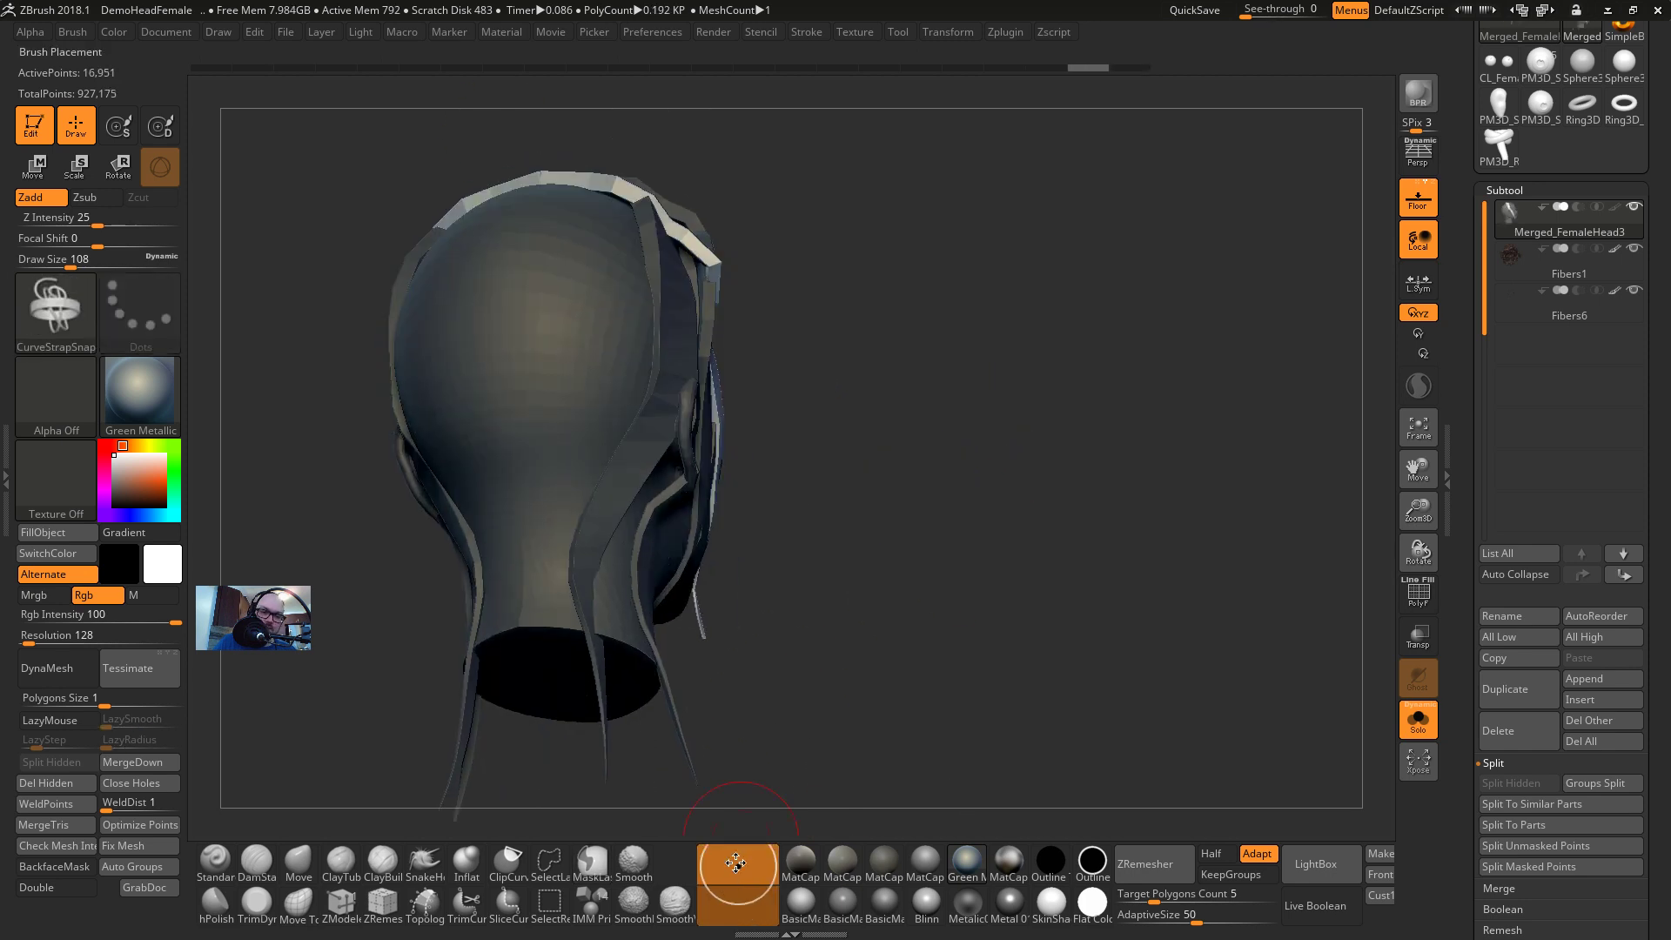
{"action": "mouse_move", "coordinate": [739, 814]}
{"action": "left_mouse_down"}
{"action": "mouse_move", "coordinate": [827, 636]}
{"action": "mouse_move", "coordinate": [995, 379]}
{"action": "mouse_move", "coordinate": [717, 832]}
{"action": "left_mouse_up"}
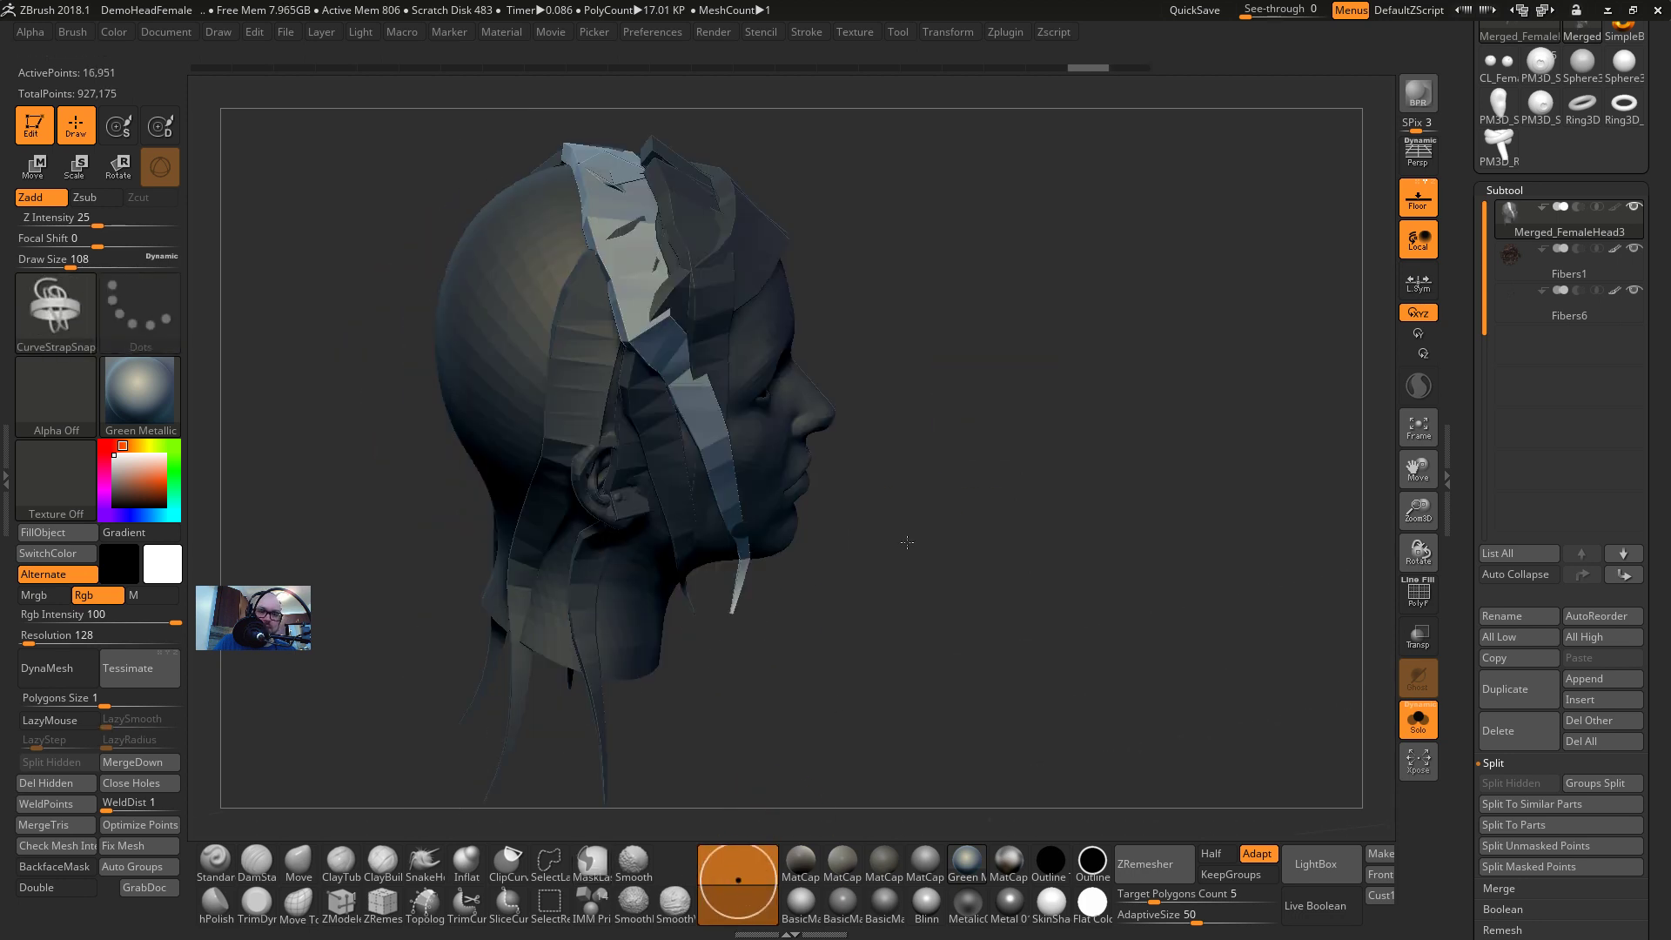
{"action": "mouse_move", "coordinate": [906, 545]}
{"action": "left_mouse_down"}
{"action": "mouse_move", "coordinate": [917, 407]}
{"action": "mouse_move", "coordinate": [963, 314]}
{"action": "mouse_move", "coordinate": [706, 246]}
{"action": "left_mouse_up"}
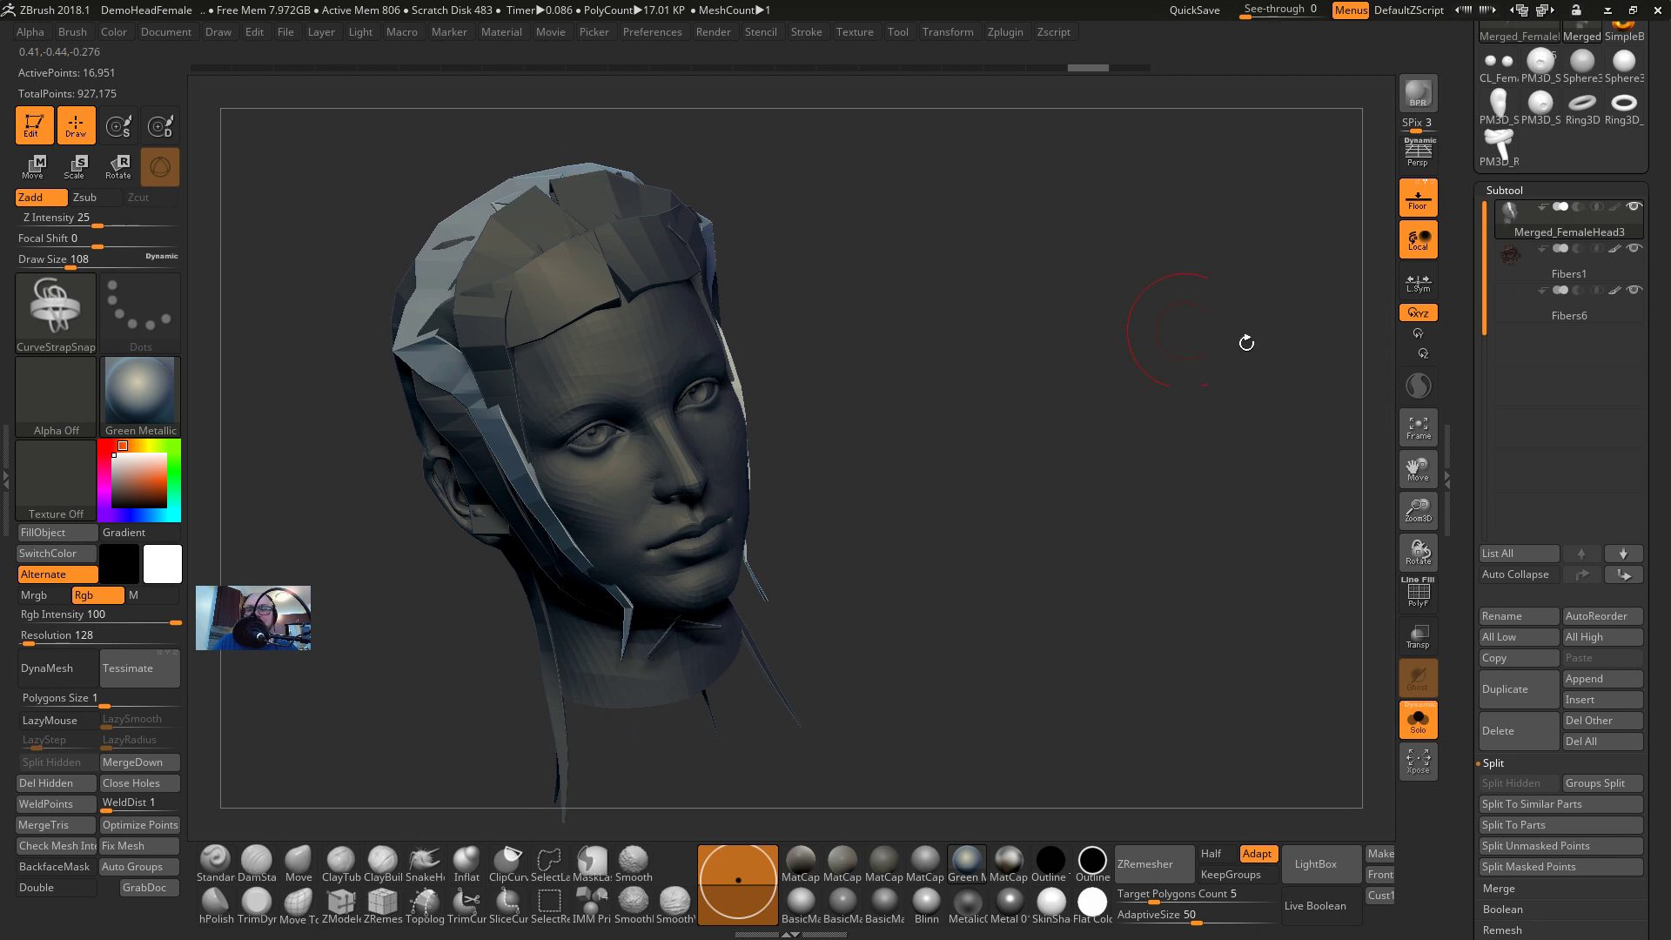
Clear the mask, display the polyframe and split the head and its hair straps into subtools with Split To Similar Parts
{"action": "left_click", "coordinate": [1567, 225]}
{"action": "left_click_drag", "start_coordinate": [1074, 522], "coordinate": [1197, 570]}
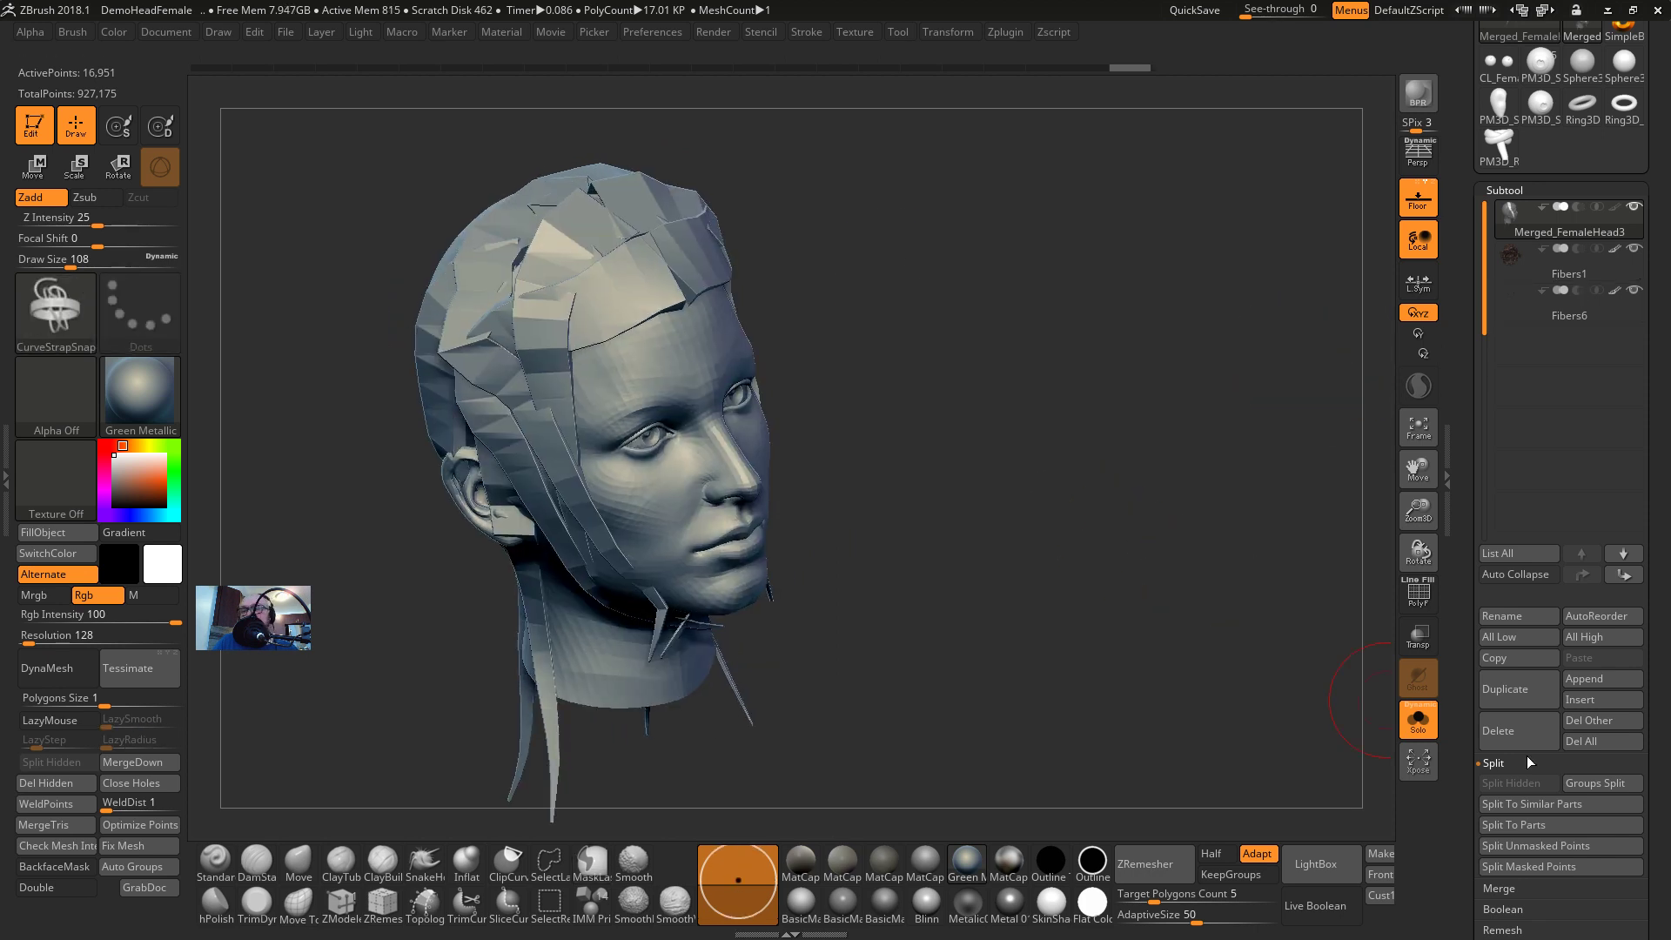
{"action": "key", "text": "shift+f"}
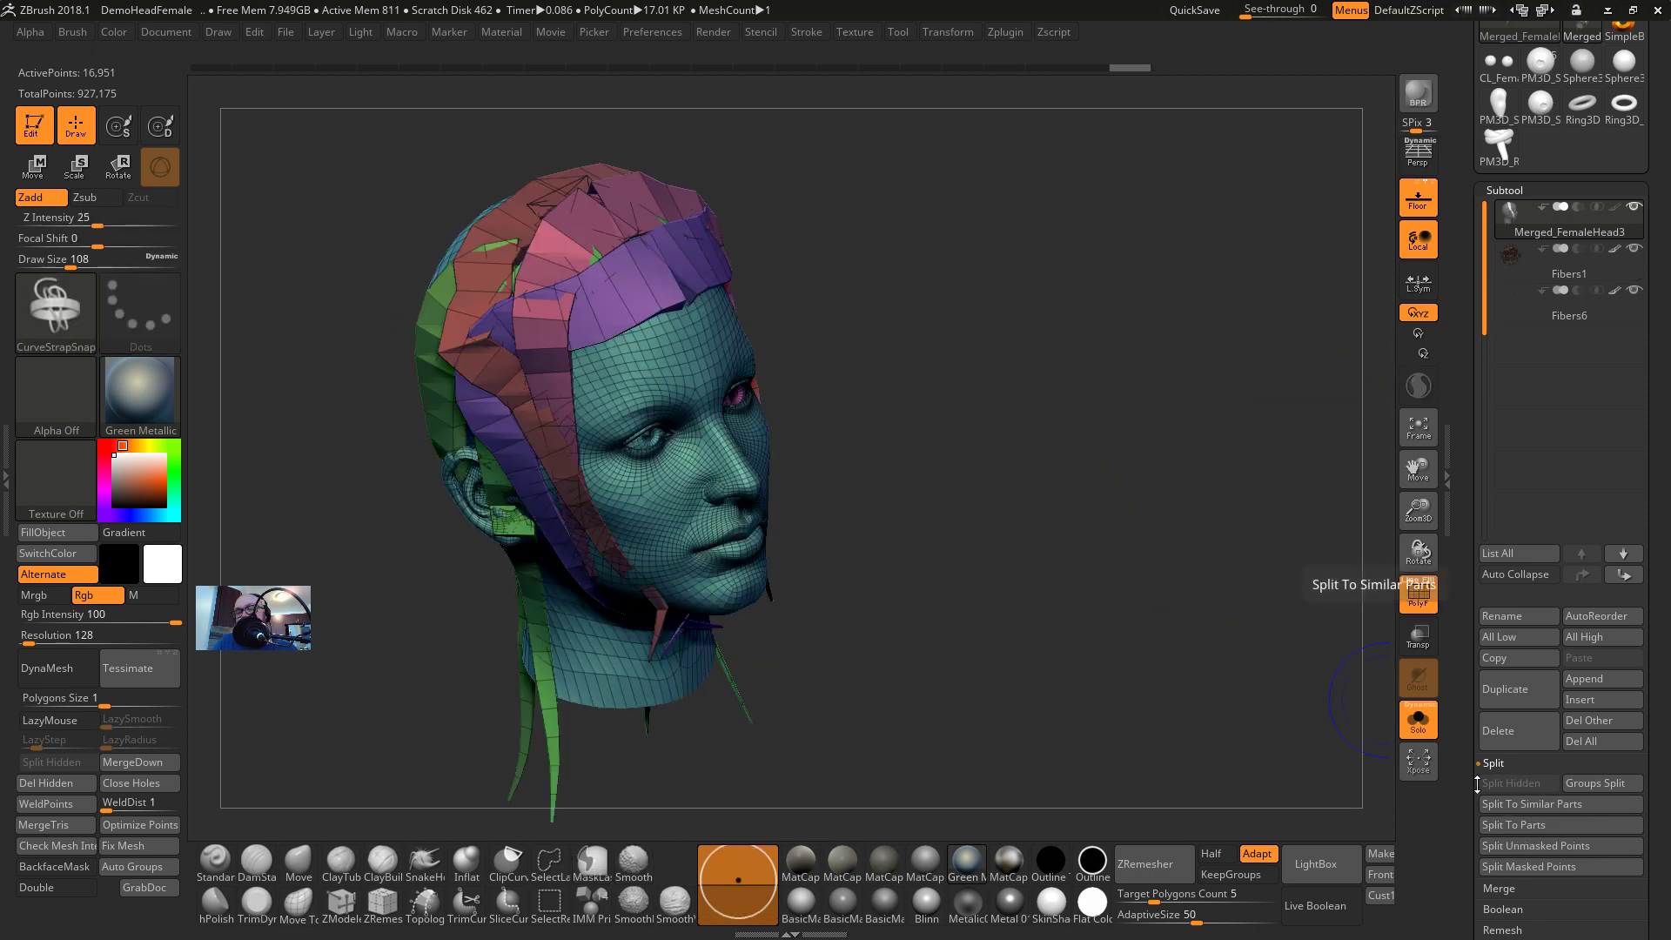
{"action": "left_click", "coordinate": [1530, 805]}
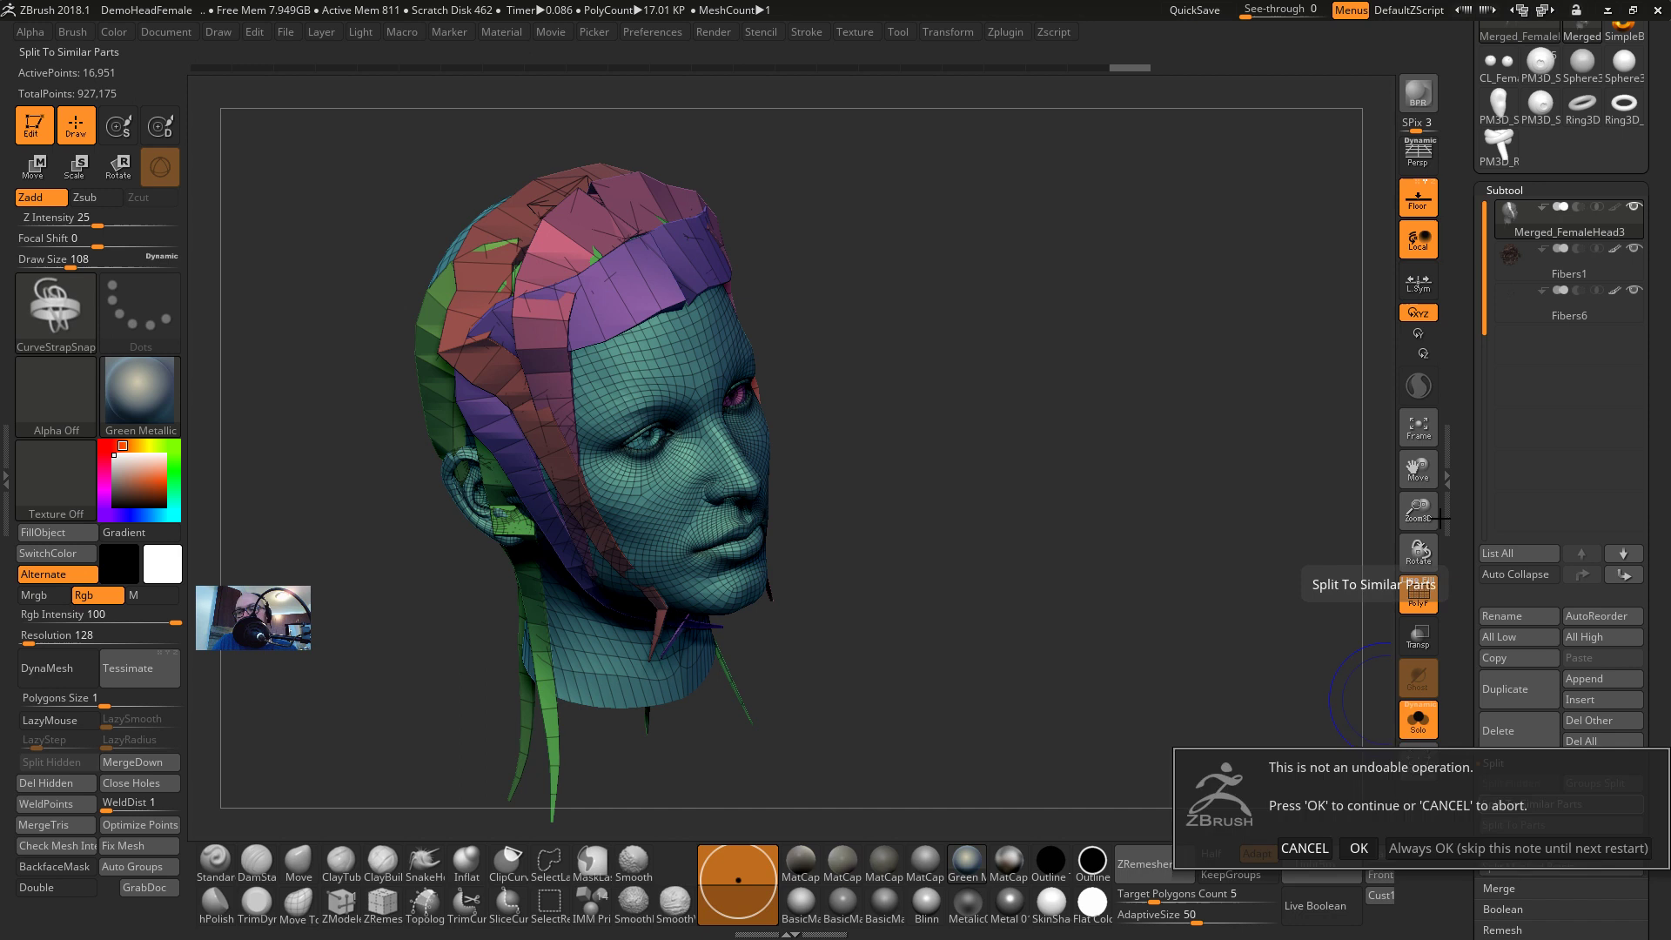
{"action": "left_click", "coordinate": [1361, 844]}
Merge the four hair strap subtools into one with Merge Down, starting from the strap subtool directly below the head
{"action": "left_click", "coordinate": [1525, 263]}
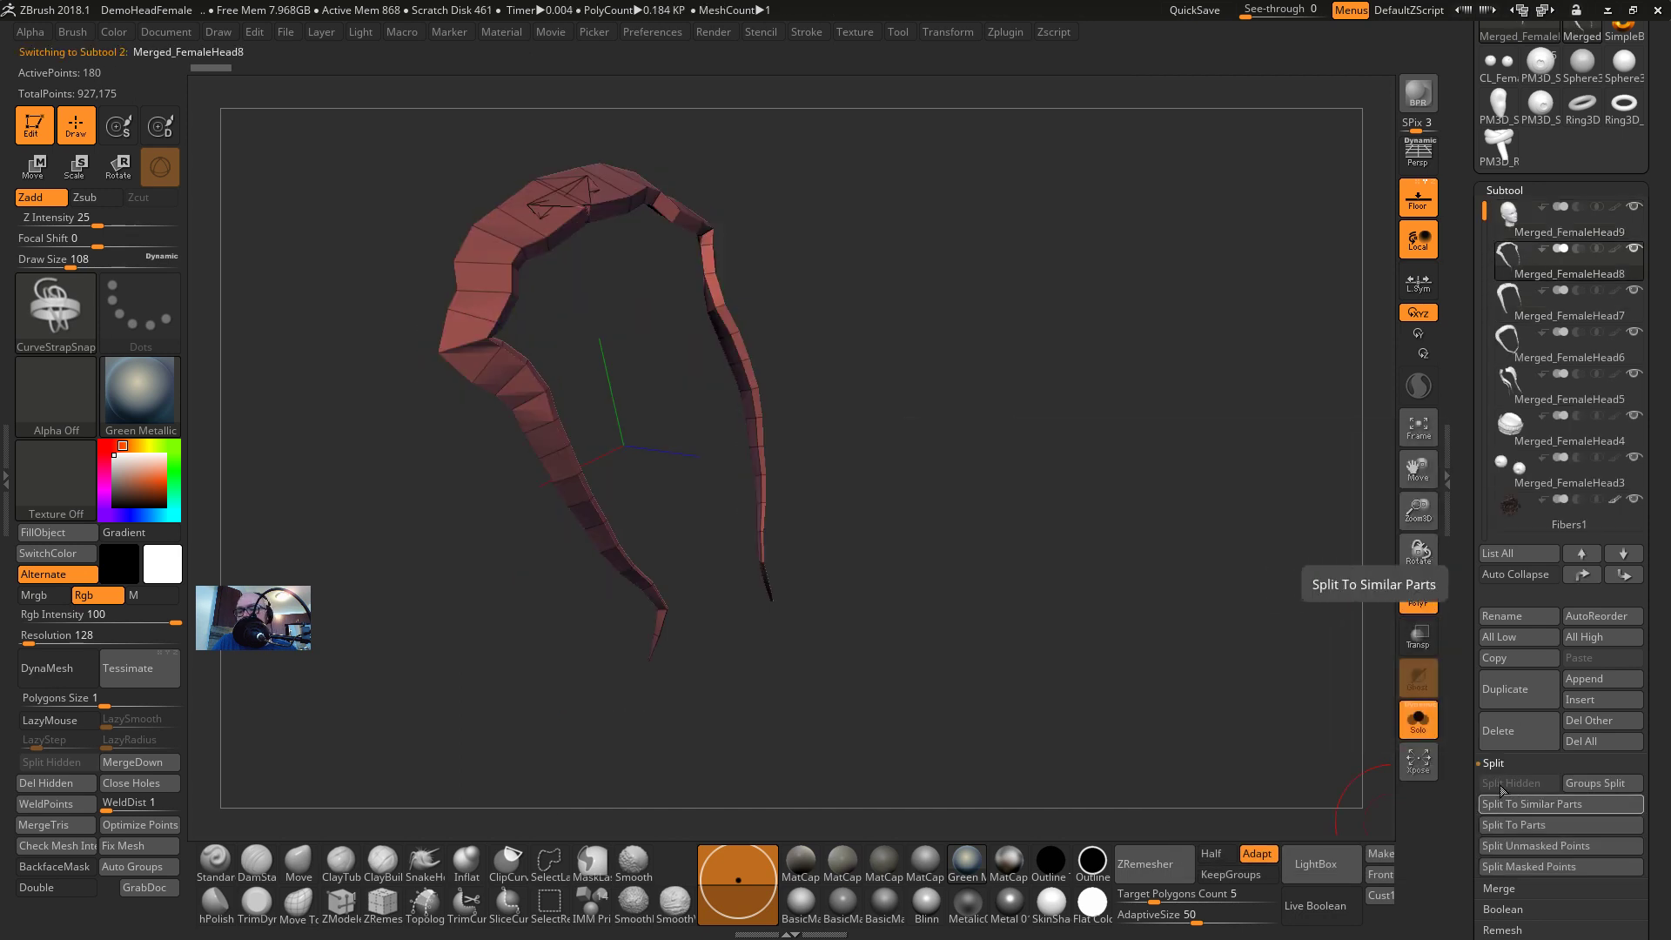
{"action": "left_click", "coordinate": [1494, 763]}
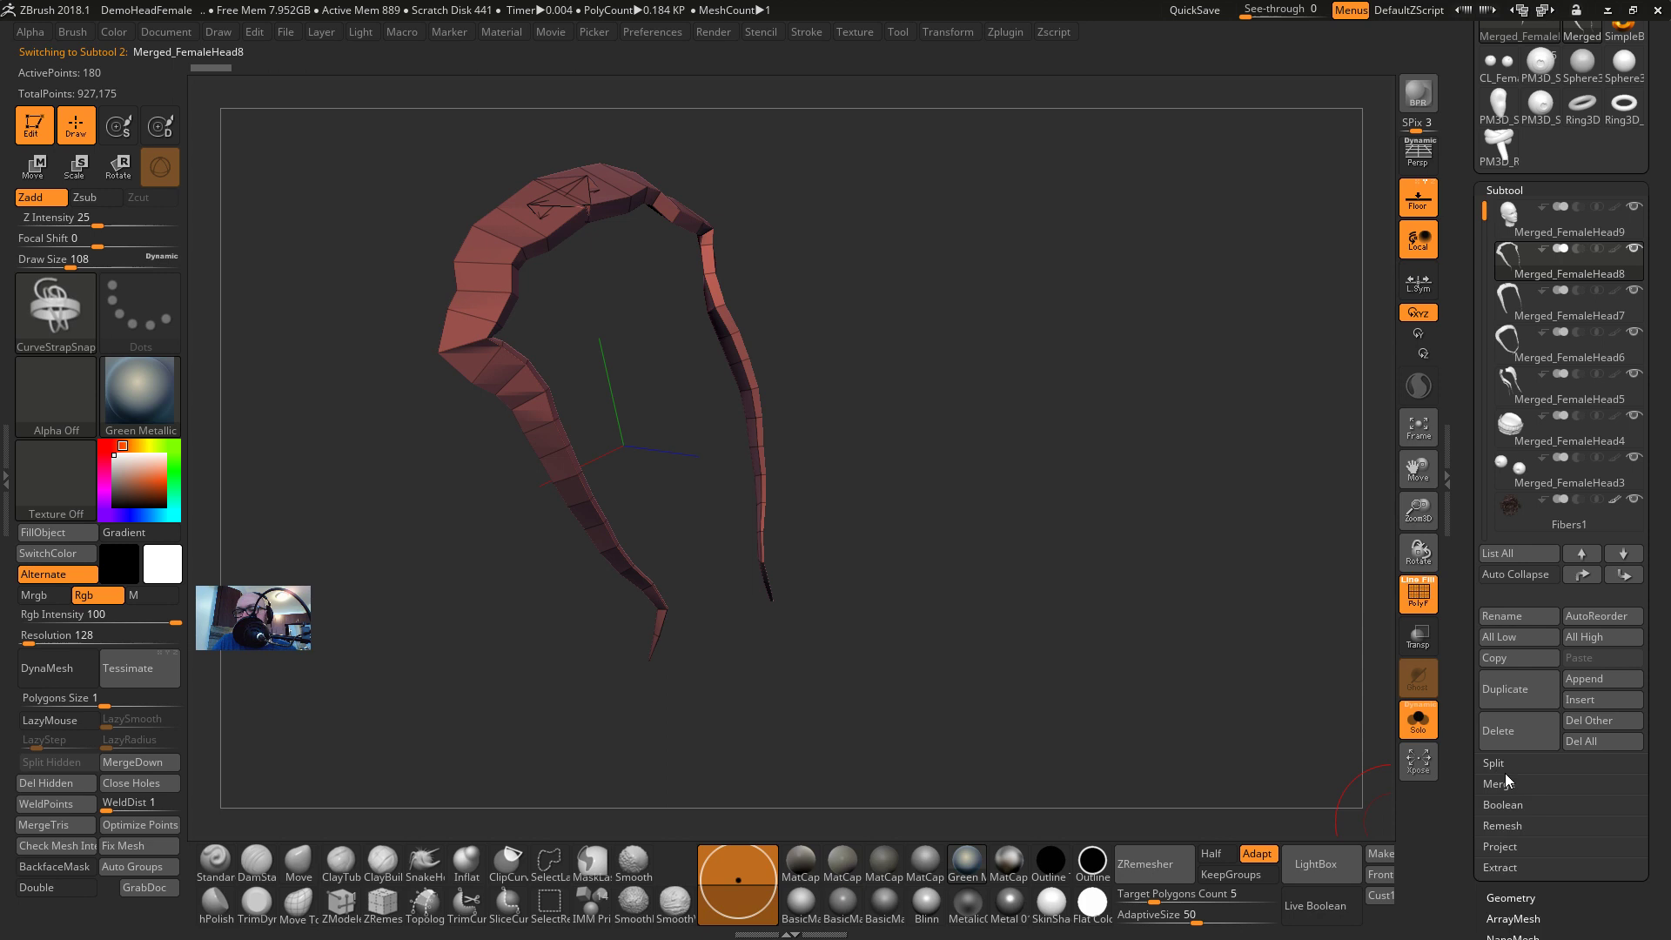
{"action": "left_click", "coordinate": [1497, 786]}
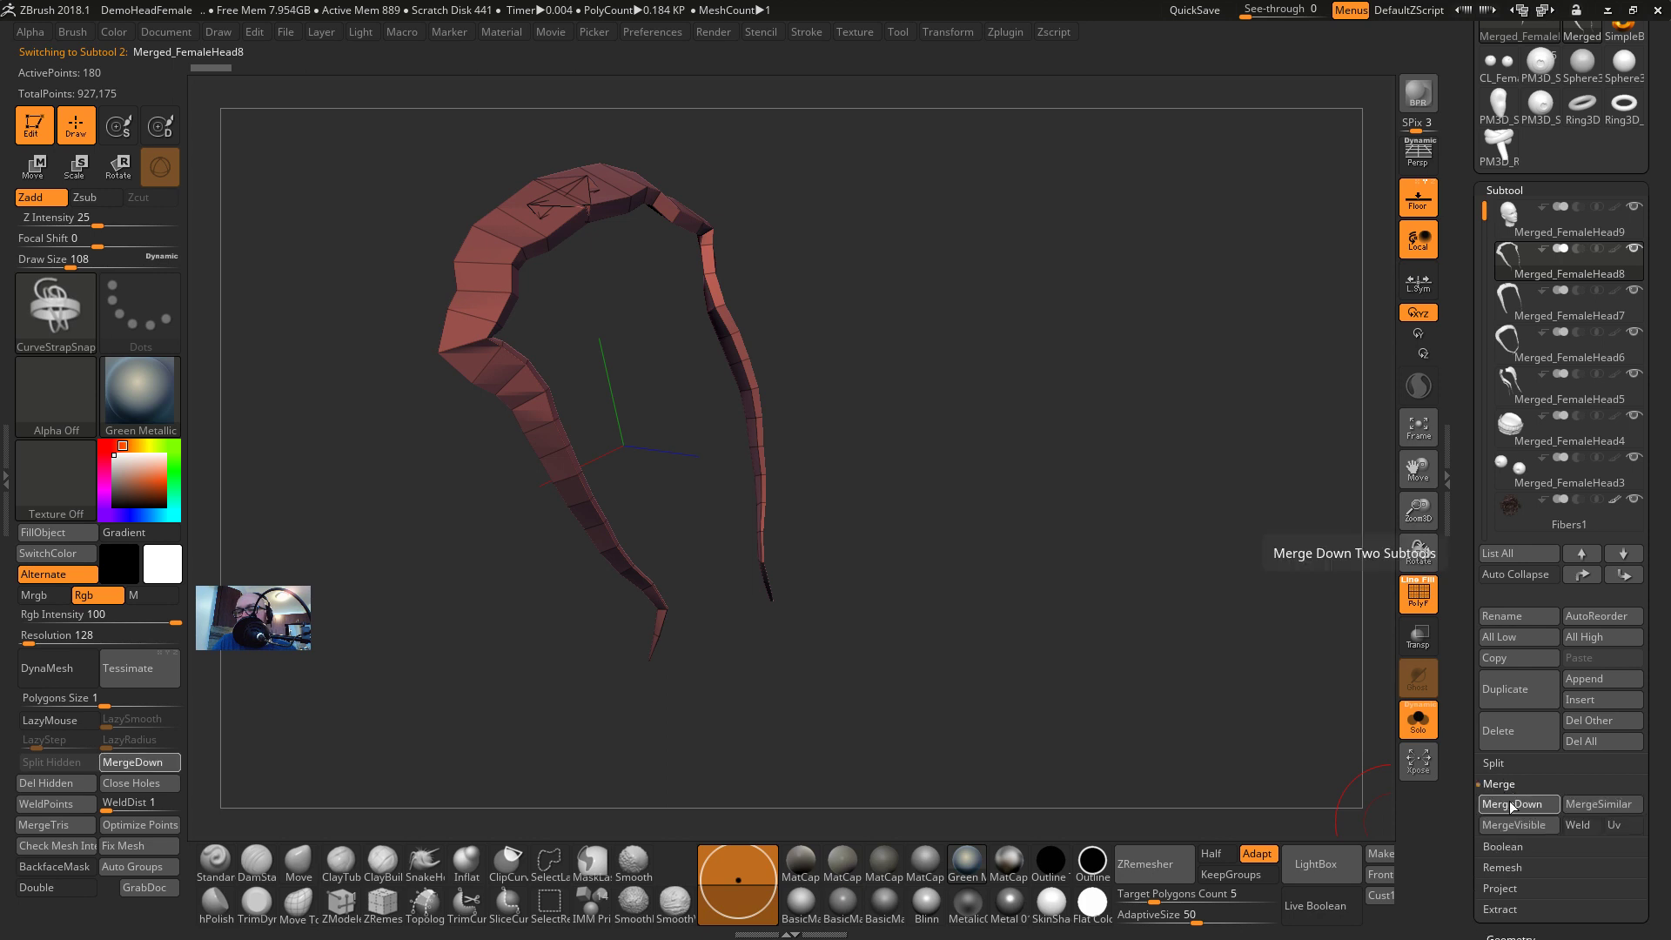
{"action": "left_click", "coordinate": [1509, 803]}
{"action": "left_click", "coordinate": [1394, 837]}
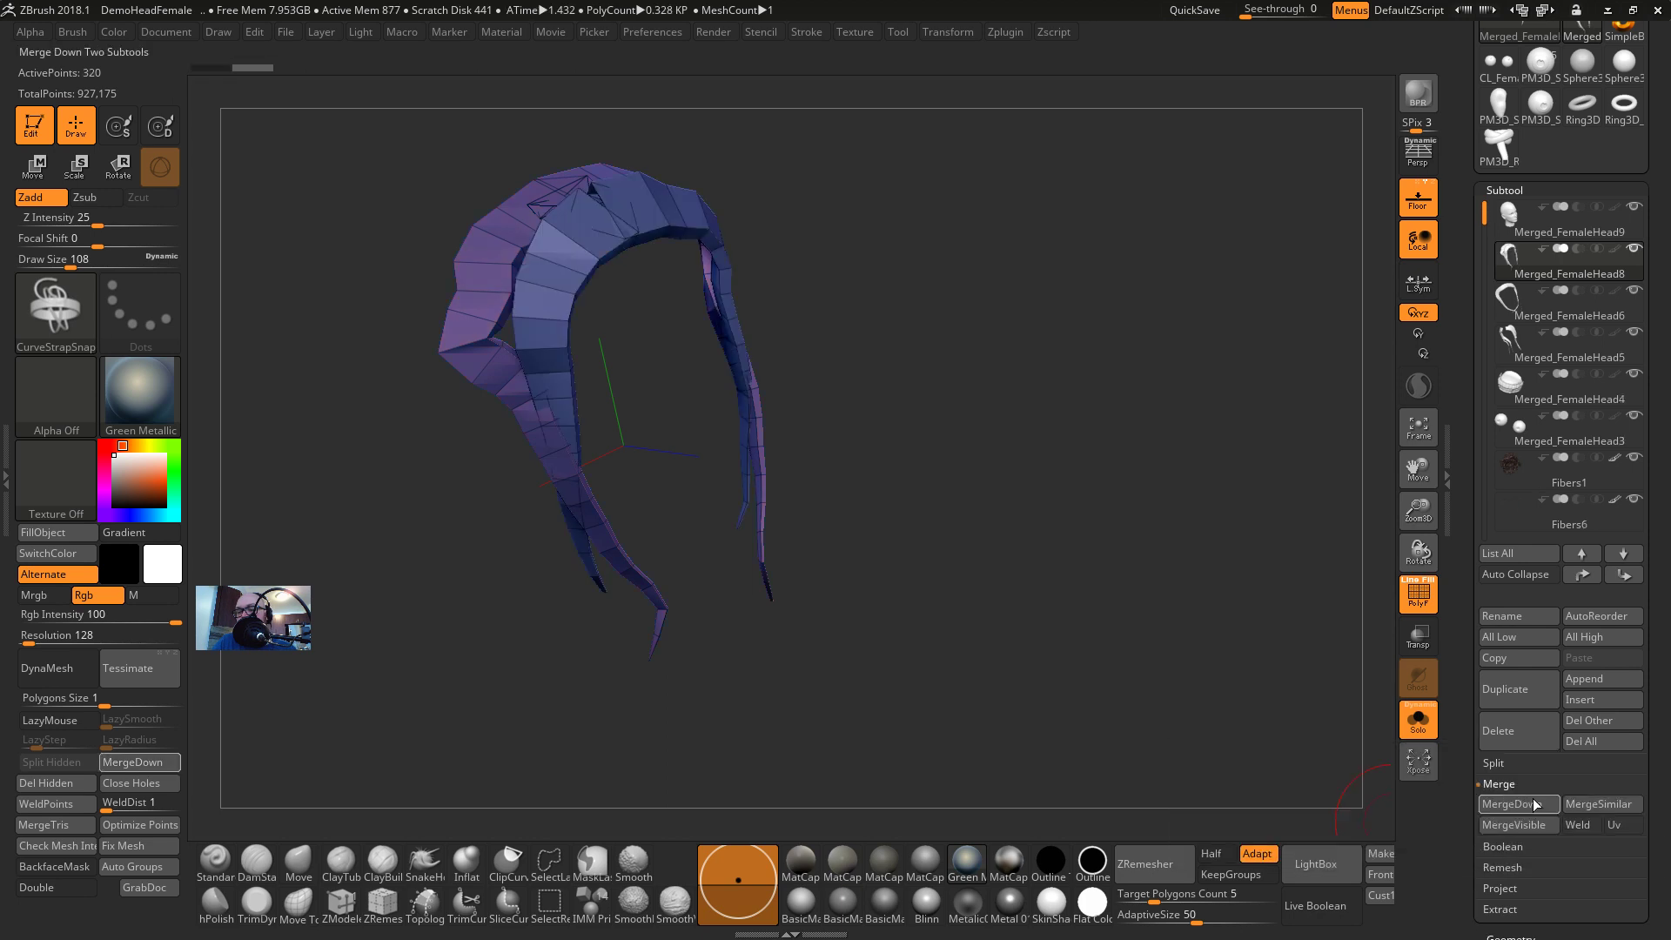
{"action": "left_click", "coordinate": [1510, 804]}
{"action": "left_click", "coordinate": [1511, 804]}
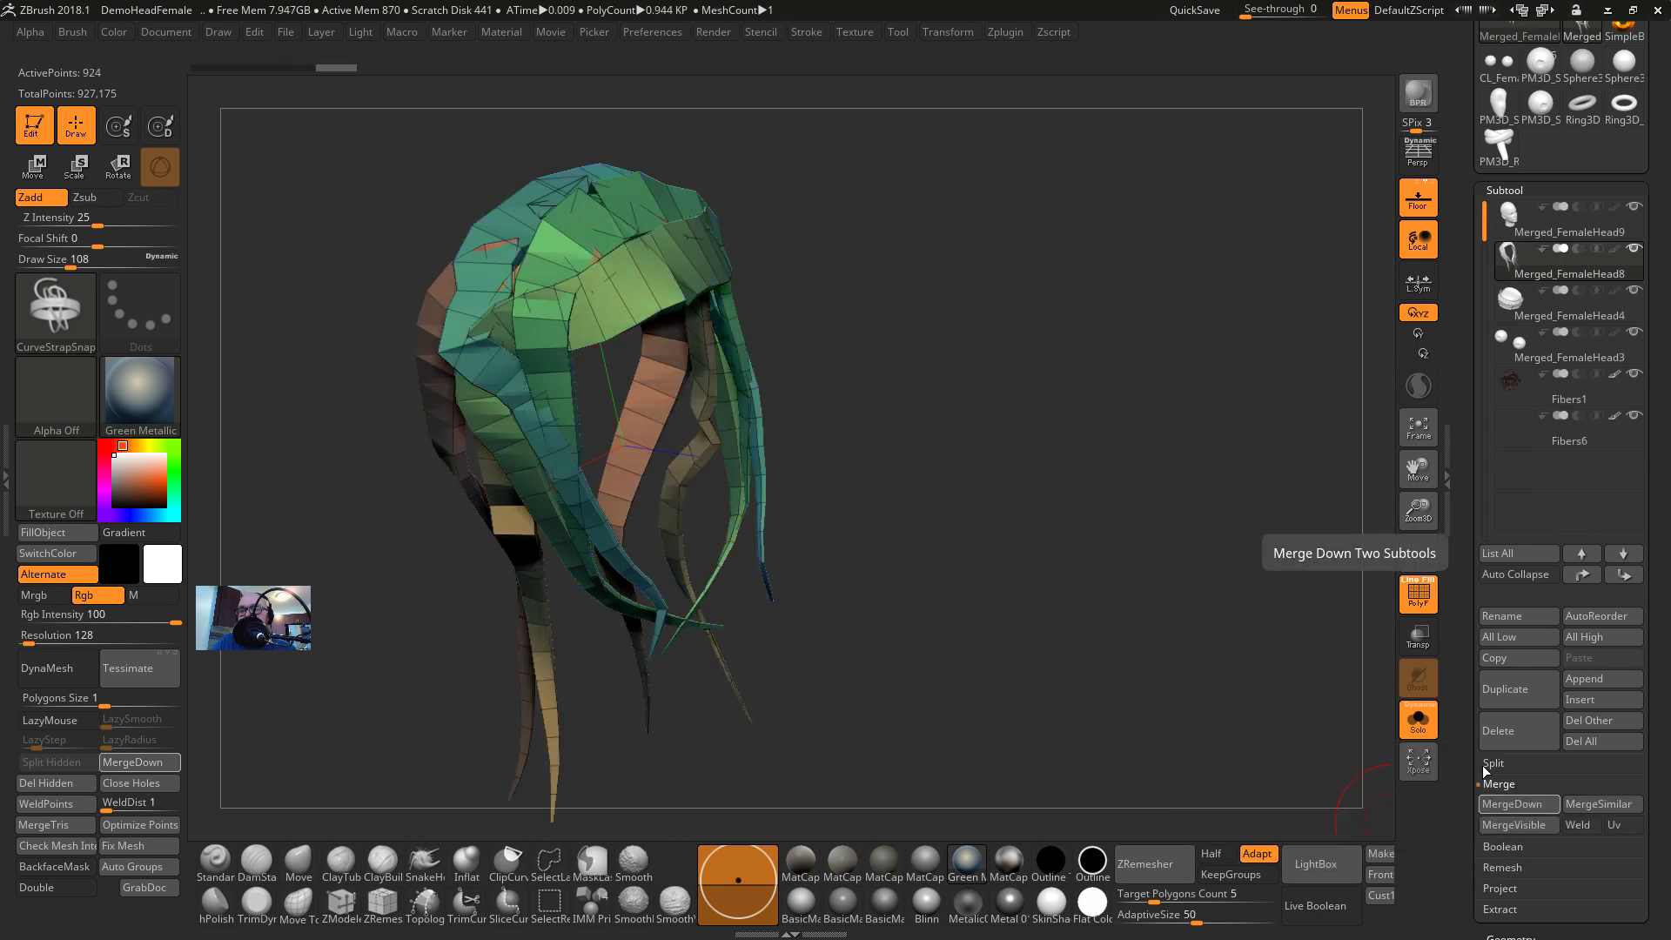
Hide the polyframe and subdivide the merged hair straps twice
{"action": "mouse_move", "coordinate": [1015, 481]}
{"action": "left_mouse_down"}
{"action": "mouse_move", "coordinate": [1086, 470]}
{"action": "mouse_move", "coordinate": [1000, 455]}
{"action": "left_mouse_up"}
{"action": "key", "text": "shift+f"}
{"action": "key", "text": "ctrl+d"}
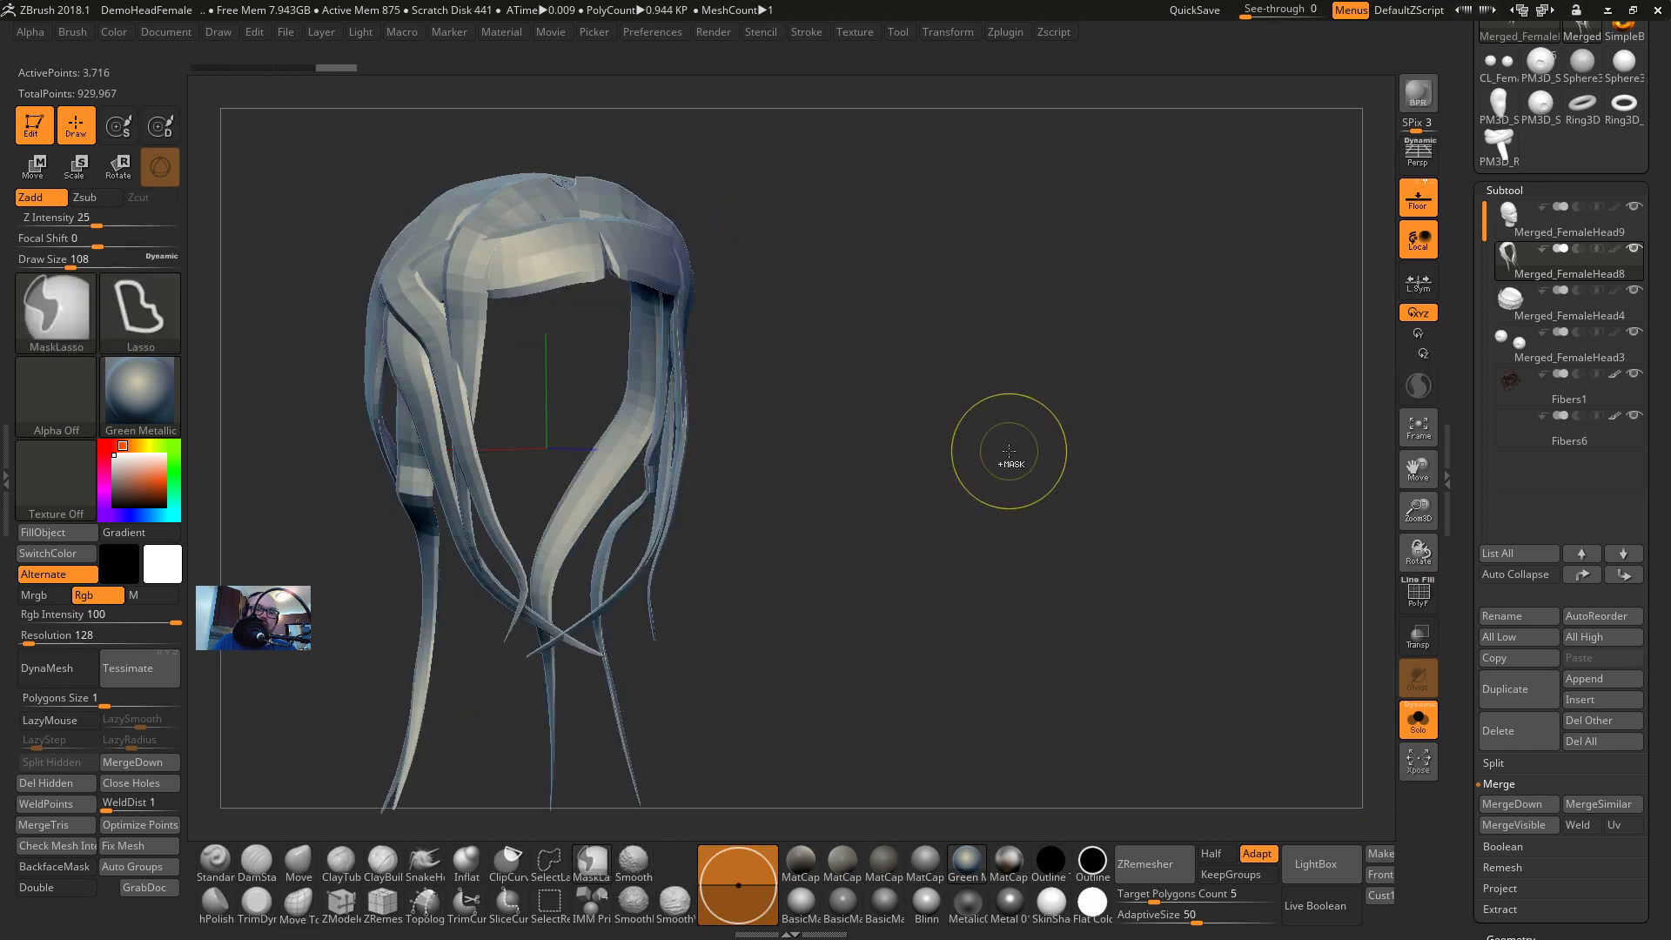
{"action": "key", "text": "ctrl+d"}
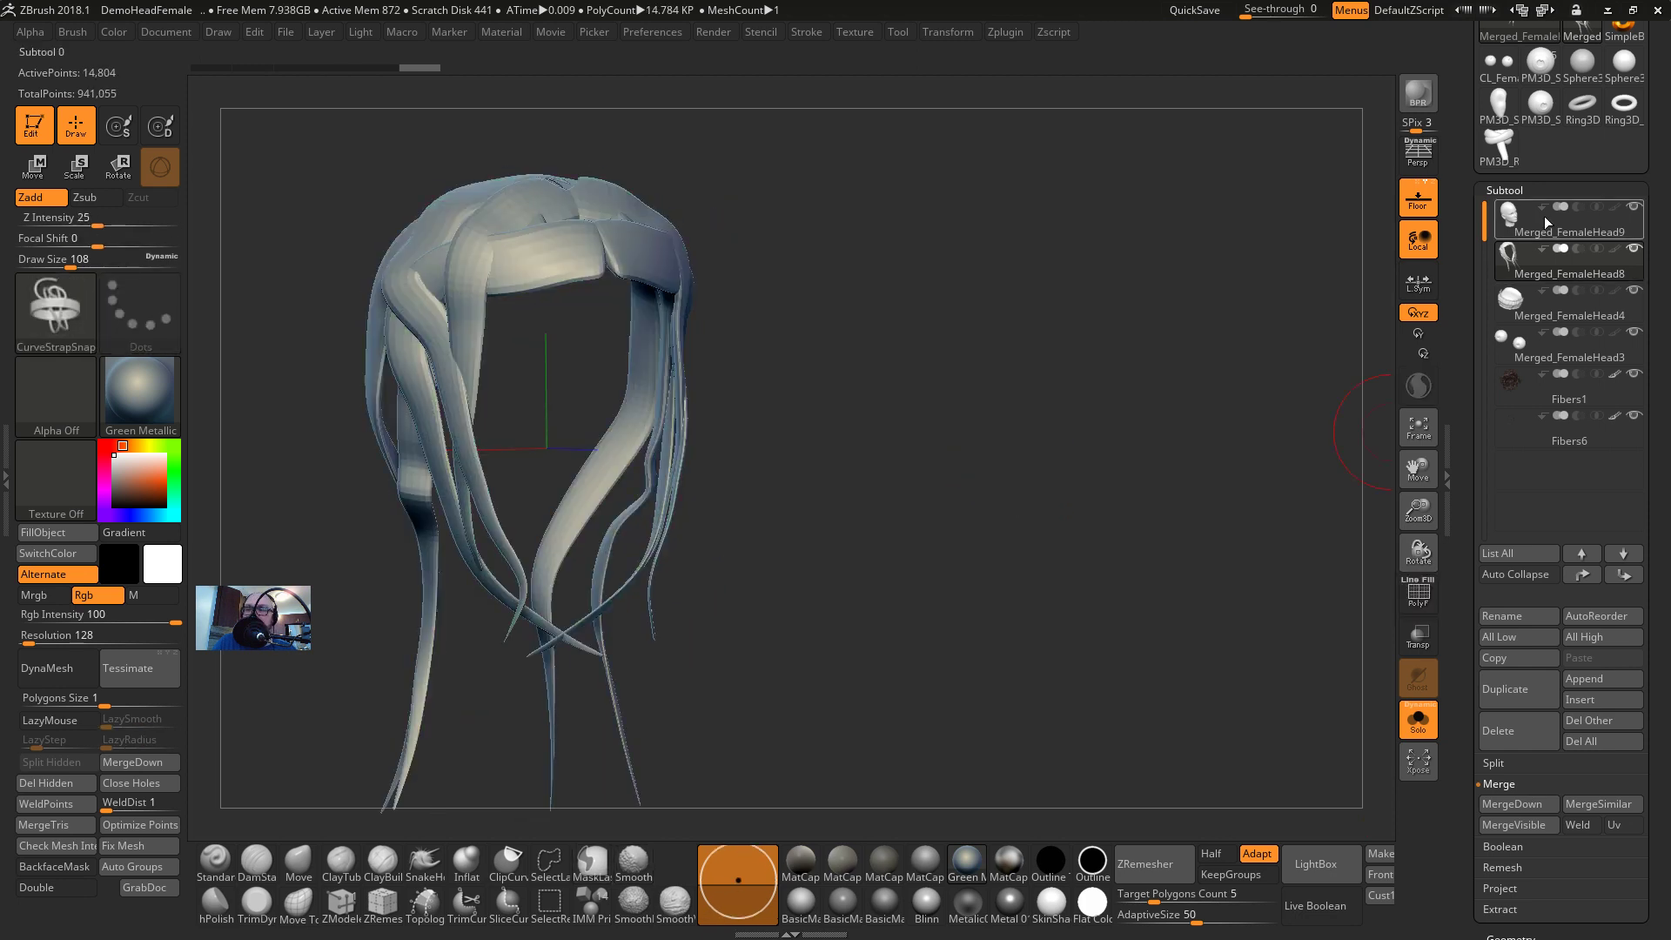
Turn Solo off to show all subtools and delete the Fibers1 and Fibers6 subtools
{"action": "left_click", "coordinate": [1547, 223]}
{"action": "left_click", "coordinate": [1434, 726]}
{"action": "left_click_drag", "start_coordinate": [1265, 604], "coordinate": [1336, 592]}
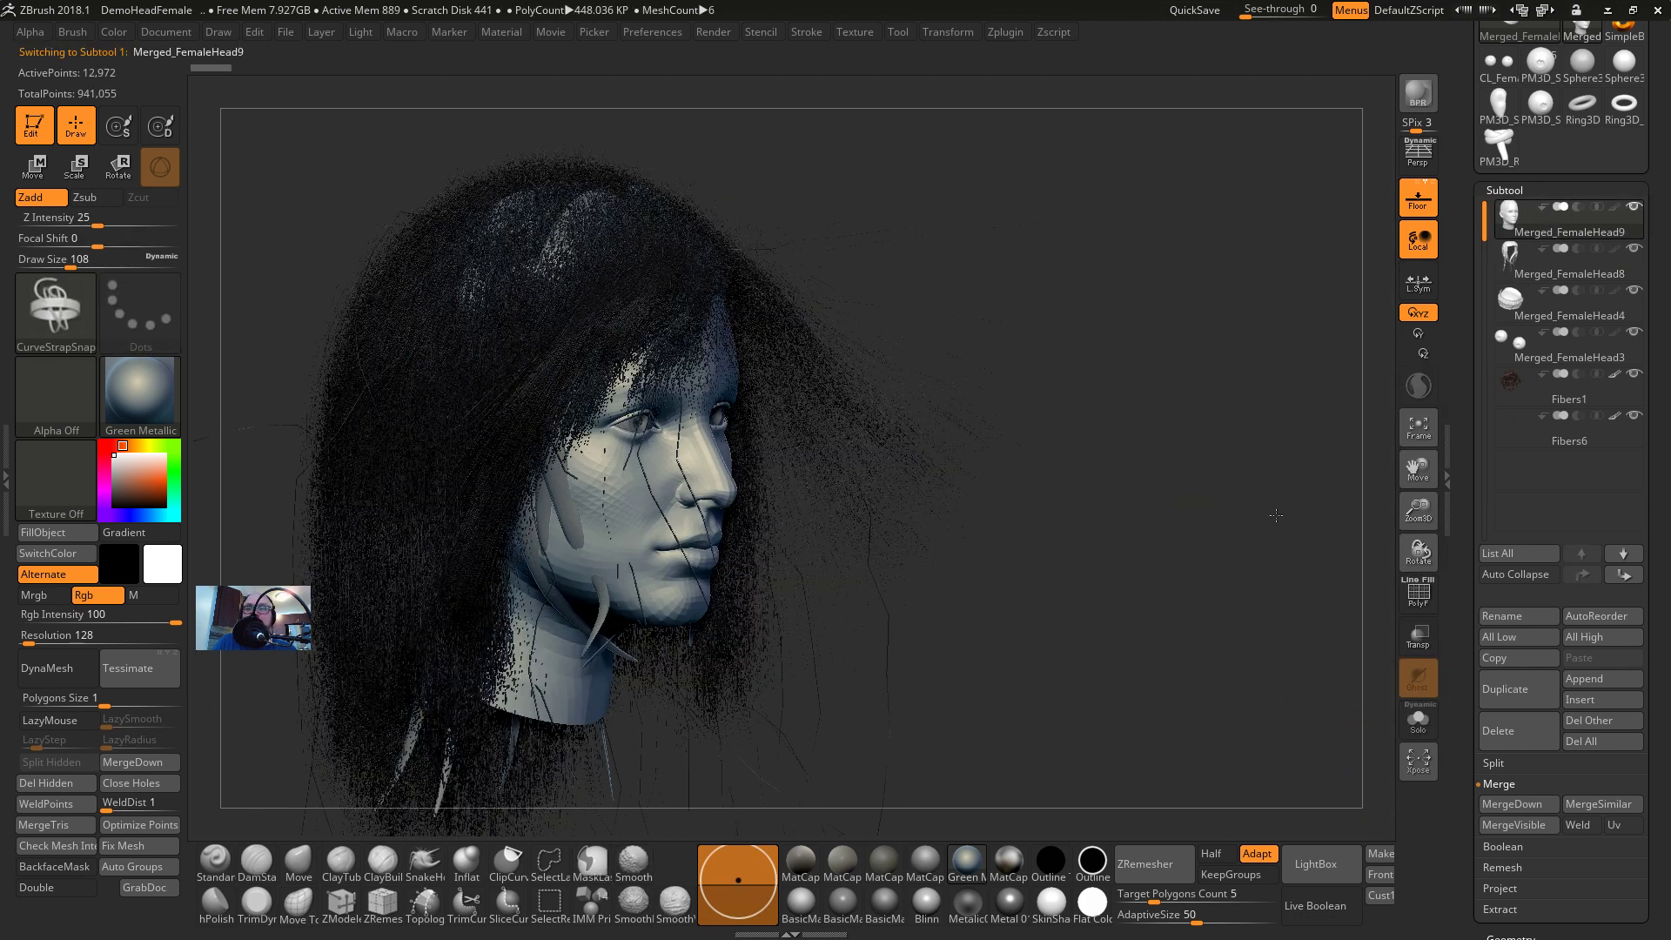
{"action": "left_click", "coordinate": [1586, 404]}
{"action": "left_click", "coordinate": [1506, 731]}
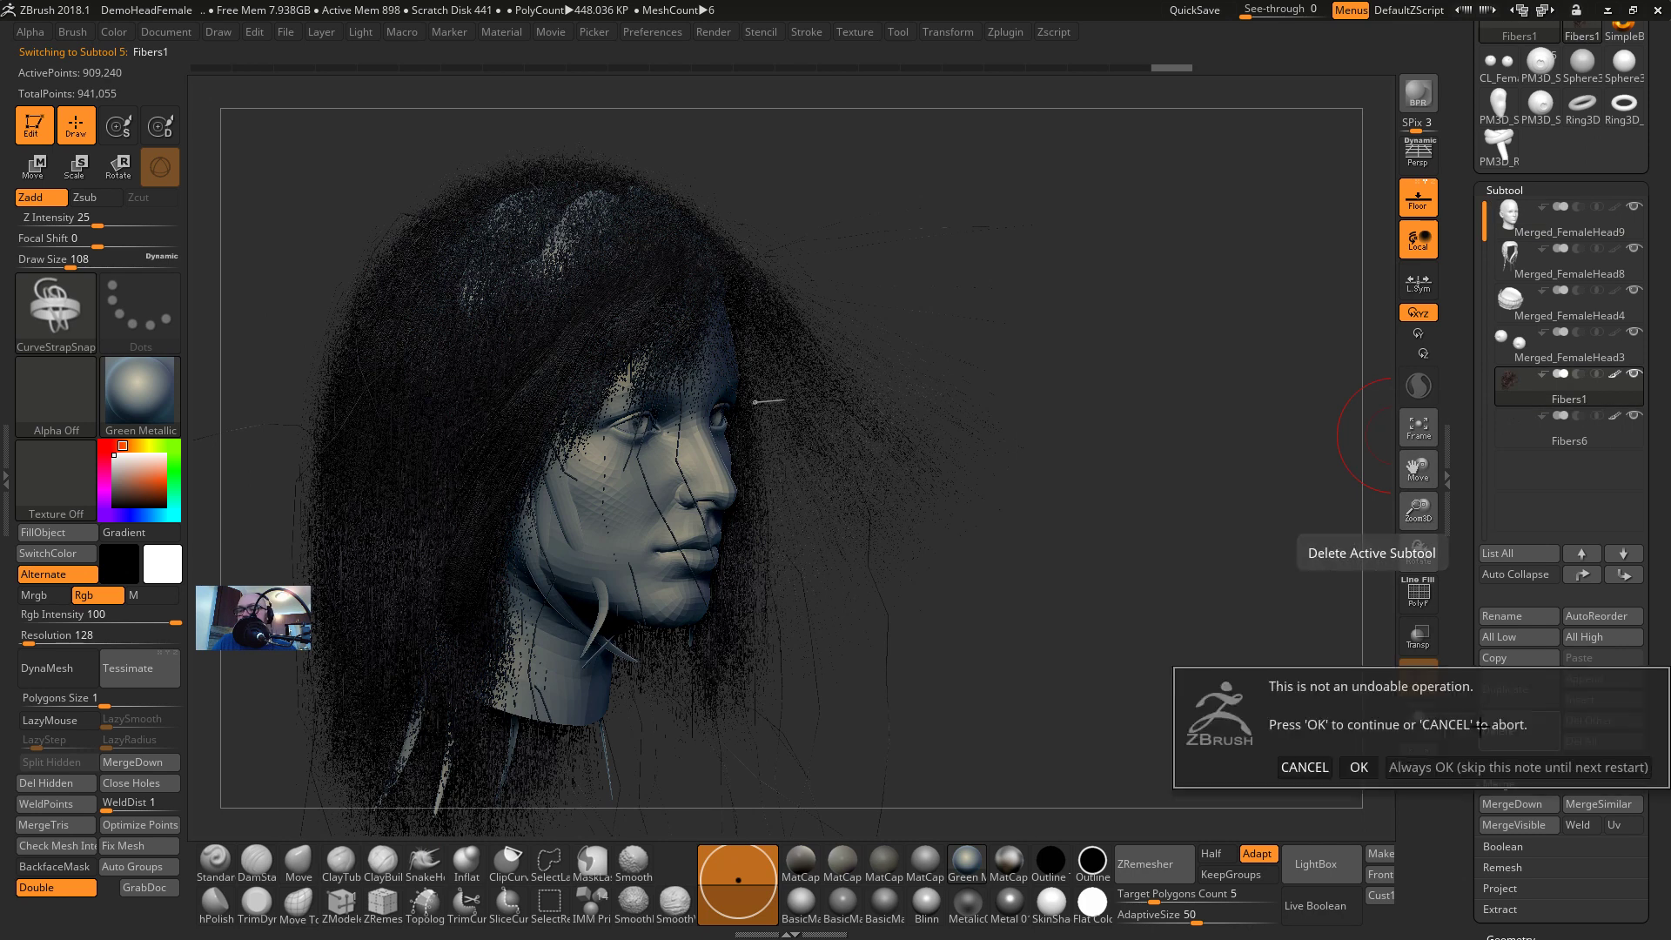
{"action": "left_click", "coordinate": [1360, 769]}
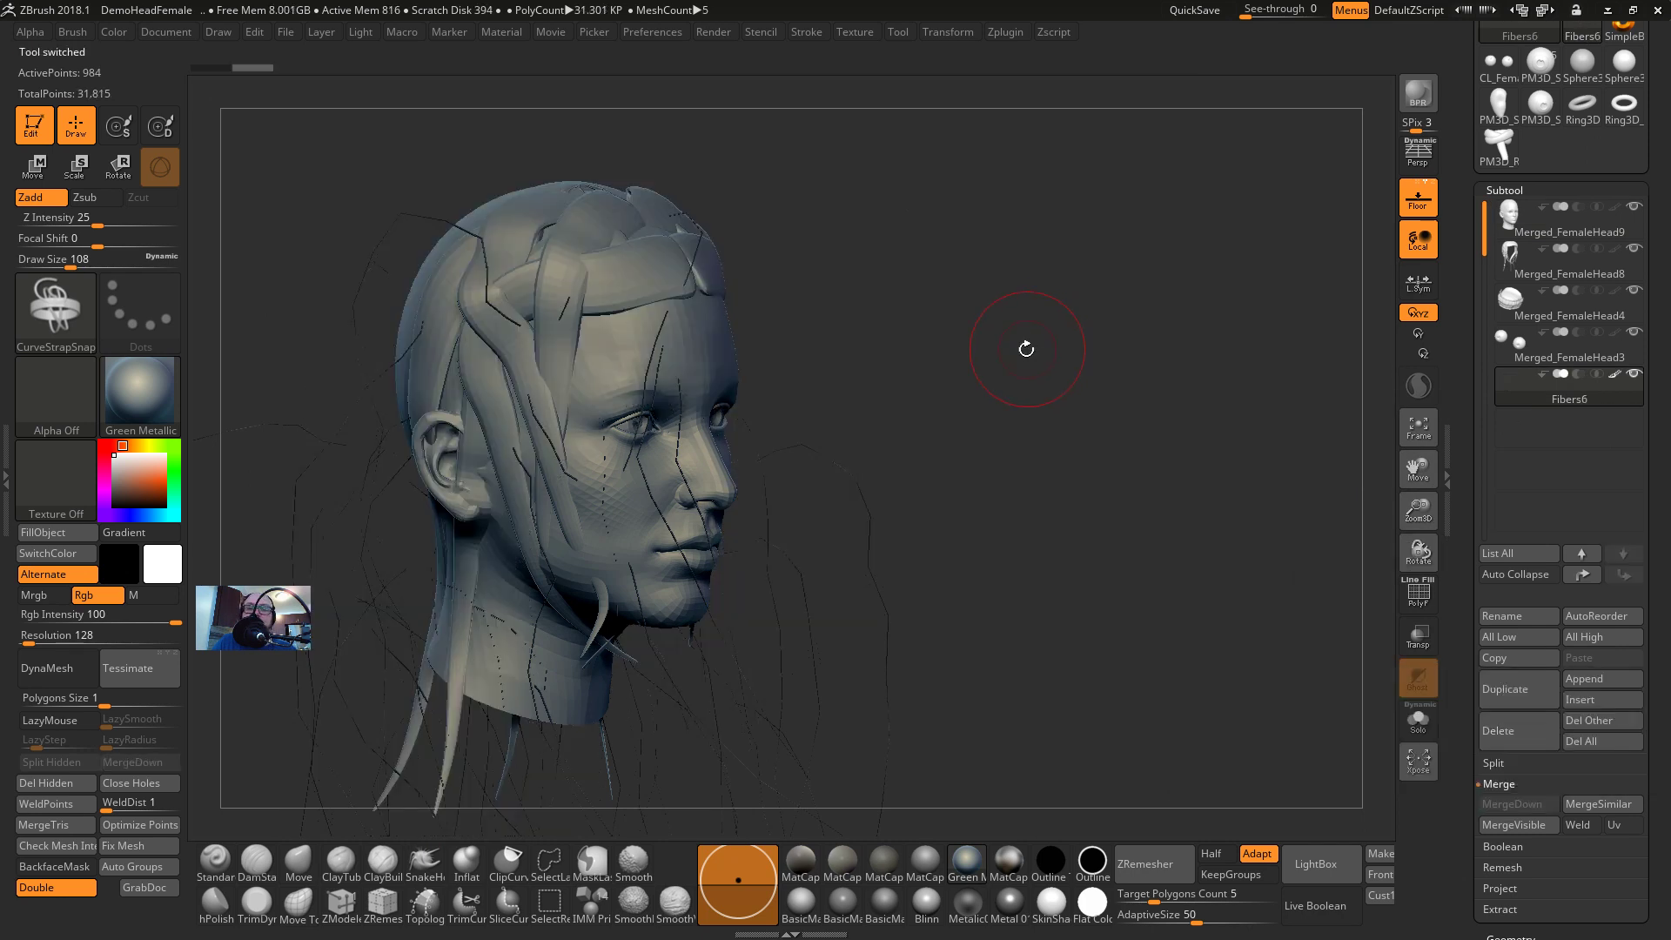
{"action": "left_click_drag", "start_coordinate": [1026, 348], "coordinate": [996, 362]}
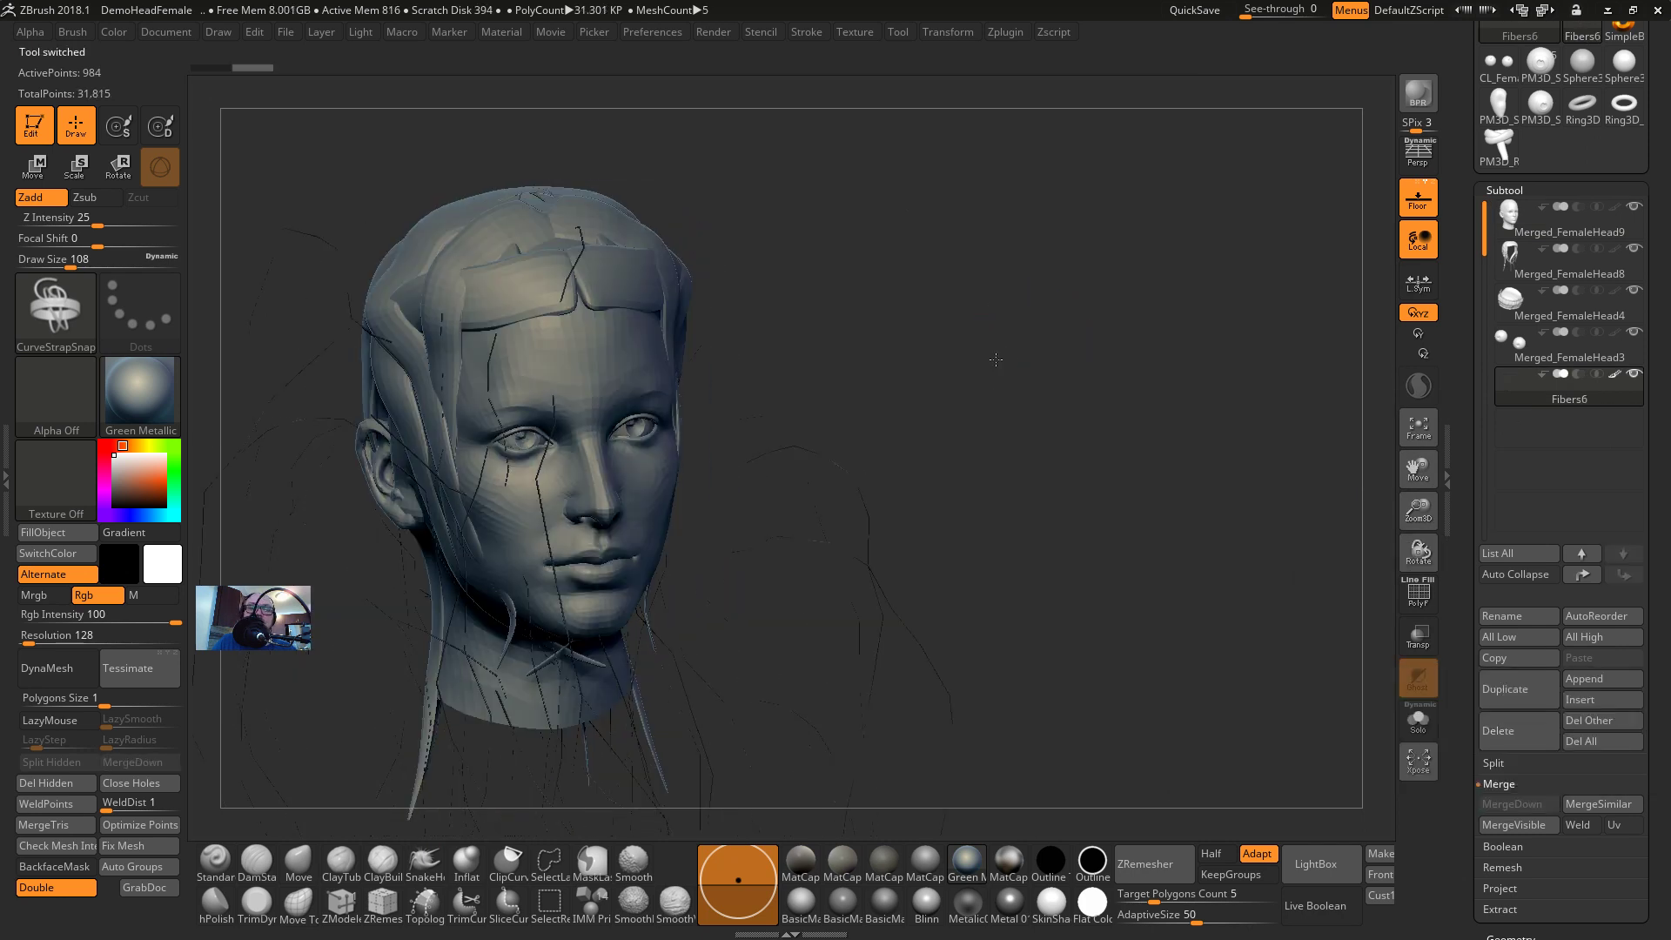
{"action": "left_click", "coordinate": [1506, 730]}
{"action": "left_click", "coordinate": [1361, 763]}
Select the merged hair strap subtool and delete it
{"action": "left_click_drag", "start_coordinate": [1126, 418], "coordinate": [1085, 388]}
{"action": "key", "text": "shift"}
{"action": "left_click", "coordinate": [1527, 255]}
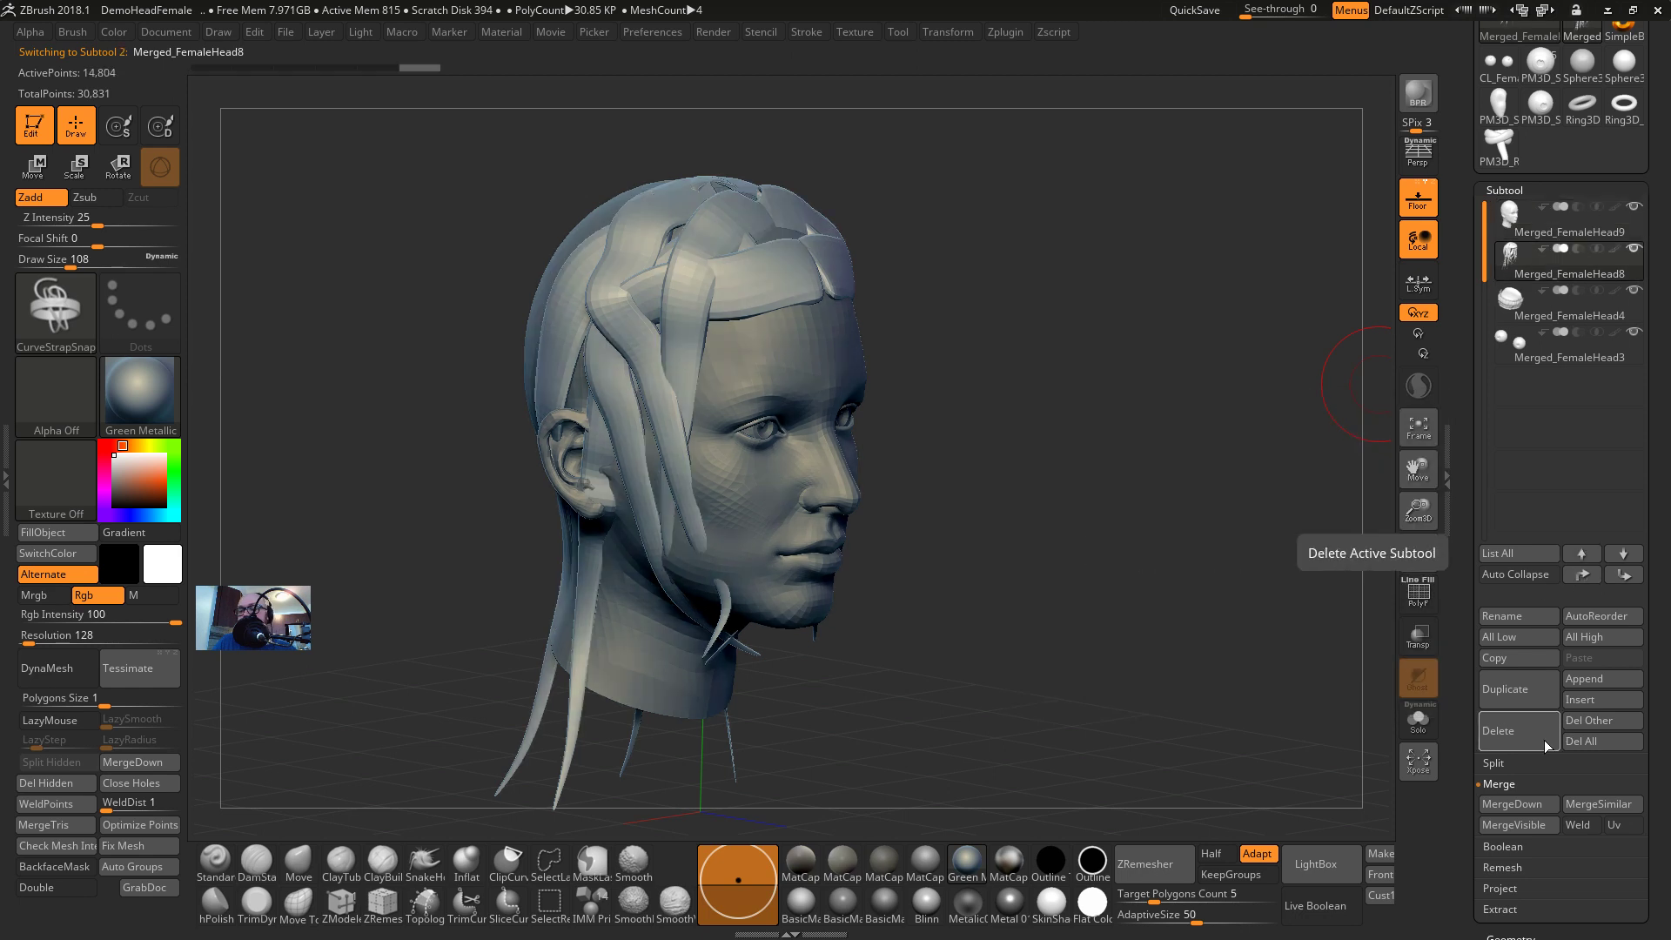
{"action": "left_click", "coordinate": [1544, 740]}
{"action": "left_click", "coordinate": [1358, 784]}
Switch to Chrome and search Google in a new tab for "zbrush hair sculpting"
{"action": "key", "text": "alt+Tab"}
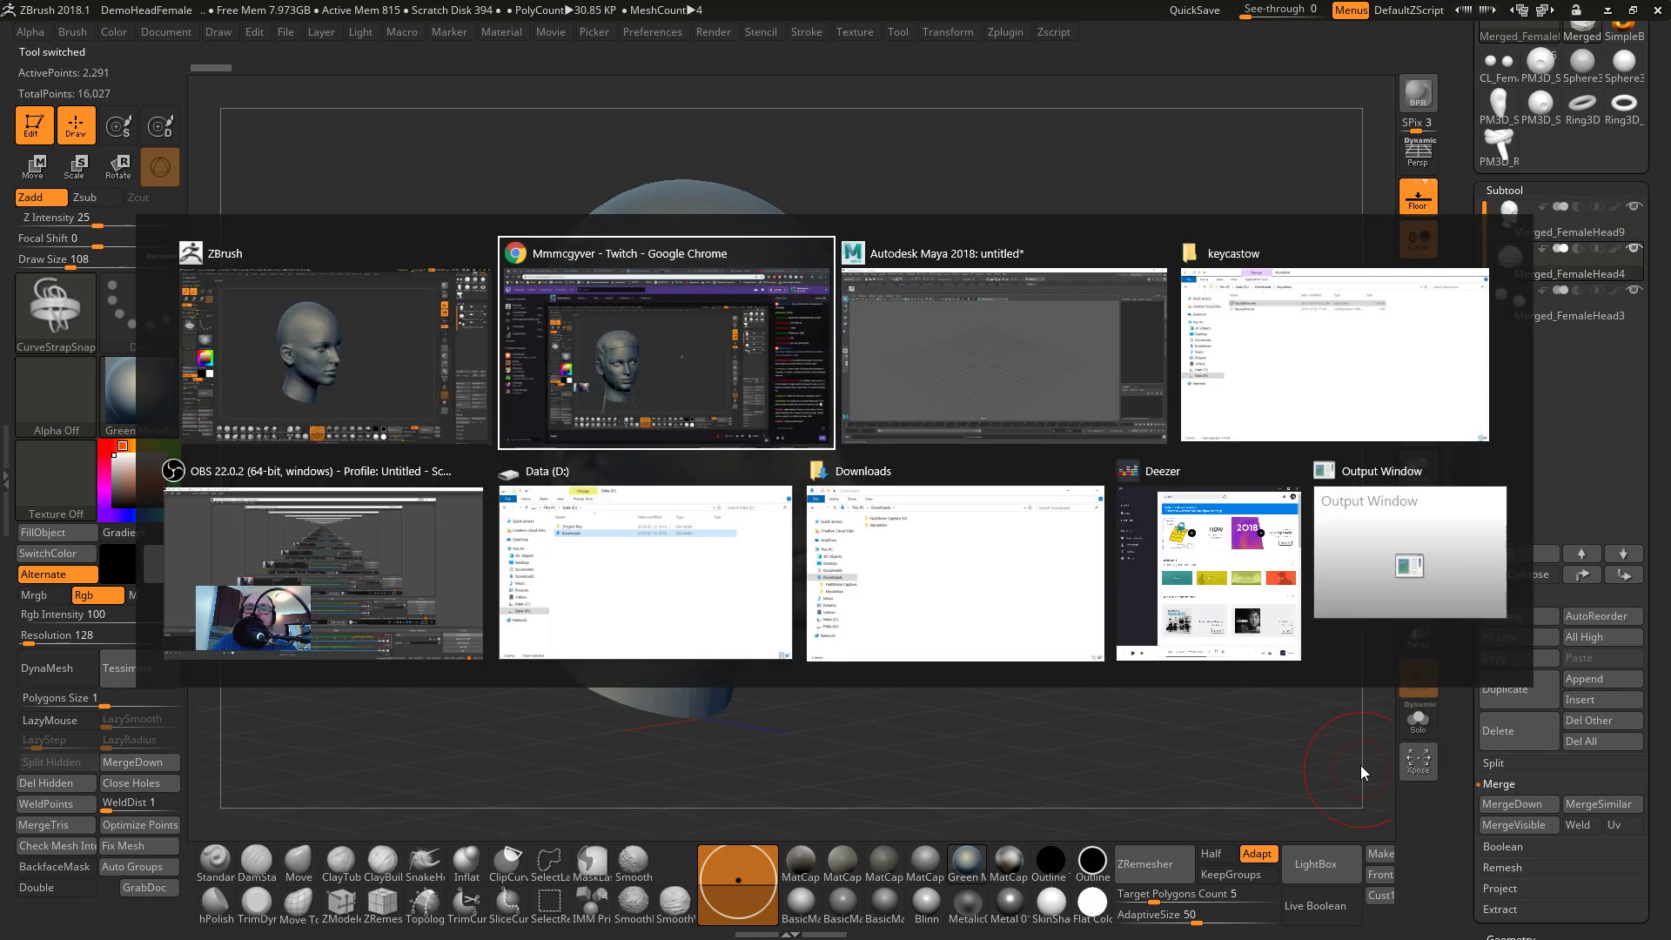
{"action": "key", "text": "ctrl+t"}
{"action": "type", "text": "zbr"}
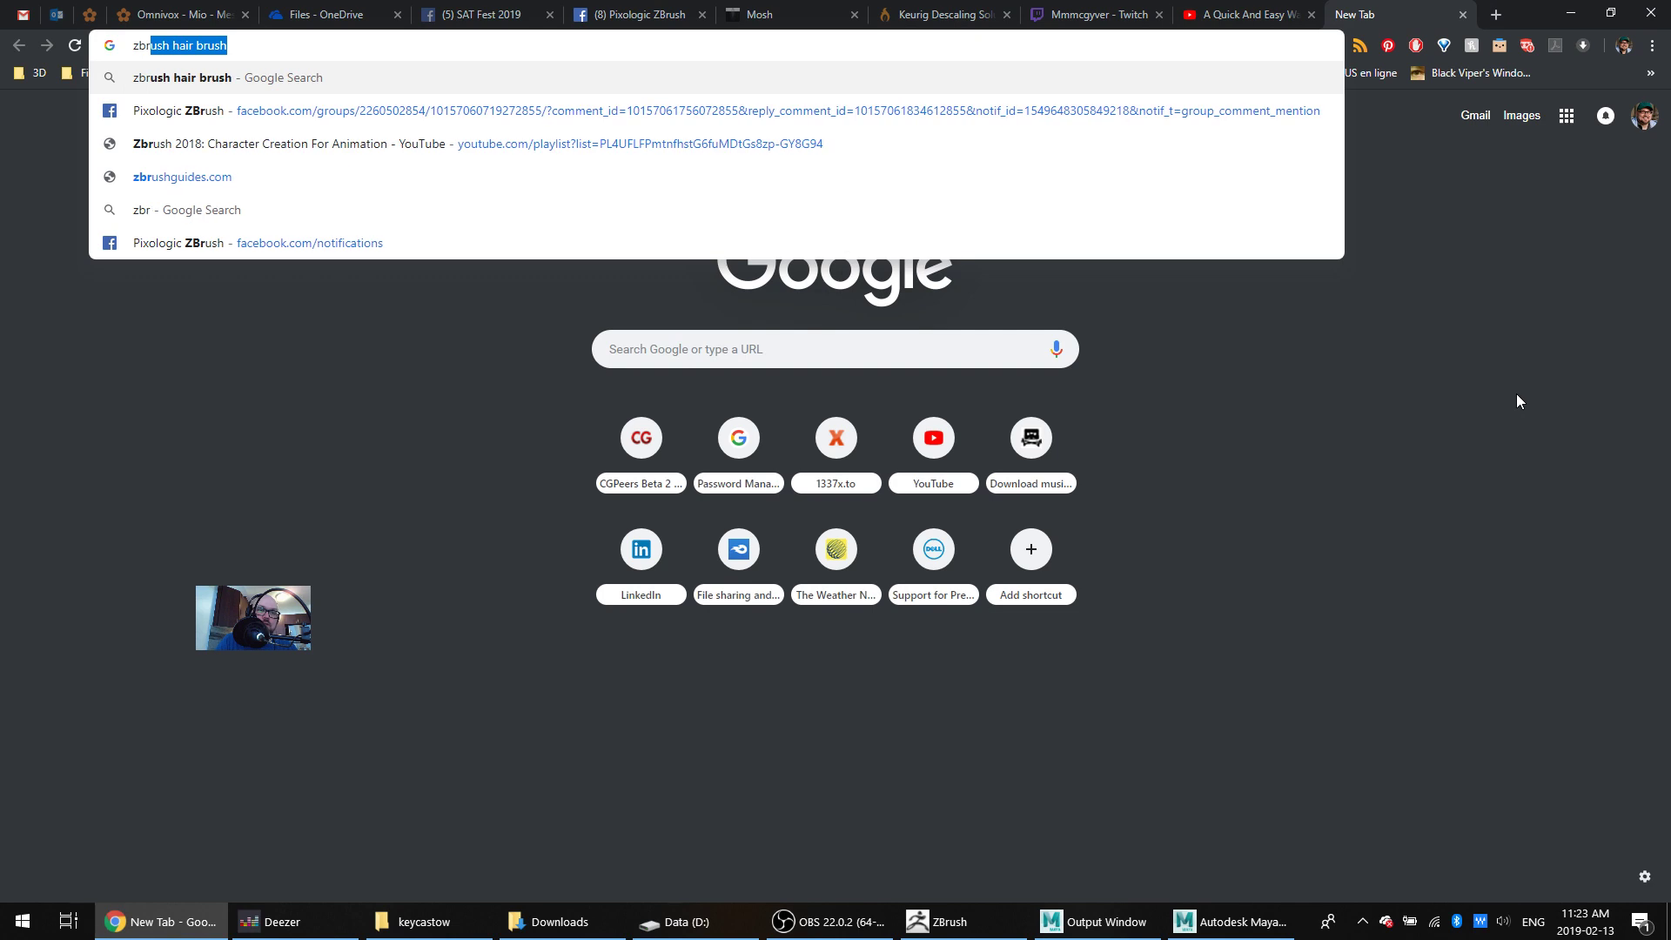
{"action": "type", "text": "ush hair scup"}
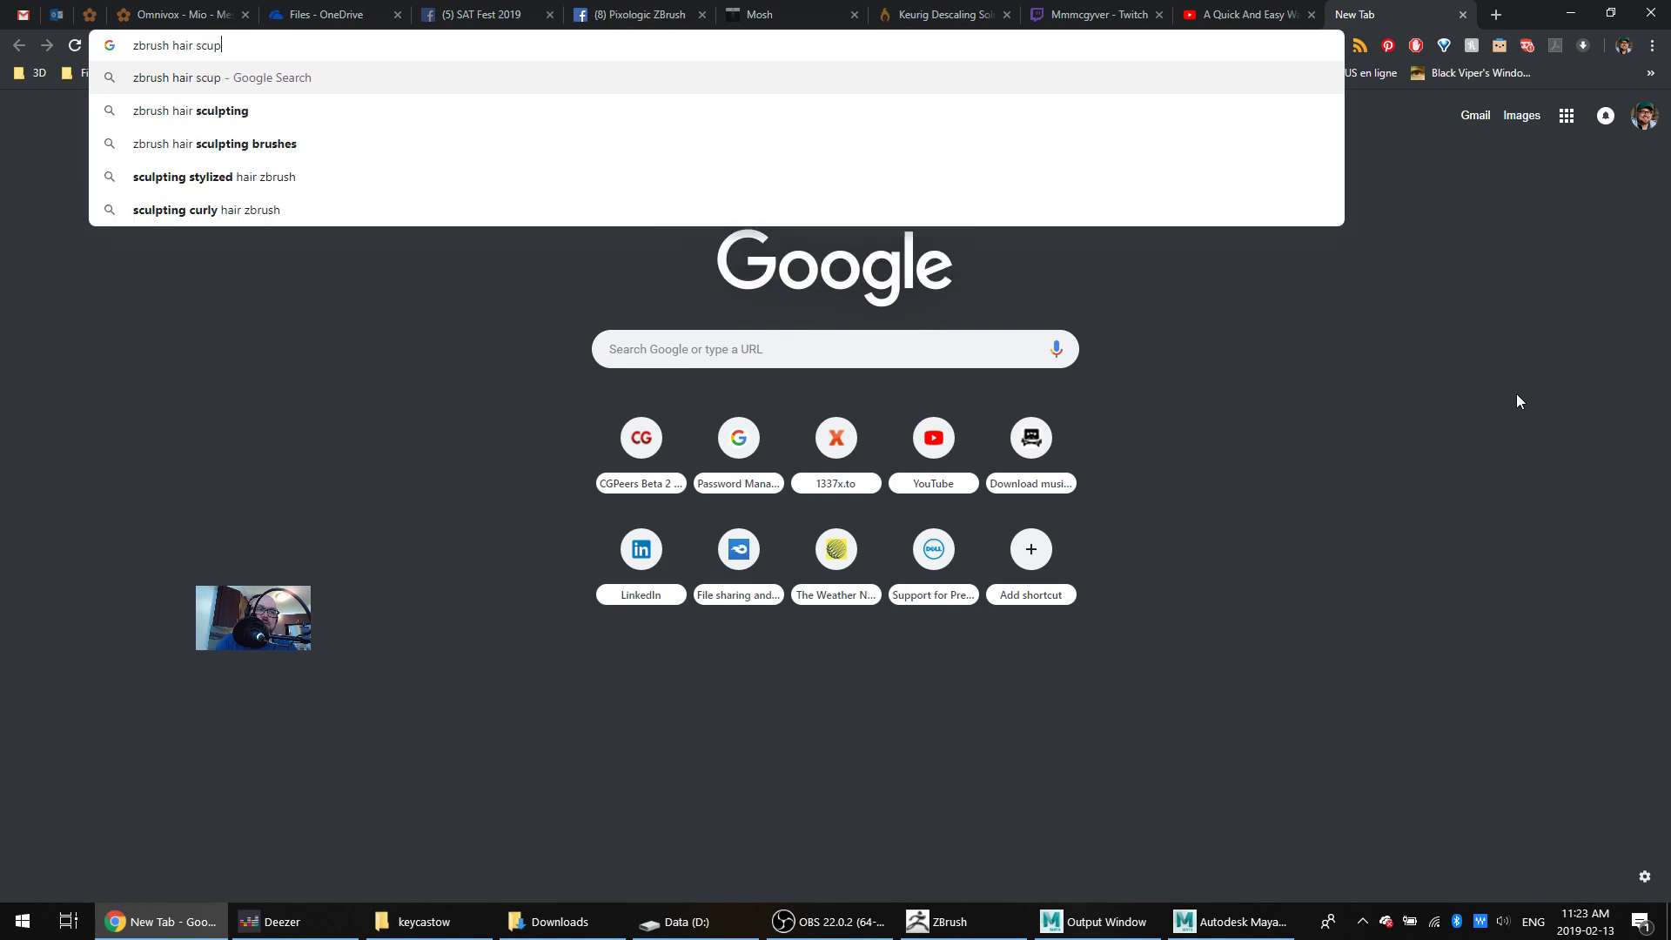
{"action": "key", "text": "BackSpace"}
{"action": "type", "text": "lpti"}
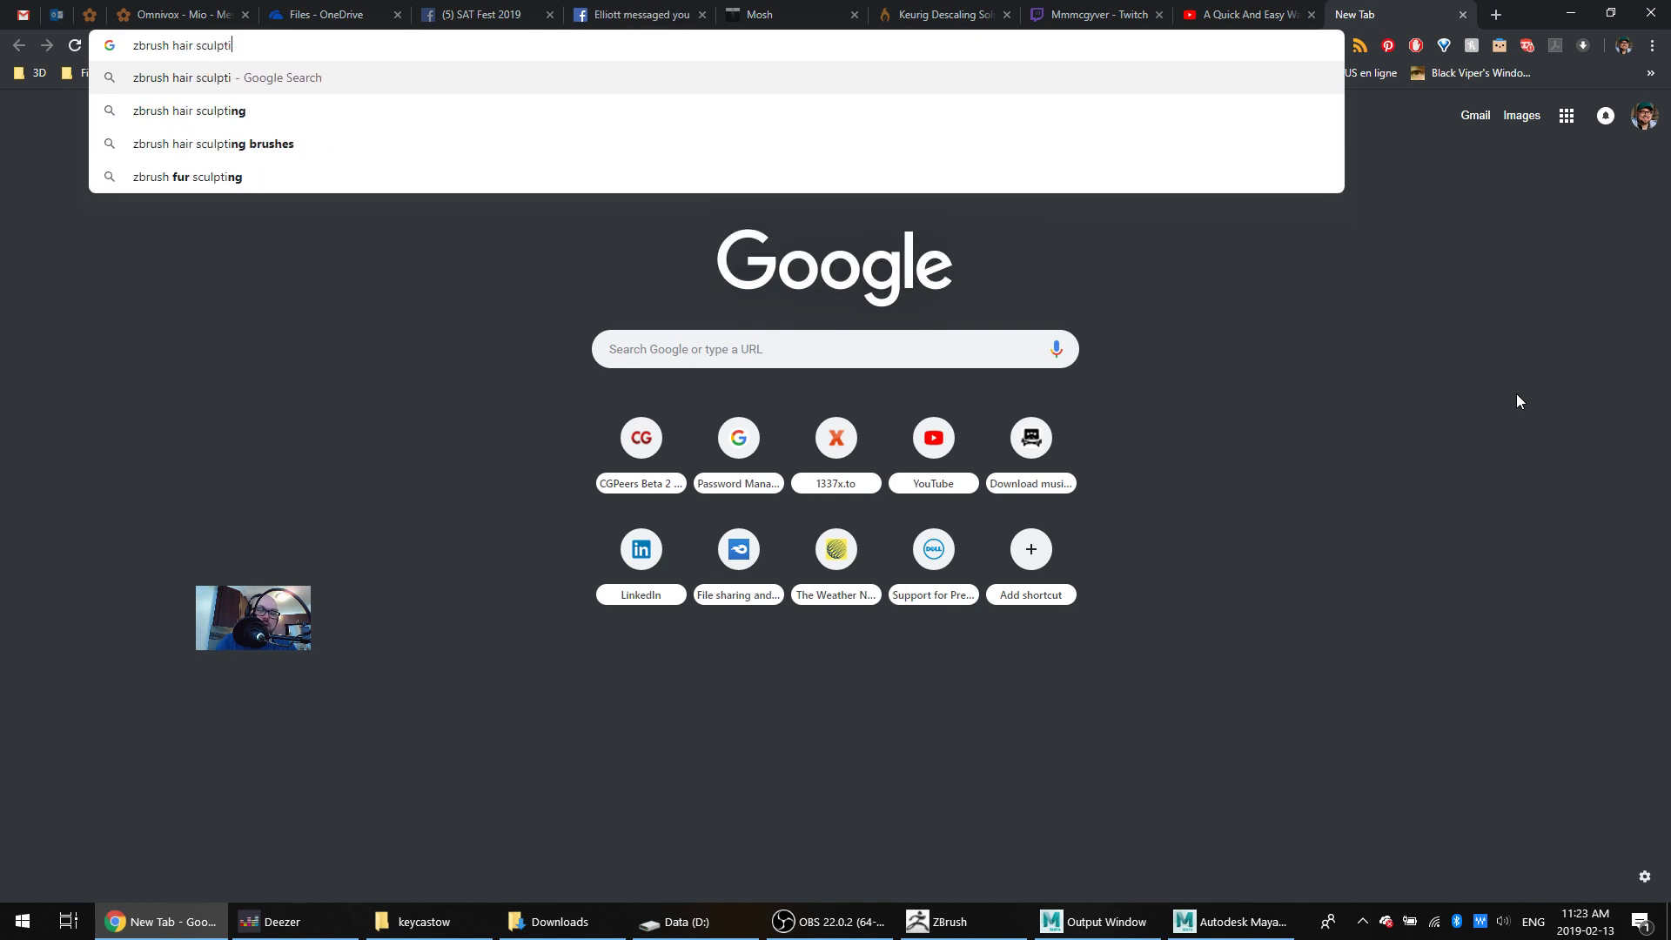
{"action": "type", "text": "ng"}
{"action": "key", "text": "Return"}
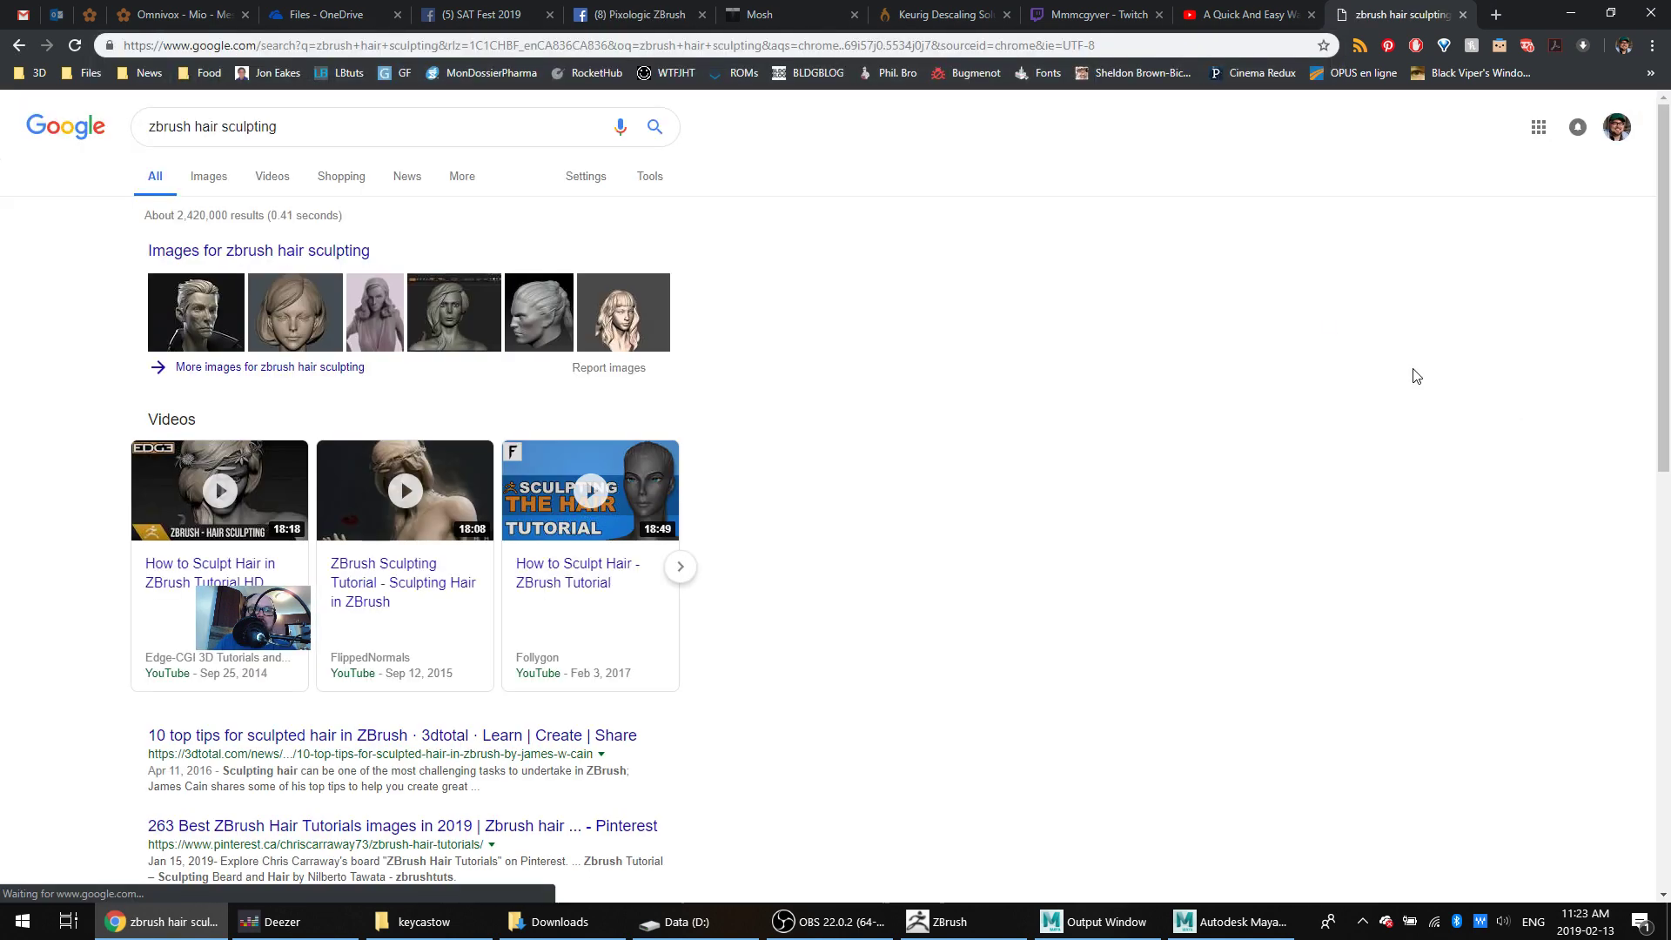
Check the image and video results and open the first tutorial and "Zbrush Hair Tutorial Part 1 - Breaking Down the Concept" in background tabs
{"action": "left_click", "coordinate": [209, 175]}
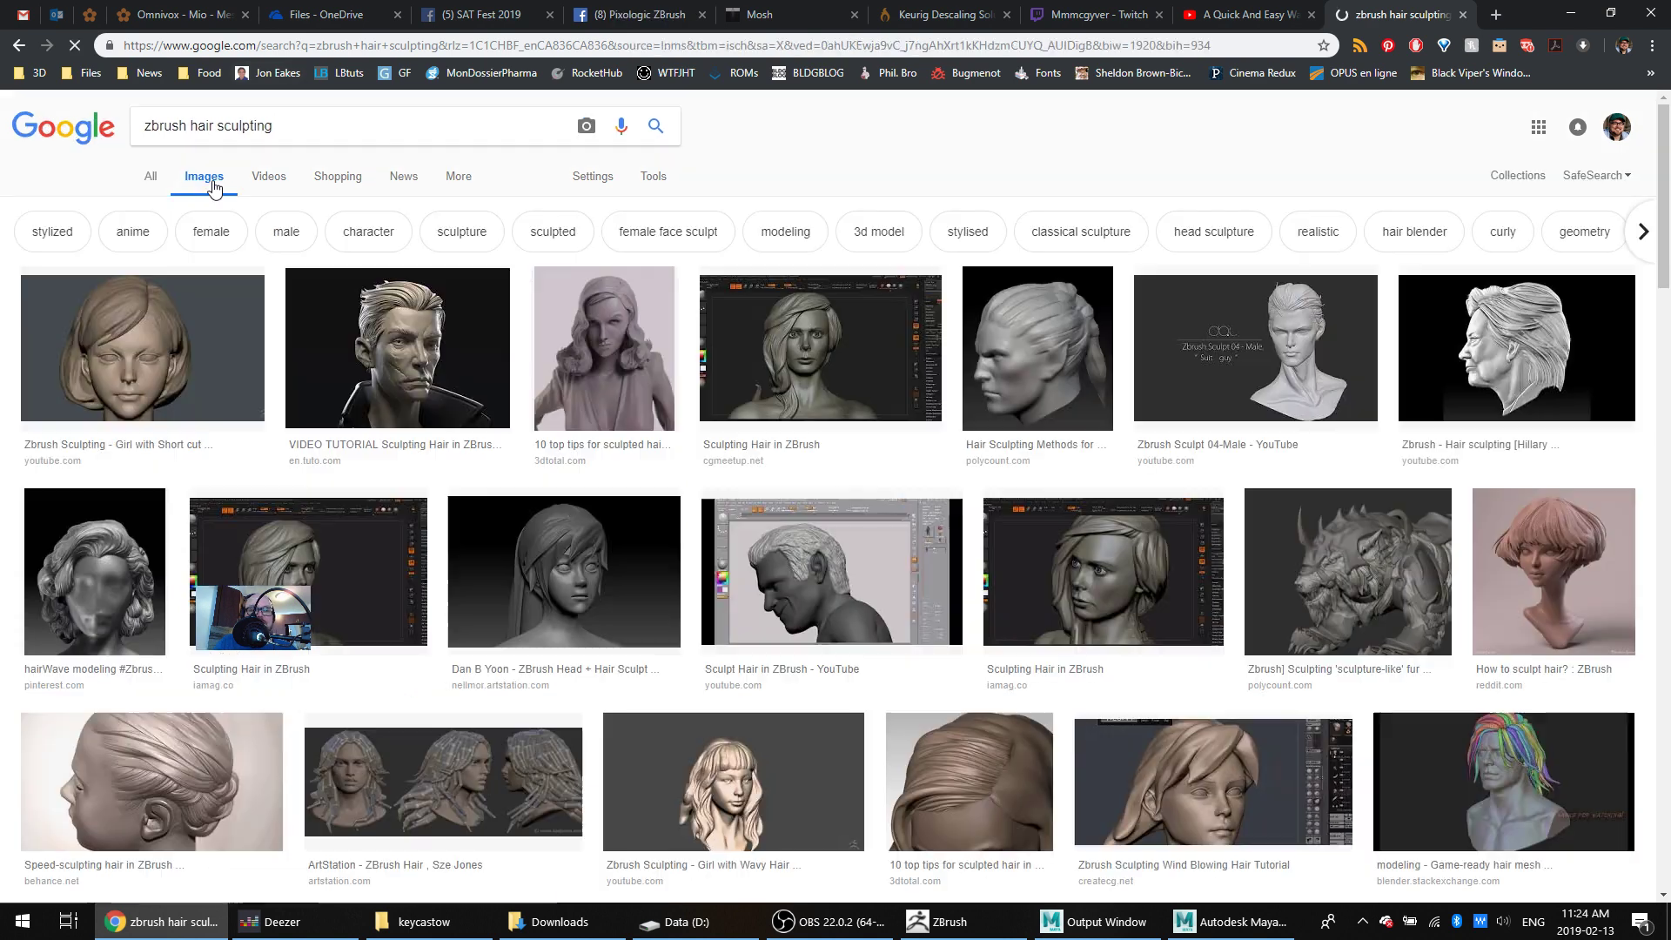
{"action": "left_click", "coordinate": [151, 176]}
{"action": "left_click", "coordinate": [271, 178]}
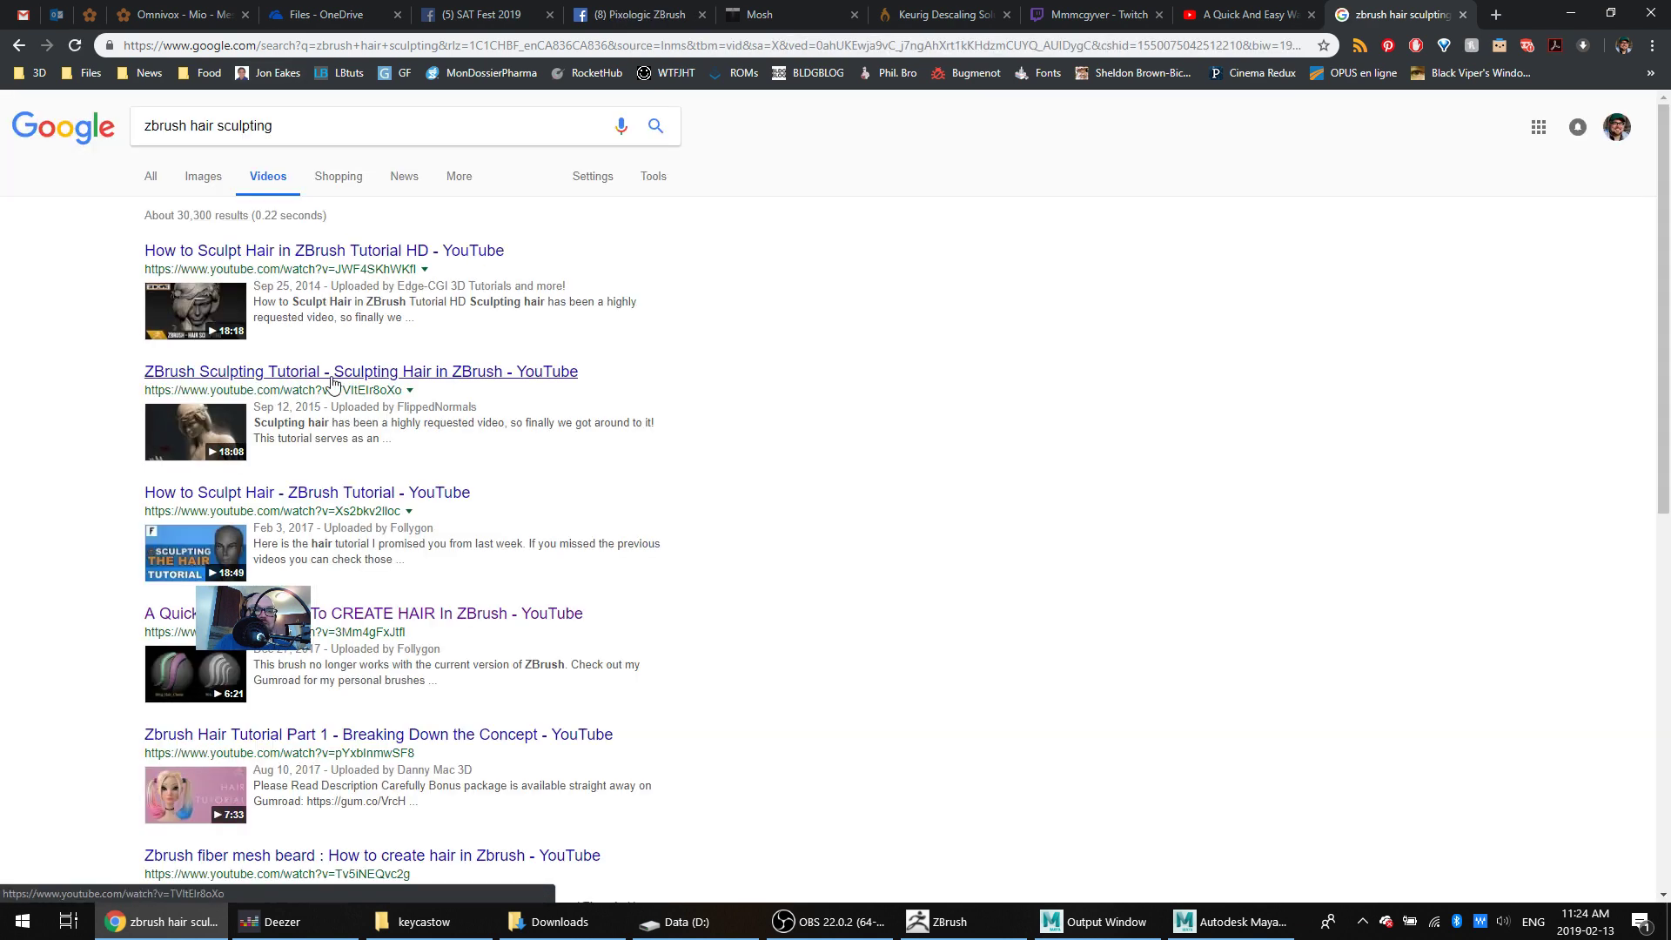
{"action": "middle_click", "coordinate": [327, 264]}
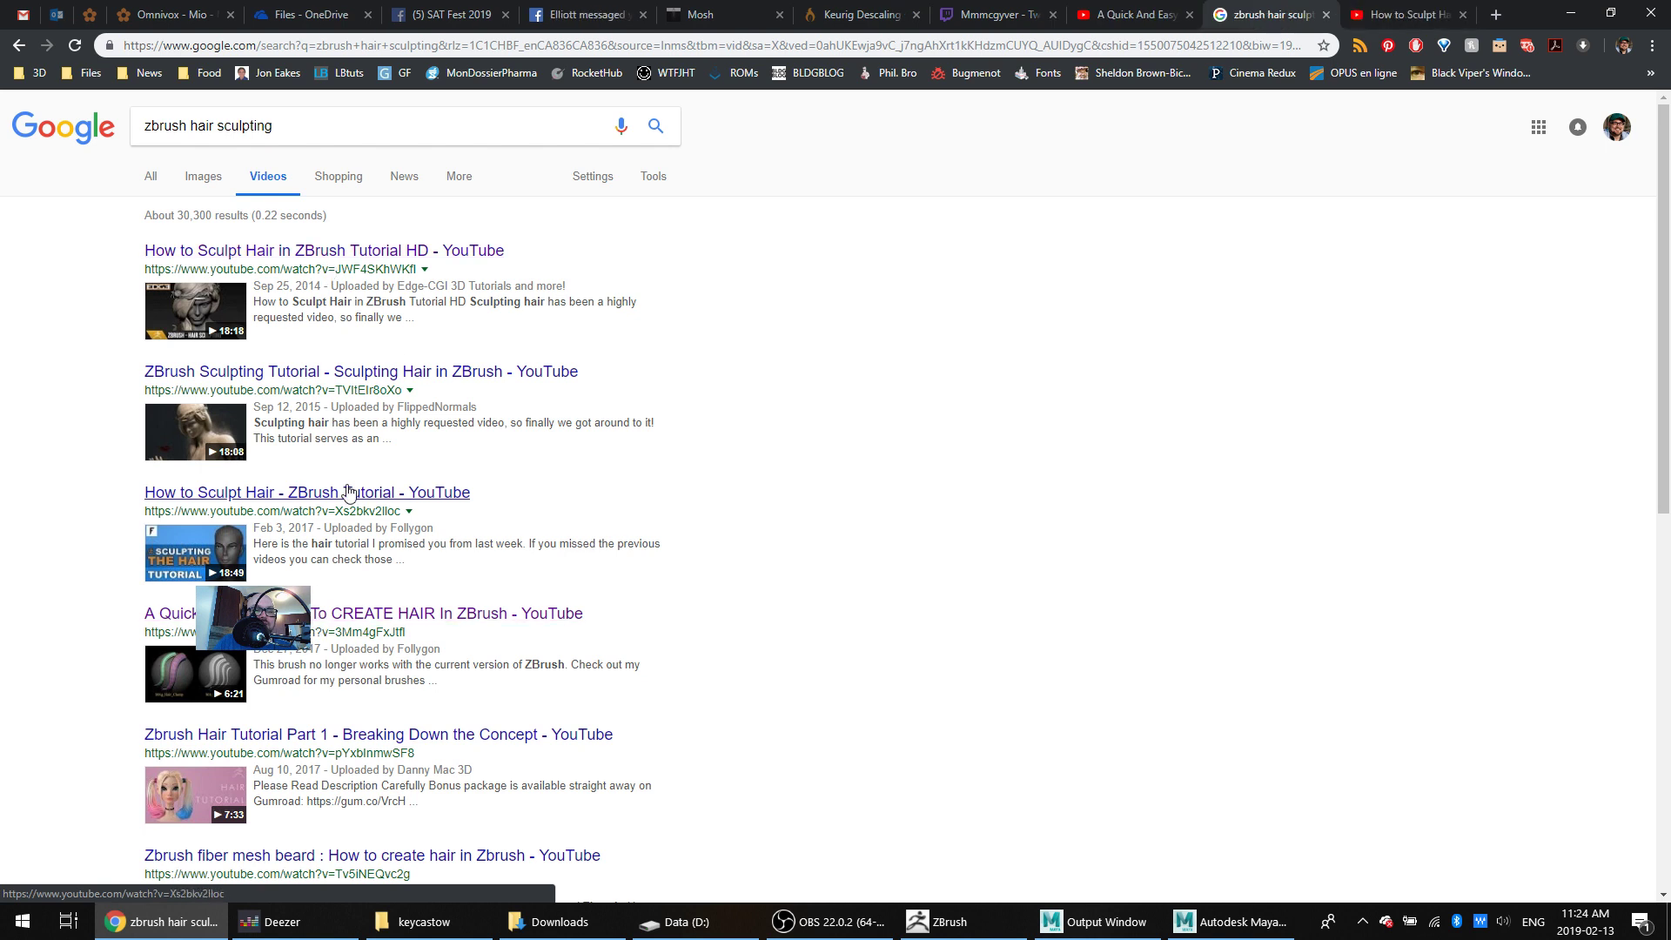
{"action": "middle_click", "coordinate": [318, 741]}
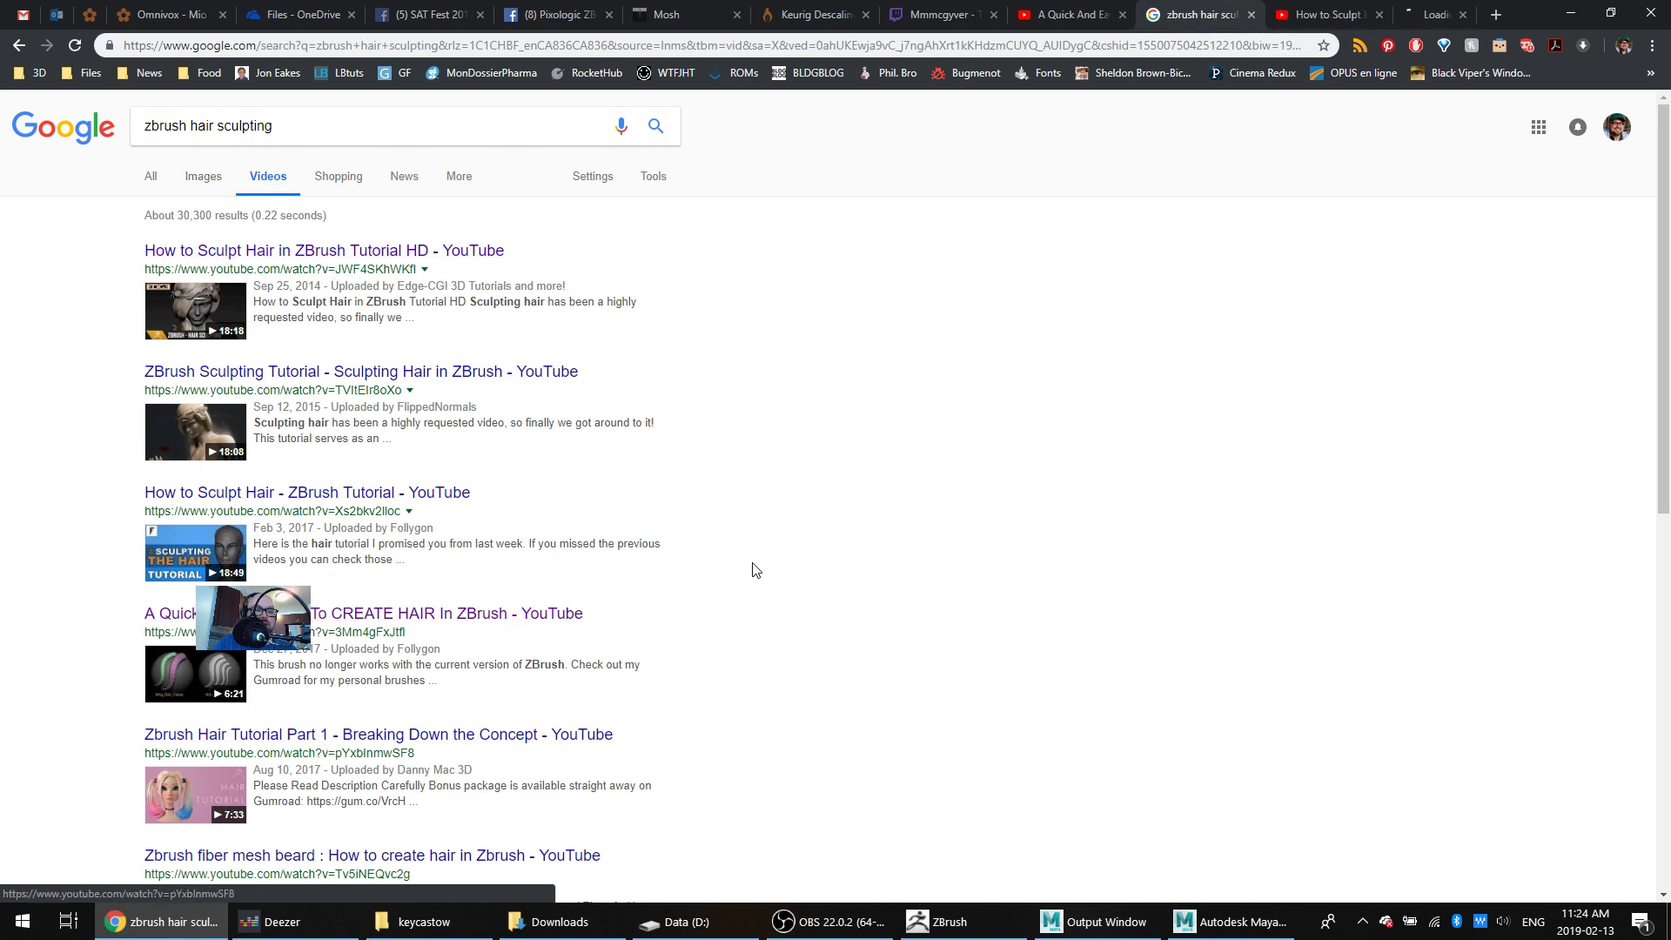
Pause the Zbrush Hair Tutorial Part 1 video and skip through it to examine how the hair forms and base cap are built
{"action": "left_click", "coordinate": [1418, 14]}
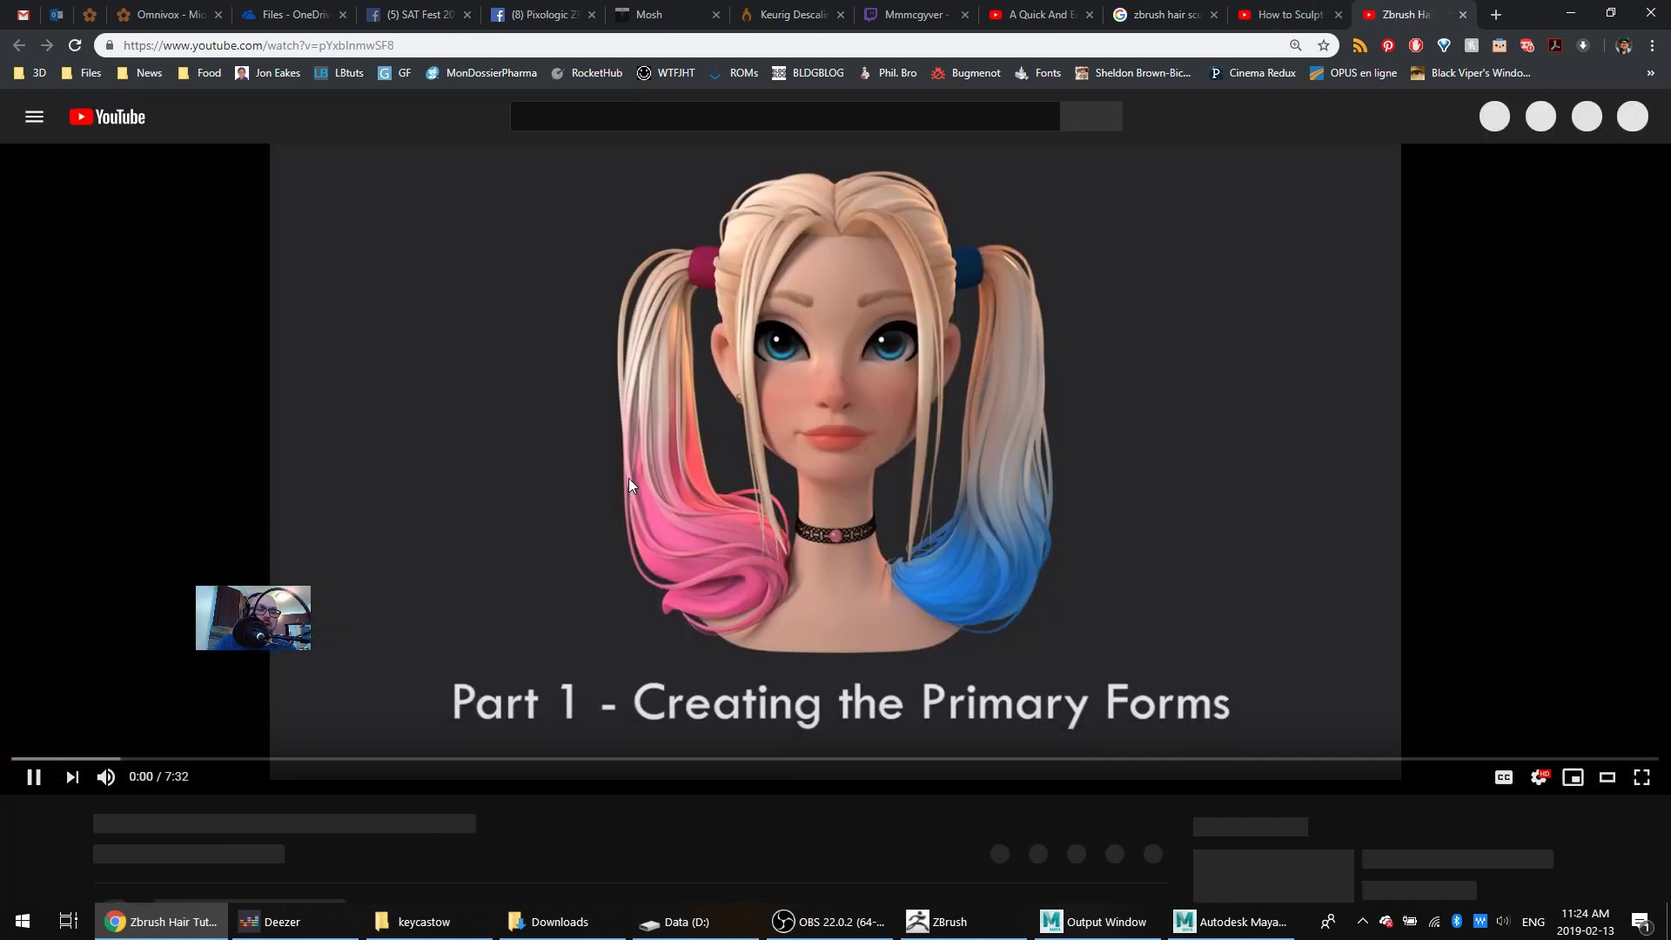
{"action": "left_click", "coordinate": [629, 476]}
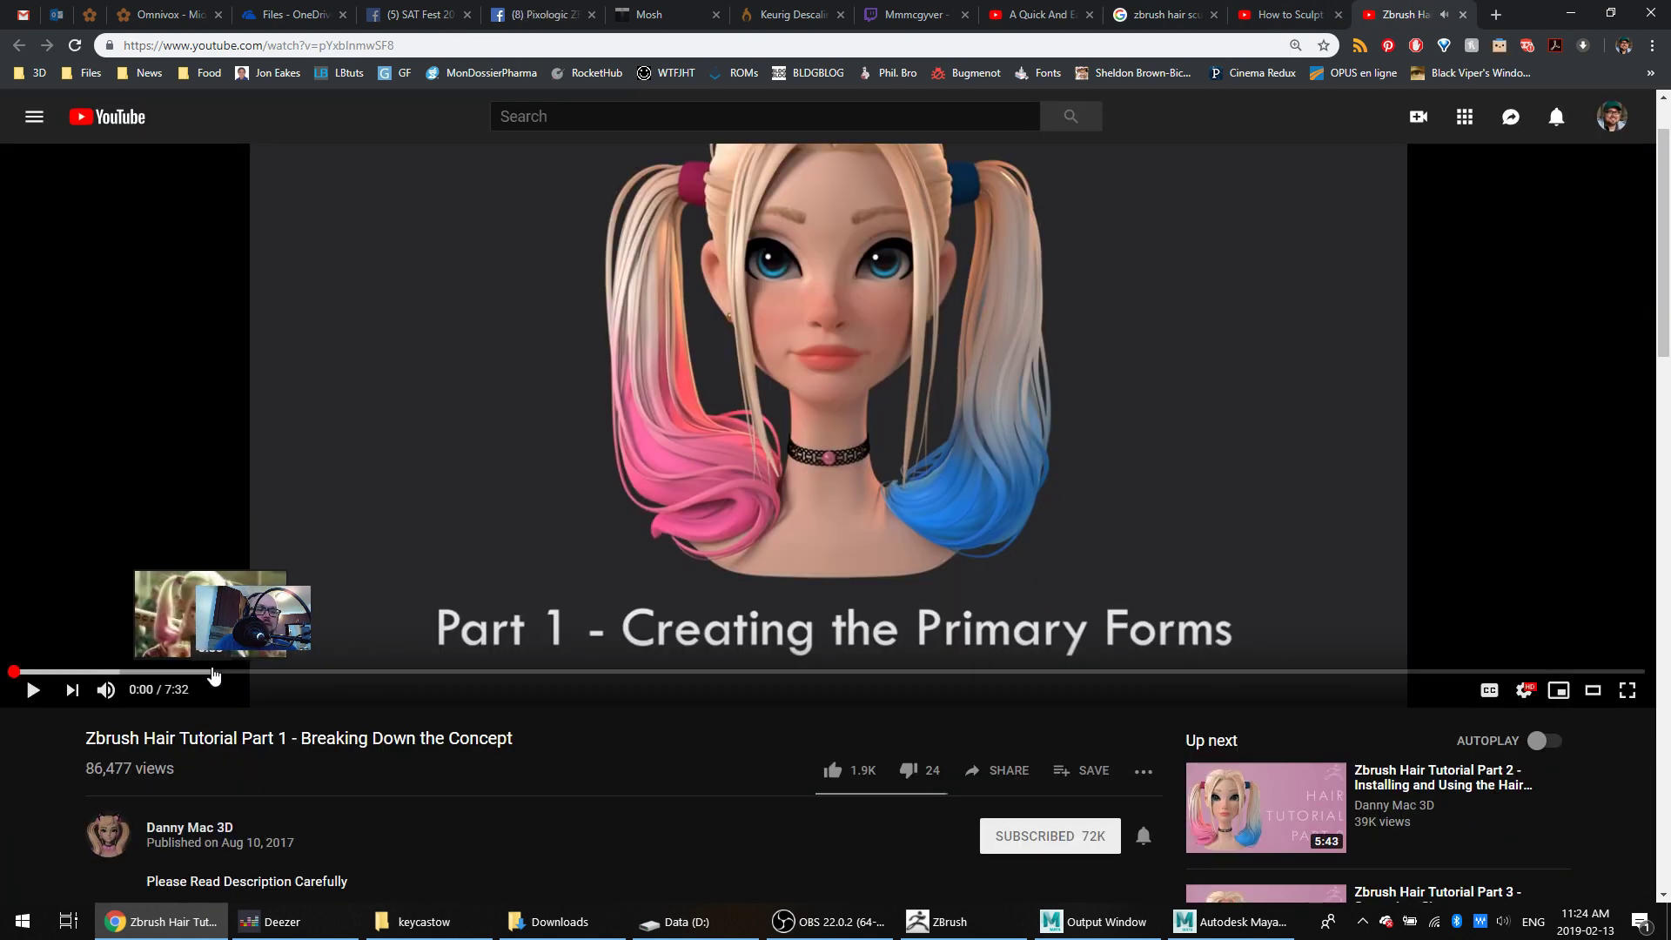
{"action": "left_click", "coordinate": [210, 672]}
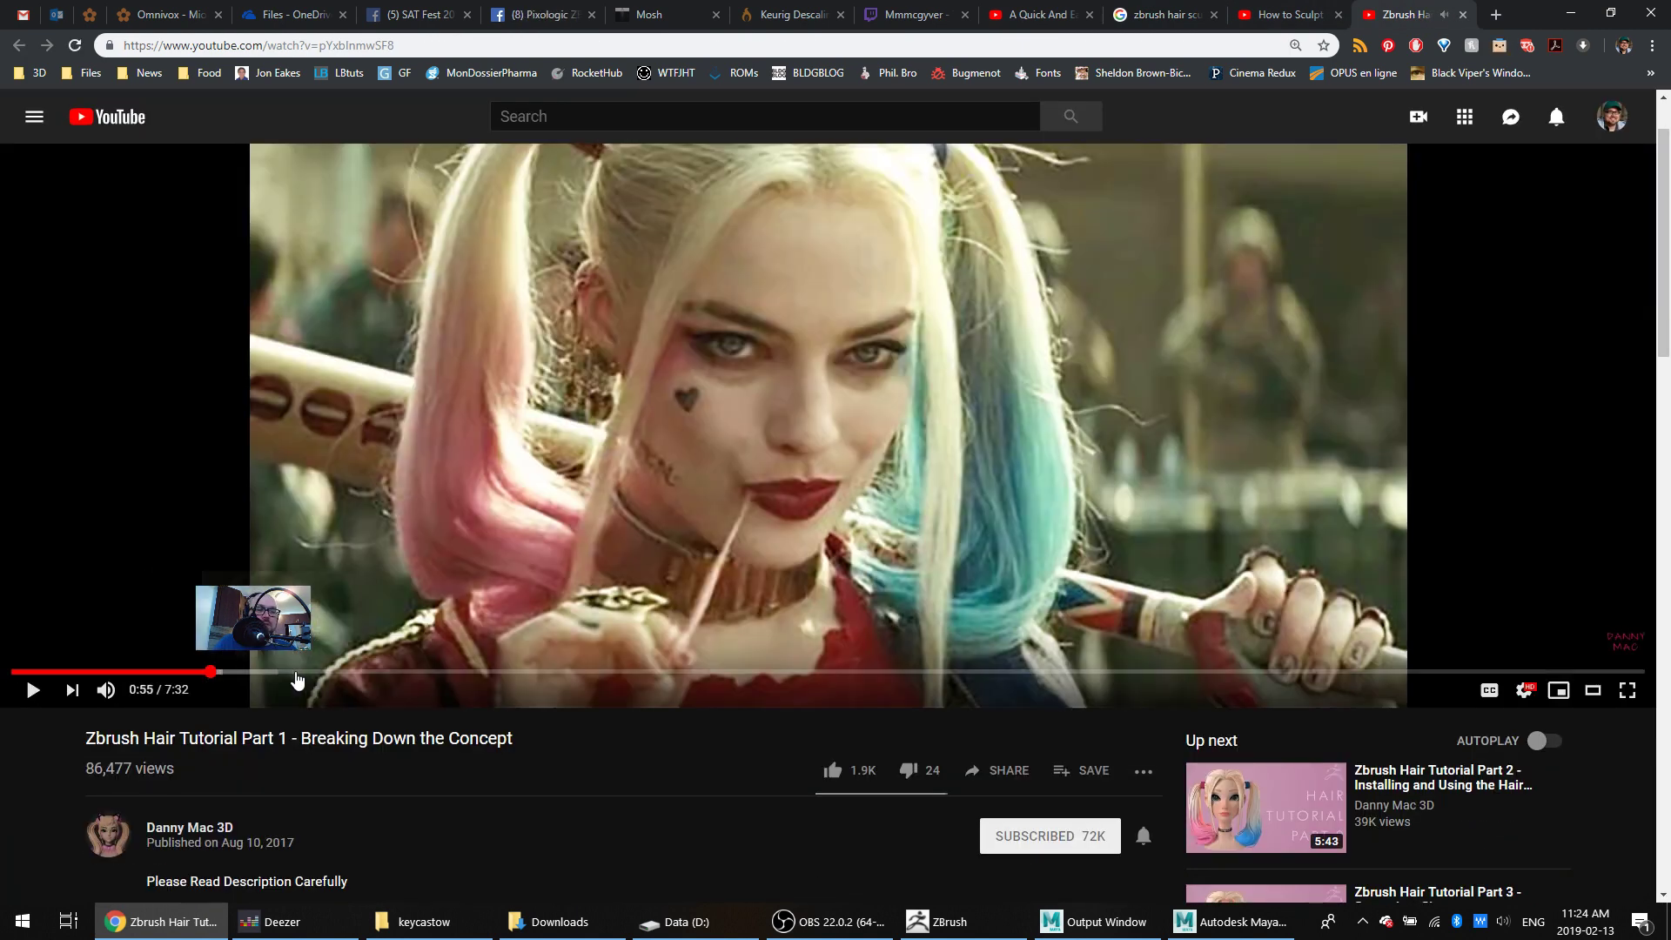
{"action": "left_click", "coordinate": [300, 672]}
{"action": "scroll", "coordinate": [301, 684], "scroll_direction": "up", "scroll_amount": 1}
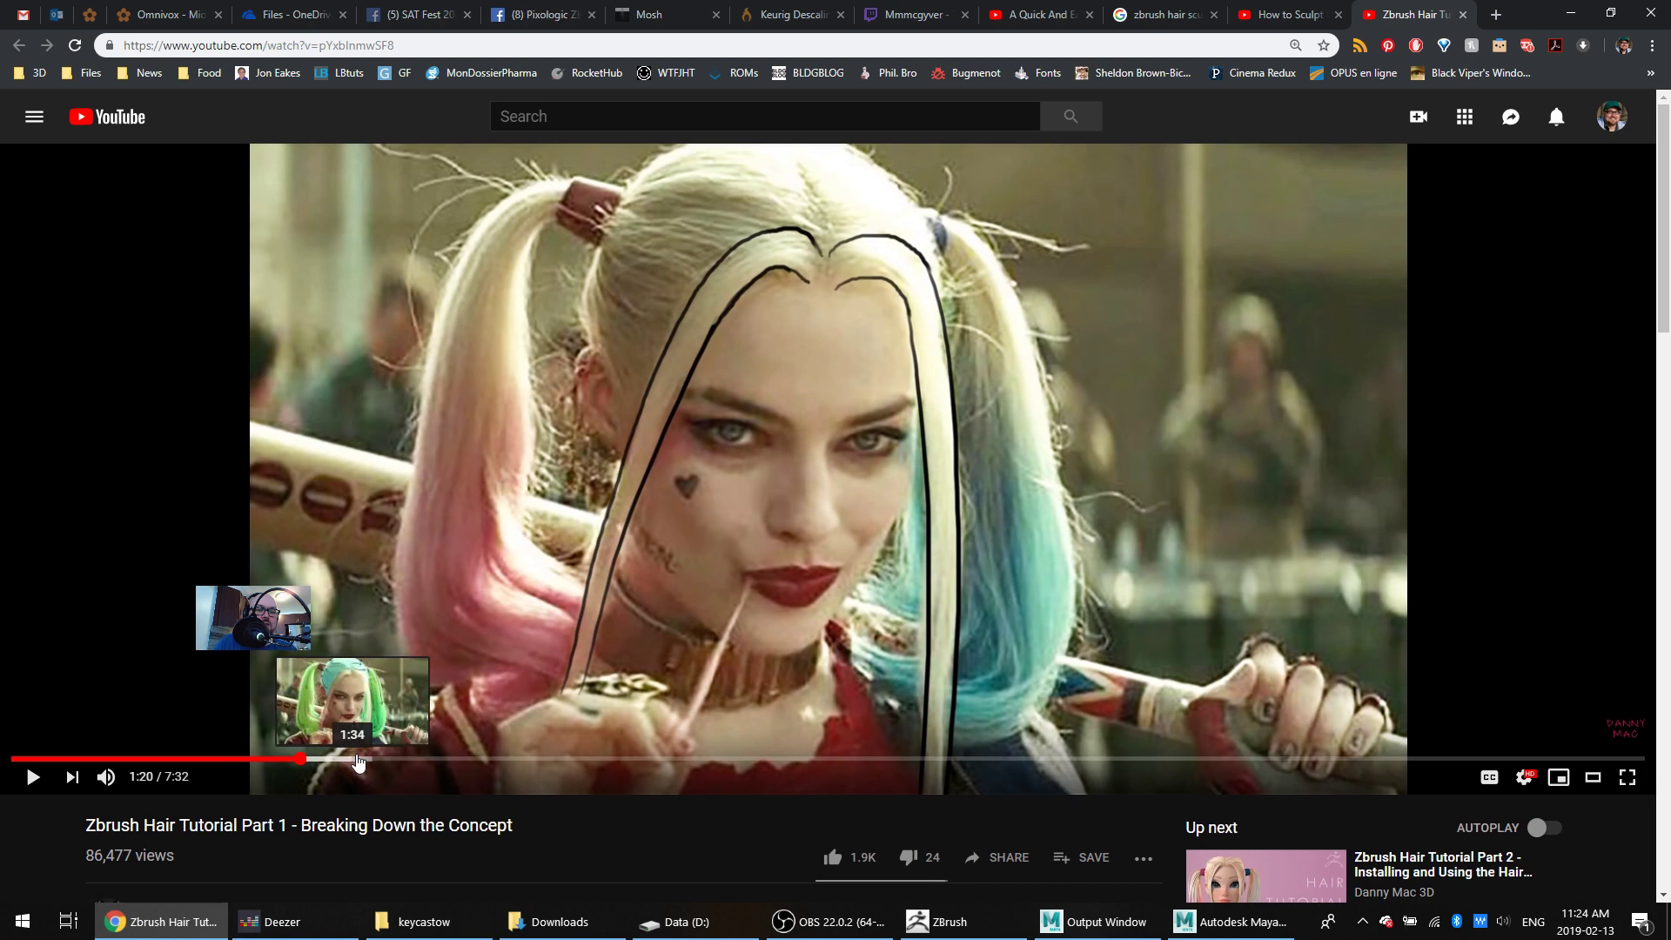
{"action": "left_click", "coordinate": [358, 759]}
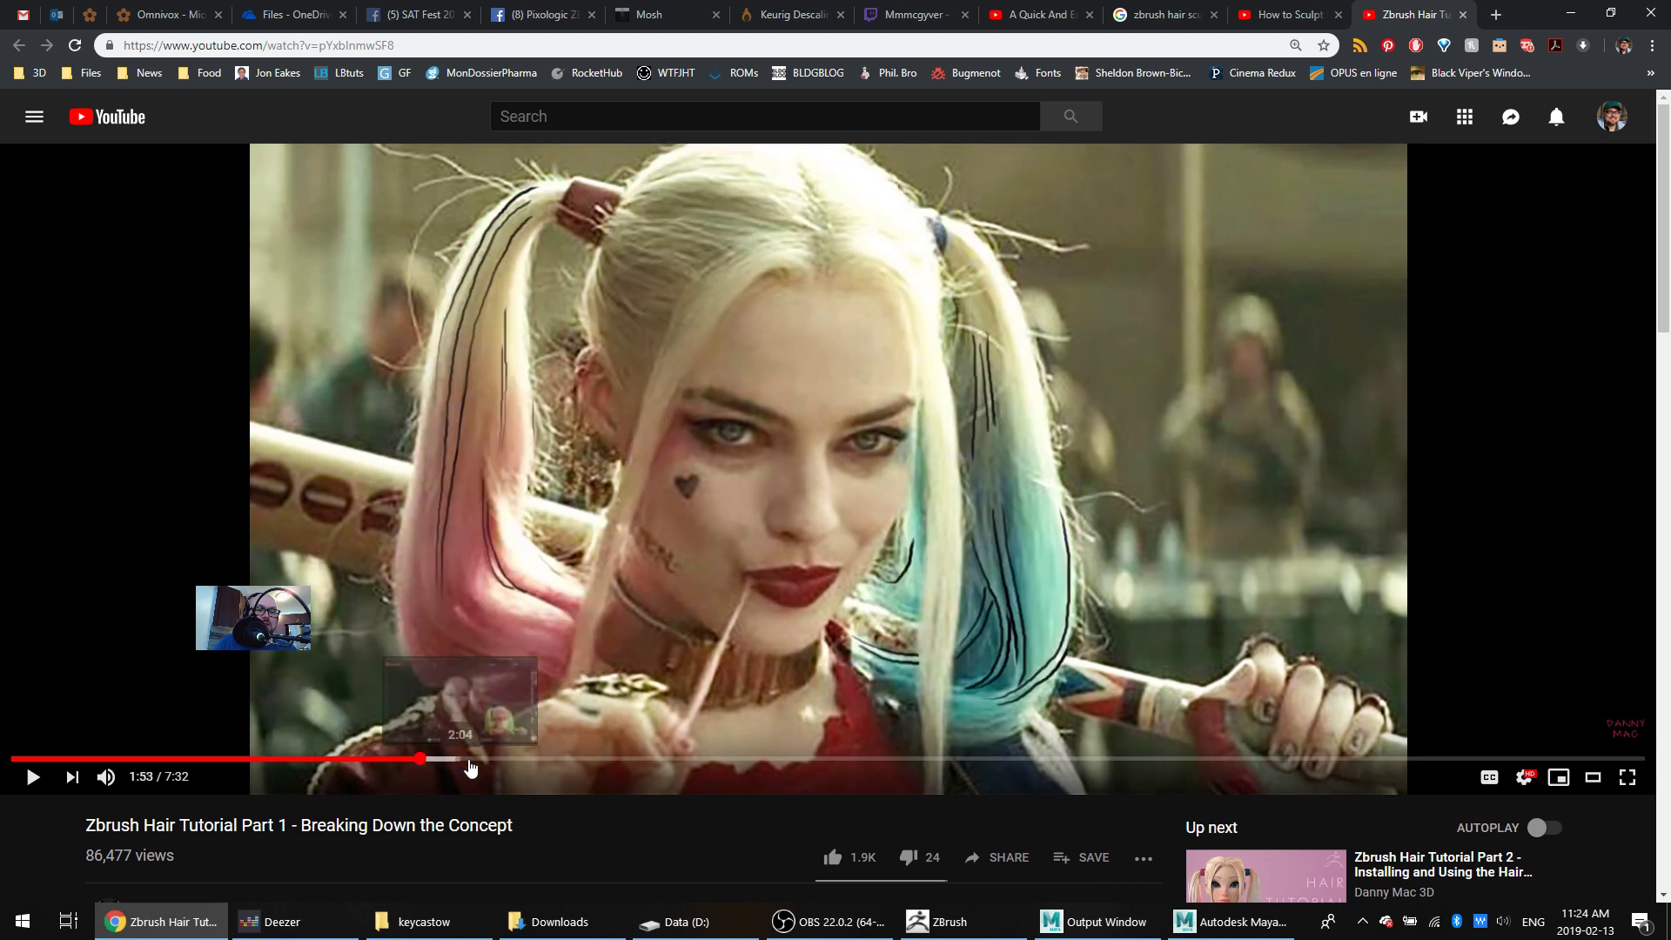
{"action": "left_click", "coordinate": [491, 759]}
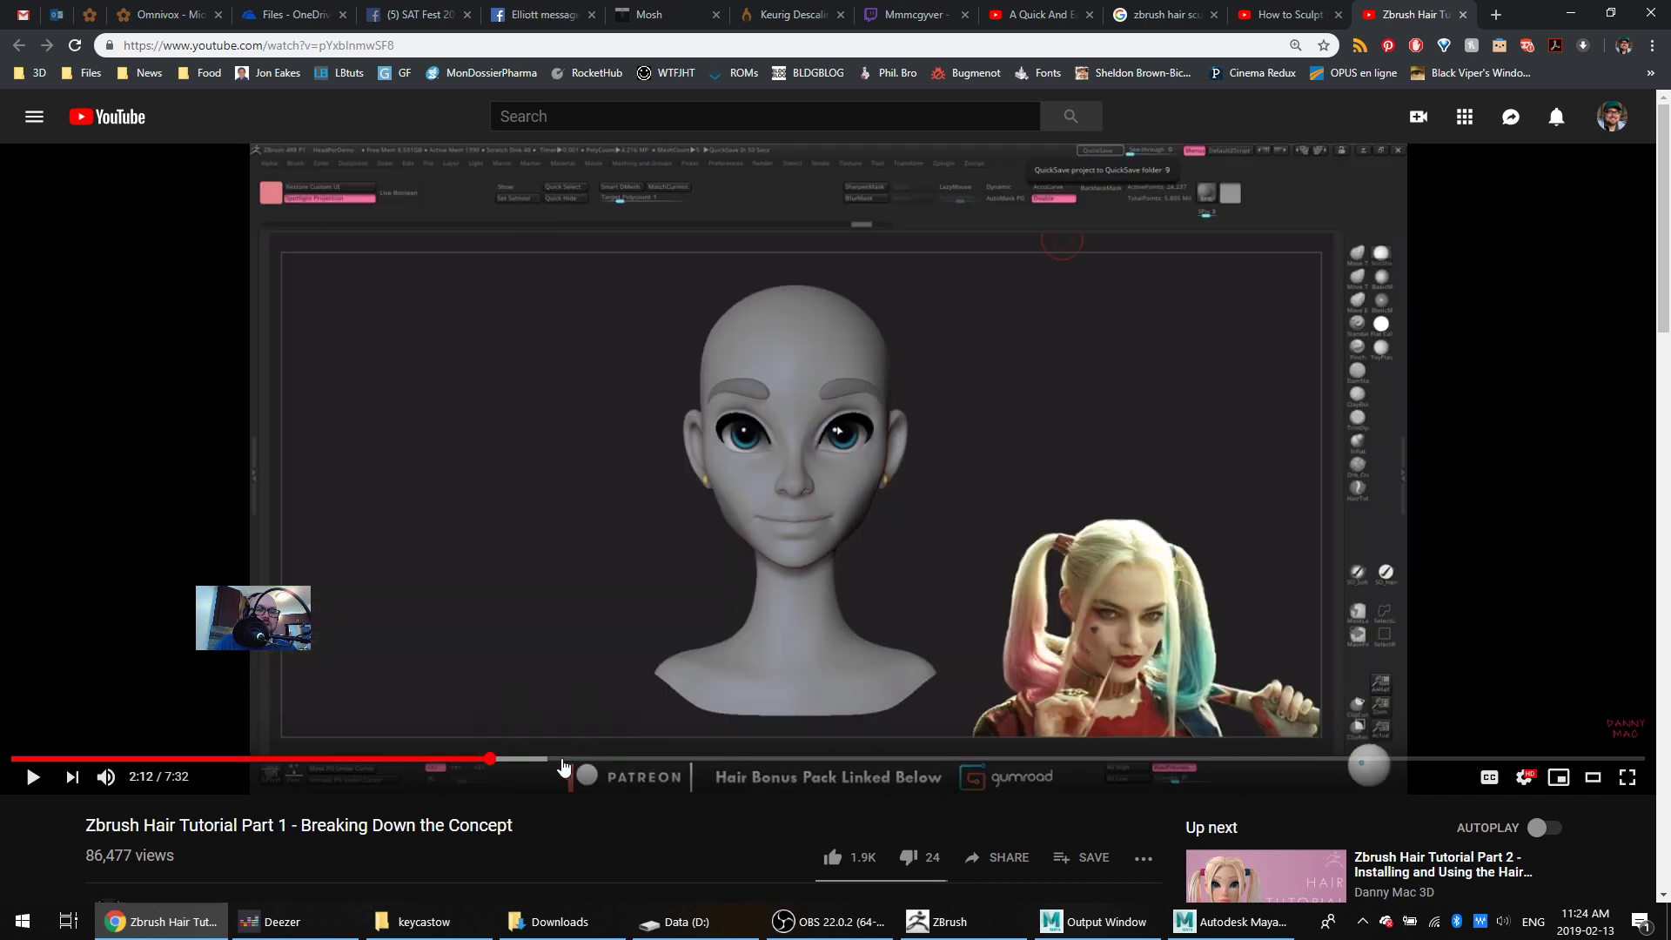
{"action": "left_click", "coordinate": [655, 759]}
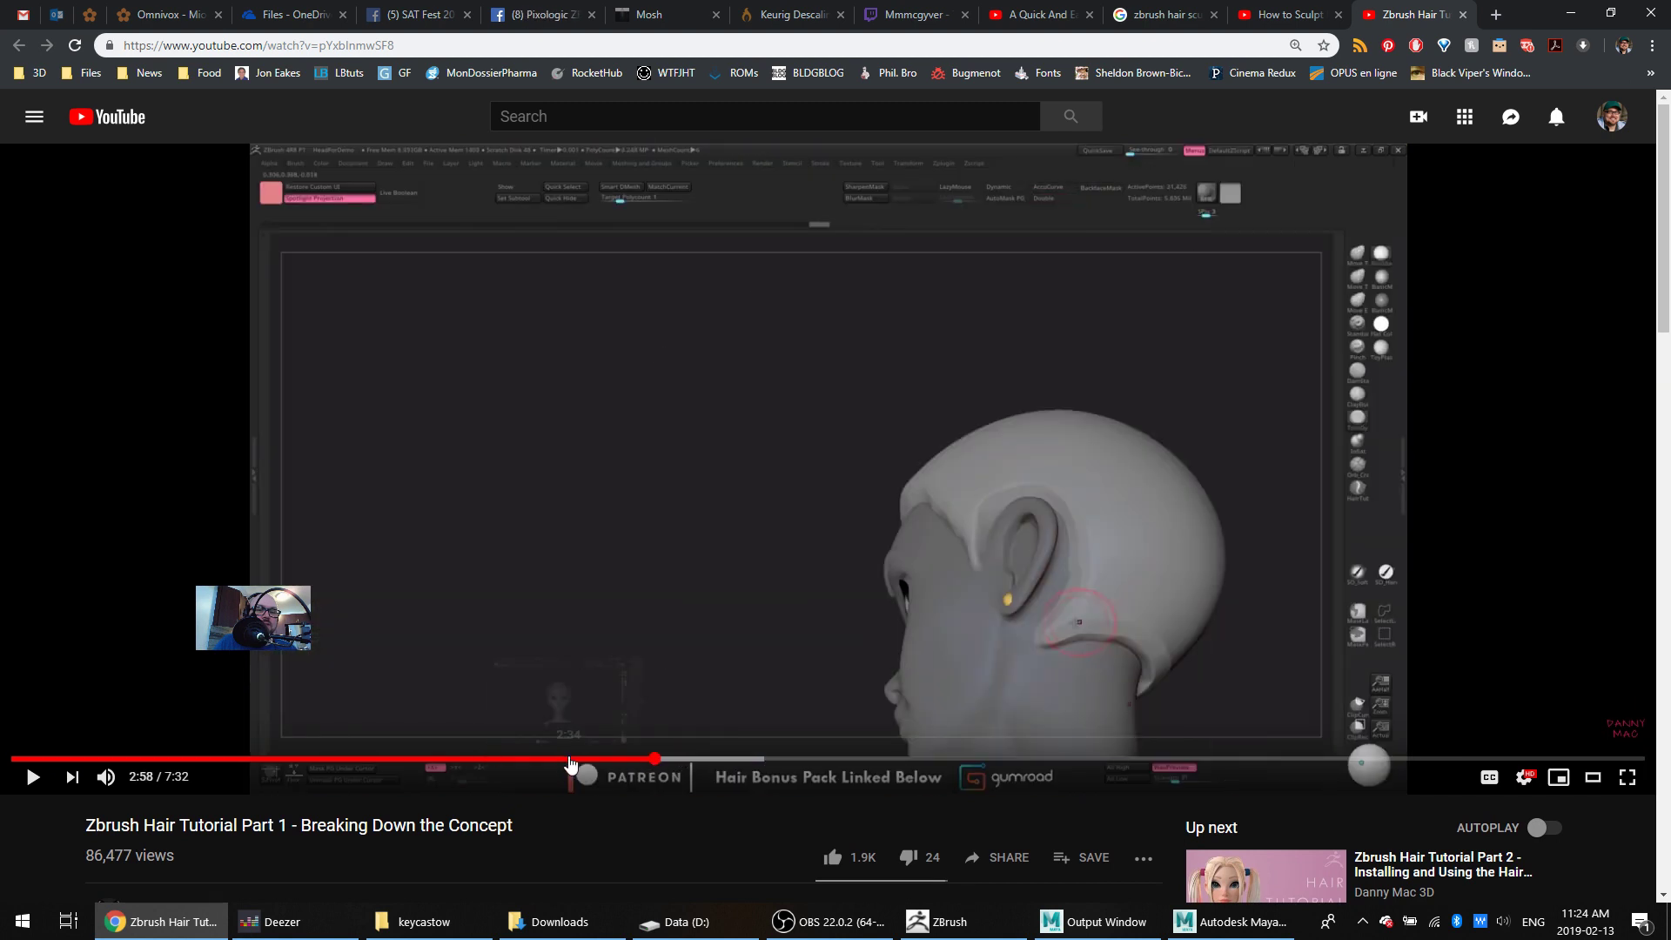
{"action": "left_click", "coordinate": [570, 759]}
Switch back to ZBrush, select the Merged_FemaleHead9 subtool and lasso-mask its scalp down to the hairline
{"action": "key", "text": "alt+Tab"}
{"action": "left_click_drag", "start_coordinate": [1053, 467], "coordinate": [1380, 311]}
{"action": "left_click", "coordinate": [1500, 225]}
{"action": "key", "text": "ctrl"}
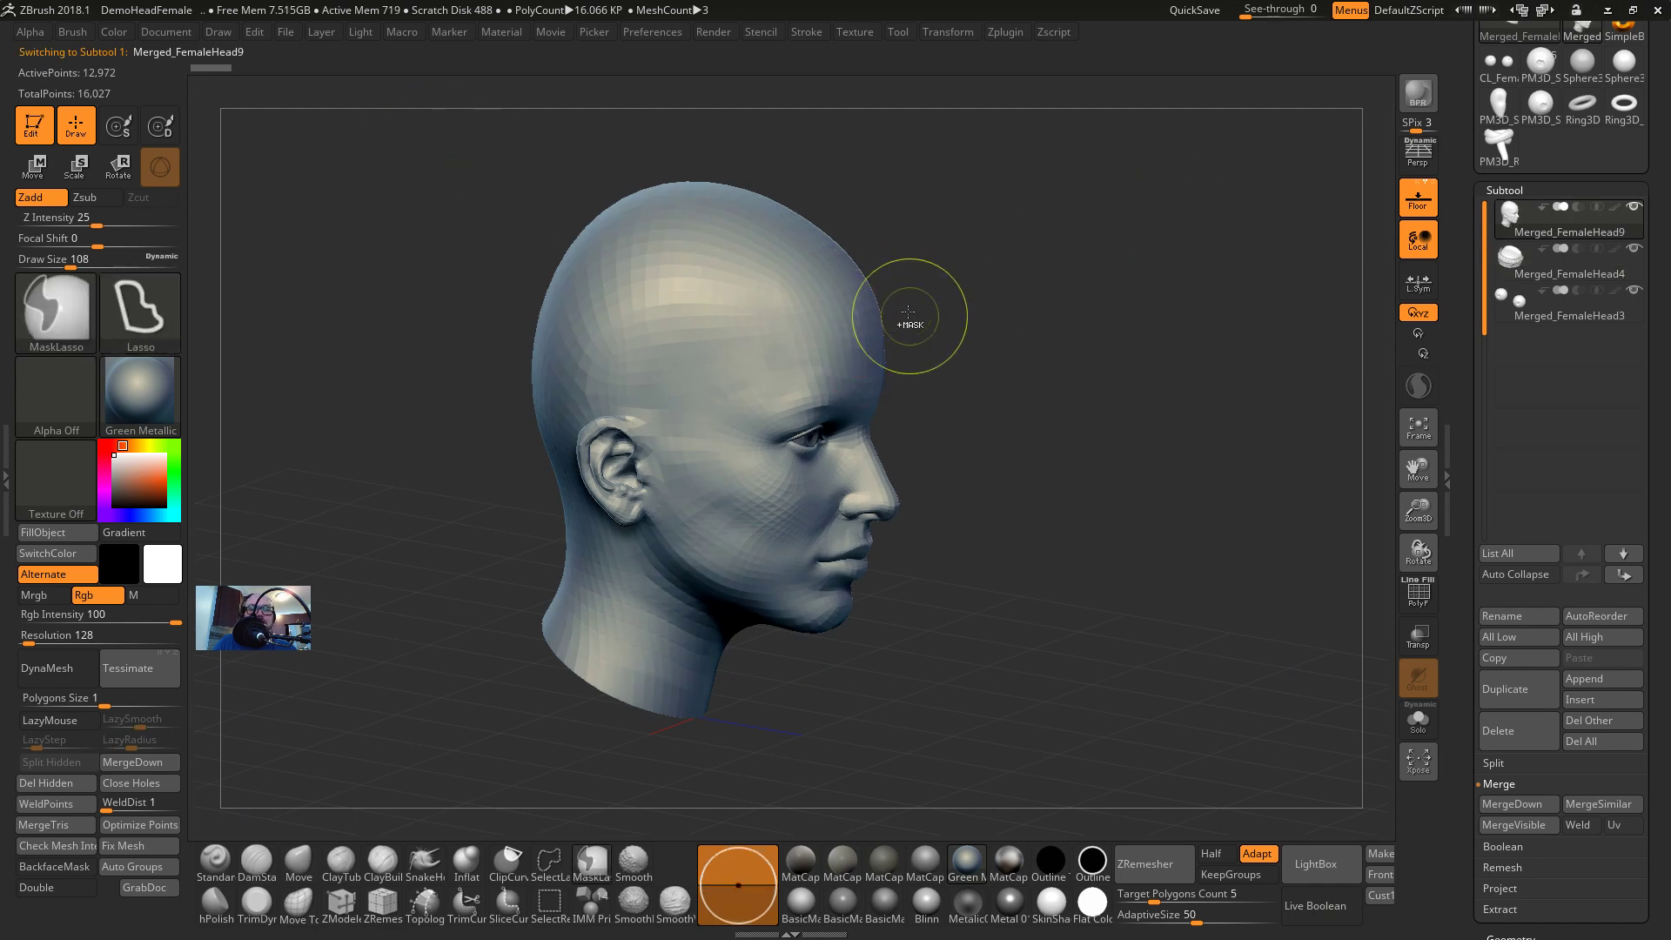
{"action": "left_click_drag", "start_coordinate": [873, 315], "coordinate": [511, 225], "text": "ctrl"}
{"action": "mouse_move", "coordinate": [916, 331]}
{"action": "left_mouse_down", "text": "ctrl"}
{"action": "mouse_move", "coordinate": [514, 106]}
{"action": "mouse_move", "coordinate": [442, 384]}
{"action": "mouse_move", "coordinate": [458, 381]}
{"action": "left_mouse_up", "text": "ctrl"}
{"action": "left_click_drag", "start_coordinate": [1075, 336], "coordinate": [1040, 306], "text": "shift"}
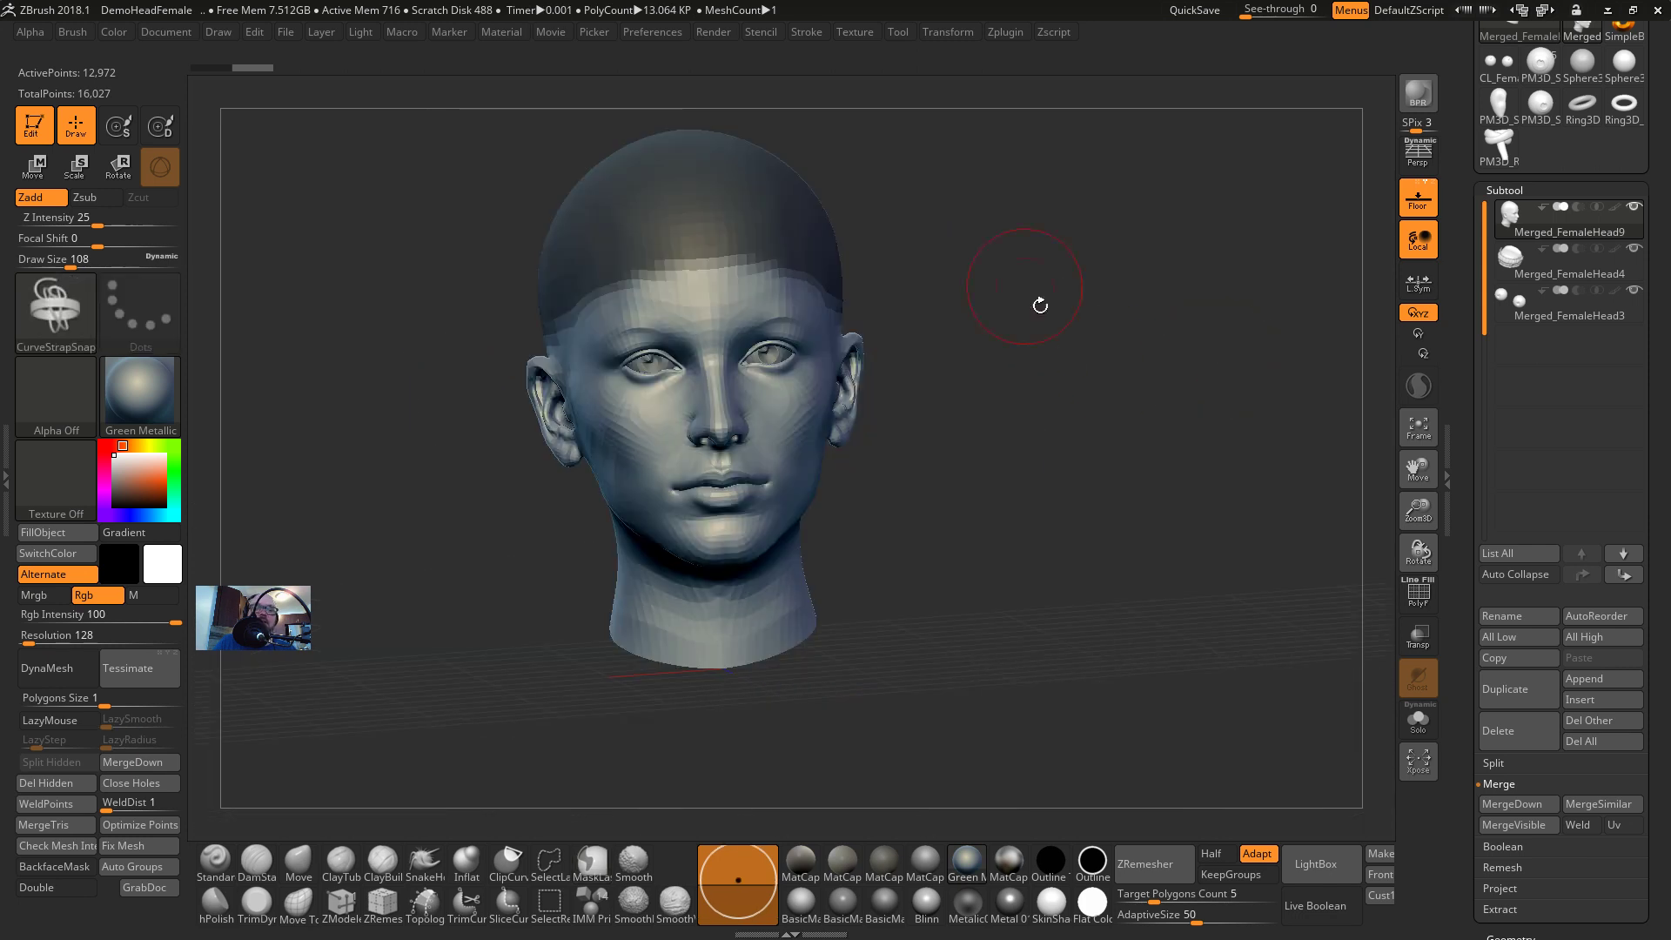
Open the Extract settings and preview a cap extracted from the masked scalp at a thickness of 0.02
{"action": "left_click_drag", "start_coordinate": [1457, 704], "coordinate": [1439, 563]}
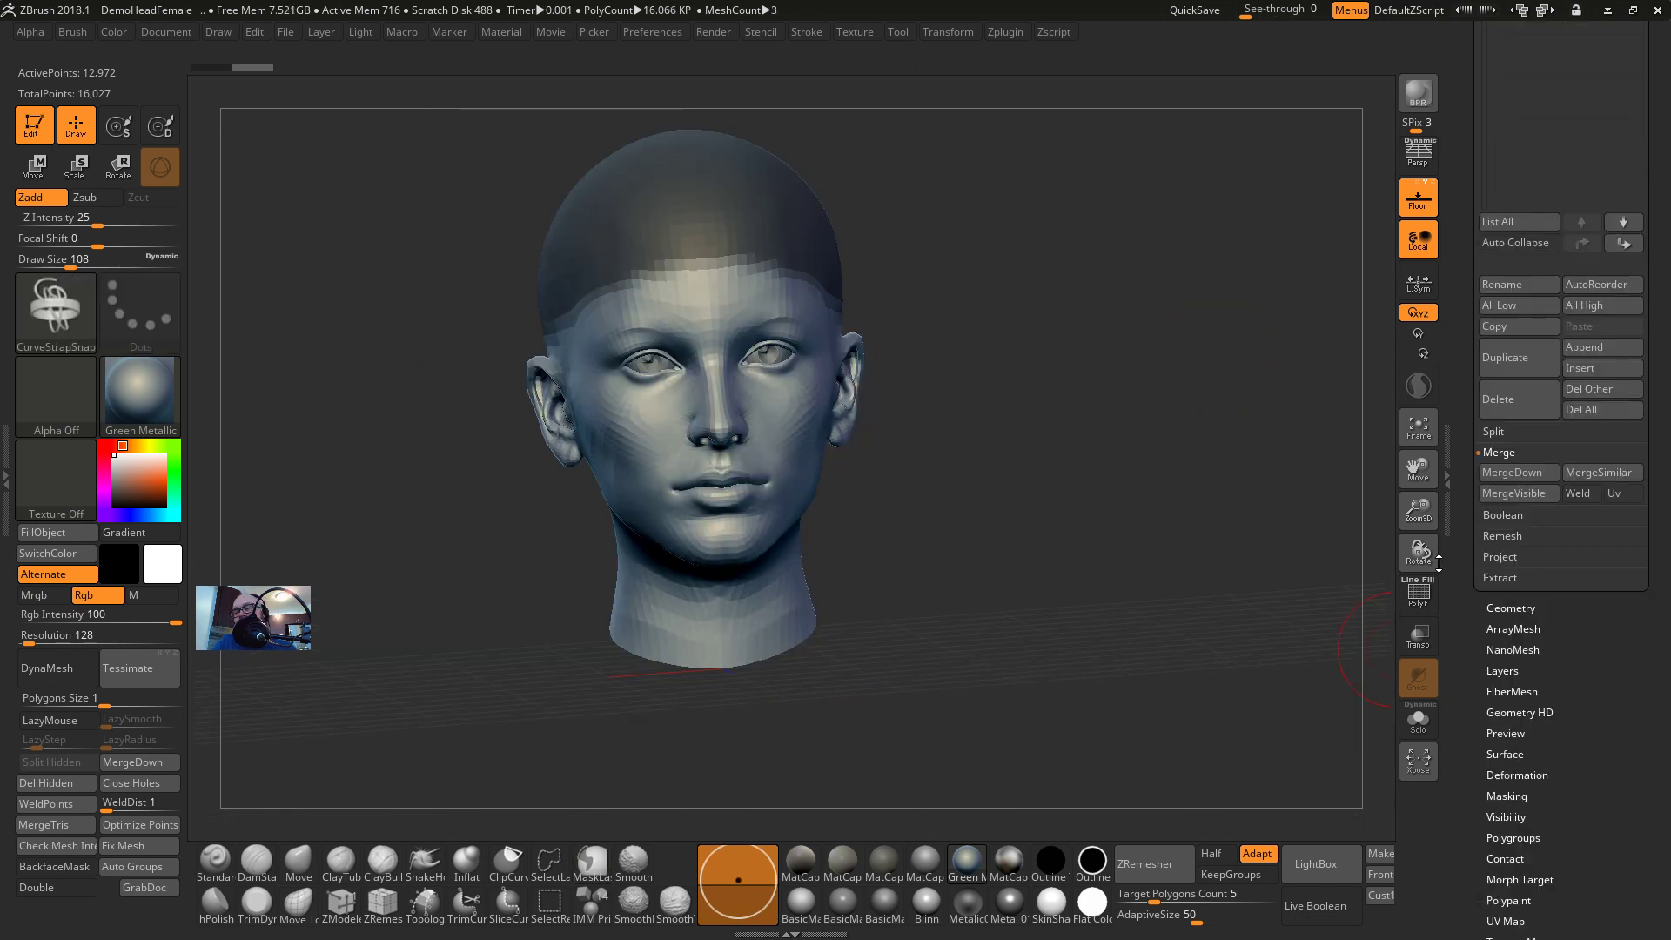
{"action": "left_click", "coordinate": [1506, 576]}
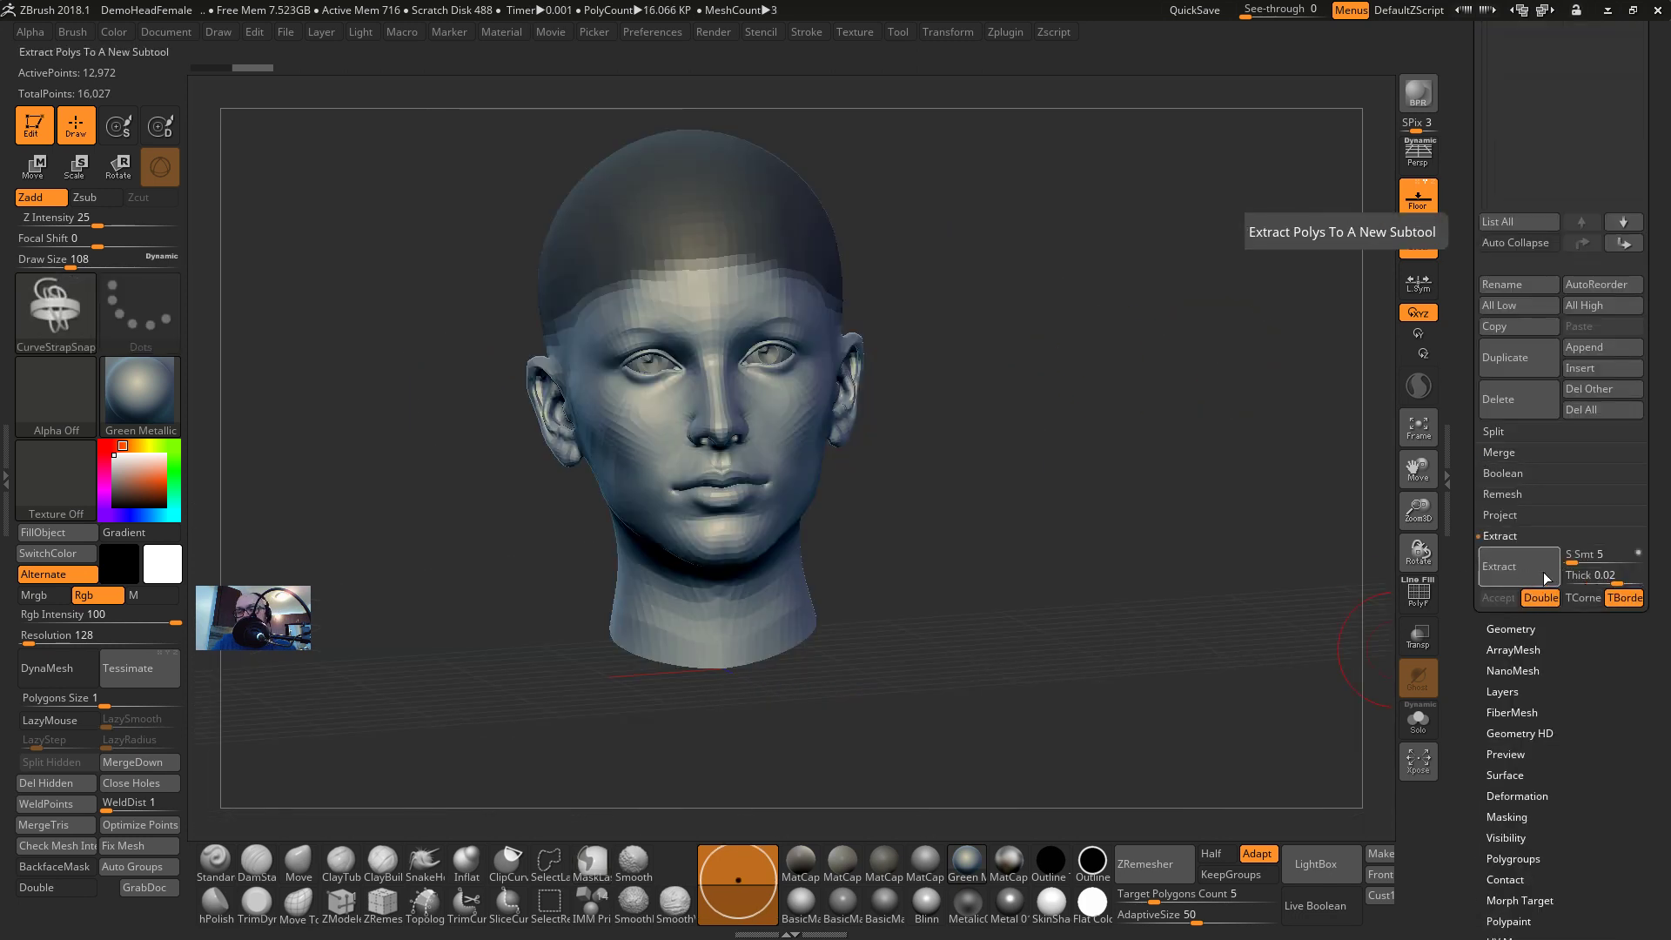
{"action": "left_click", "coordinate": [1520, 572]}
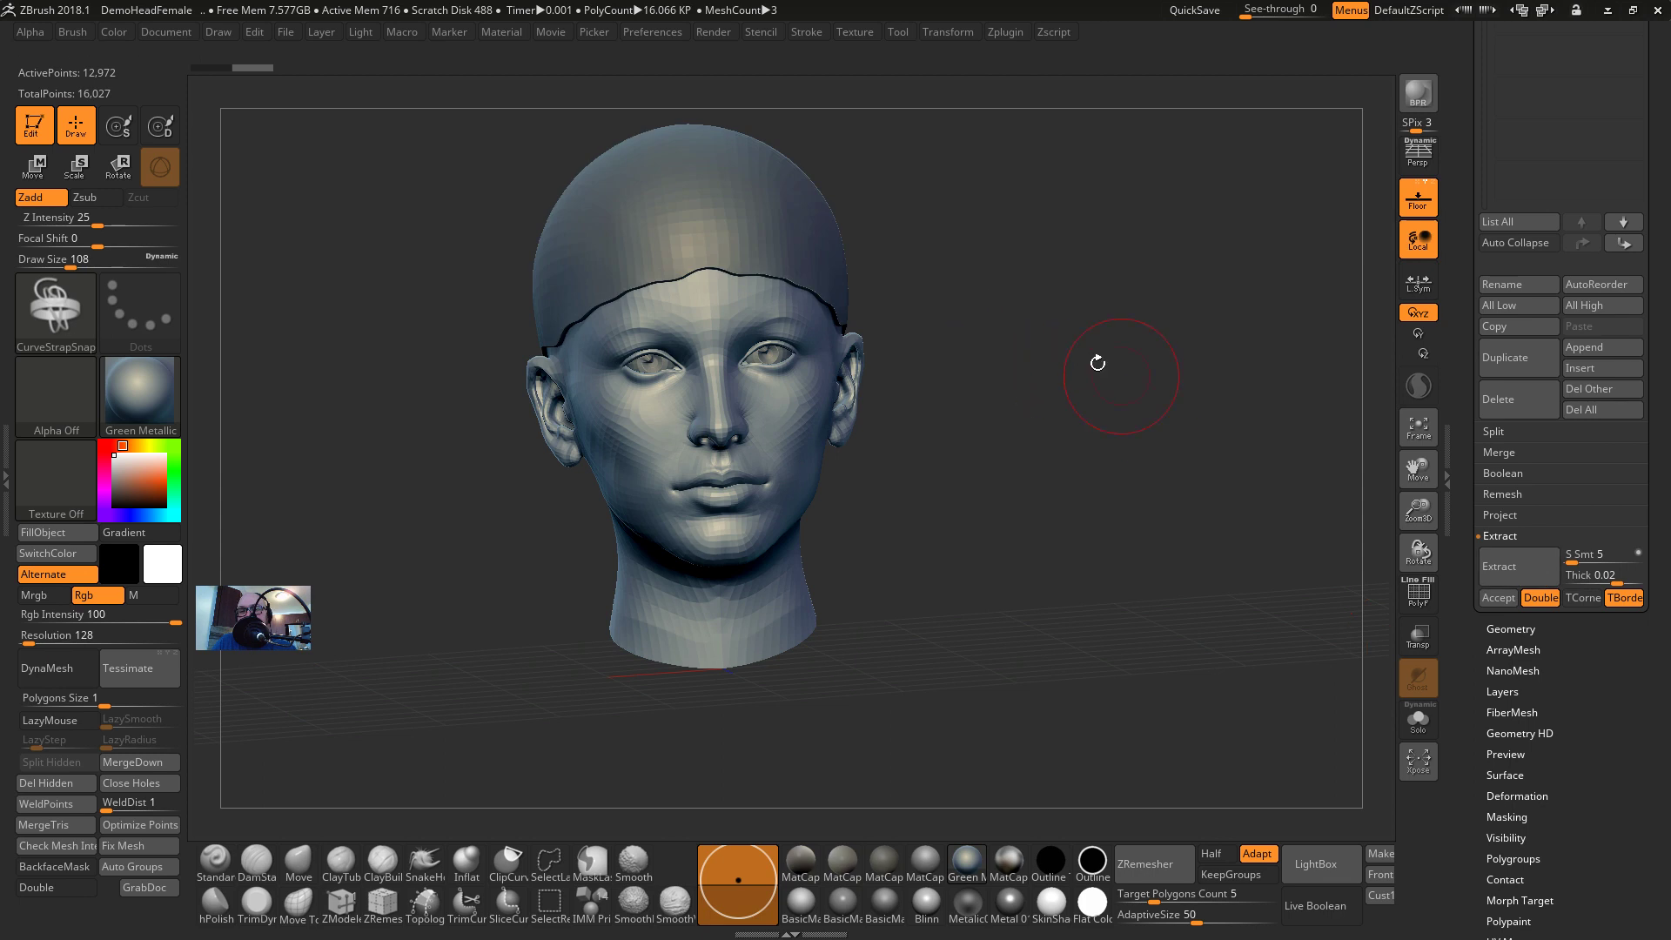
{"action": "left_click_drag", "start_coordinate": [731, 283], "coordinate": [767, 285]}
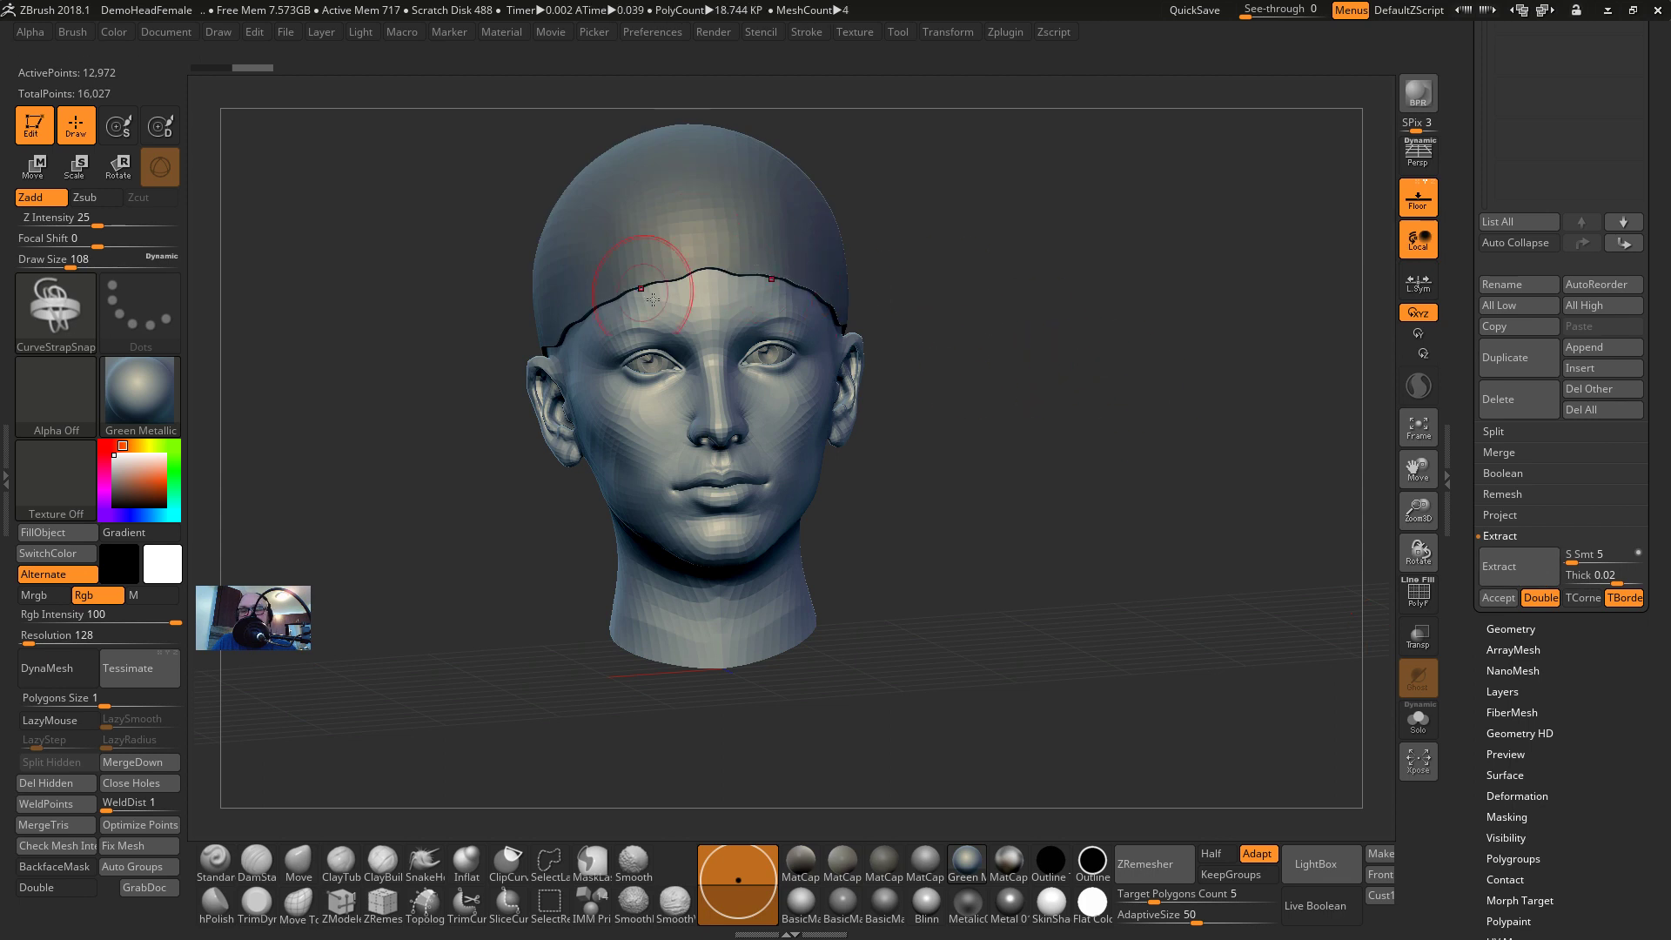
Try other extraction thicknesses for the scalp cap, up to 0.06599, previewing the extraction
{"action": "left_click", "coordinate": [1607, 577]}
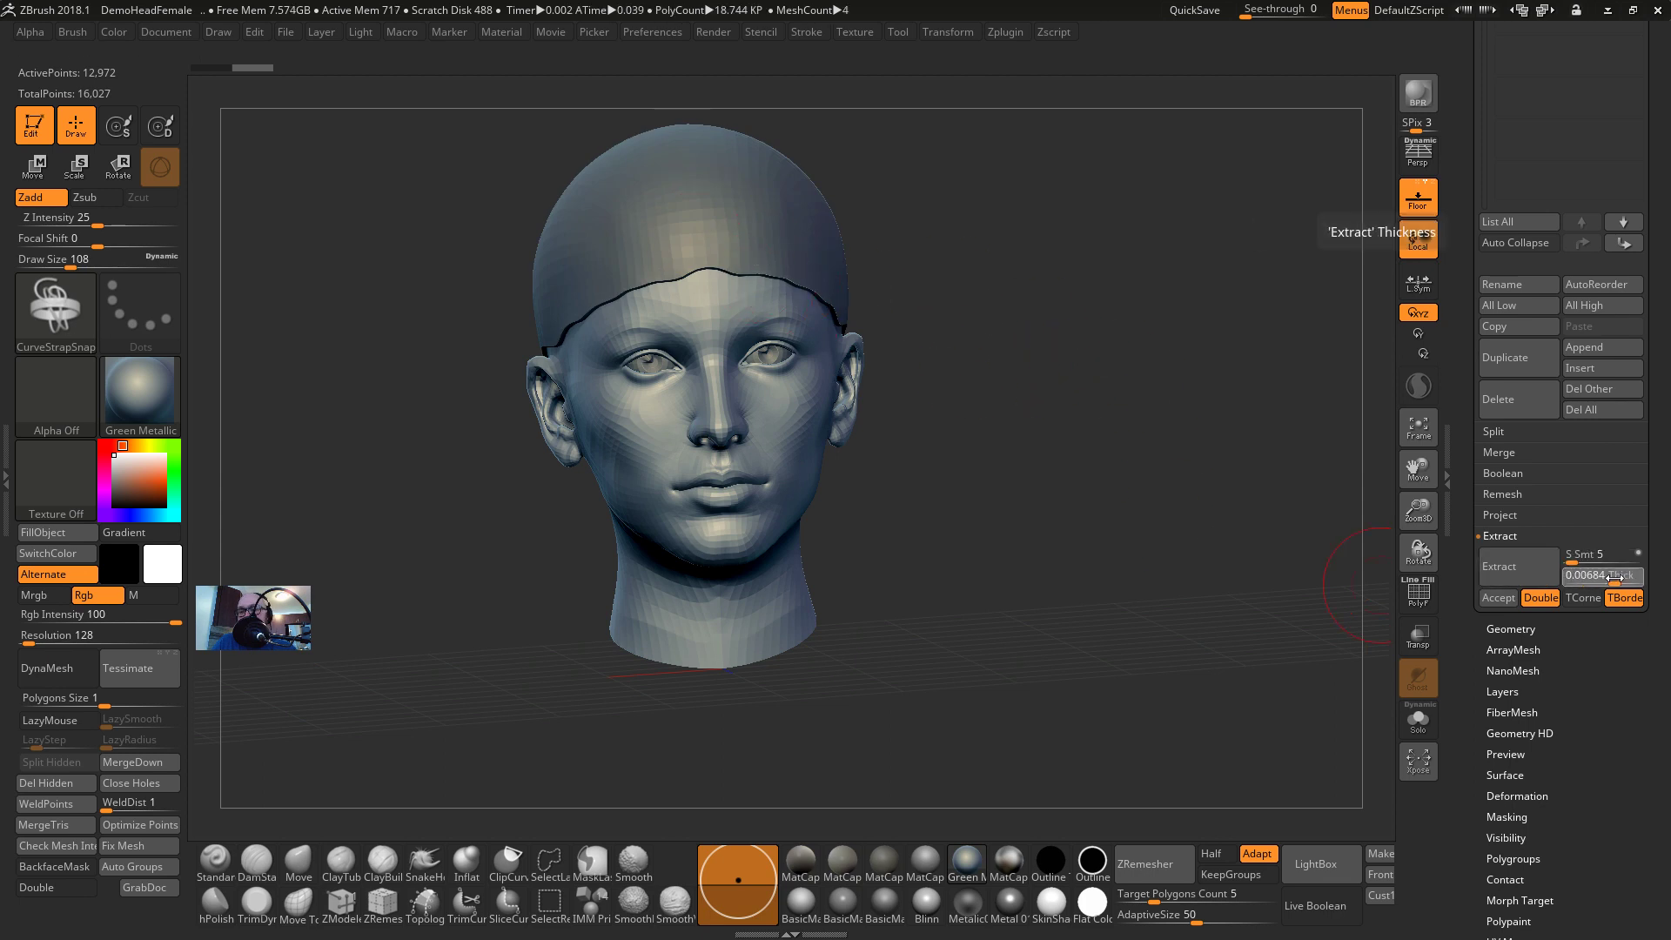
{"action": "left_click", "coordinate": [1534, 570]}
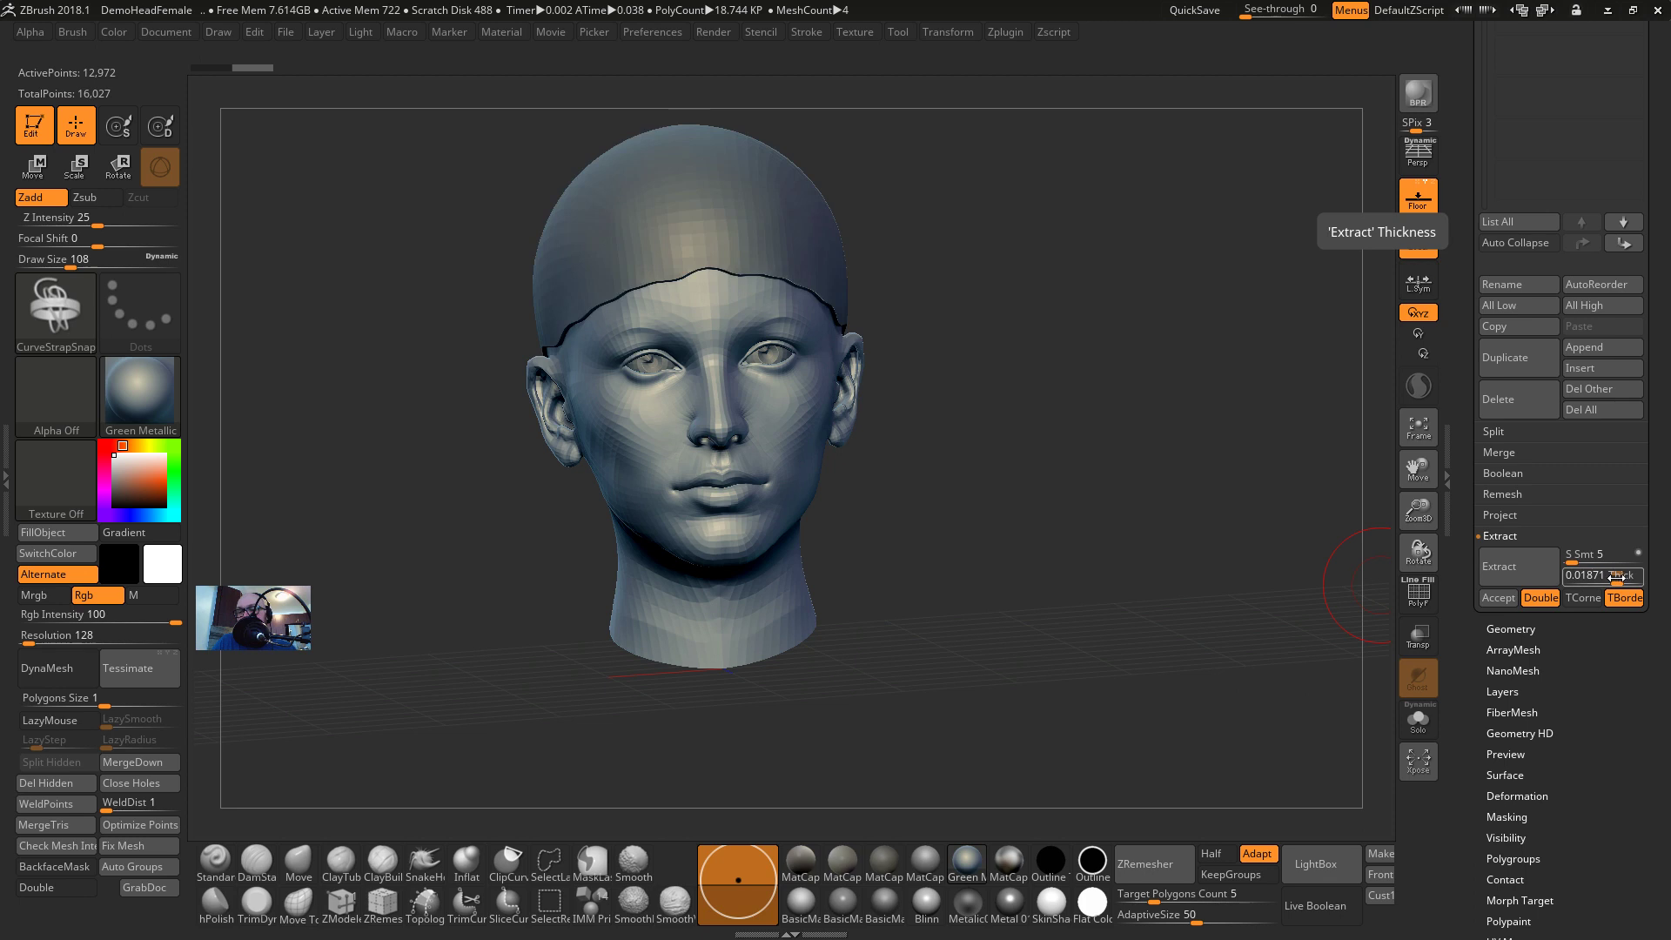
{"action": "left_click", "coordinate": [1621, 582]}
{"action": "left_click", "coordinate": [1537, 571]}
{"action": "left_click_drag", "start_coordinate": [1183, 456], "coordinate": [1229, 457]}
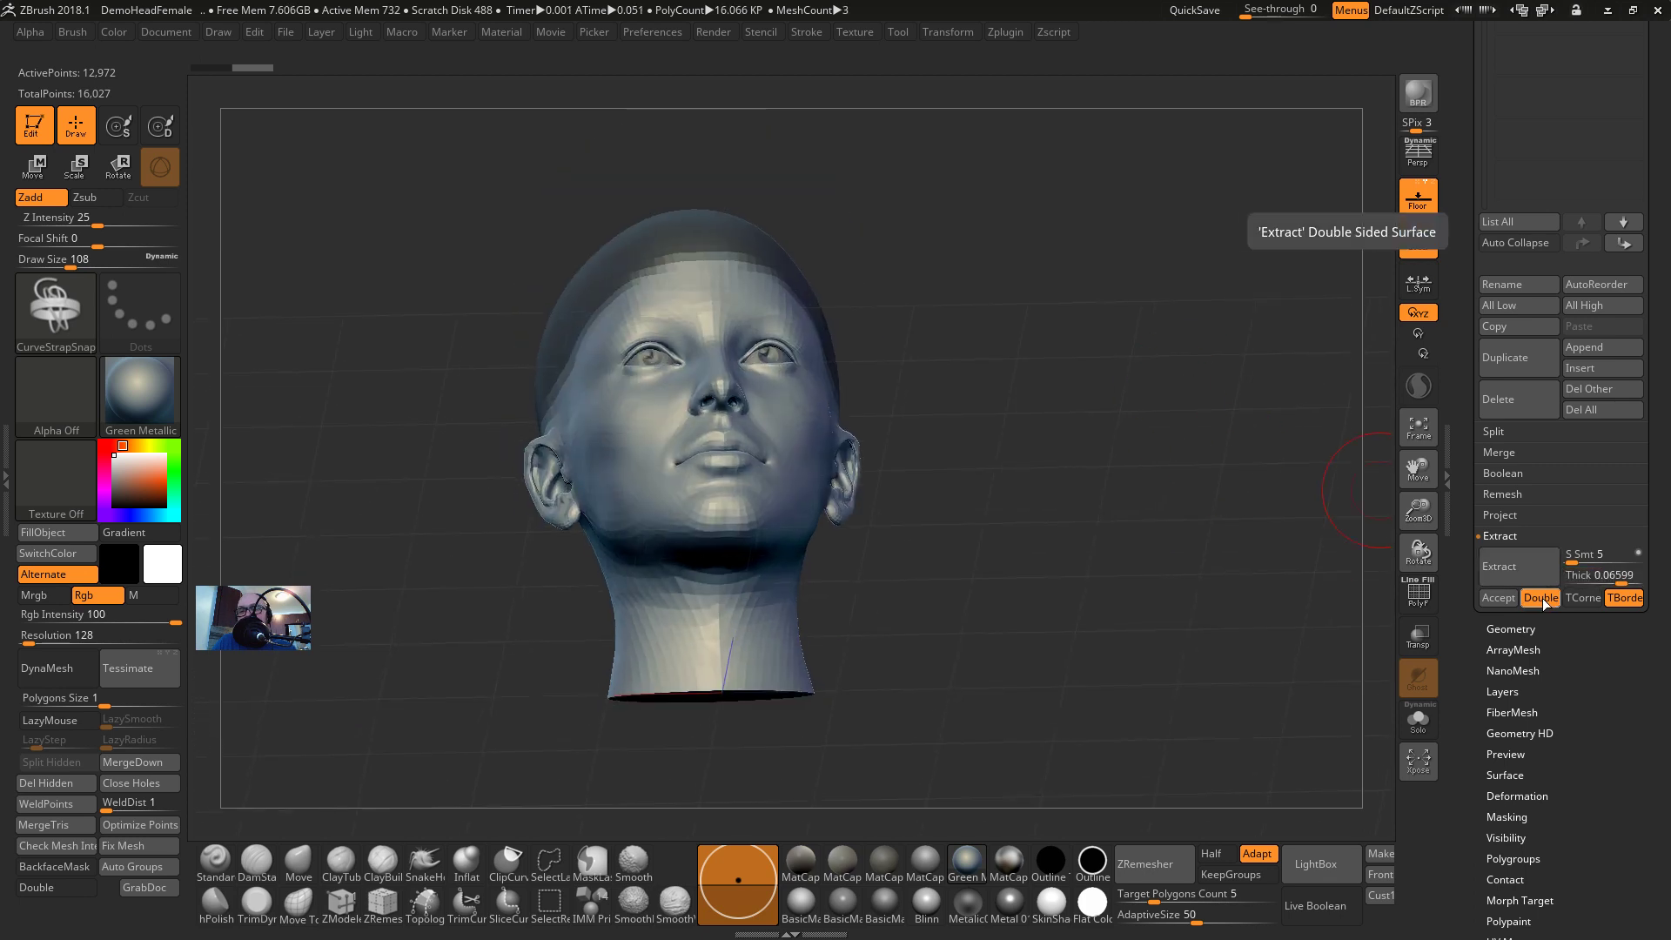
{"action": "left_click", "coordinate": [1498, 598]}
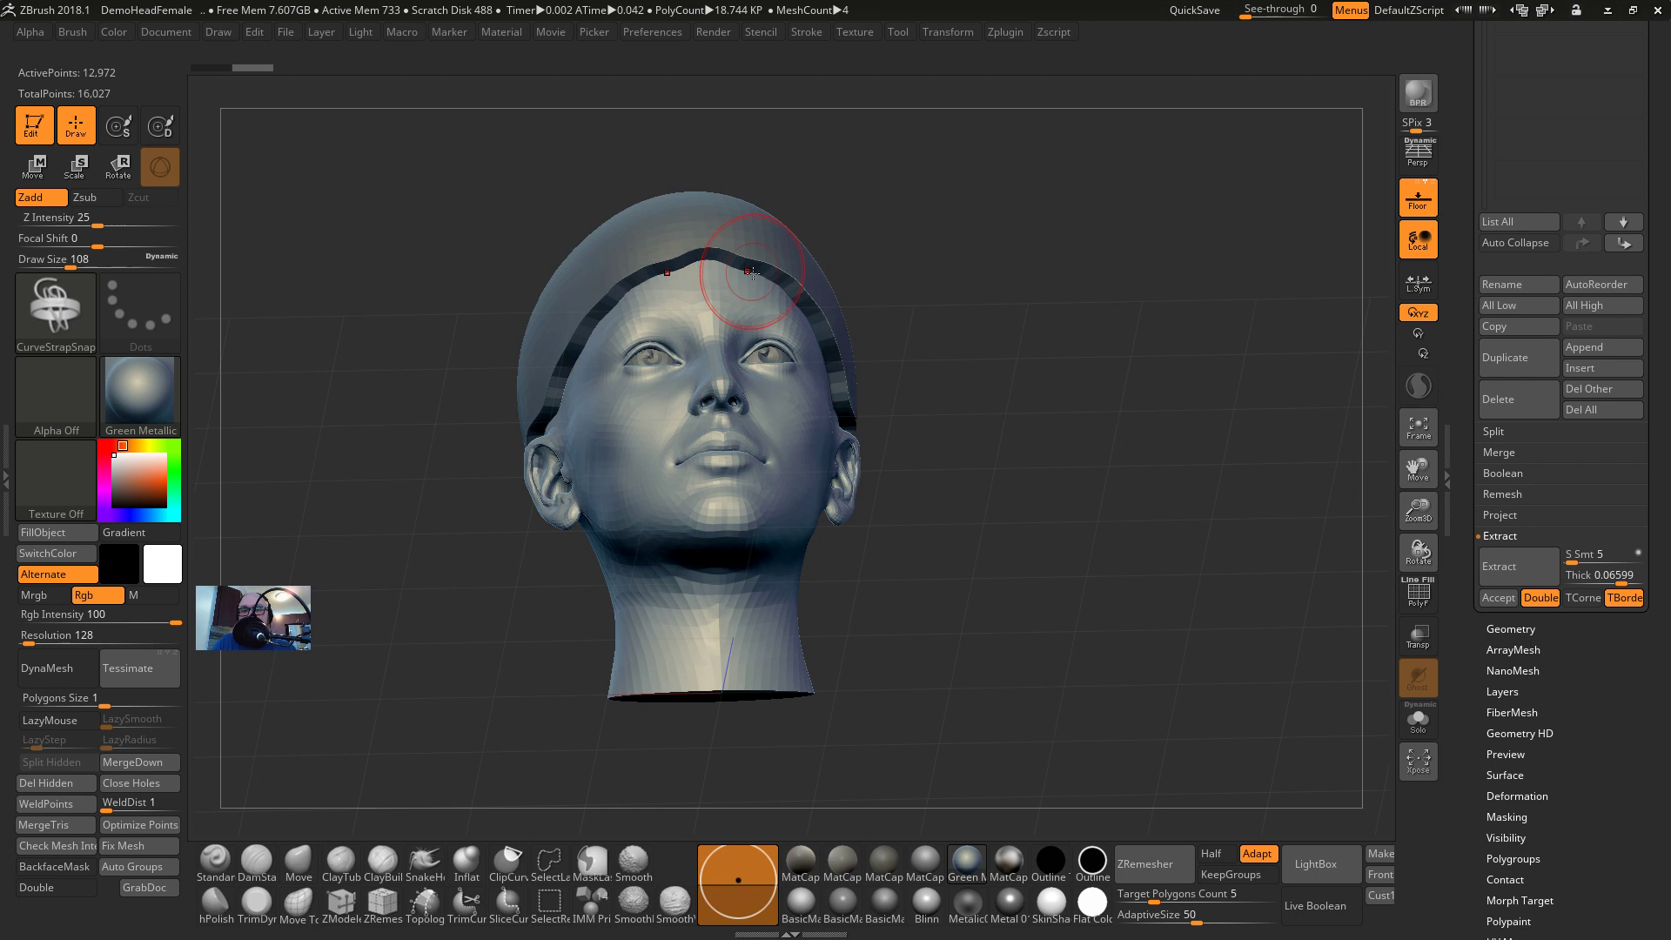
Clear the cap preview, preview it again with Double on, and re-extract it with Double turned off
{"action": "key", "text": "ctrl+z"}
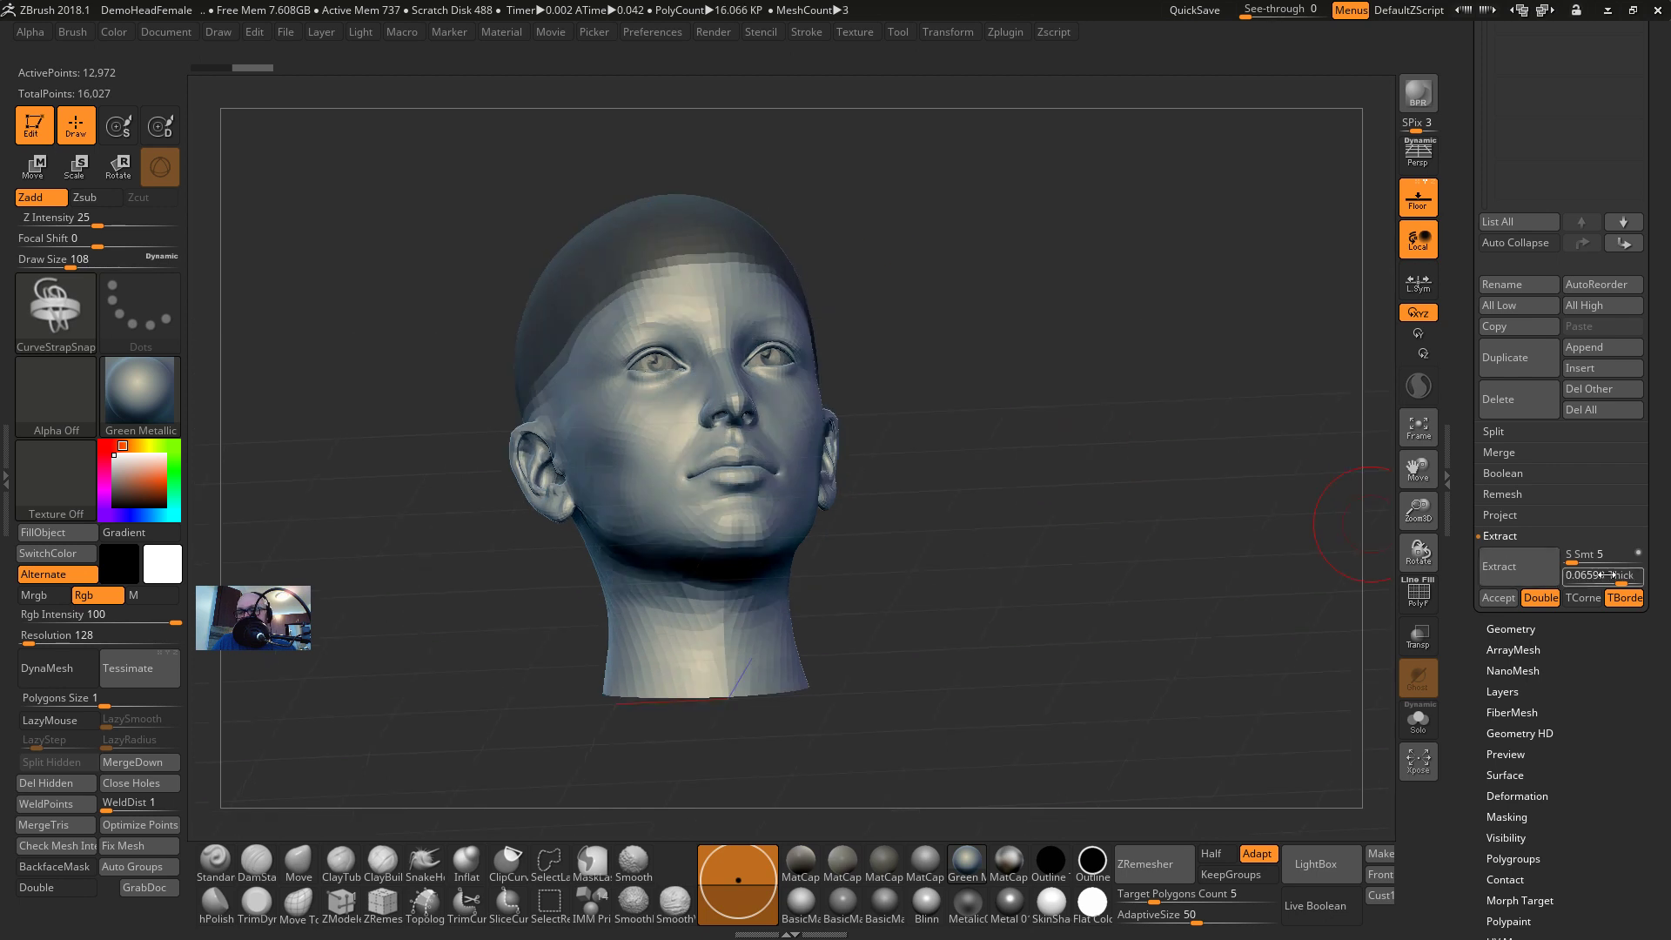
{"action": "left_click", "coordinate": [1538, 578]}
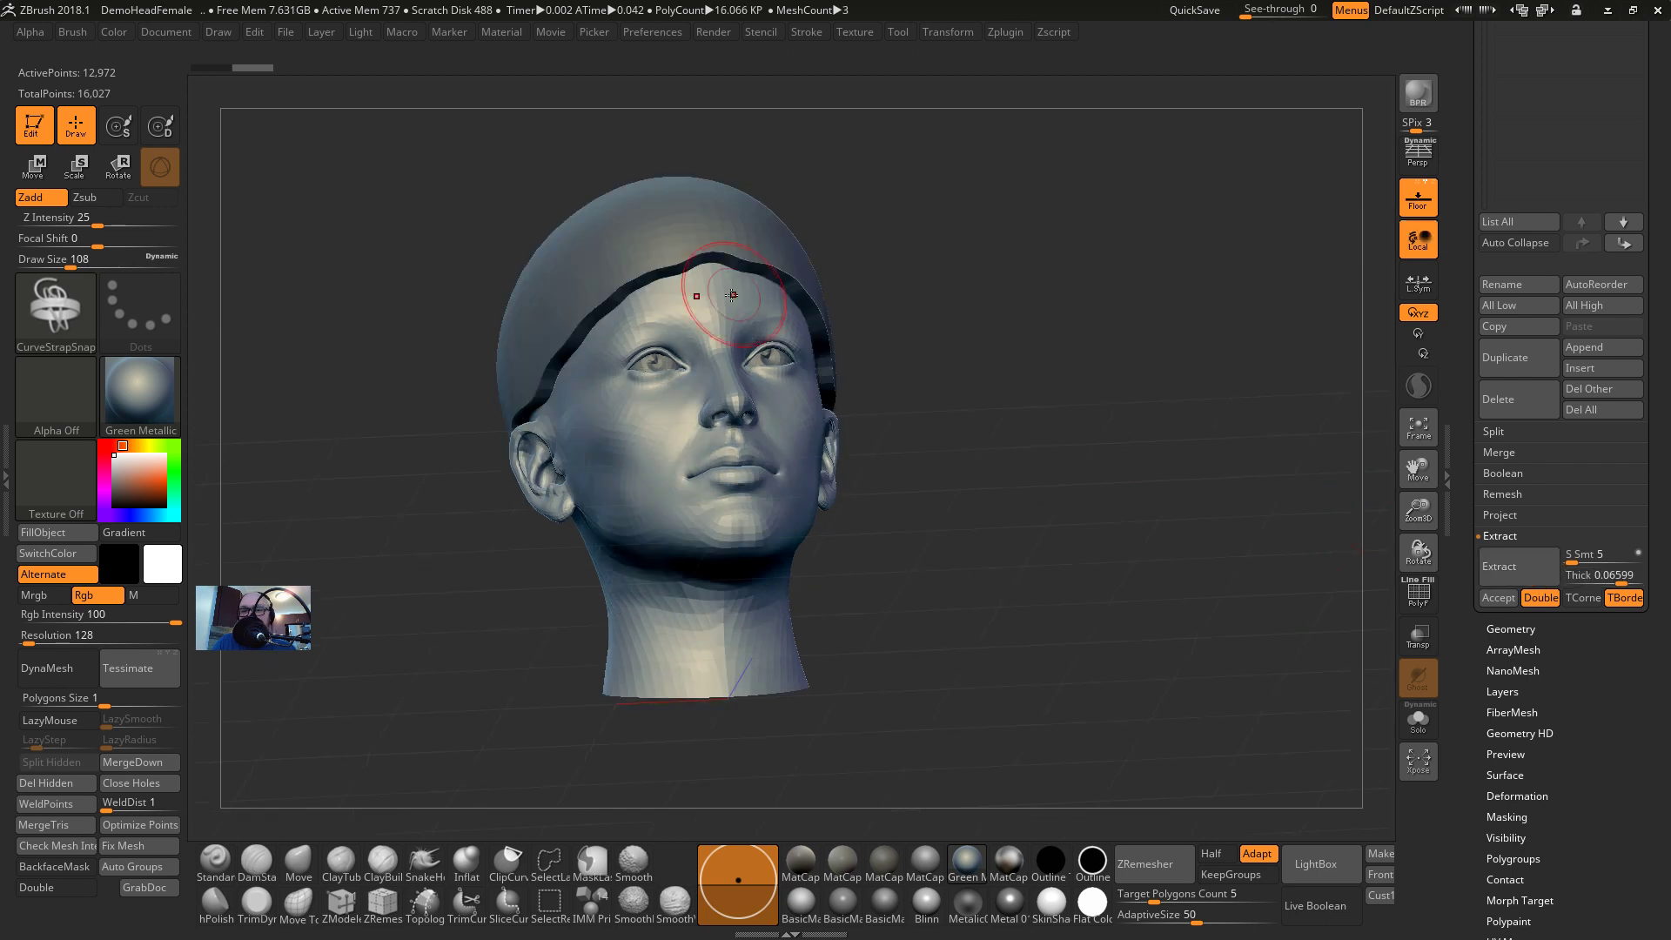
{"action": "left_click", "coordinate": [1541, 599]}
{"action": "left_click", "coordinate": [1538, 581]}
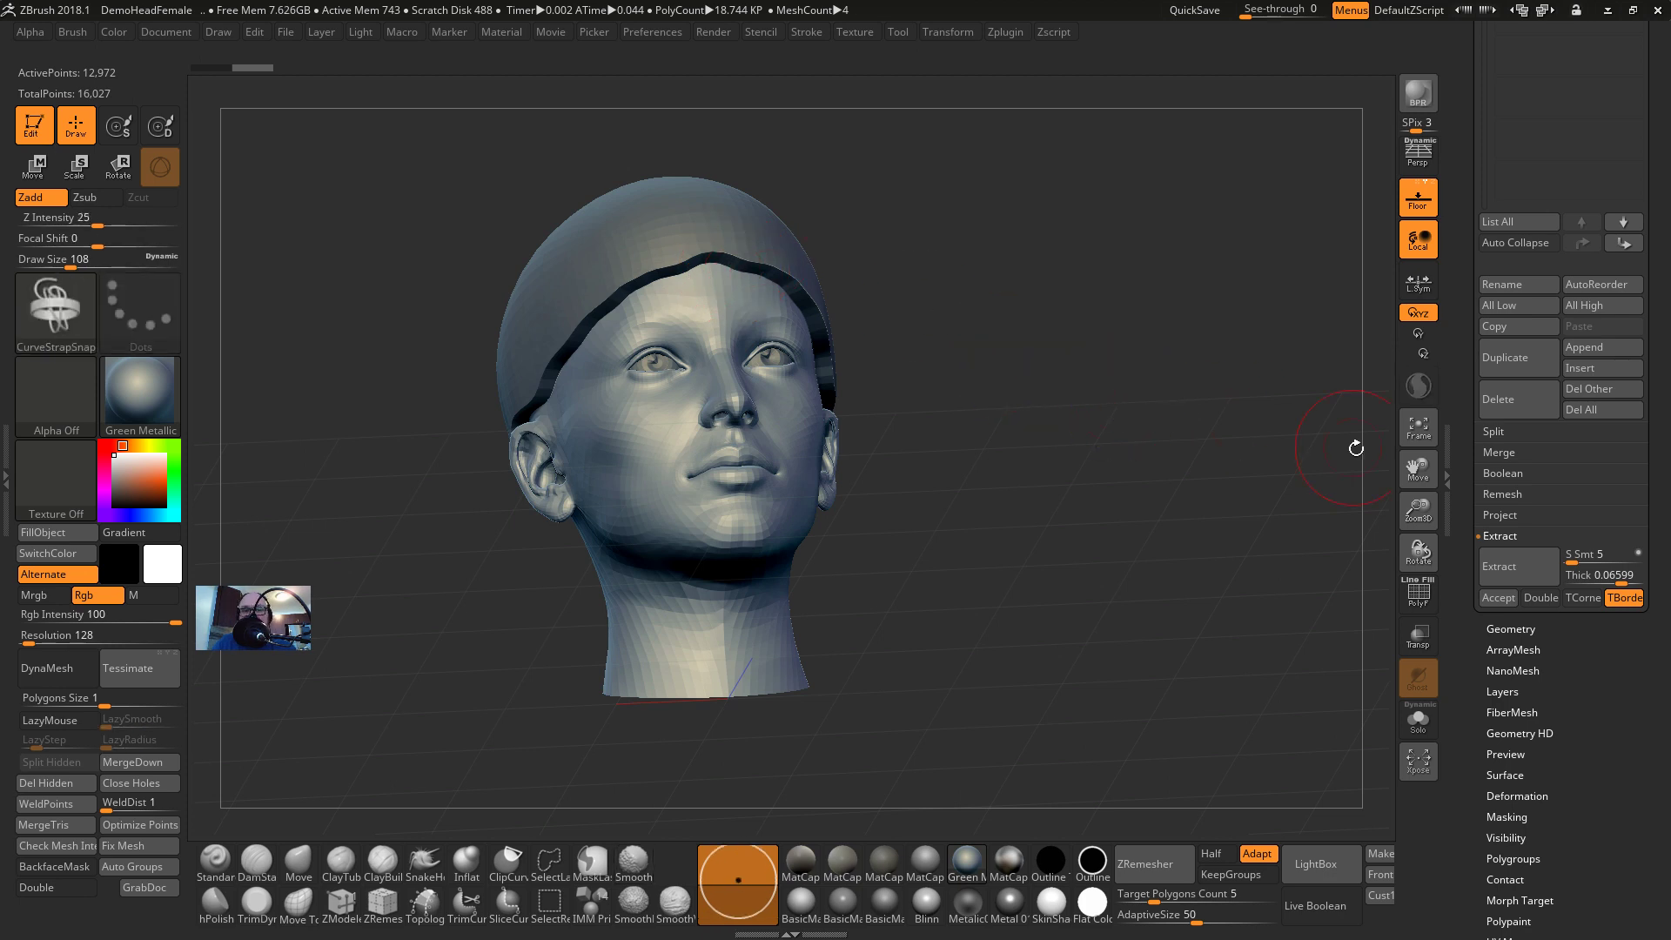
Undo the extraction preview and the scalp masking, and redo the full scalp mask
{"action": "key", "text": "ctrl+z"}
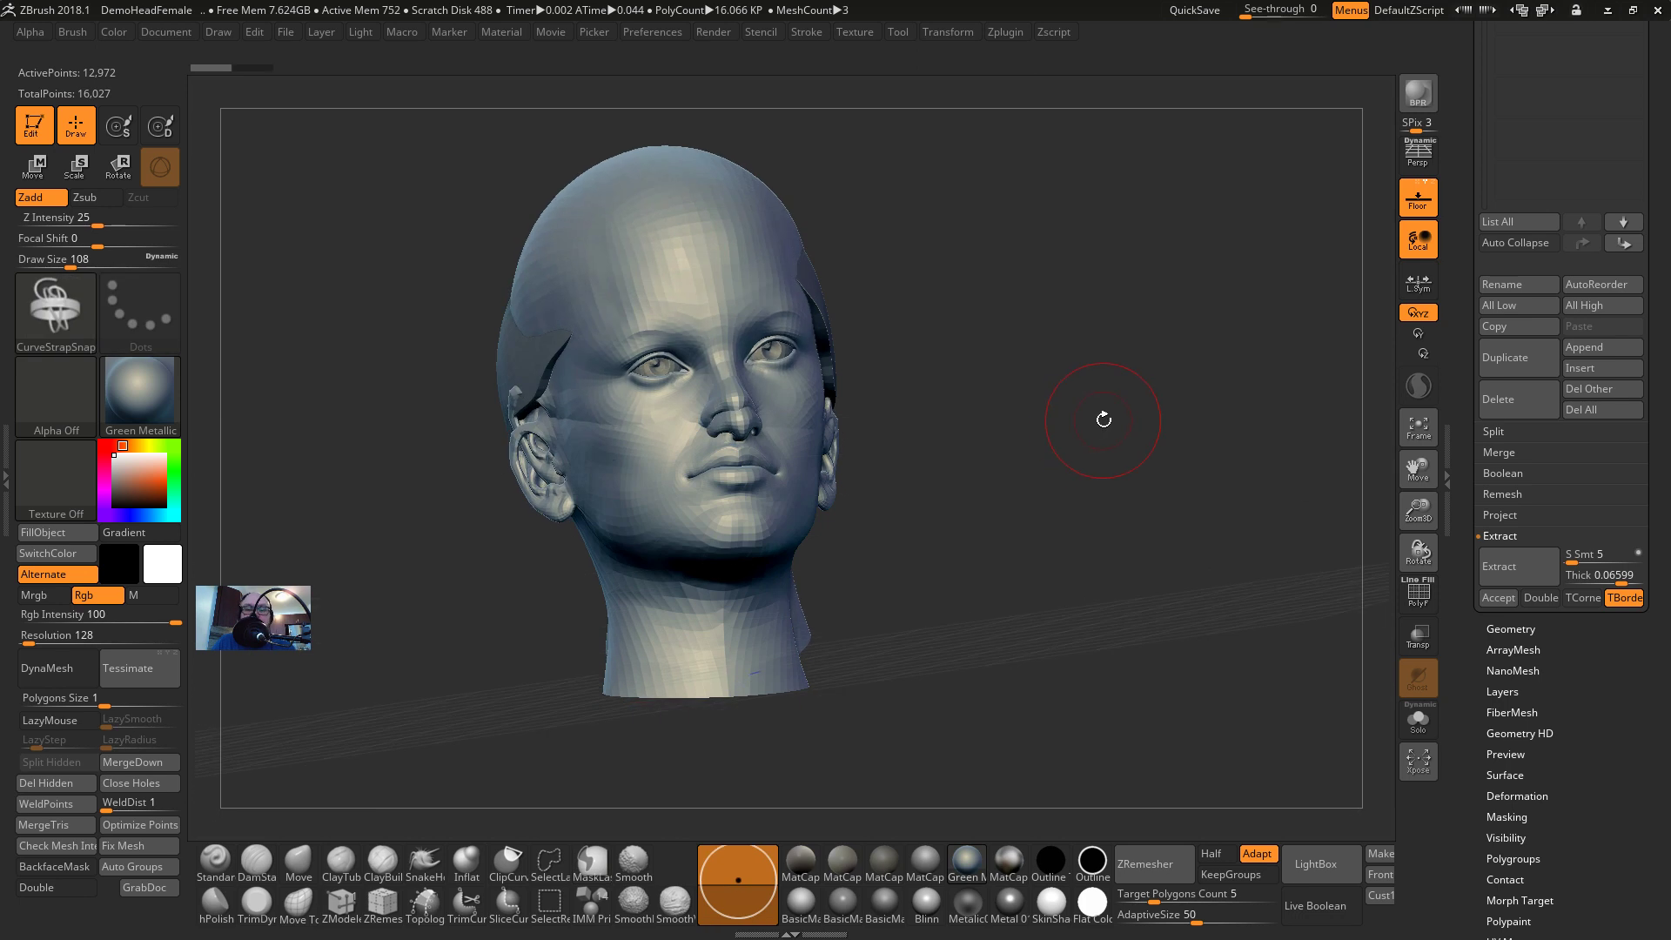
{"action": "key", "text": "ctrl+z"}
{"action": "key", "text": "ctrl+z"}
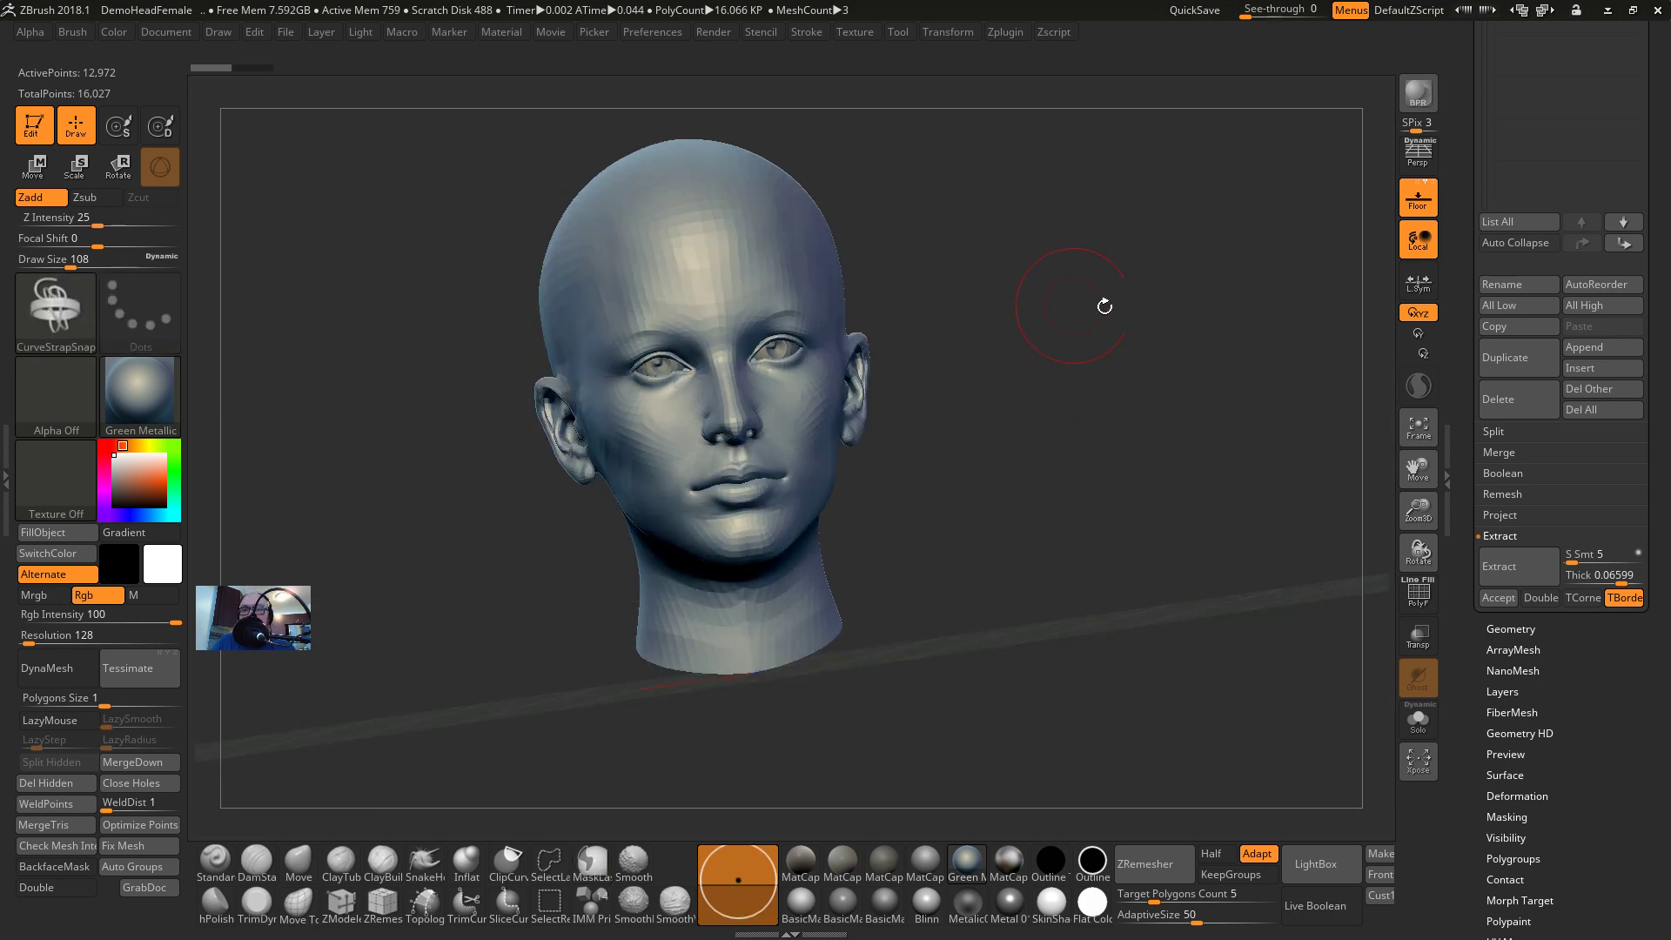
{"action": "left_click_drag", "start_coordinate": [1459, 96], "coordinate": [1476, 258]}
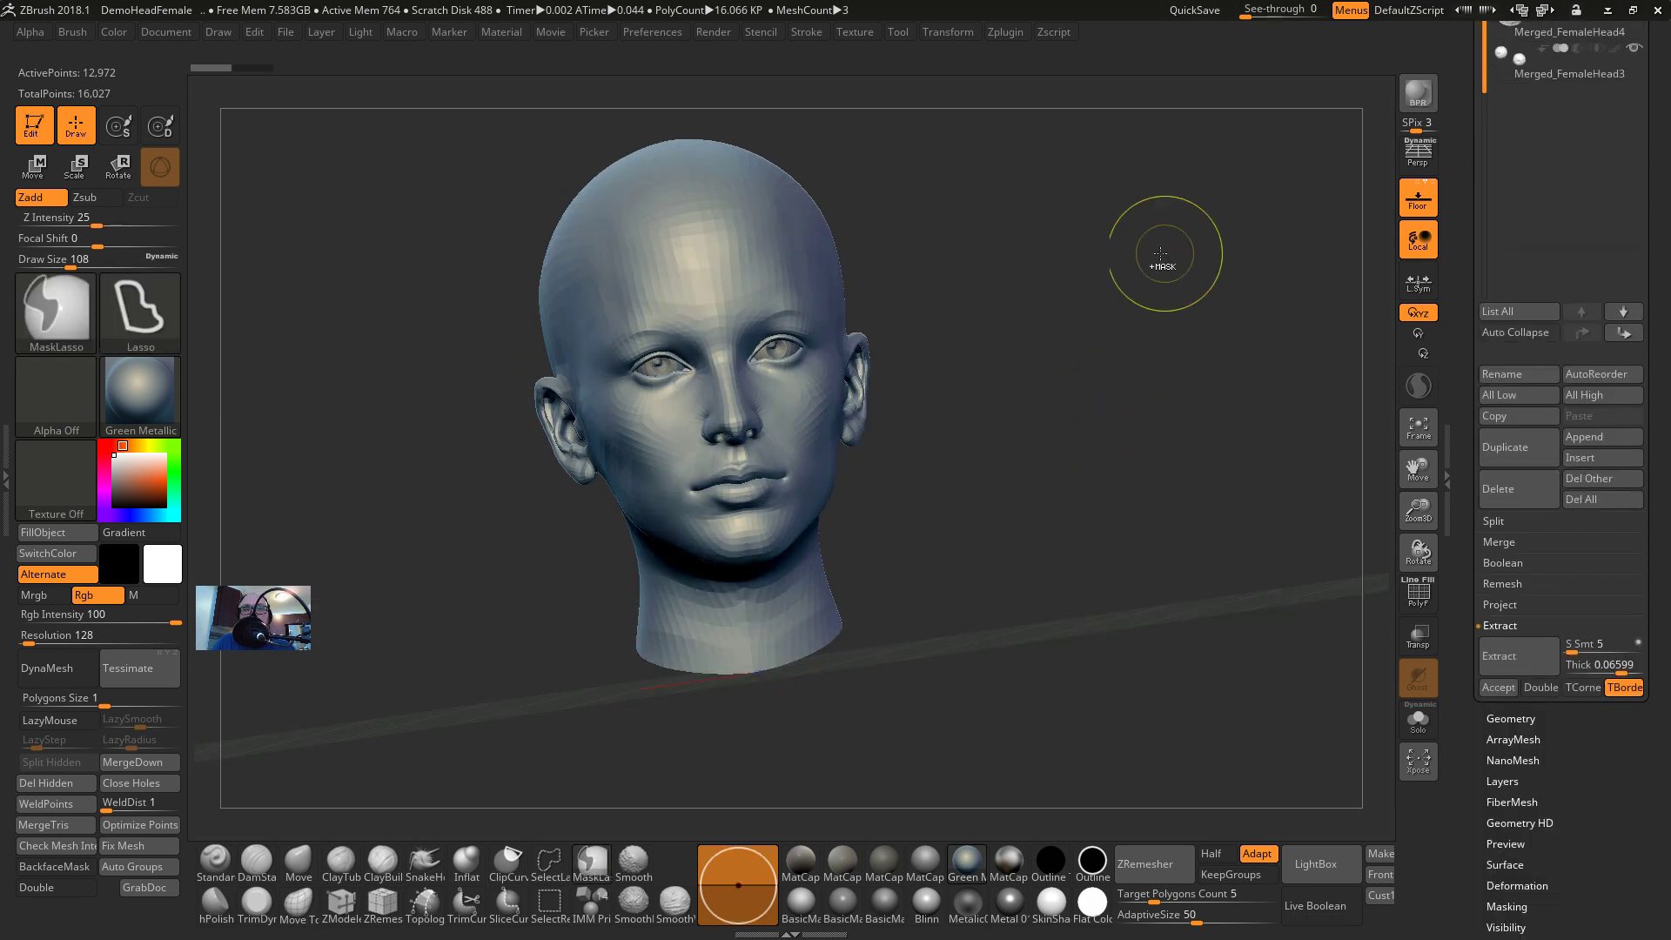
{"action": "key", "text": "ctrl+shift+z"}
Set the extract thickness to 0.1 and preview the scalp cap
{"action": "left_click_drag", "start_coordinate": [1180, 372], "coordinate": [1214, 376]}
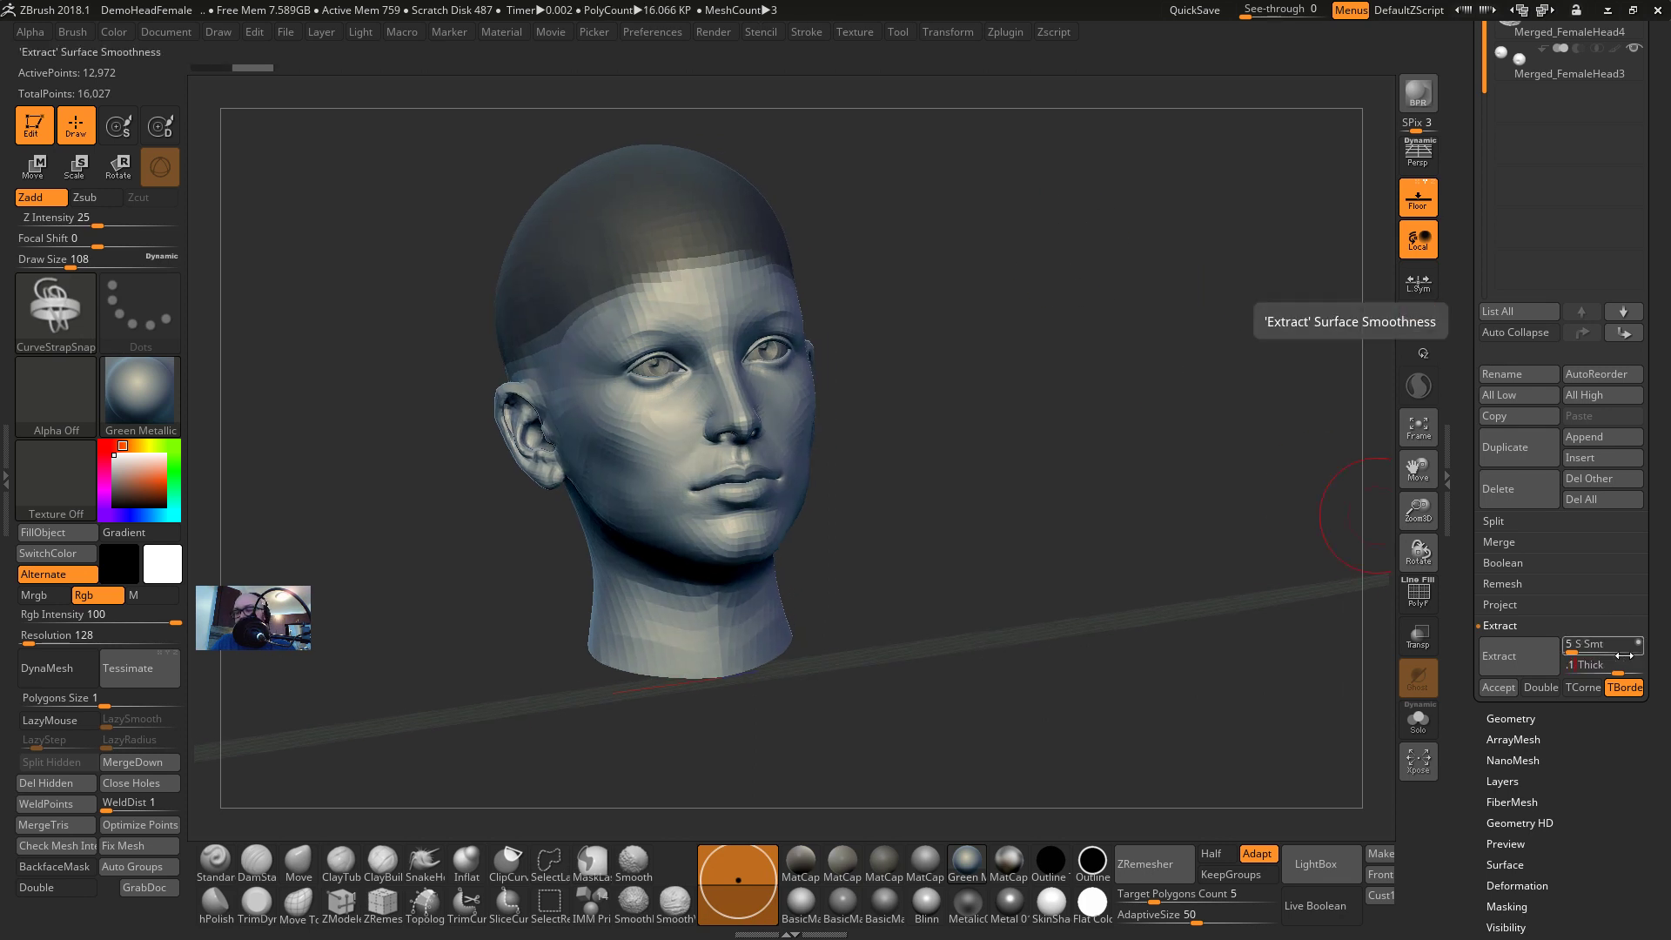
{"action": "left_click", "coordinate": [1543, 661]}
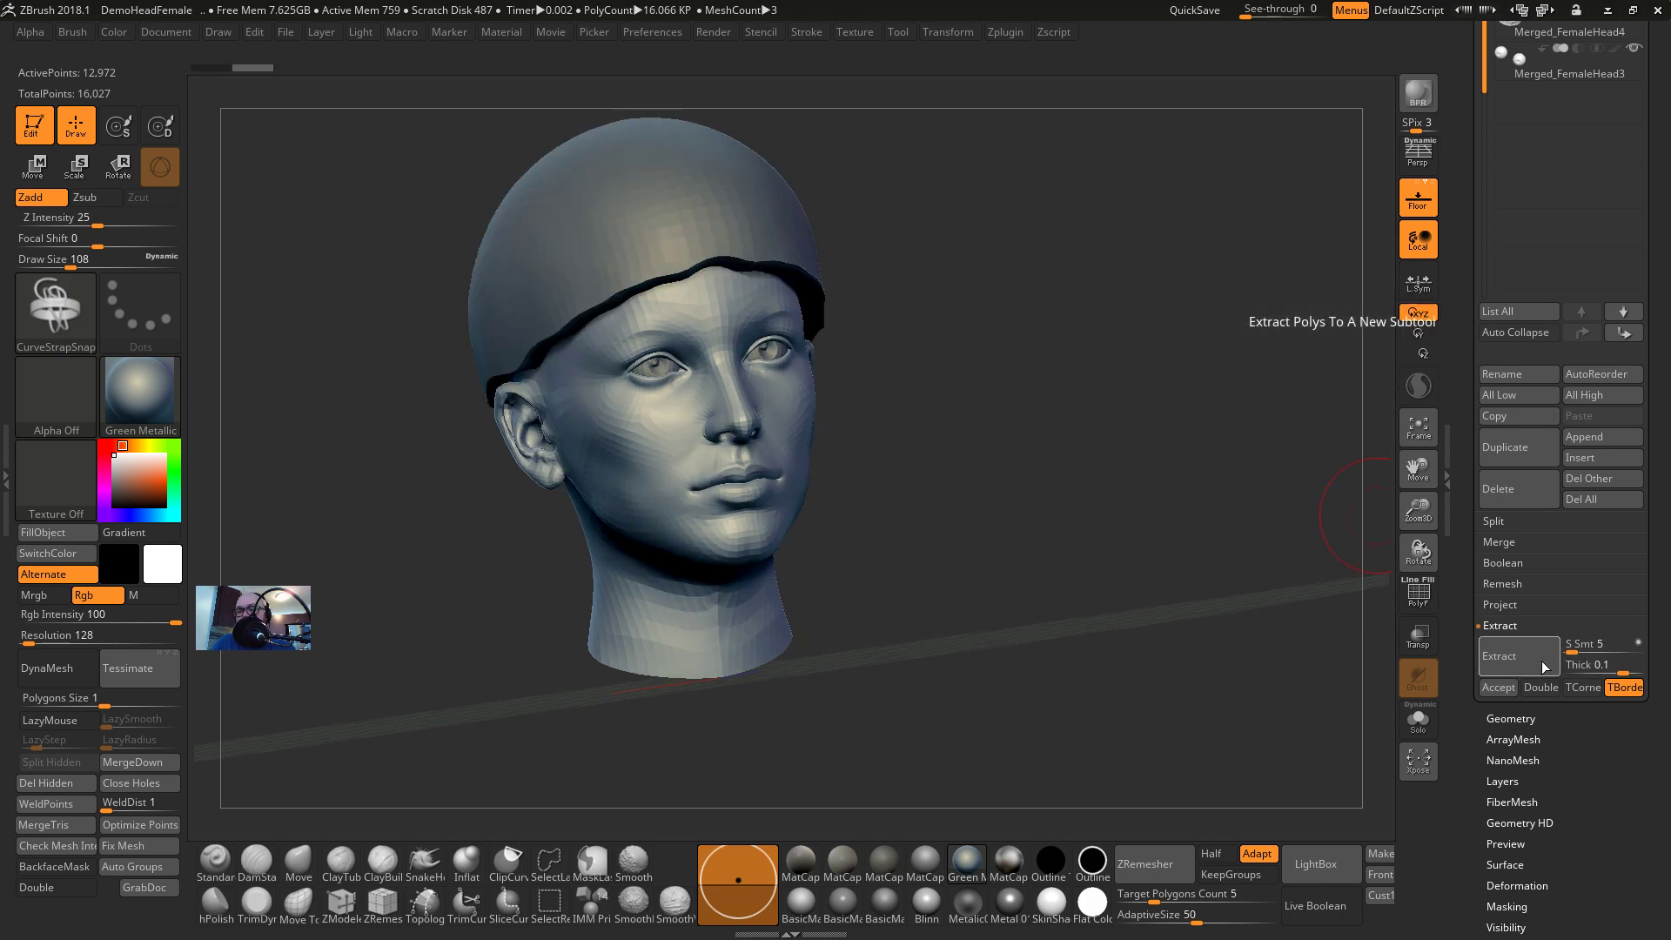
Extract a thin scalp cap with thickness 0.001 and Double on, and accept it as a new subtool
{"action": "left_click", "coordinate": [1604, 664]}
{"action": "type", "text": ".0"}
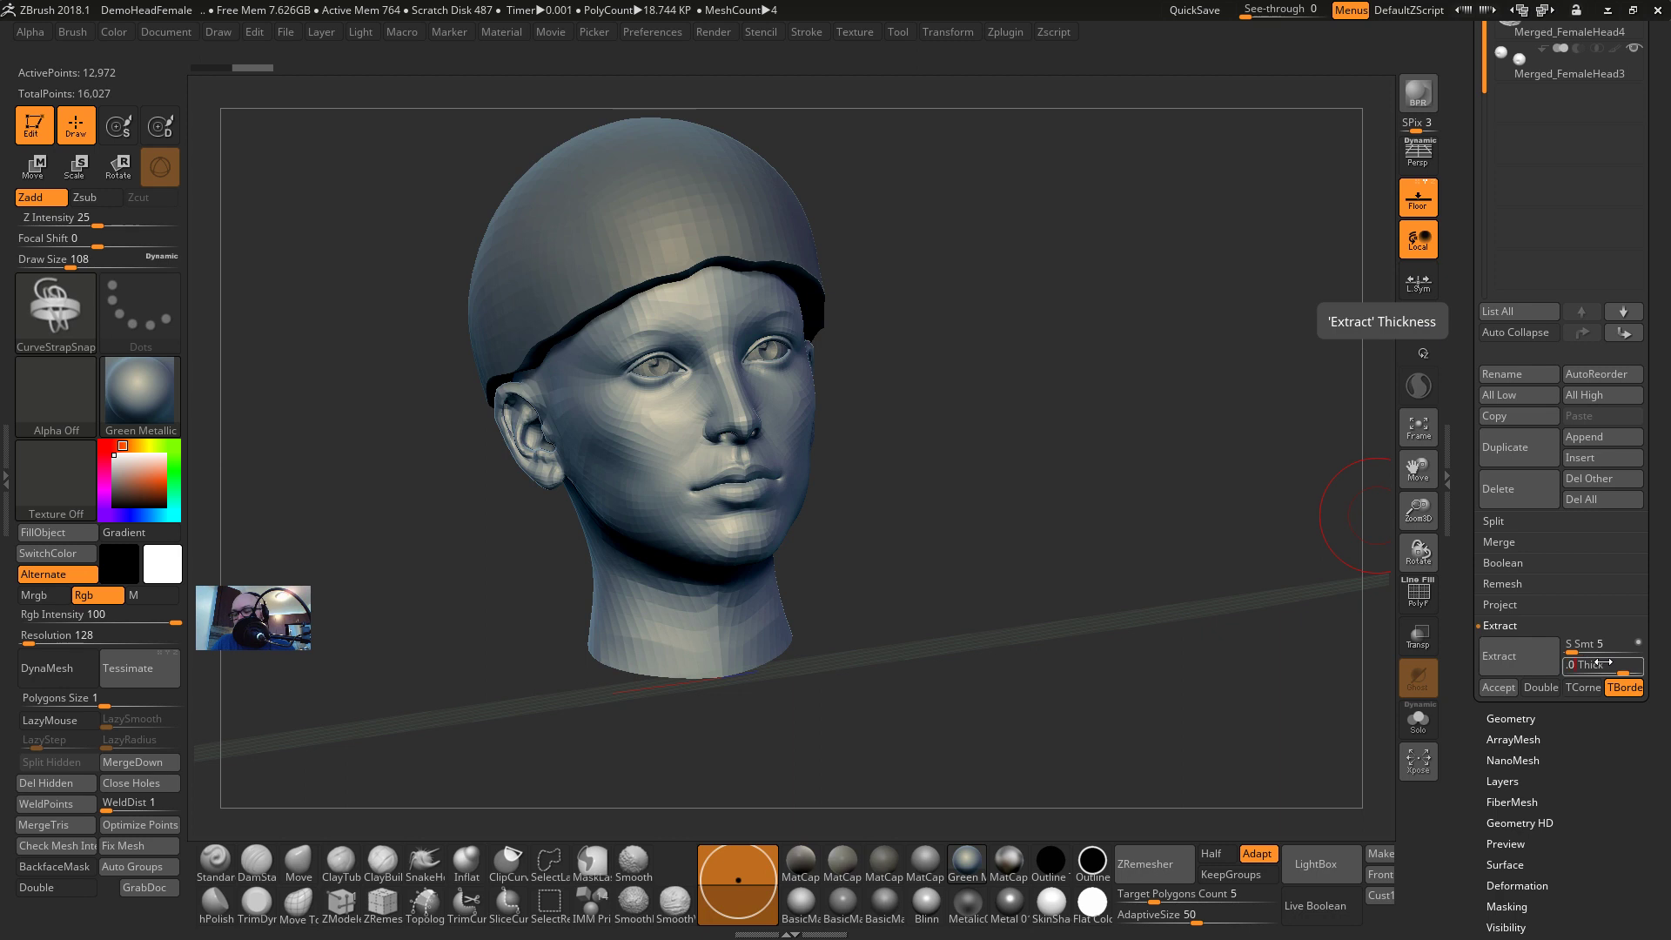
{"action": "type", "text": "01"}
{"action": "key", "text": "Return"}
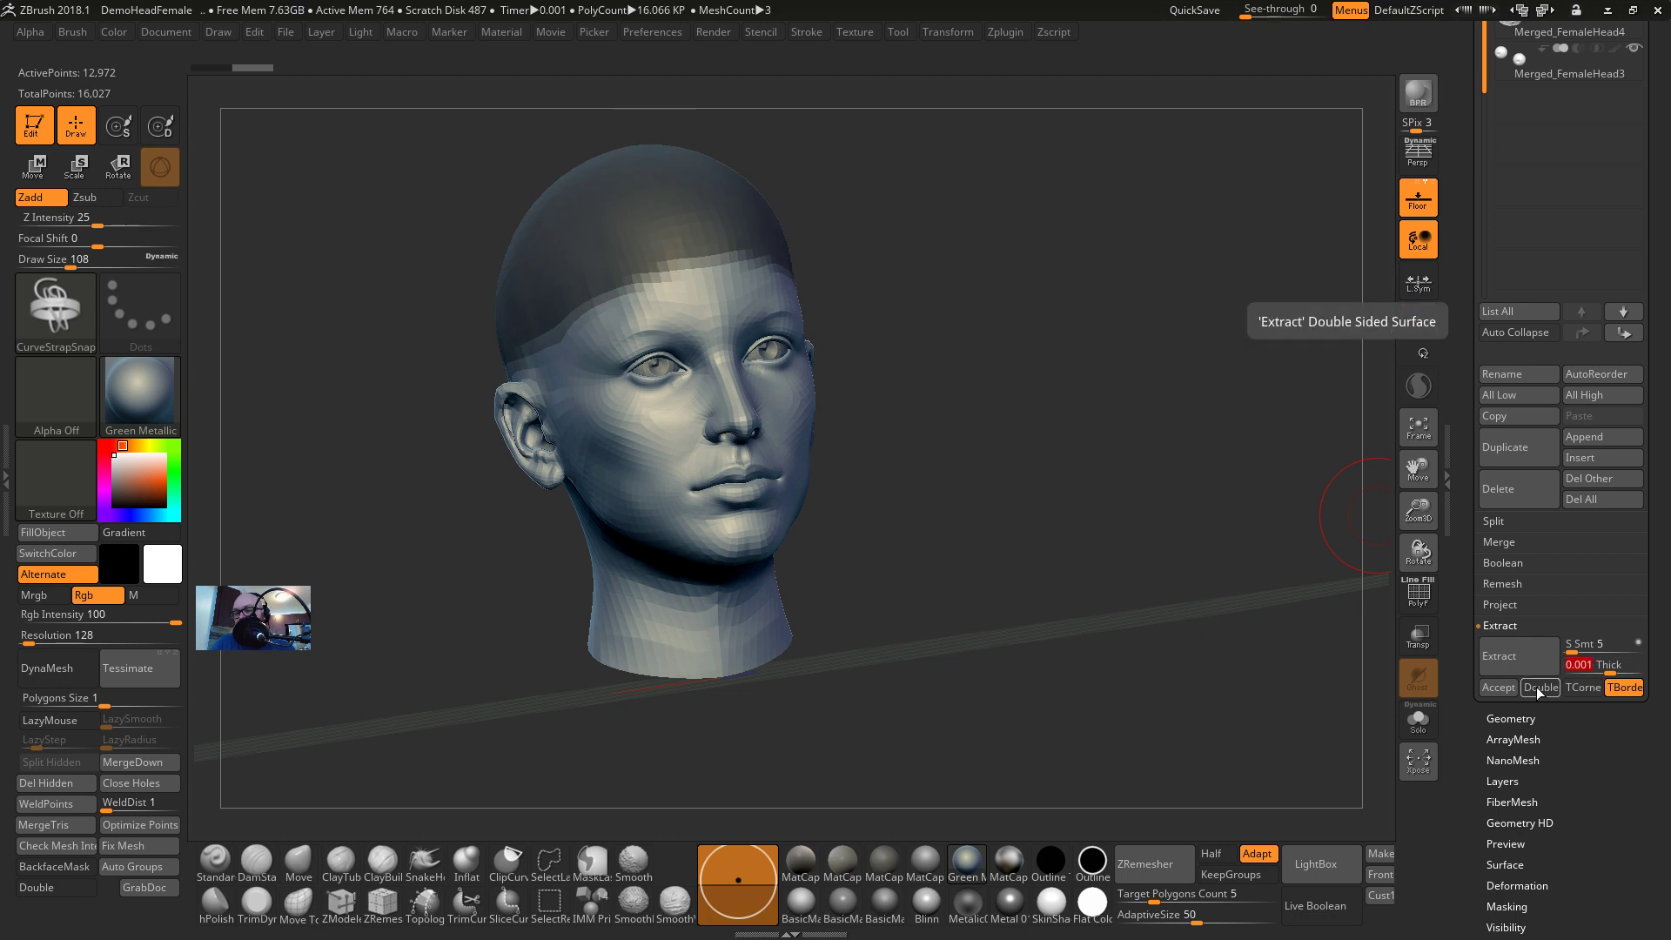
{"action": "left_click", "coordinate": [1537, 687]}
{"action": "left_click", "coordinate": [1536, 662]}
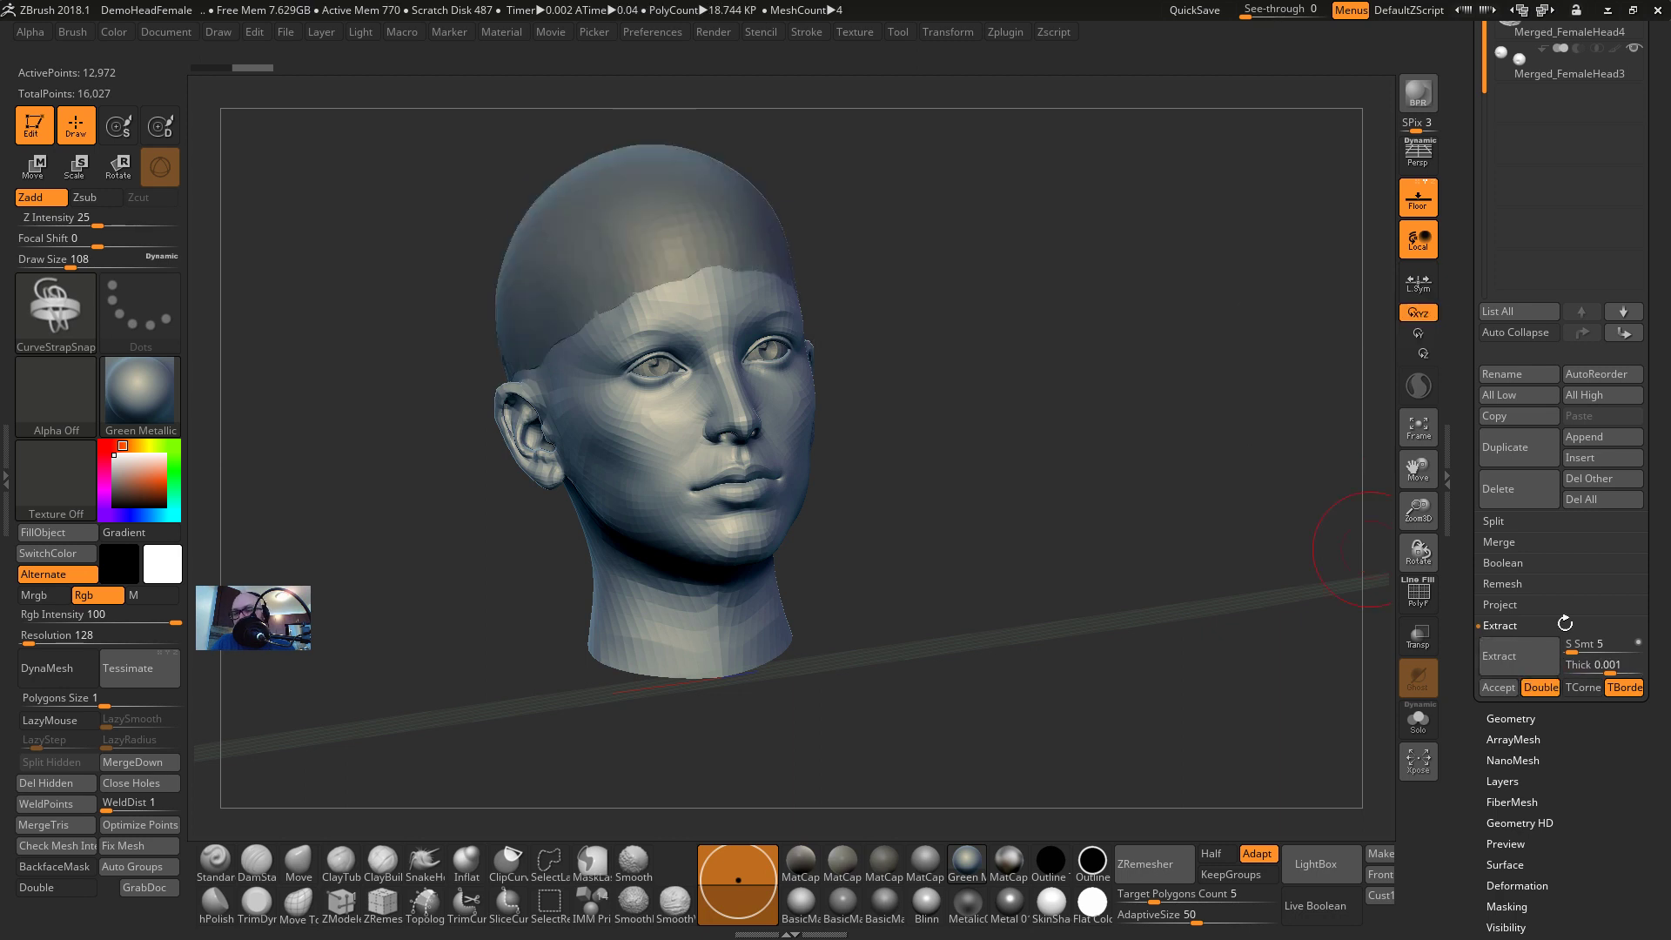
{"action": "left_click", "coordinate": [1499, 688]}
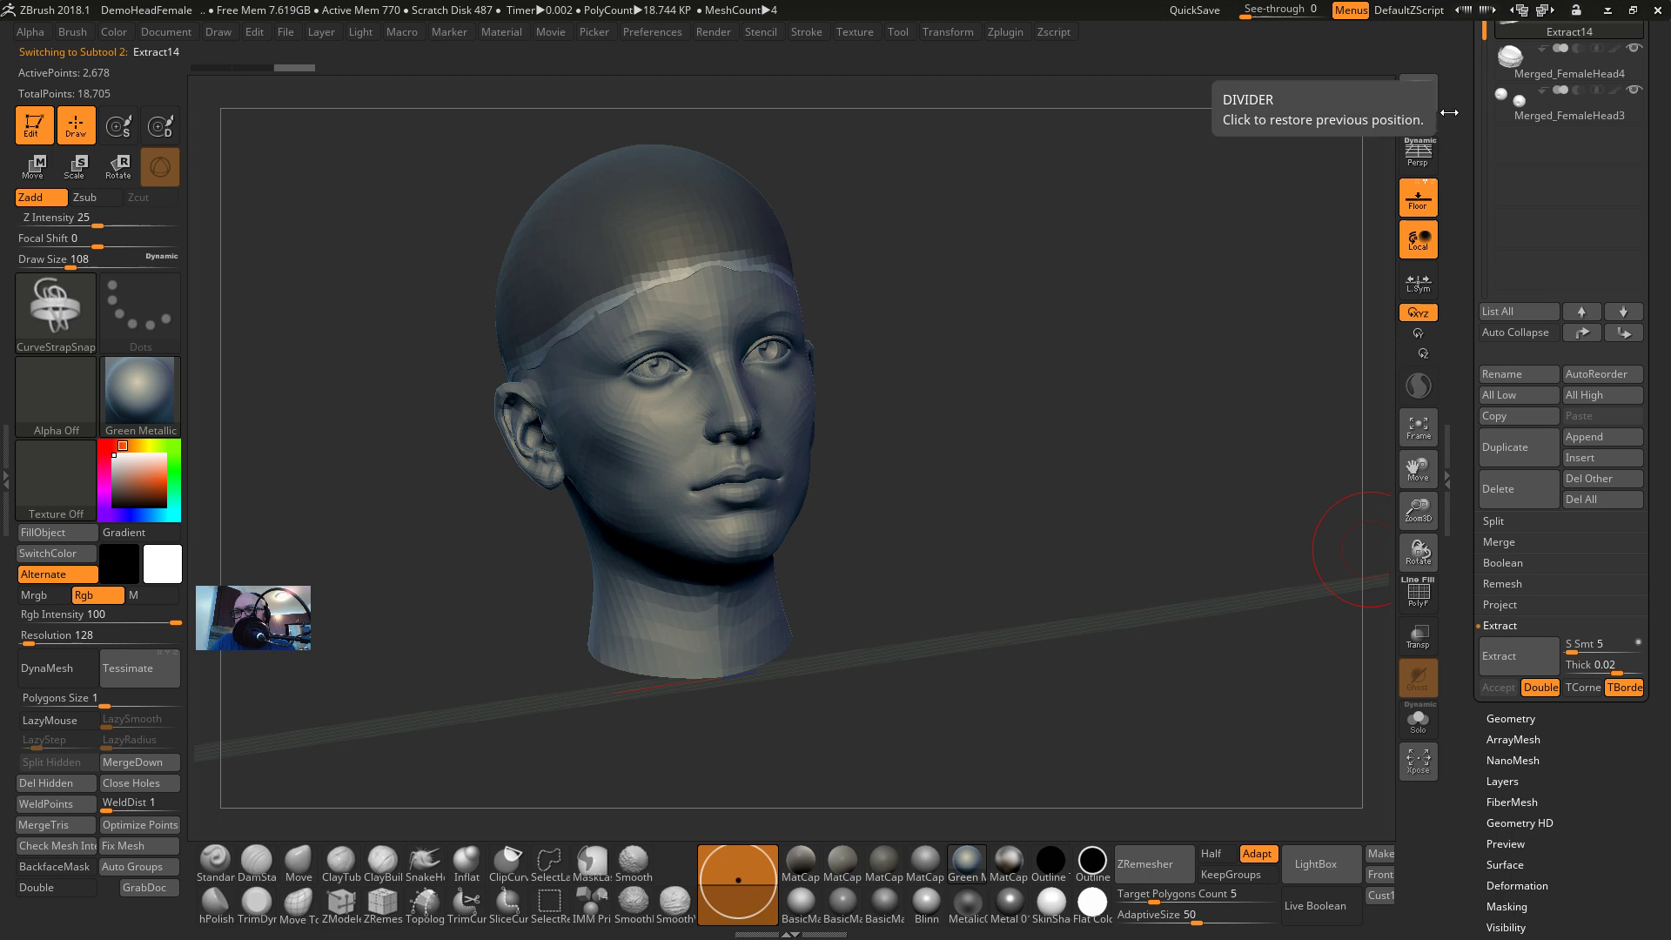
Display the polyframe, isolate the thin cap and examine its inner and outer surfaces and rim
{"action": "left_click_drag", "start_coordinate": [1466, 162], "coordinate": [1469, 392]}
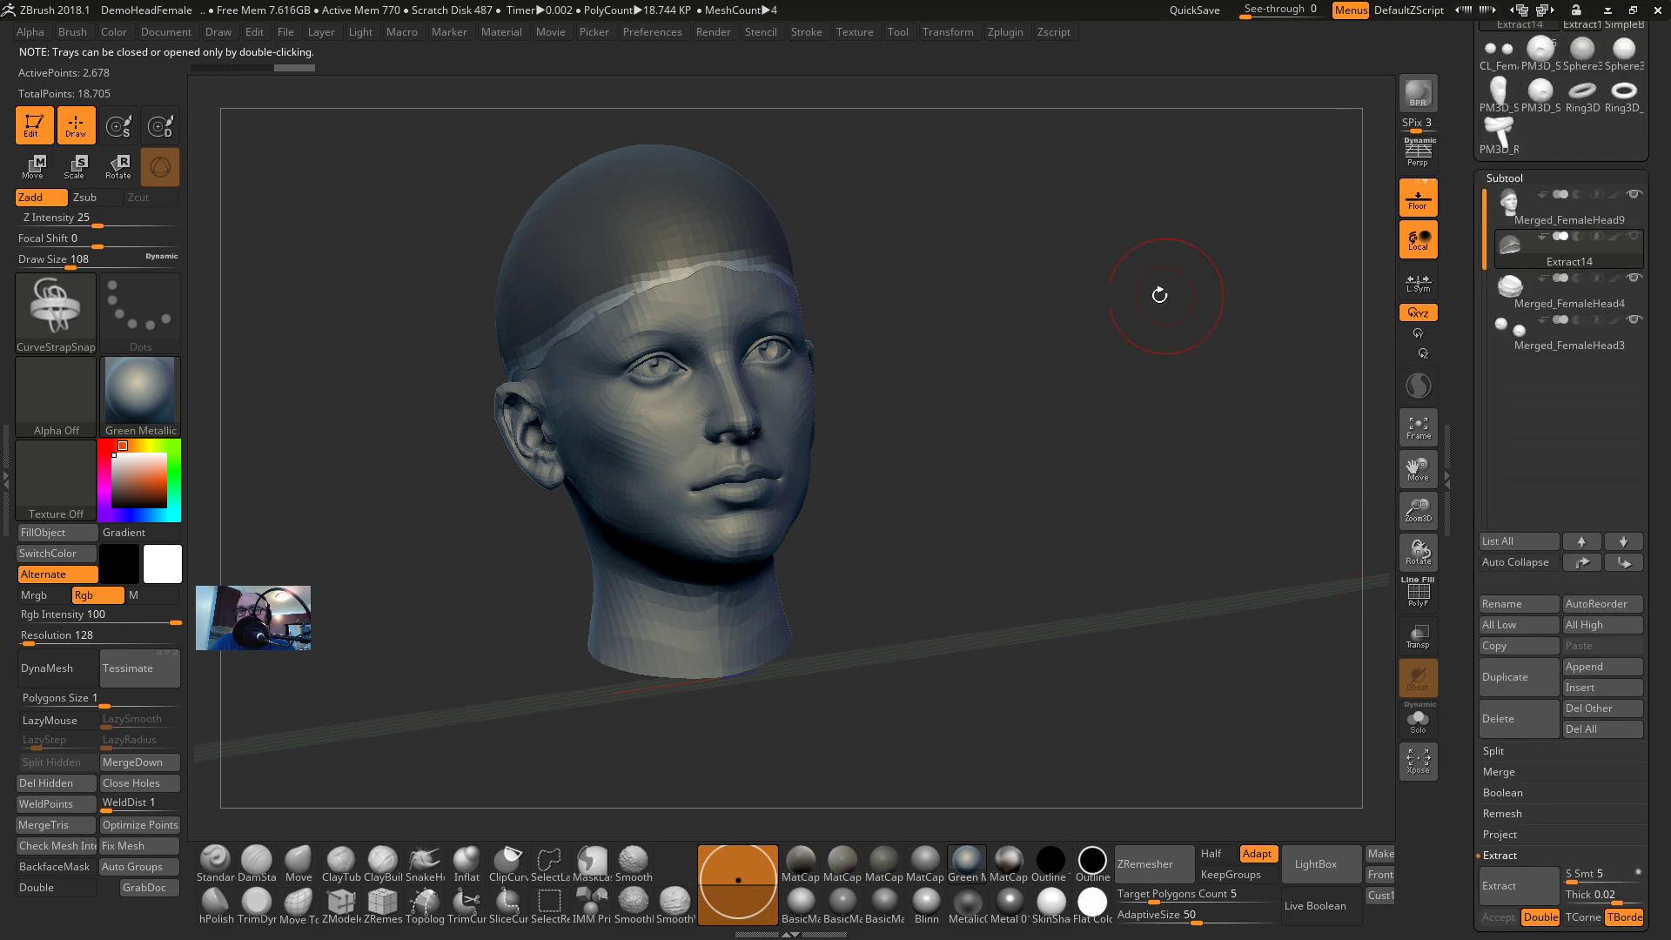
{"action": "left_click_drag", "start_coordinate": [1160, 295], "coordinate": [1120, 276]}
{"action": "key", "text": "shift+f"}
{"action": "key", "text": "shift+f"}
{"action": "key", "text": "shift+f"}
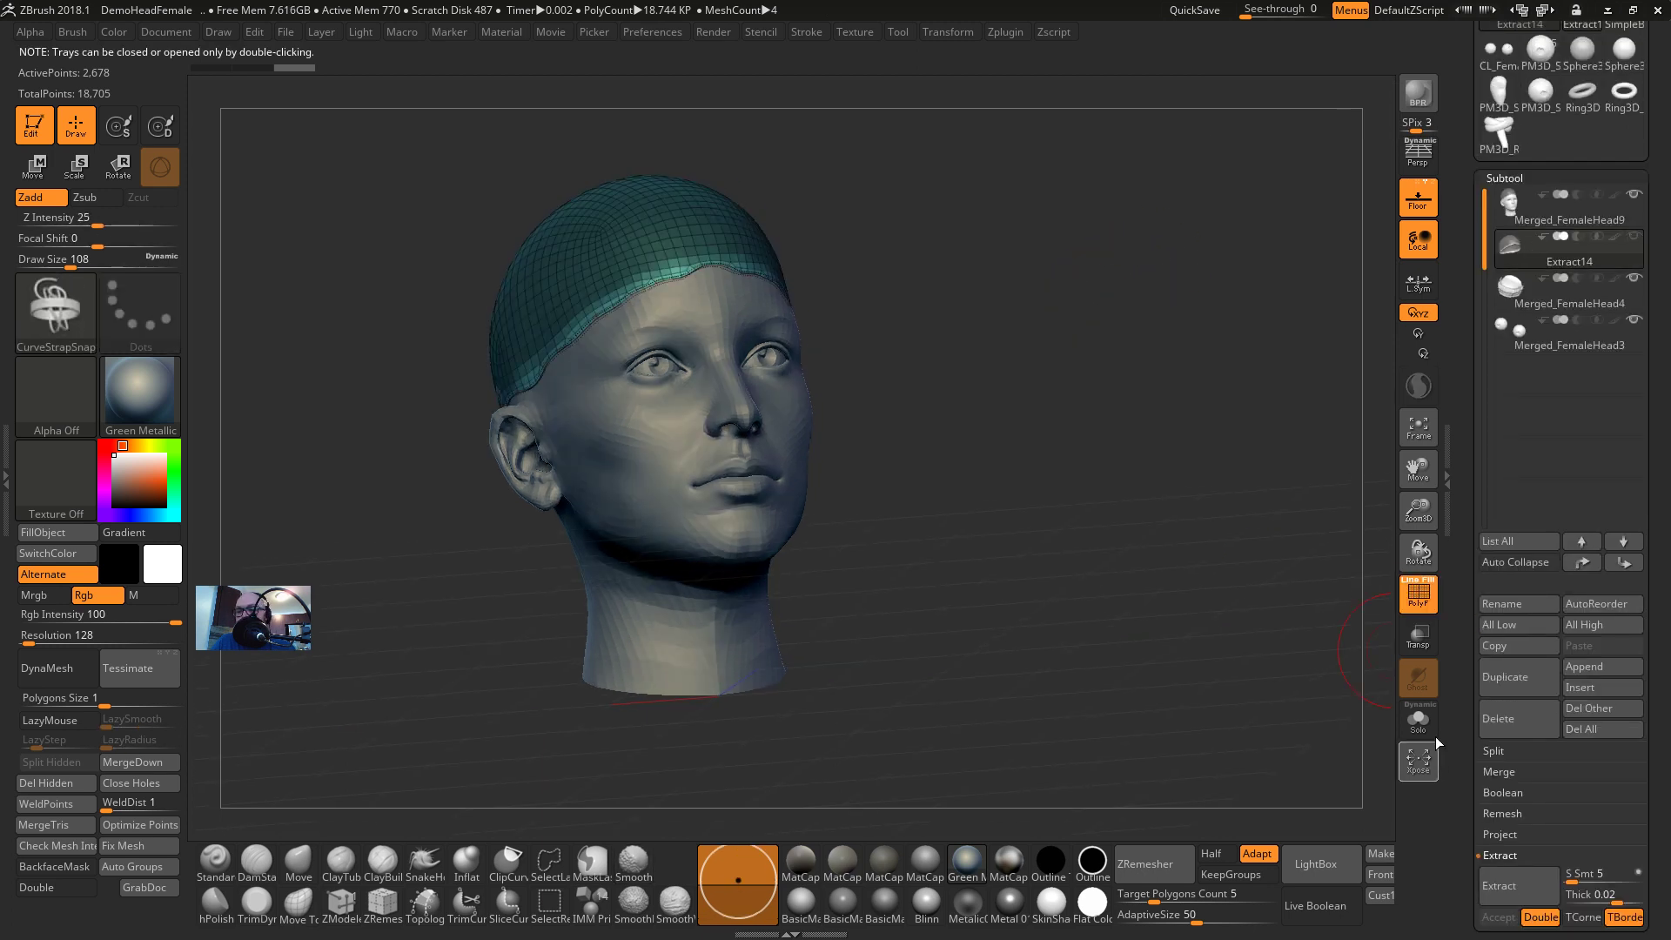
{"action": "left_click", "coordinate": [1421, 722]}
{"action": "left_click_drag", "start_coordinate": [1108, 488], "coordinate": [1036, 362]}
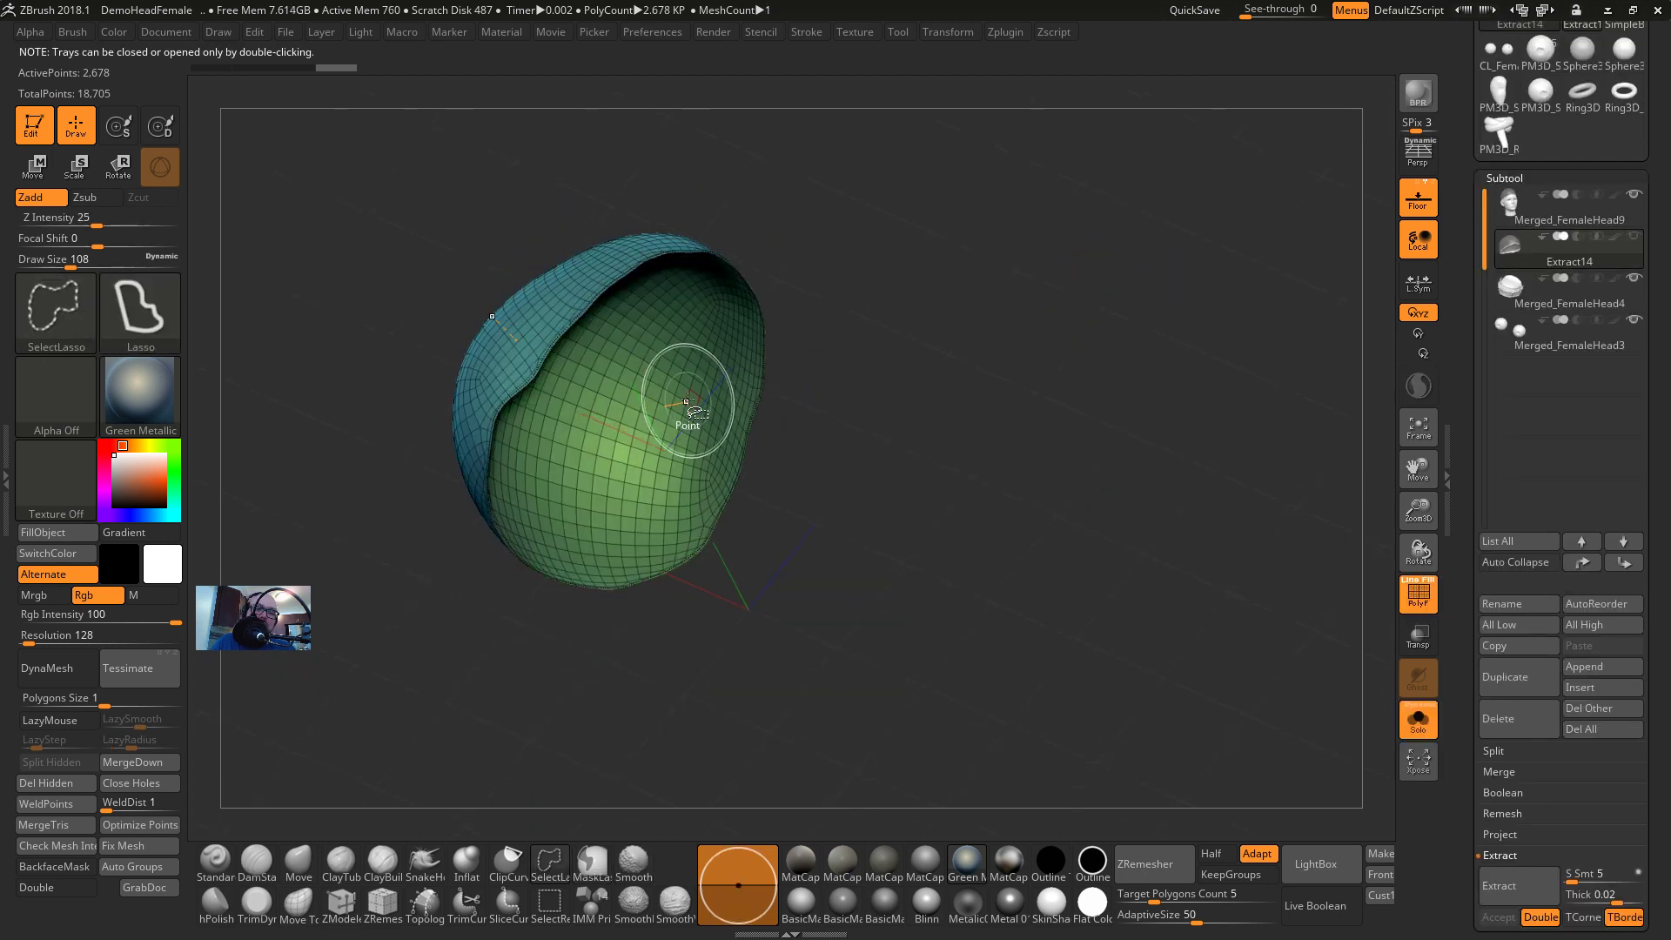
{"action": "key", "text": "ctrl+shift"}
{"action": "left_click_drag", "start_coordinate": [953, 353], "coordinate": [1037, 656]}
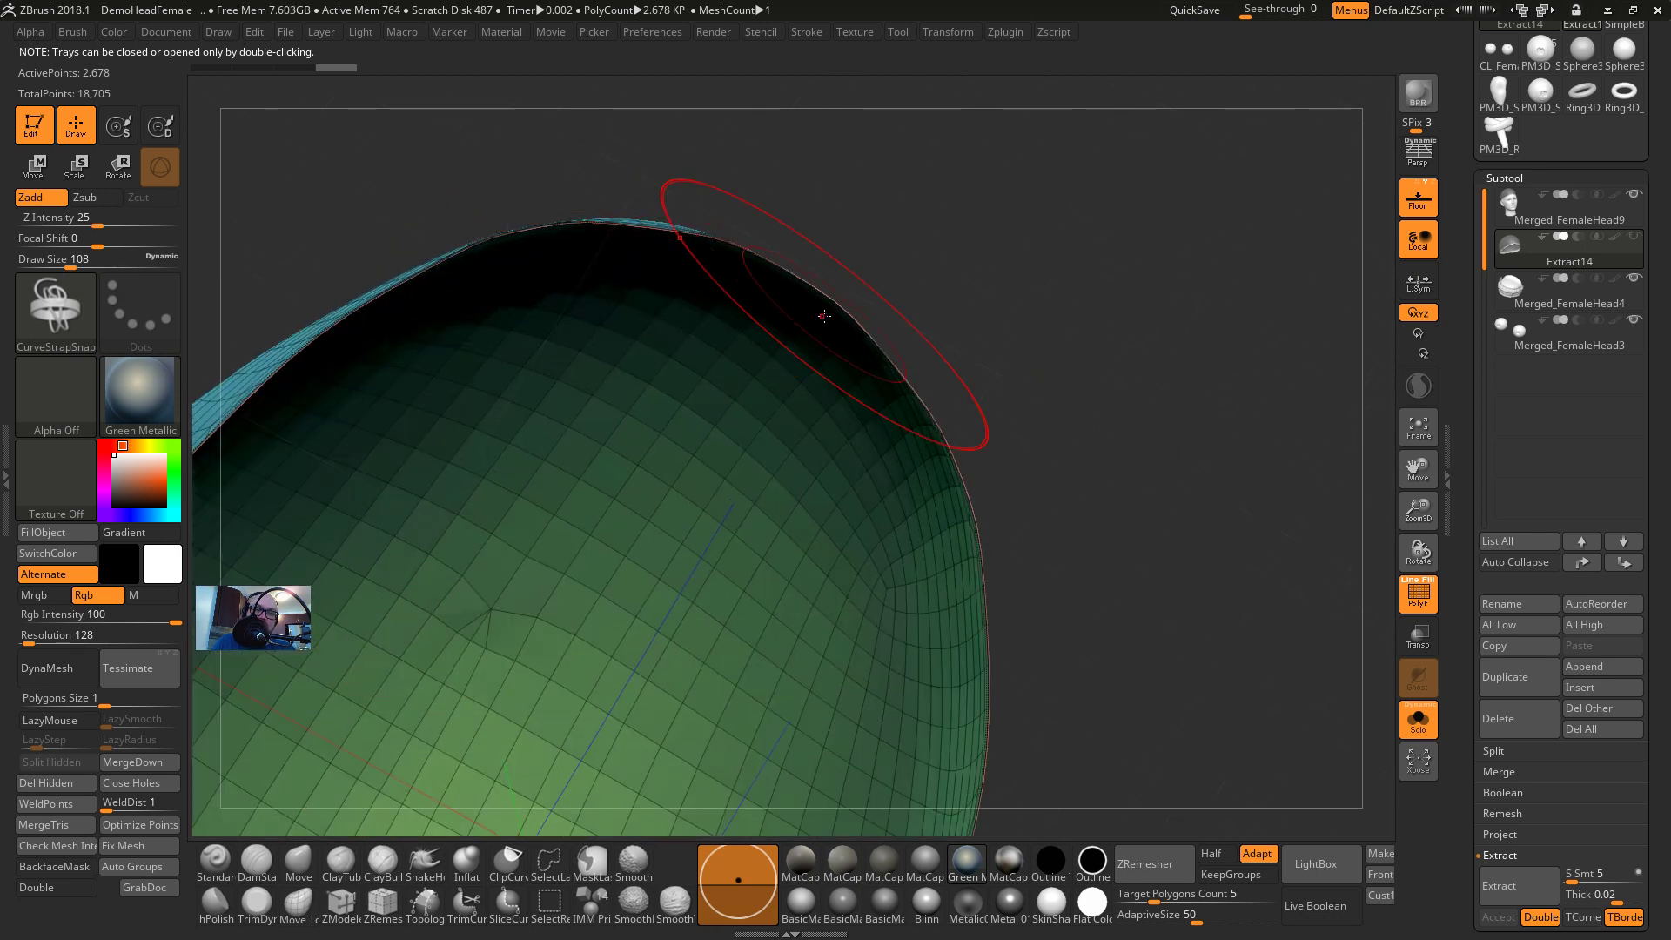
{"action": "left_click_drag", "start_coordinate": [1028, 410], "coordinate": [823, 454]}
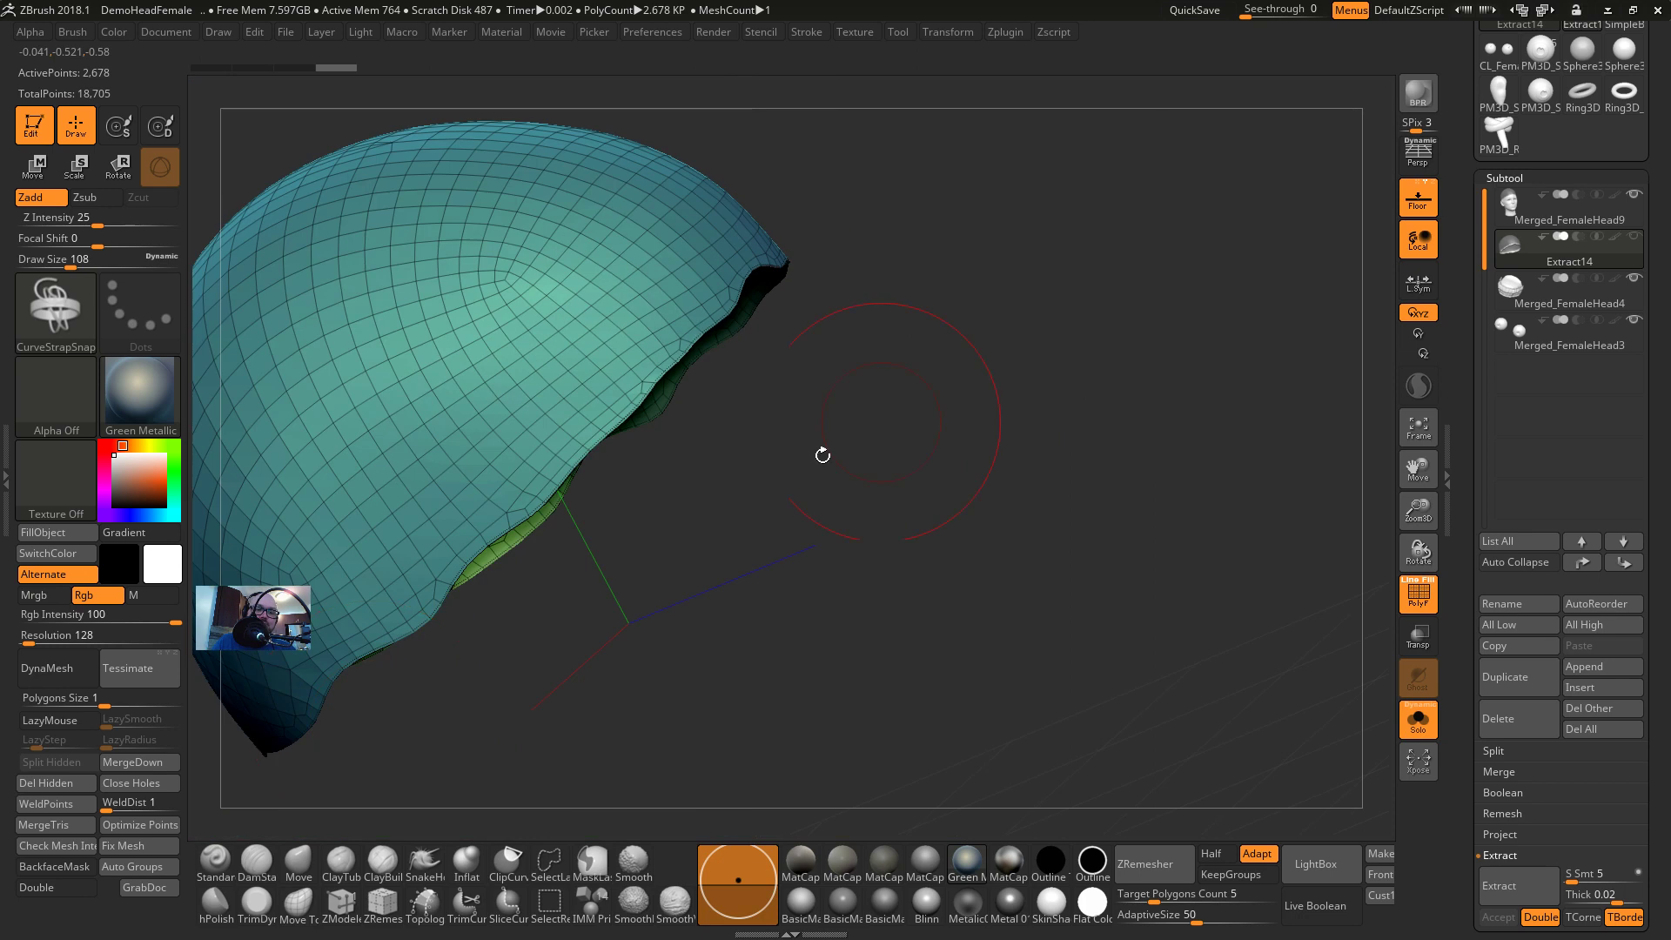
Try DynaMesh at resolution 128 on the thin double-sided cap and undo it
{"action": "left_click", "coordinate": [52, 668]}
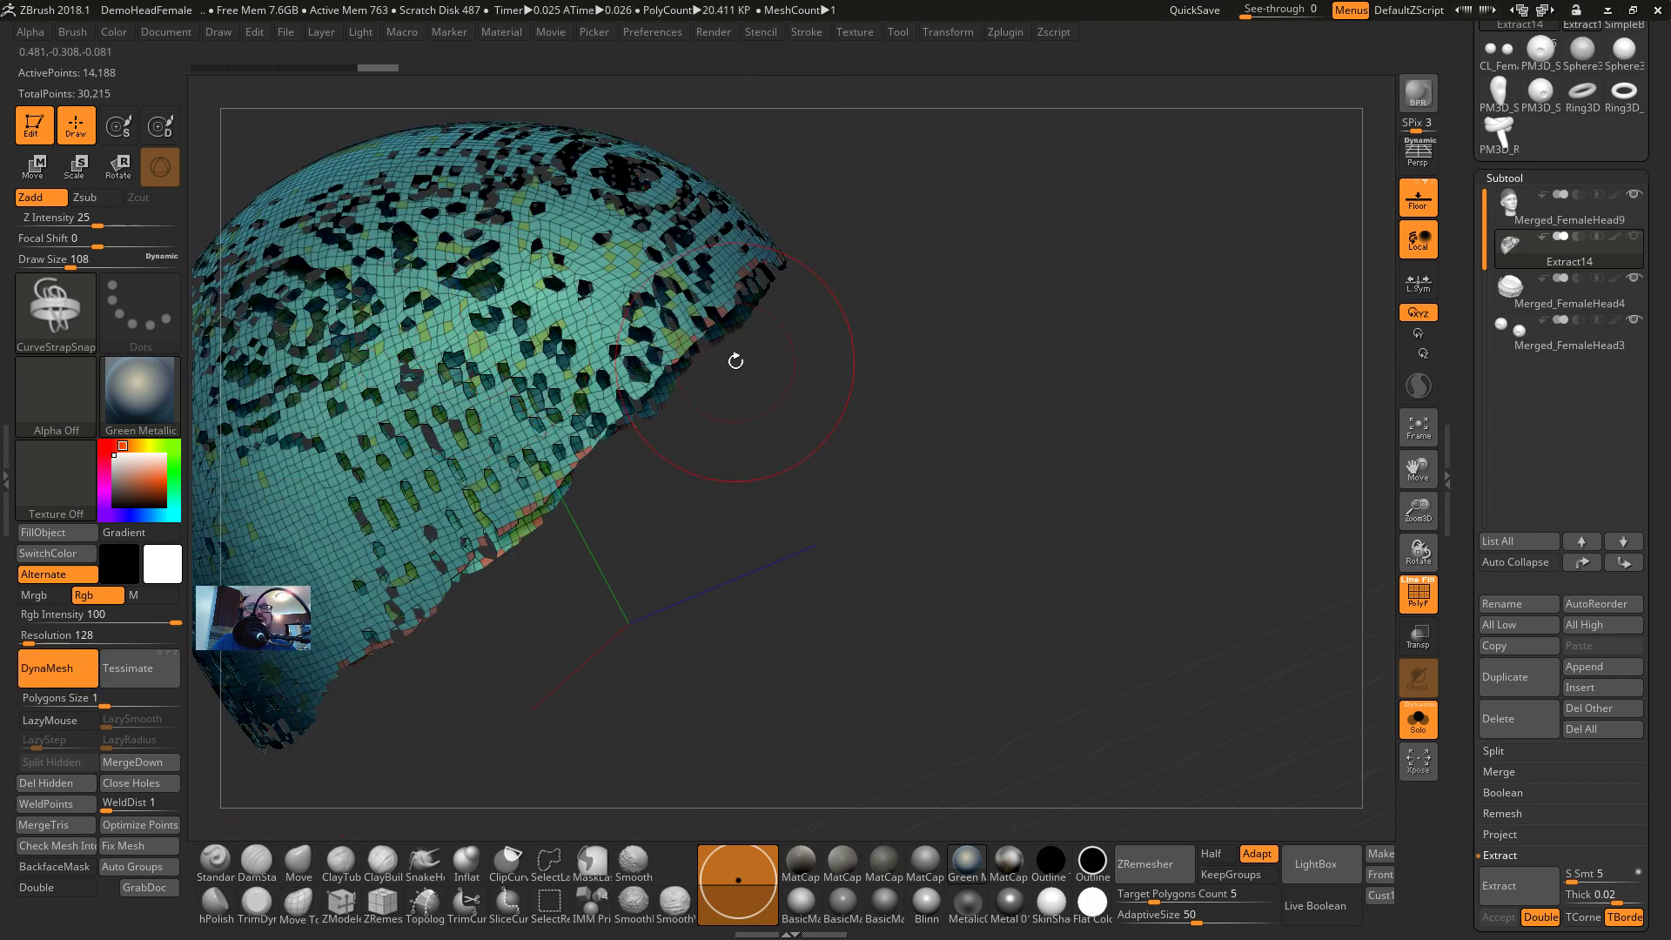
{"action": "key", "text": "ctrl+z"}
{"action": "left_click_drag", "start_coordinate": [1019, 369], "coordinate": [757, 331]}
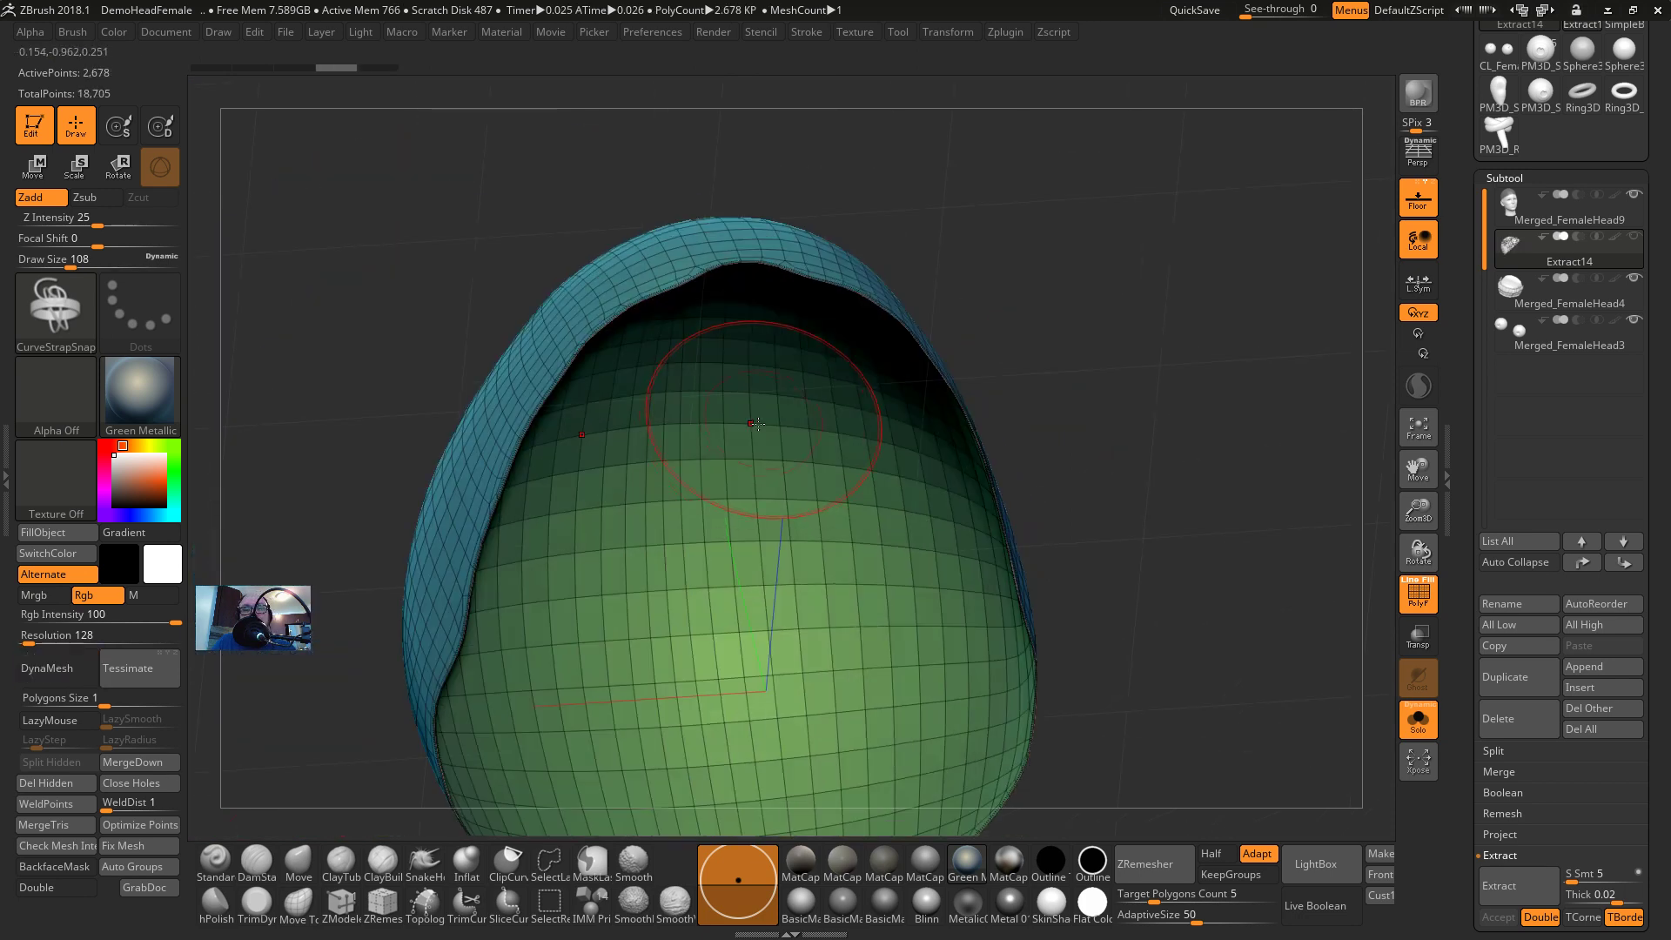
Hide and delete the thin cap's inner surface, and remesh the remaining shell with DynaMesh at resolution 128
{"action": "key", "text": "ctrl+shift"}
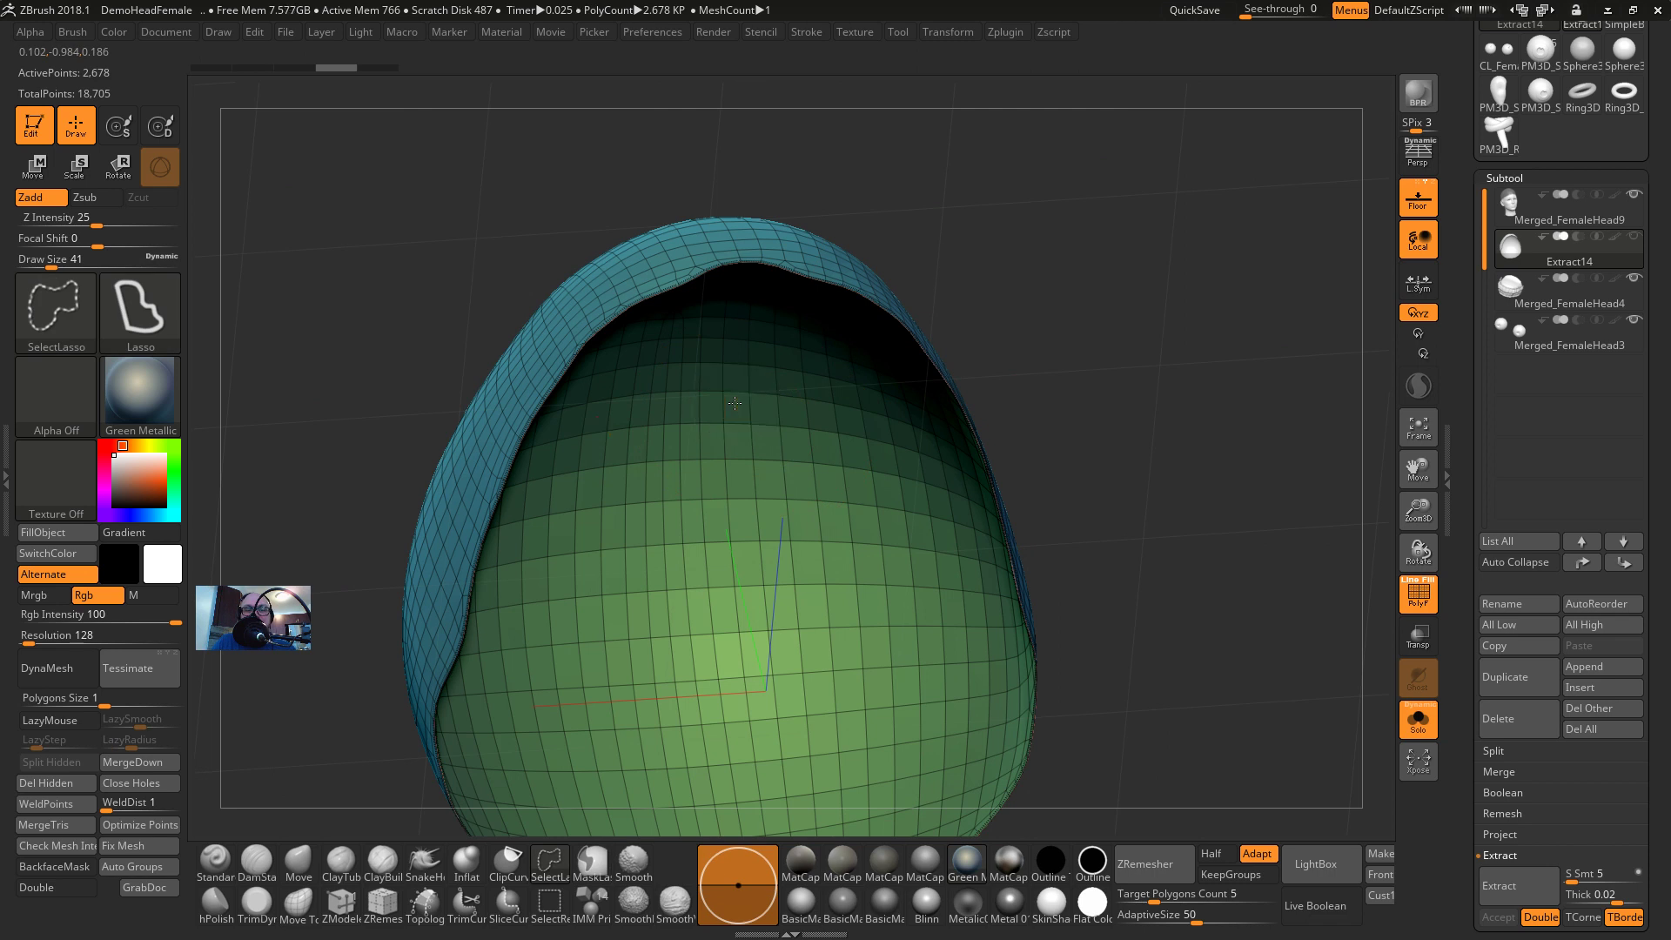
{"action": "left_click", "coordinate": [735, 402], "text": "ctrl+shift"}
{"action": "left_click", "coordinate": [735, 403], "text": "ctrl+shift"}
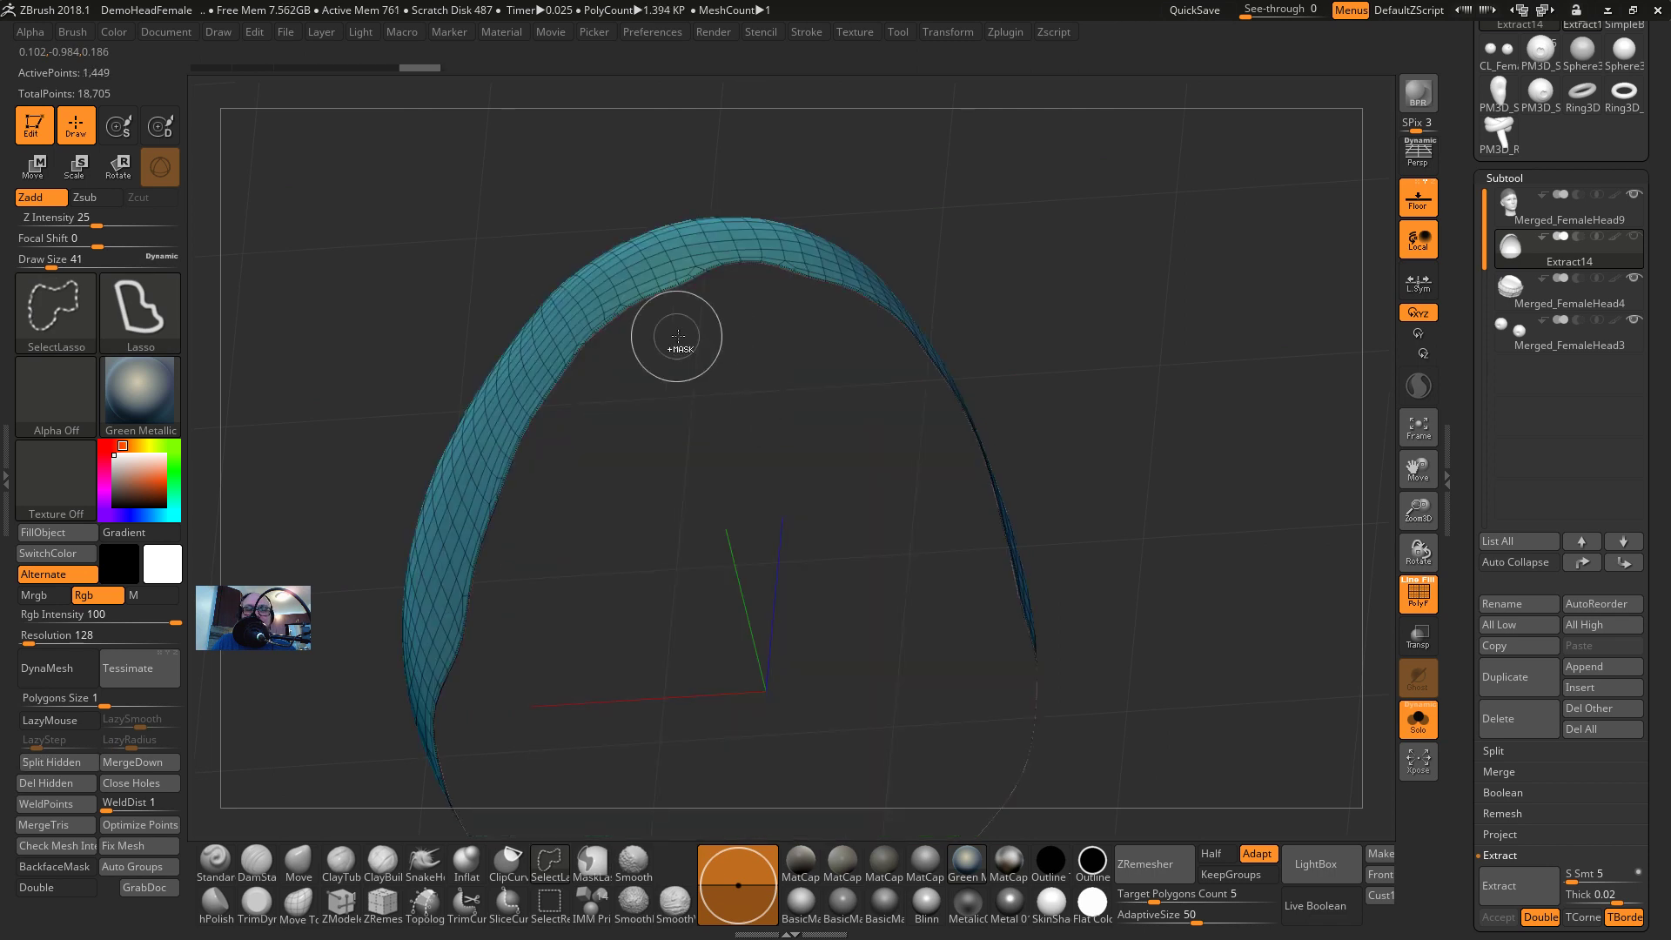
{"action": "left_click", "coordinate": [50, 782]}
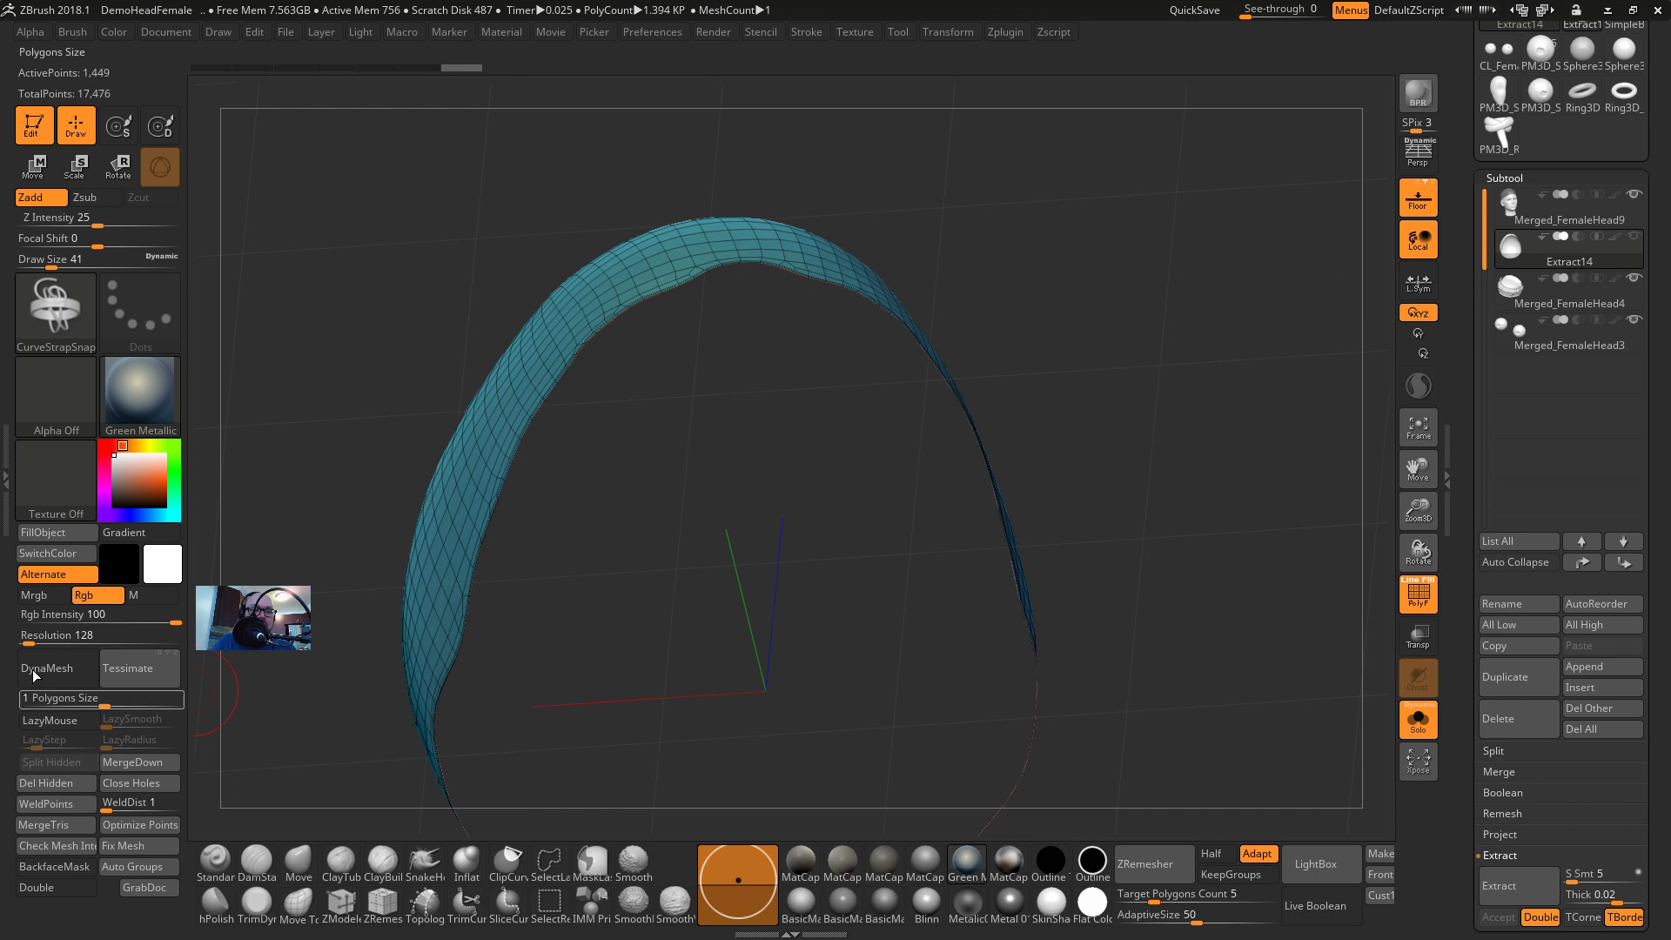
{"action": "left_click", "coordinate": [40, 672]}
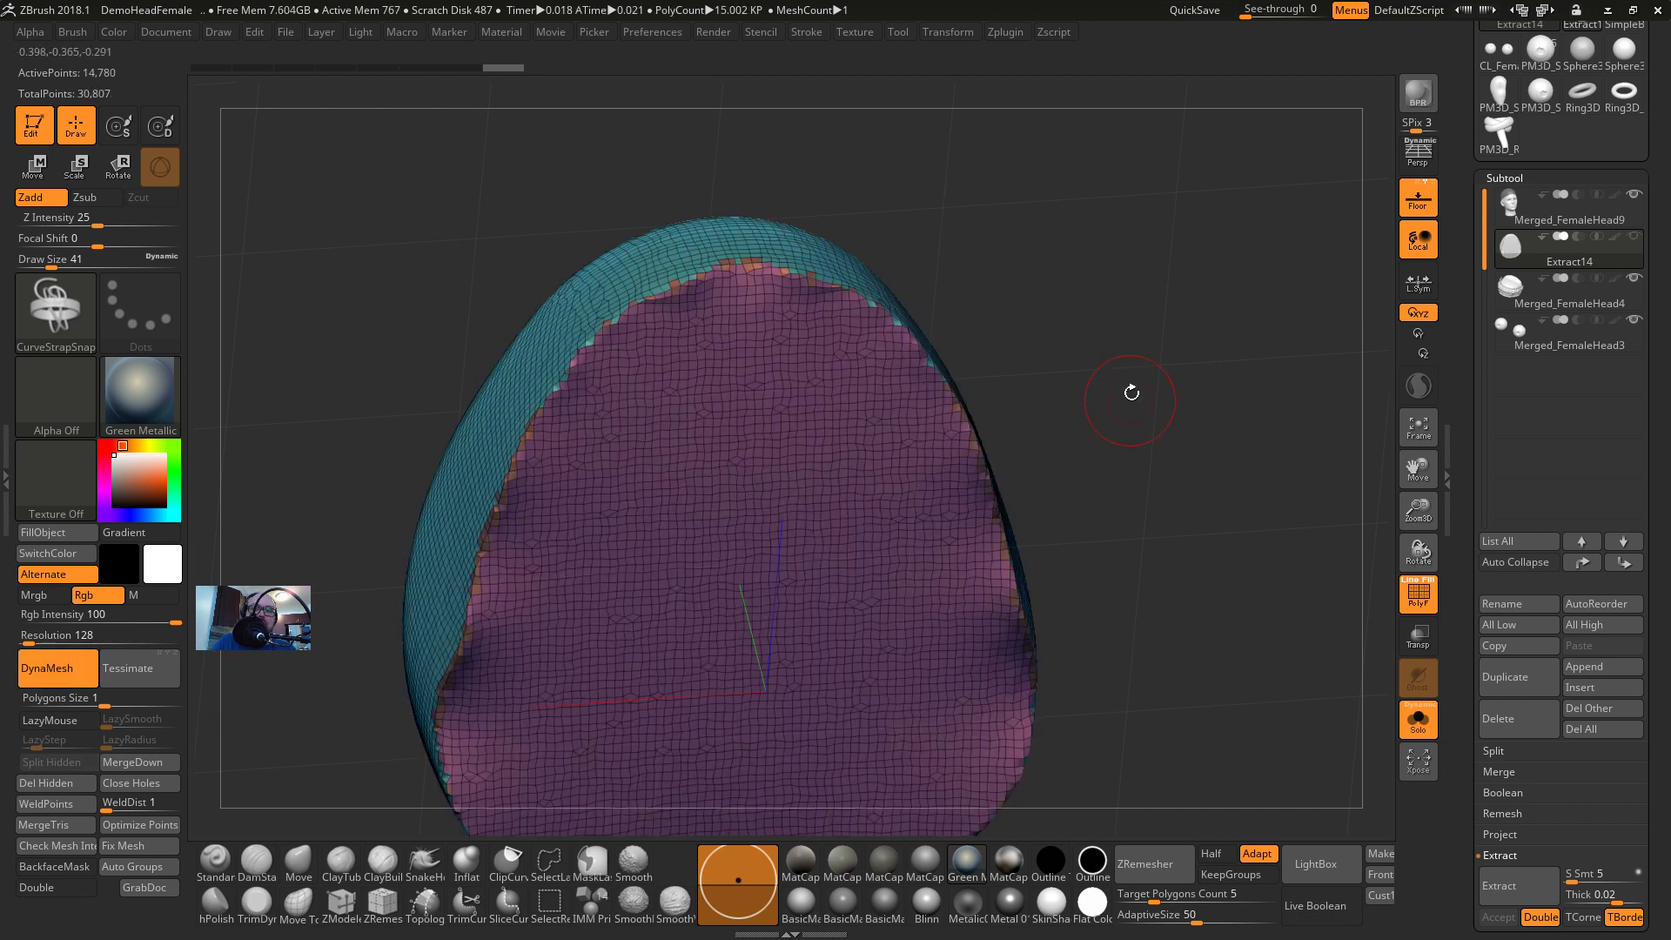
{"action": "left_click_drag", "start_coordinate": [1130, 388], "coordinate": [952, 377]}
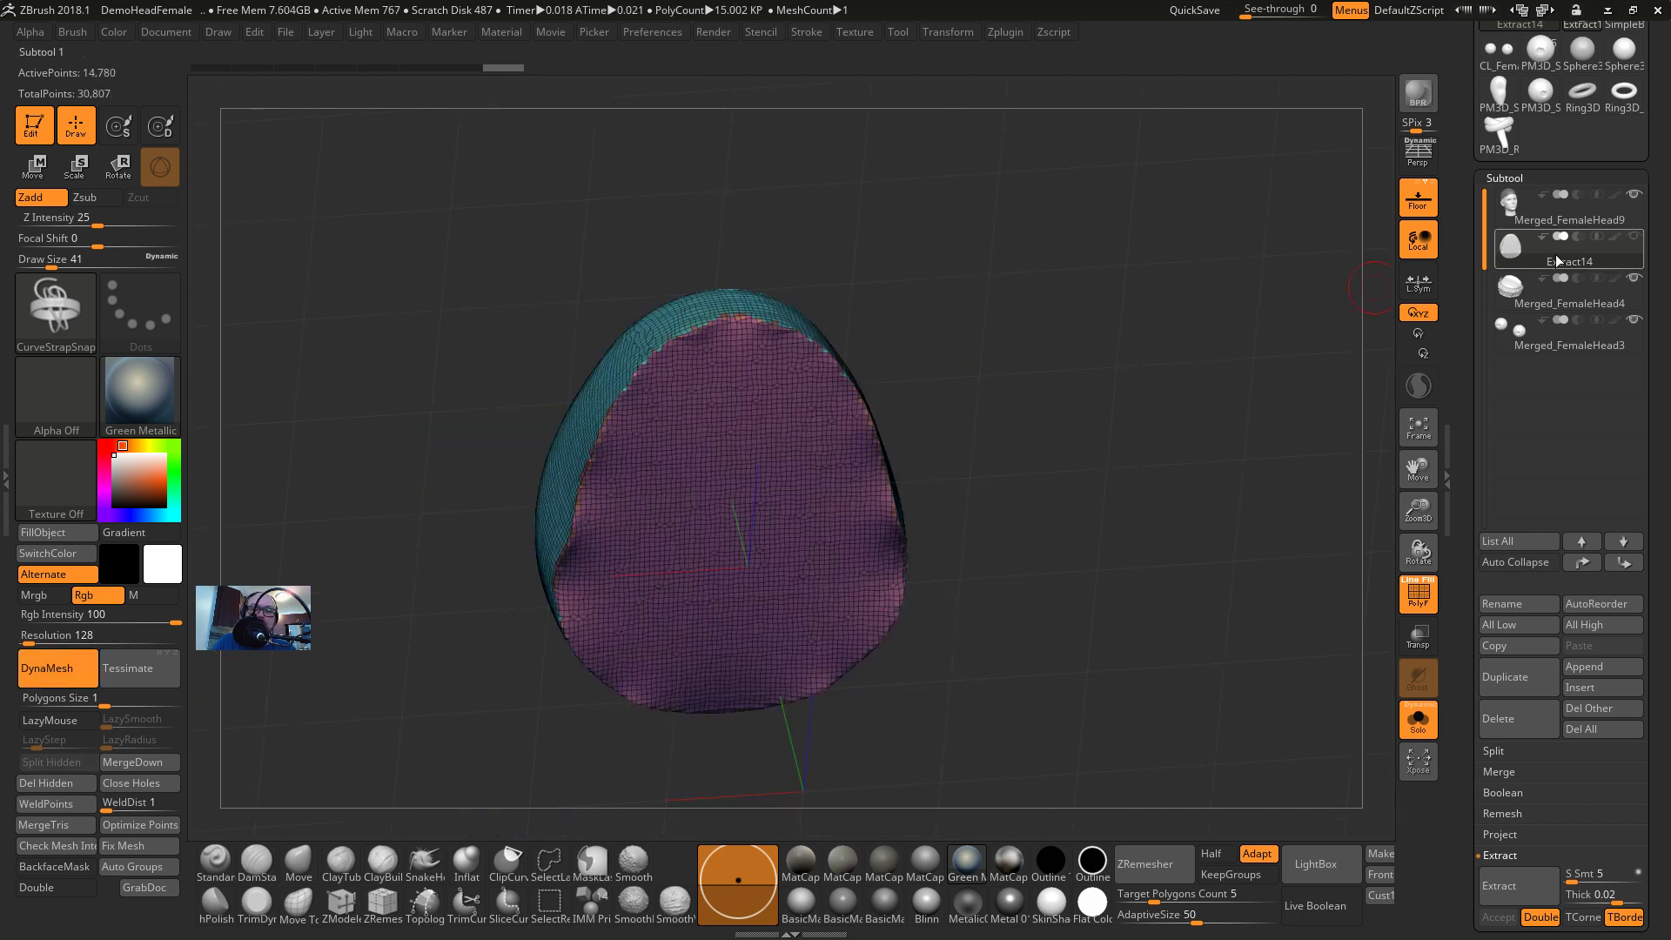
Leave the isolated view and examine the remeshed cap on the head from the front
{"action": "left_click", "coordinate": [1418, 719]}
{"action": "mouse_move", "coordinate": [1073, 322]}
{"action": "left_mouse_down"}
{"action": "mouse_move", "coordinate": [1063, 511]}
{"action": "mouse_move", "coordinate": [1074, 357]}
{"action": "mouse_move", "coordinate": [1358, 353]}
{"action": "left_mouse_up"}
{"action": "key", "text": "s"}
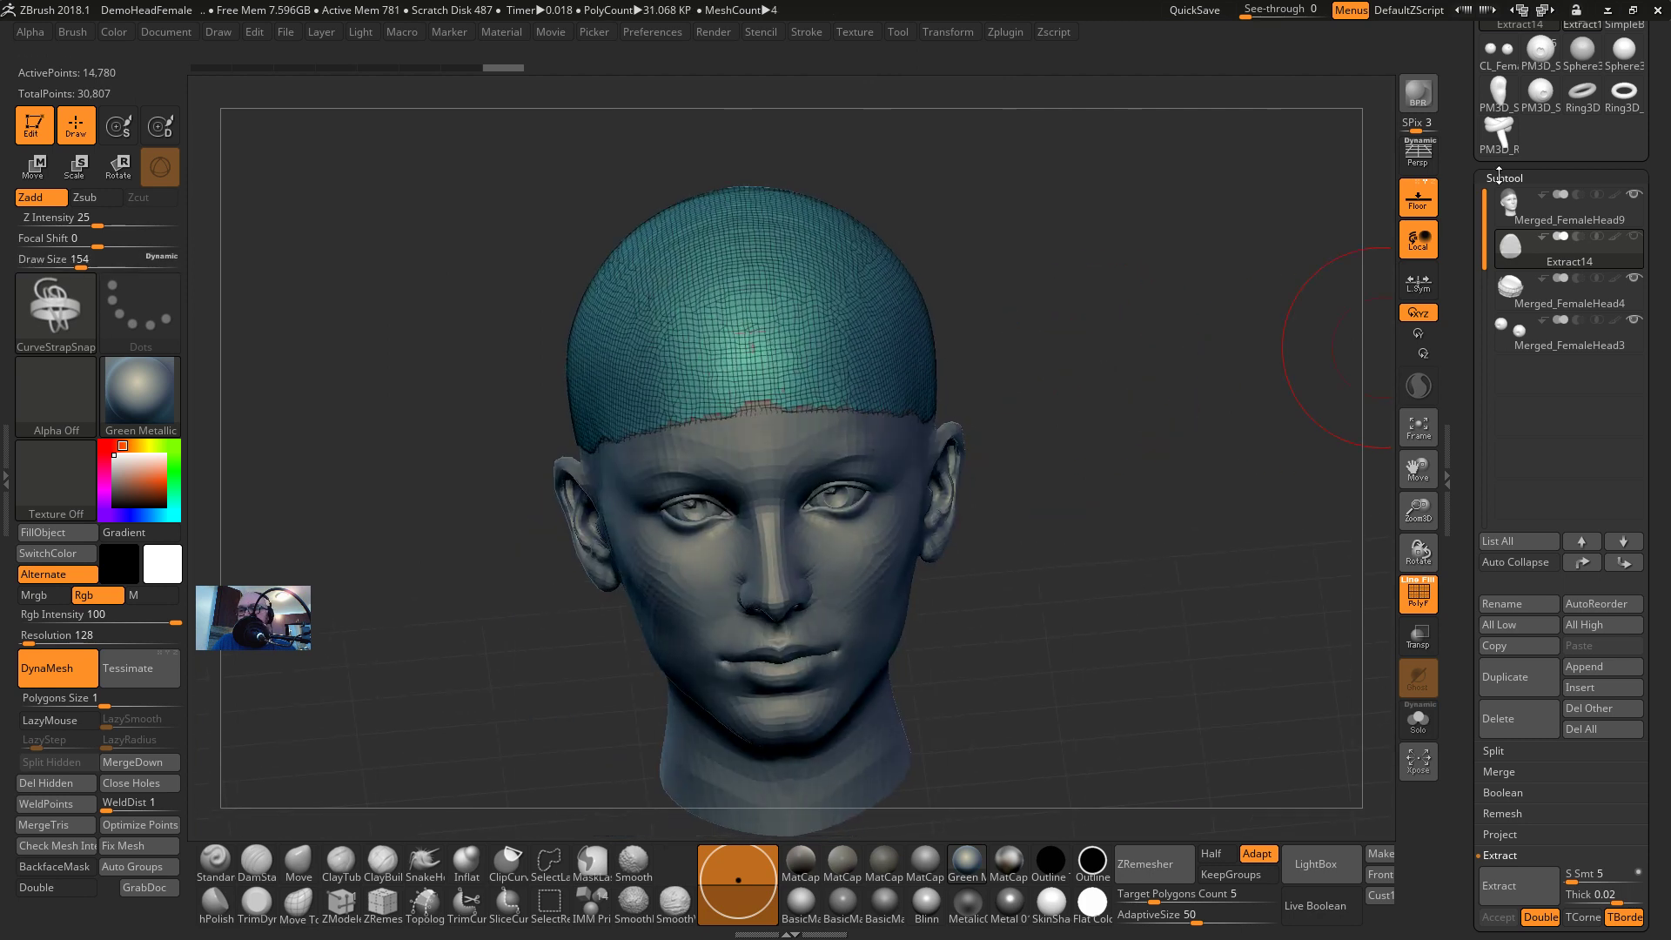
{"action": "left_click", "coordinate": [1505, 177]}
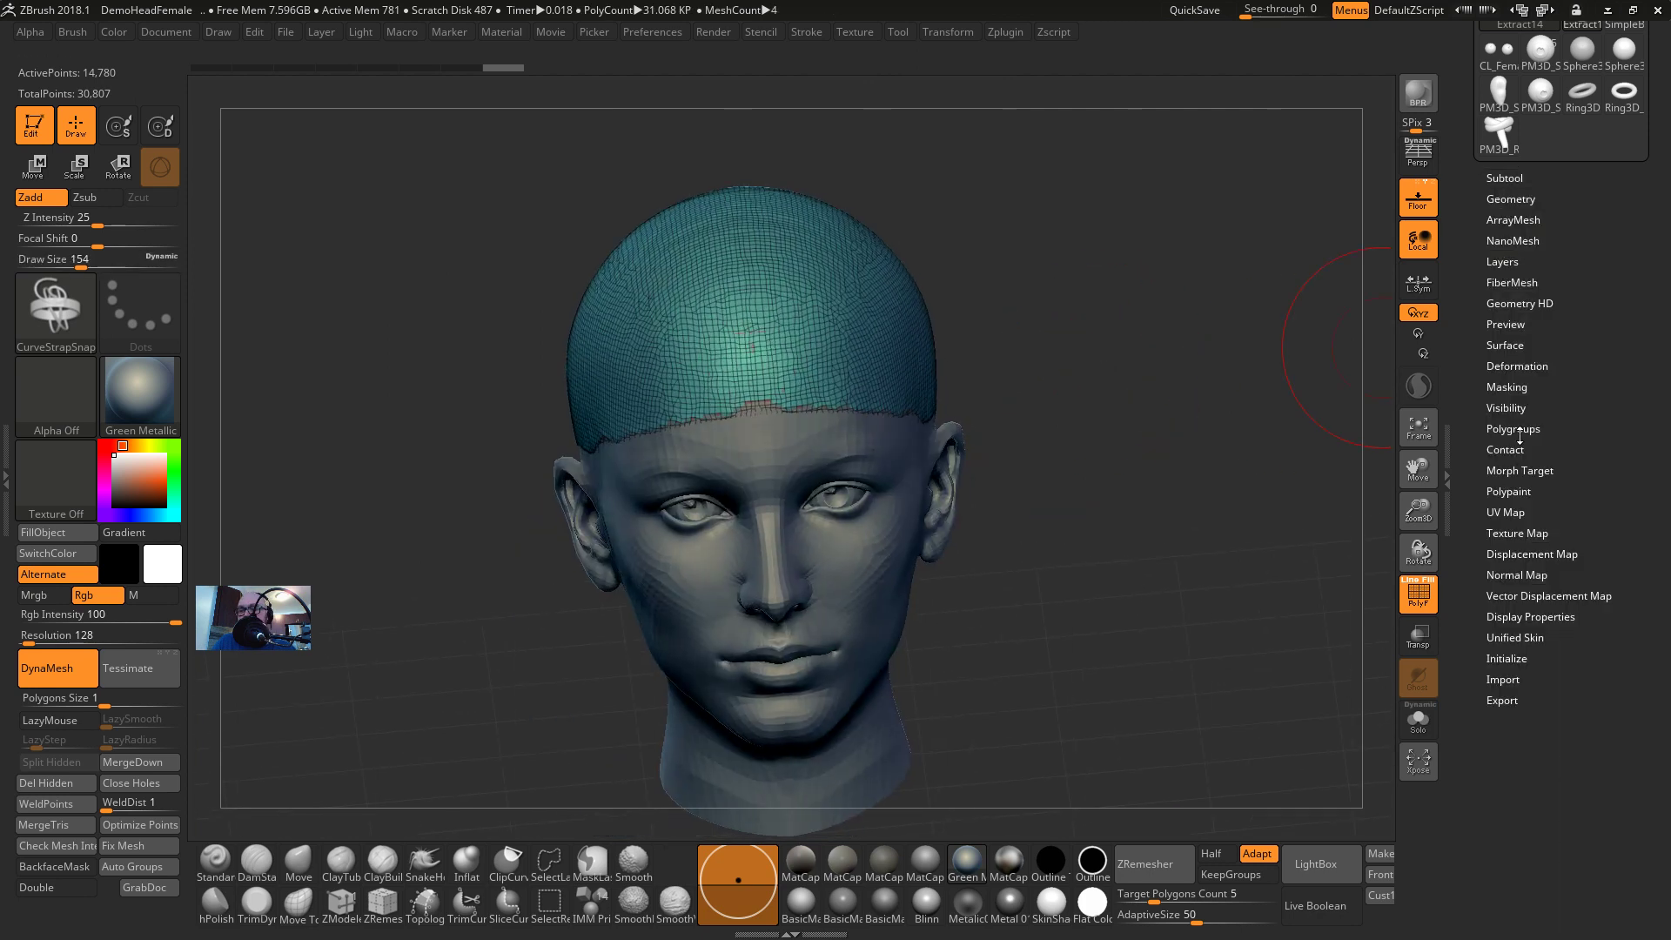
{"action": "left_click", "coordinate": [1497, 179]}
Extract and accept a thick cap from the head's masked scalp, with thickness 0.12038 and both Double and TBorder off
{"action": "left_click", "coordinate": [1506, 207]}
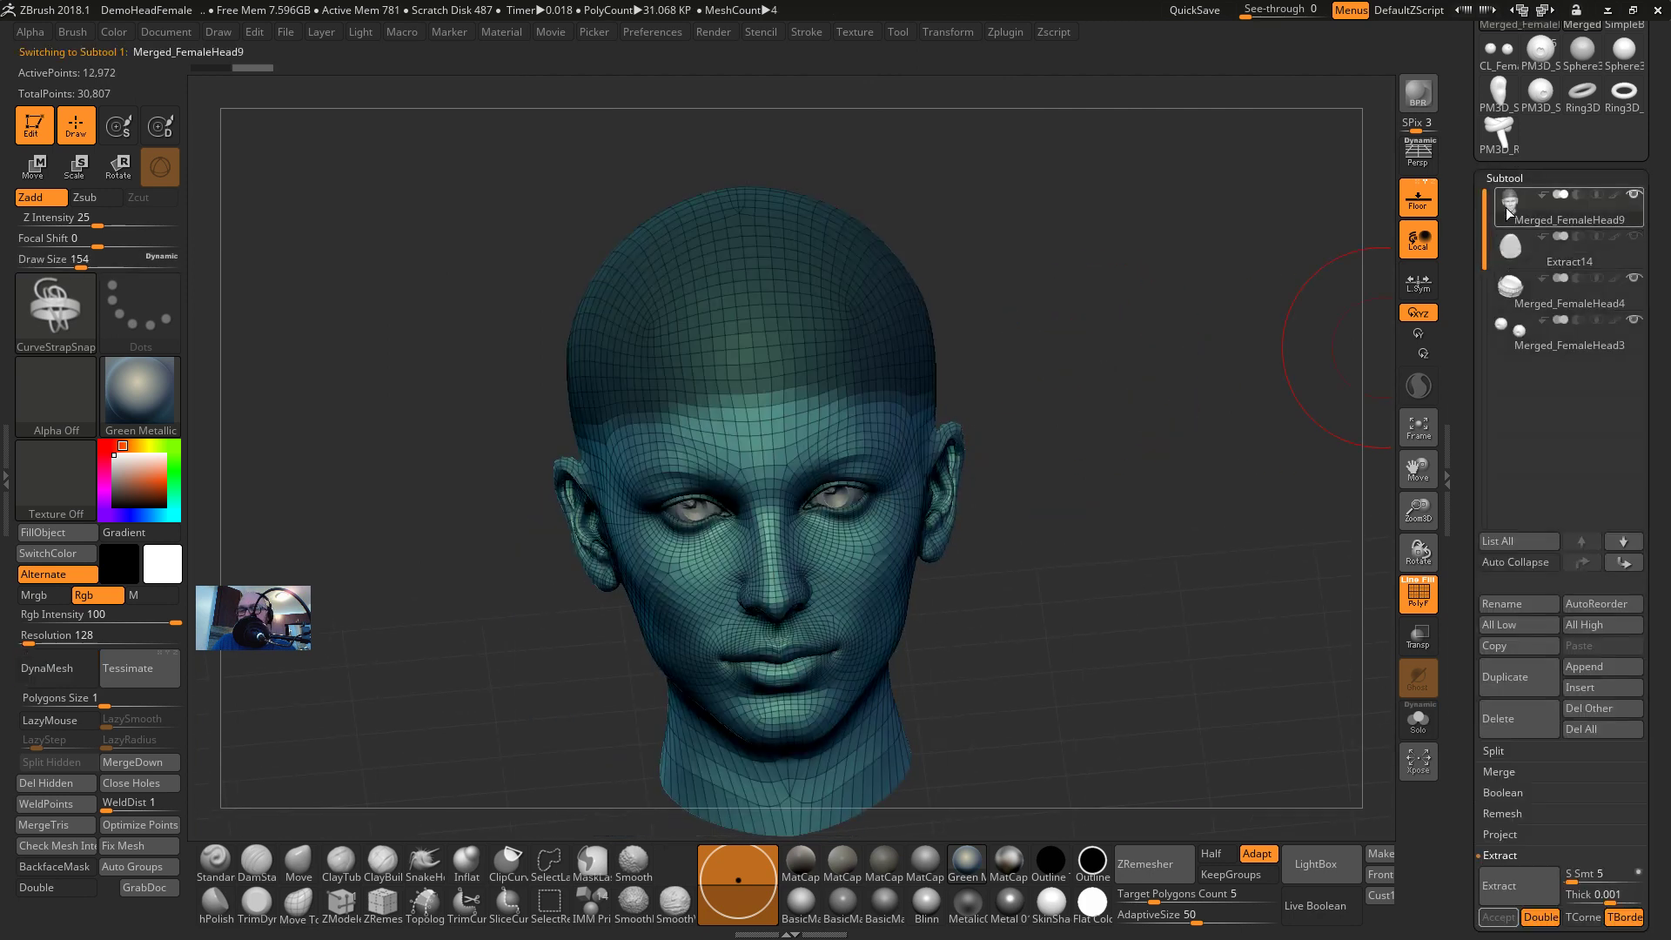
{"action": "left_click", "coordinate": [1541, 918]}
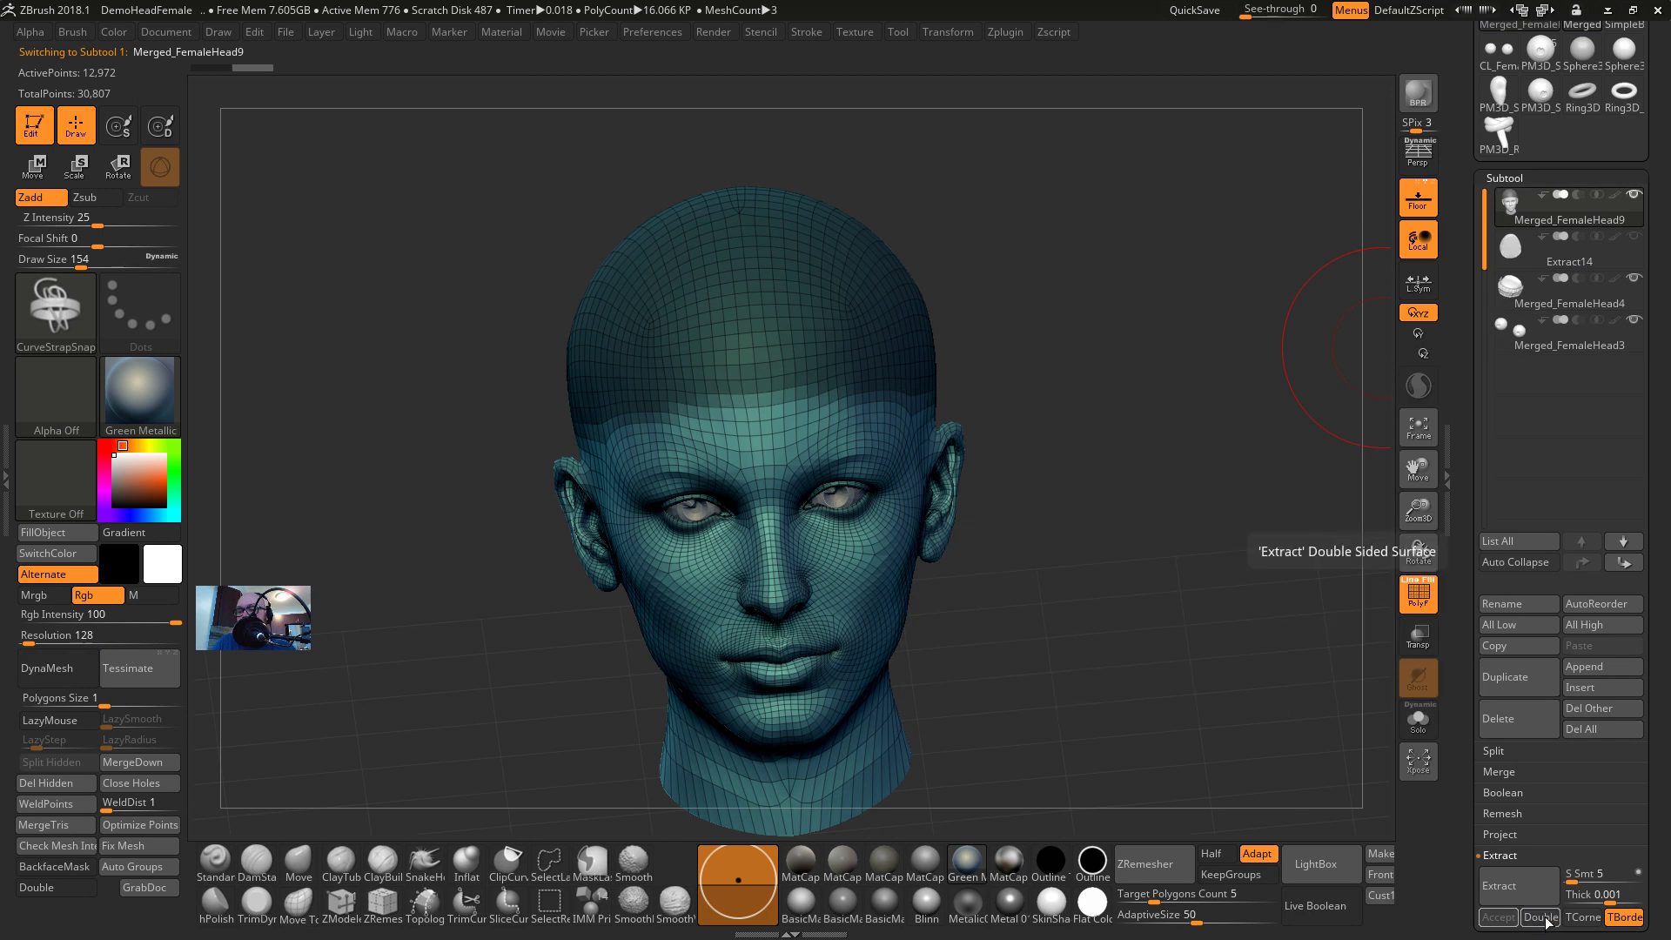
{"action": "left_click", "coordinate": [1625, 918]}
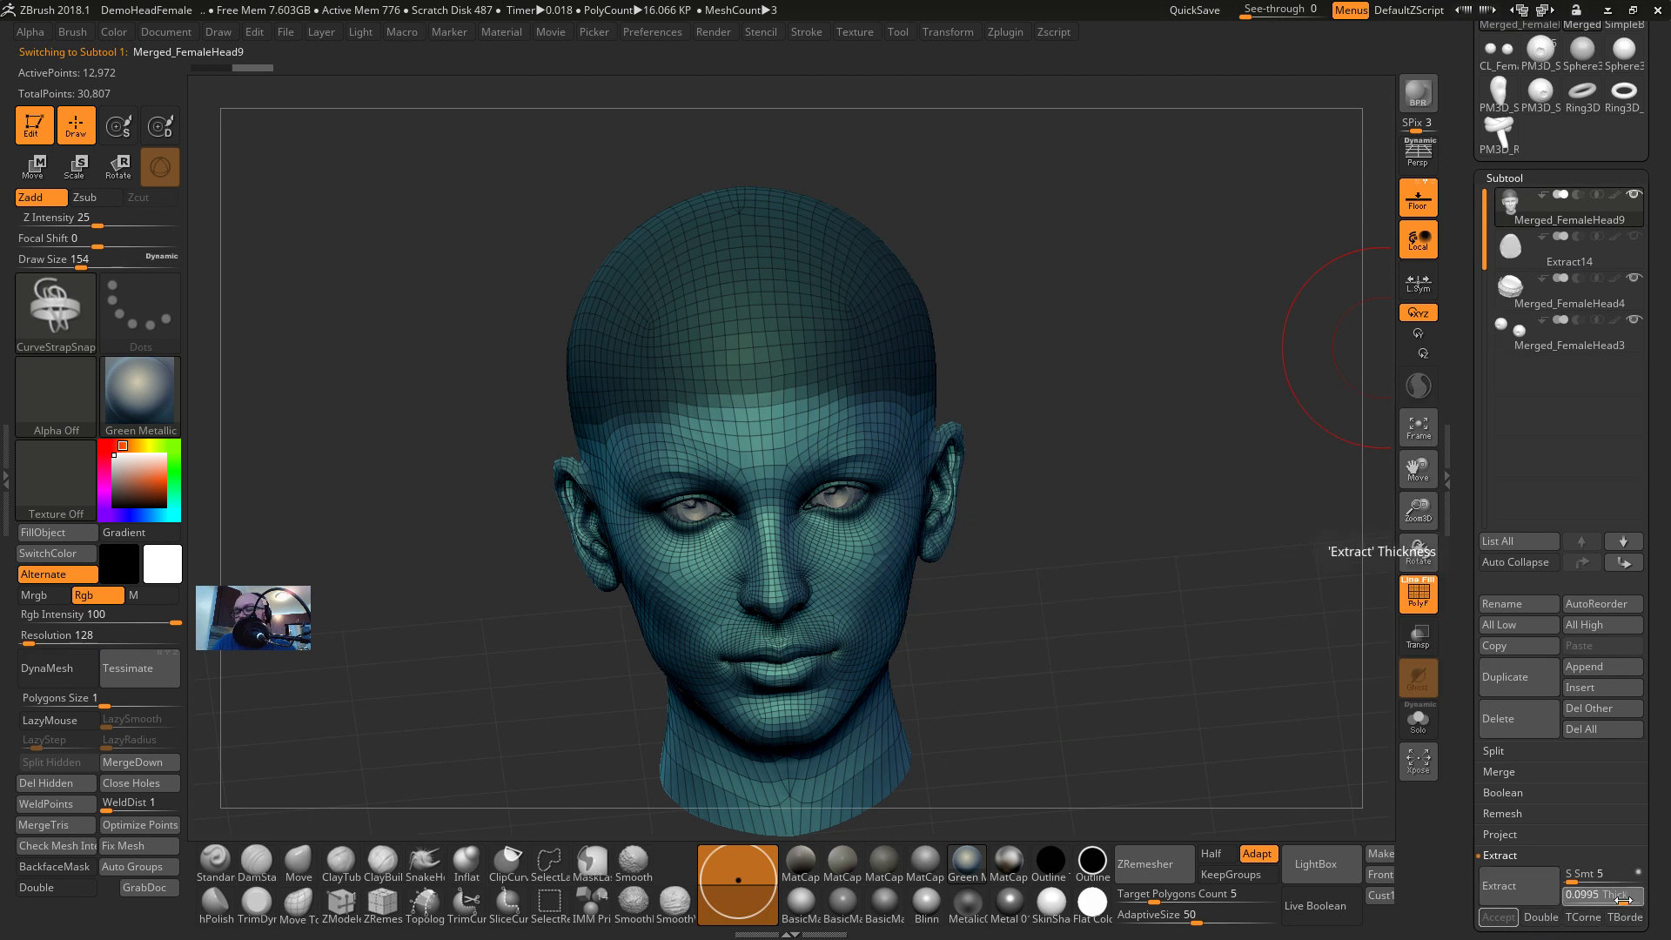
{"action": "left_click_drag", "start_coordinate": [1593, 895], "coordinate": [1621, 898]}
{"action": "left_click", "coordinate": [1530, 904]}
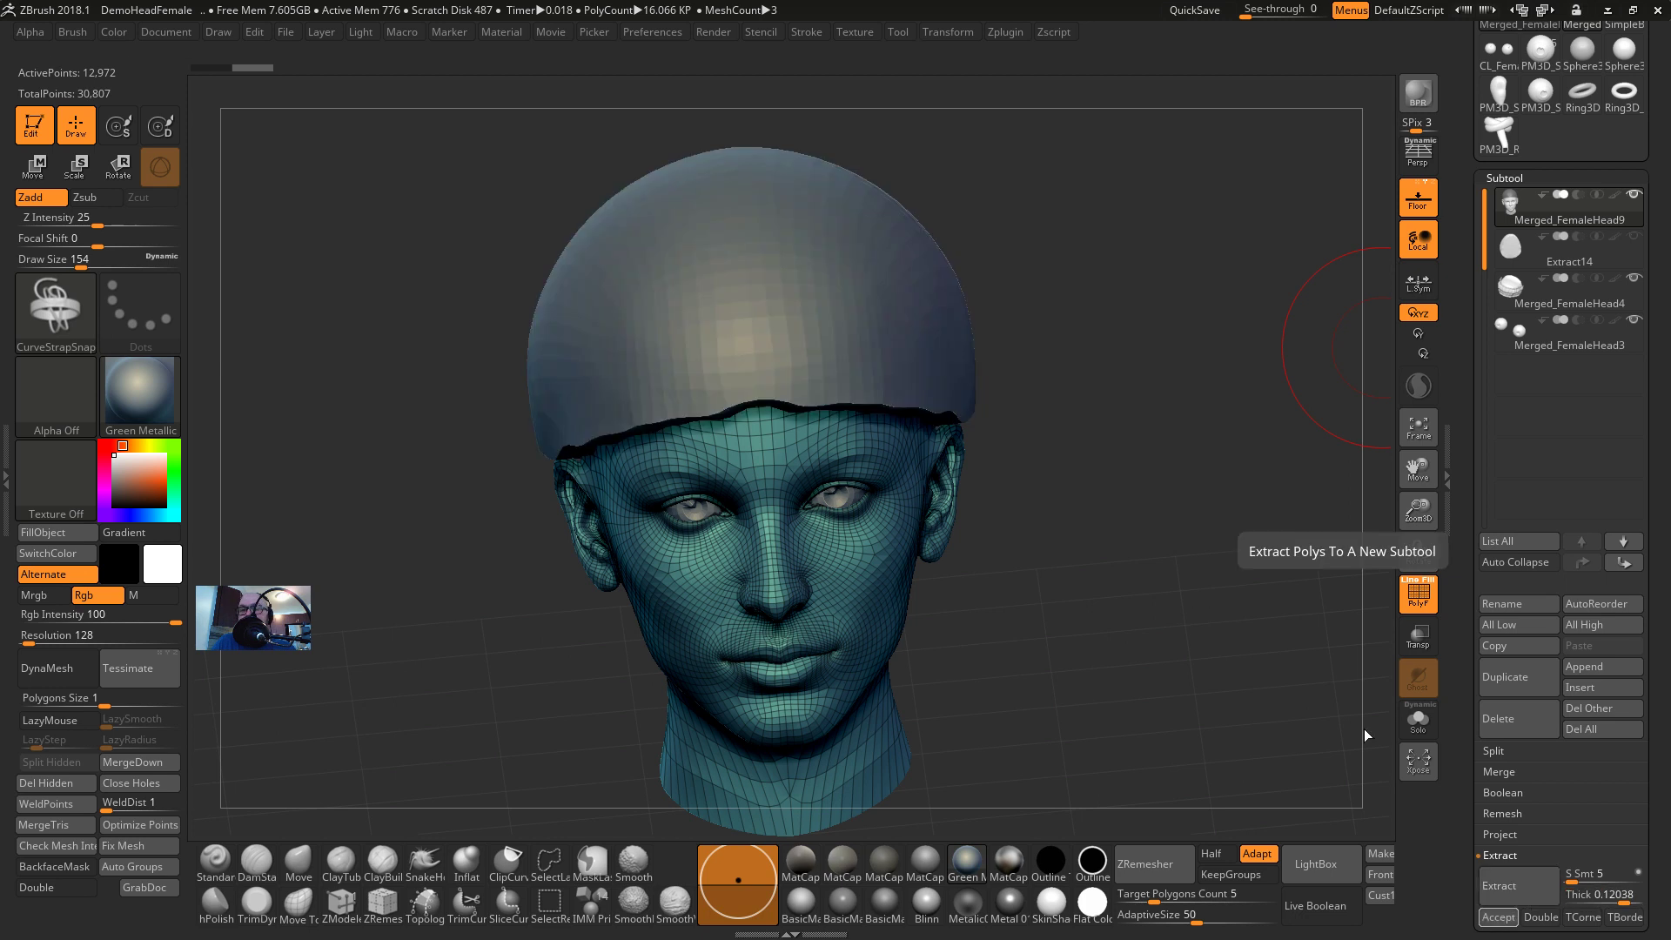
{"action": "left_click_drag", "start_coordinate": [1253, 501], "coordinate": [1212, 504]}
{"action": "left_click", "coordinate": [1501, 917]}
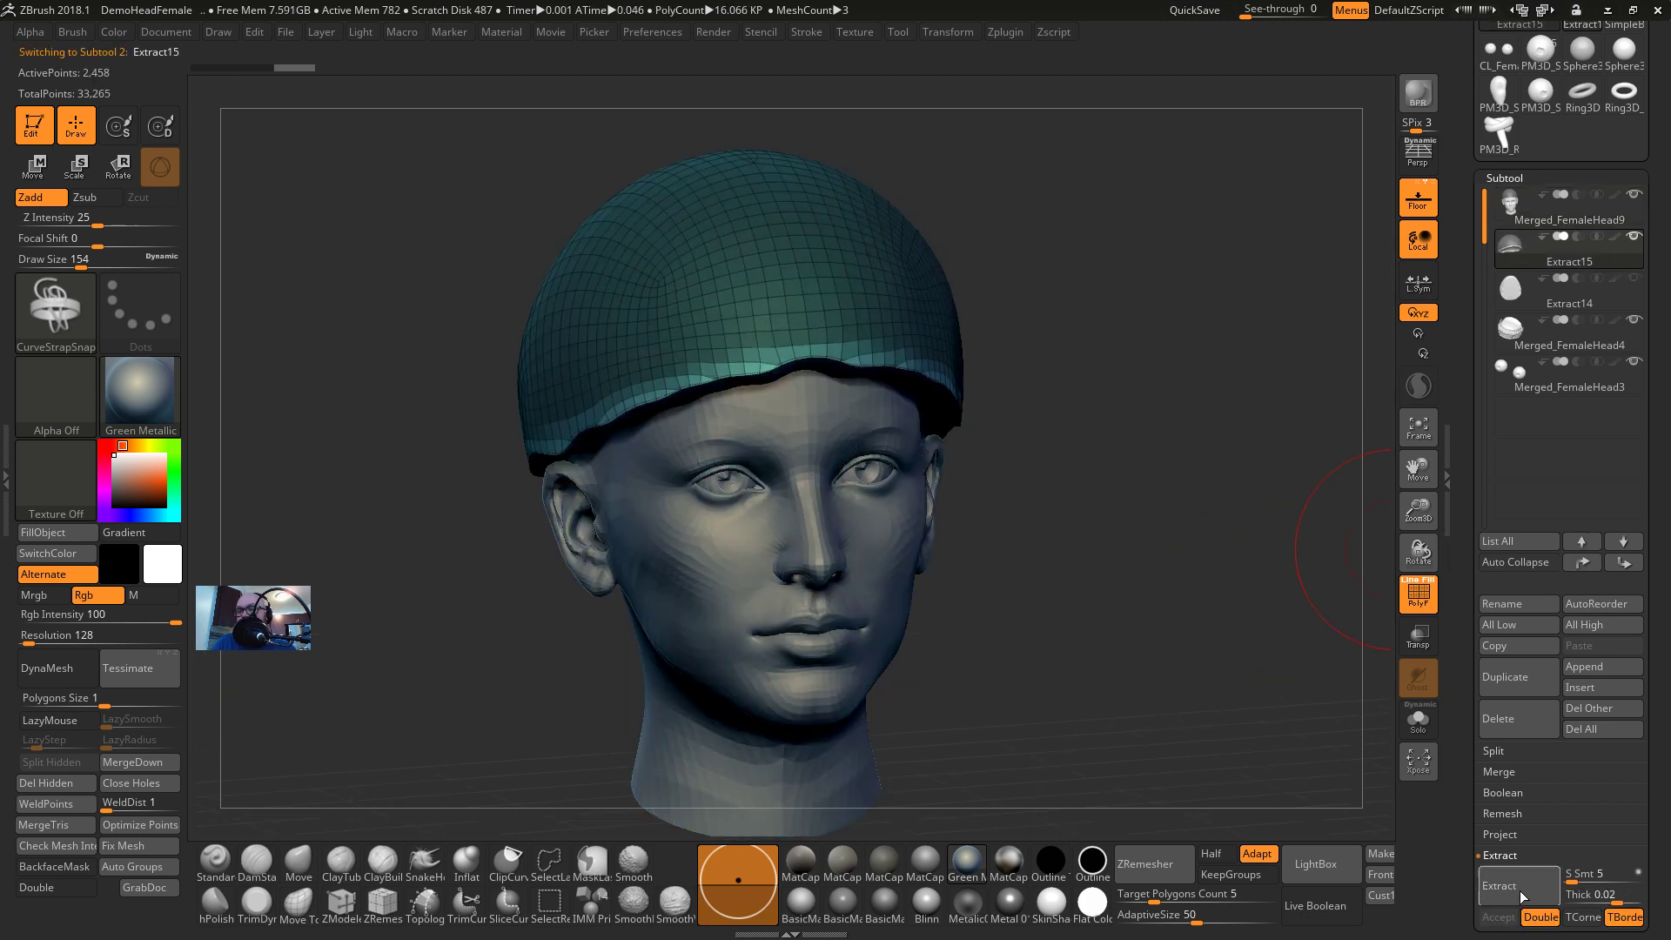
Delete the remeshed thin cap subtool
{"action": "left_click", "coordinate": [1519, 300]}
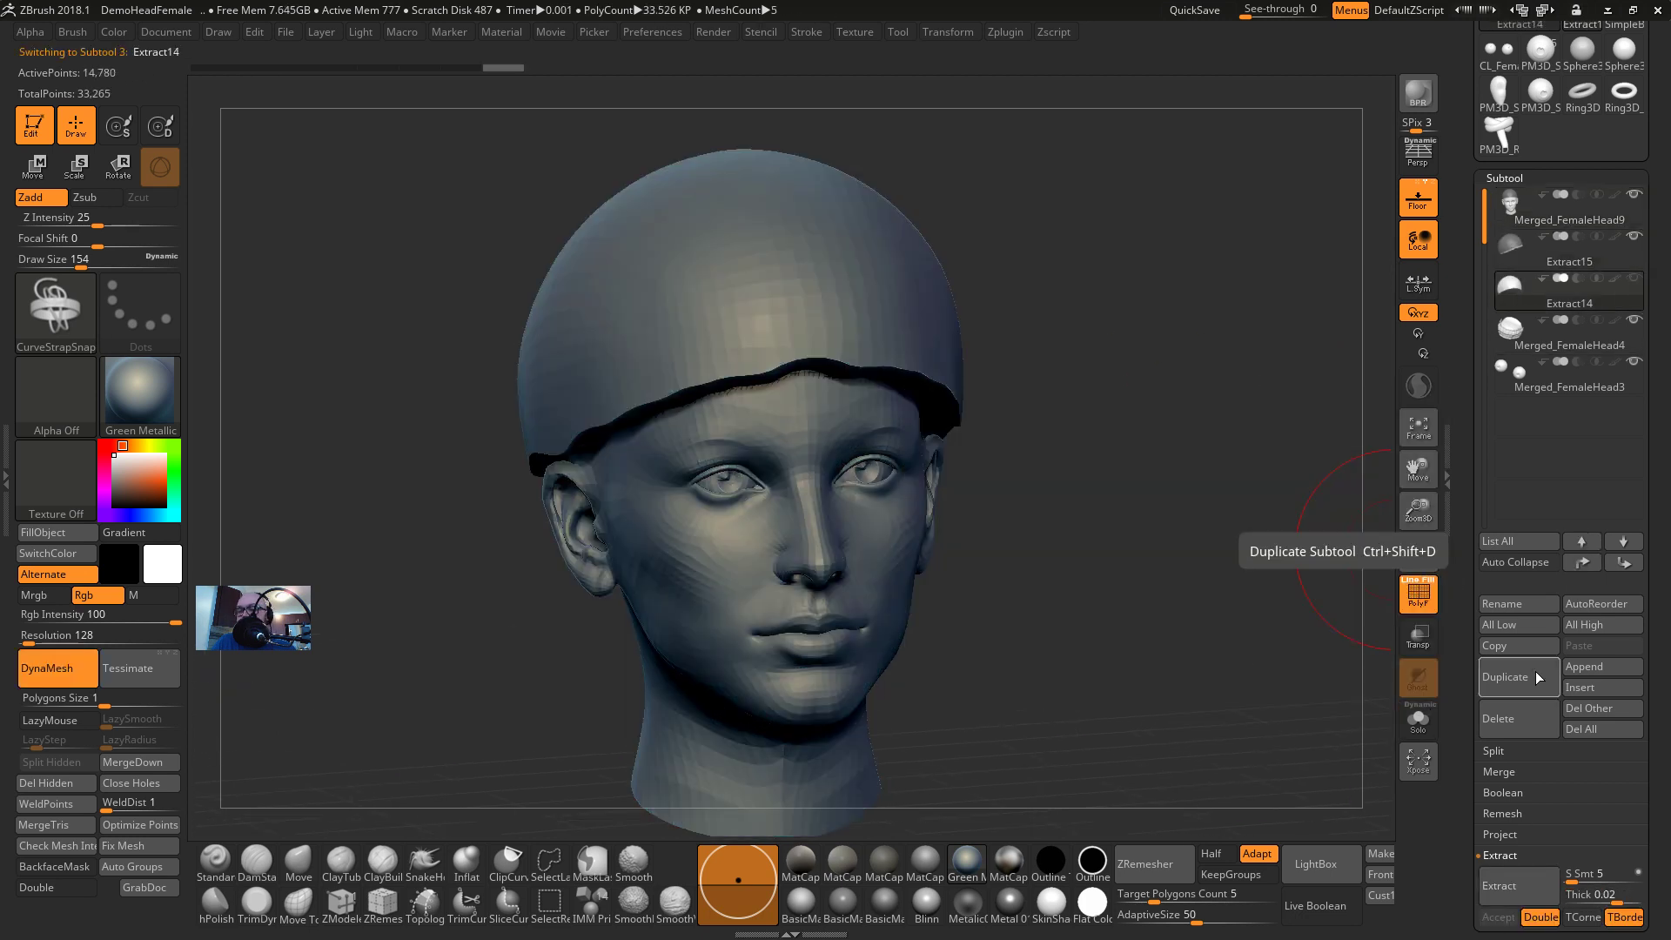
{"action": "left_click", "coordinate": [1512, 718]}
{"action": "left_click", "coordinate": [1358, 755]}
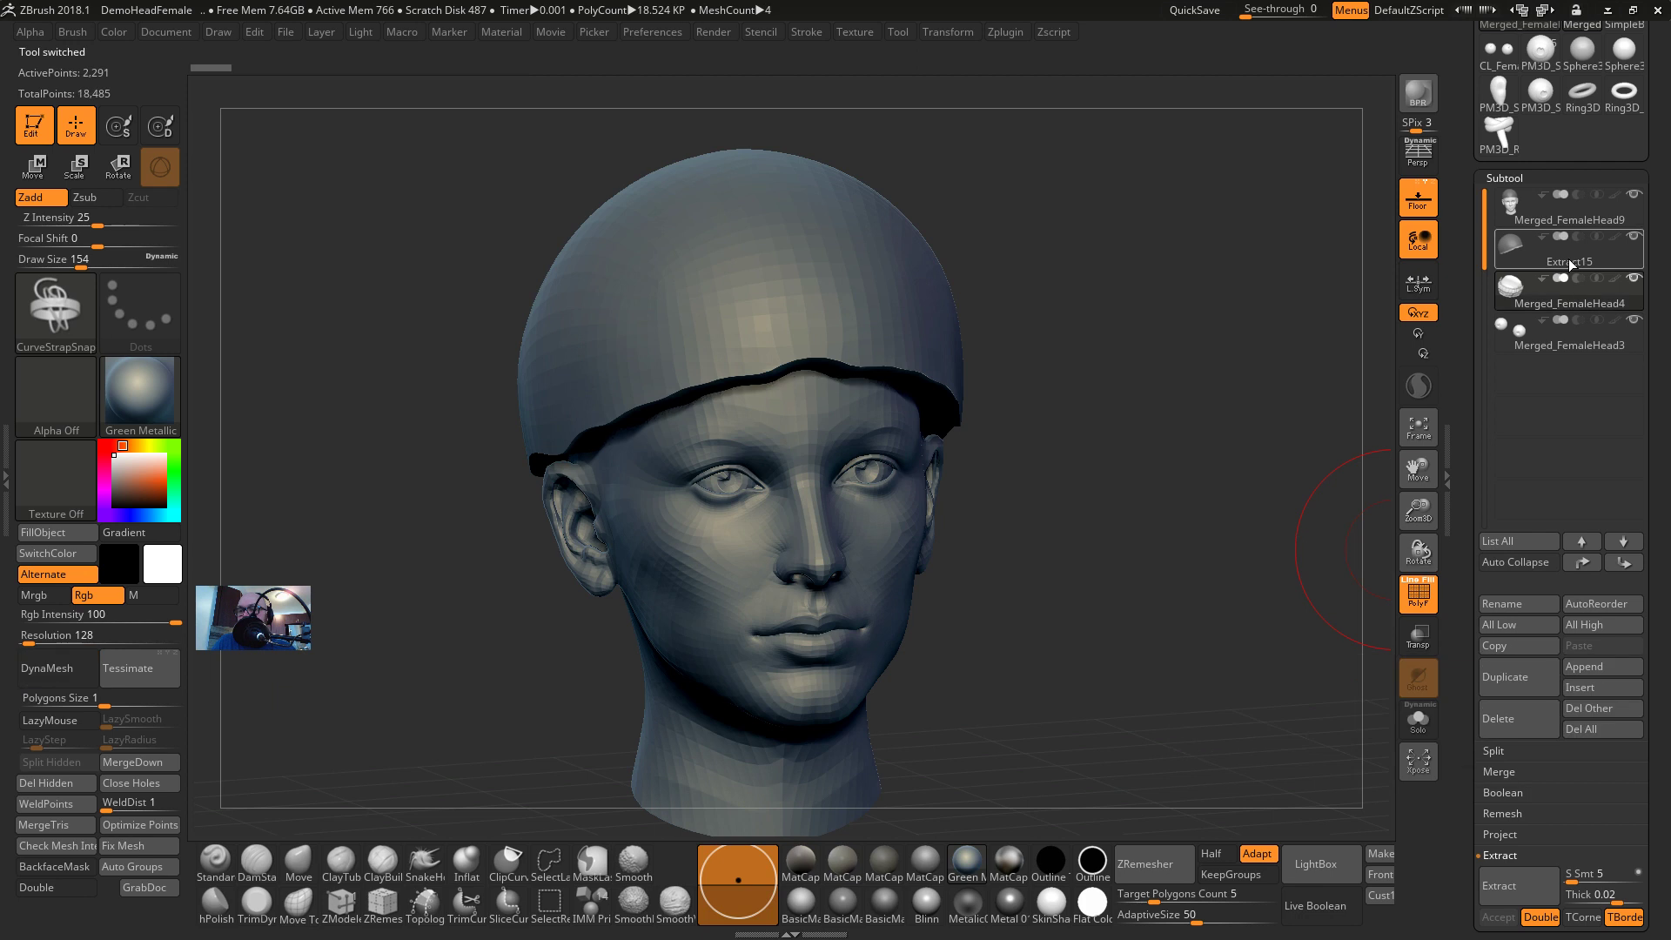
Clear the masks on the thick cap and on the head, and reselect the thick cap
{"action": "left_click", "coordinate": [1569, 260]}
{"action": "left_click_drag", "start_coordinate": [1173, 437], "coordinate": [1225, 277]}
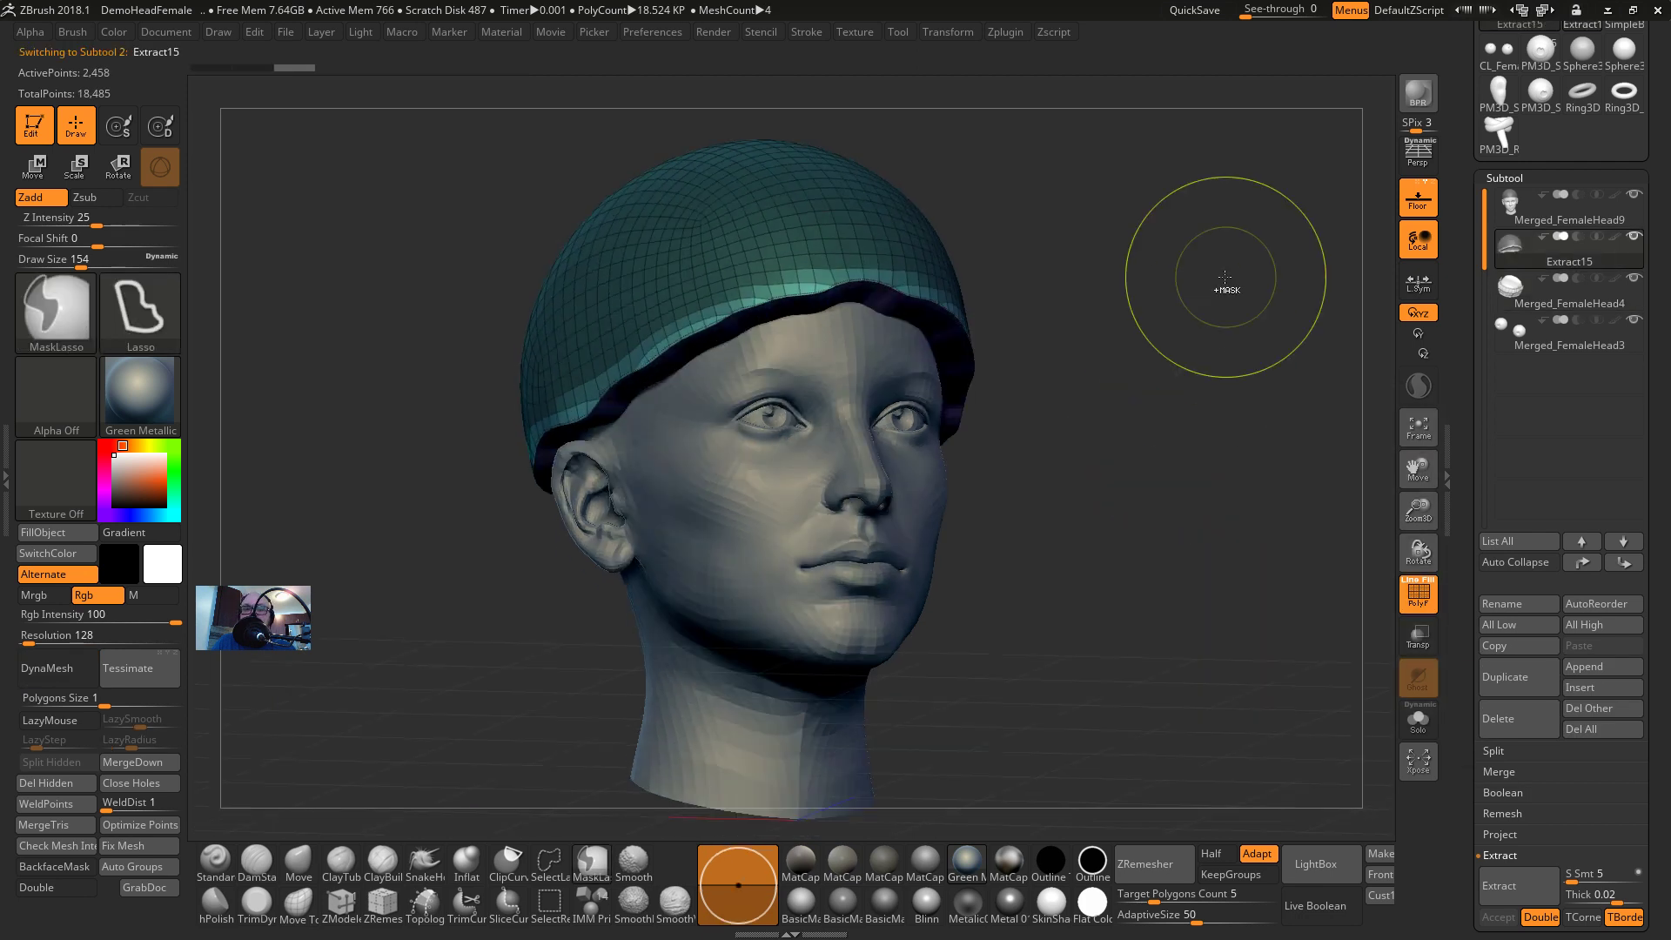
{"action": "left_click", "coordinate": [1515, 206]}
{"action": "left_click", "coordinate": [1526, 247]}
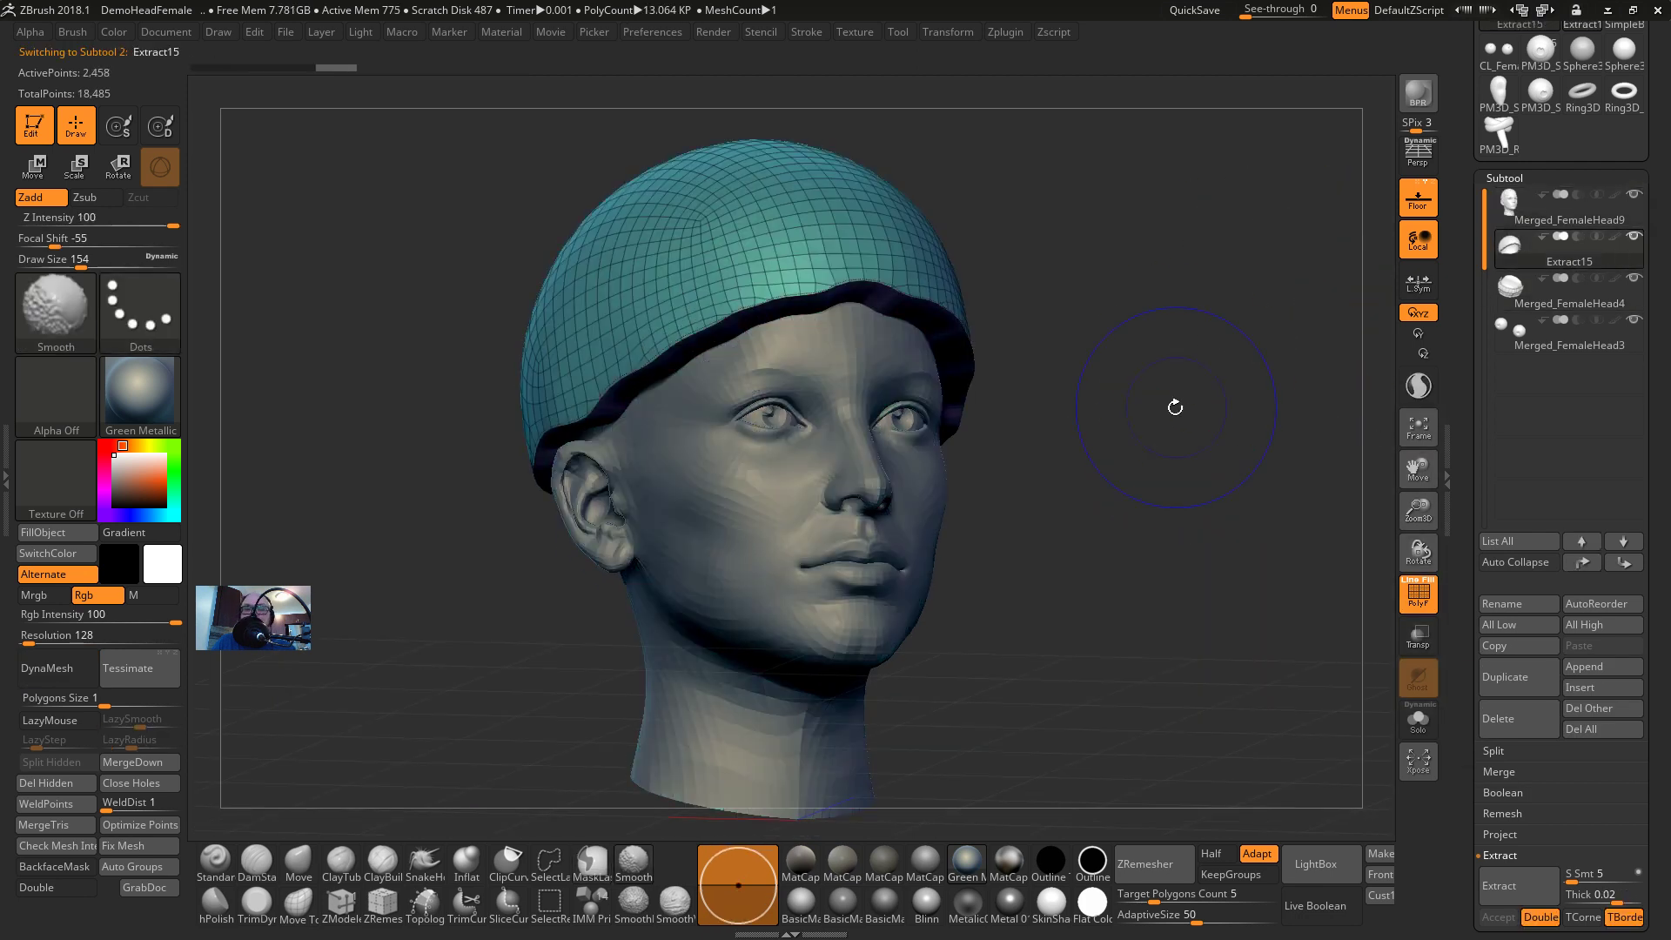
Isolate the thick cap and display its polygroups from the underside
{"action": "left_click_drag", "start_coordinate": [1172, 405], "coordinate": [1392, 723]}
{"action": "left_click", "coordinate": [1418, 719]}
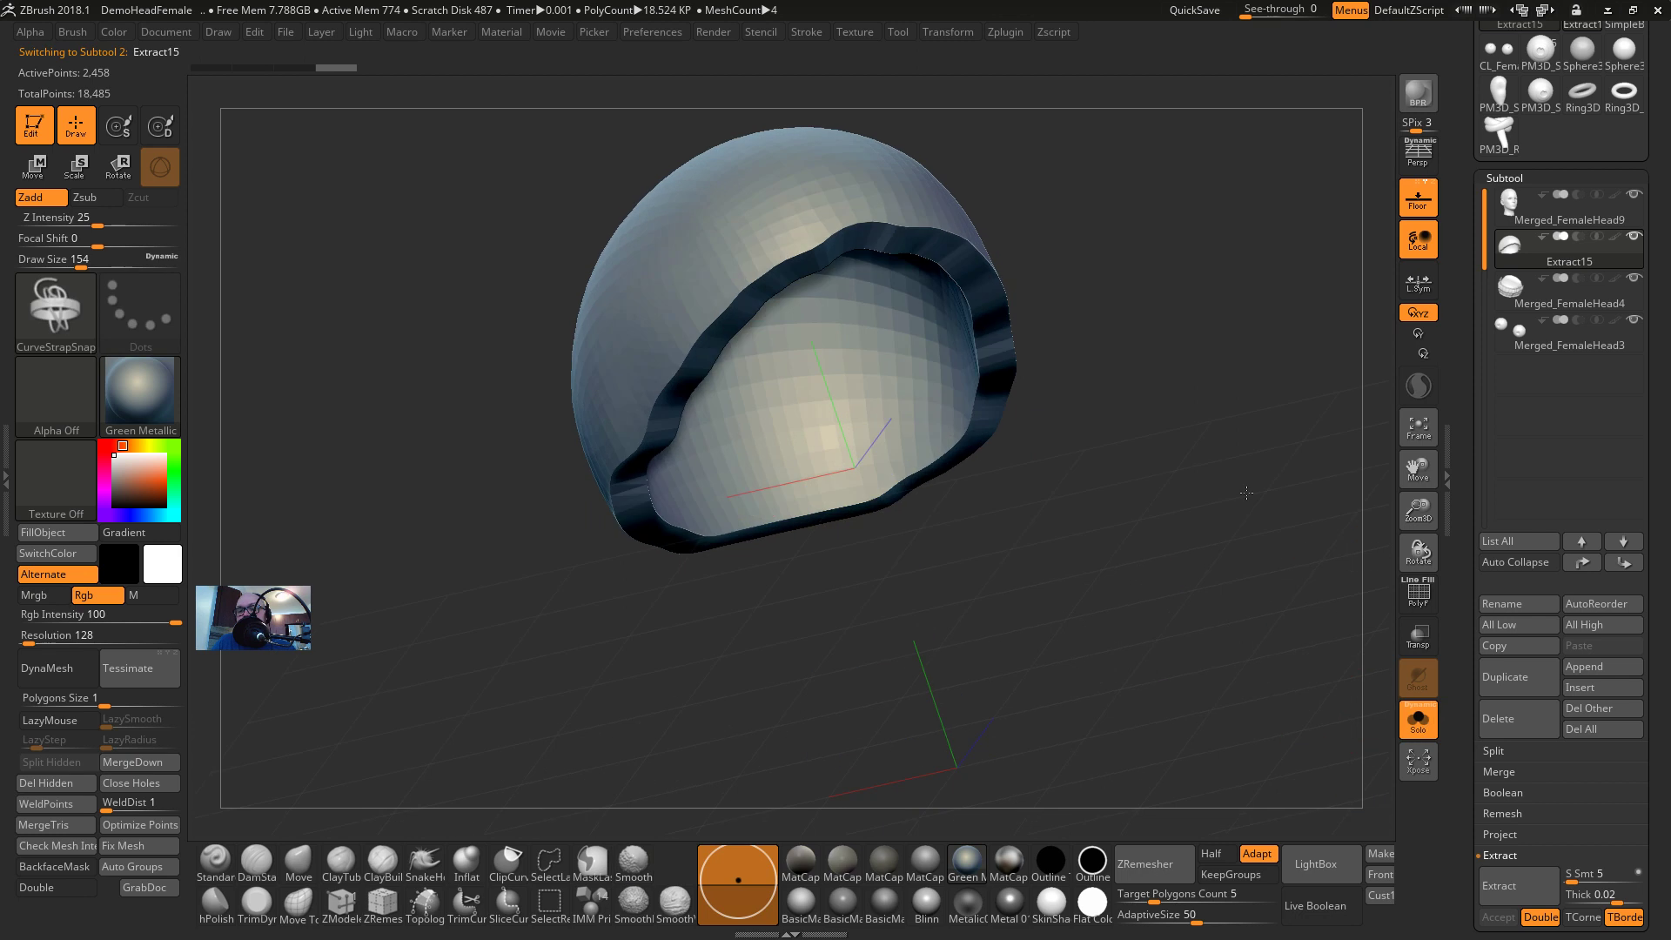
{"action": "left_click_drag", "start_coordinate": [1271, 610], "coordinate": [1132, 400]}
{"action": "key", "text": "shift+f"}
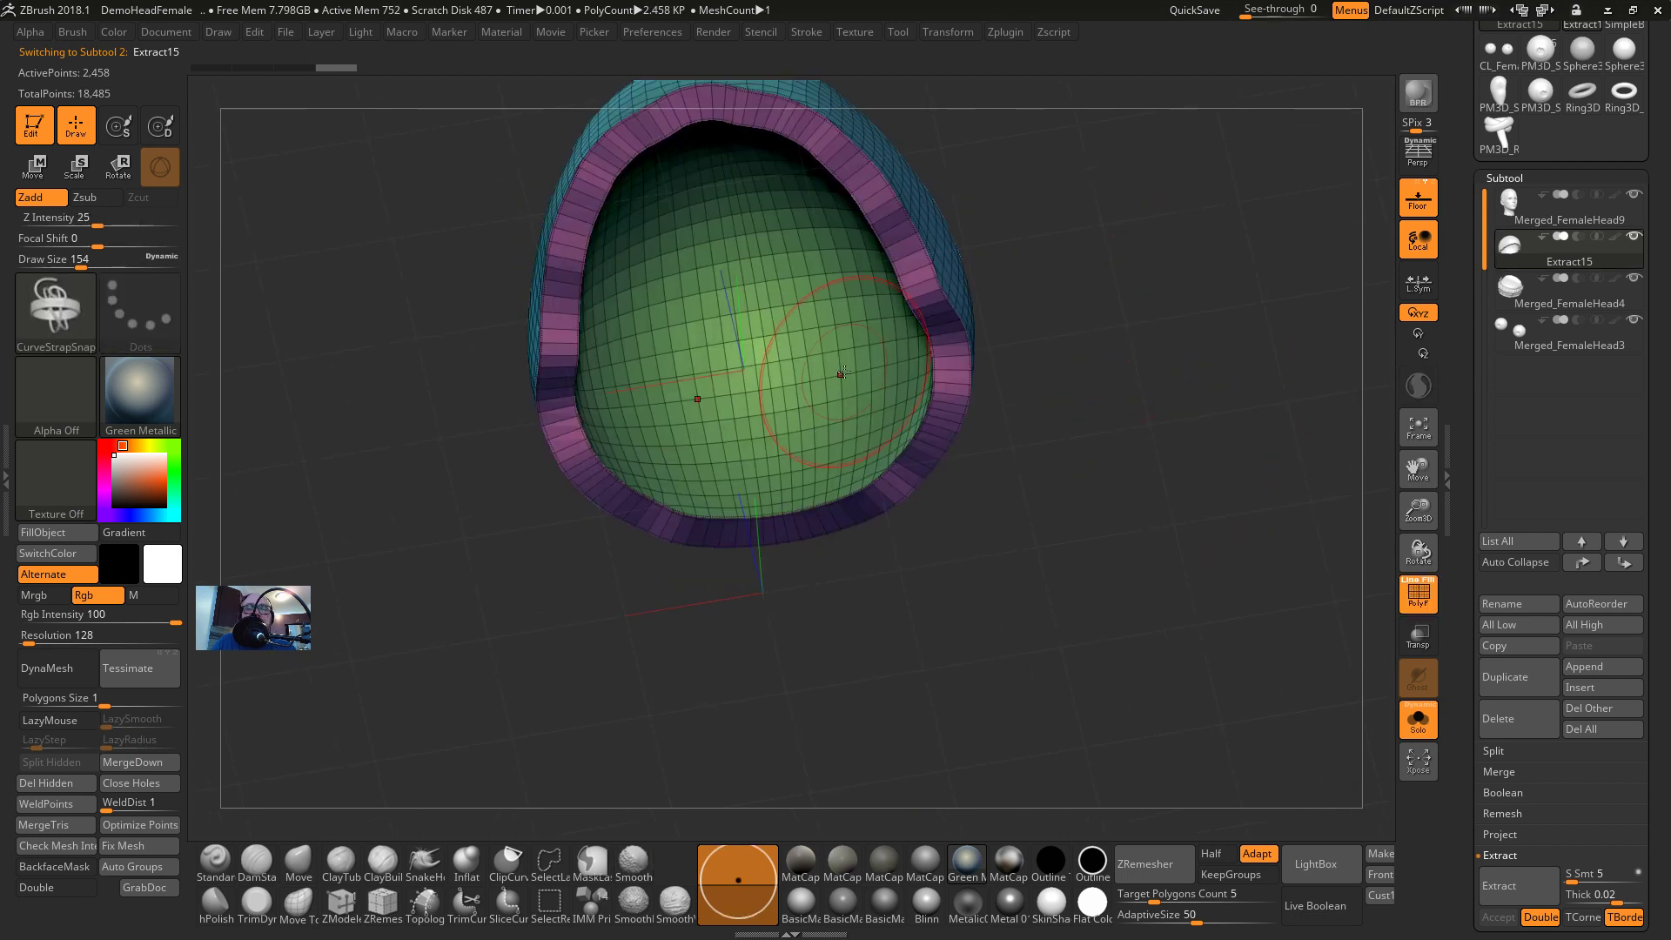
Hide the thick cap's inner polygroup, invert the visibility back and forth to compare the parts, and show everything again
{"action": "left_click", "coordinate": [803, 357], "text": "ctrl+shift"}
{"action": "left_click", "coordinate": [811, 339], "text": "ctrl+shift"}
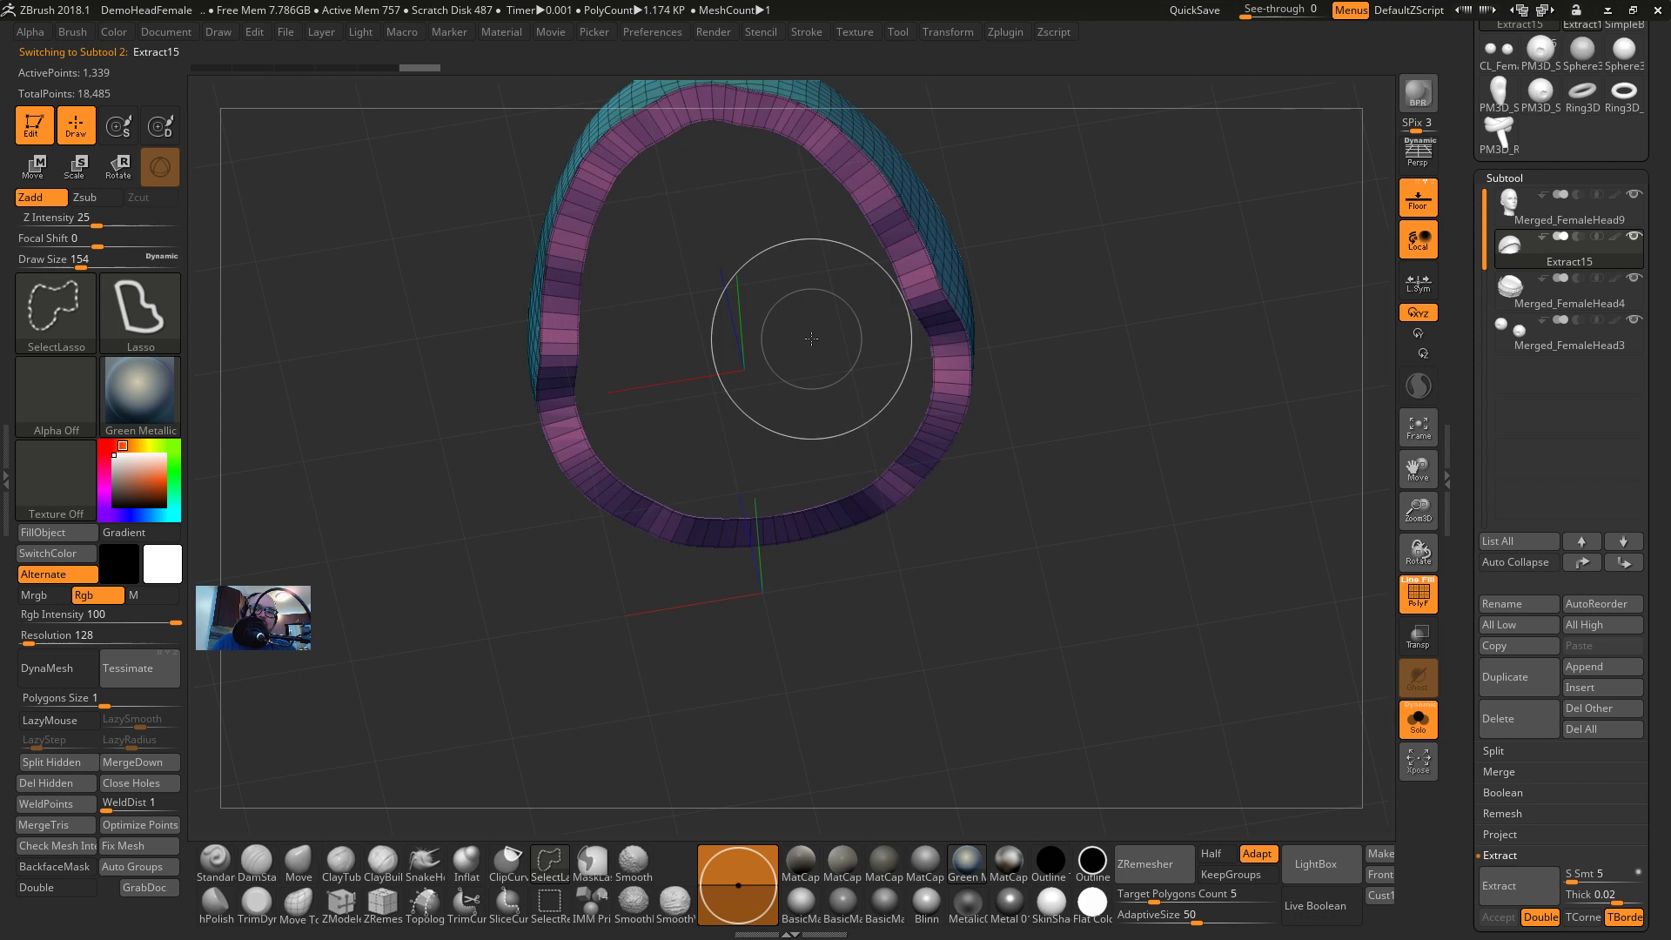
{"action": "left_click", "coordinate": [851, 169], "text": "ctrl+shift"}
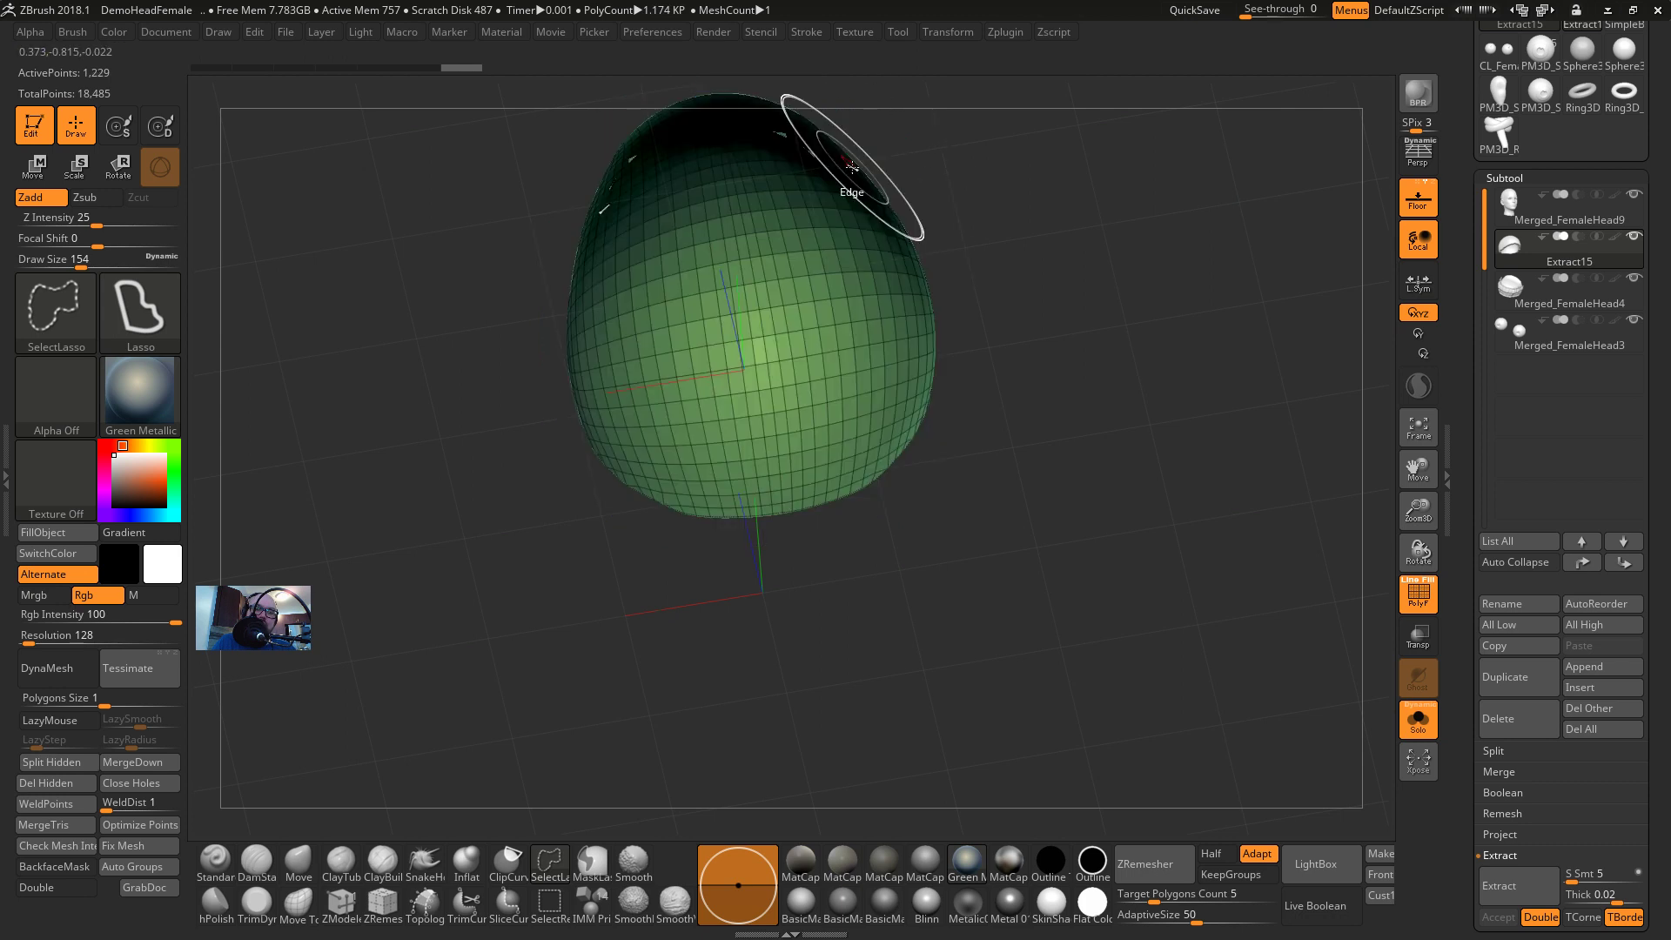
{"action": "left_click", "coordinate": [851, 167], "text": "ctrl+shift"}
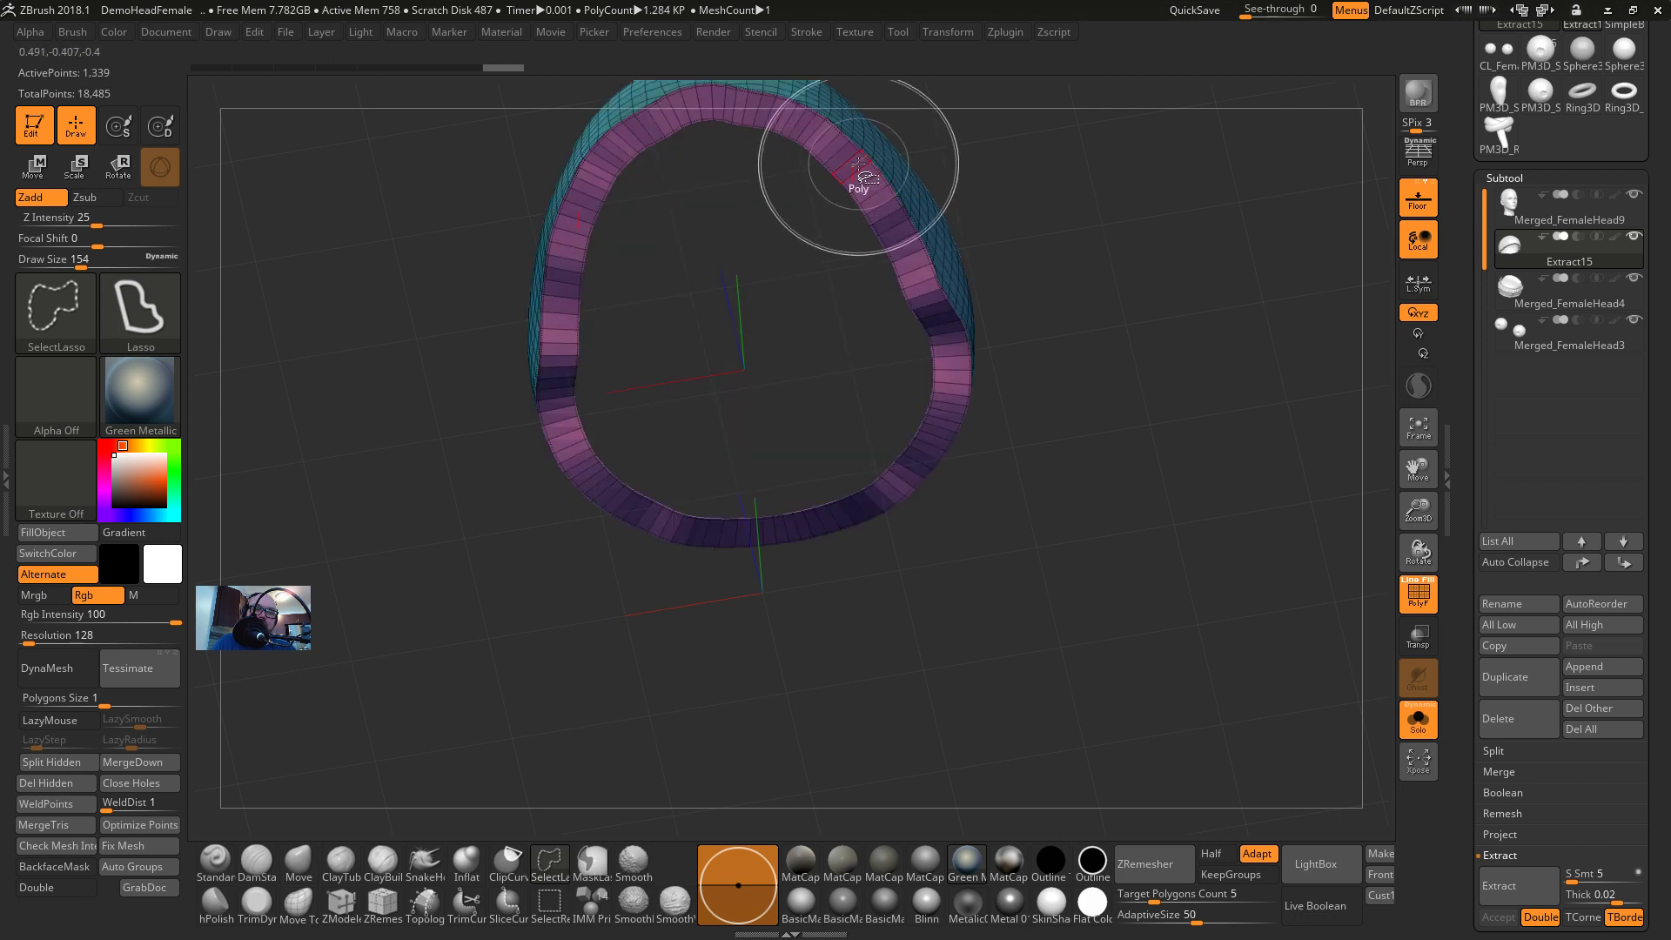
{"action": "left_click", "coordinate": [858, 165], "text": "ctrl+shift"}
{"action": "left_click", "coordinate": [970, 157], "text": "ctrl+shift"}
Isolate the thick cap's outer polygroup, hiding its inner surface and rim
{"action": "mouse_move", "coordinate": [970, 157]}
{"action": "left_mouse_down"}
{"action": "mouse_move", "coordinate": [1053, 244]}
{"action": "mouse_move", "coordinate": [801, 277]}
{"action": "left_mouse_up"}
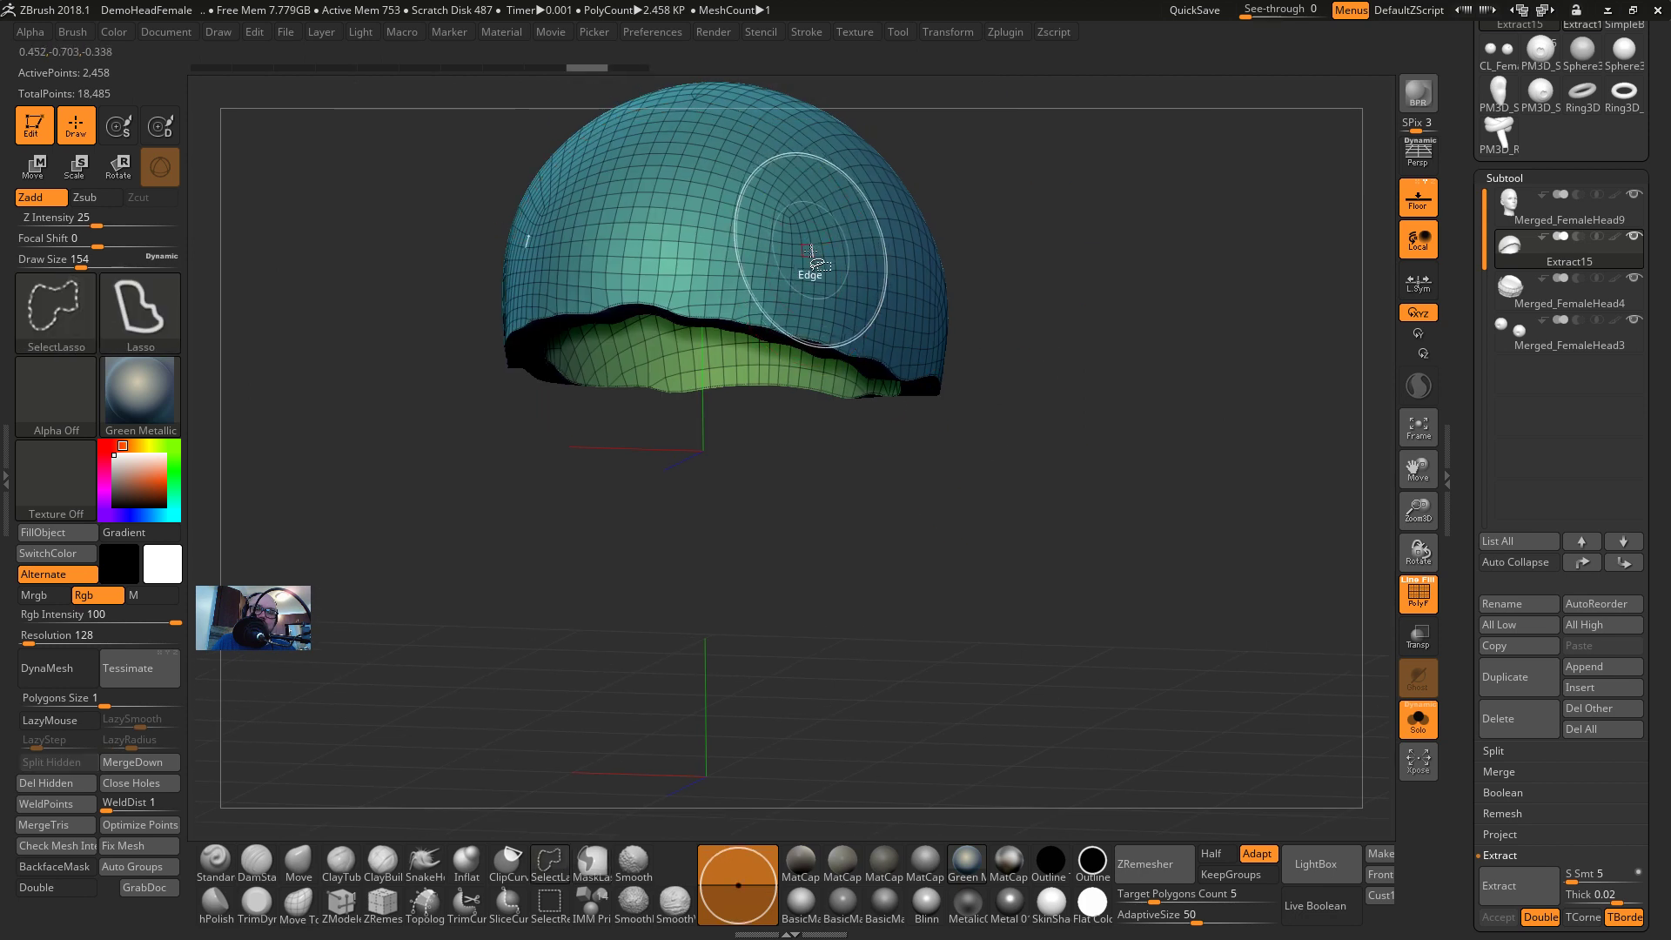
{"action": "key", "text": "ctrl+shift+z"}
{"action": "left_click", "coordinate": [828, 262], "text": "ctrl+shift"}
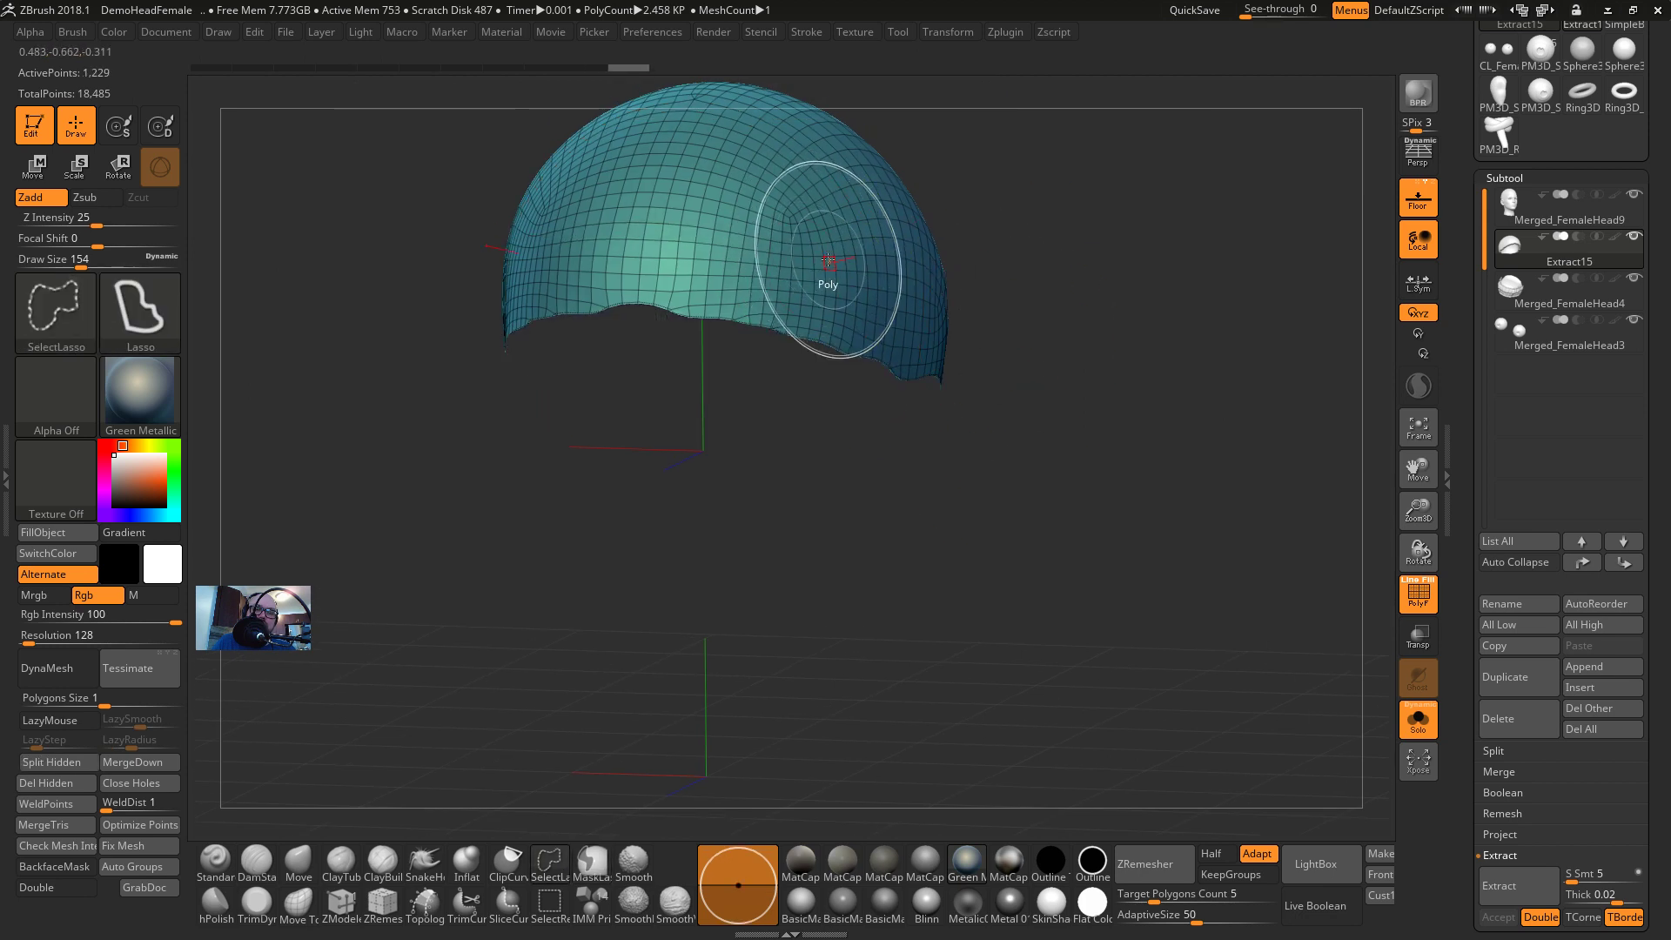
{"action": "left_click", "coordinate": [829, 260], "text": "ctrl+shift"}
{"action": "left_click_drag", "start_coordinate": [992, 289], "coordinate": [992, 217], "text": "ctrl+shift"}
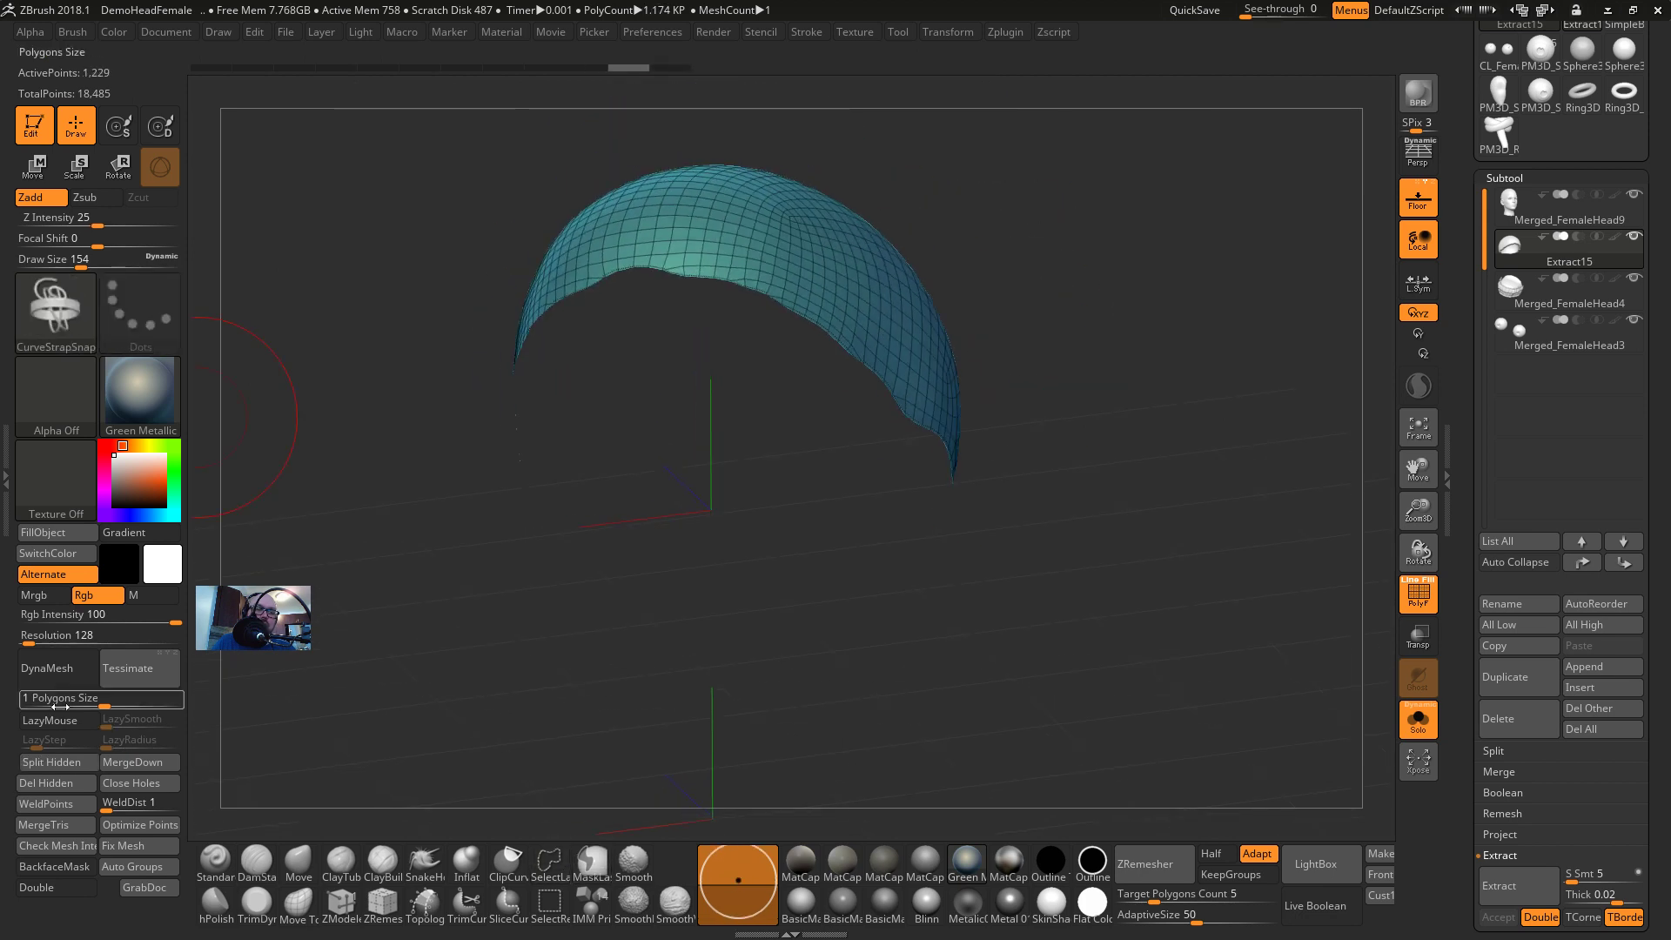
Delete the cap's hidden geometry, close the remaining shell's underside, and point out the Close Holes command among the topology tools
{"action": "left_click", "coordinate": [60, 781]}
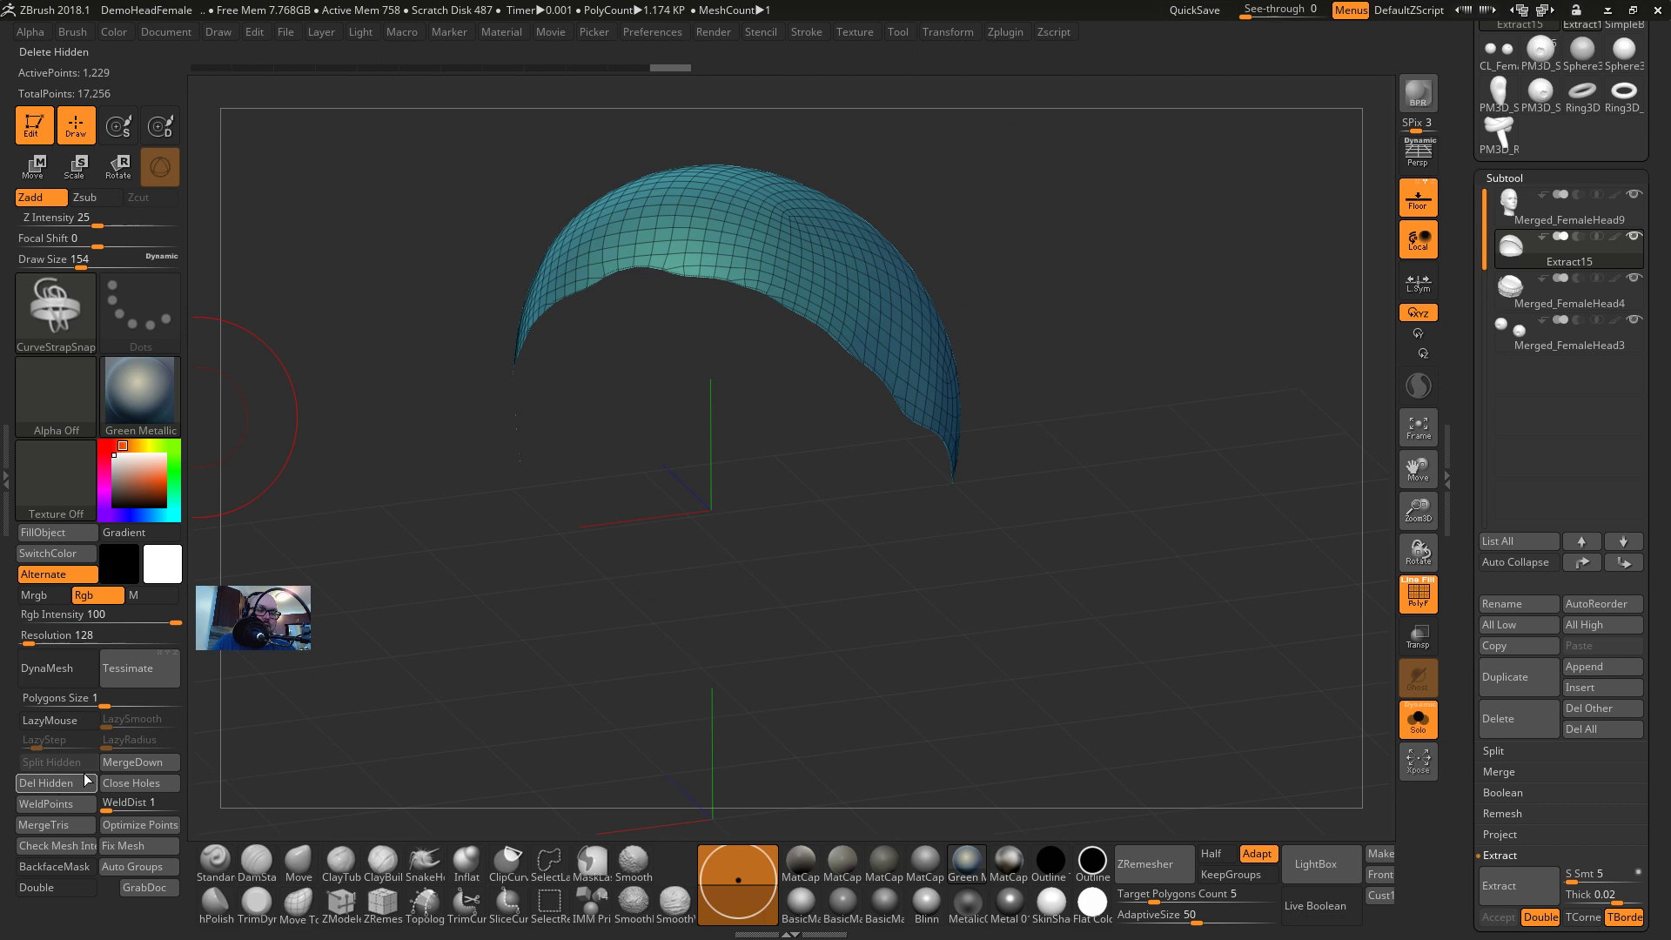
{"action": "left_click", "coordinate": [137, 786]}
{"action": "left_click_drag", "start_coordinate": [1490, 693], "coordinate": [1475, 589]}
{"action": "left_click", "coordinate": [1520, 532]}
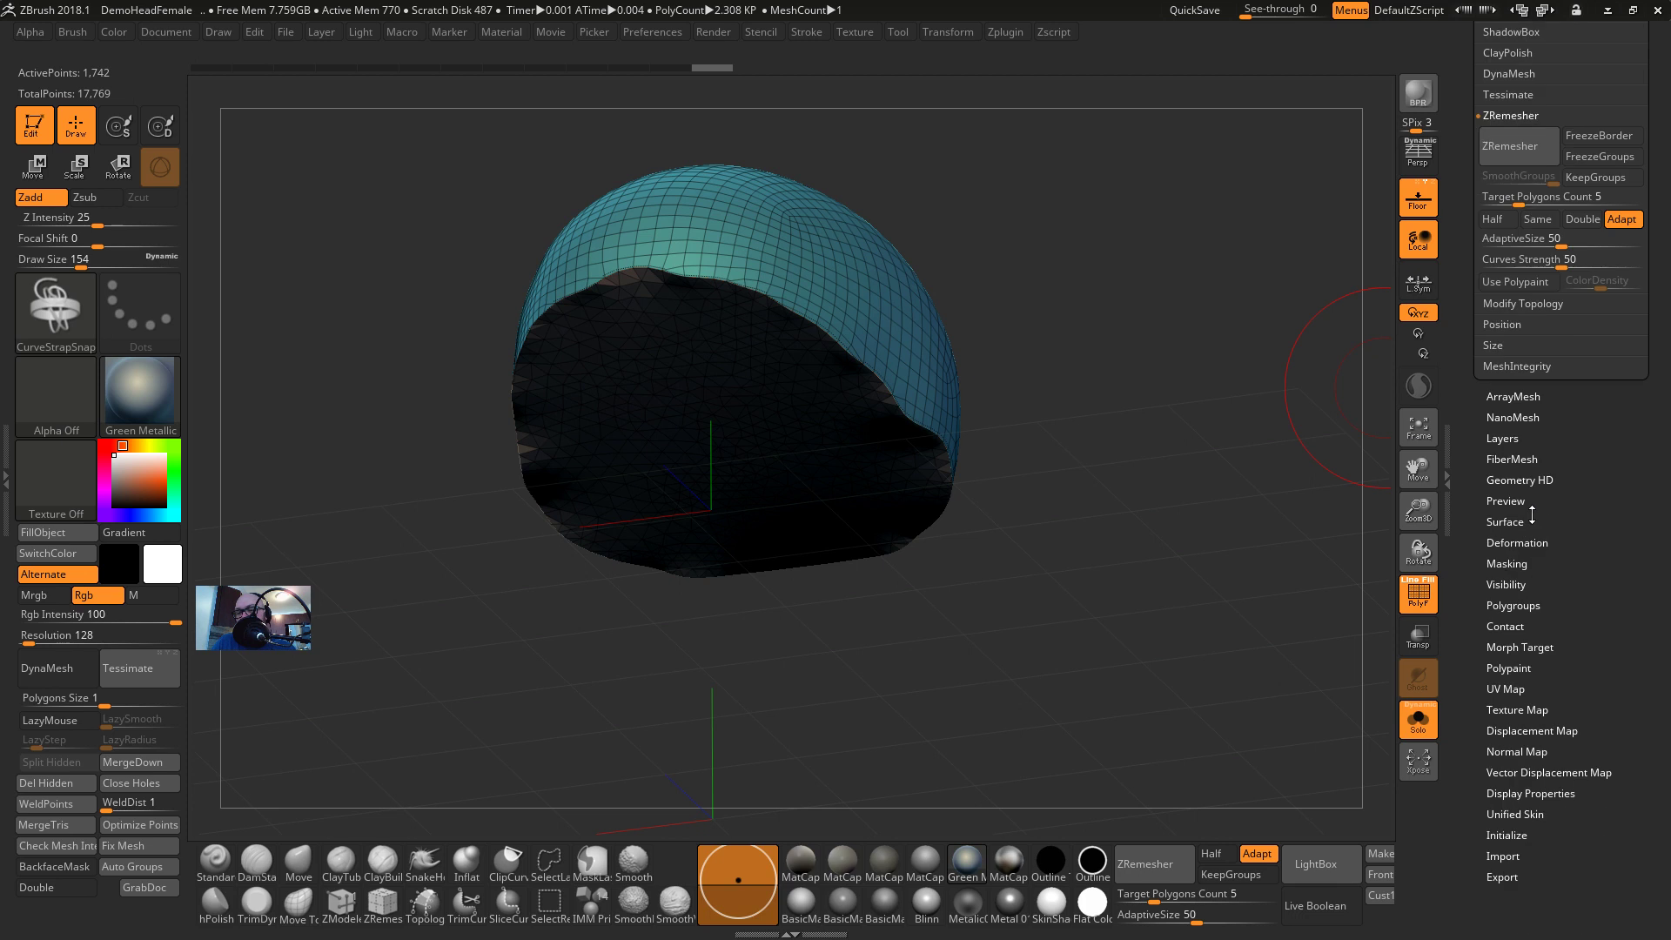
{"action": "left_click_drag", "start_coordinate": [1654, 105], "coordinate": [1666, 160]}
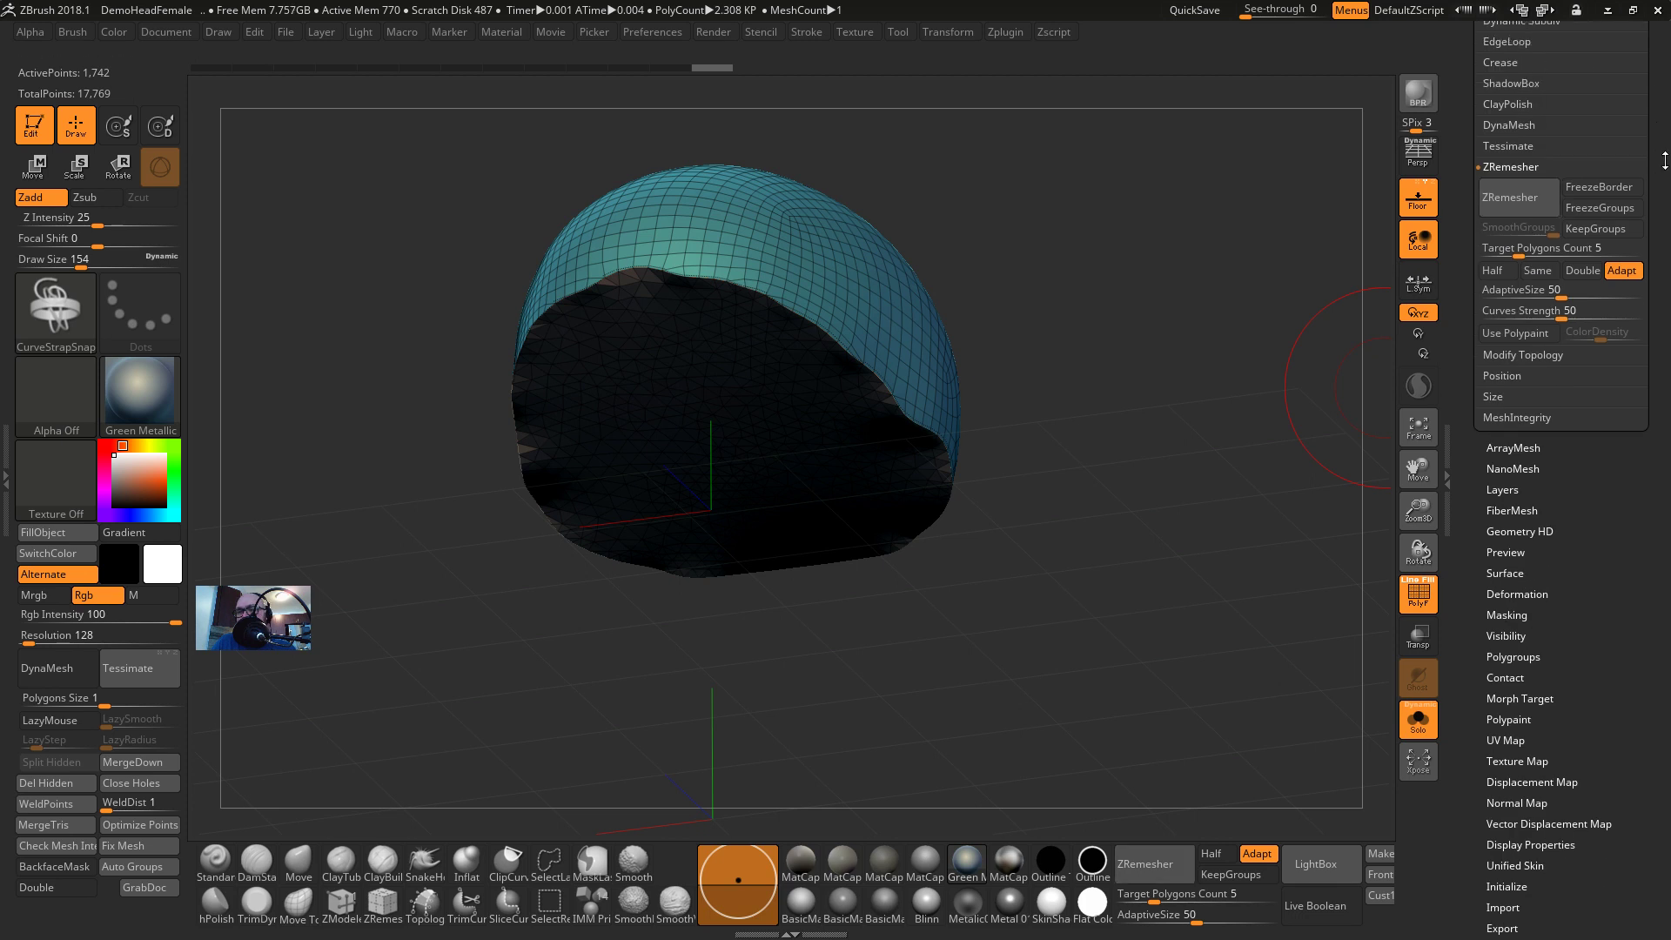
{"action": "left_click", "coordinate": [1542, 362]}
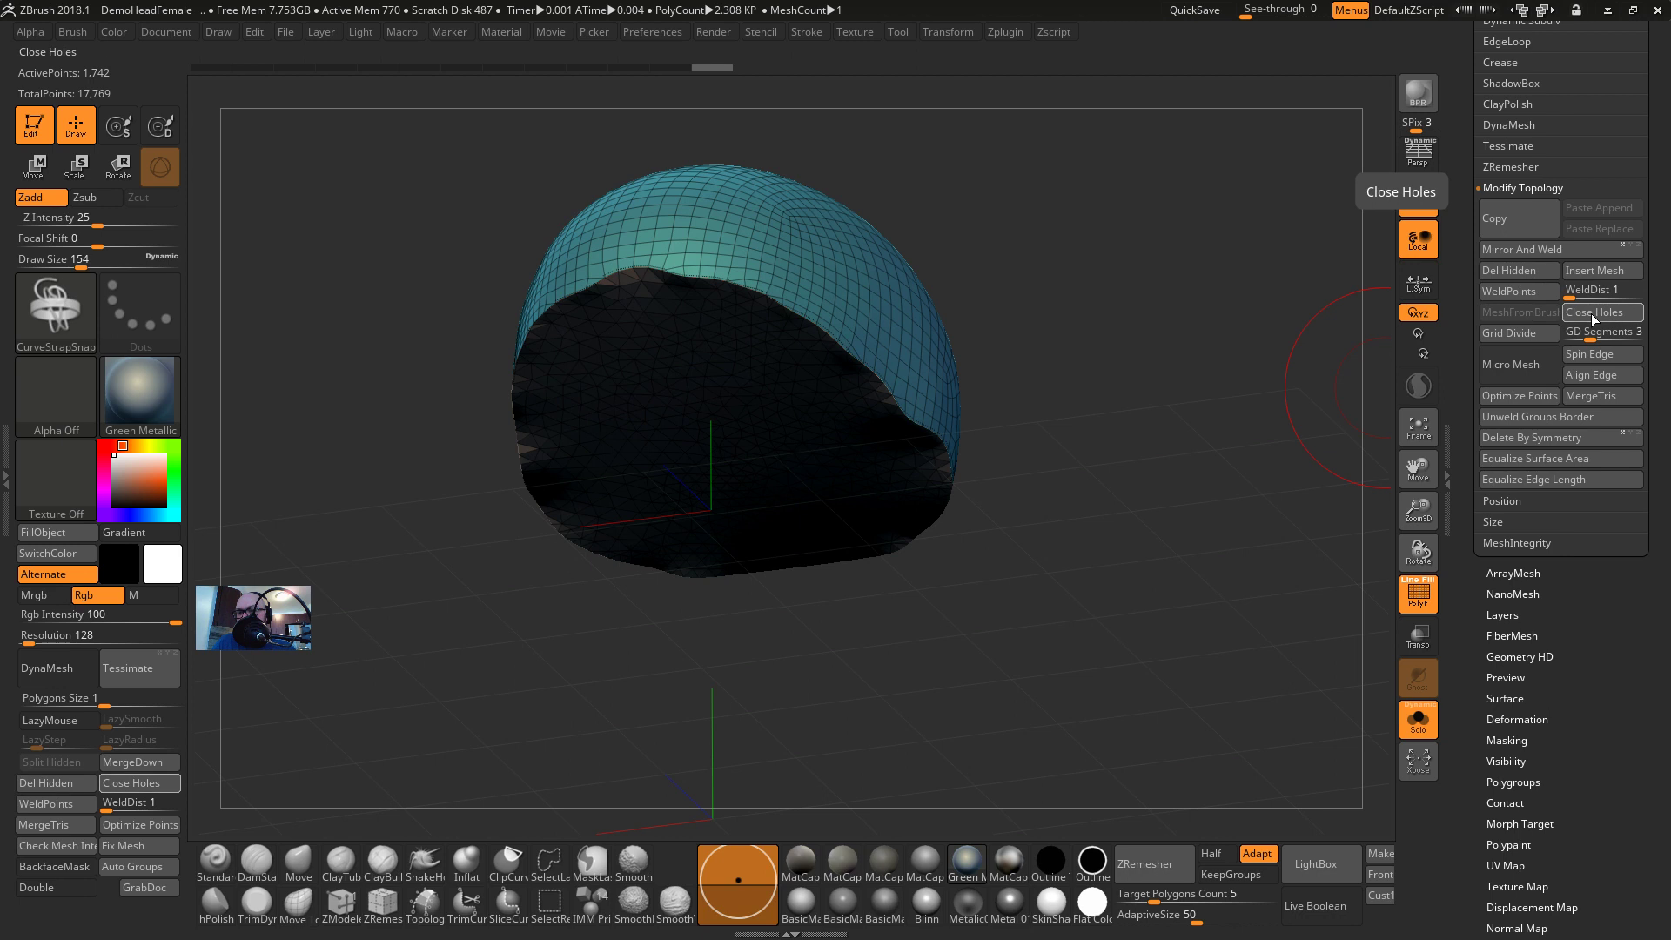
{"action": "left_click_drag", "start_coordinate": [1266, 168], "coordinate": [1250, 214]}
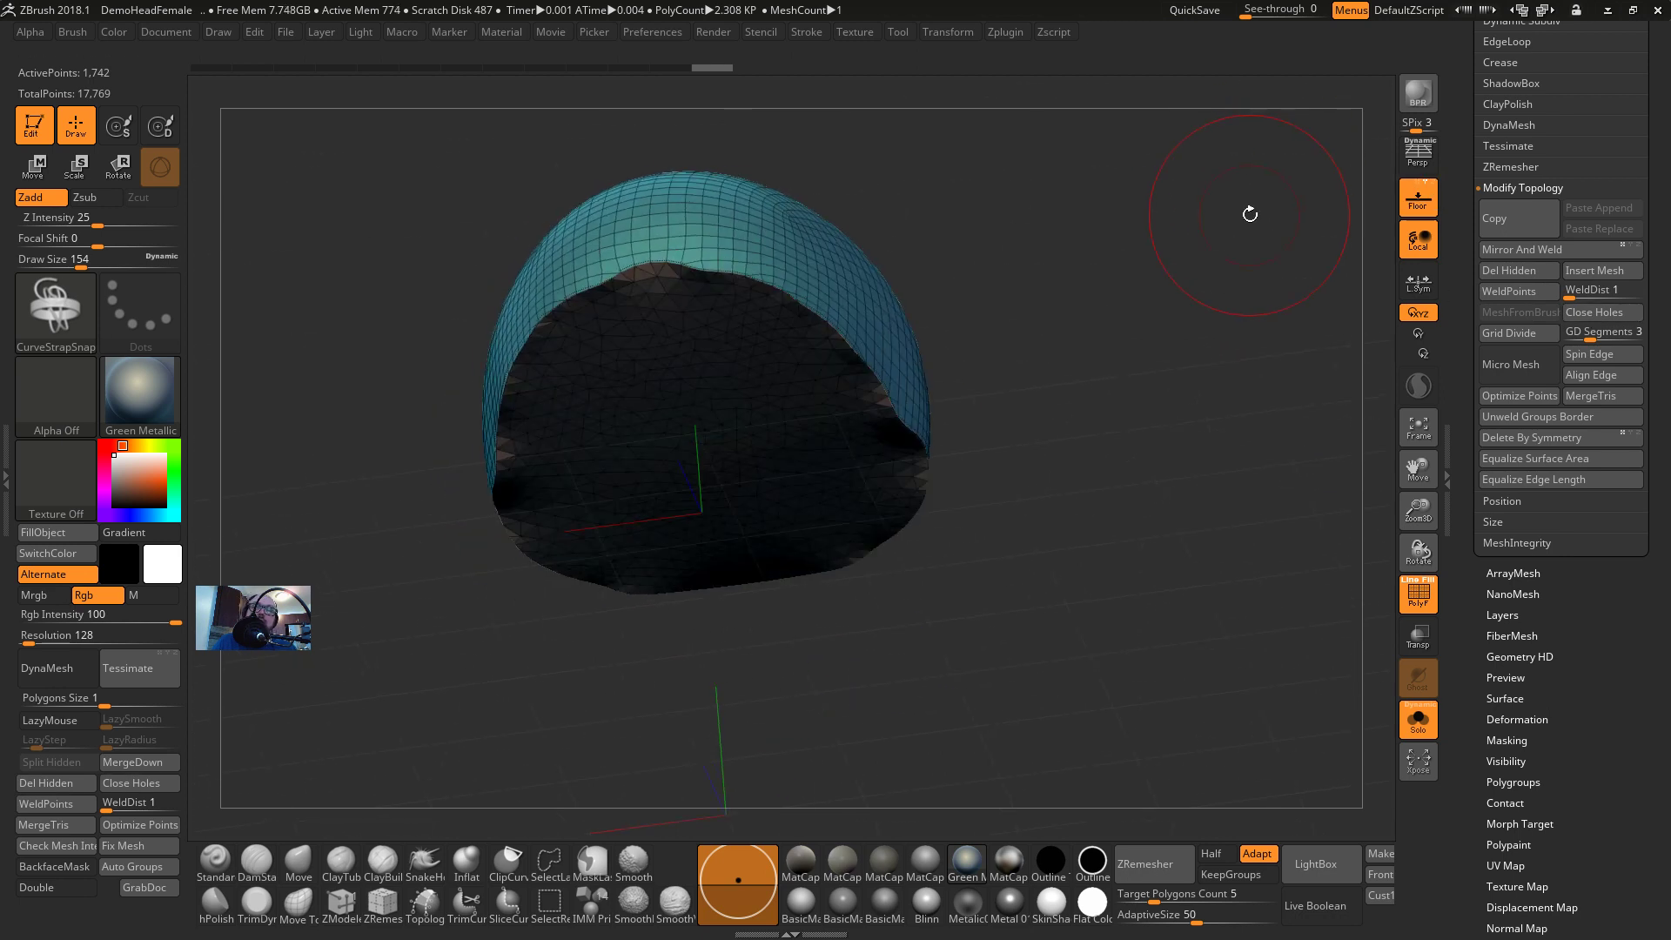
Convert the closed cap to DynaMesh at resolution 128 and show the head with it again
{"action": "left_click", "coordinate": [61, 666]}
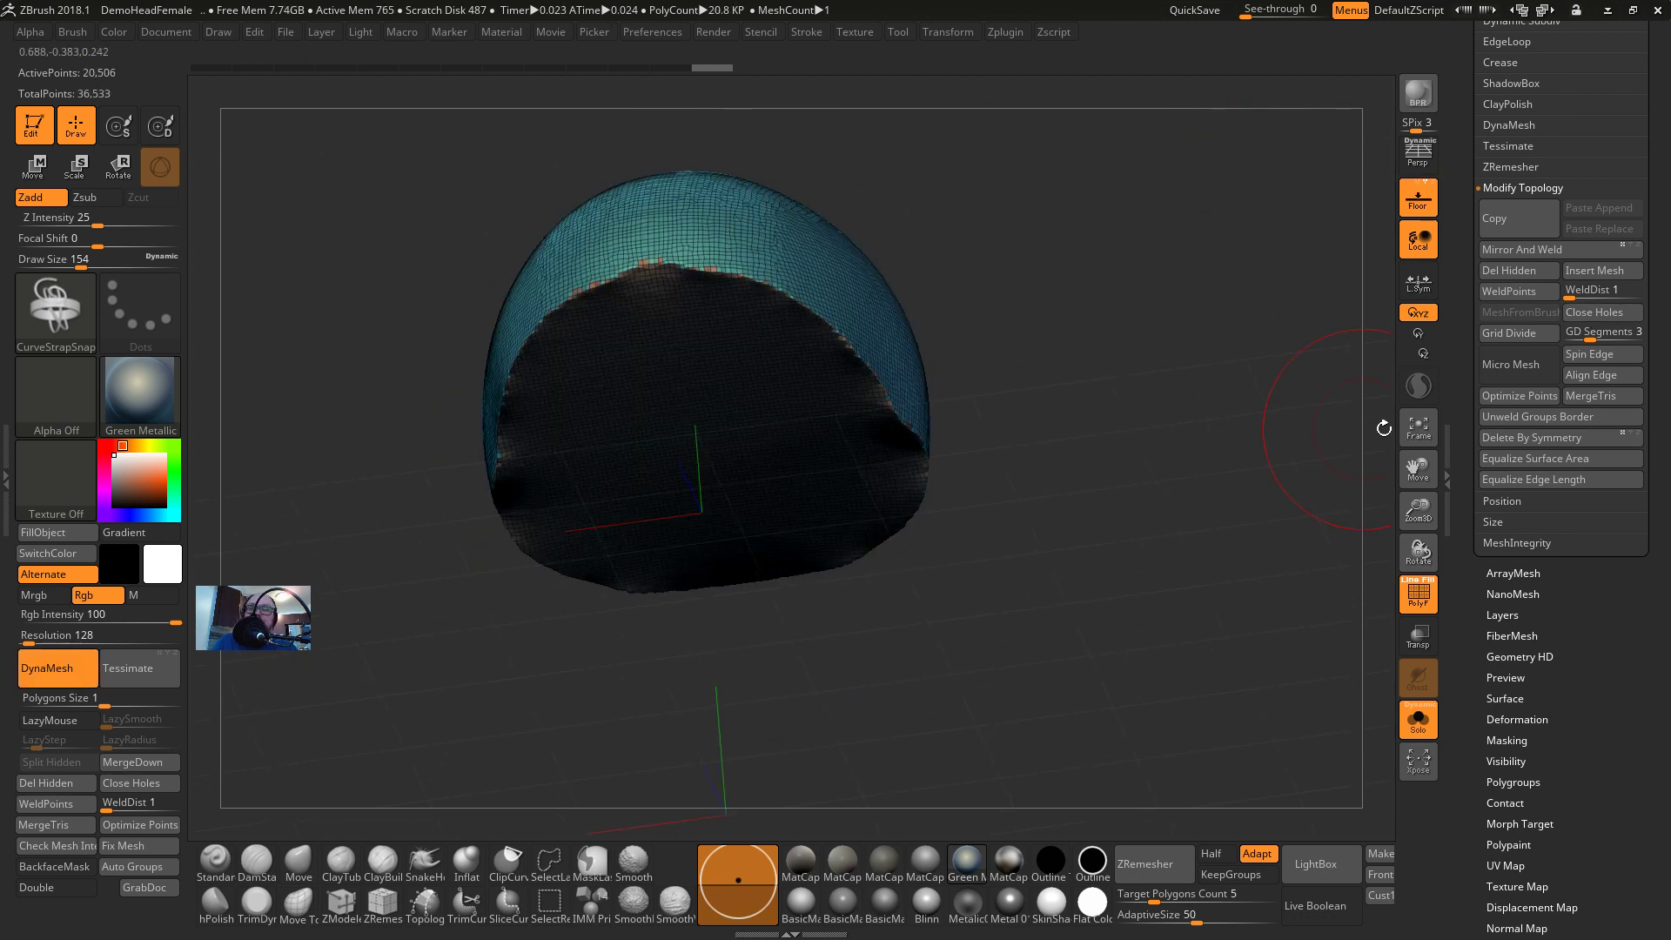
{"action": "left_click_drag", "start_coordinate": [1463, 306], "coordinate": [1456, 516]}
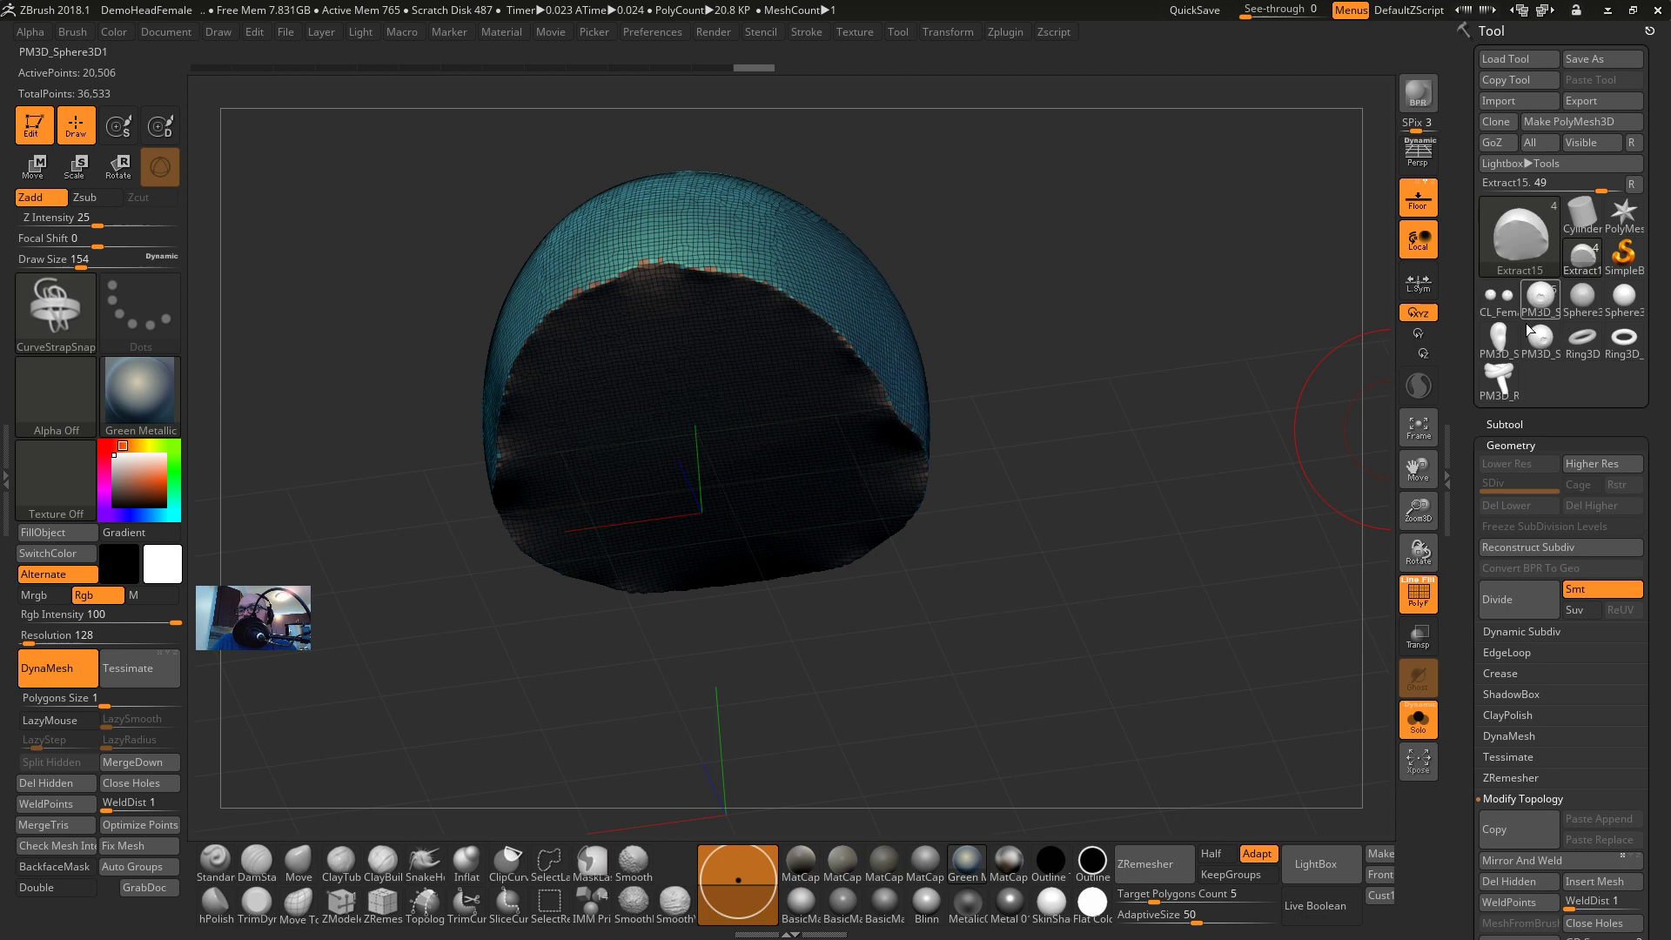
{"action": "left_click", "coordinate": [1418, 718]}
{"action": "mouse_move", "coordinate": [1157, 557]}
{"action": "left_mouse_down"}
{"action": "mouse_move", "coordinate": [1120, 336]}
{"action": "mouse_move", "coordinate": [880, 336]}
{"action": "left_mouse_up"}
Smooth the cap's rim around the forehead and ear, and turn off the polygroup wireframe display
{"action": "key", "text": "shift"}
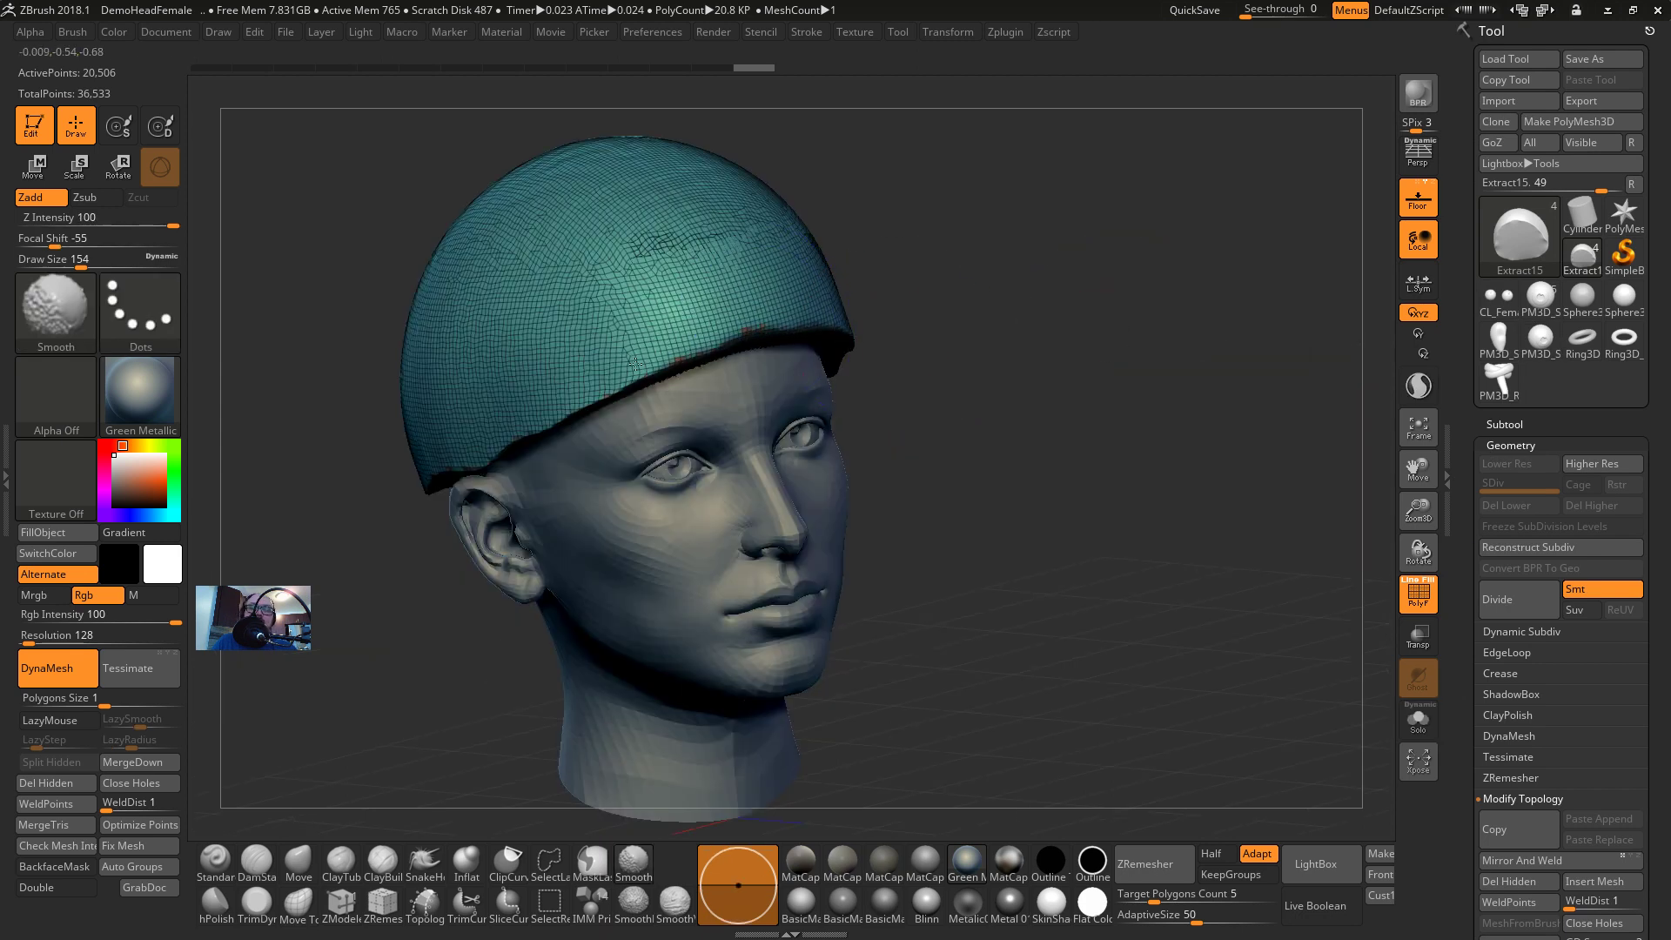
{"action": "left_click_drag", "start_coordinate": [471, 462], "coordinate": [442, 470], "text": "shift"}
{"action": "mouse_move", "coordinate": [896, 374]}
{"action": "left_mouse_down"}
{"action": "mouse_move", "coordinate": [997, 314]}
{"action": "mouse_move", "coordinate": [871, 367]}
{"action": "left_mouse_up"}
{"action": "left_click_drag", "start_coordinate": [540, 440], "coordinate": [398, 437], "text": "shift"}
{"action": "left_click_drag", "start_coordinate": [741, 355], "coordinate": [814, 324], "text": "shift"}
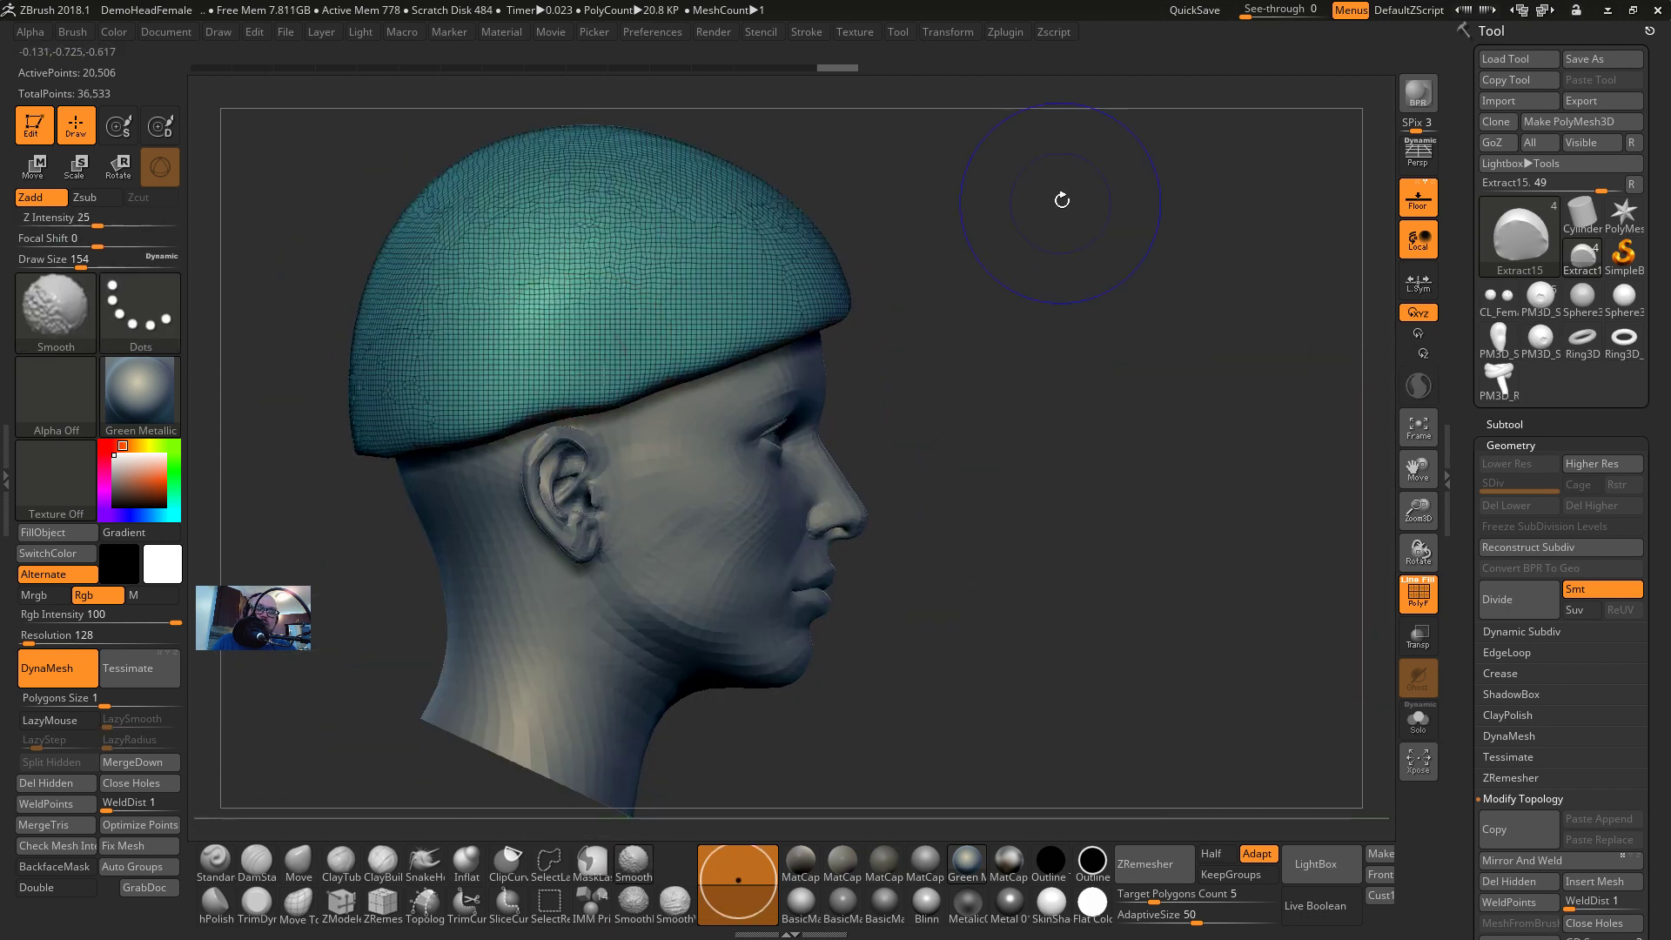
{"action": "key", "text": "shift+f"}
{"action": "left_click_drag", "start_coordinate": [1026, 288], "coordinate": [993, 247], "text": "alt"}
{"action": "left_click_drag", "start_coordinate": [993, 247], "coordinate": [884, 317]}
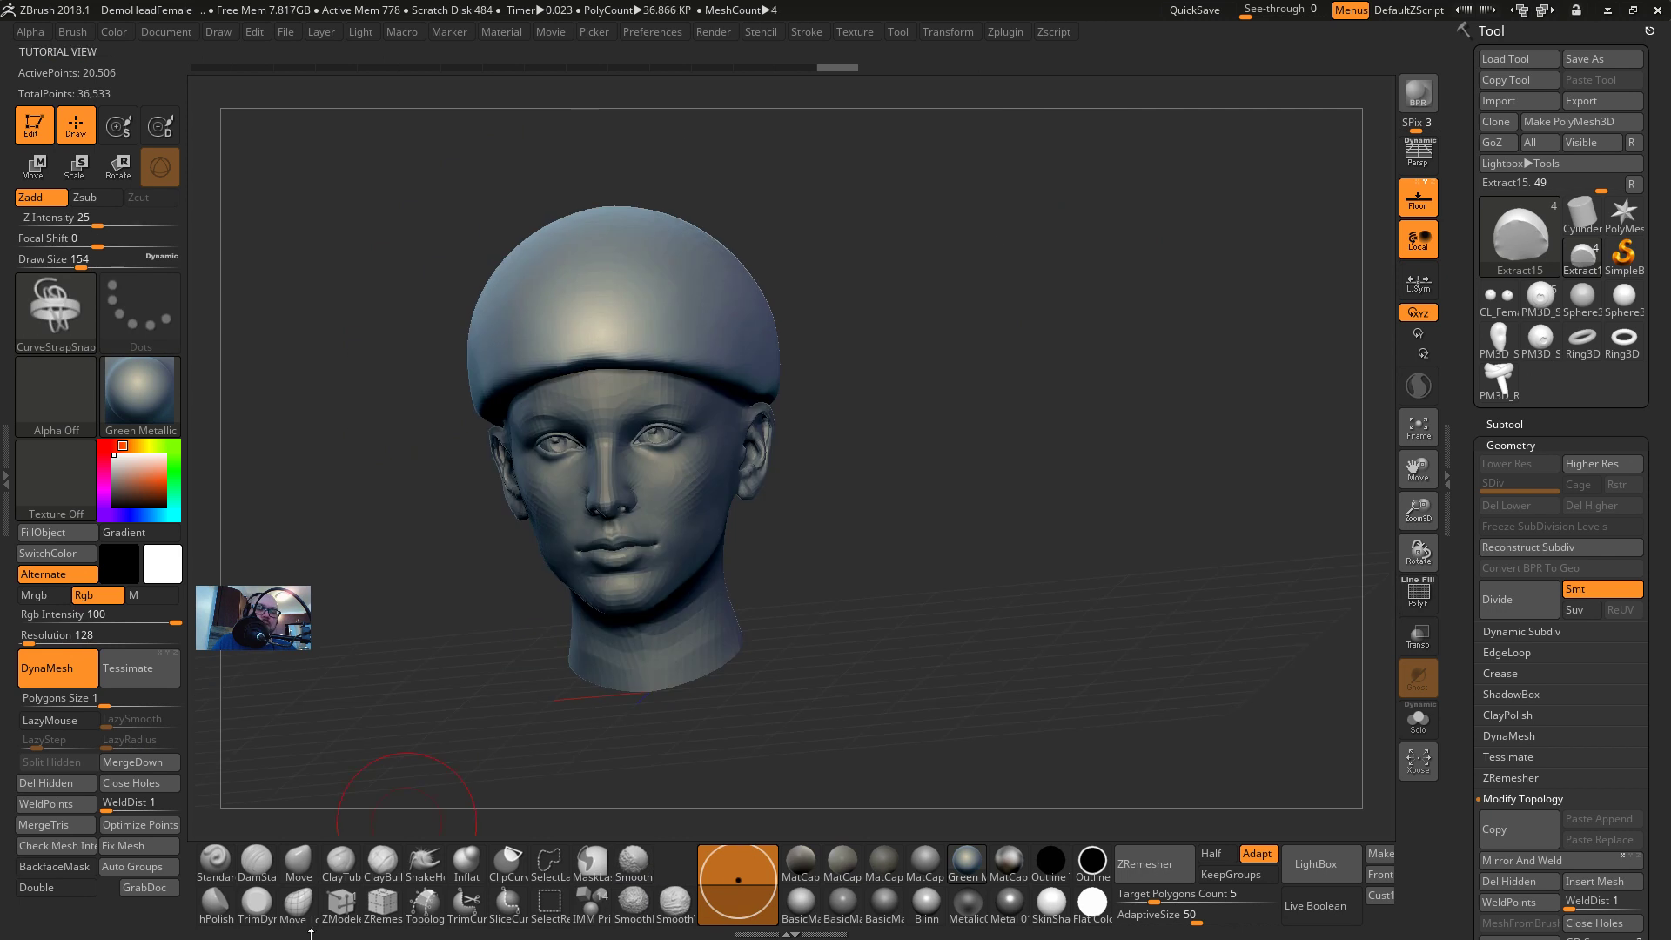
Carve a hair parting from the cap's front edge up to the crown with the DamStandard brush at size 94
{"action": "left_click", "coordinate": [266, 876]}
{"action": "left_click_drag", "start_coordinate": [790, 257], "coordinate": [597, 329]}
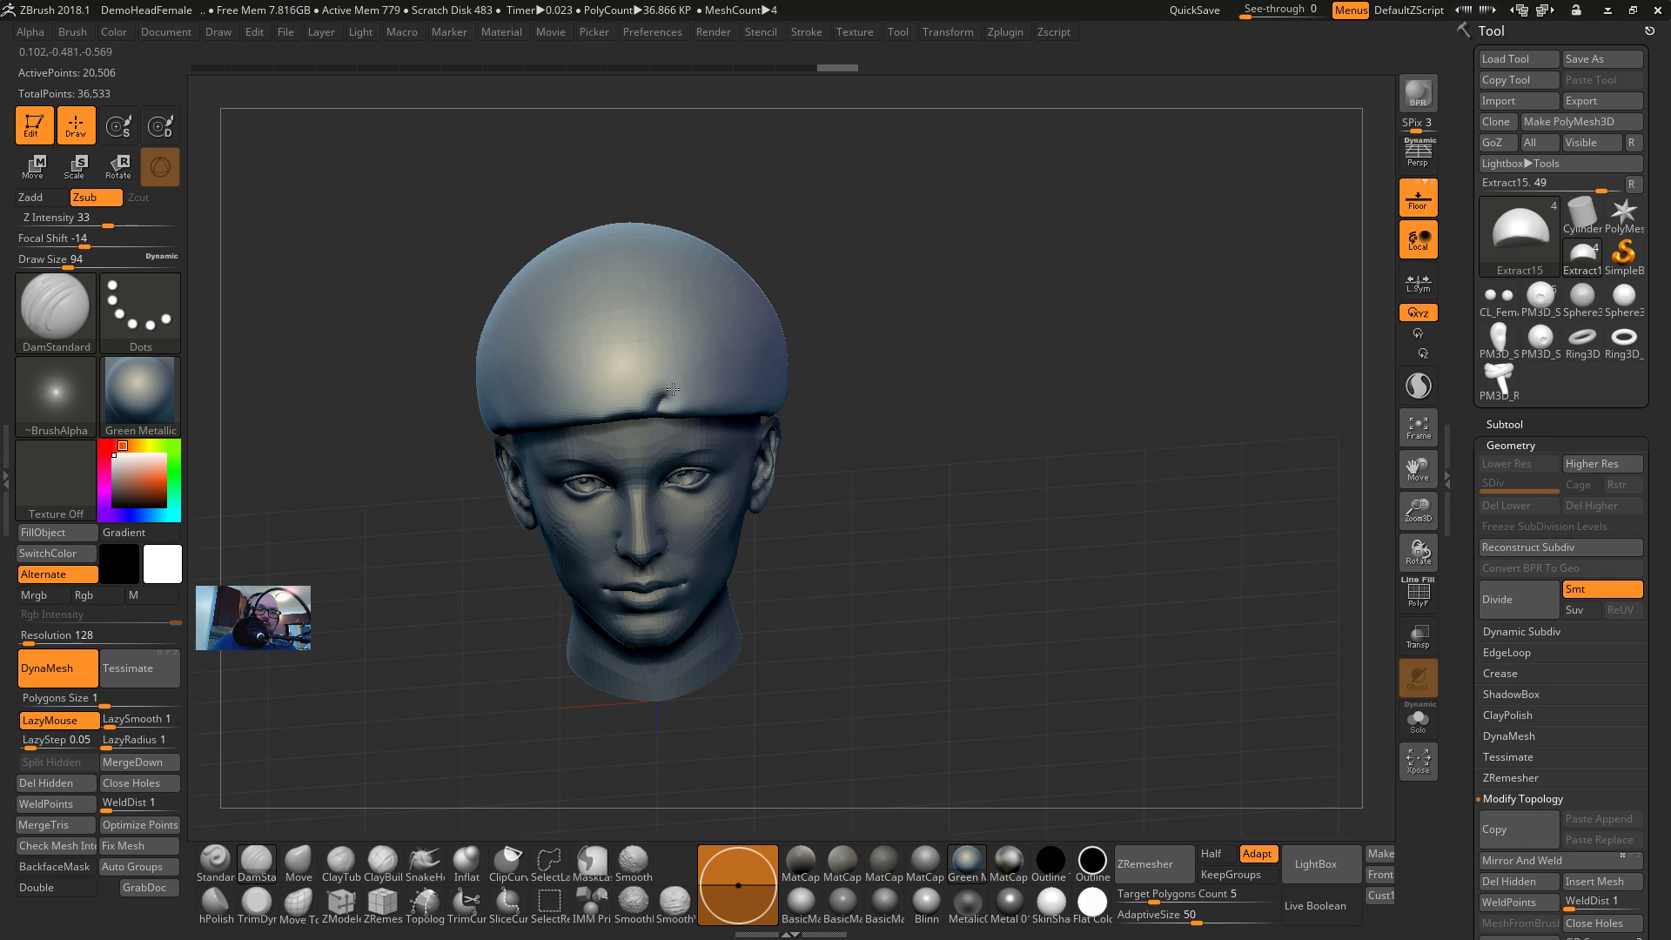
{"action": "mouse_move", "coordinate": [673, 389]}
{"action": "left_mouse_down"}
{"action": "mouse_move", "coordinate": [707, 296]}
{"action": "mouse_move", "coordinate": [696, 224]}
{"action": "left_mouse_up"}
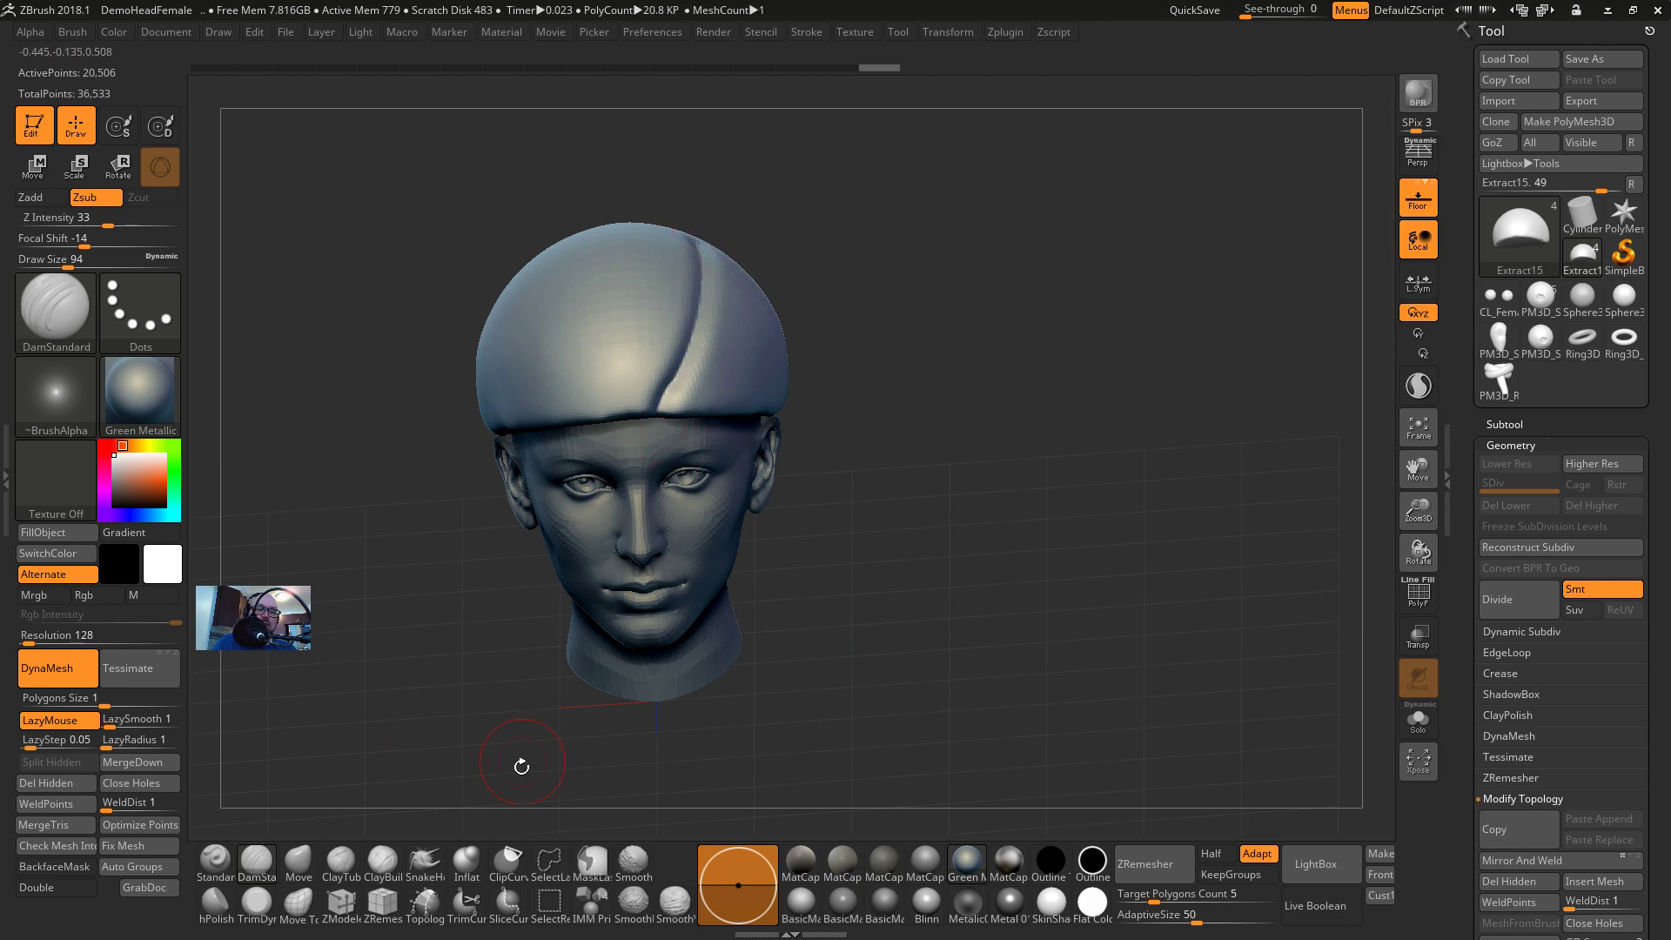
Build up broad strands sweeping back from the parting over the temple with the ClayTubes brush
{"action": "left_click", "coordinate": [342, 862]}
{"action": "left_click_drag", "start_coordinate": [968, 423], "coordinate": [1023, 424]}
{"action": "left_click_drag", "start_coordinate": [628, 381], "coordinate": [489, 284]}
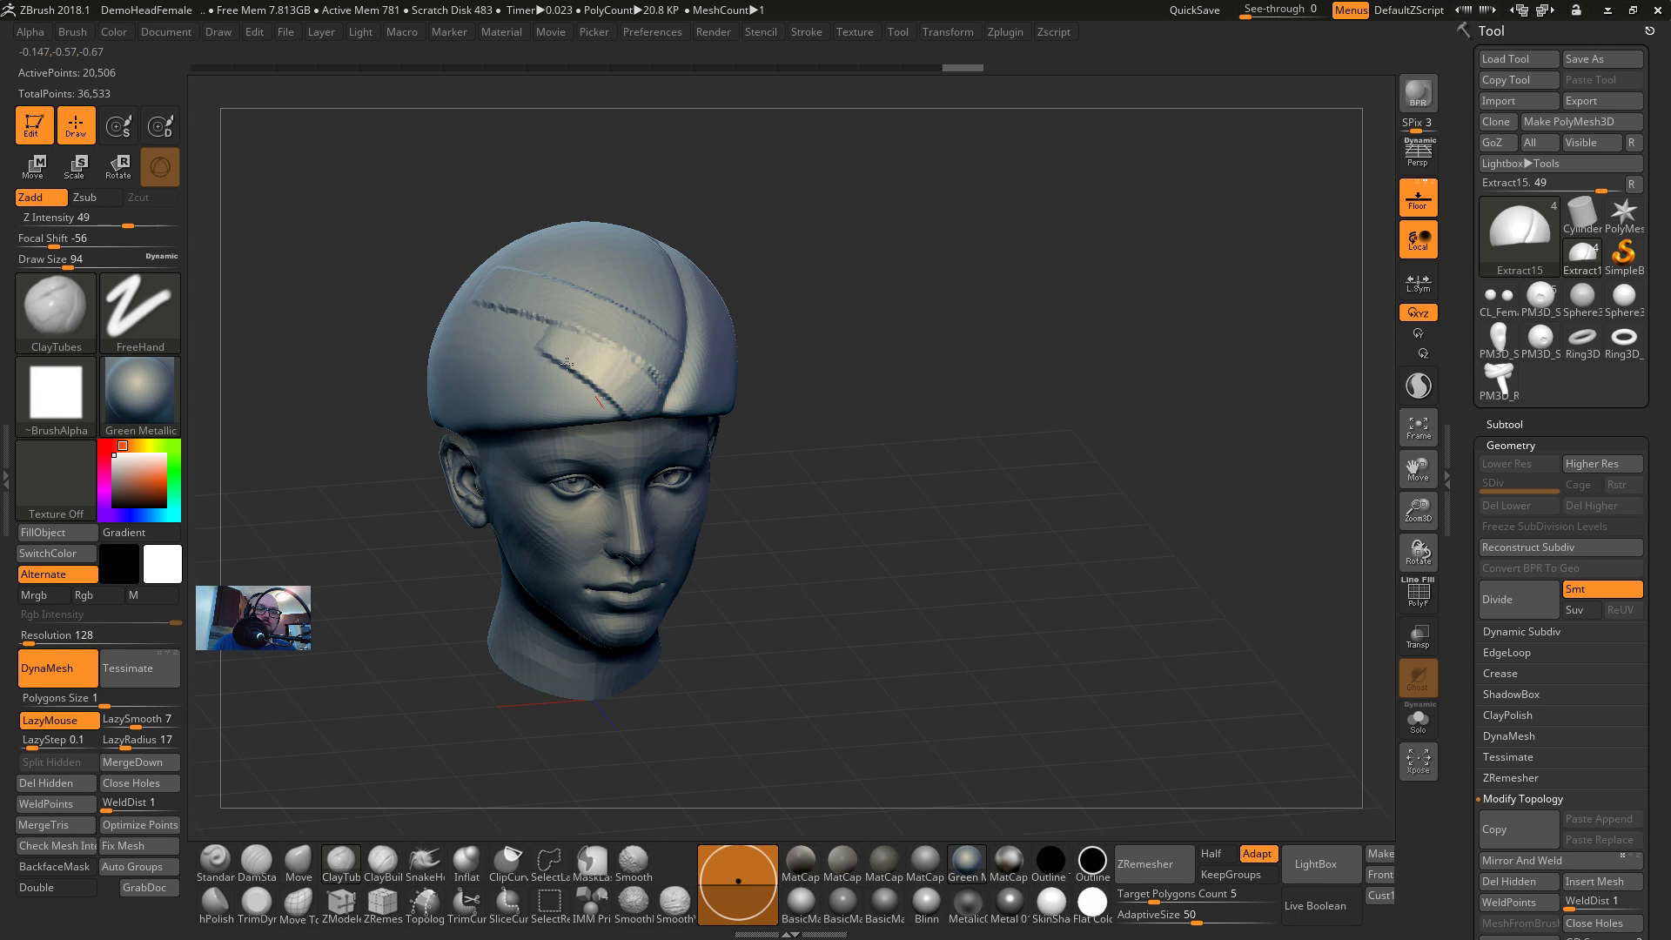
{"action": "left_click_drag", "start_coordinate": [566, 364], "coordinate": [437, 176]}
{"action": "mouse_move", "coordinate": [771, 306]}
{"action": "left_mouse_down"}
{"action": "mouse_move", "coordinate": [817, 403]}
{"action": "mouse_move", "coordinate": [816, 461]}
{"action": "left_mouse_up"}
{"action": "left_click_drag", "start_coordinate": [693, 426], "coordinate": [298, 190]}
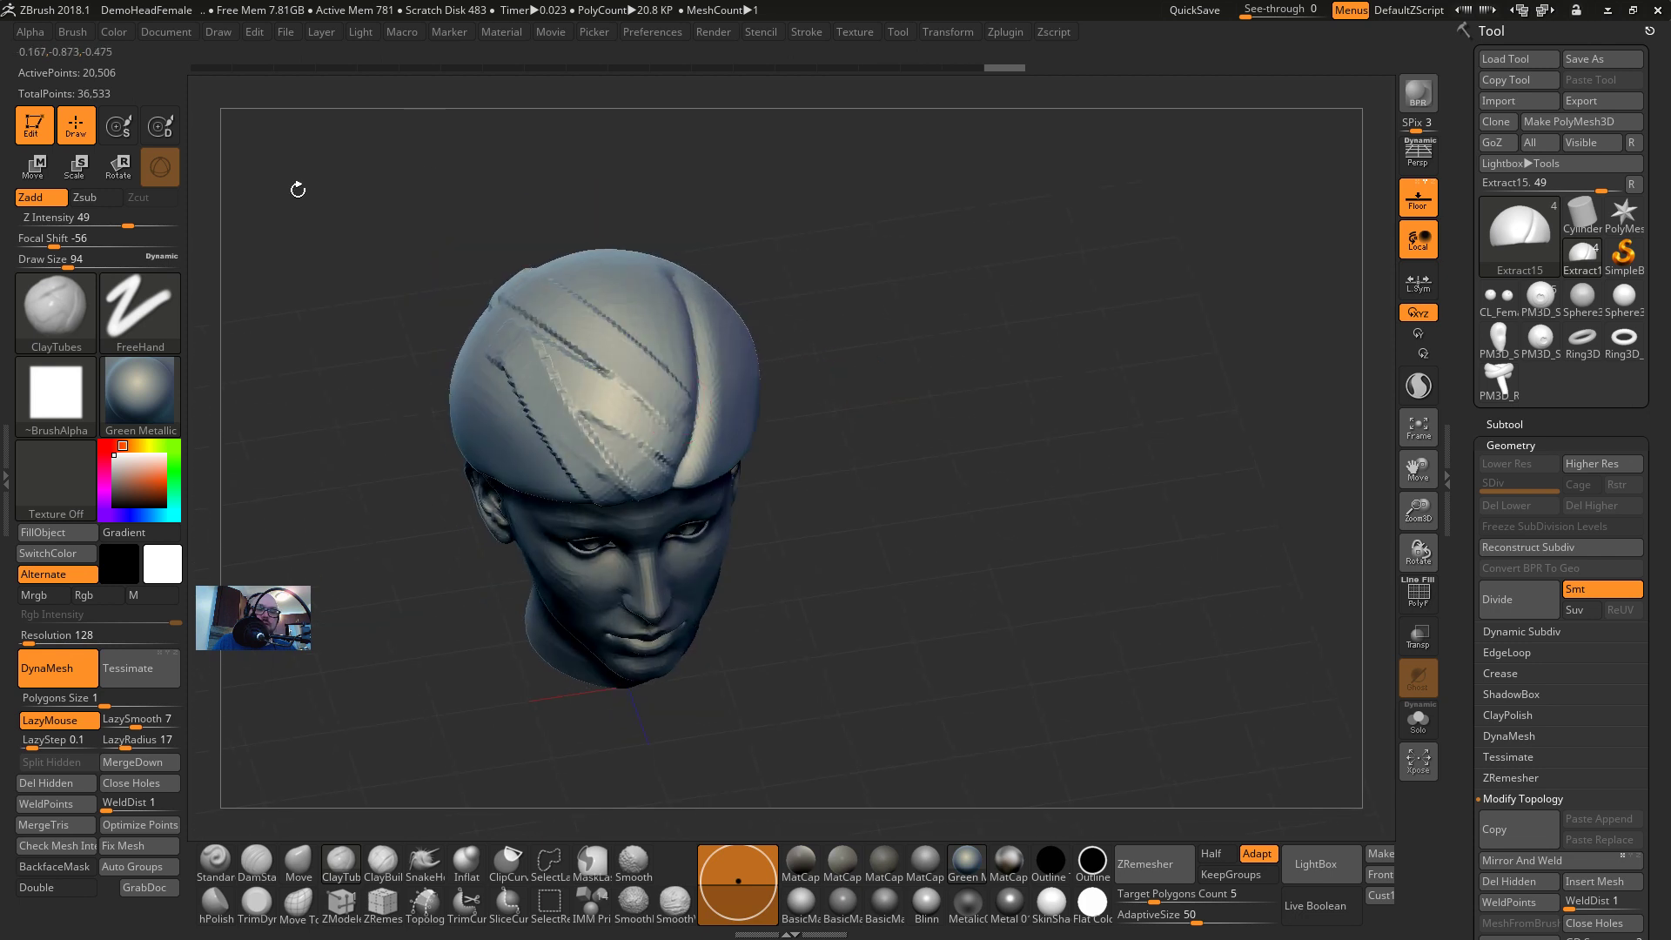
{"action": "left_click_drag", "start_coordinate": [365, 246], "coordinate": [844, 310]}
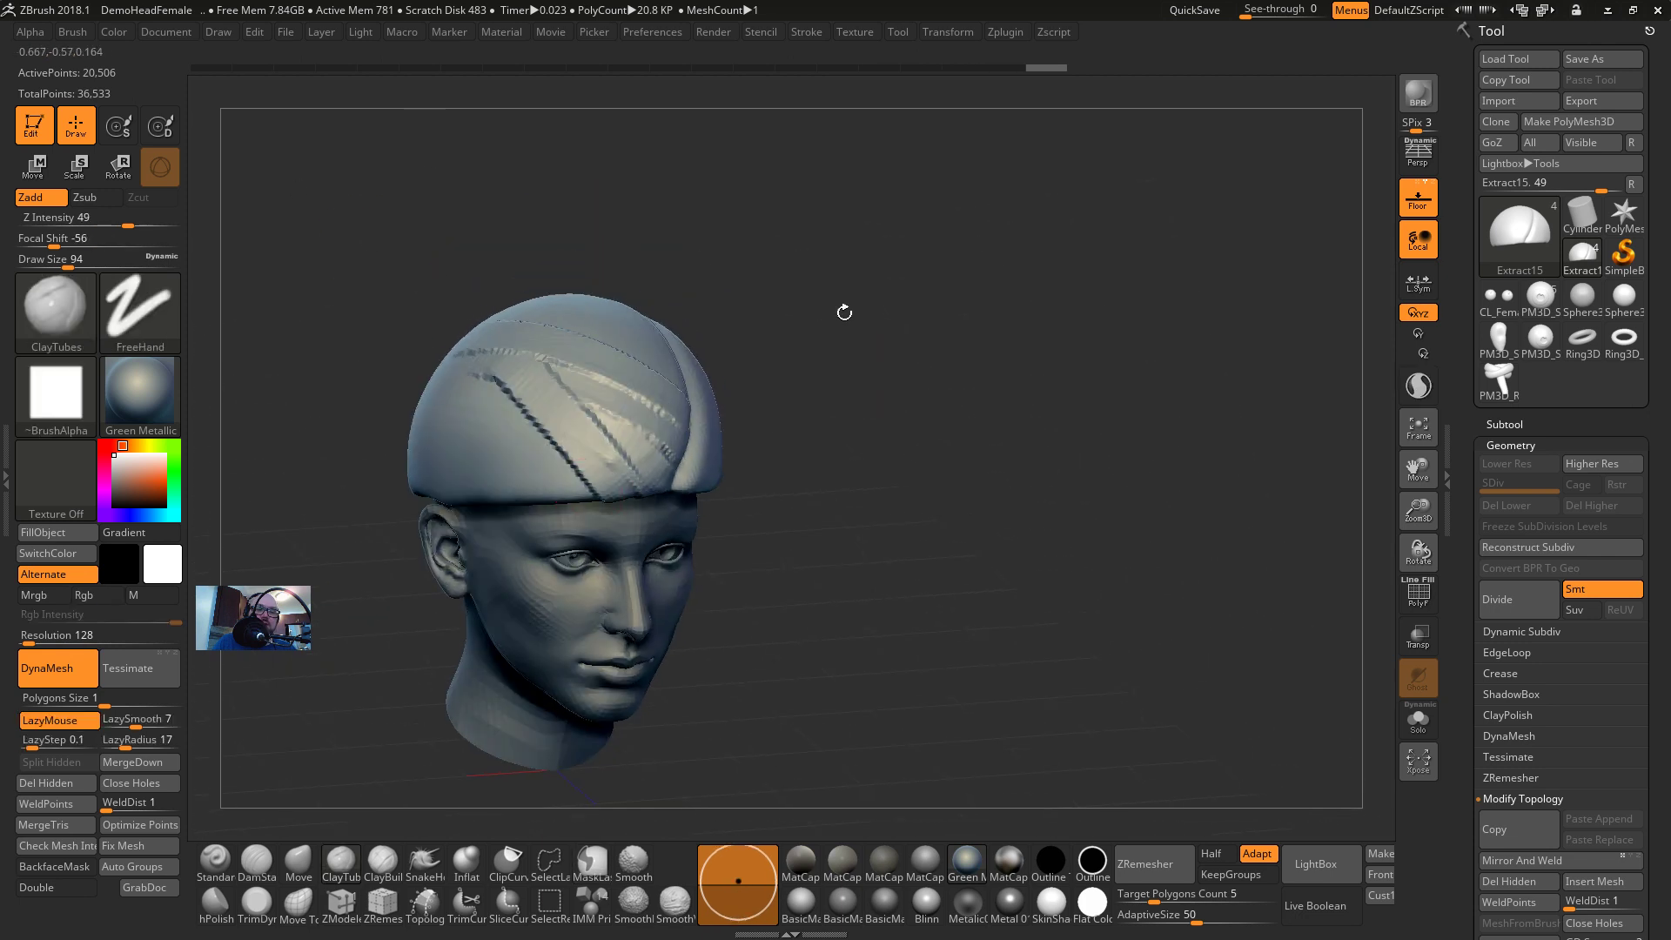
Add more ClayTubes strands between the forehead edge and the crown, undoing unwanted strokes
{"action": "left_click_drag", "start_coordinate": [575, 491], "coordinate": [463, 283]}
{"action": "left_click_drag", "start_coordinate": [599, 444], "coordinate": [503, 254], "text": "shift"}
{"action": "key", "text": "ctrl+z"}
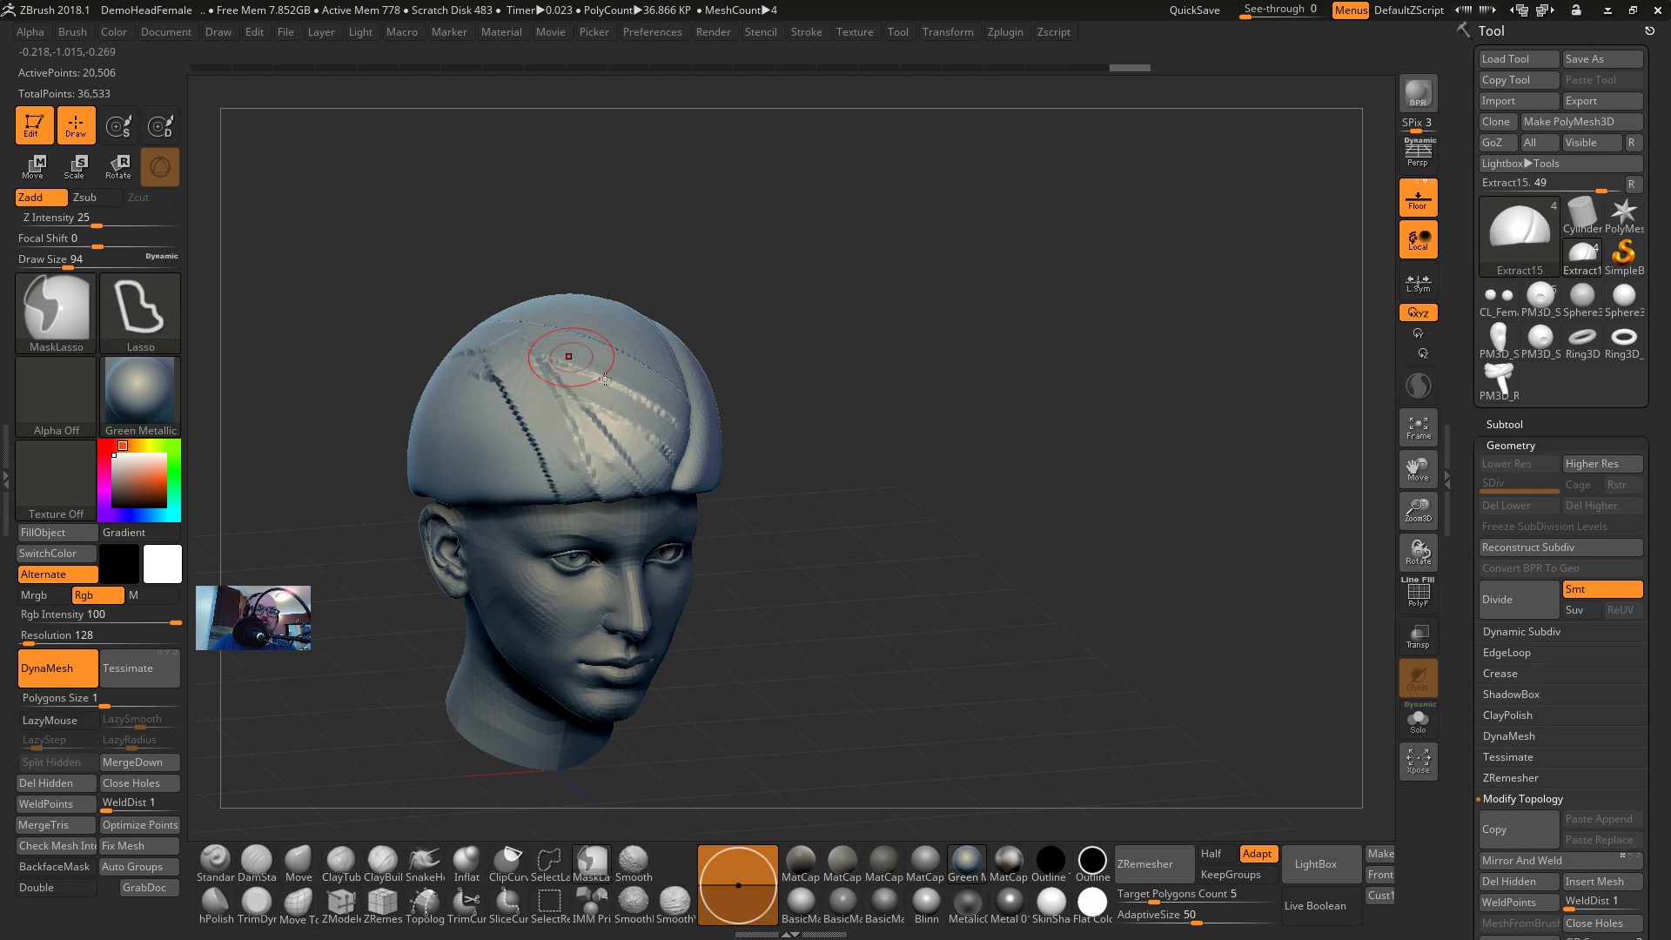
{"action": "key", "text": "ctrl+z"}
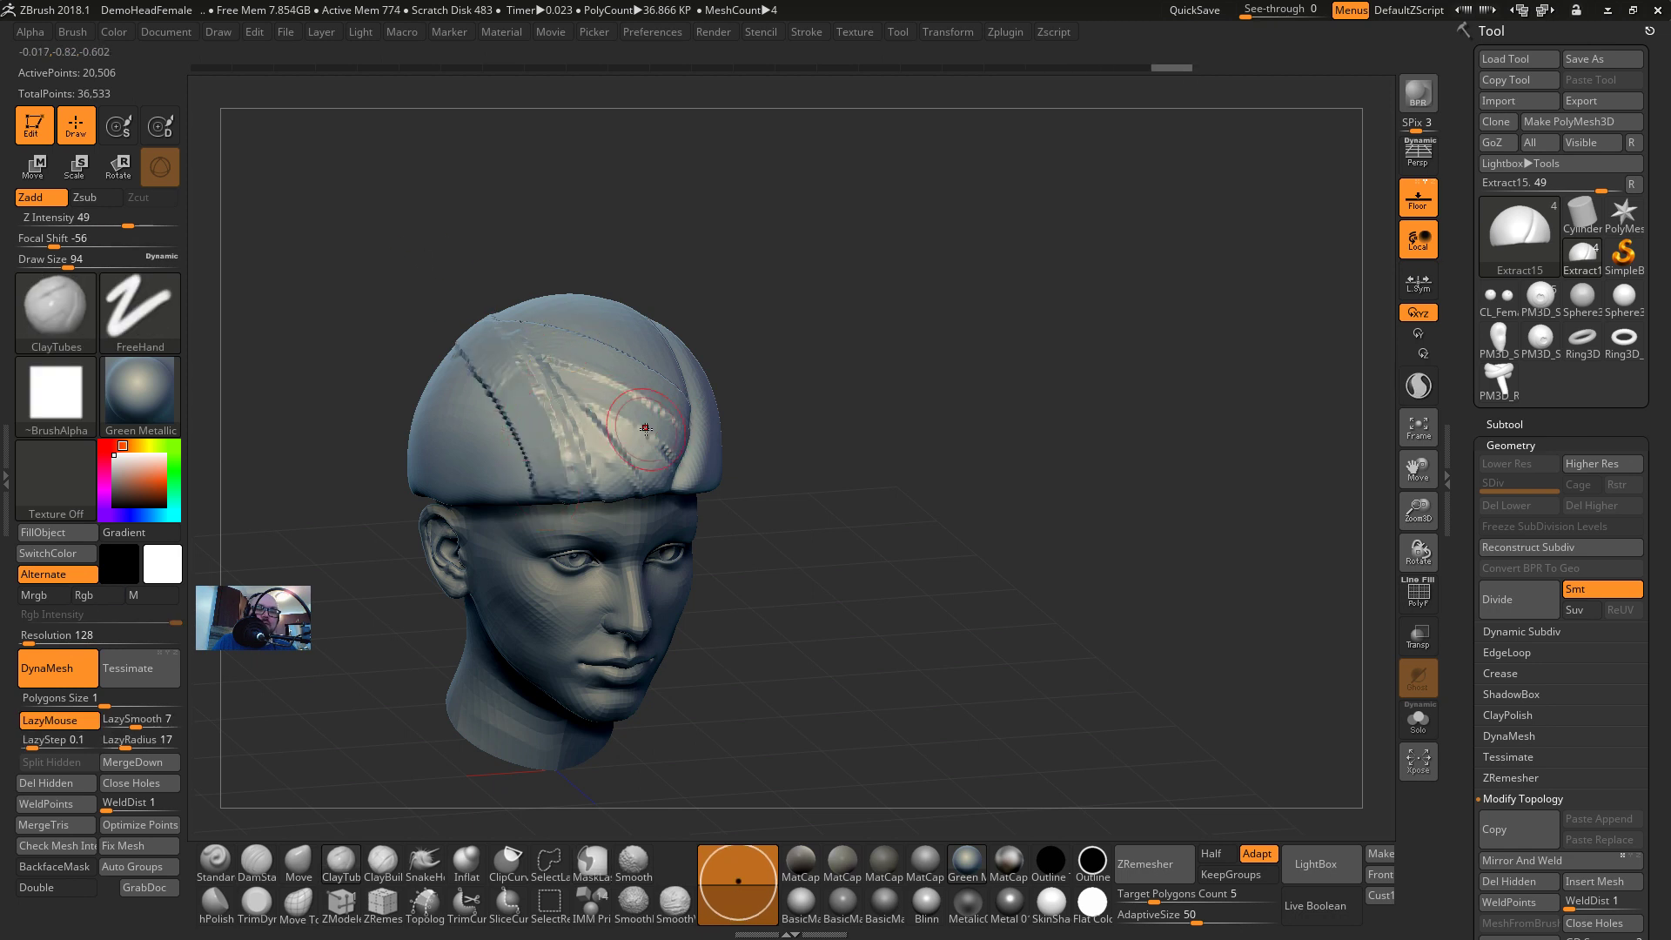
{"action": "mouse_move", "coordinate": [645, 428]}
{"action": "left_mouse_down"}
{"action": "mouse_move", "coordinate": [540, 352]}
{"action": "mouse_move", "coordinate": [549, 326]}
{"action": "left_mouse_up"}
Layer further ClayTubes strands beside the parting and over the crown, redoing one misplaced stroke
{"action": "left_click_drag", "start_coordinate": [387, 263], "coordinate": [807, 441]}
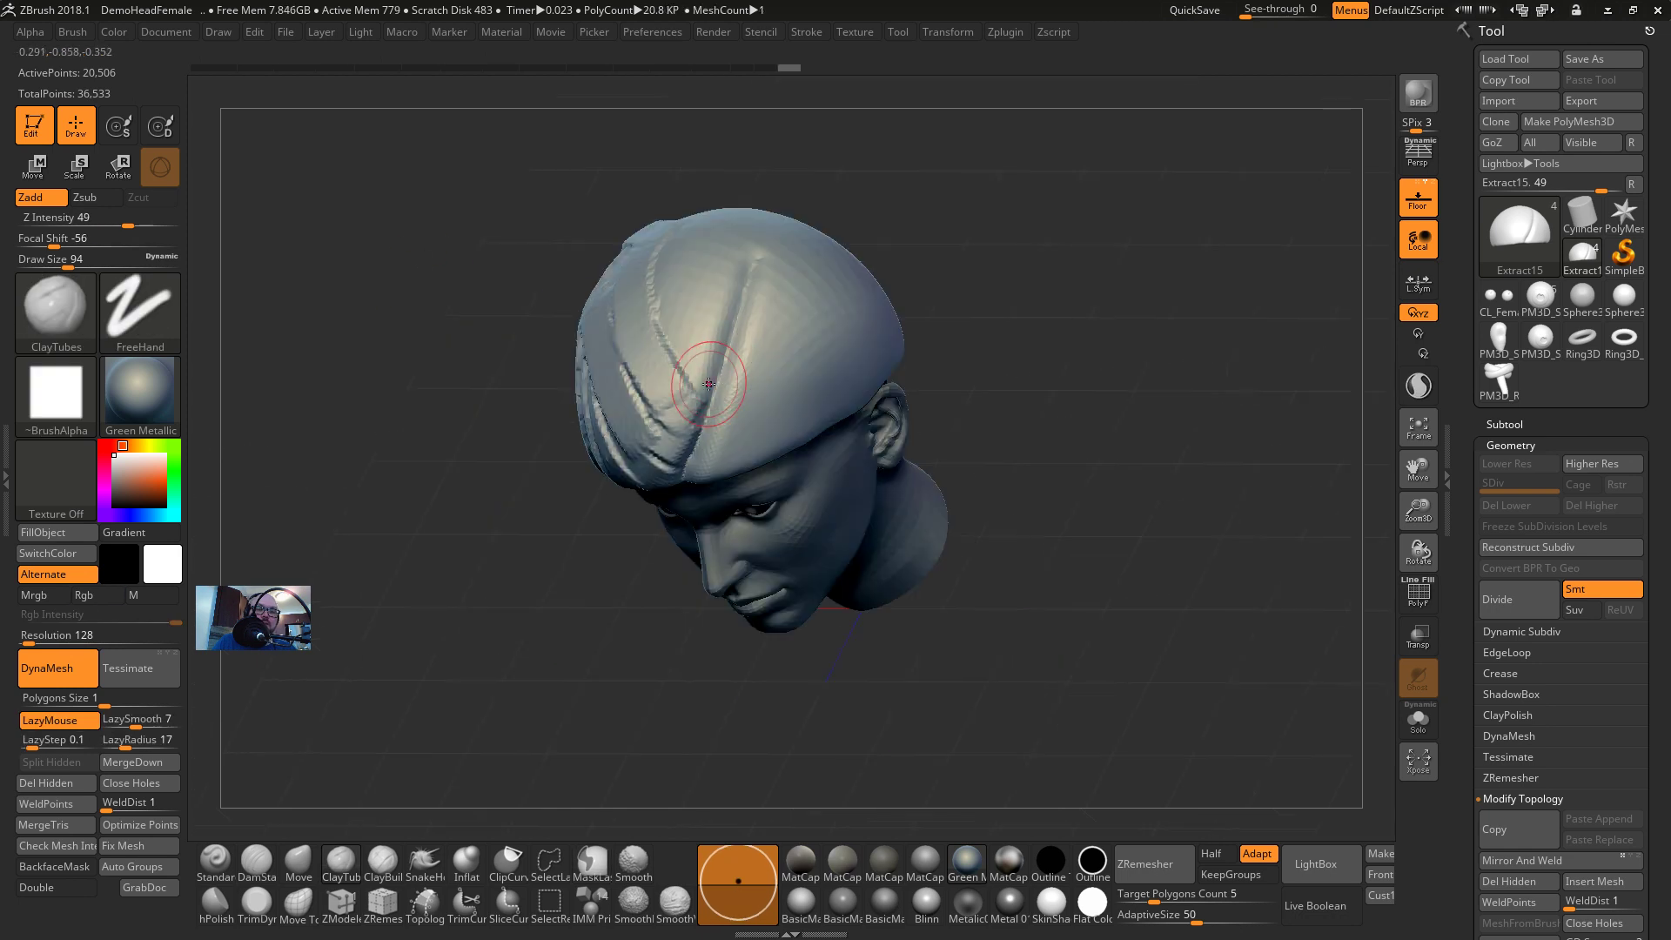
{"action": "left_click_drag", "start_coordinate": [710, 384], "coordinate": [622, 195]}
{"action": "key", "text": "ctrl+z"}
{"action": "left_click_drag", "start_coordinate": [683, 372], "coordinate": [627, 204]}
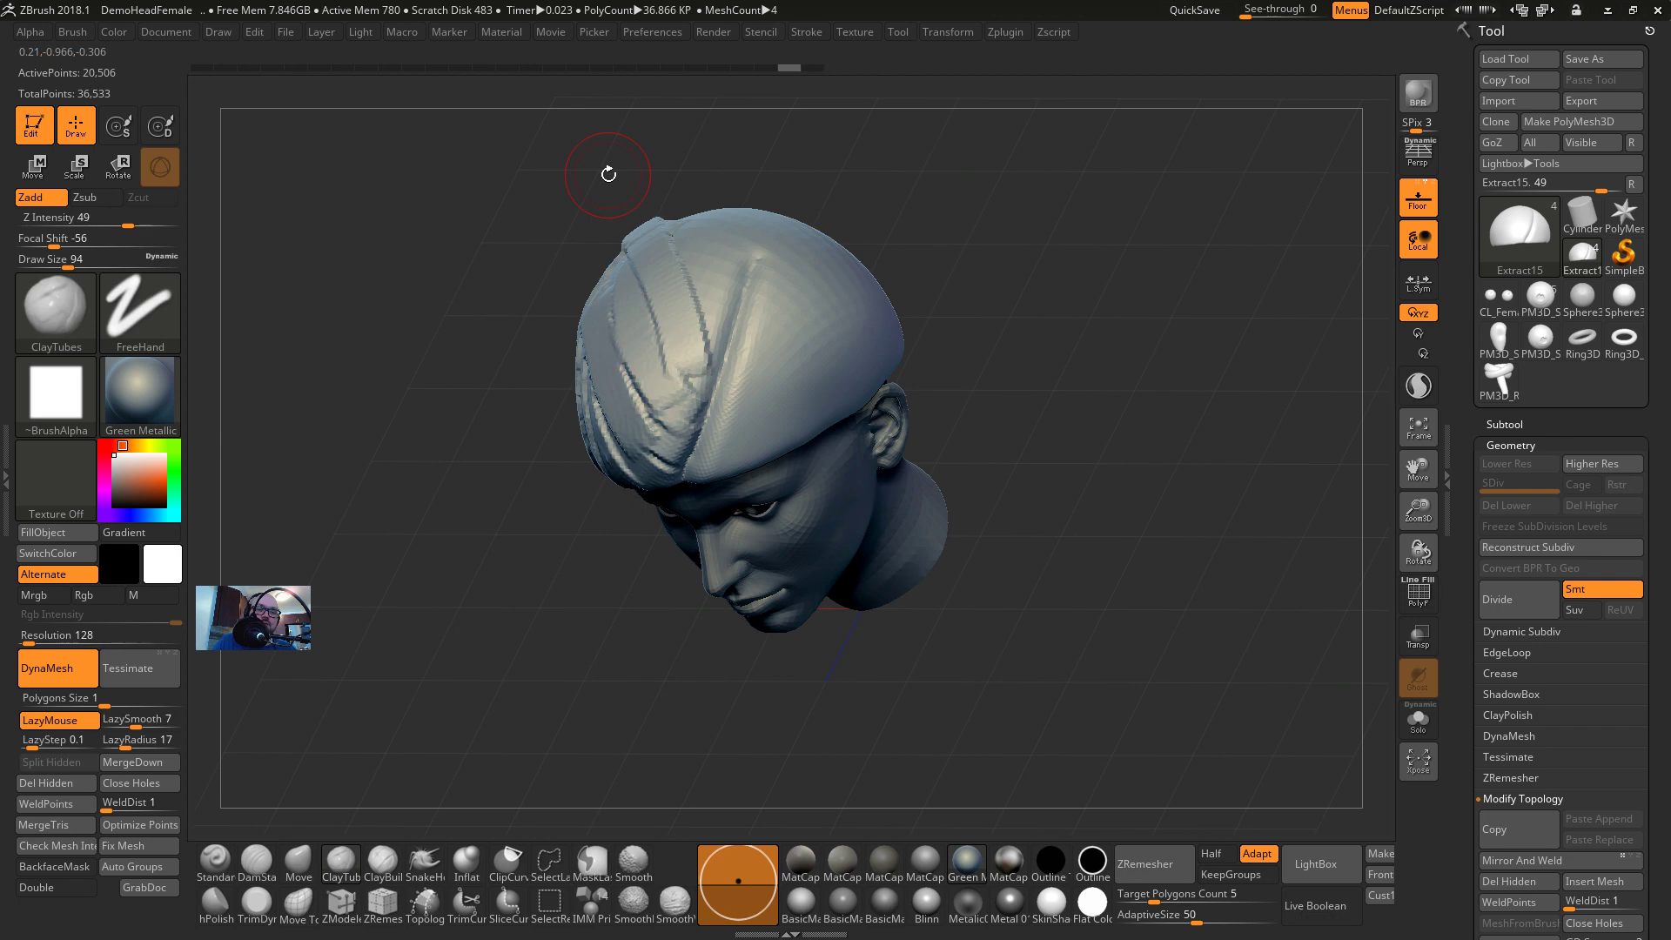
{"action": "left_click_drag", "start_coordinate": [540, 309], "coordinate": [609, 400]}
{"action": "mouse_move", "coordinate": [640, 303]}
{"action": "left_mouse_down"}
{"action": "mouse_move", "coordinate": [543, 156]}
{"action": "mouse_move", "coordinate": [694, 364]}
{"action": "left_mouse_up"}
{"action": "mouse_move", "coordinate": [630, 135]}
{"action": "left_mouse_down"}
{"action": "mouse_move", "coordinate": [684, 271]}
{"action": "mouse_move", "coordinate": [709, 230]}
{"action": "left_mouse_up"}
{"action": "left_click_drag", "start_coordinate": [951, 302], "coordinate": [944, 187]}
{"action": "left_click_drag", "start_coordinate": [721, 178], "coordinate": [666, 344]}
Cut fine grooves between the strands beside the parting with the DamStandard brush at size 33
{"action": "left_click", "coordinate": [258, 882]}
{"action": "mouse_move", "coordinate": [857, 348]}
{"action": "left_mouse_down"}
{"action": "mouse_move", "coordinate": [805, 414]}
{"action": "mouse_move", "coordinate": [840, 450]}
{"action": "left_mouse_up"}
{"action": "mouse_move", "coordinate": [707, 423]}
{"action": "left_mouse_down"}
{"action": "mouse_move", "coordinate": [696, 335]}
{"action": "mouse_move", "coordinate": [639, 237]}
{"action": "mouse_move", "coordinate": [618, 284]}
{"action": "left_mouse_up"}
{"action": "key", "text": "ctrl+z"}
{"action": "key", "text": "s"}
{"action": "left_click_drag", "start_coordinate": [707, 417], "coordinate": [579, 255]}
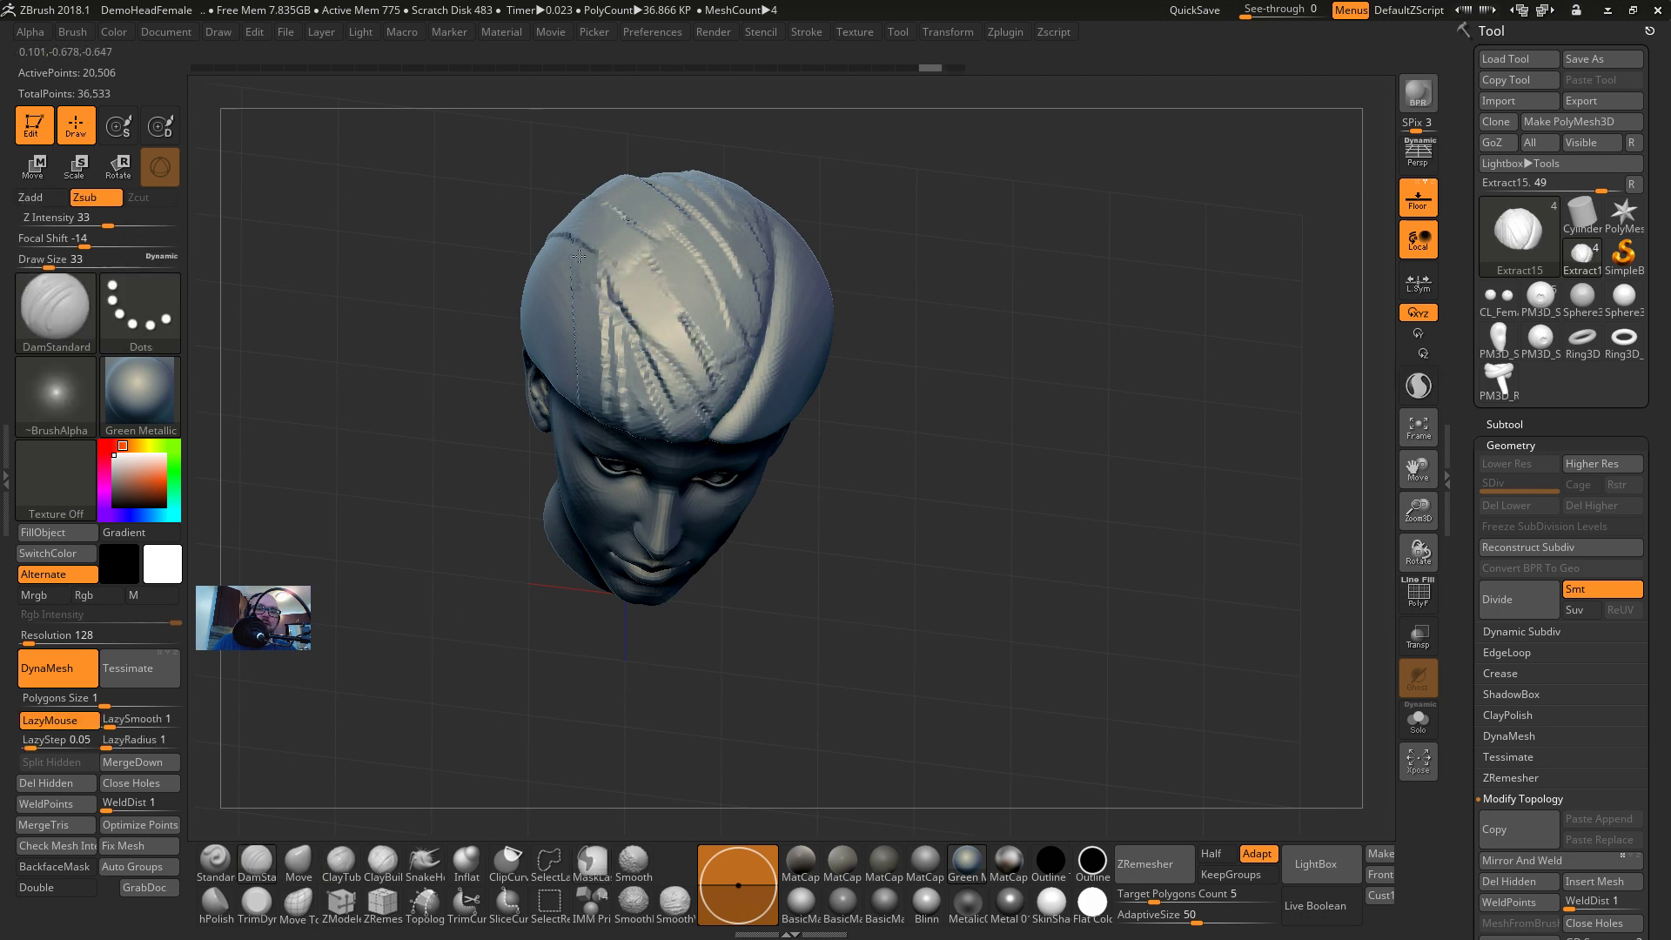
{"action": "left_click_drag", "start_coordinate": [712, 333], "coordinate": [728, 418]}
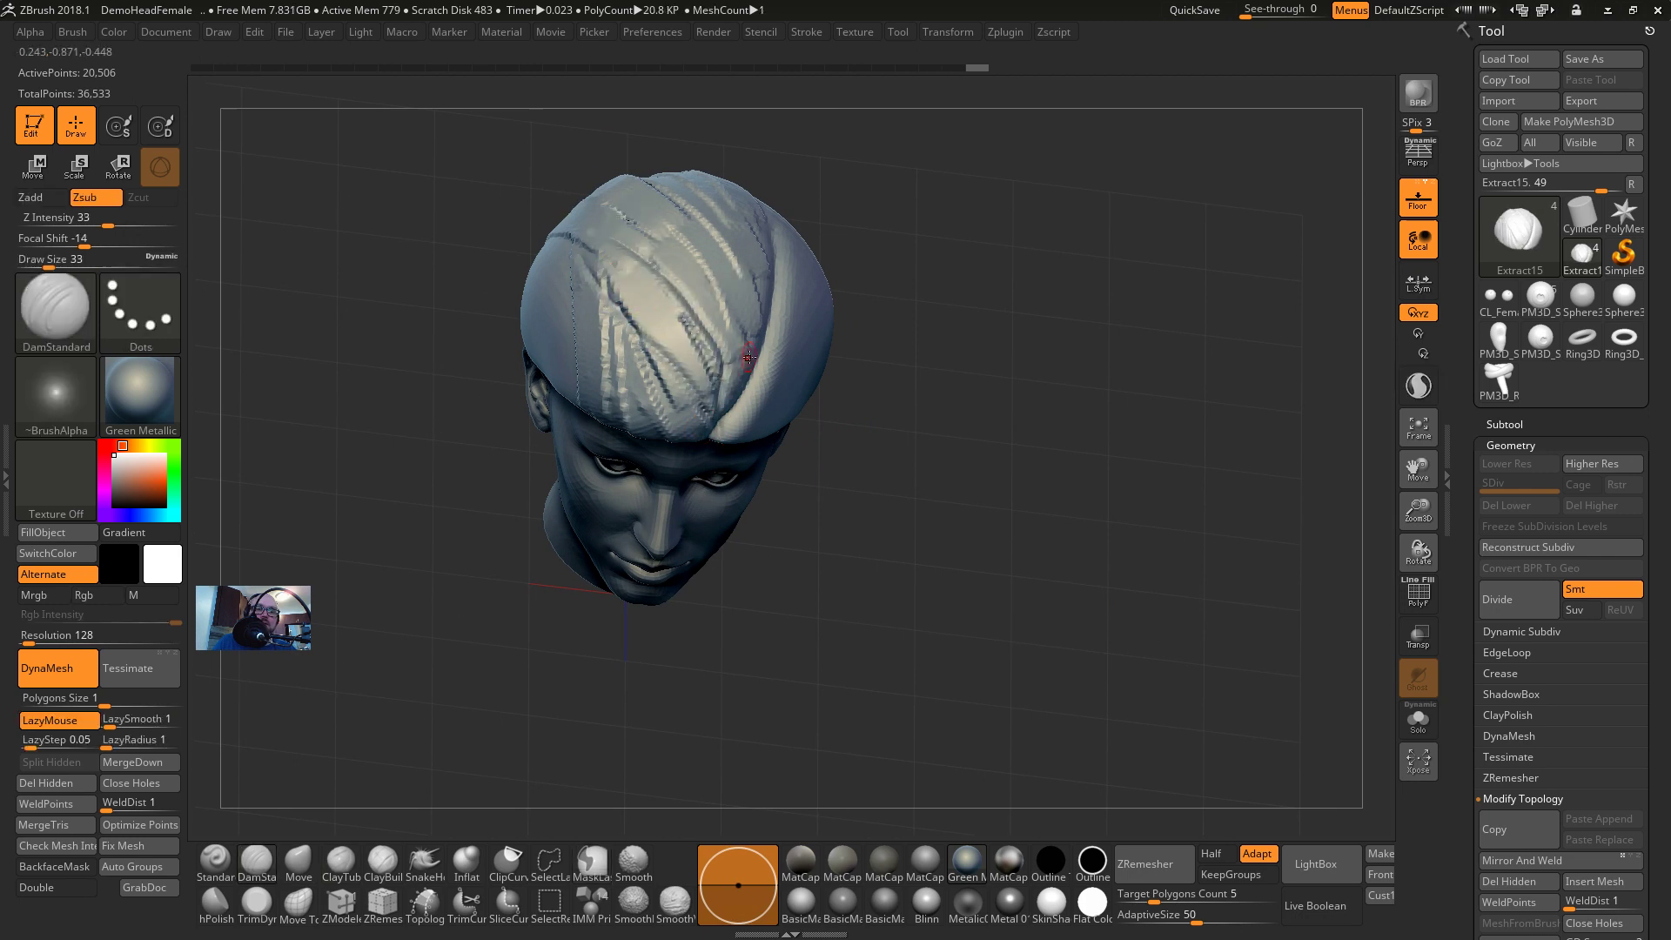
{"action": "left_click_drag", "start_coordinate": [749, 357], "coordinate": [660, 215]}
Set the brush size to 120 and review the sculpted hair from both sides
{"action": "key", "text": "s"}
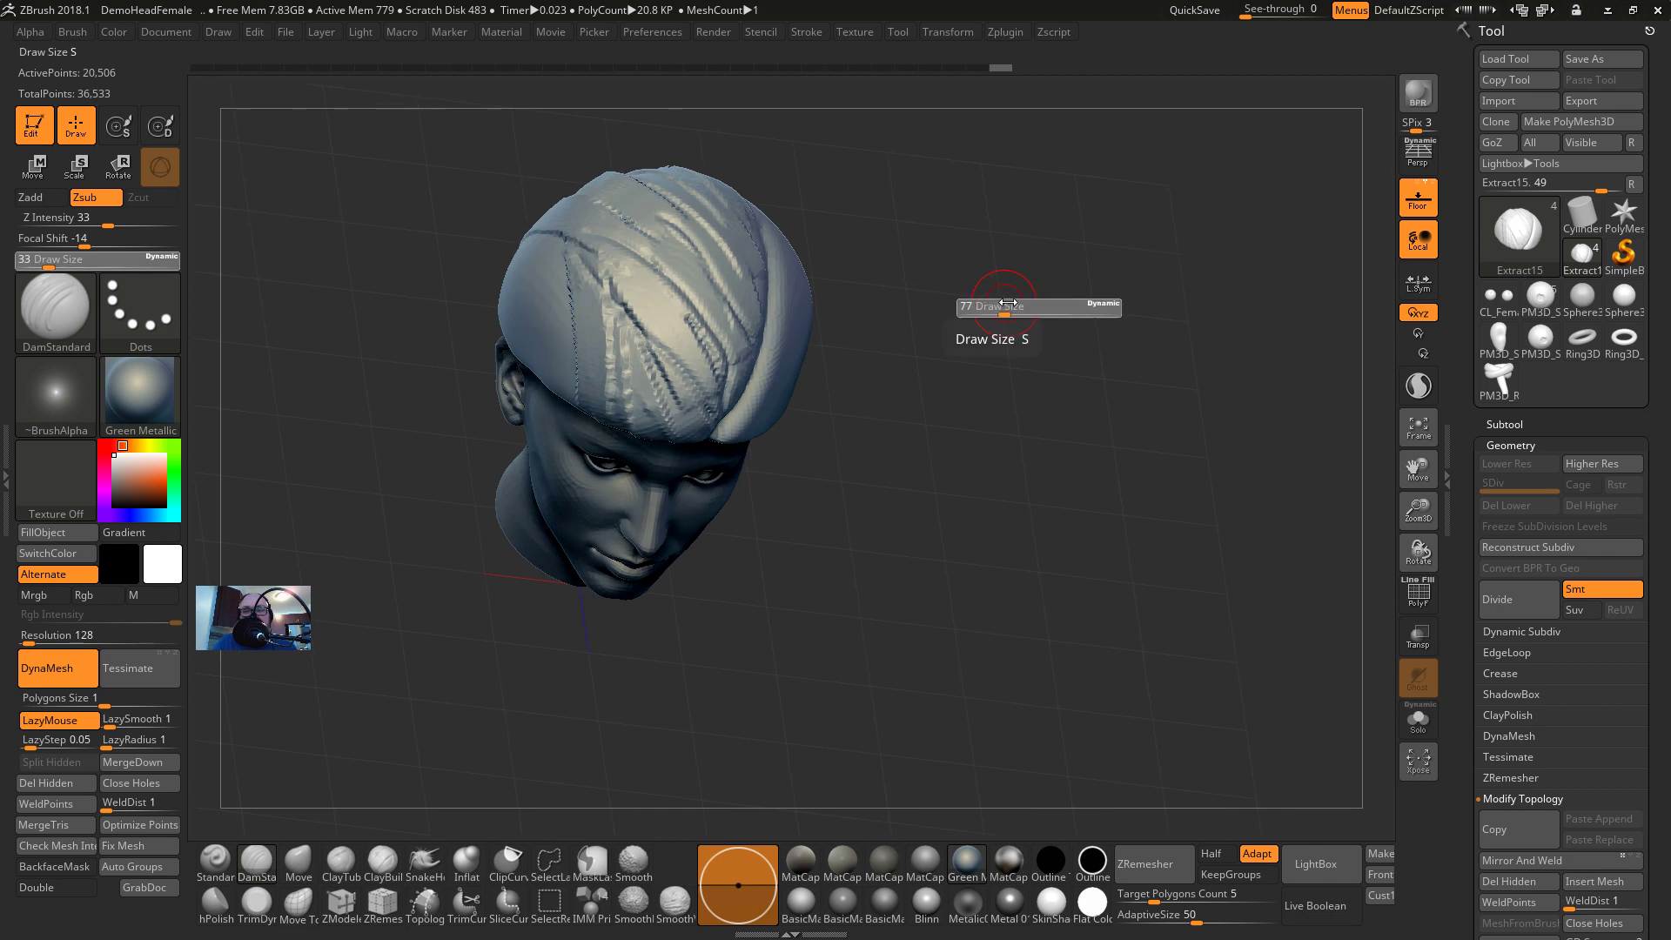
{"action": "left_click_drag", "start_coordinate": [996, 305], "coordinate": [1024, 306]}
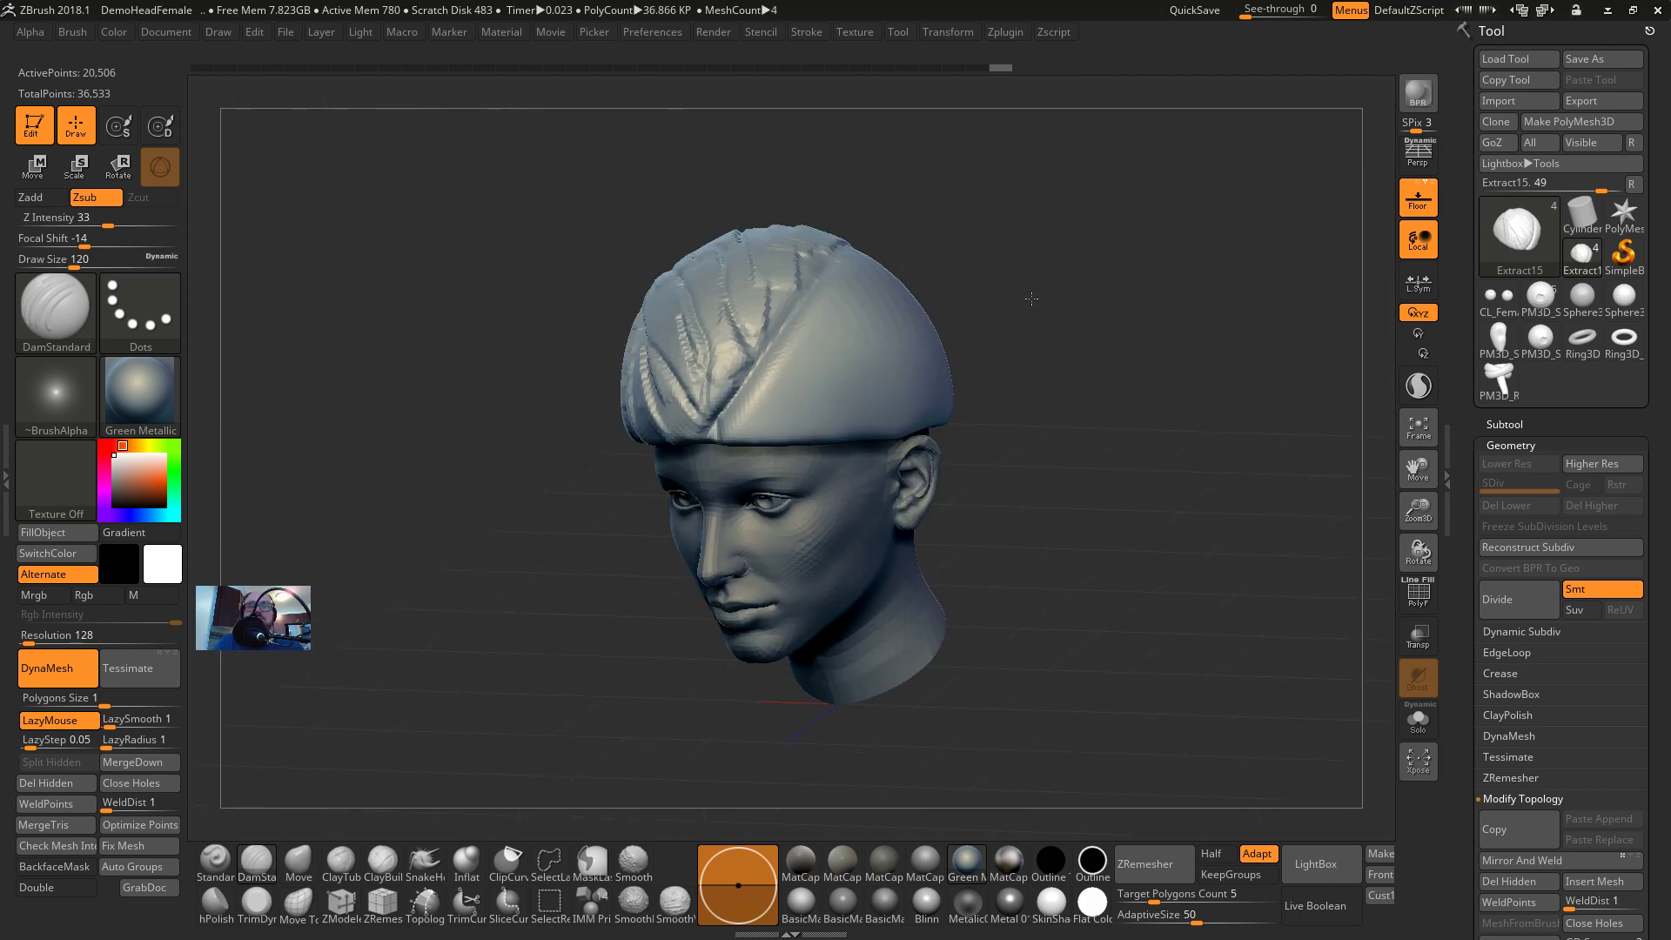
{"action": "left_click_drag", "start_coordinate": [1032, 298], "coordinate": [1079, 443]}
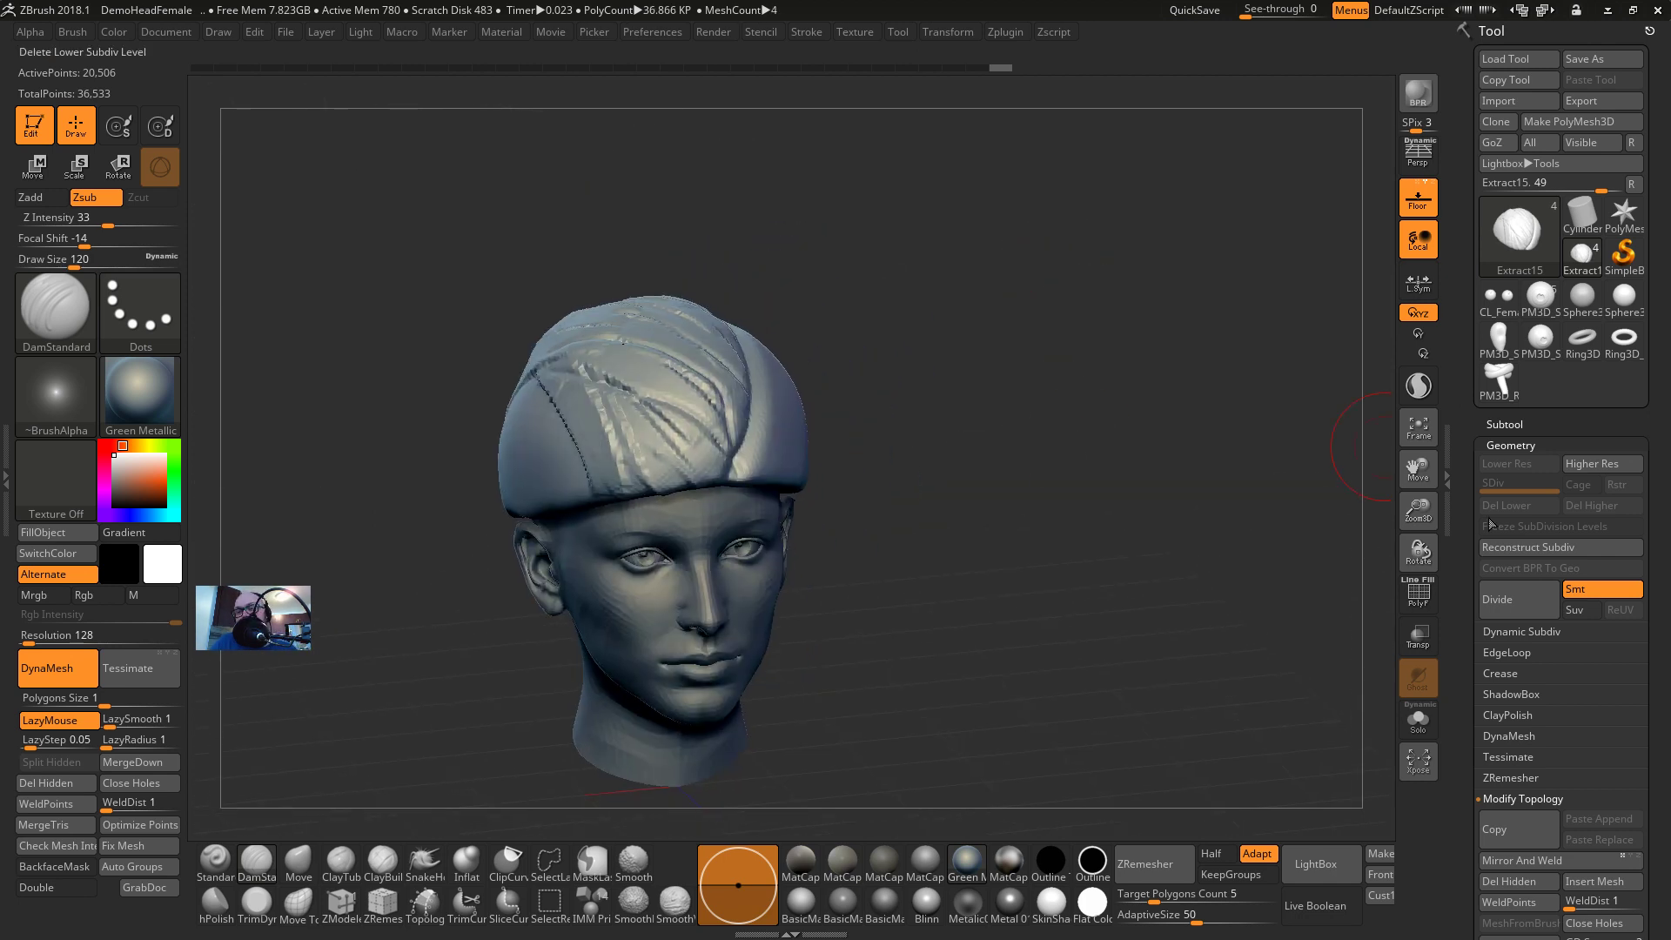
Try ClayPolish on the sculpted hair cap, clear the resulting mask, and undo the polish
{"action": "left_click_drag", "start_coordinate": [1455, 714], "coordinate": [1488, 598]}
{"action": "left_click", "coordinate": [1512, 553]}
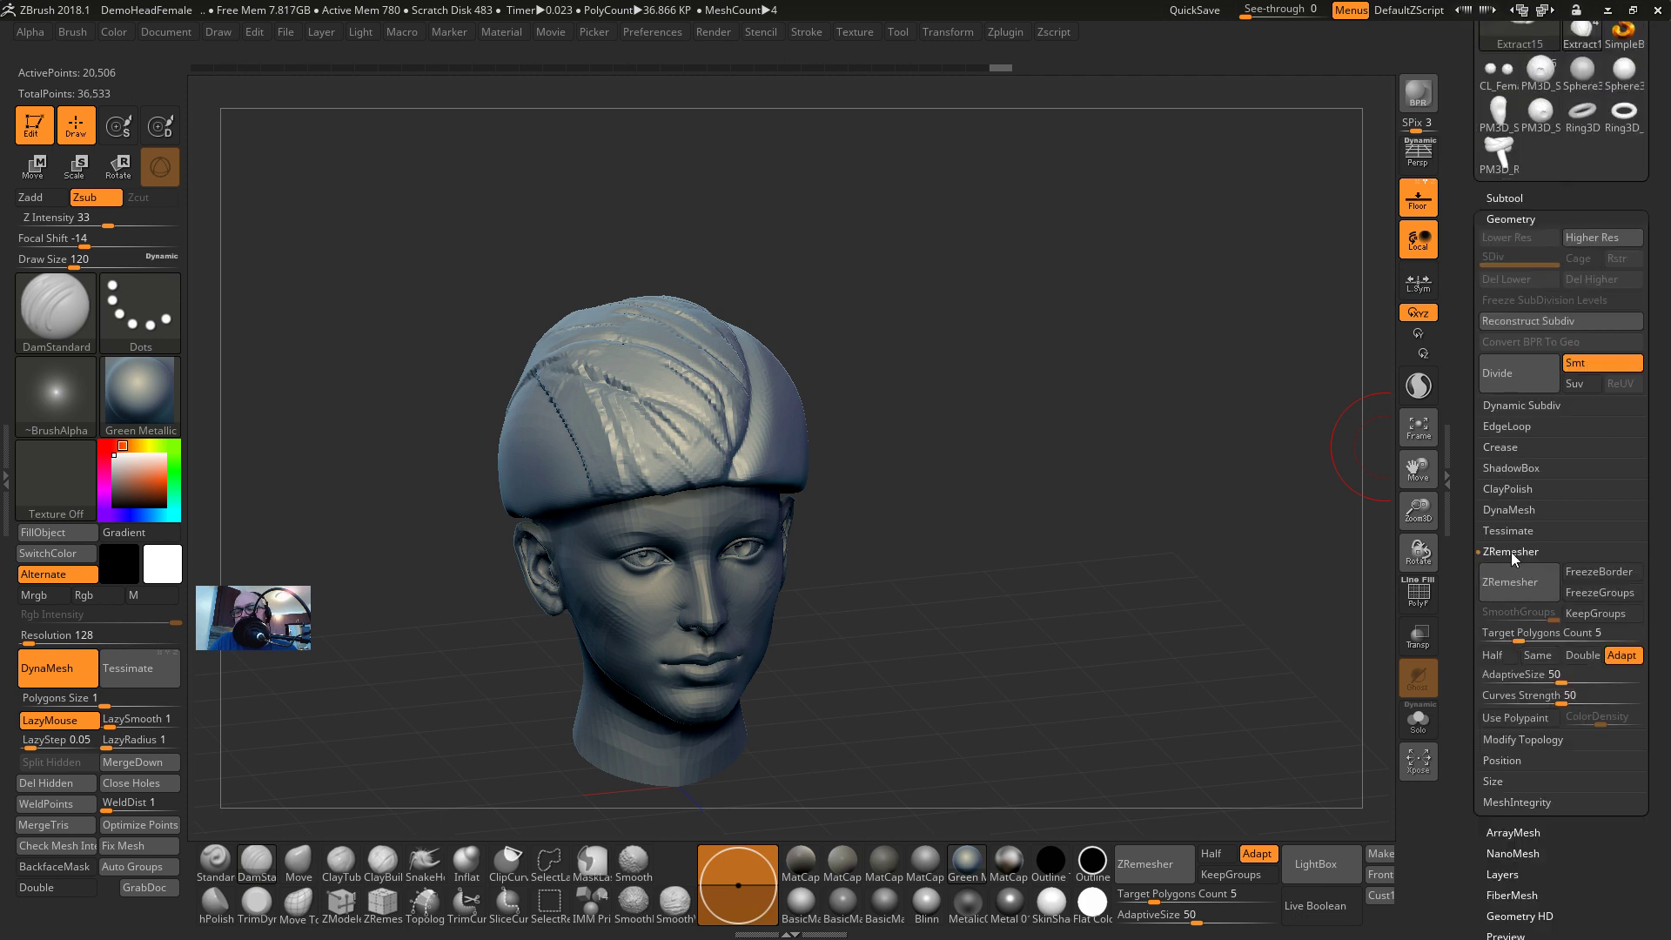
{"action": "left_click", "coordinate": [1511, 551]}
{"action": "left_click", "coordinate": [1505, 489]}
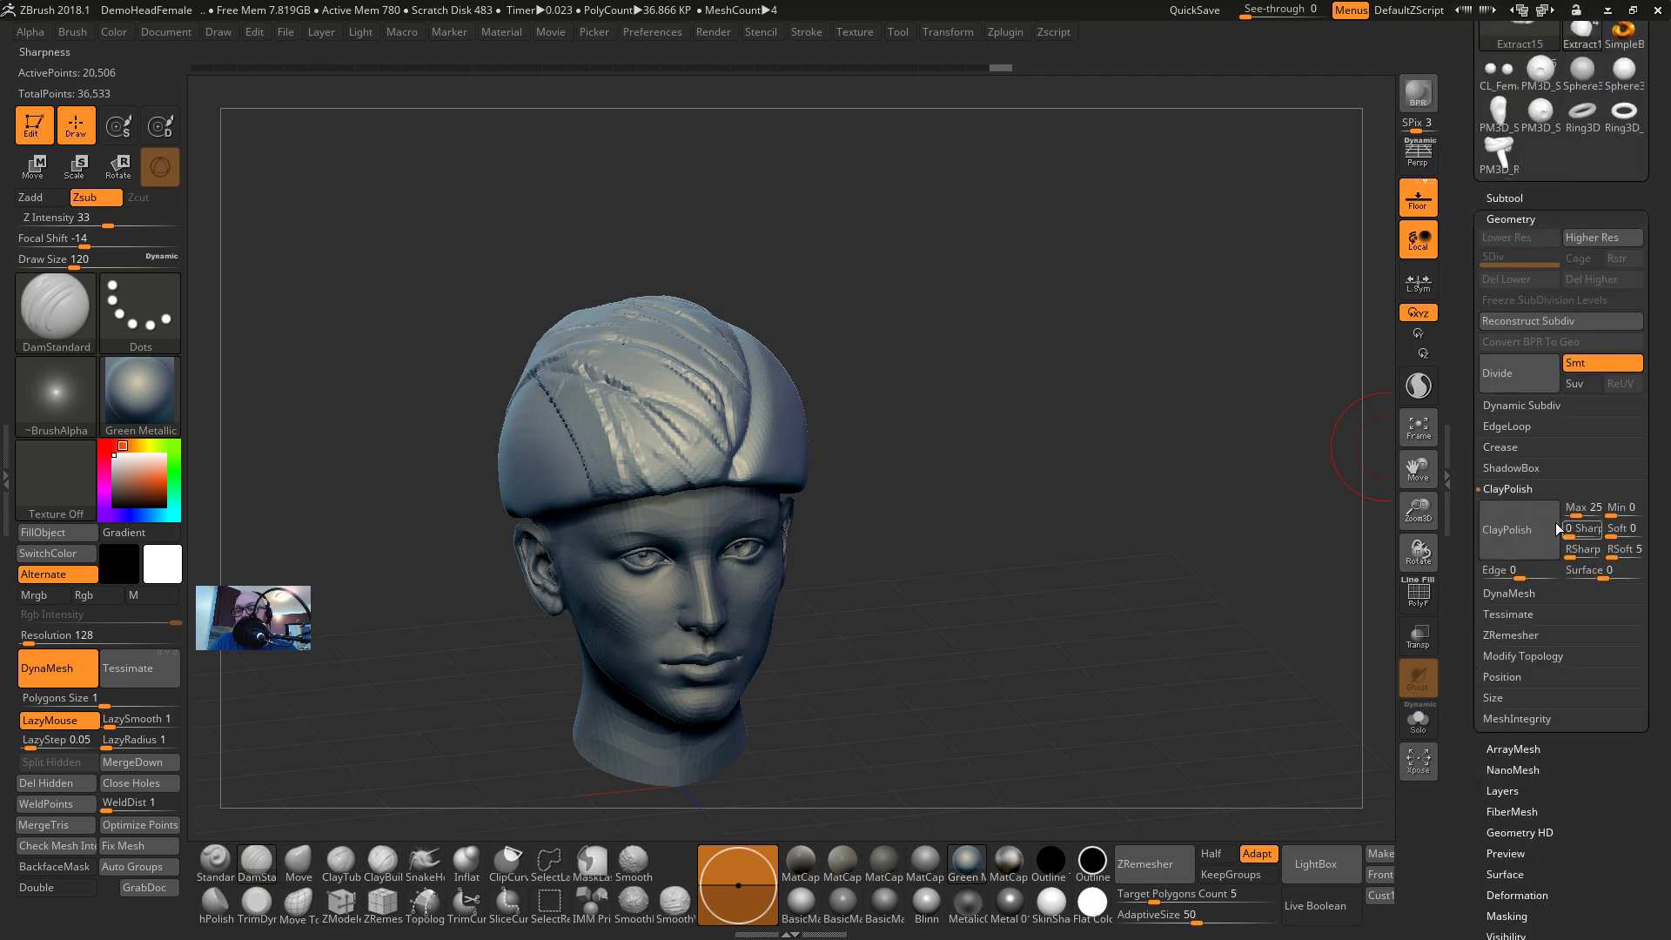
{"action": "left_click", "coordinate": [1511, 536]}
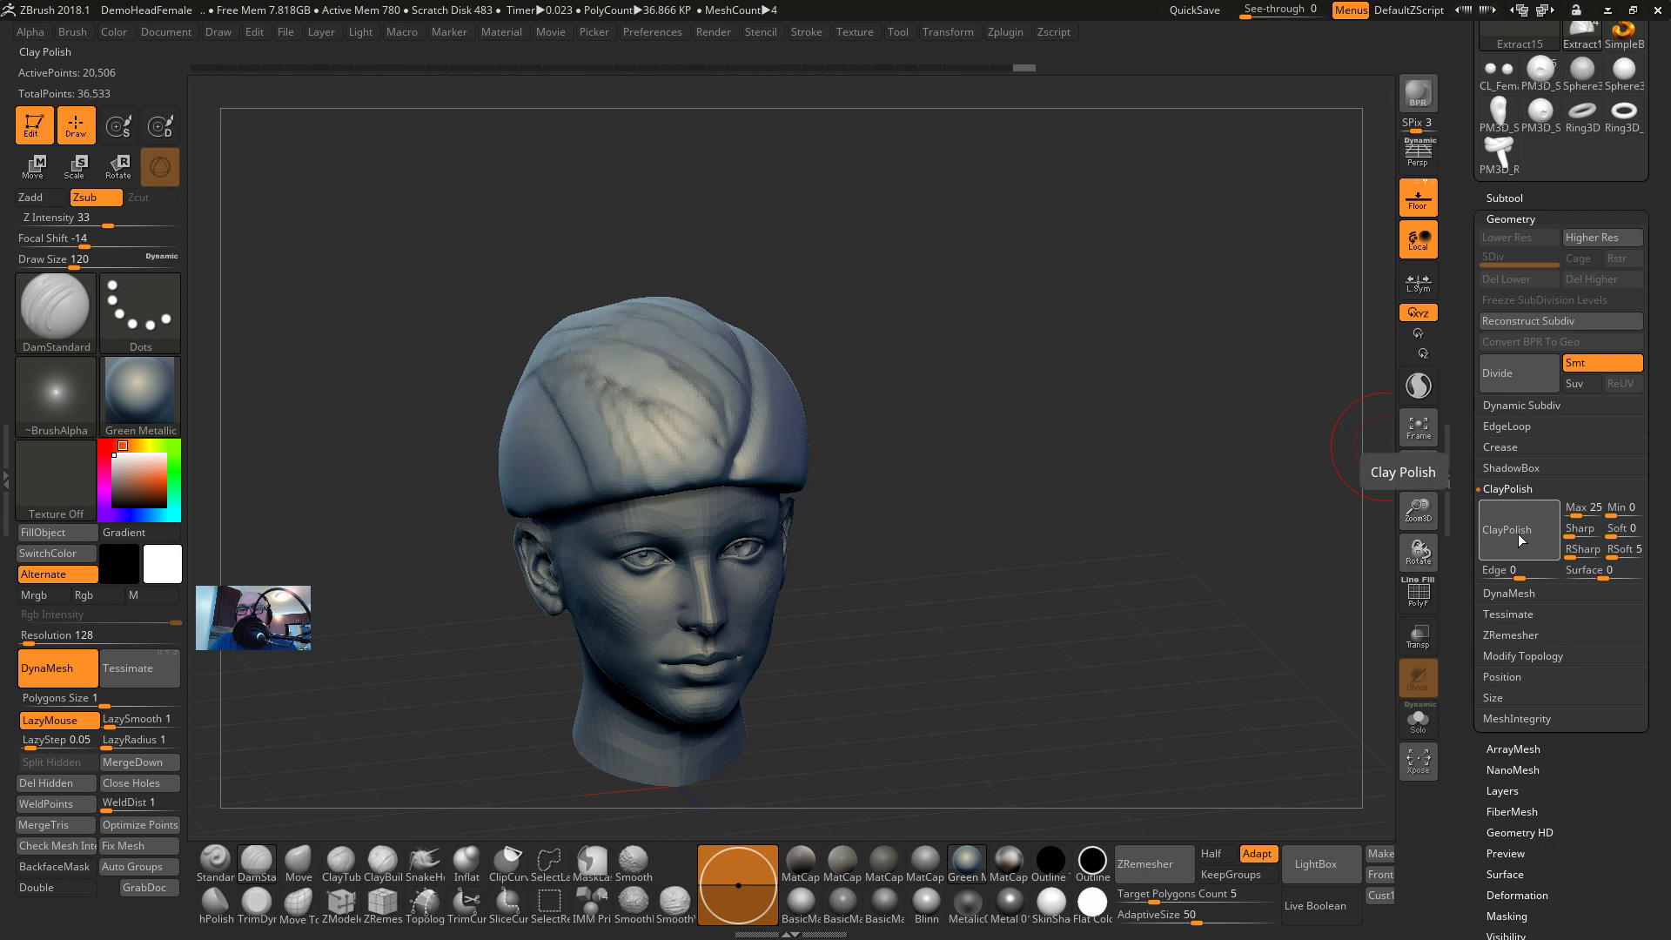
{"action": "left_click_drag", "start_coordinate": [1122, 407], "coordinate": [1091, 488], "text": "ctrl"}
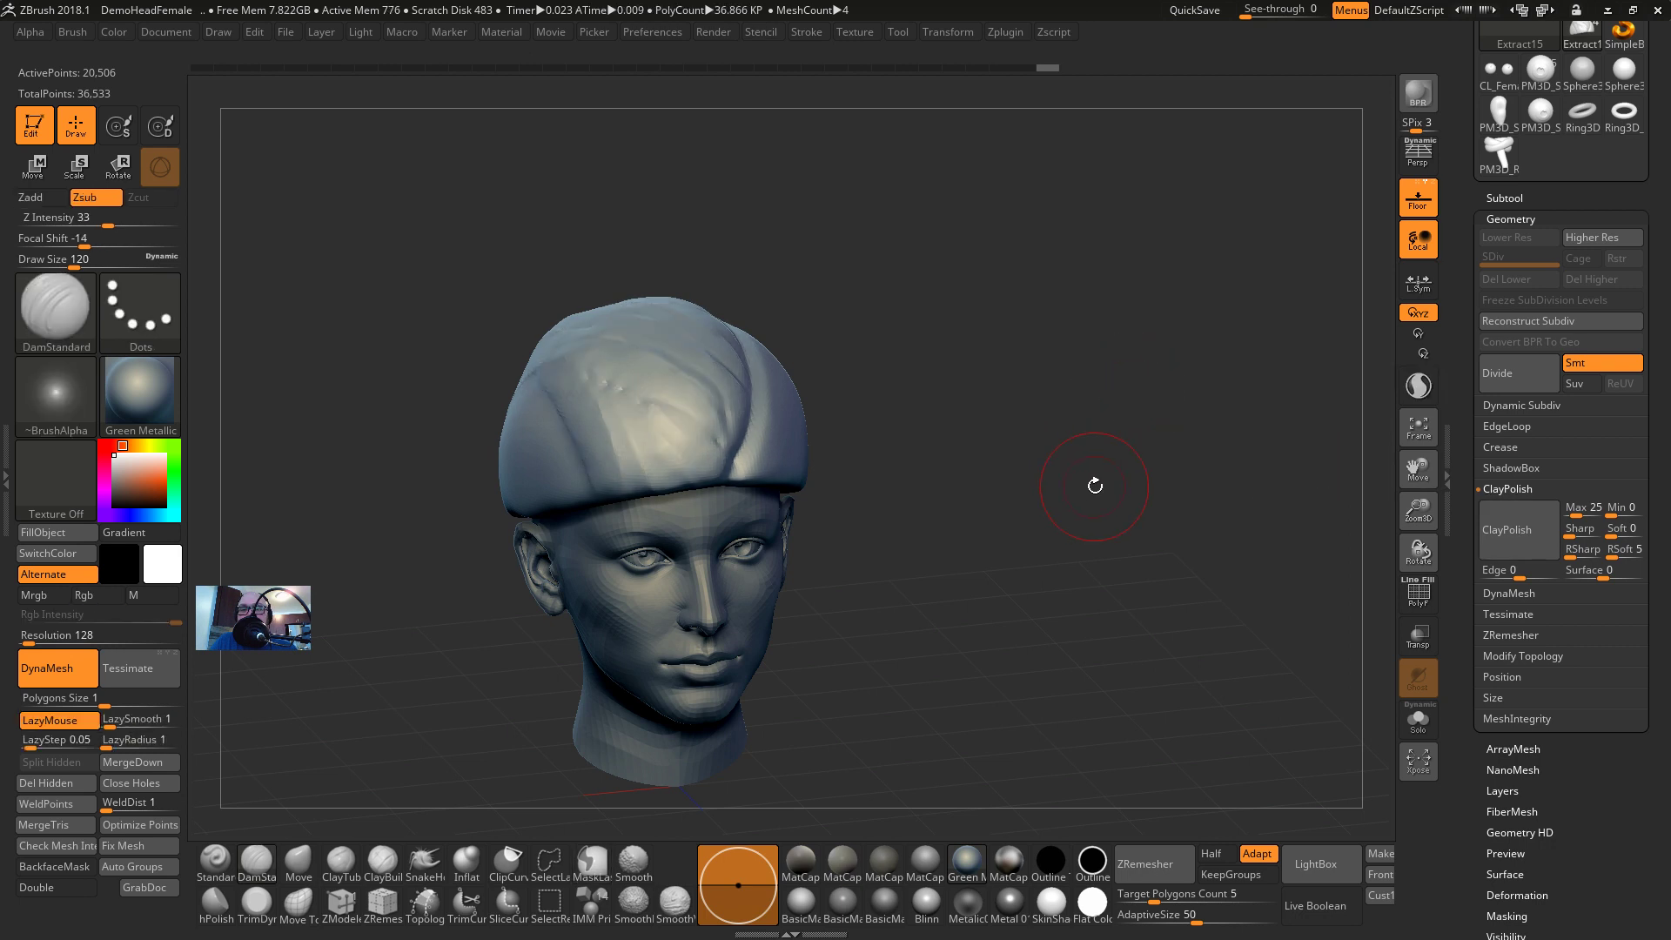
{"action": "key", "text": "ctrl+z"}
{"action": "key", "text": "ctrl+z"}
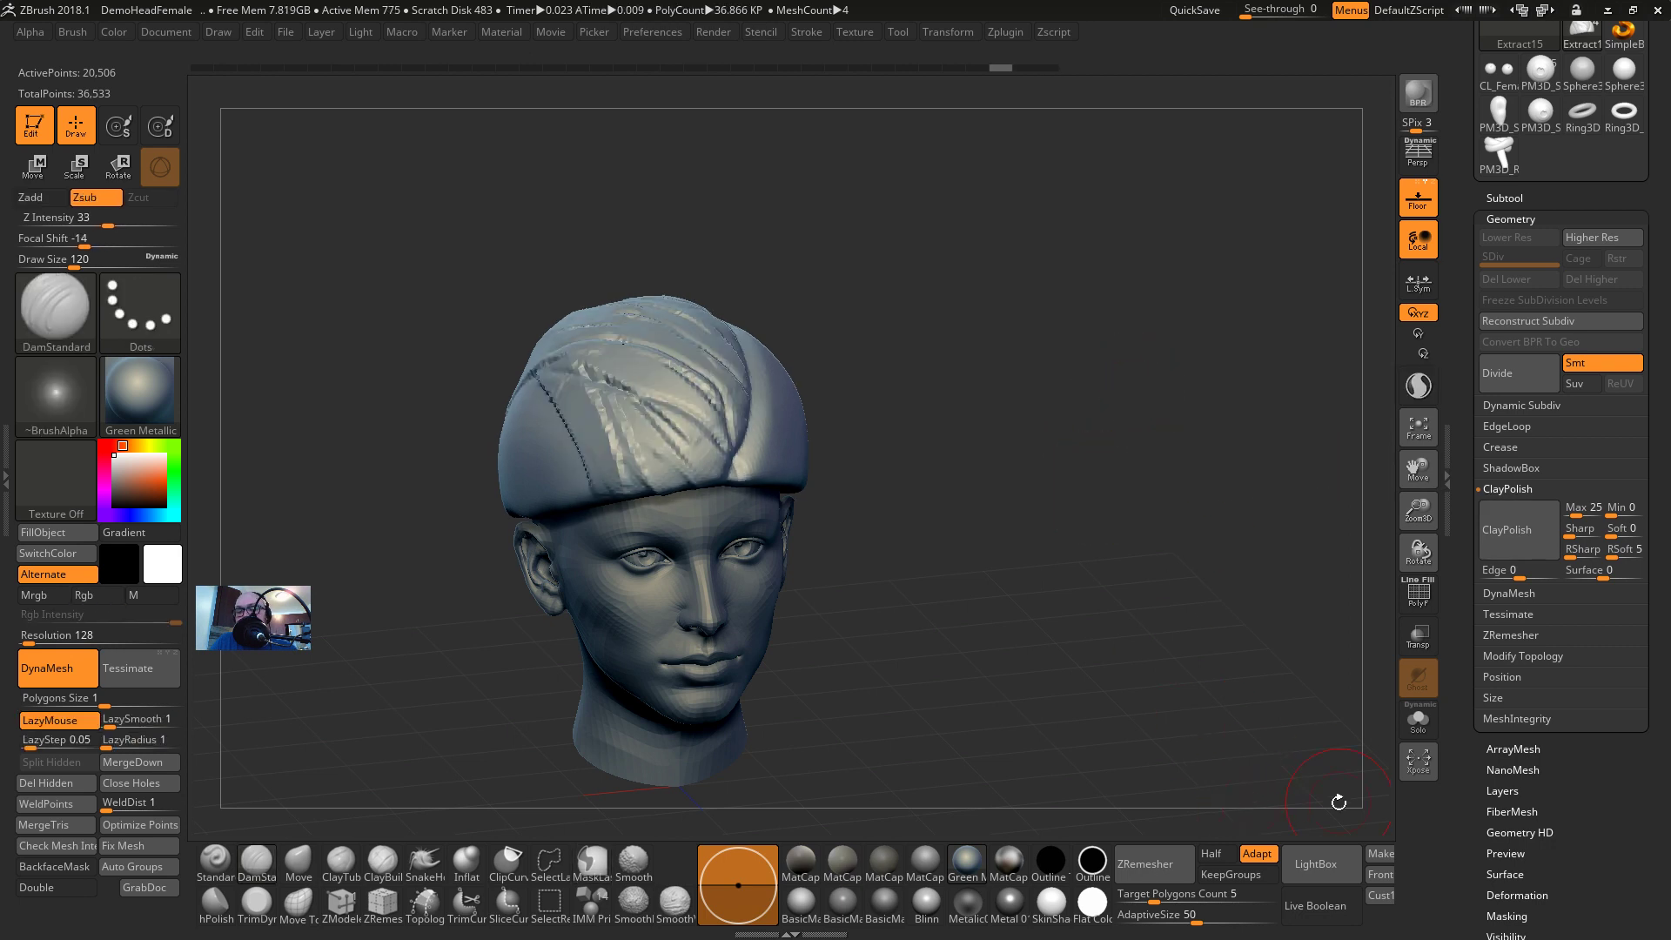
Give the models the Flat Color material, isolate the cap, and run ClayPolish to reveal the mask in its grooves
{"action": "left_click", "coordinate": [1085, 911]}
{"action": "left_click_drag", "start_coordinate": [1095, 619], "coordinate": [1388, 759], "text": "alt"}
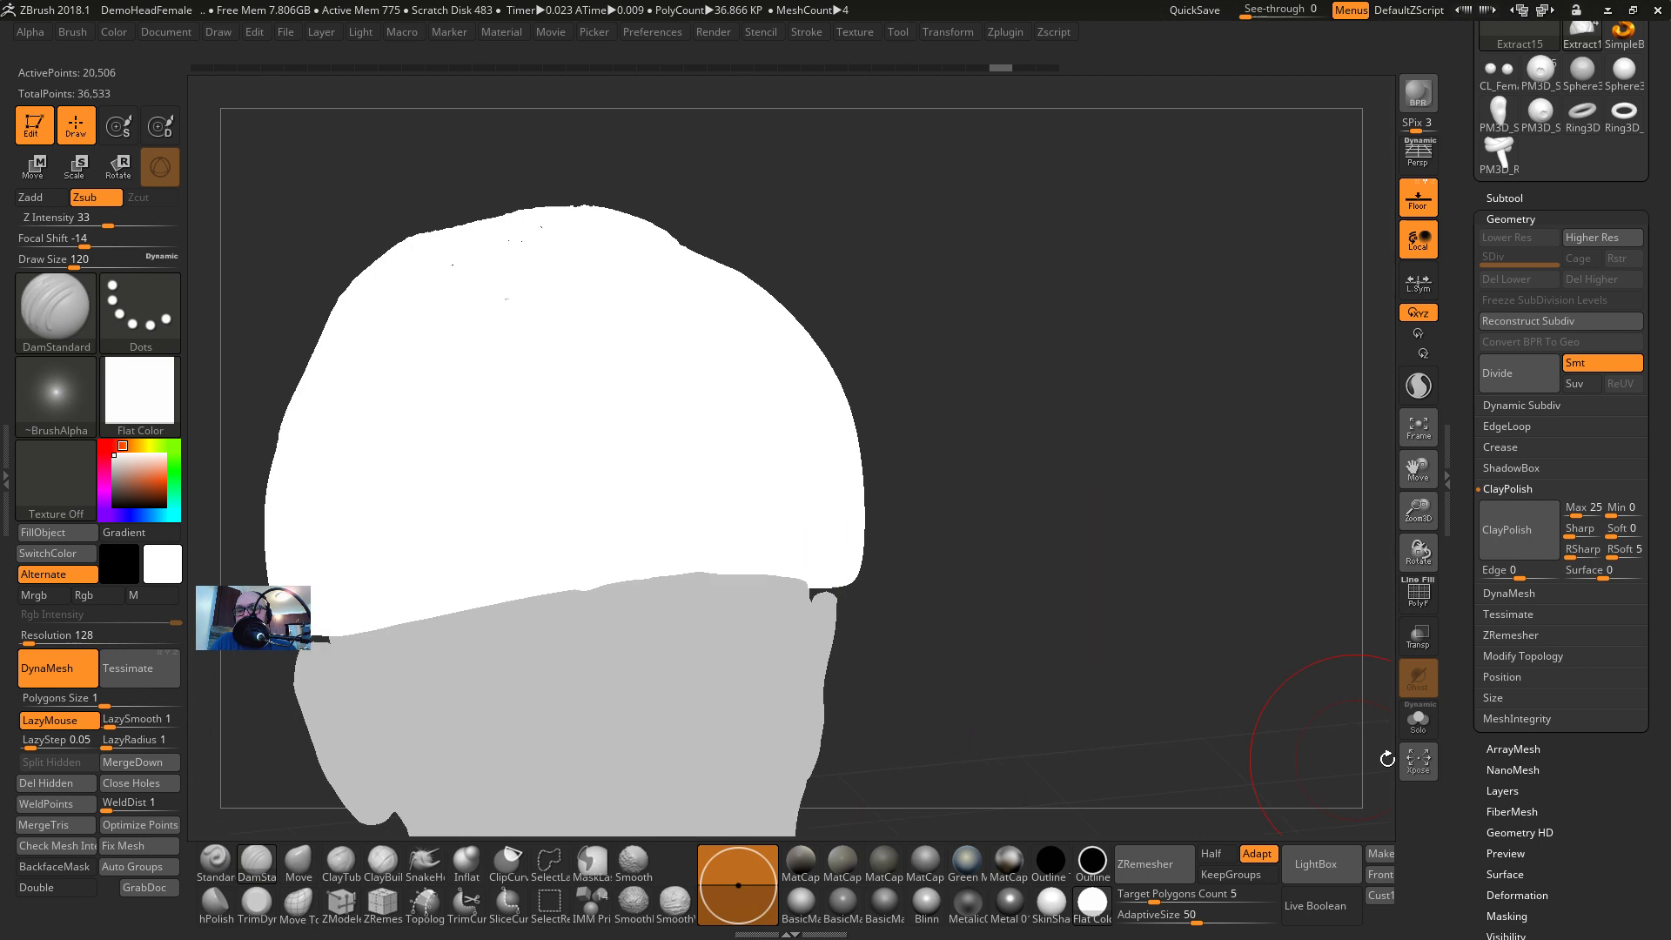
{"action": "left_click", "coordinate": [1421, 725]}
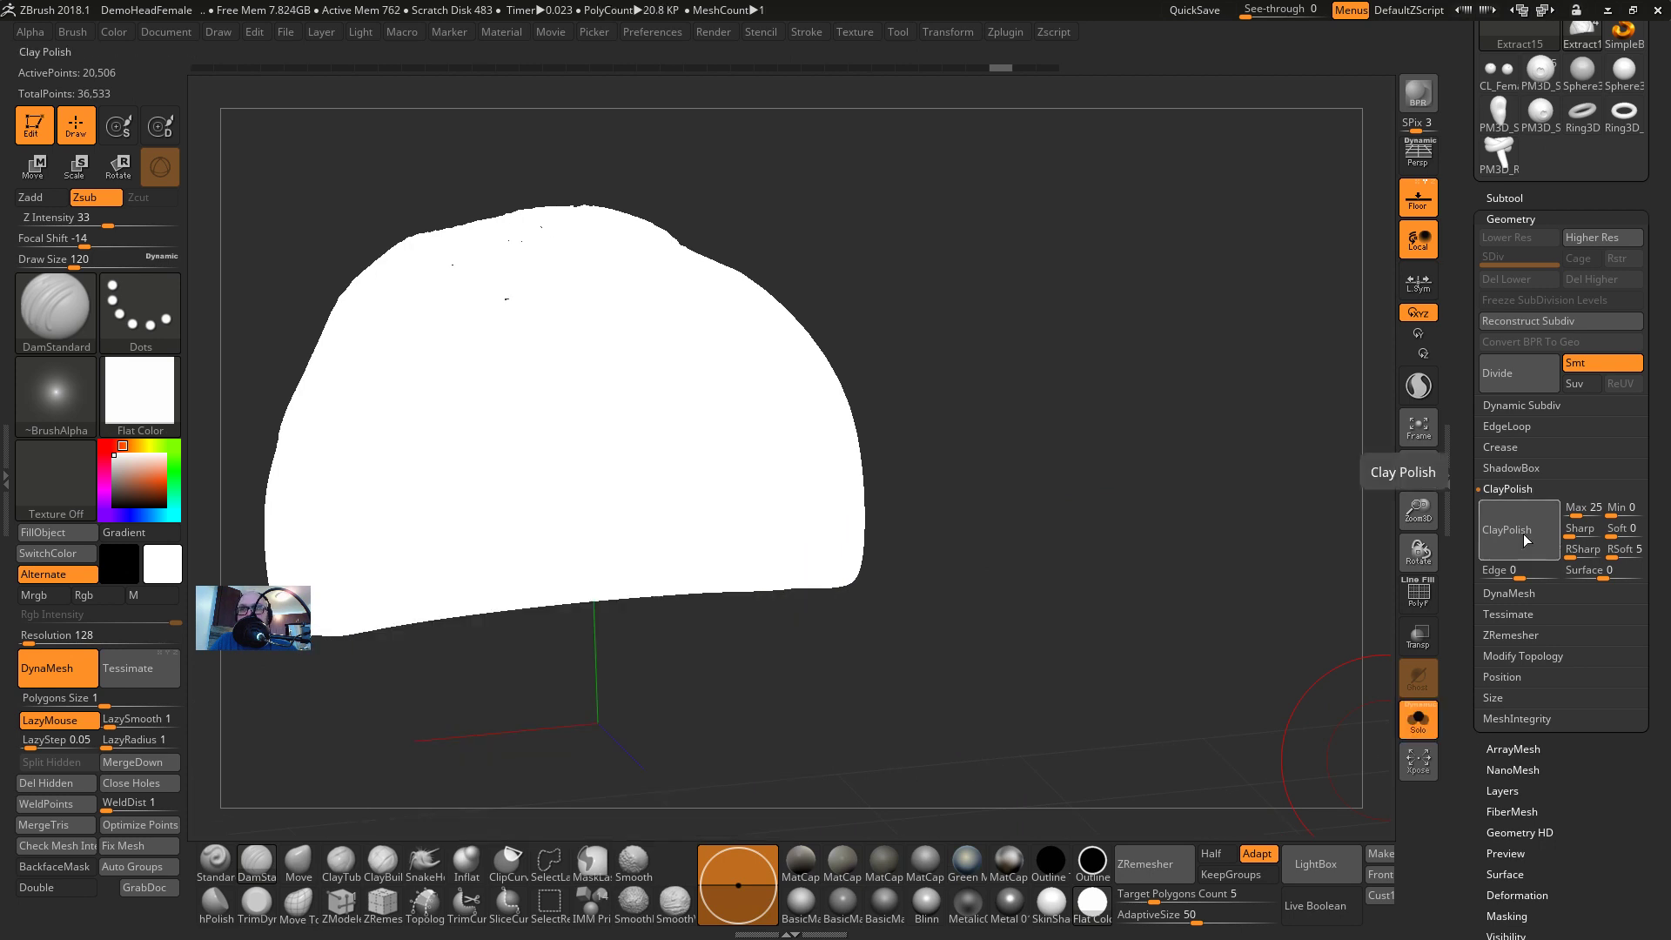
{"action": "left_click", "coordinate": [1525, 540]}
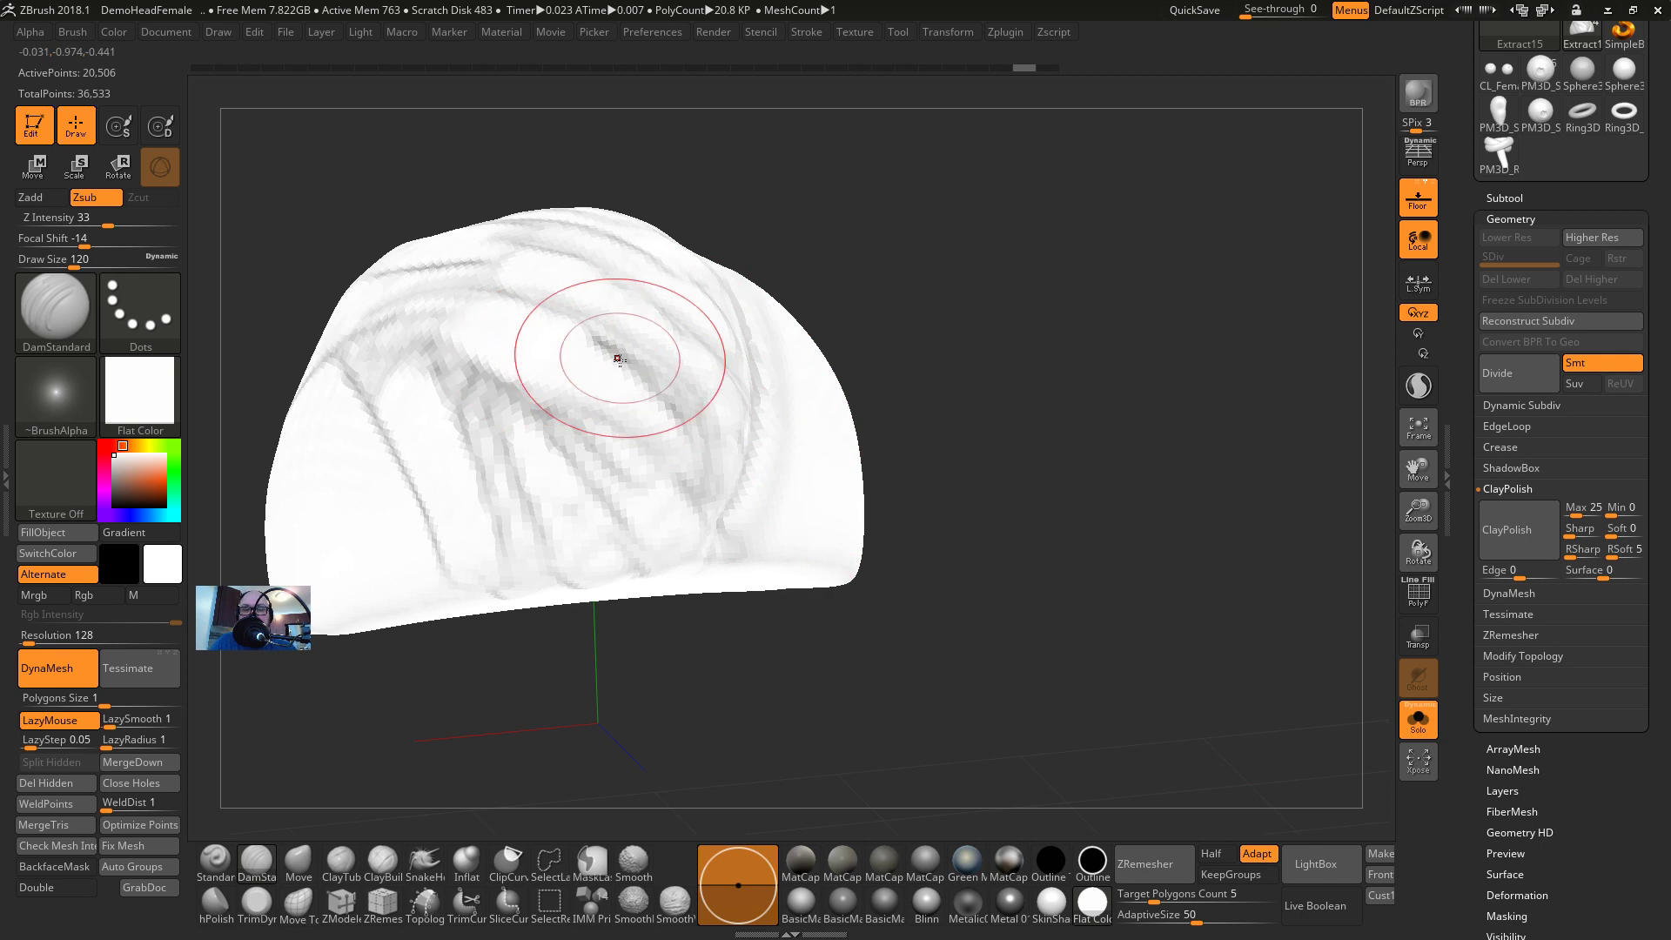
Restore the Green Metallic material and apply ClayPolish to the isolated cap again
{"action": "key", "text": "ctrl"}
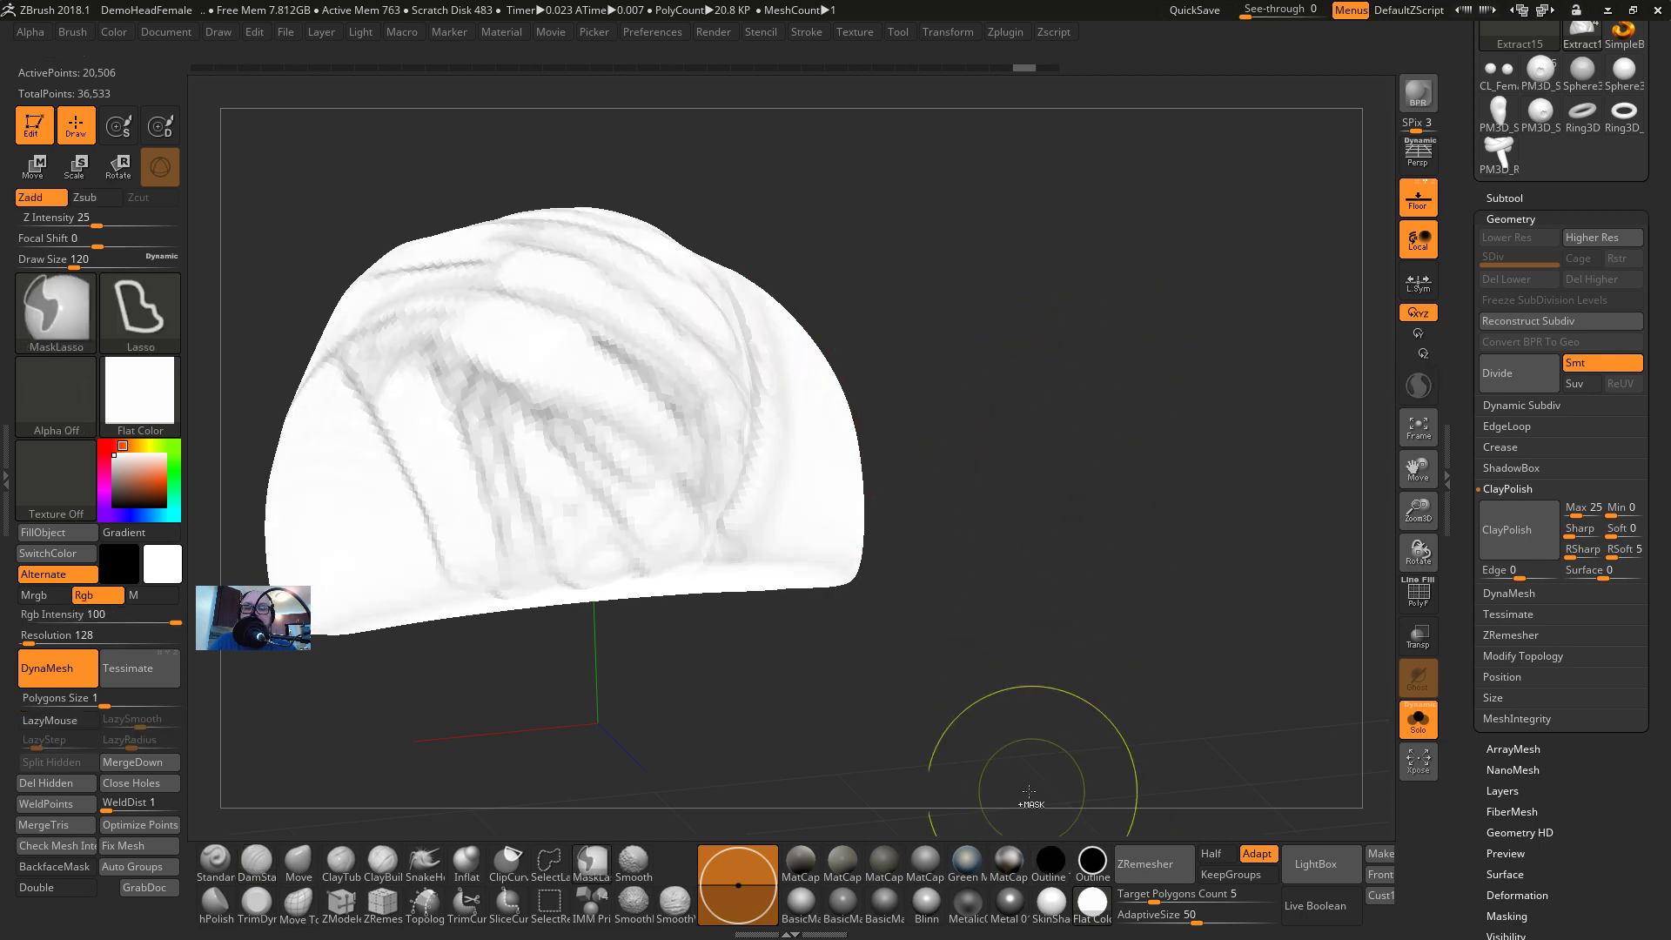
{"action": "left_click", "coordinate": [966, 862]}
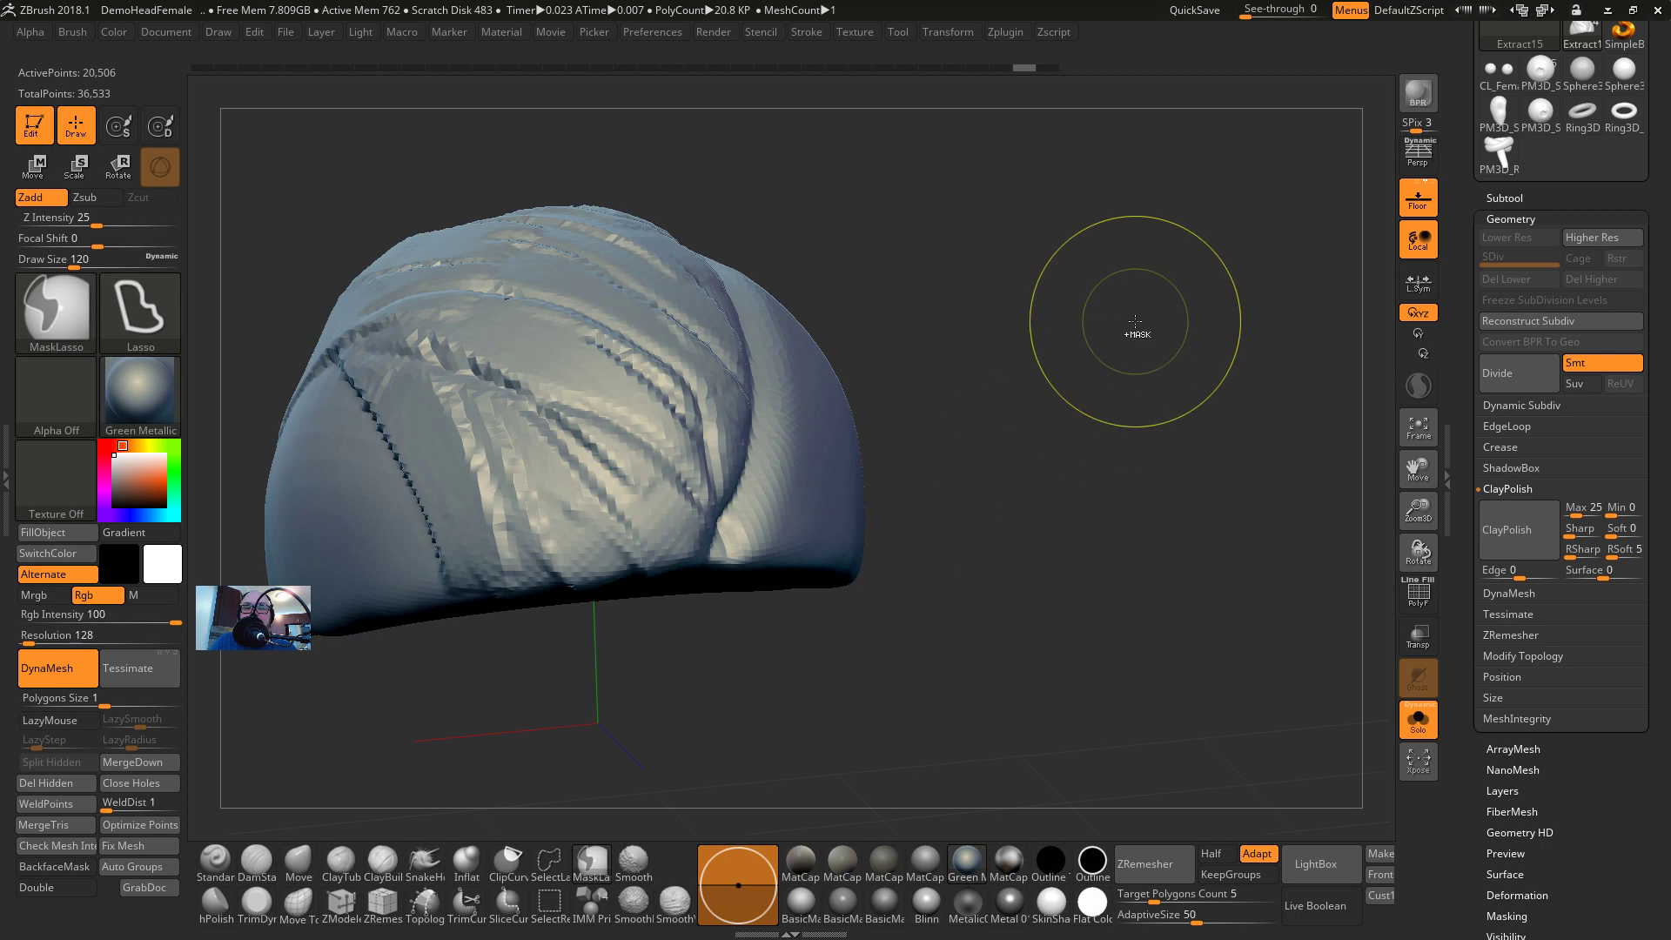
{"action": "left_click", "coordinate": [1508, 530]}
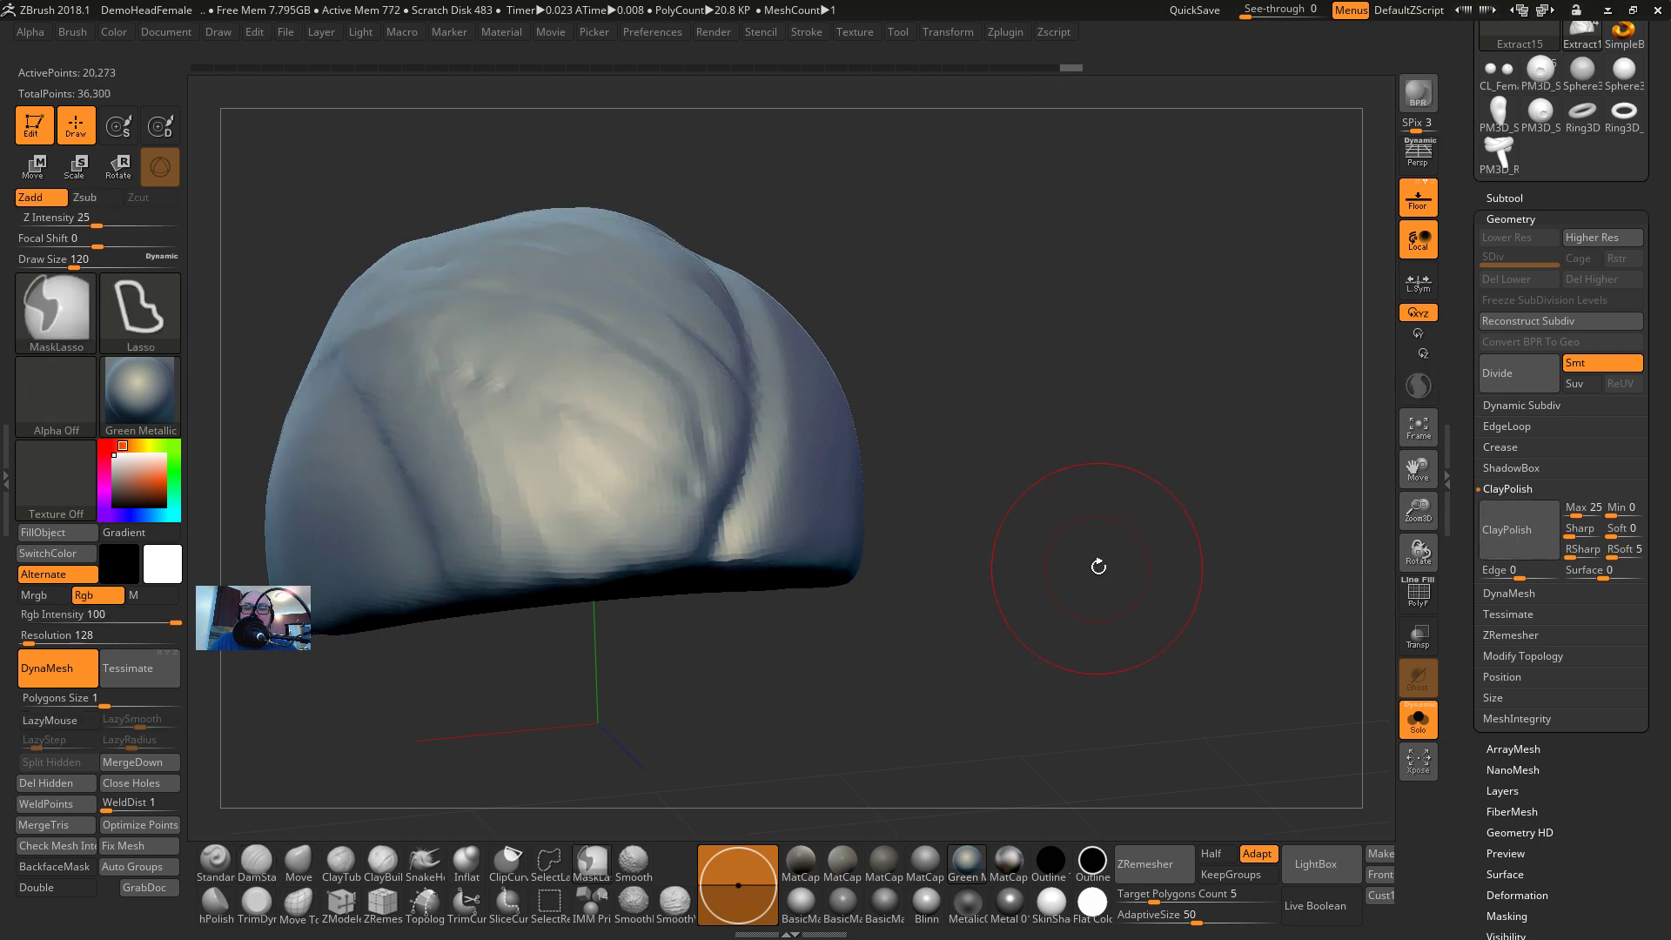
Carve two long curved strand grooves across the side of the cap with DamStandard at draw size 71
{"action": "left_click_drag", "start_coordinate": [1100, 560], "coordinate": [1041, 600]}
{"action": "left_click_drag", "start_coordinate": [1235, 497], "coordinate": [1363, 562], "text": "alt"}
{"action": "key", "text": "s"}
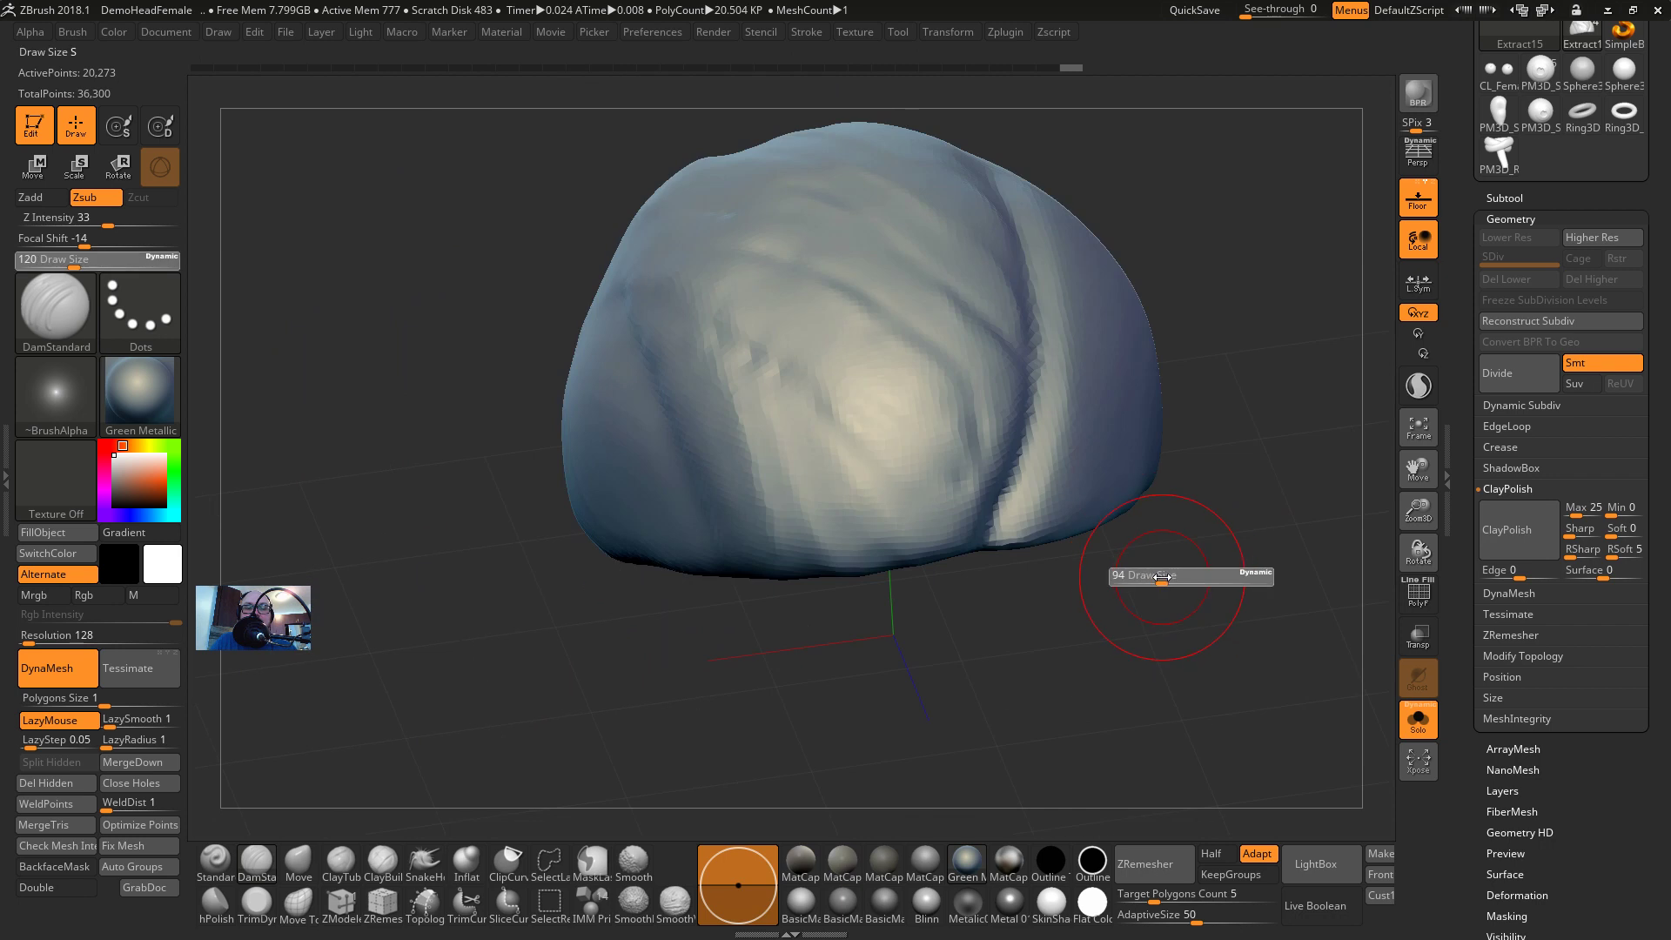
{"action": "left_click", "coordinate": [1156, 576]}
{"action": "mouse_move", "coordinate": [982, 551]}
{"action": "left_mouse_down"}
{"action": "mouse_move", "coordinate": [748, 381]}
{"action": "mouse_move", "coordinate": [601, 317]}
{"action": "left_mouse_up"}
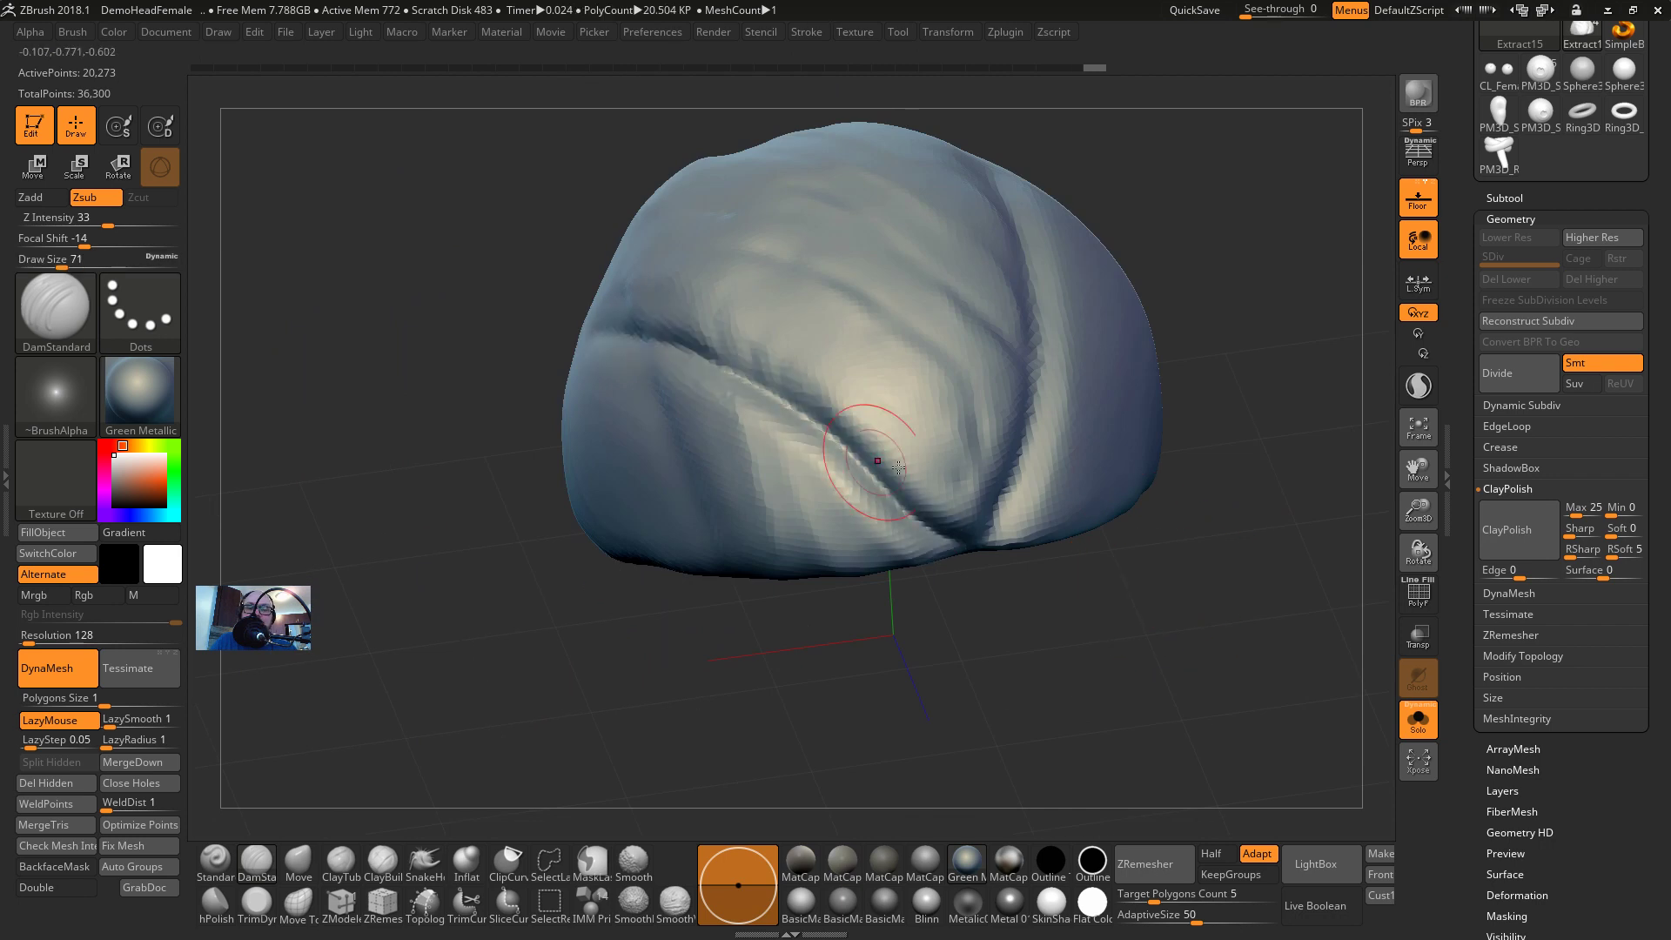
{"action": "mouse_move", "coordinate": [1001, 427]}
{"action": "left_mouse_down"}
{"action": "mouse_move", "coordinate": [760, 279]}
{"action": "mouse_move", "coordinate": [609, 315]}
{"action": "left_mouse_up"}
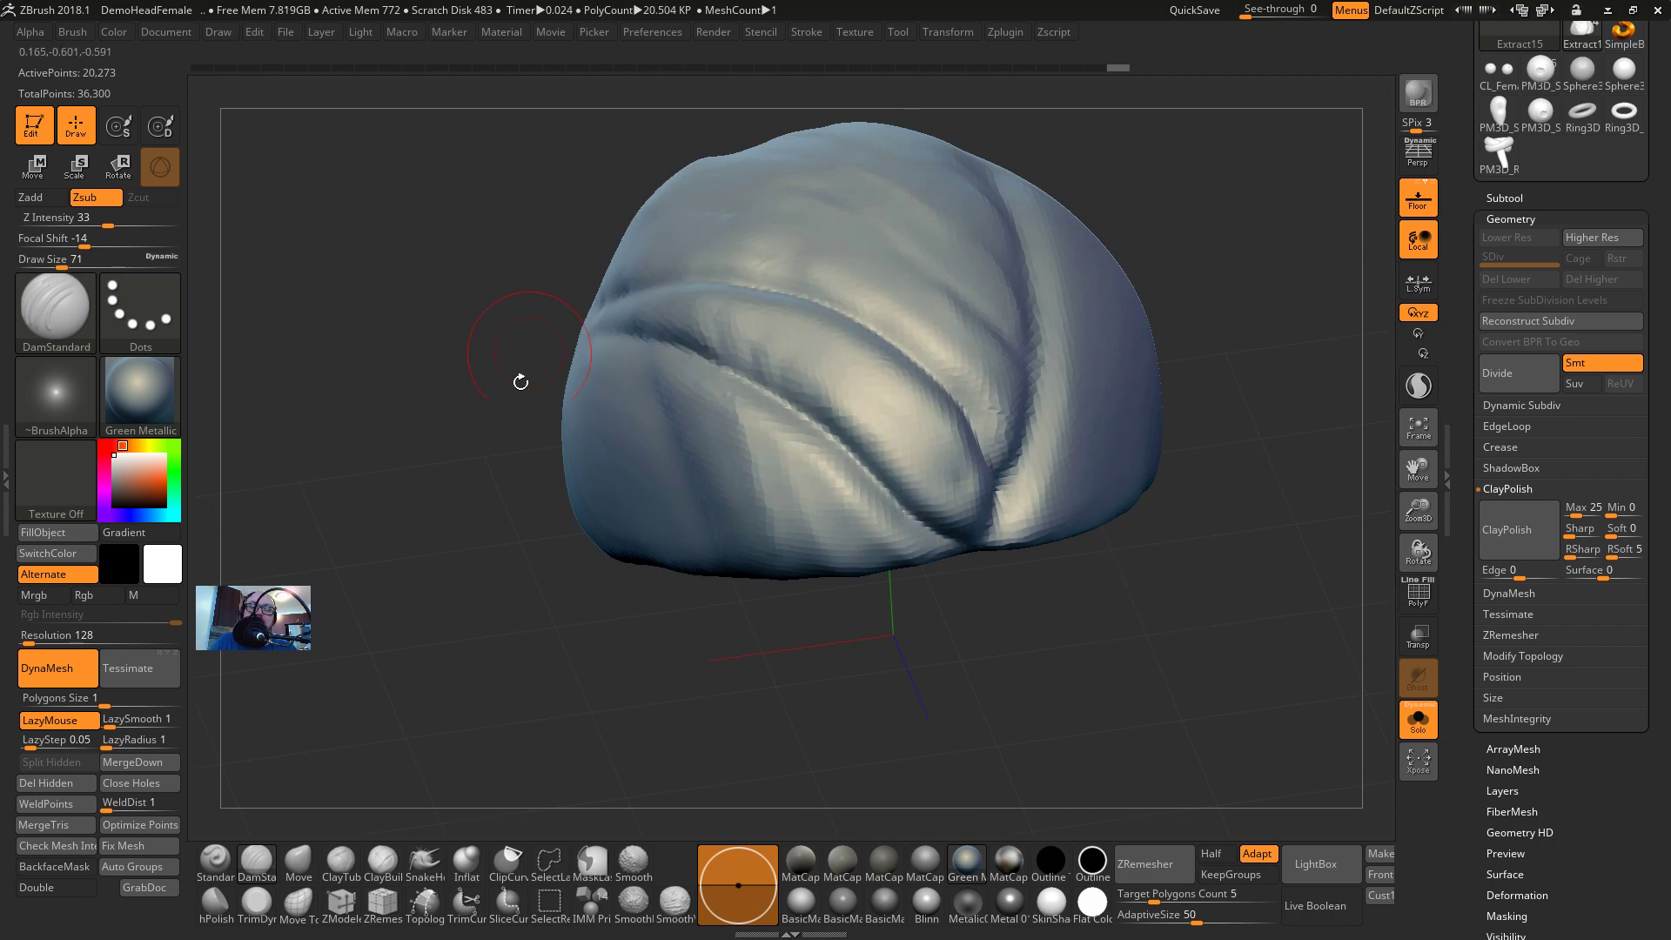
Carve a finer groove between the two long strands with the brush size set to 39
{"action": "left_click_drag", "start_coordinate": [521, 383], "coordinate": [470, 455]}
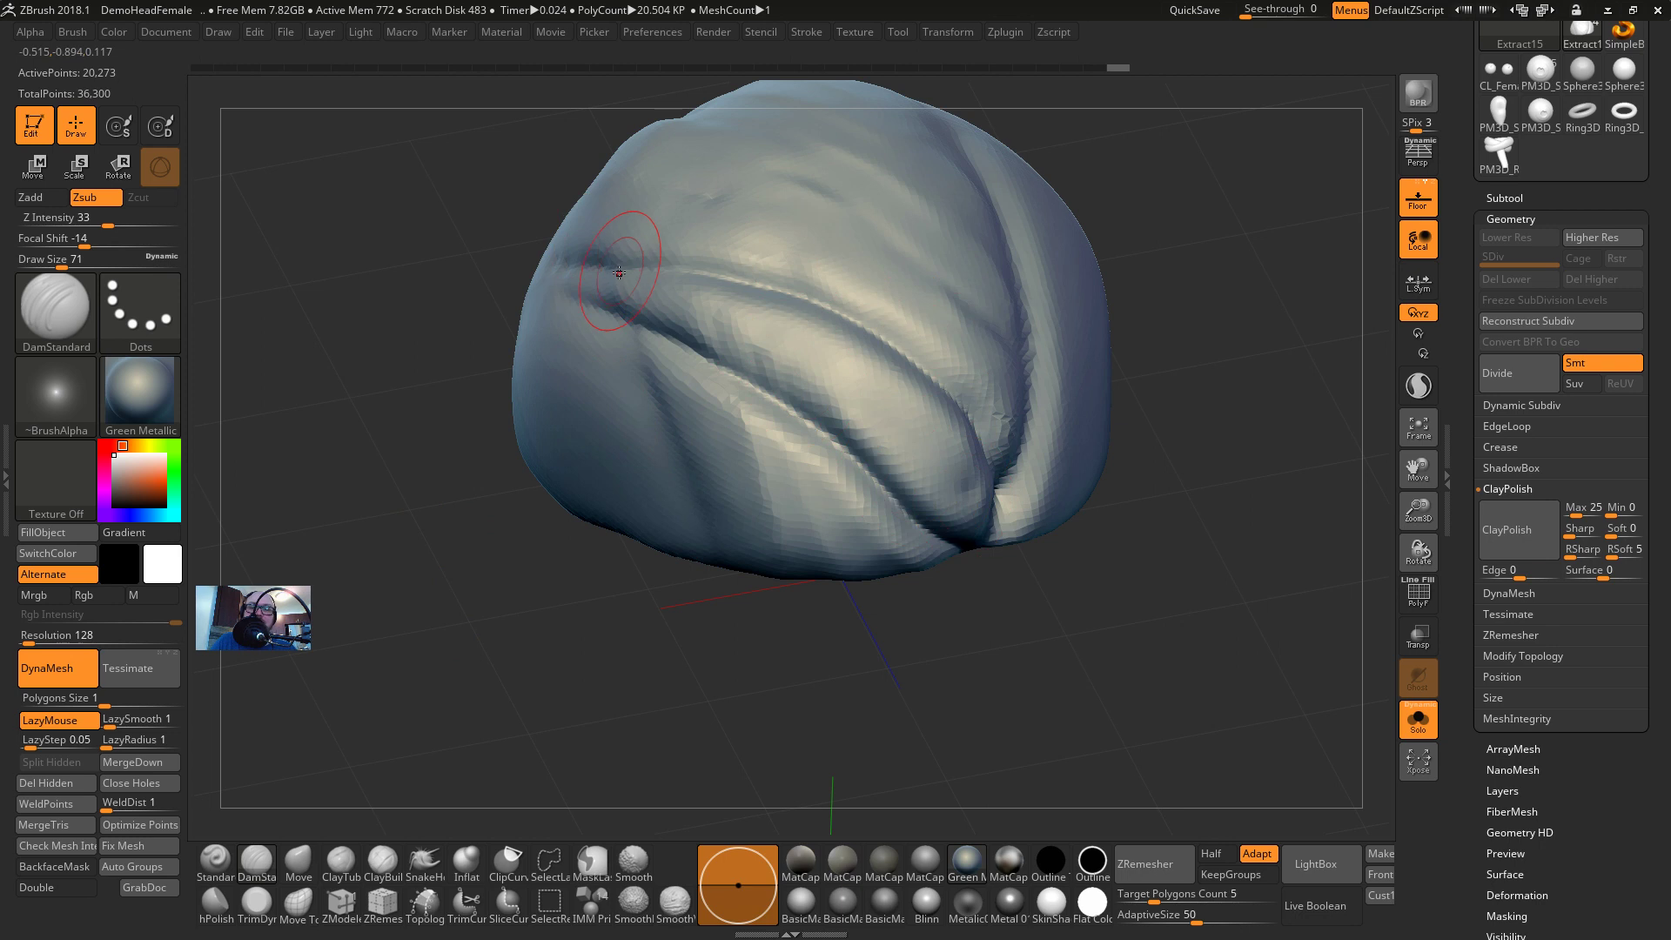
{"action": "key", "text": "s"}
{"action": "left_click", "coordinate": [576, 275]}
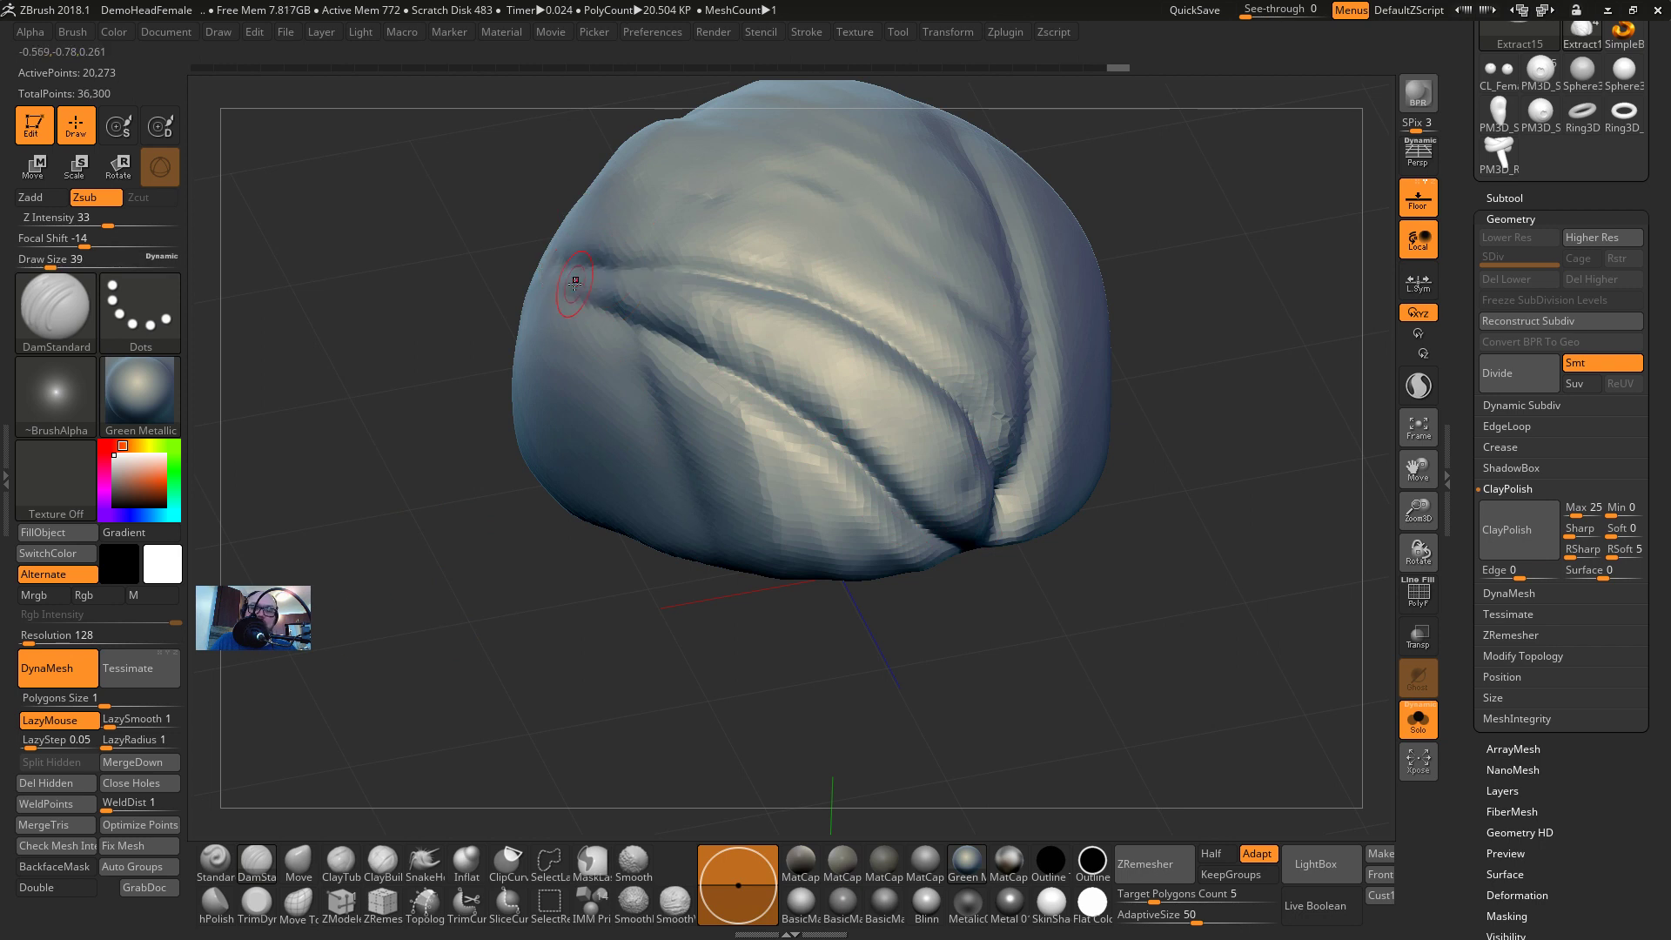
{"action": "mouse_move", "coordinate": [604, 286]}
{"action": "left_mouse_down"}
{"action": "mouse_move", "coordinate": [796, 344]}
{"action": "mouse_move", "coordinate": [901, 422]}
{"action": "mouse_move", "coordinate": [983, 520]}
{"action": "left_mouse_up"}
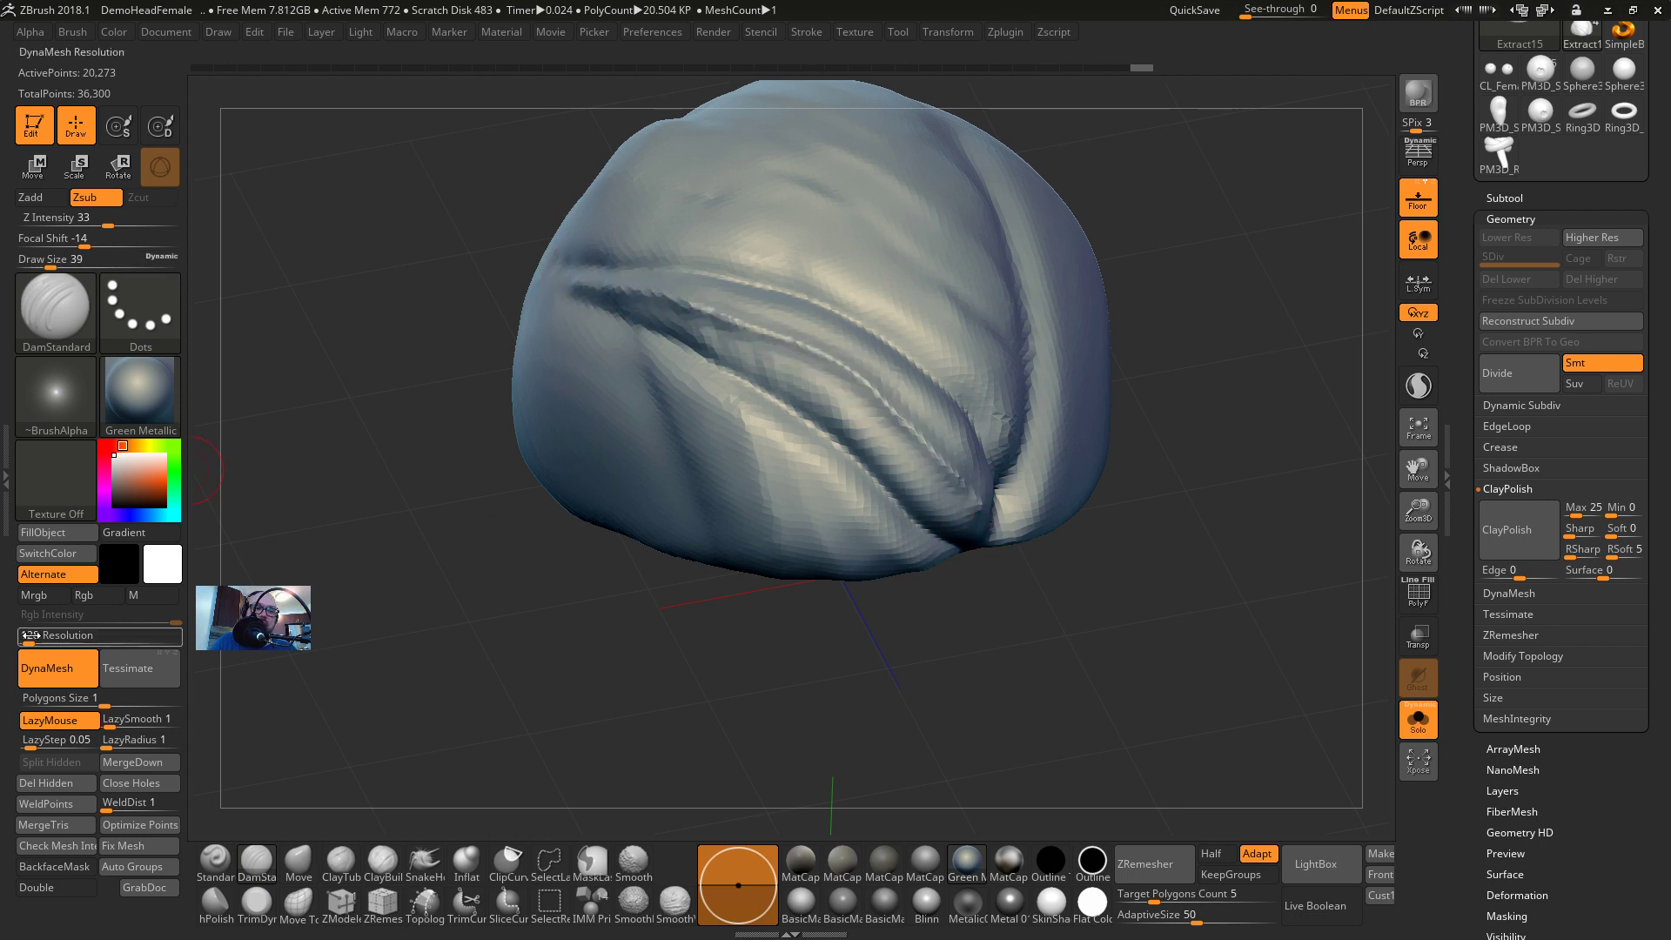
Undo the fine groove and carve softer strand lines across the side using draw size 54 and Z Intensity 16
{"action": "left_click_drag", "start_coordinate": [30, 637], "coordinate": [70, 640]}
{"action": "key", "text": "s"}
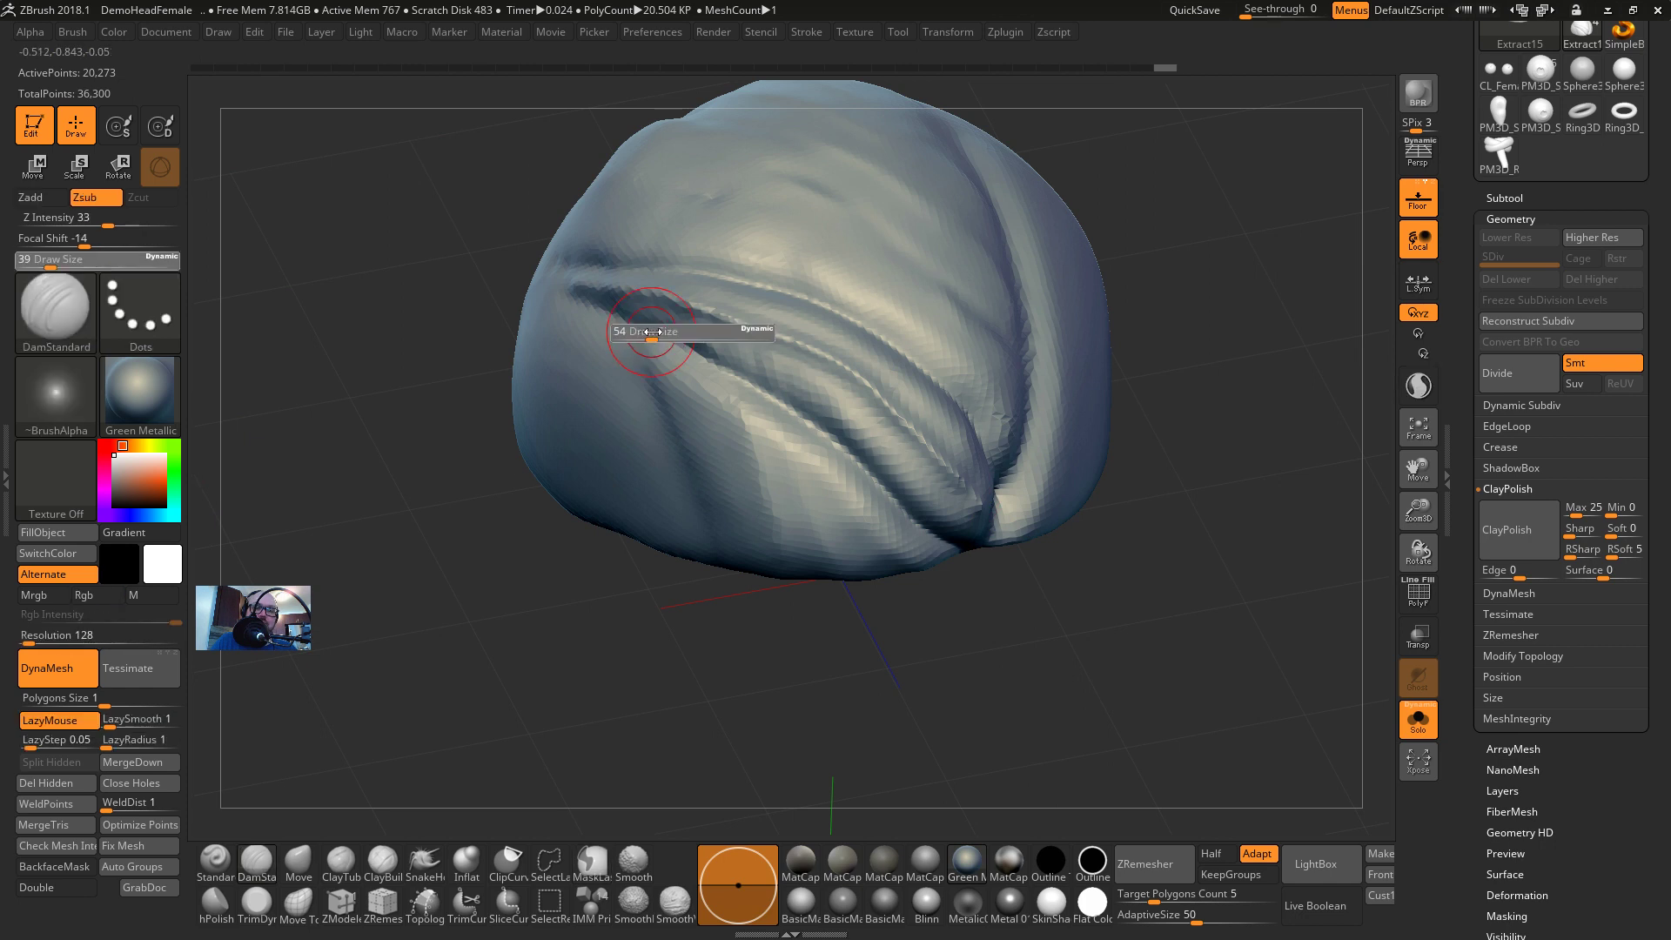
{"action": "key", "text": "ctrl+z"}
{"action": "mouse_move", "coordinate": [643, 336]}
{"action": "left_mouse_down"}
{"action": "mouse_move", "coordinate": [664, 336]}
{"action": "mouse_move", "coordinate": [579, 296]}
{"action": "mouse_move", "coordinate": [740, 331]}
{"action": "mouse_move", "coordinate": [875, 396]}
{"action": "mouse_move", "coordinate": [957, 479]}
{"action": "mouse_move", "coordinate": [991, 577]}
{"action": "mouse_move", "coordinate": [922, 409]}
{"action": "left_mouse_up"}
{"action": "key", "text": "u"}
{"action": "key", "text": "["}
{"action": "key", "text": "["}
{"action": "key", "text": "["}
{"action": "key", "text": "["}
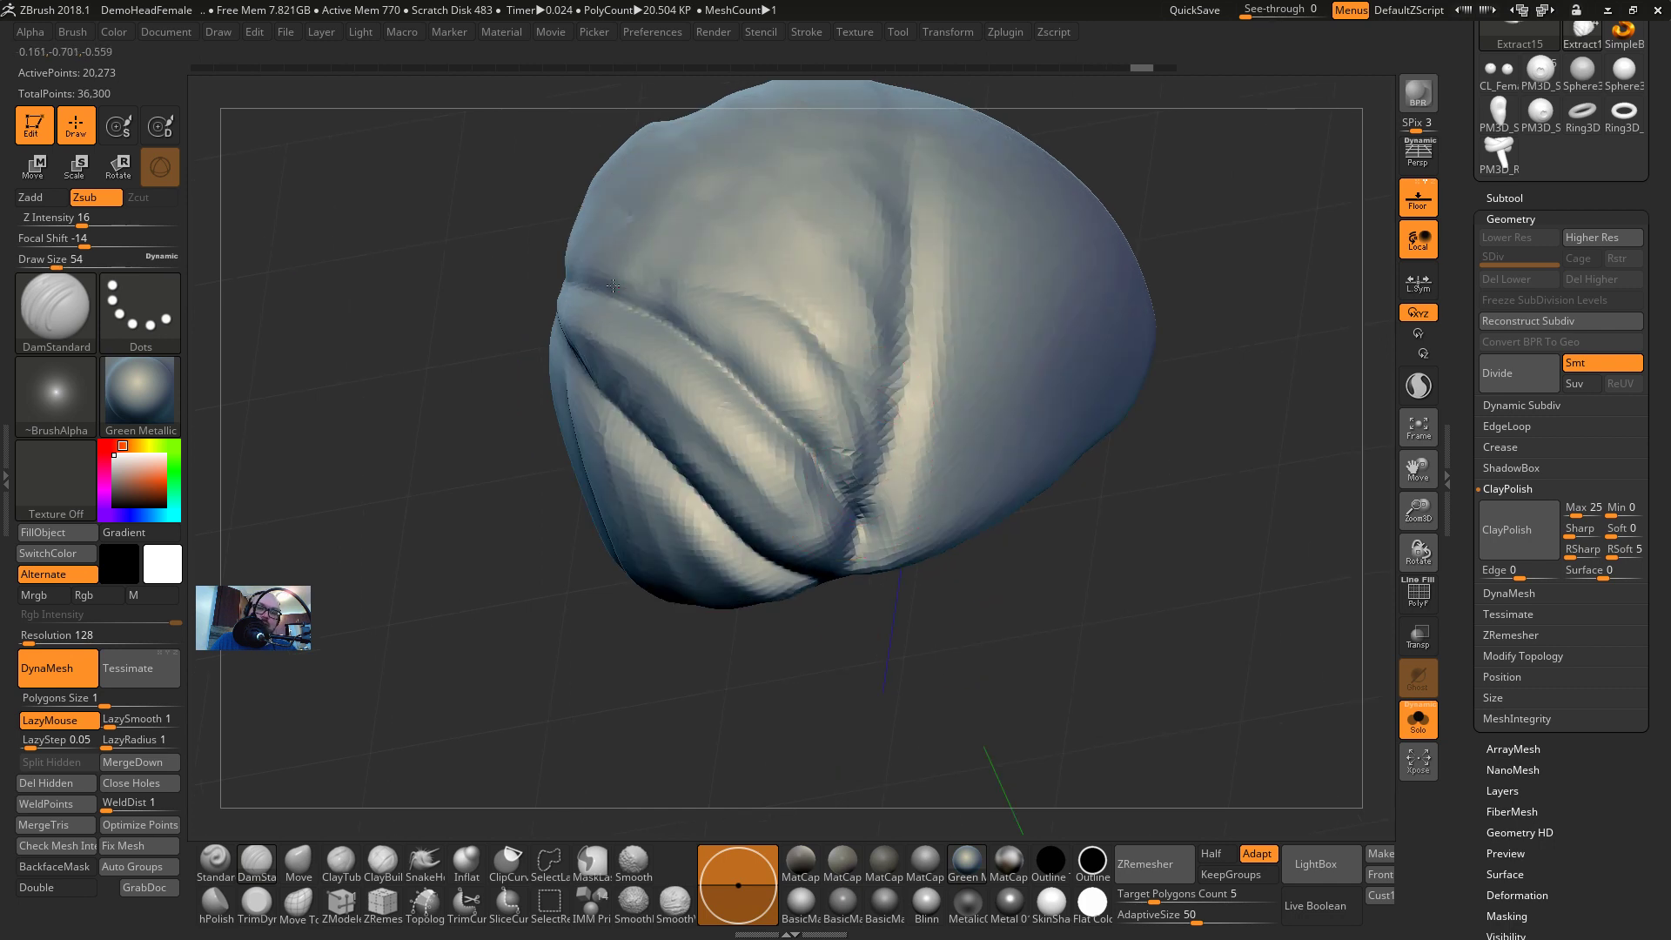
{"action": "mouse_move", "coordinate": [613, 285]}
{"action": "left_mouse_down"}
{"action": "mouse_move", "coordinate": [805, 320]}
{"action": "mouse_move", "coordinate": [871, 442]}
{"action": "mouse_move", "coordinate": [774, 344]}
{"action": "mouse_move", "coordinate": [670, 298]}
{"action": "left_mouse_up"}
{"action": "mouse_move", "coordinate": [541, 616]}
{"action": "left_mouse_down"}
{"action": "mouse_move", "coordinate": [676, 619]}
{"action": "mouse_move", "coordinate": [598, 487]}
{"action": "mouse_move", "coordinate": [489, 407]}
{"action": "mouse_move", "coordinate": [685, 611]}
{"action": "mouse_move", "coordinate": [665, 515]}
{"action": "mouse_move", "coordinate": [580, 446]}
{"action": "left_mouse_up"}
{"action": "left_click_drag", "start_coordinate": [627, 688], "coordinate": [690, 682]}
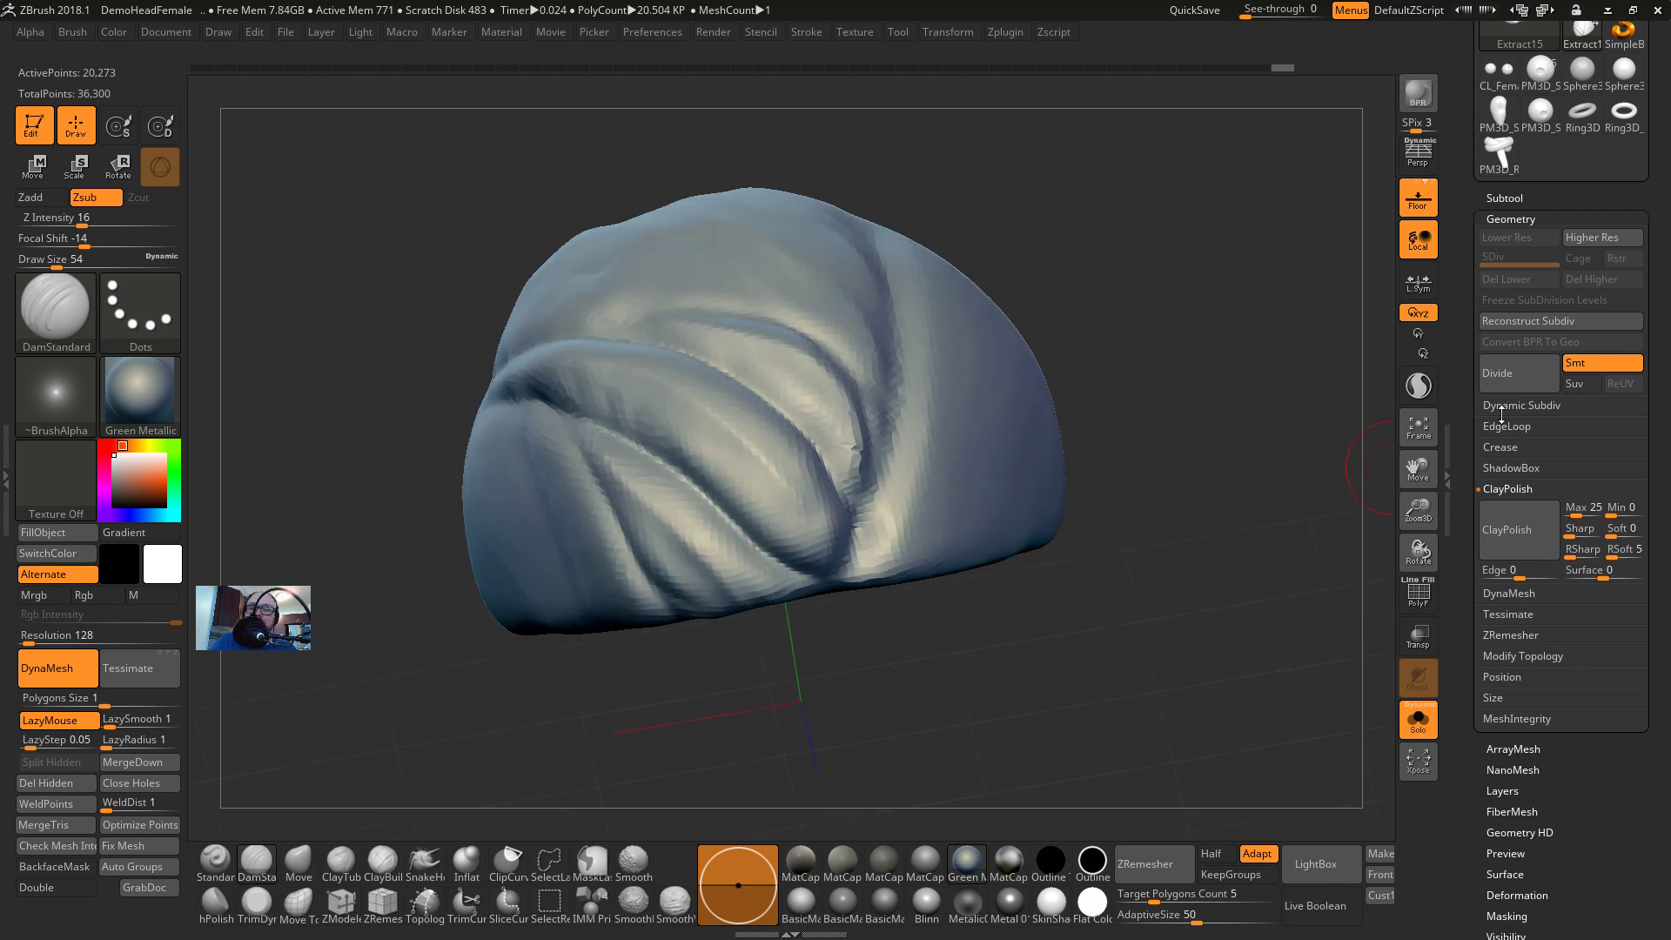
Remesh the cap with DynaMesh at resolution 432 and set the brush size to 83
{"action": "left_click", "coordinate": [1507, 529]}
{"action": "key", "text": "ctrl"}
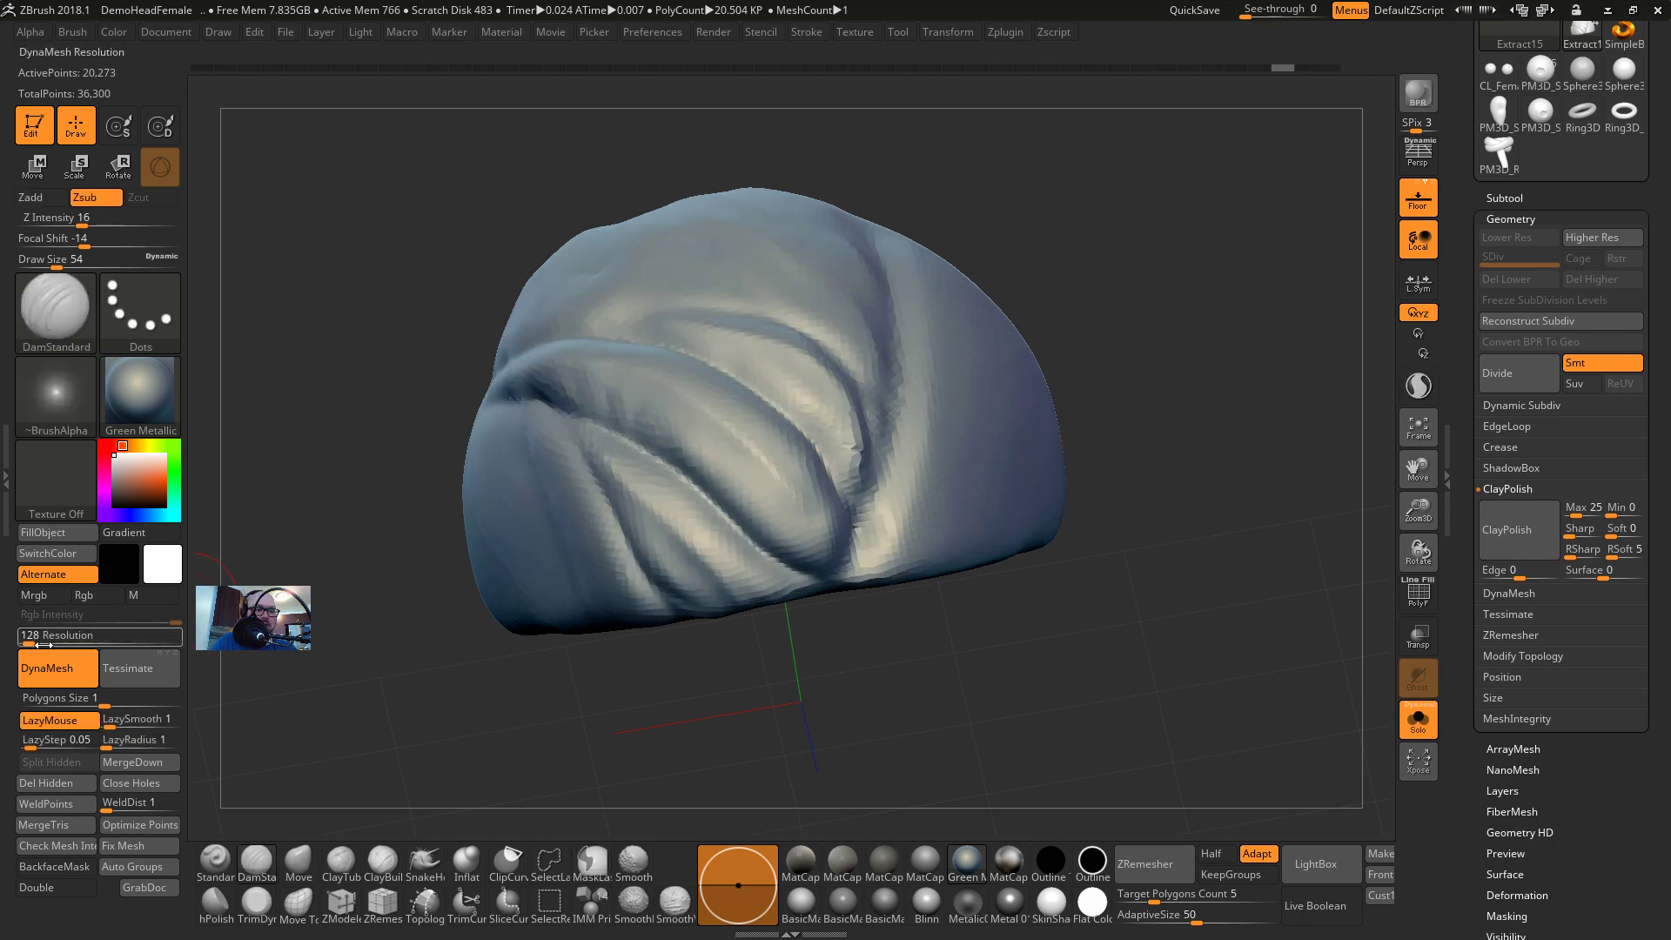
{"action": "left_click_drag", "start_coordinate": [43, 645], "coordinate": [39, 637]}
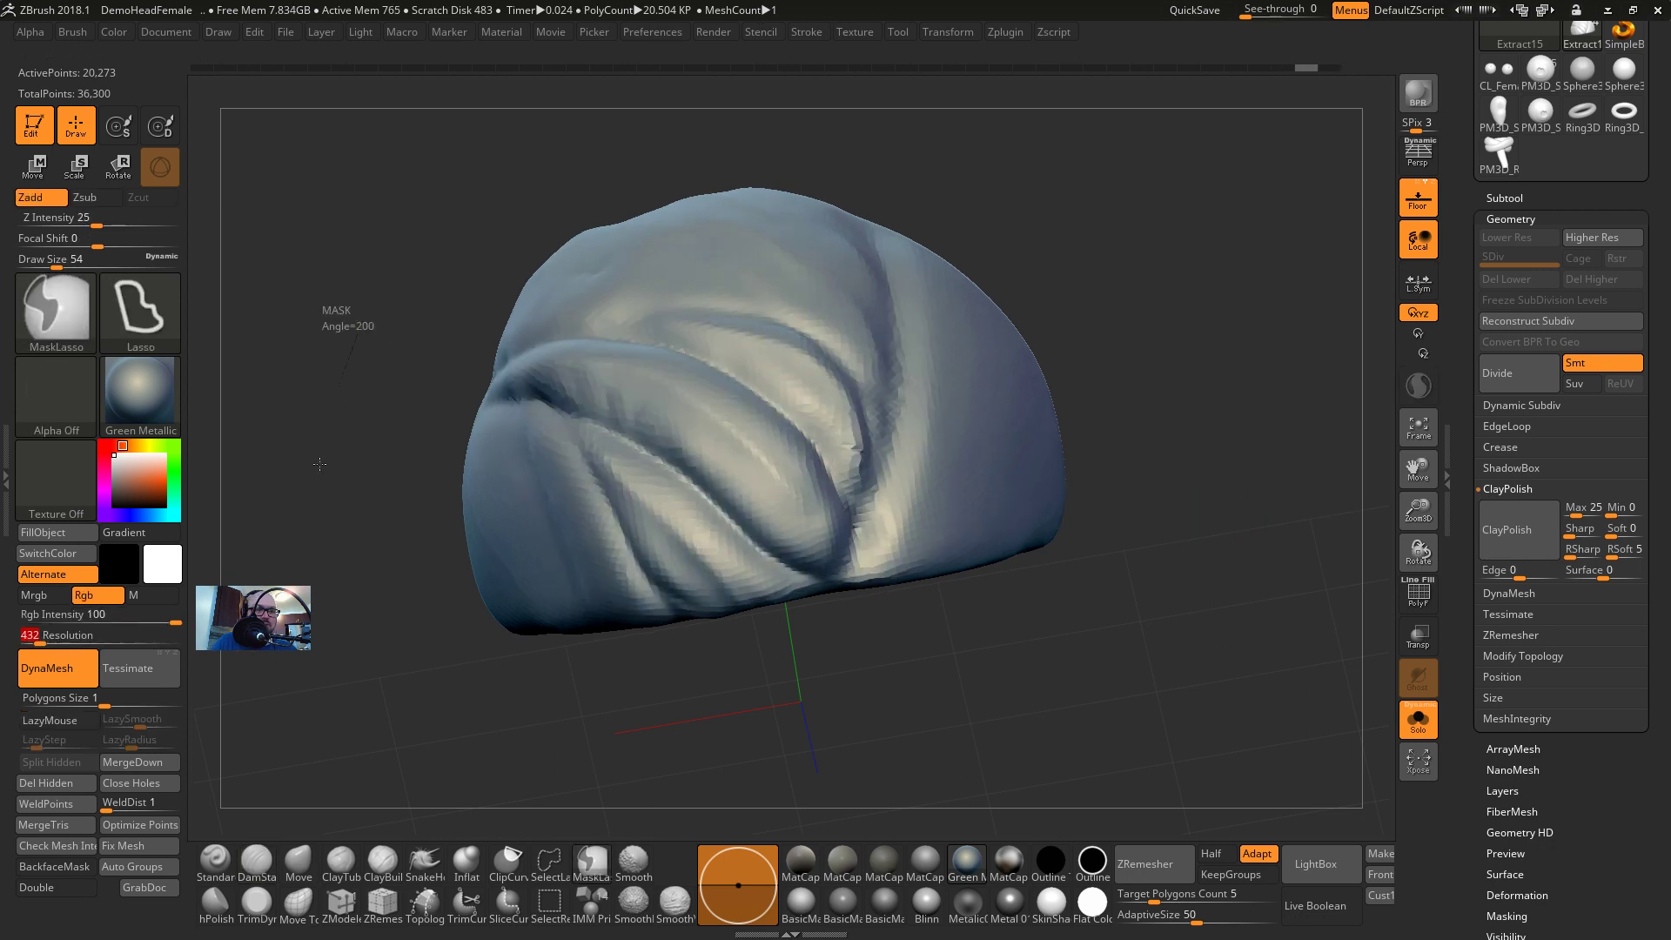
{"action": "mouse_move", "coordinate": [333, 315]}
{"action": "left_mouse_down", "text": "ctrl"}
{"action": "mouse_move", "coordinate": [348, 644]}
{"action": "mouse_move", "coordinate": [380, 634]}
{"action": "left_mouse_up", "text": "ctrl"}
{"action": "key", "text": "s"}
{"action": "left_click_drag", "start_coordinate": [487, 454], "coordinate": [494, 454]}
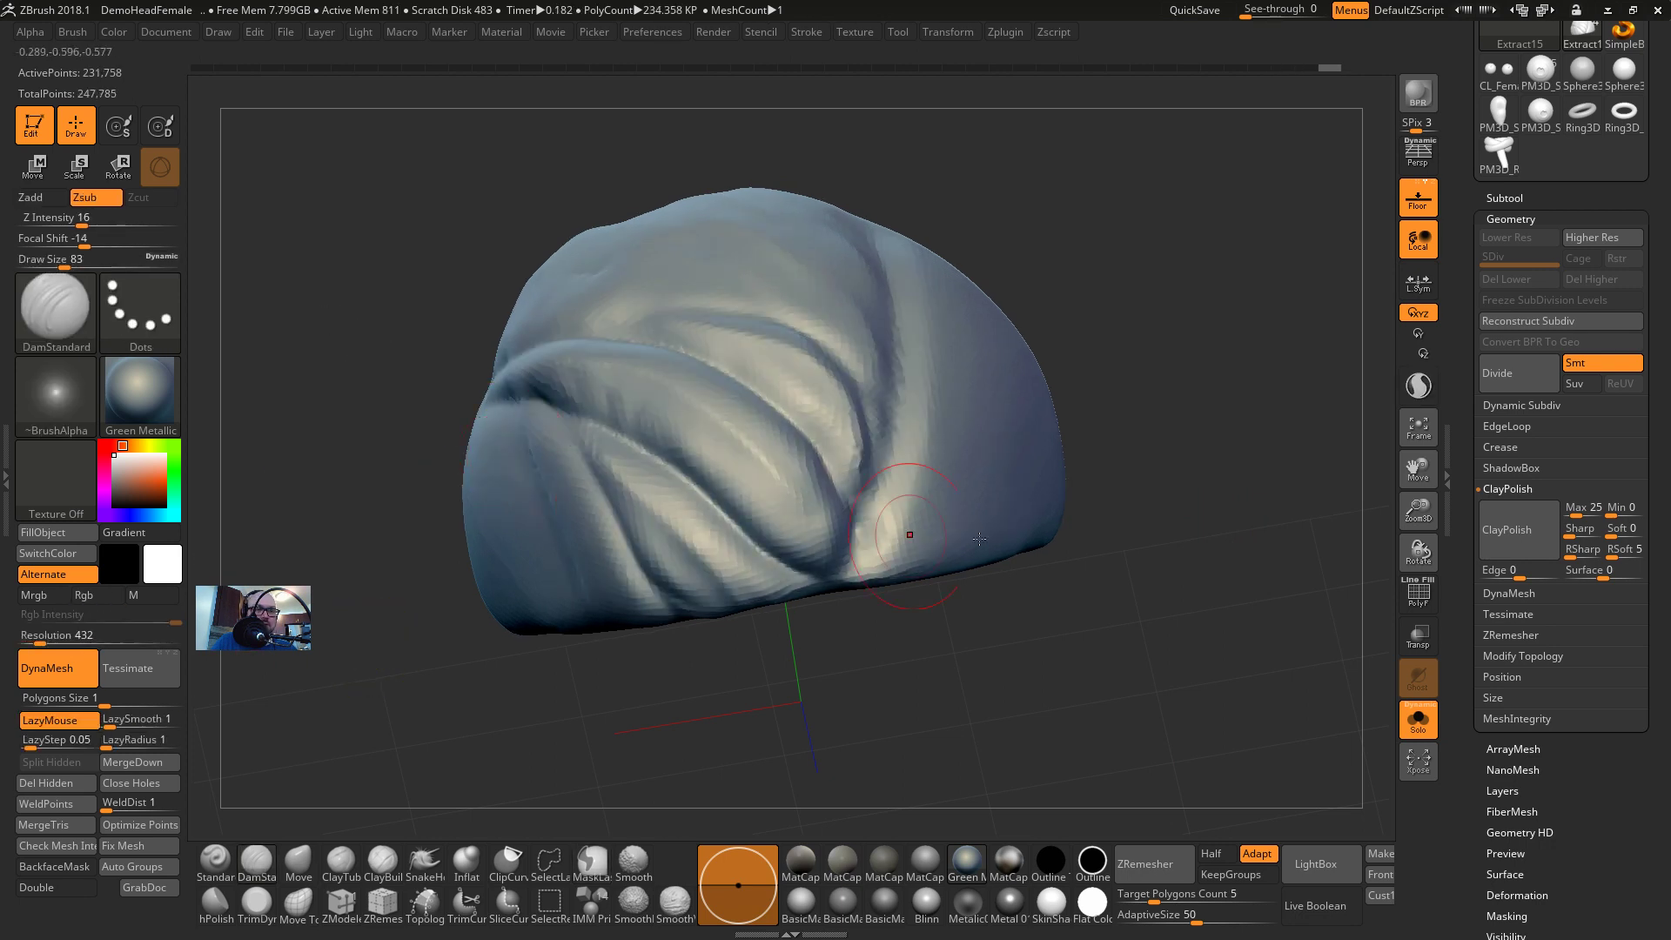
Try ClayPolish on the denser cap with its default settings, and again with Softness set to 100
{"action": "left_click", "coordinate": [1538, 547]}
{"action": "left_click_drag", "start_coordinate": [1245, 377], "coordinate": [1261, 329], "text": "ctrl"}
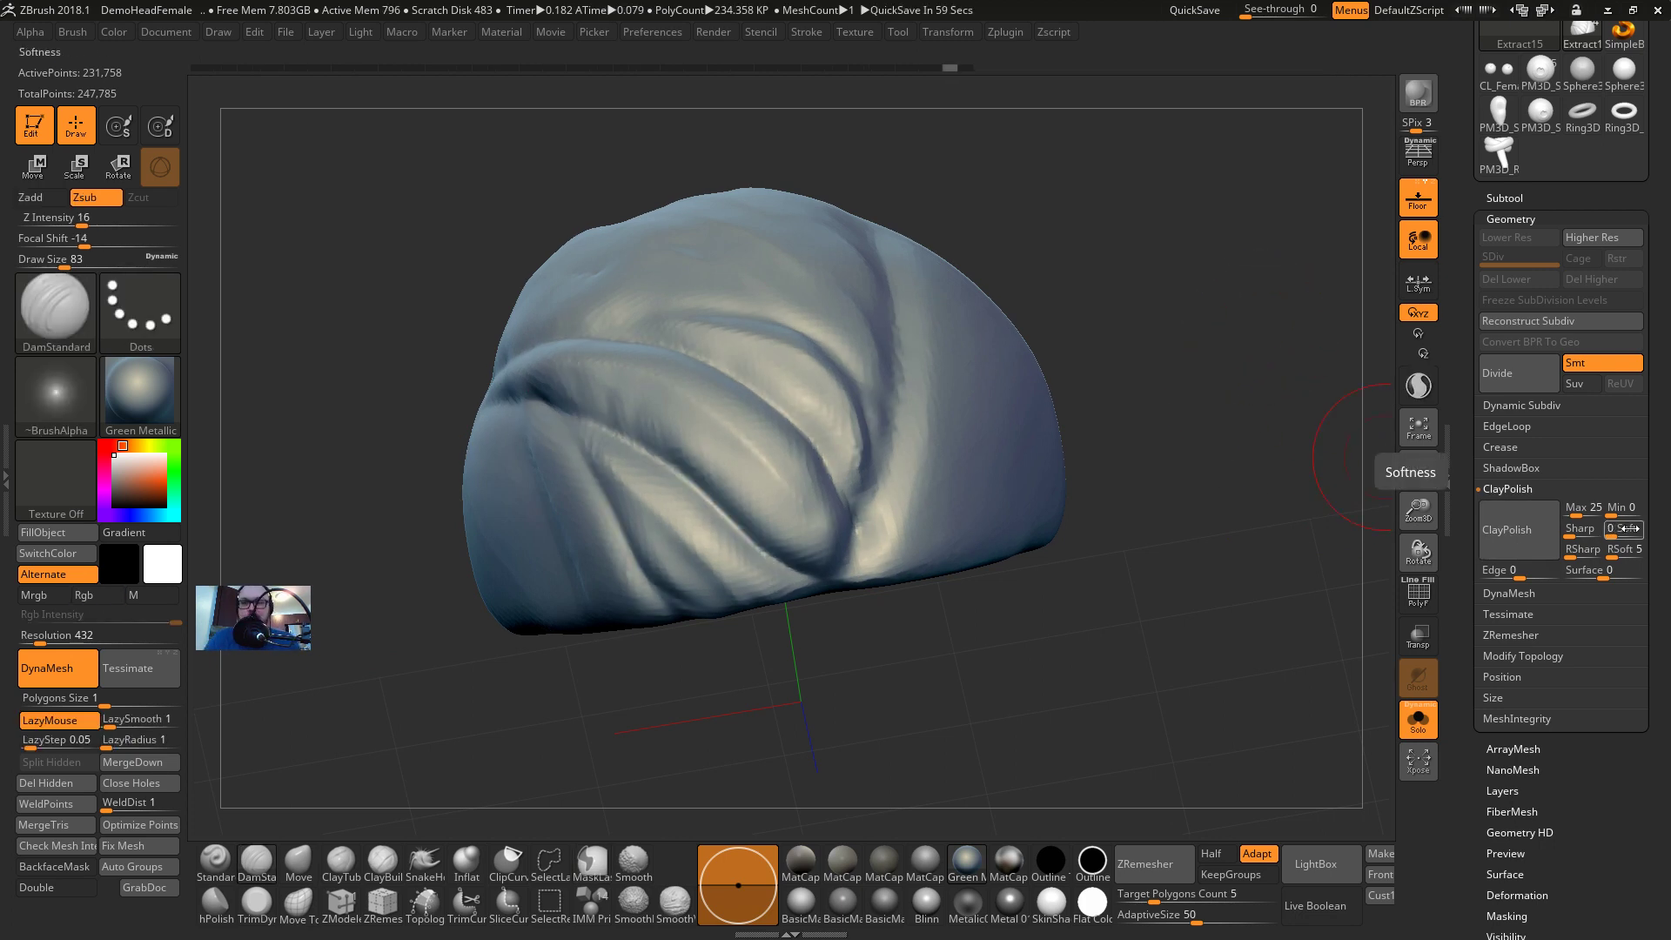
{"action": "left_click", "coordinate": [1622, 528]}
{"action": "type", "text": "100"}
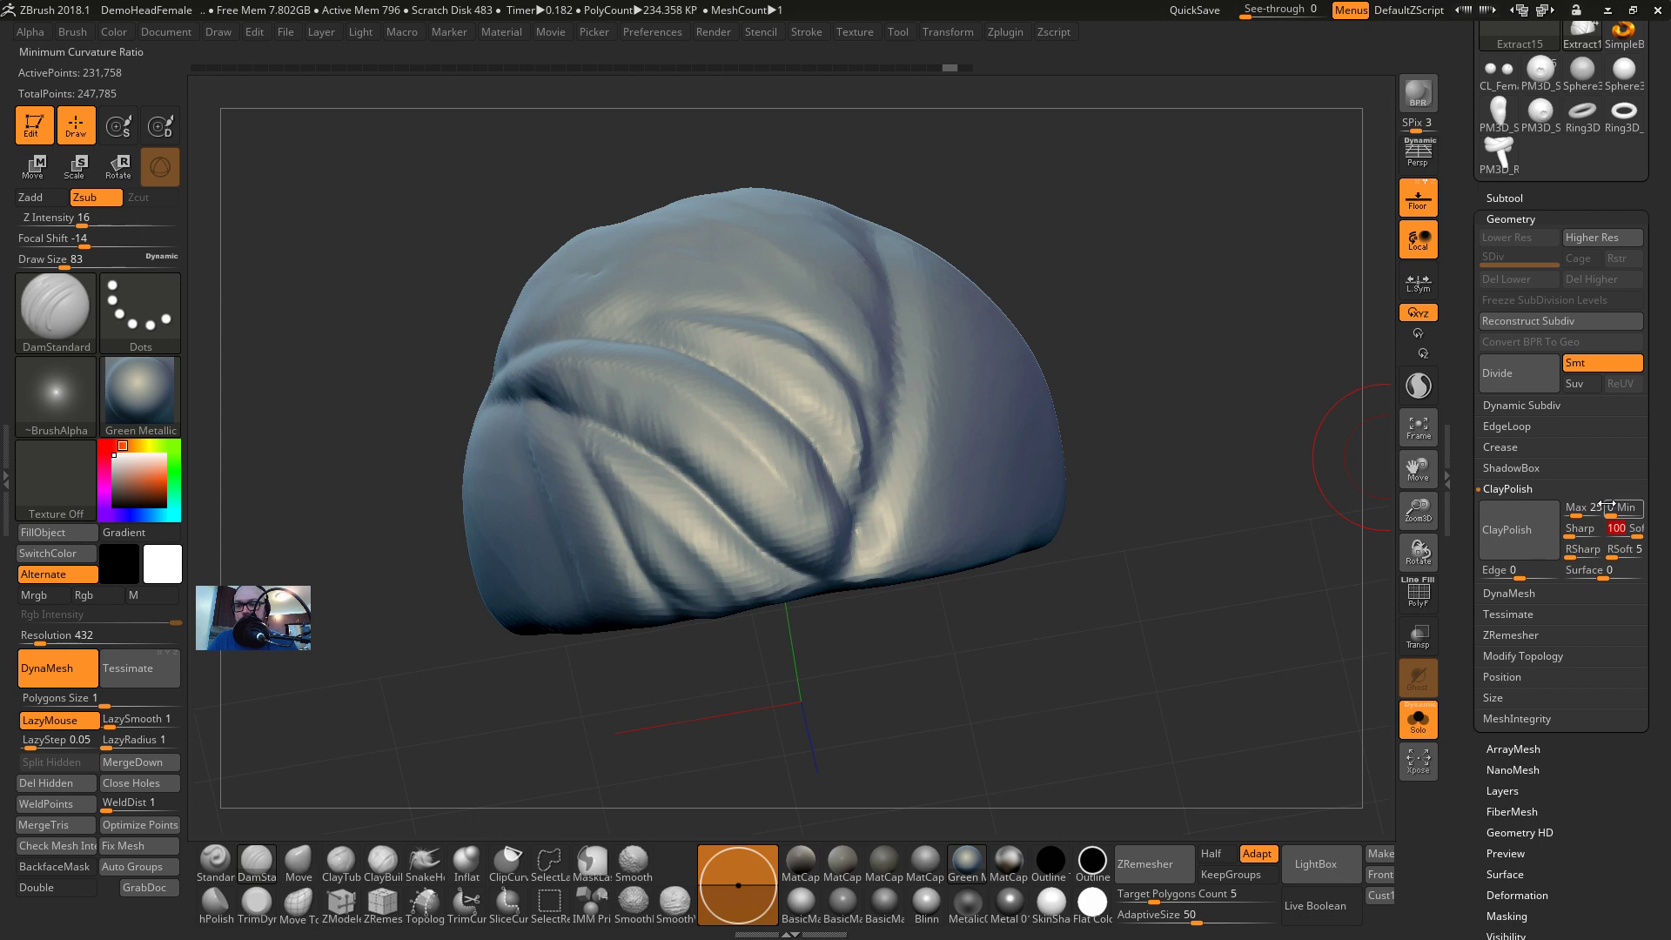
{"action": "left_click", "coordinate": [1515, 549]}
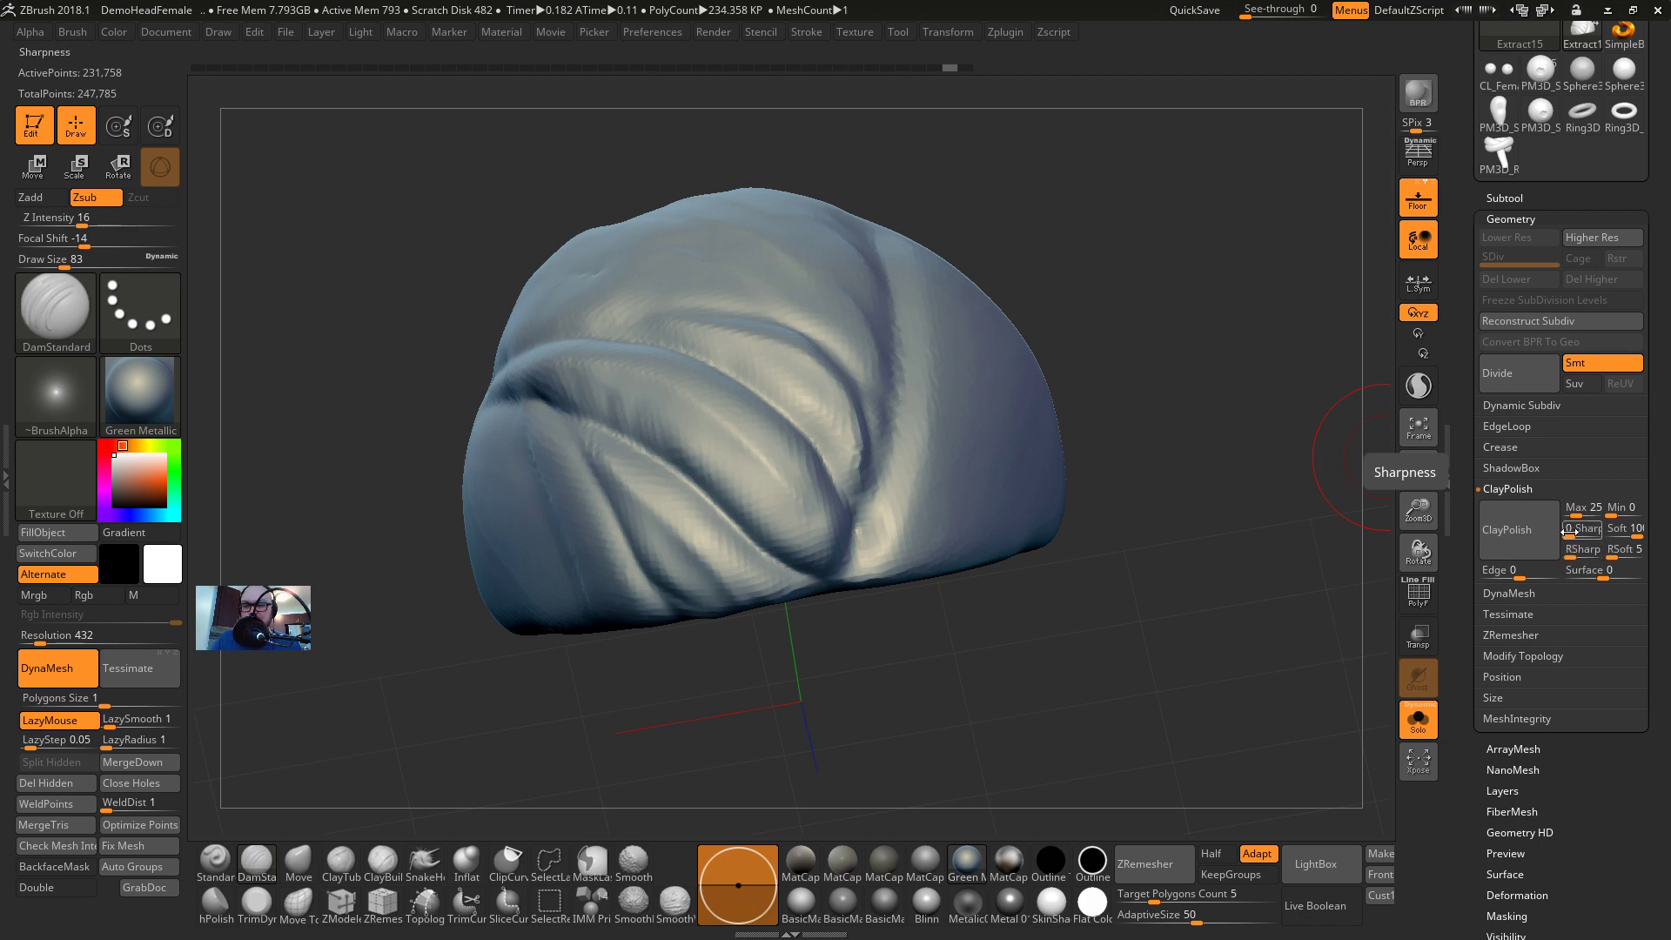
Set the ClayPolish Sharpness to 50 and apply the polish to the cap
{"action": "left_click_drag", "start_coordinate": [1572, 532], "coordinate": [1579, 531]}
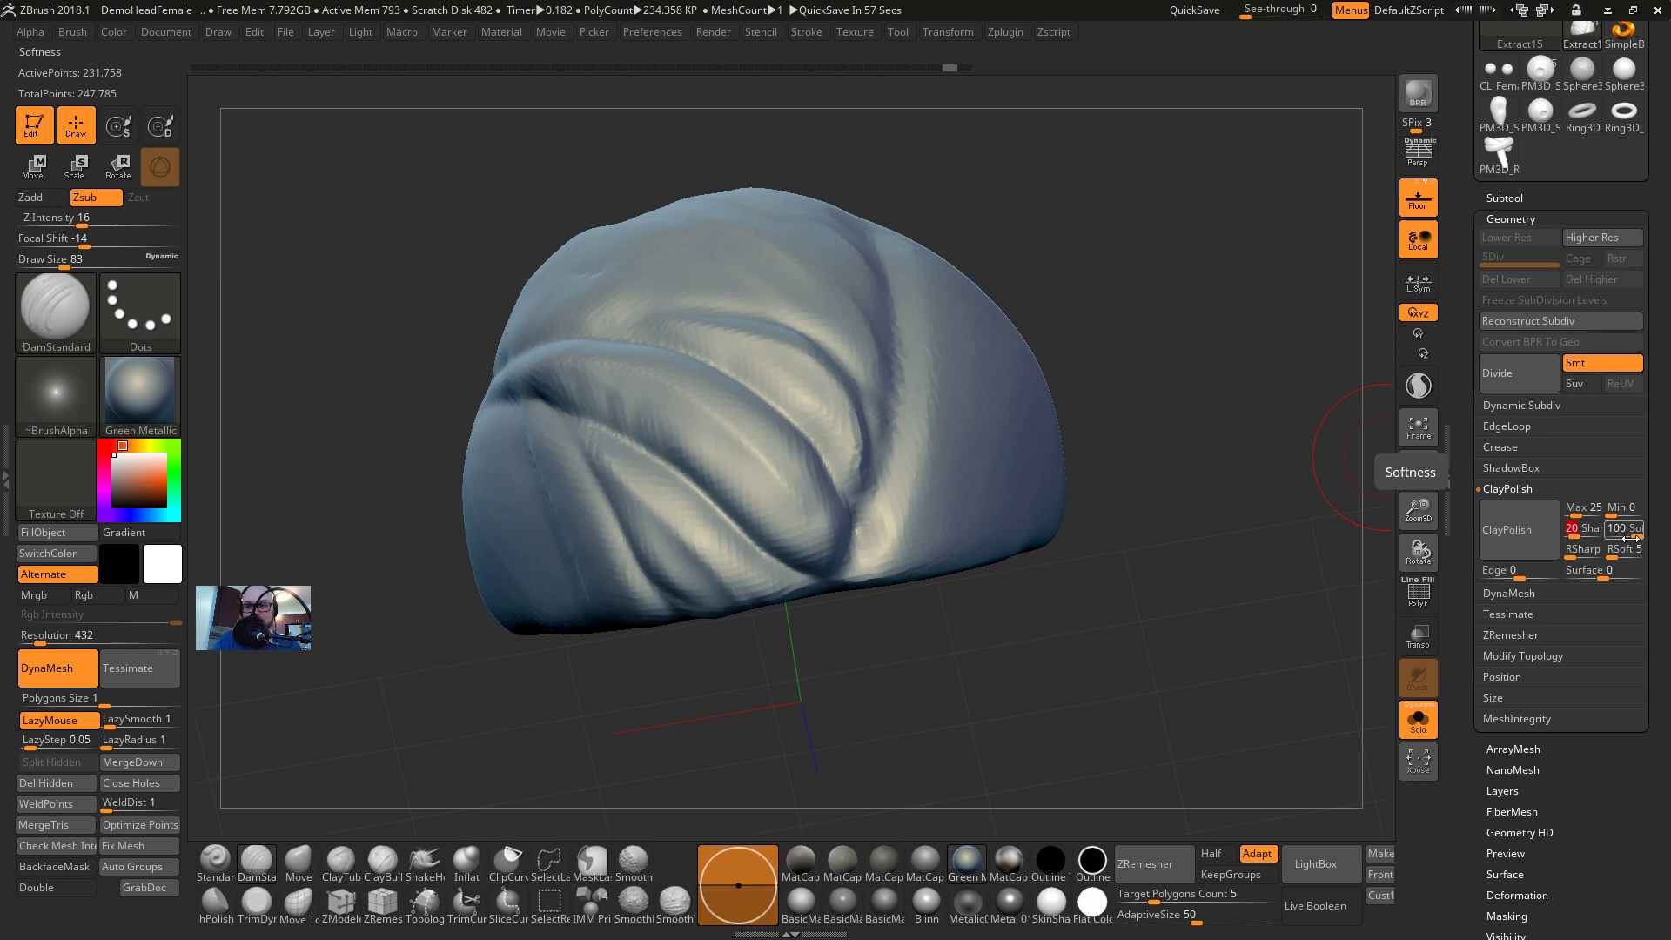
{"action": "left_click_drag", "start_coordinate": [1579, 534], "coordinate": [1581, 535]}
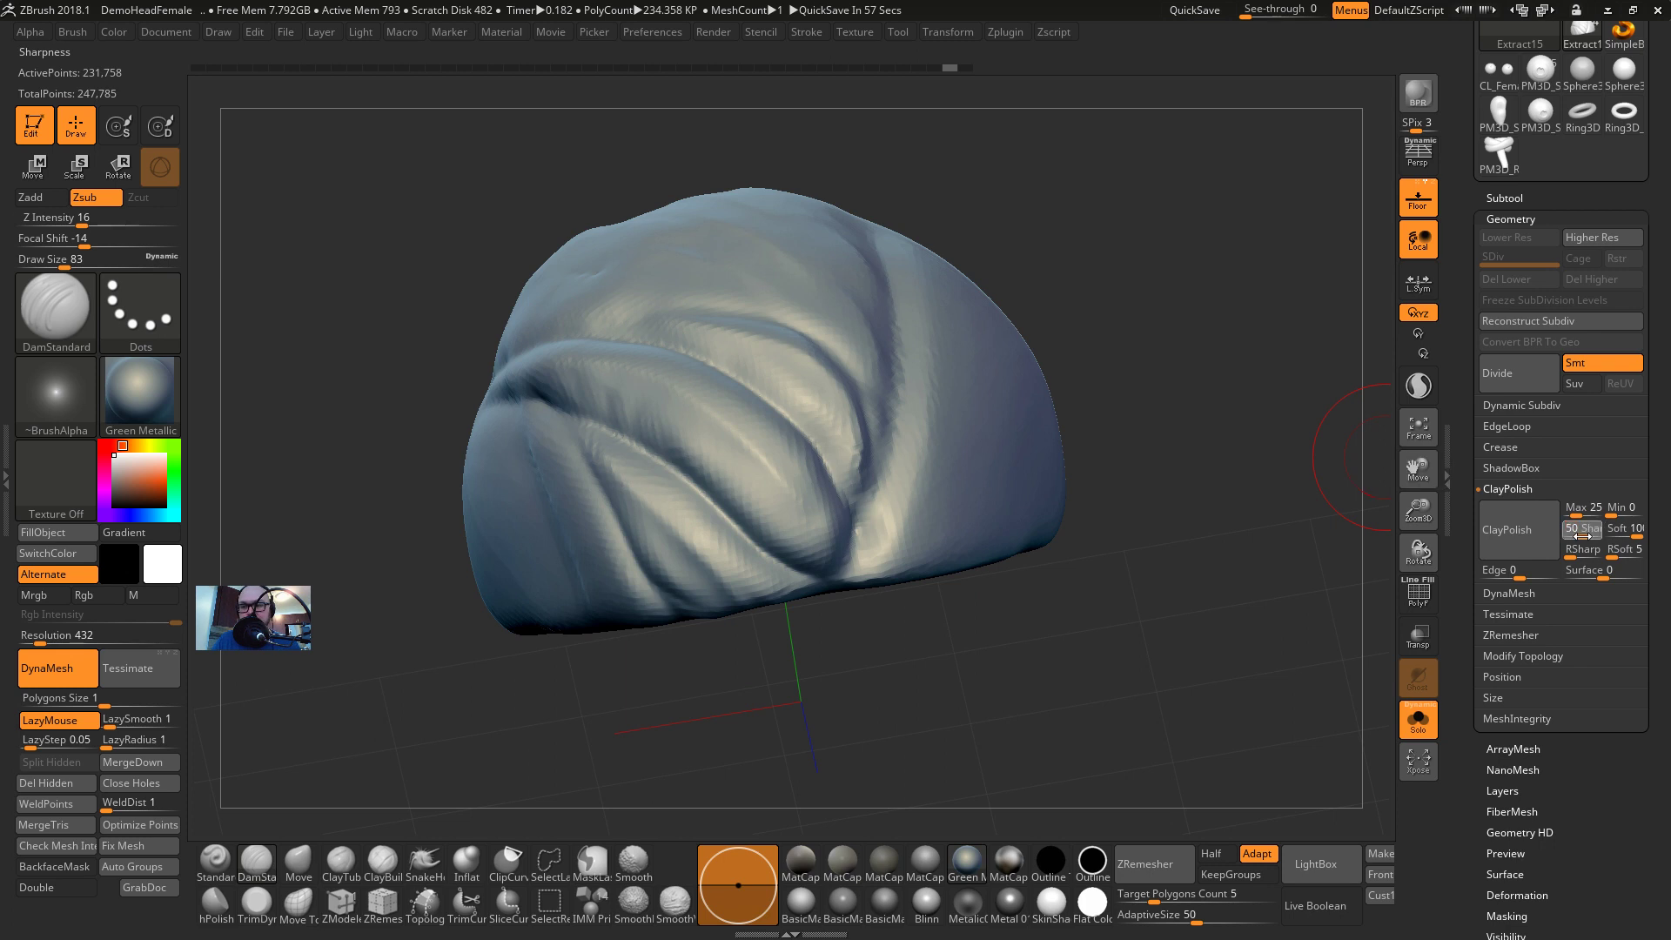
{"action": "left_click", "coordinate": [1526, 541]}
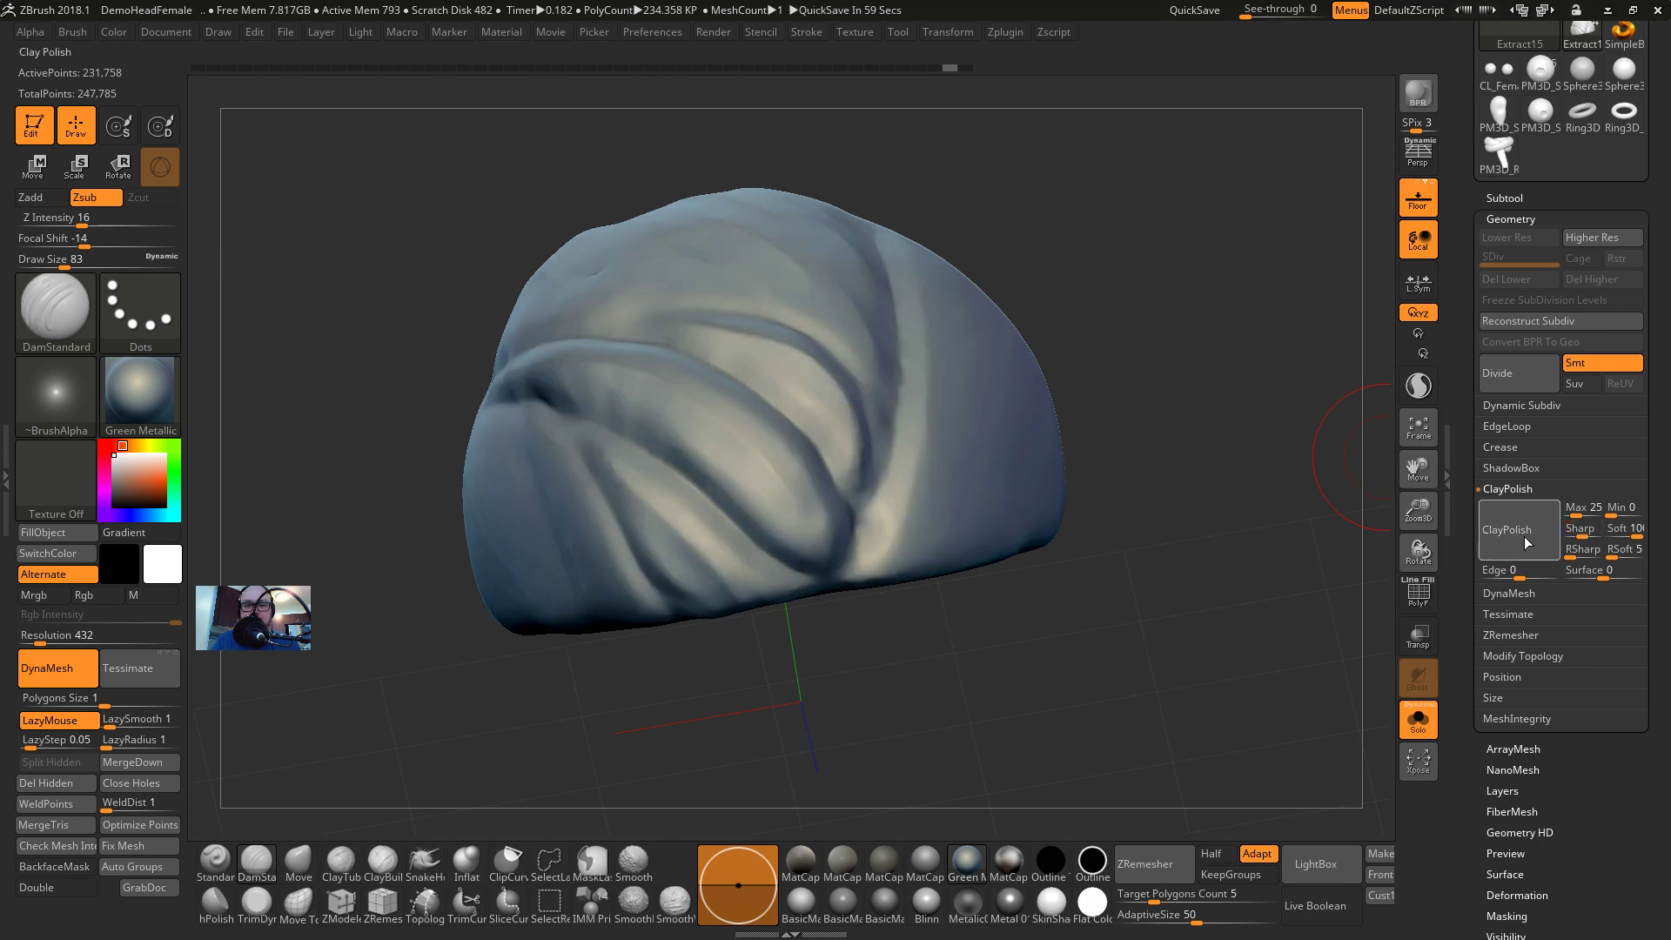
{"action": "left_click_drag", "start_coordinate": [1193, 336], "coordinate": [636, 395]}
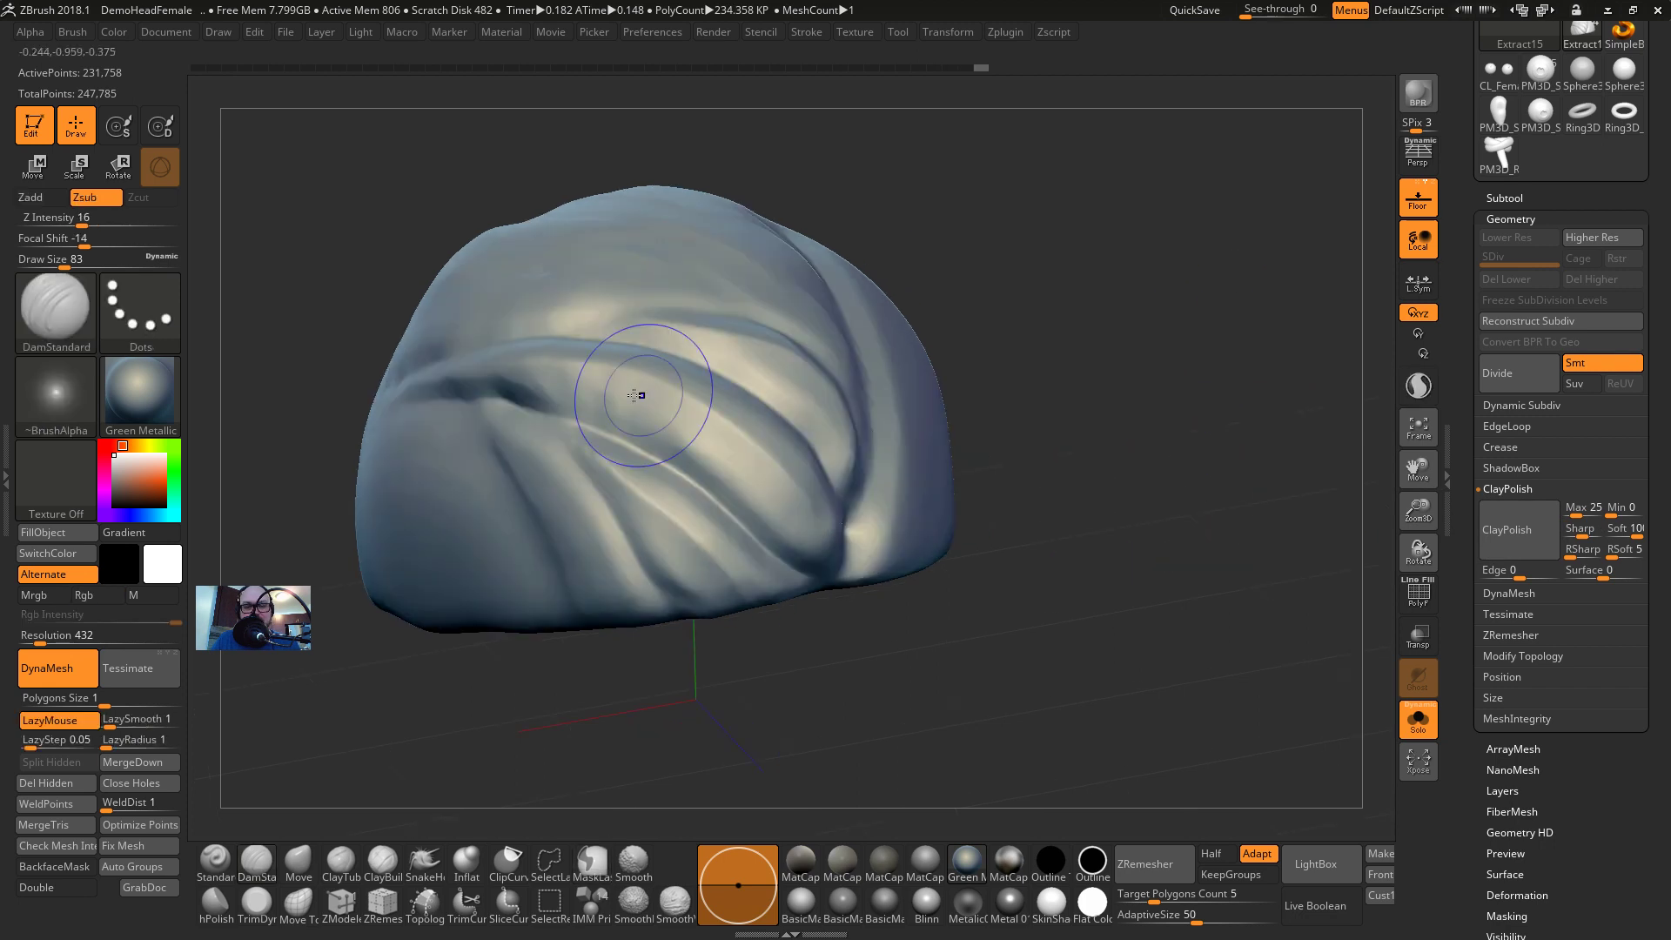
Smooth the upper side strands and the area where they gather at the cap's lower edge
{"action": "key", "text": "shift"}
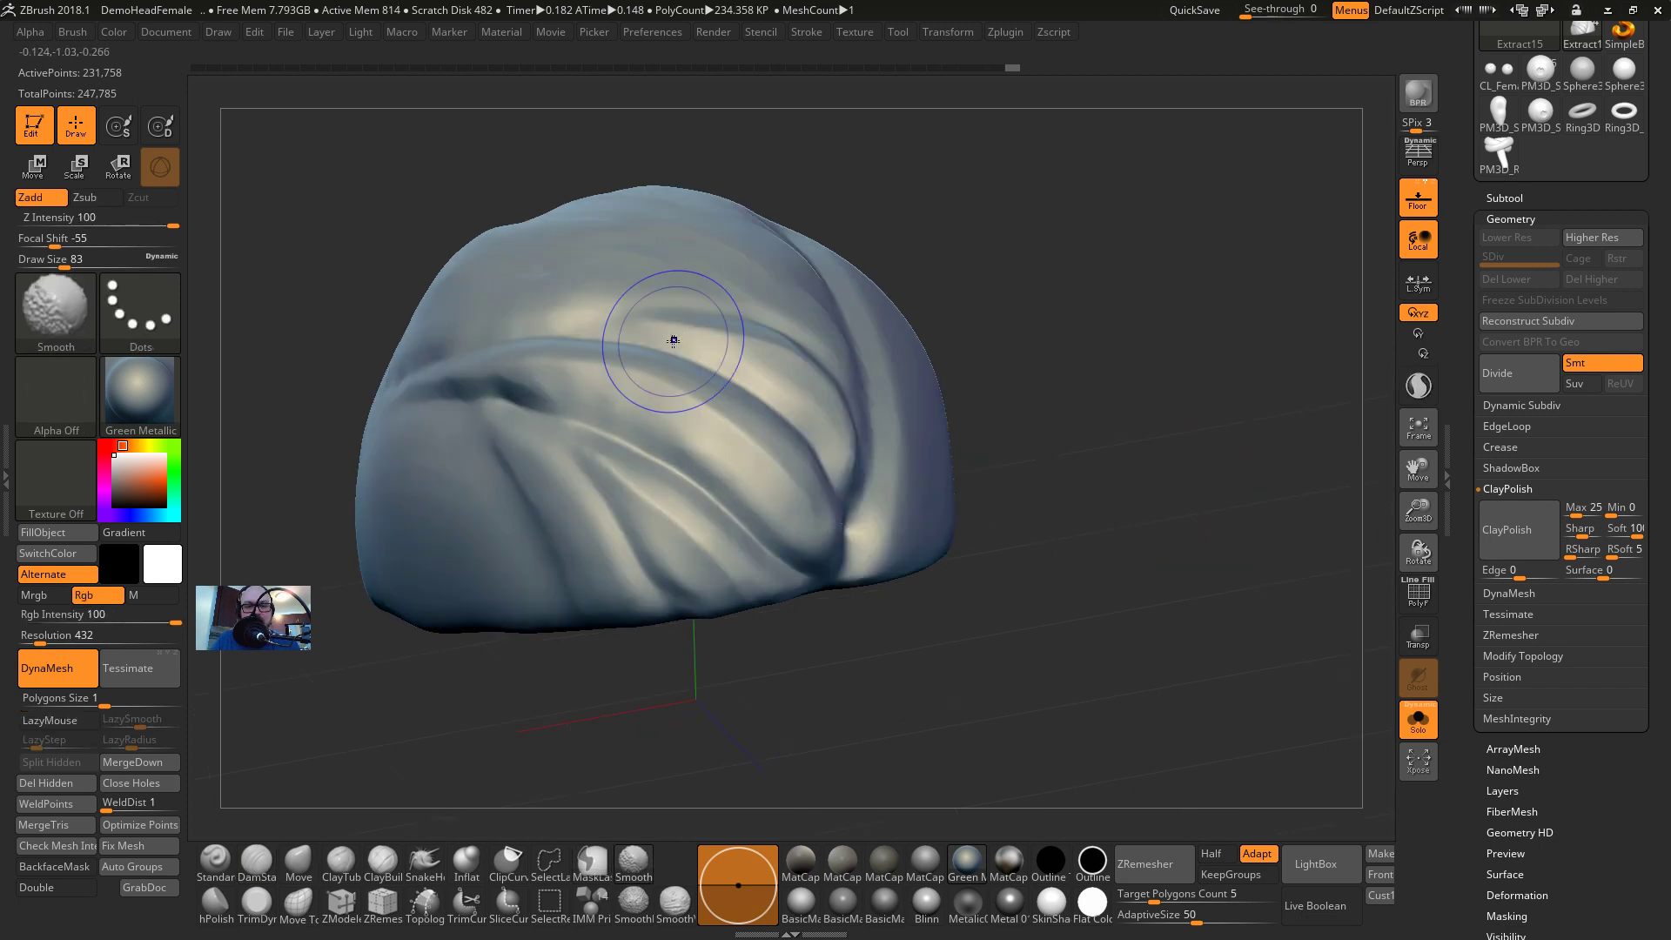
{"action": "left_click_drag", "start_coordinate": [673, 341], "coordinate": [766, 383], "text": "shift"}
{"action": "left_click_drag", "start_coordinate": [1158, 578], "coordinate": [1025, 593]}
{"action": "left_click_drag", "start_coordinate": [734, 487], "coordinate": [800, 521], "text": "shift"}
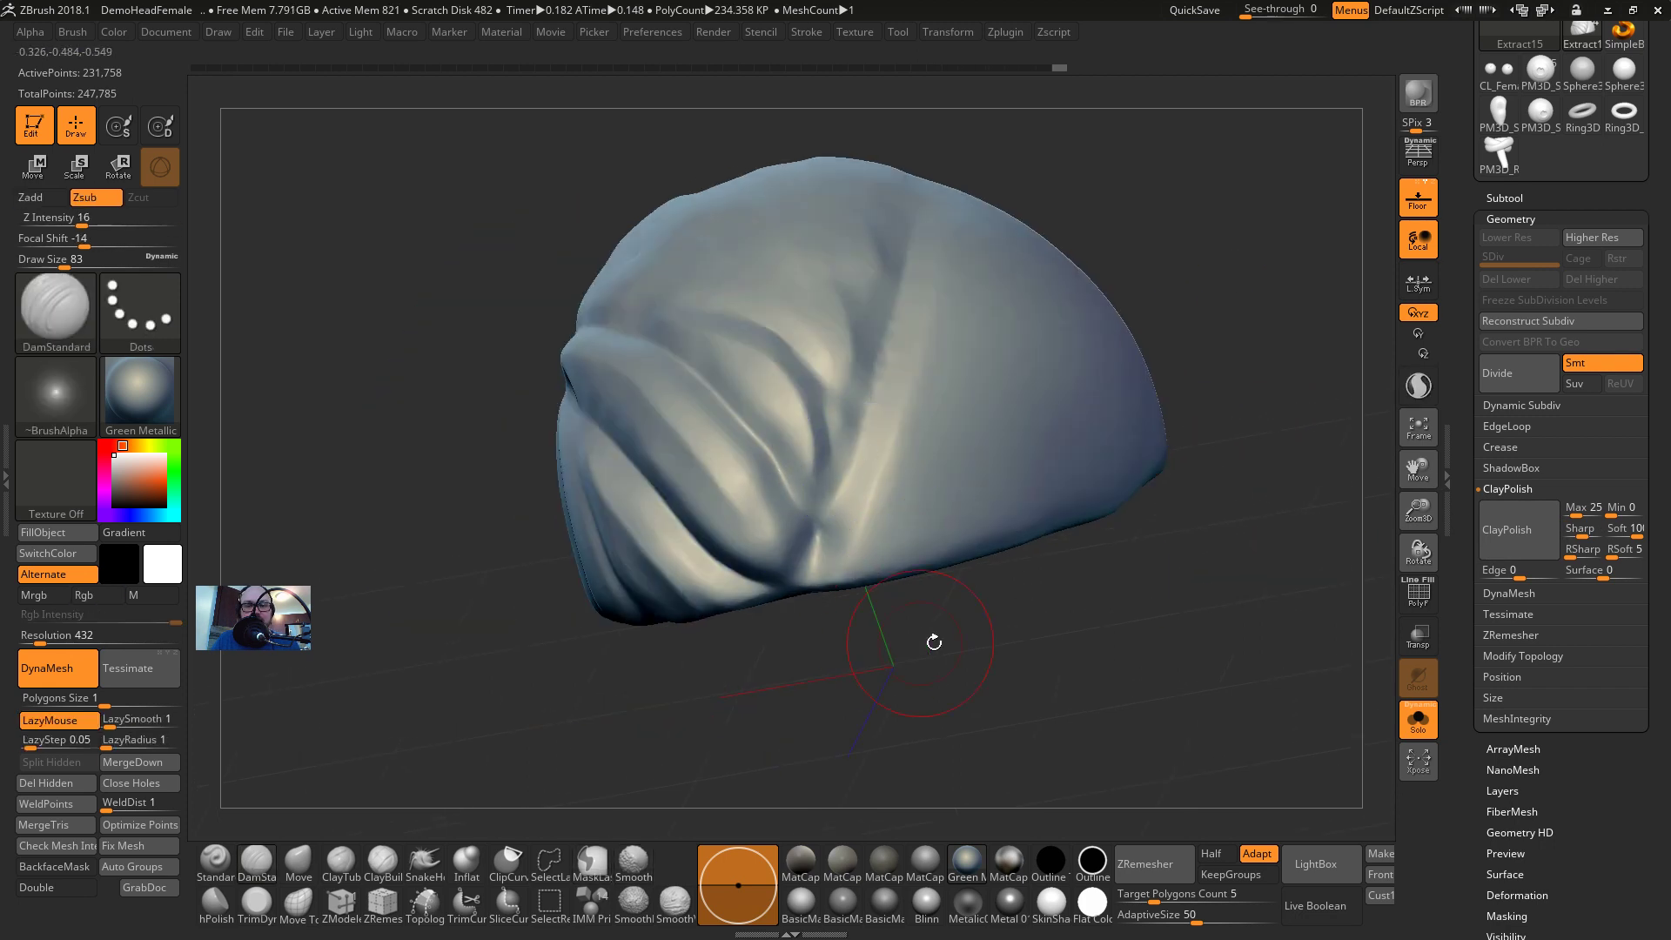
{"action": "left_click_drag", "start_coordinate": [934, 642], "coordinate": [851, 598]}
Set DamStandard to draw size 33, LazySmooth 5 and LazyRadius 9, and carve a fine line along the upper strand
{"action": "key", "text": "s"}
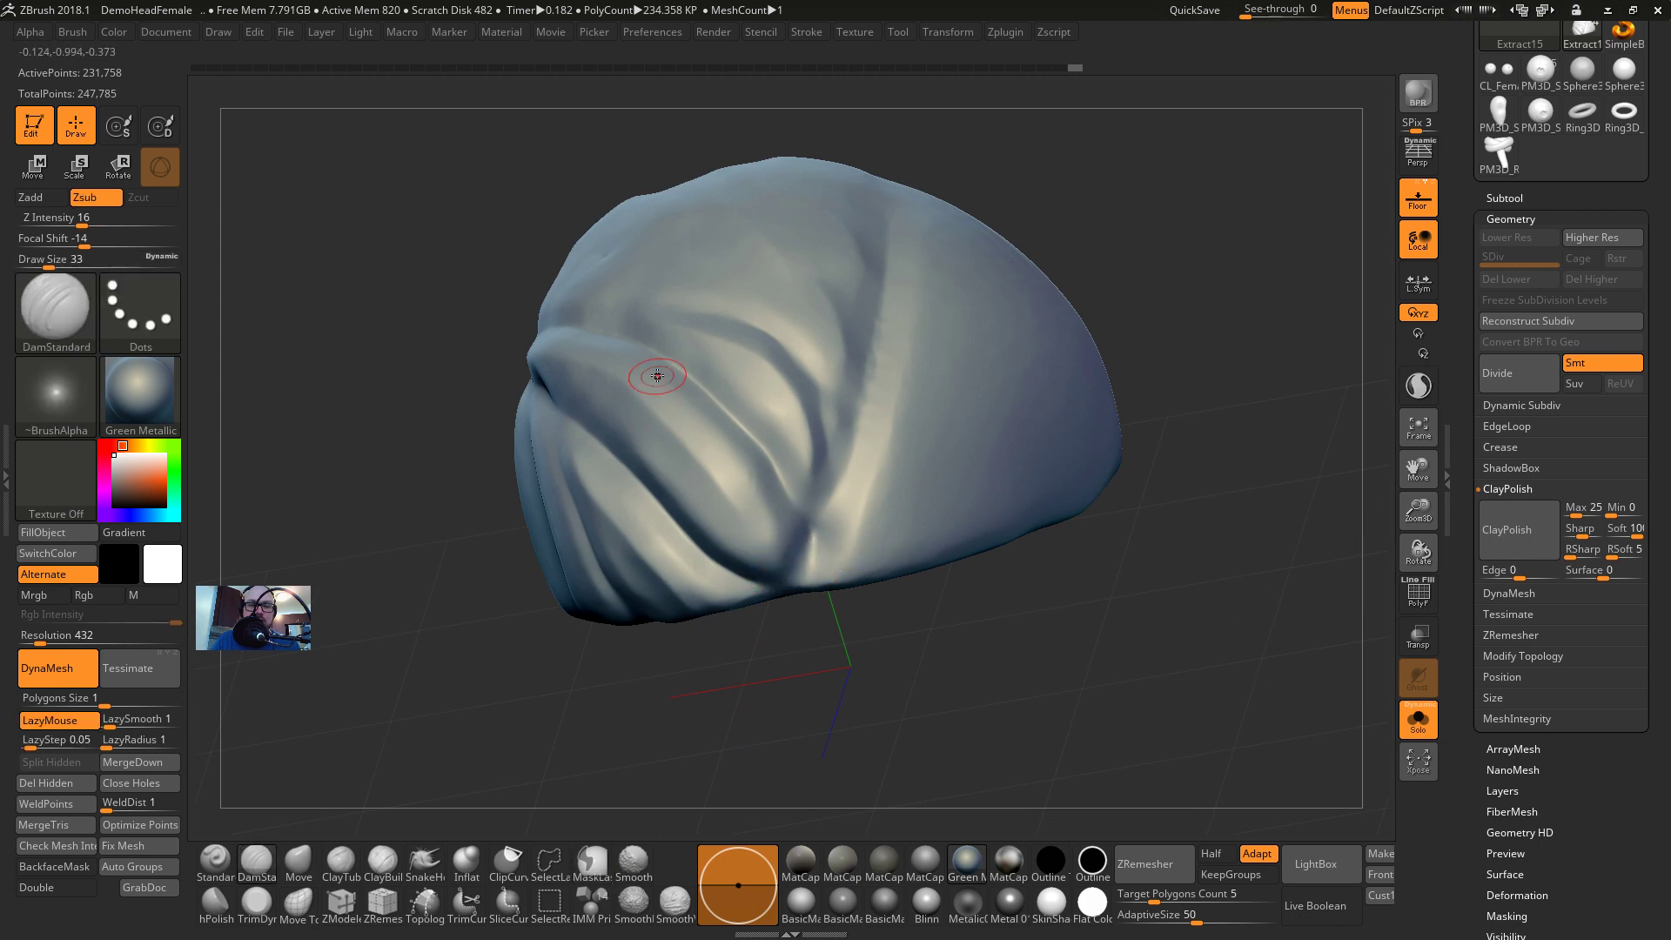
{"action": "left_click_drag", "start_coordinate": [117, 721], "coordinate": [117, 740]}
{"action": "left_click_drag", "start_coordinate": [355, 735], "coordinate": [612, 705]}
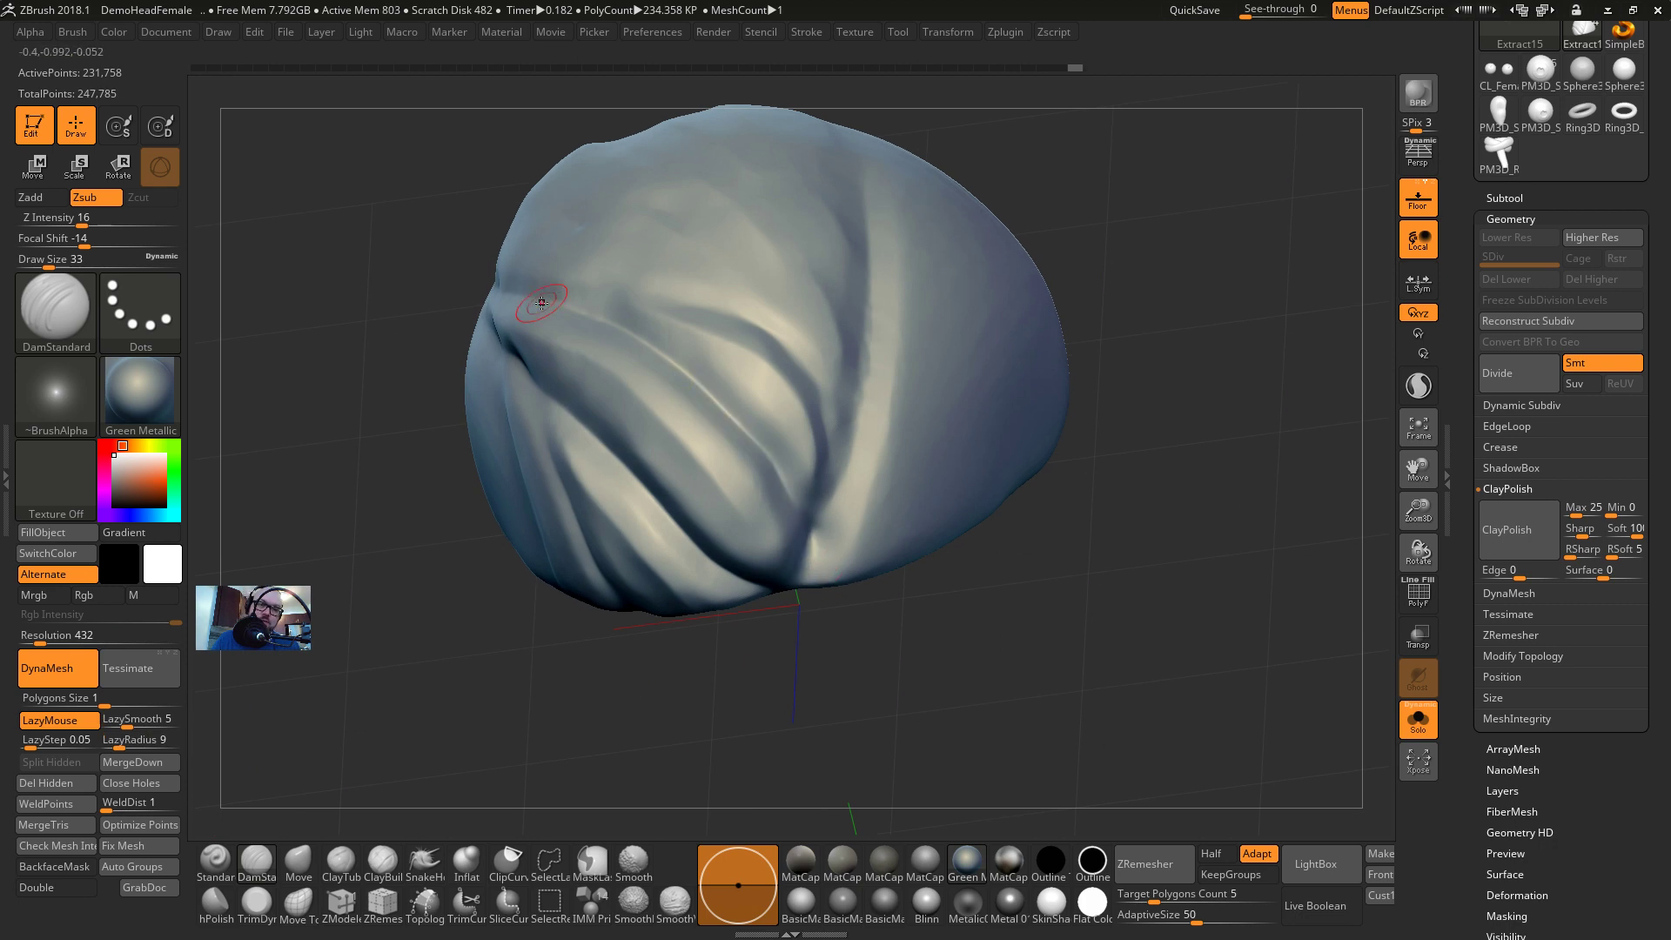
{"action": "left_click_drag", "start_coordinate": [634, 333], "coordinate": [704, 395]}
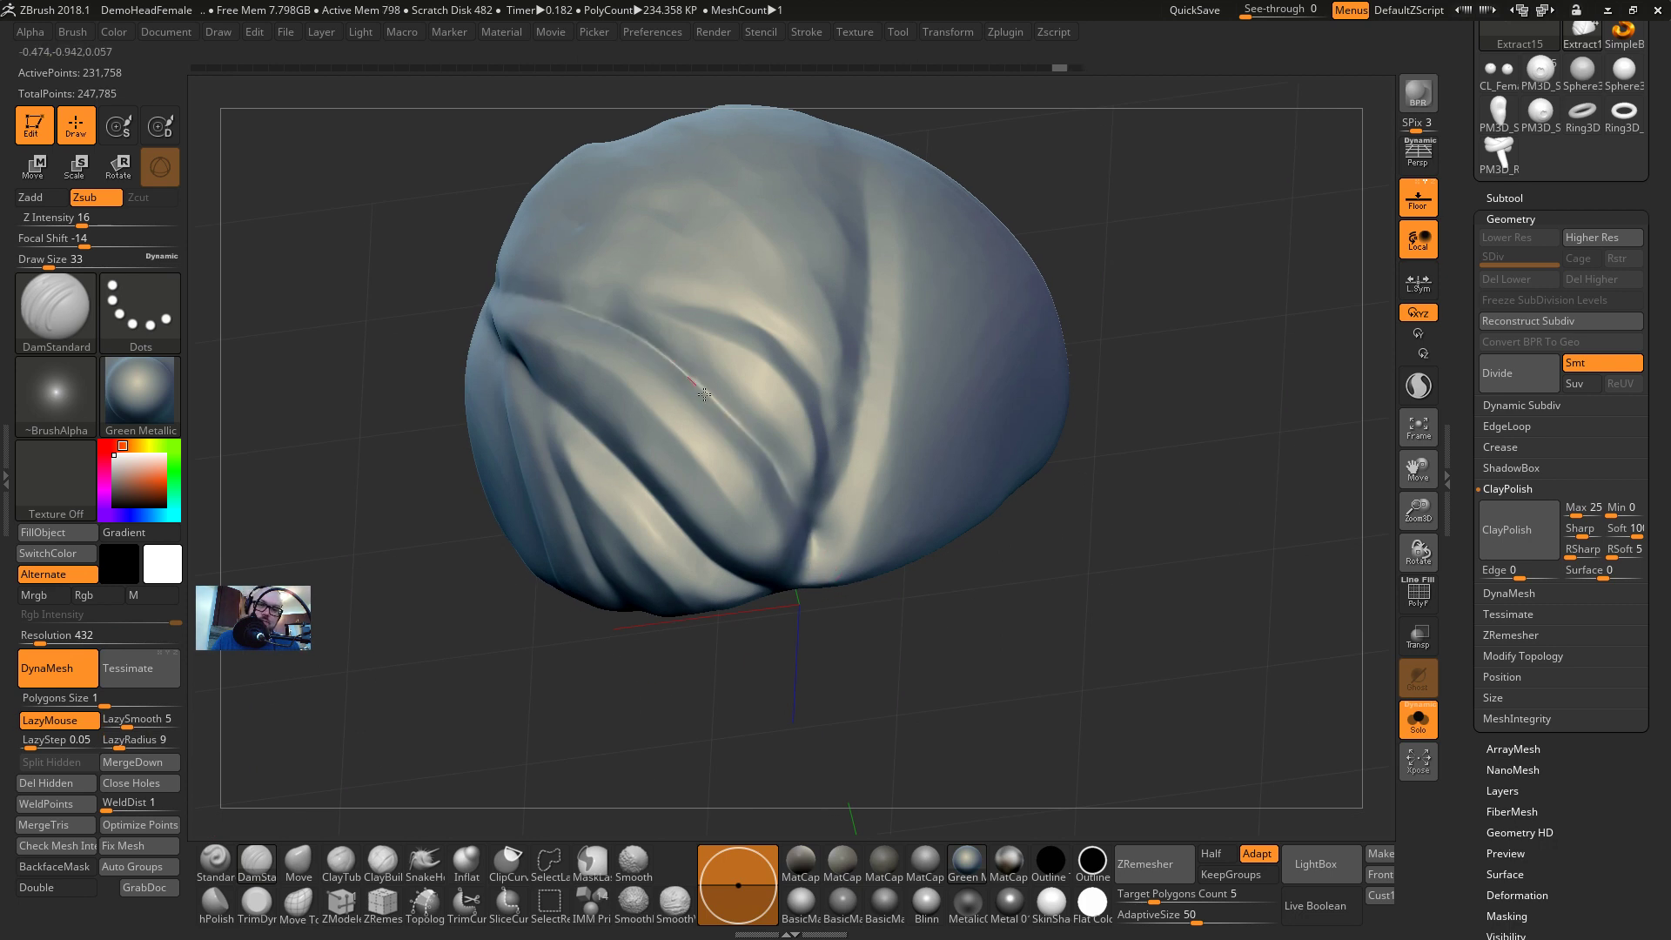
{"action": "left_click_drag", "start_coordinate": [806, 574], "coordinate": [808, 625]}
{"action": "left_click_drag", "start_coordinate": [808, 627], "coordinate": [767, 609]}
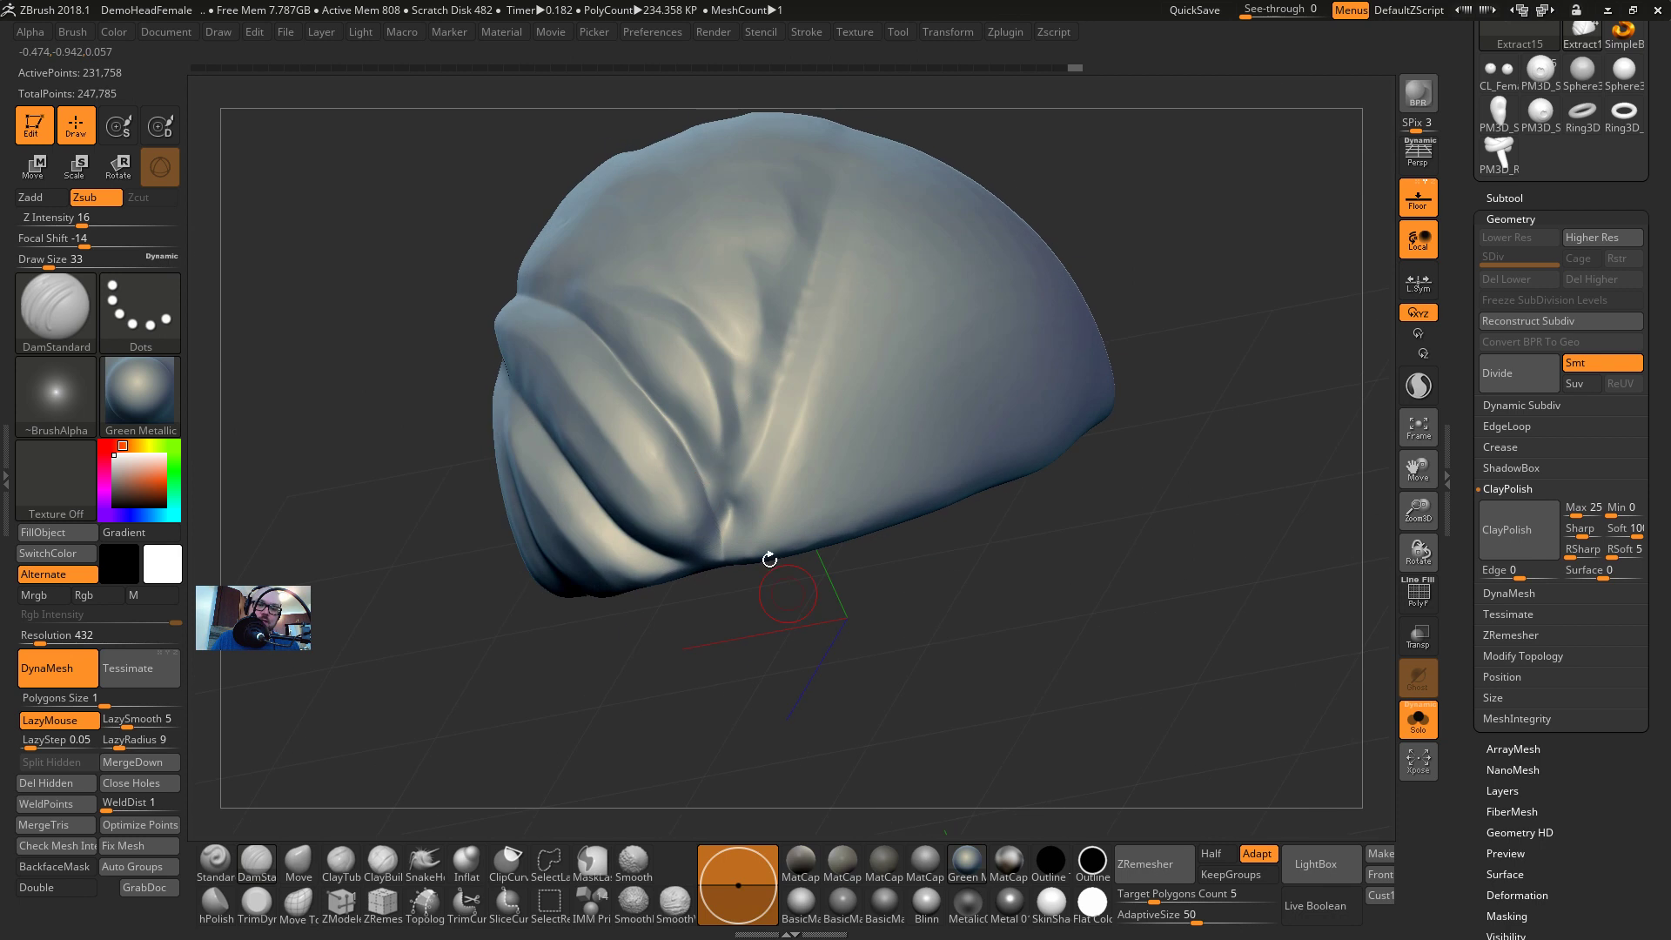
Deepen the curved groove beneath the hair part, undoing and redrawing the unwanted stroke
{"action": "mouse_move", "coordinate": [655, 416]}
{"action": "left_mouse_down"}
{"action": "mouse_move", "coordinate": [706, 488]}
{"action": "mouse_move", "coordinate": [756, 406]}
{"action": "mouse_move", "coordinate": [696, 299]}
{"action": "left_mouse_up"}
{"action": "left_click_drag", "start_coordinate": [463, 351], "coordinate": [567, 257]}
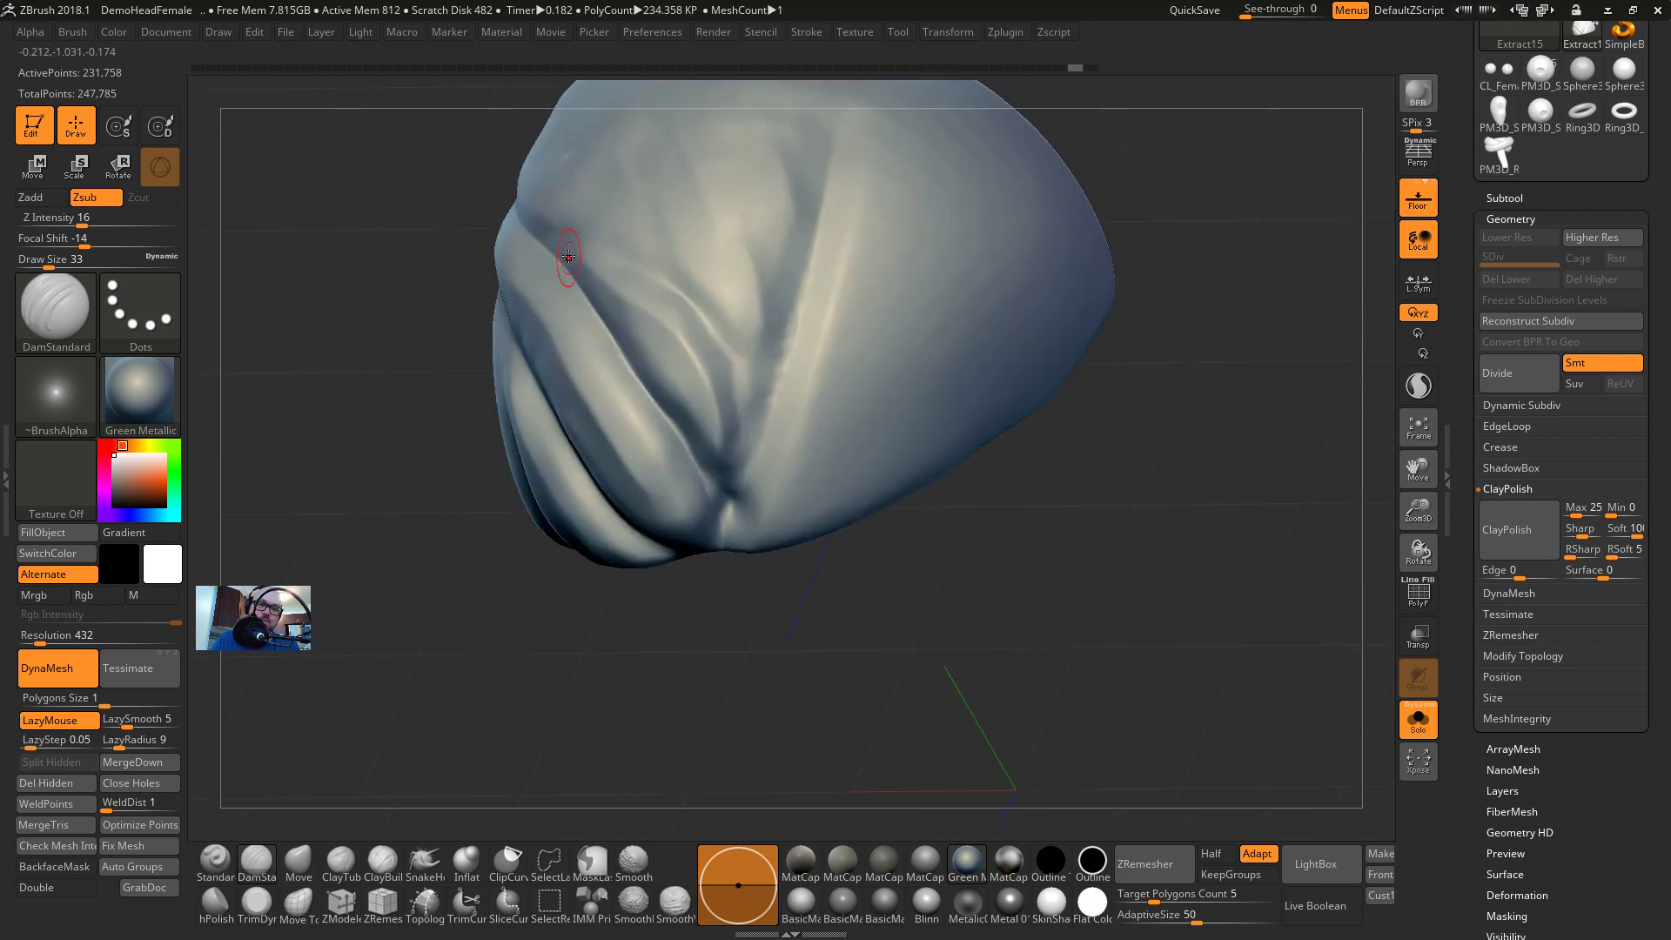
{"action": "mouse_move", "coordinate": [687, 292]}
{"action": "left_mouse_down"}
{"action": "mouse_move", "coordinate": [746, 370]}
{"action": "mouse_move", "coordinate": [734, 504]}
{"action": "left_mouse_up"}
{"action": "left_click_drag", "start_coordinate": [776, 627], "coordinate": [818, 618]}
{"action": "key", "text": "alt"}
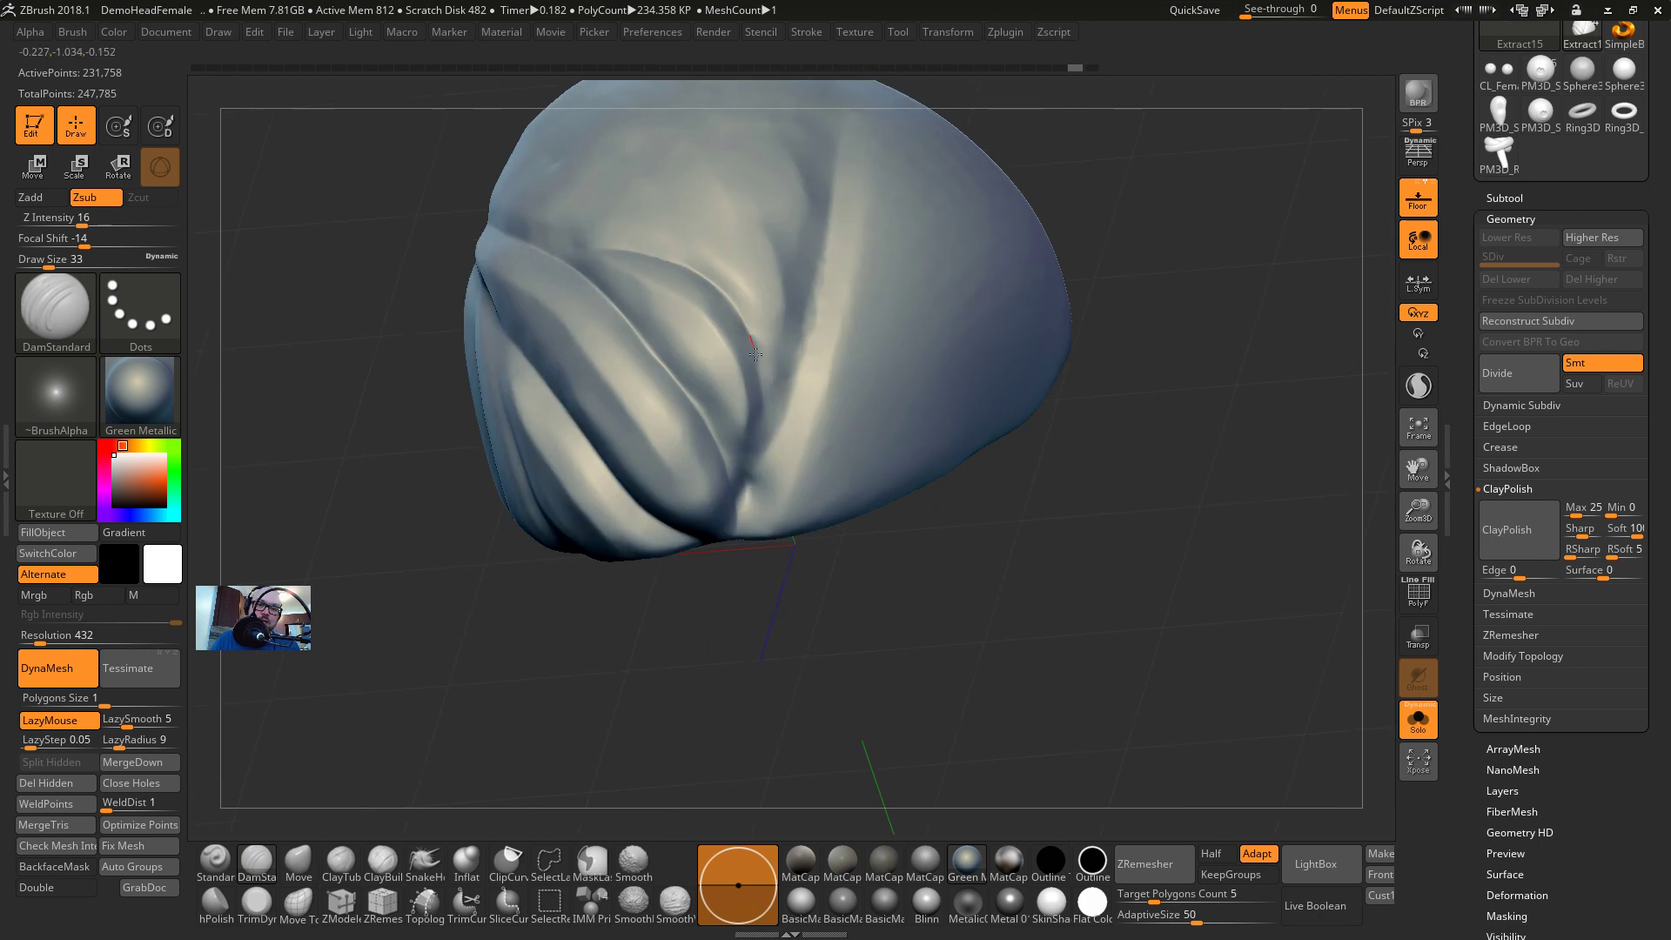
{"action": "key", "text": "ctrl+z"}
{"action": "mouse_move", "coordinate": [760, 462]}
{"action": "left_mouse_down"}
{"action": "mouse_move", "coordinate": [743, 476]}
{"action": "mouse_move", "coordinate": [713, 278]}
{"action": "left_mouse_up"}
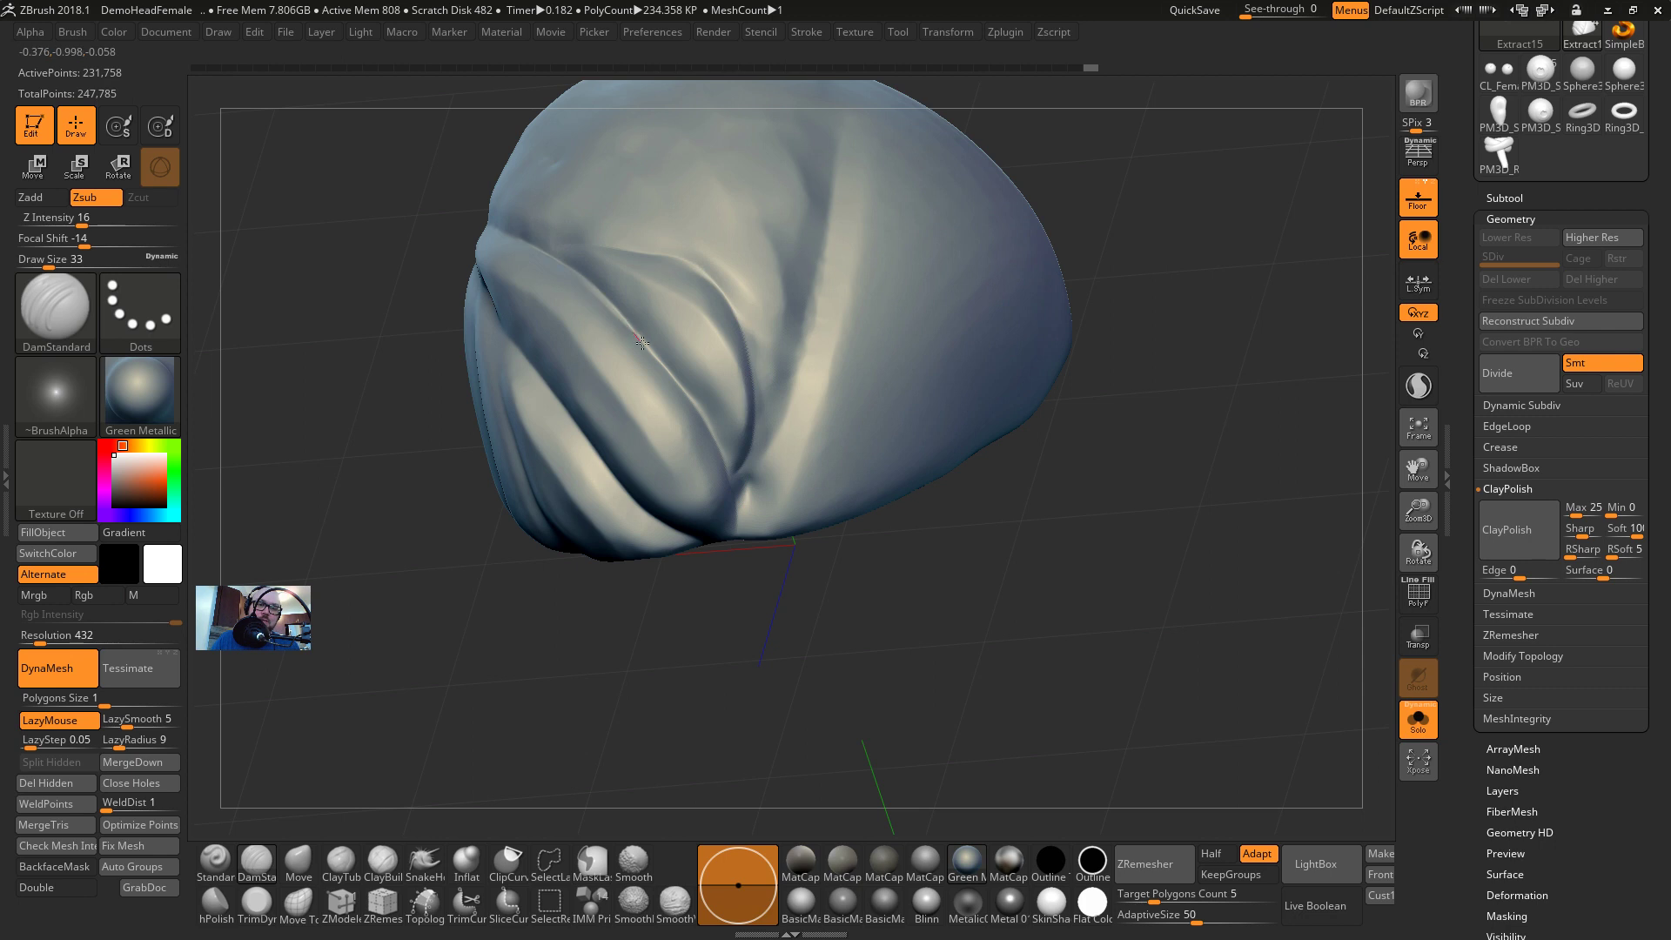
Add a thin crease between the upper side strands, undoing one stroke and carving it again from the gathering point
{"action": "left_click_drag", "start_coordinate": [642, 342], "coordinate": [659, 365]}
{"action": "mouse_move", "coordinate": [559, 254]}
{"action": "left_mouse_down"}
{"action": "mouse_move", "coordinate": [705, 391]}
{"action": "mouse_move", "coordinate": [757, 571]}
{"action": "mouse_move", "coordinate": [771, 554]}
{"action": "left_mouse_up"}
{"action": "key", "text": "ctrl"}
{"action": "key", "text": "ctrl+z"}
{"action": "mouse_move", "coordinate": [743, 456]}
{"action": "left_mouse_down"}
{"action": "mouse_move", "coordinate": [749, 350]}
{"action": "mouse_move", "coordinate": [613, 249]}
{"action": "left_mouse_up"}
{"action": "left_click_drag", "start_coordinate": [395, 498], "coordinate": [500, 514]}
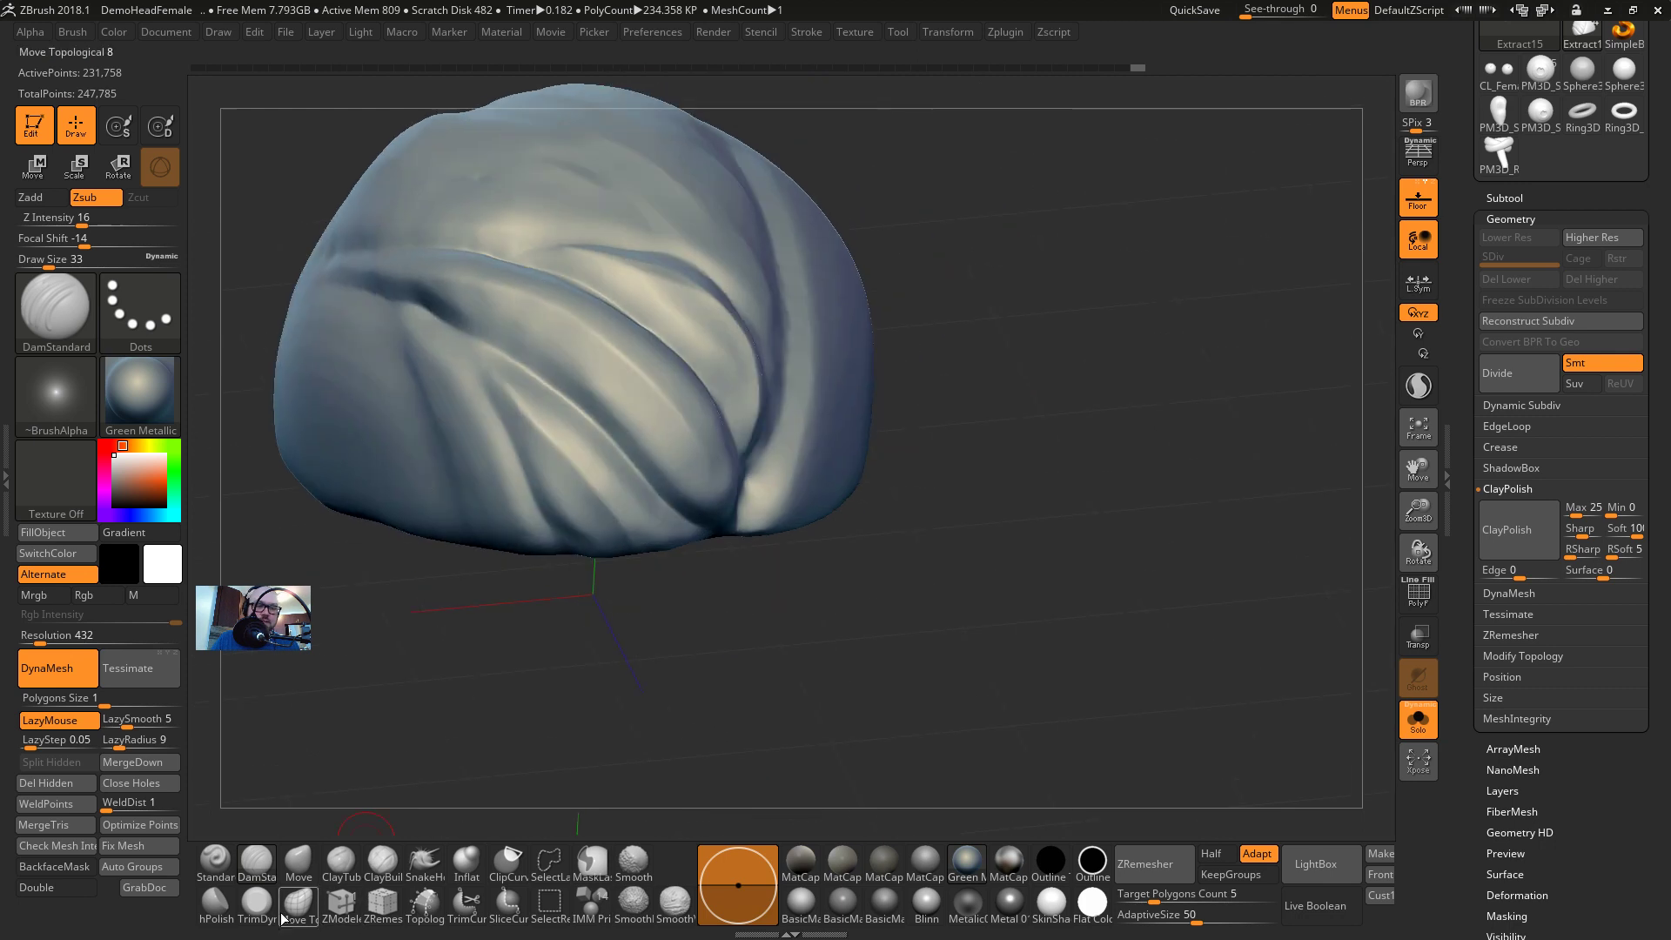
Flatten the upper side strands with hPolish at draw size 59 and undo the last polishing and smoothing strokes
{"action": "left_click", "coordinate": [215, 901]}
{"action": "key", "text": "s"}
{"action": "mouse_move", "coordinate": [668, 309]}
{"action": "left_mouse_down"}
{"action": "mouse_move", "coordinate": [610, 280]}
{"action": "mouse_move", "coordinate": [714, 348]}
{"action": "mouse_move", "coordinate": [762, 435]}
{"action": "left_mouse_up"}
{"action": "key", "text": "s"}
{"action": "mouse_move", "coordinate": [594, 267]}
{"action": "left_mouse_down"}
{"action": "mouse_move", "coordinate": [718, 357]}
{"action": "mouse_move", "coordinate": [758, 436]}
{"action": "mouse_move", "coordinate": [679, 322]}
{"action": "mouse_move", "coordinate": [570, 270]}
{"action": "left_mouse_up"}
{"action": "mouse_move", "coordinate": [1167, 522]}
{"action": "left_mouse_down"}
{"action": "mouse_move", "coordinate": [940, 544]}
{"action": "mouse_move", "coordinate": [1010, 548]}
{"action": "mouse_move", "coordinate": [1067, 526]}
{"action": "left_mouse_up"}
{"action": "left_click_drag", "start_coordinate": [620, 251], "coordinate": [775, 440]}
{"action": "left_click_drag", "start_coordinate": [734, 349], "coordinate": [657, 248], "text": "shift"}
{"action": "key", "text": "ctrl+z"}
{"action": "key", "text": "ctrl+z"}
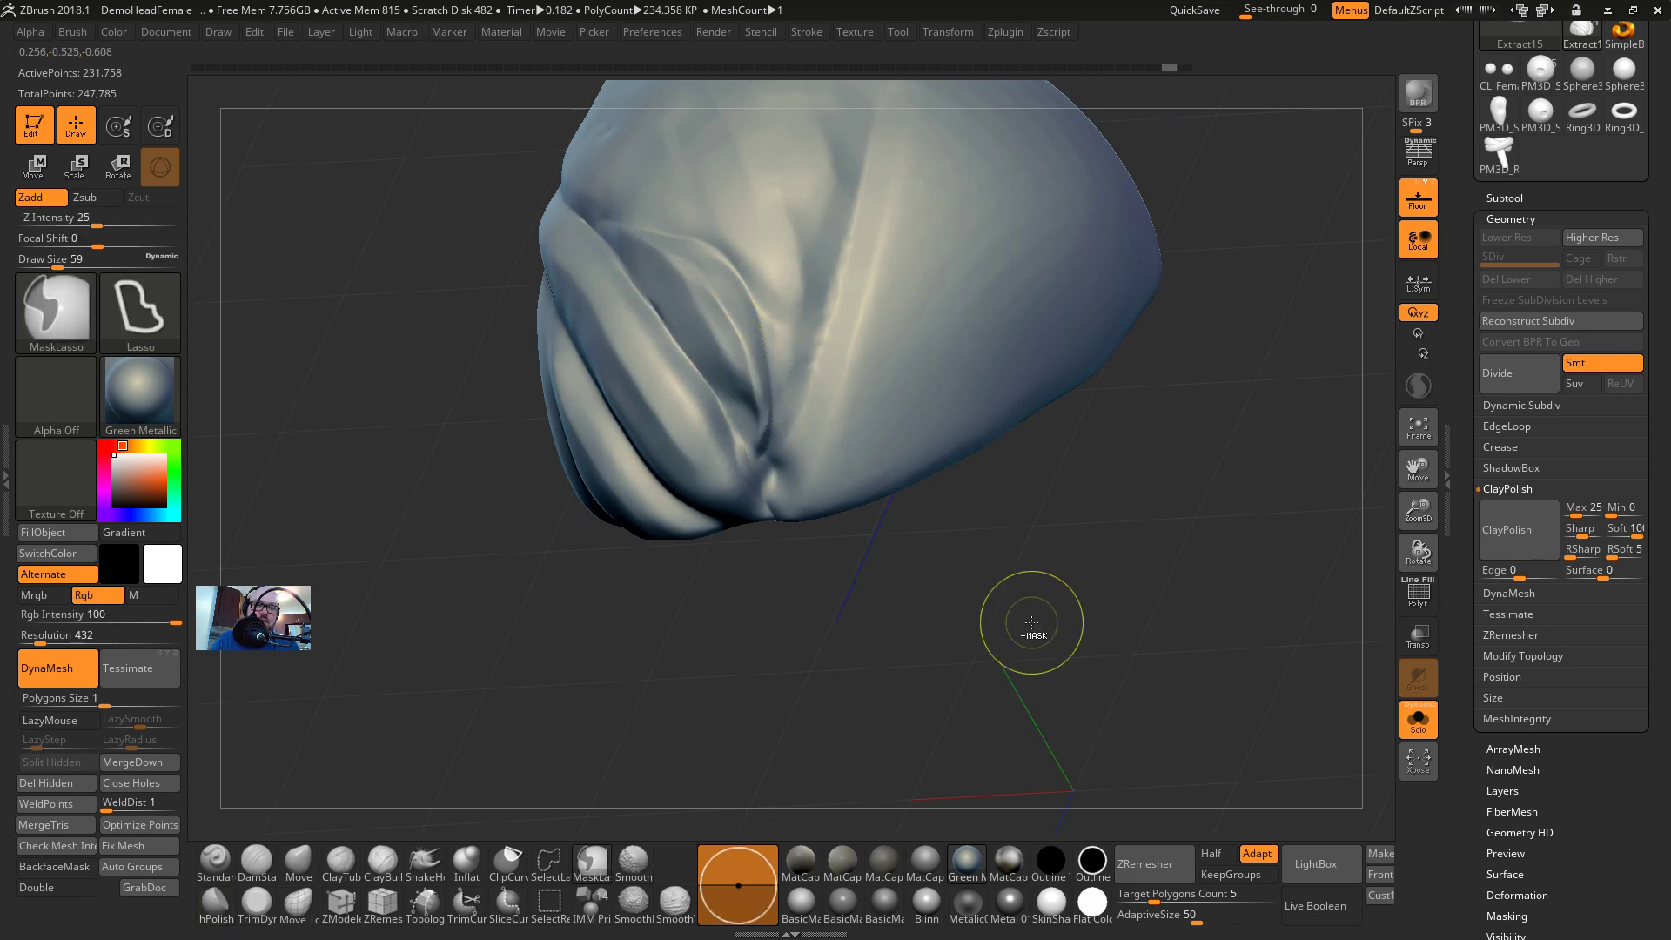
Make SmoothPeaks the smoothing brush and skip its note until the next restart
{"action": "left_click_drag", "start_coordinate": [1042, 626], "coordinate": [949, 643]}
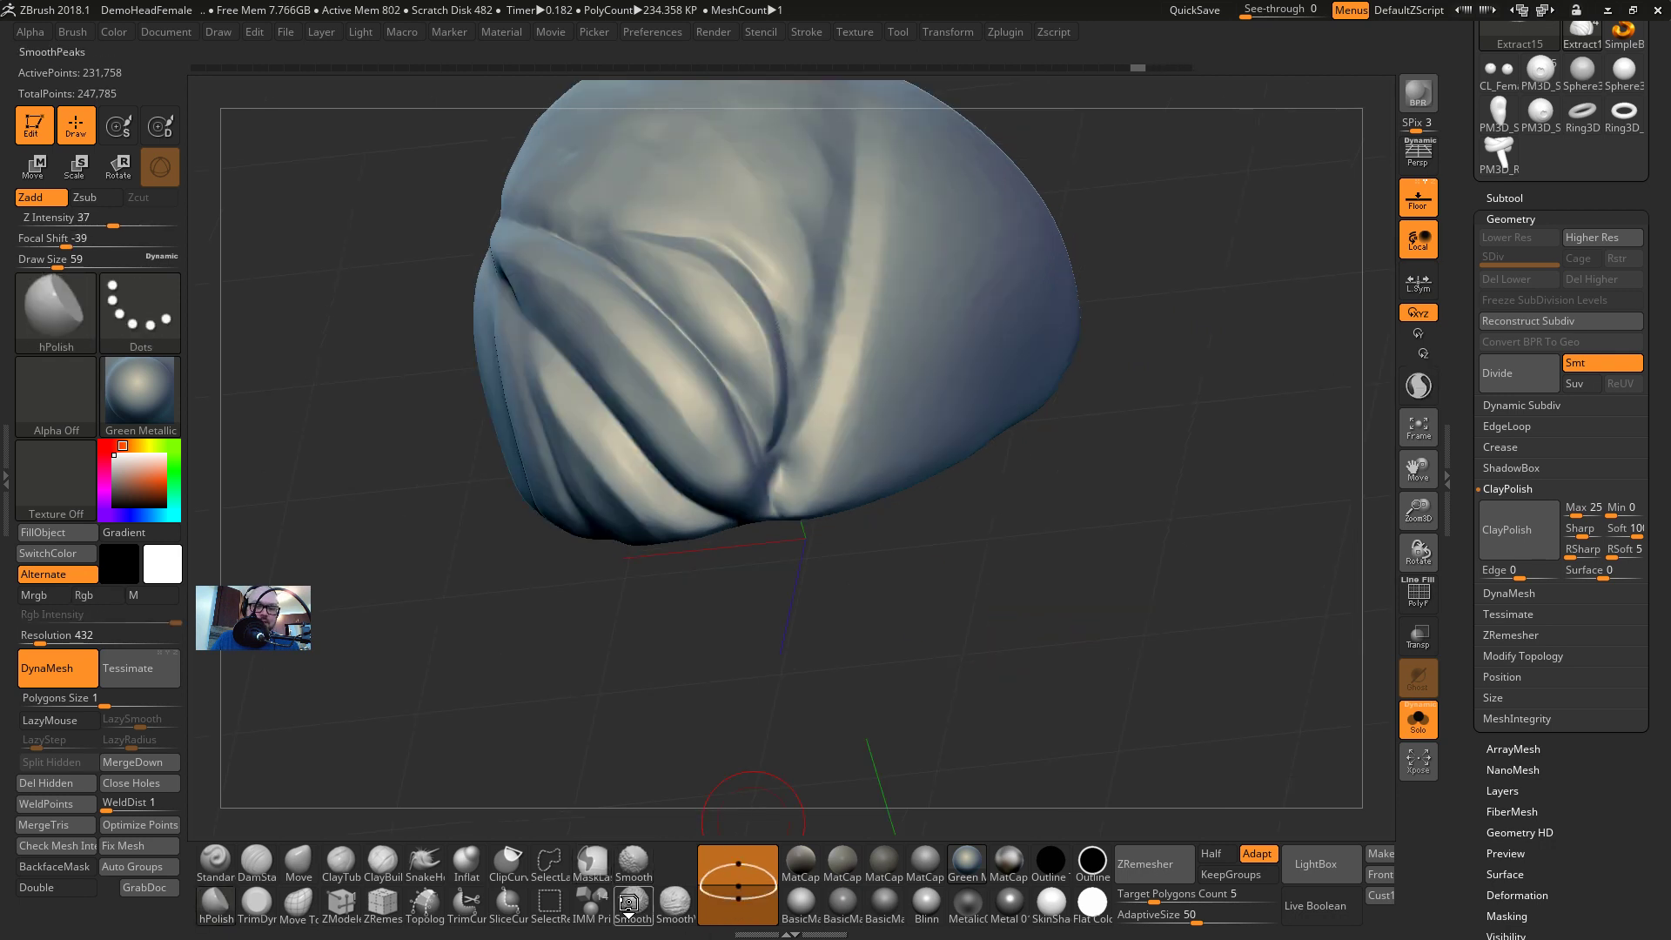
{"action": "left_click", "coordinate": [632, 917]}
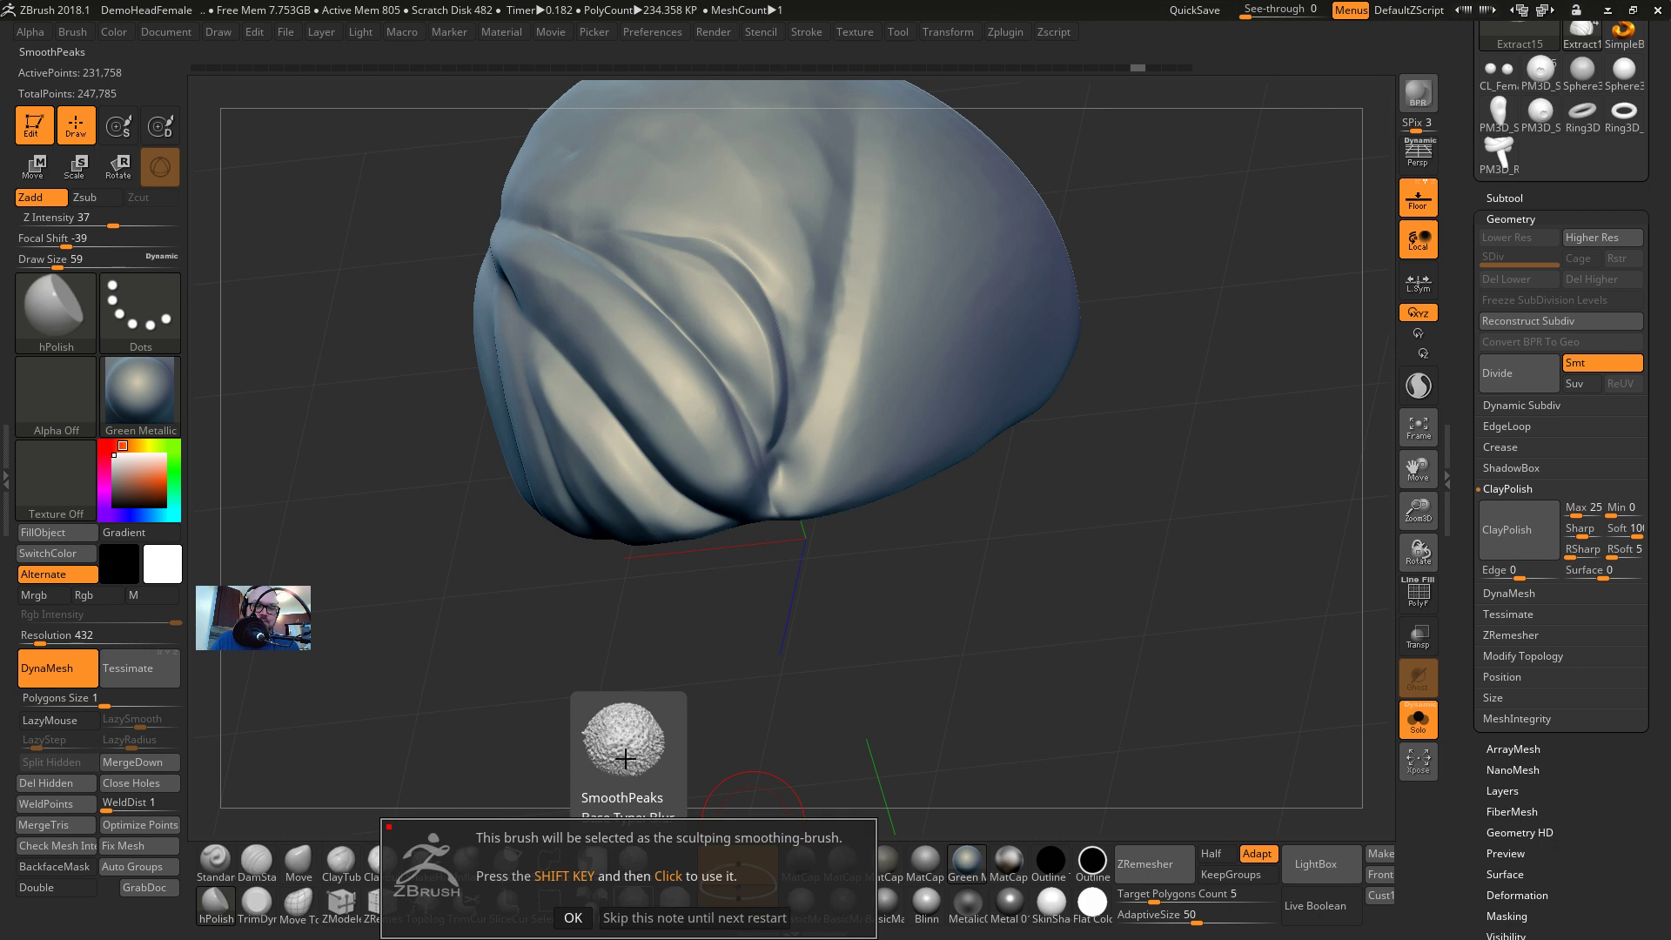
{"action": "left_click", "coordinate": [646, 917]}
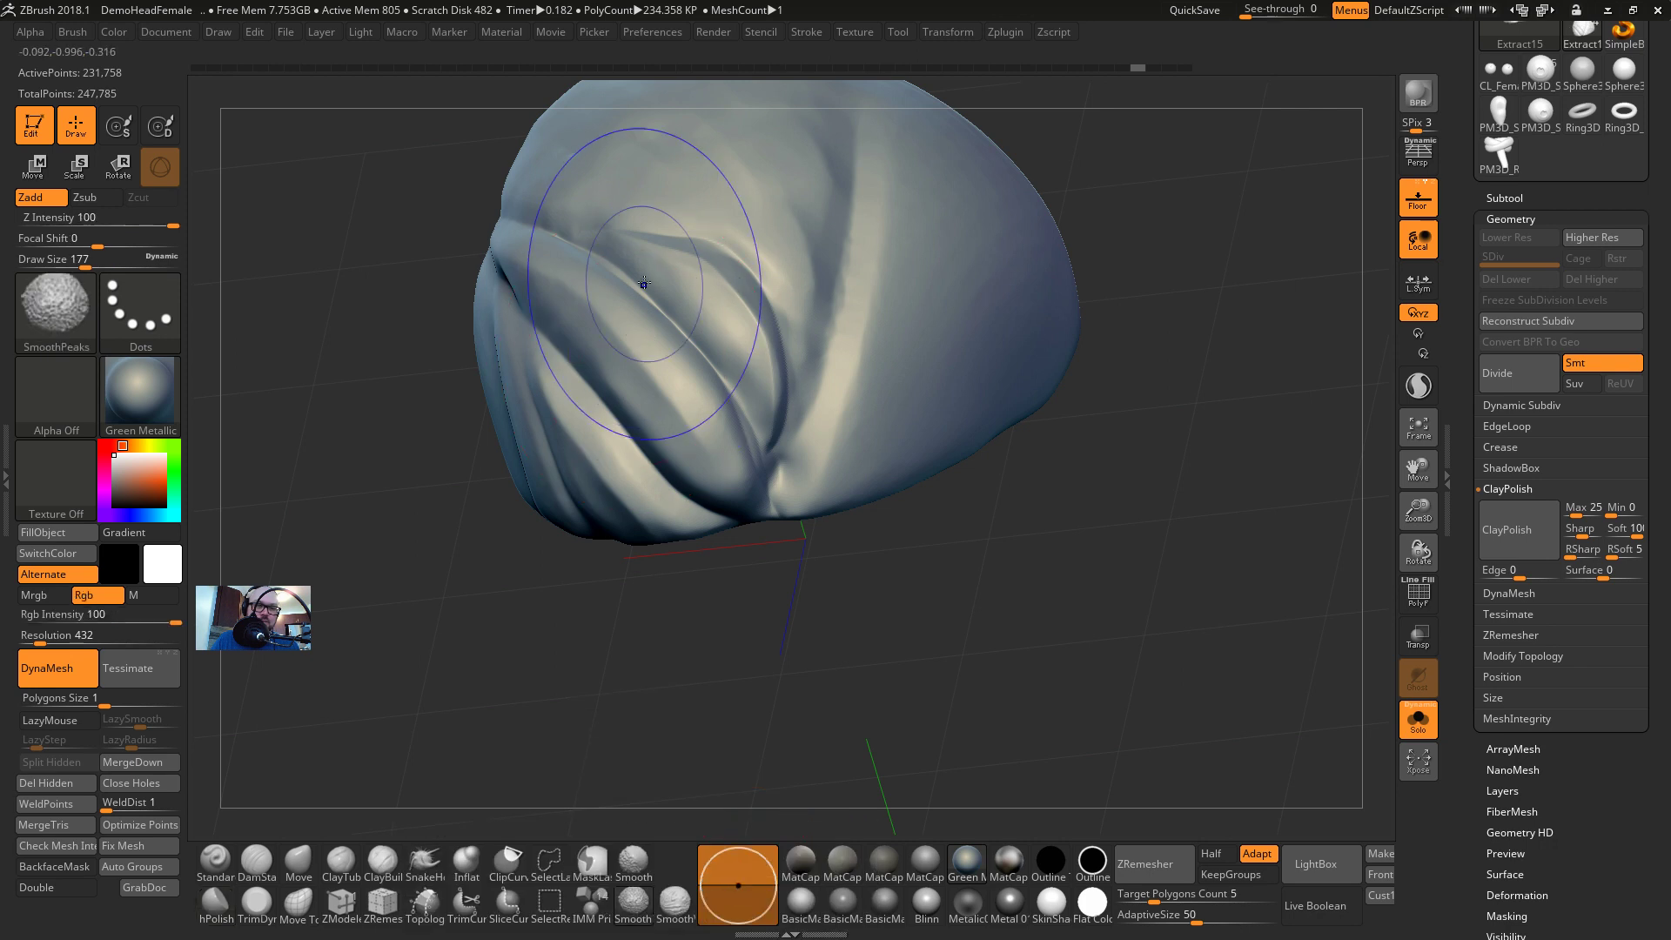
Try smoothing and polishing the side strands at draw size 177, and undo the strokes
{"action": "left_click_drag", "start_coordinate": [644, 283], "coordinate": [737, 343]}
{"action": "left_click_drag", "start_coordinate": [805, 388], "coordinate": [799, 396], "text": "shift"}
{"action": "left_click_drag", "start_coordinate": [659, 445], "coordinate": [679, 466]}
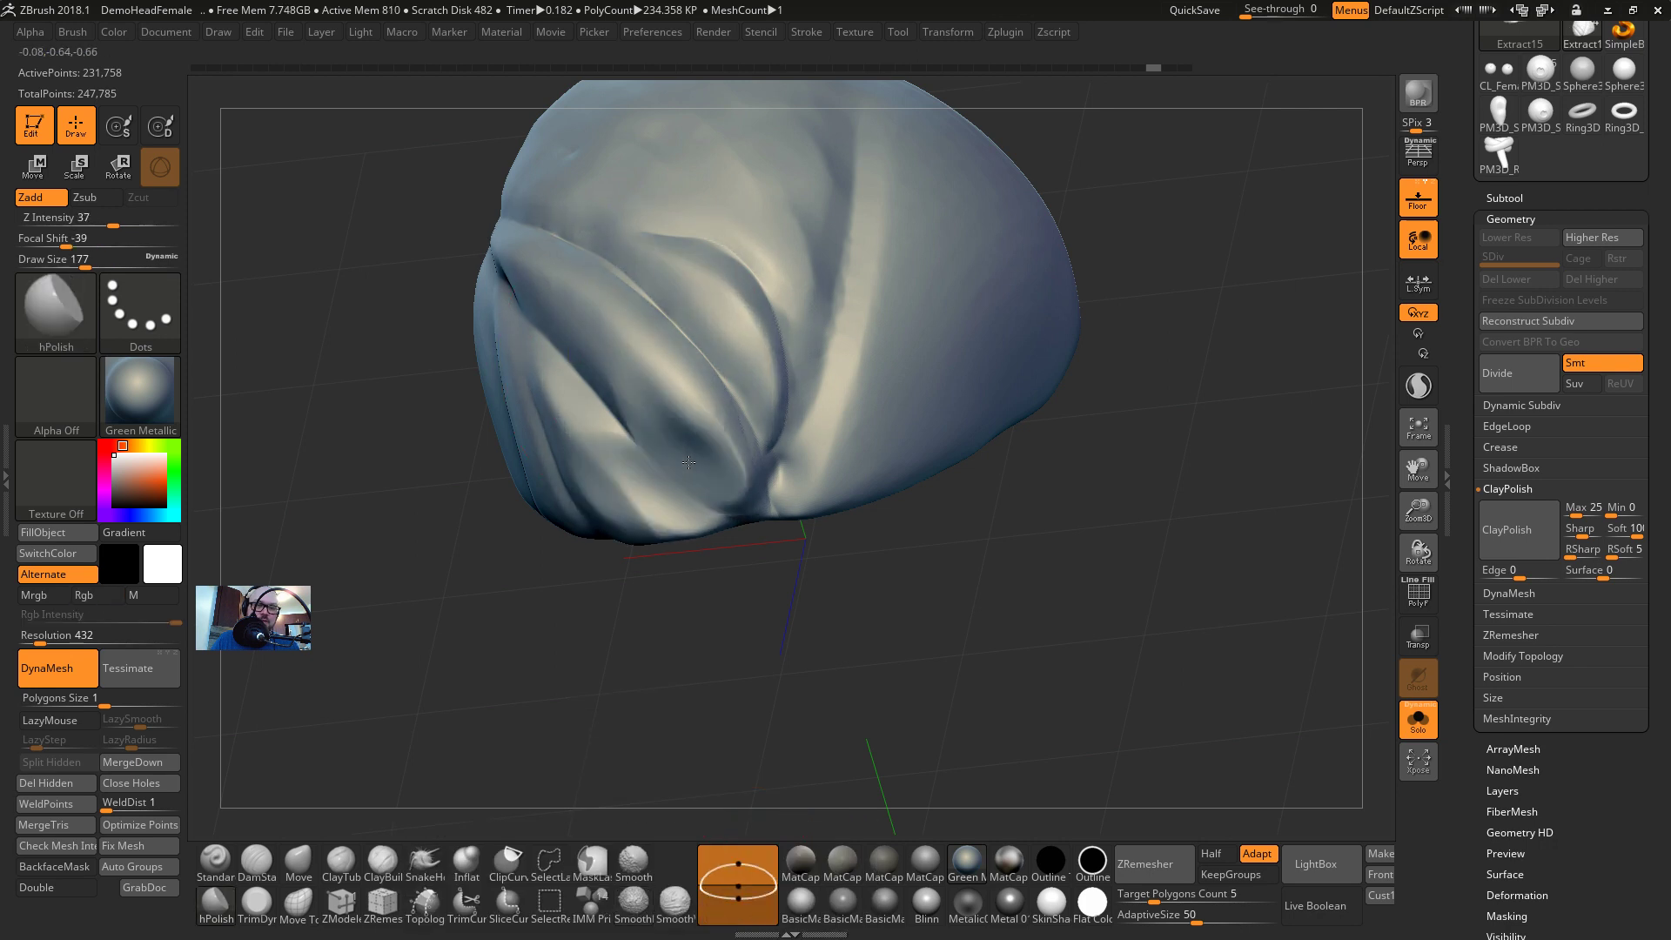
{"action": "key", "text": "ctrl+z"}
{"action": "key", "text": "ctrl+z"}
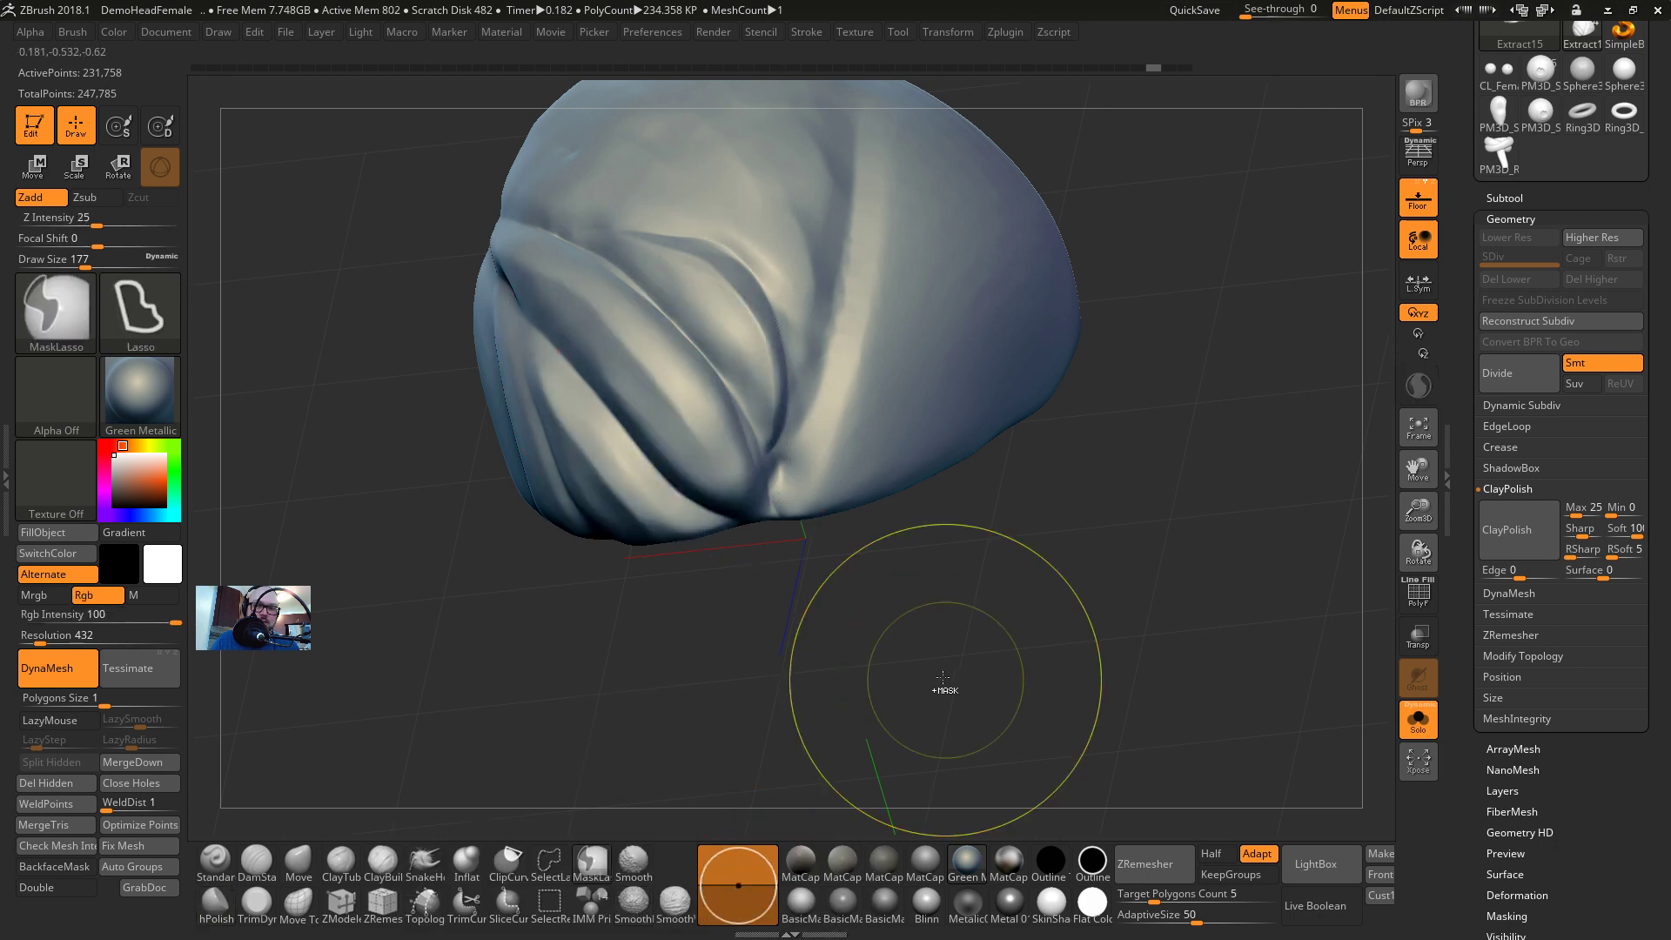
Smooth the side strands at draw size 177 with SmoothValleys and the standard Smooth brush, undoing the initial trial stroke
{"action": "mouse_move", "coordinate": [675, 284]}
{"action": "left_mouse_down", "text": "shift"}
{"action": "mouse_move", "coordinate": [696, 335]}
{"action": "mouse_move", "coordinate": [665, 378]}
{"action": "left_mouse_up", "text": "shift"}
{"action": "key", "text": "ctrl+z"}
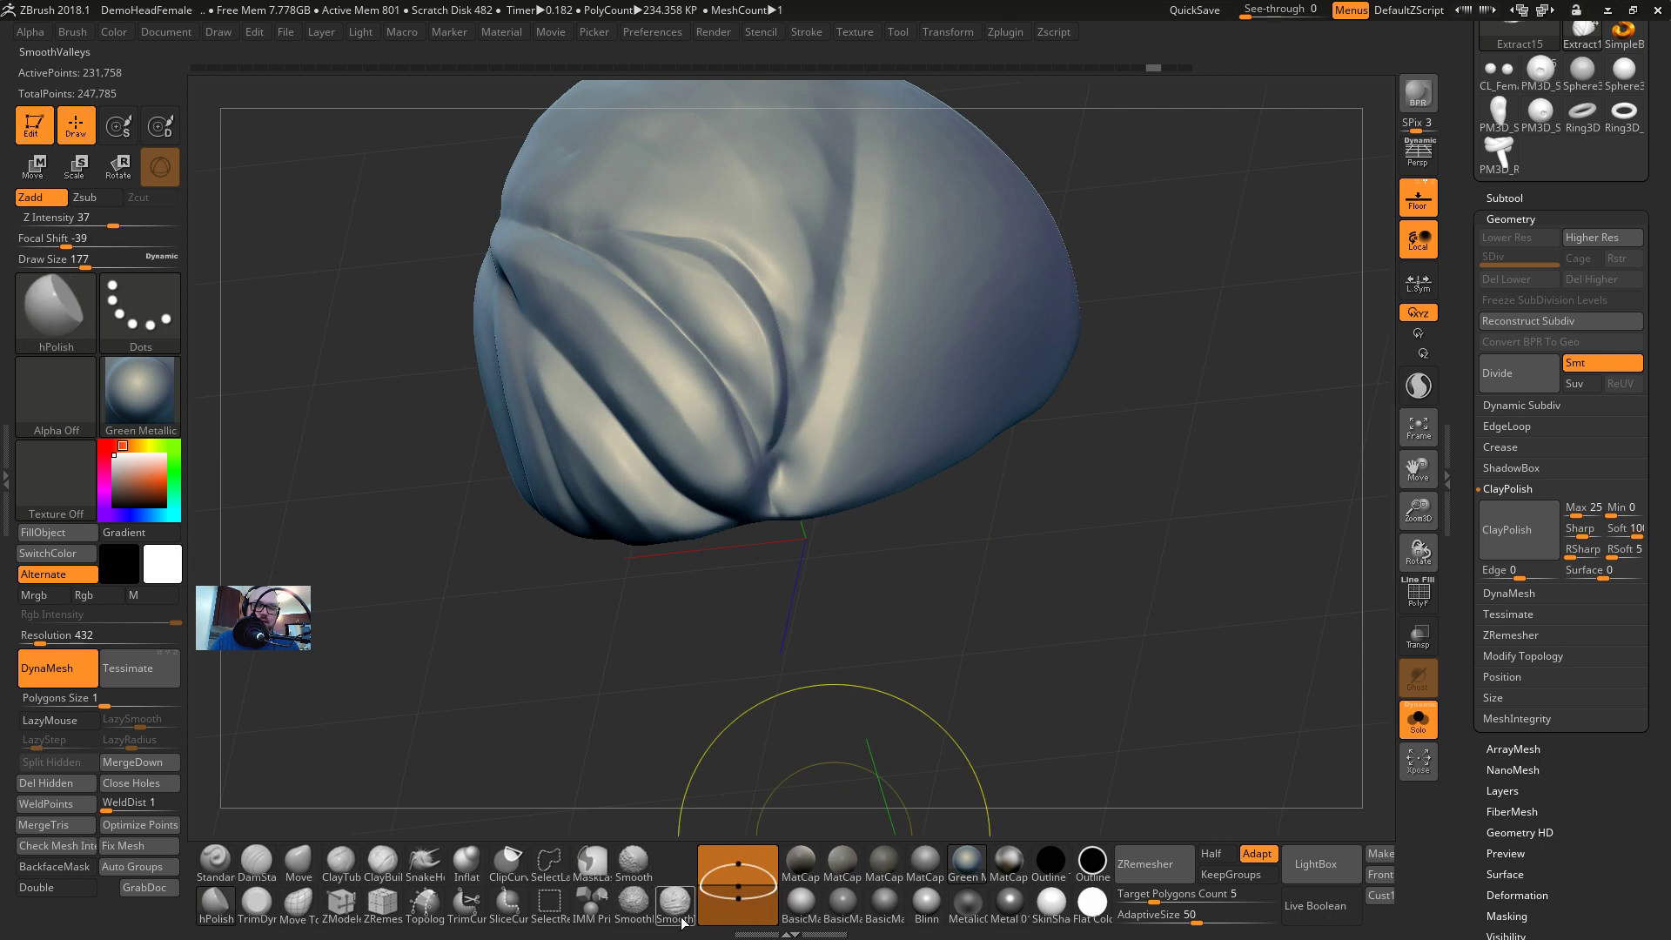
{"action": "left_click", "coordinate": [680, 914]}
{"action": "mouse_move", "coordinate": [766, 428]}
{"action": "left_mouse_down", "text": "shift"}
{"action": "mouse_move", "coordinate": [613, 251]}
{"action": "mouse_move", "coordinate": [770, 470]}
{"action": "mouse_move", "coordinate": [735, 265]}
{"action": "left_mouse_up", "text": "shift"}
{"action": "left_click_drag", "start_coordinate": [593, 316], "coordinate": [738, 517], "text": "shift"}
{"action": "left_click_drag", "start_coordinate": [766, 696], "coordinate": [846, 578]}
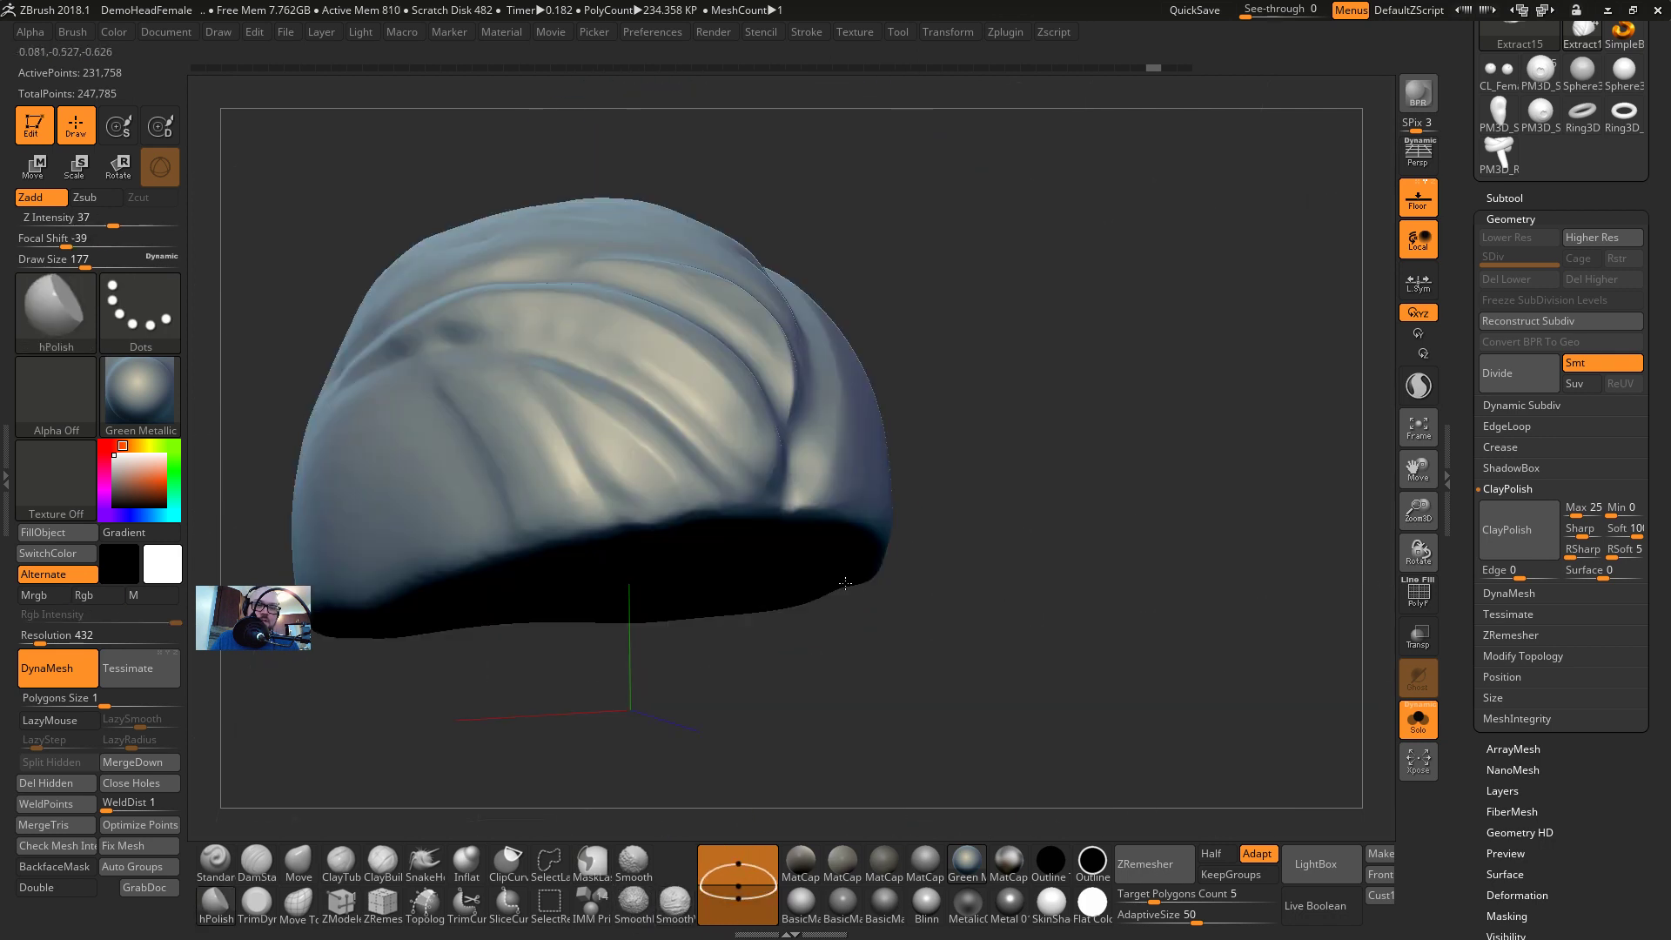
{"action": "left_click_drag", "start_coordinate": [639, 364], "coordinate": [579, 431], "text": "shift"}
{"action": "left_click_drag", "start_coordinate": [864, 626], "coordinate": [863, 687]}
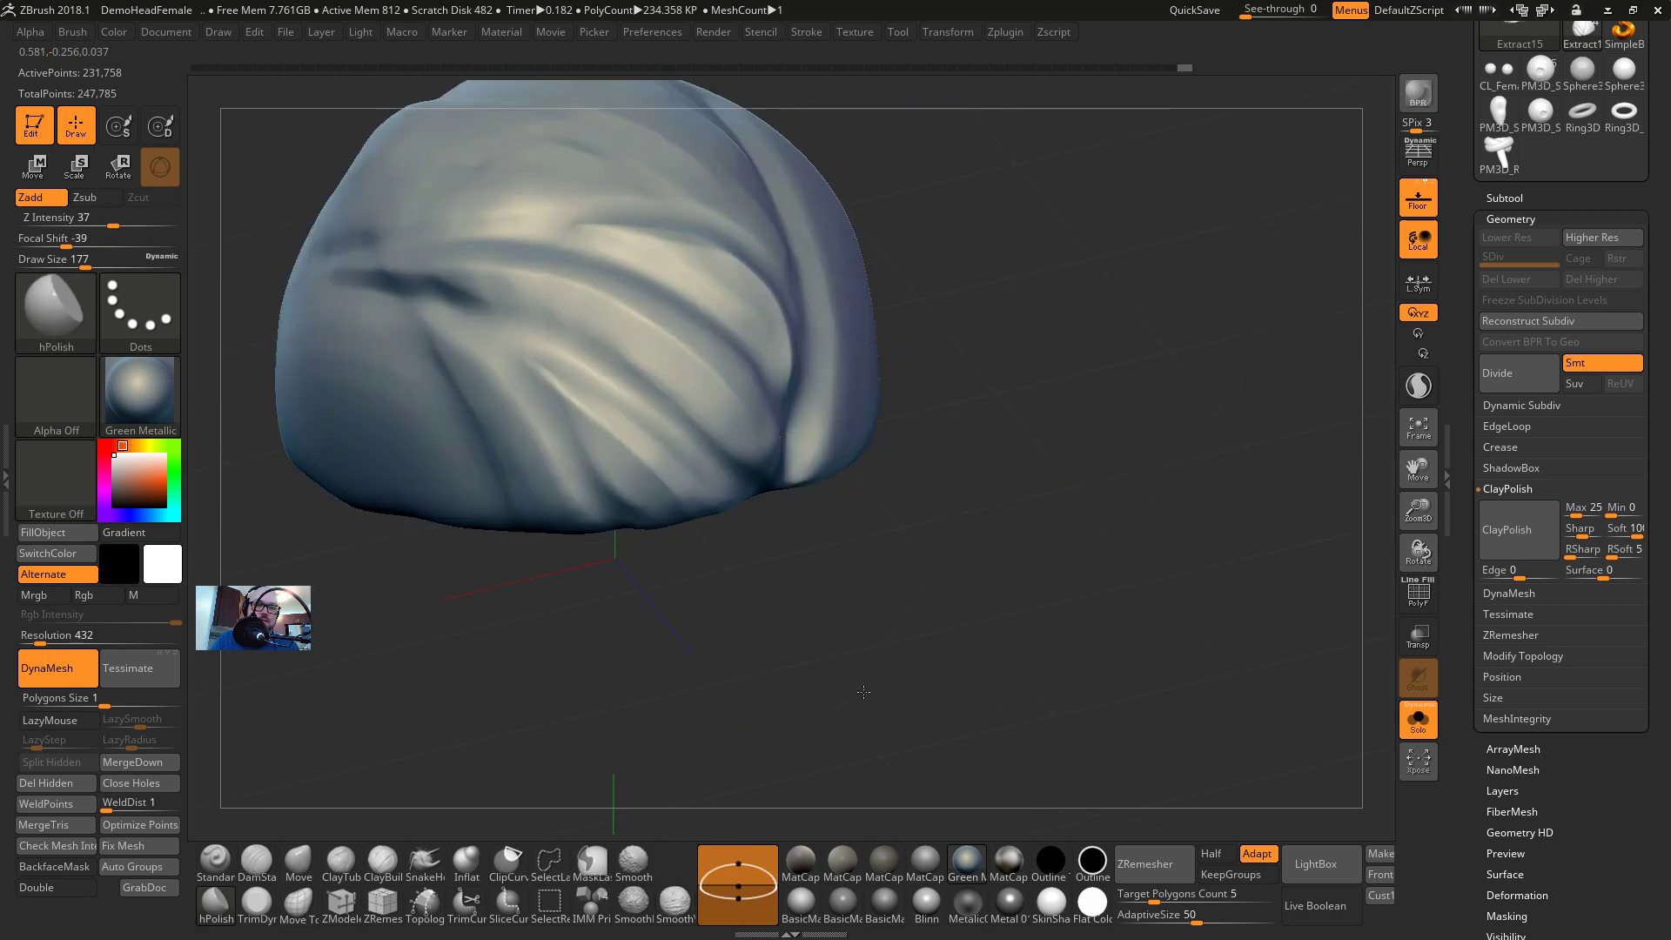
{"action": "left_click_drag", "start_coordinate": [917, 623], "coordinate": [914, 626]}
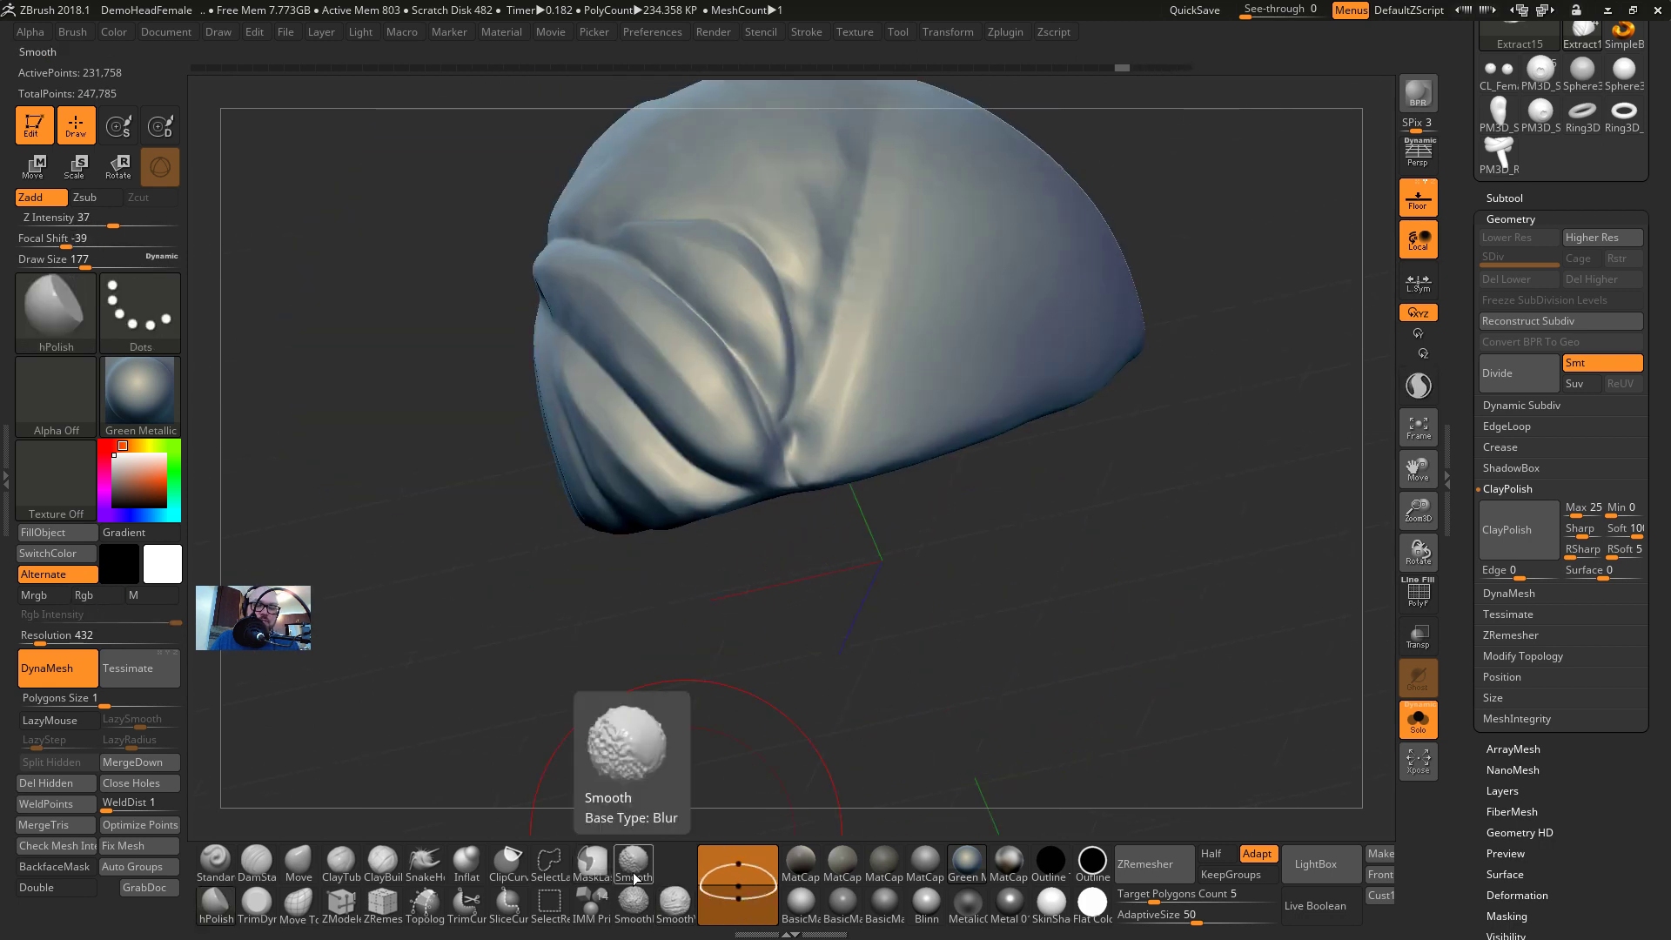
{"action": "left_click_drag", "start_coordinate": [724, 270], "coordinate": [747, 353], "text": "shift"}
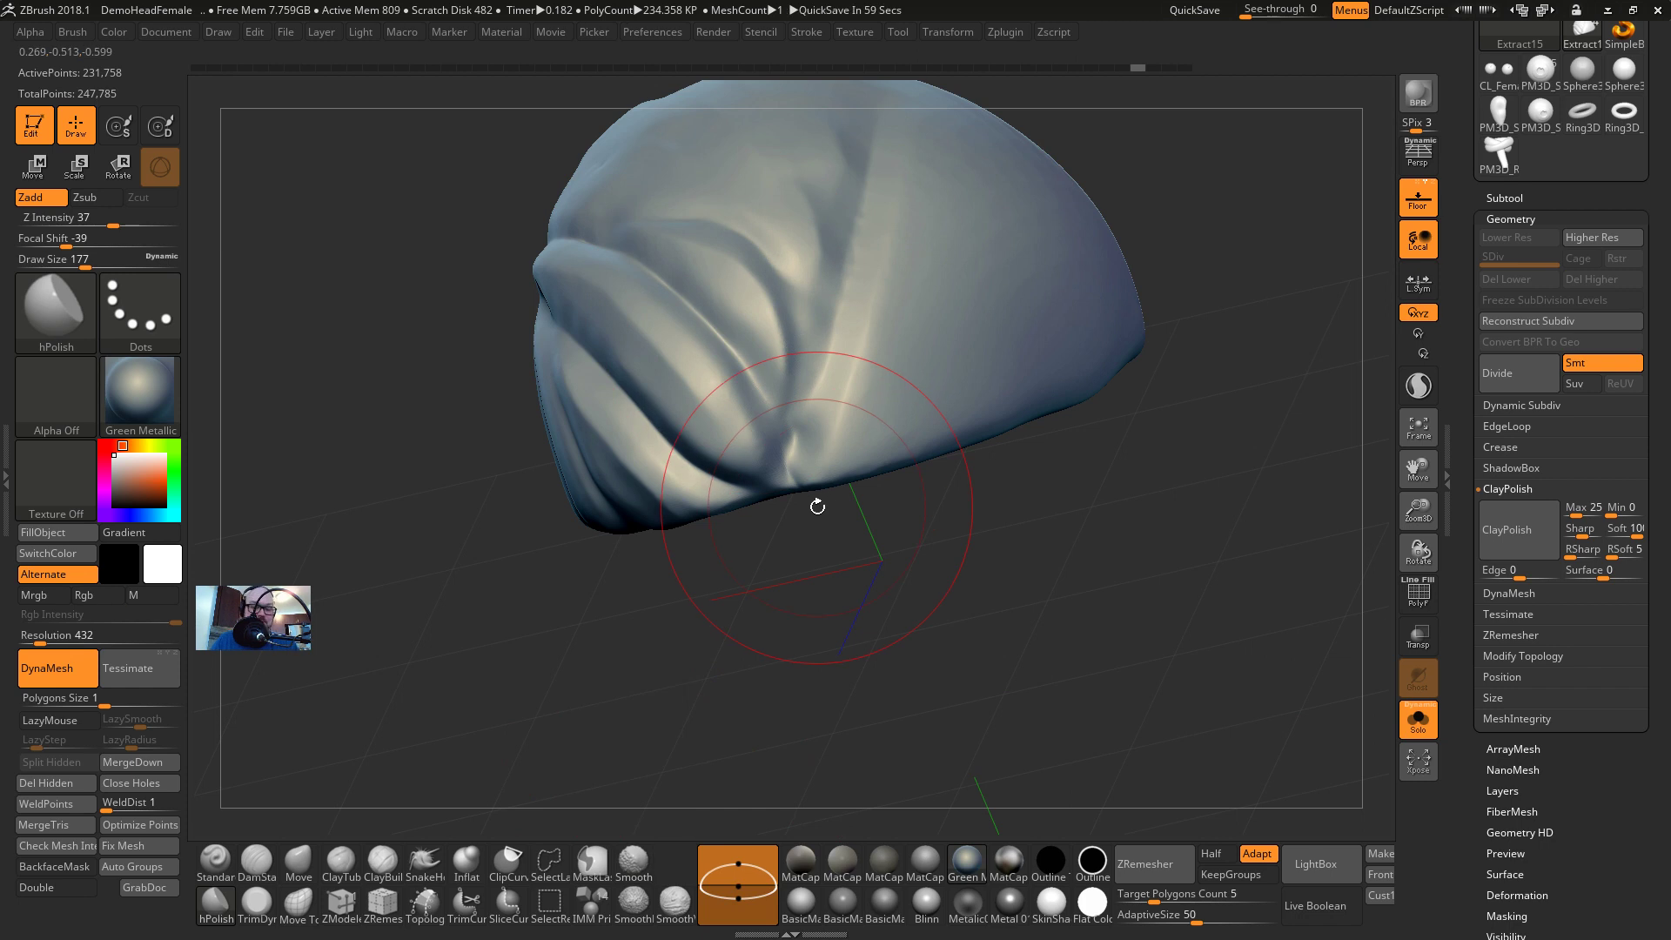
Browse the Smooth folder of the LightBox brush library and pick the Smooth Stronger brush
{"action": "key", "text": "comma"}
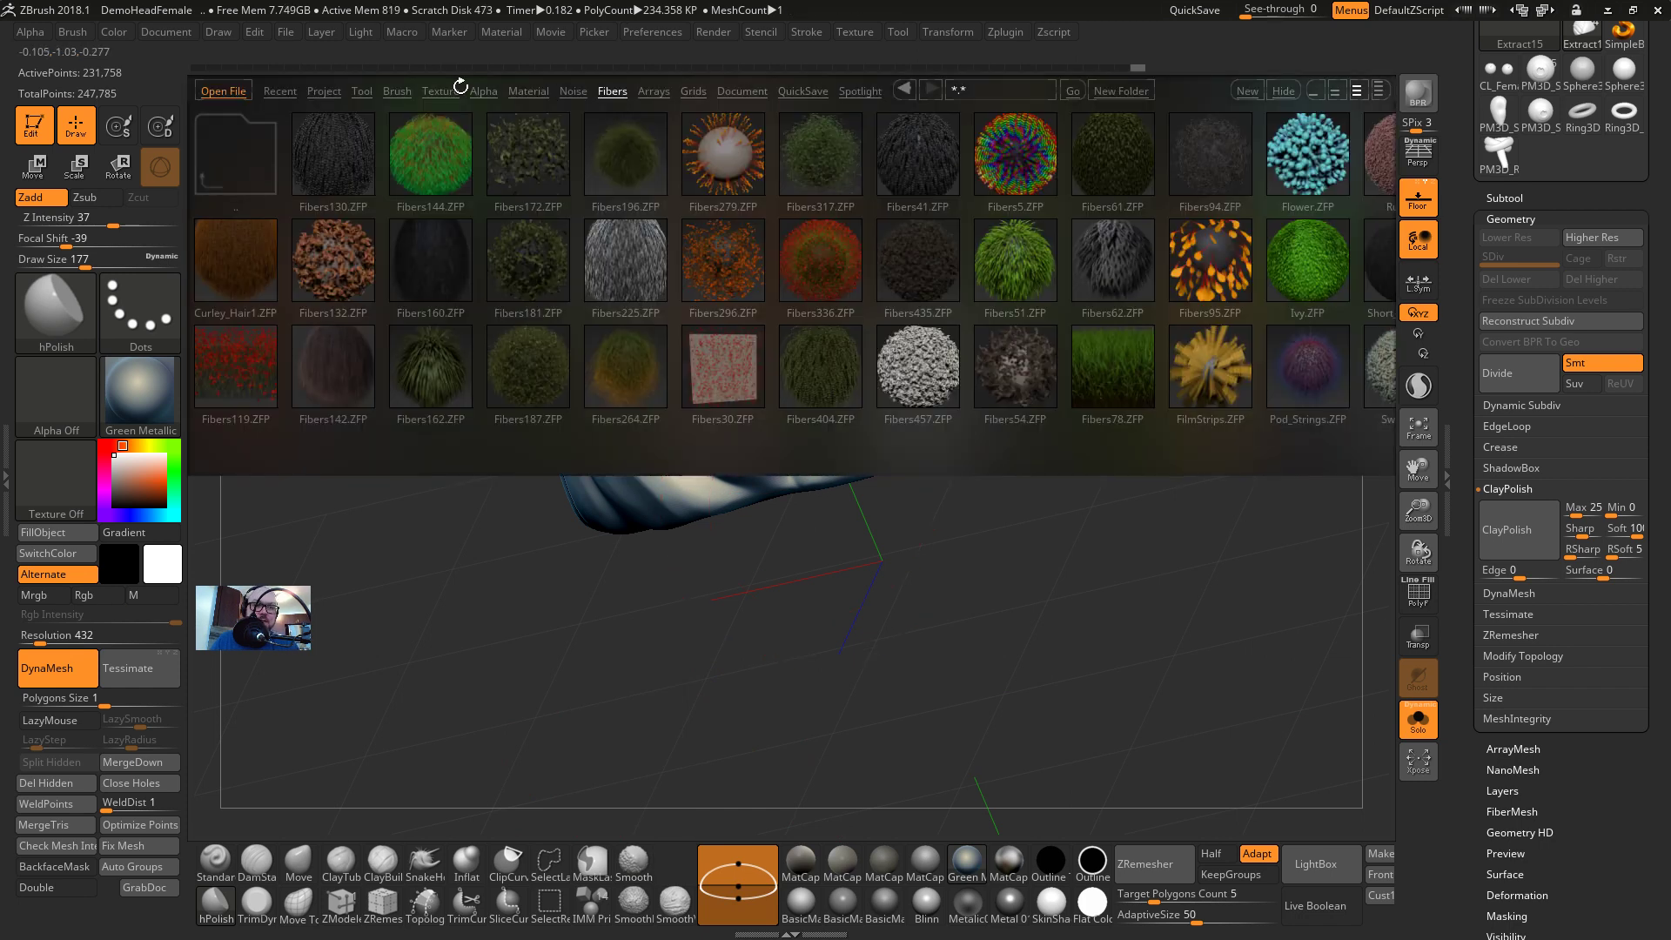
{"action": "left_click", "coordinate": [397, 90]}
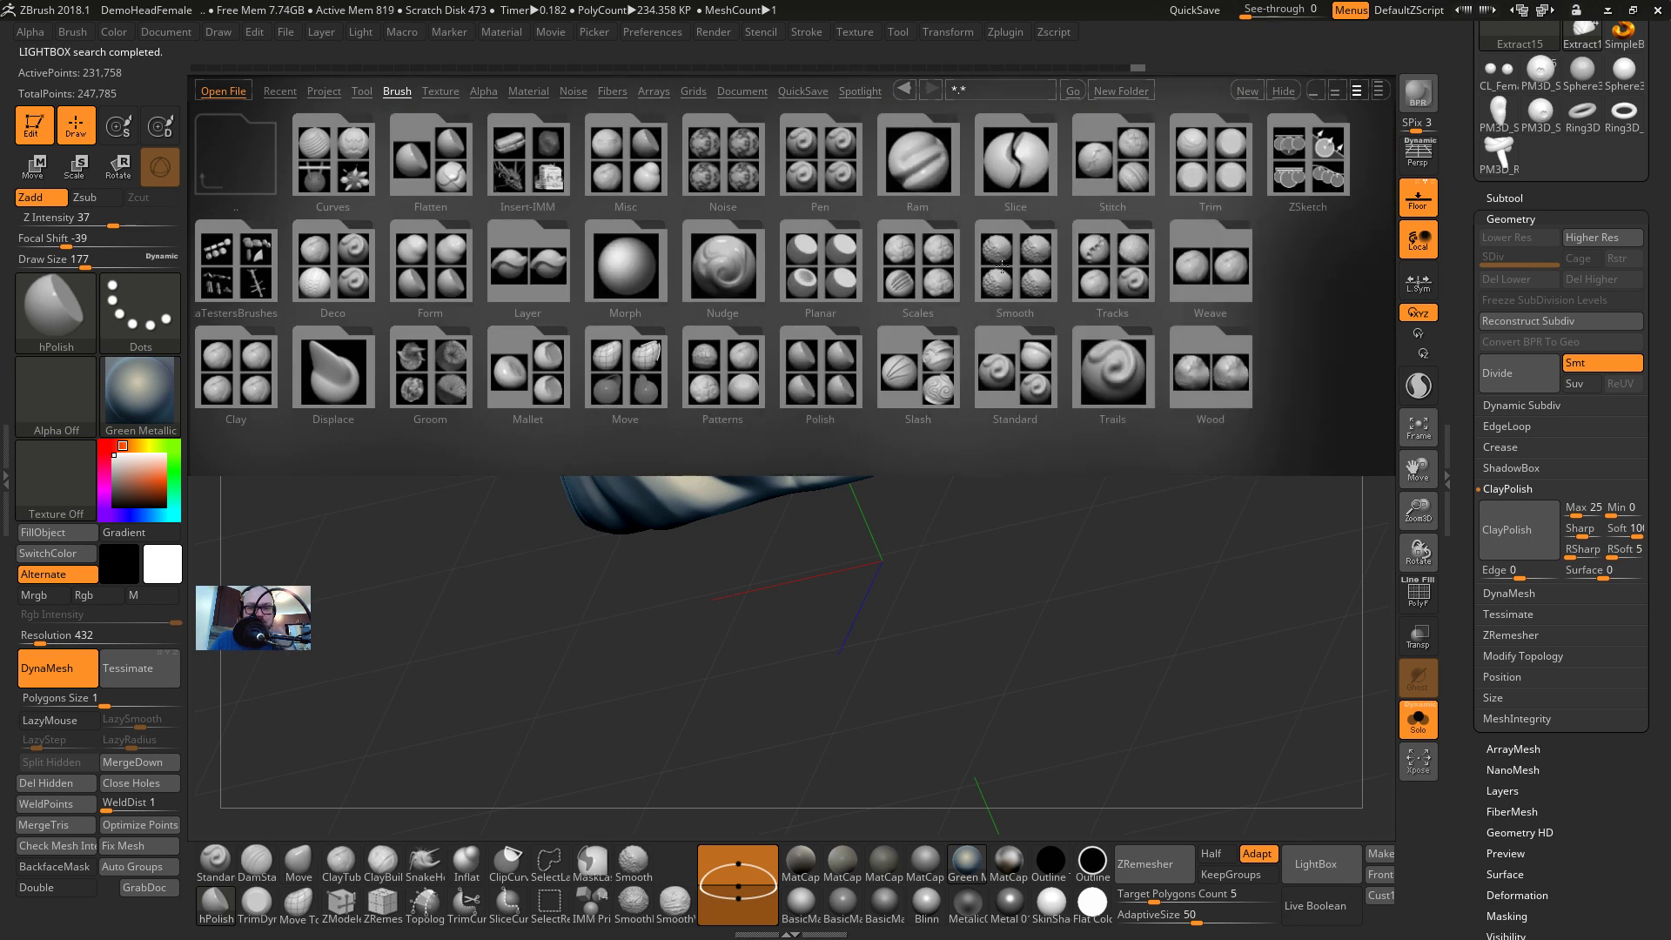
{"action": "double_click", "coordinate": [998, 275]}
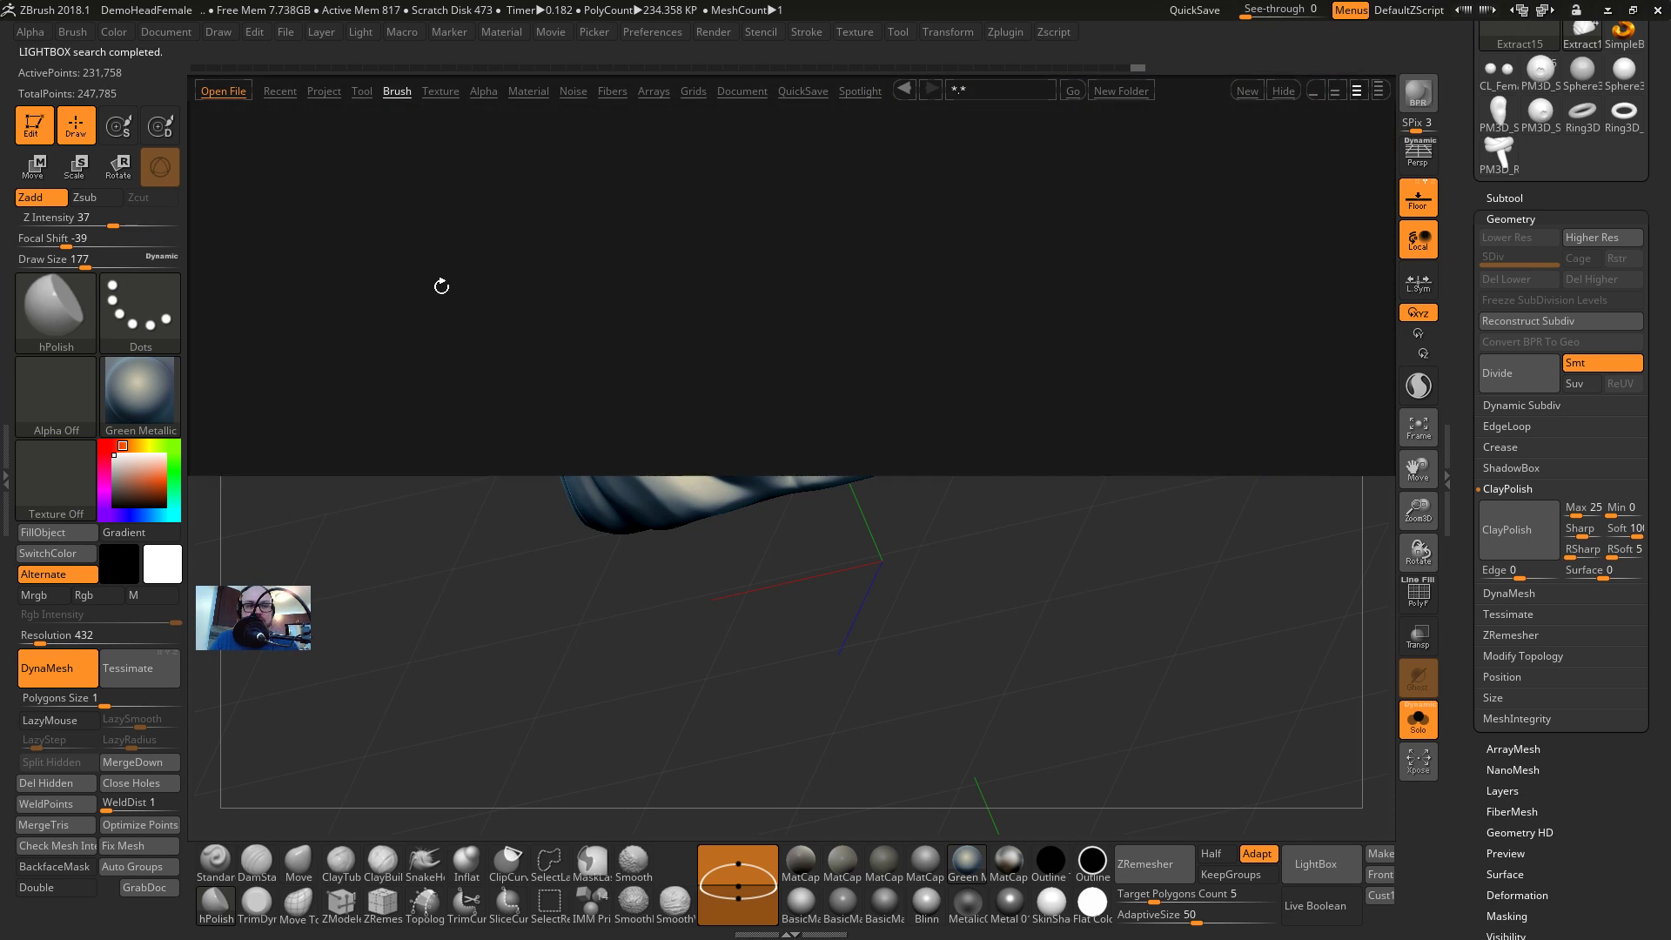
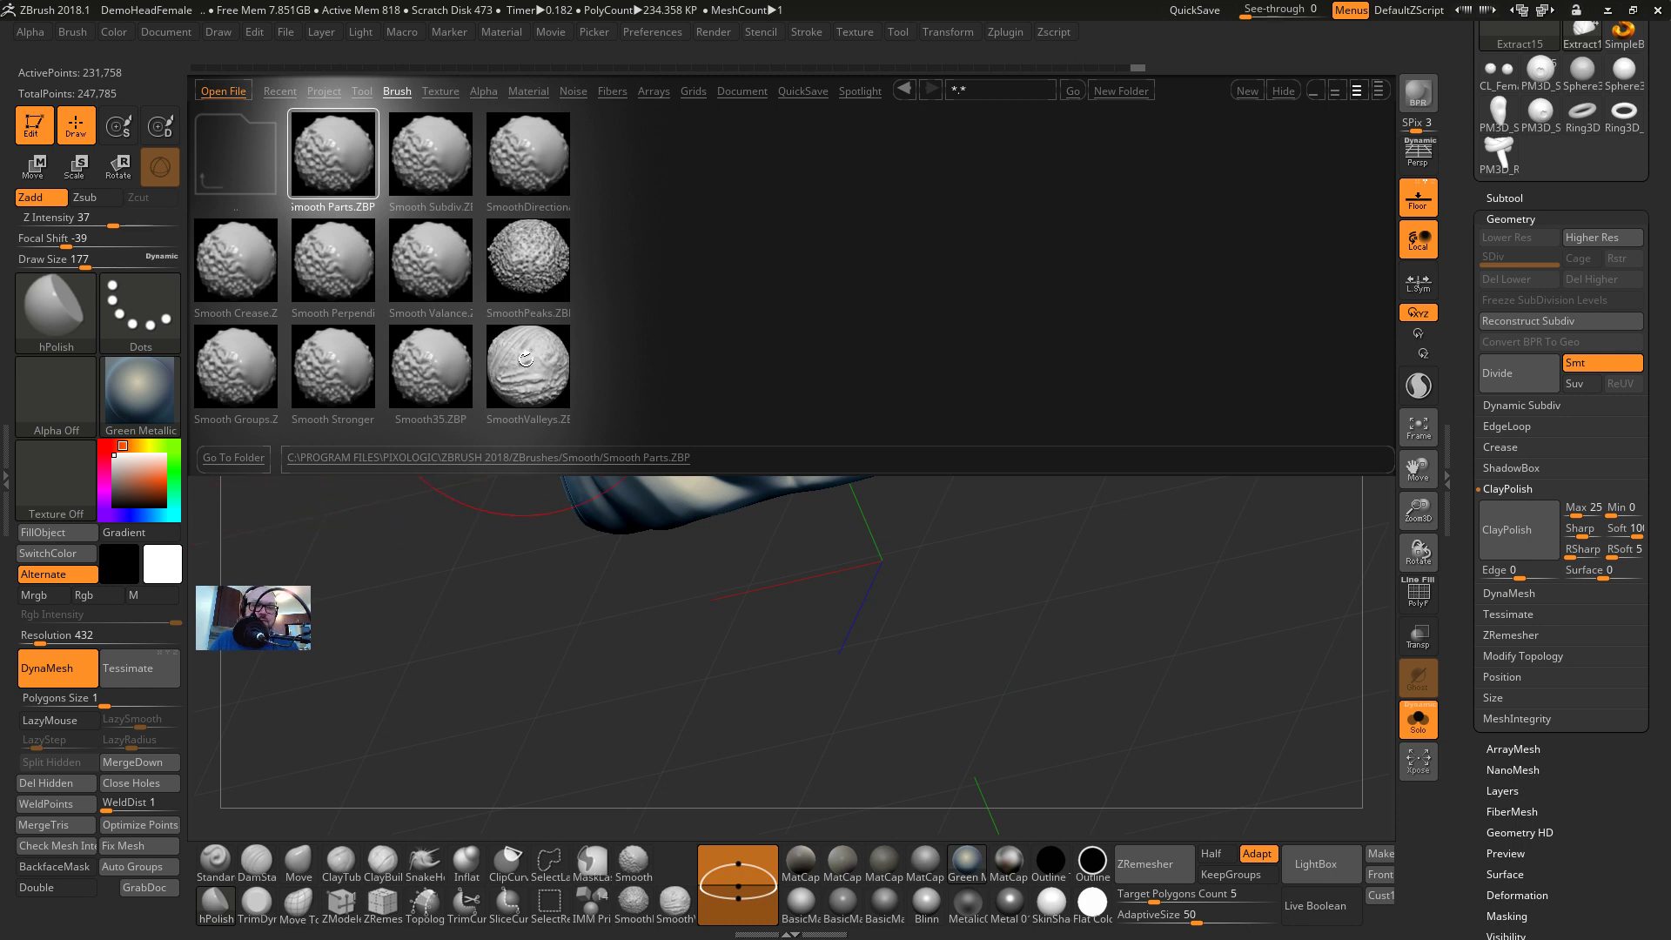
{"action": "left_click_drag", "start_coordinate": [916, 688], "coordinate": [905, 690]}
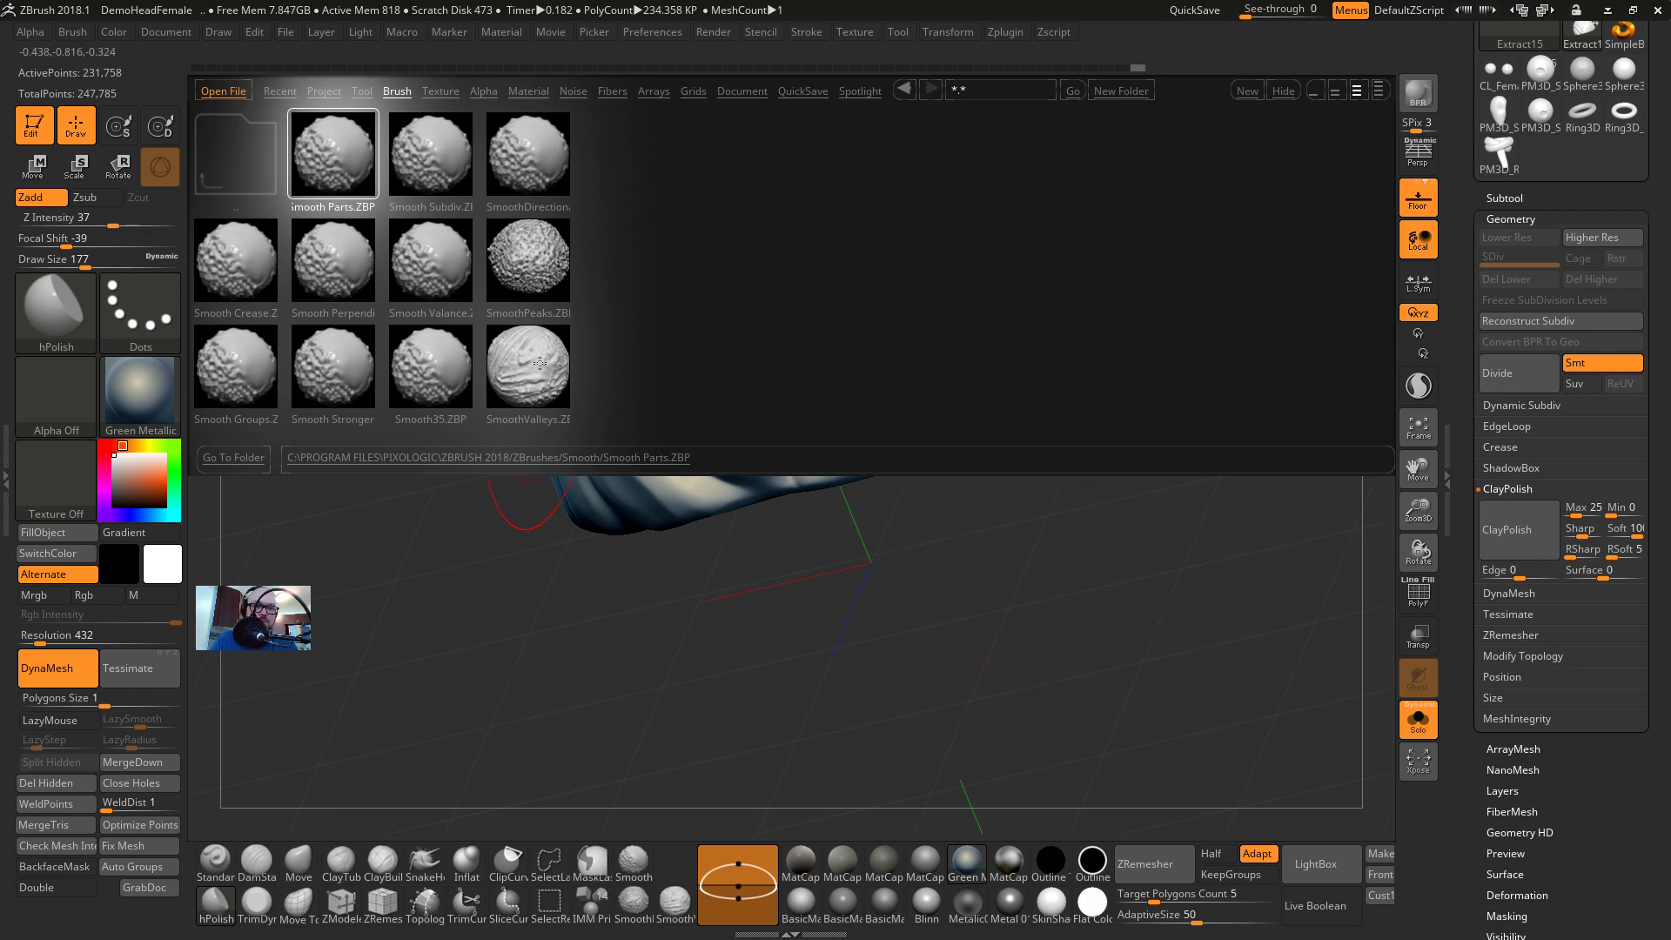
{"action": "left_click", "coordinate": [341, 381]}
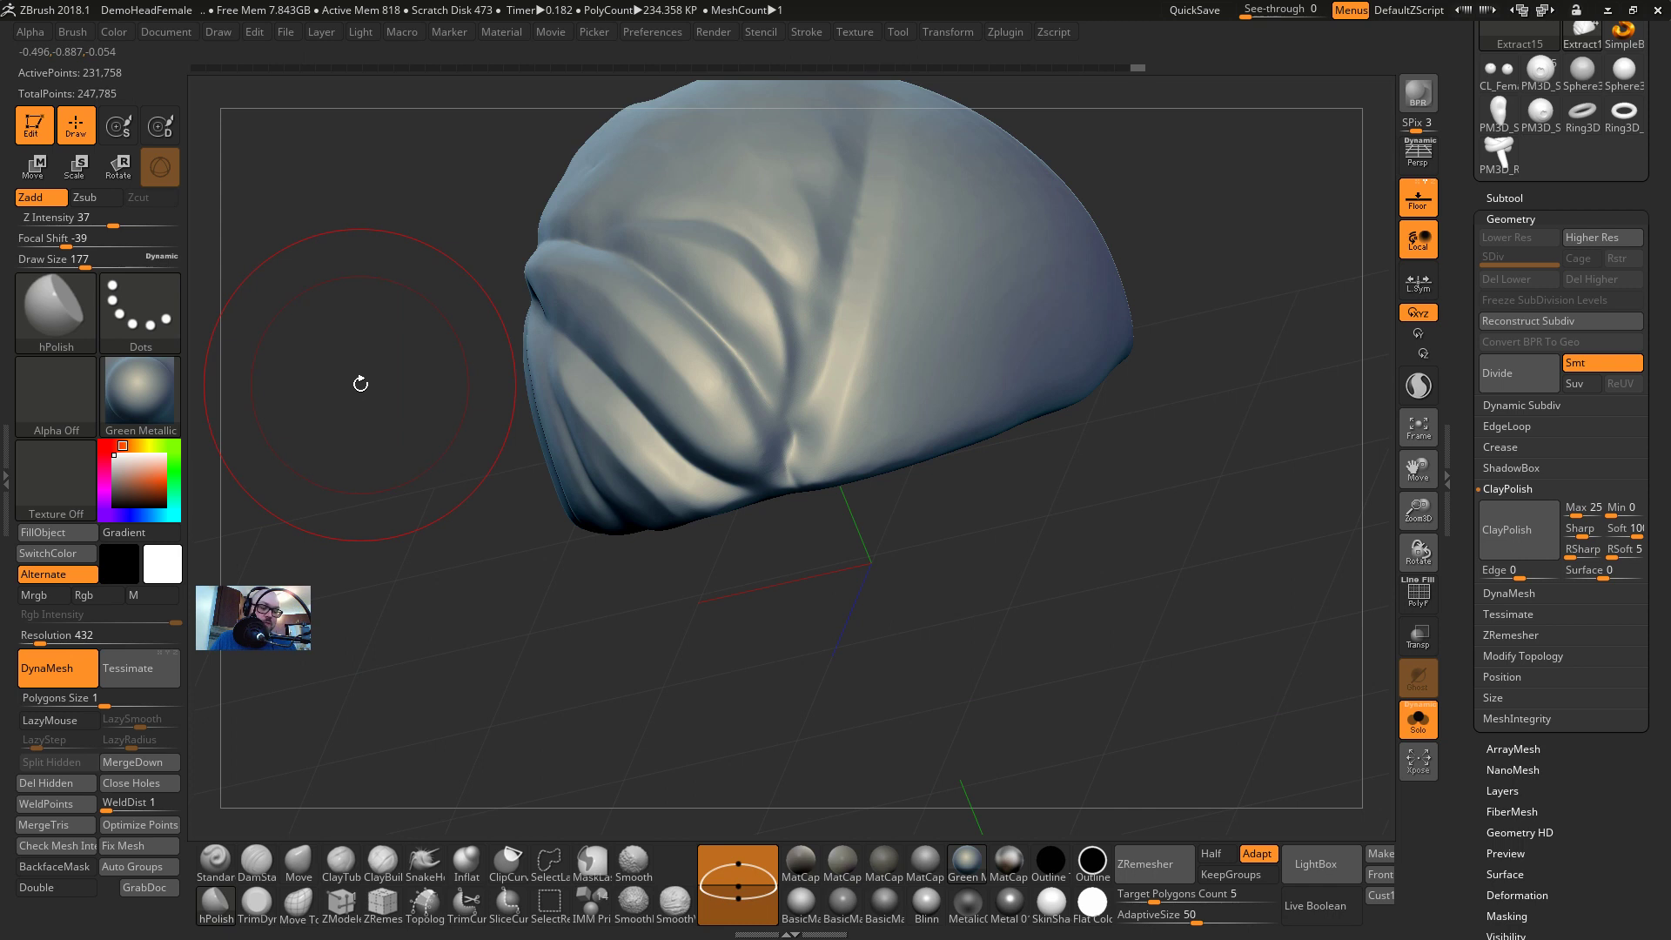
Switch to Chrome to read the Twitch stream chat, look briefly at Maya, and return to ZBrush
{"action": "key", "text": "alt+Tab"}
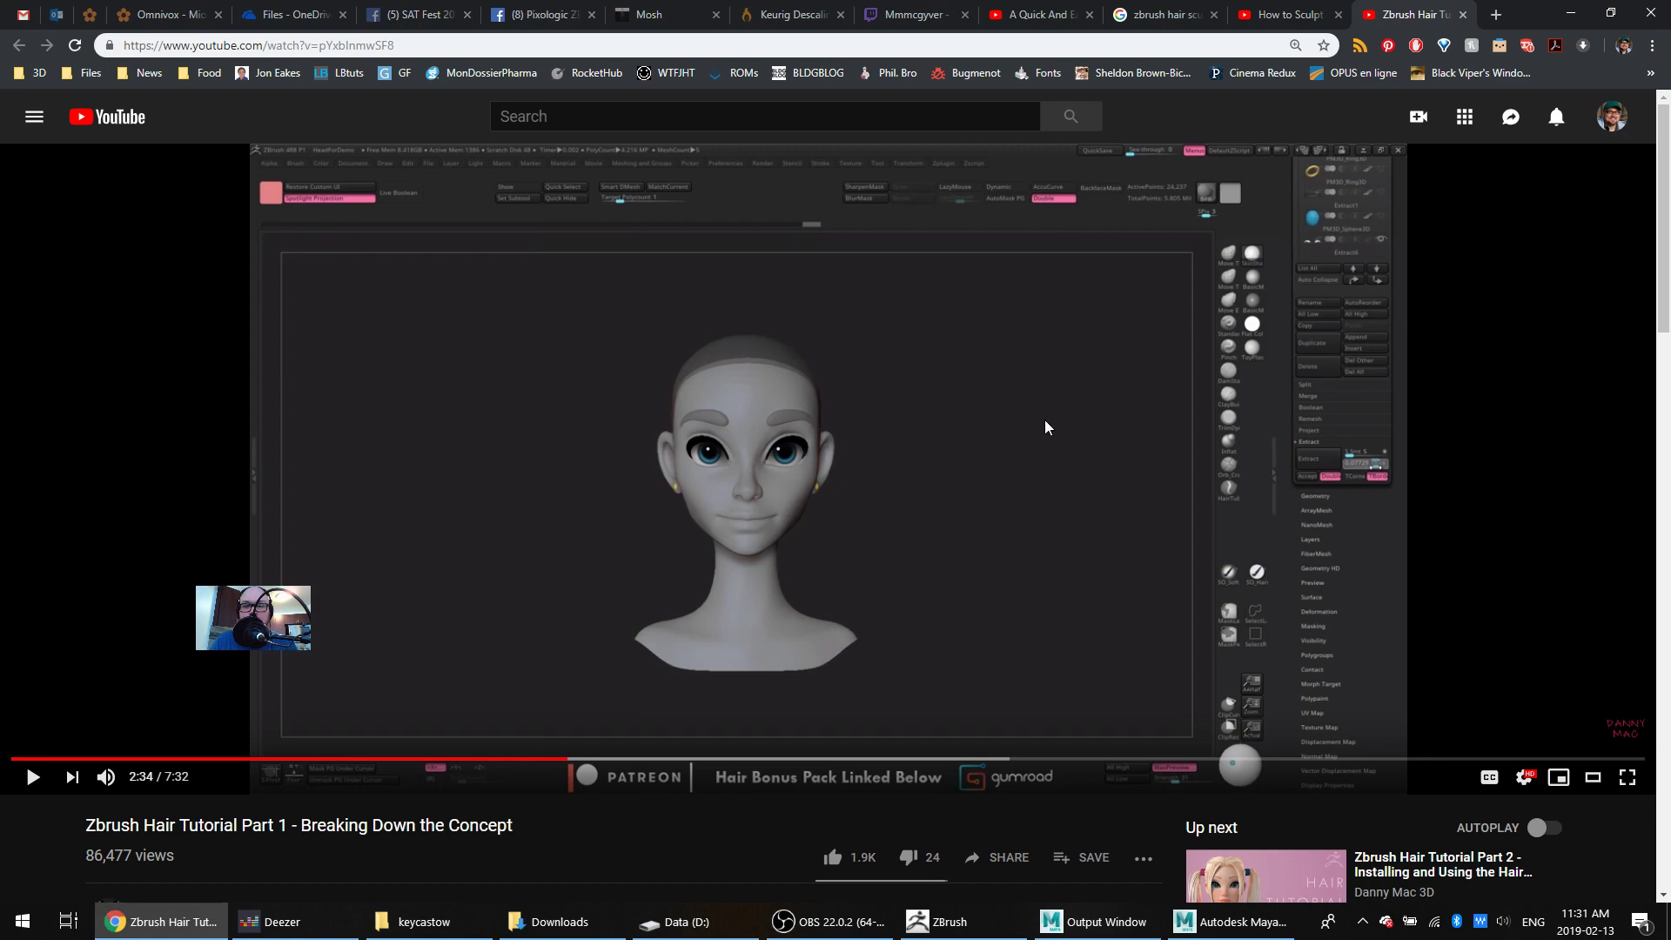
{"action": "left_click", "coordinate": [914, 14]}
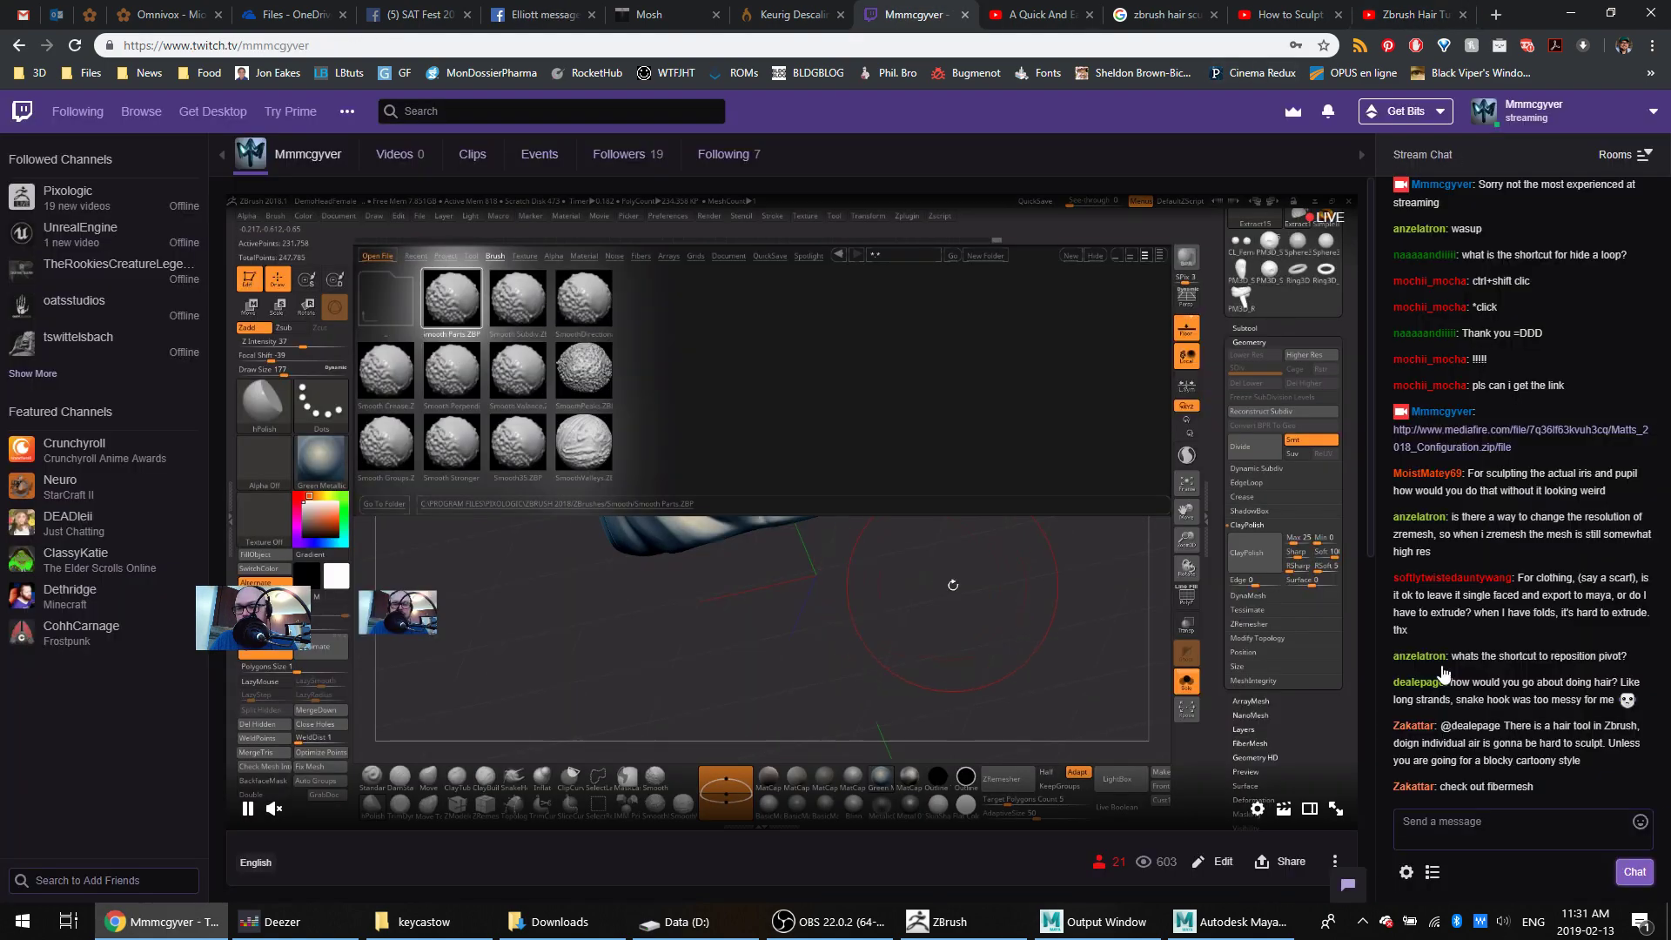
{"action": "mouse_move", "coordinate": [1207, 932]}
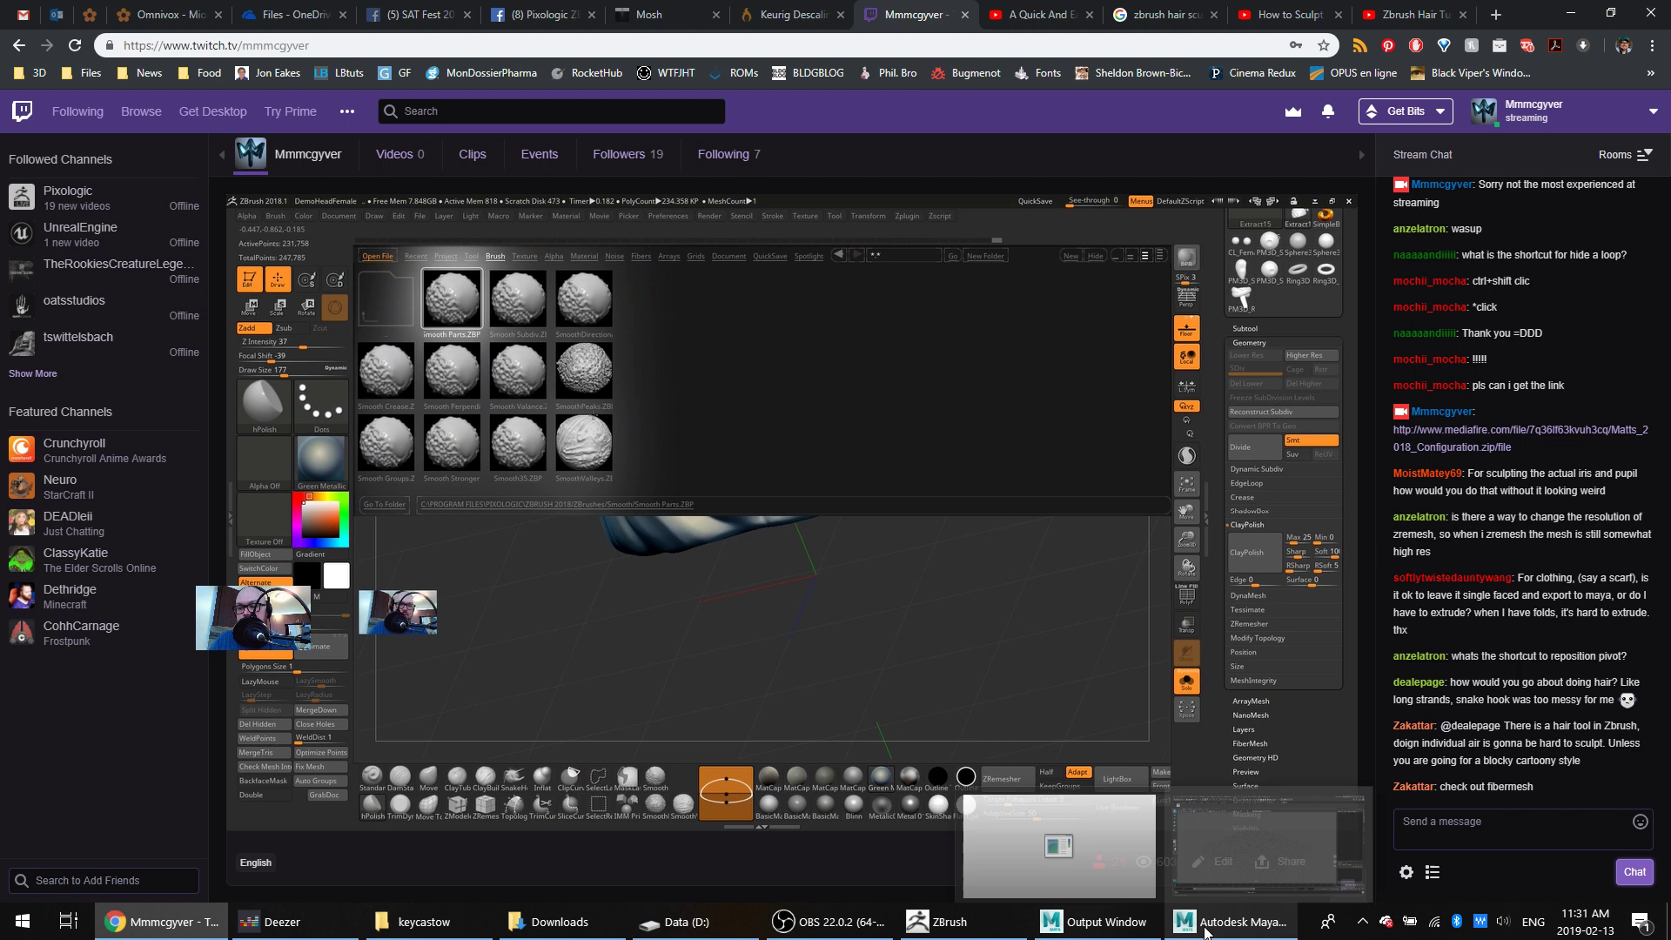
{"action": "left_click", "coordinate": [1641, 922]}
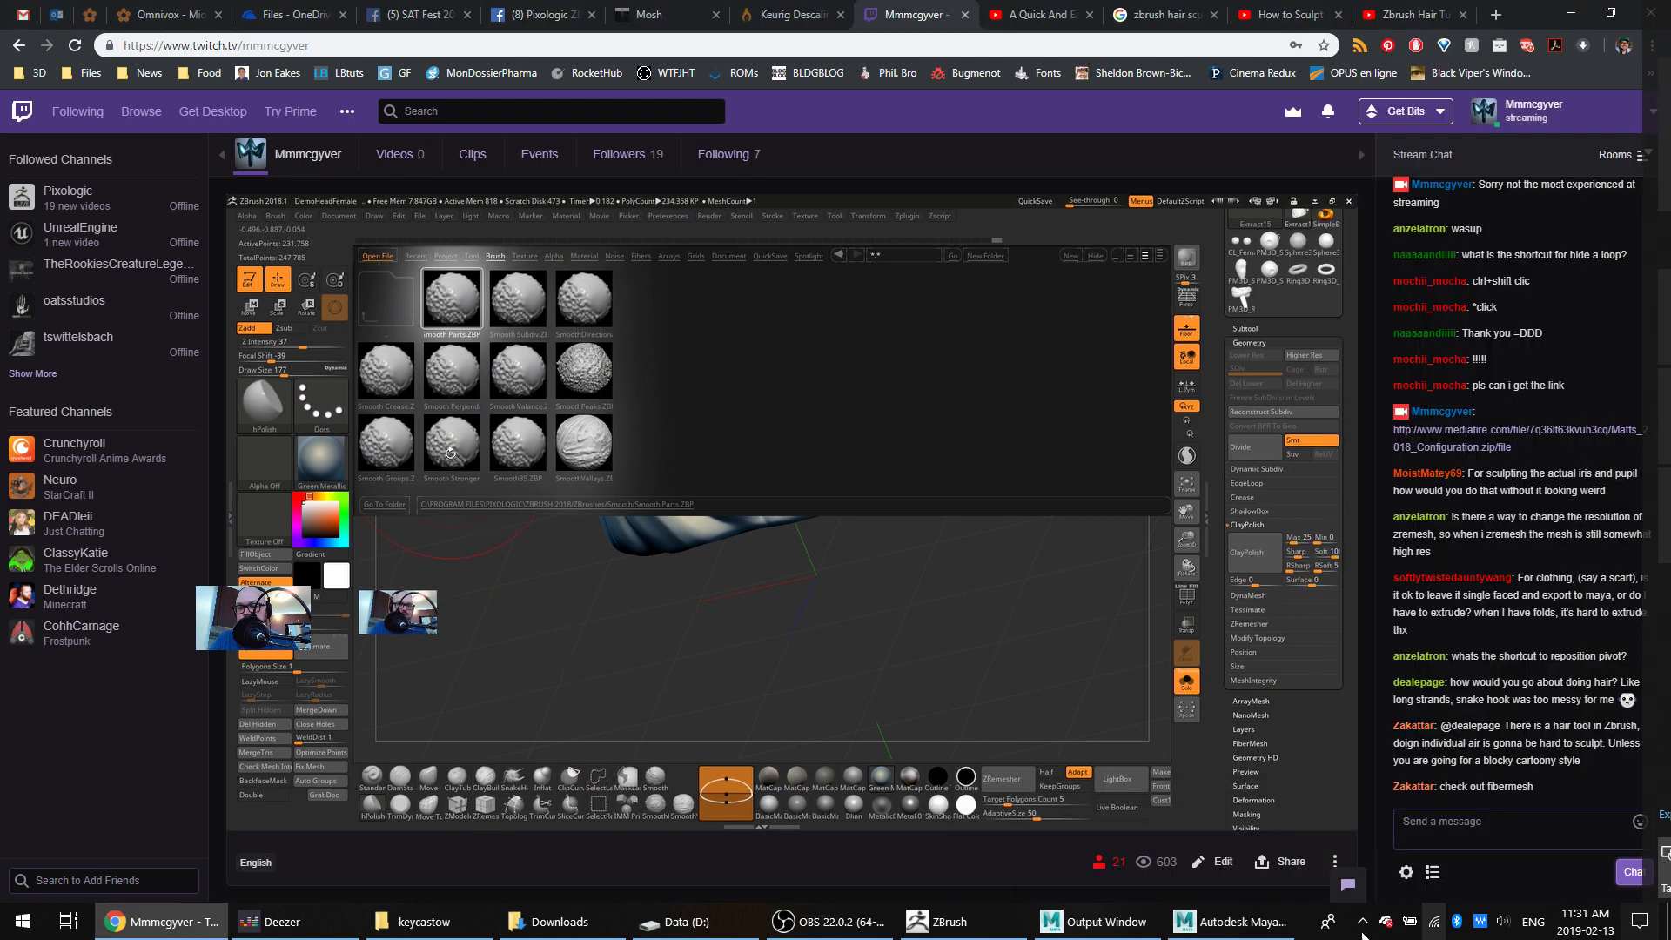
{"action": "left_click", "coordinate": [1230, 921]}
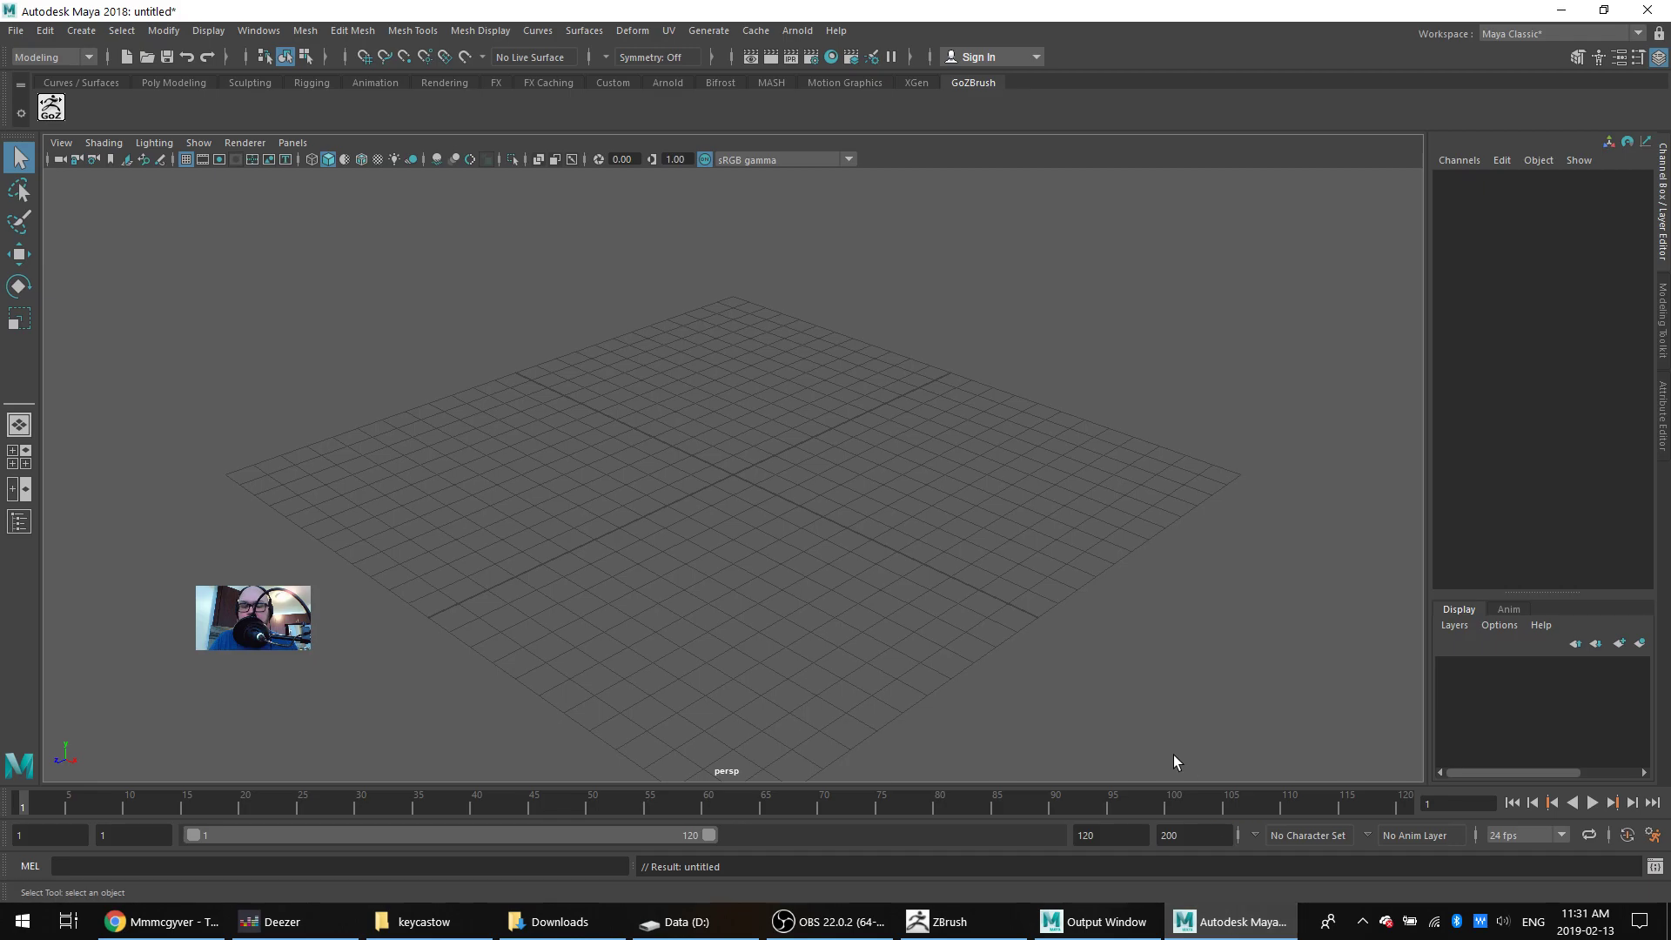
{"action": "key", "text": "alt+Tab"}
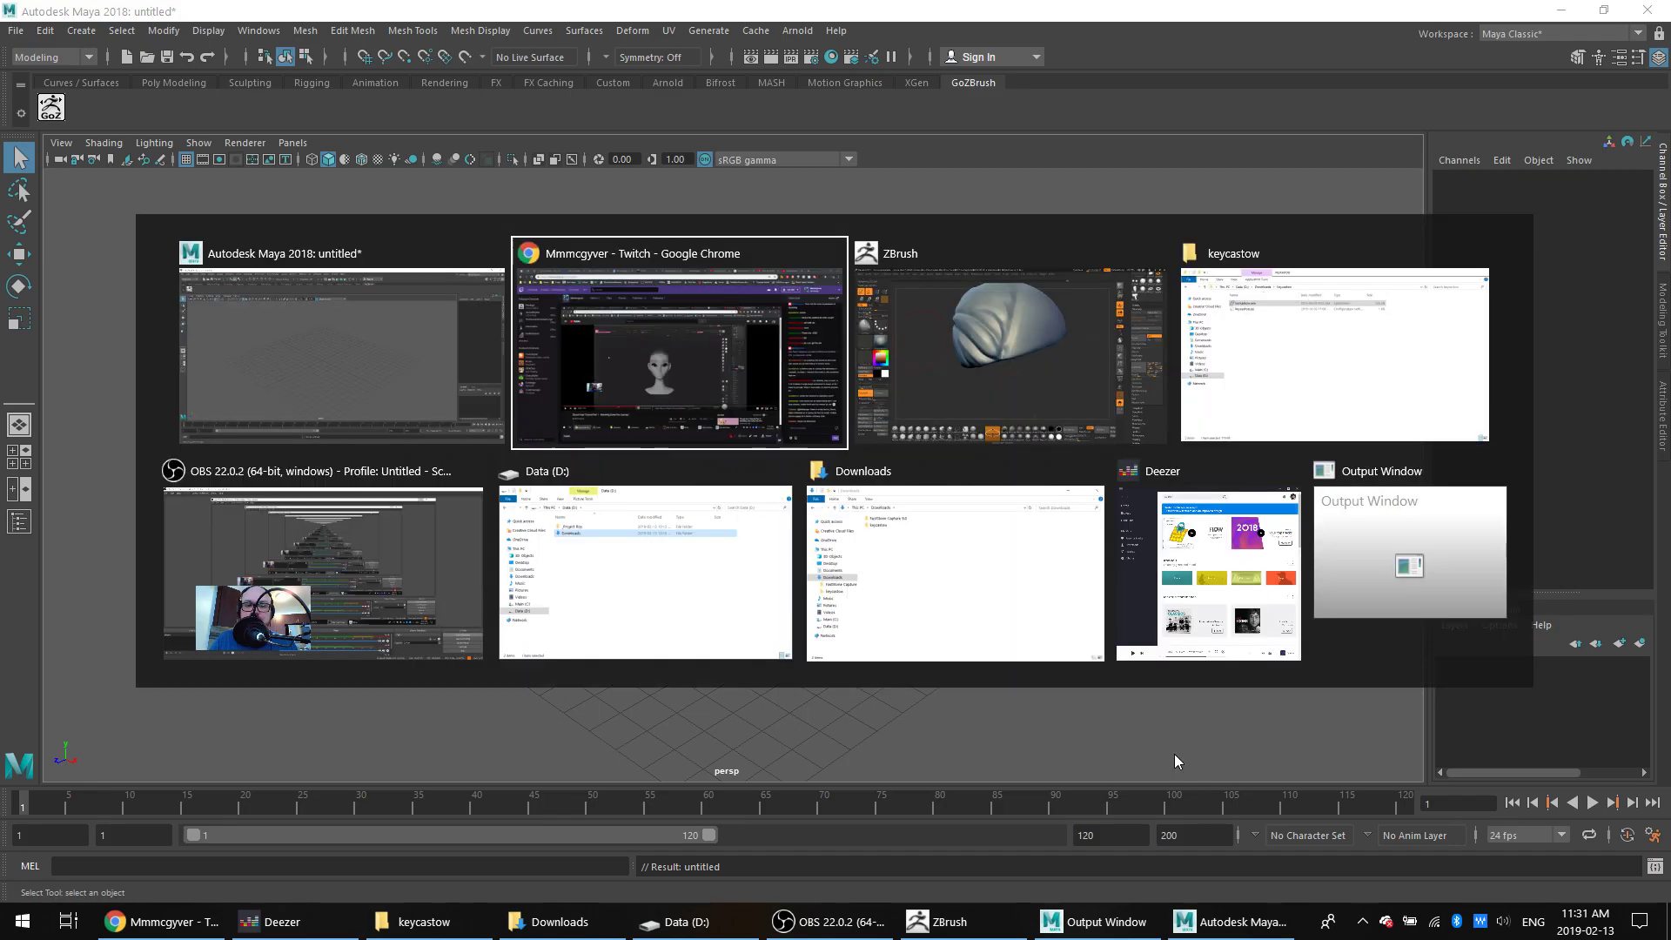
{"action": "key", "text": "alt+Tab"}
{"action": "key", "text": "alt+Tab"}
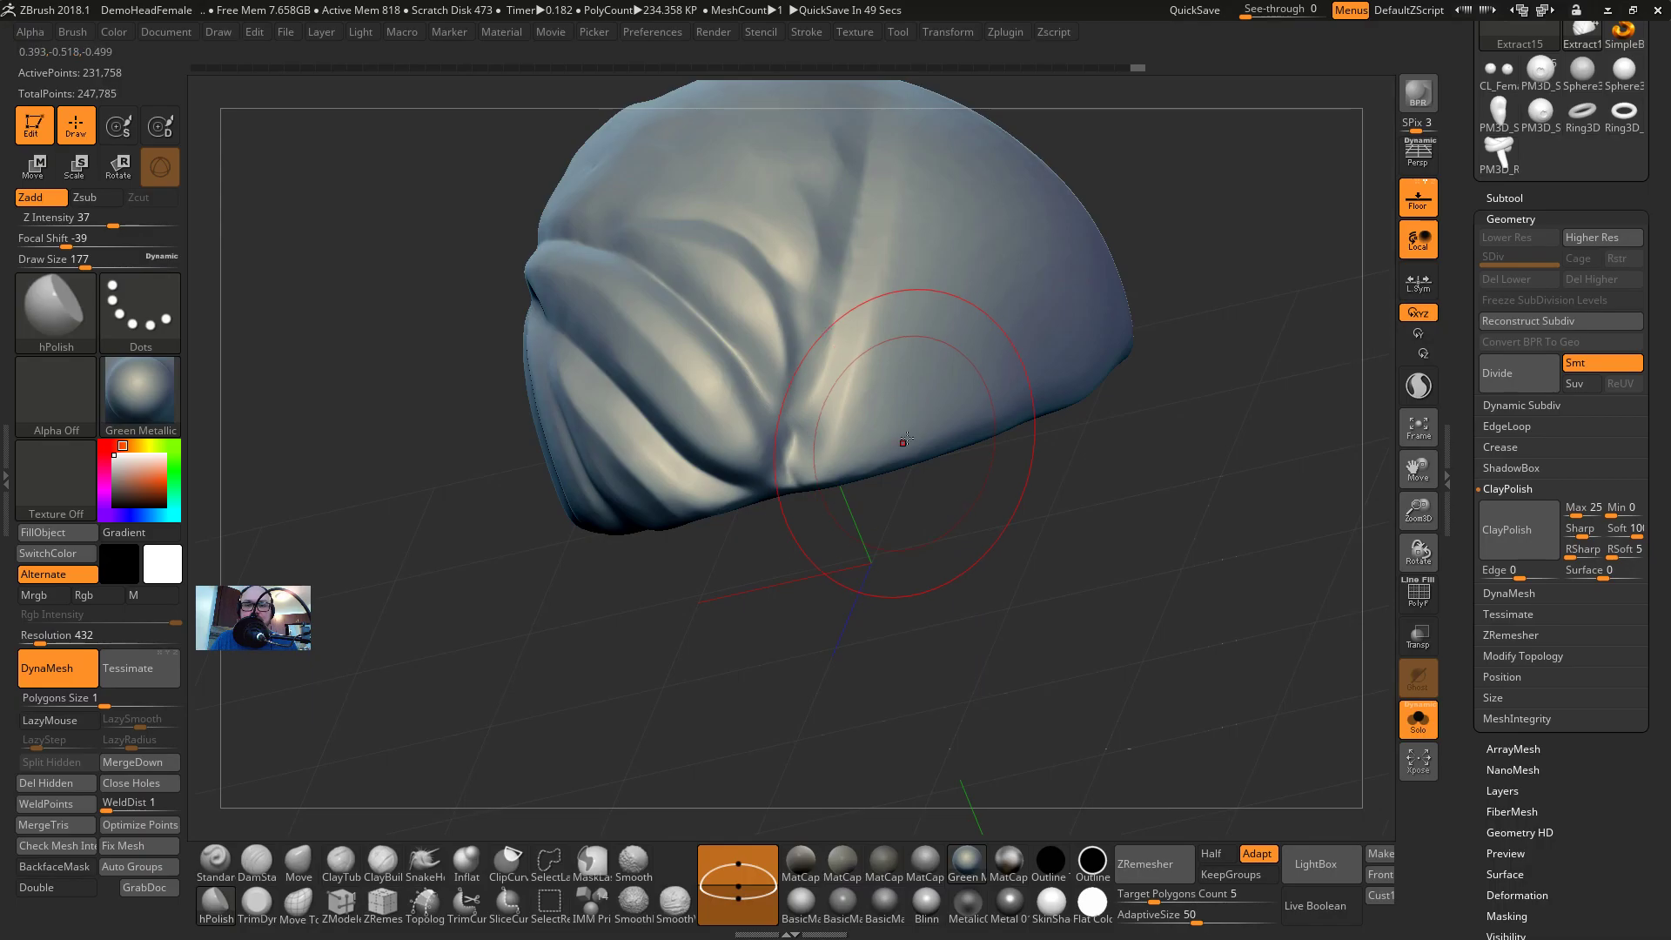
Group the scalp cap's polygons by normals and display its polyframe to inspect the polygroups
{"action": "left_click_drag", "start_coordinate": [1036, 524], "coordinate": [974, 556]}
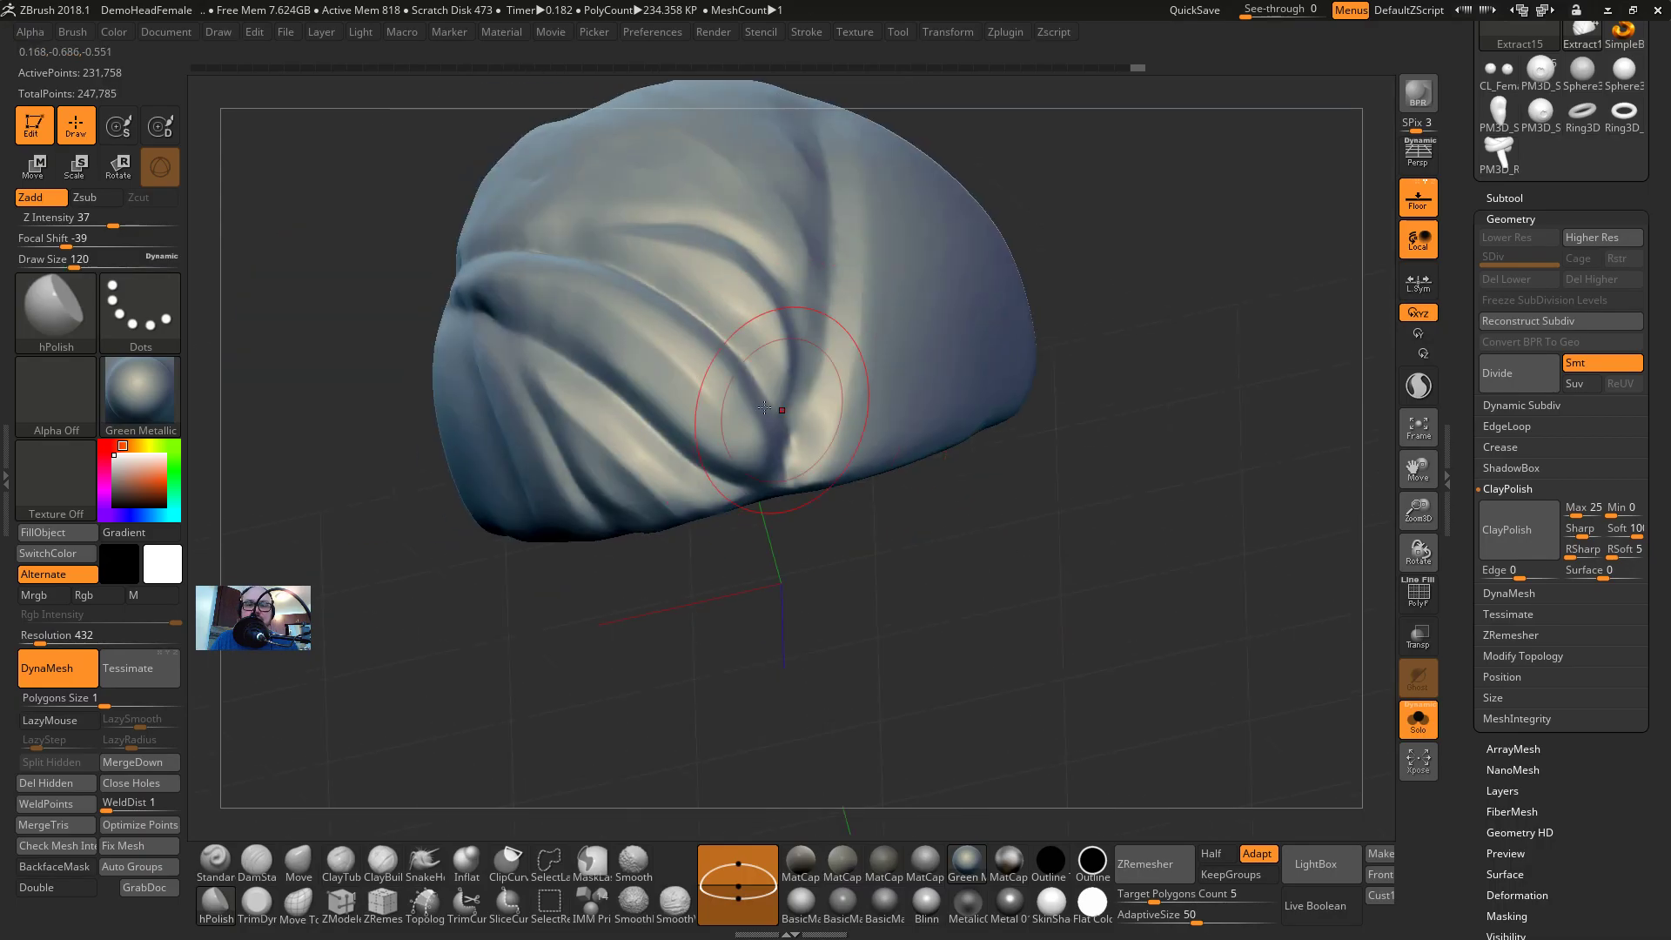
{"action": "key", "text": "shift+f"}
{"action": "key", "text": "shift+f"}
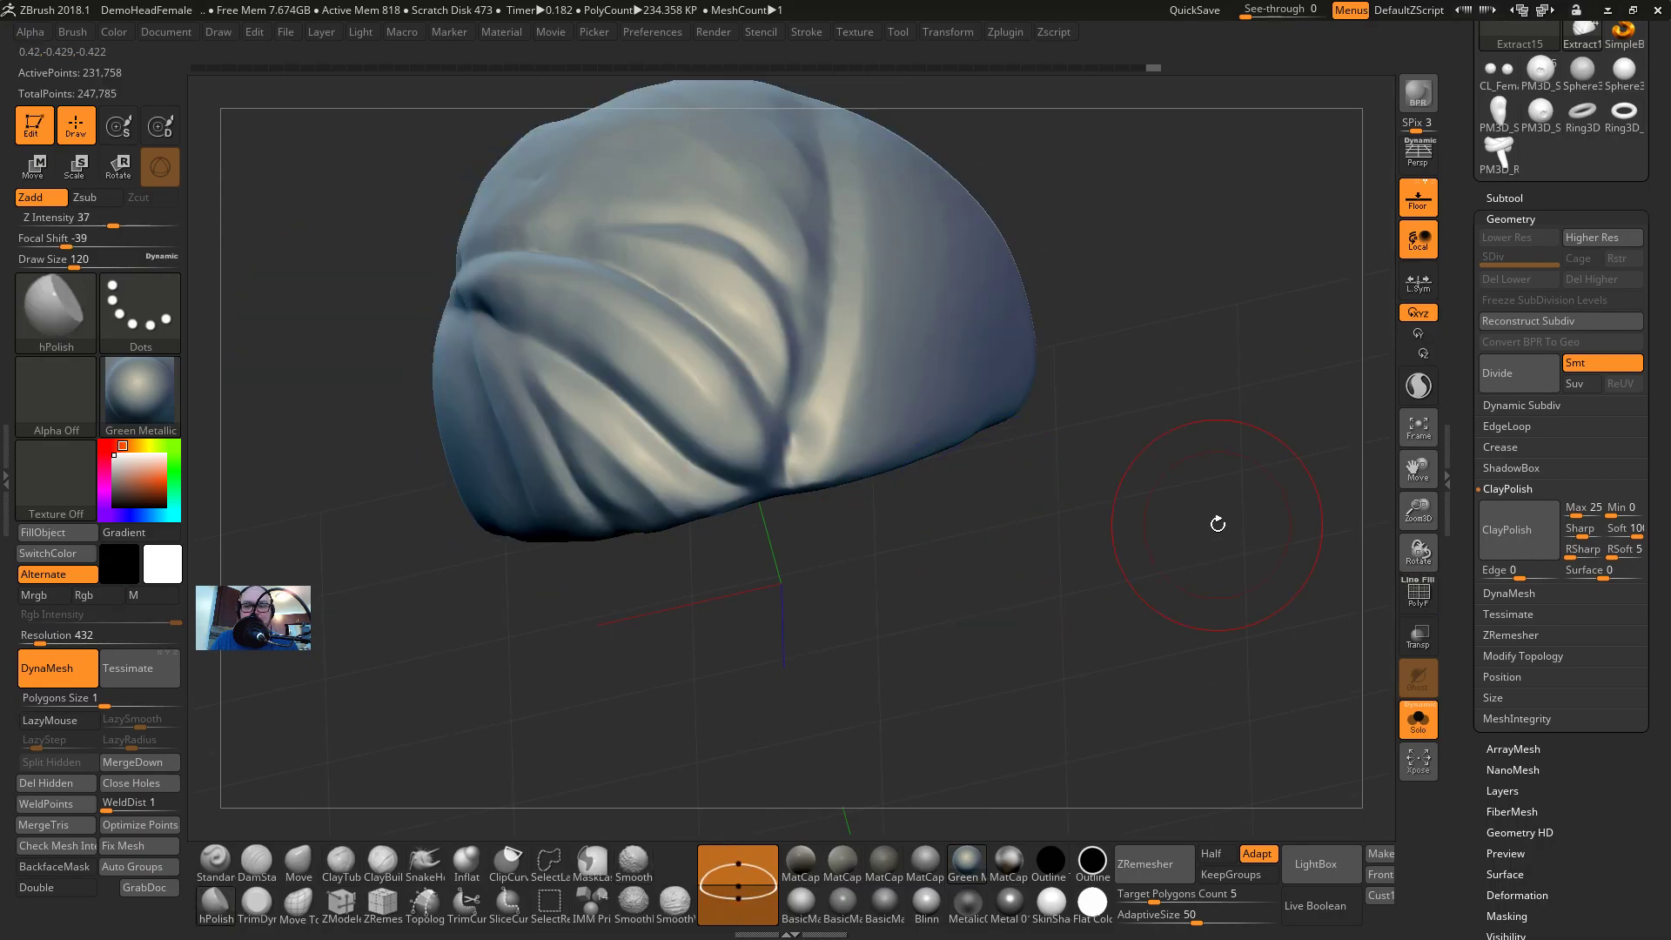
{"action": "left_click", "coordinate": [1513, 220]}
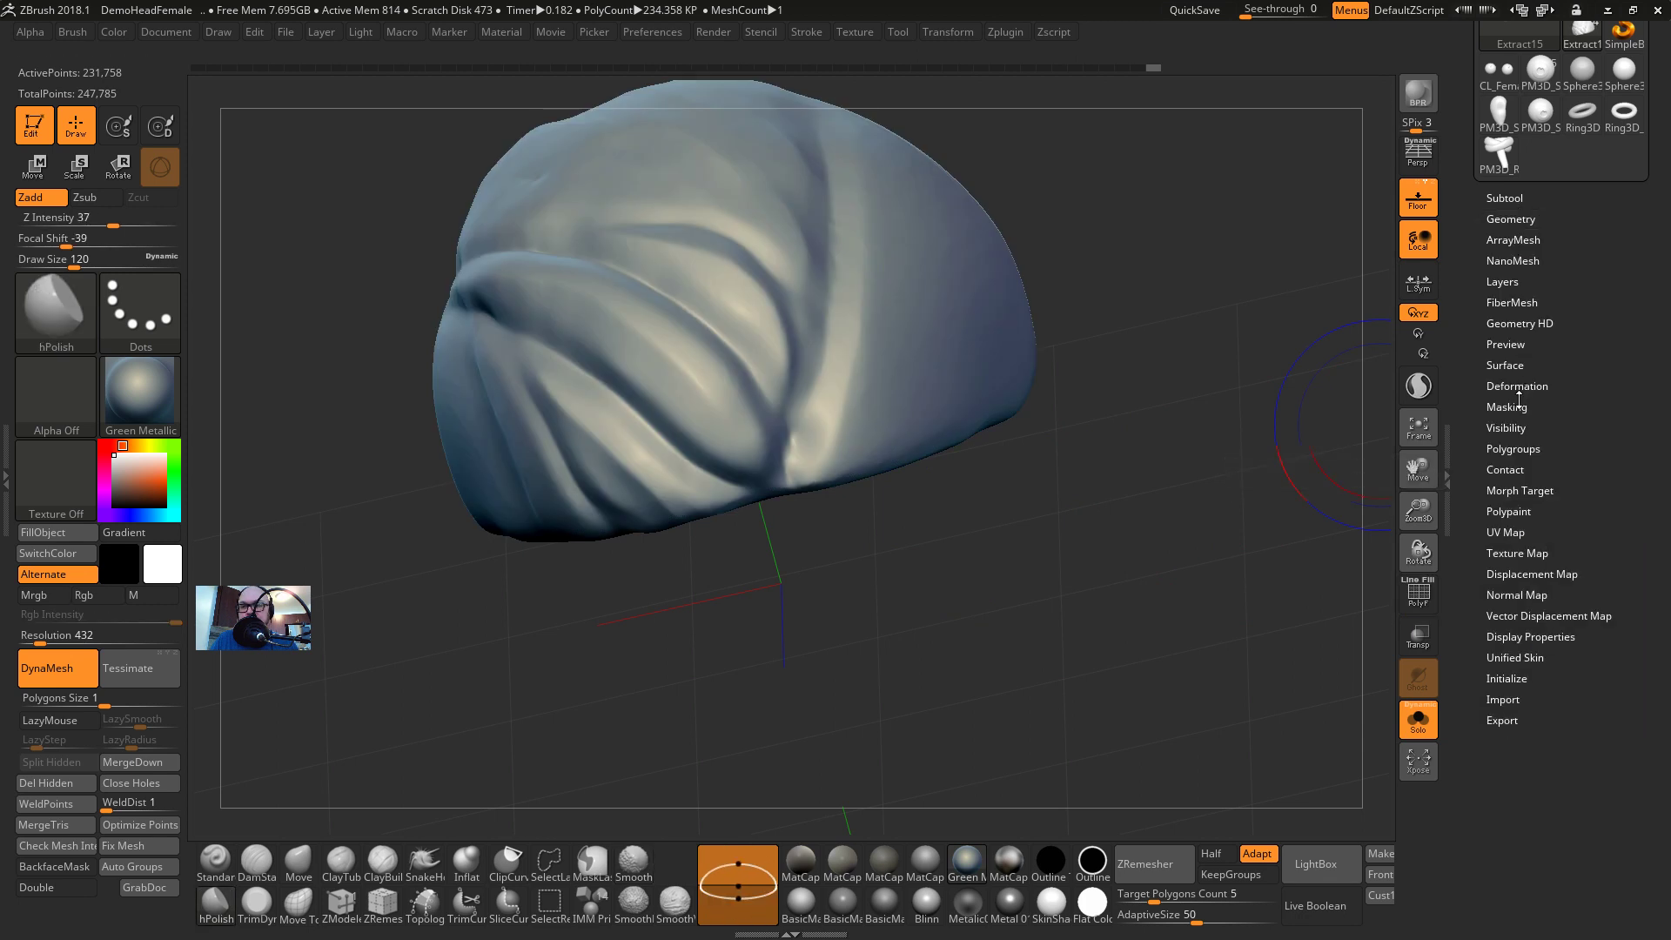
{"action": "left_click", "coordinate": [1521, 449]}
{"action": "left_click", "coordinate": [1548, 632]}
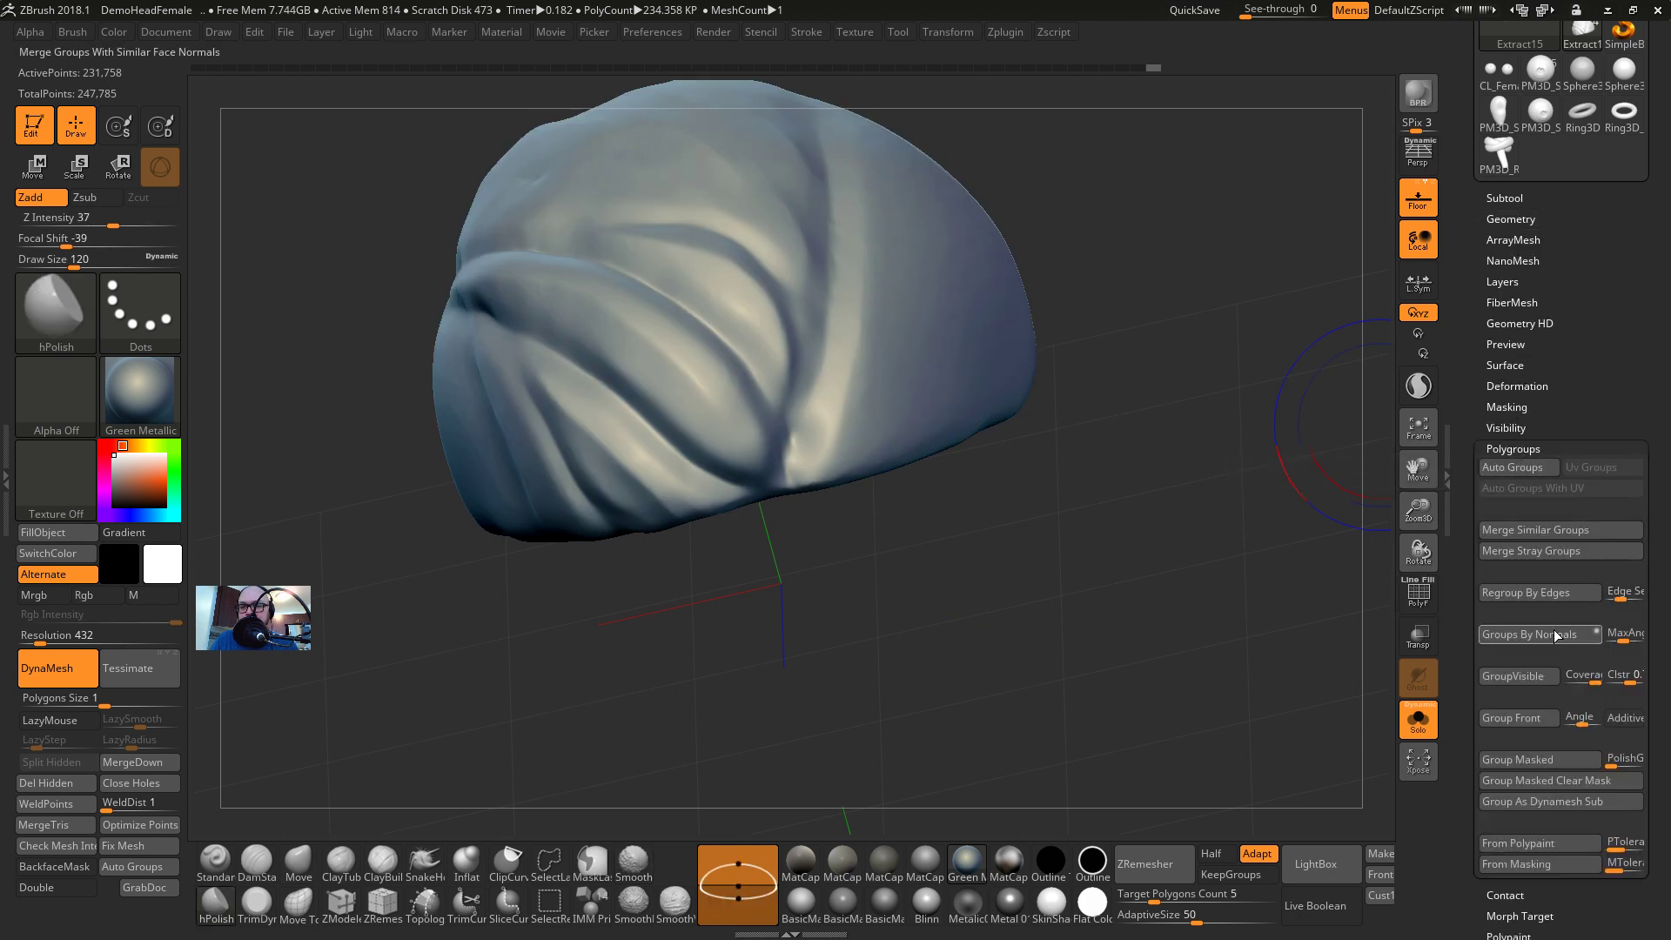
{"action": "key", "text": "shift+f"}
{"action": "mouse_move", "coordinate": [1231, 549]}
{"action": "left_mouse_down"}
{"action": "mouse_move", "coordinate": [1215, 479]}
{"action": "mouse_move", "coordinate": [1345, 587]}
{"action": "left_mouse_up"}
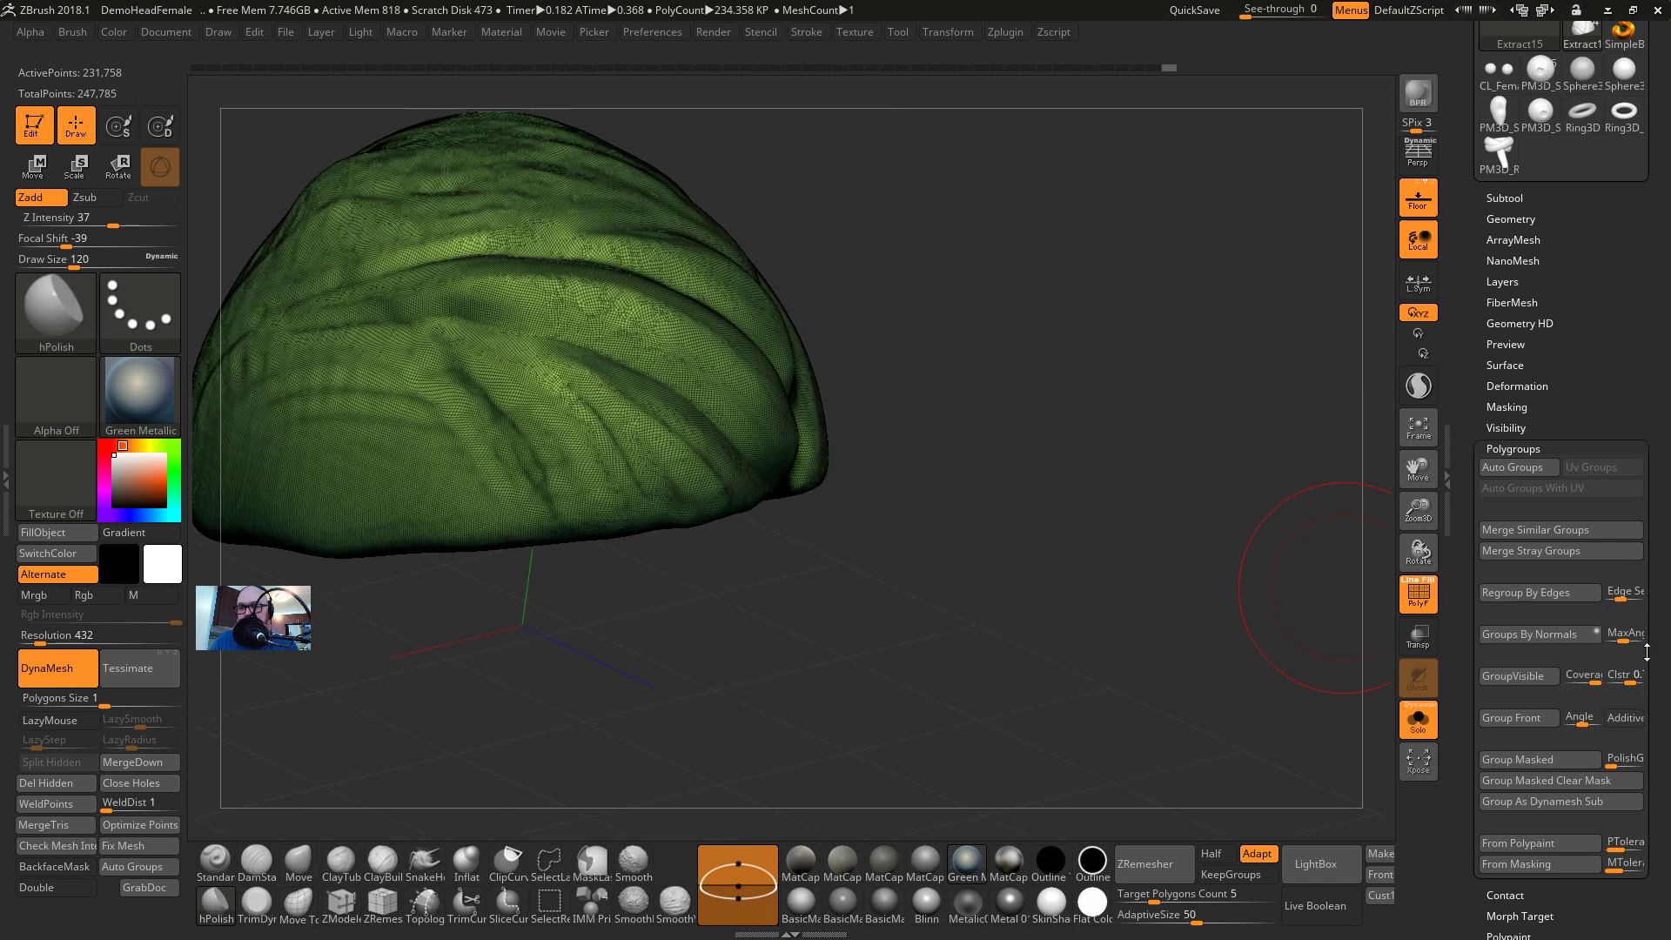
Try grouping the cap by normals with maximum angle tolerances of about 15.8 and 66.3, and hide the polyframe
{"action": "left_click", "coordinate": [1616, 641]}
{"action": "left_click", "coordinate": [1556, 642]}
{"action": "mouse_move", "coordinate": [1007, 389]}
{"action": "left_mouse_down"}
{"action": "mouse_move", "coordinate": [928, 286]}
{"action": "mouse_move", "coordinate": [994, 401]}
{"action": "left_mouse_up"}
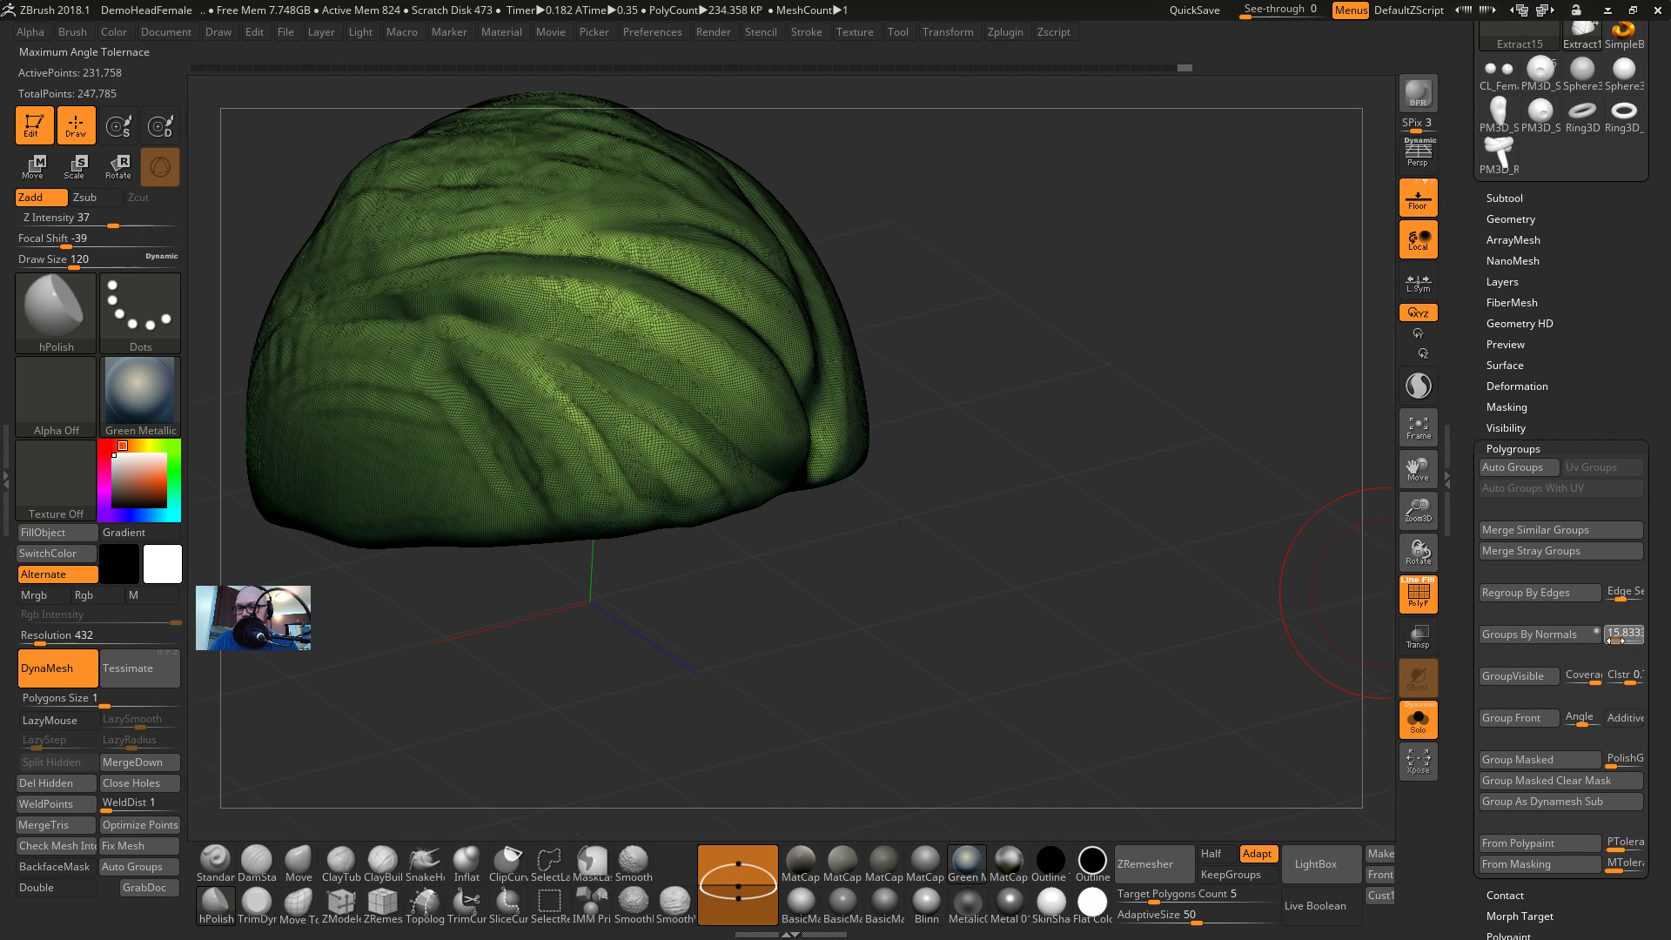
{"action": "left_click", "coordinate": [1558, 636]}
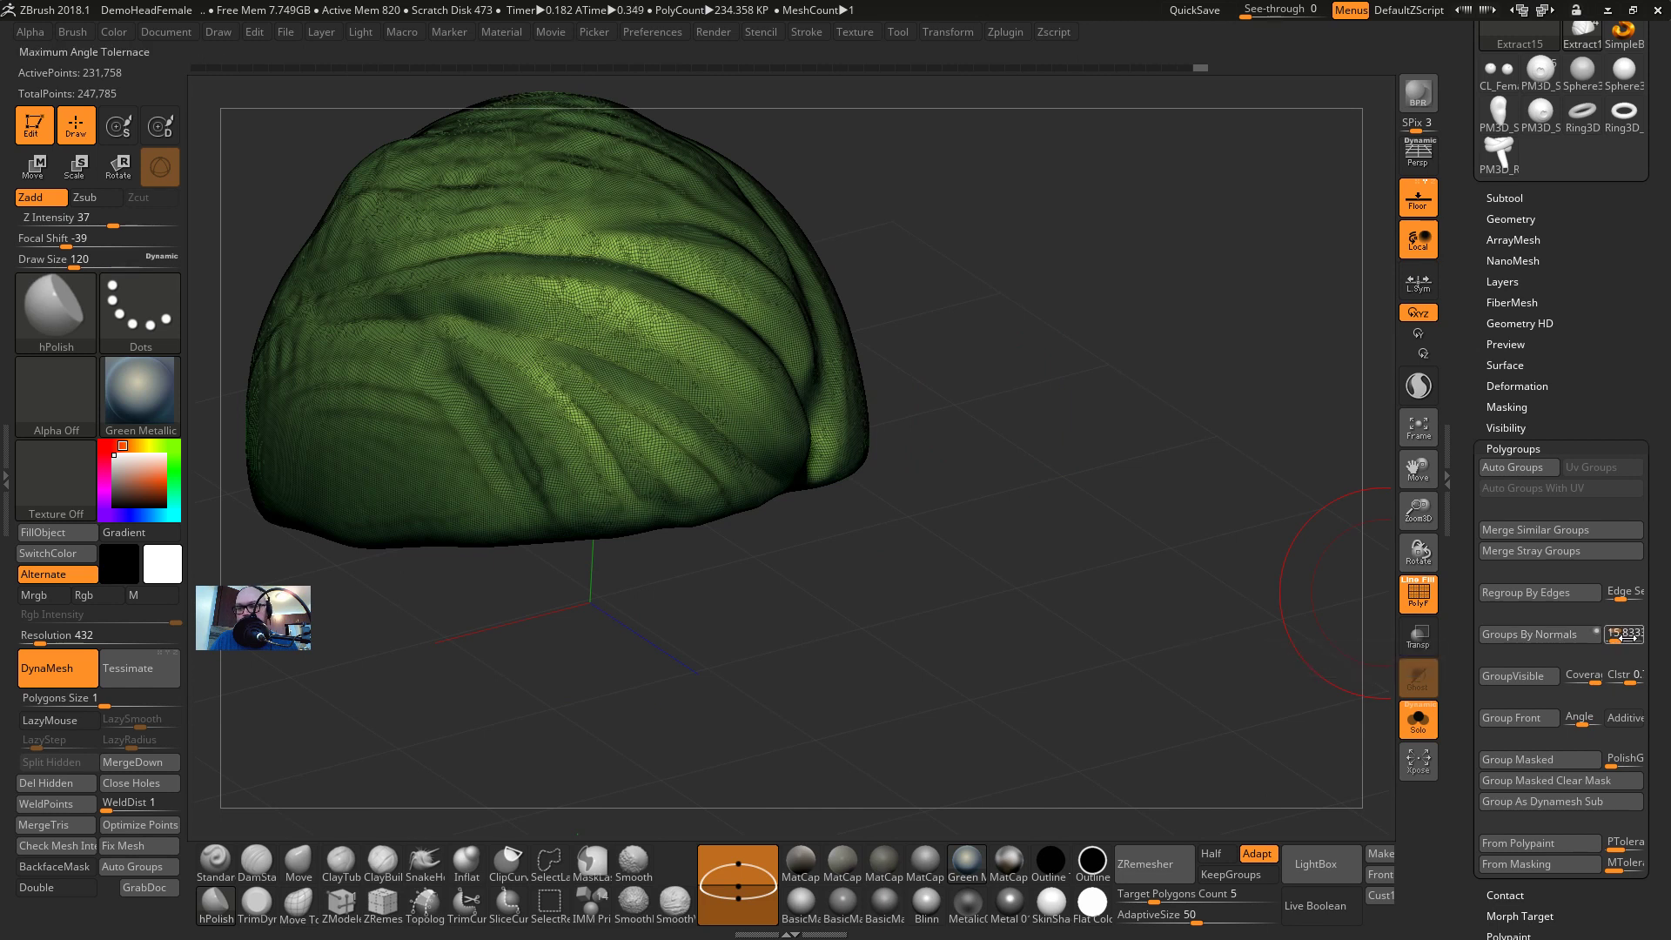
{"action": "left_click_drag", "start_coordinate": [1625, 636], "coordinate": [1636, 638]}
{"action": "left_click", "coordinate": [1630, 639]}
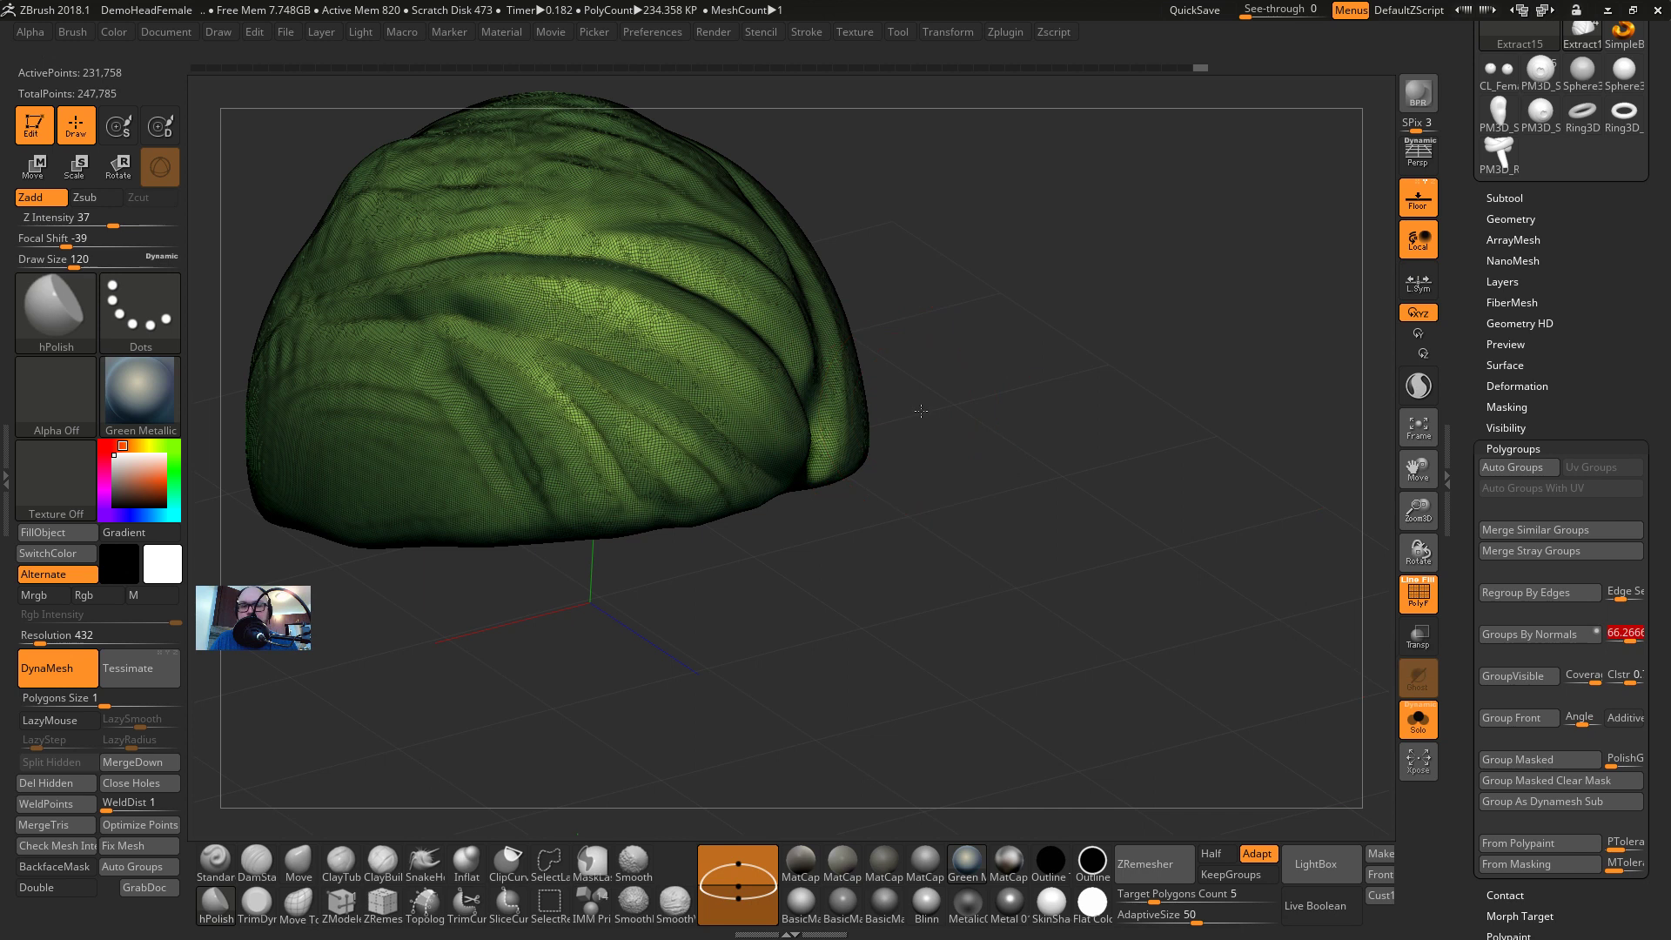
{"action": "mouse_move", "coordinate": [975, 362]}
{"action": "left_mouse_down"}
{"action": "mouse_move", "coordinate": [897, 362]}
{"action": "mouse_move", "coordinate": [836, 405]}
{"action": "left_mouse_up"}
{"action": "key", "text": "s"}
{"action": "key", "text": "shift+f"}
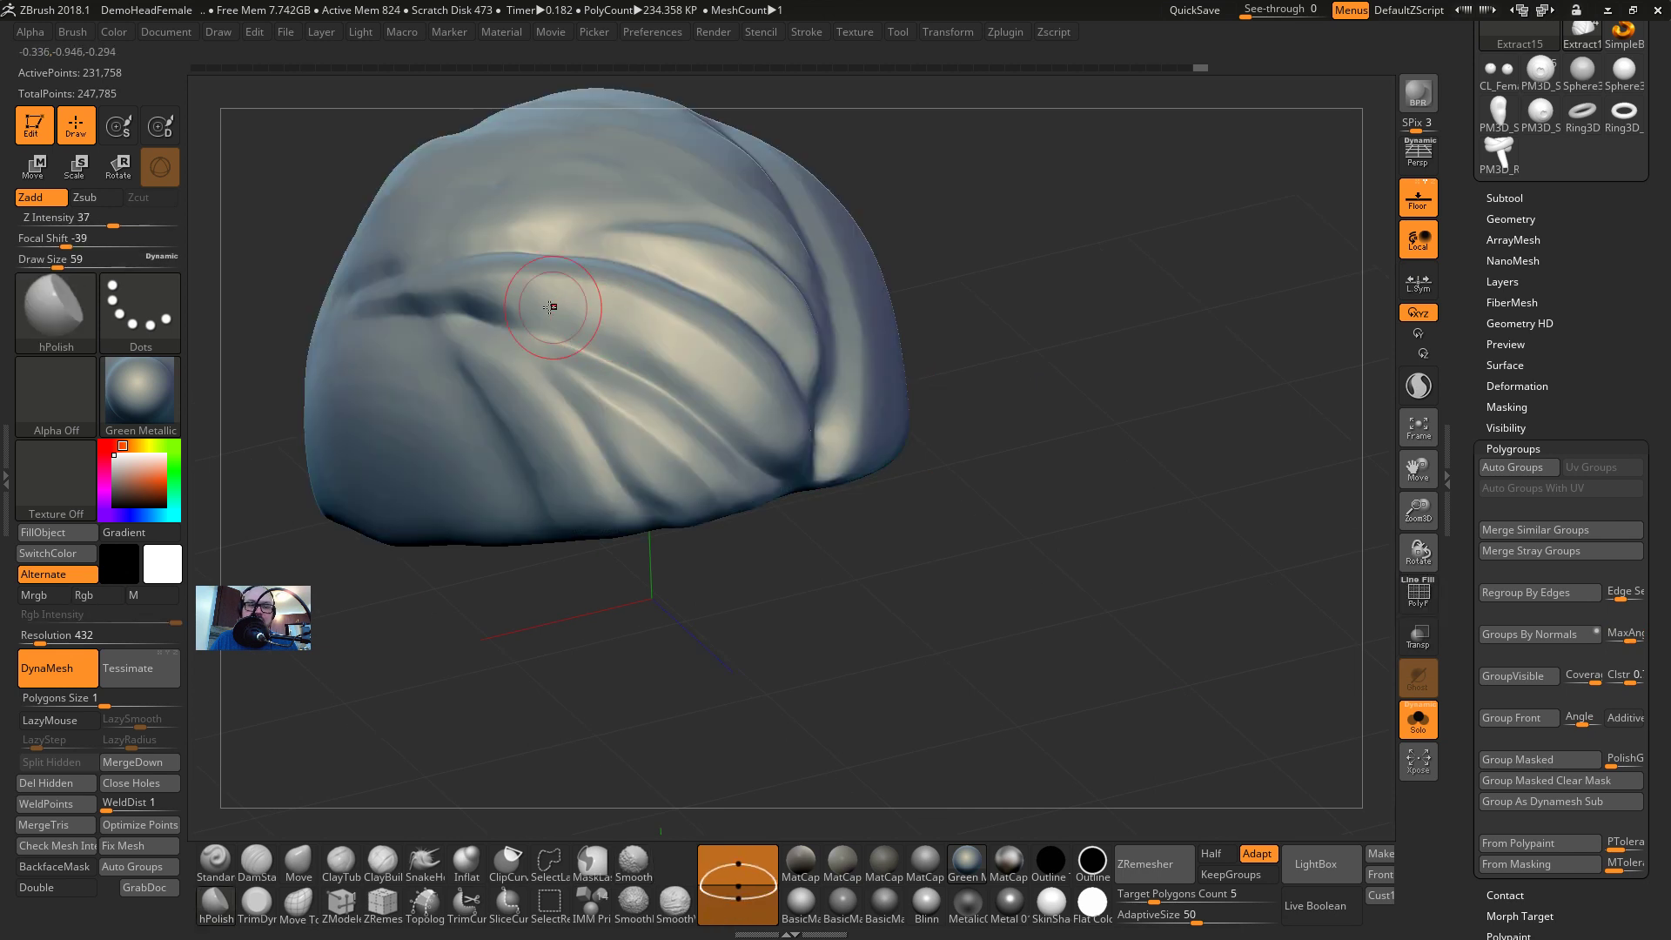
{"action": "key", "text": "ctrl"}
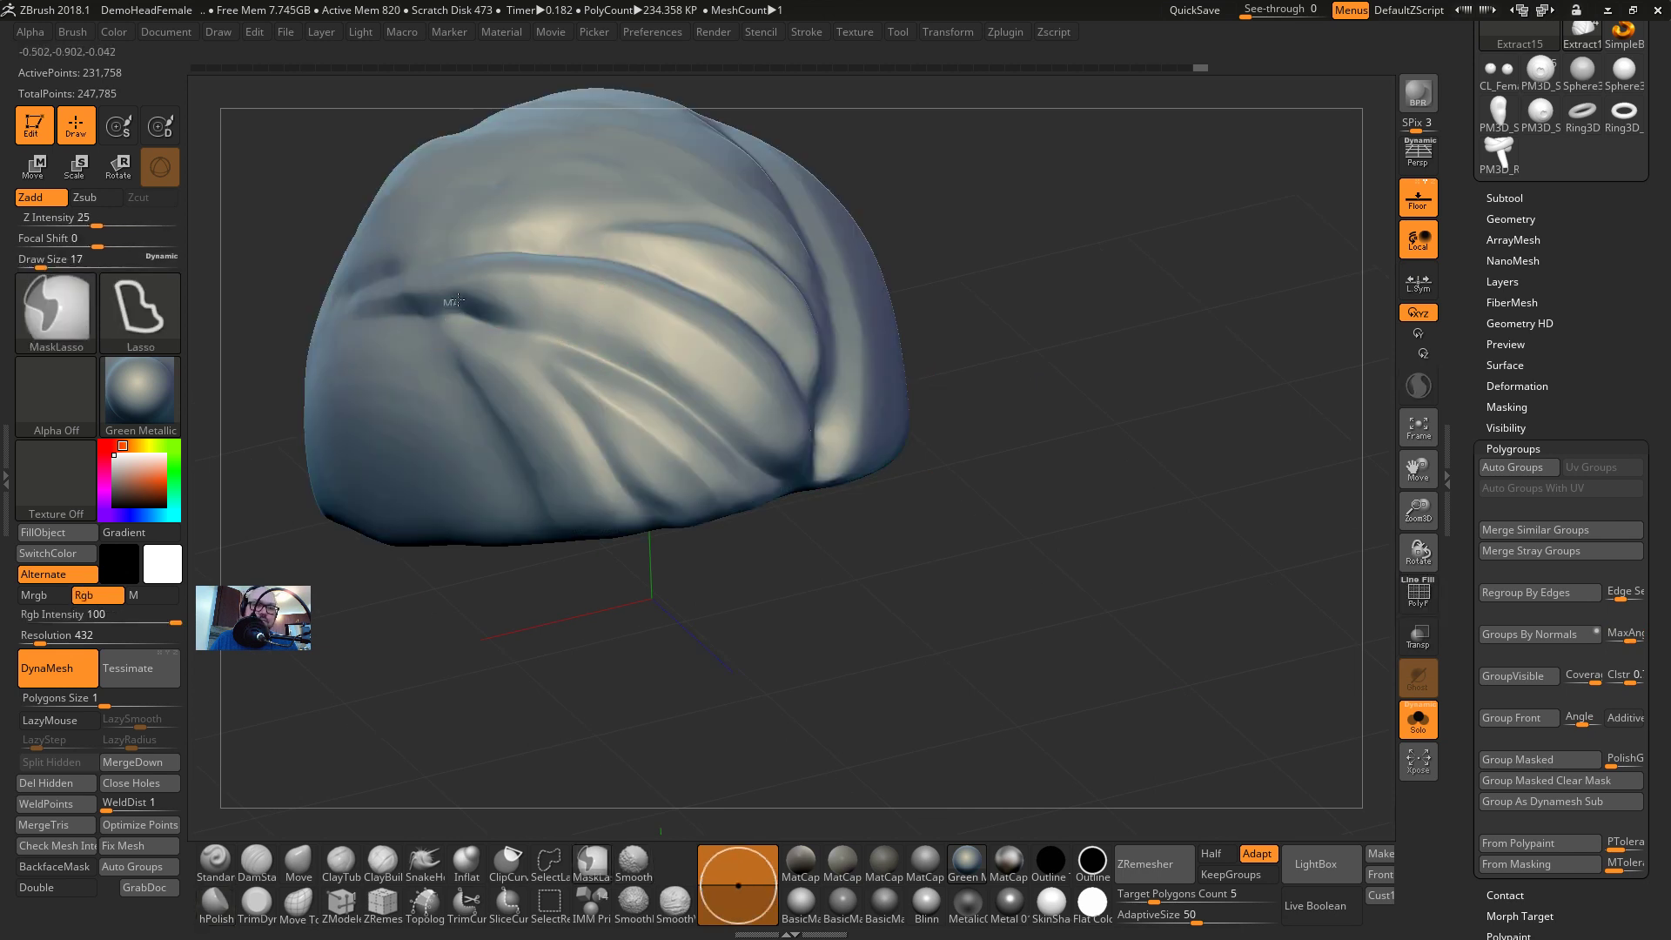
{"action": "left_click_drag", "start_coordinate": [656, 362], "coordinate": [658, 363], "text": "ctrl"}
{"action": "key", "text": "alt+Tab"}
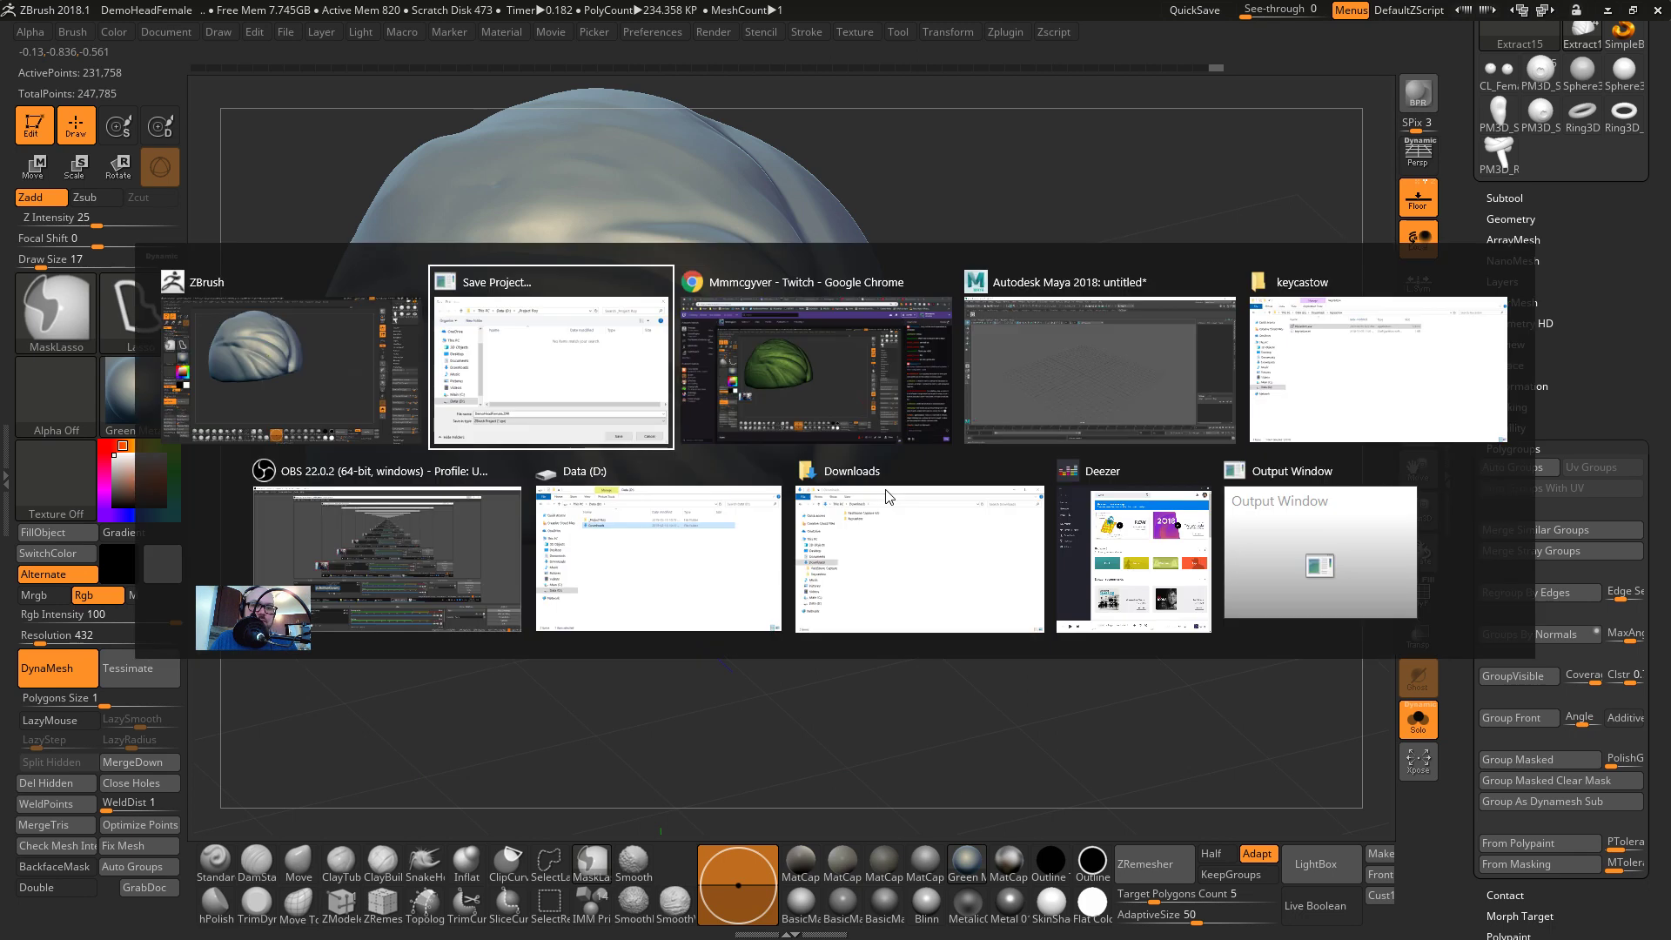
{"action": "left_click", "coordinate": [670, 429]}
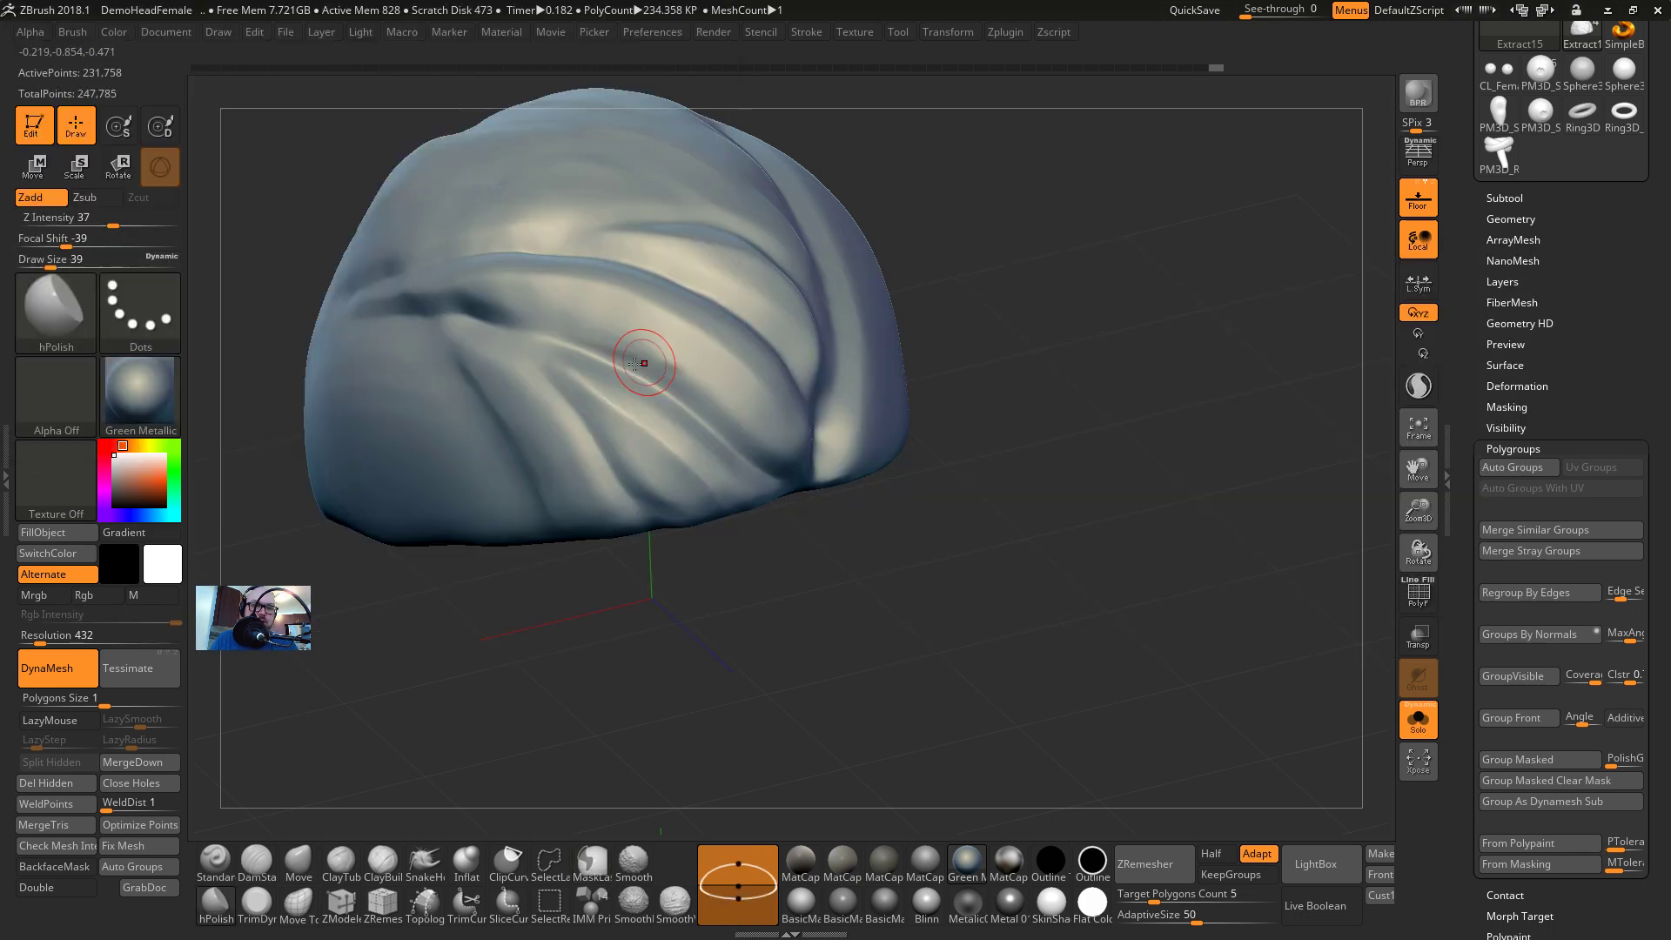
Mask the lower side strands with MaskLasso and clear the mask along the edge of the strand above
{"action": "key", "text": "ctrl"}
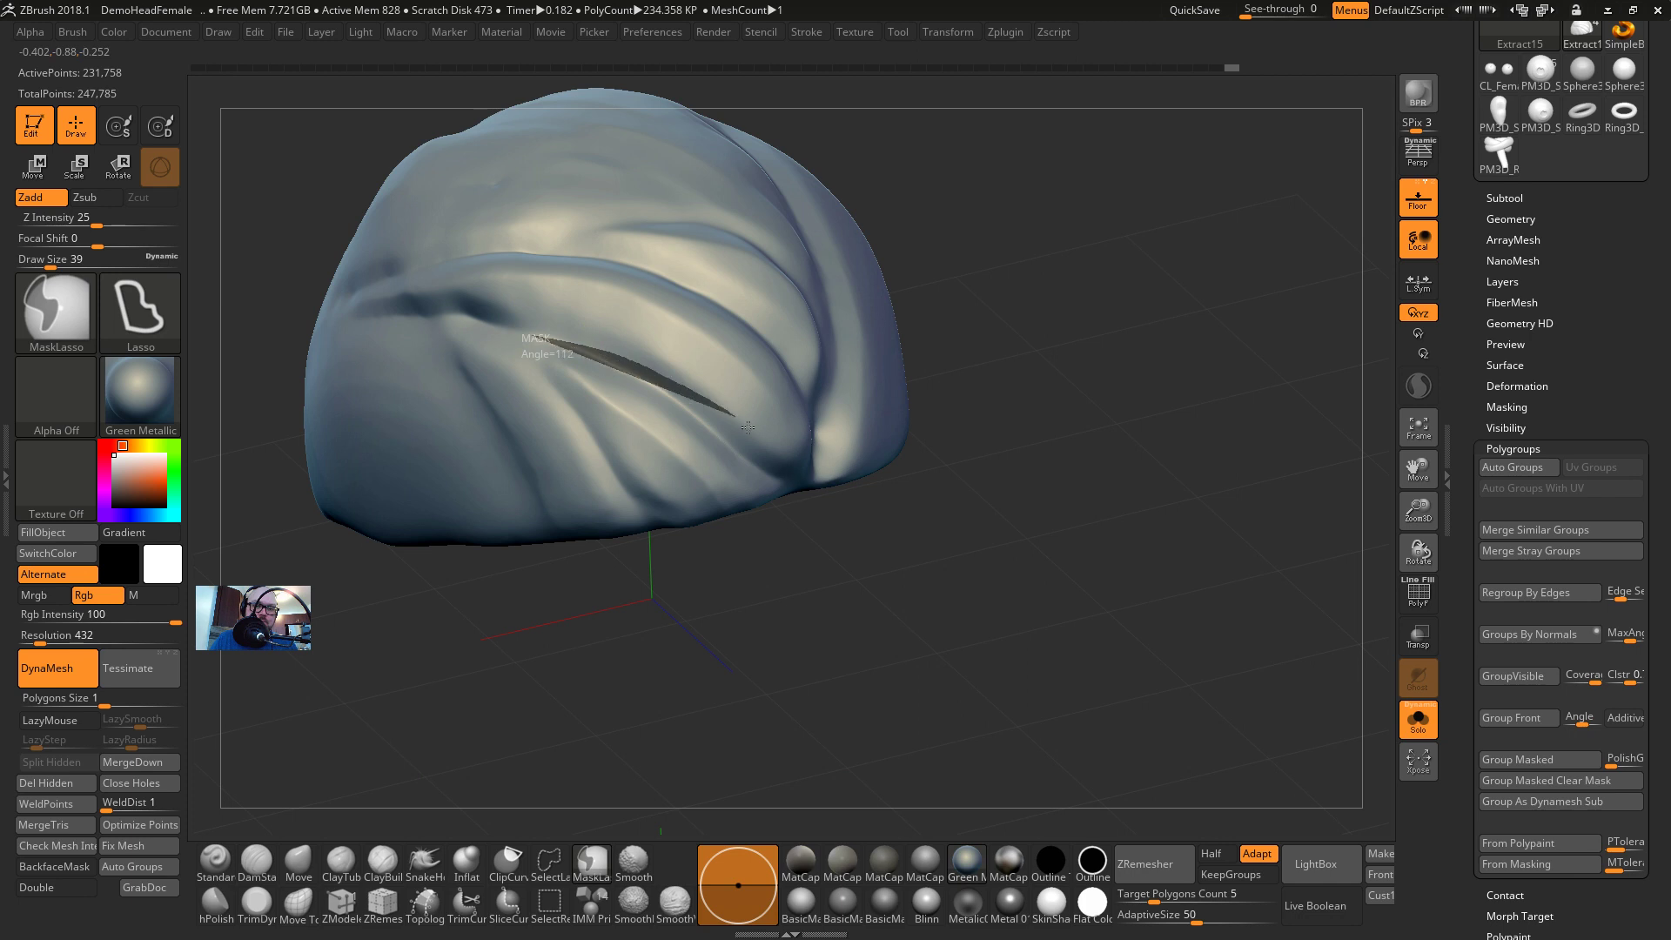
{"action": "mouse_move", "coordinate": [748, 427]}
{"action": "left_mouse_down", "text": "ctrl"}
{"action": "mouse_move", "coordinate": [805, 587]}
{"action": "mouse_move", "coordinate": [697, 610]}
{"action": "left_mouse_up", "text": "ctrl"}
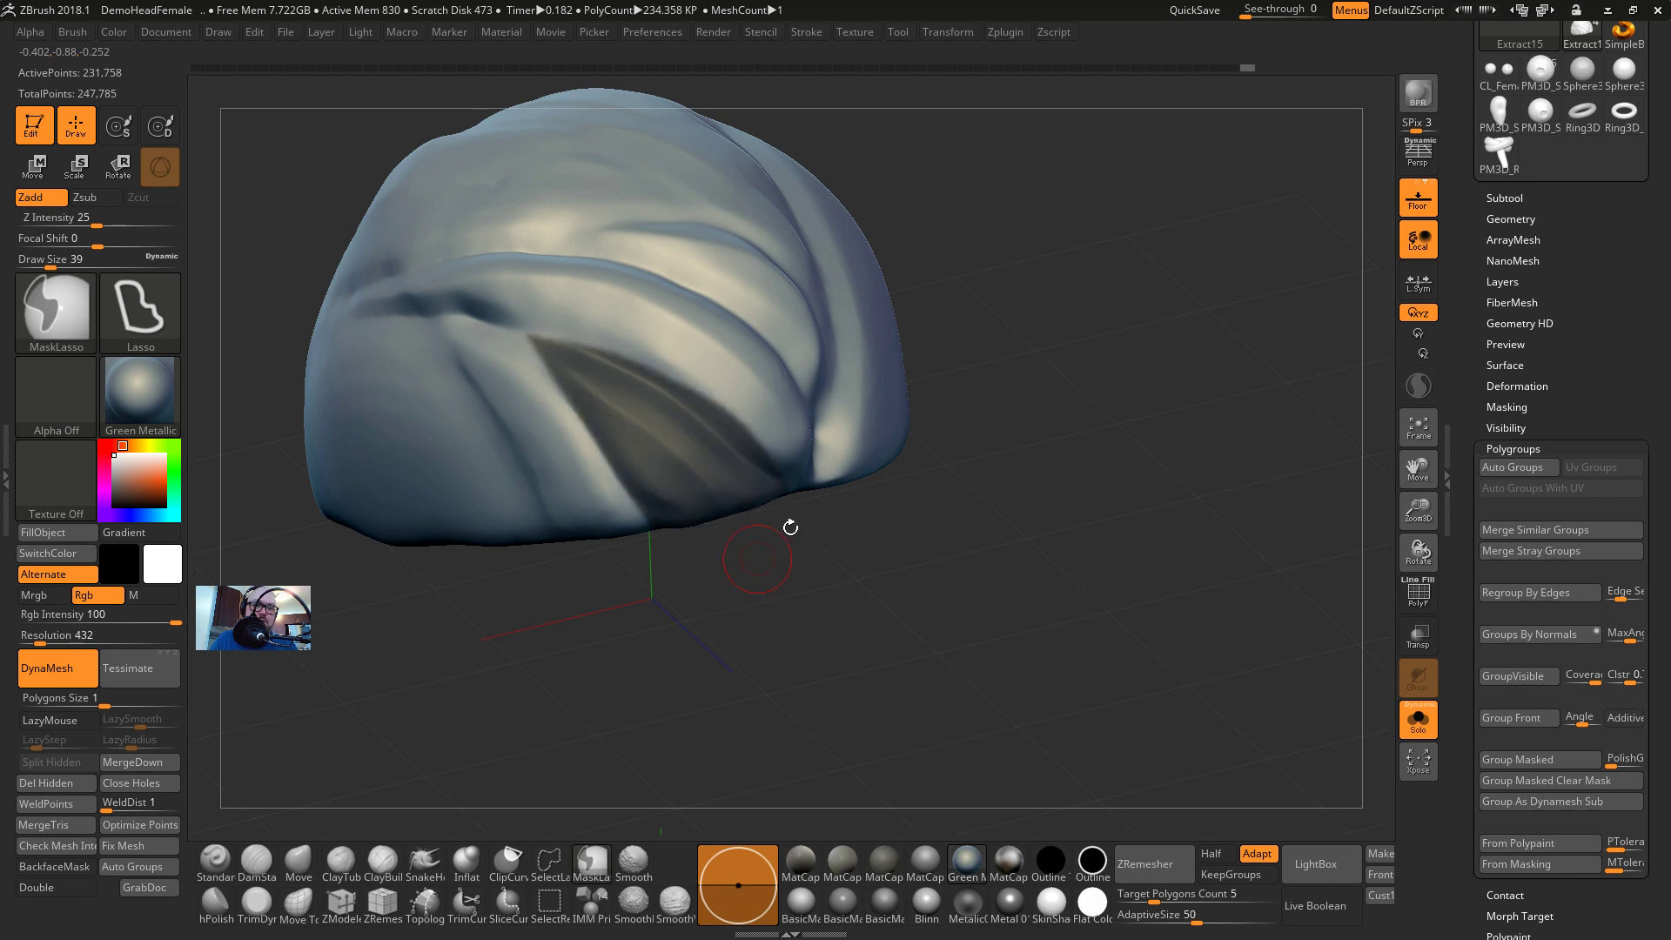
{"action": "left_click_drag", "start_coordinate": [799, 522], "coordinate": [836, 505]}
{"action": "mouse_move", "coordinate": [556, 325]}
{"action": "left_mouse_down", "text": "ctrl"}
{"action": "mouse_move", "coordinate": [820, 448]}
{"action": "mouse_move", "coordinate": [795, 476]}
{"action": "left_mouse_up", "text": "ctrl"}
{"action": "left_click_drag", "start_coordinate": [665, 357], "coordinate": [807, 483], "text": "ctrl+alt"}
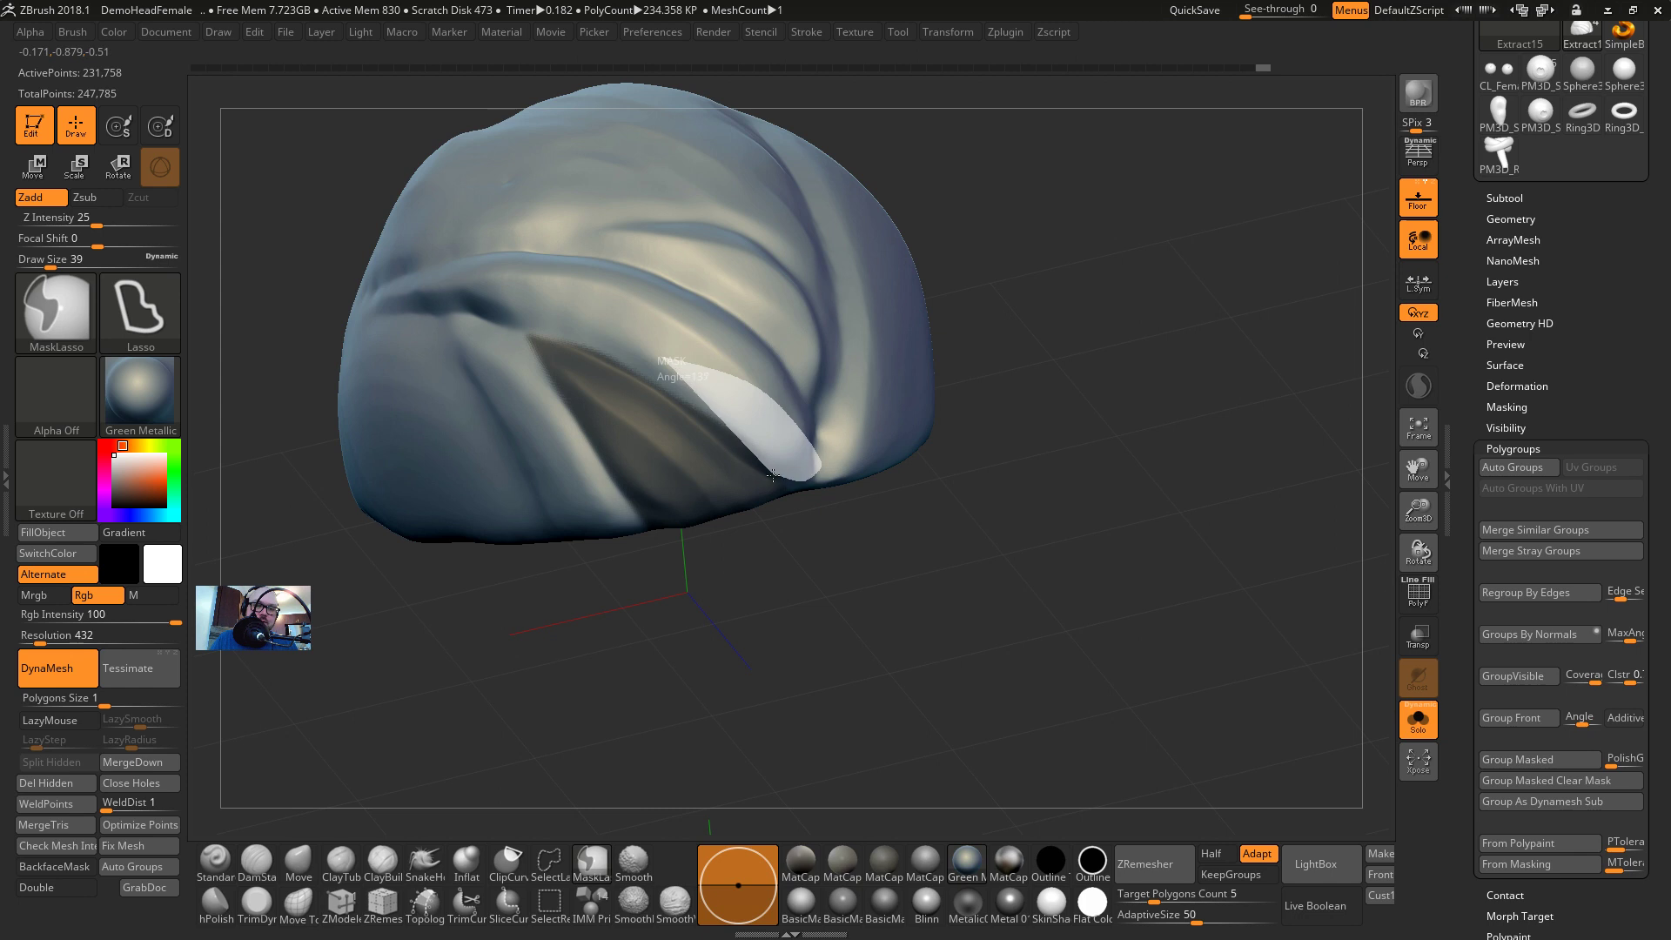
{"action": "left_click_drag", "start_coordinate": [667, 390], "coordinate": [661, 383], "text": "ctrl+alt"}
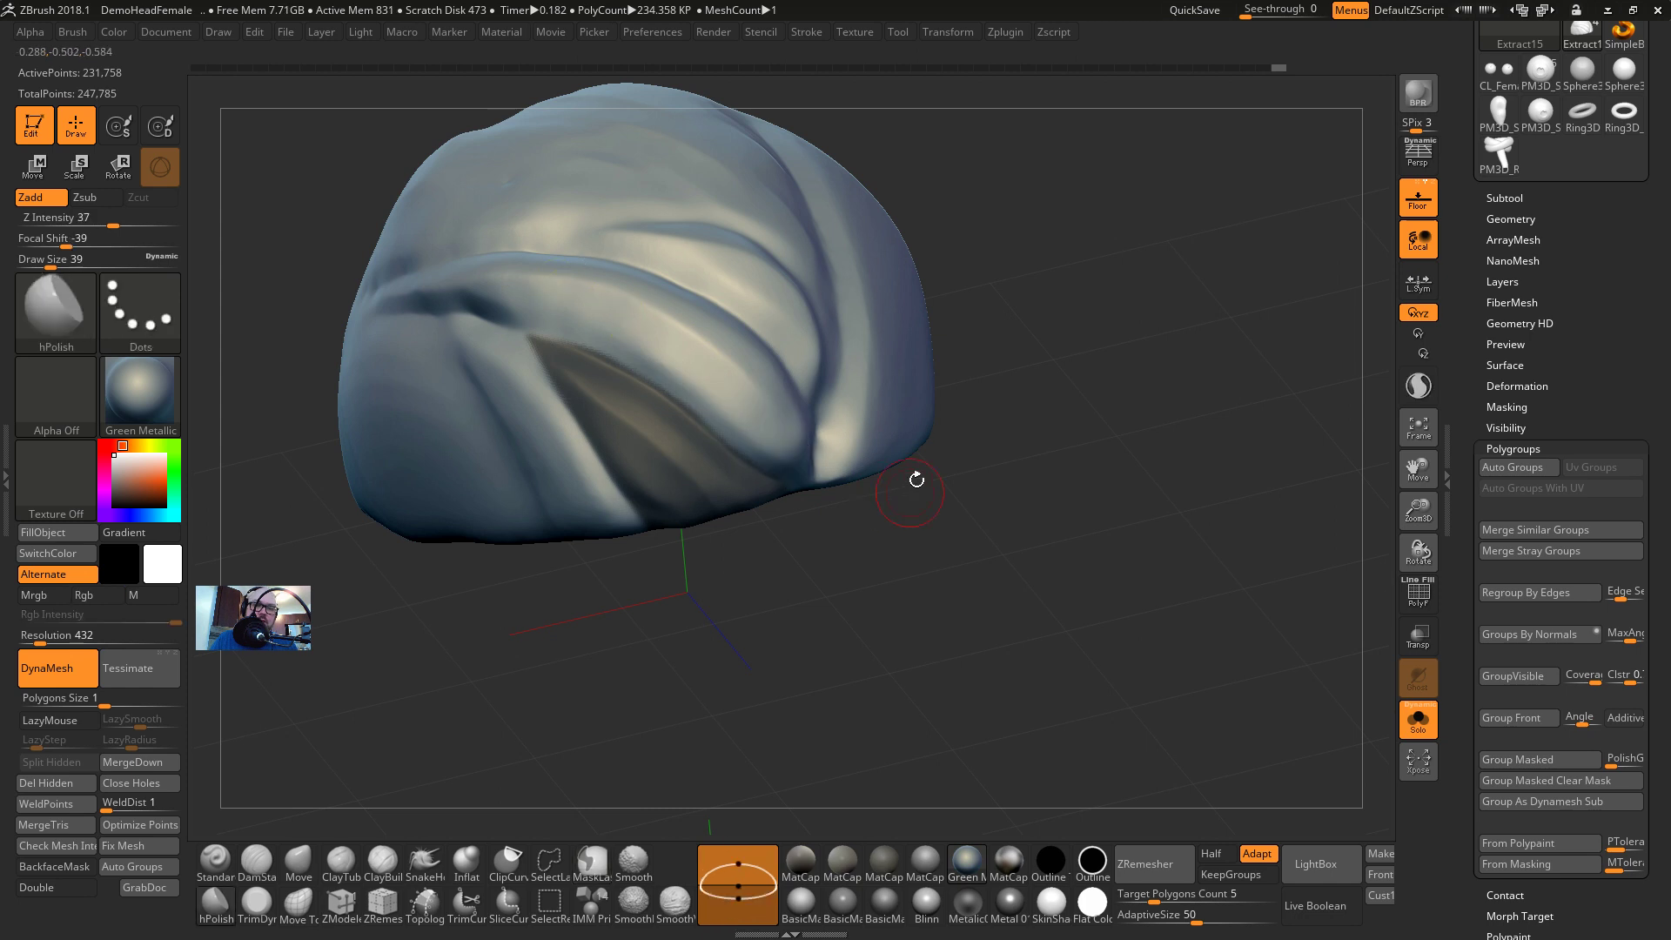
{"action": "mouse_move", "coordinate": [914, 478]}
{"action": "left_mouse_down"}
{"action": "mouse_move", "coordinate": [892, 389]}
{"action": "mouse_move", "coordinate": [1076, 592]}
{"action": "left_mouse_up"}
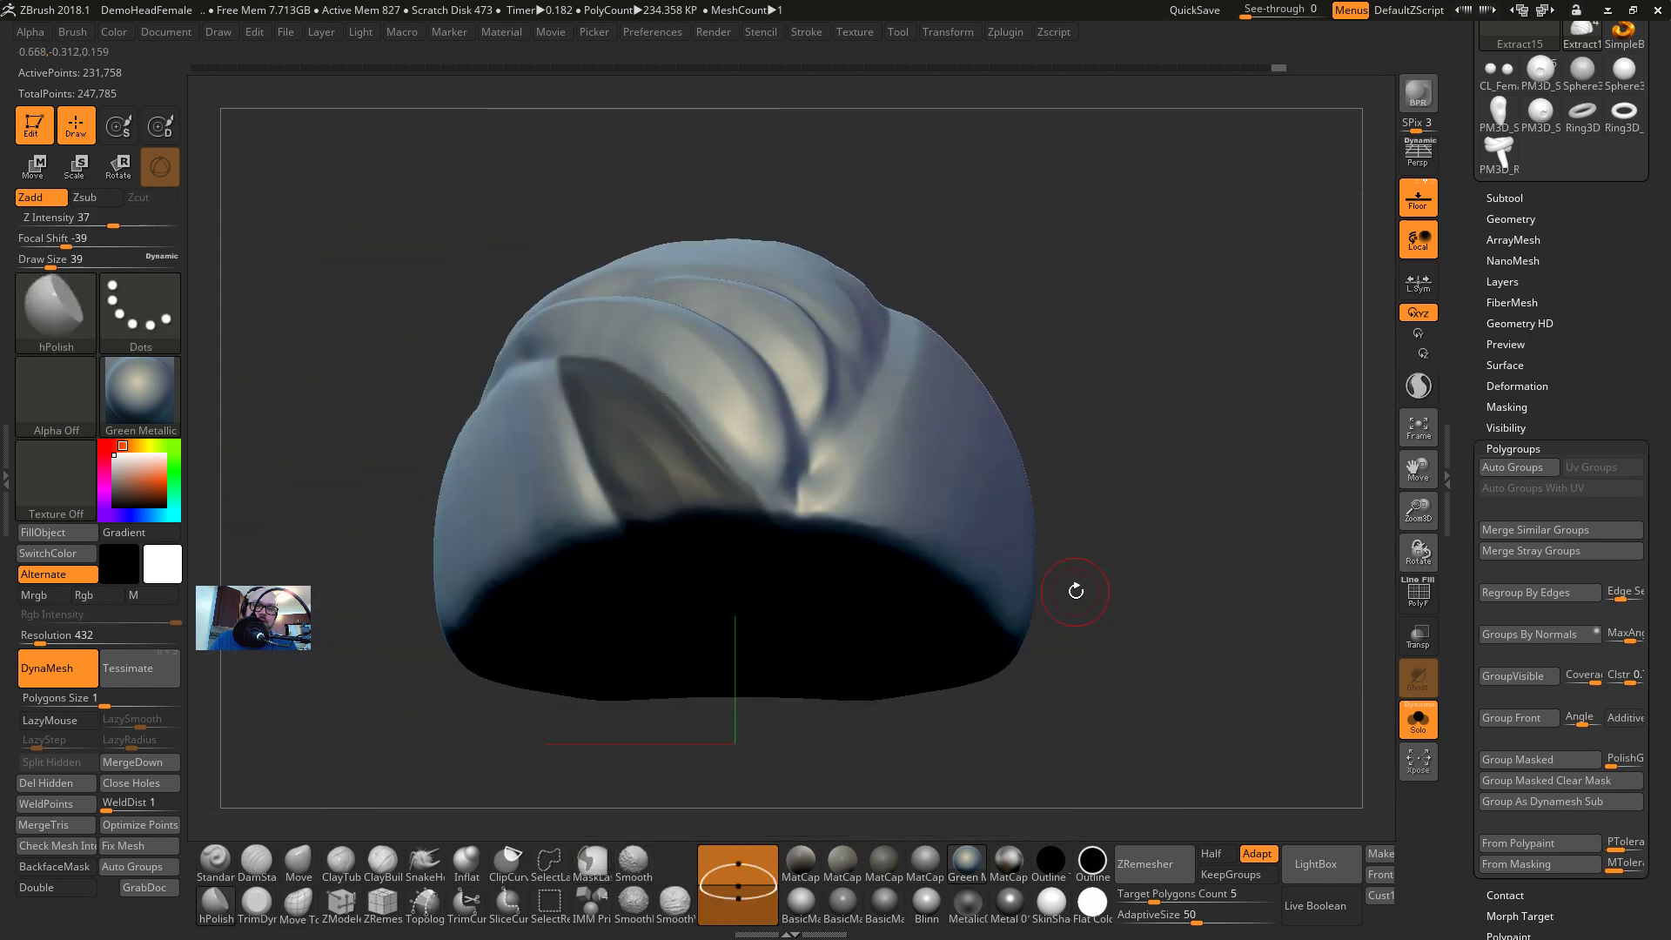
Apply the SkinShade4 material and clear the mask from the cap's underside, leaving only the side strand masked
{"action": "left_click_drag", "start_coordinate": [1153, 548], "coordinate": [1219, 592]}
{"action": "left_click", "coordinate": [1052, 903]}
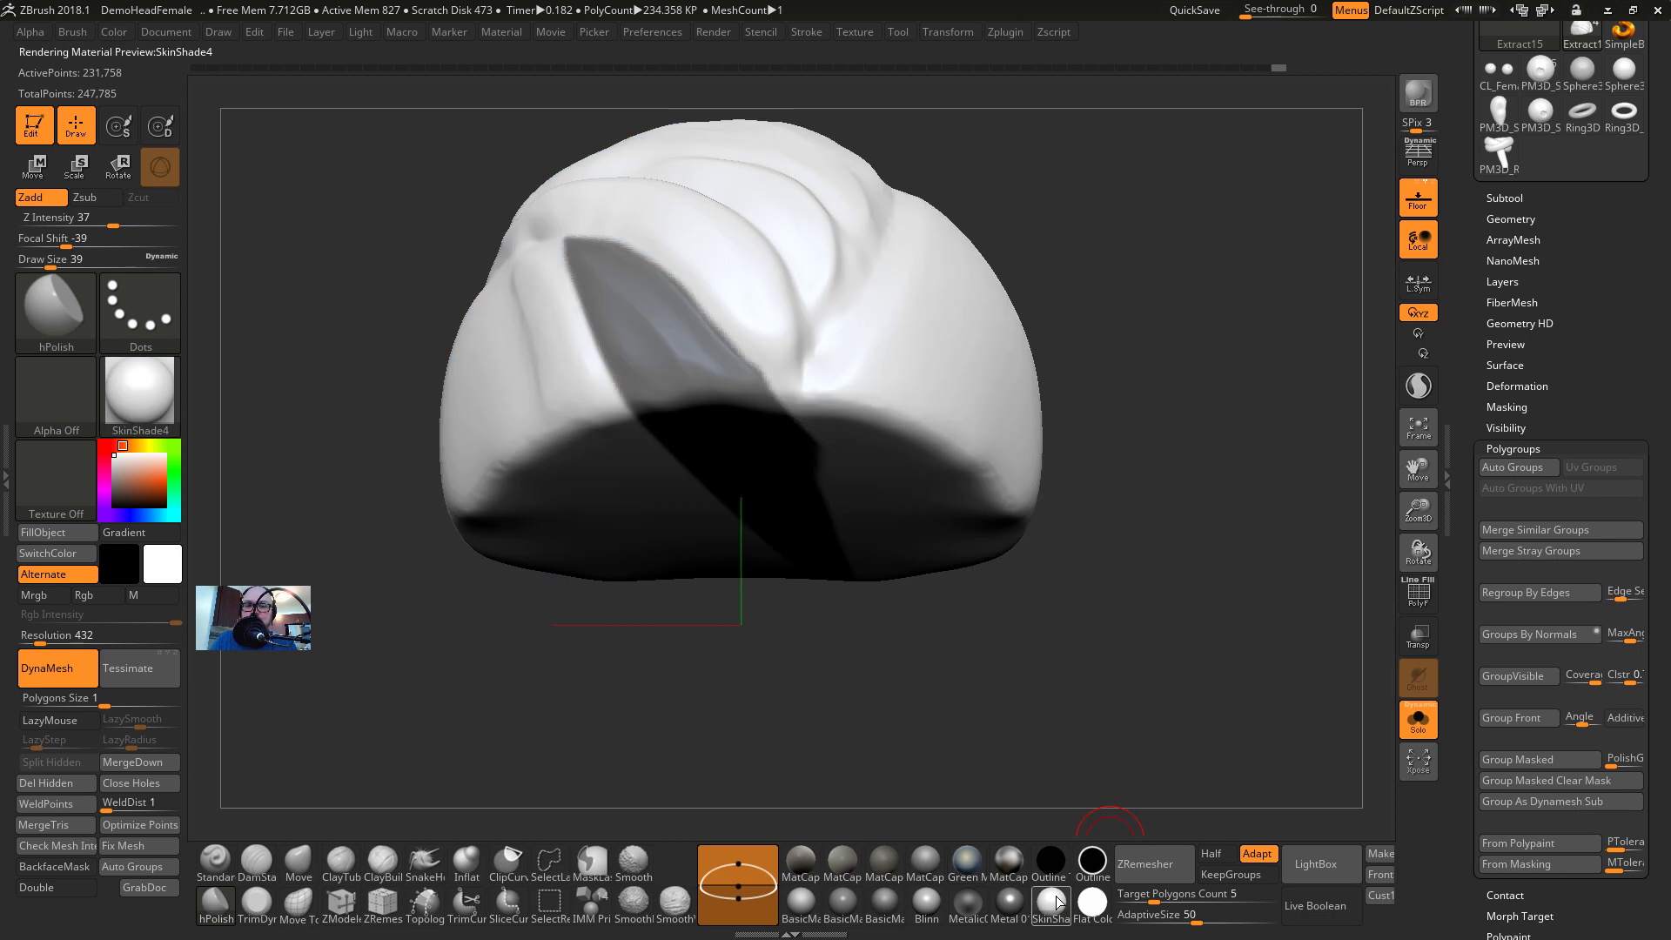
{"action": "mouse_move", "coordinate": [1138, 649]}
{"action": "left_mouse_down"}
{"action": "mouse_move", "coordinate": [1157, 526]}
{"action": "mouse_move", "coordinate": [1170, 640]}
{"action": "left_mouse_up"}
{"action": "mouse_move", "coordinate": [793, 400]}
{"action": "left_mouse_down", "text": "ctrl+alt"}
{"action": "mouse_move", "coordinate": [559, 454]}
{"action": "mouse_move", "coordinate": [1112, 697]}
{"action": "mouse_move", "coordinate": [1217, 551]}
{"action": "left_mouse_up", "text": "ctrl+alt"}
{"action": "left_click_drag", "start_coordinate": [1219, 531], "coordinate": [1075, 388]}
Turn the masked side strand into its own polygroup and display the polygroup colours without wireframe lines
{"action": "key", "text": "ctrl+z"}
{"action": "key", "text": "ctrl+z"}
{"action": "key", "text": "ctrl+z"}
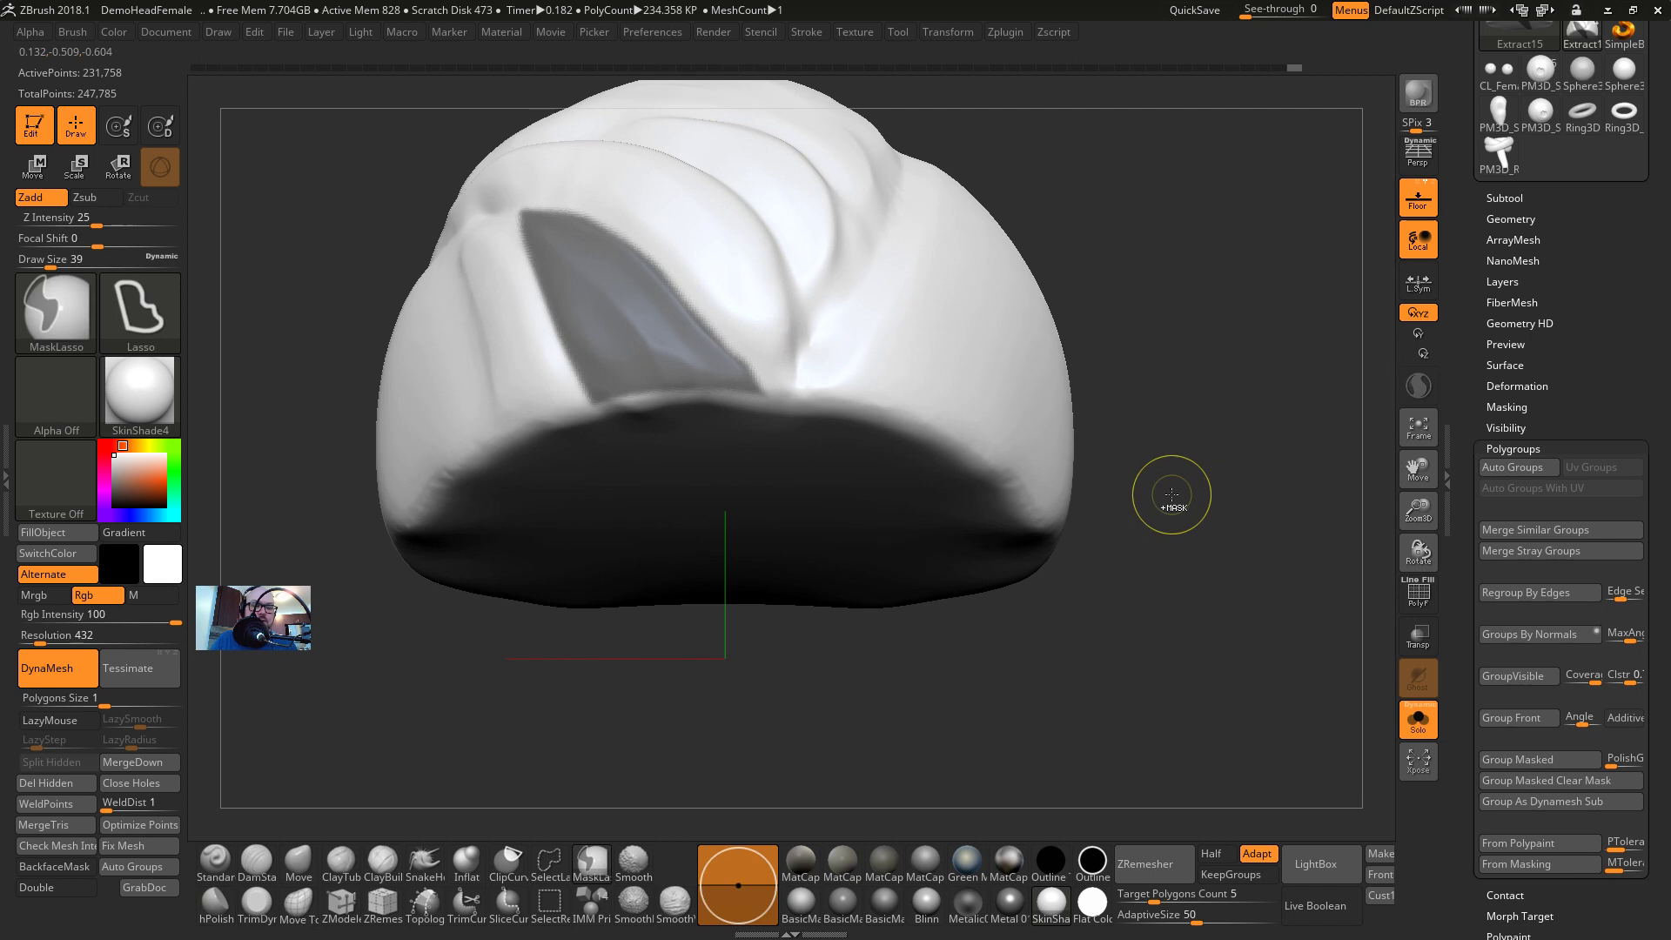
{"action": "key", "text": "ctrl+z"}
{"action": "key", "text": "shift+f"}
{"action": "left_click_drag", "start_coordinate": [1172, 484], "coordinate": [1222, 441]}
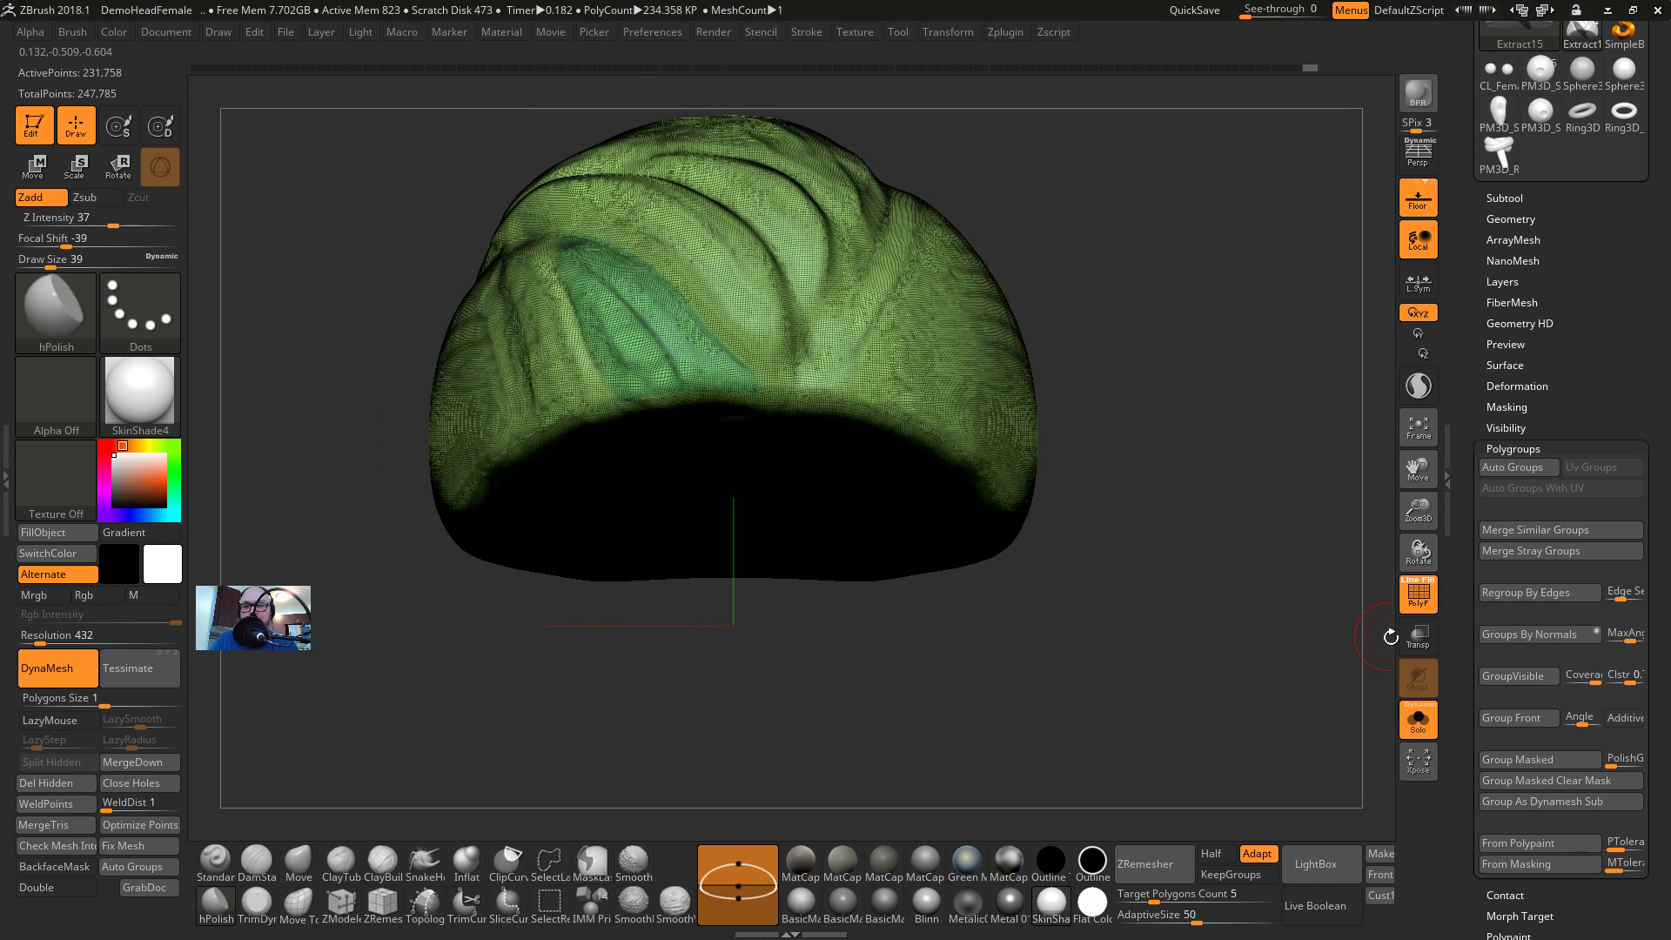
{"action": "left_click", "coordinate": [1417, 592]}
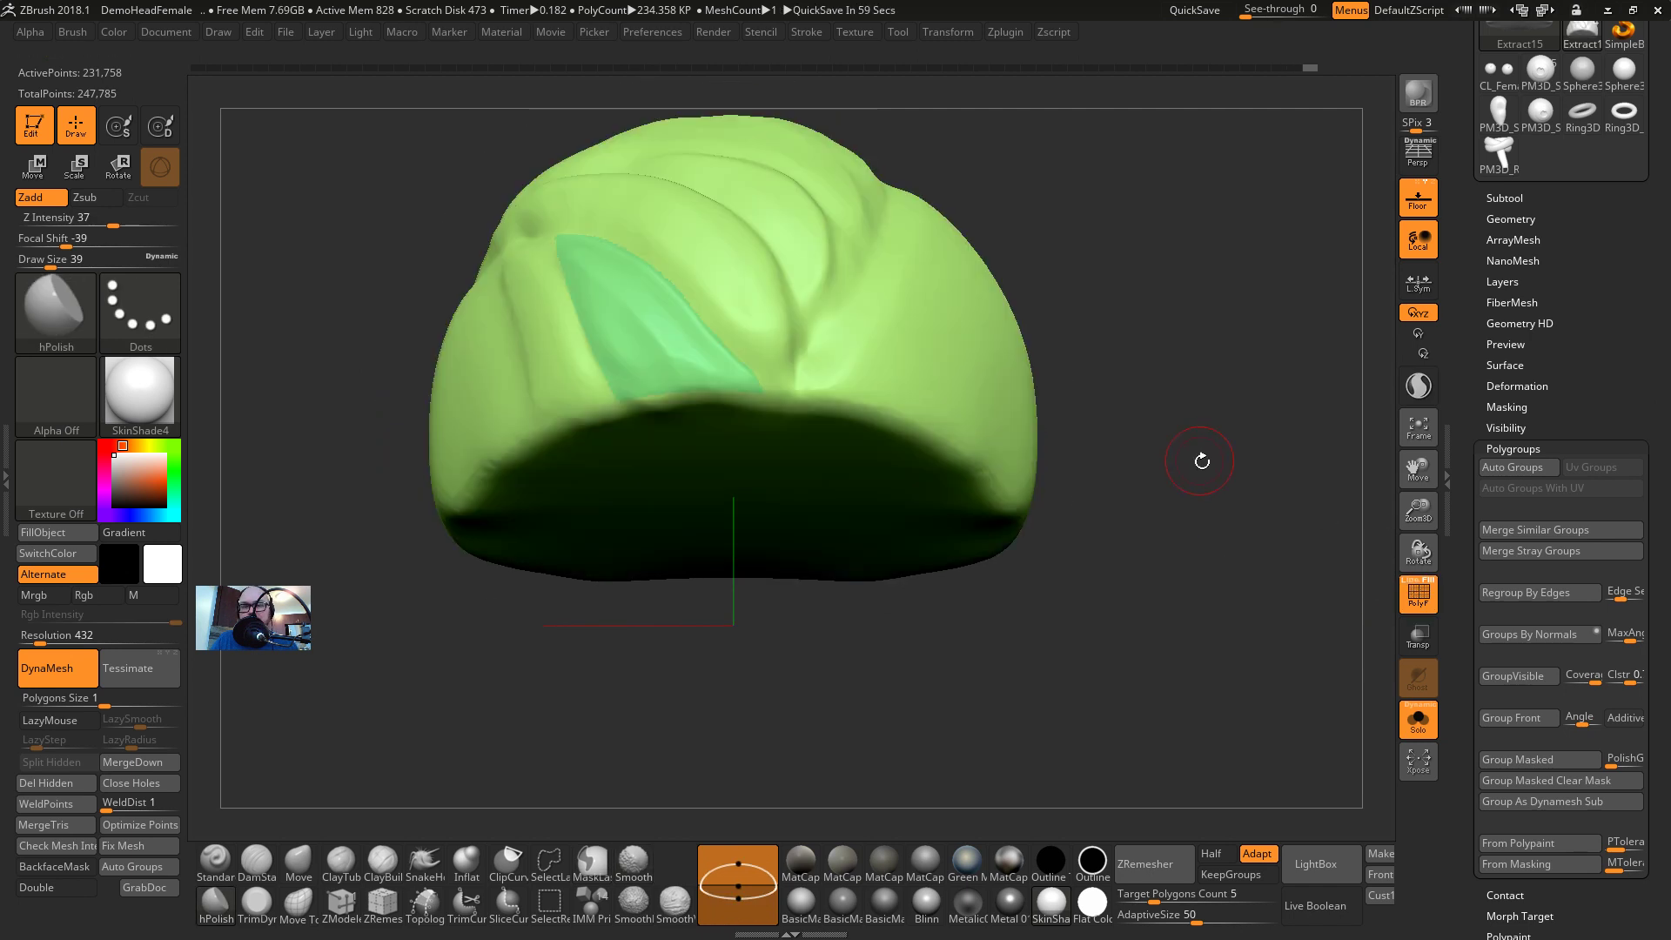
Compare the cap with and without polygroup colours, apply the Green Metallic material, and hide the colours
{"action": "mouse_move", "coordinate": [1198, 459]}
{"action": "left_mouse_down"}
{"action": "mouse_move", "coordinate": [1240, 499]}
{"action": "mouse_move", "coordinate": [1126, 572]}
{"action": "left_mouse_up"}
{"action": "key", "text": "shift+f"}
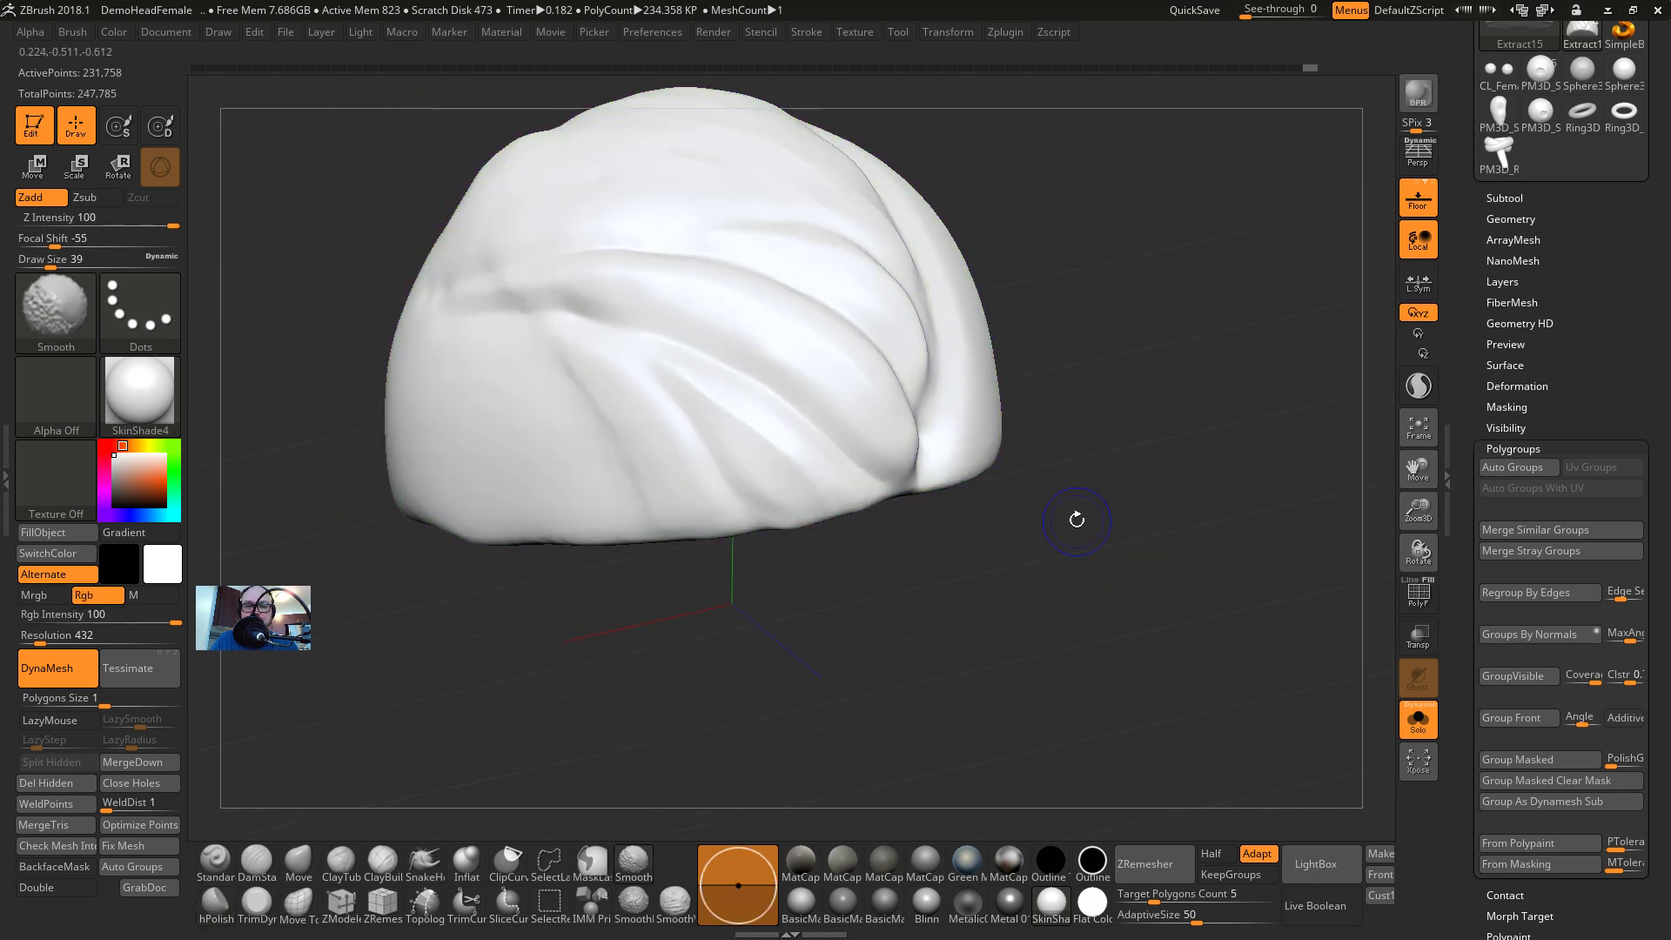
{"action": "key", "text": "shift+f"}
{"action": "left_click_drag", "start_coordinate": [1356, 606], "coordinate": [1240, 518]}
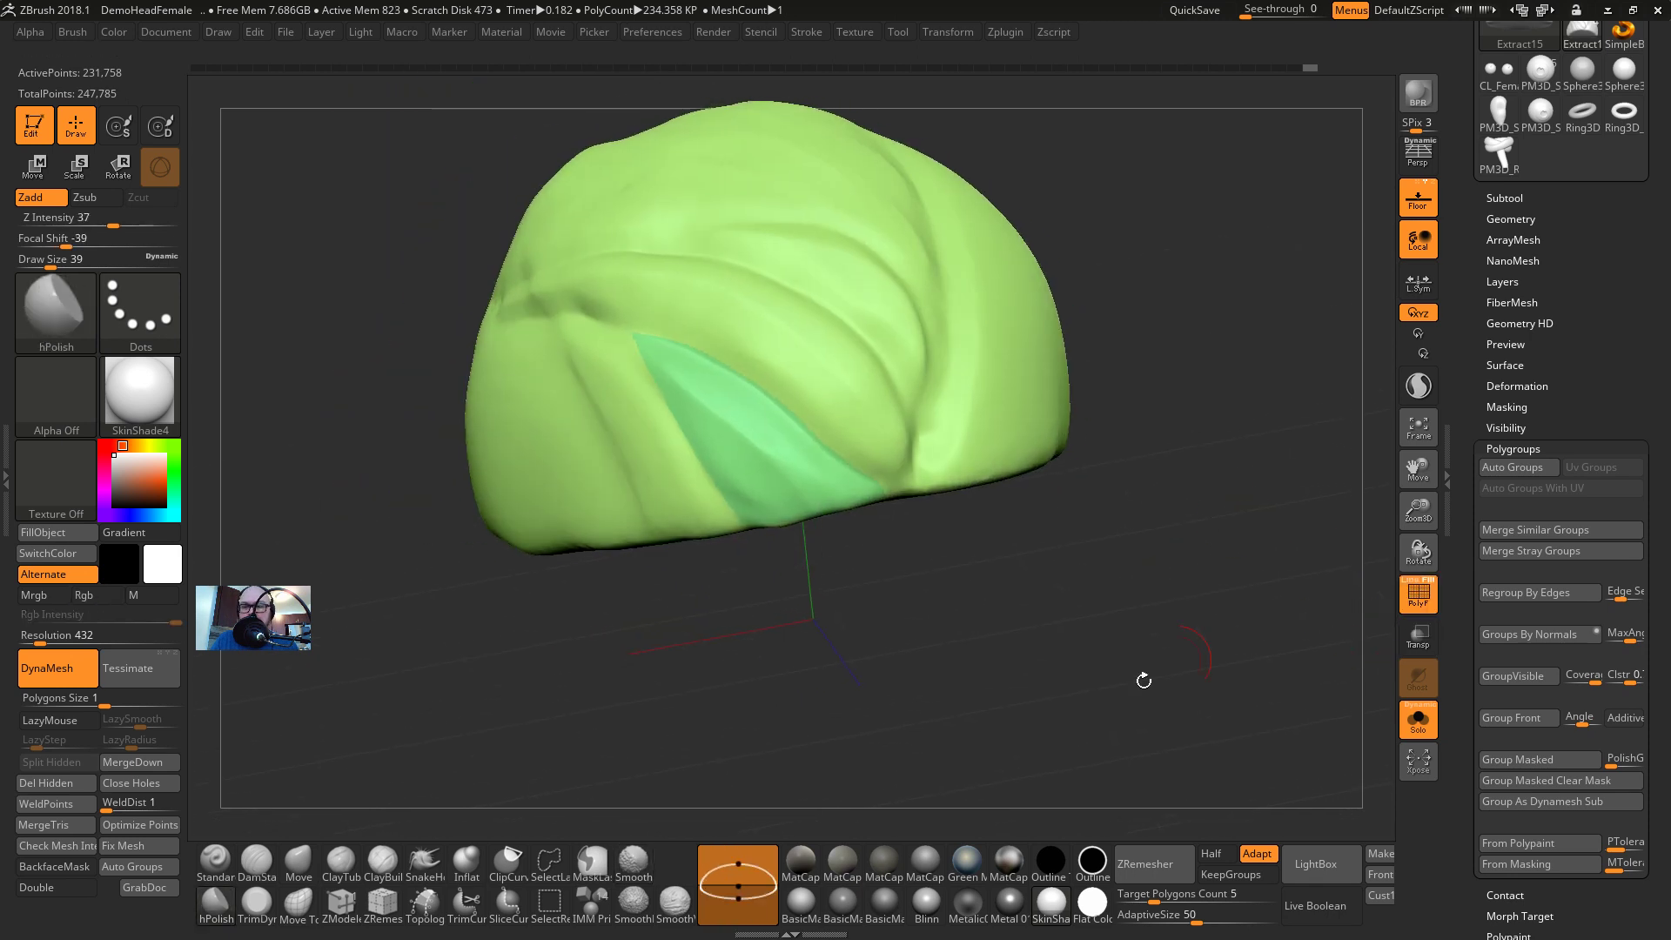
{"action": "left_click", "coordinate": [966, 862]}
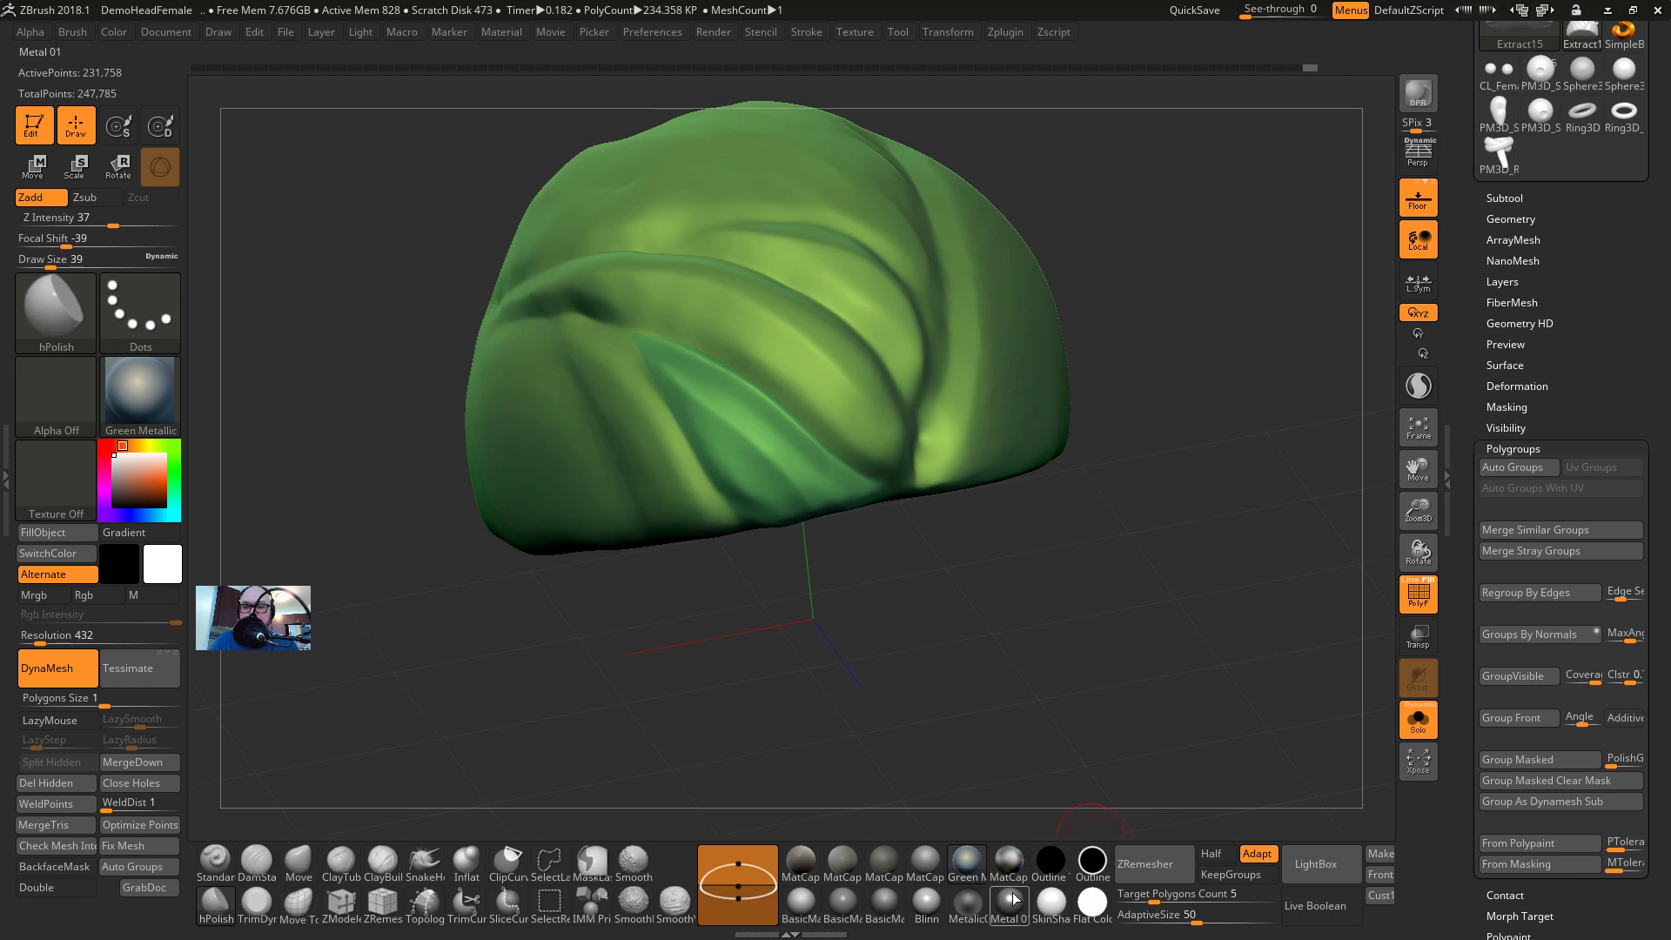
{"action": "key", "text": "shift+f"}
{"action": "left_click_drag", "start_coordinate": [1199, 607], "coordinate": [1241, 583]}
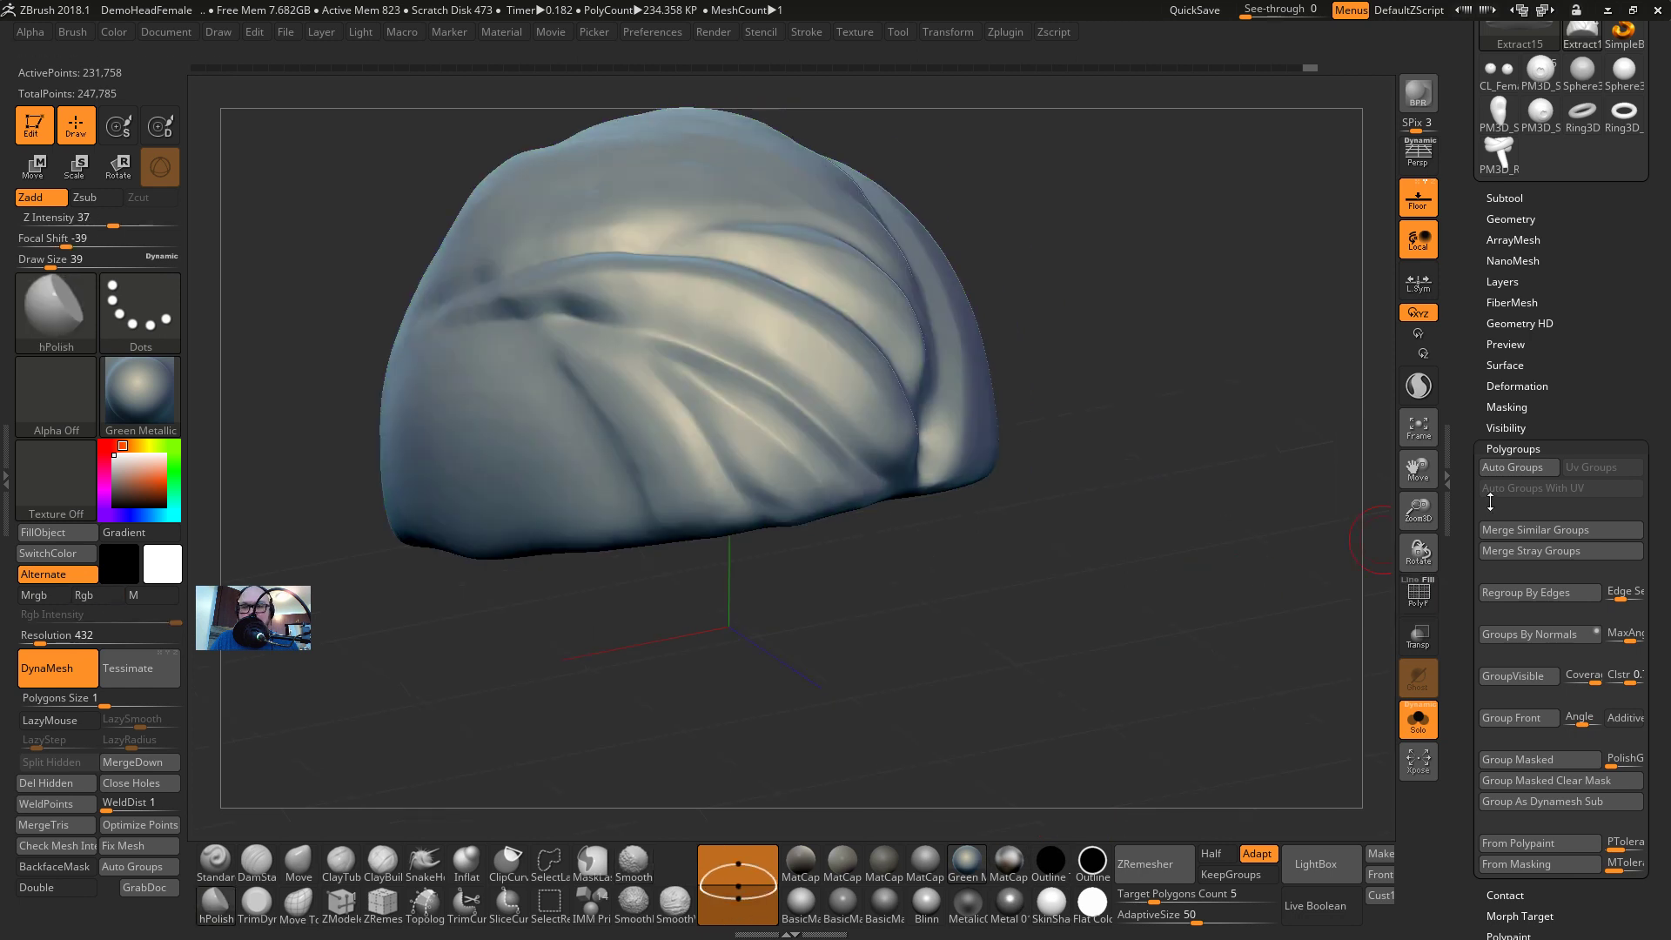
Apply the Polish By Groups deformation to the cap twice, using a higher strength the second time
{"action": "left_click", "coordinate": [1513, 447]}
{"action": "left_click", "coordinate": [1517, 385]}
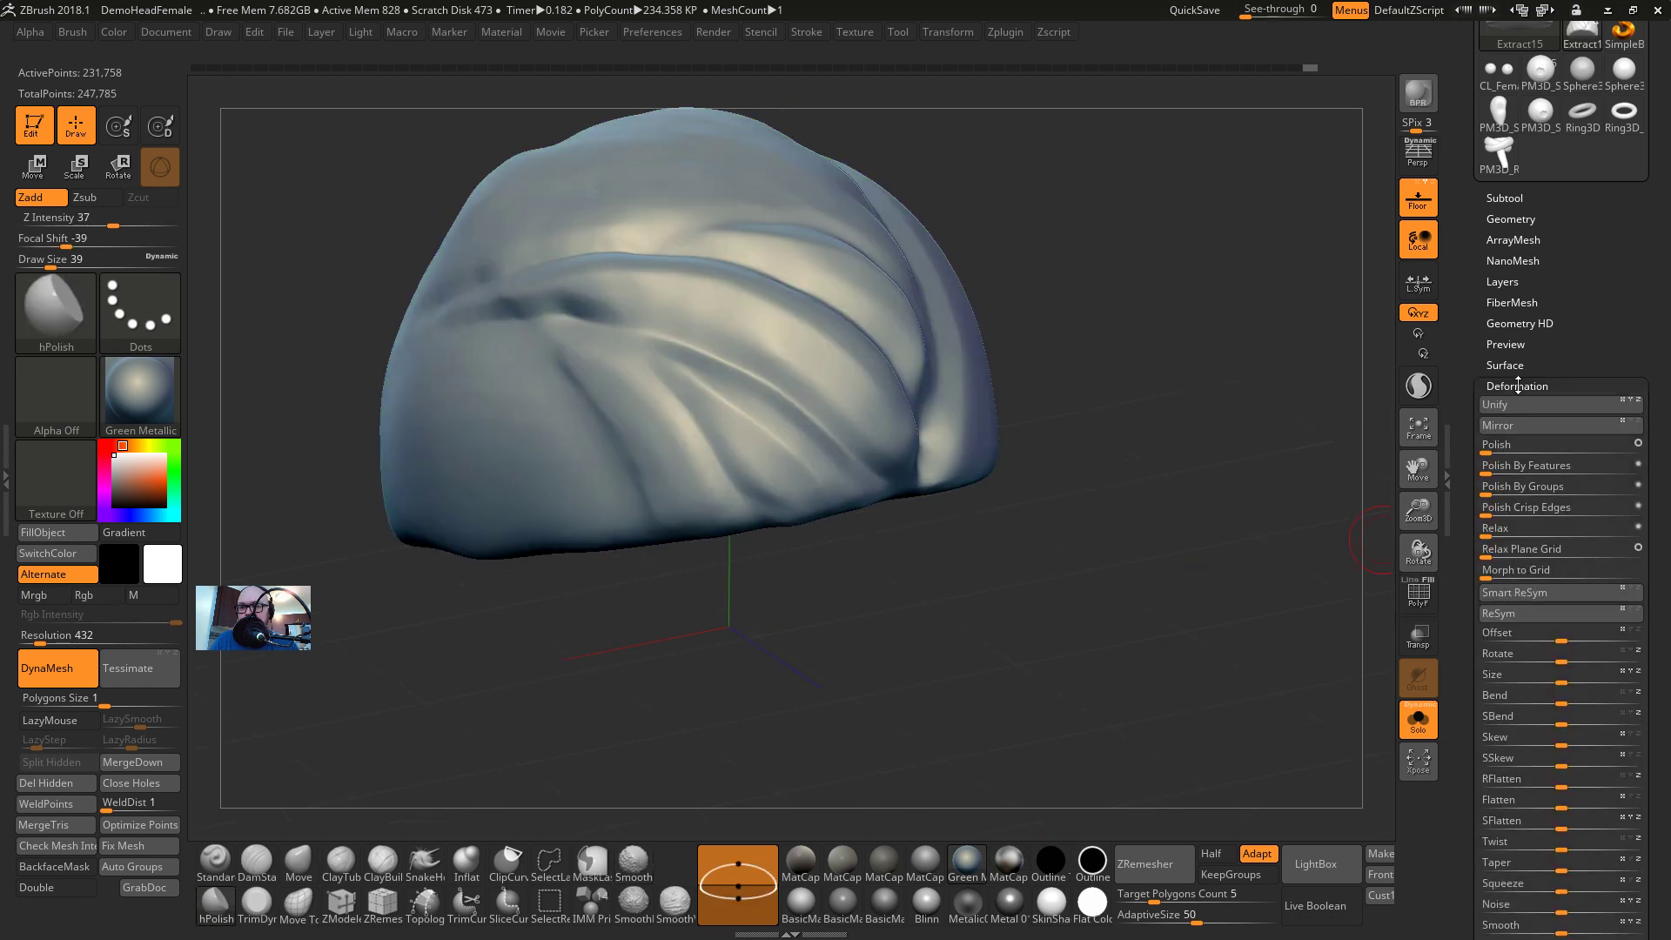
{"action": "left_click_drag", "start_coordinate": [1487, 490], "coordinate": [1606, 486]}
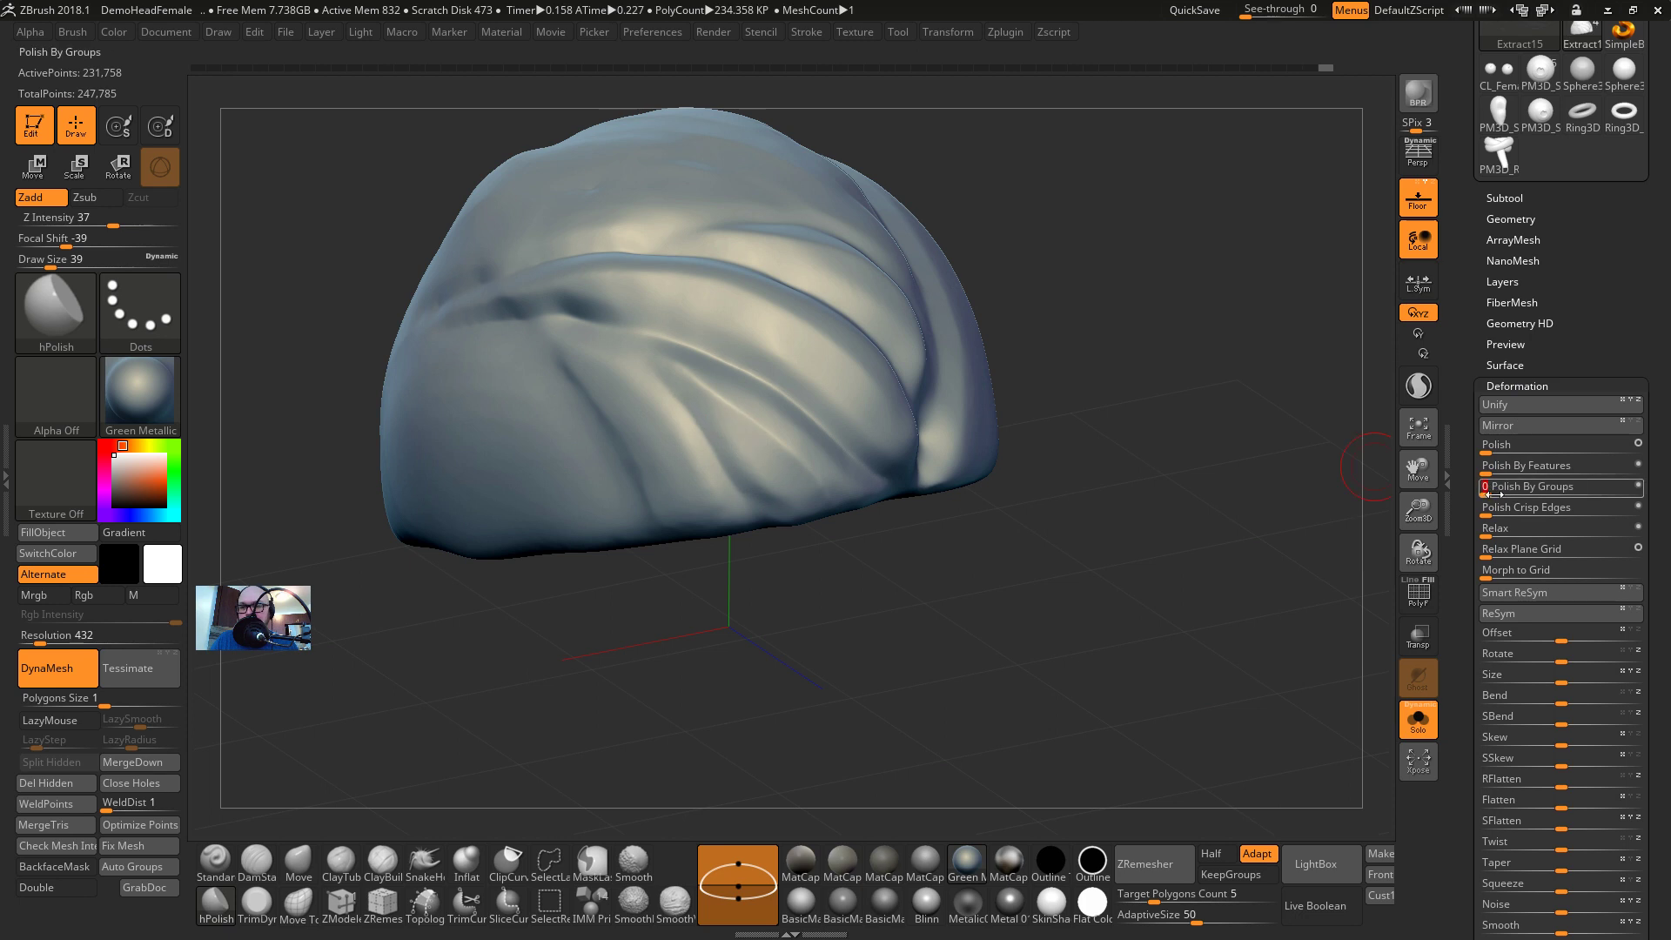
{"action": "left_click_drag", "start_coordinate": [1491, 493], "coordinate": [1636, 490]}
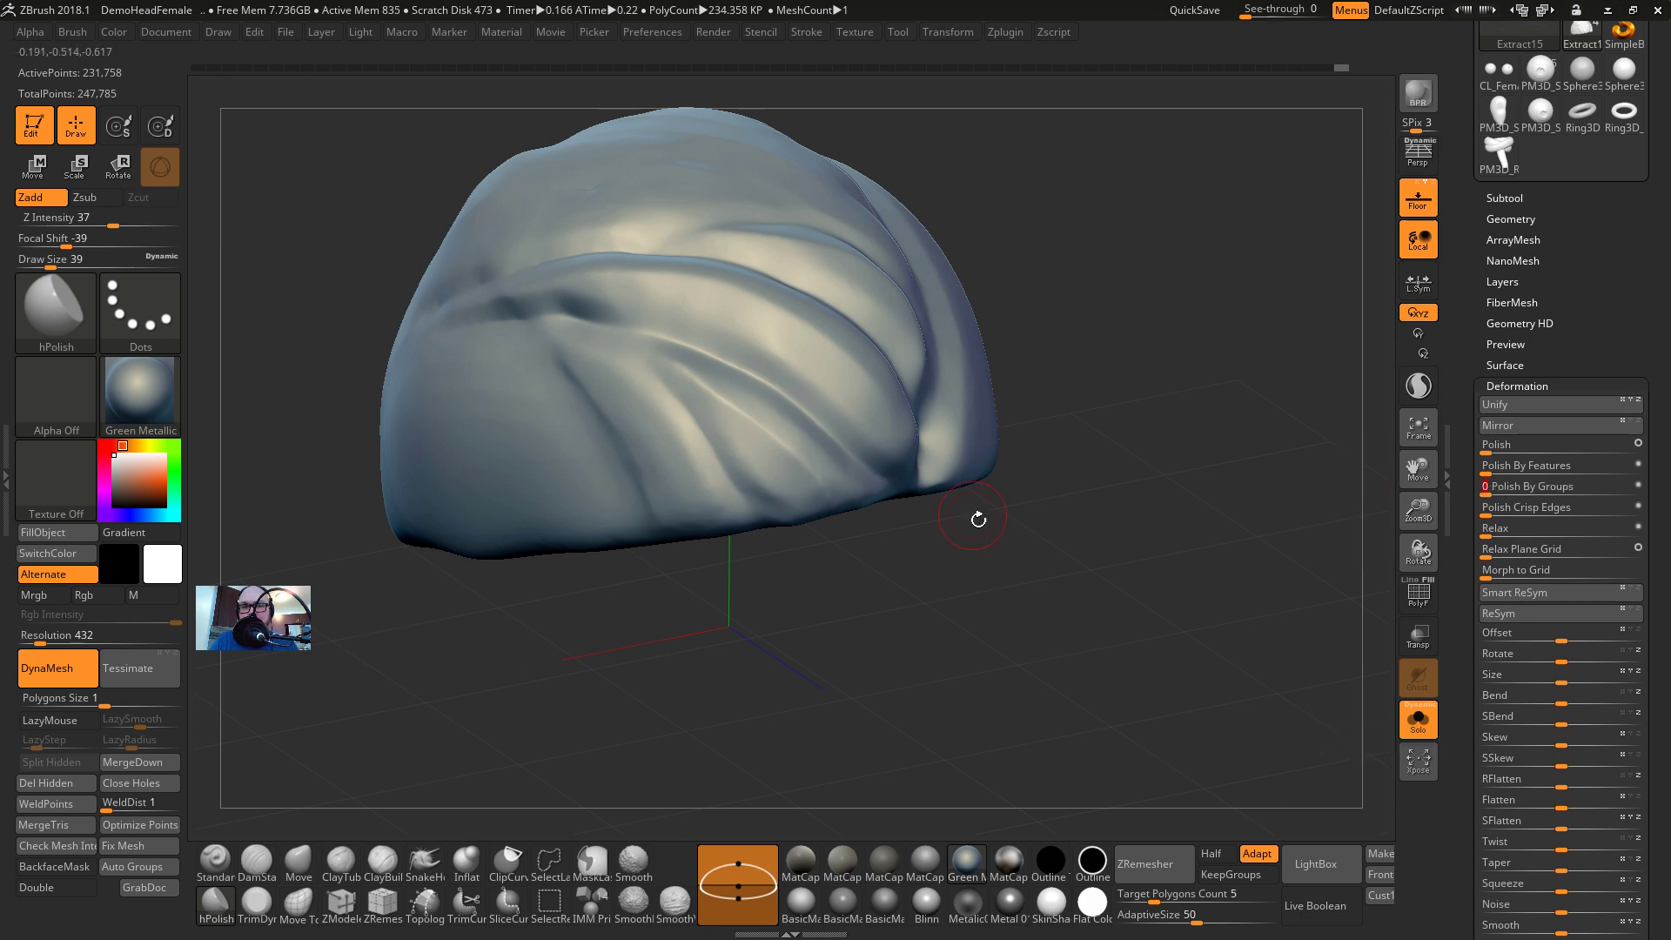
Make the Merged_FemaleHead9 subtool the active one and bring its face into view
{"action": "left_click_drag", "start_coordinate": [979, 519], "coordinate": [948, 545]}
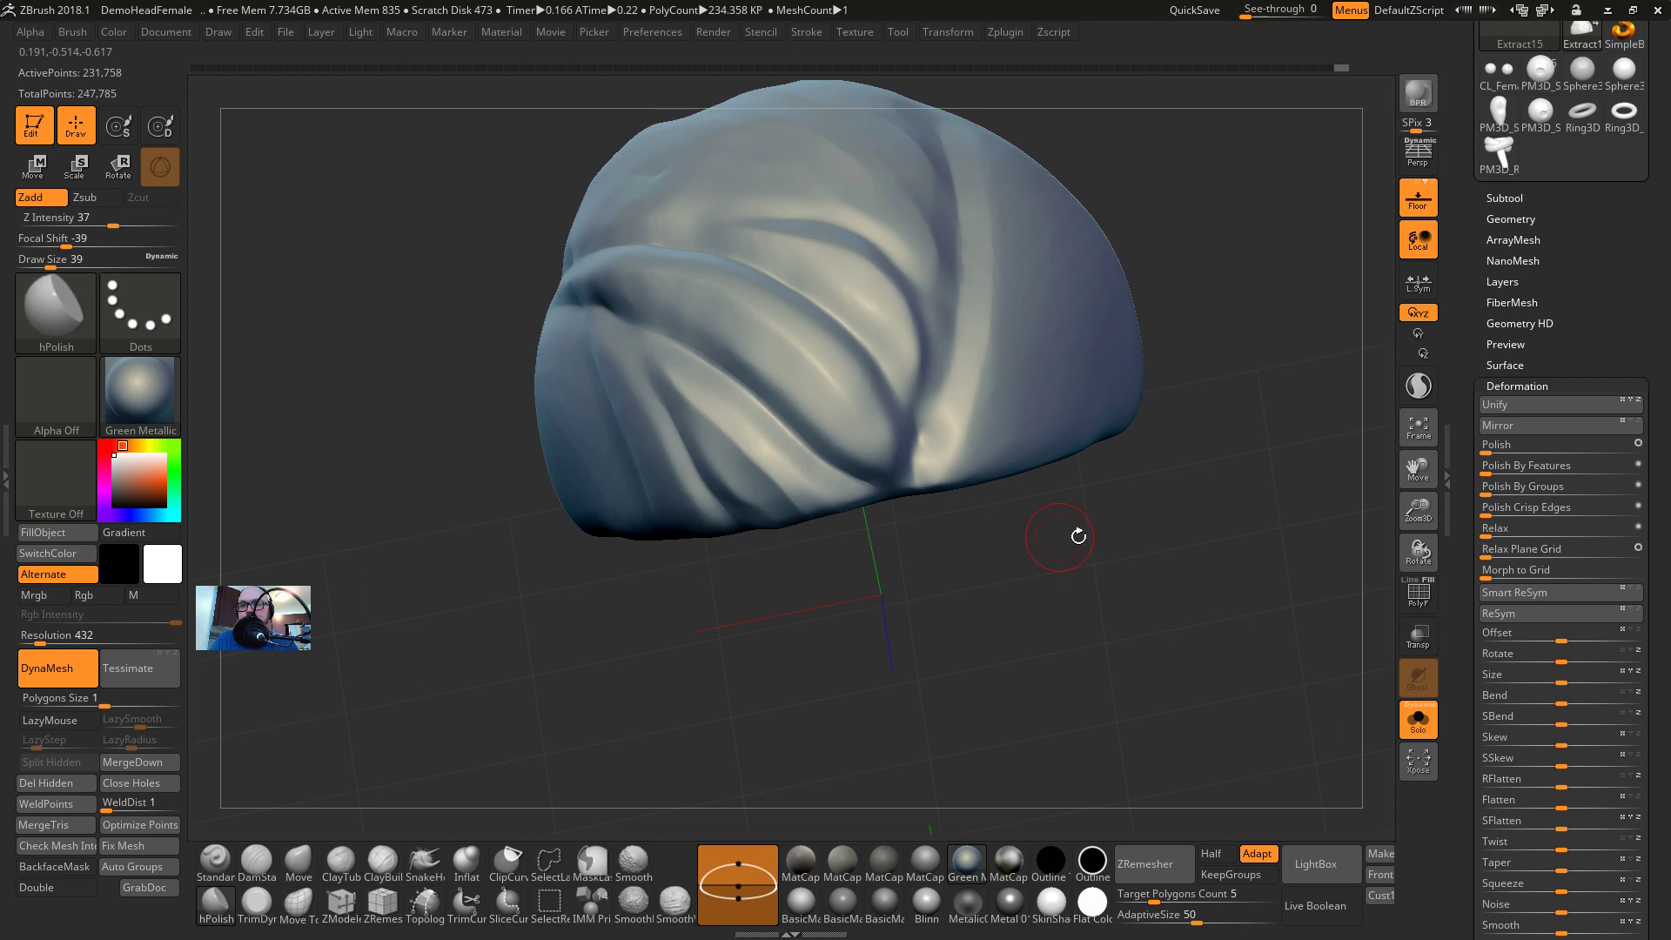
{"action": "left_click_drag", "start_coordinate": [1078, 536], "coordinate": [1184, 568]}
{"action": "left_click_drag", "start_coordinate": [1458, 208], "coordinate": [1515, 225]}
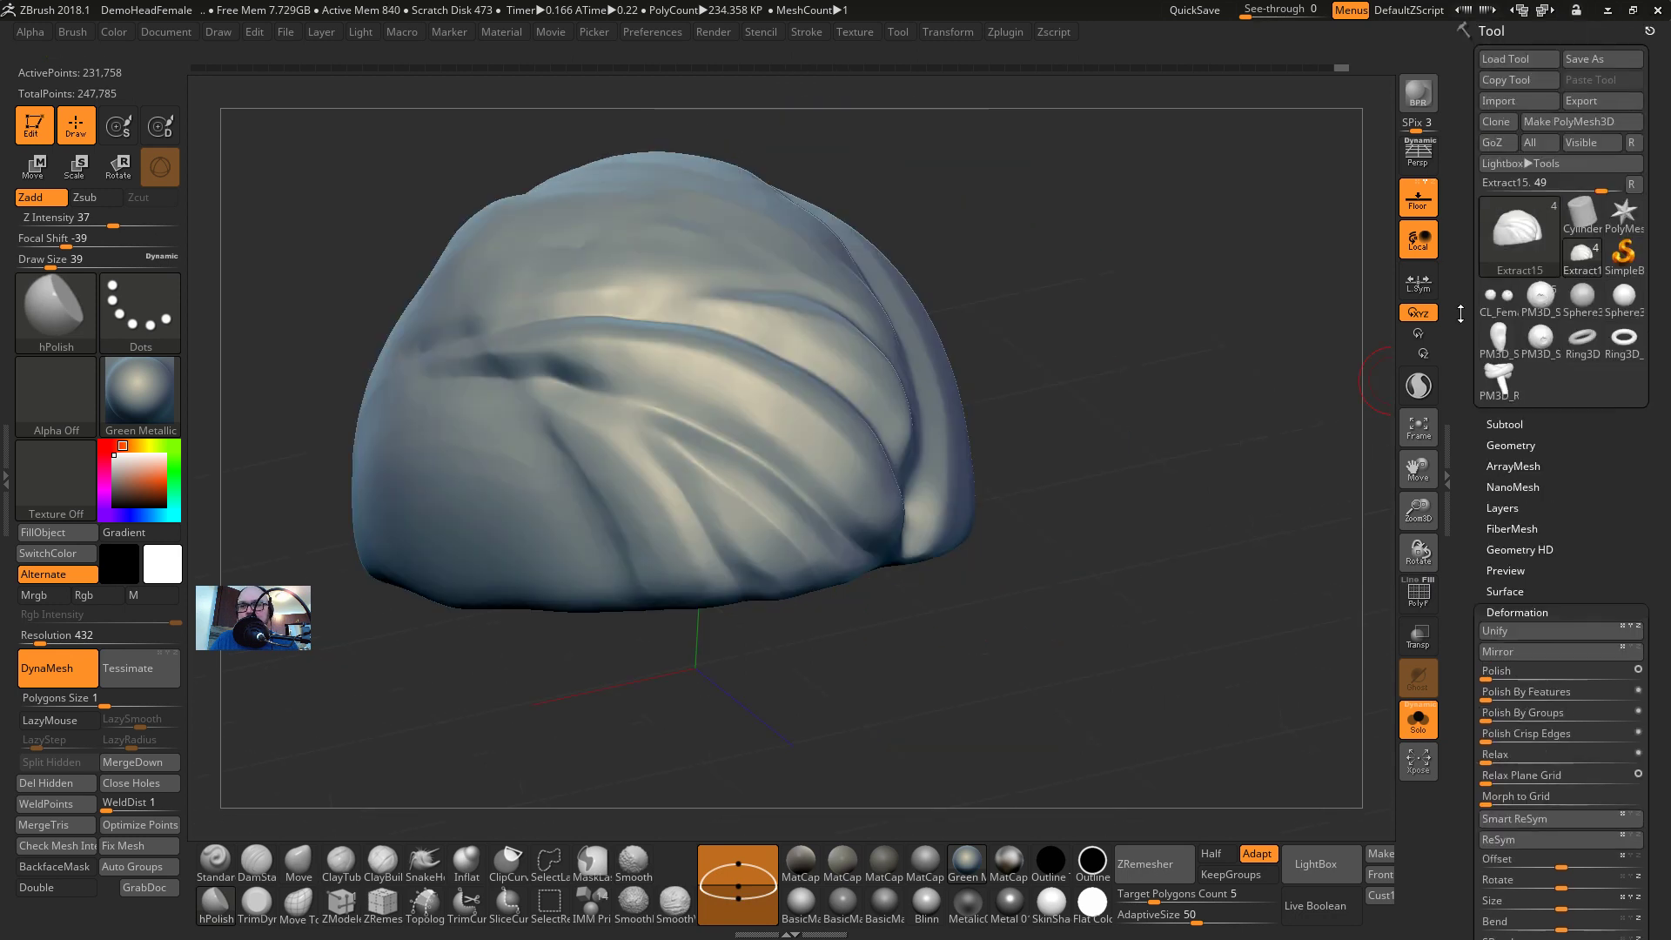
{"action": "left_click", "coordinate": [1503, 425]}
{"action": "left_click", "coordinate": [1567, 451]}
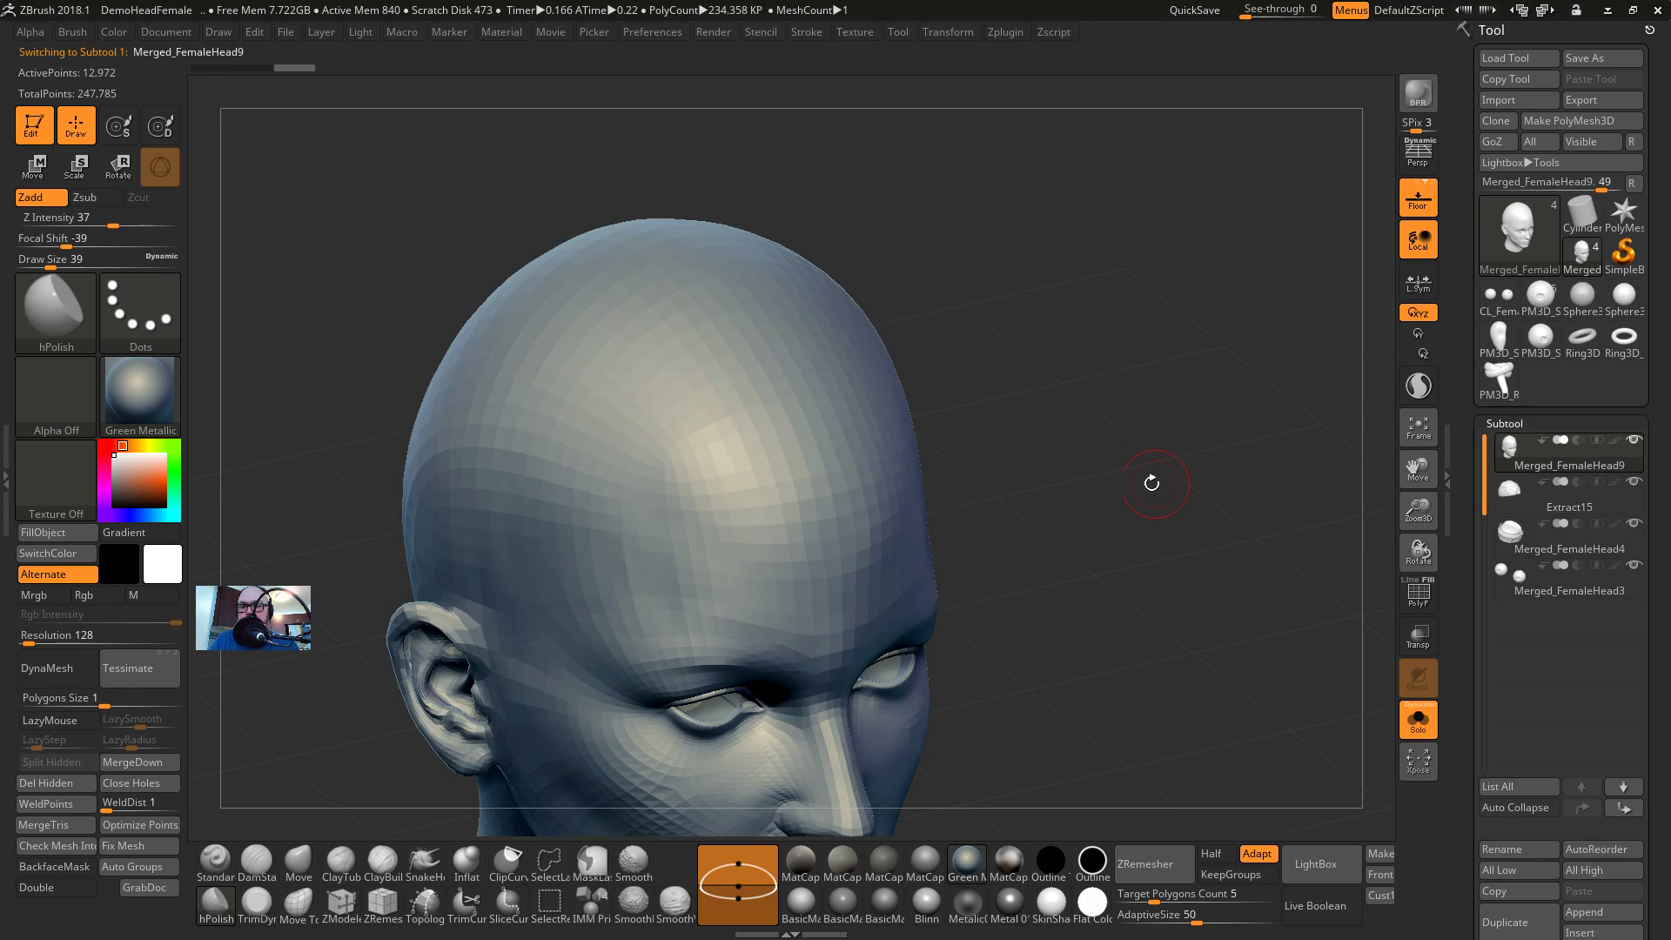
{"action": "mouse_move", "coordinate": [1153, 478]}
{"action": "left_mouse_down"}
{"action": "mouse_move", "coordinate": [1098, 323]}
{"action": "mouse_move", "coordinate": [1063, 310]}
{"action": "mouse_move", "coordinate": [1093, 273]}
{"action": "left_mouse_up"}
Set the draw size to 104 and show the polyframe on the female head in front view
{"action": "key", "text": "s"}
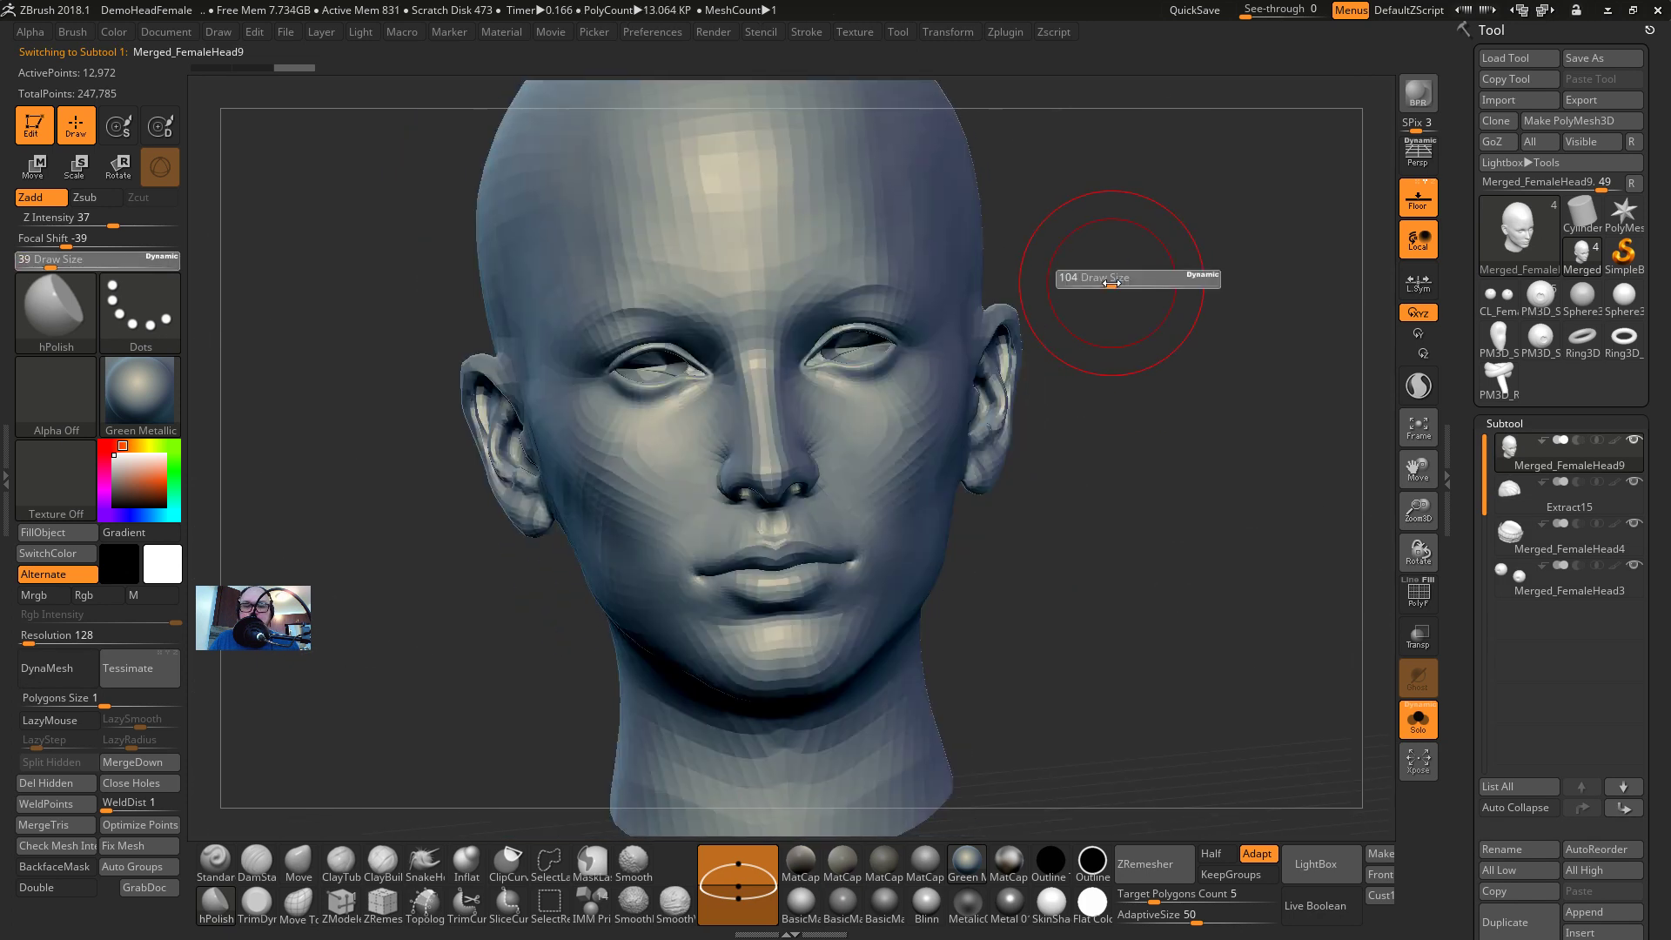
{"action": "key", "text": "alt+Tab"}
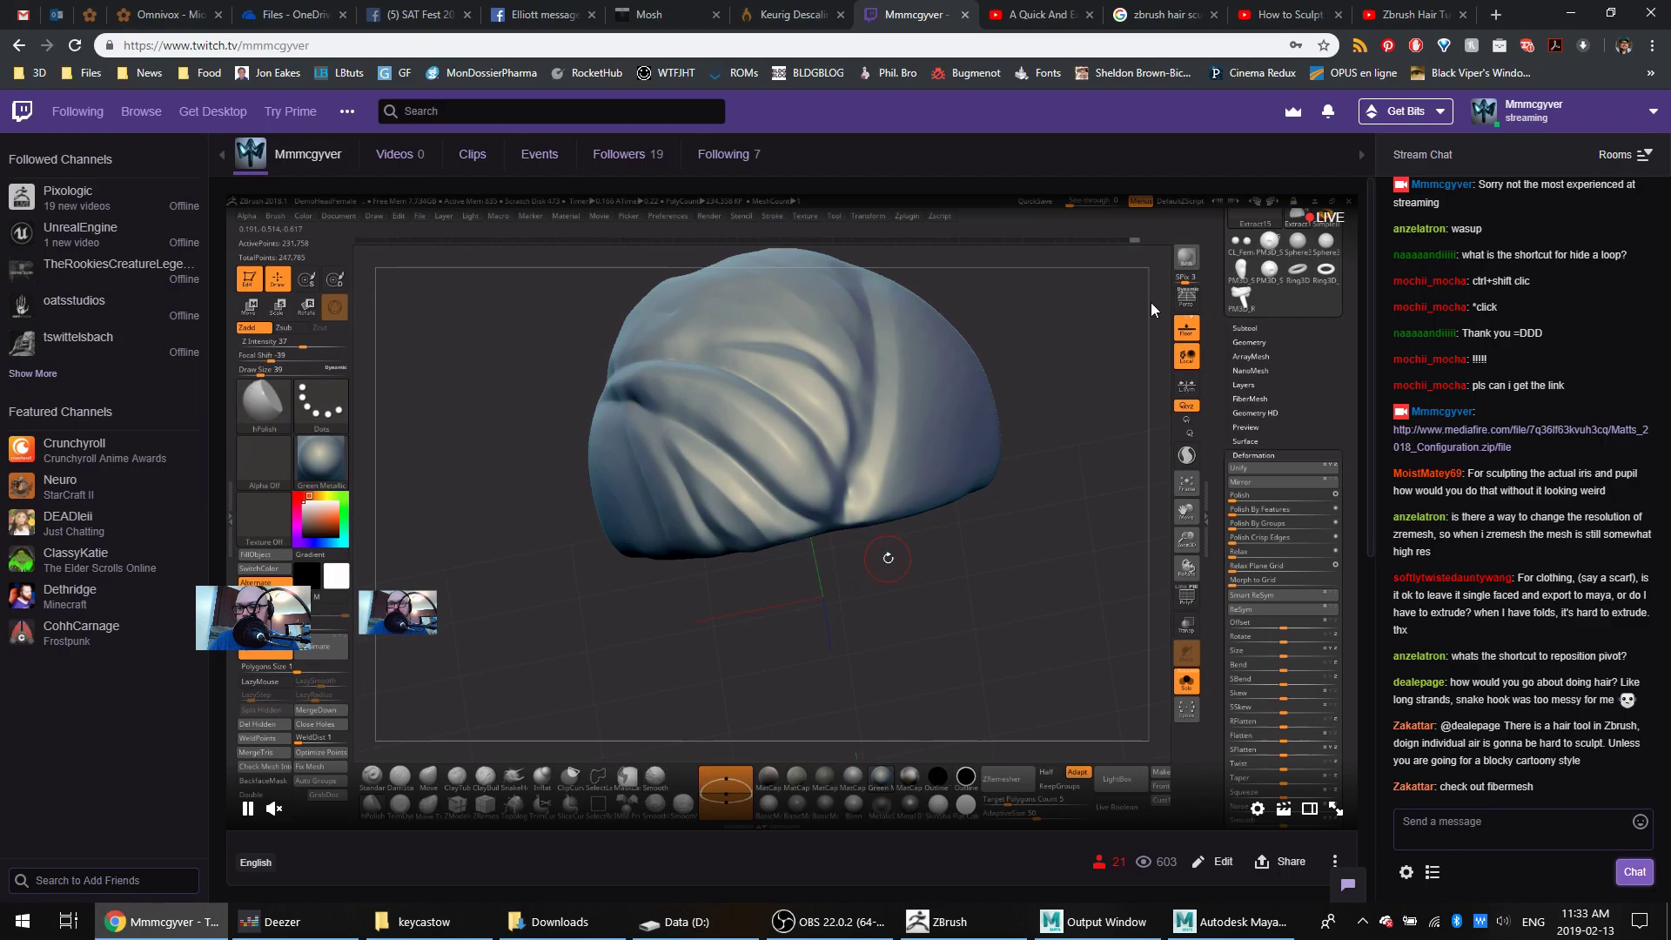
{"action": "key", "text": "alt+Tab"}
{"action": "left_click_drag", "start_coordinate": [1152, 301], "coordinate": [1198, 325]}
{"action": "key", "text": "shift+f"}
{"action": "key", "text": "shift+f"}
{"action": "key", "text": "shift+f"}
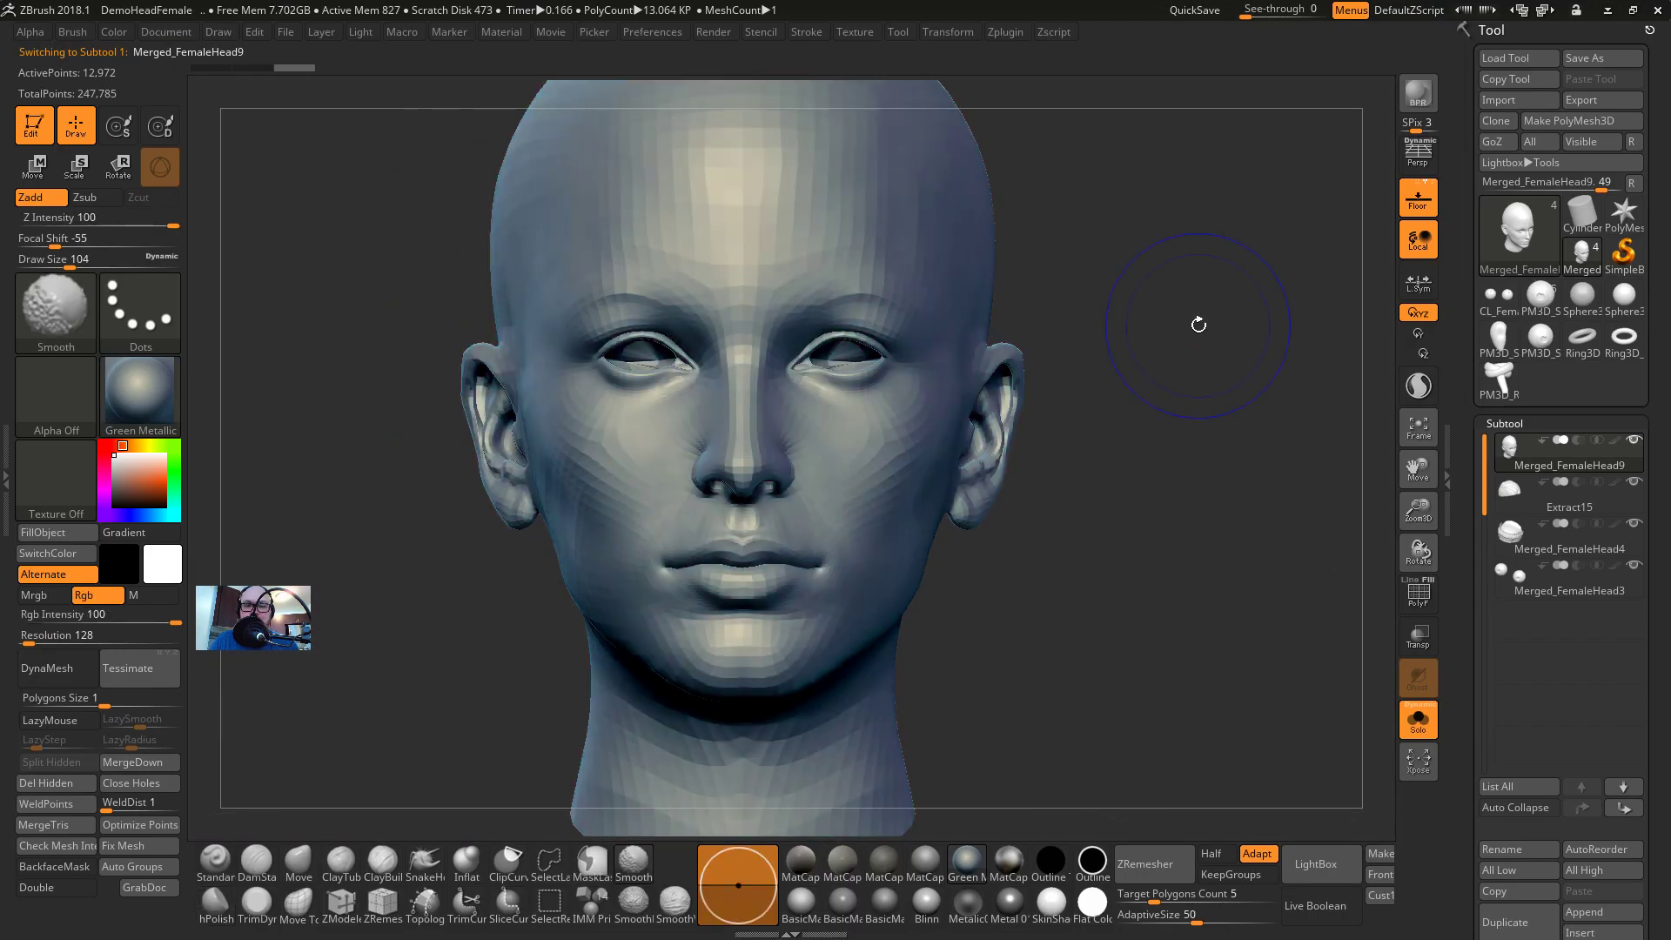
{"action": "left_click", "coordinate": [1411, 580]}
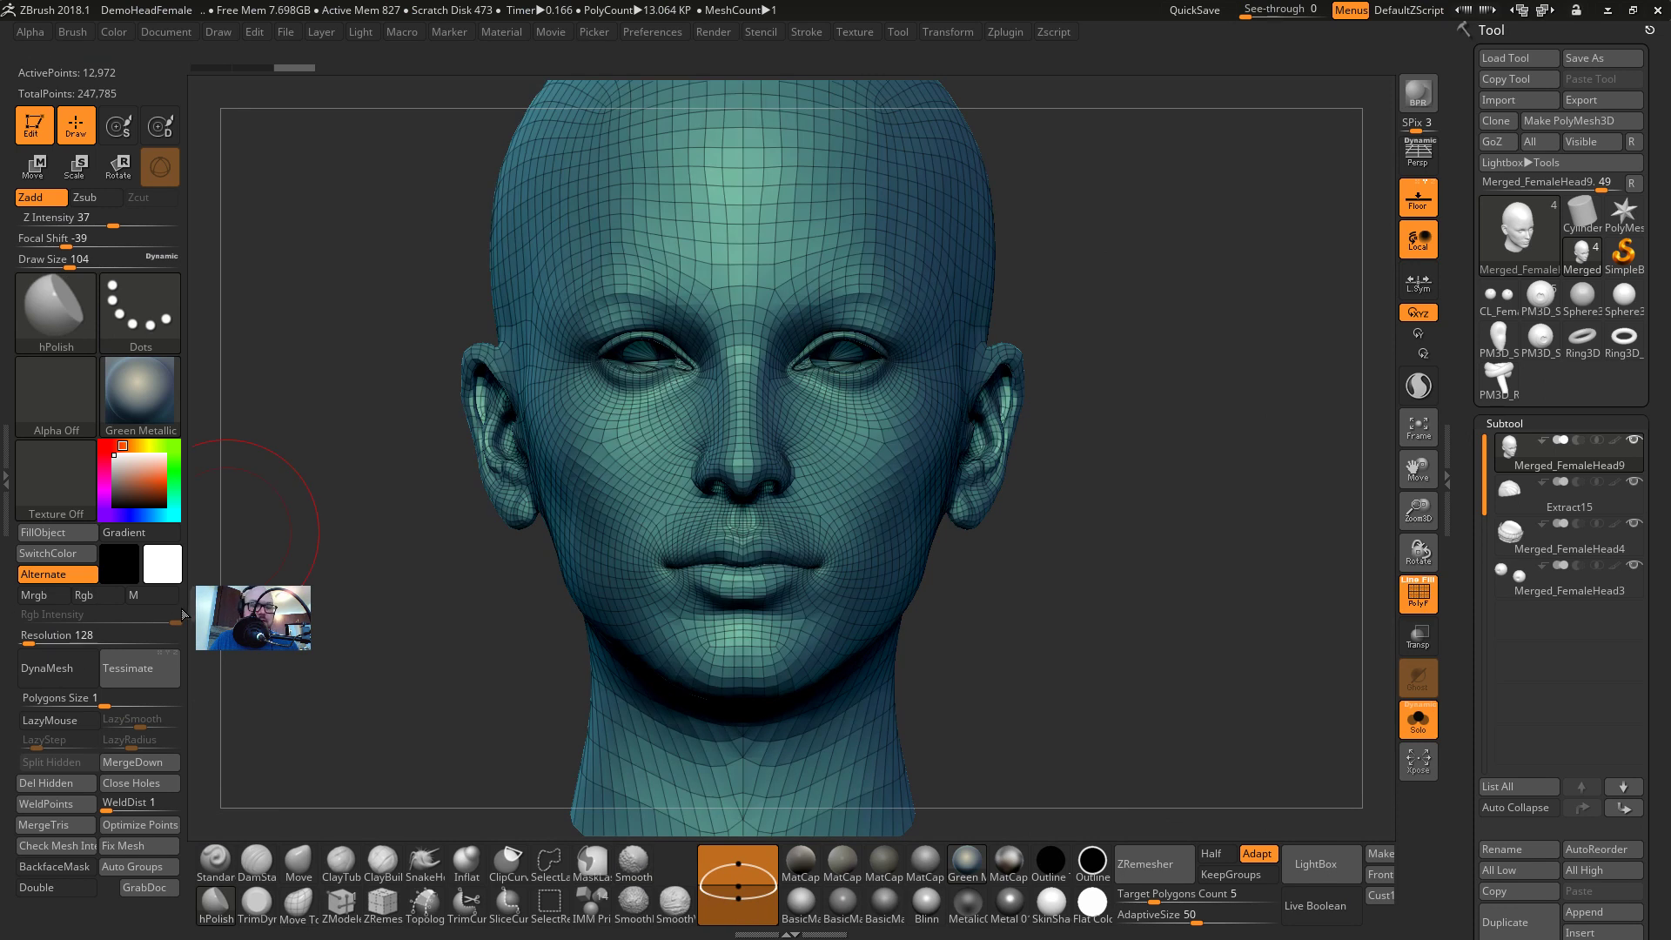
Subdivide the female head mesh several times to raise its resolution
{"action": "key", "text": "ctrl+d"}
{"action": "key", "text": "ctrl+d"}
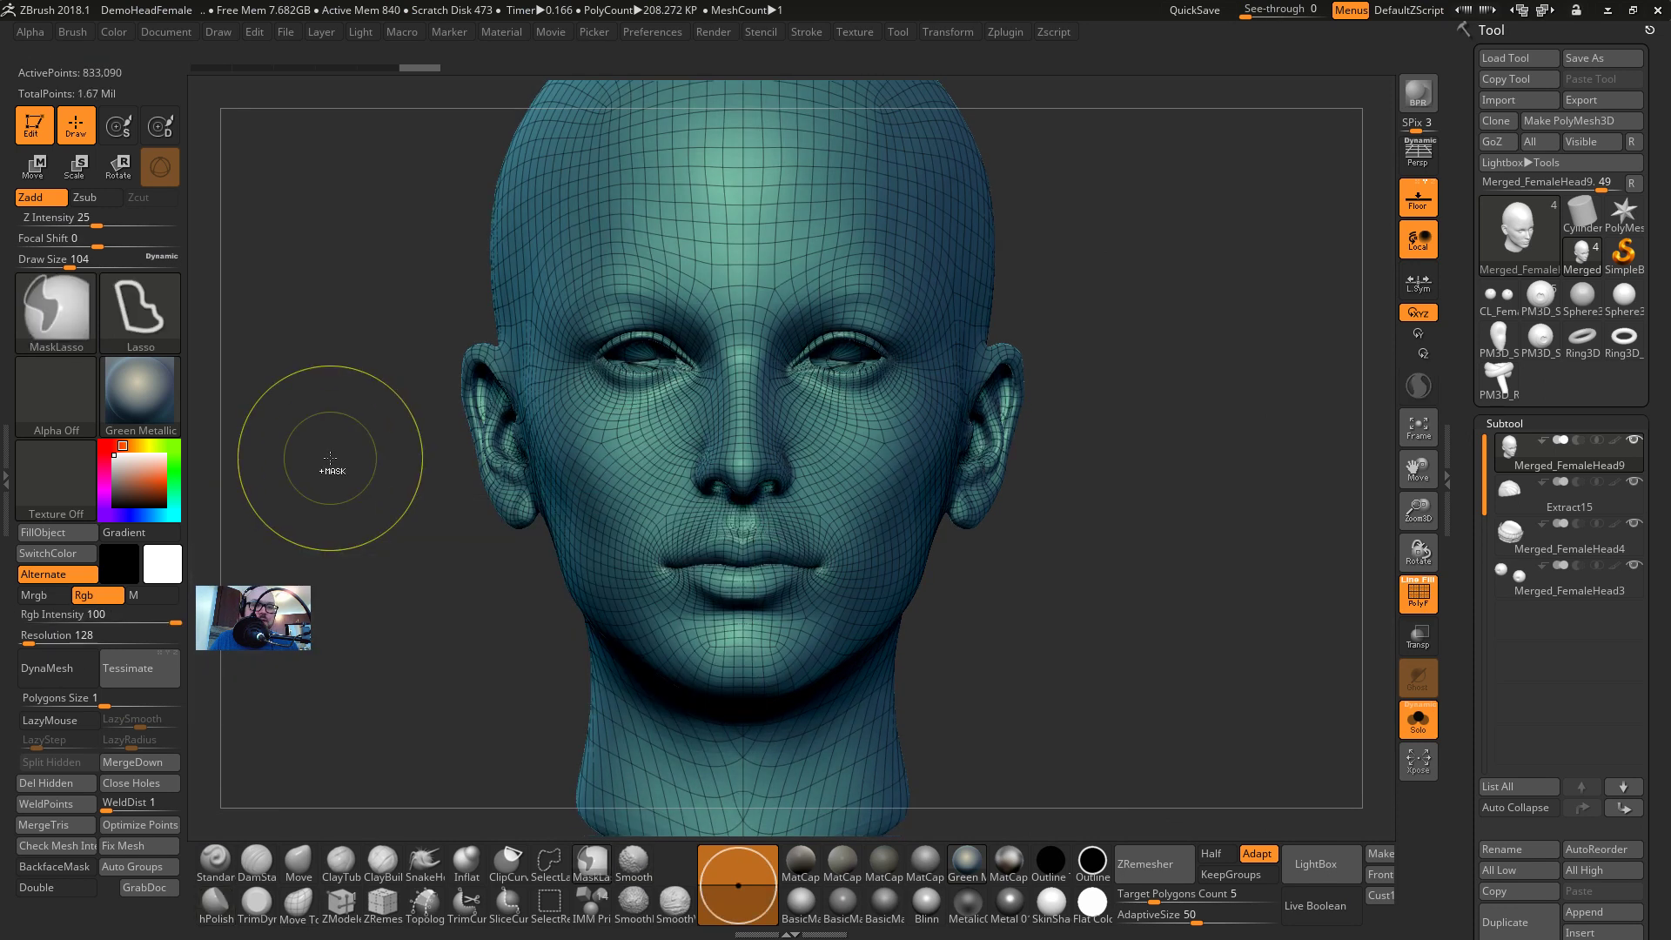
{"action": "key", "text": "ctrl+d"}
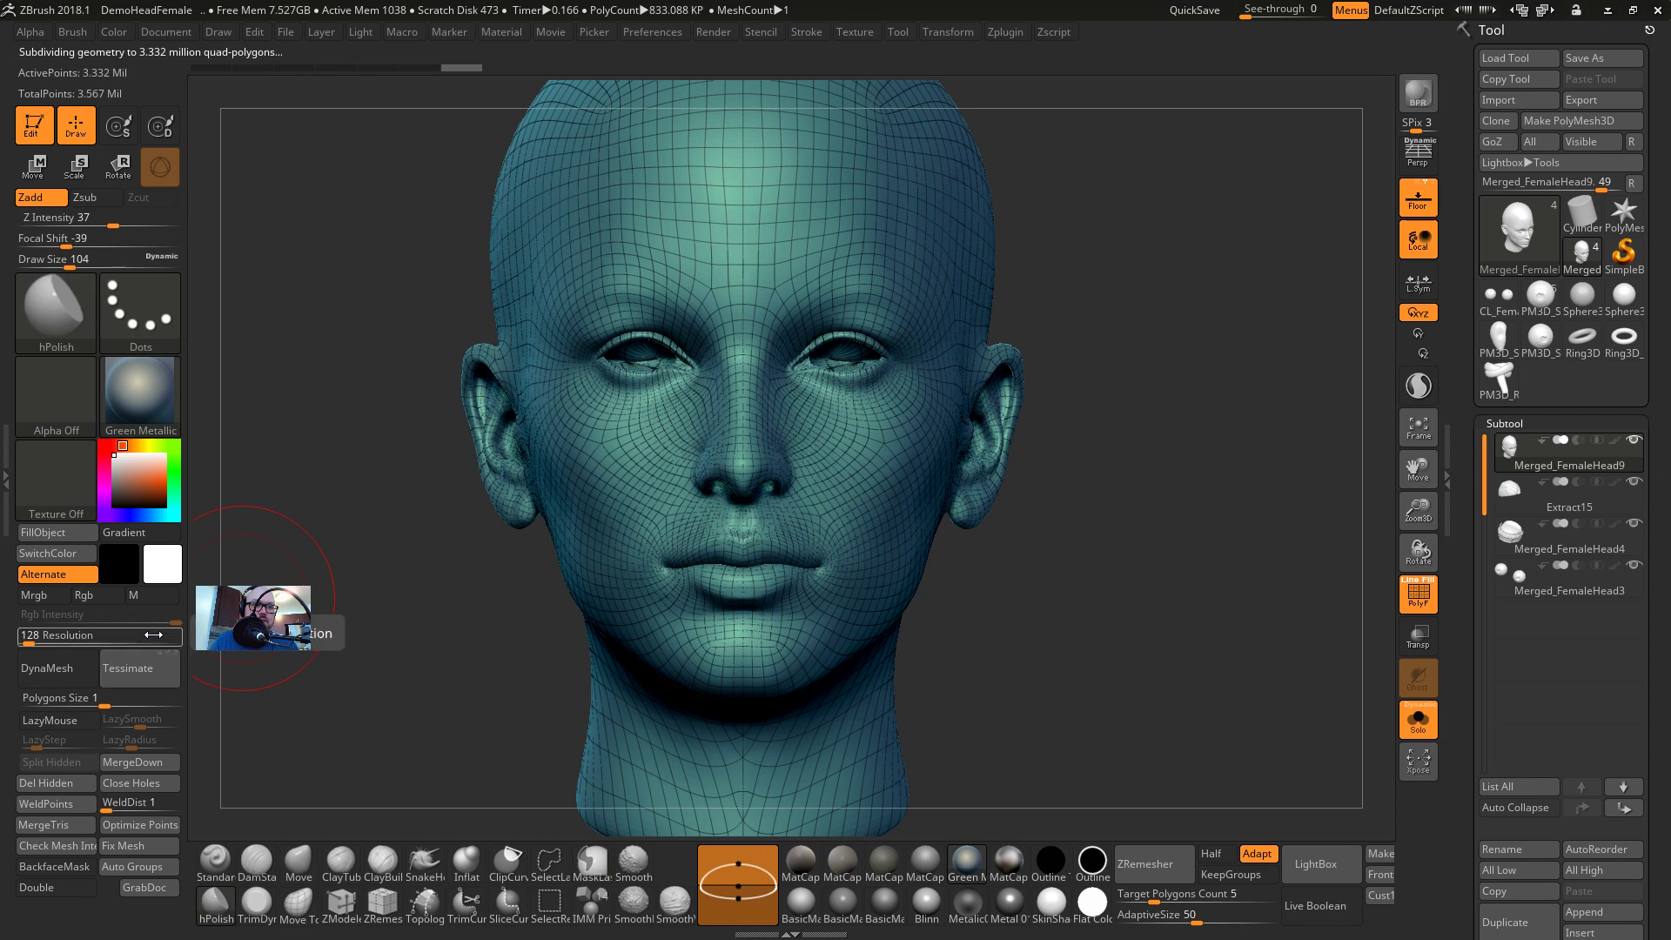
Try converting the head to DynaMesh at resolution 216 without freezing its subdivision levels
{"action": "left_click", "coordinate": [33, 638]}
{"action": "left_click", "coordinate": [47, 668]}
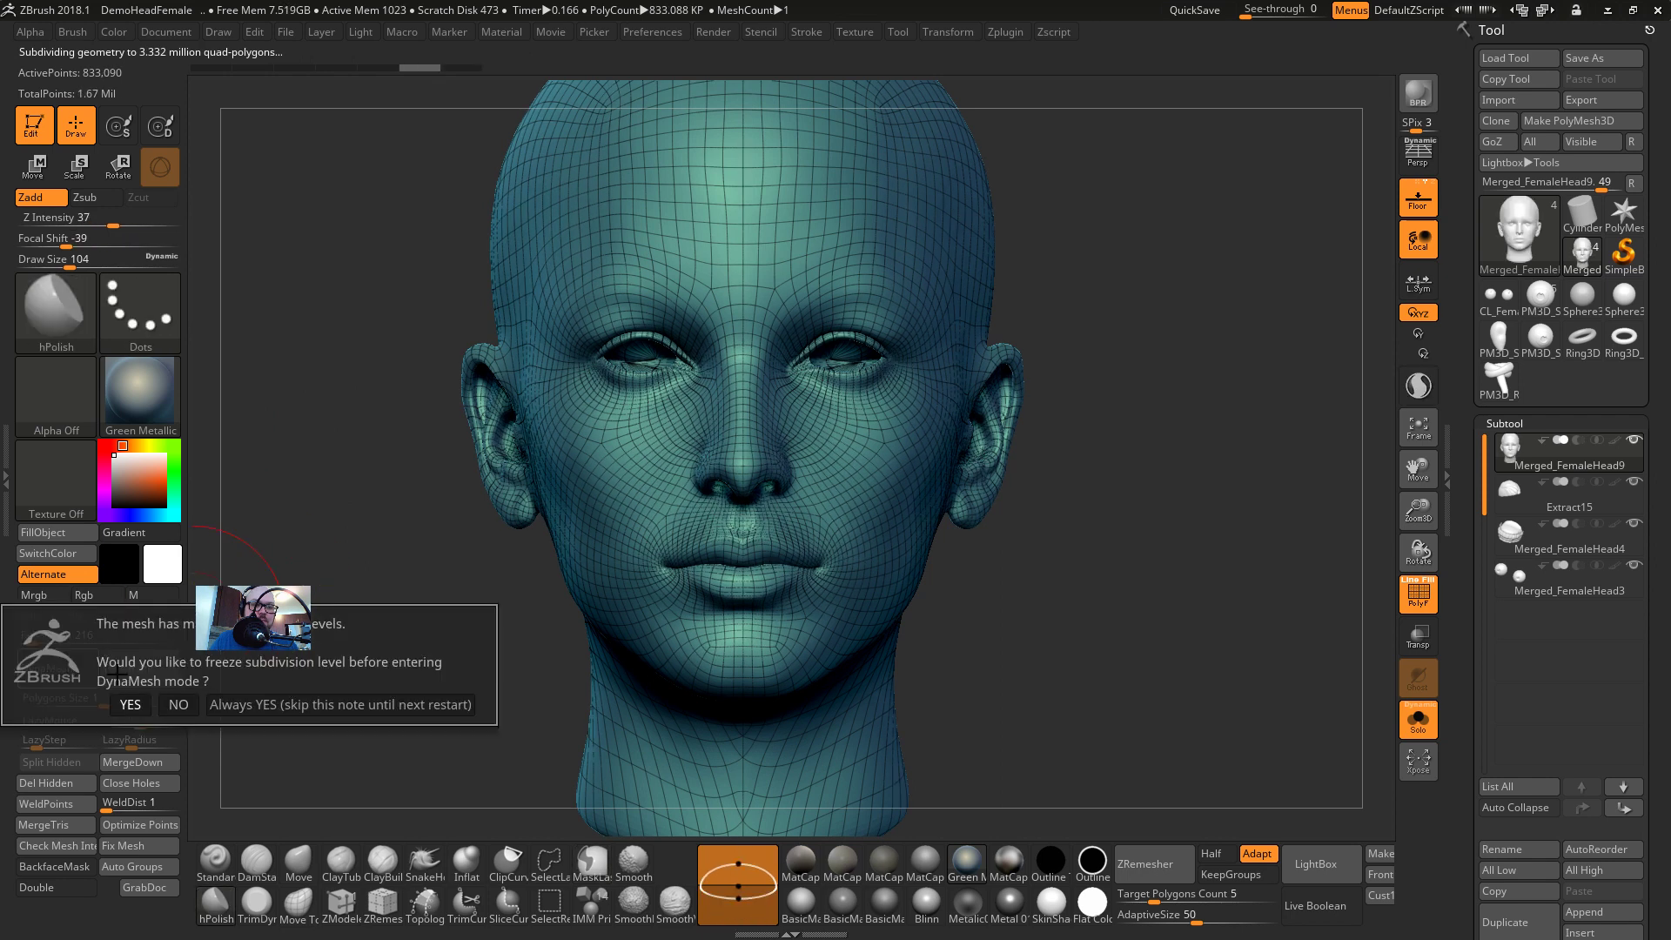
{"action": "left_click", "coordinate": [178, 705]}
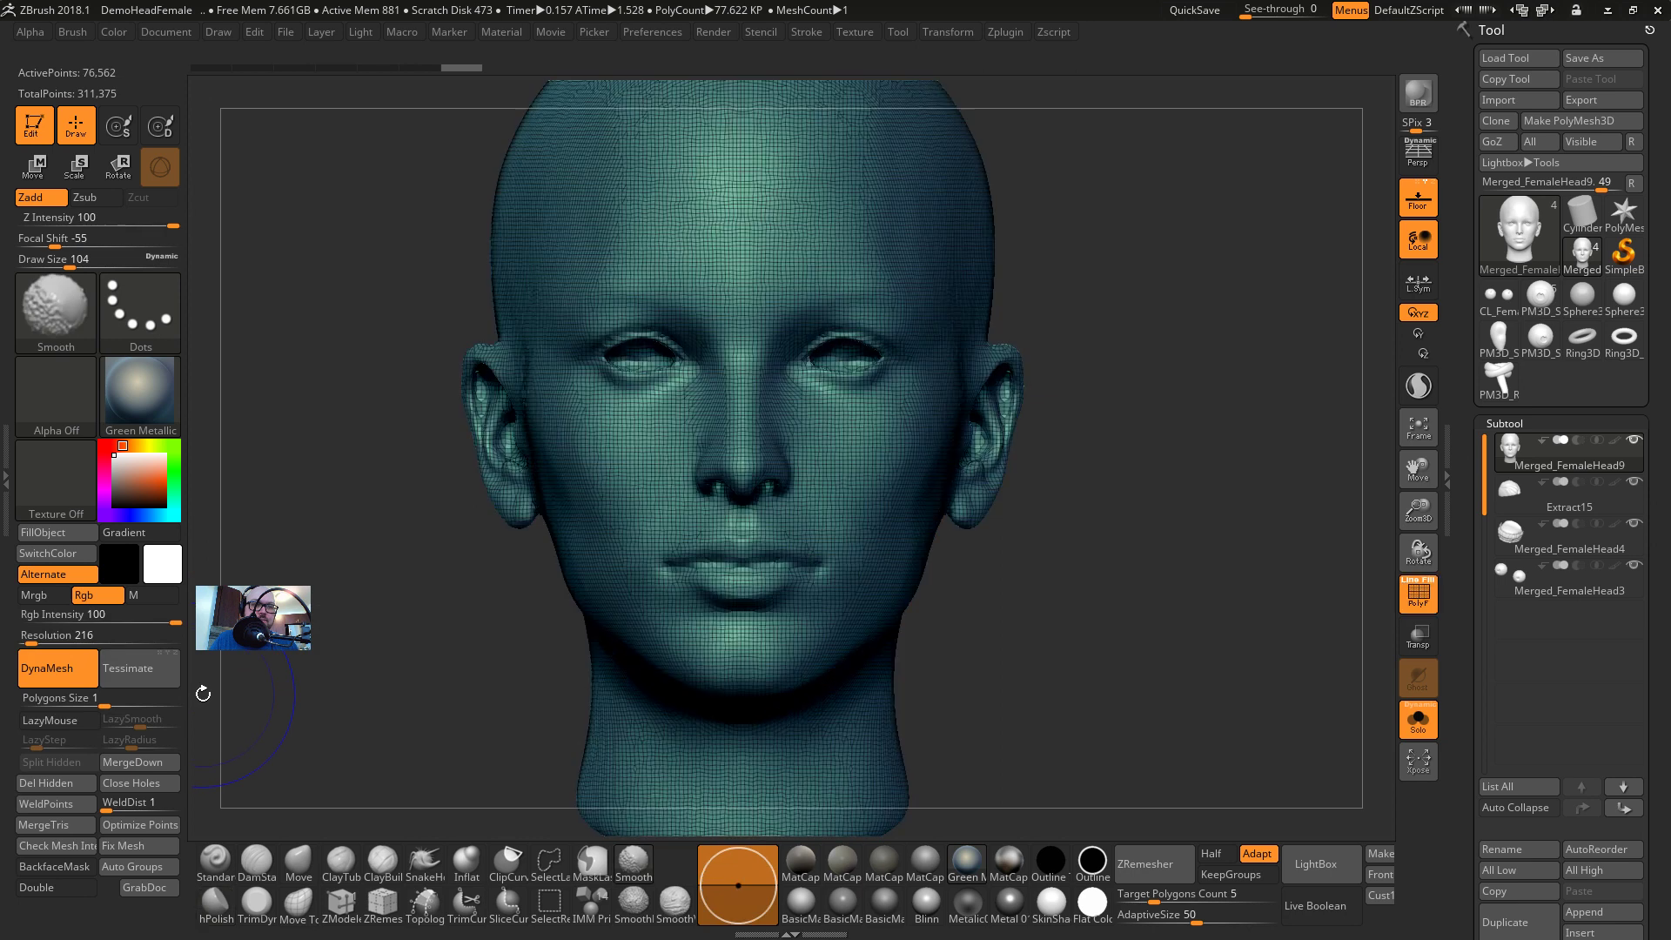
{"action": "key", "text": "ctrl+z"}
Convert the head to DynaMesh at resolution 1232 without freezing its subdivision levels
{"action": "left_click", "coordinate": [67, 641]}
{"action": "left_click", "coordinate": [73, 669]}
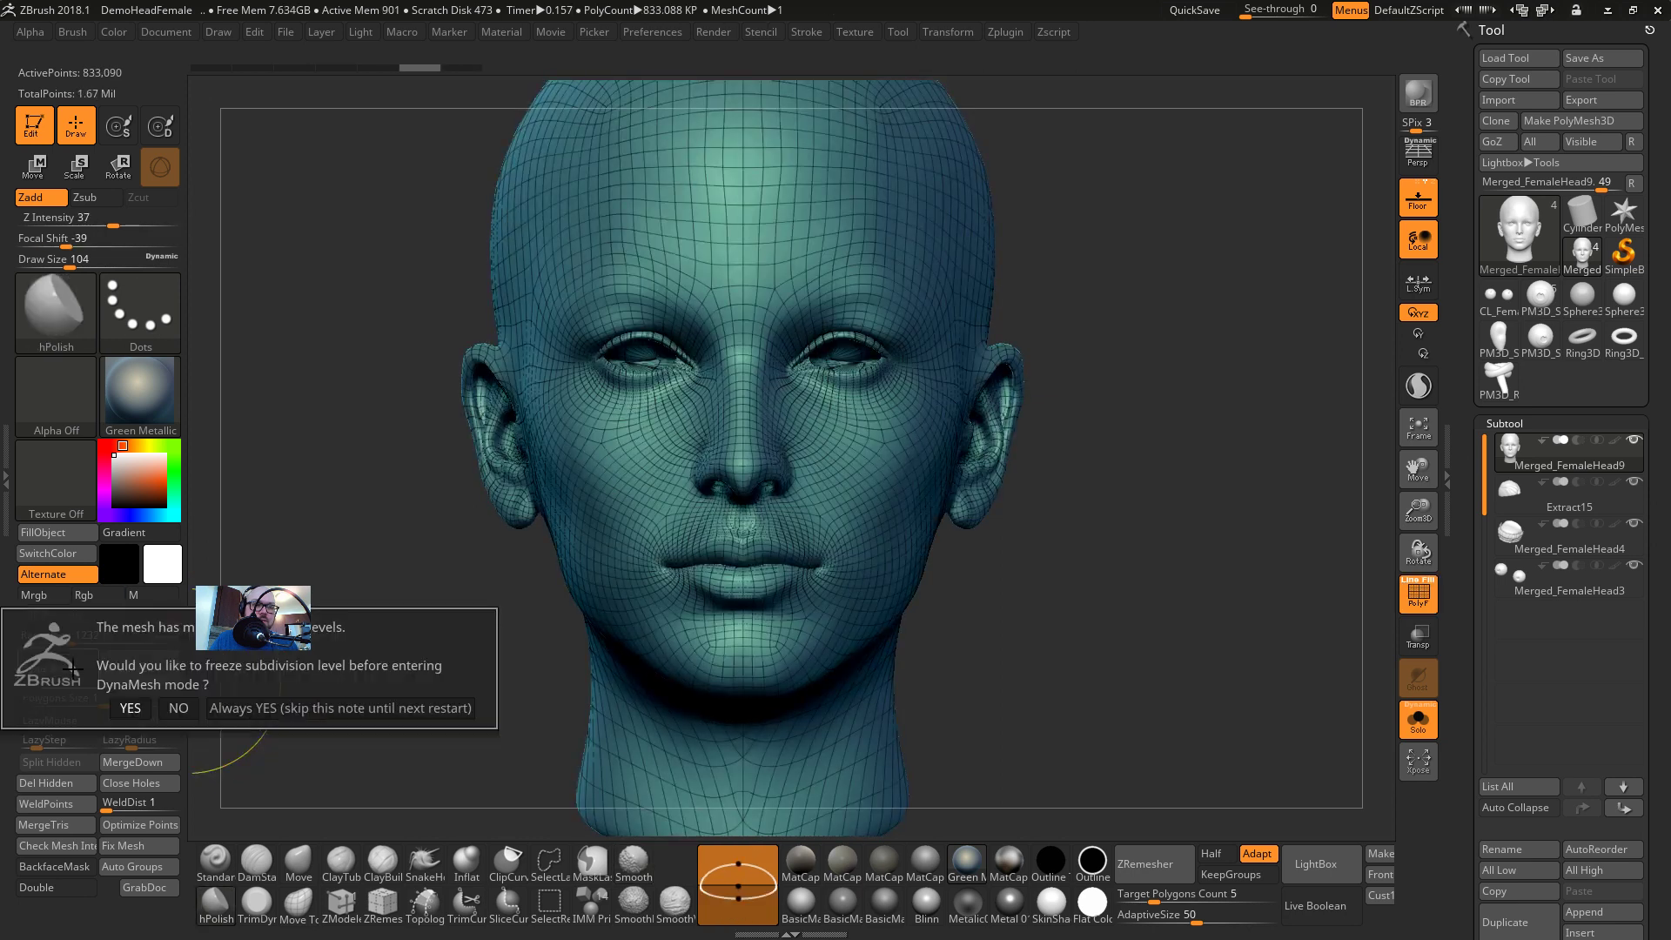
{"action": "left_click", "coordinate": [183, 707]}
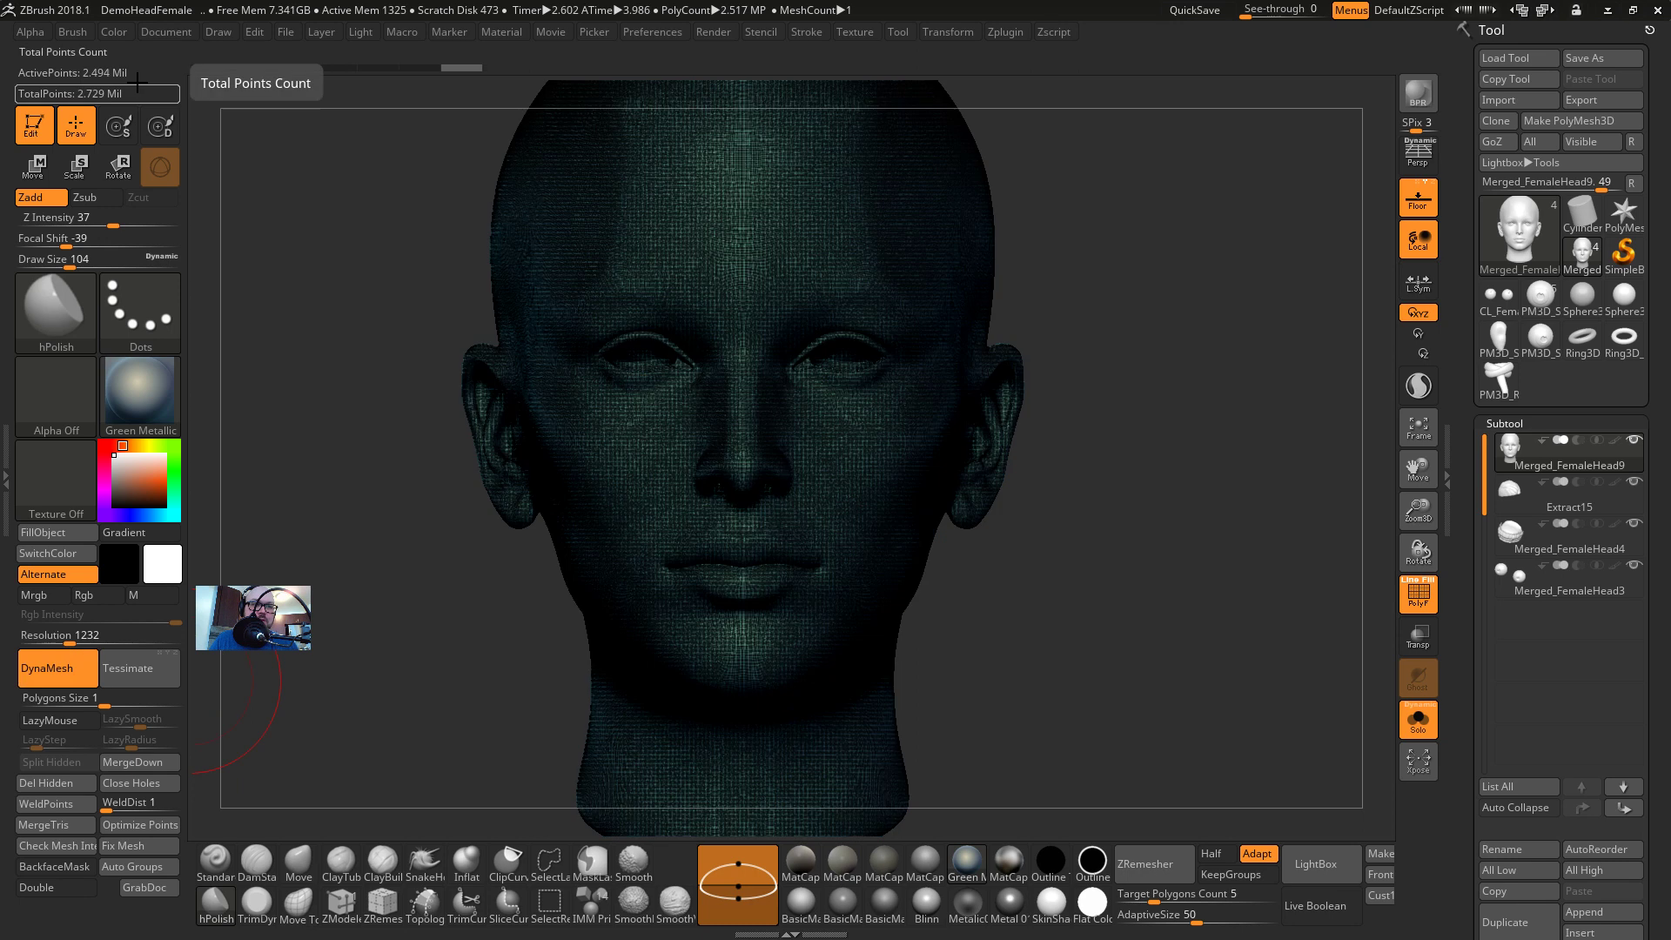
Hide the head's polyframe and try an hPolish stroke on the cheek at draw size 39
{"action": "mouse_move", "coordinate": [1123, 485]}
{"action": "left_mouse_down"}
{"action": "mouse_move", "coordinate": [1166, 491]}
{"action": "mouse_move", "coordinate": [1118, 529]}
{"action": "mouse_move", "coordinate": [1134, 492]}
{"action": "mouse_move", "coordinate": [1353, 484]}
{"action": "left_mouse_up"}
{"action": "key", "text": "s"}
{"action": "left_click_drag", "start_coordinate": [1352, 485], "coordinate": [1311, 498]}
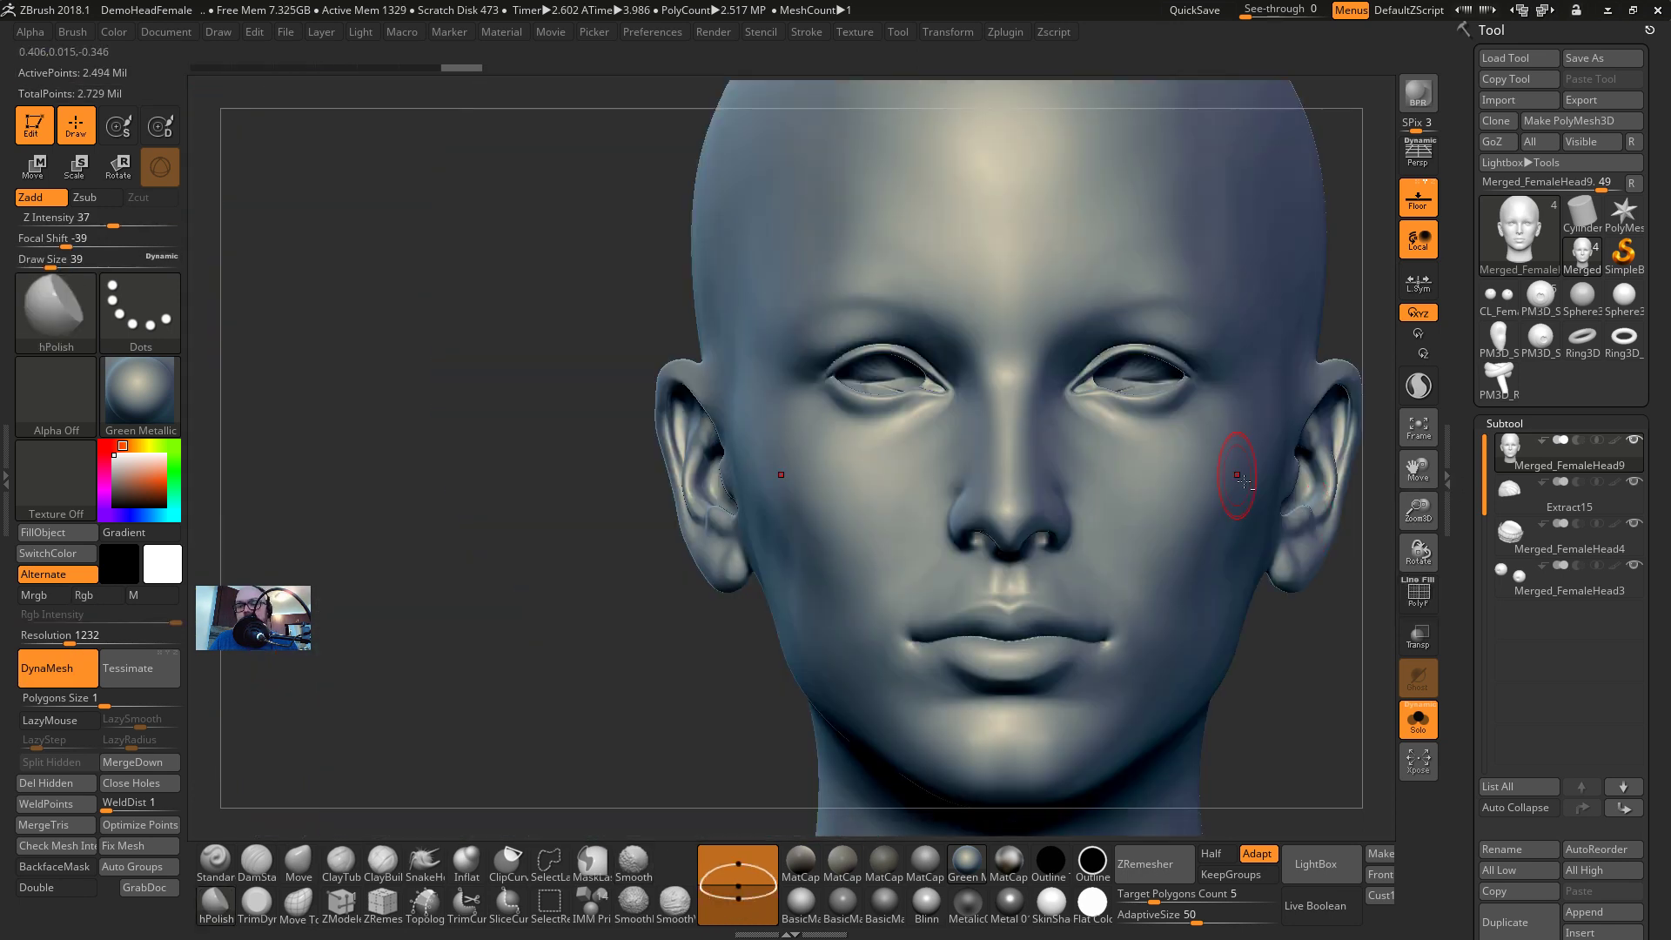
{"action": "left_click", "coordinate": [1235, 461]}
{"action": "left_click_drag", "start_coordinate": [1345, 647], "coordinate": [1135, 571], "text": "alt"}
{"action": "key", "text": "ctrl+z"}
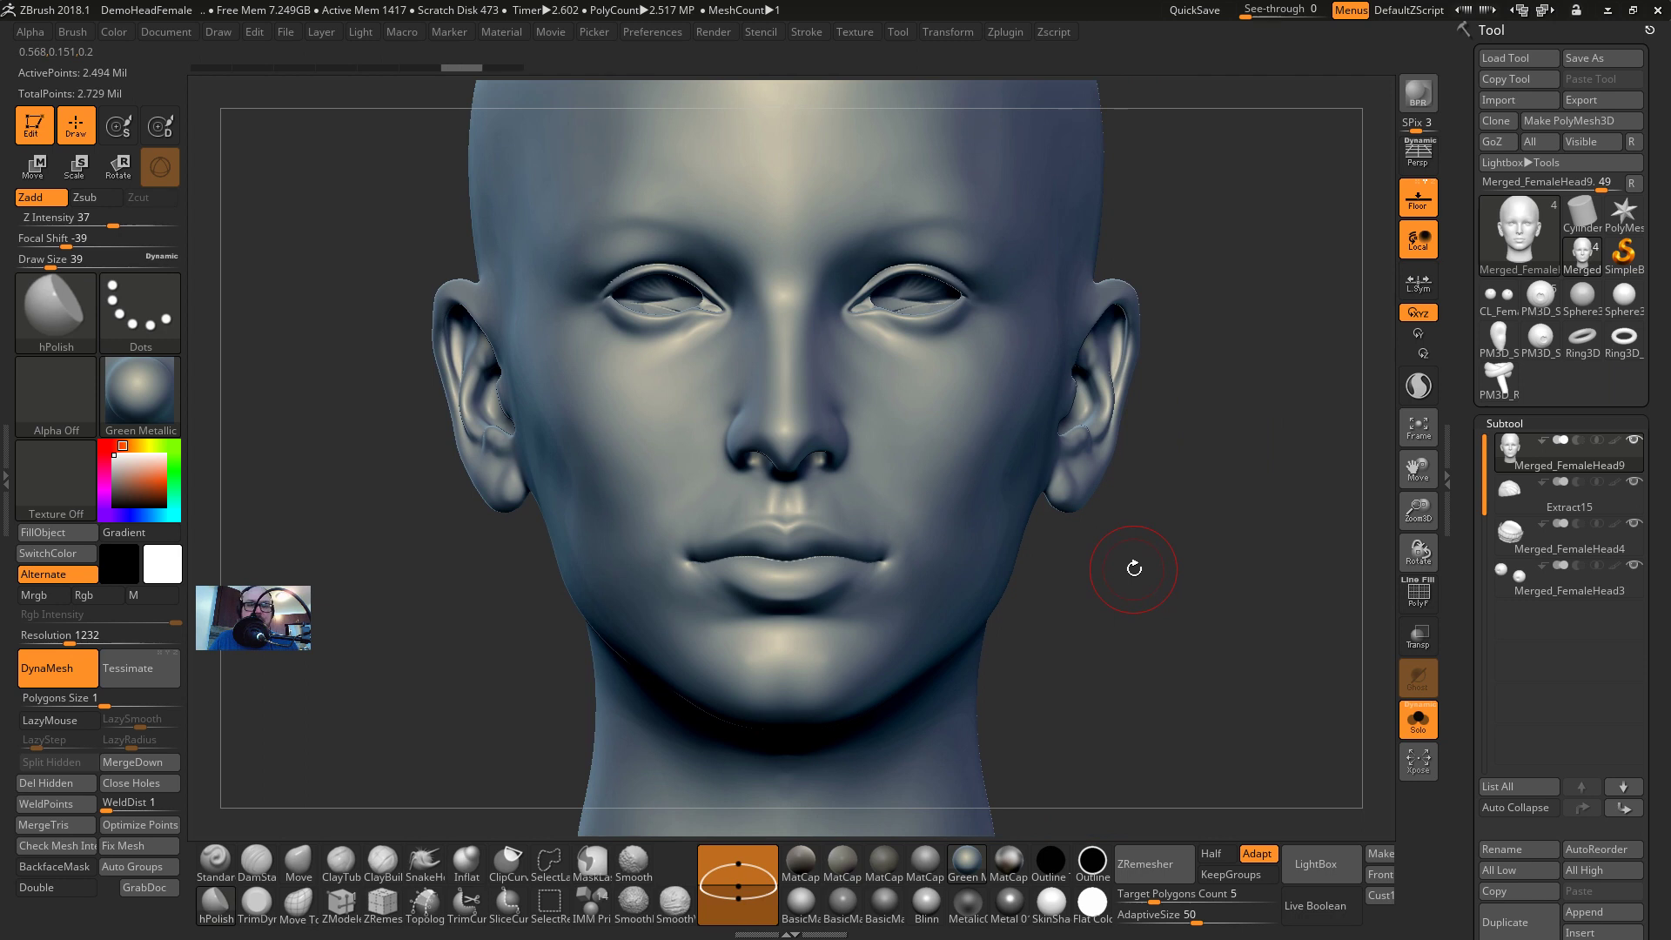
Switch to Chrome, reach Pinterest through a web search for "pinterest" in a new tab, and continue with the Google account
{"action": "key", "text": "alt+Tab"}
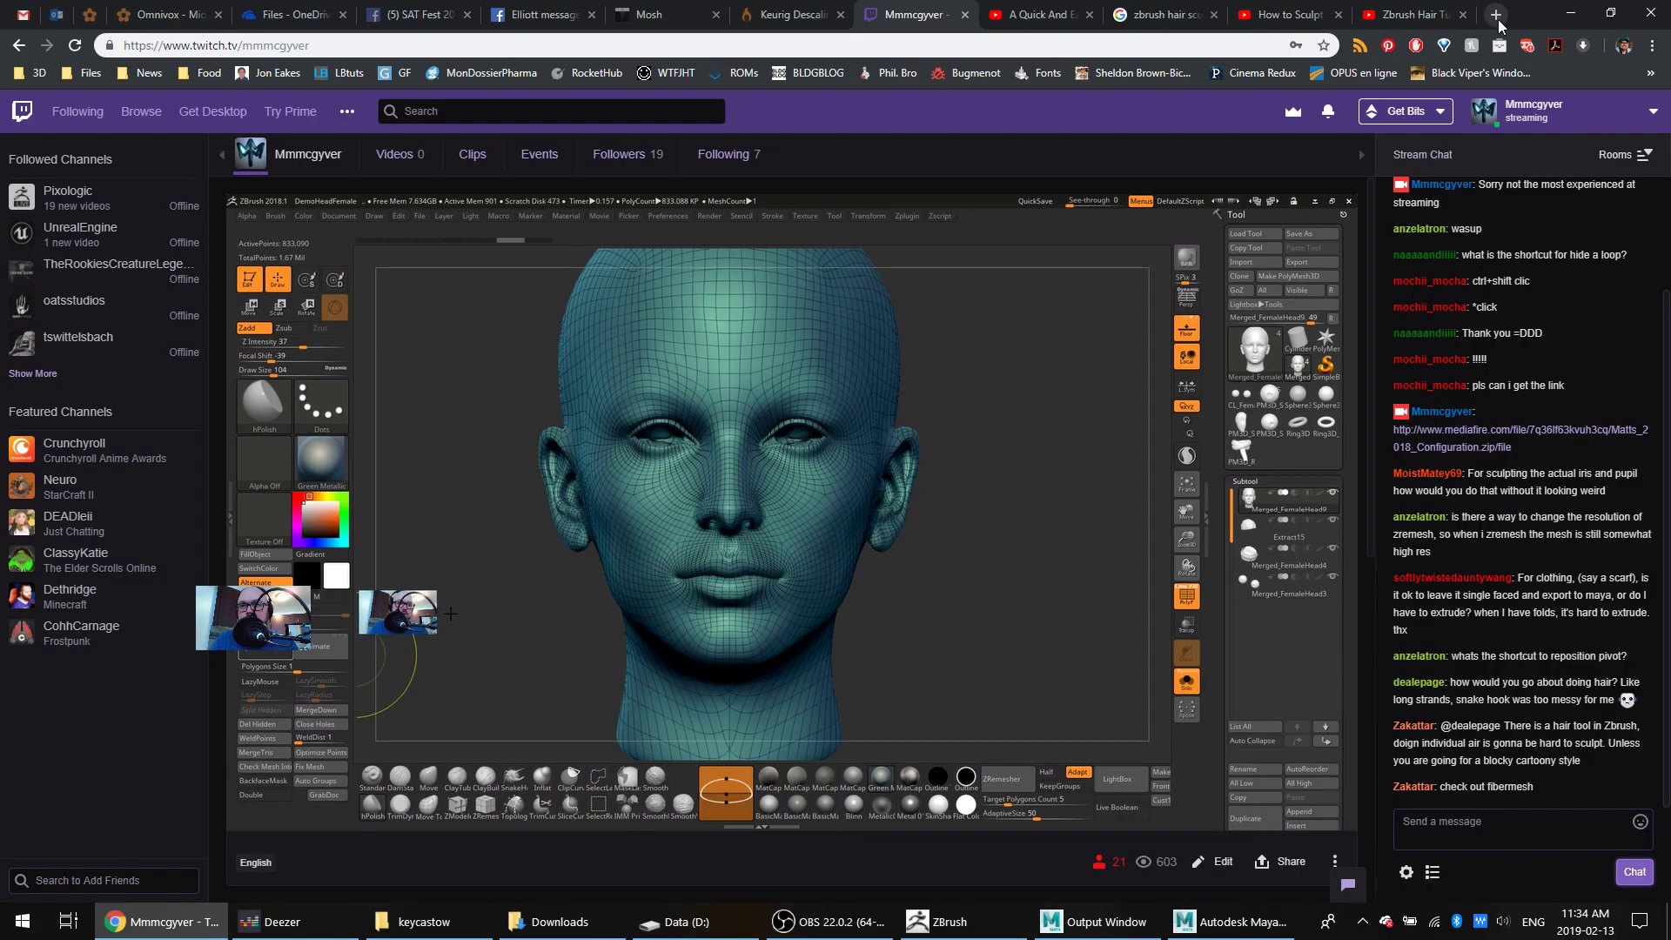
{"action": "left_click", "coordinate": [1497, 15]}
{"action": "type", "text": "pit"}
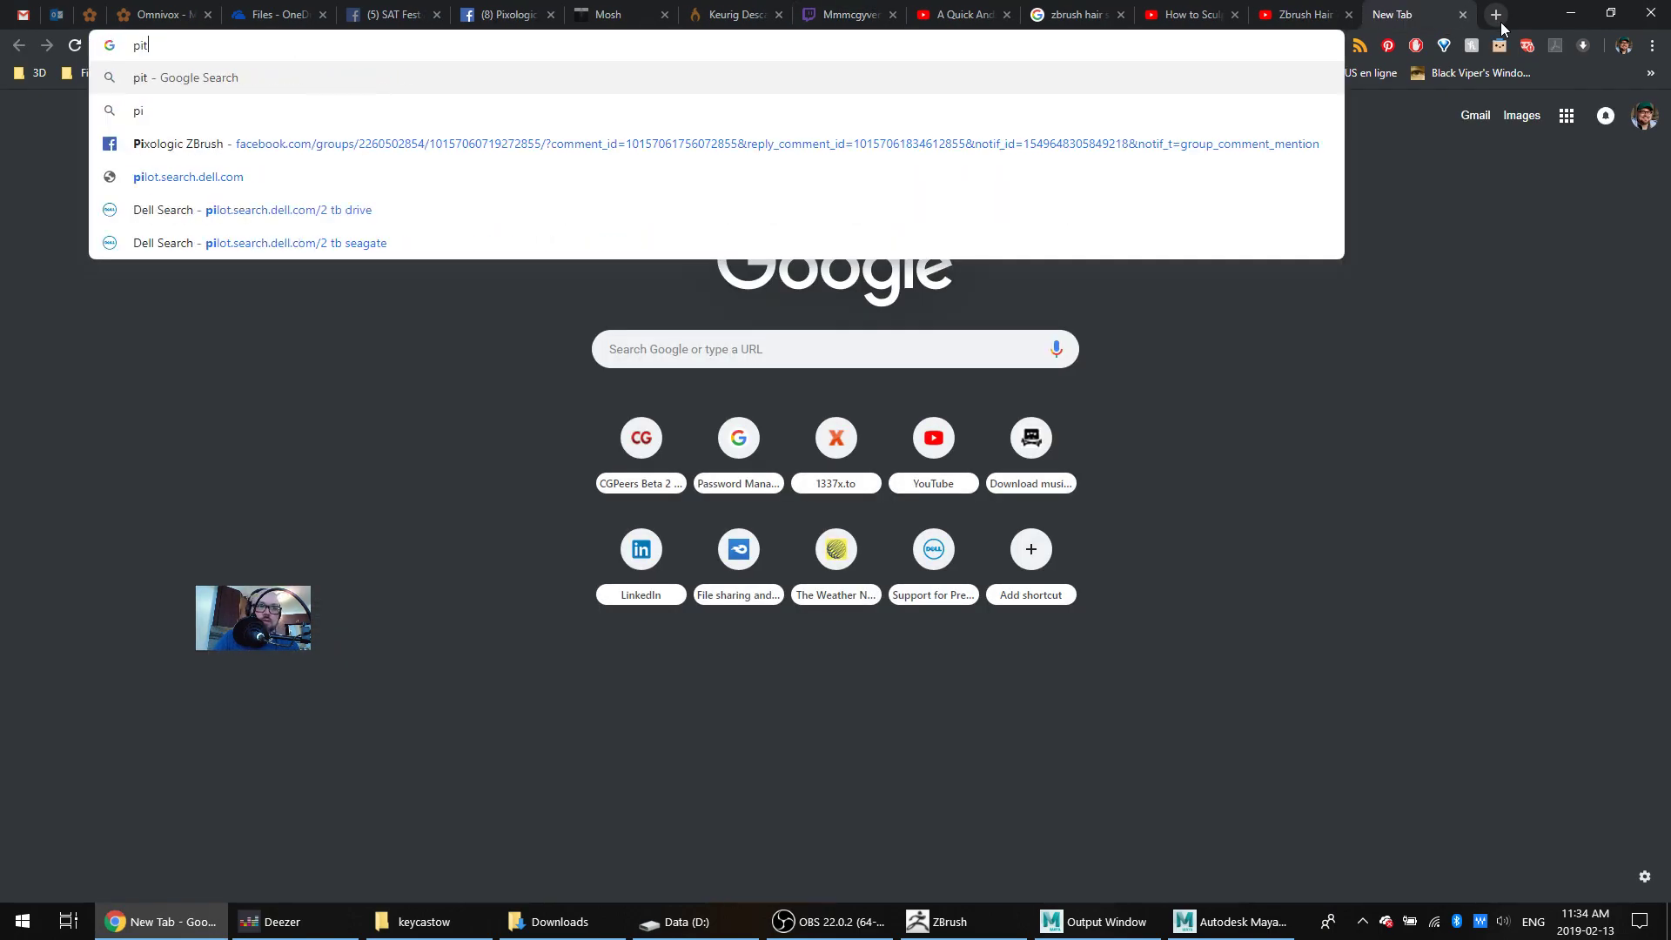
{"action": "key", "text": "BackSpace"}
{"action": "type", "text": "nterest"}
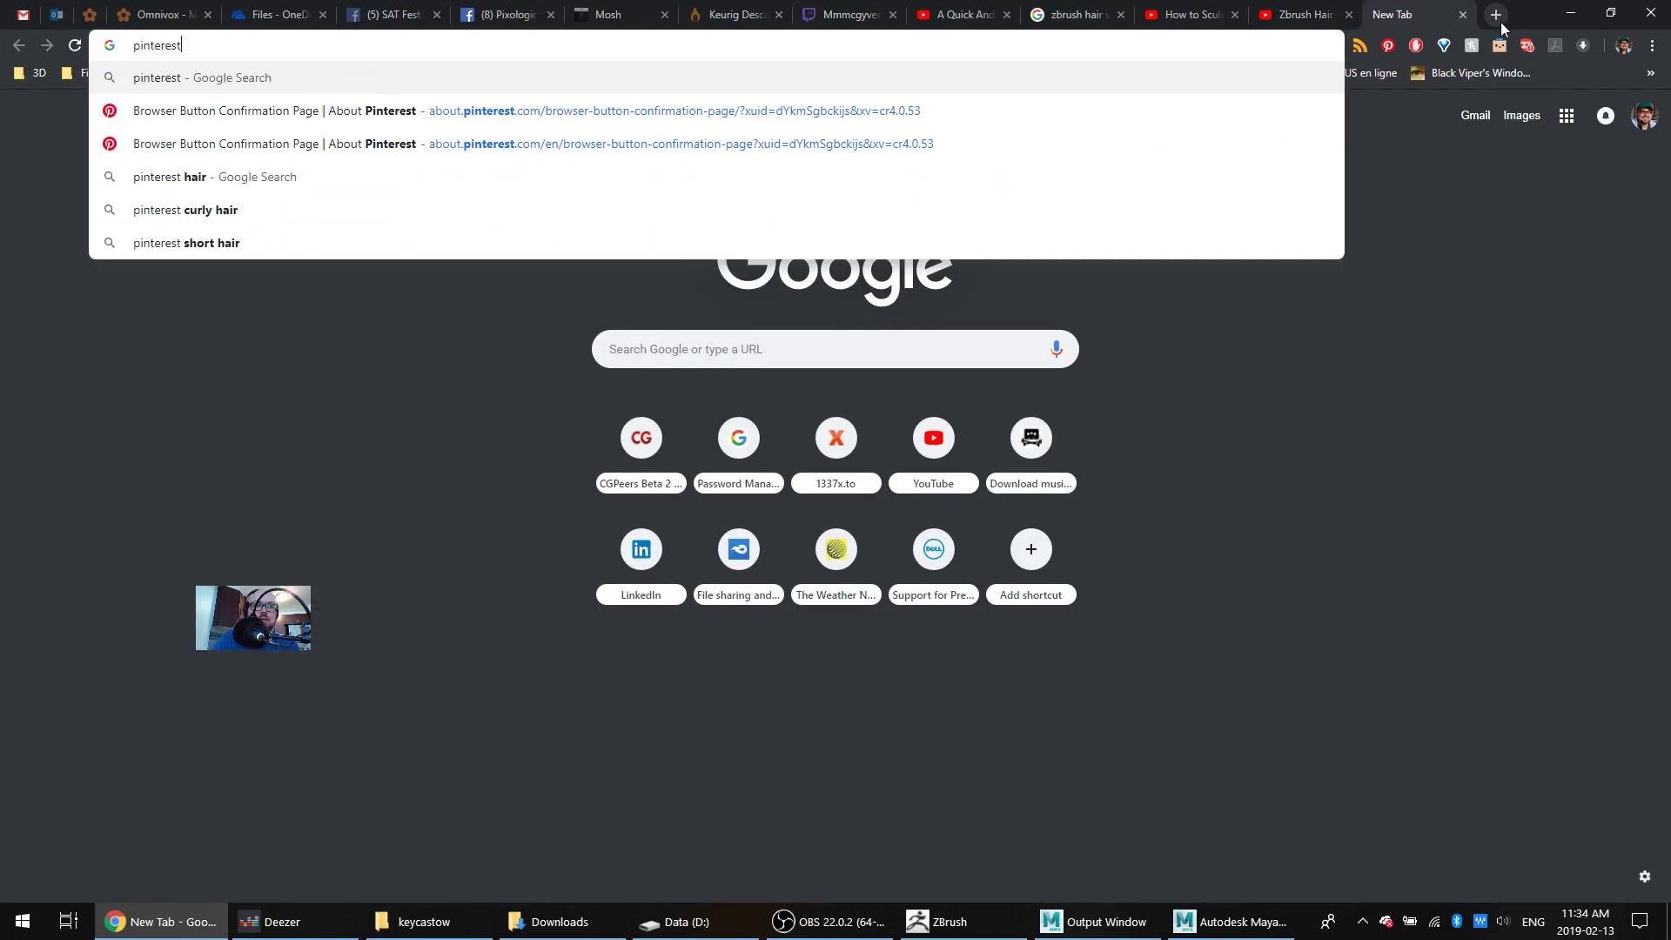
{"action": "key", "text": "Return"}
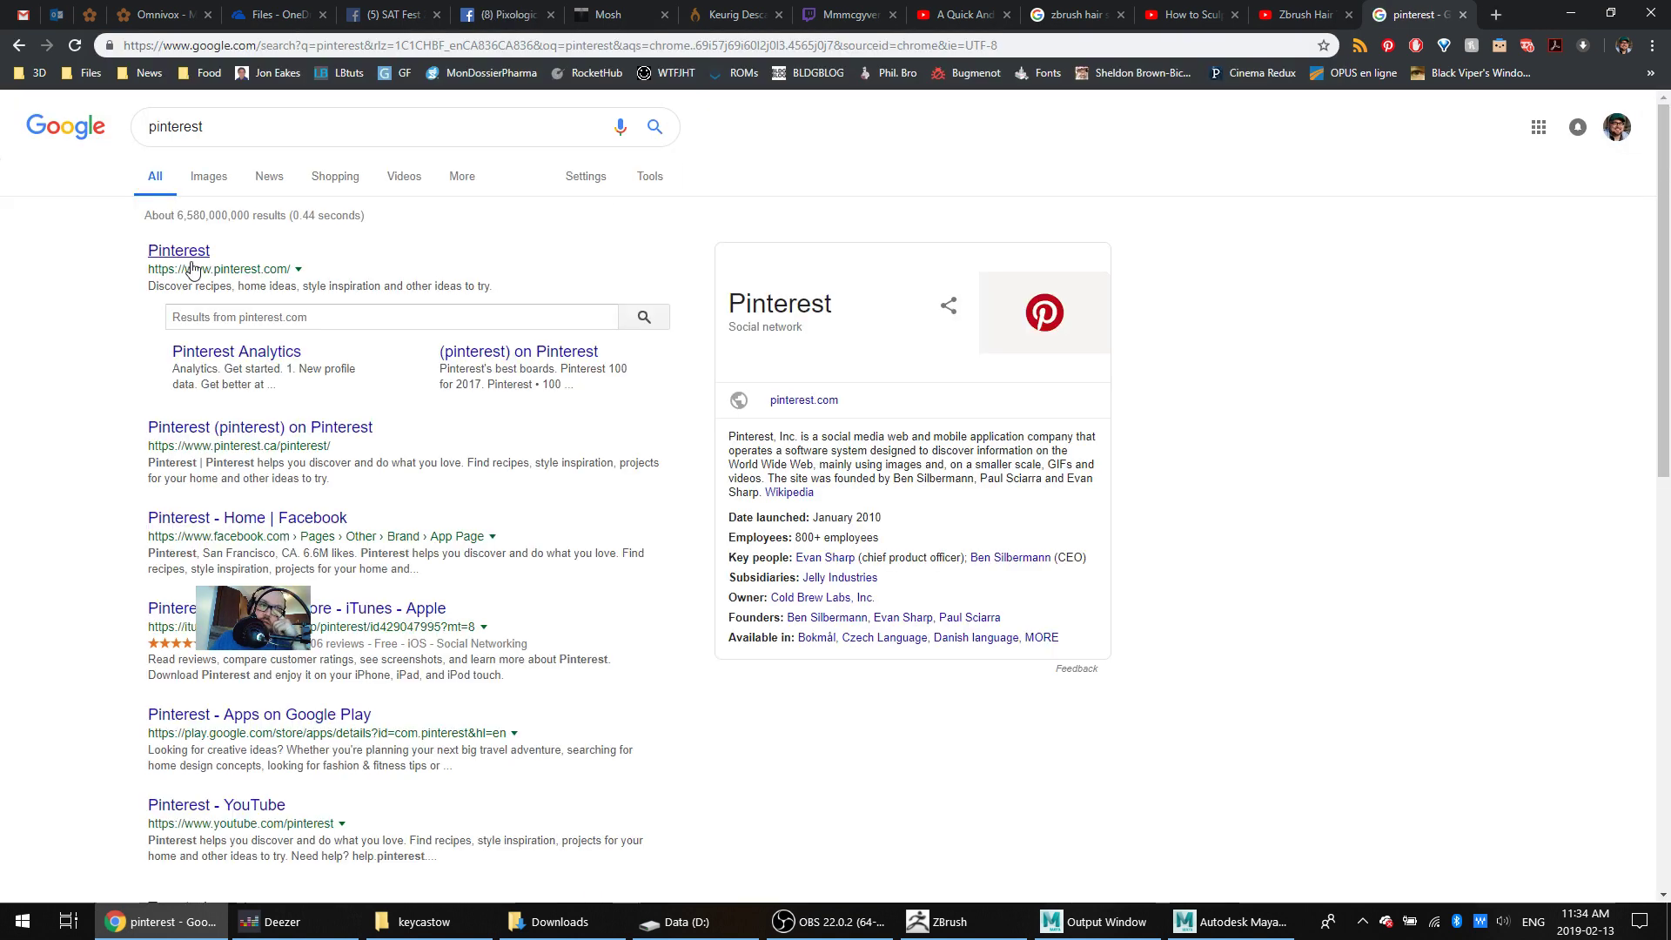
{"action": "left_click", "coordinate": [183, 254]}
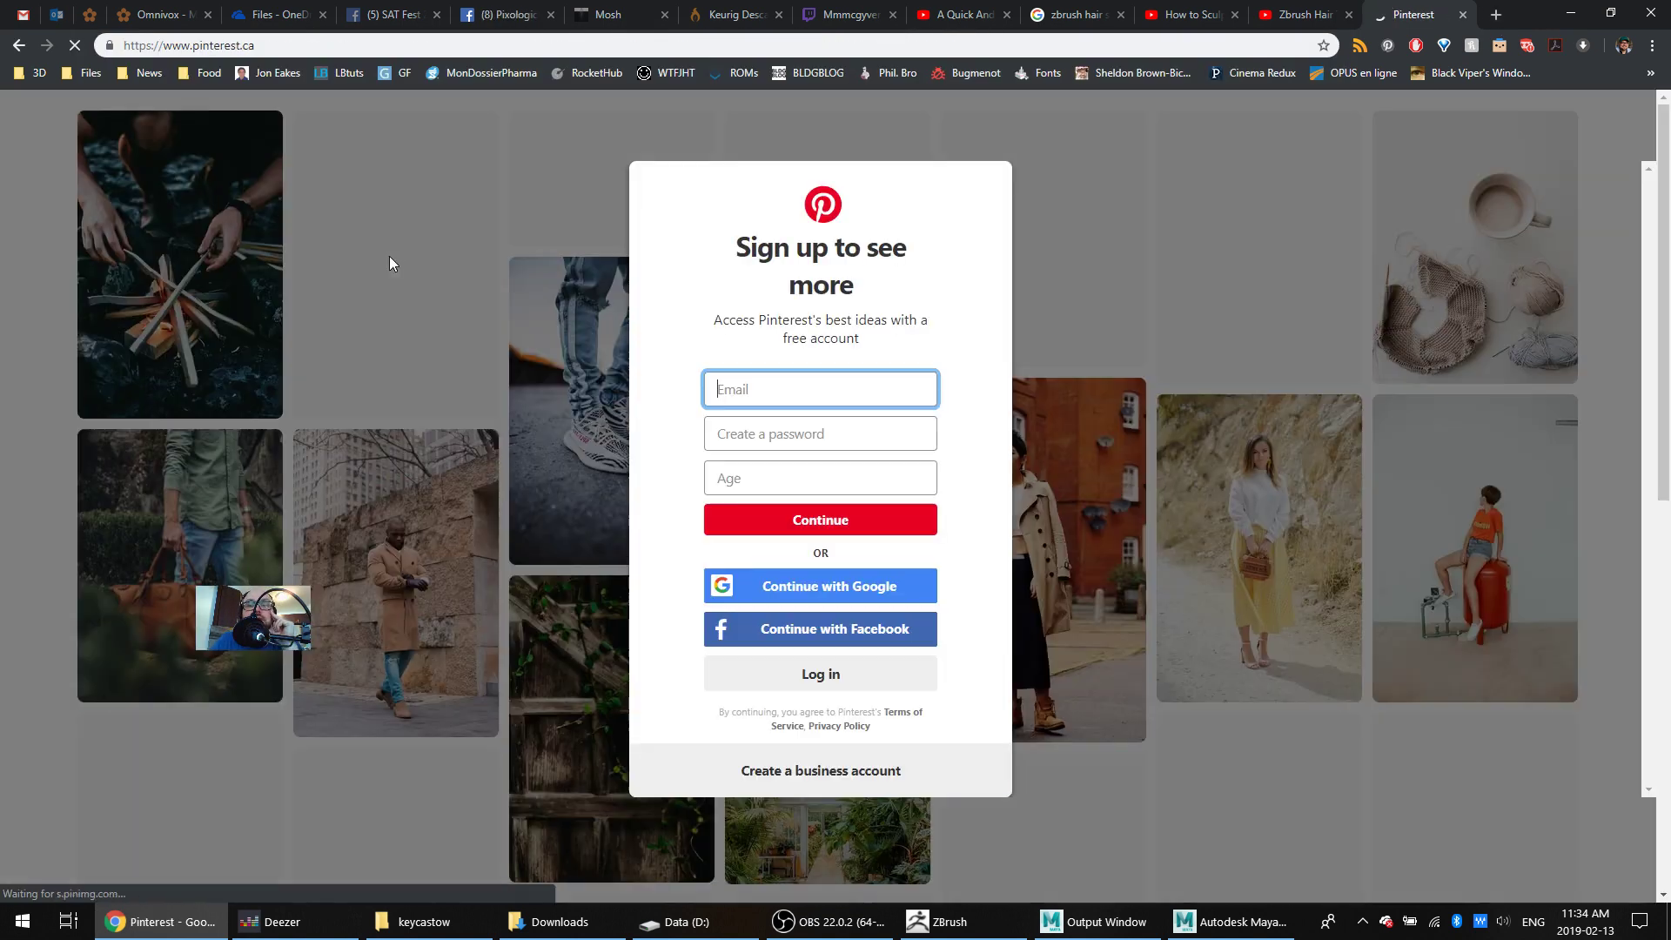
{"action": "left_click", "coordinate": [783, 586]}
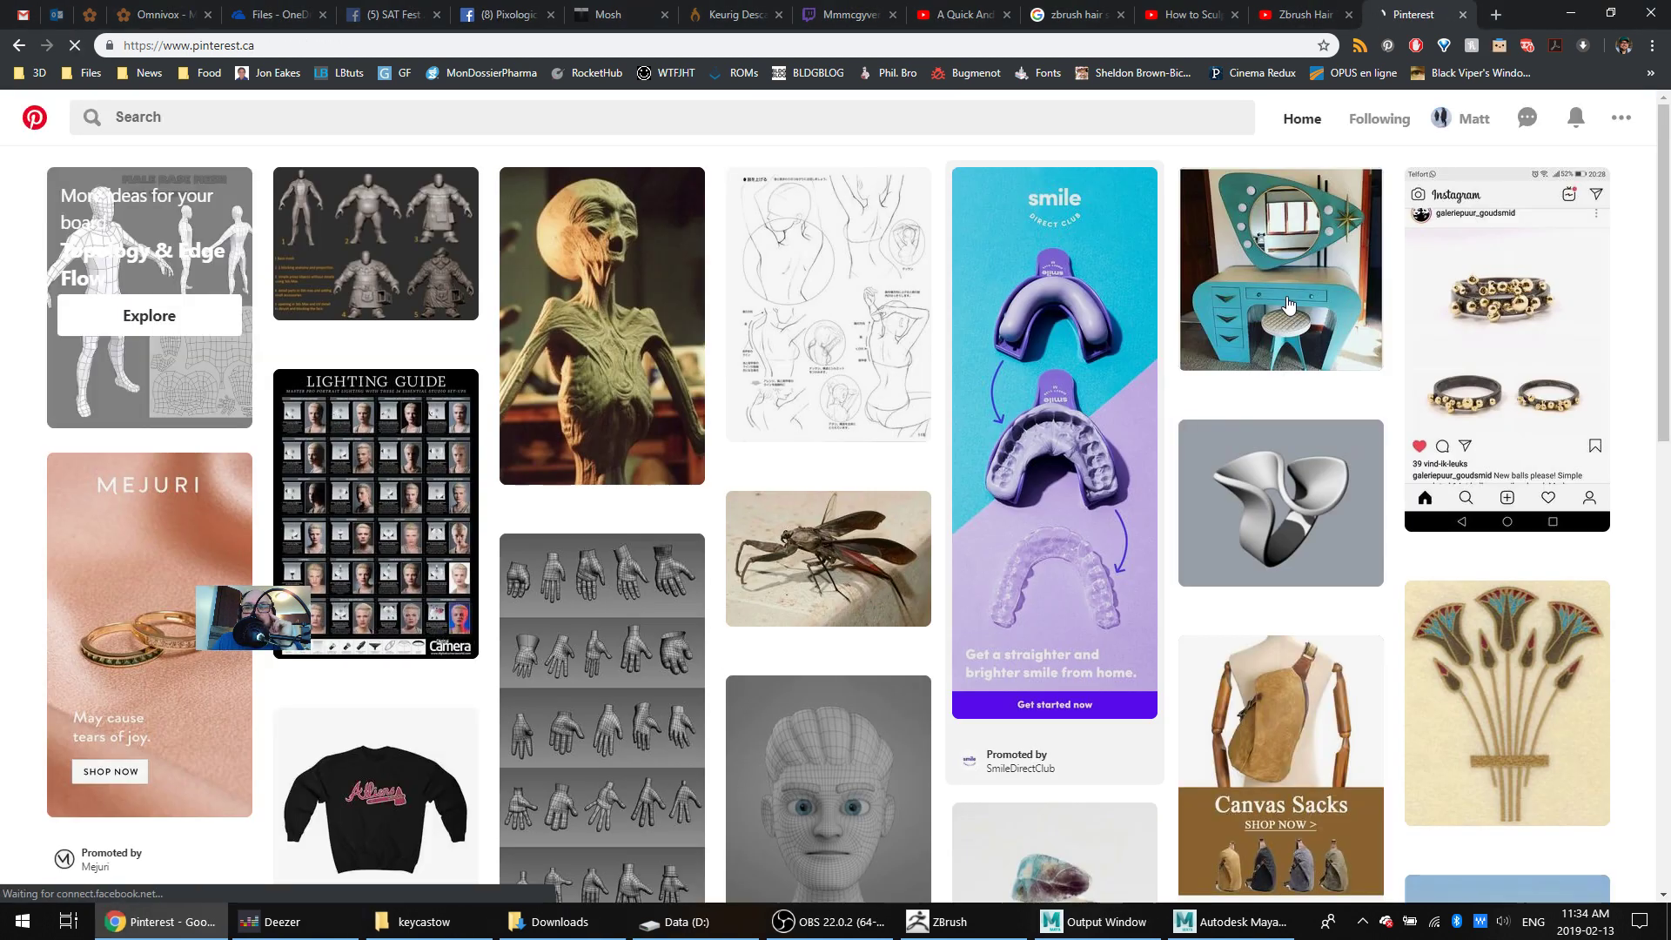
Open the Topology & Edge Flow board from the account's own profile and view its sections
{"action": "left_click", "coordinate": [1477, 118]}
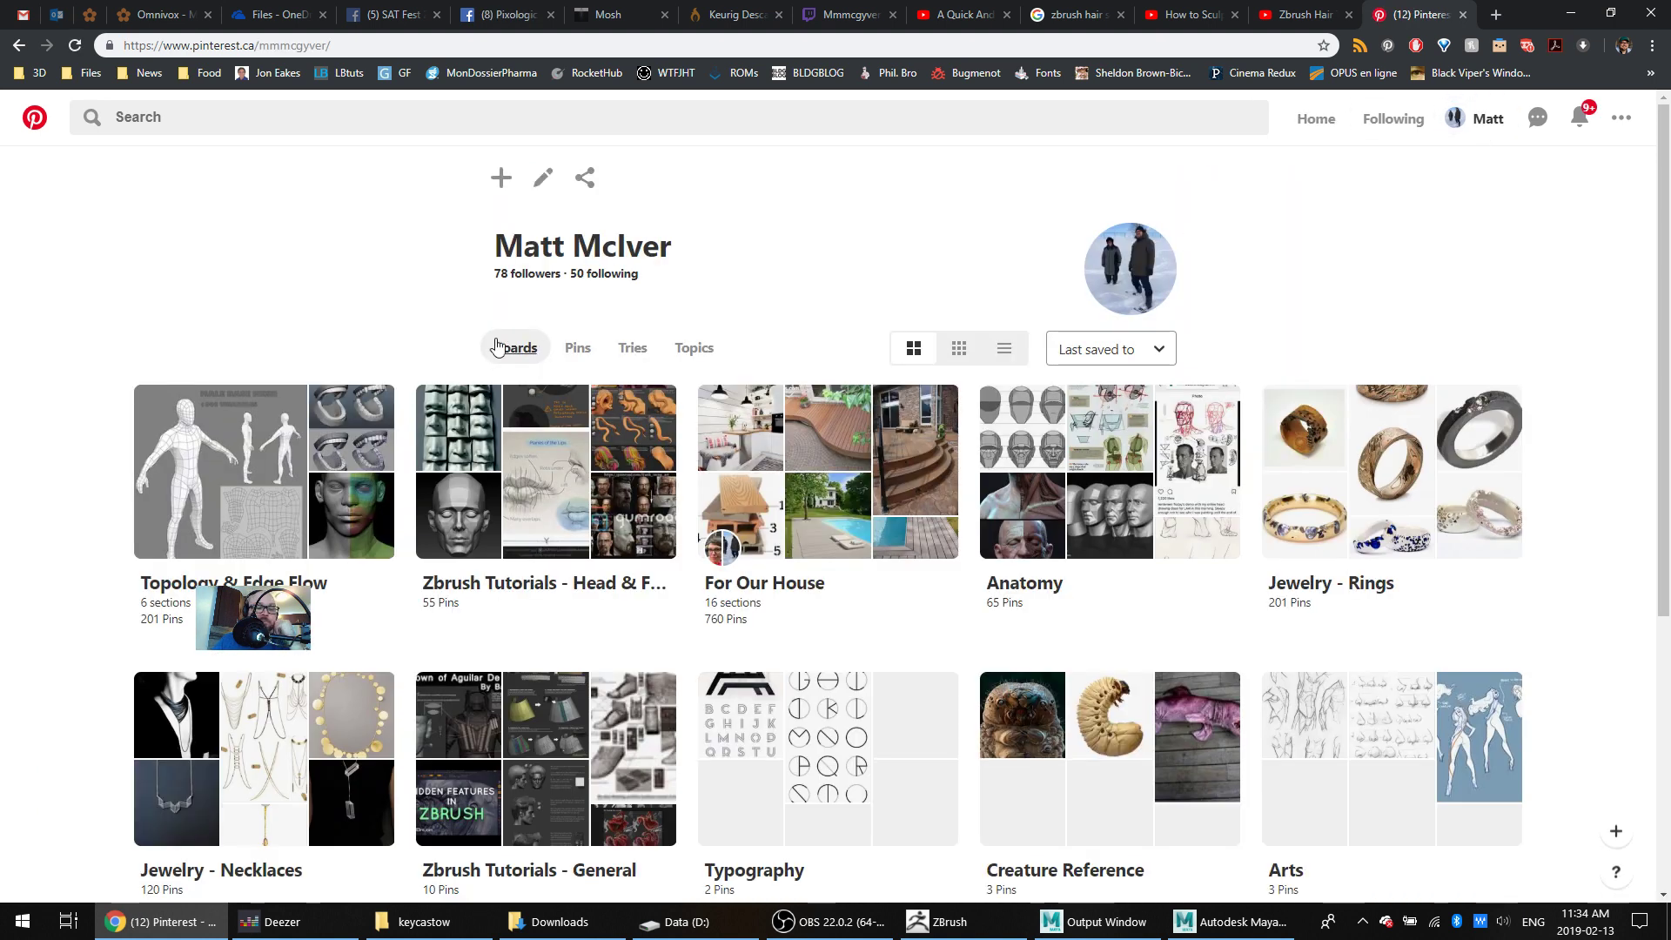
{"action": "left_click", "coordinate": [157, 478]}
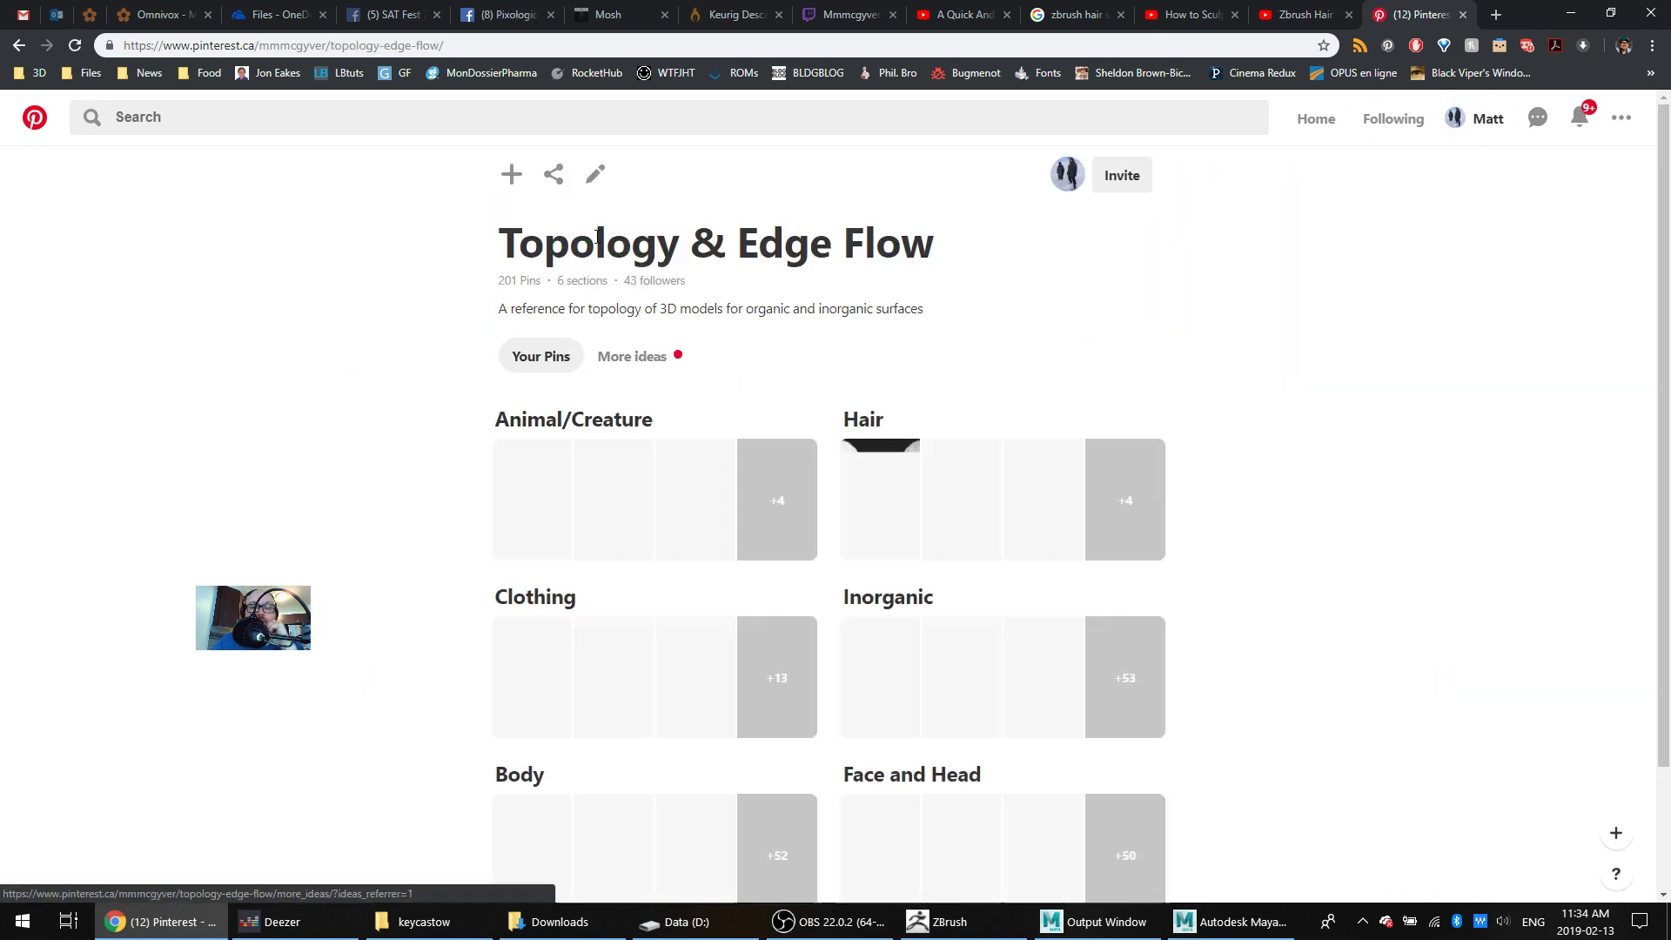
{"action": "scroll", "coordinate": [835, 446], "scroll_direction": "down", "scroll_amount": 2}
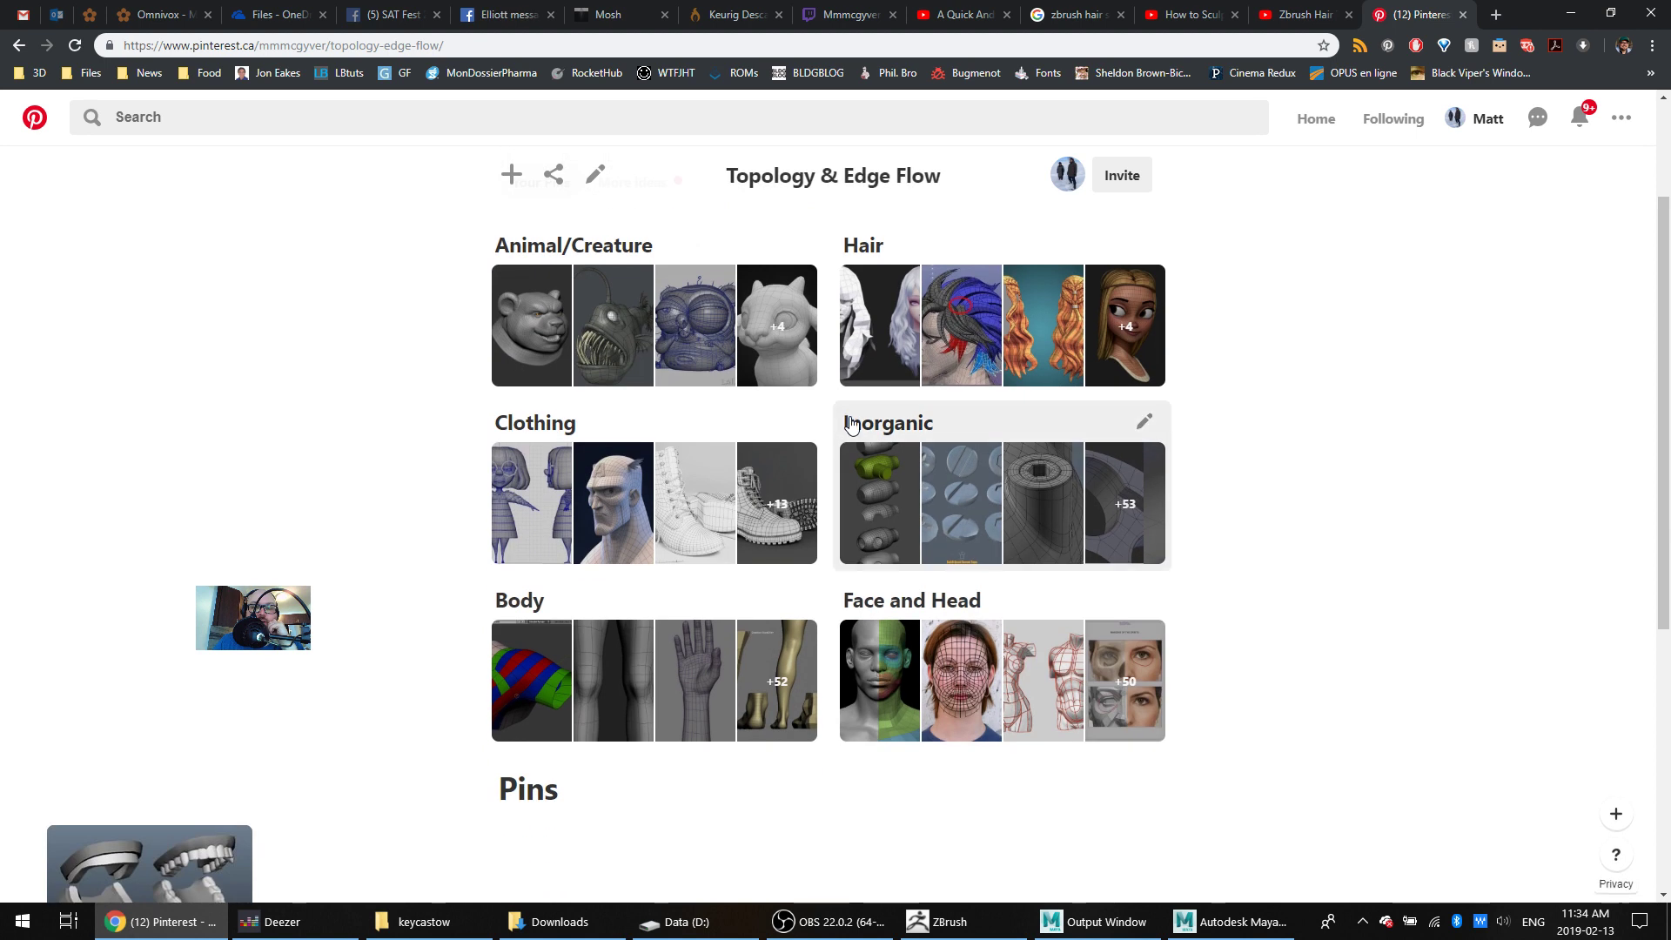
Copy the web address of the Topology & Edge Flow board
{"action": "left_click", "coordinate": [476, 42]}
{"action": "key", "text": "super+c"}
{"action": "right_click", "coordinate": [476, 43]}
{"action": "left_click", "coordinate": [513, 138]}
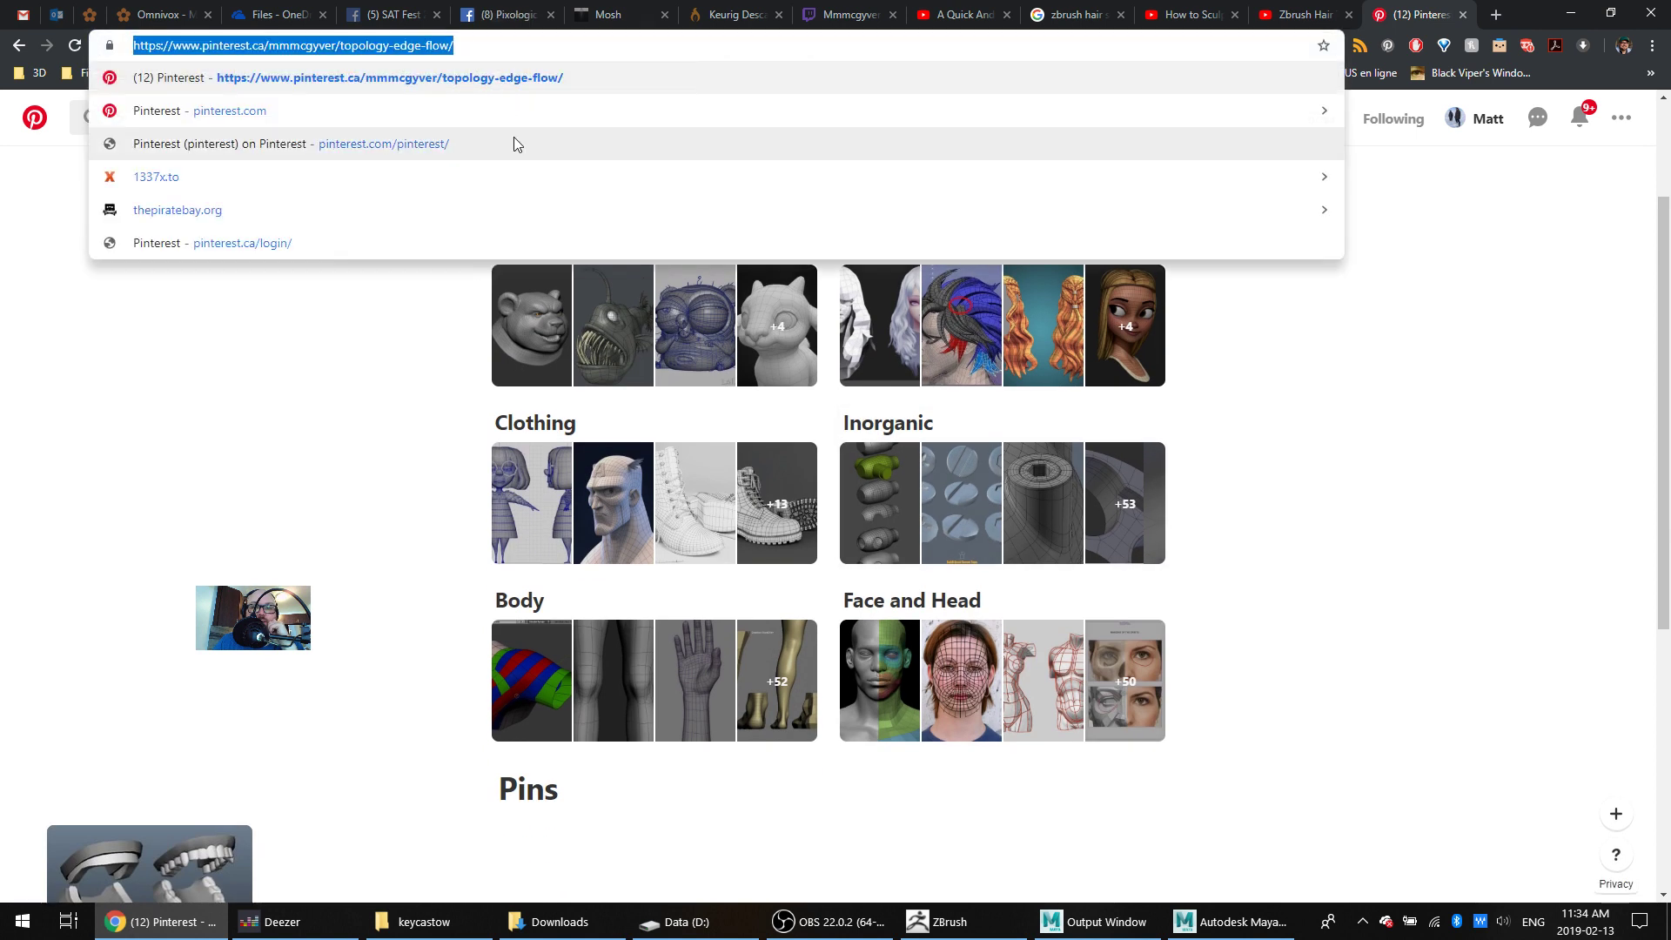
Paste the copied board link into the Twitch stream chat and send it
{"action": "left_click", "coordinate": [853, 14]}
{"action": "right_click", "coordinate": [1456, 822]}
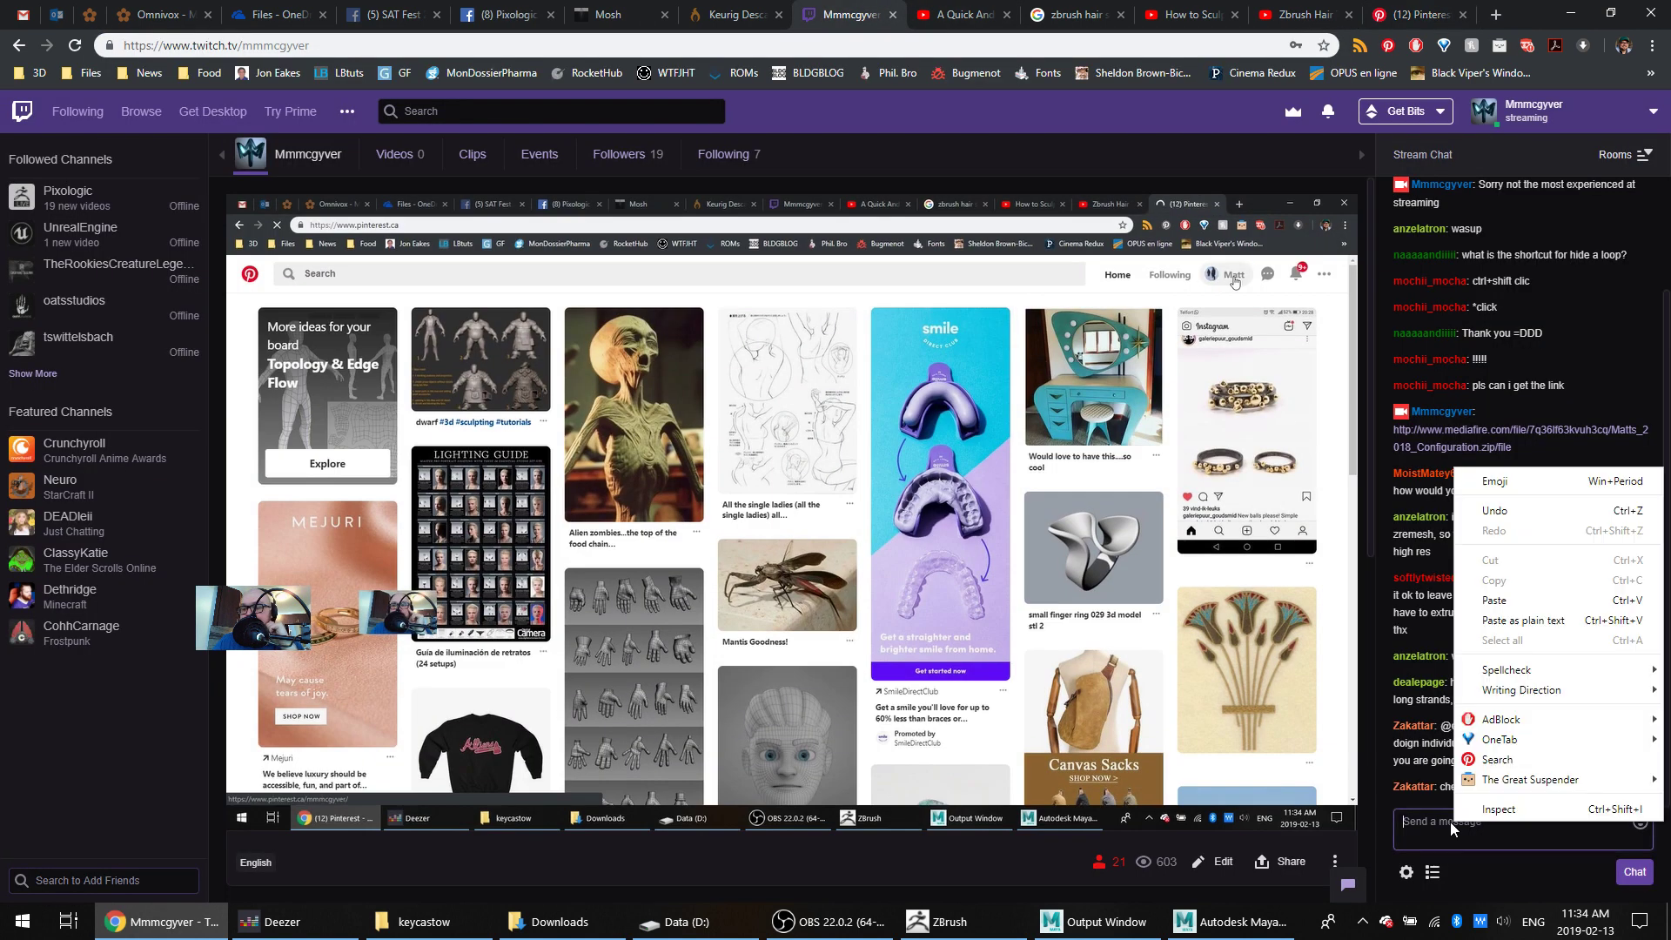
{"action": "left_click", "coordinate": [1496, 600]}
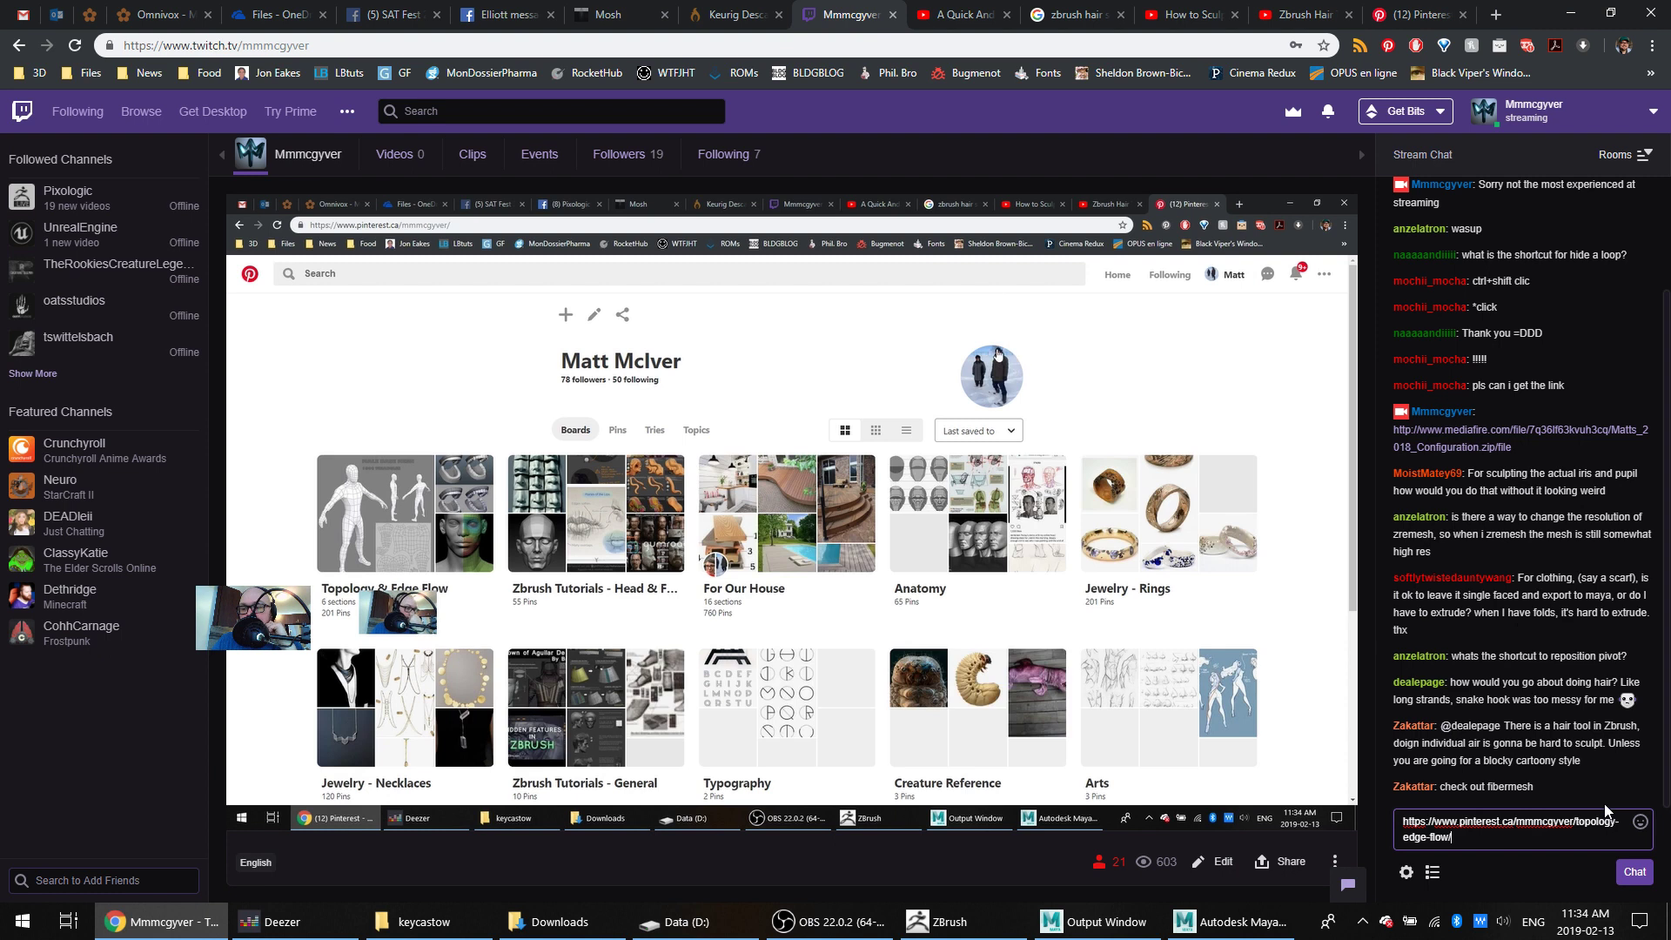
{"action": "left_click", "coordinate": [1640, 876]}
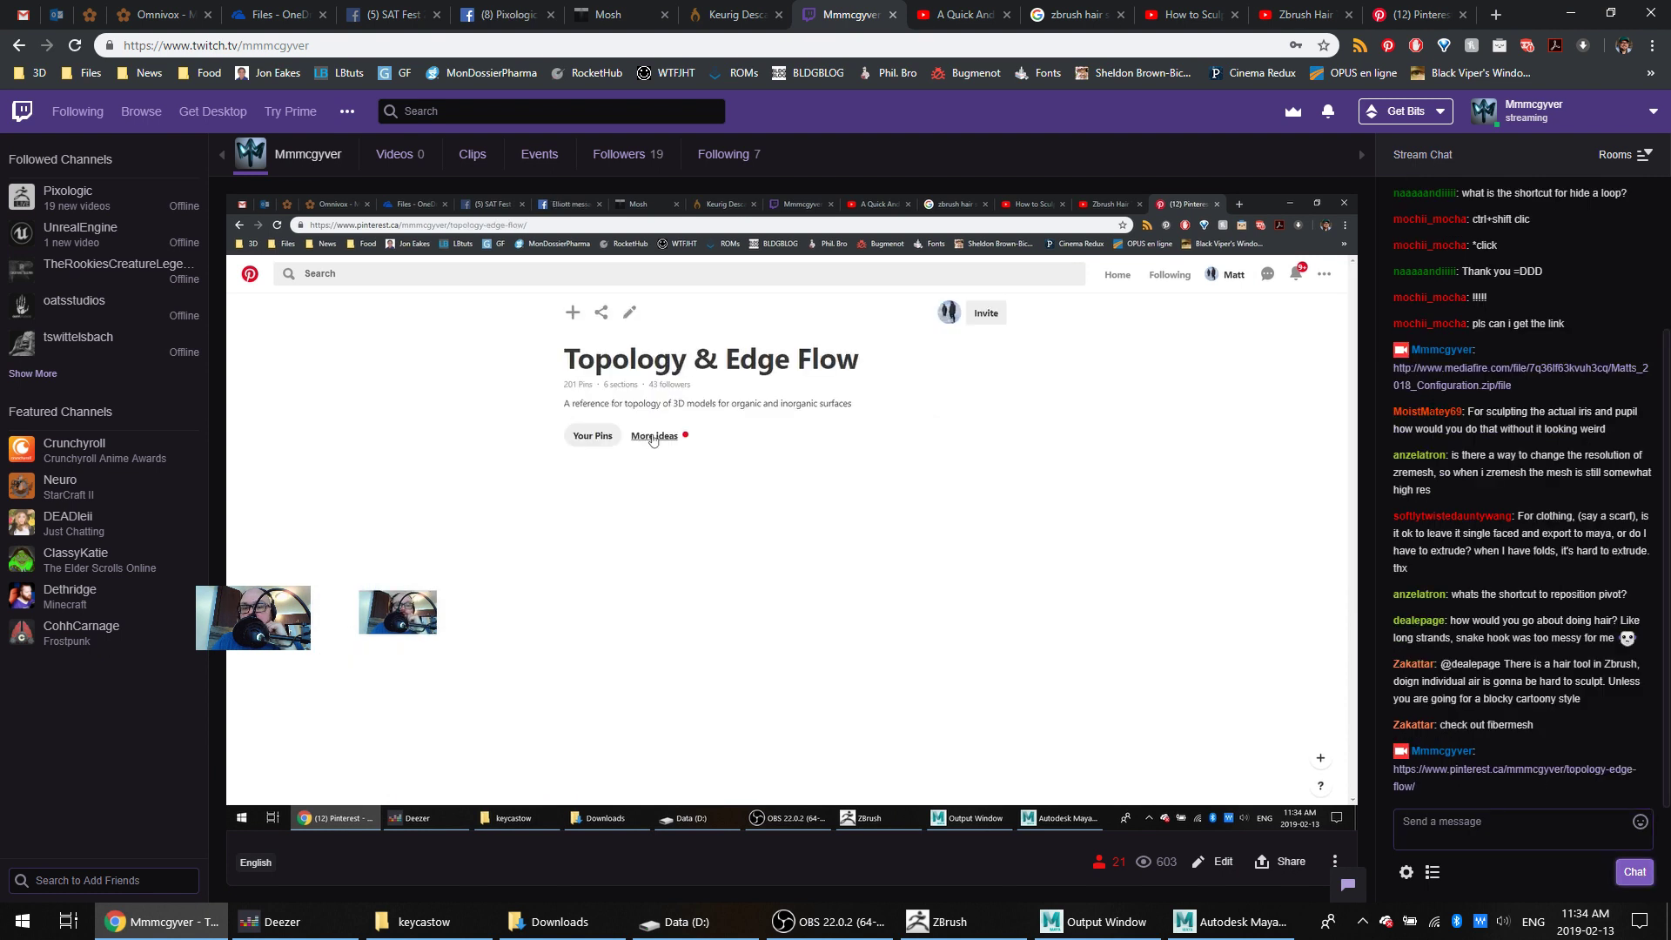
Return to the Pinterest board's Face and Head section and open the ArtStation page for Stylized Topology - Universal Mesh
{"action": "left_click", "coordinate": [1419, 15]}
{"action": "scroll", "coordinate": [934, 514], "scroll_direction": "down", "scroll_amount": 2}
{"action": "scroll", "coordinate": [934, 513], "scroll_direction": "down", "scroll_amount": 1}
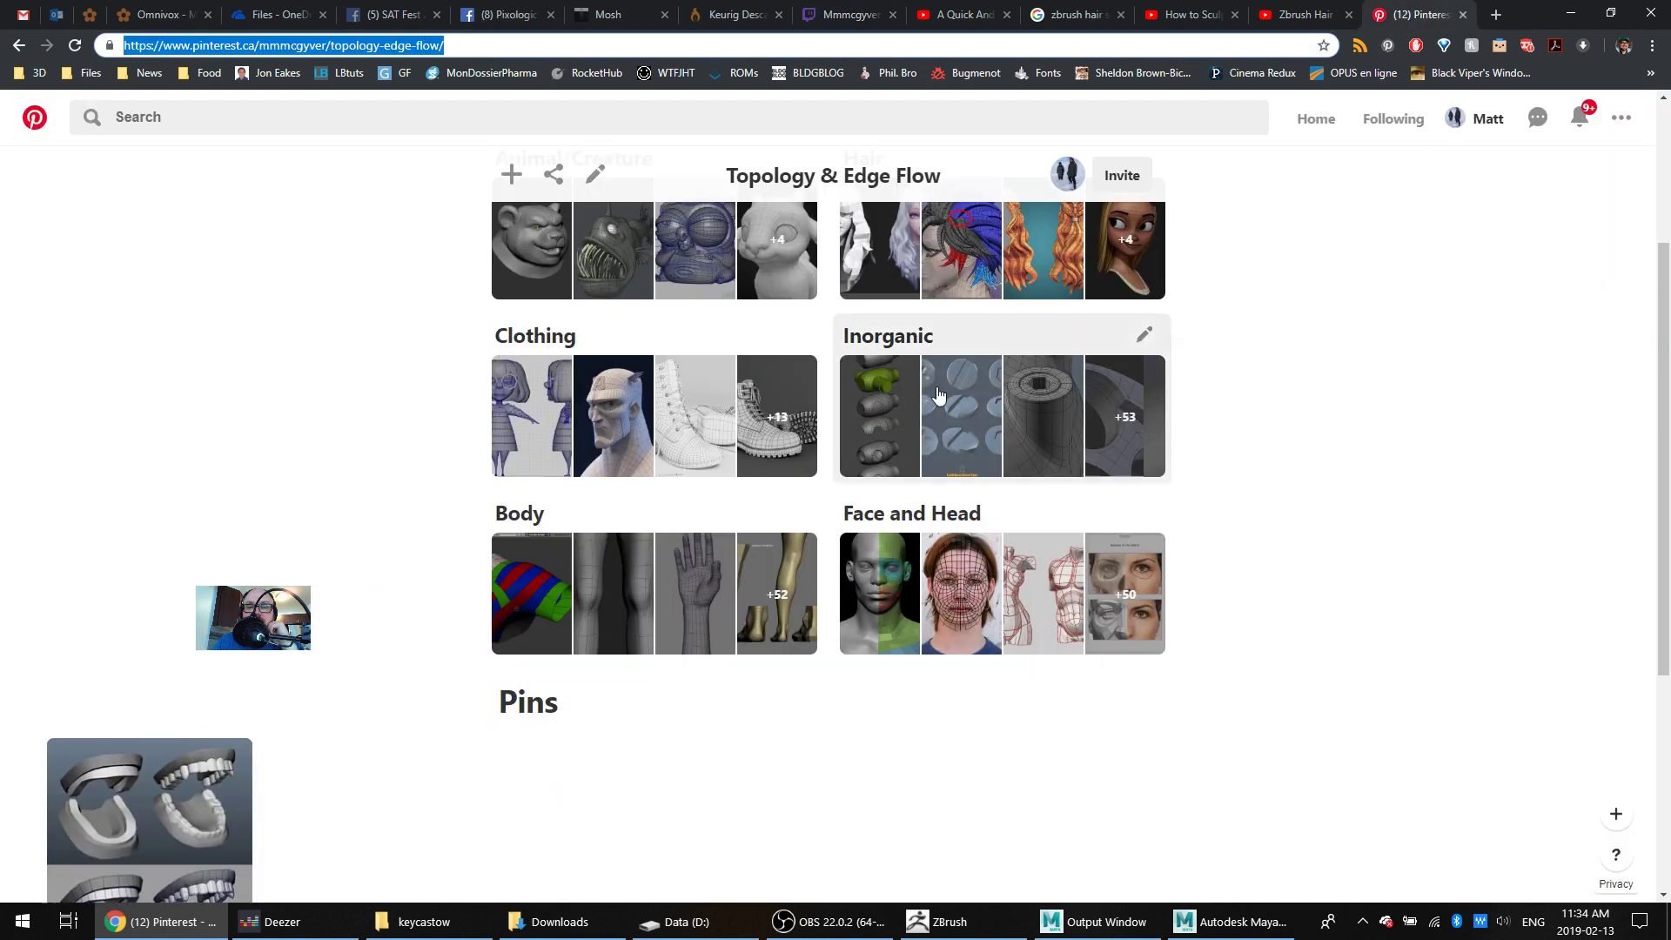
{"action": "scroll", "coordinate": [934, 514], "scroll_direction": "up", "scroll_amount": 1}
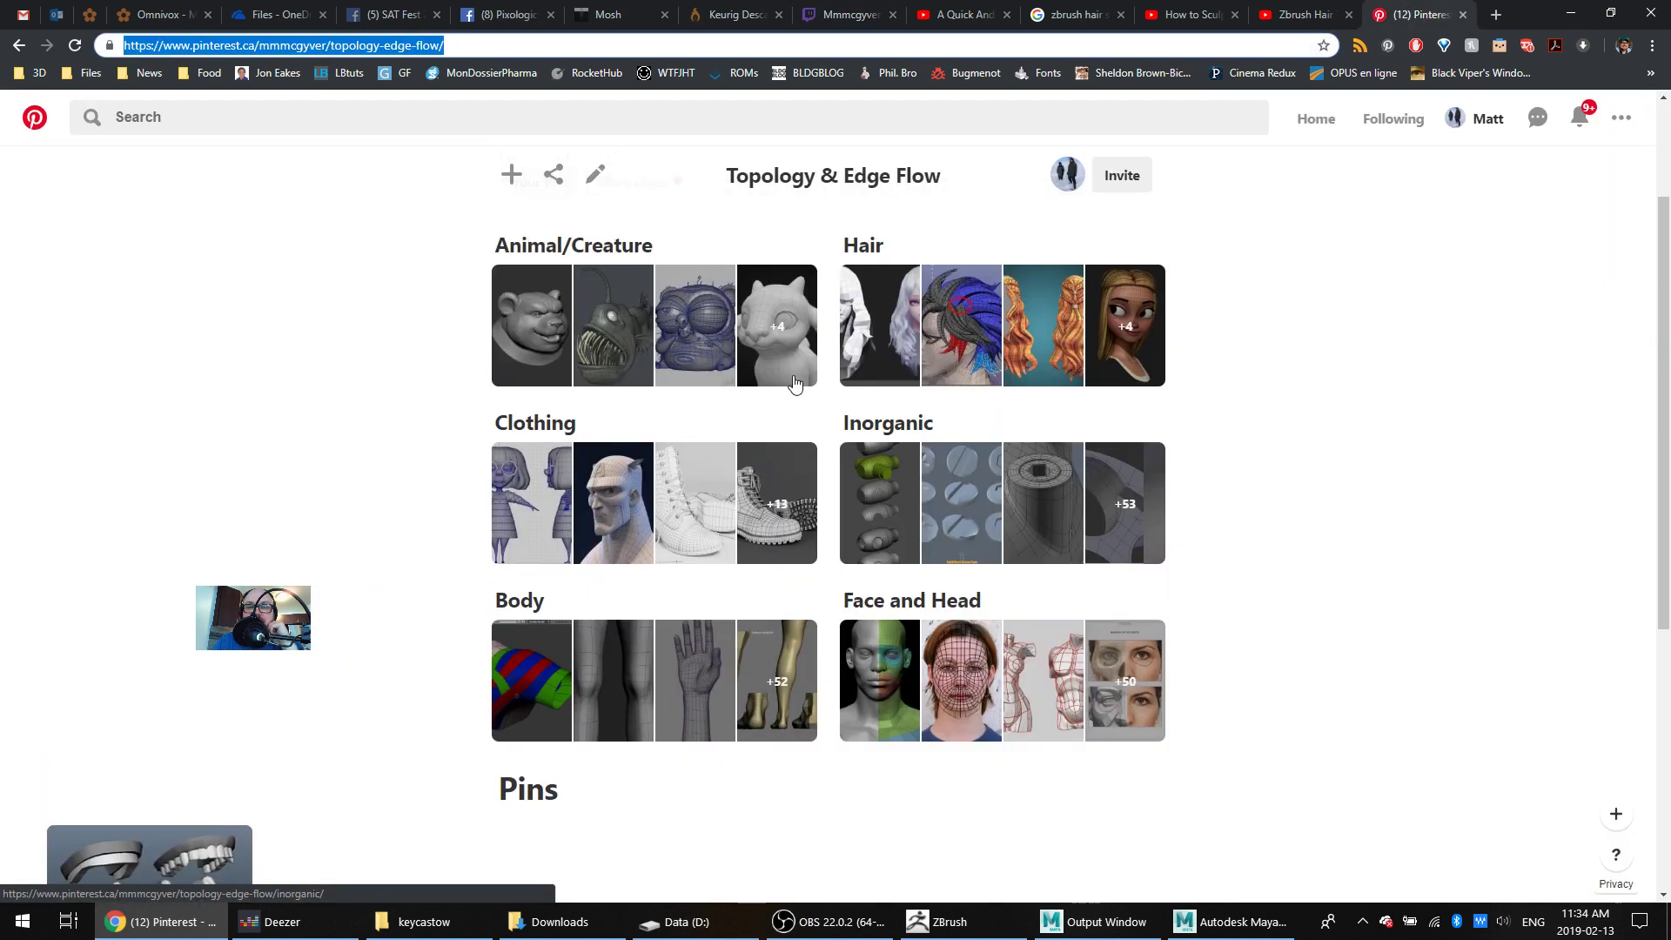
{"action": "left_click", "coordinate": [1079, 675]}
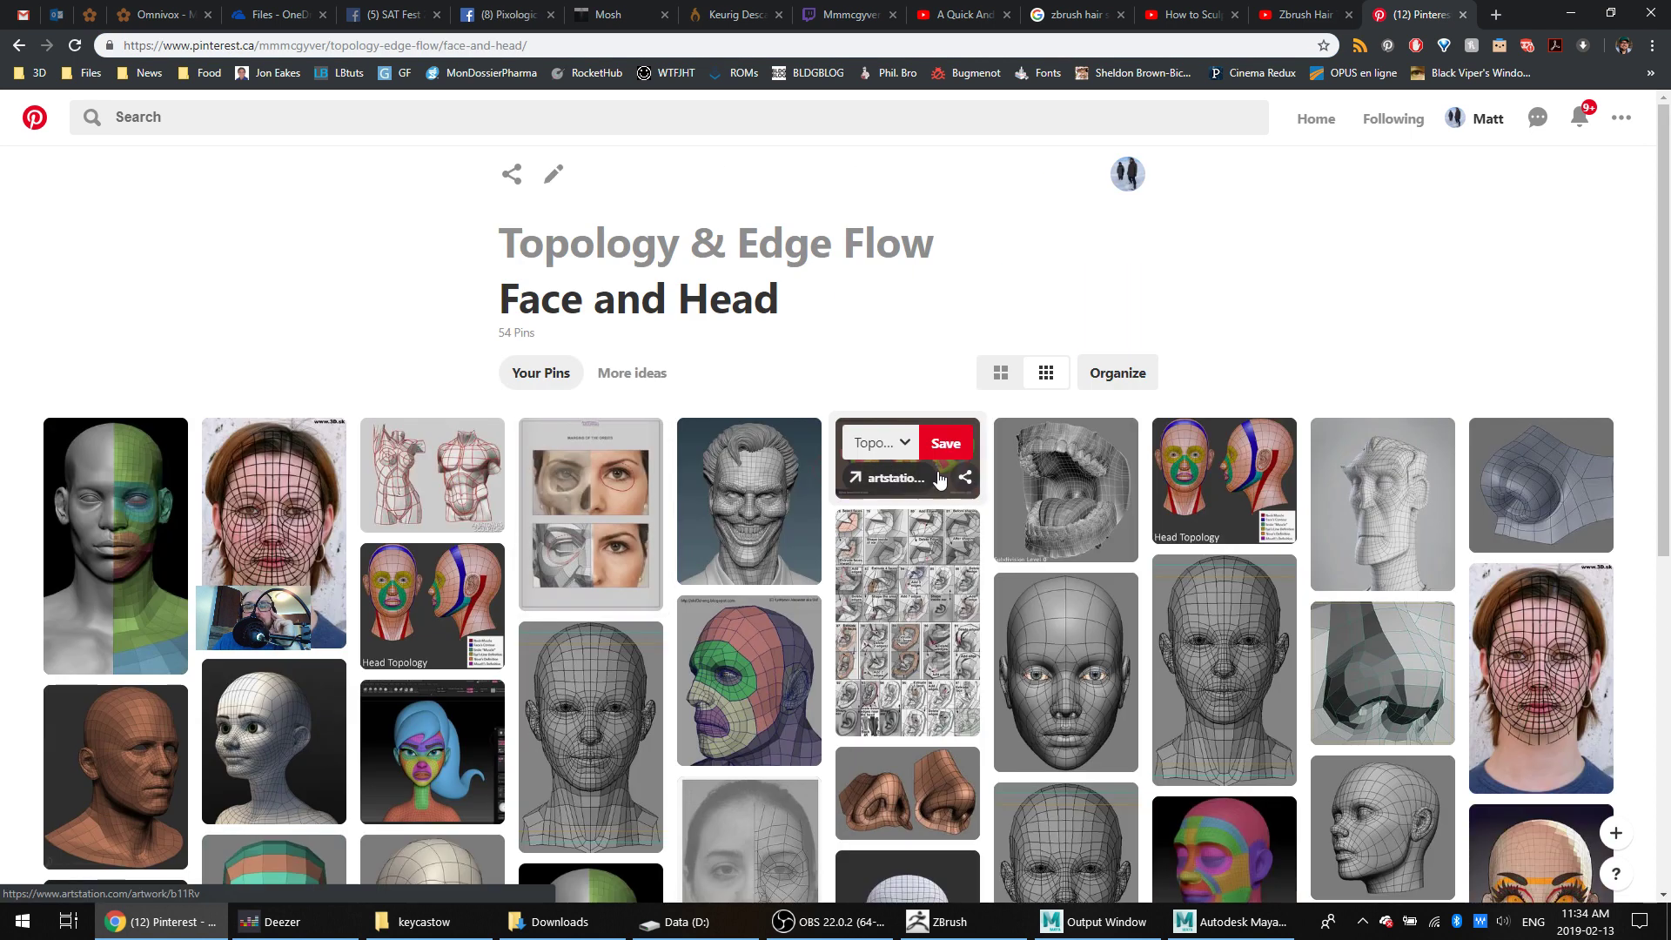
{"action": "left_click", "coordinate": [888, 466]}
{"action": "left_click", "coordinate": [713, 380]}
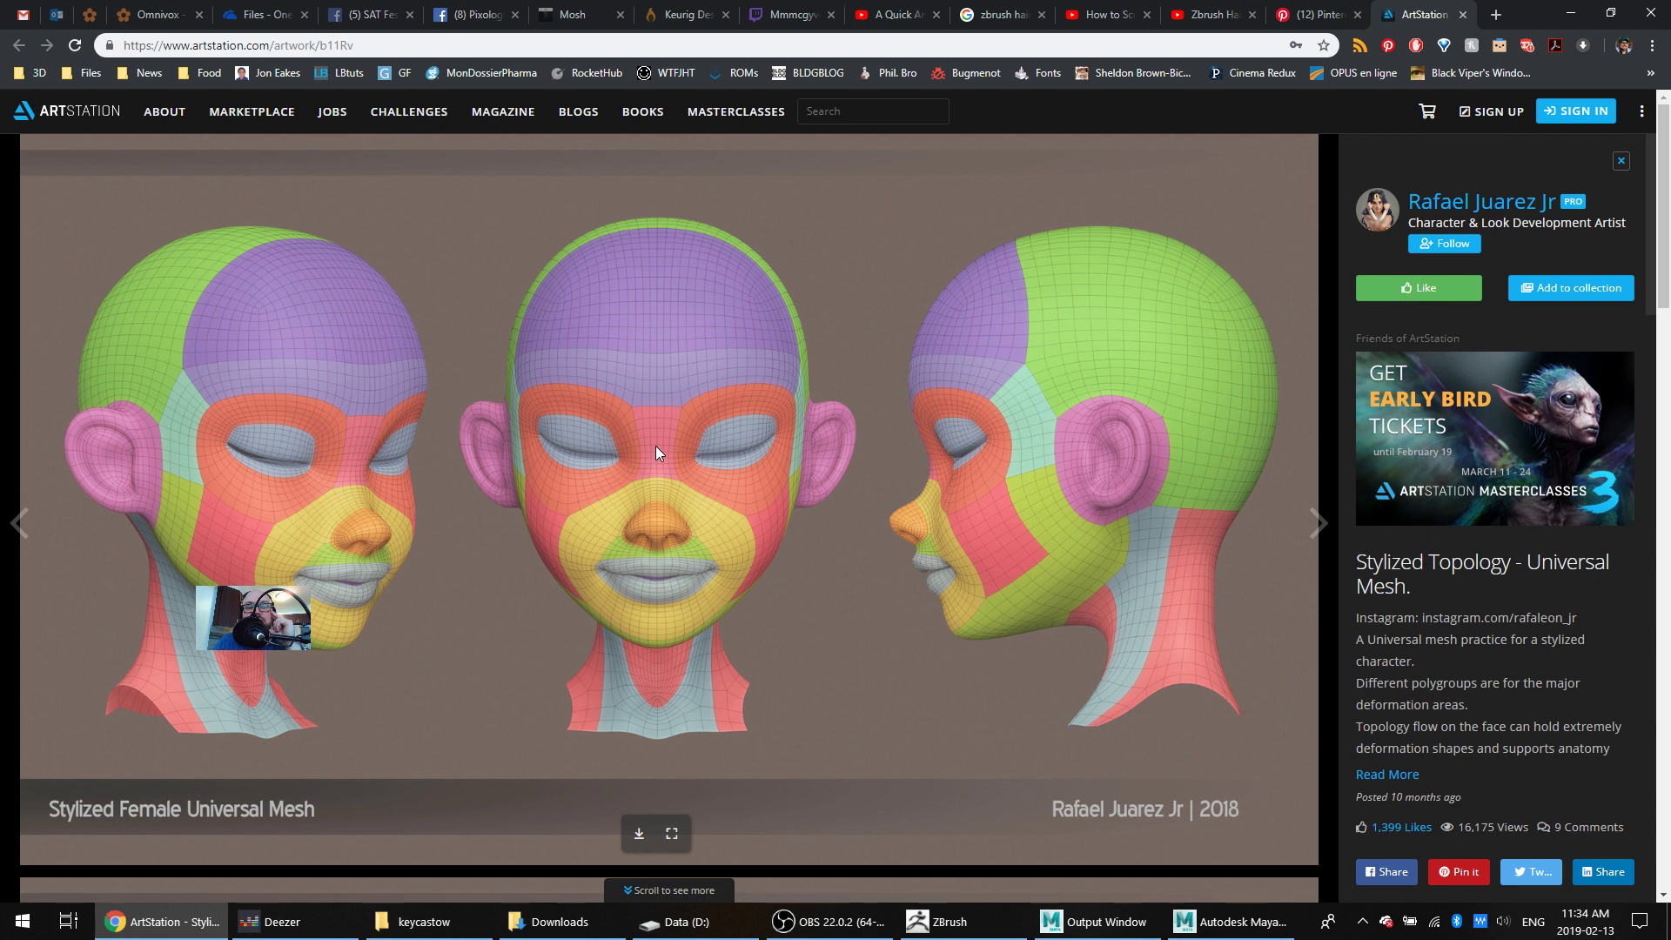
Switch back to ZBrush and set the hPolish brush's draw size to 29 for close work around the eye
{"action": "left_click", "coordinate": [1197, 930]}
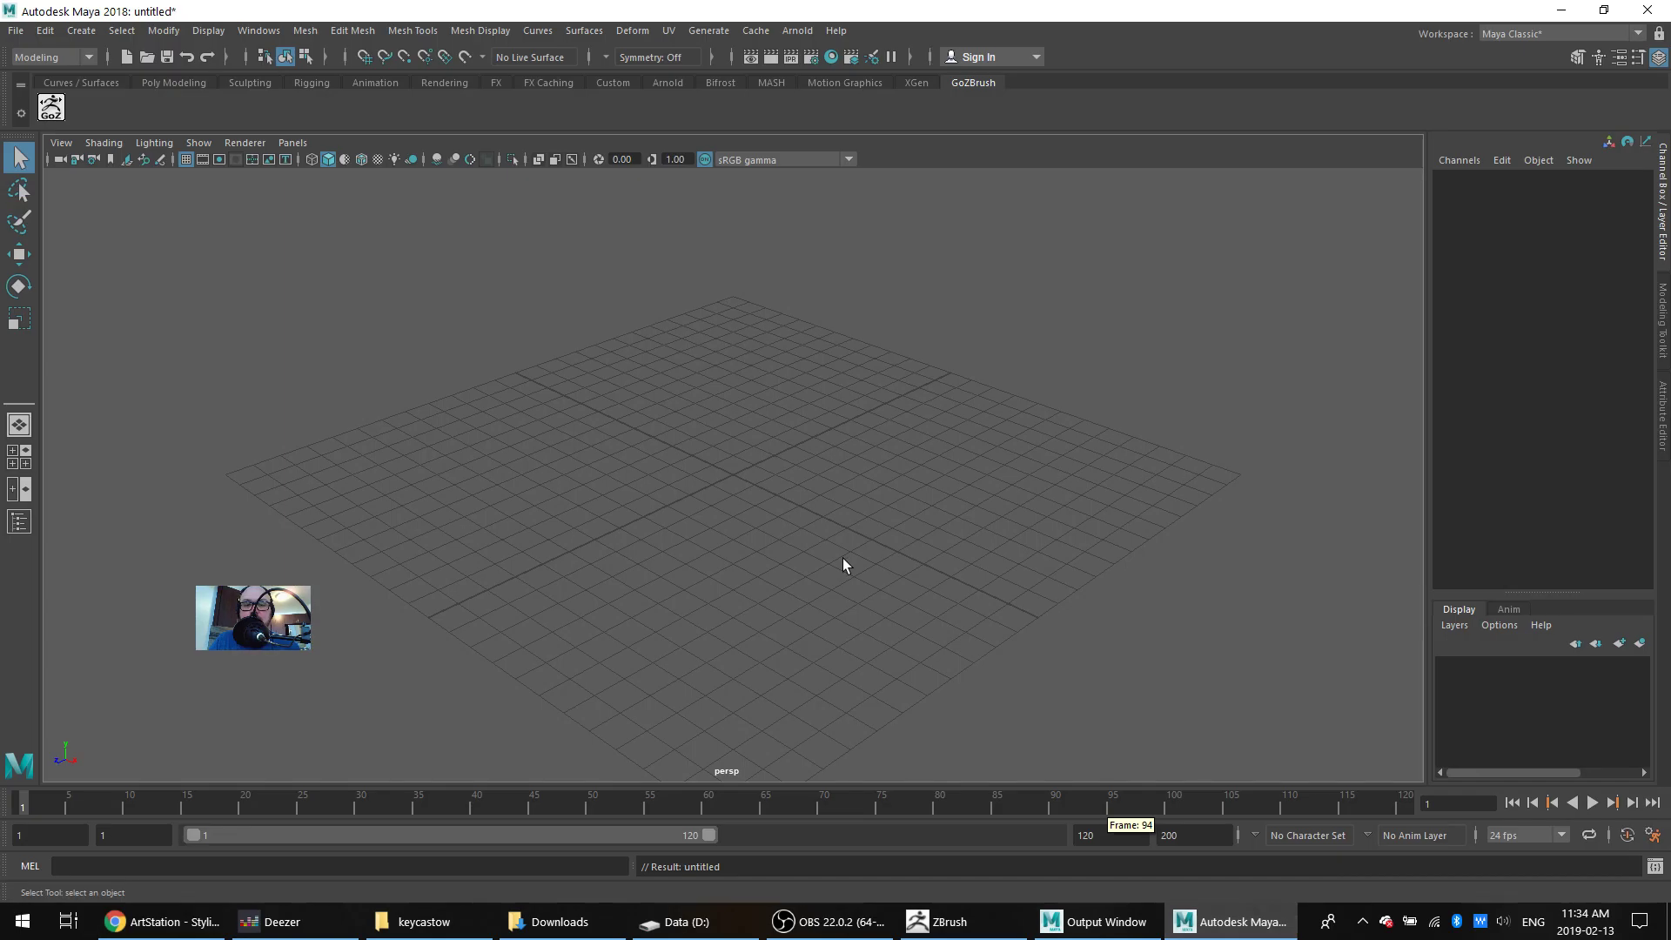
{"action": "left_click", "coordinate": [975, 921]}
{"action": "key", "text": "s"}
{"action": "left_click_drag", "start_coordinate": [817, 407], "coordinate": [827, 407]}
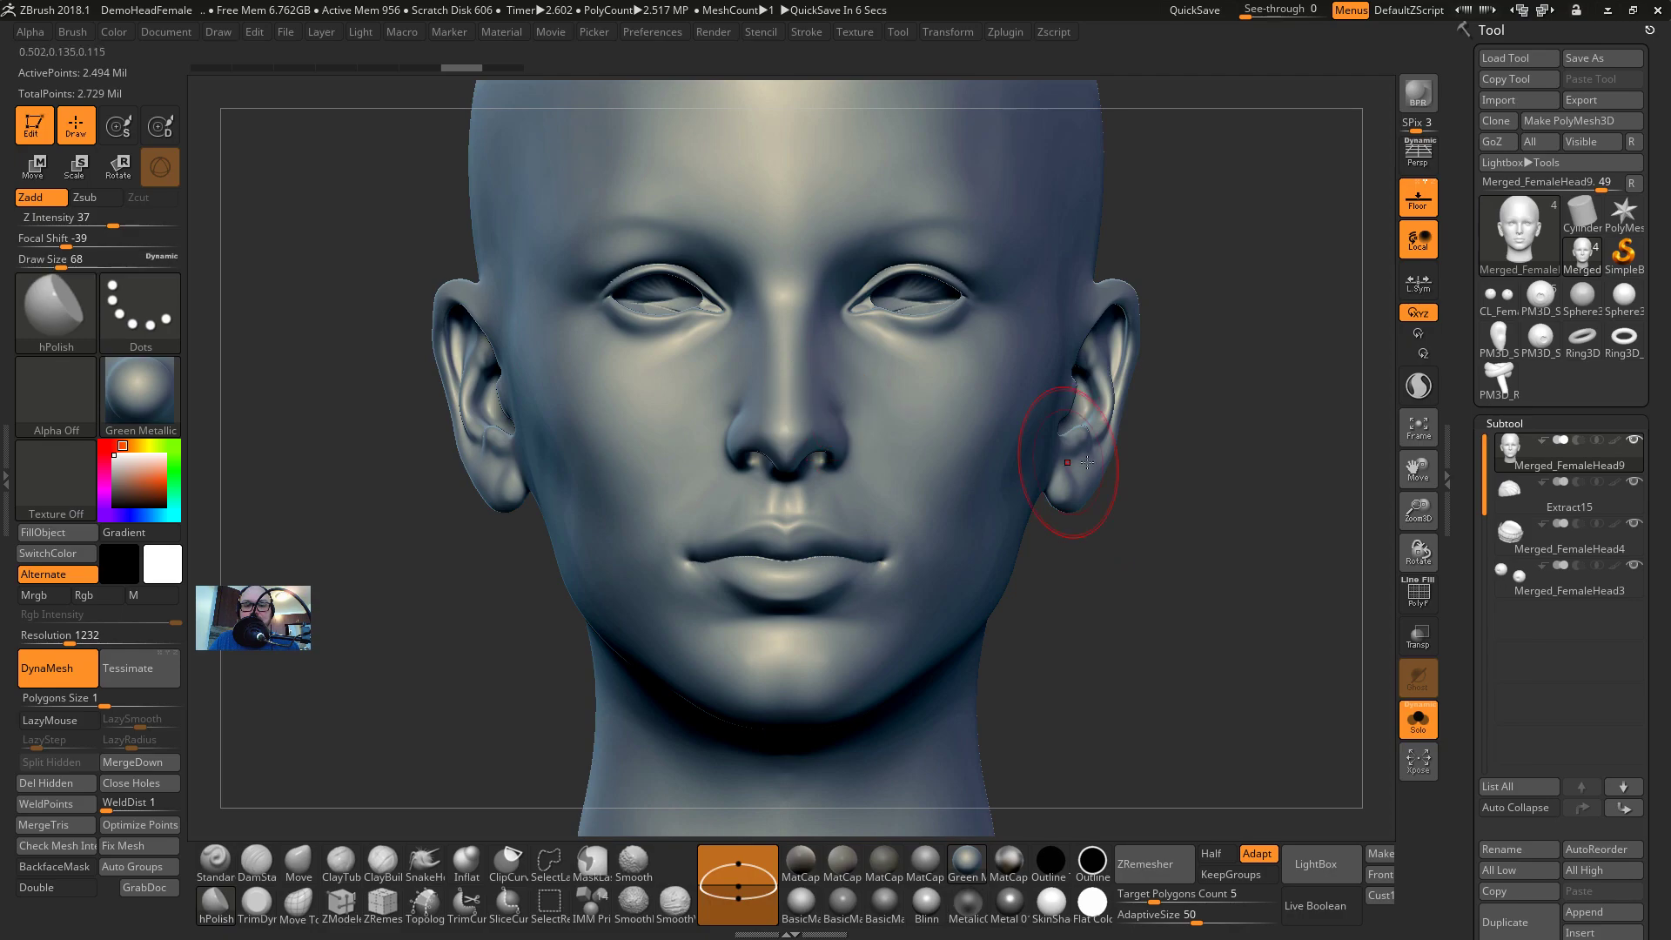
{"action": "left_click_drag", "start_coordinate": [1155, 543], "coordinate": [1159, 639], "text": "alt"}
{"action": "key", "text": "s"}
{"action": "mouse_move", "coordinate": [1194, 427]}
{"action": "left_mouse_down"}
{"action": "mouse_move", "coordinate": [1186, 396]}
{"action": "mouse_move", "coordinate": [1210, 440]}
{"action": "mouse_move", "coordinate": [1280, 328]}
{"action": "mouse_move", "coordinate": [1288, 524]}
{"action": "left_mouse_up"}
{"action": "key", "text": "shift+f"}
{"action": "key", "text": "shift+f"}
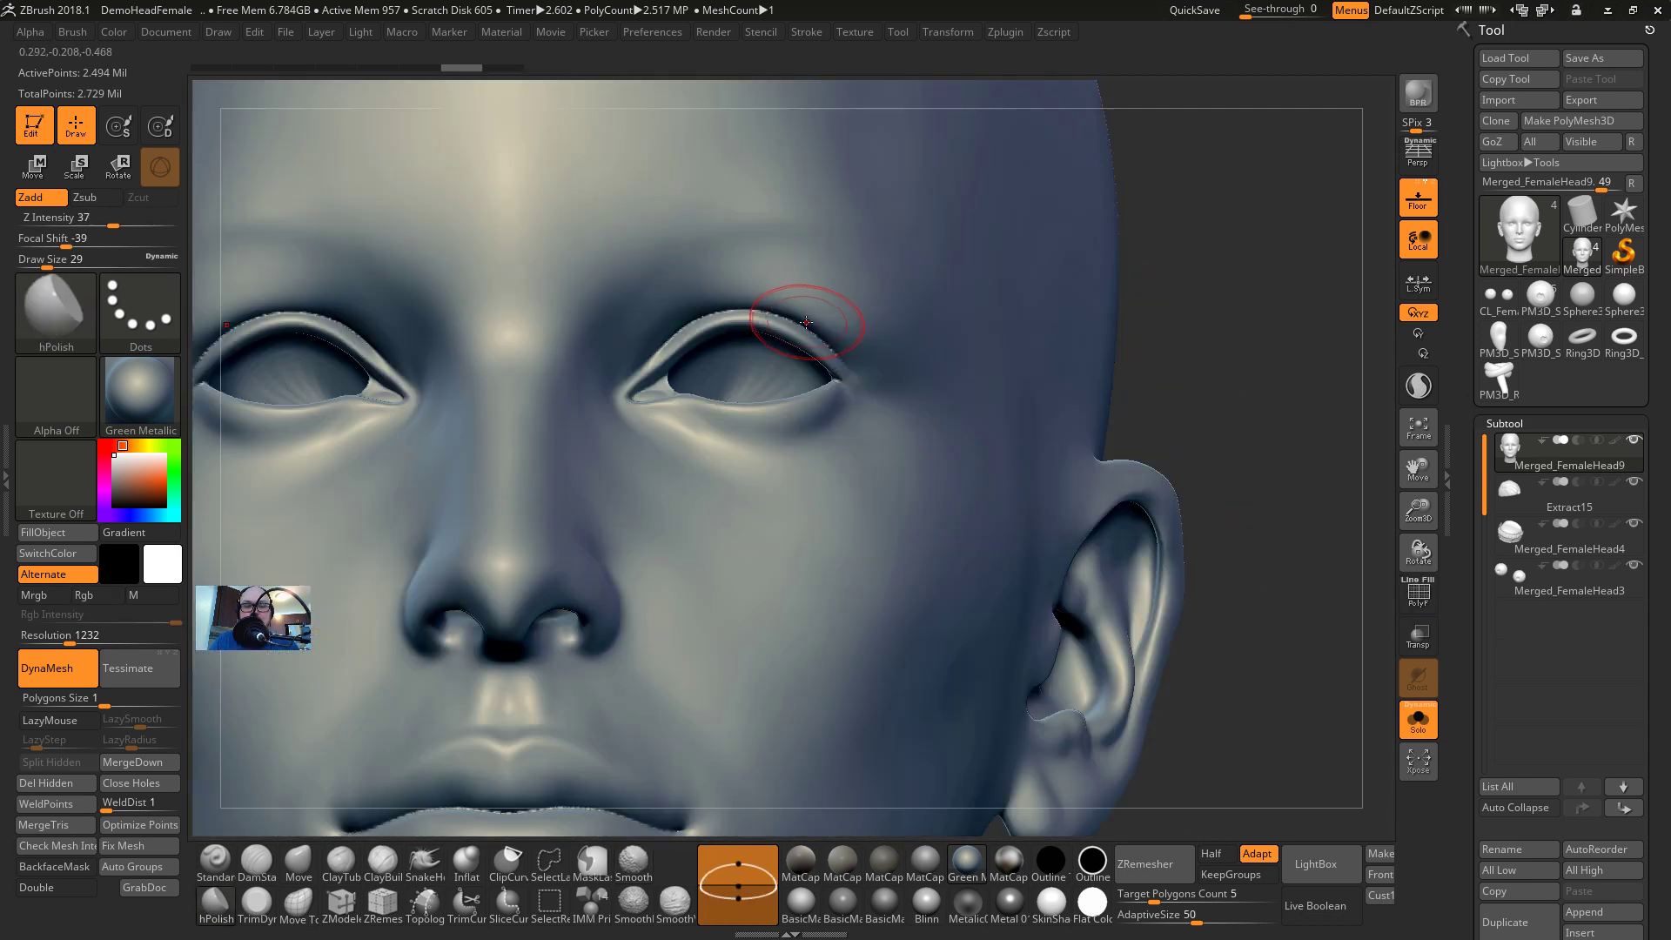
Reduce the brush draw size to 12 and choose MaskPen as the masking brush
{"action": "key", "text": "s"}
{"action": "left_click_drag", "start_coordinate": [805, 321], "coordinate": [794, 321]}
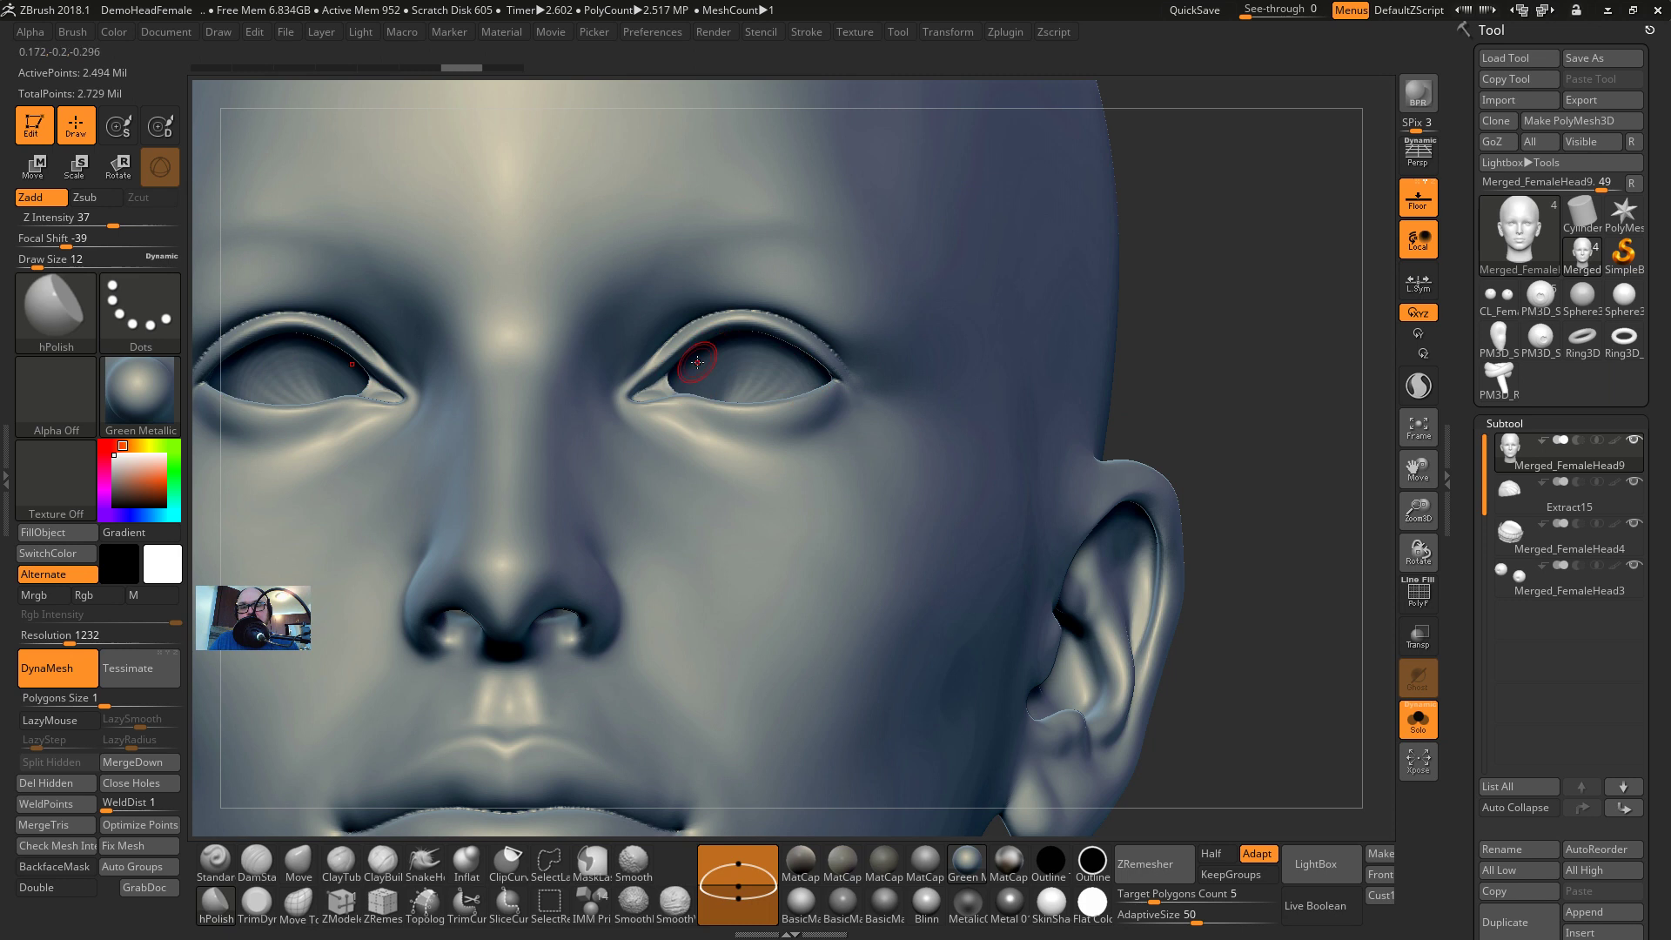
{"action": "key", "text": "ctrl"}
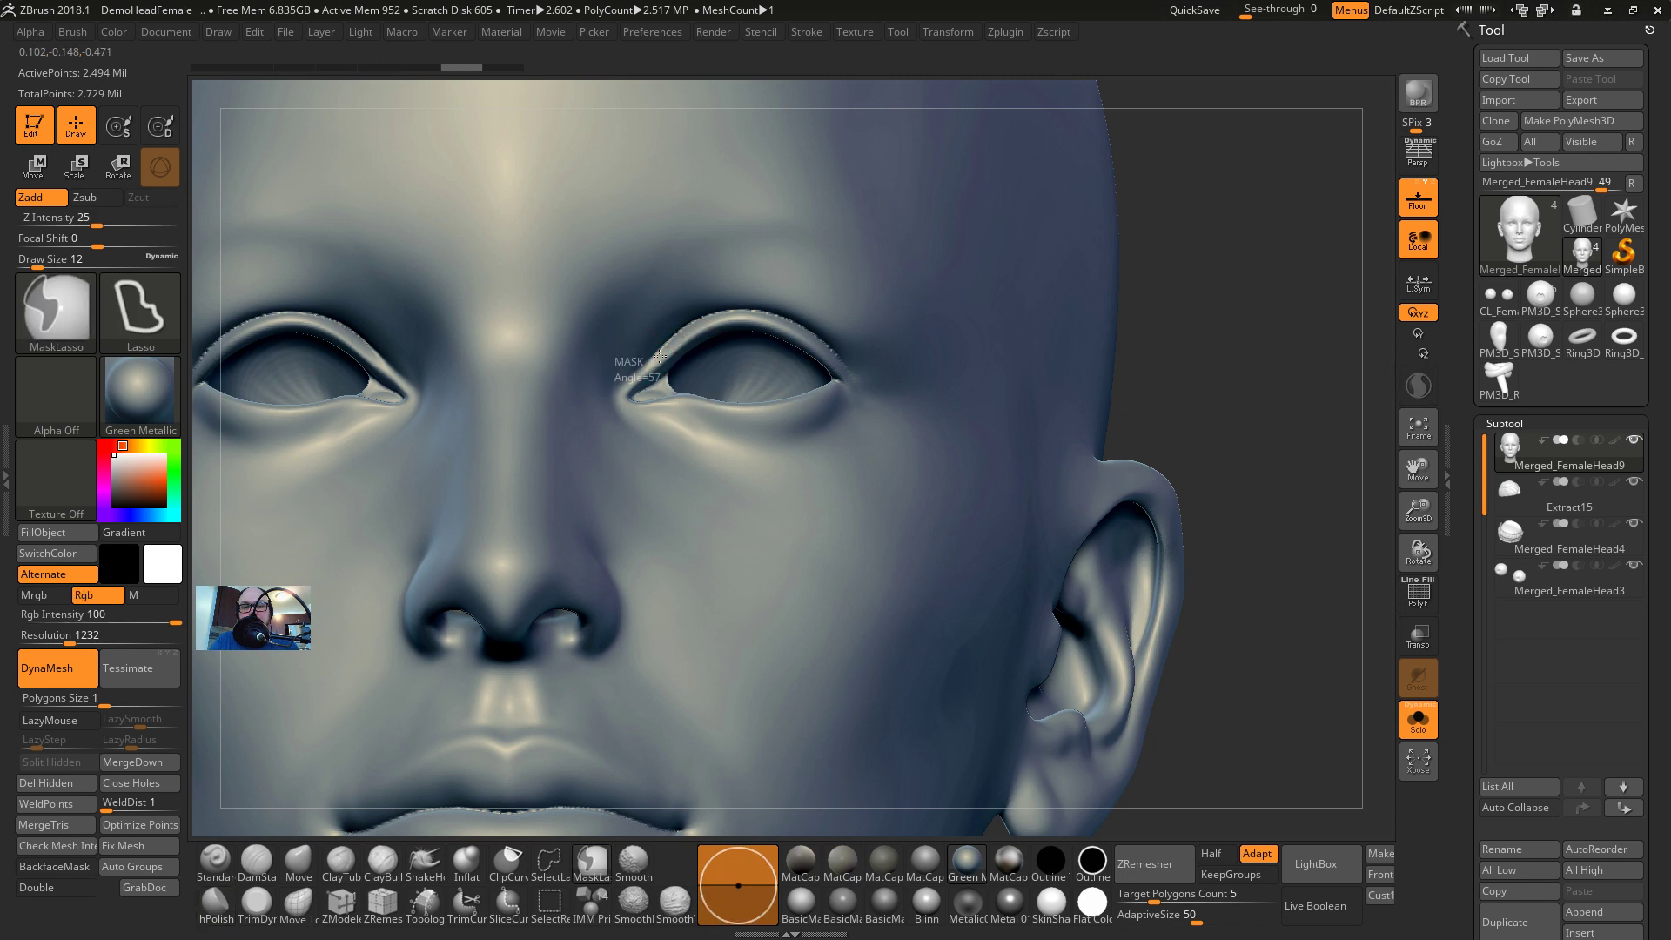
{"action": "left_click", "coordinate": [94, 334]}
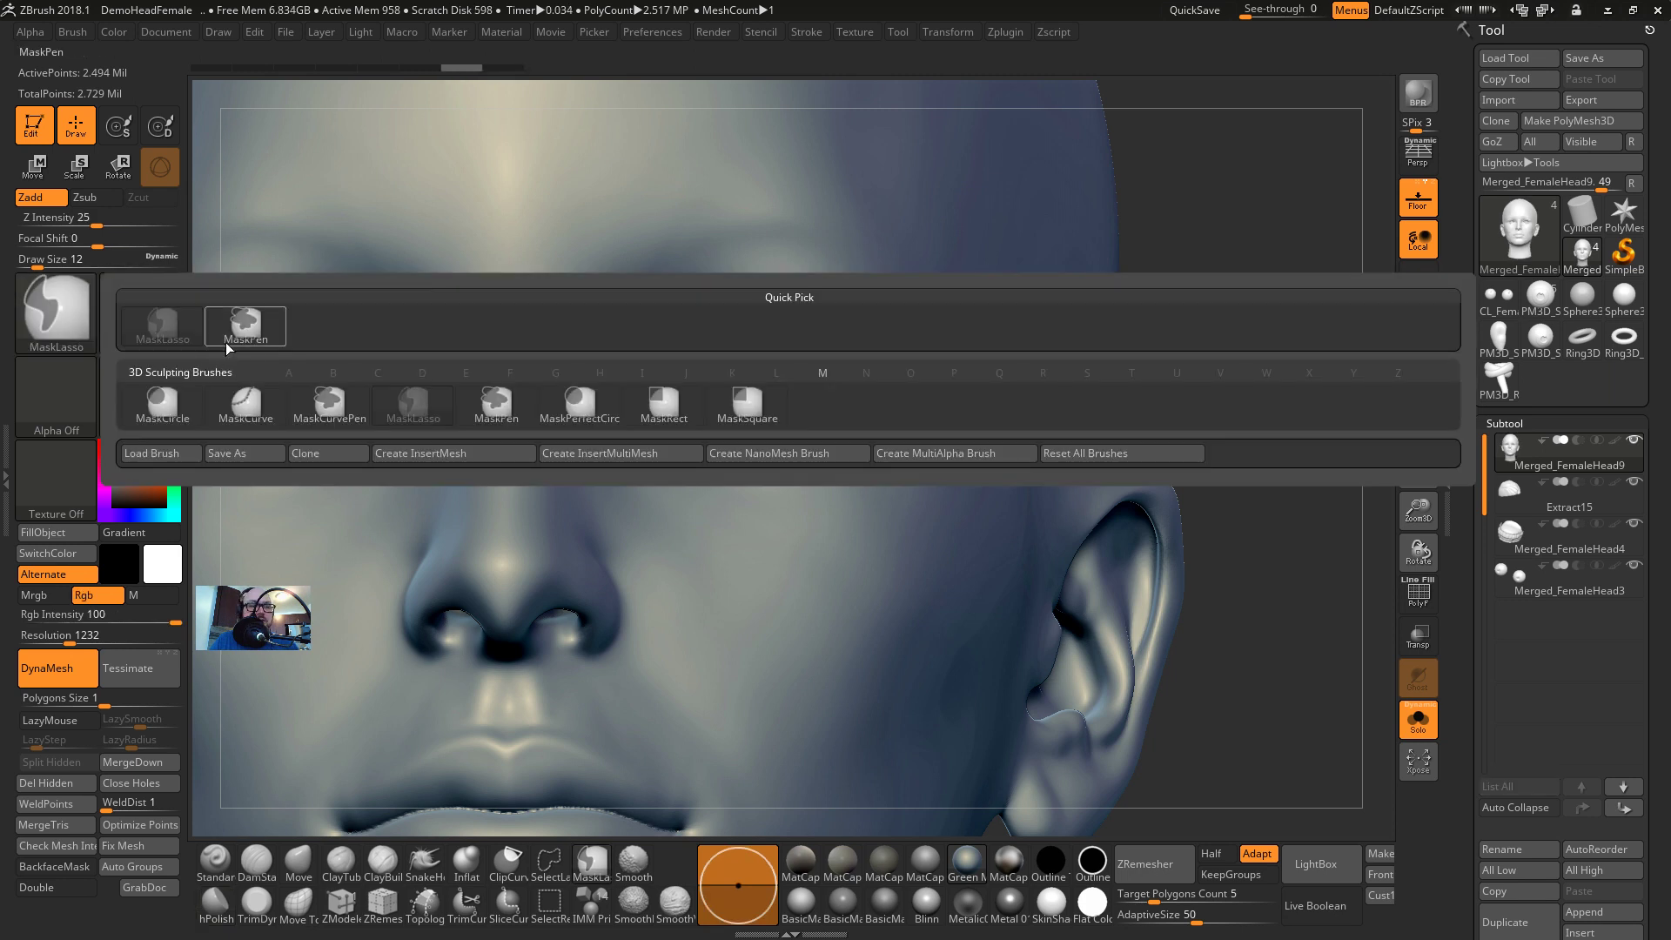
Apply the SkinShade4 material to the head
{"action": "left_click", "coordinate": [1055, 907]}
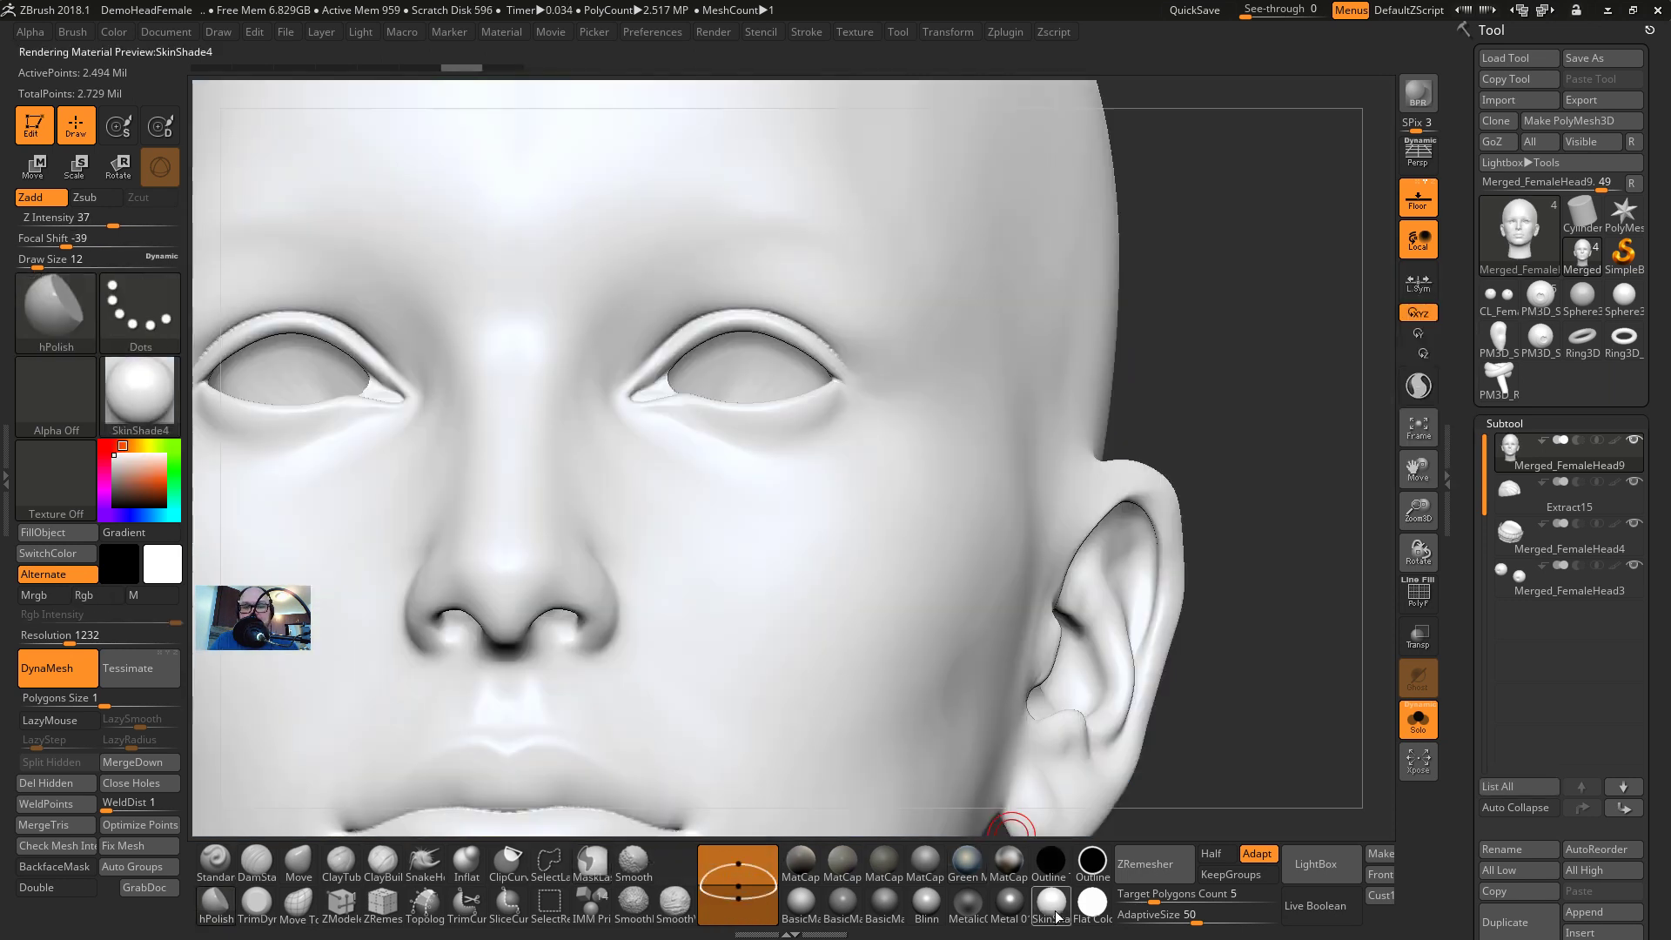
{"action": "left_click", "coordinate": [1093, 907]}
{"action": "left_click", "coordinate": [1055, 907]}
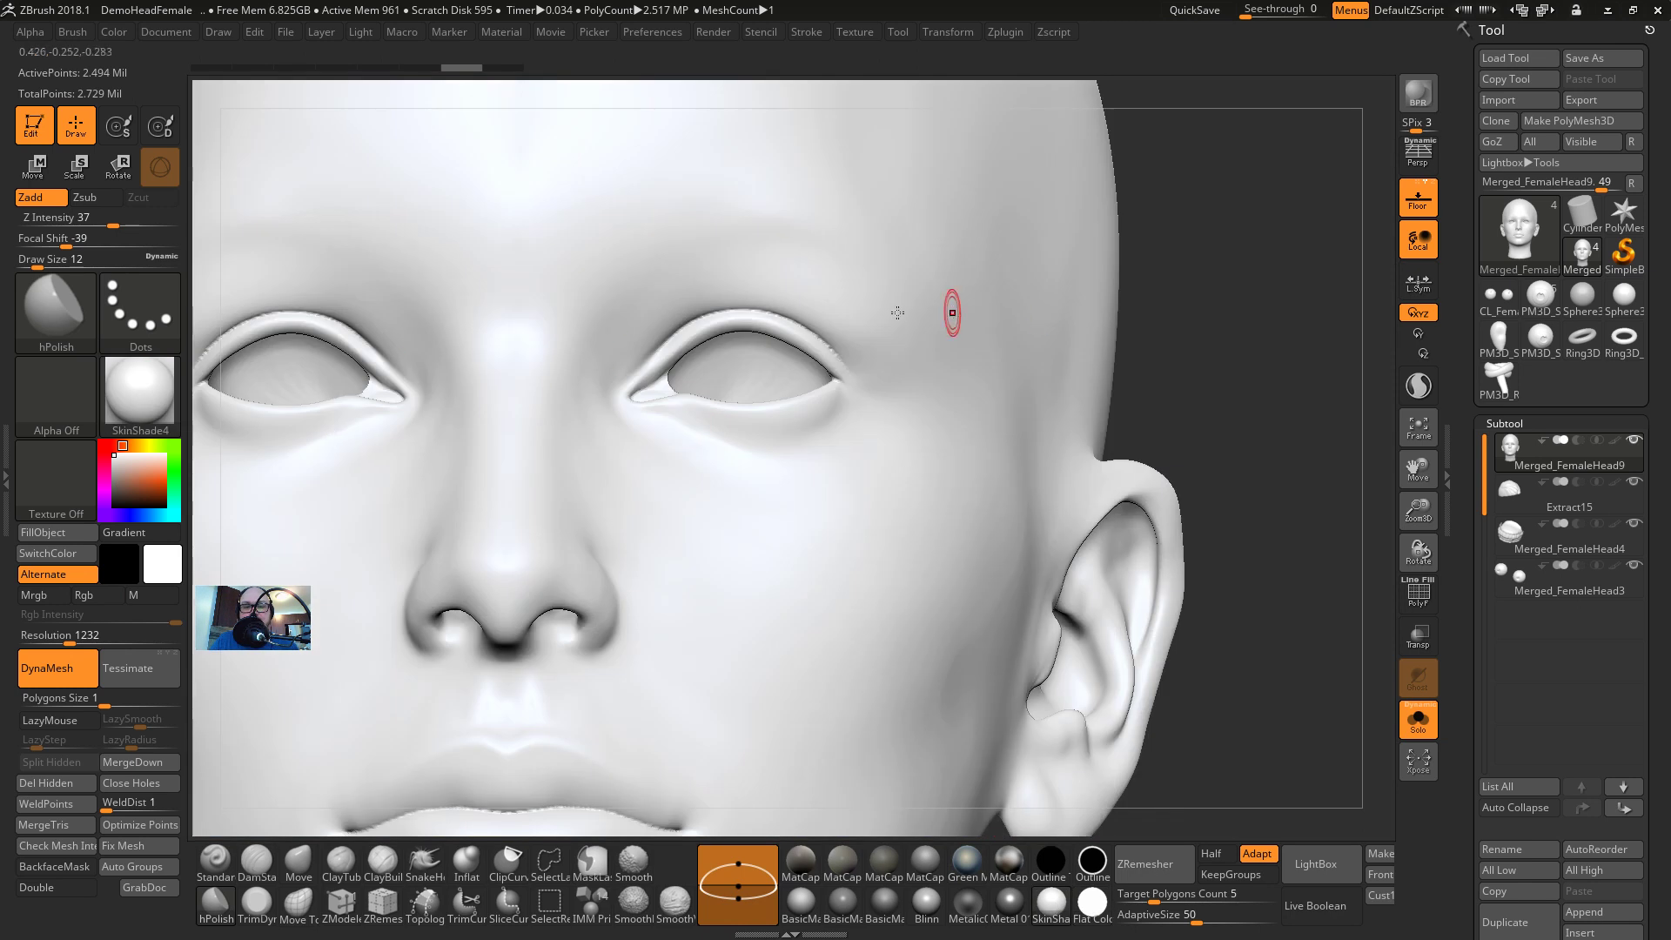
Mask the rims of both eyelids symmetrically, undo the stray stroke, and sharpen the mask's edge
{"action": "mouse_move", "coordinate": [627, 384]}
{"action": "left_mouse_down"}
{"action": "mouse_move", "coordinate": [781, 334]}
{"action": "mouse_move", "coordinate": [826, 360]}
{"action": "mouse_move", "coordinate": [805, 413]}
{"action": "mouse_move", "coordinate": [740, 427]}
{"action": "mouse_move", "coordinate": [635, 399]}
{"action": "left_mouse_up"}
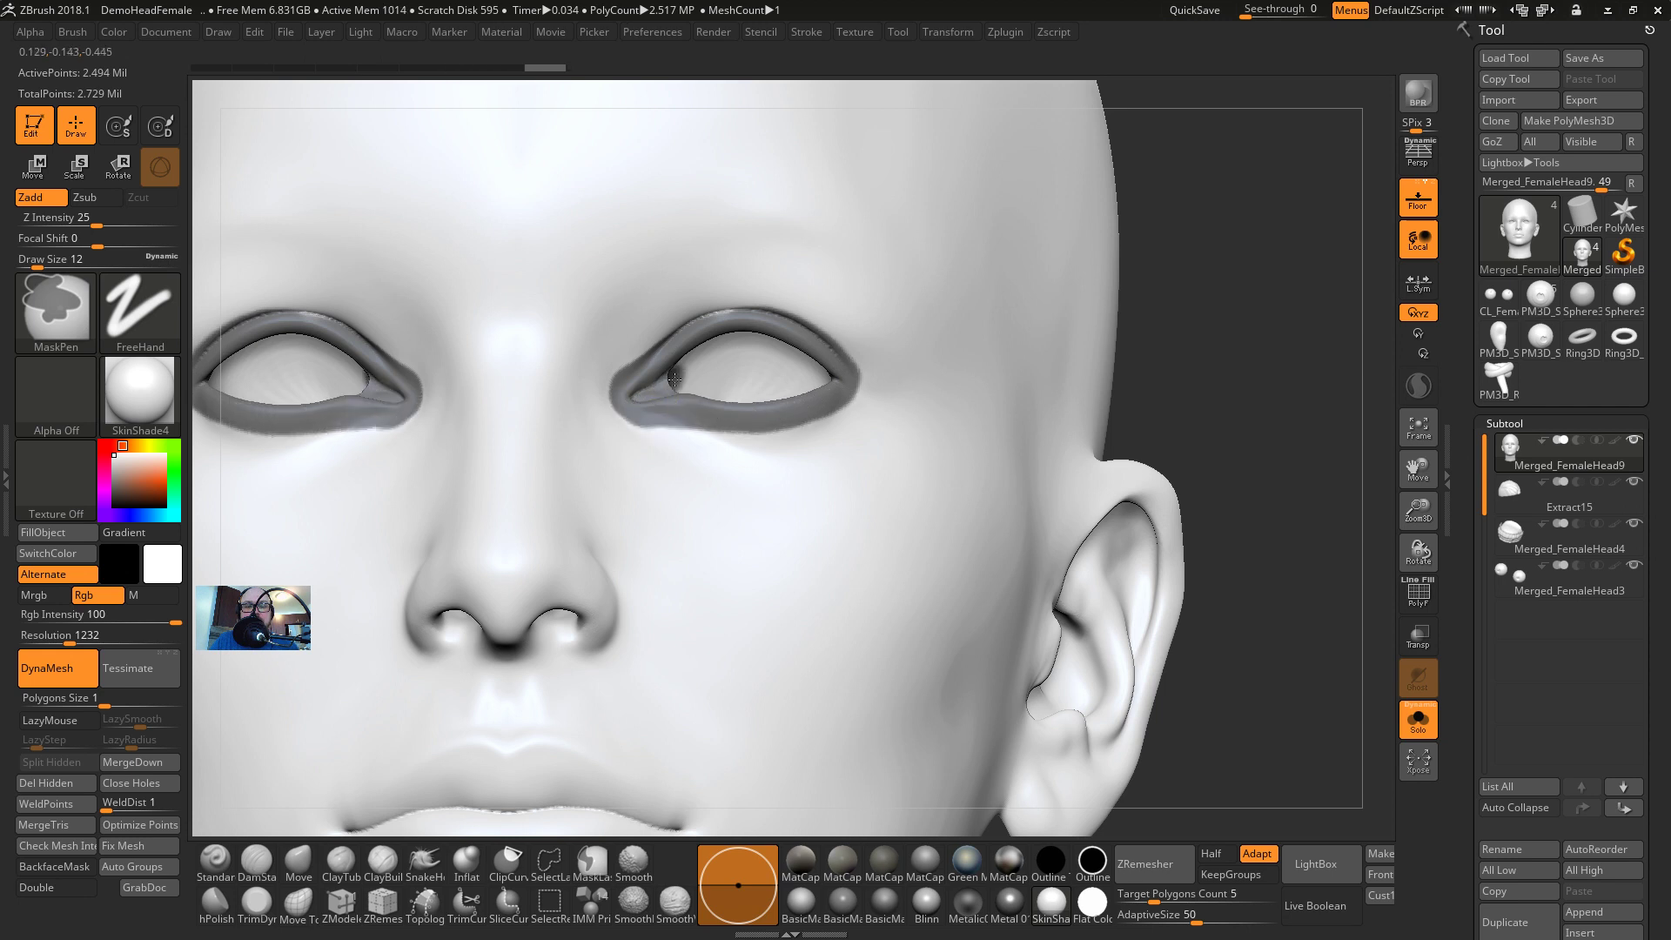
{"action": "mouse_move", "coordinate": [667, 357]}
{"action": "left_mouse_down"}
{"action": "mouse_move", "coordinate": [728, 328]}
{"action": "mouse_move", "coordinate": [713, 324]}
{"action": "left_mouse_up"}
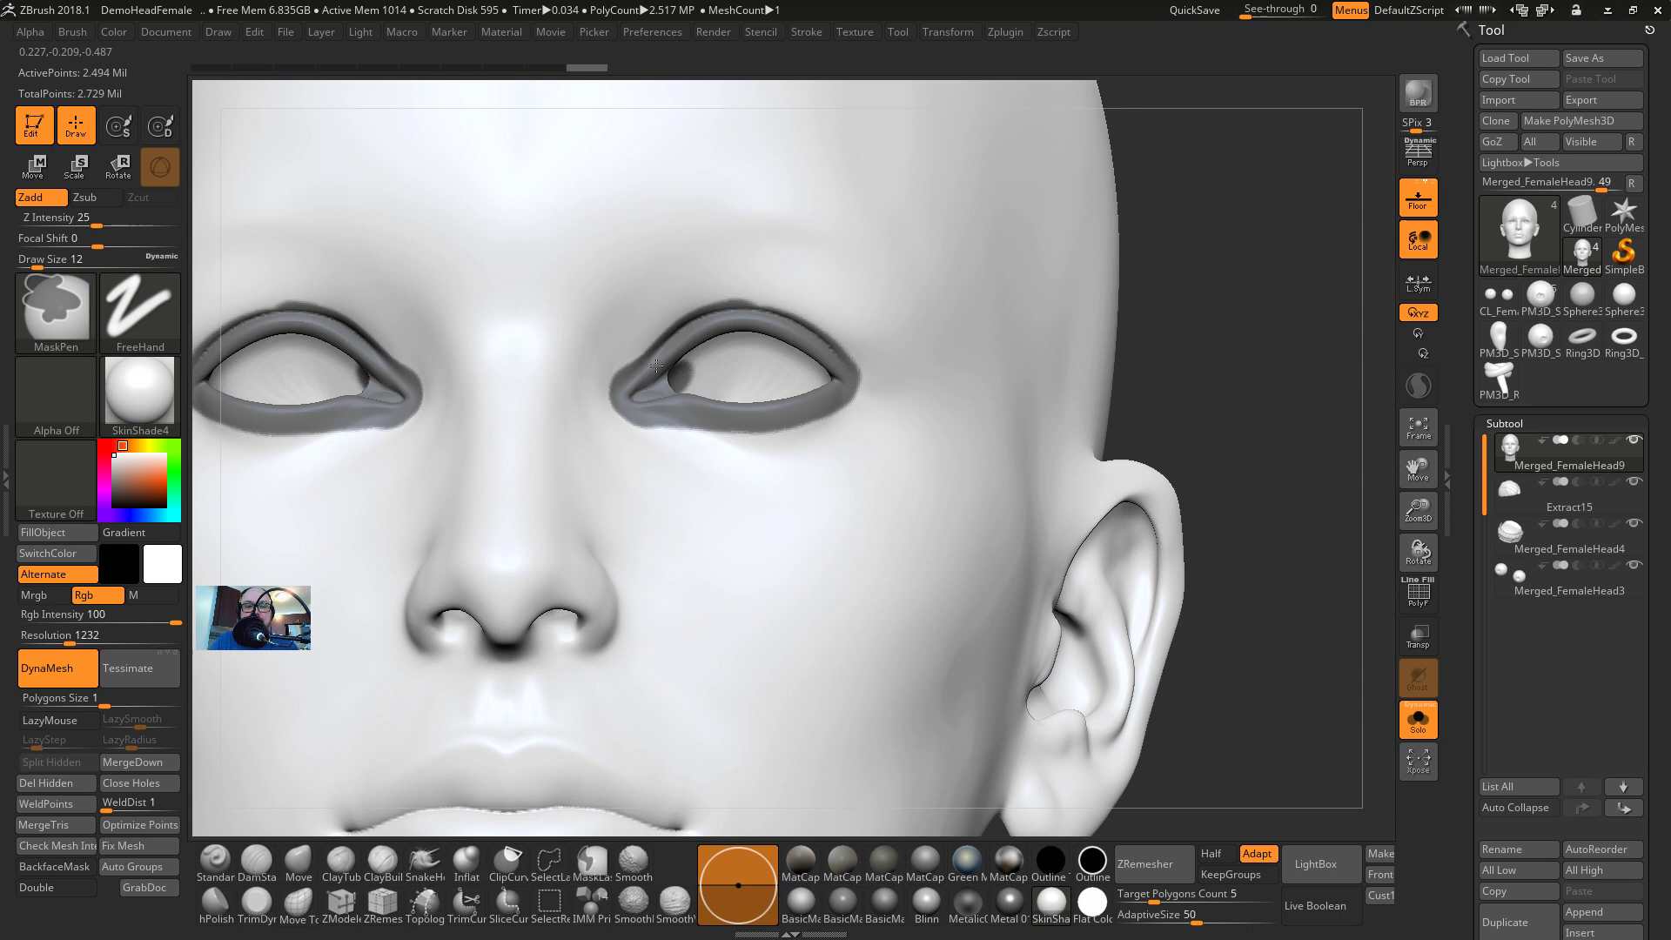
{"action": "key", "text": "ctrl+z"}
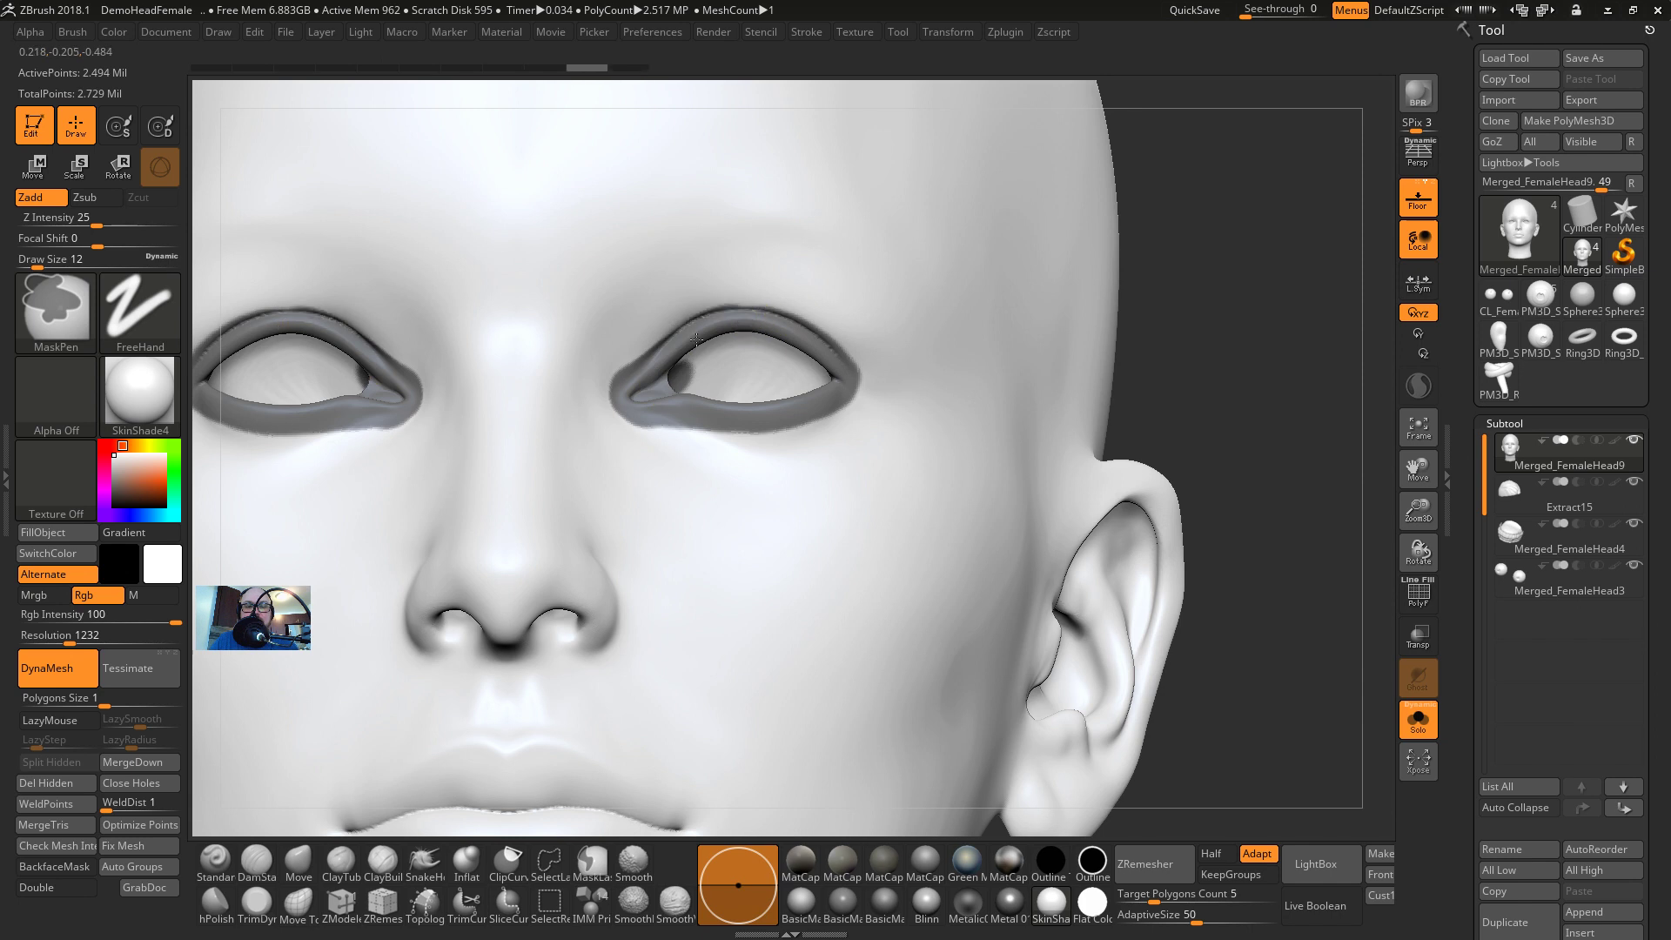
{"action": "left_click", "coordinate": [696, 339], "text": "ctrl"}
{"action": "mouse_move", "coordinate": [1149, 383]}
{"action": "left_mouse_down"}
{"action": "mouse_move", "coordinate": [1215, 429]}
{"action": "mouse_move", "coordinate": [887, 273]}
{"action": "left_mouse_up"}
{"action": "left_click", "coordinate": [889, 272], "text": "ctrl"}
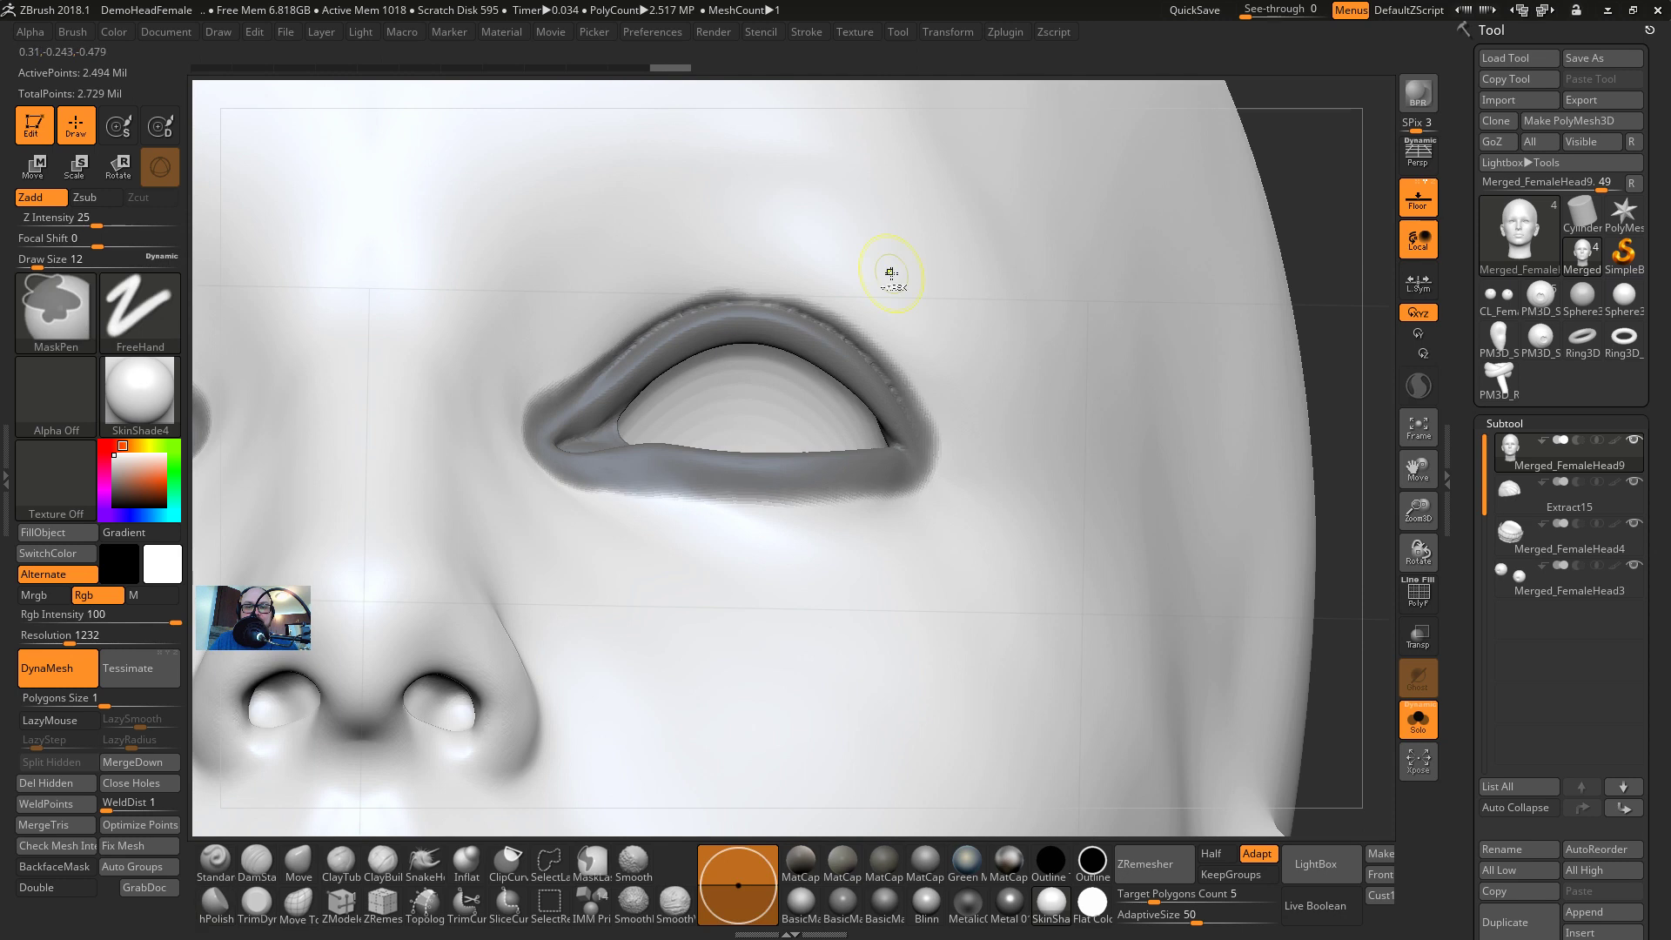
{"action": "left_click", "coordinate": [892, 273], "text": "ctrl"}
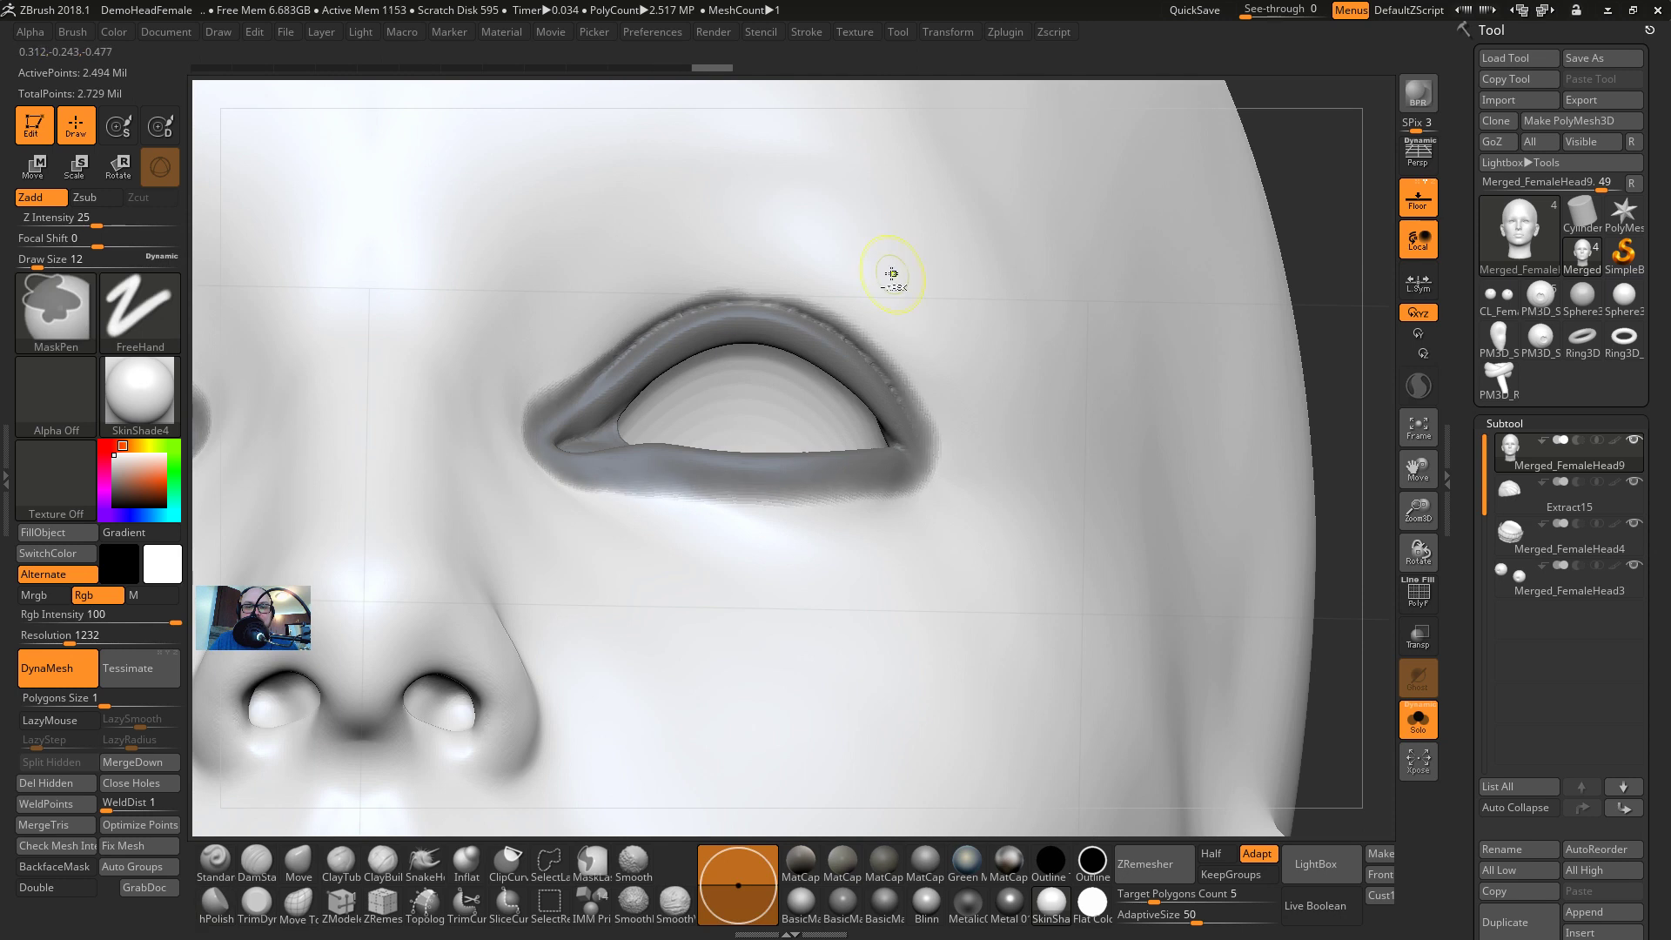
{"action": "left_click", "coordinate": [892, 274], "text": "ctrl"}
{"action": "left_click", "coordinate": [742, 270], "text": "ctrl"}
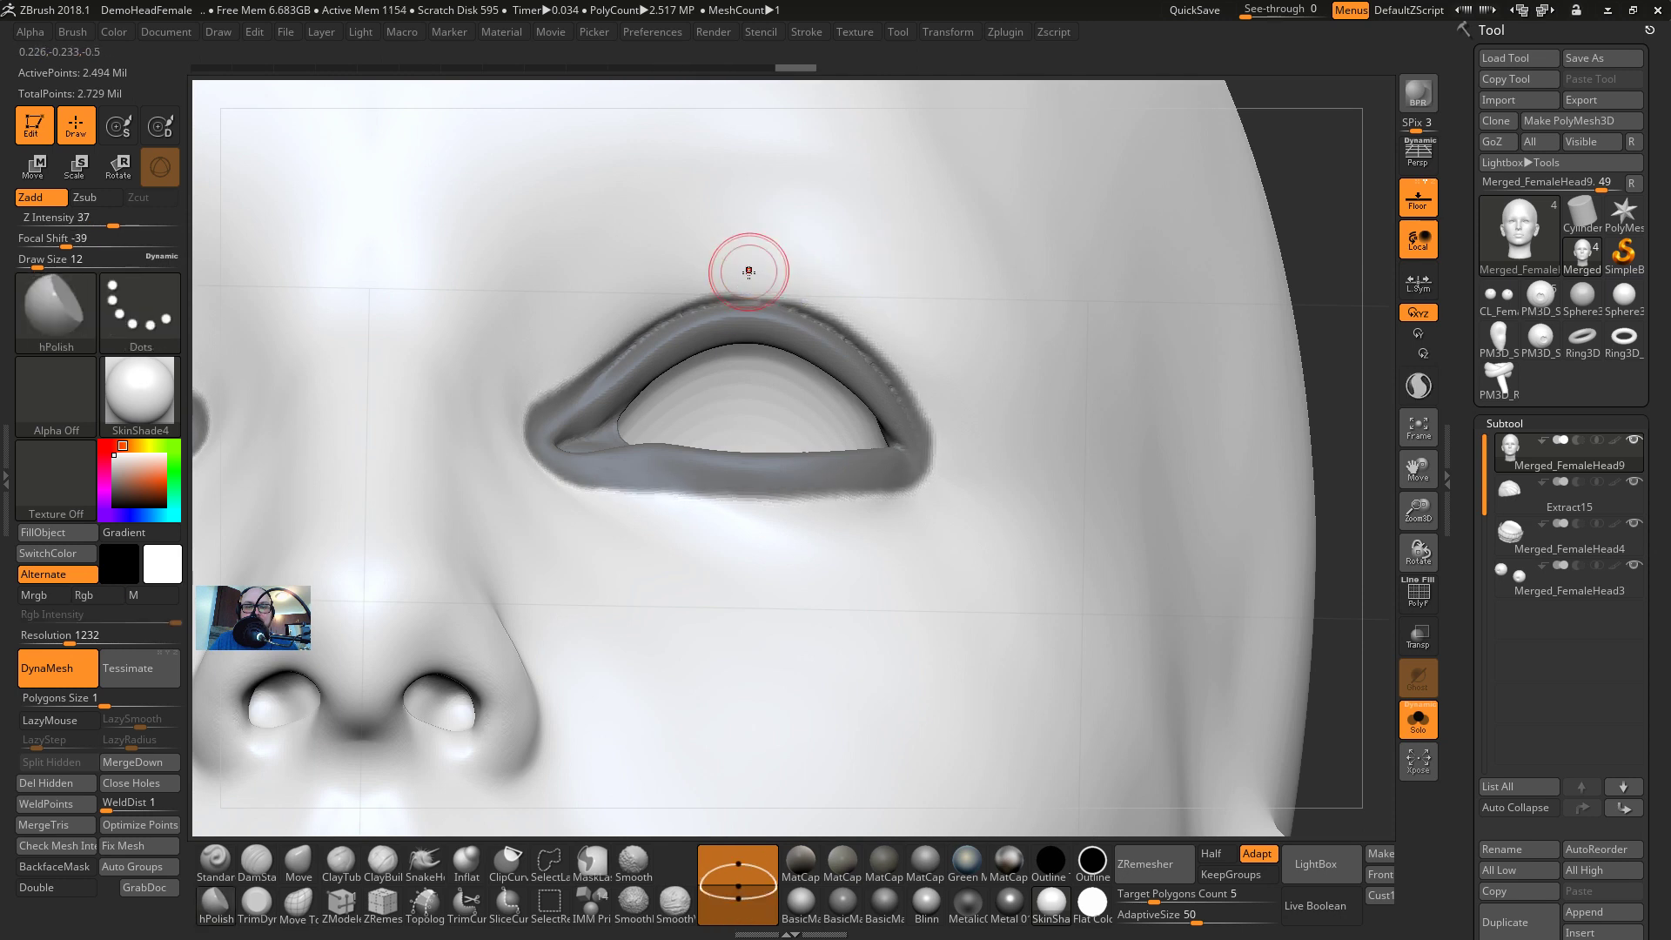
{"action": "left_click", "coordinate": [736, 263], "text": "ctrl"}
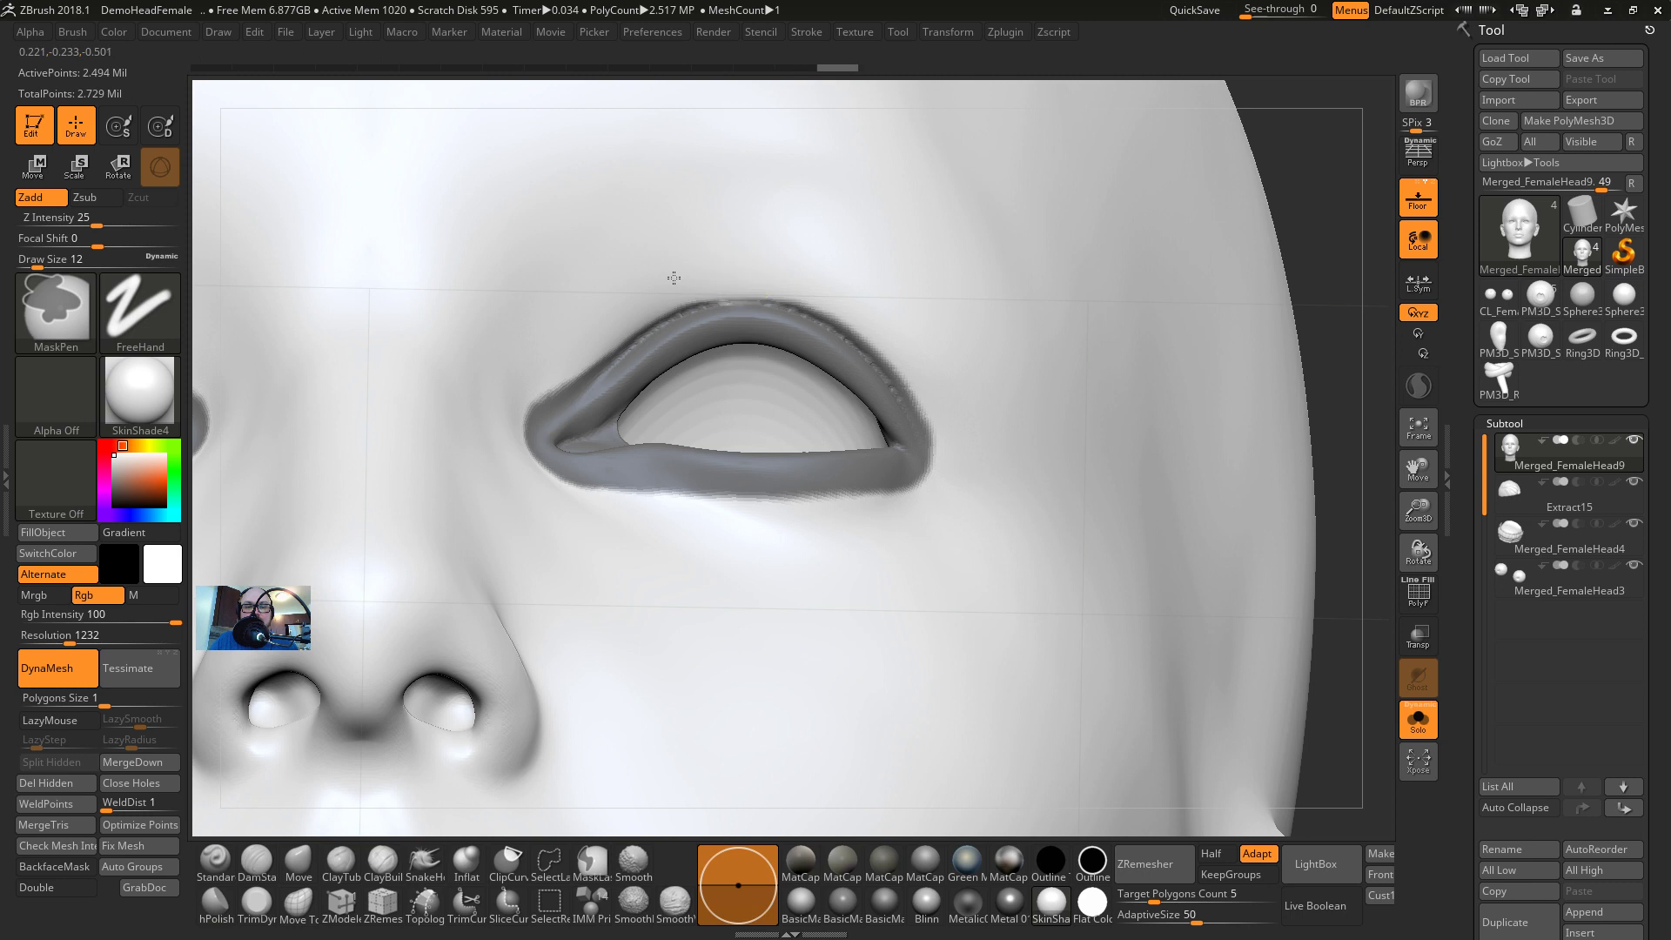
{"action": "mouse_move", "coordinate": [1343, 134]}
{"action": "left_mouse_down"}
{"action": "mouse_move", "coordinate": [1266, 236]}
{"action": "mouse_move", "coordinate": [1365, 212]}
{"action": "left_mouse_up"}
{"action": "left_click", "coordinate": [667, 335], "text": "ctrl"}
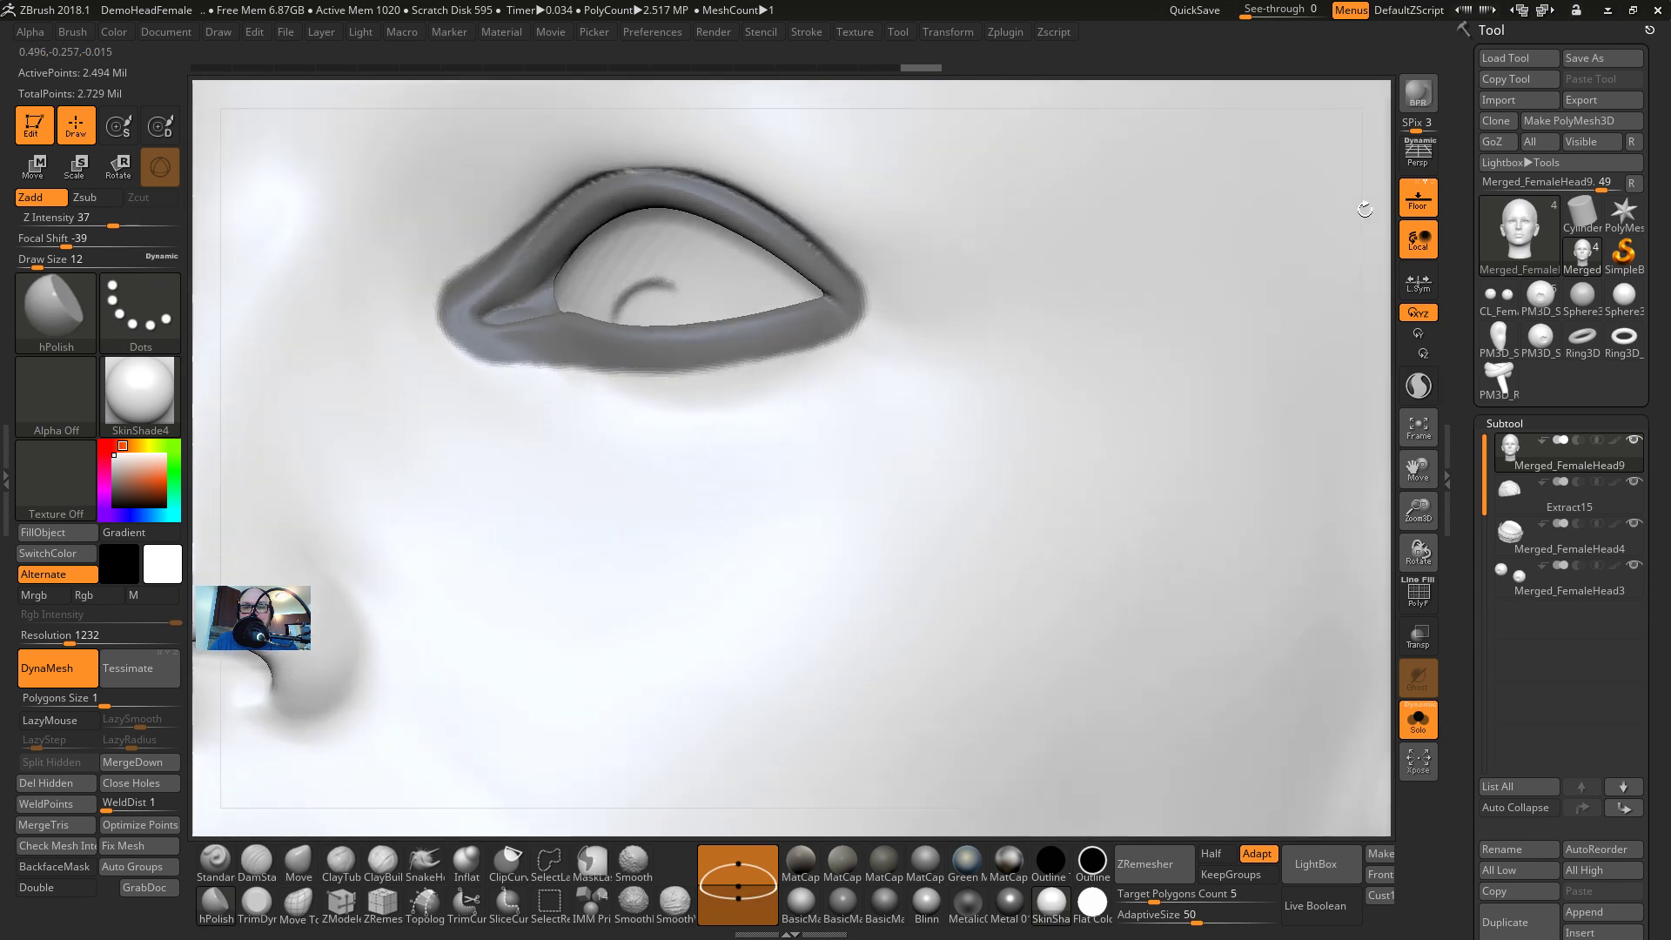
{"action": "mouse_move", "coordinate": [650, 274]}
{"action": "left_mouse_down", "text": "ctrl+alt"}
{"action": "mouse_move", "coordinate": [626, 293]}
{"action": "mouse_move", "coordinate": [684, 287]}
{"action": "left_mouse_up", "text": "ctrl+alt"}
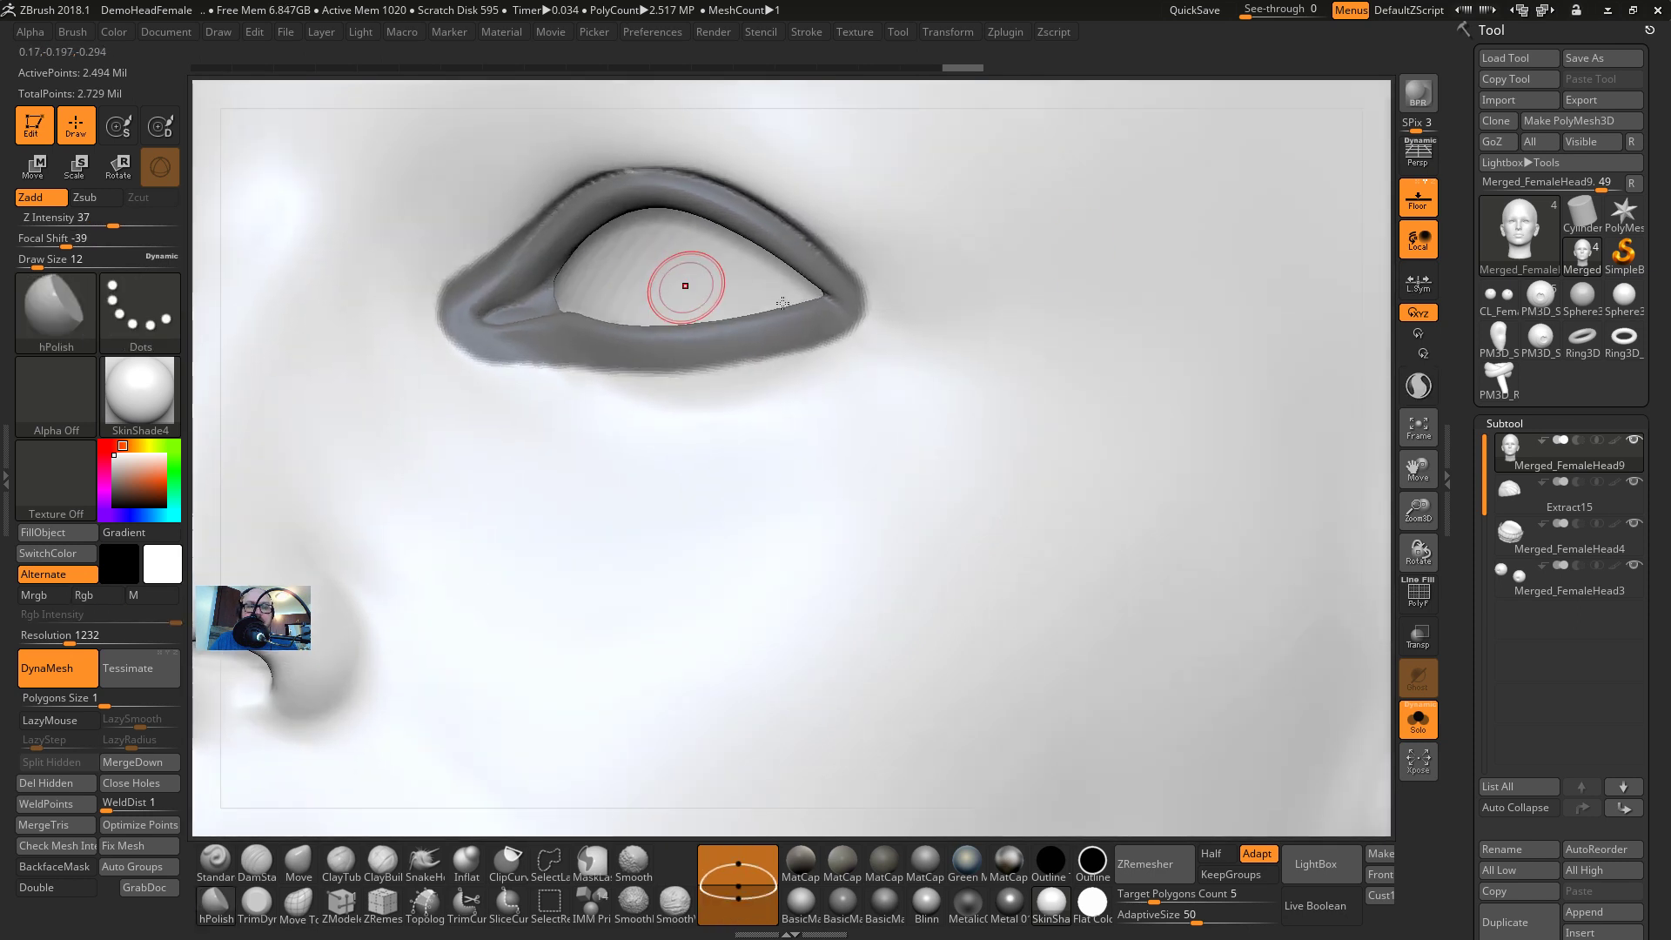
Turn on BackfaceMask for the MaskPen brush
{"action": "key", "text": "f"}
{"action": "mouse_move", "coordinate": [1049, 383]}
{"action": "left_mouse_down"}
{"action": "mouse_move", "coordinate": [914, 369]}
{"action": "mouse_move", "coordinate": [1019, 359]}
{"action": "mouse_move", "coordinate": [979, 209]}
{"action": "mouse_move", "coordinate": [775, 466]}
{"action": "mouse_move", "coordinate": [698, 405]}
{"action": "left_mouse_up"}
{"action": "left_click_drag", "start_coordinate": [1076, 376], "coordinate": [1126, 442], "text": "alt"}
{"action": "key", "text": "ctrl"}
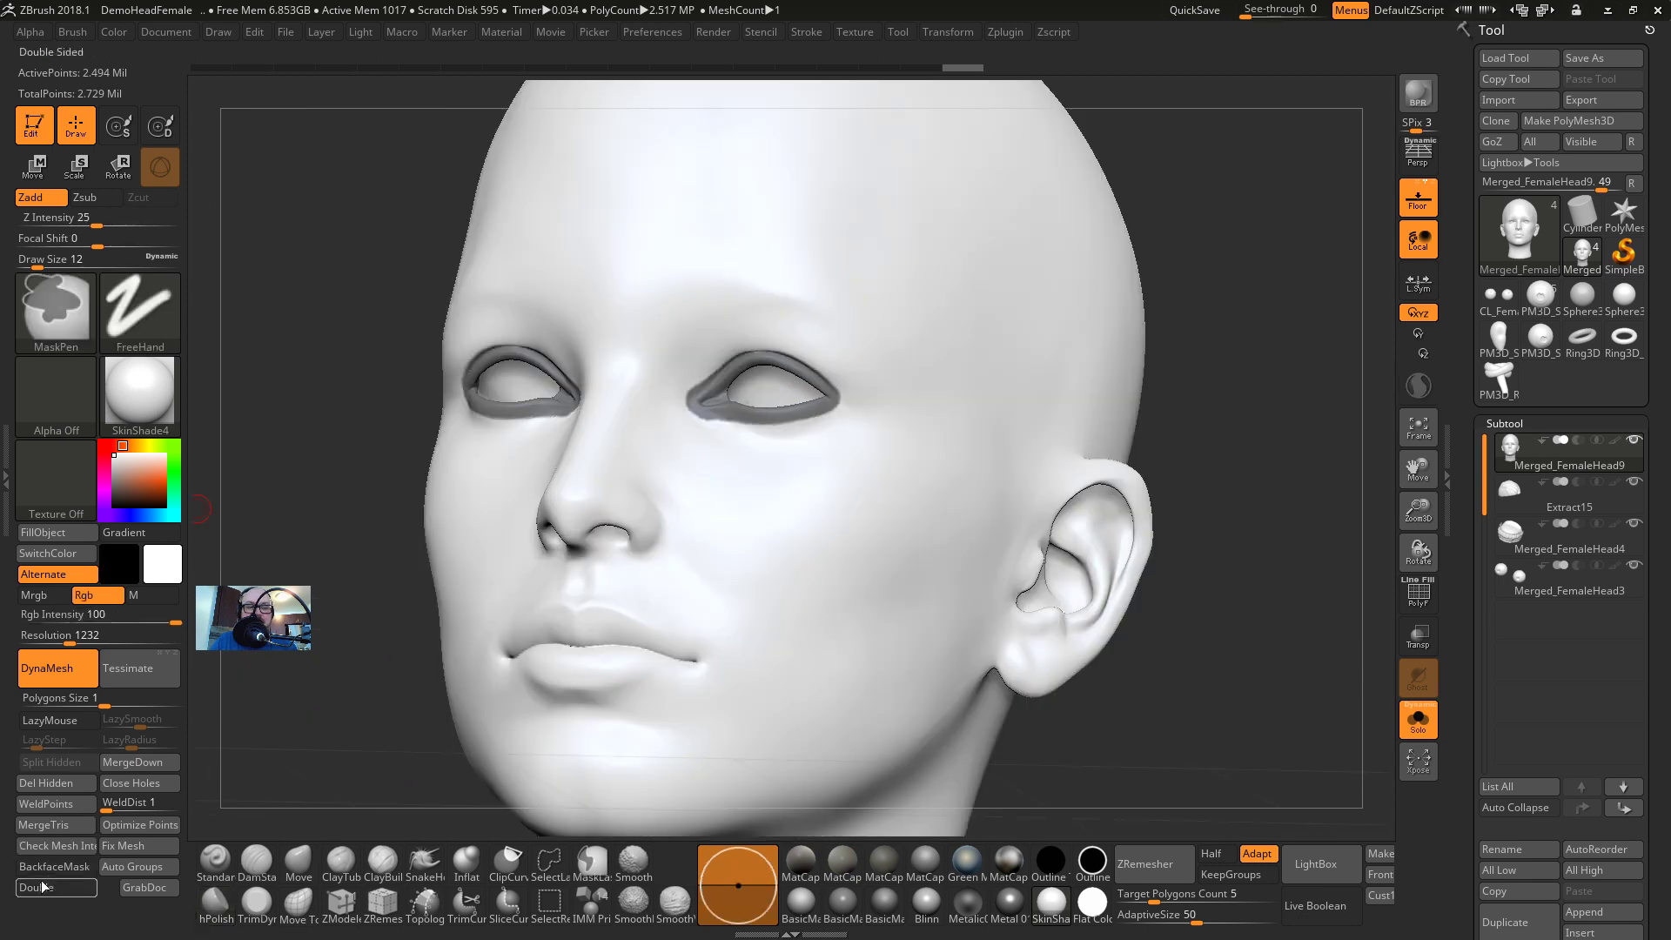
{"action": "left_click", "coordinate": [61, 870]}
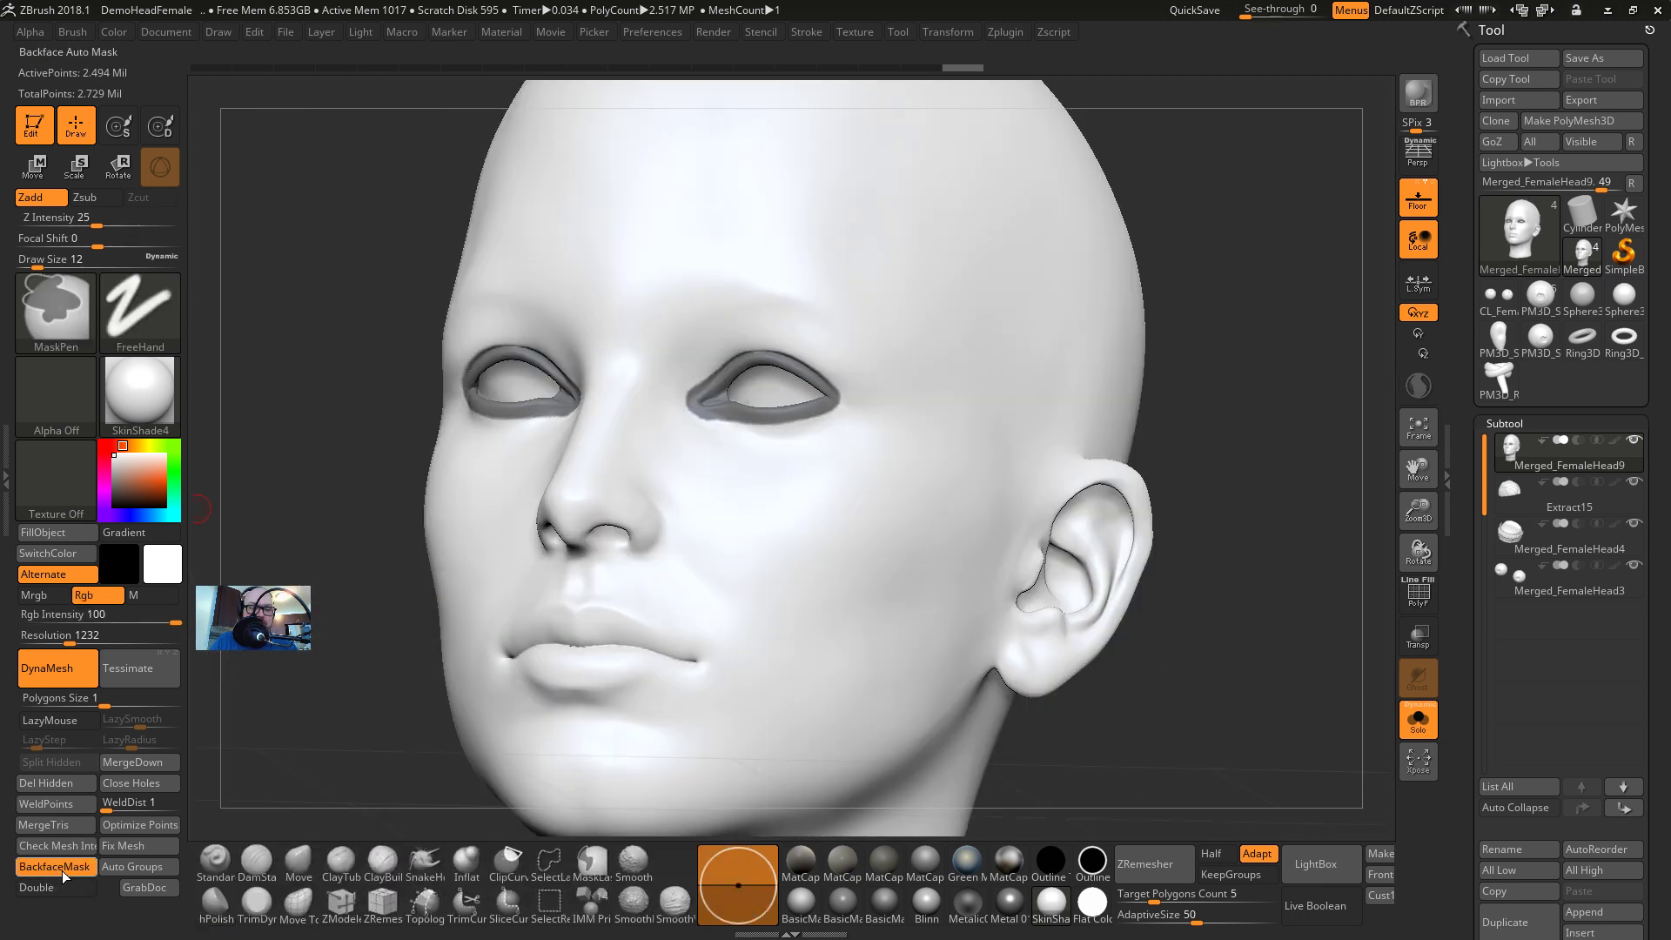
Show the polygroup colours without wireframe lines and turn the masked eyelid rims into their own polygroup
{"action": "mouse_move", "coordinate": [372, 377]}
{"action": "left_mouse_down", "text": "alt"}
{"action": "mouse_move", "coordinate": [367, 349]}
{"action": "mouse_move", "coordinate": [381, 356]}
{"action": "left_mouse_up", "text": "alt"}
{"action": "key", "text": "ctrl"}
{"action": "key", "text": "shift+f"}
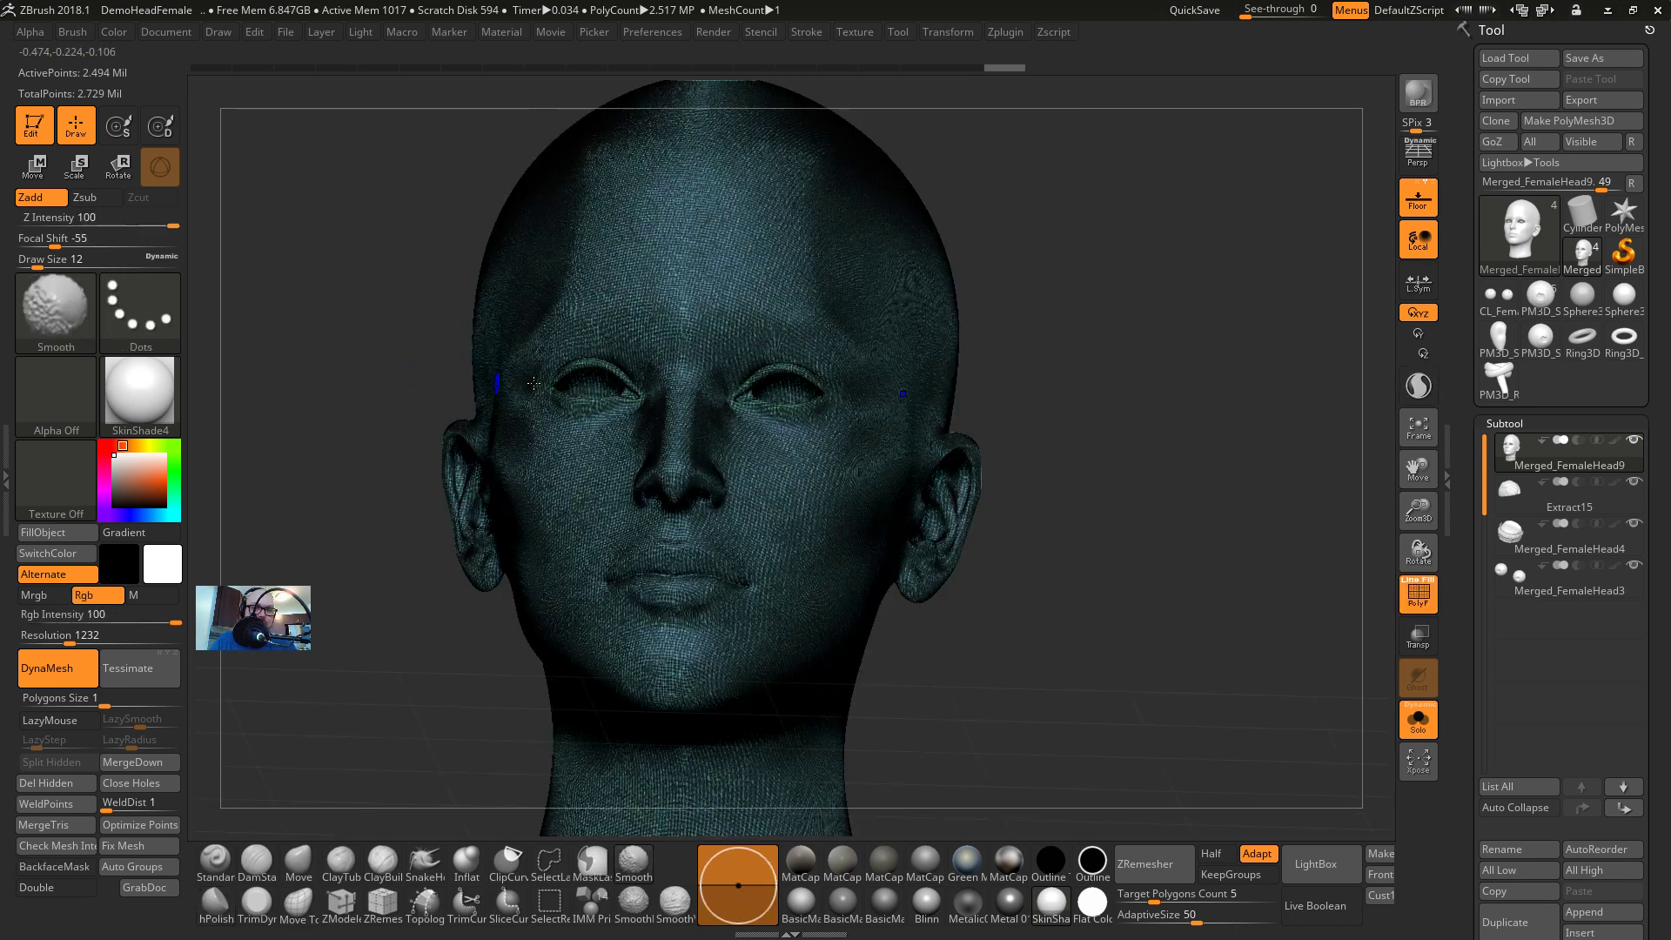
{"action": "left_click_drag", "start_coordinate": [1183, 348], "coordinate": [1399, 583], "text": "alt"}
{"action": "left_click", "coordinate": [1408, 580]}
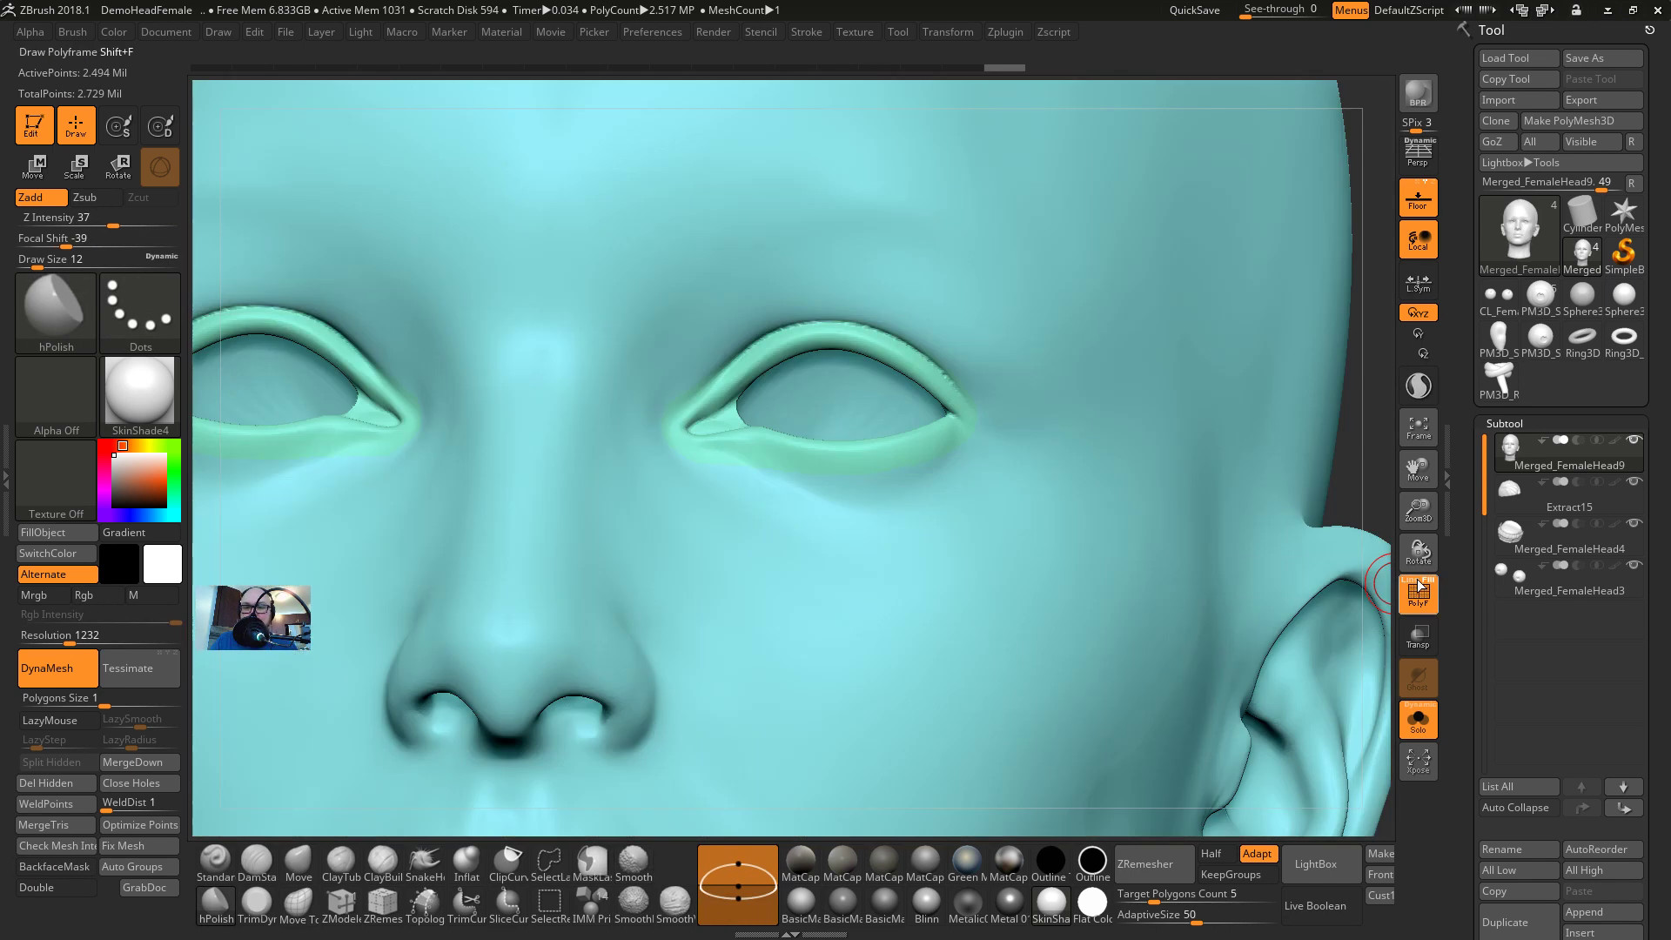
{"action": "key", "text": "ctrl+h"}
{"action": "key", "text": "ctrl+w"}
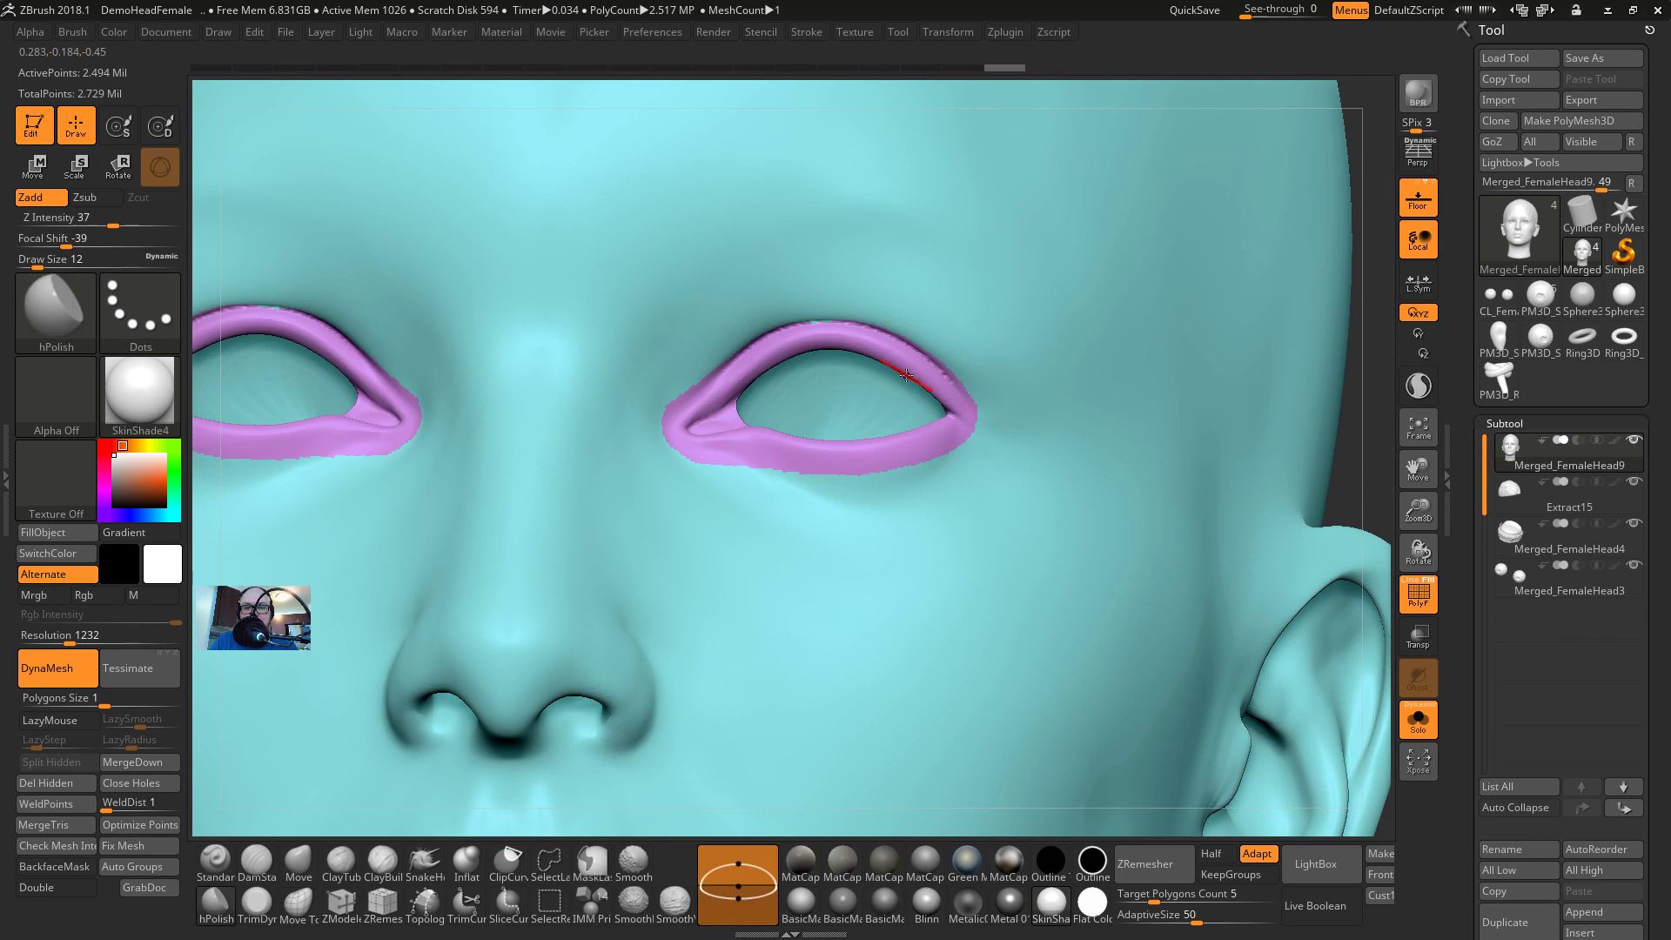
Compare the framed head with the Stylized Topology reference on ArtStation in the browser, and return to ZBrush
{"action": "key", "text": "f"}
{"action": "left_click_drag", "start_coordinate": [1067, 421], "coordinate": [1160, 498], "text": "alt"}
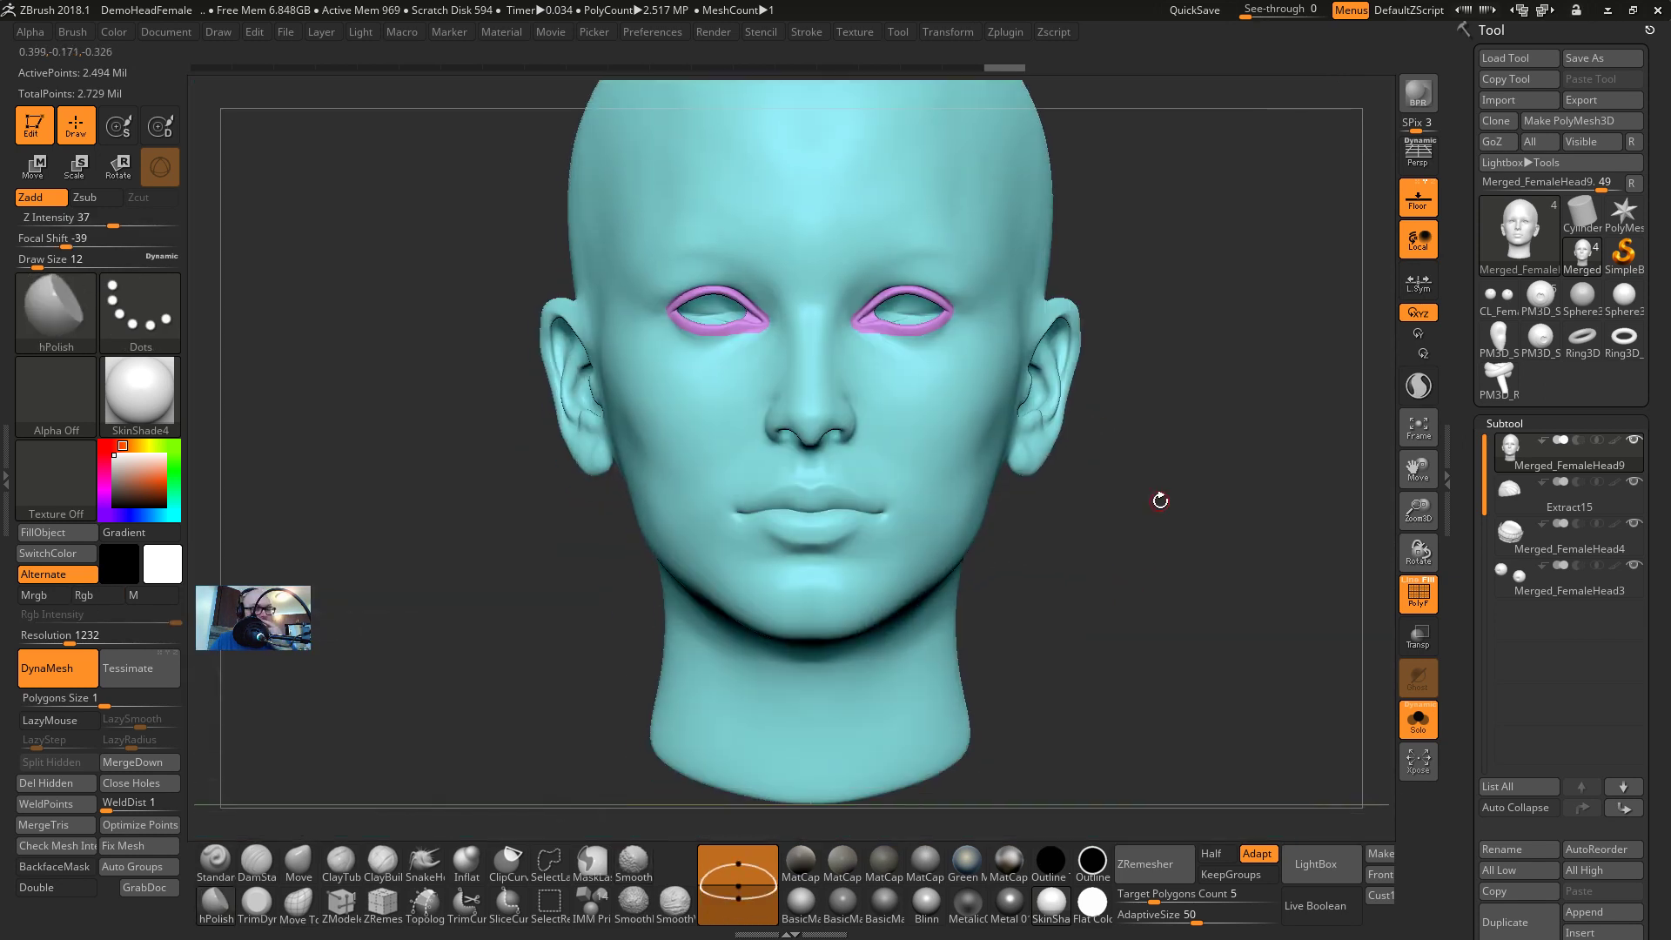
{"action": "key", "text": "alt+Tab"}
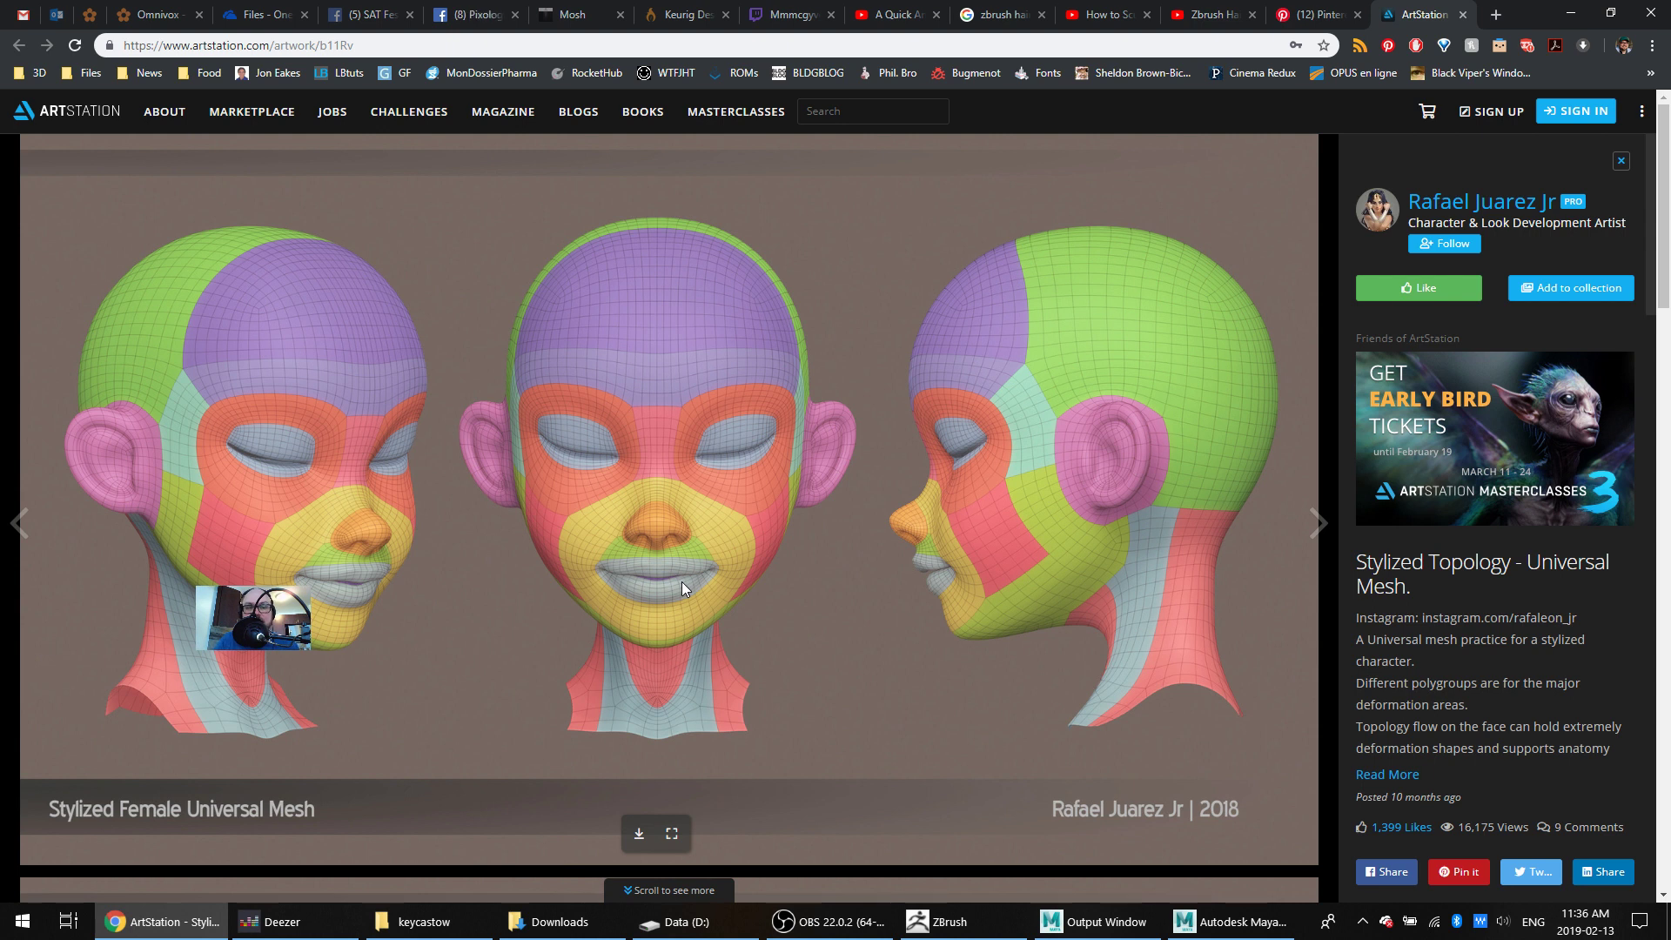
{"action": "key", "text": "alt+Tab"}
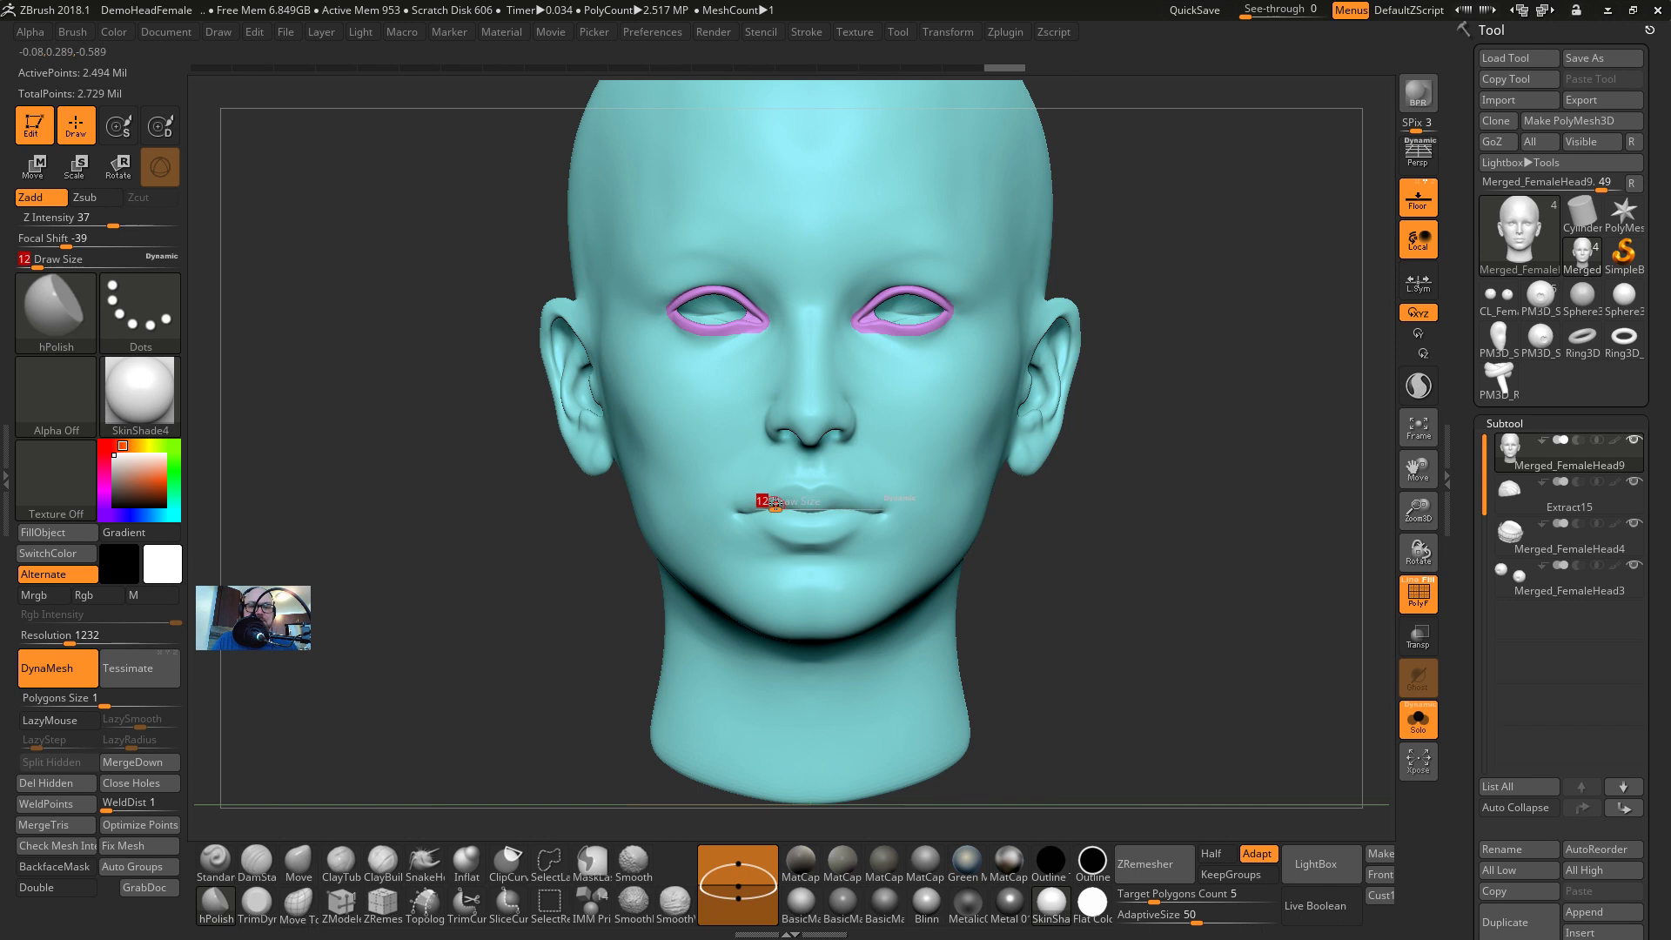
Set the draw size to 20 and mask both lips symmetrically, trimming the mask to the lip outline
{"action": "left_click_drag", "start_coordinate": [775, 503], "coordinate": [788, 502]}
{"action": "left_click_drag", "start_coordinate": [1094, 617], "coordinate": [1099, 701], "text": "alt"}
{"action": "mouse_move", "coordinate": [835, 555]}
{"action": "left_mouse_down", "text": "ctrl"}
{"action": "mouse_move", "coordinate": [921, 589]}
{"action": "mouse_move", "coordinate": [819, 623]}
{"action": "mouse_move", "coordinate": [818, 562]}
{"action": "mouse_move", "coordinate": [814, 611]}
{"action": "mouse_move", "coordinate": [831, 574]}
{"action": "mouse_move", "coordinate": [698, 577]}
{"action": "mouse_move", "coordinate": [704, 601]}
{"action": "mouse_move", "coordinate": [751, 619]}
{"action": "mouse_move", "coordinate": [789, 615]}
{"action": "left_mouse_up", "text": "ctrl"}
{"action": "key", "text": "ctrl+z"}
{"action": "key", "text": "x"}
{"action": "key", "text": "ctrl+z"}
{"action": "key", "text": "s"}
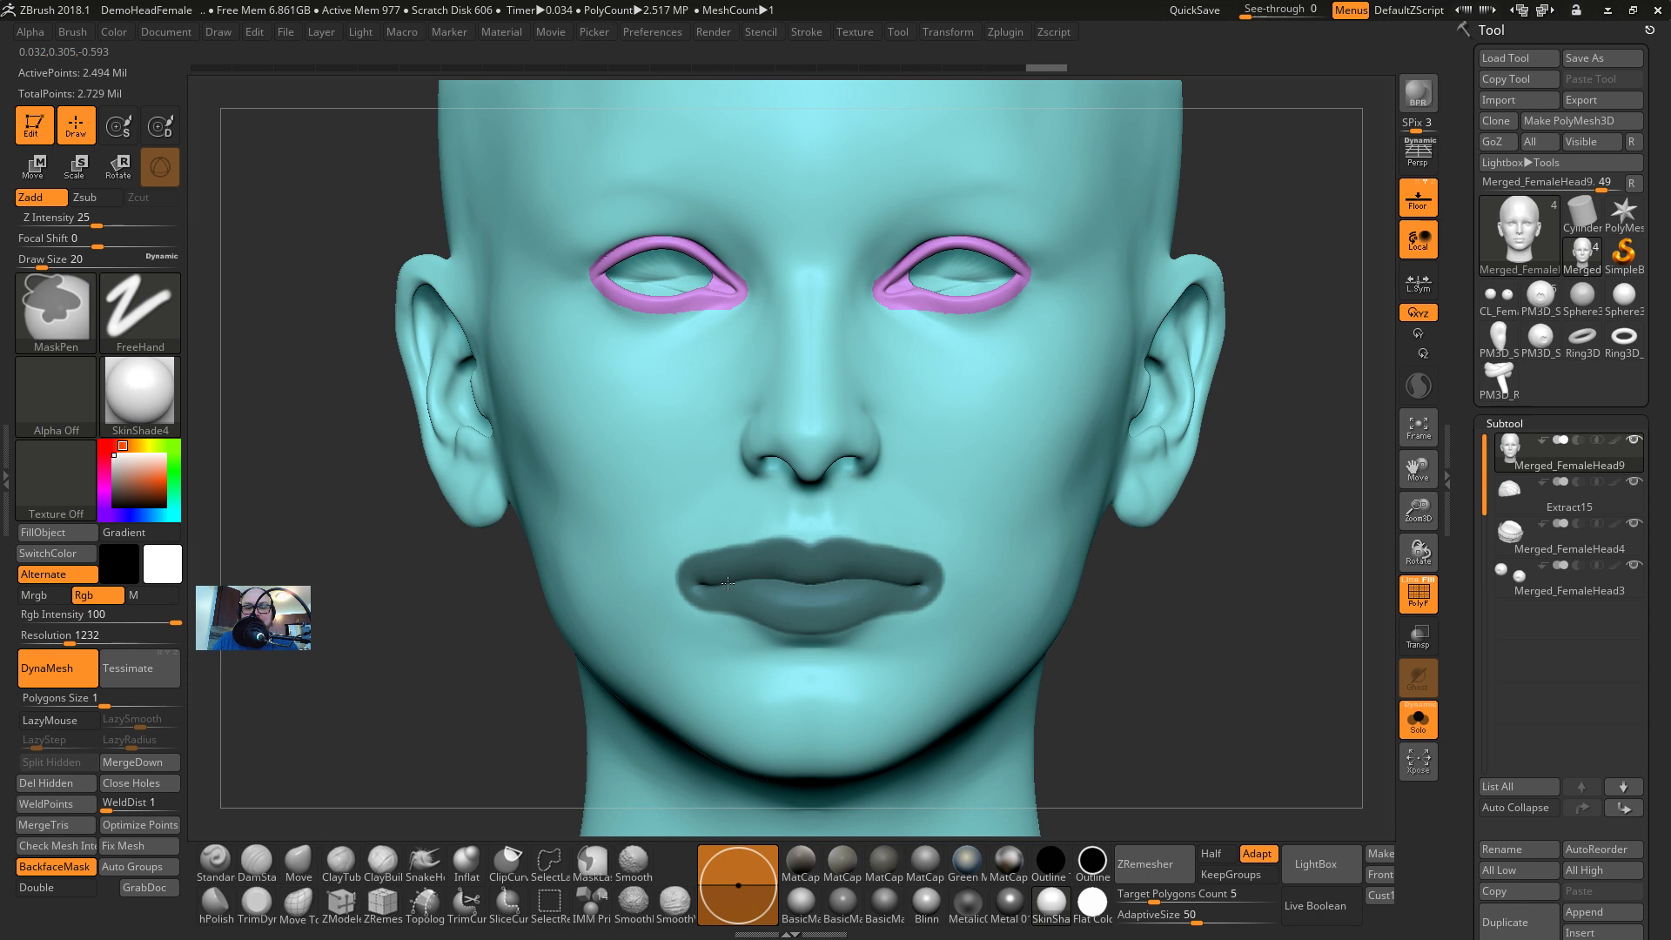
{"action": "left_click_drag", "start_coordinate": [678, 560], "coordinate": [696, 551], "text": "ctrl+alt"}
{"action": "key", "text": "ctrl+z"}
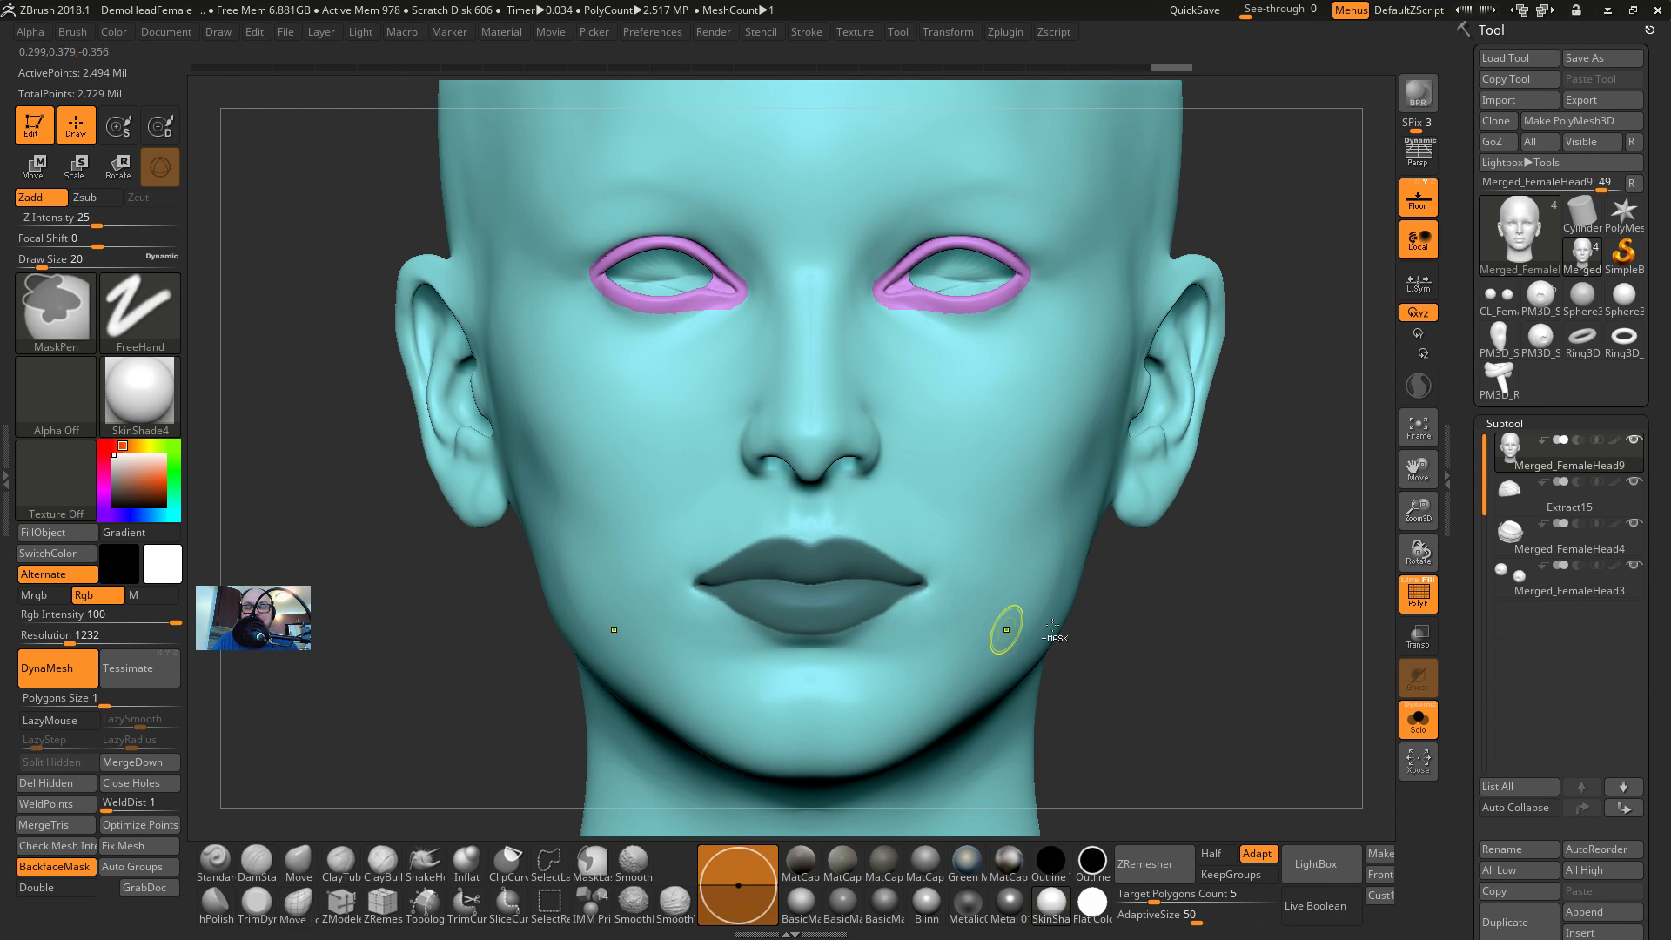
Turn the masked lips into a separate polygroup
{"action": "mouse_move", "coordinate": [1000, 627]}
{"action": "left_mouse_down"}
{"action": "mouse_move", "coordinate": [1147, 586]}
{"action": "mouse_move", "coordinate": [1010, 618]}
{"action": "mouse_move", "coordinate": [1071, 627]}
{"action": "mouse_move", "coordinate": [1039, 636]}
{"action": "left_mouse_up"}
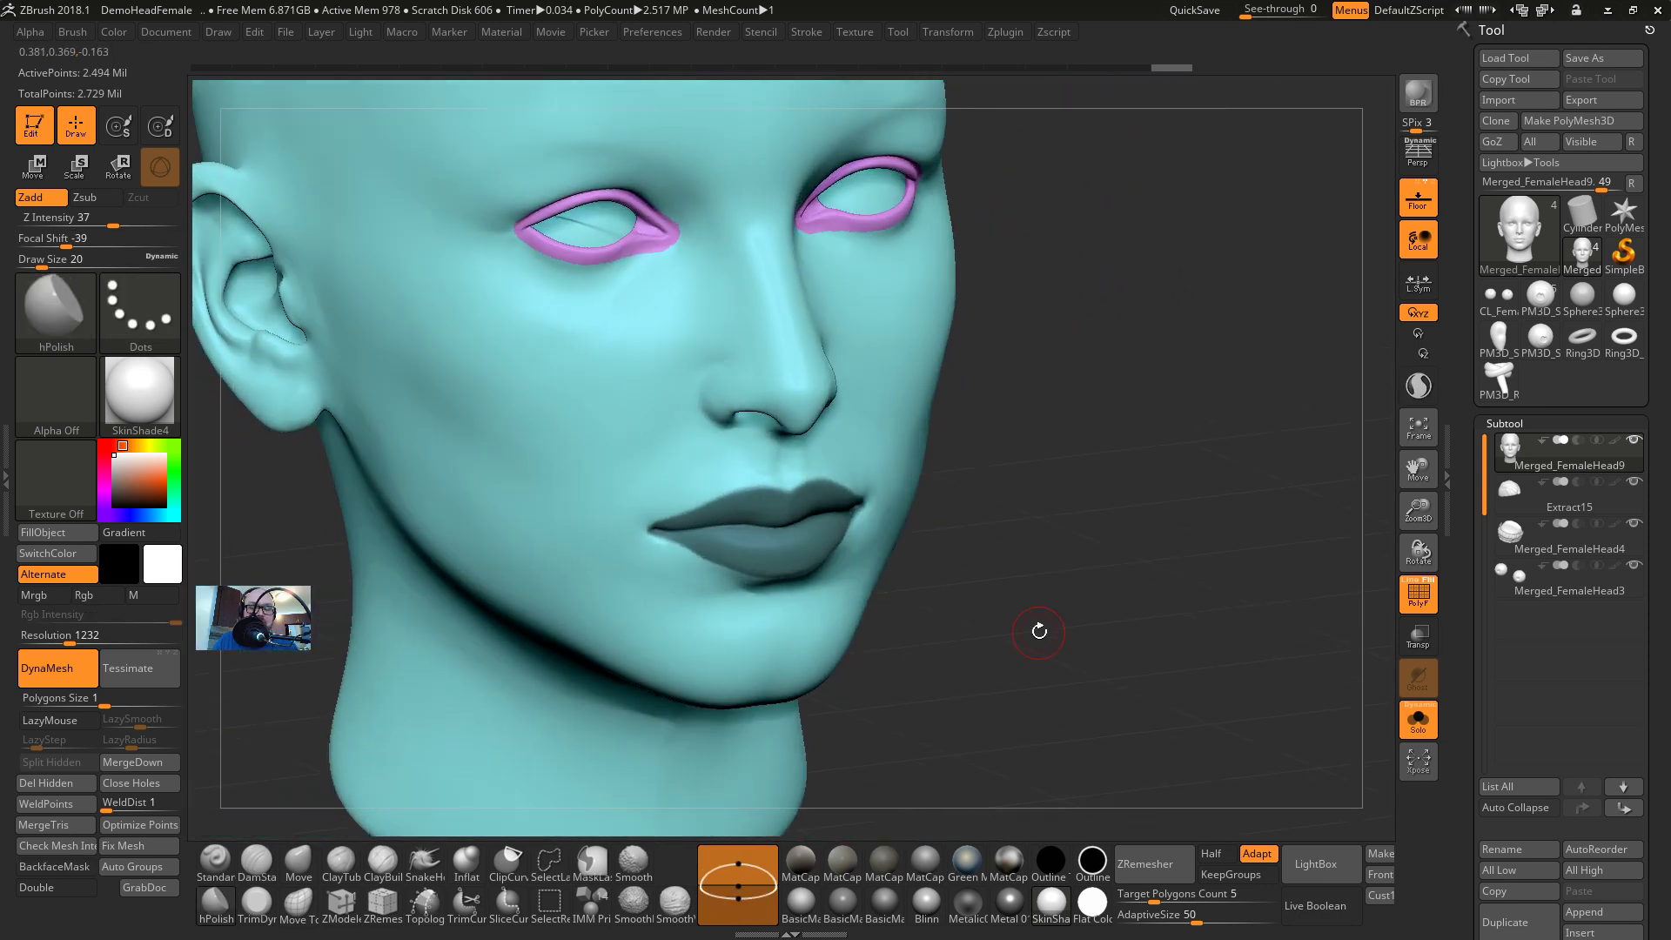
{"action": "key", "text": "ctrl+w"}
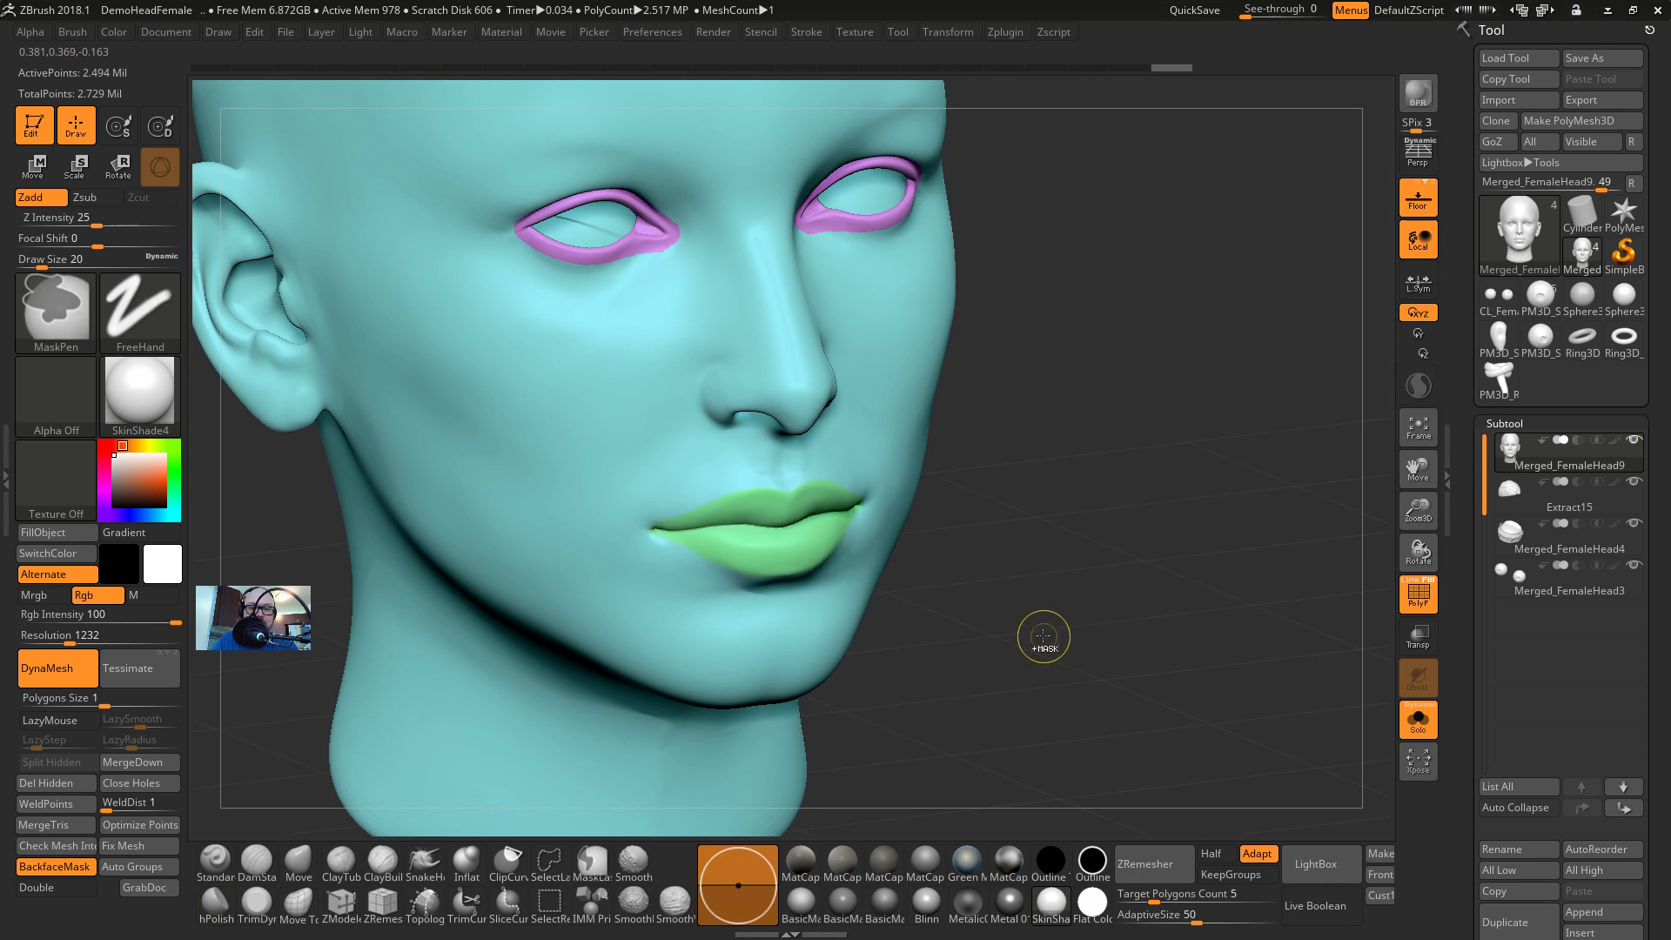
{"action": "mouse_move", "coordinate": [1045, 642]}
{"action": "left_mouse_down"}
{"action": "mouse_move", "coordinate": [1061, 580]}
{"action": "mouse_move", "coordinate": [1132, 562]}
{"action": "mouse_move", "coordinate": [1142, 523]}
{"action": "mouse_move", "coordinate": [1172, 614]}
{"action": "left_mouse_up"}
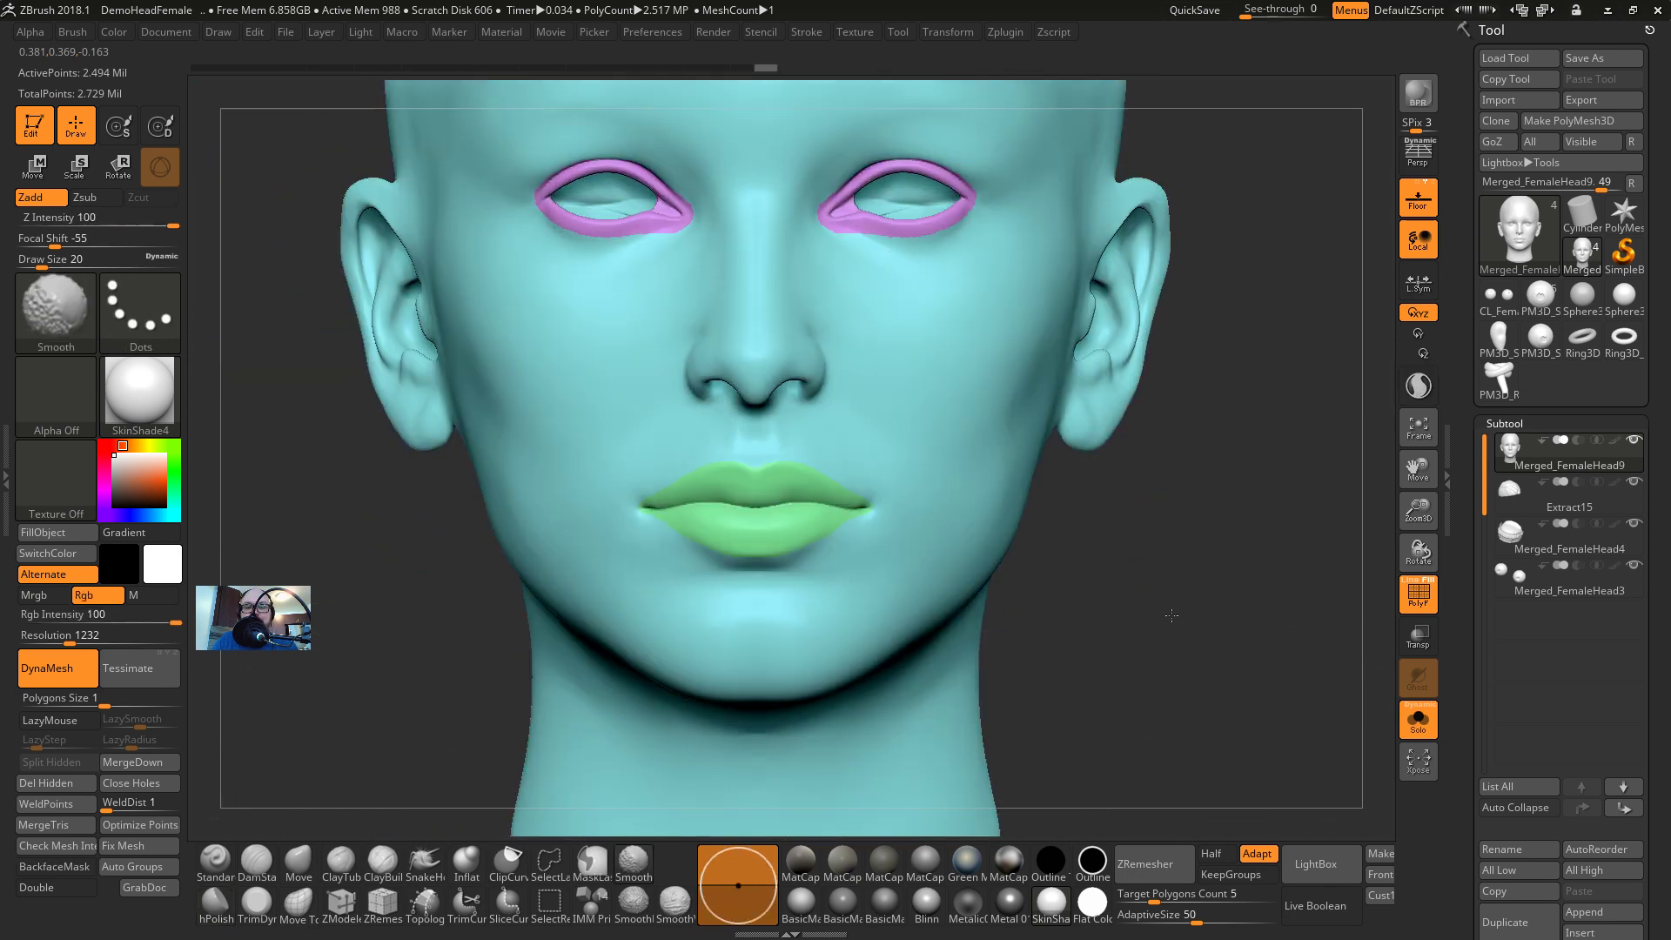
Isolate the polygroup of the face and head, and regroup it with Auto Groups to separate the eye surfaces
{"action": "left_click", "coordinate": [982, 408], "text": "ctrl+shift"}
{"action": "left_click_drag", "start_coordinate": [1218, 487], "coordinate": [1160, 421]}
{"action": "left_click_drag", "start_coordinate": [1089, 299], "coordinate": [1093, 533]}
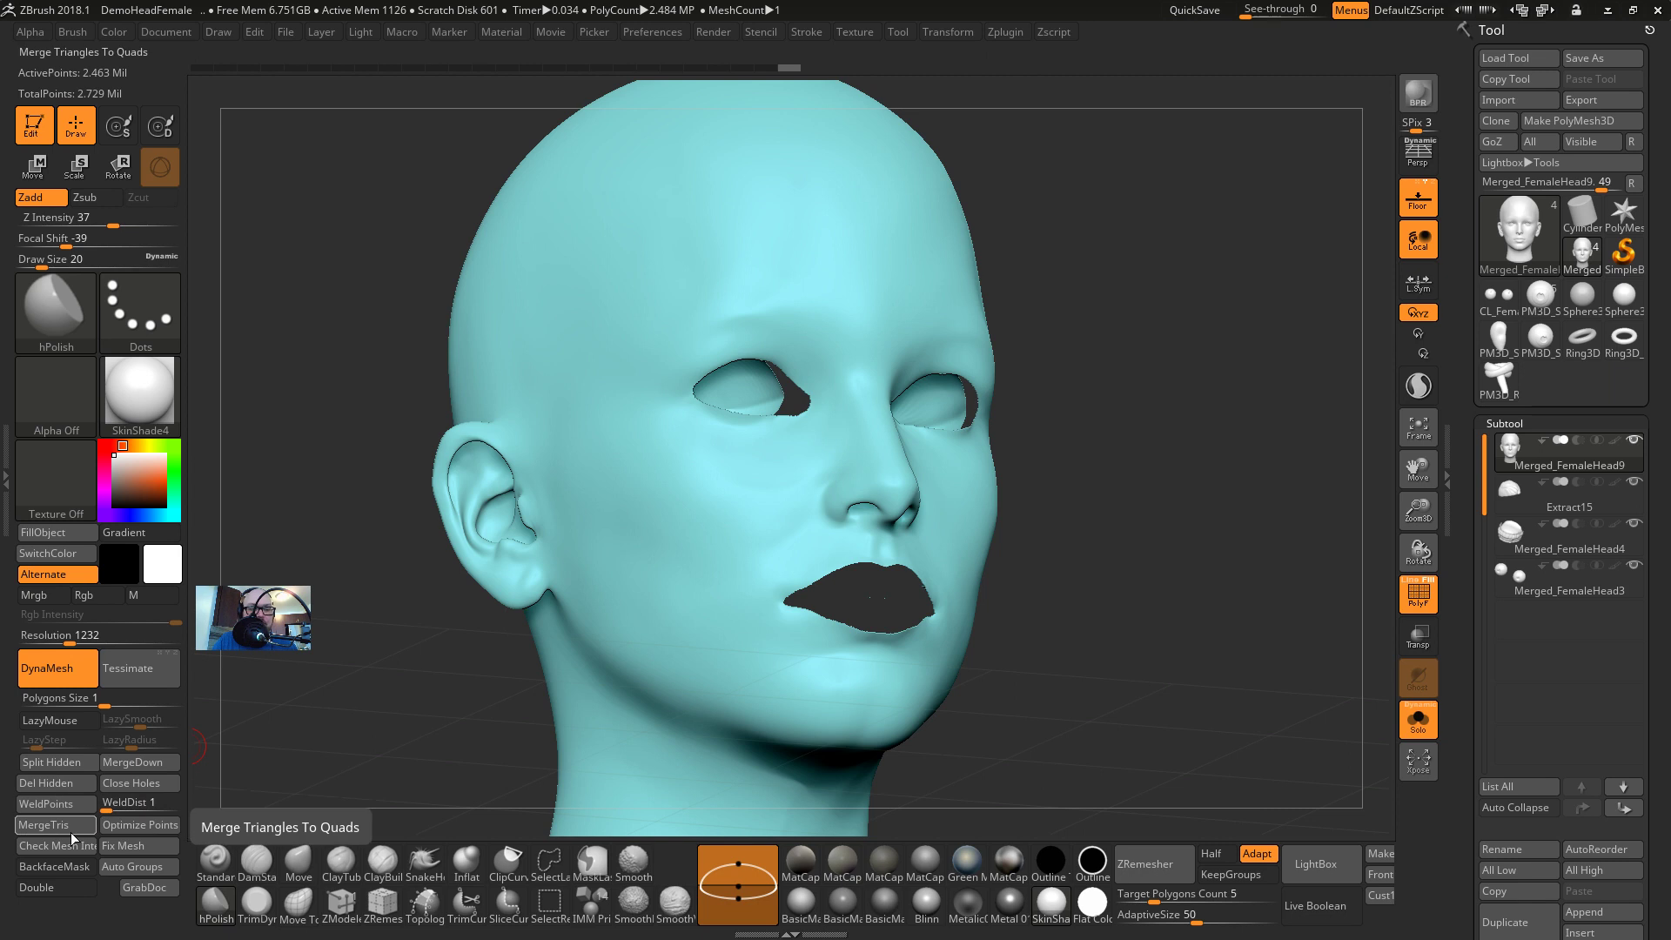
{"action": "left_click", "coordinate": [138, 864]}
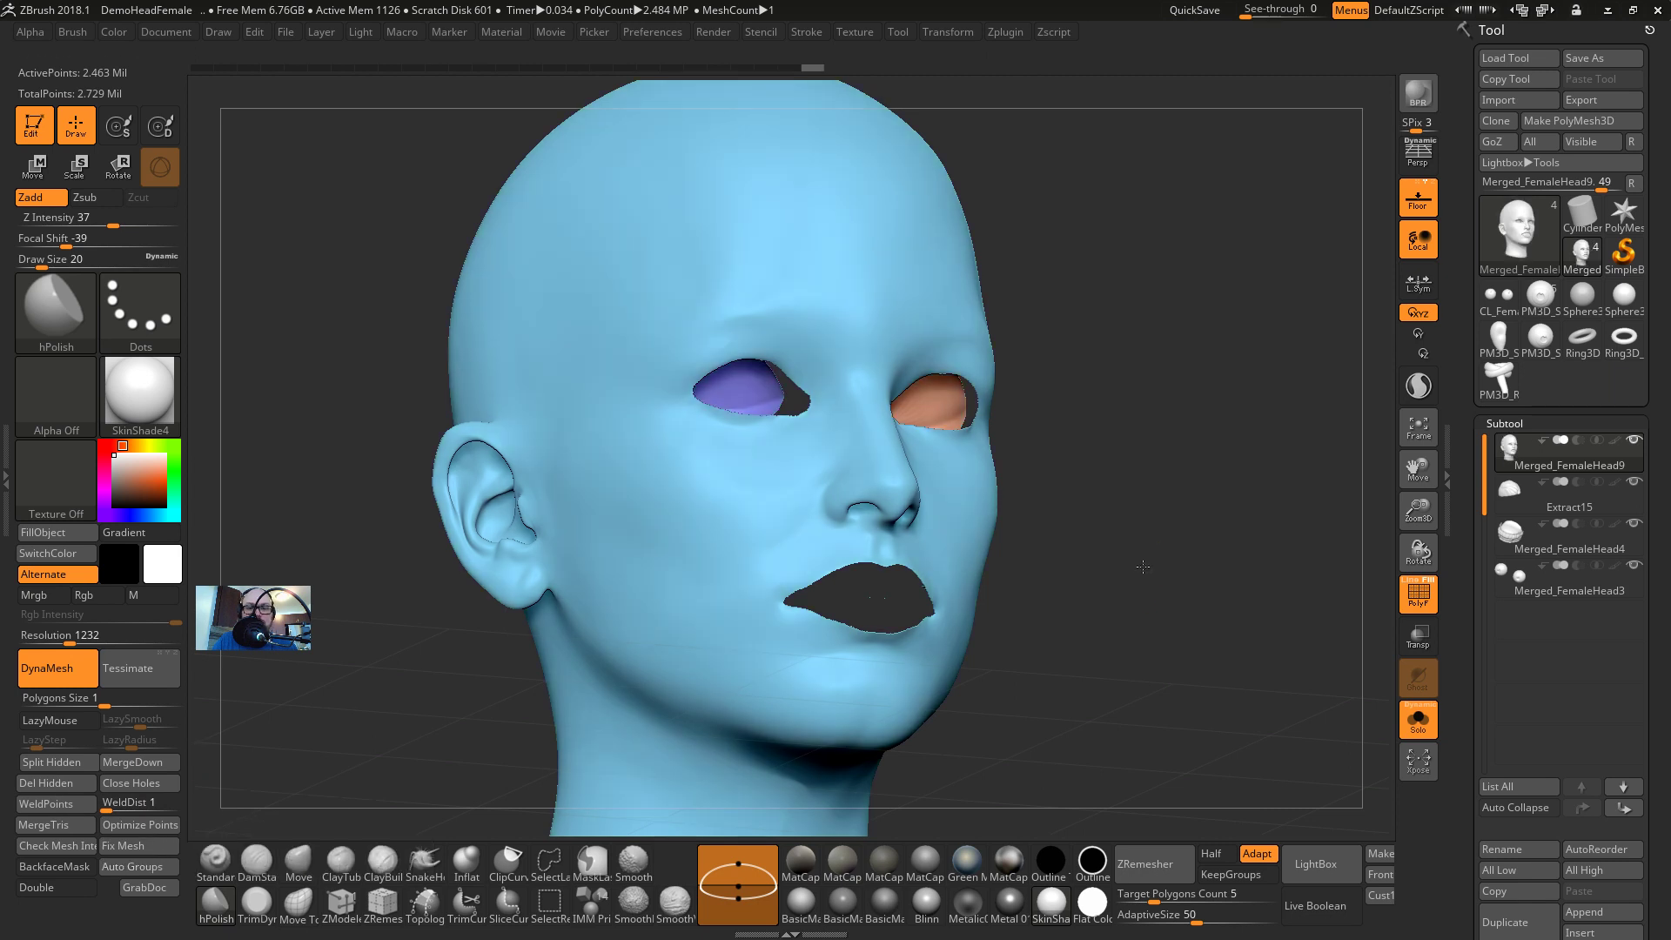
Turn on double-sided display, check the eye openings with both eye polygroups hidden, and unhide the full head
{"action": "left_click", "coordinate": [56, 887]}
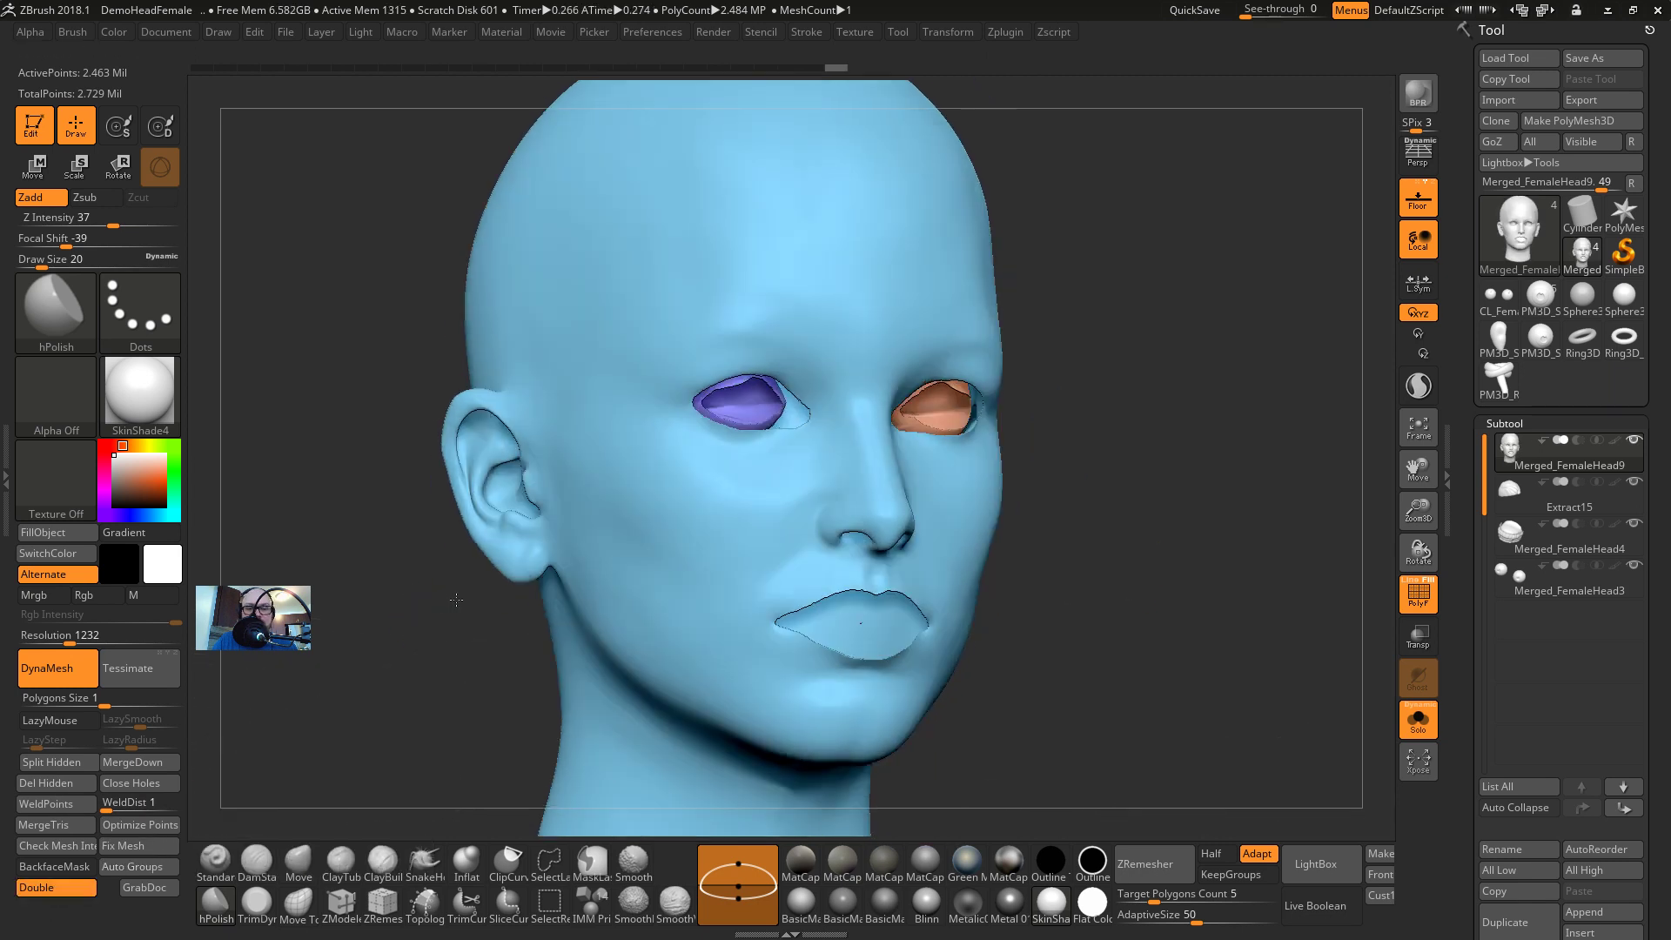
{"action": "mouse_move", "coordinate": [456, 599]}
{"action": "left_mouse_down"}
{"action": "mouse_move", "coordinate": [518, 601]}
{"action": "mouse_move", "coordinate": [421, 615]}
{"action": "left_mouse_up"}
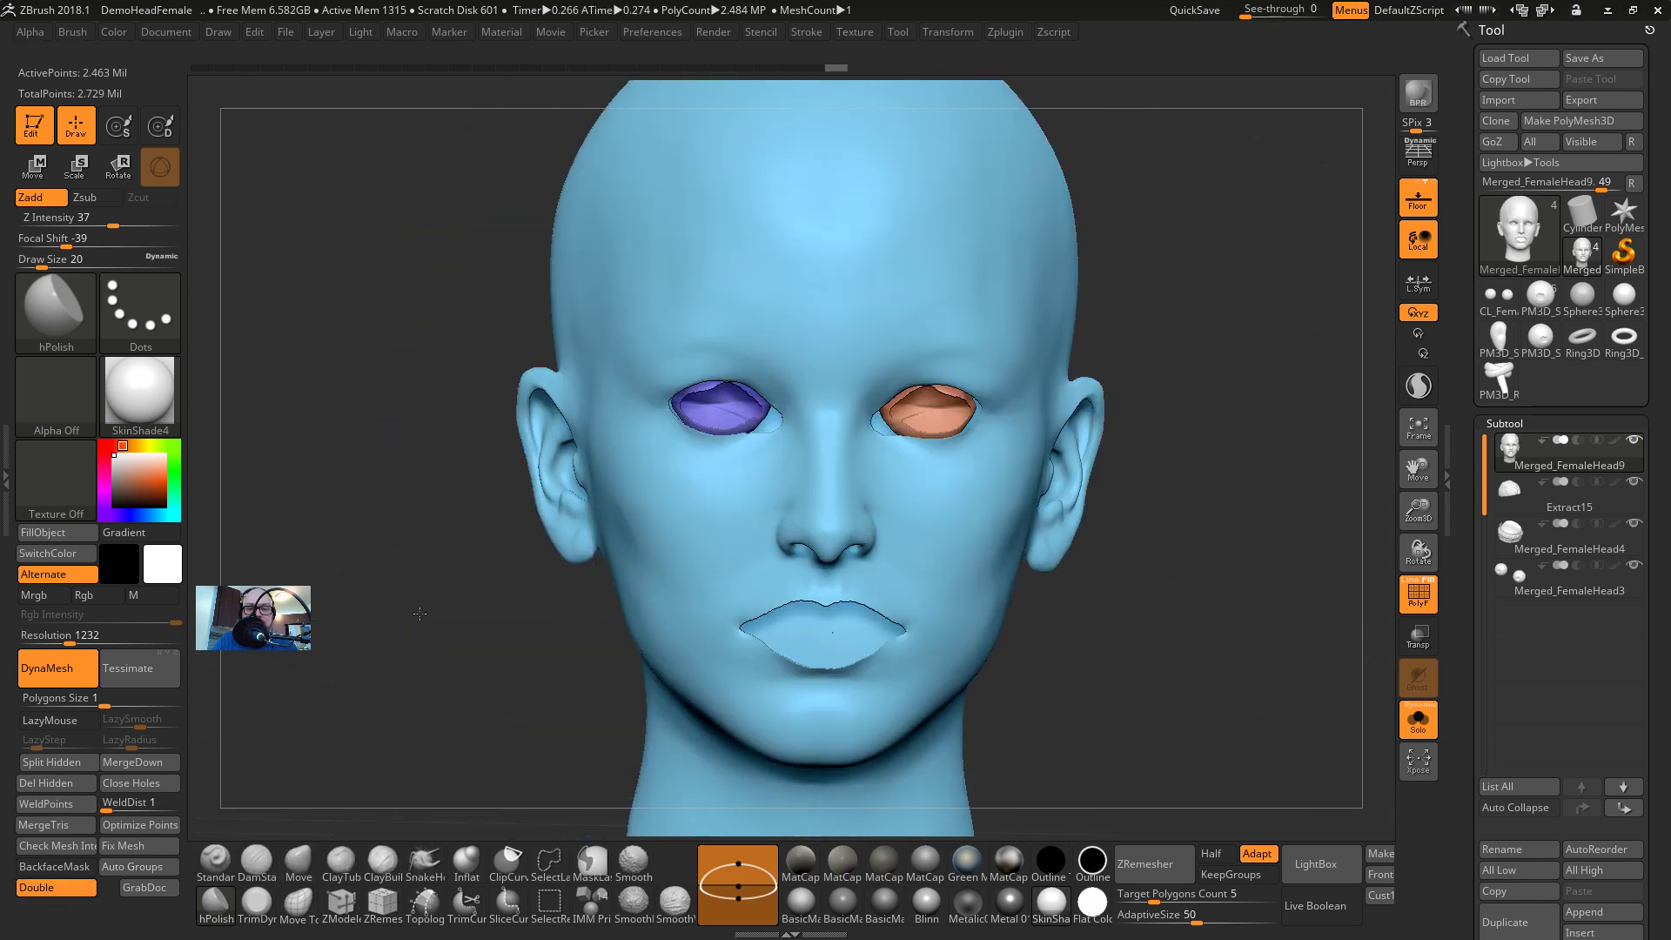
{"action": "left_click", "coordinate": [940, 408], "text": "ctrl+alt+shift"}
{"action": "left_click", "coordinate": [711, 405], "text": "ctrl+alt+shift"}
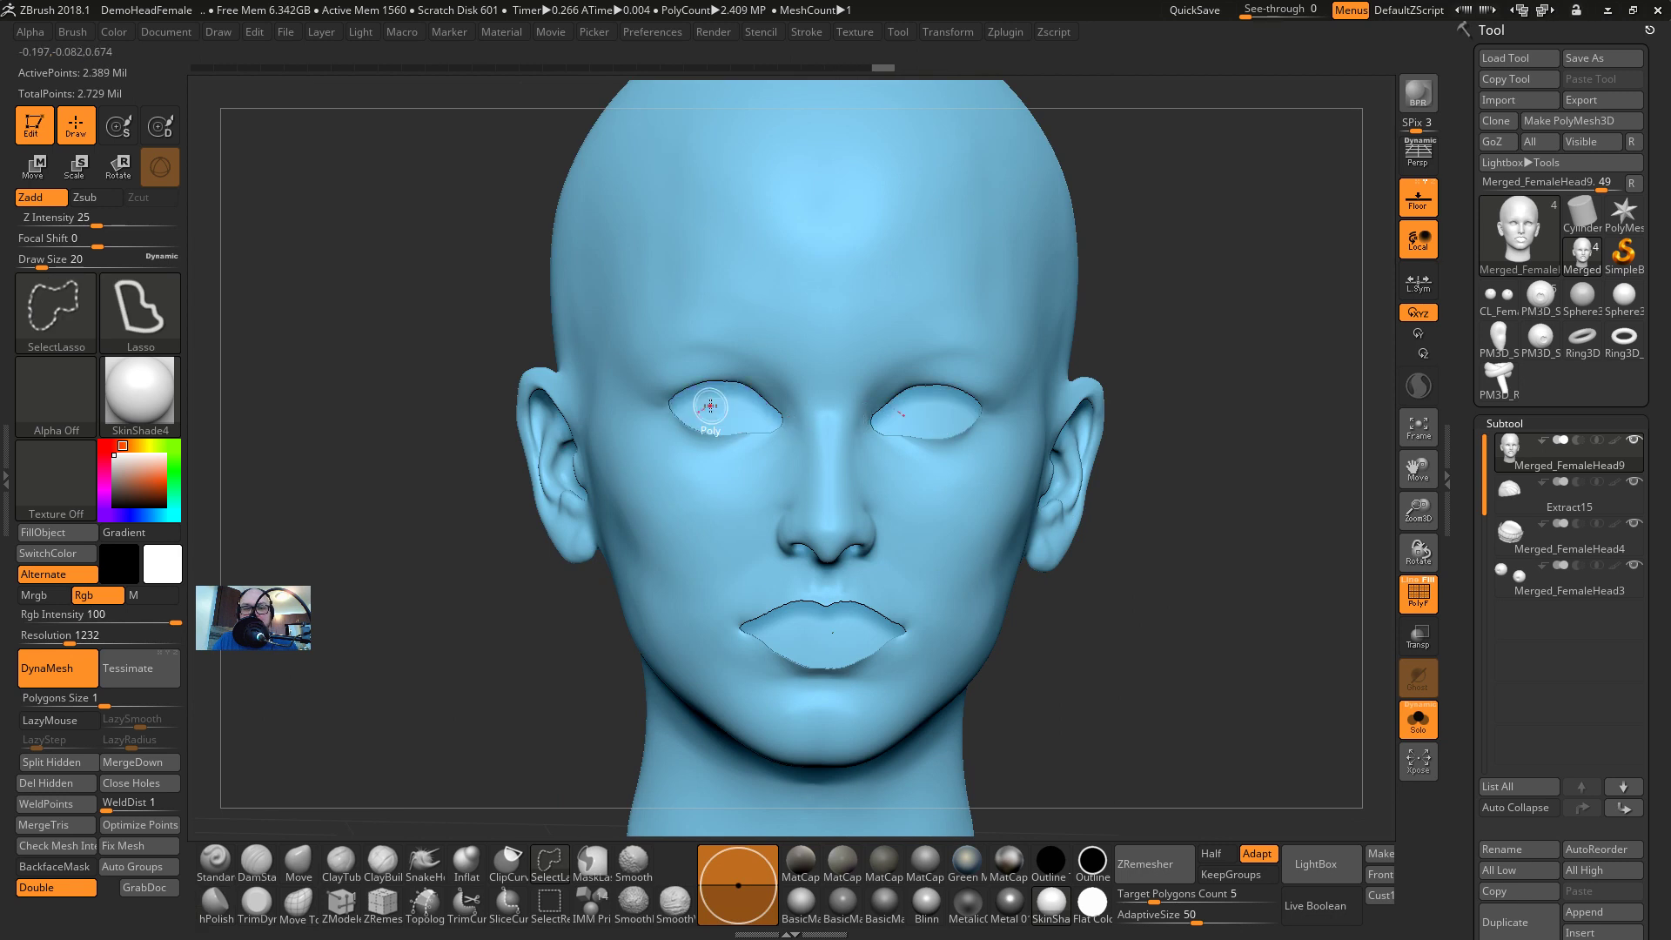
{"action": "left_click", "coordinate": [1268, 478], "text": "ctrl+shift"}
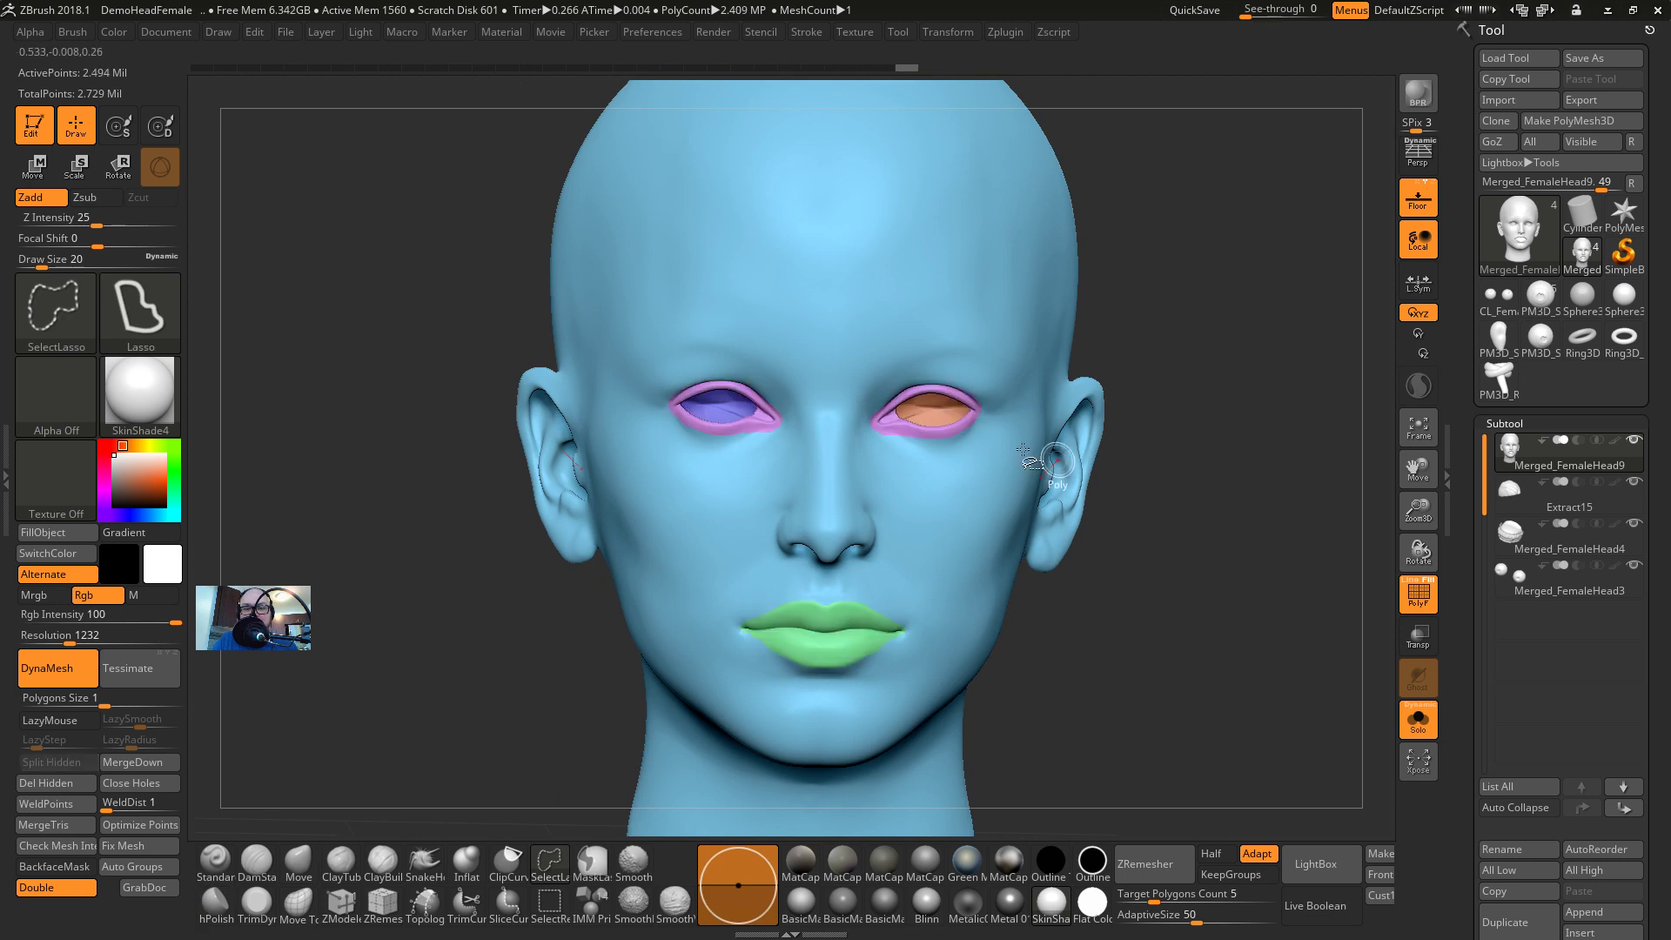
Hide the two eye-surface polygroups, keeping the head, eyelid rims and lips visible
{"action": "left_click", "coordinate": [929, 404], "text": "ctrl+shift"}
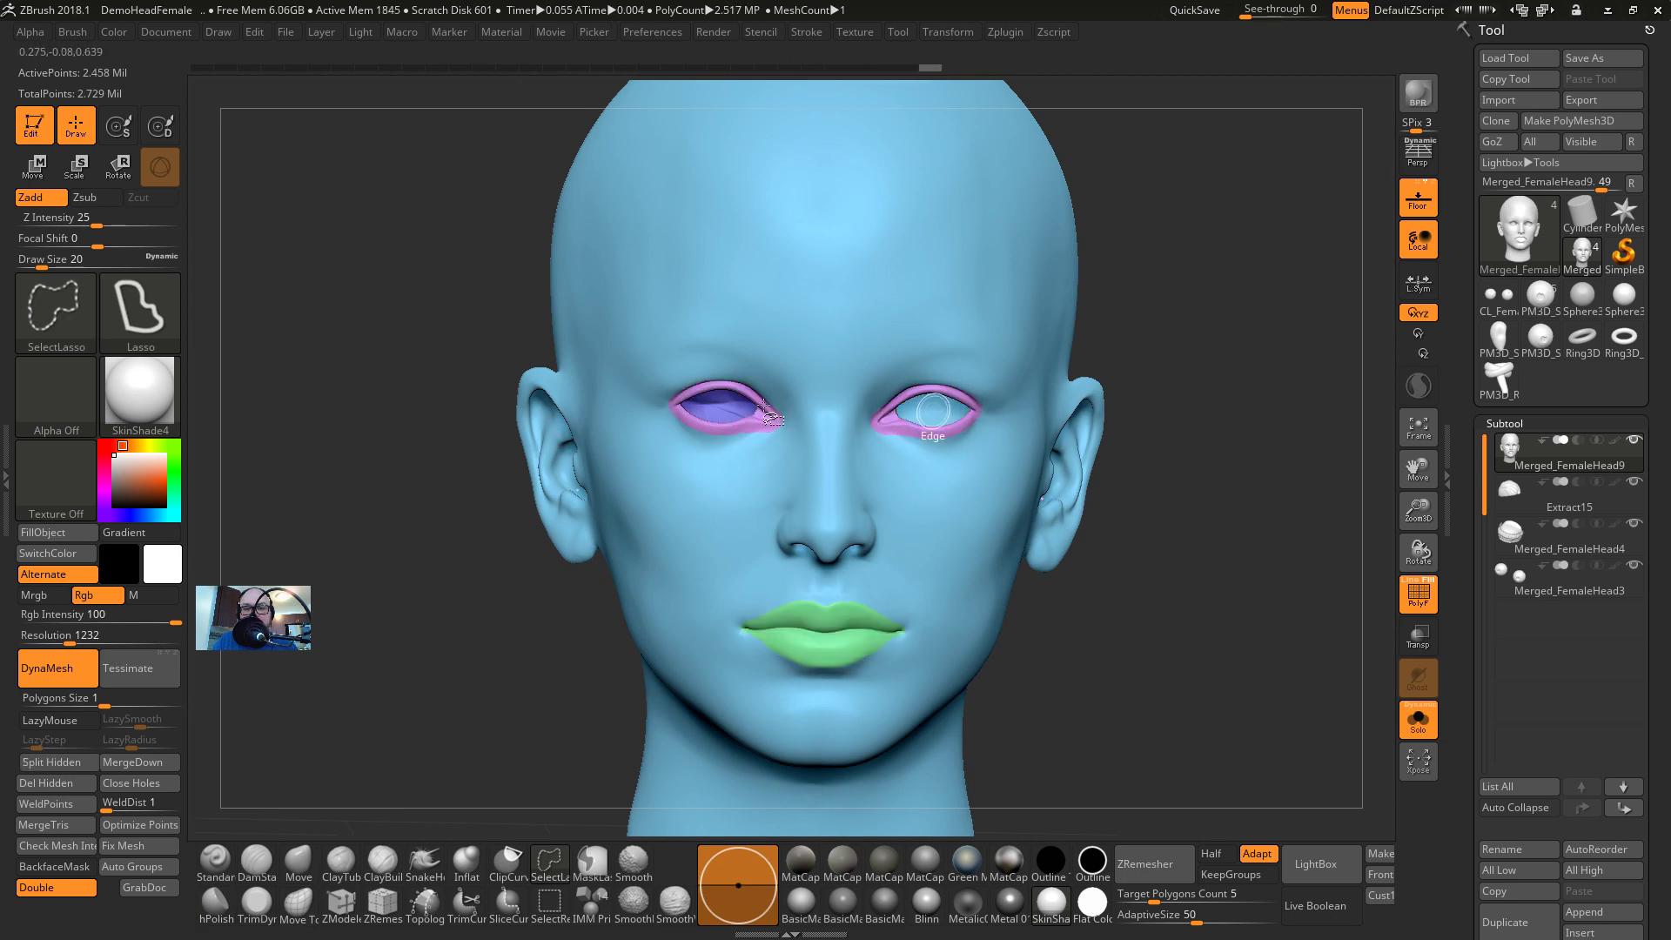
{"action": "left_click", "coordinate": [933, 410], "text": "ctrl+alt+shift"}
{"action": "left_click", "coordinate": [711, 406], "text": "ctrl+alt+shift"}
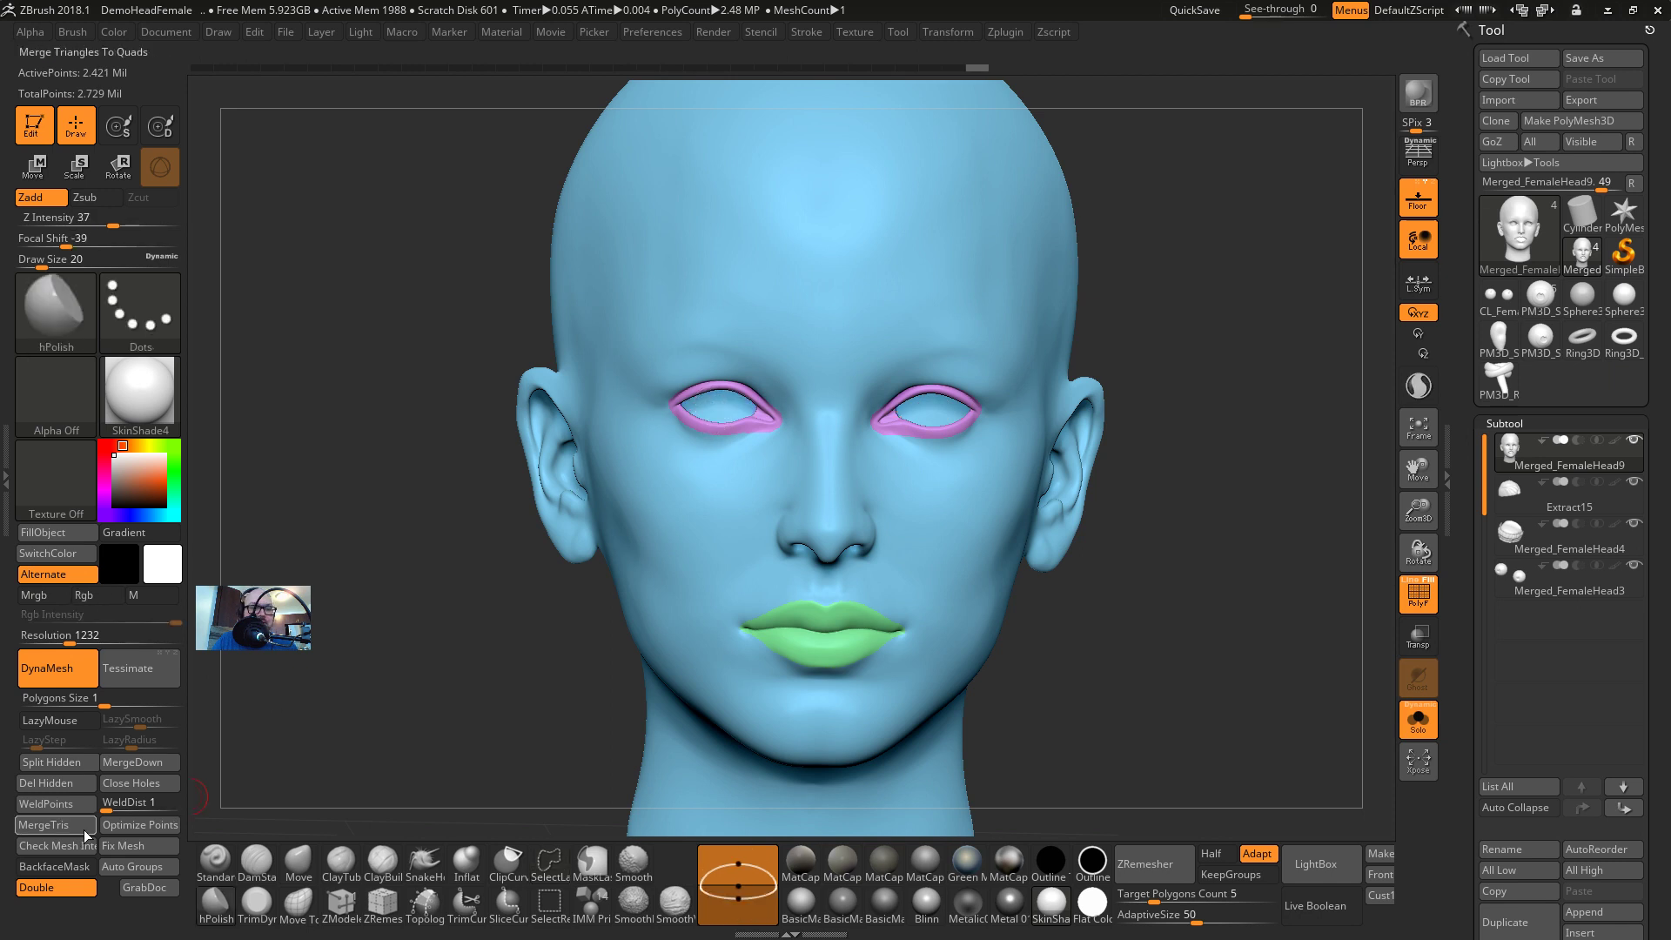
Delete the hidden eye-surface geometry from the head
{"action": "left_click", "coordinate": [54, 784]}
{"action": "left_click_drag", "start_coordinate": [465, 627], "coordinate": [790, 582]}
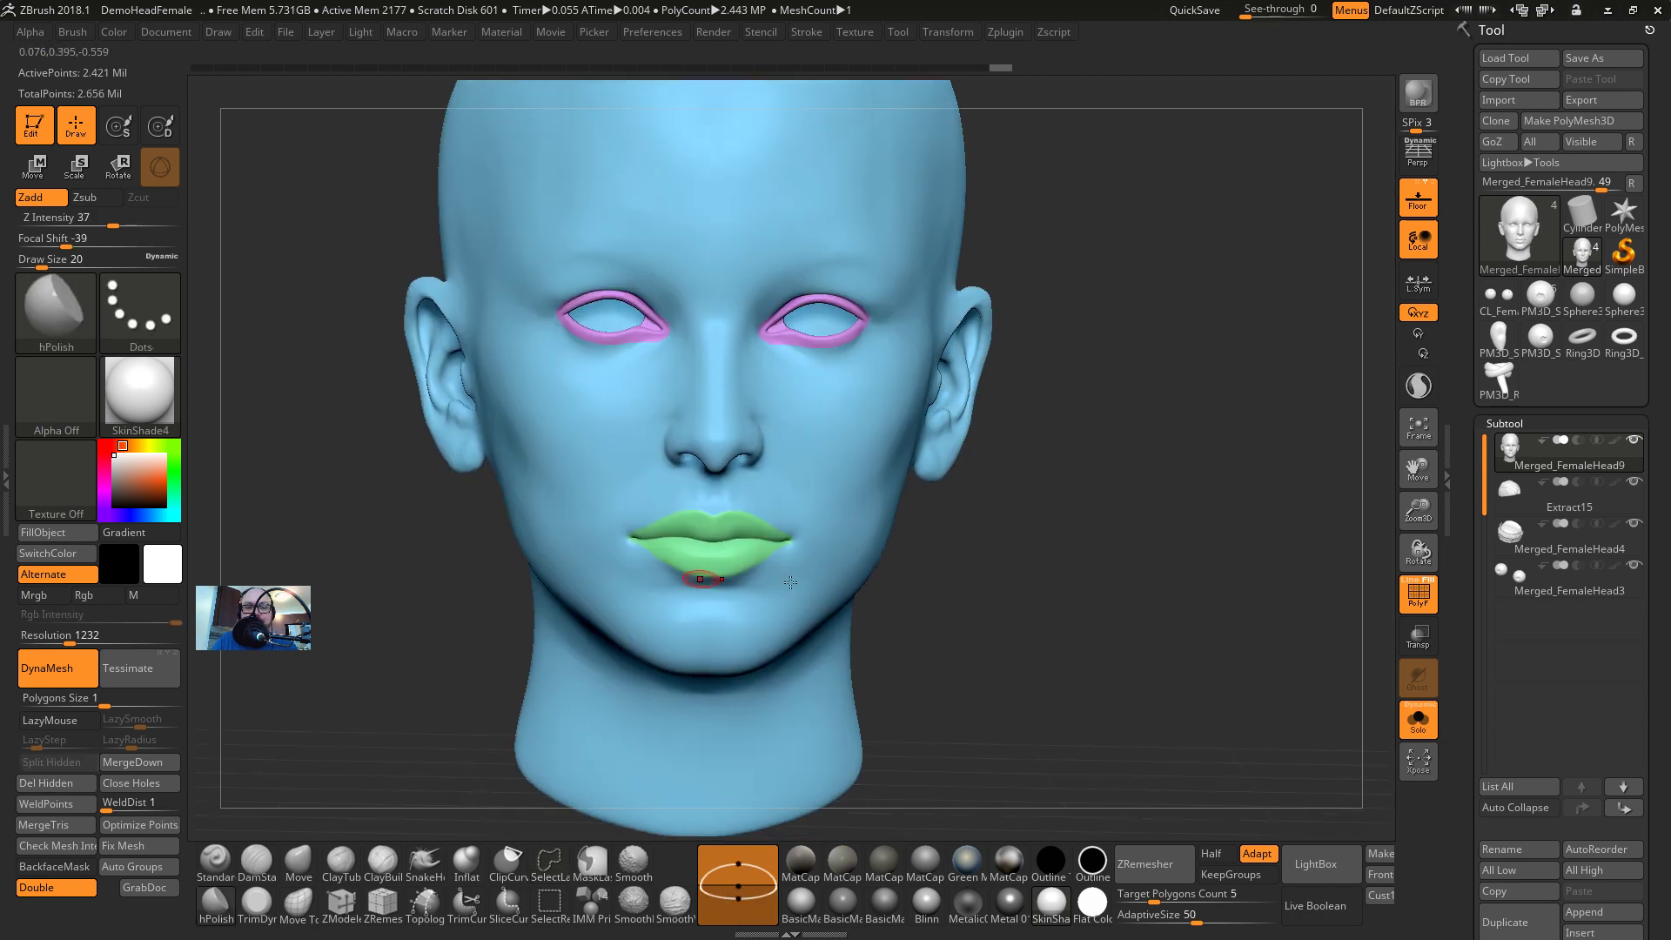
Paint a MaskPen mask over the ear and the skin around it, reducing the draw size to 83
{"action": "left_click_drag", "start_coordinate": [1030, 556], "coordinate": [1184, 560]}
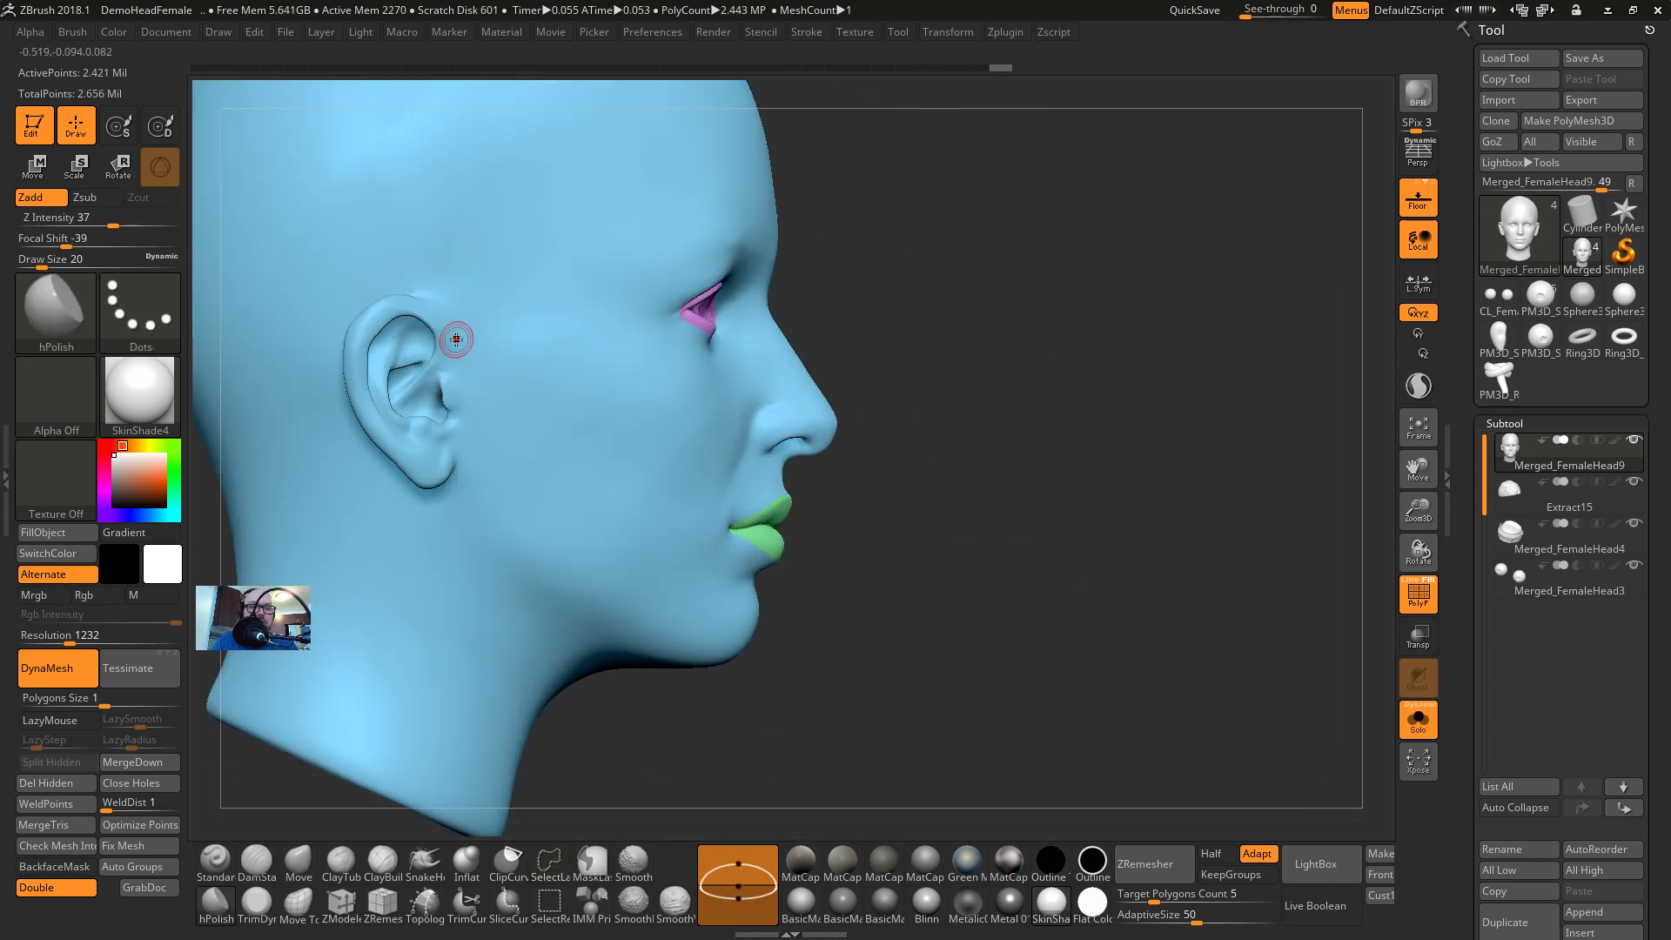
{"action": "key", "text": "s"}
{"action": "mouse_move", "coordinate": [455, 341]}
{"action": "left_mouse_down"}
{"action": "mouse_move", "coordinate": [386, 289]}
{"action": "mouse_move", "coordinate": [450, 428]}
{"action": "left_mouse_up"}
{"action": "key", "text": "s"}
{"action": "key", "text": "ctrl+z"}
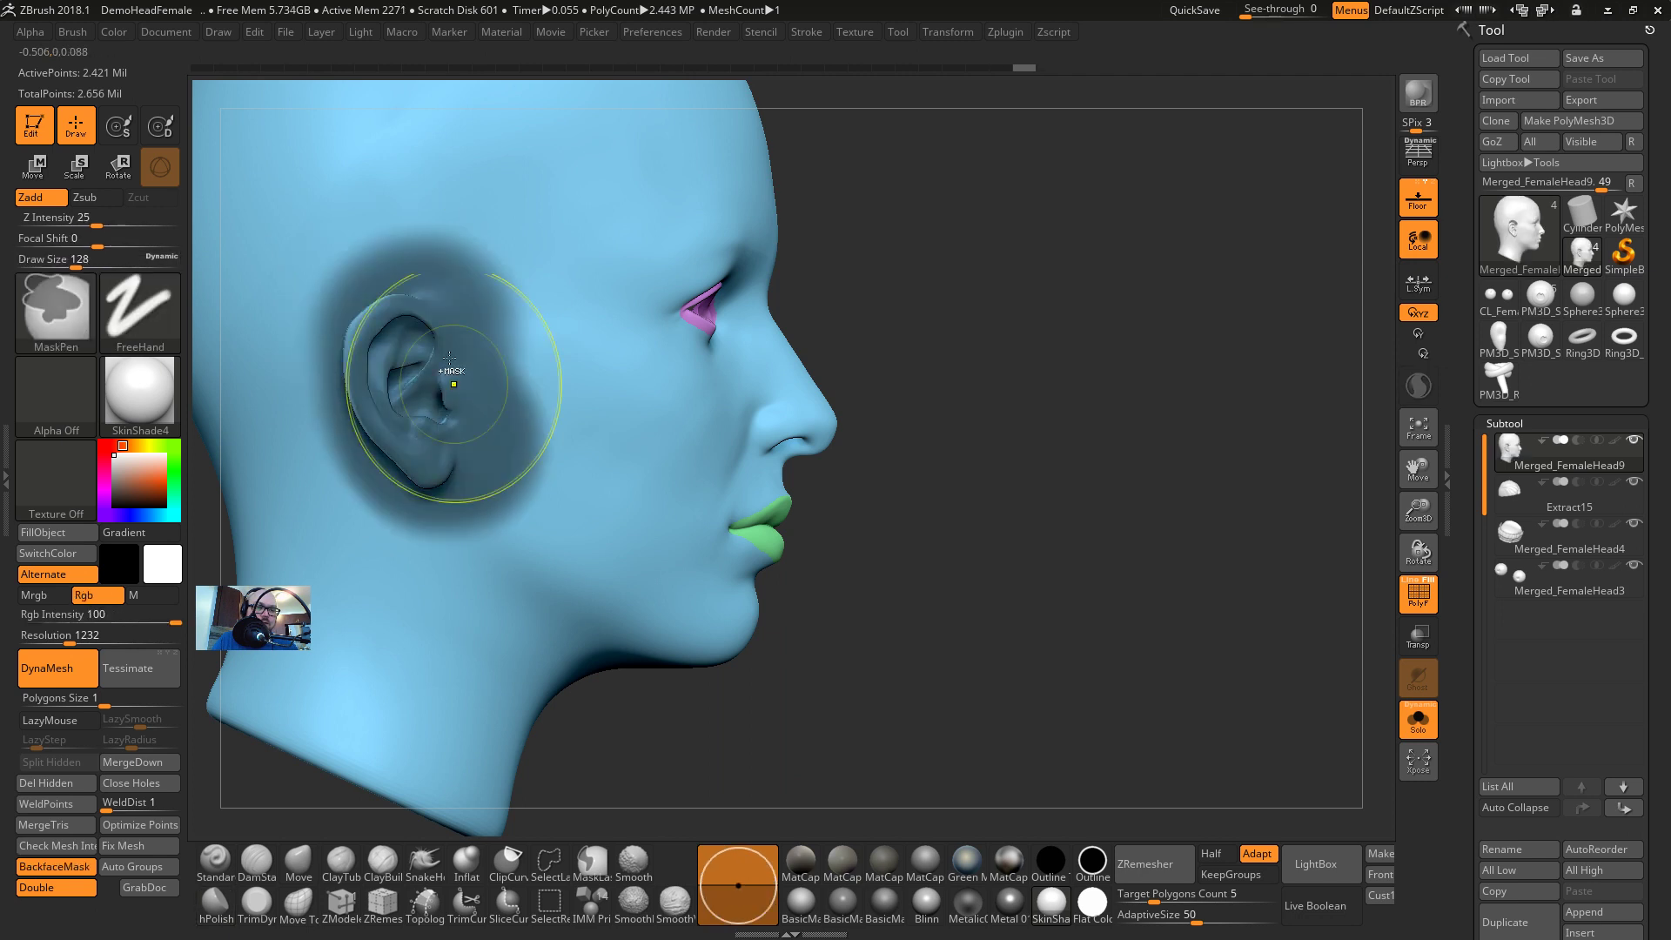
{"action": "key", "text": "s"}
{"action": "mouse_move", "coordinate": [459, 252]}
{"action": "left_mouse_down"}
{"action": "mouse_move", "coordinate": [434, 249]}
{"action": "mouse_move", "coordinate": [562, 392]}
{"action": "left_mouse_up"}
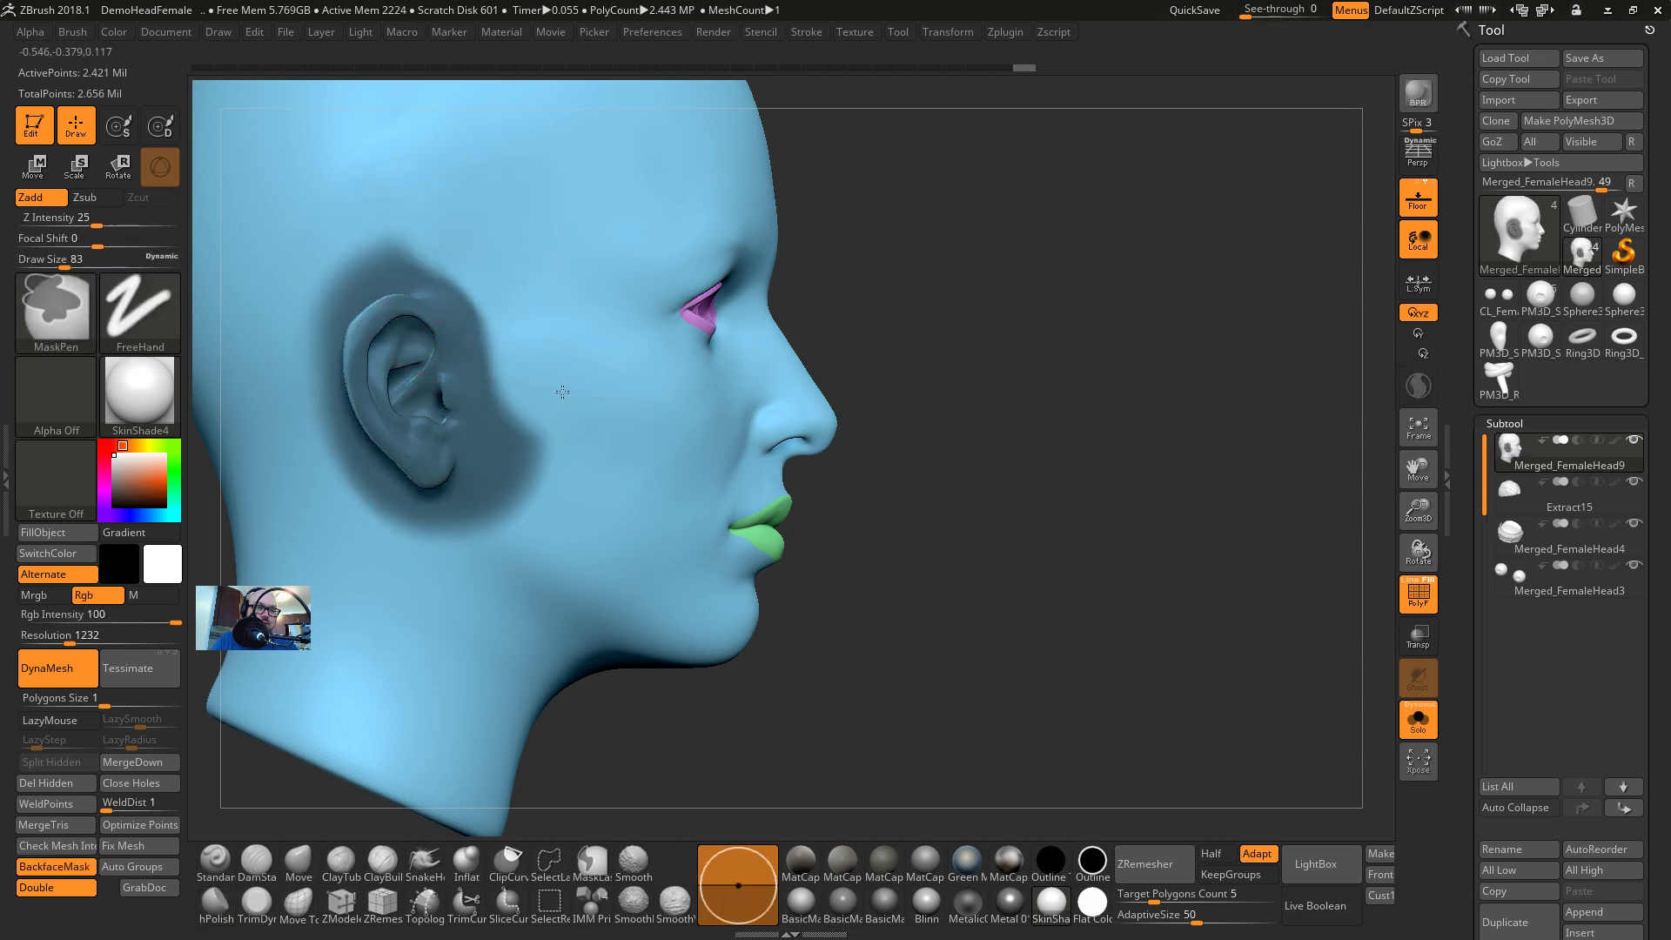
Clear a test mask dab from the cheek, turn off backface masking, and even out the mask around the ear
{"action": "left_click", "coordinate": [573, 309], "text": "ctrl"}
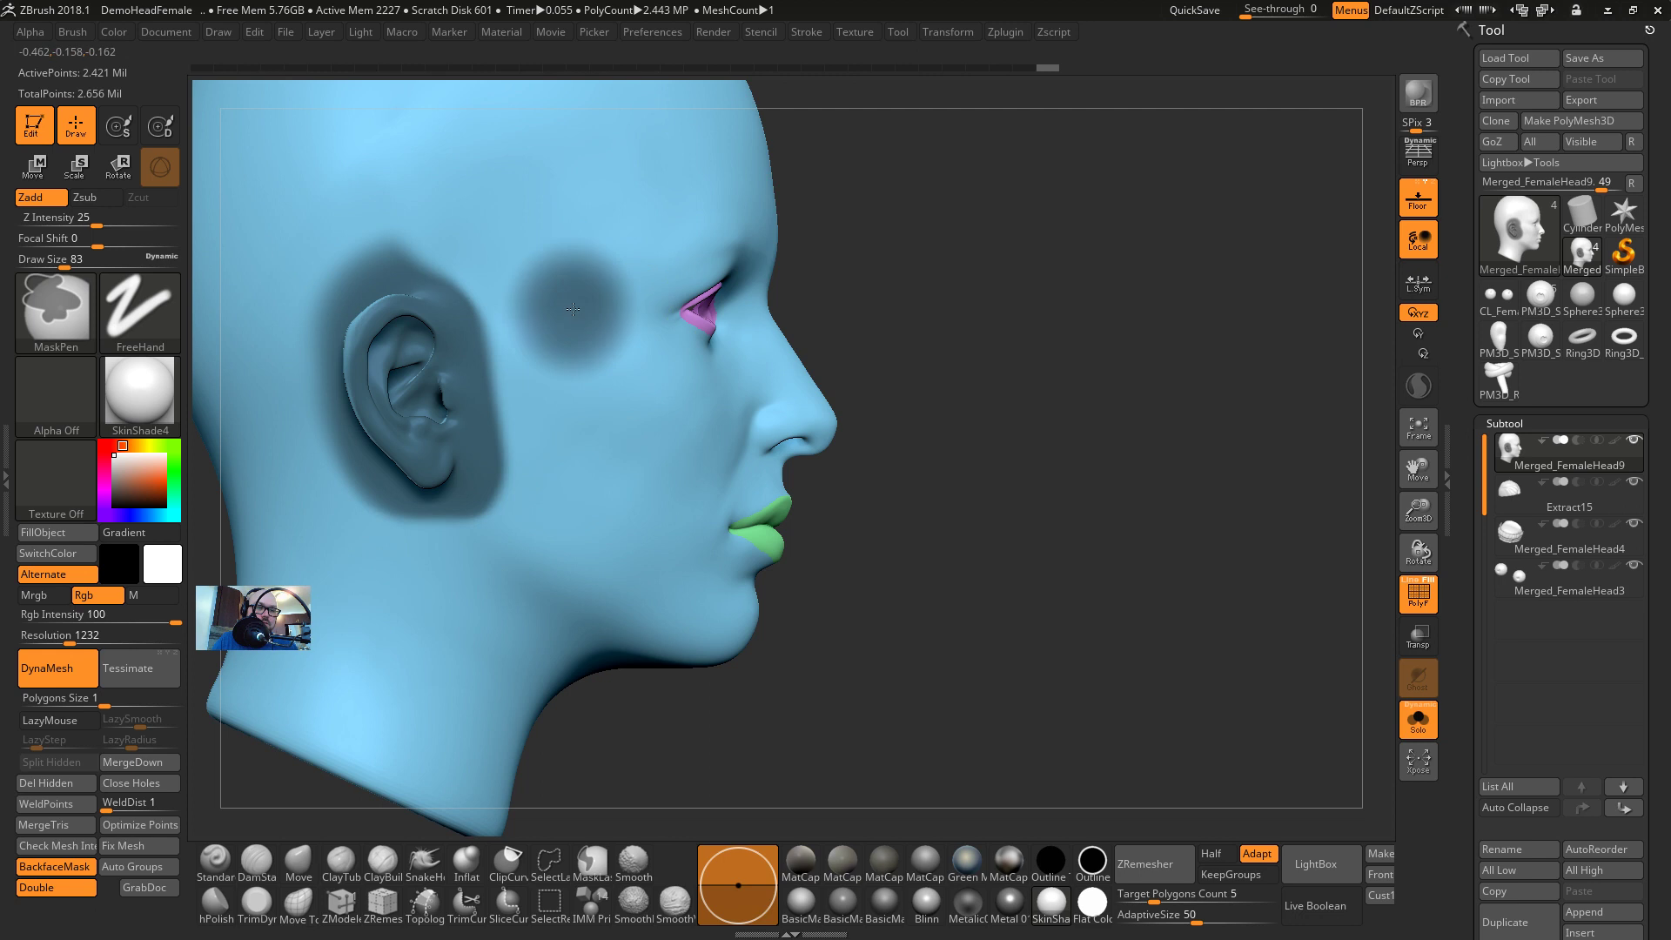
{"action": "left_click", "coordinate": [572, 322], "text": "ctrl+alt"}
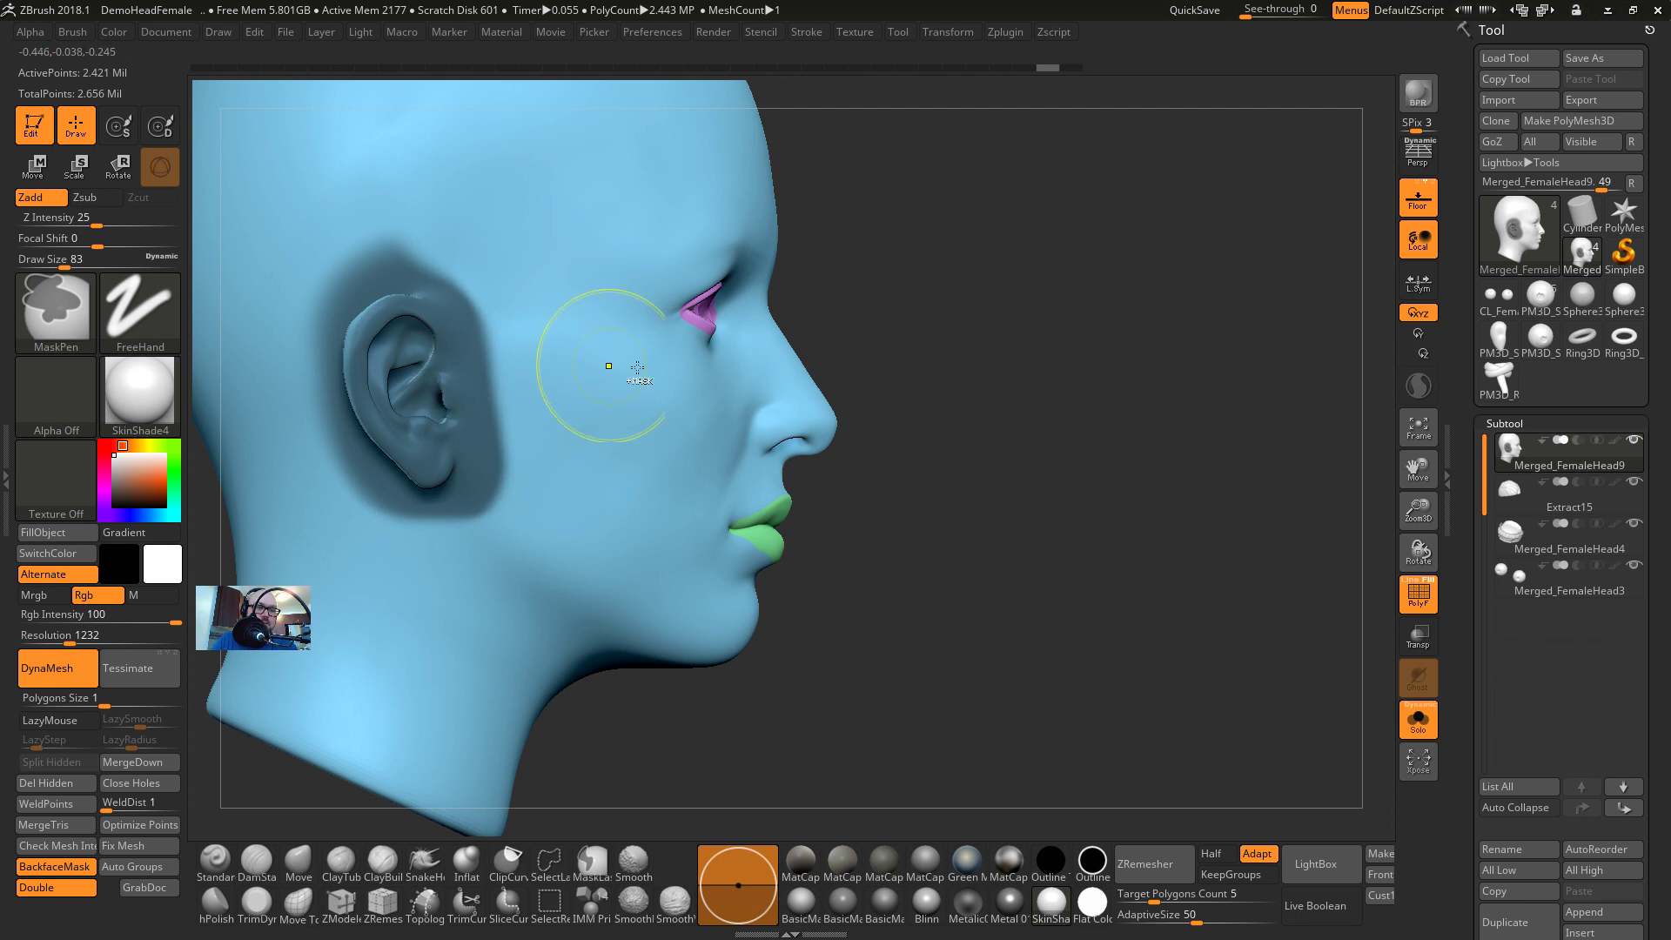
{"action": "left_click_drag", "start_coordinate": [927, 385], "coordinate": [1033, 394]}
{"action": "mouse_move", "coordinate": [530, 351]}
{"action": "left_mouse_down", "text": "ctrl"}
{"action": "mouse_move", "coordinate": [523, 375]}
{"action": "mouse_move", "coordinate": [483, 313]}
{"action": "mouse_move", "coordinate": [513, 456]}
{"action": "left_mouse_up", "text": "ctrl"}
{"action": "left_click", "coordinate": [54, 867]}
{"action": "left_click_drag", "start_coordinate": [517, 300], "coordinate": [524, 288], "text": "ctrl"}
{"action": "mouse_move", "coordinate": [710, 410]}
{"action": "left_mouse_down"}
{"action": "mouse_move", "coordinate": [649, 396]}
{"action": "mouse_move", "coordinate": [764, 485]}
{"action": "mouse_move", "coordinate": [655, 335]}
{"action": "left_mouse_up"}
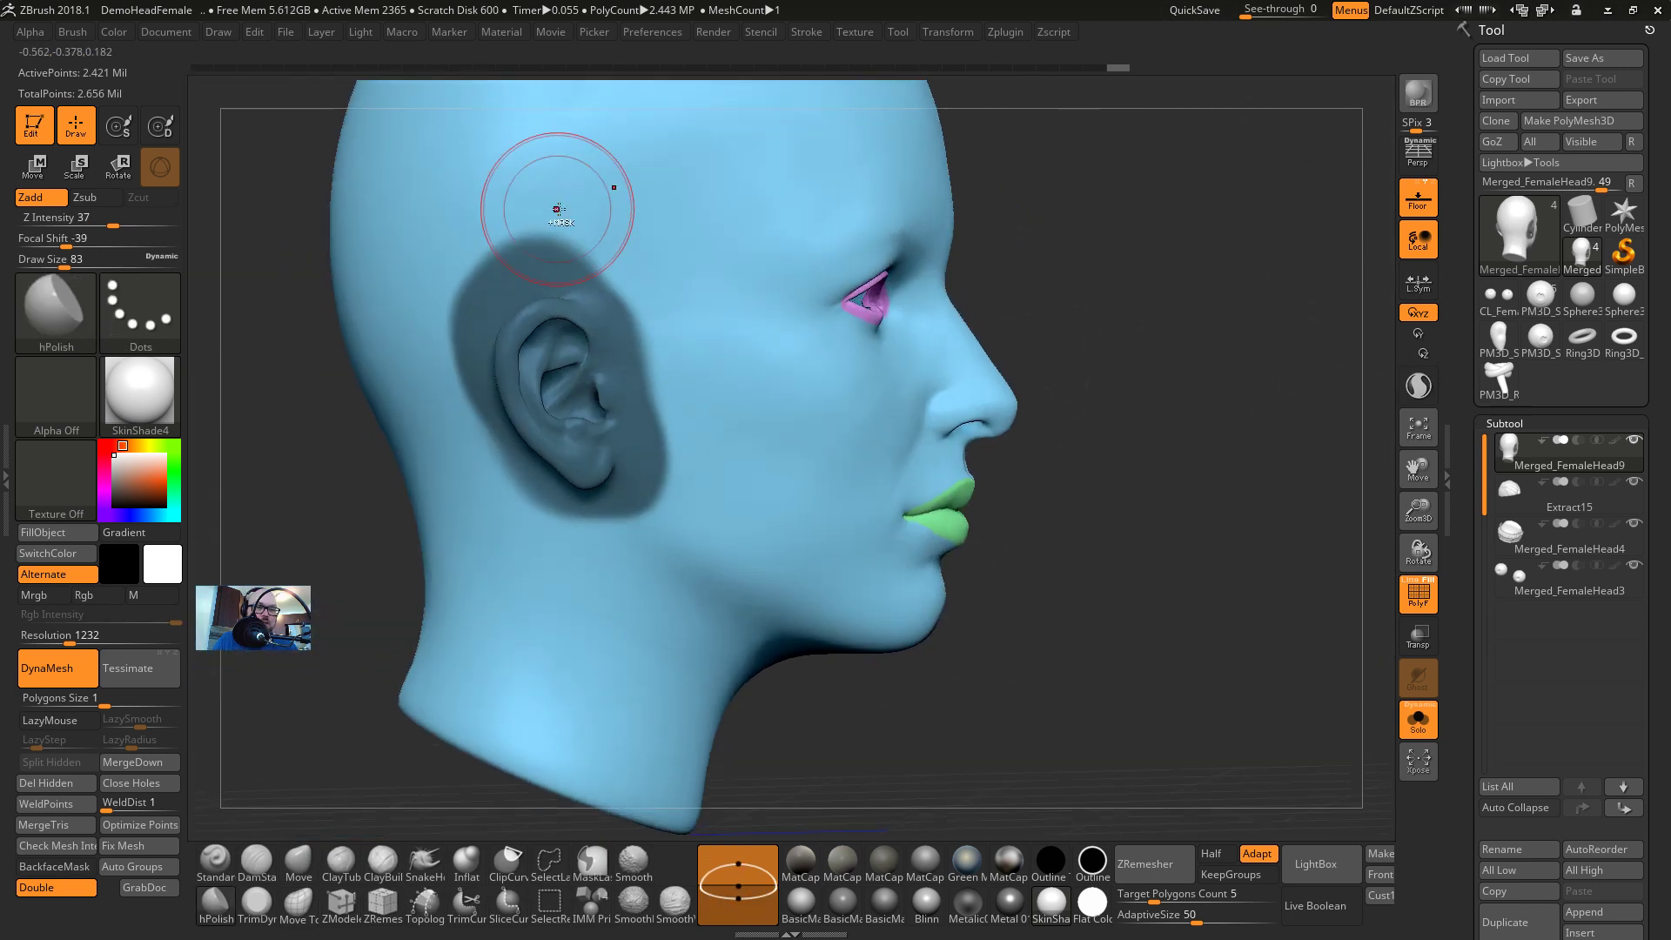
Trim the mask edges above, behind and in front of the ear, using a draw size of 33
{"action": "mouse_move", "coordinate": [610, 202]}
{"action": "left_mouse_down", "text": "ctrl+alt"}
{"action": "mouse_move", "coordinate": [560, 199]}
{"action": "mouse_move", "coordinate": [405, 291]}
{"action": "left_mouse_up", "text": "ctrl+alt"}
{"action": "left_click_drag", "start_coordinate": [302, 438], "coordinate": [348, 436]}
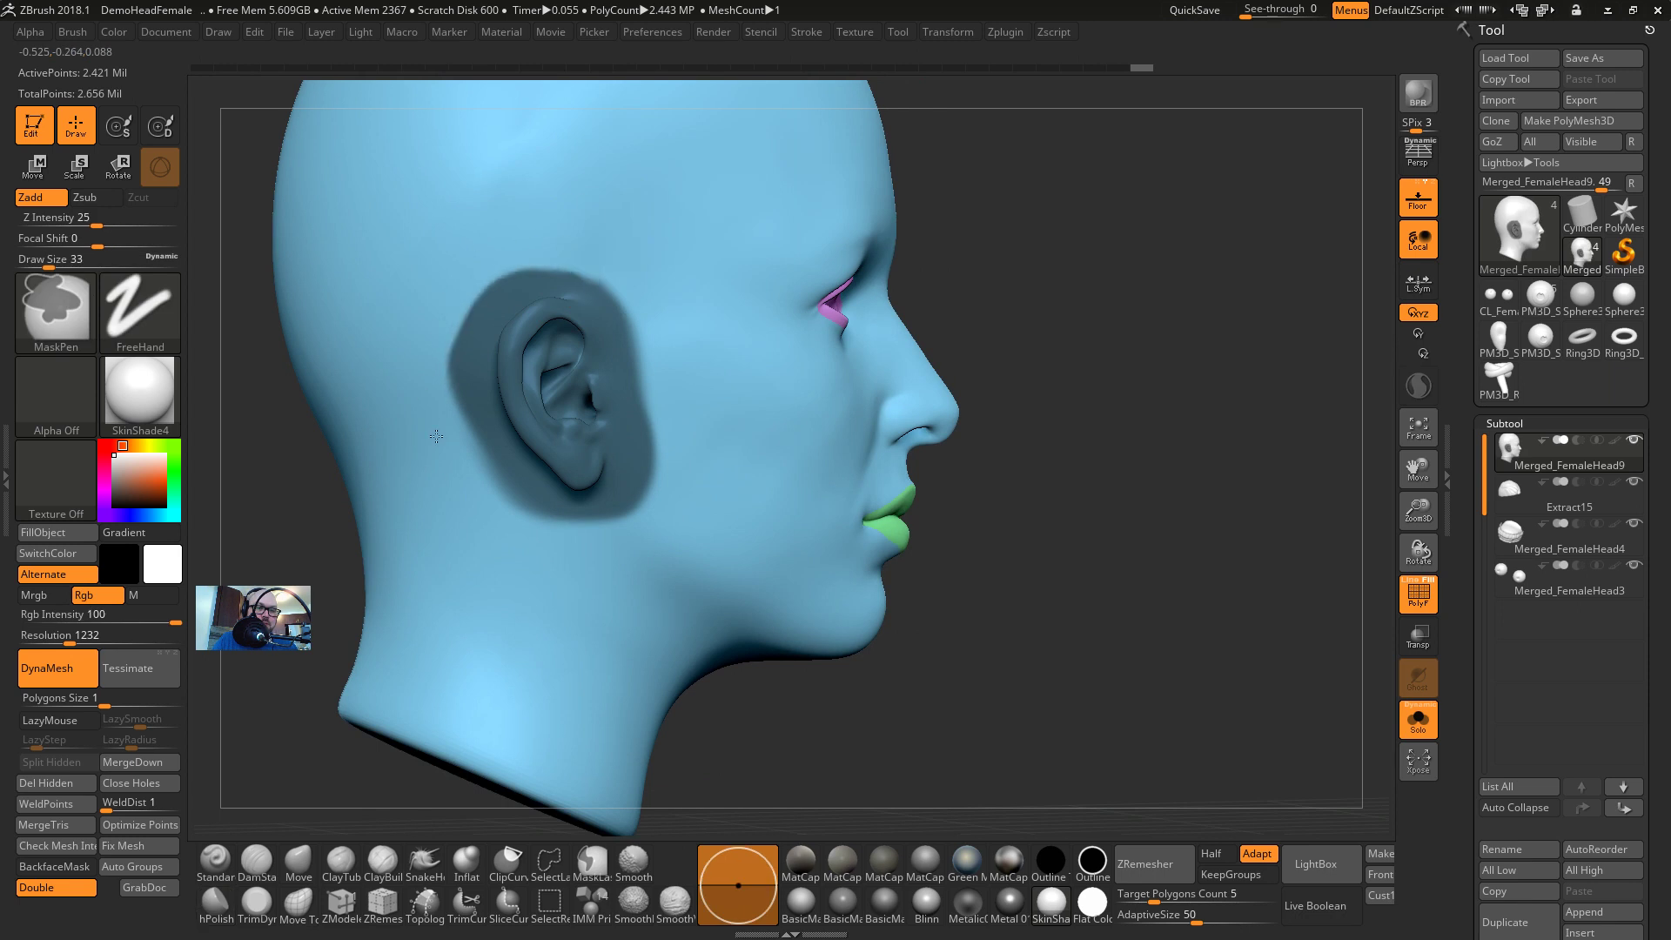
{"action": "left_click_drag", "start_coordinate": [451, 283], "coordinate": [498, 511], "text": "ctrl+alt"}
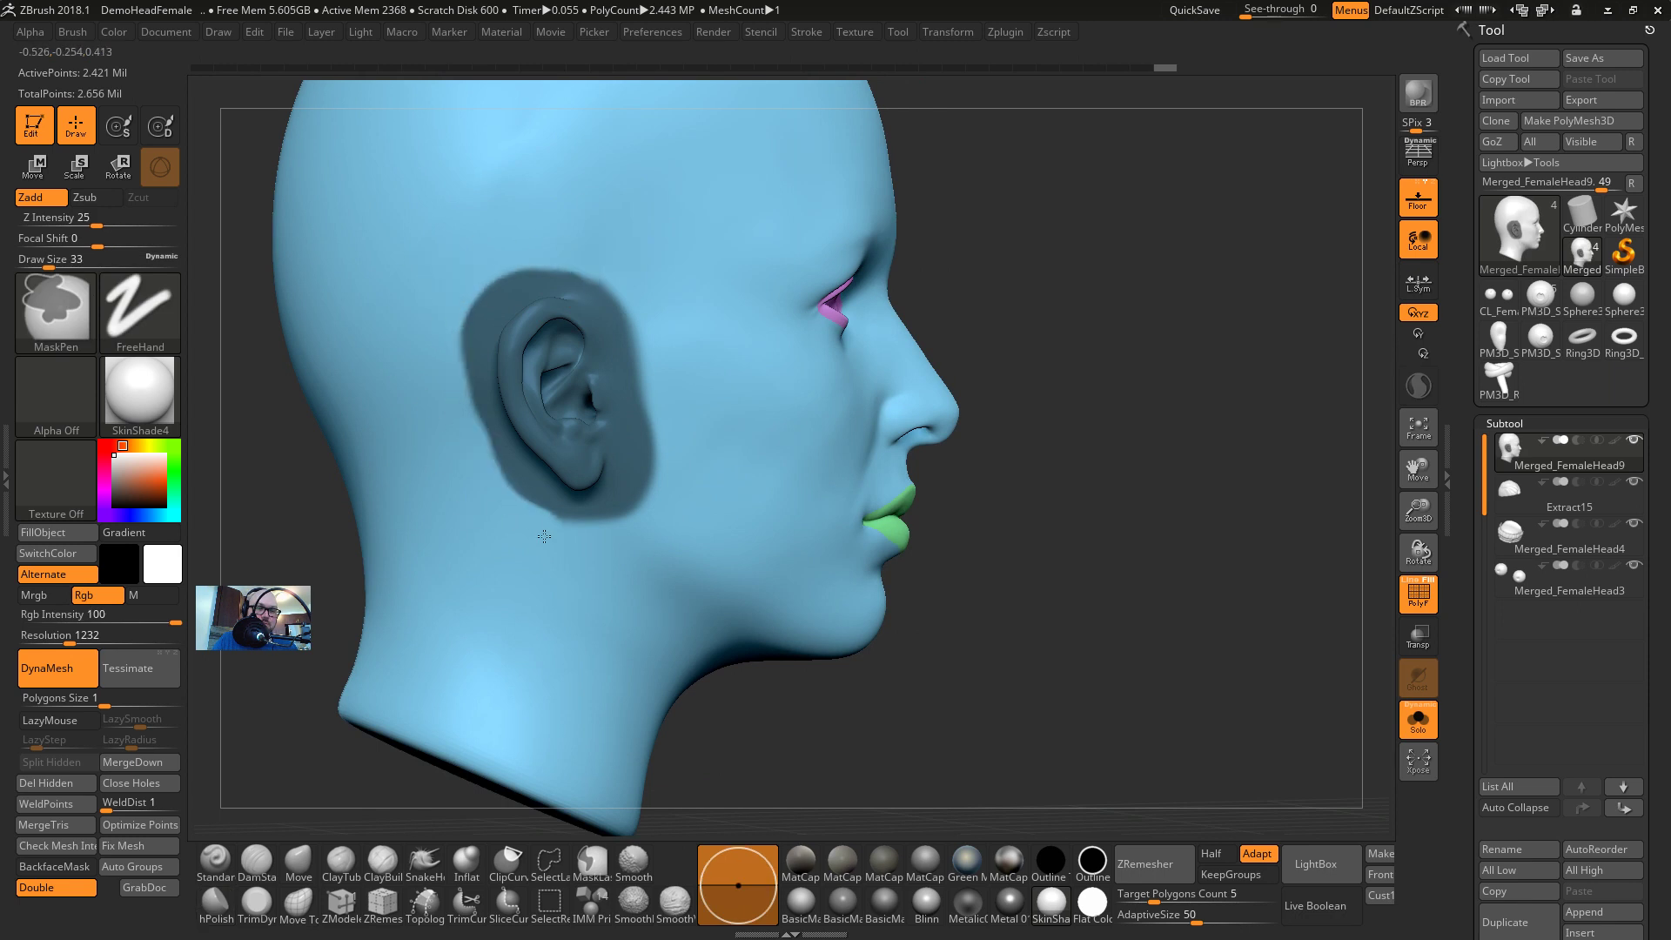
{"action": "left_click_drag", "start_coordinate": [665, 442], "coordinate": [624, 307], "text": "ctrl+alt"}
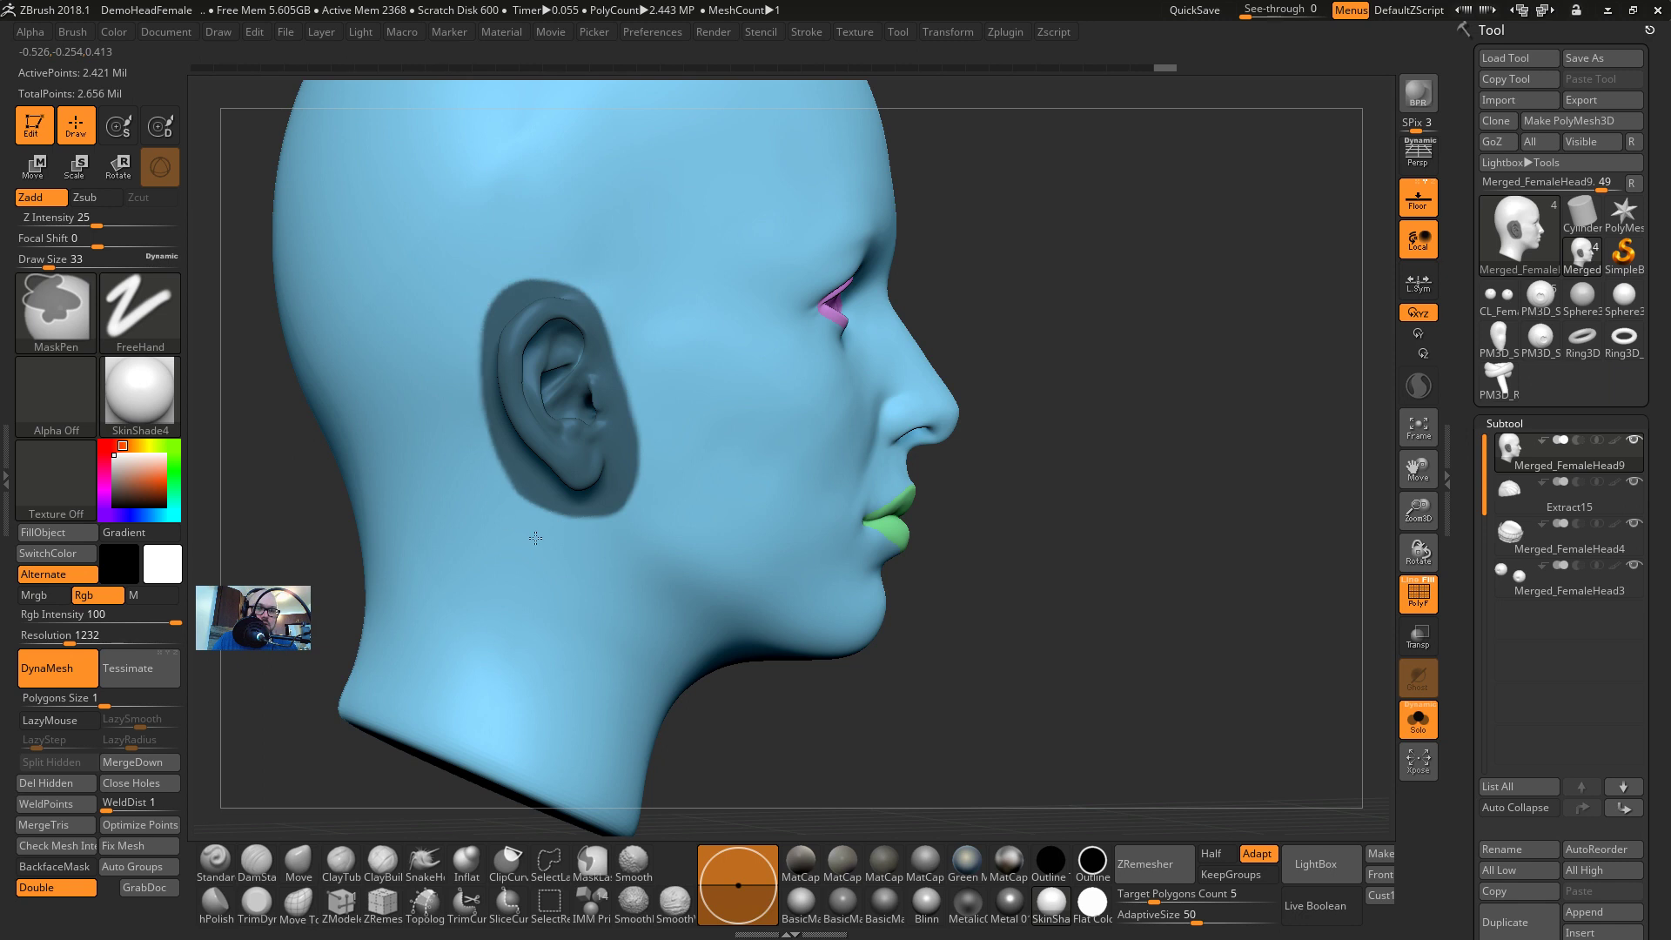
Switch masking to MaskLasso and cut back the mask in front of, below and behind the ear
{"action": "left_click", "coordinate": [83, 315]}
{"action": "left_click", "coordinate": [162, 327]}
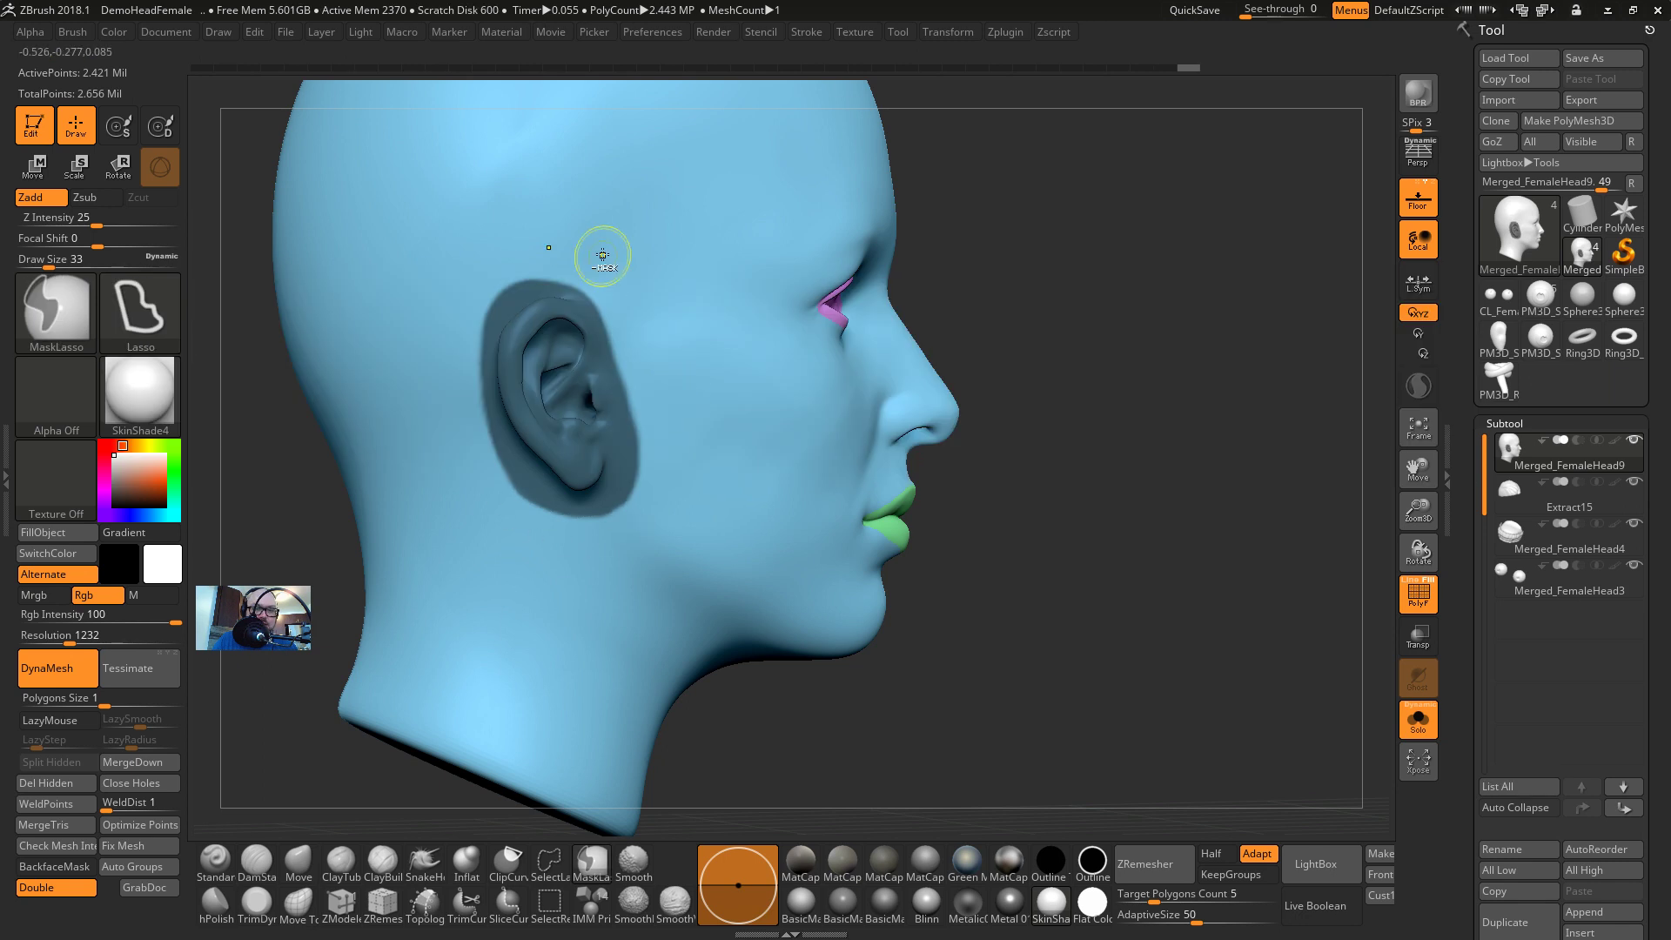
{"action": "mouse_move", "coordinate": [601, 251]}
{"action": "left_mouse_down", "text": "ctrl"}
{"action": "mouse_move", "coordinate": [724, 596]}
{"action": "mouse_move", "coordinate": [634, 597]}
{"action": "left_mouse_up", "text": "ctrl"}
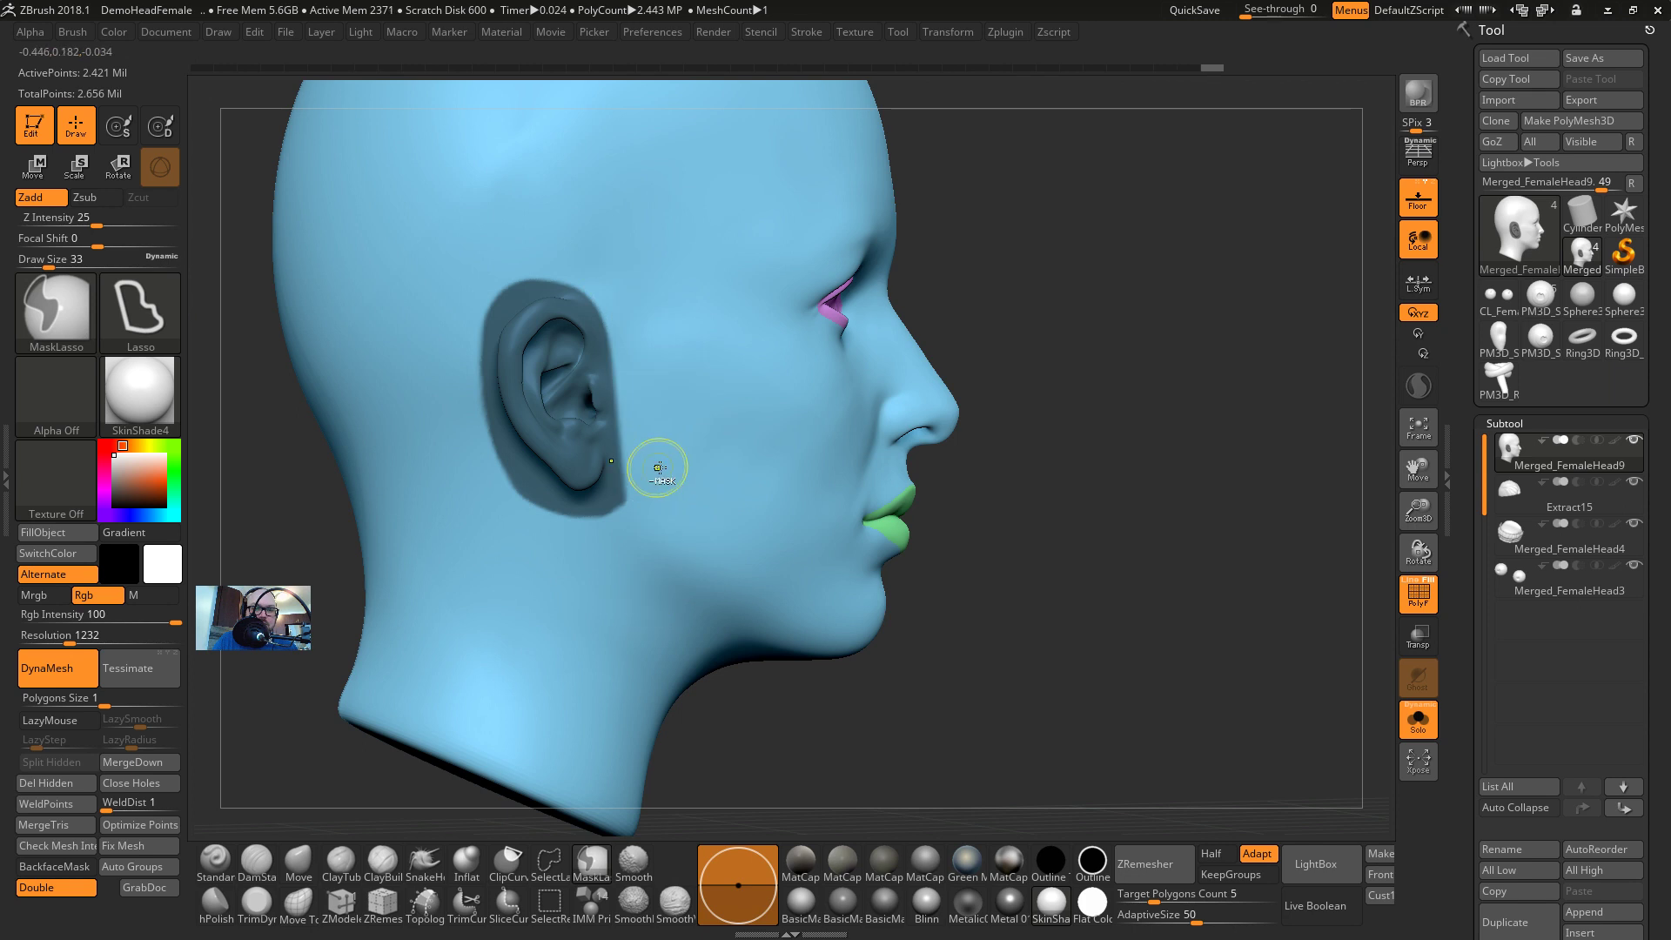
{"action": "mouse_move", "coordinate": [665, 475]}
{"action": "left_mouse_down", "text": "ctrl"}
{"action": "mouse_move", "coordinate": [565, 587]}
{"action": "mouse_move", "coordinate": [522, 582]}
{"action": "left_mouse_up", "text": "ctrl"}
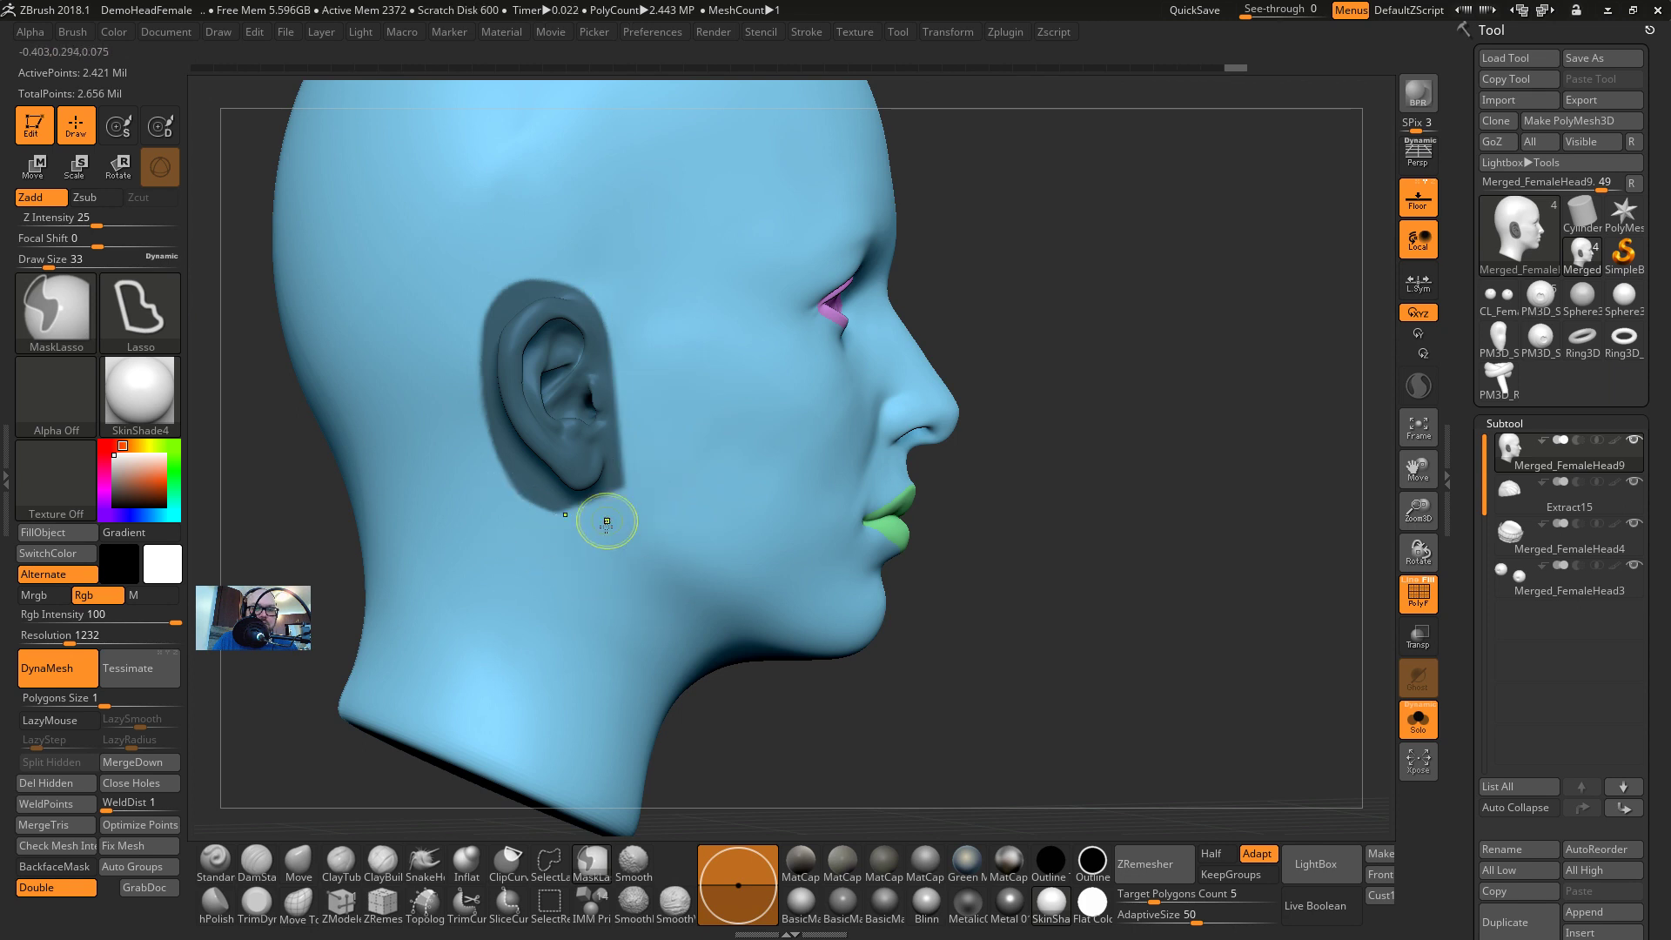
{"action": "mouse_move", "coordinate": [601, 522]}
{"action": "left_mouse_down", "text": "ctrl"}
{"action": "mouse_move", "coordinate": [429, 467]}
{"action": "mouse_move", "coordinate": [418, 400]}
{"action": "left_mouse_up", "text": "ctrl"}
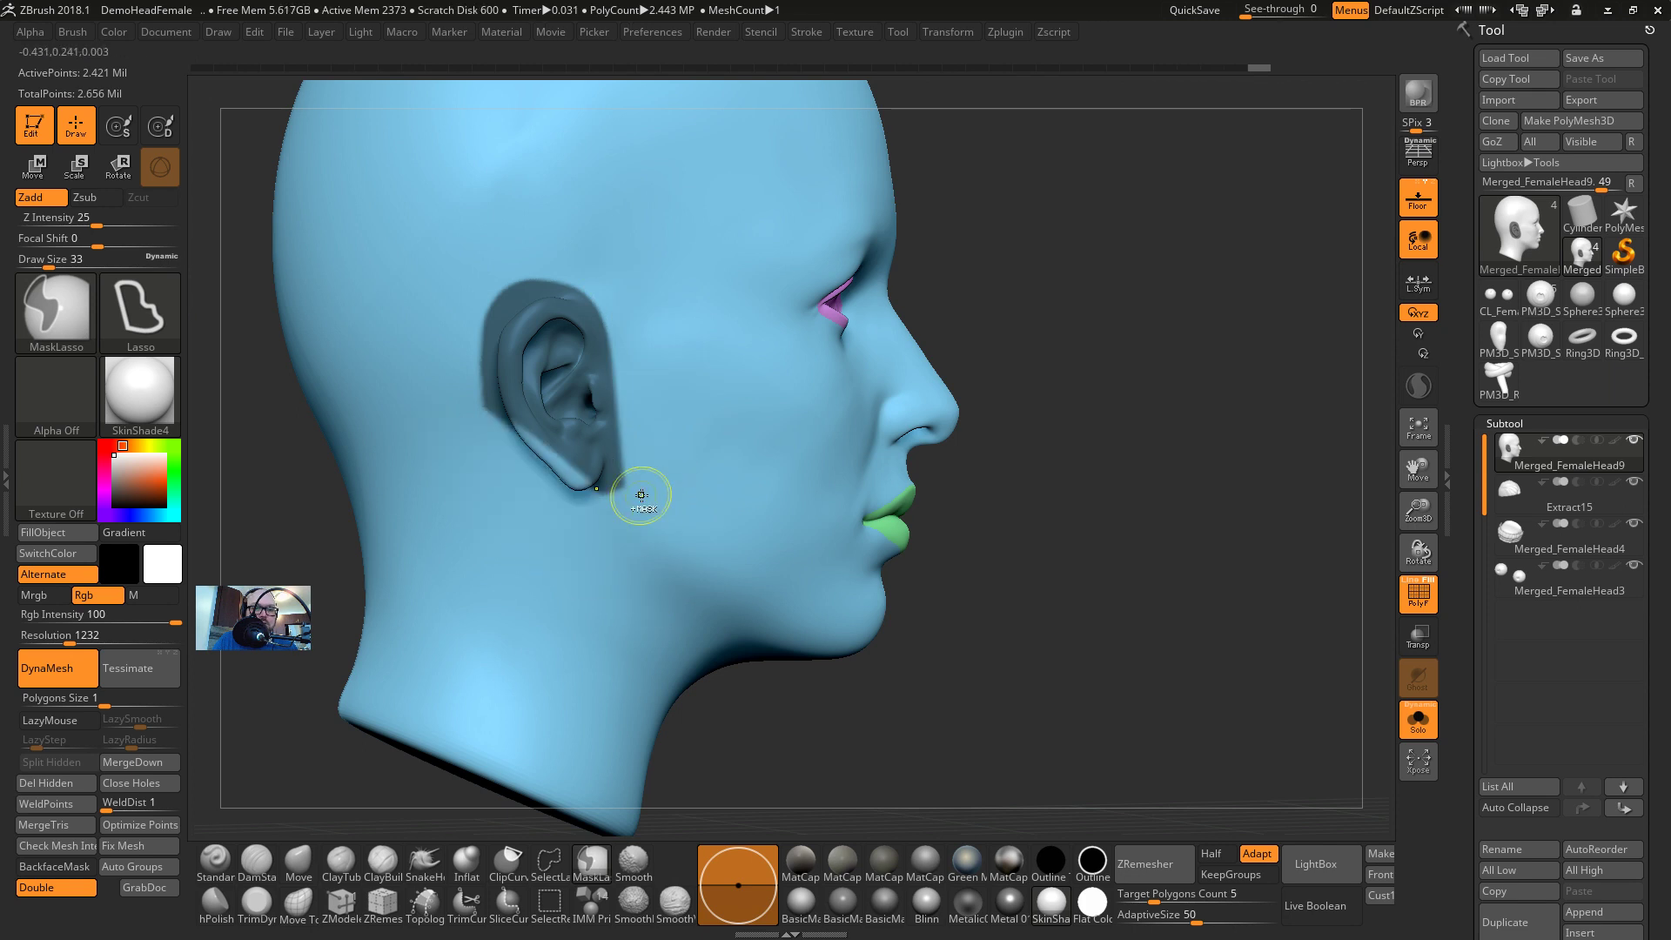
Undo the last lasso cut behind the ear and trim the mask's front edge beside the earlobe
{"action": "key", "text": "ctrl+z"}
{"action": "key", "text": "ctrl"}
{"action": "left_click_drag", "start_coordinate": [604, 543], "coordinate": [601, 533], "text": "ctrl+alt"}
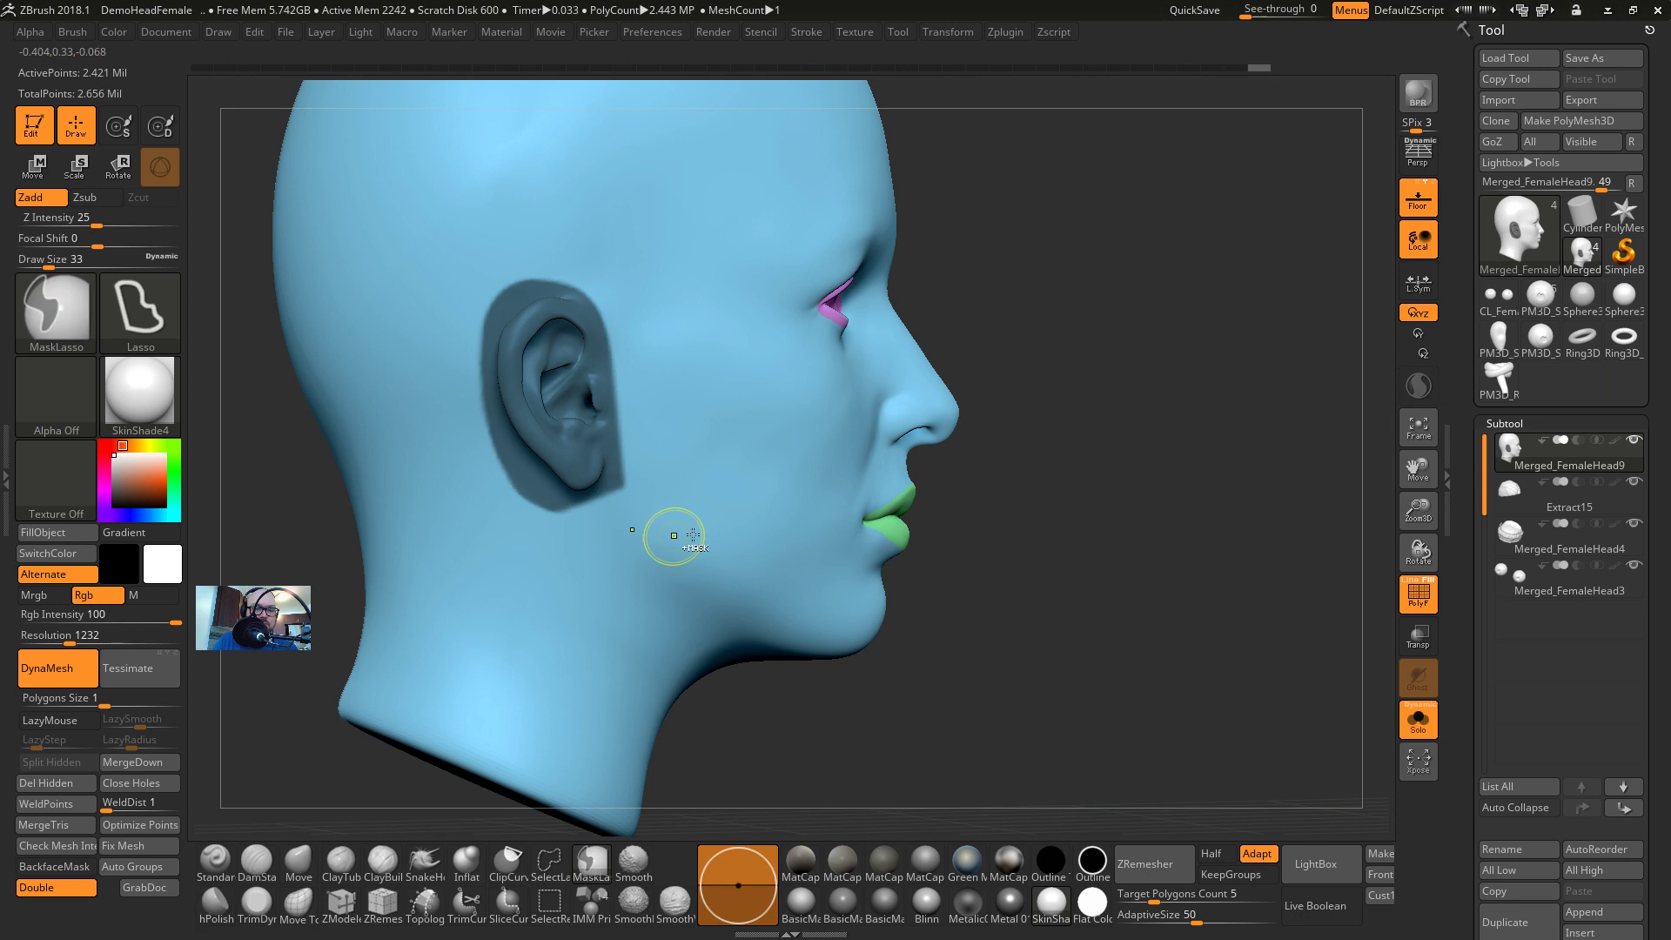
{"action": "left_click_drag", "start_coordinate": [919, 489], "coordinate": [958, 549], "text": "alt"}
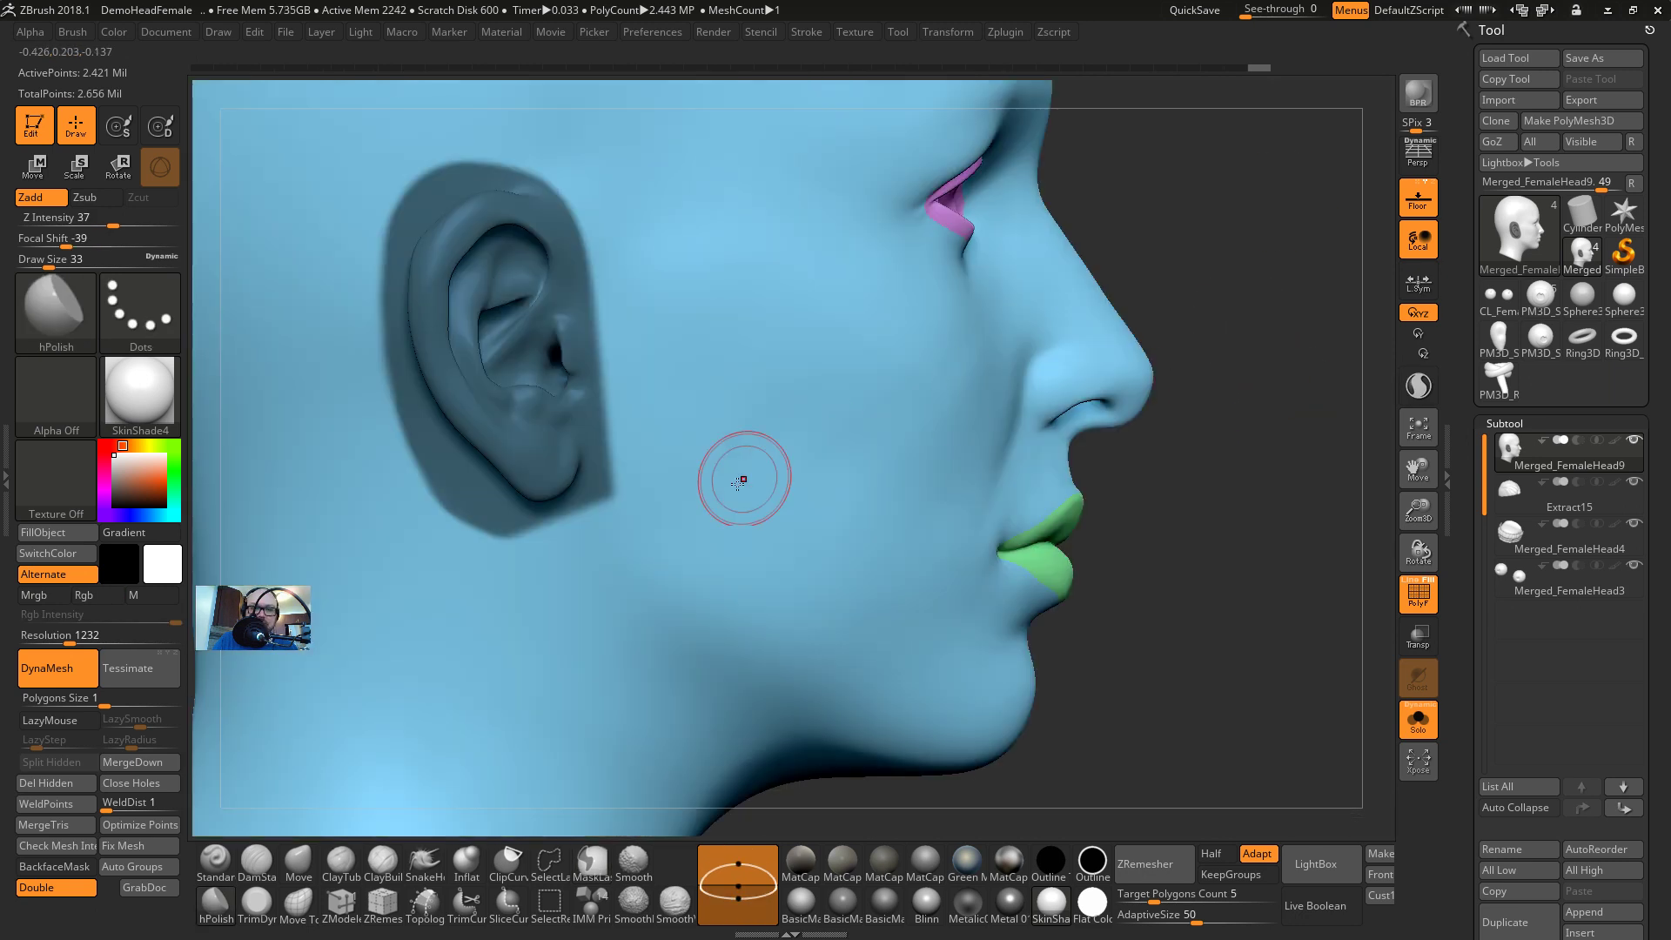
{"action": "mouse_move", "coordinate": [629, 264]}
{"action": "left_mouse_down", "text": "ctrl"}
{"action": "mouse_move", "coordinate": [613, 643]}
{"action": "mouse_move", "coordinate": [559, 635]}
{"action": "left_mouse_up", "text": "ctrl"}
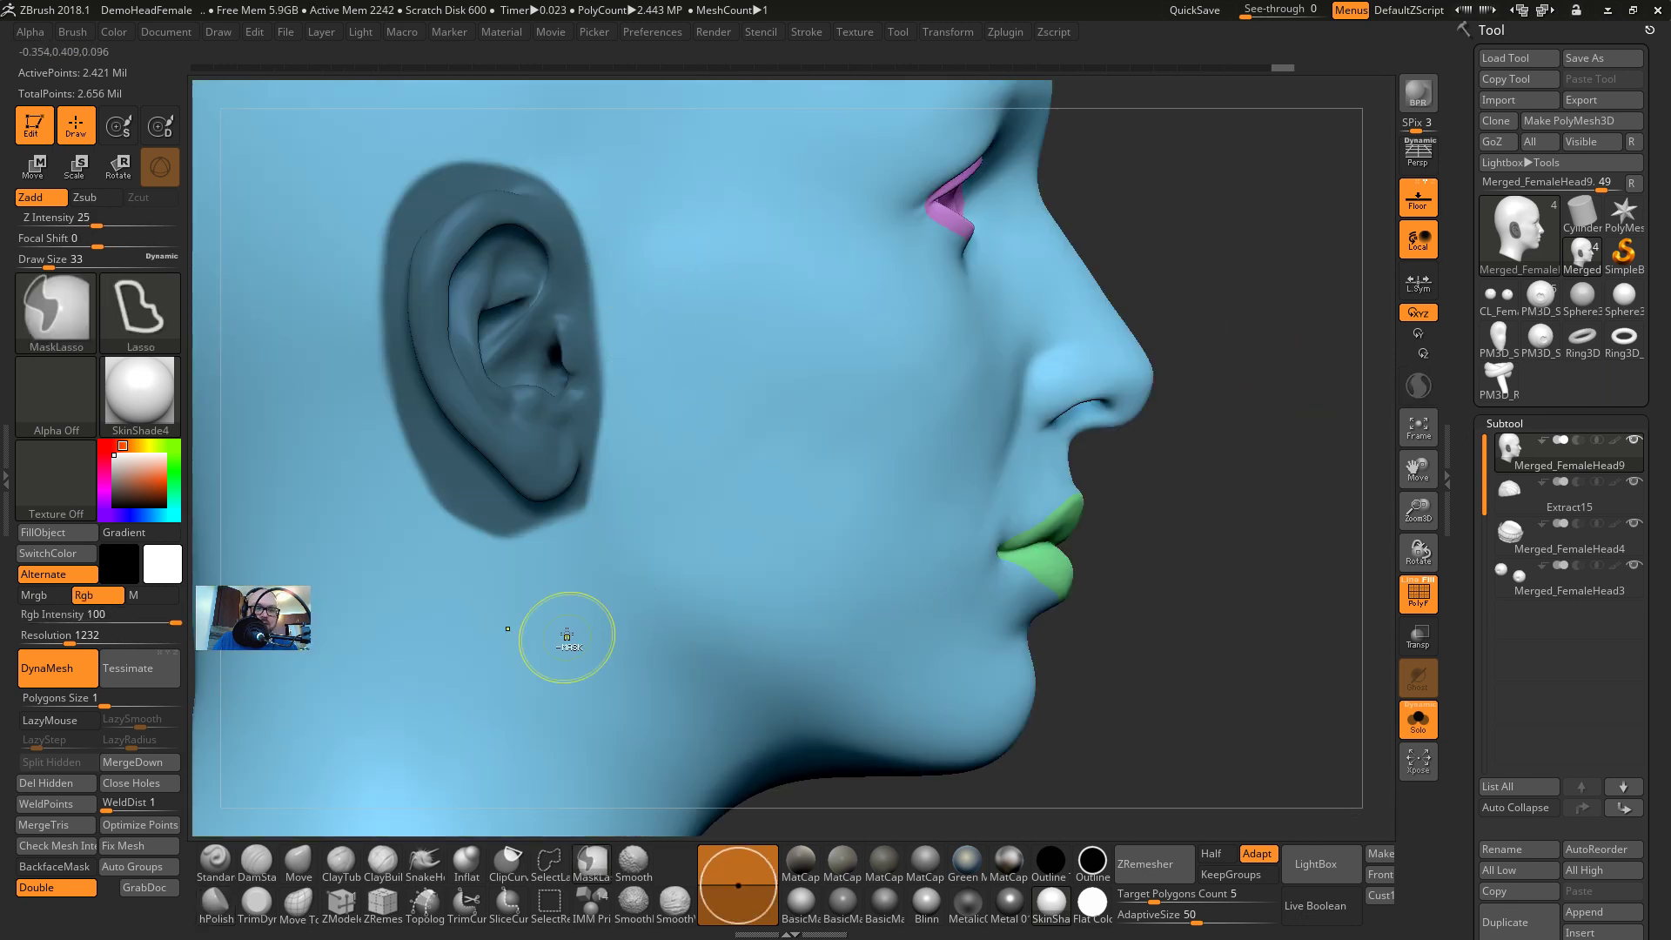
Switch masking back to MaskPen and erase the excess mask behind the ear at draw size 44
{"action": "left_click", "coordinate": [77, 303], "text": "ctrl"}
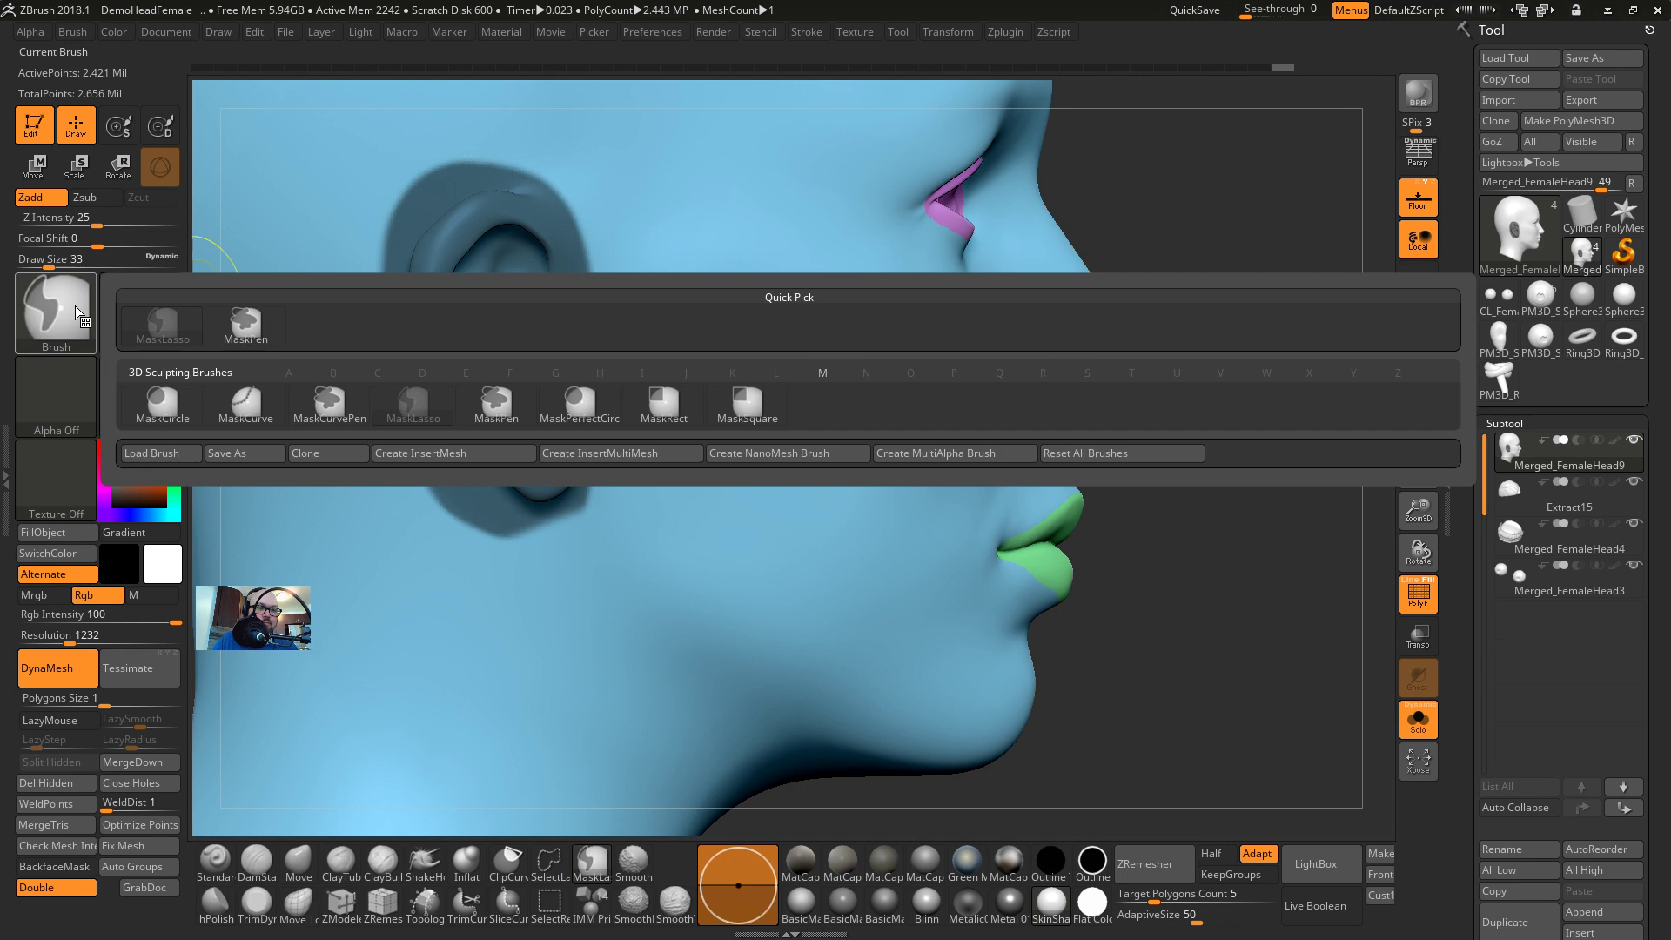
{"action": "left_click", "coordinate": [222, 329]}
{"action": "left_click_drag", "start_coordinate": [1201, 287], "coordinate": [708, 291]}
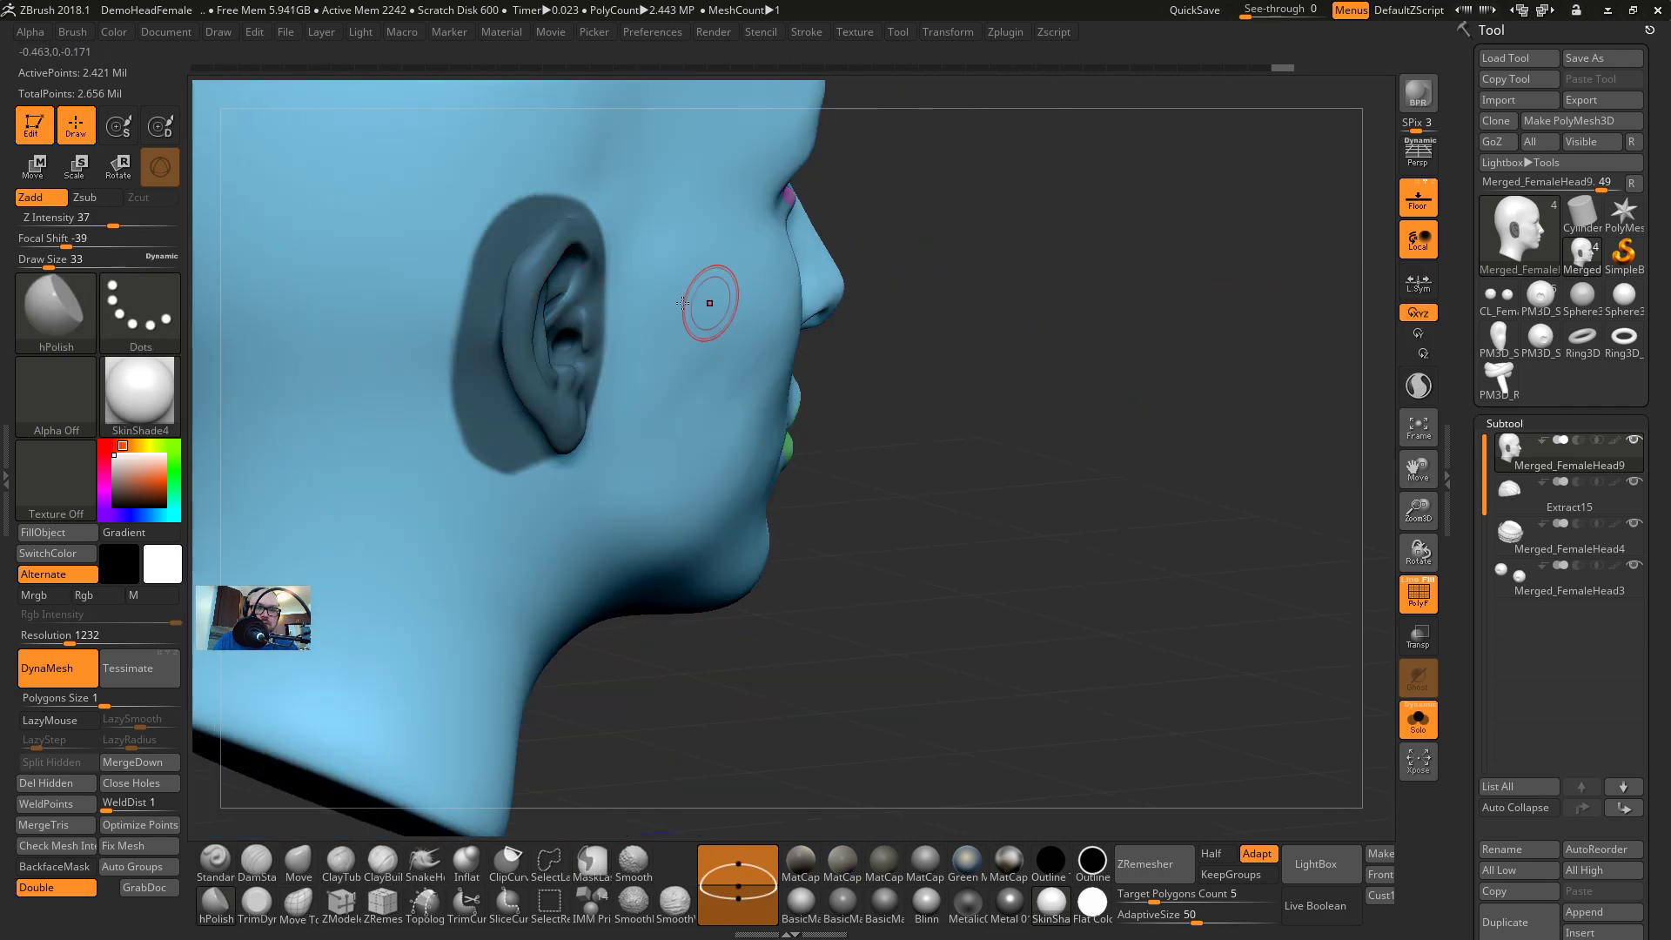
{"action": "left_click_drag", "start_coordinate": [559, 187], "coordinate": [520, 193], "text": "ctrl+alt"}
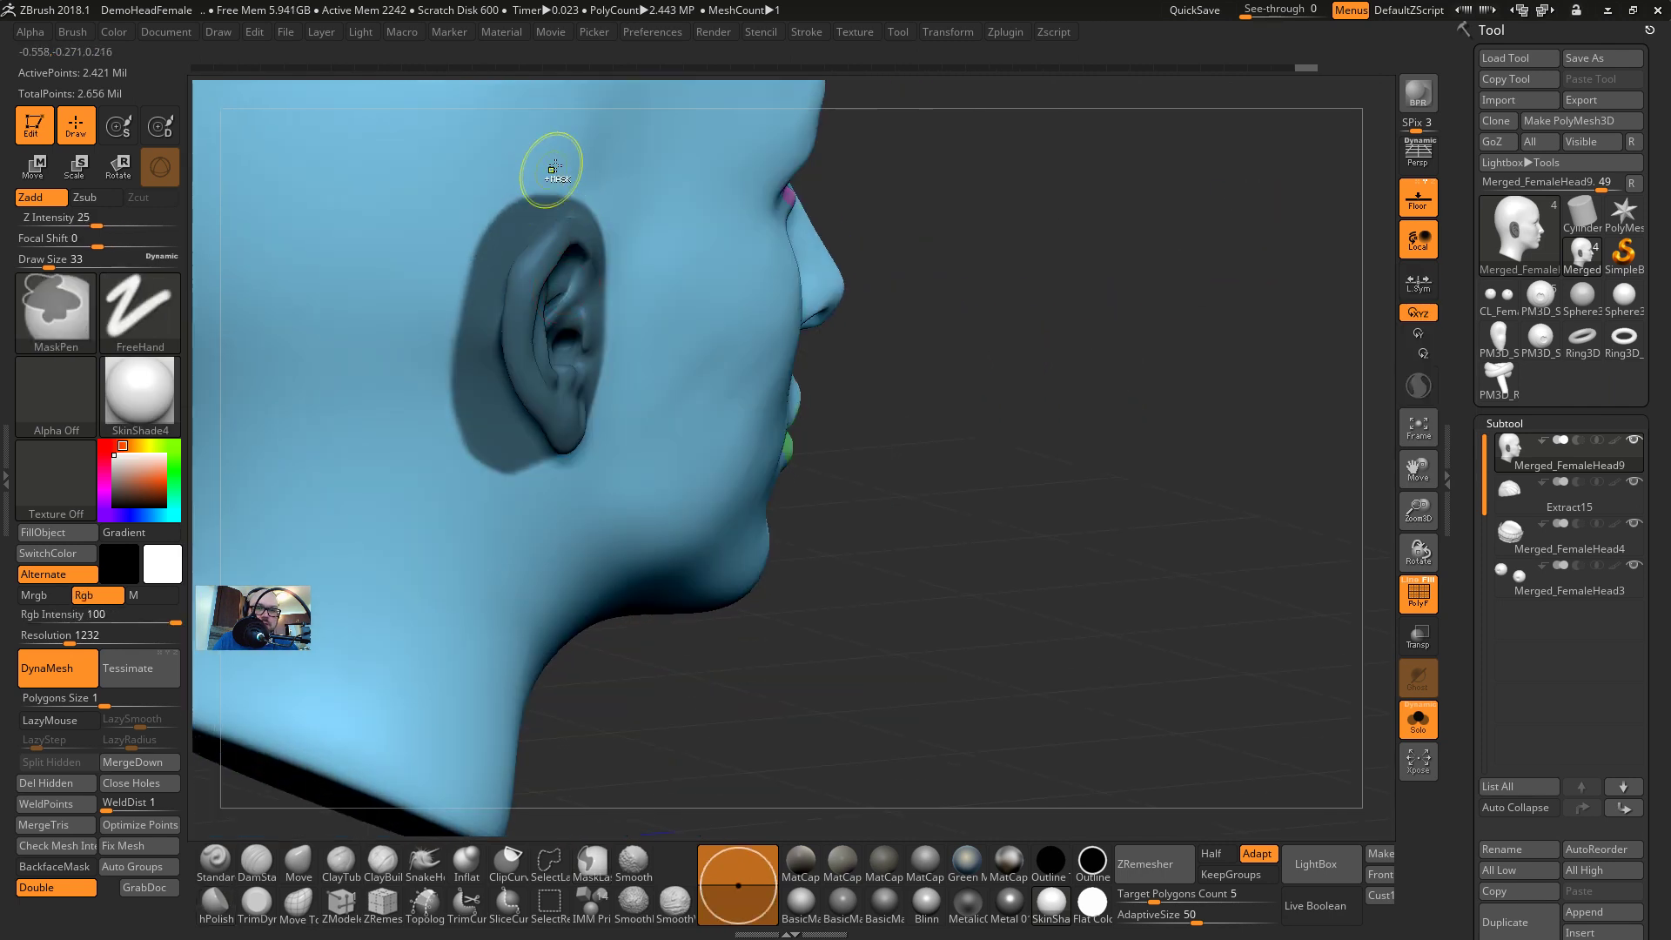
{"action": "key", "text": "ctrl+s"}
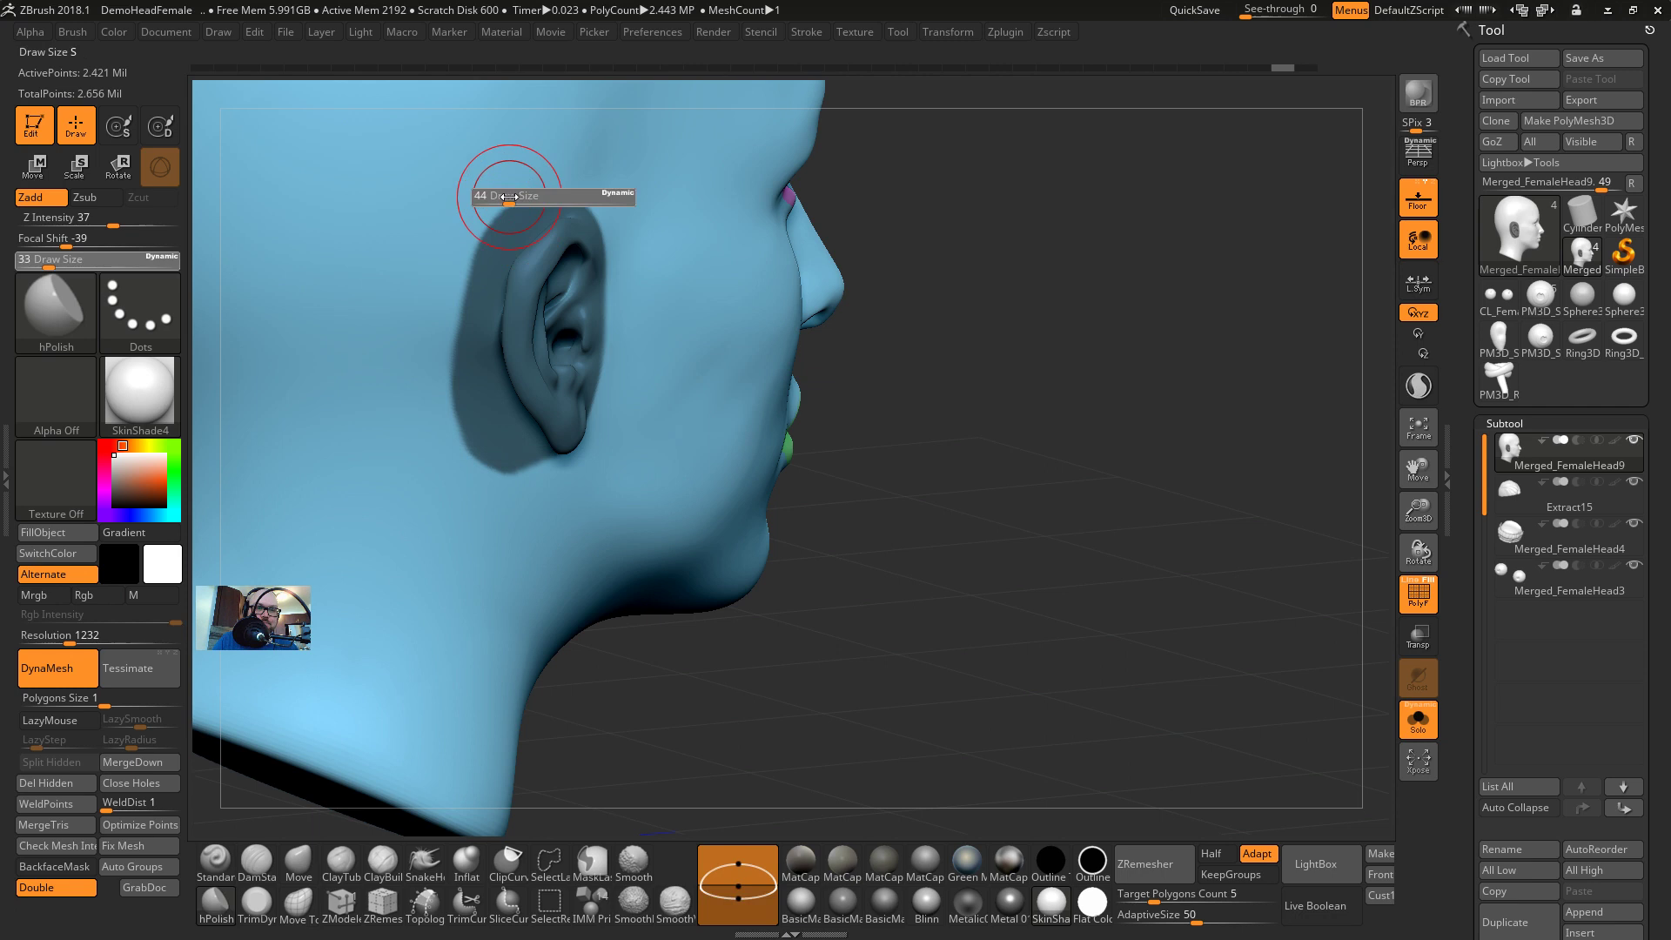
{"action": "key", "text": "ctrl"}
{"action": "left_click_drag", "start_coordinate": [437, 343], "coordinate": [471, 484], "text": "ctrl+alt"}
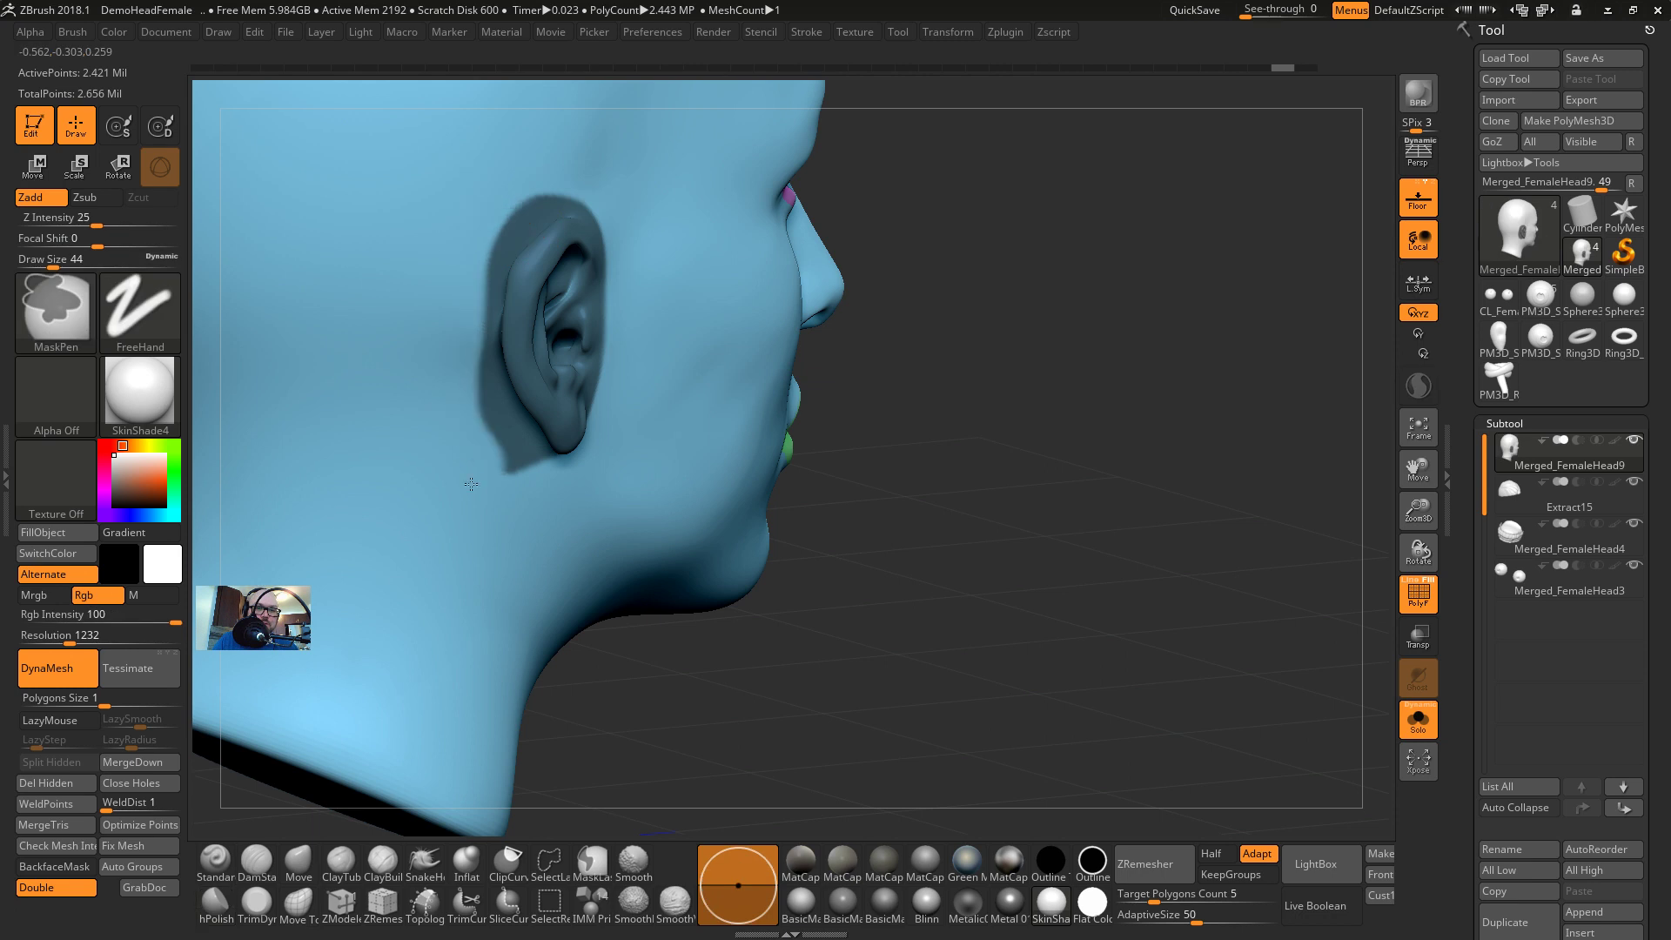
Turn the masked ears into a separate polygroup and isolate the polygroup of the face and head
{"action": "left_click_drag", "start_coordinate": [803, 435], "coordinate": [922, 453]}
{"action": "key", "text": "ctrl+w"}
{"action": "left_click_drag", "start_coordinate": [1175, 345], "coordinate": [1271, 455], "text": "shift"}
{"action": "left_click", "coordinate": [804, 437], "text": "ctrl+shift"}
{"action": "left_click_drag", "start_coordinate": [1021, 491], "coordinate": [988, 497], "text": "shift"}
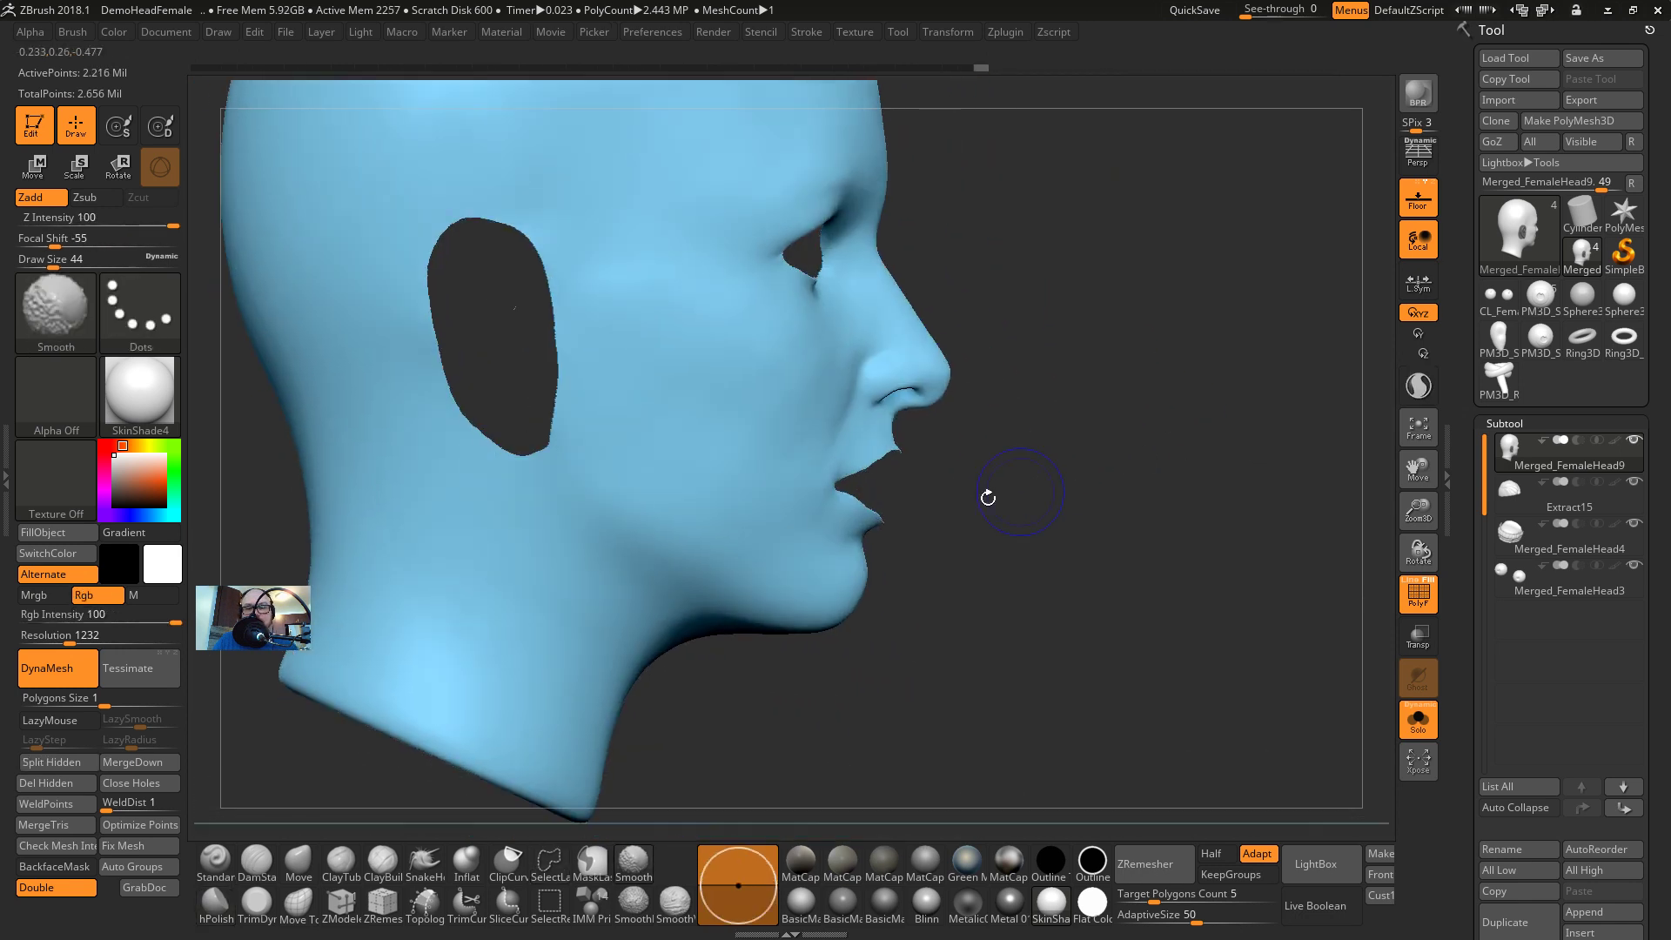
Lasso-mask the jaw and chin from the ear to the mouth corner, make it a polygroup, and unhide the whole head
{"action": "left_click", "coordinate": [54, 332], "text": "ctrl"}
{"action": "left_click", "coordinate": [418, 402], "text": "ctrl"}
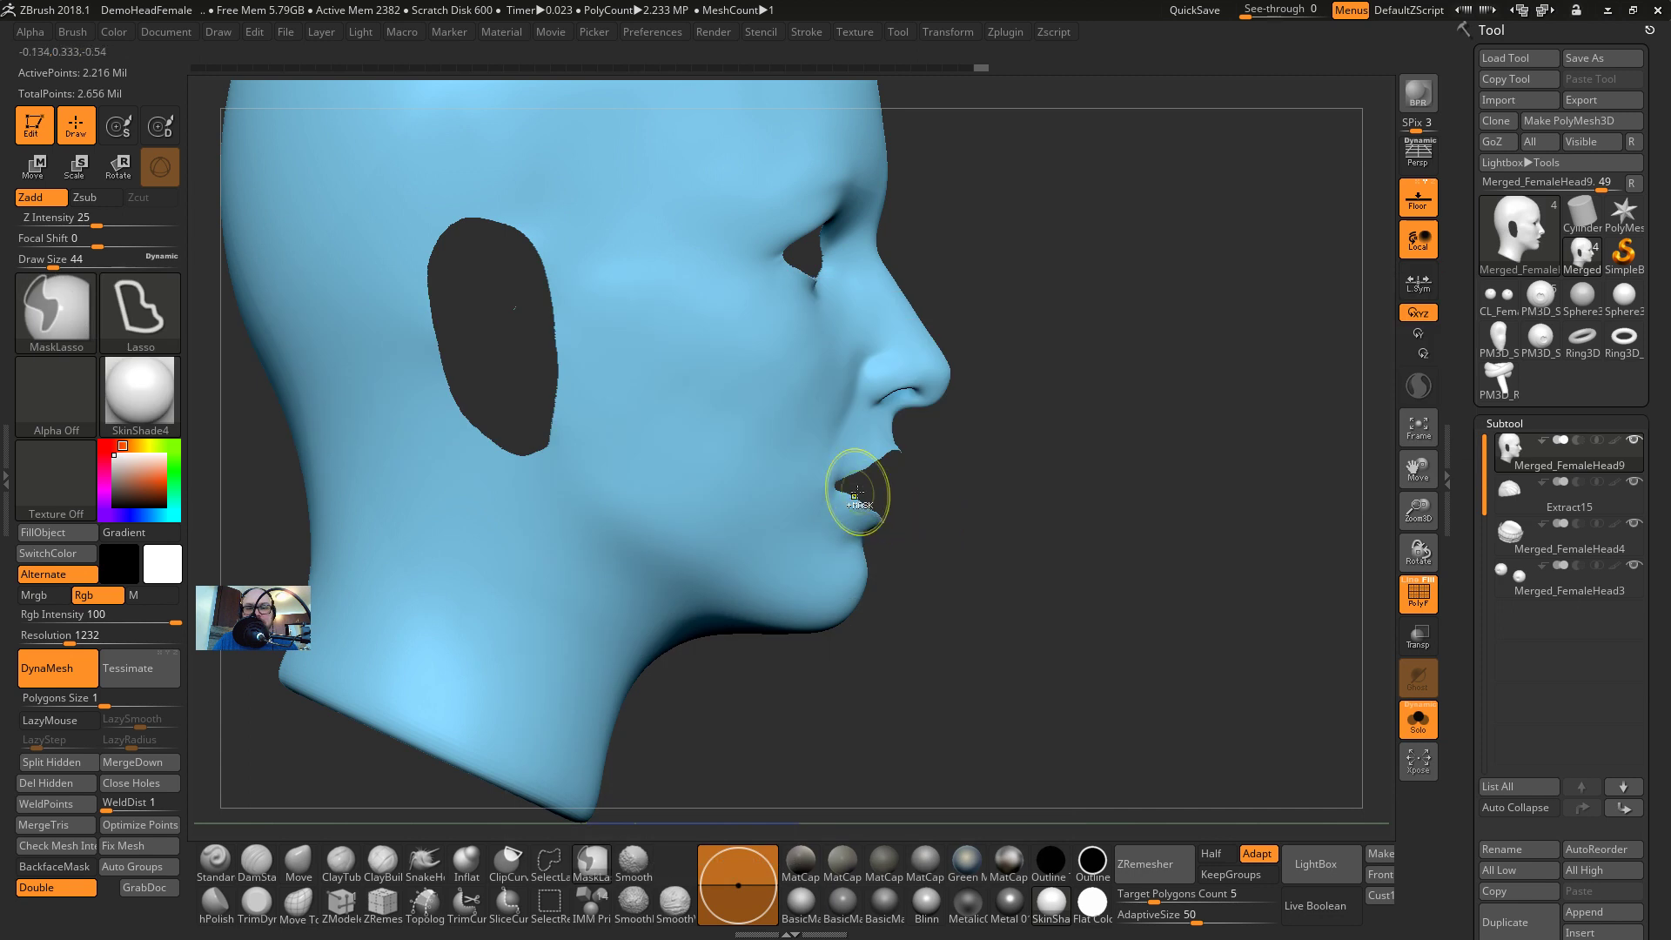
{"action": "mouse_move", "coordinate": [712, 402]}
{"action": "left_mouse_down", "text": "ctrl"}
{"action": "mouse_move", "coordinate": [548, 348]}
{"action": "mouse_move", "coordinate": [566, 457]}
{"action": "mouse_move", "coordinate": [705, 648]}
{"action": "mouse_move", "coordinate": [944, 653]}
{"action": "mouse_move", "coordinate": [1023, 508]}
{"action": "left_mouse_up", "text": "ctrl"}
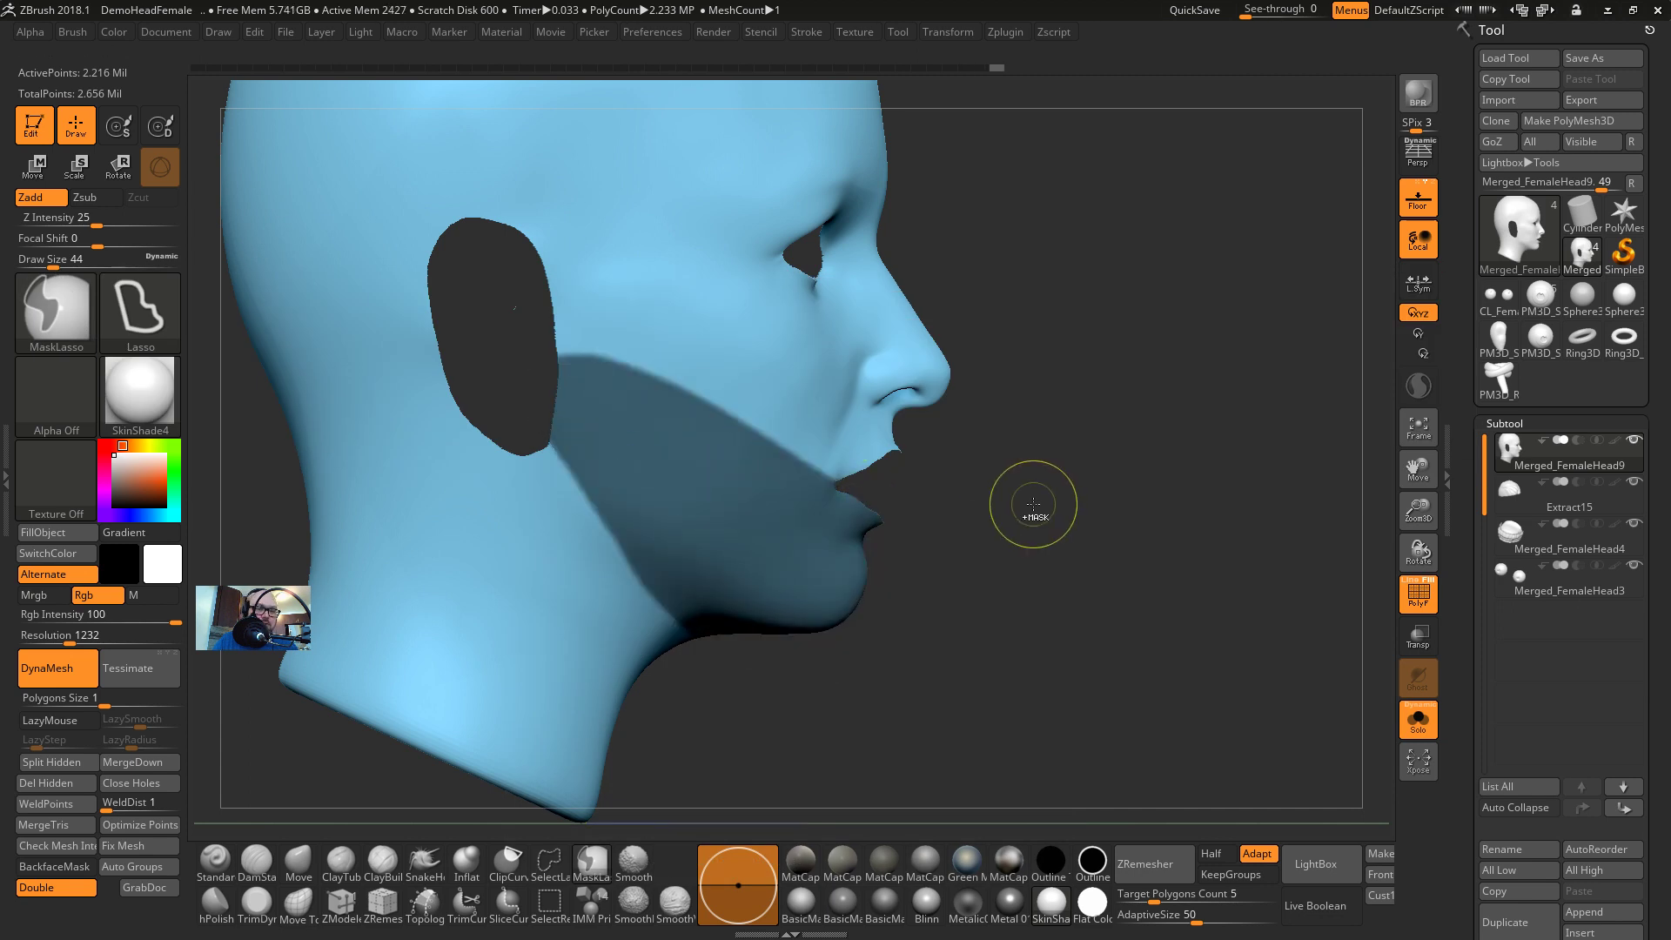
{"action": "key", "text": "ctrl+w"}
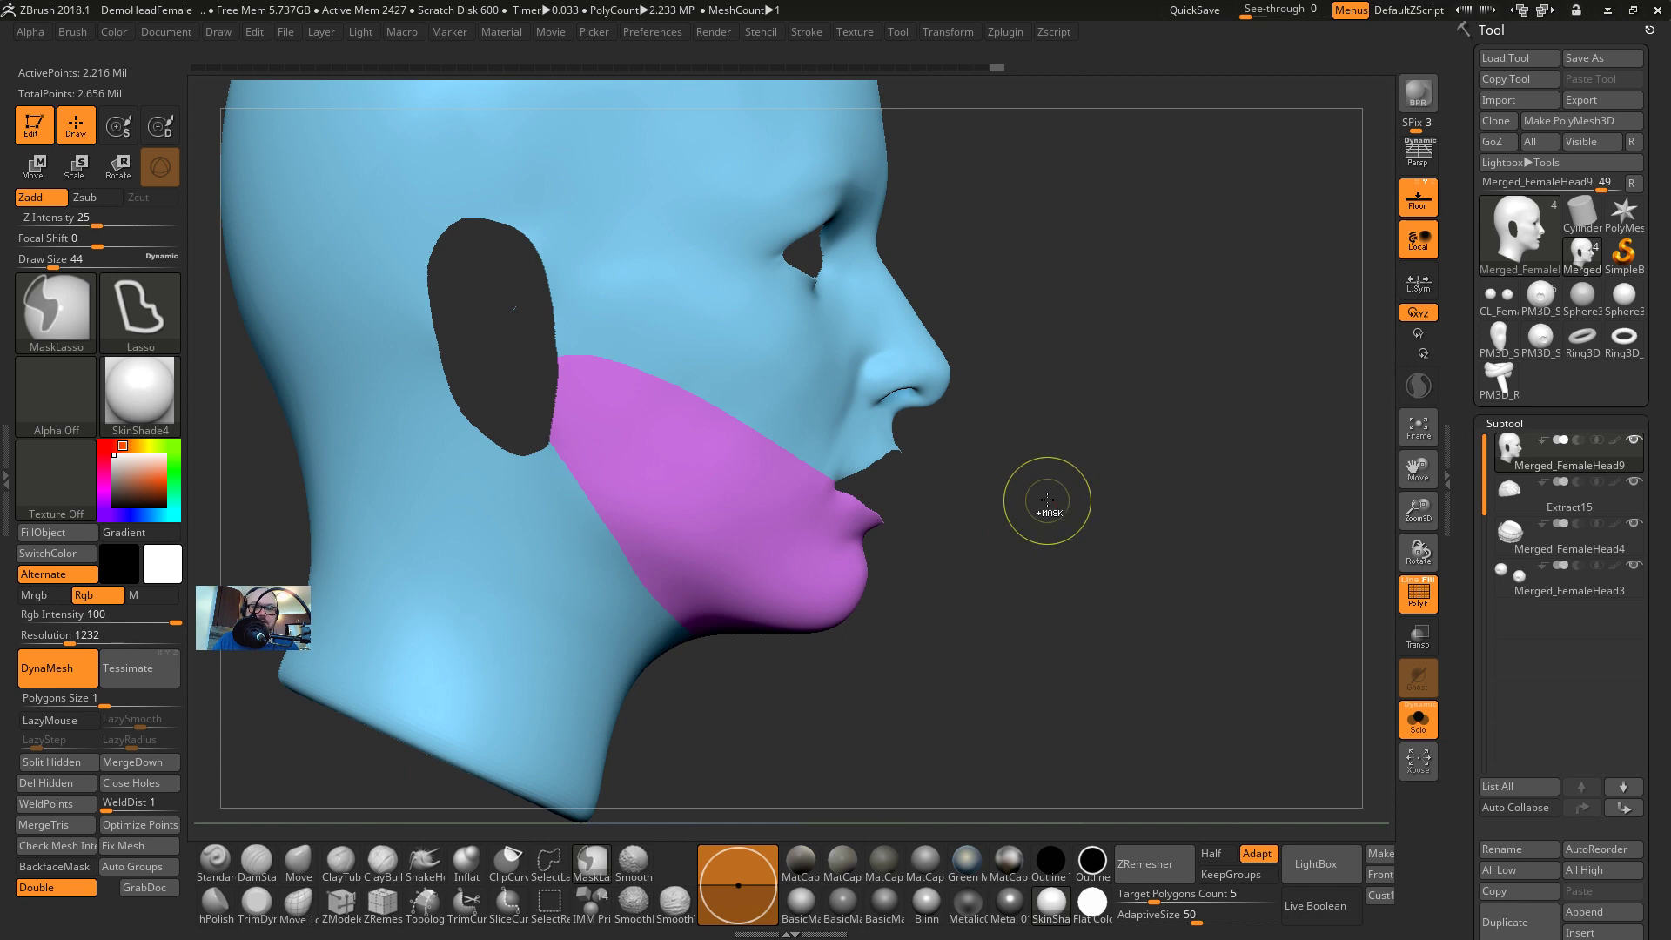
{"action": "key", "text": "ctrl+w"}
{"action": "left_click_drag", "start_coordinate": [1149, 485], "coordinate": [1050, 468]}
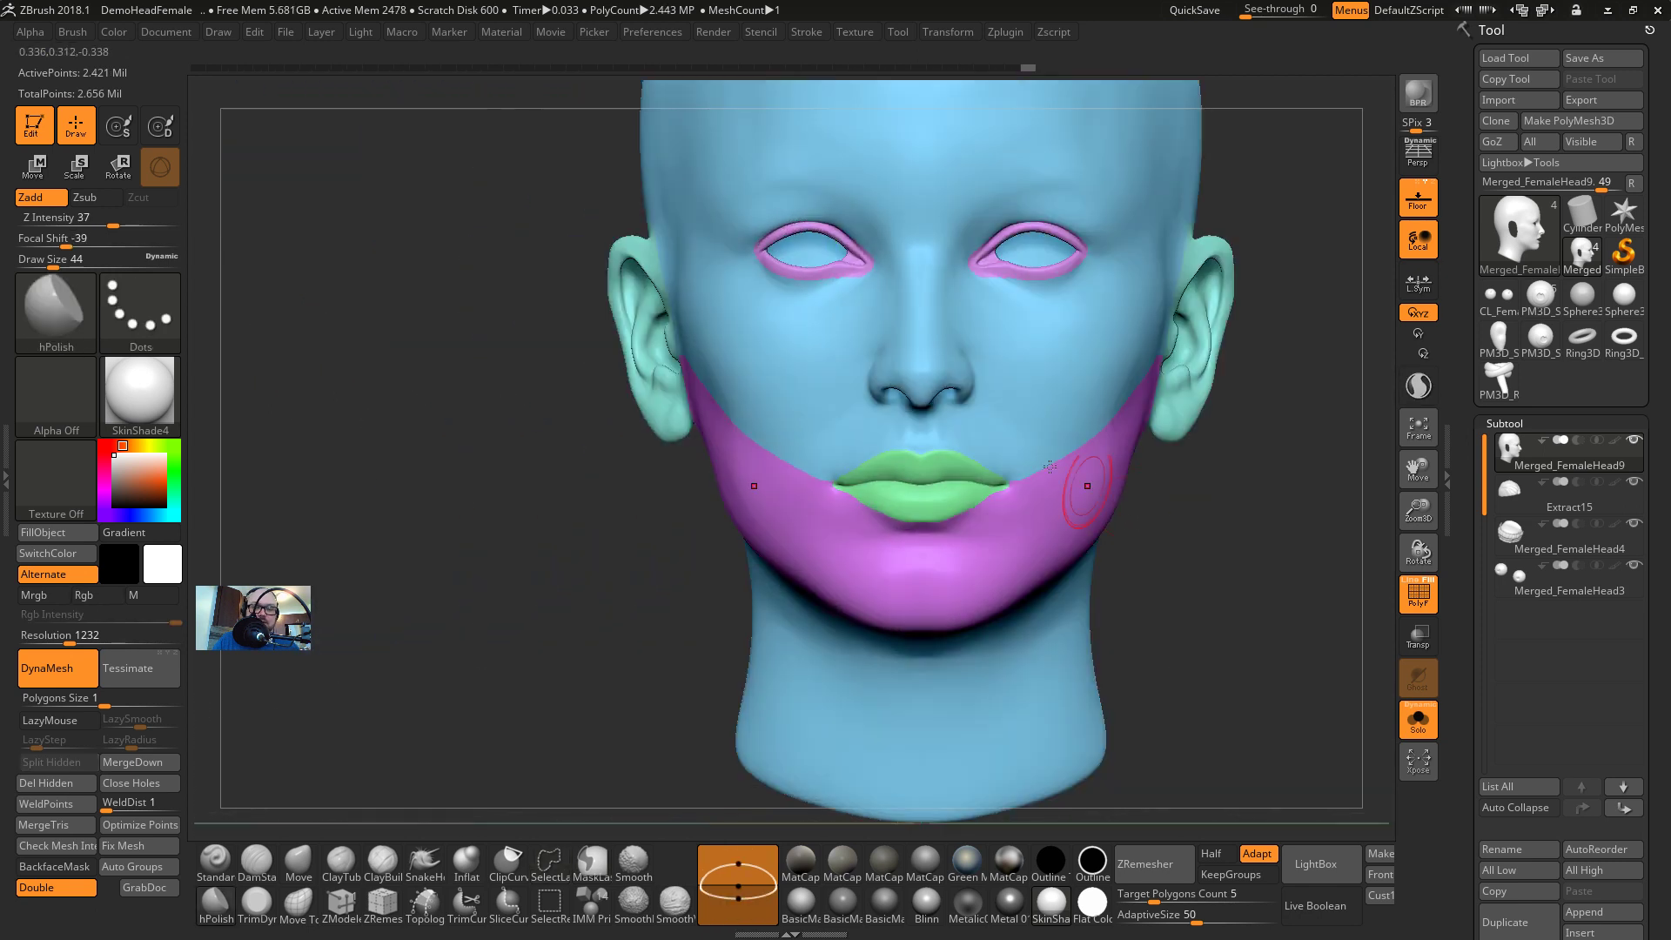
Check the jaw polygroup from several angles, isolate the remaining face and head polygroup, and frame it
{"action": "left_click_drag", "start_coordinate": [485, 551], "coordinate": [1031, 539]}
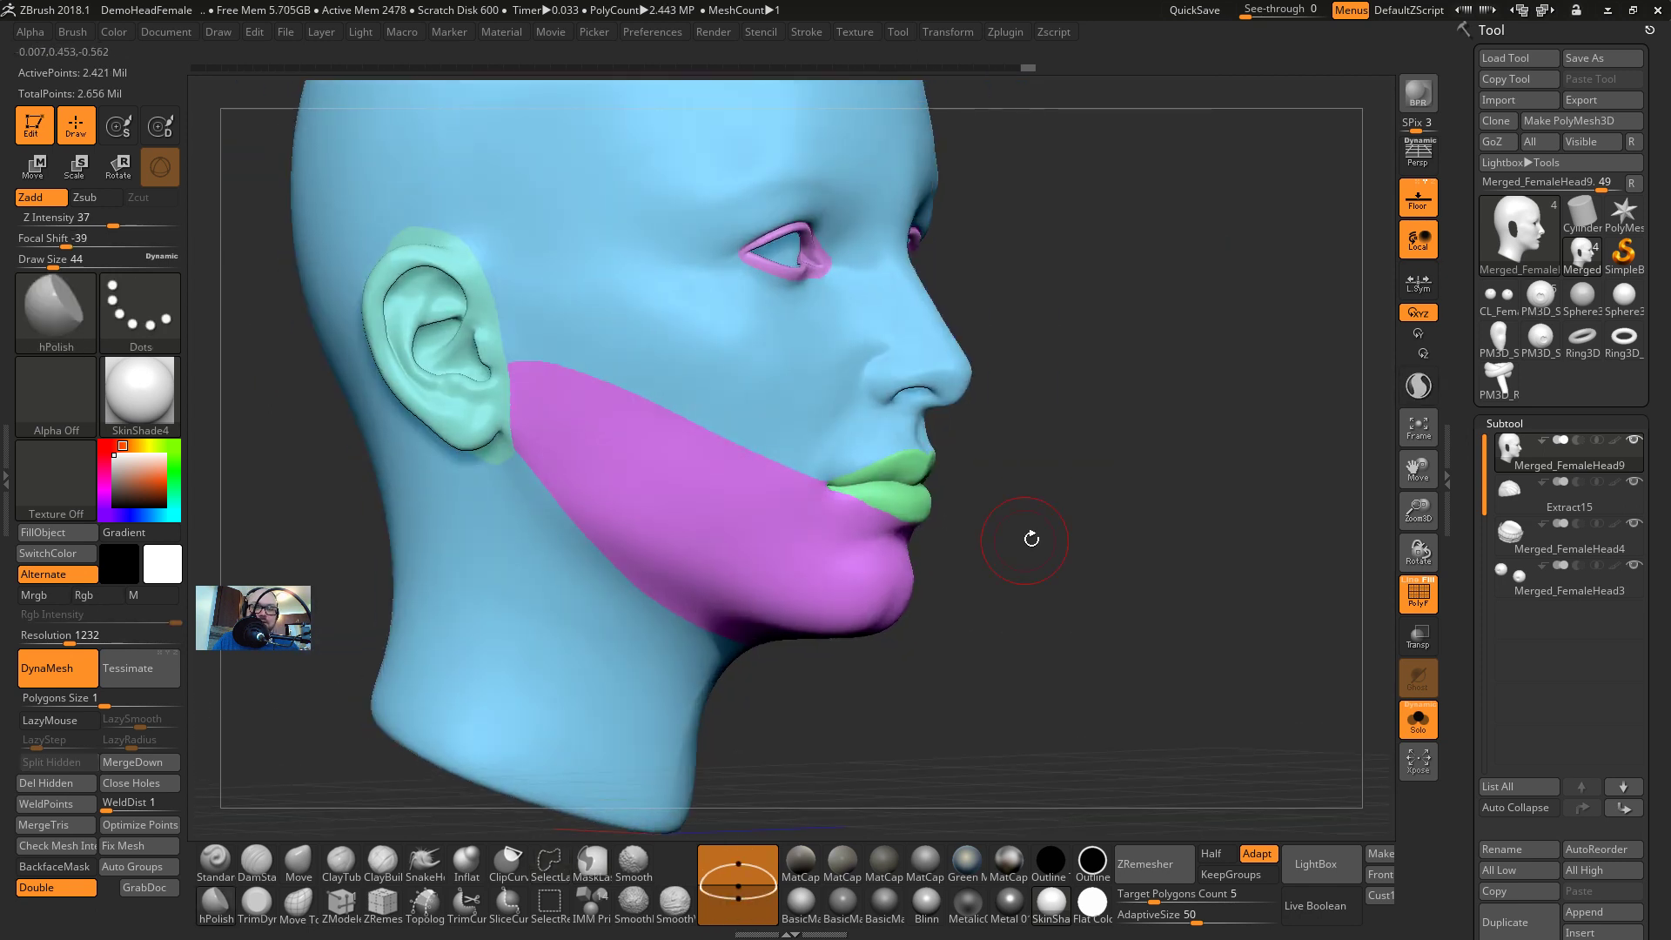
{"action": "mouse_move", "coordinate": [1099, 490]}
{"action": "left_mouse_down"}
{"action": "mouse_move", "coordinate": [696, 487]}
{"action": "mouse_move", "coordinate": [728, 478]}
{"action": "left_mouse_up"}
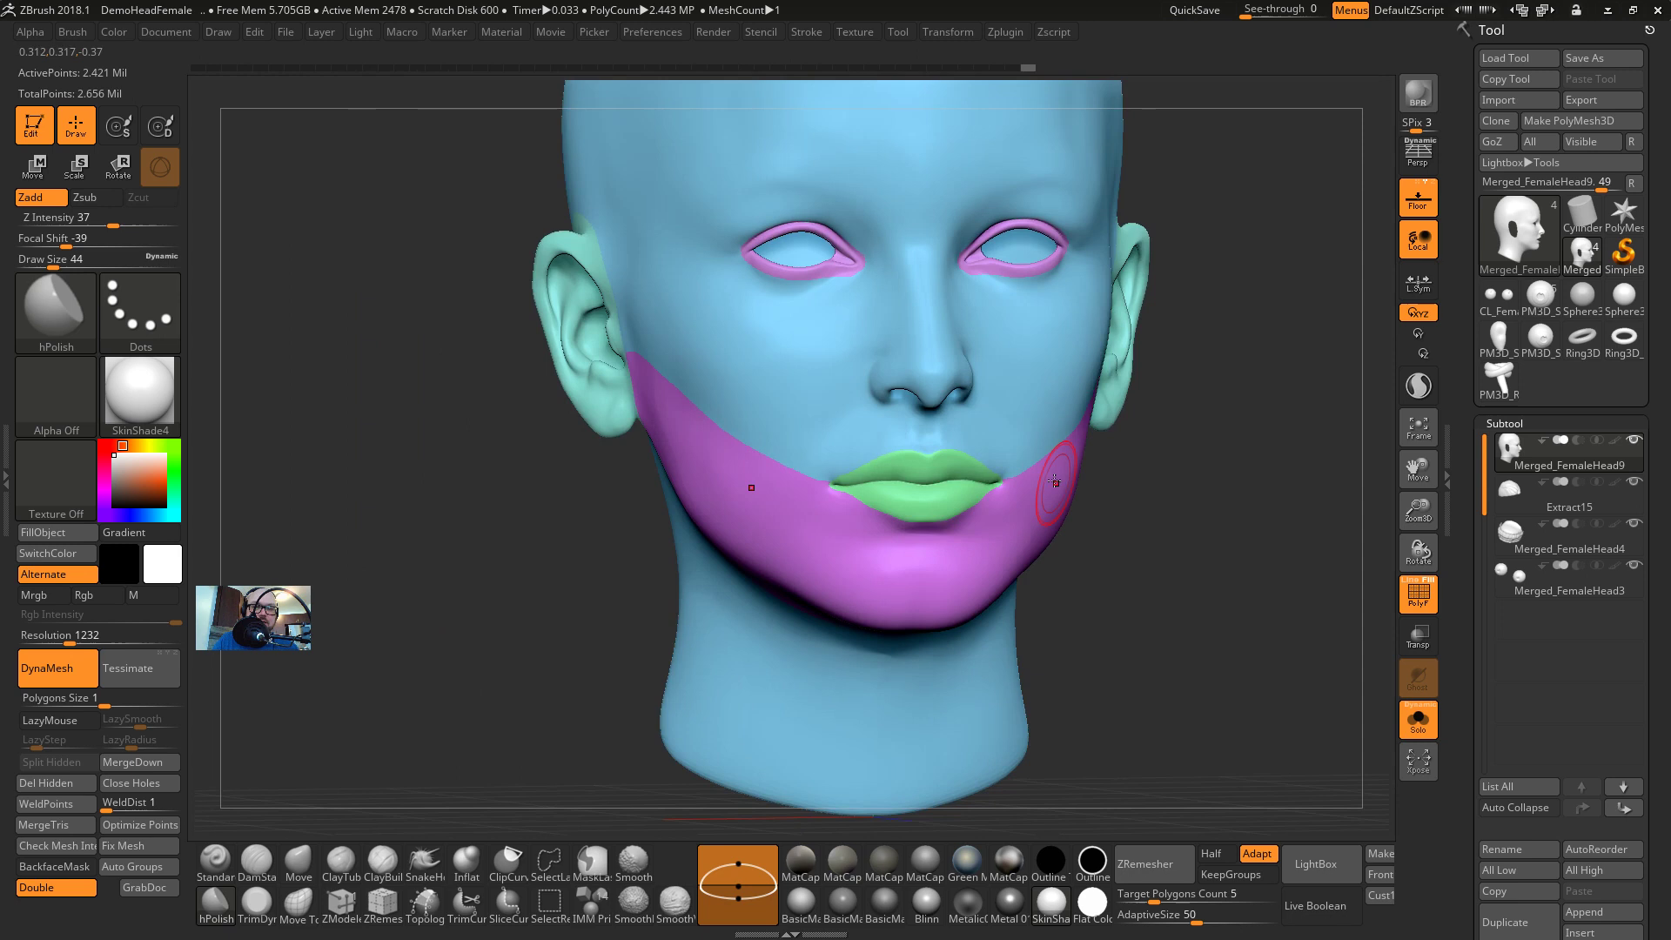
{"action": "key", "text": "ctrl+shift"}
{"action": "left_click", "coordinate": [1021, 386], "text": "ctrl+shift"}
{"action": "key", "text": "f"}
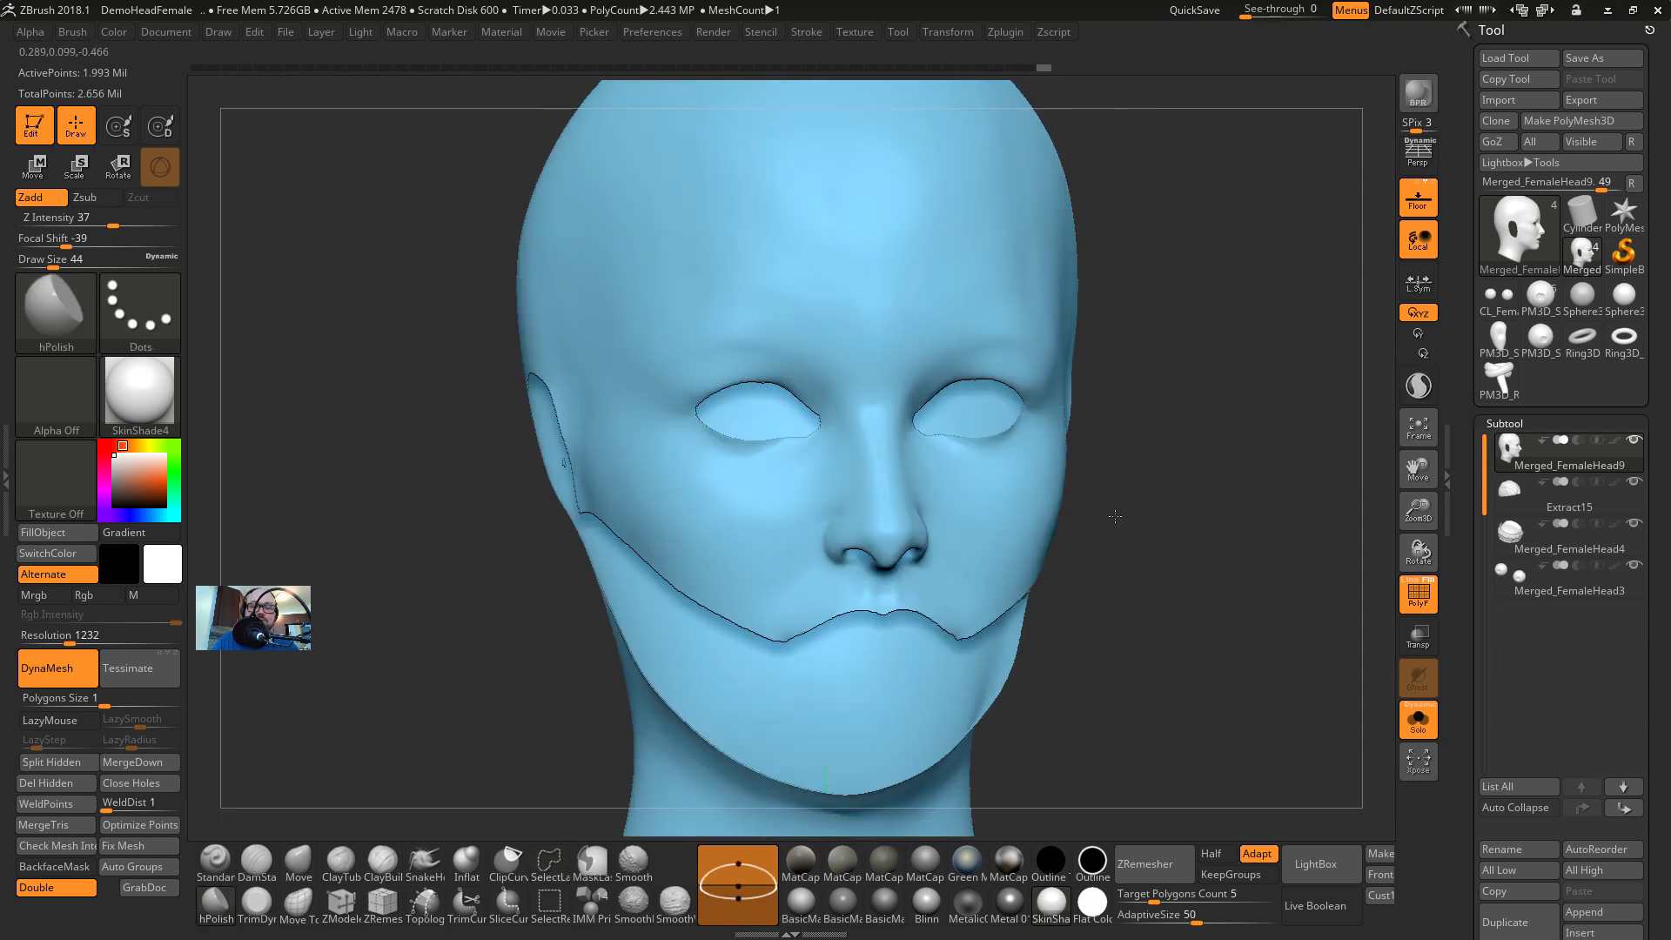
Mask the areas around both eye openings symmetrically with MaskLasso from the front view
{"action": "left_click_drag", "start_coordinate": [775, 377], "coordinate": [775, 376], "text": "ctrl"}
{"action": "key", "text": "ctrl+z"}
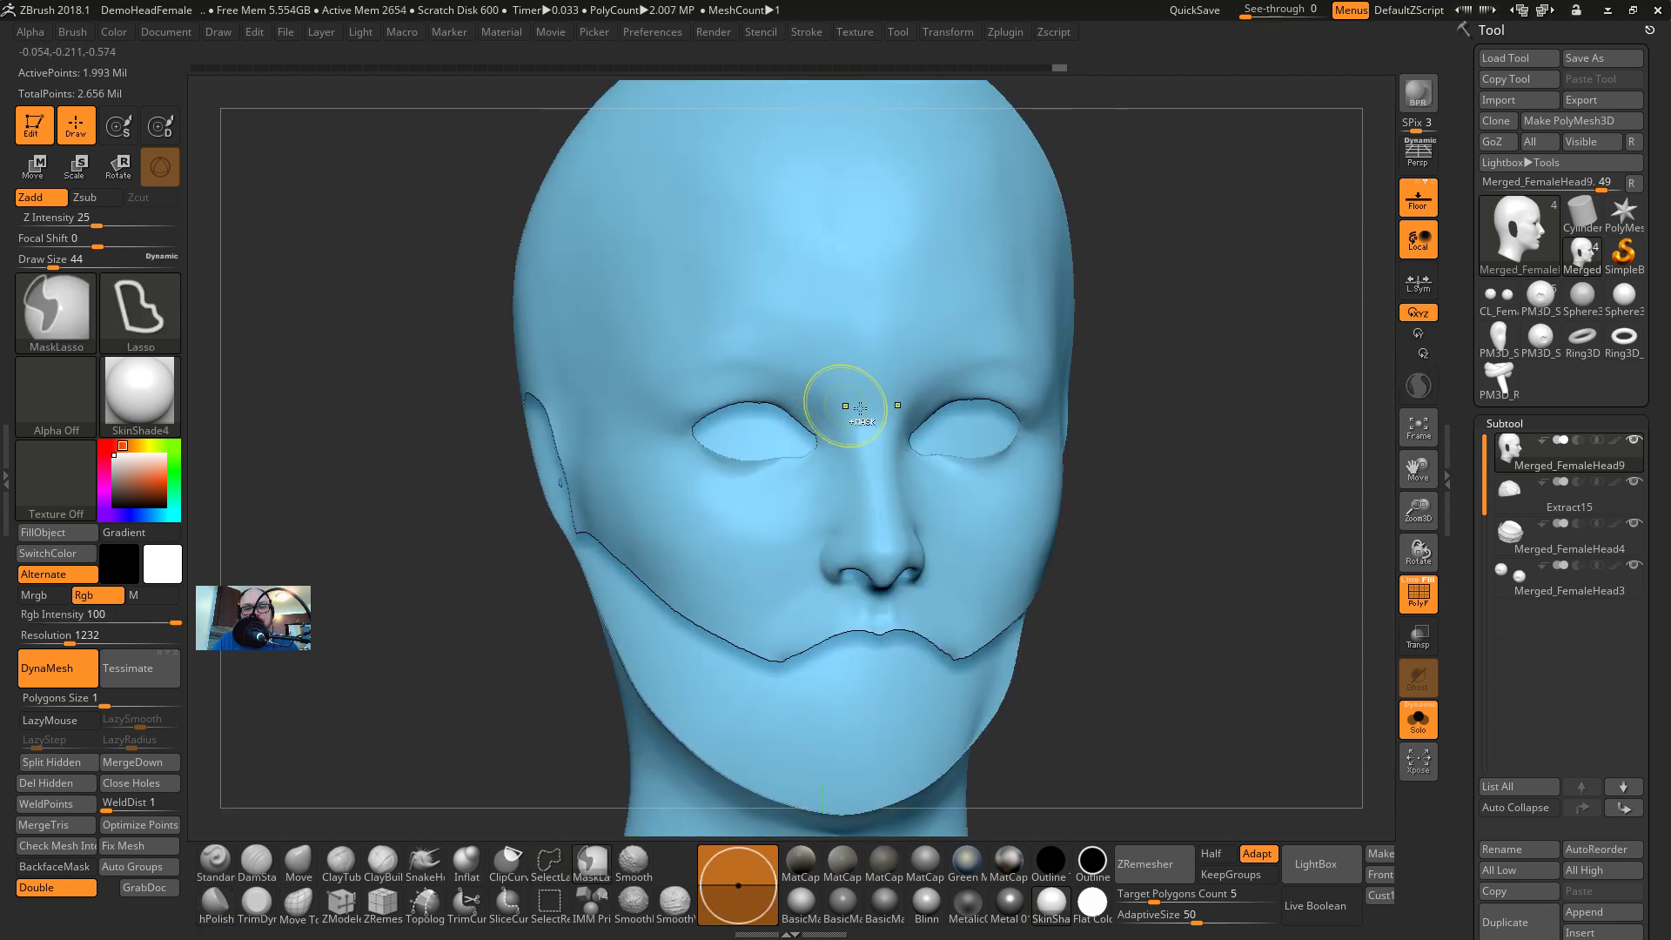
{"action": "left_click_drag", "start_coordinate": [1183, 429], "coordinate": [1162, 428], "text": "shift"}
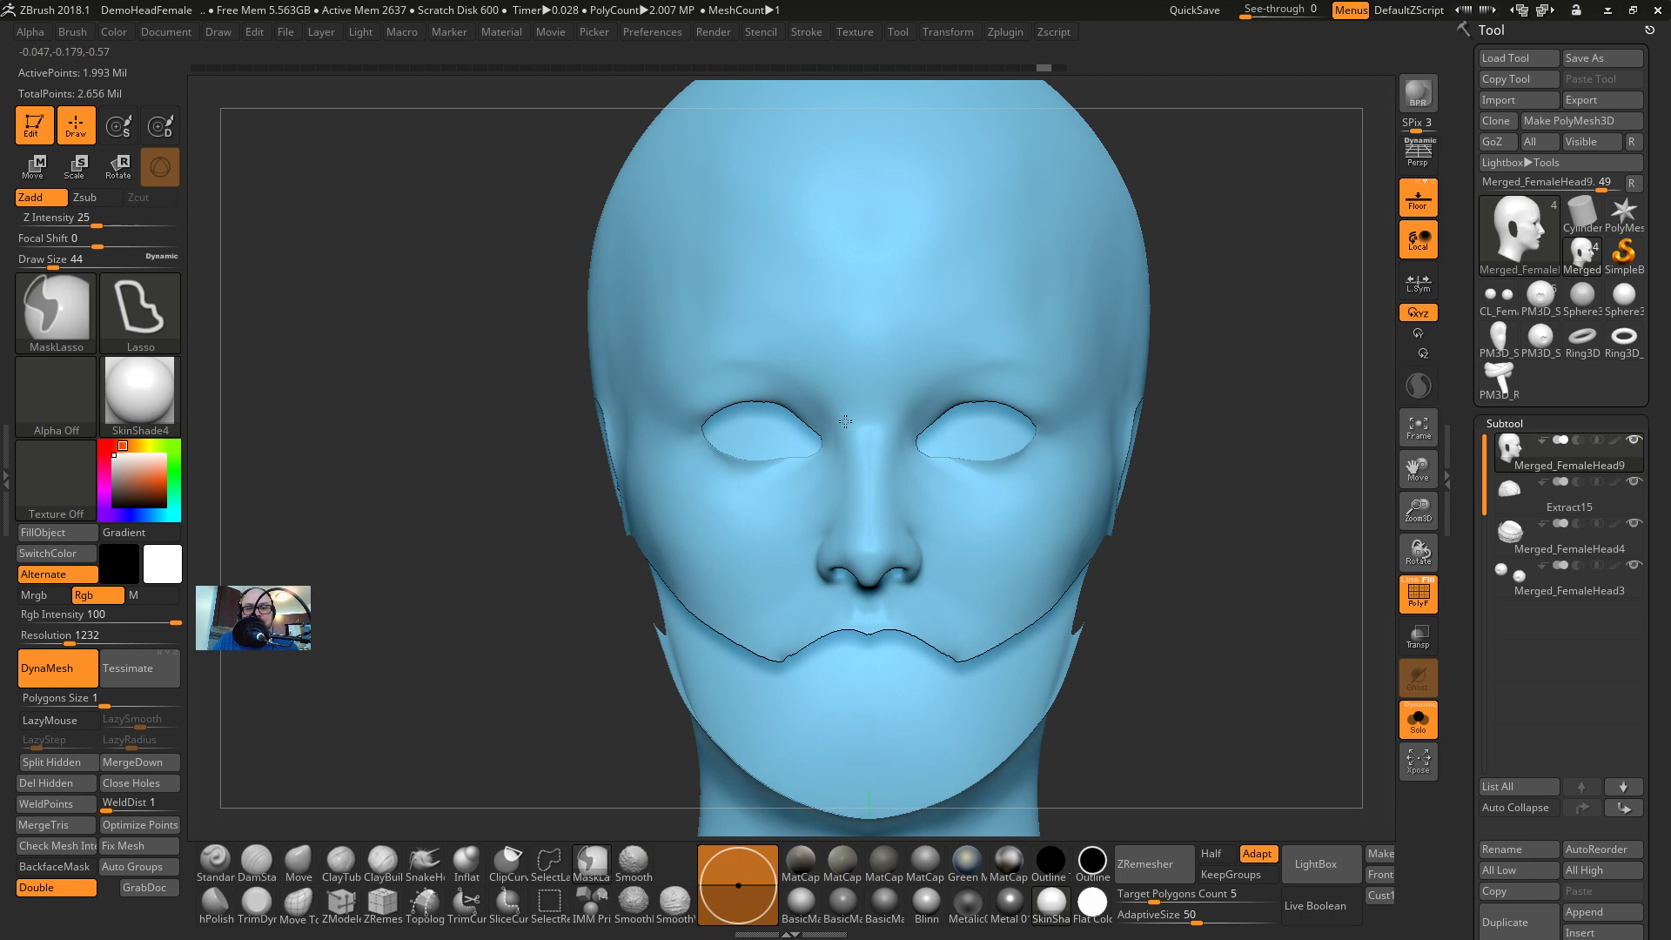
{"action": "left_click_drag", "start_coordinate": [802, 367], "coordinate": [846, 436], "text": "ctrl"}
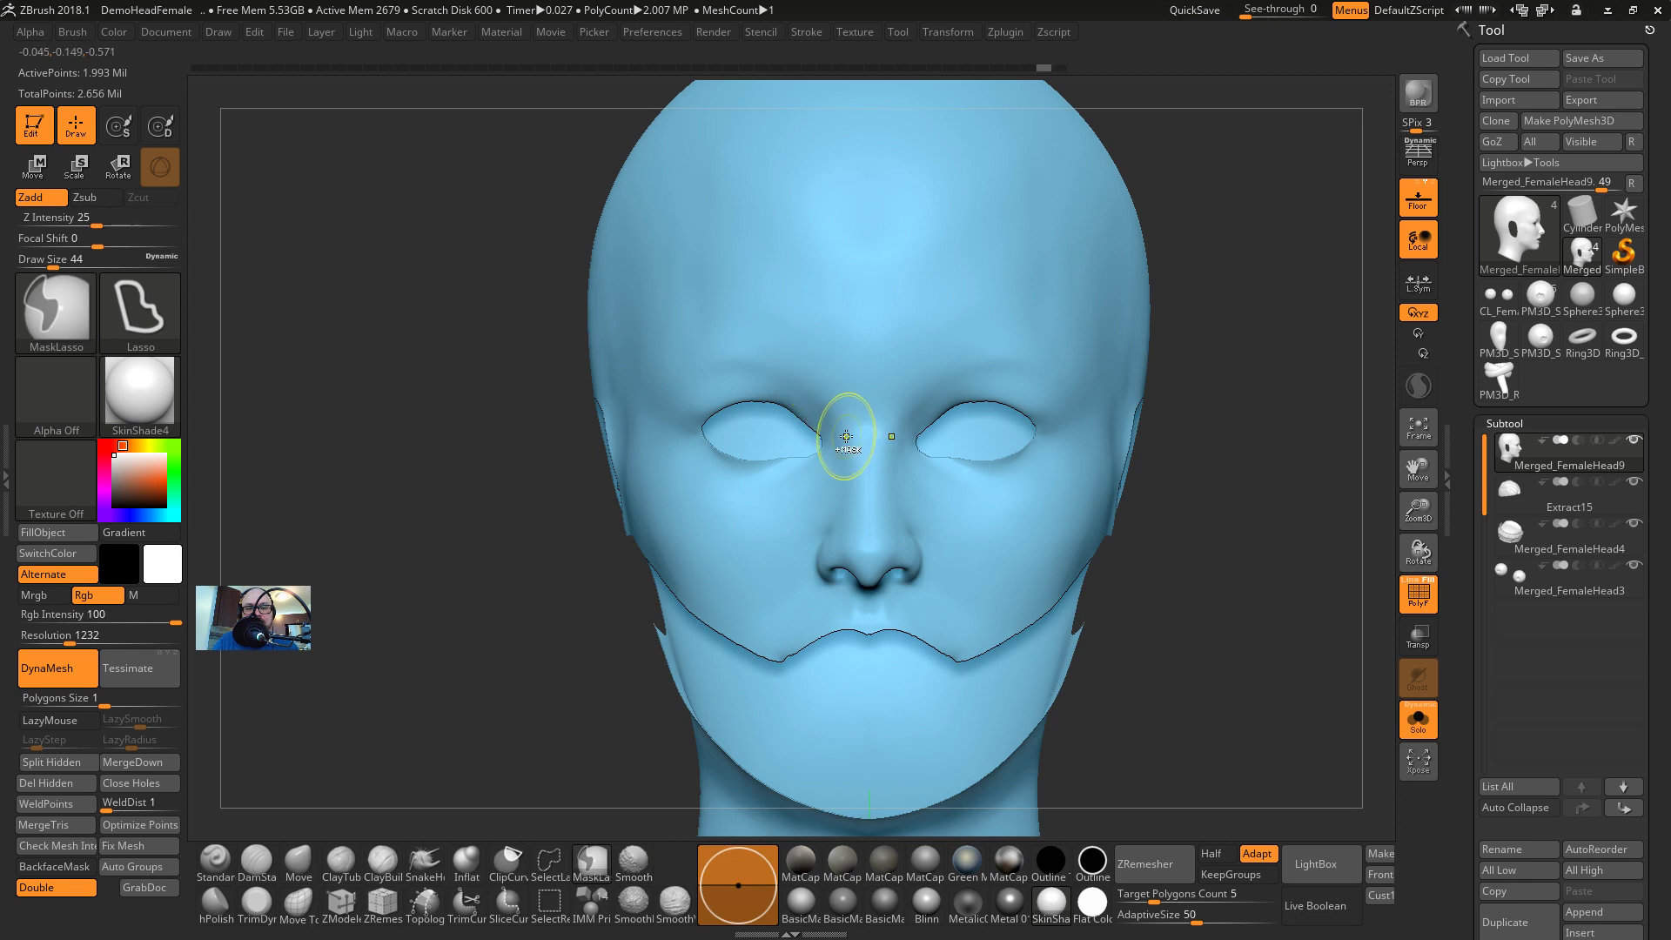
{"action": "mouse_move", "coordinate": [734, 360]}
{"action": "left_mouse_down", "text": "ctrl"}
{"action": "mouse_move", "coordinate": [677, 361]}
{"action": "mouse_move", "coordinate": [646, 407]}
{"action": "mouse_move", "coordinate": [723, 503]}
{"action": "left_mouse_up", "text": "ctrl"}
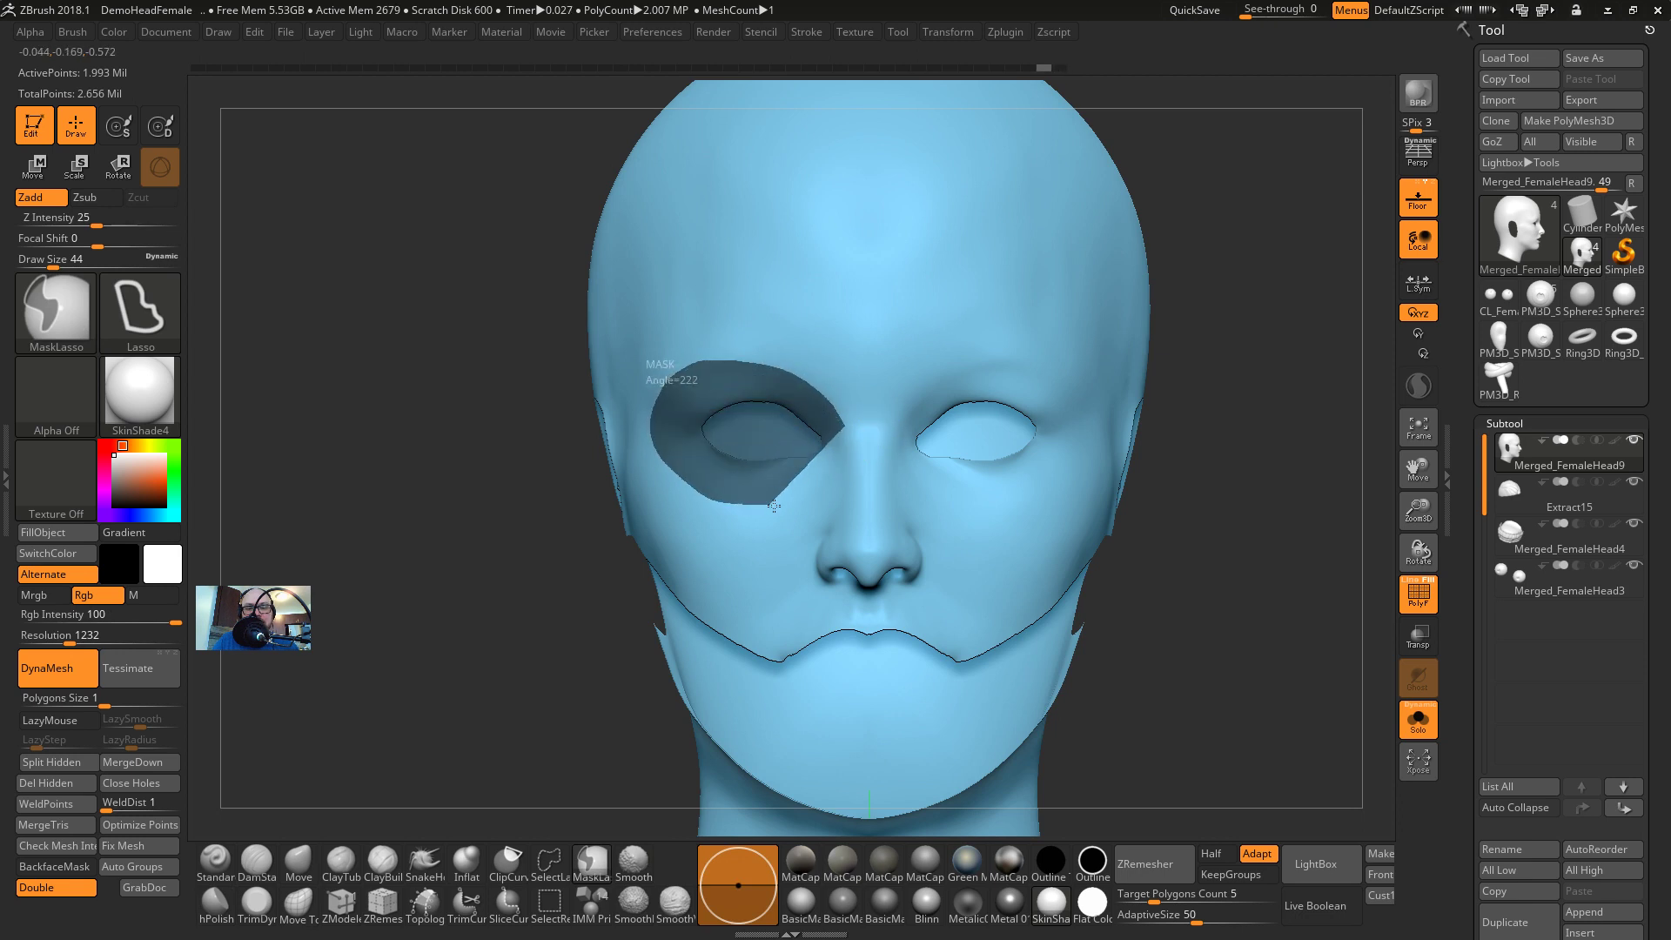
{"action": "left_click_drag", "start_coordinate": [847, 427], "coordinate": [853, 429], "text": "ctrl"}
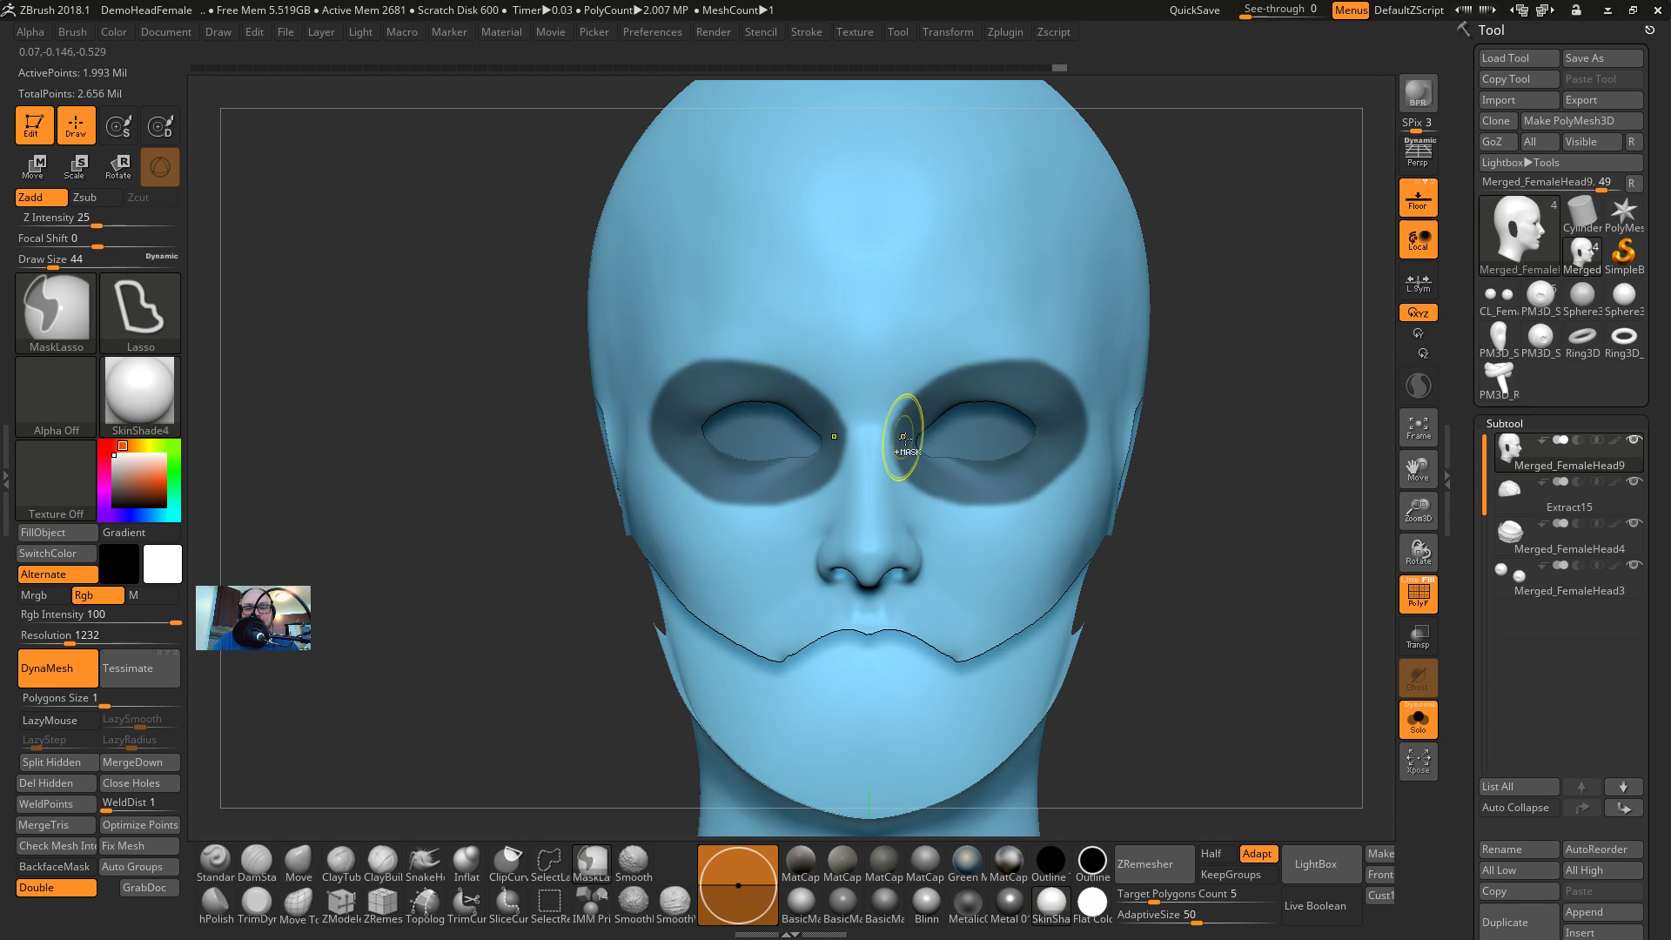
Enable backface masking for the lasso mask and remove the stray mask patch from the side of the back of the head
{"action": "left_click_drag", "start_coordinate": [1214, 458], "coordinate": [1280, 467]}
{"action": "key", "text": "ctrl"}
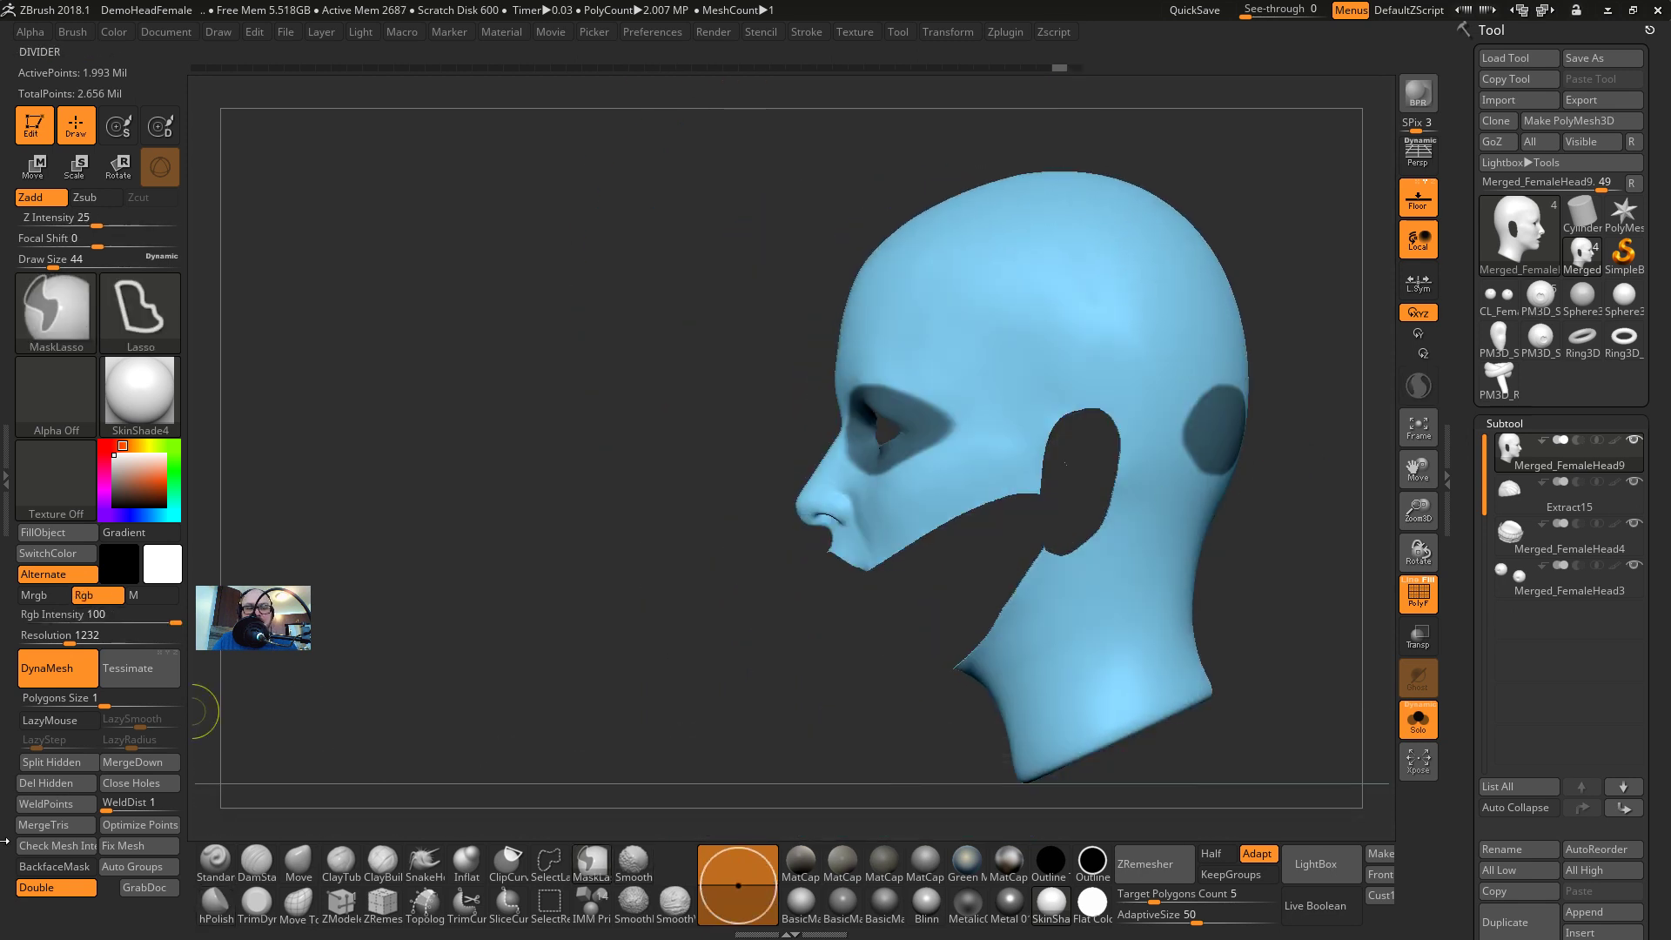
{"action": "left_click", "coordinate": [54, 866]}
{"action": "left_click_drag", "start_coordinate": [1123, 388], "coordinate": [1204, 379]}
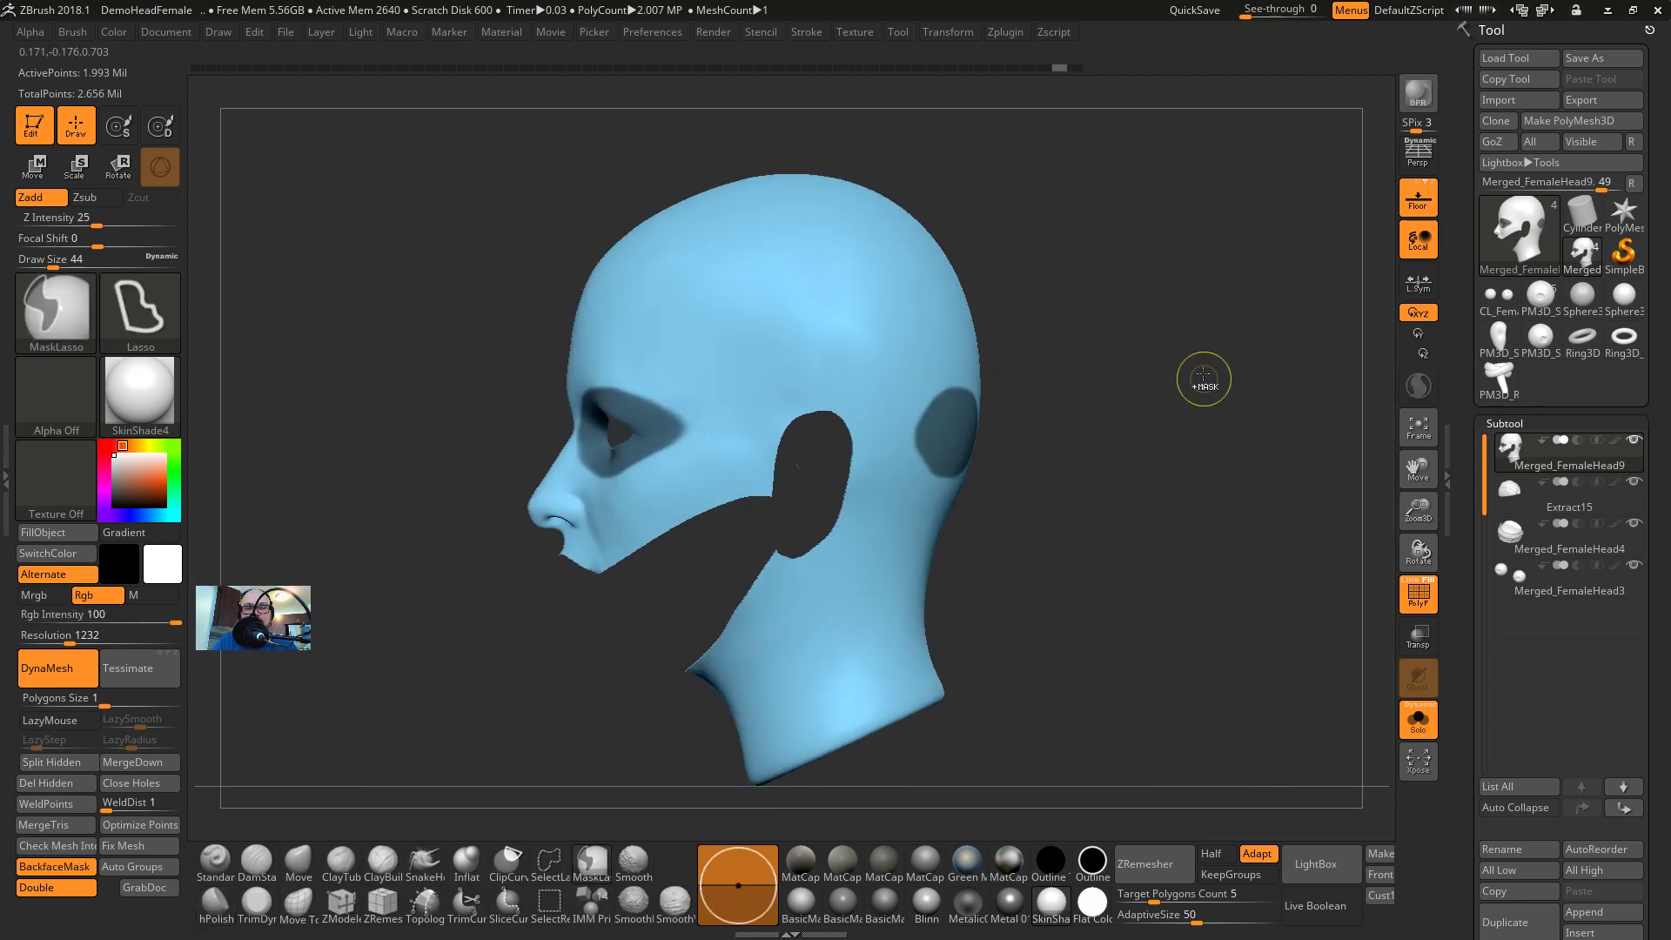
{"action": "mouse_move", "coordinate": [891, 298]}
{"action": "left_mouse_down"}
{"action": "mouse_move", "coordinate": [1170, 574]}
{"action": "mouse_move", "coordinate": [1044, 523]}
{"action": "mouse_move", "coordinate": [1234, 516]}
{"action": "left_mouse_up"}
{"action": "mouse_move", "coordinate": [944, 421]}
{"action": "left_mouse_down"}
{"action": "mouse_move", "coordinate": [697, 343]}
{"action": "mouse_move", "coordinate": [565, 331]}
{"action": "mouse_move", "coordinate": [330, 549]}
{"action": "mouse_move", "coordinate": [226, 487]}
{"action": "left_mouse_up"}
Trim the pointed outer corners of the masks around the eyes into a rounder shape, finishing with the MaskPen brush
{"action": "key", "text": "ctrl"}
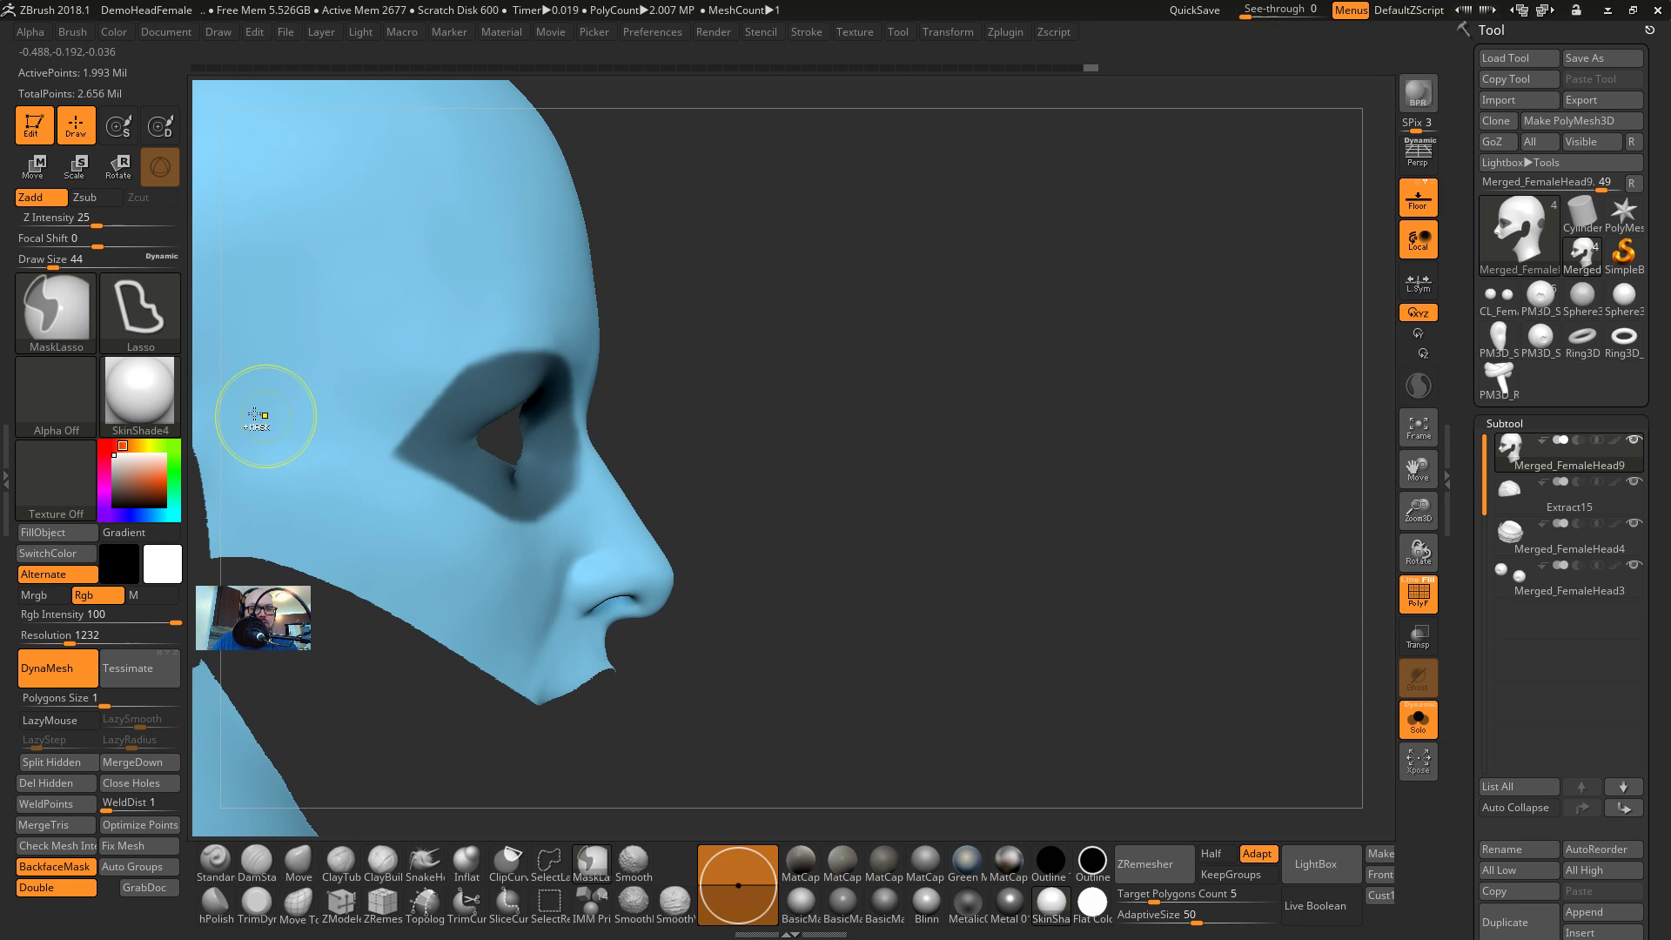
{"action": "left_click", "coordinate": [55, 314]}
{"action": "left_click", "coordinate": [246, 338]}
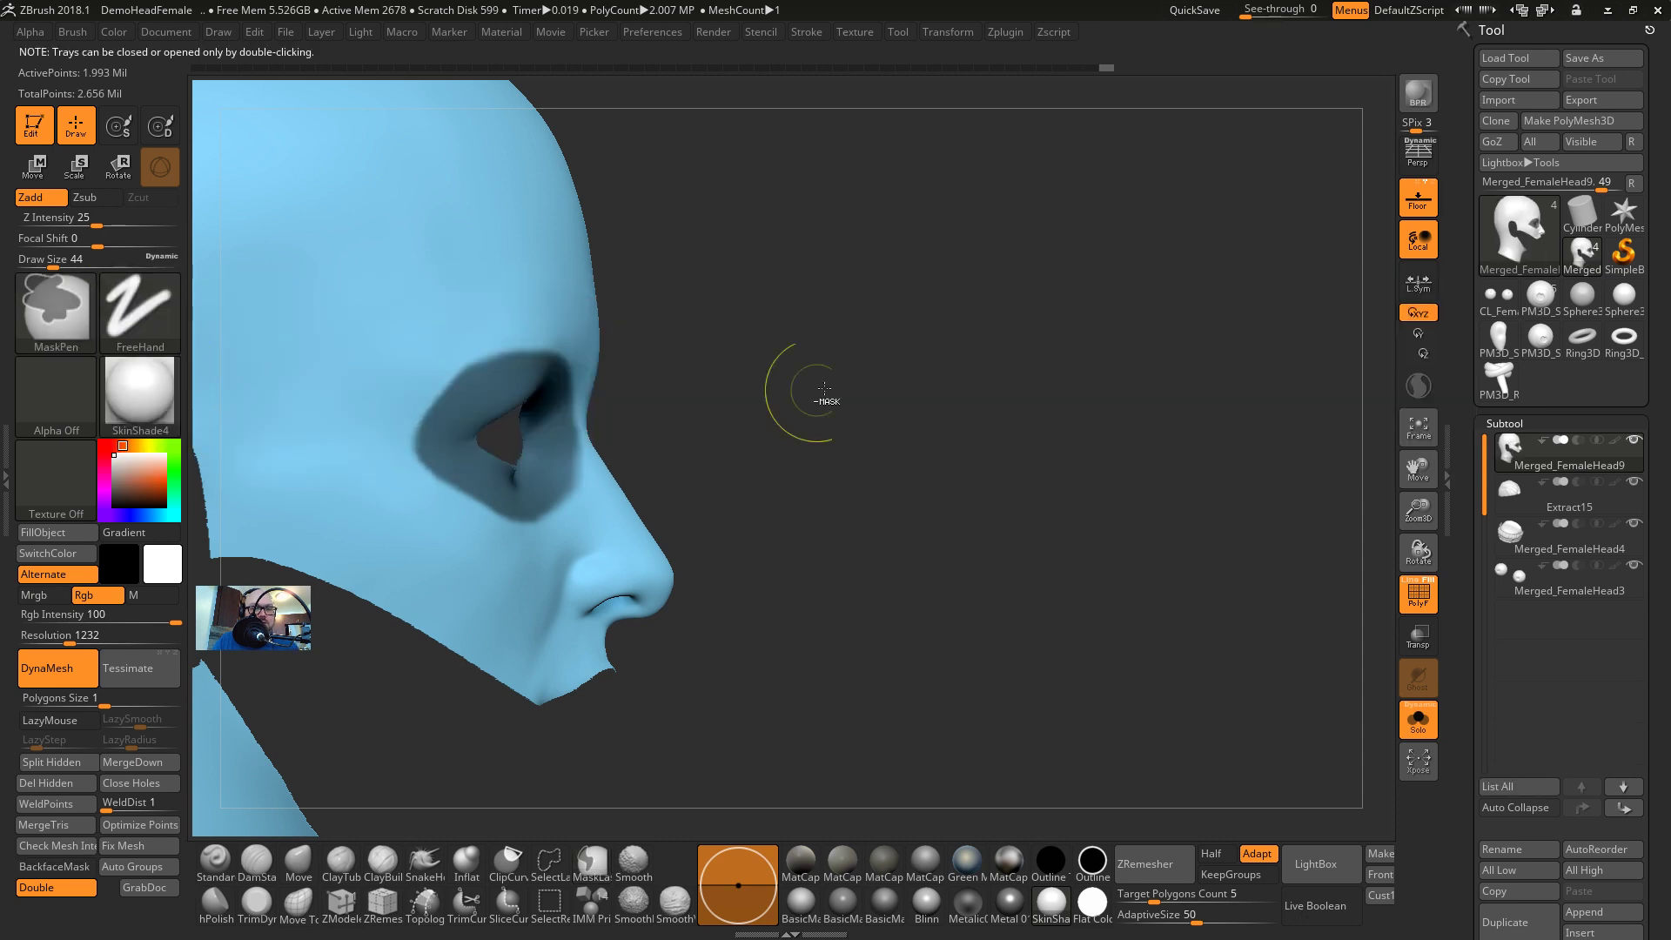
{"action": "left_click_drag", "start_coordinate": [825, 390], "coordinate": [759, 390]}
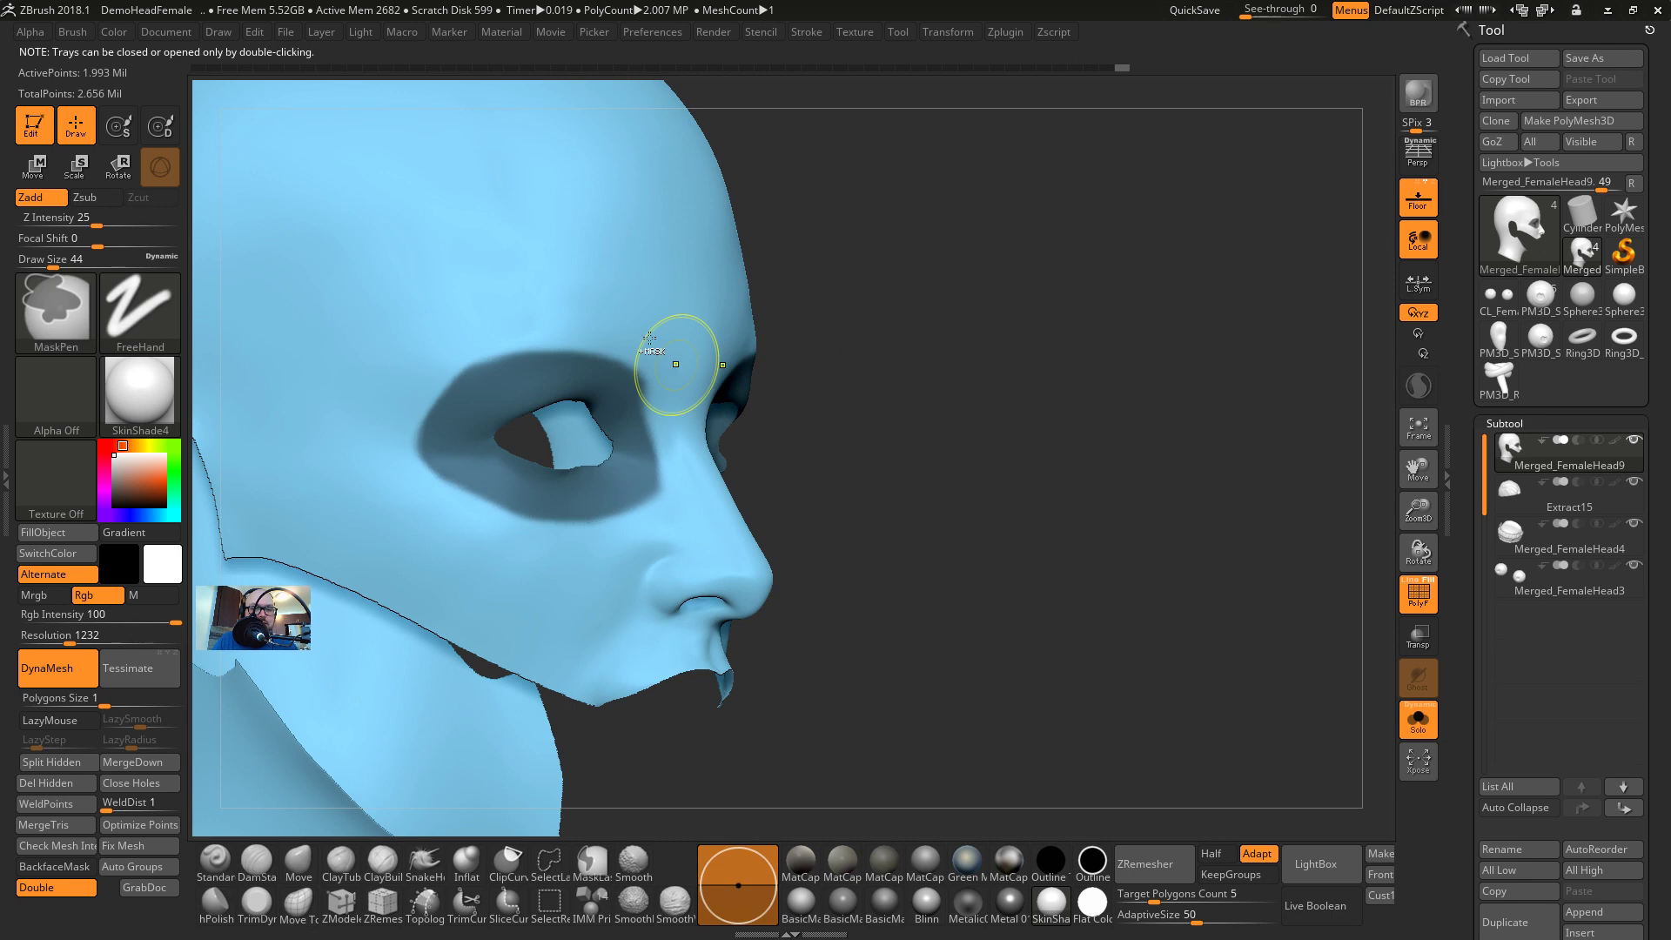
{"action": "left_click_drag", "start_coordinate": [761, 489], "coordinate": [622, 487]}
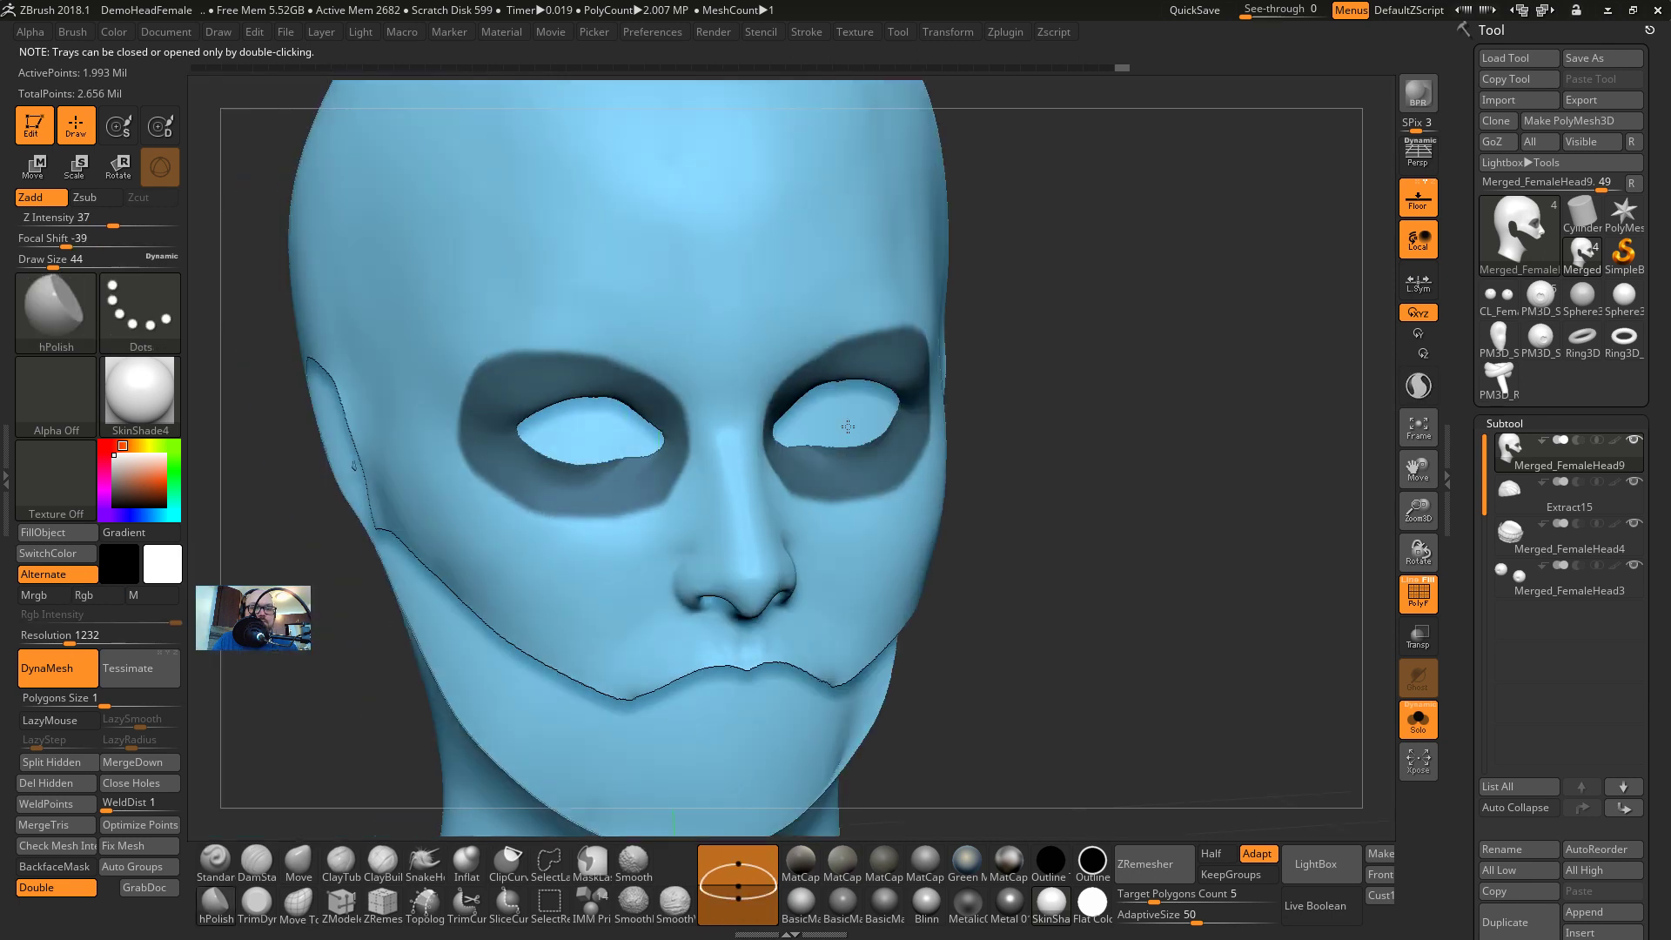
{"action": "left_click_drag", "start_coordinate": [1045, 309], "coordinate": [1095, 315]}
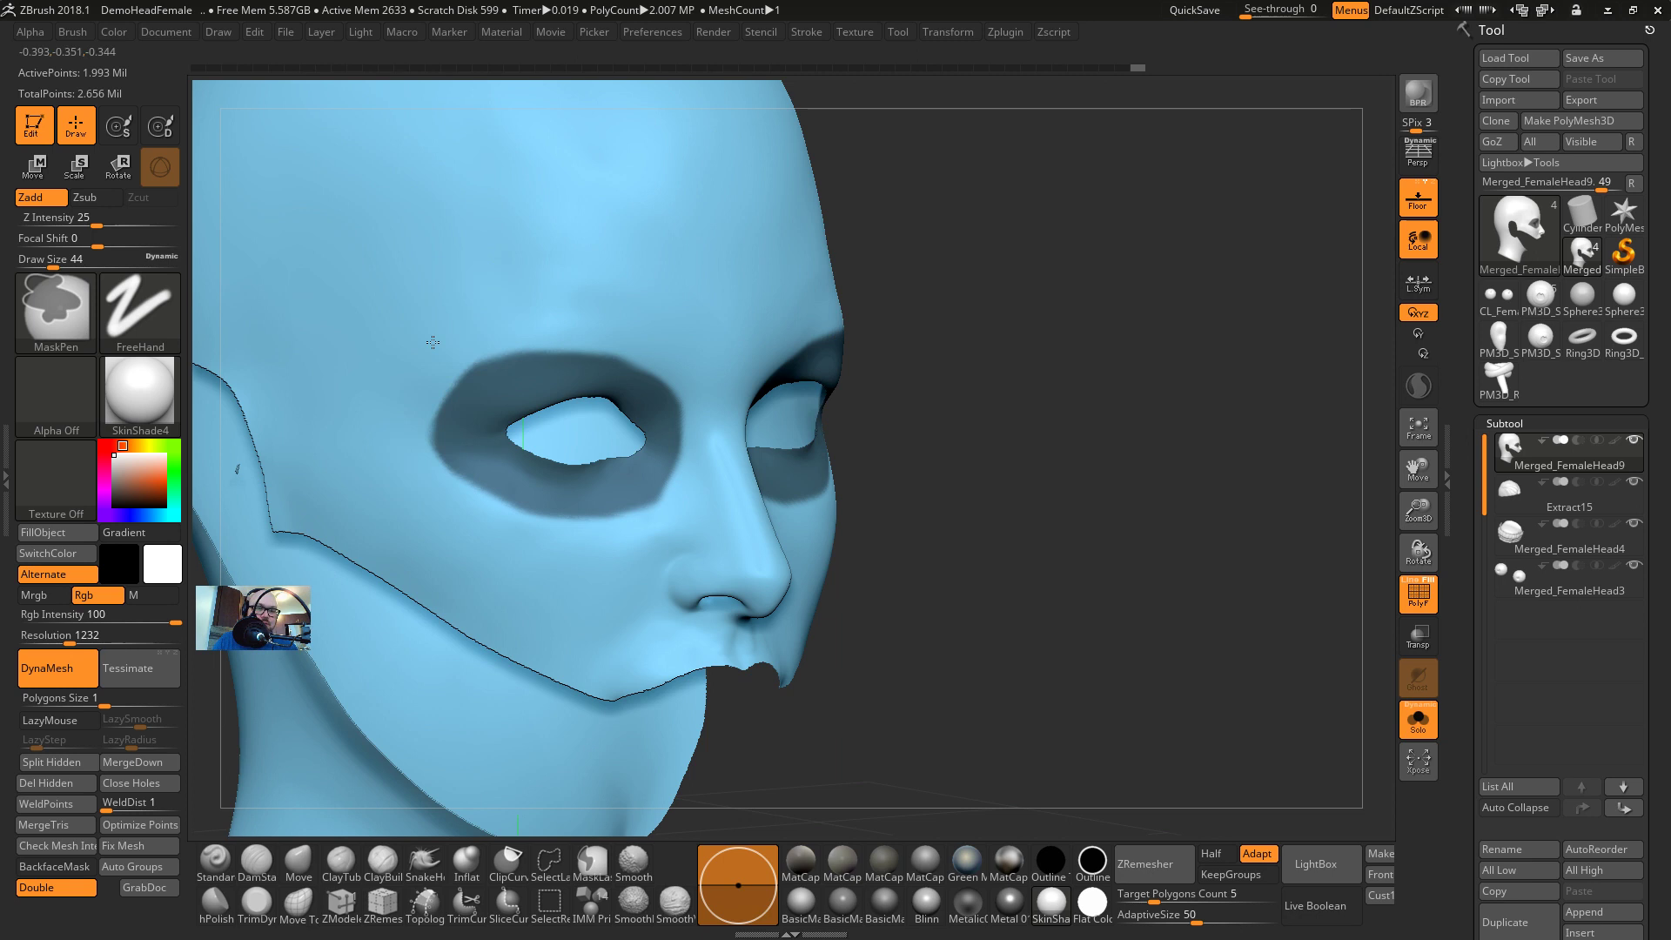
{"action": "left_click_drag", "start_coordinate": [418, 424], "coordinate": [431, 396], "text": "ctrl"}
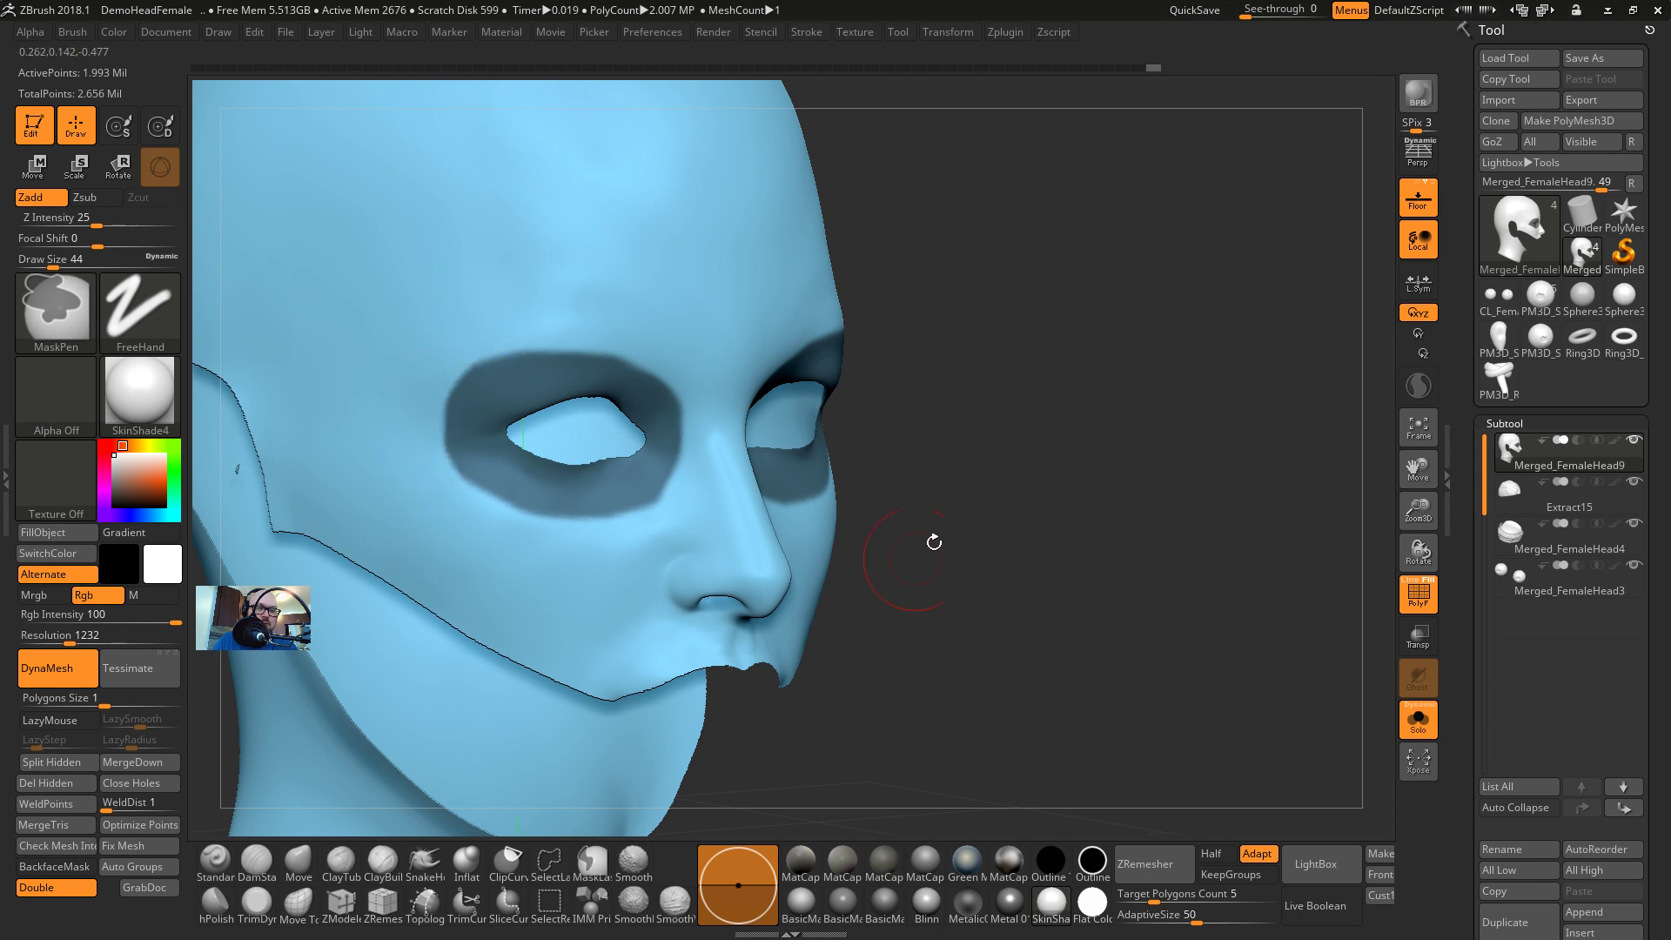
{"action": "left_click_drag", "start_coordinate": [934, 542], "coordinate": [654, 517]}
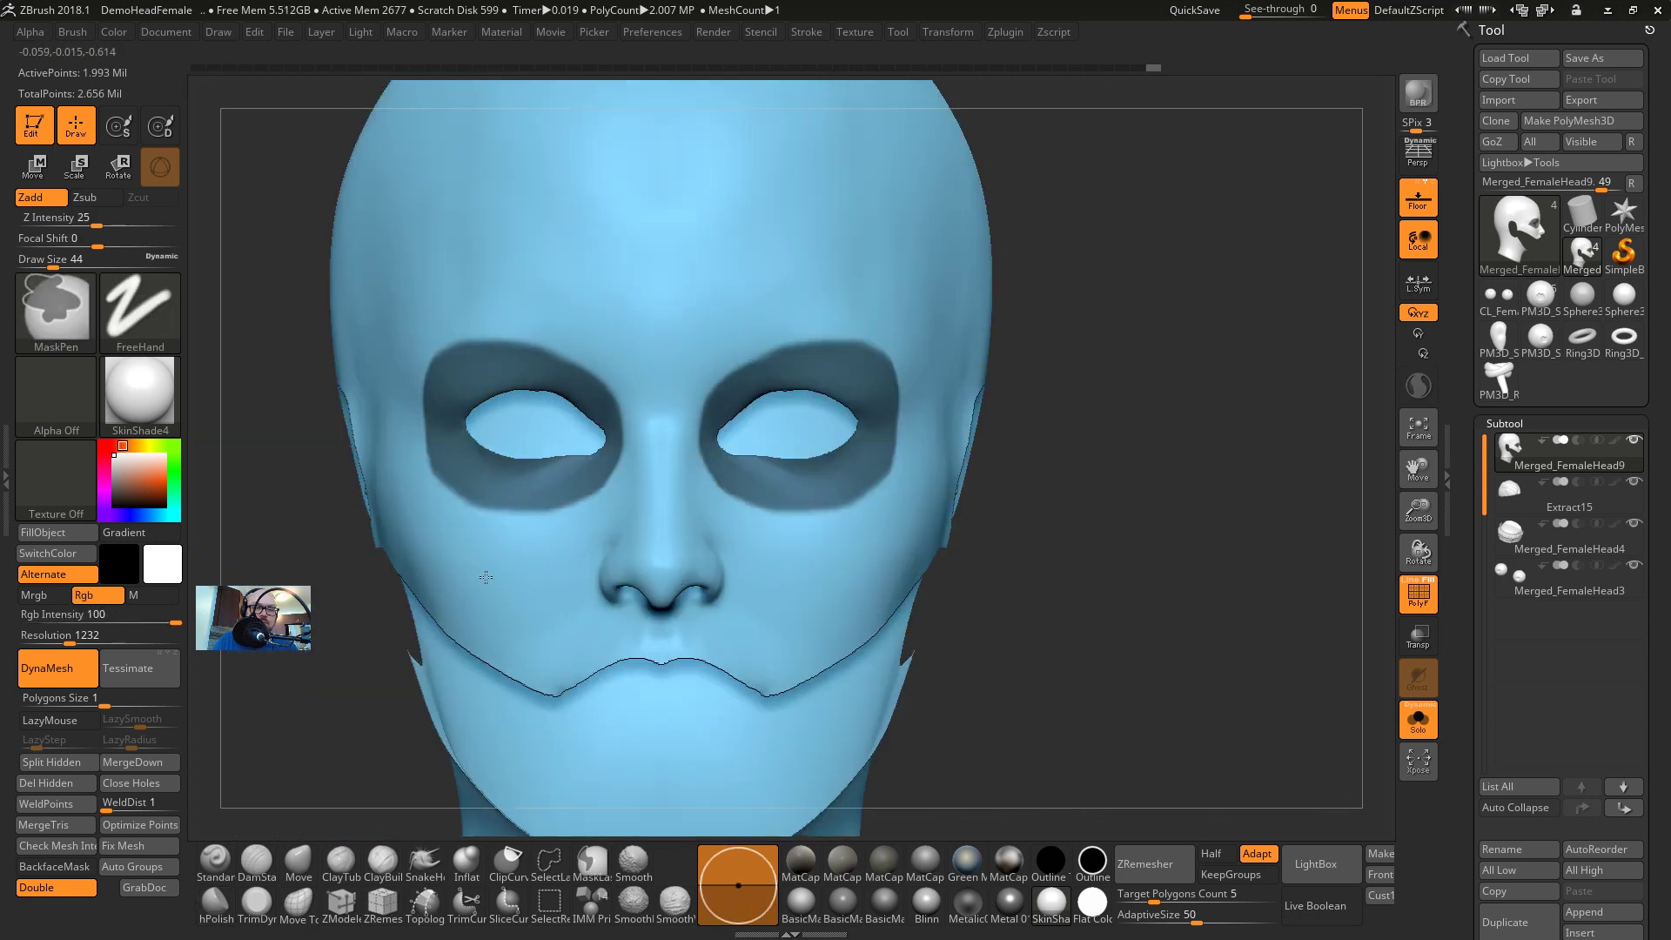
{"action": "left_click_drag", "start_coordinate": [1018, 515], "coordinate": [827, 356], "text": "alt"}
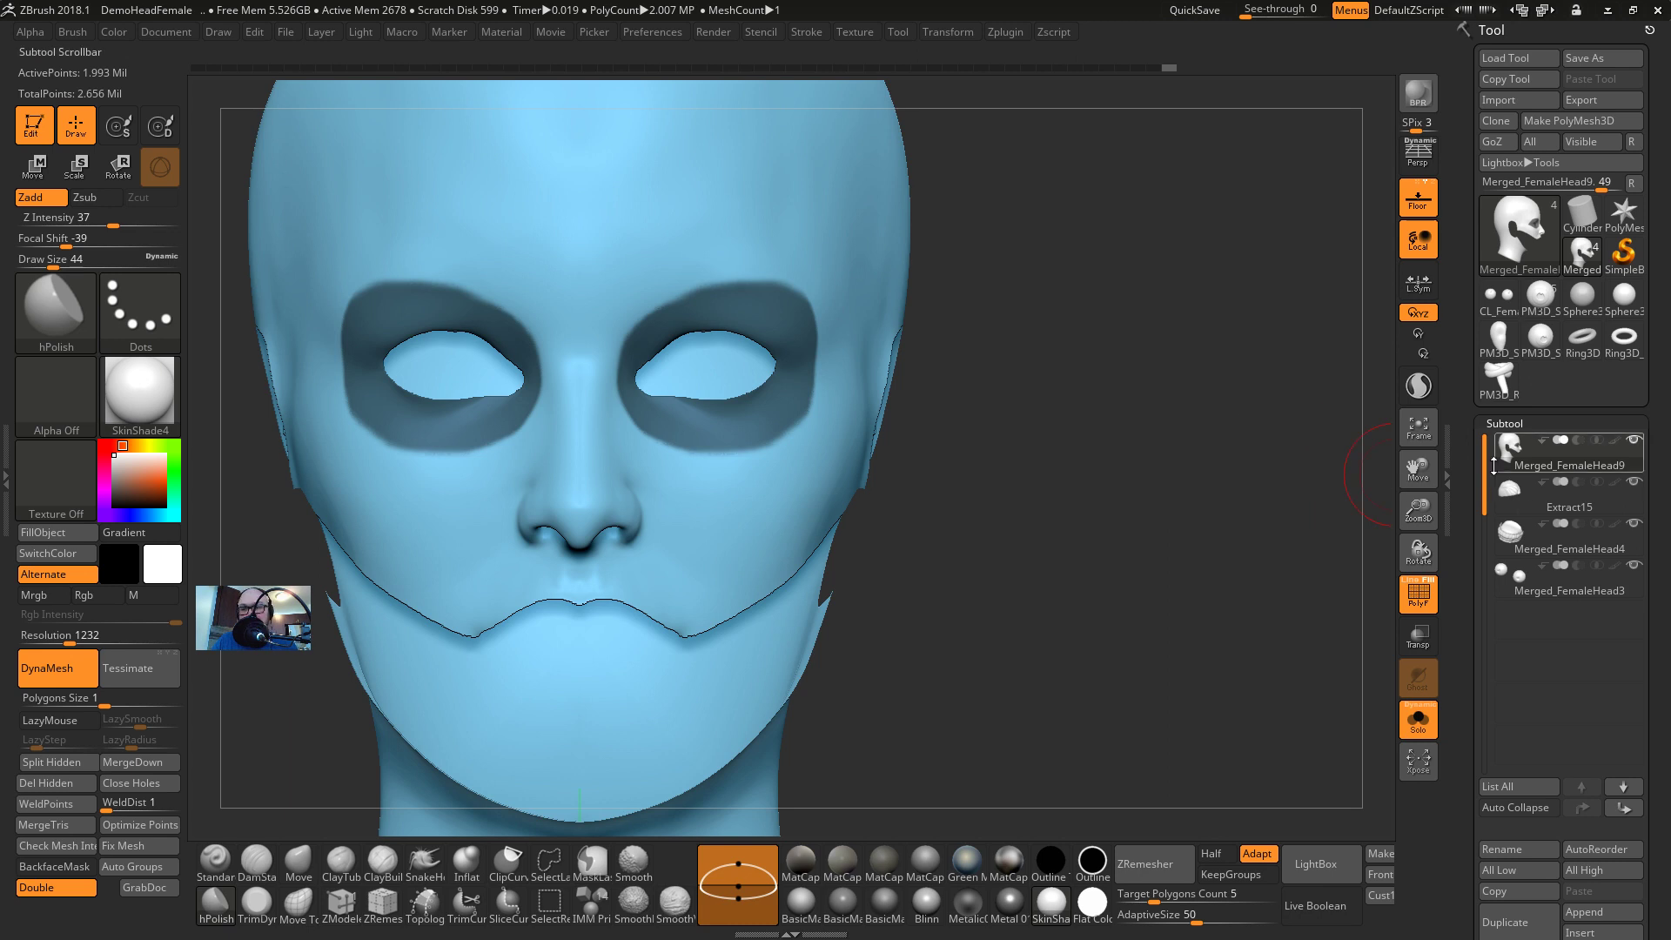
{"action": "key", "text": "ctrl"}
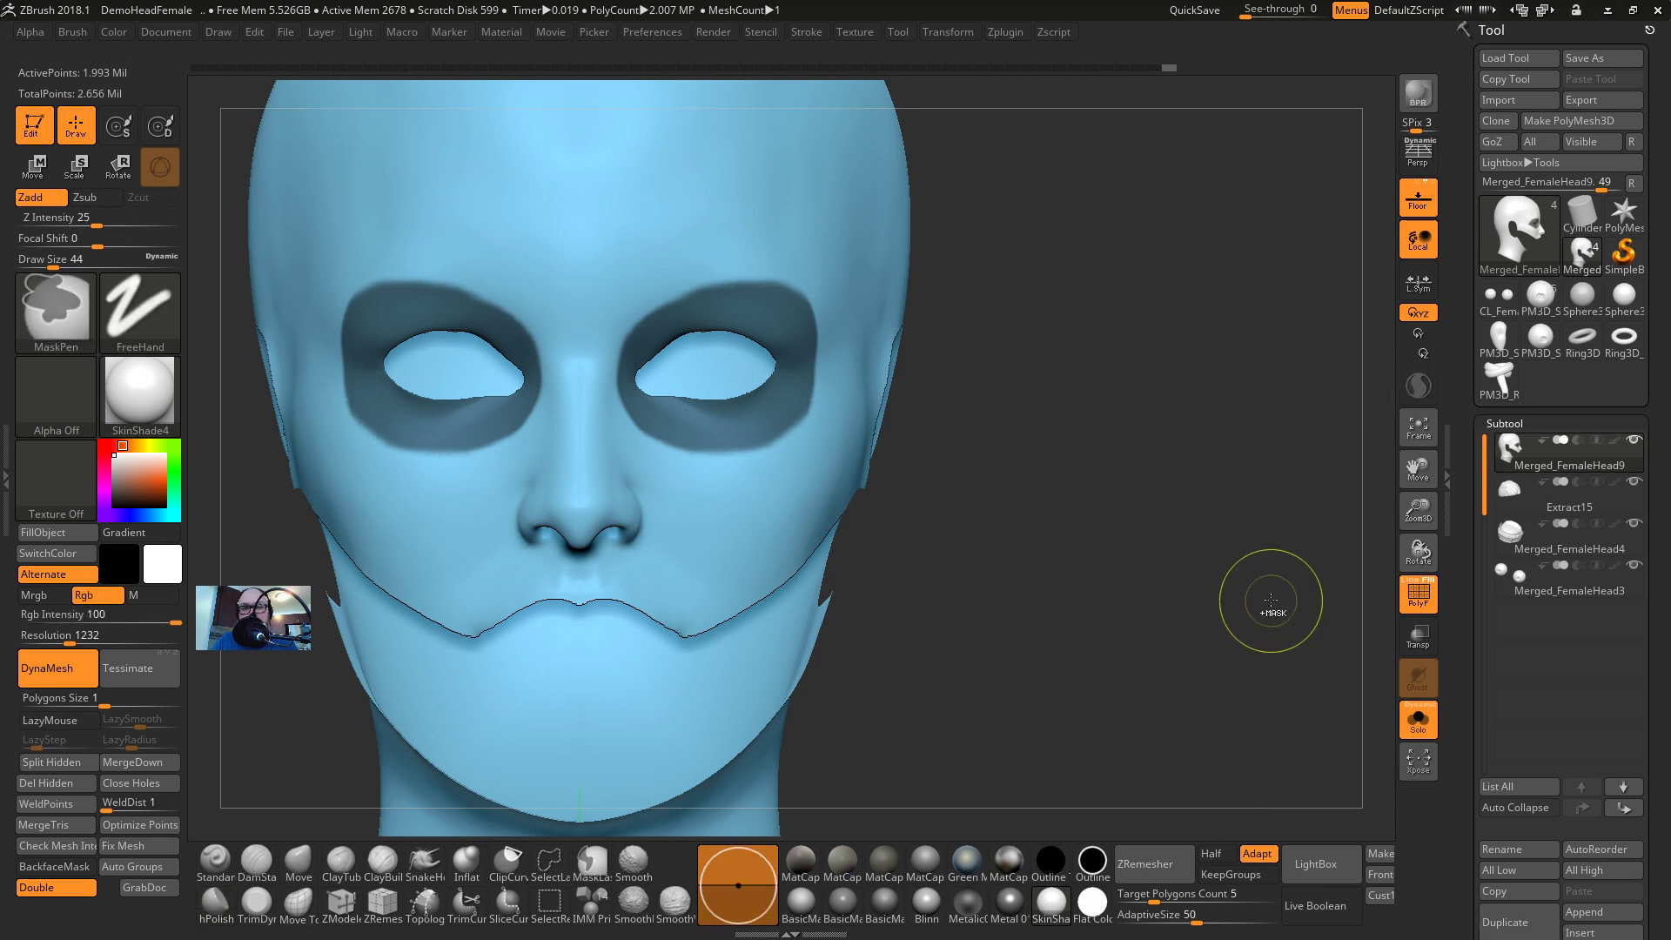
{"action": "left_click_drag", "start_coordinate": [1251, 575], "coordinate": [1228, 562], "text": "ctrl"}
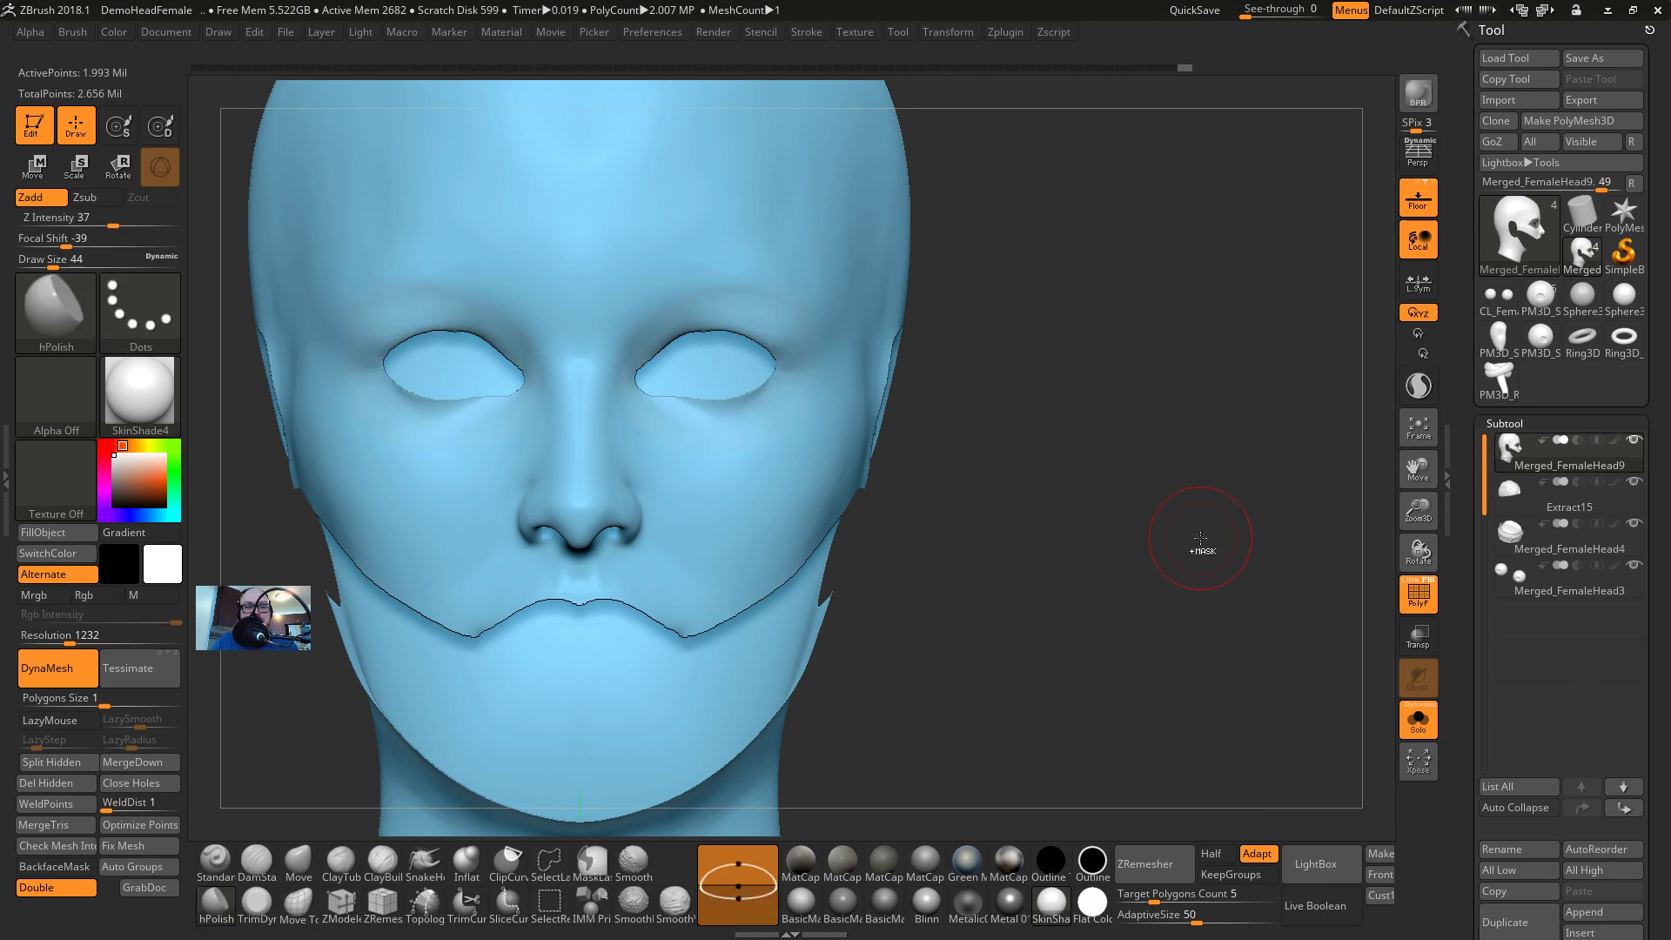
{"action": "key", "text": "ctrl+z"}
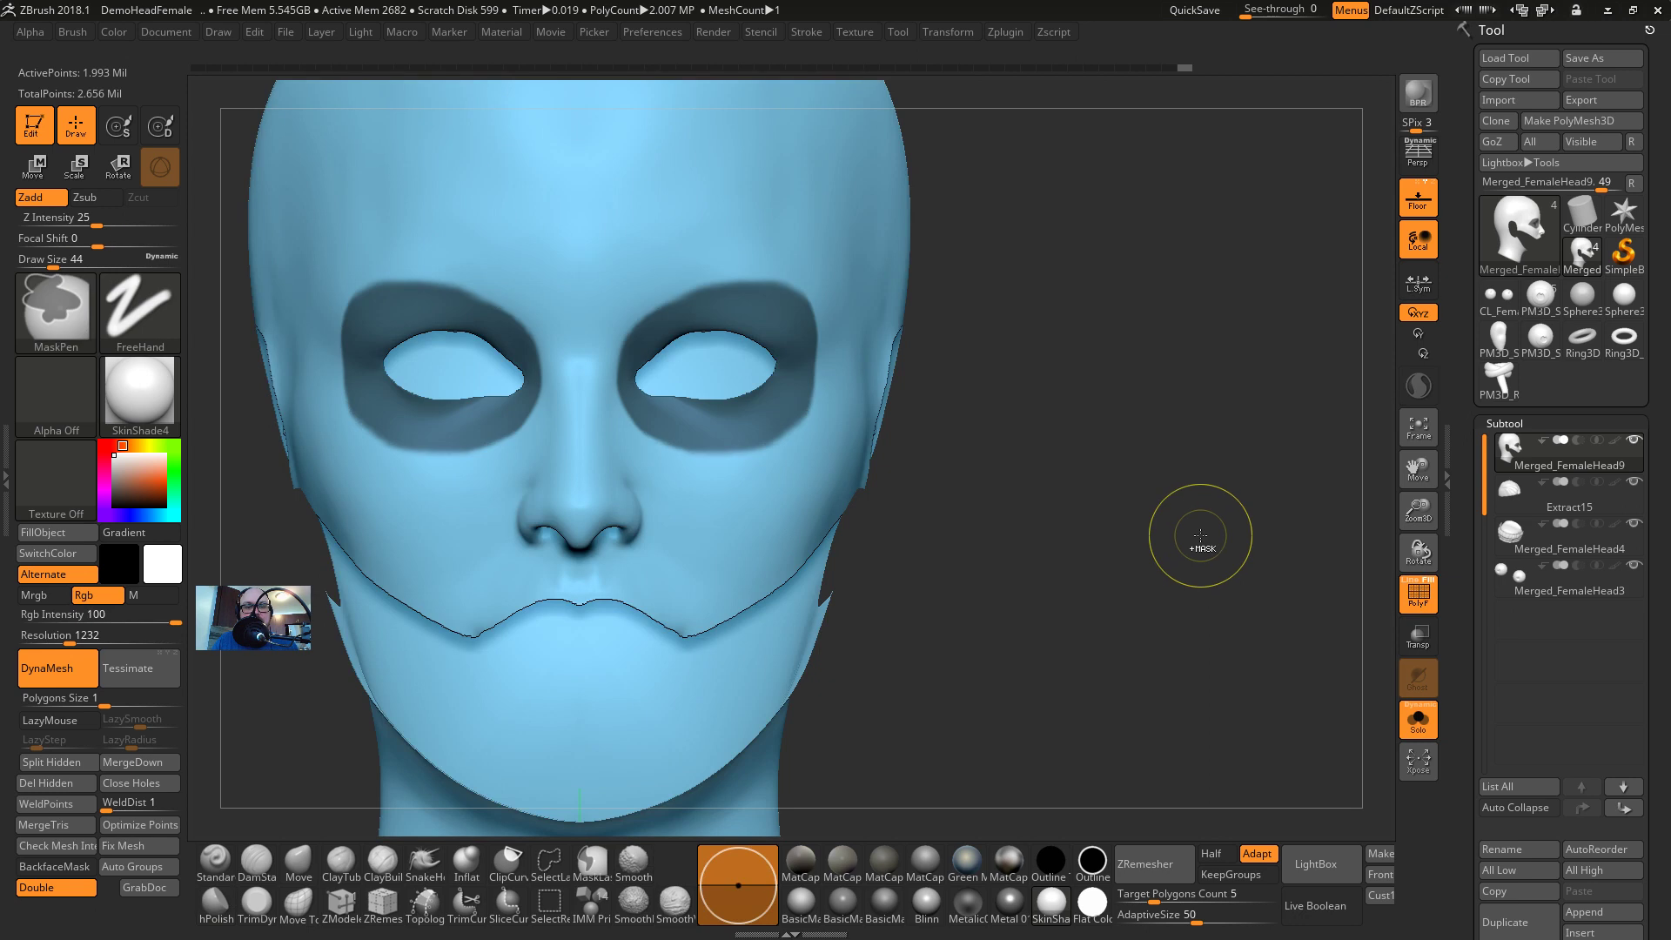
Turn the masked eye areas into a separate polygroup, unhide all parts, and frame the whole head
{"action": "key", "text": "ctrl+w"}
{"action": "left_click", "coordinate": [1154, 471], "text": "ctrl+shift"}
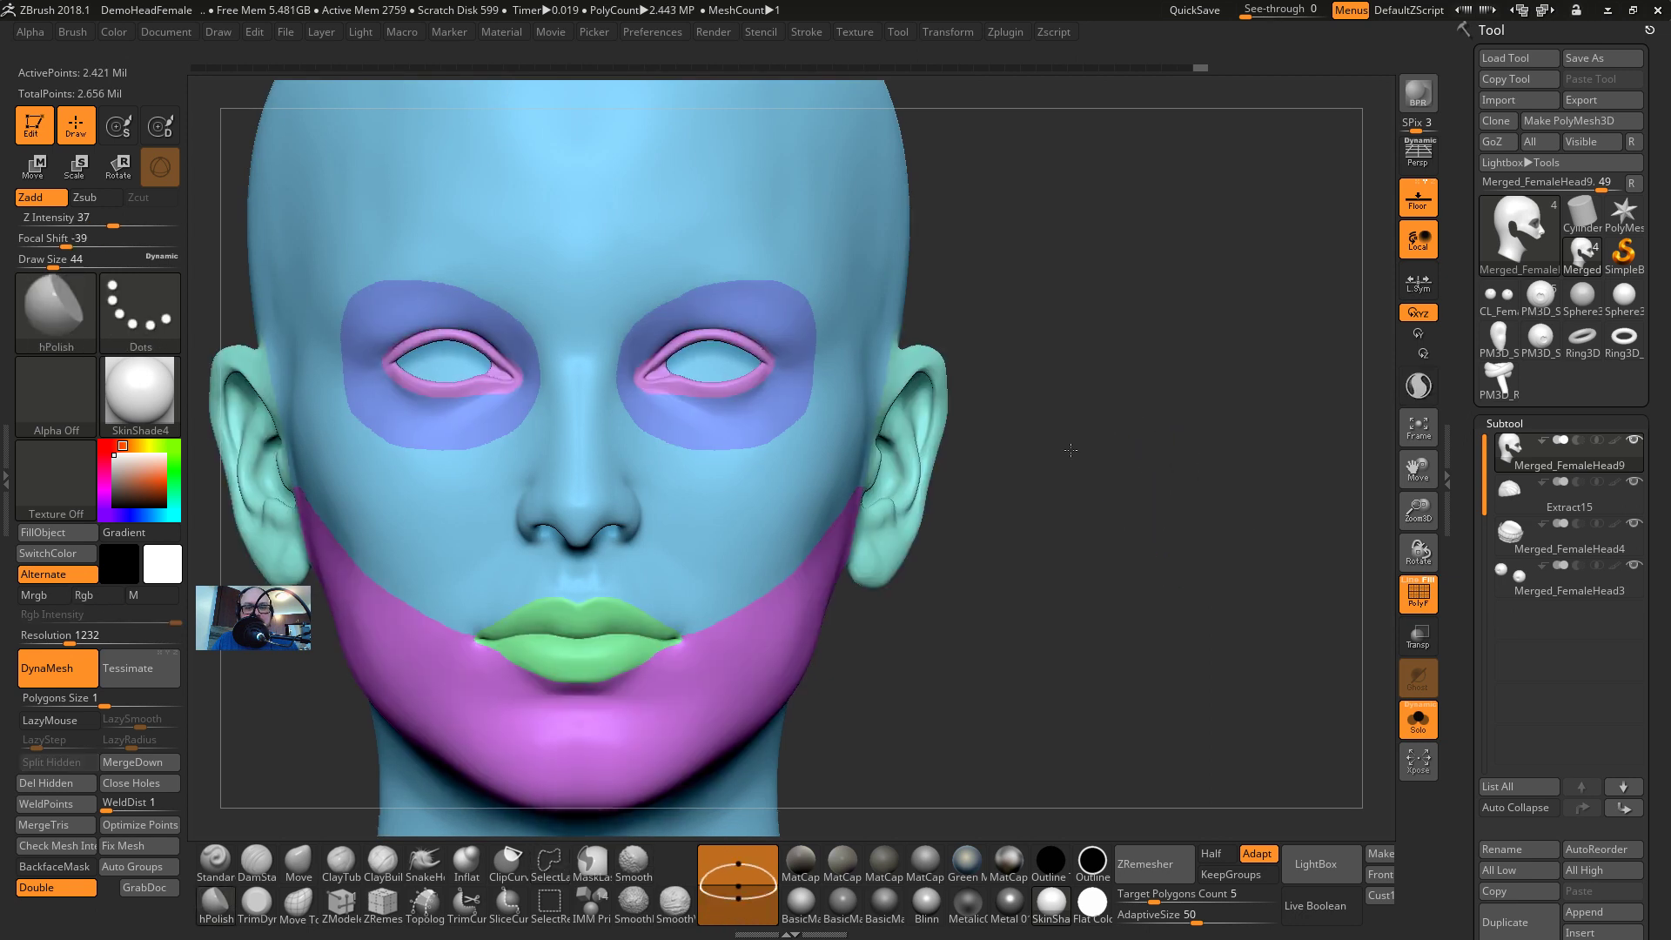
{"action": "left_click_drag", "start_coordinate": [1070, 450], "coordinate": [1030, 505], "text": "alt"}
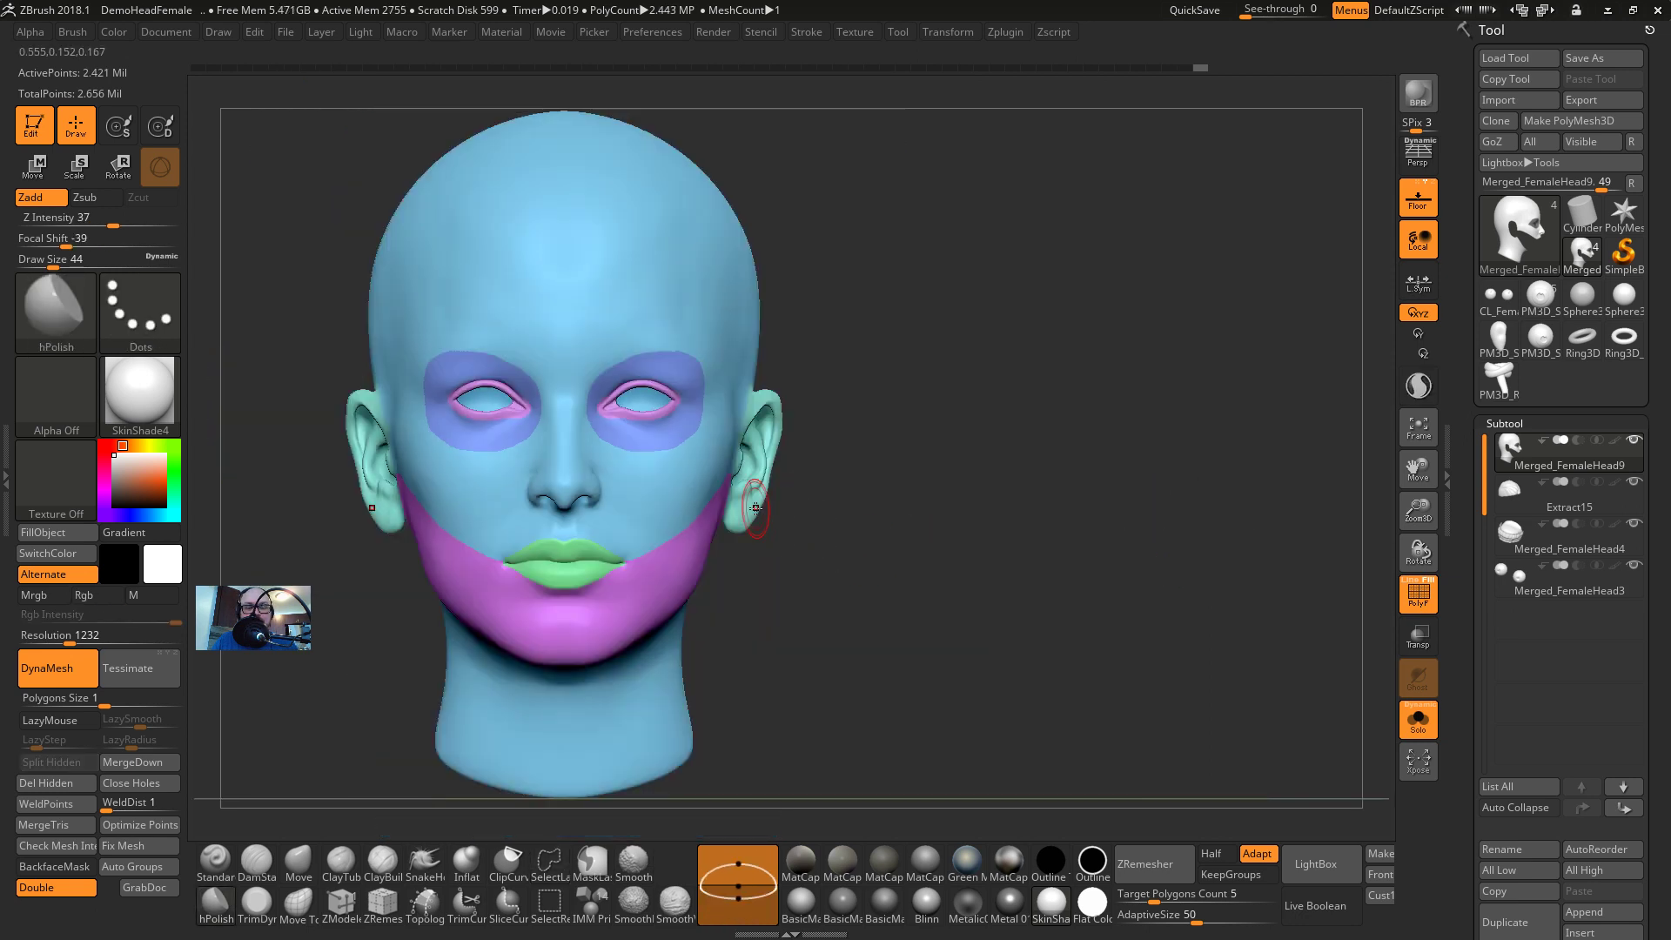
Mask everything except the jaw polygroup in Move mode and place the gizmo at the jaw hinge by the ear
{"action": "key", "text": "ctrl+shift"}
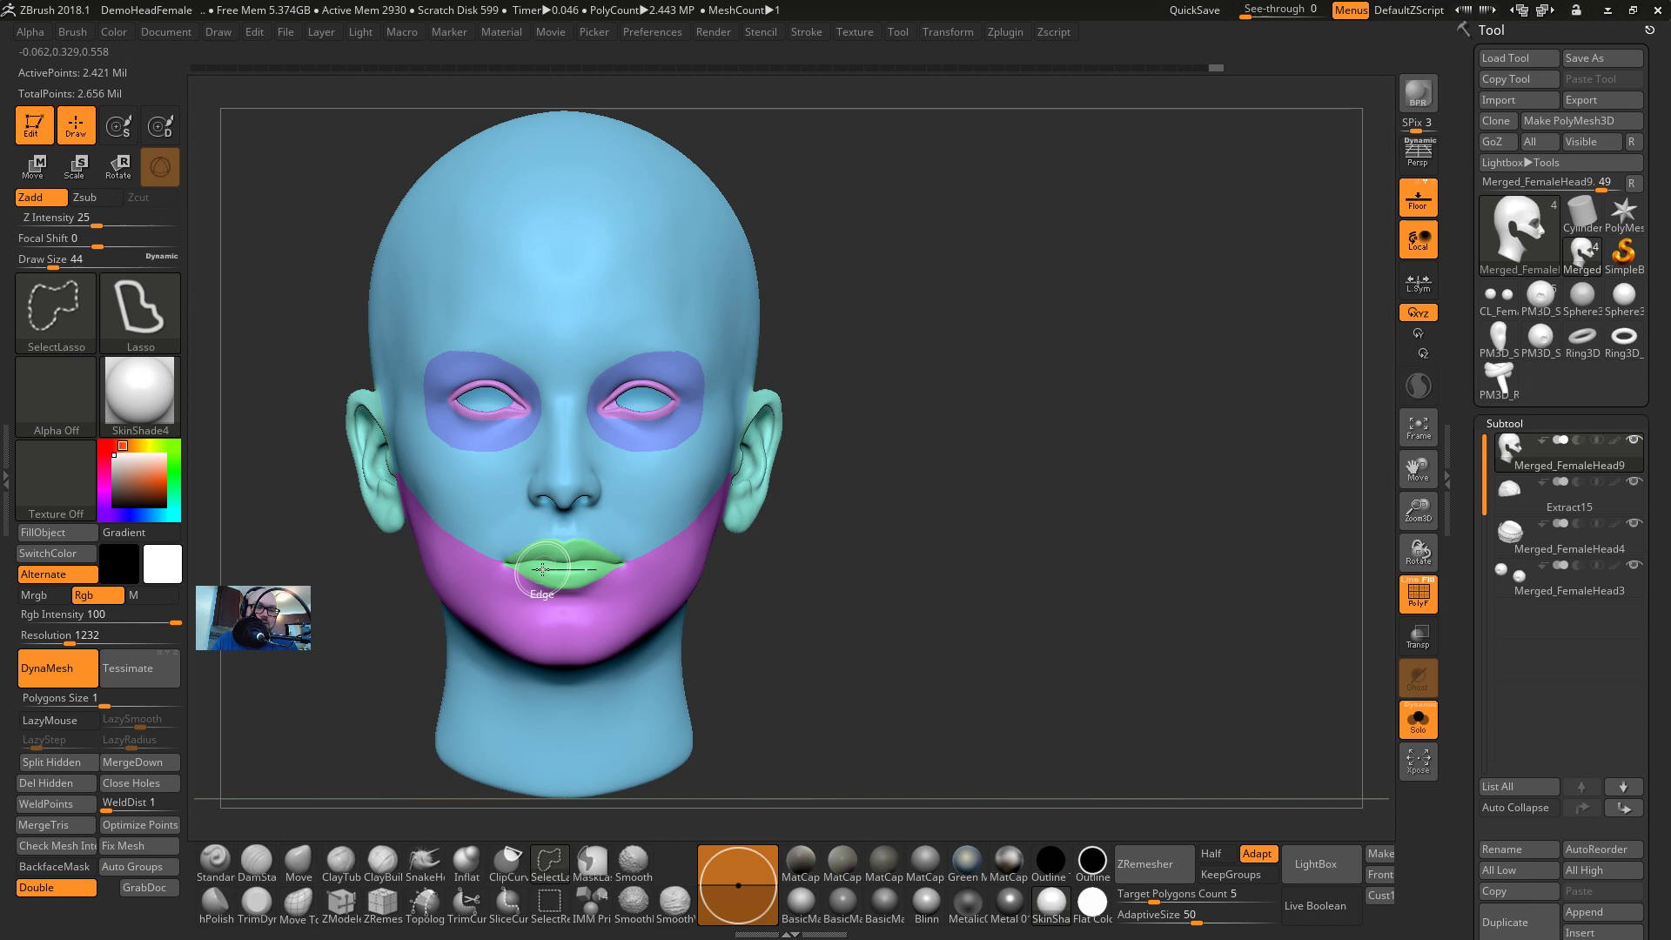
{"action": "left_click_drag", "start_coordinate": [772, 660], "coordinate": [1168, 464], "text": "alt"}
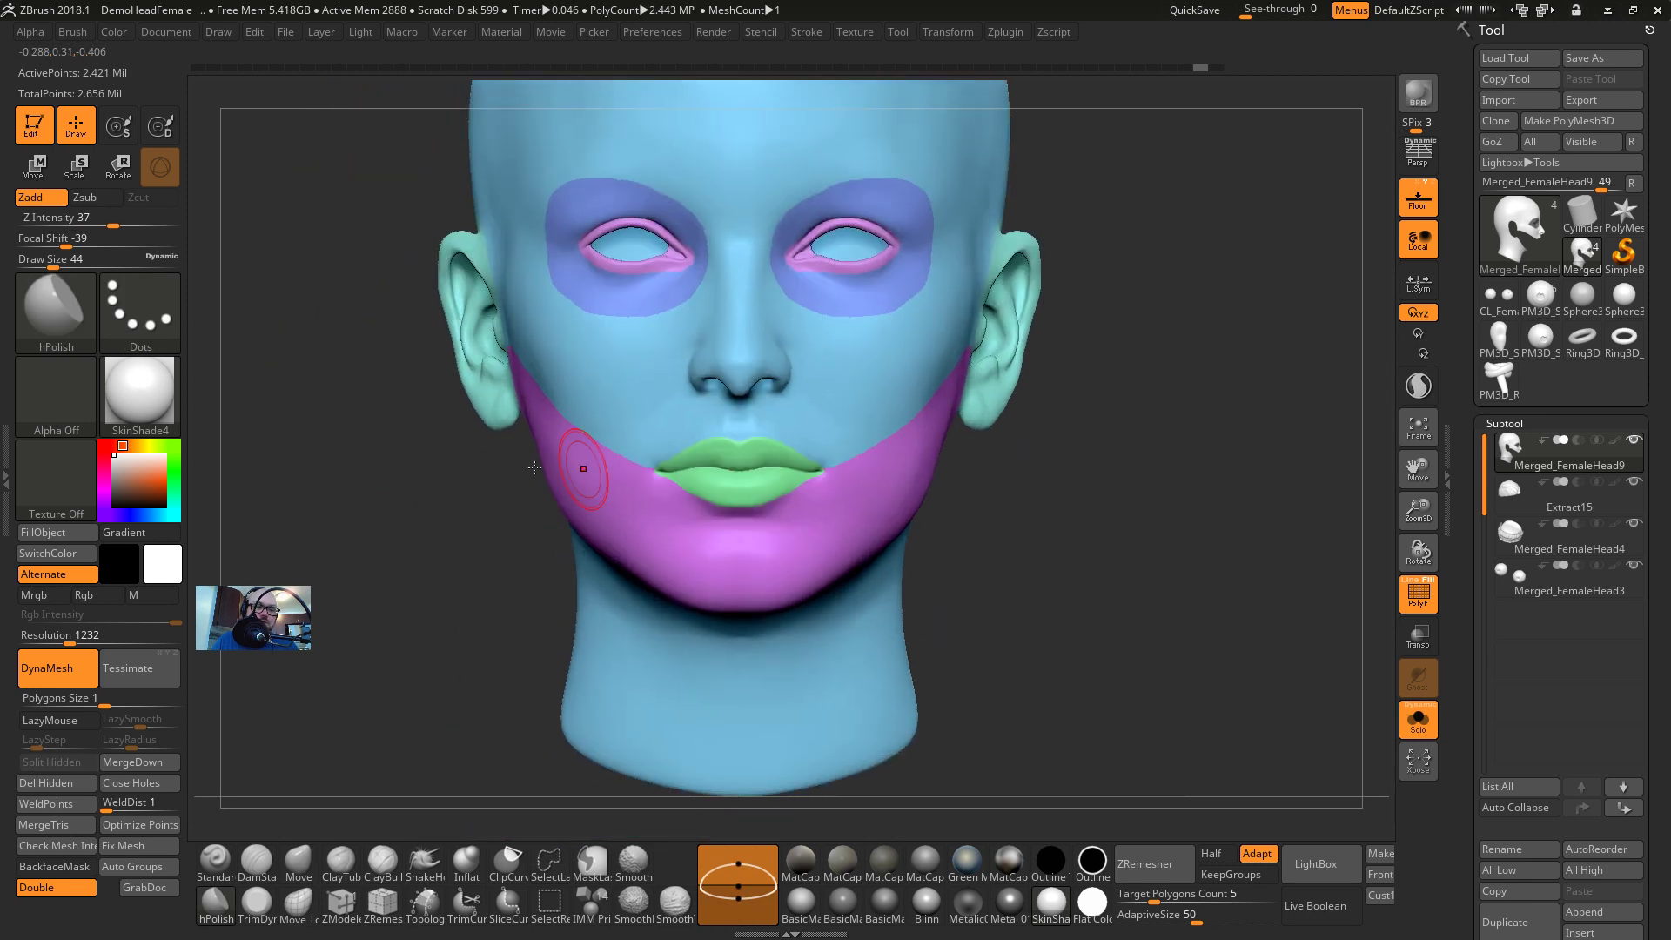
{"action": "left_click_drag", "start_coordinate": [262, 513], "coordinate": [444, 510]}
{"action": "key", "text": "w"}
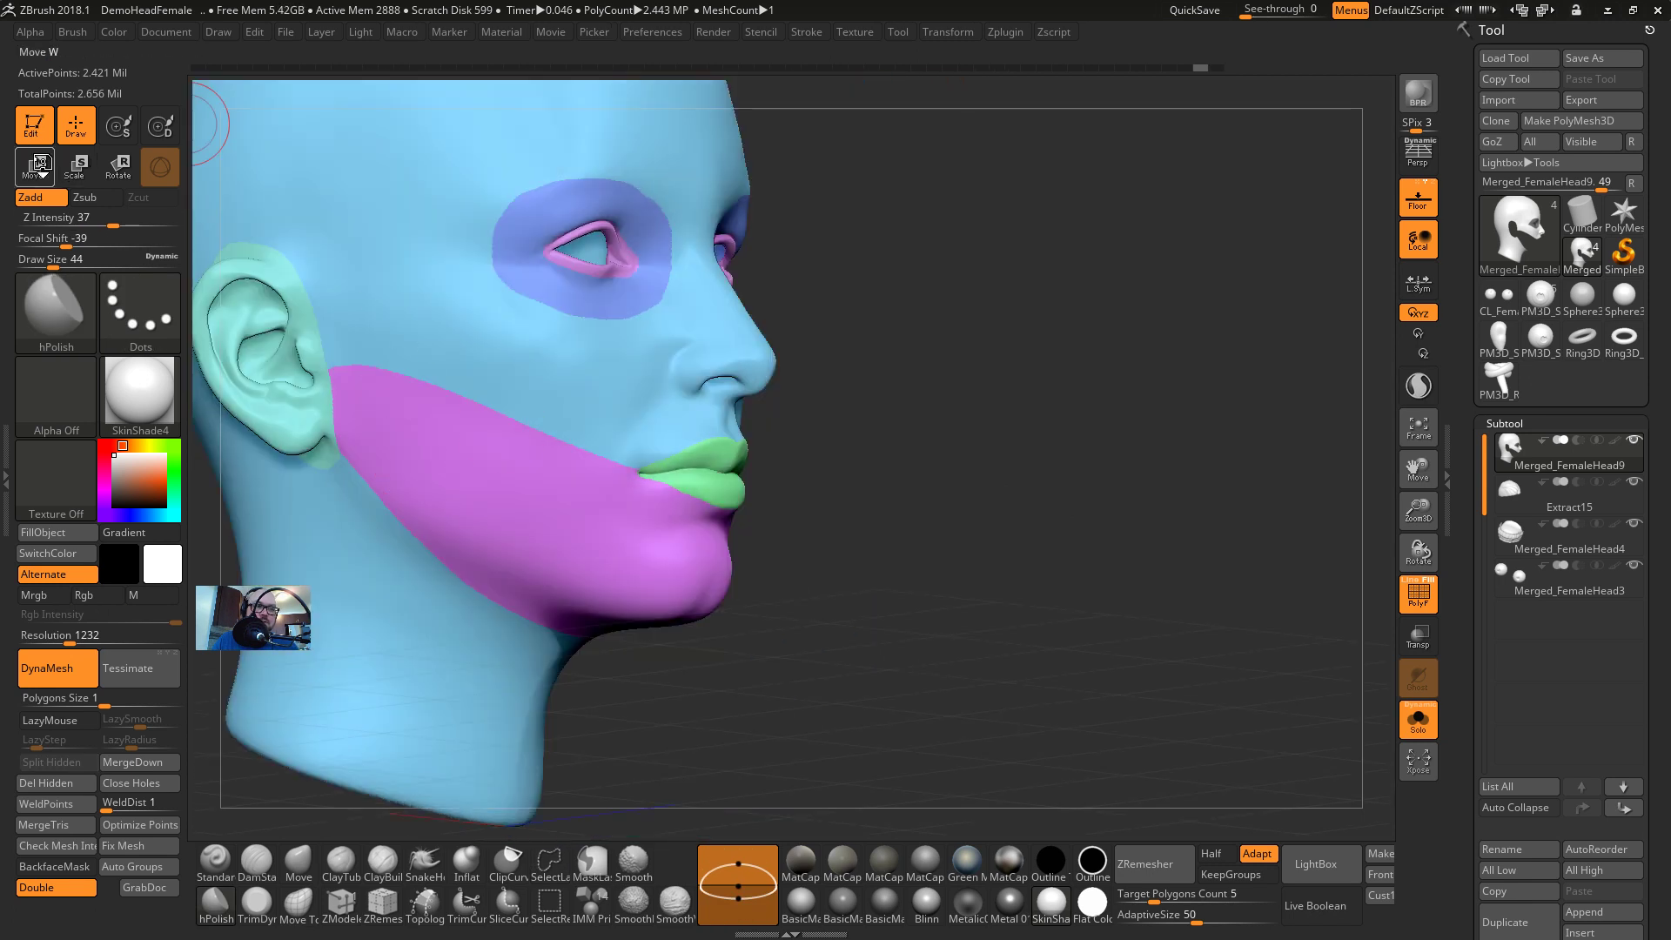
{"action": "left_click_drag", "start_coordinate": [1154, 507], "coordinate": [1222, 506], "text": "shift"}
{"action": "left_click", "coordinate": [542, 482], "text": "ctrl"}
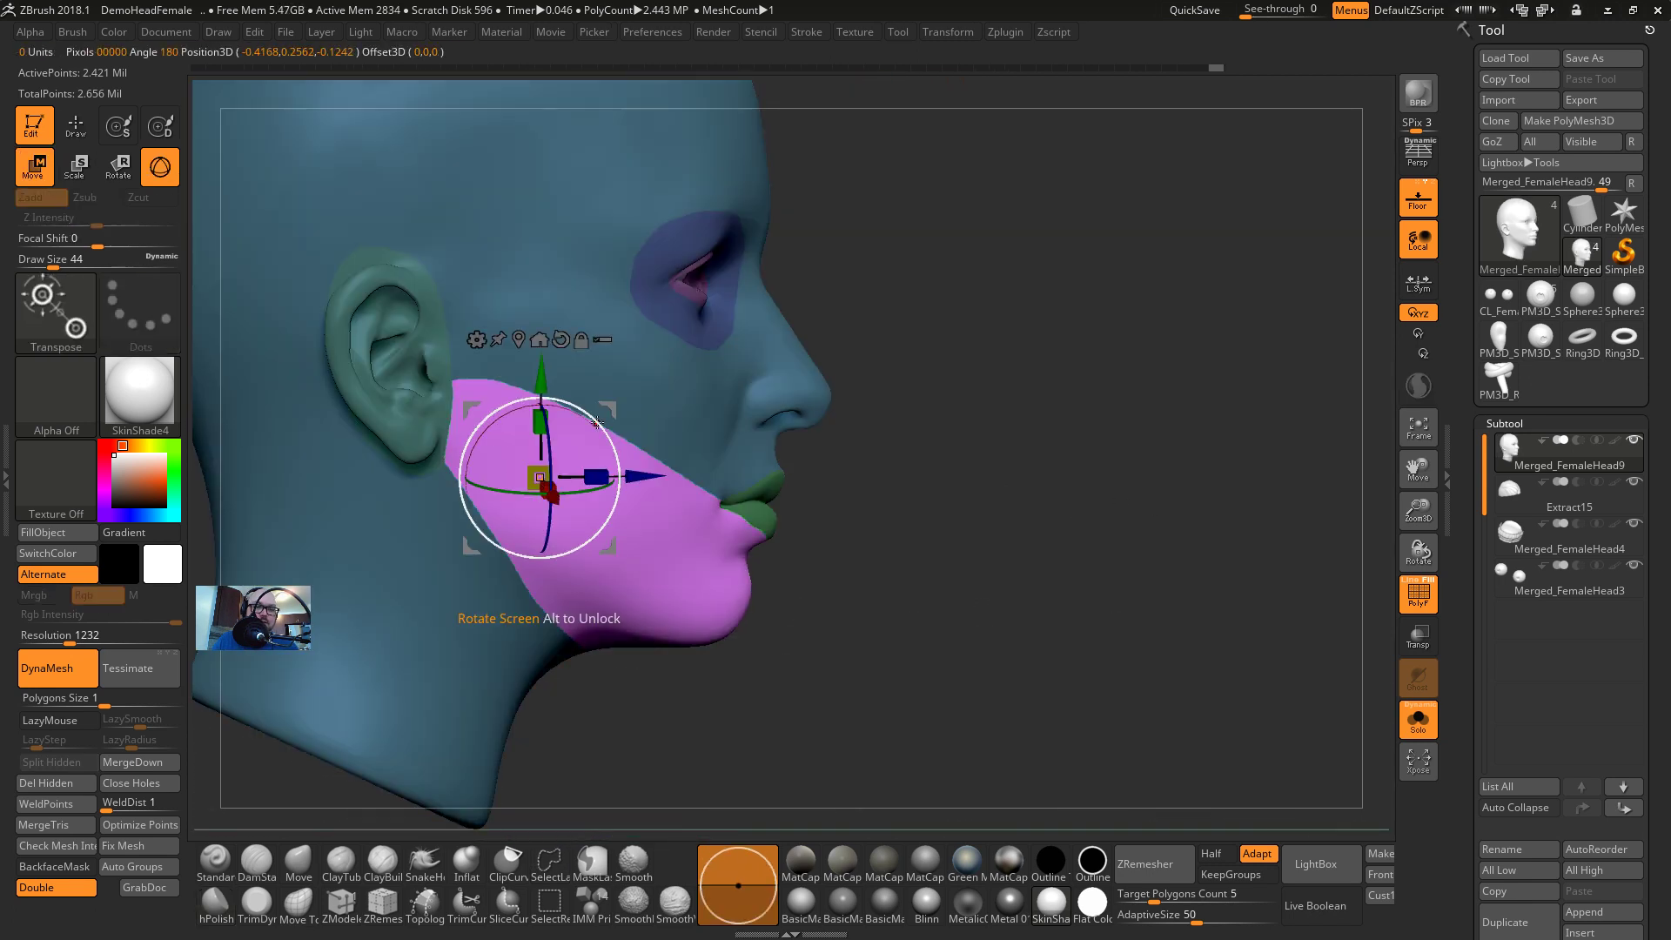
{"action": "left_click_drag", "start_coordinate": [580, 432], "coordinate": [463, 384]}
Try rotating the unmasked jaw about its hinge, undo the rotation, return to Draw mode, and clear the mask
{"action": "key", "text": "ctrl+z"}
{"action": "left_click", "coordinate": [611, 383], "text": "ctrl"}
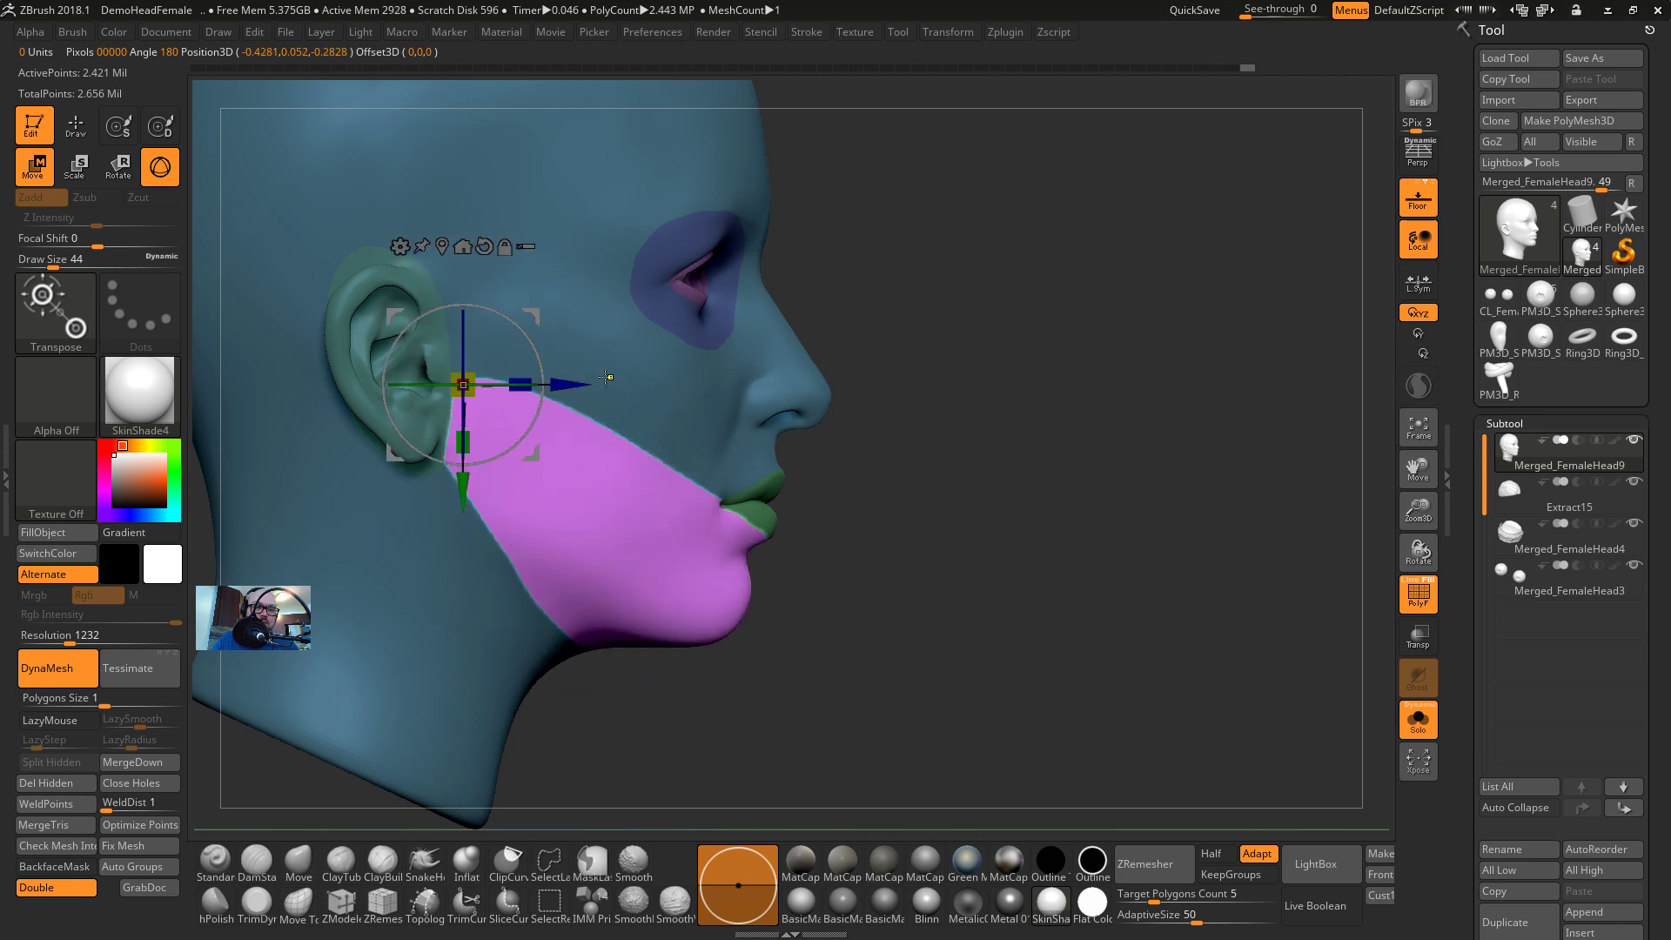
{"action": "left_click_drag", "start_coordinate": [533, 365], "coordinate": [818, 399]}
{"action": "key", "text": "ctrl+z"}
{"action": "key", "text": "q"}
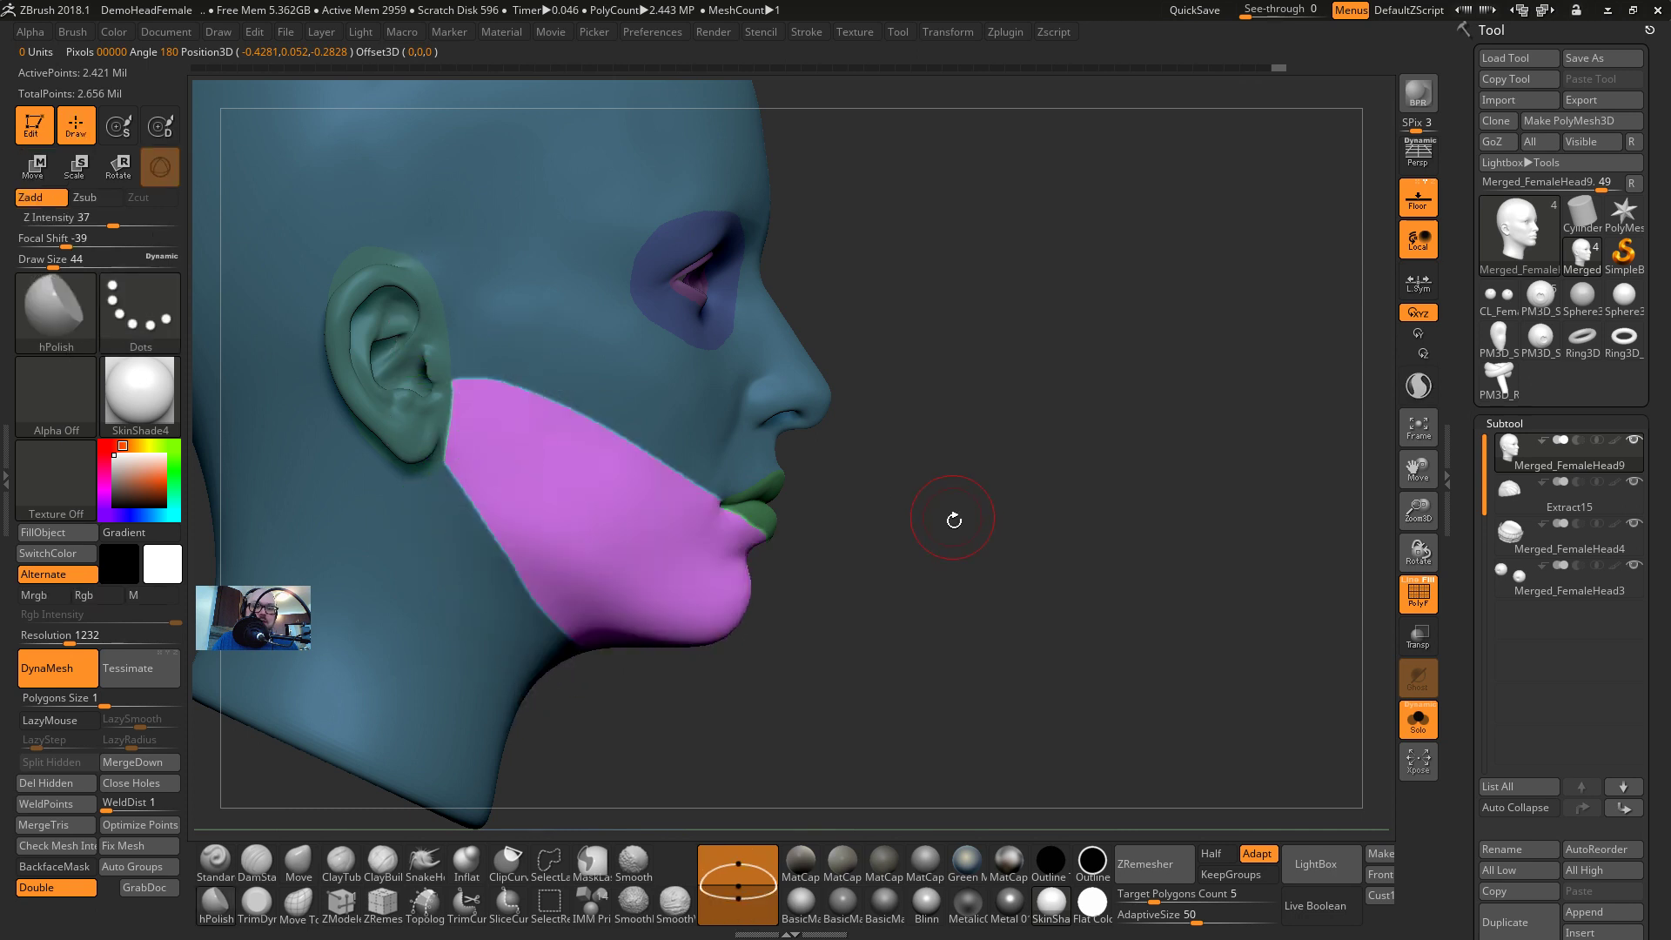
{"action": "left_click_drag", "start_coordinate": [955, 516], "coordinate": [930, 533]}
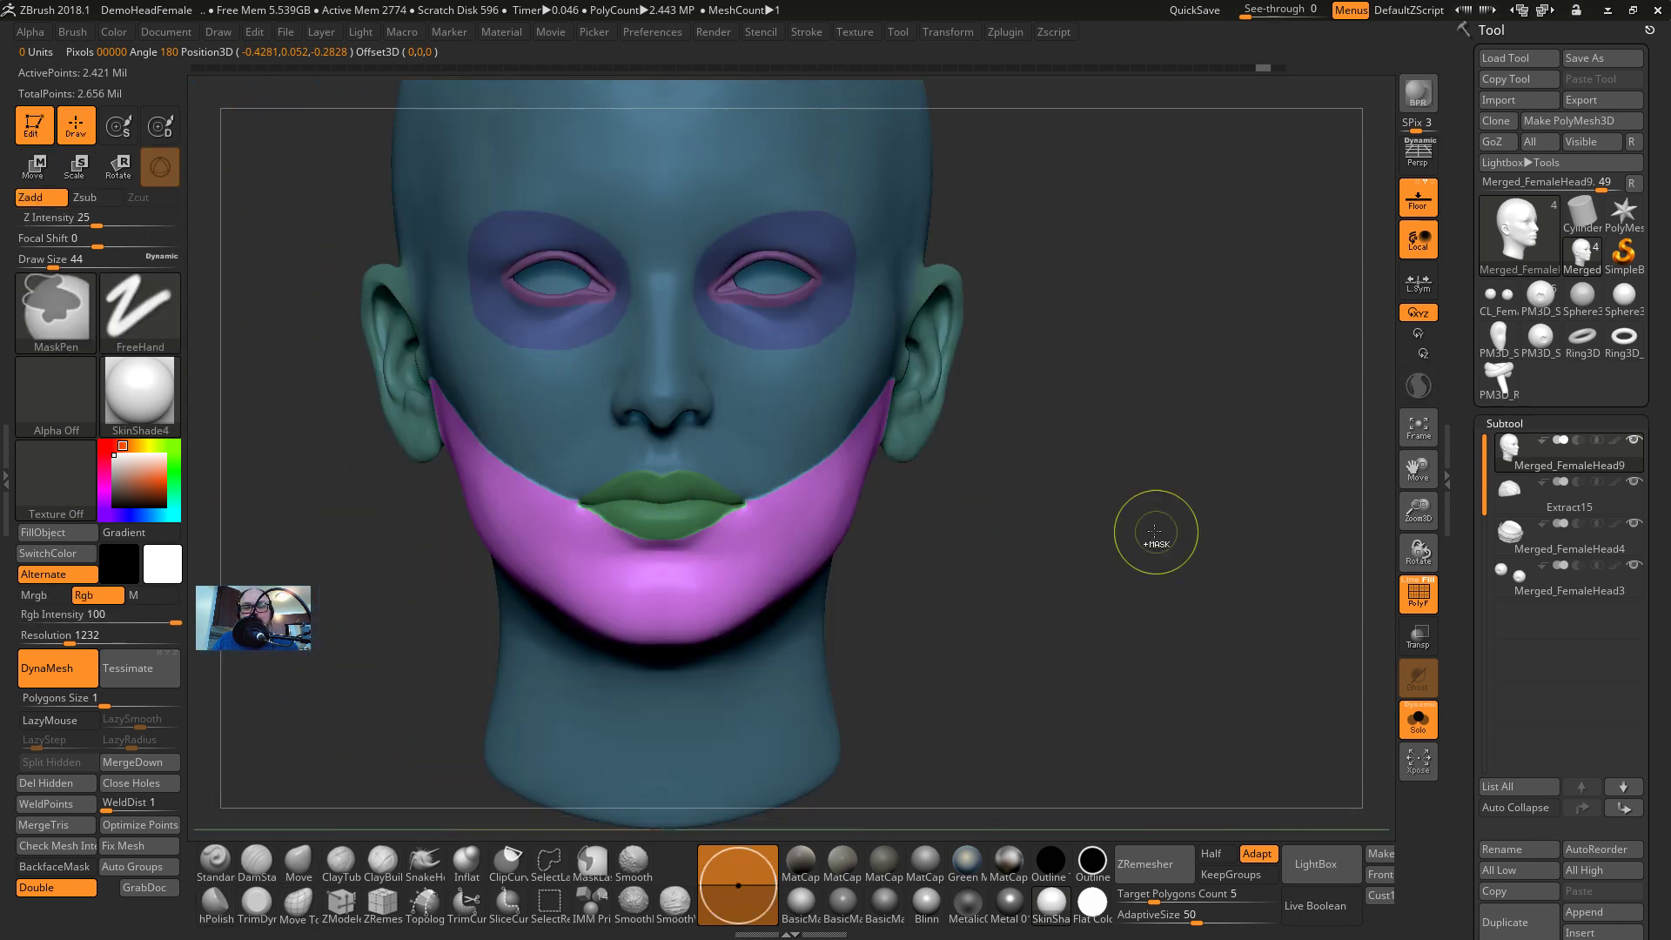
{"action": "left_click_drag", "start_coordinate": [1157, 541], "coordinate": [1071, 609], "text": "ctrl"}
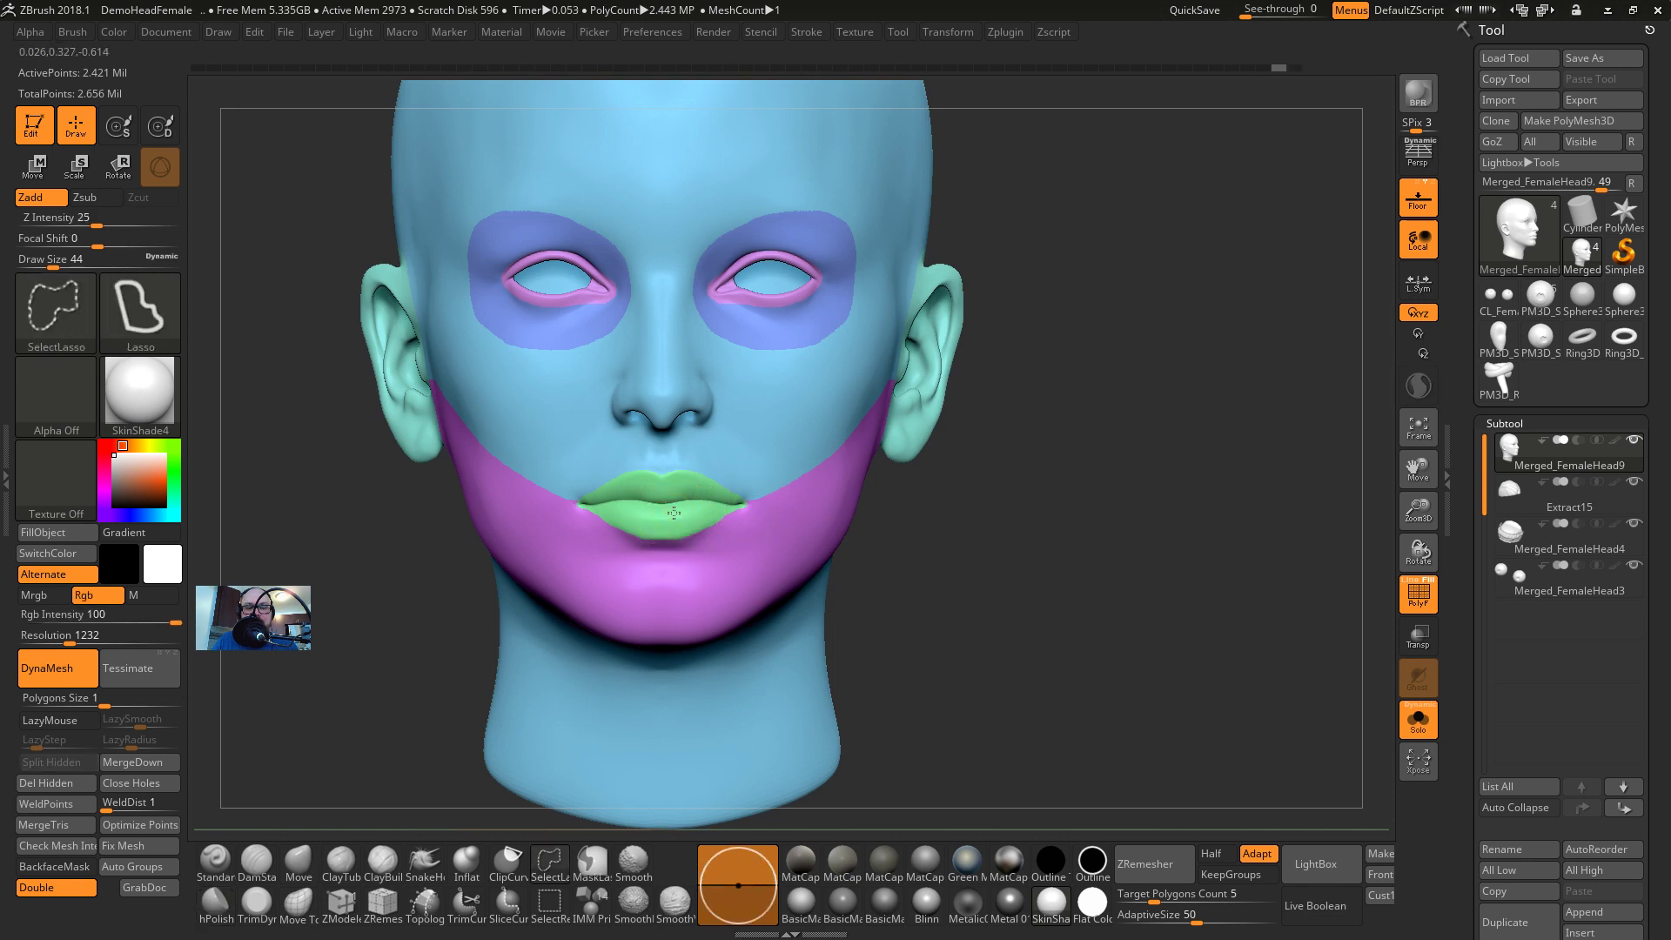
Set the brush draw size to 9 and isolate the lips polygroup in the front view
{"action": "left_click_drag", "start_coordinate": [892, 499], "coordinate": [881, 444], "text": "alt"}
{"action": "left_click", "coordinate": [686, 531], "text": "ctrl+shift"}
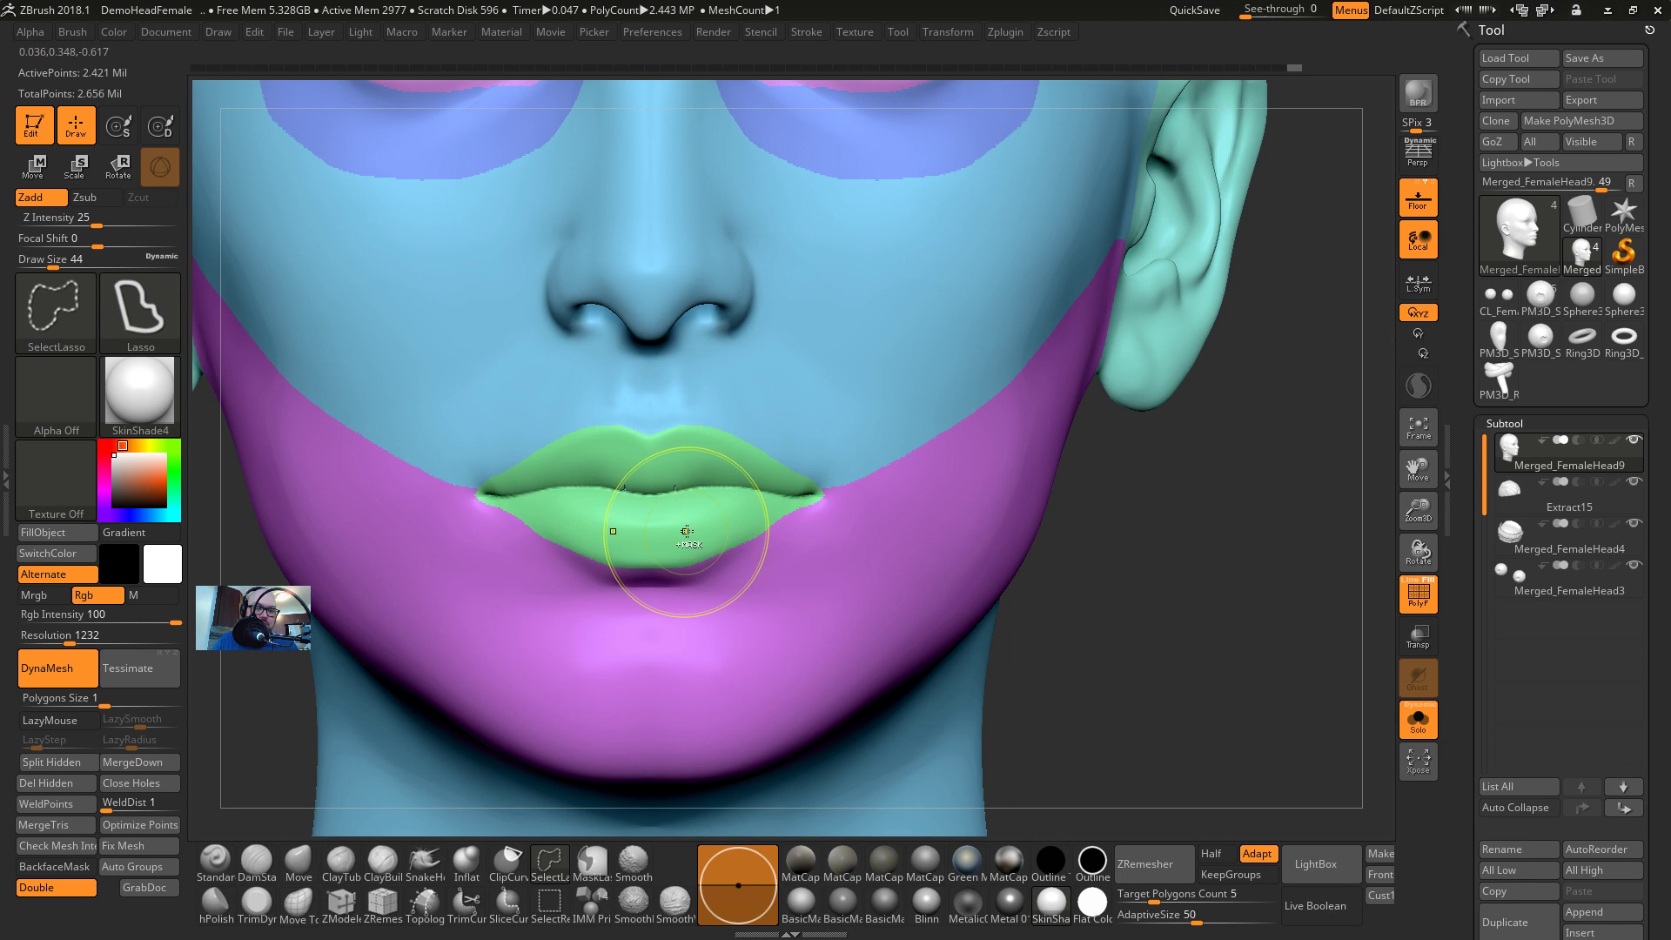
{"action": "key", "text": "ctrl+z"}
{"action": "left_click", "coordinate": [656, 532], "text": "ctrl+shift"}
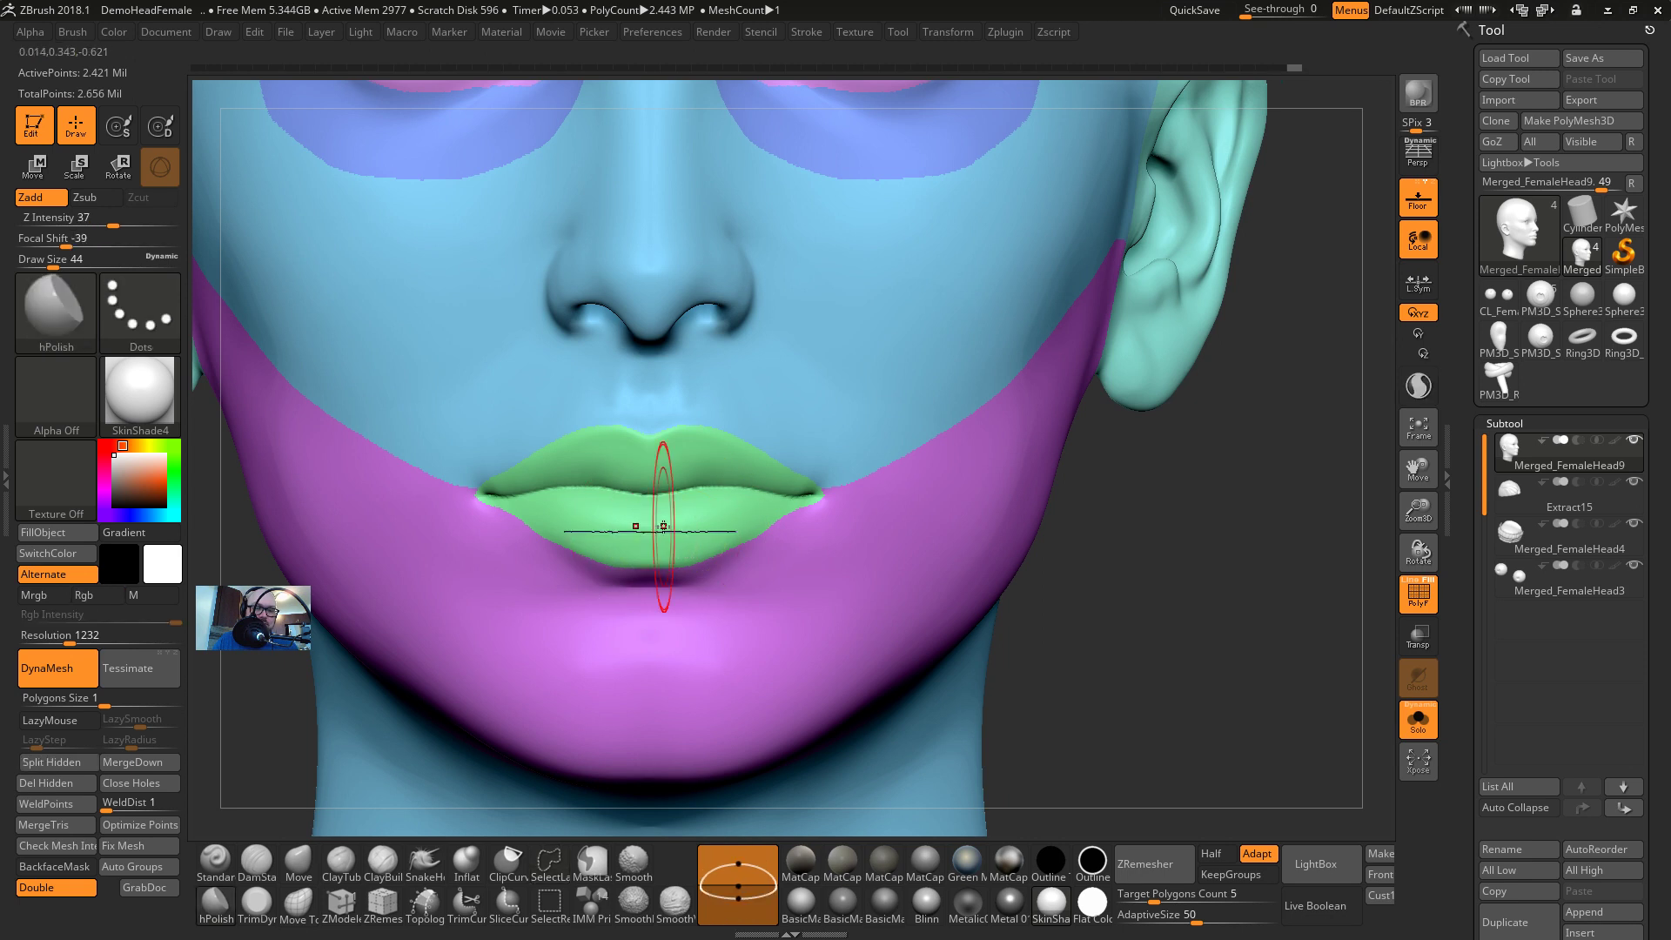
{"action": "key", "text": "s"}
{"action": "left_click_drag", "start_coordinate": [664, 526], "coordinate": [647, 528]}
{"action": "key", "text": "ctrl+z"}
{"action": "left_click", "coordinate": [681, 499], "text": "ctrl+shift"}
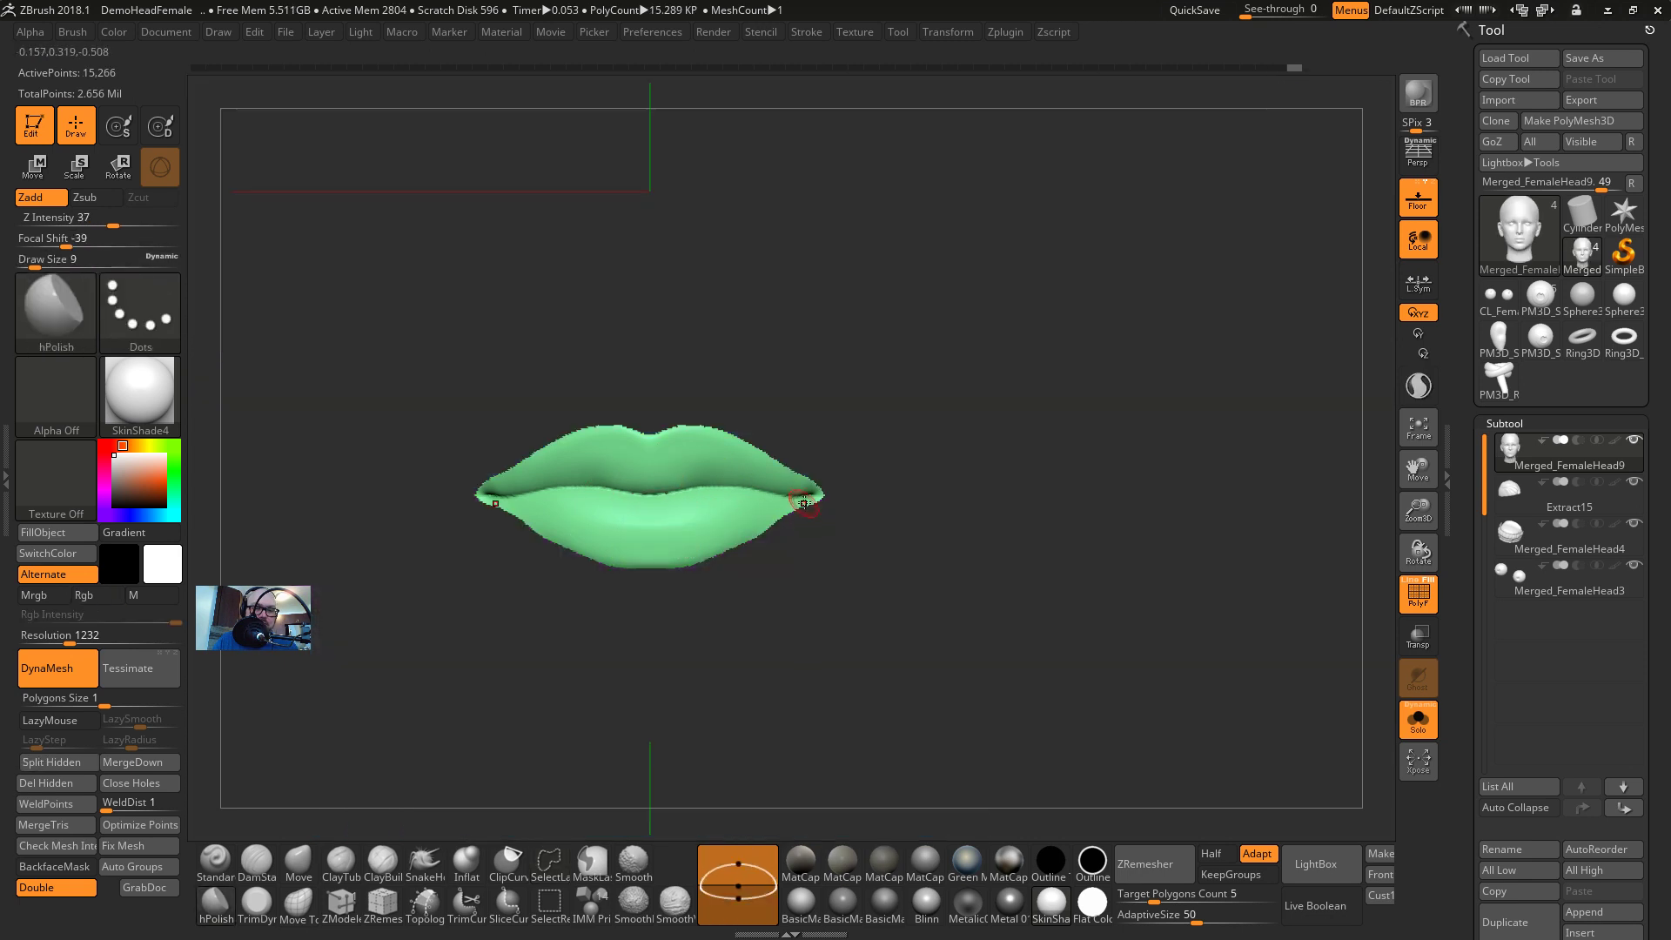
Mask the lower lip with MaskLasso, make it a separate polygroup, and unhide the whole head
{"action": "key", "text": "ctrl"}
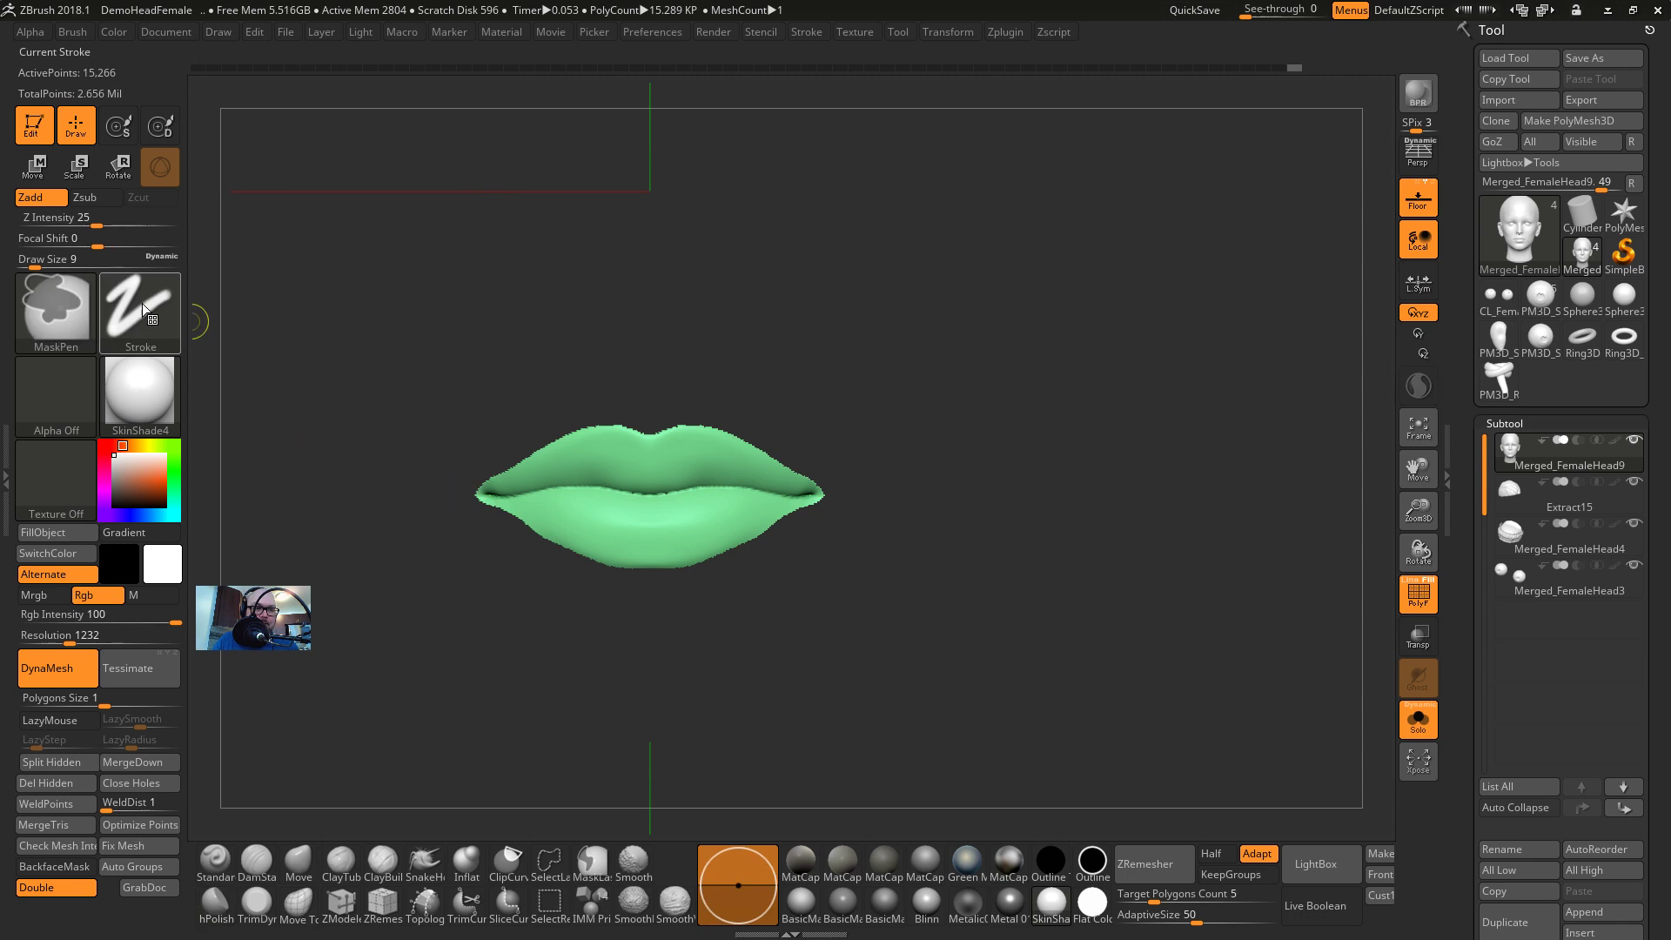
{"action": "left_click", "coordinate": [91, 332]}
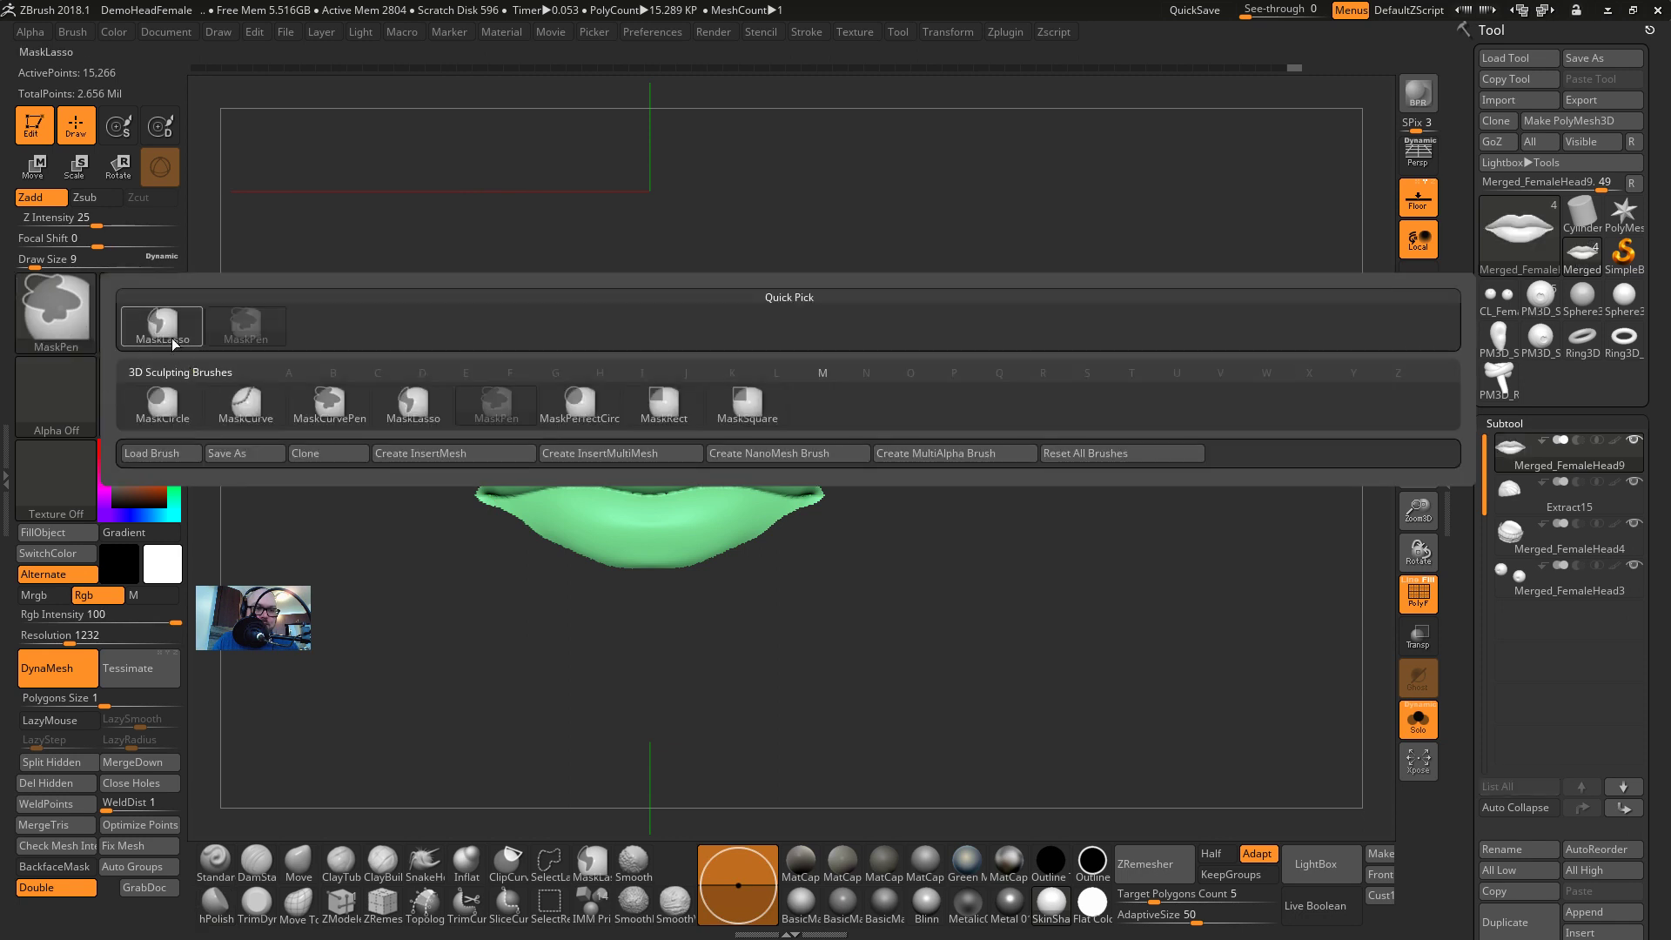
{"action": "left_click", "coordinate": [173, 342]}
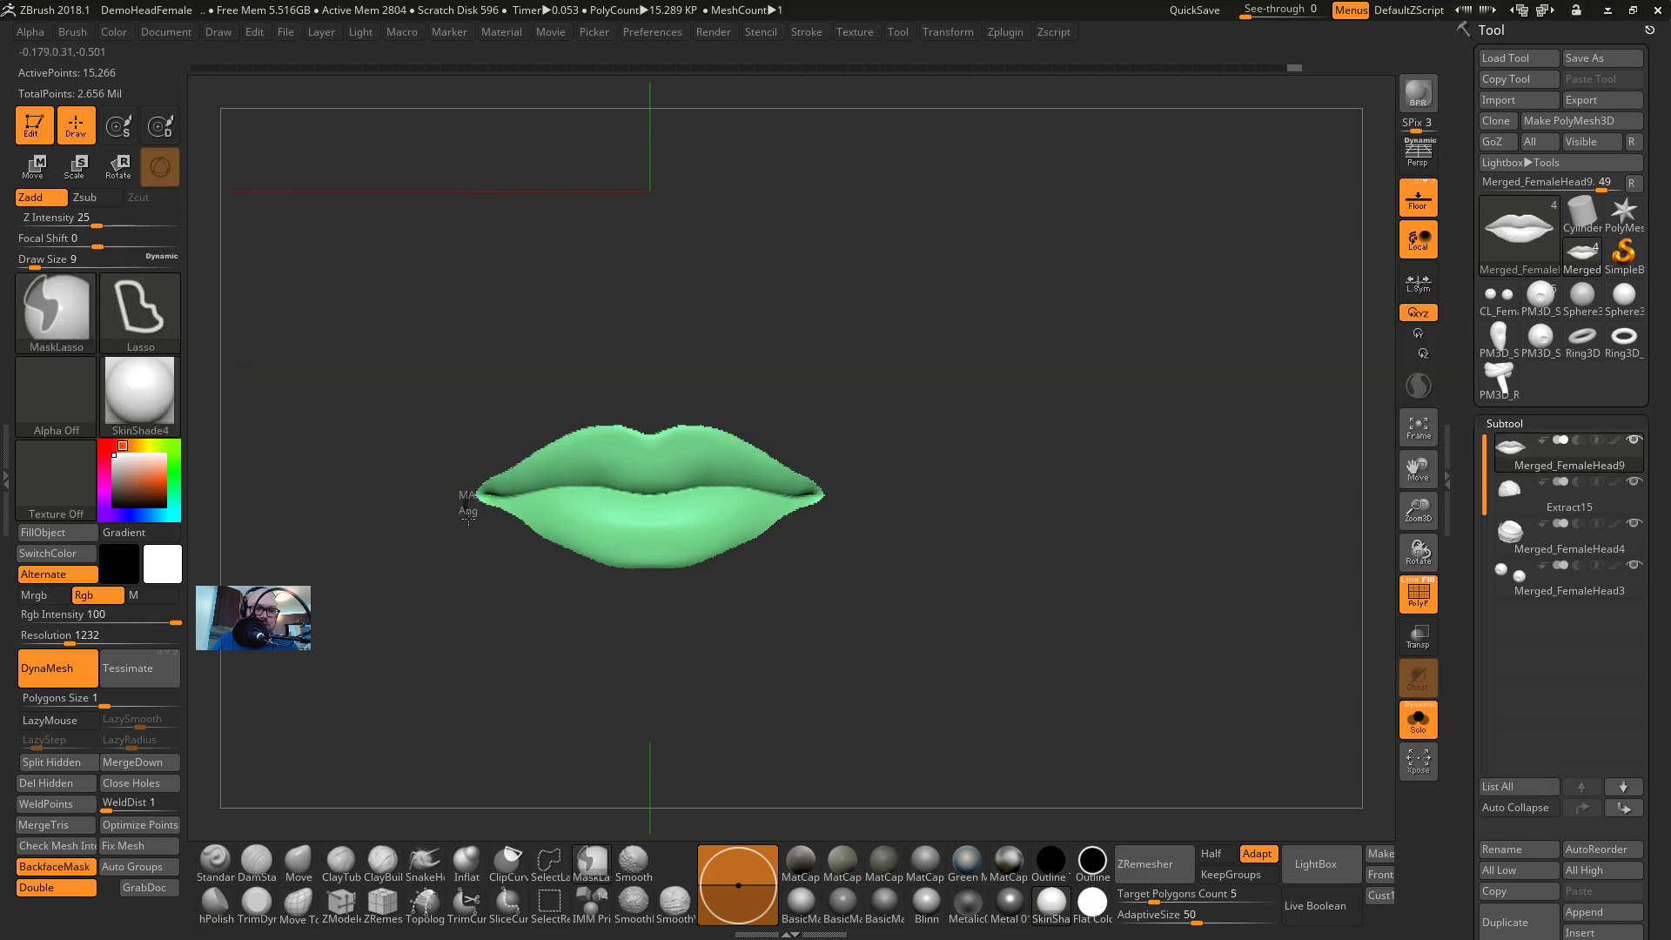
{"action": "mouse_move", "coordinate": [469, 518]}
{"action": "left_mouse_down", "text": "ctrl"}
{"action": "mouse_move", "coordinate": [593, 613]}
{"action": "mouse_move", "coordinate": [671, 559]}
{"action": "mouse_move", "coordinate": [665, 512]}
{"action": "left_mouse_up", "text": "ctrl"}
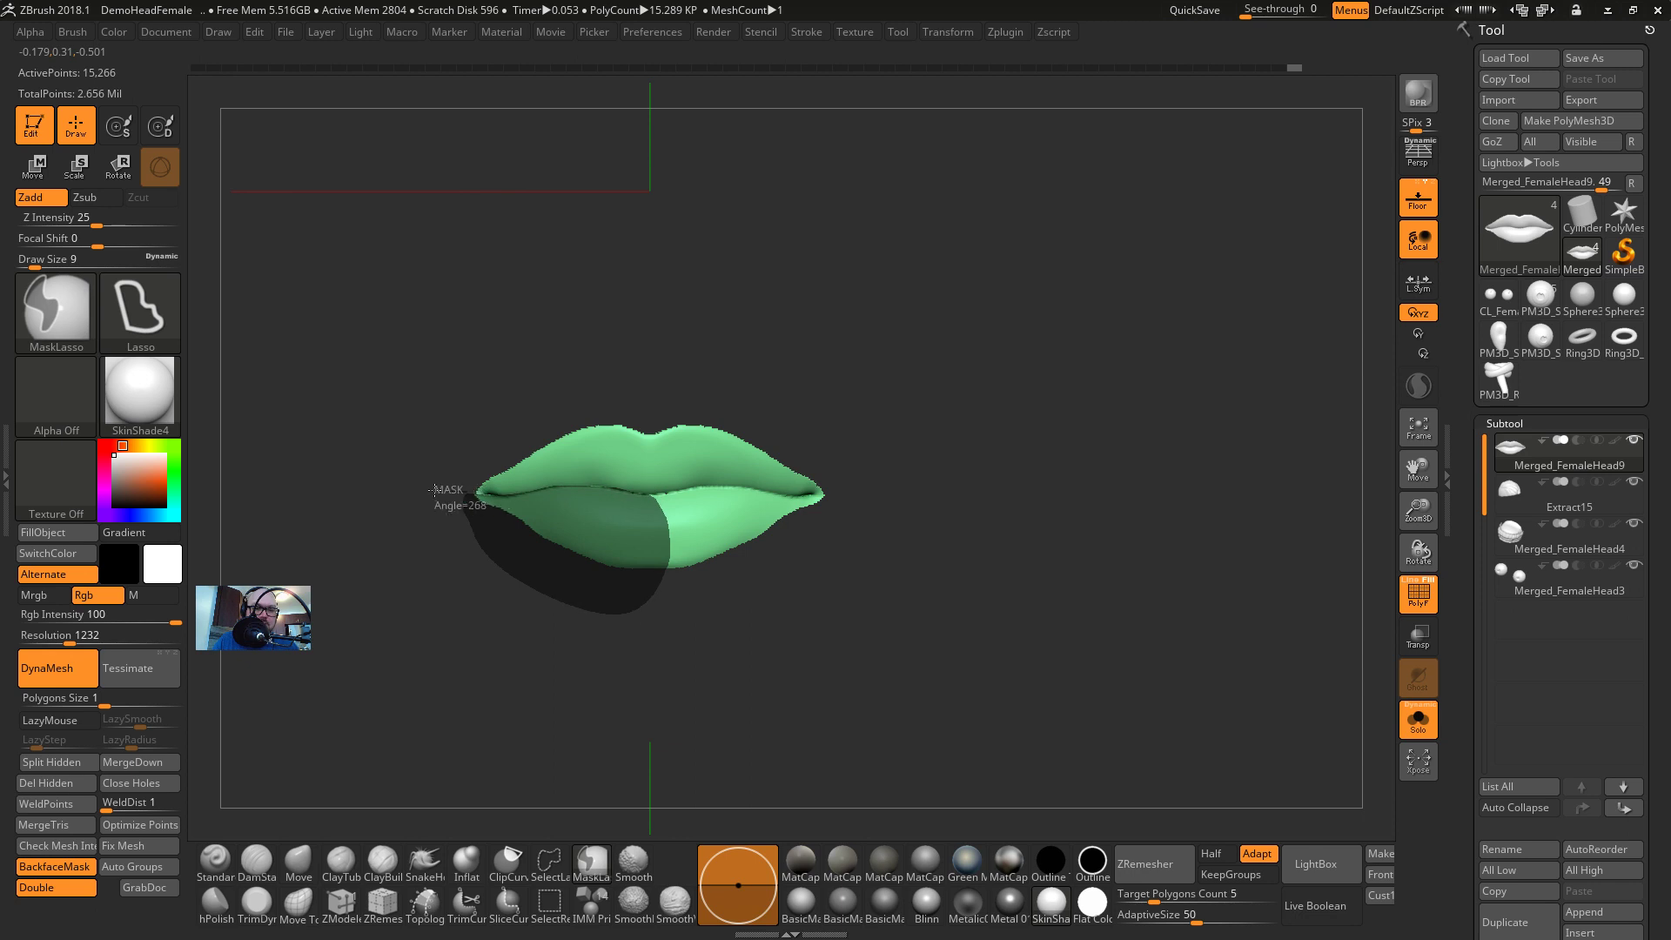
{"action": "left_click_drag", "start_coordinate": [434, 490], "coordinate": [440, 525], "text": "ctrl"}
{"action": "key", "text": "ctrl+w"}
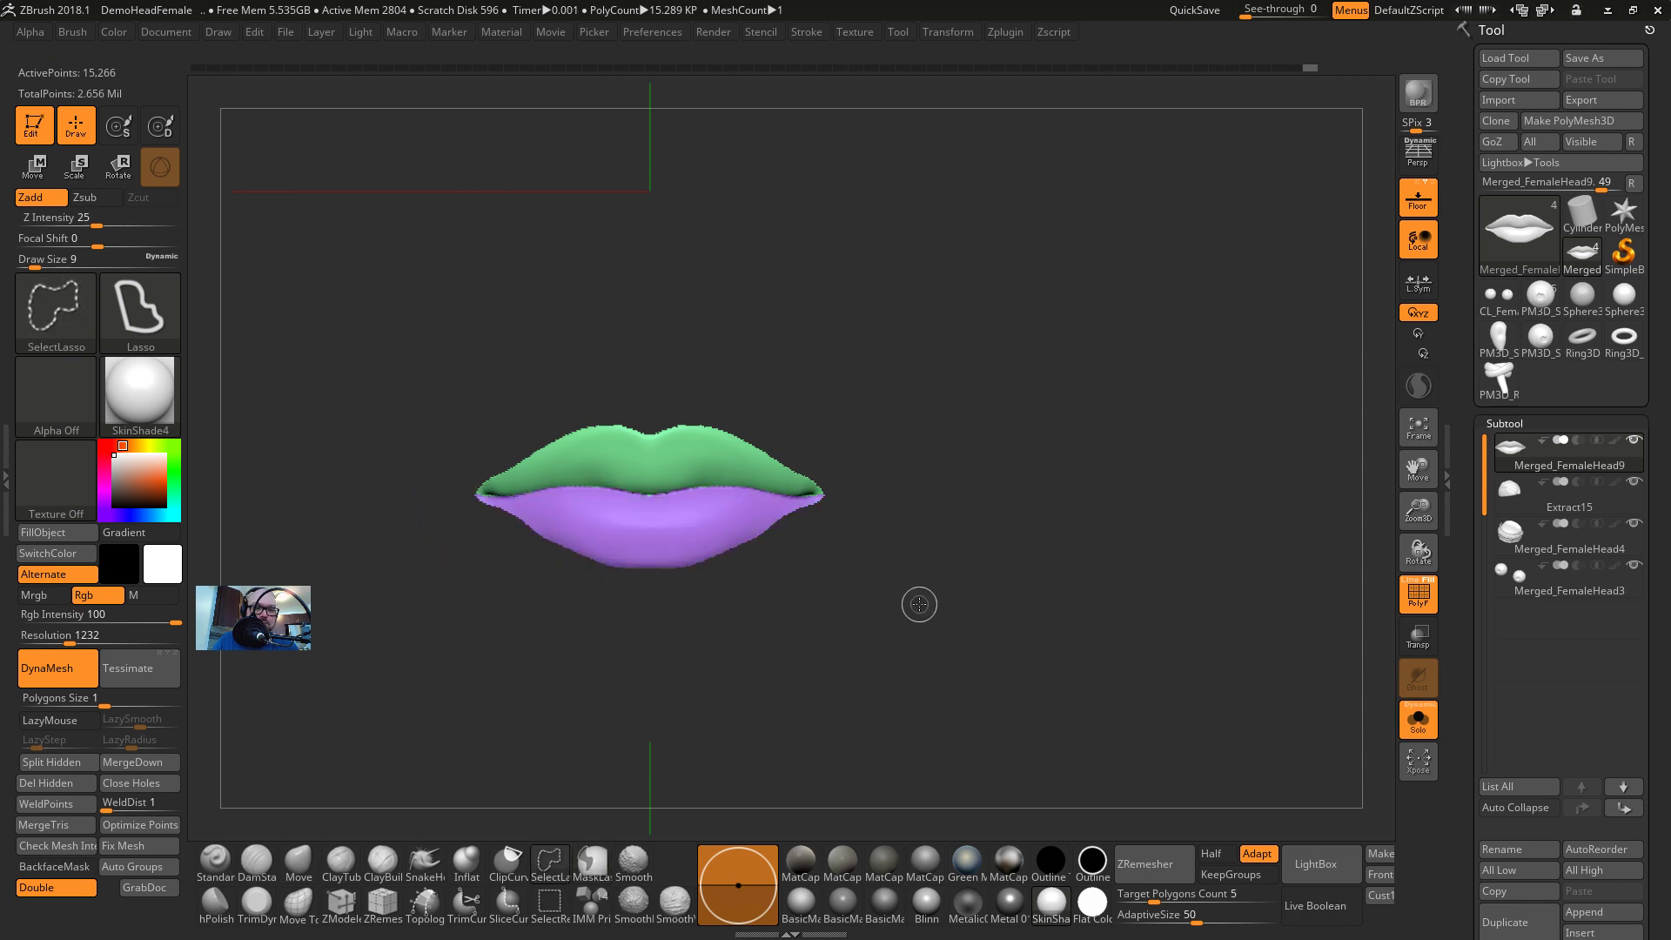
{"action": "left_click", "coordinate": [921, 604], "text": "ctrl+shift"}
Set the brush draw size to 65 and isolate the remaining face and head polygroup, seen from the front
{"action": "left_click_drag", "start_coordinate": [1108, 527], "coordinate": [944, 570], "text": "alt"}
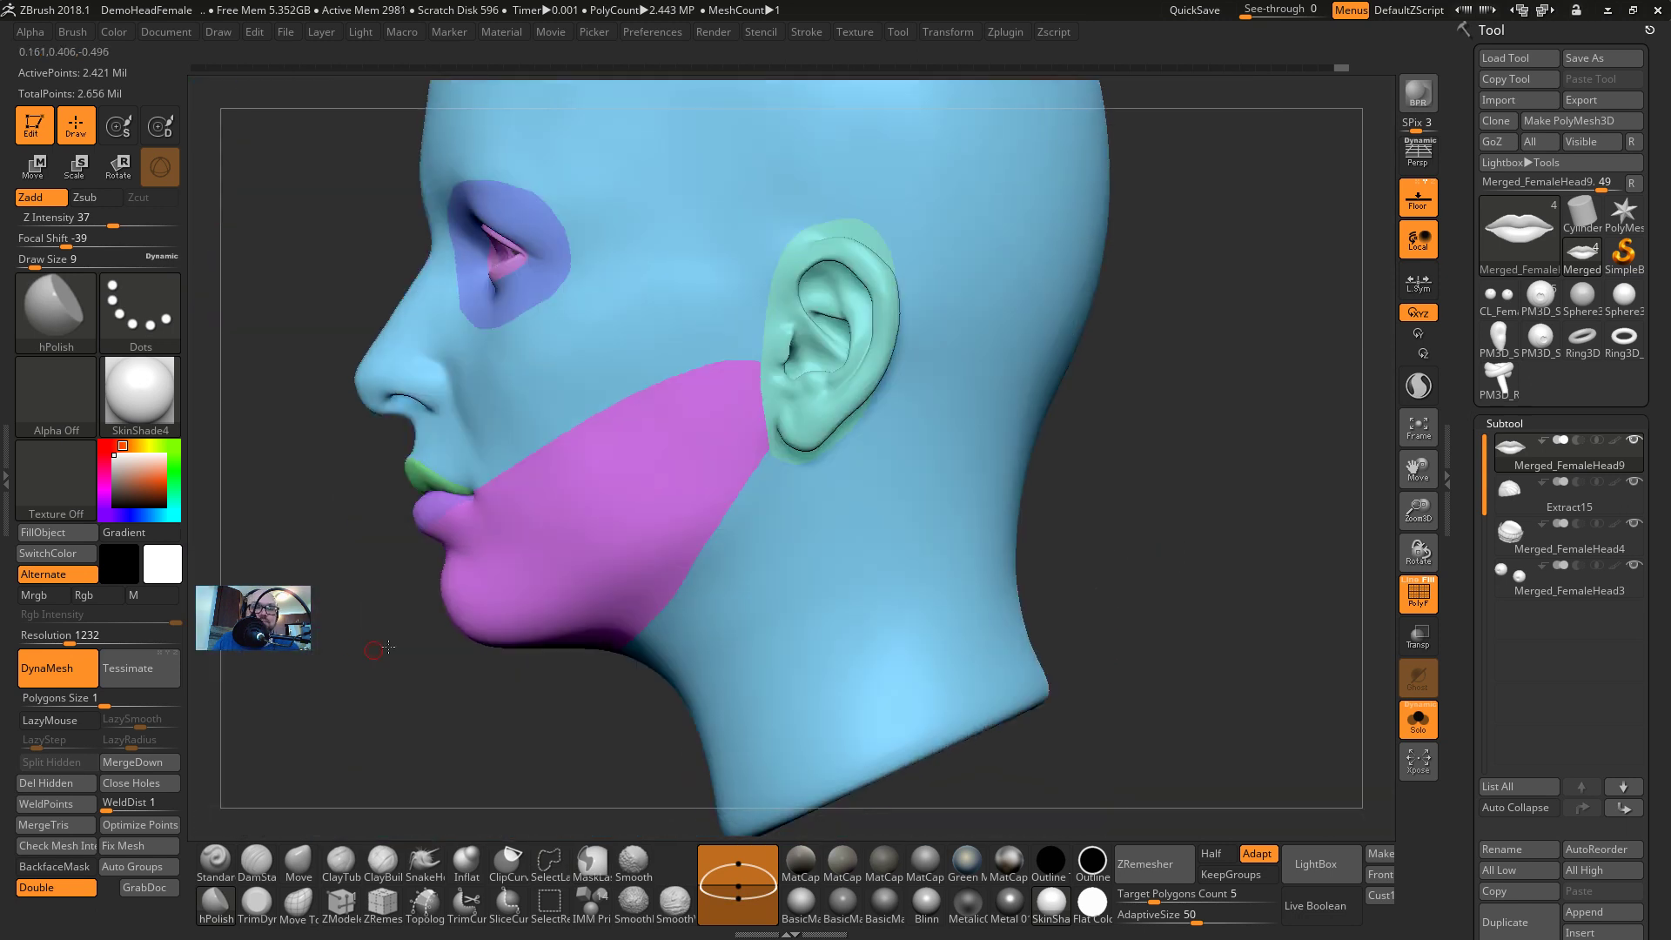
{"action": "left_click_drag", "start_coordinate": [381, 648], "coordinate": [528, 638]}
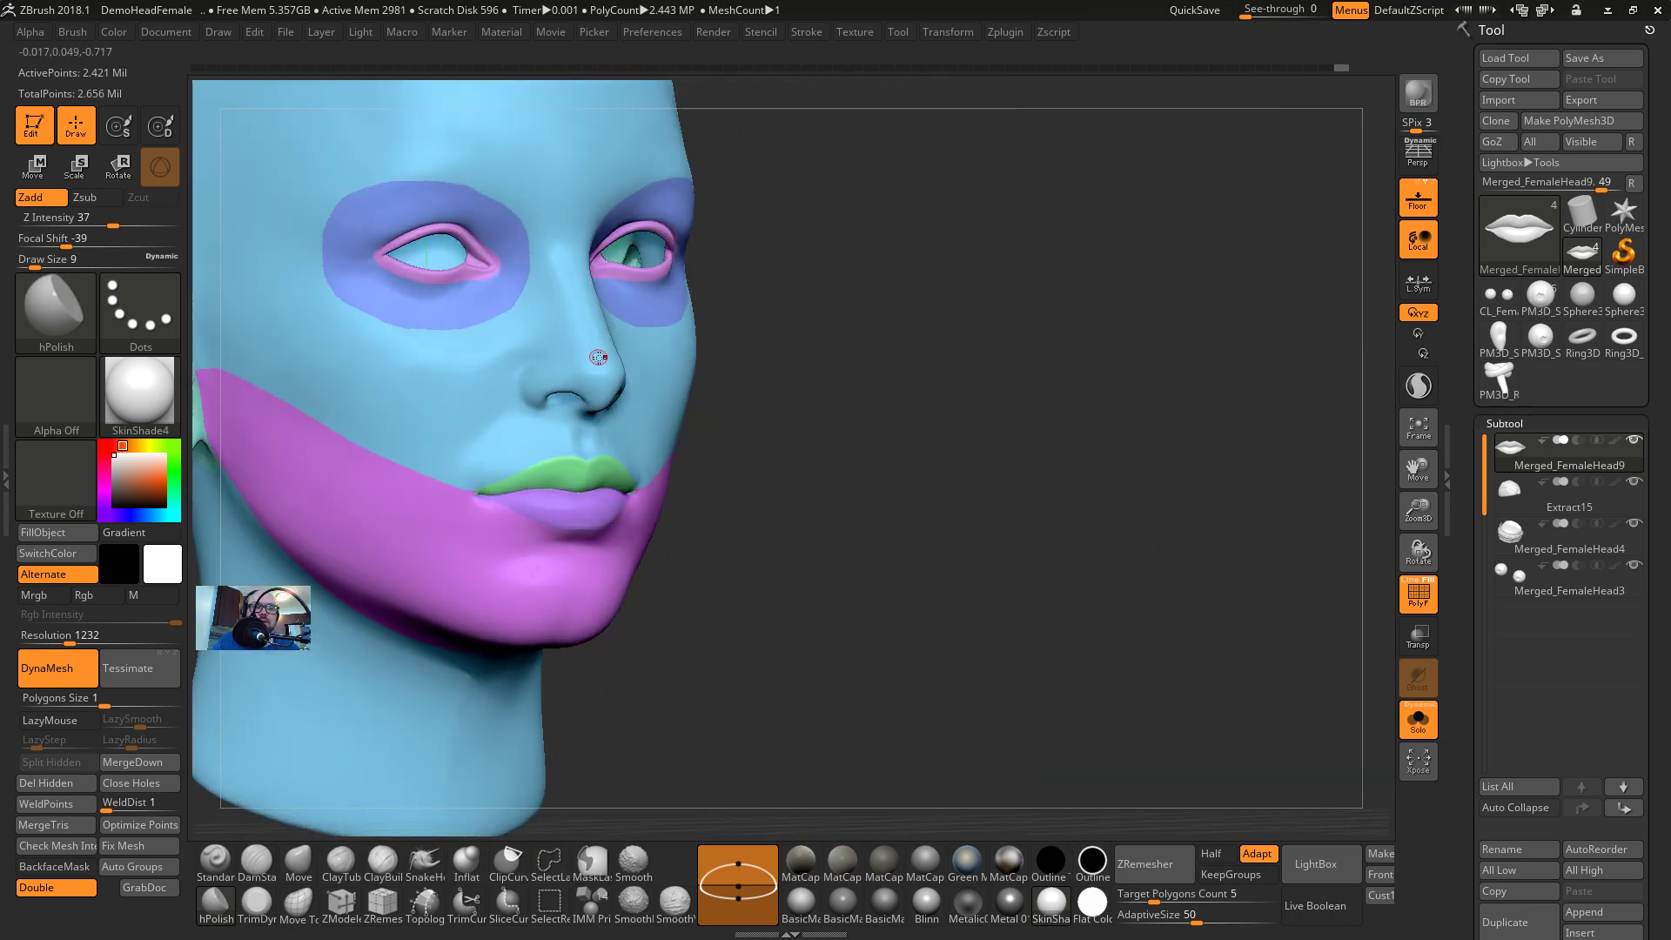
{"action": "mouse_move", "coordinate": [829, 383]}
{"action": "left_mouse_down", "text": "shift"}
{"action": "mouse_move", "coordinate": [657, 364]}
{"action": "mouse_move", "coordinate": [683, 366]}
{"action": "mouse_move", "coordinate": [617, 387]}
{"action": "mouse_move", "coordinate": [604, 421]}
{"action": "left_mouse_up", "text": "shift"}
{"action": "key", "text": "s"}
{"action": "left_click_drag", "start_coordinate": [810, 407], "coordinate": [662, 384]}
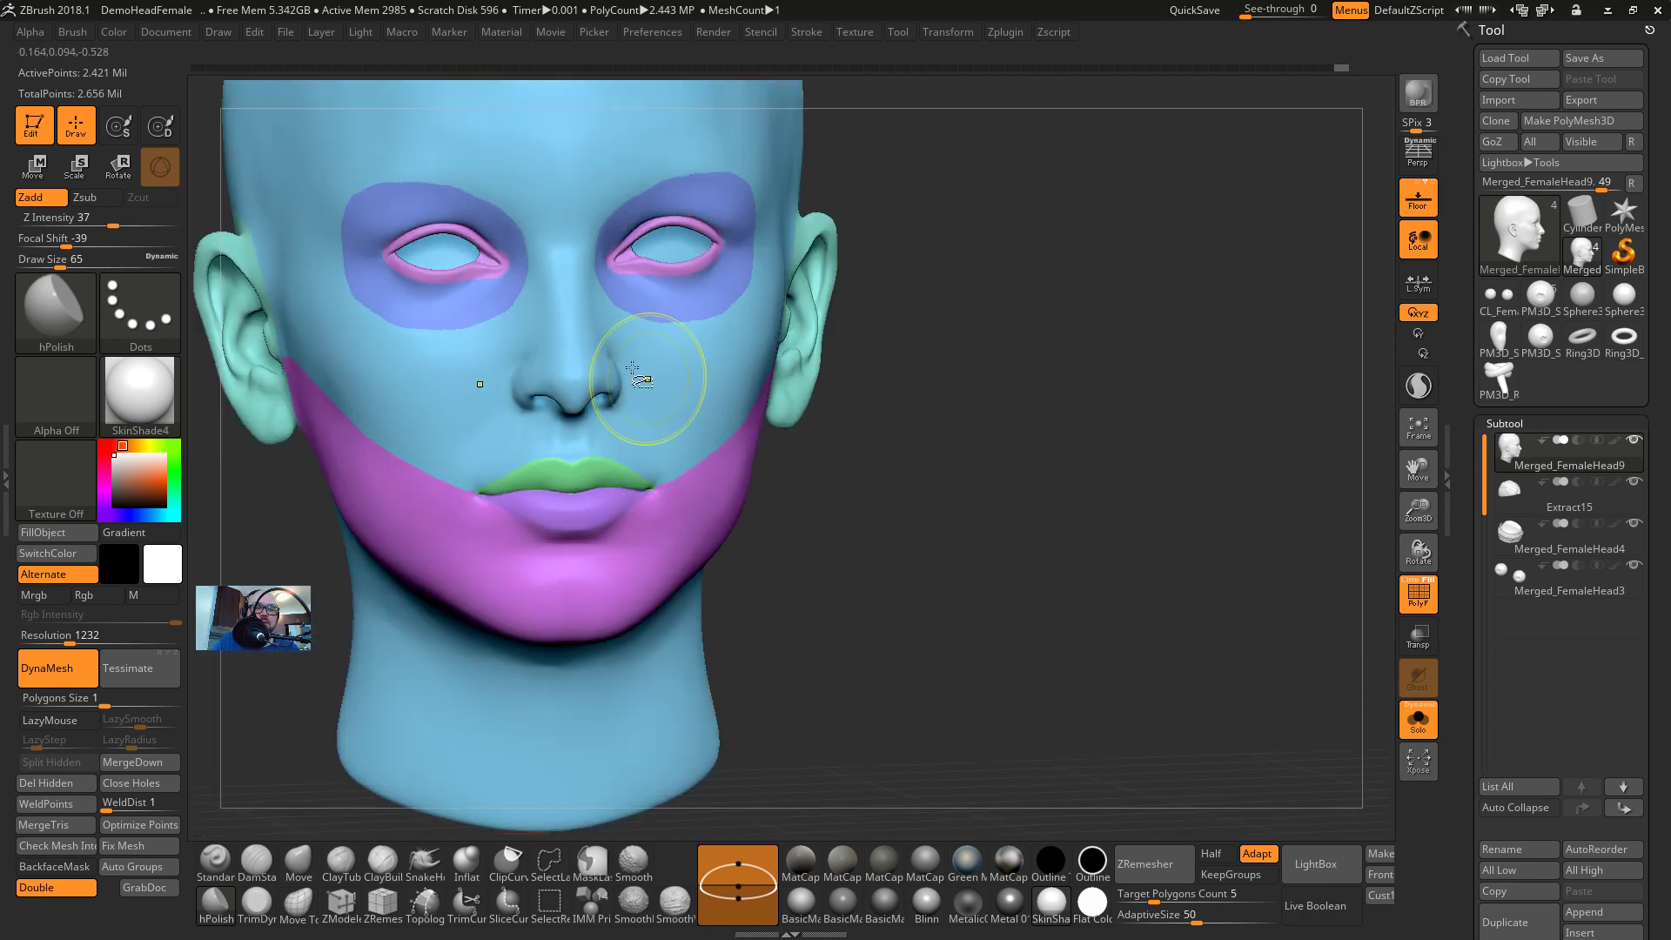
{"action": "left_click", "coordinate": [637, 355], "text": "ctrl+shift"}
{"action": "mouse_move", "coordinate": [972, 490]}
{"action": "left_mouse_down", "text": "shift"}
{"action": "mouse_move", "coordinate": [906, 408]}
{"action": "mouse_move", "coordinate": [959, 535]}
{"action": "left_mouse_up", "text": "shift"}
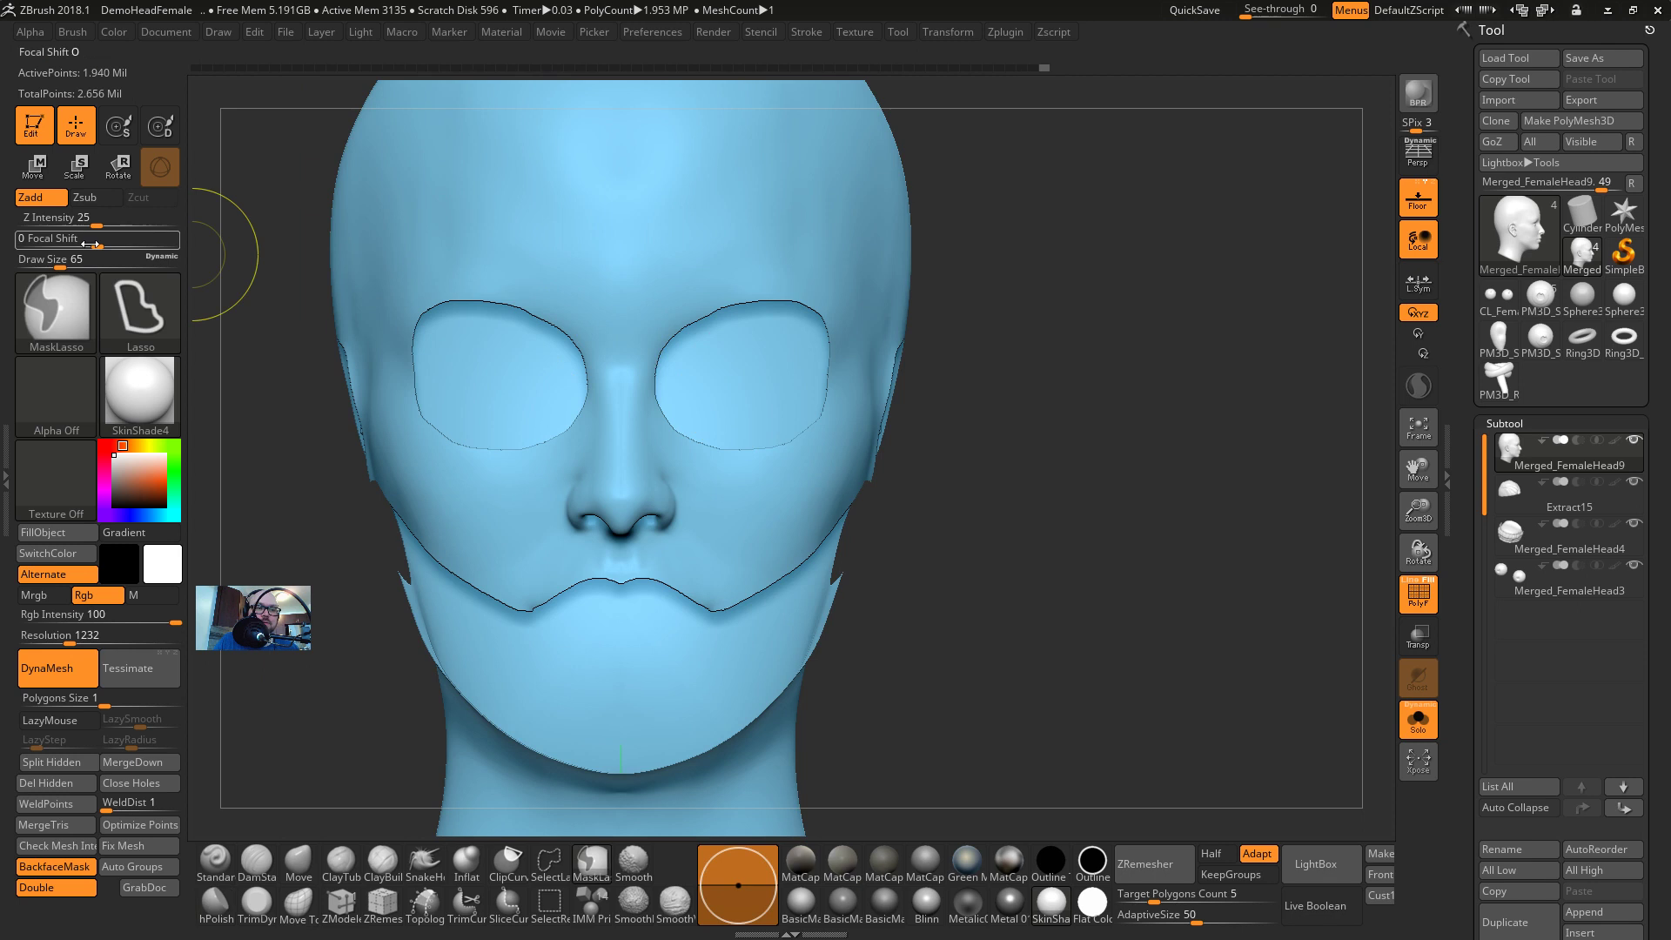
Paint a mask with the MaskPen FreeHand stroke across the nose bridge and around both eye openings
{"action": "left_click", "coordinate": [64, 289]}
{"action": "left_click", "coordinate": [249, 318]}
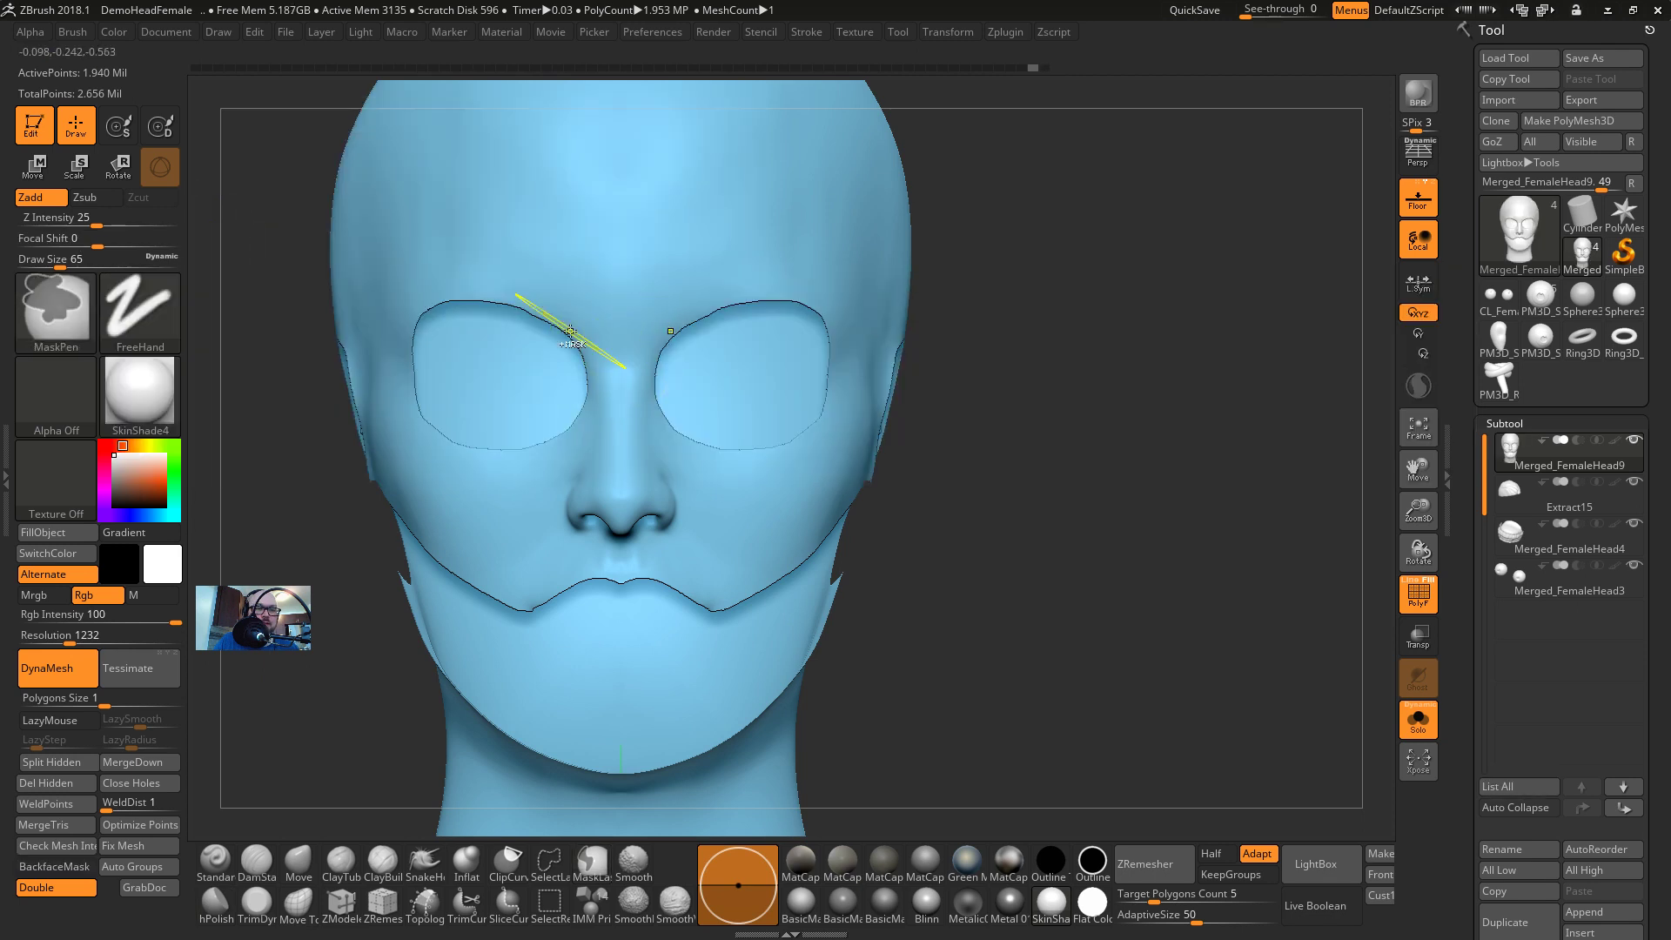
{"action": "mouse_move", "coordinate": [616, 366]}
{"action": "left_mouse_down", "text": "ctrl"}
{"action": "mouse_move", "coordinate": [559, 304]}
{"action": "mouse_move", "coordinate": [483, 319]}
{"action": "left_mouse_up", "text": "ctrl"}
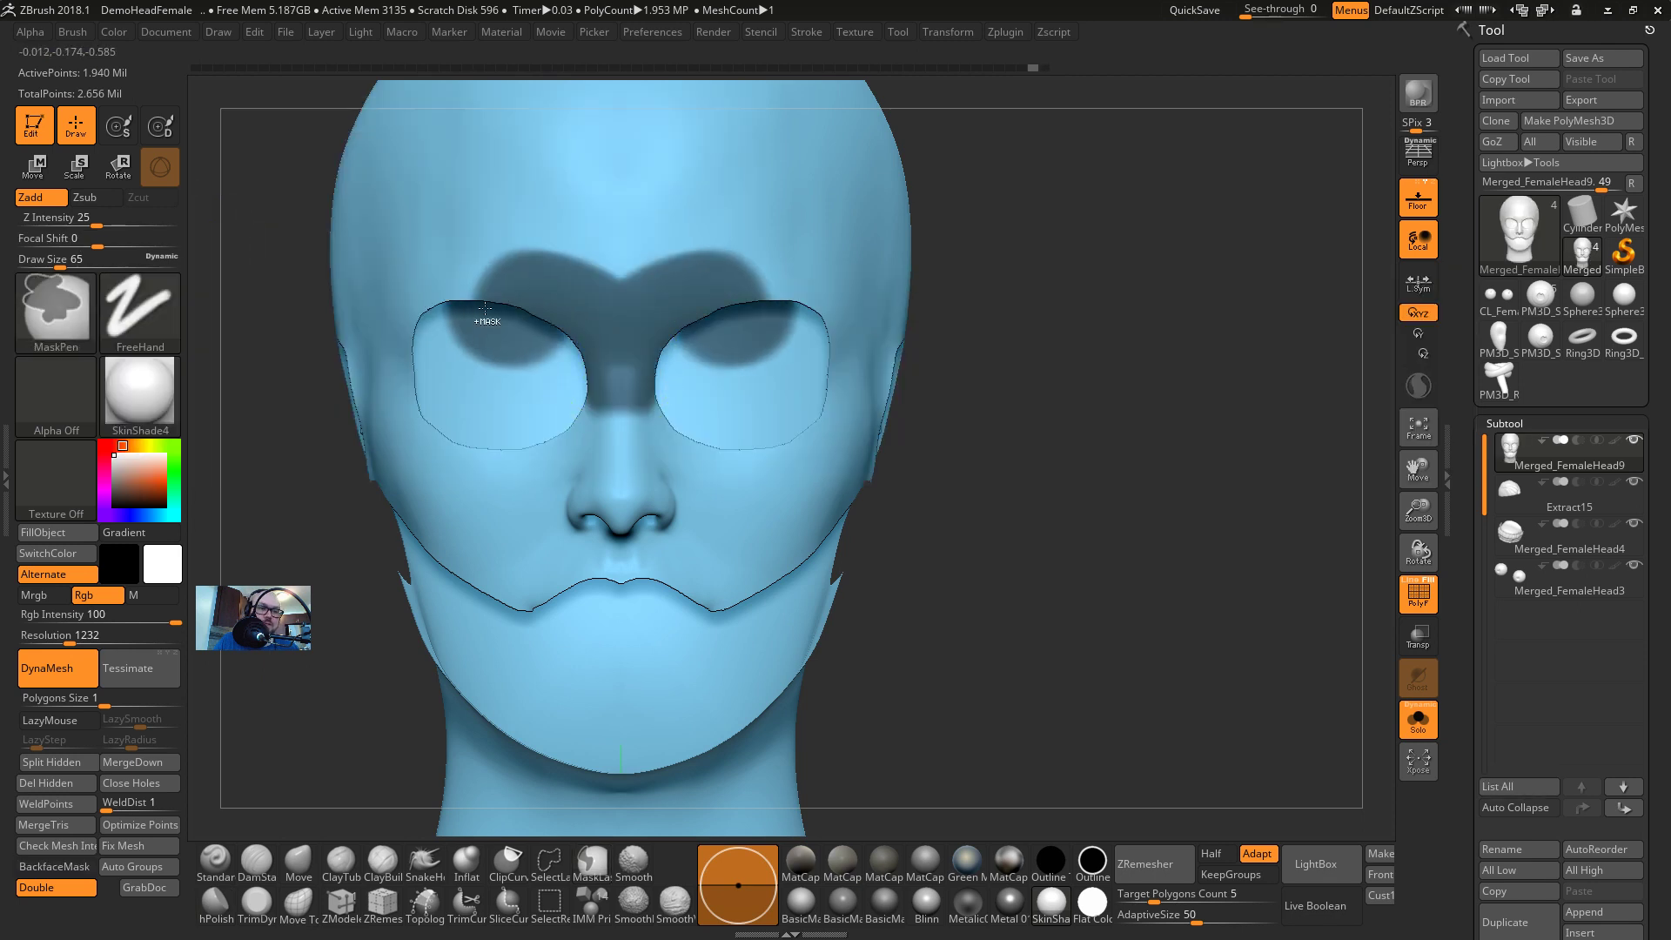
{"action": "left_click_drag", "start_coordinate": [198, 447], "coordinate": [266, 439]}
{"action": "mouse_move", "coordinate": [513, 277]}
{"action": "left_mouse_down", "text": "ctrl"}
{"action": "mouse_move", "coordinate": [440, 268]}
{"action": "mouse_move", "coordinate": [389, 317]}
{"action": "mouse_move", "coordinate": [383, 418]}
{"action": "mouse_move", "coordinate": [470, 496]}
{"action": "mouse_move", "coordinate": [583, 471]}
{"action": "mouse_move", "coordinate": [593, 425]}
{"action": "mouse_move", "coordinate": [623, 470]}
{"action": "mouse_move", "coordinate": [547, 516]}
{"action": "mouse_move", "coordinate": [468, 524]}
{"action": "left_mouse_up", "text": "ctrl"}
Erase the excess mask along the cheeks and brows at draw size 51, and reduce the draw size to 29 for refinement
{"action": "key", "text": "s"}
{"action": "key", "text": "ctrl+z"}
{"action": "mouse_move", "coordinate": [623, 484]}
{"action": "left_mouse_down", "text": "ctrl+alt"}
{"action": "mouse_move", "coordinate": [523, 534]}
{"action": "mouse_move", "coordinate": [432, 546]}
{"action": "left_mouse_up", "text": "ctrl+alt"}
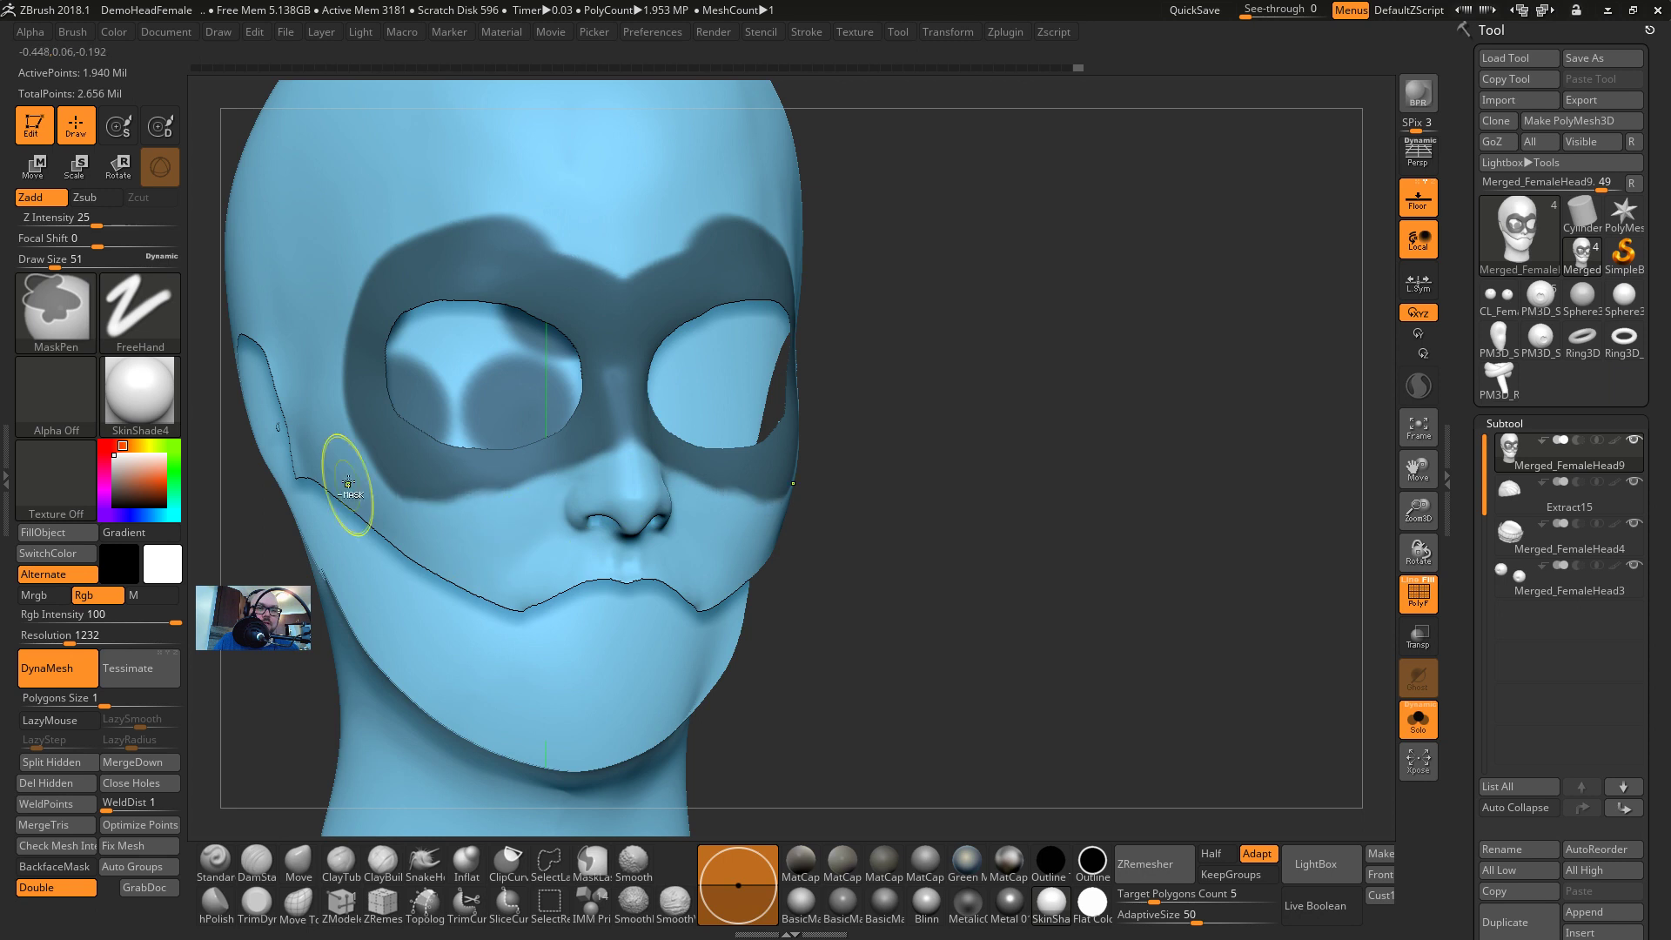
{"action": "left_click_drag", "start_coordinate": [616, 236], "coordinate": [433, 205], "text": "ctrl+alt"}
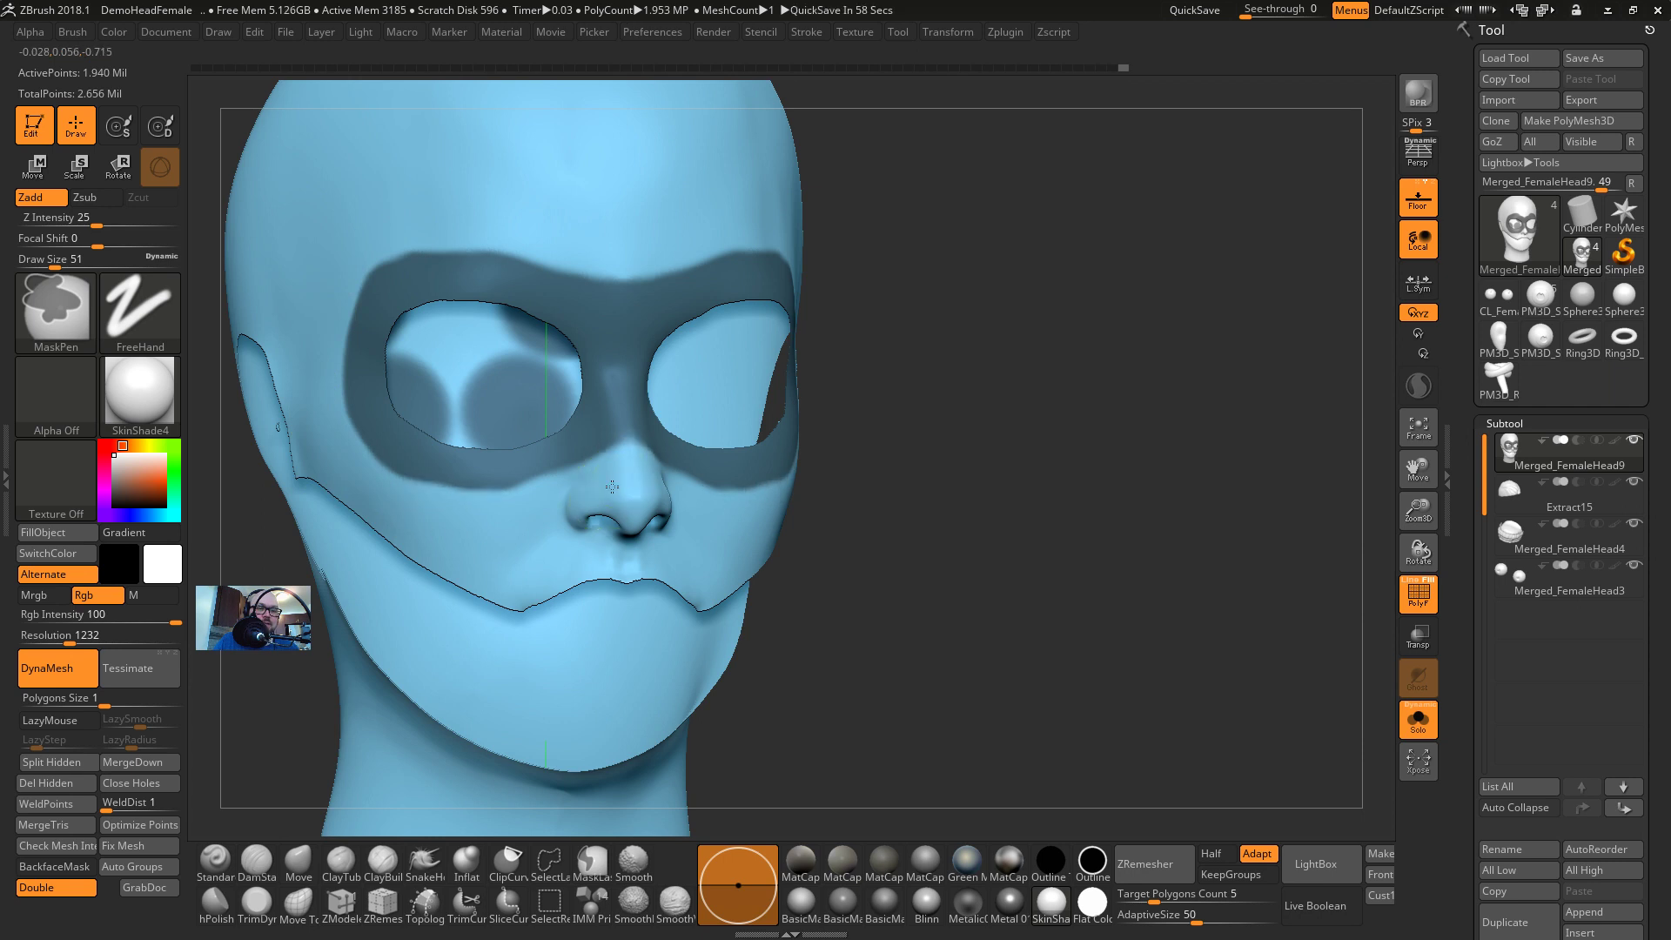
{"action": "key", "text": "s"}
{"action": "left_click_drag", "start_coordinate": [603, 441], "coordinate": [594, 434]}
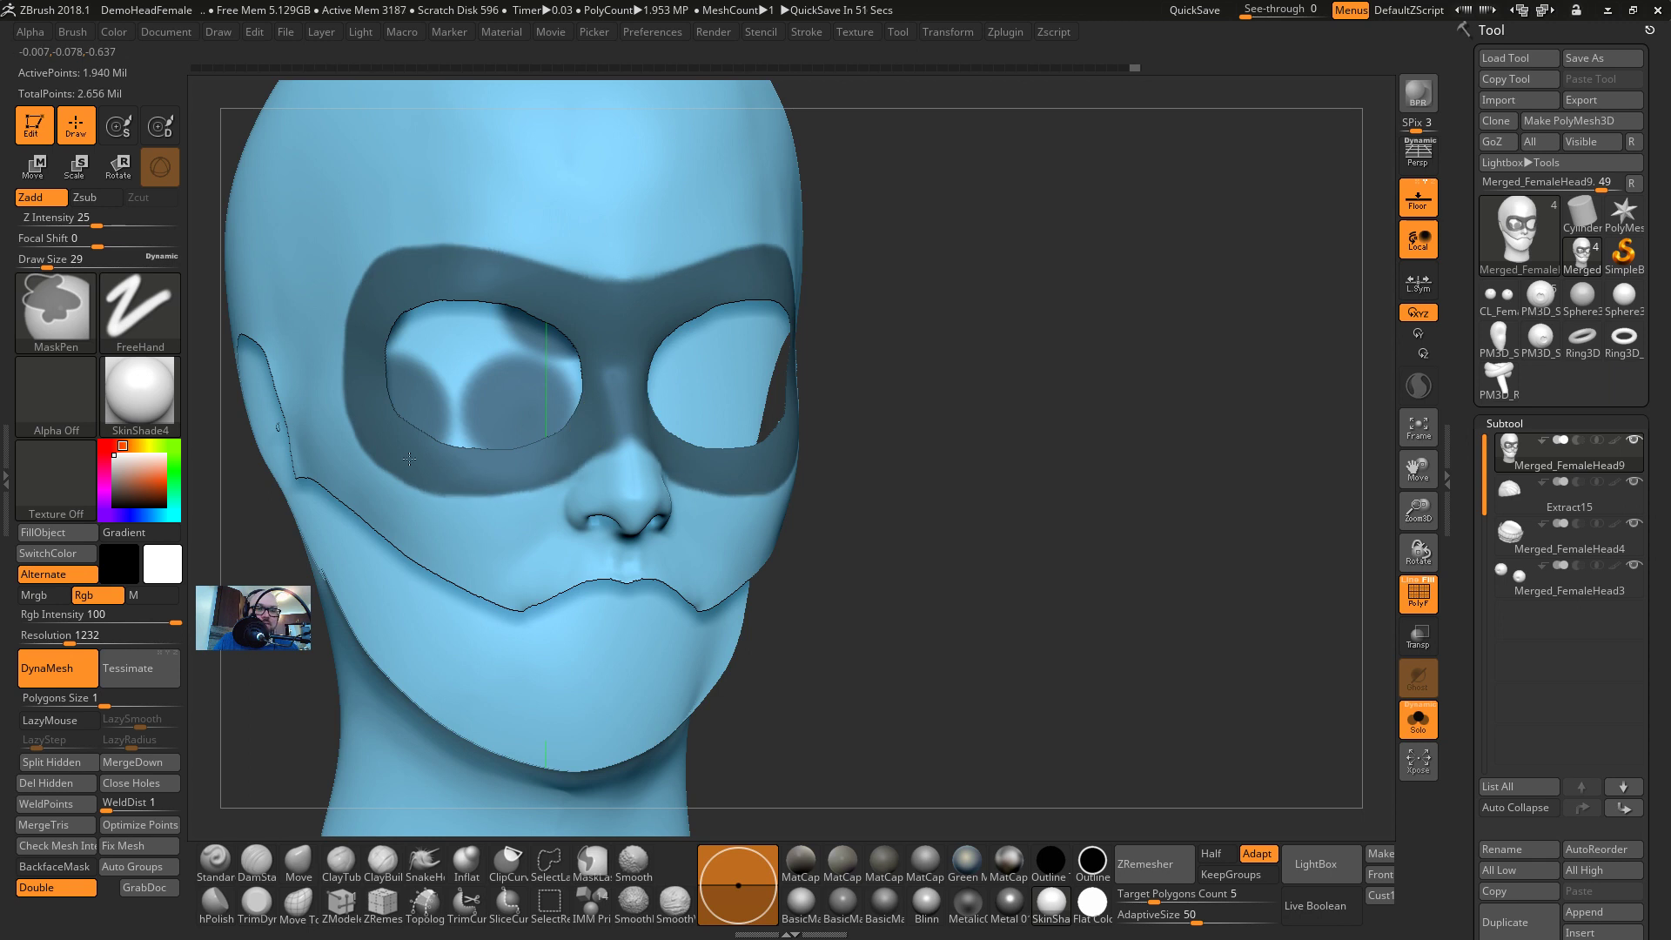
Trim the mask's outer side edge, turn the masked eye surround into its own polygroup, and unhide the whole head
{"action": "mouse_move", "coordinate": [1219, 392]}
{"action": "left_mouse_down"}
{"action": "mouse_move", "coordinate": [978, 403]}
{"action": "mouse_move", "coordinate": [1014, 401]}
{"action": "left_mouse_up"}
{"action": "key", "text": "s"}
{"action": "mouse_move", "coordinate": [1153, 323]}
{"action": "left_mouse_down", "text": "ctrl+alt"}
{"action": "mouse_move", "coordinate": [1262, 383]}
{"action": "mouse_move", "coordinate": [1332, 459]}
{"action": "mouse_move", "coordinate": [1190, 484]}
{"action": "left_mouse_up", "text": "ctrl+alt"}
{"action": "key", "text": "ctrl+w"}
{"action": "left_click", "coordinate": [1351, 476], "text": "ctrl+shift"}
Switch to Chrome, look over the topology pins related to the stylized head, and return to the Face and Head board
{"action": "key", "text": "alt+Tab"}
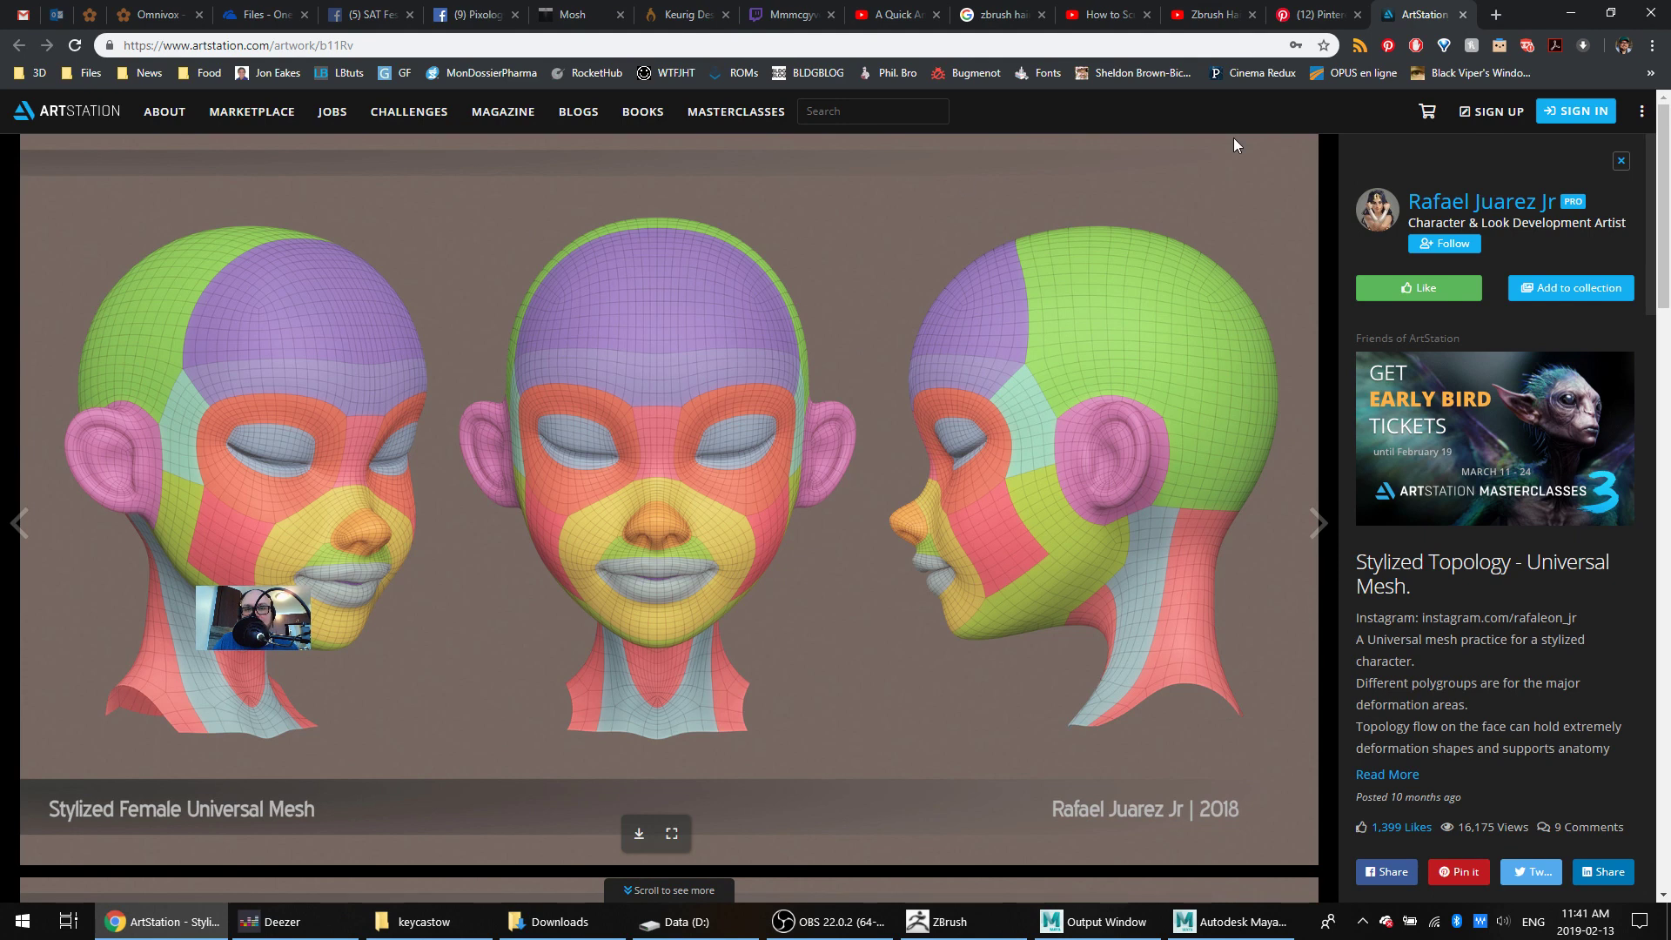
{"action": "left_click", "coordinate": [1315, 14]}
{"action": "scroll", "coordinate": [1028, 467], "scroll_direction": "down", "scroll_amount": 2}
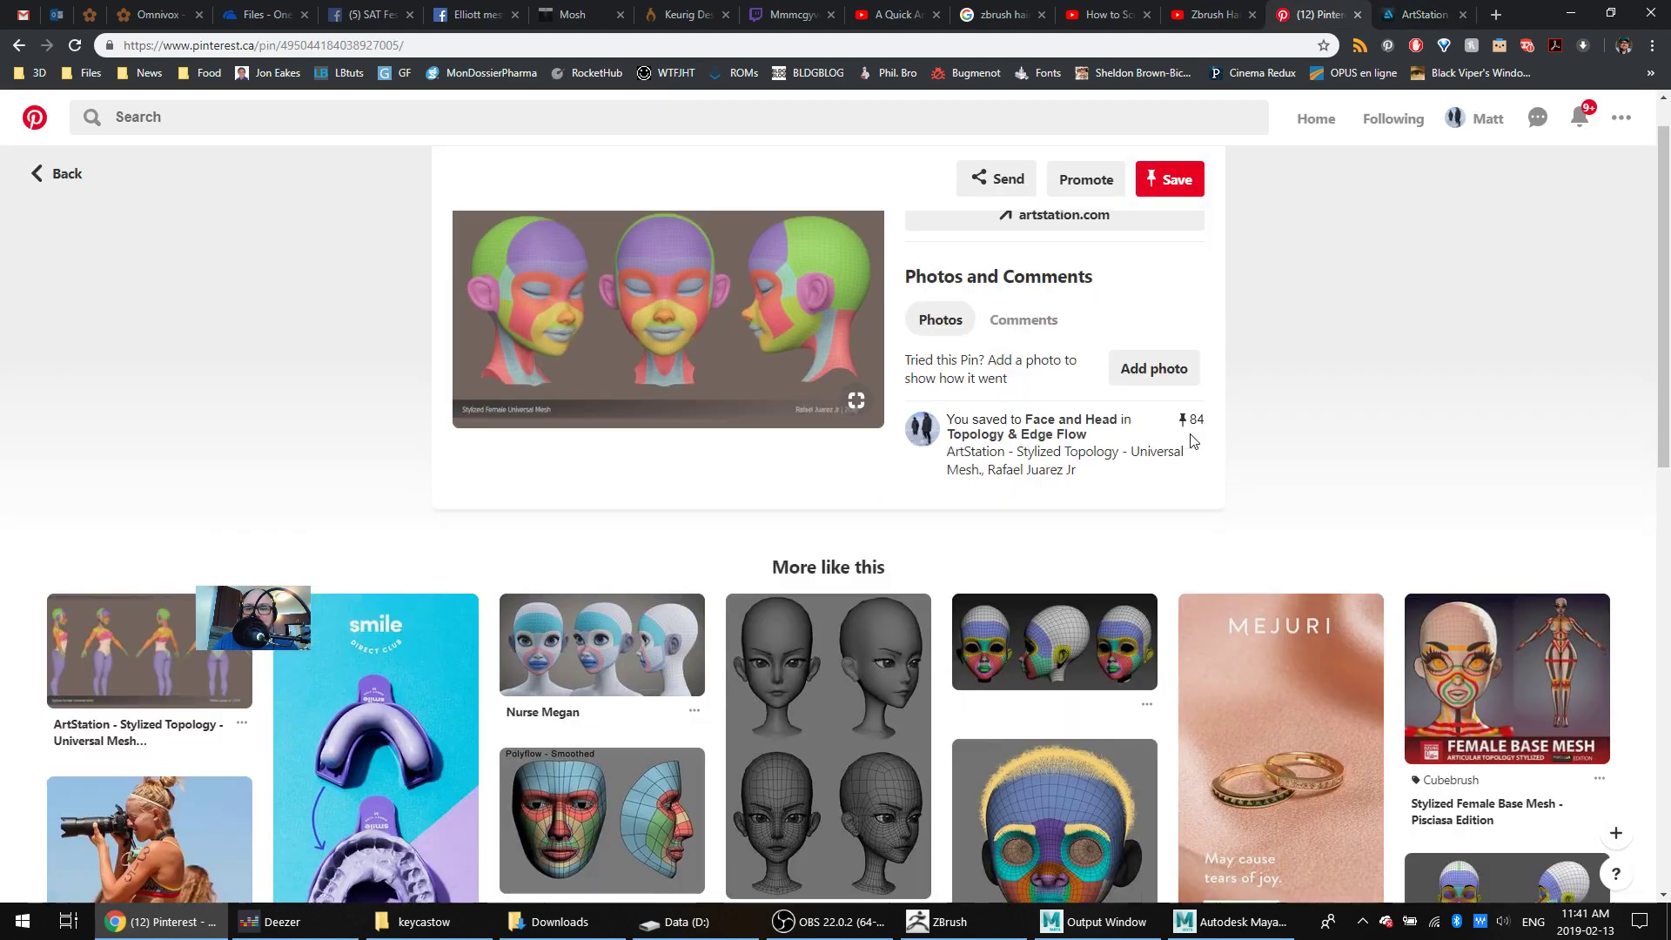
{"action": "scroll", "coordinate": [1028, 468], "scroll_direction": "down", "scroll_amount": 3}
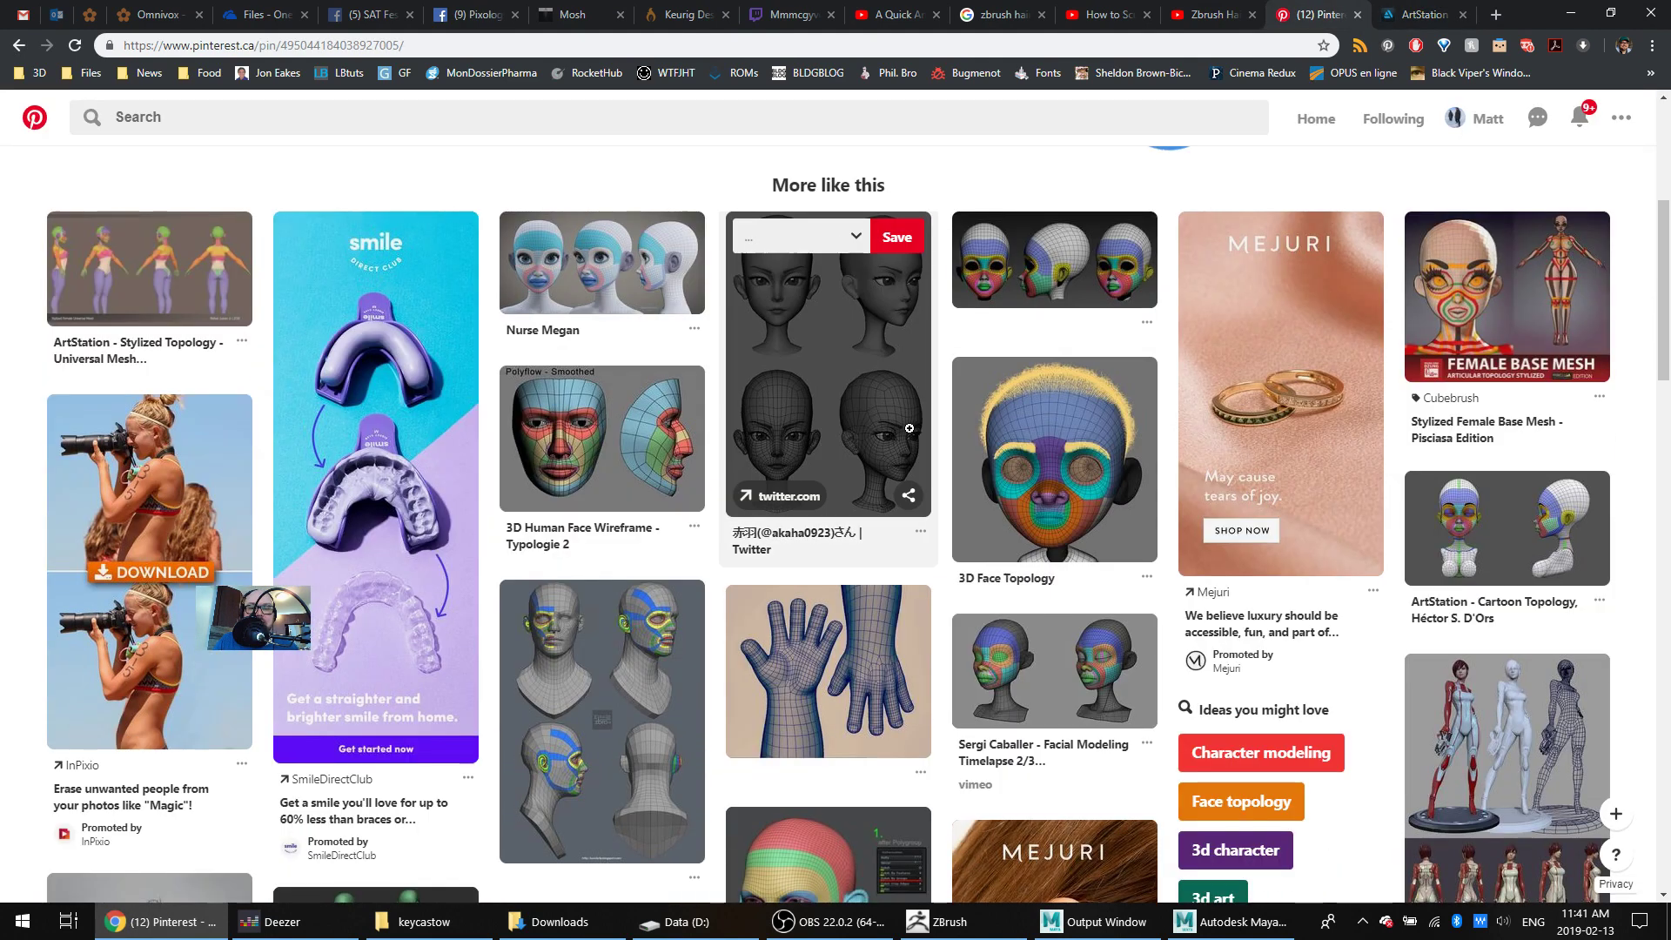
{"action": "scroll", "coordinate": [912, 427], "scroll_direction": "up", "scroll_amount": 5}
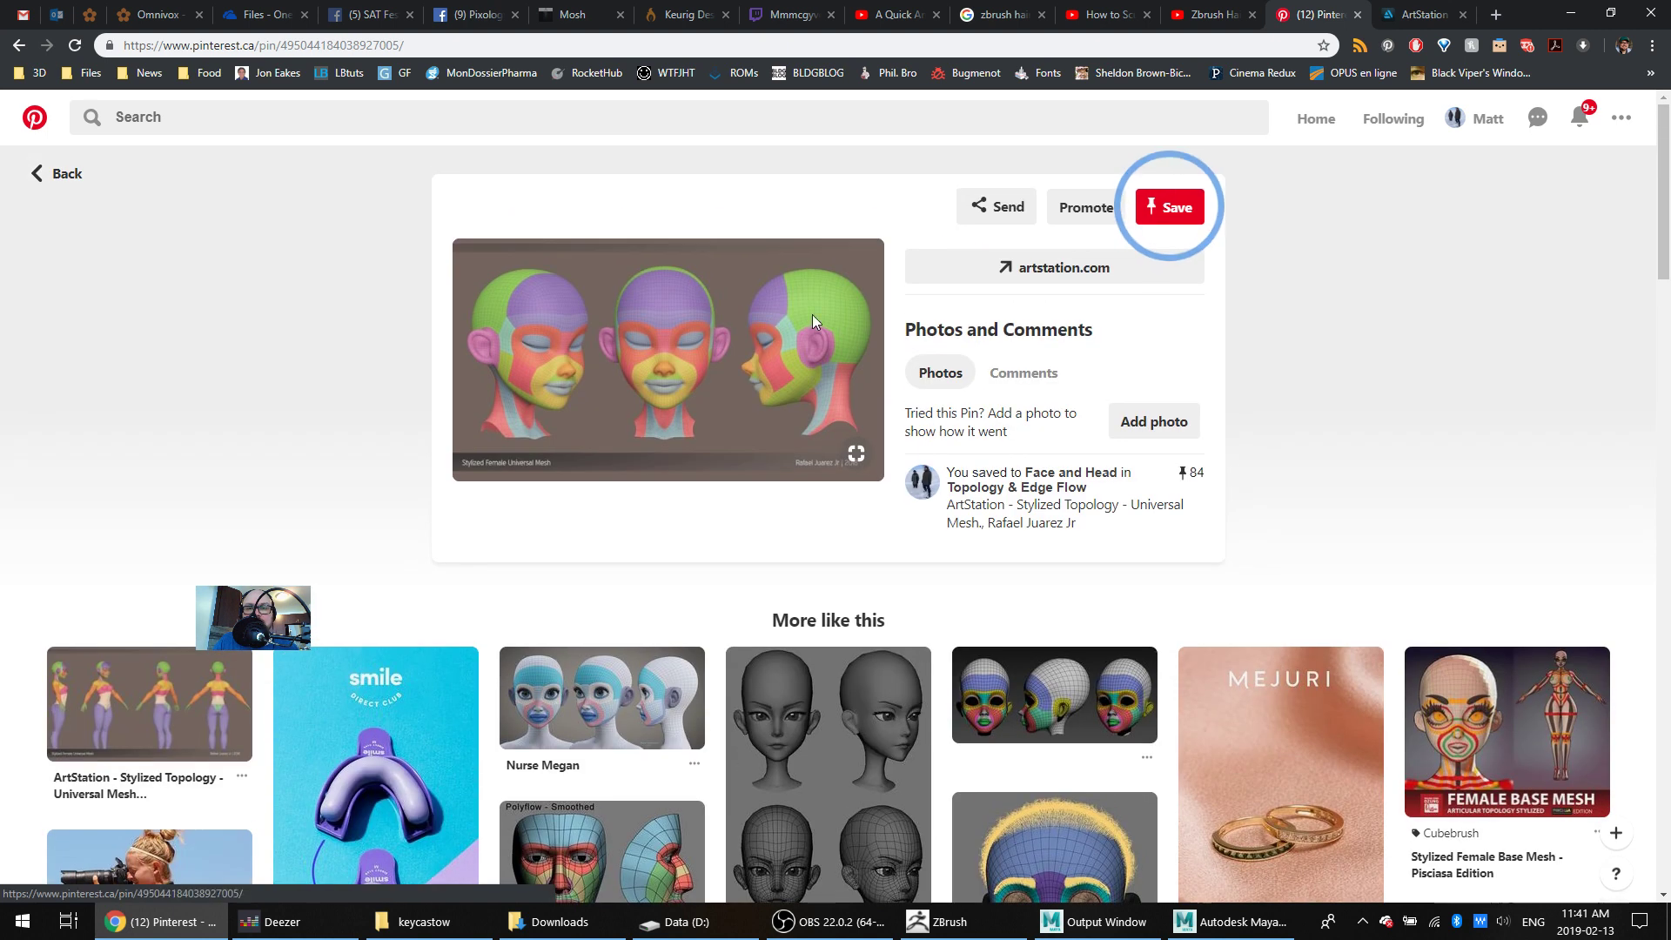
{"action": "left_click", "coordinate": [19, 44]}
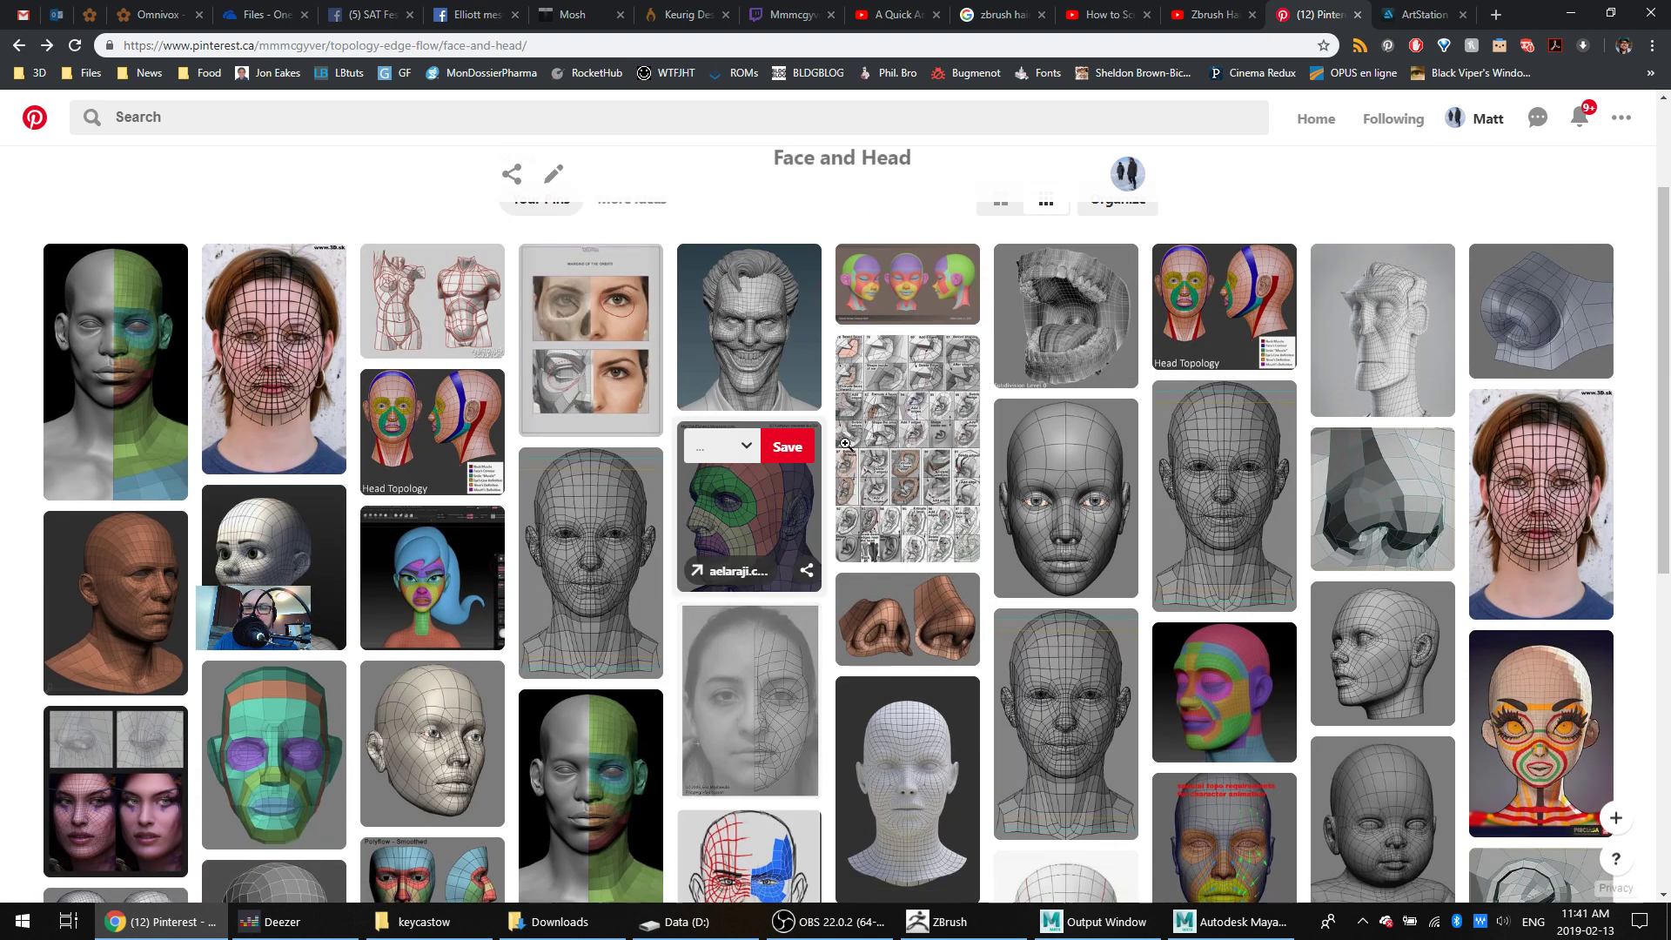
Open the front-view wireframe face pin, examine the head topology images in its 3dcenter.ru source thread, and close the thread
{"action": "left_click", "coordinate": [1002, 514]}
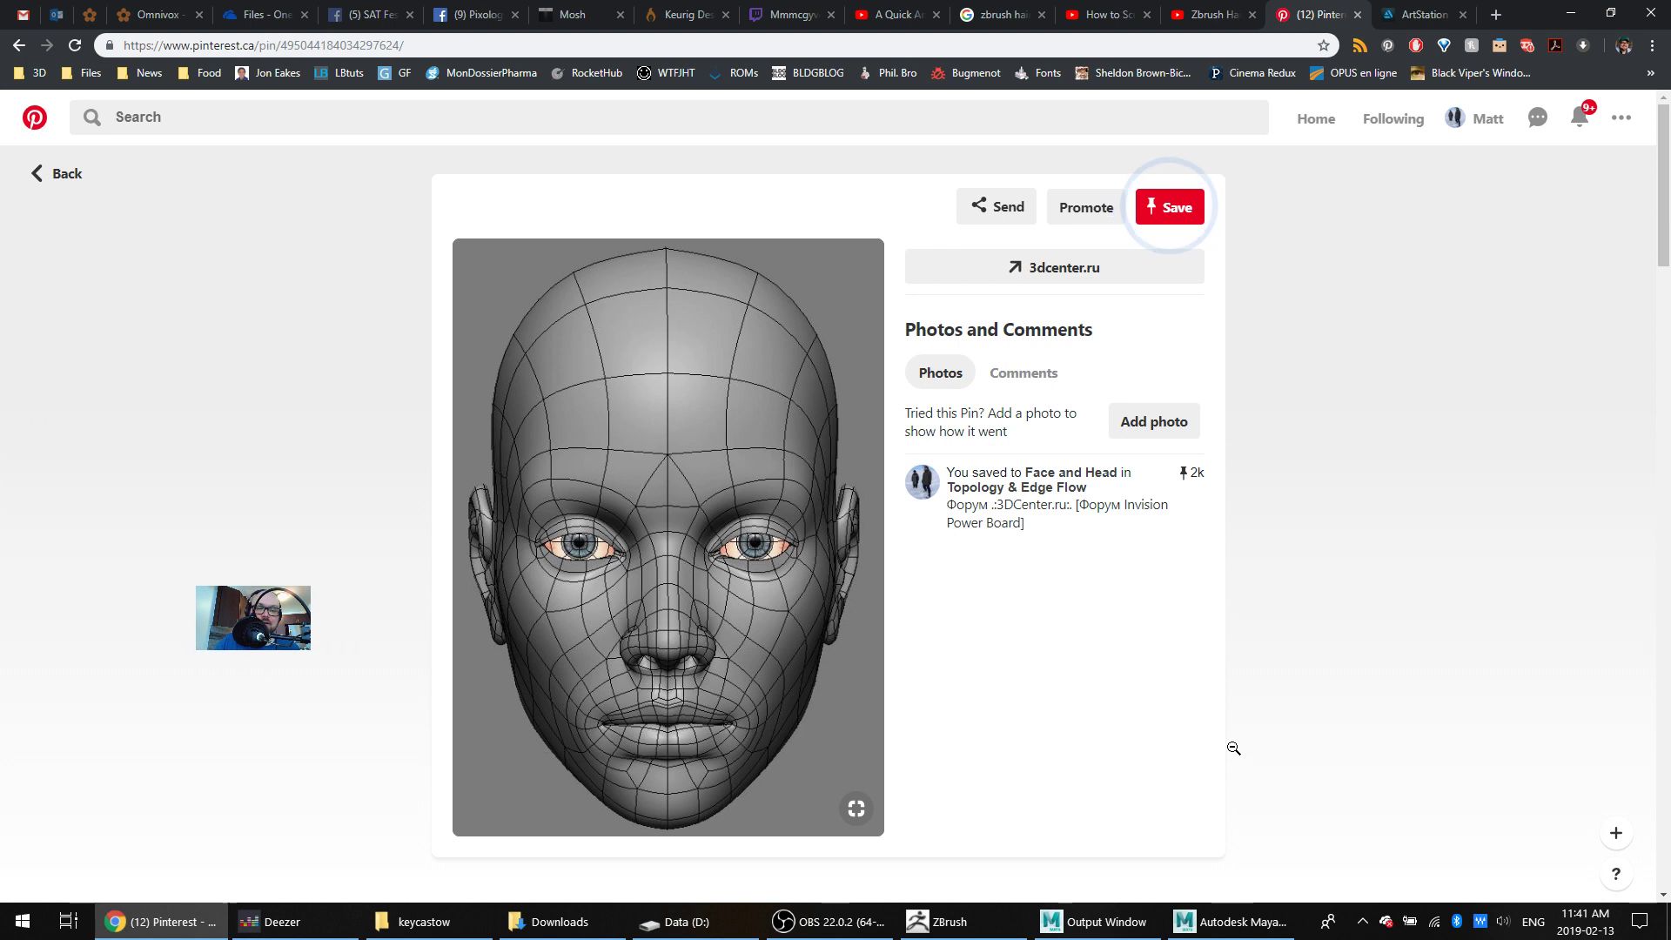
{"action": "left_click", "coordinate": [782, 675]}
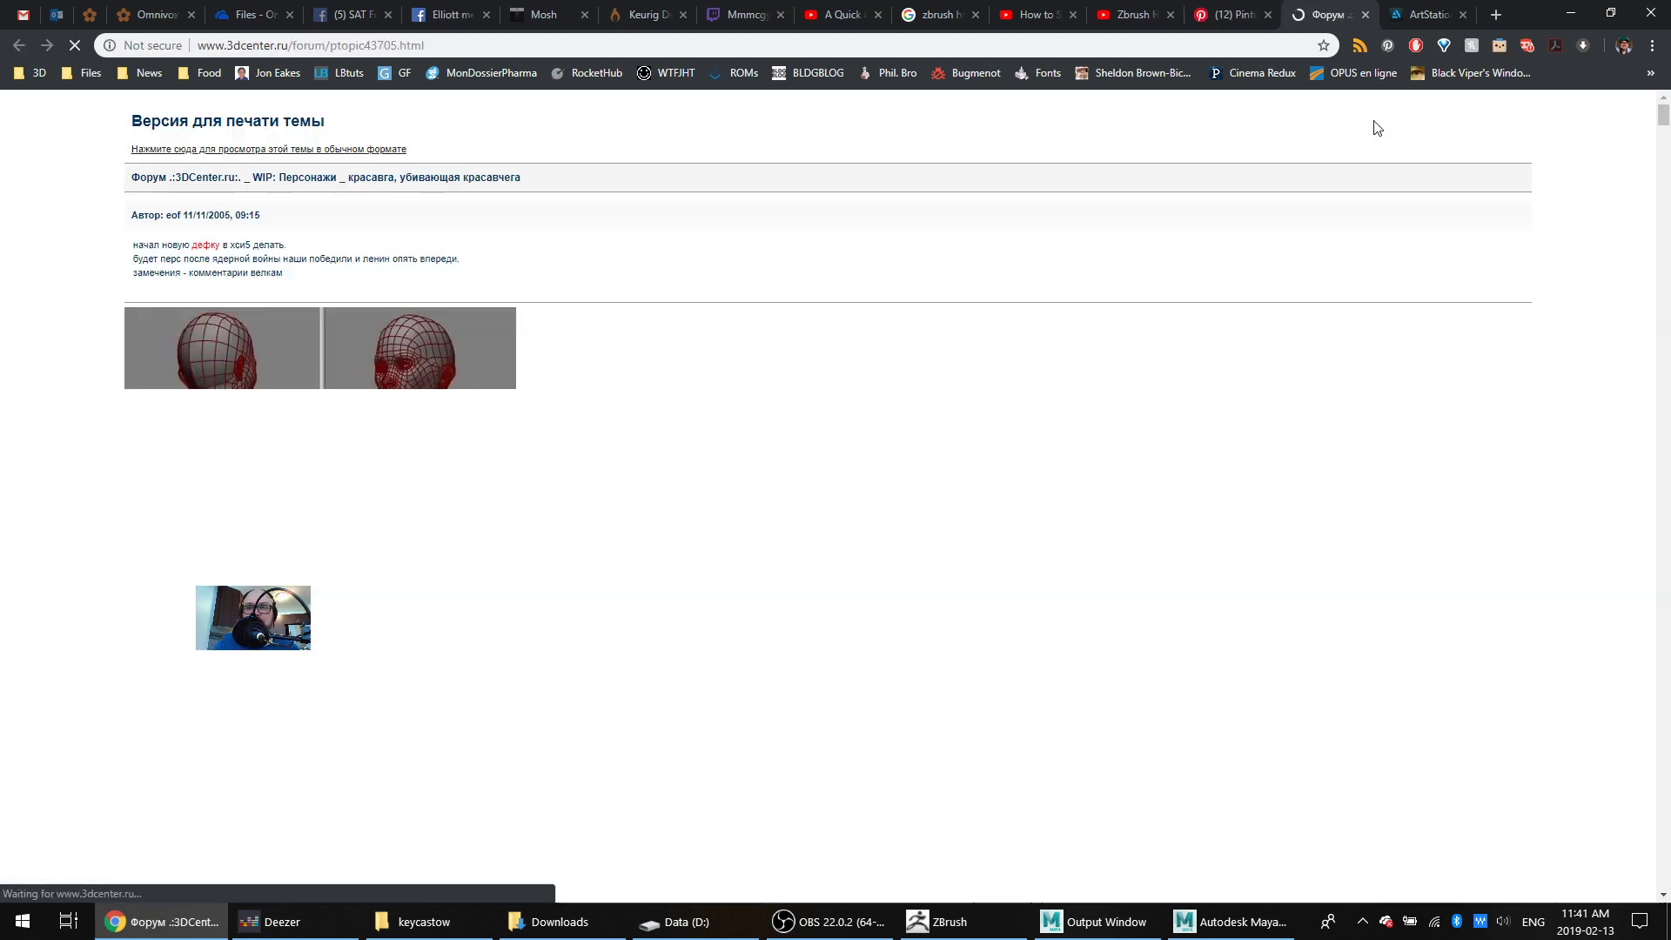
{"action": "scroll", "coordinate": [841, 374], "scroll_direction": "down", "scroll_amount": 5}
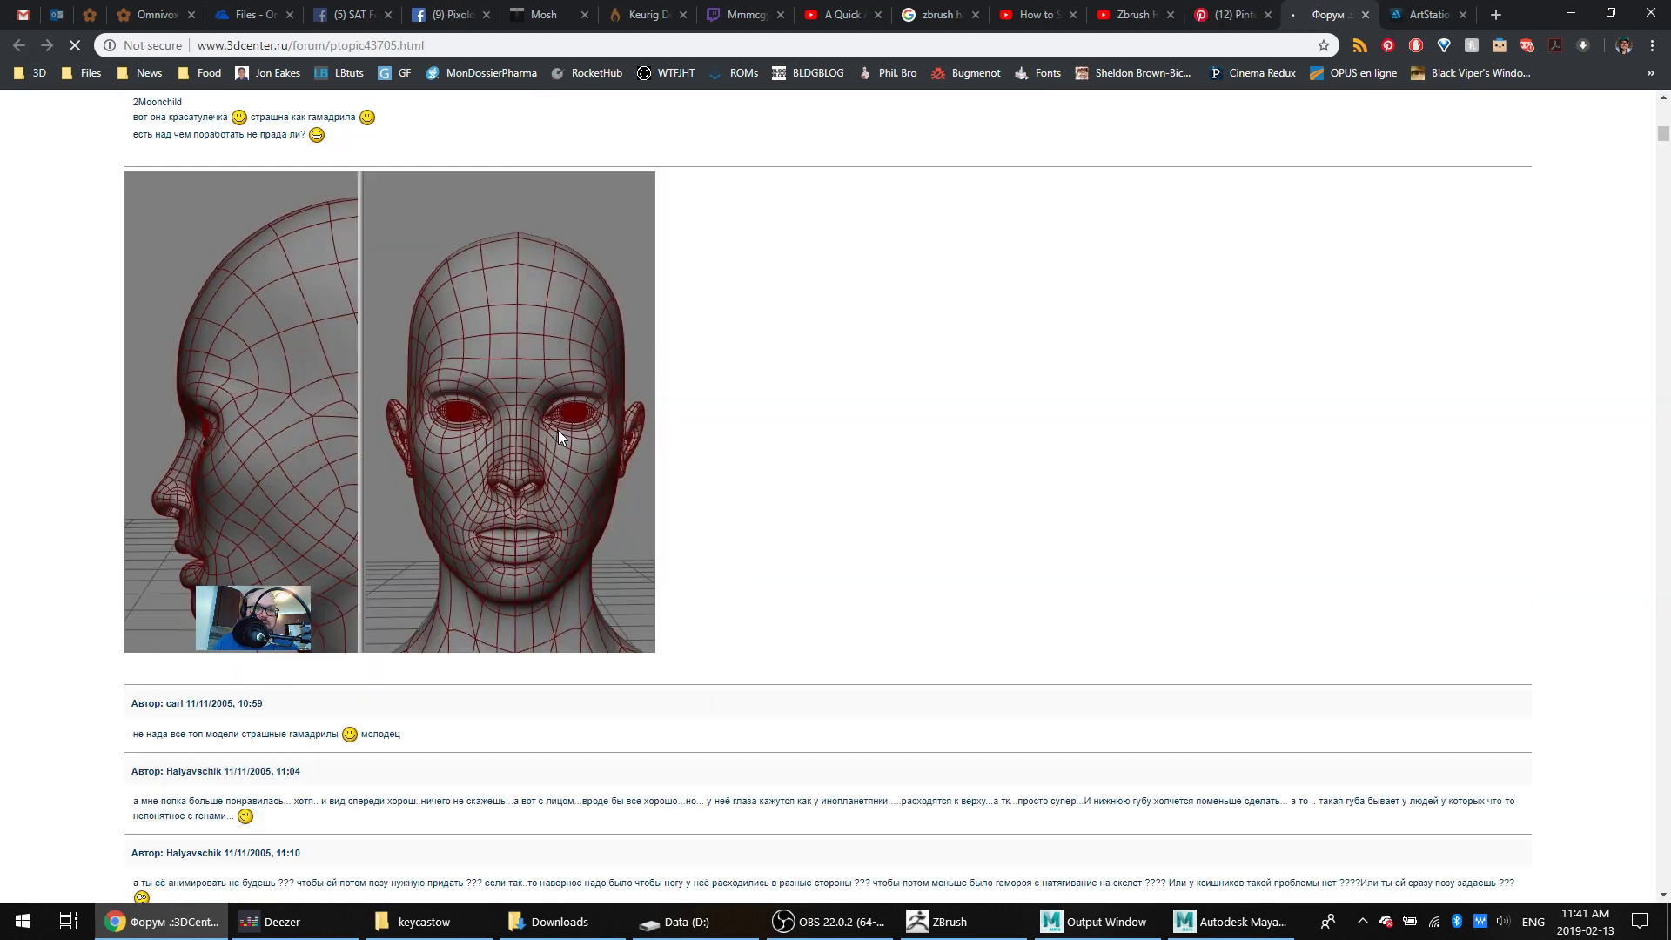
{"action": "scroll", "coordinate": [653, 527], "scroll_direction": "down", "scroll_amount": 20}
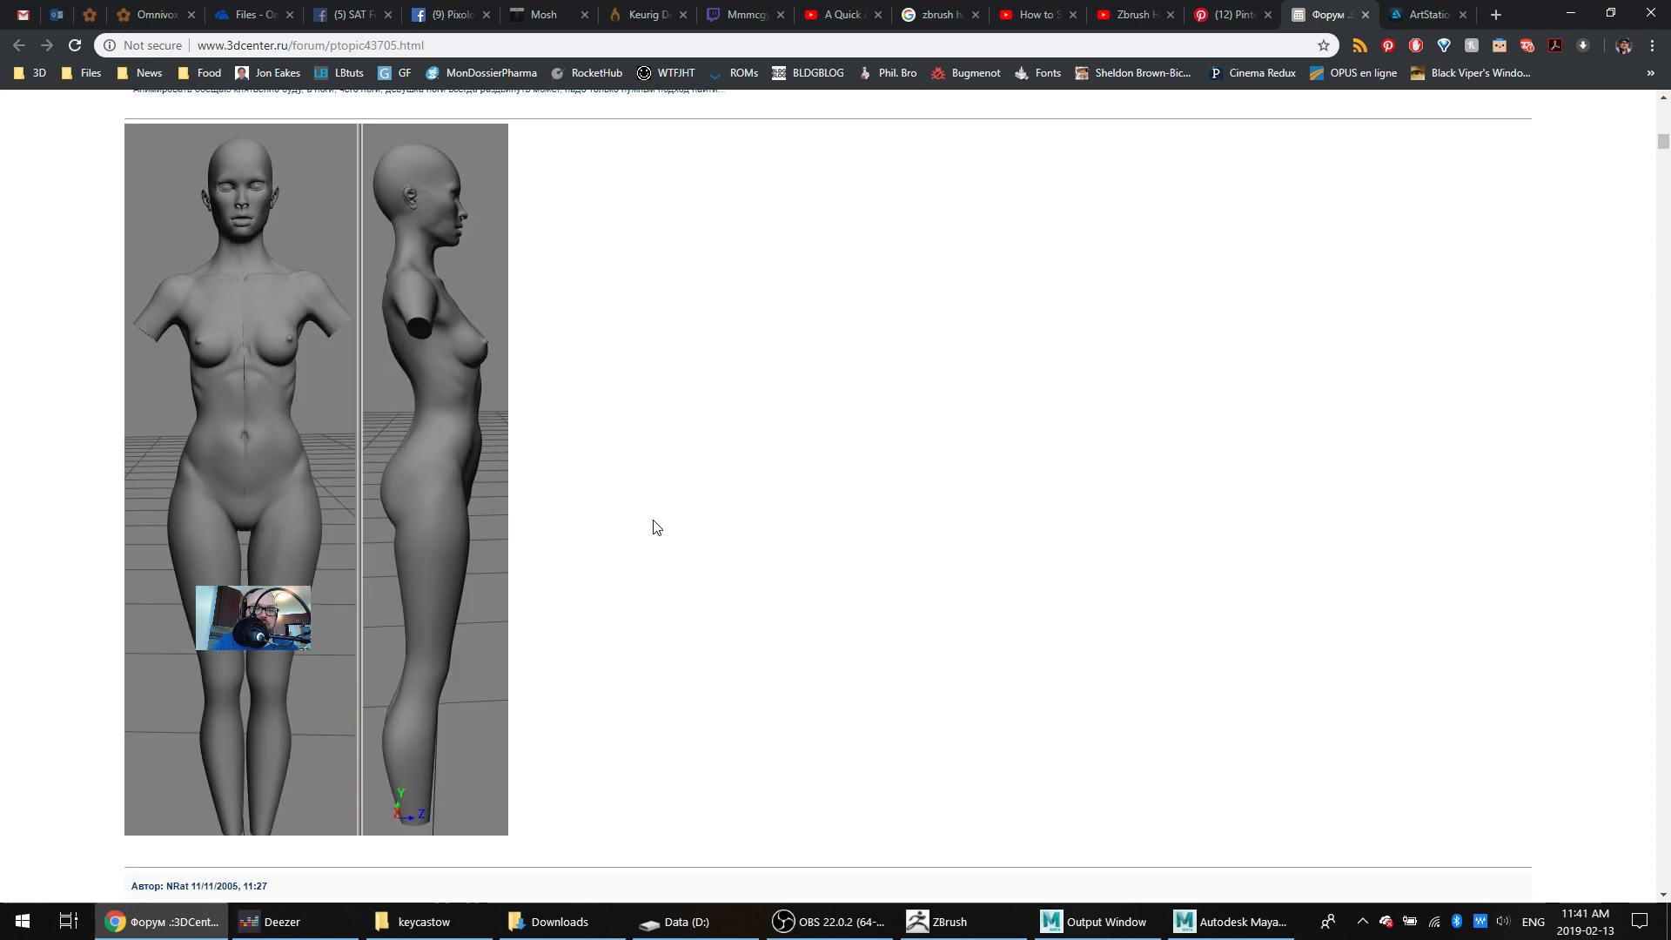
{"action": "scroll", "coordinate": [653, 527], "scroll_direction": "down", "scroll_amount": 20}
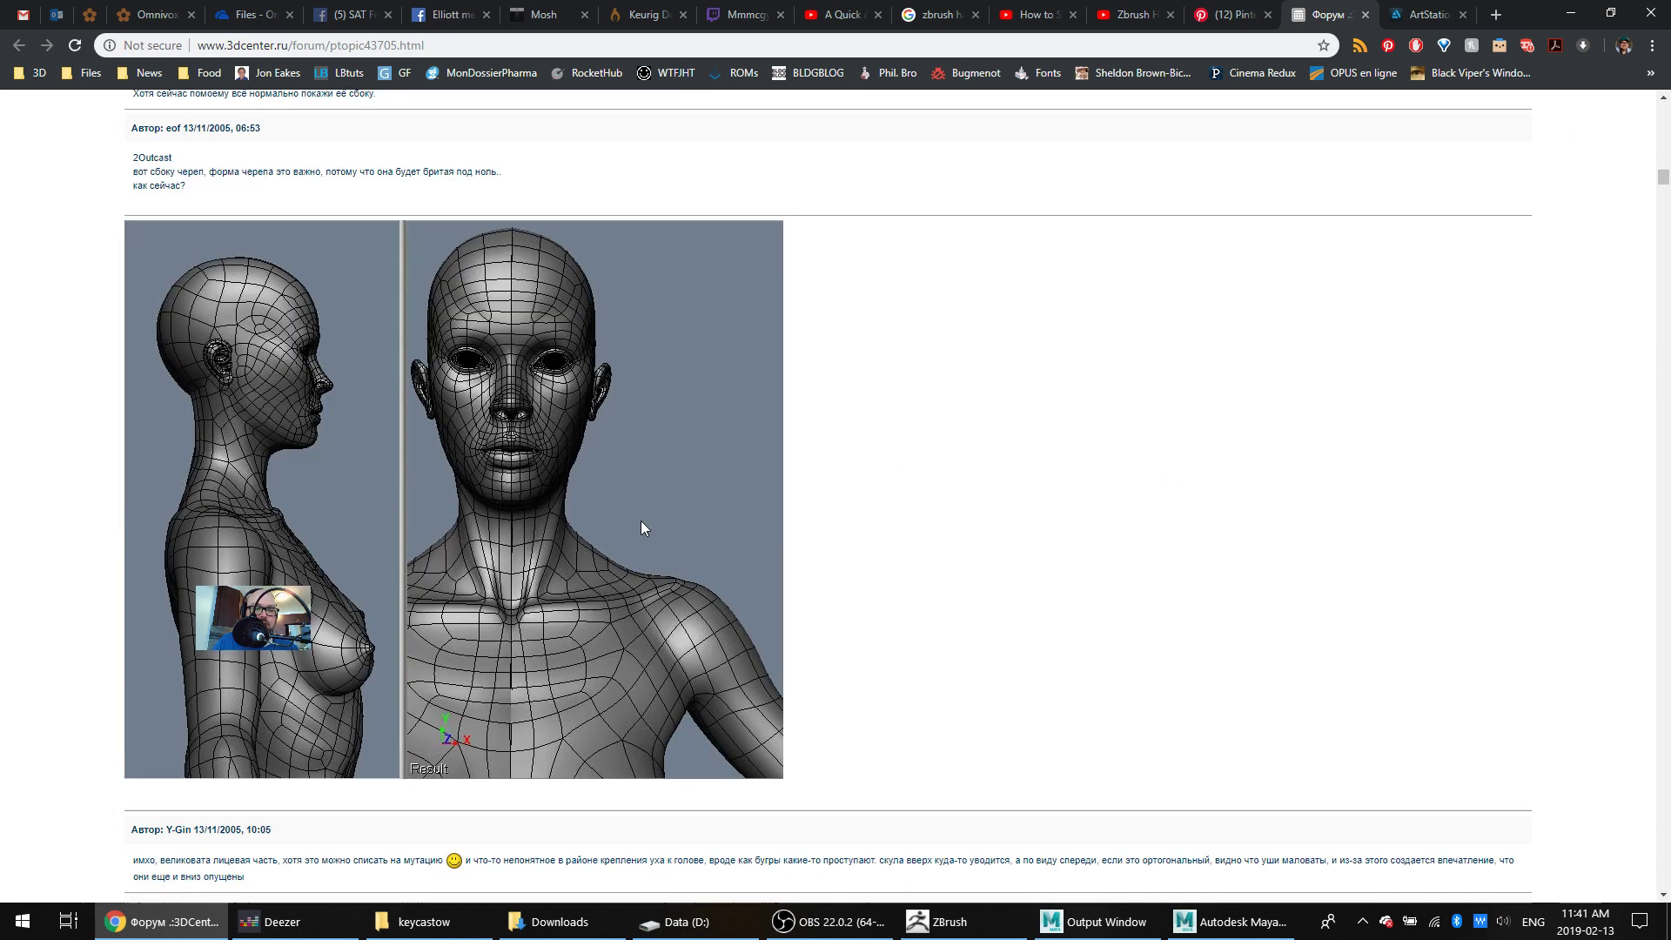
{"action": "scroll", "coordinate": [620, 527], "scroll_direction": "down", "scroll_amount": 13}
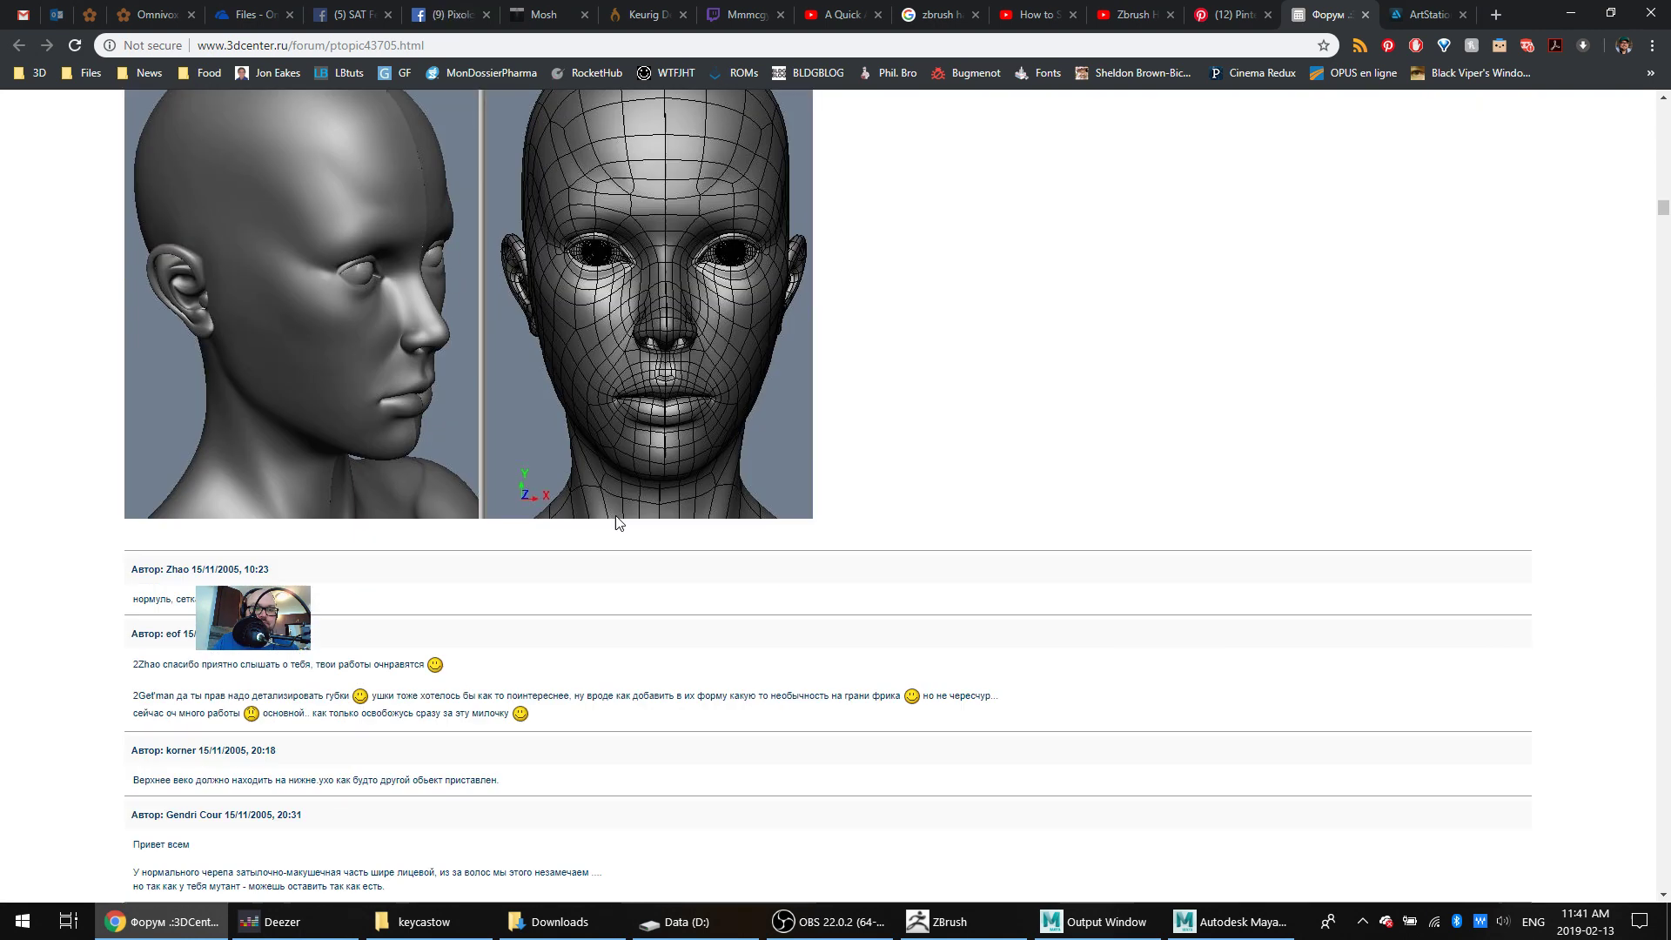
{"action": "scroll", "coordinate": [635, 529], "scroll_direction": "up", "scroll_amount": 6}
{"action": "scroll", "coordinate": [644, 531], "scroll_direction": "down", "scroll_amount": 15}
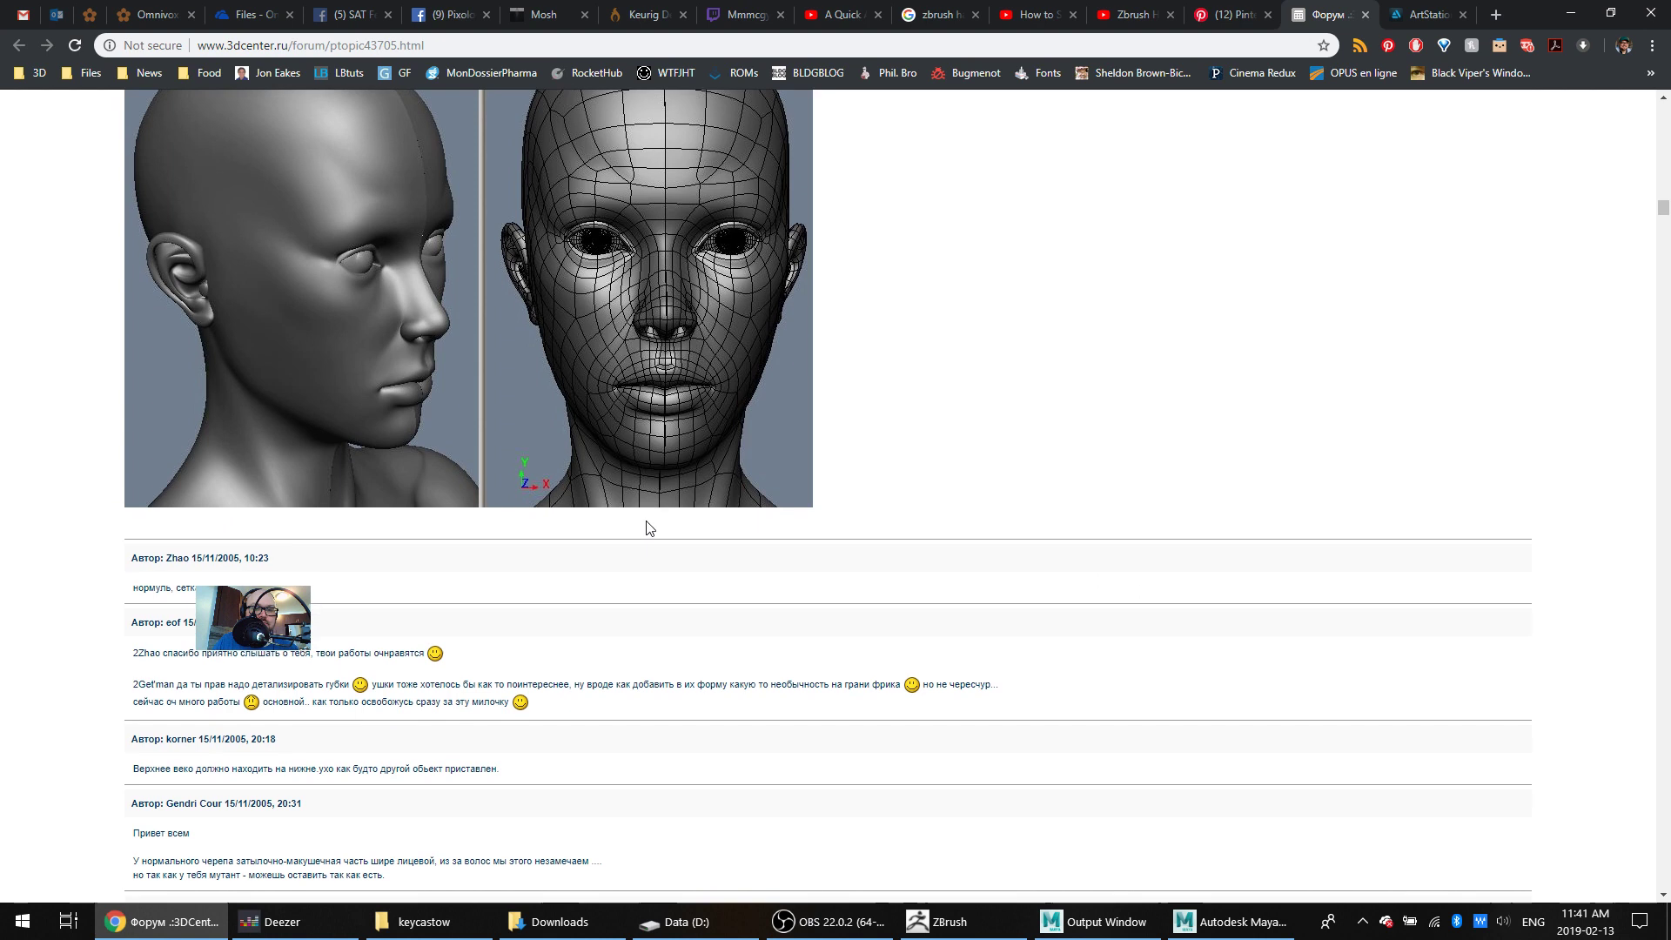
{"action": "scroll", "coordinate": [666, 542], "scroll_direction": "down", "scroll_amount": 2}
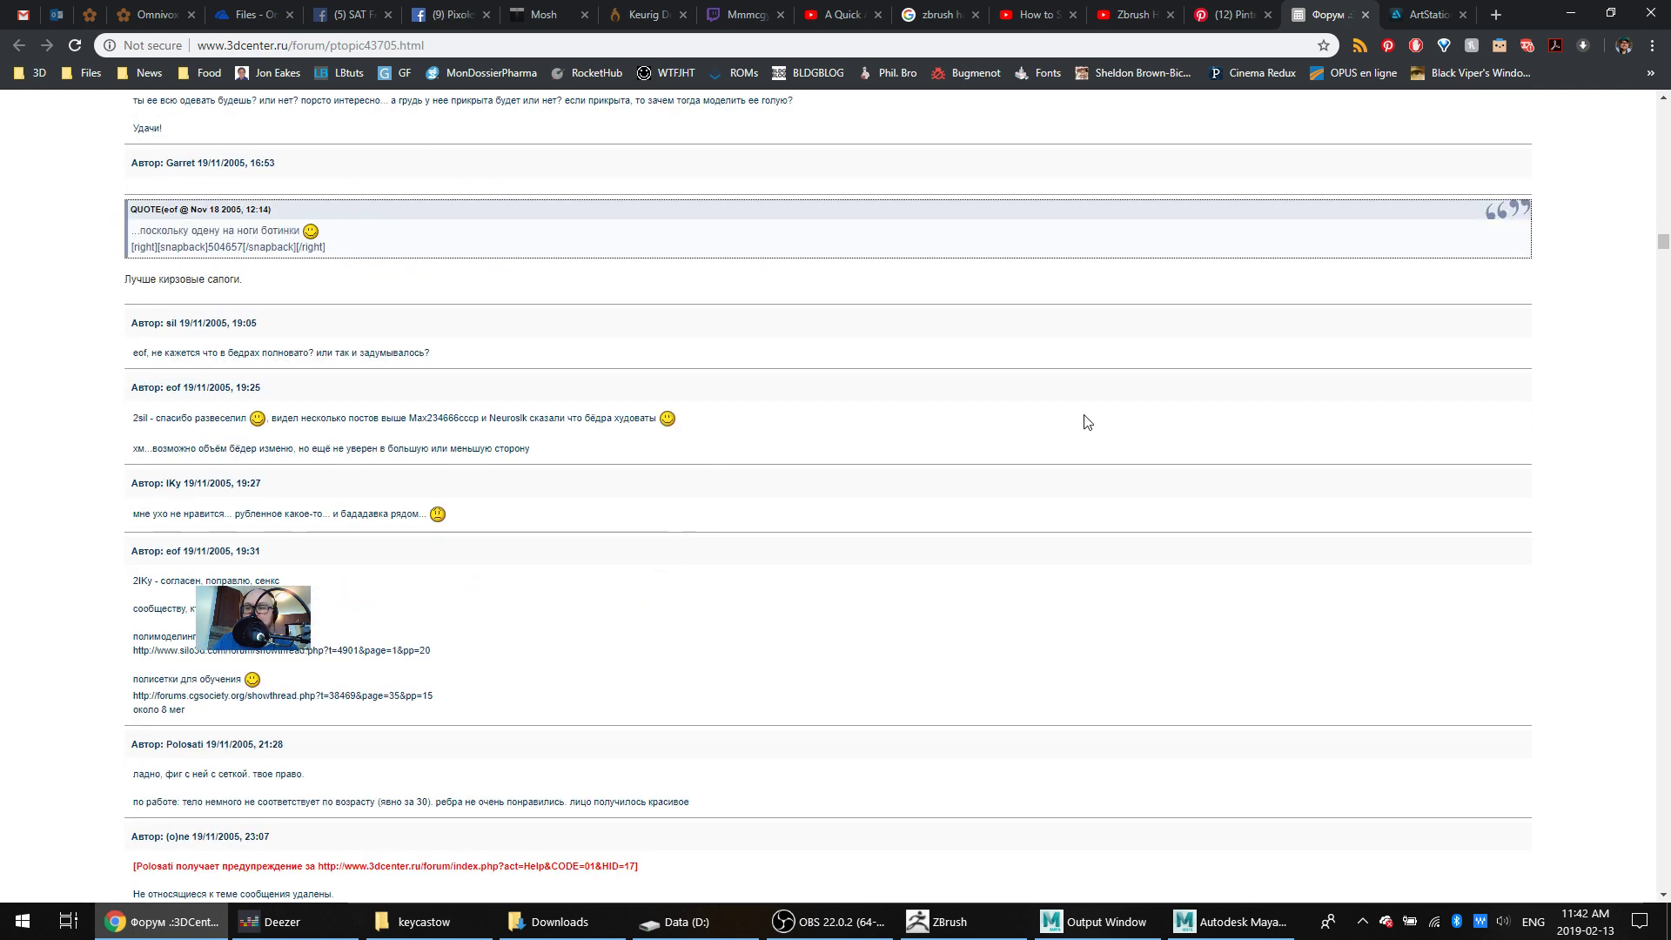
{"action": "middle_click", "coordinate": [1329, 15]}
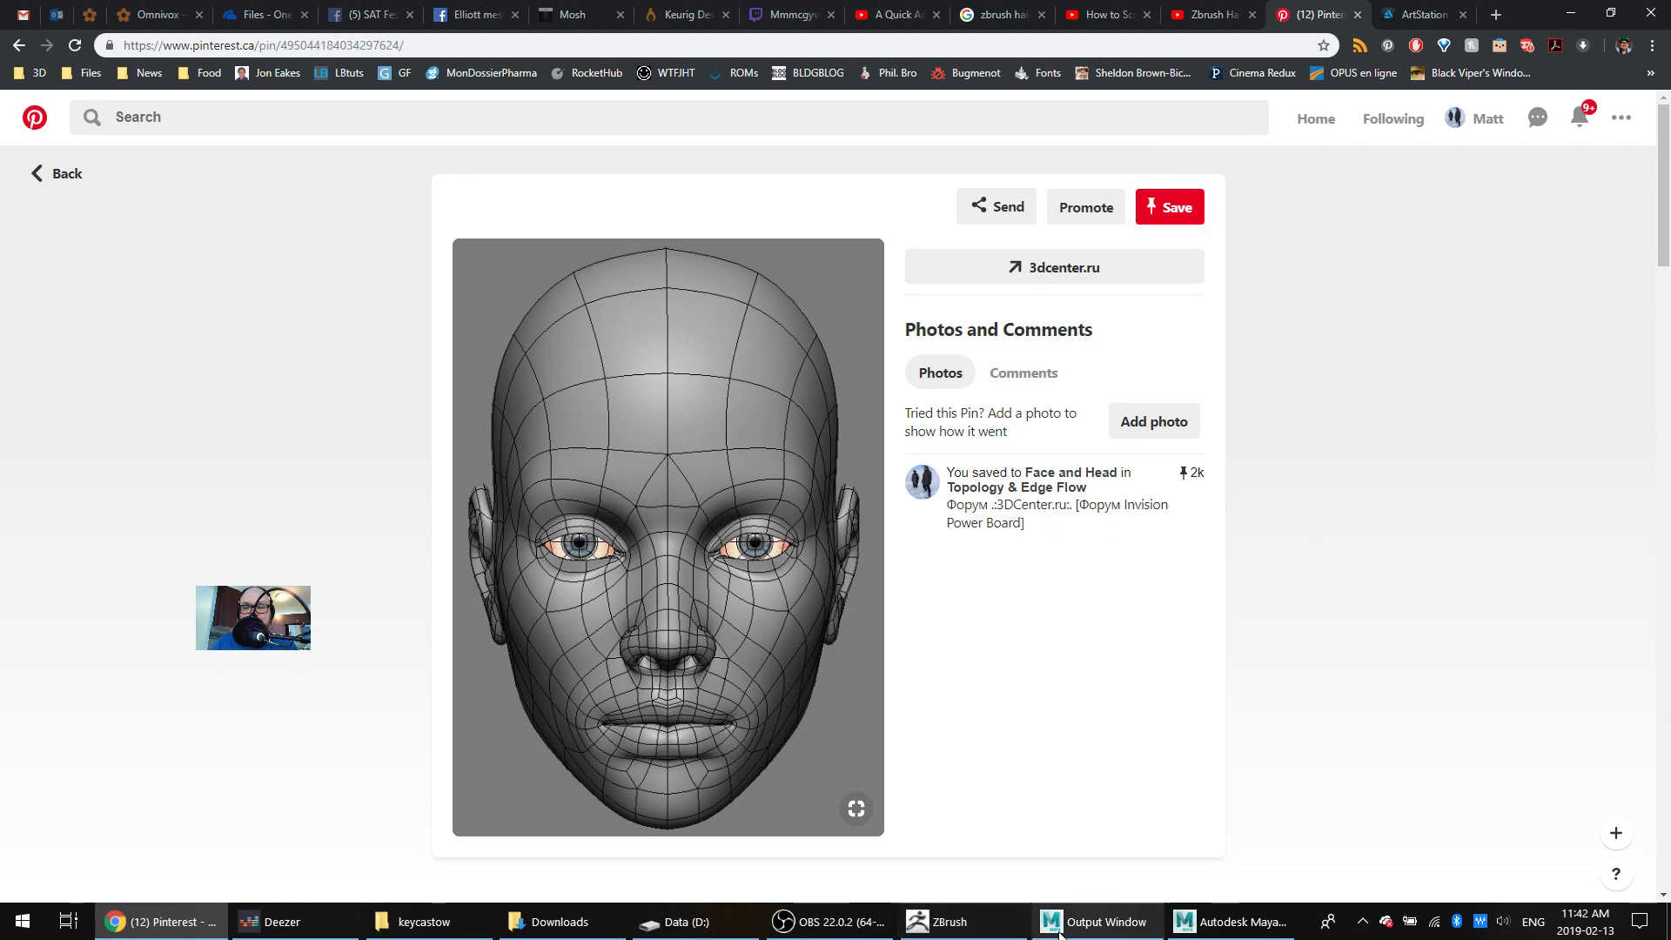
Switch to Maya and create a polygon plane at the origin
{"action": "left_click", "coordinate": [1093, 922]}
{"action": "left_click", "coordinate": [1230, 922]}
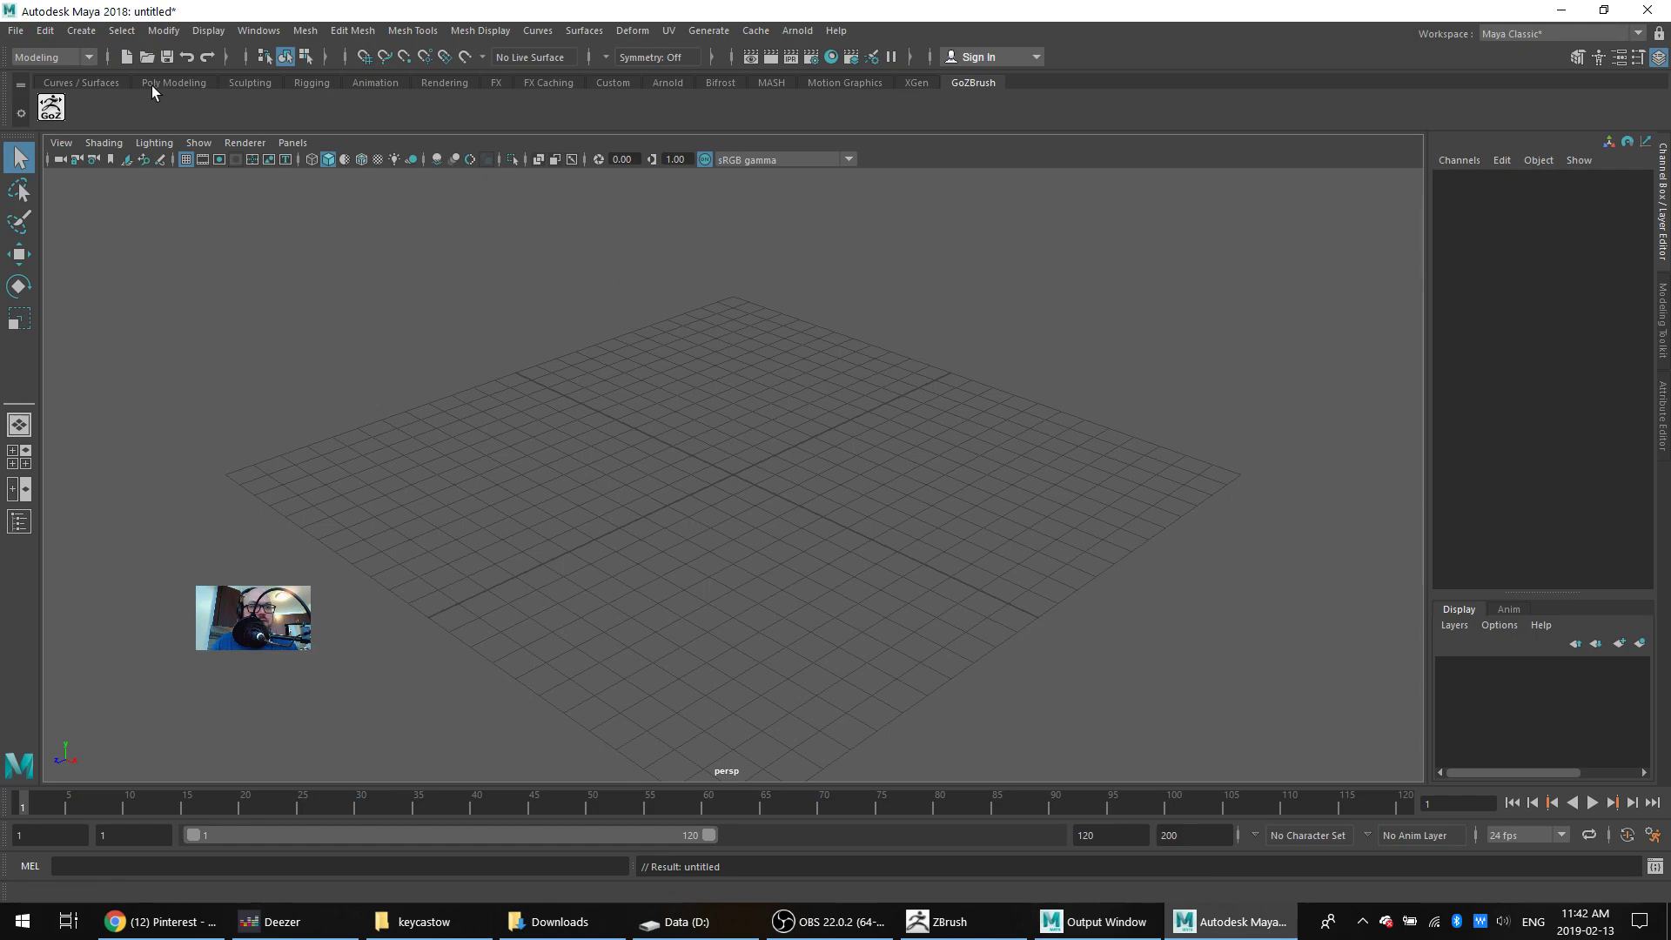
{"action": "left_click", "coordinate": [173, 82]}
{"action": "left_click", "coordinate": [204, 107]}
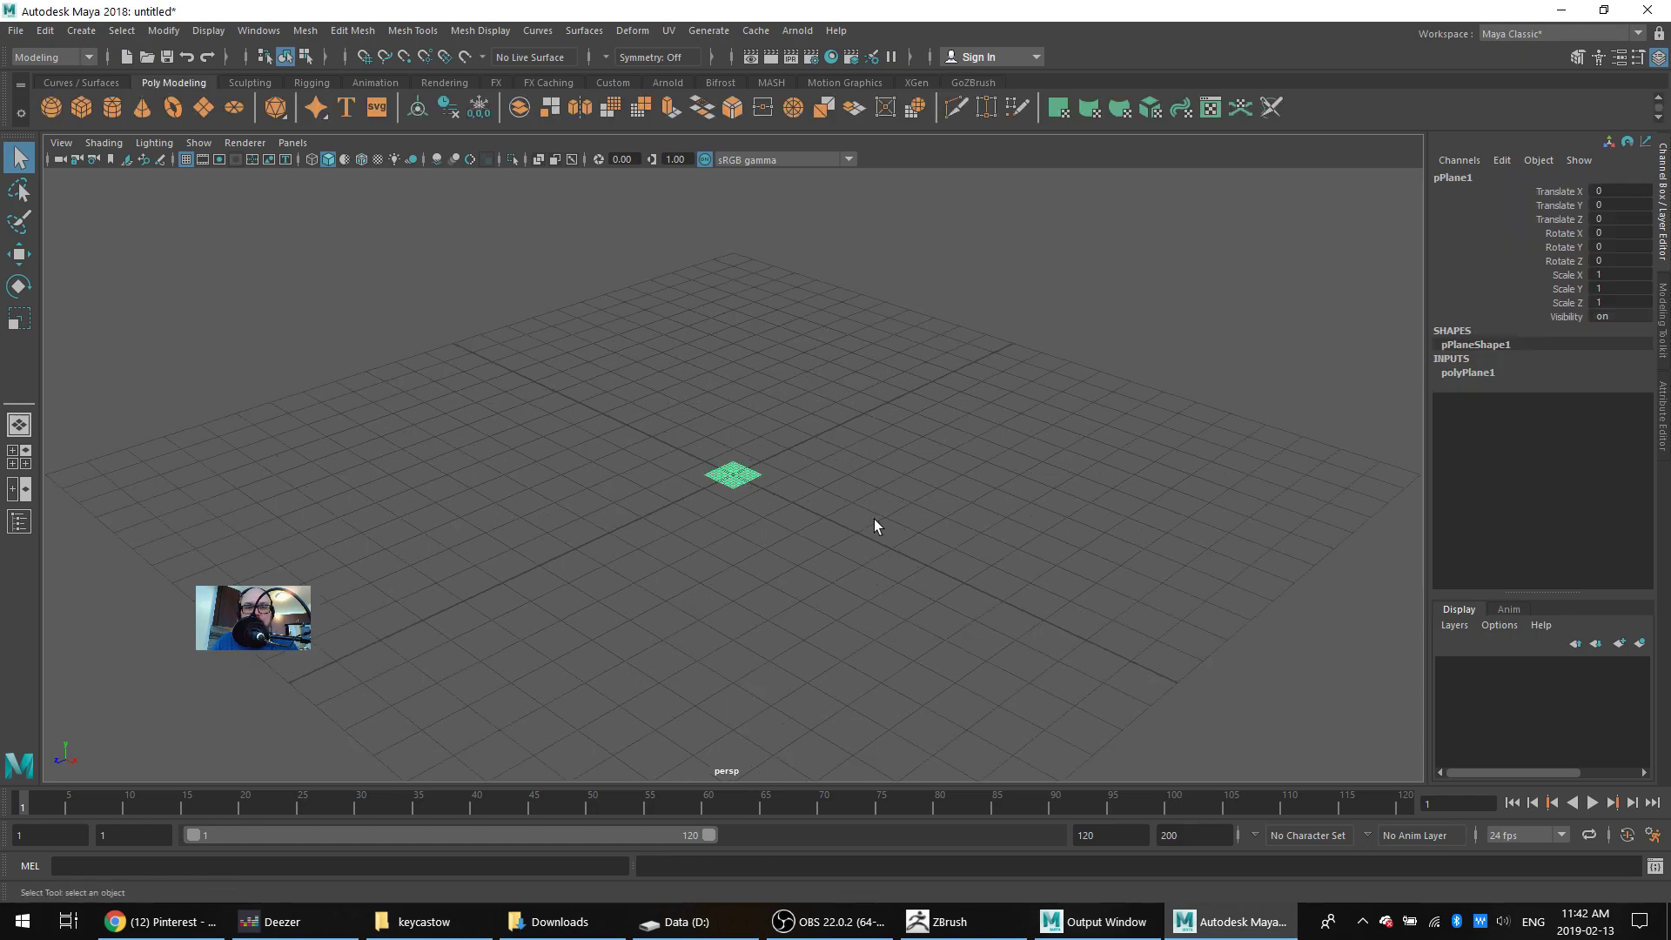
{"action": "scroll", "coordinate": [829, 505], "scroll_direction": "up", "scroll_amount": 4}
Set the plane's height subdivisions to 1, trying 3 width subdivisions first and settling on 2
{"action": "left_click", "coordinate": [1468, 373]}
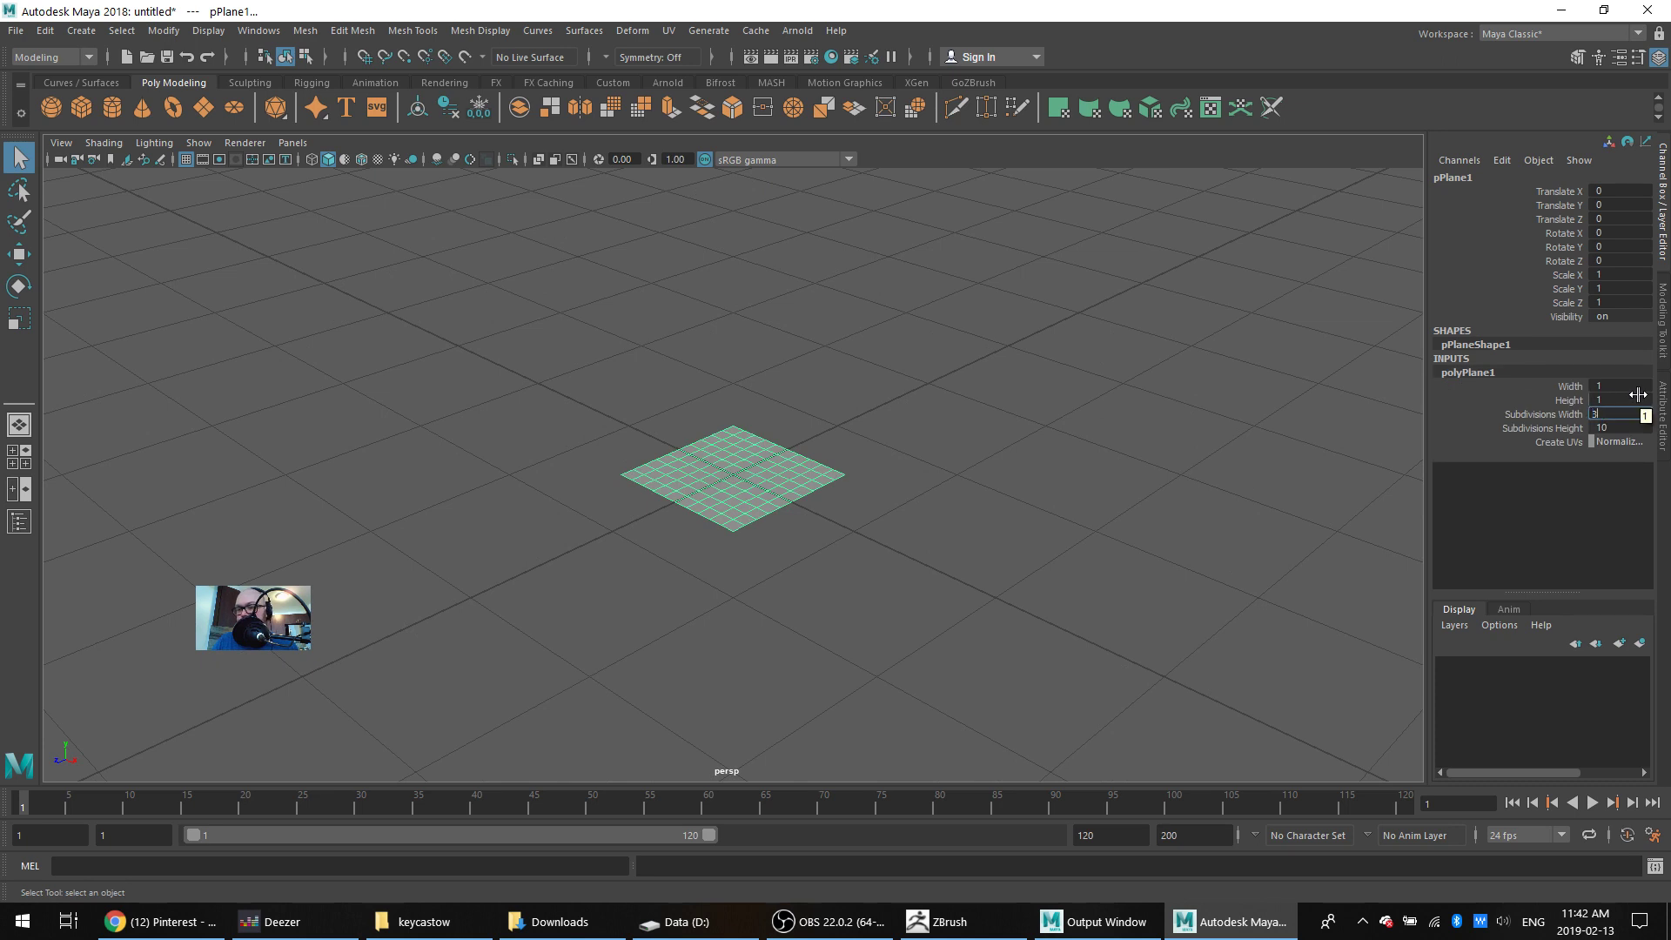
{"action": "key", "text": "Tab"}
{"action": "type", "text": "1"}
{"action": "key", "text": "Return"}
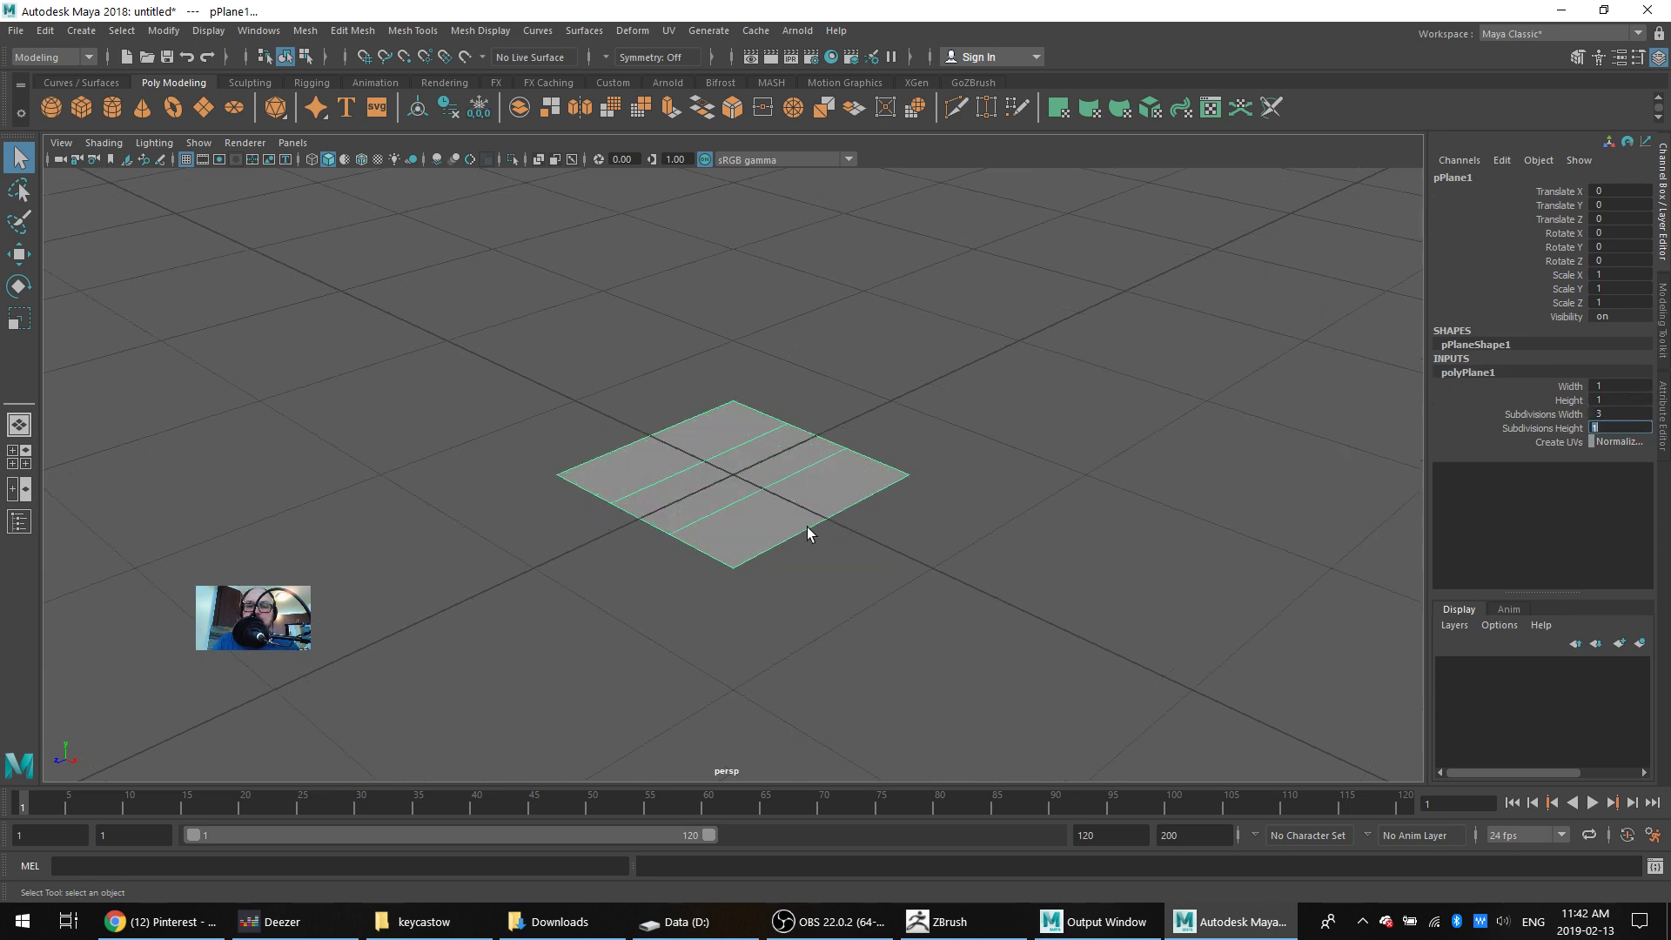
{"action": "left_click_drag", "start_coordinate": [809, 533], "coordinate": [936, 546], "text": "alt"}
{"action": "left_click", "coordinate": [1611, 413]}
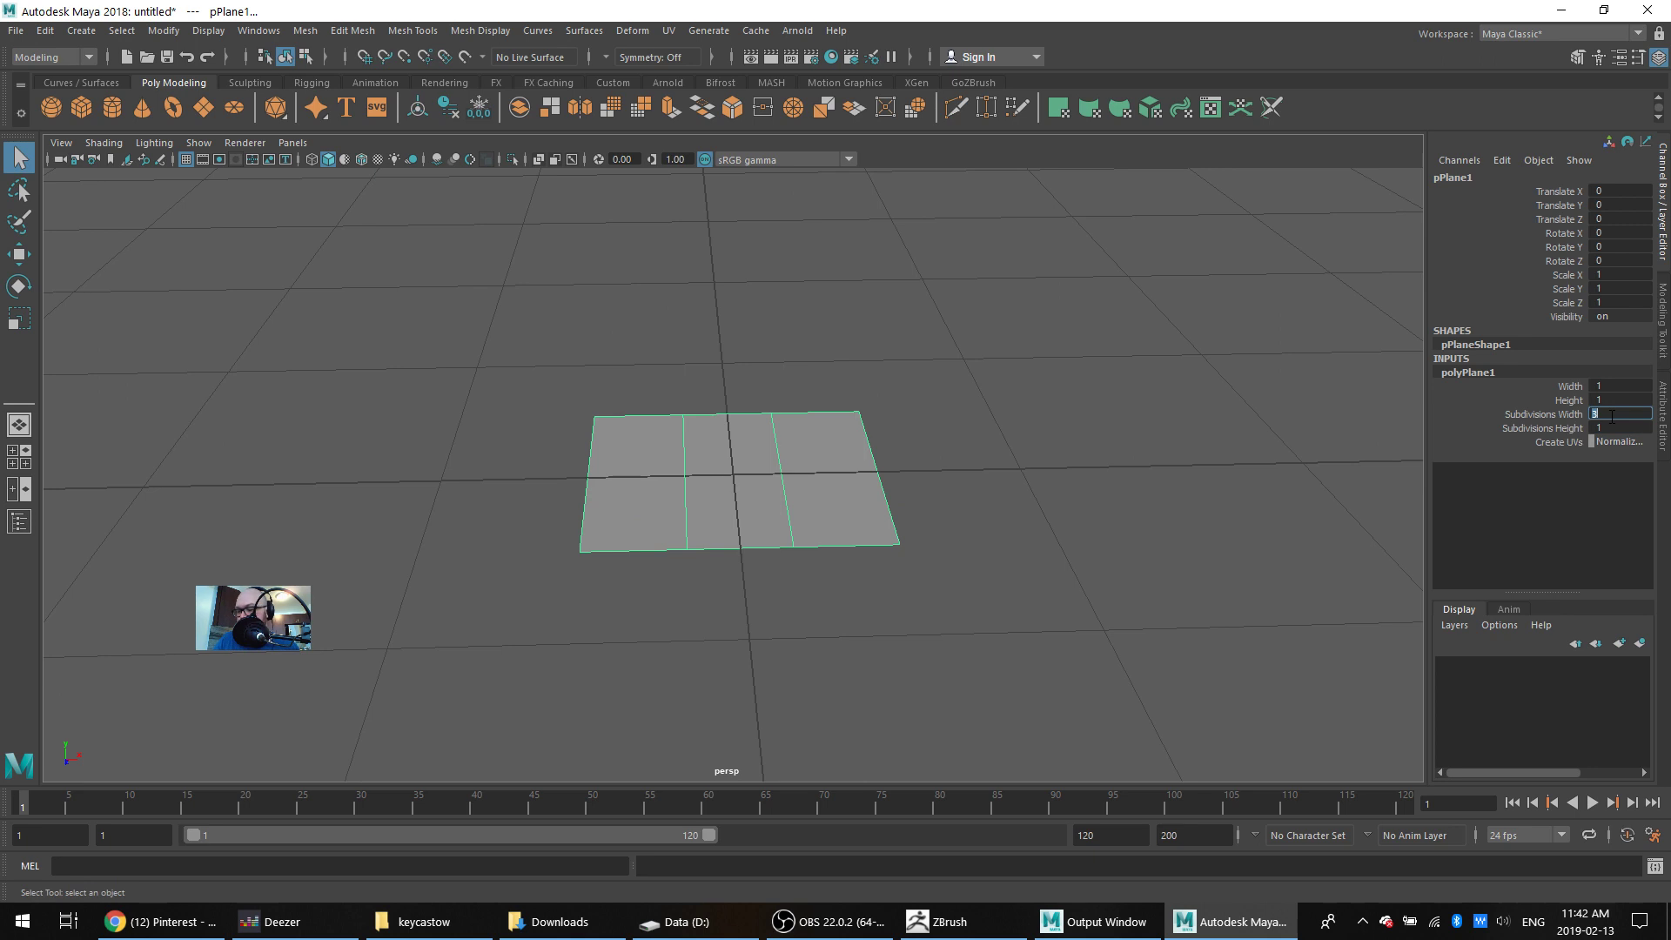
{"action": "type", "text": "2"}
{"action": "key", "text": "Return"}
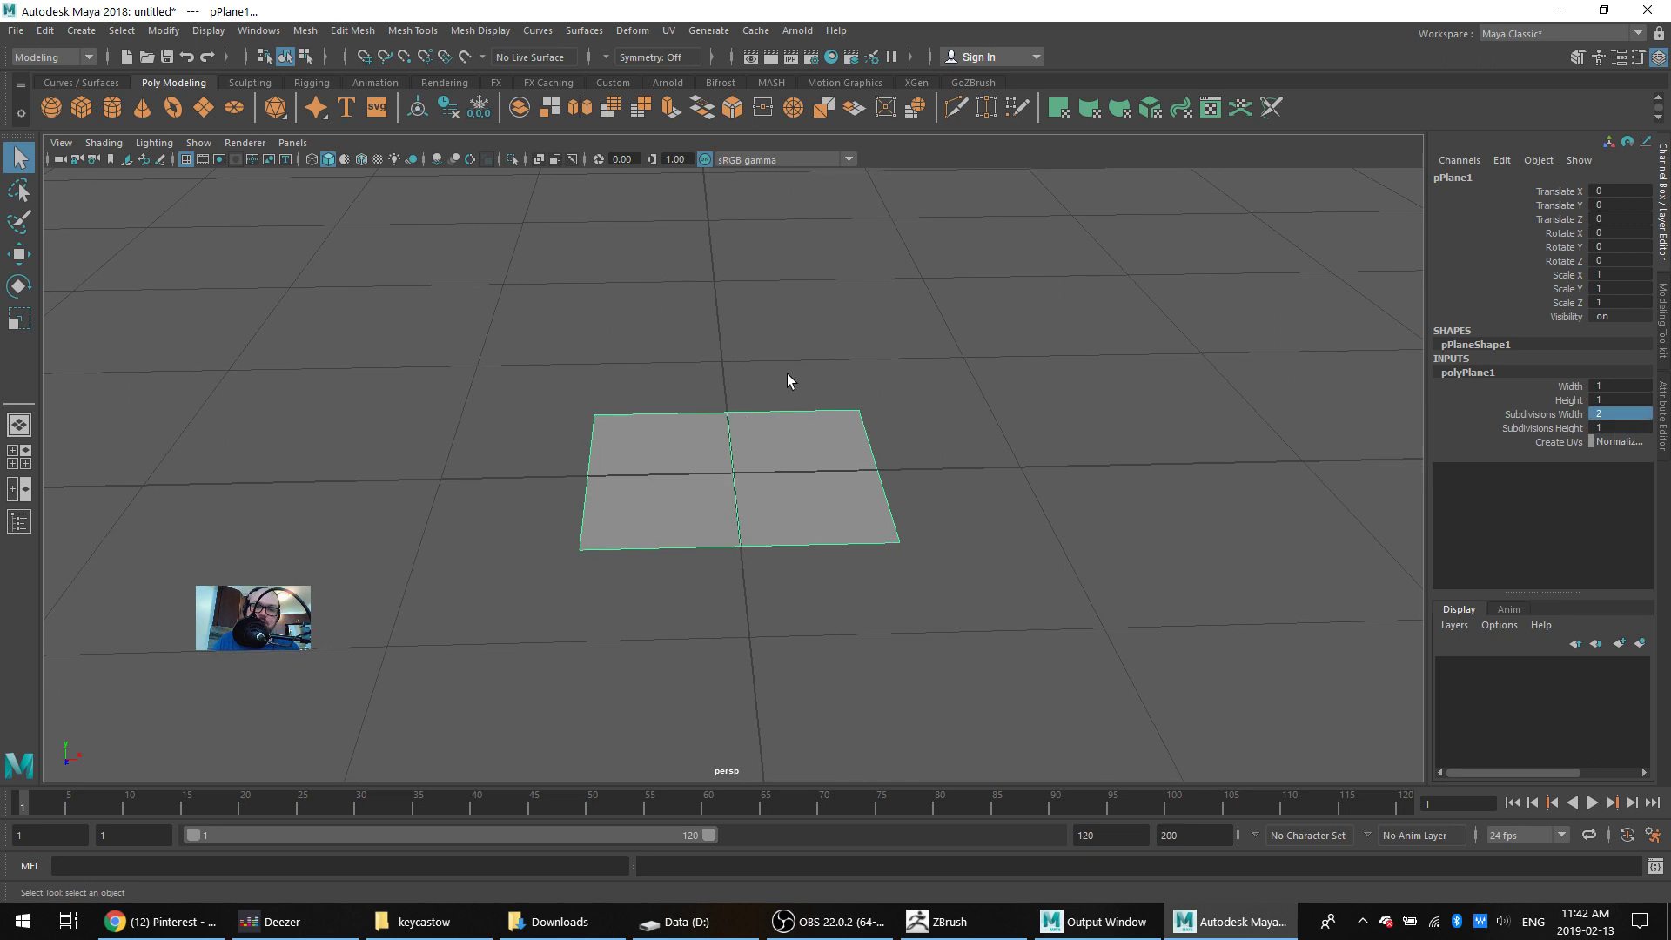
Move the plane's central edge straight down to fold the plane into a V-shaped crease
{"action": "mouse_move", "coordinate": [735, 425]}
{"action": "right_mouse_down"}
{"action": "mouse_move", "coordinate": [735, 409]}
{"action": "mouse_move", "coordinate": [733, 430]}
{"action": "right_mouse_up"}
{"action": "left_click", "coordinate": [733, 444]}
{"action": "key", "text": "w"}
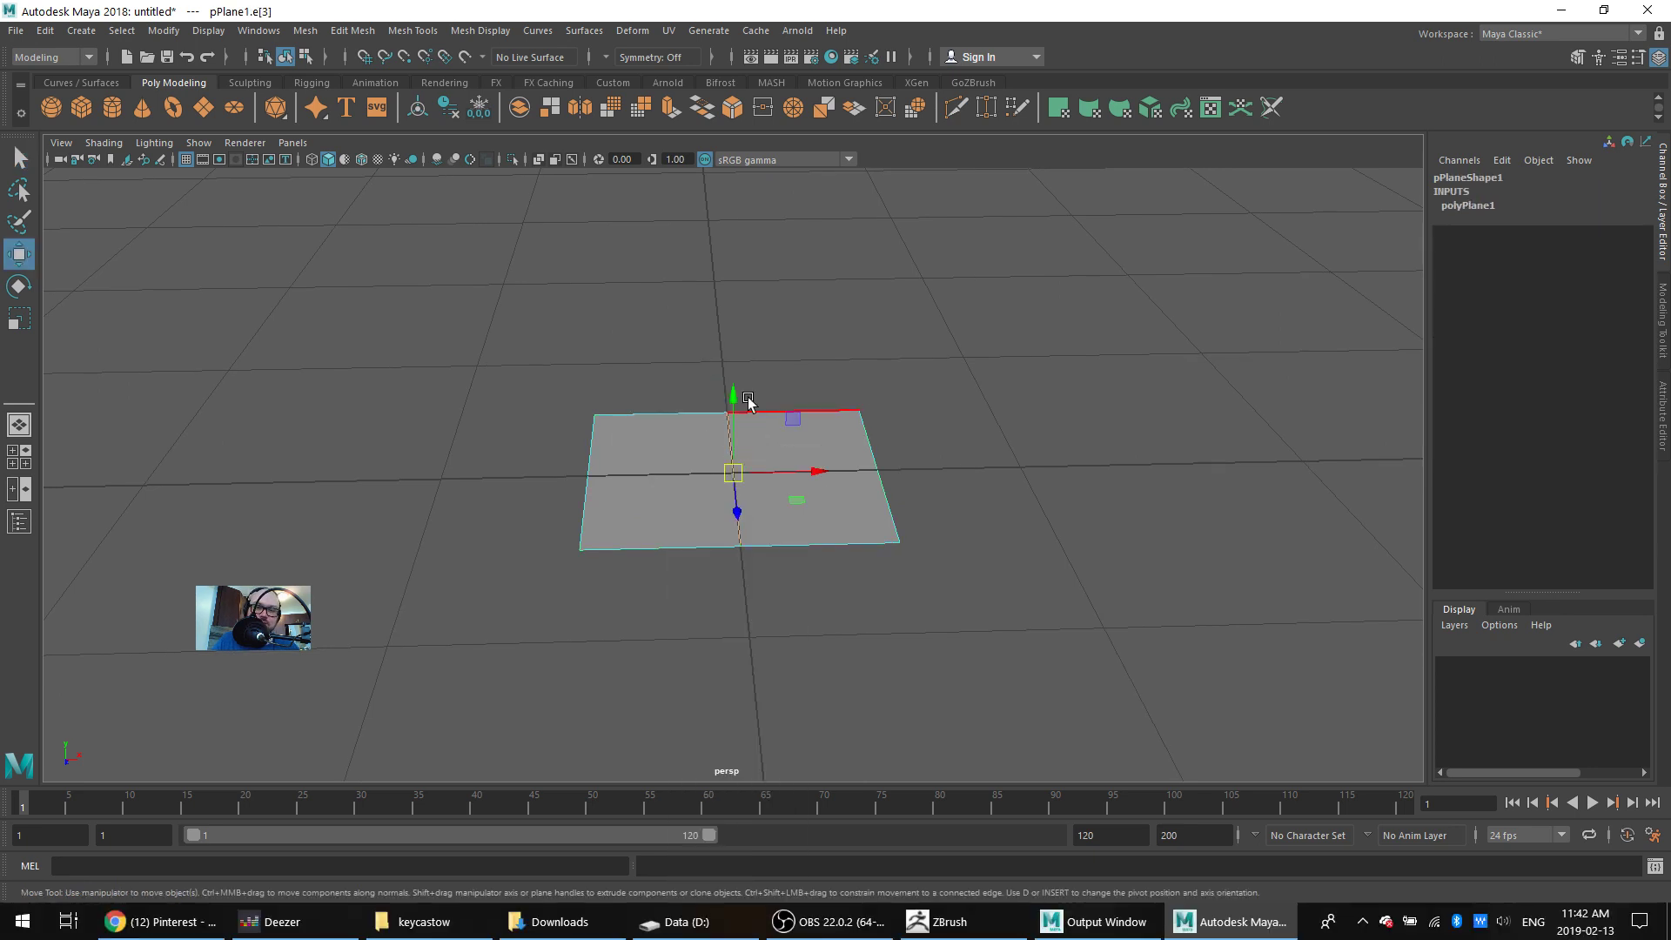
{"action": "left_click_drag", "start_coordinate": [733, 409], "coordinate": [735, 501]}
{"action": "left_click_drag", "start_coordinate": [844, 421], "coordinate": [900, 389], "text": "alt"}
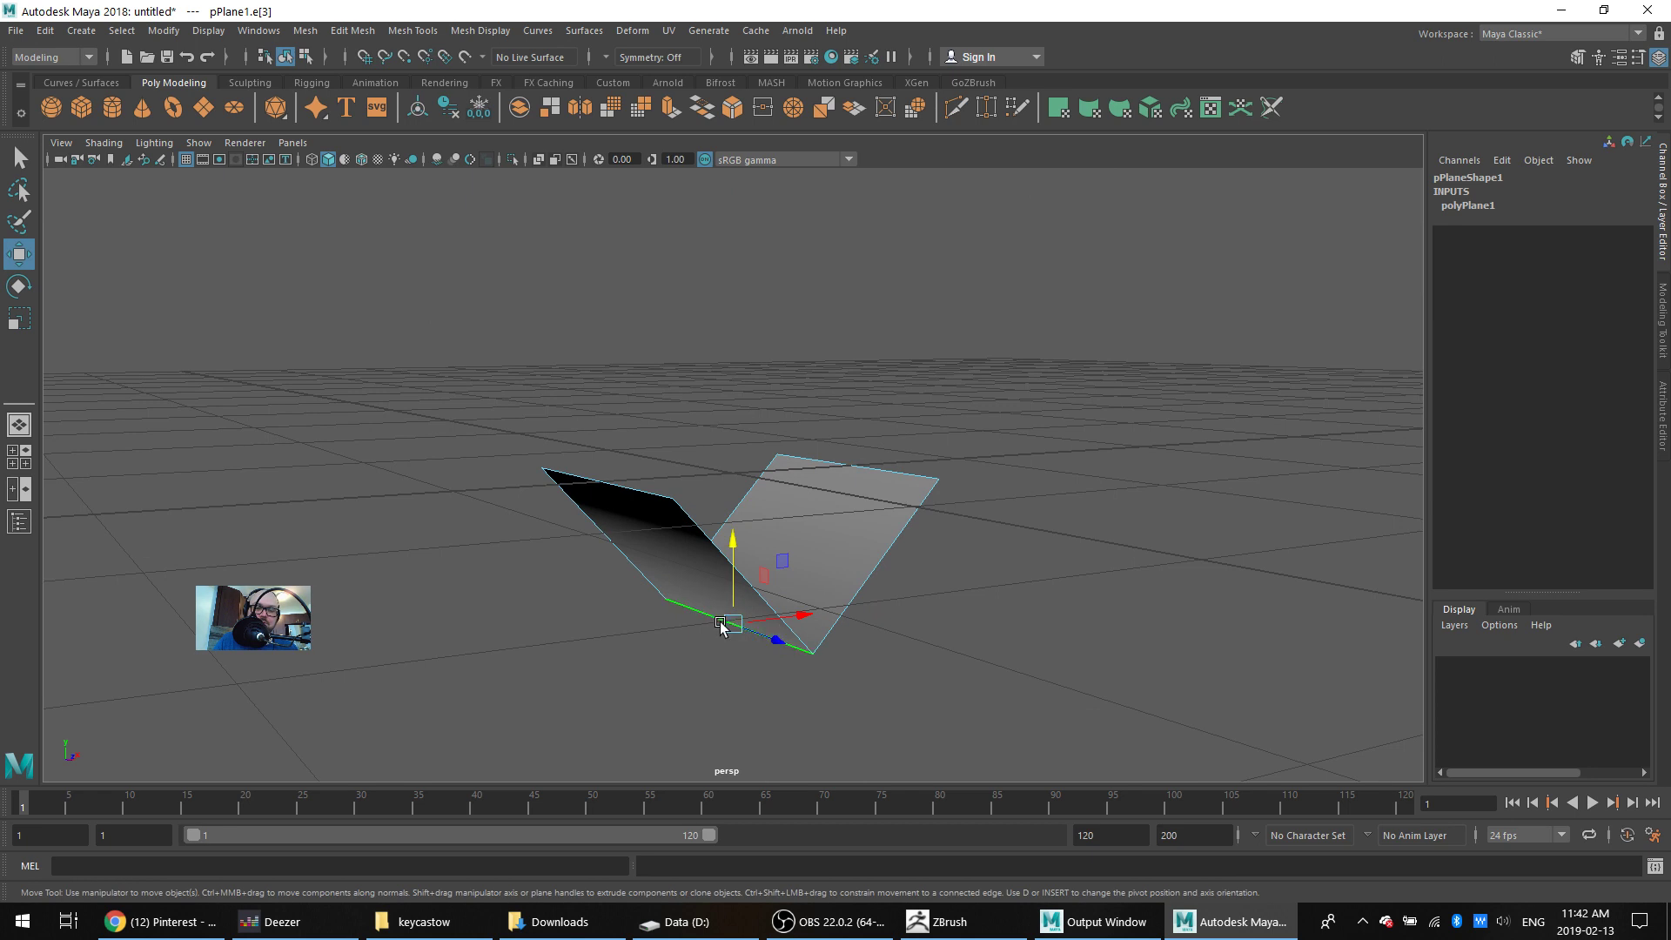
Scale the two outer upper edges of the V toward each other along X to narrow the crease
{"action": "left_click", "coordinate": [645, 494]}
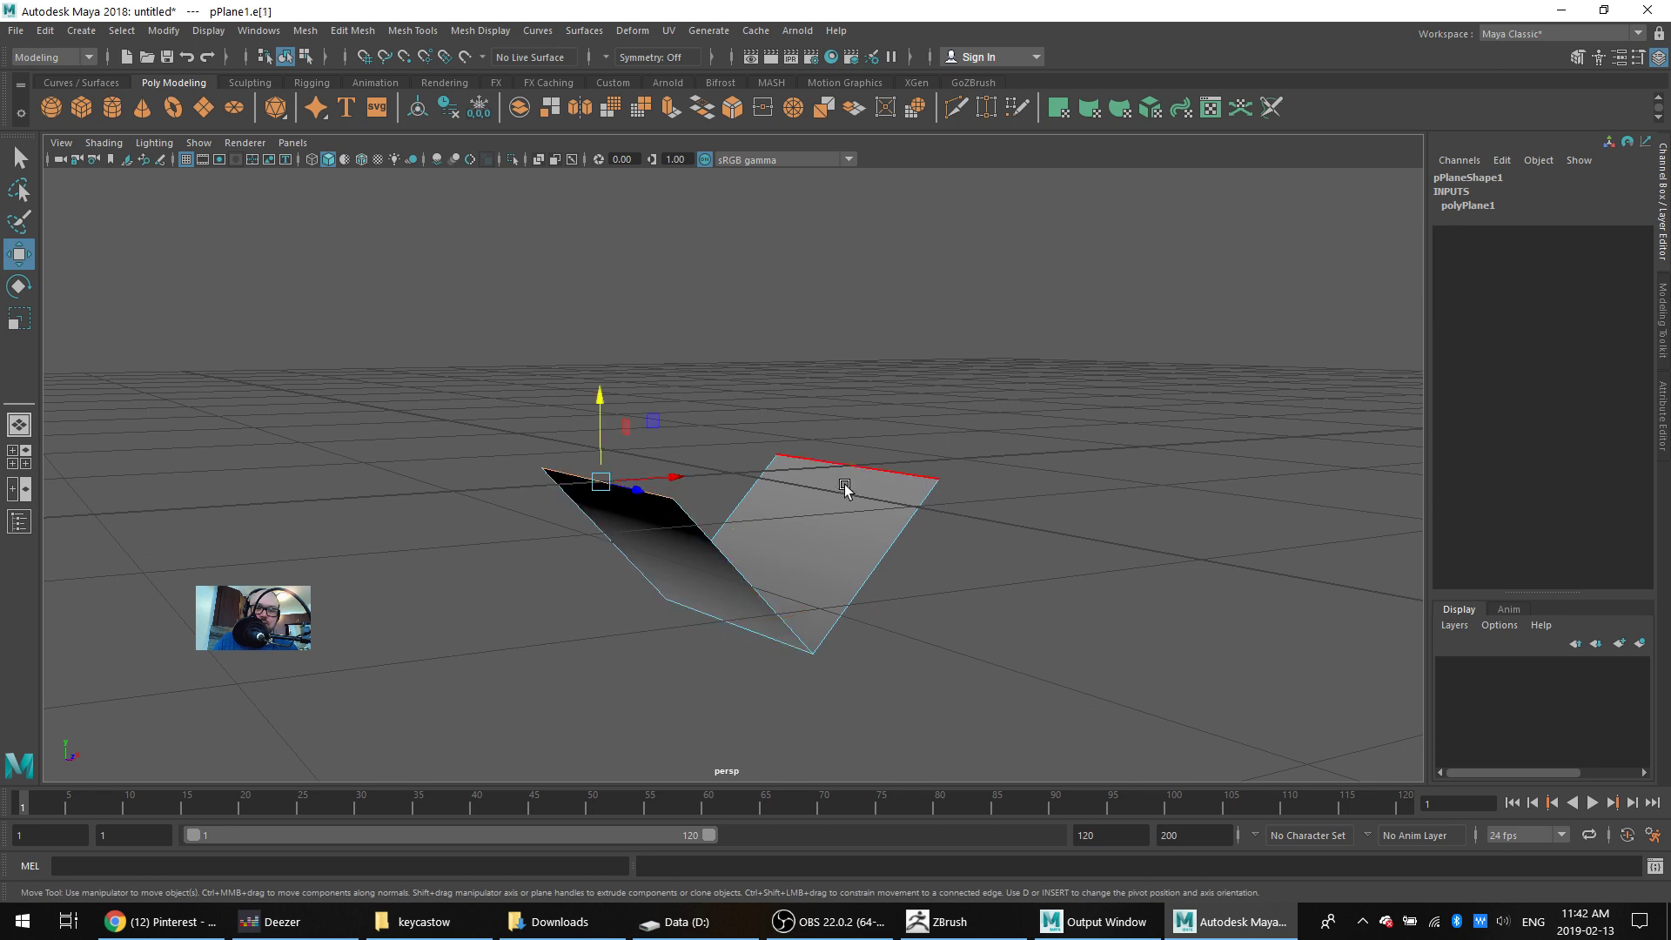
{"action": "left_click", "coordinate": [879, 469], "text": "shift"}
{"action": "key", "text": "r"}
{"action": "left_click_drag", "start_coordinate": [797, 469], "coordinate": [745, 476]}
{"action": "left_click_drag", "start_coordinate": [890, 520], "coordinate": [840, 545], "text": "alt"}
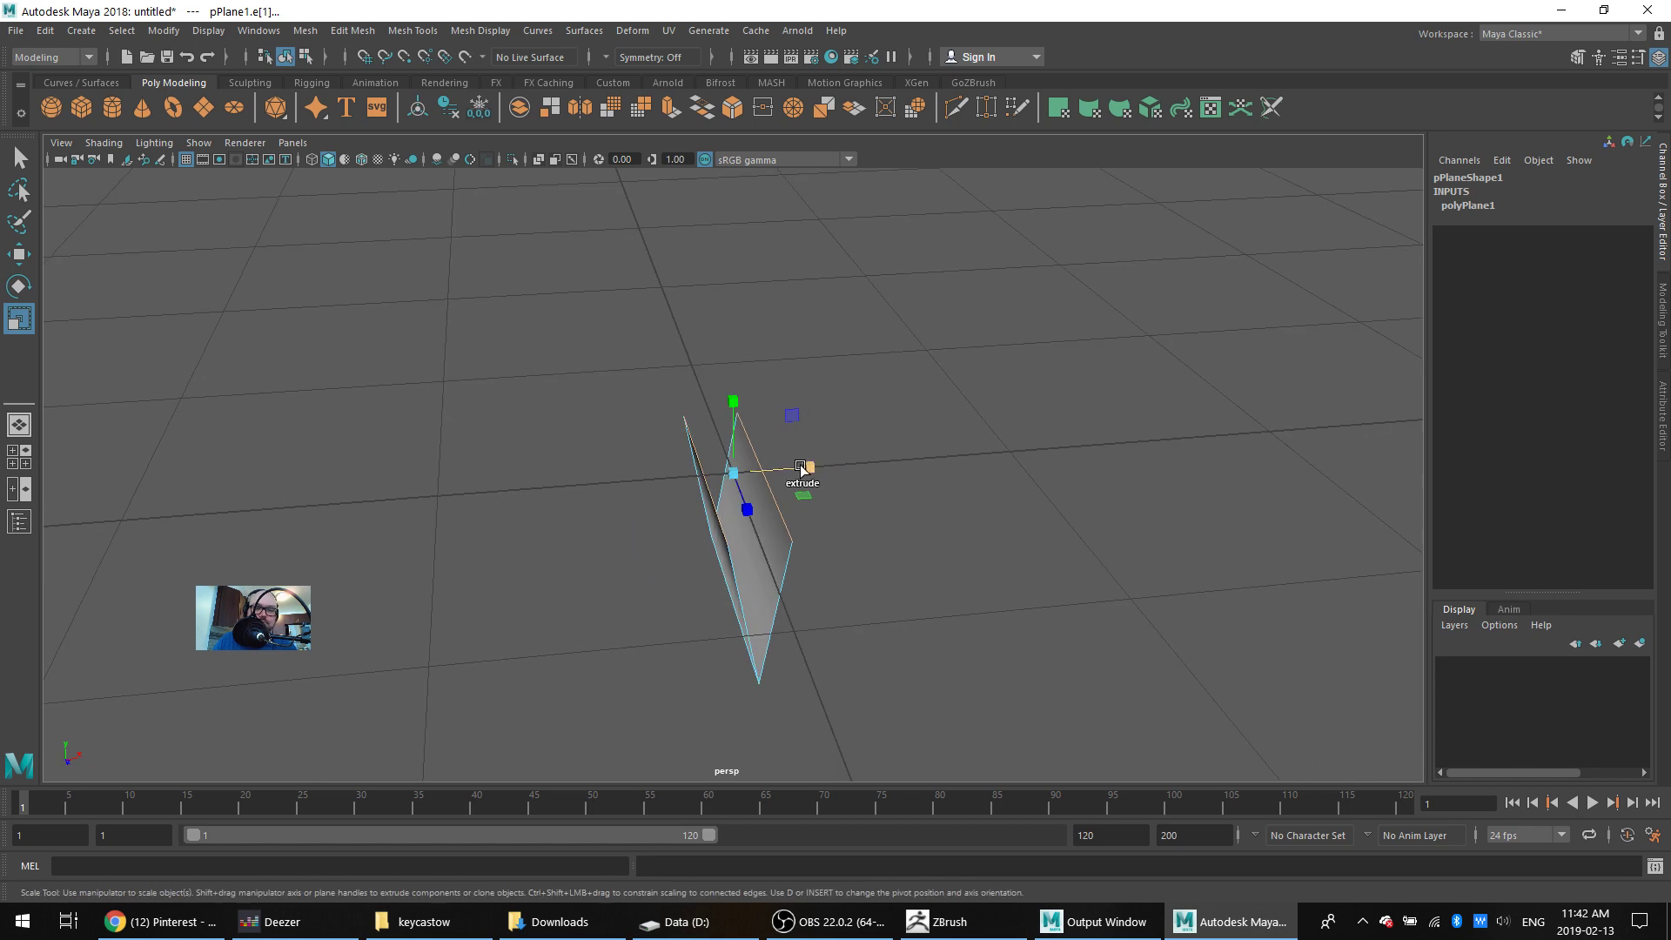
Extrude the two upper edges outward twice along X to form flat strips beside the crease, and enable smooth mesh preview
{"action": "left_click_drag", "start_coordinate": [817, 472], "coordinate": [1346, 444], "text": "shift"}
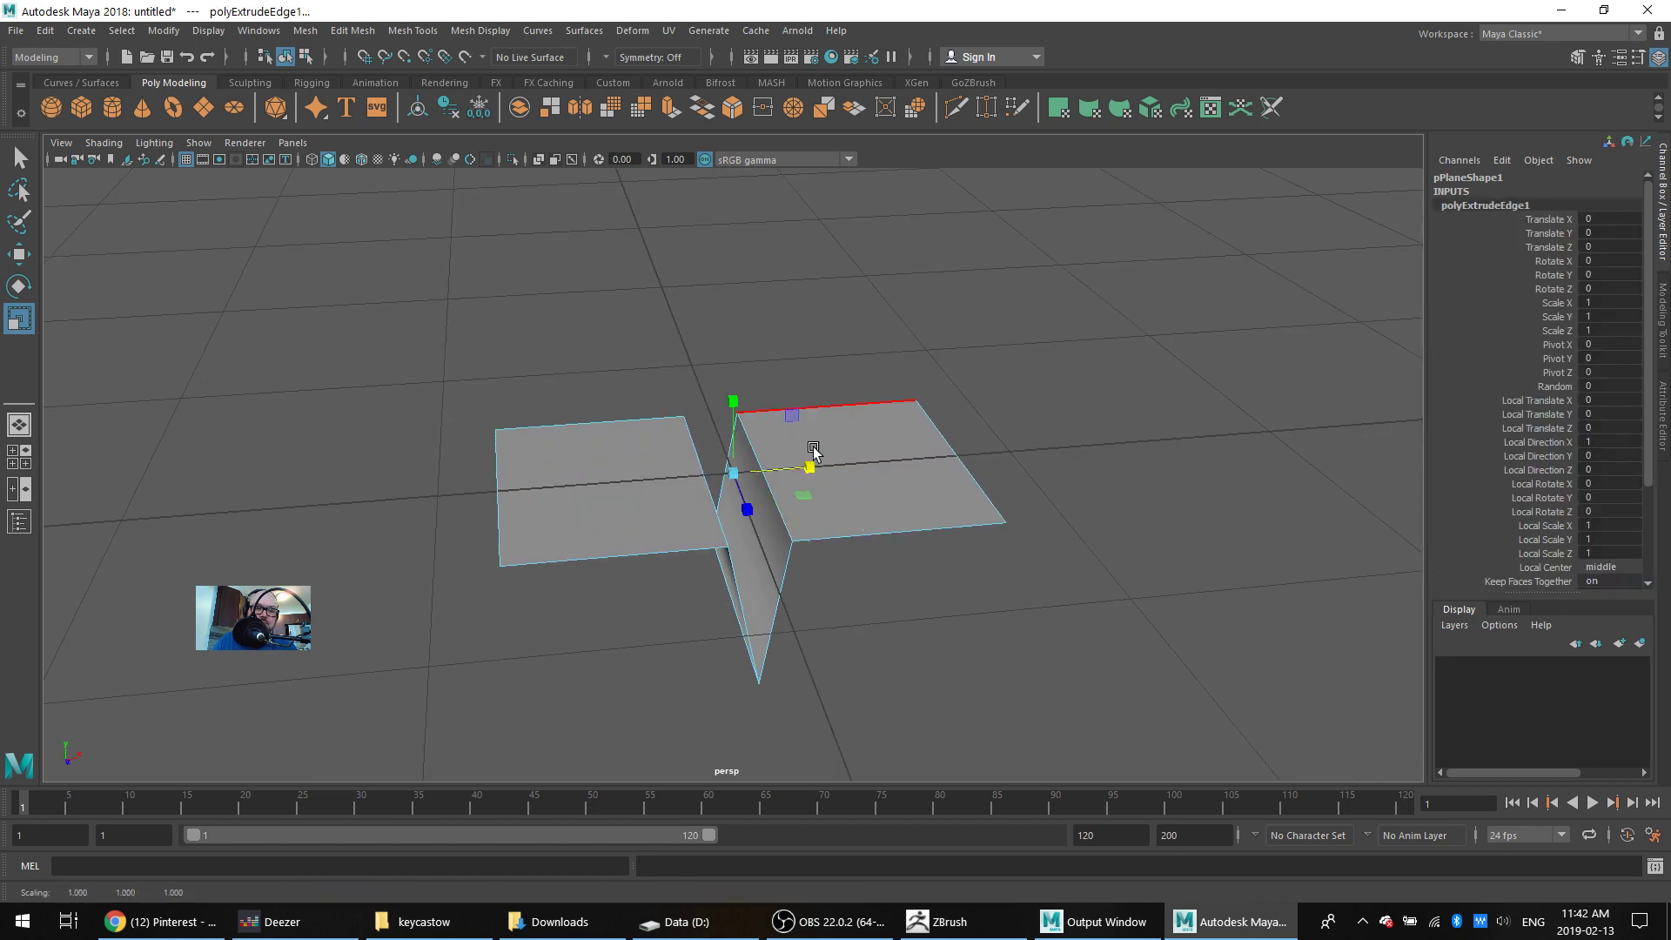
{"action": "left_click_drag", "start_coordinate": [811, 471], "coordinate": [997, 462], "text": "shift"}
{"action": "key", "text": "ctrl+z"}
{"action": "left_click_drag", "start_coordinate": [810, 470], "coordinate": [901, 483], "text": "shift"}
{"action": "key", "text": "3"}
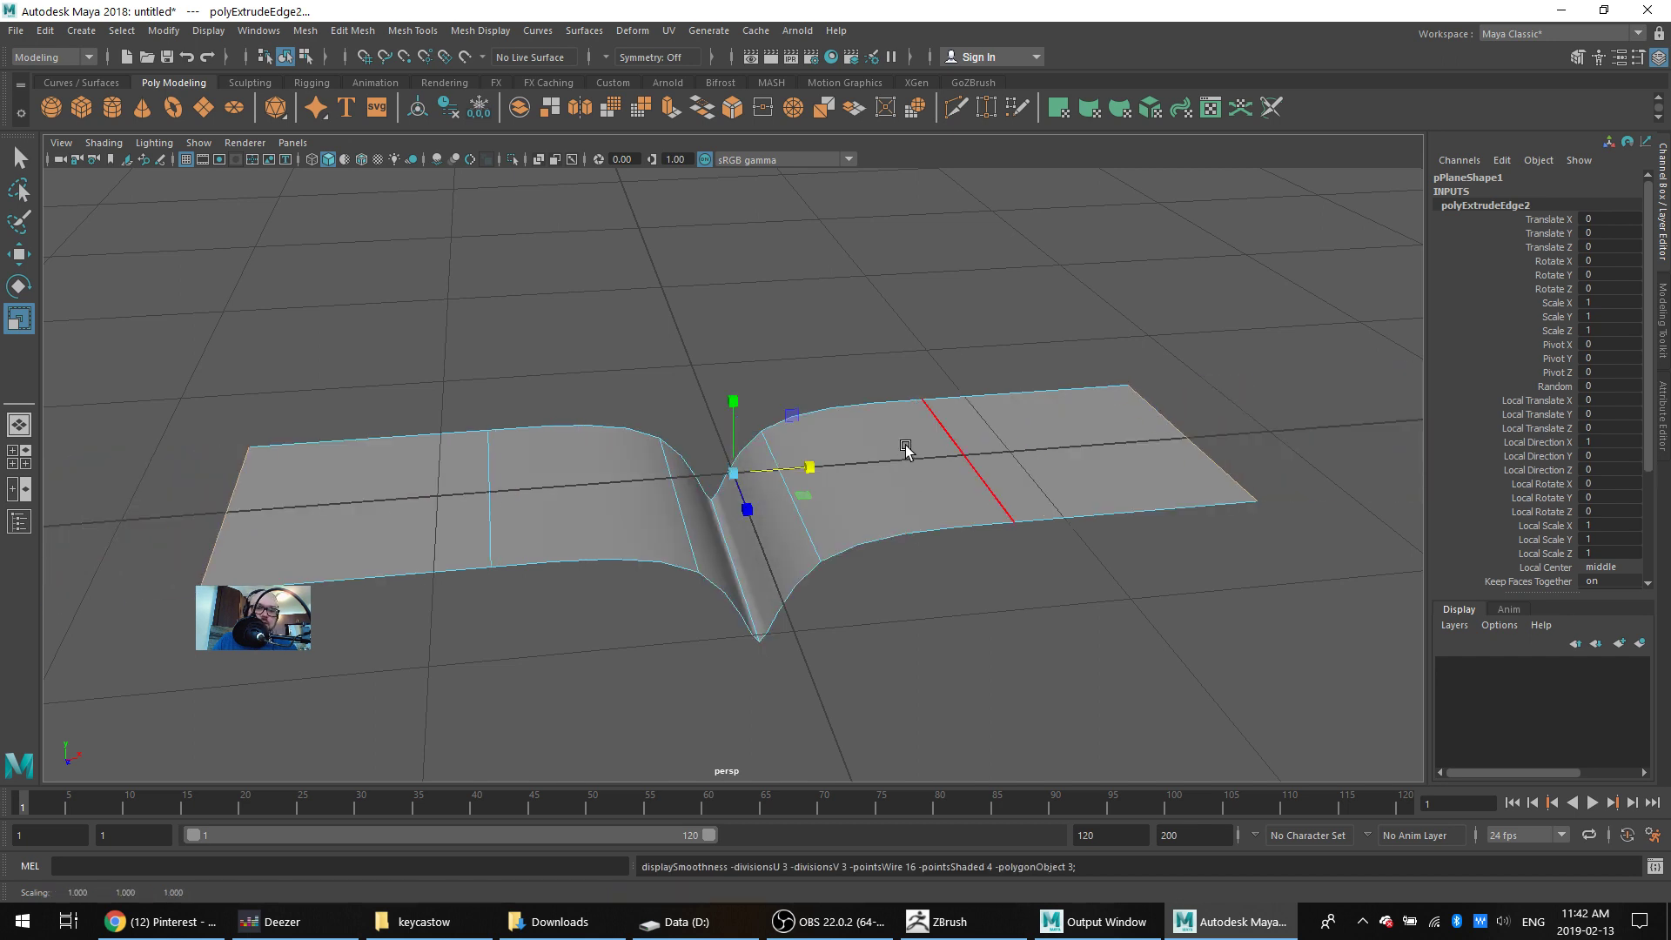
Try raising the intermediate edges on both sides of the crease by about 0.25 units to arch the strips
{"action": "left_click", "coordinate": [933, 375]}
{"action": "key", "text": "1"}
{"action": "left_click_drag", "start_coordinate": [932, 372], "coordinate": [989, 373], "text": "alt"}
{"action": "left_click", "coordinate": [933, 454]}
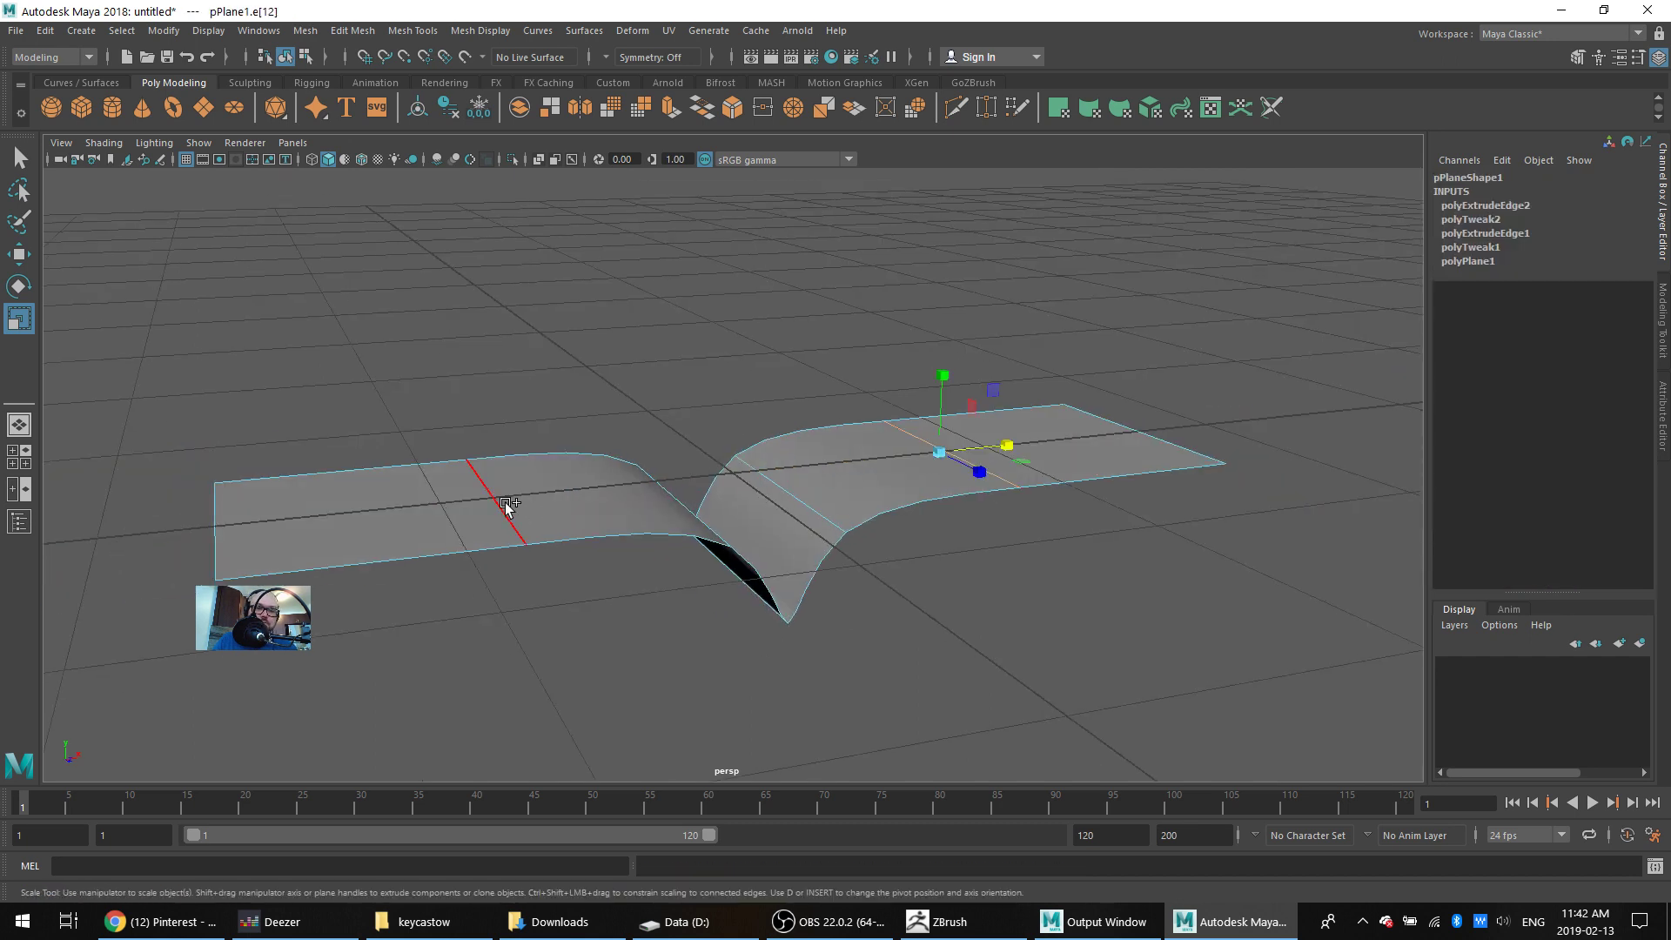
{"action": "left_click", "coordinate": [509, 505]}
{"action": "key", "text": "w"}
{"action": "left_click_drag", "start_coordinate": [735, 416], "coordinate": [734, 340]}
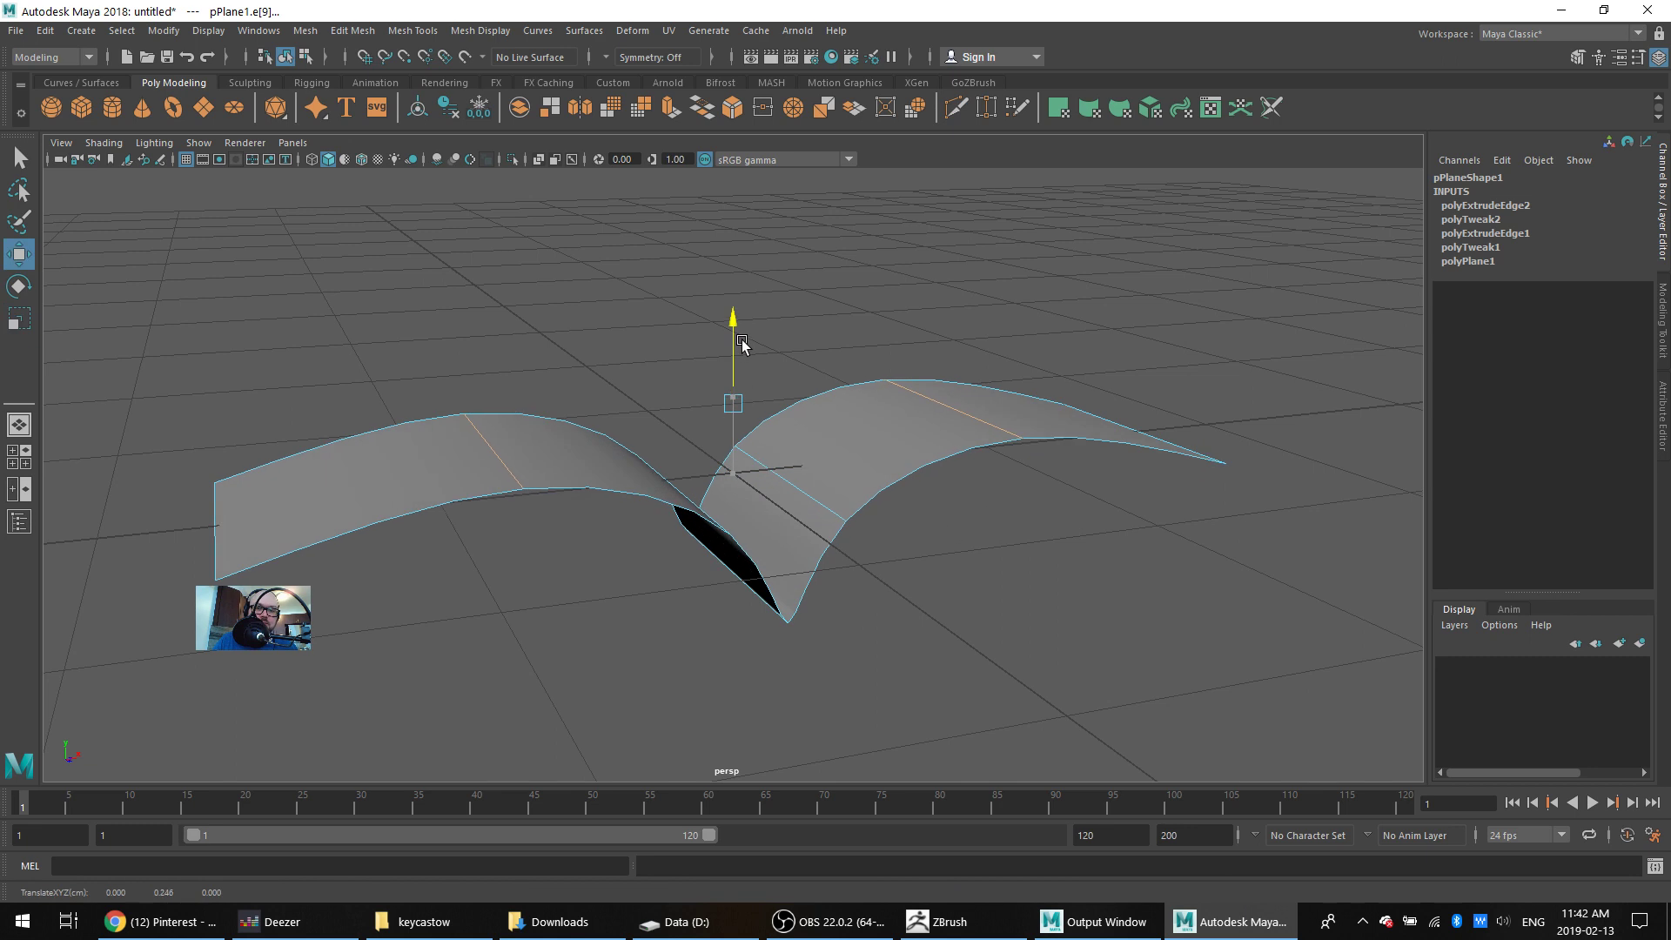
Shift the central crease edge about 0.39 units along Z, viewed from above
{"action": "left_click_drag", "start_coordinate": [896, 470], "coordinate": [519, 440], "text": "alt"}
{"action": "left_click", "coordinate": [615, 447]}
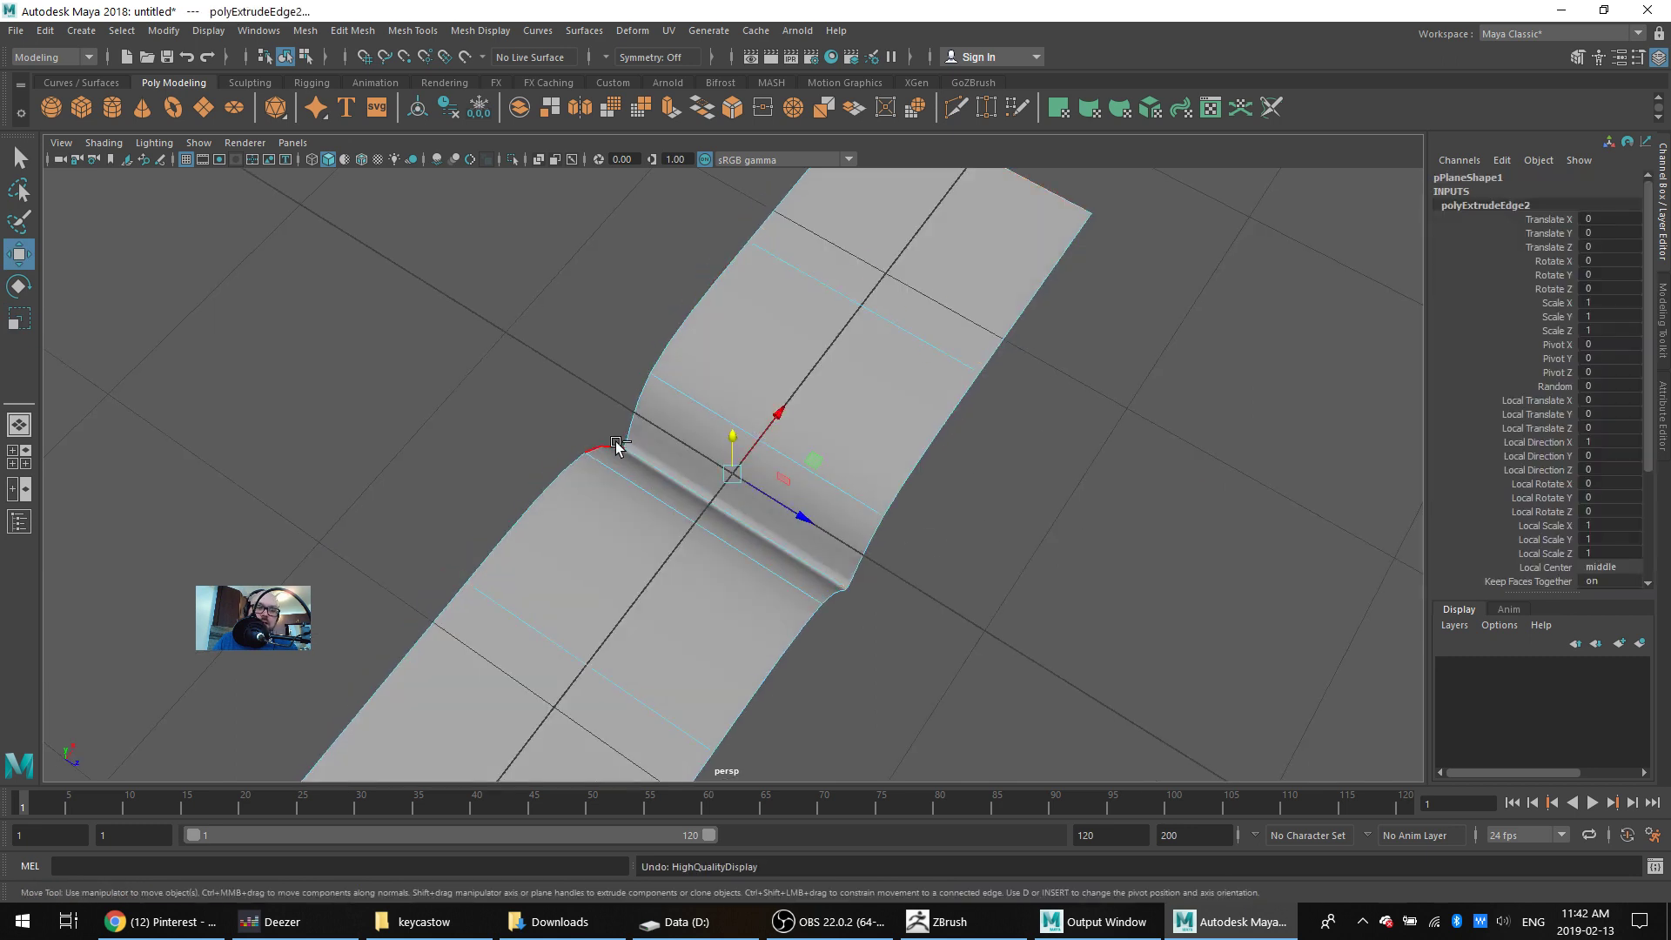
{"action": "left_click", "coordinate": [627, 455]}
{"action": "left_click_drag", "start_coordinate": [846, 572], "coordinate": [906, 455], "text": "alt"}
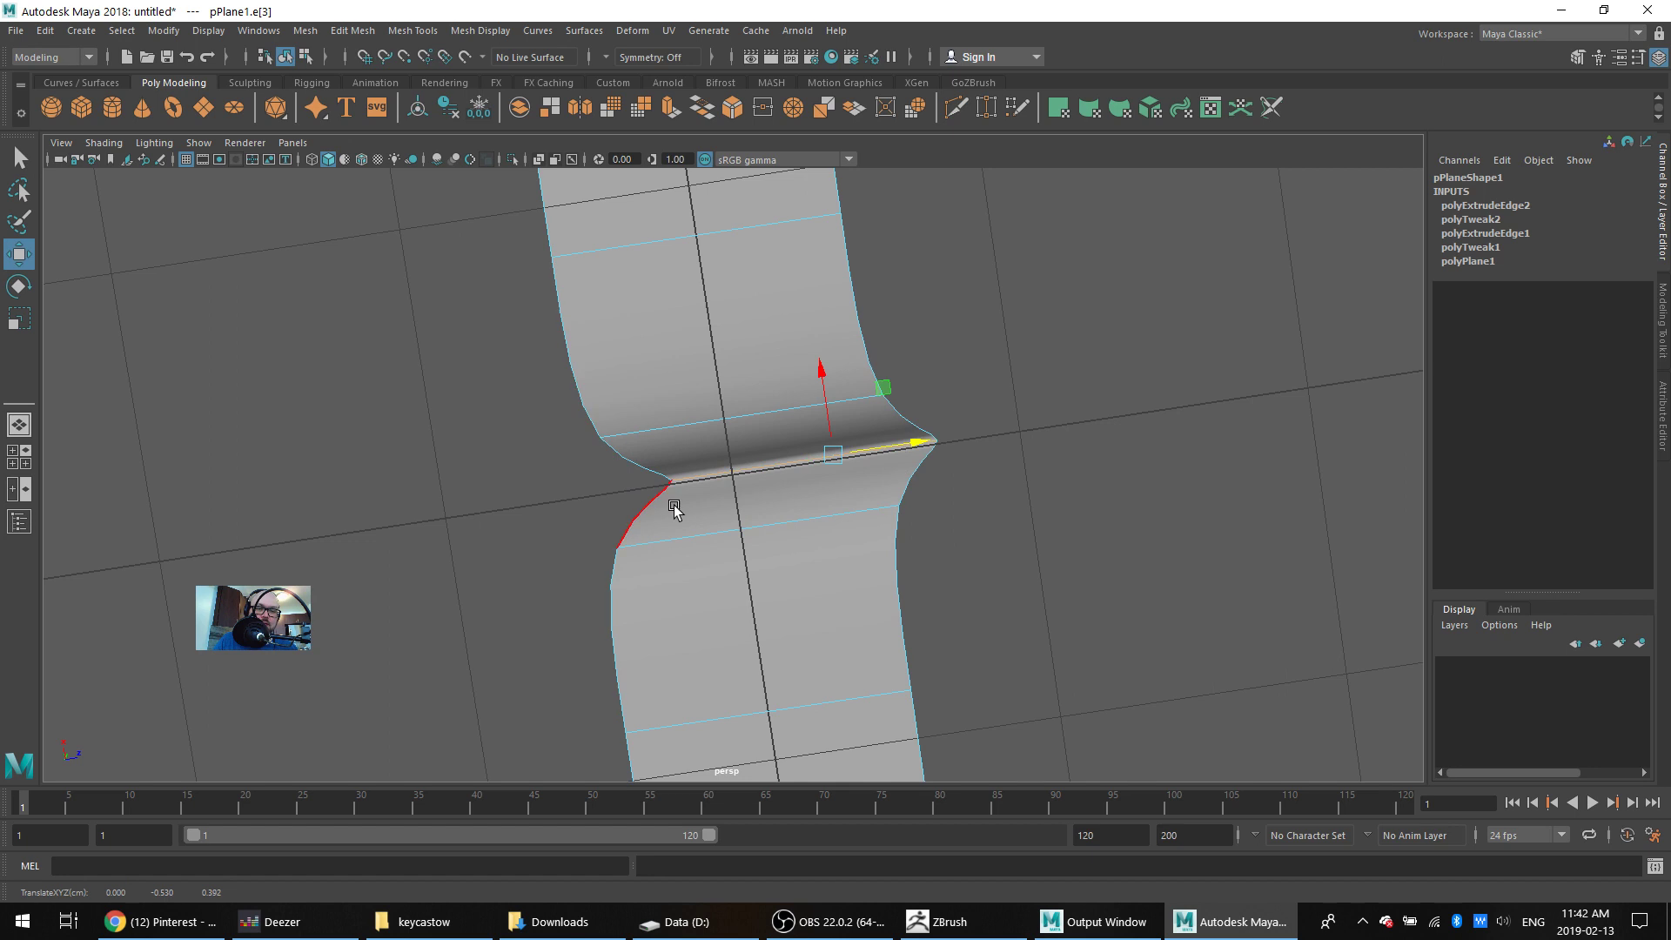
Undo the Z shift of the central crease edge and bevel that edge into two parallel edges
{"action": "left_click_drag", "start_coordinate": [794, 474], "coordinate": [1022, 441], "text": "alt"}
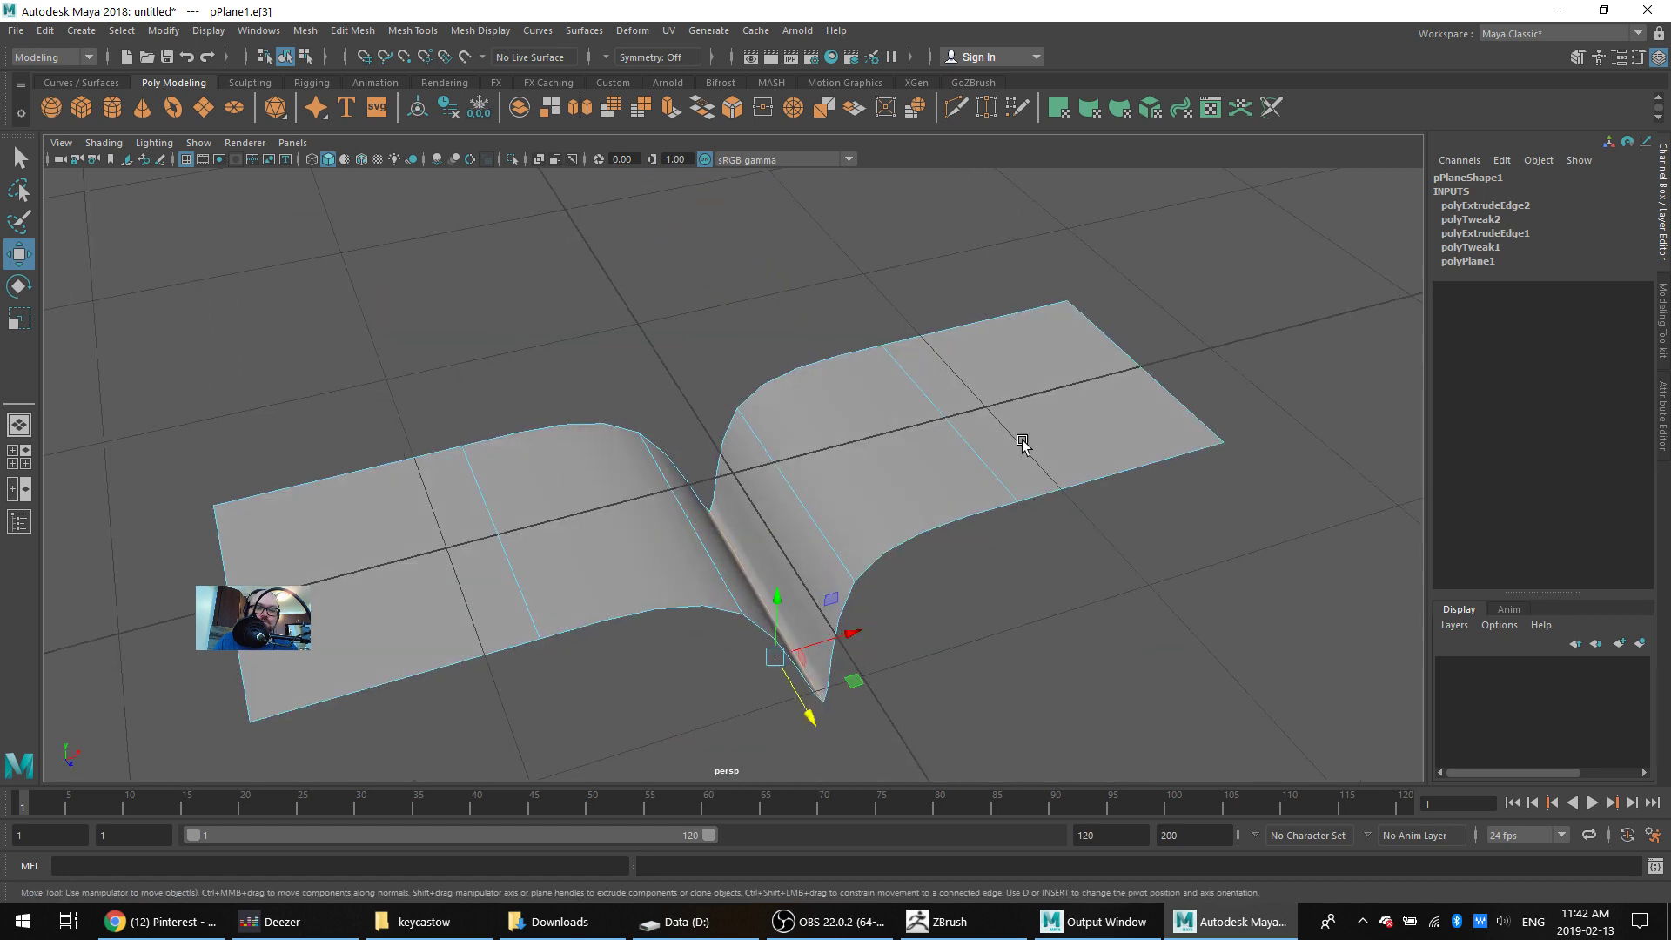
{"action": "key", "text": "ctrl+z"}
{"action": "key", "text": "ctrl+z"}
{"action": "left_click", "coordinate": [760, 582]}
{"action": "left_click_drag", "start_coordinate": [760, 581], "coordinate": [733, 559], "text": "alt"}
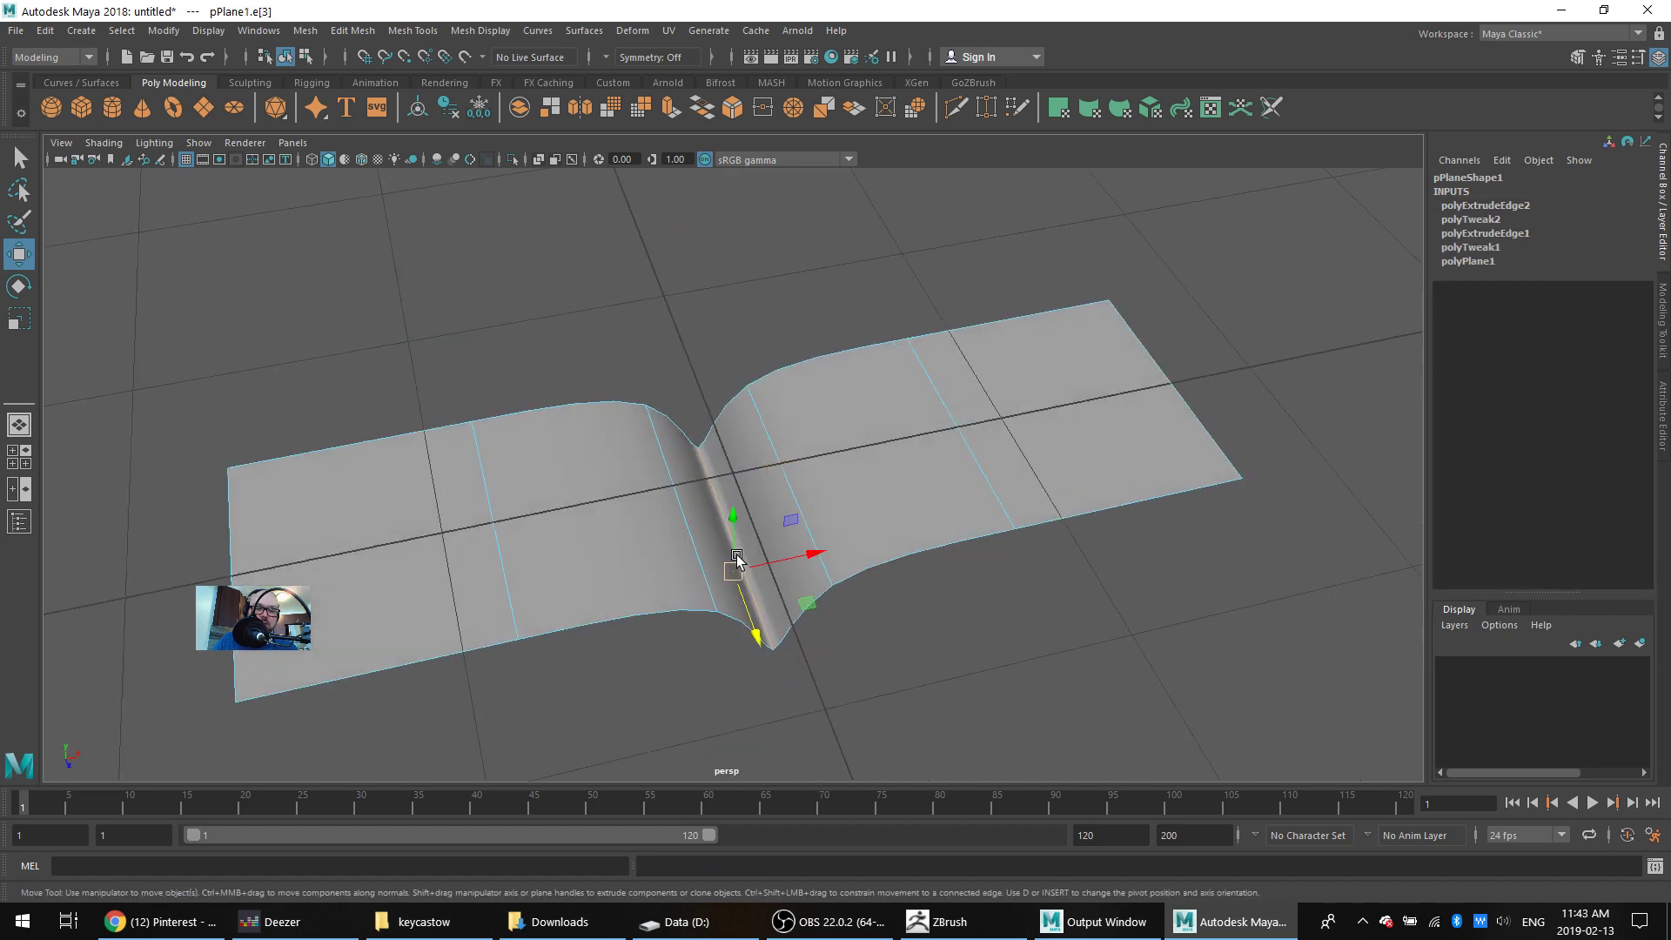
{"action": "right_click_drag", "start_coordinate": [729, 538], "coordinate": [814, 538], "text": "shift"}
Select both beveled edges at the bottom of the crease and shift them together along Z to skew the fold
{"action": "left_click_drag", "start_coordinate": [799, 544], "coordinate": [824, 672], "text": "alt"}
{"action": "left_click", "coordinate": [780, 578]}
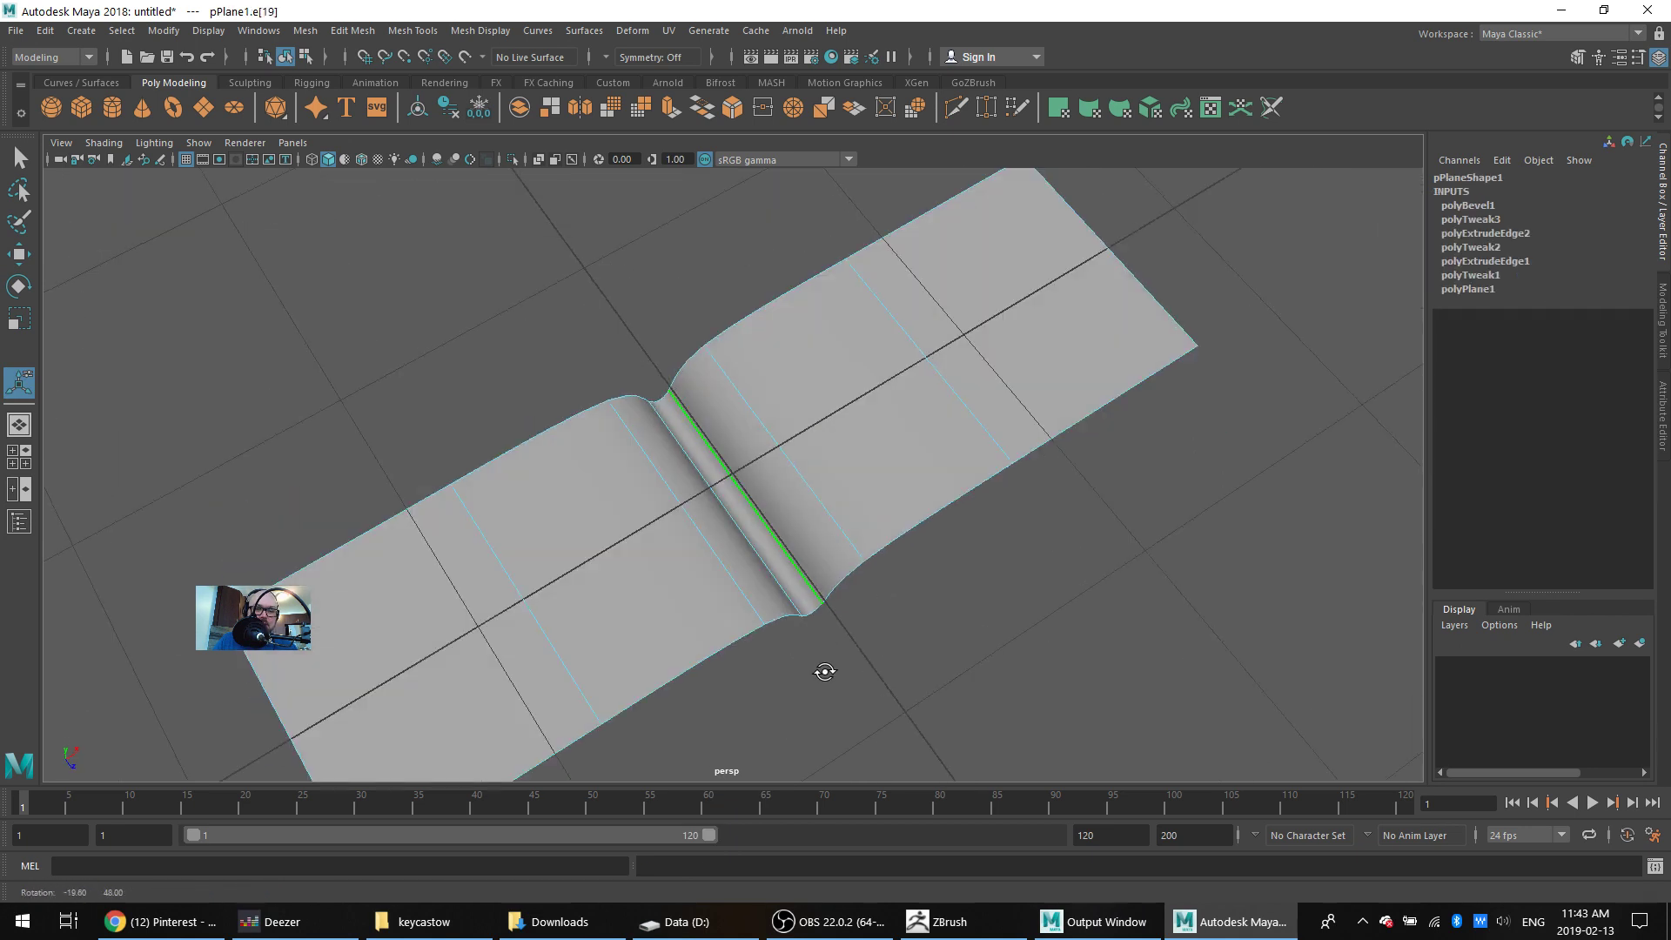
{"action": "left_click", "coordinate": [753, 546], "text": "shift"}
{"action": "left_click_drag", "start_coordinate": [753, 546], "coordinate": [817, 478], "text": "alt"}
{"action": "key", "text": "w"}
{"action": "key", "text": "ctrl+z"}
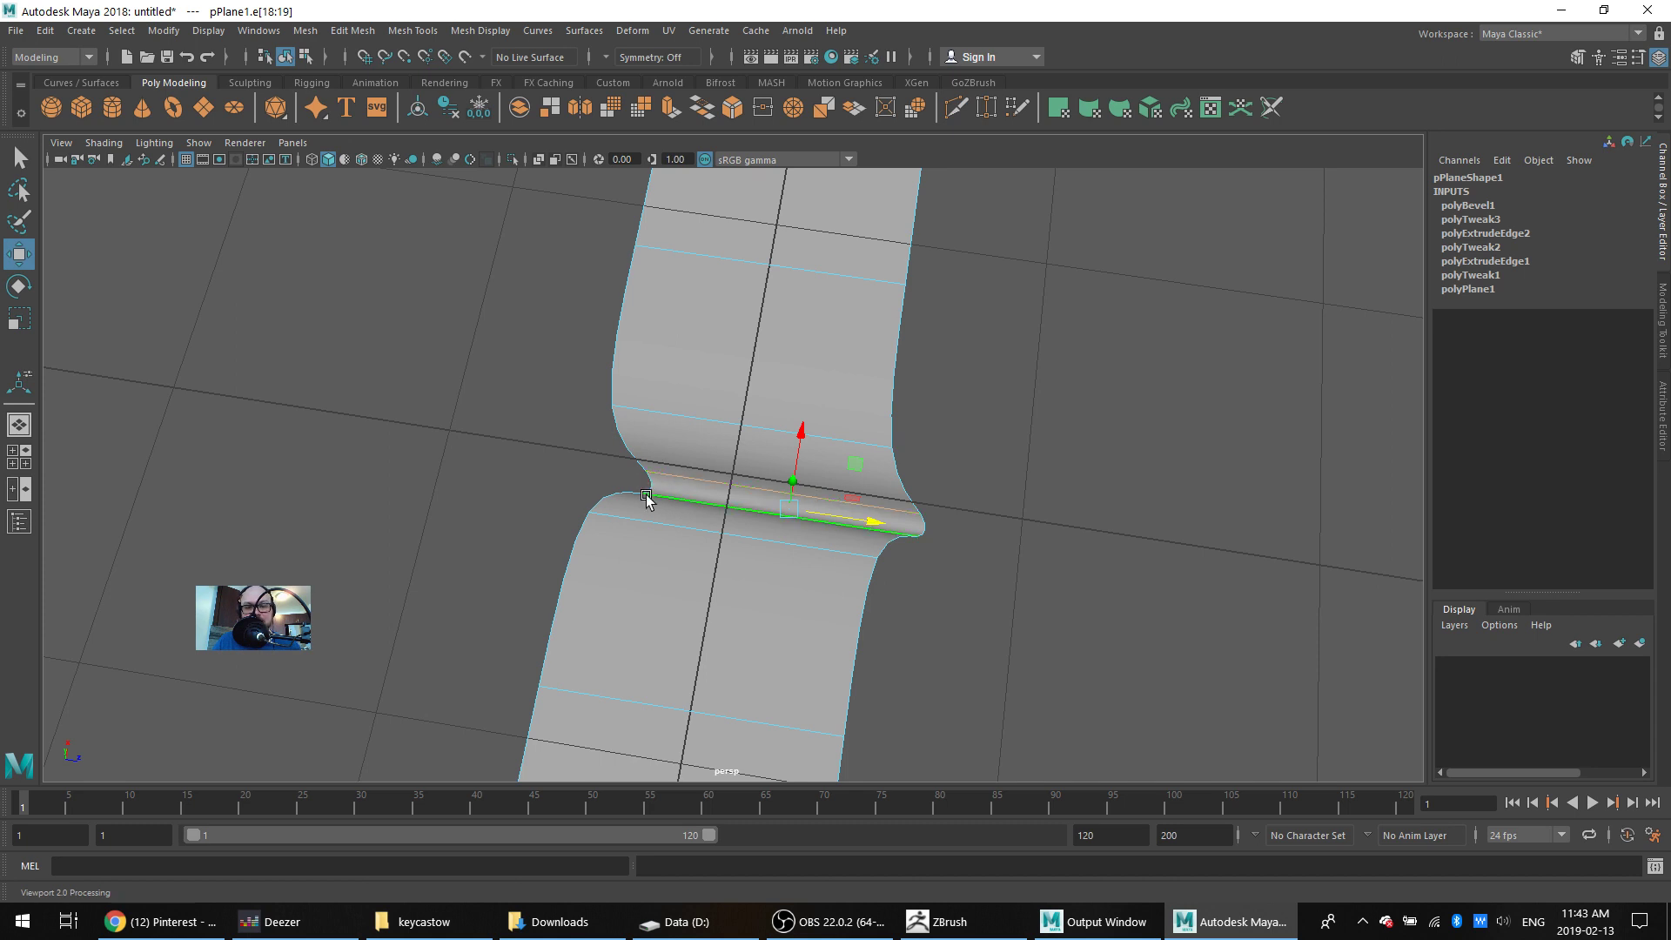
{"action": "left_click_drag", "start_coordinate": [591, 400], "coordinate": [696, 451], "text": "alt"}
Switch to the browser and examine the face wireframe and color-coded male head topology references on the Pinterest Face and Head board
{"action": "key", "text": "alt+Tab"}
{"action": "key", "text": "alt+Tab"}
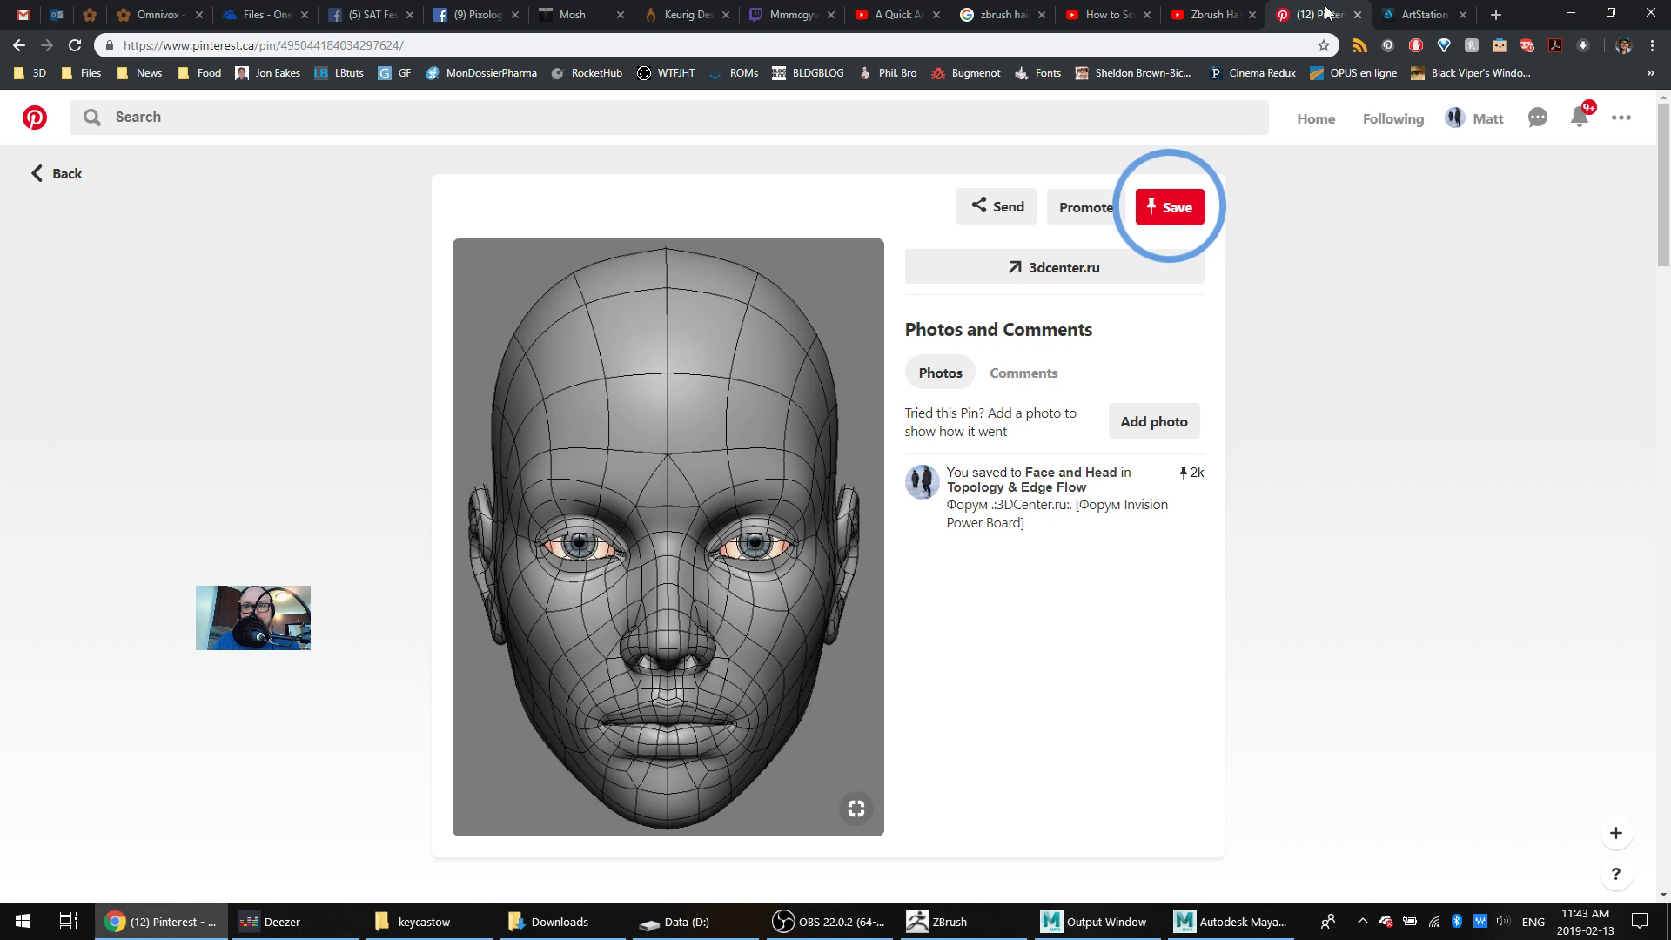
{"action": "left_click", "coordinate": [19, 47]}
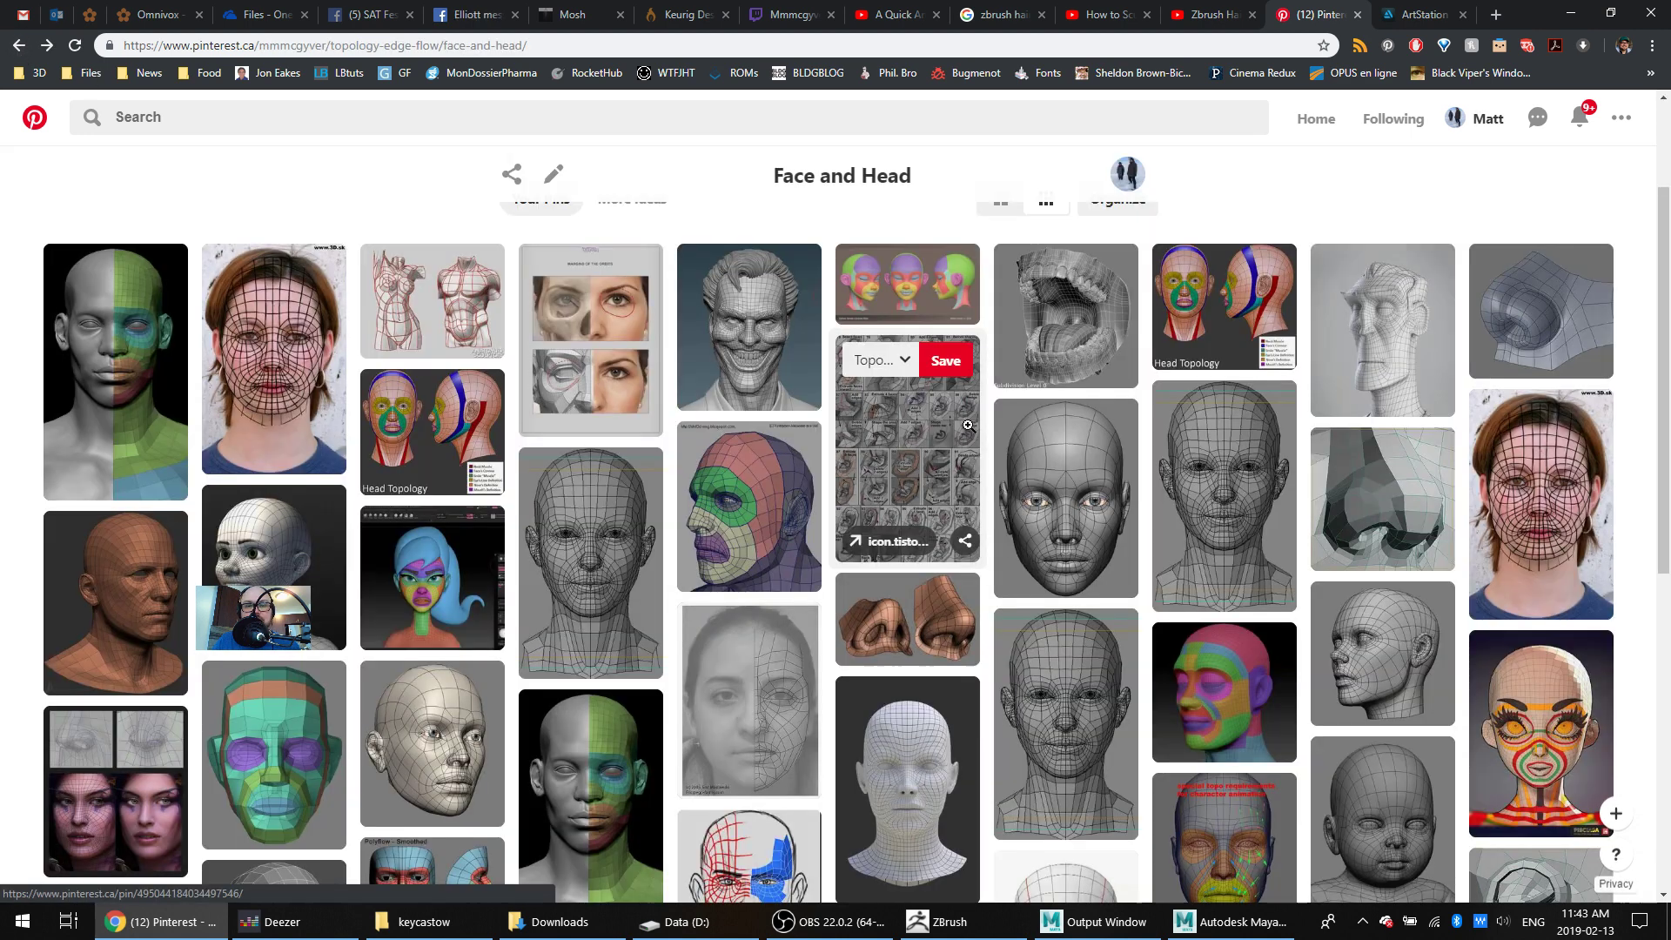
{"action": "scroll", "coordinate": [962, 423], "scroll_direction": "down", "scroll_amount": 1}
{"action": "left_click", "coordinate": [794, 490]}
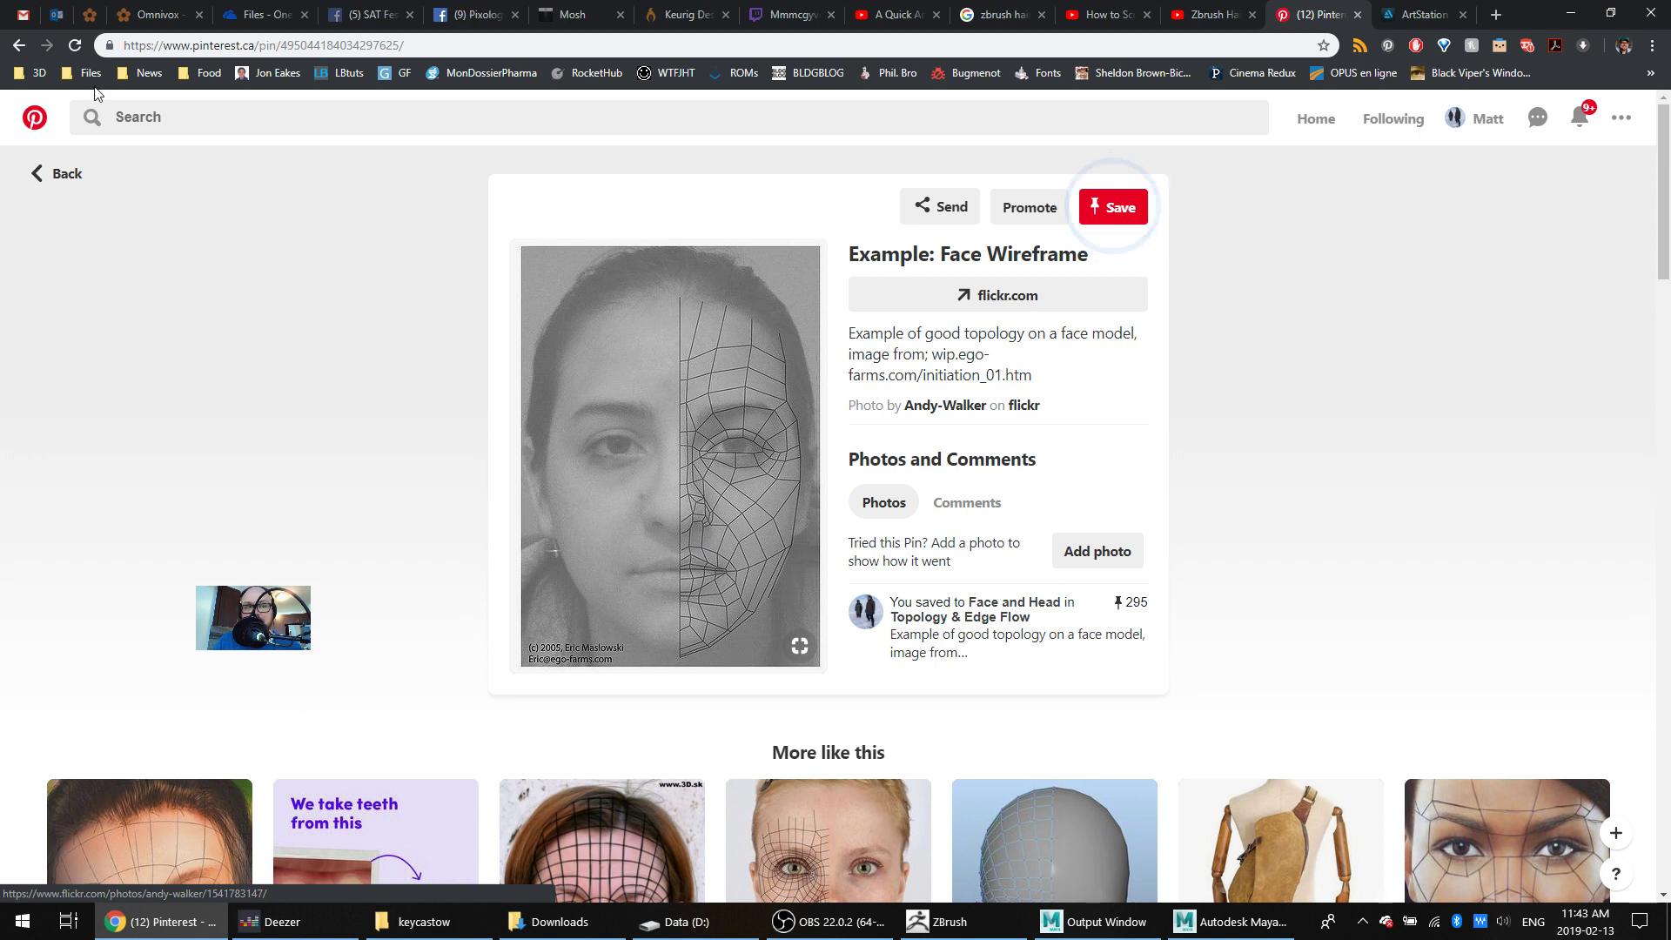
{"action": "left_click", "coordinate": [17, 48]}
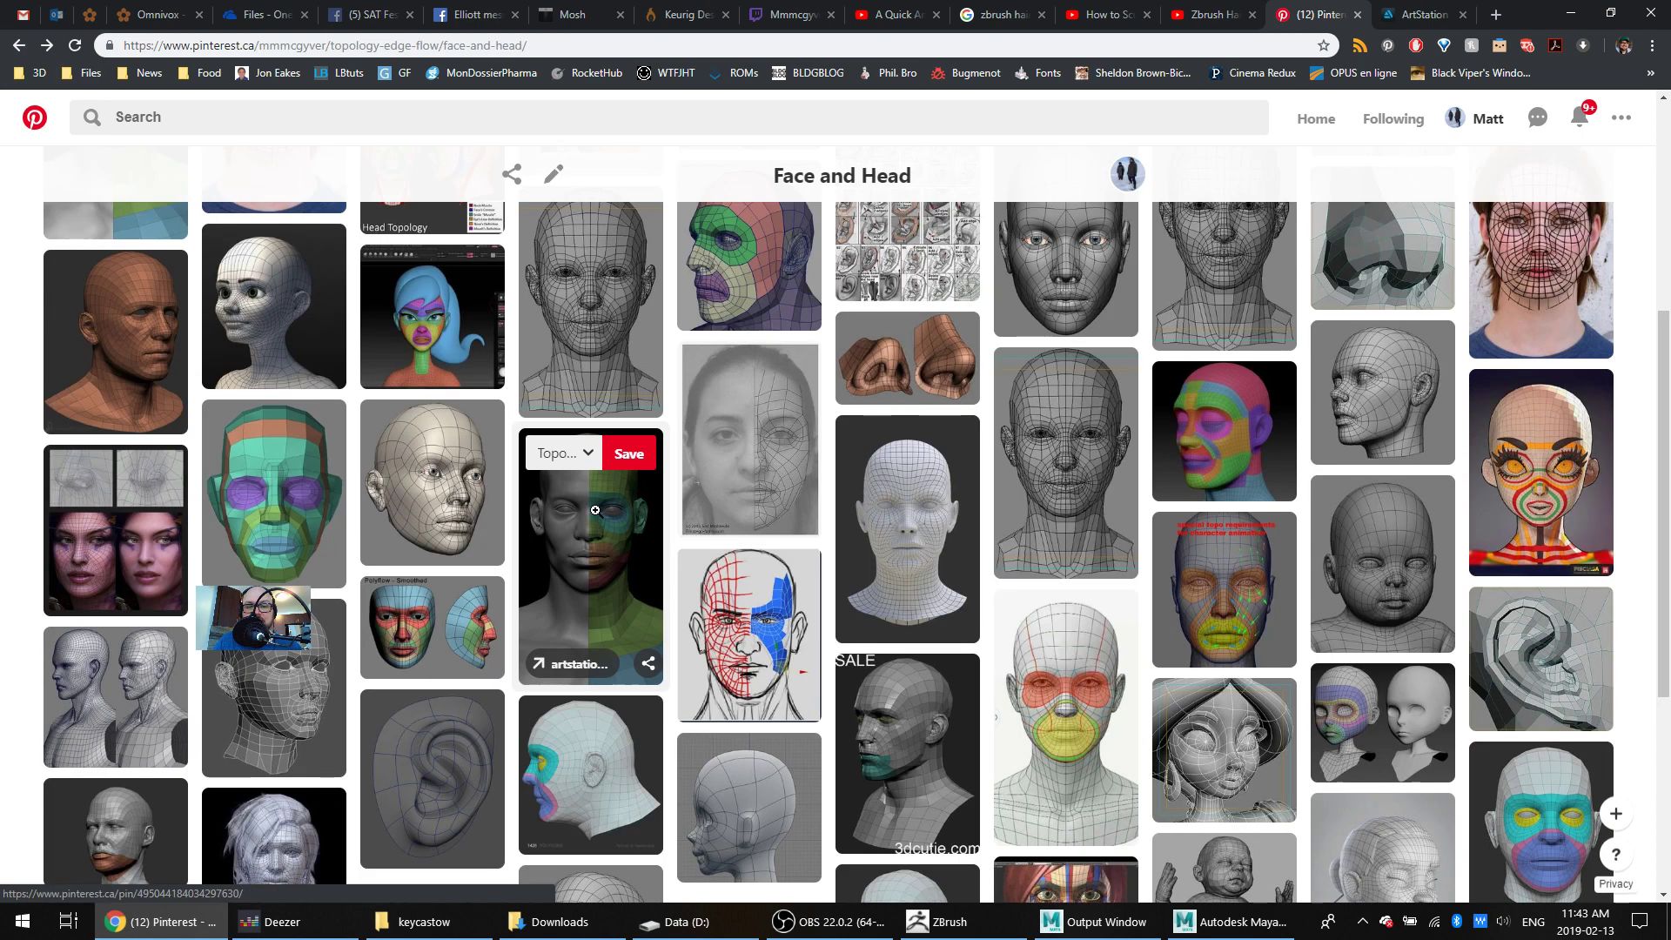
{"action": "left_click", "coordinate": [593, 530]}
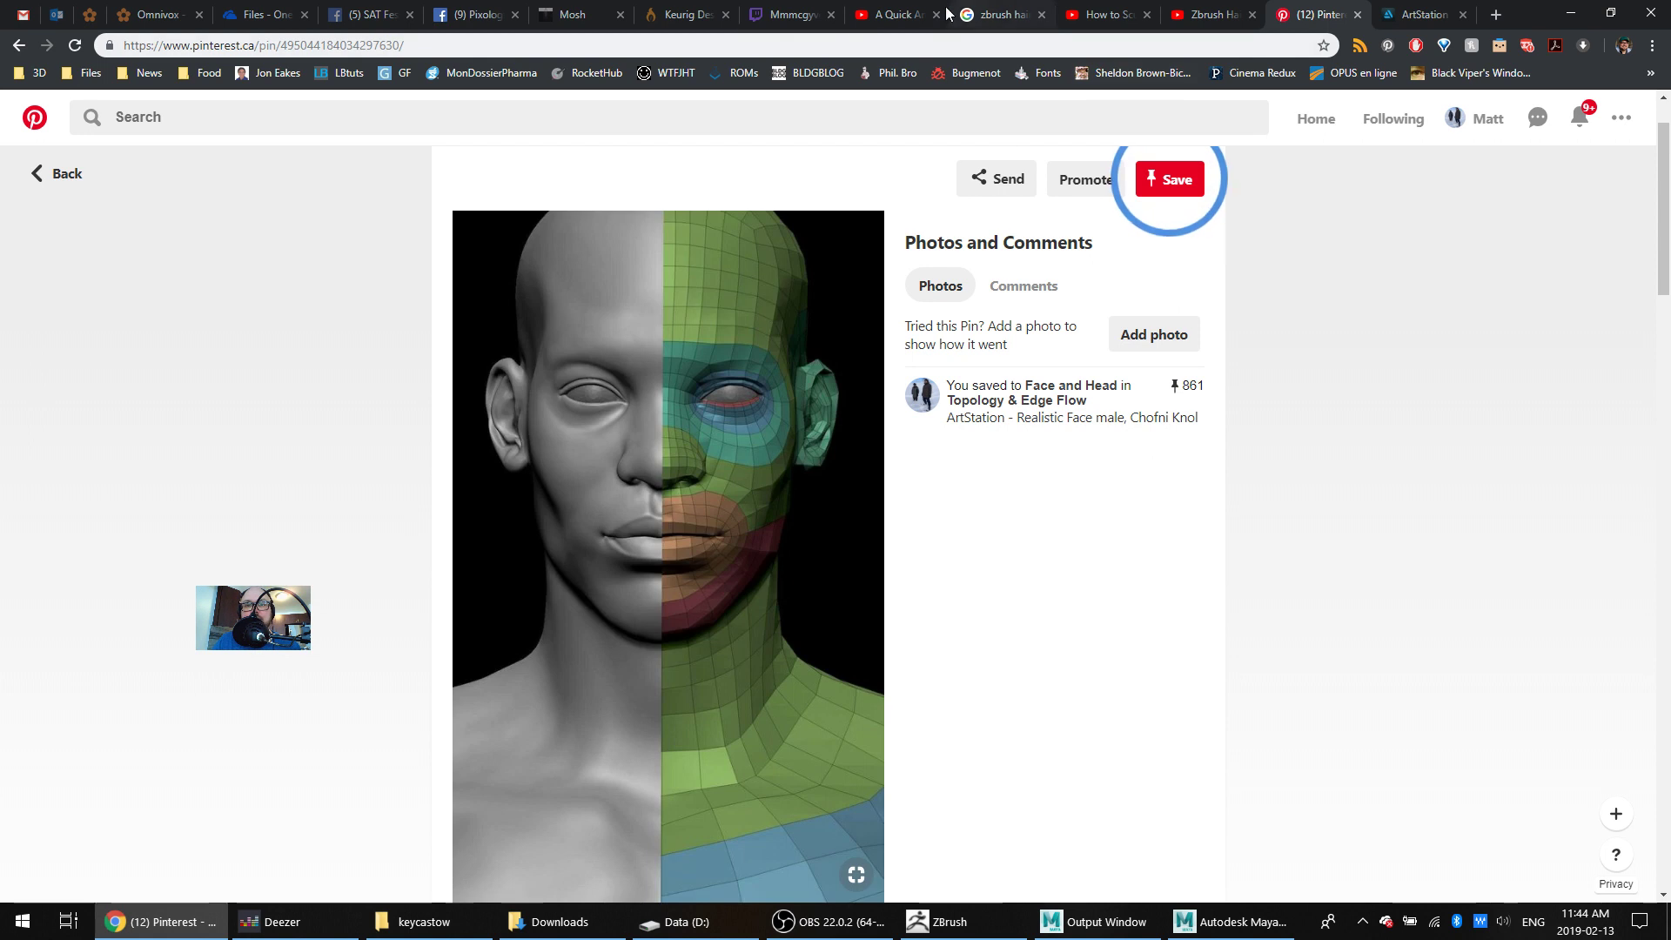
Check the Twitch stream chat and return to the polygrouped head in ZBrush
{"action": "left_click", "coordinate": [794, 15]}
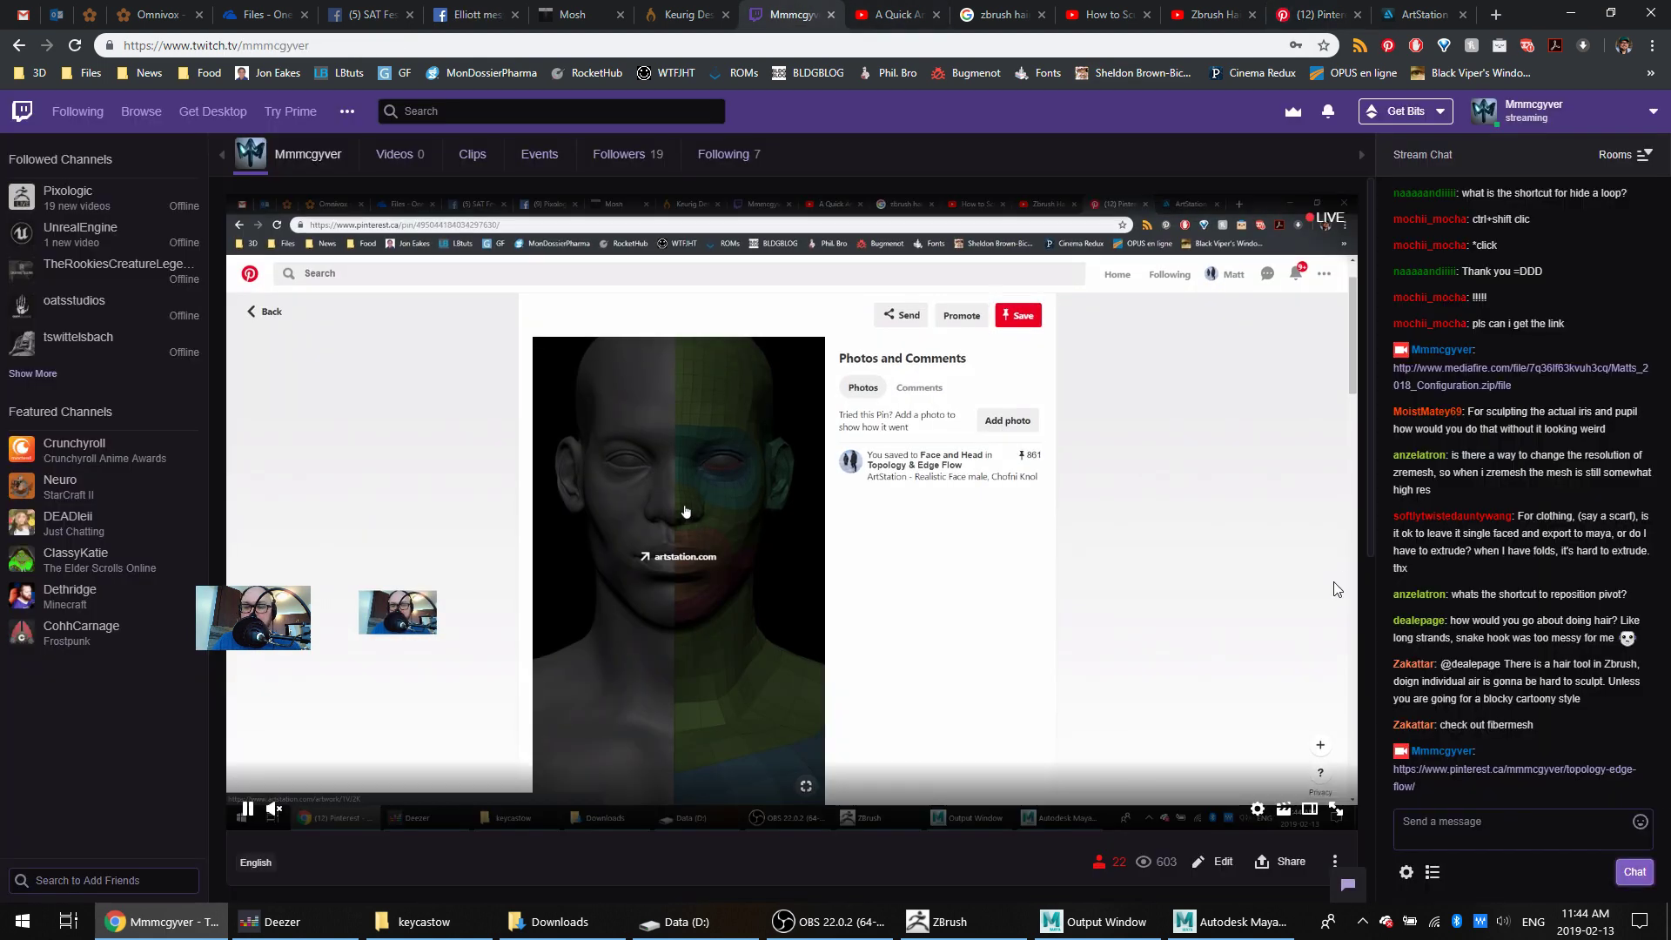
{"action": "left_click", "coordinate": [1229, 922]}
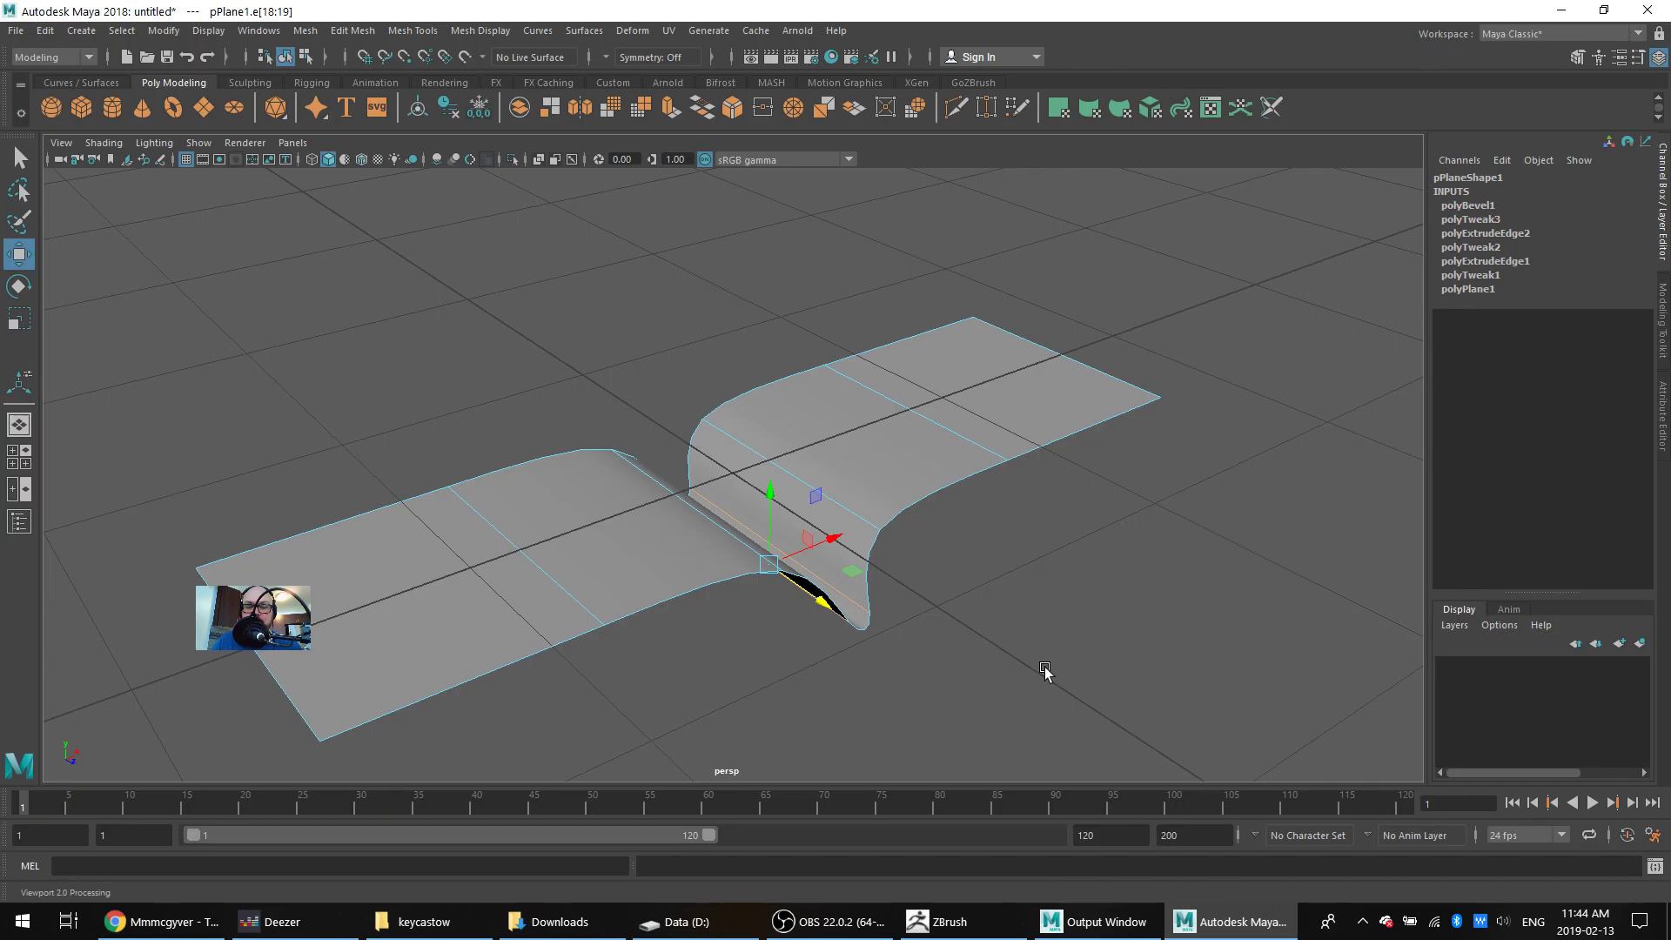
{"action": "left_click", "coordinate": [973, 925]}
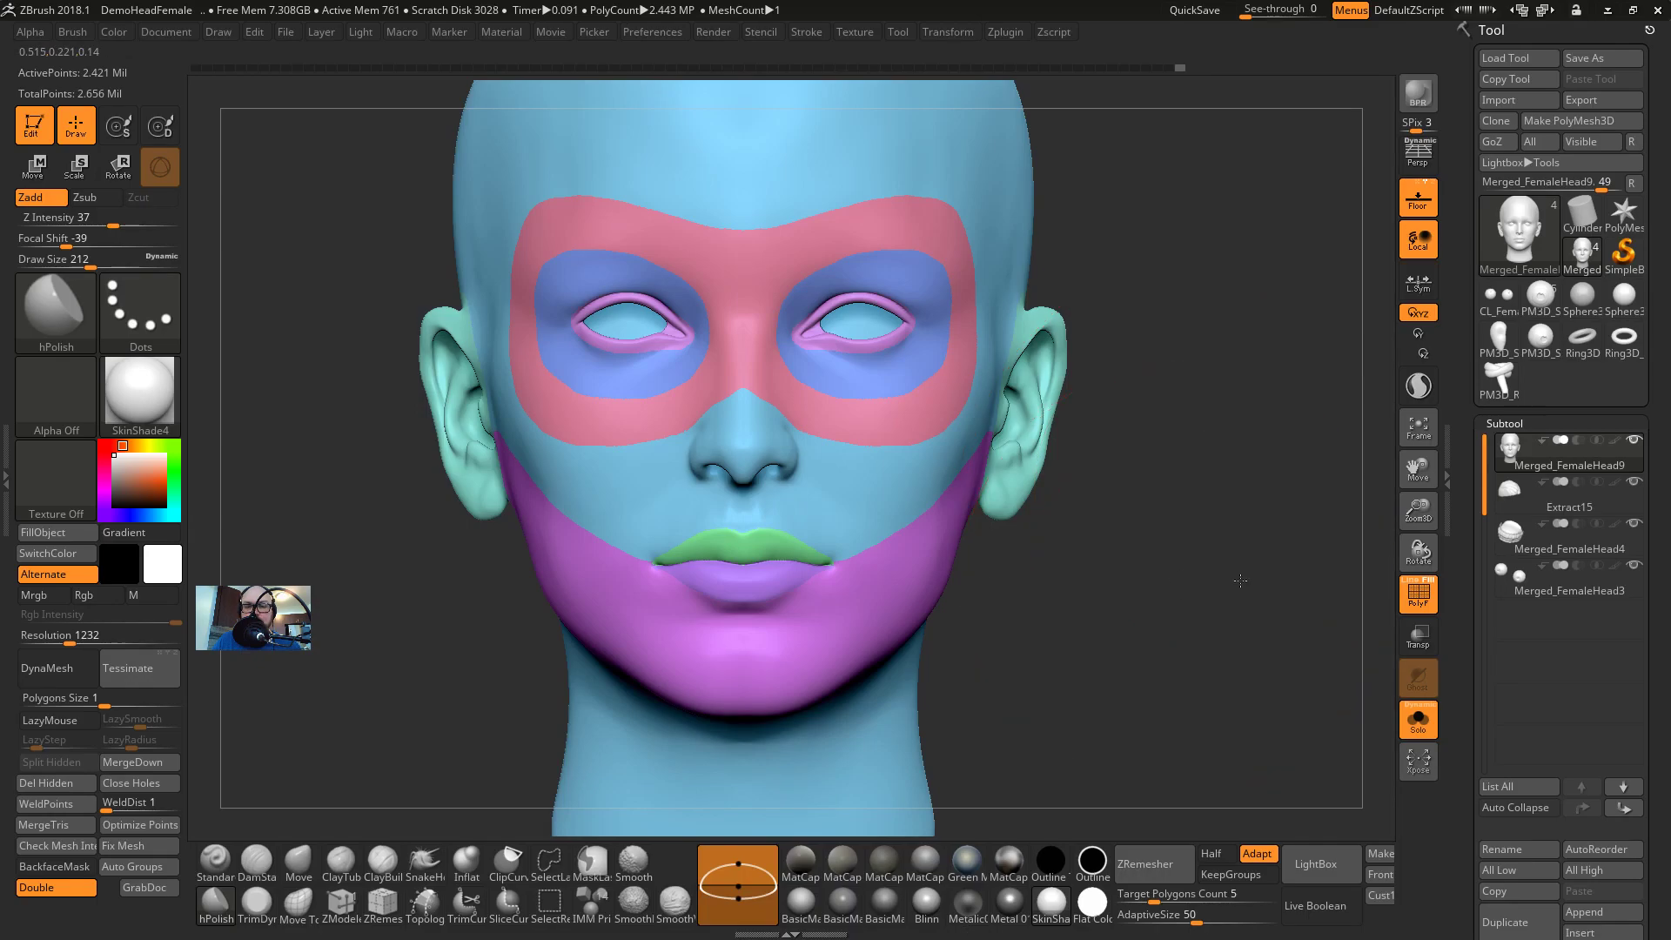
Reduce the brush draw size to 74 and display the ZRemesher settings for the head's geometry
{"action": "left_click_drag", "start_coordinate": [1240, 581], "coordinate": [1349, 581]}
{"action": "left_click_drag", "start_coordinate": [710, 583], "coordinate": [566, 579]}
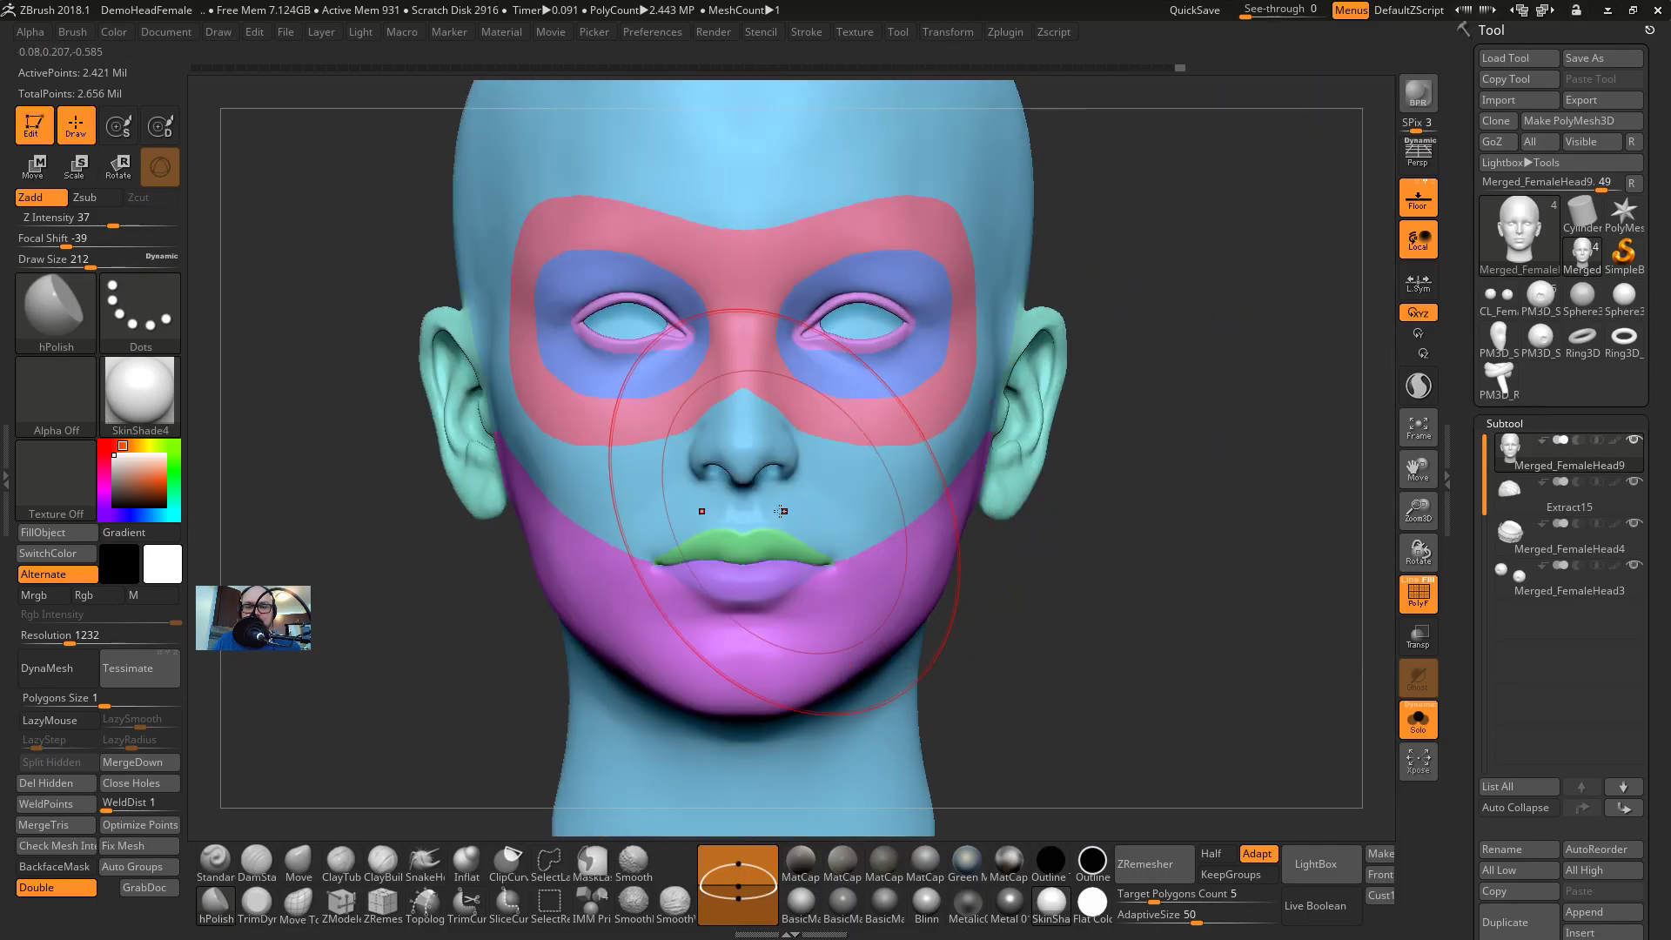
{"action": "key", "text": "s"}
{"action": "left_click_drag", "start_coordinate": [759, 599], "coordinate": [733, 600]}
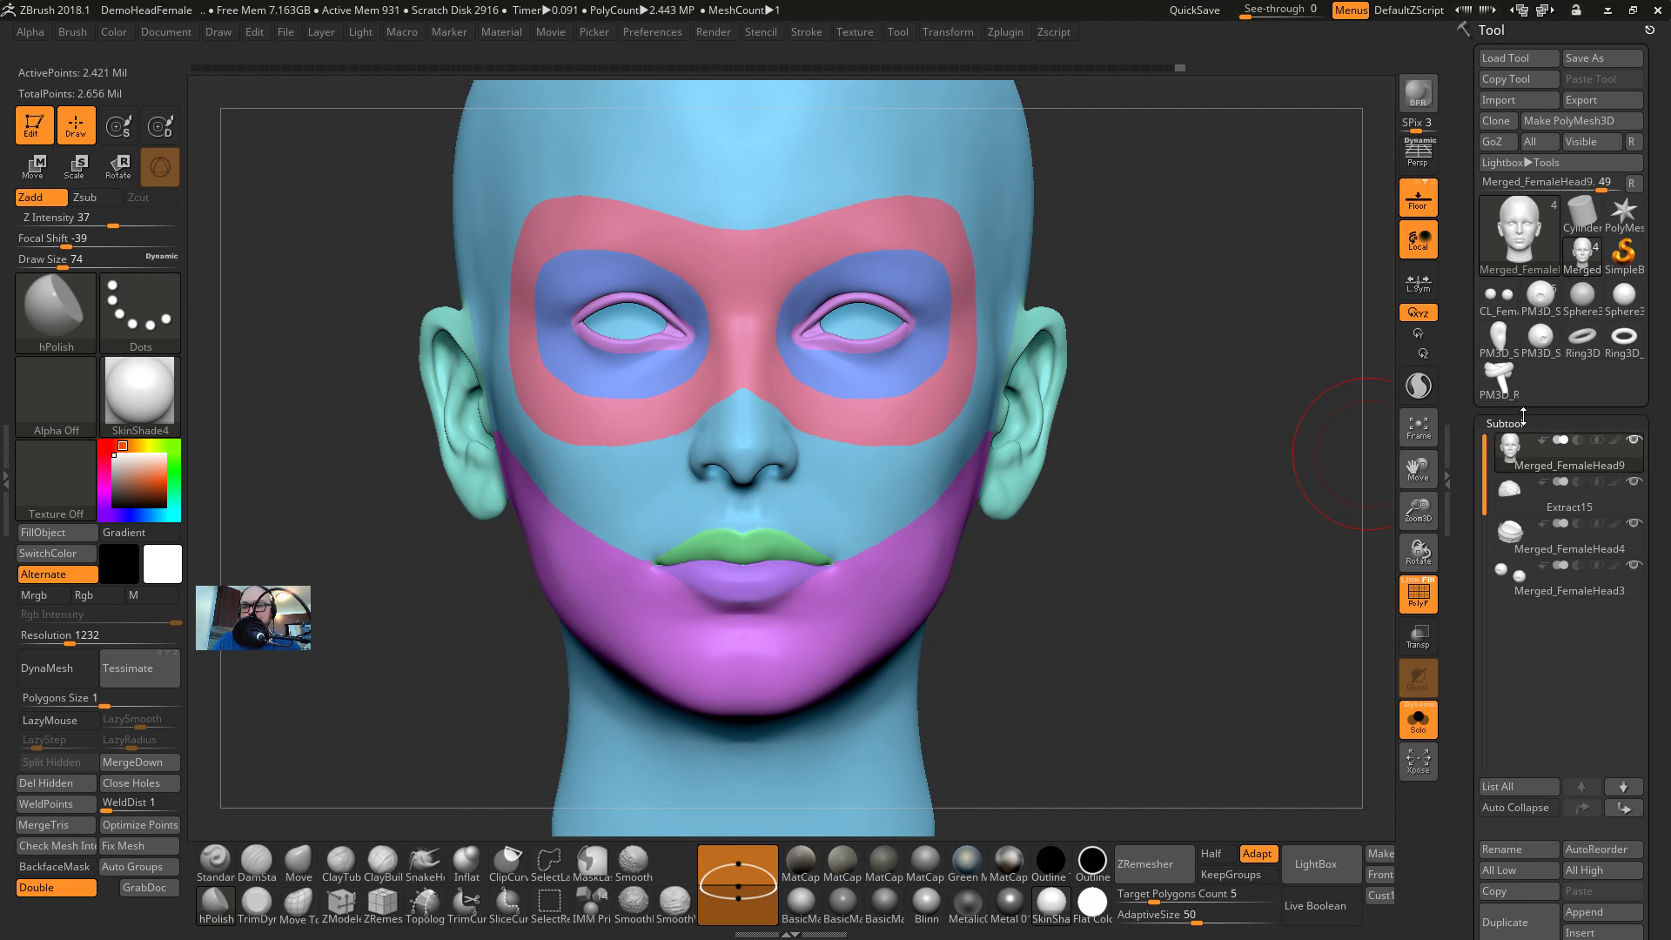
{"action": "left_click", "coordinate": [1525, 420]}
{"action": "left_click", "coordinate": [1519, 444]}
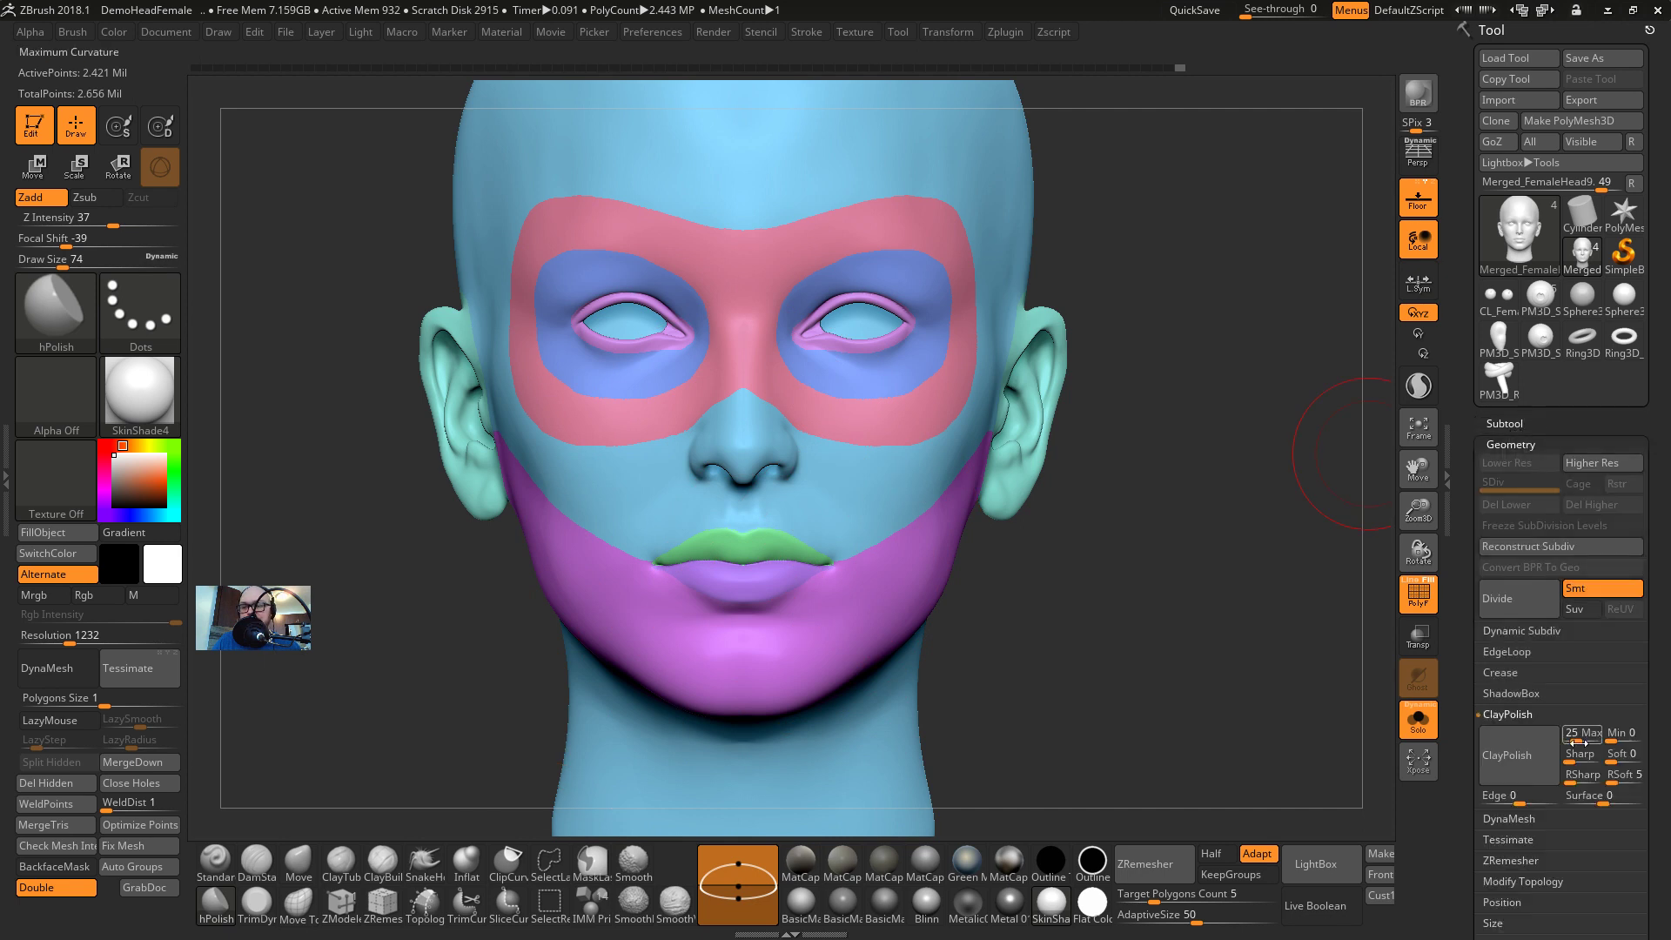
{"action": "left_click_drag", "start_coordinate": [1466, 655], "coordinate": [1468, 456]}
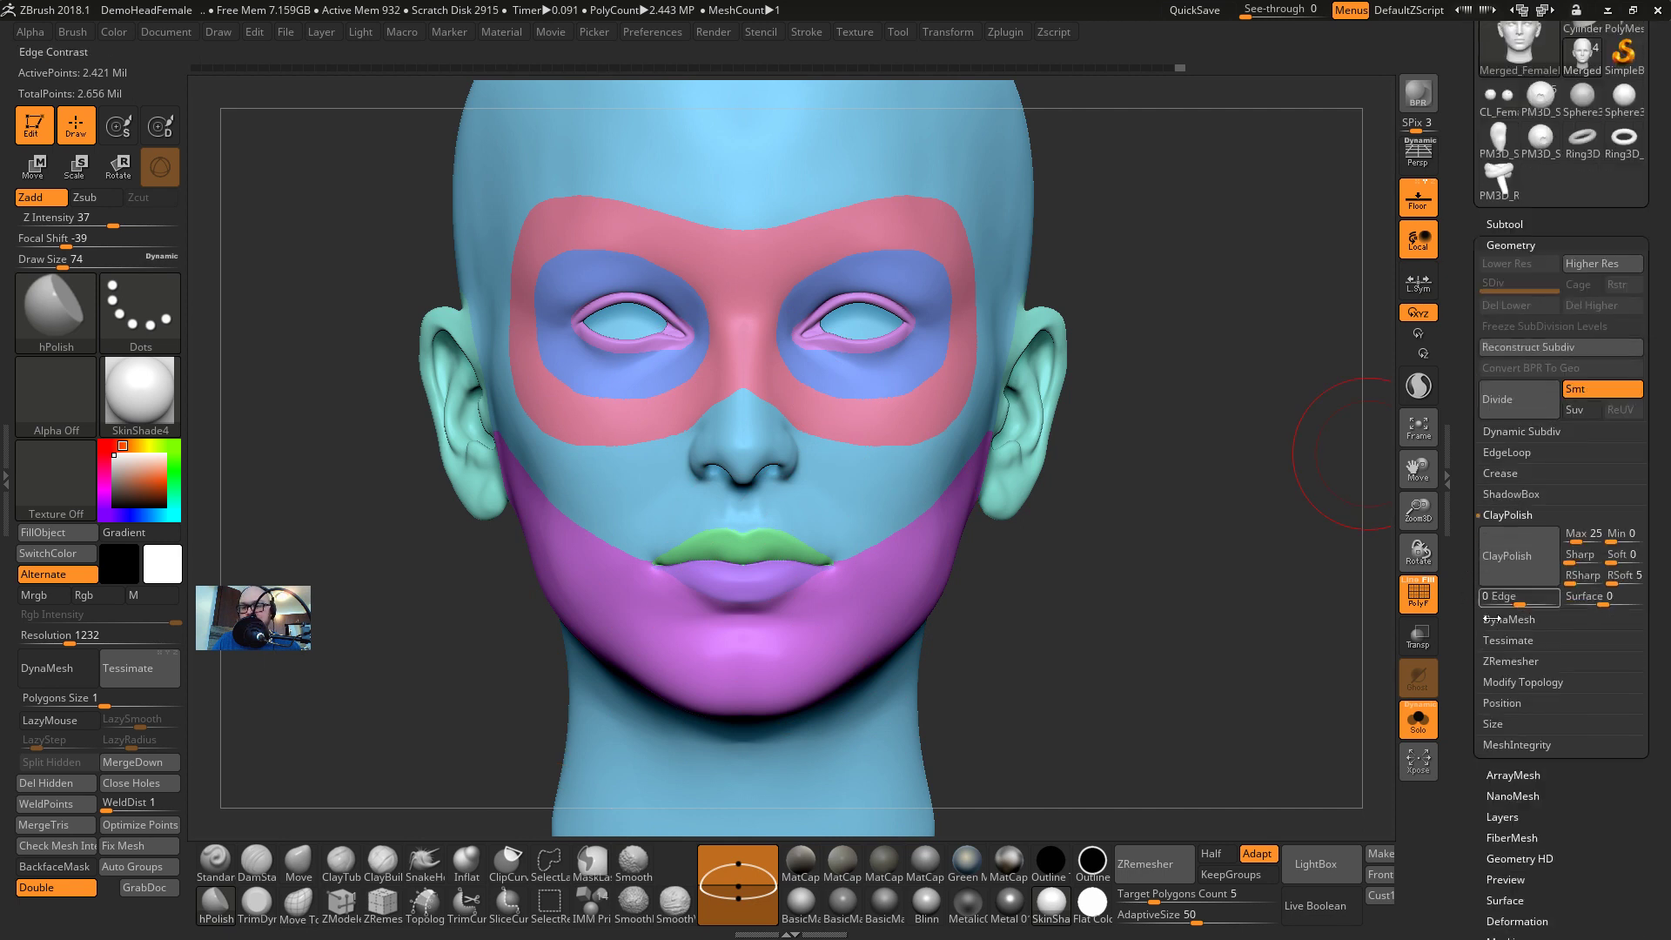
{"action": "left_click", "coordinate": [1510, 662]}
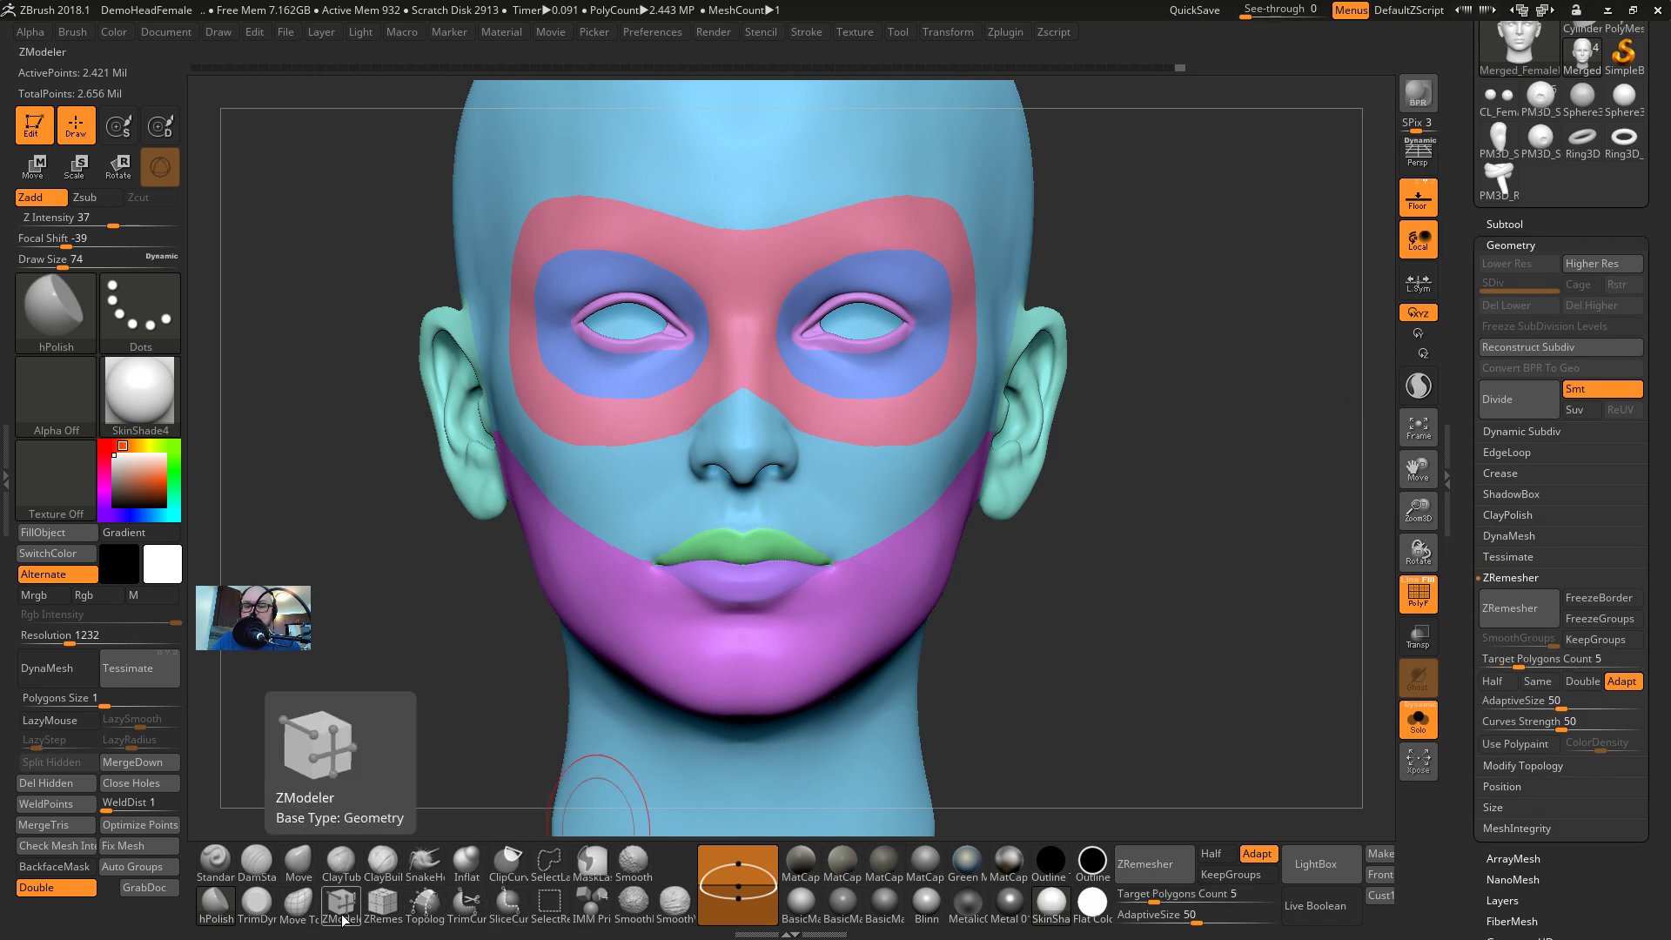
Choose the ZRemesherGuide brush with a draw size of 27 and draw a closed guide curve around the lips
{"action": "left_click", "coordinate": [383, 905]}
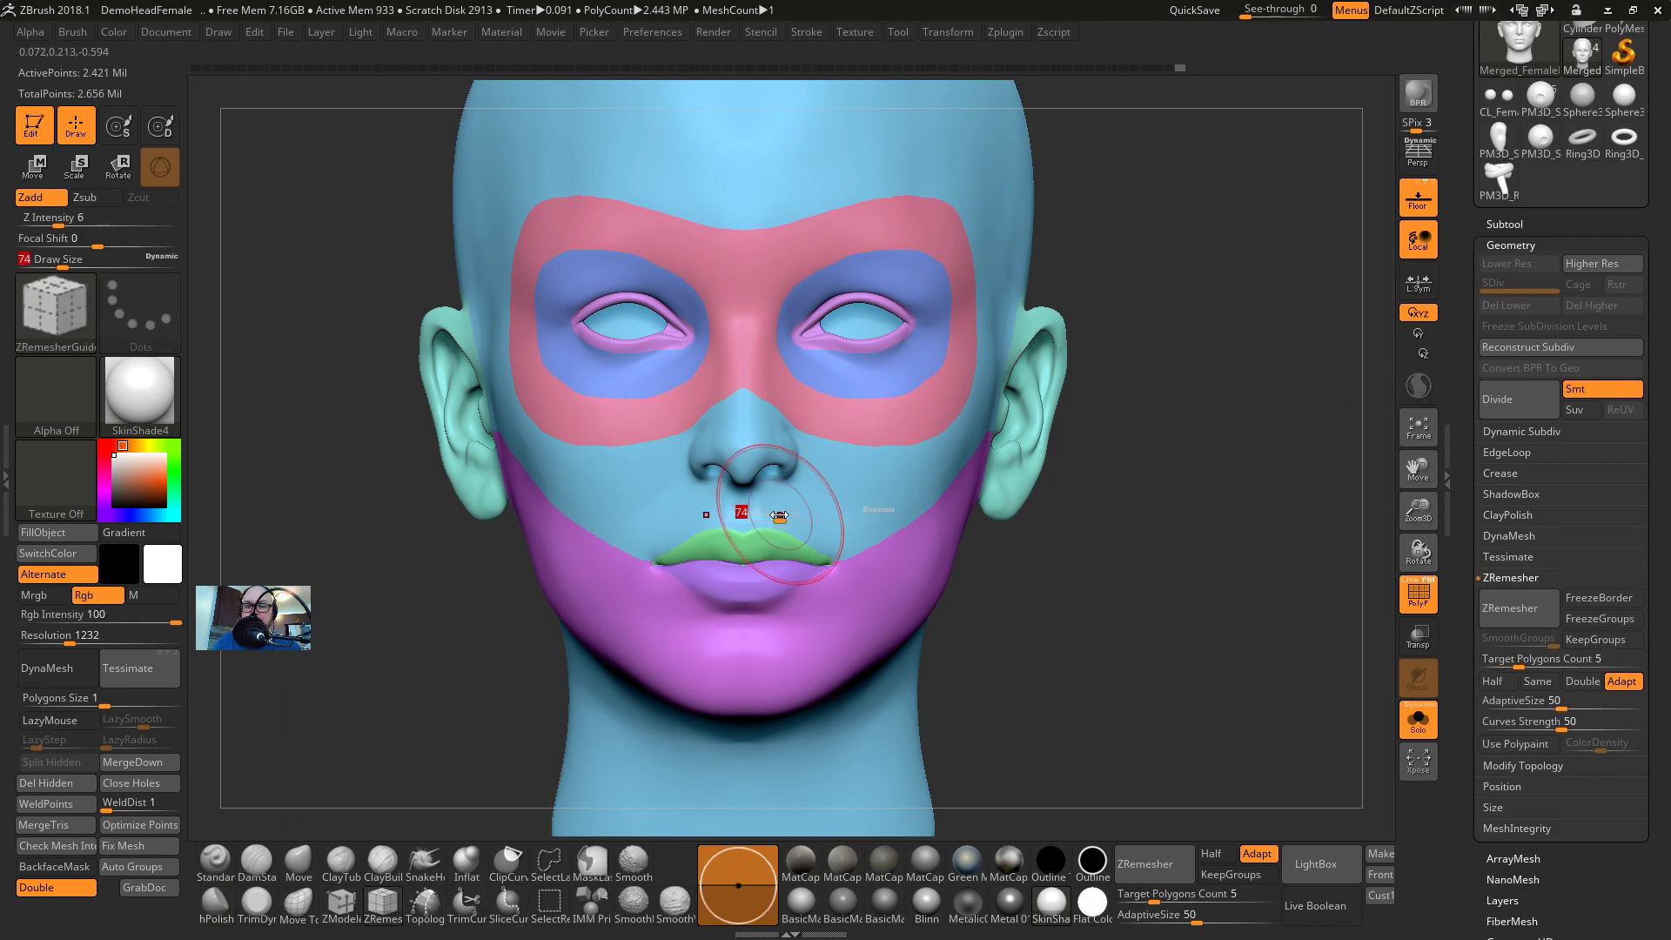
{"action": "key", "text": "s"}
{"action": "left_click_drag", "start_coordinate": [763, 514], "coordinate": [761, 515]}
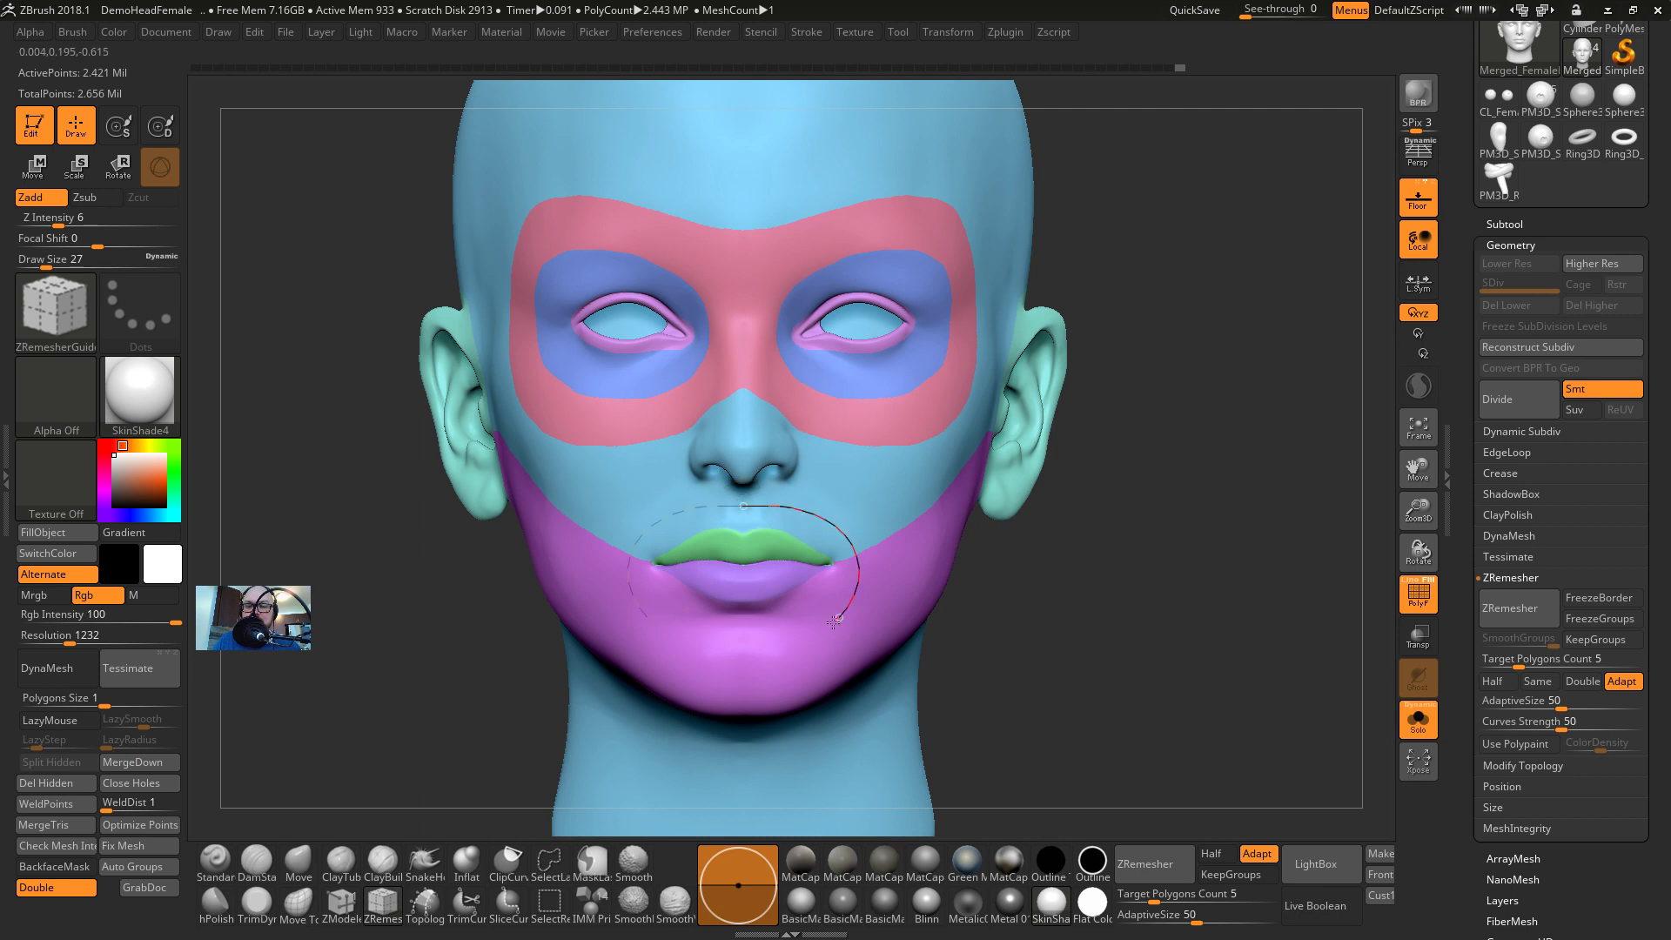
{"action": "left_click_drag", "start_coordinate": [740, 641], "coordinate": [741, 642]}
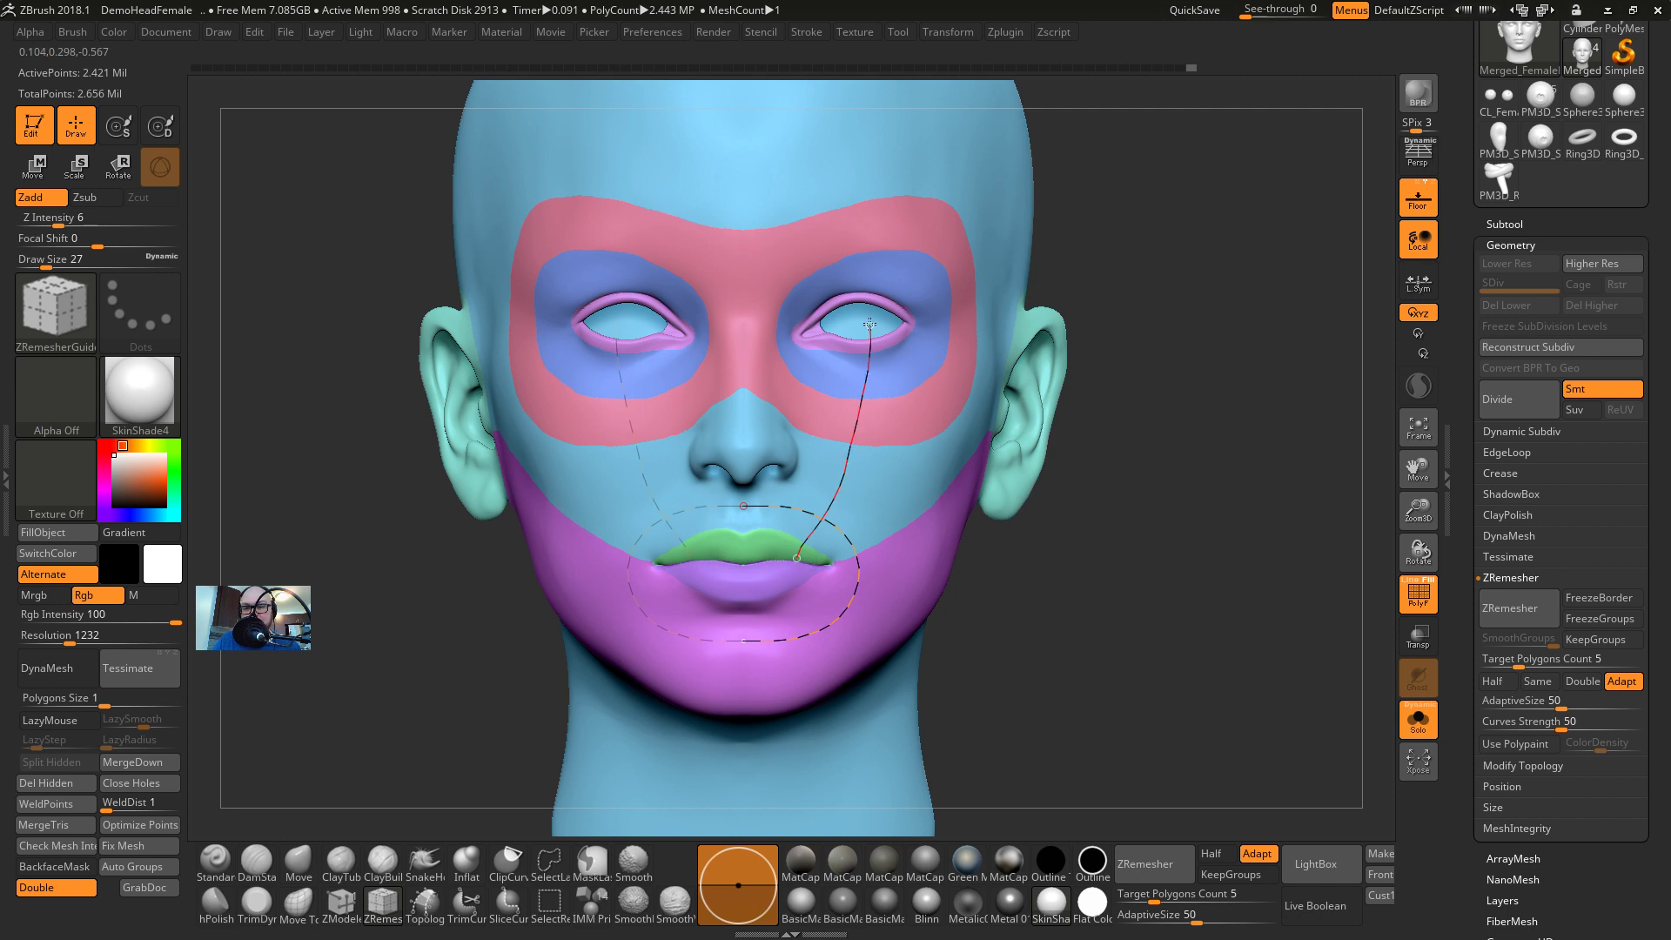
Draw and rework the mirrored guide curves running from the upper lip up across the cheeks to the lower eyelids
{"action": "left_click_drag", "start_coordinate": [871, 325], "coordinate": [872, 327]}
{"action": "mouse_move", "coordinate": [1104, 538]}
{"action": "left_mouse_down"}
{"action": "mouse_move", "coordinate": [1014, 576]}
{"action": "mouse_move", "coordinate": [1107, 590]}
{"action": "left_mouse_up"}
{"action": "key", "text": "ctrl+z"}
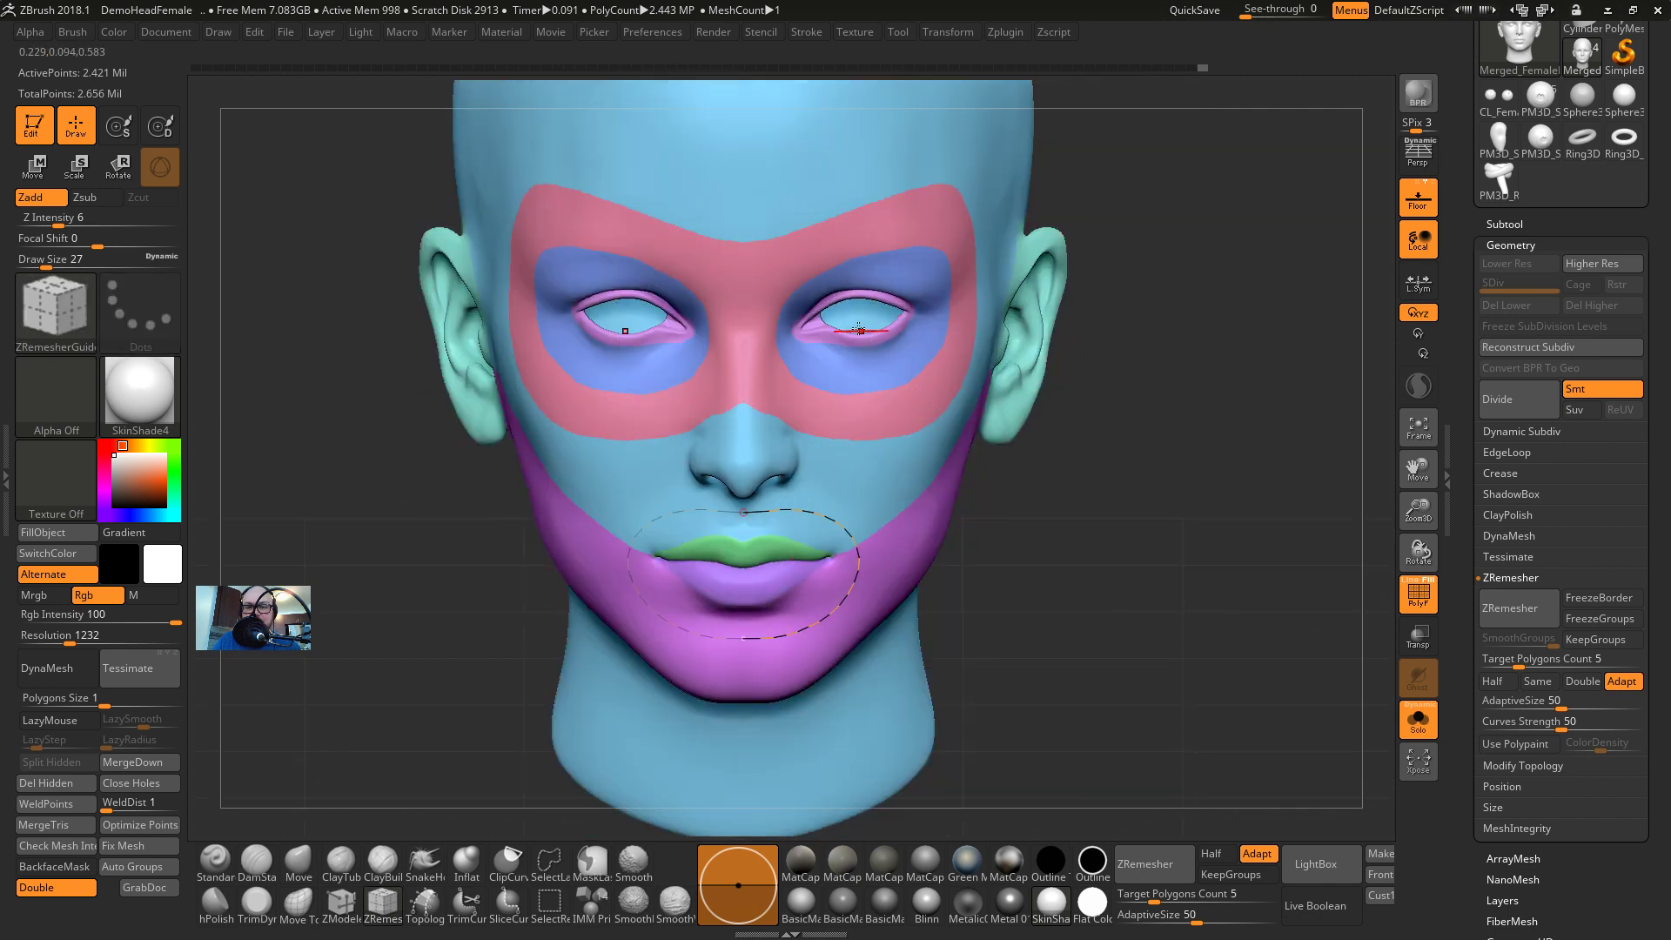
{"action": "key", "text": "ctrl+z"}
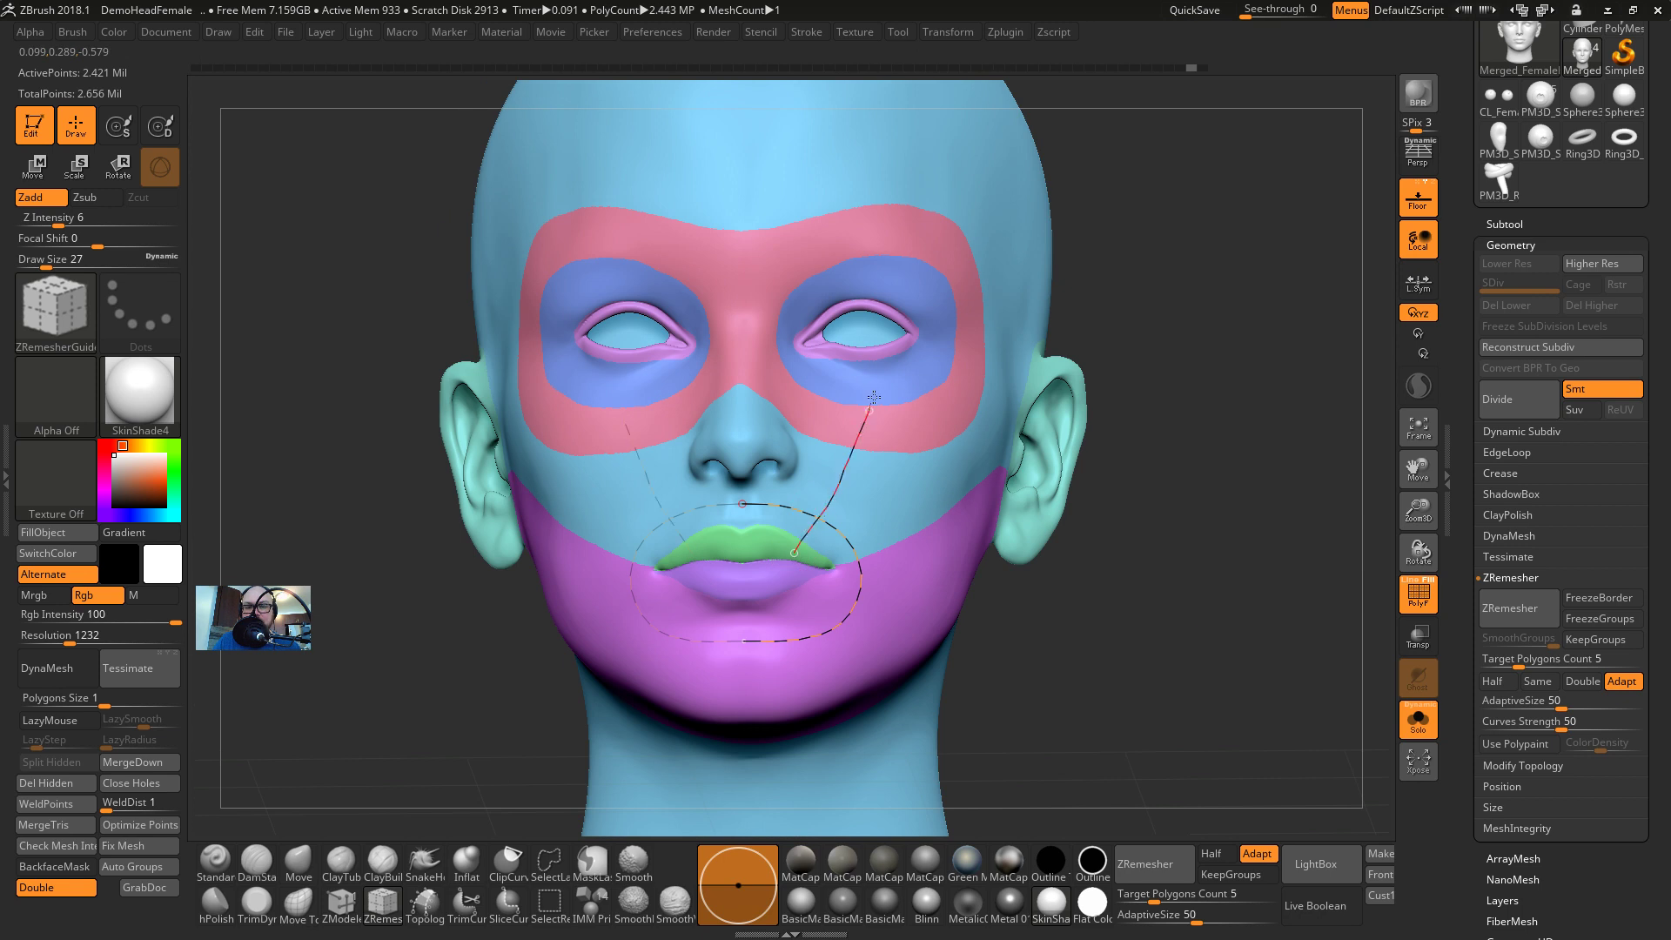
{"action": "left_click_drag", "start_coordinate": [1130, 618], "coordinate": [1027, 587]}
{"action": "key", "text": "ctrl+z"}
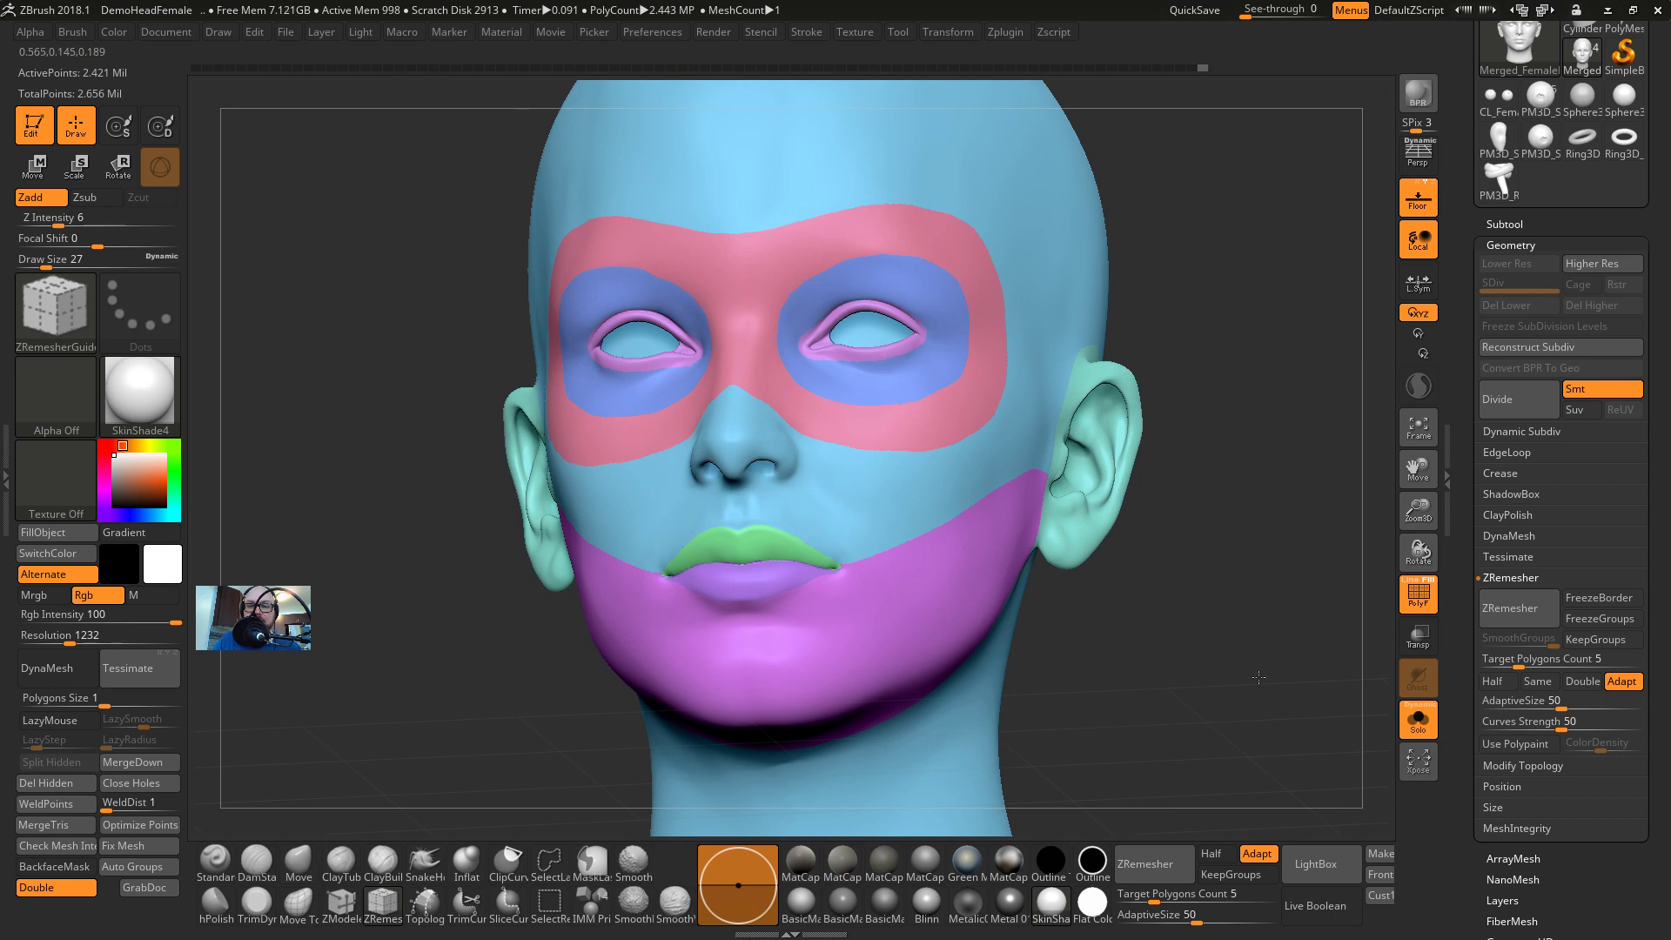
Try wrapping a guide curve around the lower neck in profile view with a draw size of 120
{"action": "mouse_move", "coordinate": [1122, 653]}
{"action": "left_mouse_down"}
{"action": "mouse_move", "coordinate": [1213, 698]}
{"action": "mouse_move", "coordinate": [1130, 612]}
{"action": "mouse_move", "coordinate": [1055, 598]}
{"action": "mouse_move", "coordinate": [1079, 635]}
{"action": "mouse_move", "coordinate": [1079, 565]}
{"action": "mouse_move", "coordinate": [1119, 620]}
{"action": "left_mouse_up"}
{"action": "key", "text": "f"}
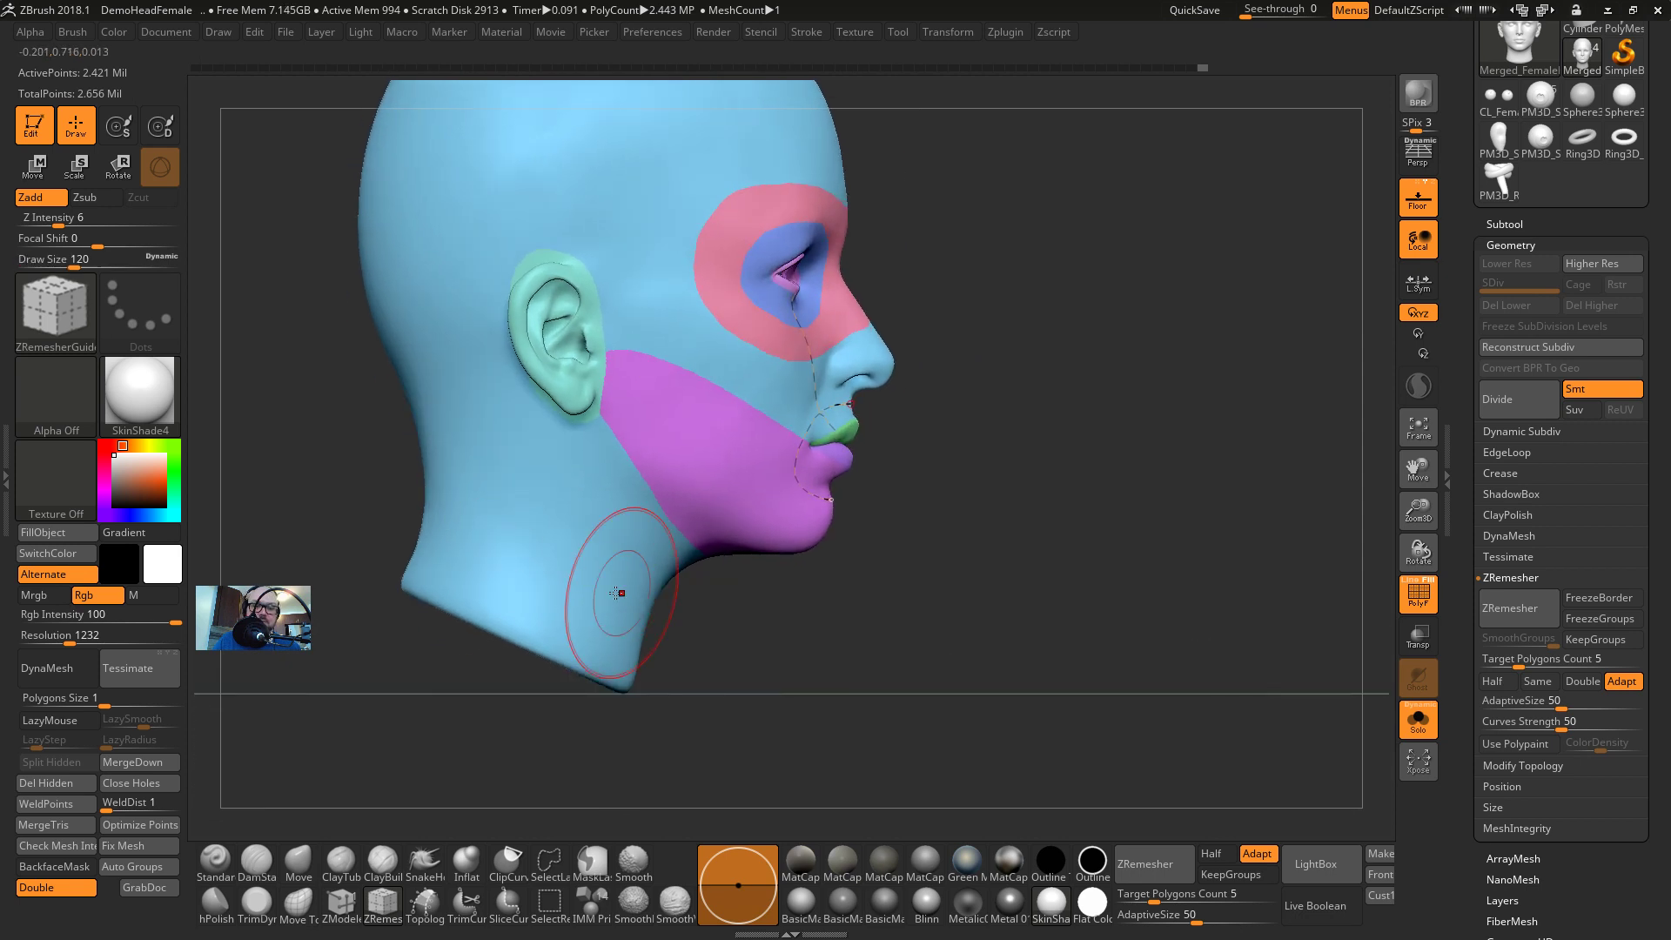
{"action": "mouse_move", "coordinate": [595, 588]}
{"action": "left_mouse_down"}
{"action": "mouse_move", "coordinate": [410, 533]}
{"action": "mouse_move", "coordinate": [394, 501]}
{"action": "left_mouse_up"}
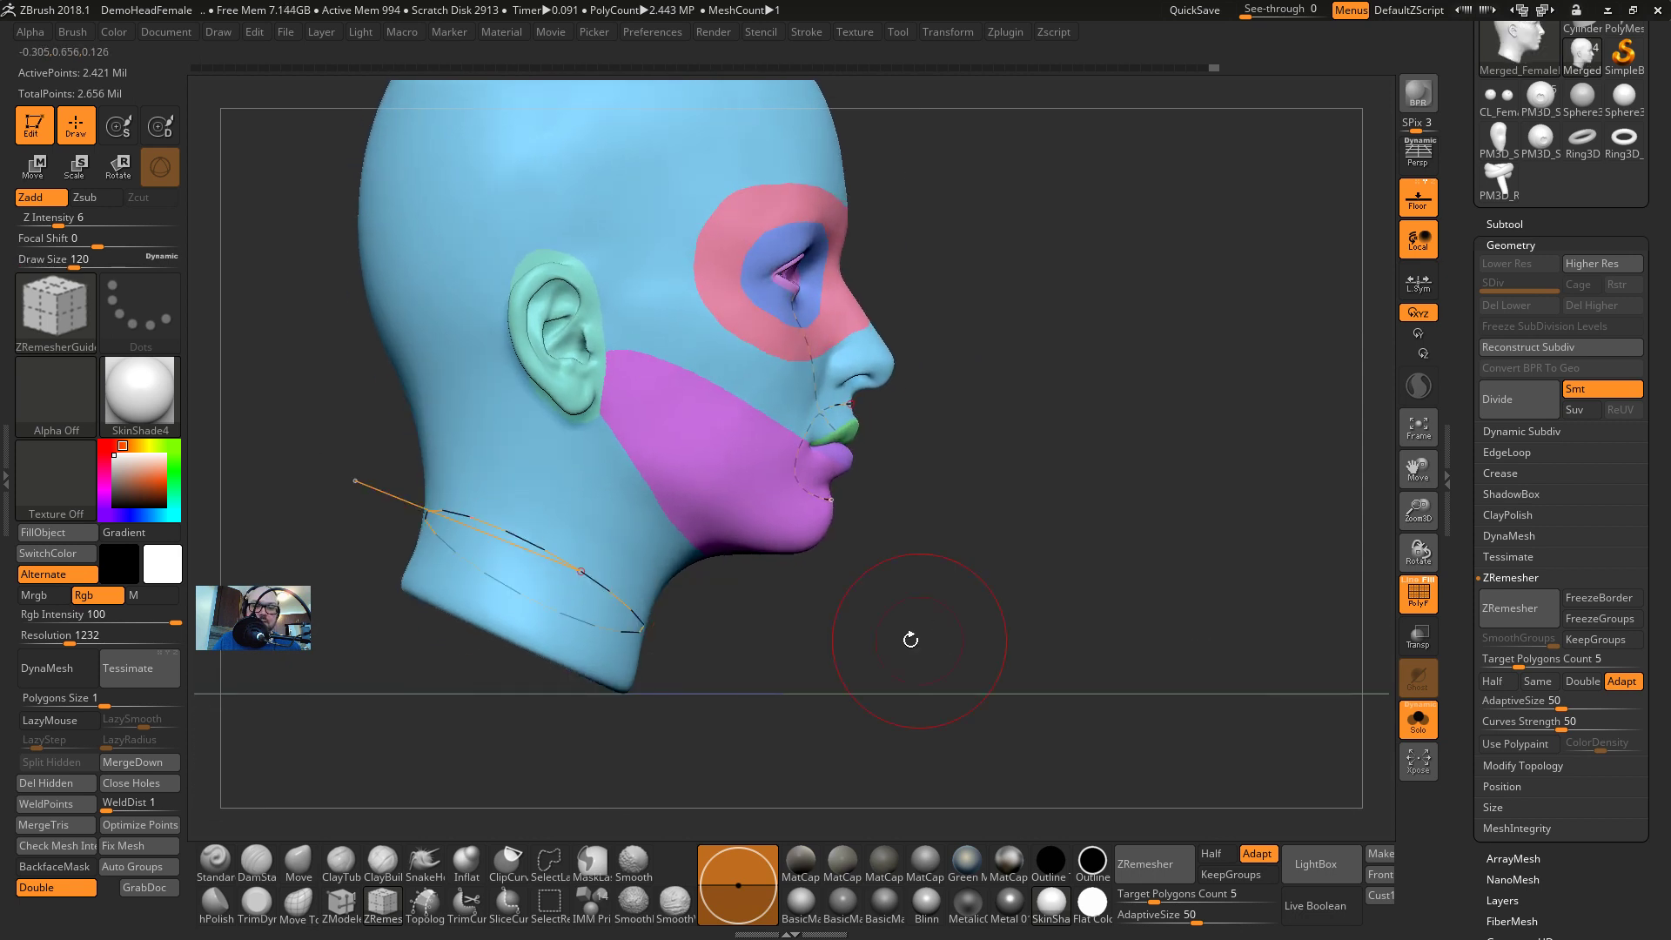
{"action": "left_click_drag", "start_coordinate": [910, 638], "coordinate": [756, 612]}
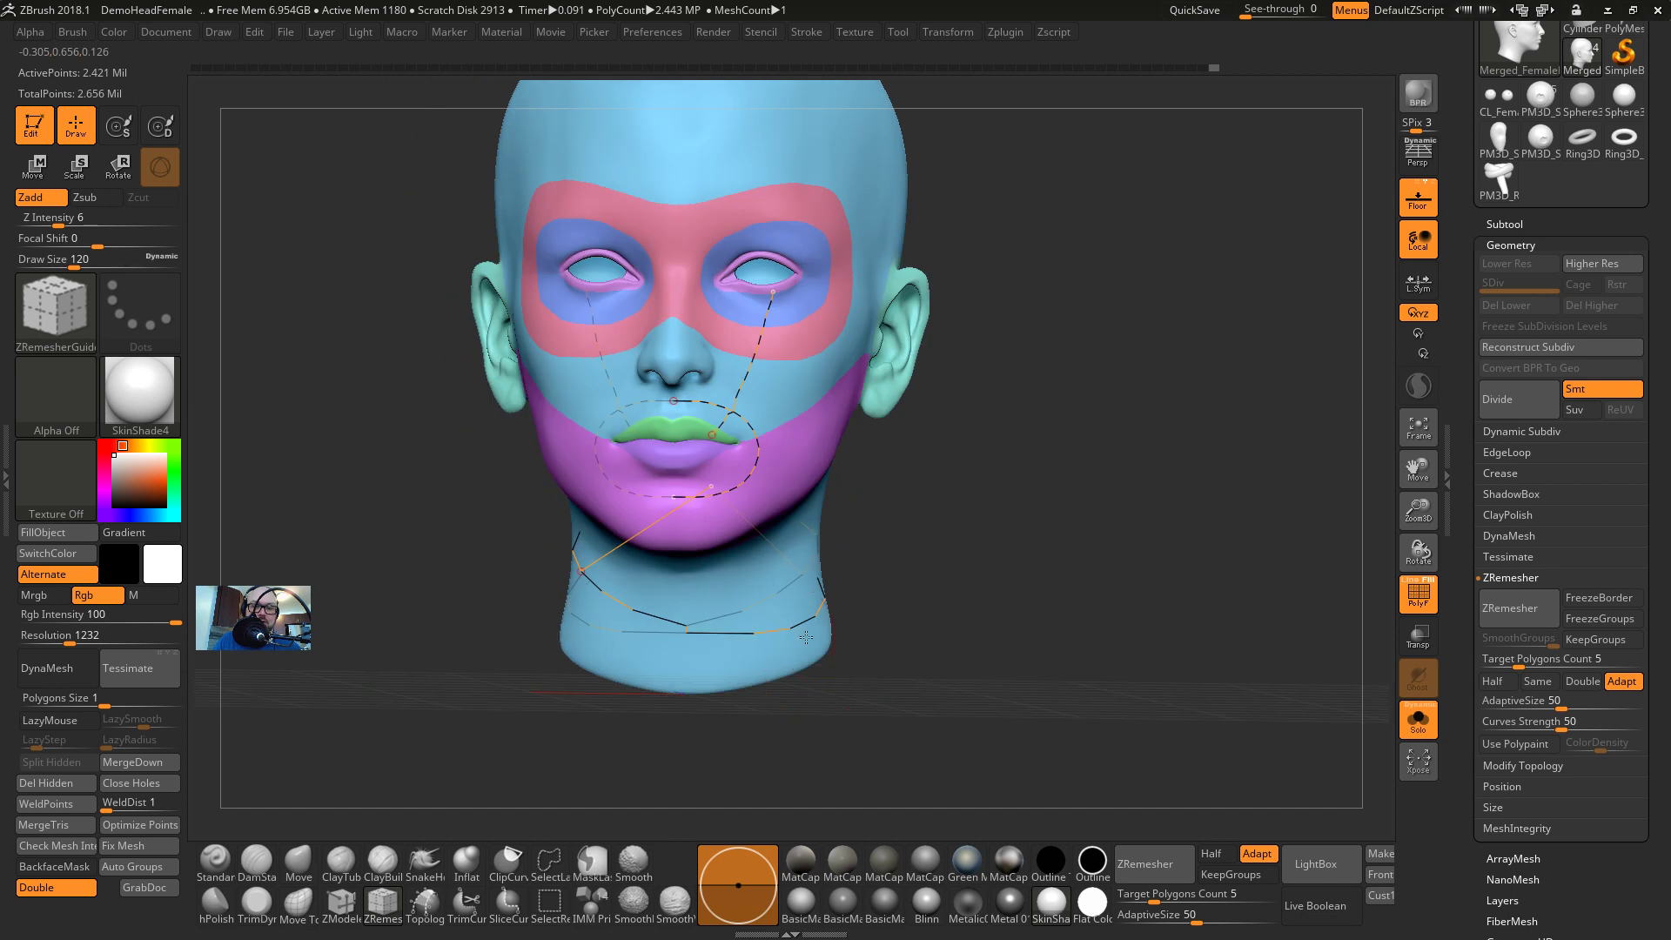
{"action": "left_click", "coordinate": [755, 628], "text": "alt"}
Try masking the flat underside of the neck with the MaskPen brush at a draw size of 68
{"action": "mouse_move", "coordinate": [895, 604]}
{"action": "left_mouse_down"}
{"action": "mouse_move", "coordinate": [914, 454]}
{"action": "mouse_move", "coordinate": [766, 670]}
{"action": "left_mouse_up"}
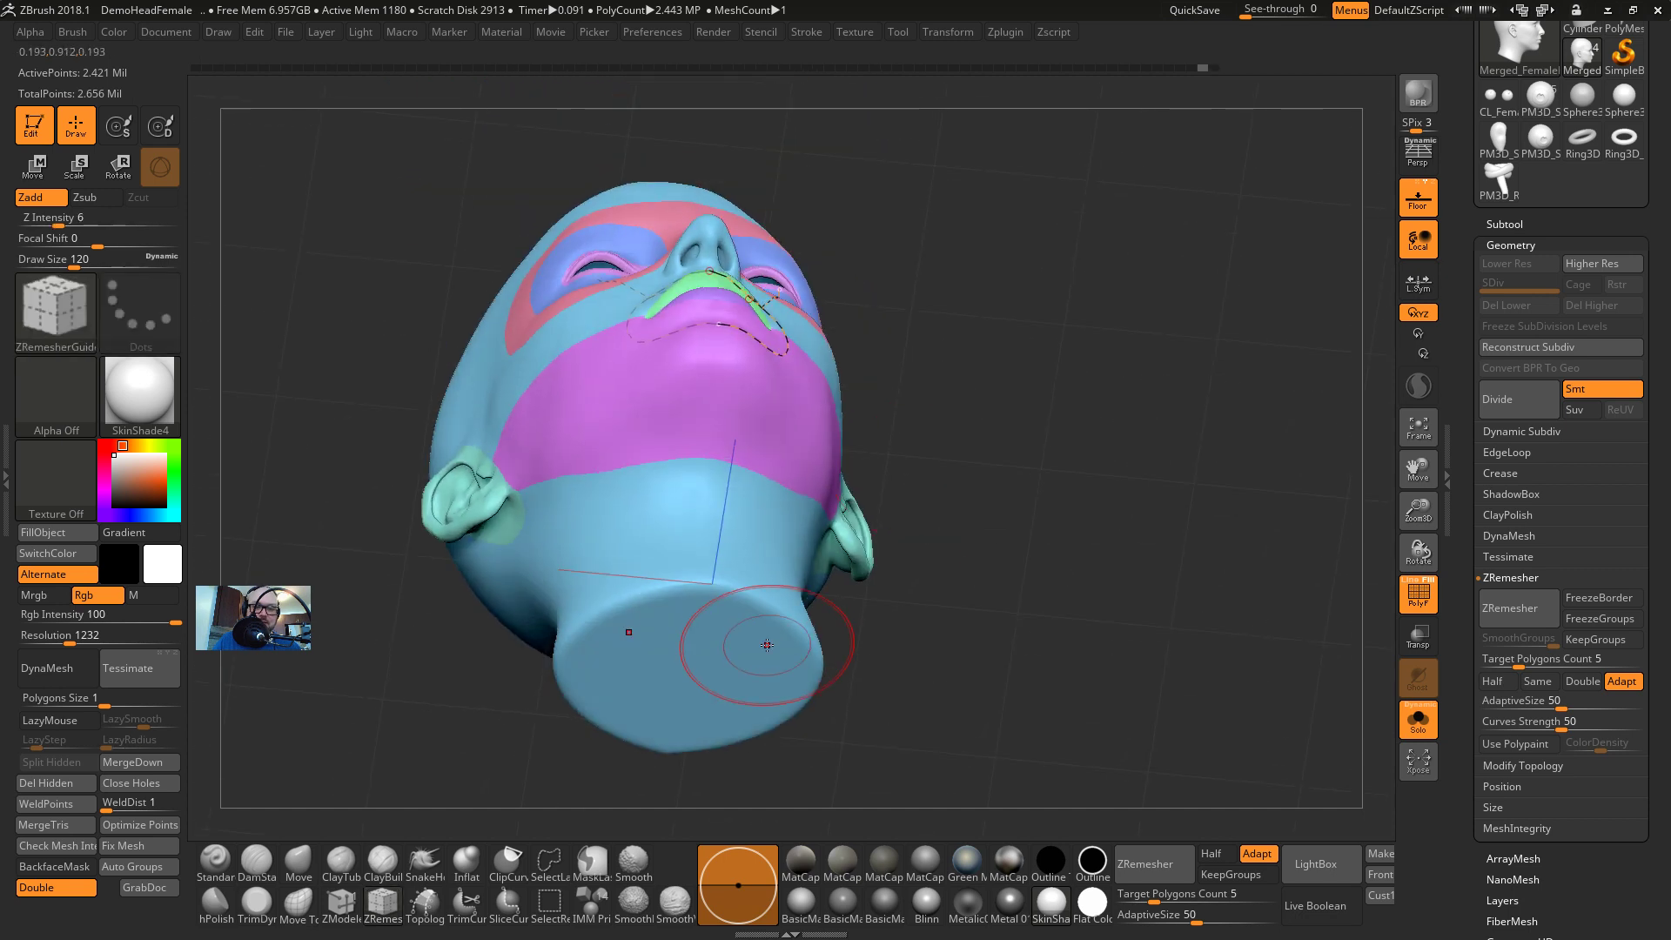
{"action": "left_click_drag", "start_coordinate": [1051, 579], "coordinate": [854, 646]}
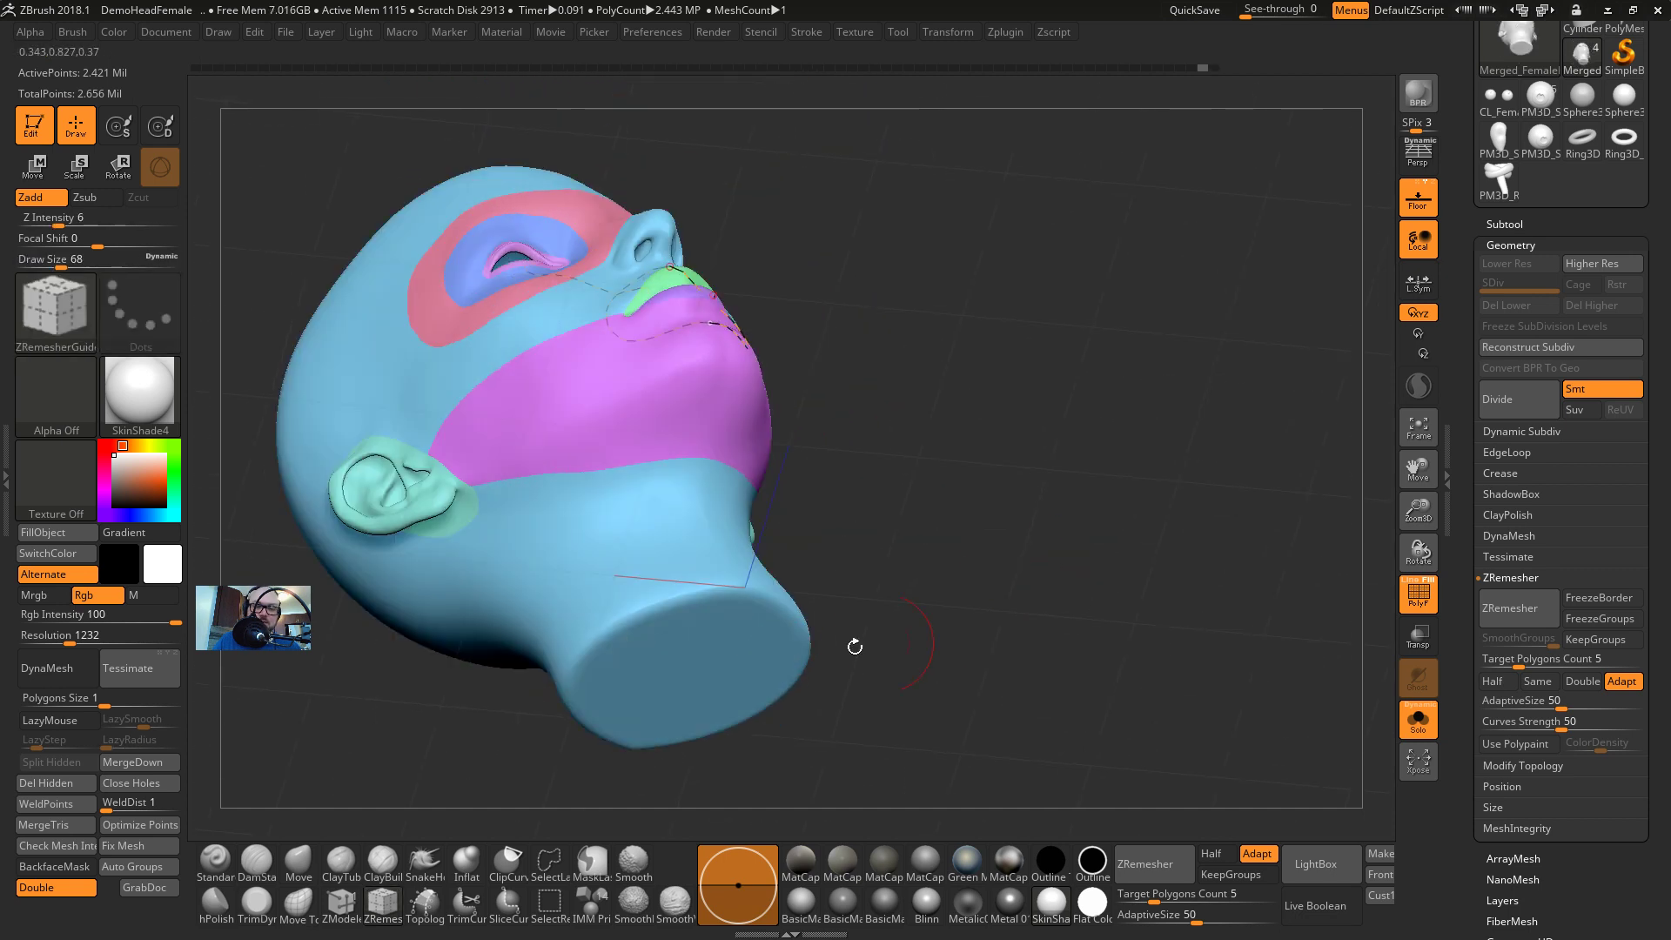
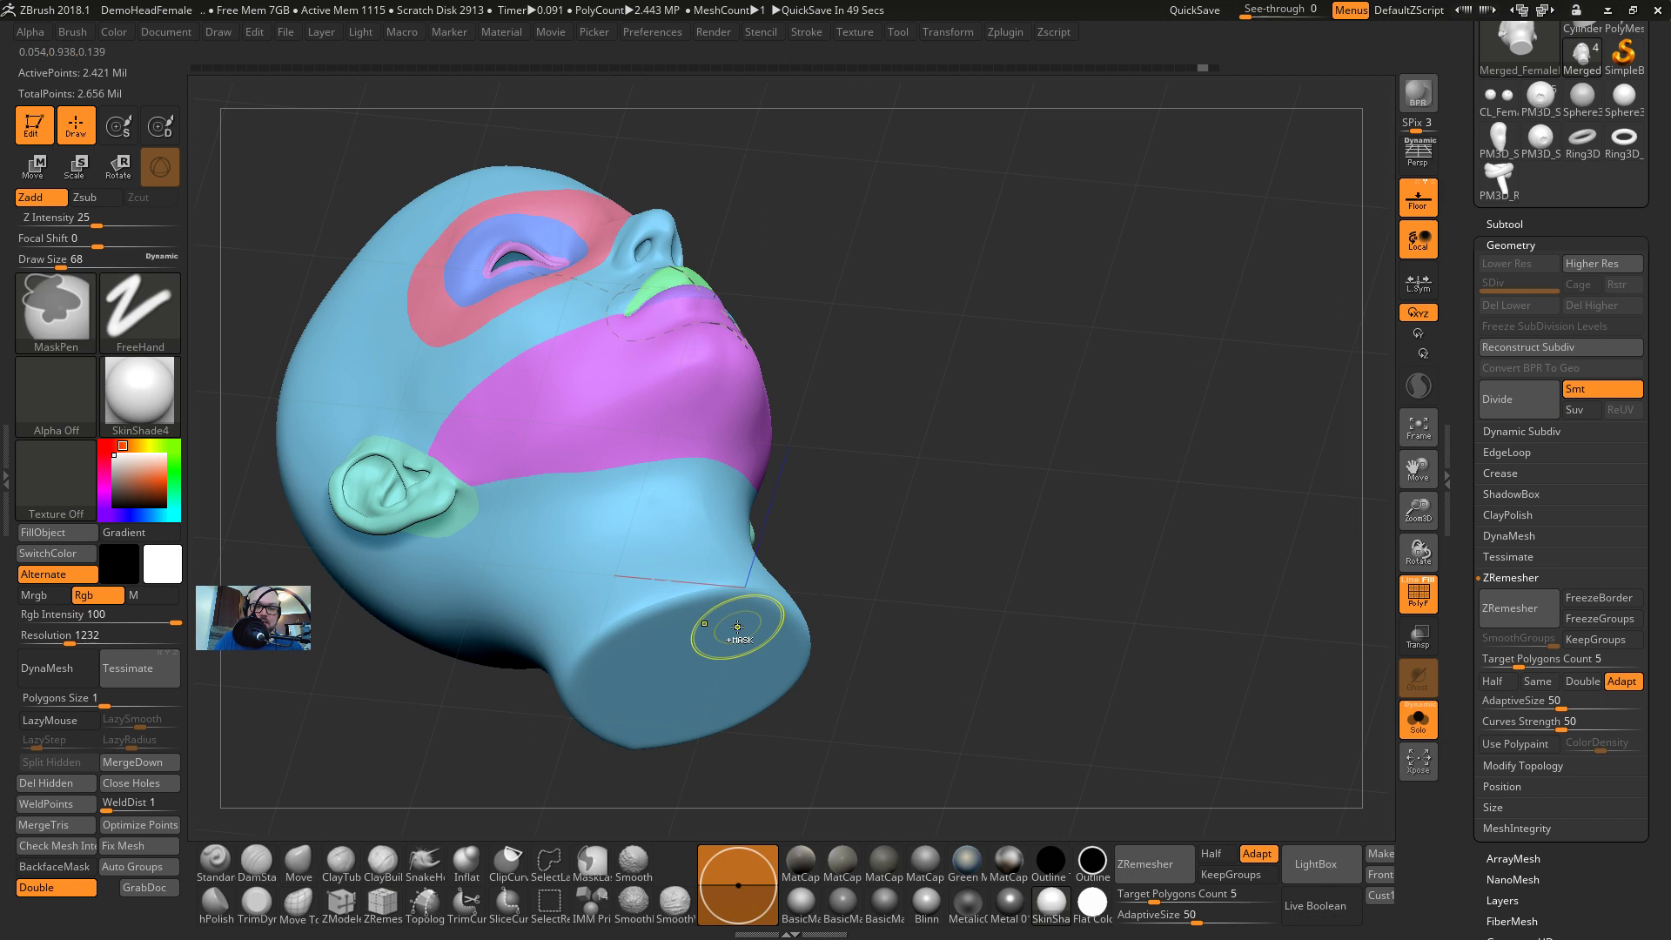
{"action": "mouse_move", "coordinate": [735, 628]}
{"action": "left_mouse_down", "text": "ctrl"}
{"action": "mouse_move", "coordinate": [646, 633]}
{"action": "mouse_move", "coordinate": [764, 643]}
{"action": "mouse_move", "coordinate": [685, 628]}
{"action": "mouse_move", "coordinate": [613, 653]}
{"action": "left_mouse_up", "text": "ctrl"}
{"action": "key", "text": "ctrl+z"}
{"action": "key", "text": "ctrl+z"}
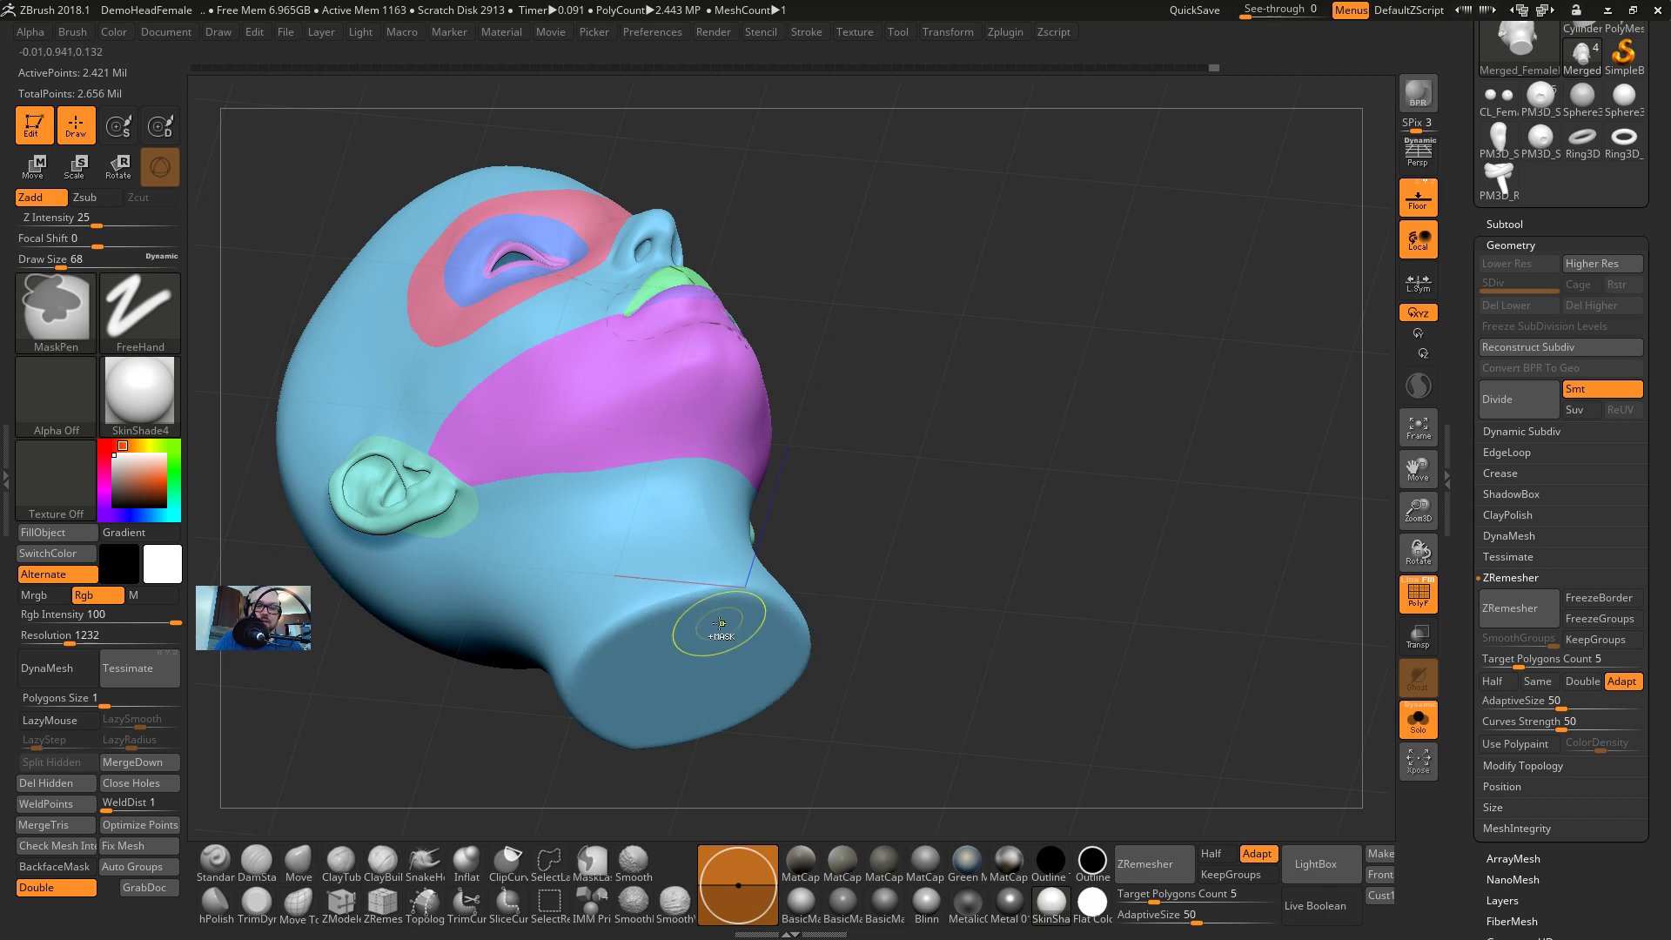
{"action": "mouse_move", "coordinate": [725, 620]}
{"action": "left_mouse_down", "text": "ctrl"}
{"action": "mouse_move", "coordinate": [758, 636]}
{"action": "mouse_move", "coordinate": [768, 672]}
{"action": "mouse_move", "coordinate": [719, 712]}
{"action": "mouse_move", "coordinate": [686, 667]}
{"action": "left_mouse_up", "text": "ctrl"}
{"action": "mouse_move", "coordinate": [688, 665]}
{"action": "right_mouse_down"}
{"action": "mouse_move", "coordinate": [784, 634]}
{"action": "mouse_move", "coordinate": [661, 601]}
{"action": "right_mouse_up"}
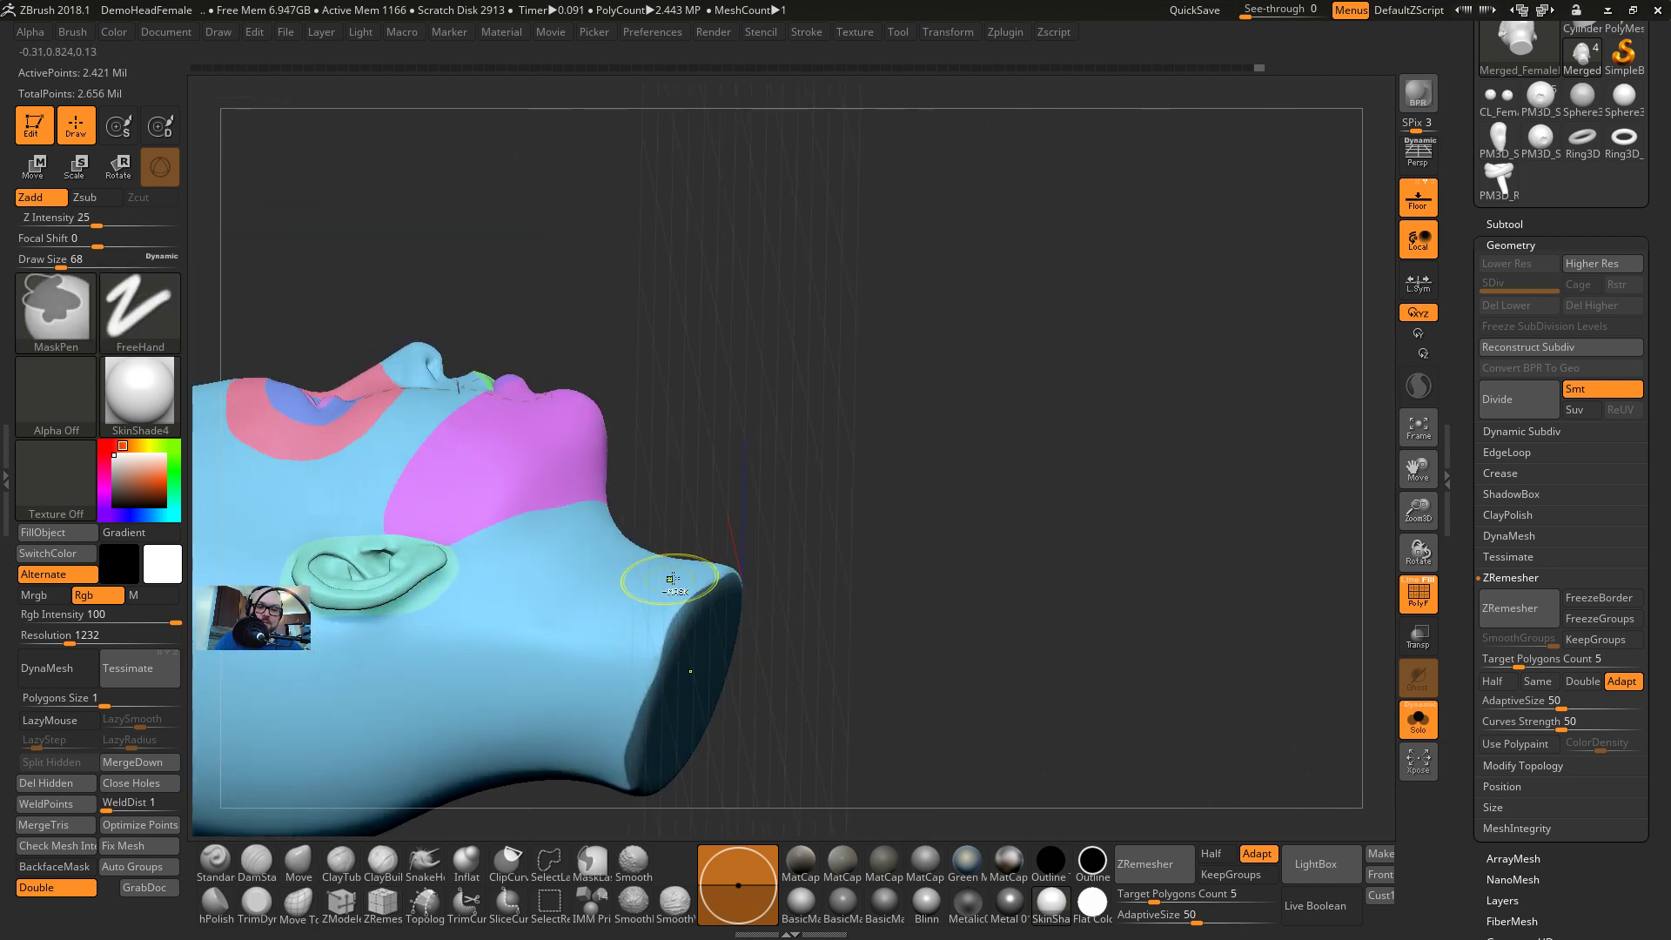
Try masking the cut base of the neck in profile view with the MaskLasso brush
{"action": "key", "text": "shift"}
{"action": "right_click_drag", "start_coordinate": [979, 611], "coordinate": [919, 524], "text": "shift"}
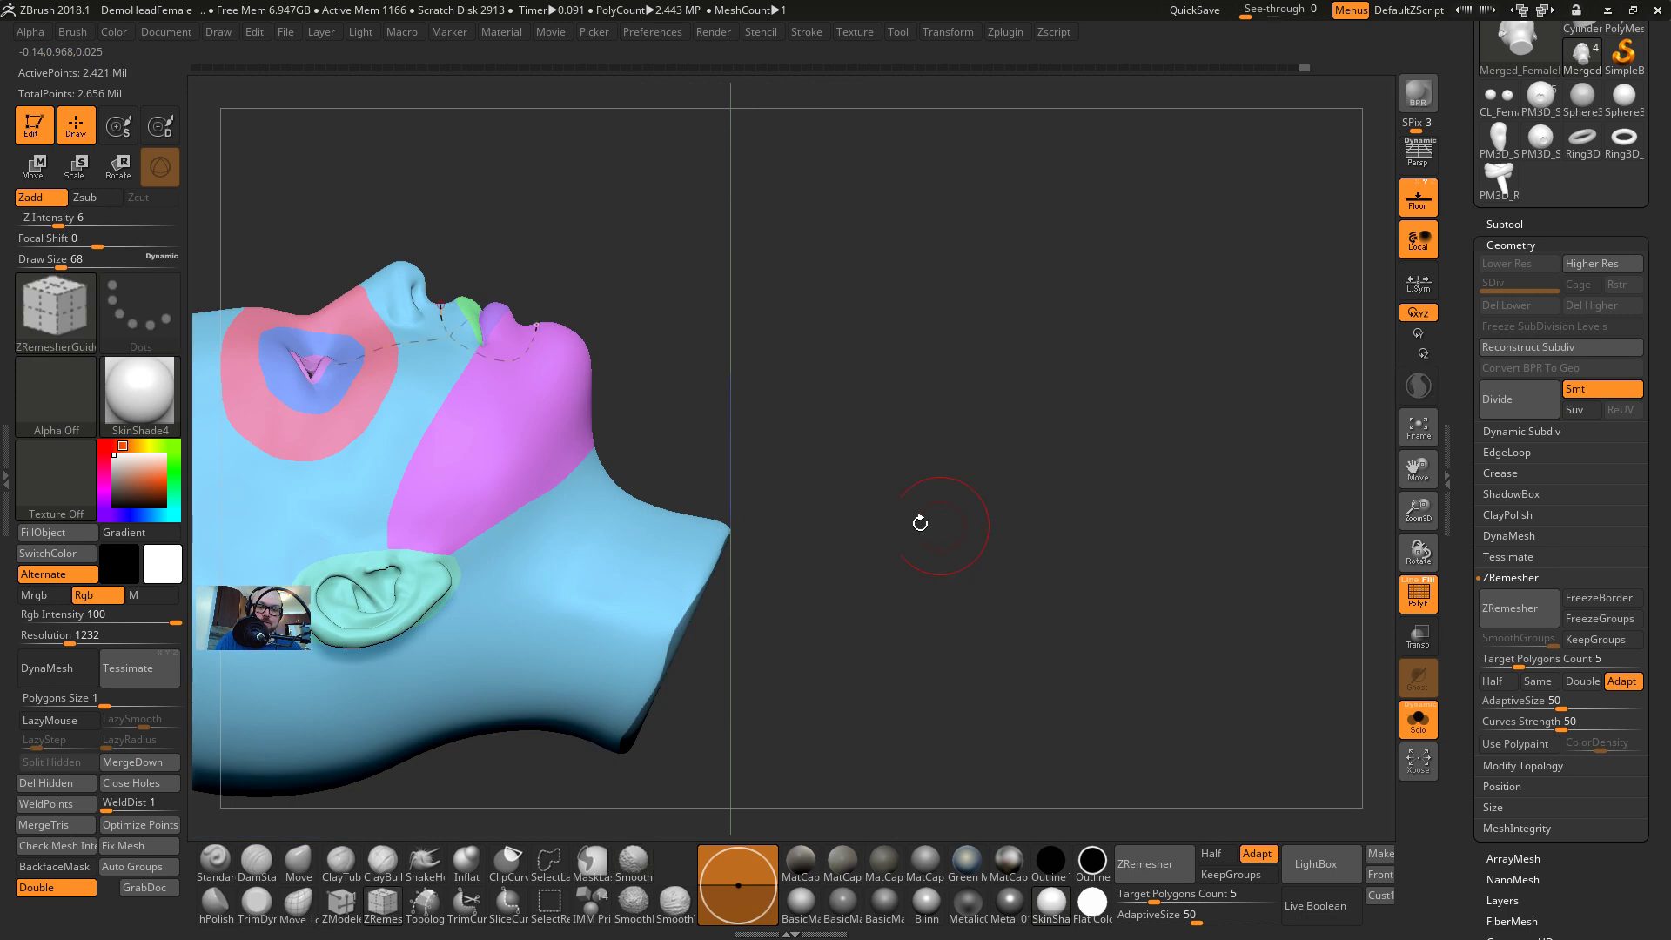
{"action": "left_click", "coordinate": [60, 339], "text": "ctrl"}
{"action": "left_click", "coordinate": [163, 324], "text": "ctrl"}
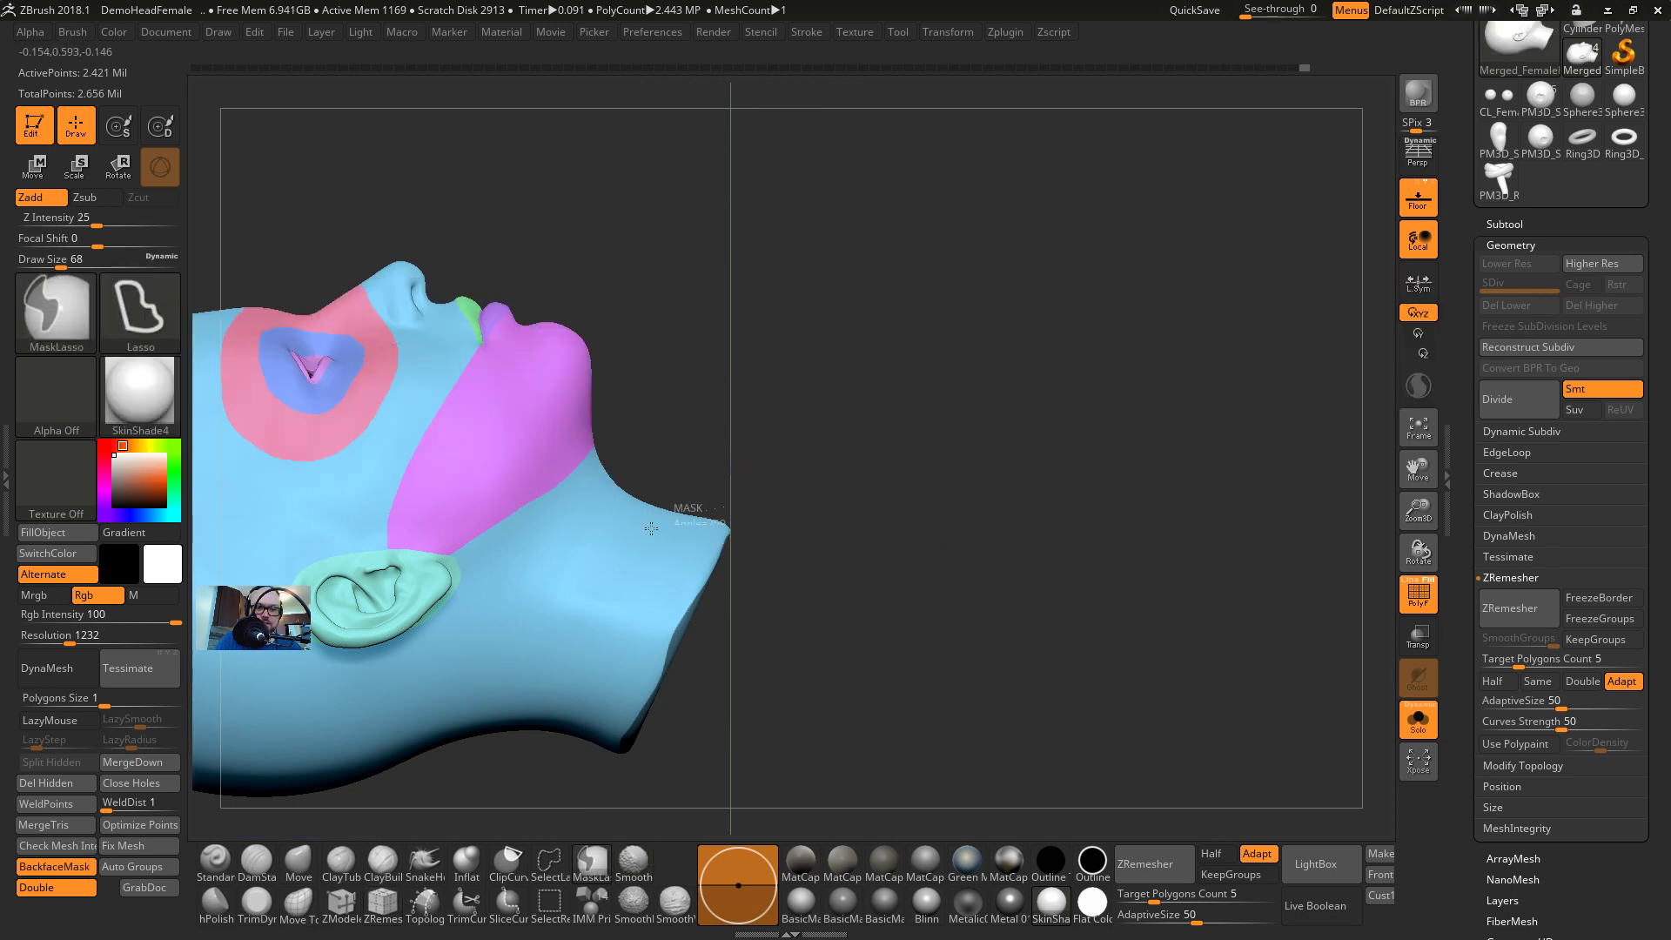
{"action": "mouse_move", "coordinate": [742, 505]}
{"action": "left_mouse_down", "text": "ctrl"}
{"action": "mouse_move", "coordinate": [572, 816]}
{"action": "mouse_move", "coordinate": [583, 832]}
{"action": "left_mouse_up", "text": "ctrl"}
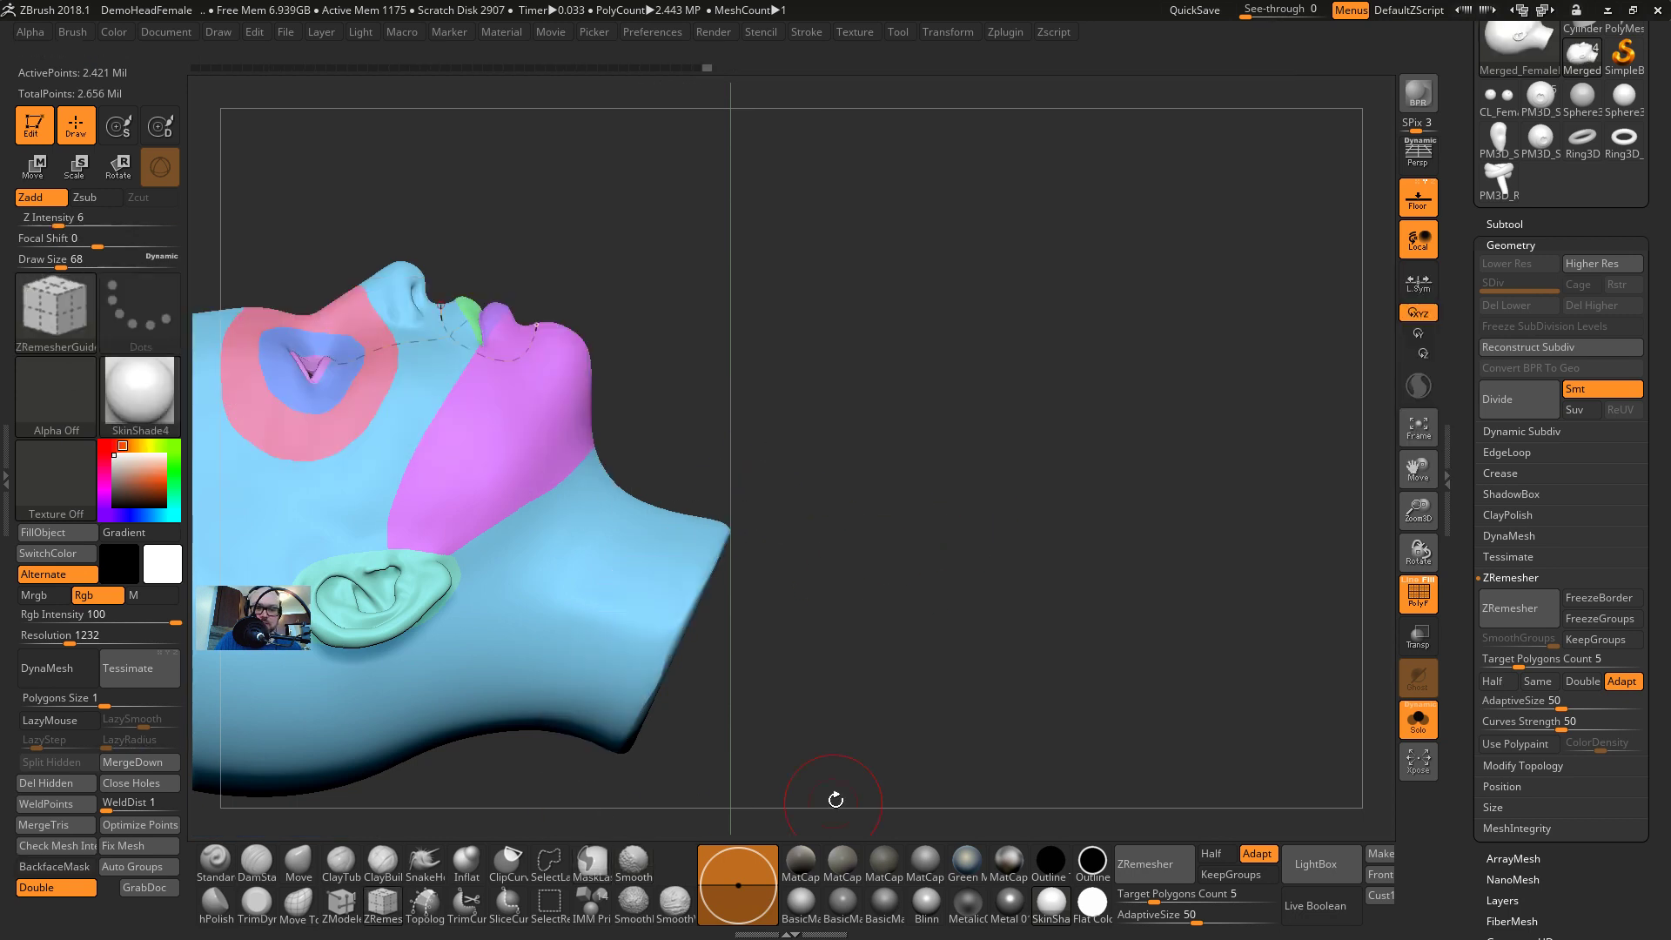
{"action": "mouse_move", "coordinate": [836, 795]}
{"action": "left_mouse_down"}
{"action": "mouse_move", "coordinate": [792, 738]}
{"action": "mouse_move", "coordinate": [780, 586]}
{"action": "left_mouse_up"}
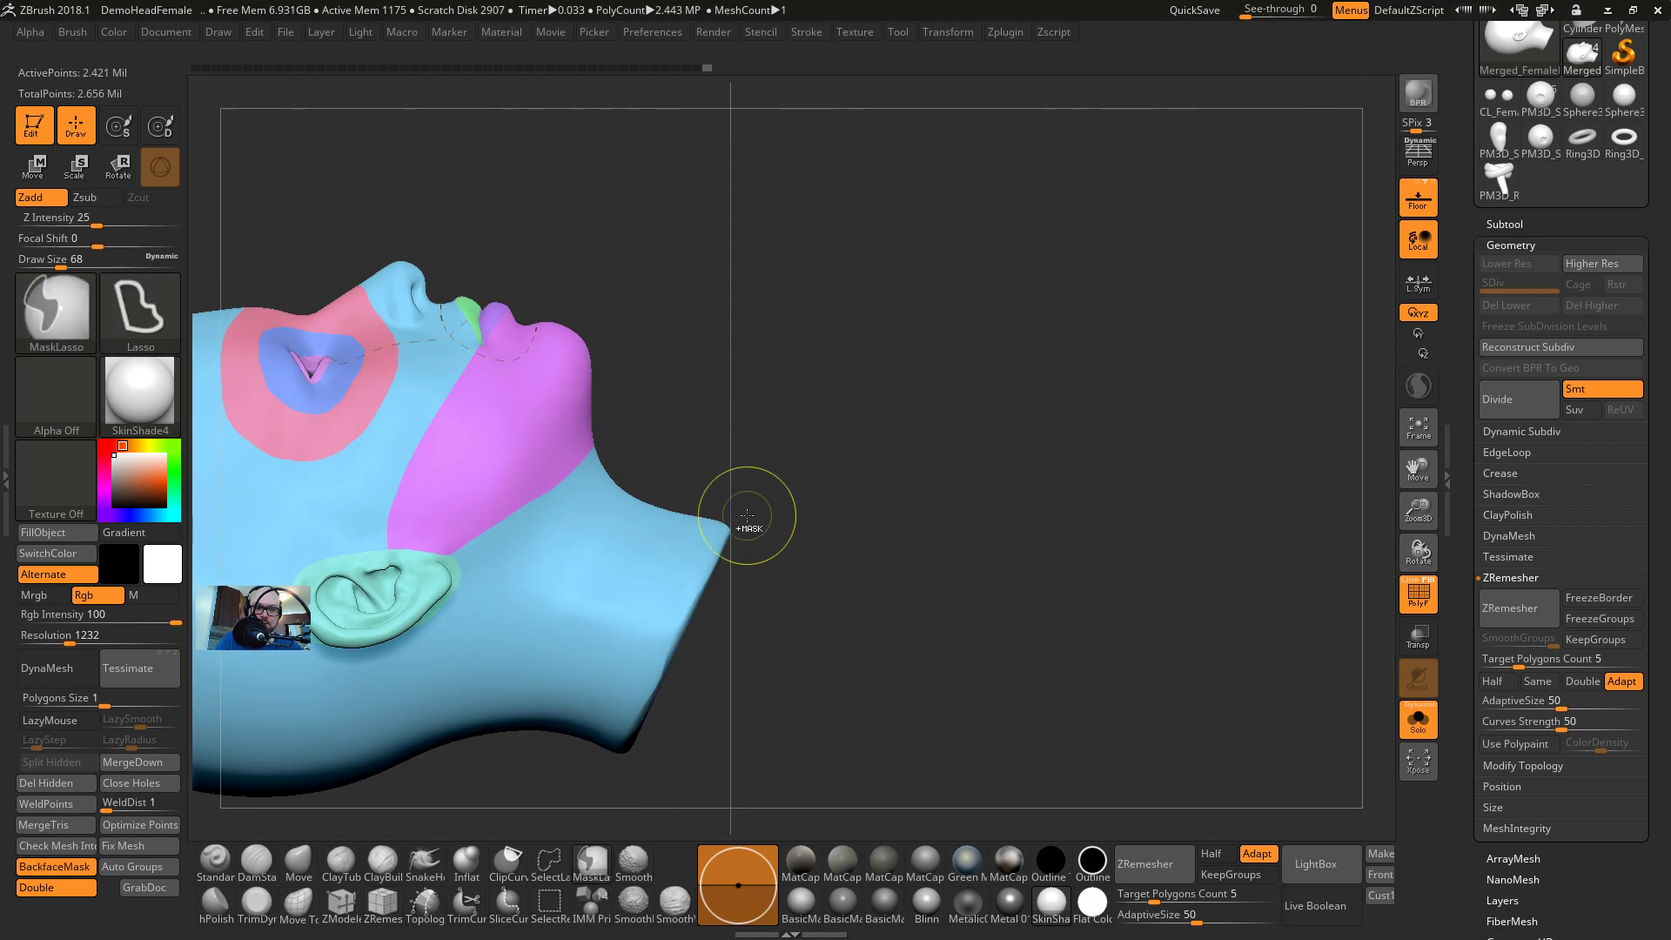
{"action": "left_click_drag", "start_coordinate": [746, 515], "coordinate": [685, 783], "text": "ctrl"}
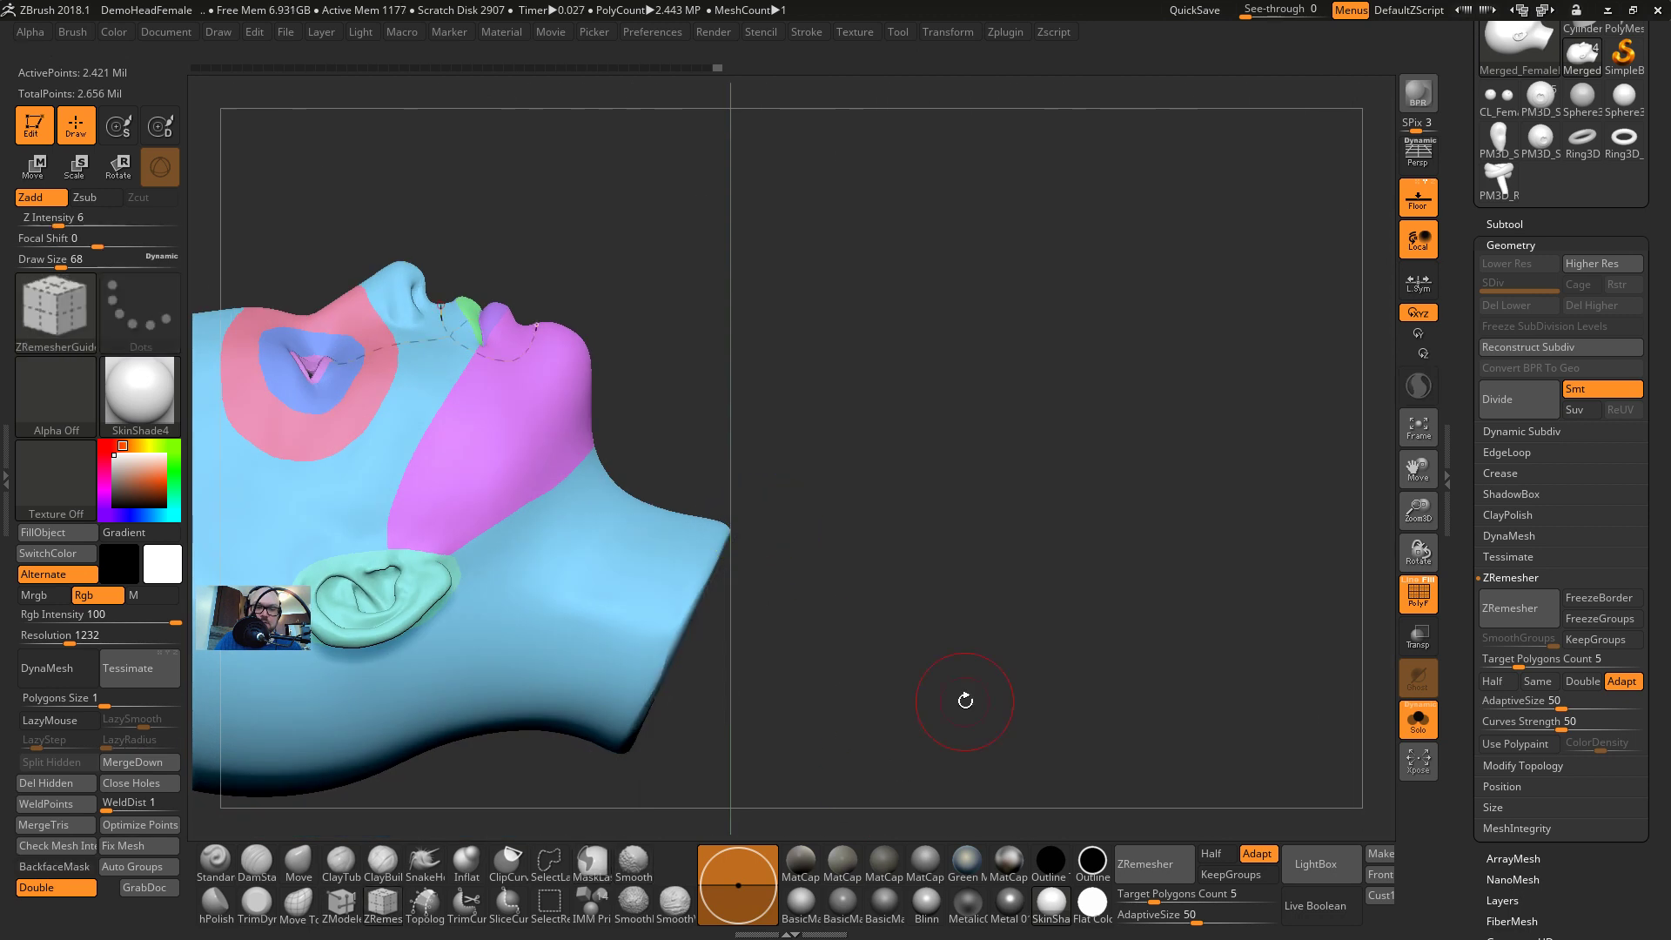
Open the subtool list, turn off Solo mode to show every subtool in front view, and display the polyframe wireframe
{"action": "mouse_move", "coordinate": [966, 698]}
{"action": "left_mouse_down"}
{"action": "mouse_move", "coordinate": [921, 669]}
{"action": "mouse_move", "coordinate": [1015, 656]}
{"action": "mouse_move", "coordinate": [985, 558]}
{"action": "mouse_move", "coordinate": [834, 787]}
{"action": "left_mouse_up"}
{"action": "left_click_drag", "start_coordinate": [990, 662], "coordinate": [1201, 447]}
{"action": "left_click", "coordinate": [1499, 224]}
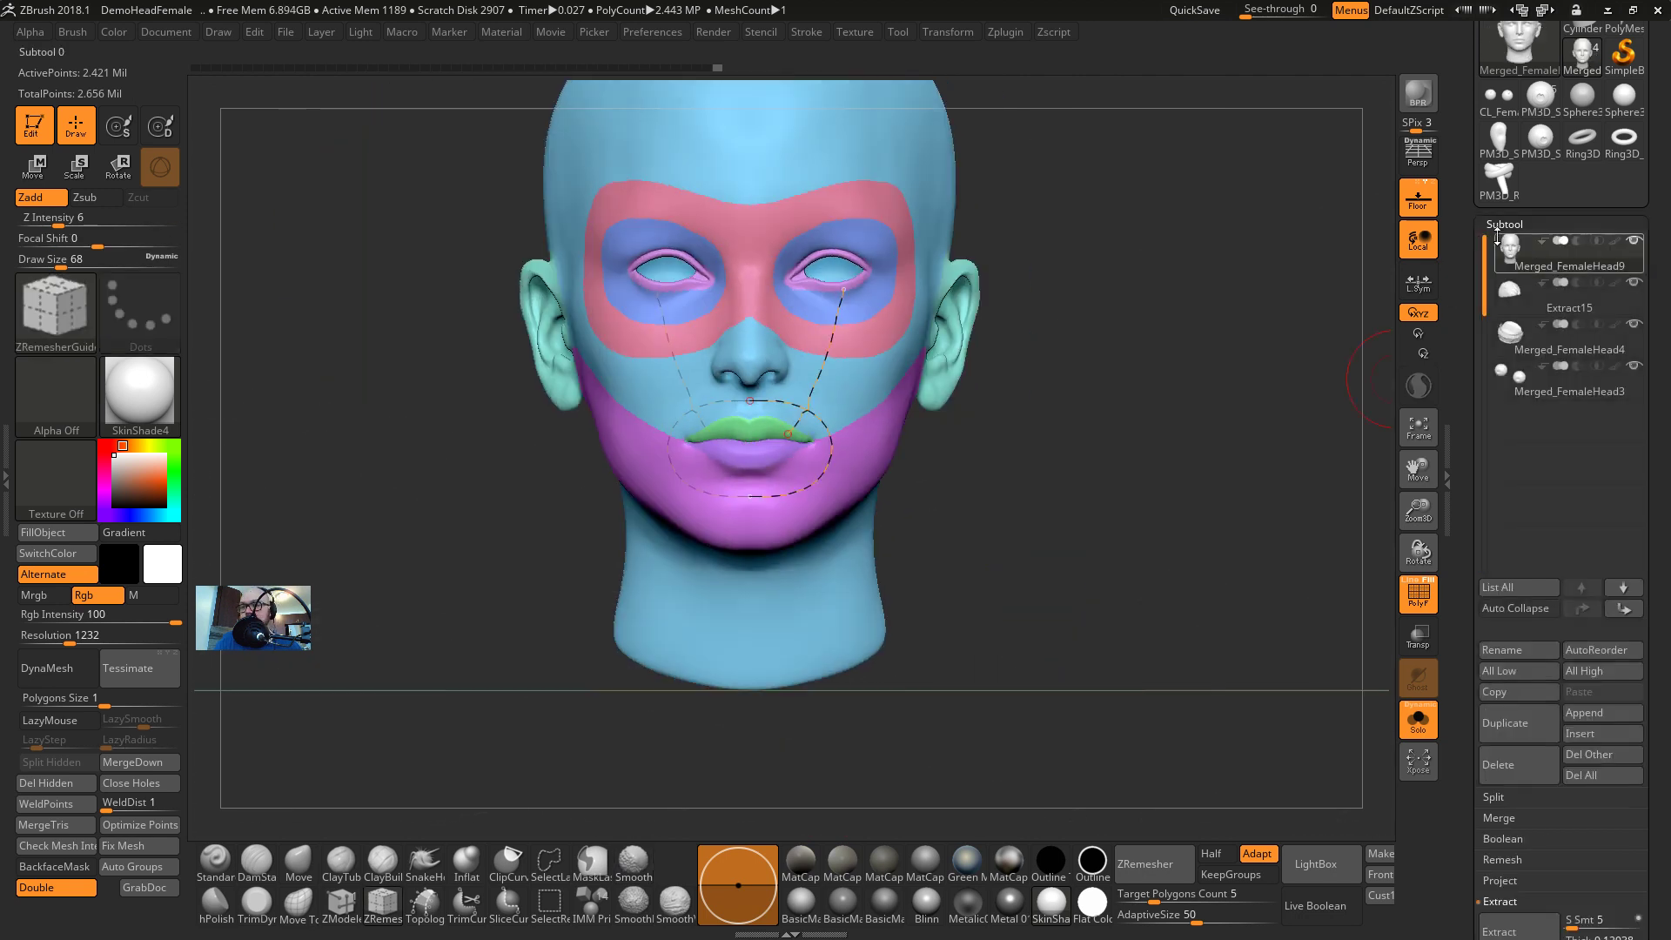
{"action": "left_click", "coordinate": [1419, 719]}
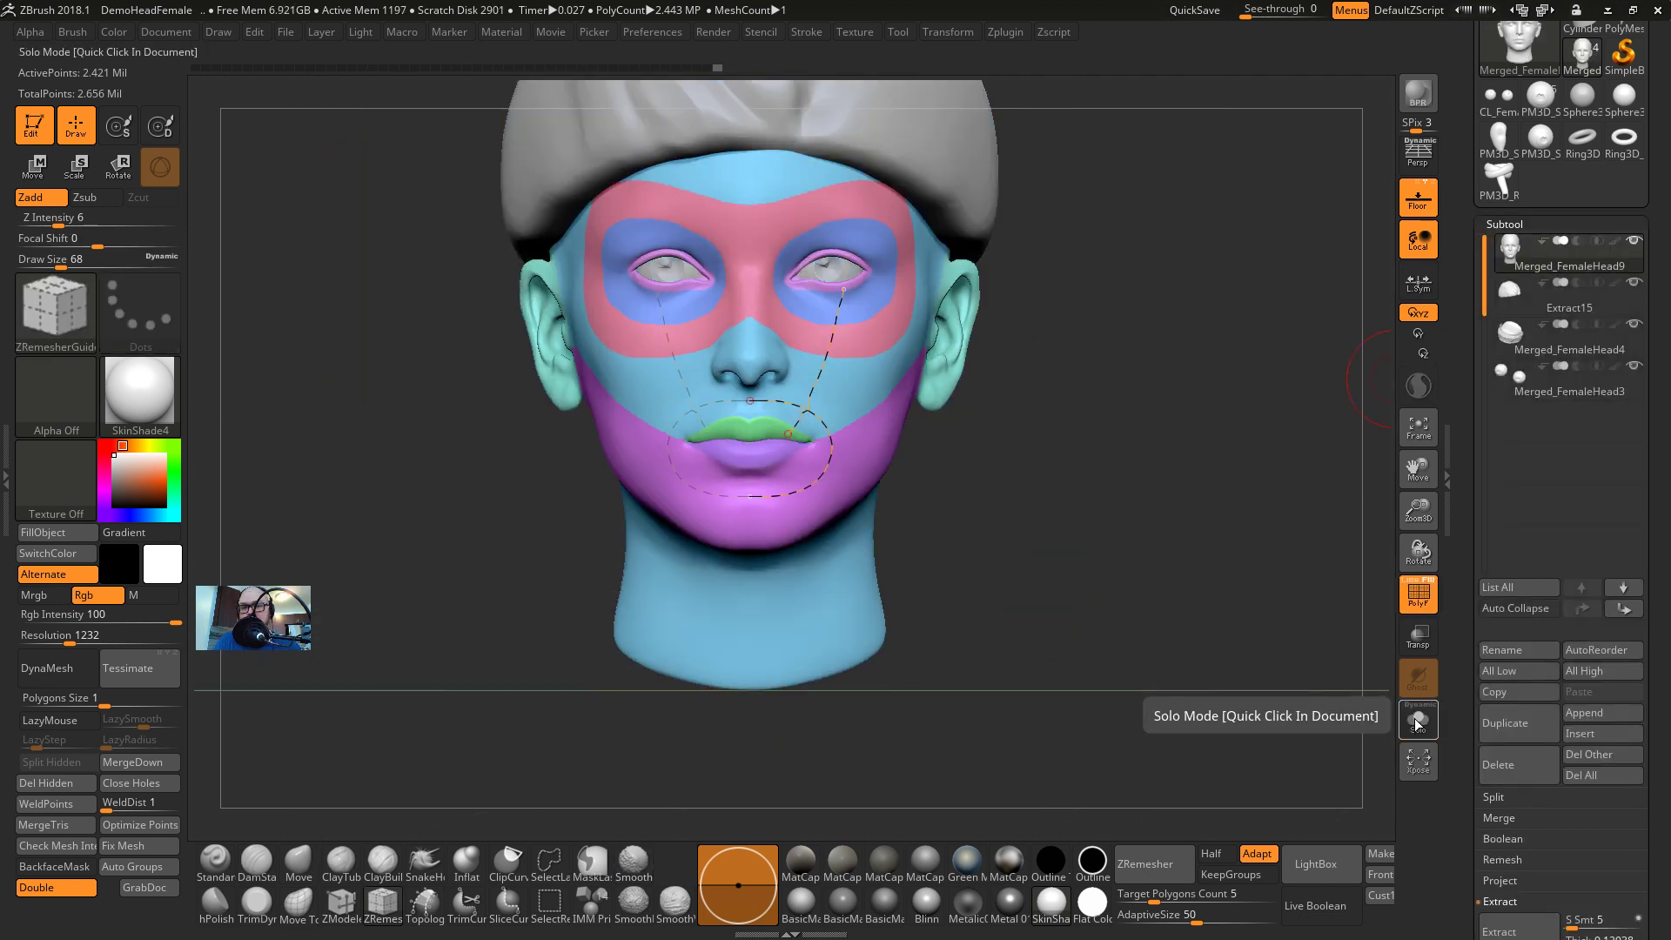
{"action": "left_click_drag", "start_coordinate": [1169, 382], "coordinate": [1129, 521], "text": "alt"}
{"action": "left_click", "coordinate": [1419, 719]}
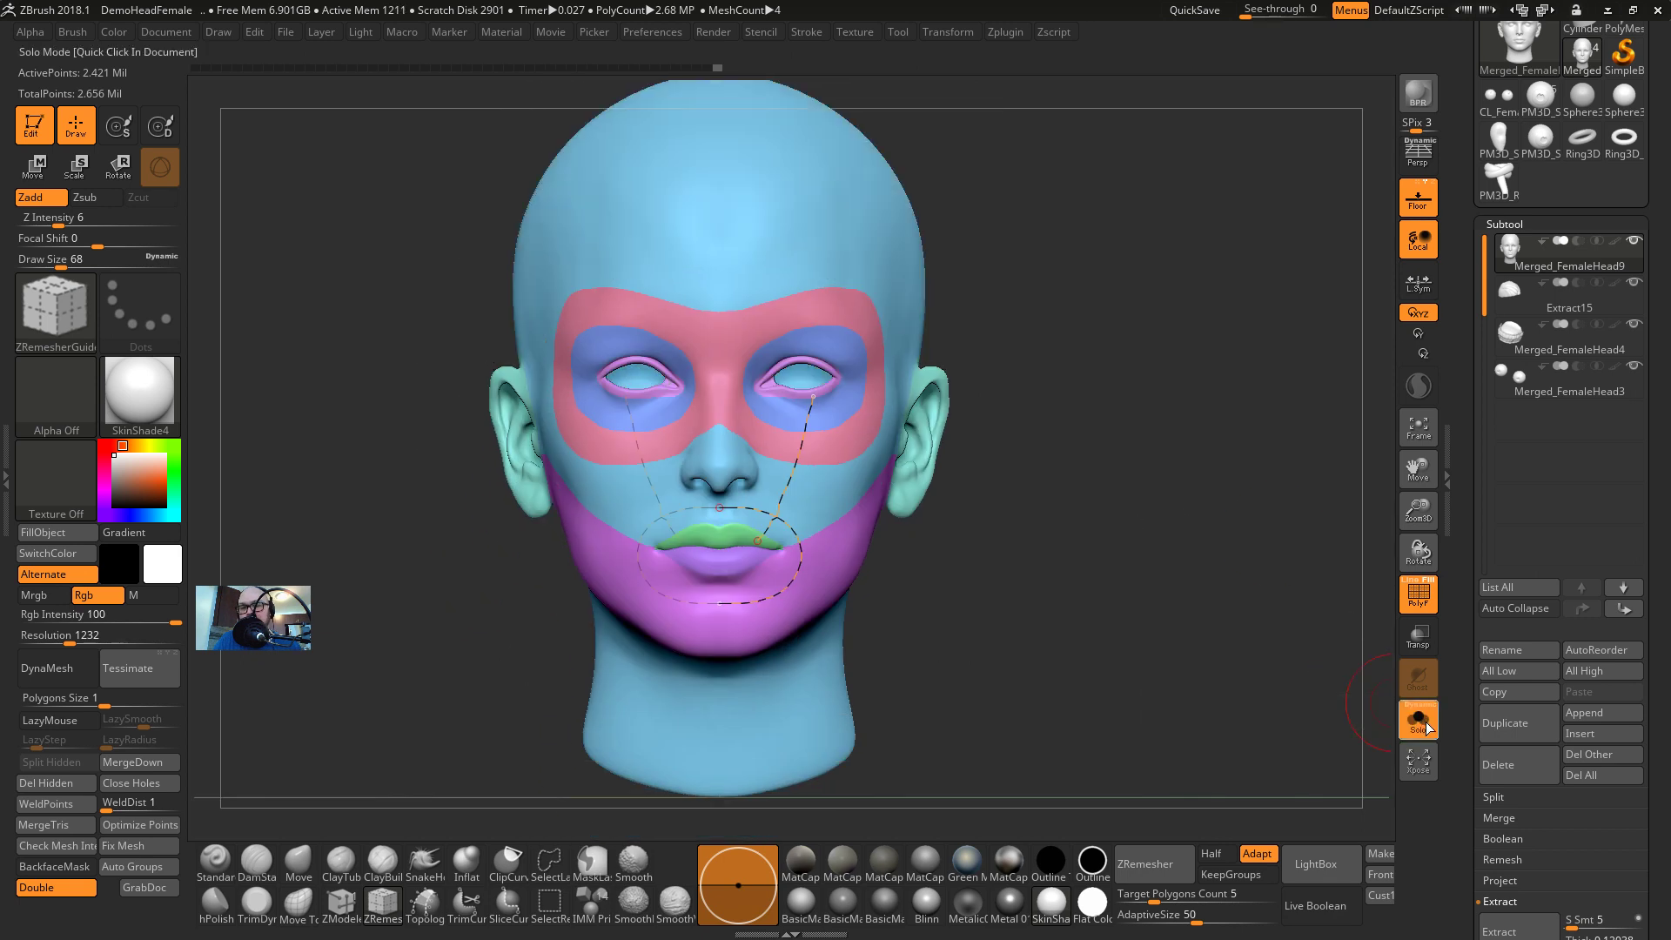
{"action": "left_click", "coordinate": [1419, 719]}
{"action": "left_click", "coordinate": [1413, 592]}
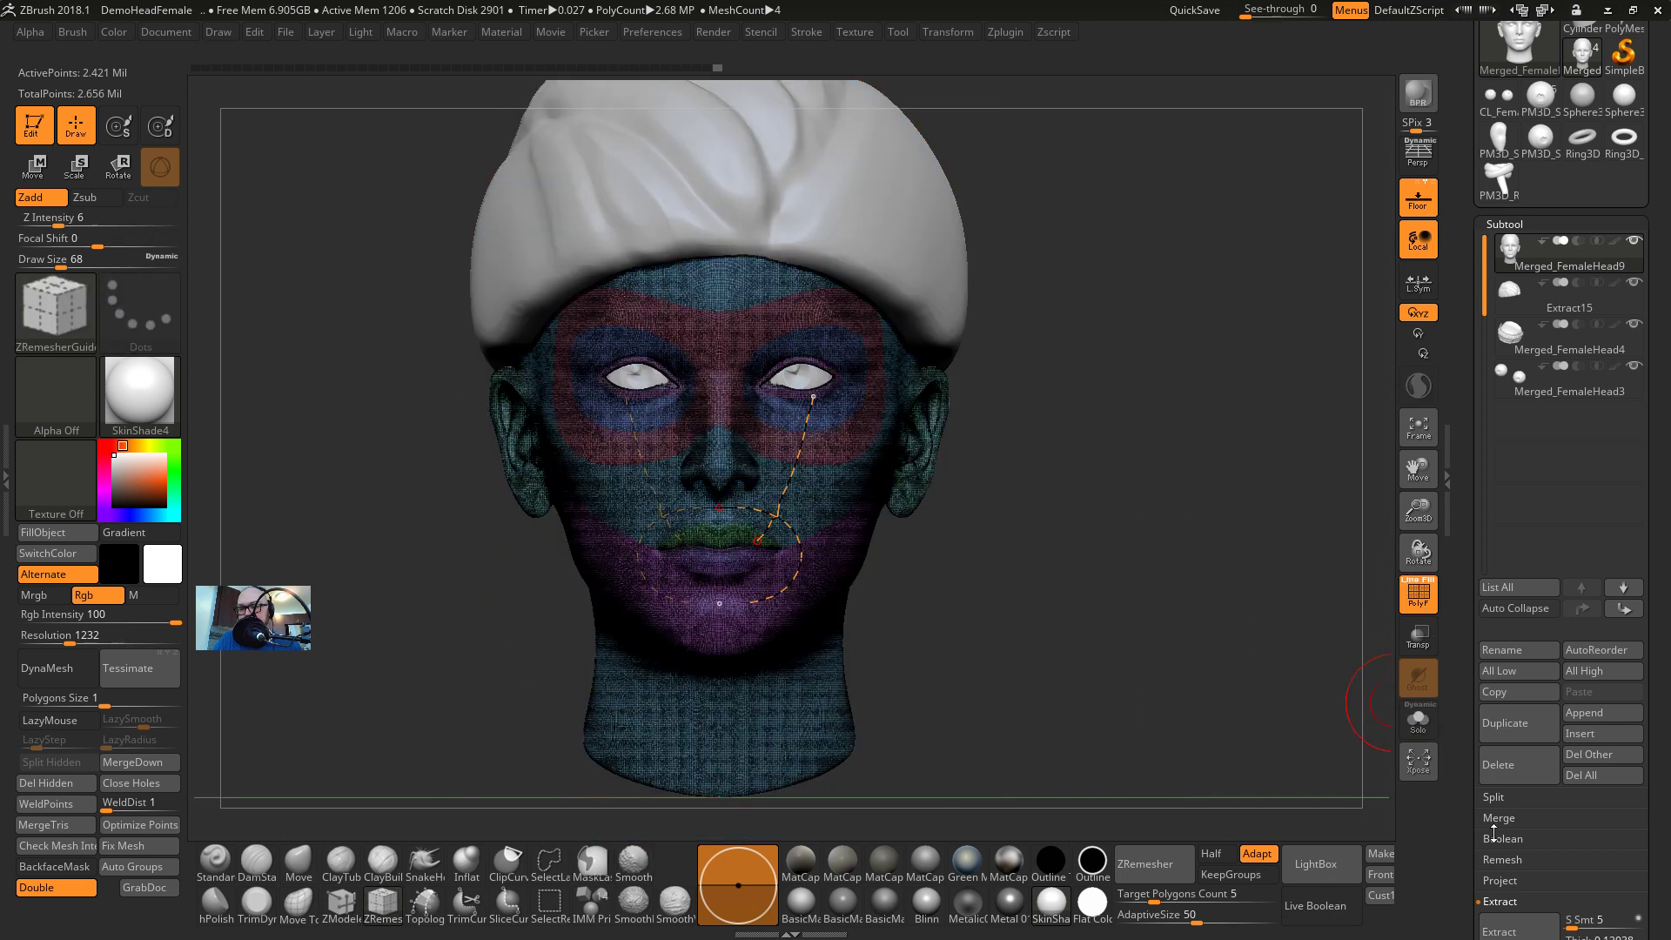
Duplicate the Merged_FemaleHead9 subtool and reselect the original head
{"action": "left_click", "coordinate": [1519, 723]}
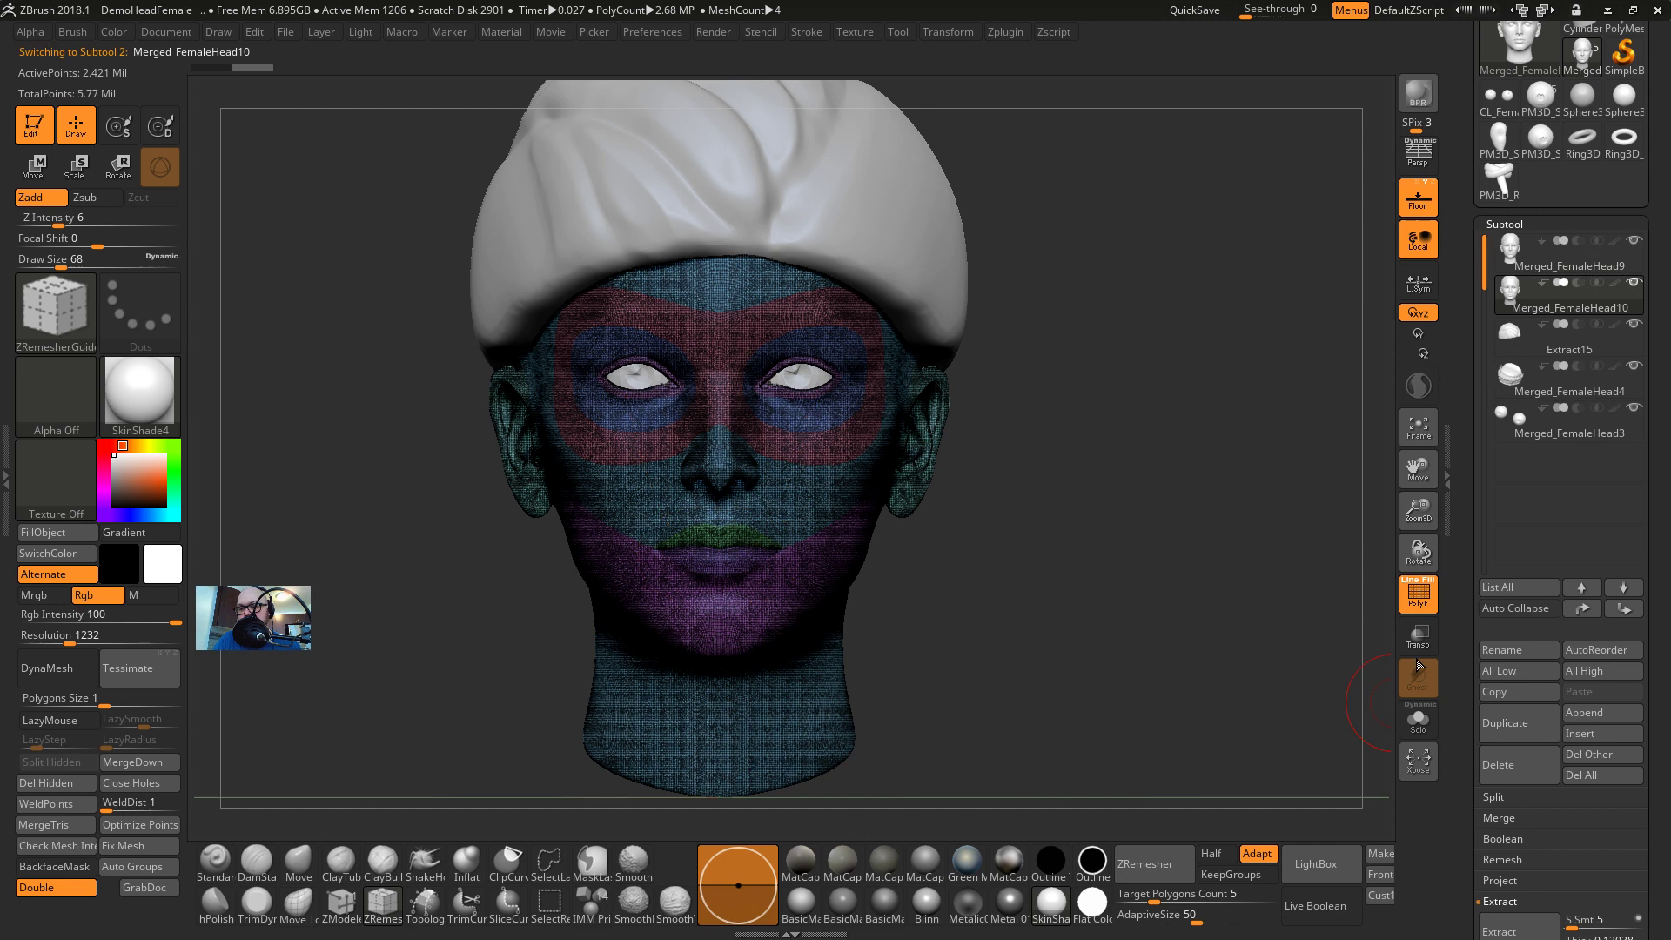
{"action": "left_click", "coordinate": [1519, 266]}
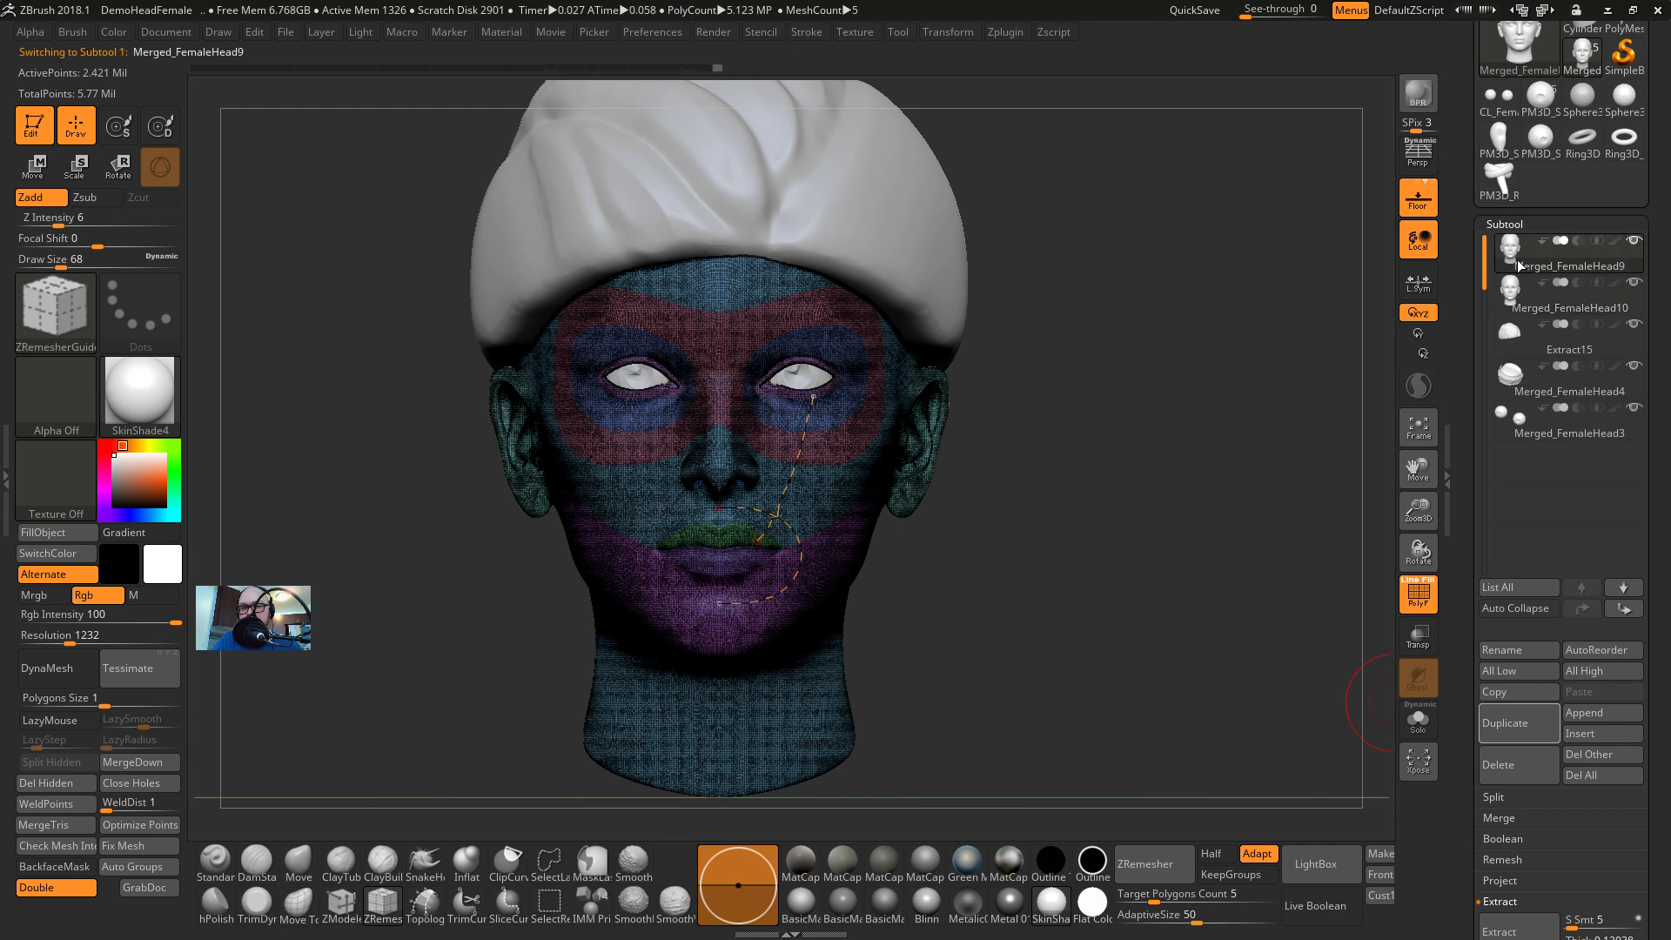
{"action": "mouse_move", "coordinate": [1524, 270]}
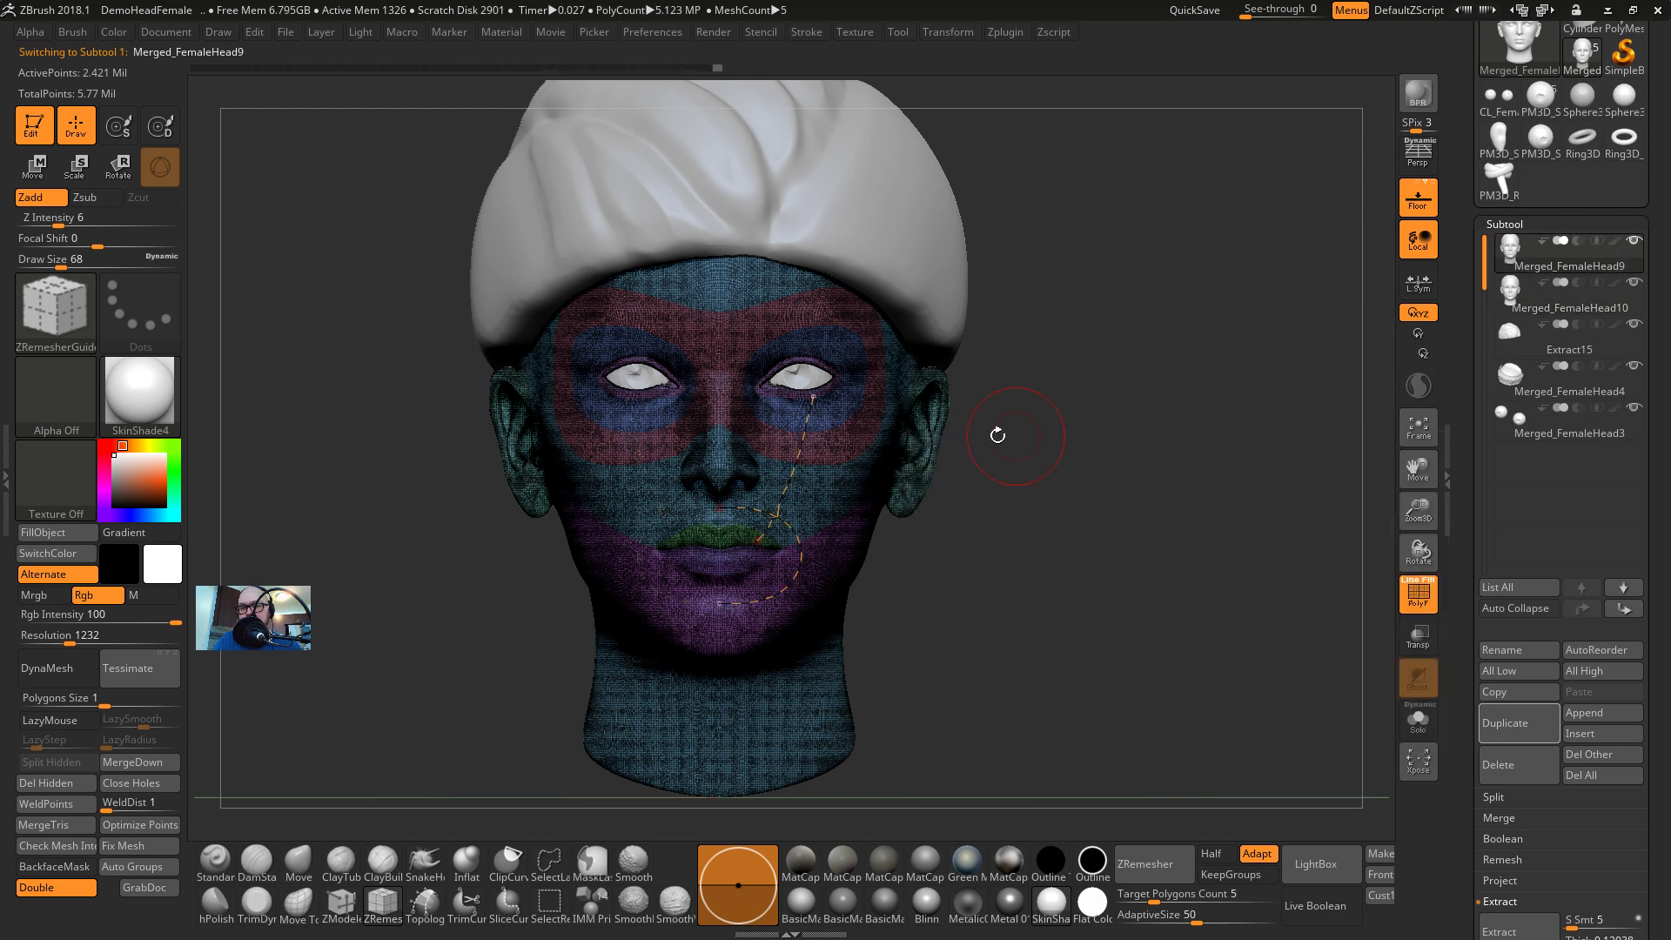
Isolate the original head in Solo mode, toggle its polyframe off and on, and bring up the ZRemesher settings under Geometry
{"action": "left_click", "coordinate": [1422, 729]}
{"action": "key", "text": "shift+f"}
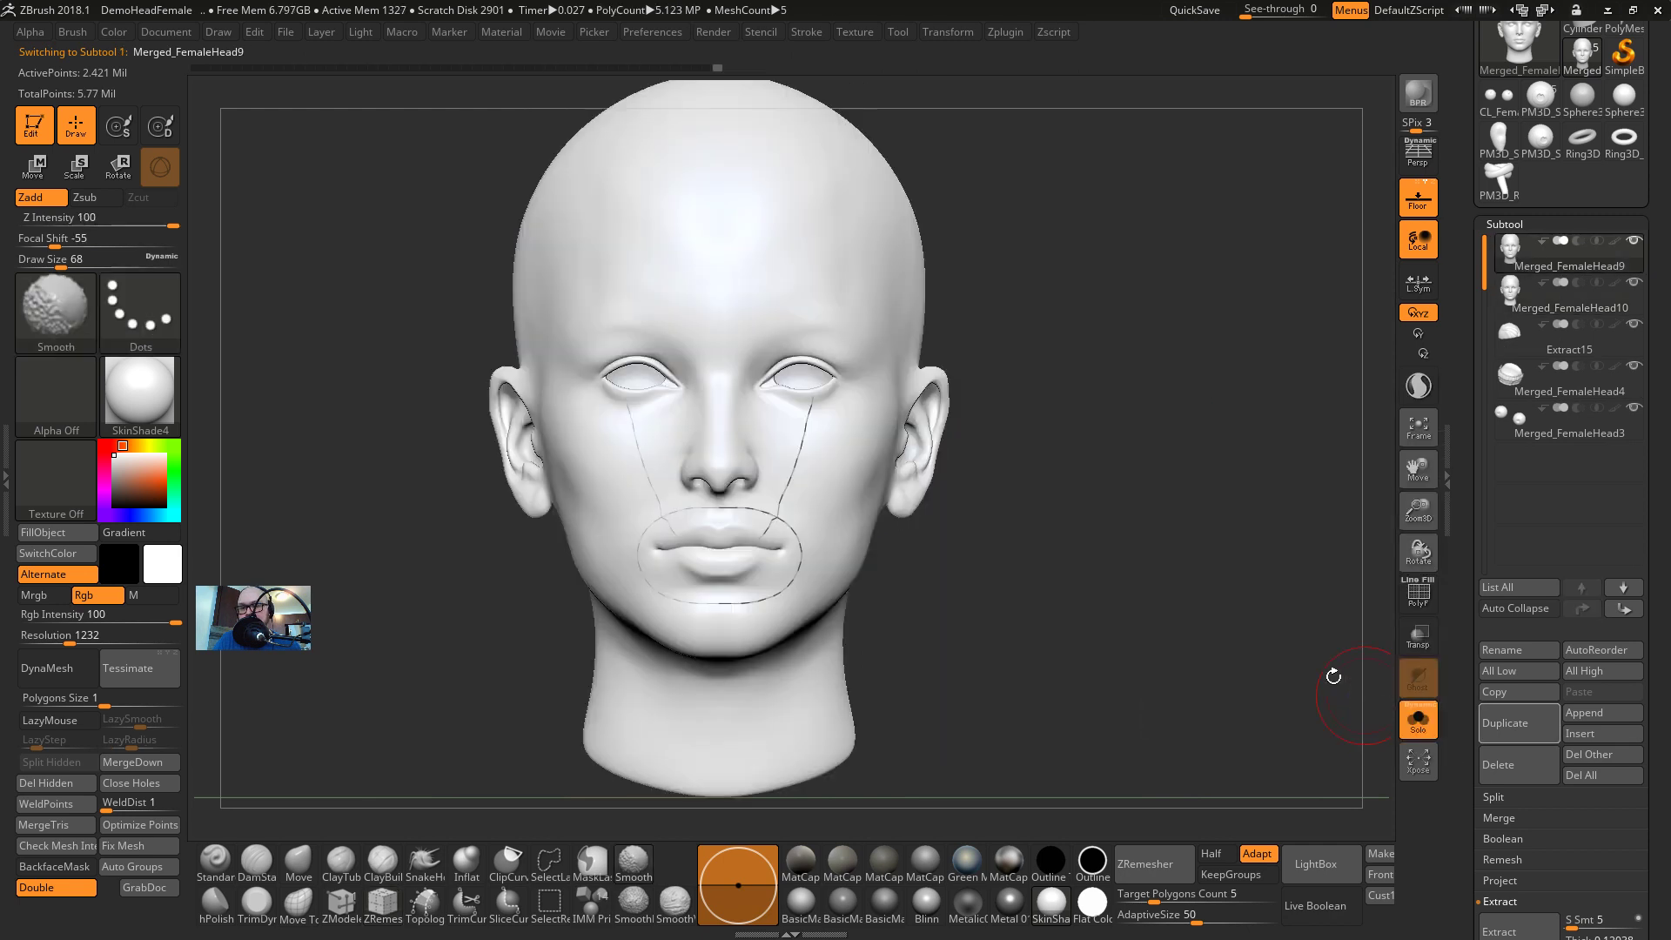
{"action": "left_click_drag", "start_coordinate": [1332, 675], "coordinate": [1089, 571]}
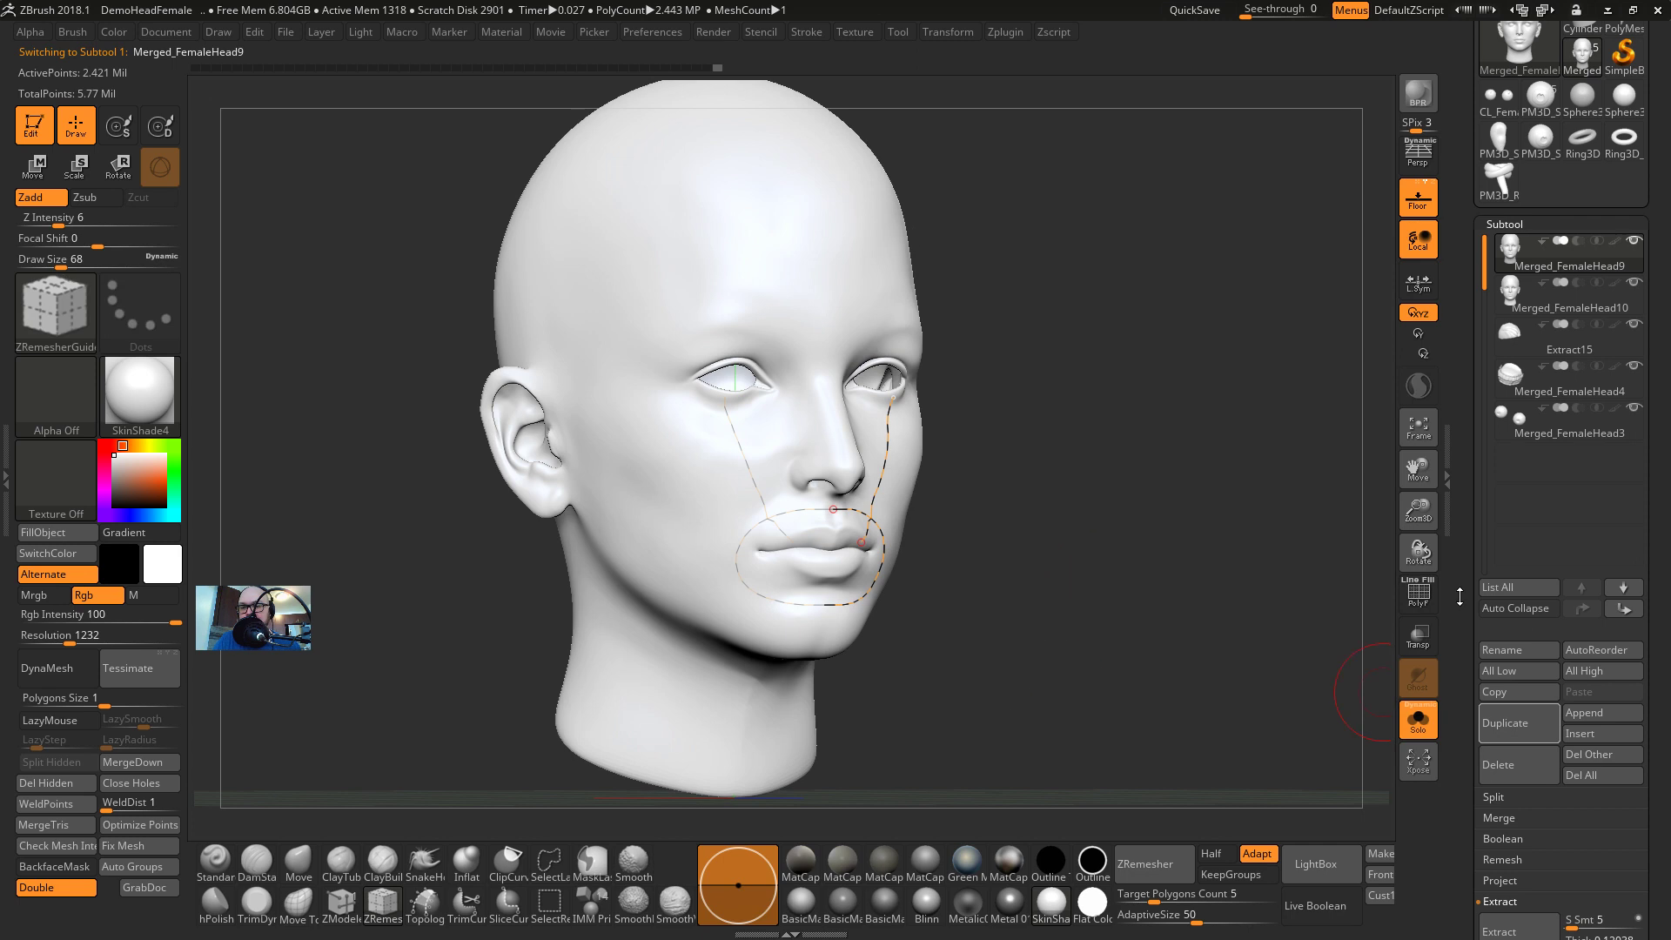
{"action": "key", "text": "shift+f"}
{"action": "scroll", "coordinate": [1506, 575], "scroll_direction": "down", "scroll_amount": 3}
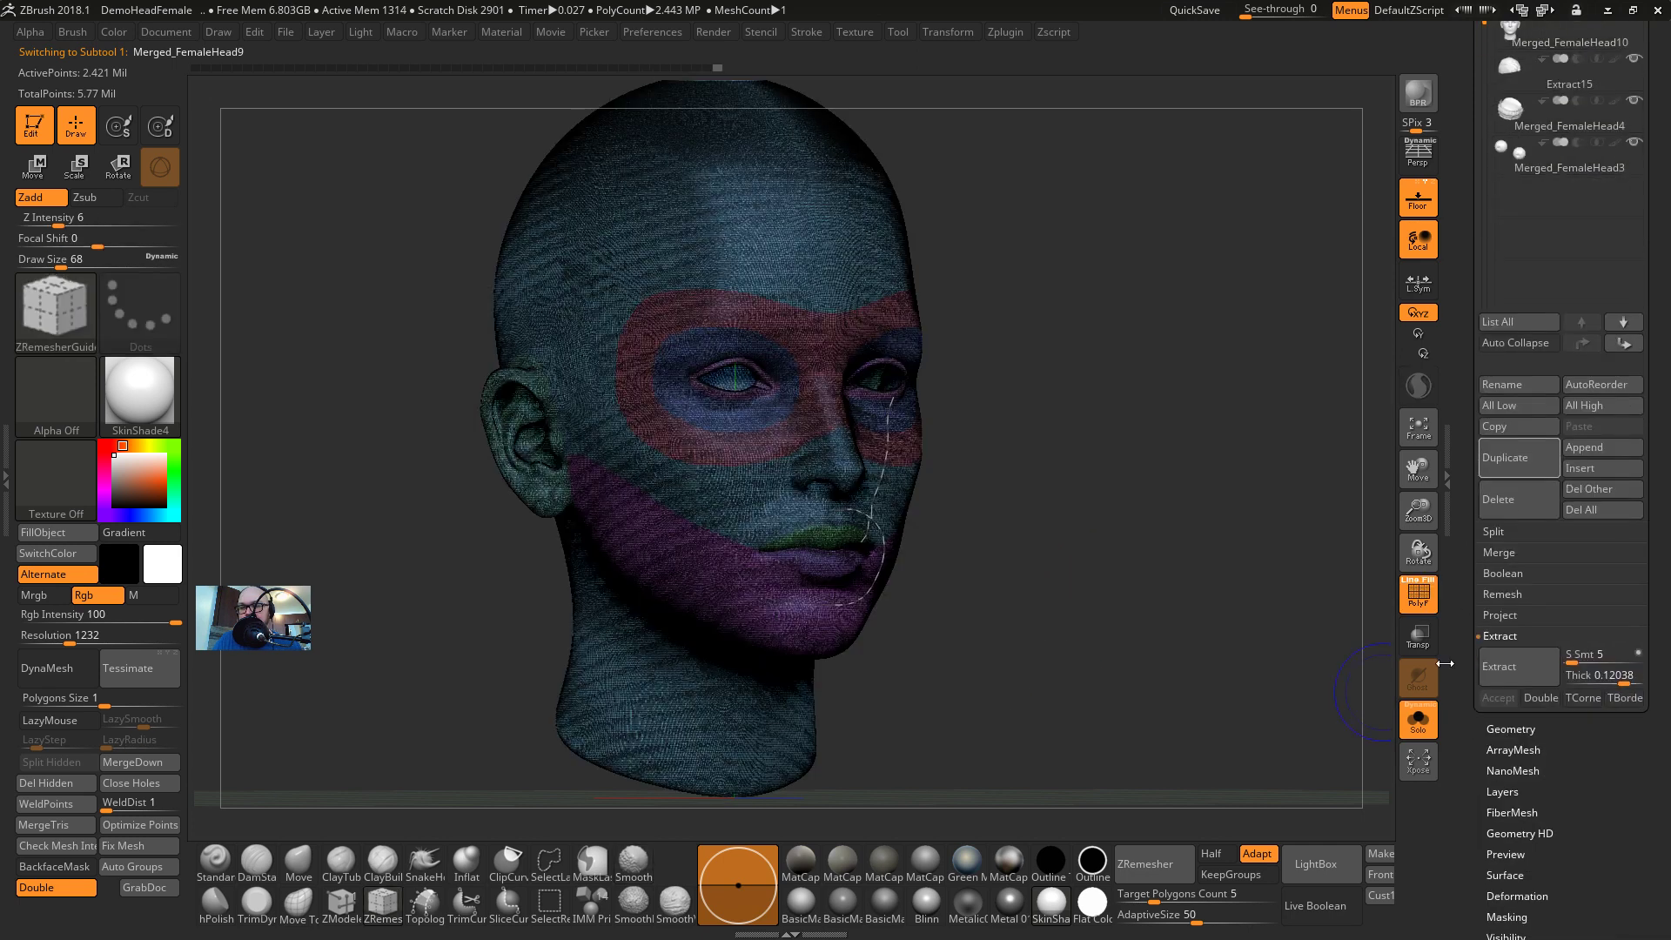
{"action": "scroll", "coordinate": [1470, 611], "scroll_direction": "down", "scroll_amount": 2}
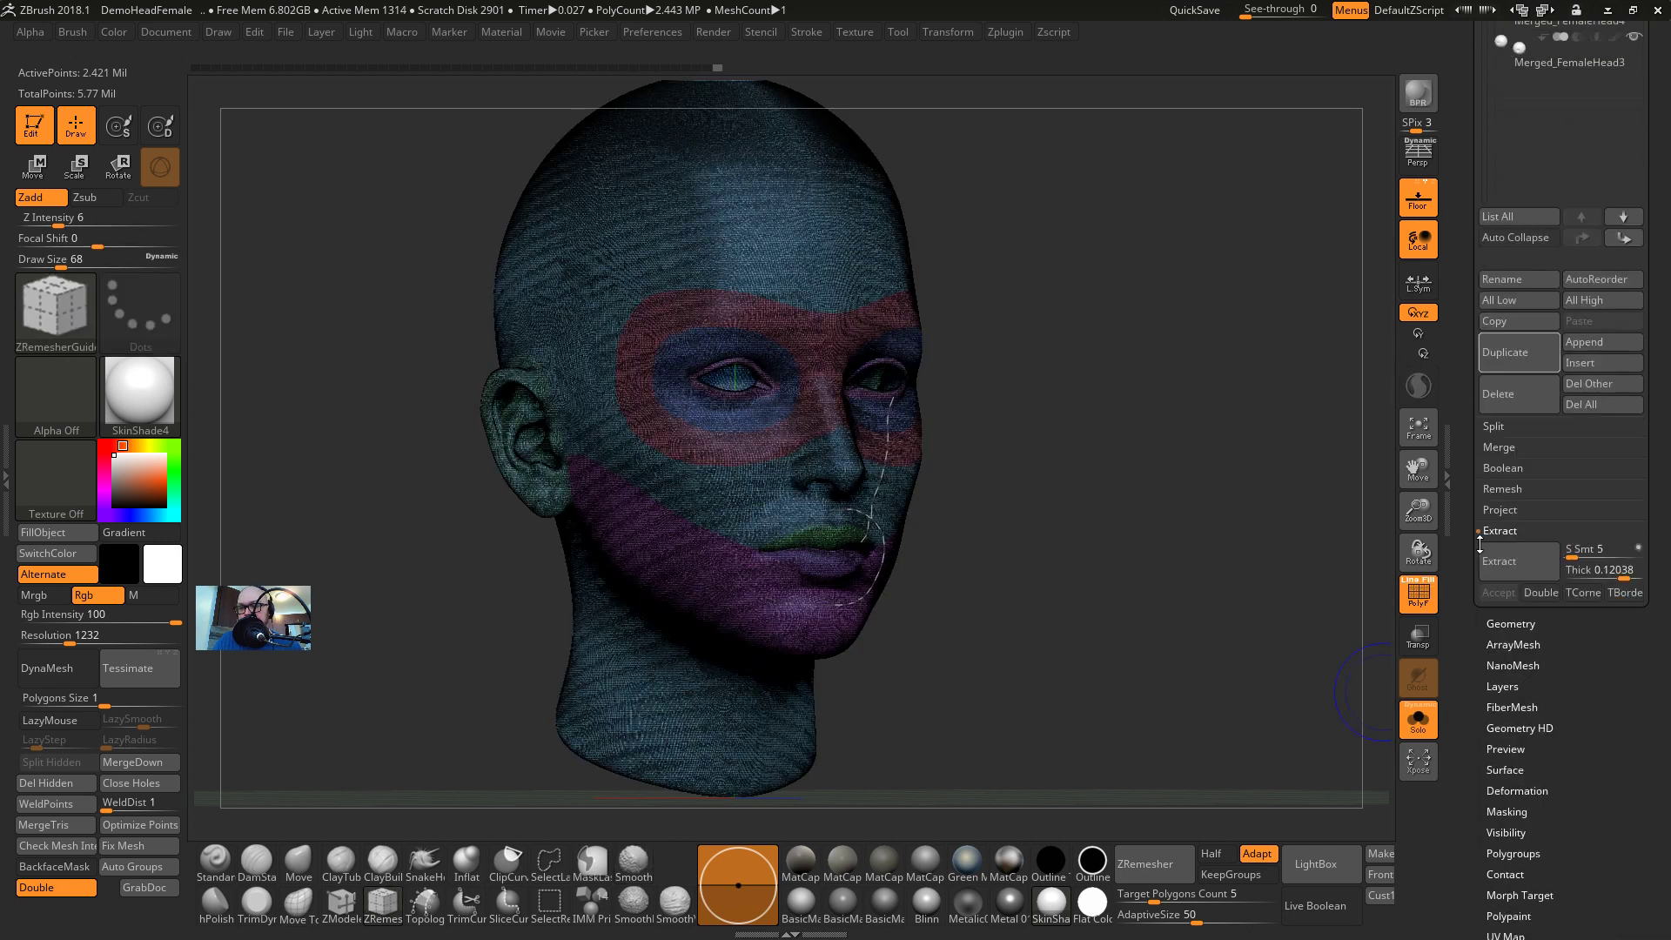
{"action": "left_click", "coordinate": [1502, 611]}
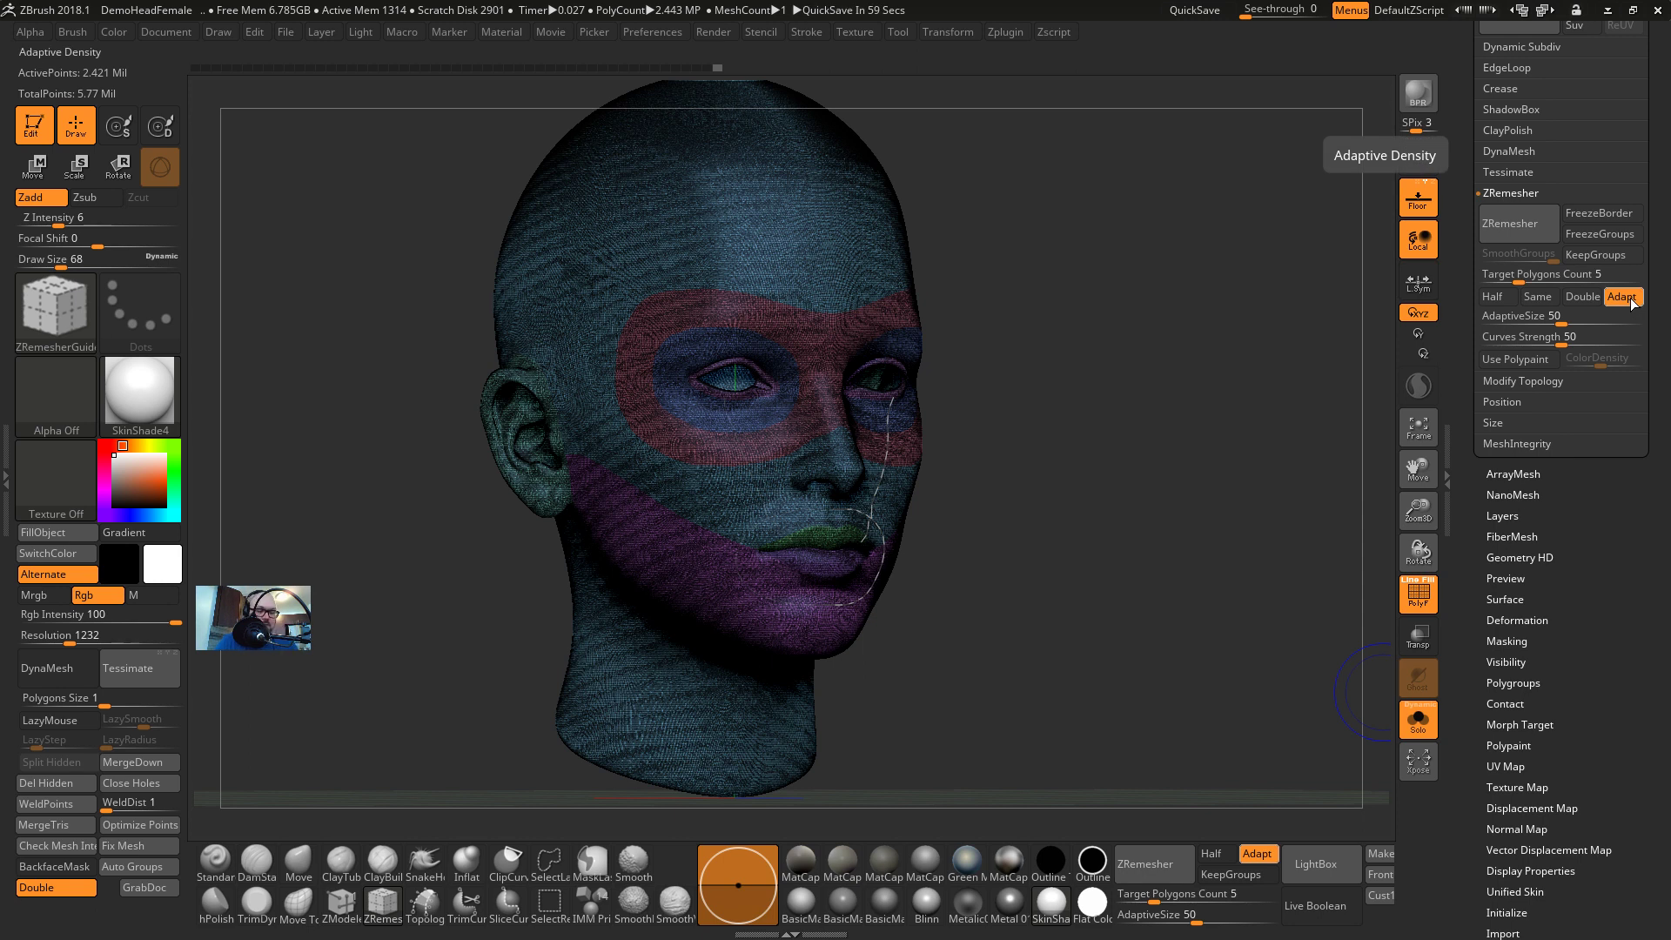
Switch to WordPad with a blank document and position its window over the workspace
{"action": "key", "text": "super"}
{"action": "type", "text": "word"}
{"action": "key", "text": "Return"}
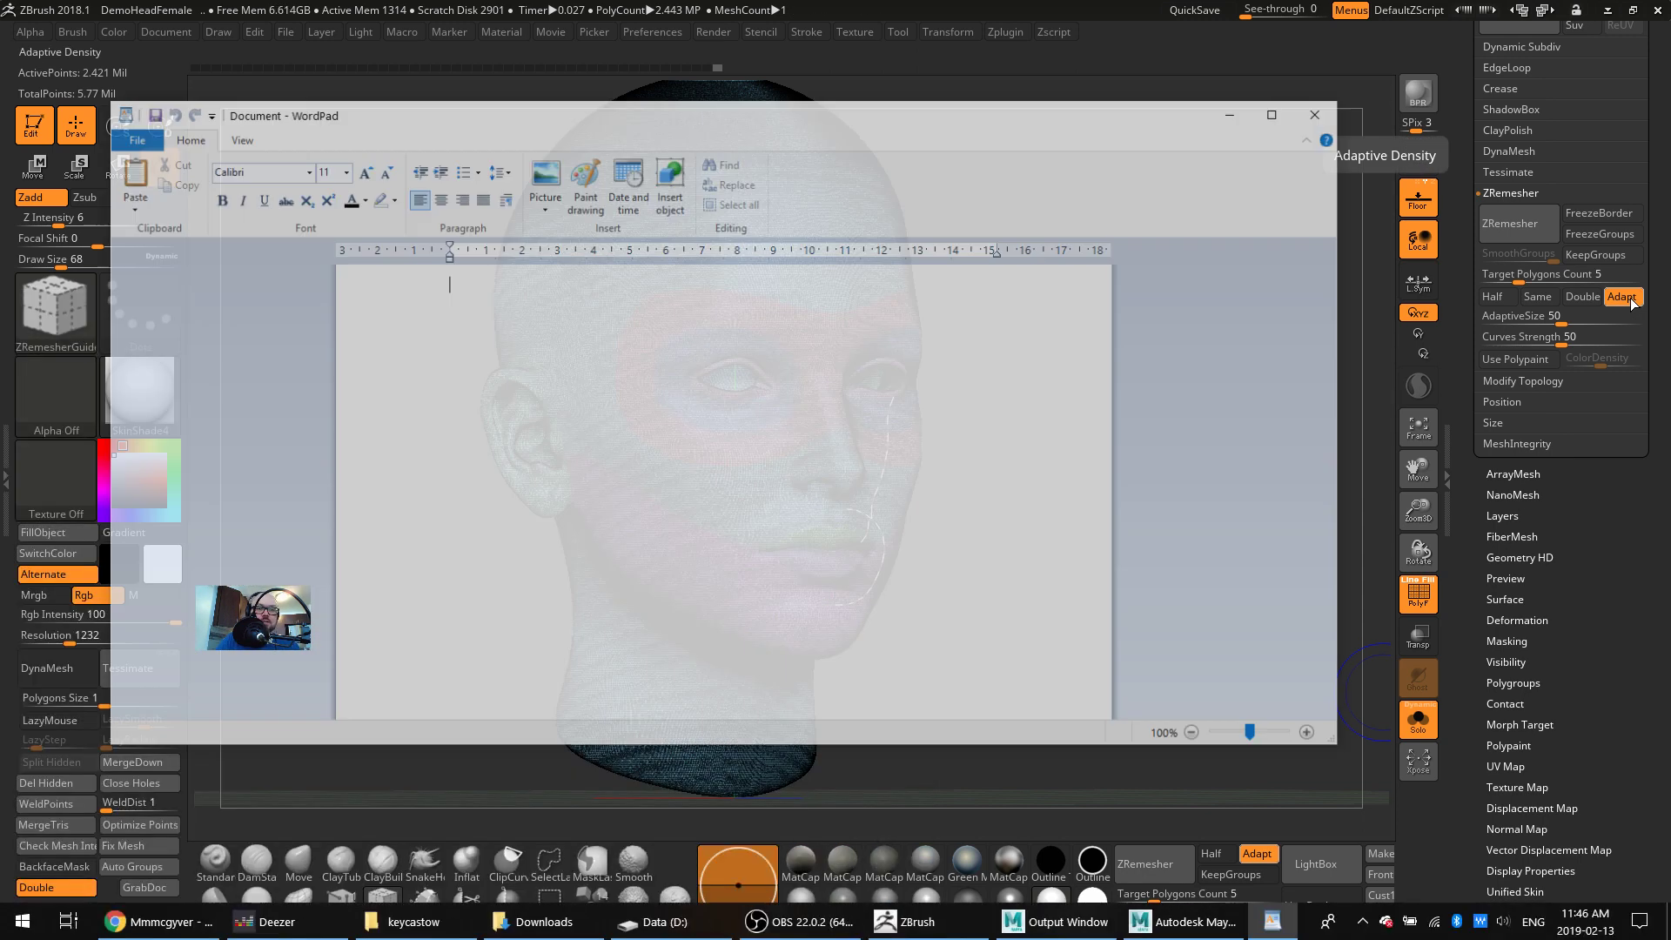
{"action": "left_click_drag", "start_coordinate": [918, 126], "coordinate": [944, 145]}
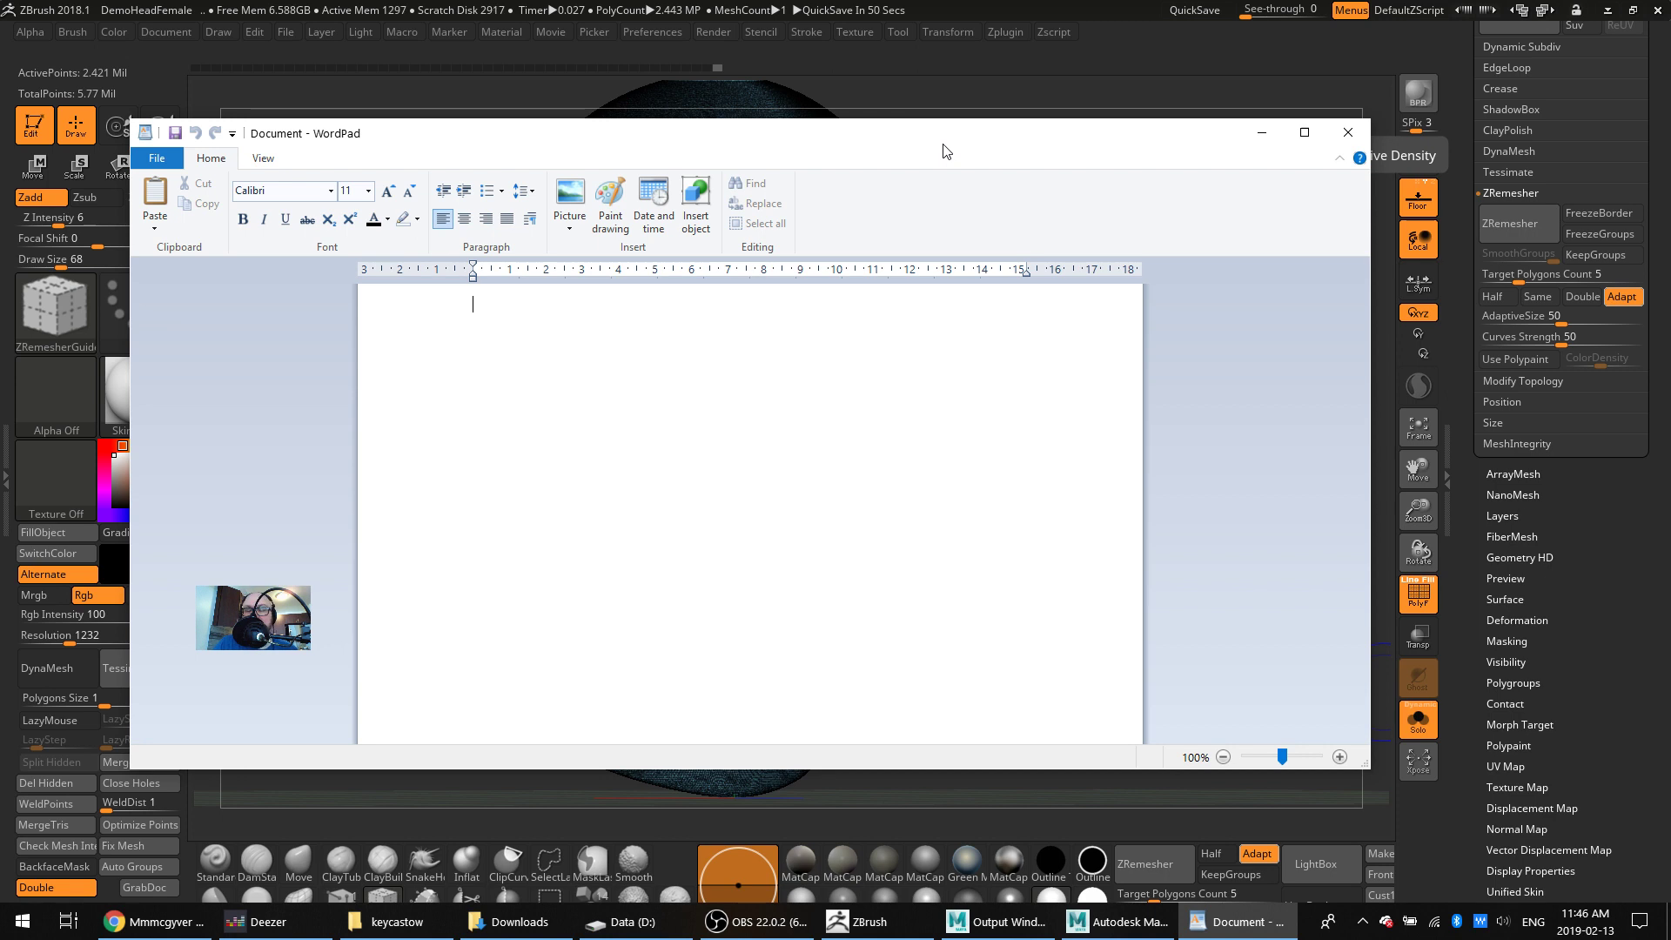
Write the first line "10,000 polys for the head", closing the stray Calculator windows
{"action": "type", "text": "10"}
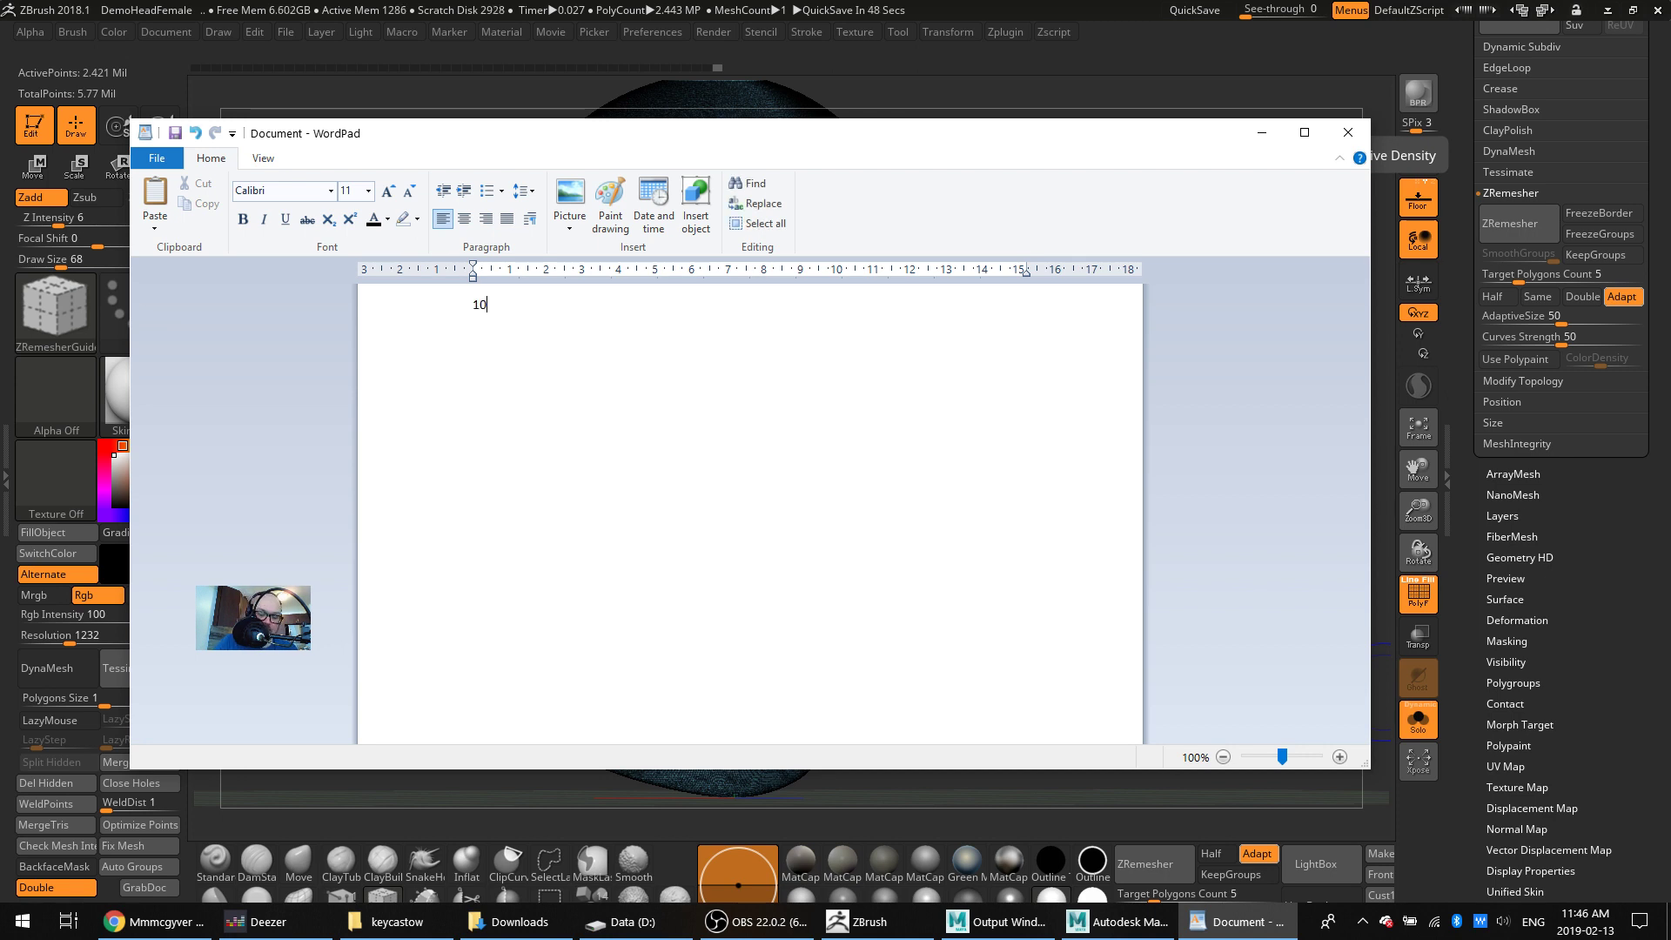
{"action": "type", "text": ",000 -0p"}
{"action": "key", "text": "XF86Calculator"}
{"action": "key", "text": "XF86Calculator"}
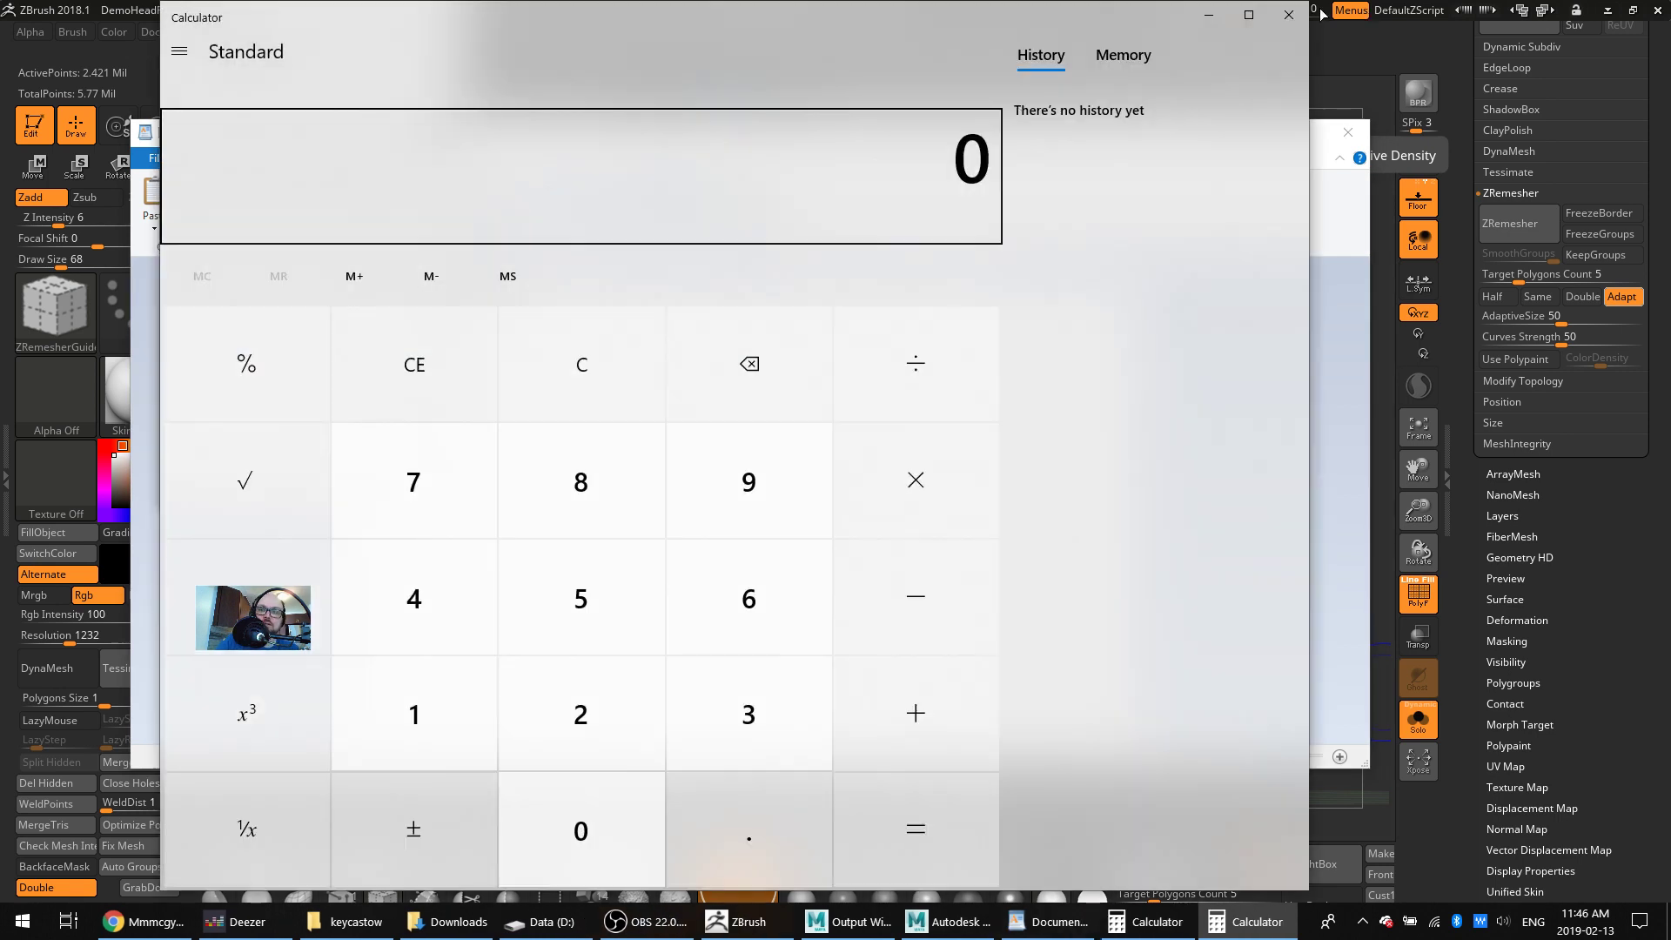
{"action": "left_click", "coordinate": [1290, 14]}
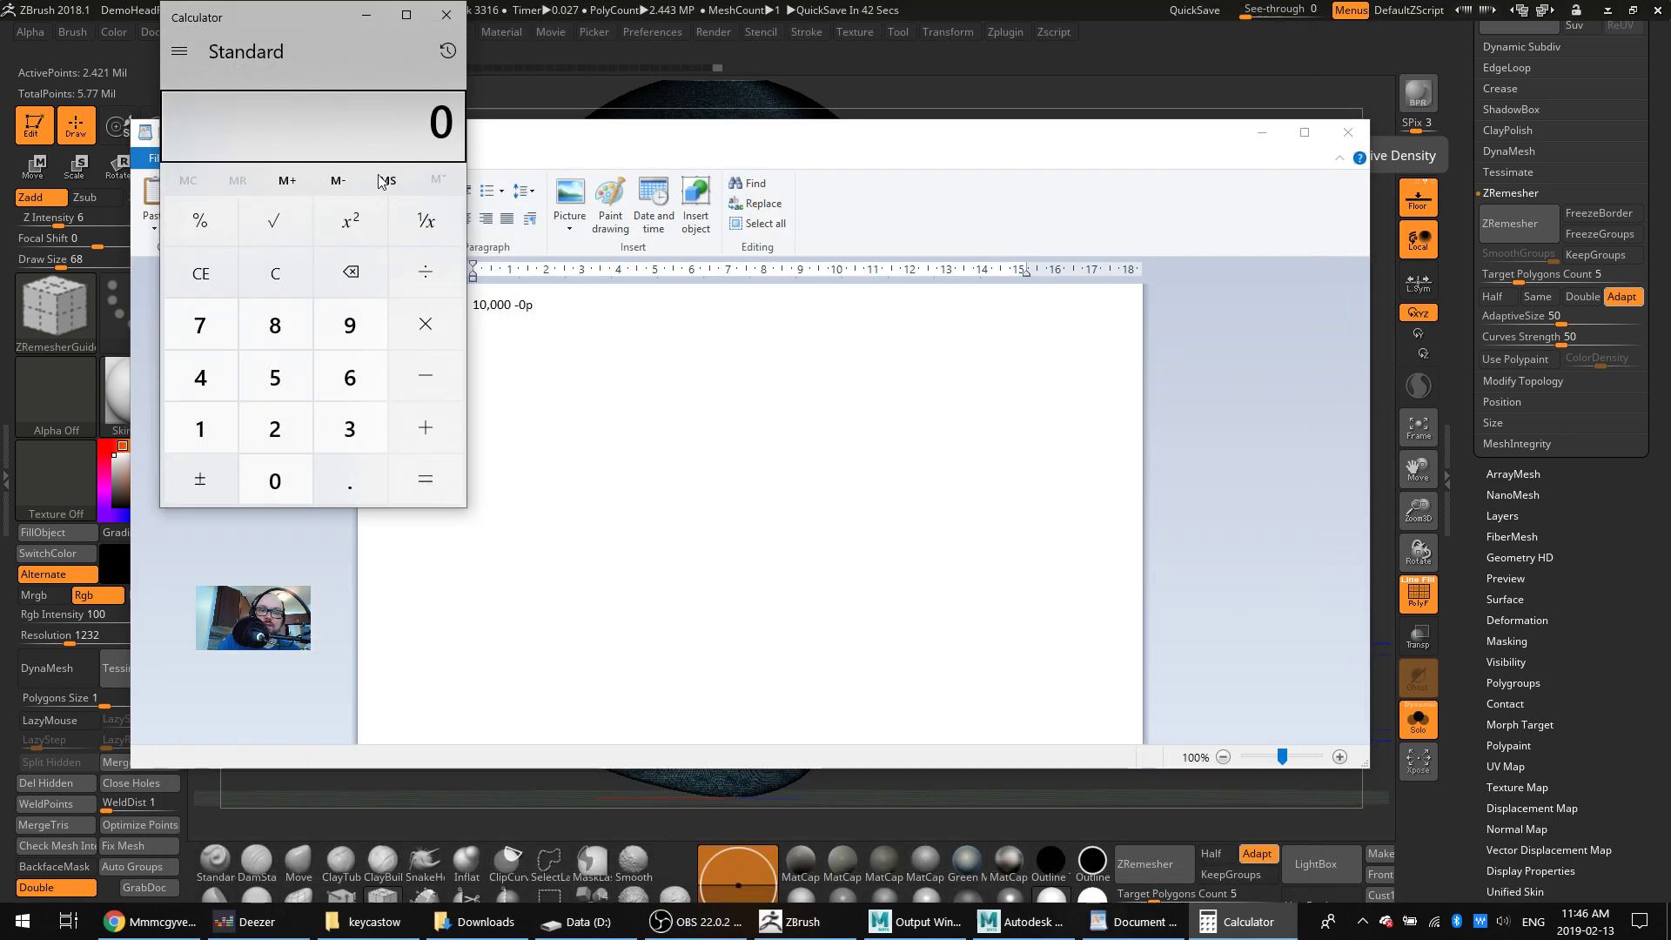
{"action": "left_click", "coordinate": [445, 15]}
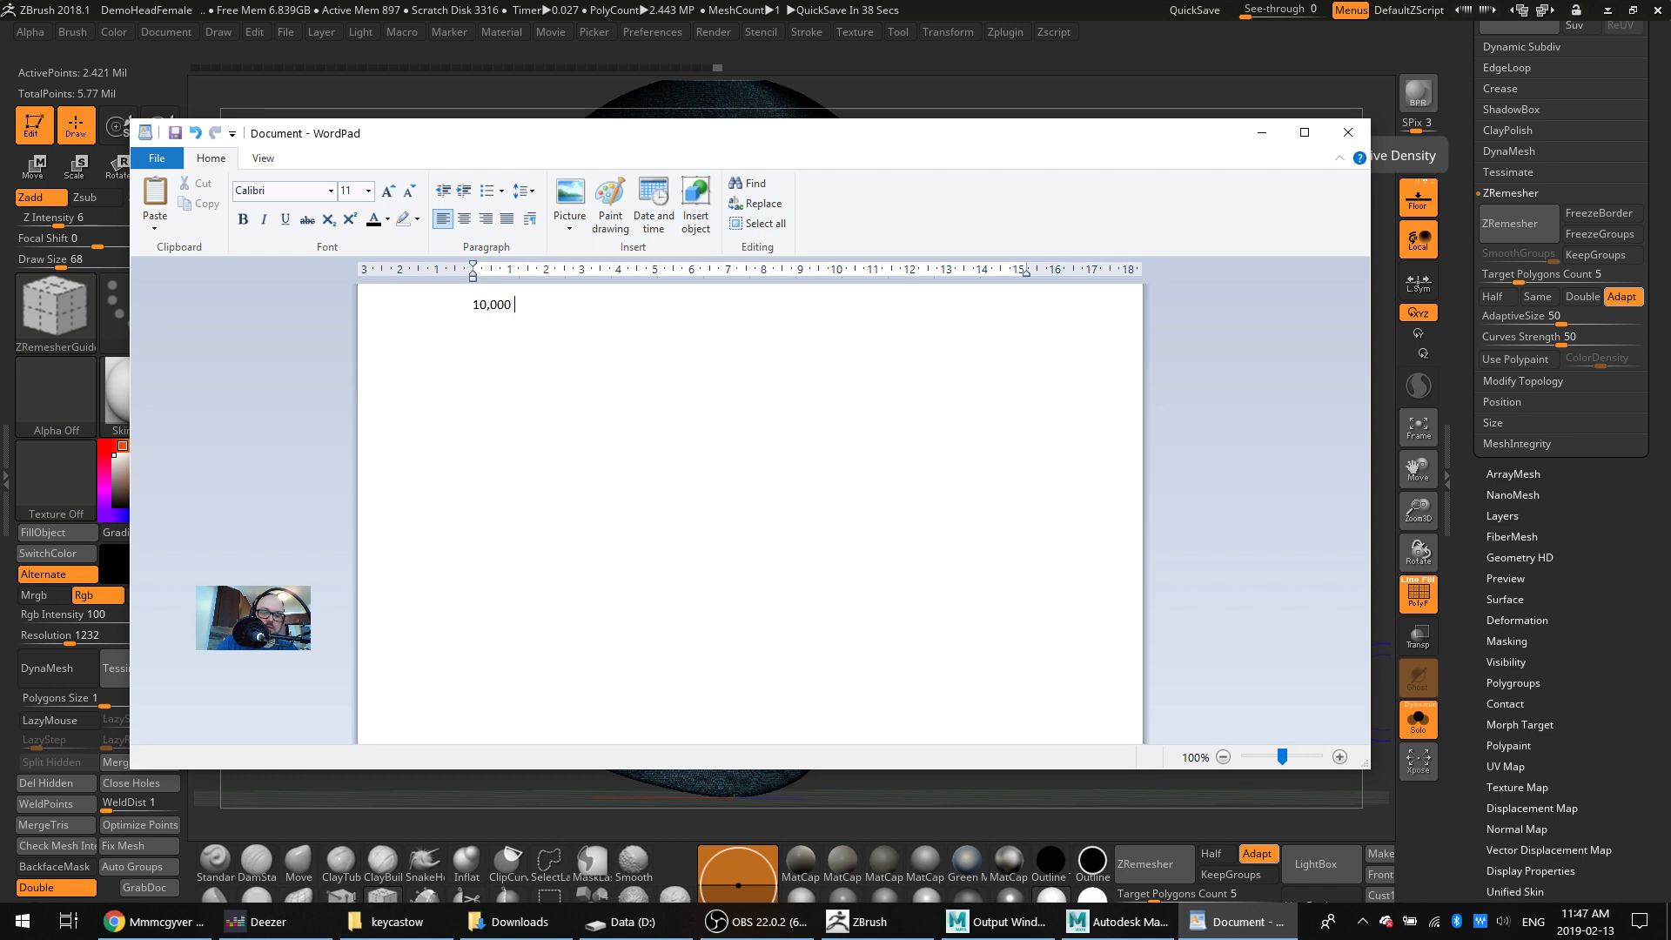
{"action": "type", "text": "e head"}
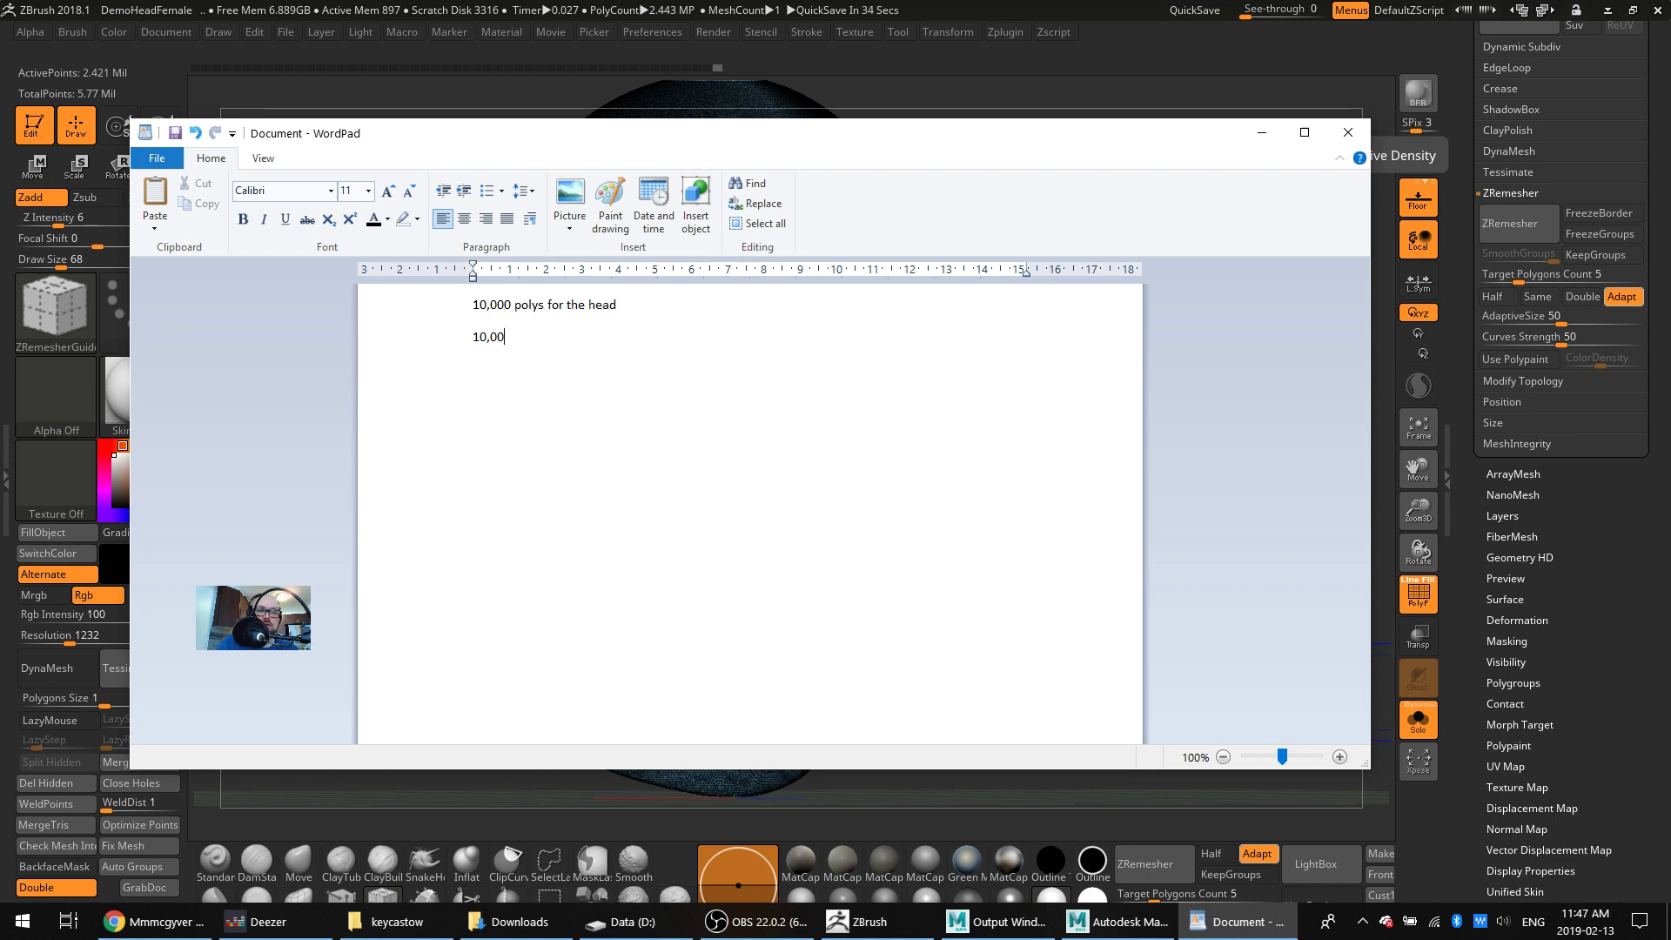
Write the second line as "10,000 polys for the body"
{"action": "key", "text": "BackSpace"}
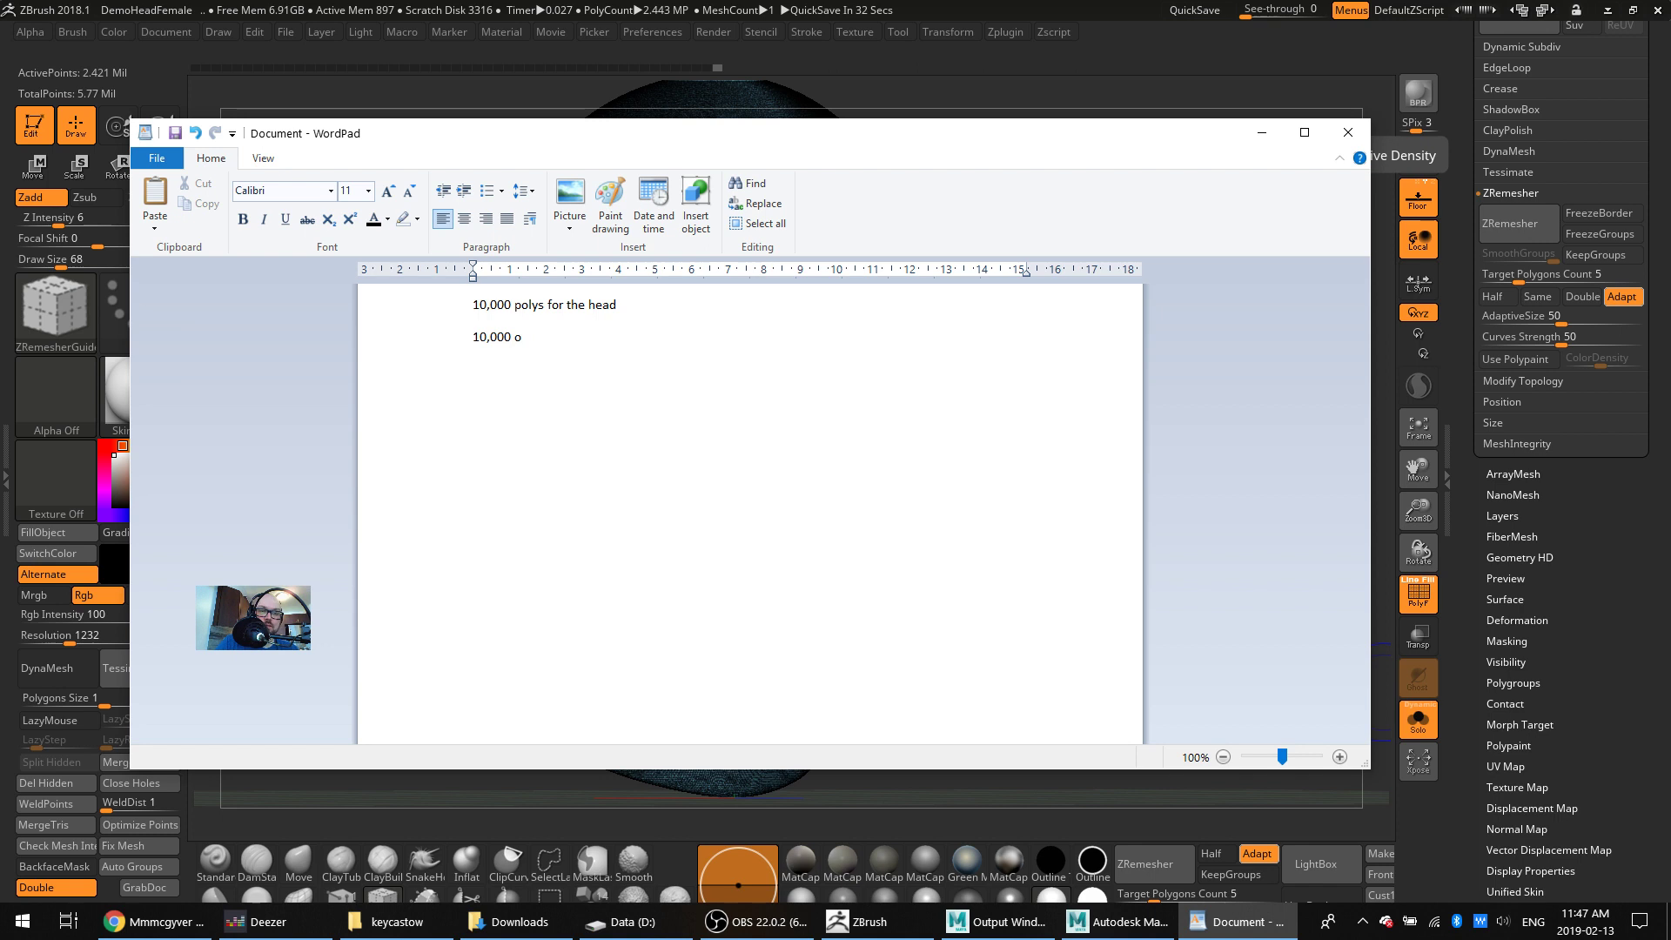
{"action": "type", "text": "poly"}
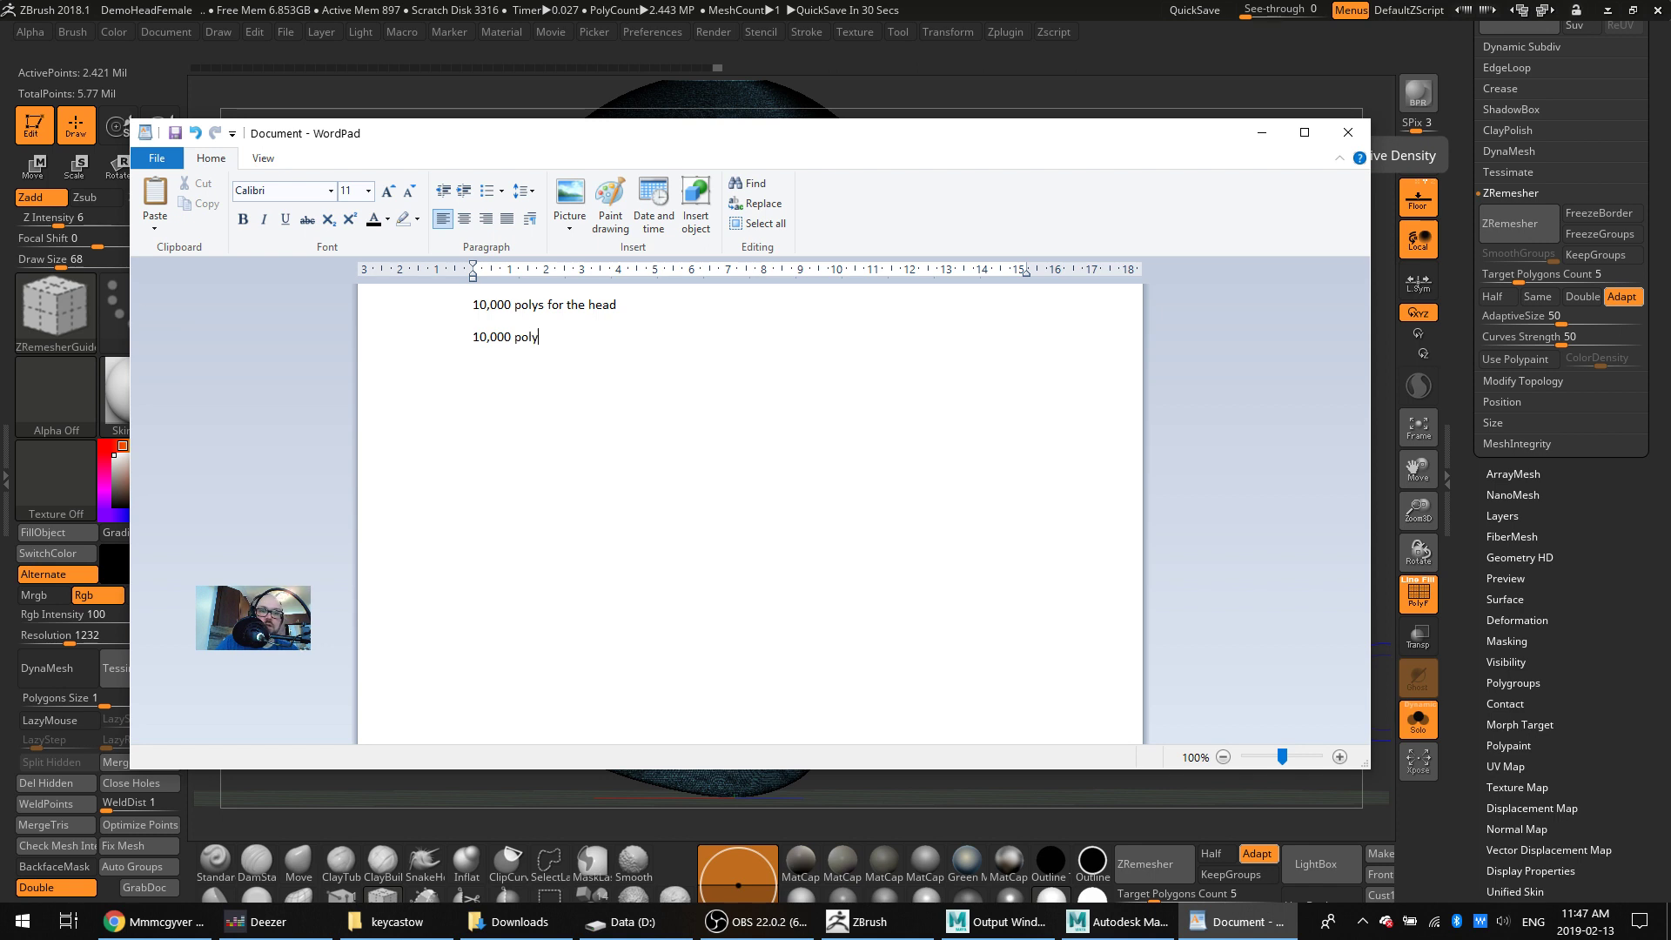
{"action": "type", "text": "s for the face"}
{"action": "key", "text": "BackSpace"}
{"action": "type", "text": "body"}
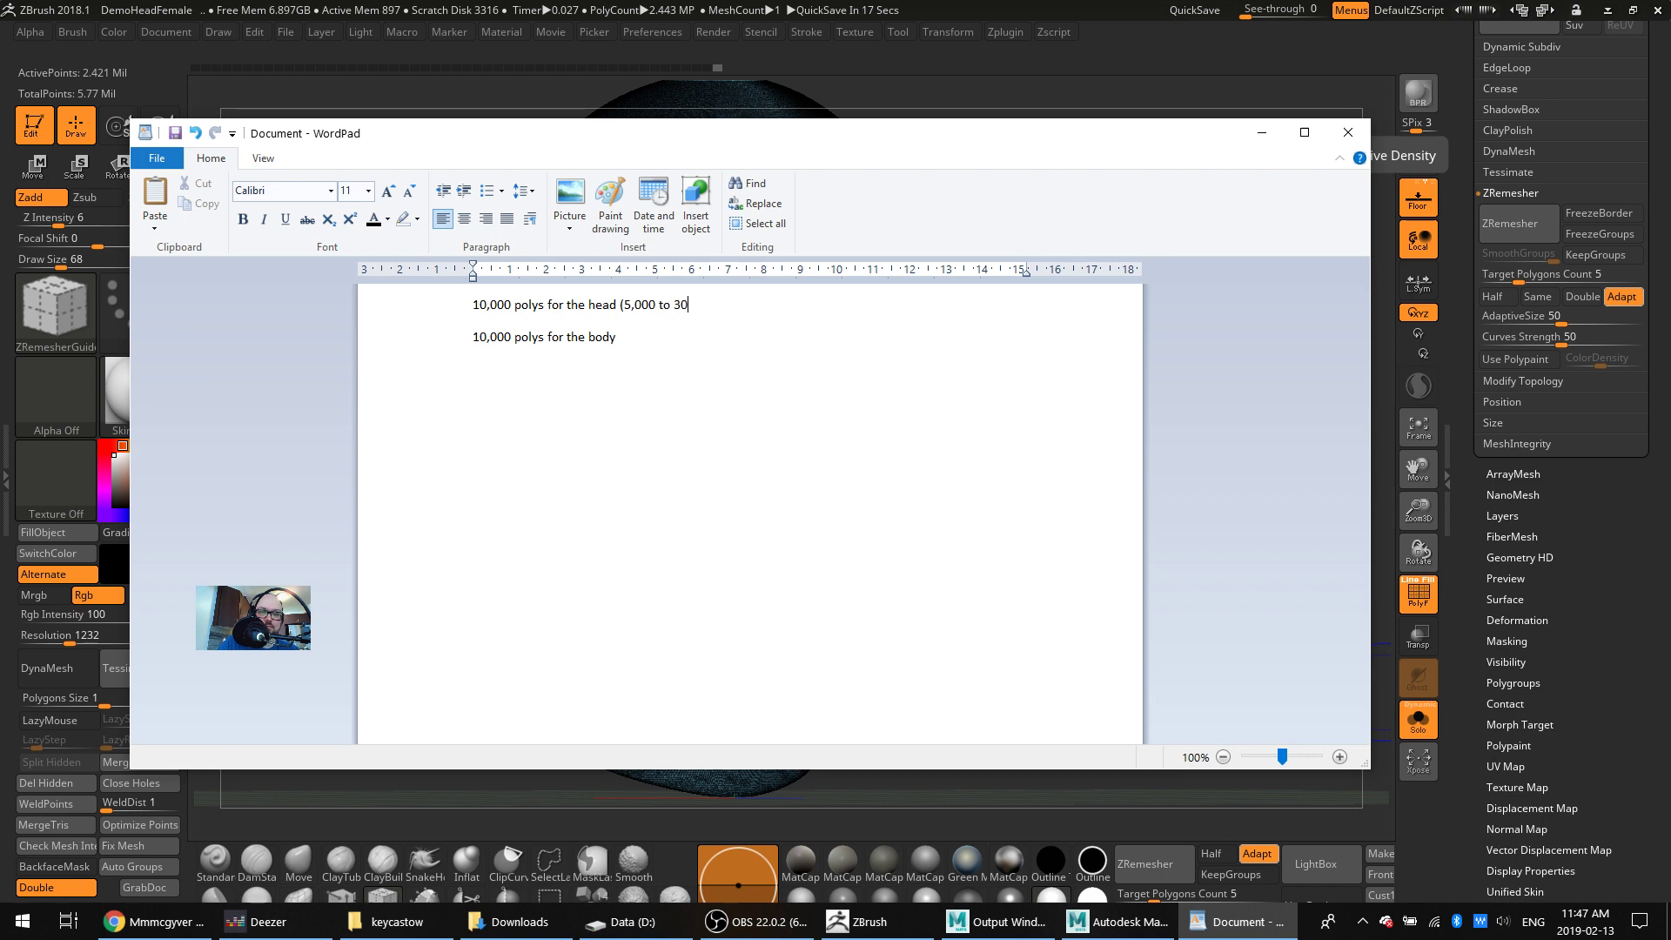
Complete the head line with "(5,000 to 20000 range for low budget or student projects)"
{"action": "type", "text": "0000"}
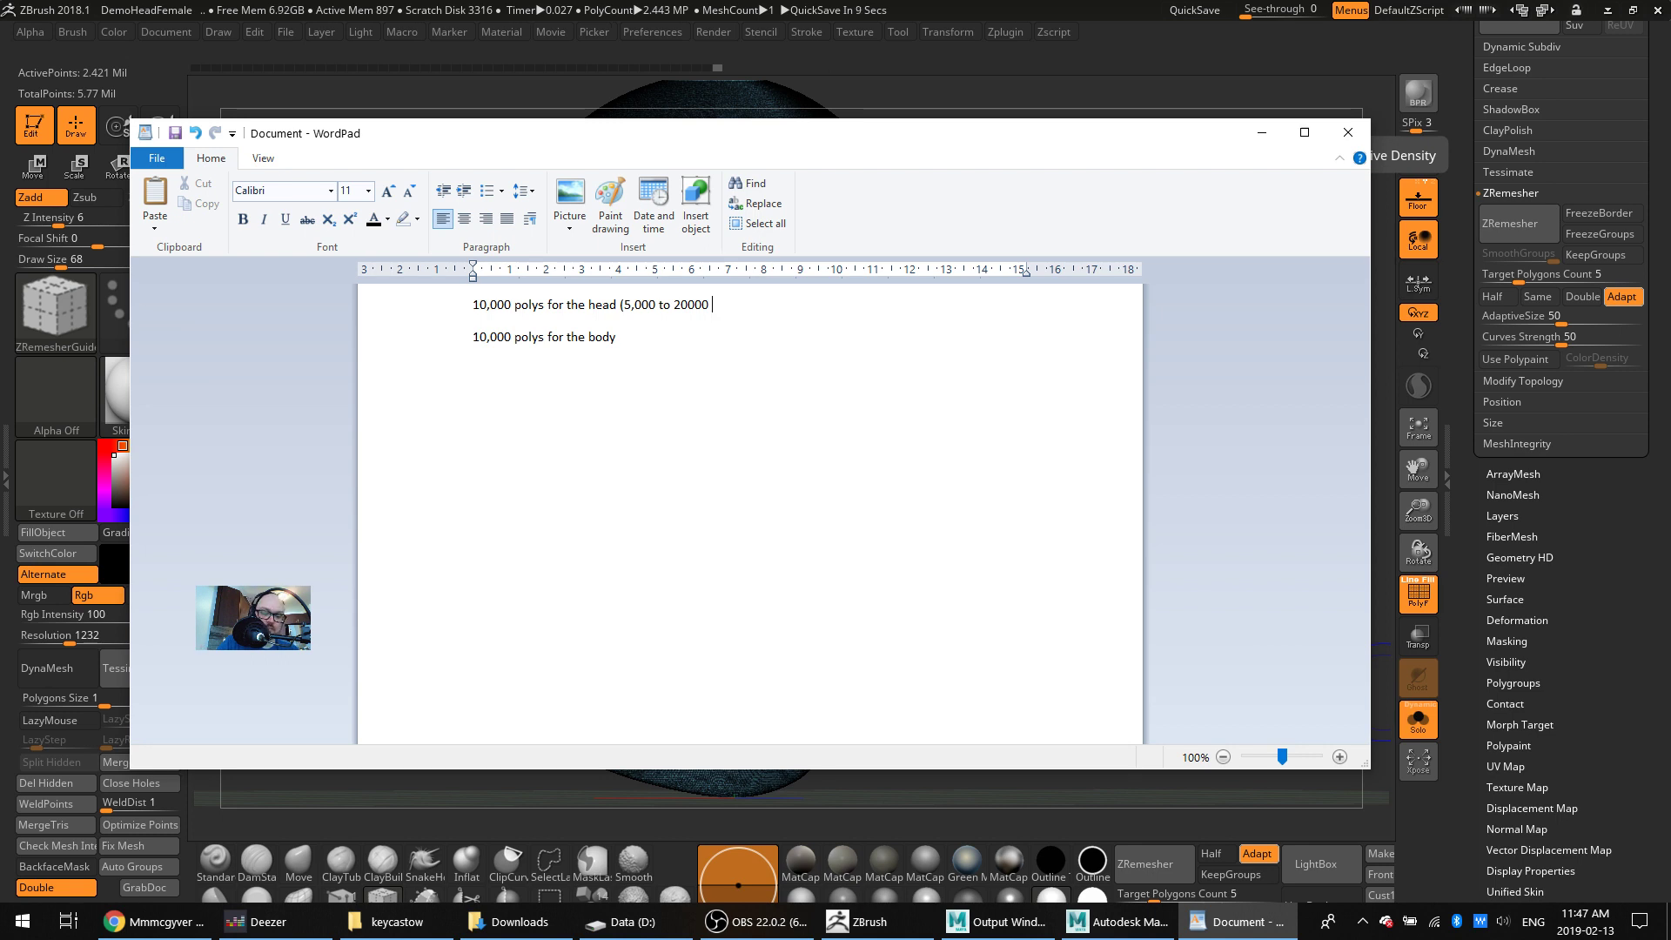
{"action": "type", "text": "range for"}
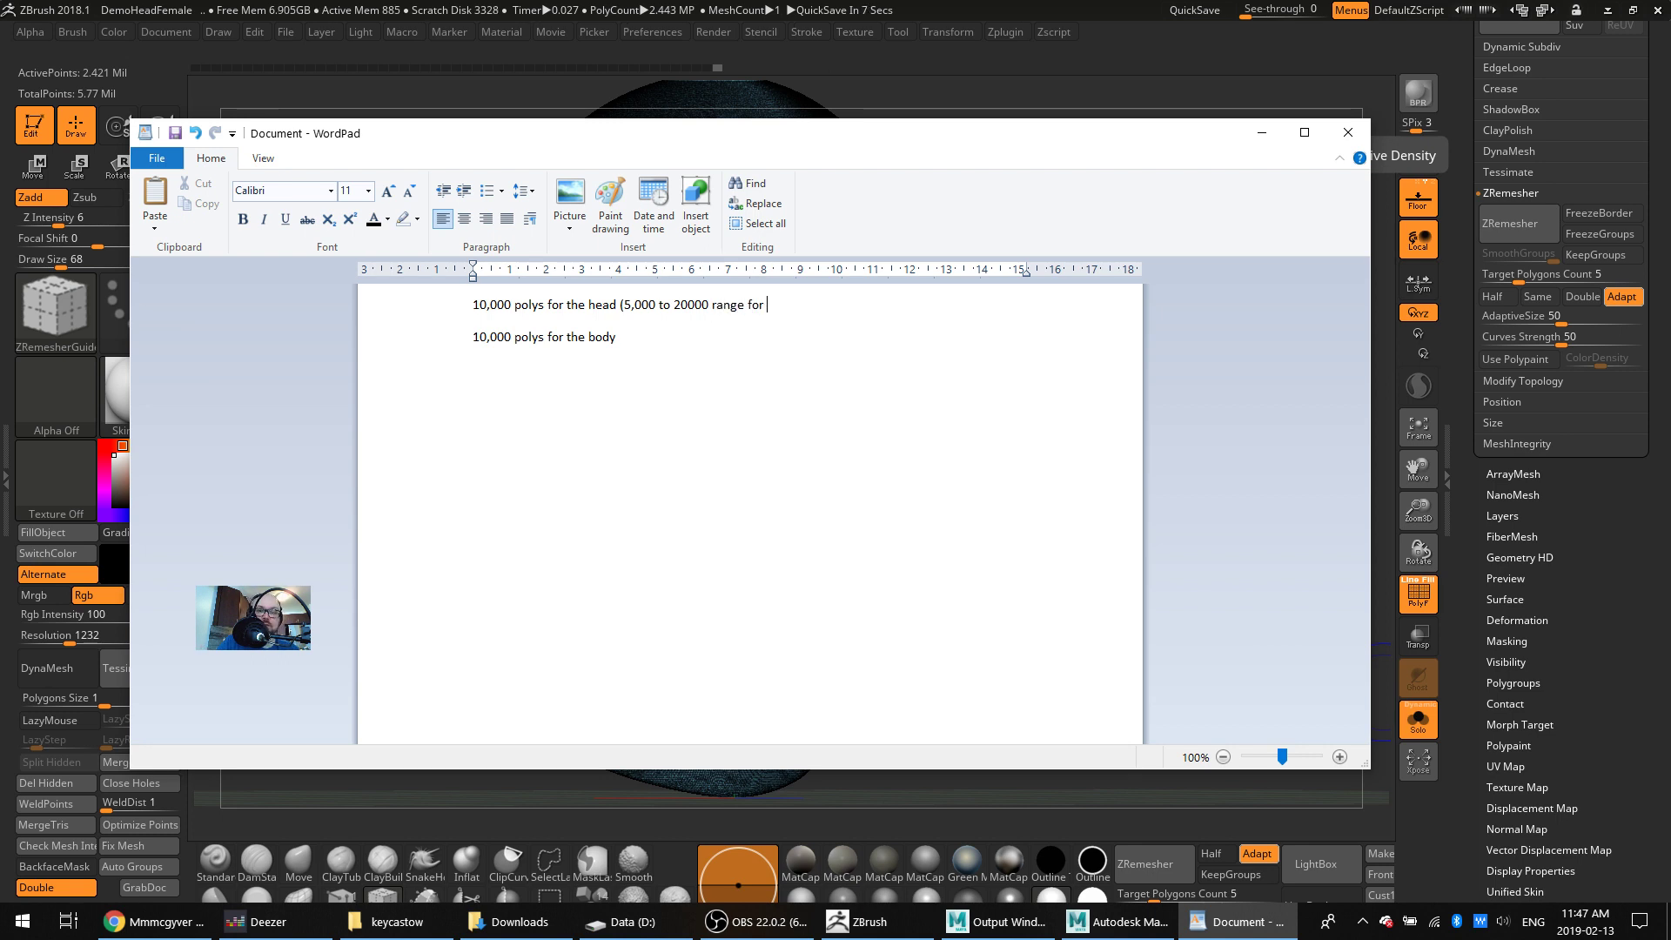
{"action": "type", "text": " low budget or student projects"}
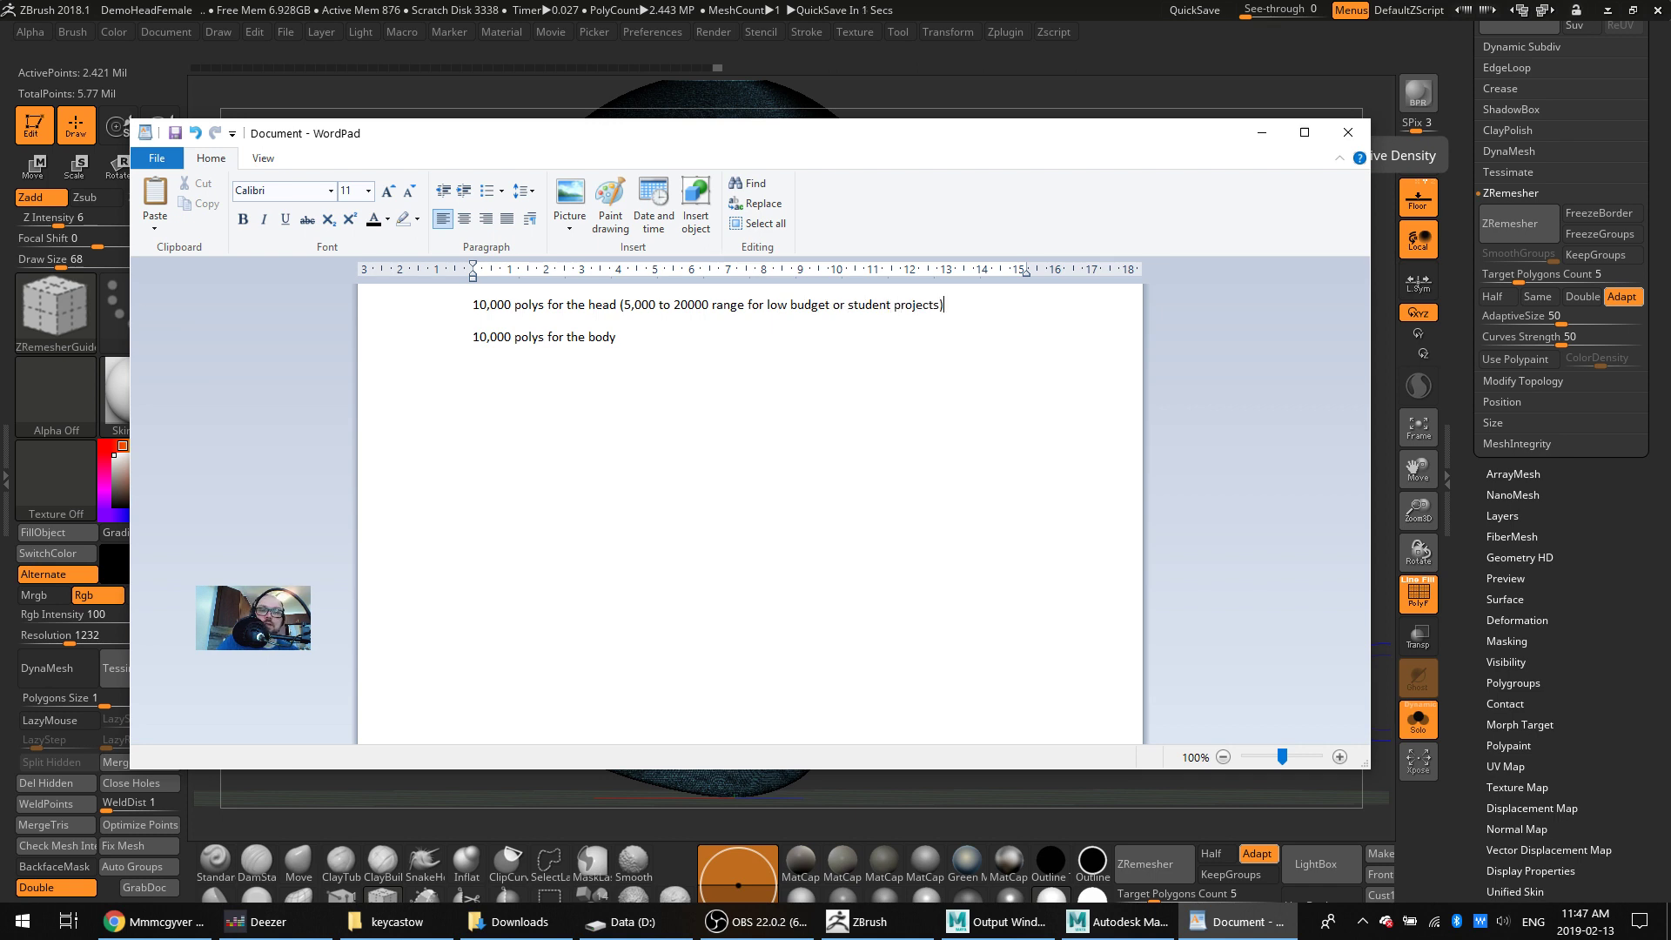
Copy the parenthesised range note from the head line to the end of the body line
{"action": "left_click", "coordinate": [615, 304]}
{"action": "key", "text": "shift+End"}
{"action": "key", "text": "ctrl+c"}
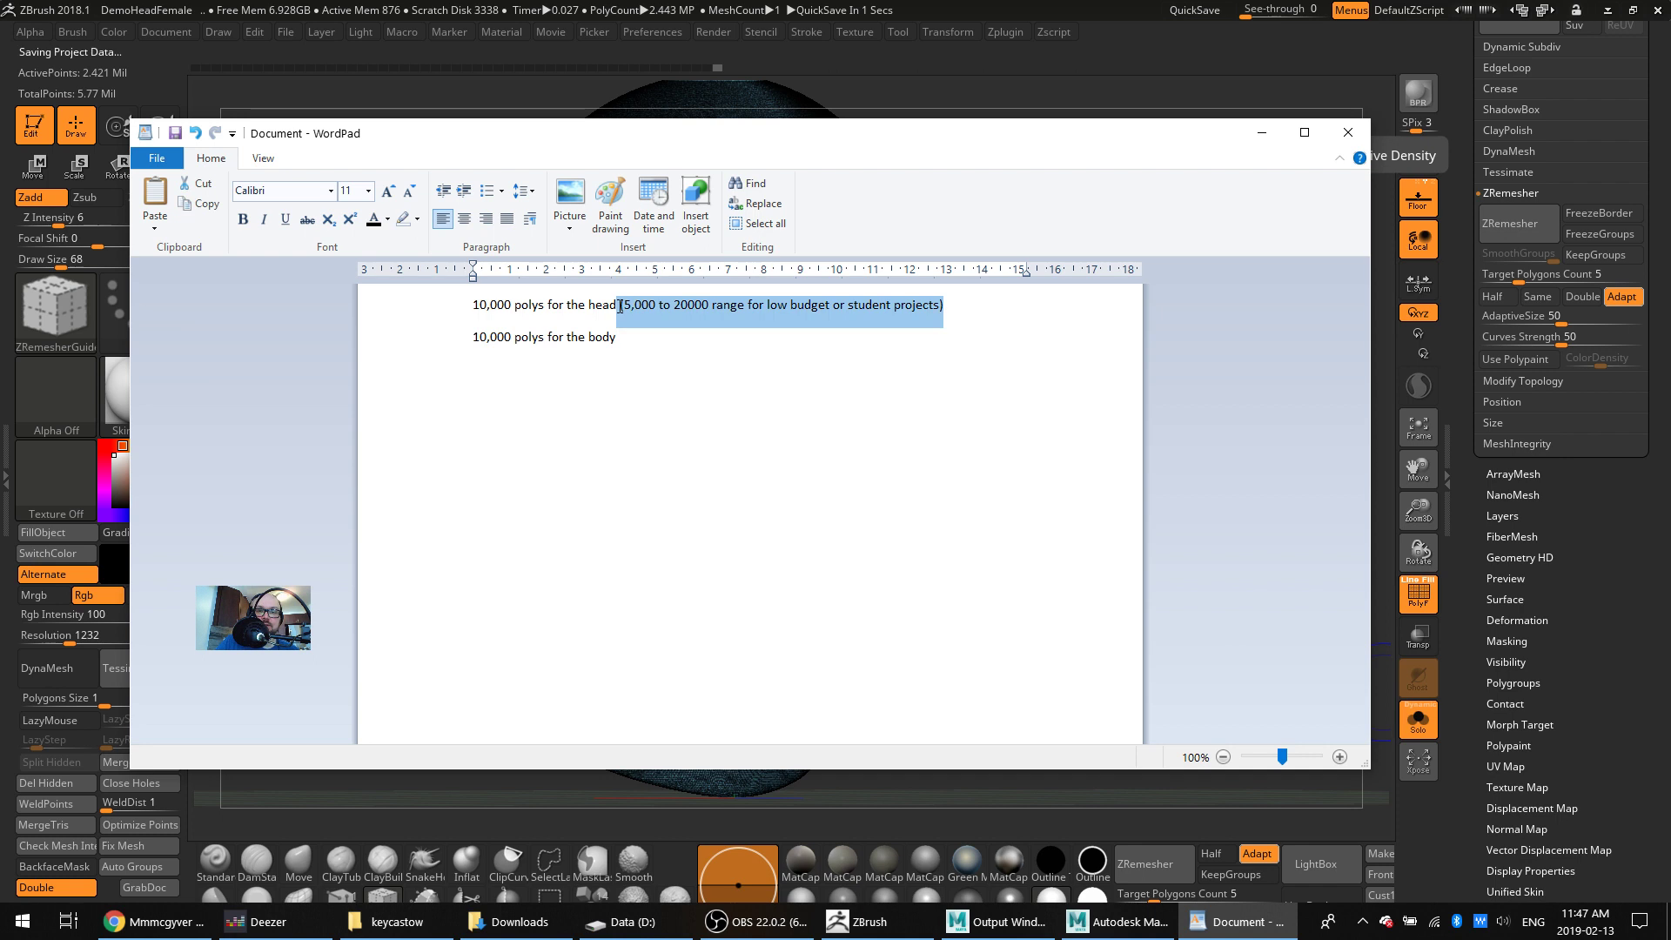
{"action": "left_click", "coordinate": [642, 333]}
{"action": "key", "text": "ctrl+v"}
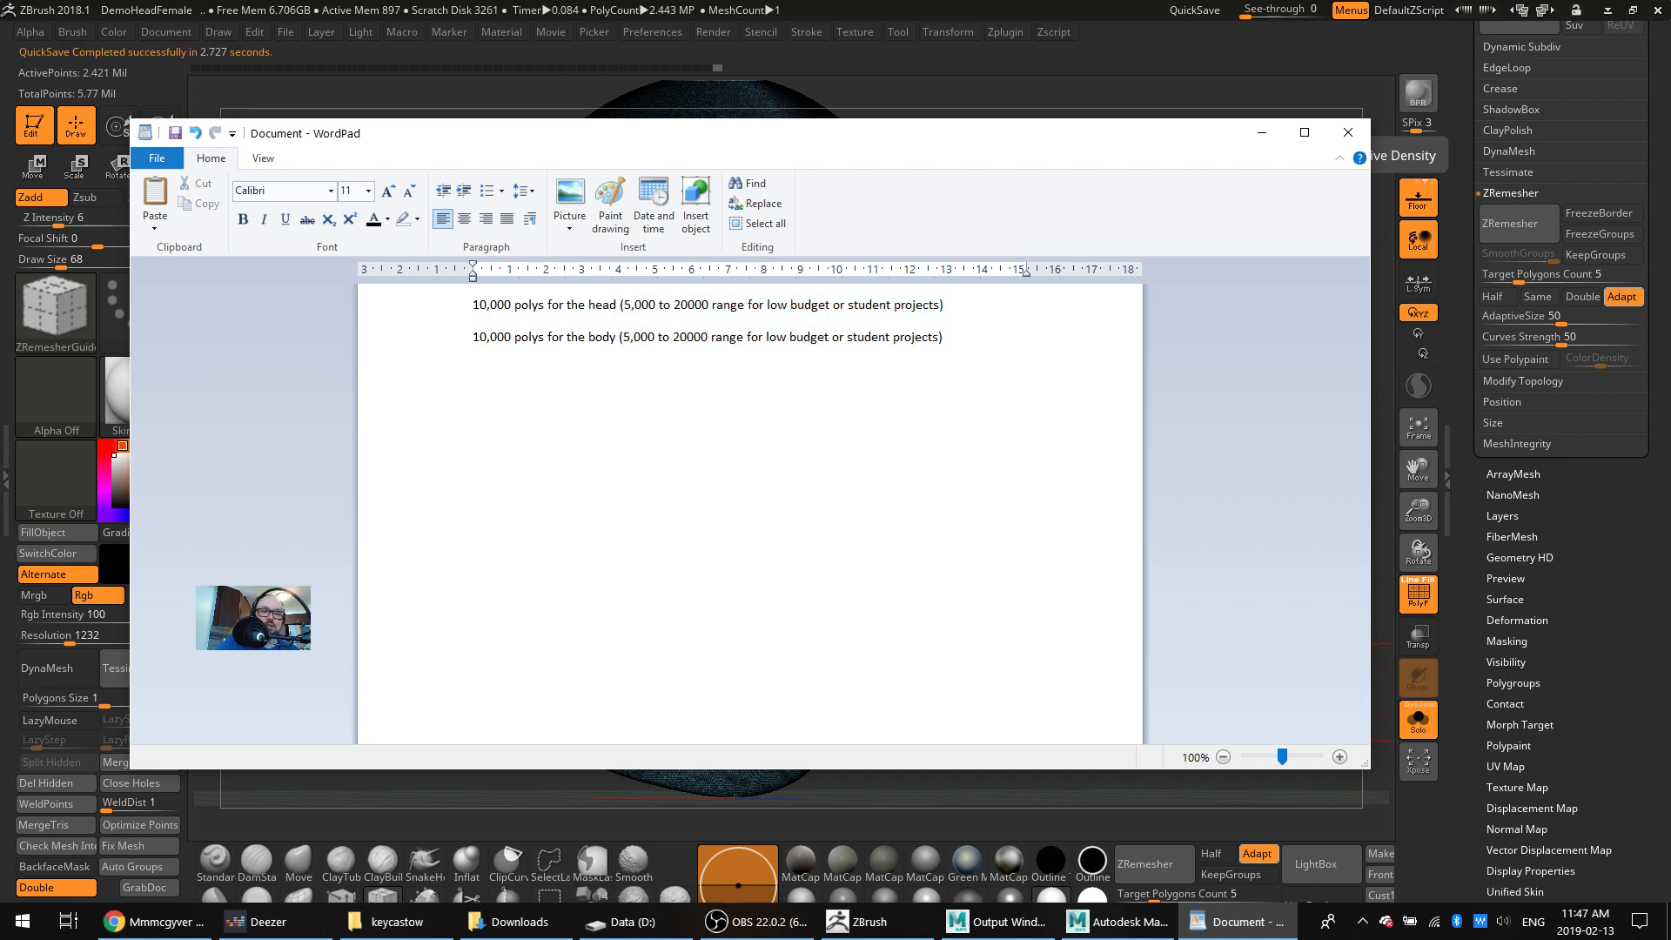
Add the line "IF you know your target polycount range, work at 1/4 or 1/16 that number when creating a base mesh"
{"action": "key", "text": "Return"}
{"action": "scroll", "coordinate": [1143, 462], "scroll_direction": "up", "scroll_amount": 4, "text": "ctrl"}
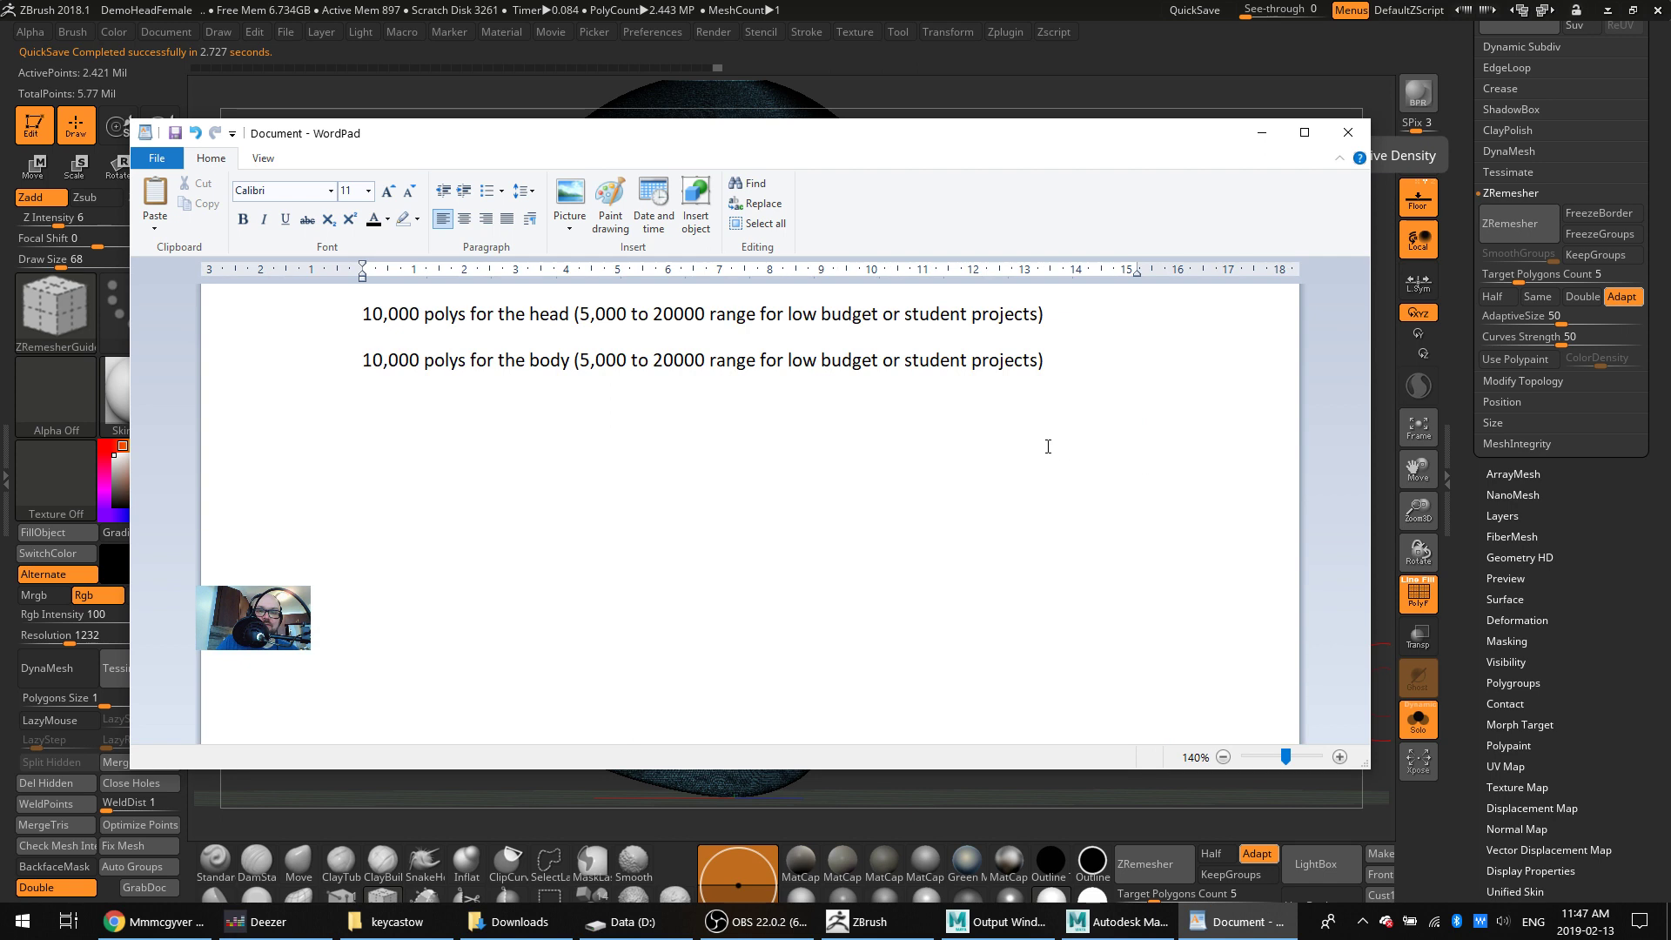
{"action": "scroll", "coordinate": [1048, 447], "scroll_direction": "up", "scroll_amount": 2, "text": "ctrl"}
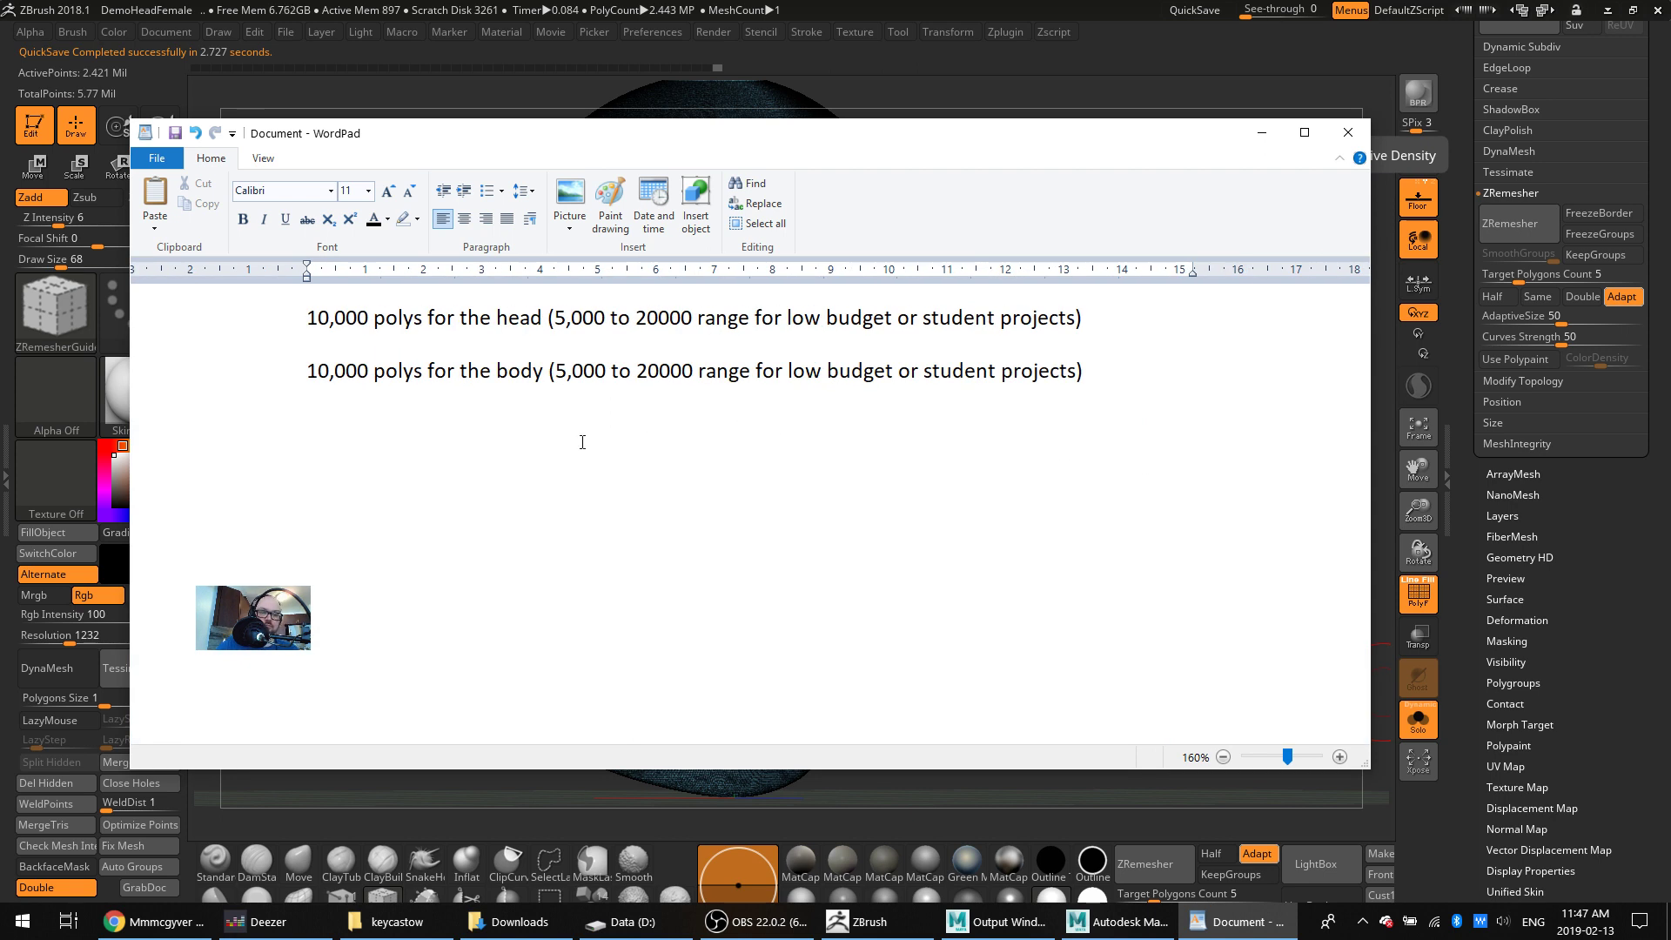
{"action": "type", "text": "IF you know your tag"}
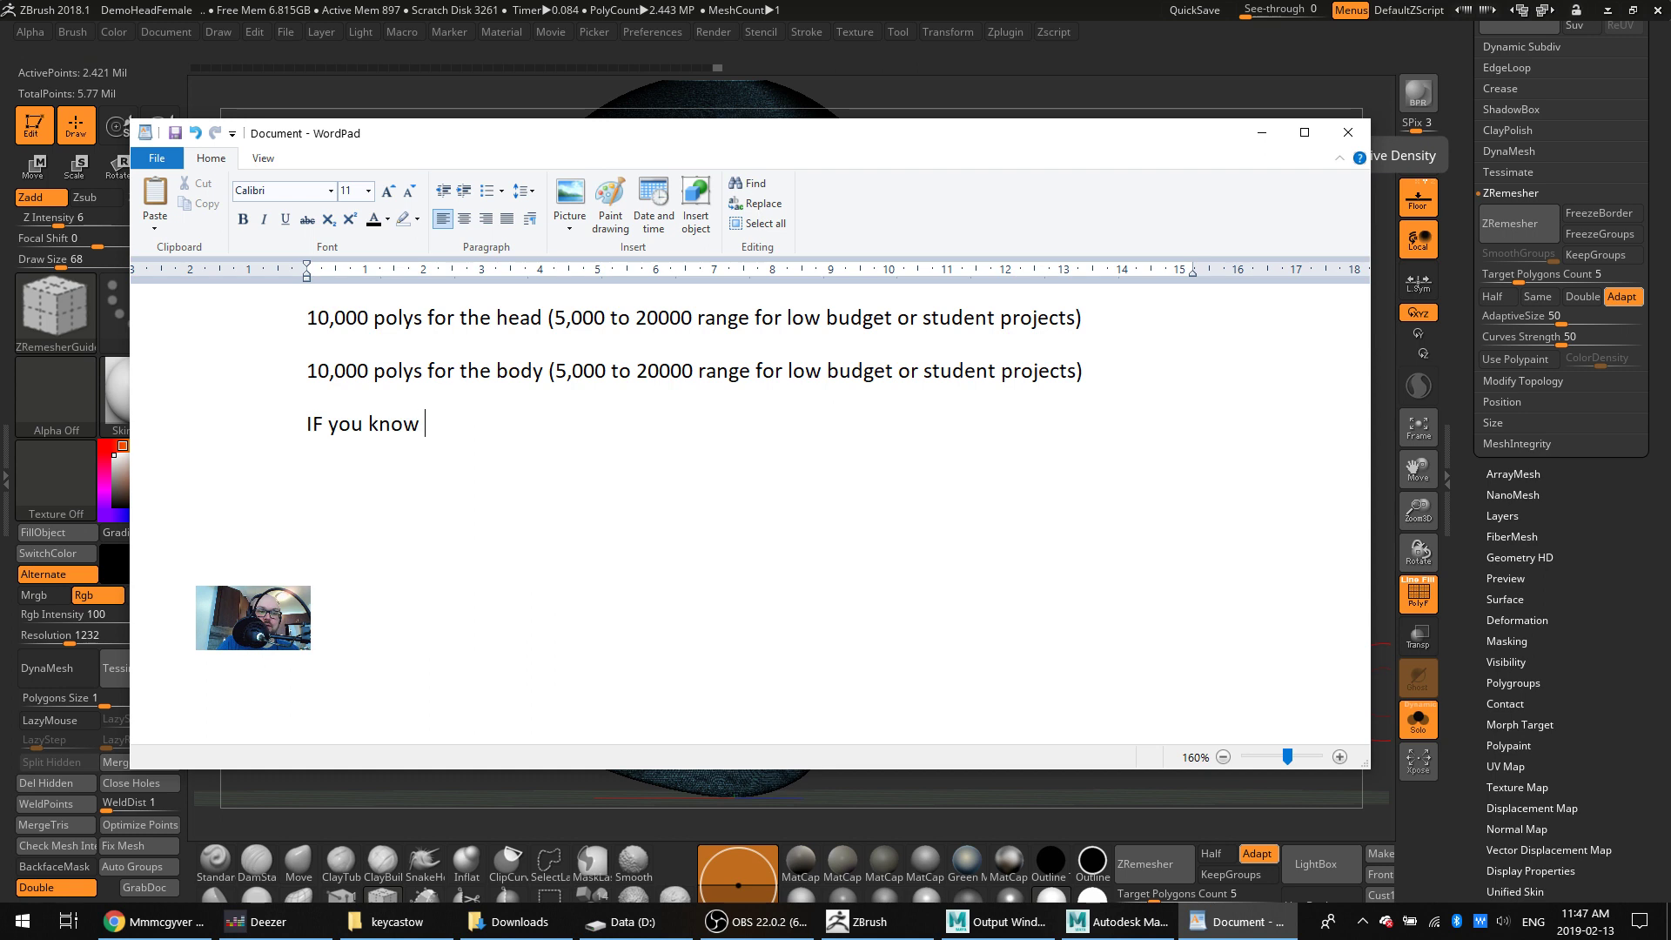
{"action": "key", "text": "BackSpace"}
{"action": "type", "text": "rget poly c"}
{"action": "key", "text": "BackSpace"}
{"action": "key", "text": "BackSpace"}
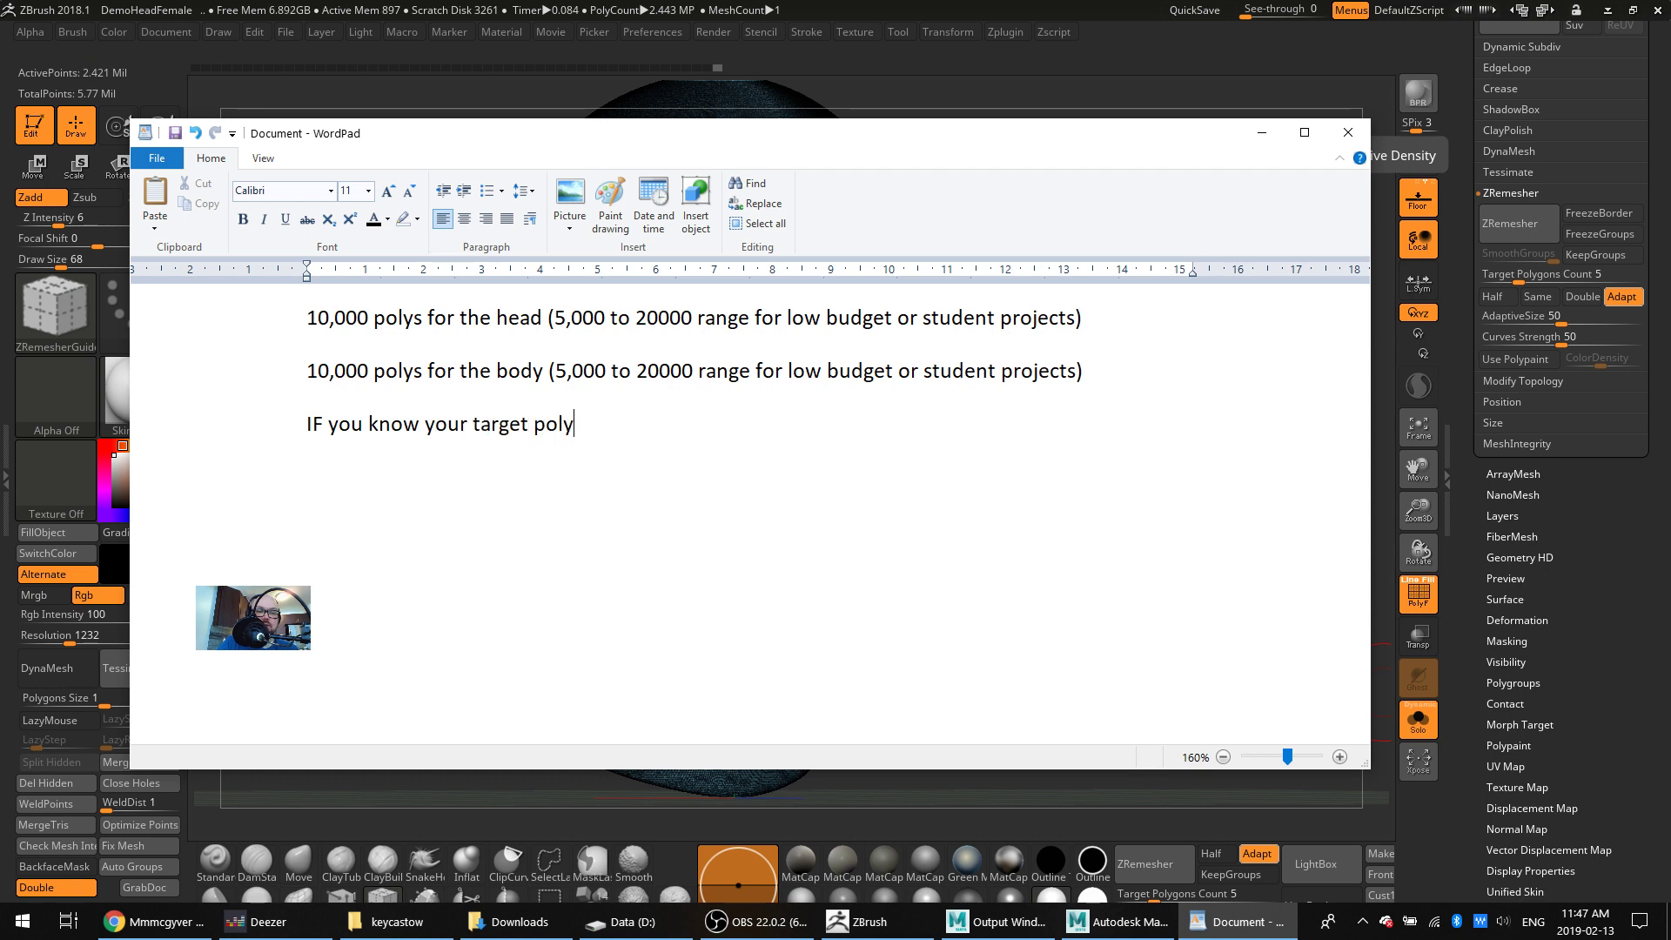
{"action": "type", "text": "count range, work at 1/5"}
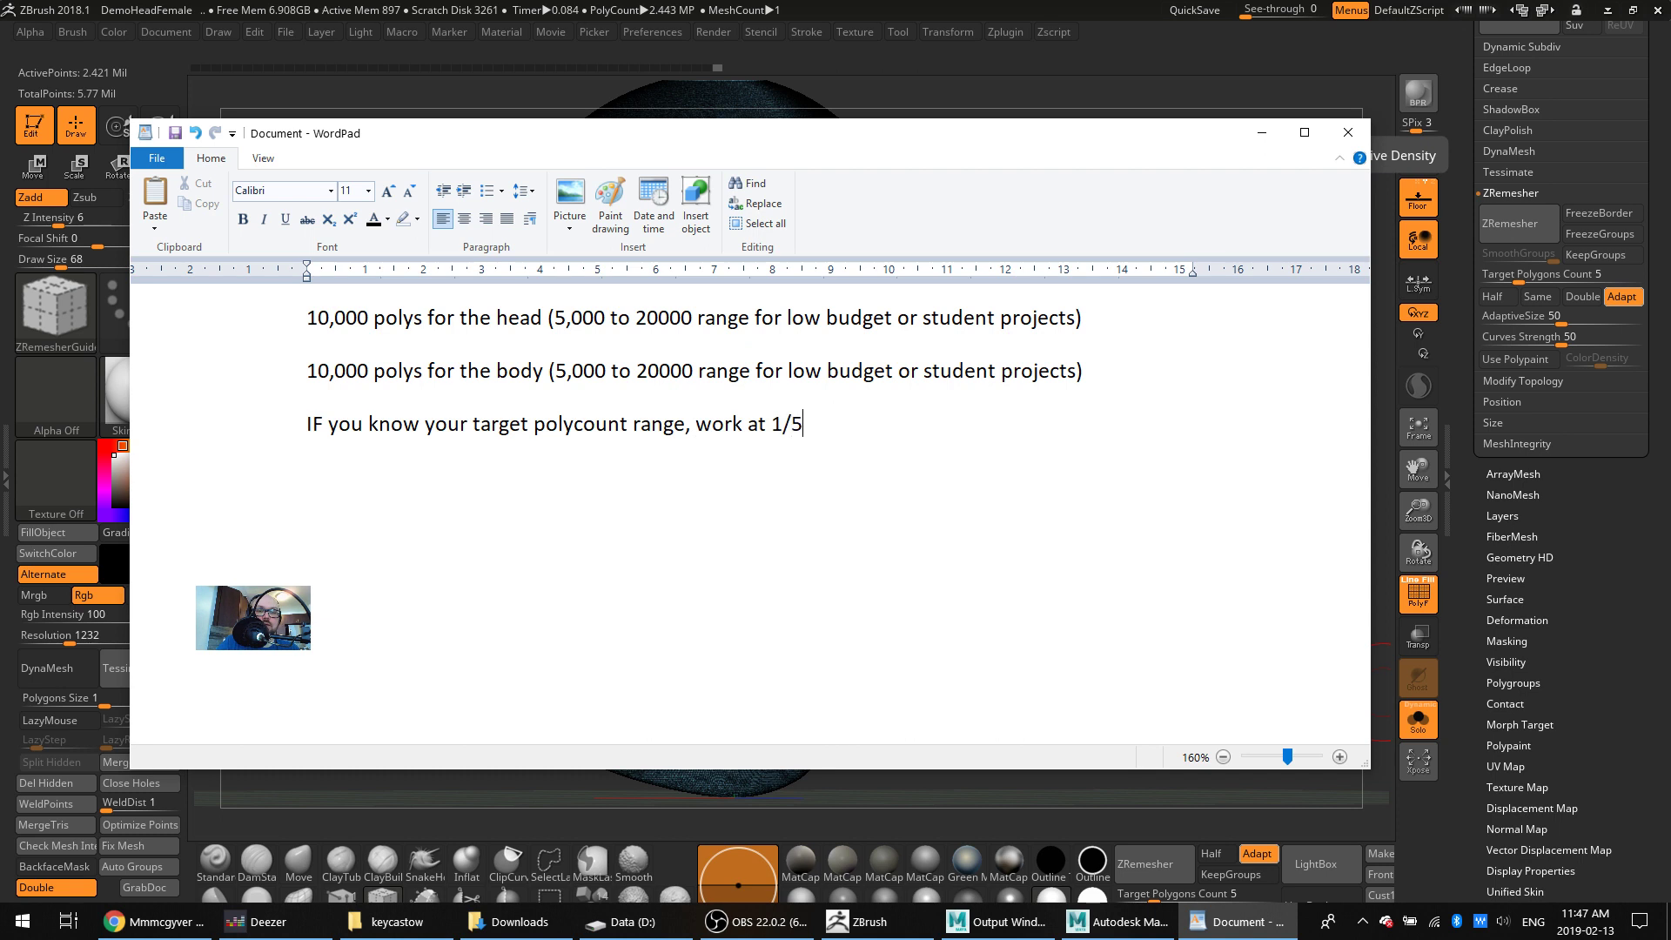
{"action": "key", "text": "BackSpace"}
{"action": "type", "text": "4 or 1/16 that number "}
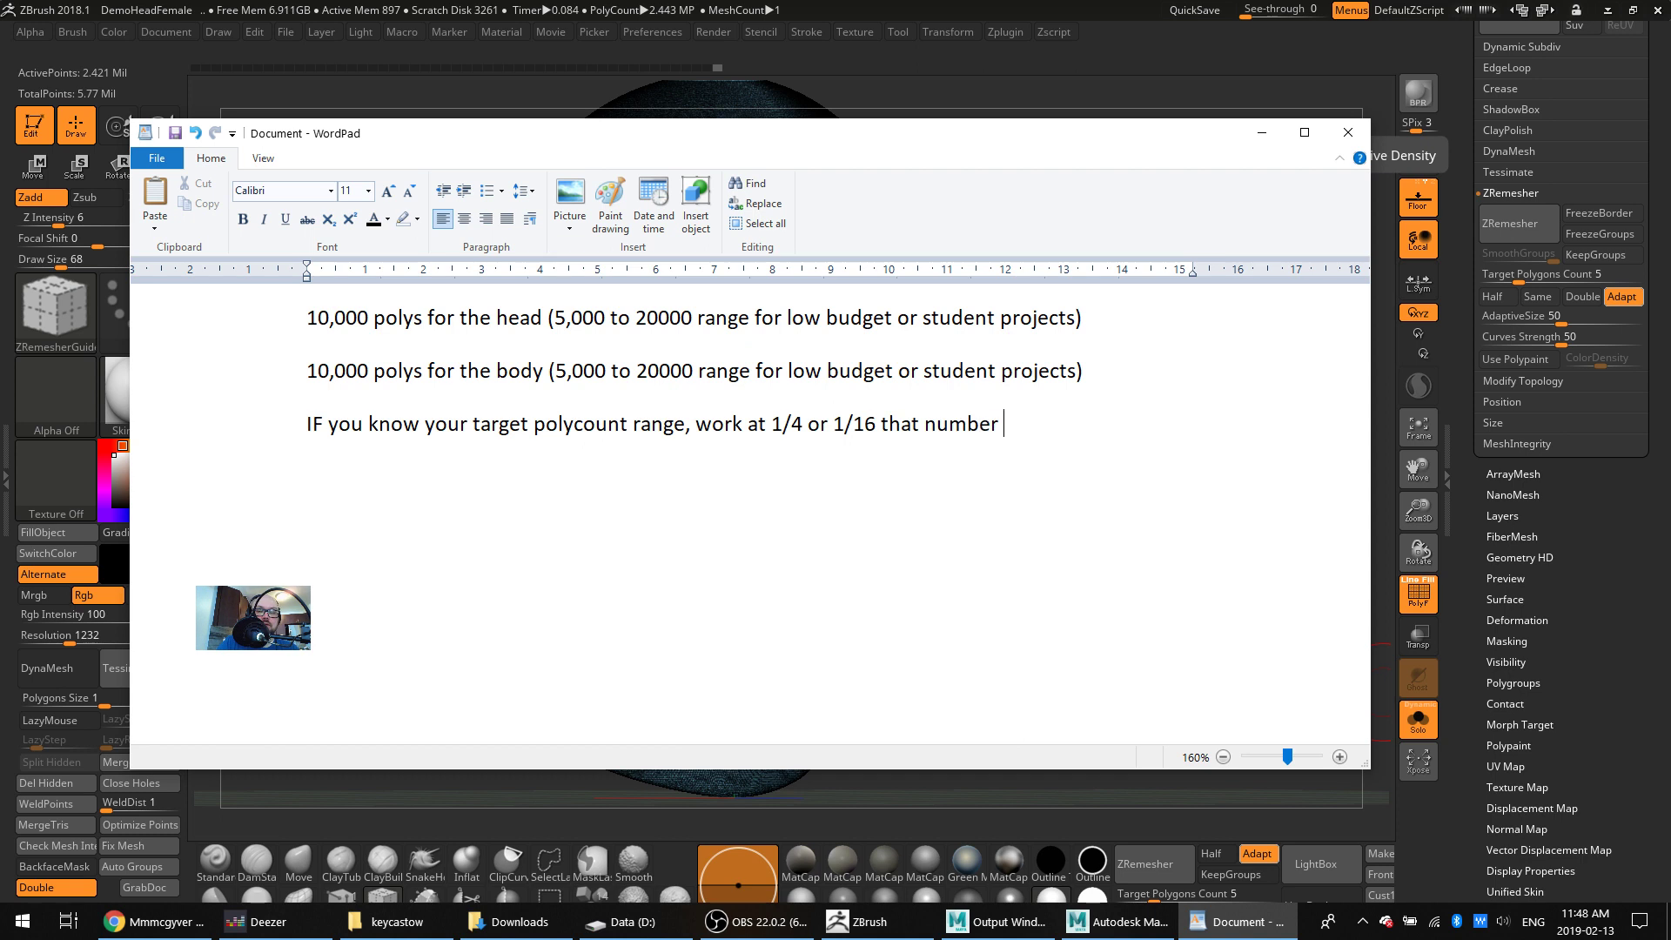
{"action": "type", "text": "when creating a base mesh"}
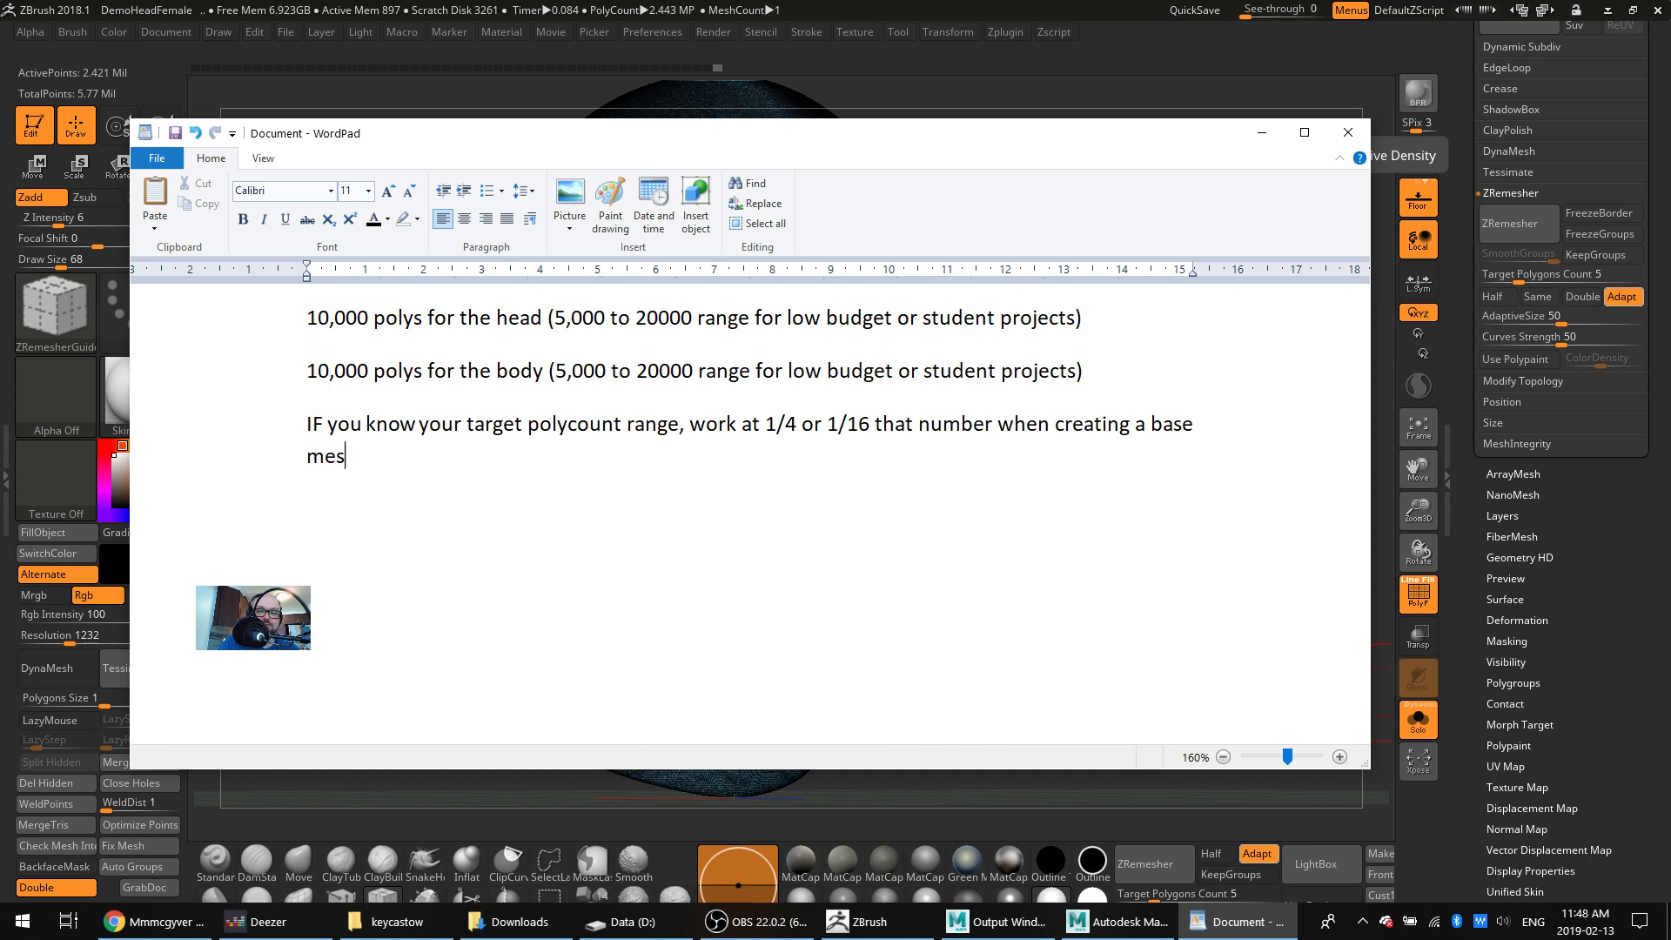
Add the example line "EX. if you head is supose to be 10k polys, create a mesh that is 2500 or 625 polys"
{"action": "key", "text": "Return"}
{"action": "type", "text": "10"}
{"action": "key", "text": "BackSpace"}
{"action": "key", "text": "BackSpace"}
{"action": "type", "text": "EX. if you"}
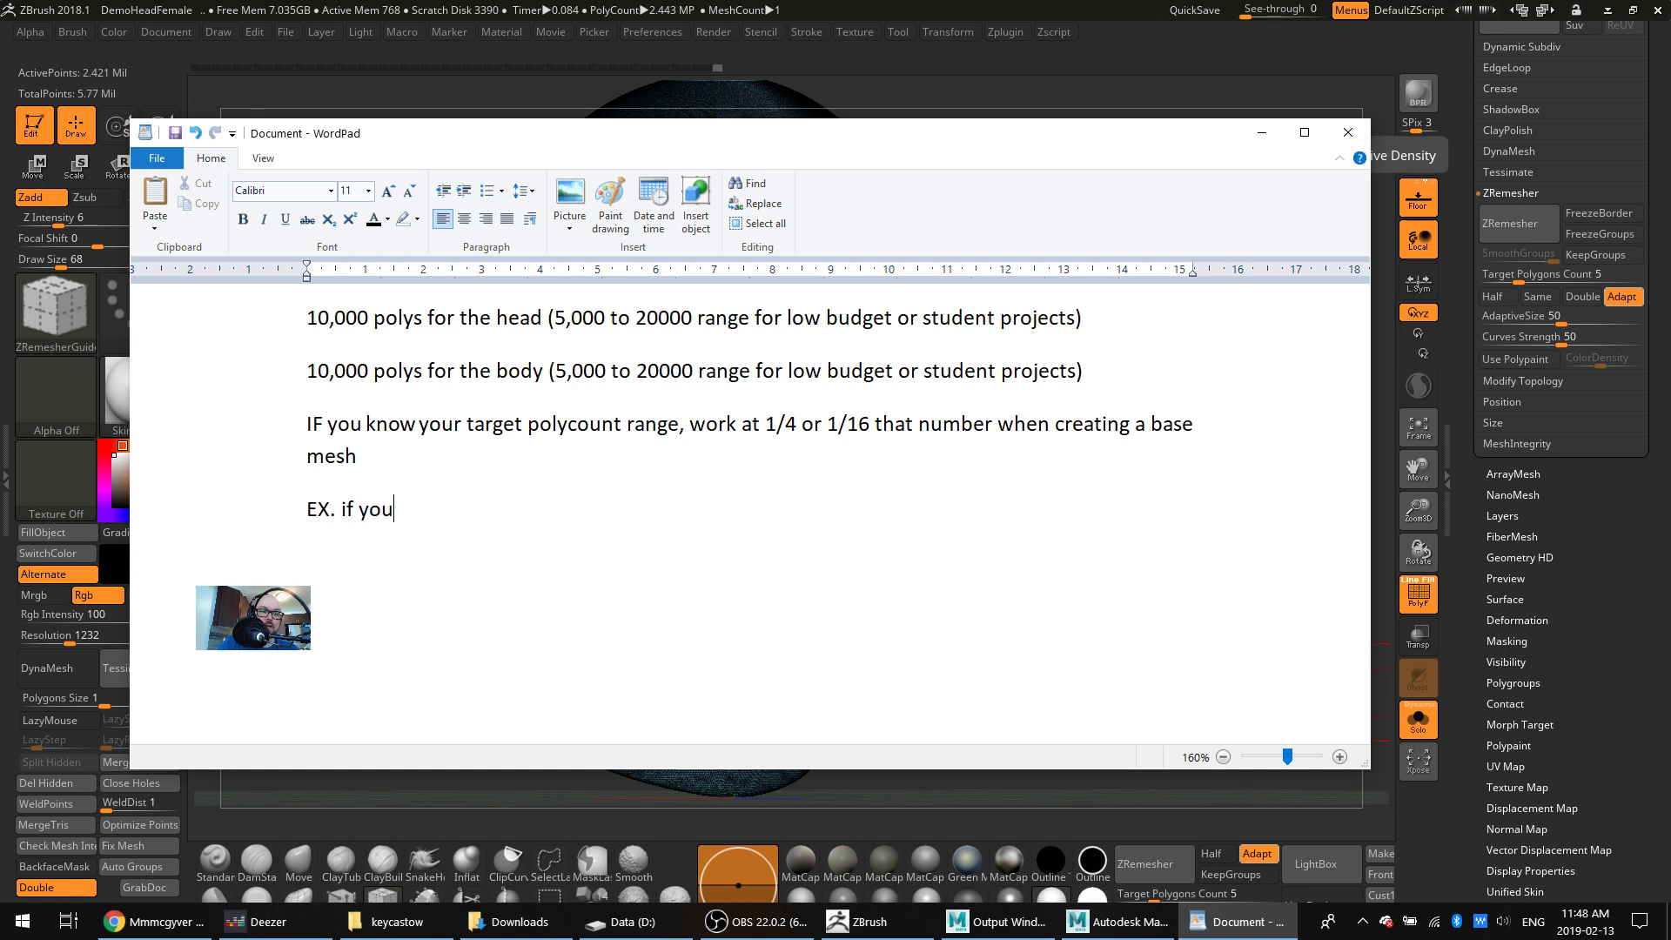
{"action": "type", "text": " head is supoose"}
{"action": "key", "text": "BackSpace"}
{"action": "key", "text": "BackSpace"}
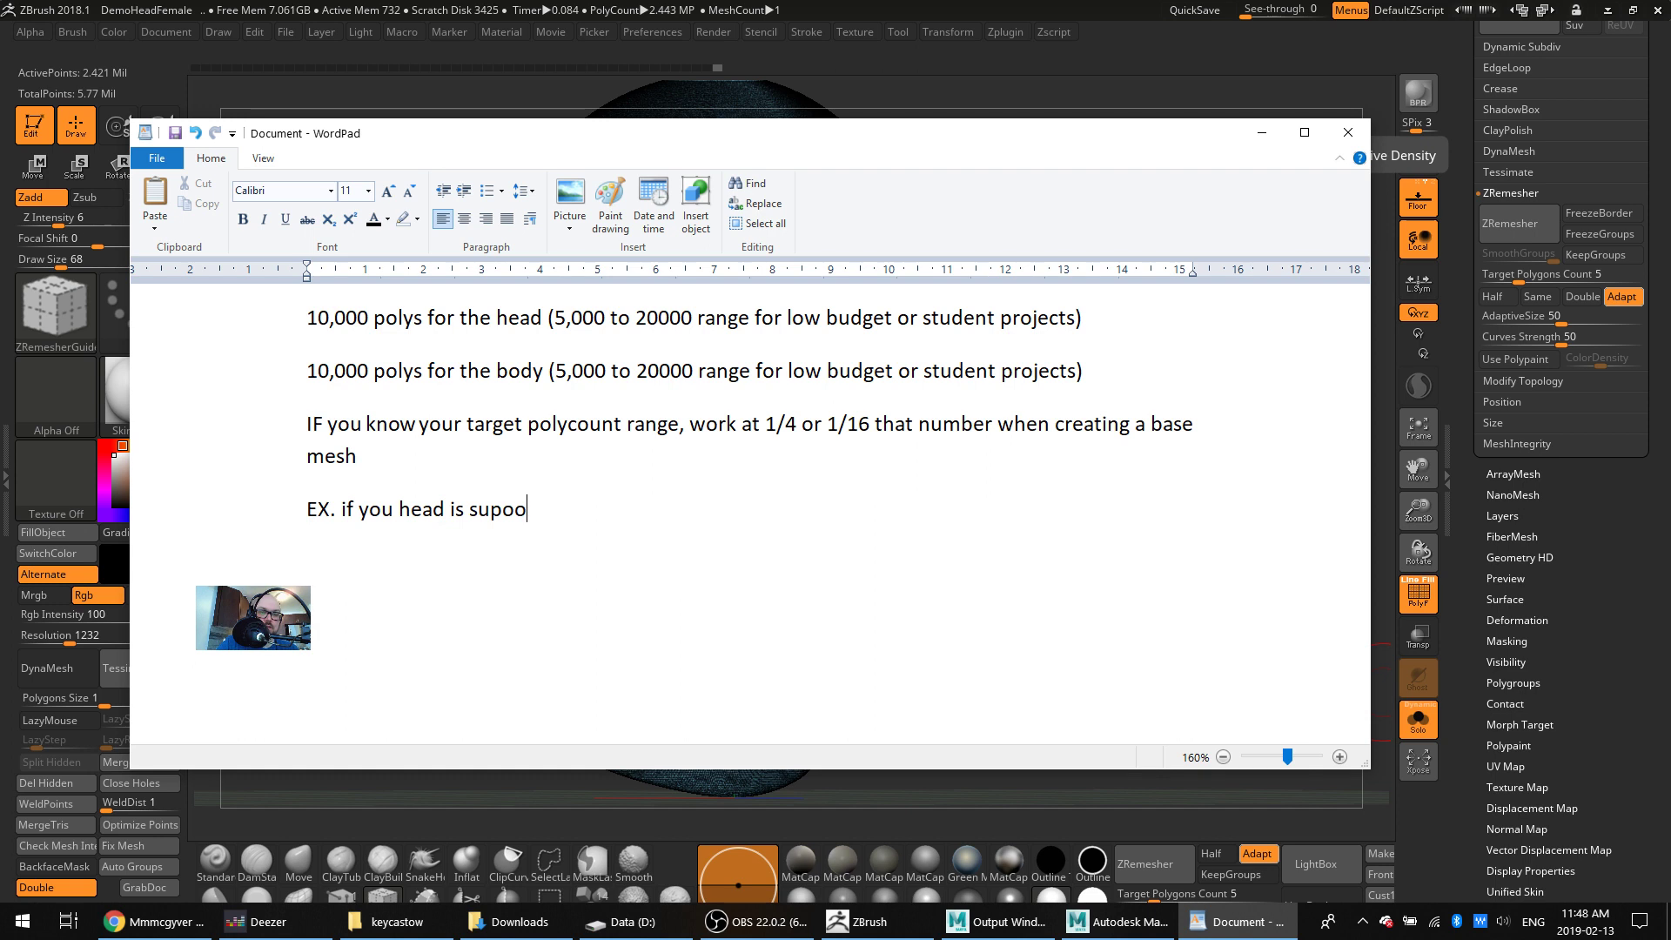
{"action": "key", "text": "BackSpace"}
{"action": "type", "text": "se to be 10k poly"}
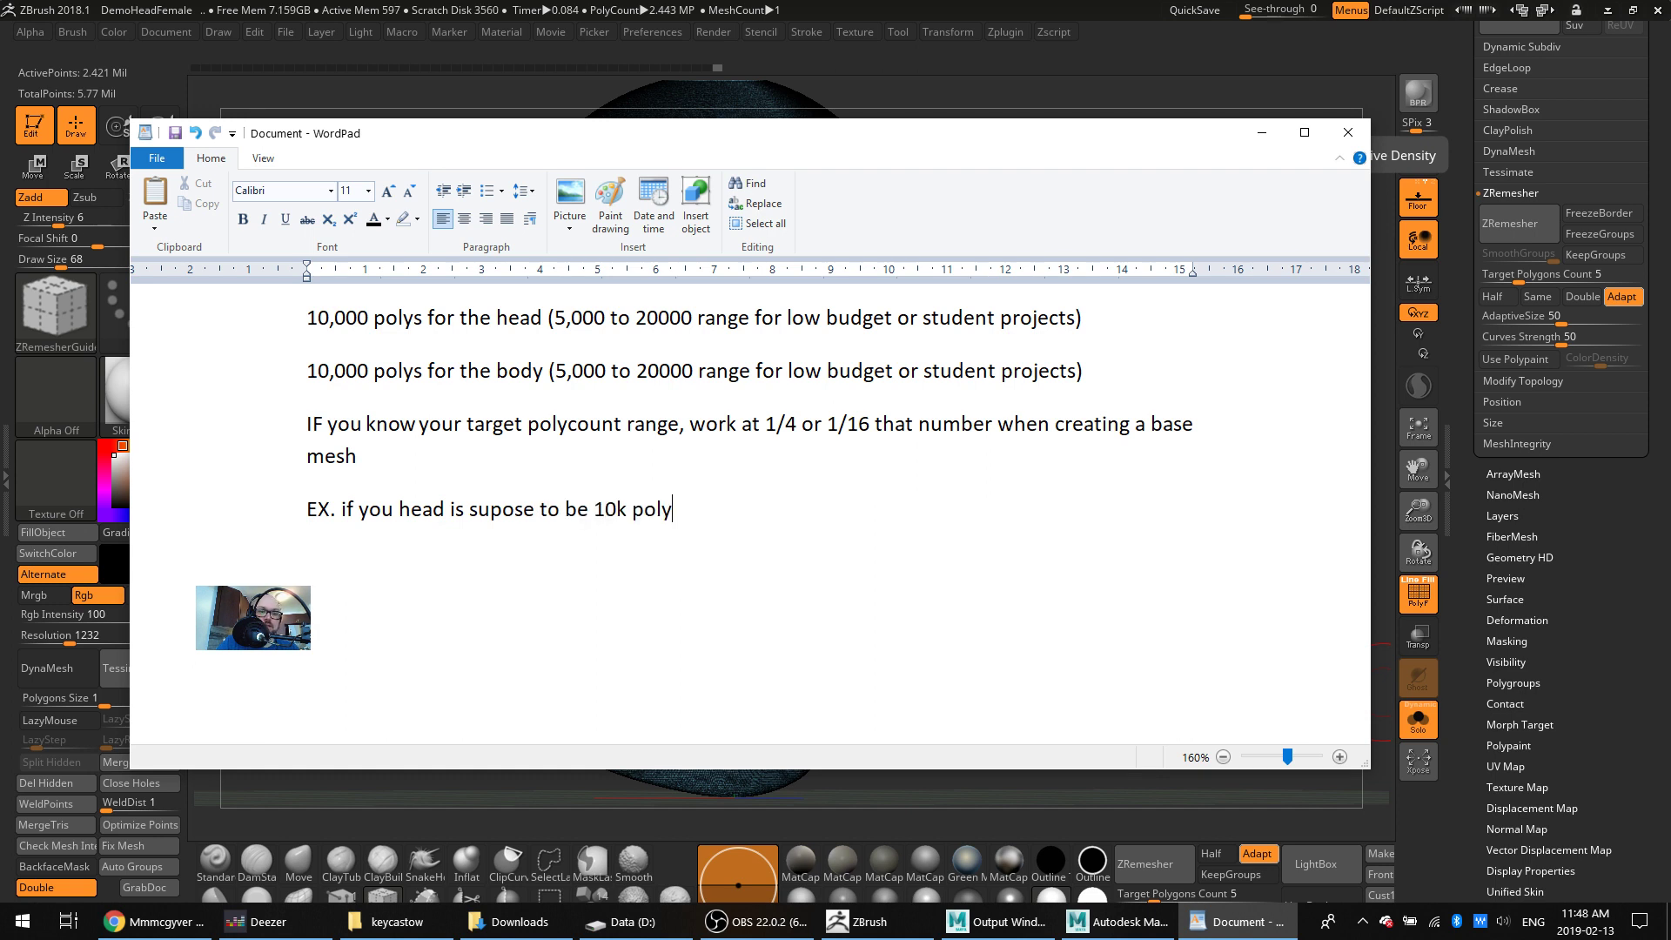
{"action": "type", "text": "s, create a mesh"}
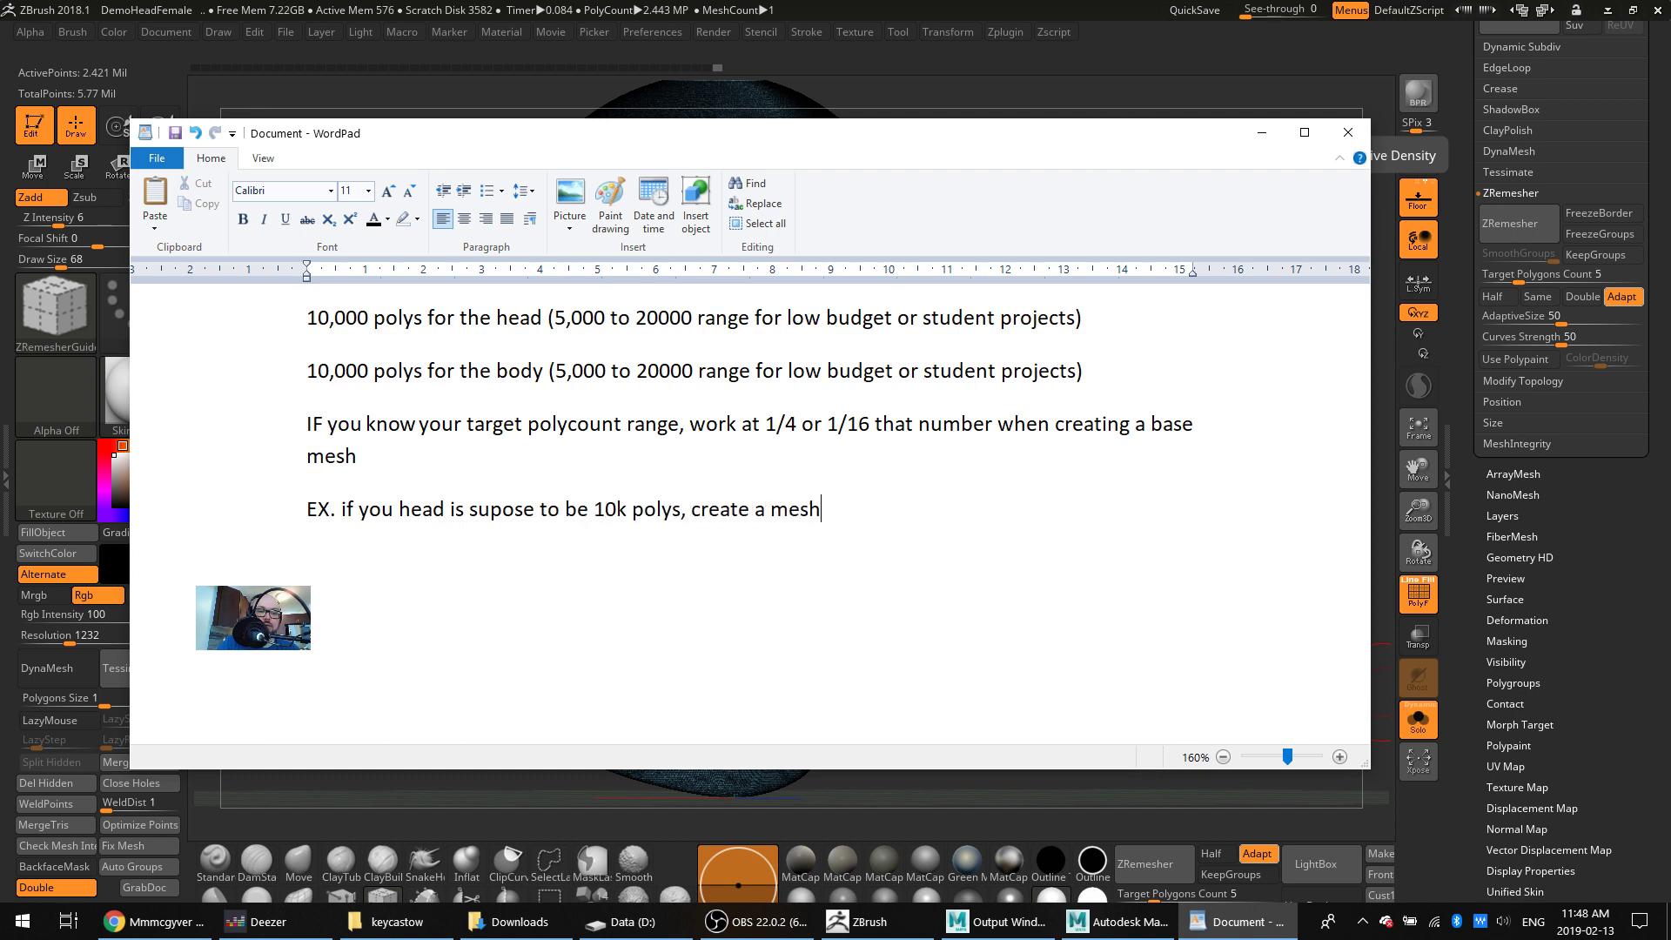
{"action": "type", "text": " that is 2"}
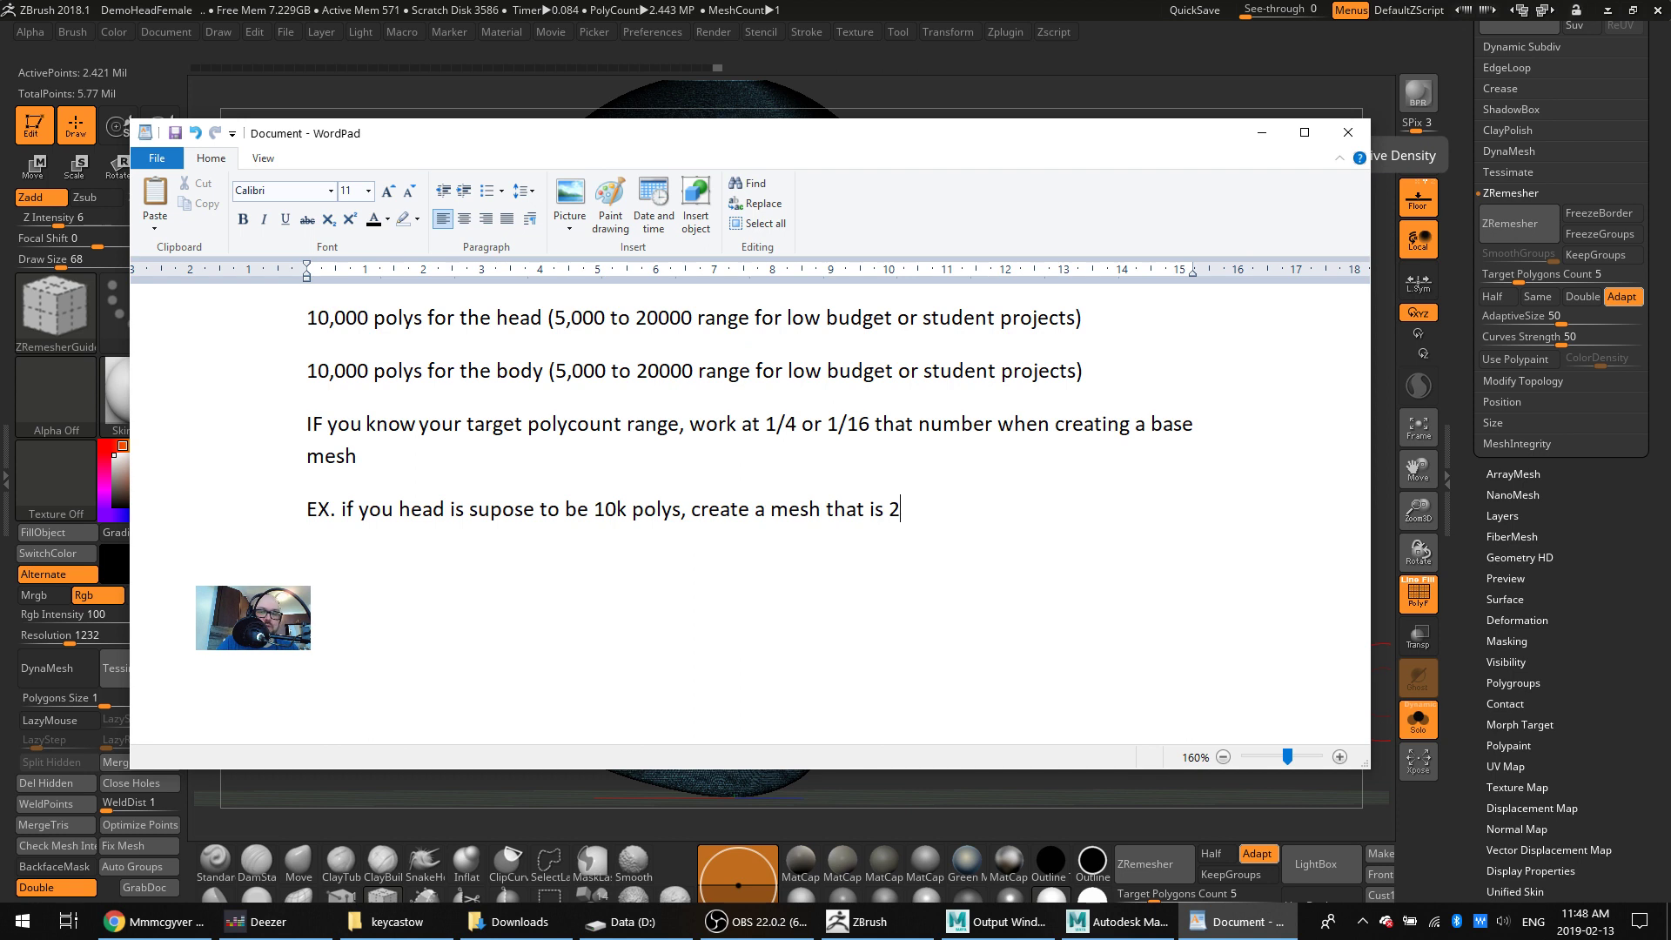
{"action": "type", "text": "500"}
{"action": "type", "text": "o"}
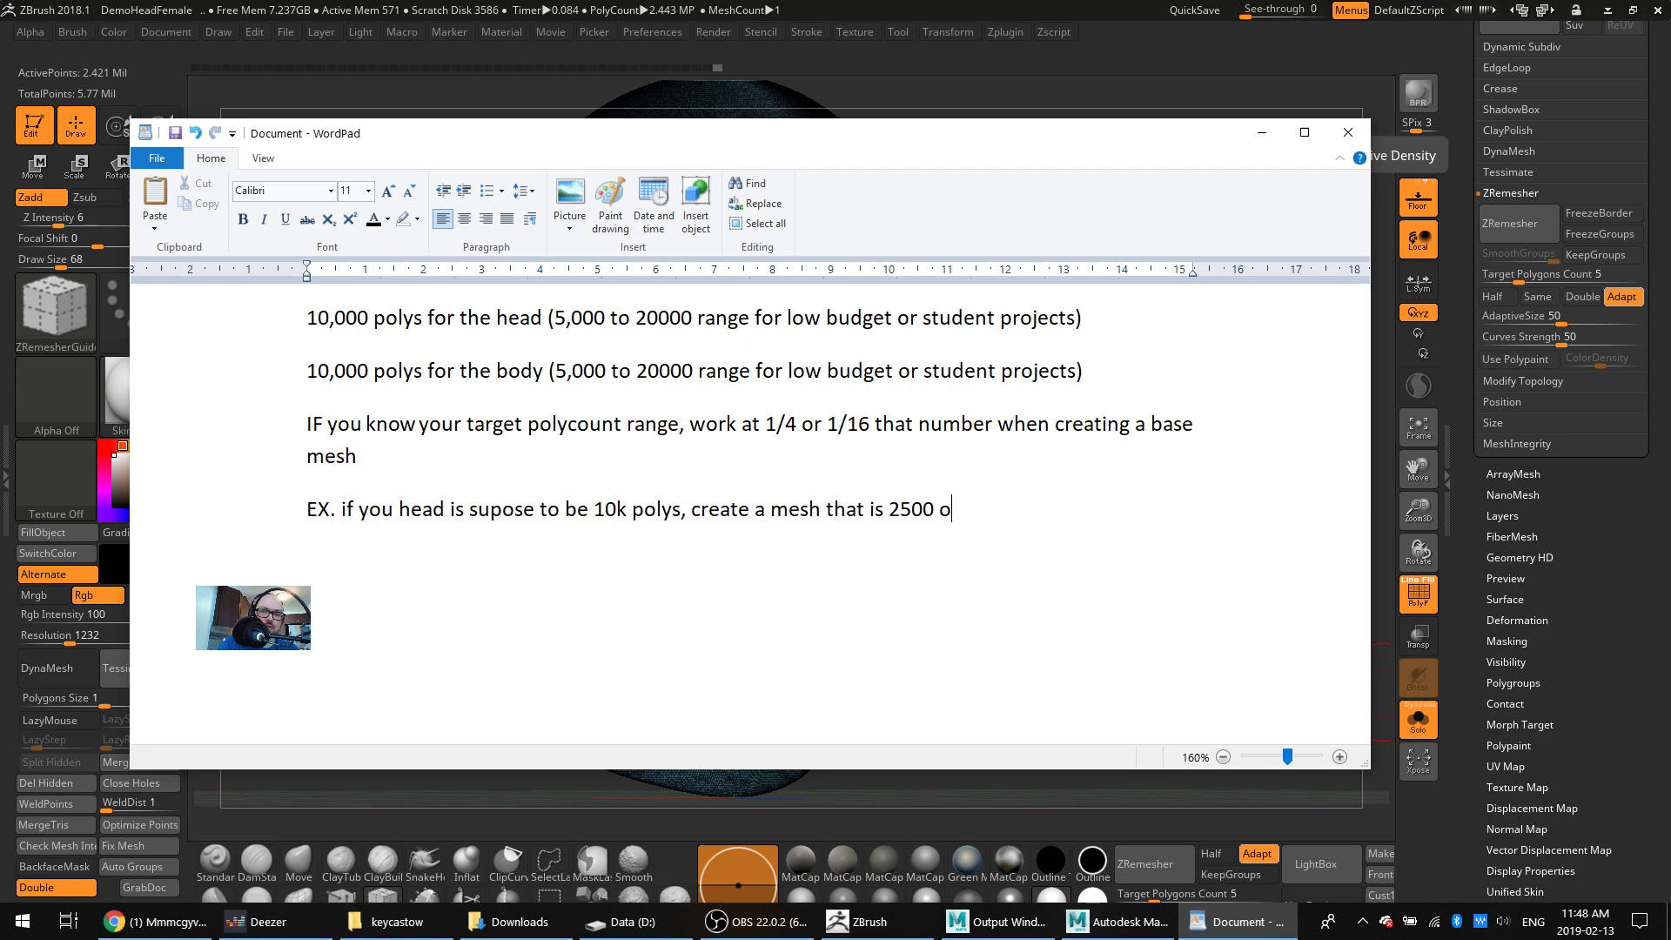
{"action": "type", "text": "r 625 polys "}
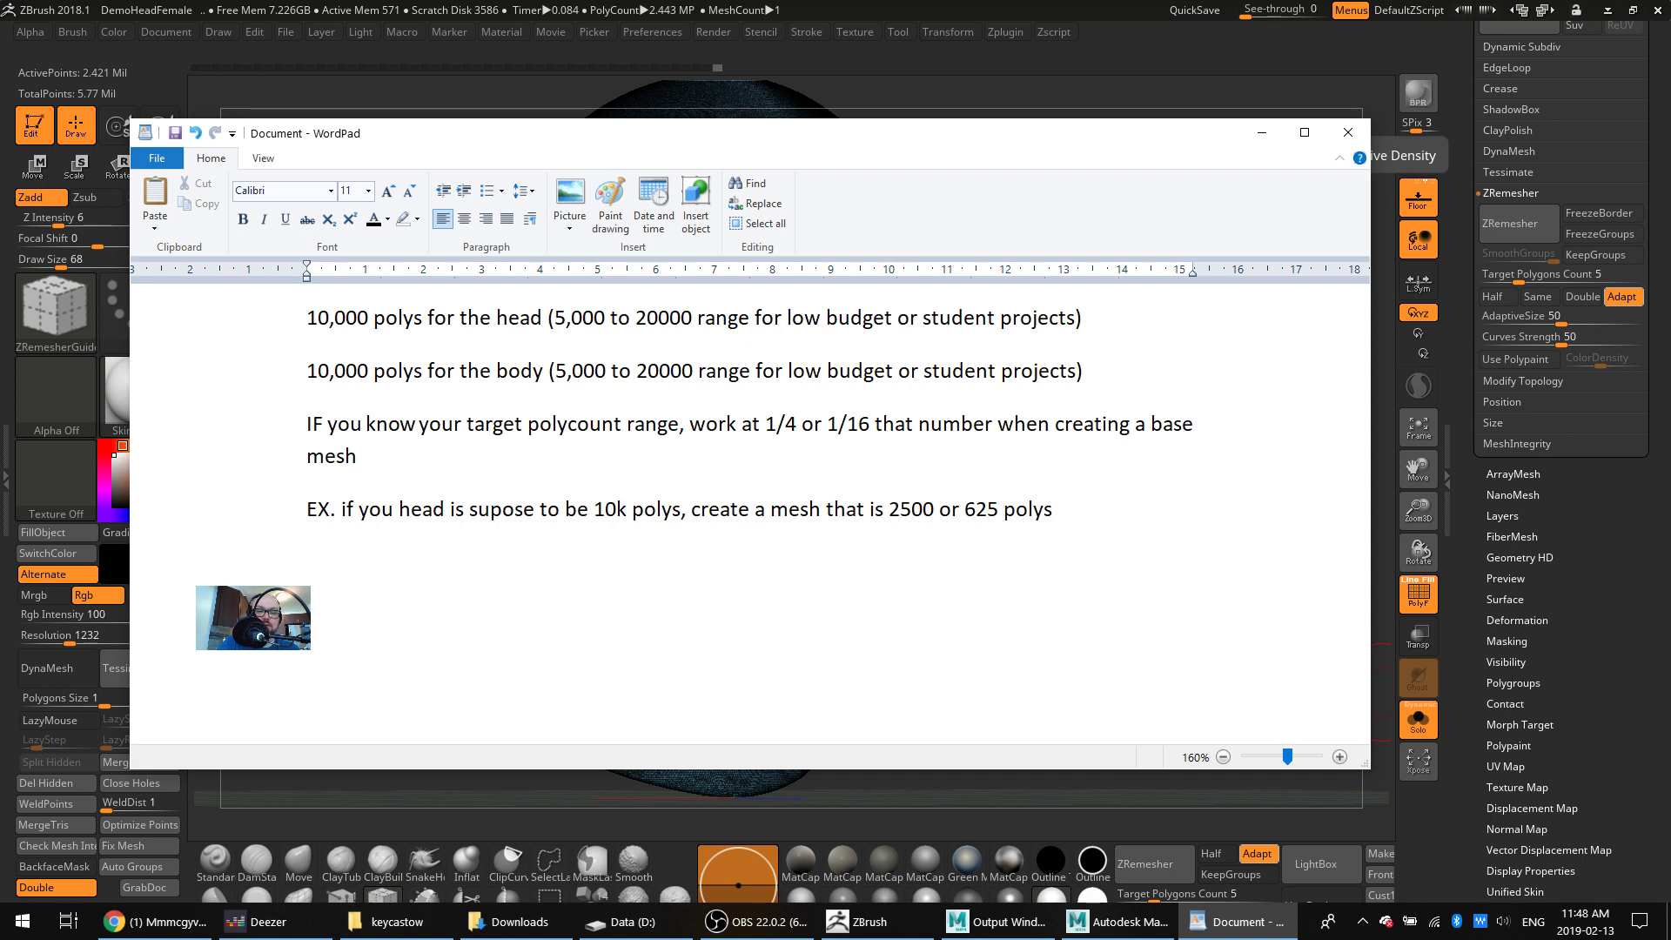
Start a new paragraph reading "Why? Because you can work 4 to 16 times fast with less mesh."
{"action": "type", "text": "Why?  Beas"}
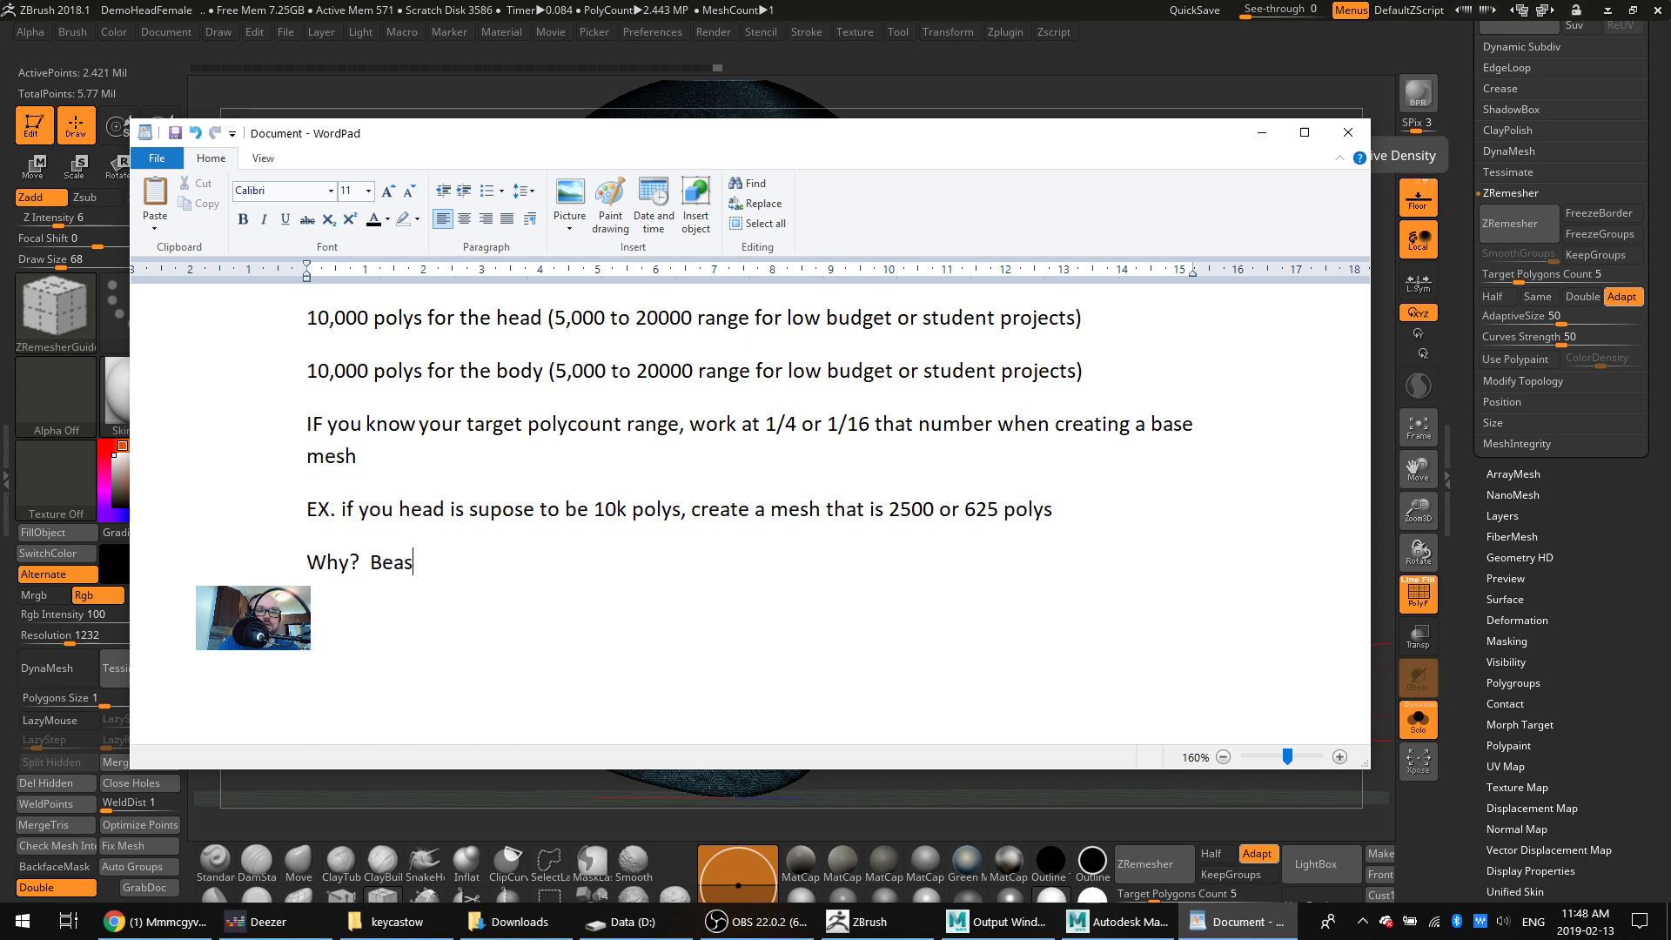
{"action": "key", "text": "BackSpace"}
{"action": "type", "text": "c"}
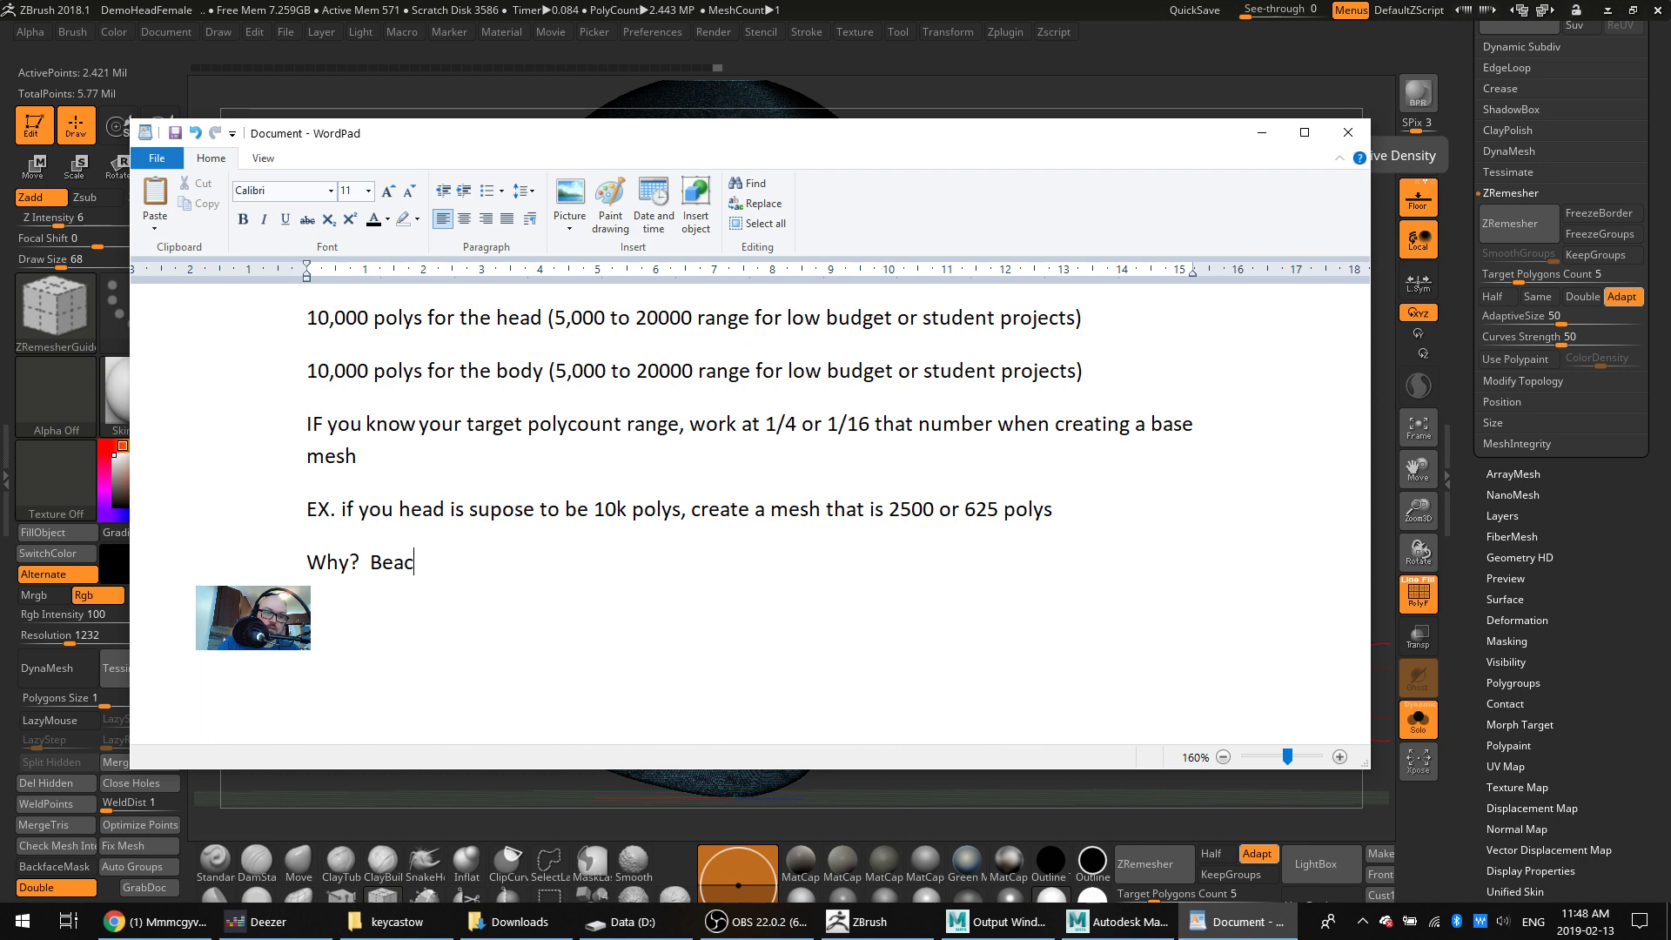
{"action": "key", "text": "BackSpace"}
{"action": "key", "text": "BackSpace"}
{"action": "type", "text": "cayse"}
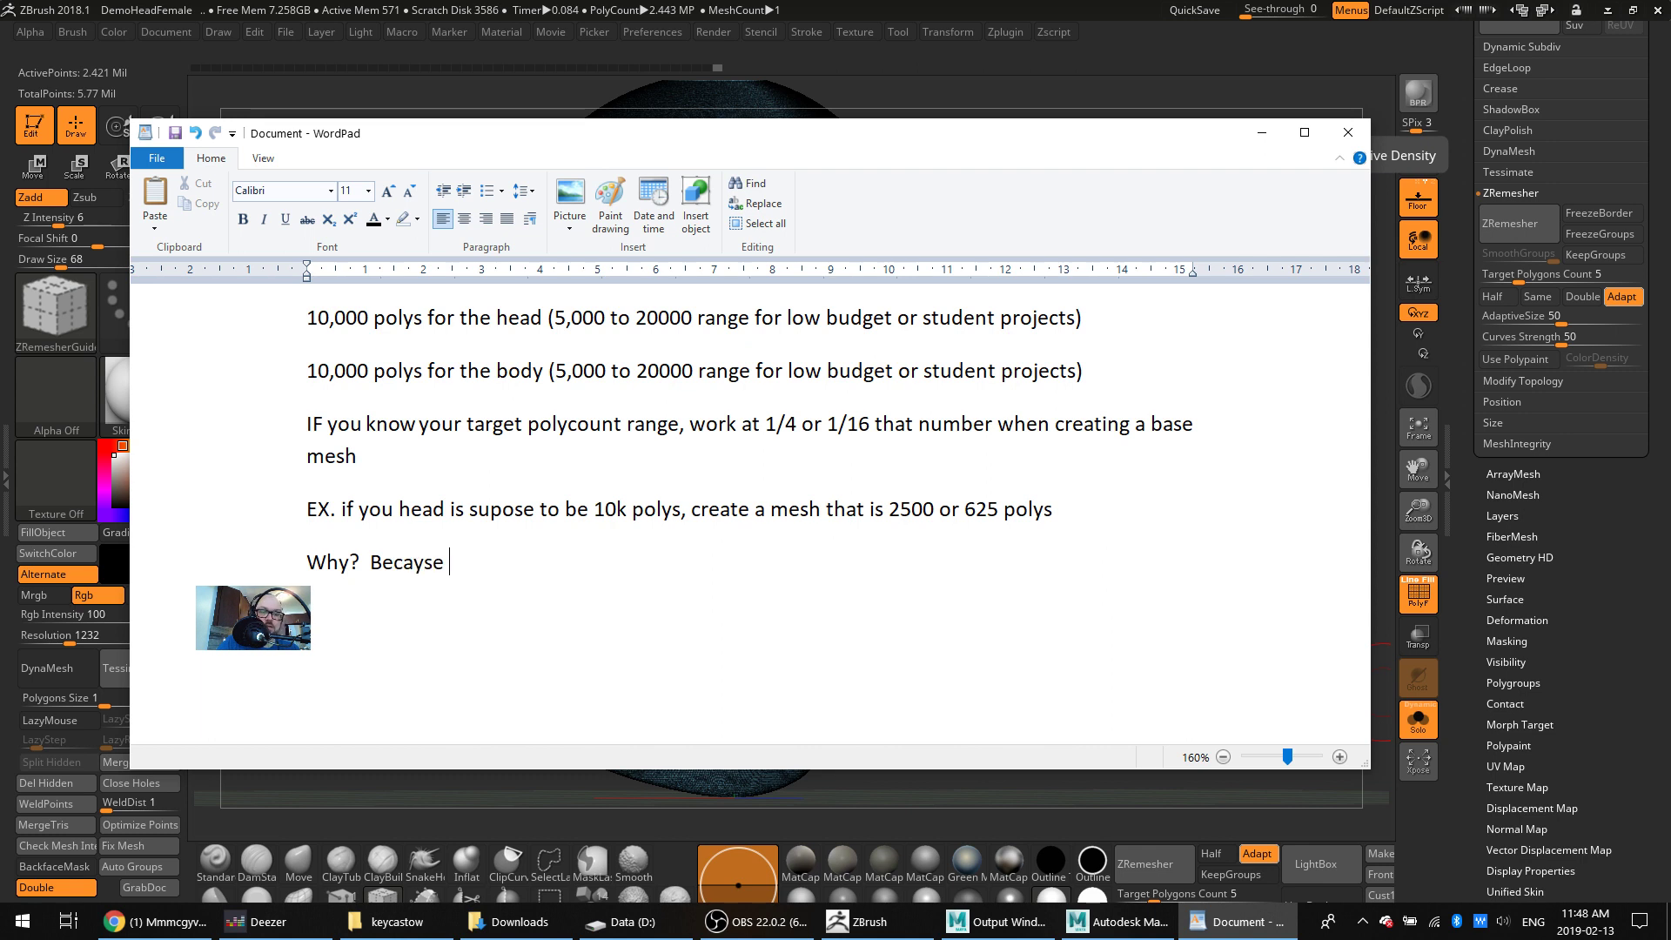
{"action": "key", "text": "BackSpace"}
{"action": "key", "text": "BackSpace"}
{"action": "key", "text": "BackSpace"}
{"action": "type", "text": "use "}
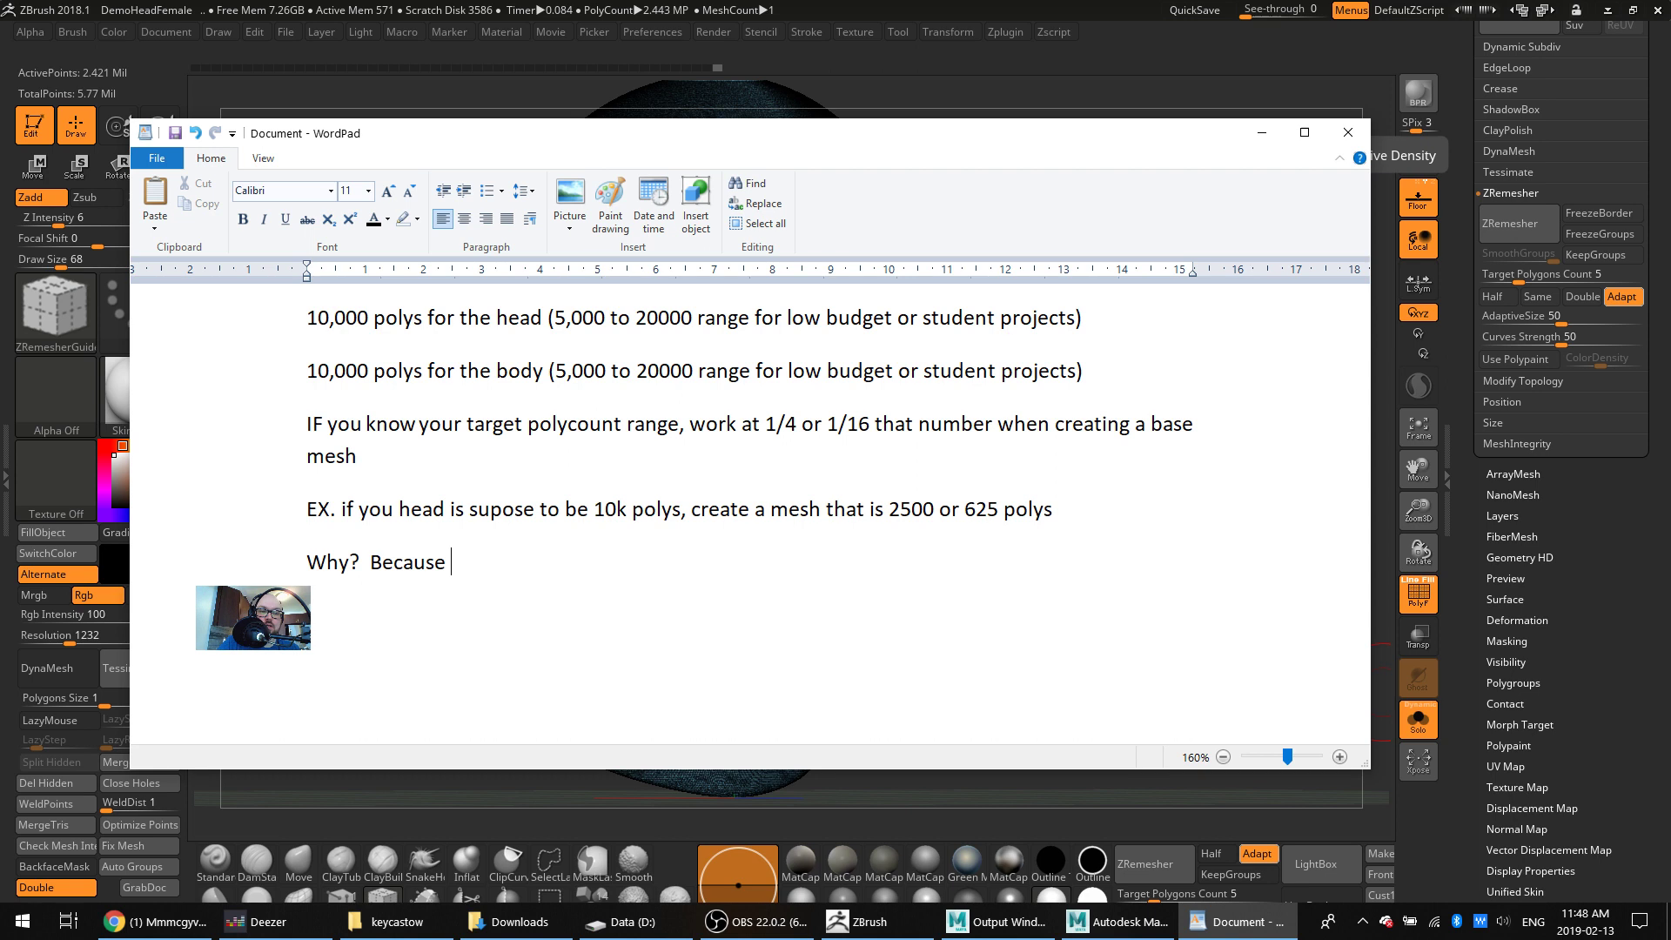
{"action": "type", "text": "you can "}
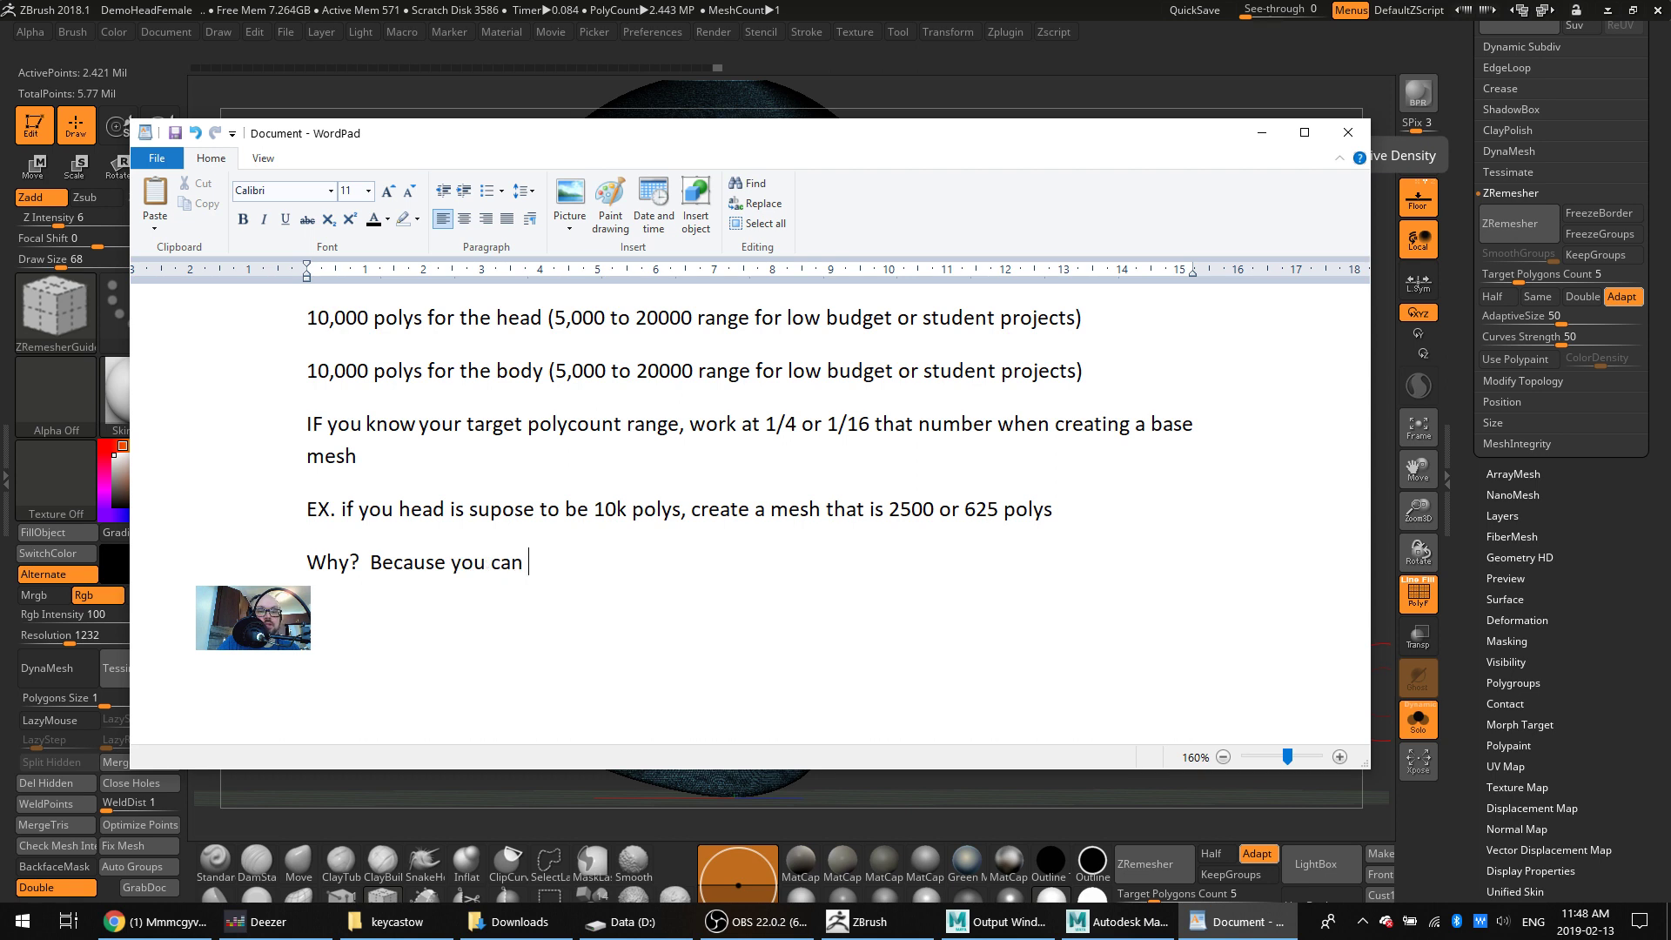
{"action": "type", "text": "work 4 to 16 times f"}
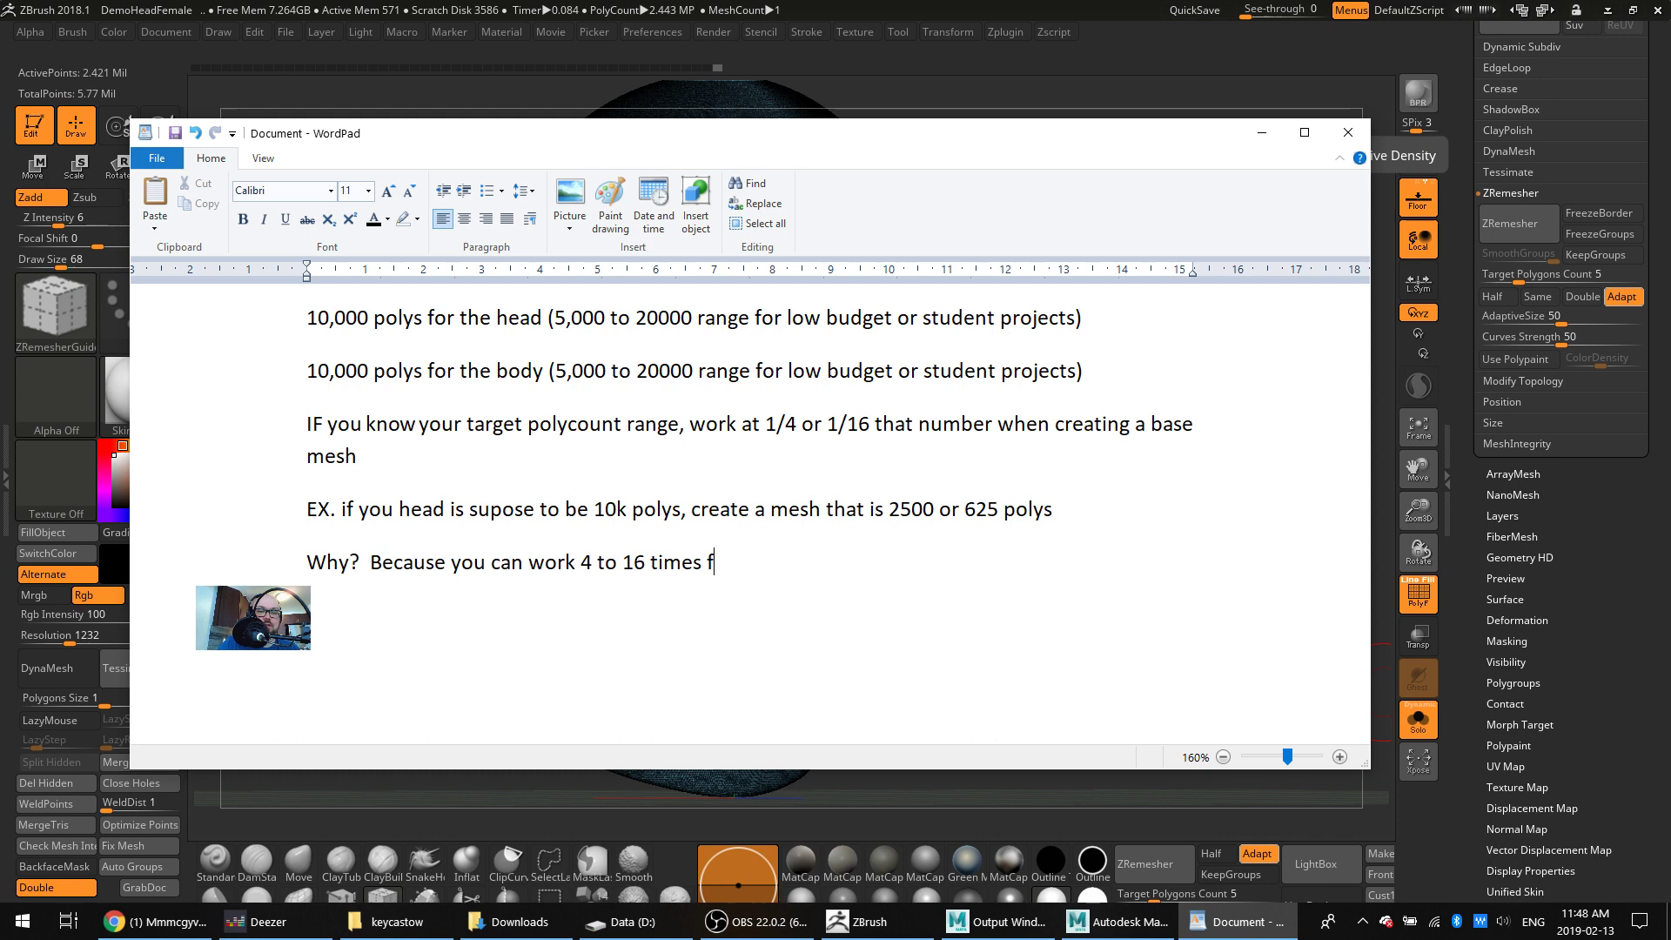
{"action": "type", "text": "ast with less mesh.  Then you"}
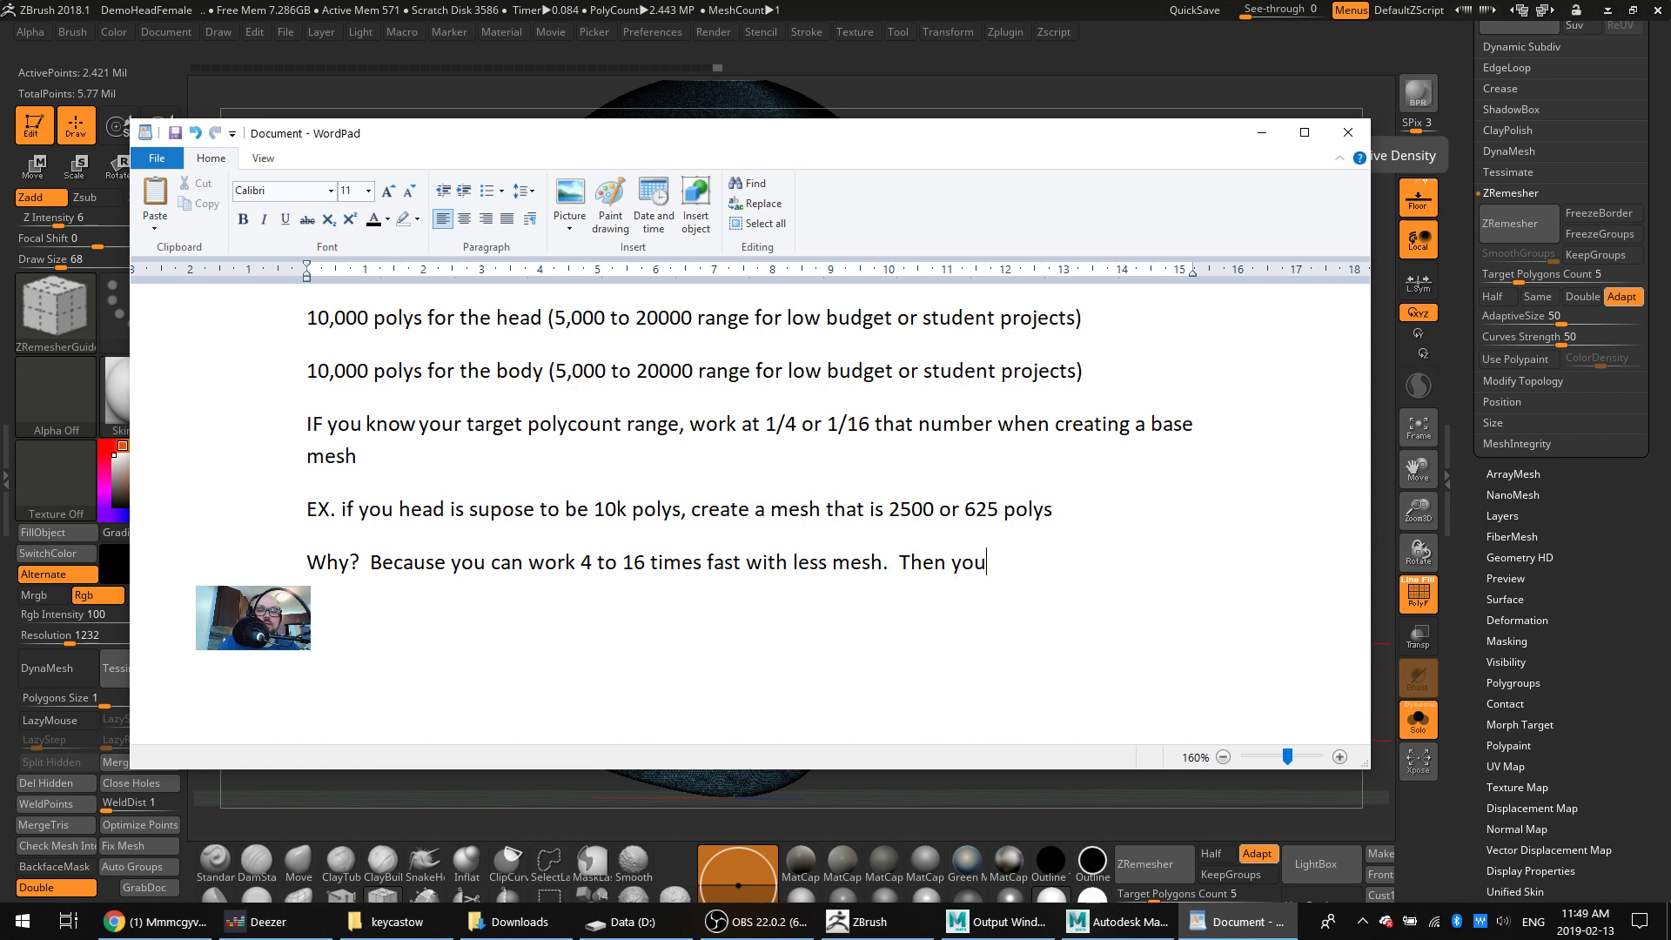
Finish the "Why?" paragraph with "Then you can smooth to target poly and project/tweak details."
{"action": "type", "text": " can smooth to target "}
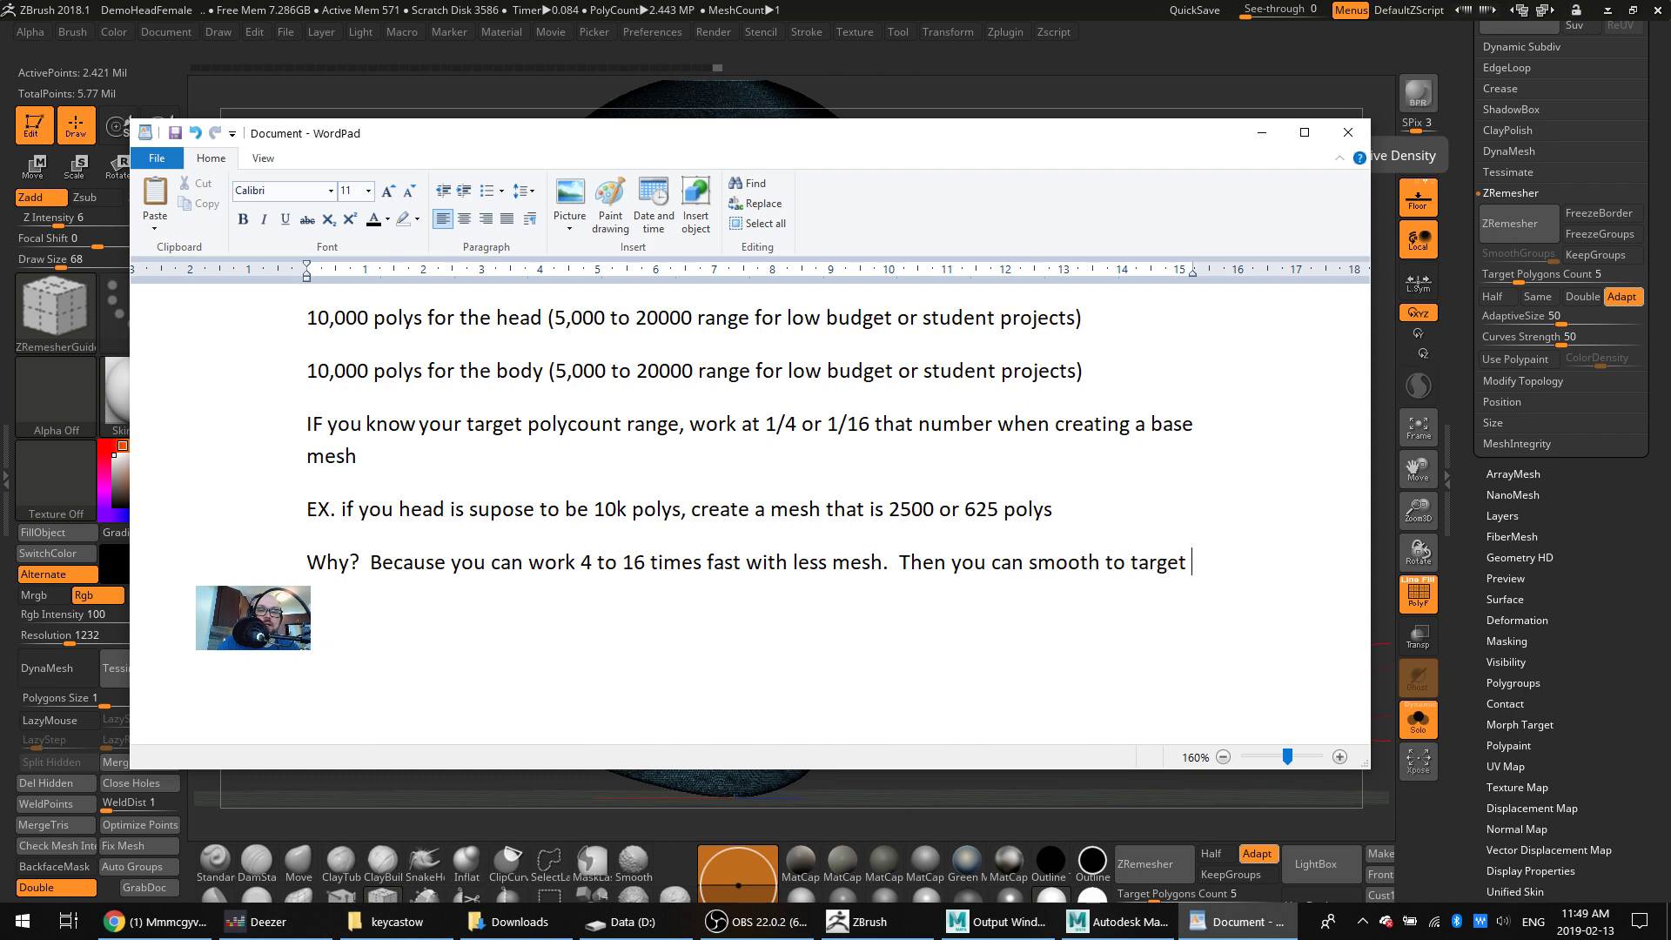
{"action": "type", "text": "poly "}
{"action": "type", "text": "and prjec"}
{"action": "key", "text": "BackSpace"}
{"action": "key", "text": "BackSpace"}
{"action": "key", "text": "BackSpace"}
{"action": "type", "text": "oe"}
{"action": "key", "text": "BackSpace"}
{"action": "type", "text": "je"}
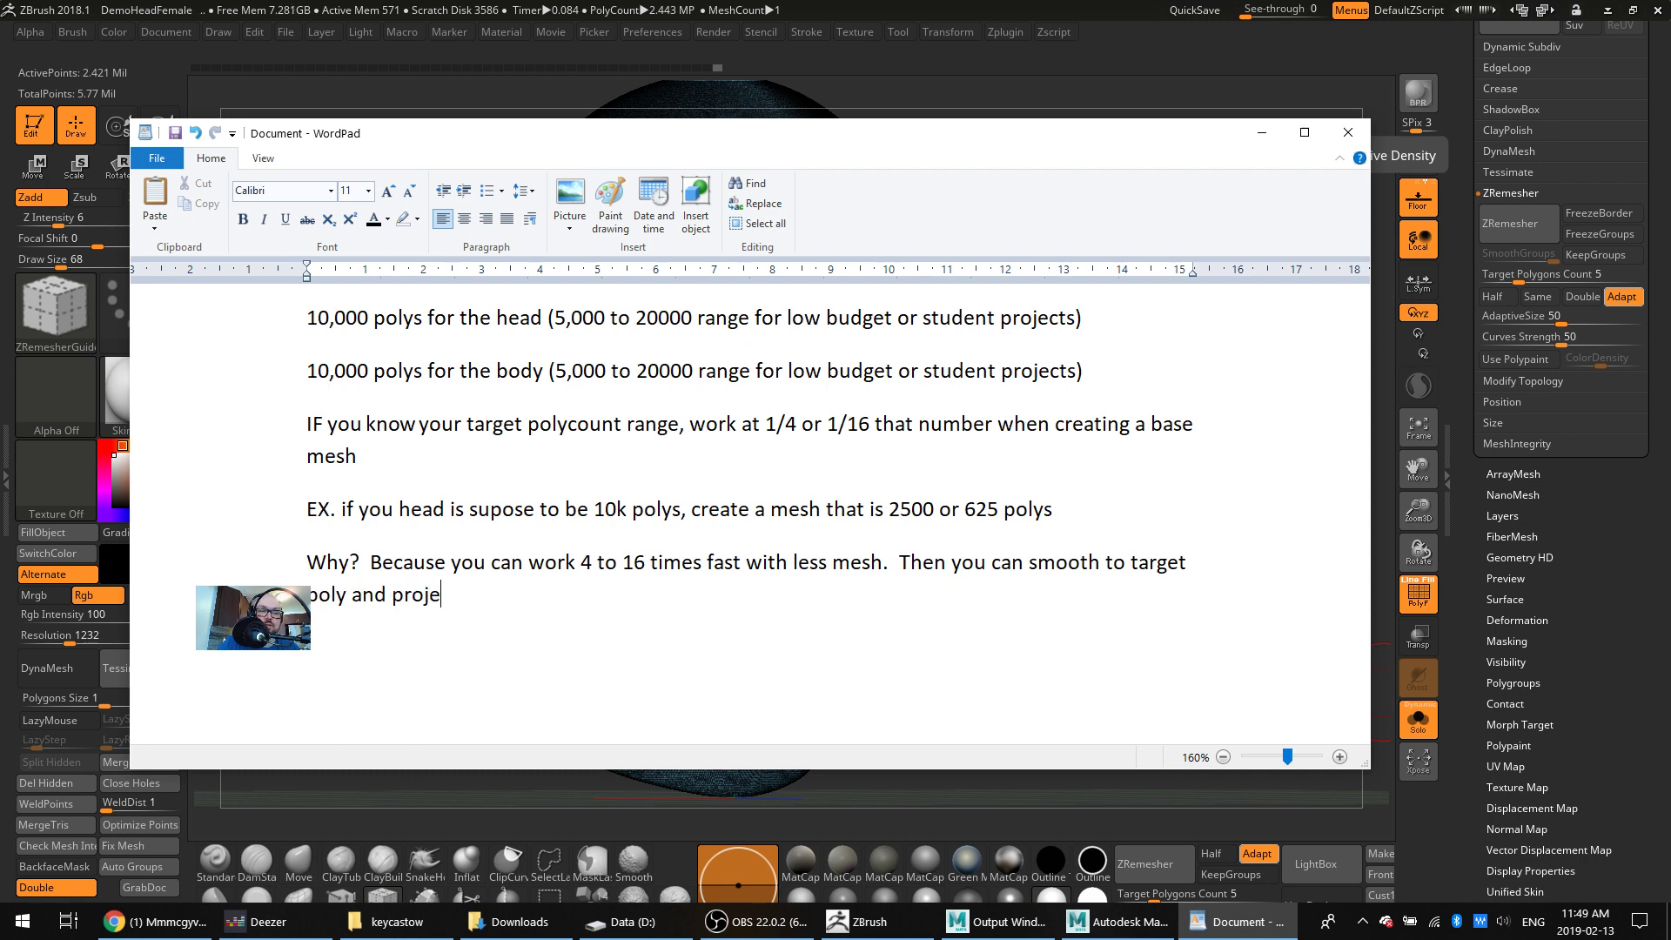
{"action": "type", "text": "ct/tweak deatails."}
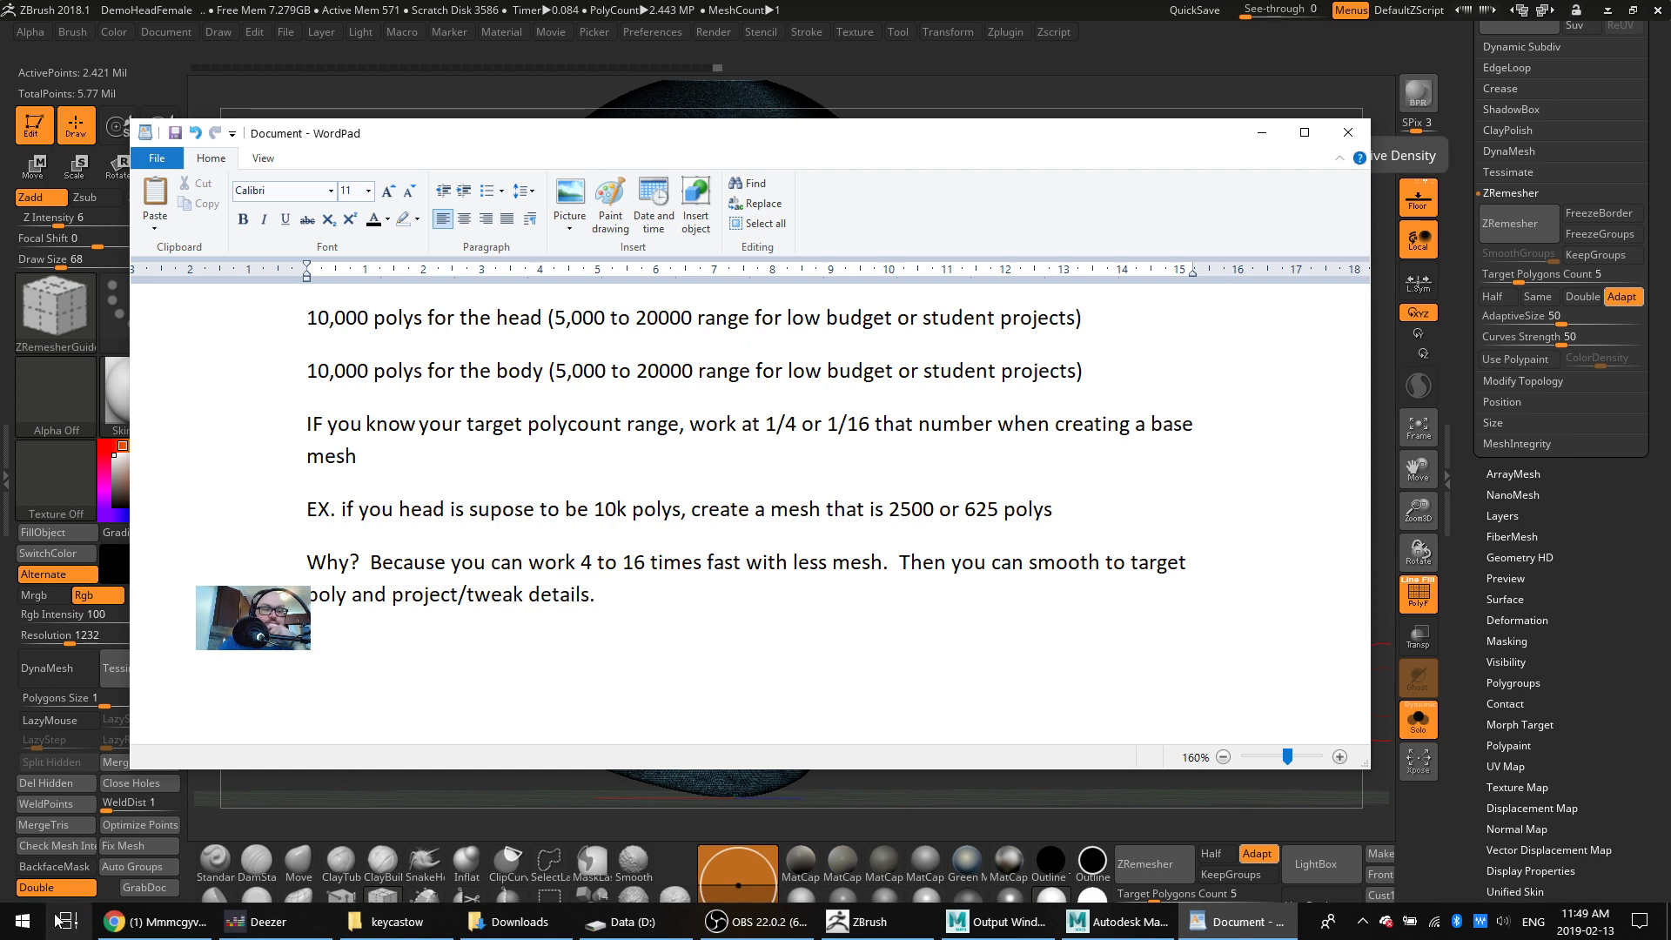
Launch the Calculator and switch to the open Autodesk Maya scene
{"action": "key", "text": "super+r"}
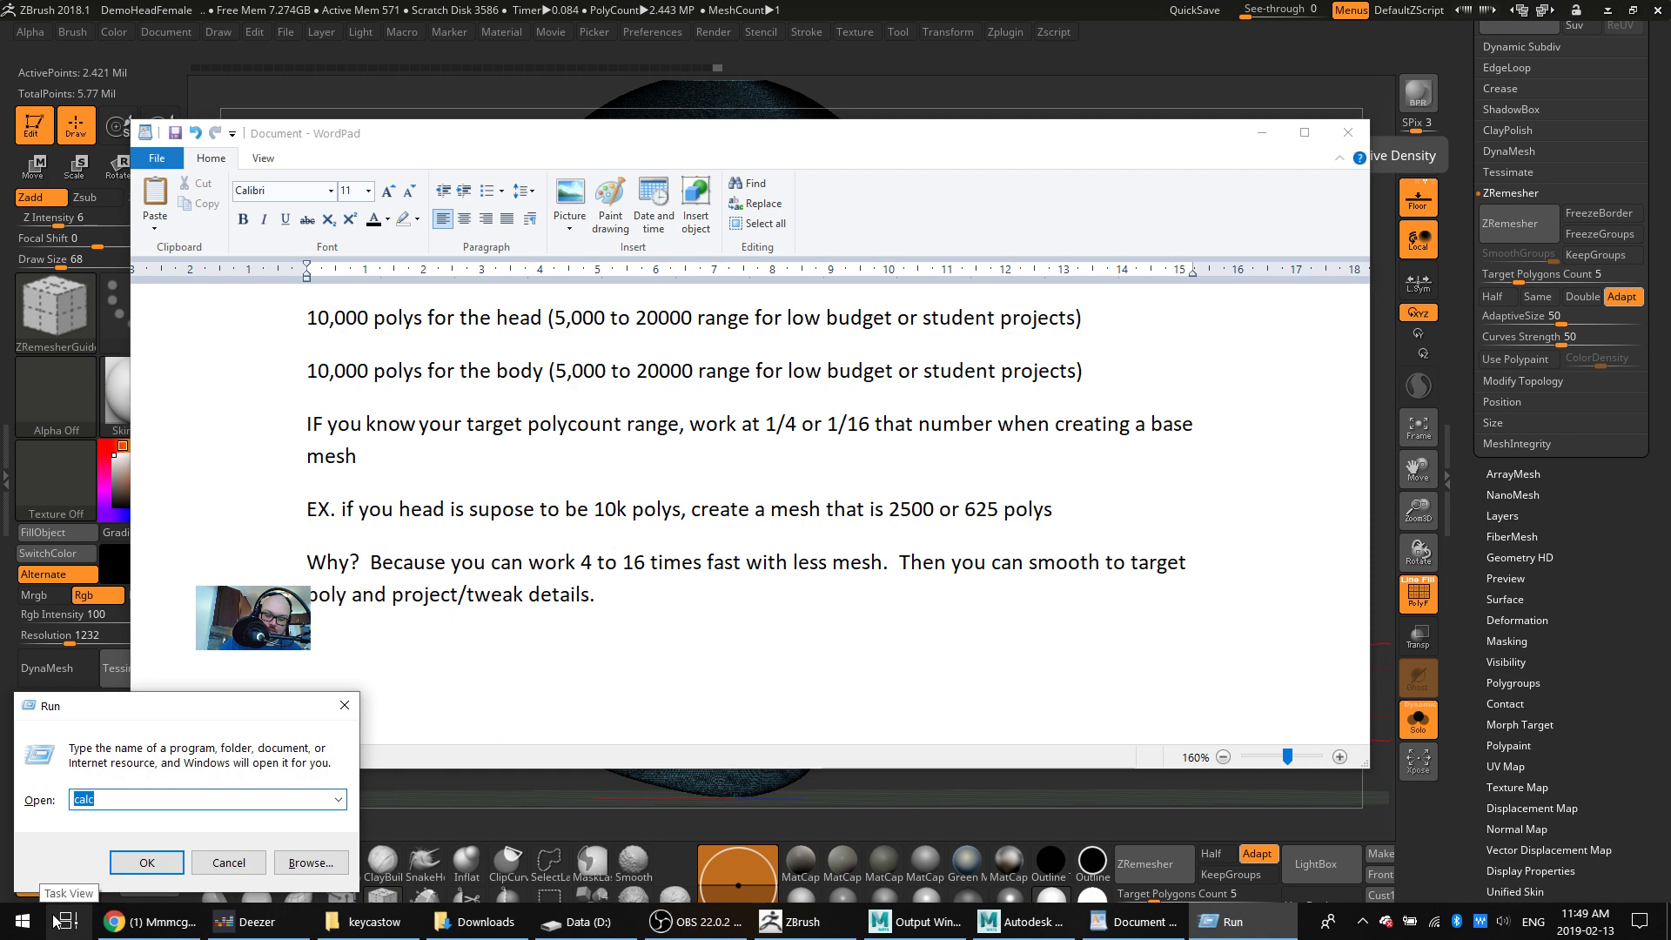
{"action": "key", "text": "Return"}
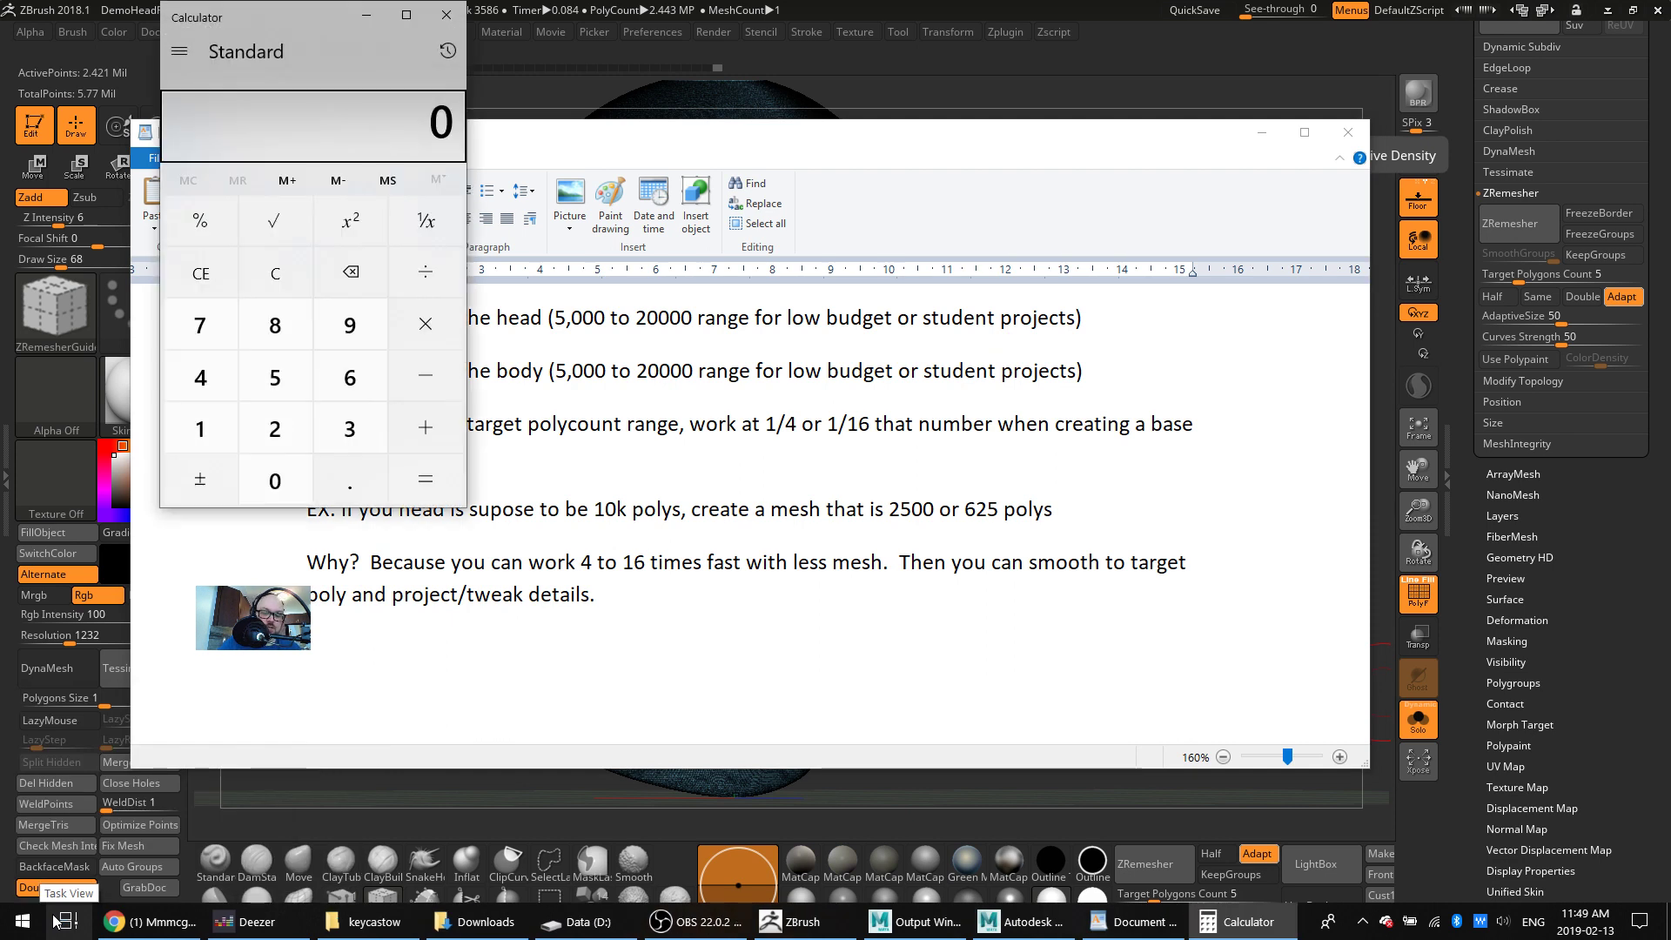
{"action": "left_click", "coordinate": [54, 921]}
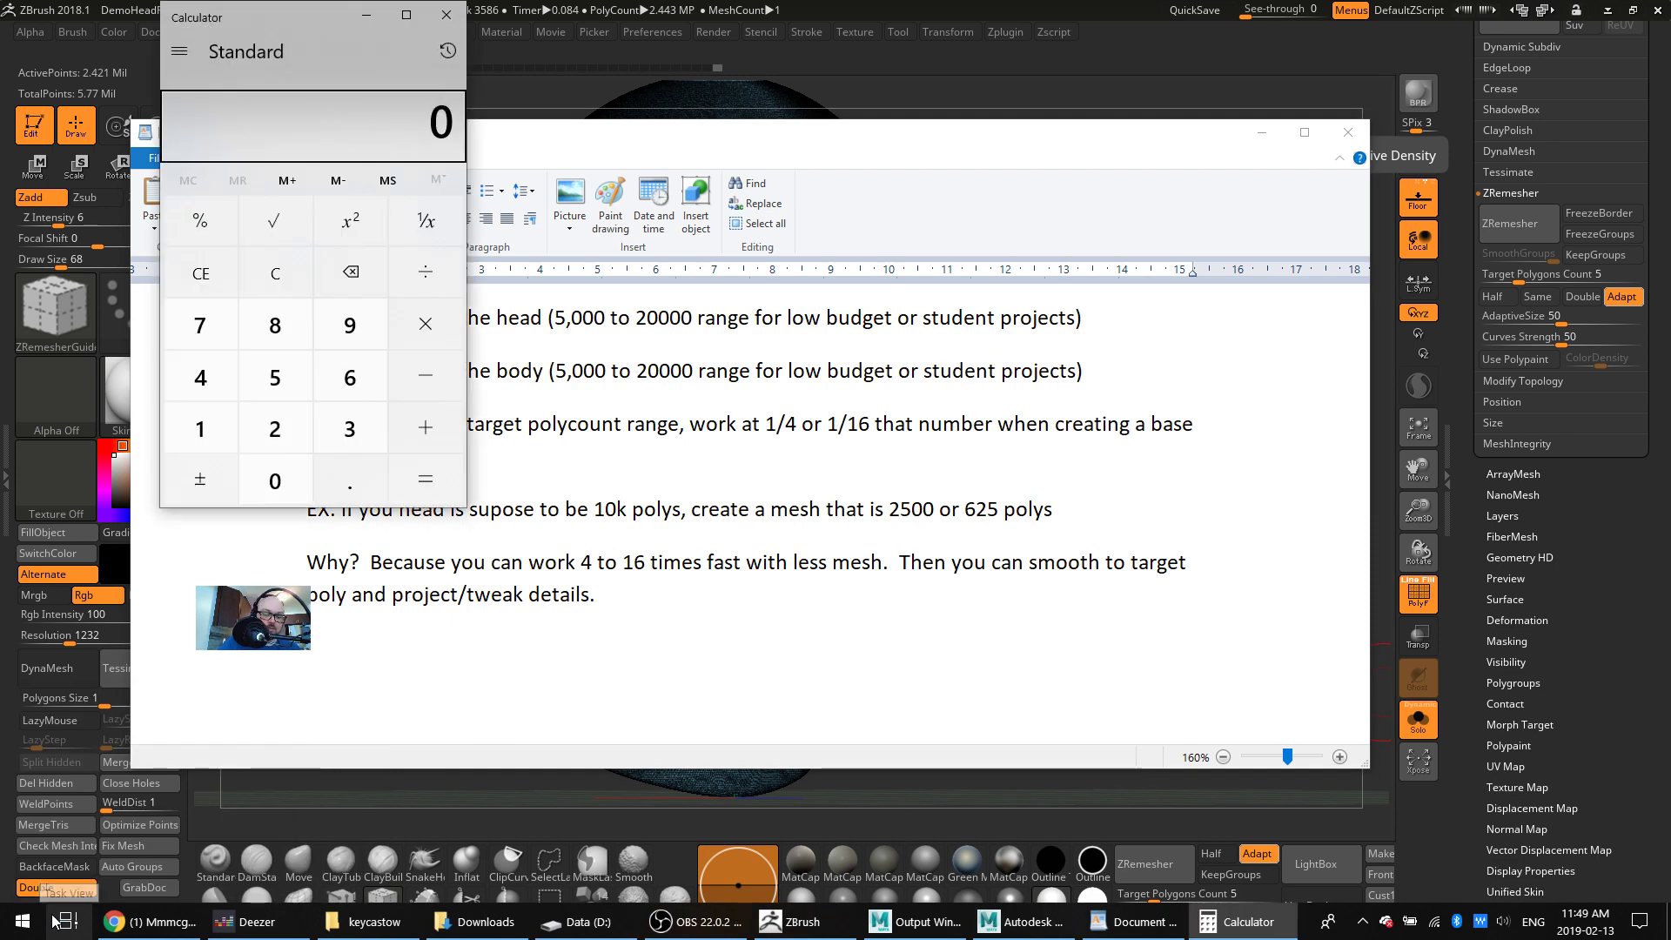
{"action": "key", "text": "Right"}
{"action": "key", "text": "Right"}
{"action": "key", "text": "Return"}
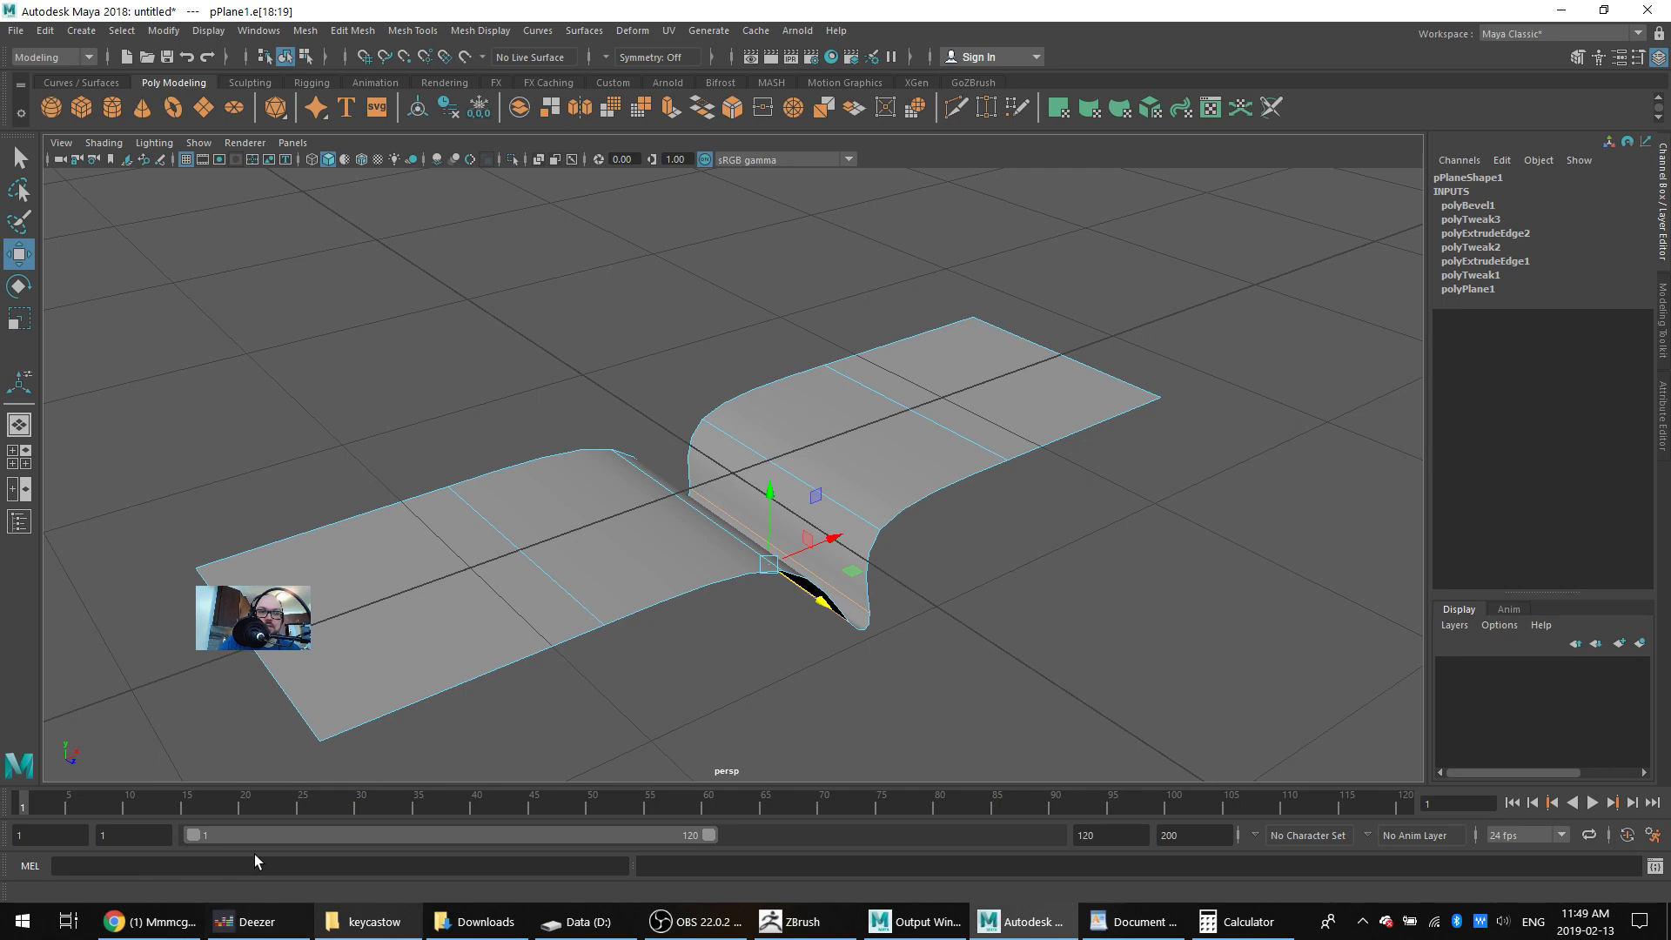
Create a new polygon plane at the origin and delete the old bent strip mesh
{"action": "key", "text": "F8"}
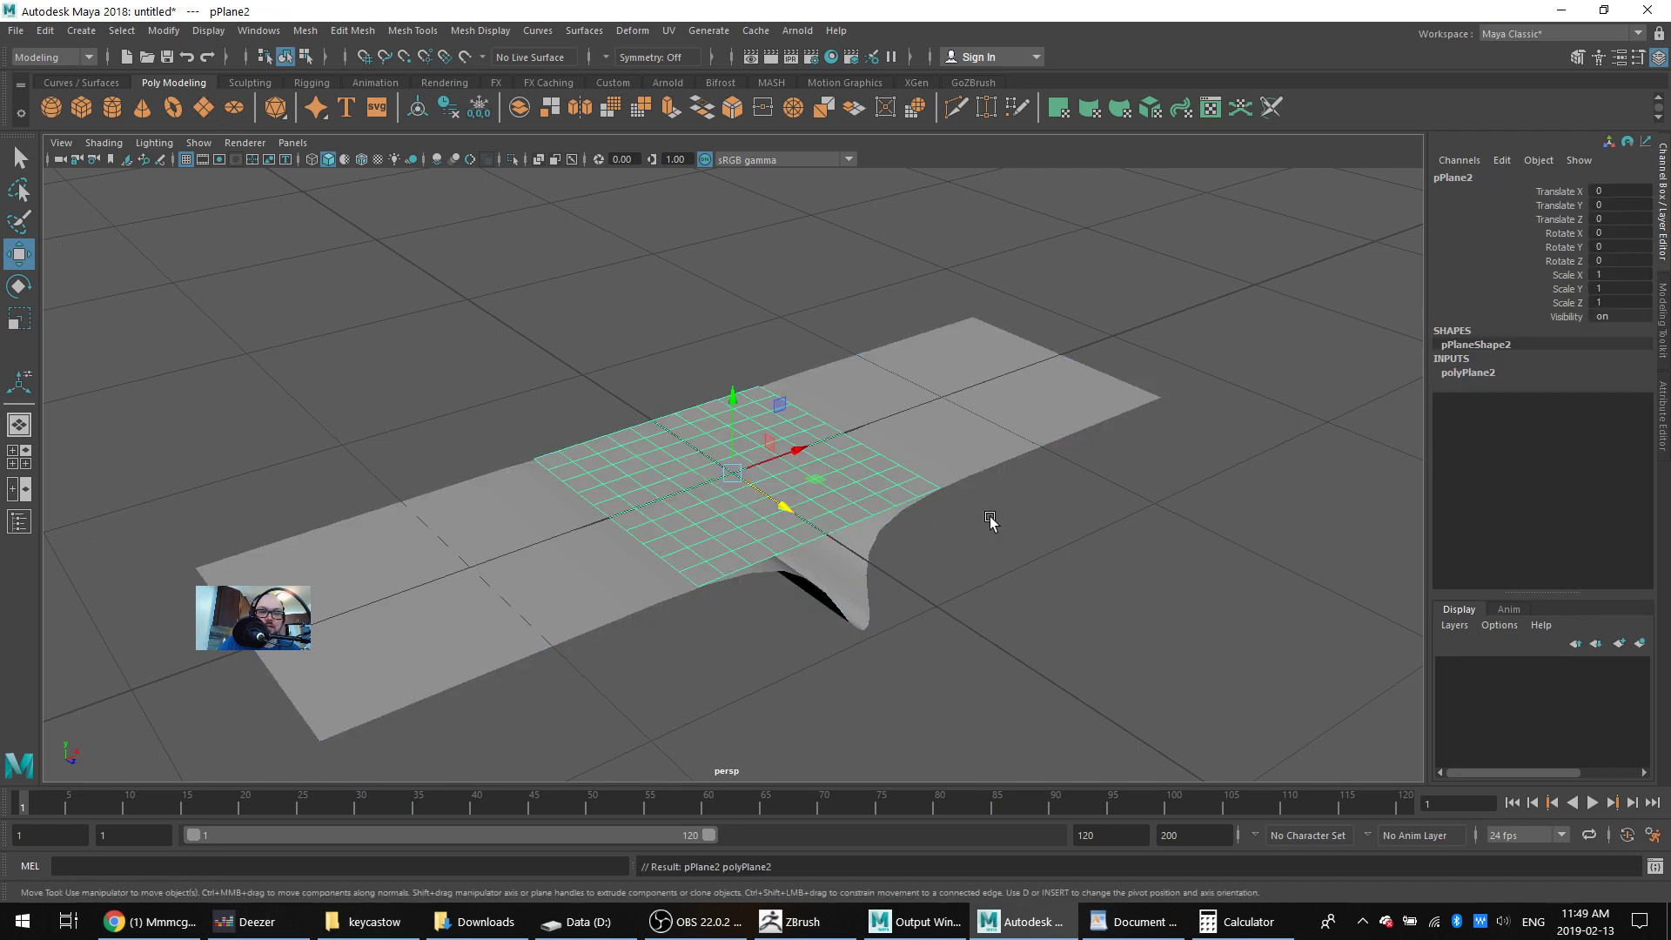
{"action": "left_click", "coordinate": [985, 407]}
{"action": "key", "text": "Delete"}
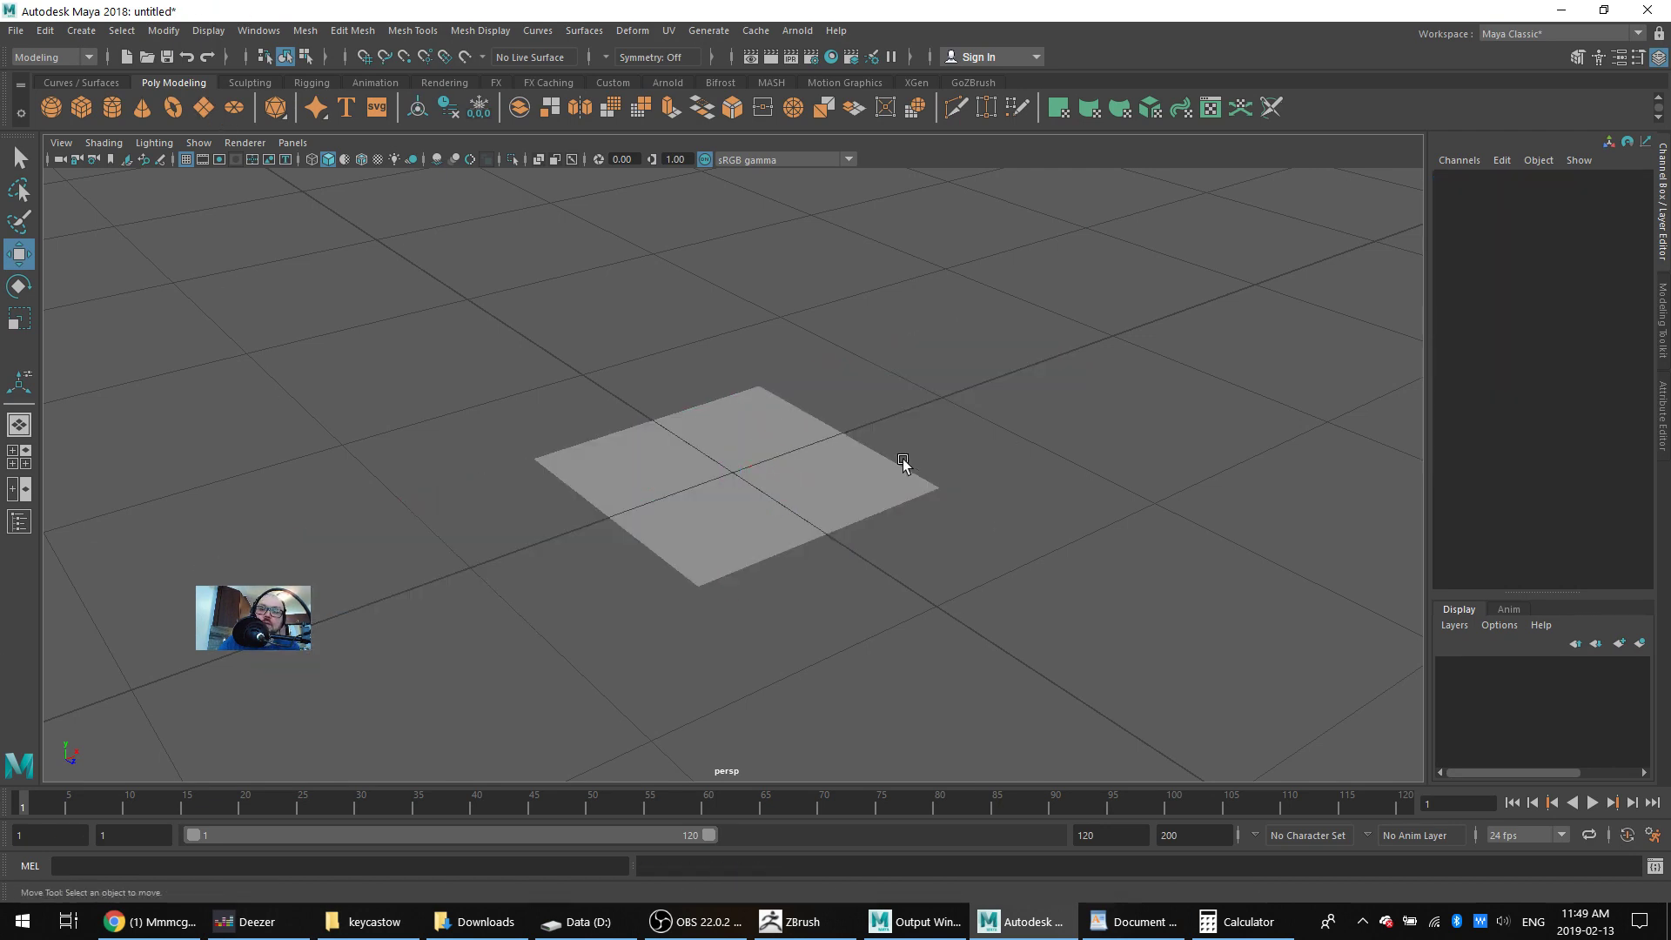
Set the new plane's width and height subdivisions to 1 each, and reselect the plane
{"action": "left_click", "coordinate": [902, 463]}
{"action": "left_click", "coordinate": [1458, 373]}
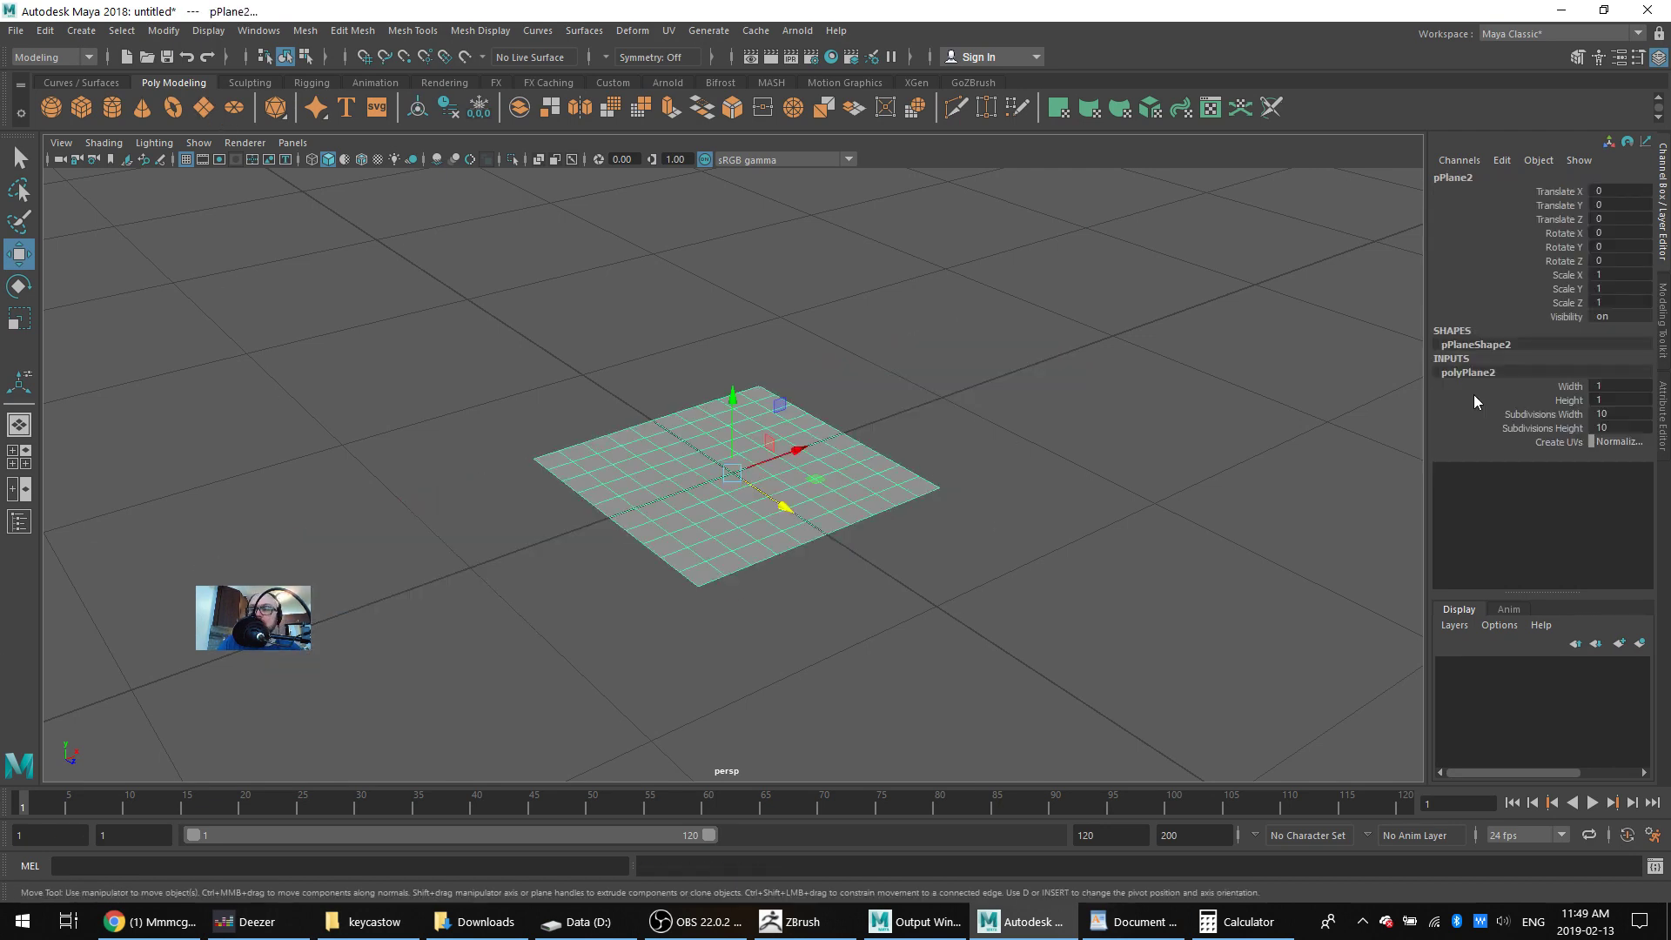
{"action": "left_click", "coordinate": [1609, 415]}
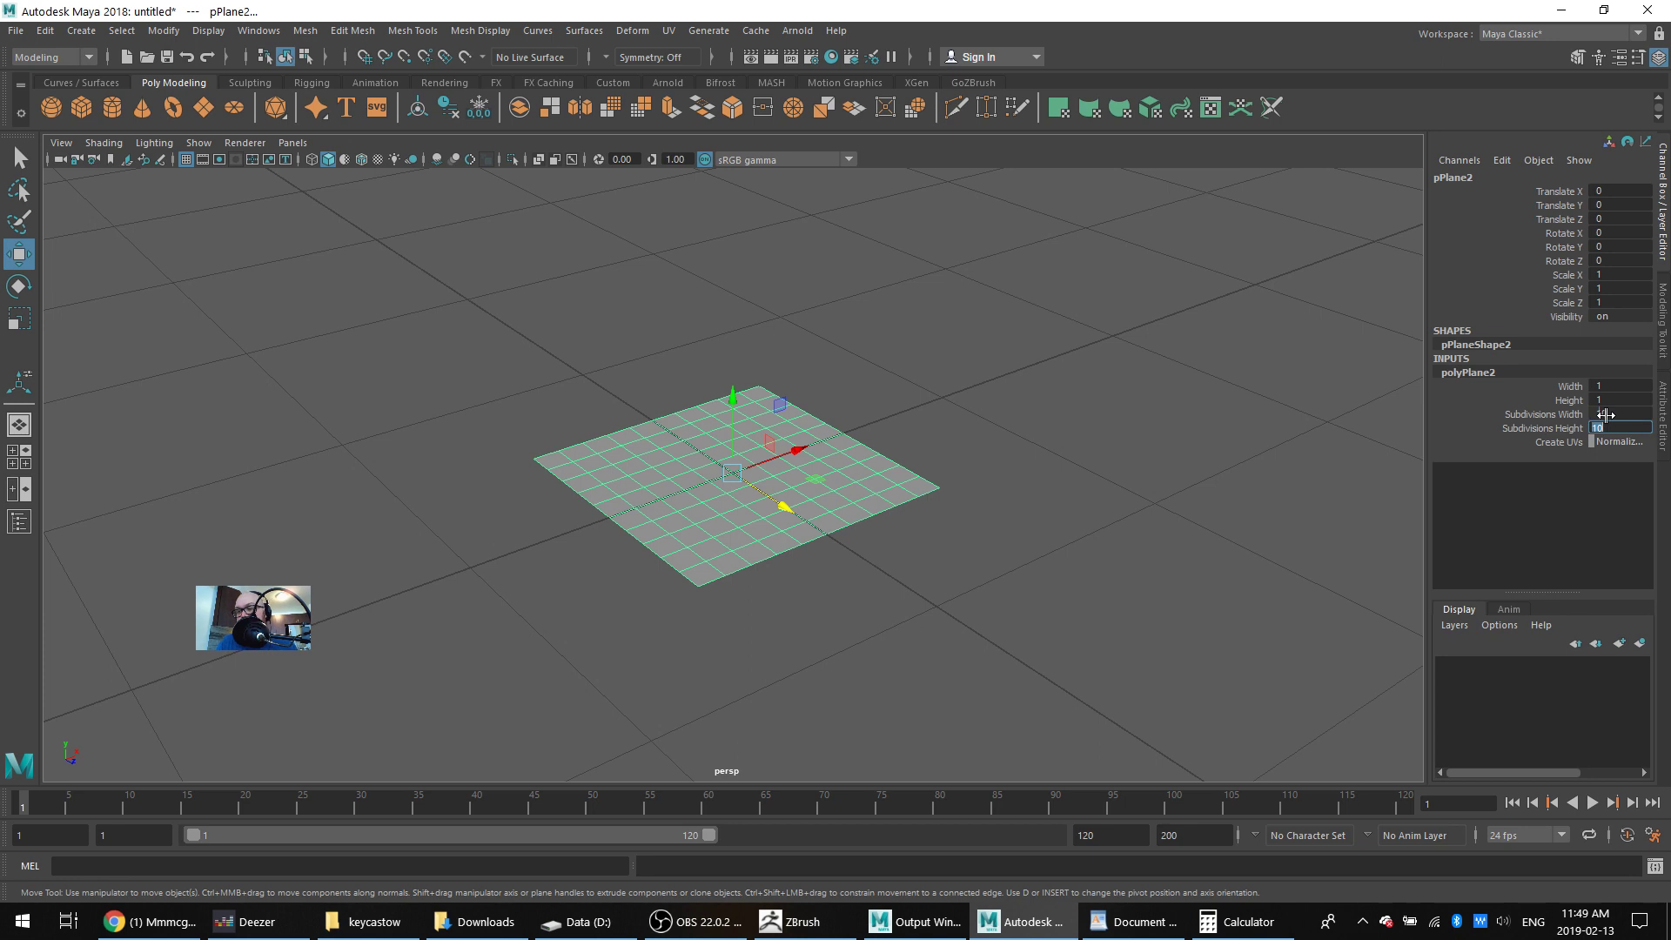
{"action": "double_click", "coordinate": [1609, 415]}
{"action": "key", "text": "Tab"}
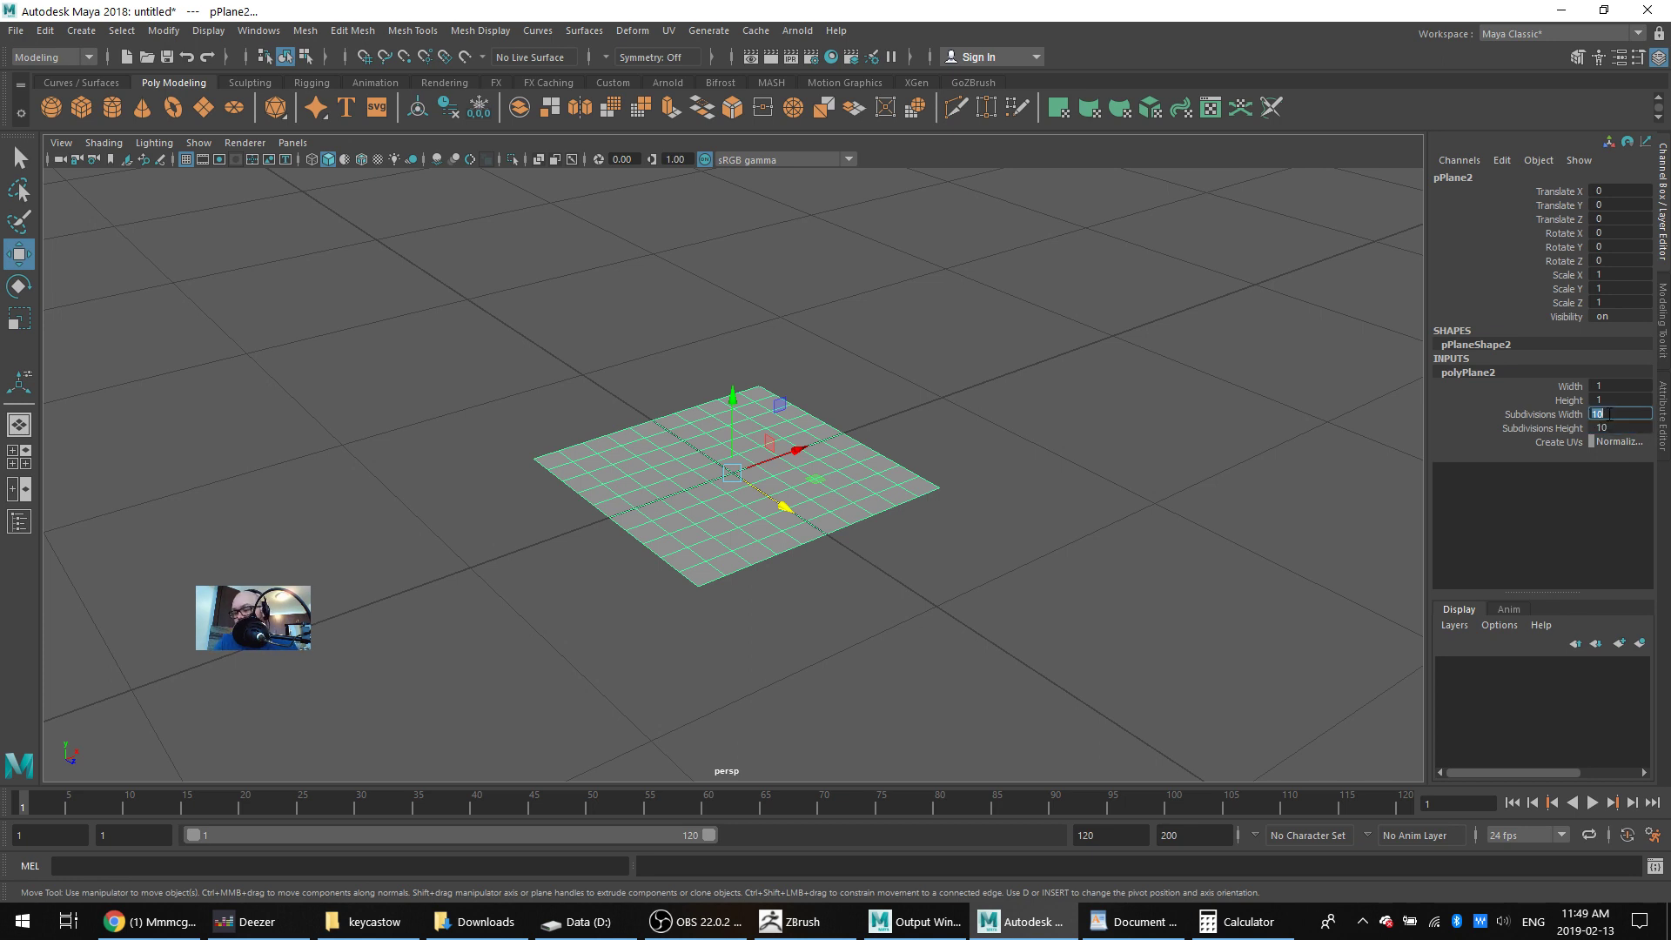
{"action": "type", "text": "1"}
{"action": "key", "text": "Tab"}
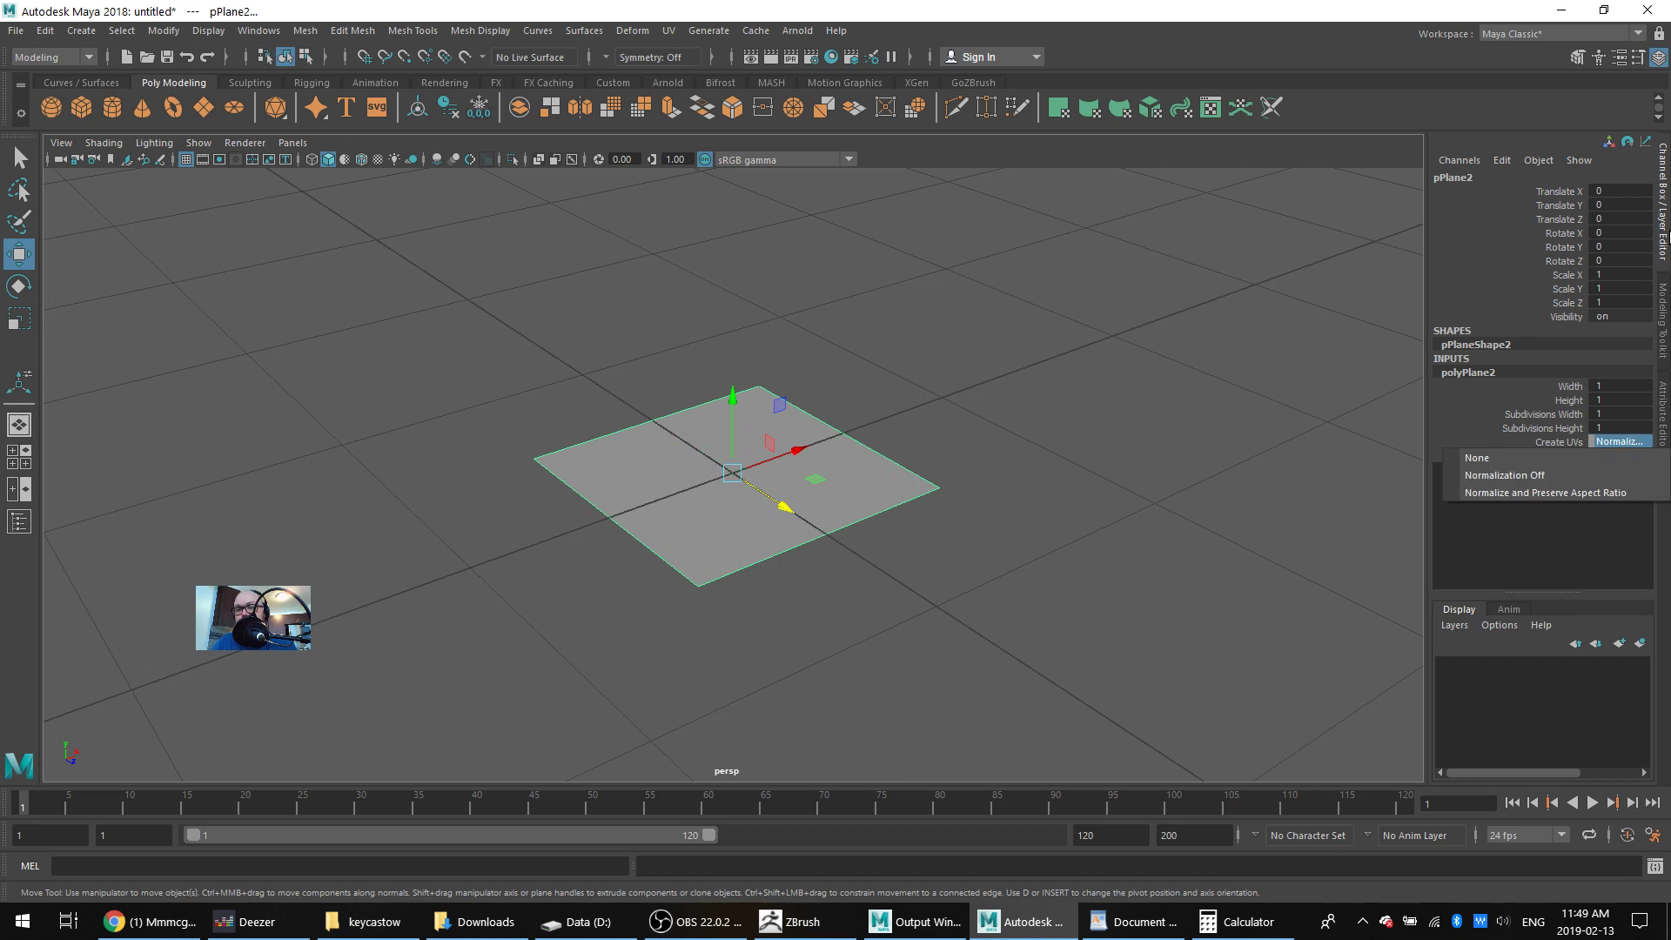
{"action": "left_click", "coordinate": [949, 350]}
{"action": "left_click_drag", "start_coordinate": [934, 414], "coordinate": [997, 440], "text": "alt"}
{"action": "left_click", "coordinate": [758, 448]}
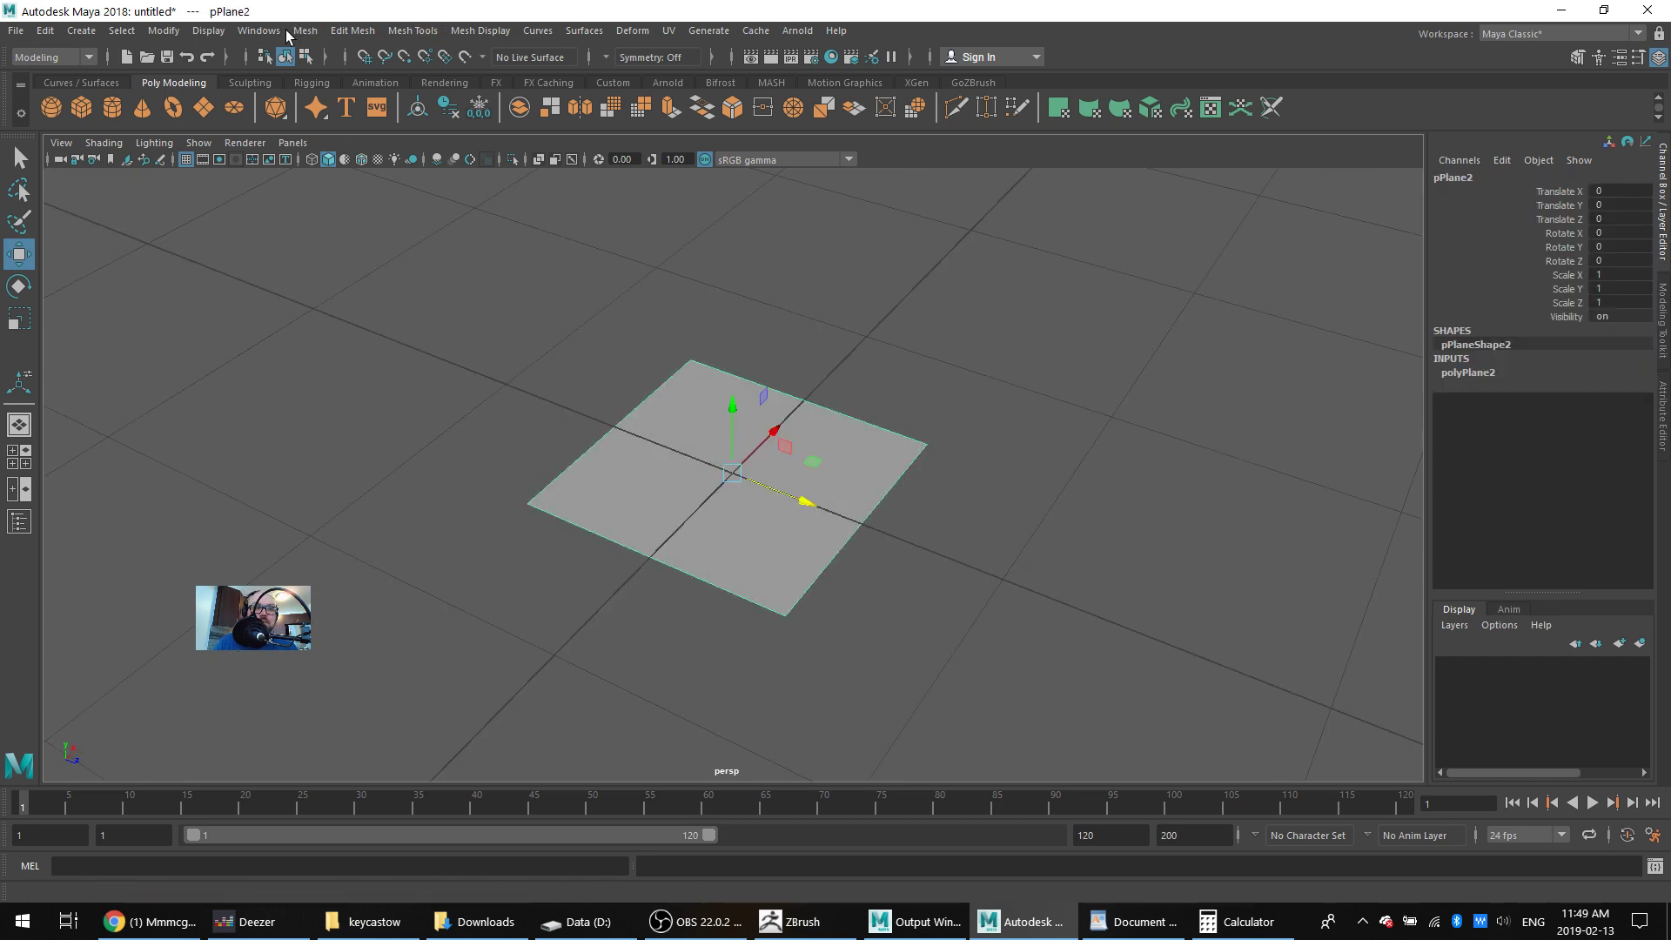
Show the Poly Count heads-up display in the viewport
{"action": "left_click", "coordinate": [209, 31]}
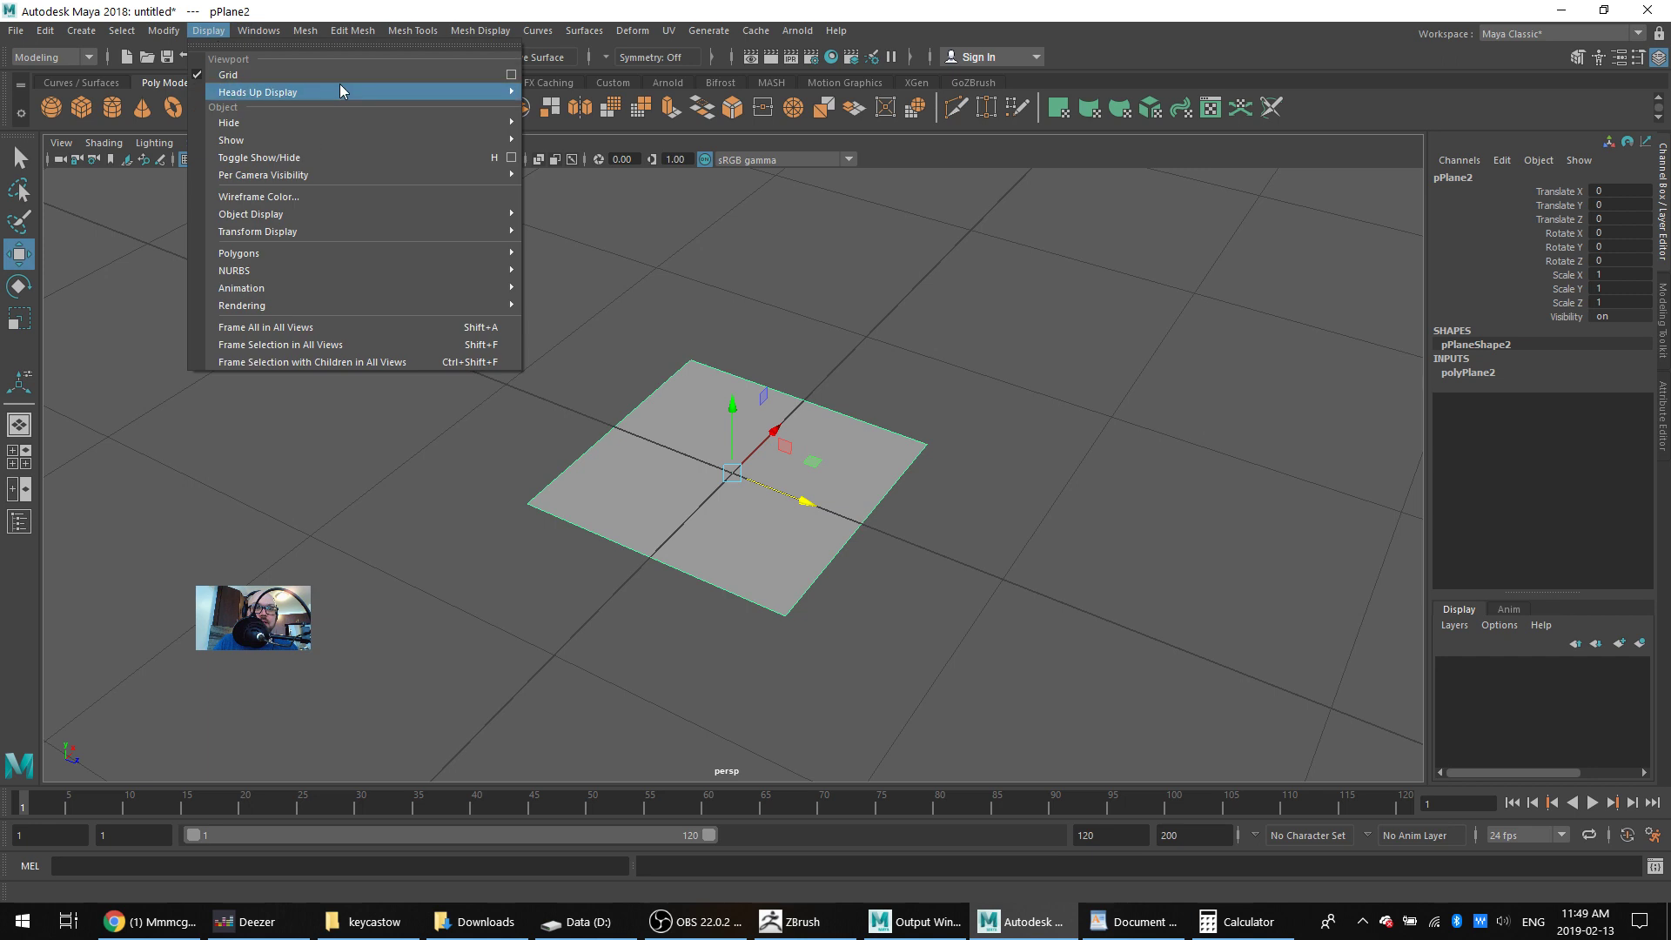
{"action": "mouse_move", "coordinate": [340, 83]}
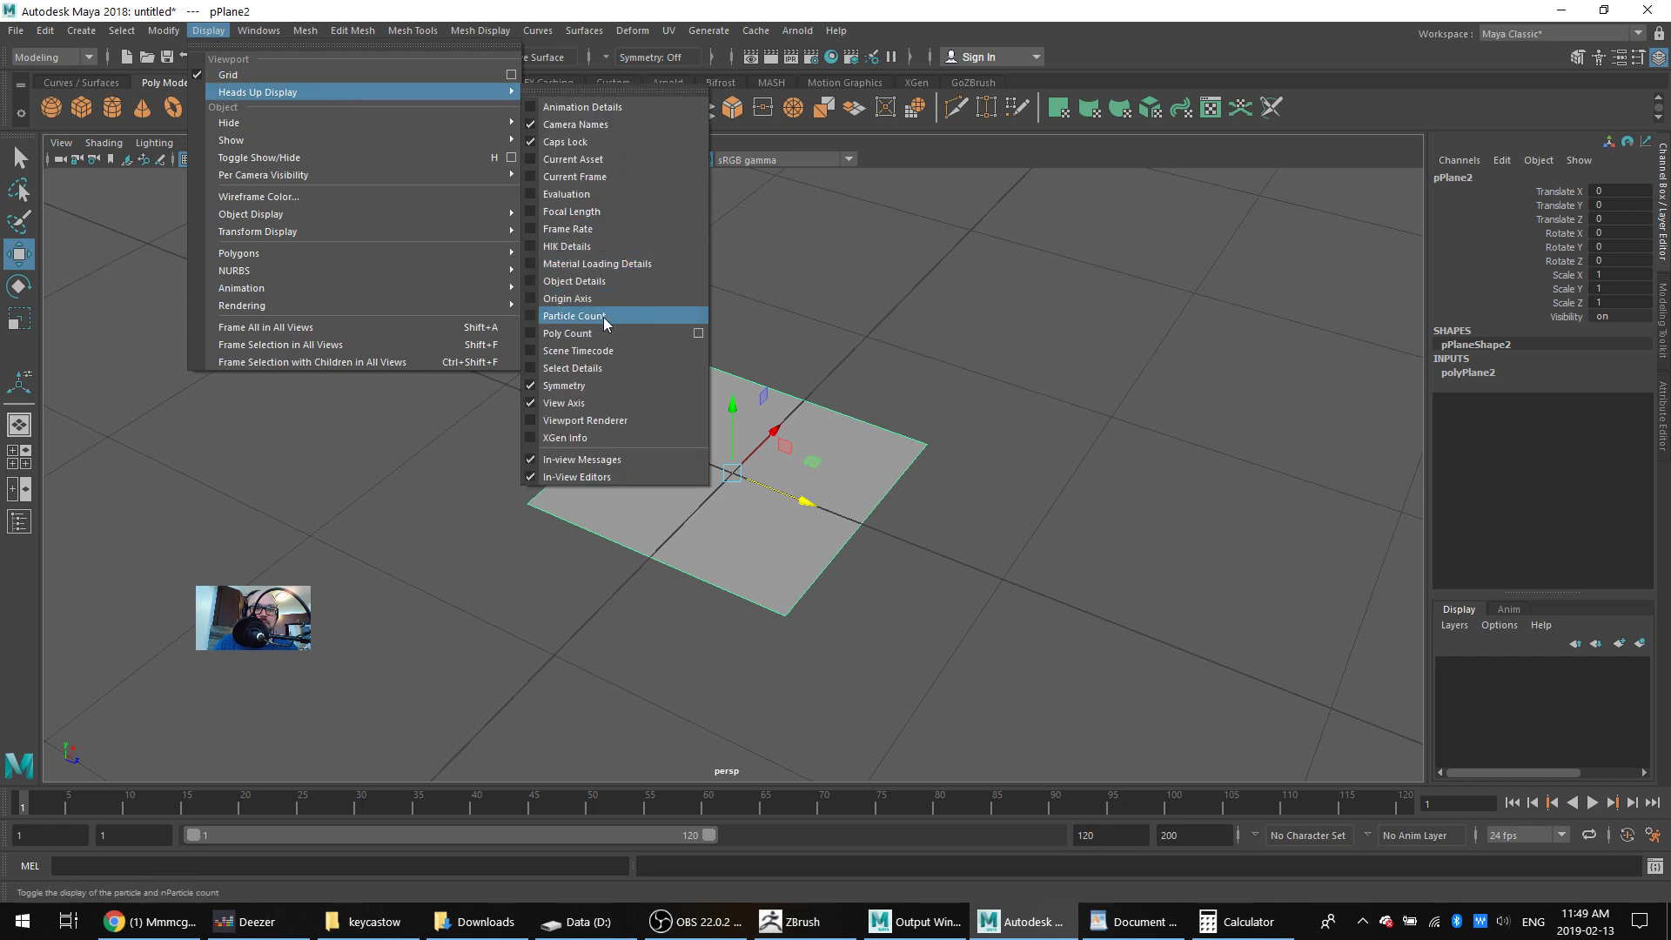
{"action": "left_click", "coordinate": [547, 337]}
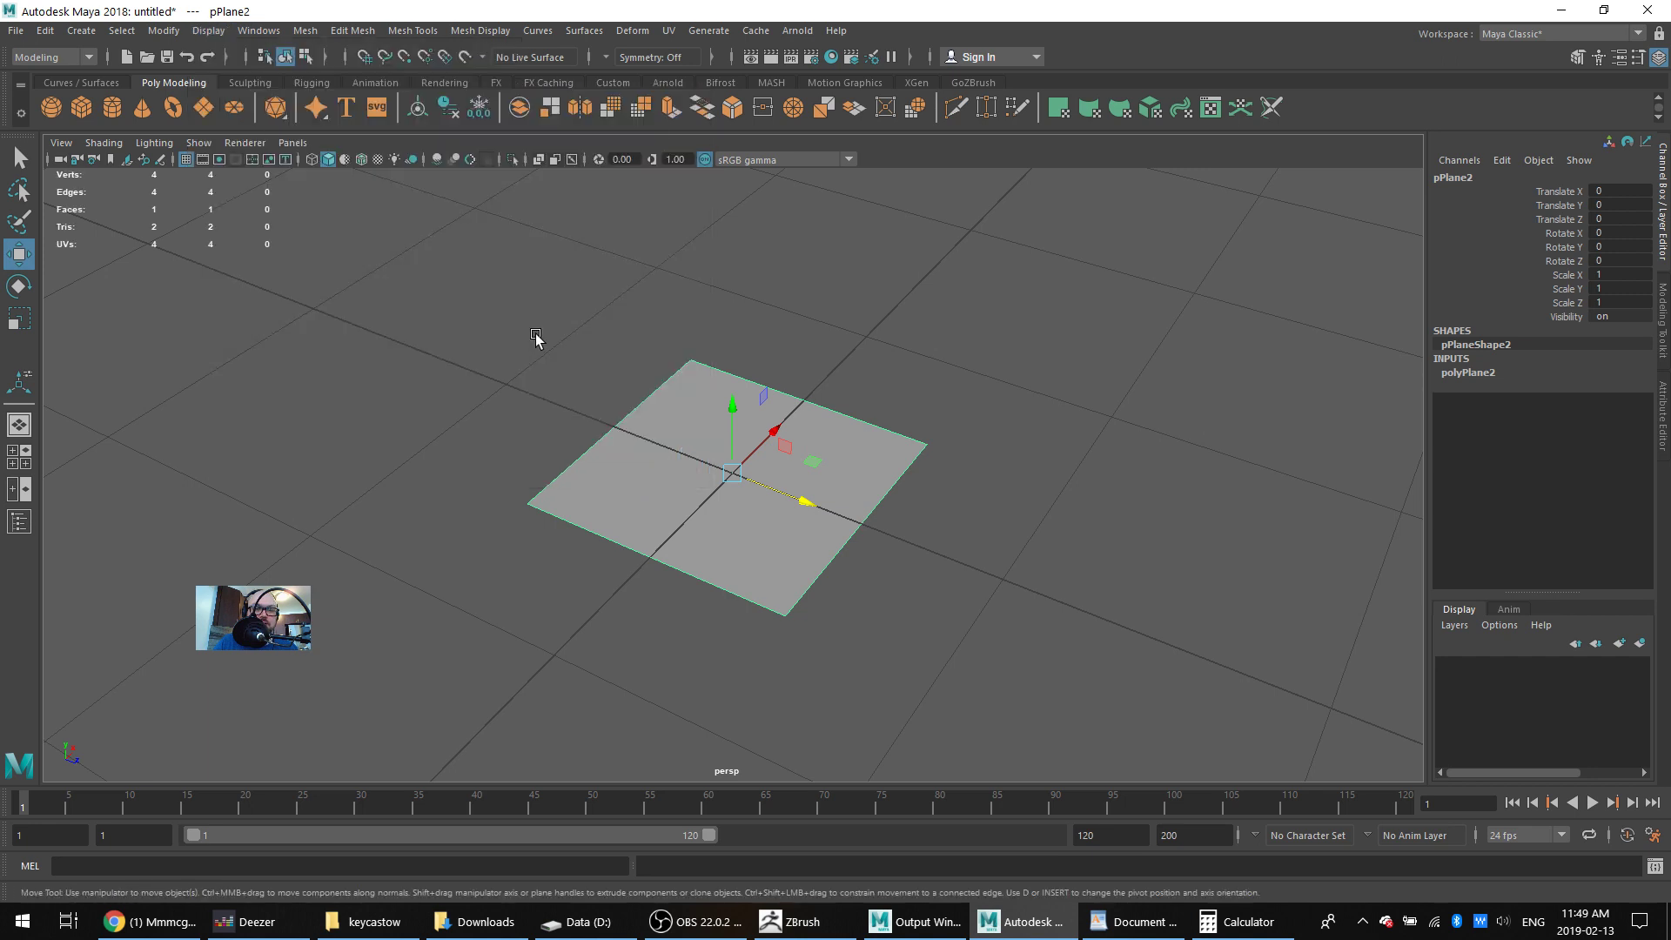
Set the heads-up poly count to report the Smooth Mesh Preview instead of the cage
{"action": "left_click", "coordinate": [307, 30]}
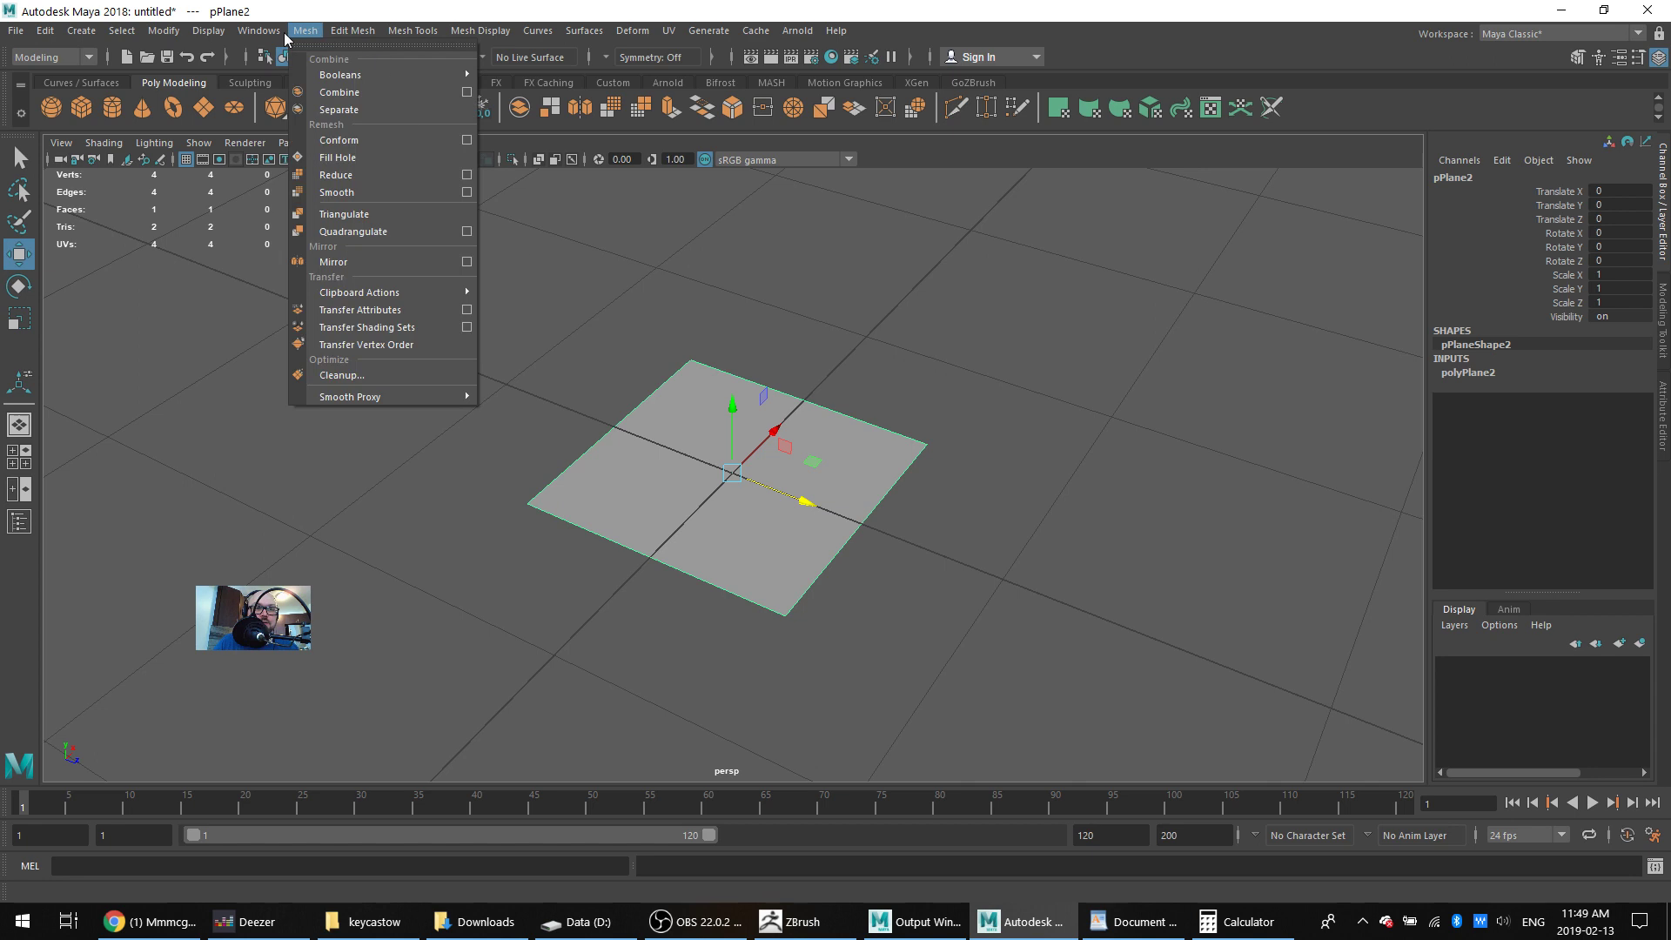
{"action": "mouse_move", "coordinate": [209, 31]}
{"action": "mouse_move", "coordinate": [349, 91]}
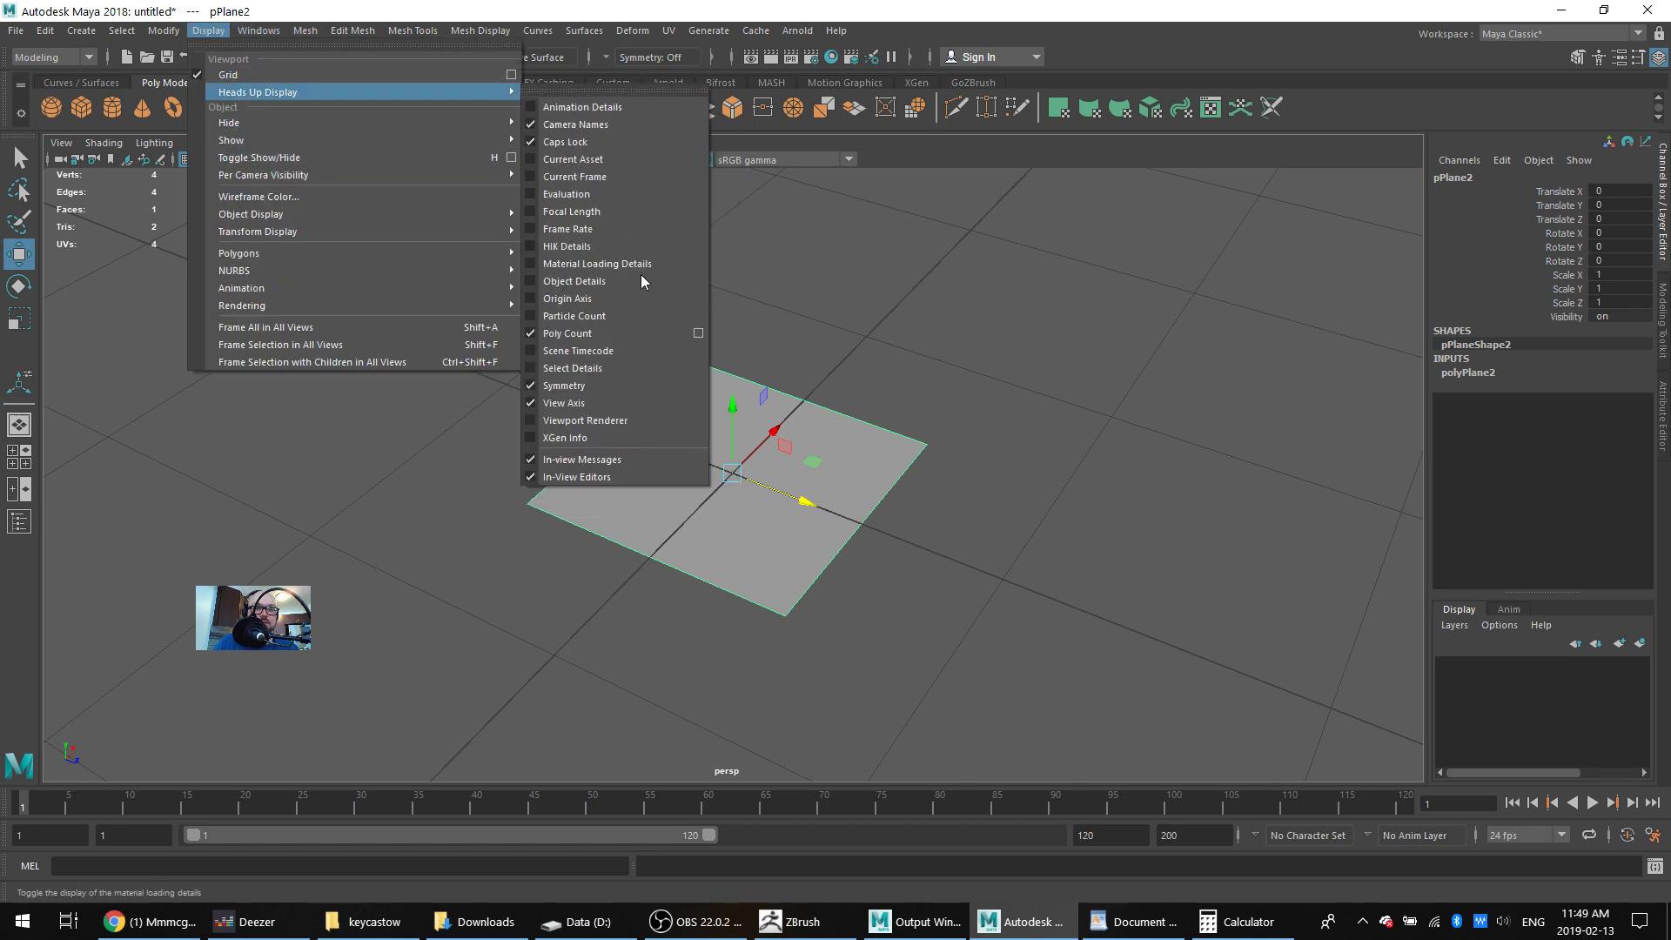
{"action": "left_click", "coordinate": [698, 334]}
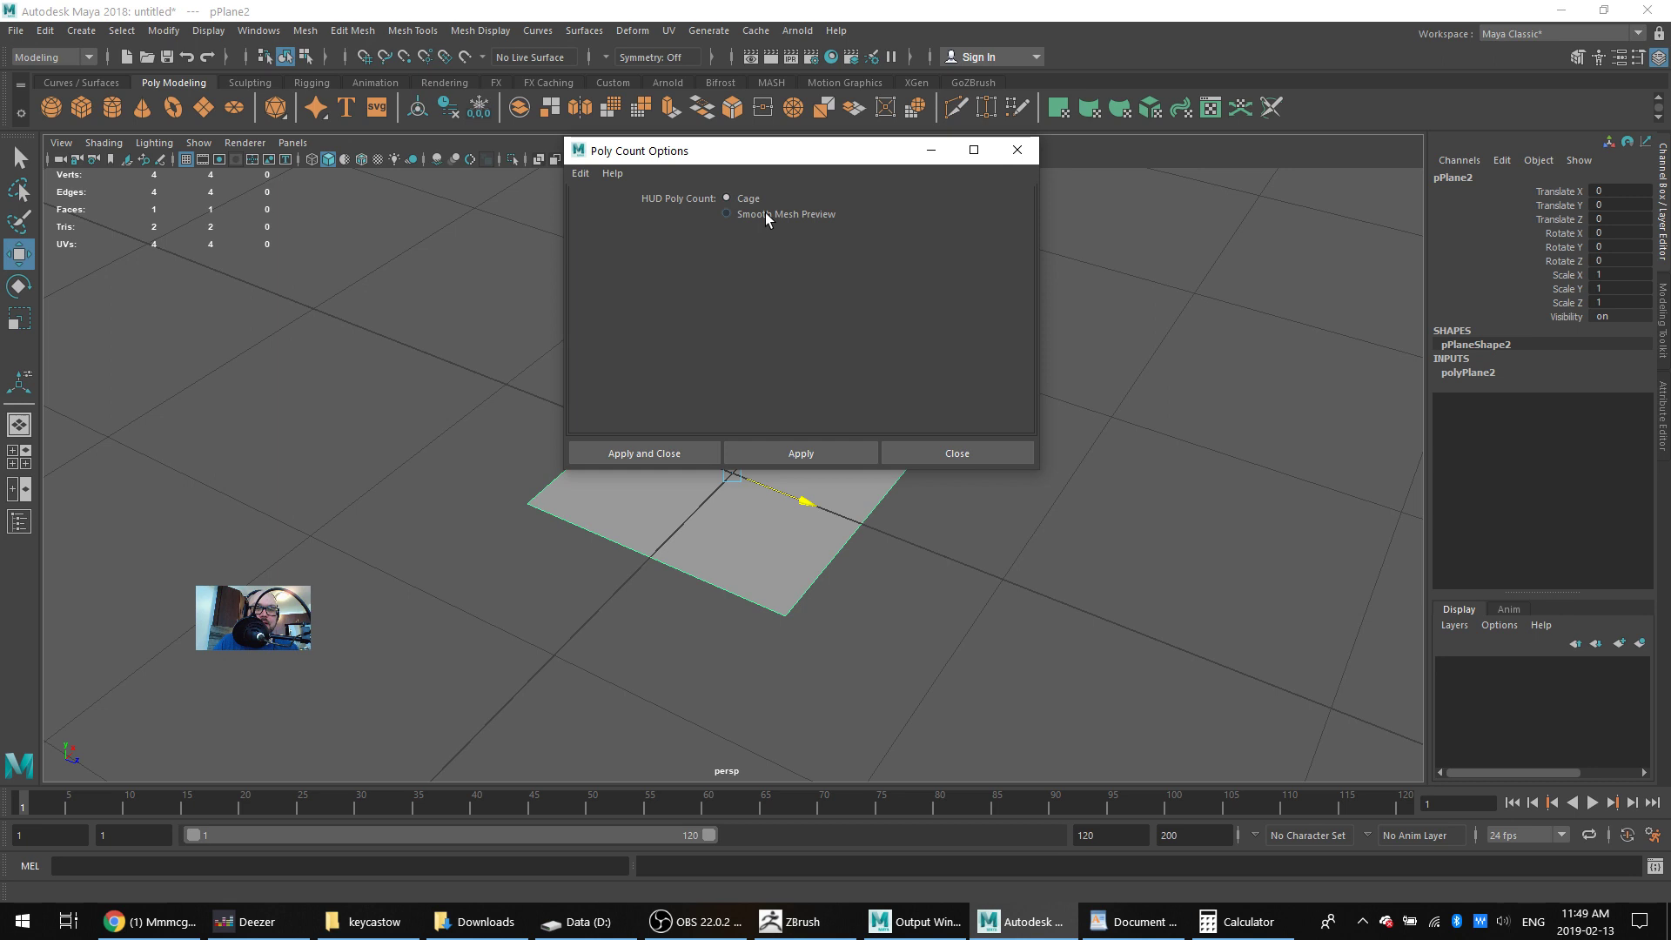
{"action": "left_click", "coordinate": [766, 213]}
{"action": "left_click", "coordinate": [934, 453]}
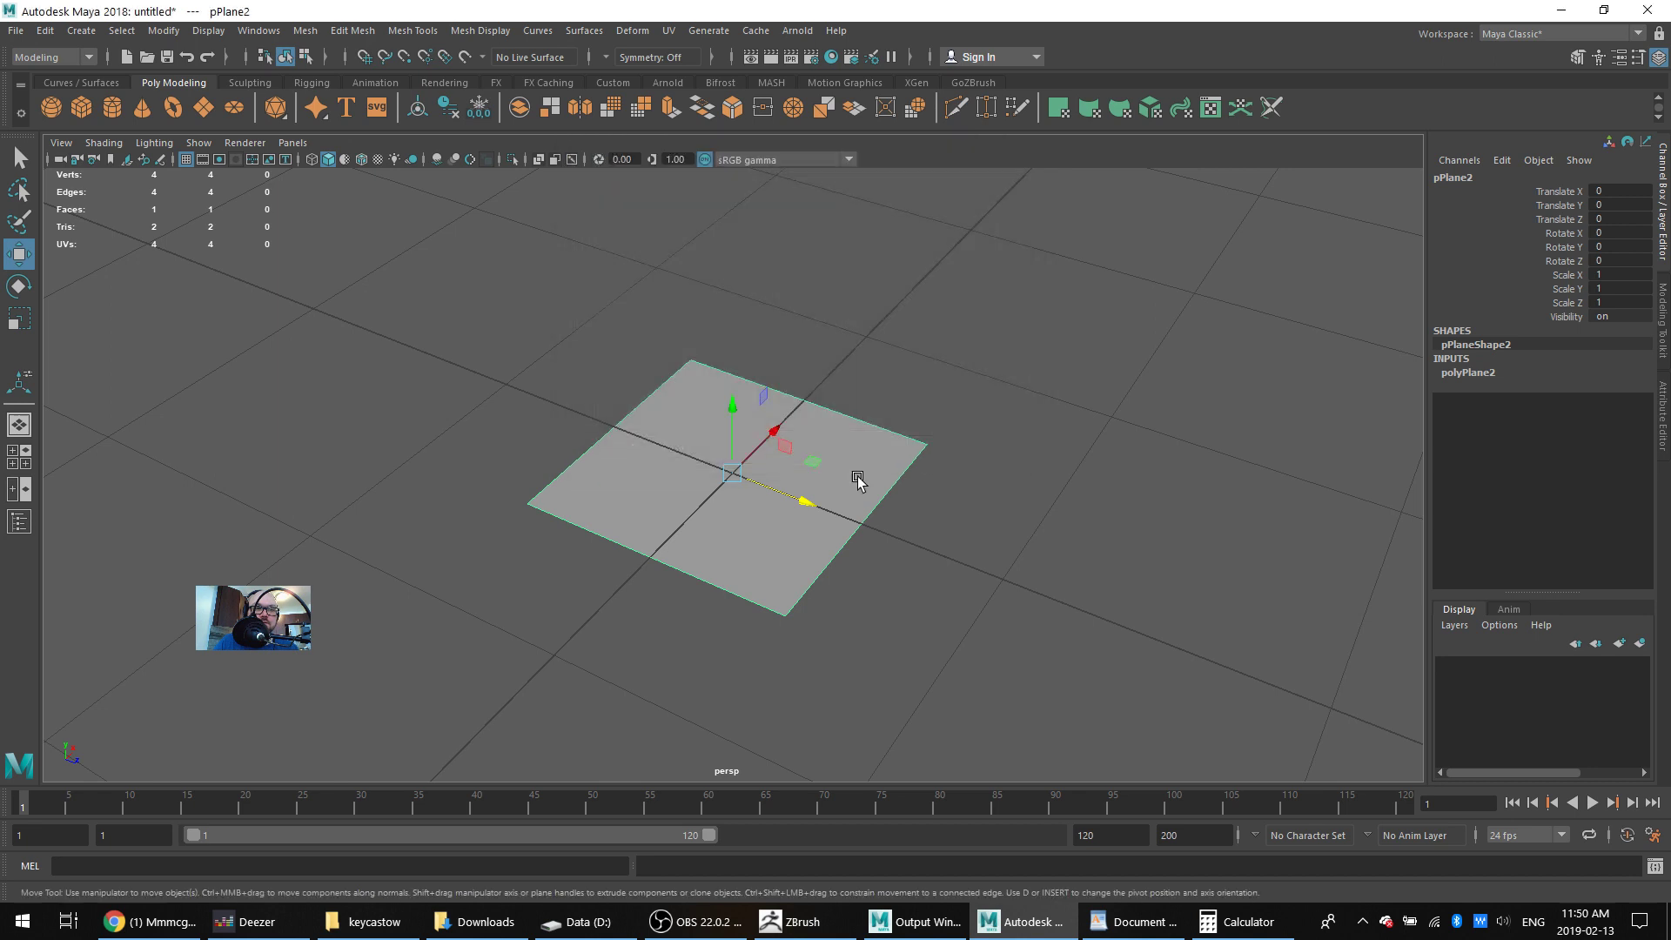
Compare the plane's poly count with the smooth mesh preview off and on, leaving the preview on
{"action": "left_click_drag", "start_coordinate": [816, 494], "coordinate": [754, 502], "text": "alt"}
{"action": "scroll", "coordinate": [742, 481], "scroll_direction": "up", "scroll_amount": 1}
{"action": "scroll", "coordinate": [743, 481], "scroll_direction": "up", "scroll_amount": 1}
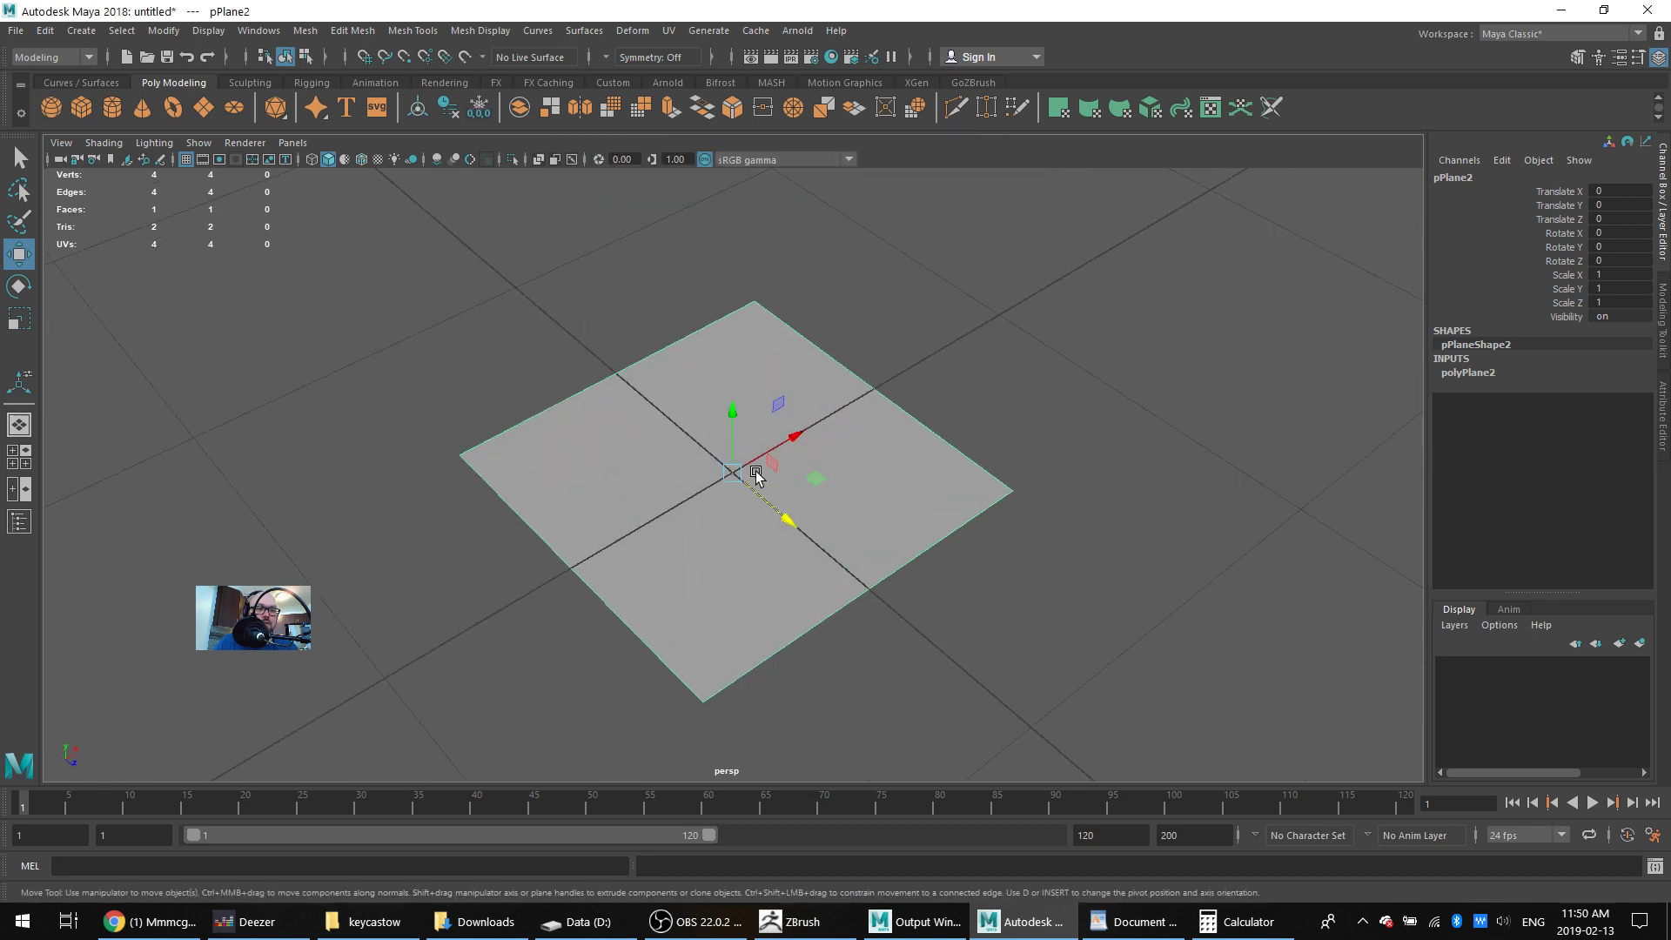
{"action": "key", "text": "1"}
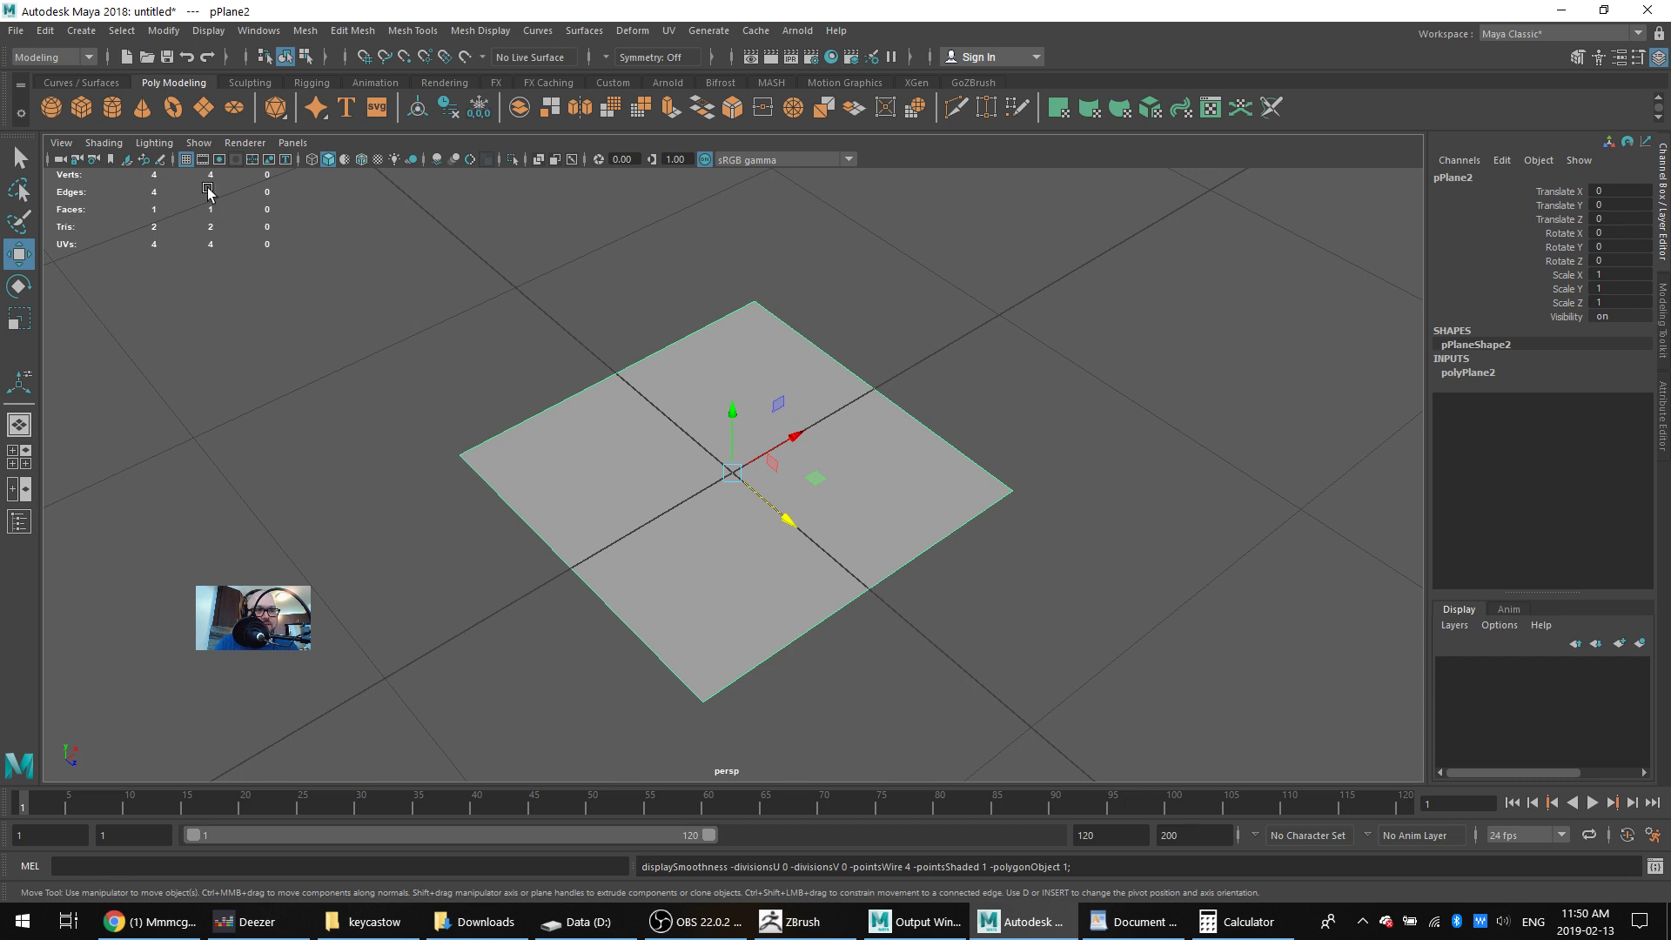
{"action": "key", "text": "3"}
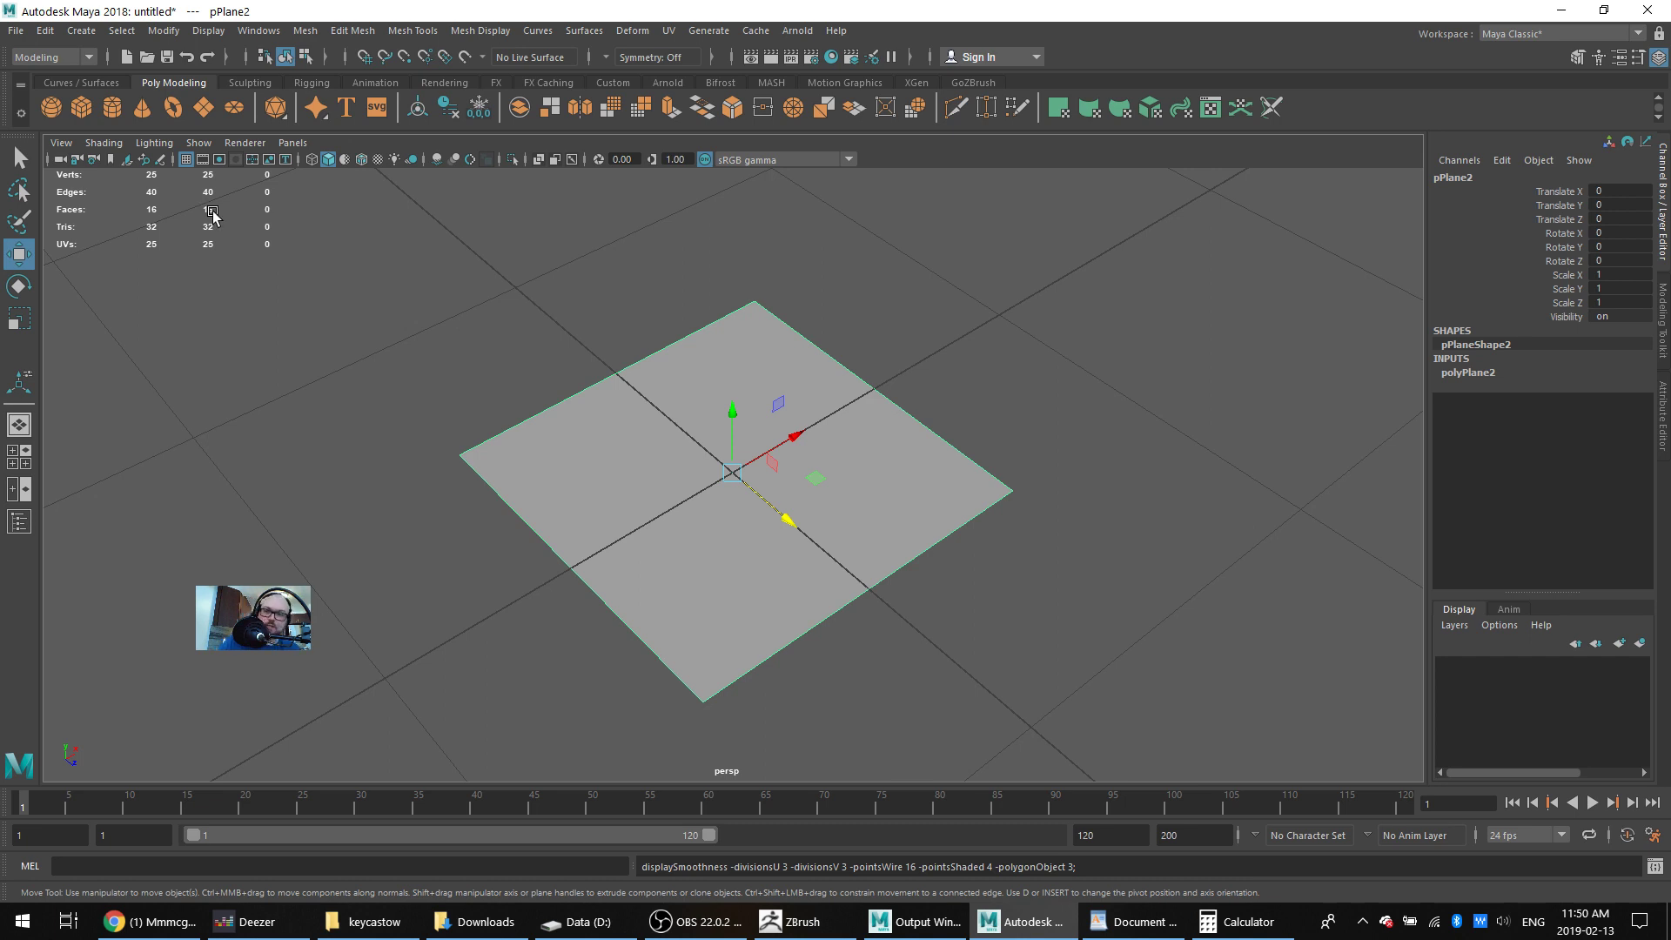
In the plane's Smooth Mesh attributes, compare face counts with smooth preview off and on at preview division levels 1 and 3
{"action": "left_click", "coordinate": [1664, 399]}
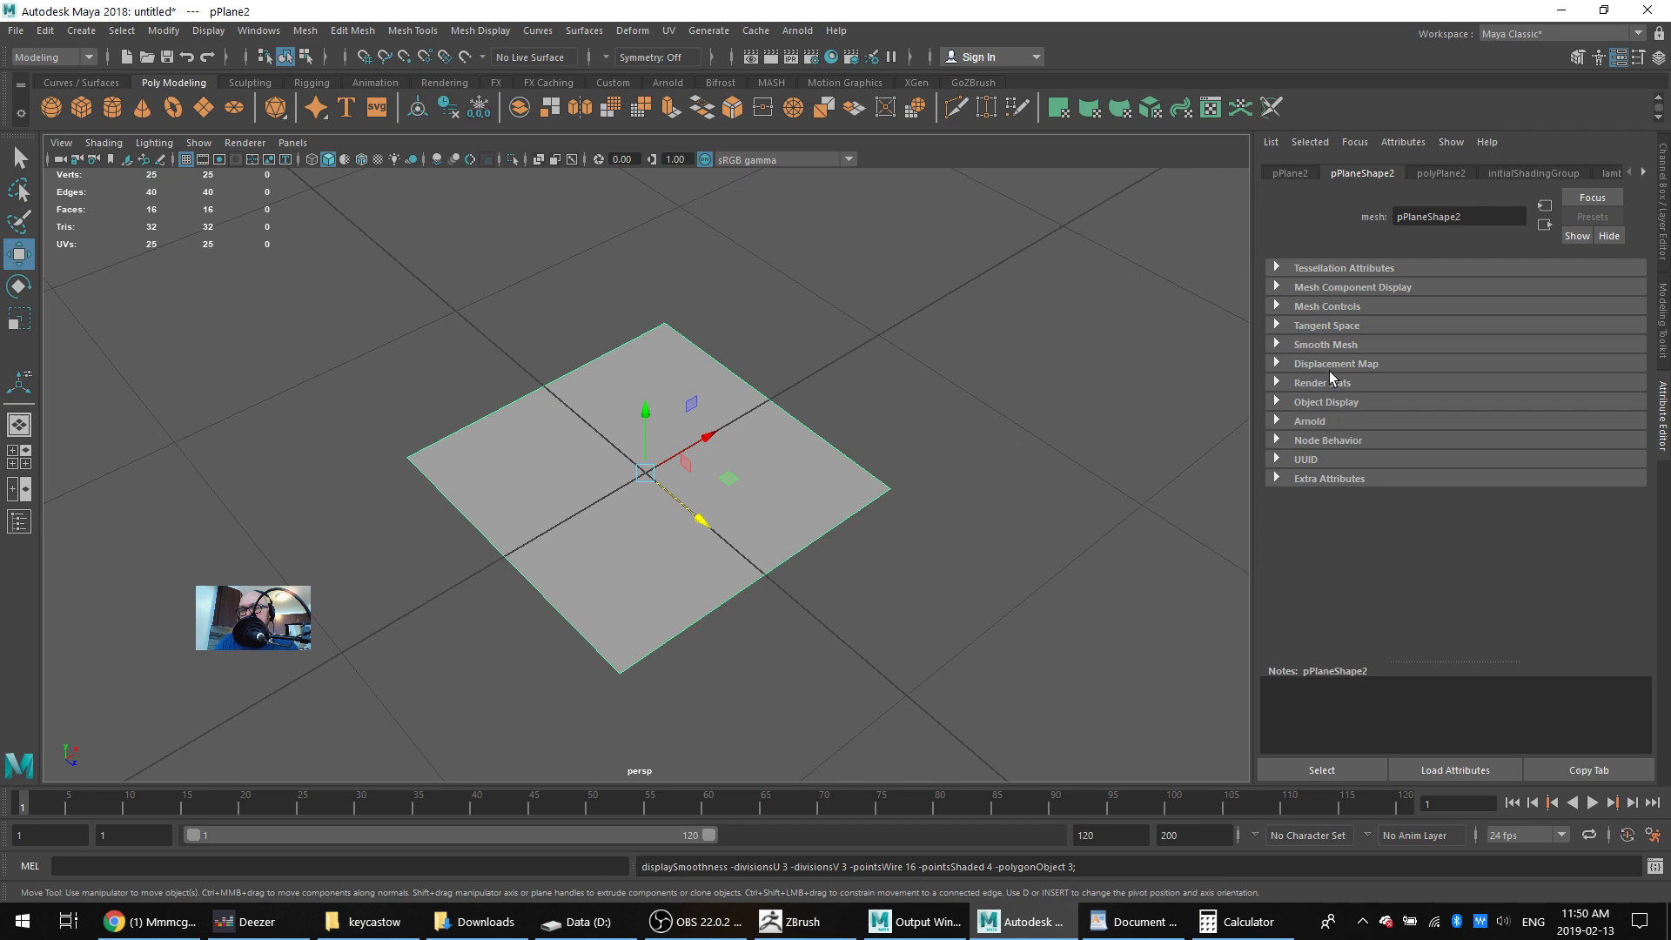
{"action": "left_click", "coordinate": [1329, 344]}
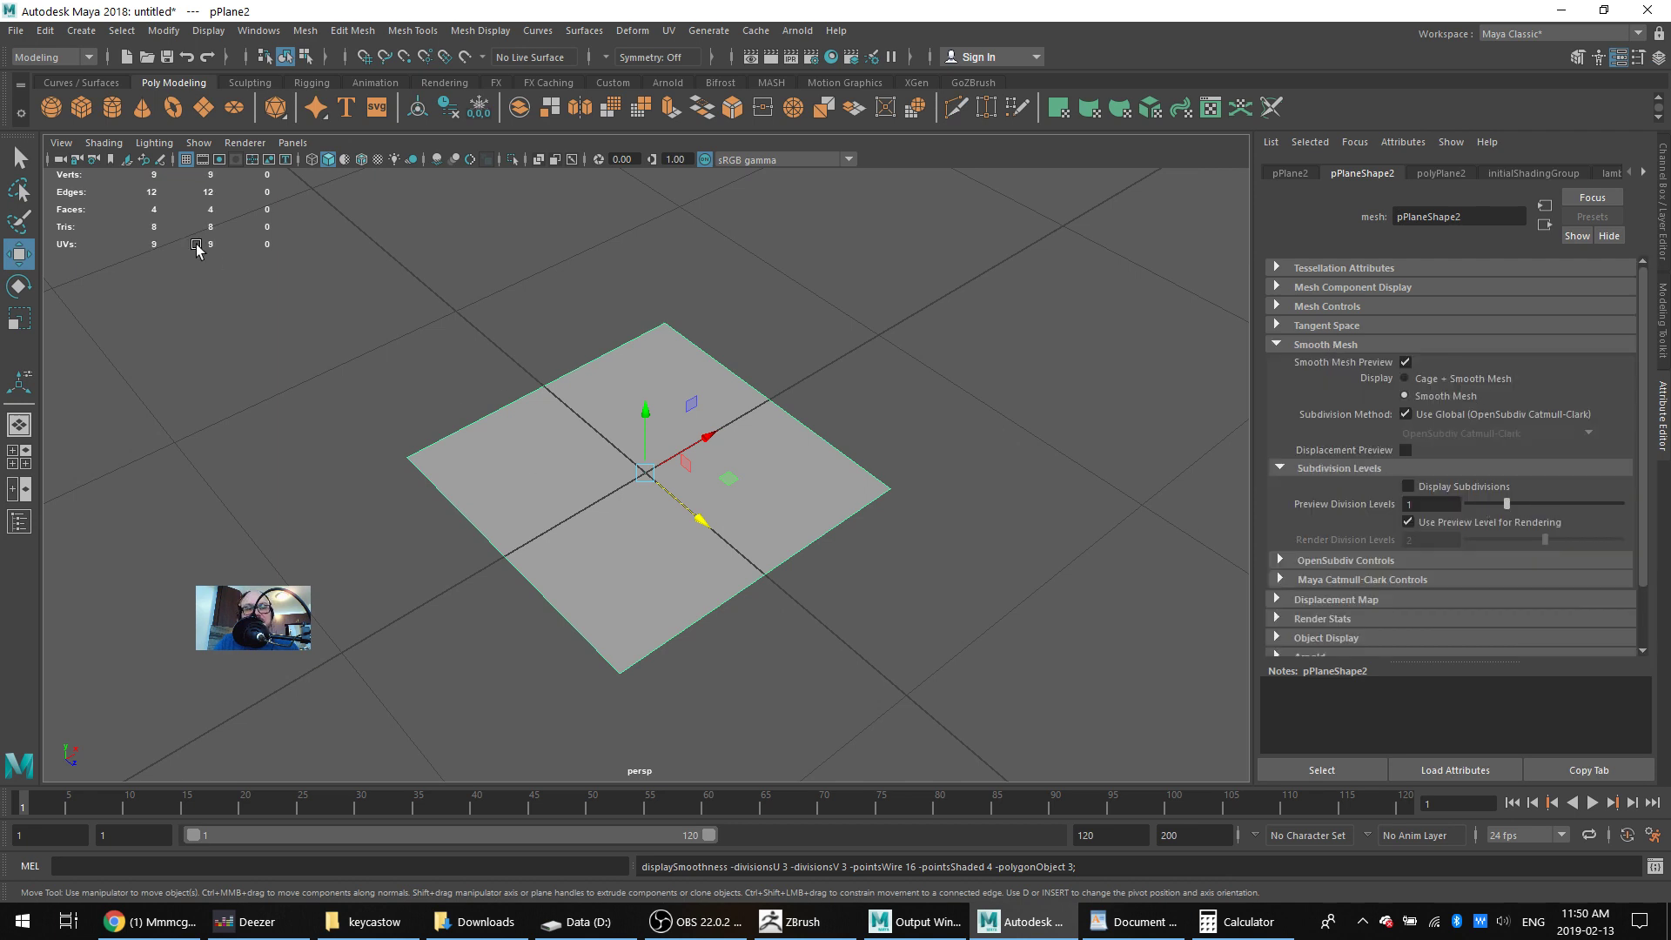
{"action": "key", "text": "1"}
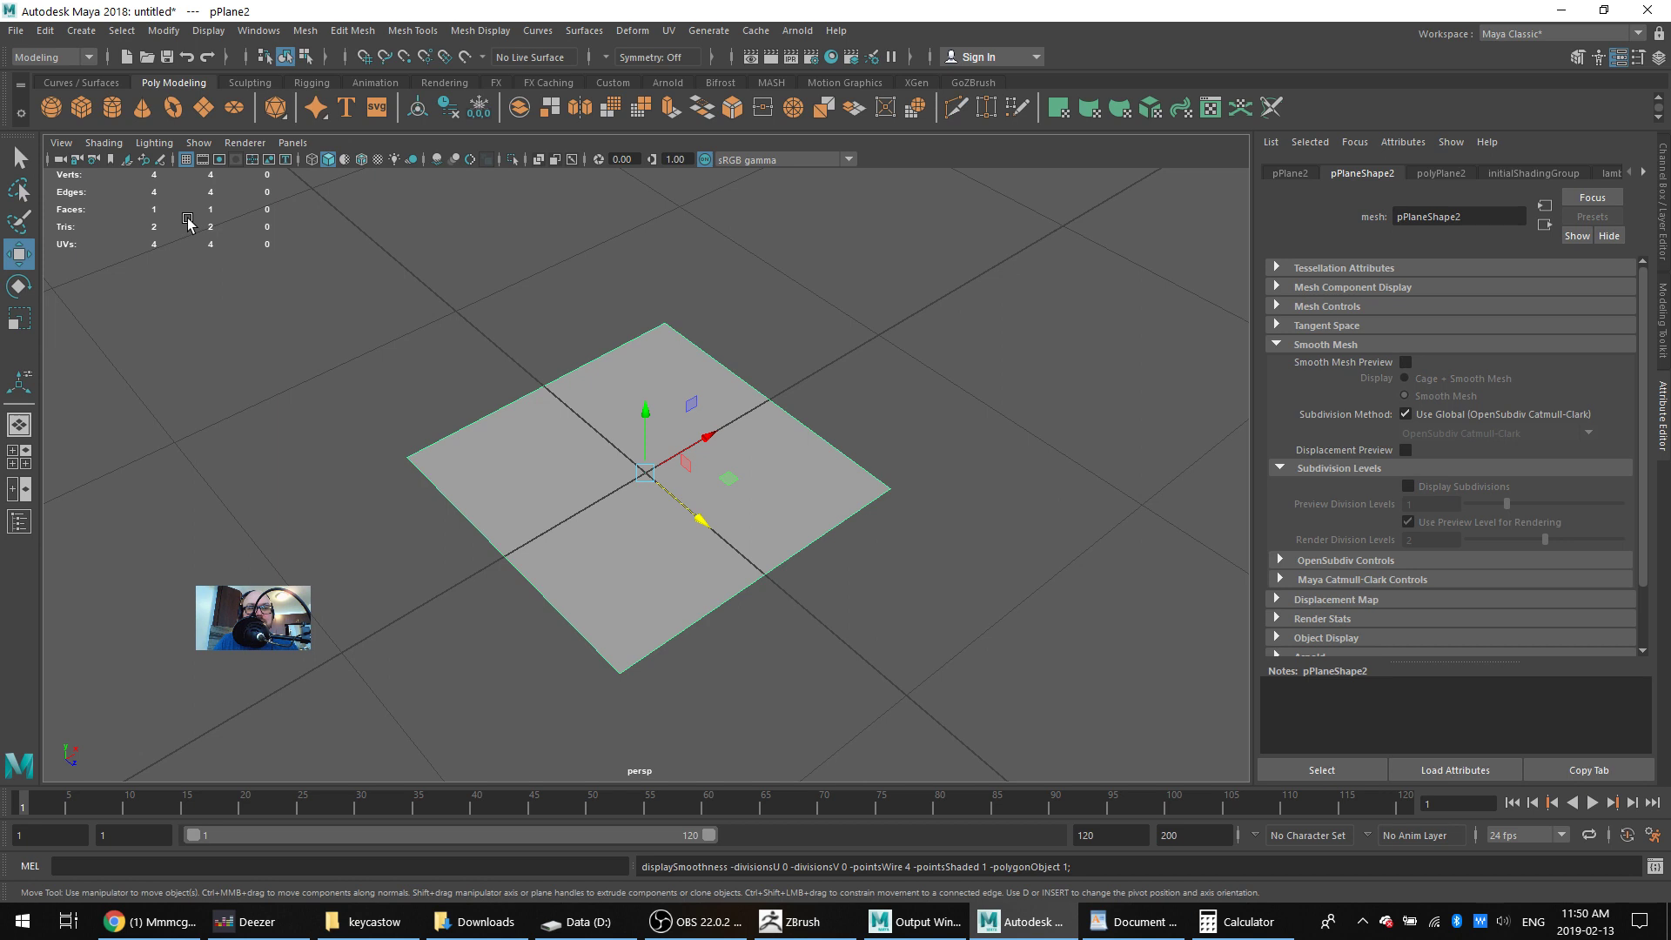
{"action": "key", "text": "3"}
{"action": "key", "text": "1"}
{"action": "key", "text": "3"}
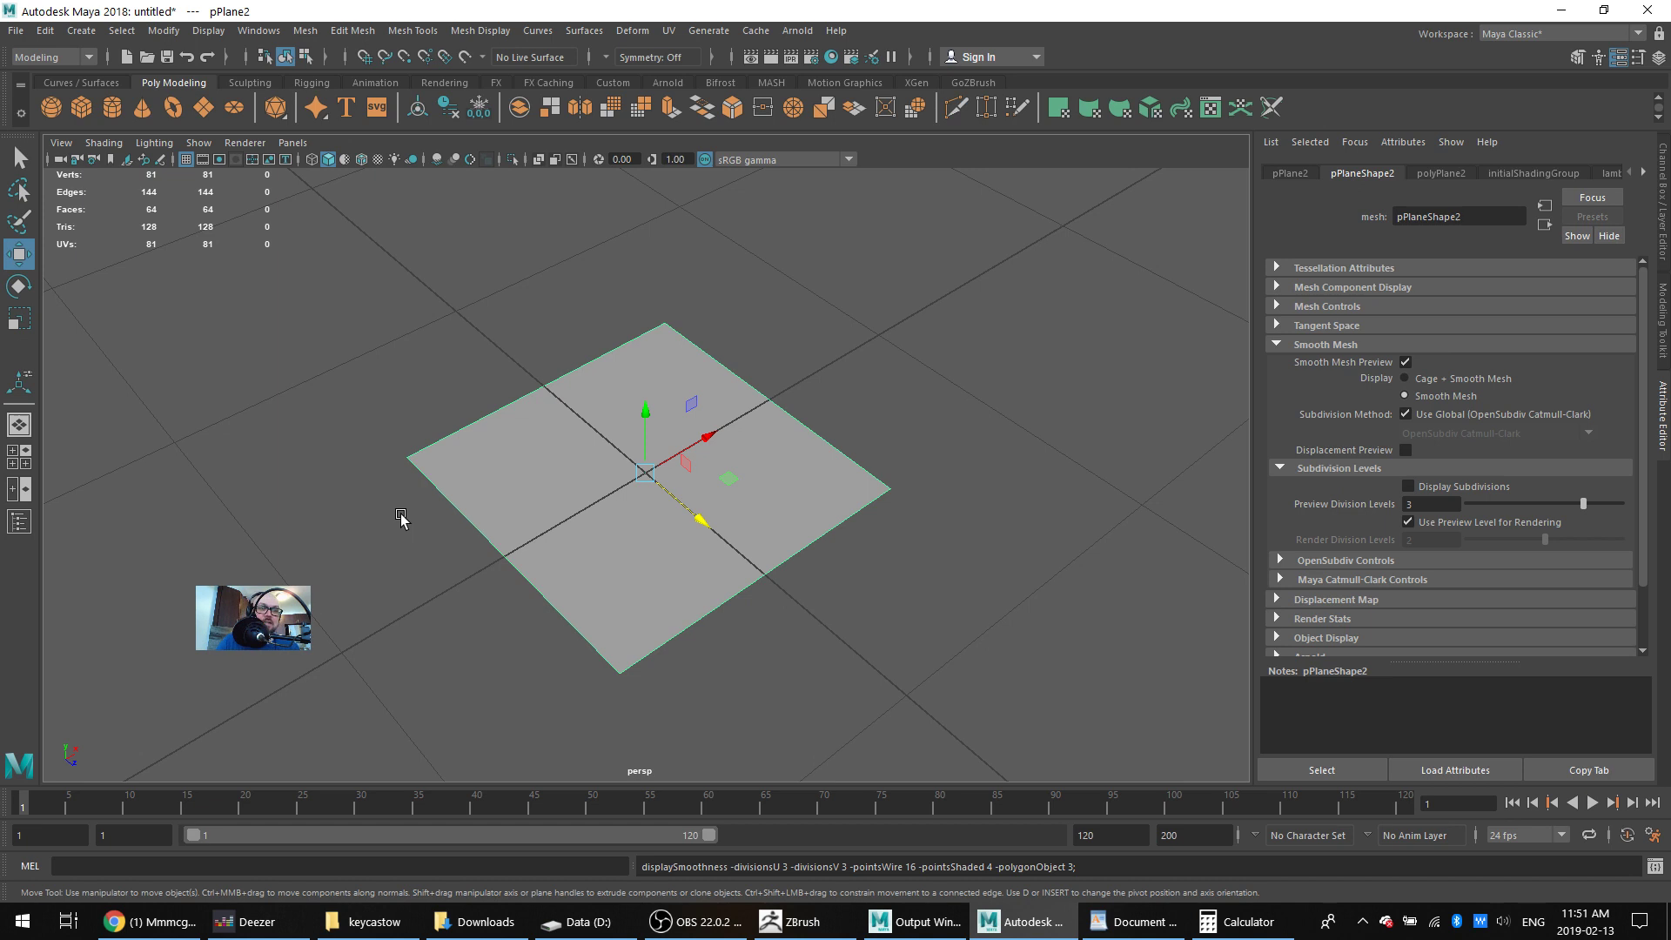
Switch to the Calculator and divide 10,000 by 4
{"action": "left_click", "coordinate": [1250, 922]}
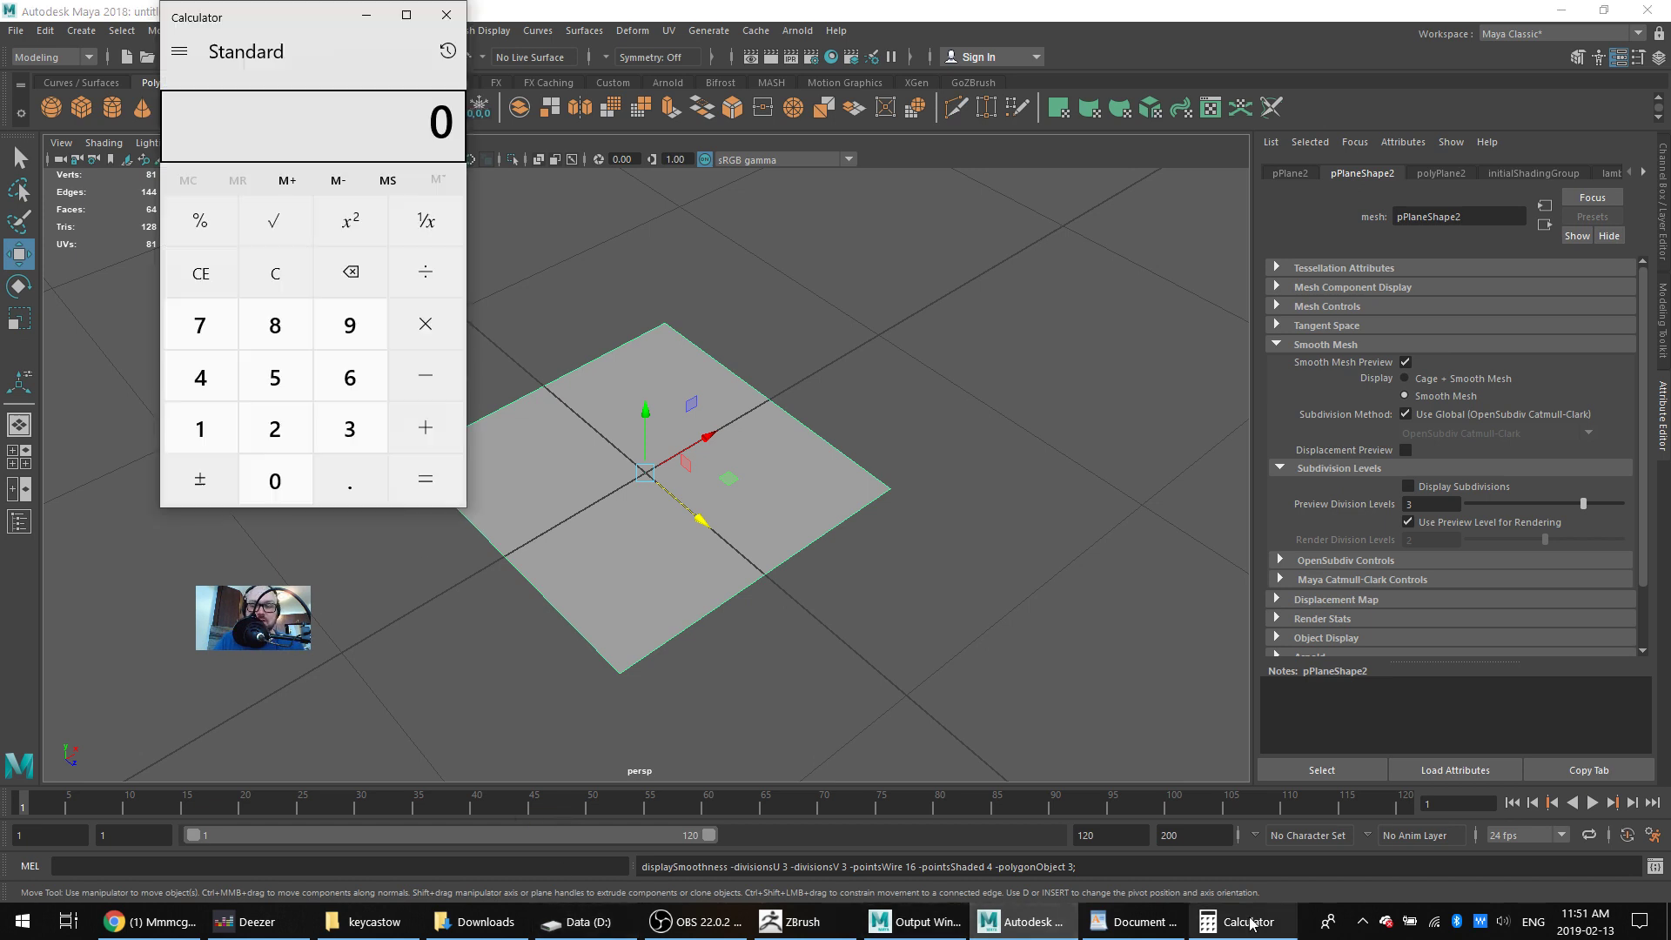
{"action": "type", "text": "1000"}
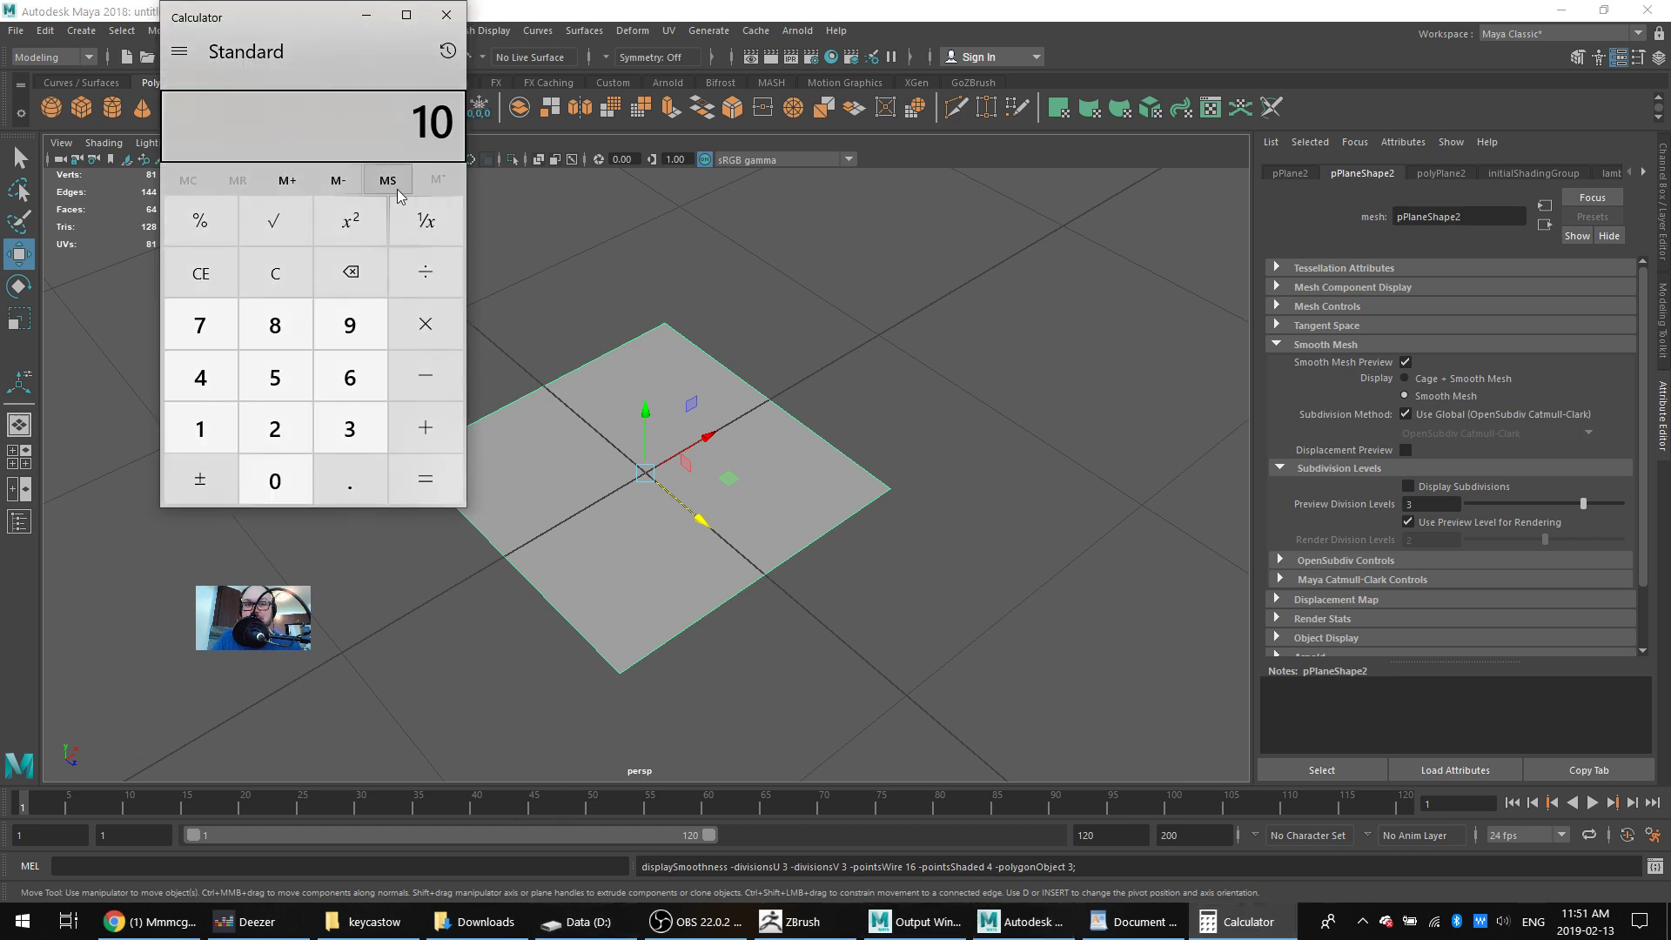
{"action": "type", "text": "0"}
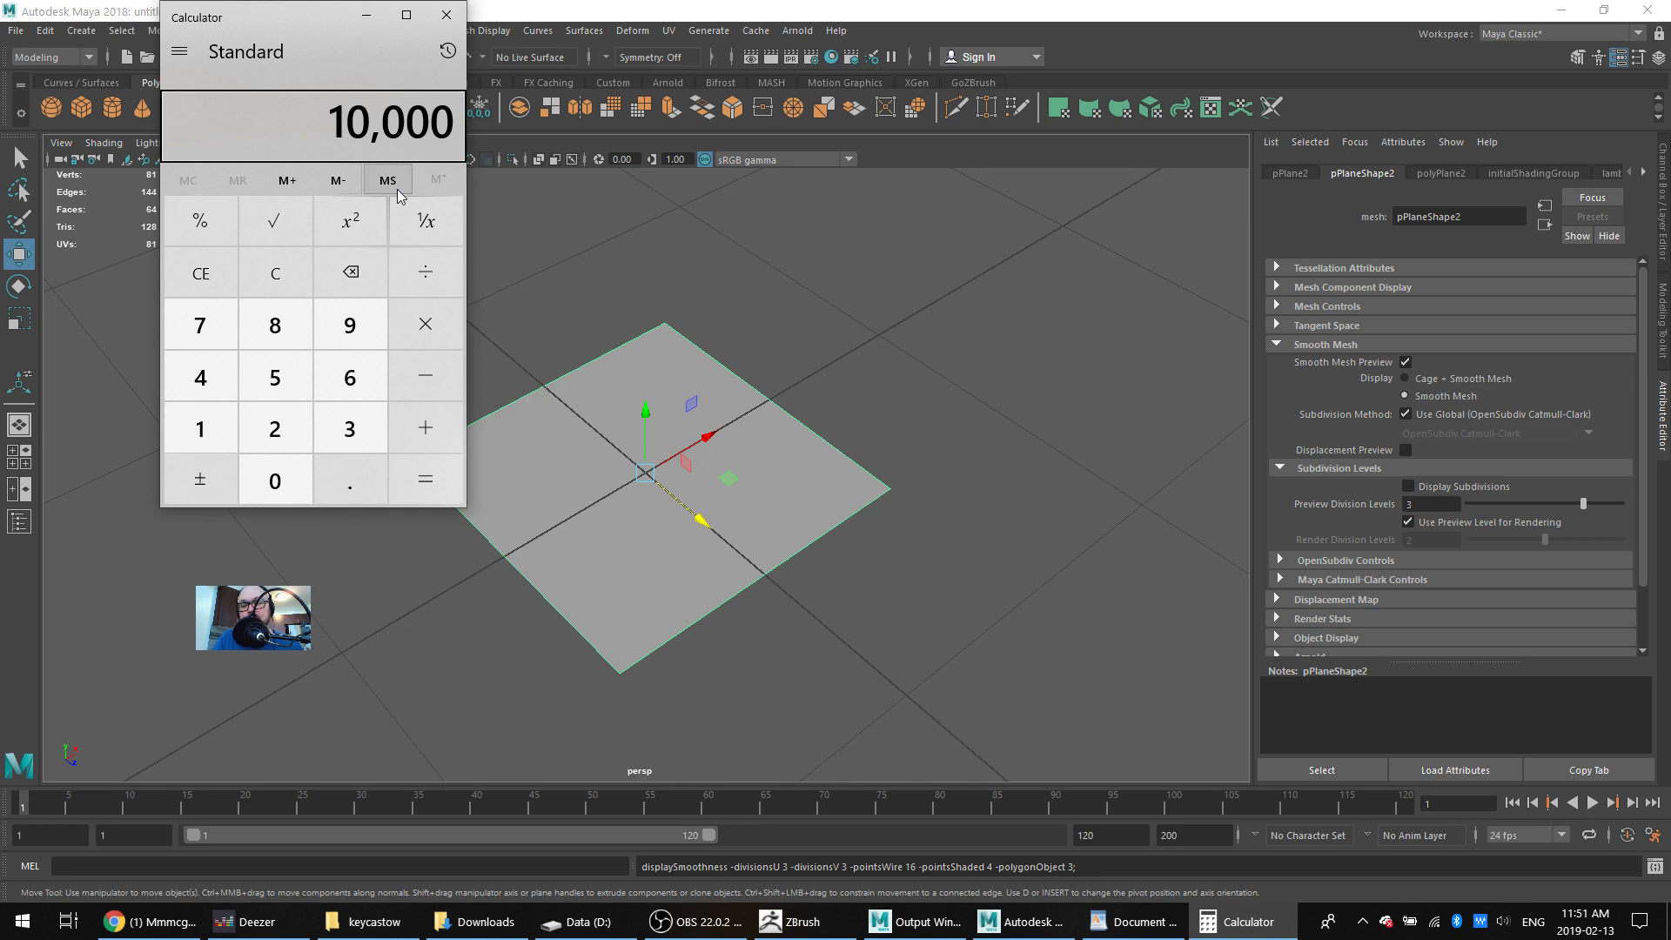
{"action": "type", "text": "/"}
{"action": "type", "text": "4"}
{"action": "key", "text": "Return"}
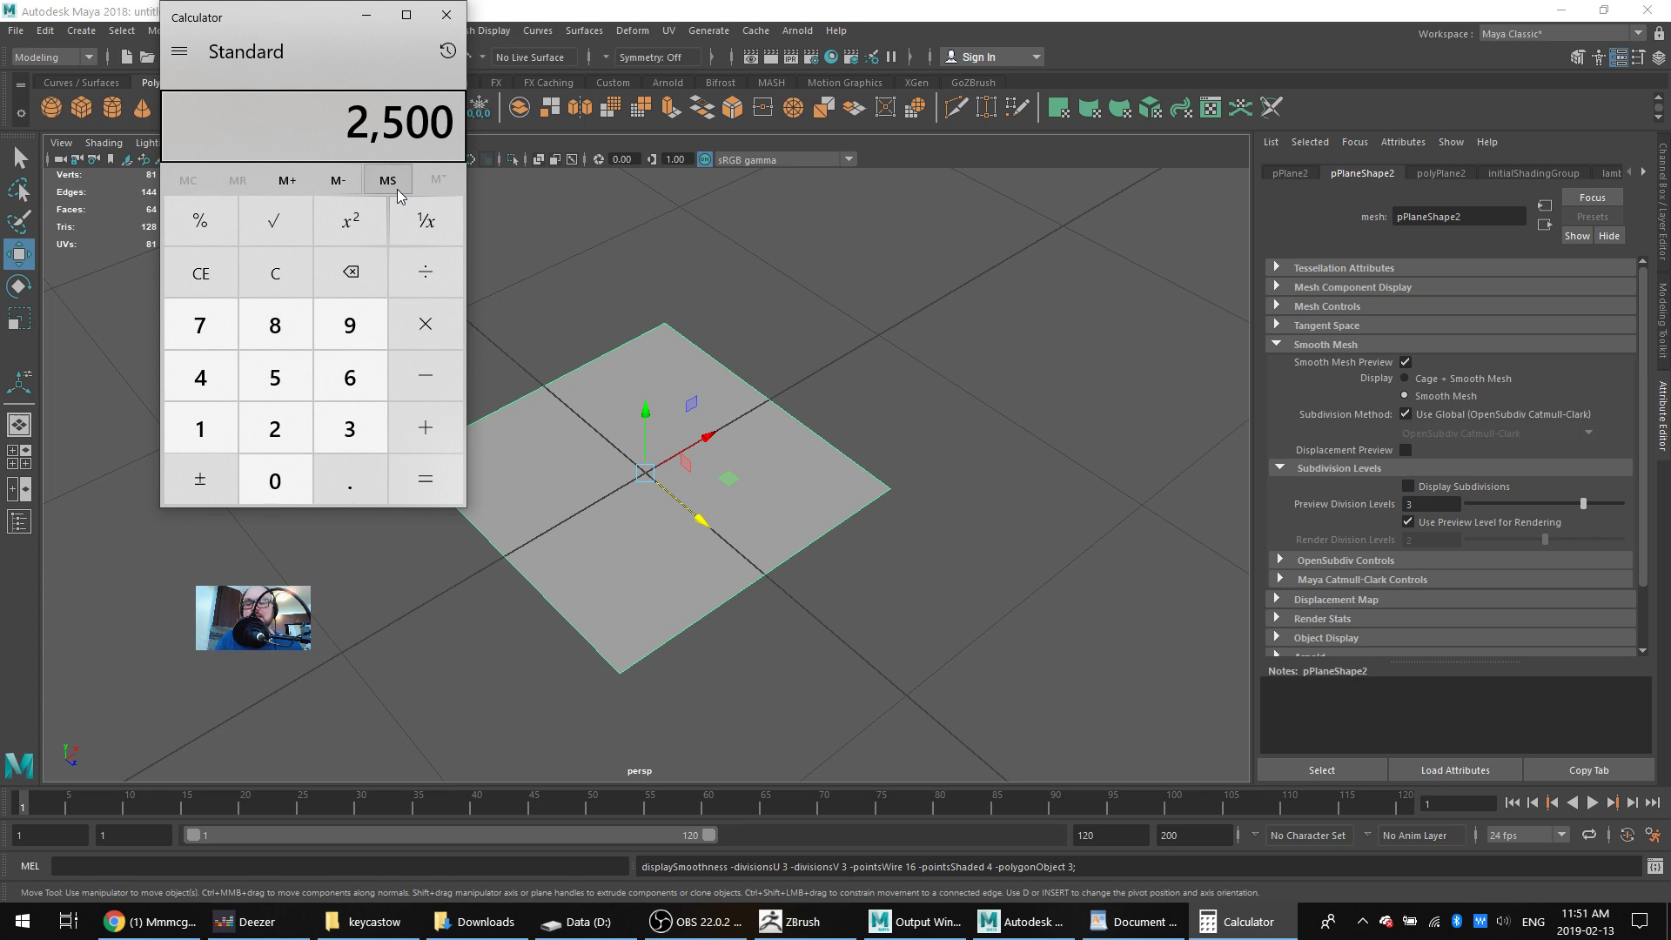
{"action": "type", "text": "625"}
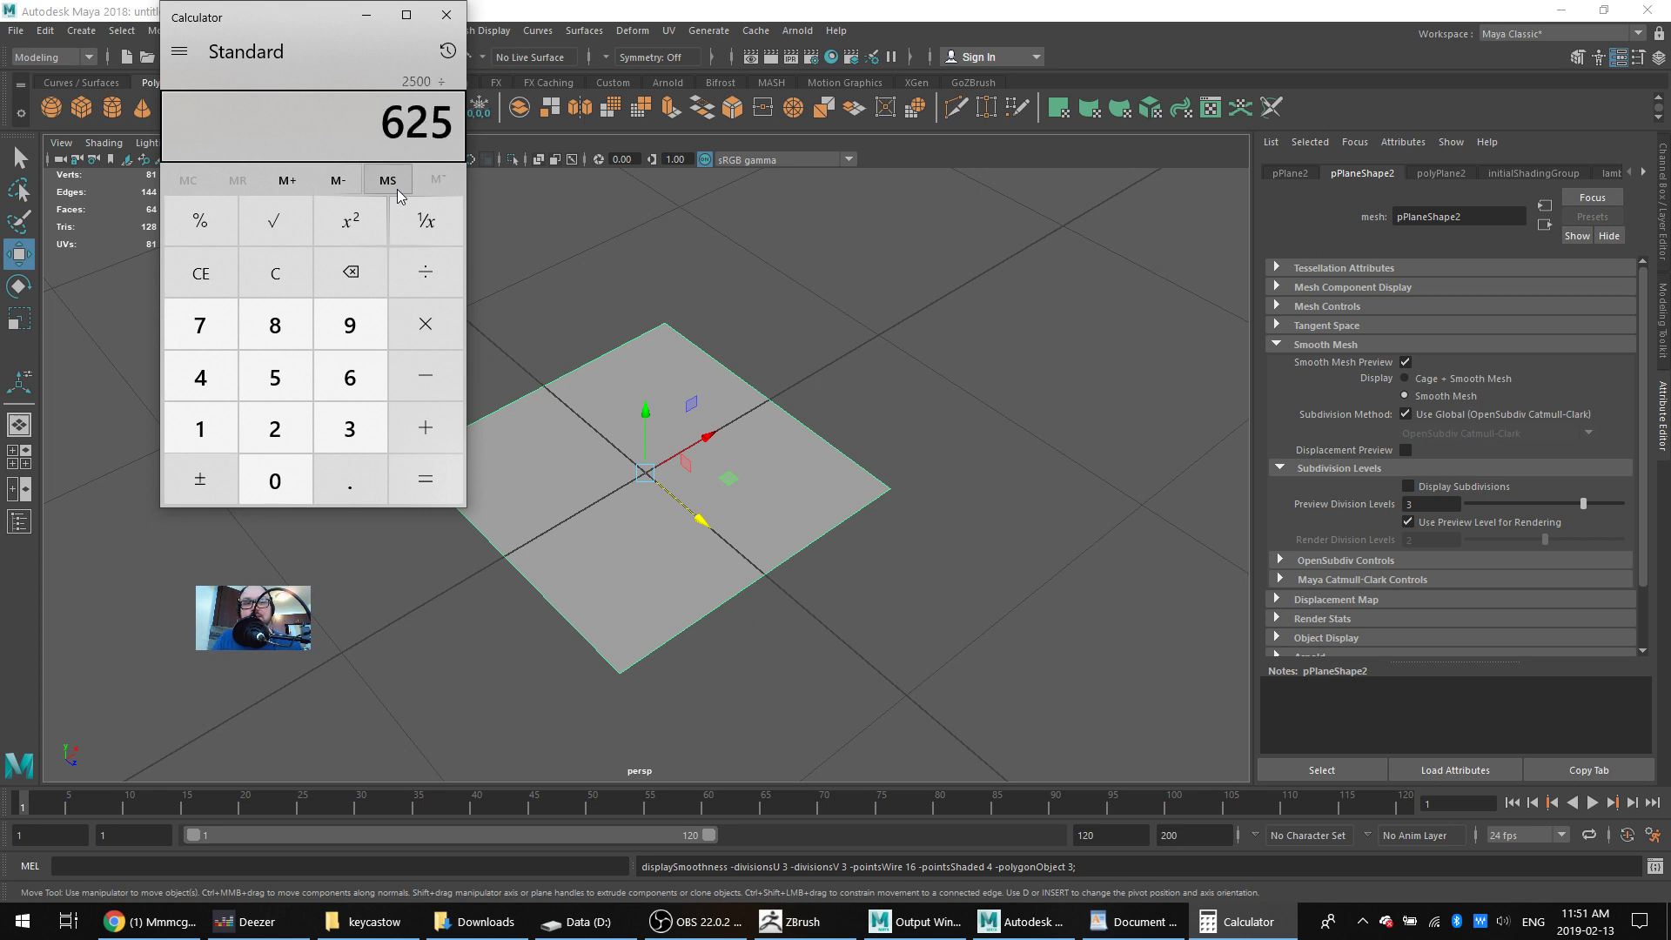
{"action": "type", "text": "/4*0"}
{"action": "key", "text": "Return"}
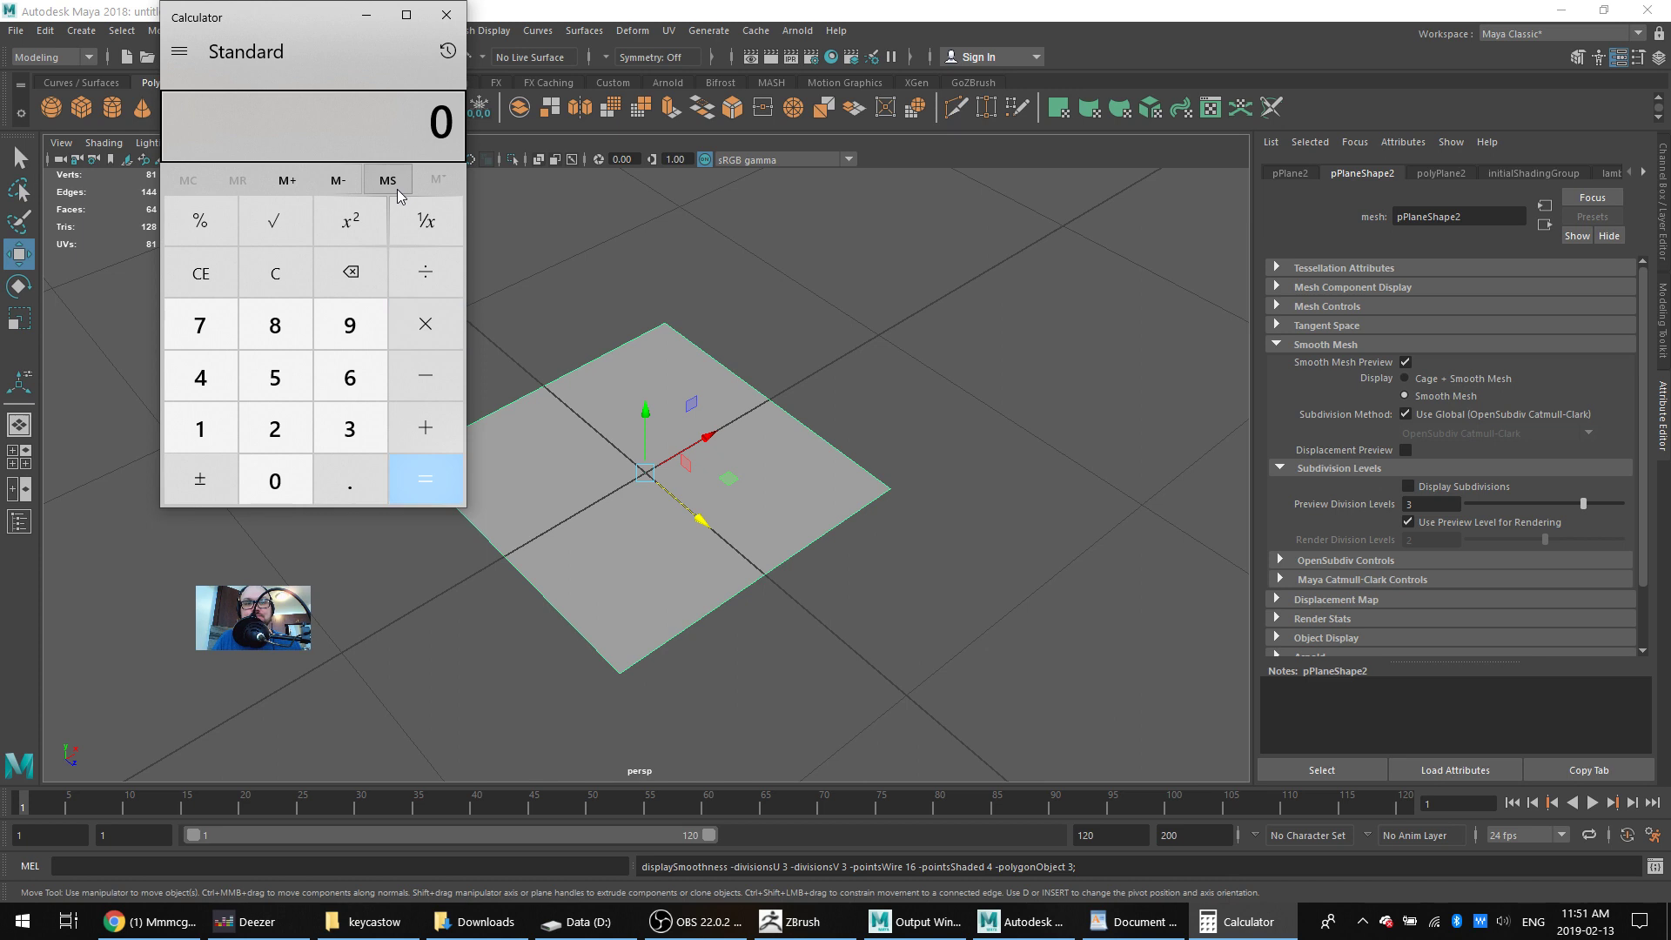
Divide 10,000 by 4 twice in succession, and clear the calculator
{"action": "type", "text": "10000/4"}
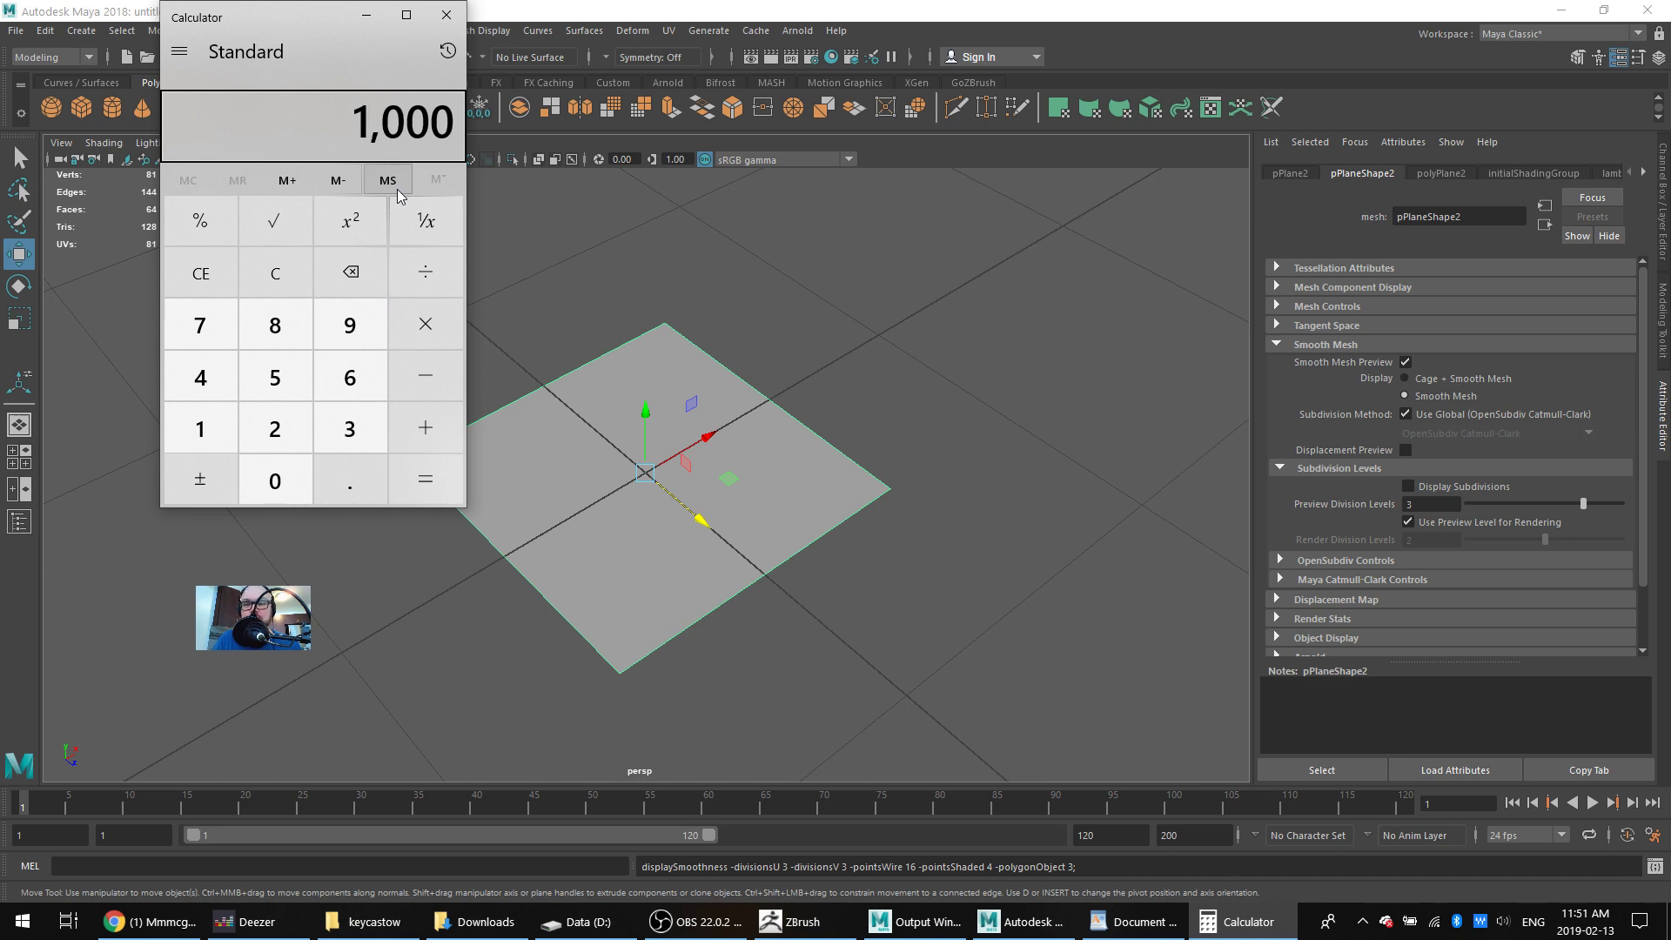
{"action": "key", "text": "Return"}
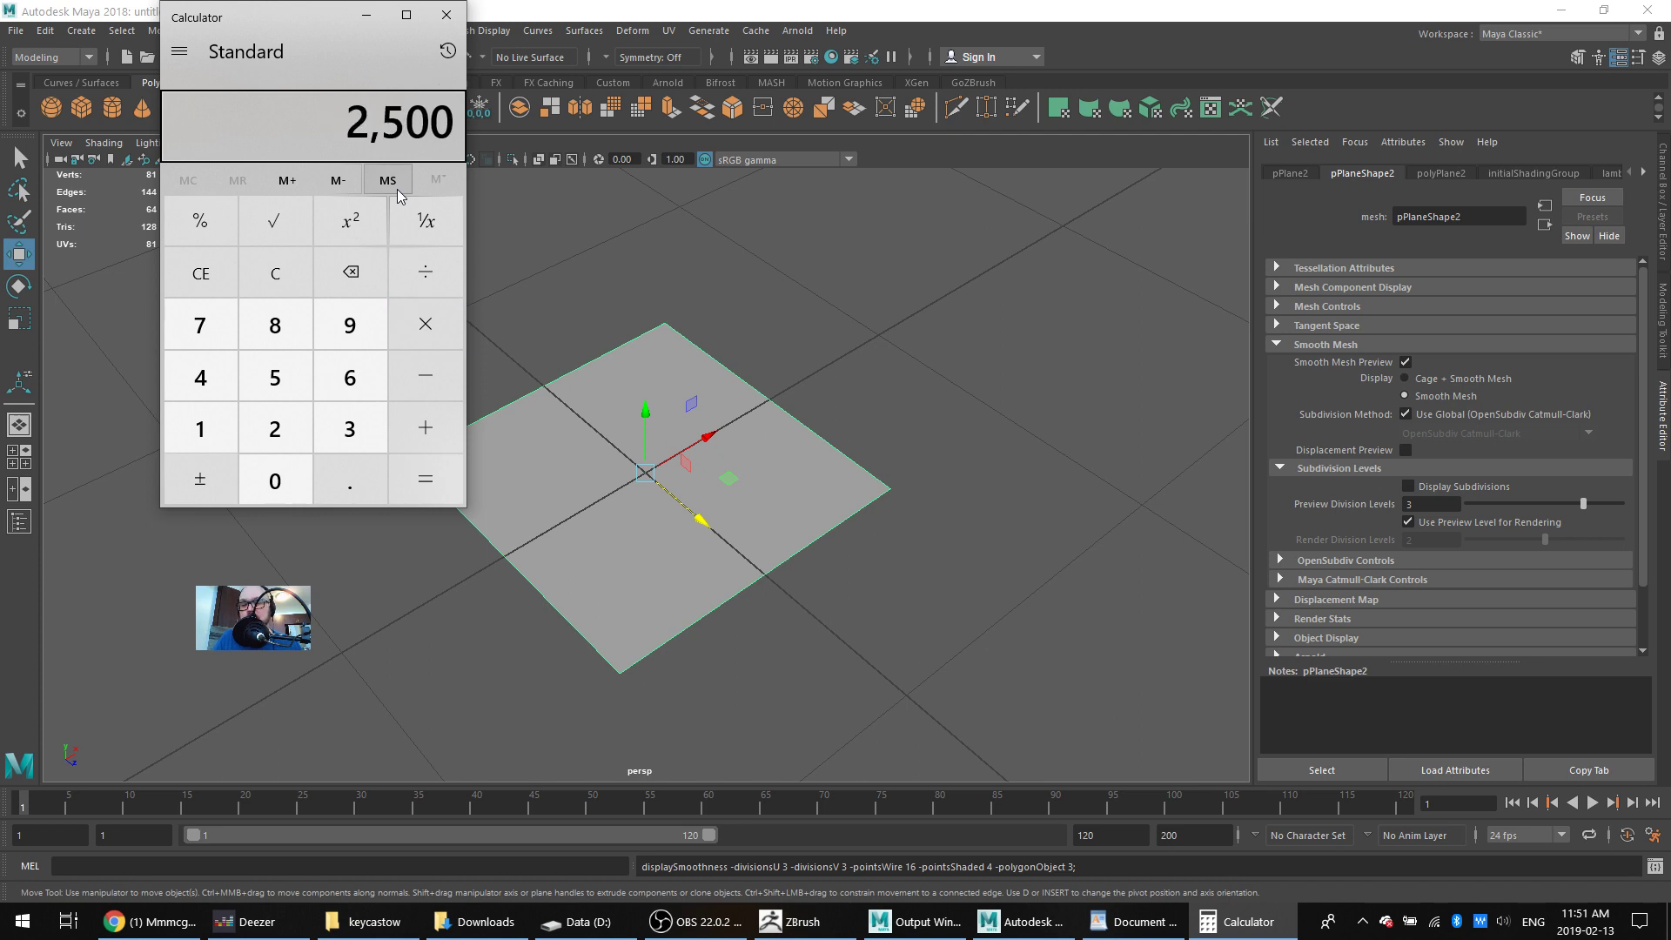
{"action": "type", "text": "/4"}
{"action": "key", "text": "Return"}
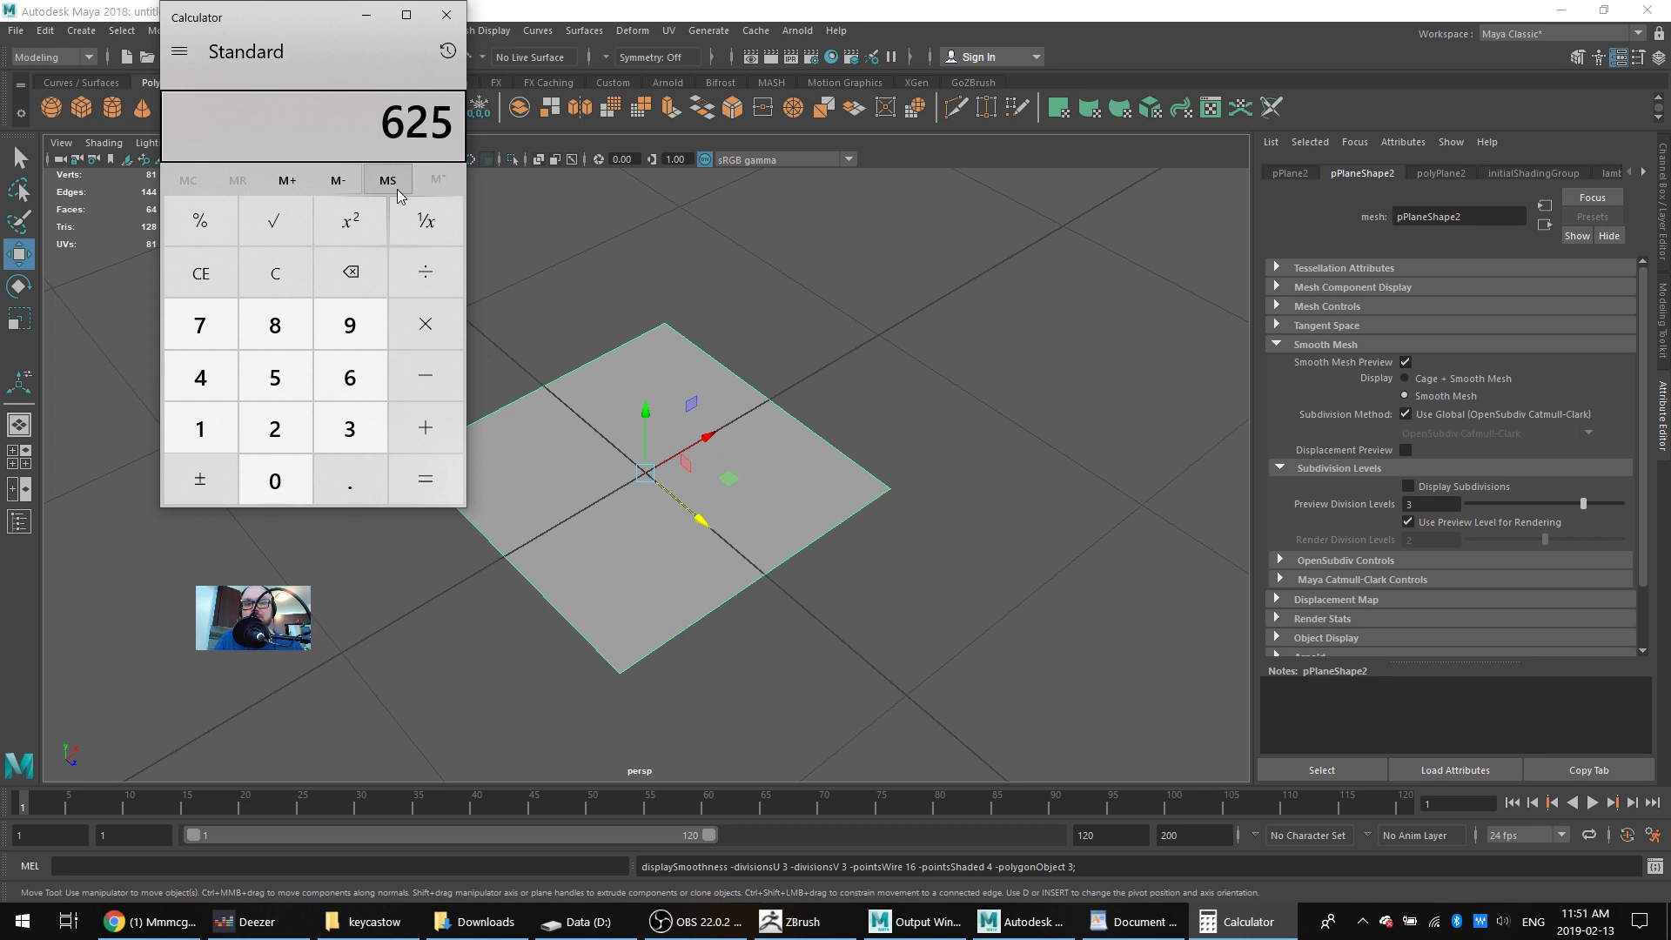
{"action": "key", "text": "0"}
{"action": "key", "text": "Return"}
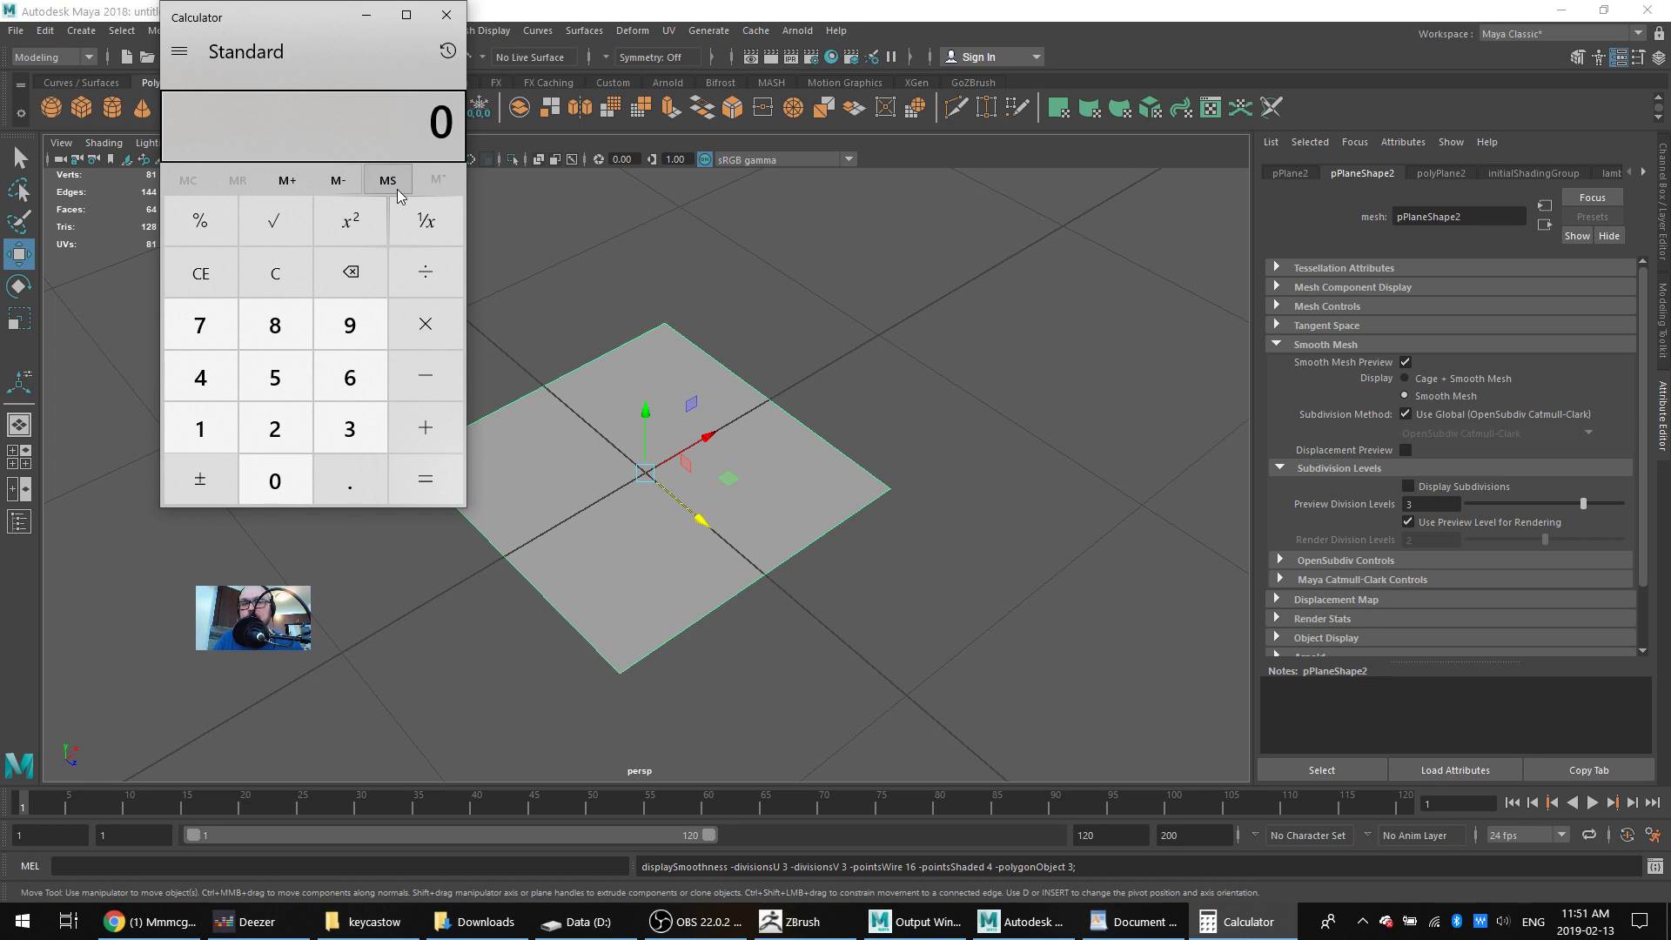
{"action": "type", "text": "2500"}
{"action": "key", "text": "Escape"}
Check the Twitch stream chat in the browser and return to the female head in ZBrush
{"action": "left_click", "coordinate": [796, 921]}
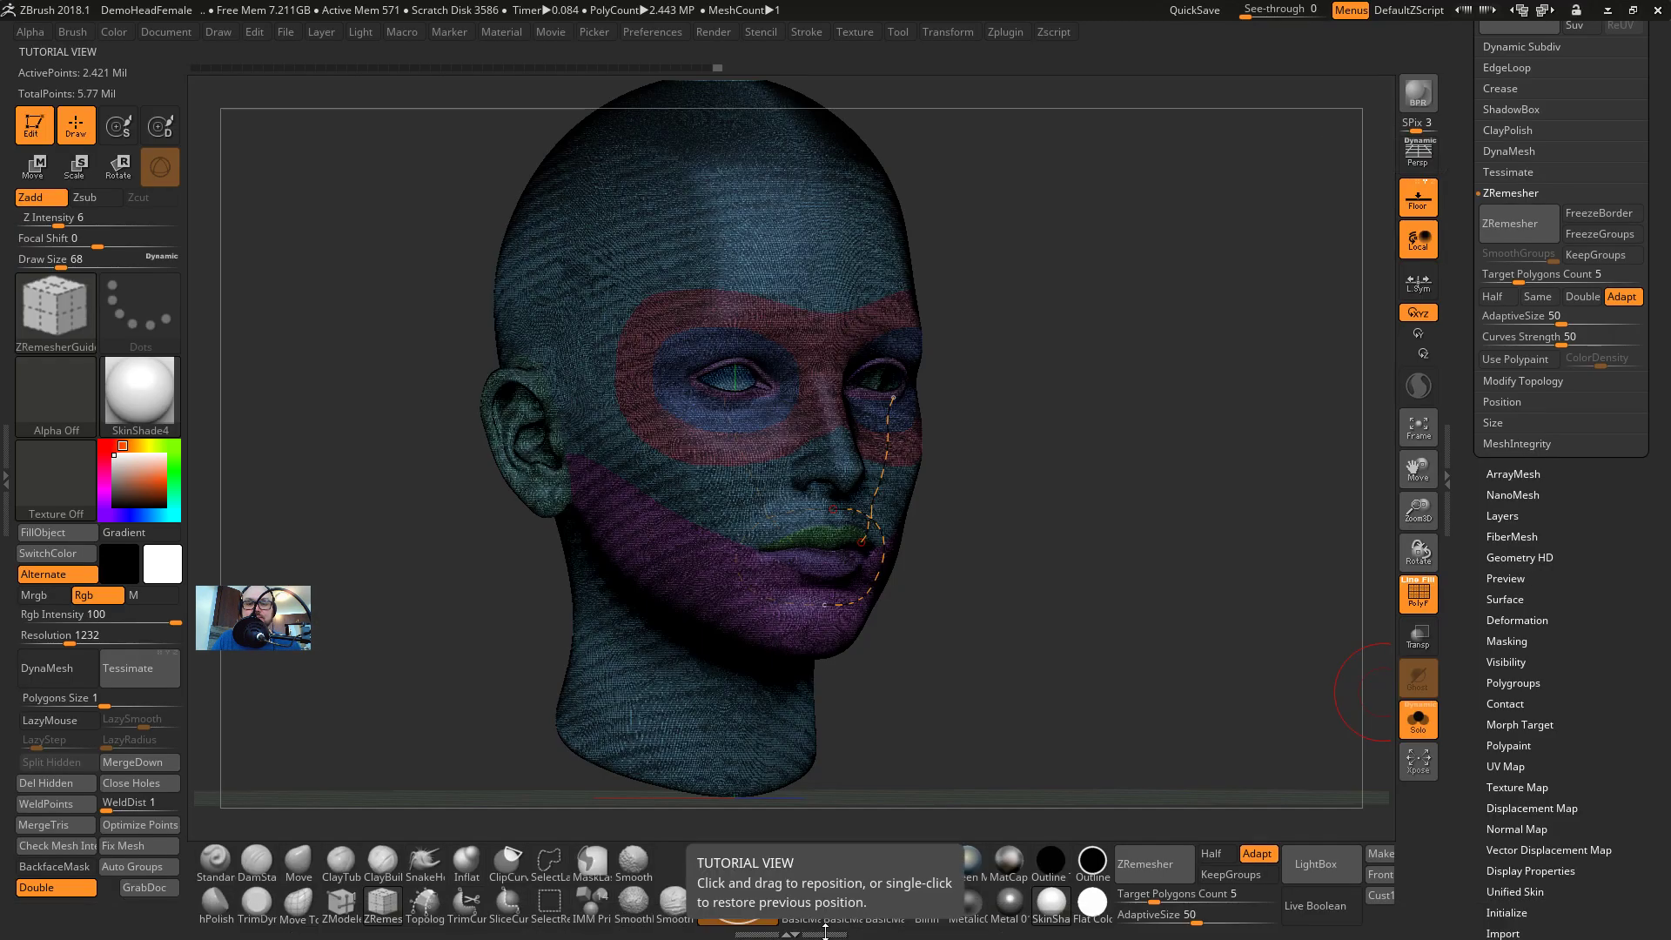
{"action": "key", "text": "alt+Tab"}
{"action": "key", "text": "Tab"}
{"action": "key", "text": "Tab"}
{"action": "key", "text": "Tab"}
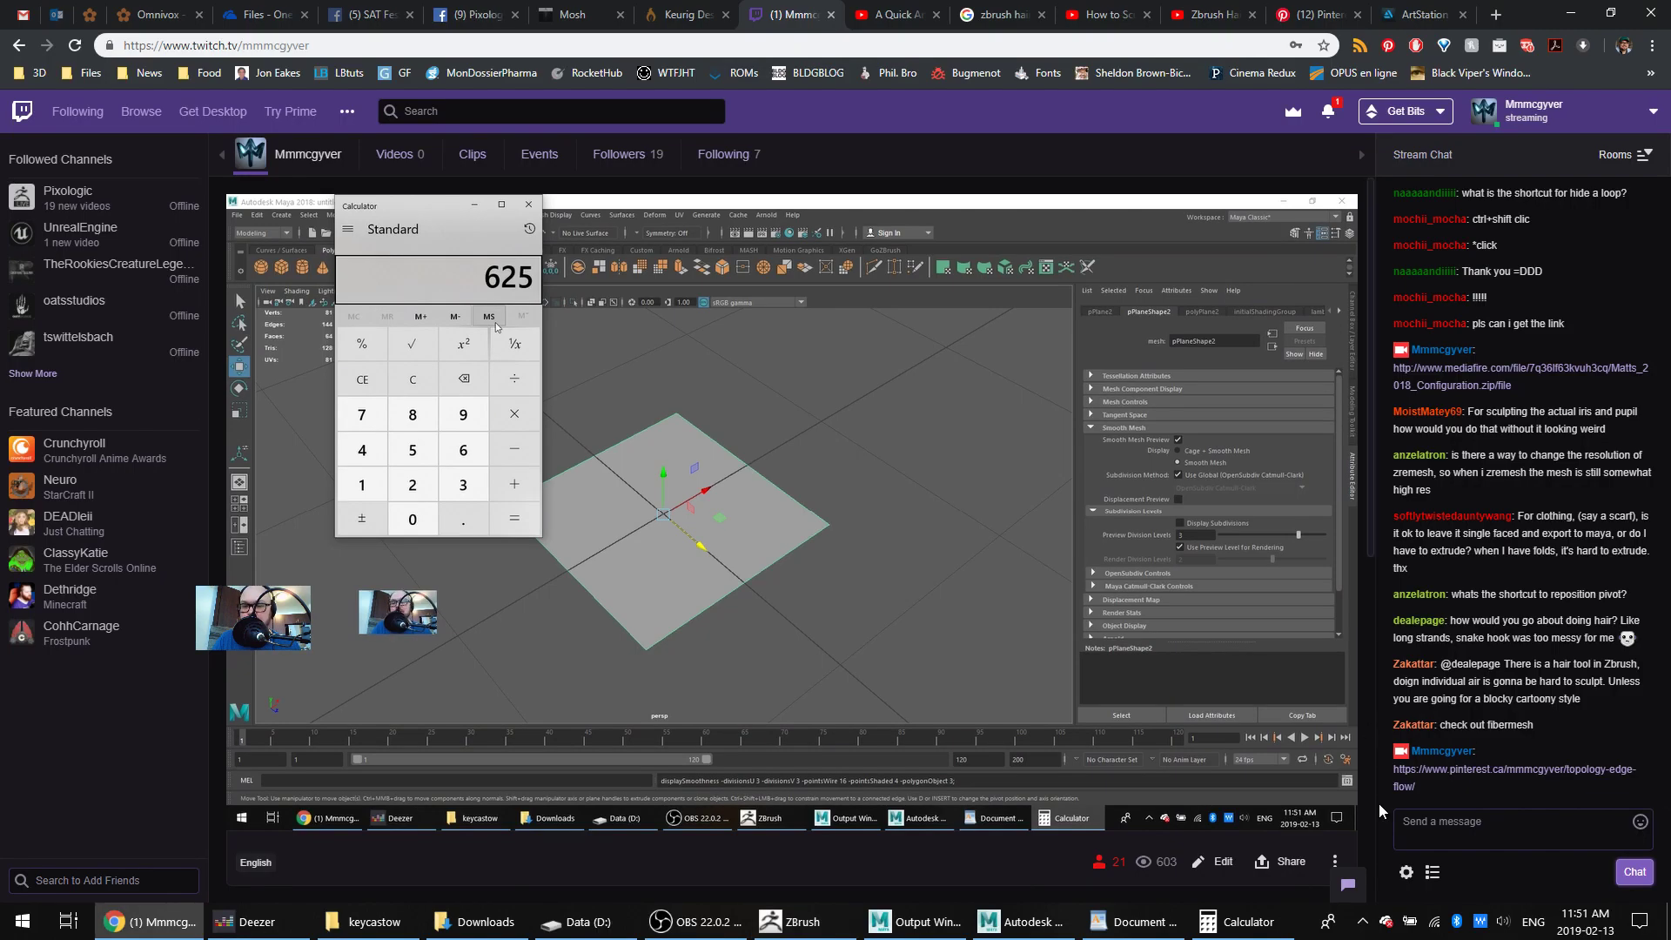
{"action": "left_click", "coordinate": [818, 922]}
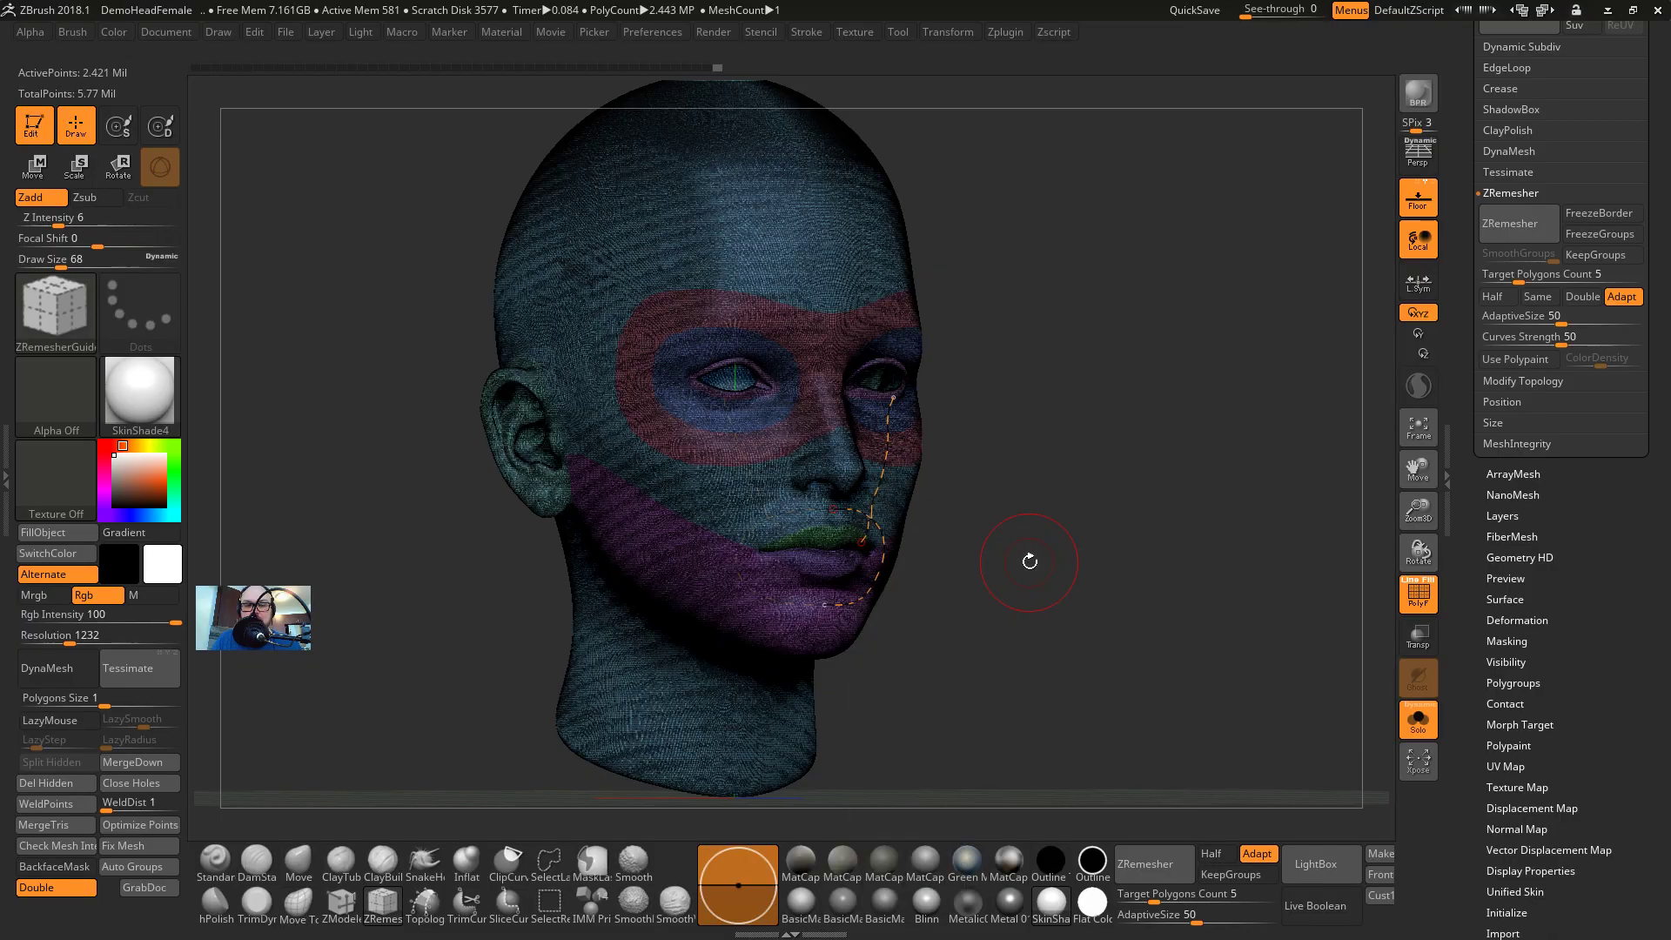
Examine the head's colored polygroups and the ZRemesher guide curves around the mouth and cheek from several angles
{"action": "left_click_drag", "start_coordinate": [1018, 559], "coordinate": [1123, 528]}
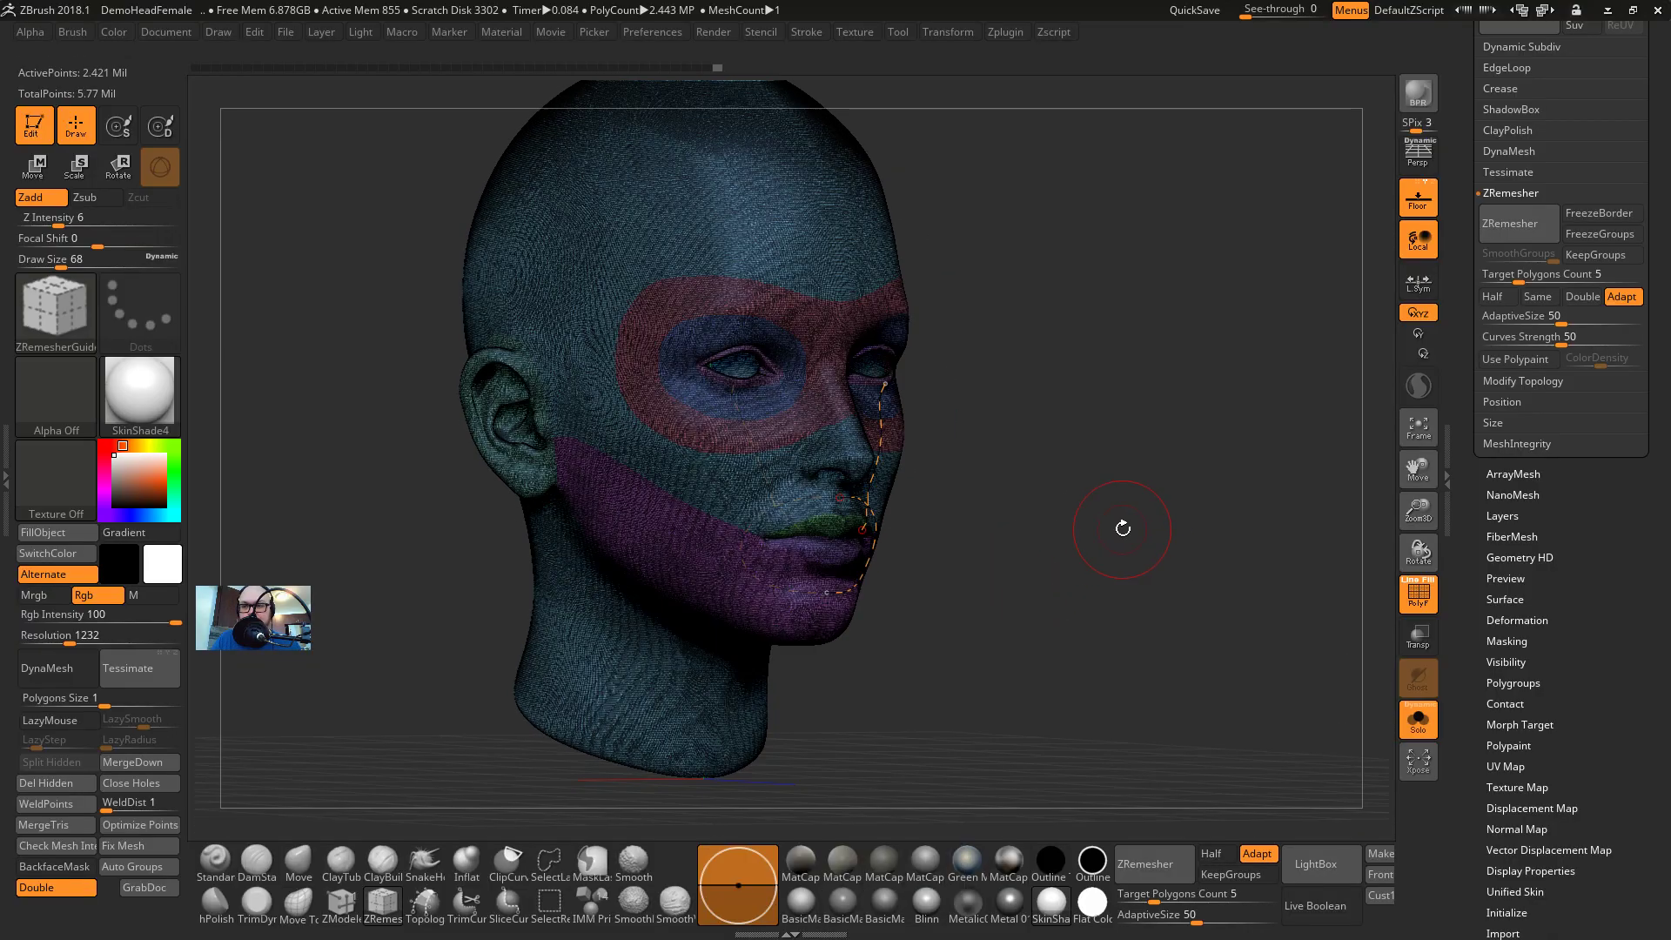
{"action": "left_click_drag", "start_coordinate": [1475, 171], "coordinate": [1482, 433]}
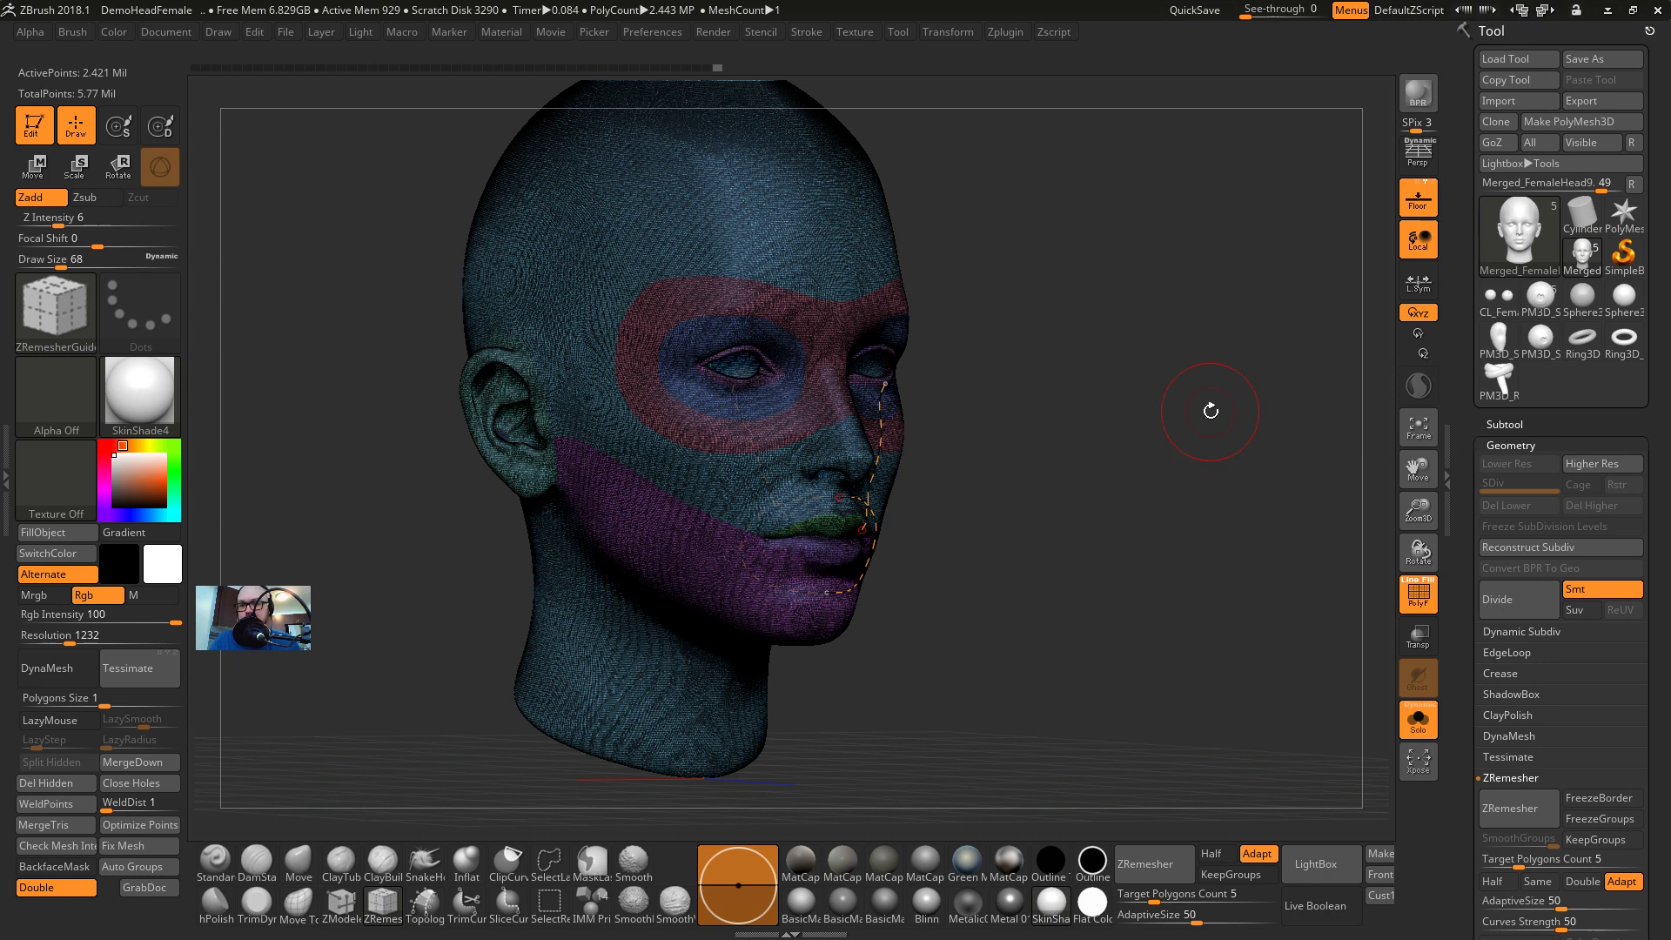
{"action": "mouse_move", "coordinate": [1149, 455]}
{"action": "left_mouse_down"}
{"action": "mouse_move", "coordinate": [1119, 450]}
{"action": "mouse_move", "coordinate": [1224, 458]}
{"action": "mouse_move", "coordinate": [1122, 628]}
{"action": "left_mouse_up"}
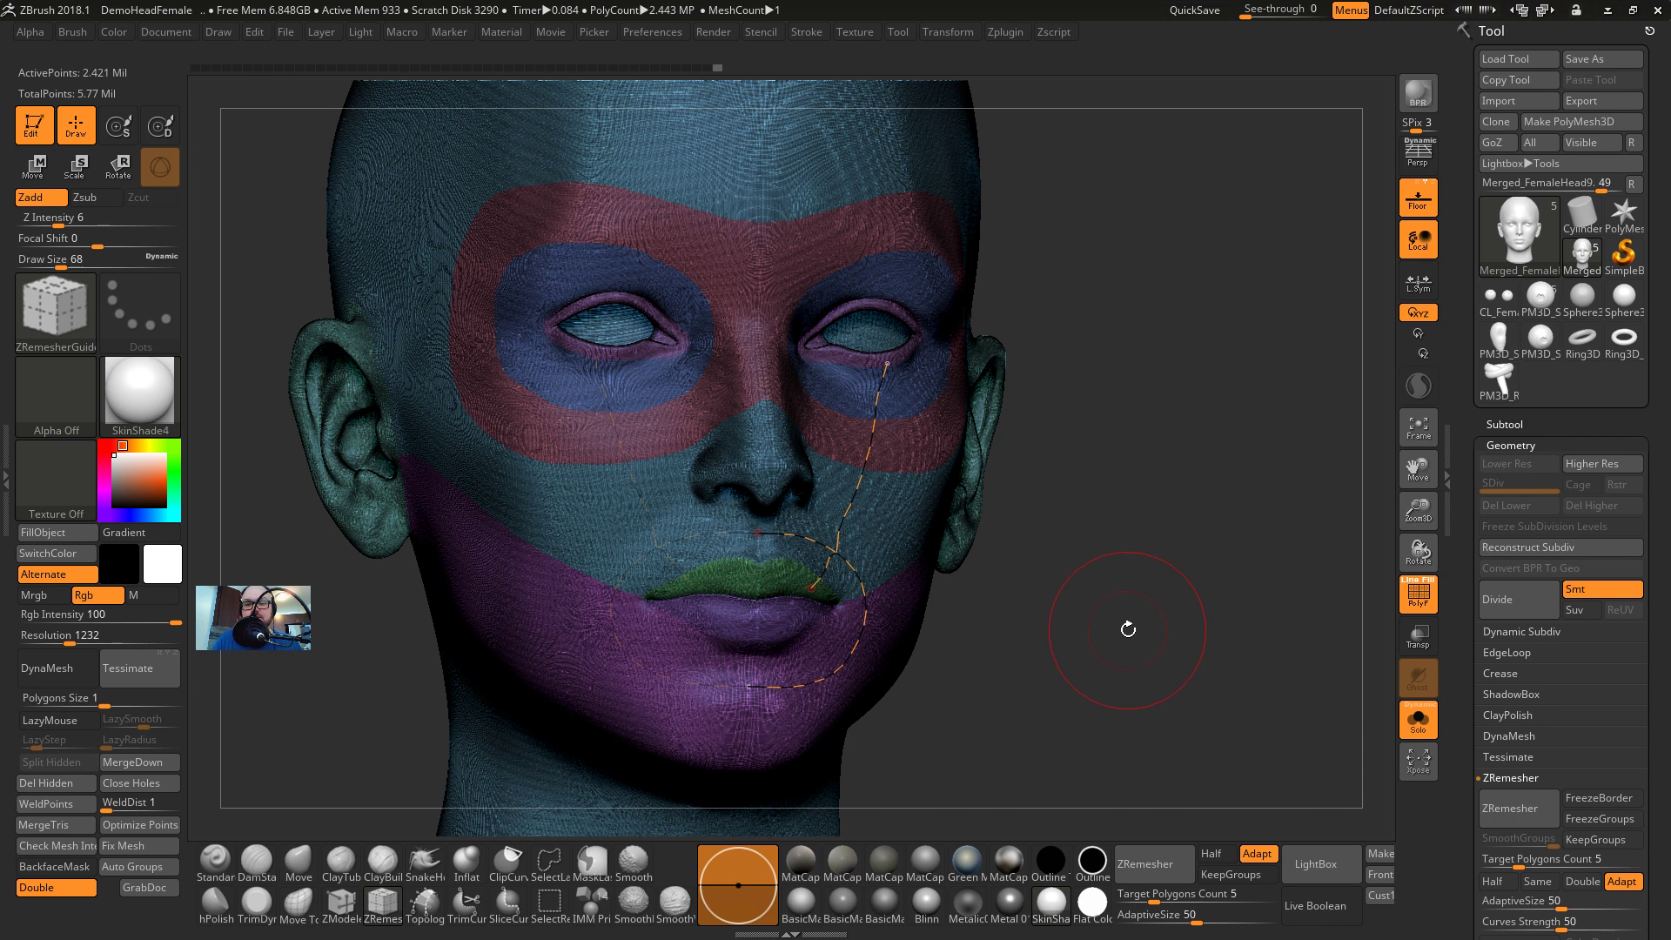
{"action": "left_click_drag", "start_coordinate": [1003, 578], "coordinate": [1048, 272]}
{"action": "left_click_drag", "start_coordinate": [1167, 343], "coordinate": [796, 207]}
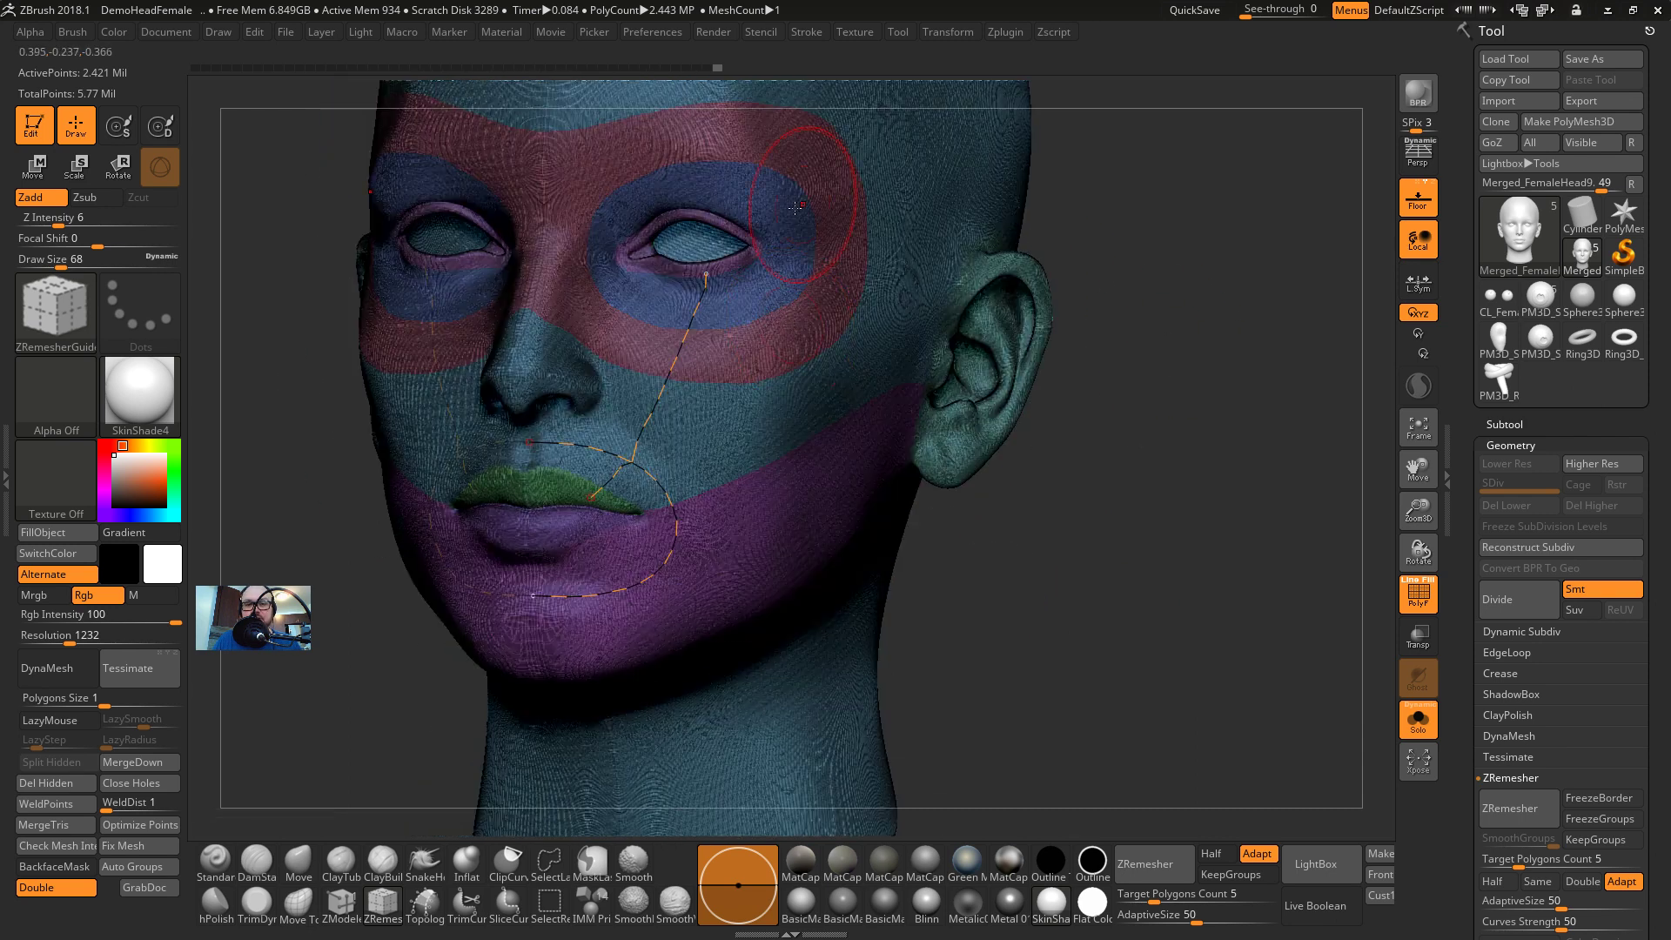
{"action": "left_click_drag", "start_coordinate": [1227, 546], "coordinate": [1318, 652]}
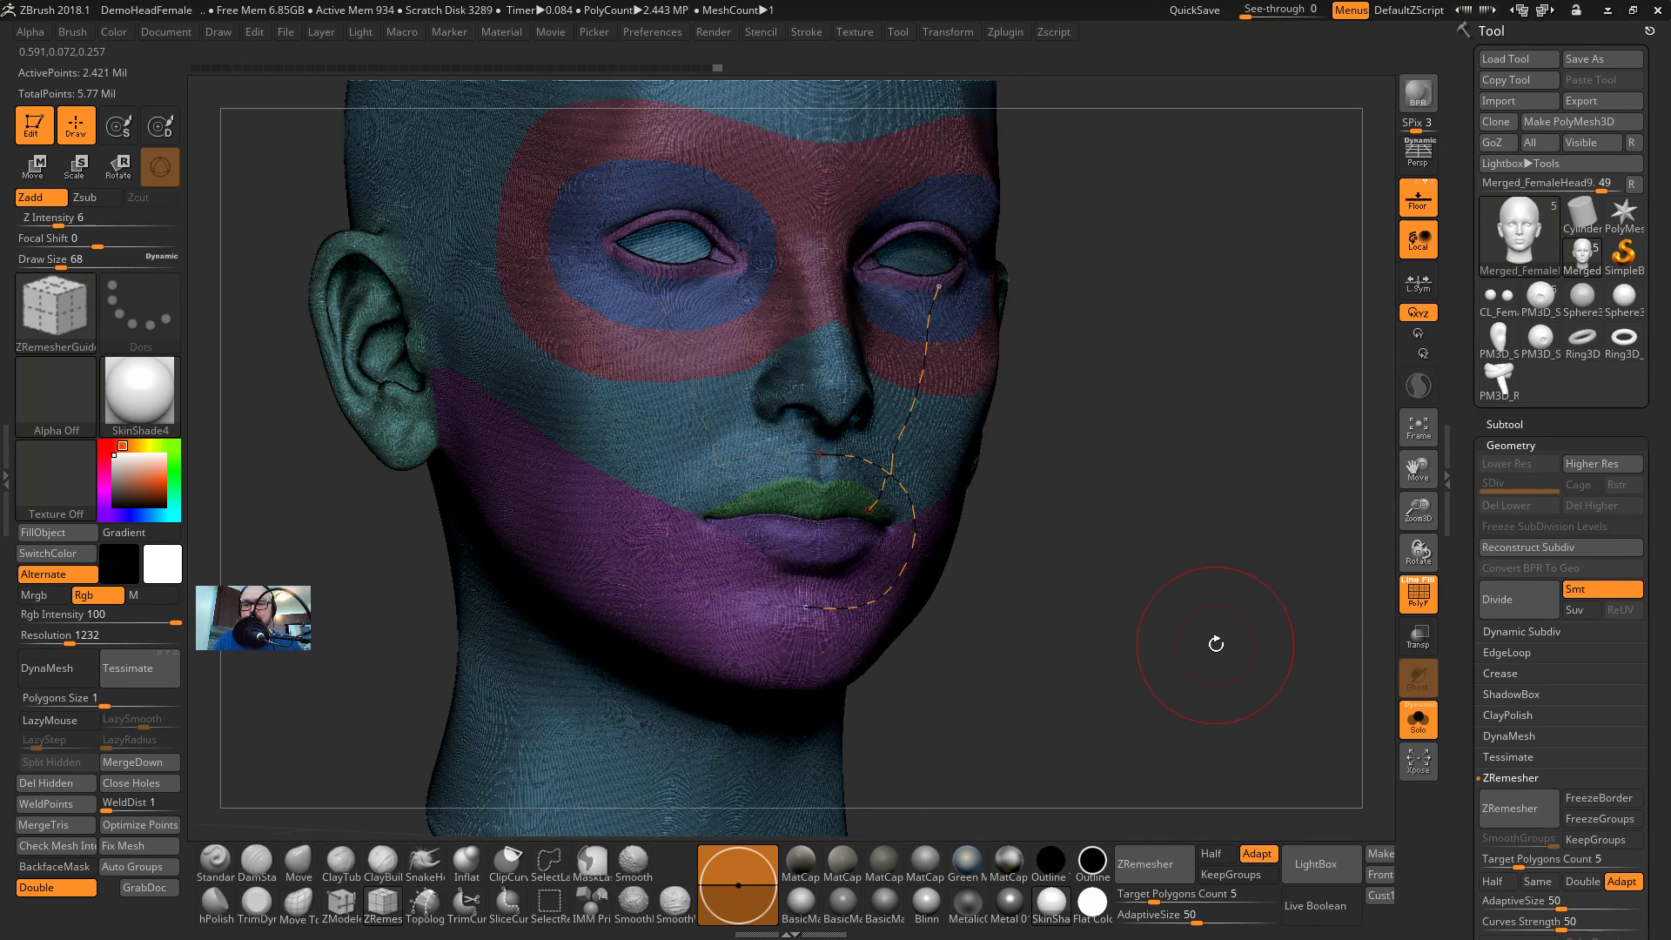
{"action": "mouse_move", "coordinate": [1216, 644]}
{"action": "left_mouse_down"}
{"action": "mouse_move", "coordinate": [1221, 609]}
{"action": "mouse_move", "coordinate": [1234, 648]}
{"action": "left_mouse_up"}
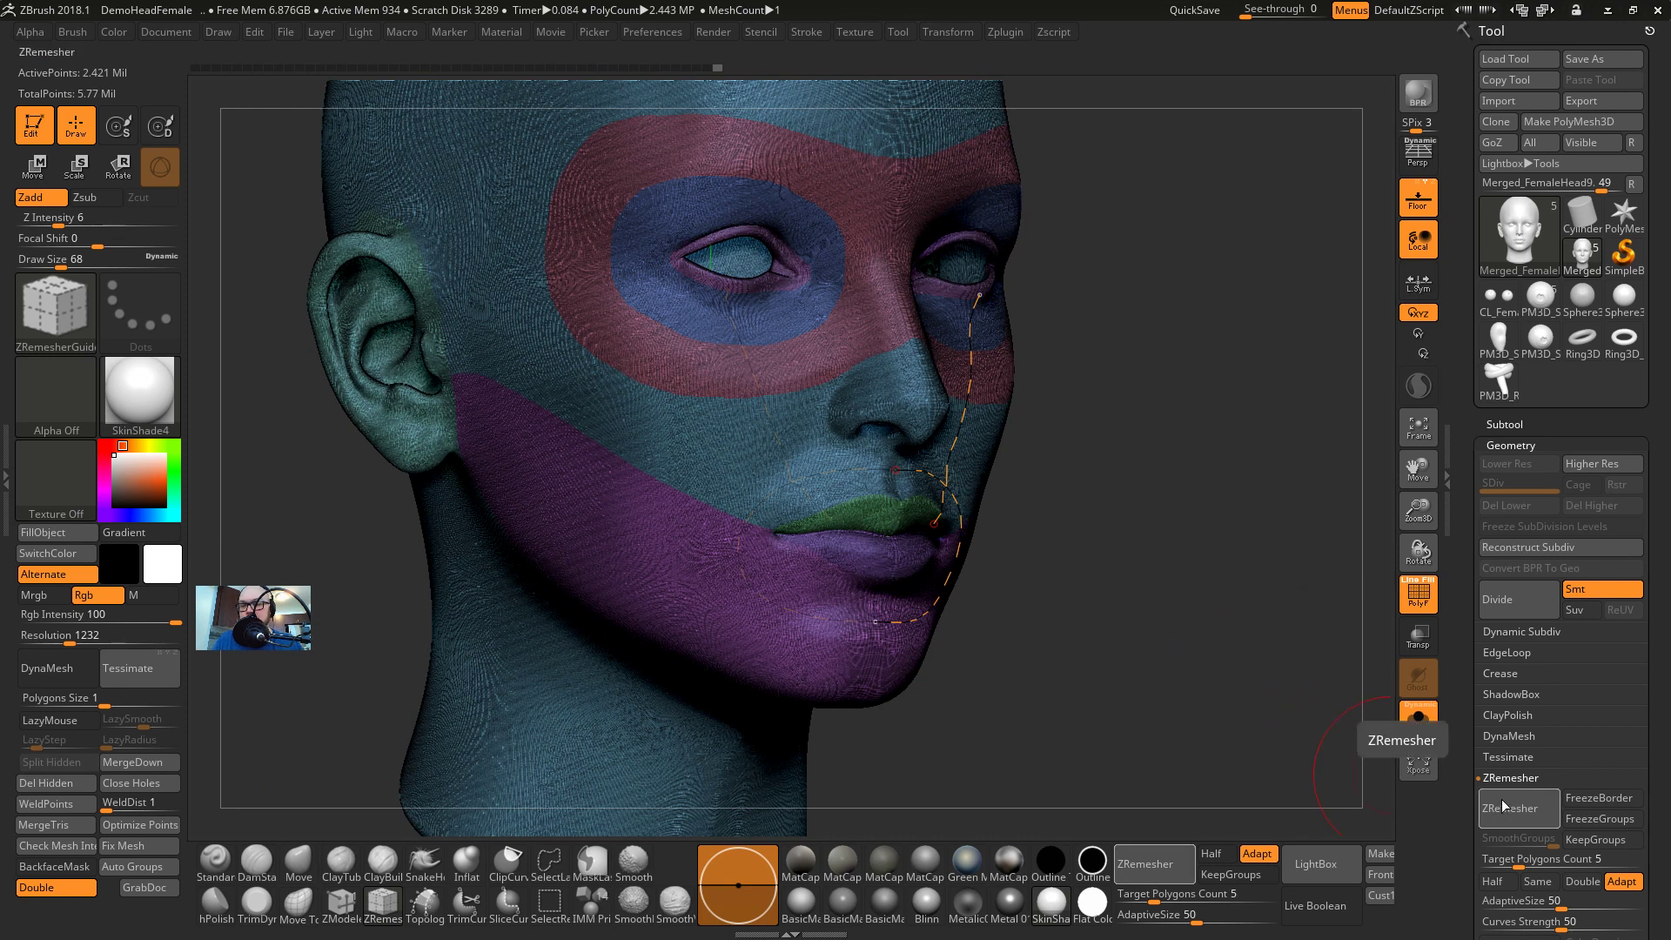
Set the ZRemesher target polygons count to 20
{"action": "left_click_drag", "start_coordinate": [1519, 859], "coordinate": [1506, 858]}
{"action": "type", "text": "10"}
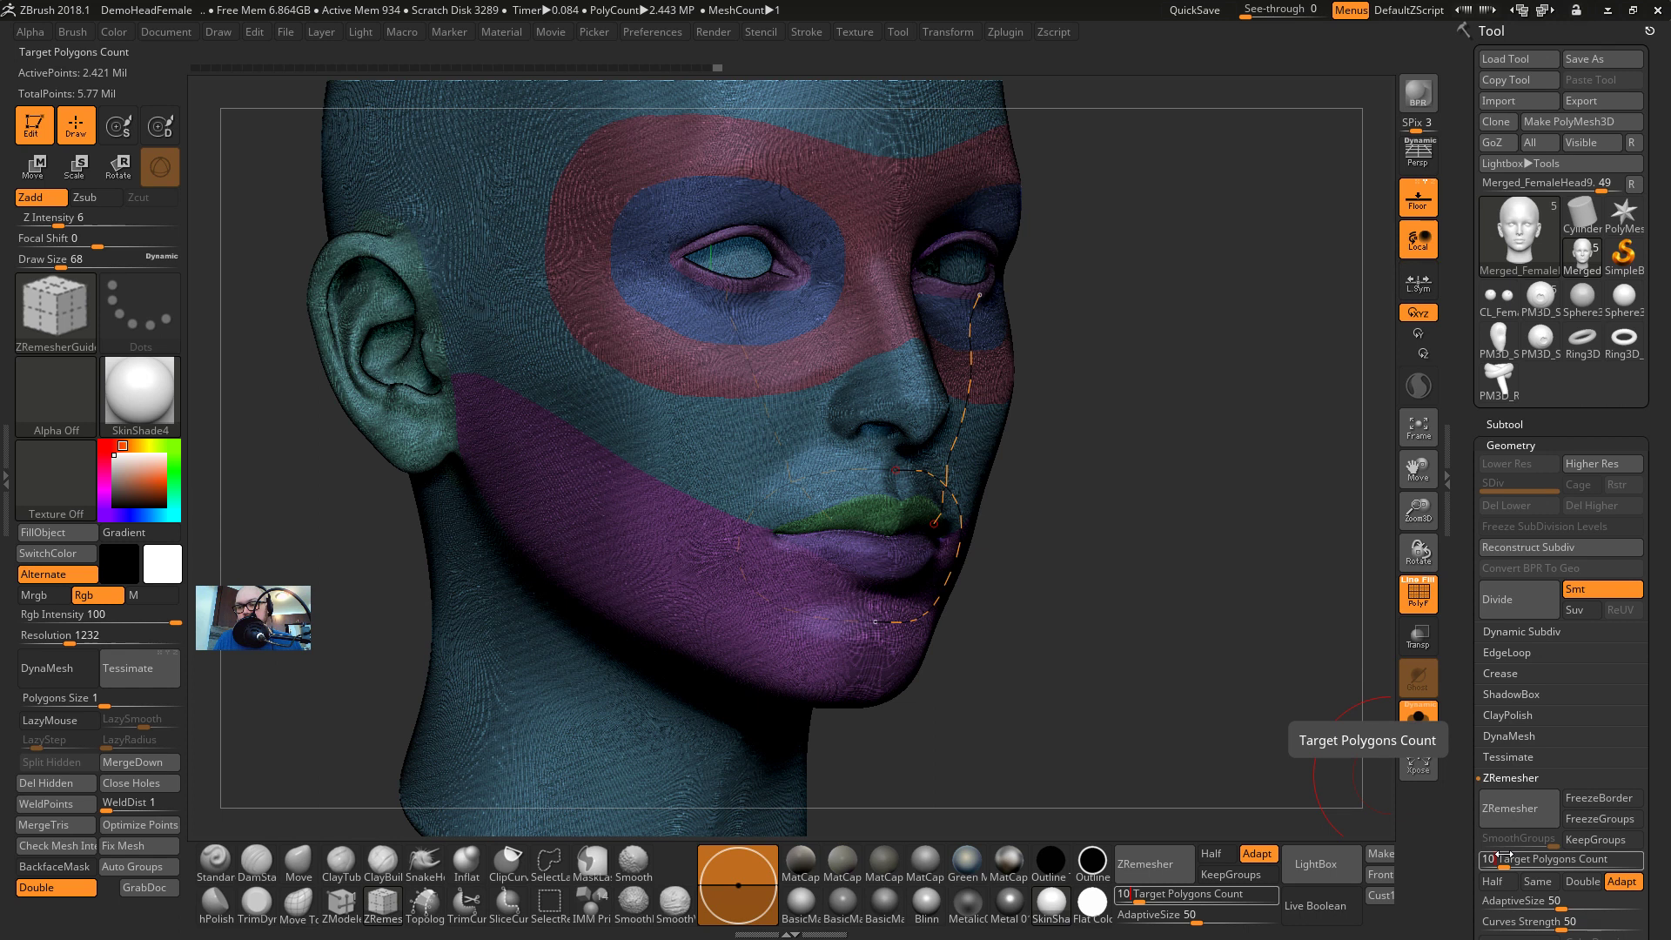
{"action": "type", "text": "20"}
{"action": "key", "text": "BackSpace"}
{"action": "key", "text": "BackSpace"}
{"action": "key", "text": "BackSpace"}
{"action": "key", "text": "BackSpace"}
{"action": "type", "text": "20"}
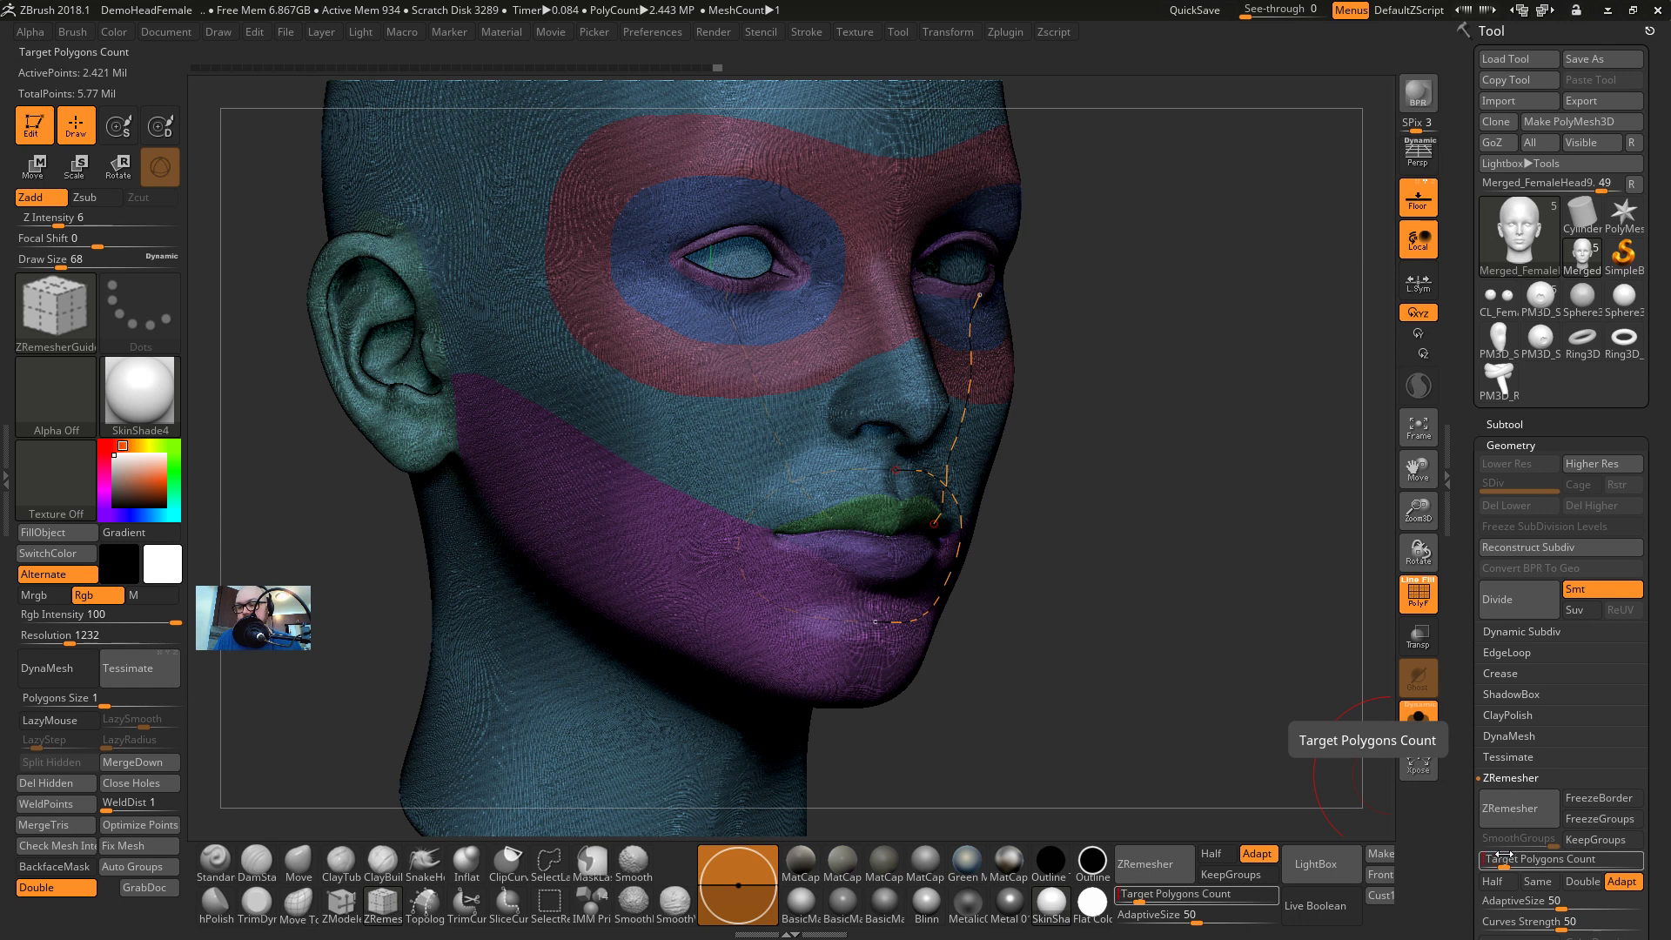
{"action": "key", "text": "Return"}
Enable KeepGroups and ZRemesh the female head
{"action": "left_click", "coordinate": [1597, 840]}
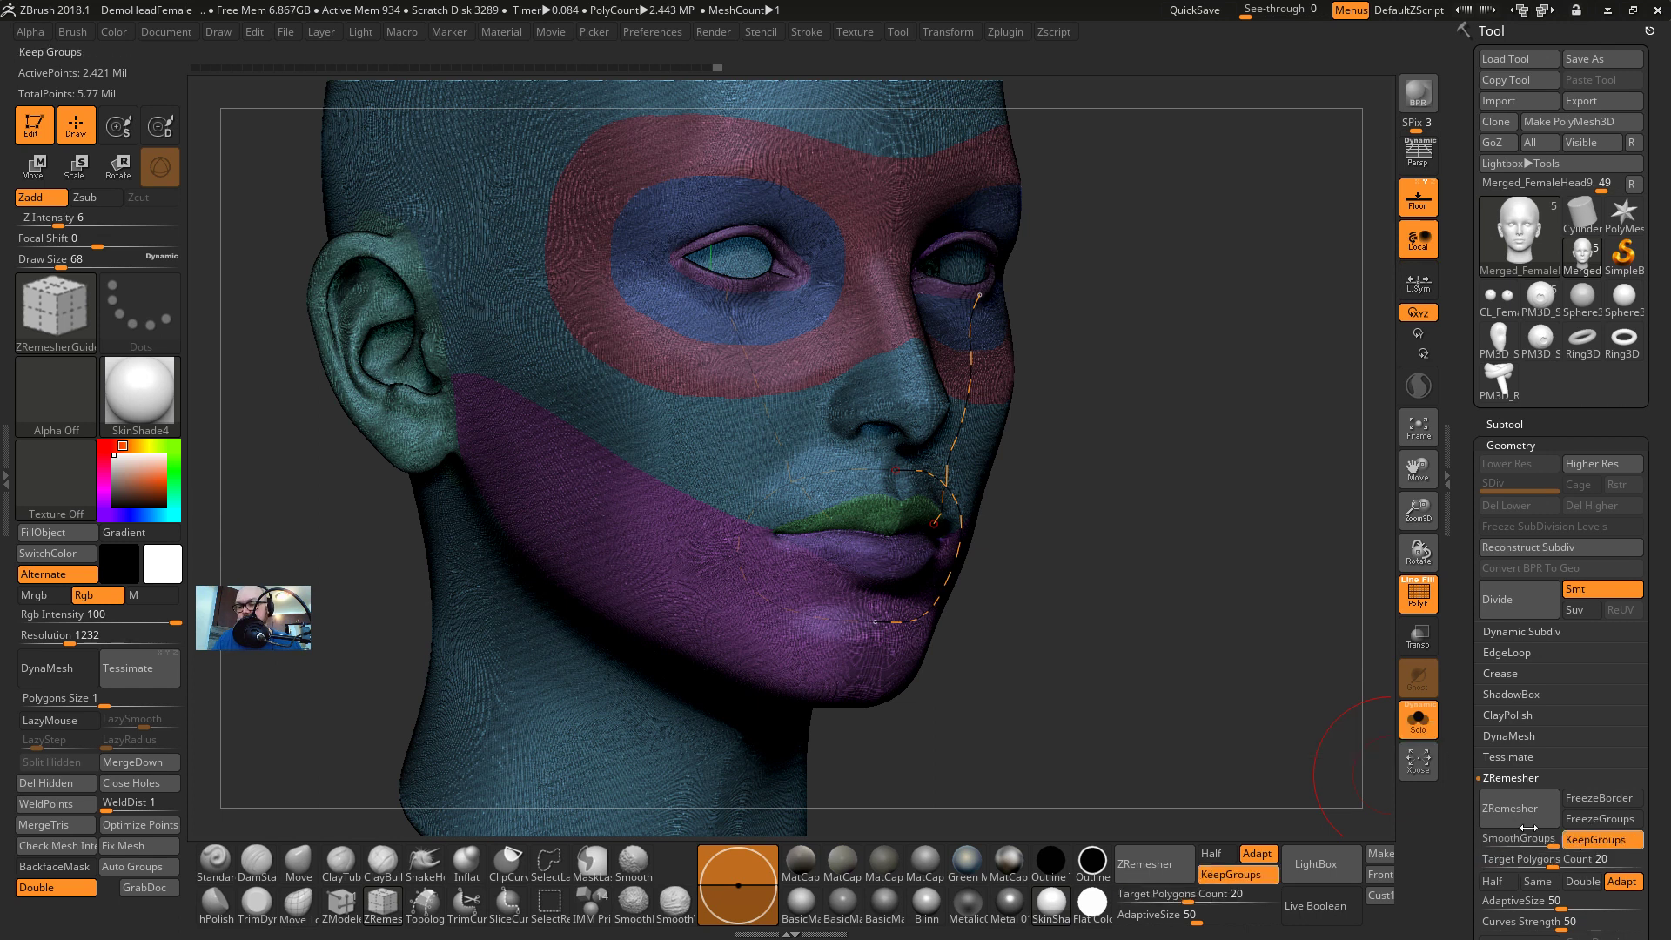
{"action": "left_click_drag", "start_coordinate": [1461, 699], "coordinate": [1467, 619]}
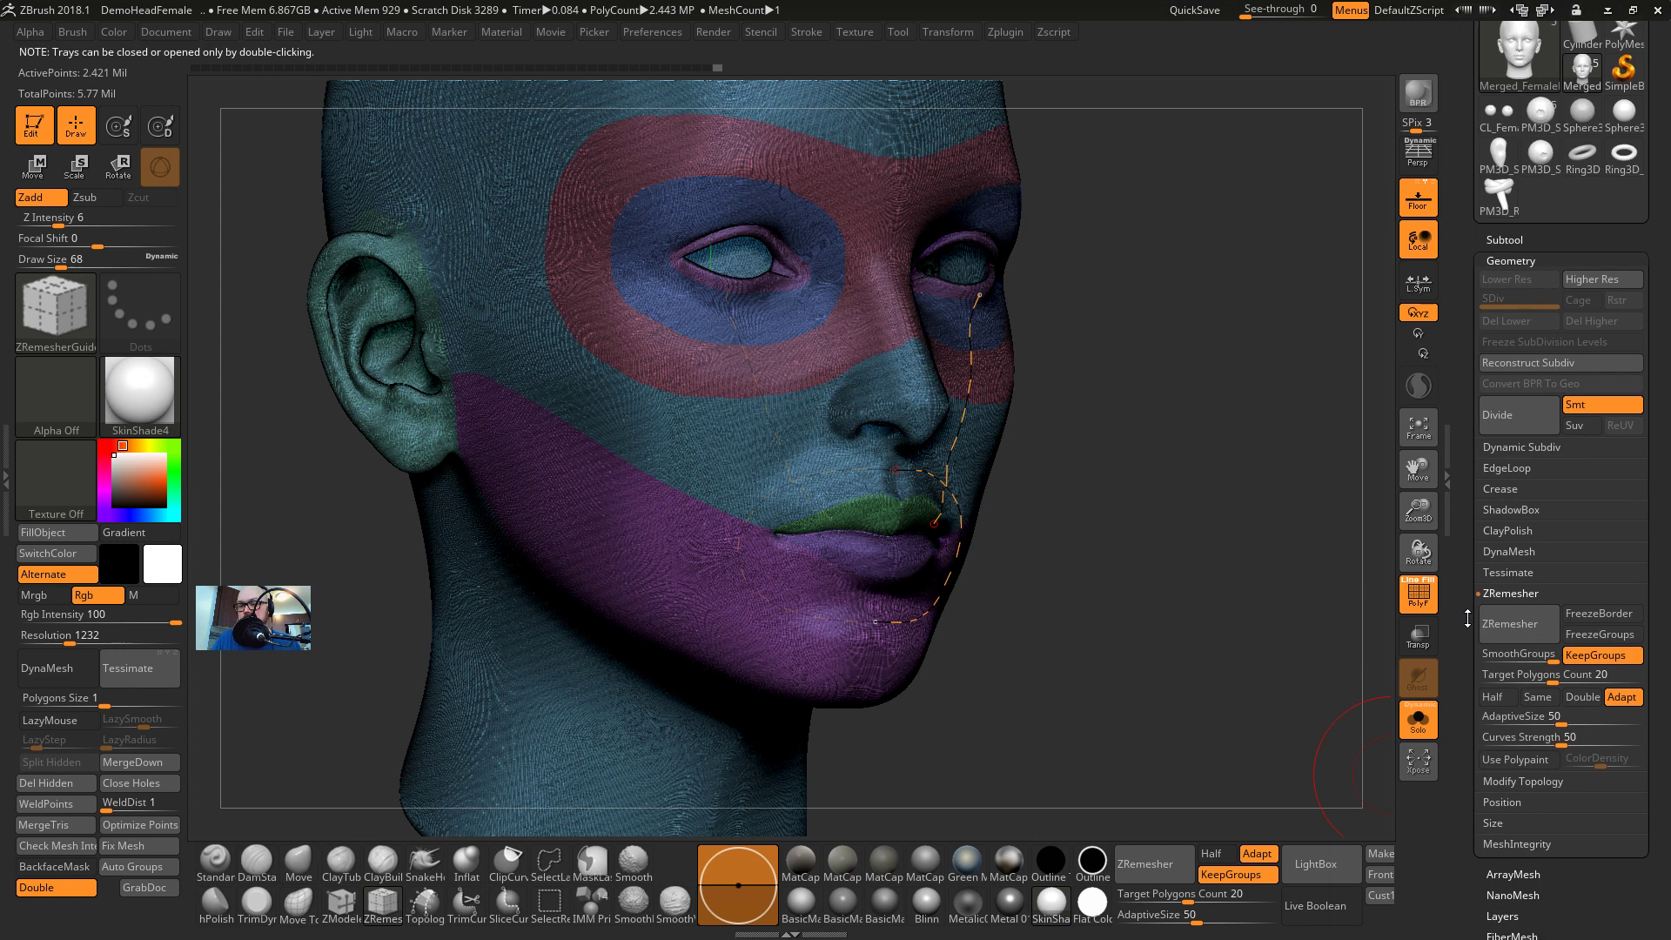
{"action": "left_click", "coordinate": [1509, 623]}
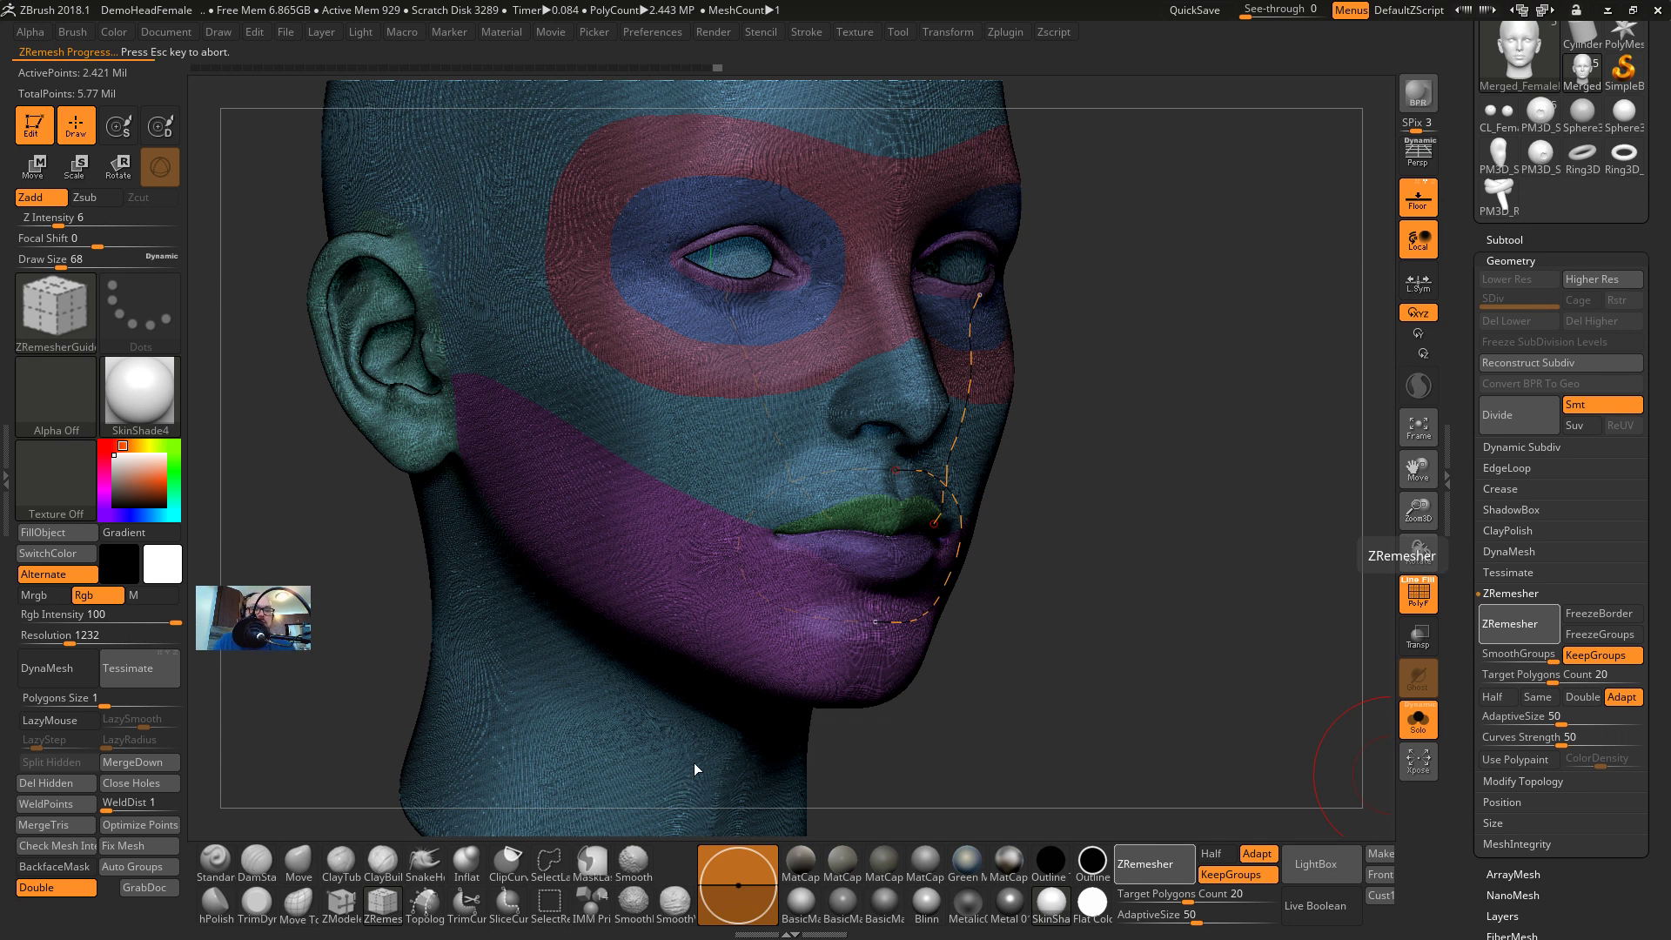
Switch to the browser and open the YouTube library from the Zbrush Hair Tutorial page
{"action": "key", "text": "alt+Tab"}
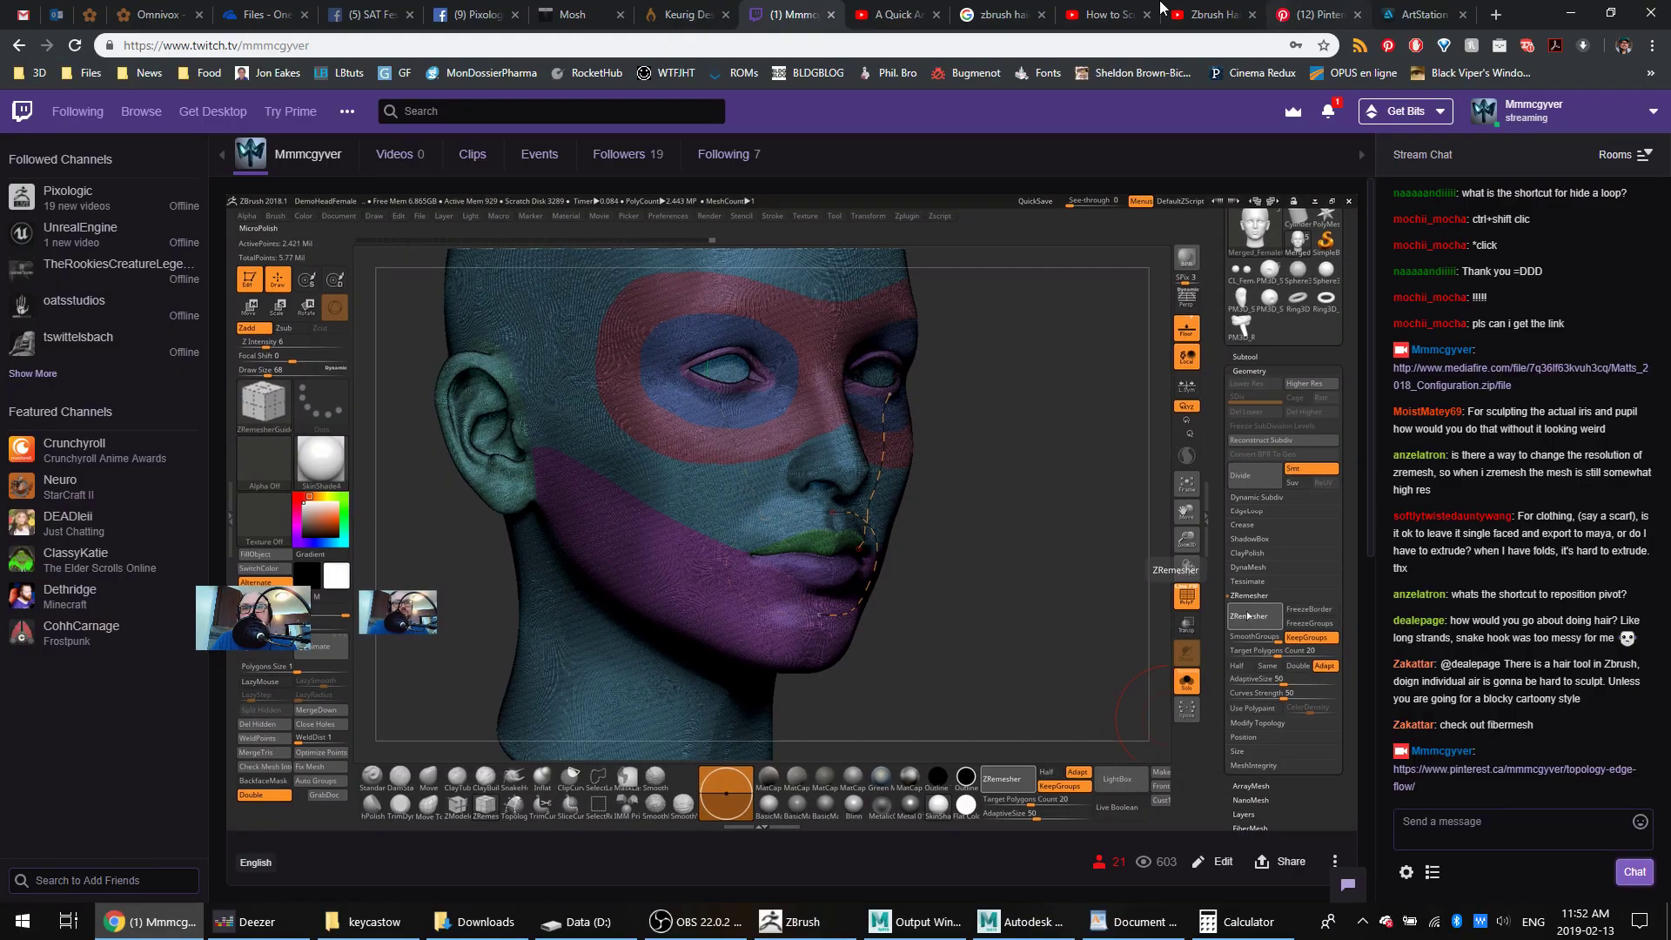
{"action": "left_click", "coordinate": [1218, 16]}
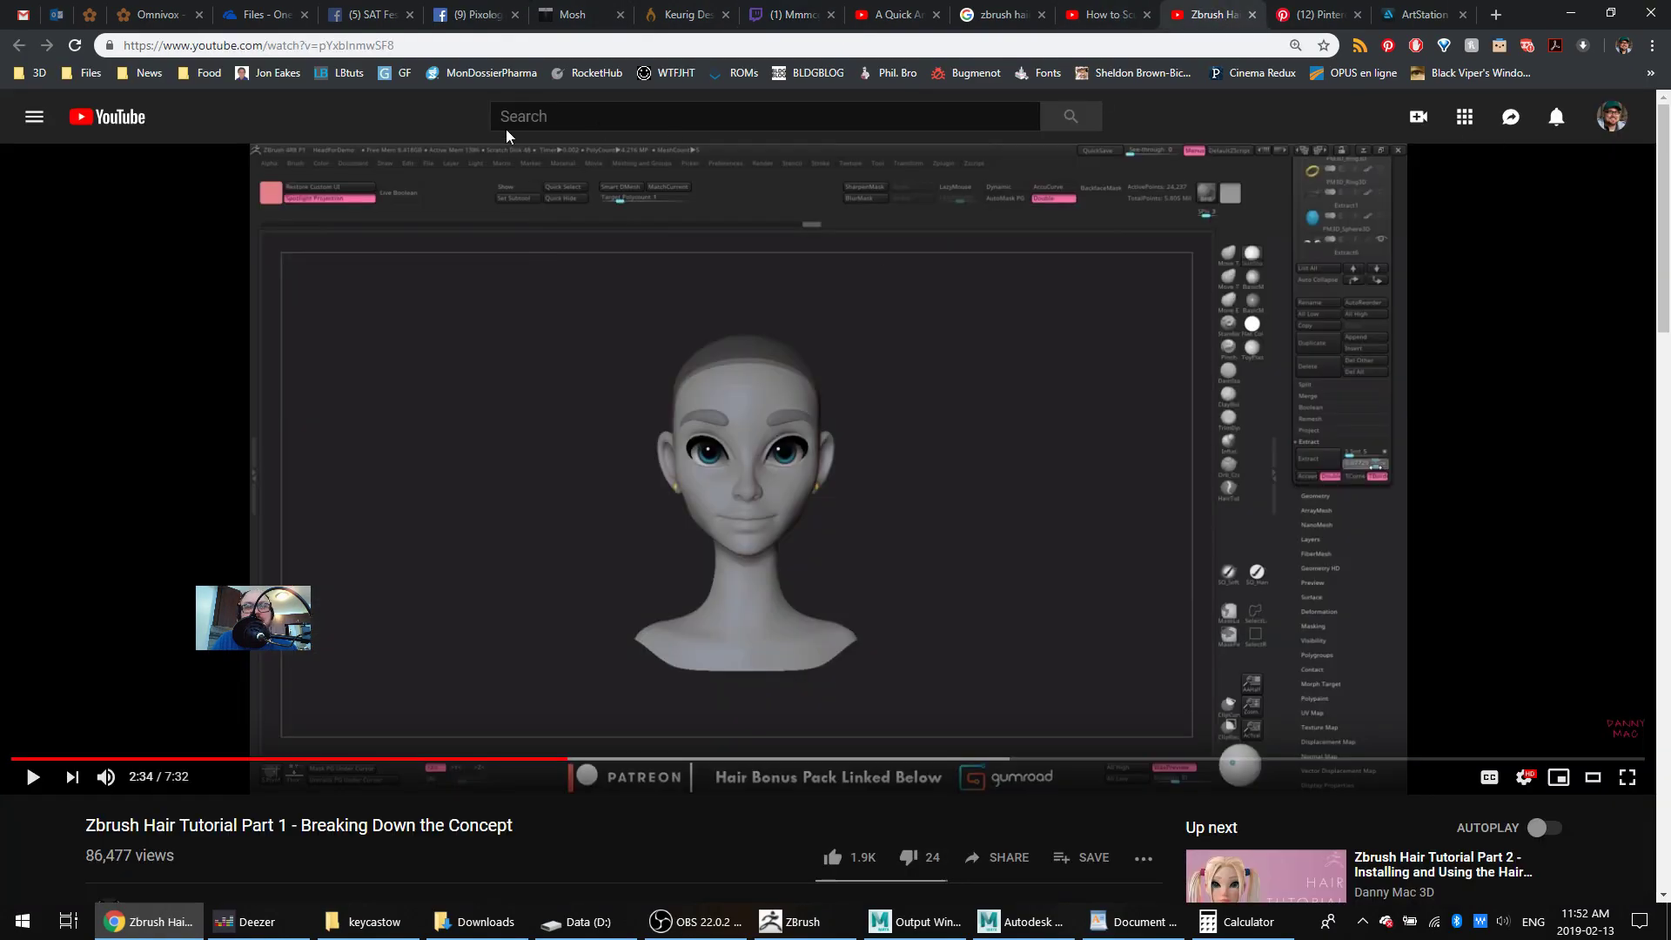
{"action": "left_click", "coordinate": [34, 116]}
{"action": "left_click", "coordinate": [34, 117]}
{"action": "left_click", "coordinate": [34, 116]}
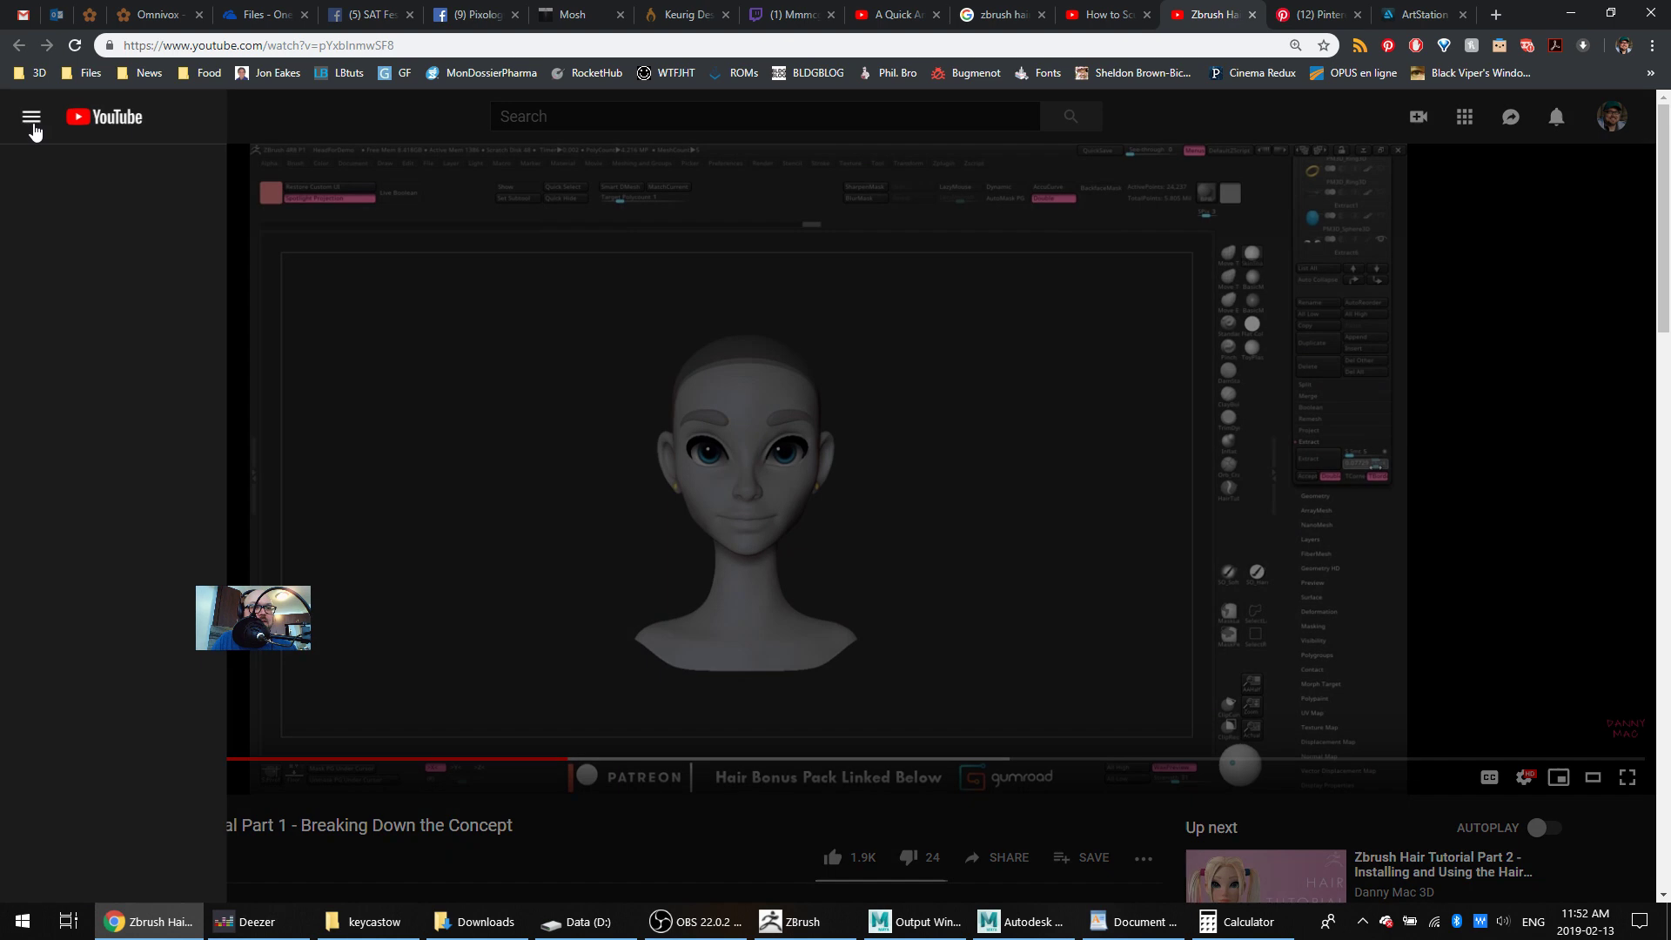
{"action": "left_click", "coordinate": [96, 320]}
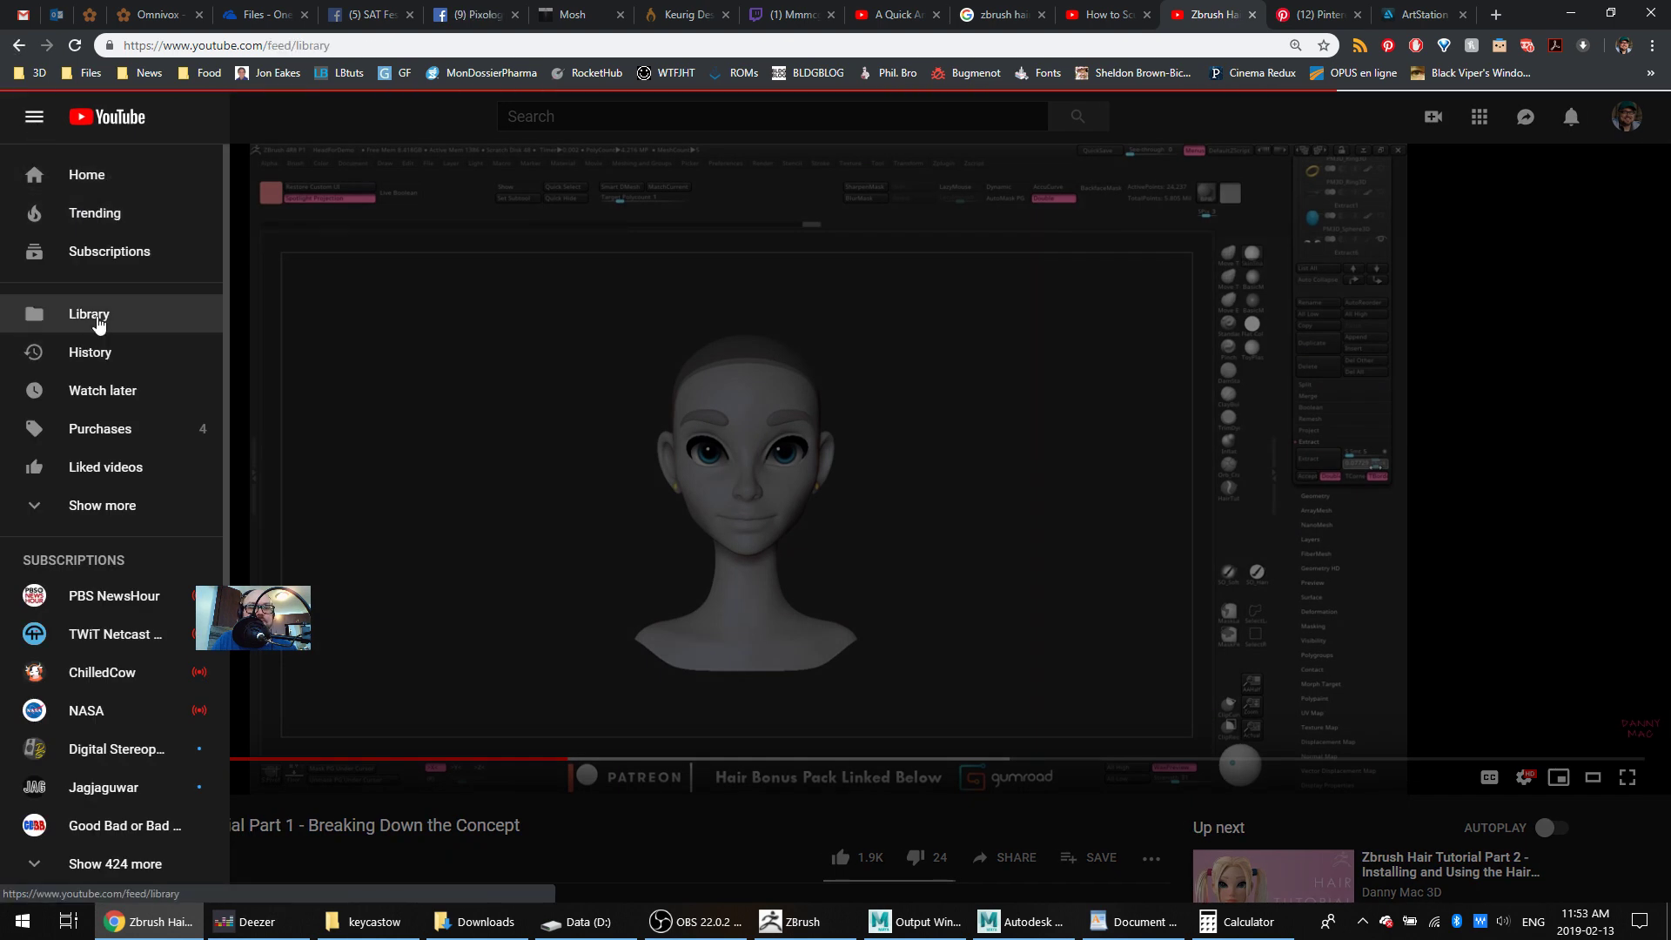
{"action": "left_click", "coordinate": [146, 323]}
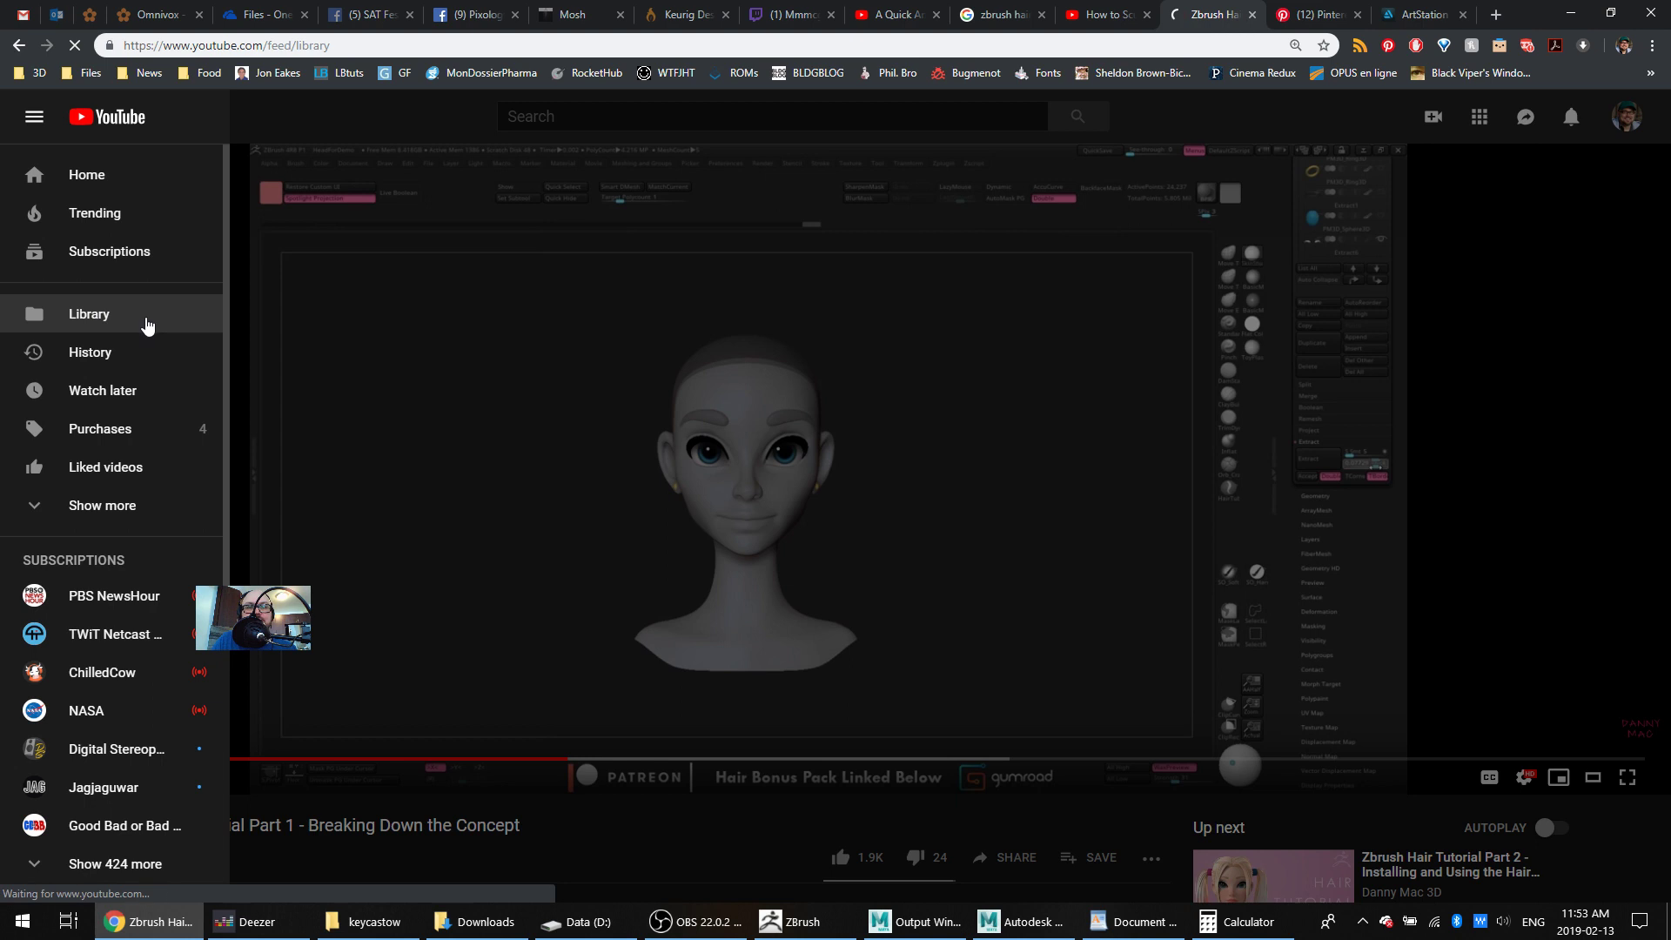
Check the notifications on the Twitch stream page and return to the head in ZBrush
{"action": "left_click", "coordinate": [793, 14]}
{"action": "left_click", "coordinate": [1329, 112]}
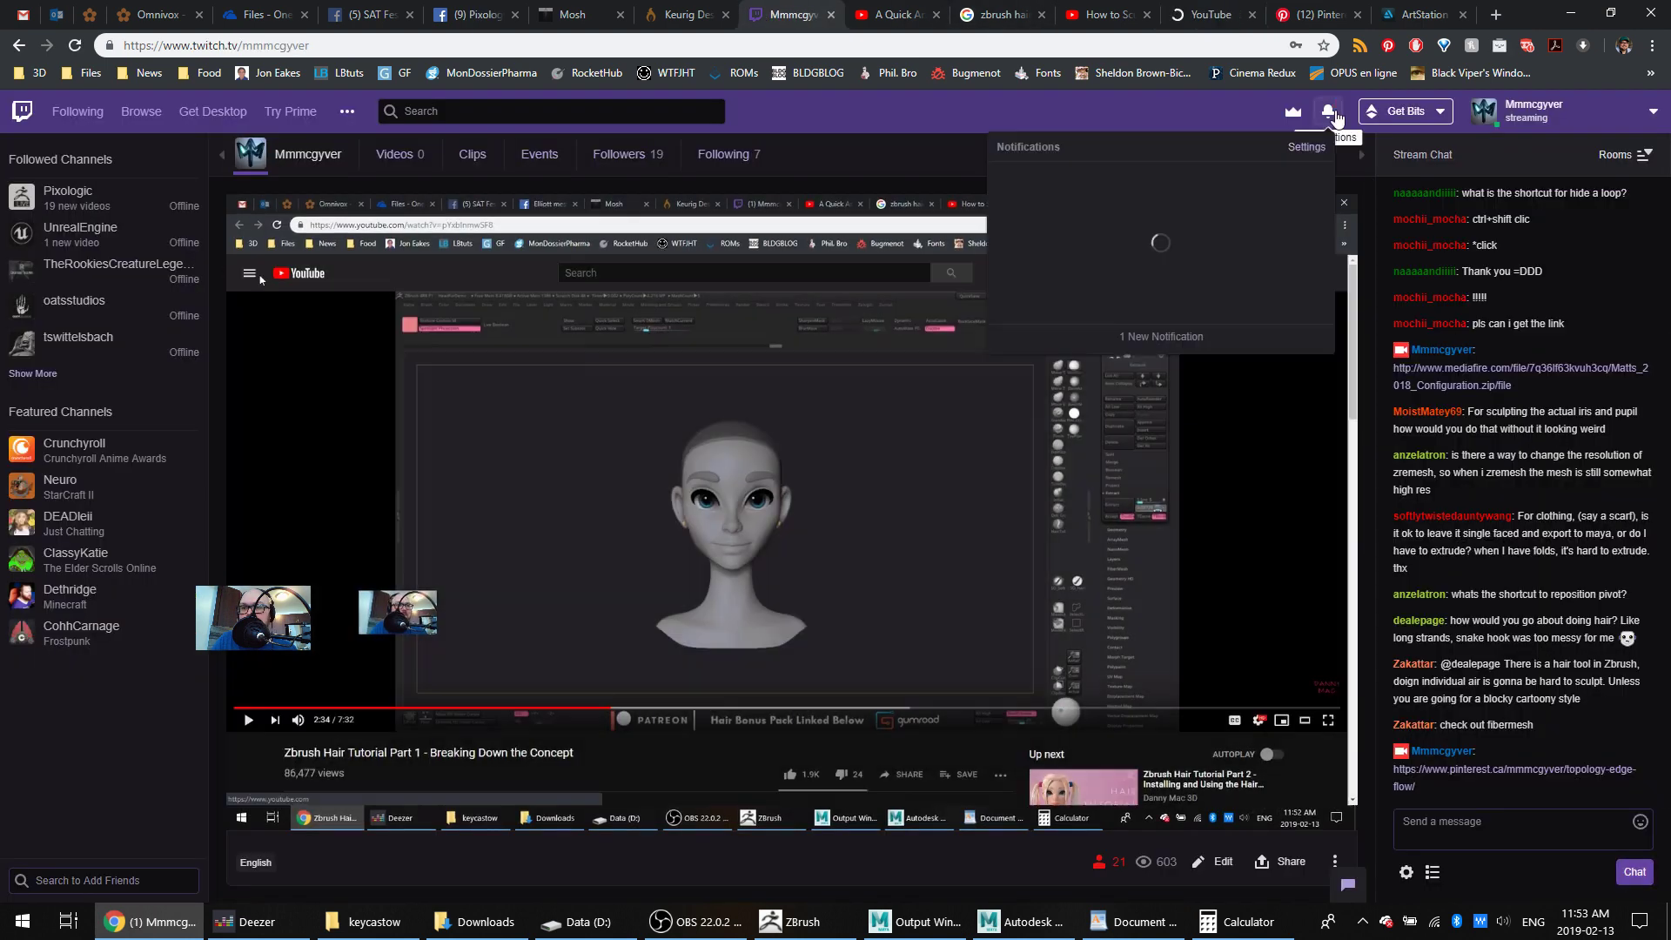
{"action": "left_click", "coordinate": [1329, 111]}
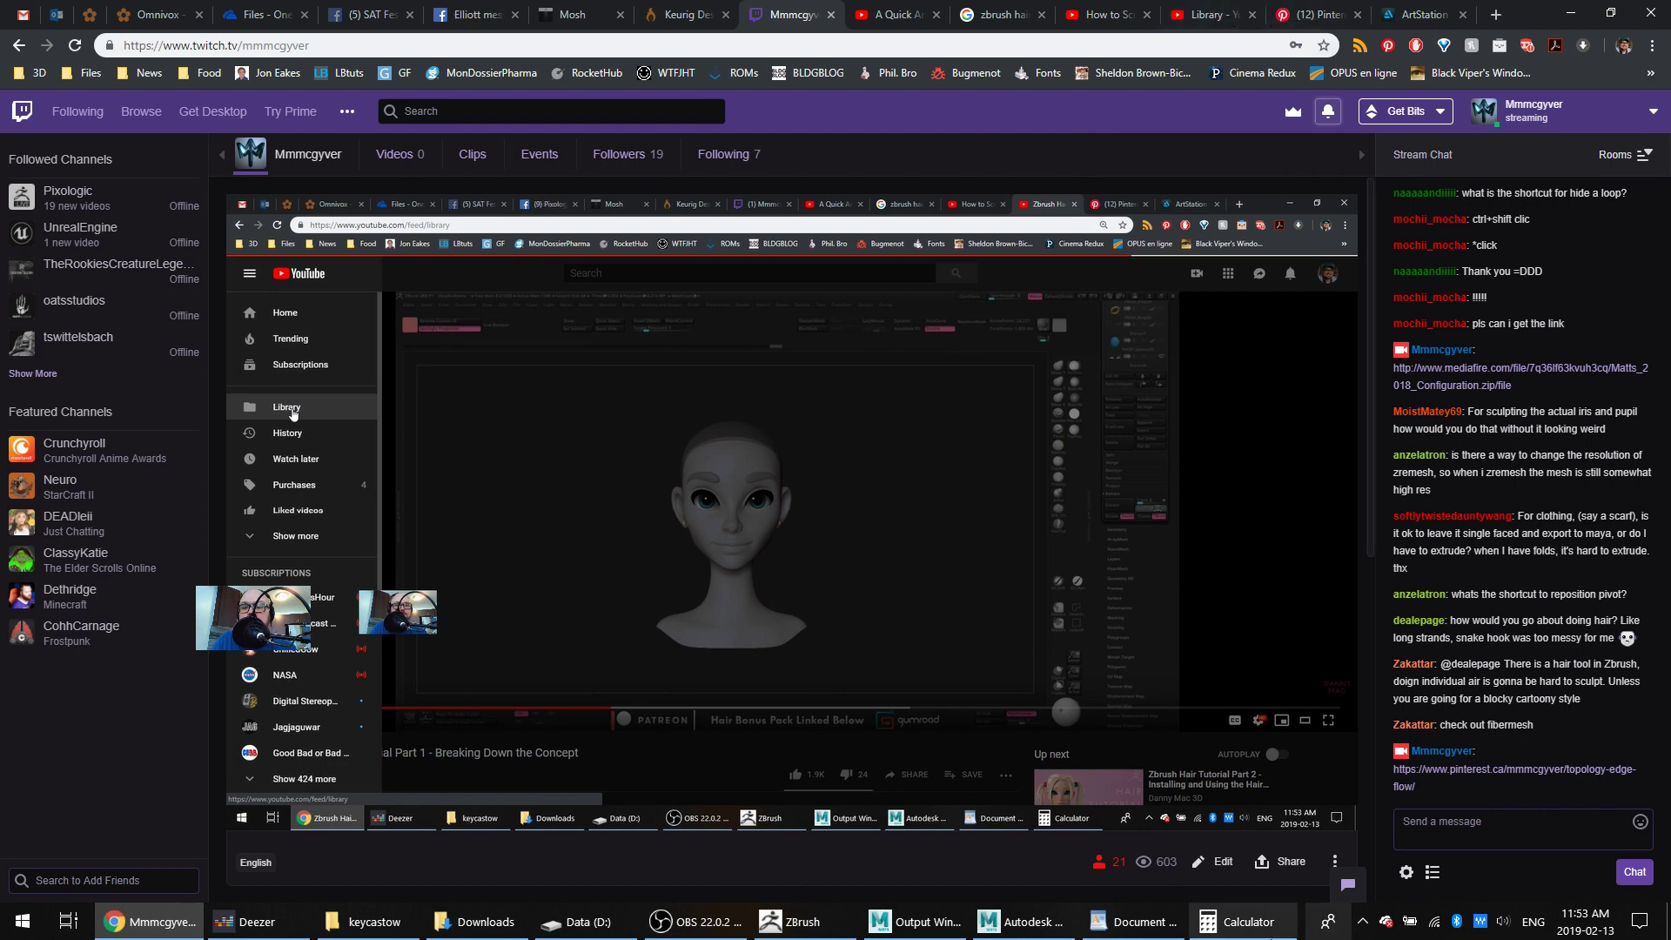
{"action": "left_click", "coordinate": [781, 931]}
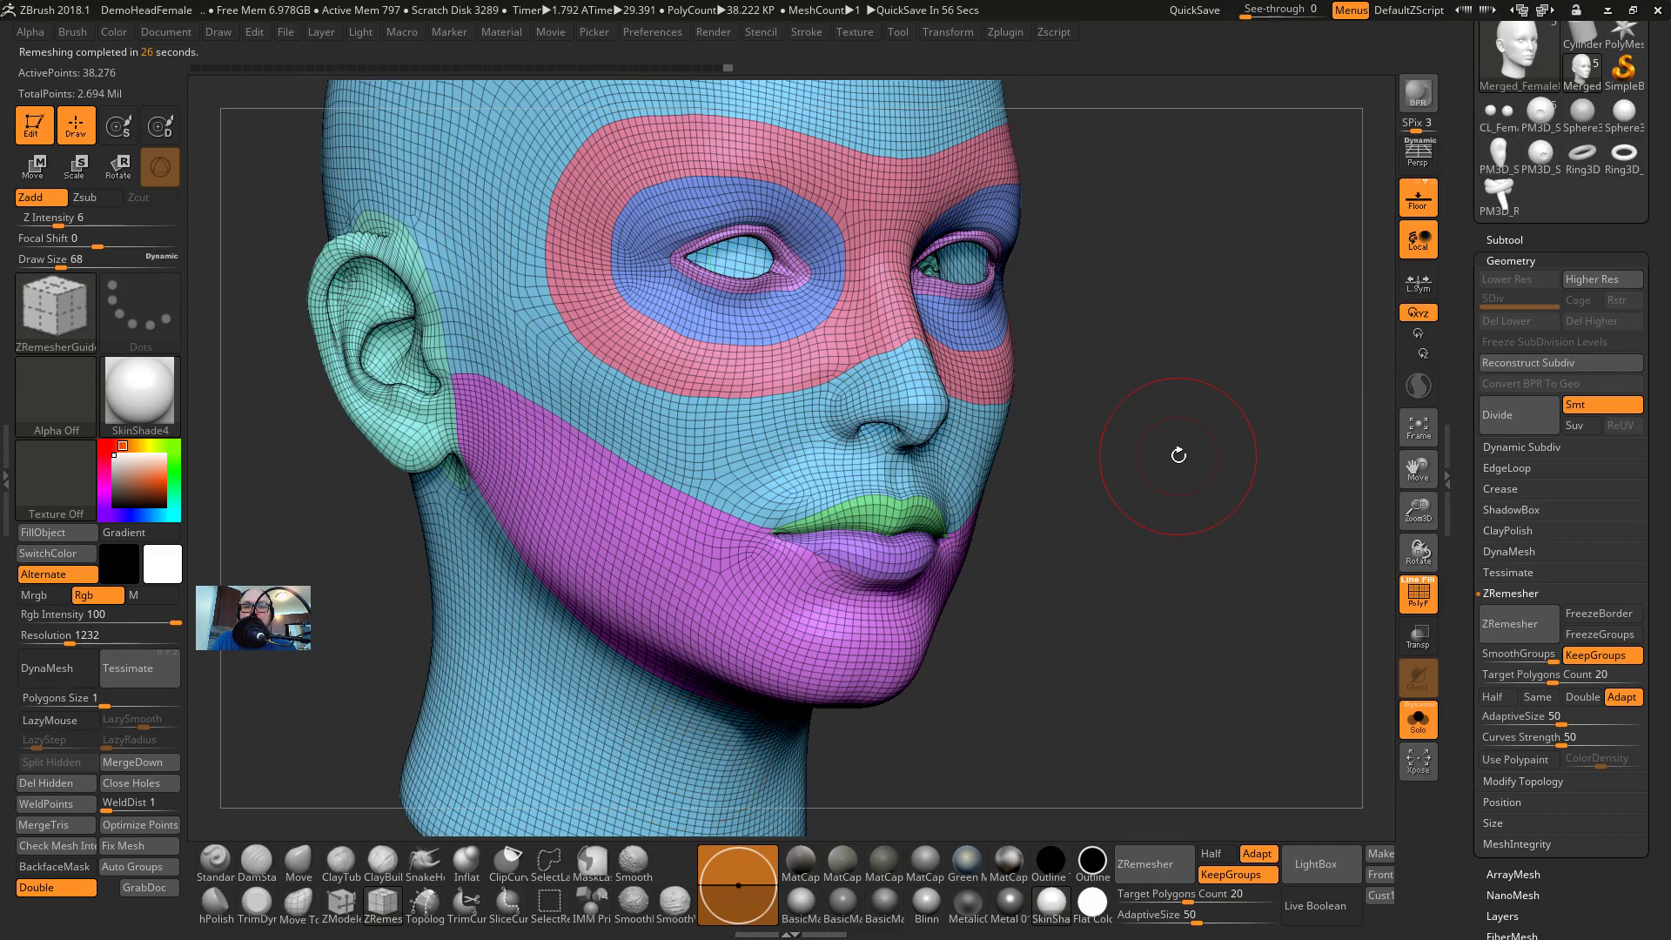
Set ZRemesher to the Half polygon count option and remesh the head
{"action": "left_click_drag", "start_coordinate": [1178, 455], "coordinate": [1374, 630]}
{"action": "left_click_drag", "start_coordinate": [1079, 313], "coordinate": [1157, 400]}
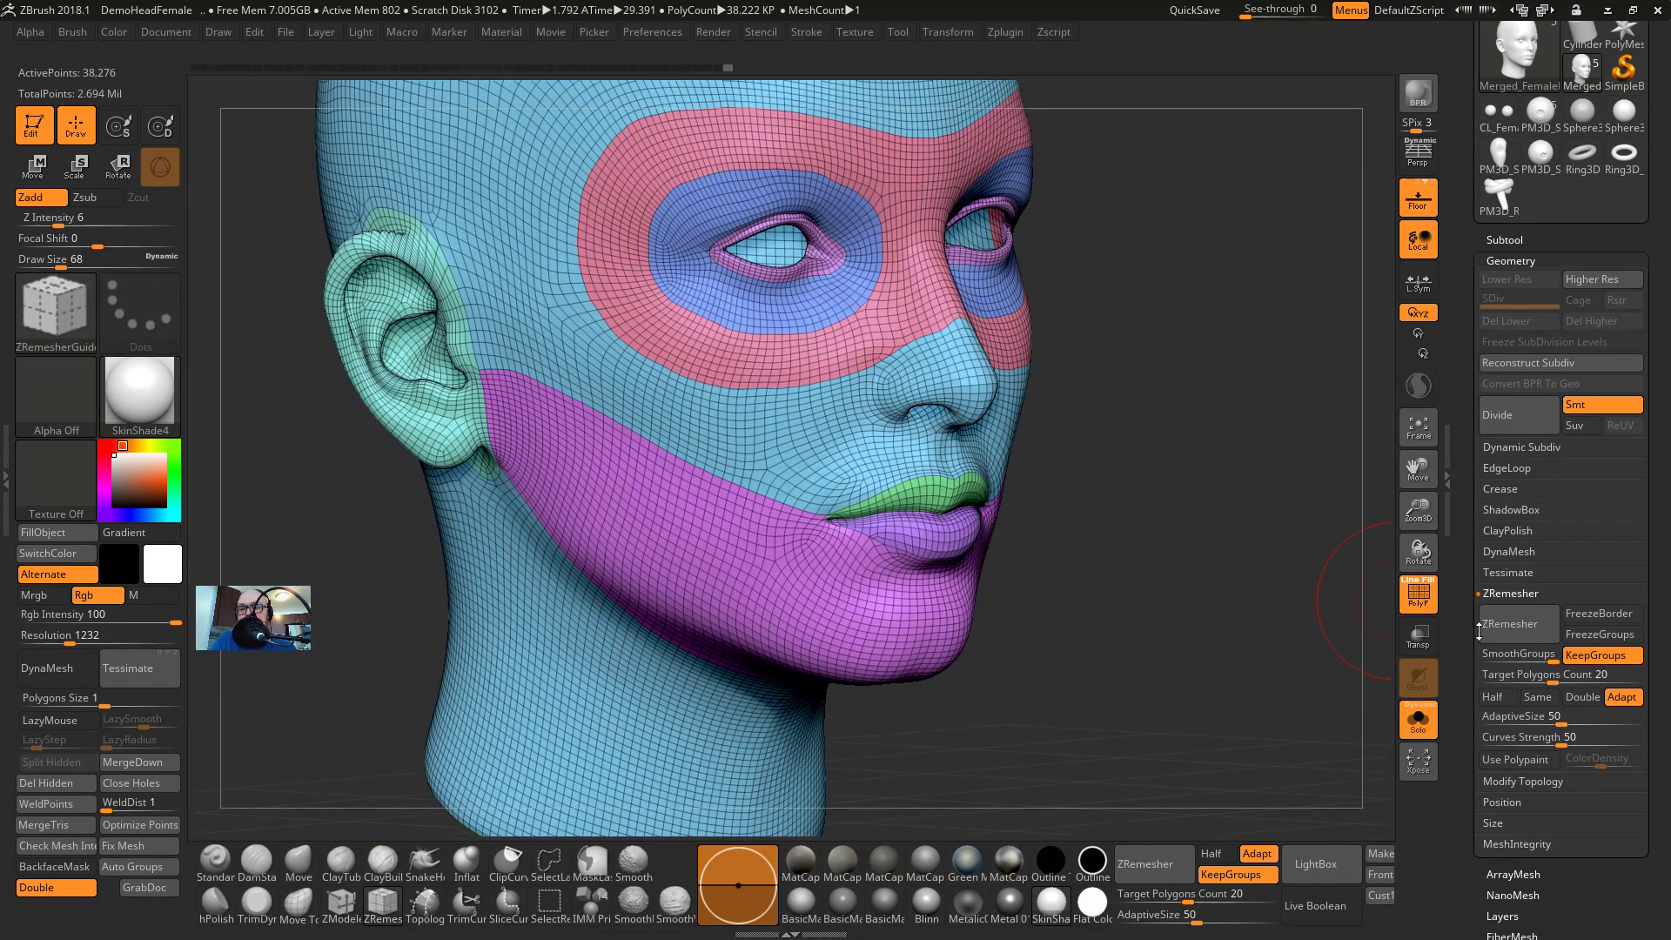
{"action": "left_click", "coordinate": [1506, 702]}
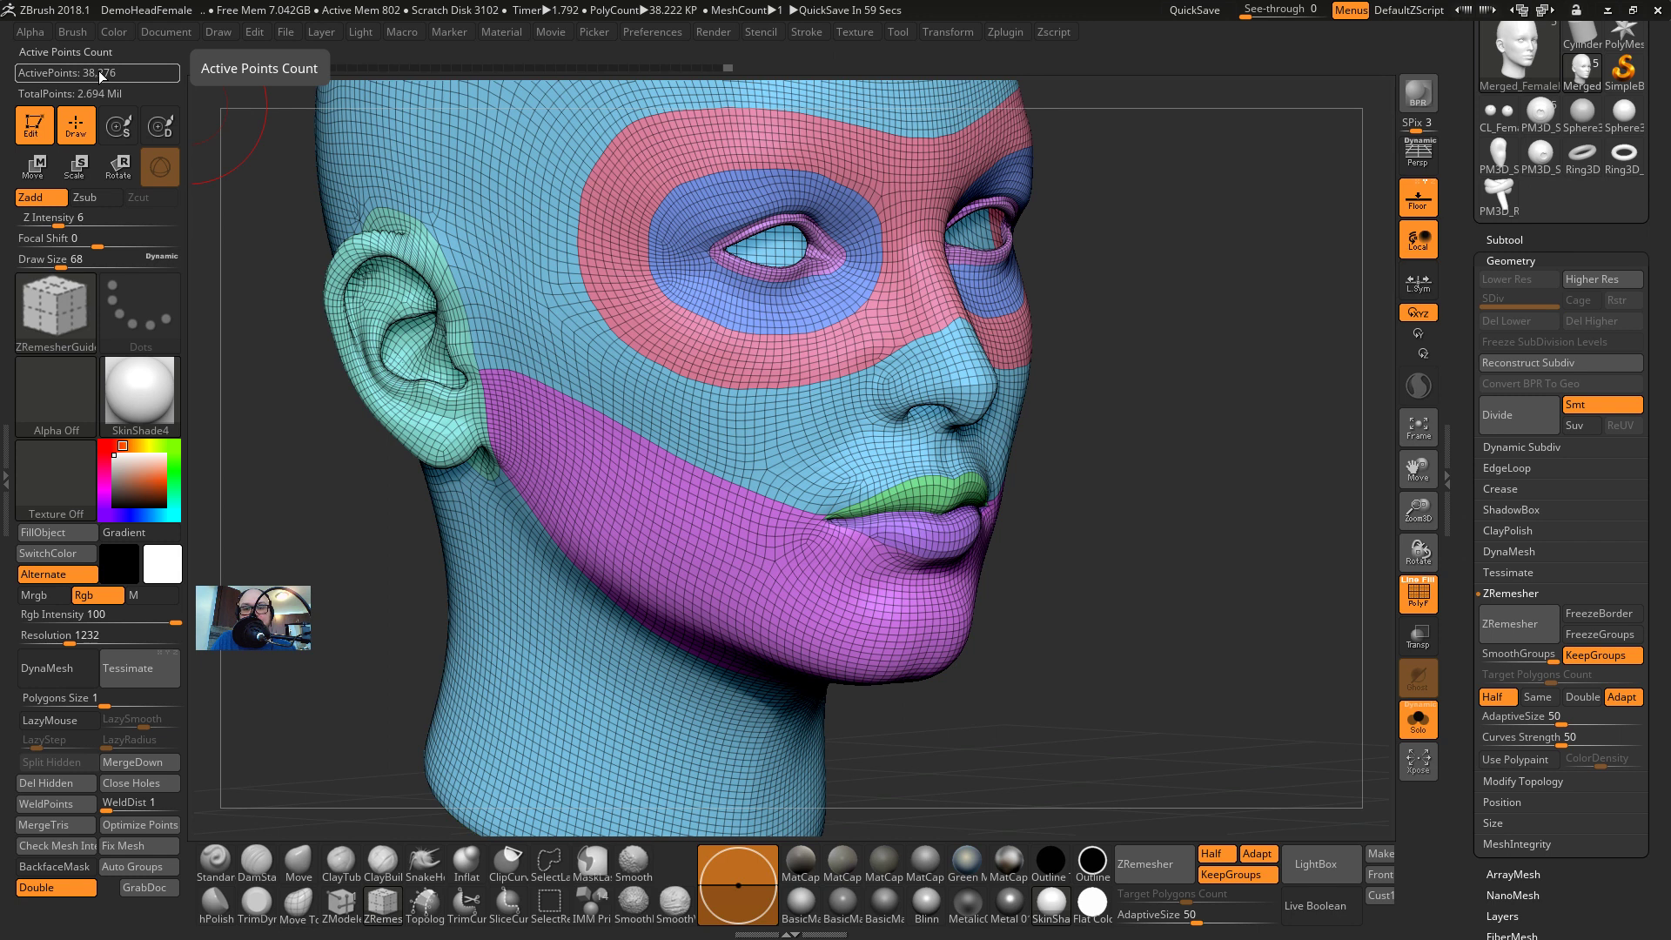
{"action": "left_click", "coordinate": [1504, 624]}
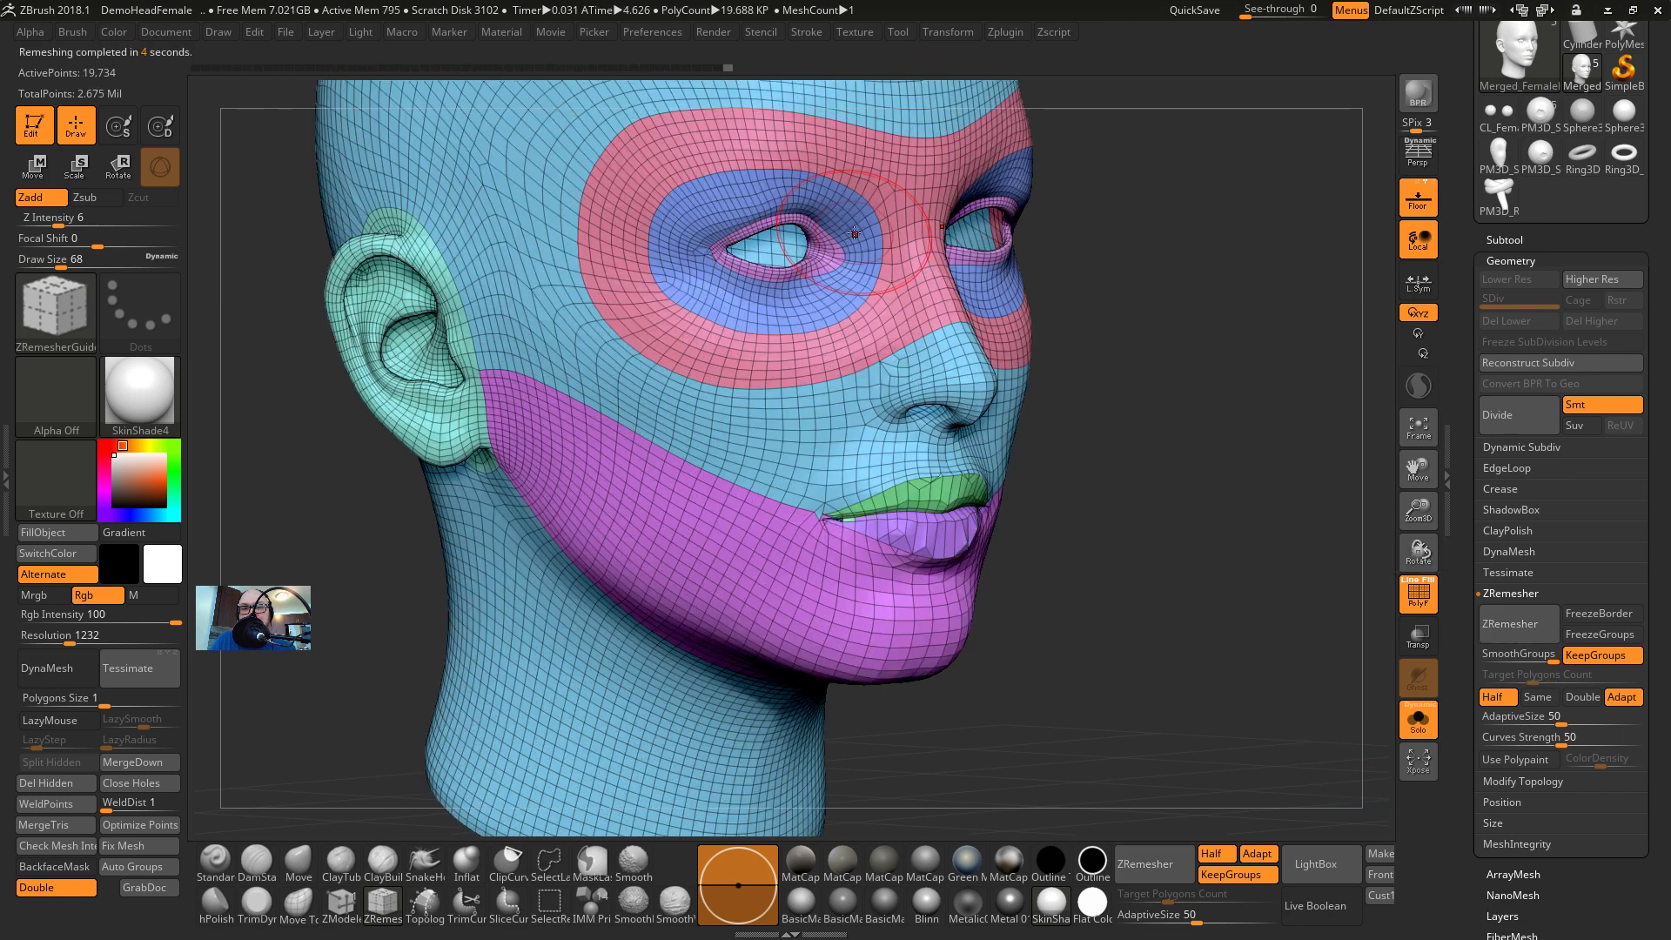
Undo the halved remesh and ZRemesh the head again with Half enabled
{"action": "left_click_drag", "start_coordinate": [1097, 328], "coordinate": [1152, 414]}
{"action": "key", "text": "ctrl+z"}
{"action": "left_click_drag", "start_coordinate": [1298, 468], "coordinate": [1297, 521]}
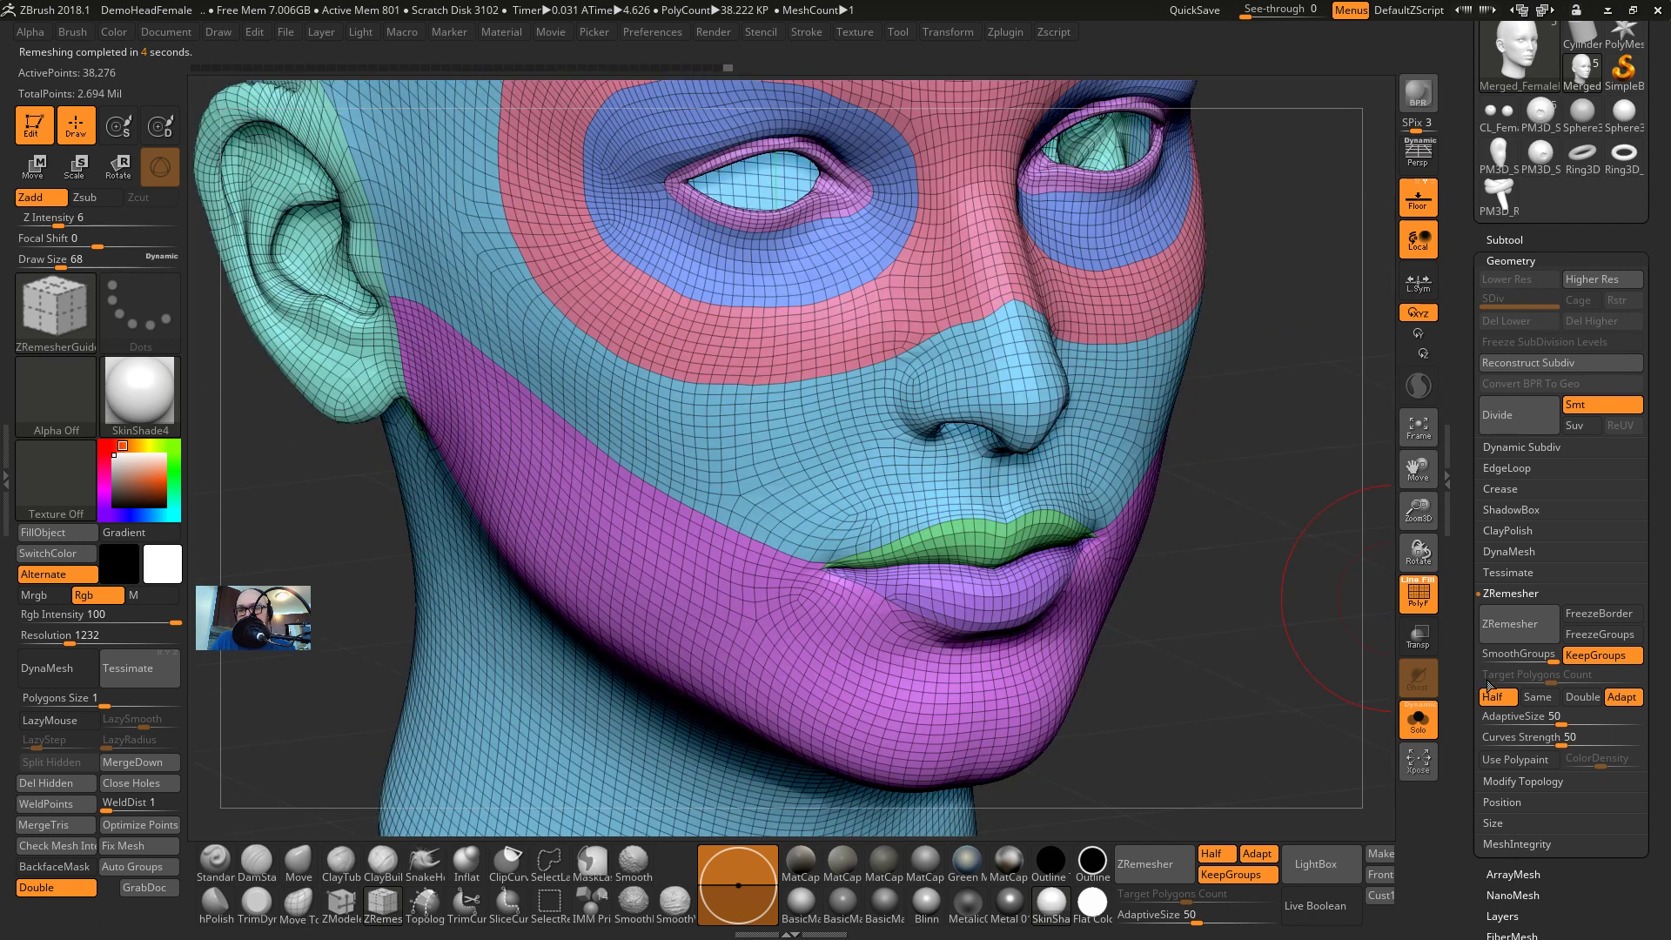
{"action": "left_click", "coordinate": [1511, 636]}
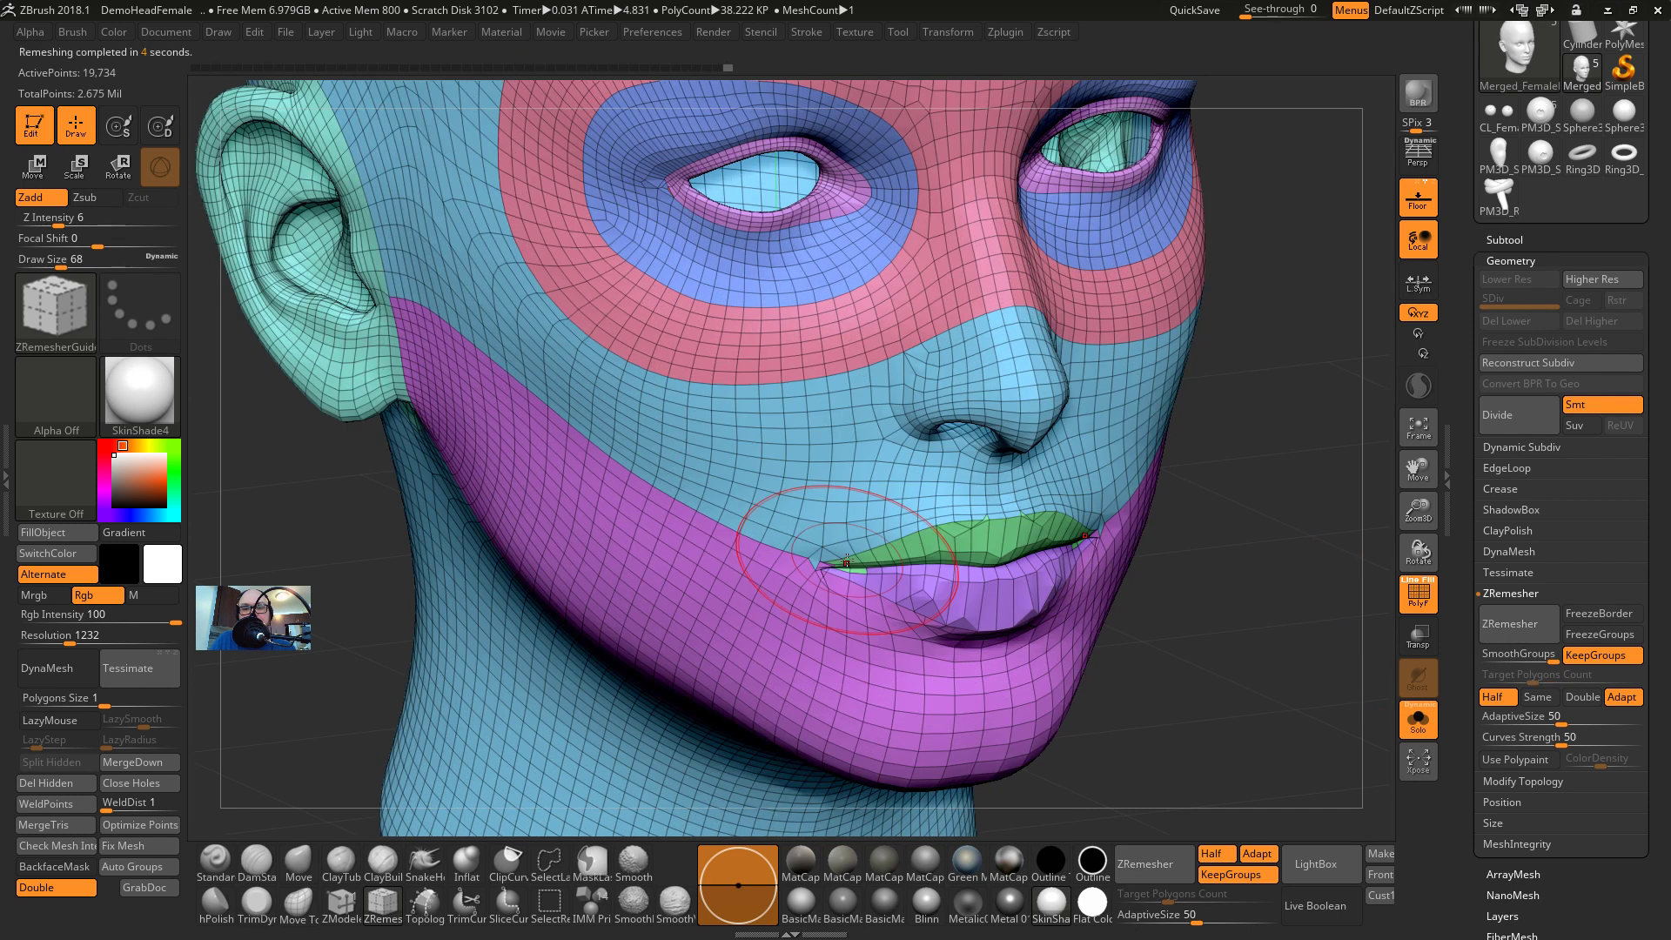
Set the brush draw size to 33, smooth the lips, and undo the last smoothing stroke
{"action": "key", "text": "shift"}
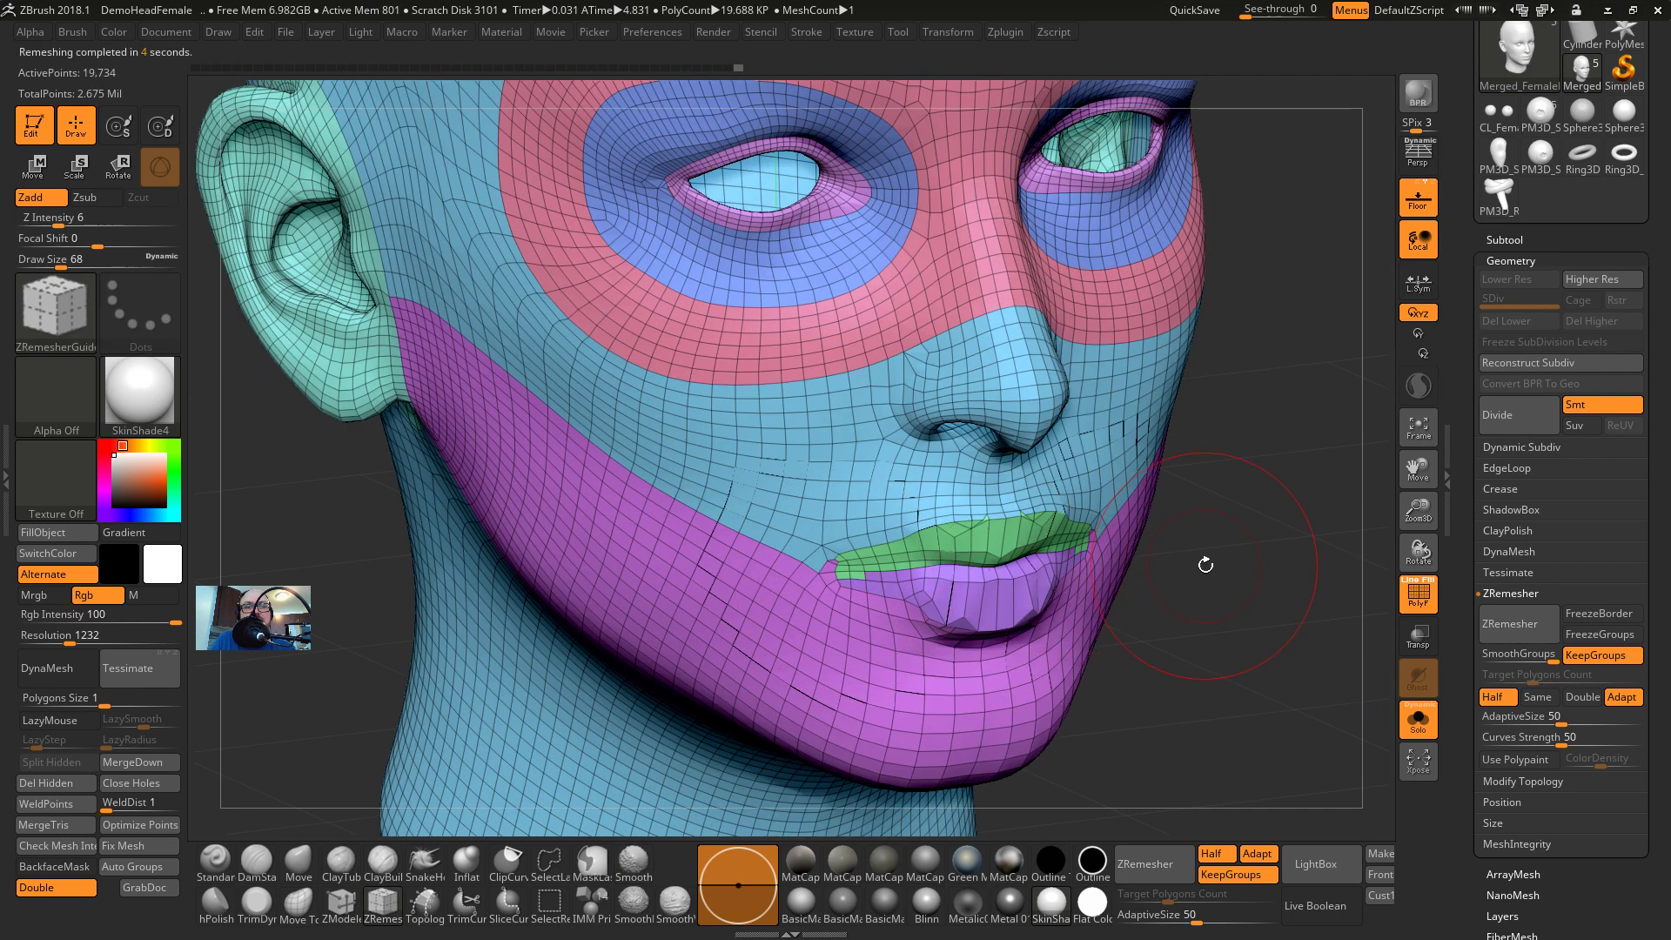
{"action": "left_click_drag", "start_coordinate": [1205, 567], "coordinate": [1133, 468]}
{"action": "key", "text": "s"}
{"action": "left_click_drag", "start_coordinate": [860, 428], "coordinate": [840, 428]}
{"action": "left_click_drag", "start_coordinate": [829, 429], "coordinate": [847, 424], "text": "shift"}
{"action": "key", "text": "ctrl+z"}
ZRemesh the head once more at half density, smooth the lips, and undo the smoothing
{"action": "left_click", "coordinate": [1496, 641]}
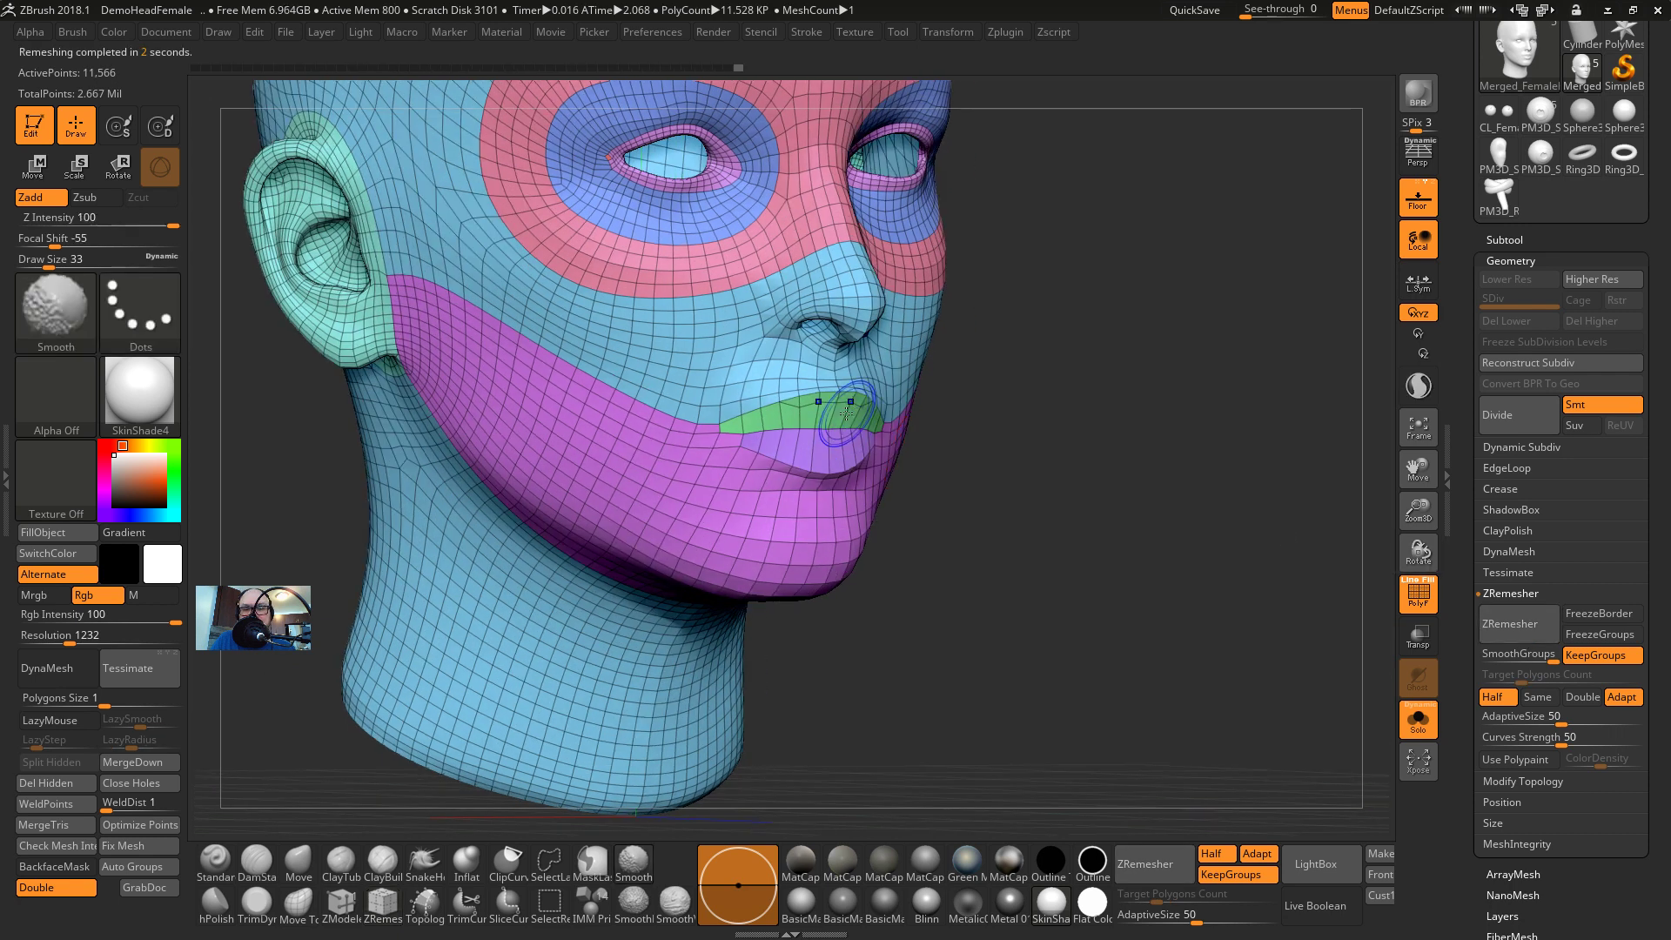
{"action": "left_click_drag", "start_coordinate": [831, 425], "coordinate": [848, 429], "text": "shift"}
{"action": "key", "text": "ctrl+z"}
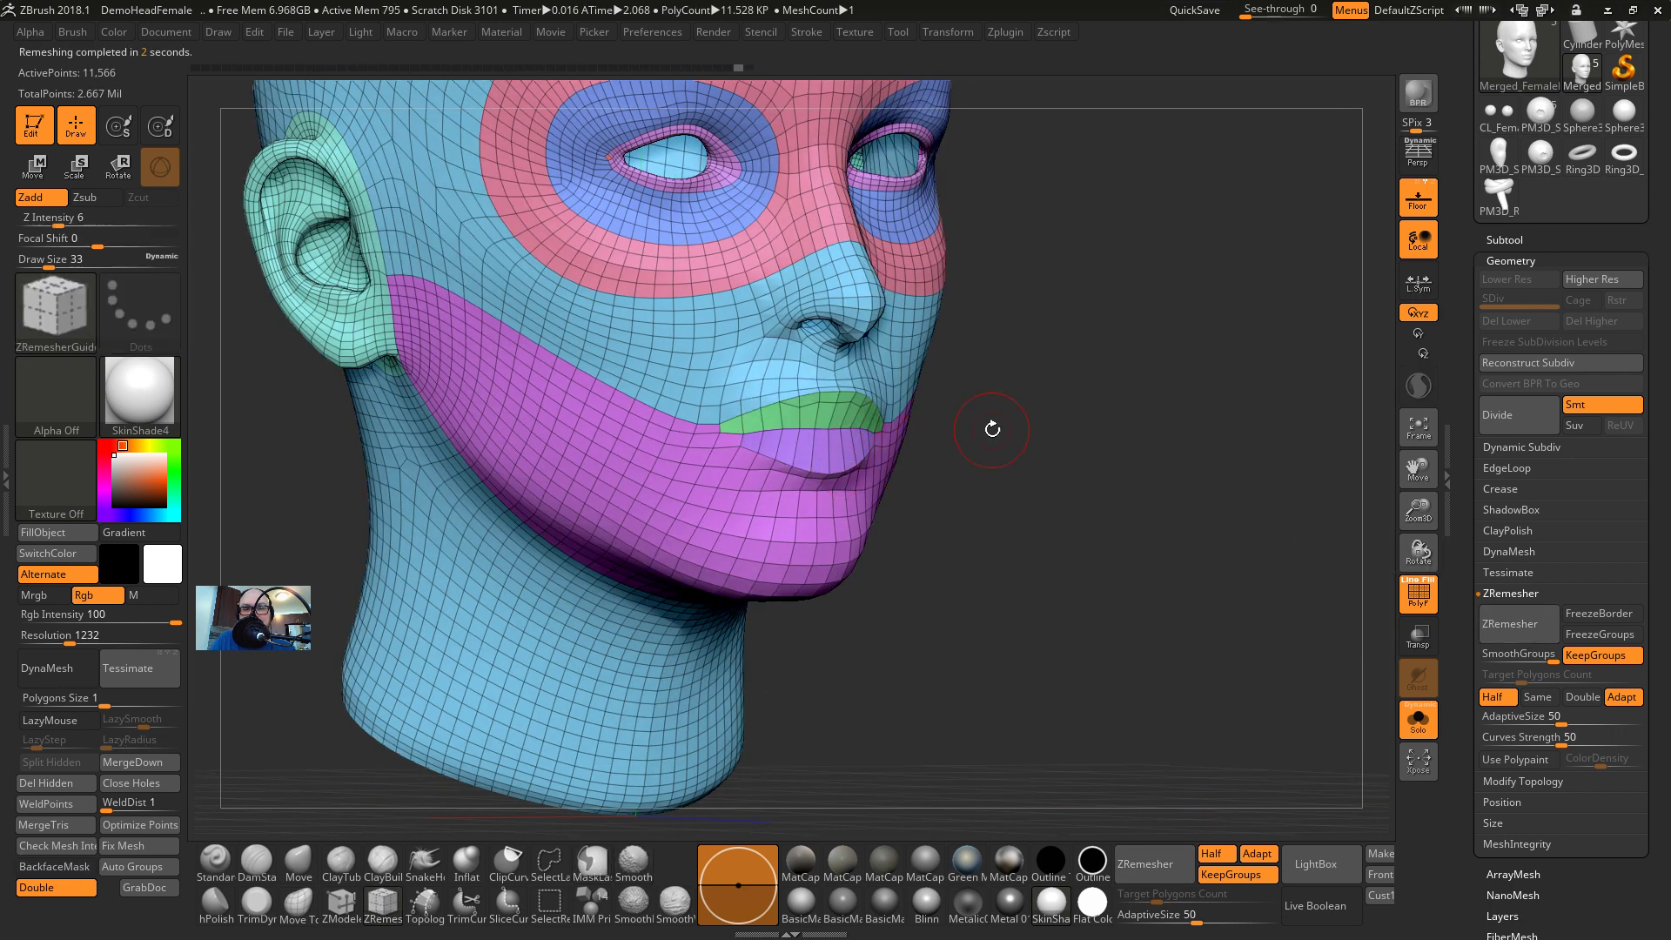
Try merging the stray polygroups to clean up the eye corner, and undo the merge
{"action": "left_click_drag", "start_coordinate": [1014, 414], "coordinate": [1109, 537], "text": "alt"}
{"action": "left_click_drag", "start_coordinate": [1167, 296], "coordinate": [1479, 688], "text": "alt"}
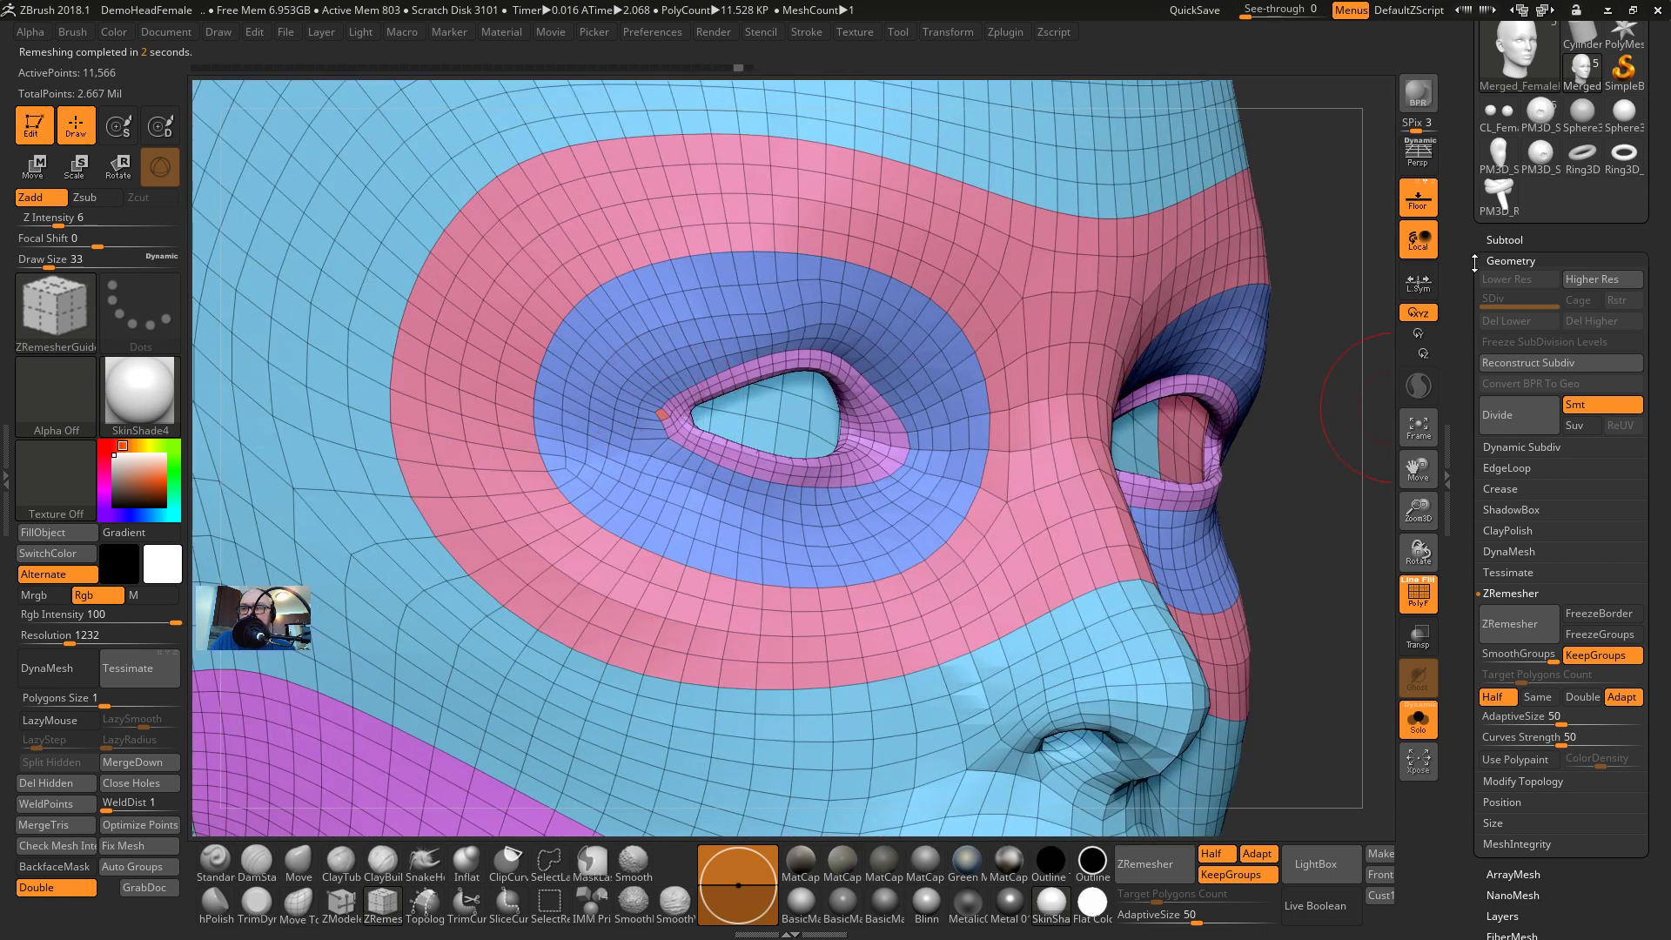
{"action": "left_click", "coordinate": [1511, 262]}
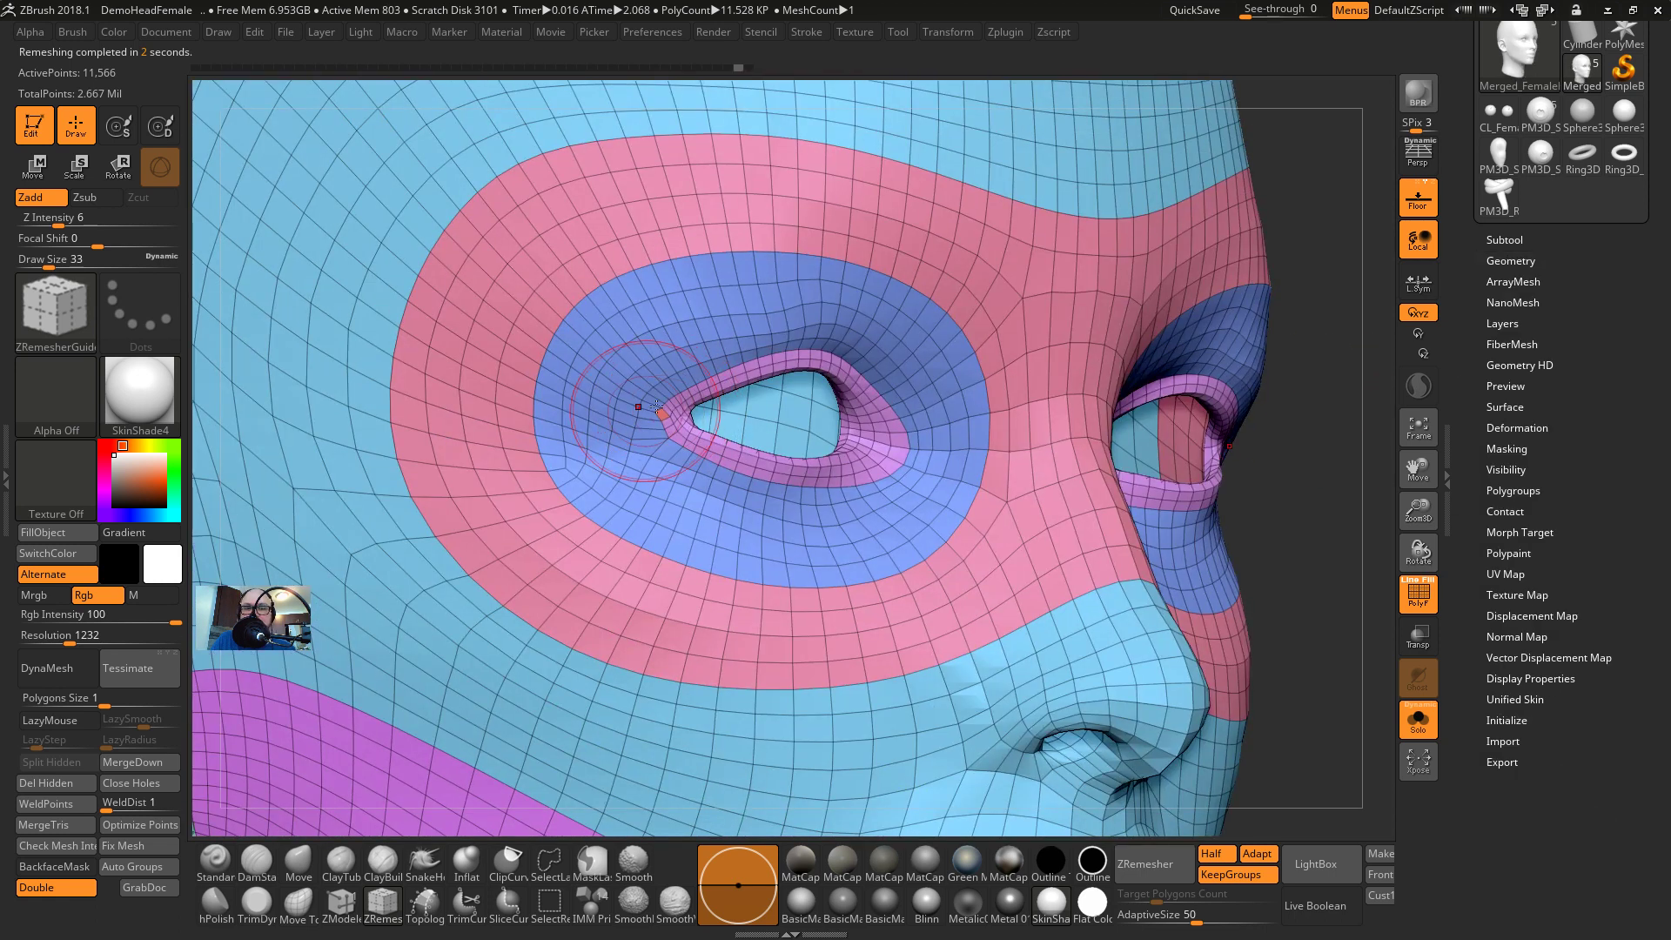
{"action": "left_click", "coordinate": [1515, 491]}
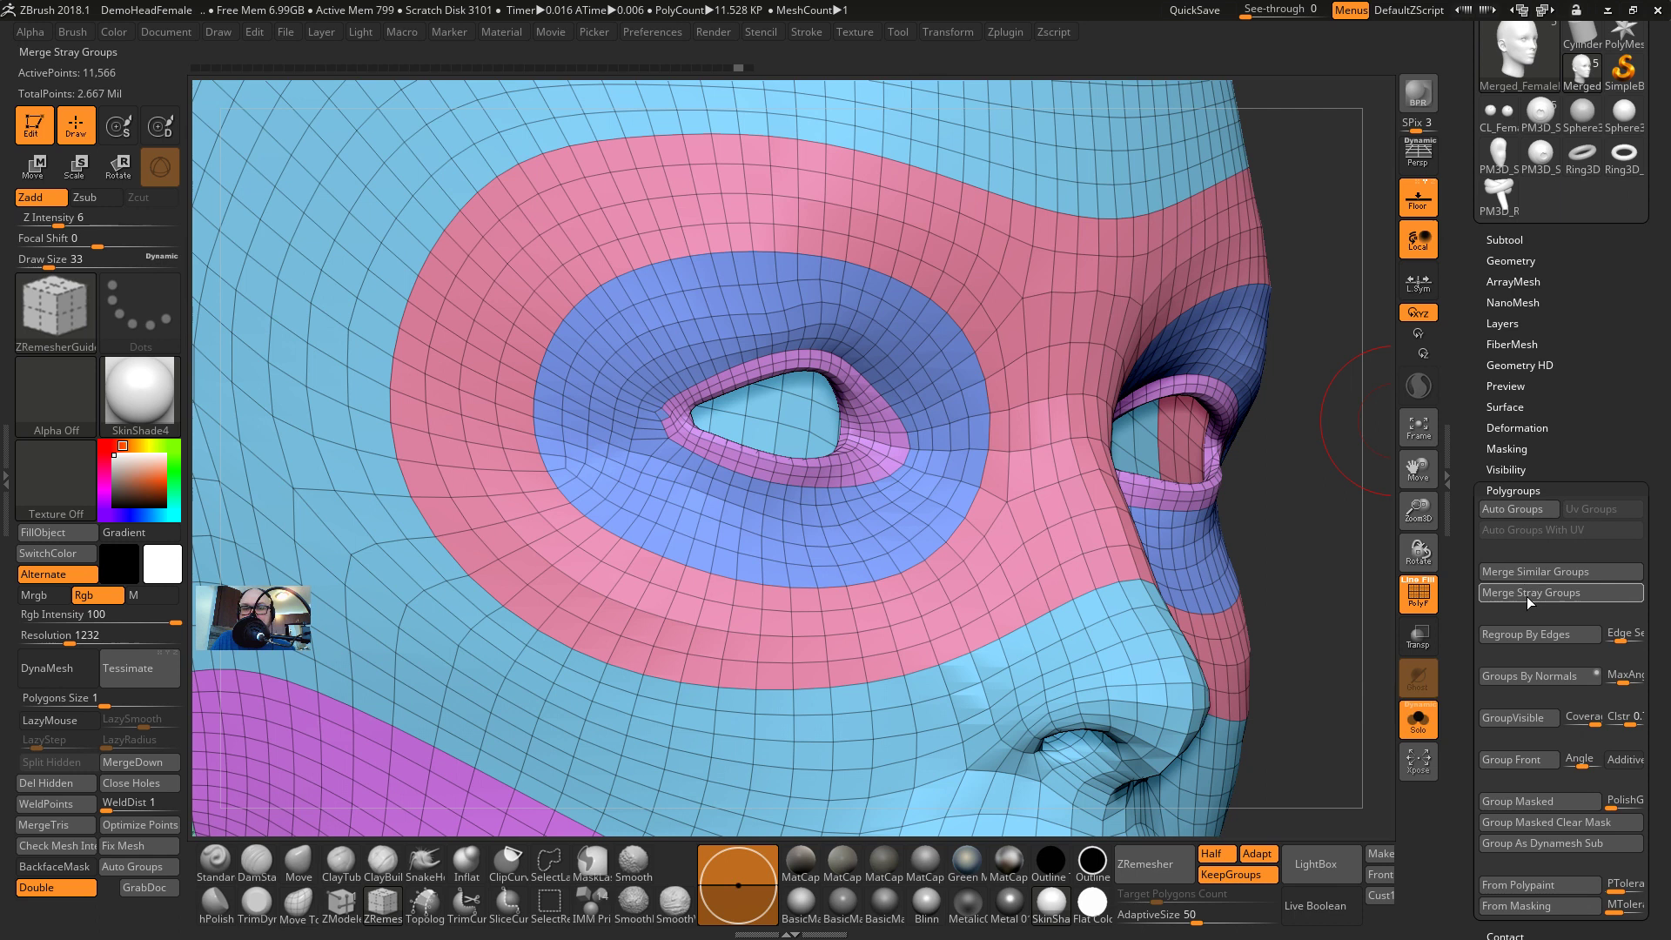
{"action": "key", "text": "ctrl+z"}
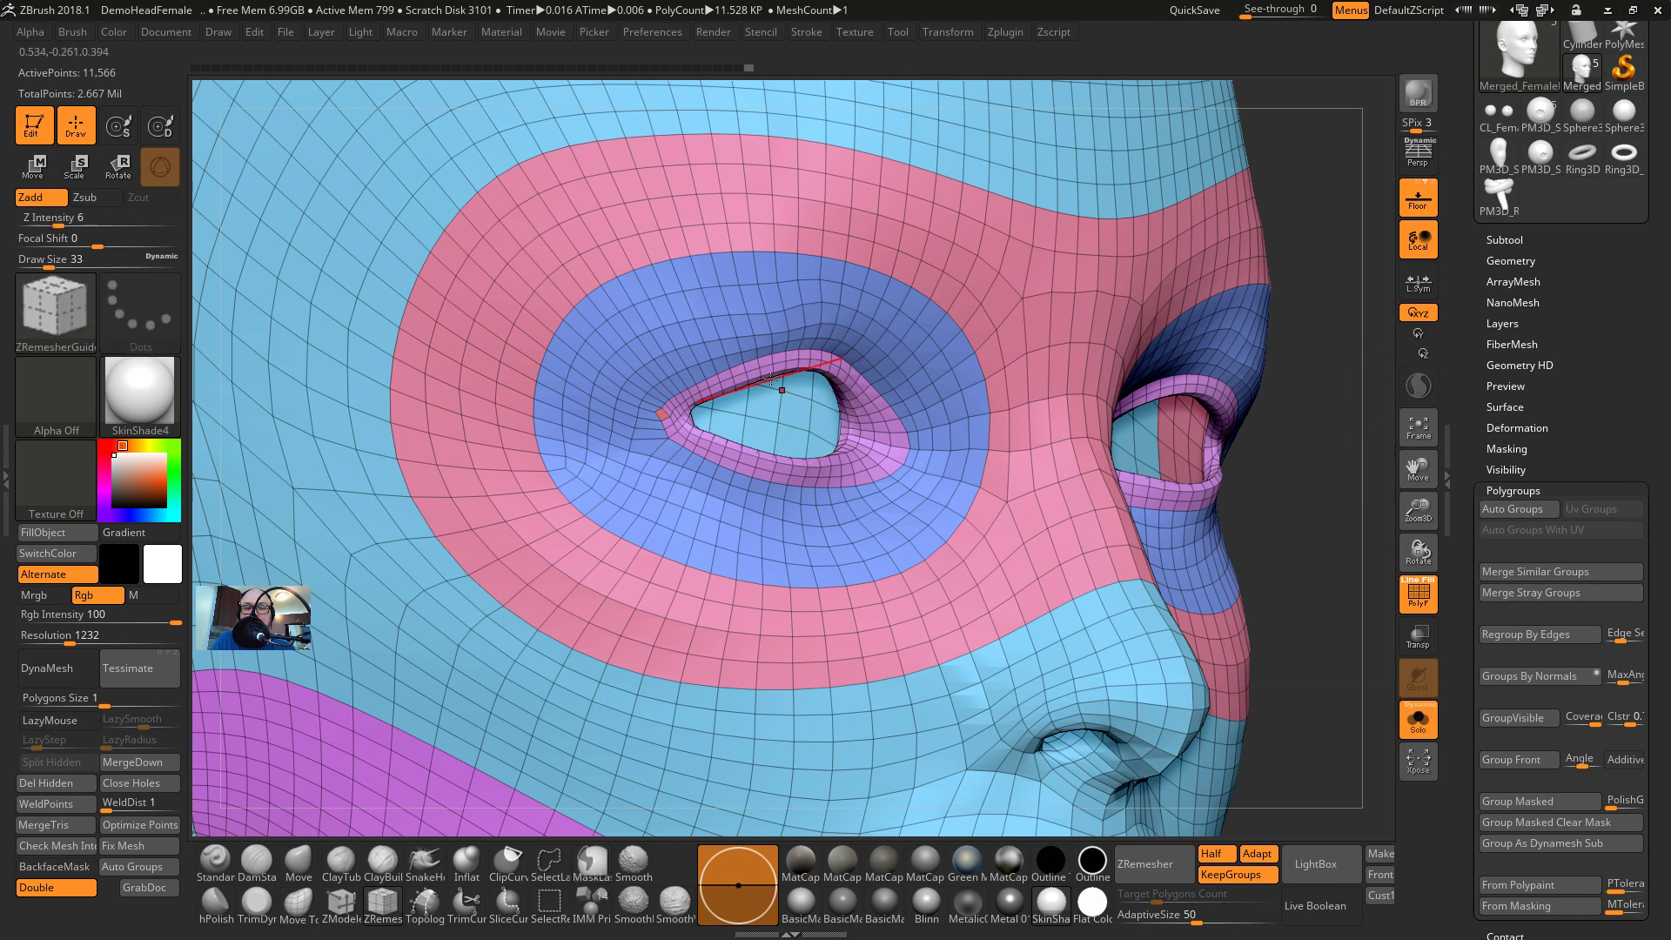
Try drawing a ZRemesher guide curve around the mouth, and undo it
{"action": "left_click_drag", "start_coordinate": [1329, 350], "coordinate": [1288, 355], "text": "alt"}
{"action": "left_click_drag", "start_coordinate": [317, 358], "coordinate": [263, 130], "text": "alt"}
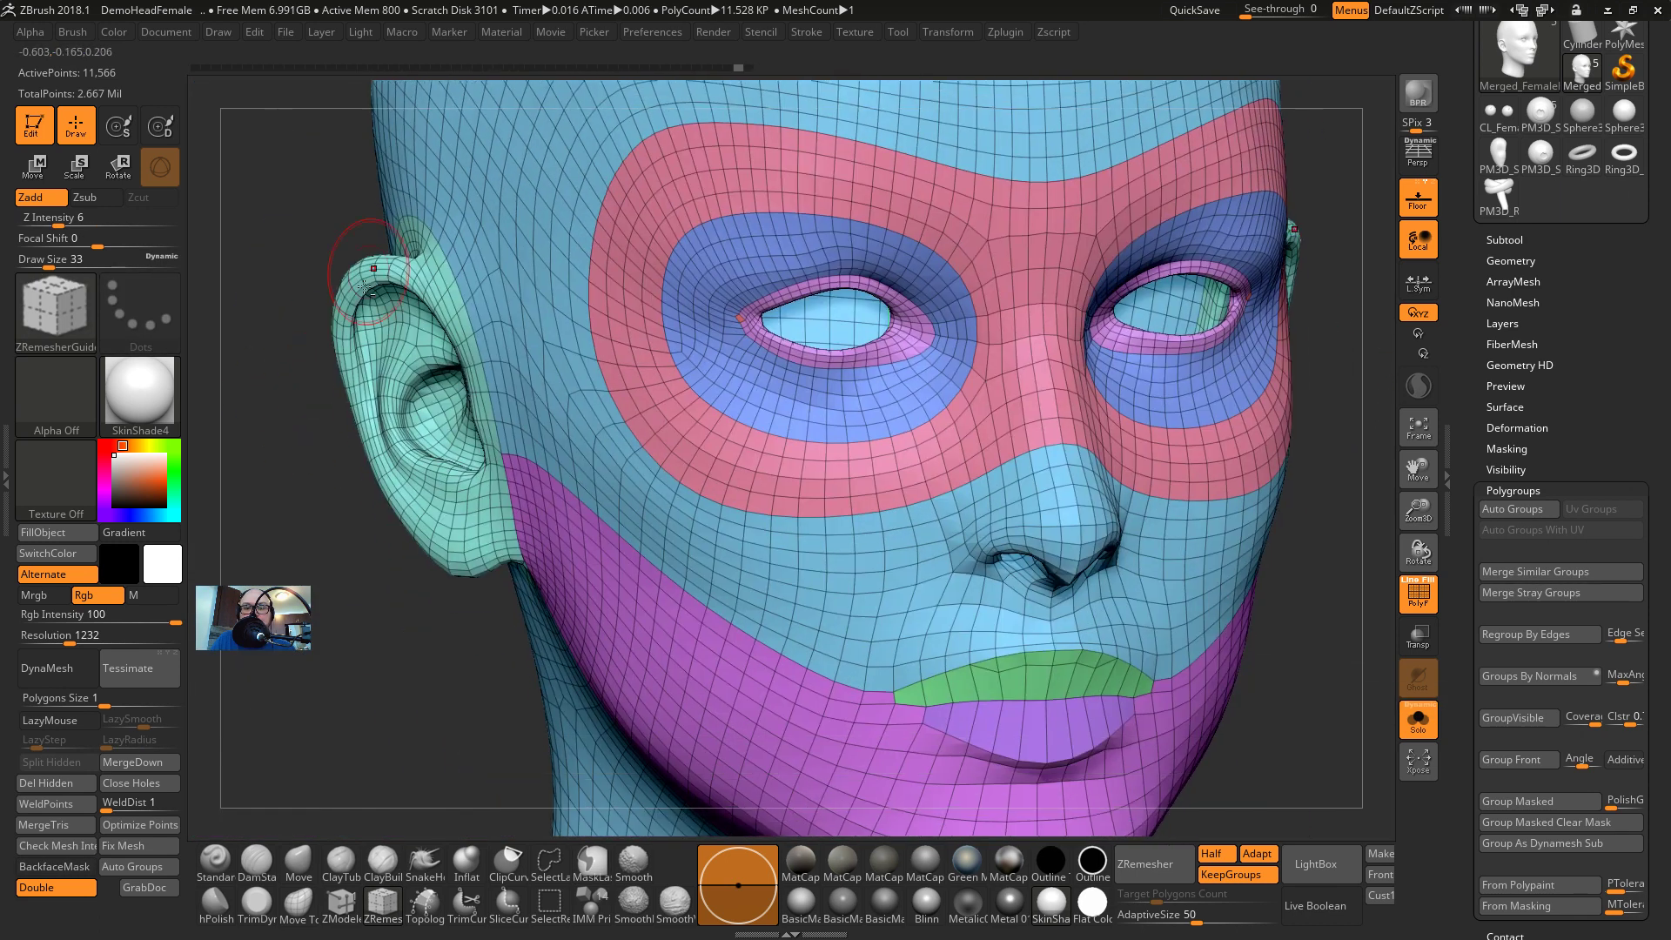
{"action": "left_click_drag", "start_coordinate": [314, 400], "coordinate": [236, 247], "text": "alt"}
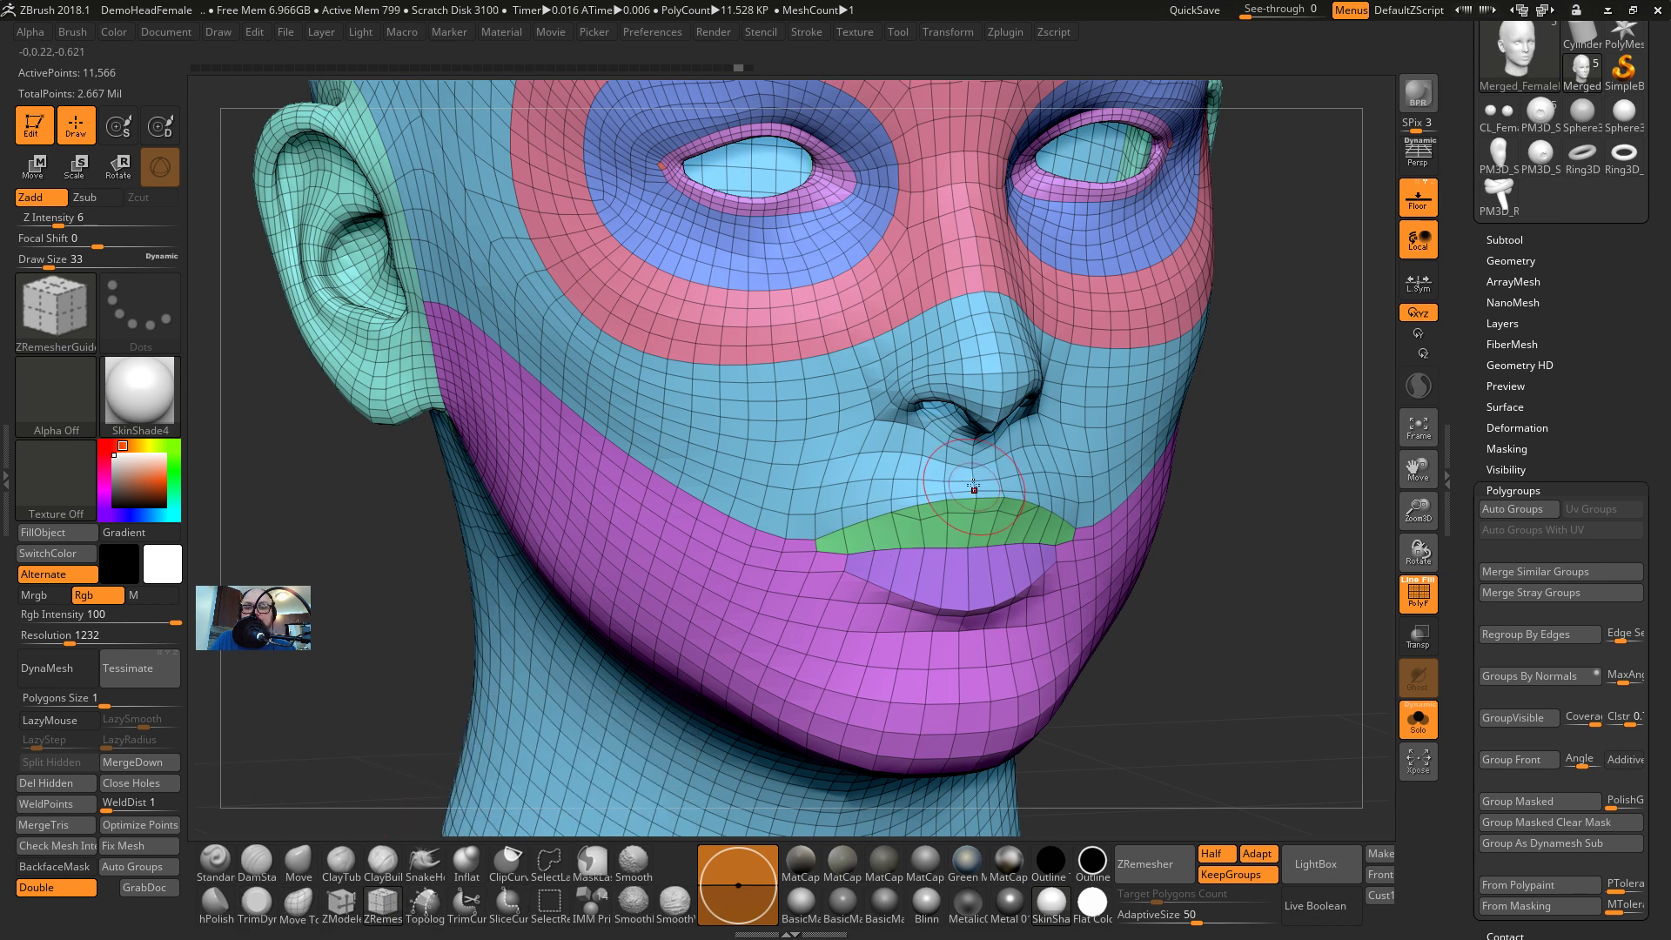
{"action": "left_click_drag", "start_coordinate": [973, 482], "coordinate": [832, 488]}
{"action": "left_click_drag", "start_coordinate": [927, 641], "coordinate": [964, 642]}
{"action": "key", "text": "ctrl+z"}
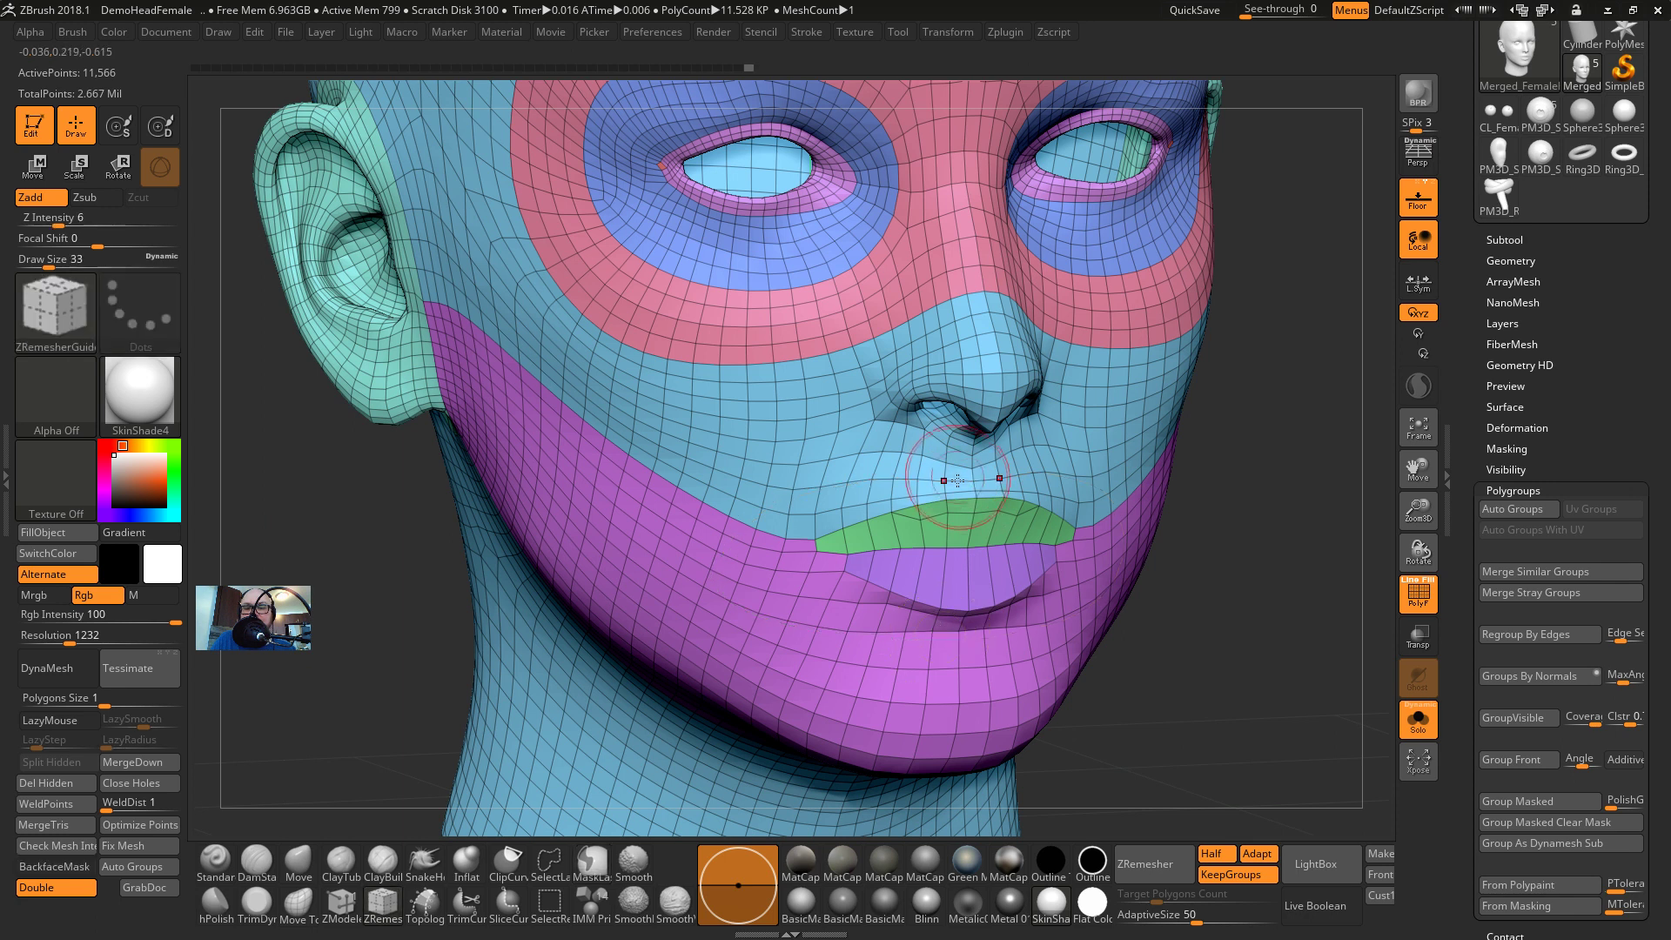
Draw a guide curve from beneath the nose around the mouth corner to below the lower lip, and ZRemesh the head with Half
{"action": "left_click_drag", "start_coordinate": [971, 455], "coordinate": [901, 461]}
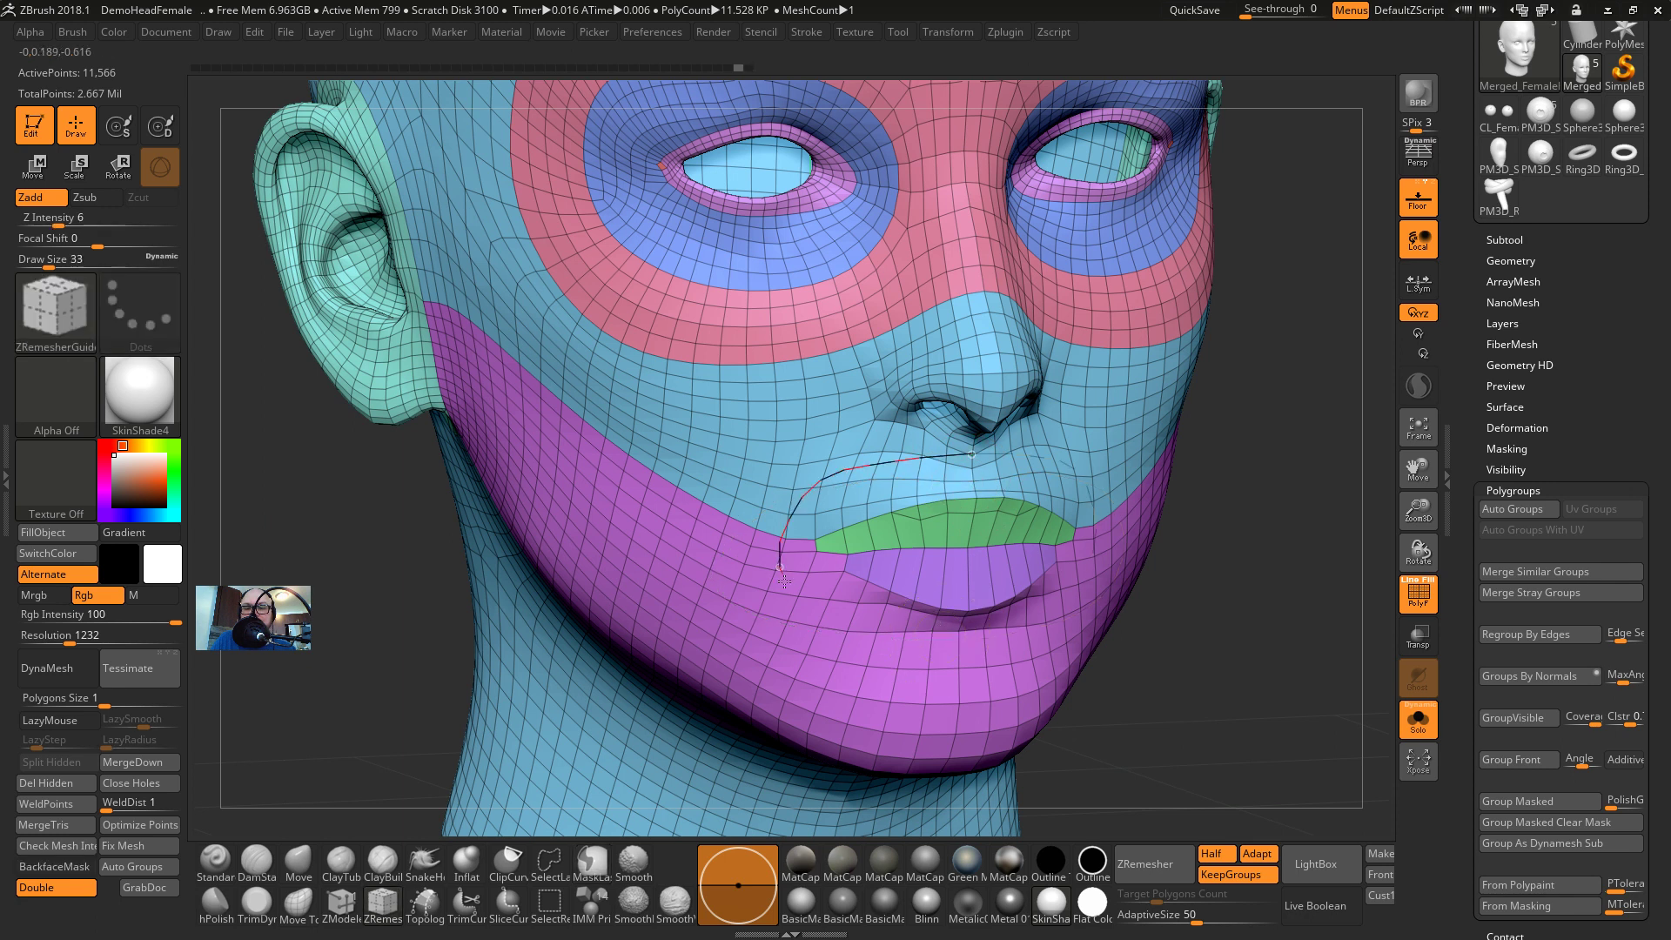
{"action": "left_click_drag", "start_coordinate": [956, 642], "coordinate": [957, 640]}
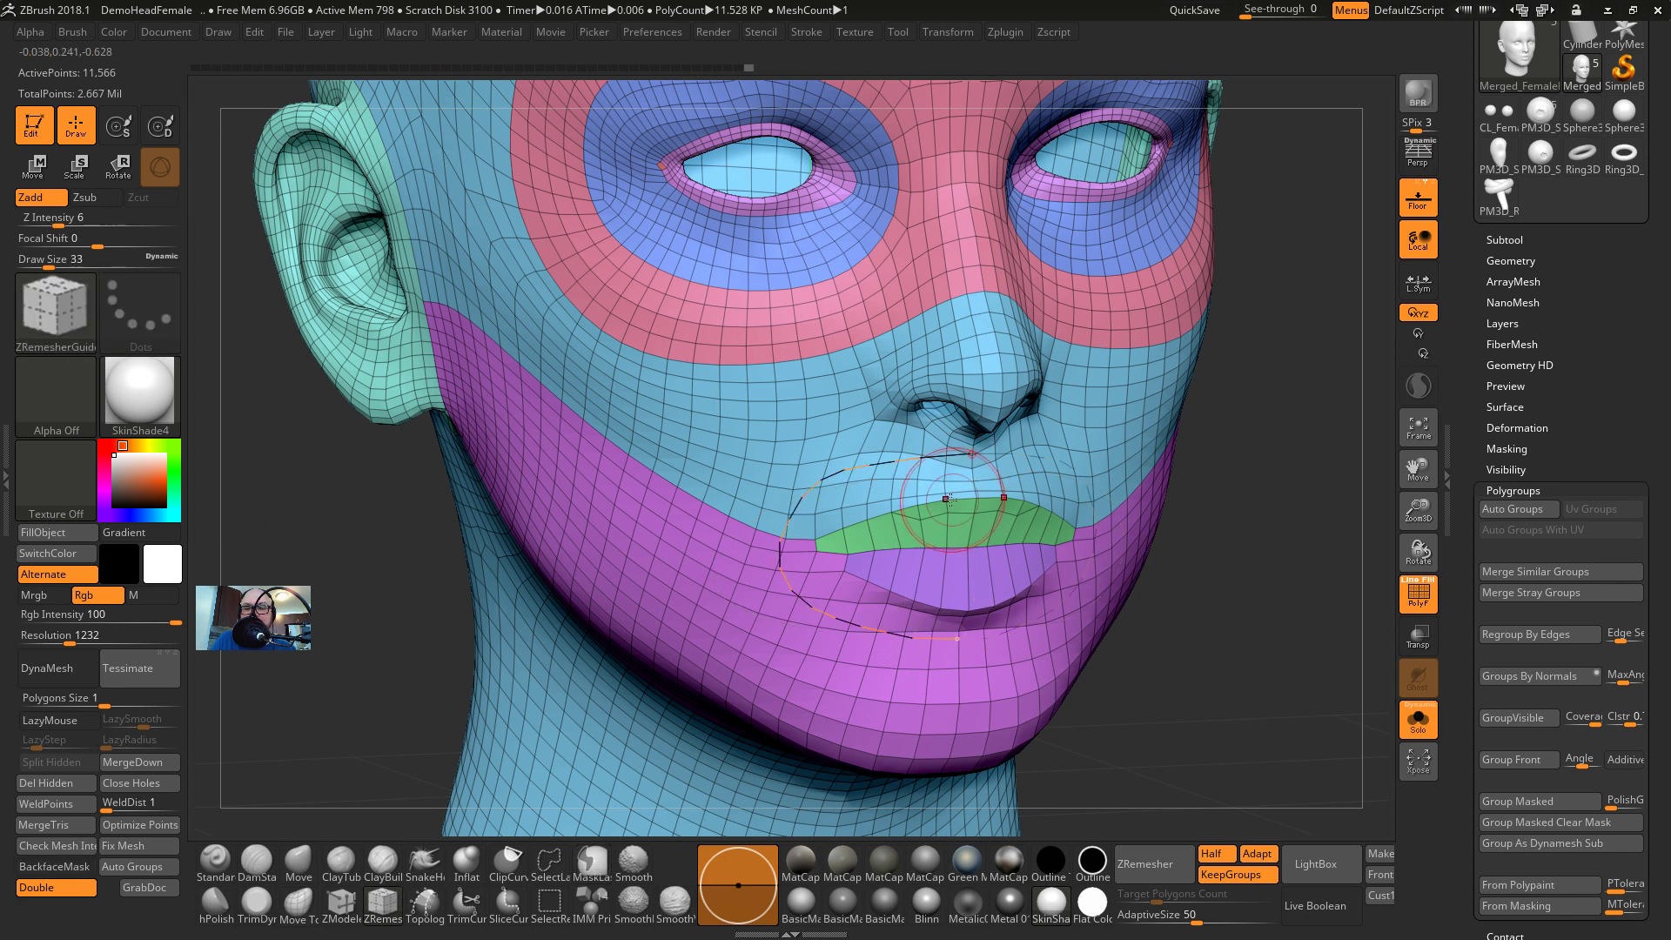
{"action": "mouse_move", "coordinate": [1142, 629]}
{"action": "left_mouse_down"}
{"action": "mouse_move", "coordinate": [1261, 645]}
{"action": "mouse_move", "coordinate": [1167, 557]}
{"action": "mouse_move", "coordinate": [1131, 652]}
{"action": "left_mouse_up"}
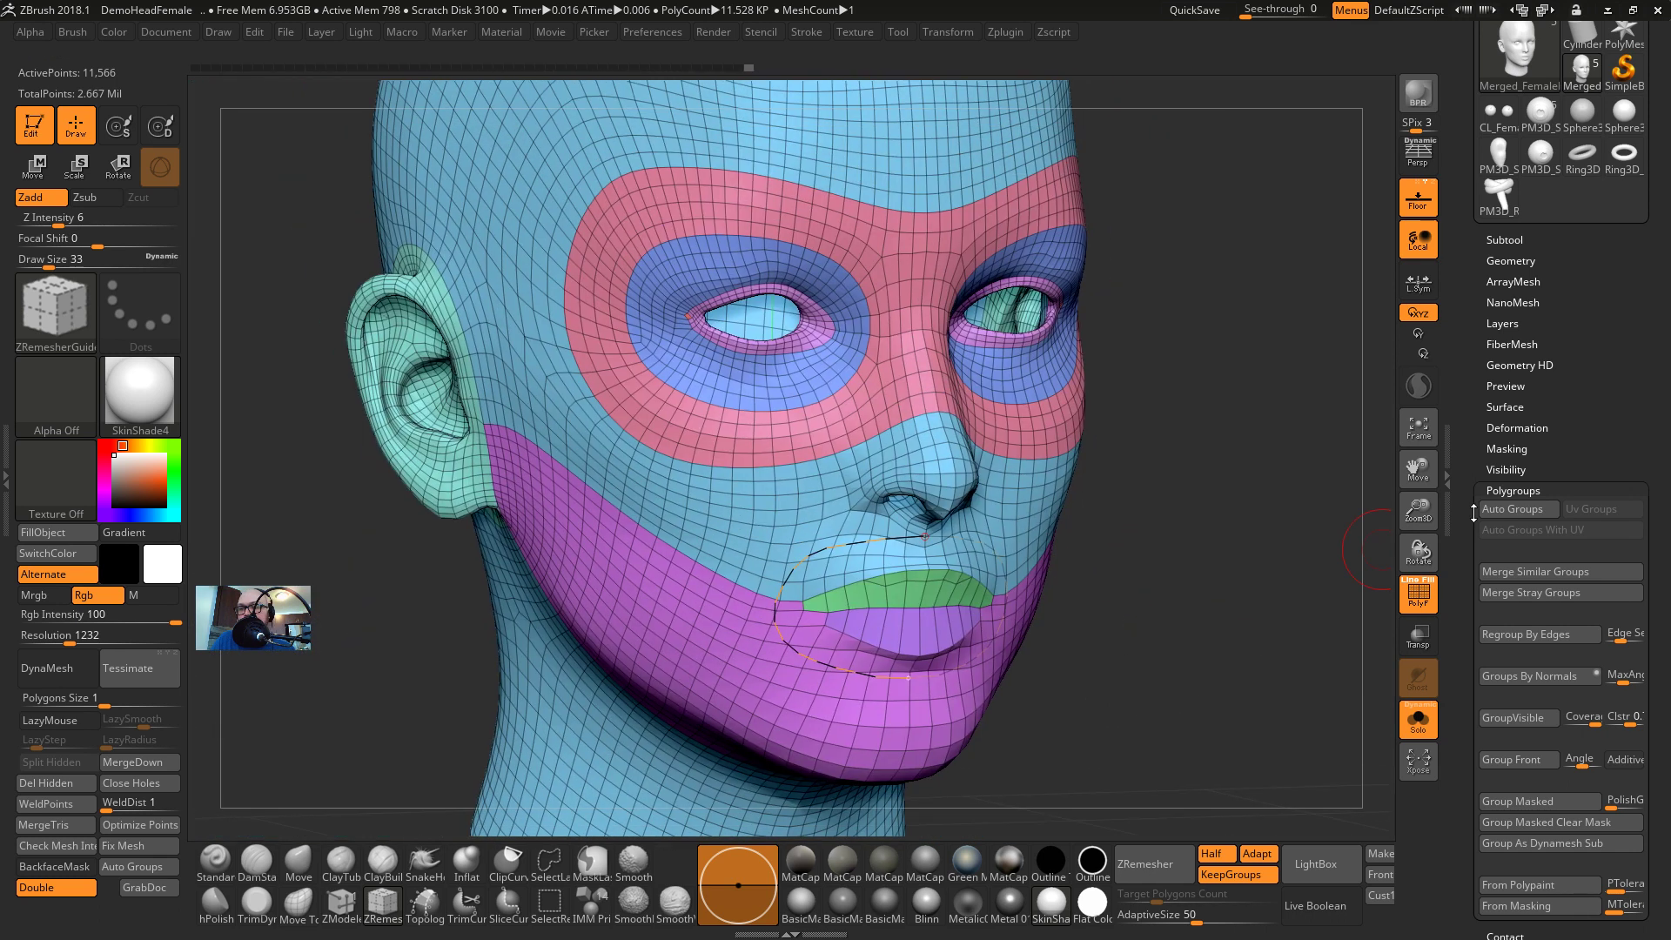
{"action": "left_click", "coordinate": [1513, 261]}
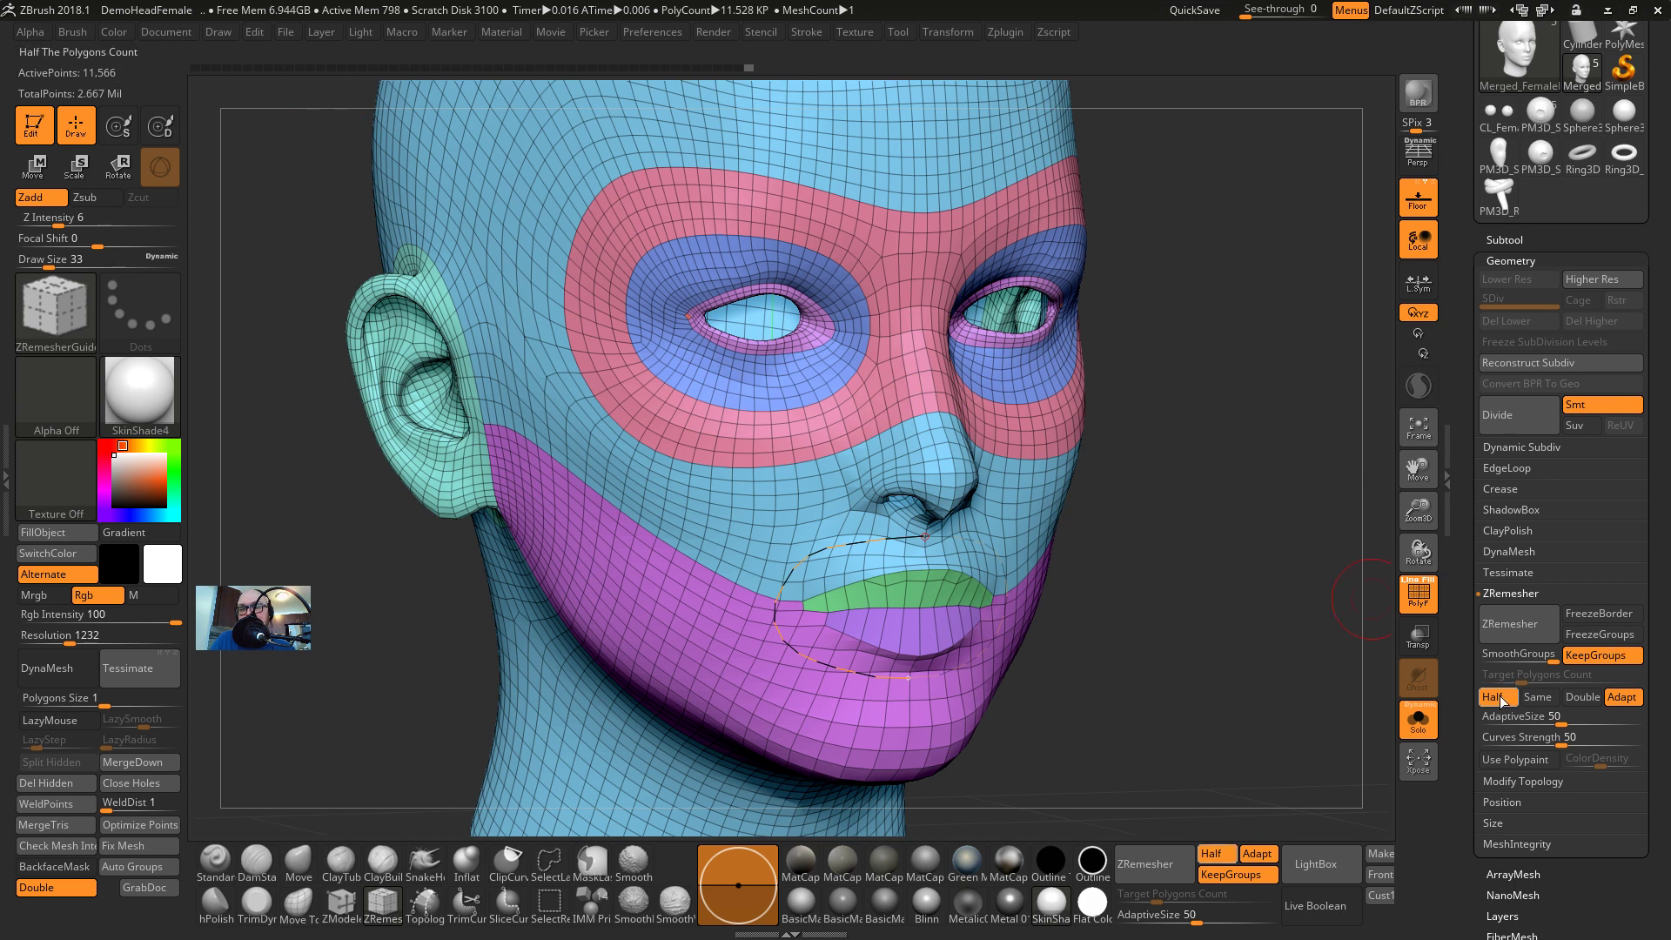
{"action": "left_click", "coordinate": [1522, 625]}
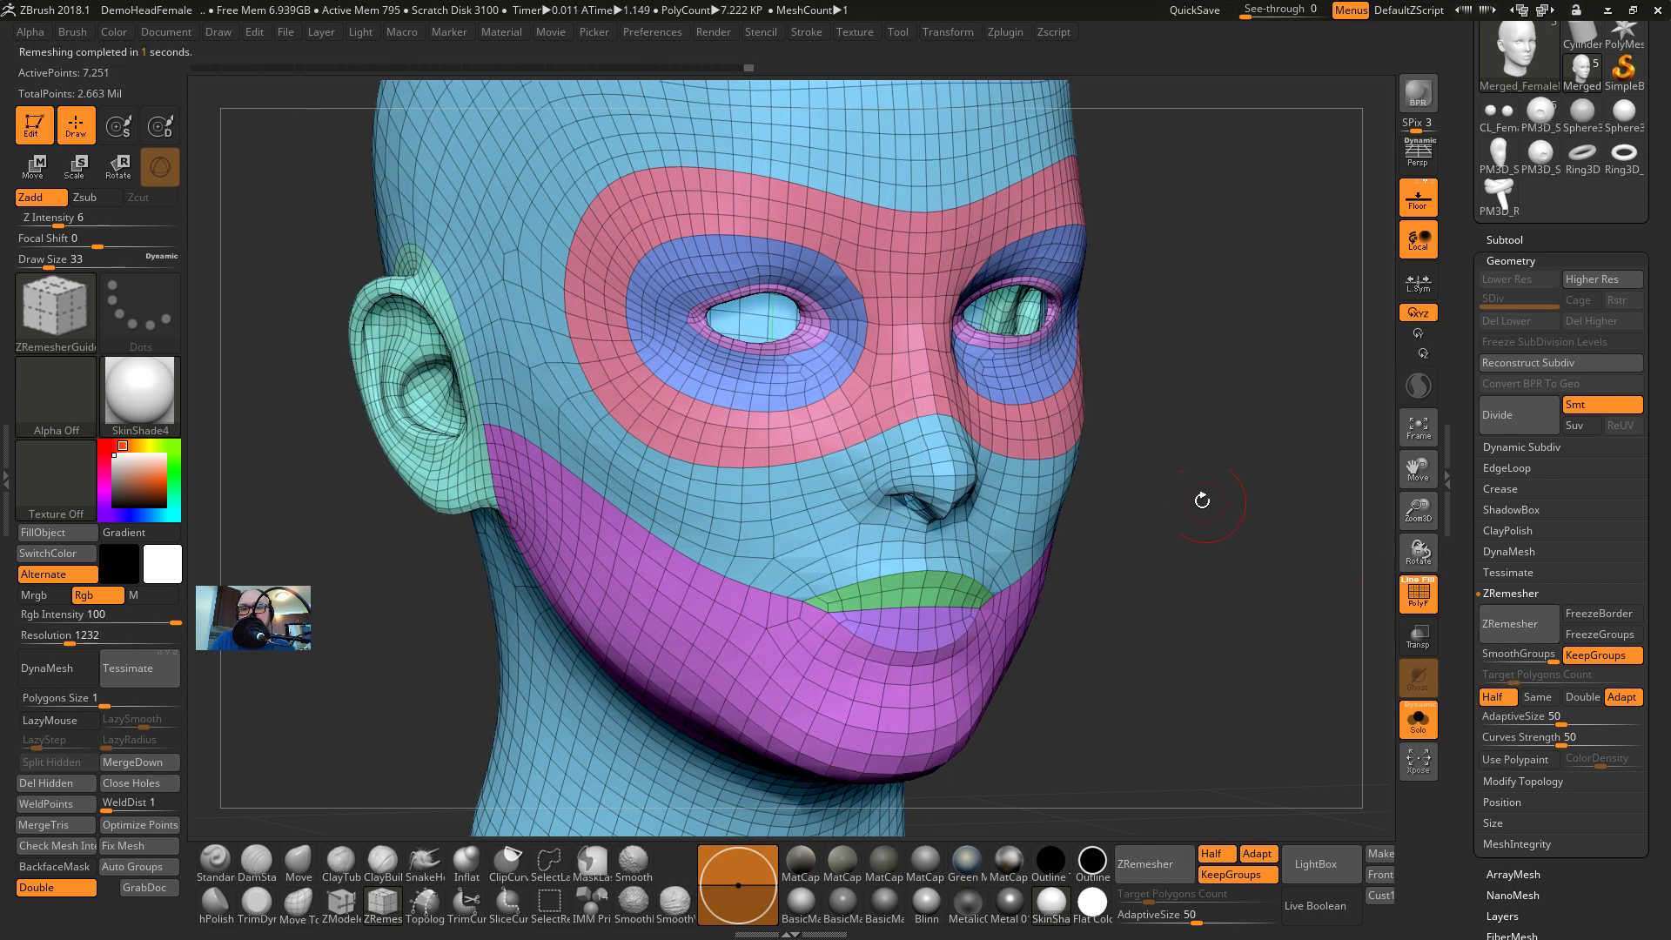
Draw guide curves above the eye, out from both eye corners, from the lower lid to the lips, and around the mouth
{"action": "mouse_move", "coordinate": [1237, 470]}
{"action": "left_mouse_down"}
{"action": "mouse_move", "coordinate": [1241, 451]}
{"action": "mouse_move", "coordinate": [1223, 456]}
{"action": "left_mouse_up"}
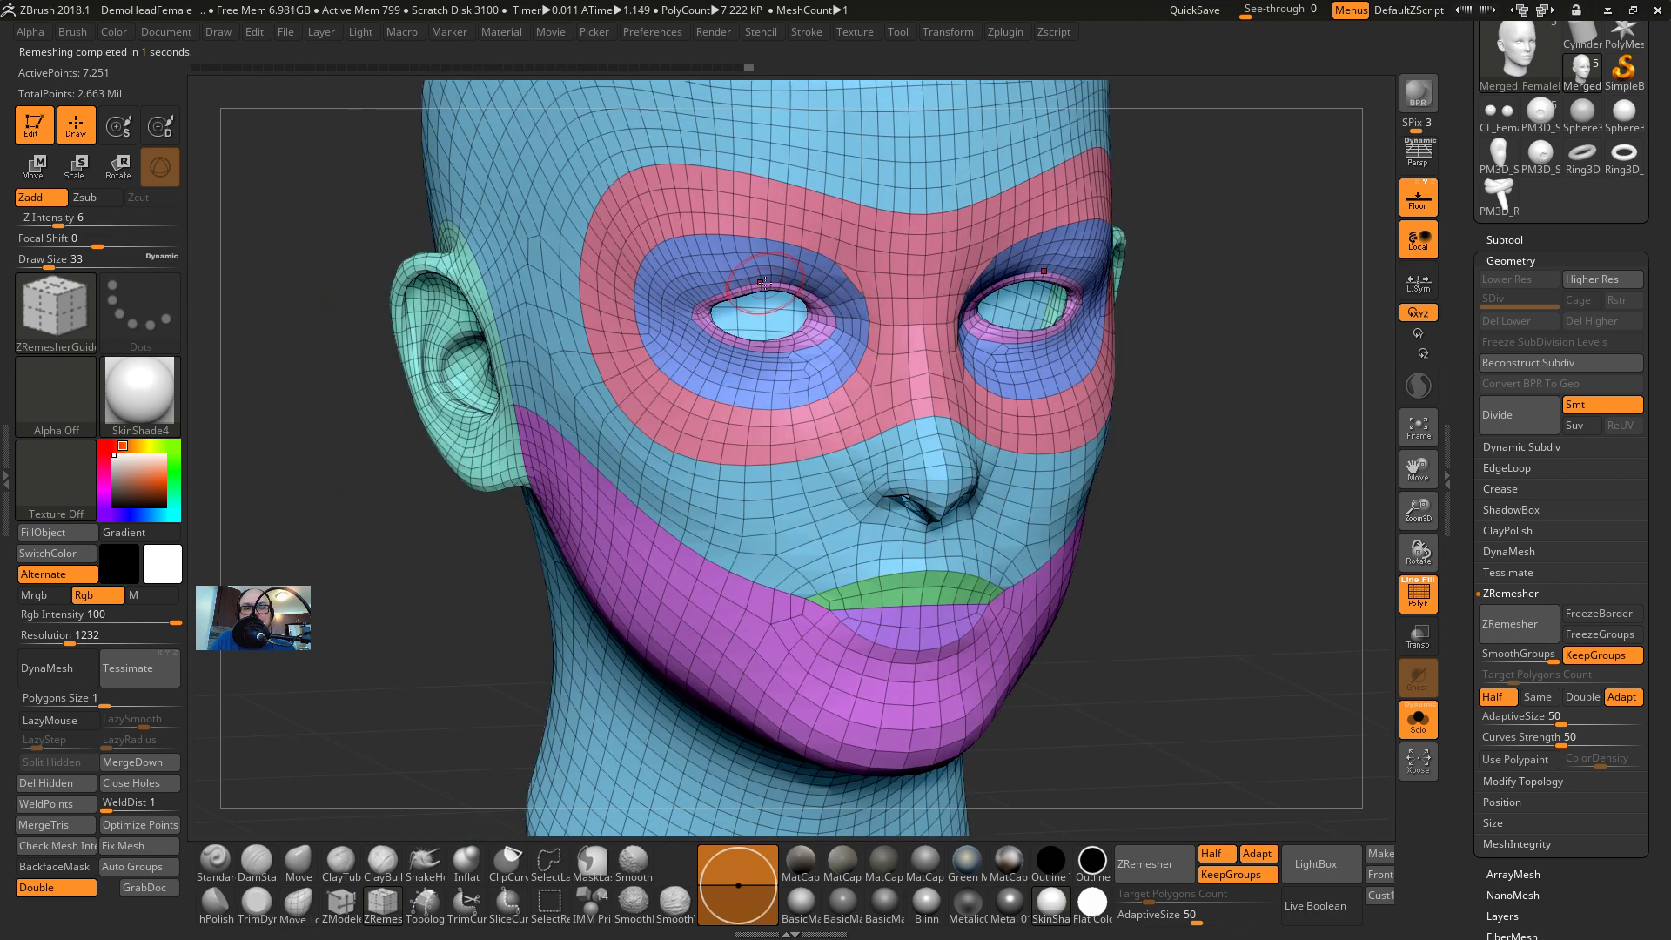
{"action": "left_click_drag", "start_coordinate": [754, 151], "coordinate": [754, 153]}
{"action": "left_click_drag", "start_coordinate": [823, 312], "coordinate": [921, 315]}
{"action": "left_click_drag", "start_coordinate": [770, 352], "coordinate": [794, 396]}
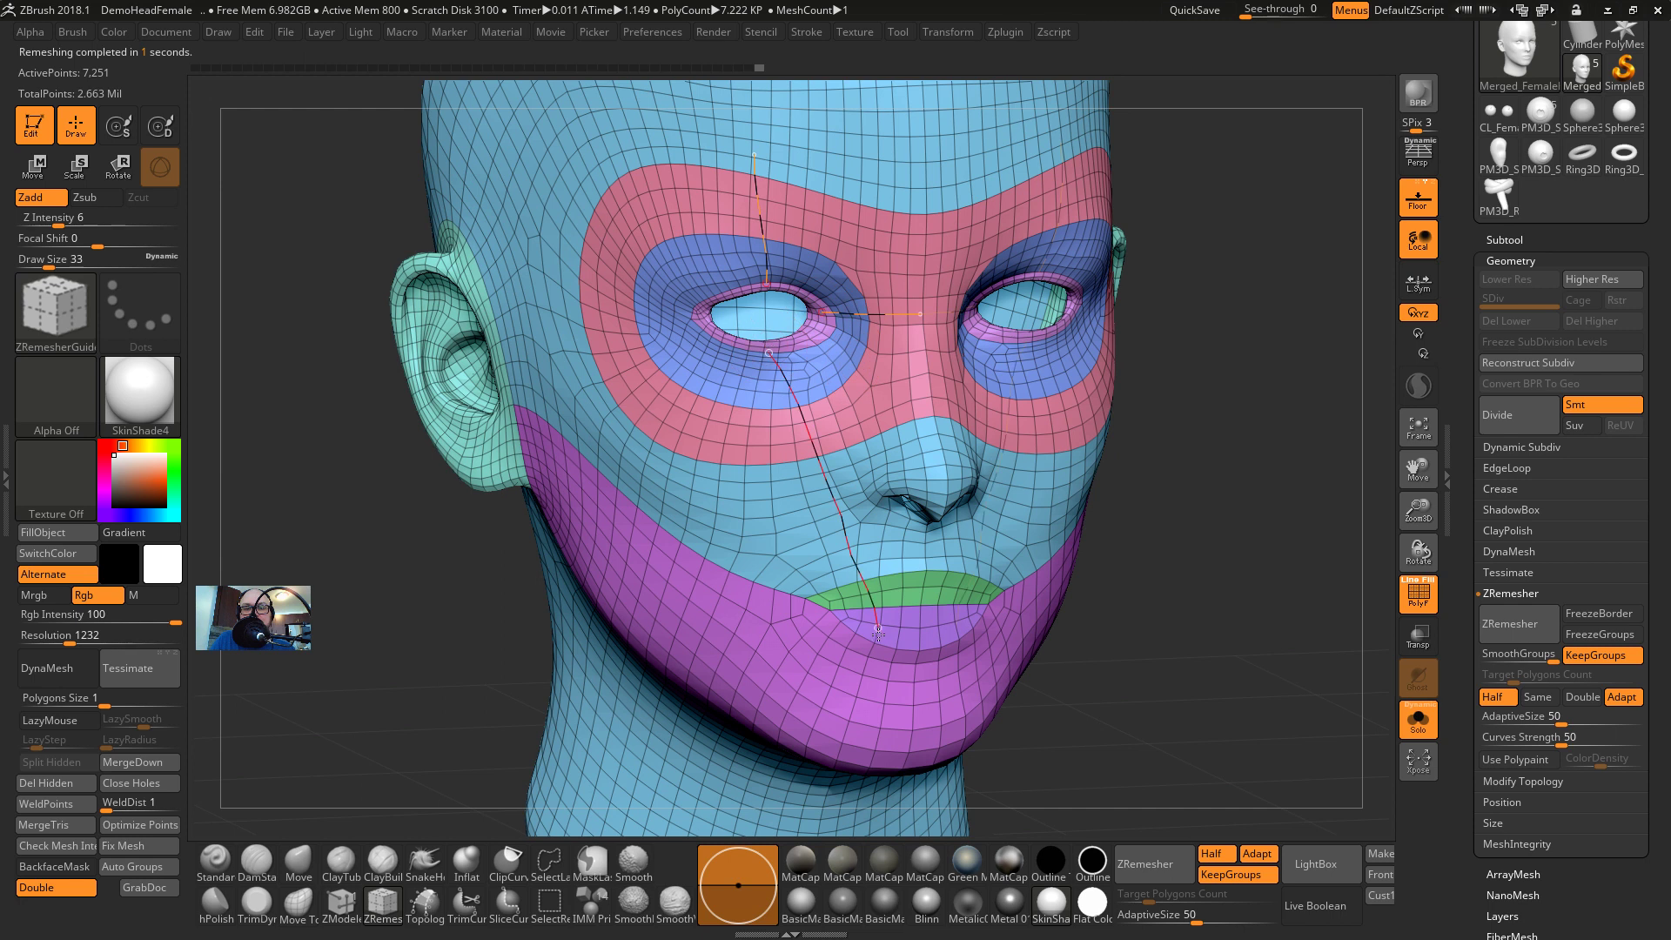
{"action": "left_click_drag", "start_coordinate": [879, 628], "coordinate": [879, 628]}
{"action": "mouse_move", "coordinate": [925, 543]}
{"action": "left_mouse_down"}
{"action": "mouse_move", "coordinate": [873, 546]}
{"action": "mouse_move", "coordinate": [769, 615]}
{"action": "left_mouse_up"}
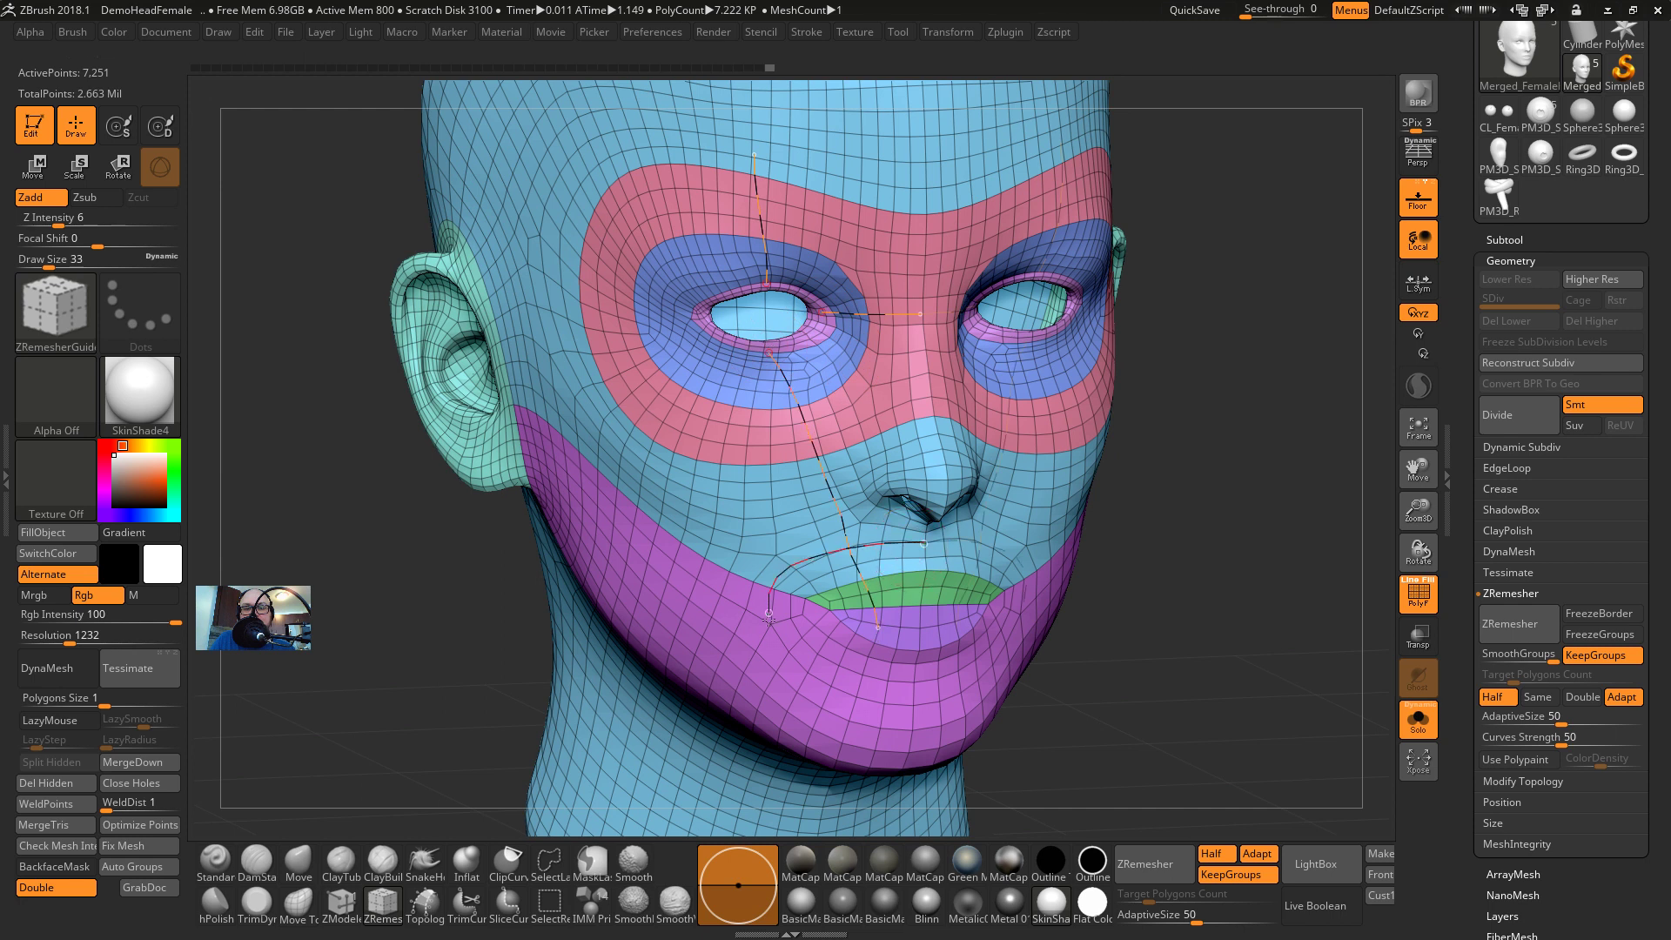
{"action": "left_click", "coordinate": [907, 687]}
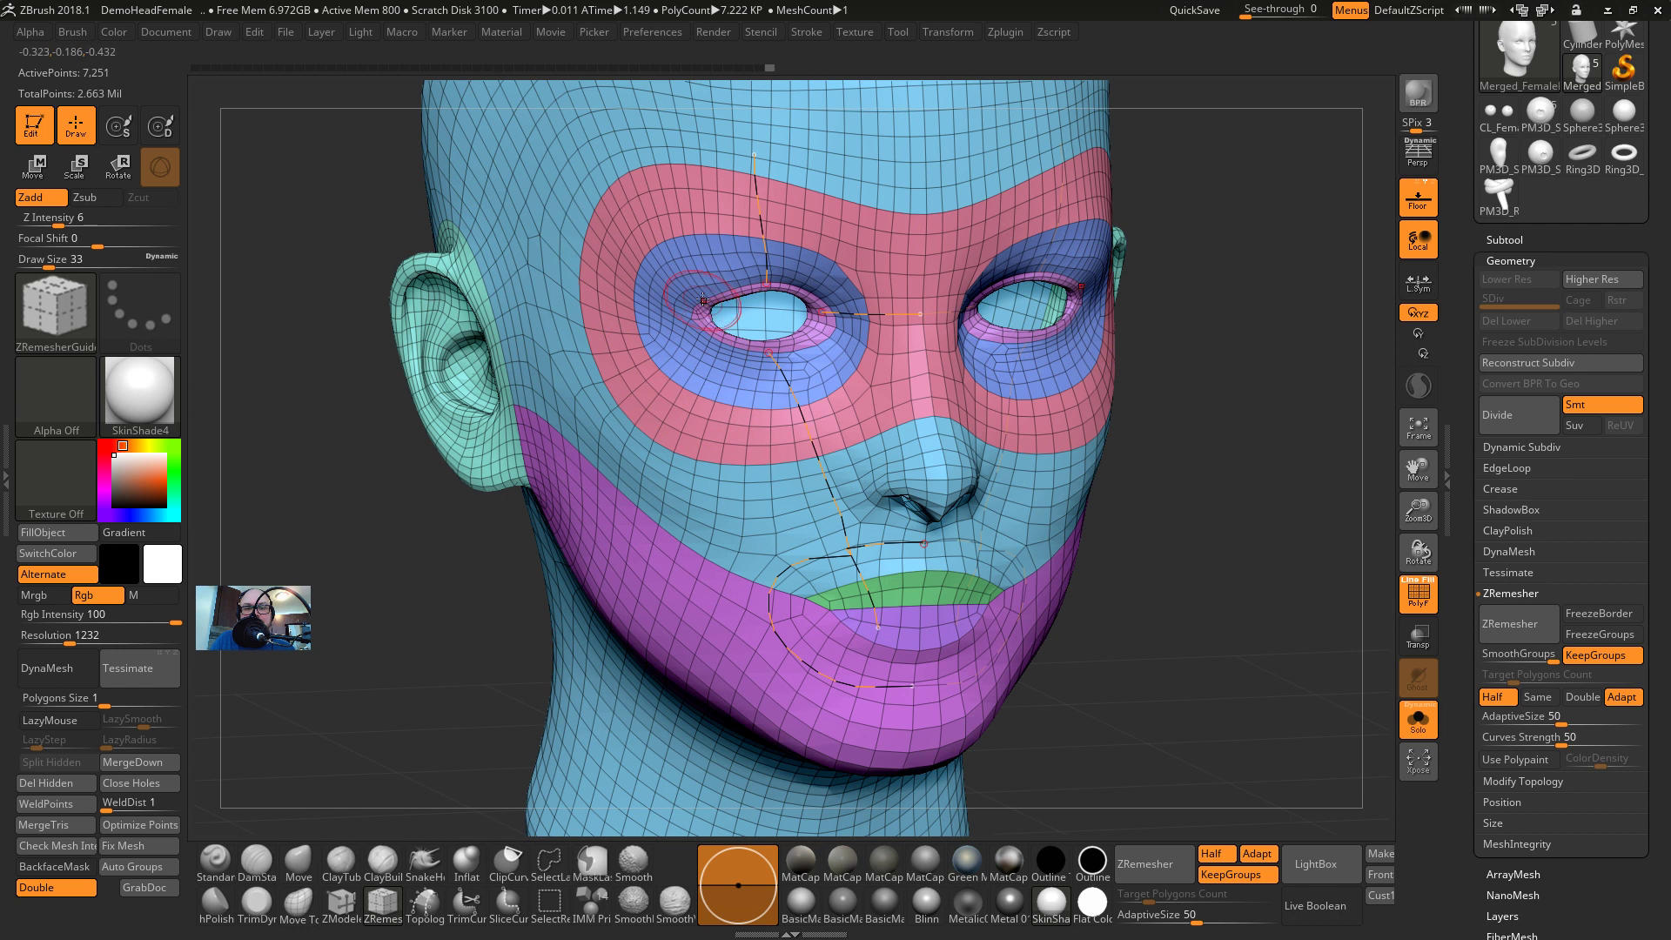
{"action": "left_click_drag", "start_coordinate": [561, 280], "coordinate": [560, 279]}
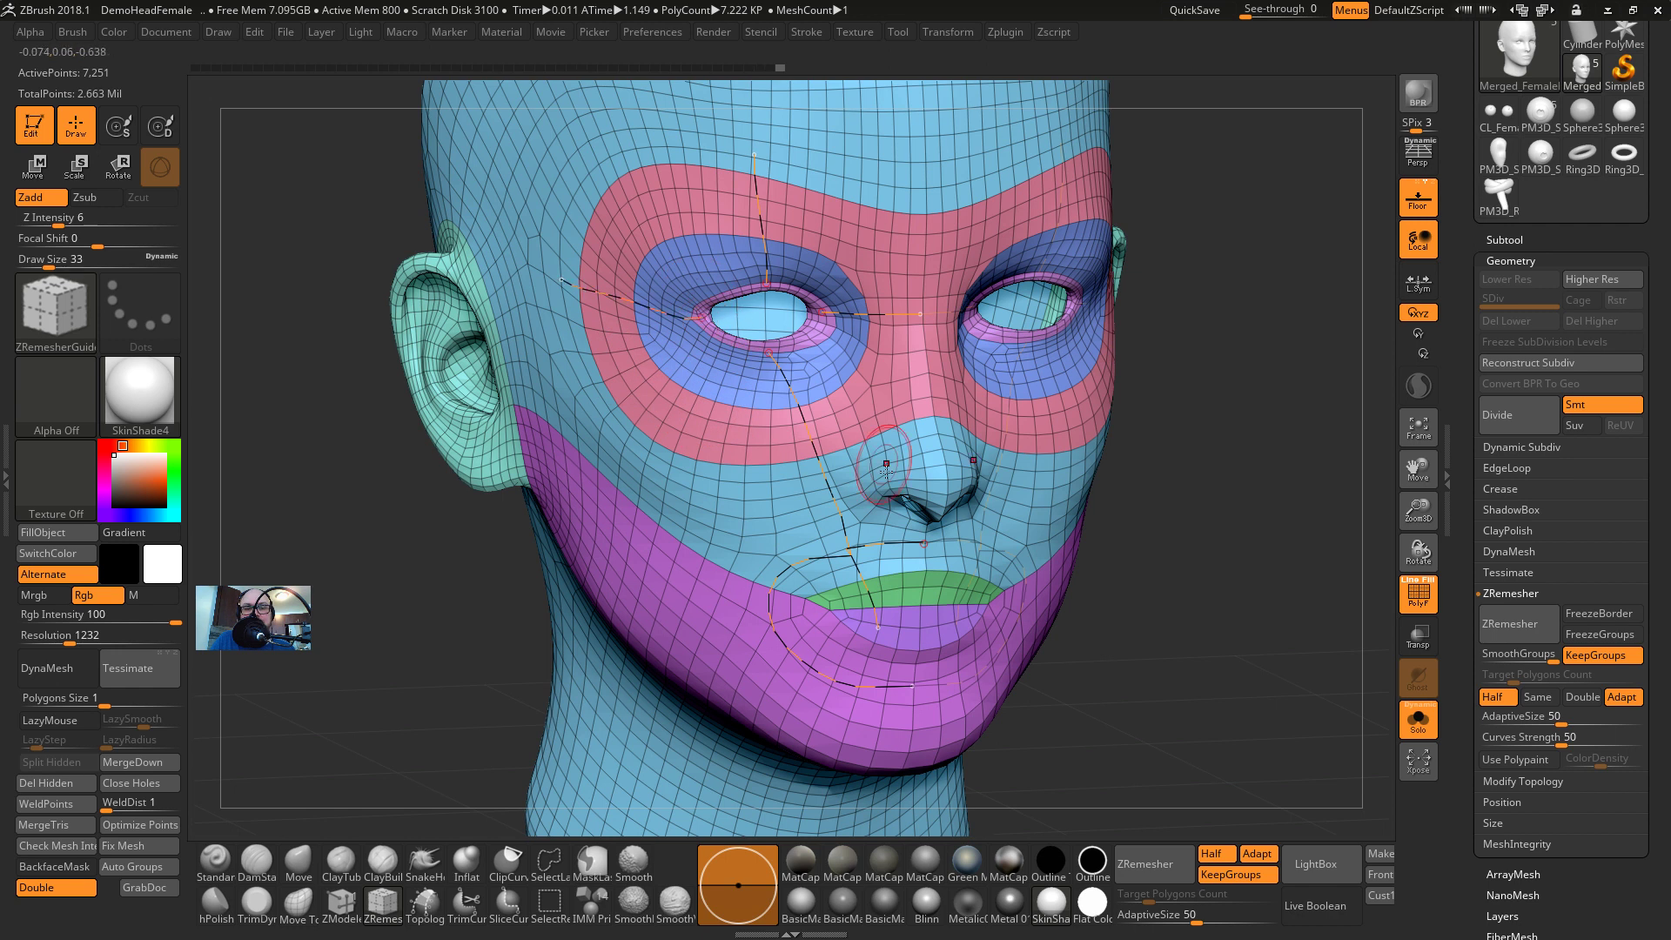
Set ZRemesher to Same with Adapt off, and remesh the head using the guide curves
{"action": "mouse_move", "coordinate": [1179, 557]}
{"action": "left_mouse_down"}
{"action": "mouse_move", "coordinate": [1323, 561]}
{"action": "mouse_move", "coordinate": [1228, 520]}
{"action": "left_mouse_up"}
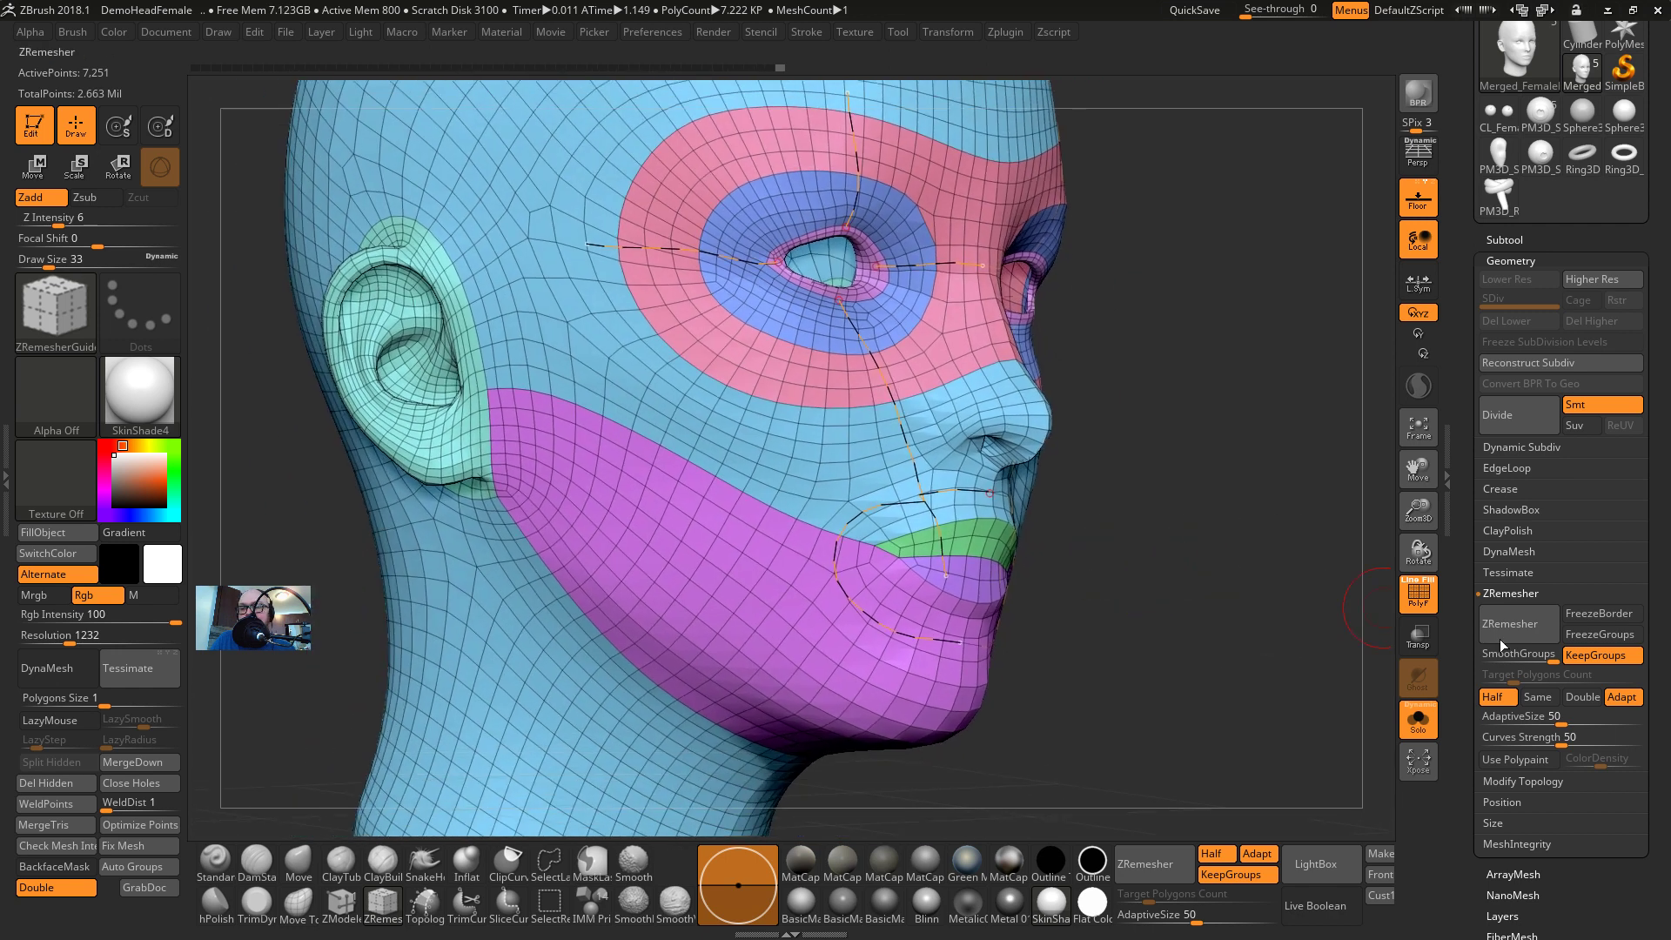
{"action": "left_click", "coordinate": [1536, 696]}
{"action": "left_click", "coordinate": [1620, 697]}
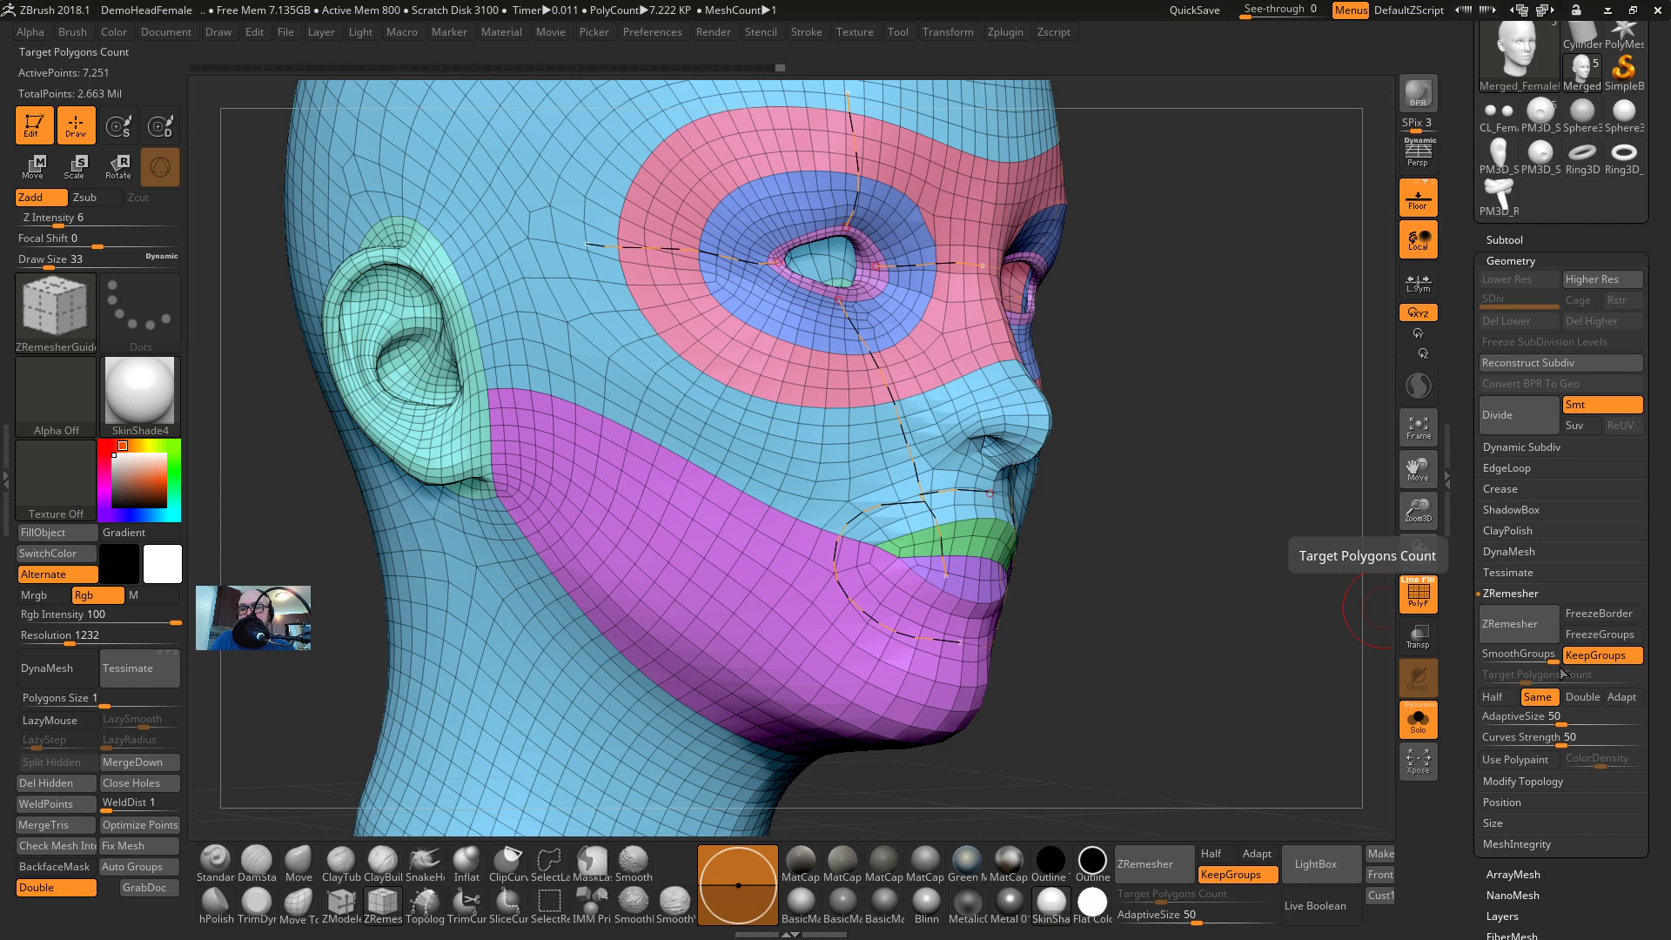
{"action": "left_click", "coordinate": [1513, 624]}
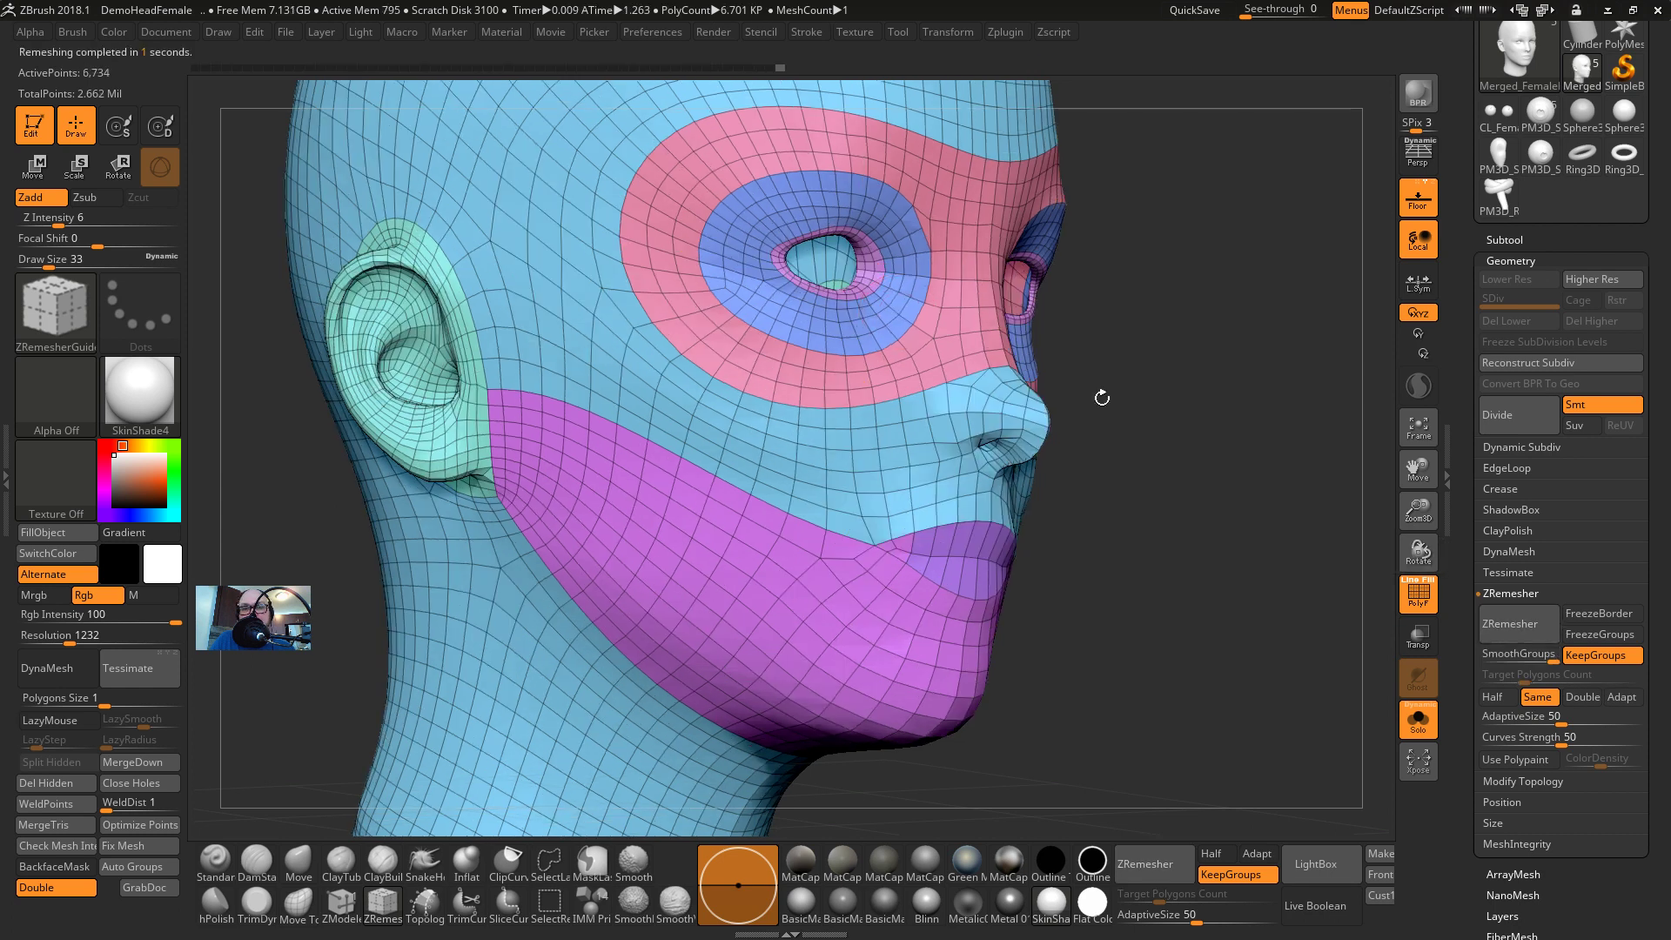
Inspect the remeshed face, and undo back to the denser head from before the Half remesh, with its mouth guide curve
{"action": "left_click_drag", "start_coordinate": [1219, 385], "coordinate": [1131, 422]}
{"action": "left_click_drag", "start_coordinate": [1252, 488], "coordinate": [1204, 502], "text": "shift"}
{"action": "left_click_drag", "start_coordinate": [1085, 478], "coordinate": [1089, 524], "text": "alt"}
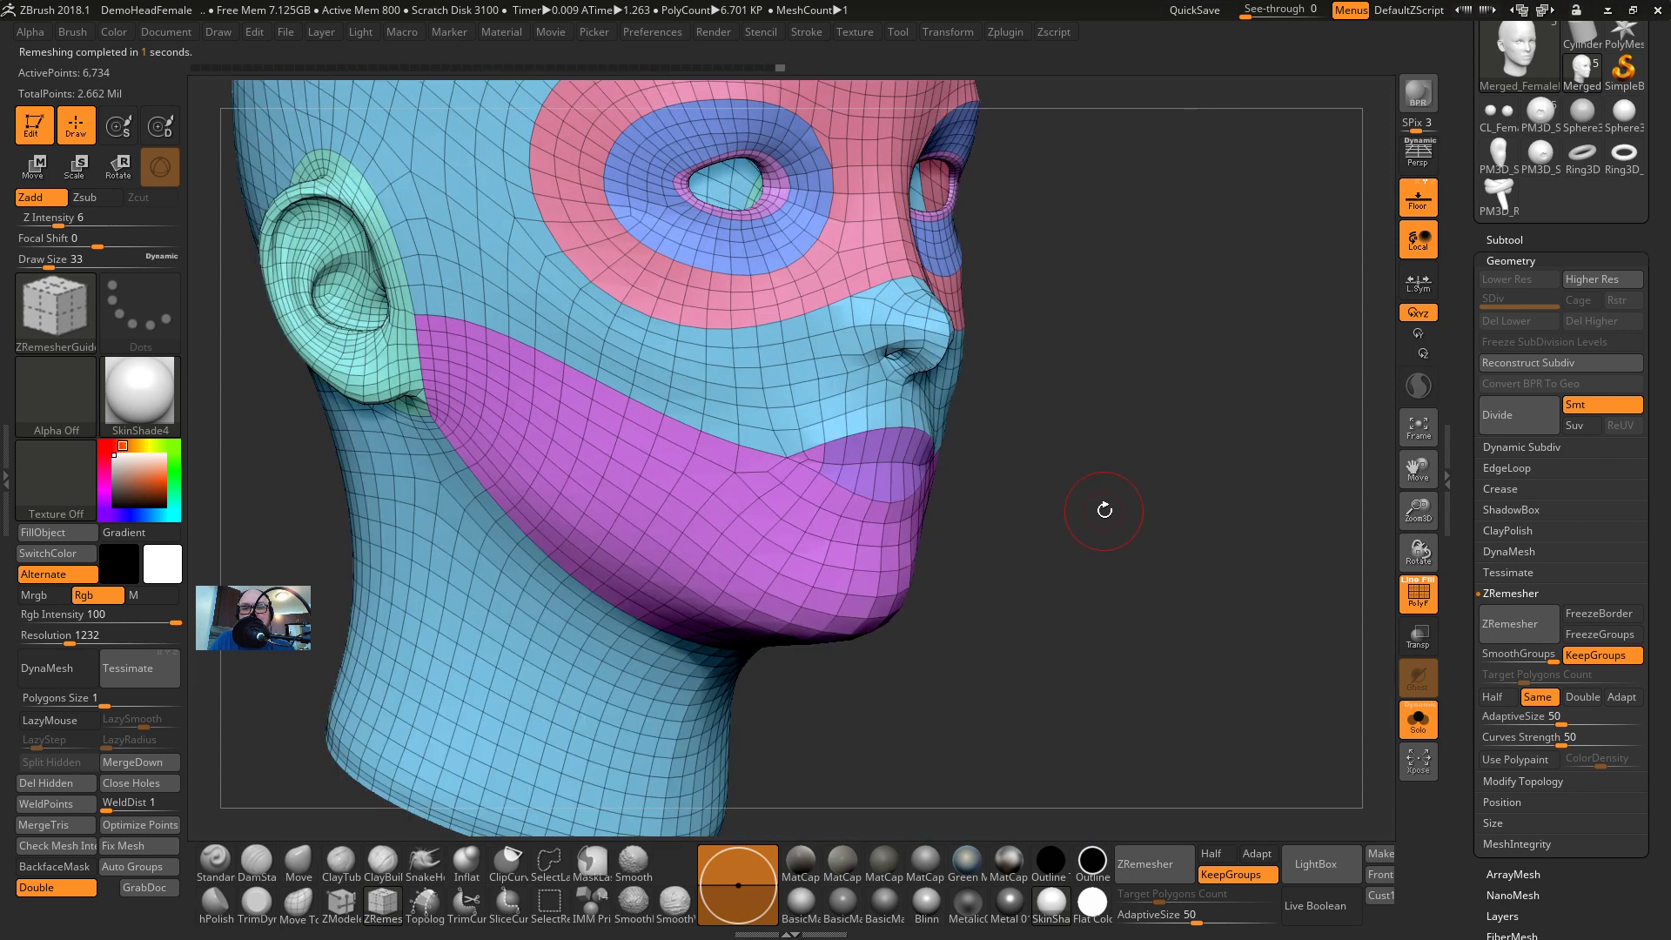
{"action": "left_click_drag", "start_coordinate": [1110, 436], "coordinate": [1105, 433]}
{"action": "key", "text": "ctrl+z"}
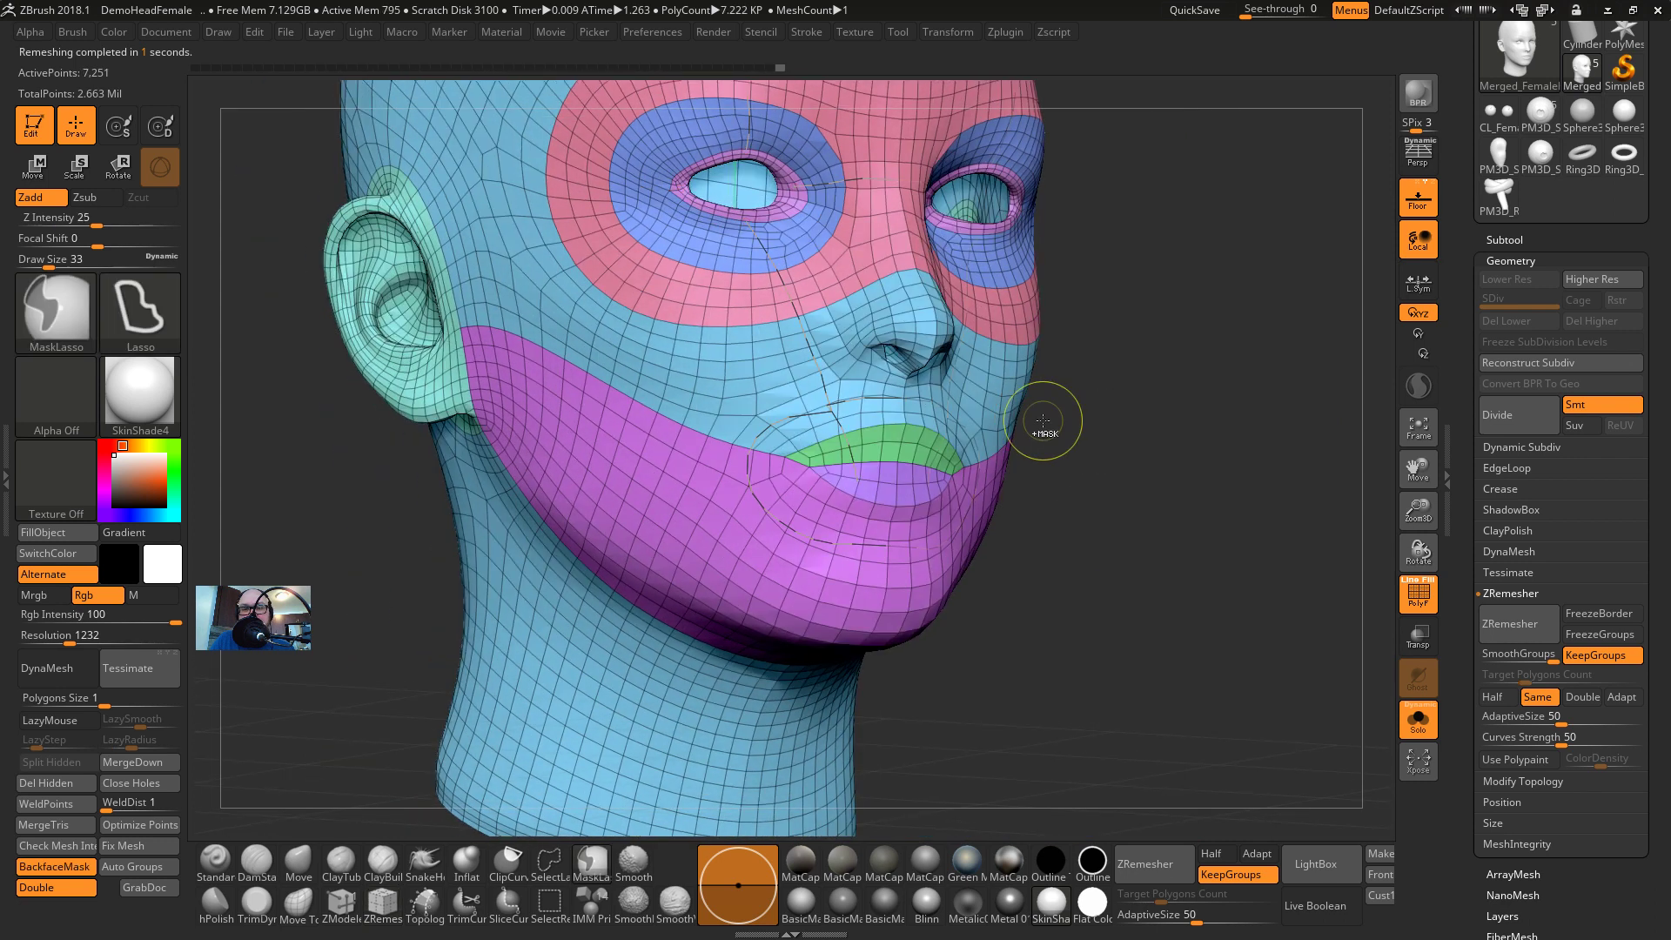
{"action": "key", "text": "ctrl+z"}
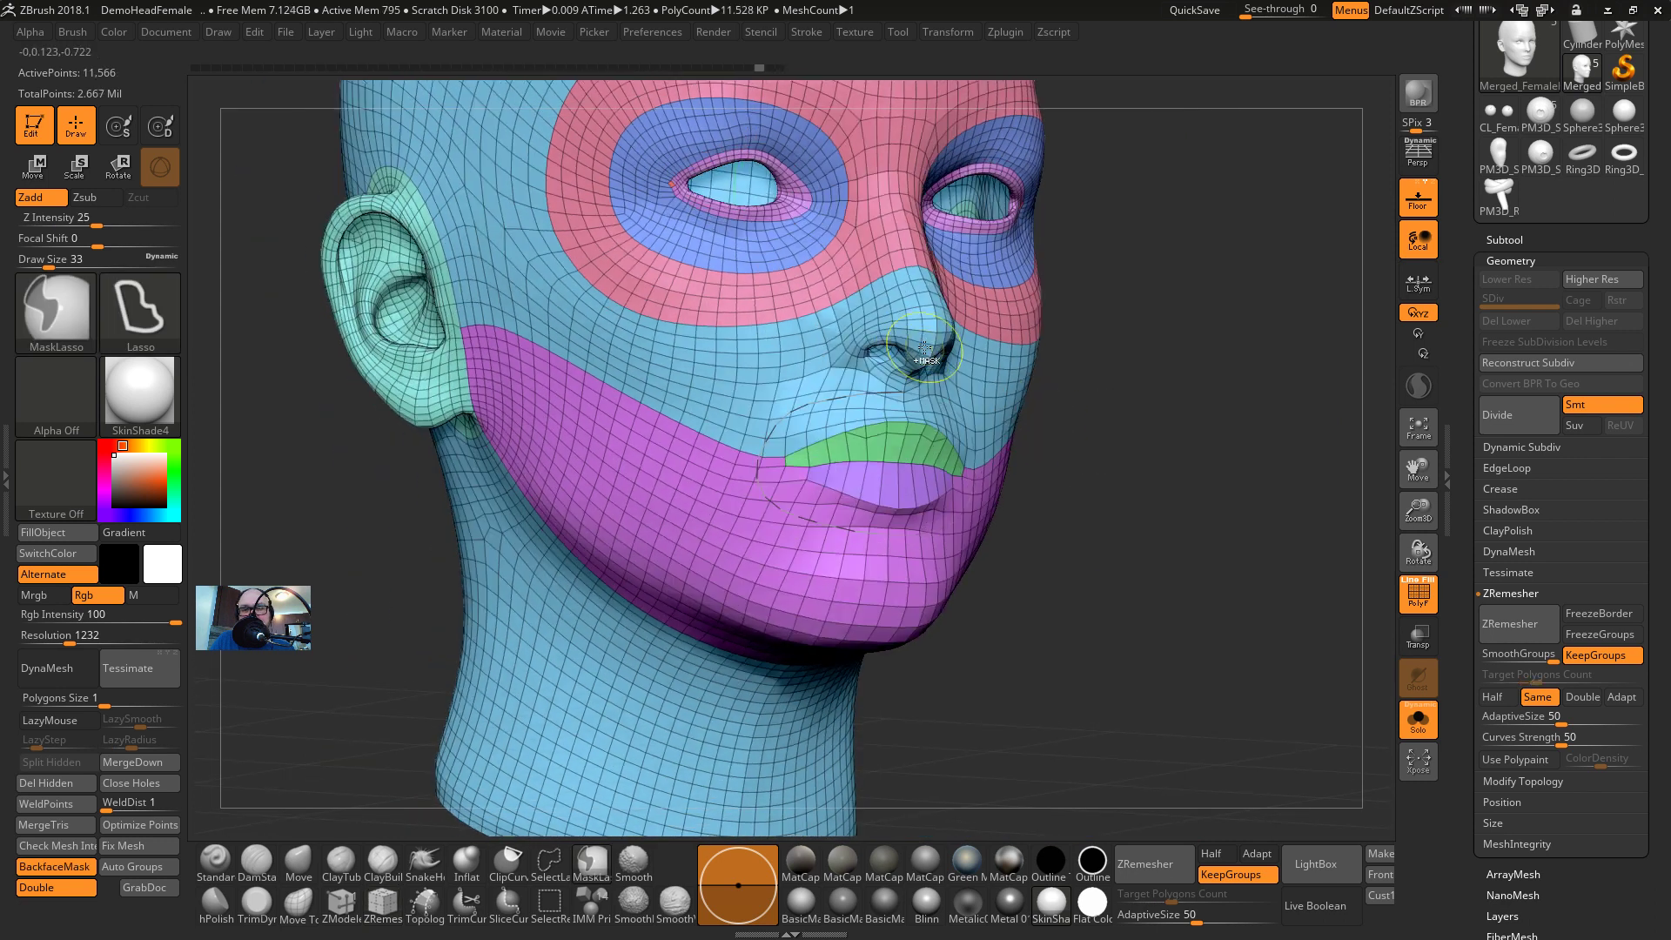
{"action": "key", "text": "ctrl+z"}
Draw a guide curve around the nostril wing, from the side of the nose to beneath it
{"action": "mouse_move", "coordinate": [851, 302]}
{"action": "left_mouse_down"}
{"action": "mouse_move", "coordinate": [825, 357]}
{"action": "mouse_move", "coordinate": [829, 325]}
{"action": "mouse_move", "coordinate": [905, 389]}
{"action": "left_mouse_up"}
{"action": "key", "text": "ctrl+z"}
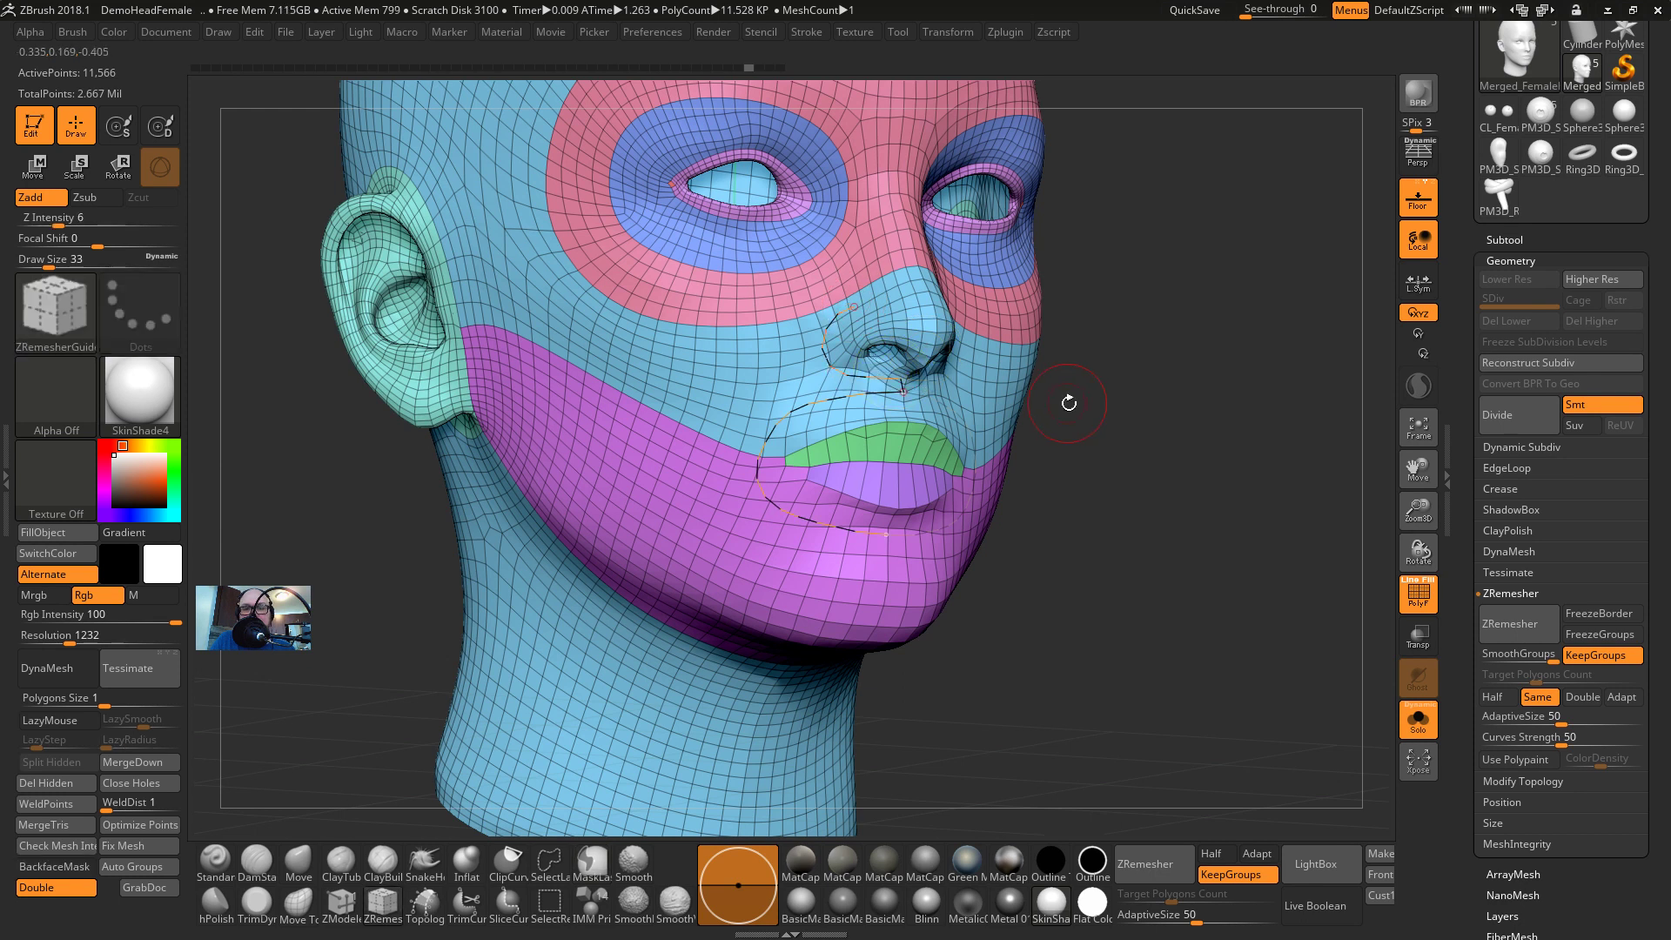
{"action": "left_click_drag", "start_coordinate": [1069, 404], "coordinate": [1010, 369]}
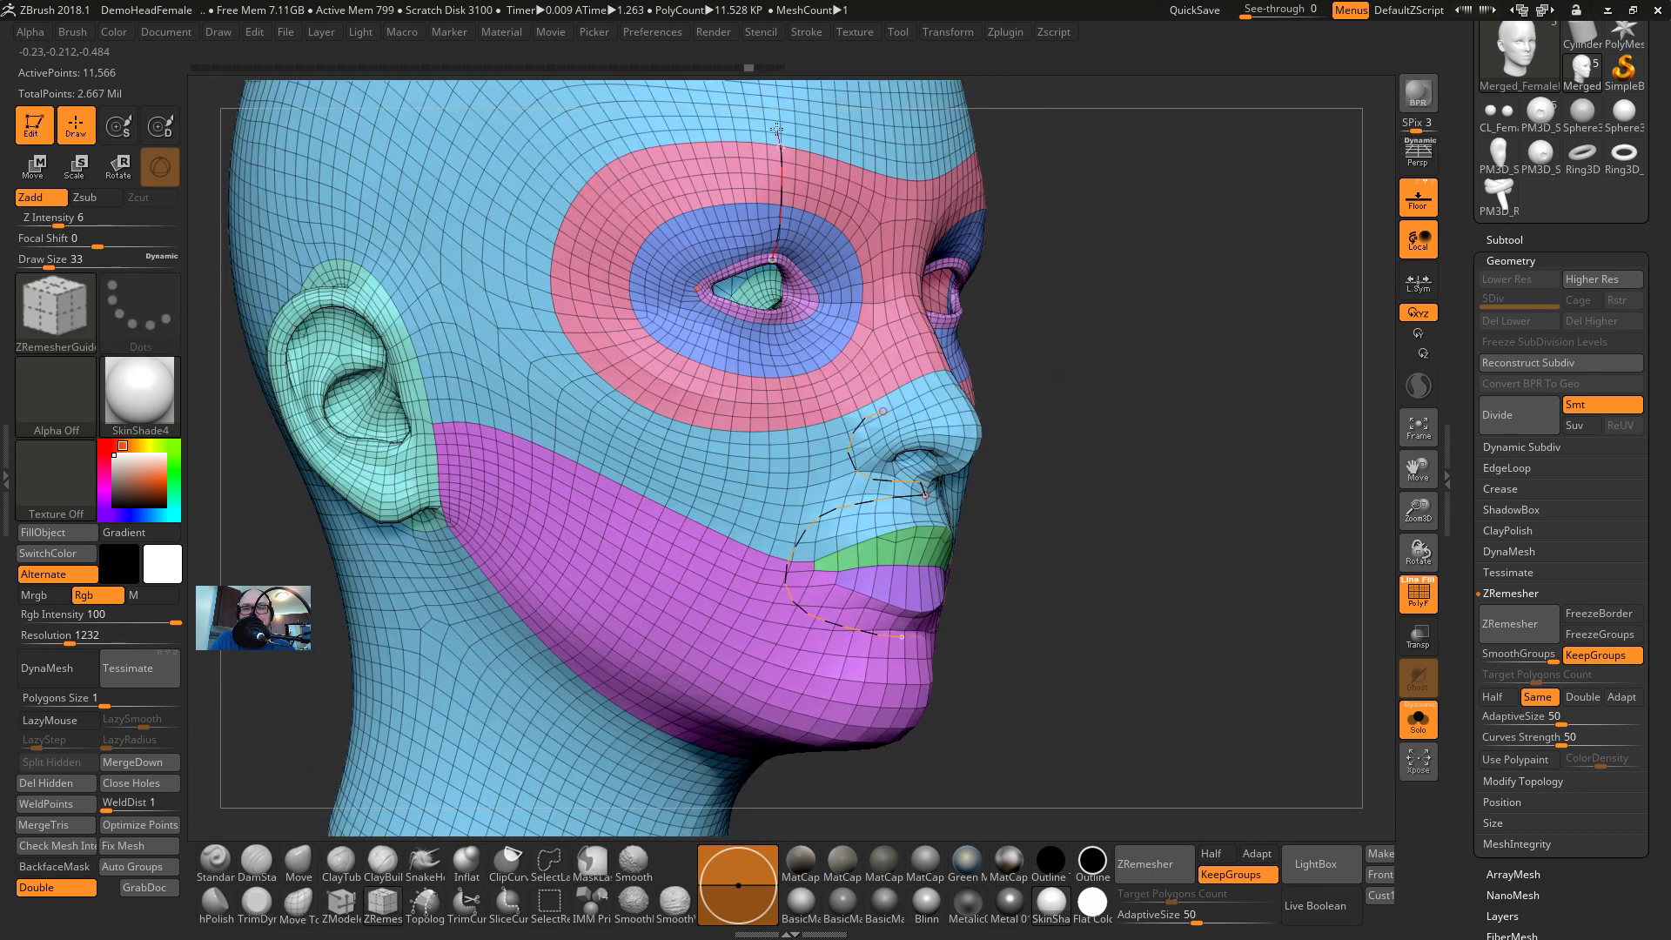
Draw ZRemesher guides above the eye, out from its inner and outer corners, and from below the eye down to the upper lip
{"action": "left_click_drag", "start_coordinate": [776, 129], "coordinate": [776, 126]}
{"action": "left_click_drag", "start_coordinate": [814, 302], "coordinate": [918, 308]}
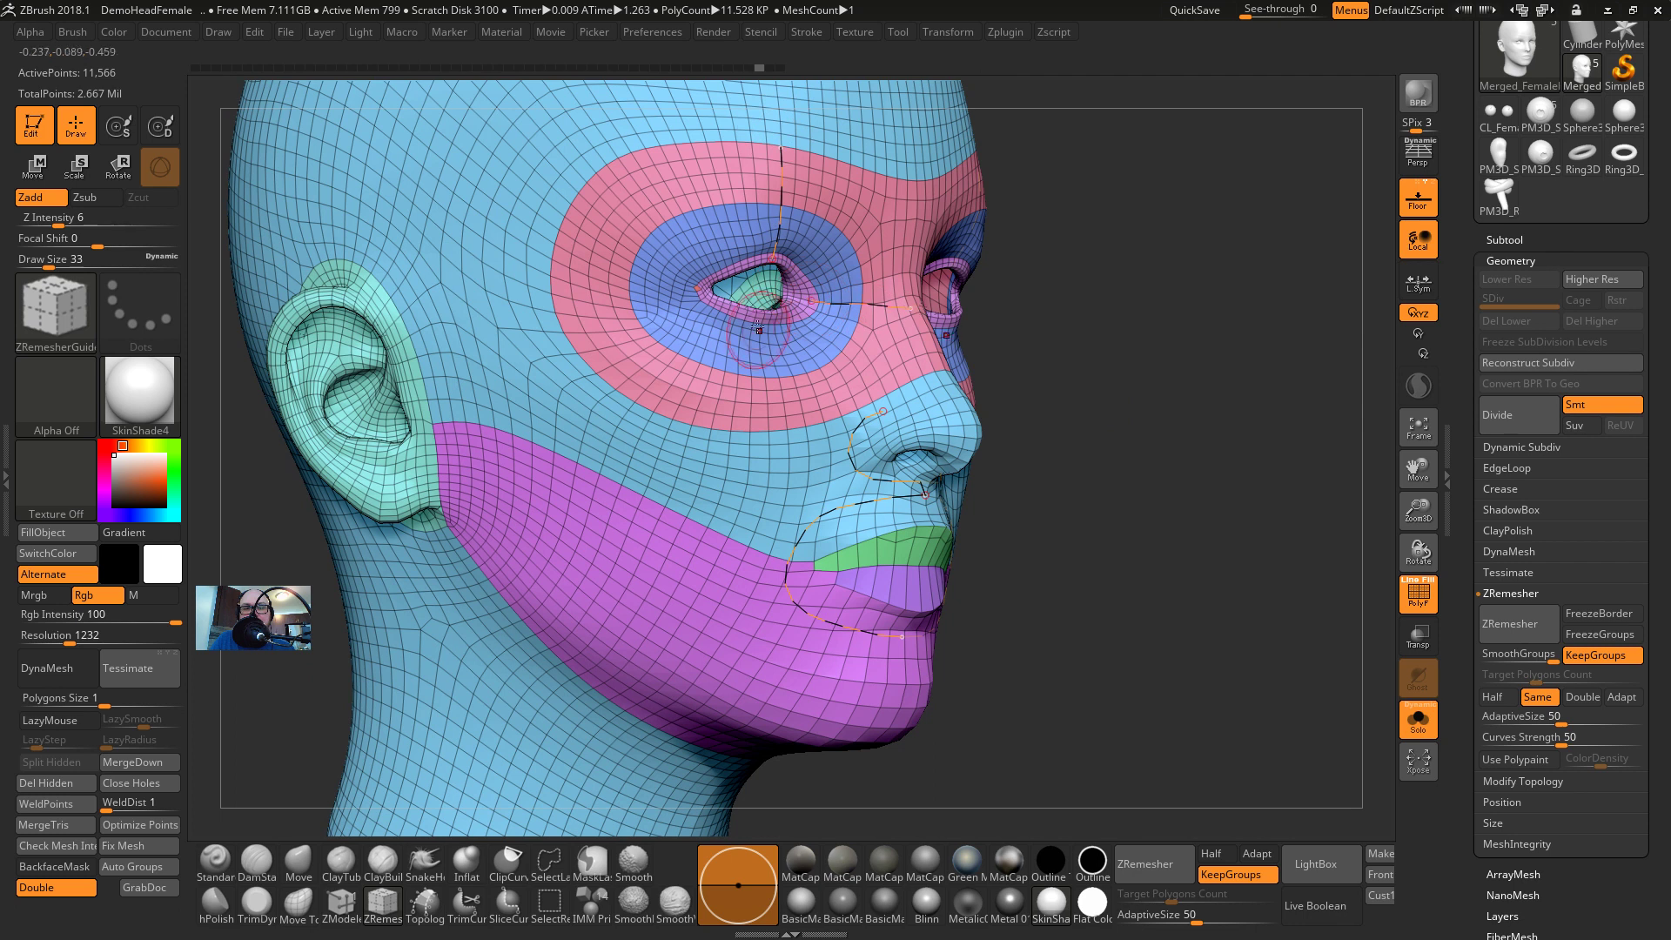
{"action": "left_click_drag", "start_coordinate": [765, 321], "coordinate": [816, 494]}
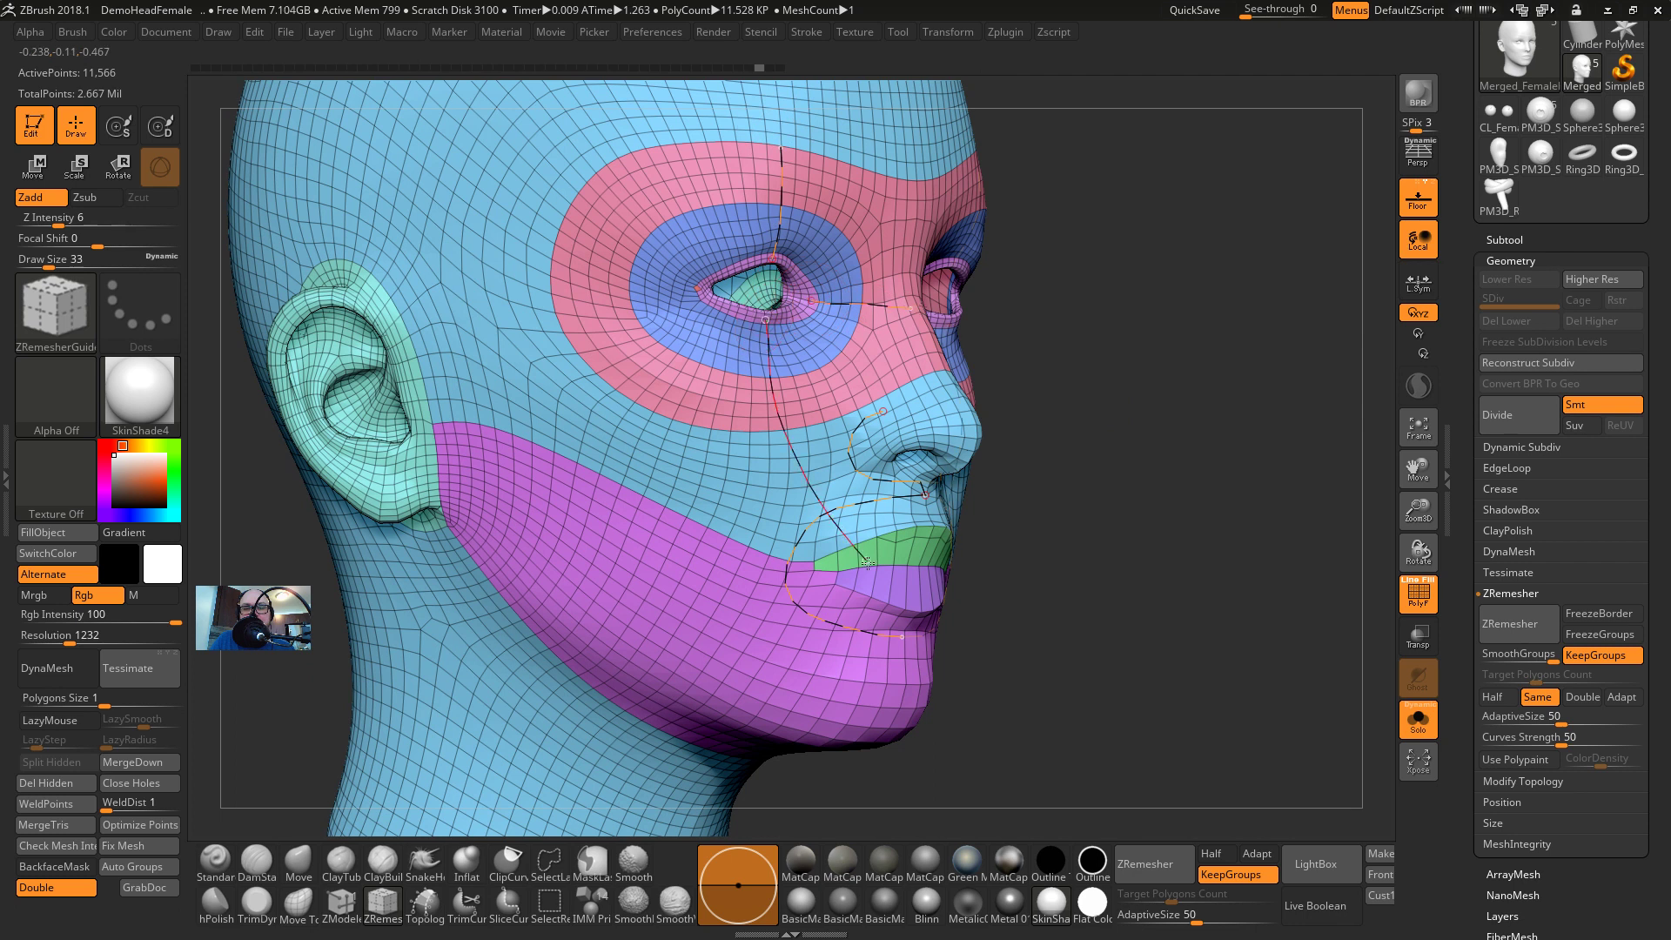
{"action": "left_click_drag", "start_coordinate": [868, 563], "coordinate": [867, 562]}
{"action": "left_click_drag", "start_coordinate": [522, 249], "coordinate": [523, 248]}
{"action": "left_click_drag", "start_coordinate": [1101, 463], "coordinate": [1099, 414]}
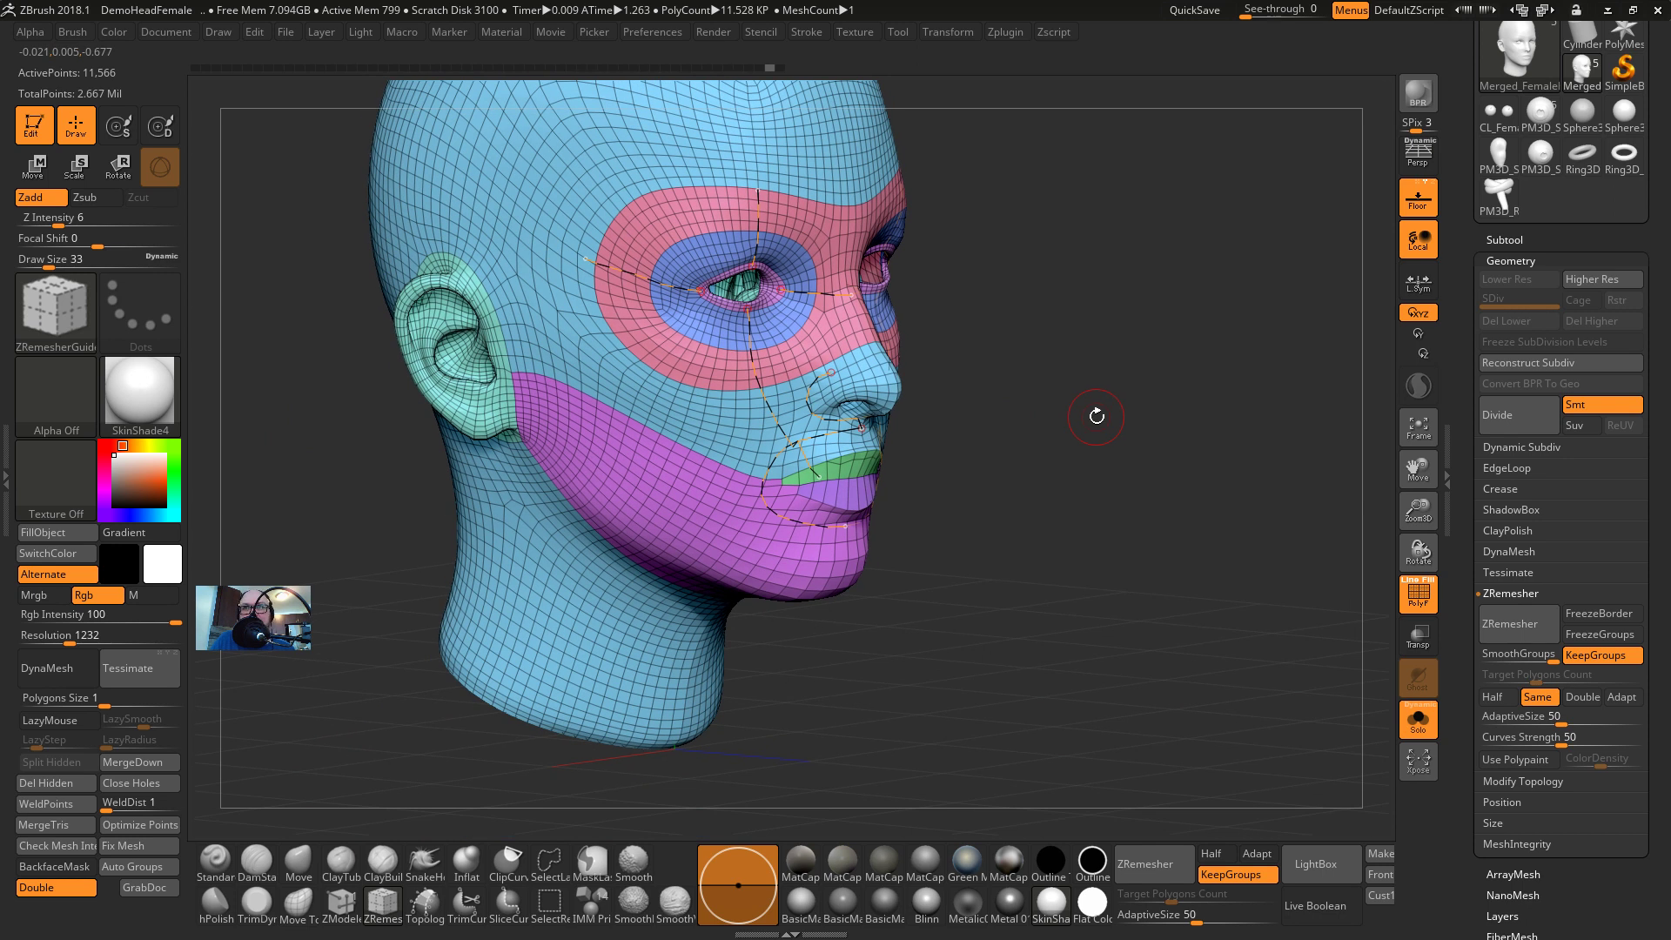
Try remeshing the head with Same polygon count and KeepGroups, inspect the face topology, and undo the remesh
{"action": "left_click_drag", "start_coordinate": [1252, 482], "coordinate": [1105, 545]}
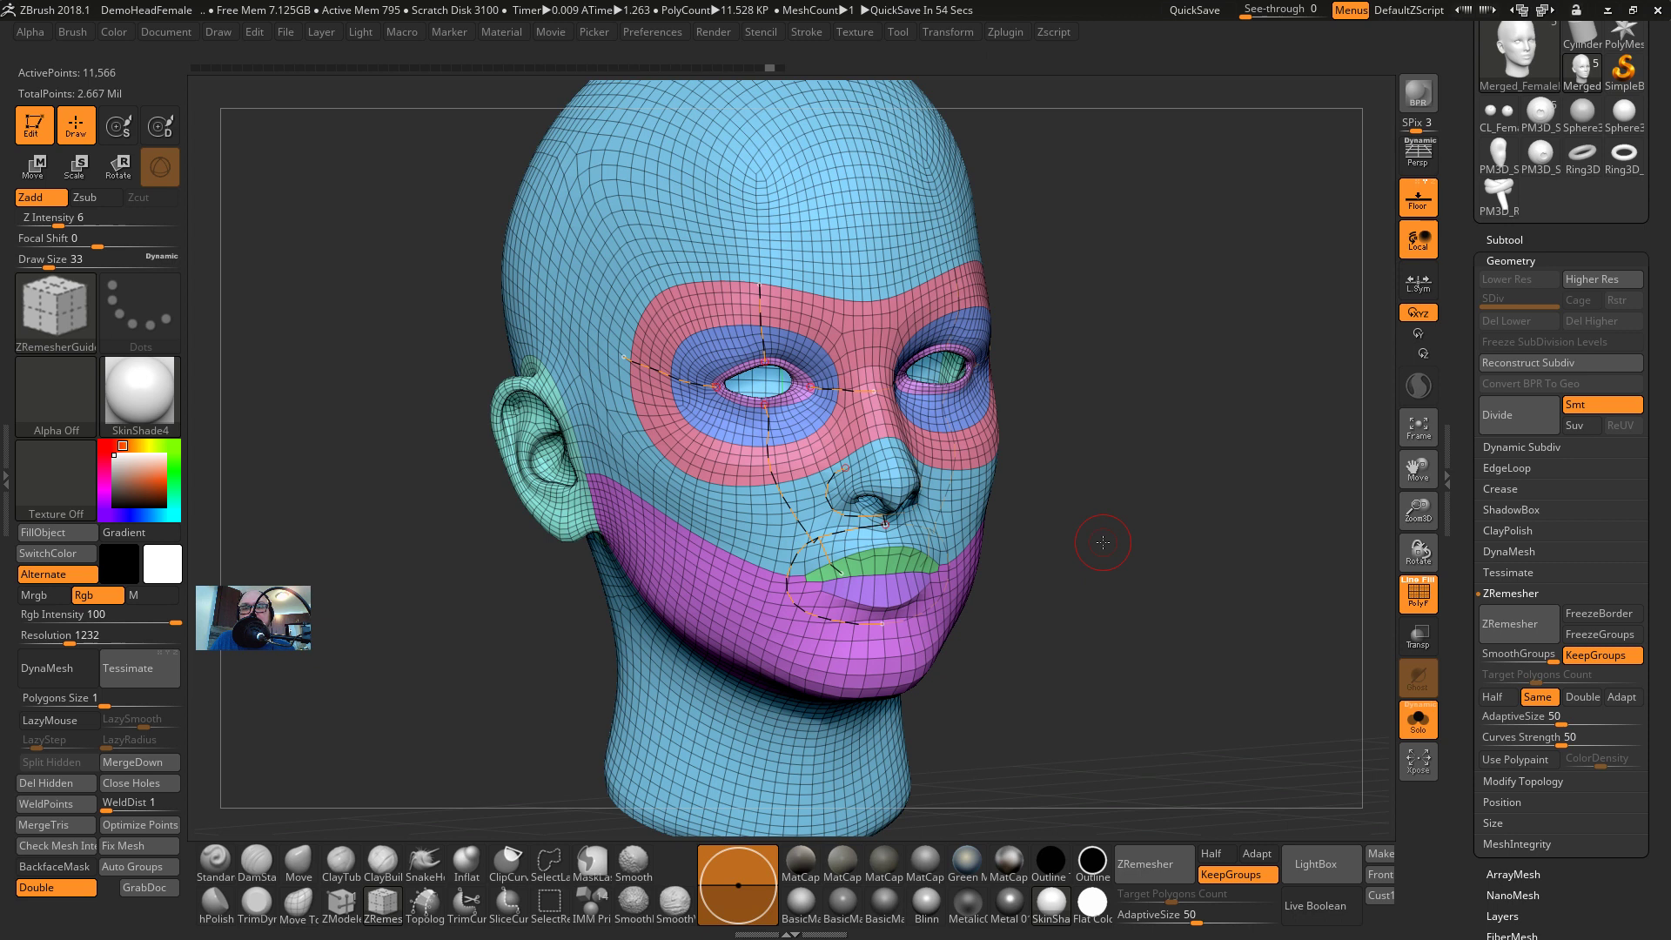
{"action": "left_click", "coordinate": [1500, 623]}
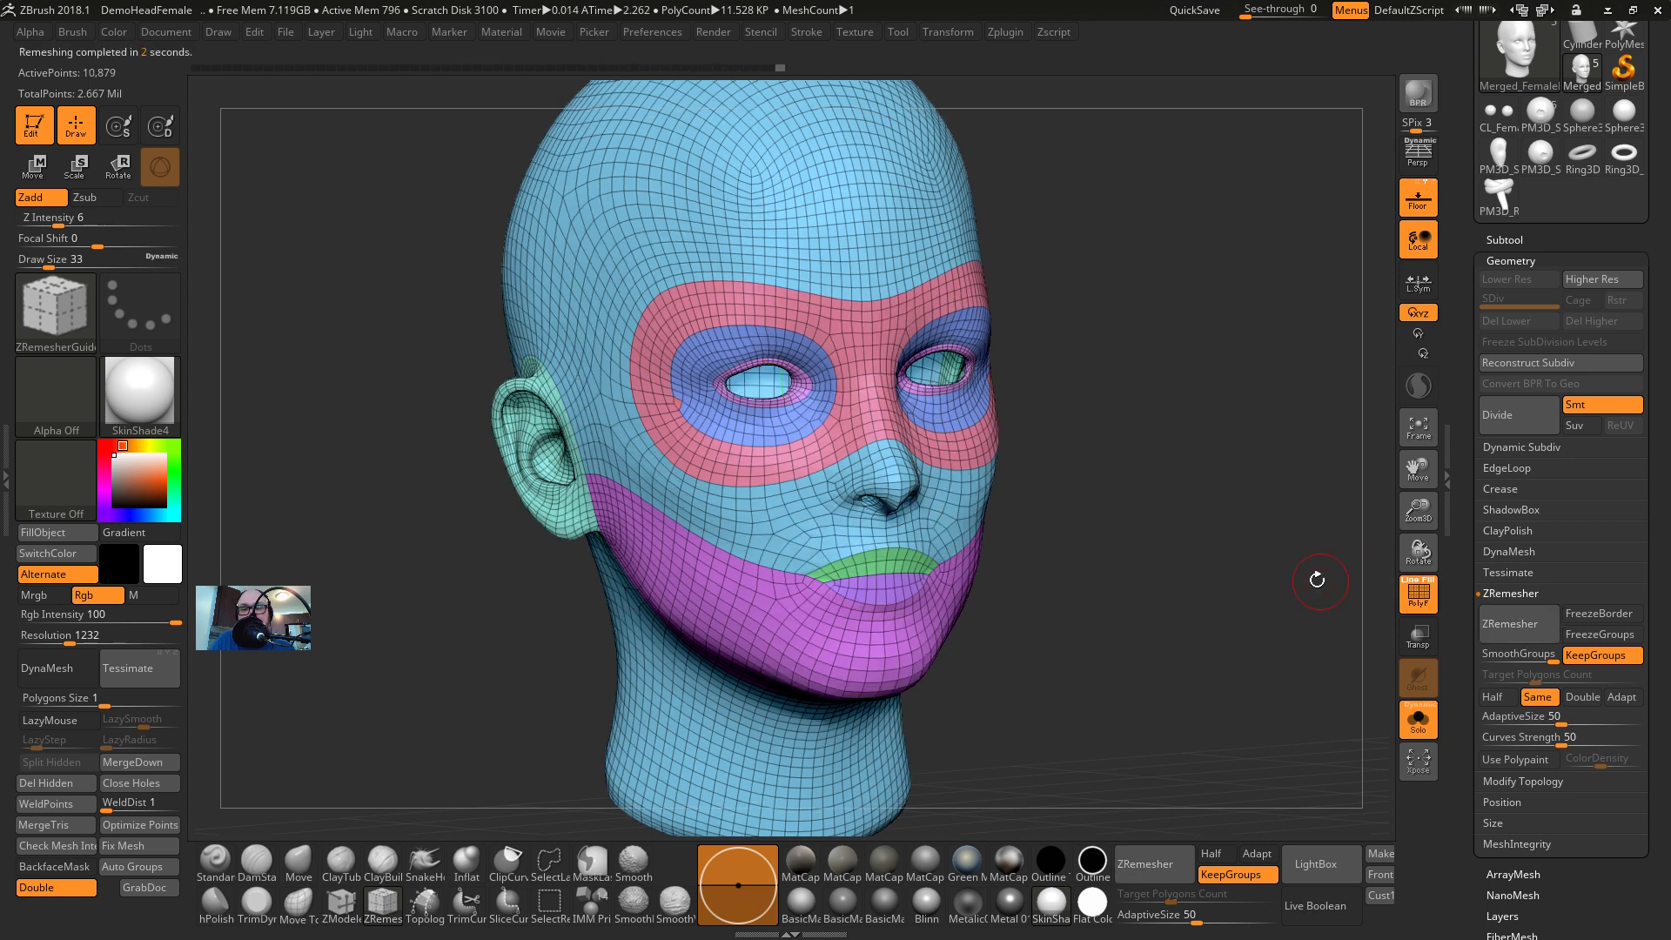
{"action": "left_click_drag", "start_coordinate": [1192, 557], "coordinate": [1109, 530]}
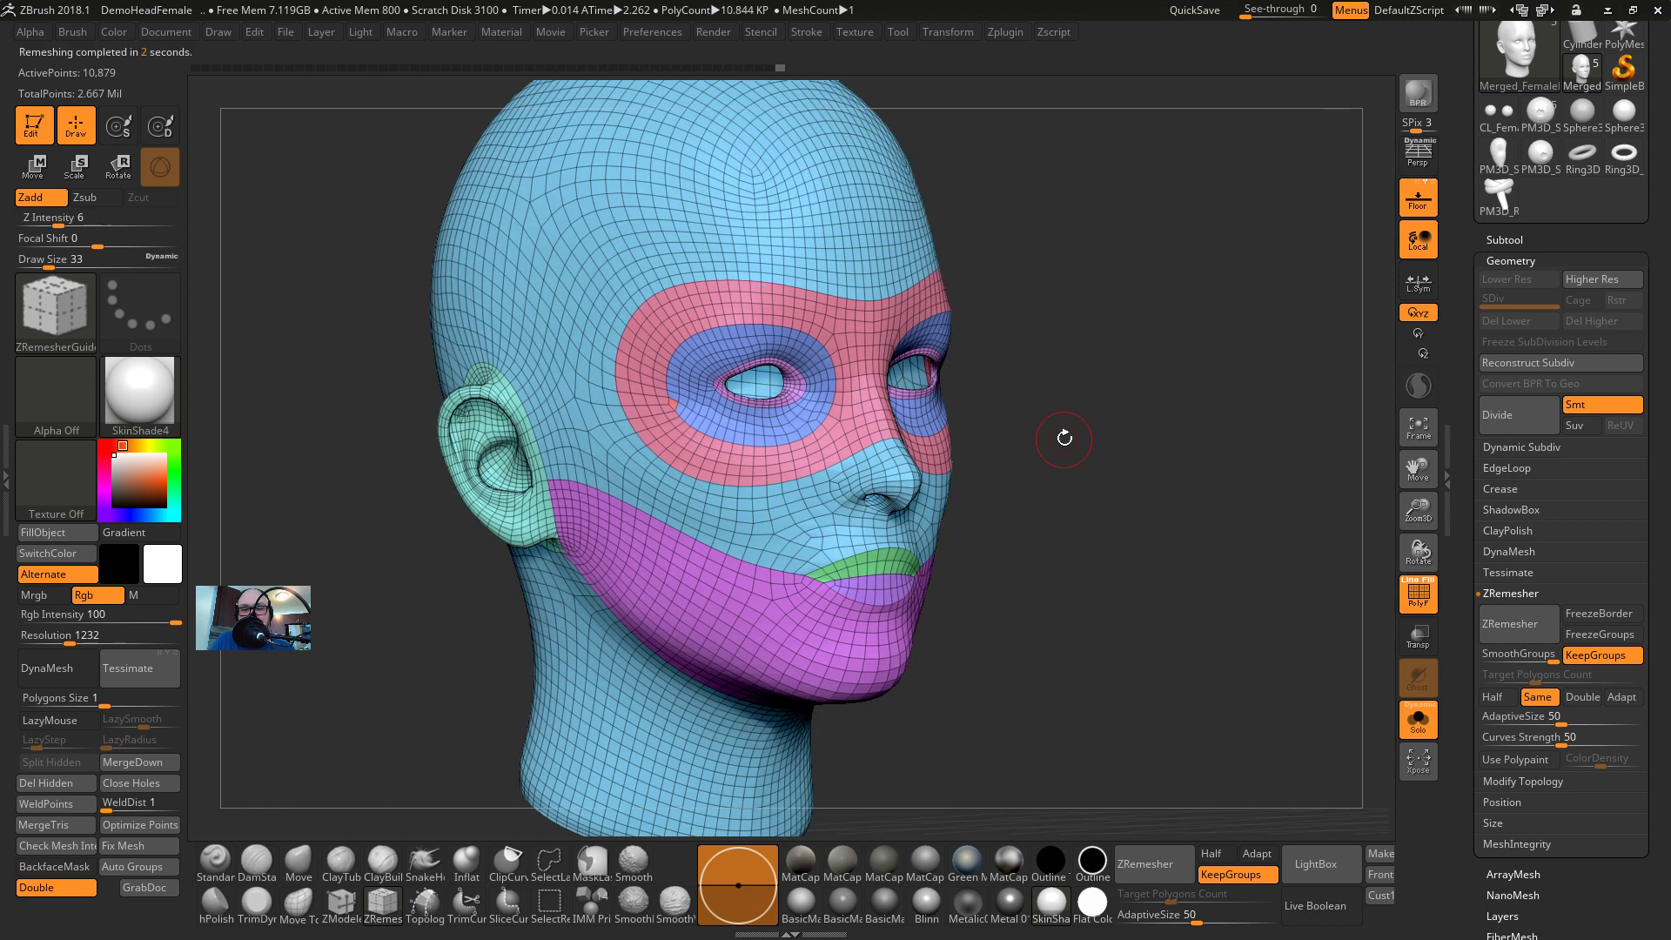
{"action": "left_click_drag", "start_coordinate": [1063, 437], "coordinate": [1050, 412]}
{"action": "left_click_drag", "start_coordinate": [1066, 474], "coordinate": [1007, 458]}
{"action": "left_click_drag", "start_coordinate": [1123, 430], "coordinate": [974, 401]}
{"action": "key", "text": "ctrl+z"}
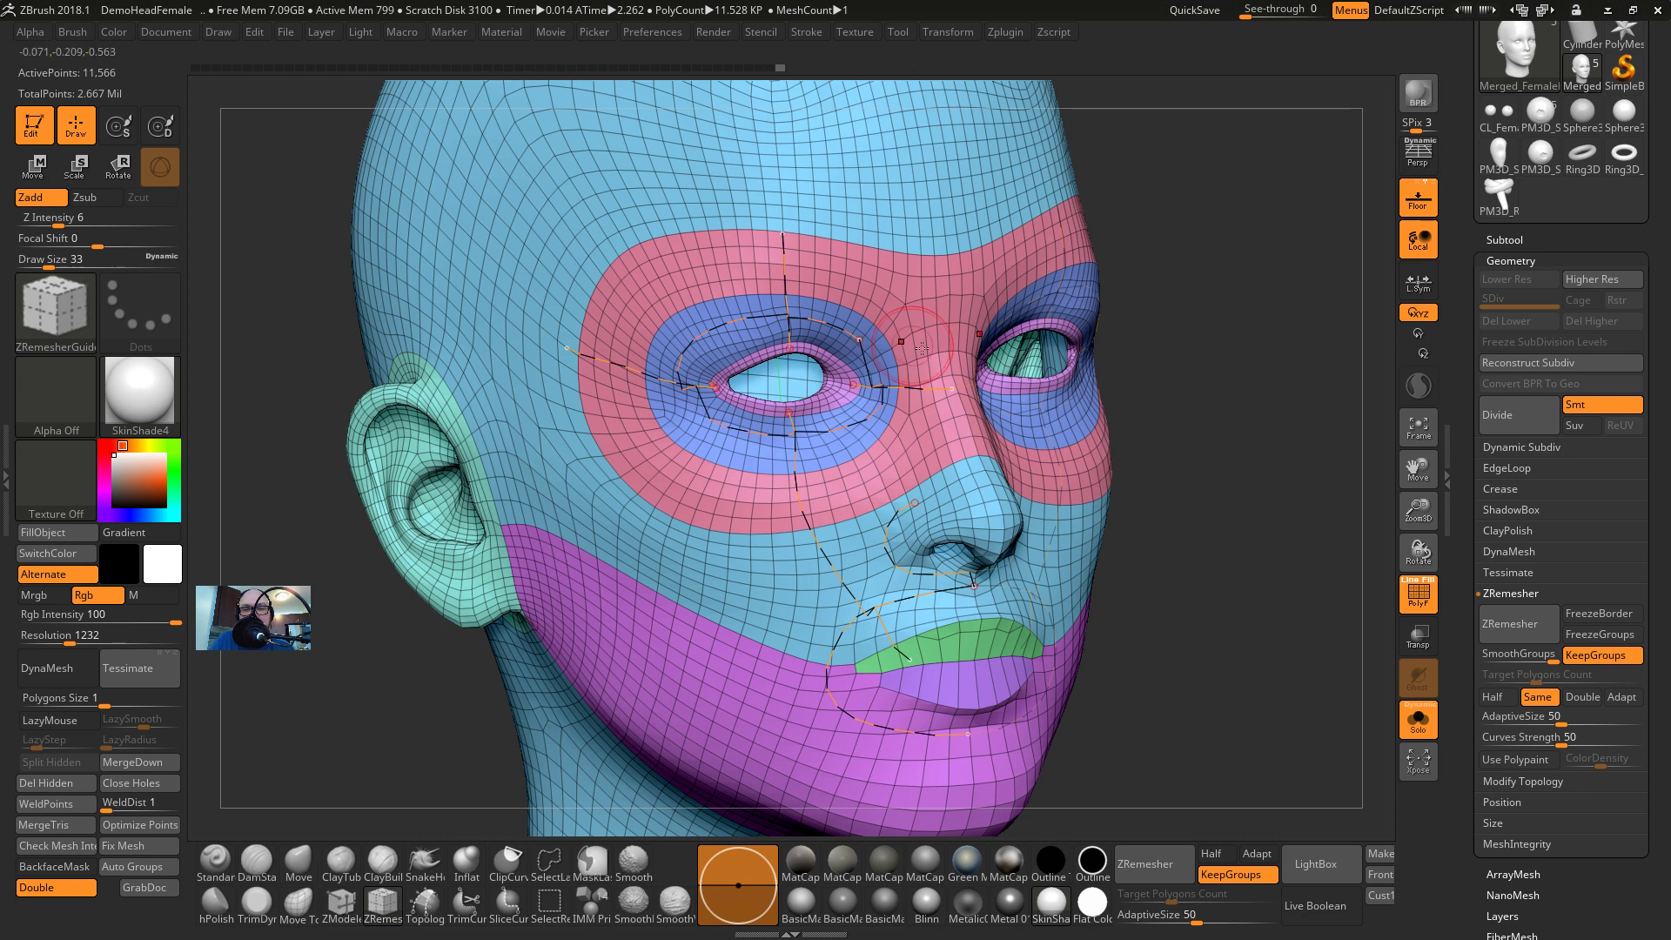
Remesh the head with ZRemesher using the Half and Adapt options, and inspect the edge flow around the eye
{"action": "key", "text": "f"}
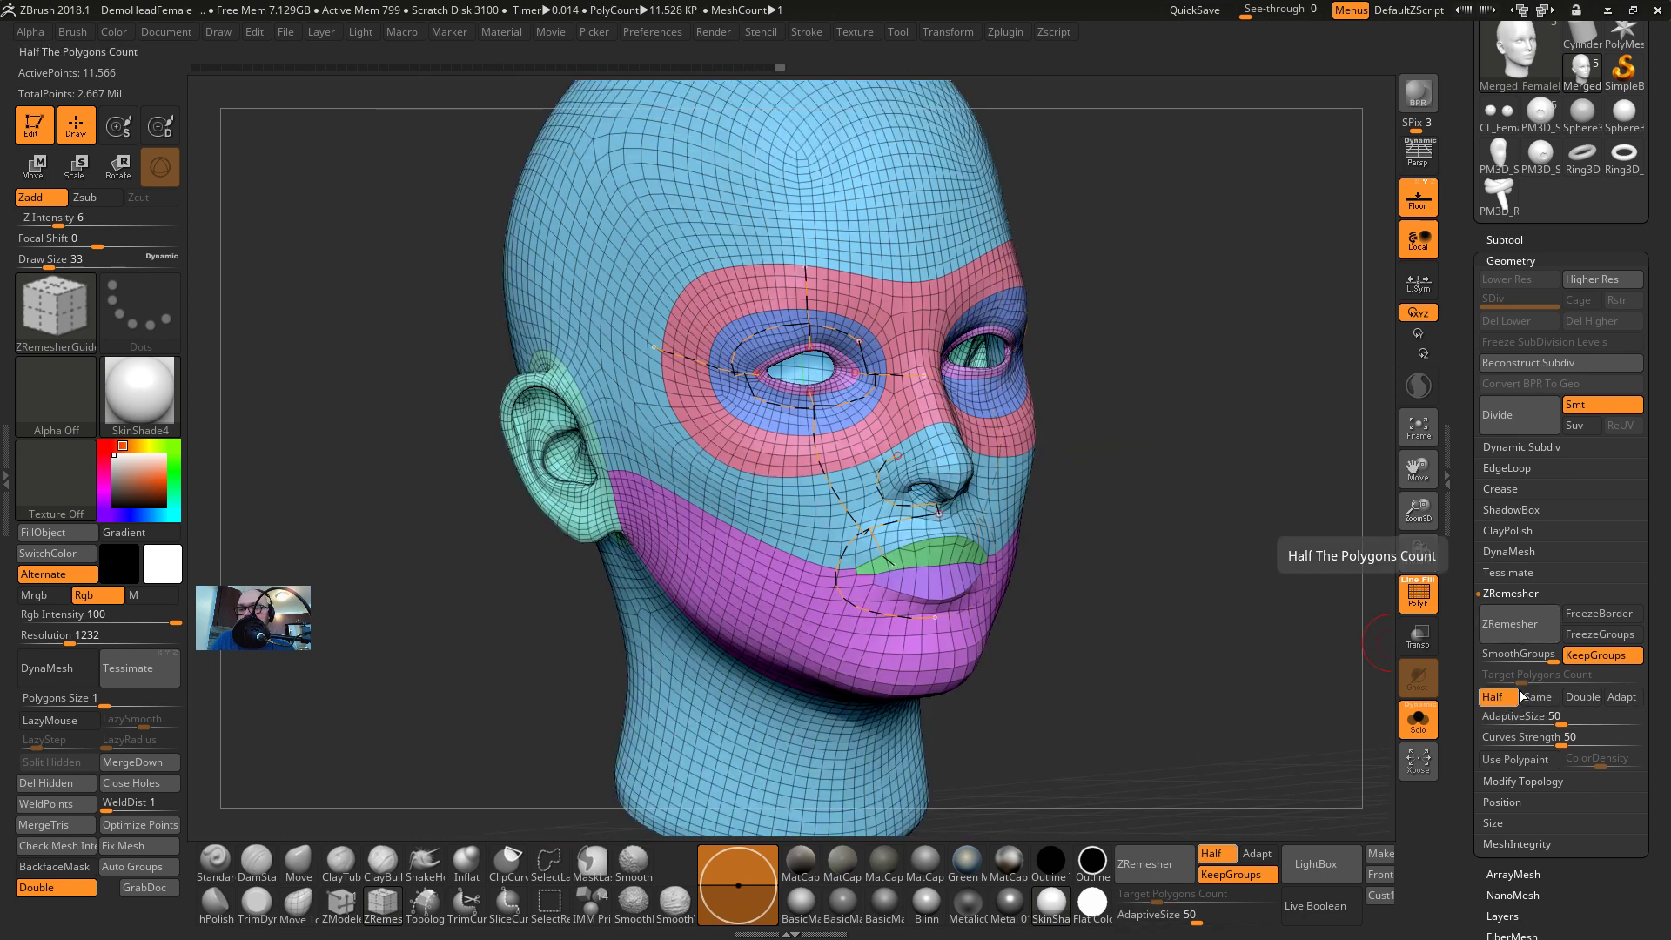
{"action": "left_click", "coordinate": [1495, 696]}
{"action": "left_click", "coordinate": [1622, 696]}
{"action": "left_click", "coordinate": [1518, 627]}
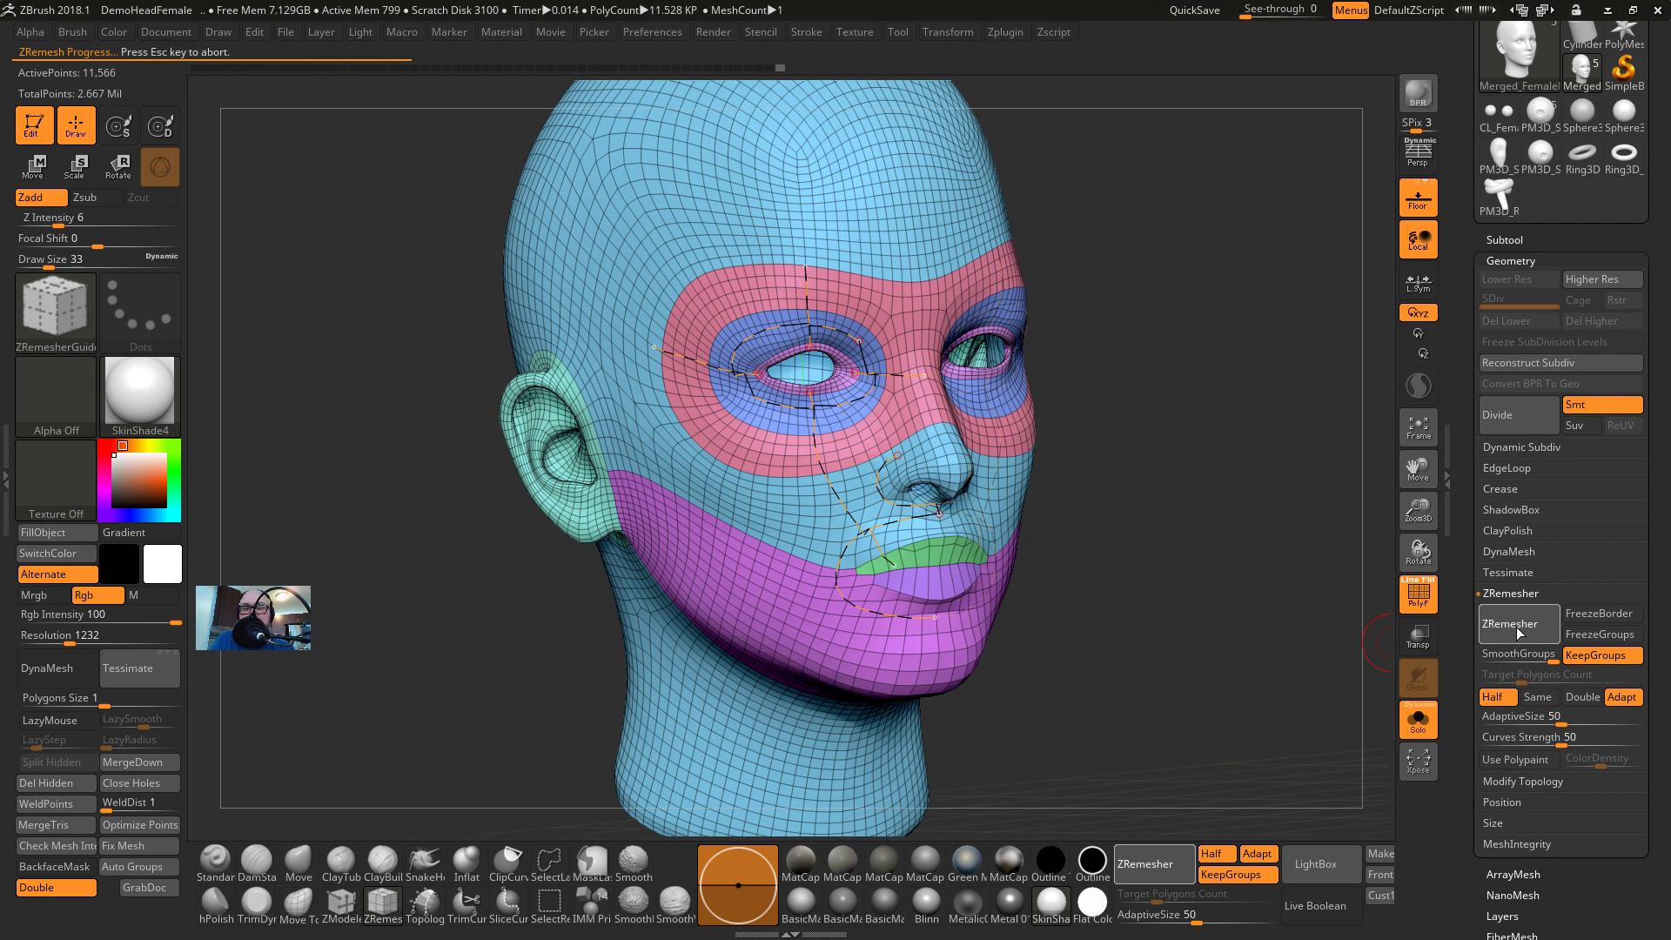
{"action": "mouse_move", "coordinate": [1178, 560]}
{"action": "left_mouse_down"}
{"action": "mouse_move", "coordinate": [1157, 557]}
{"action": "mouse_move", "coordinate": [1189, 553]}
{"action": "mouse_move", "coordinate": [1172, 447]}
{"action": "mouse_move", "coordinate": [1162, 679]}
{"action": "left_mouse_up"}
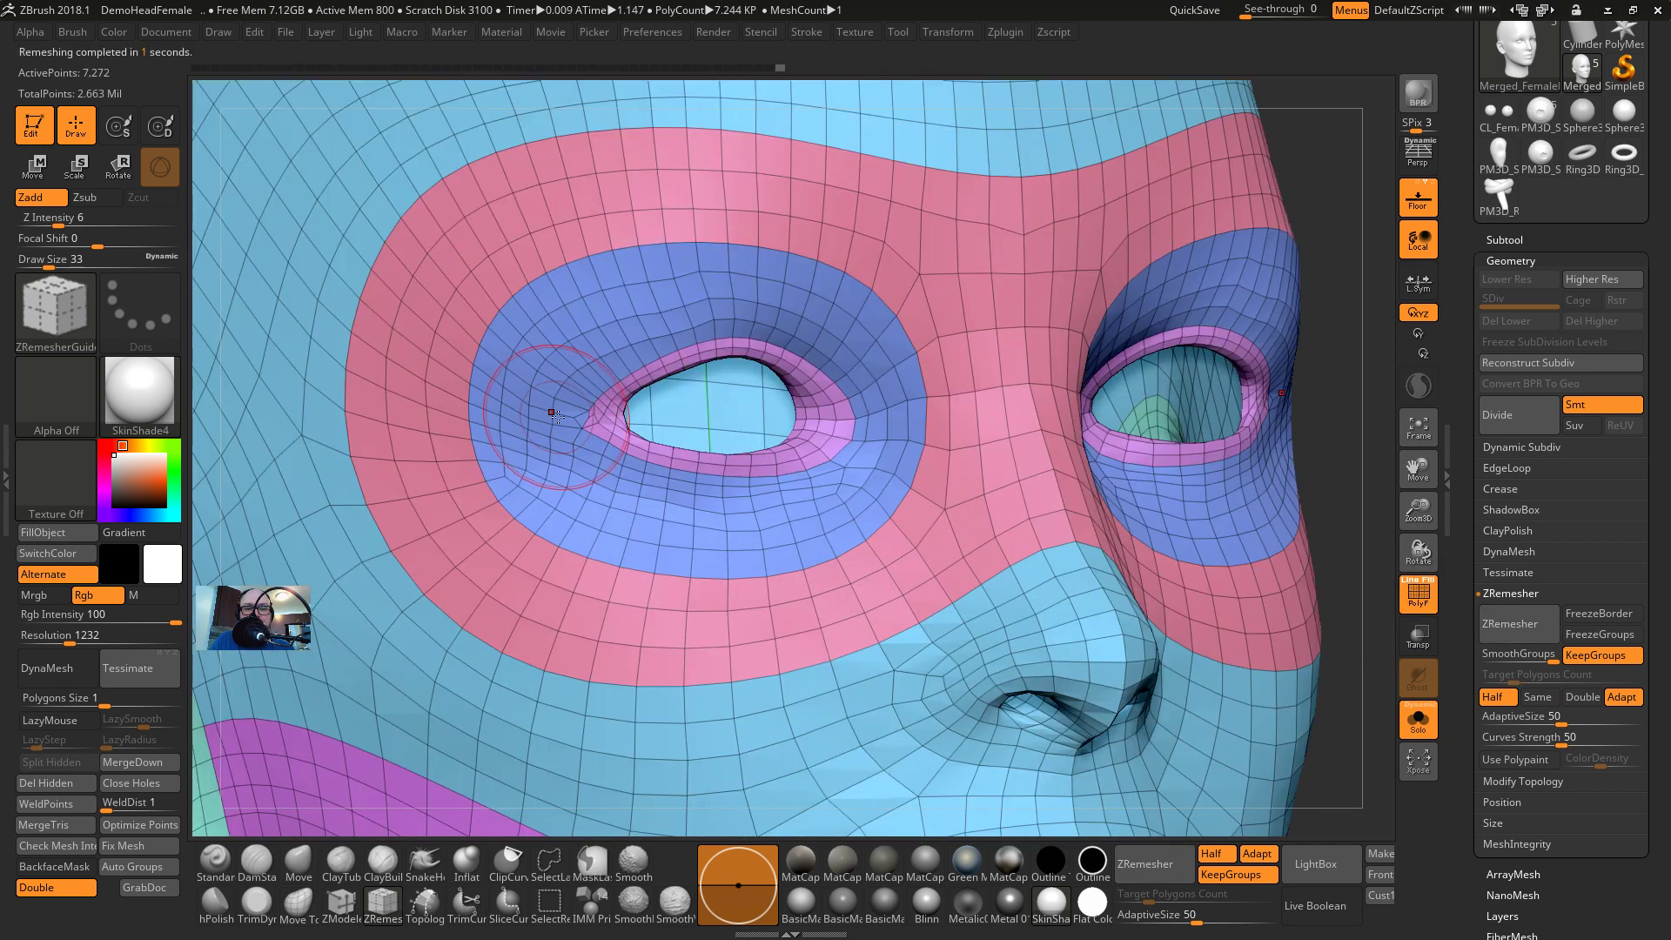
Set the draw size to 22, add short guide strokes beside the outer eye corner, and switch the ZRemesher target to Same
{"action": "key", "text": "s"}
{"action": "left_click_drag", "start_coordinate": [559, 416], "coordinate": [592, 415]}
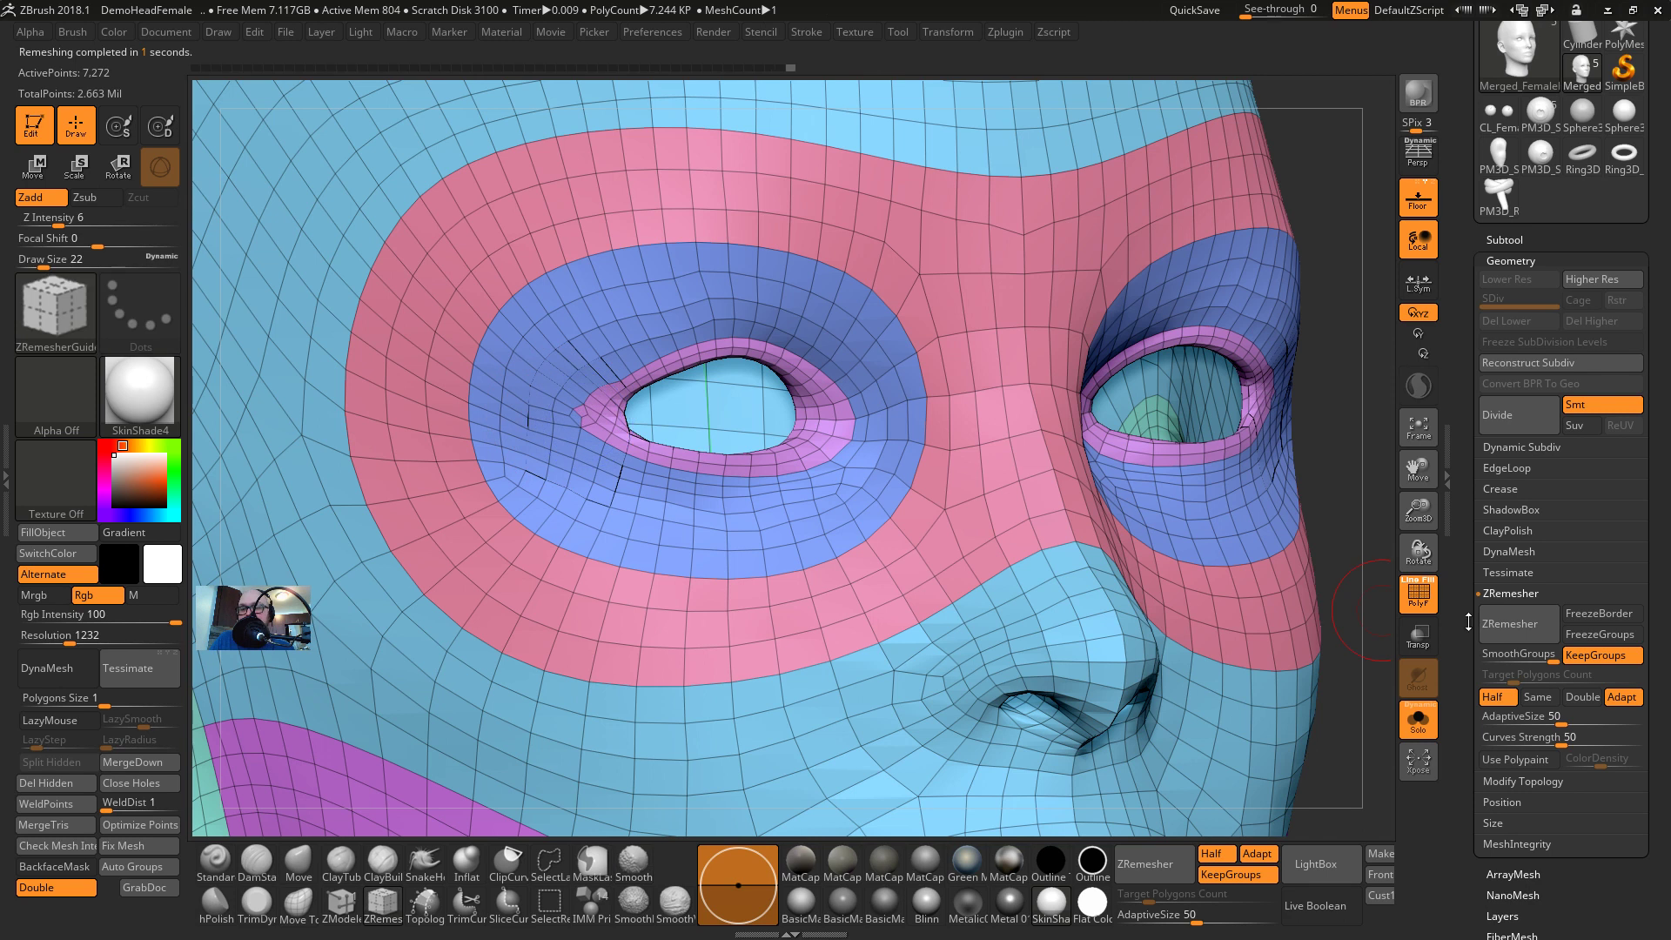
{"action": "left_click", "coordinate": [1538, 698]}
Try remeshing the head with Adapt and again without it, and undo both remeshes
{"action": "left_click", "coordinate": [1508, 623]}
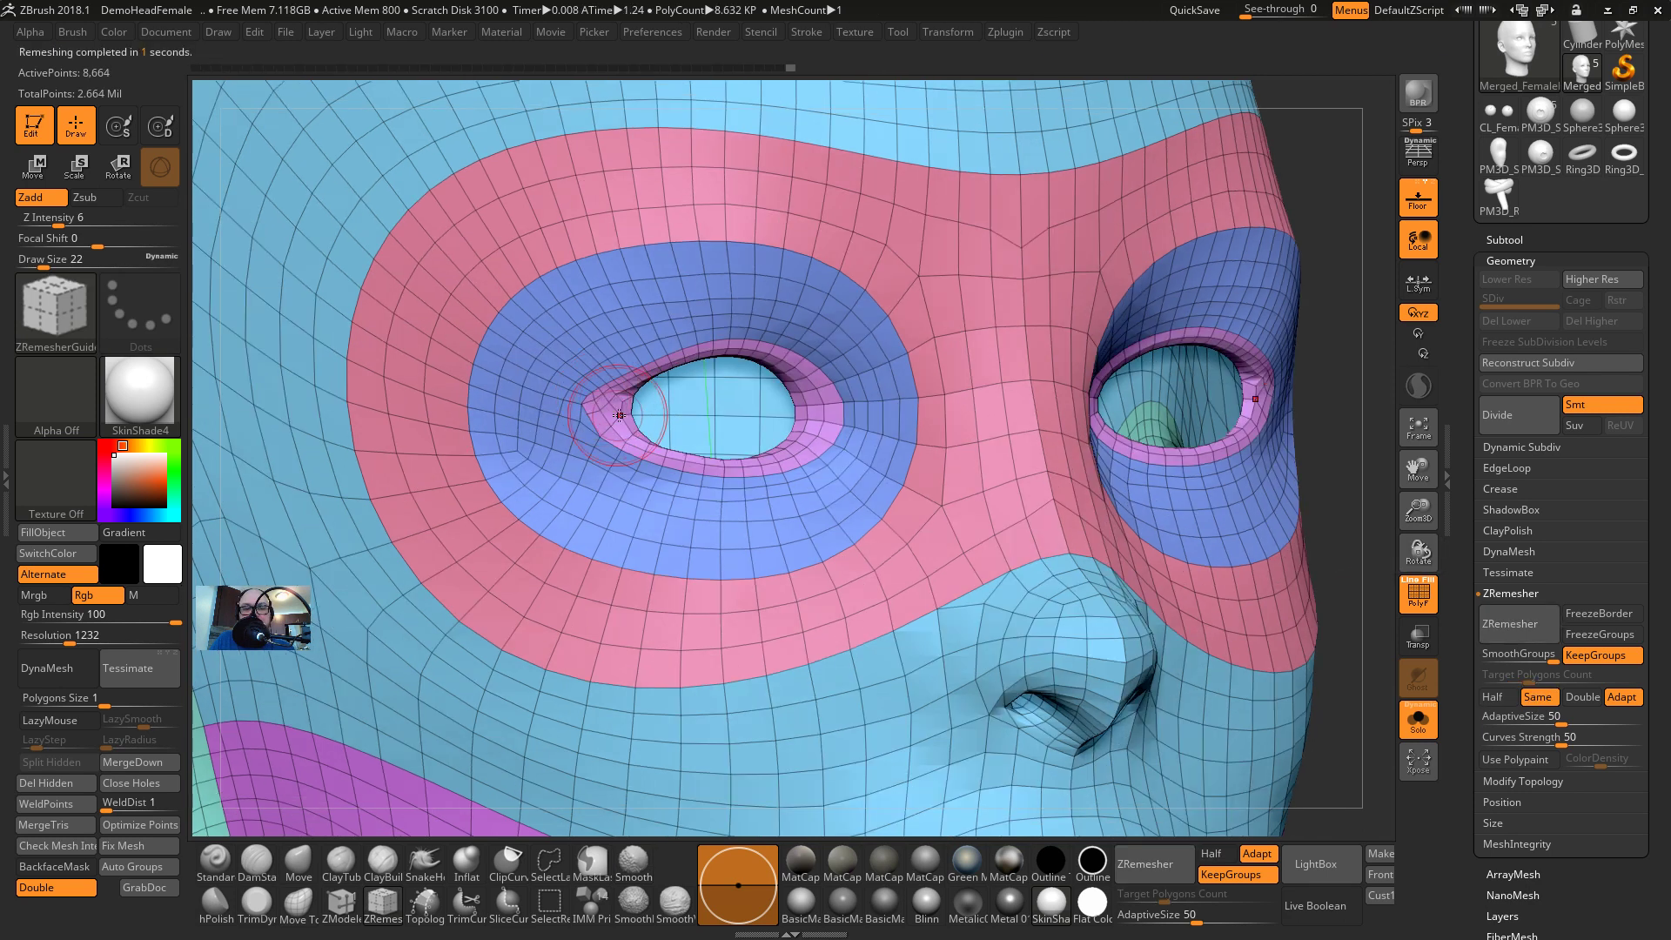
{"action": "left_click", "coordinate": [1146, 864]}
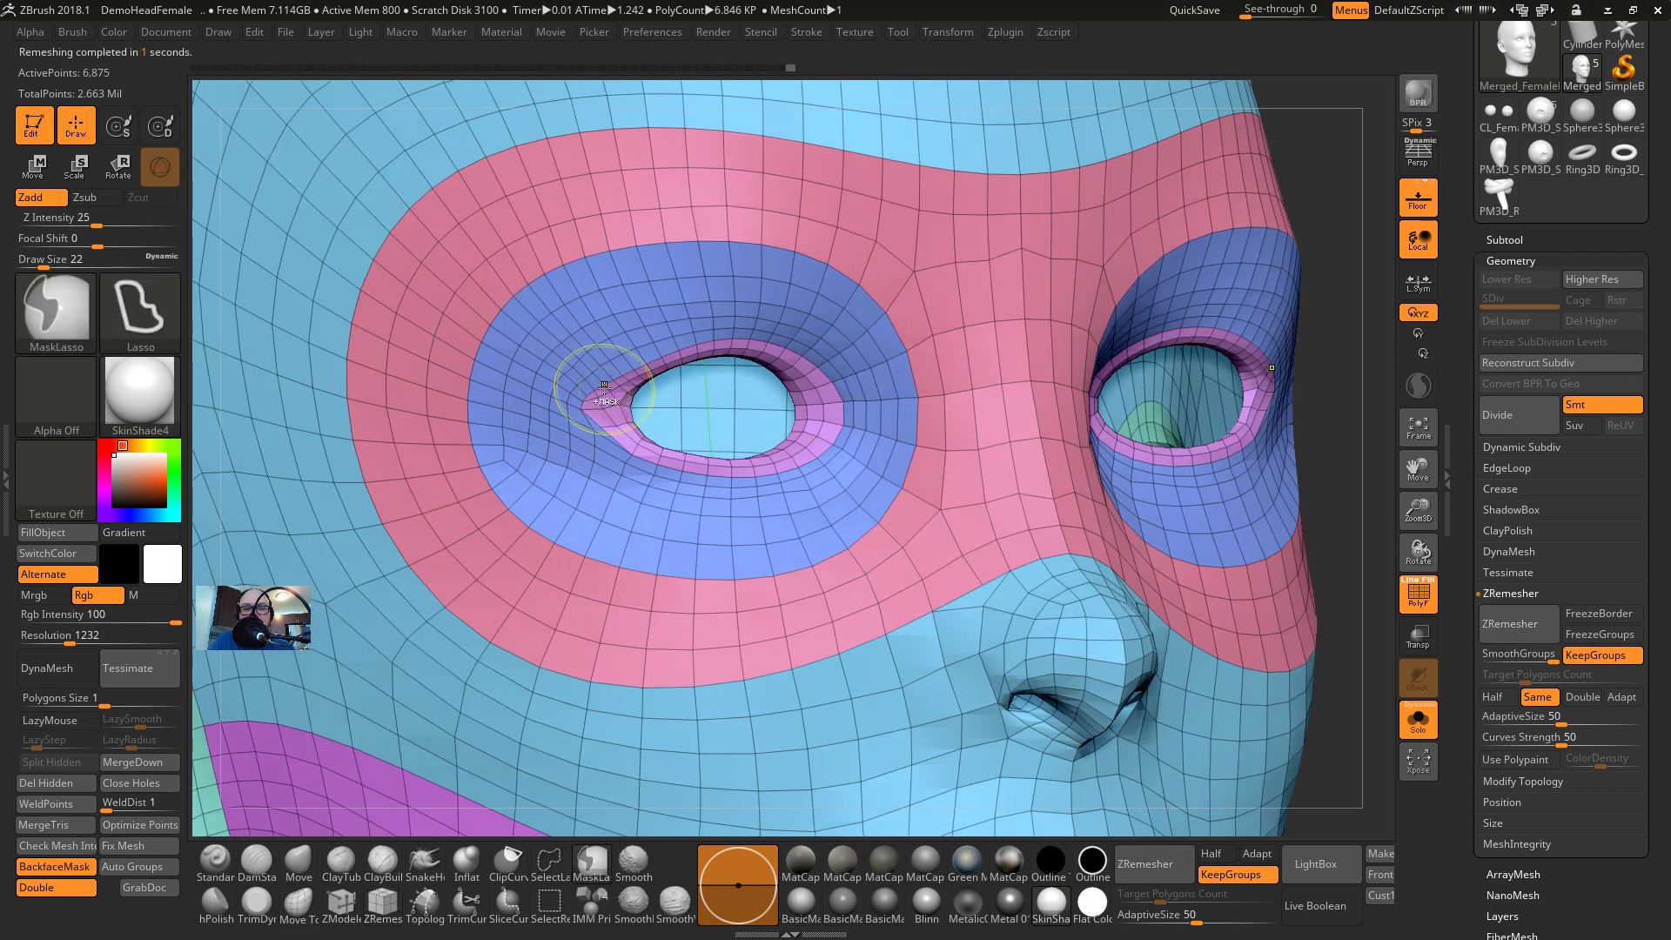
{"action": "key", "text": "ctrl+z"}
Hide the blue head, pink mask and ear polygroups to start isolating the eye regions
{"action": "mouse_move", "coordinate": [1313, 258]}
{"action": "left_mouse_down"}
{"action": "mouse_move", "coordinate": [1270, 209]}
{"action": "mouse_move", "coordinate": [959, 321]}
{"action": "left_mouse_up"}
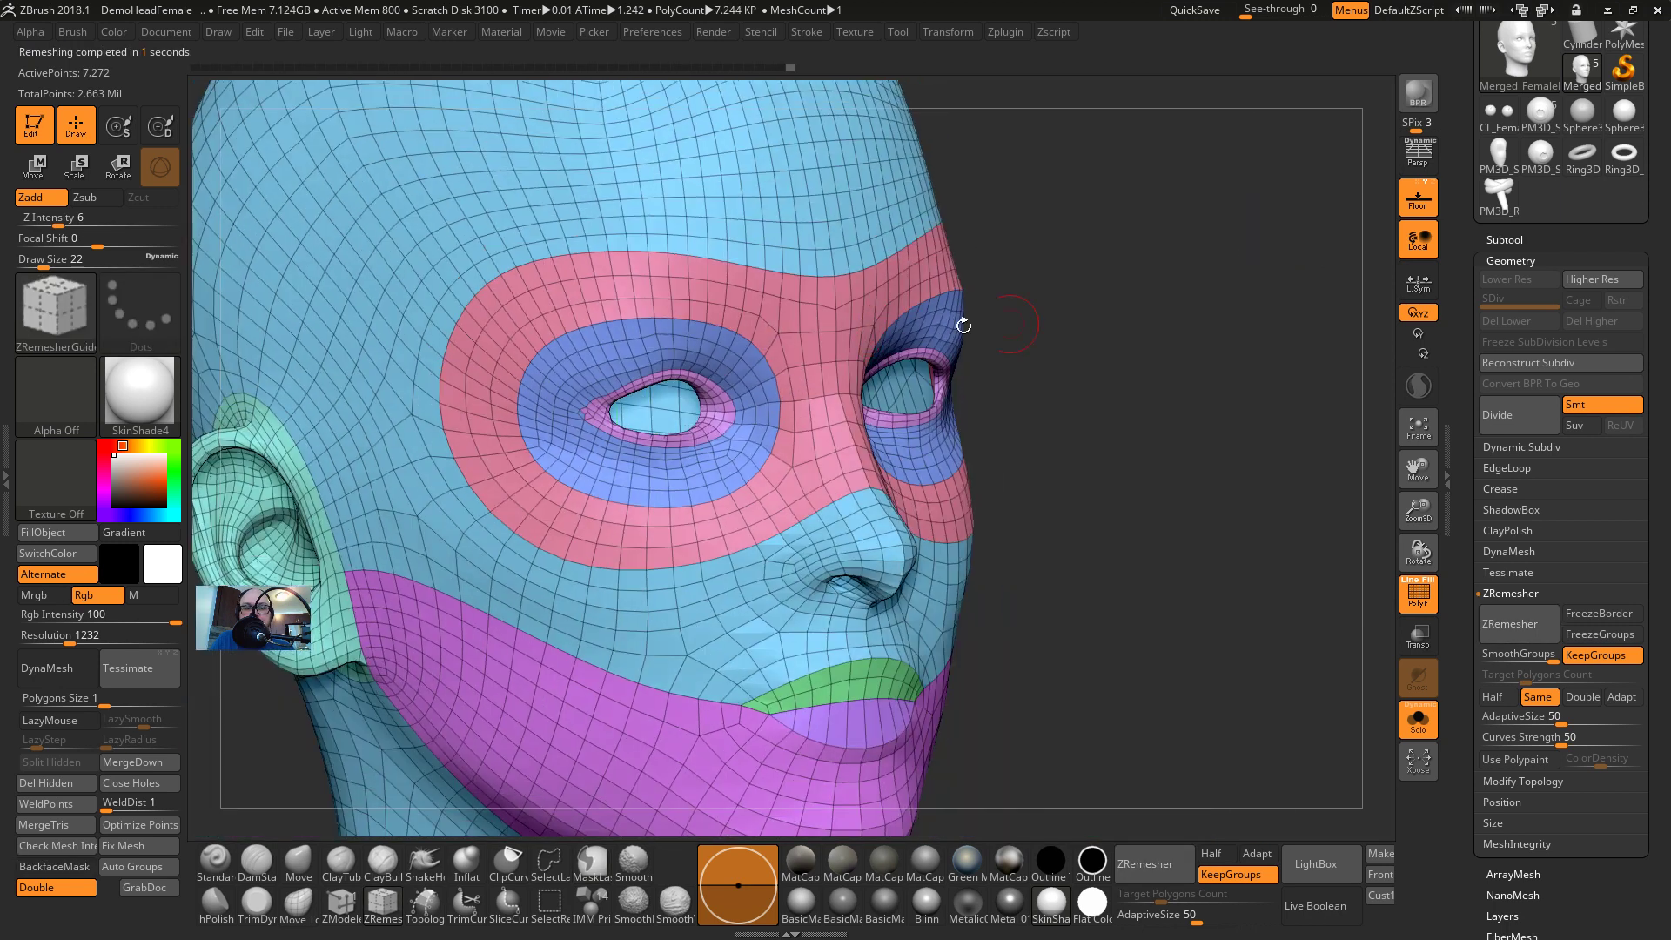
{"action": "left_click", "coordinate": [727, 297], "text": "ctrl+shift"}
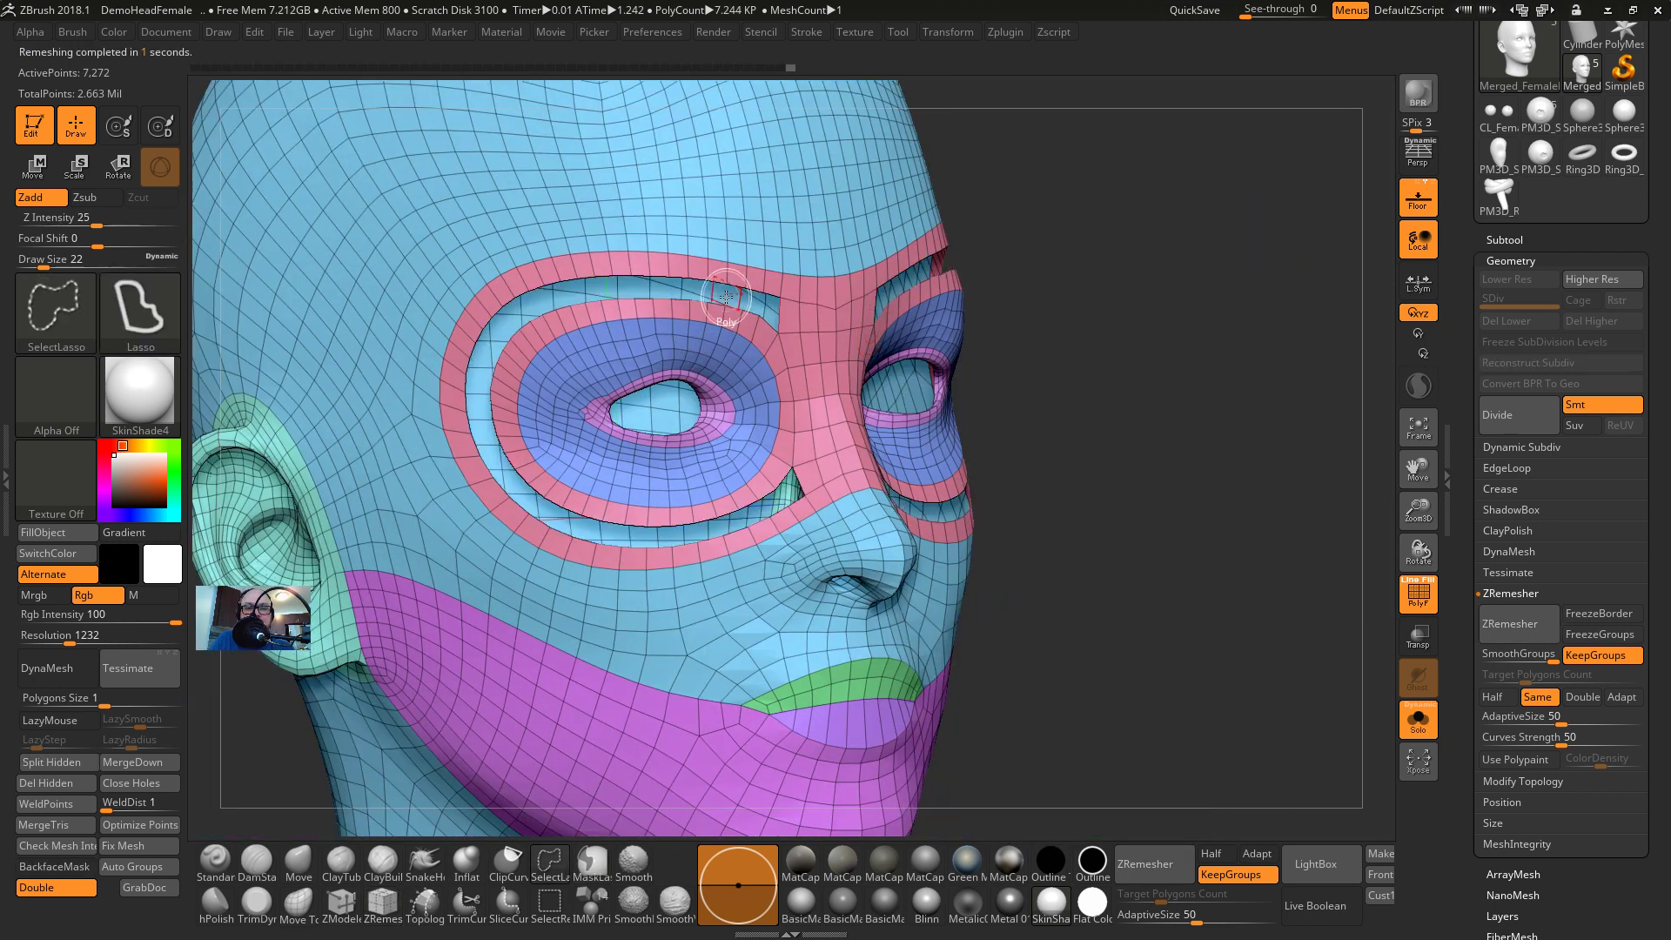
{"action": "left_click", "coordinate": [741, 273], "text": "ctrl+shift"}
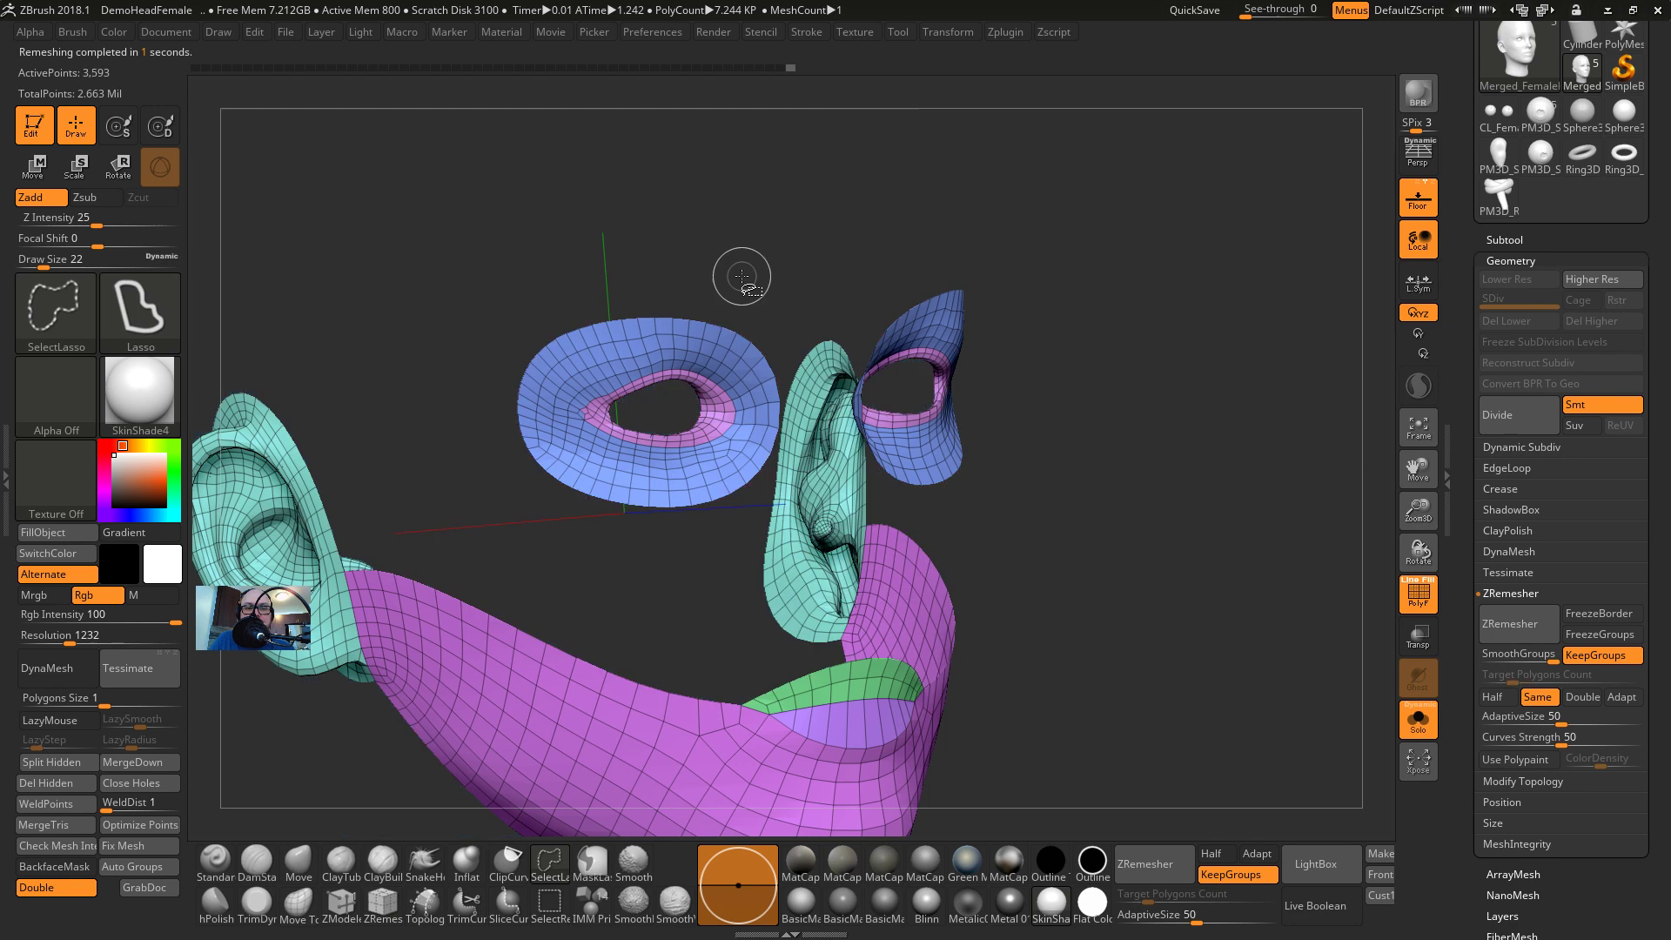
{"action": "left_click", "coordinate": [813, 373], "text": "ctrl+shift"}
{"action": "left_click_drag", "start_coordinate": [1045, 570], "coordinate": [926, 504], "text": "alt"}
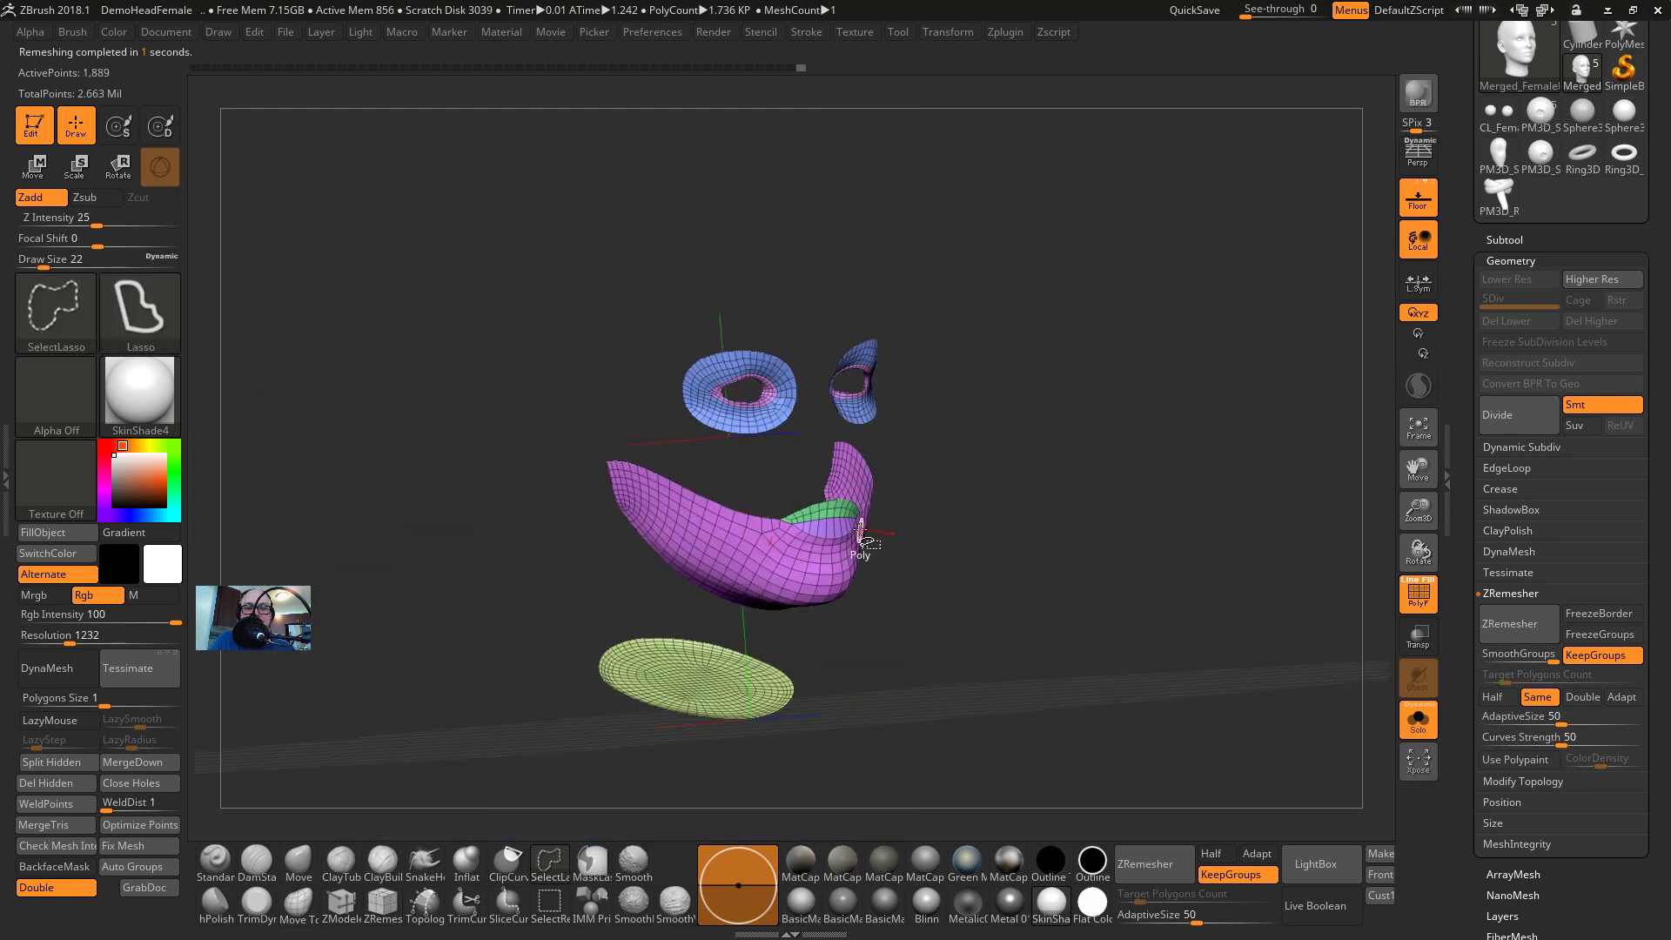
Hide the remaining jaw, lip and neck-base polygroups, merge the visible eye regions into one polygroup, and show the whole head again
{"action": "left_click", "coordinate": [872, 489], "text": "ctrl+shift"}
{"action": "left_click", "coordinate": [850, 504], "text": "ctrl+shift"}
{"action": "left_click", "coordinate": [826, 535], "text": "ctrl+shift"}
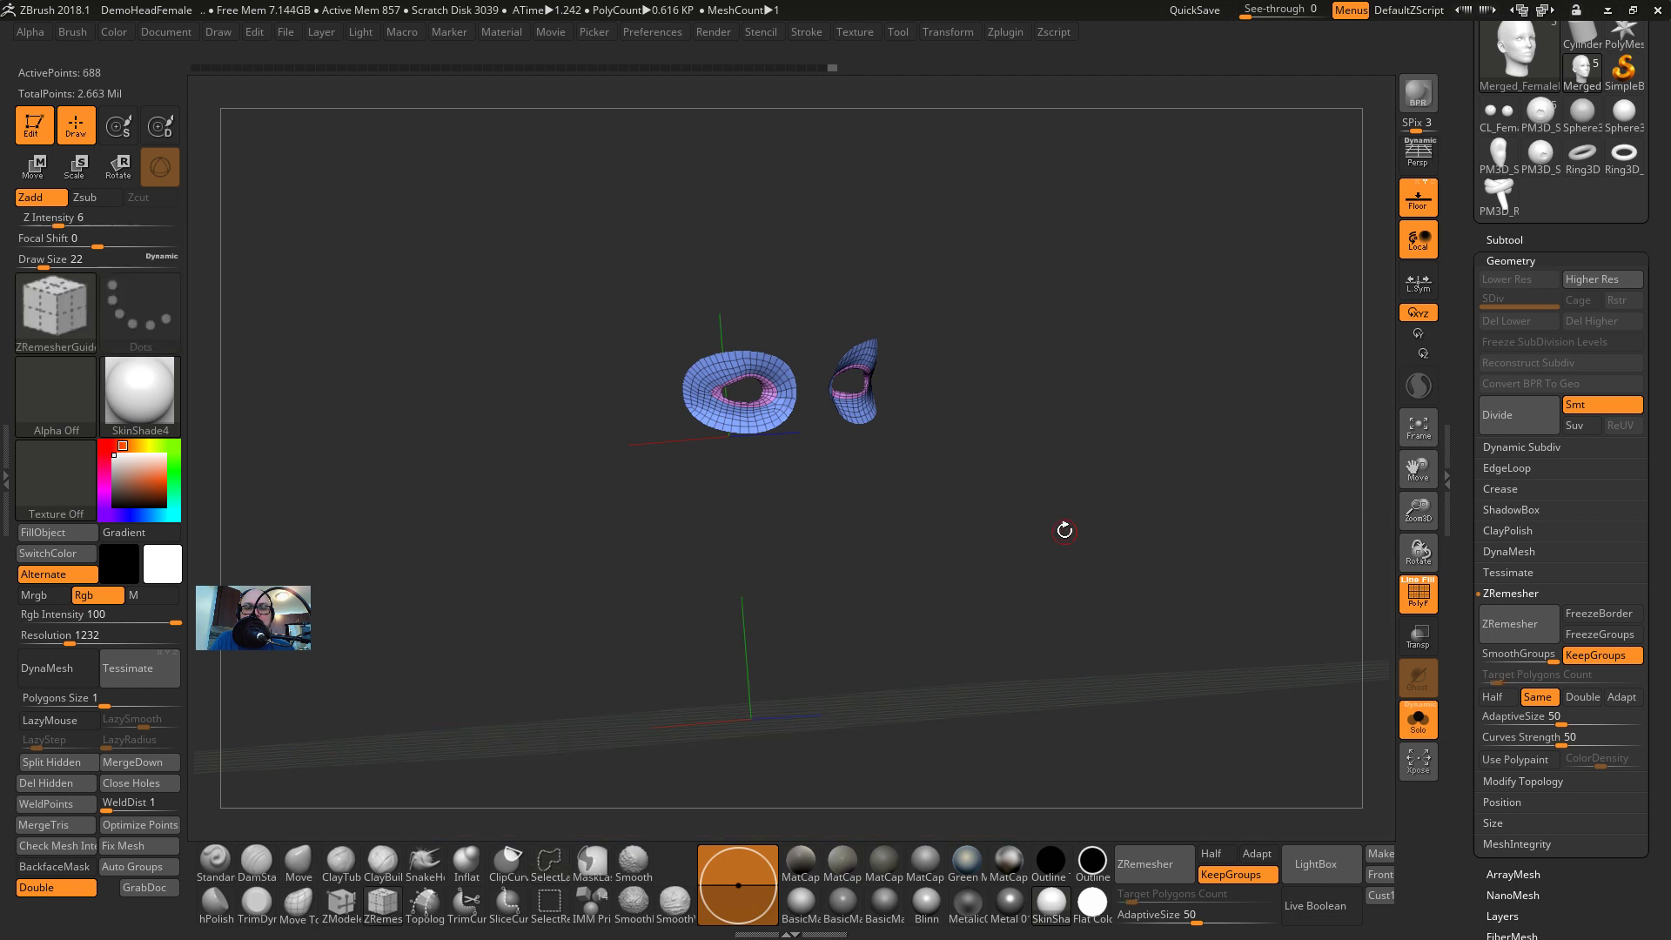
{"action": "left_click", "coordinate": [1086, 474], "text": "ctrl+shift"}
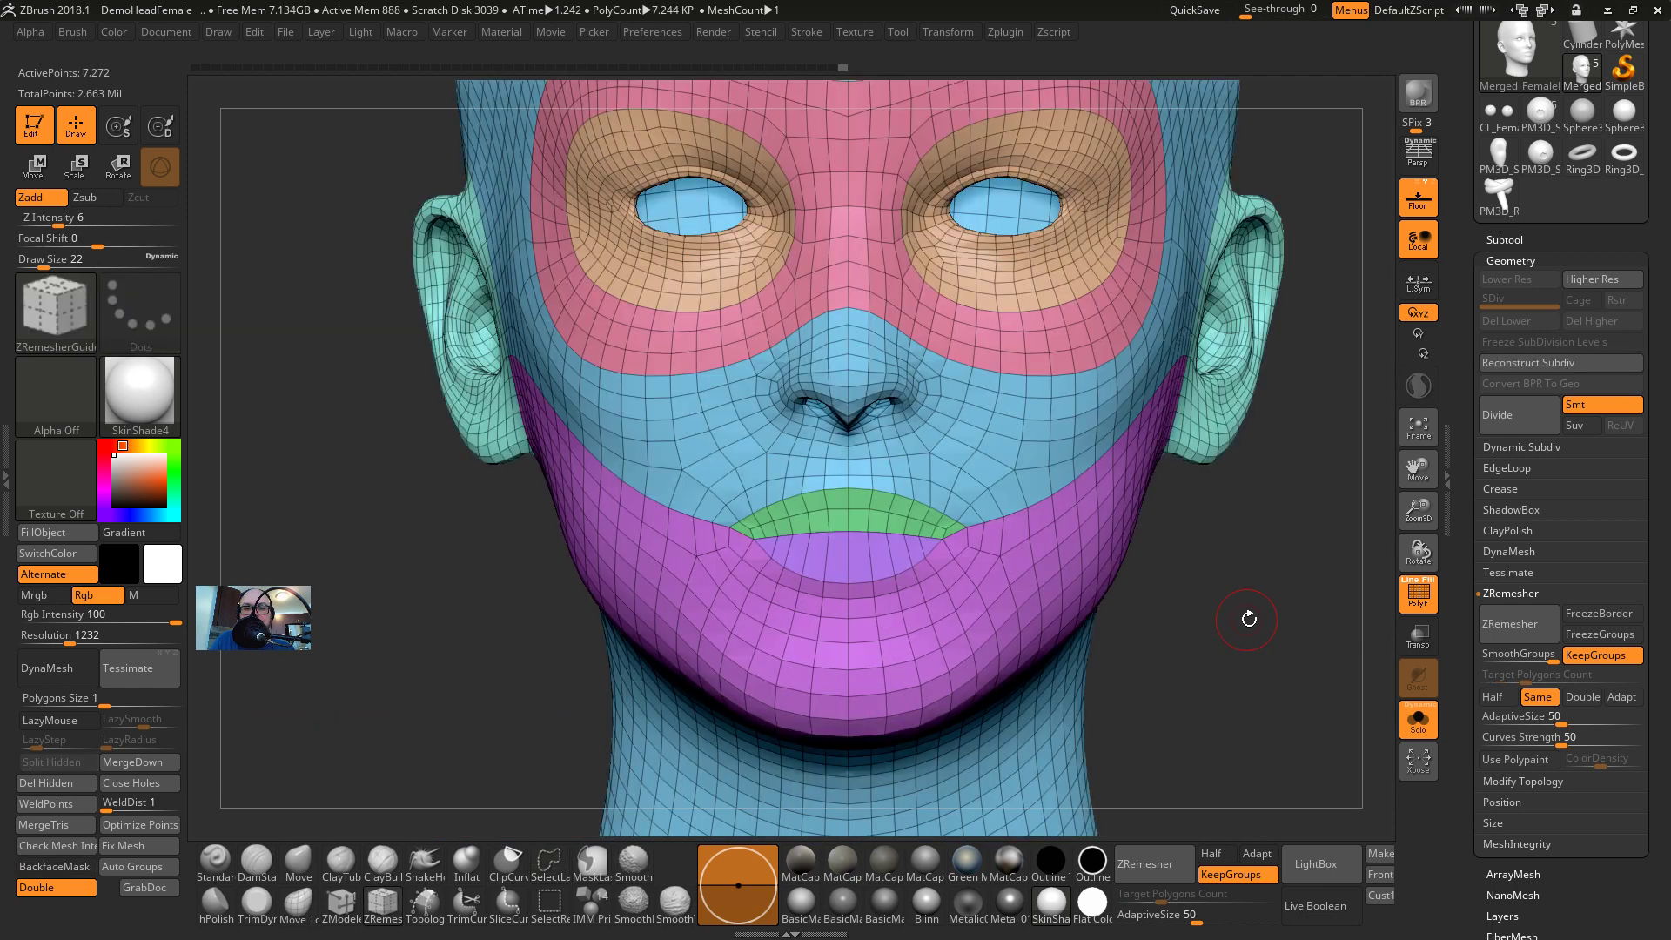
Try remeshing the head with the merged eye polygroup, and undo the remesh
{"action": "left_click", "coordinate": [1505, 625]}
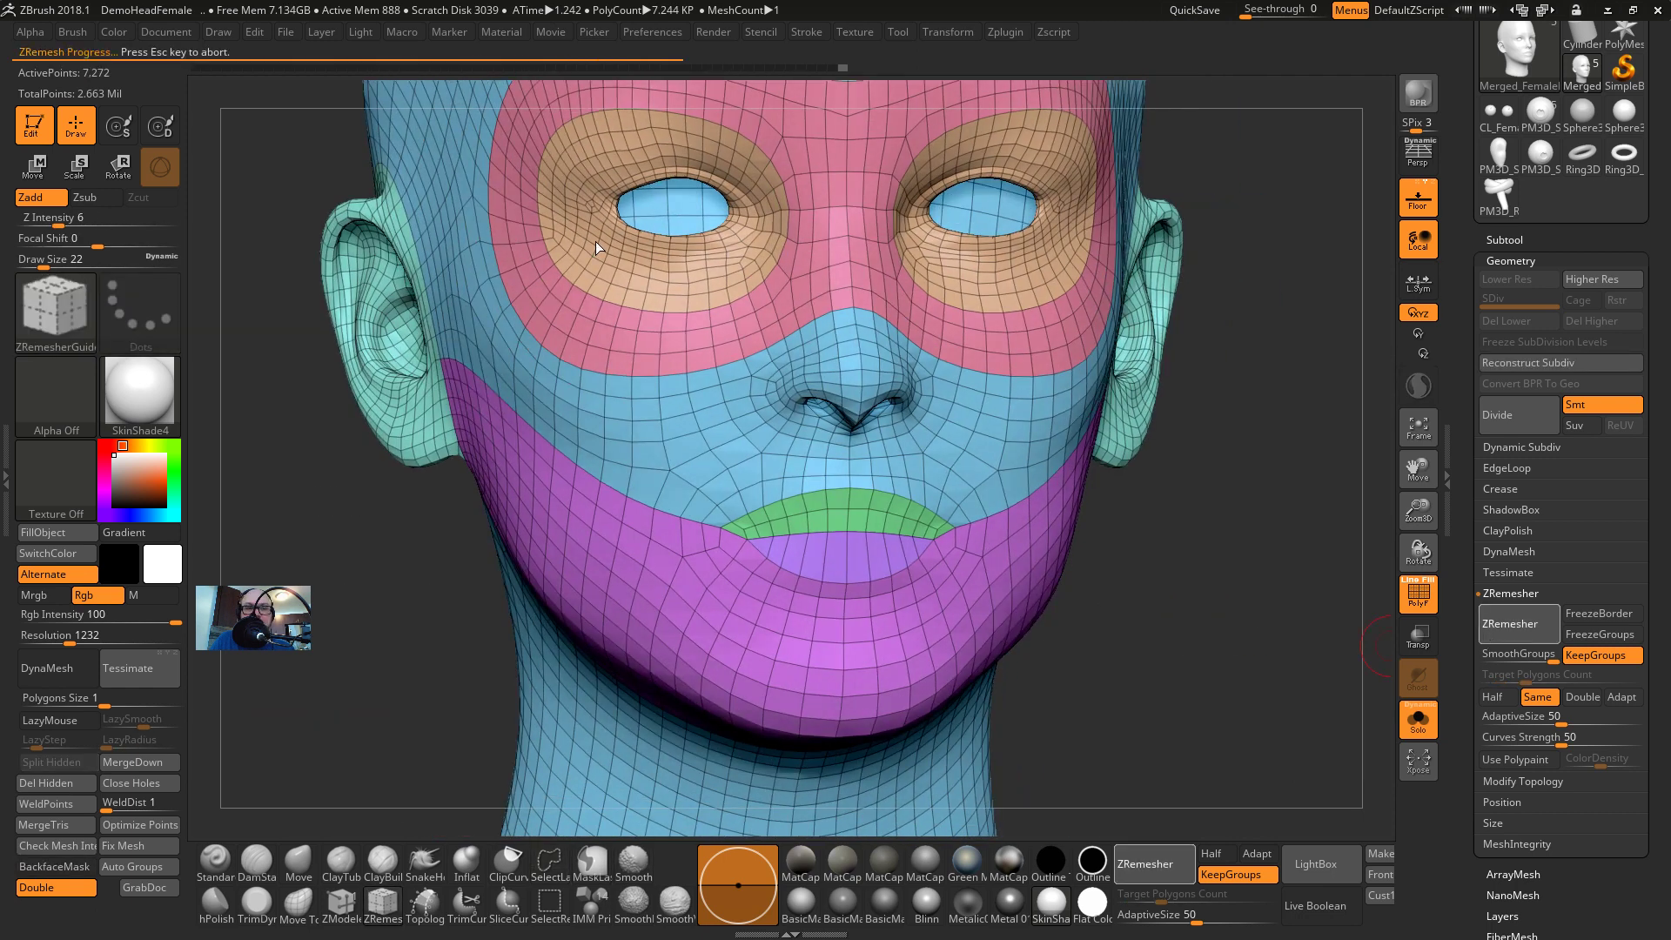
{"action": "key", "text": "ctrl"}
{"action": "key", "text": "ctrl+z"}
Draw a ZRemesher guide around the nostril wing, ending beneath the nose
{"action": "left_click_drag", "start_coordinate": [1152, 565], "coordinate": [1297, 613], "text": "alt"}
{"action": "left_click_drag", "start_coordinate": [816, 484], "coordinate": [855, 493]}
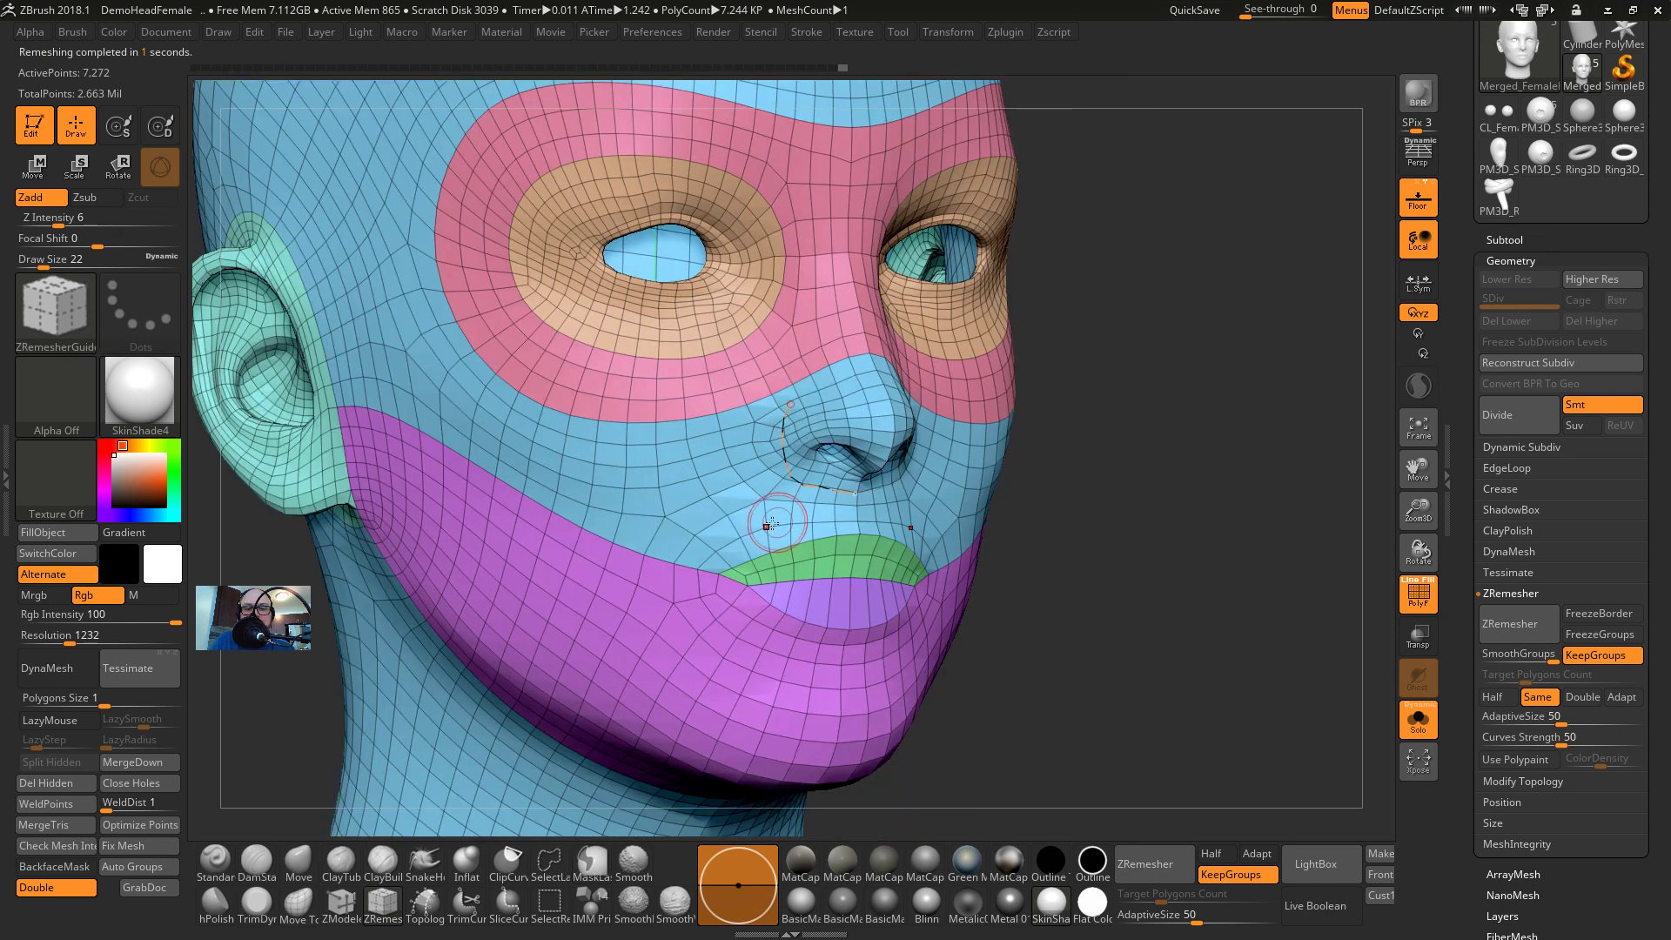
Draw guides from the upper lip to the eye, outward from the eye's corners and top, around the eye, and through the mouth corner
{"action": "left_click_drag", "start_coordinate": [788, 567], "coordinate": [649, 284]}
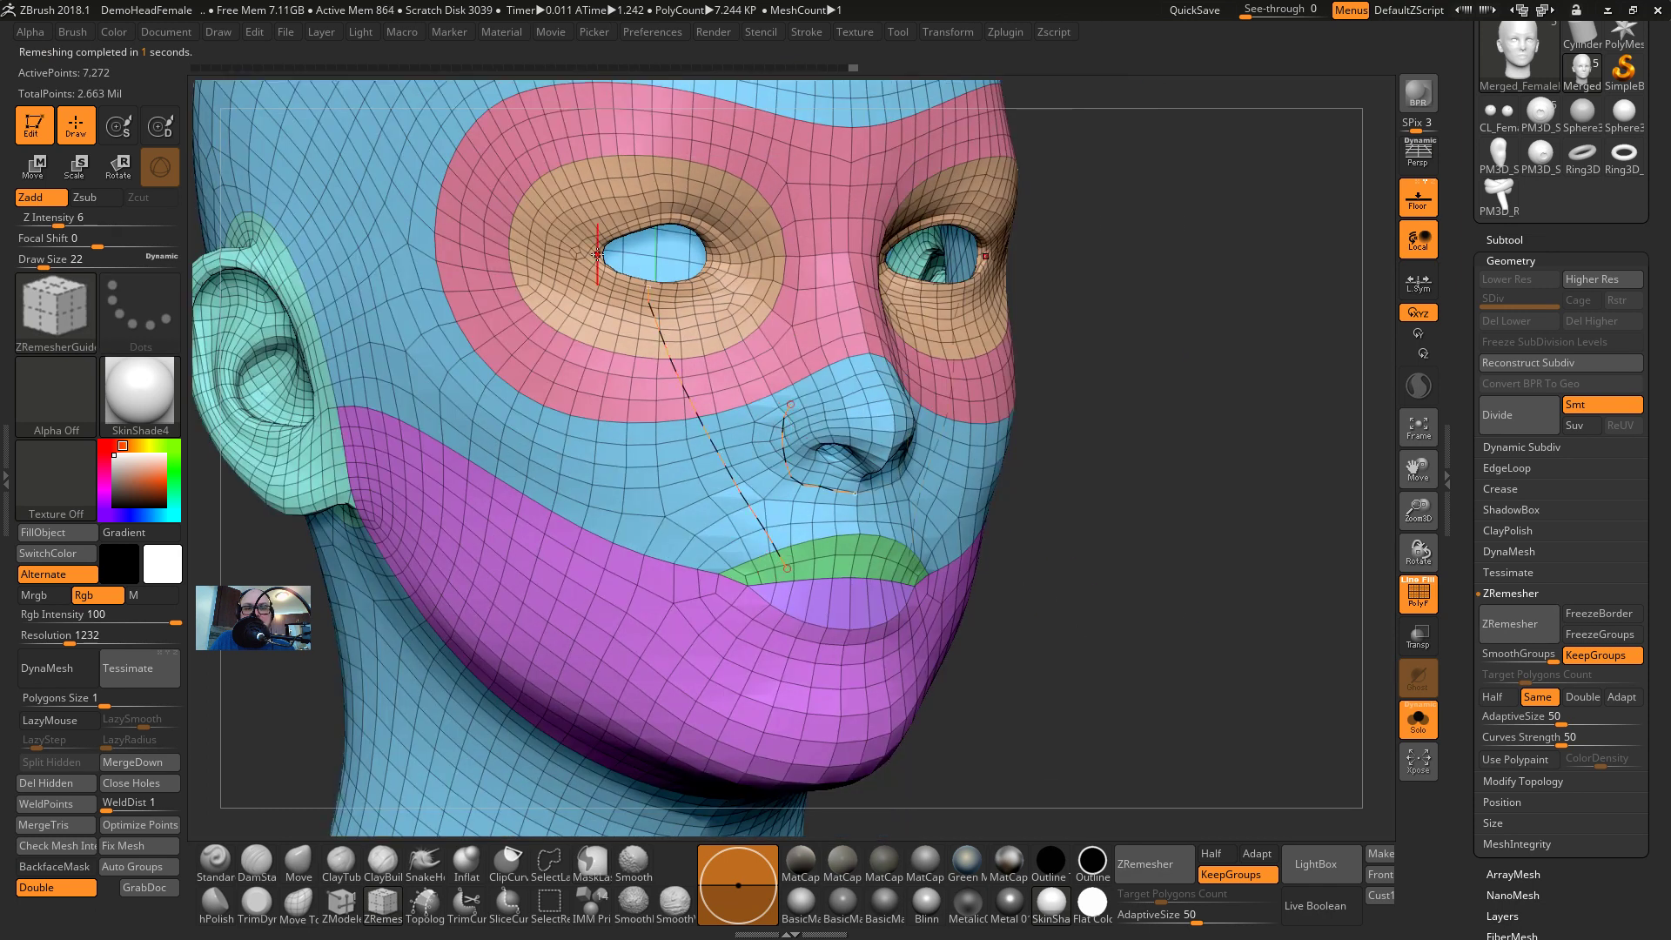
{"action": "left_click_drag", "start_coordinate": [470, 259], "coordinate": [471, 260]}
{"action": "left_click_drag", "start_coordinate": [656, 207], "coordinate": [628, 83]}
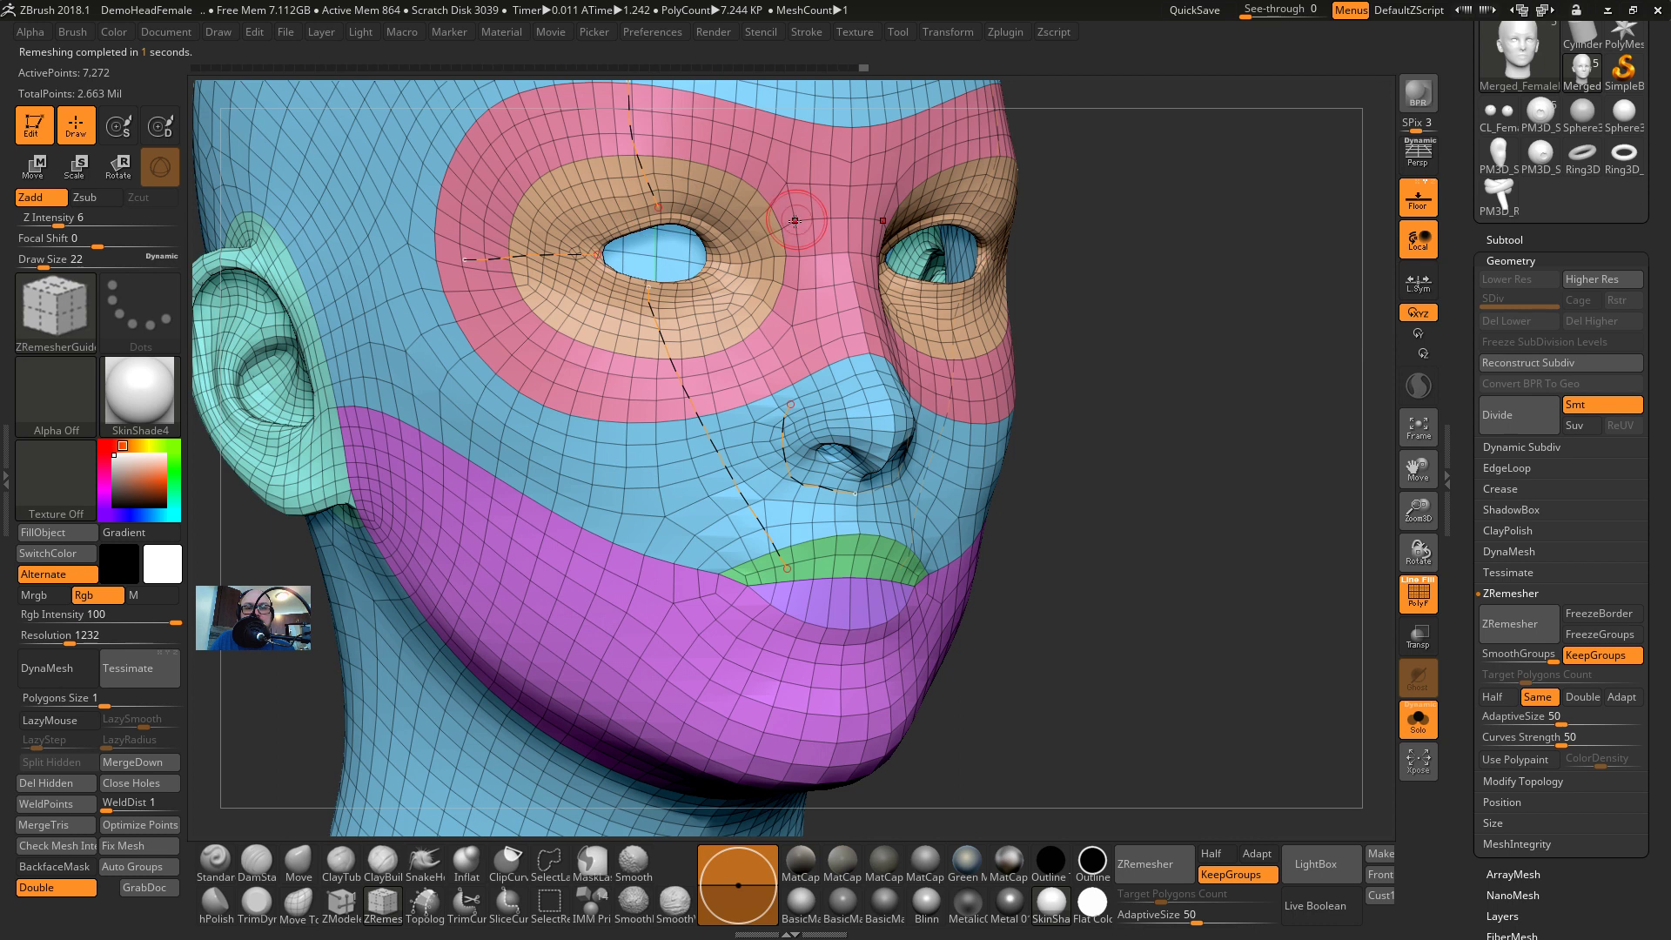
{"action": "mouse_move", "coordinate": [721, 262]}
{"action": "left_mouse_down"}
{"action": "mouse_move", "coordinate": [846, 262]}
{"action": "mouse_move", "coordinate": [732, 311]}
{"action": "mouse_move", "coordinate": [554, 273]}
{"action": "left_mouse_up"}
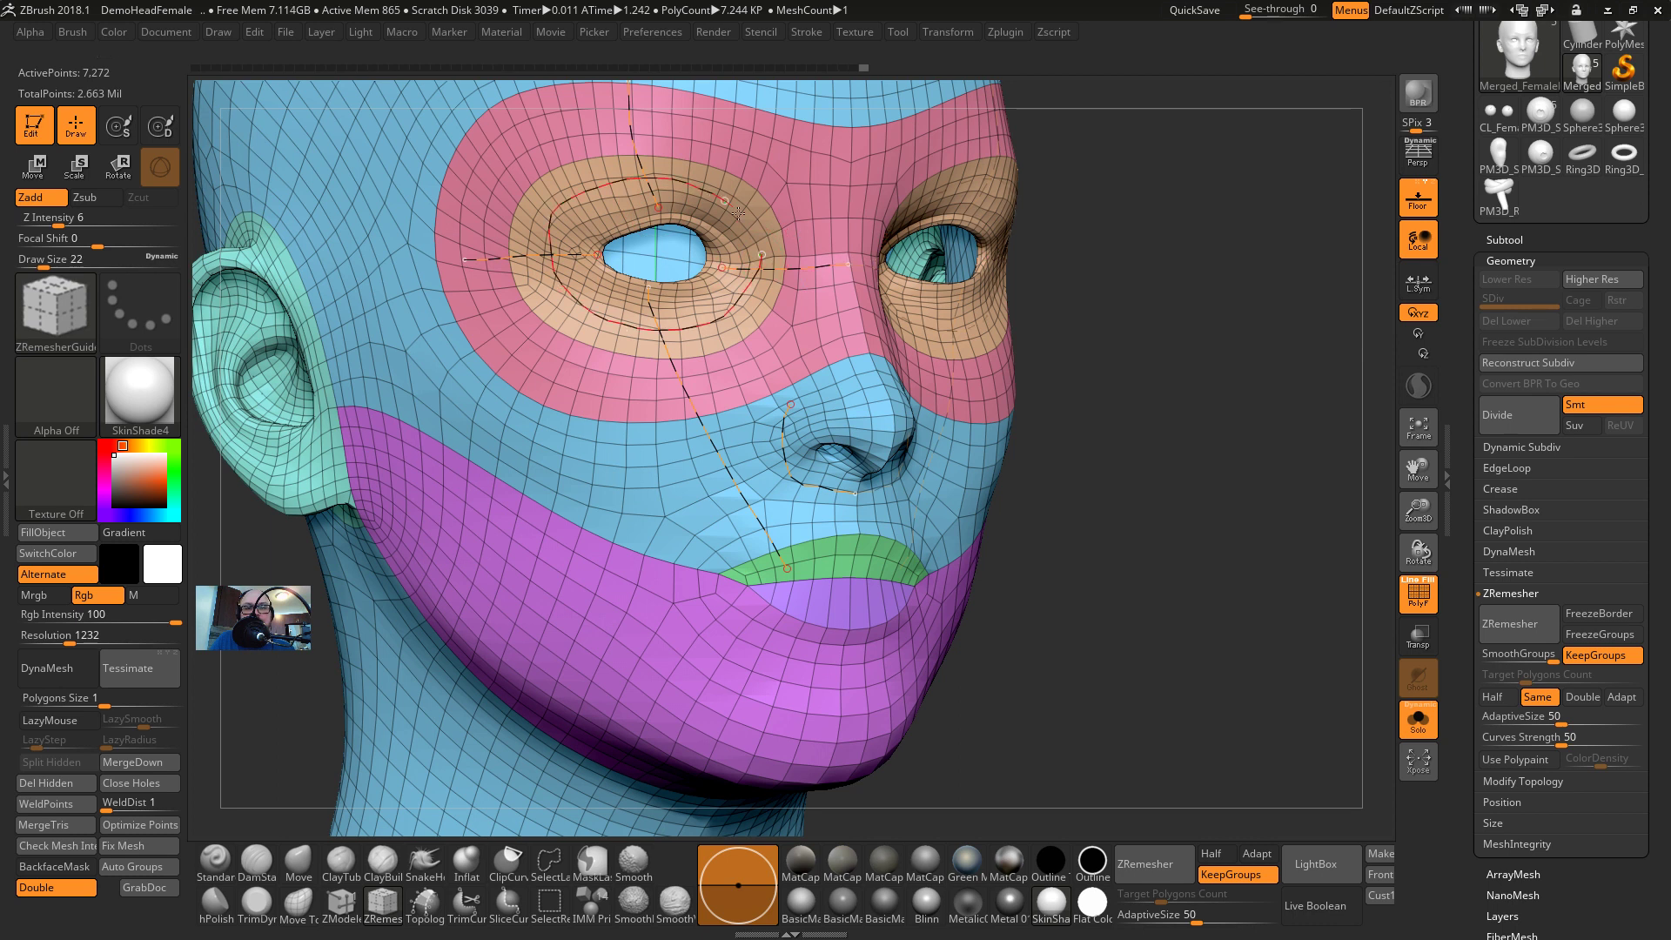
{"action": "left_click_drag", "start_coordinate": [1079, 422], "coordinate": [1127, 426]}
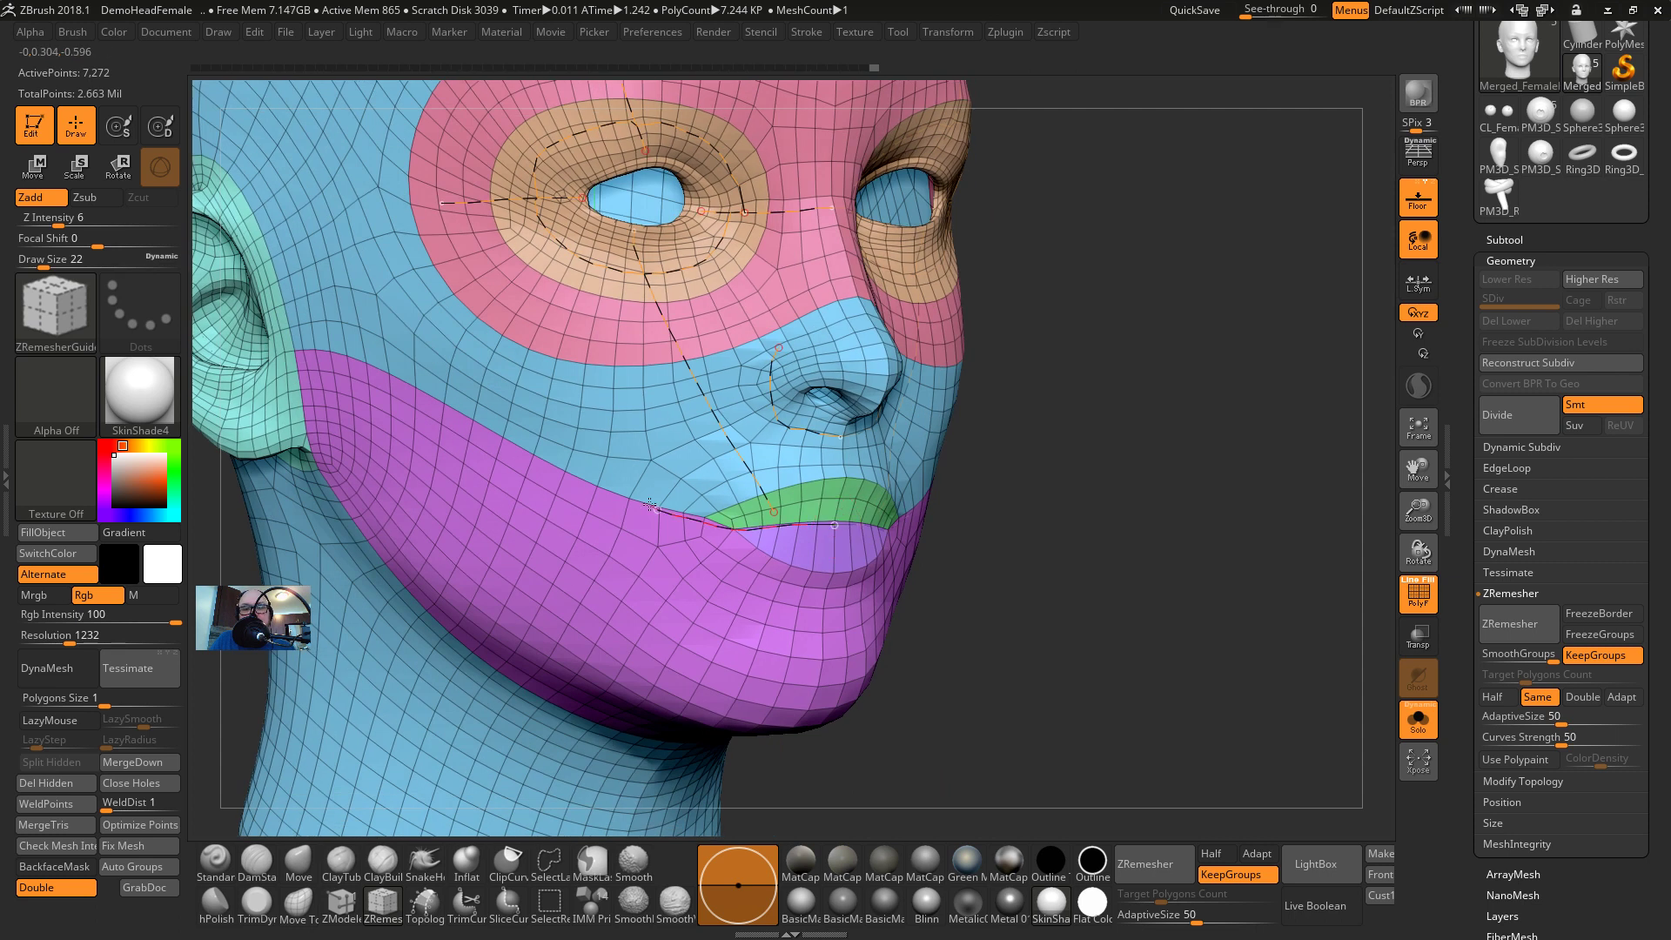
{"action": "left_click_drag", "start_coordinate": [1015, 551], "coordinate": [1134, 586]}
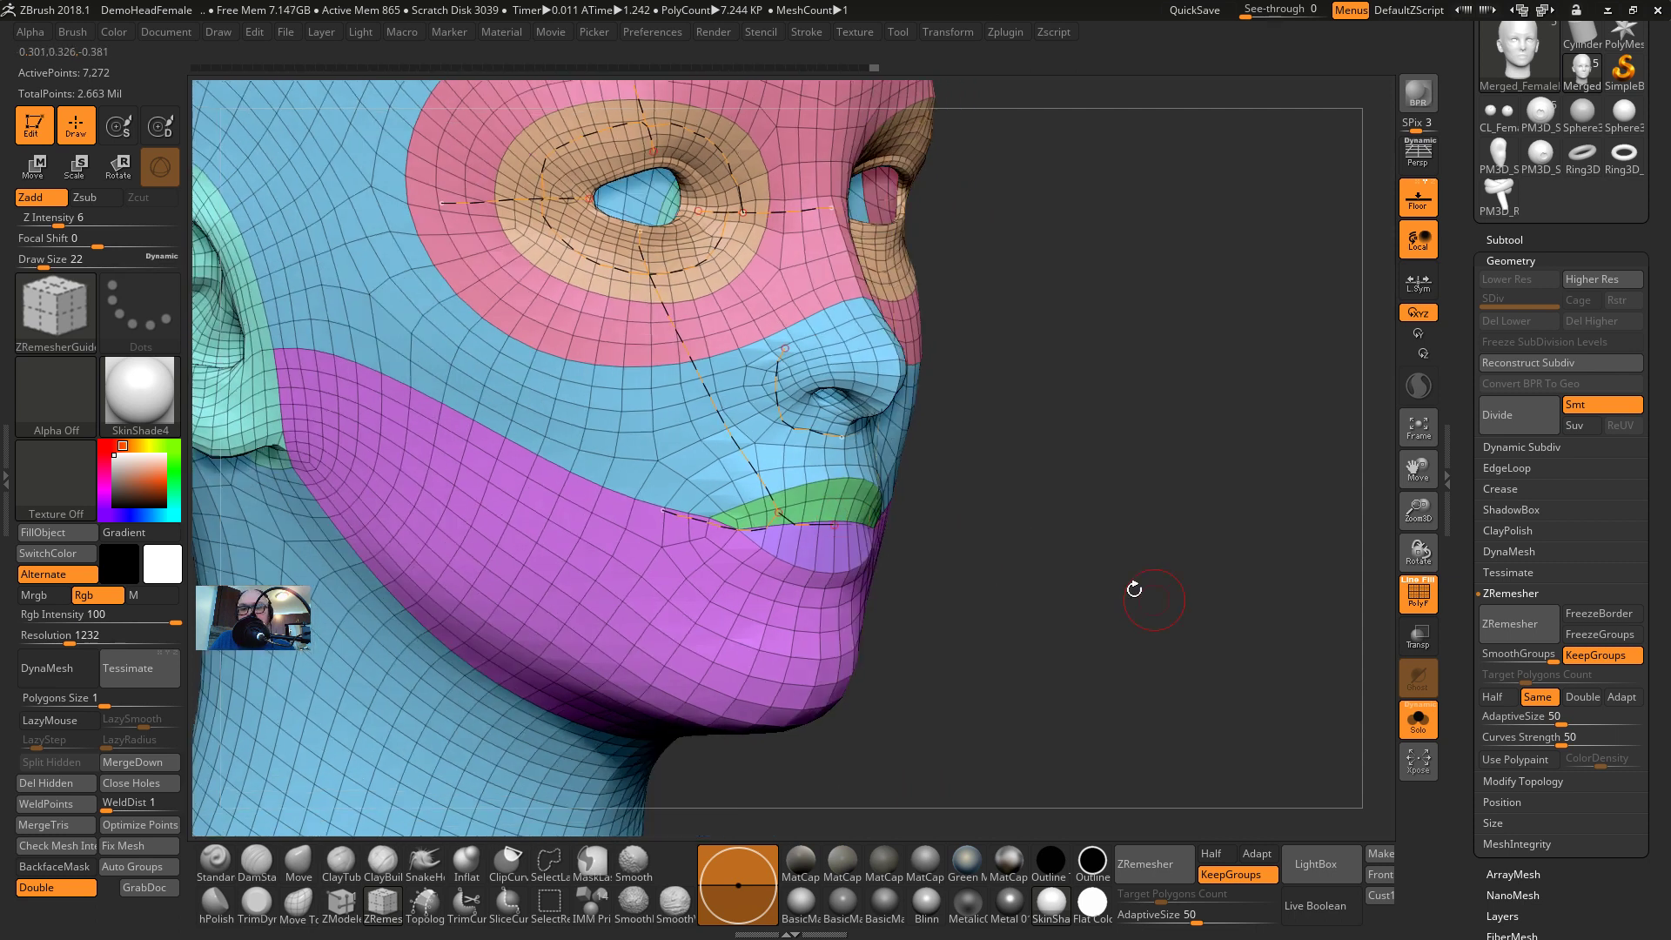
Try remeshing the head with these guides, and undo back to the nostril guide alone
{"action": "left_click", "coordinate": [1519, 625]}
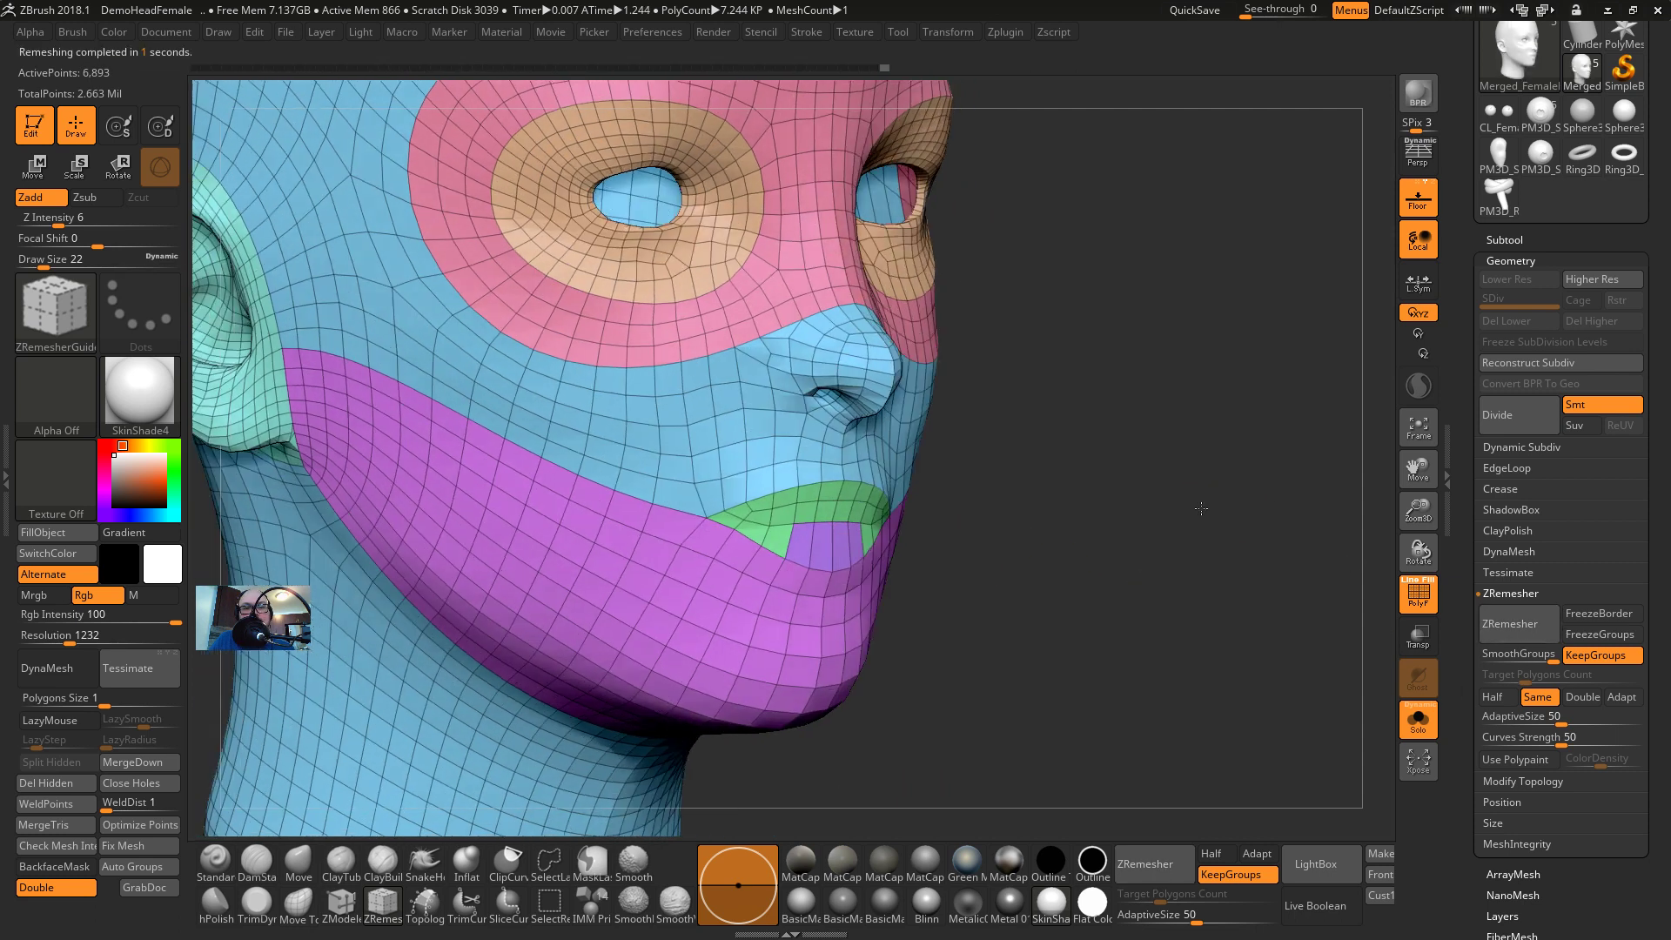
{"action": "left_click_drag", "start_coordinate": [1201, 508], "coordinate": [1078, 441]}
{"action": "key", "text": "ctrl+z"}
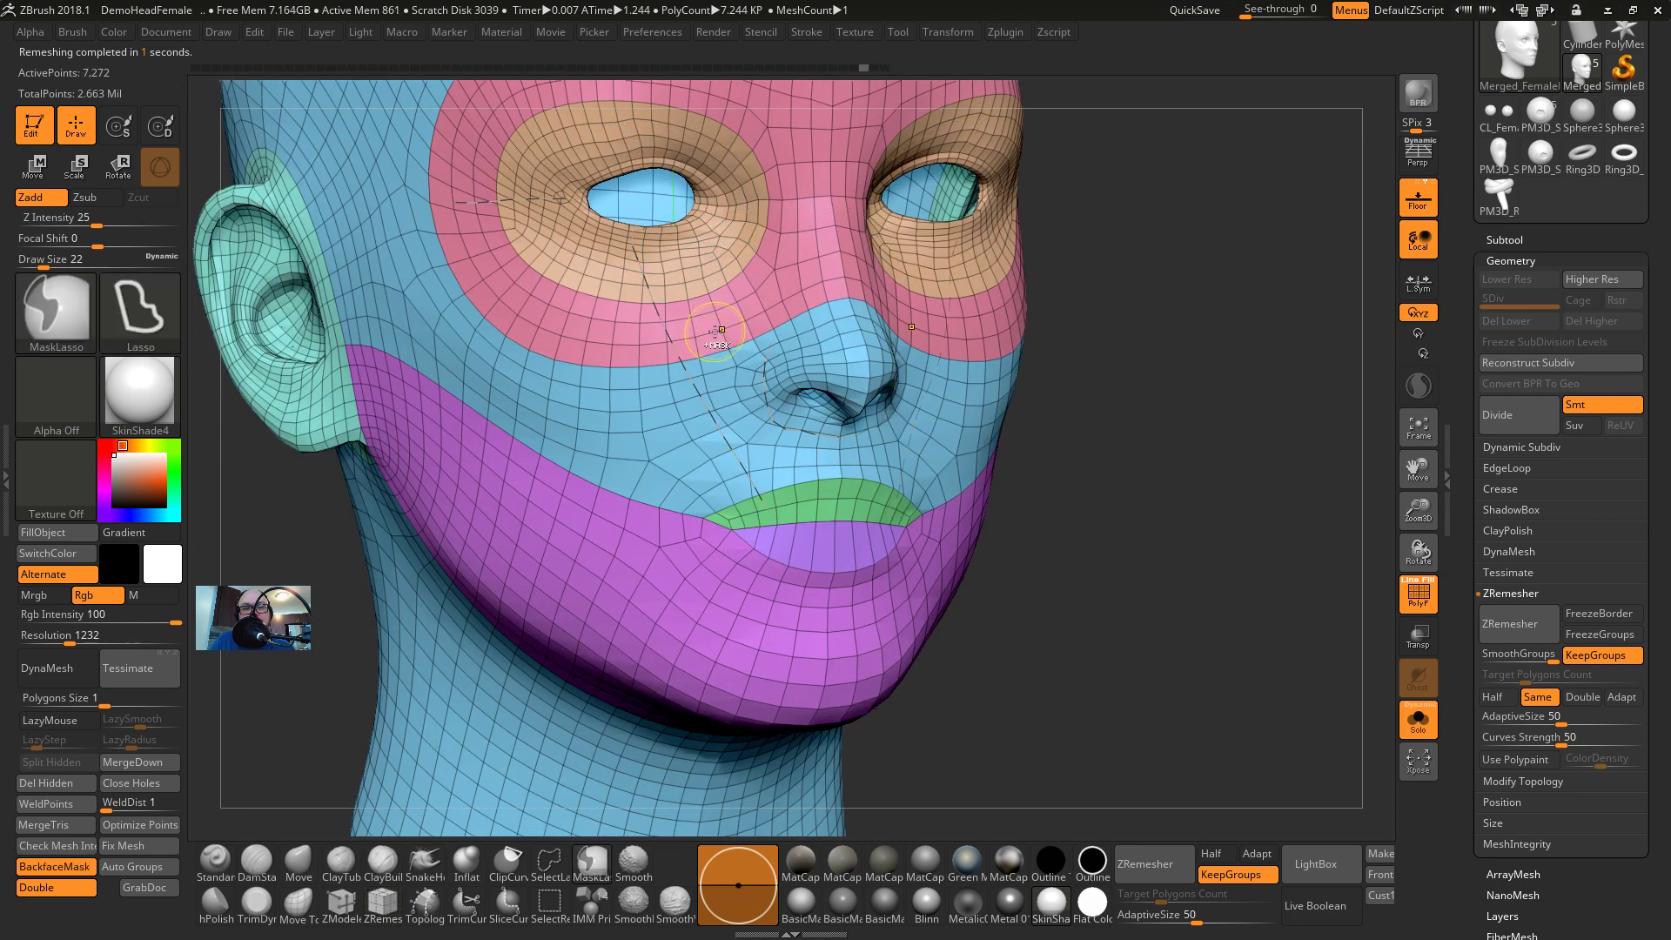
Draw a loop guide around the eye, guides outward from both eye corners, and a curve around the mouth from upper lip to chin
{"action": "left_click_drag", "start_coordinate": [684, 142], "coordinate": [581, 134]}
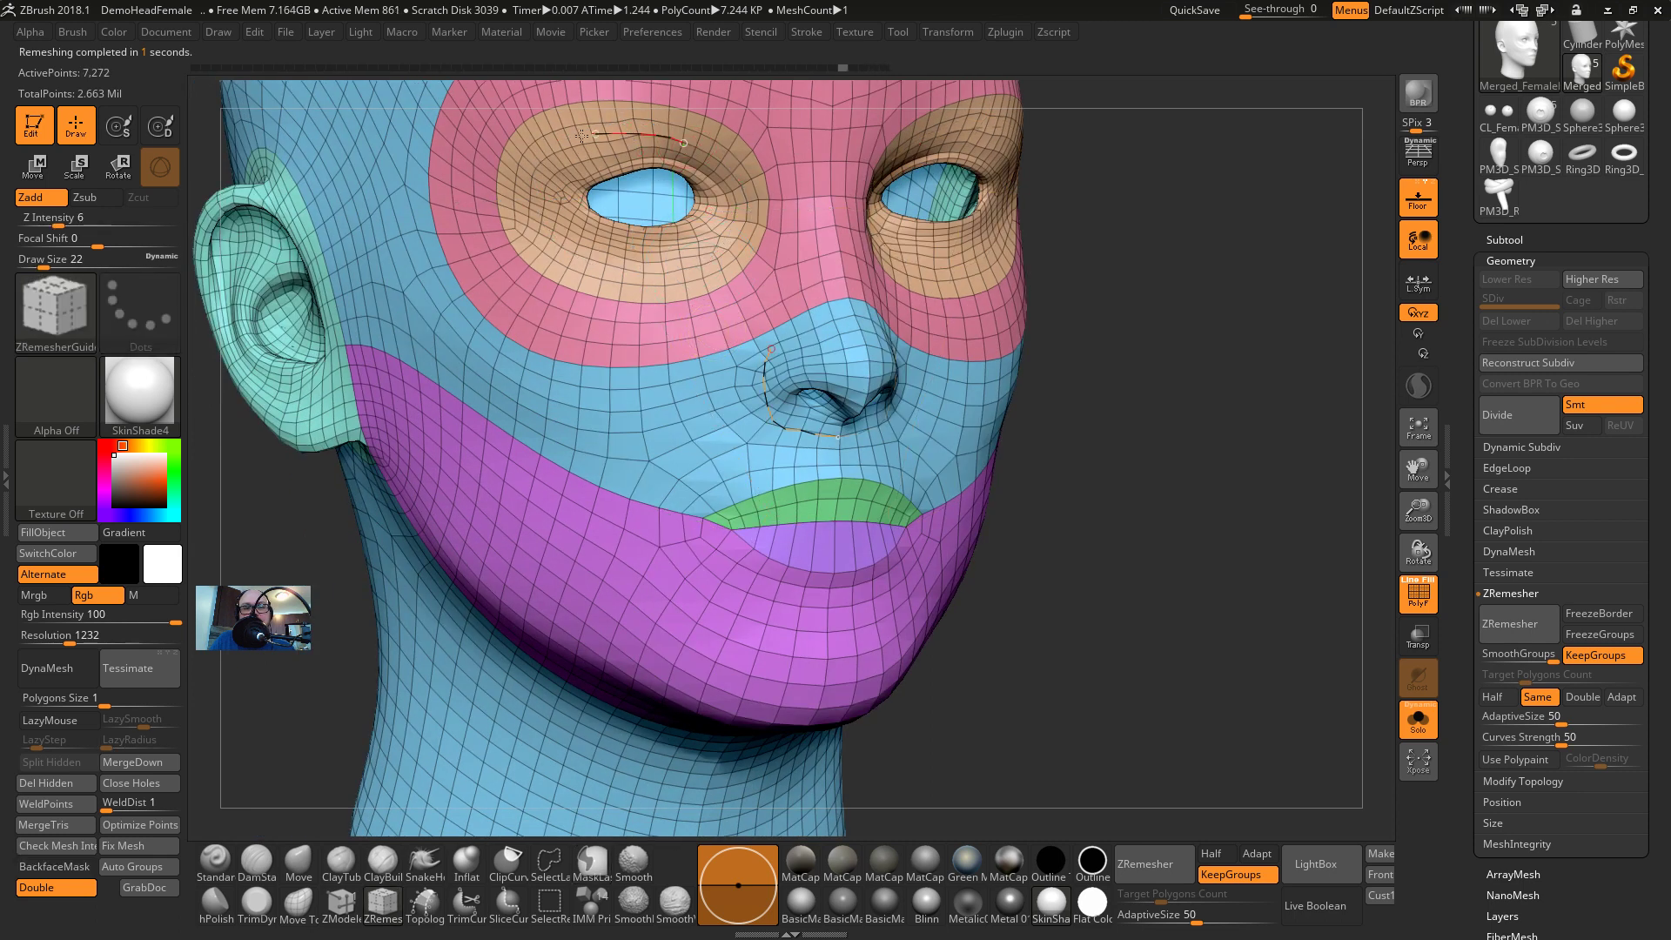
{"action": "left_click_drag", "start_coordinate": [701, 159], "coordinate": [685, 143]}
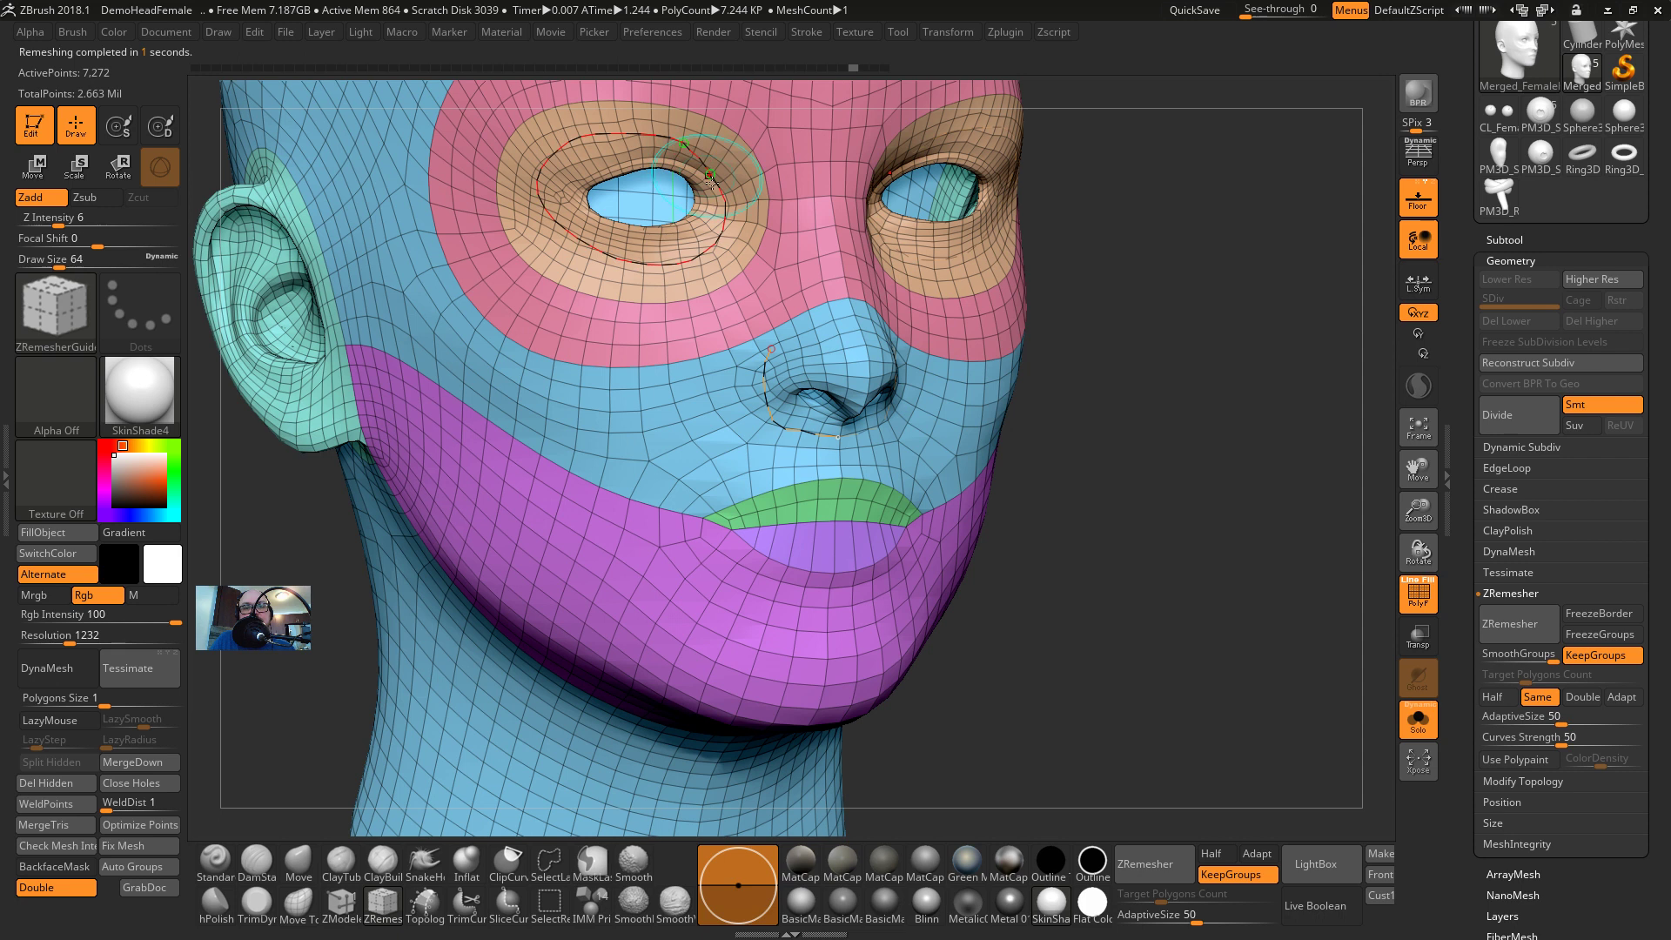
{"action": "left_click_drag", "start_coordinate": [726, 201], "coordinate": [801, 199]}
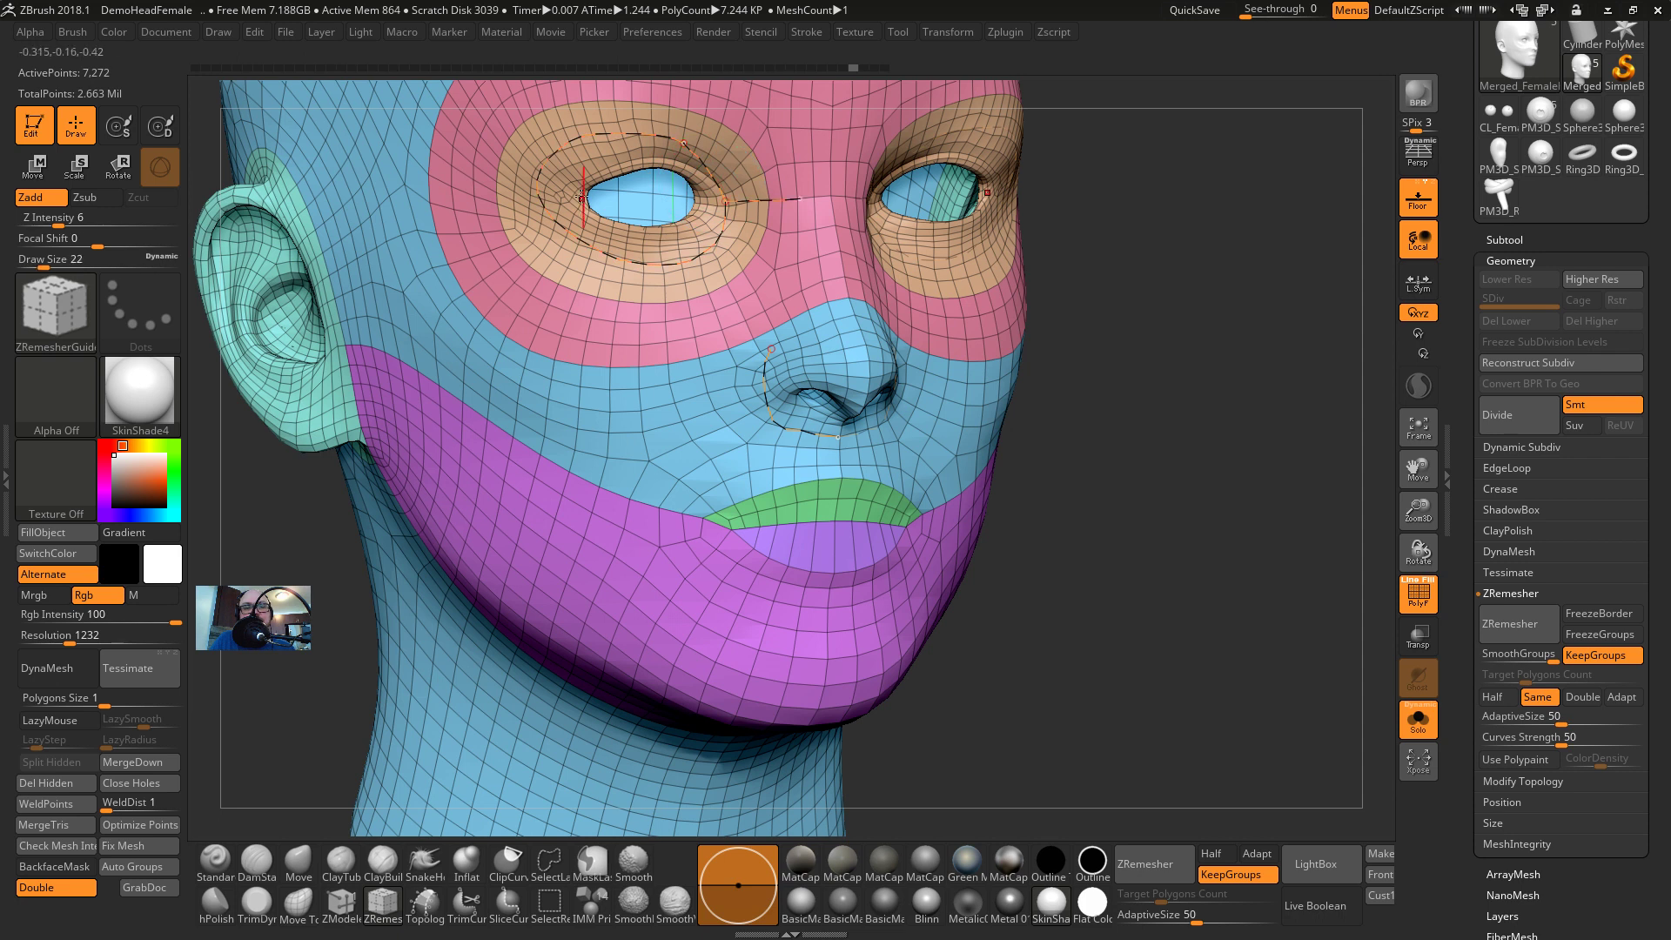
{"action": "left_click_drag", "start_coordinate": [840, 456], "coordinate": [748, 468]}
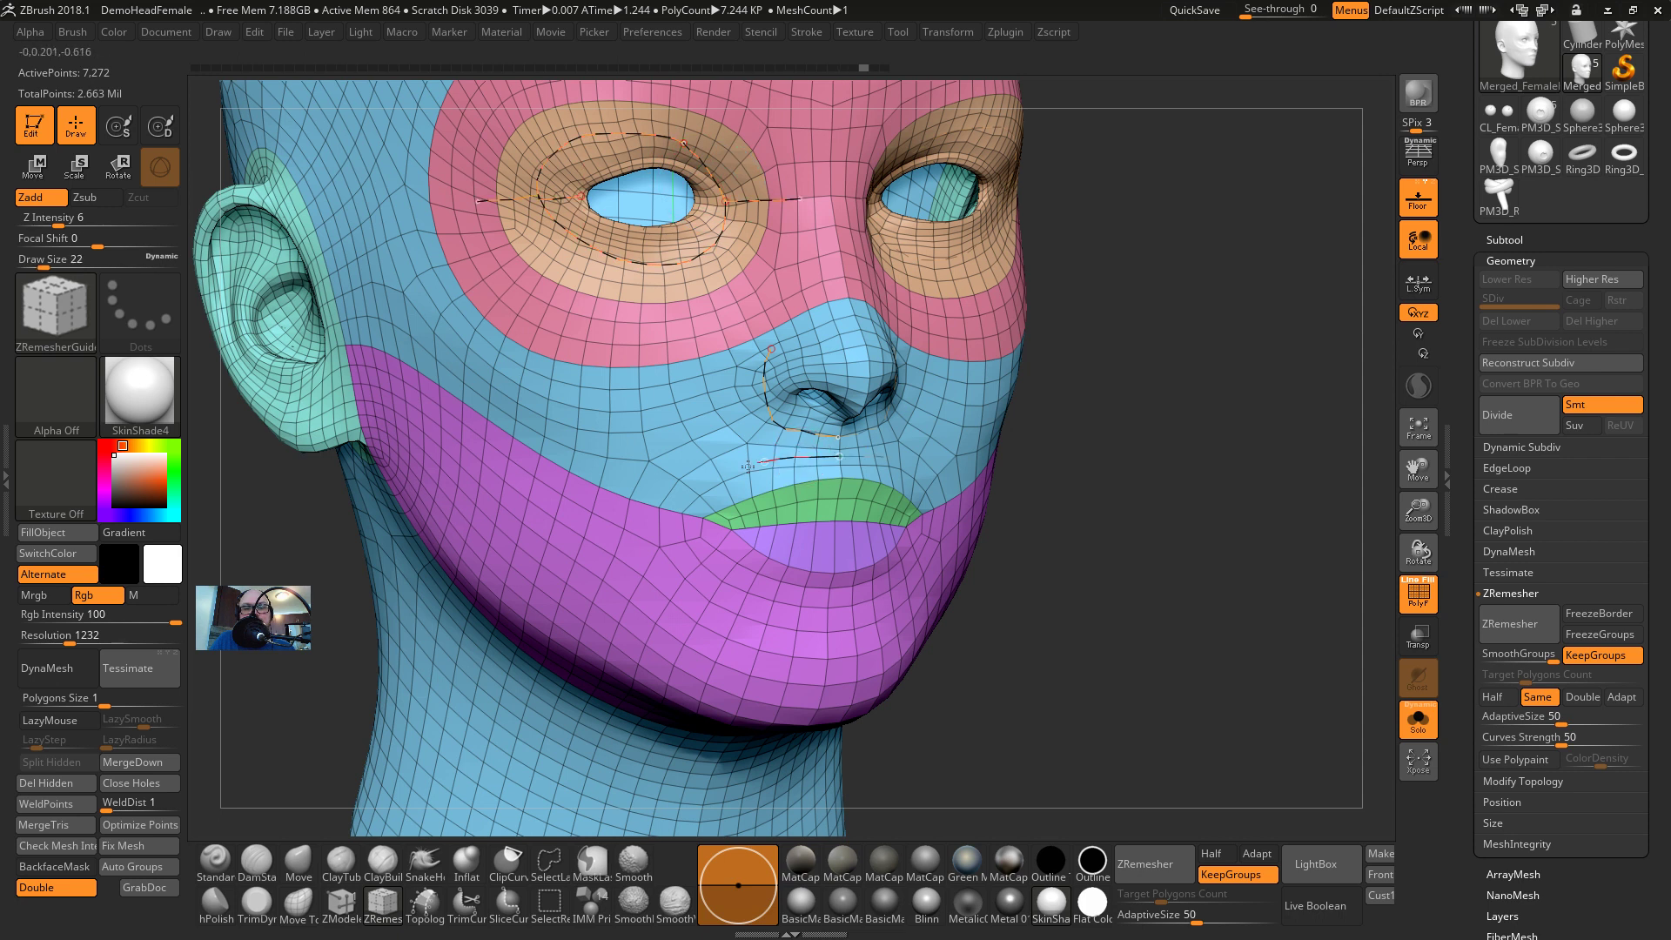
{"action": "left_click_drag", "start_coordinate": [828, 607], "coordinate": [827, 606]}
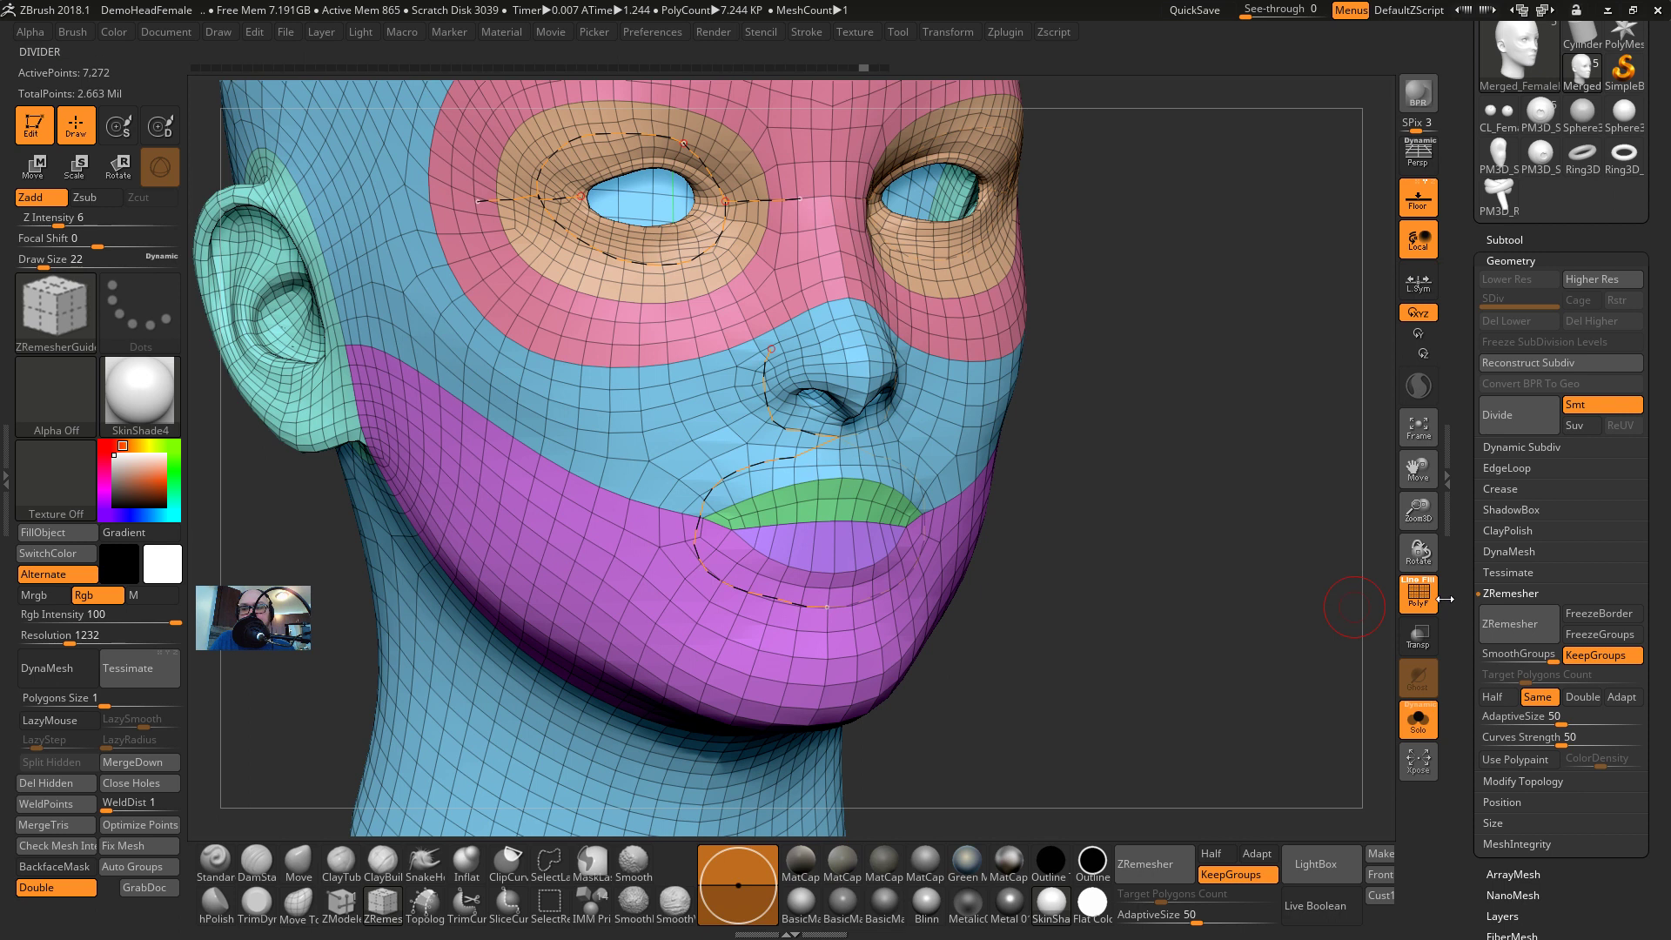
Try remeshing the head with the eye, nostril and mouth guides, and undo the remesh
{"action": "left_click", "coordinate": [1519, 628]}
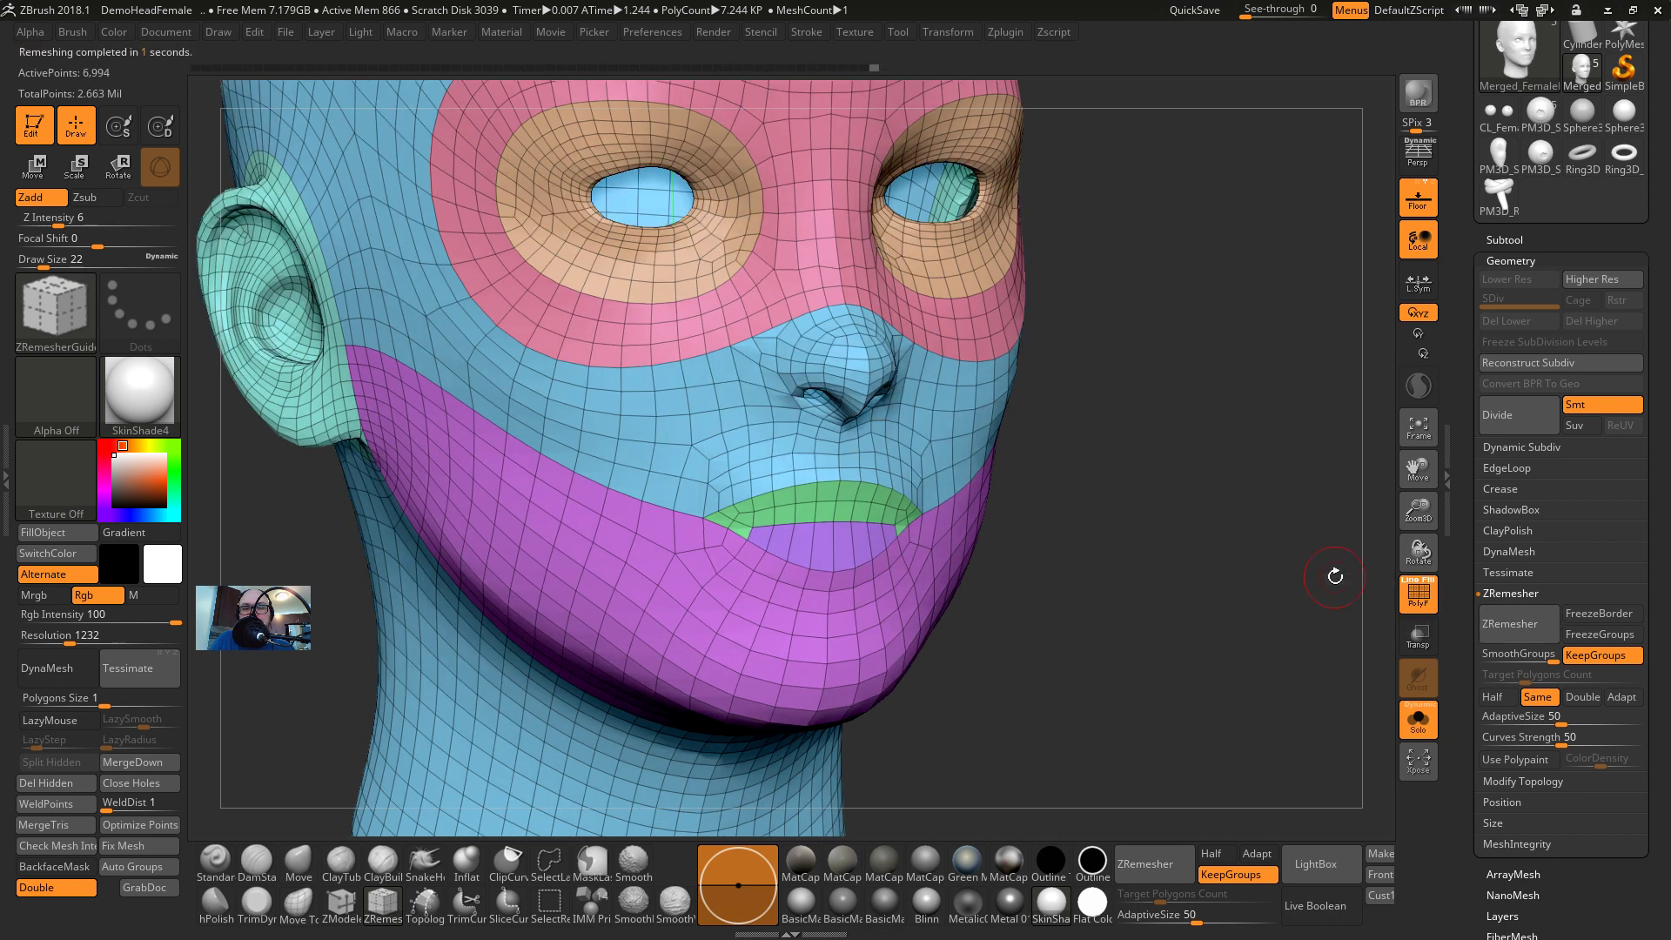
{"action": "key", "text": "ctrl+z"}
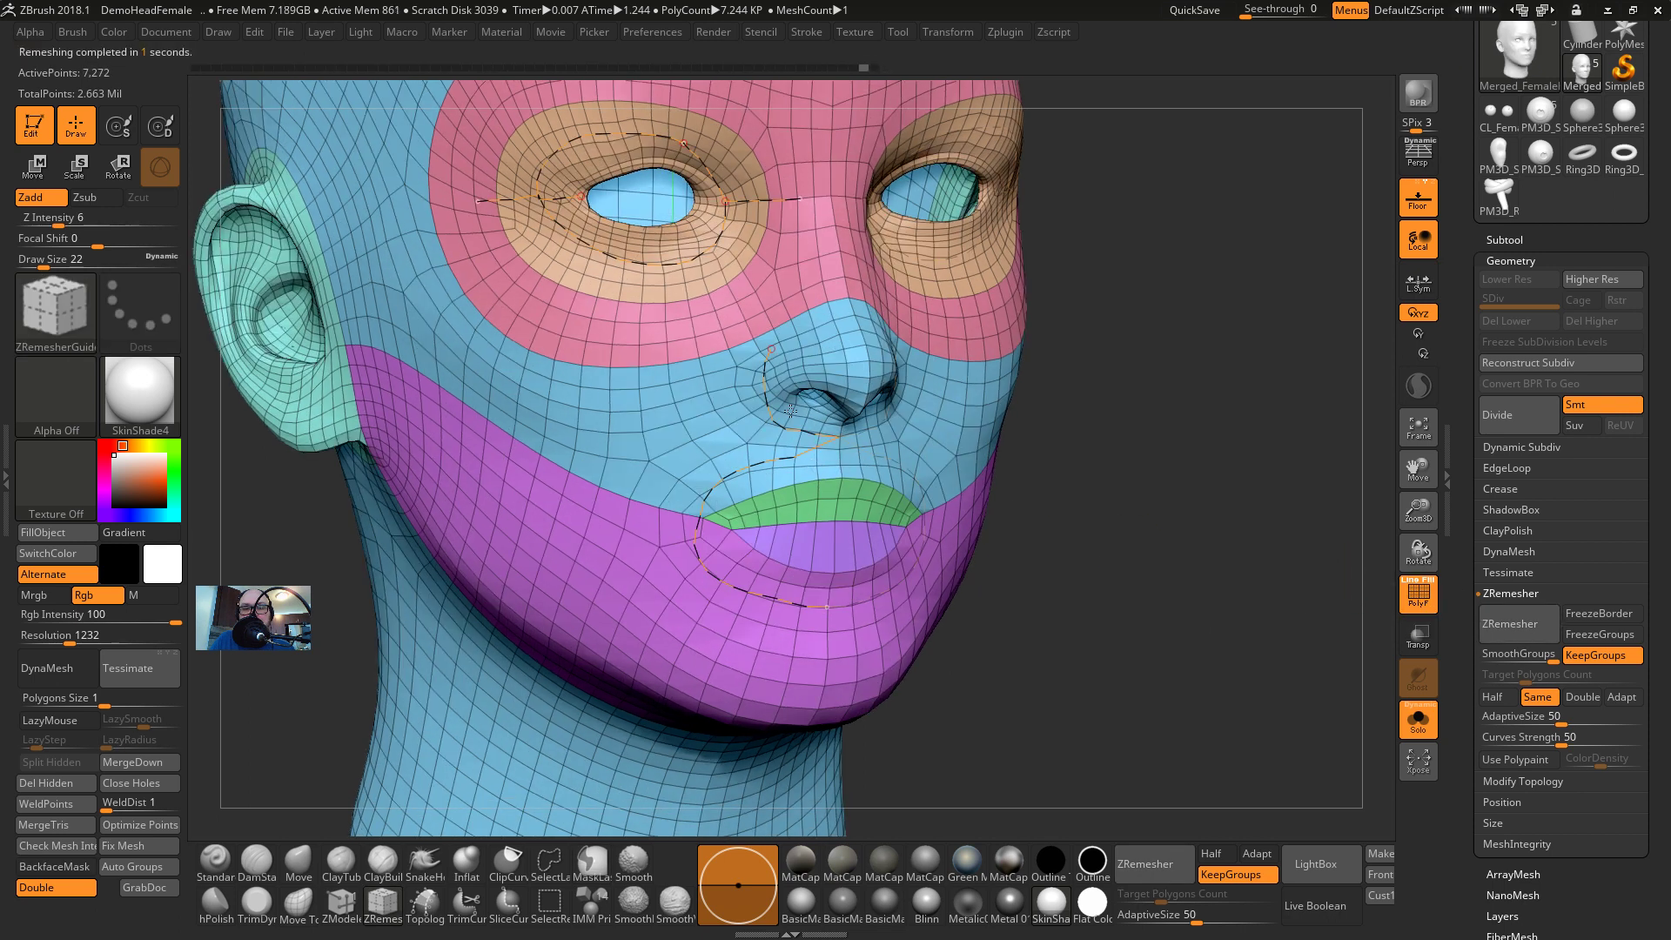
Try remeshing the head after reshaping the nostril and mouth guides, and undo back to the nostril guide alone
{"action": "left_click_drag", "start_coordinate": [836, 416], "coordinate": [767, 422], "text": "alt"}
{"action": "left_click_drag", "start_coordinate": [765, 346], "coordinate": [752, 399]}
{"action": "left_click_drag", "start_coordinate": [841, 437], "coordinate": [812, 466]}
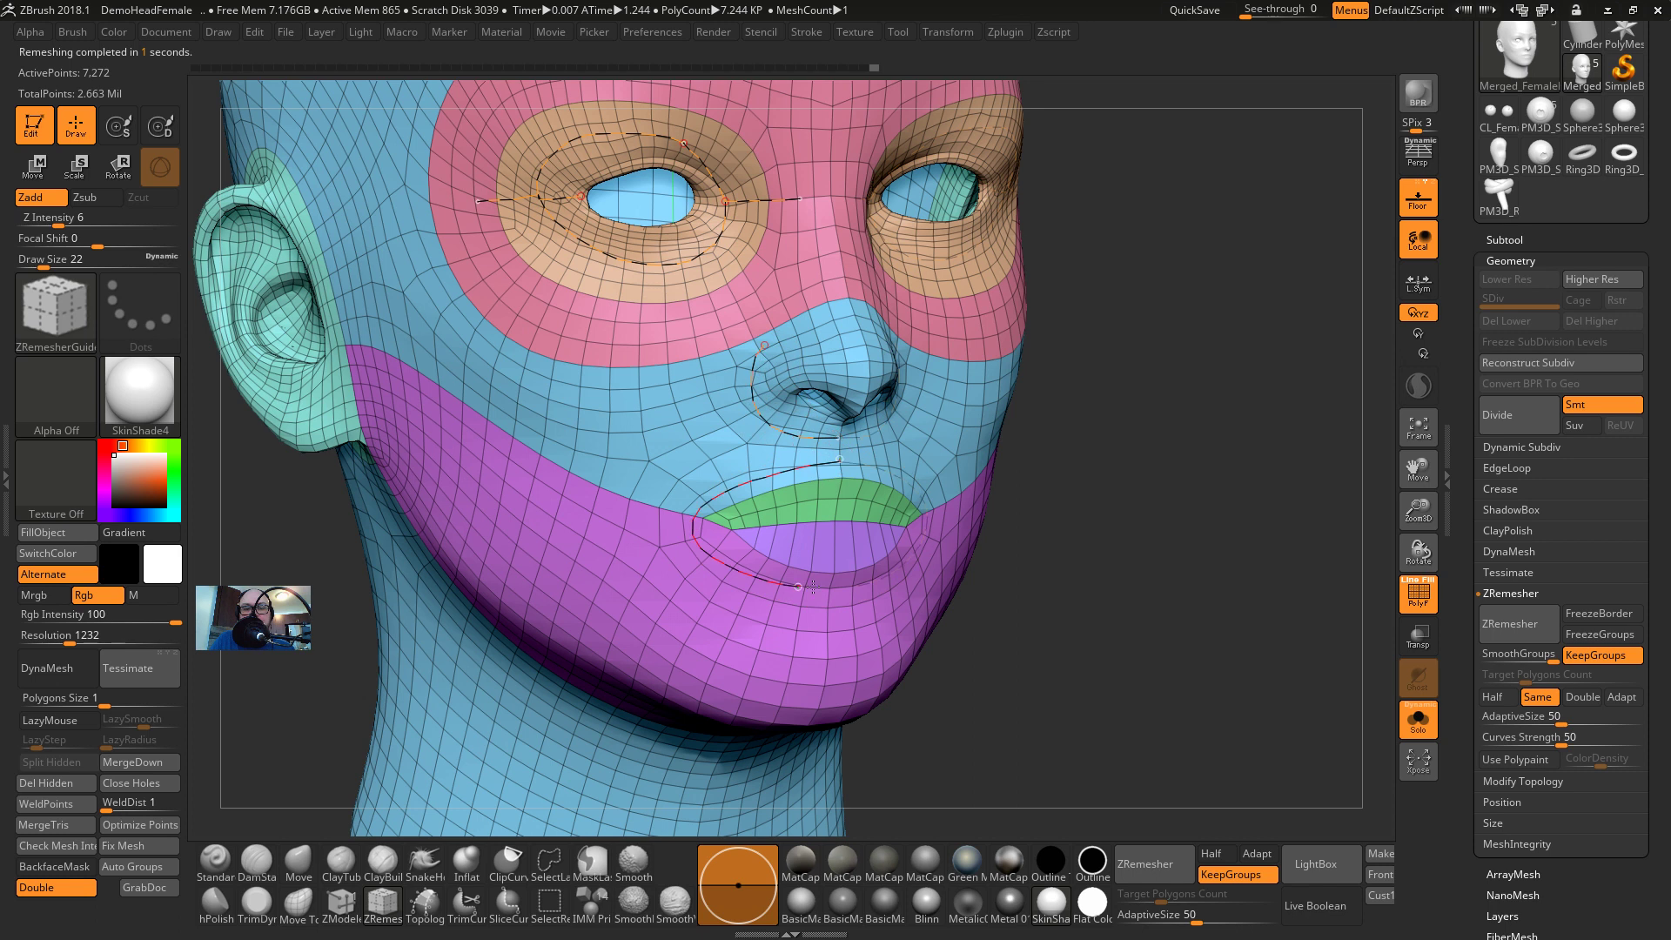
{"action": "left_click_drag", "start_coordinate": [847, 589], "coordinate": [847, 589]}
{"action": "left_click", "coordinate": [1539, 627]}
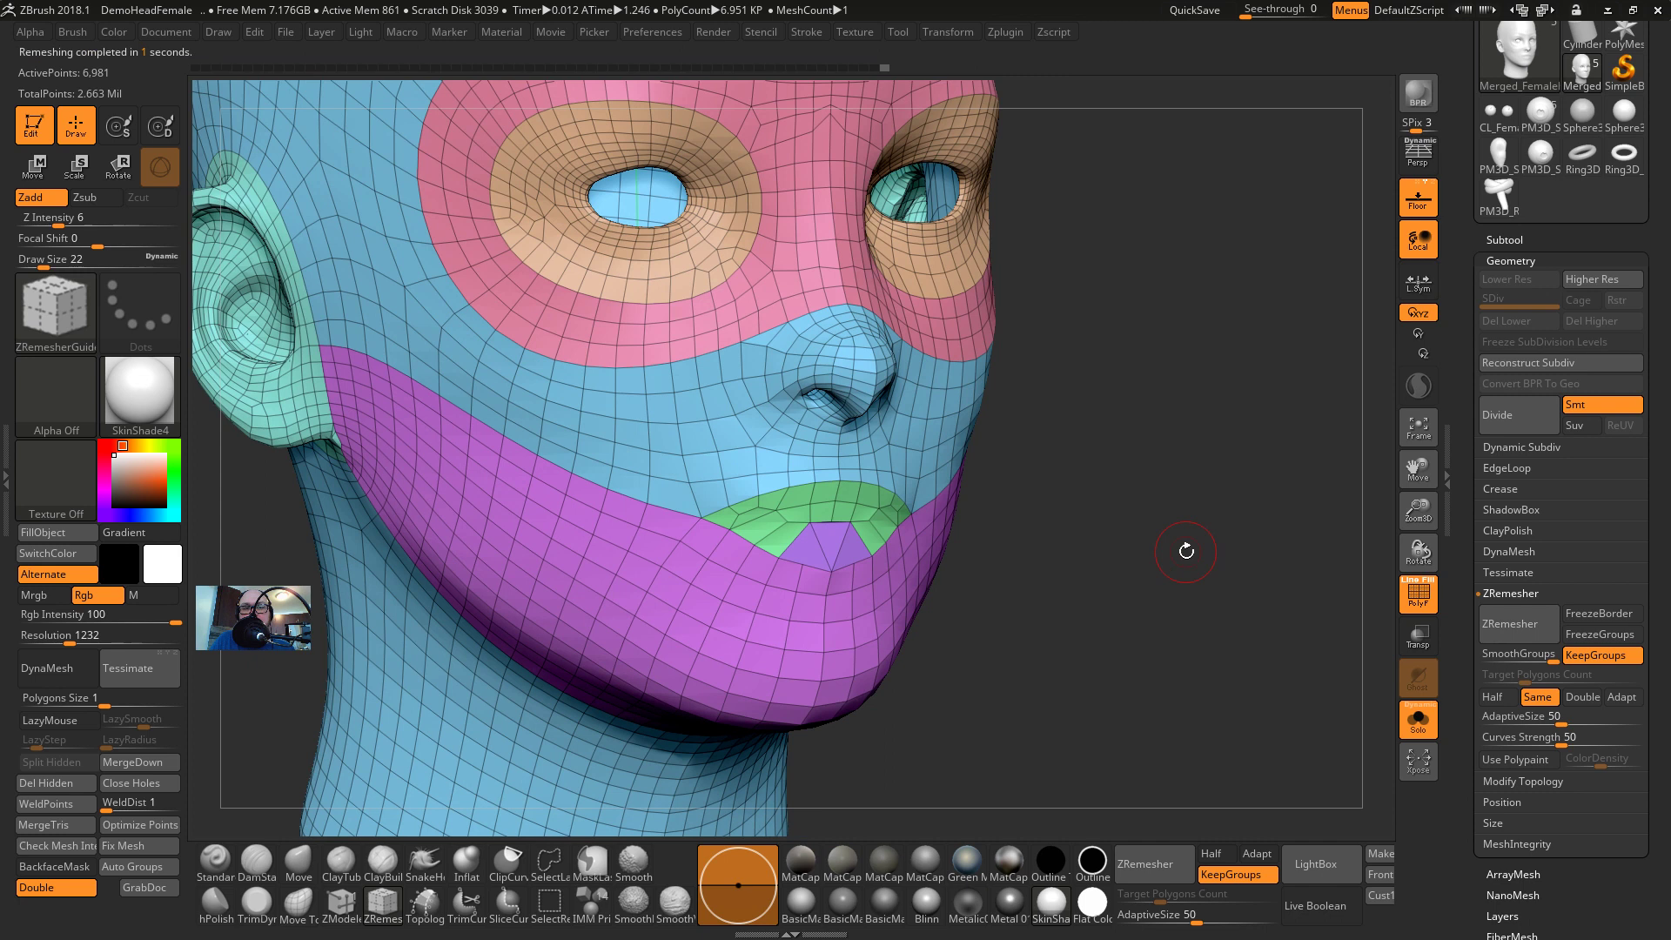
{"action": "key", "text": "ctrl+z"}
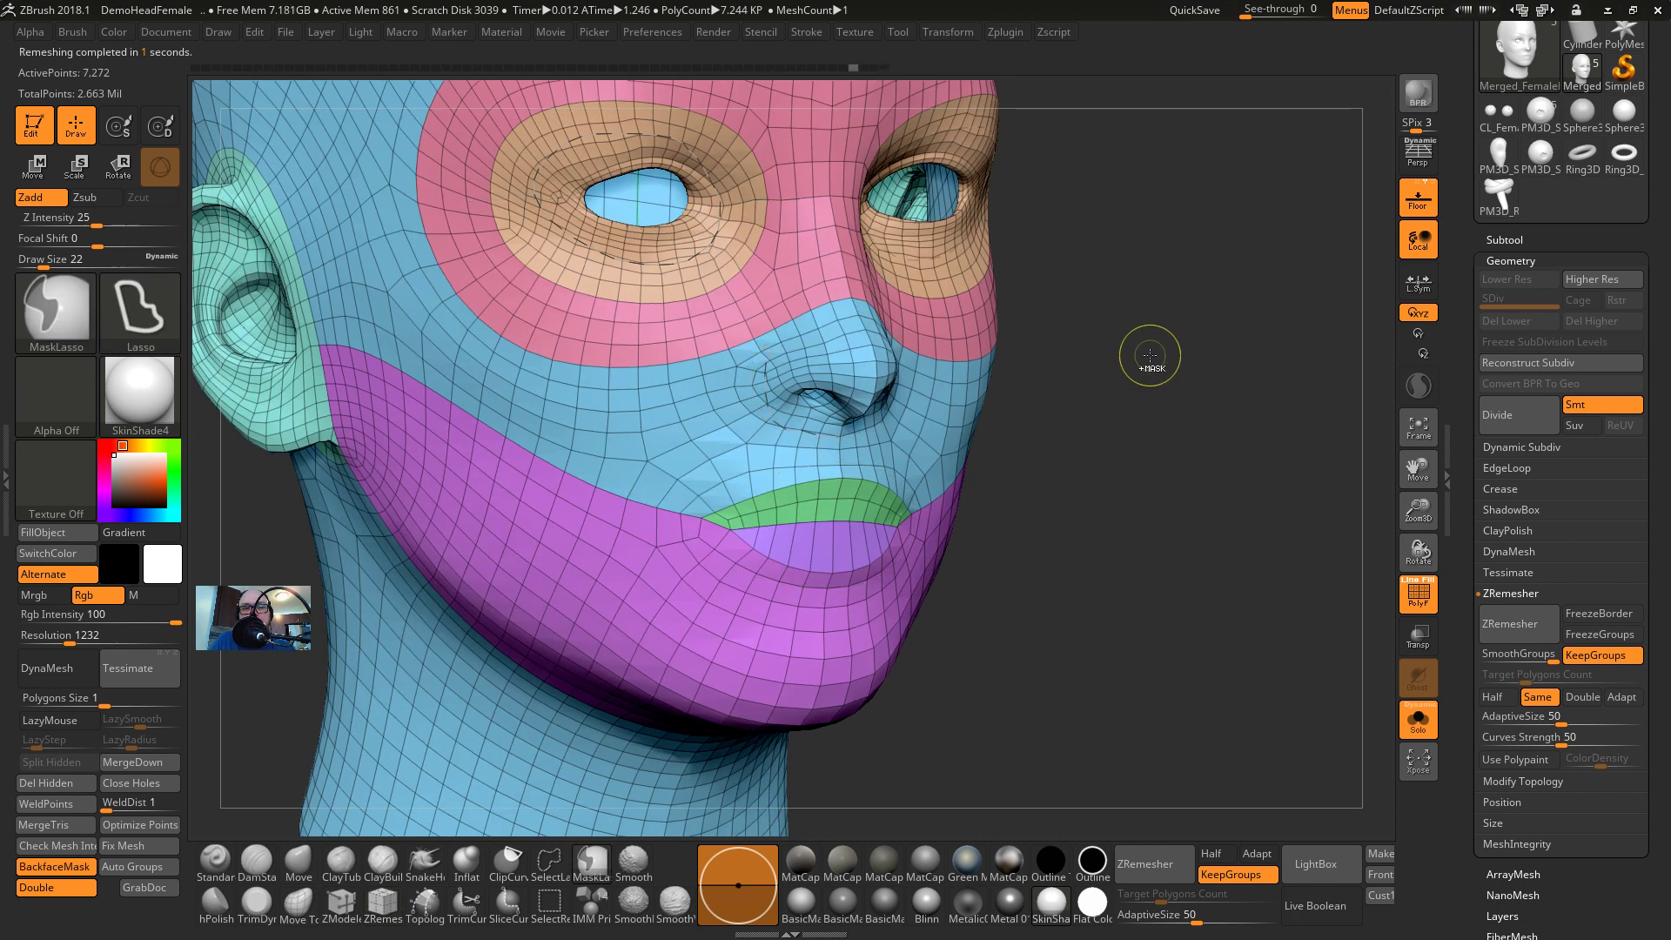
Turn on adaptive density for ZRemesher while keeping the same polygon count
{"action": "right_click_drag", "start_coordinate": [1150, 355], "coordinate": [1183, 410], "text": "ctrl"}
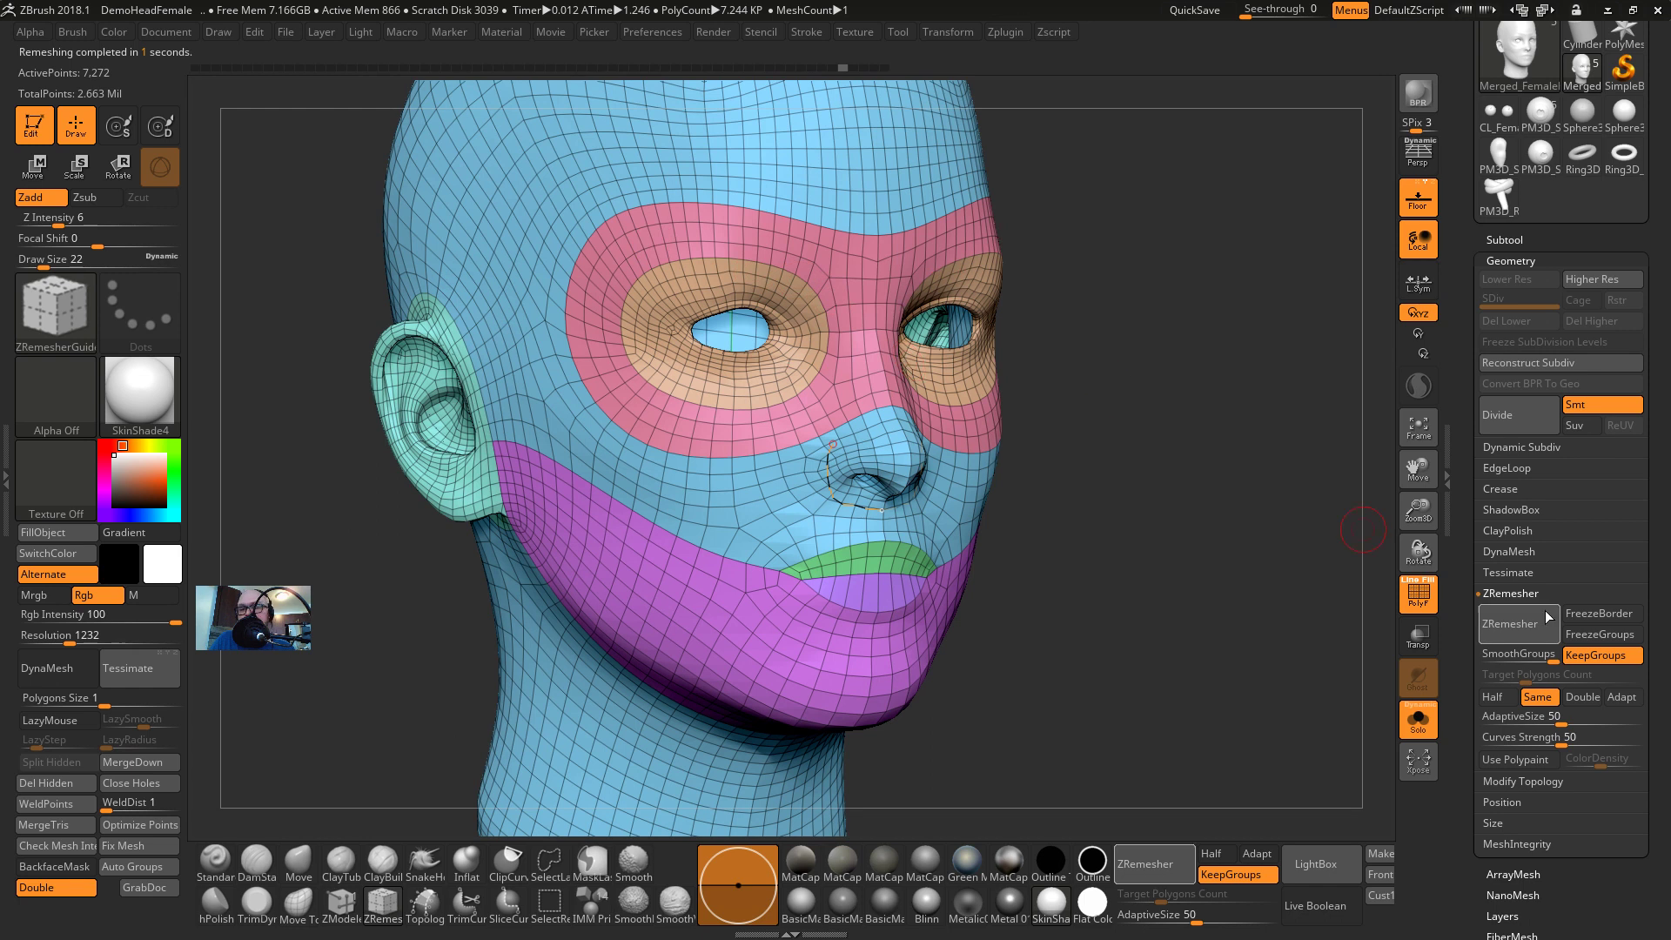
{"action": "left_click", "coordinate": [1536, 697]}
{"action": "left_click", "coordinate": [1621, 698]}
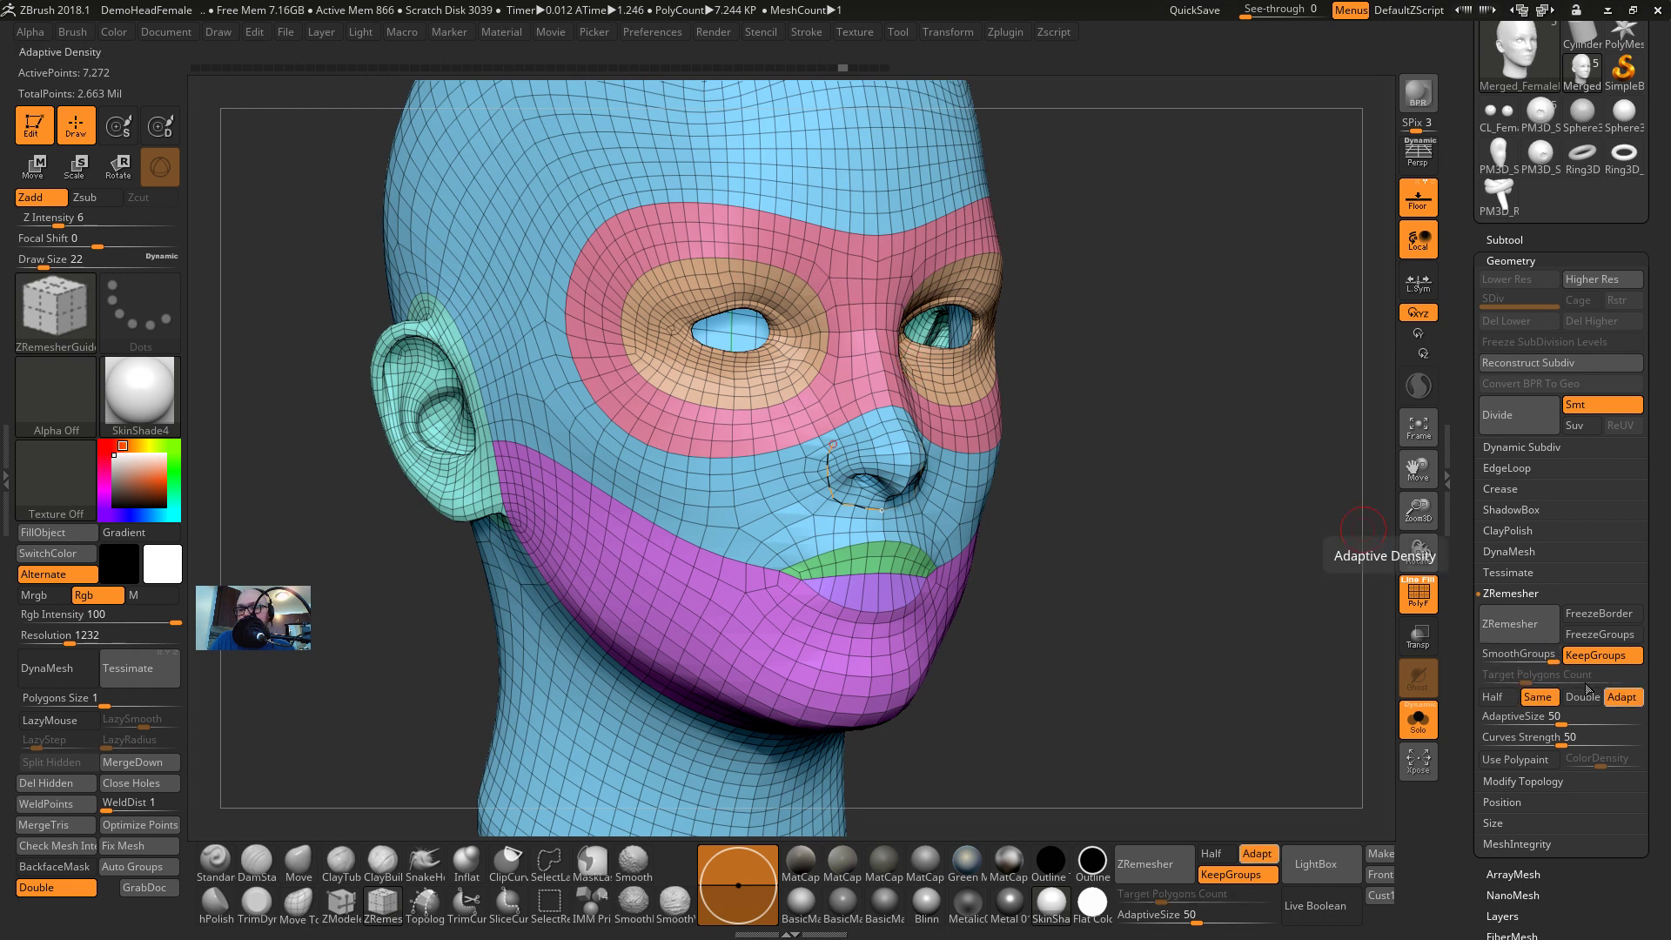
Try remeshing the head with adaptive density, check the face from the front, and undo the remesh
{"action": "left_click", "coordinate": [1510, 625]}
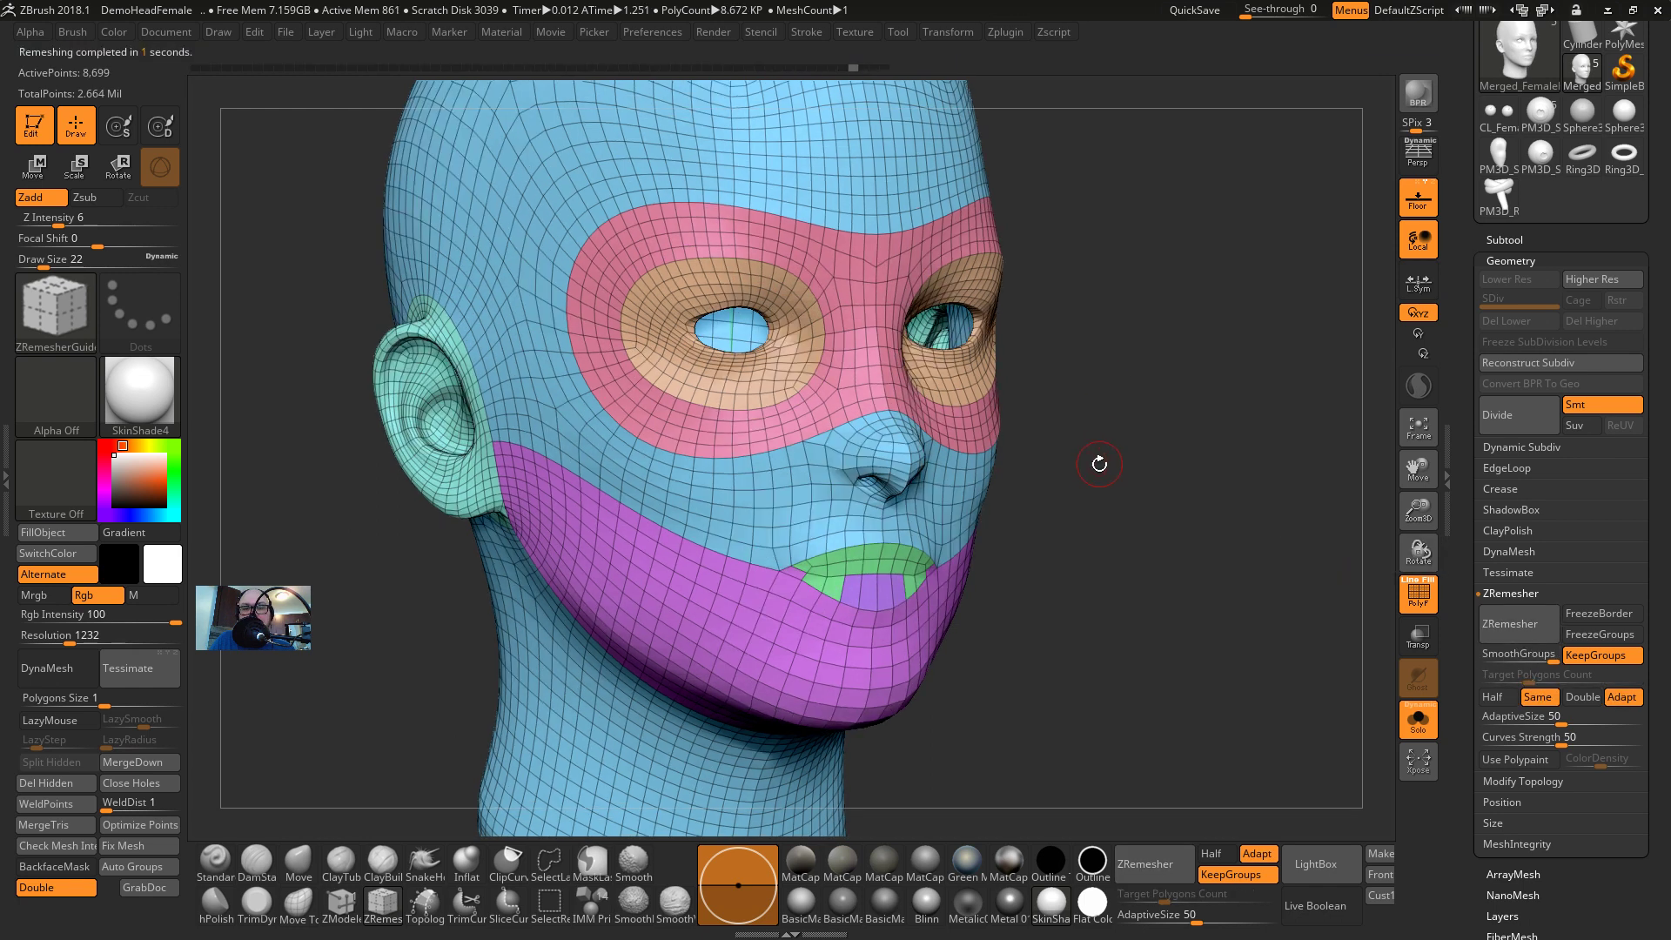
{"action": "right_click_drag", "start_coordinate": [1101, 463], "coordinate": [841, 333]}
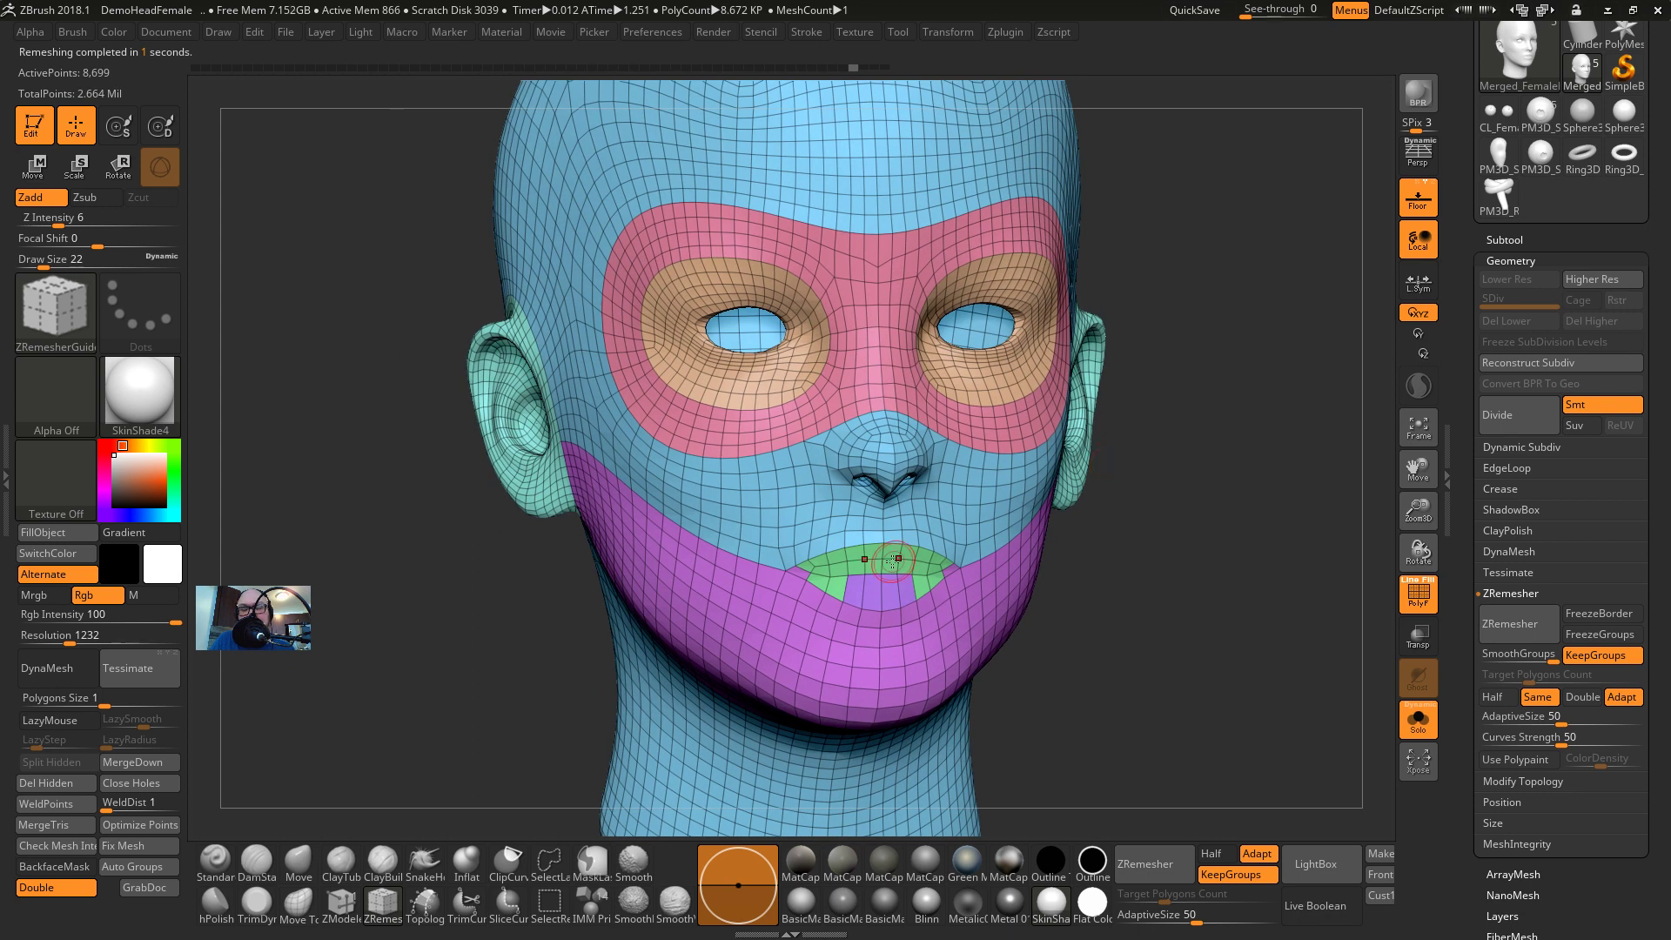
{"action": "key", "text": "ctrl+z"}
{"action": "right_click_drag", "start_coordinate": [892, 561], "coordinate": [1212, 509]}
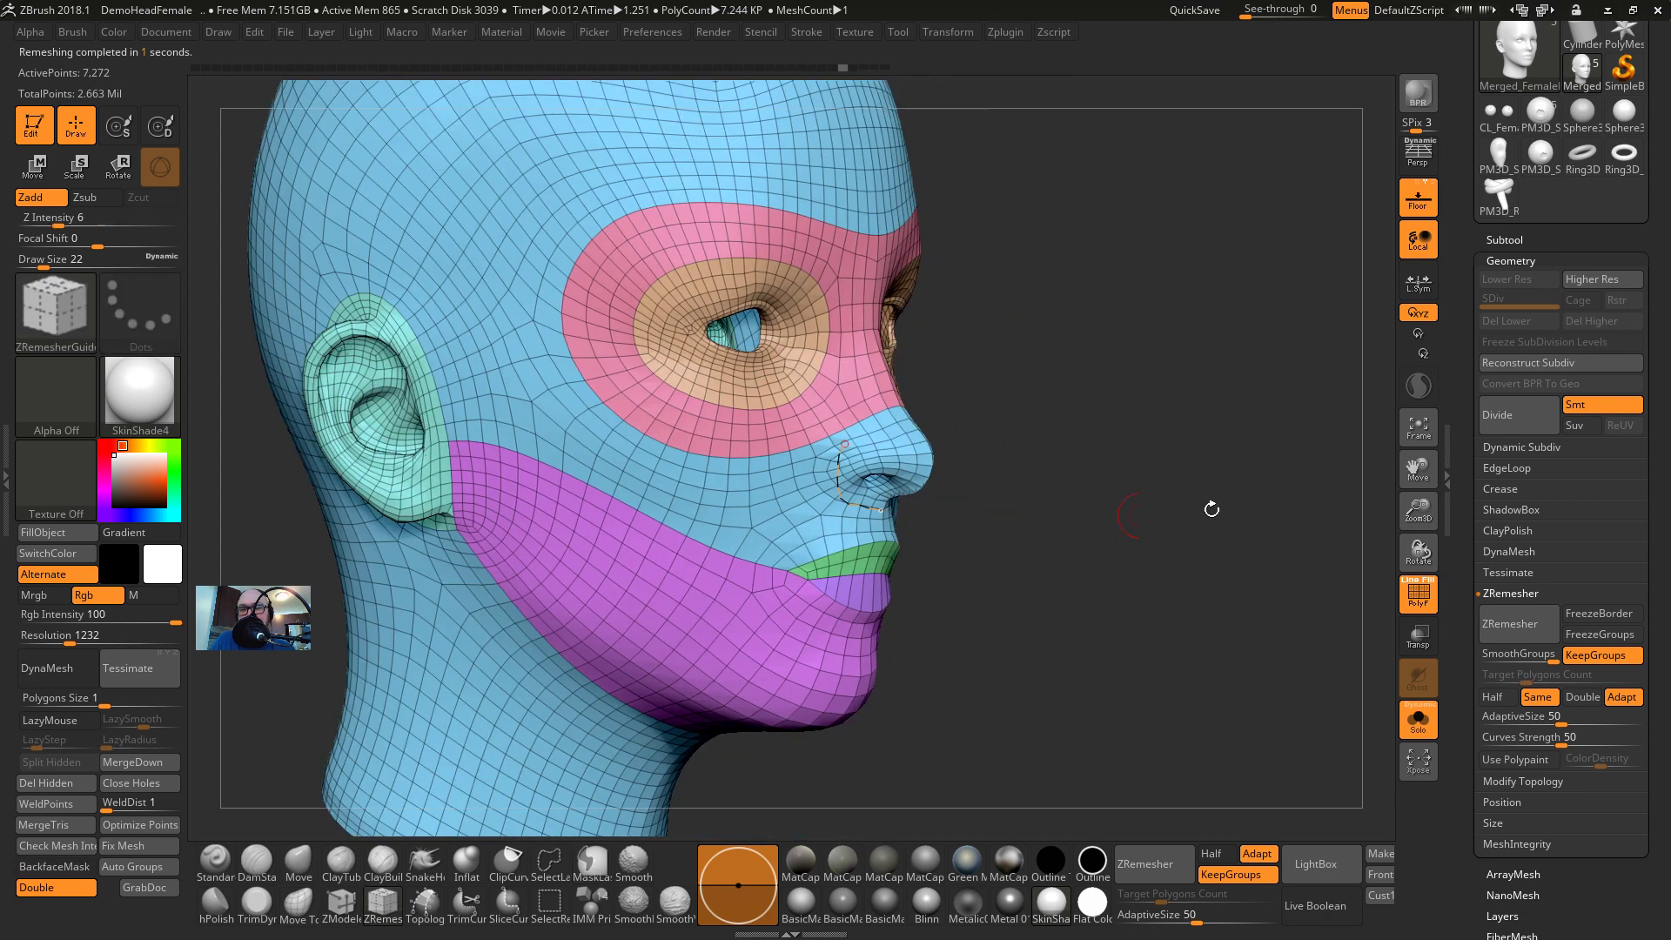
Delete the remeshed Merged_FemaleHead9 subtool and confirm the deletion
{"action": "left_click", "coordinate": [1525, 239]}
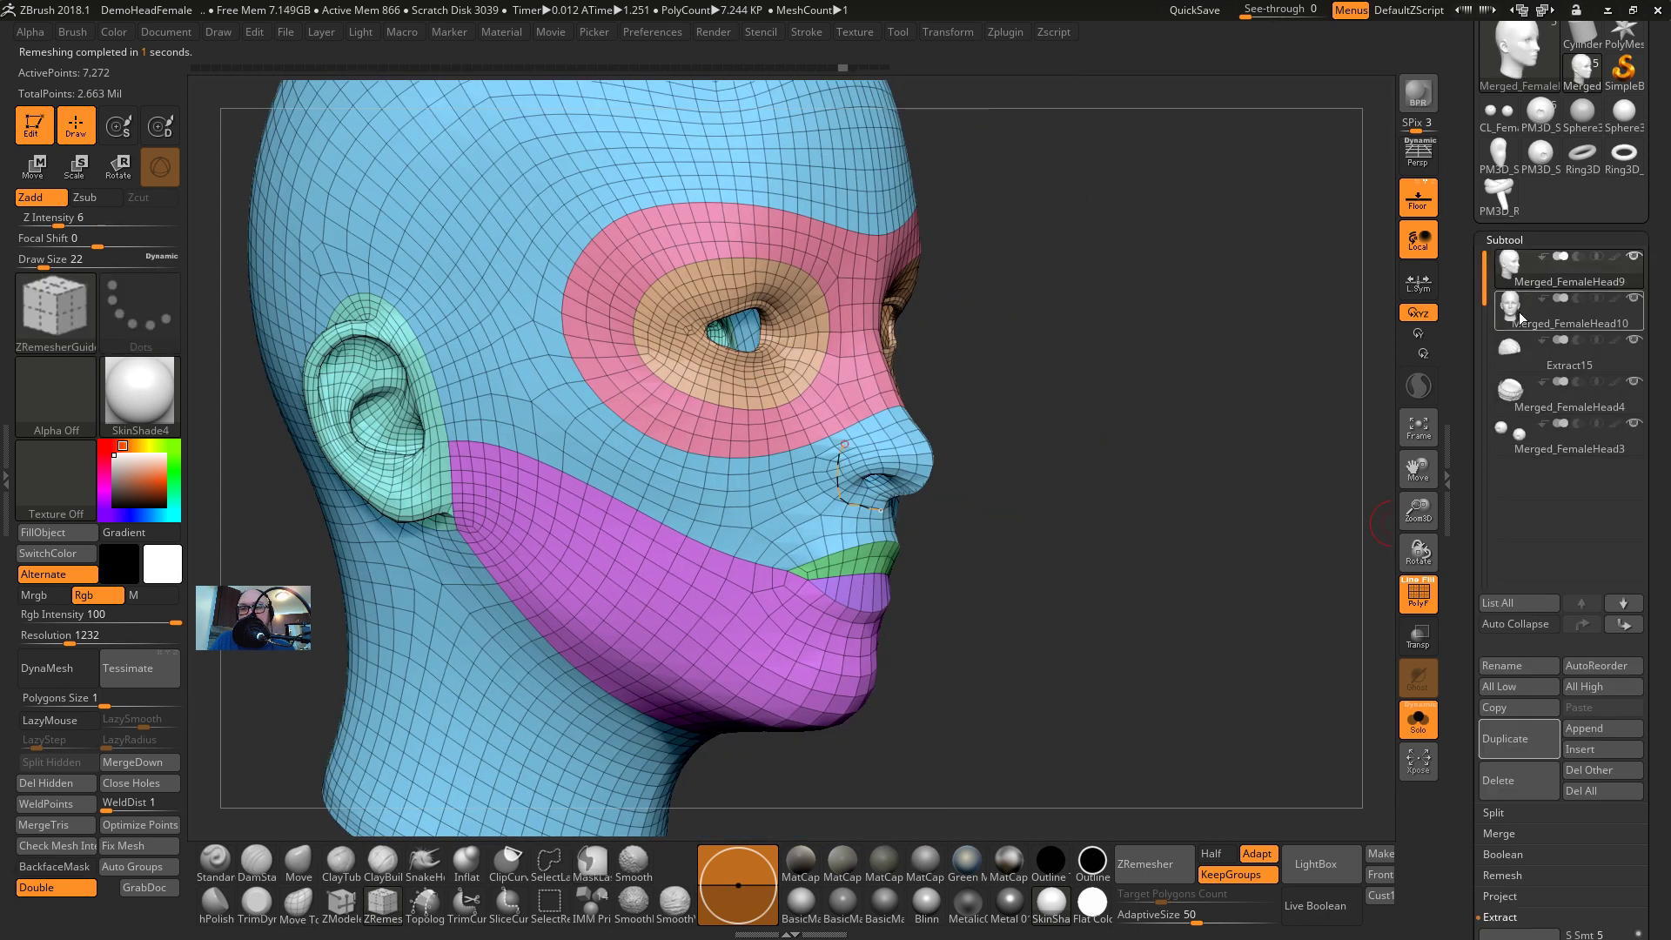
{"action": "left_click", "coordinate": [1524, 317]}
{"action": "left_click", "coordinate": [1558, 259]}
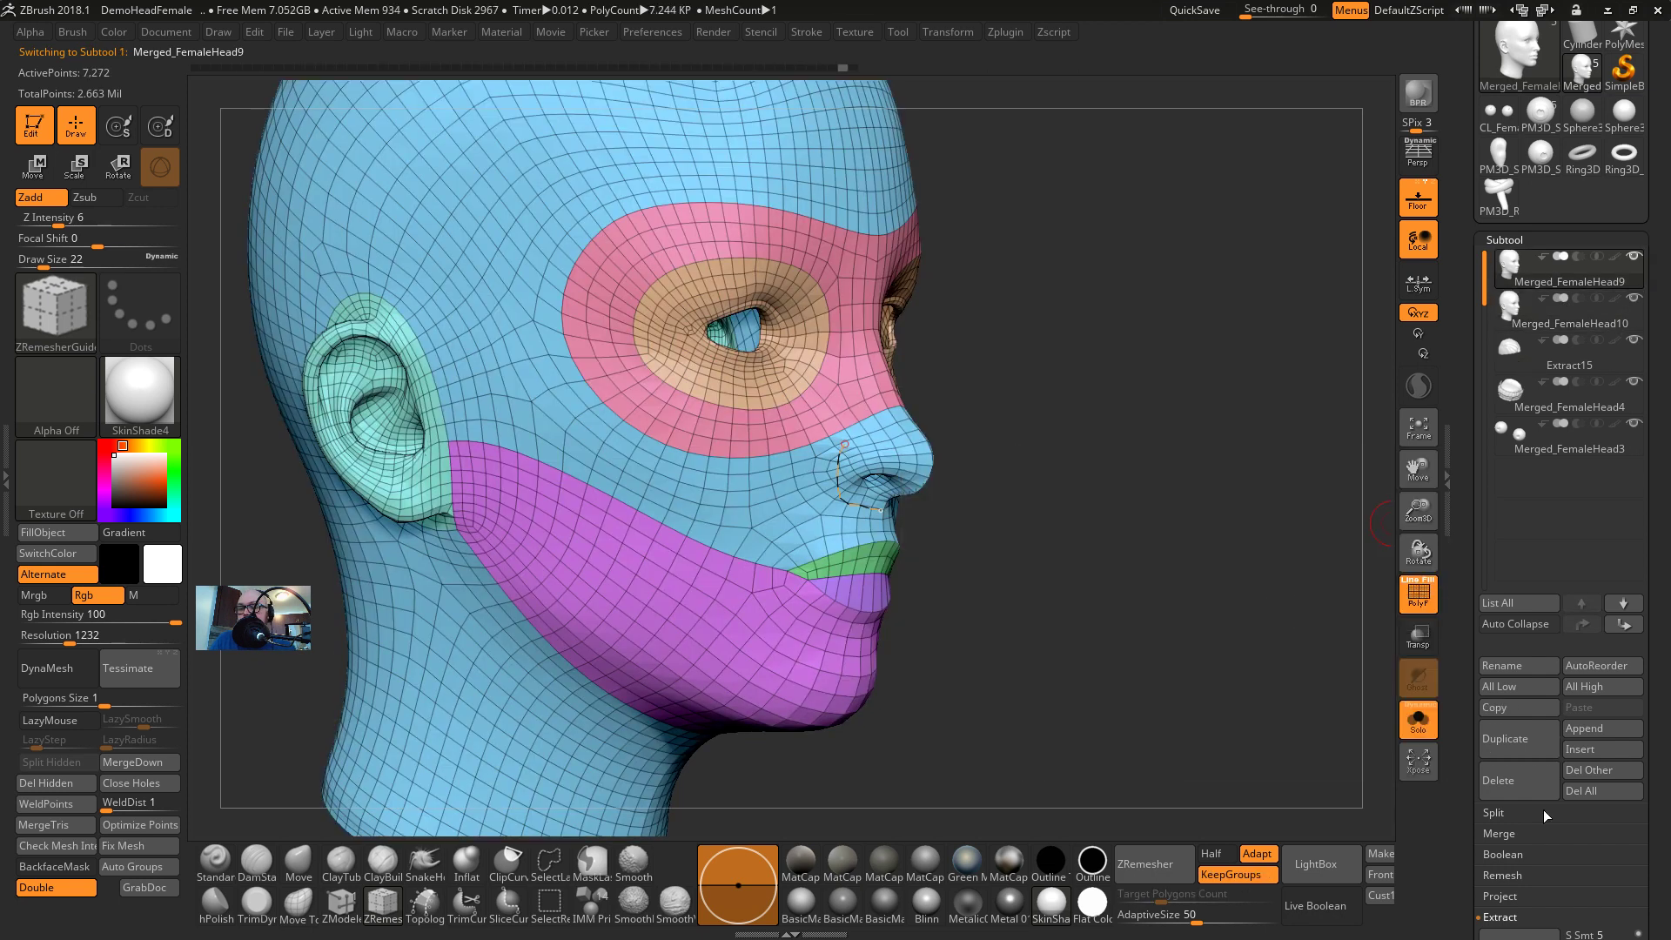
{"action": "left_click", "coordinate": [1544, 786]}
{"action": "left_click", "coordinate": [1359, 825]}
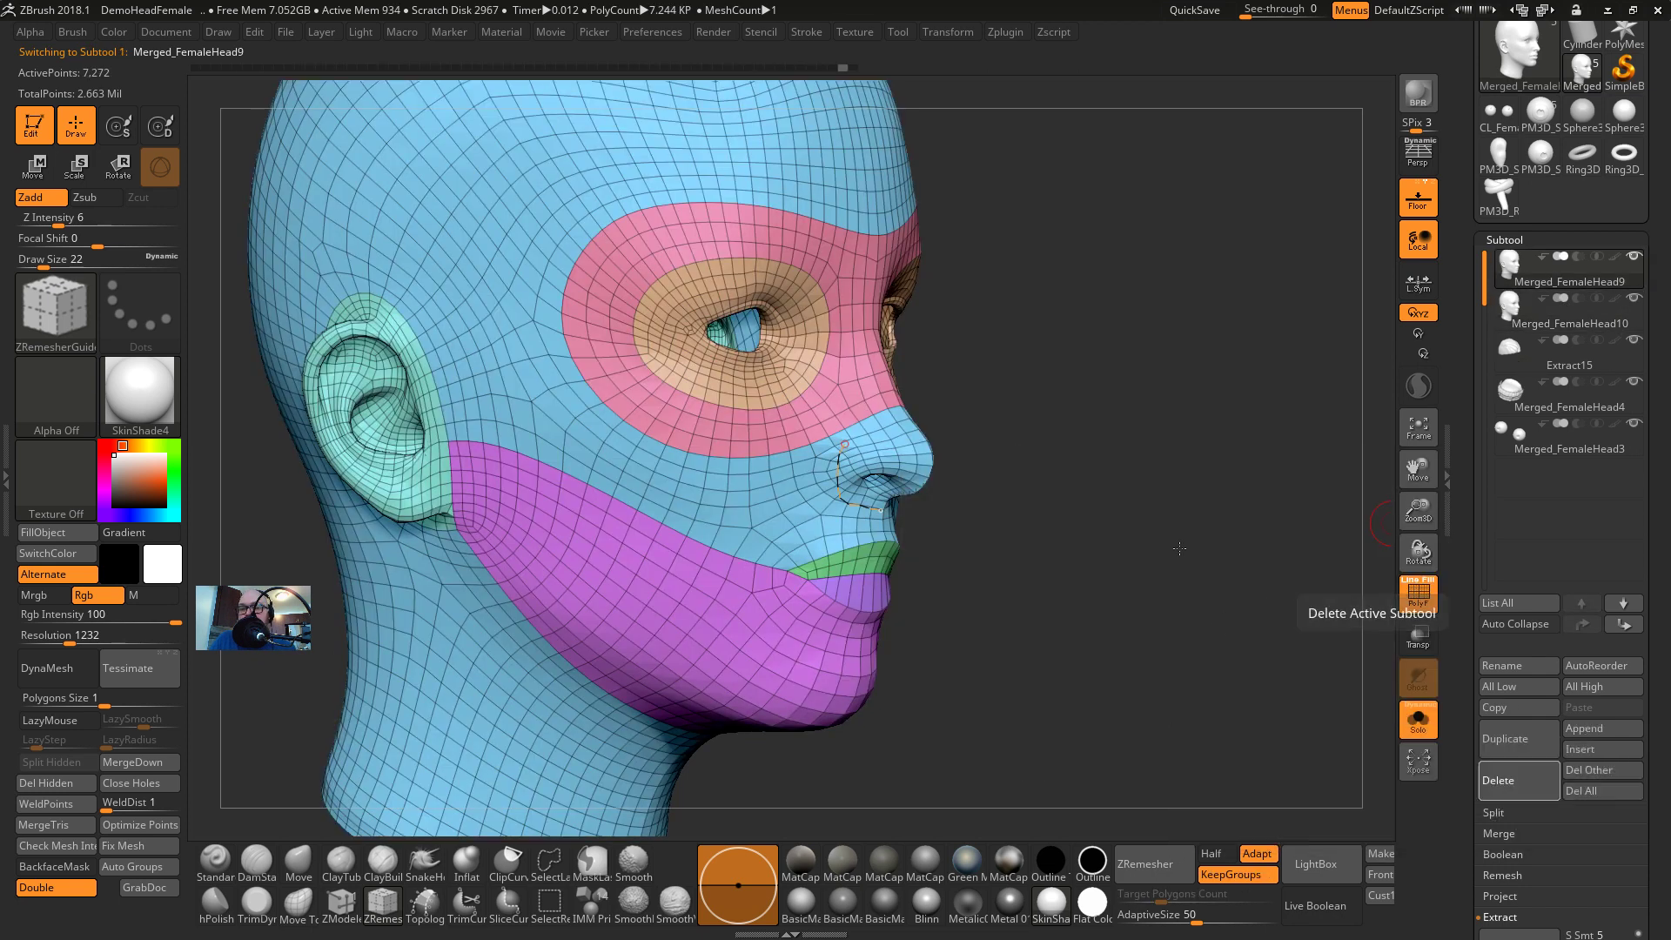
Inspect the high-resolution head with its polyframe hidden, and check the Twitch stream chat before returning to ZBrush
{"action": "mouse_move", "coordinate": [1112, 545]}
{"action": "left_mouse_down"}
{"action": "mouse_move", "coordinate": [1222, 503]}
{"action": "mouse_move", "coordinate": [1193, 485]}
{"action": "left_mouse_up"}
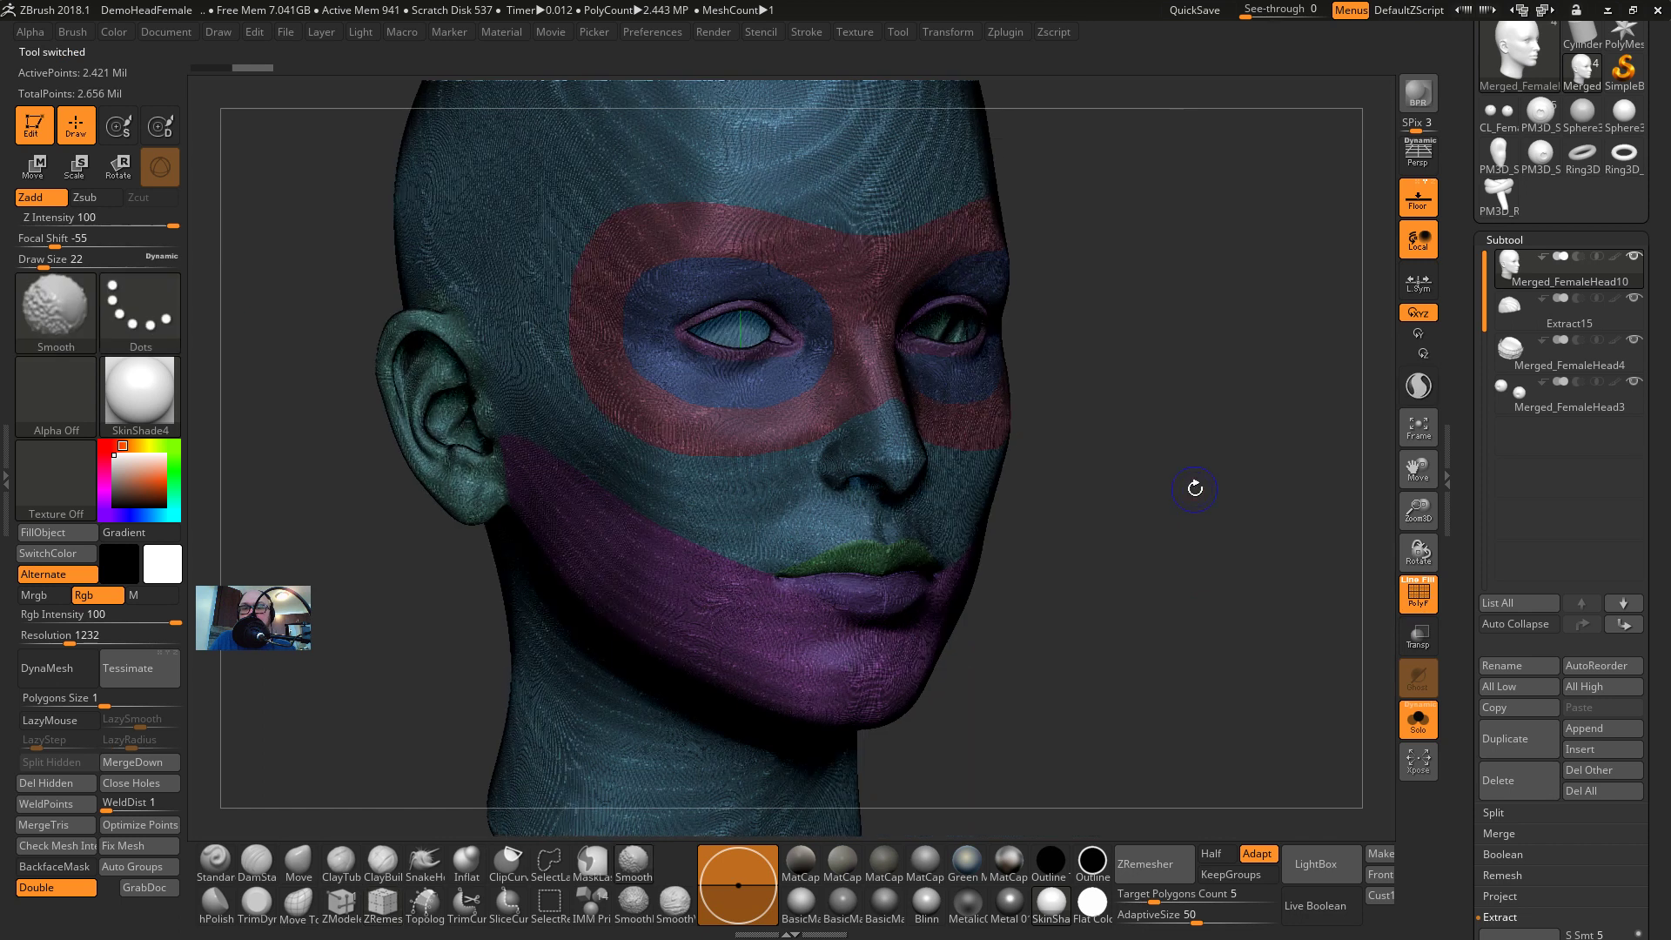
{"action": "key", "text": "shift+f"}
{"action": "key", "text": "shift+f"}
{"action": "key", "text": "shift+f"}
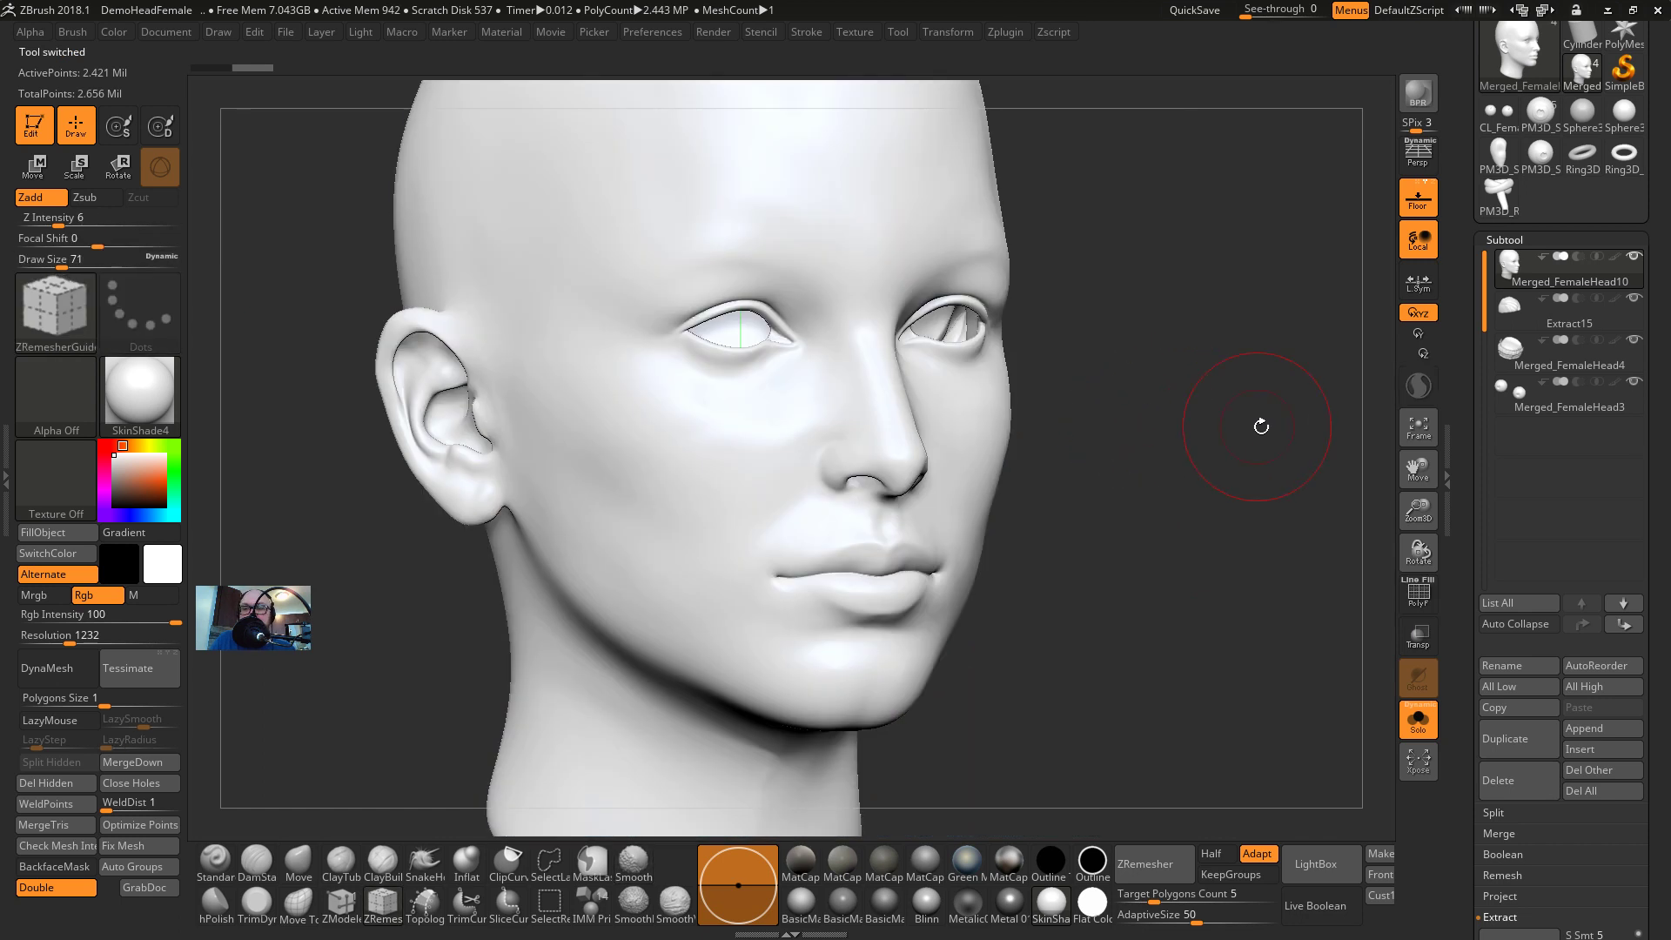
{"action": "left_click_drag", "start_coordinate": [1195, 484], "coordinate": [1133, 451]}
{"action": "key", "text": "alt+Tab"}
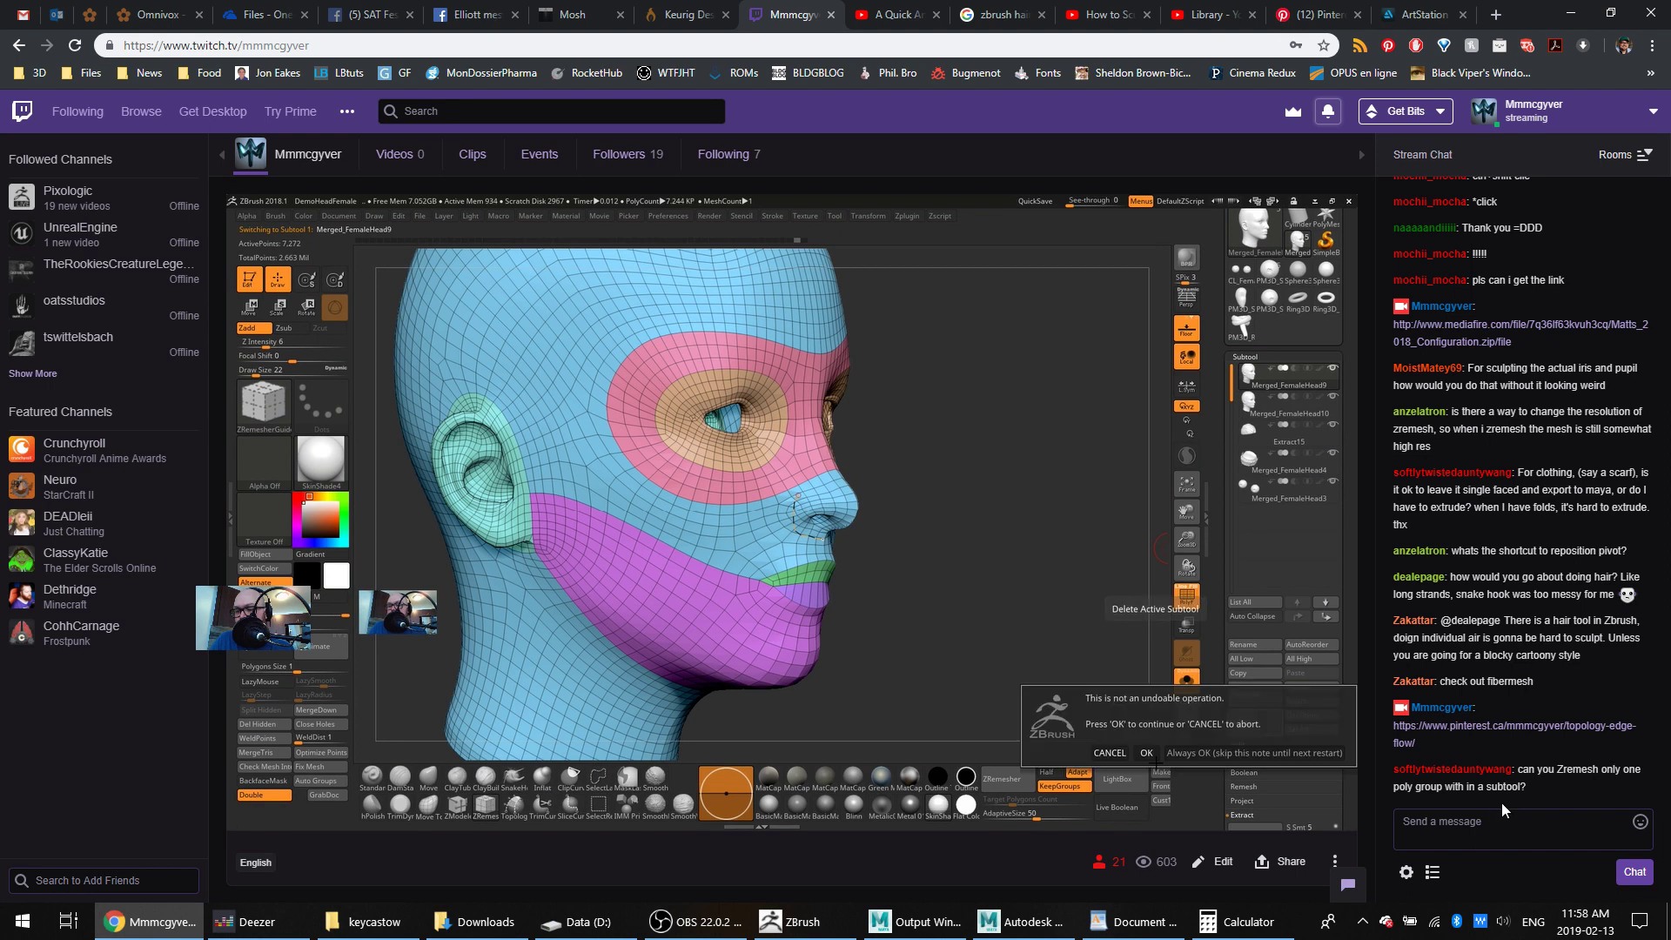
{"action": "key", "text": "alt+Tab"}
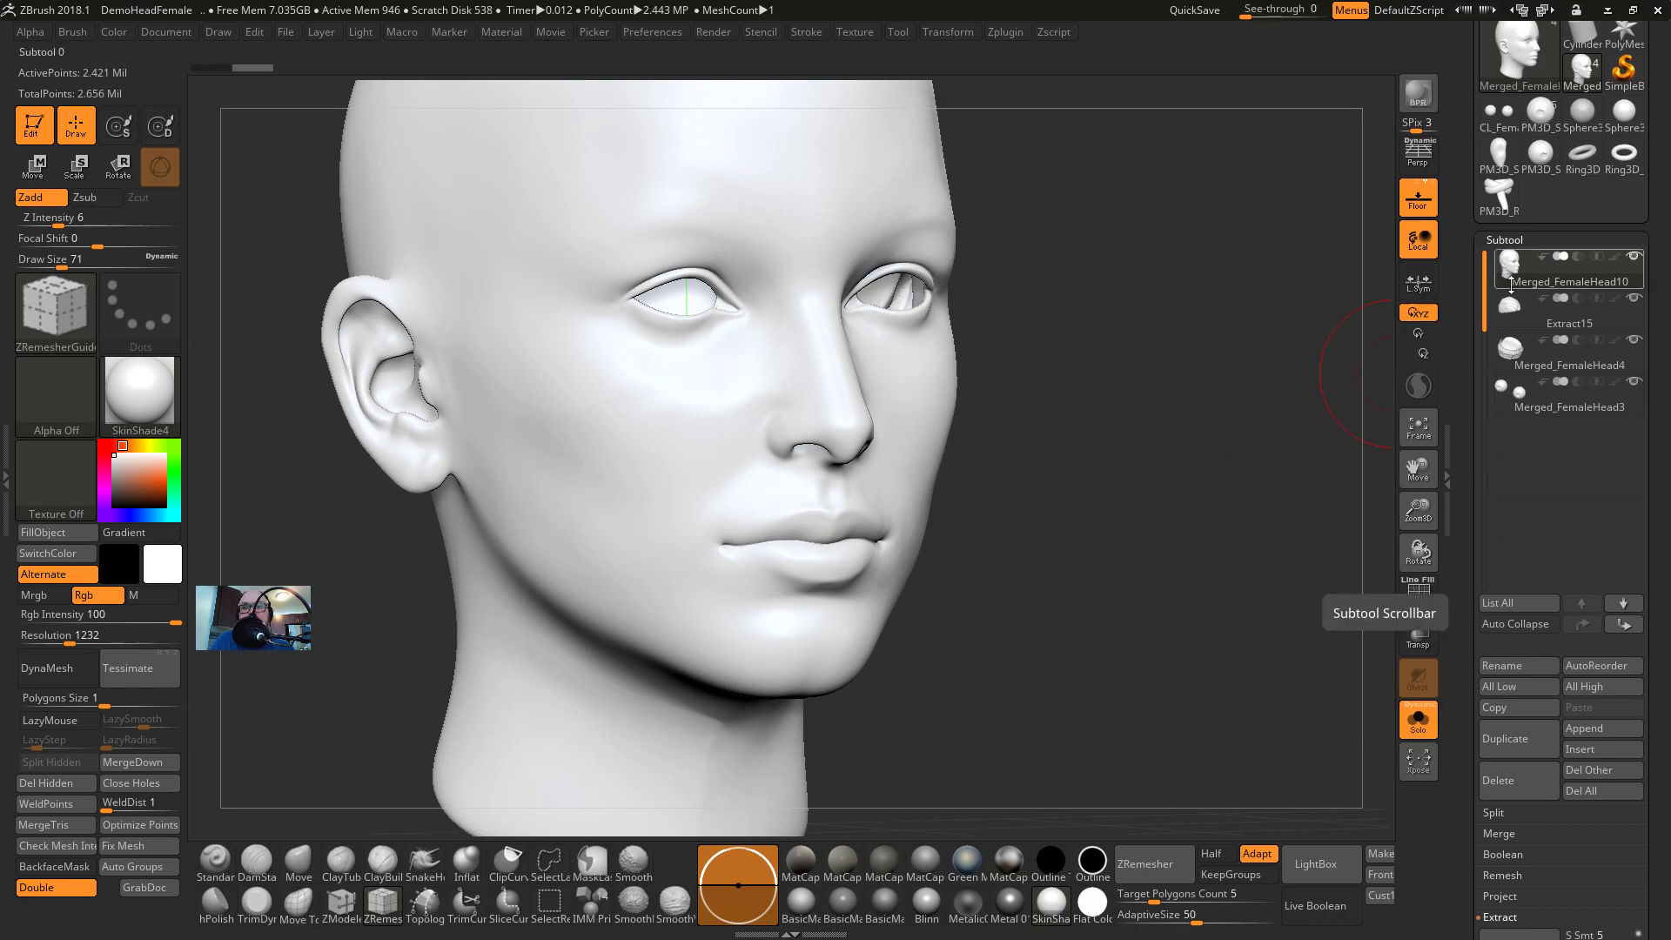
Show the polyframe, duplicate the Merged_FemaleHead10 subtool, and keep the original selected
{"action": "key", "text": "shift+f"}
{"action": "left_click", "coordinate": [1517, 746]}
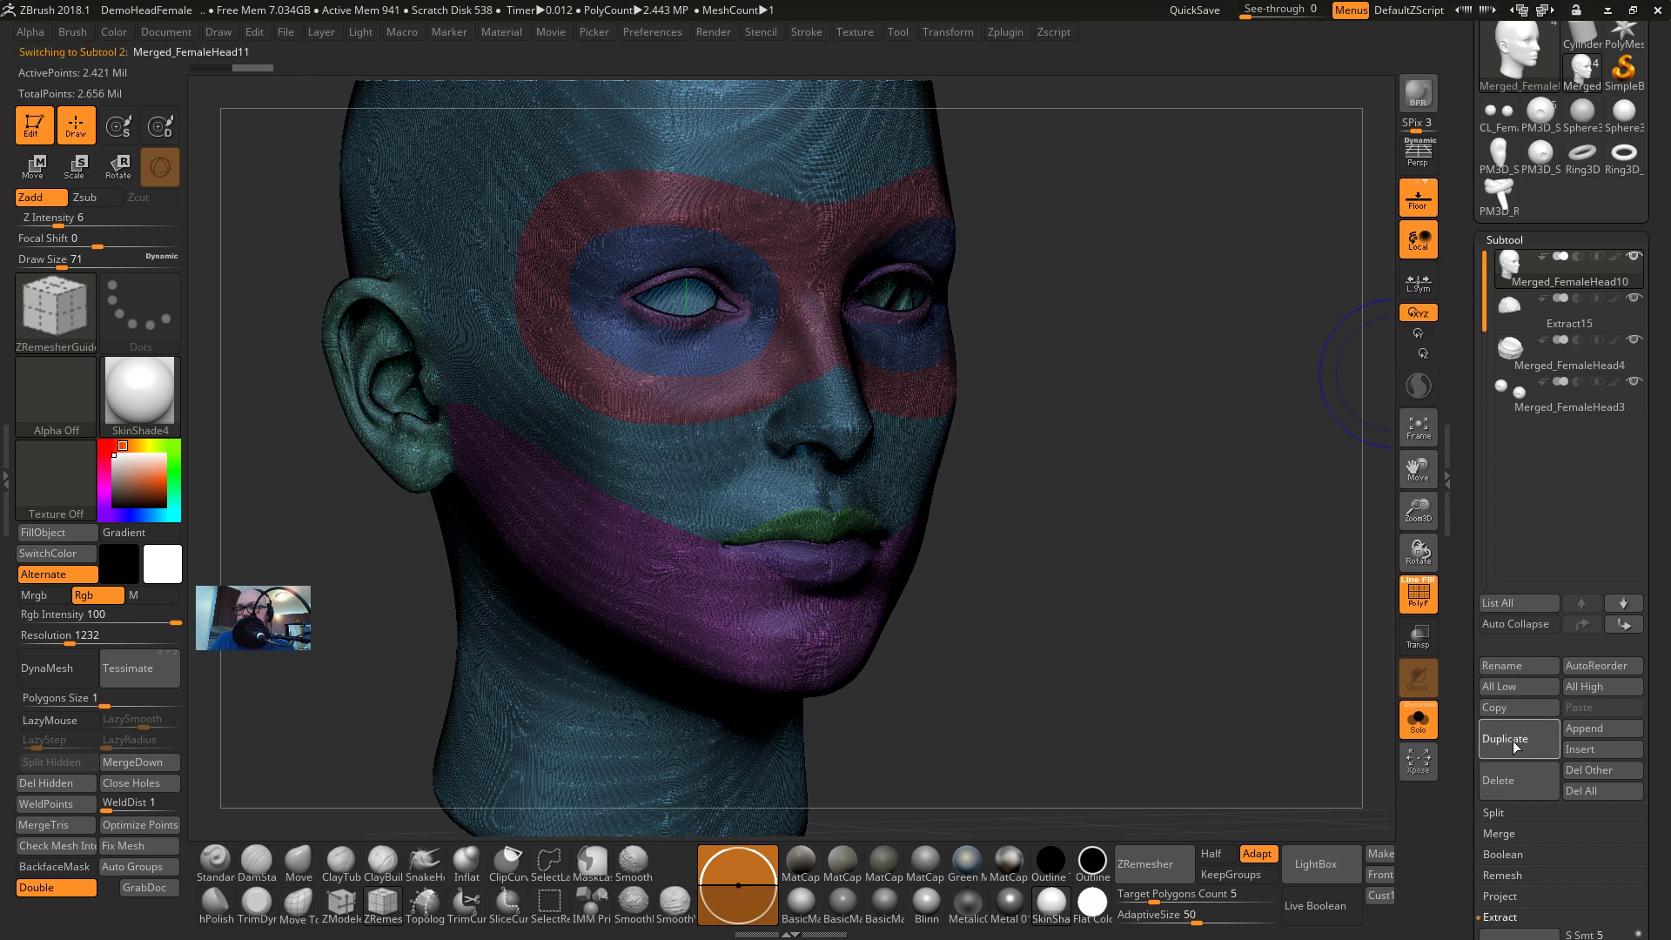
{"action": "left_click", "coordinate": [1558, 271]}
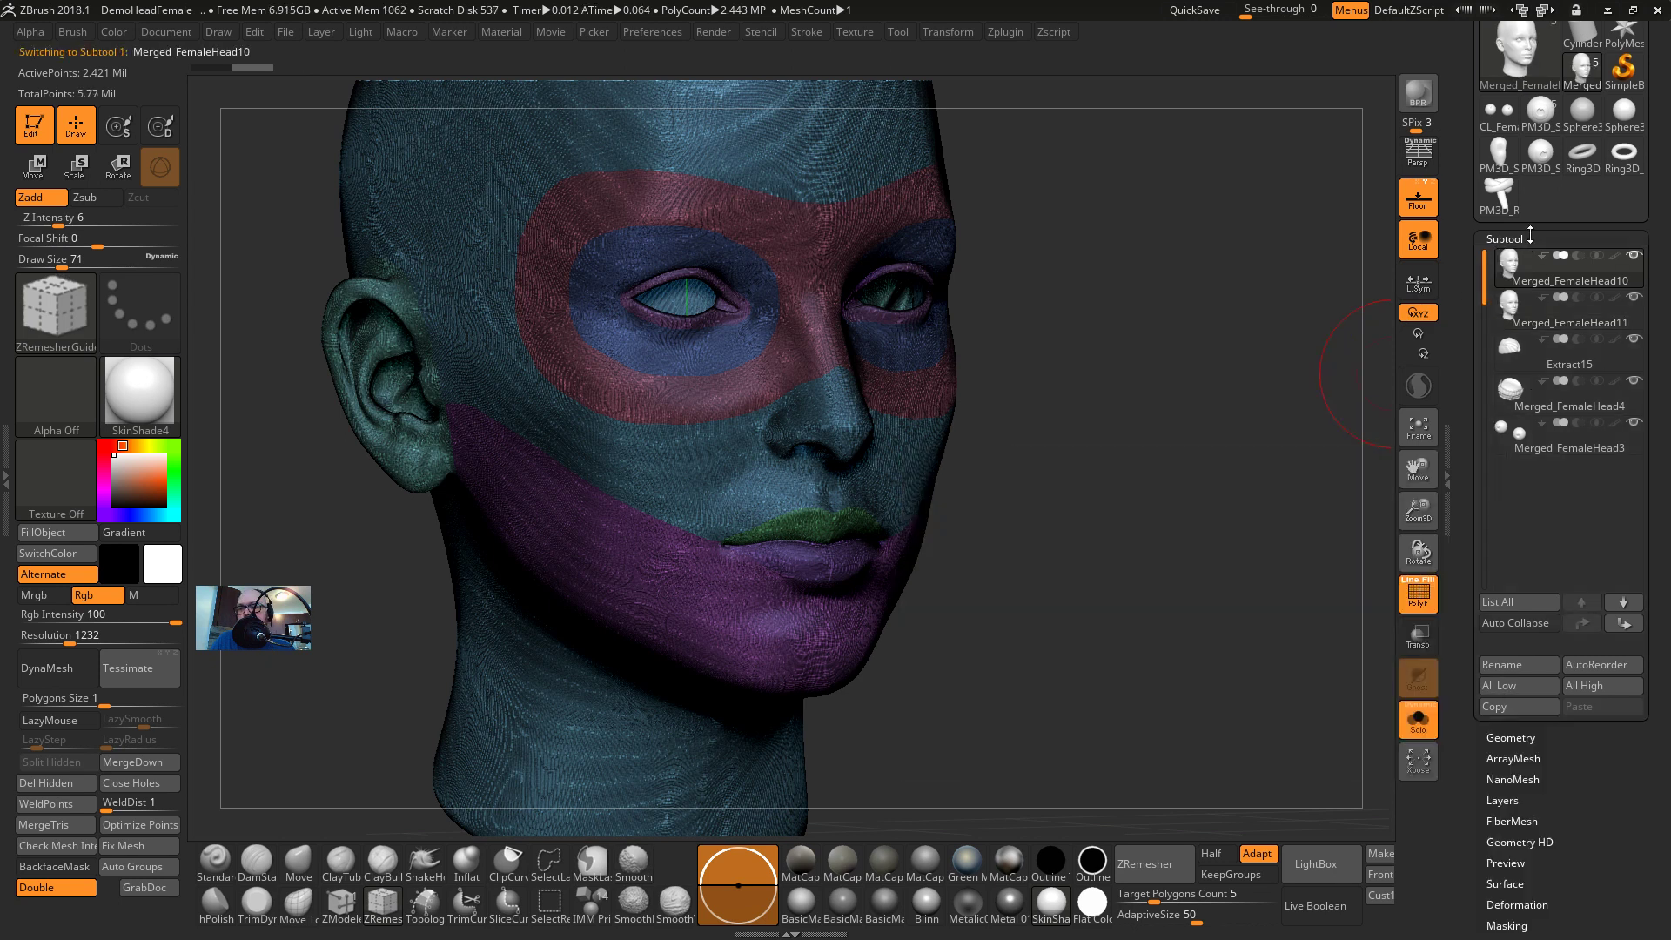
Remesh the high-resolution head with ZRemesher, turning on KeepGroups to preserve the polygroup borders
{"action": "left_click", "coordinate": [1530, 239]}
{"action": "left_click", "coordinate": [1512, 259]}
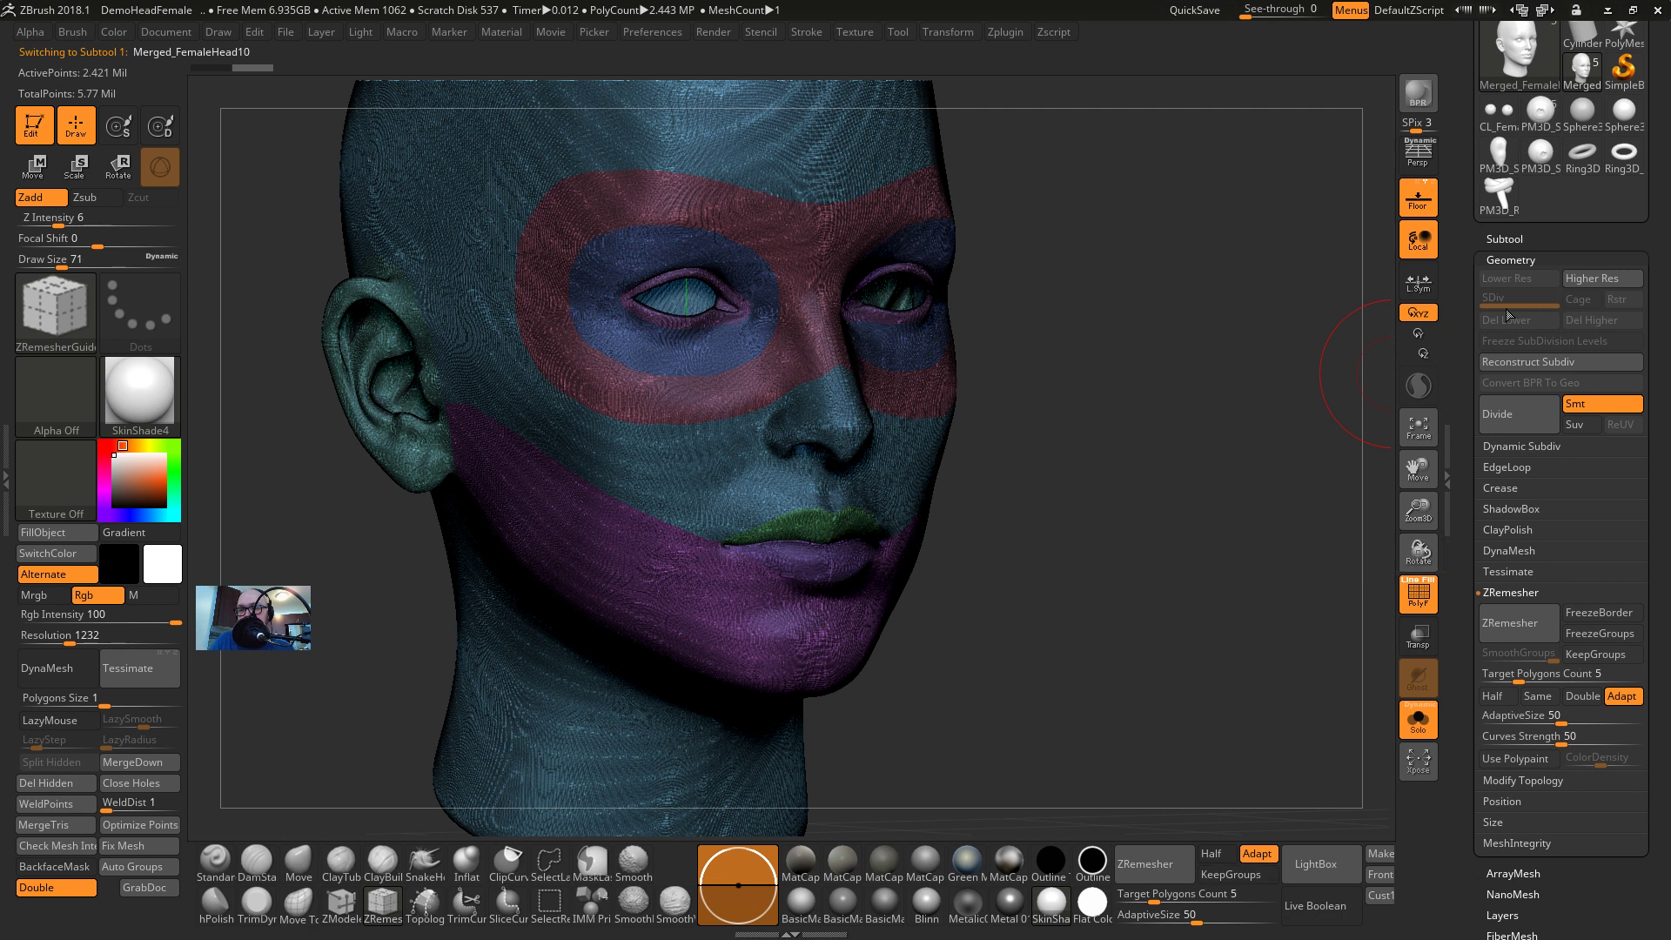
{"action": "left_click", "coordinate": [1593, 655]}
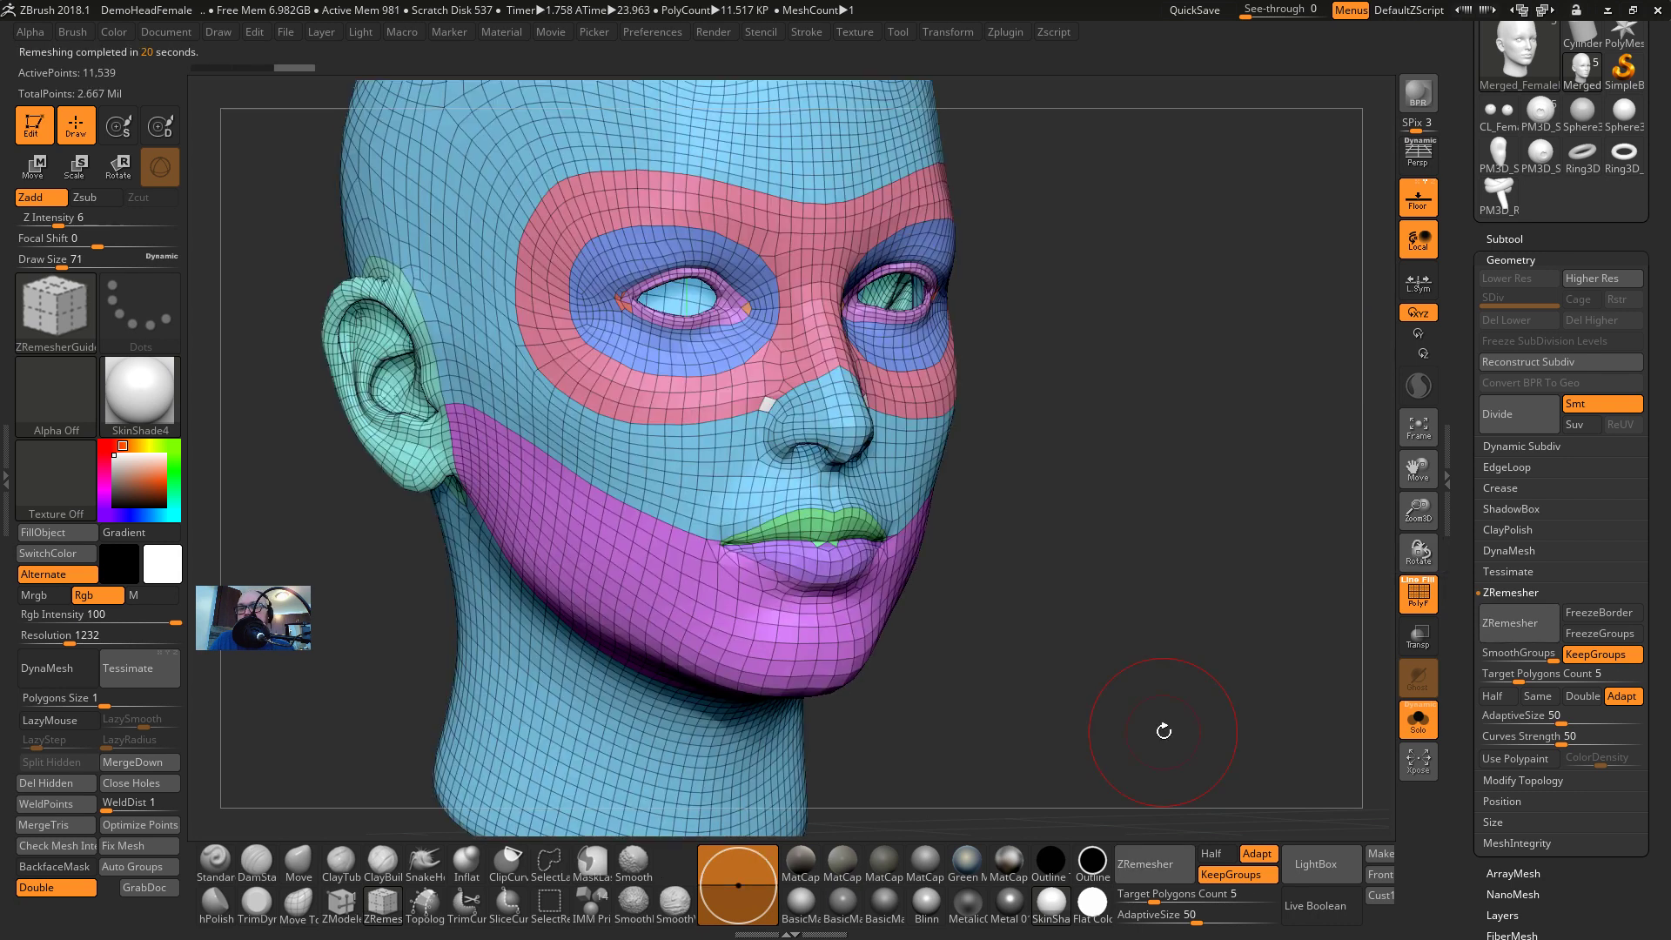
Prepare the ZRemesherGuides brush at draw size 7 for drawing close-up guides around the eye
{"action": "left_click_drag", "start_coordinate": [1199, 594], "coordinate": [1263, 470]}
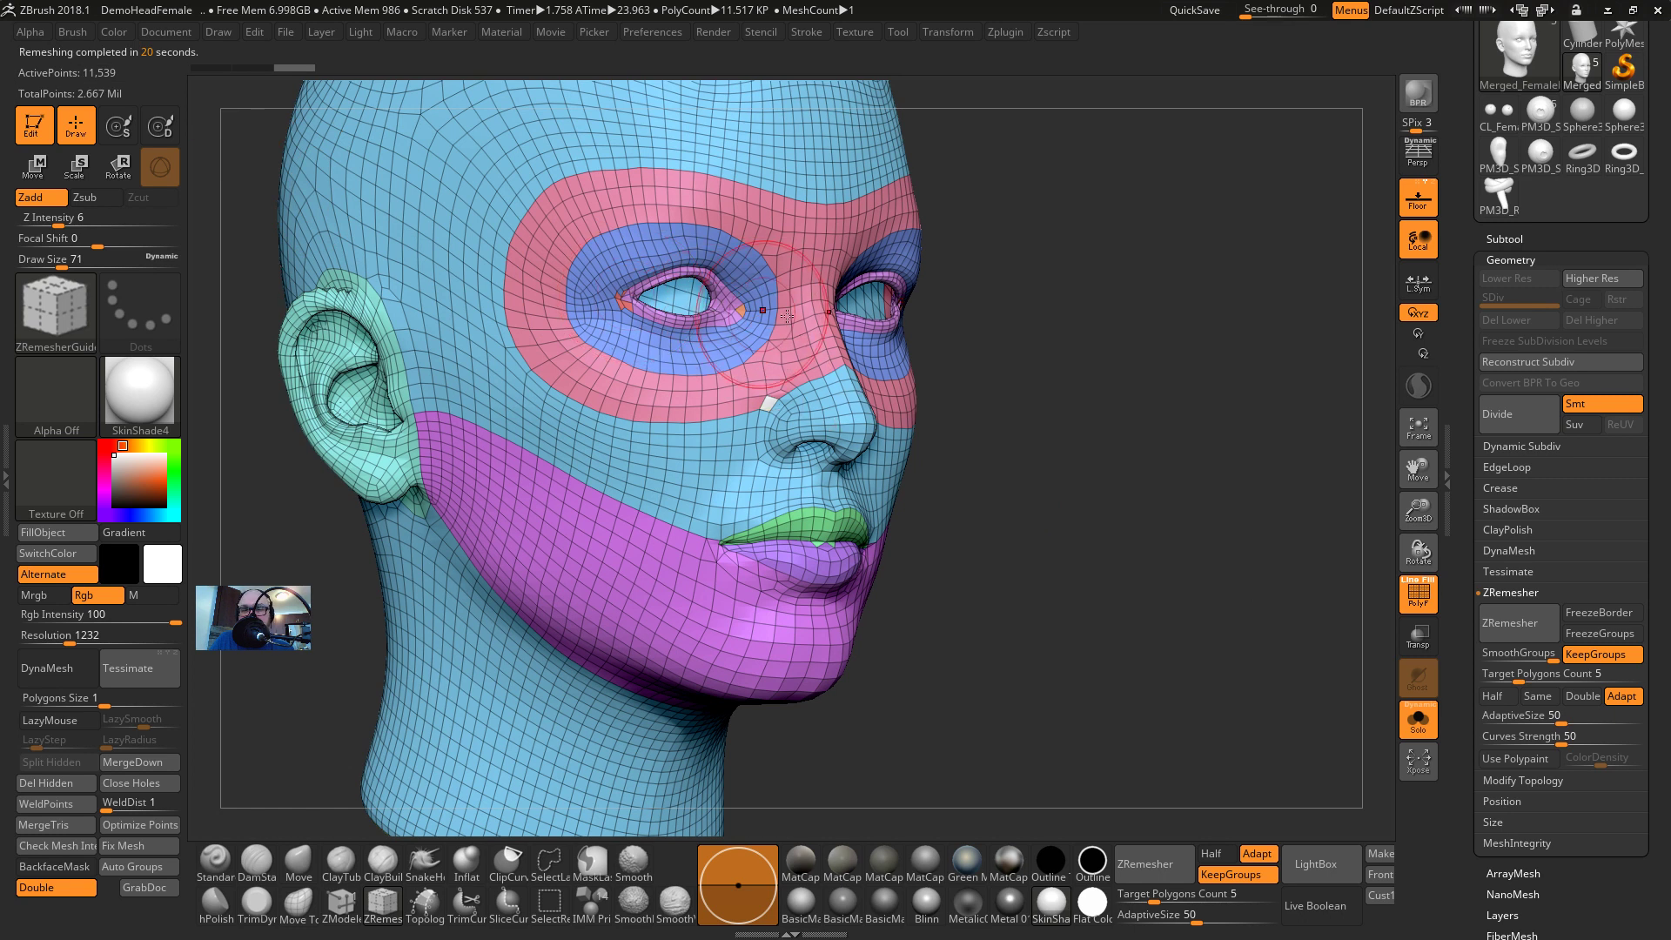
{"action": "left_click_drag", "start_coordinate": [1016, 314], "coordinate": [830, 491]}
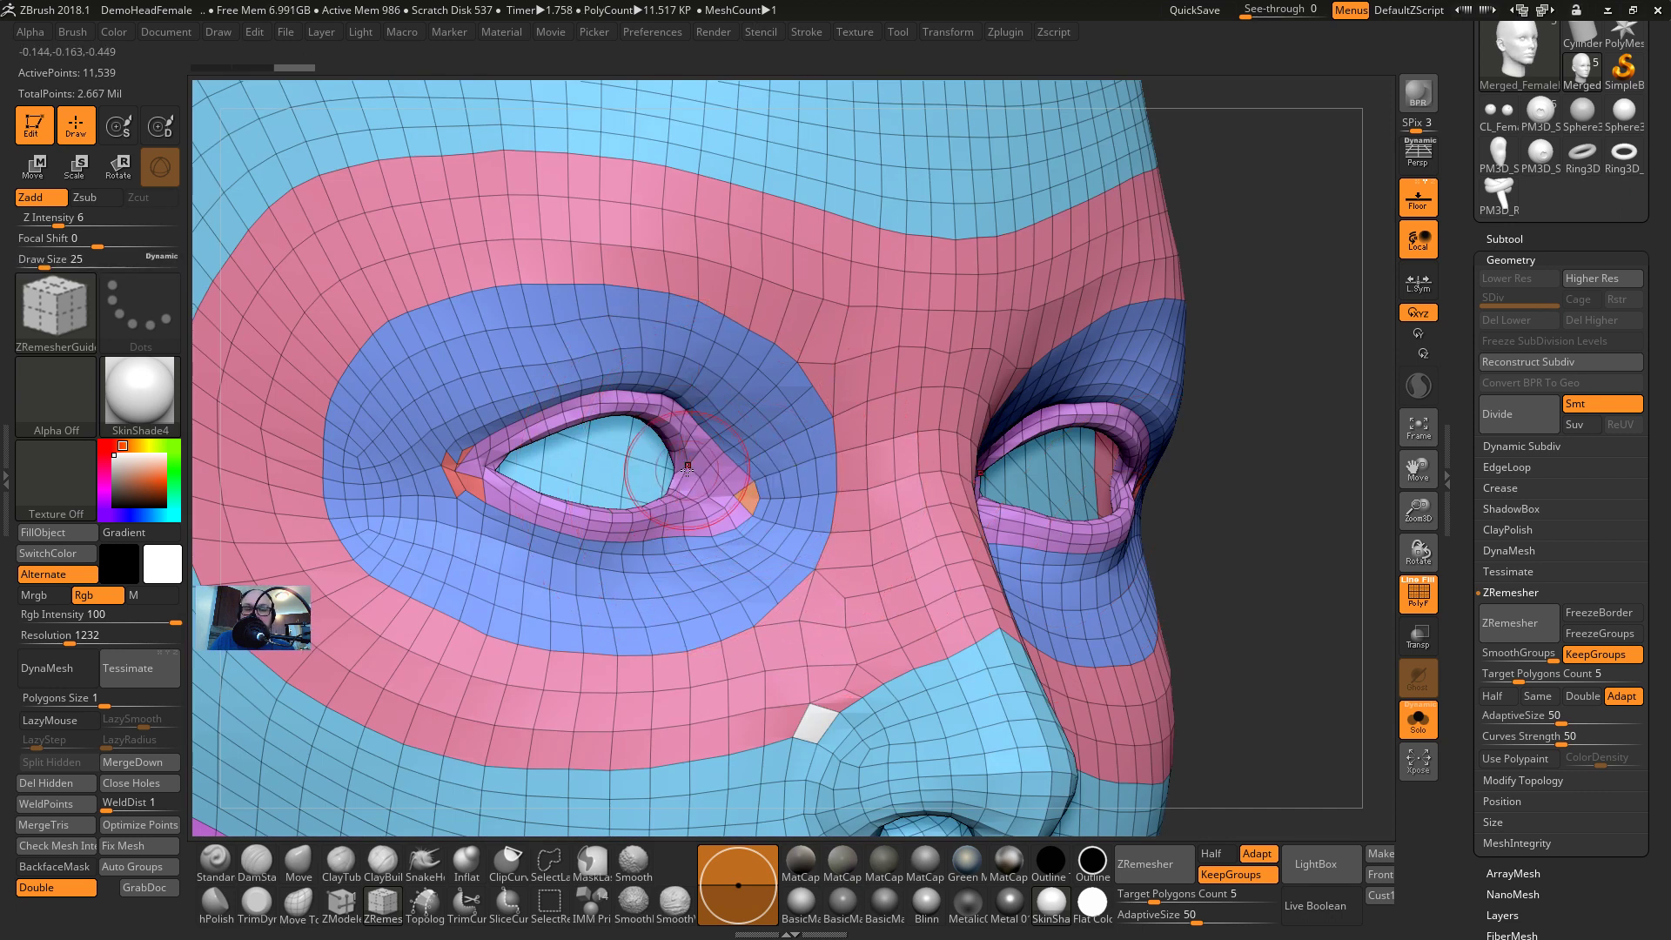
{"action": "left_click", "coordinate": [467, 905]}
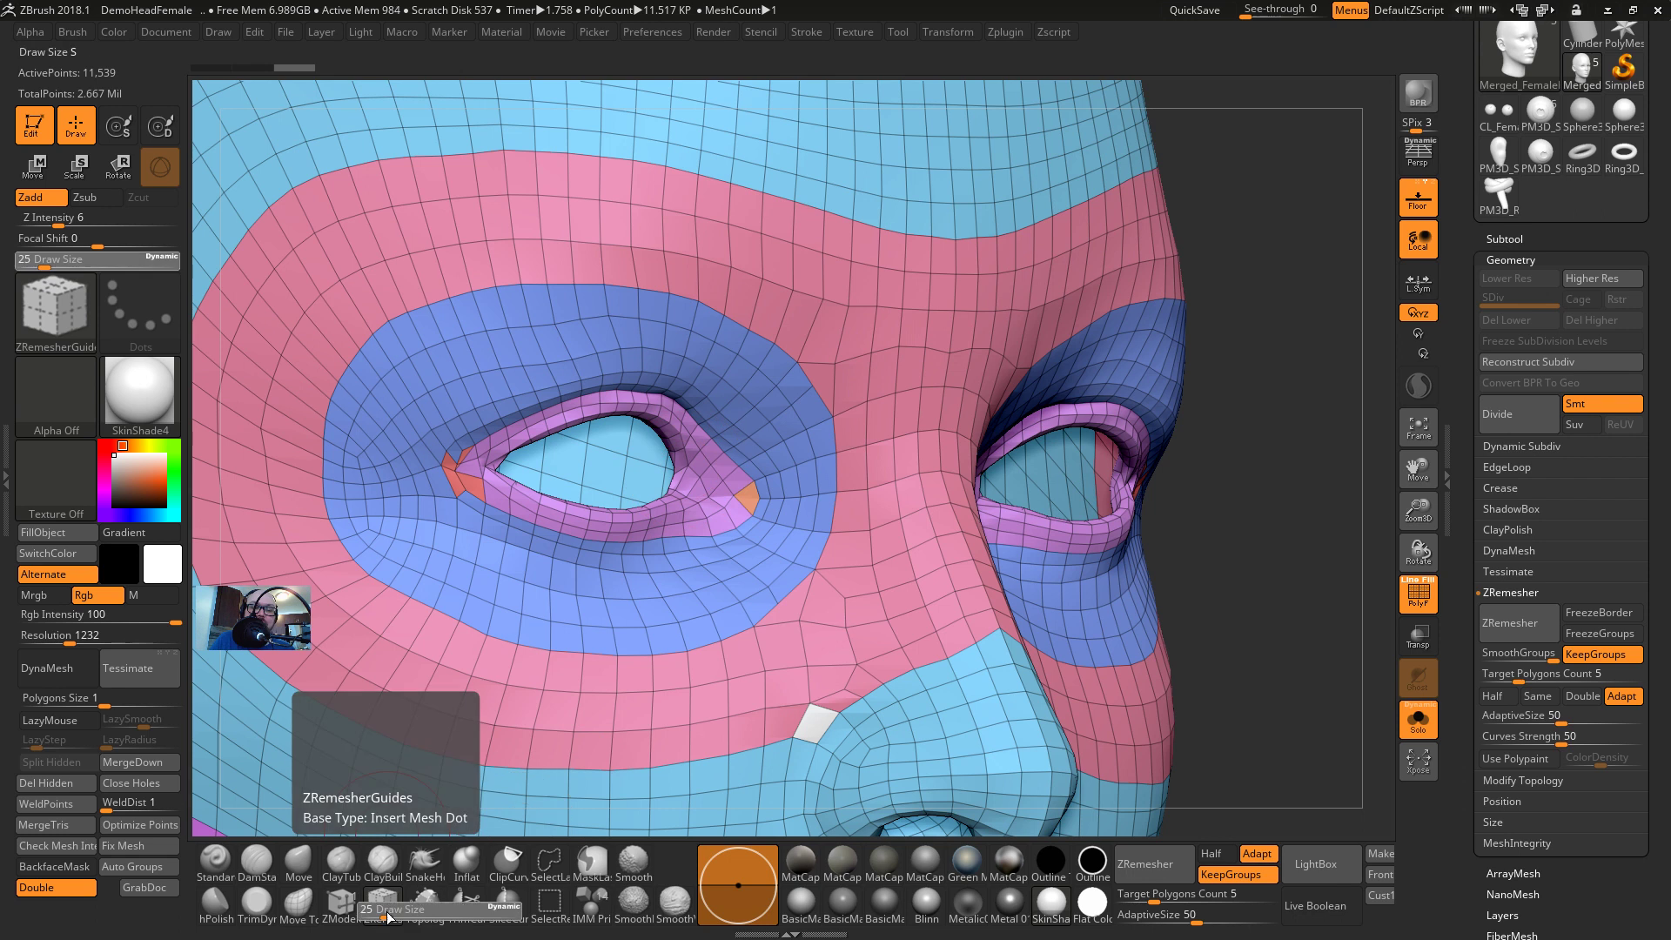
{"action": "key", "text": "s"}
{"action": "left_click_drag", "start_coordinate": [721, 458], "coordinate": [707, 459]}
{"action": "key", "text": "s"}
Draw four guides fanning from the inner eye corner toward the brow, nose bridge and cheek, redoing the first one
{"action": "left_click", "coordinate": [702, 471]}
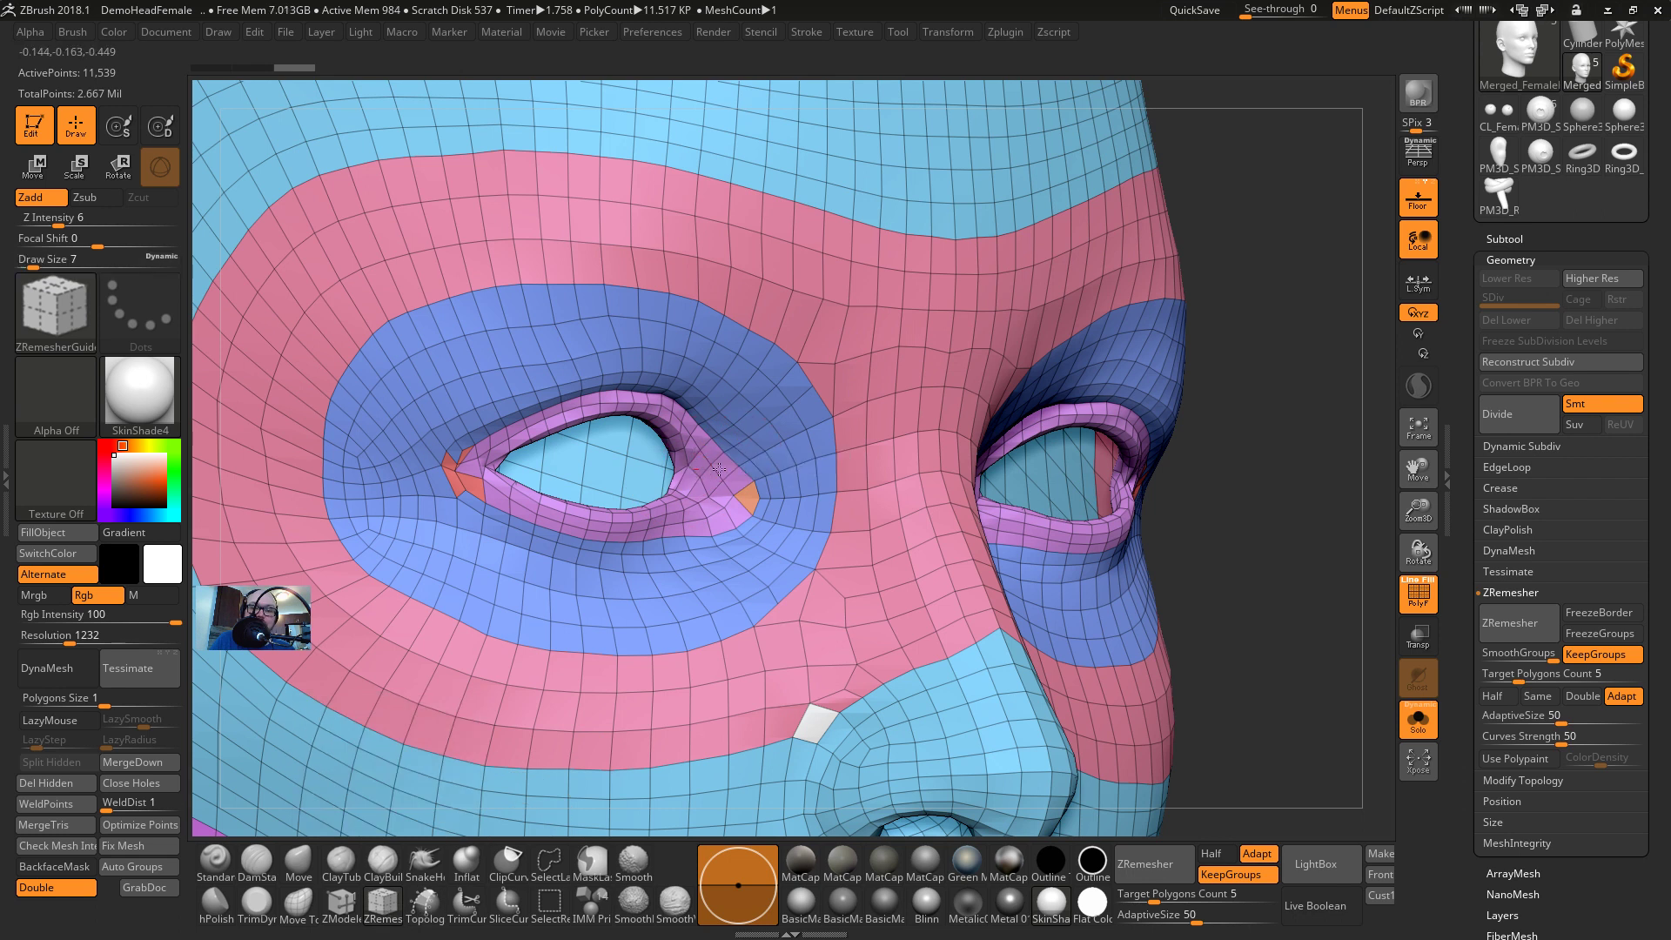
{"action": "left_click_drag", "start_coordinate": [922, 414], "coordinate": [926, 412]}
{"action": "key", "text": "s"}
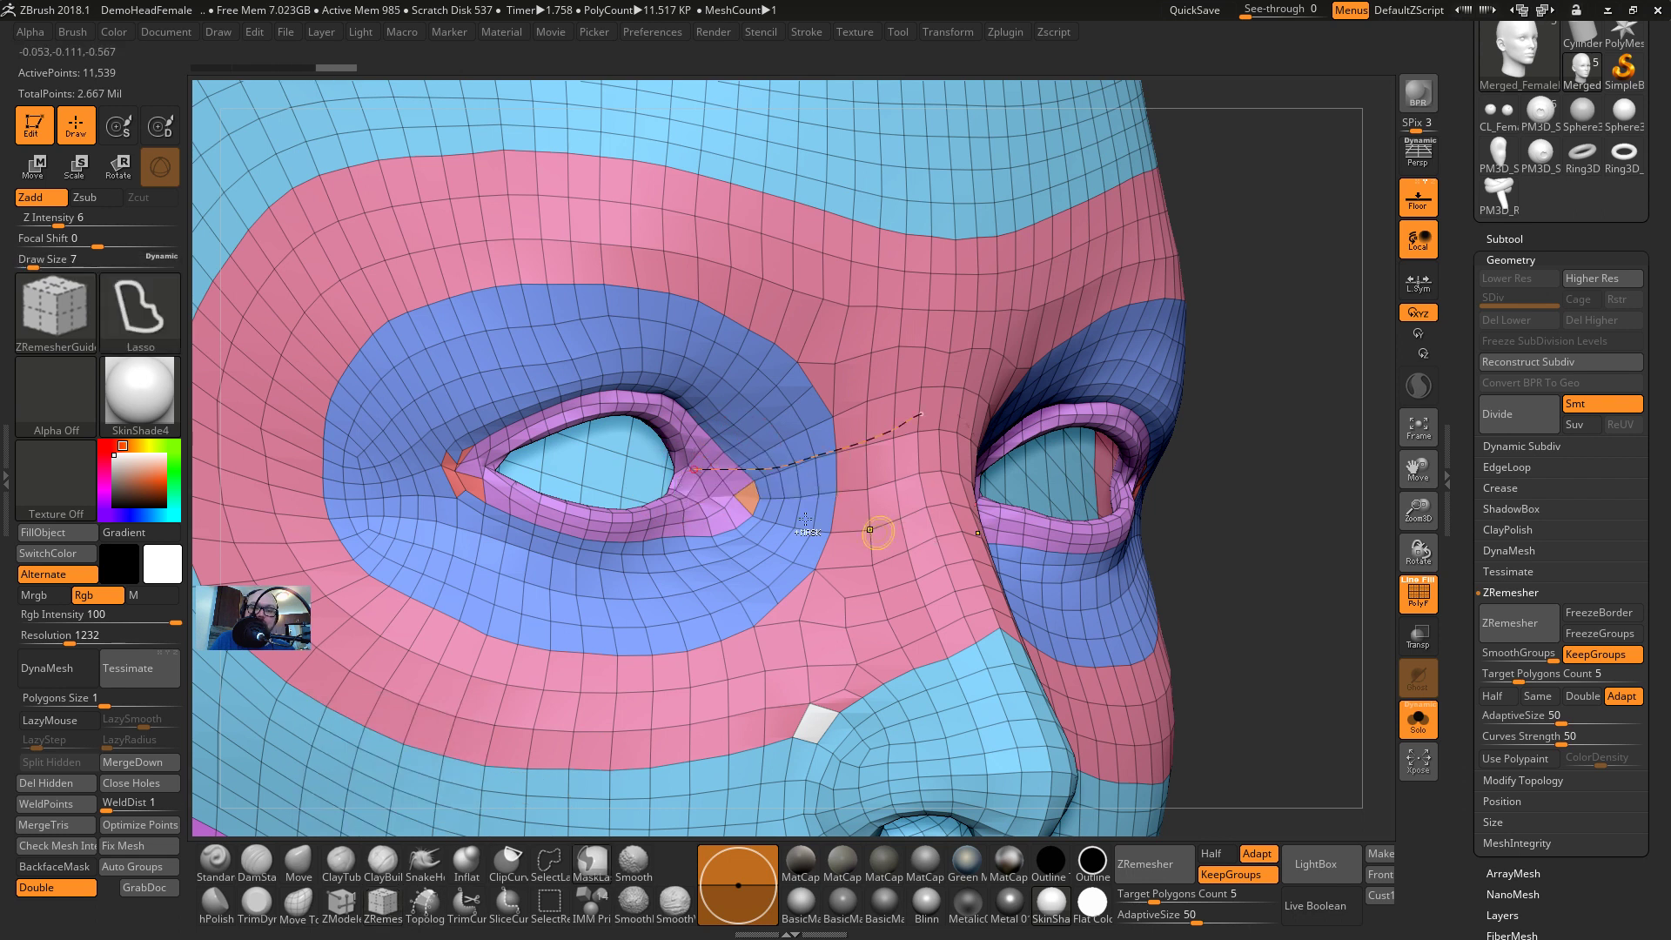
{"action": "key", "text": "ctrl+z"}
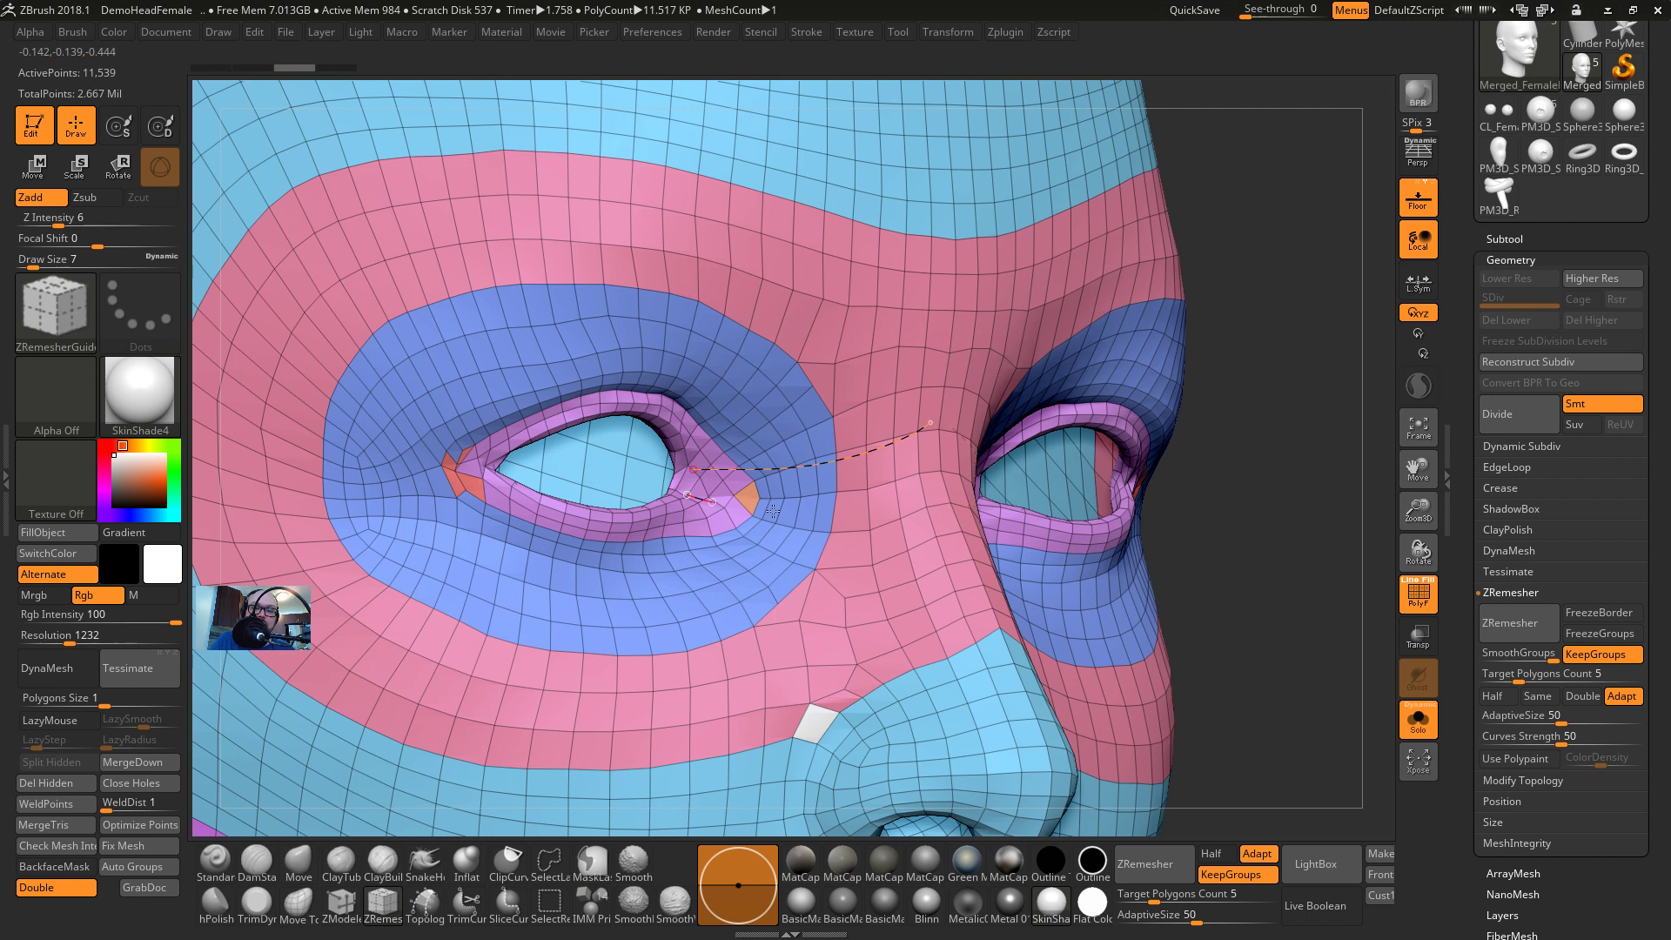
{"action": "left_click_drag", "start_coordinate": [773, 511], "coordinate": [844, 504]}
{"action": "left_click_drag", "start_coordinate": [860, 337], "coordinate": [855, 342]}
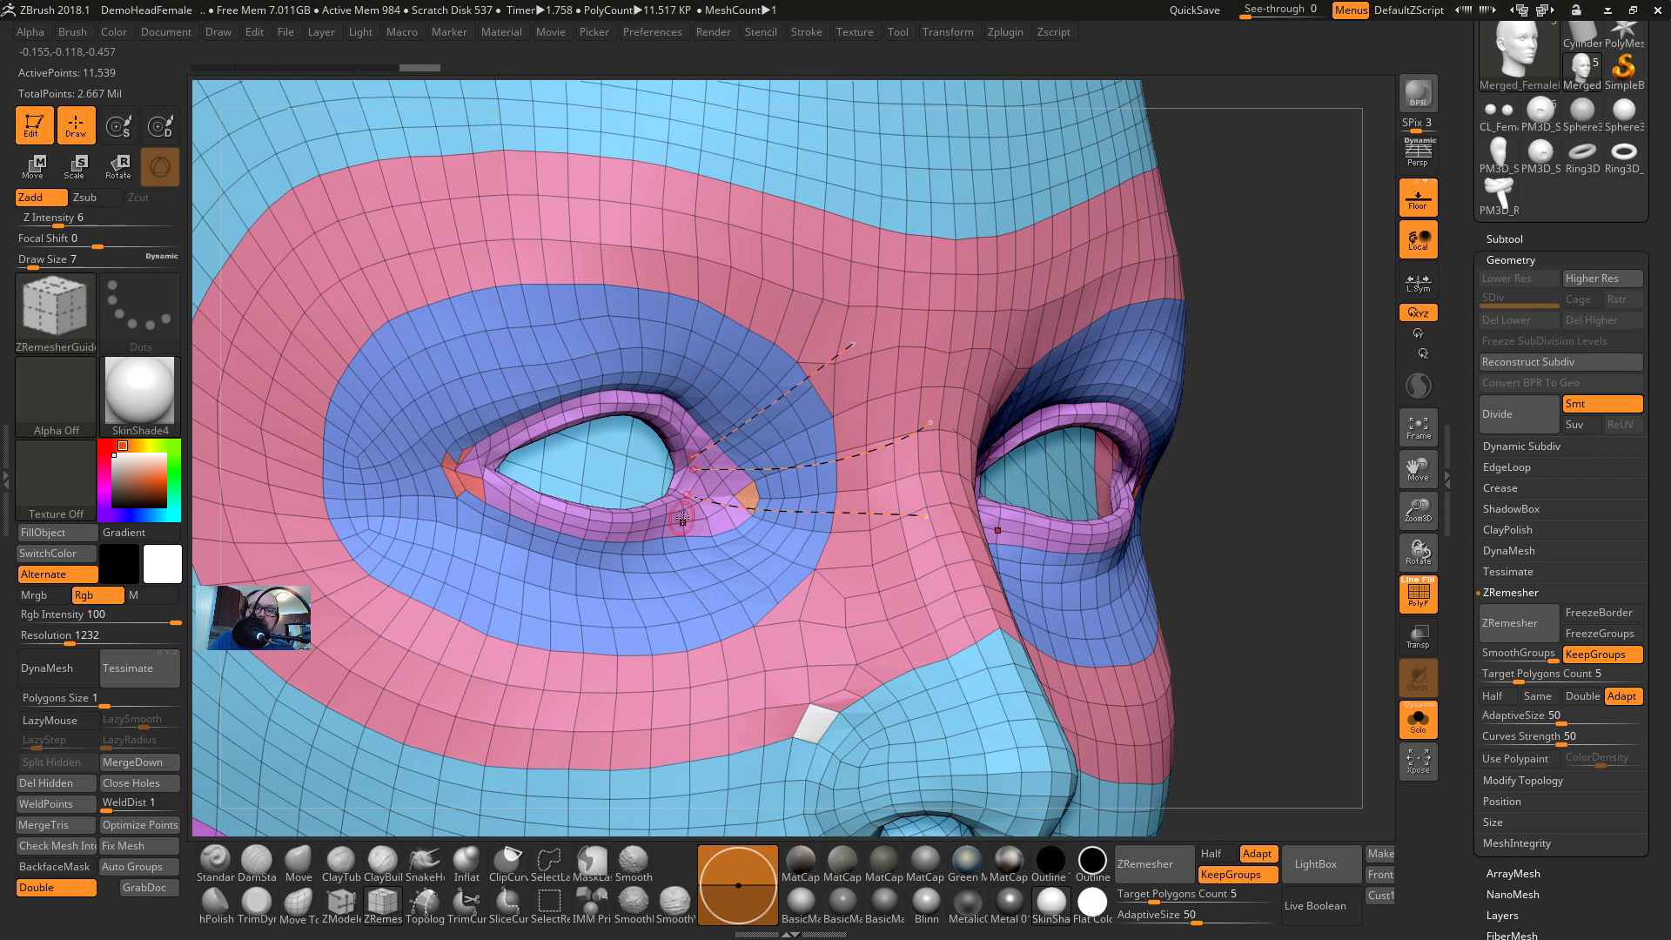
{"action": "left_click_drag", "start_coordinate": [801, 610], "coordinate": [797, 605]}
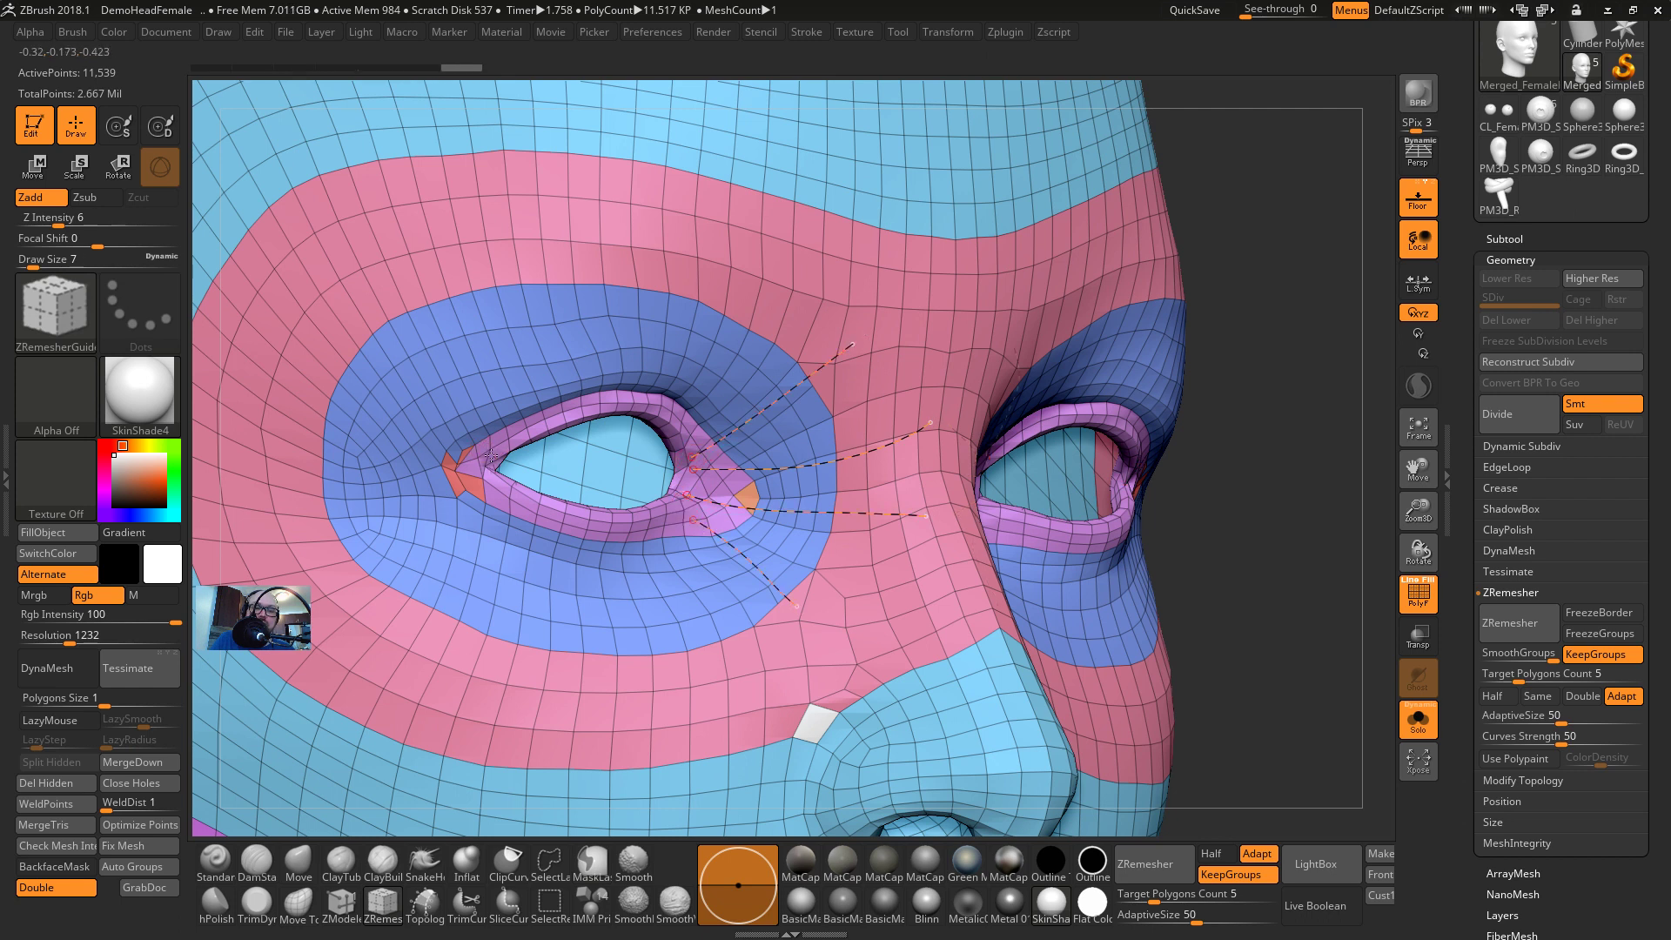
Draw four guides radiating outward from the outer eye corner across the blue eye polygroup
{"action": "left_click_drag", "start_coordinate": [422, 480], "coordinate": [380, 491]}
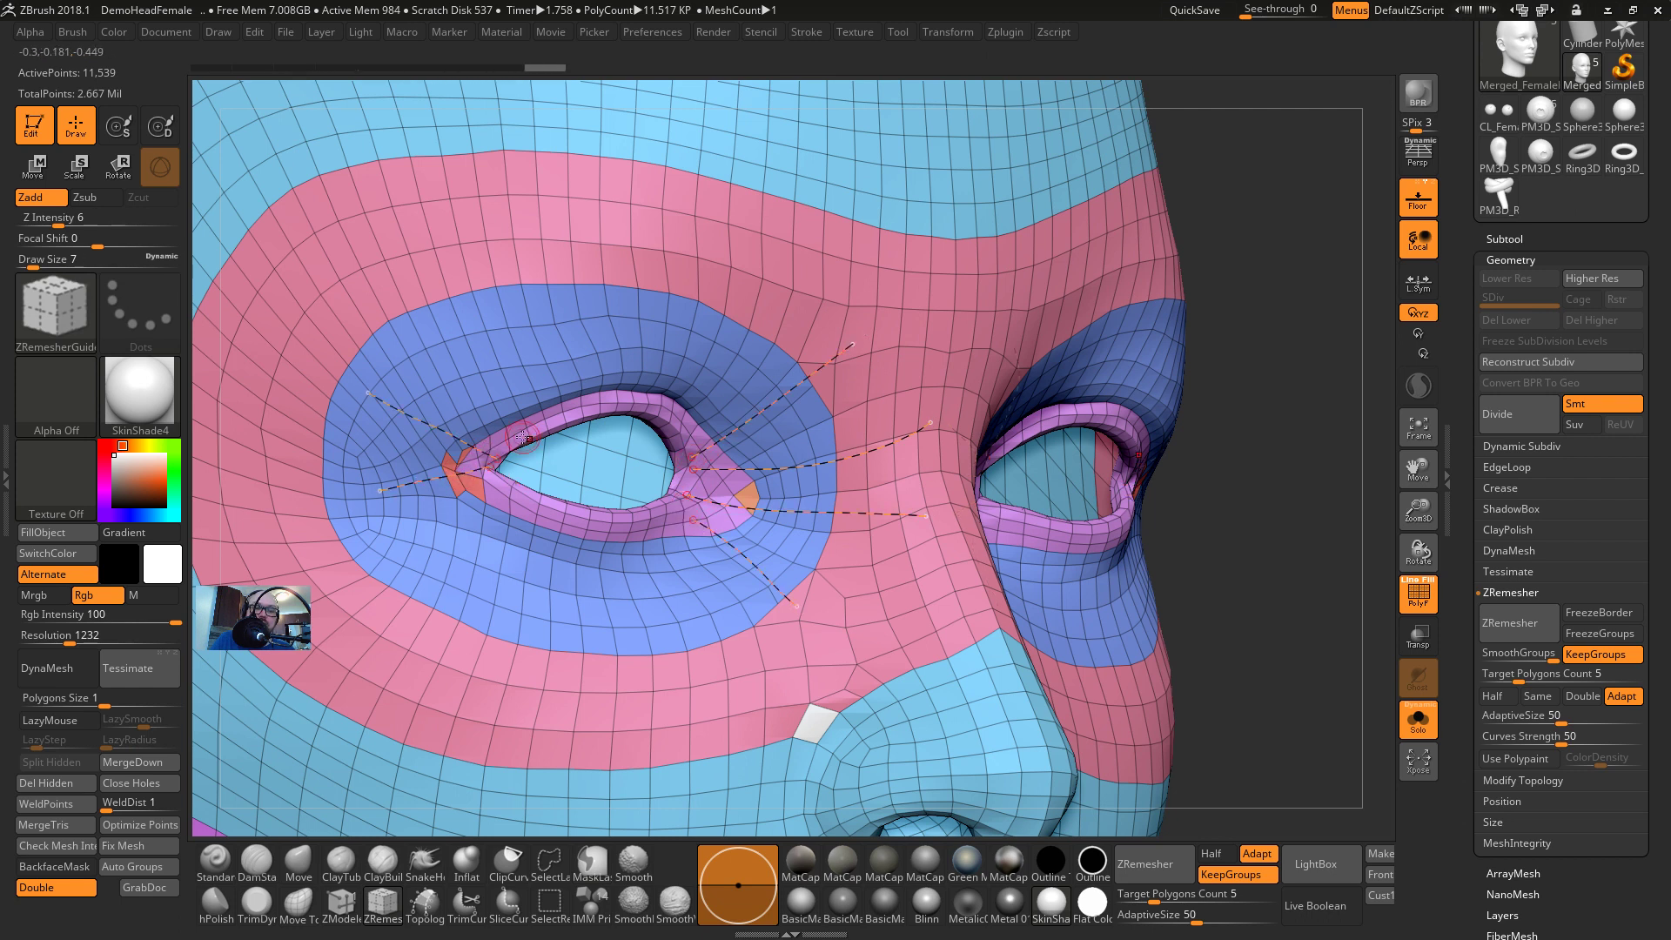
{"action": "left_click_drag", "start_coordinate": [522, 436], "coordinate": [434, 316]}
{"action": "left_click_drag", "start_coordinate": [411, 628], "coordinate": [412, 630]}
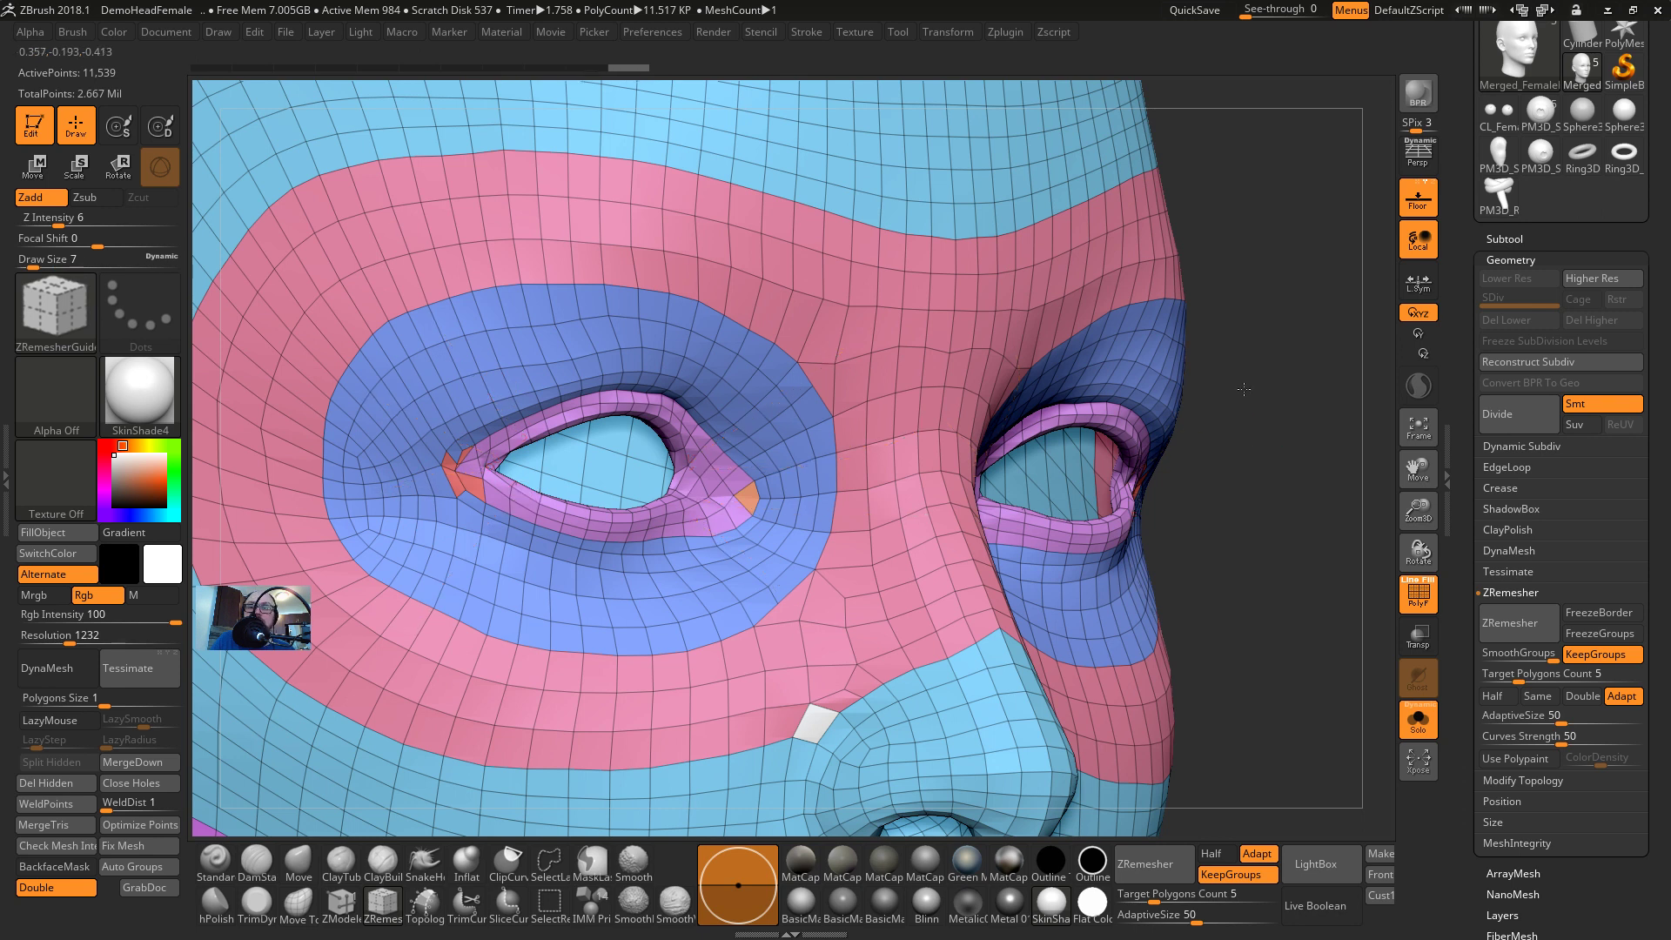
Merge the head's stray polygroups, declining the Dynamic Subdiv activation
{"action": "mouse_move", "coordinate": [1241, 557]}
{"action": "left_mouse_down", "text": "alt"}
{"action": "mouse_move", "coordinate": [1204, 441]}
{"action": "mouse_move", "coordinate": [1179, 487]}
{"action": "left_mouse_up", "text": "alt"}
{"action": "mouse_move", "coordinate": [1178, 487]}
{"action": "left_mouse_down", "text": "alt"}
{"action": "mouse_move", "coordinate": [1236, 348]}
{"action": "mouse_move", "coordinate": [1267, 418]}
{"action": "mouse_move", "coordinate": [1044, 418]}
{"action": "left_mouse_up", "text": "alt"}
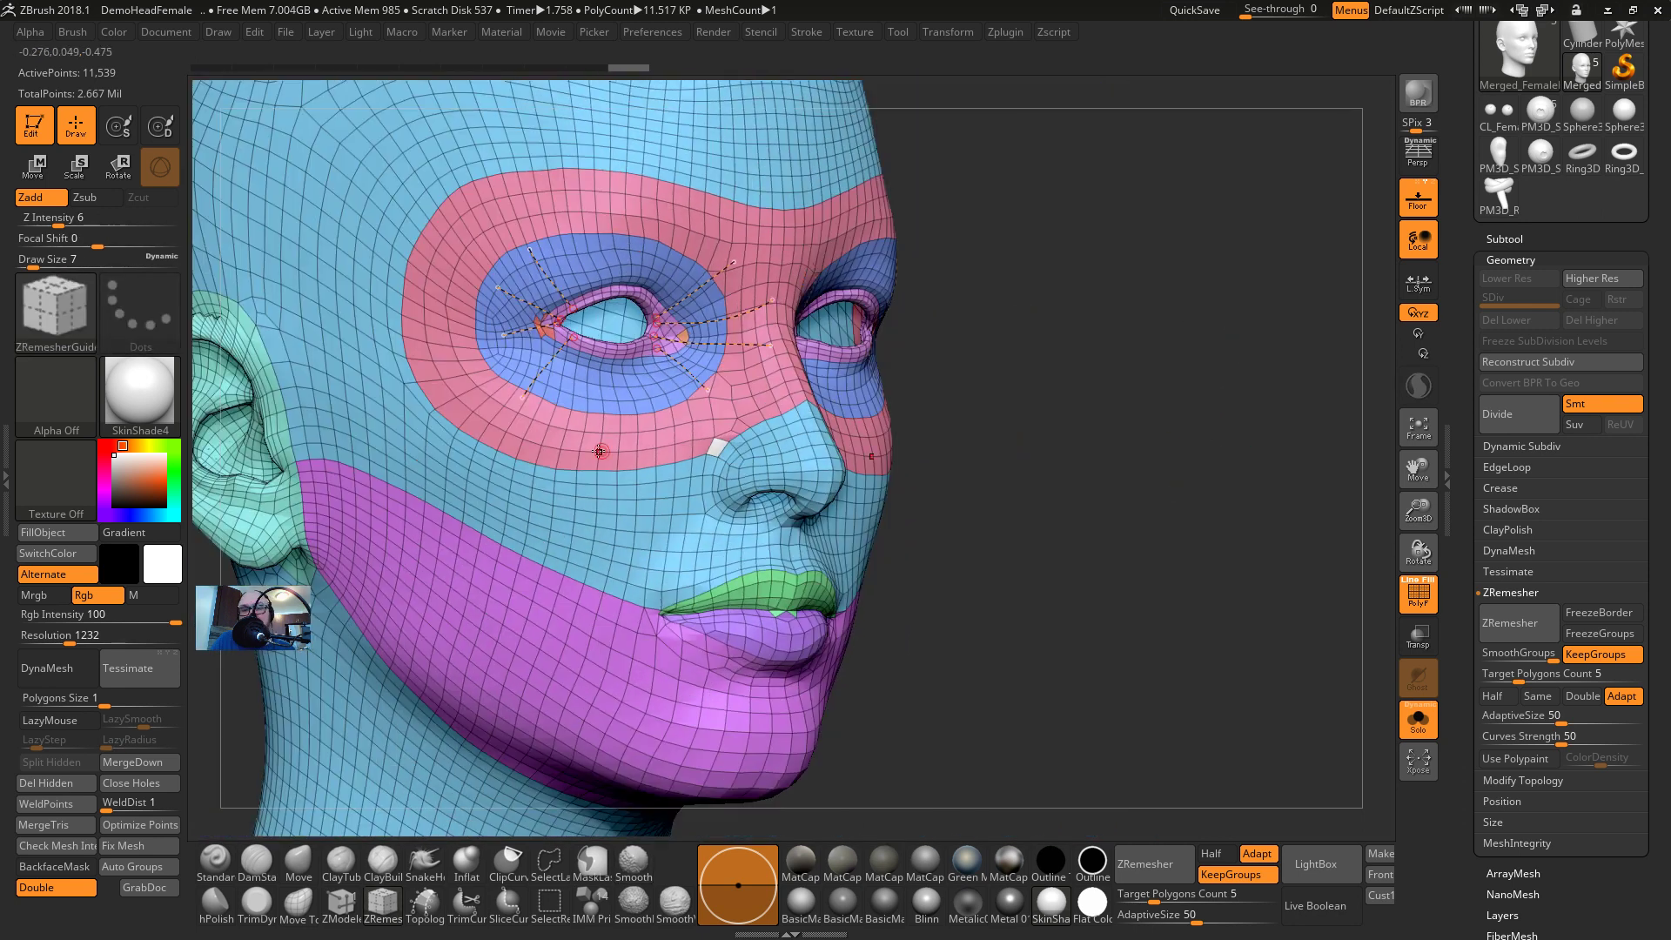
{"action": "left_click", "coordinate": [1571, 279]}
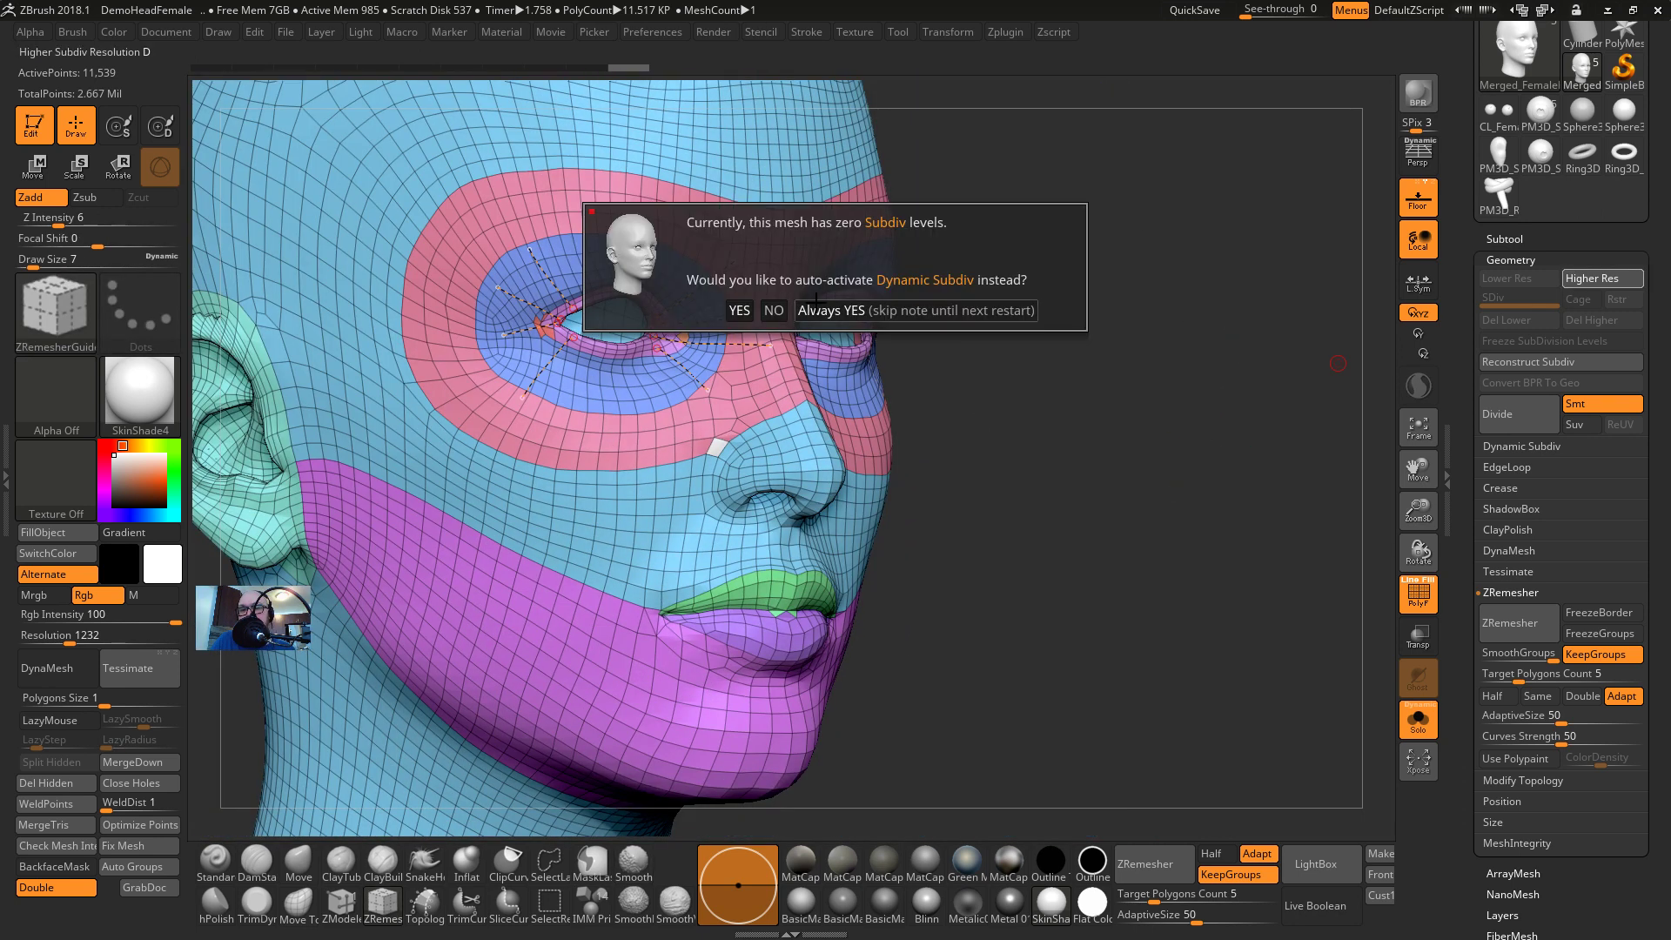
{"action": "left_click", "coordinate": [773, 311]}
{"action": "left_click", "coordinate": [1540, 259]}
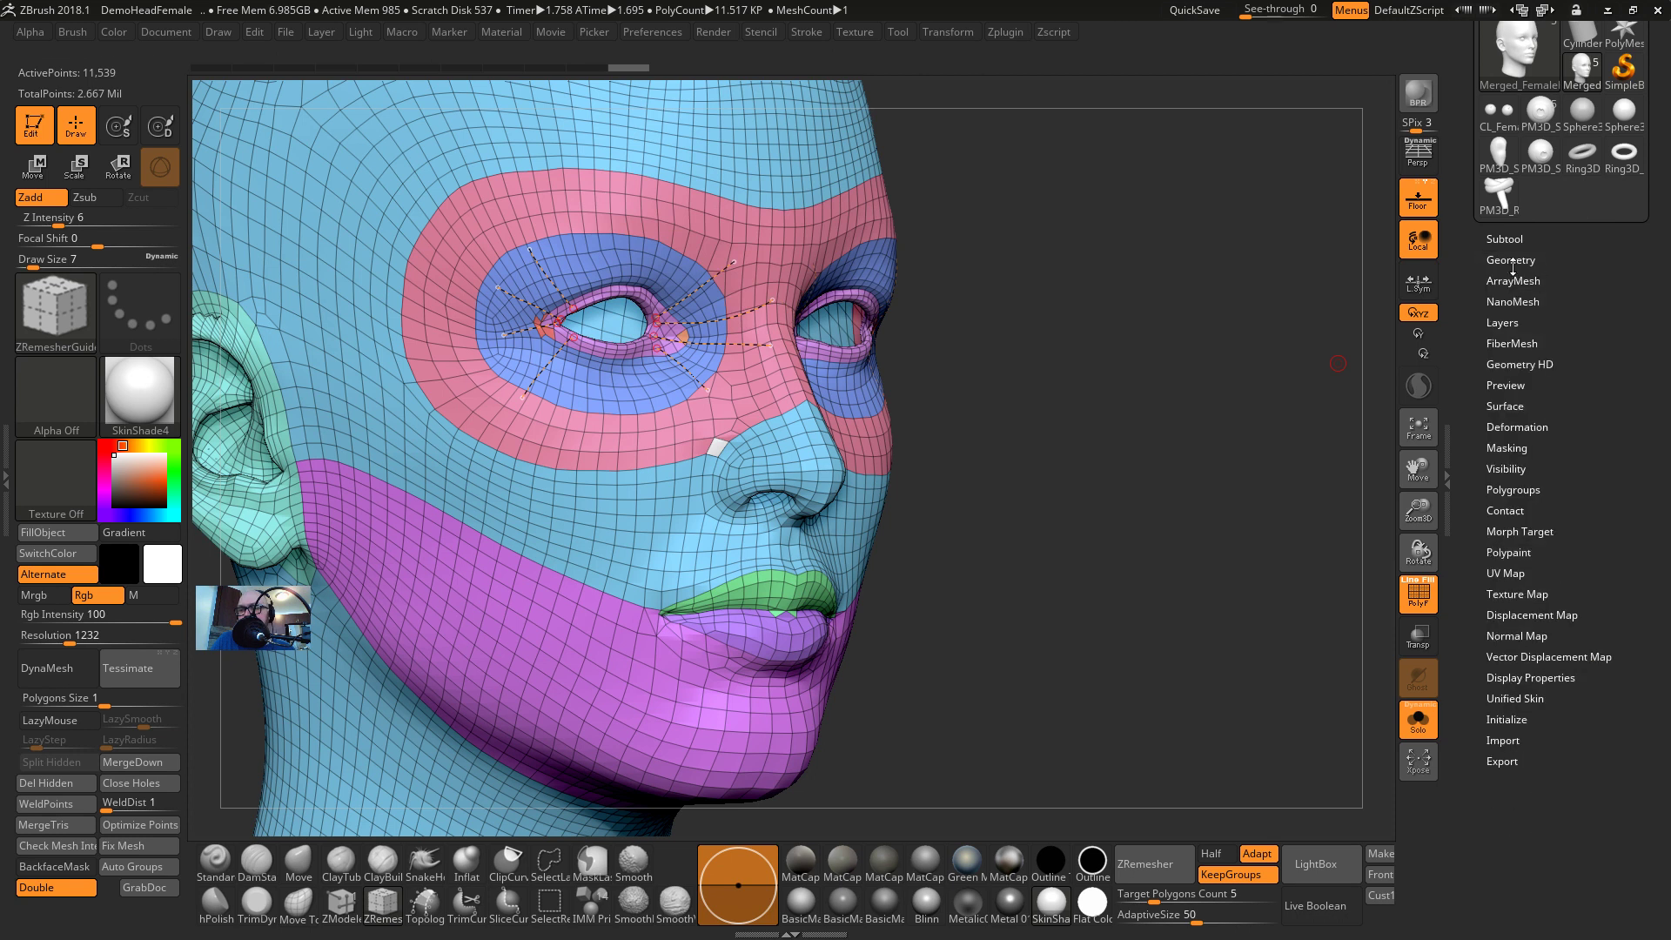
{"action": "left_click", "coordinate": [1514, 487]}
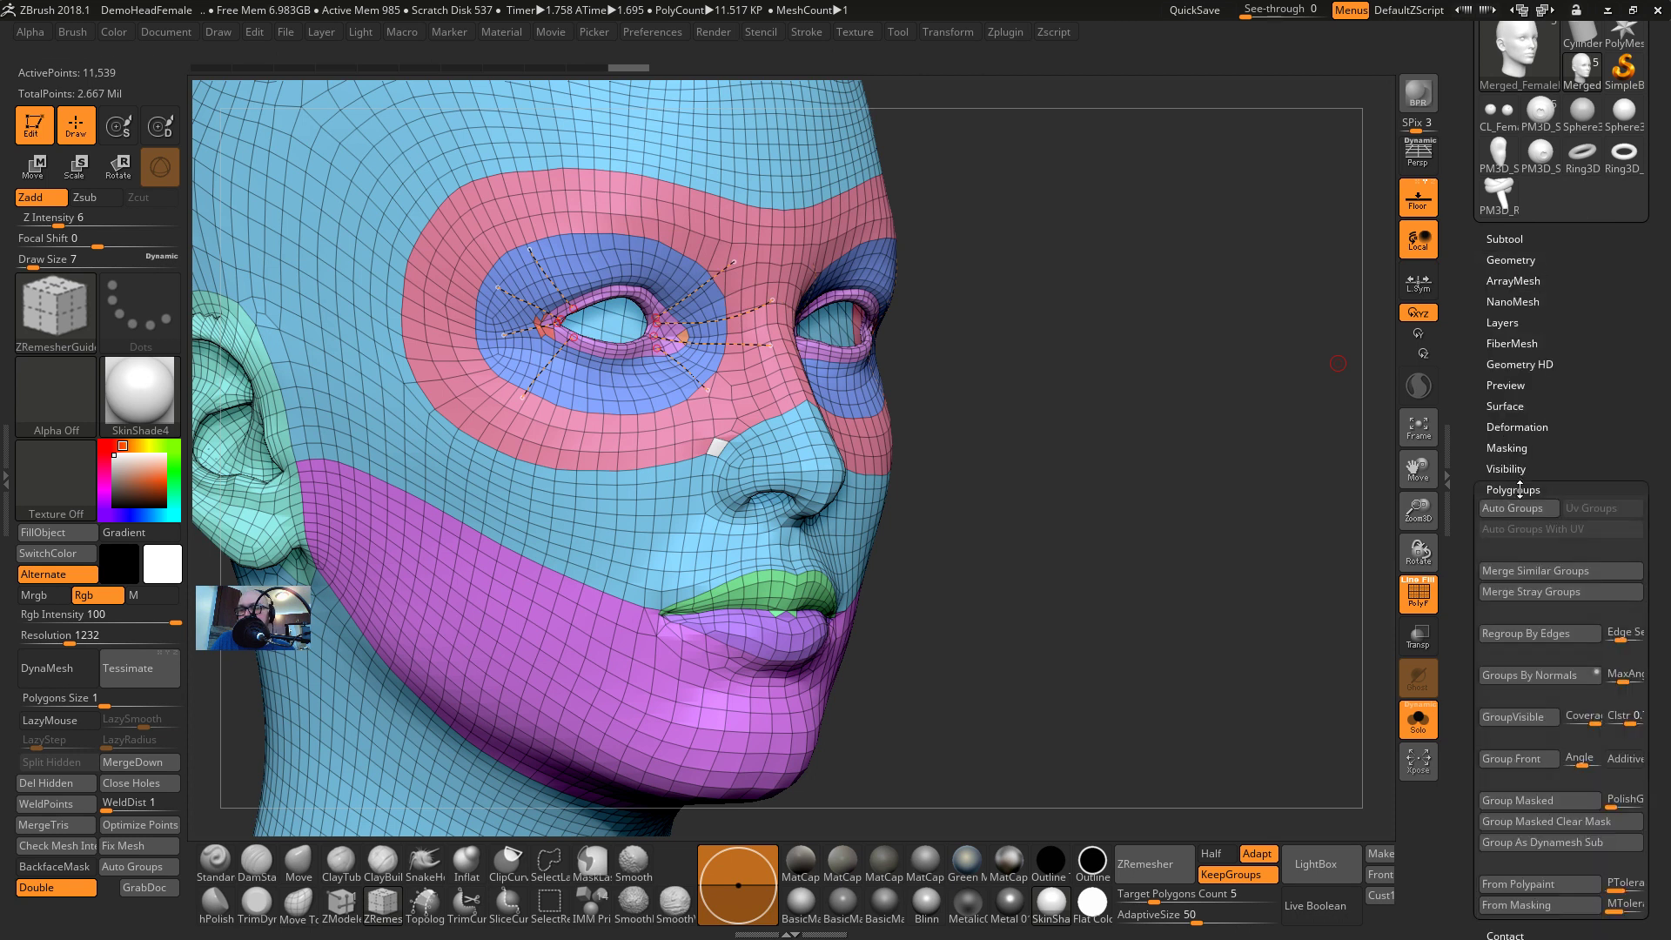
Remesh the head at the same polygon count using the eye-corner guides, with KeepGroups and adaptive density on
{"action": "left_click", "coordinate": [1512, 260]}
{"action": "left_click", "coordinate": [1537, 697]}
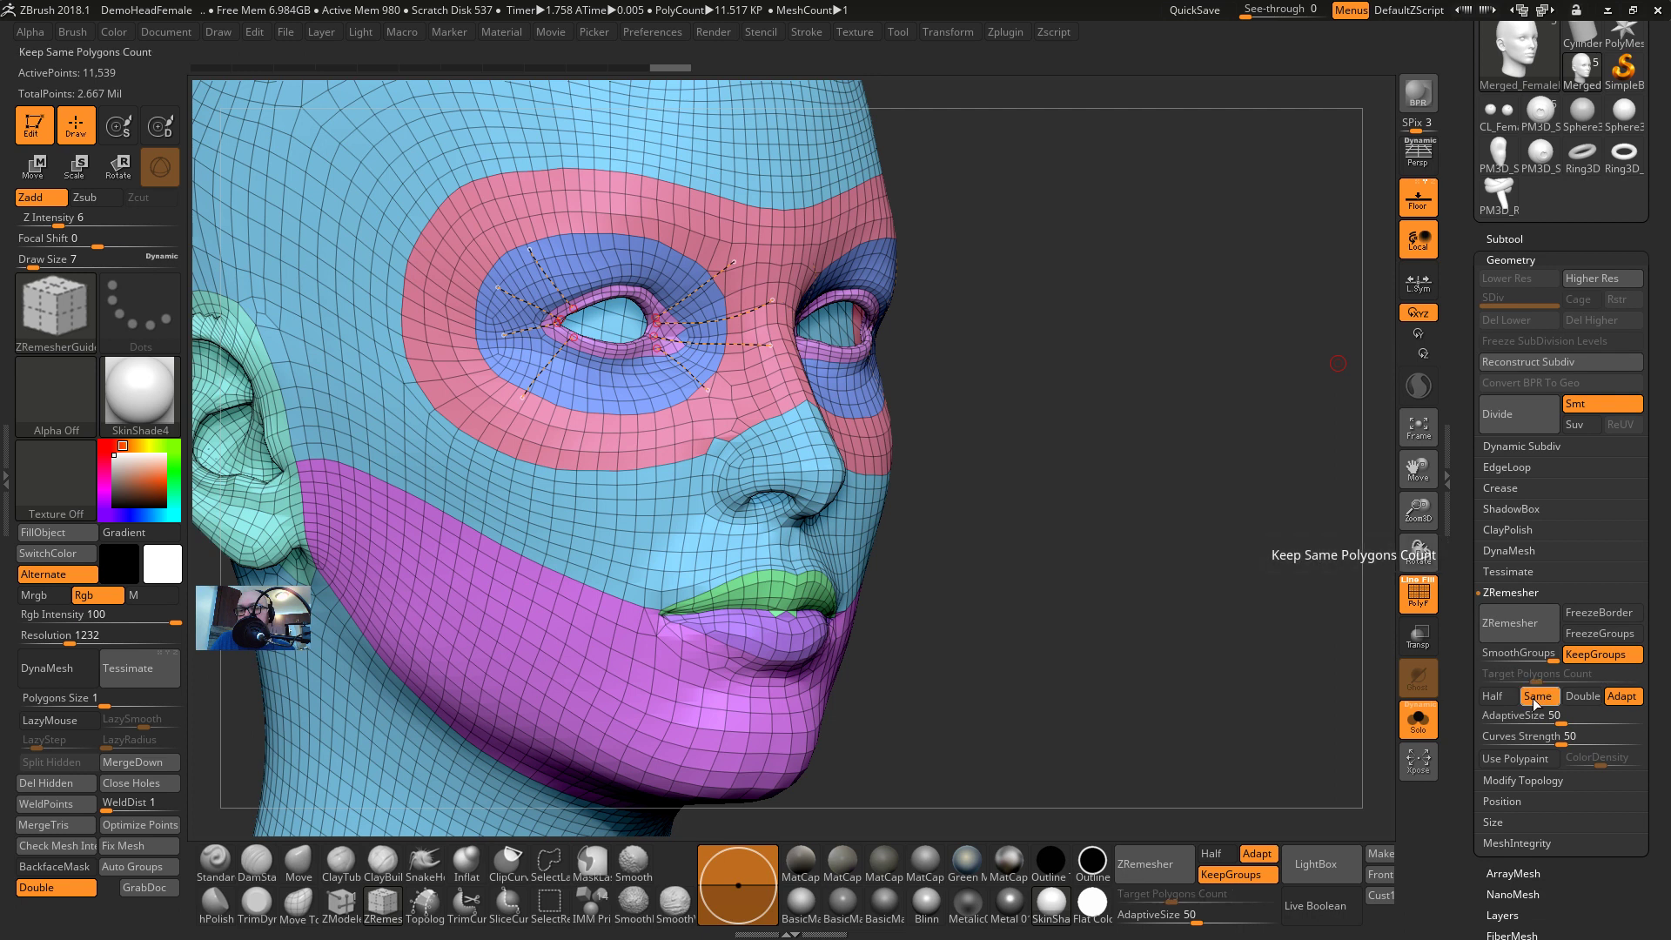
{"action": "left_click", "coordinate": [1510, 622]}
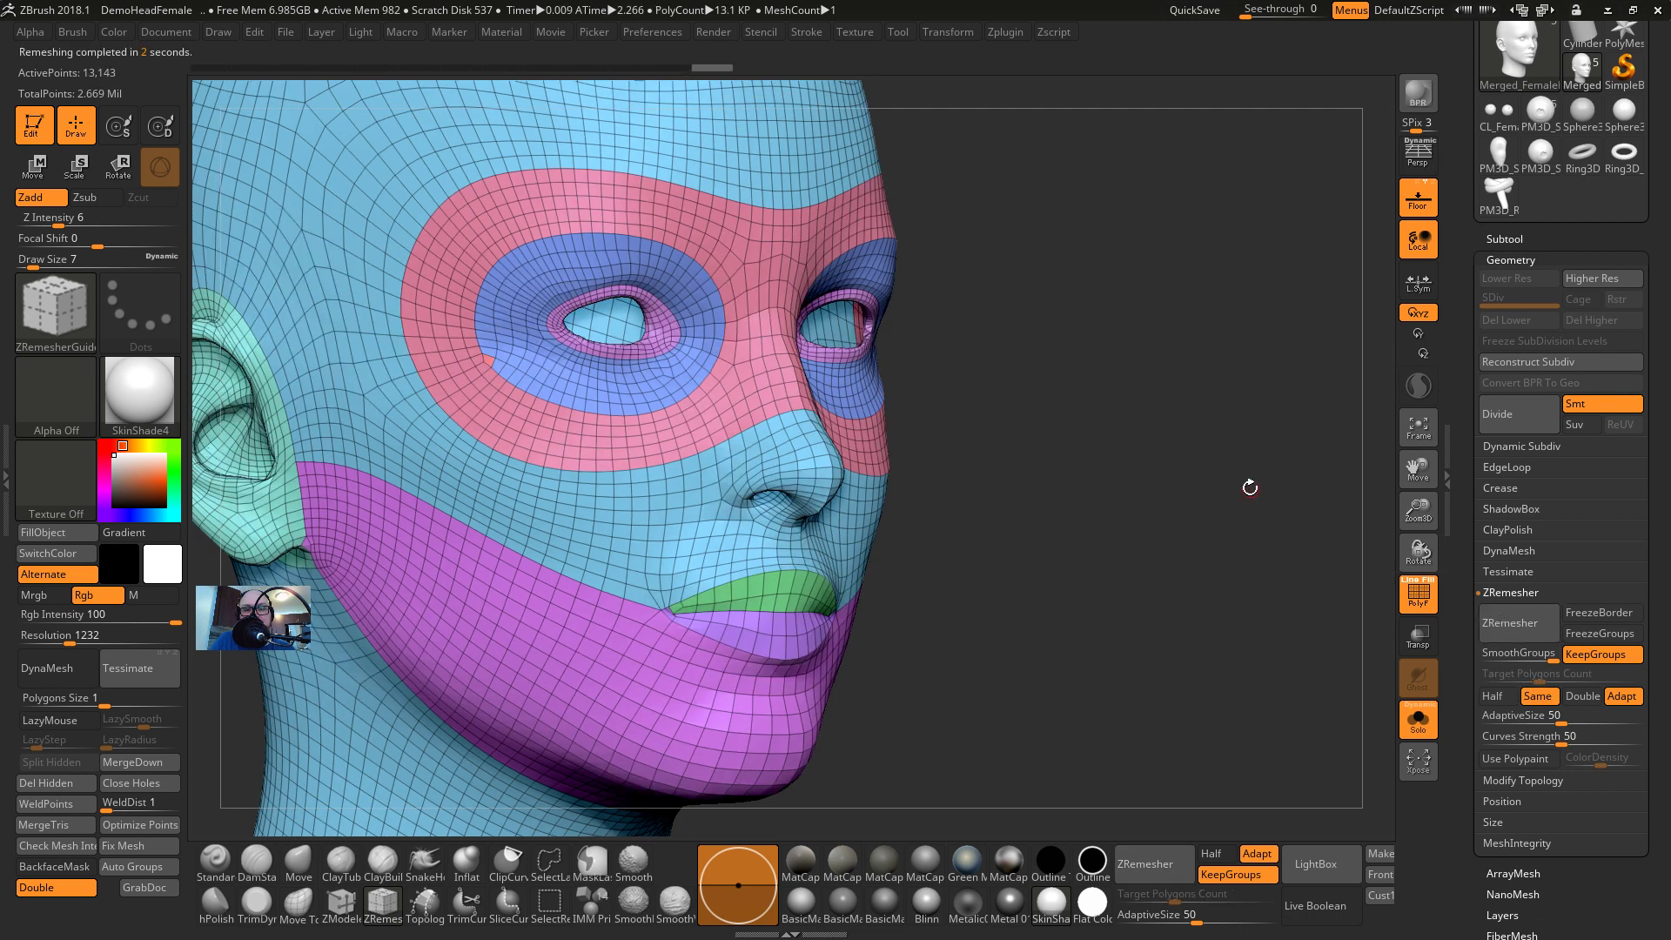
Inspect the head's edge flow around the eyes and mouth, and undo the last full-head remesh
{"action": "left_click_drag", "start_coordinate": [1250, 485], "coordinate": [766, 401], "text": "shift"}
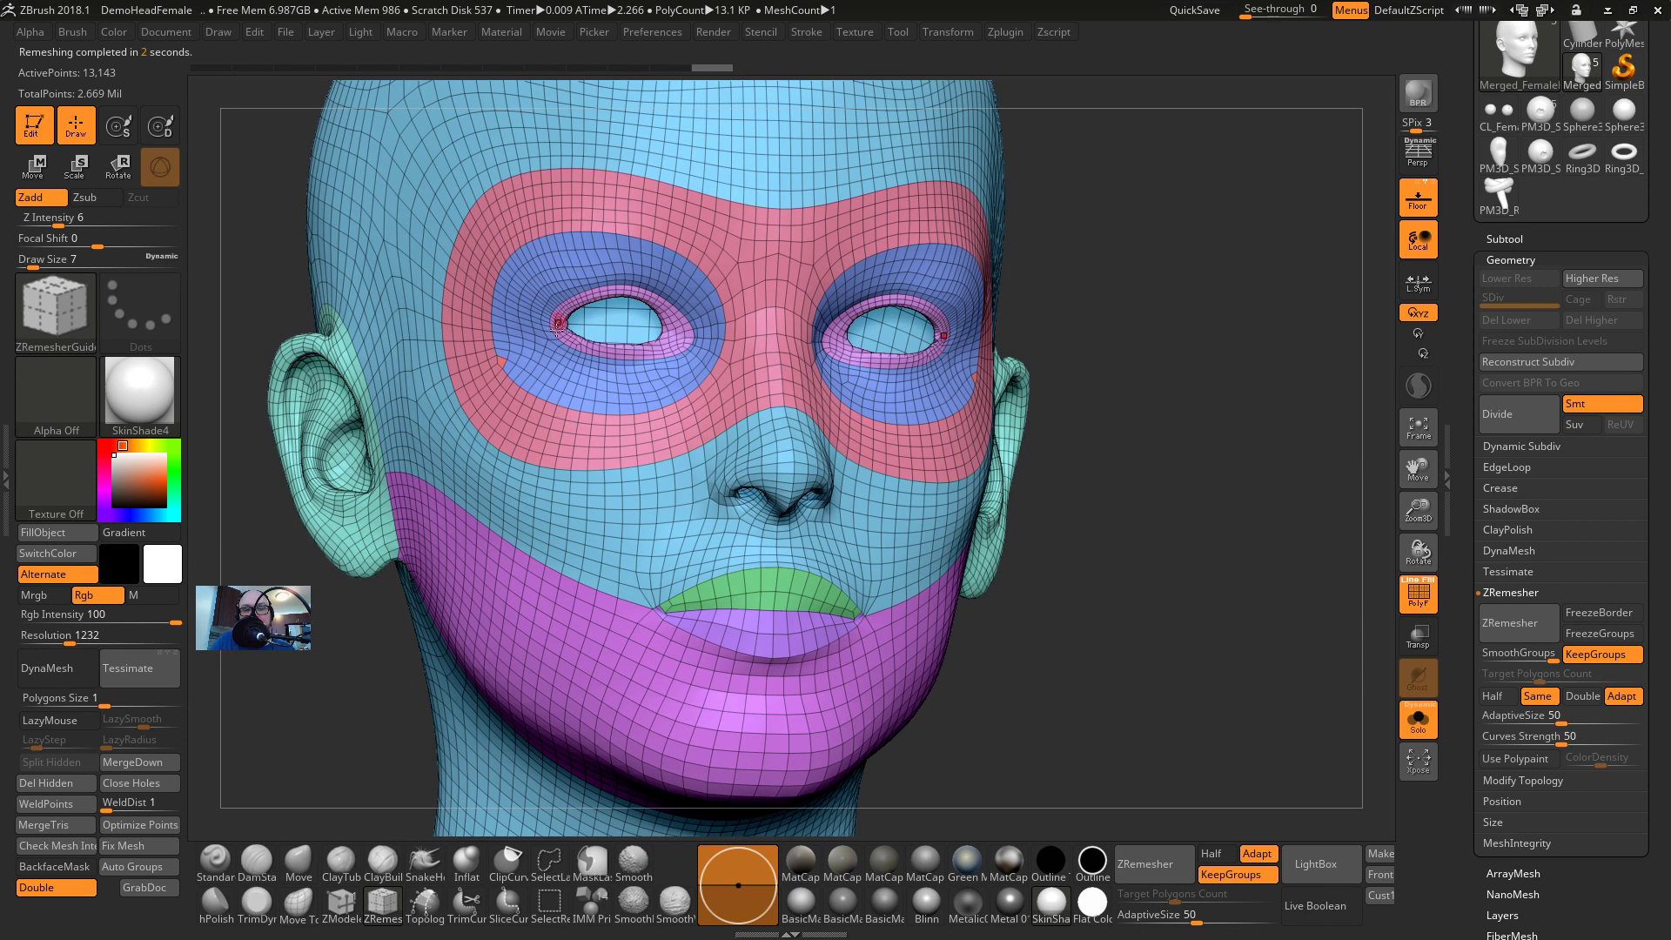
{"action": "left_click_drag", "start_coordinate": [1200, 620], "coordinate": [1340, 616]}
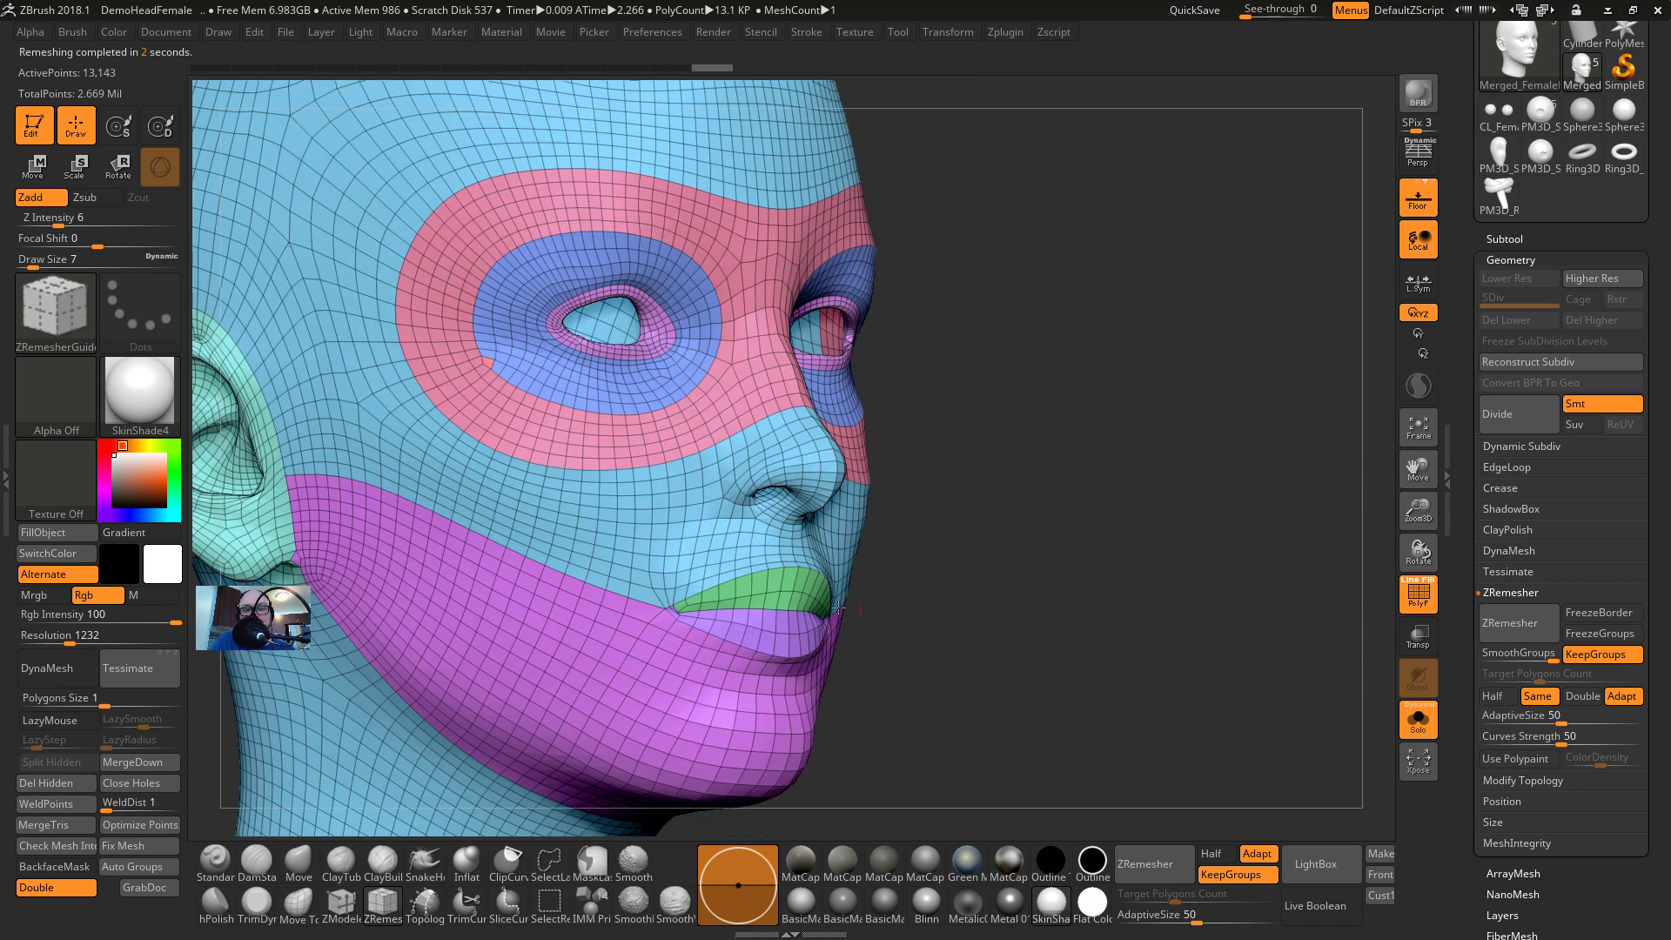
{"action": "key", "text": "s"}
{"action": "left_click_drag", "start_coordinate": [828, 608], "coordinate": [854, 607]}
{"action": "key", "text": "ctrl+z"}
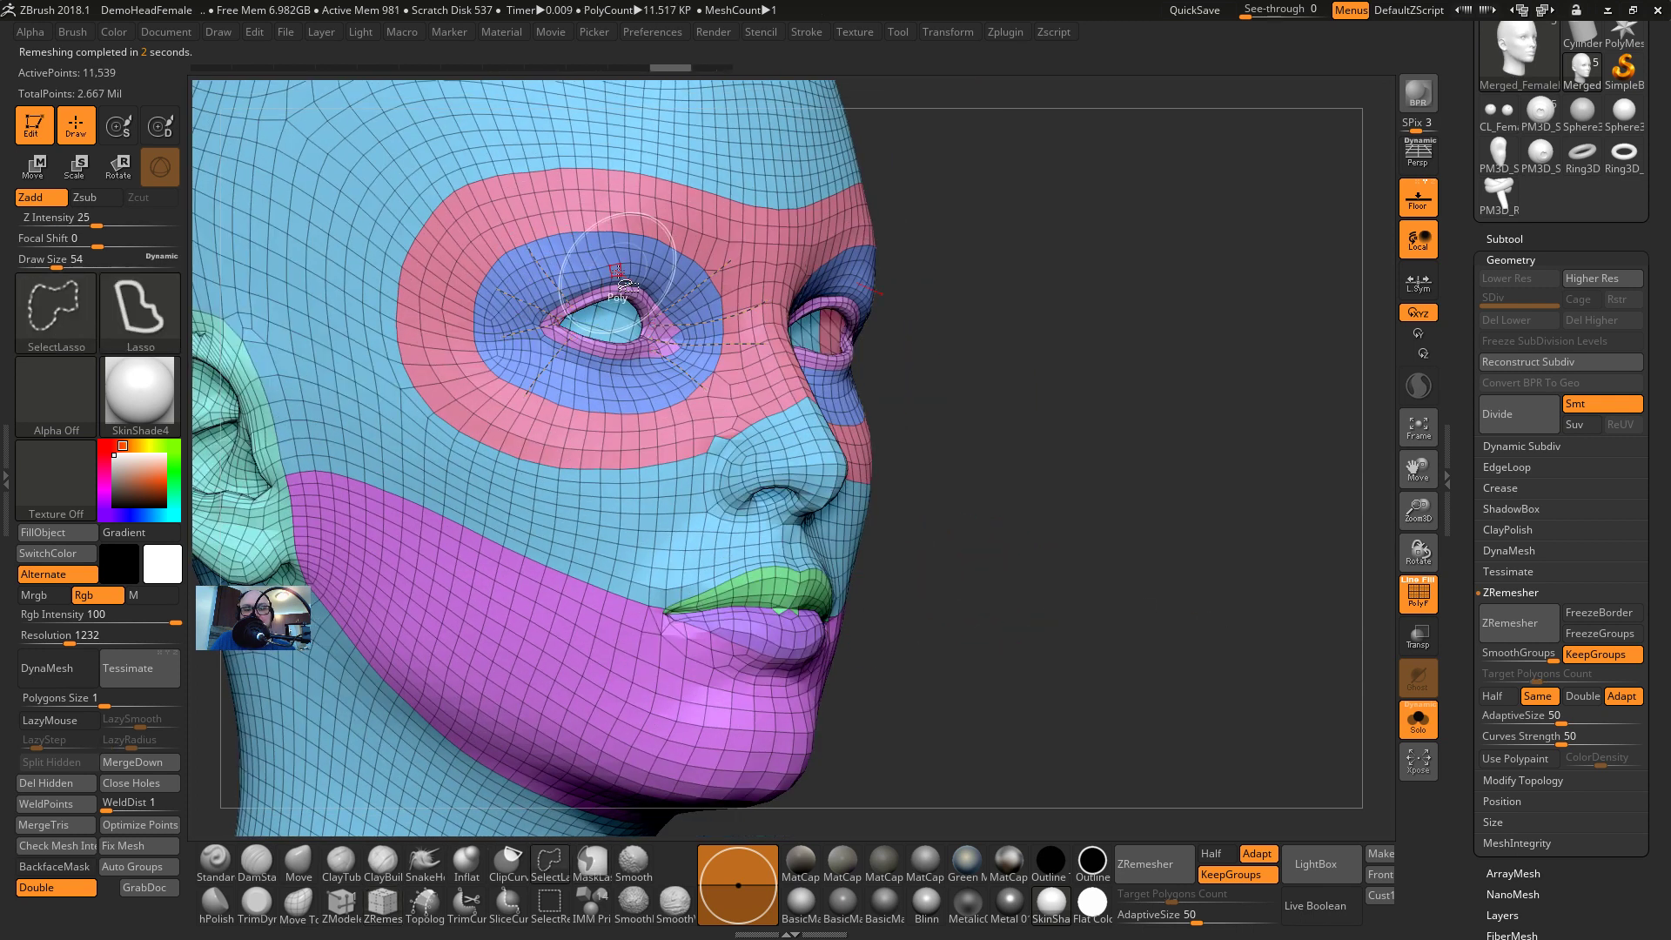
Hide the blue eye and pink eyelid polygroups, split them off the head as their own subtool, and select that subtool
{"action": "left_click", "coordinate": [620, 259], "text": "ctrl+shift"}
{"action": "left_click", "coordinate": [625, 263], "text": "ctrl+shift"}
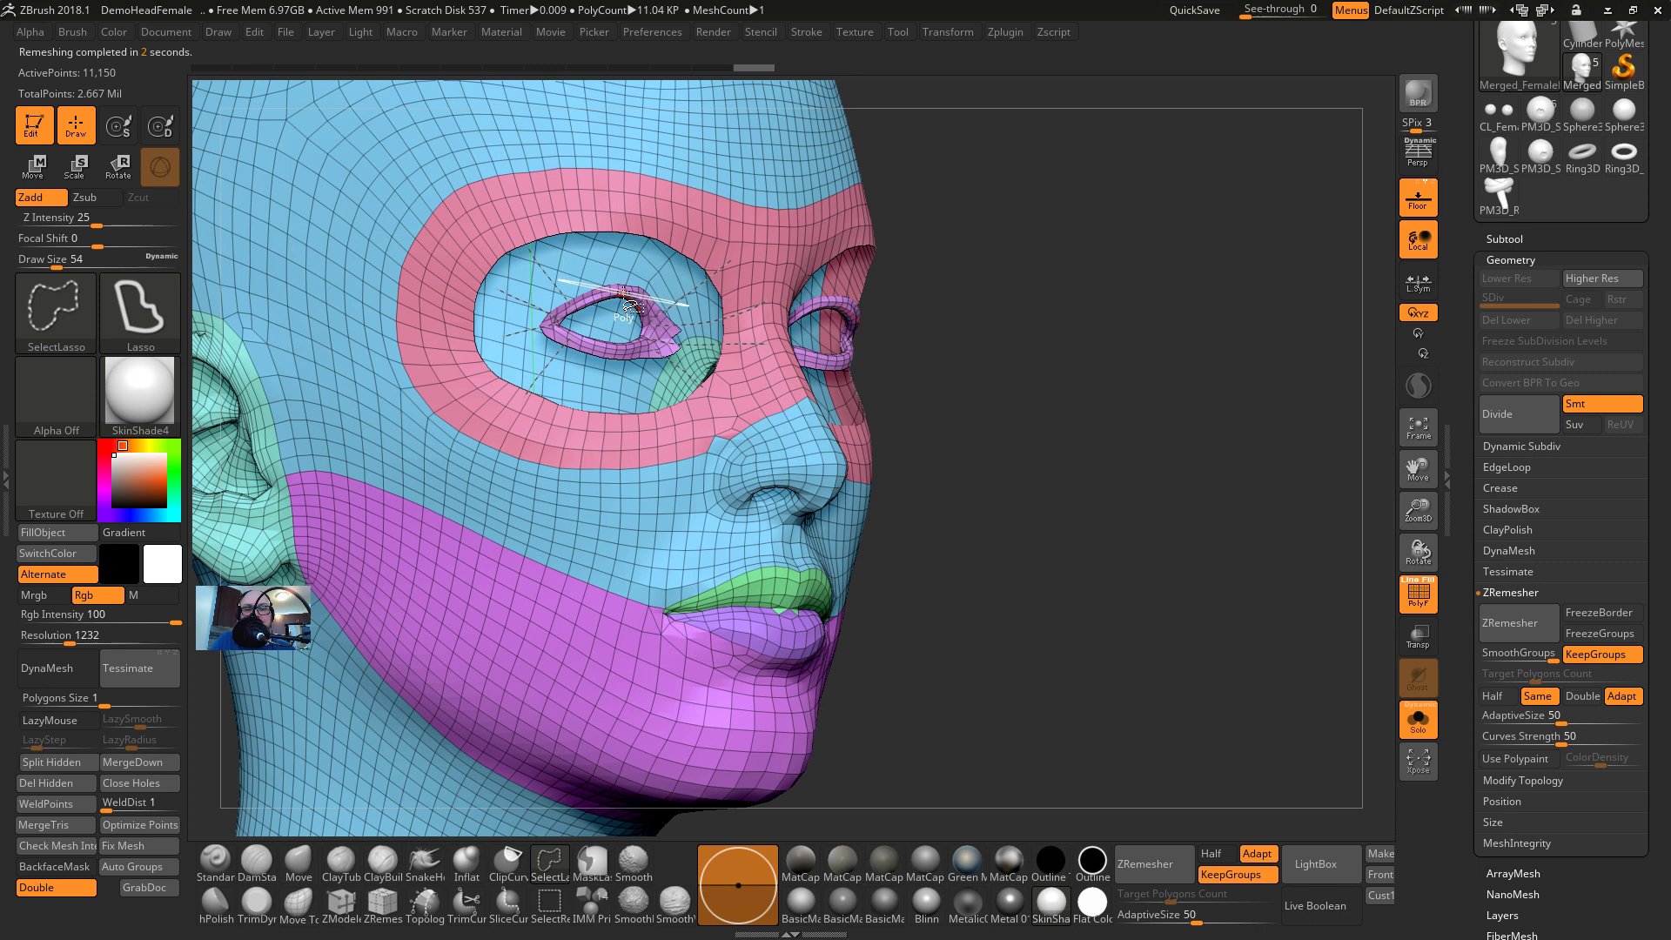
{"action": "left_click", "coordinate": [613, 295], "text": "ctrl+shift"}
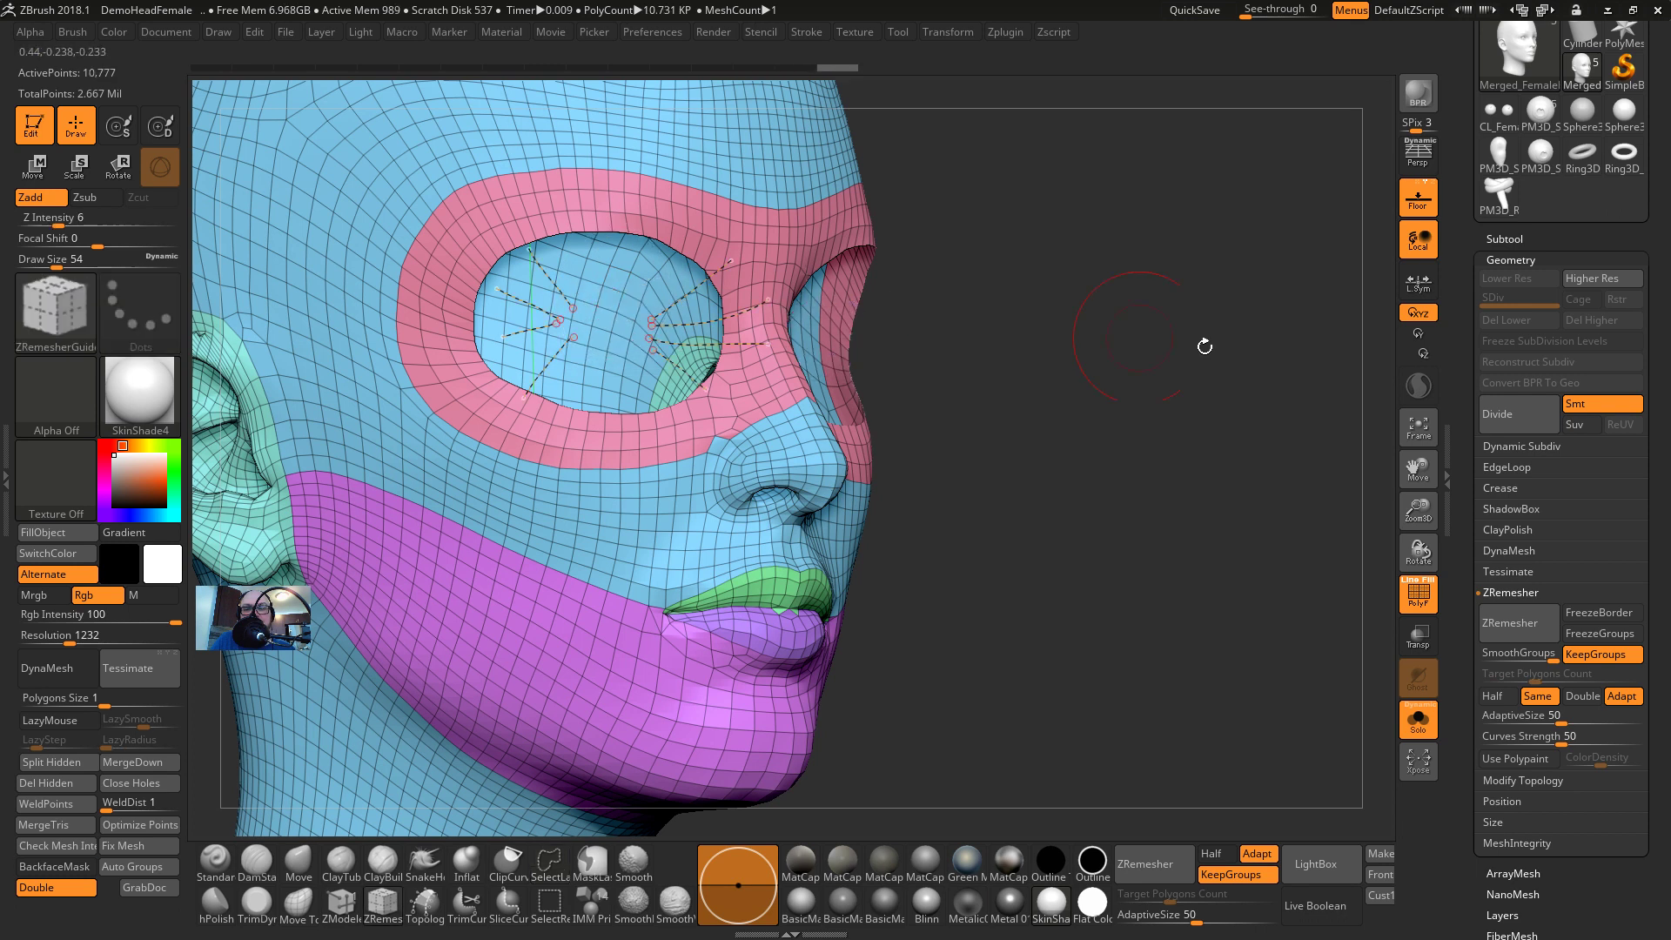
{"action": "left_click", "coordinate": [1507, 240]}
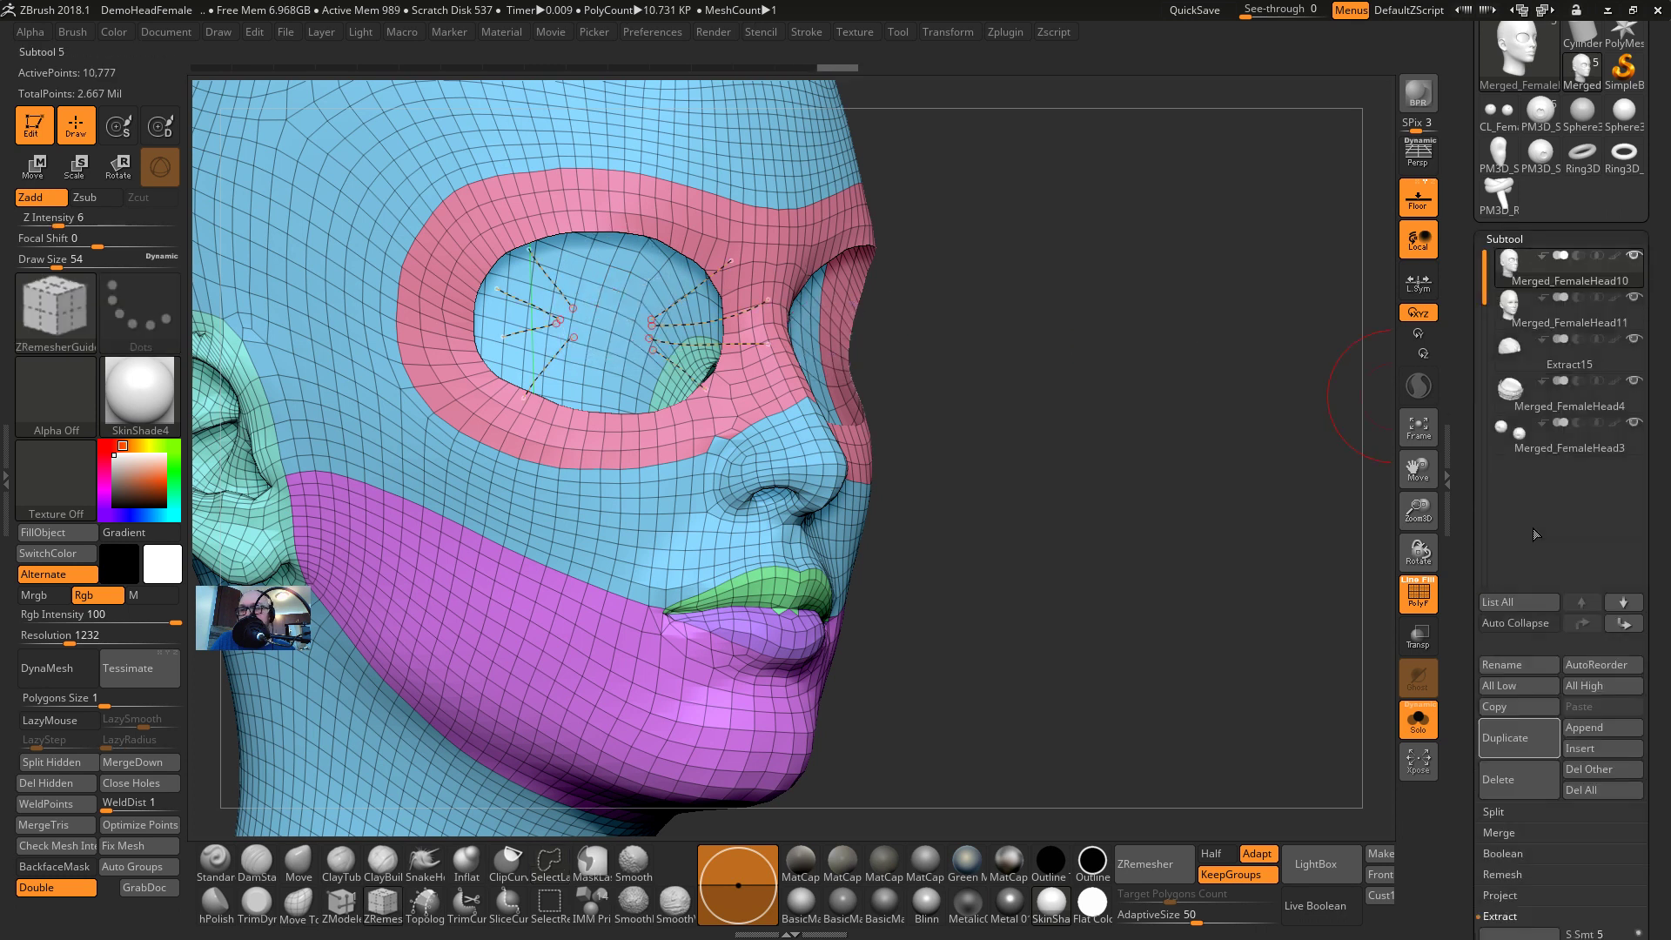
{"action": "left_click", "coordinate": [1507, 831]}
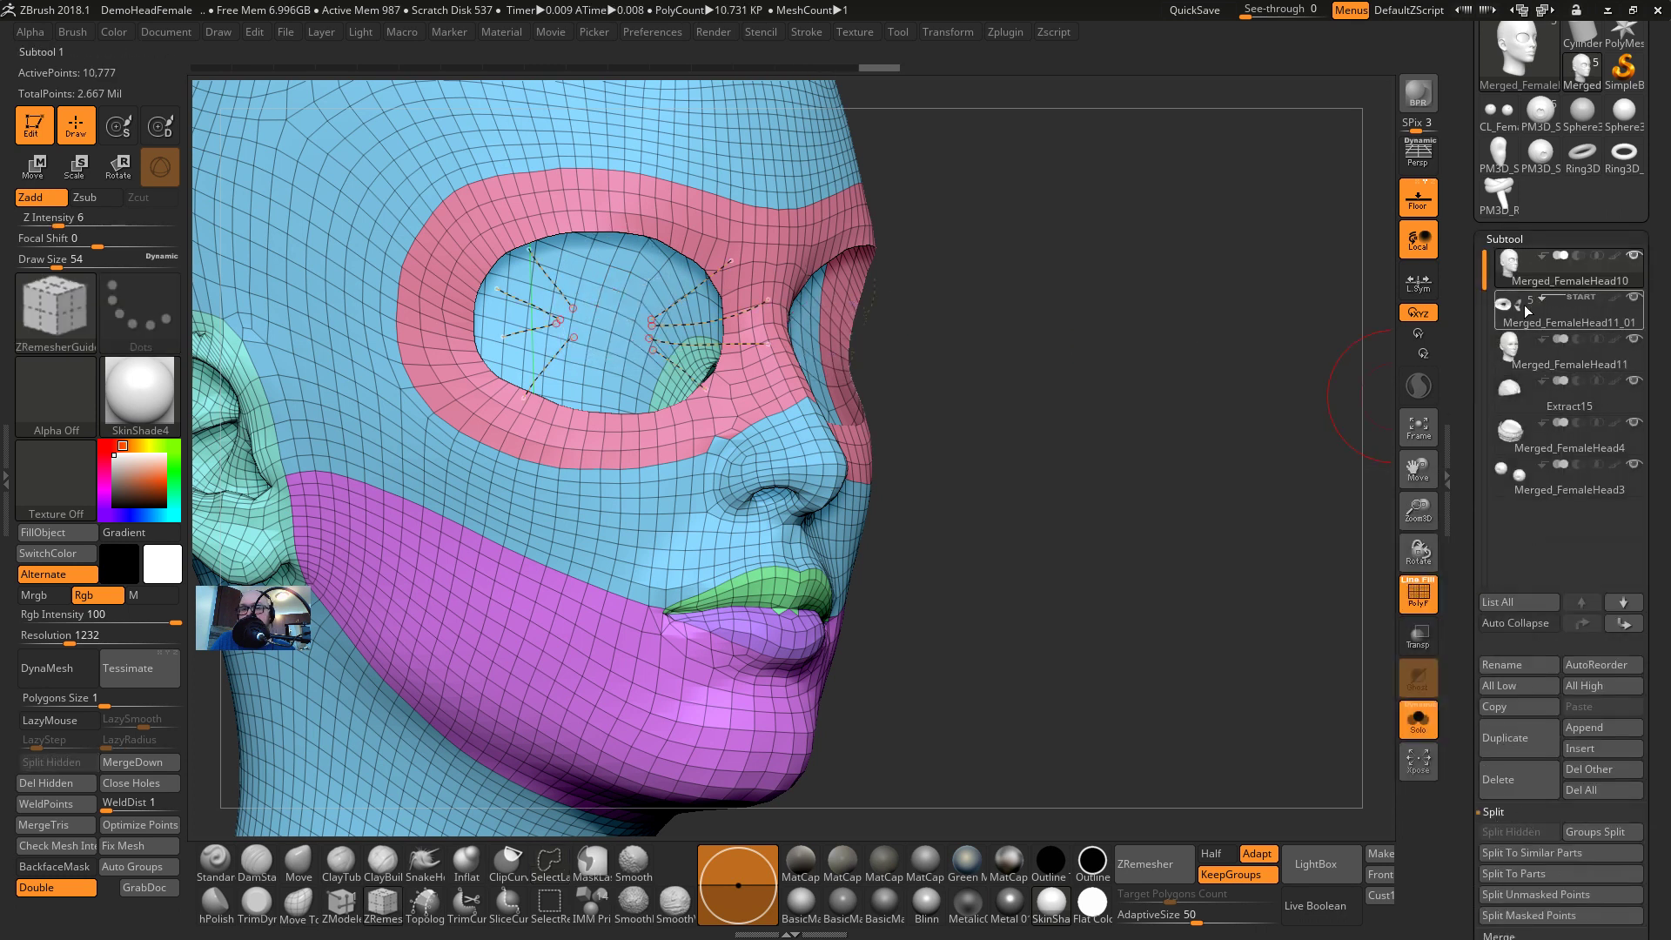
{"action": "left_click", "coordinate": [1519, 307]}
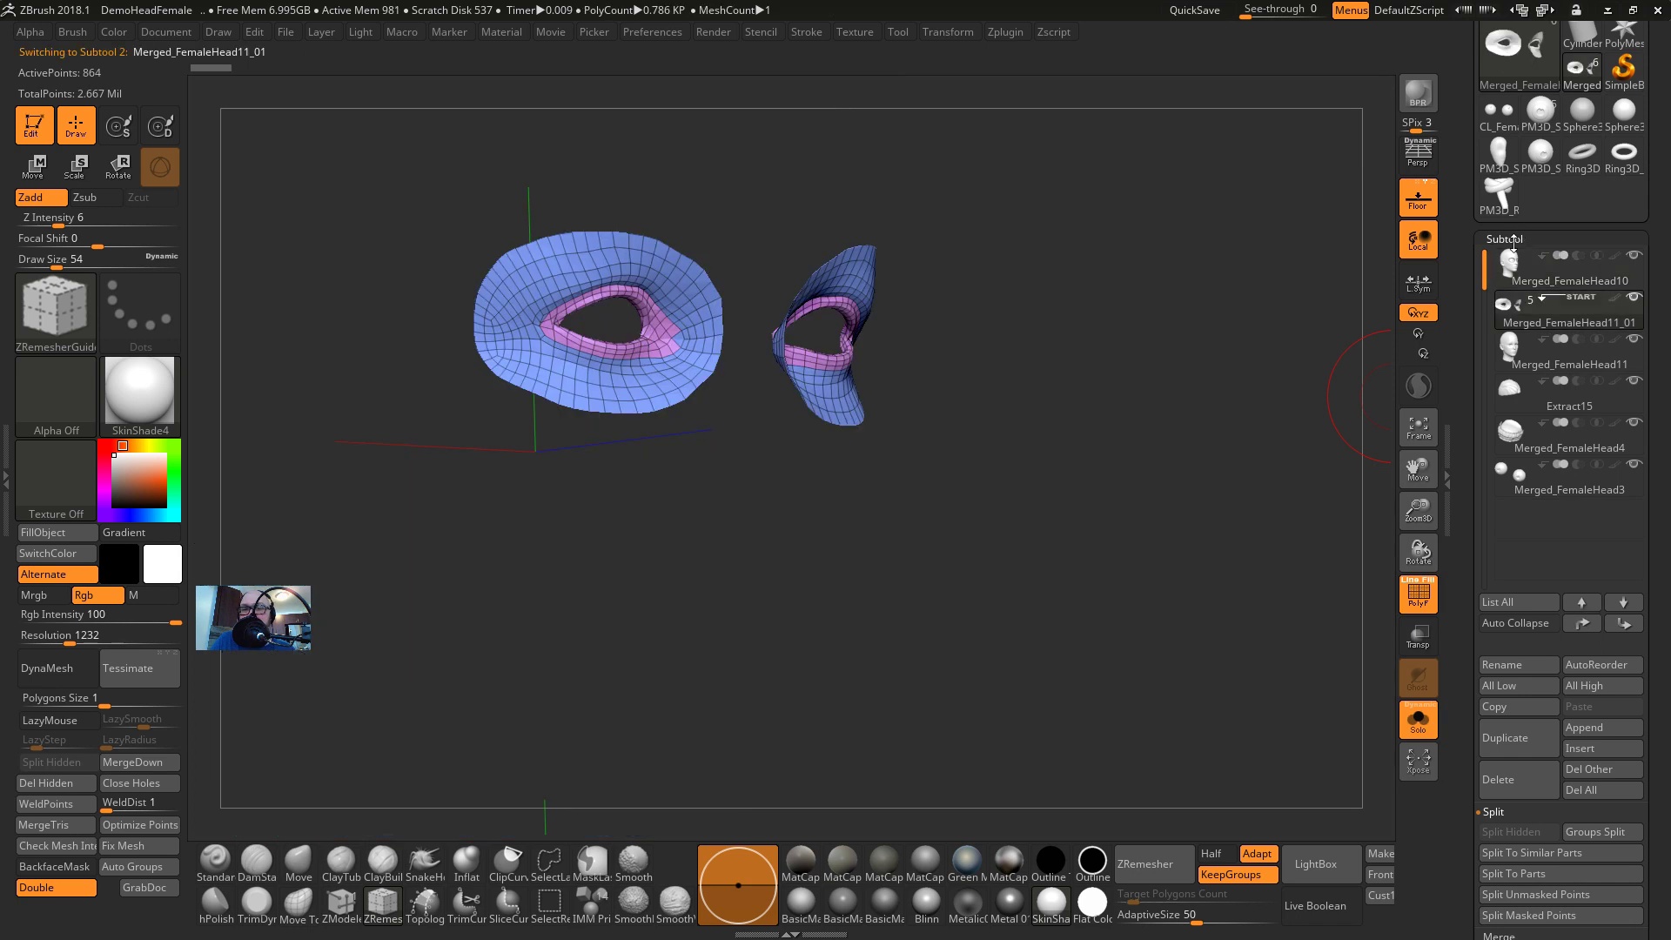
Try remeshing the eye pieces without further guides at the same polygon count, and undo the remesh
{"action": "left_click", "coordinate": [1514, 240]}
{"action": "left_click", "coordinate": [1528, 263]}
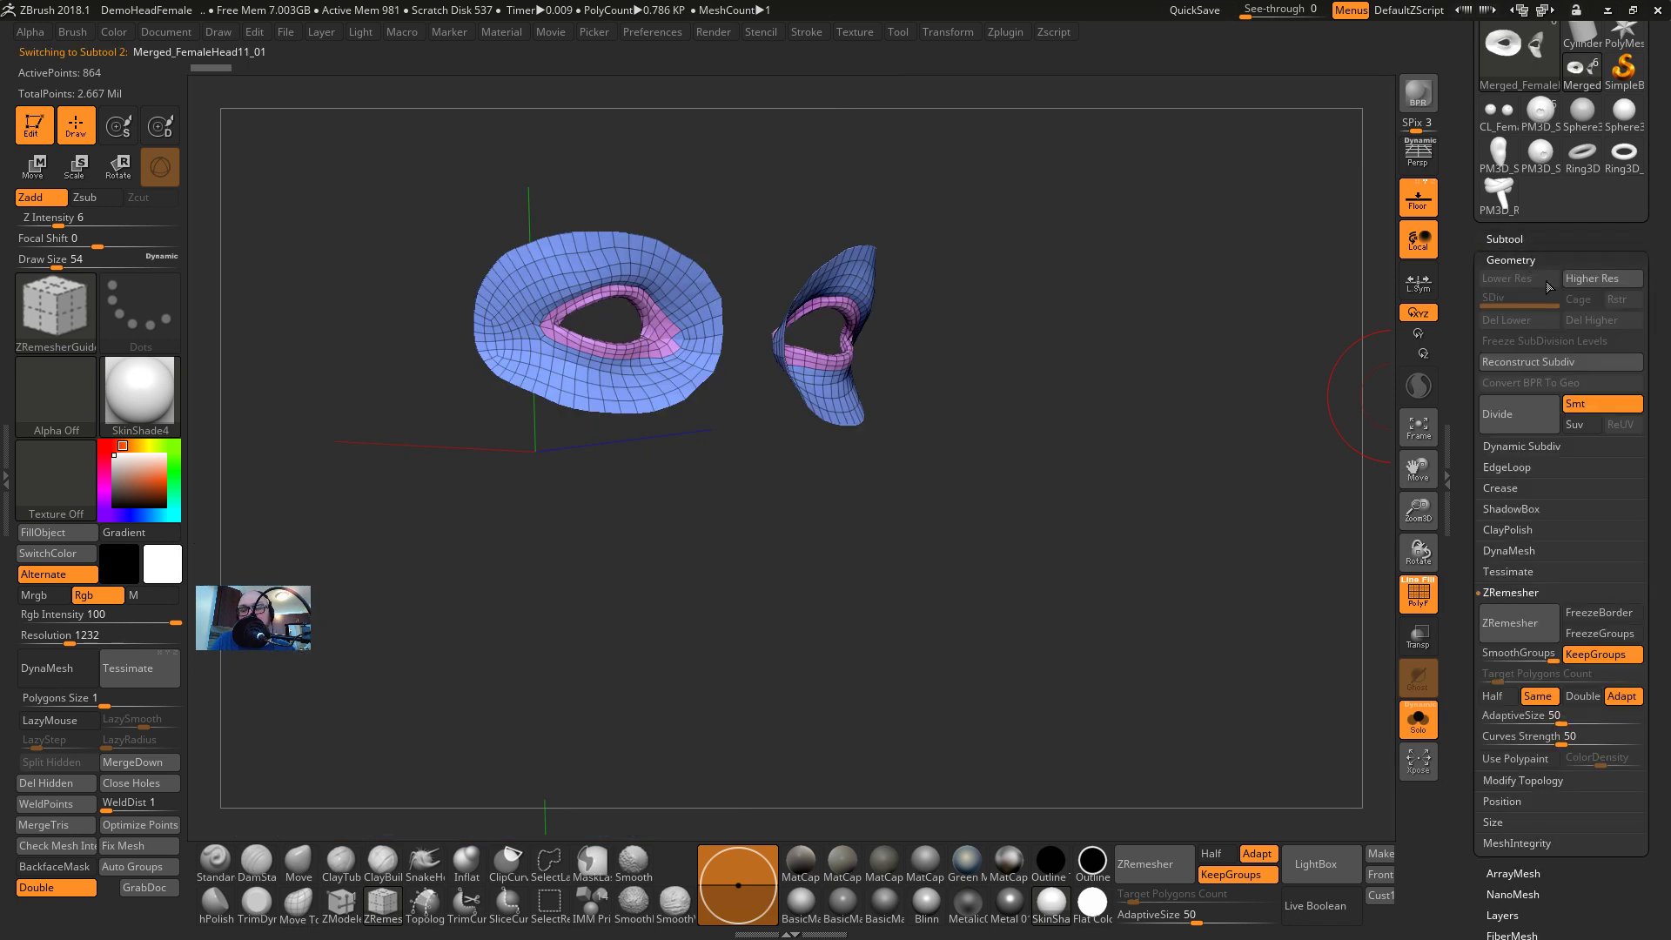
{"action": "left_click", "coordinate": [1535, 633]}
{"action": "left_click_drag", "start_coordinate": [923, 487], "coordinate": [1092, 467]}
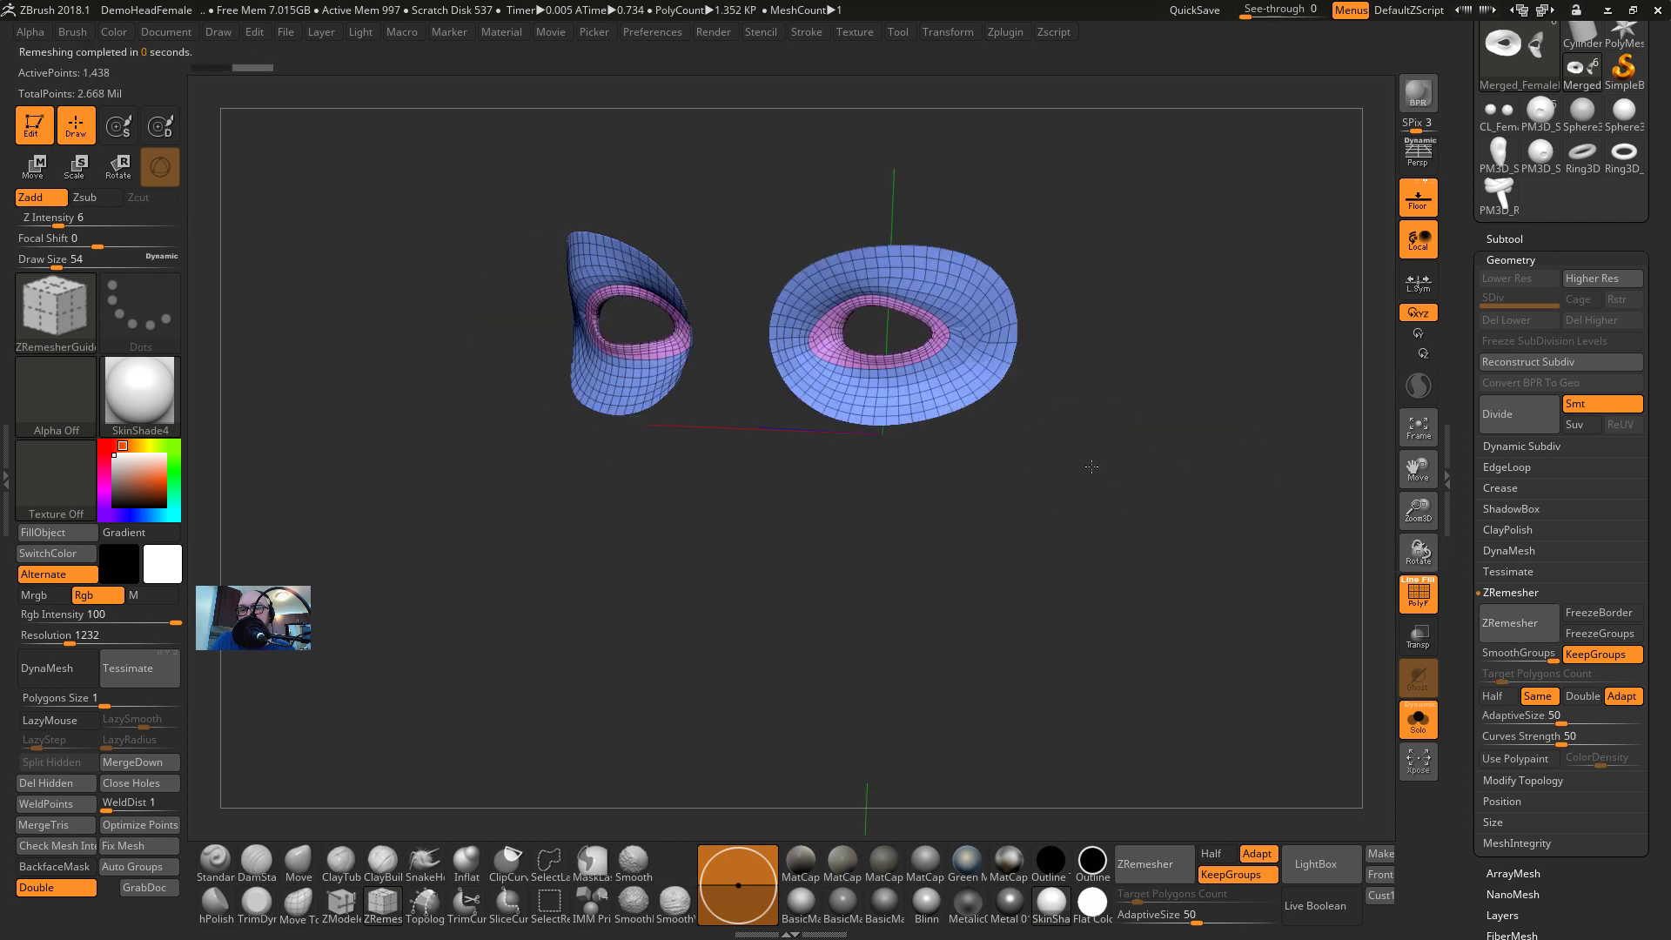
{"action": "key", "text": "ctrl+z"}
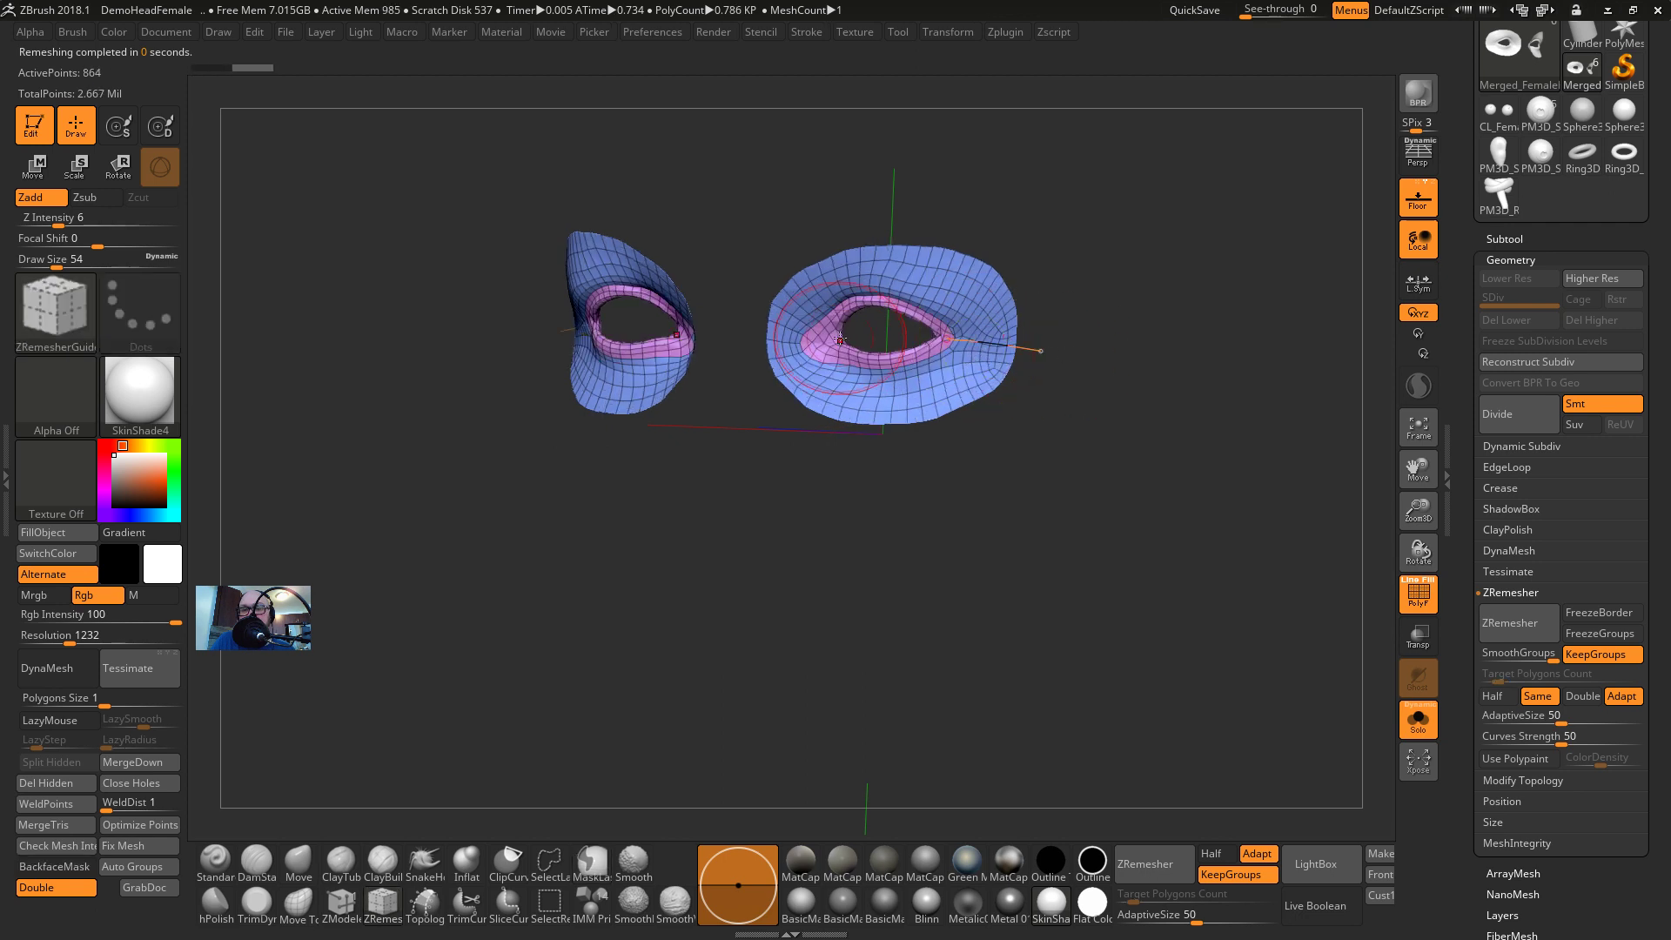
Add guides at the inner eye corner and vertically across the eye, remesh the eye pieces, and compare them with the previous mesh
{"action": "left_click_drag", "start_coordinate": [841, 340], "coordinate": [802, 352]}
{"action": "left_click_drag", "start_coordinate": [879, 207], "coordinate": [889, 440]}
{"action": "left_click", "coordinate": [1518, 630]}
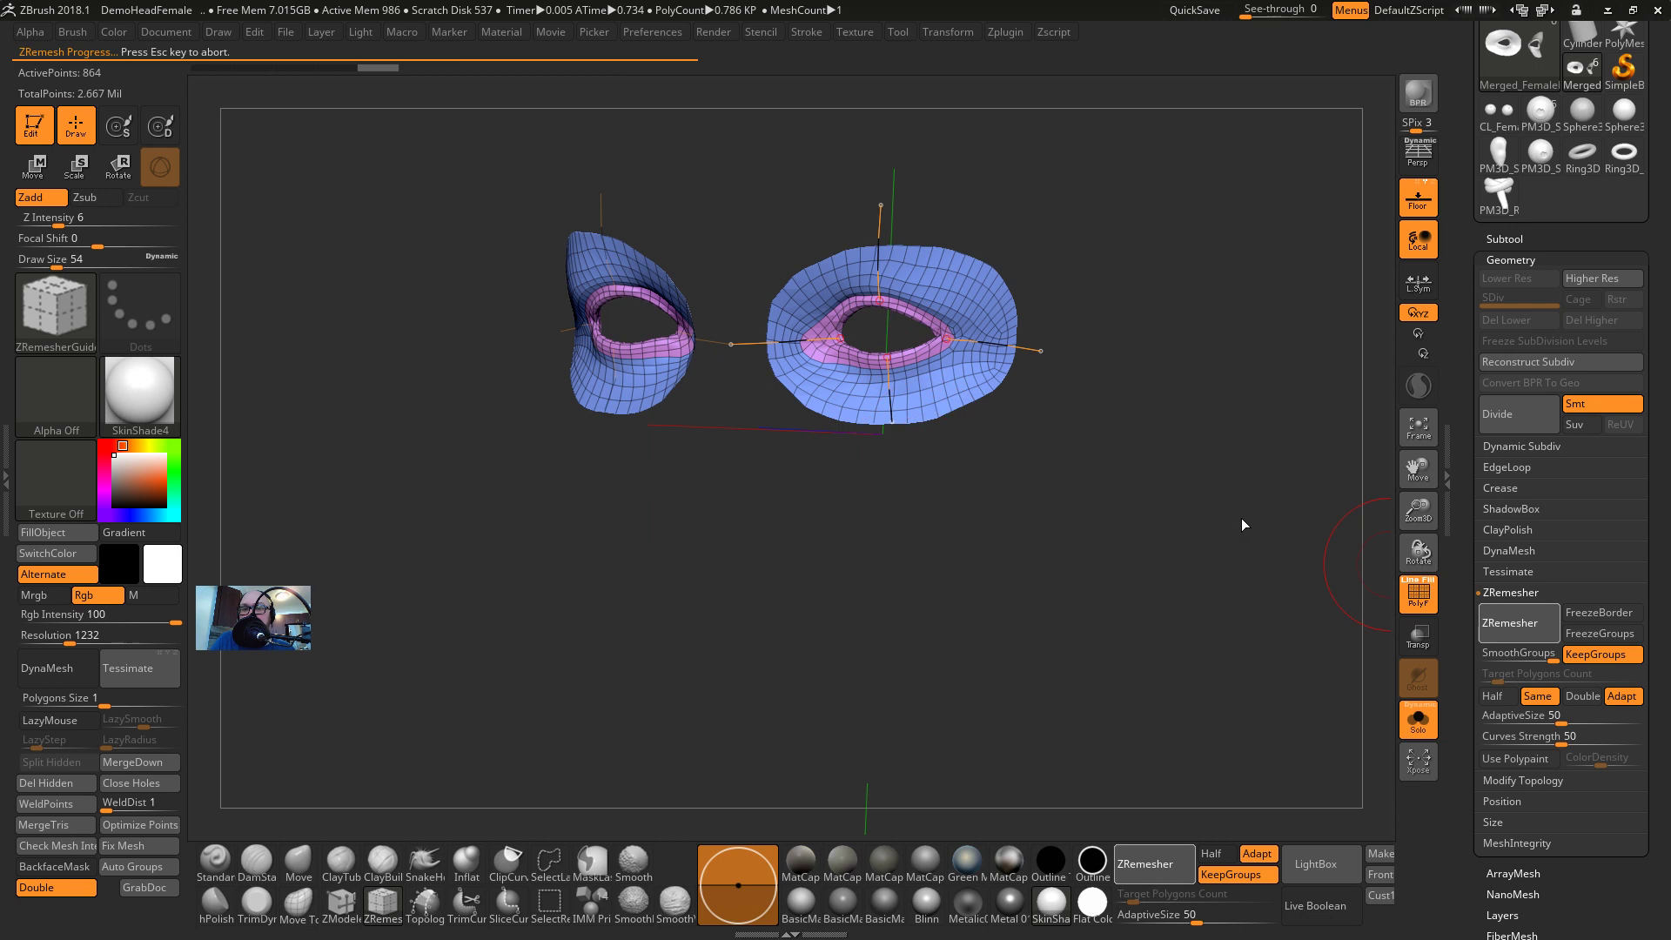
{"action": "left_click_drag", "start_coordinate": [1245, 514], "coordinate": [1084, 392]}
{"action": "key", "text": "ctrl"}
{"action": "key", "text": "ctrl+z"}
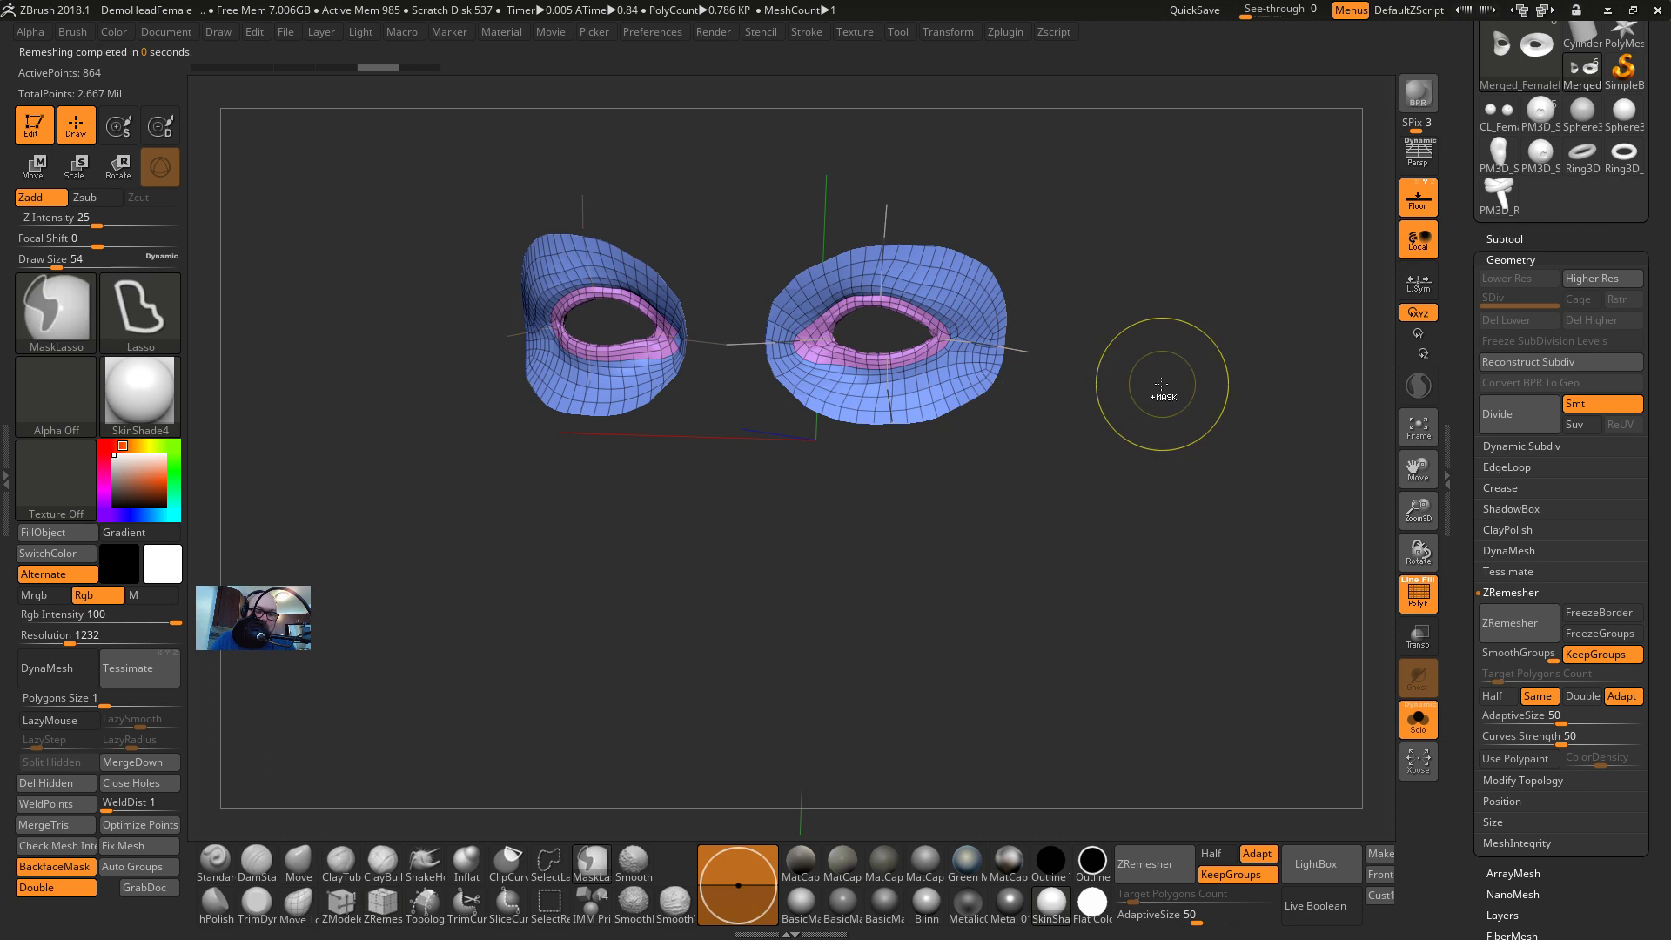
{"action": "key", "text": "ctrl+shift+z"}
Smooth the inner eye corner around the stray red polygon and merge the eye pieces' stray polygroups
{"action": "mouse_move", "coordinate": [1107, 321]}
{"action": "left_mouse_down", "text": "alt"}
{"action": "mouse_move", "coordinate": [1194, 421]}
{"action": "mouse_move", "coordinate": [1089, 362]}
{"action": "mouse_move", "coordinate": [1095, 335]}
{"action": "mouse_move", "coordinate": [1072, 332]}
{"action": "left_mouse_up", "text": "alt"}
{"action": "key", "text": "s"}
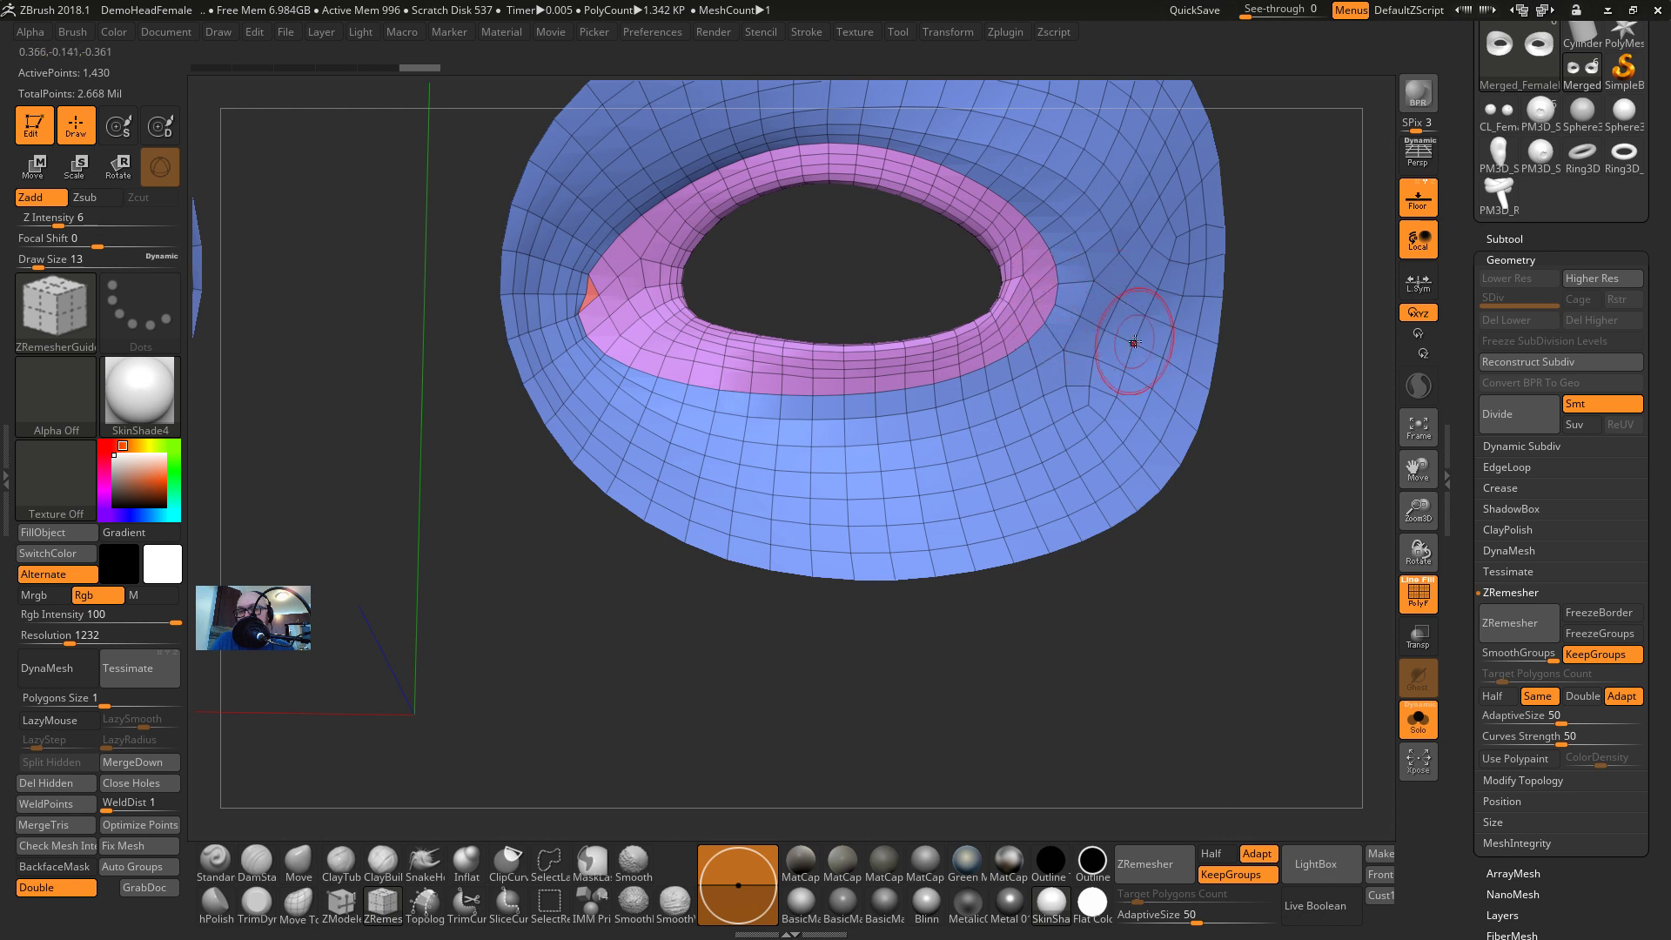
{"action": "mouse_move", "coordinate": [596, 294]}
{"action": "left_mouse_down", "text": "shift"}
{"action": "mouse_move", "coordinate": [605, 284]}
{"action": "mouse_move", "coordinate": [581, 285]}
{"action": "left_mouse_up", "text": "shift"}
{"action": "left_click", "coordinate": [1515, 259]}
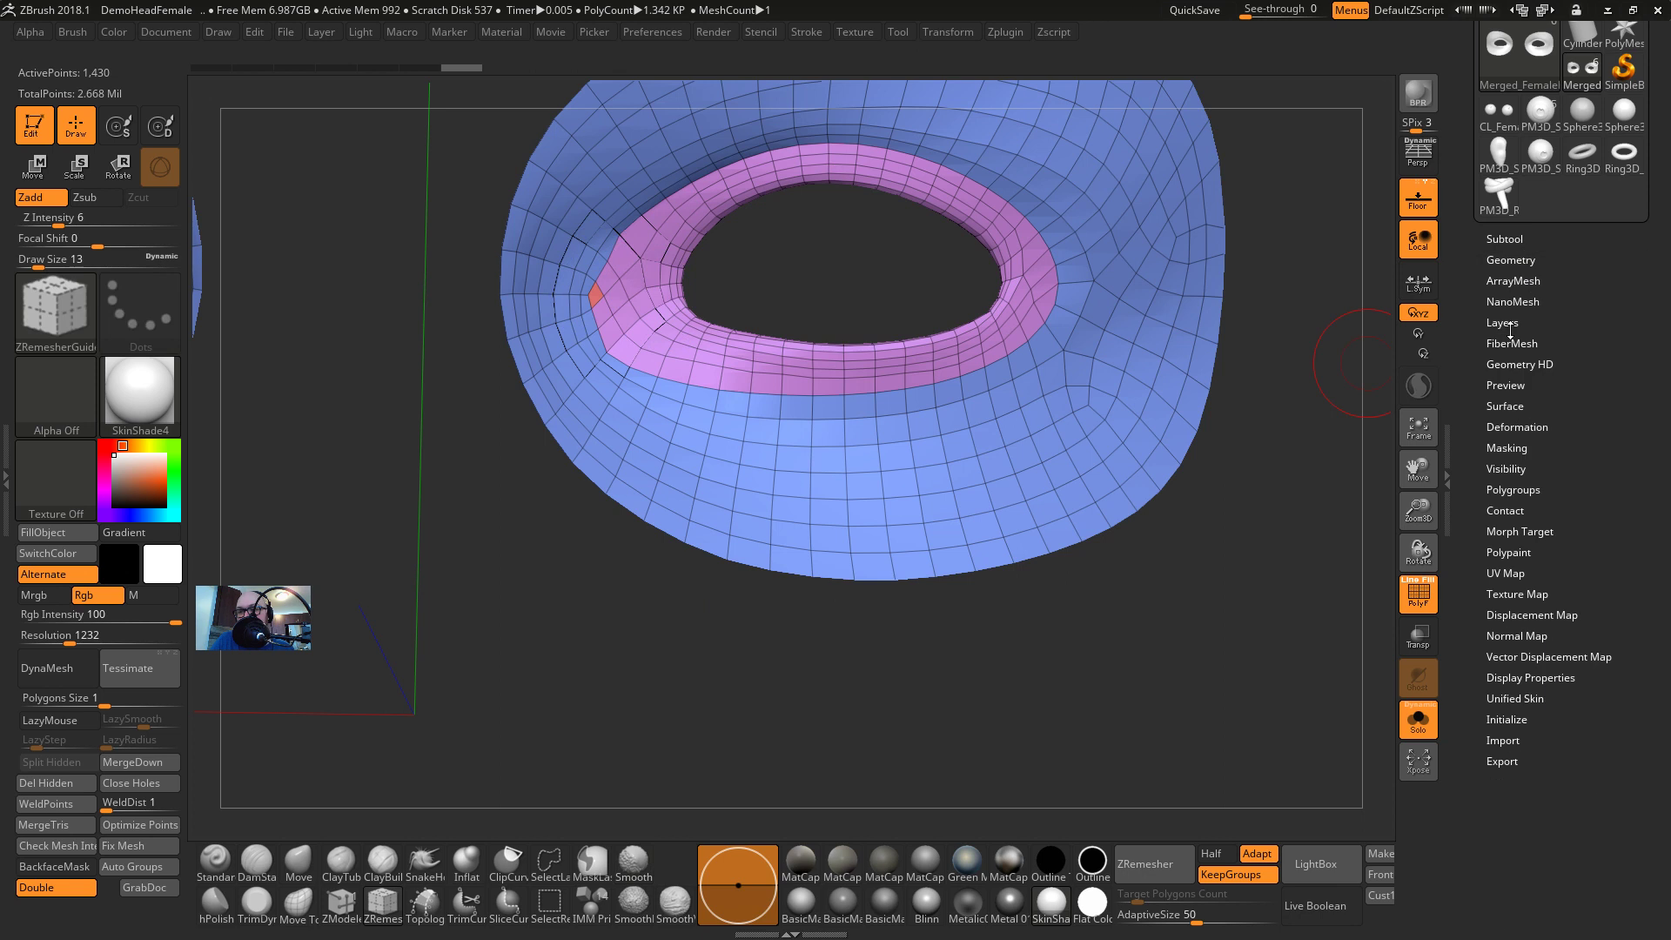
{"action": "left_click", "coordinate": [1519, 489]}
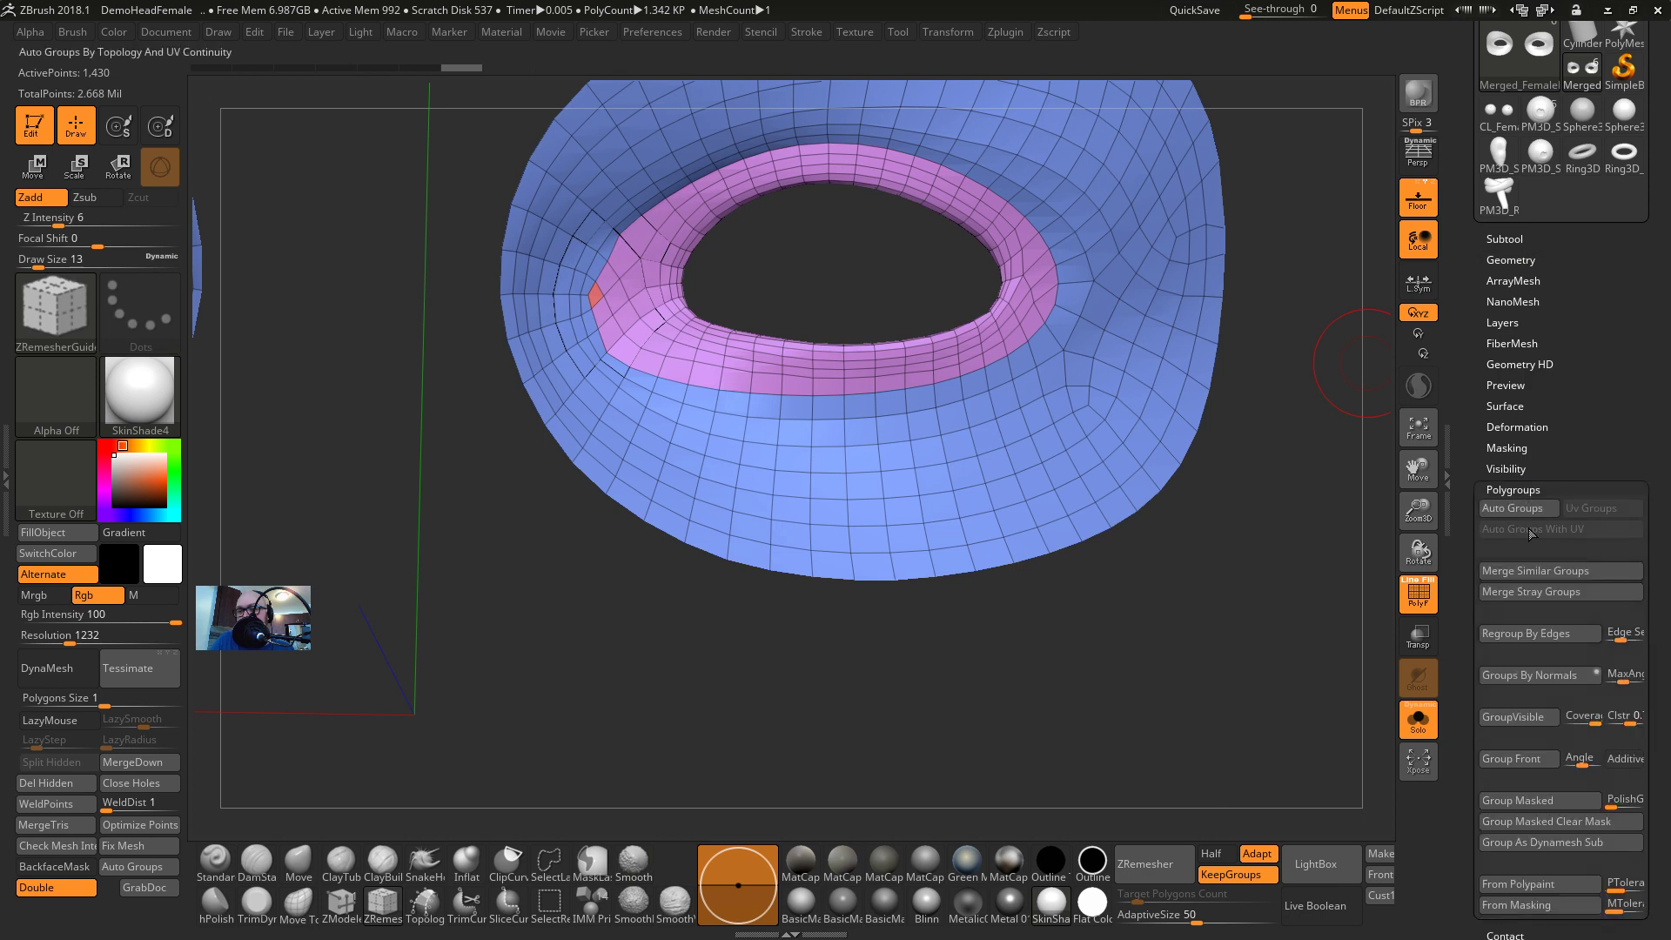
Remesh the cleaned-up eye pieces at the same polygon count with KeepGroups and adaptive density on
{"action": "left_click", "coordinate": [1510, 258]}
{"action": "left_click", "coordinate": [1536, 622]}
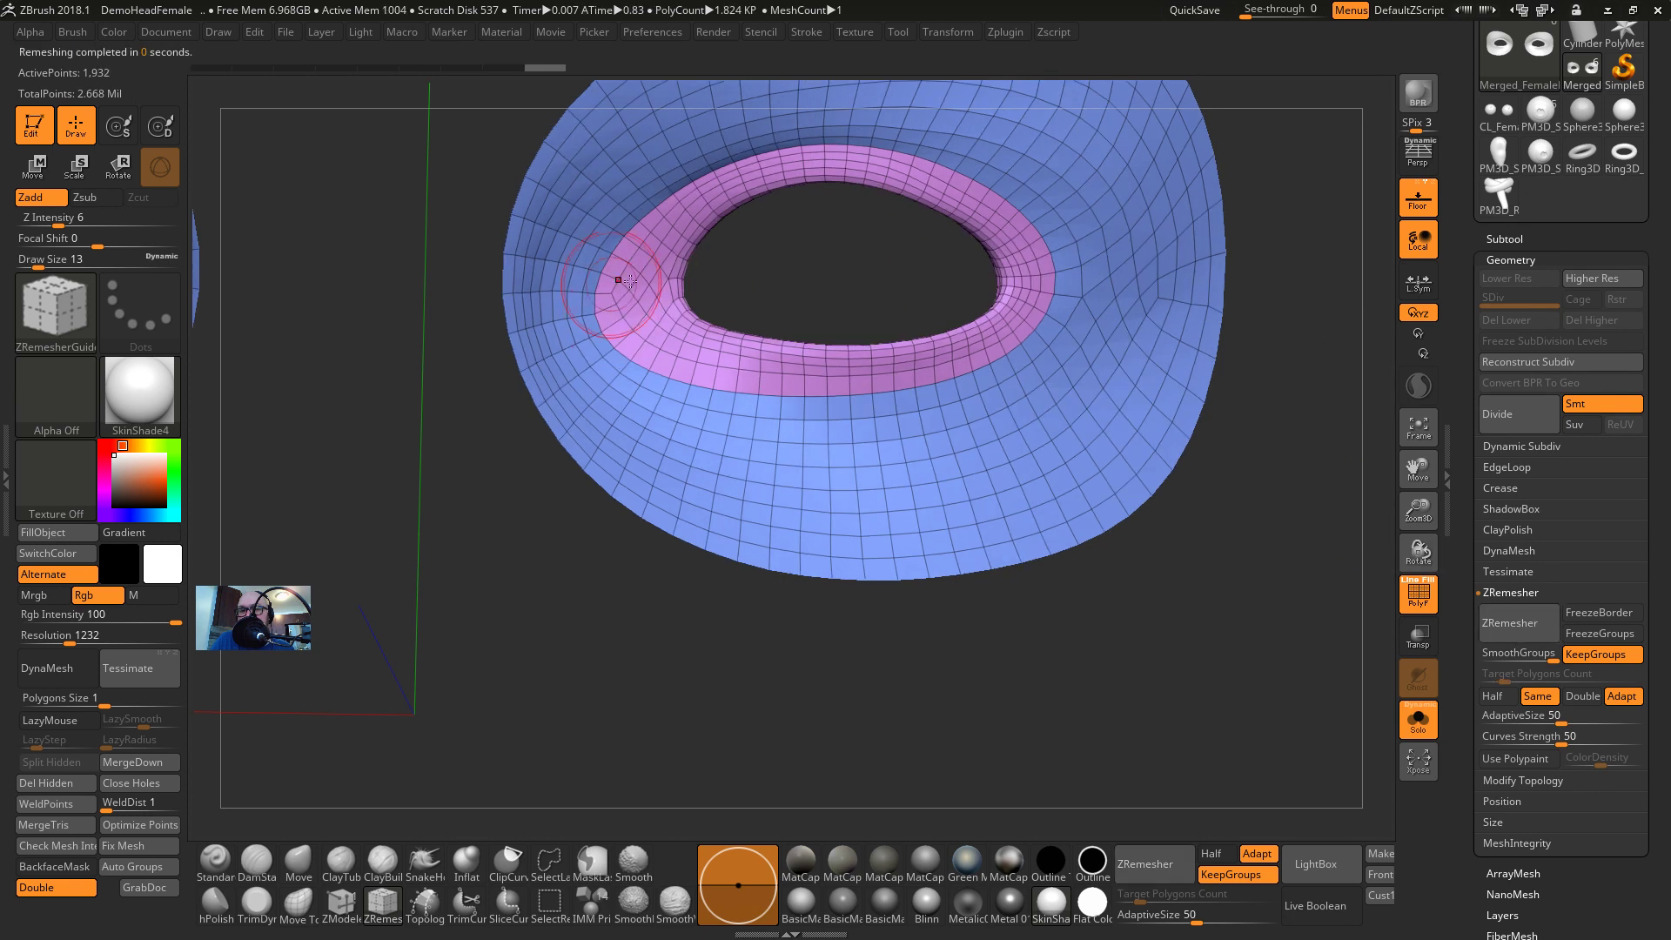
{"action": "left_click_drag", "start_coordinate": [1234, 457], "coordinate": [1297, 479]}
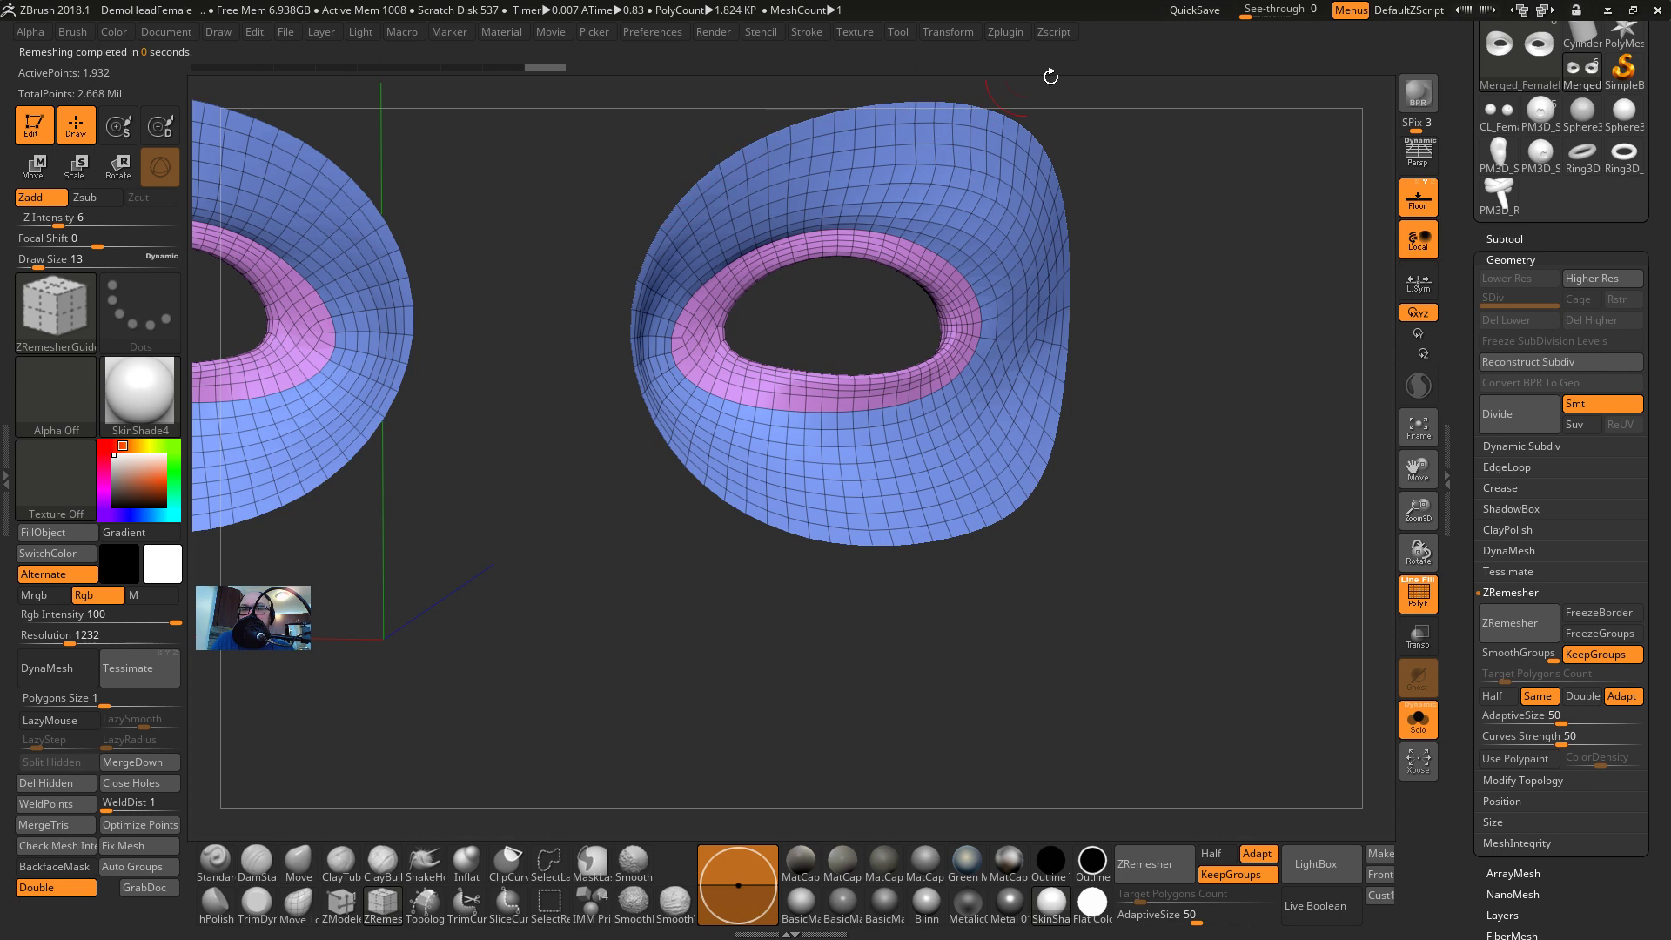
Turn off Solo, hide the Merged_FemaleHead11 subtool, and select the head subtool with the eye openings
{"action": "left_click", "coordinate": [1541, 235]}
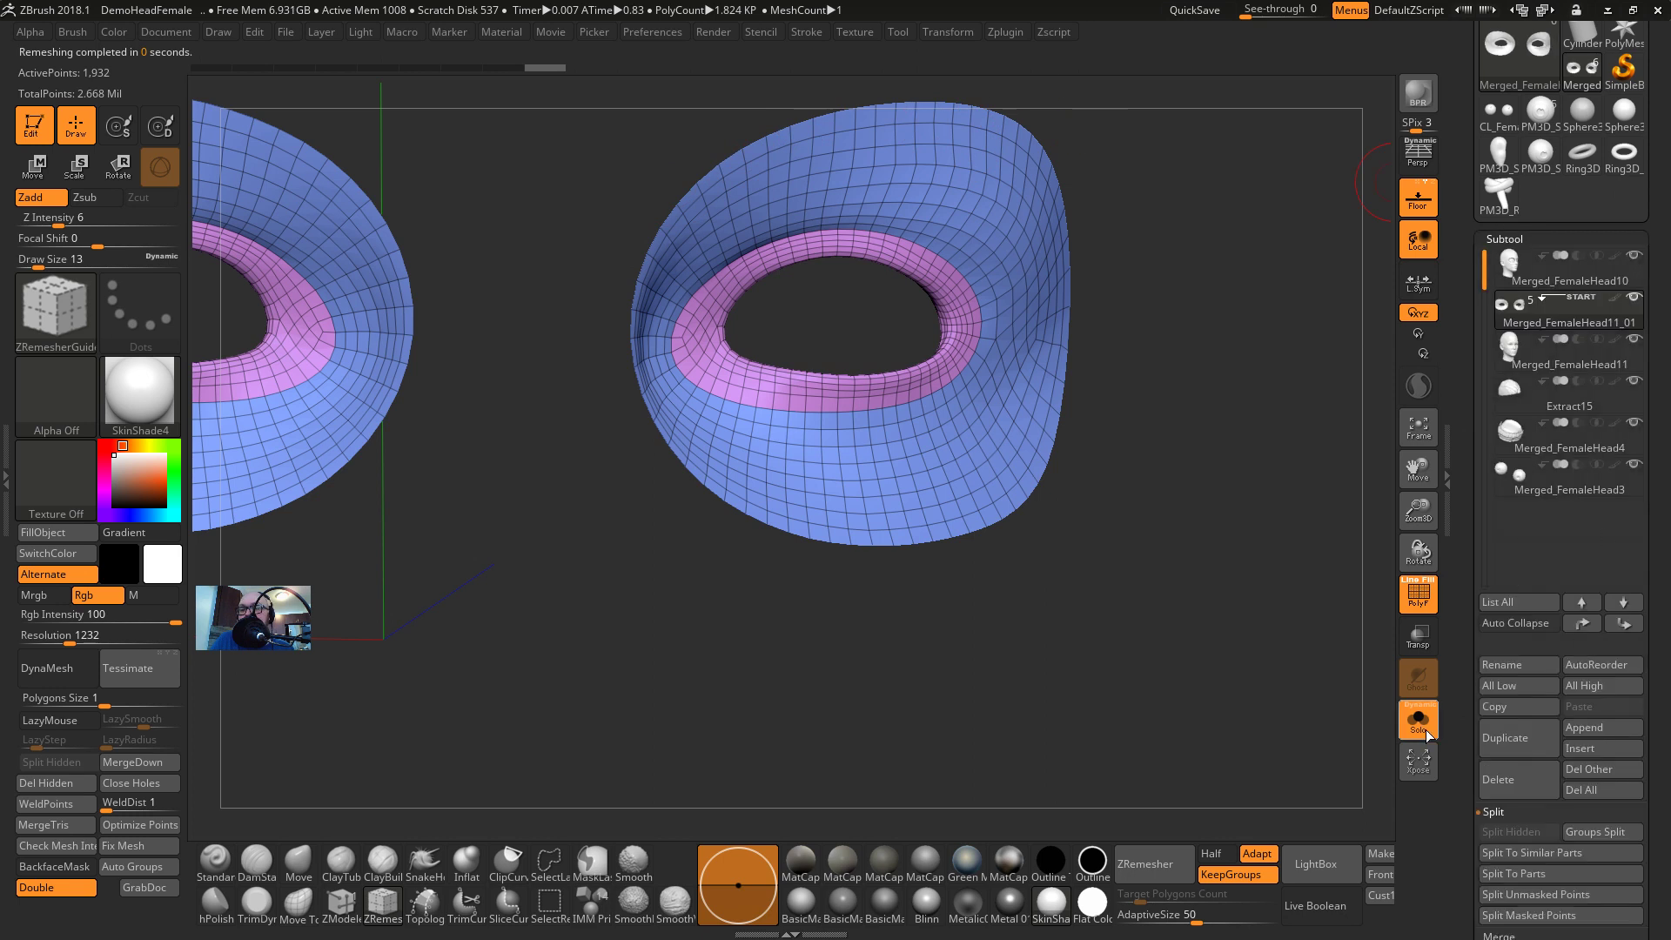
{"action": "left_click", "coordinate": [1424, 727]}
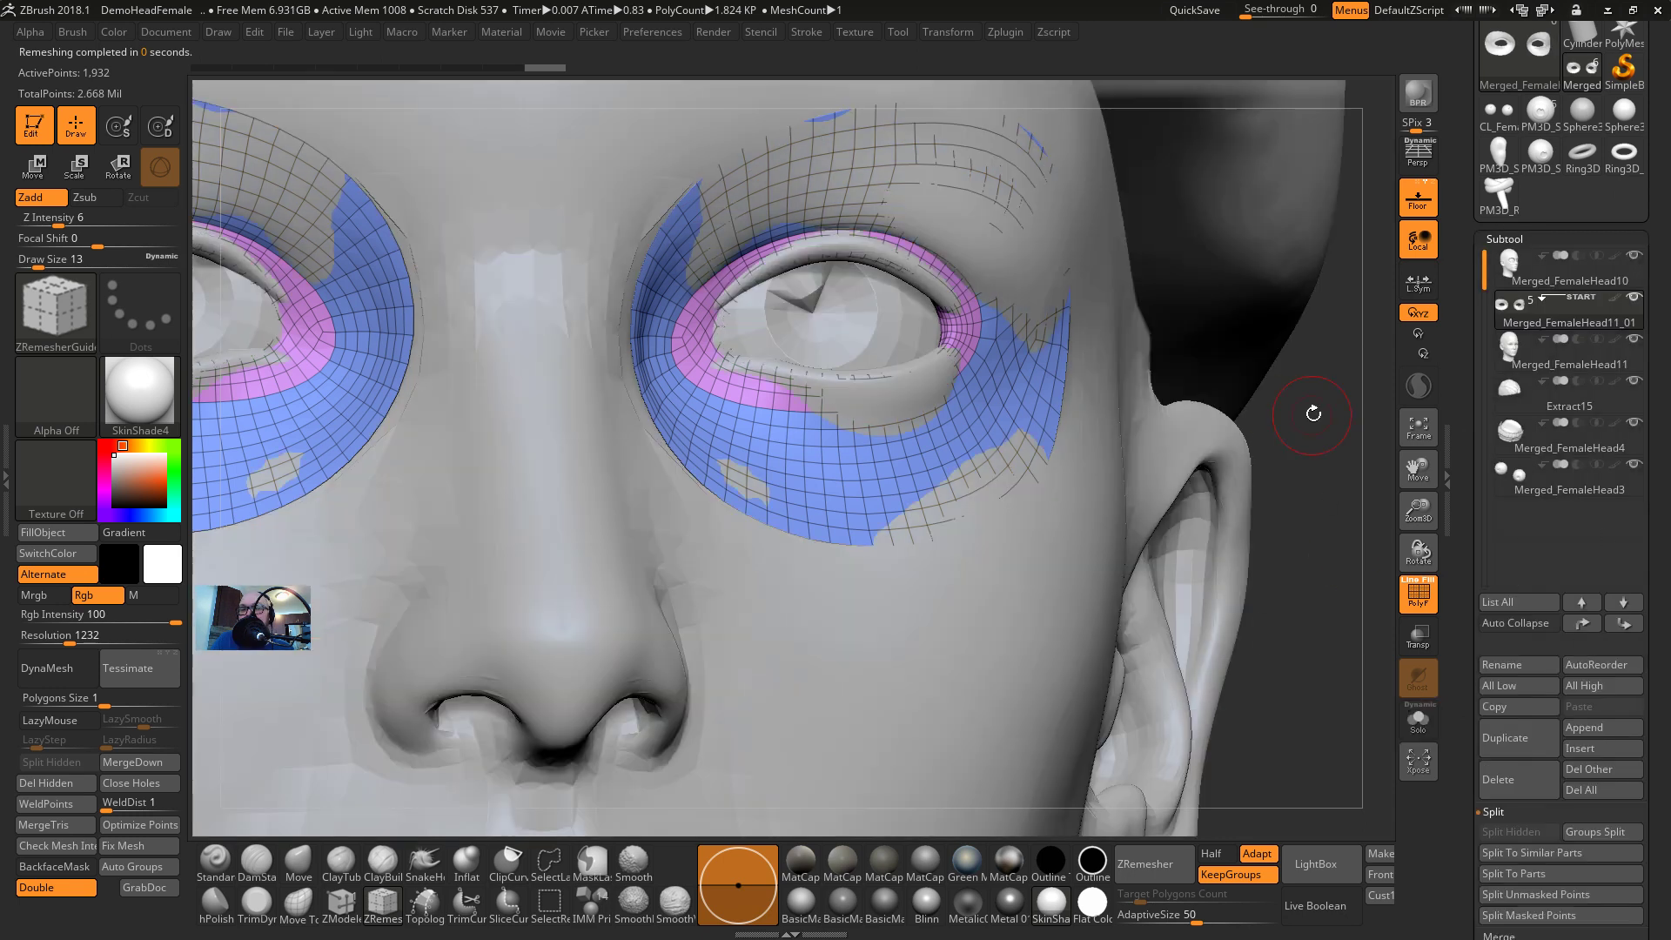
{"action": "left_click", "coordinate": [1636, 342]}
{"action": "left_click", "coordinate": [710, 143], "text": "alt"}
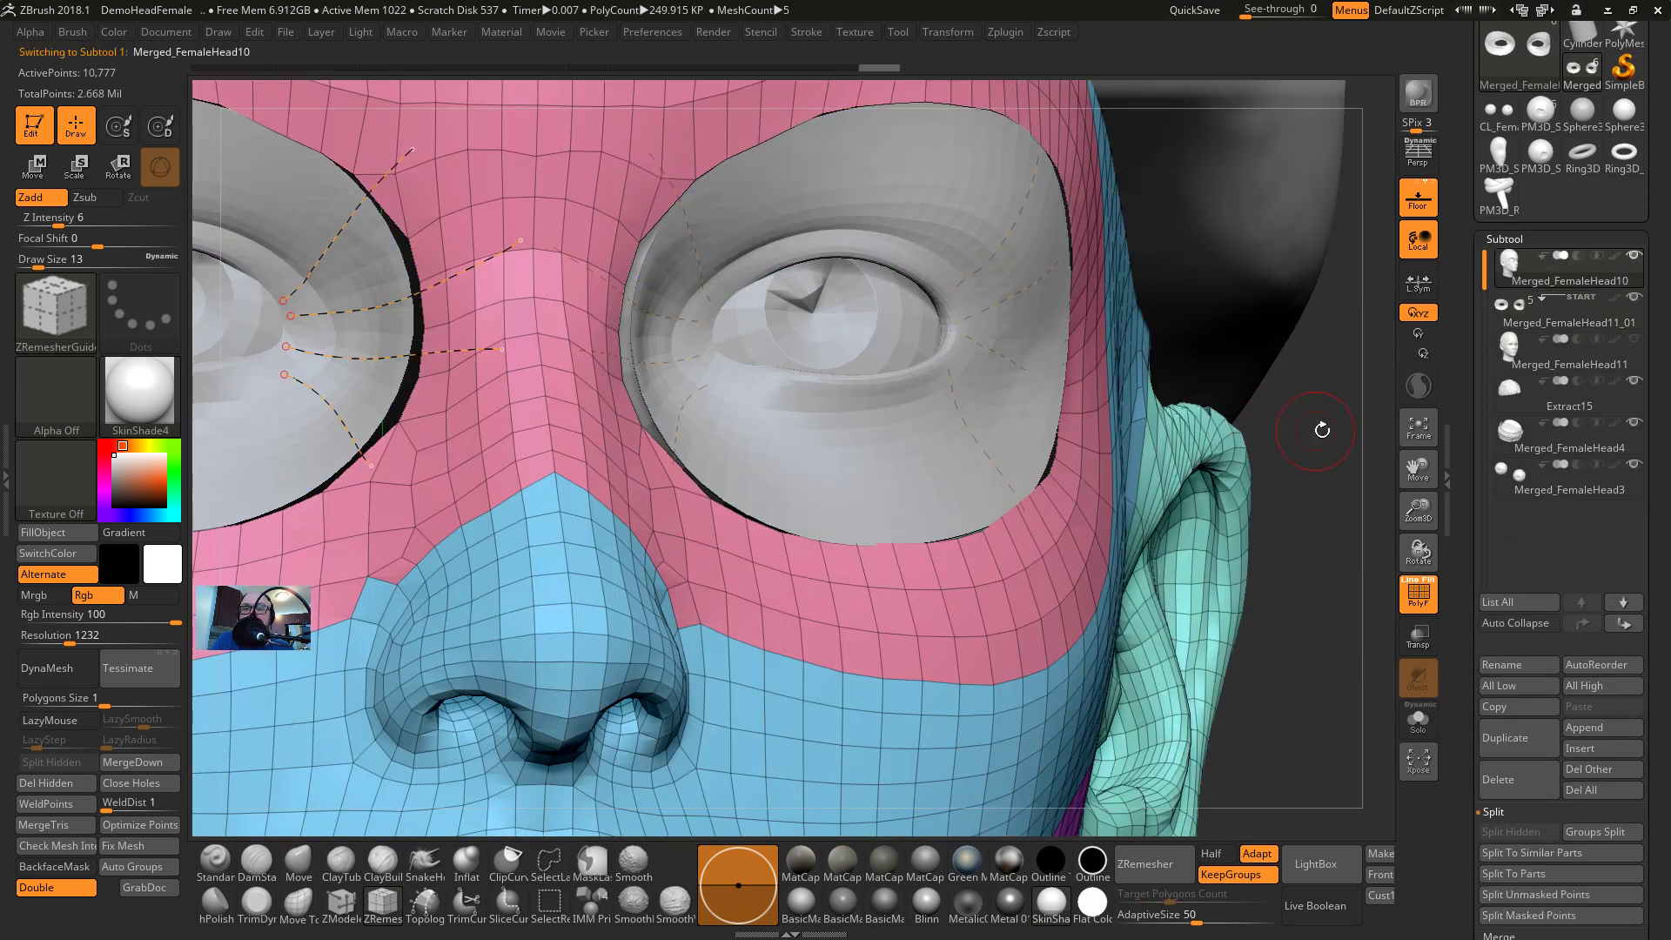
{"action": "left_click_drag", "start_coordinate": [1322, 430], "coordinate": [1306, 353], "text": "alt"}
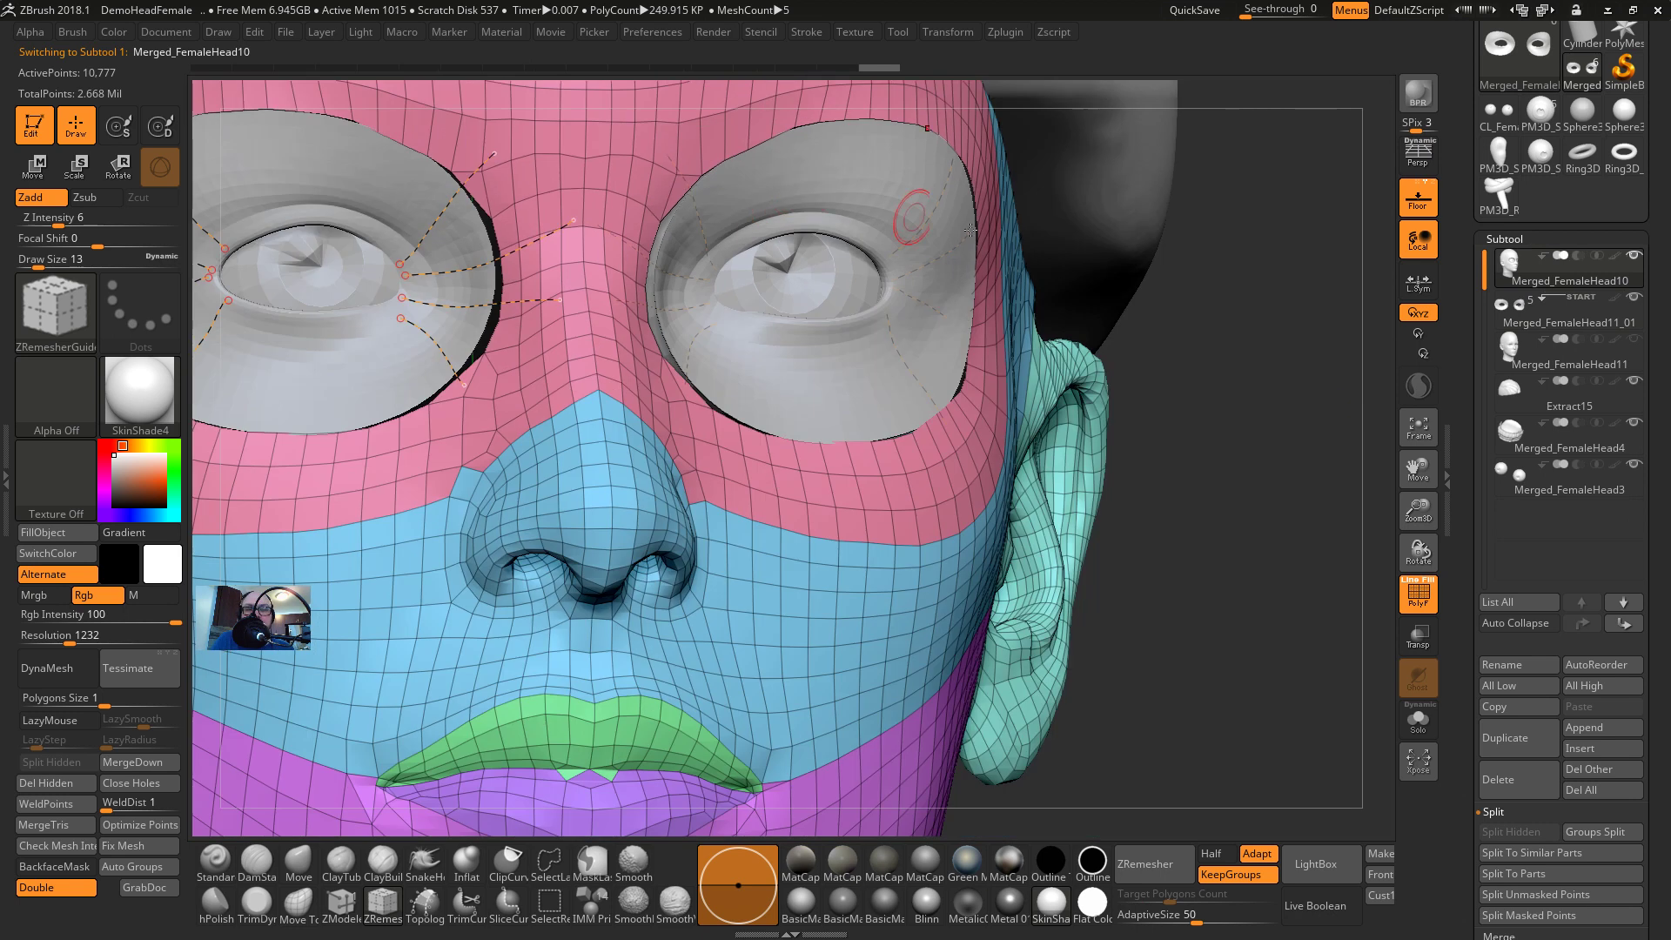
Switch to Chrome to read the questions in the Twitch stream chat, and return to ZBrush
{"action": "key", "text": "alt+Tab"}
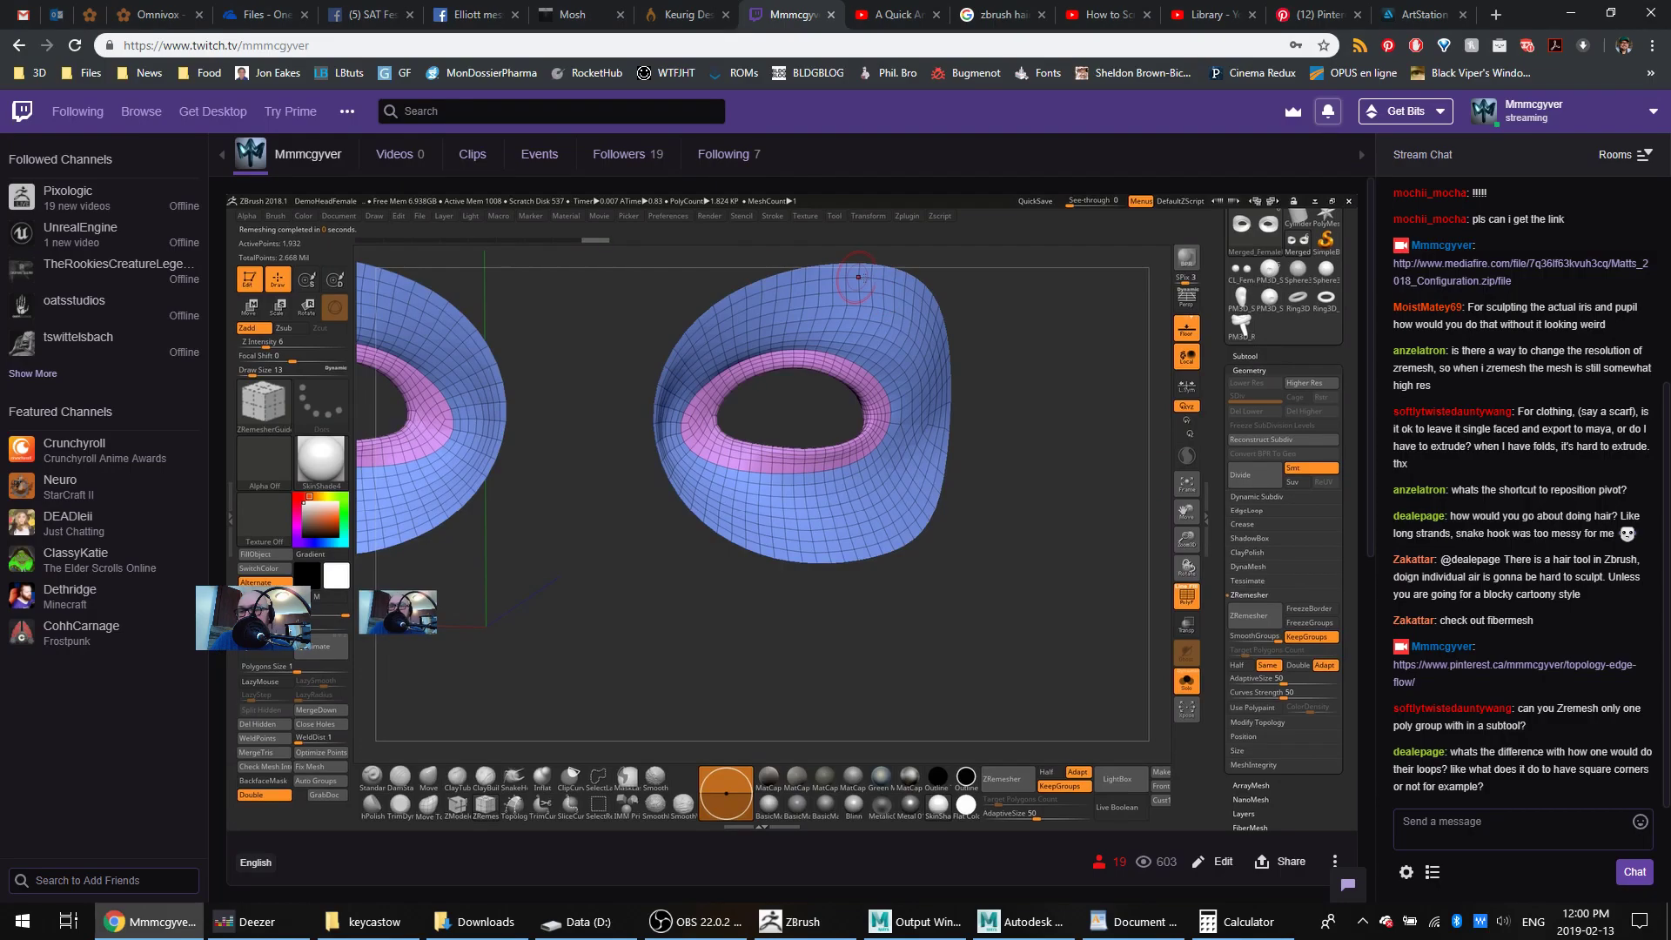
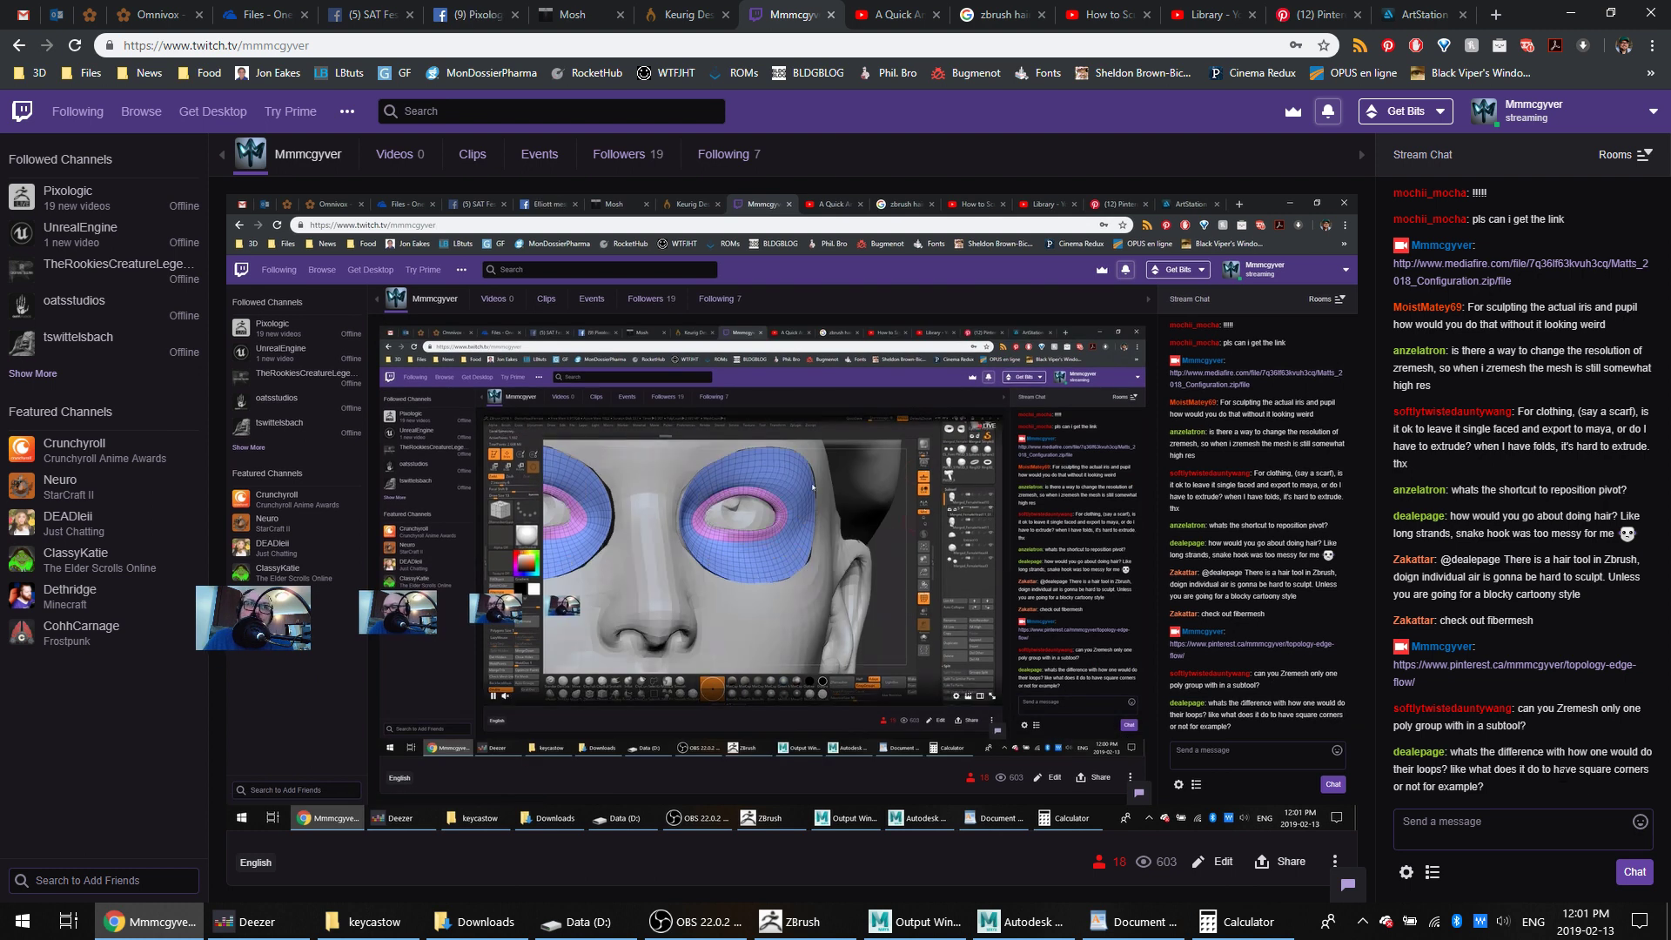
{"action": "key", "text": "alt+Tab"}
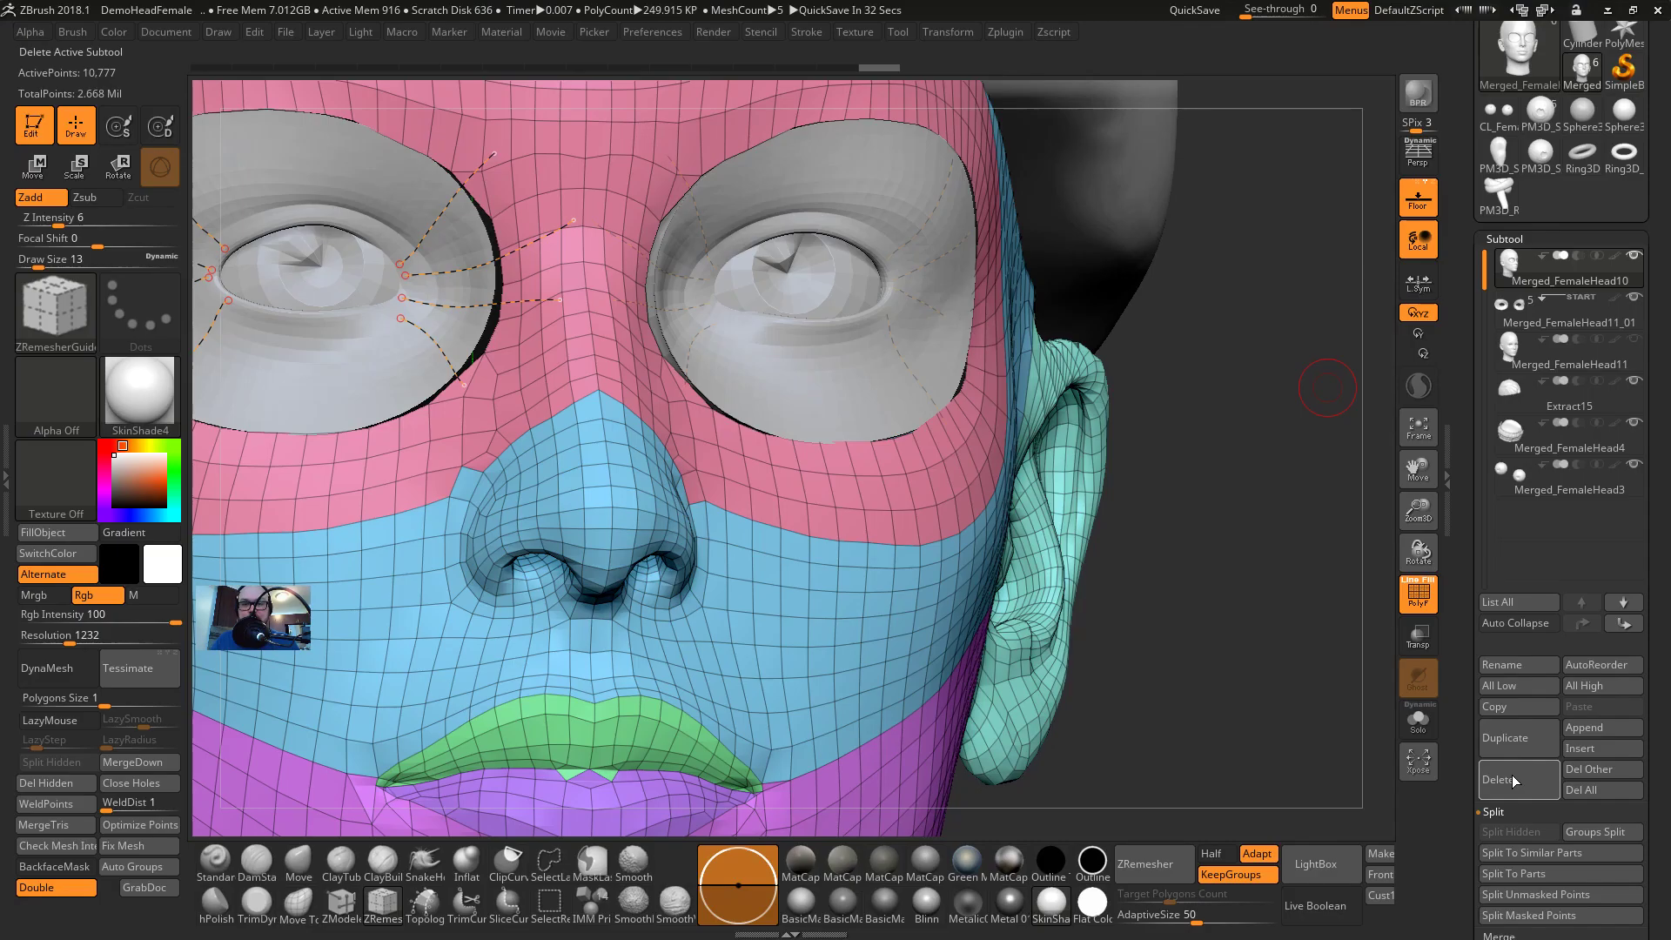
Check the remeshed eye pieces in place, reselect the head subtool, and smooth its mesh at the corner of the mouth
{"action": "left_click", "coordinate": [953, 276], "text": "alt"}
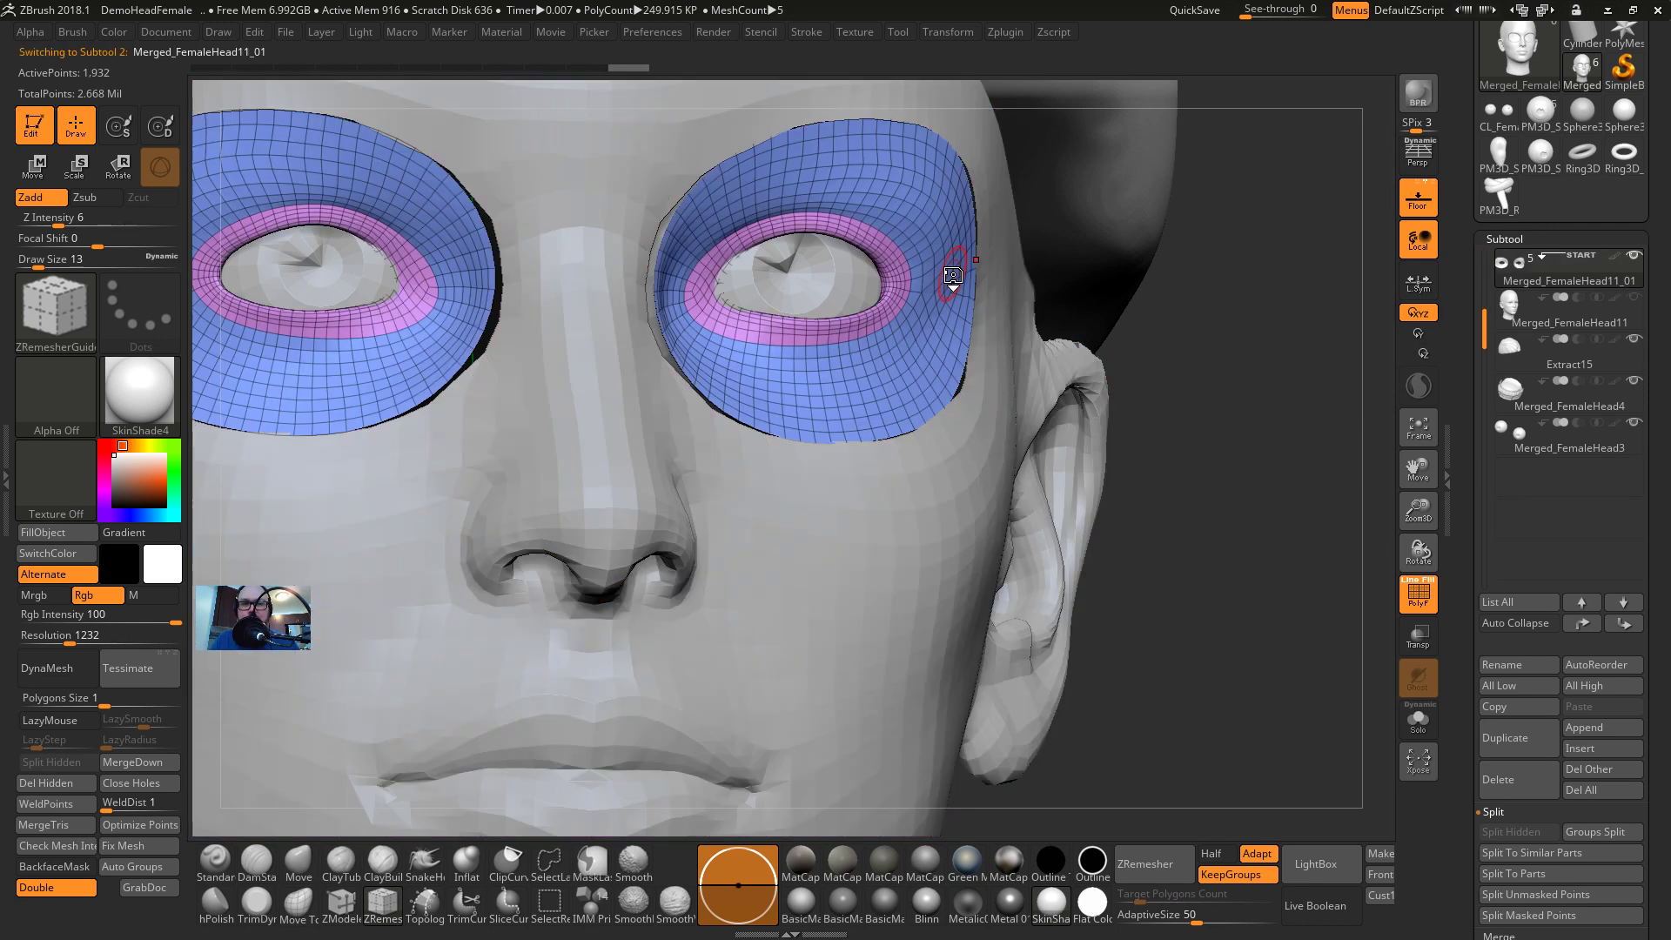
{"action": "left_click_drag", "start_coordinate": [1204, 524], "coordinate": [1296, 308], "text": "alt"}
{"action": "left_click", "coordinate": [880, 529], "text": "alt"}
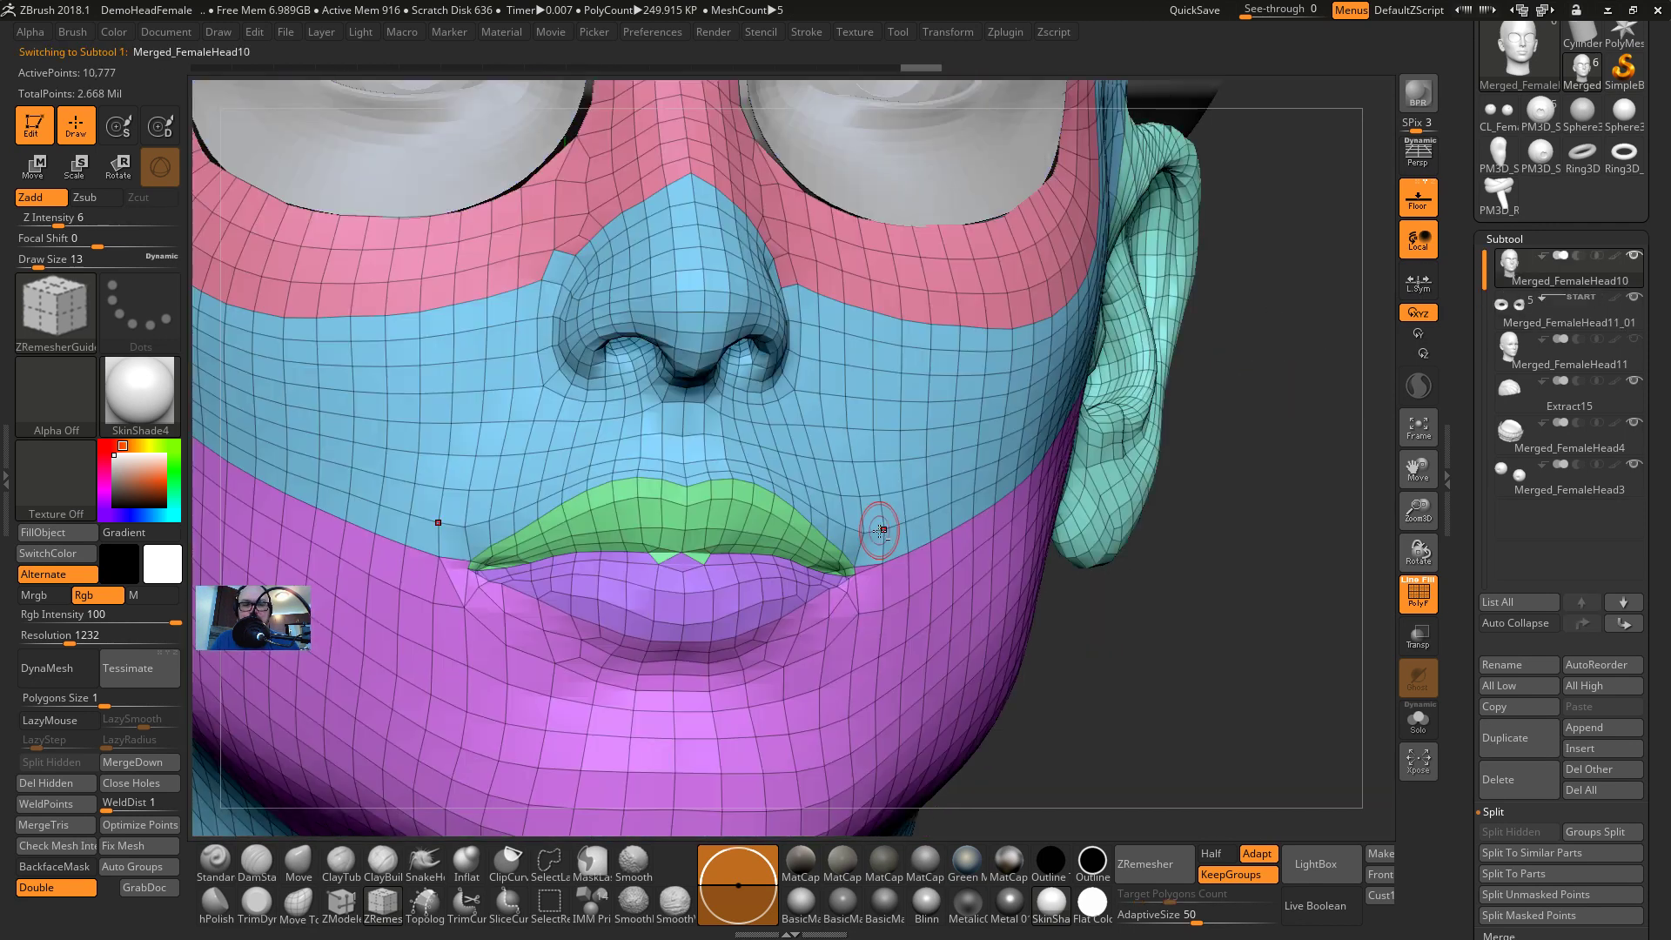
{"action": "left_click_drag", "start_coordinate": [1124, 618], "coordinate": [1254, 553]}
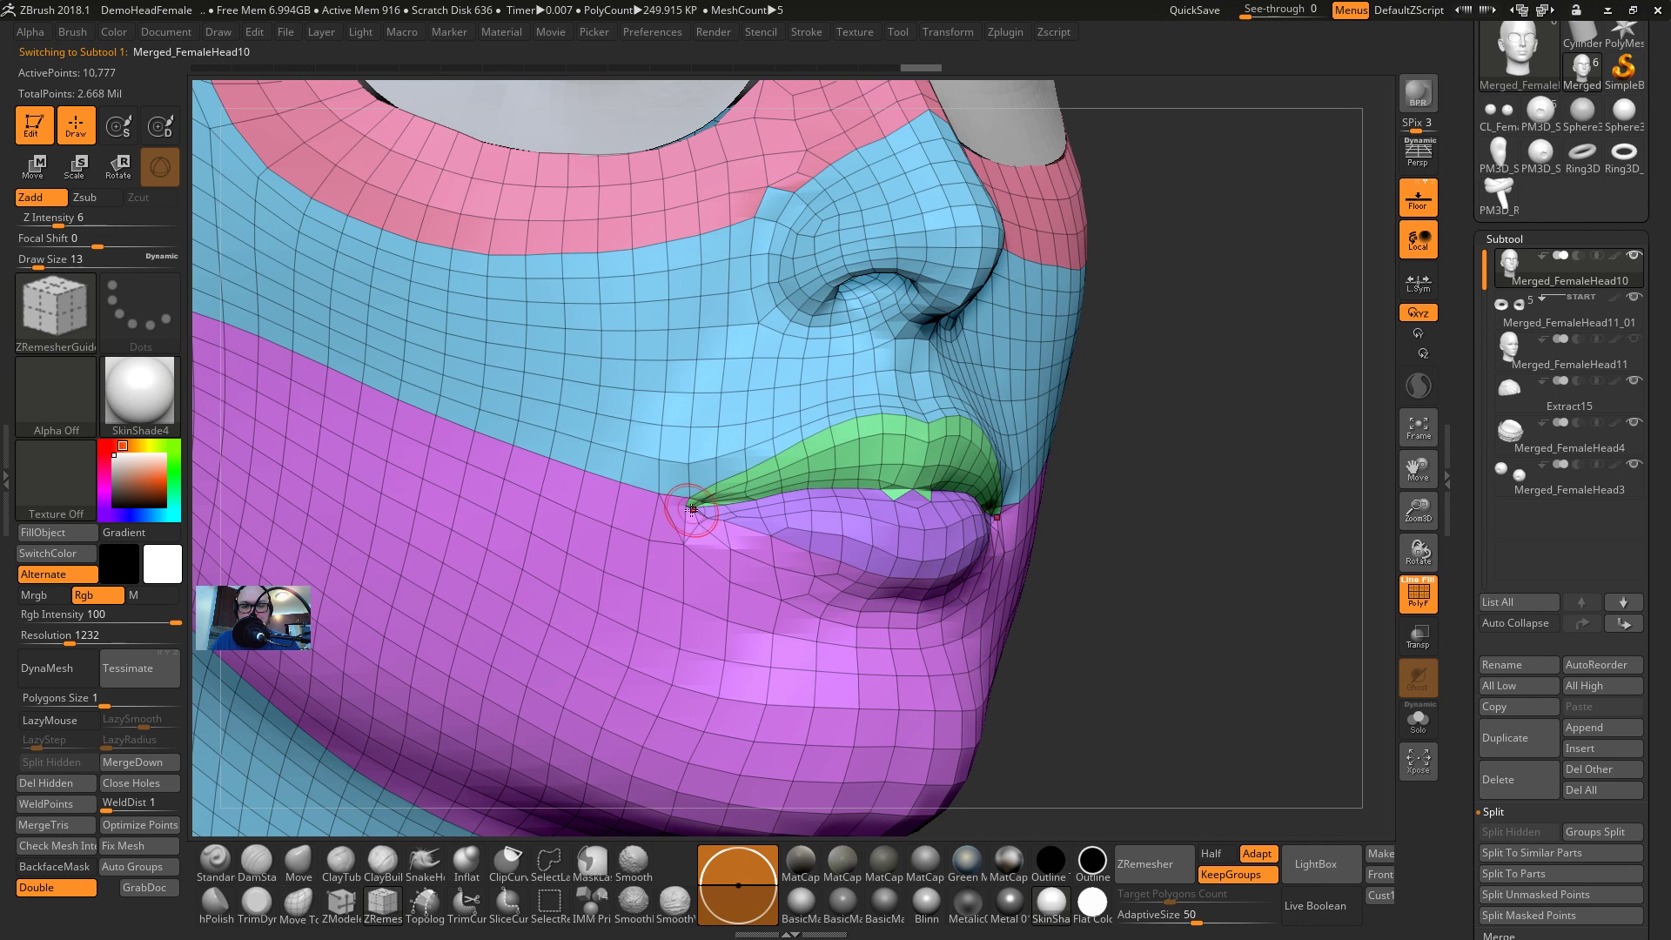
{"action": "key", "text": "shift"}
{"action": "mouse_move", "coordinate": [694, 547]}
{"action": "left_mouse_down", "text": "shift"}
{"action": "mouse_move", "coordinate": [697, 518]}
{"action": "mouse_move", "coordinate": [713, 529]}
{"action": "left_mouse_up", "text": "shift"}
Hide part of the green upper-lip mesh to examine the topology at the mouth corner, and restore it
{"action": "left_click_drag", "start_coordinate": [1131, 522], "coordinate": [1141, 610], "text": "alt"}
{"action": "left_click", "coordinate": [943, 430], "text": "ctrl+shift"}
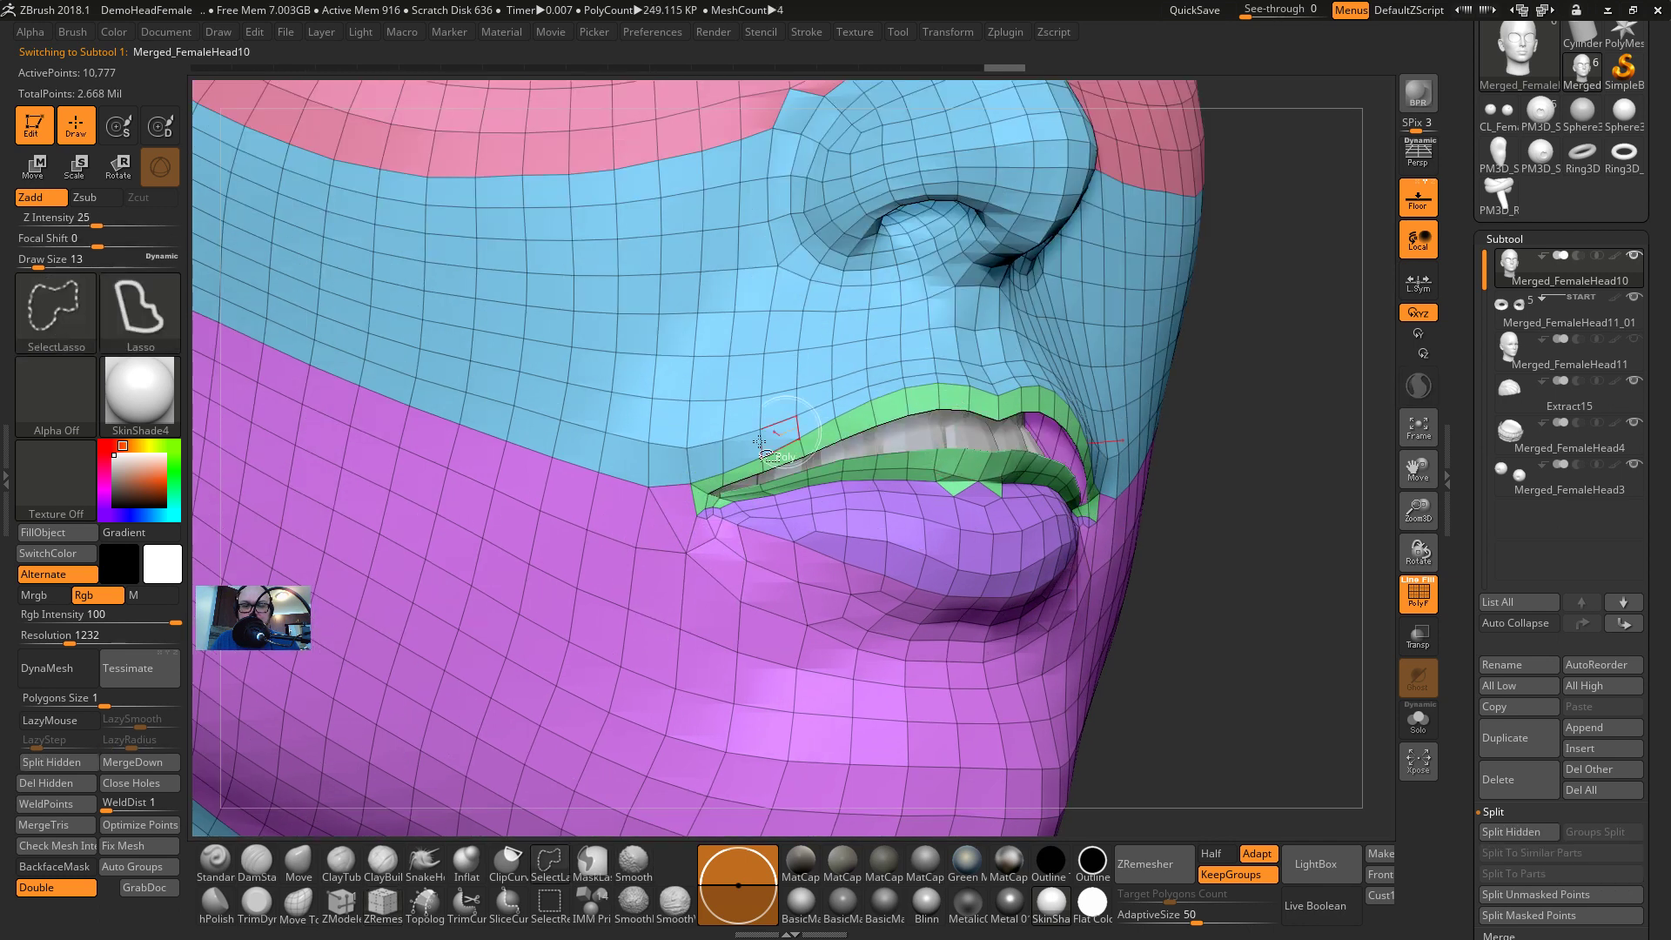
{"action": "left_click_drag", "start_coordinate": [1235, 481], "coordinate": [1241, 631], "text": "alt"}
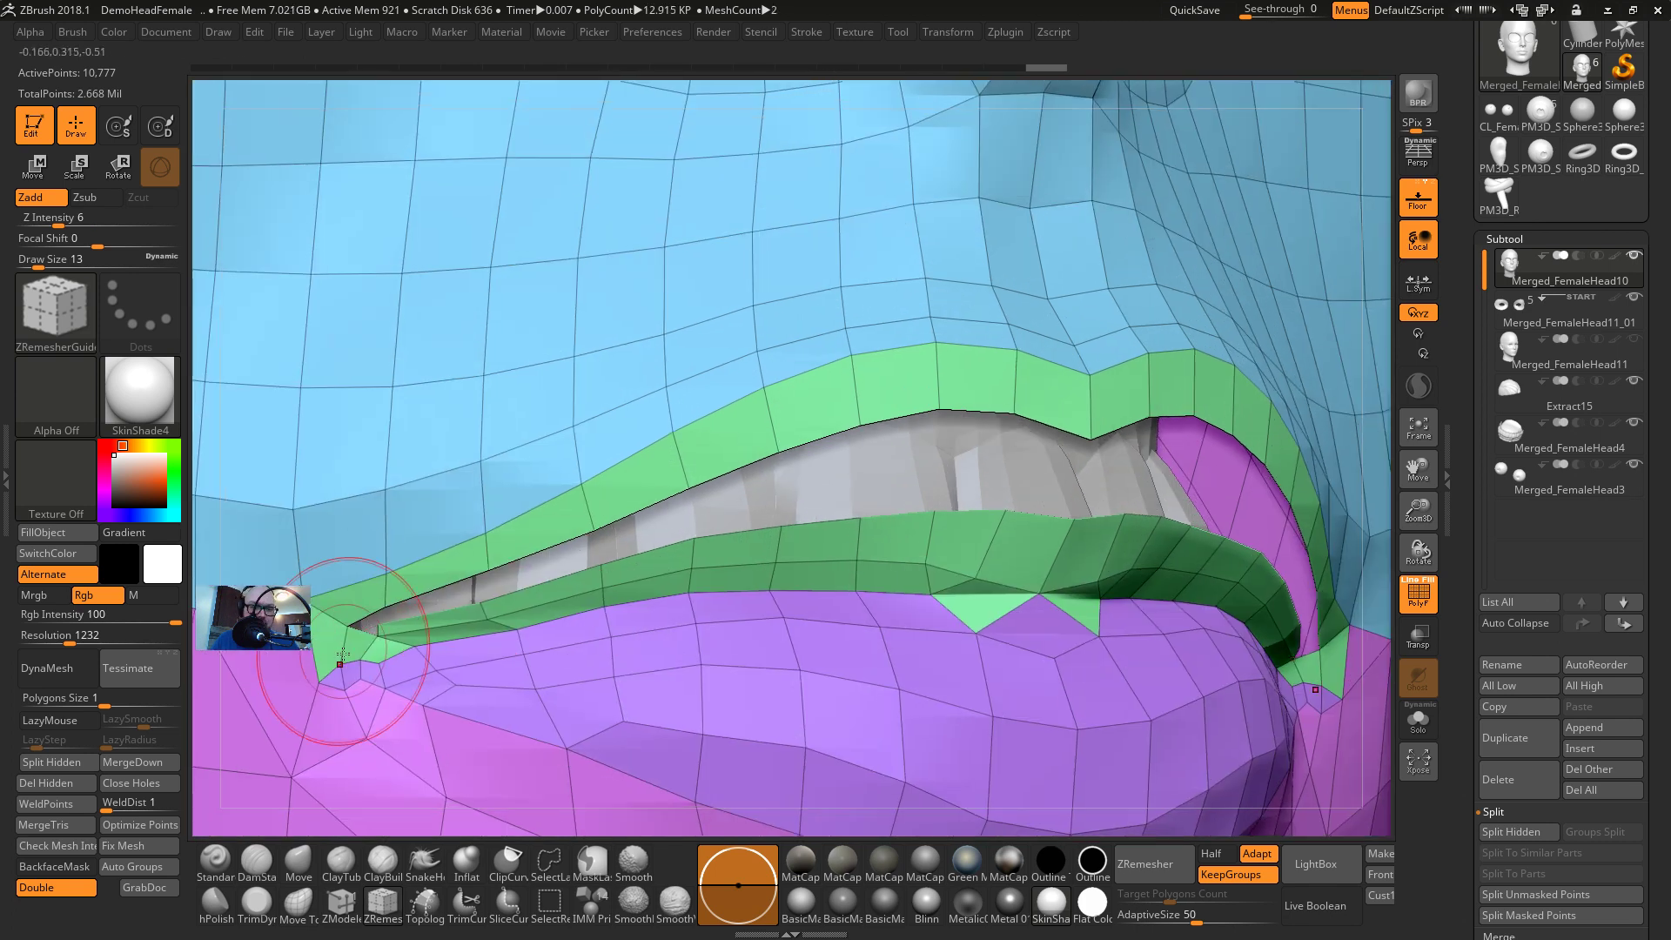
{"action": "key", "text": "ctrl+z"}
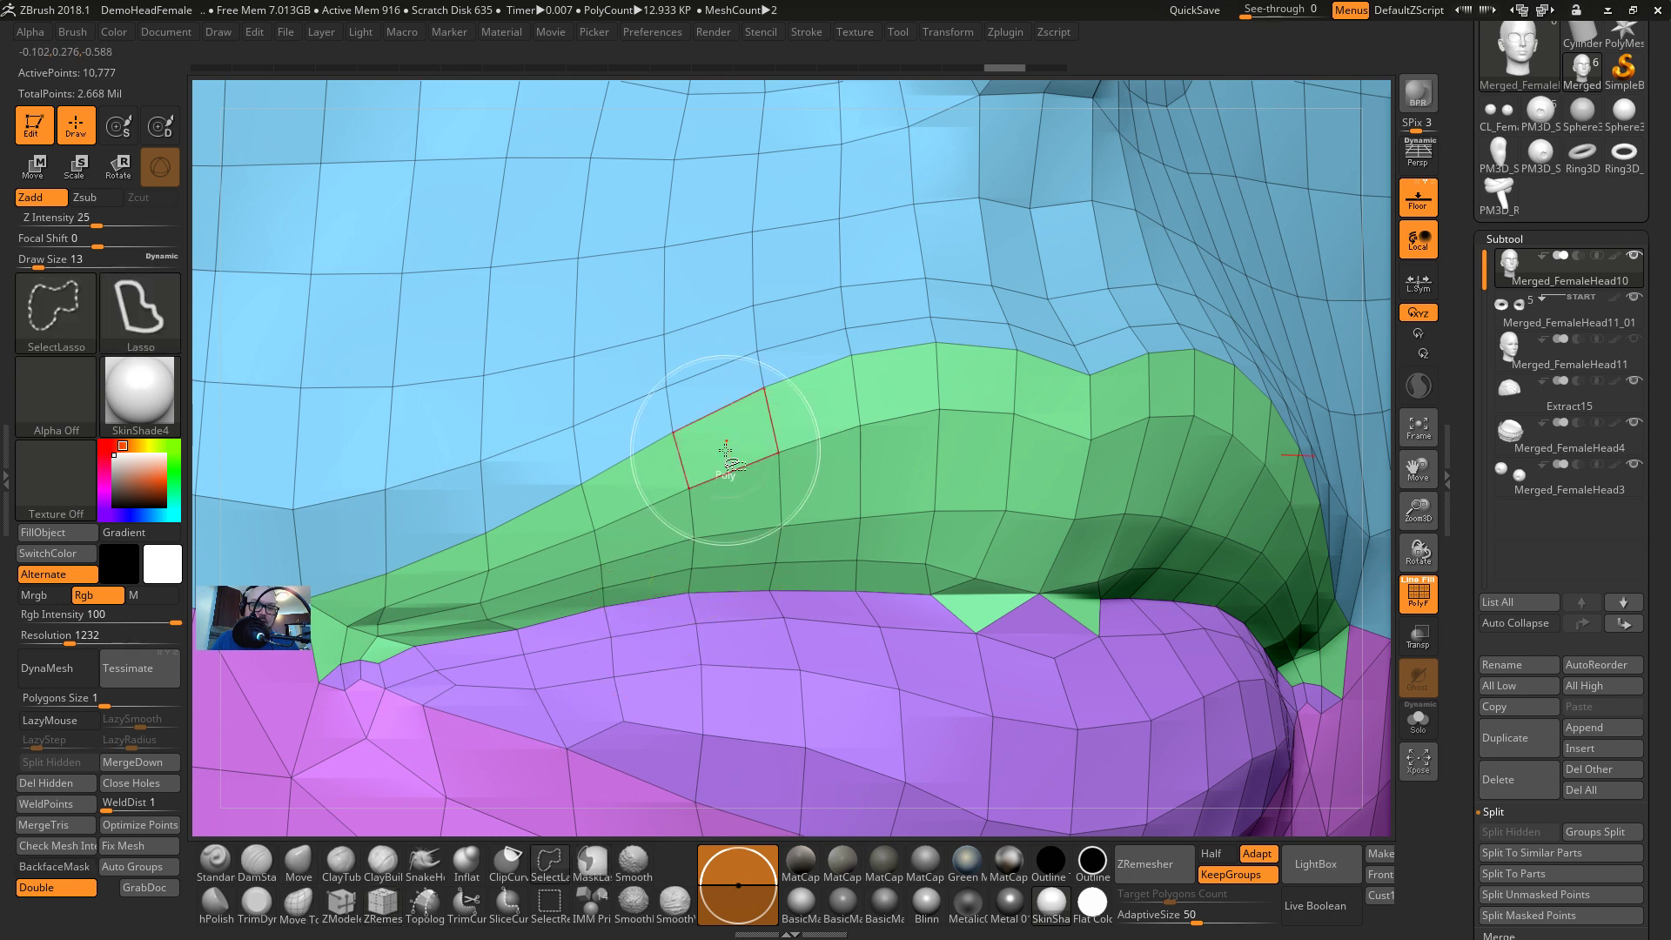
Frame the whole head, send the head subtool out with GoZ, and switch to Maya
{"action": "key", "text": "f"}
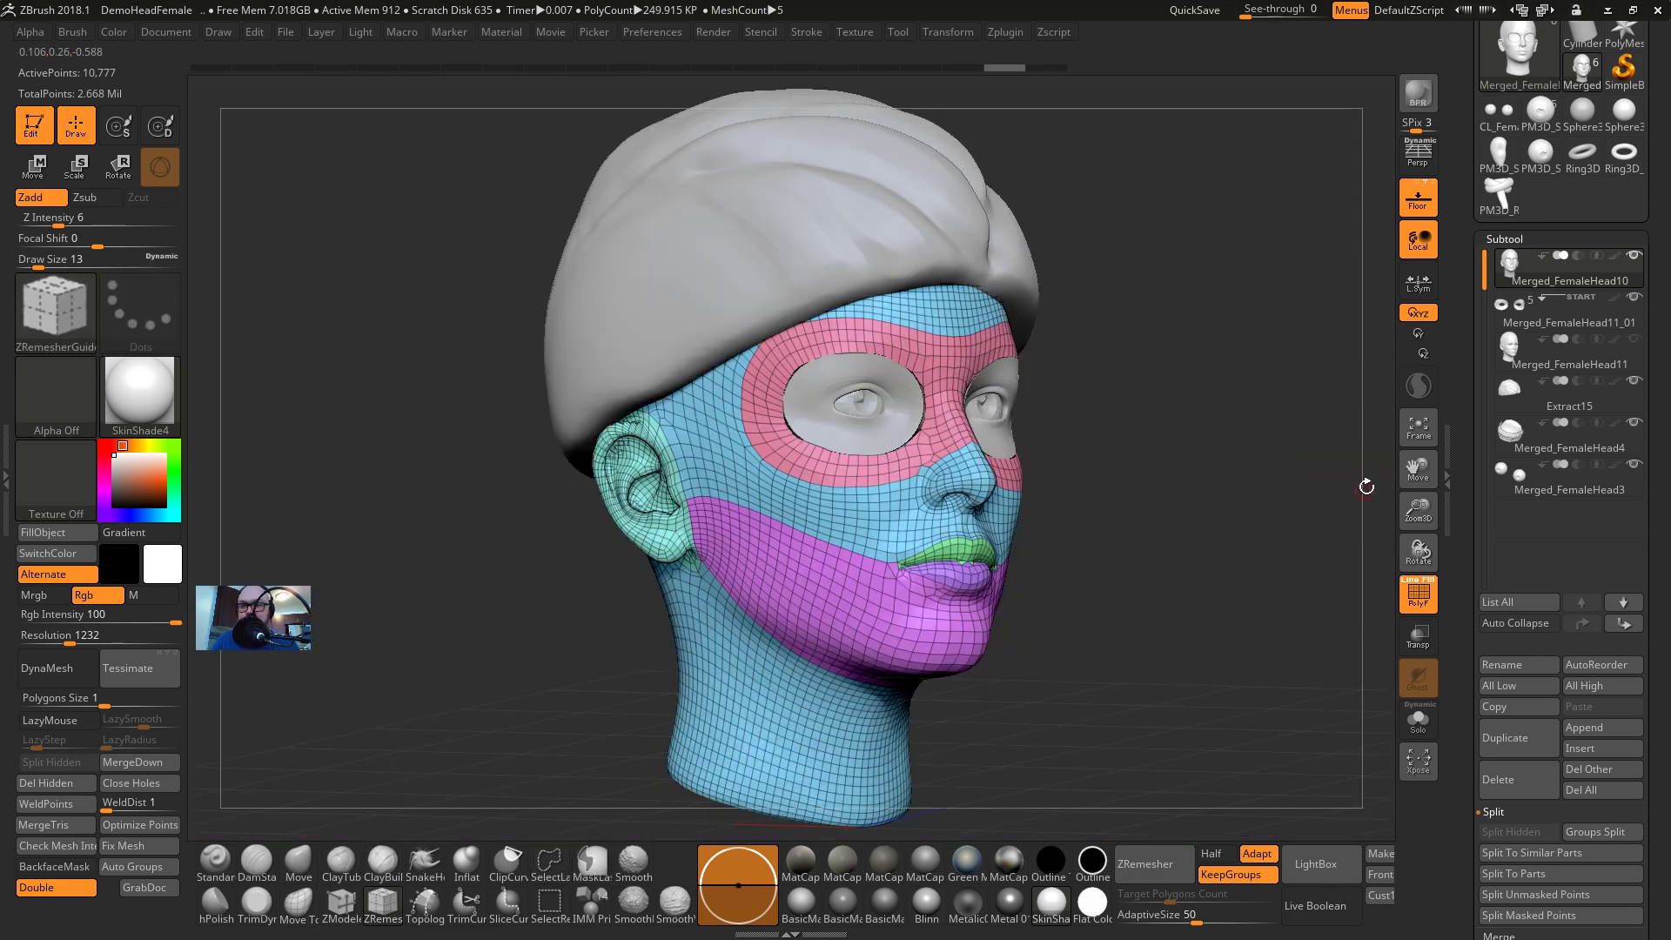
{"action": "left_click", "coordinate": [1467, 153]}
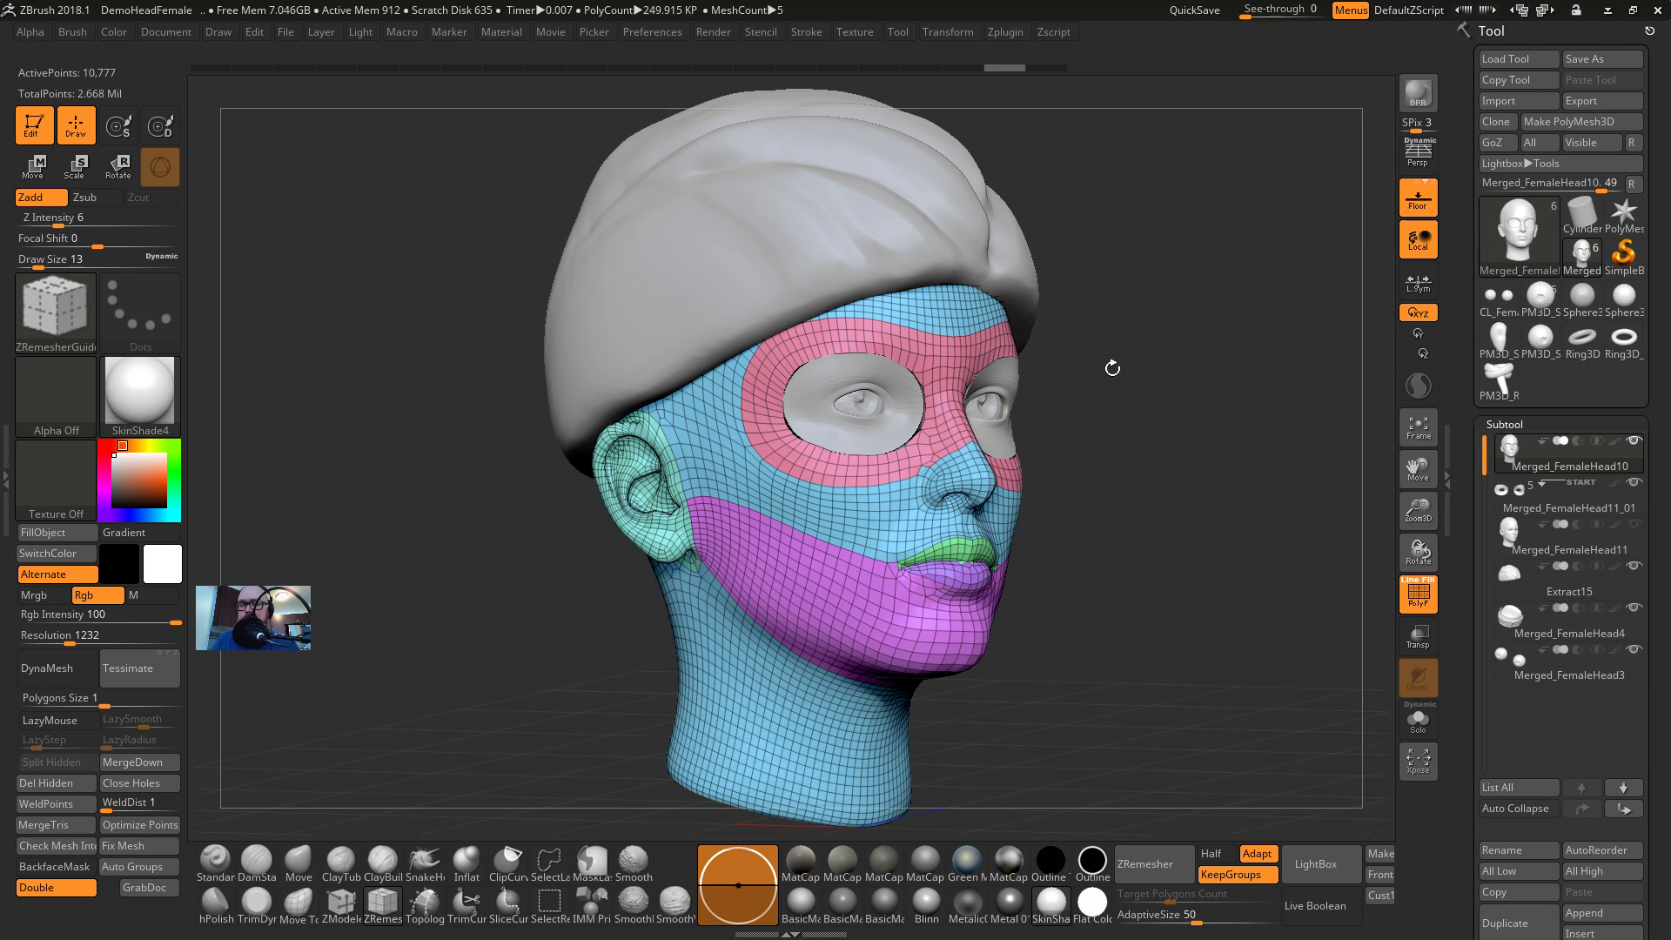
{"action": "left_click", "coordinate": [1492, 143]}
{"action": "key", "text": "alt+Tab"}
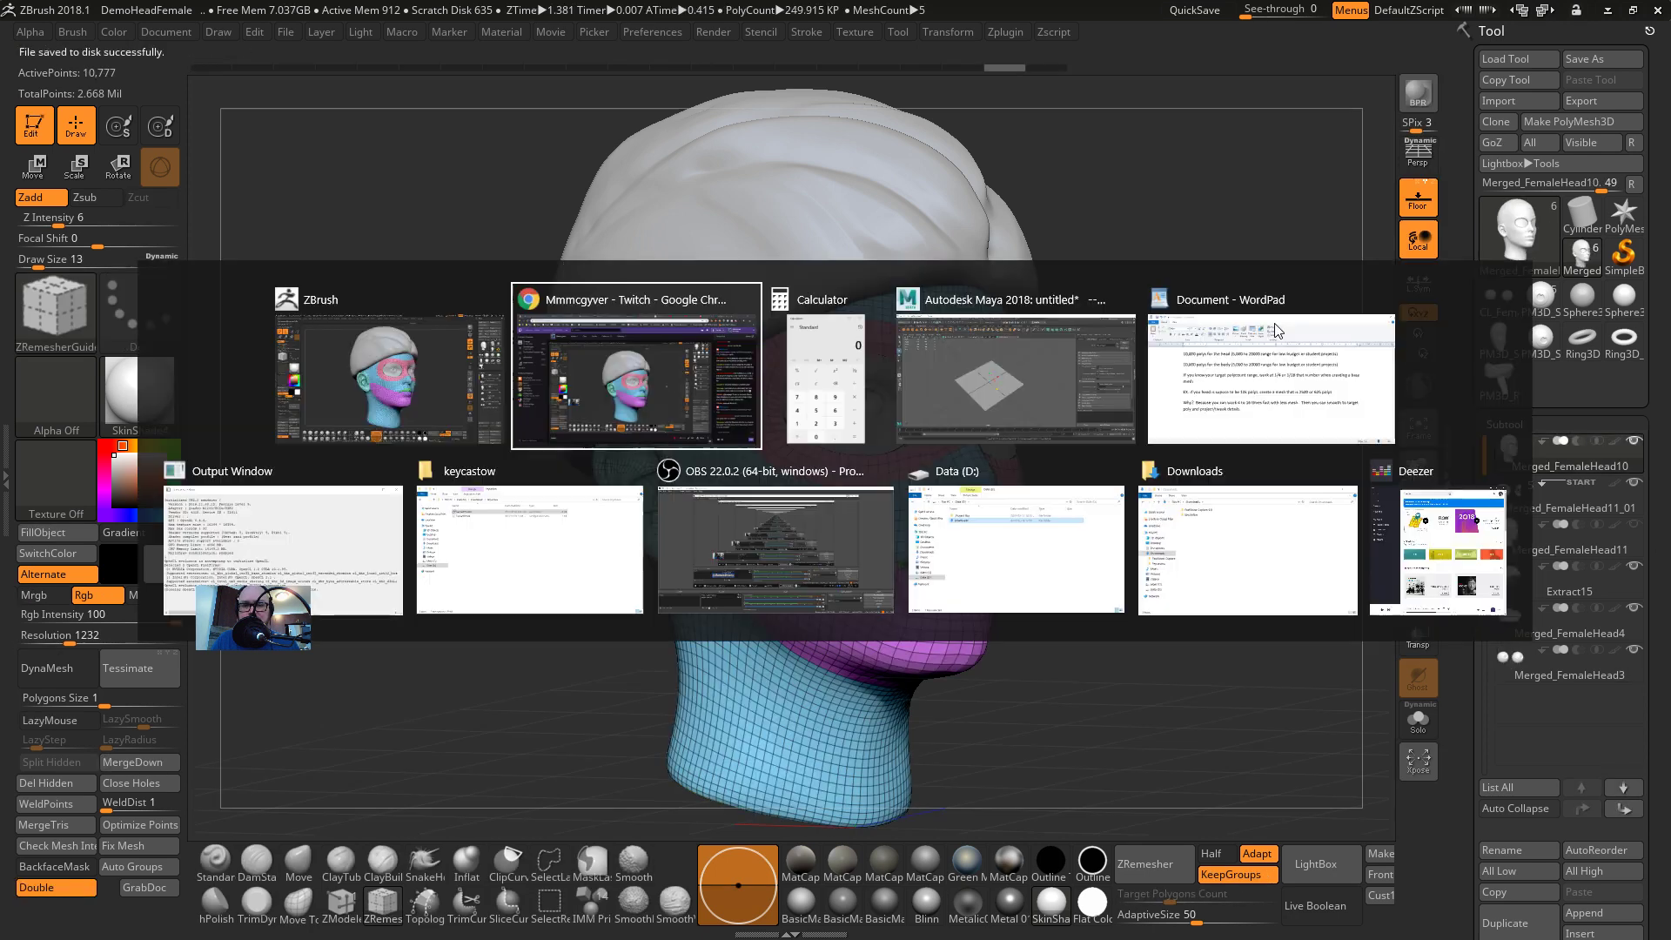
{"action": "key", "text": "alt+Tab"}
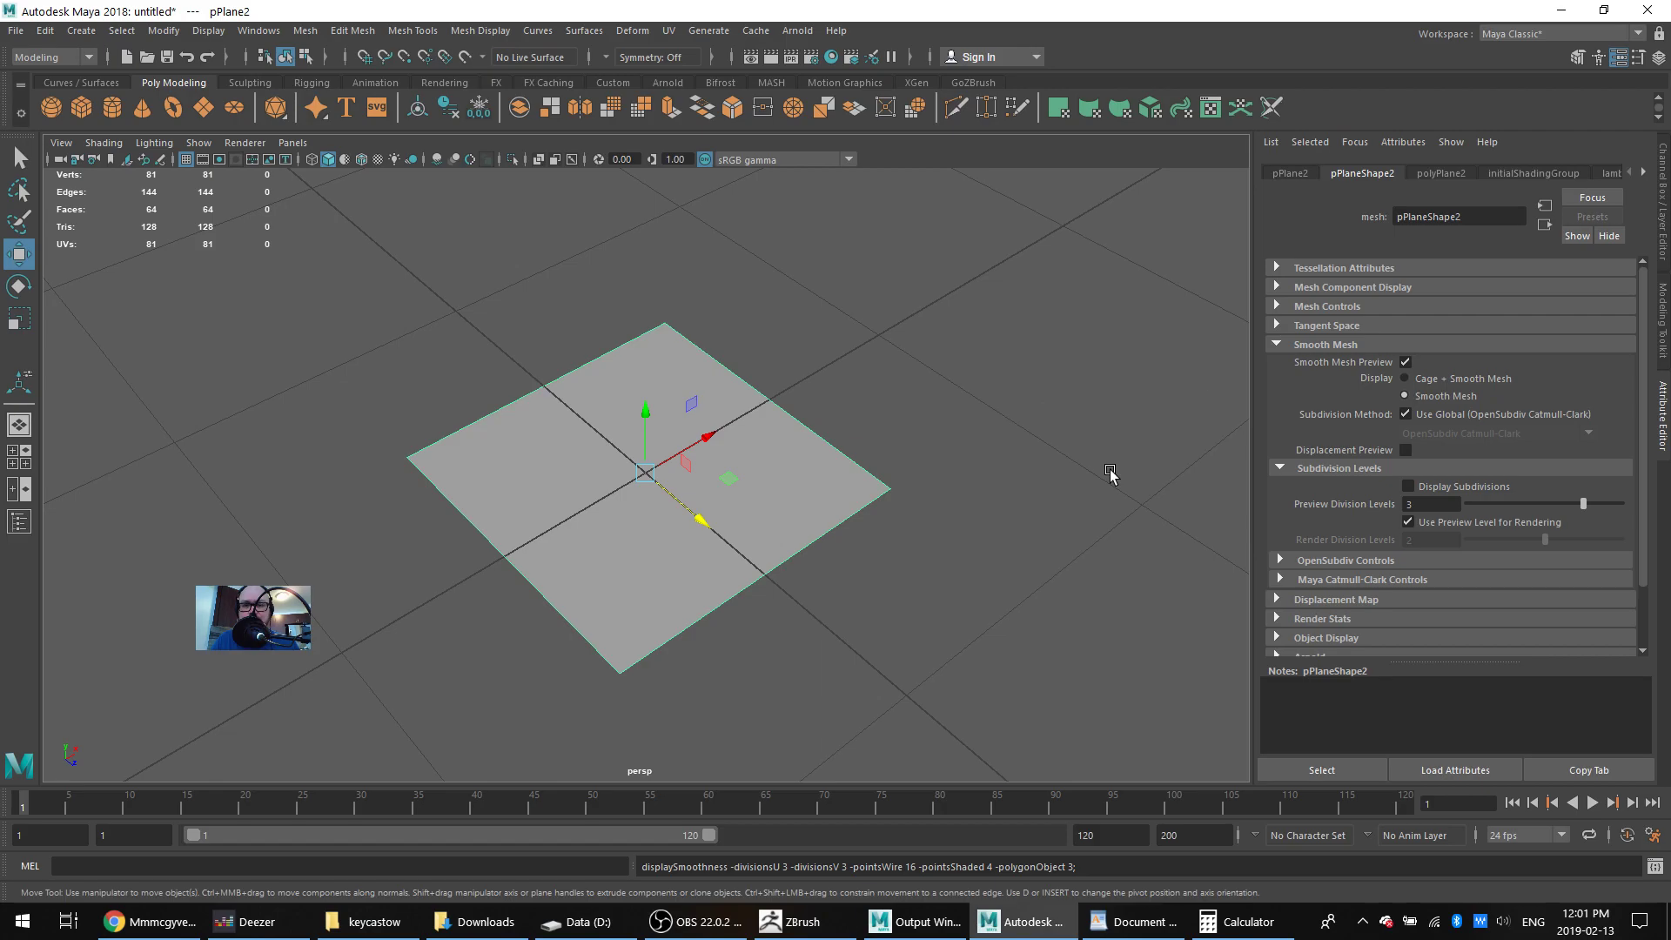
Delete the polygon plane from the Maya scene
{"action": "scroll", "coordinate": [844, 503], "scroll_direction": "up", "scroll_amount": 4}
{"action": "scroll", "coordinate": [848, 494], "scroll_direction": "down", "scroll_amount": 15}
{"action": "left_click_drag", "start_coordinate": [755, 479], "coordinate": [798, 470], "text": "alt"}
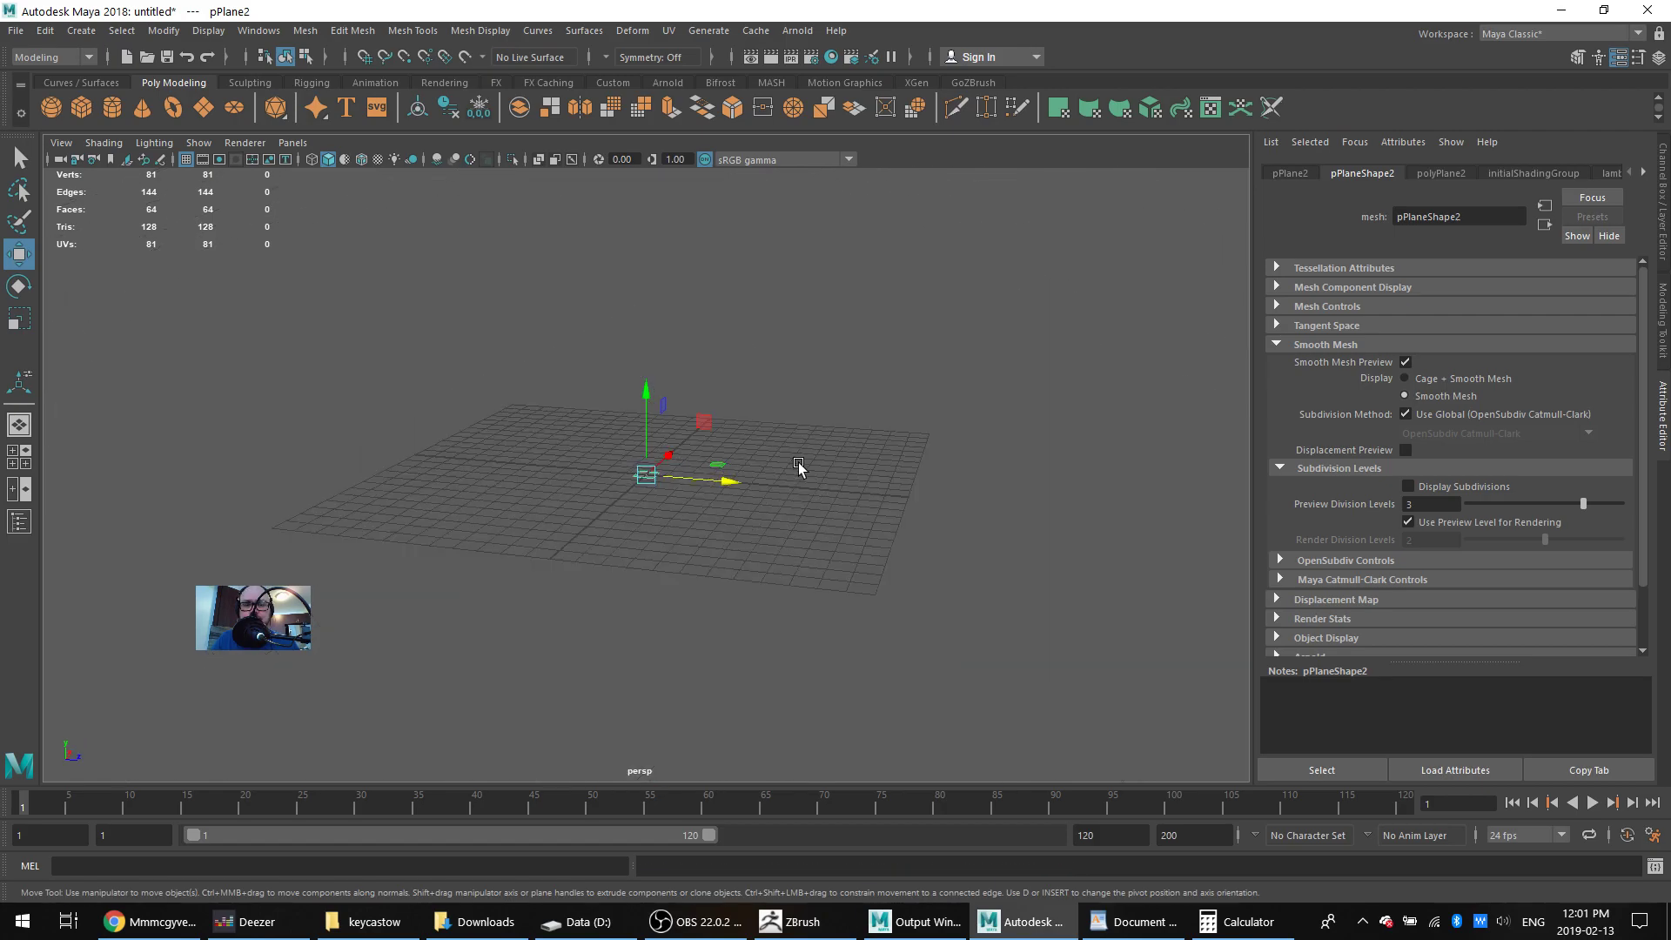
{"action": "scroll", "coordinate": [775, 497], "scroll_direction": "up", "scroll_amount": 10}
{"action": "key", "text": "Delete"}
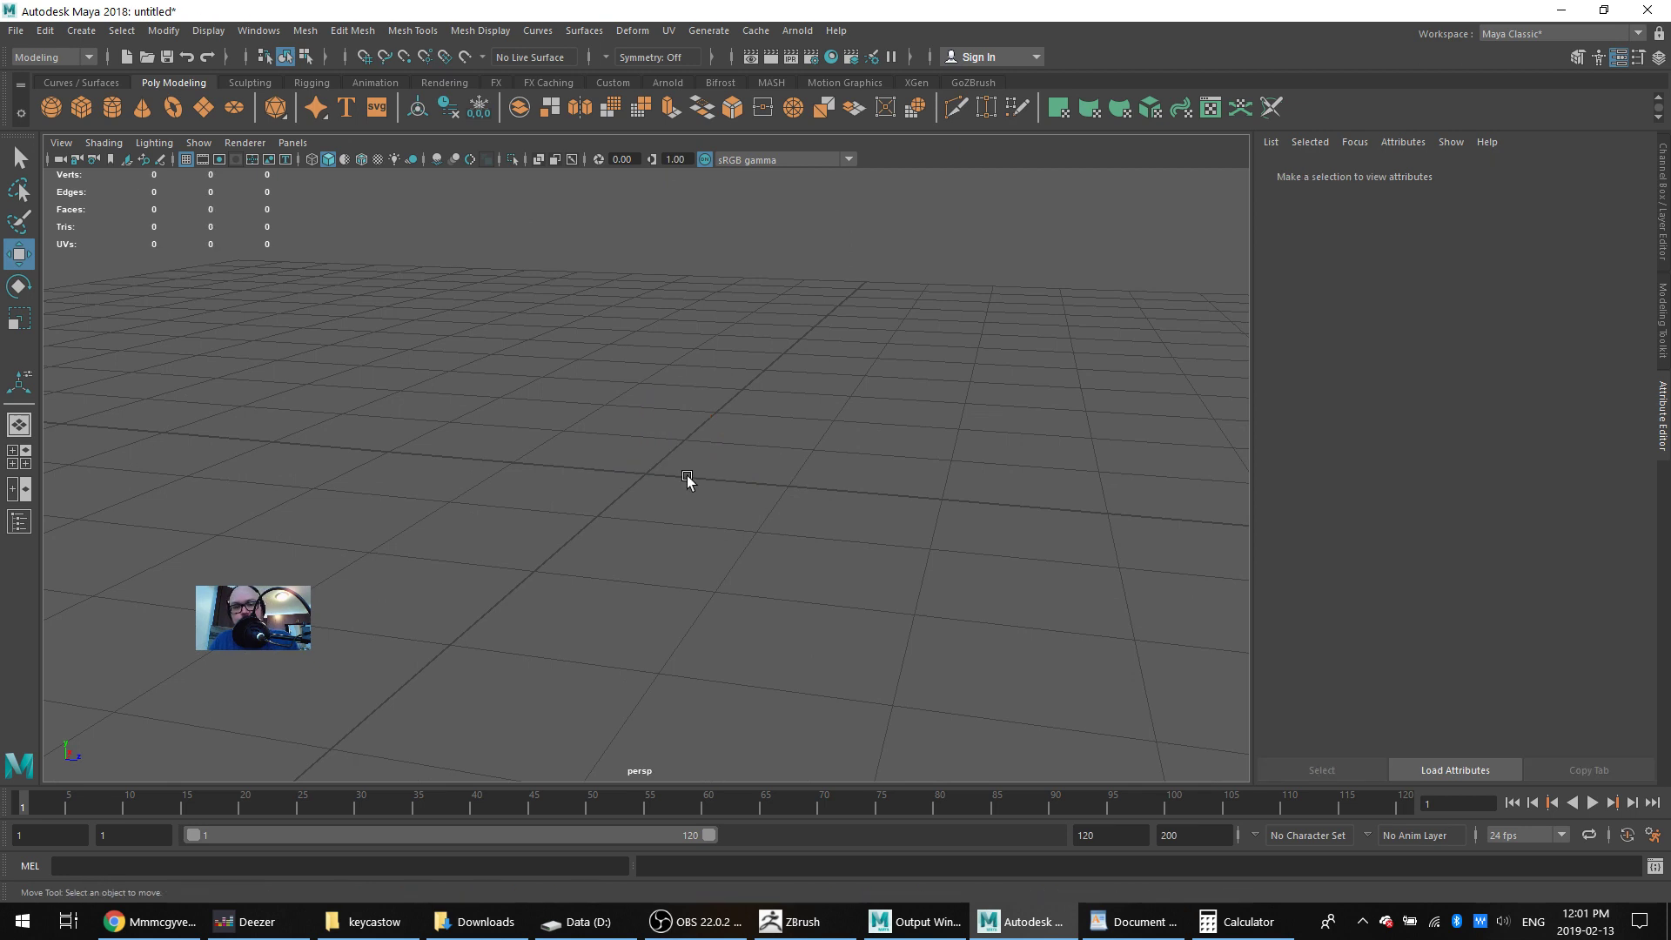
Close Maya without saving the untitled scene, and send the head subtool out with GoZ from ZBrush
{"action": "right_click", "coordinate": [1025, 927]}
{"action": "left_click", "coordinate": [966, 881]}
{"action": "left_click", "coordinate": [828, 468]}
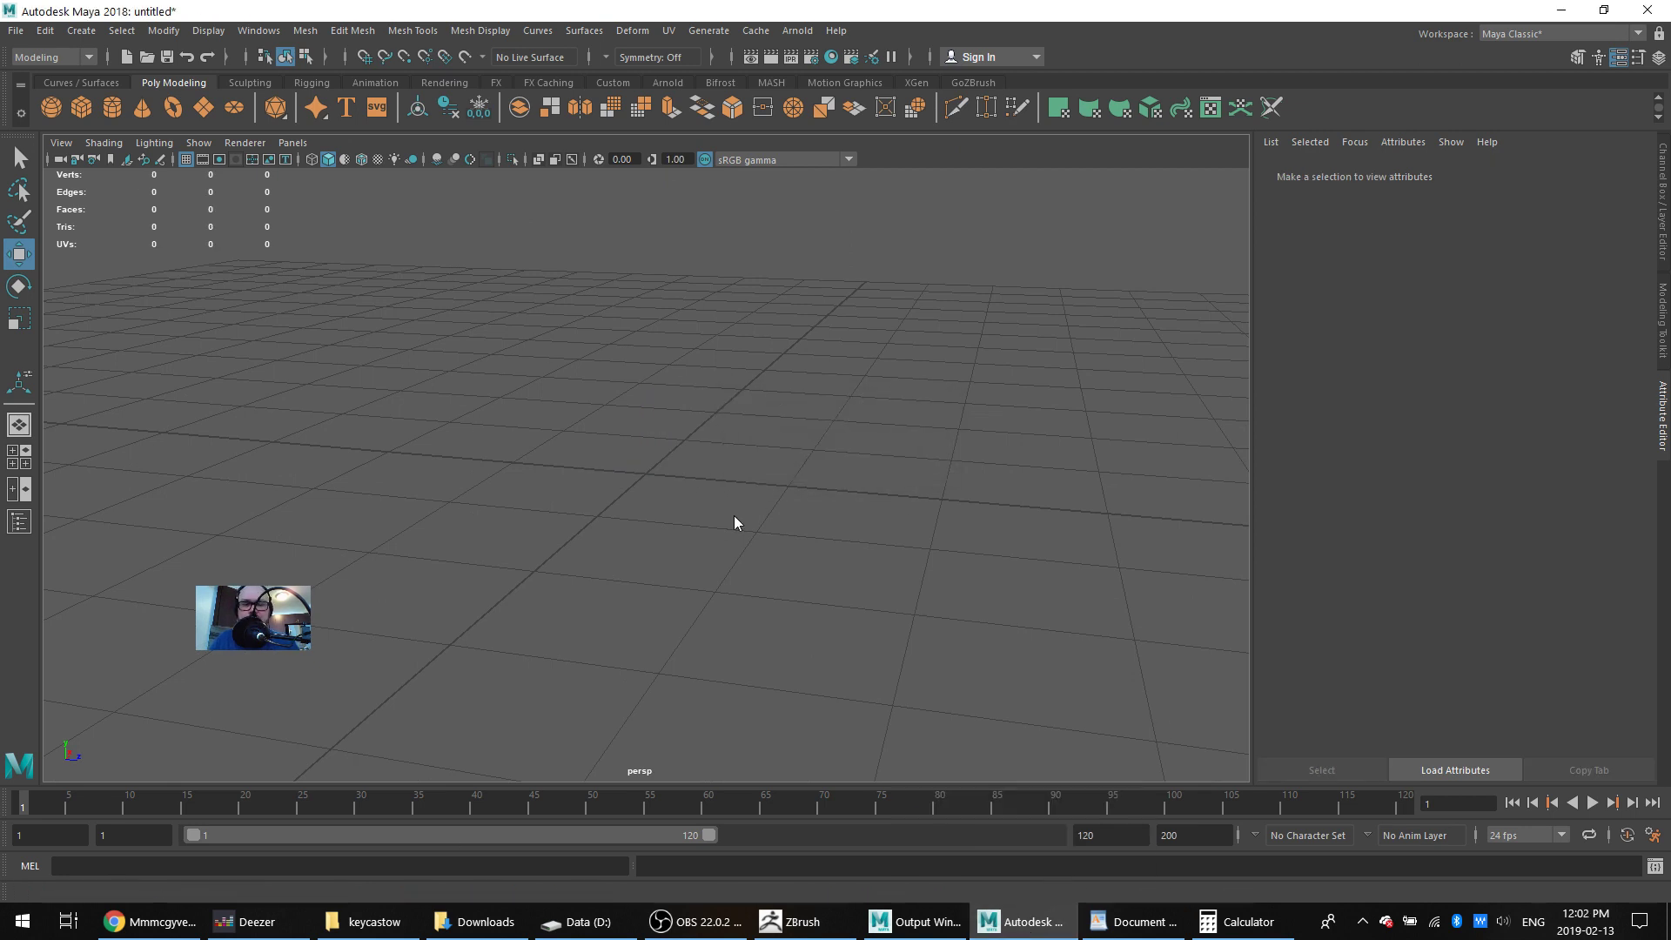
{"action": "left_click", "coordinate": [797, 922]}
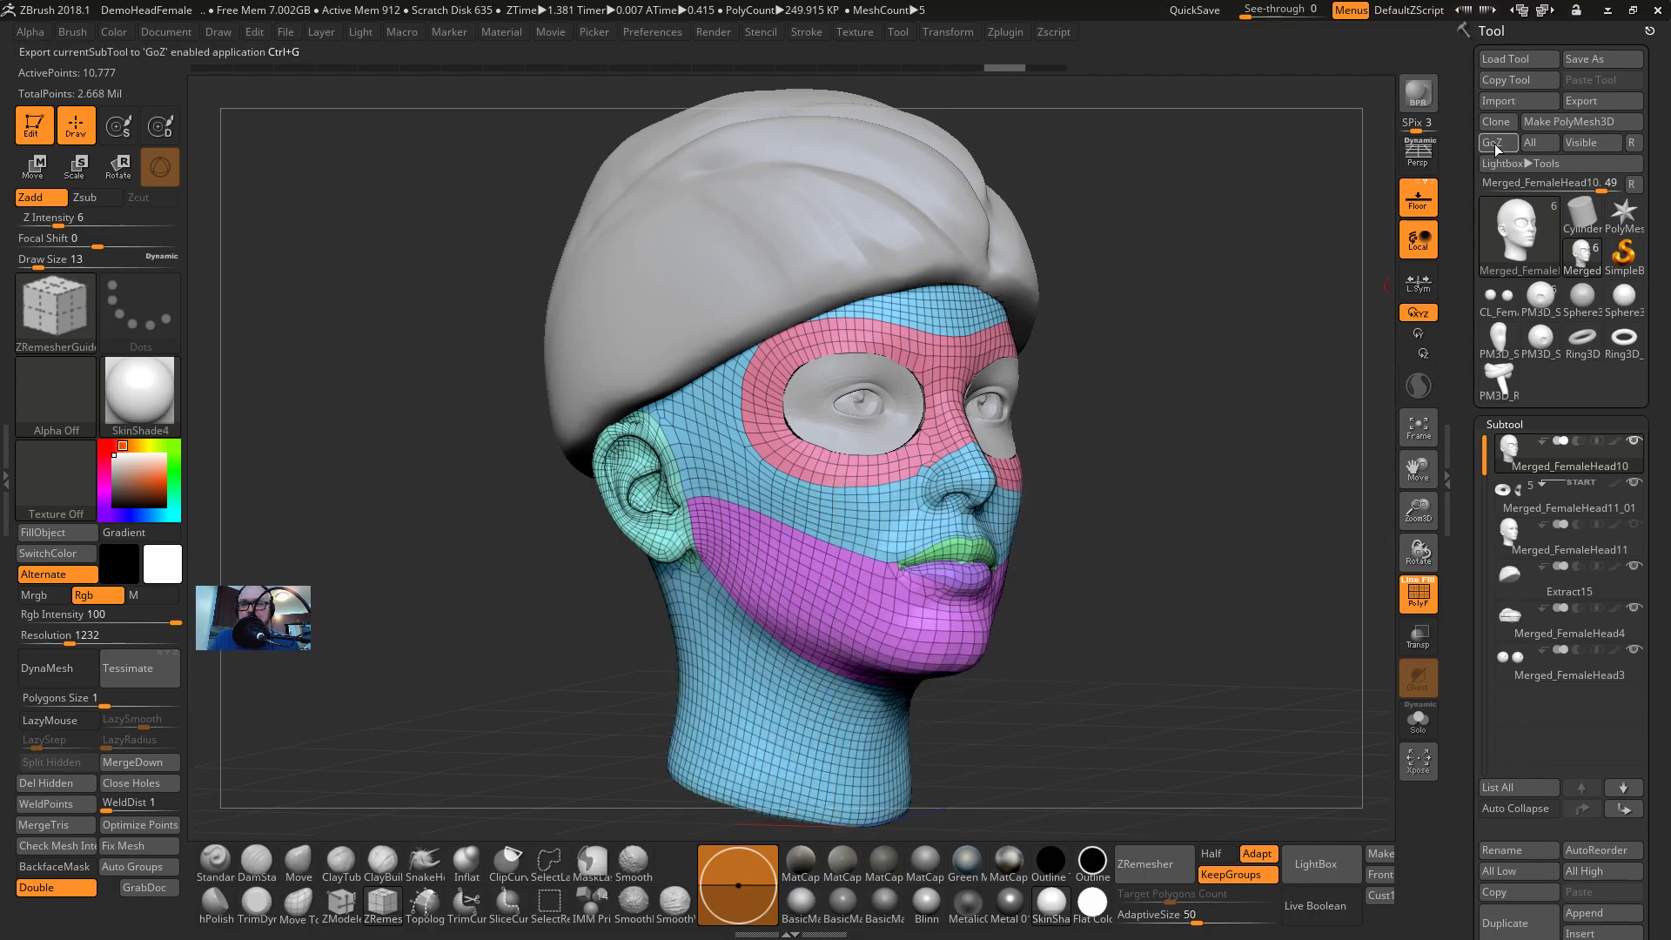
{"action": "left_click", "coordinate": [1495, 143]}
Switch to Chrome and examine the 3dcenter.ru head wireframe on the Pinterest Face and Head topology board
{"action": "key", "text": "alt+Tab"}
{"action": "key", "text": "Tab"}
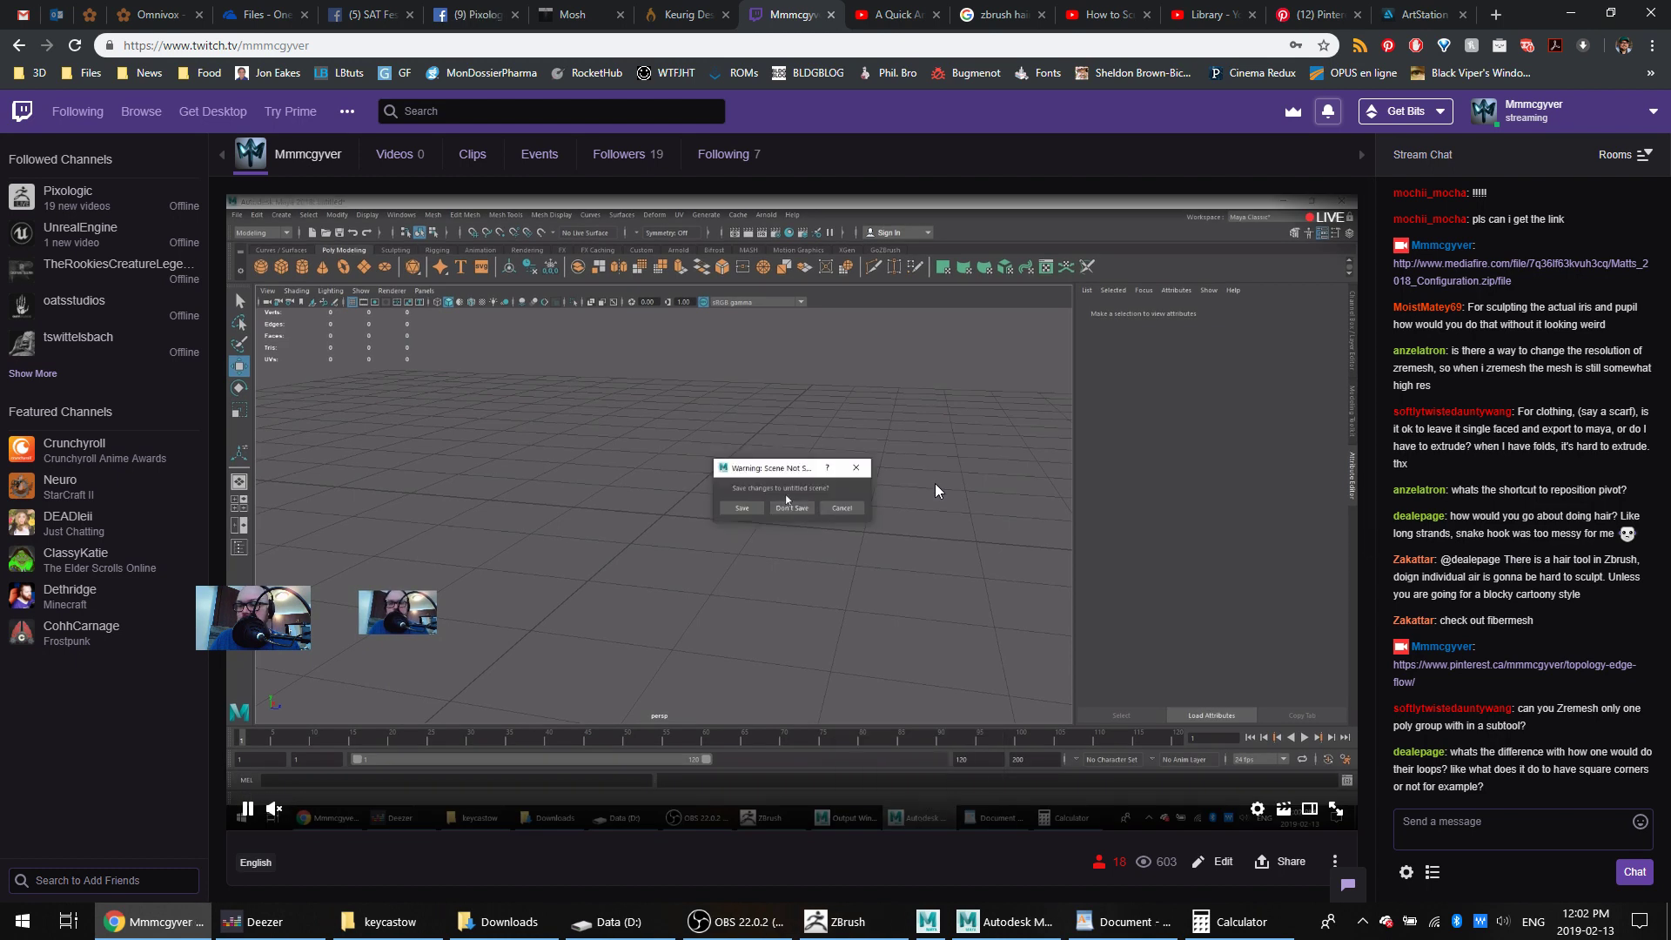
{"action": "left_click", "coordinate": [1332, 16]}
{"action": "mouse_move", "coordinate": [681, 627]}
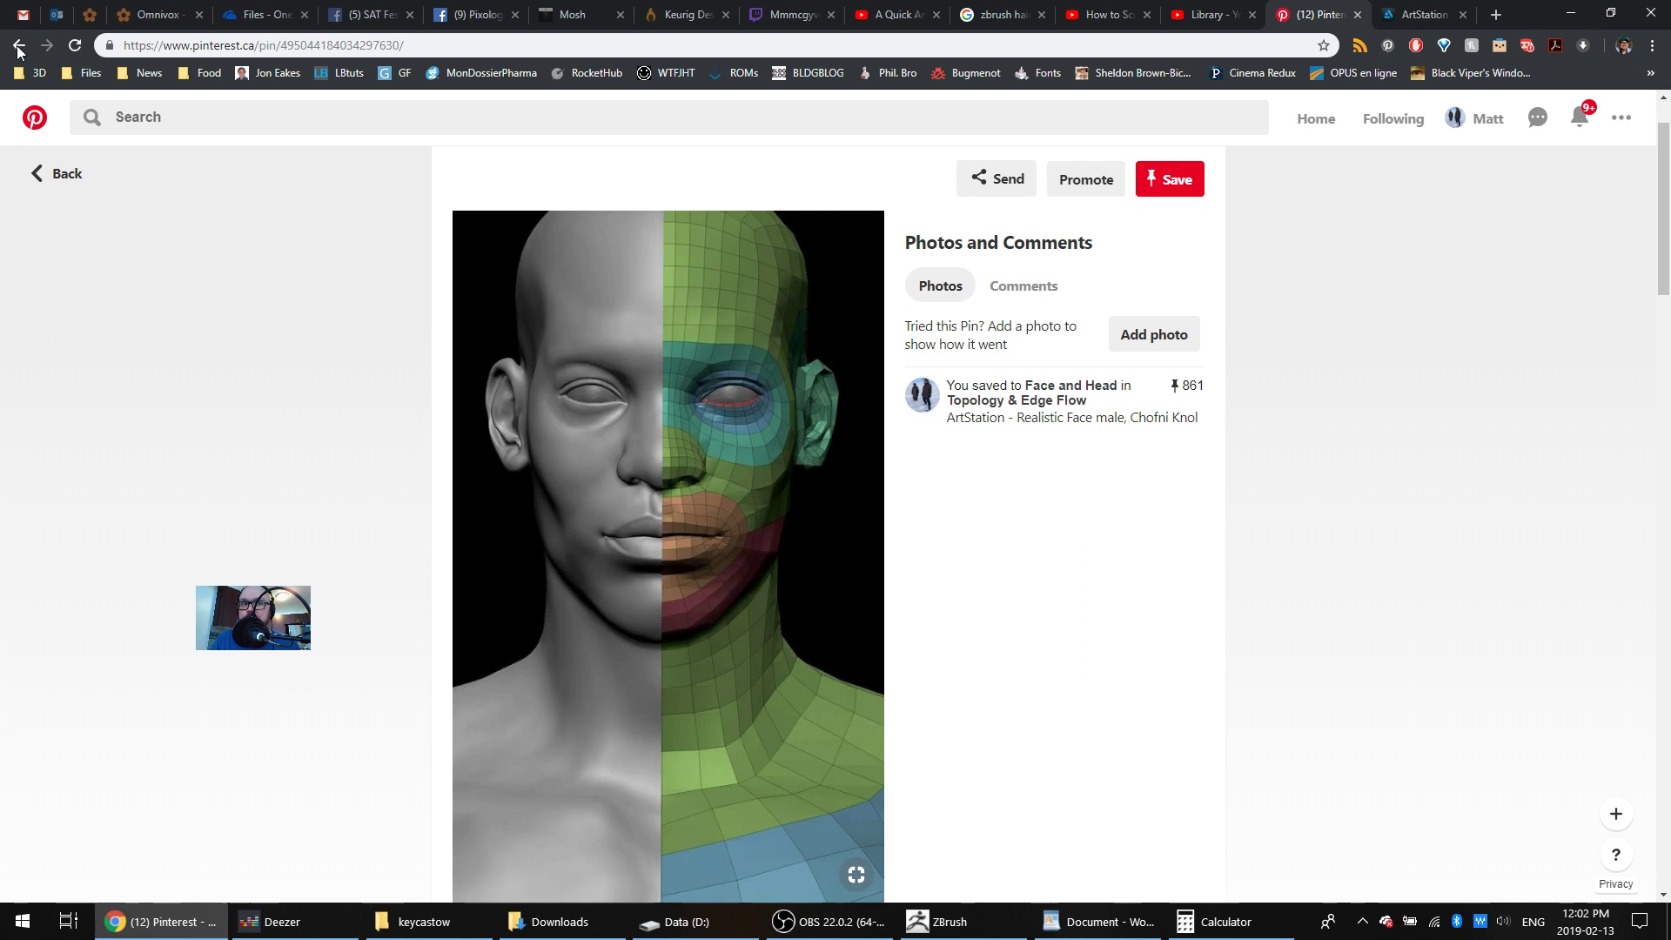
{"action": "key", "text": "alt+Left"}
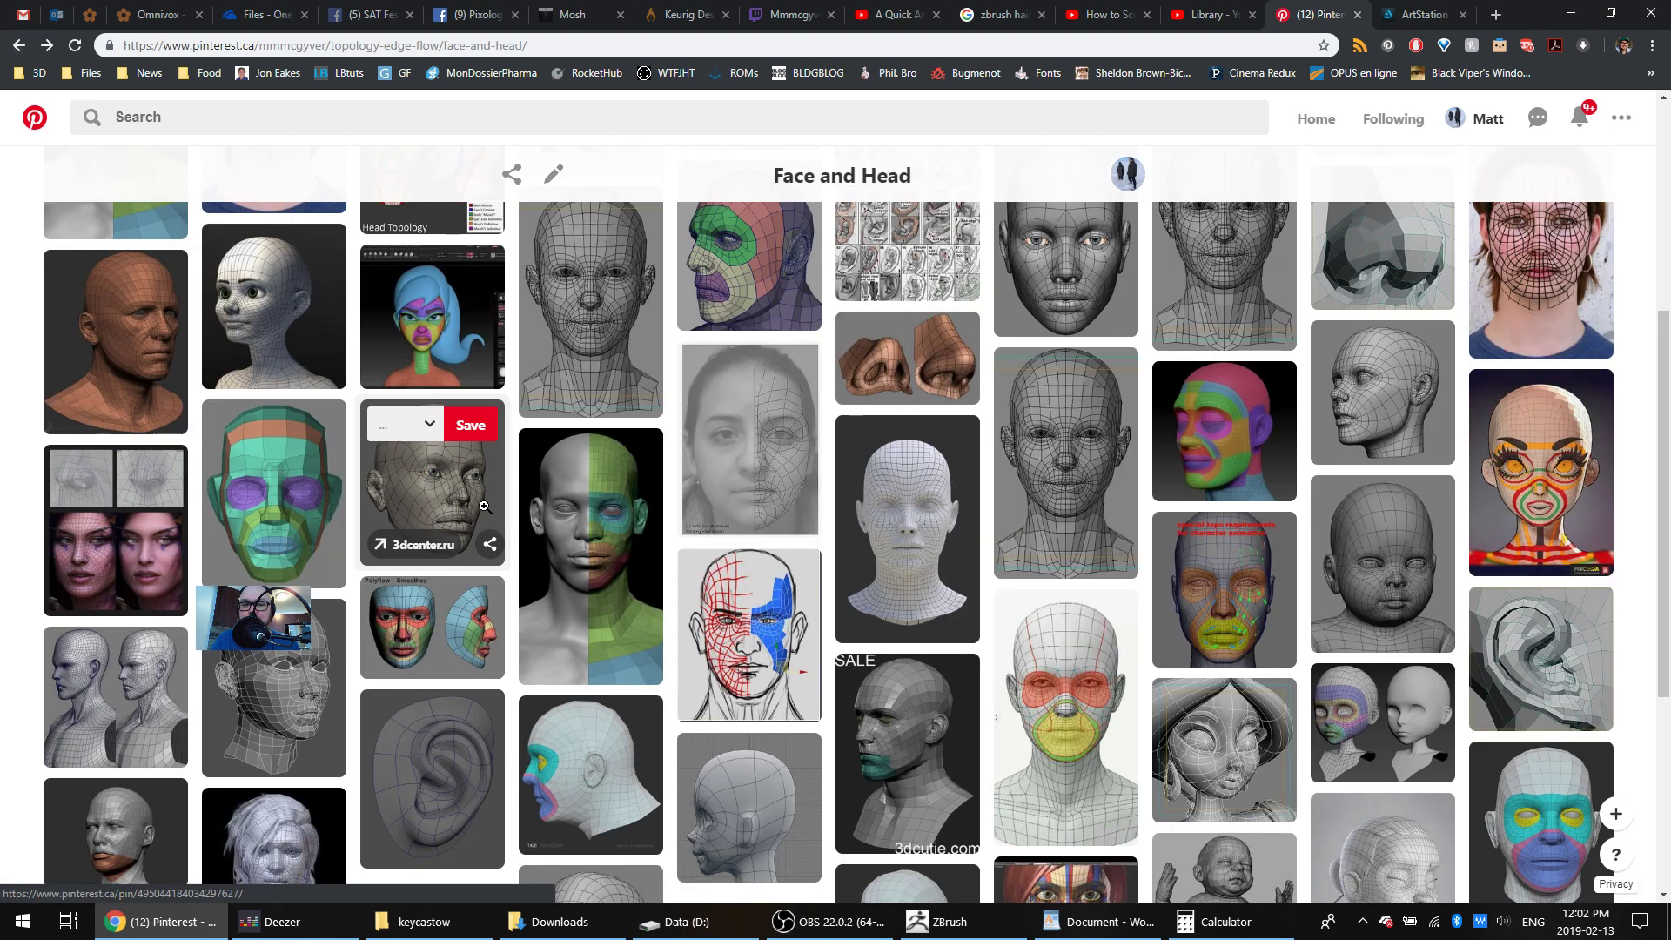
{"action": "left_click", "coordinate": [431, 517]}
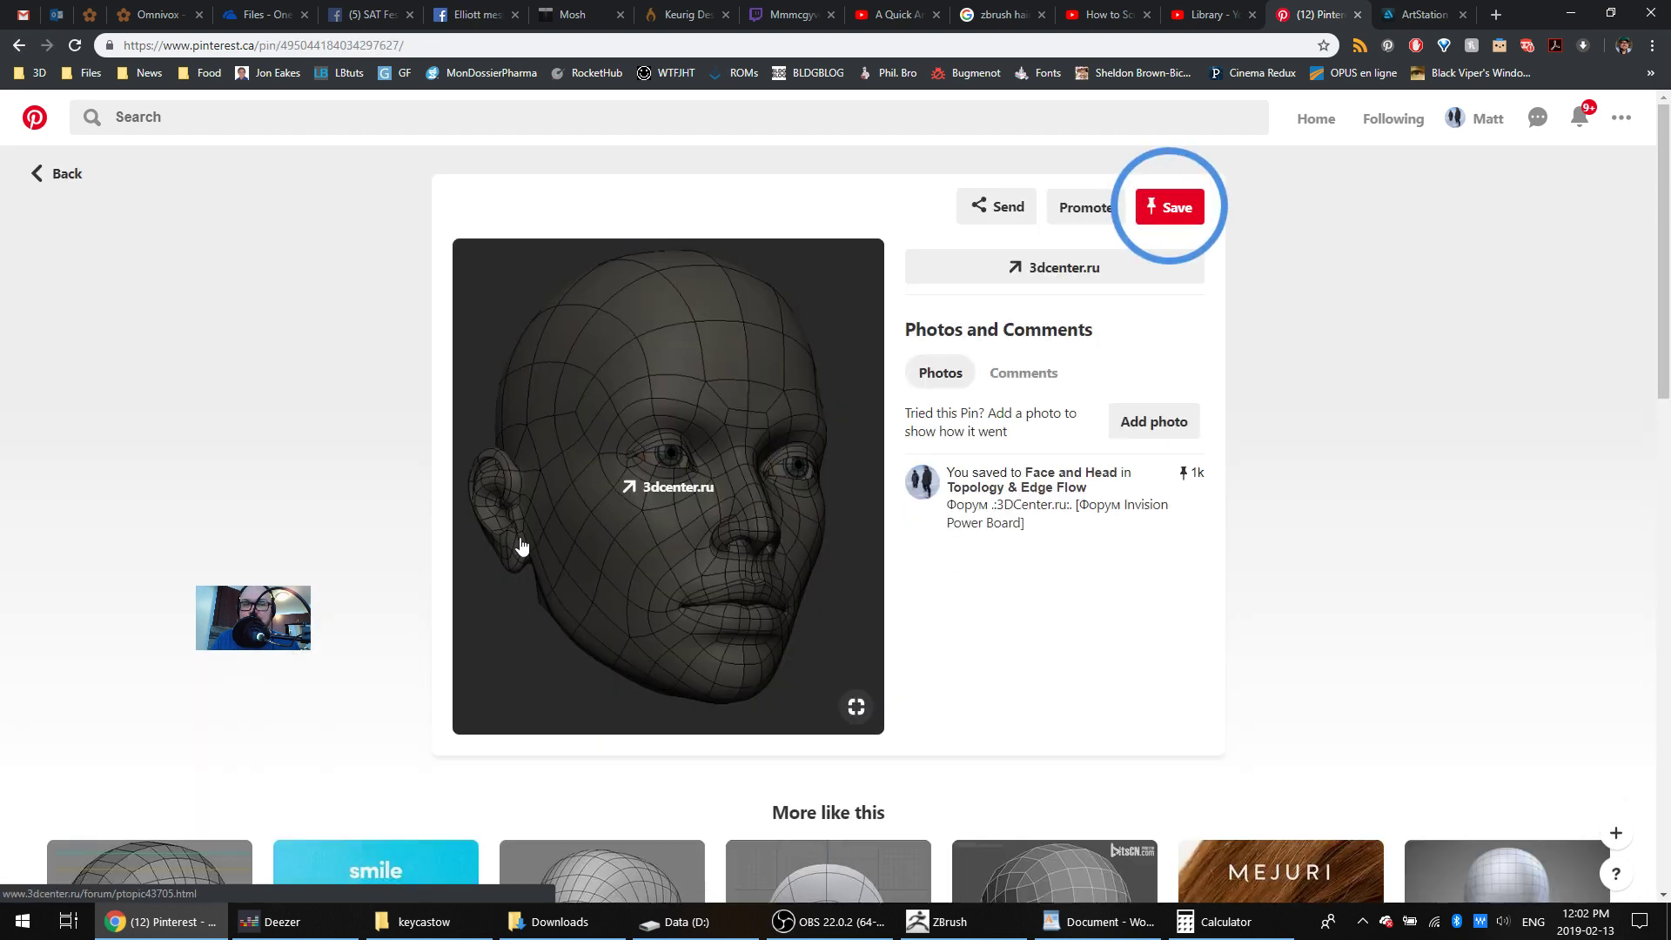
{"action": "key", "text": "alt+Left"}
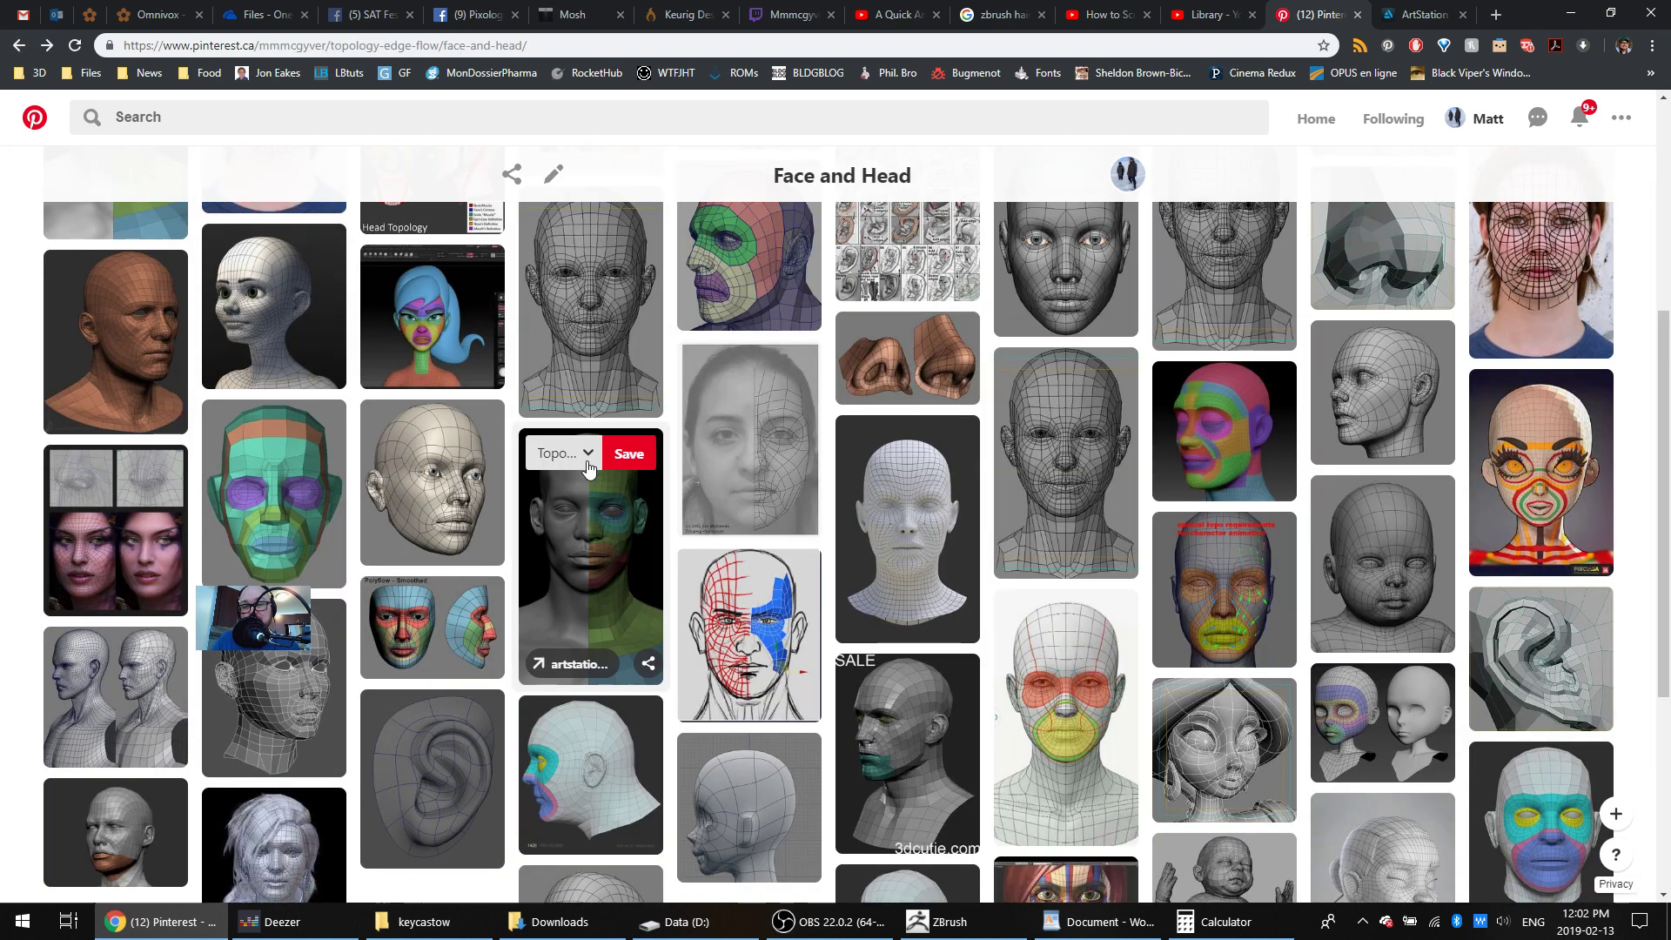
Examine the nose topology pin and the ArtStation head wireframe pin on the Face and Head board
{"action": "scroll", "coordinate": [622, 471], "scroll_direction": "down", "scroll_amount": 1}
{"action": "scroll", "coordinate": [884, 402], "scroll_direction": "up", "scroll_amount": 1}
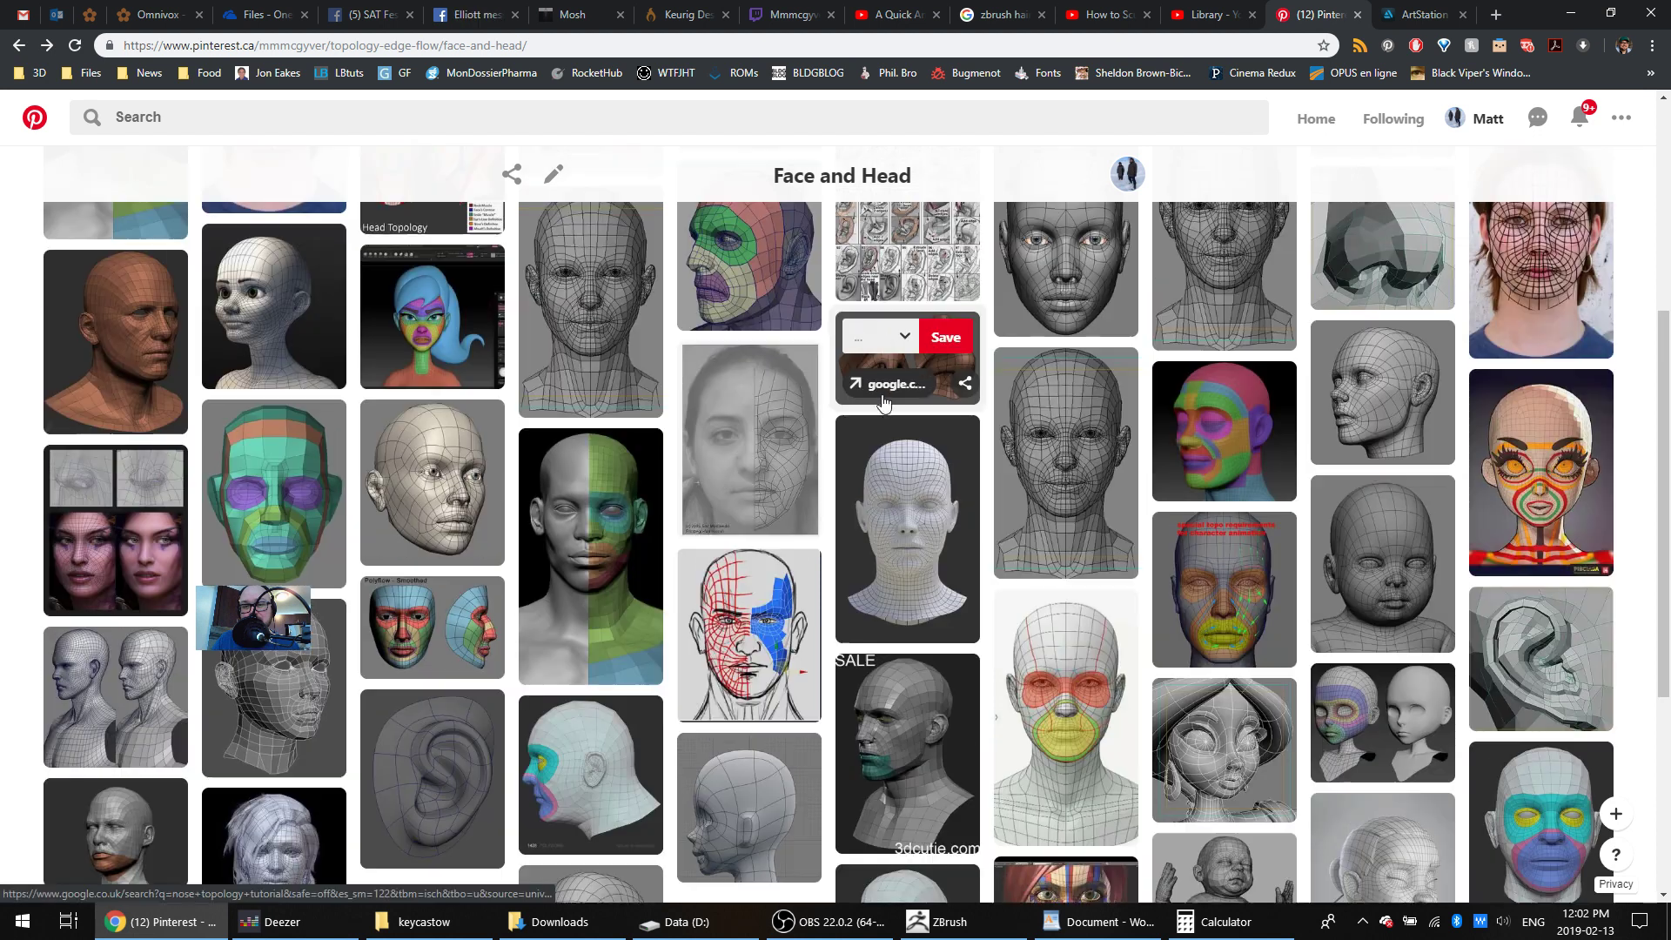
{"action": "left_click", "coordinate": [928, 369]}
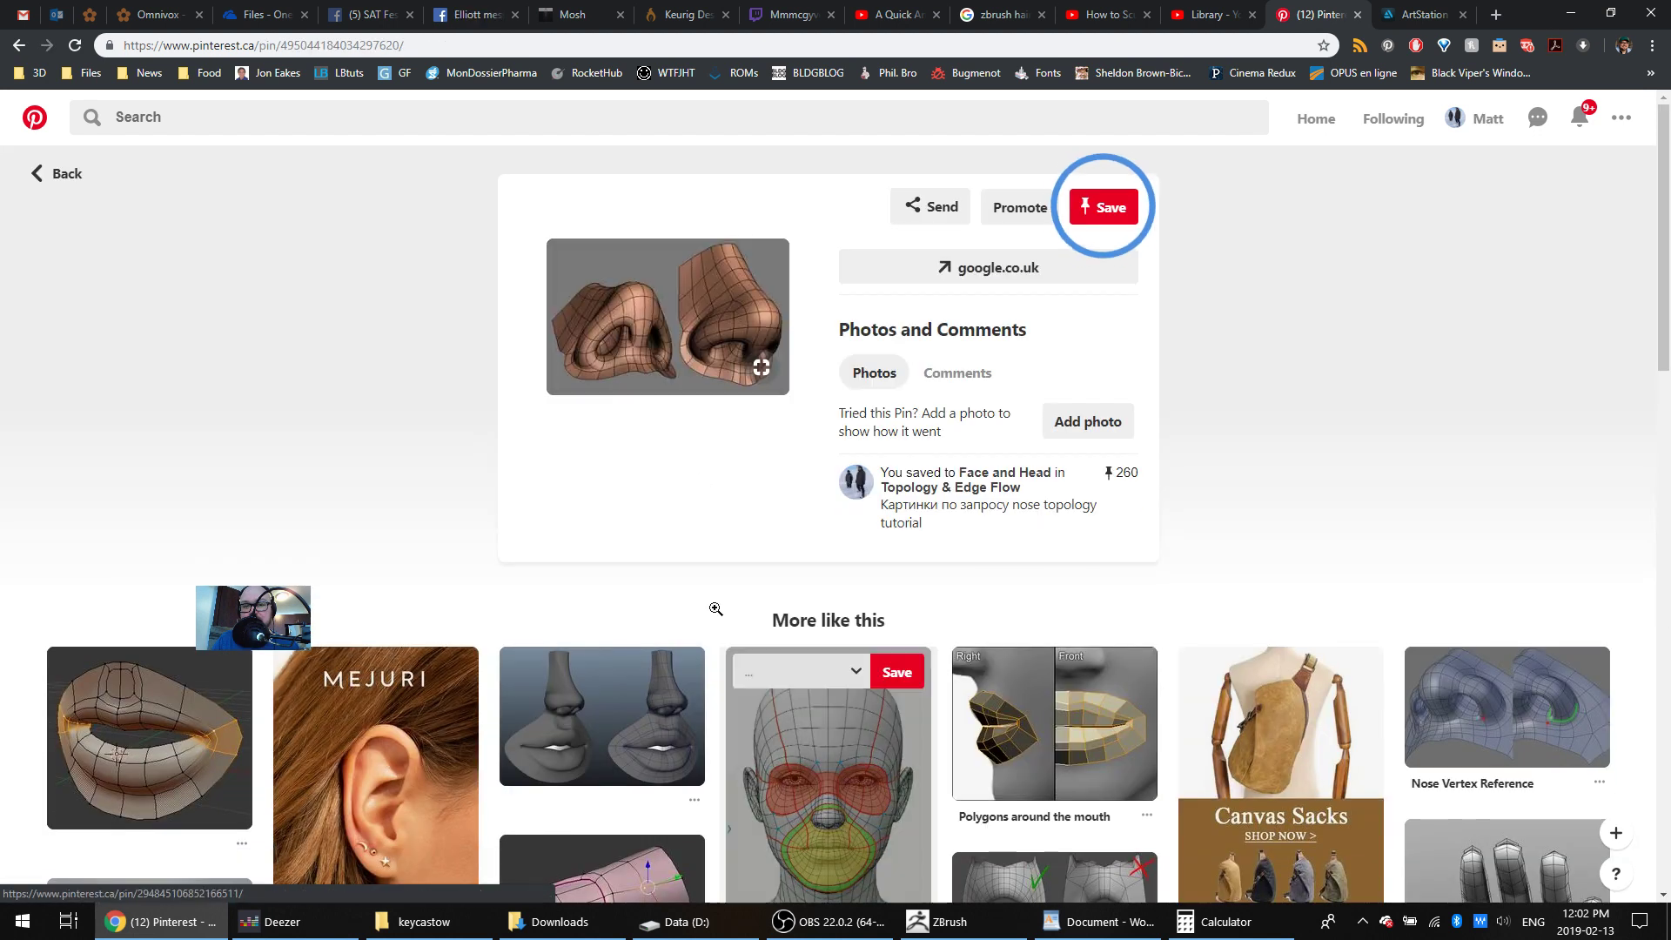
{"action": "left_click", "coordinate": [18, 44]}
{"action": "scroll", "coordinate": [213, 416], "scroll_direction": "down", "scroll_amount": 2}
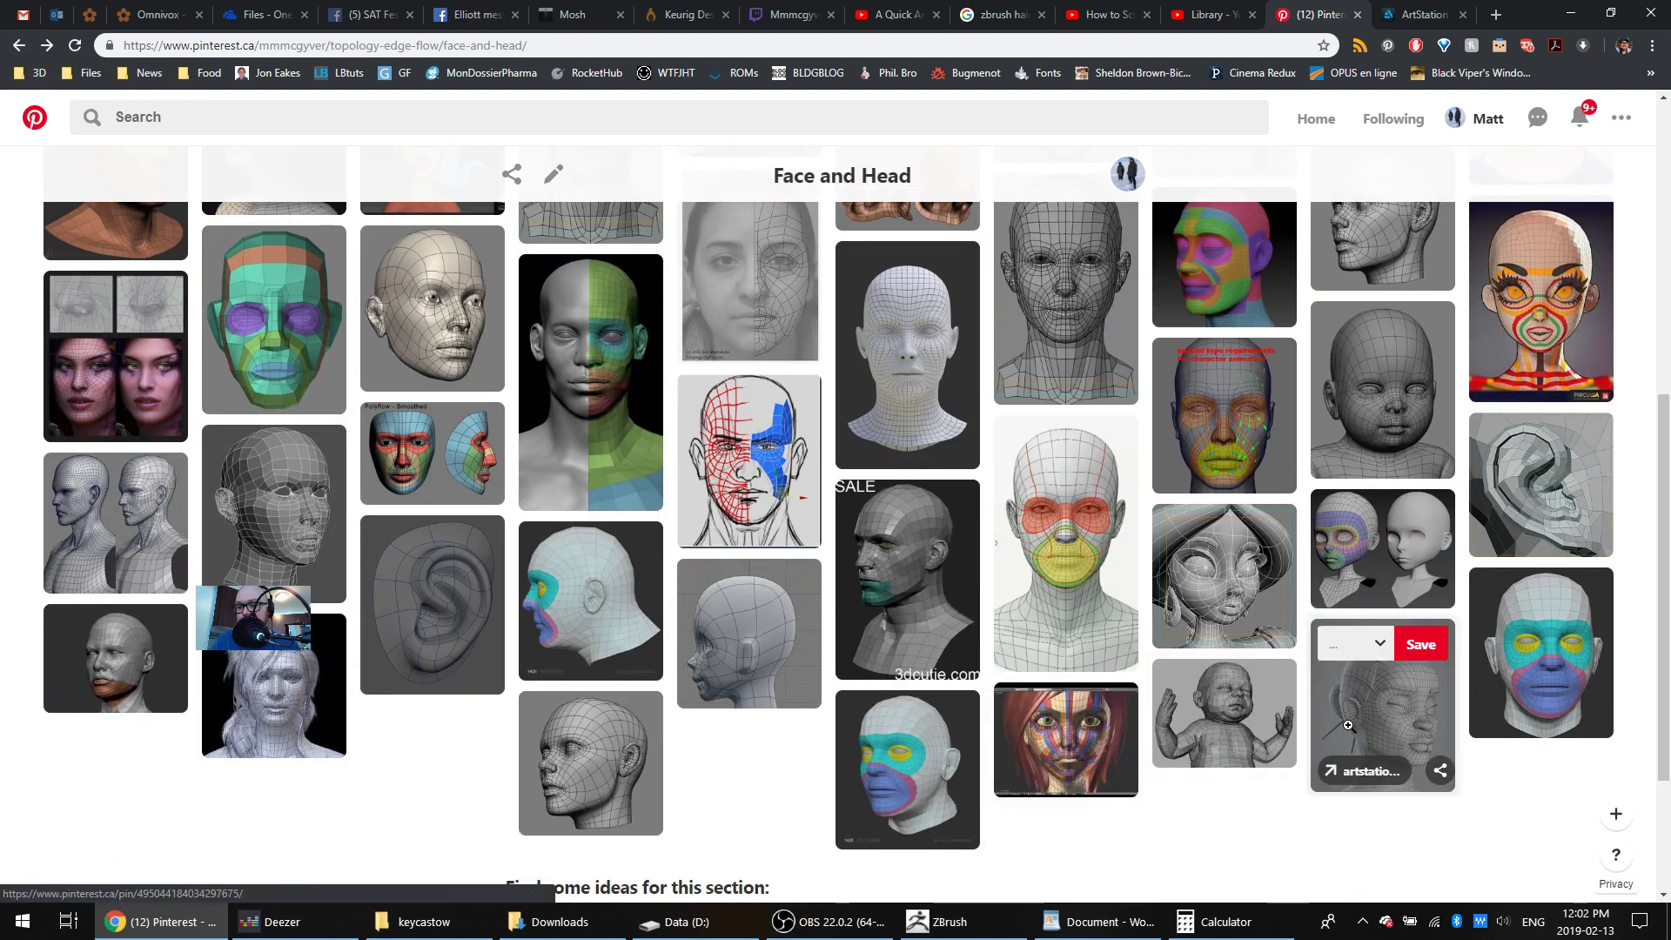
{"action": "left_click", "coordinate": [1391, 731]}
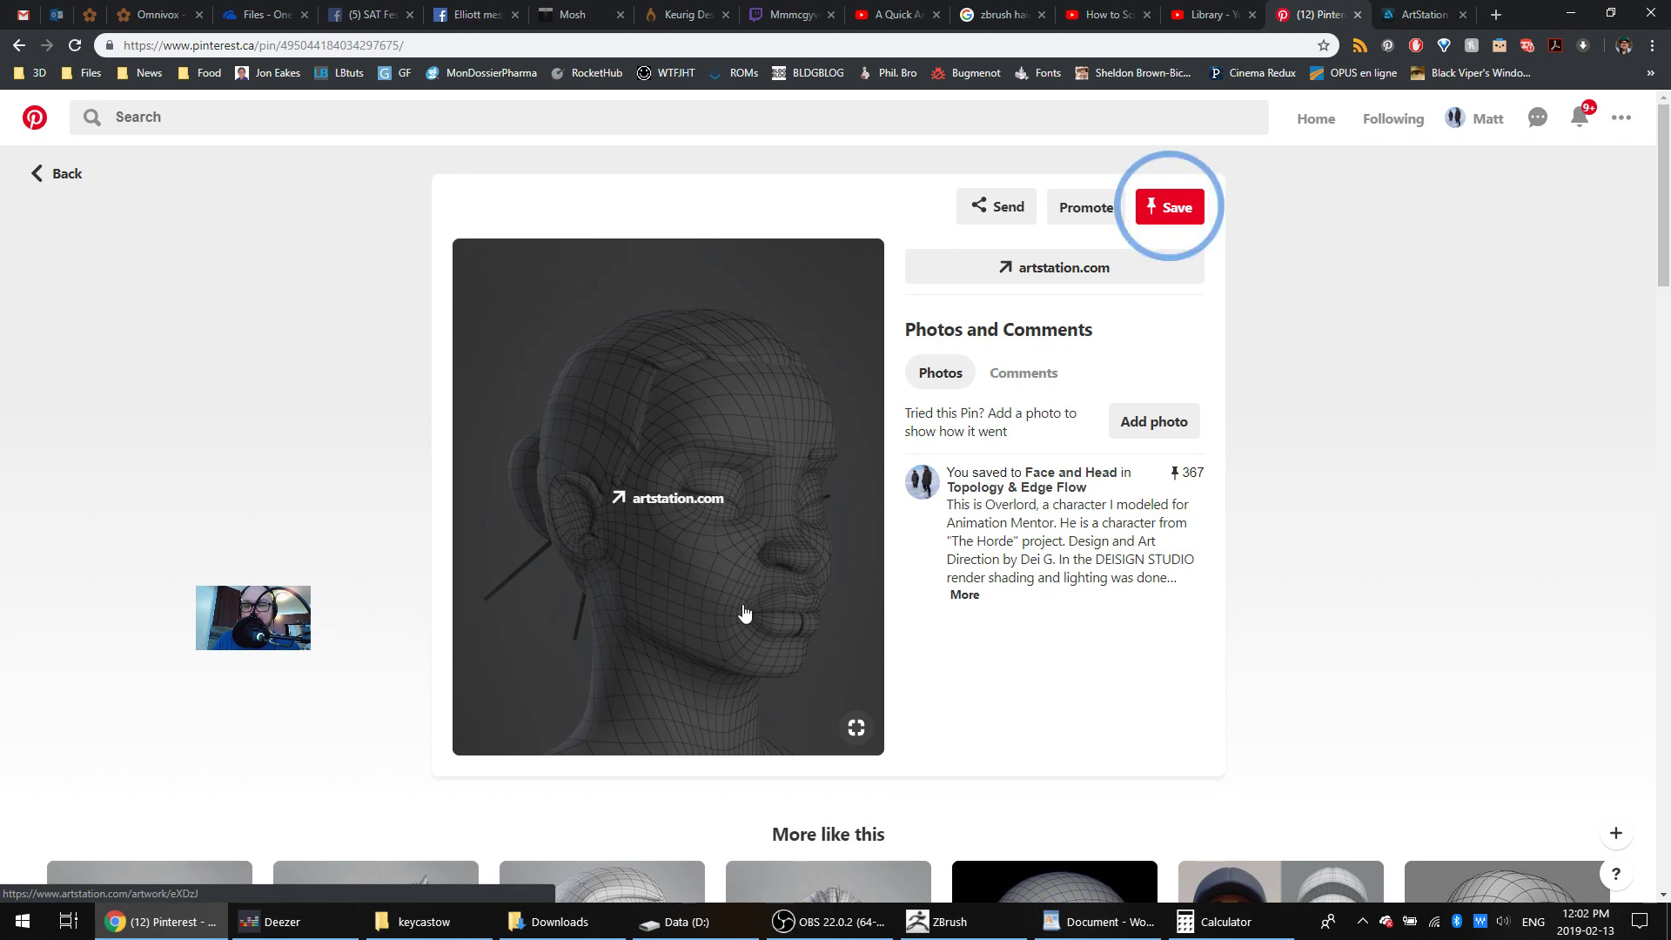
{"action": "left_click", "coordinate": [14, 45]}
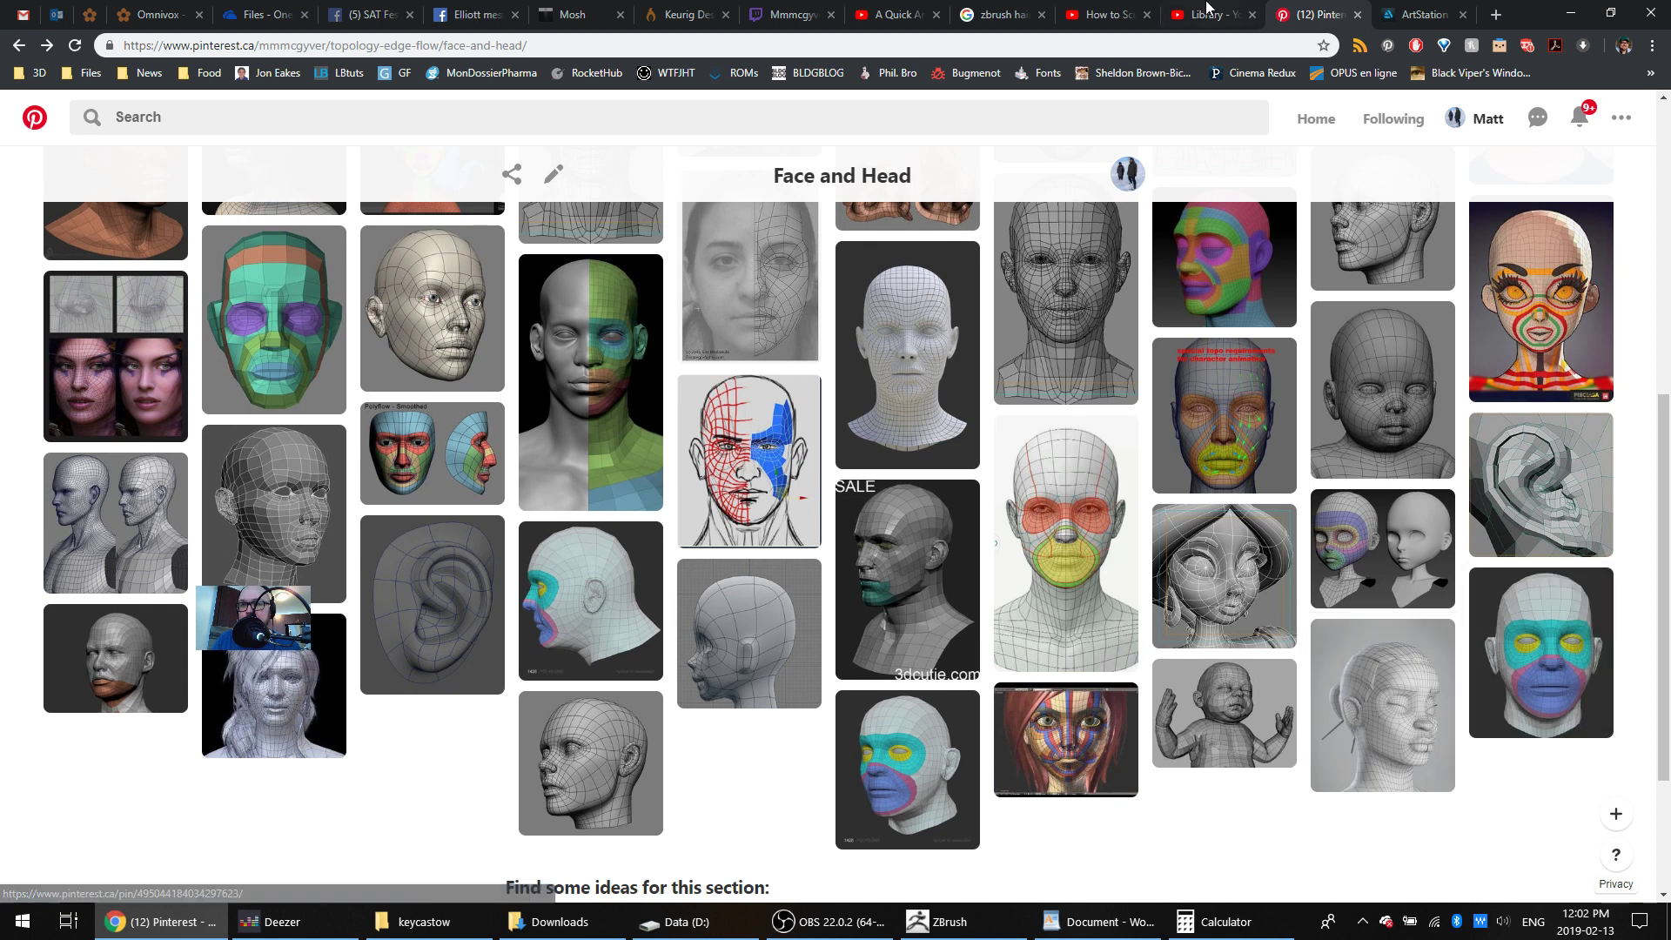
Check the Twitch stream chat, return to ZBrush, and send the head subtool out with GoZ again
{"action": "left_click", "coordinate": [779, 17]}
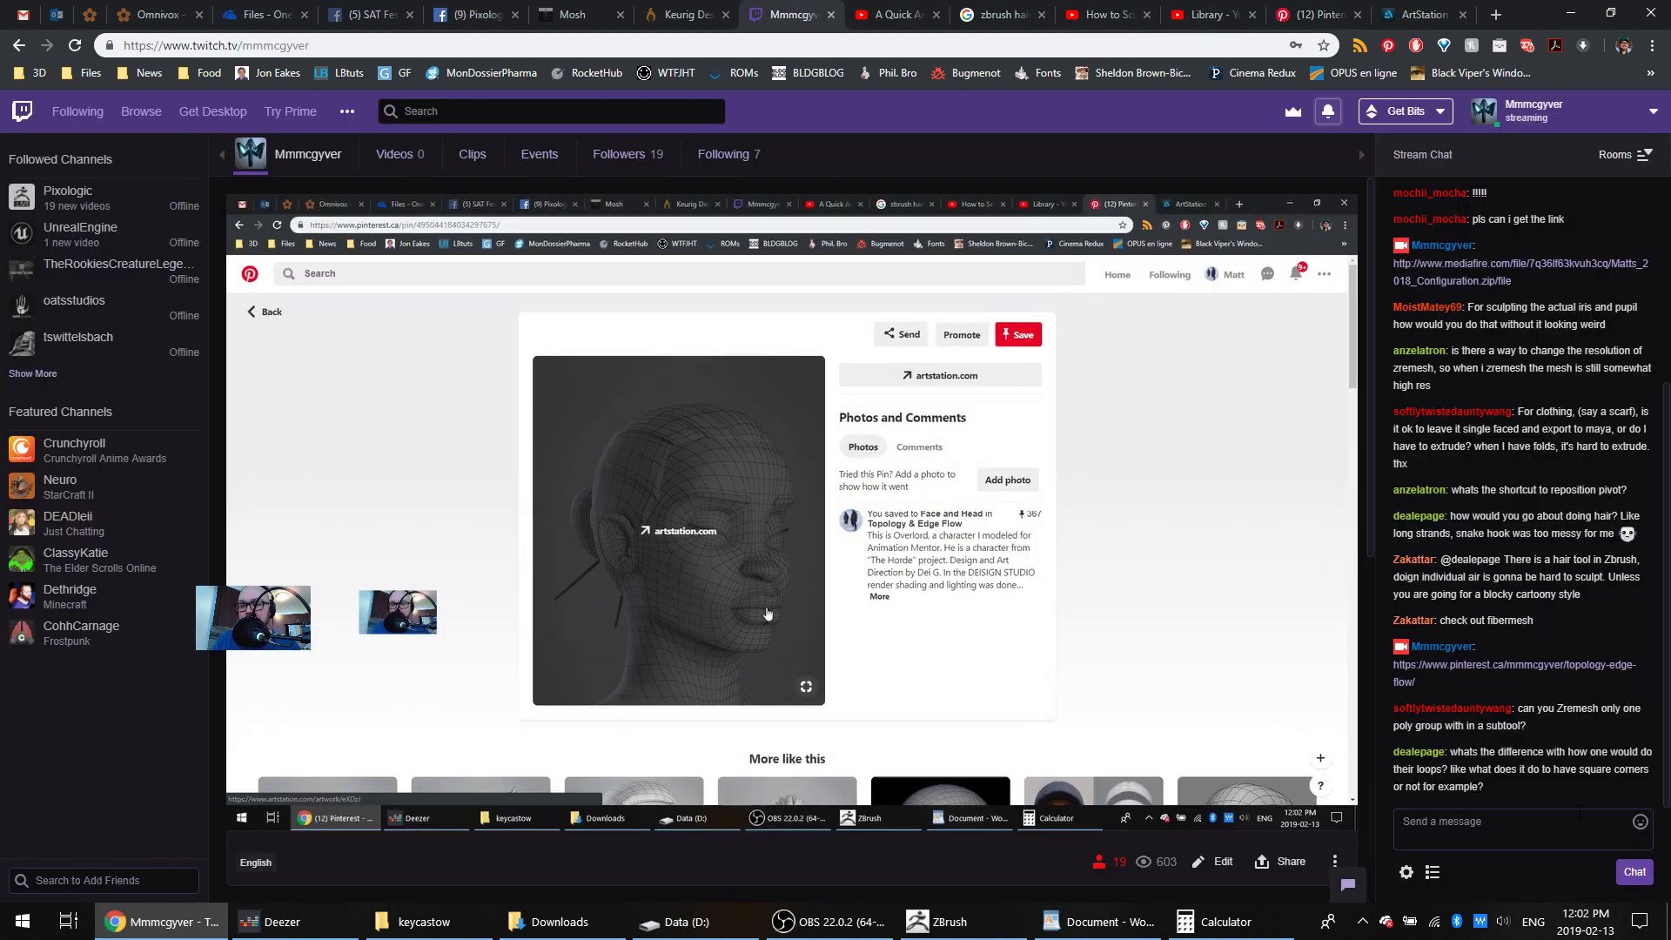
{"action": "left_click", "coordinate": [942, 922]}
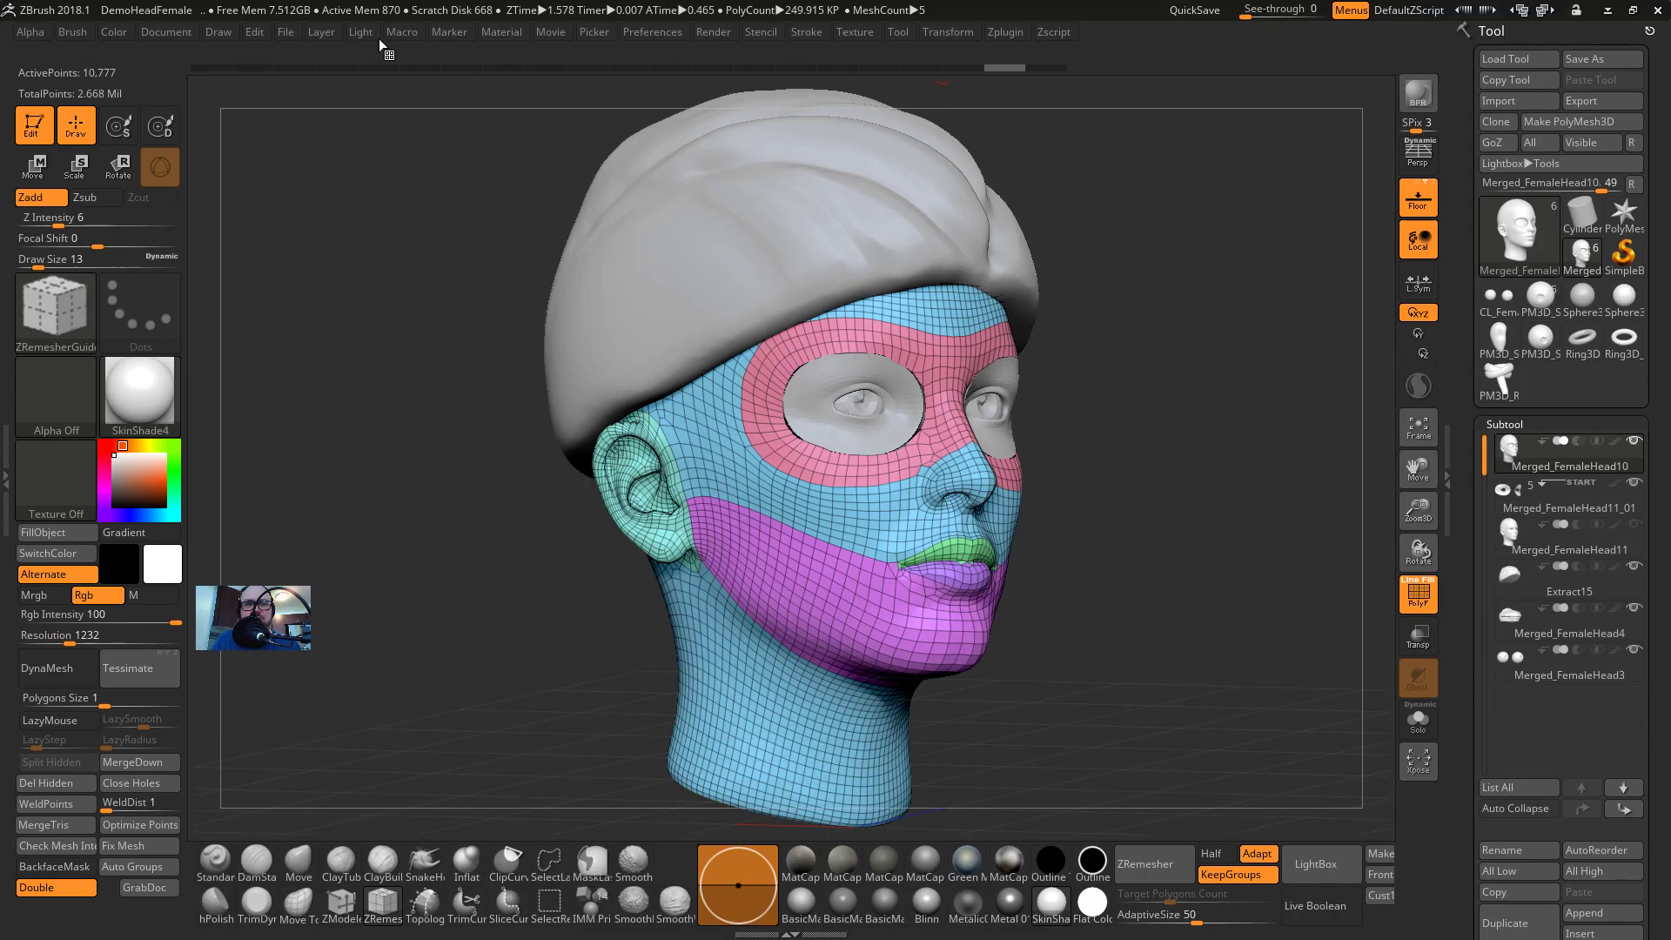
{"action": "left_click", "coordinate": [1498, 144]}
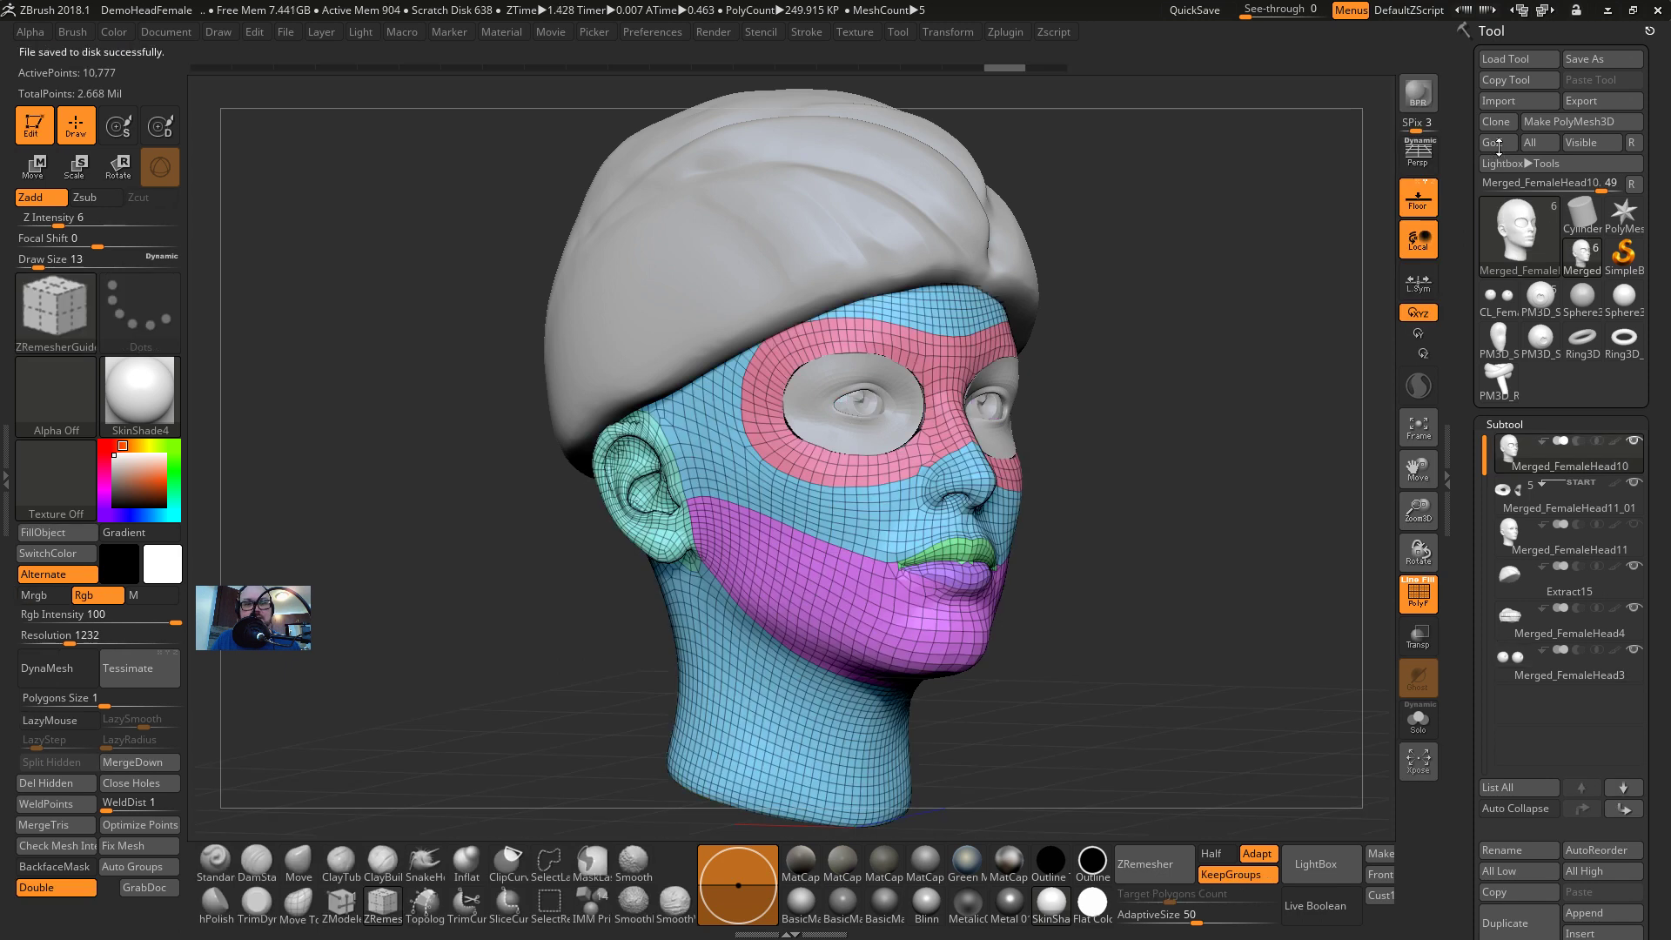
Switch to Chrome and examine the zbrushcentral.com male head wireframe from the Pinterest Face and Head board
{"action": "key", "text": "alt+Tab"}
{"action": "key", "text": "alt+Tab"}
{"action": "key", "text": "alt+Tab"}
{"action": "key", "text": "alt+Tab"}
{"action": "key", "text": "alt+Tab"}
{"action": "key", "text": "alt+Tab"}
{"action": "key", "text": "alt+Tab"}
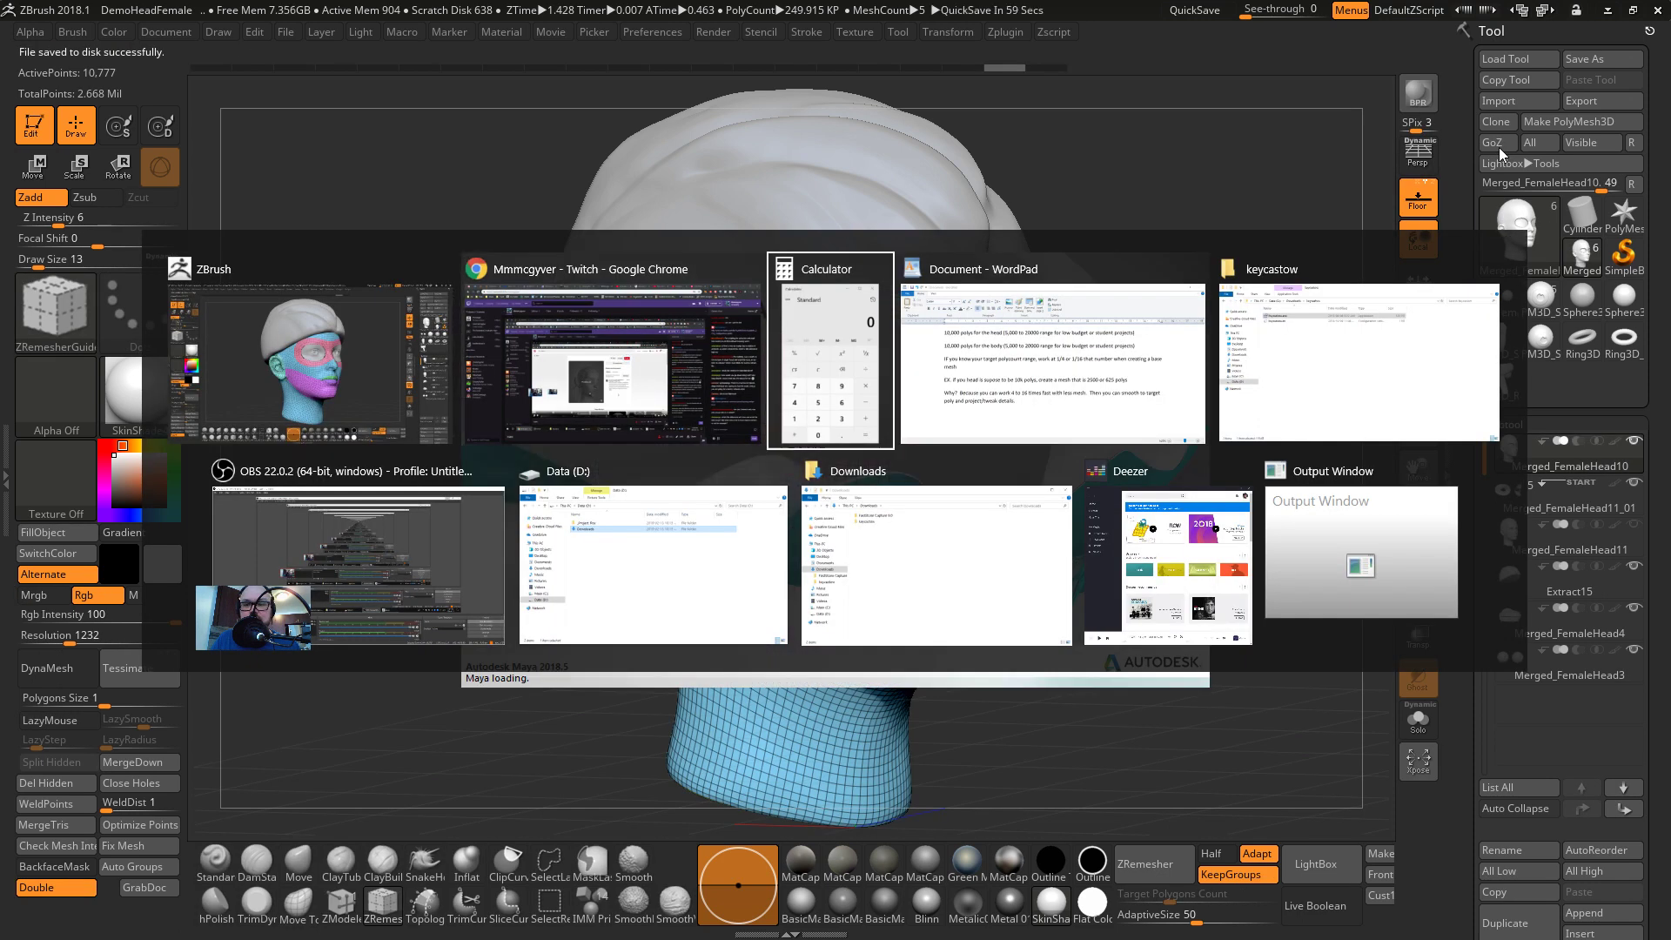
{"action": "key", "text": "alt+Tab"}
{"action": "key", "text": "alt+Tab"}
{"action": "key", "text": "alt+Tab"}
{"action": "key", "text": "alt+Tab"}
{"action": "key", "text": "alt+Tab"}
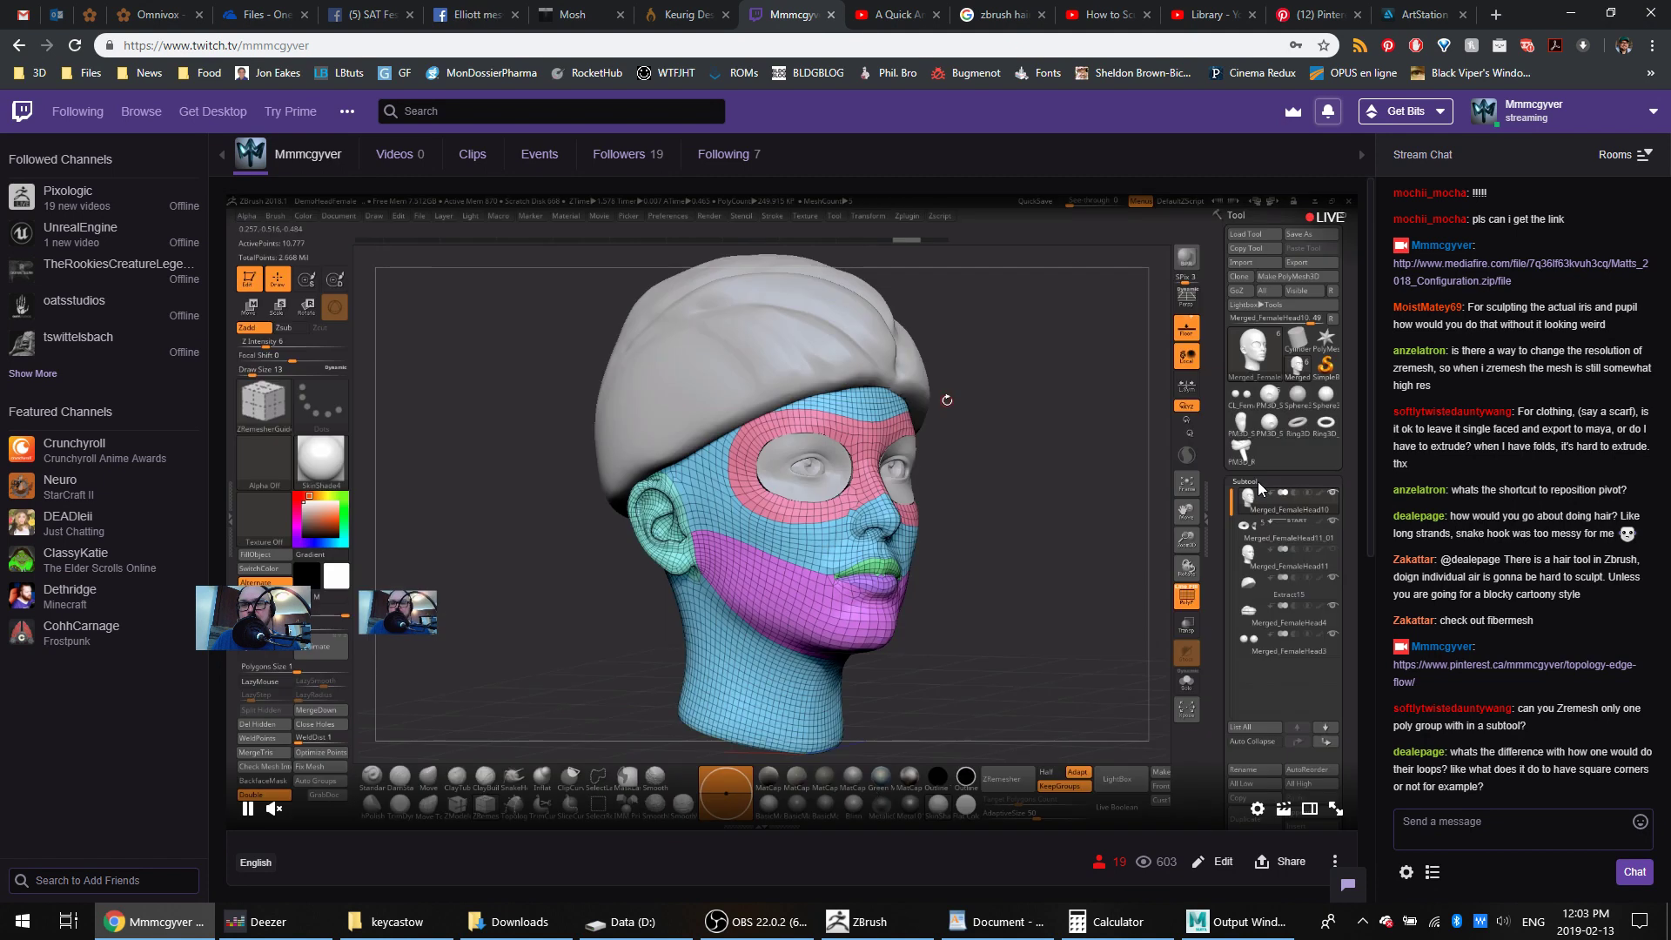
{"action": "left_click", "coordinate": [1319, 14]}
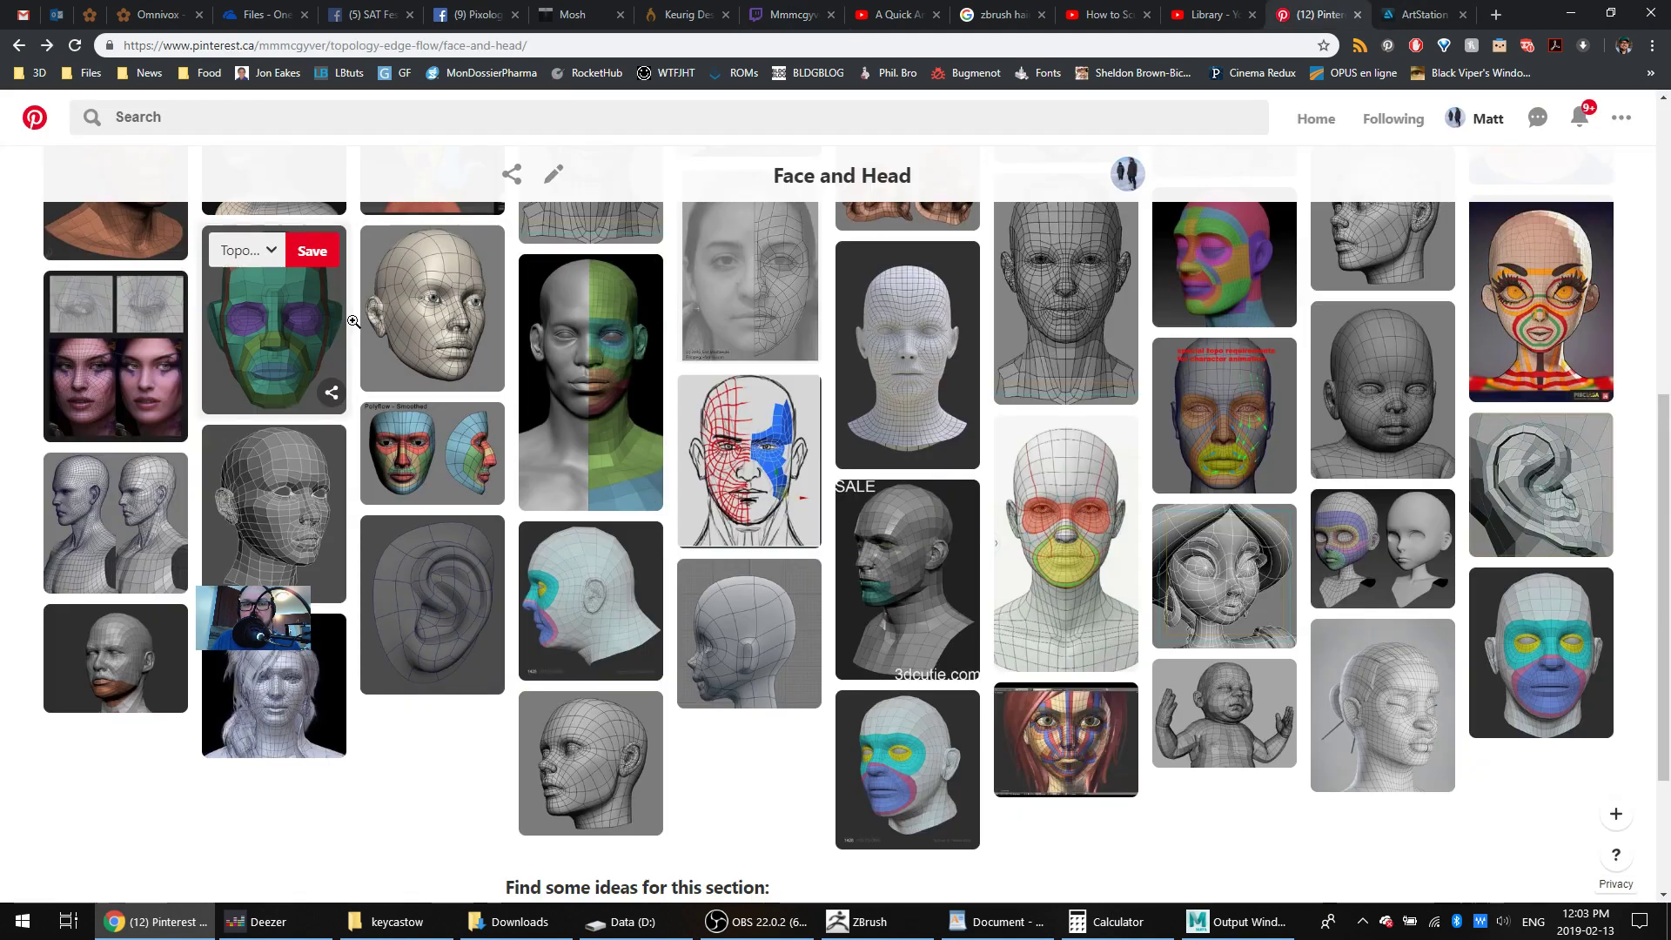
{"action": "scroll", "coordinate": [266, 343], "scroll_direction": "up", "scroll_amount": 3}
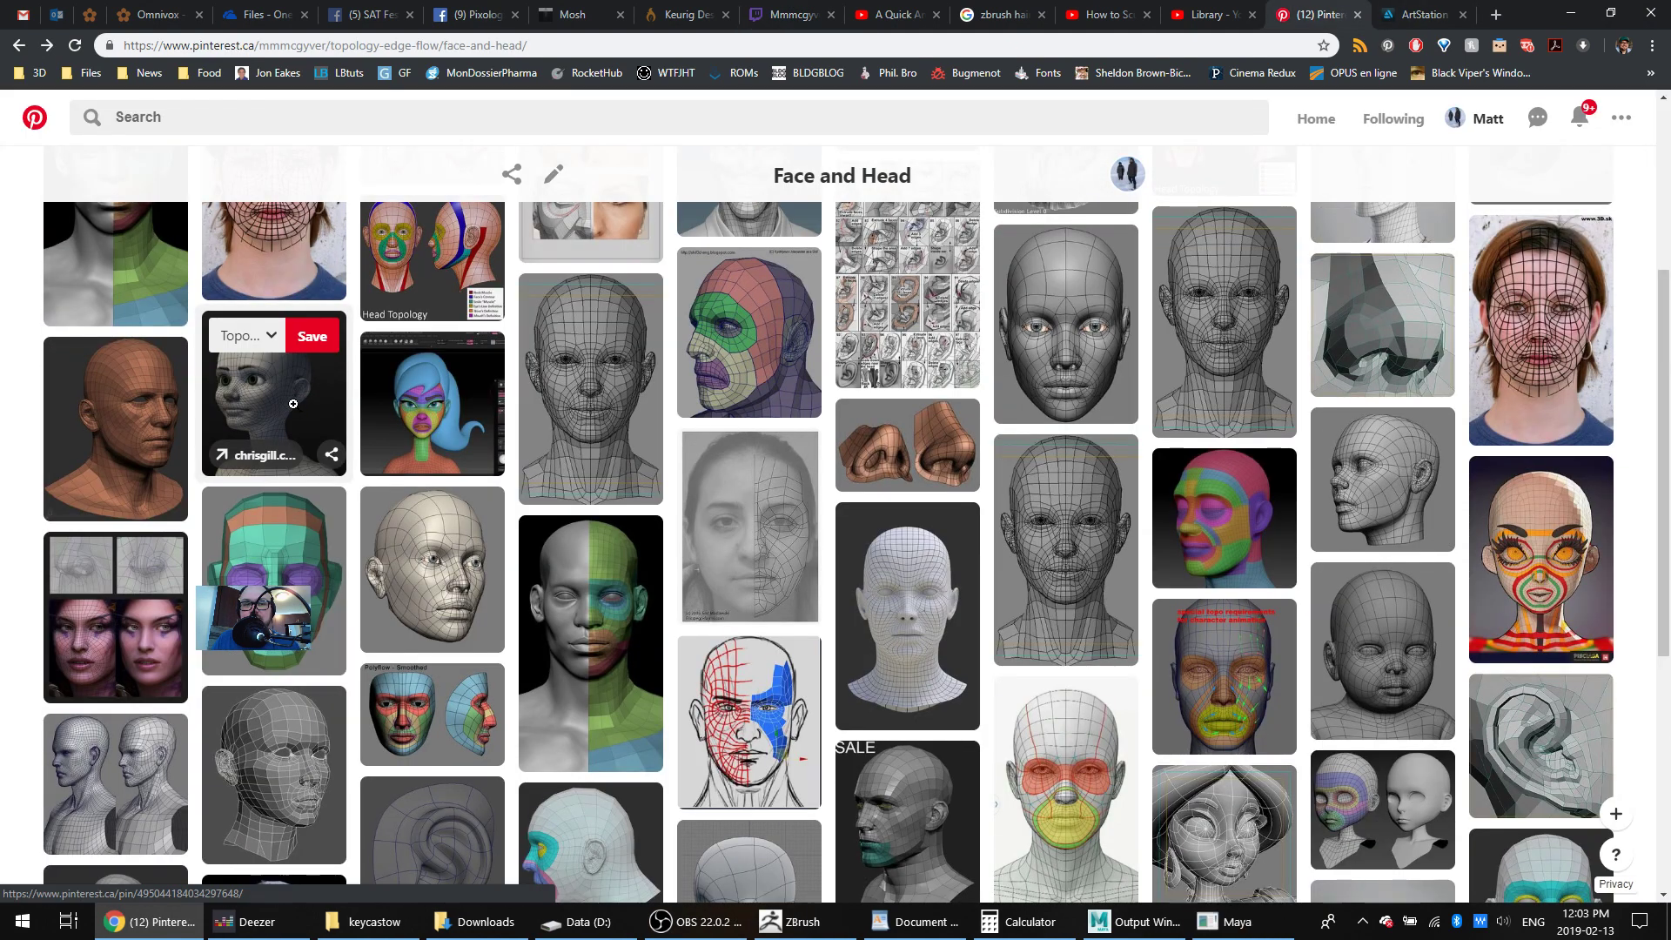
{"action": "scroll", "coordinate": [289, 404], "scroll_direction": "up", "scroll_amount": 2}
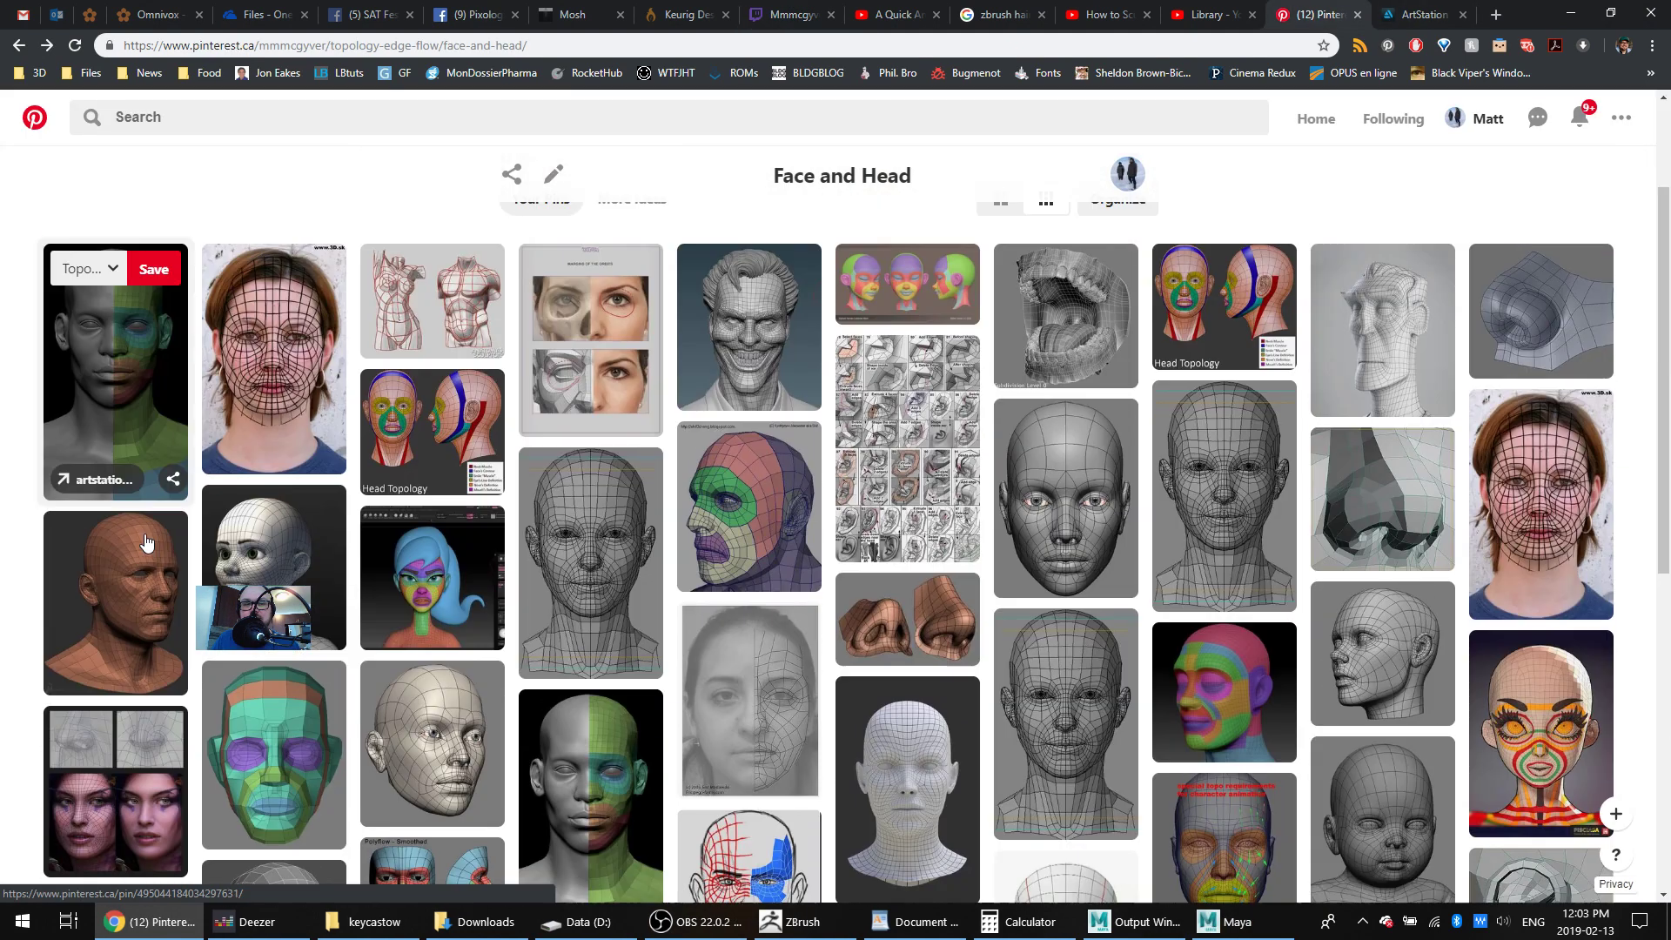
{"action": "left_click", "coordinate": [122, 609]}
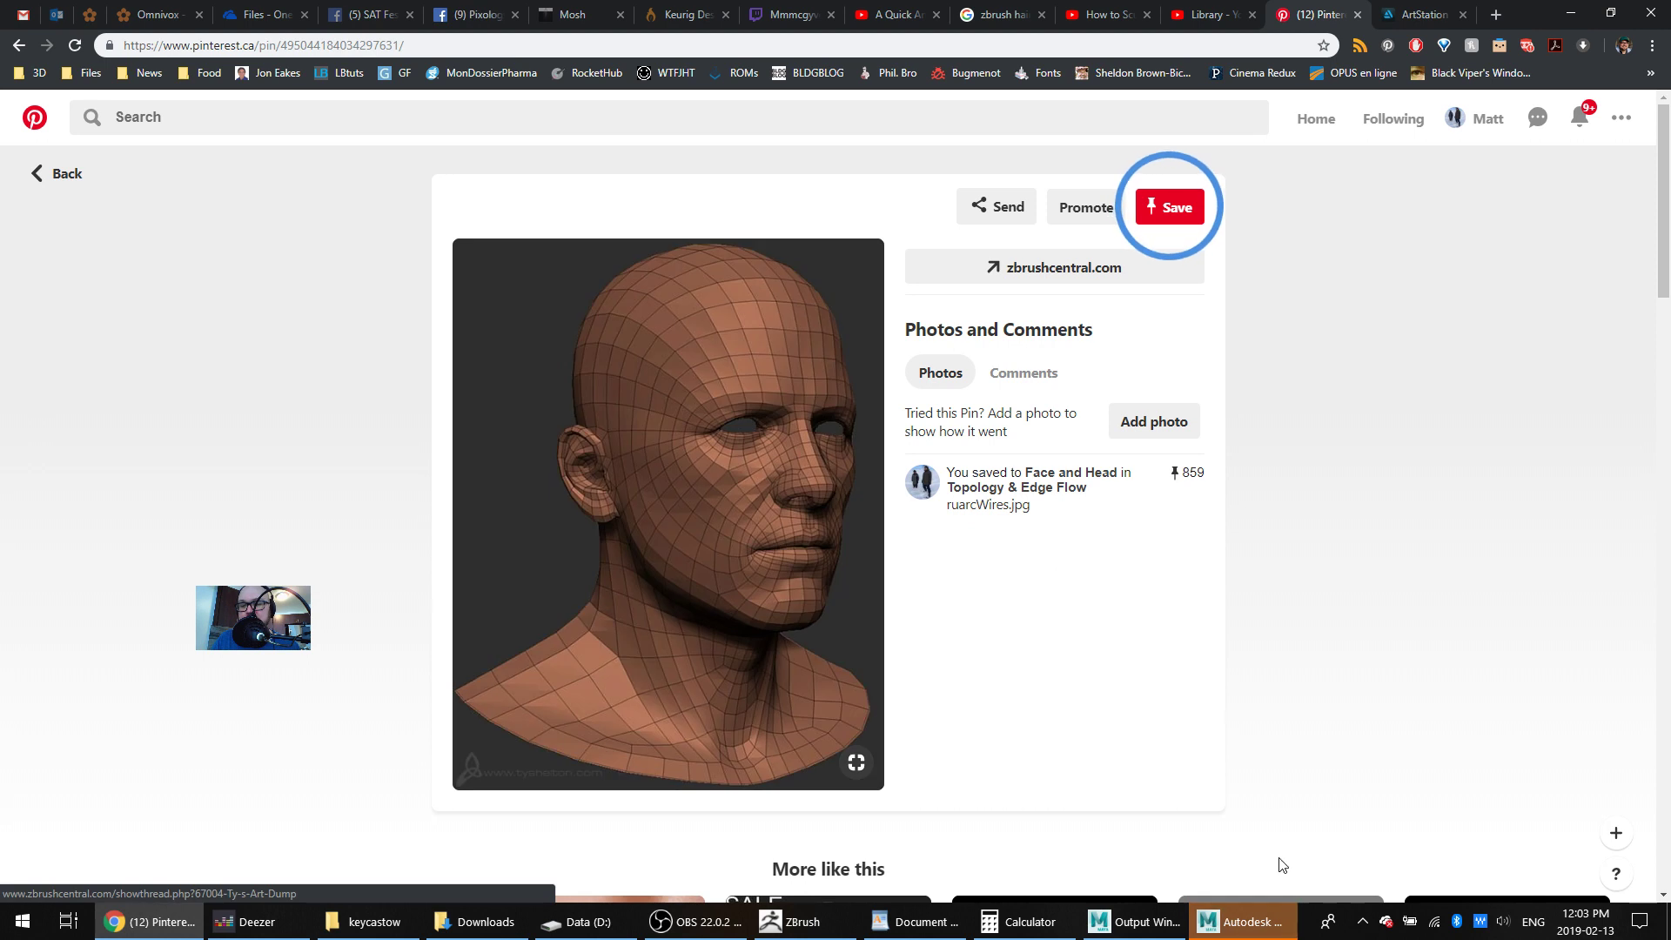
Switch to Maya and delete the loop of faces along the upper lip's outer edge on the imported head
{"action": "left_click", "coordinate": [1246, 924]}
{"action": "scroll", "coordinate": [656, 500], "scroll_direction": "up", "scroll_amount": 10}
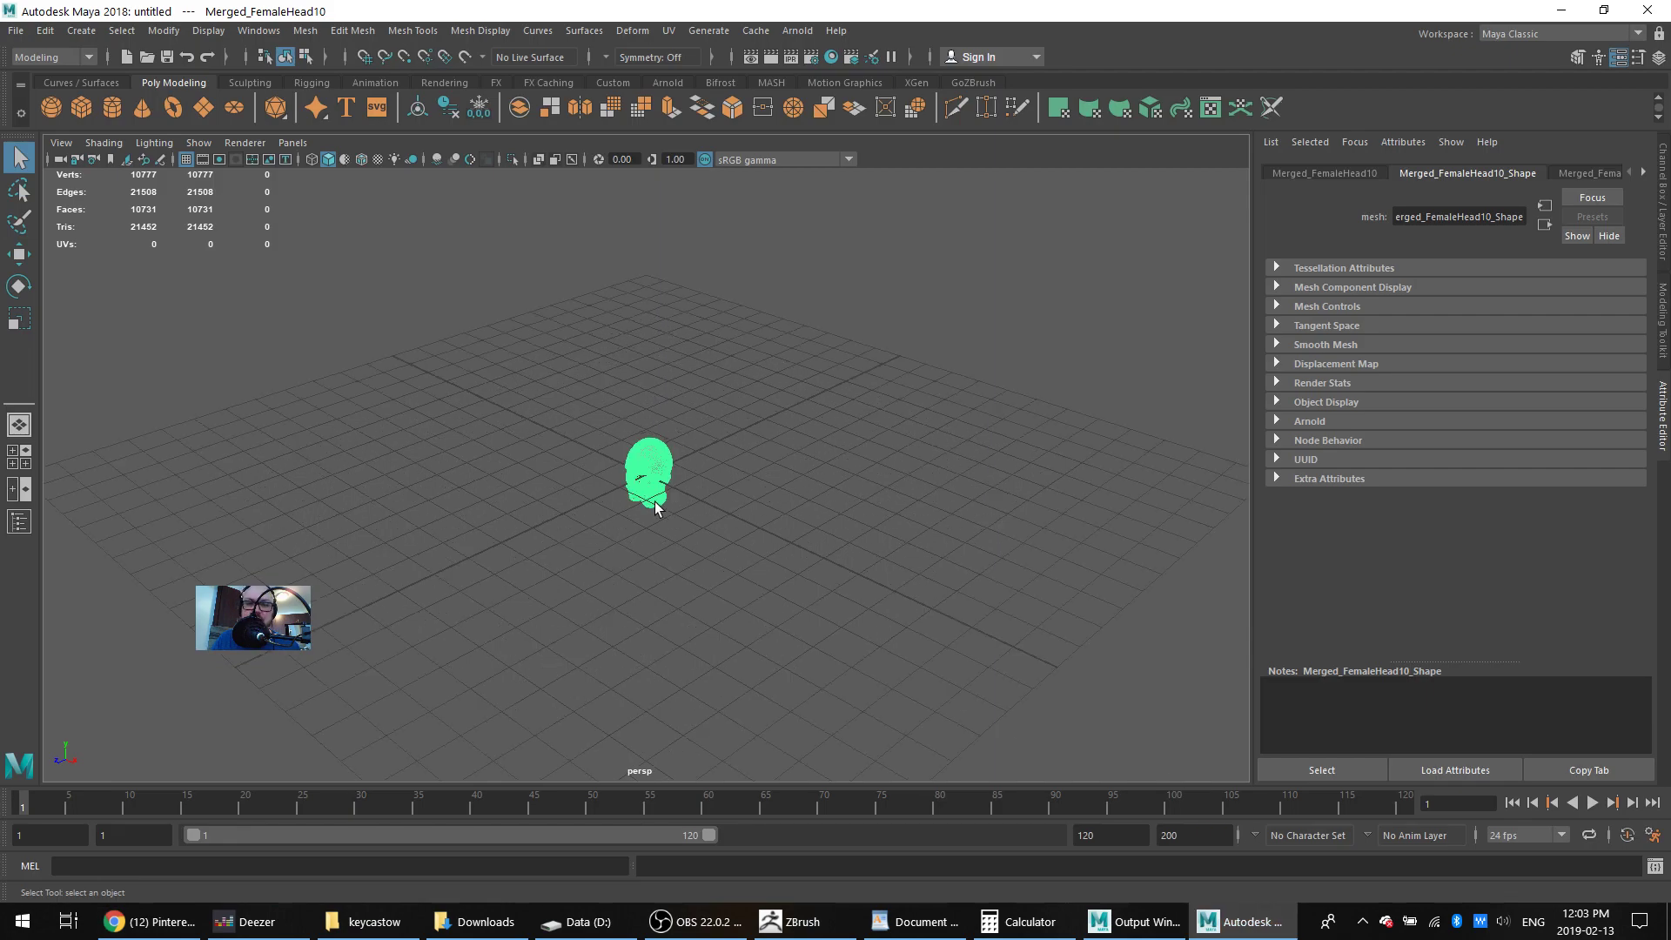
{"action": "scroll", "coordinate": [632, 507], "scroll_direction": "up", "scroll_amount": 4}
{"action": "left_click_drag", "start_coordinate": [720, 474], "coordinate": [890, 408], "text": "alt"}
{"action": "scroll", "coordinate": [852, 537], "scroll_direction": "up", "scroll_amount": 2}
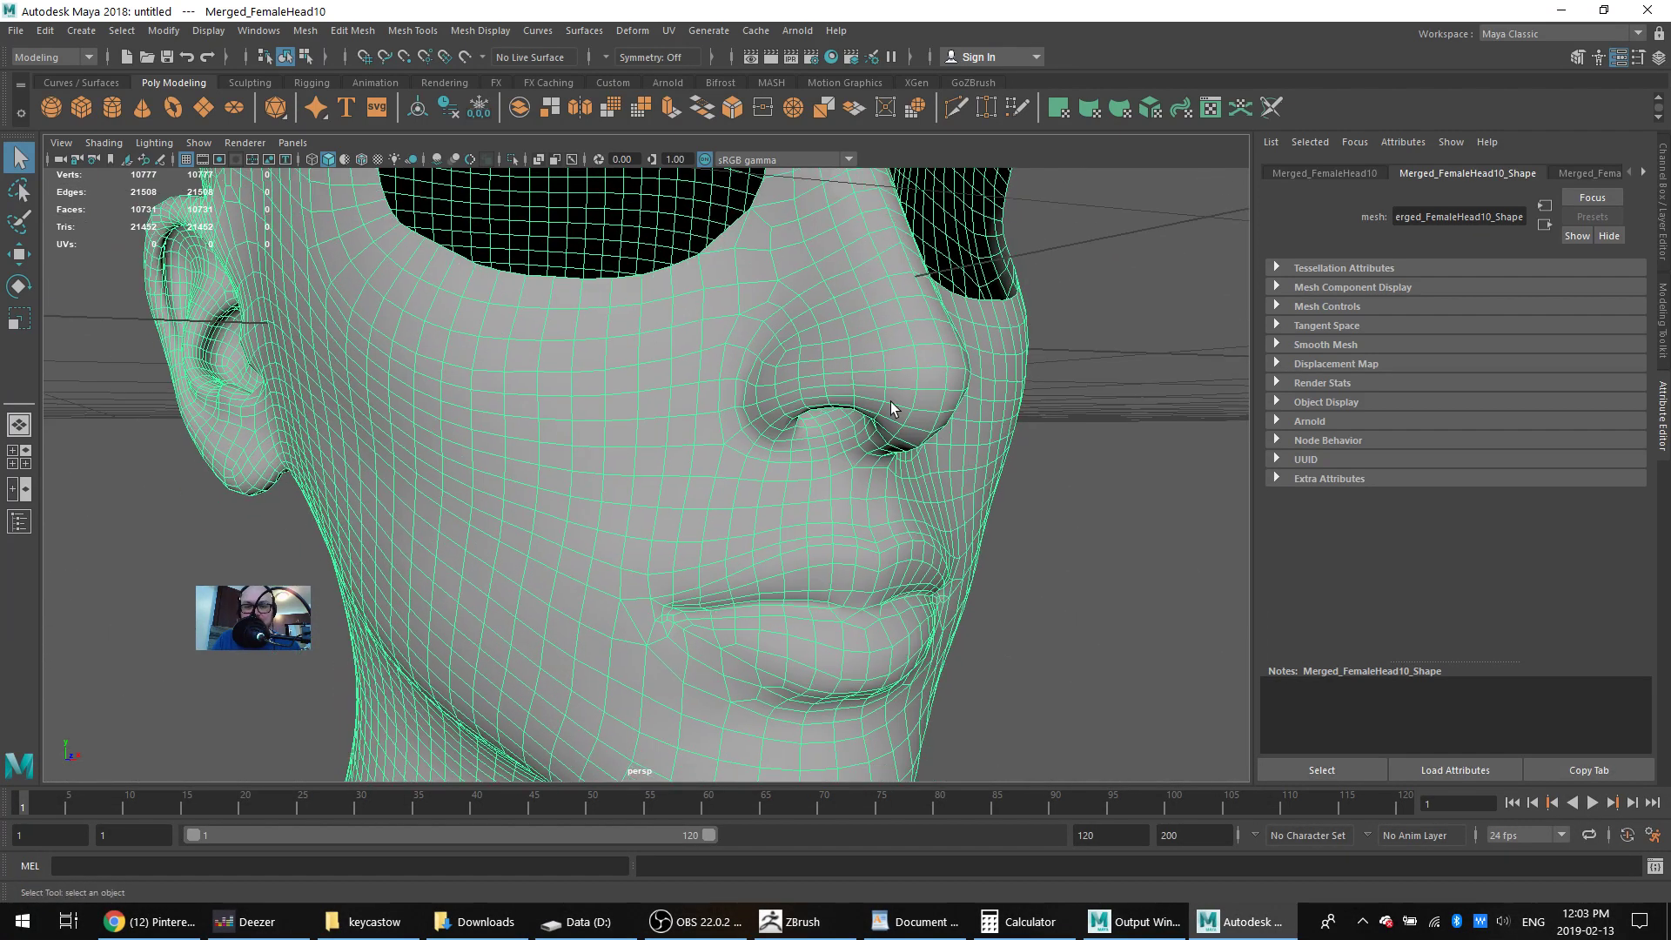
{"action": "right_click_drag", "start_coordinate": [814, 555], "coordinate": [816, 490]}
{"action": "left_click", "coordinate": [844, 557]}
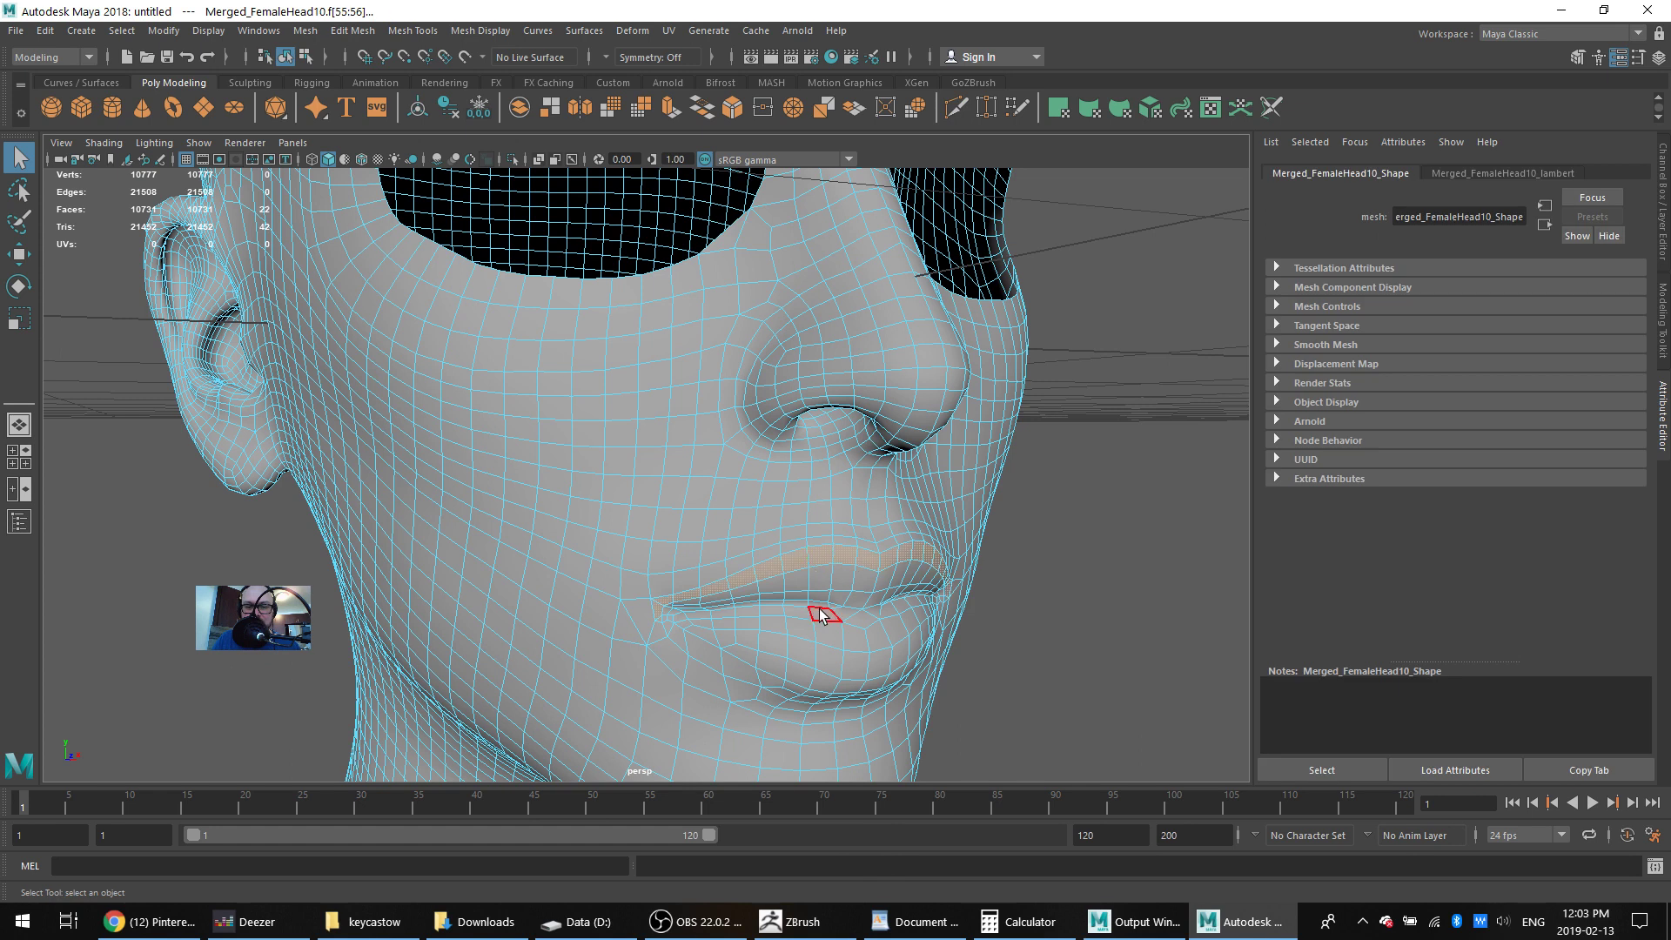
{"action": "middle_click_drag", "start_coordinate": [838, 515], "coordinate": [842, 452], "text": "alt"}
{"action": "left_click_drag", "start_coordinate": [842, 453], "coordinate": [879, 470], "text": "alt"}
{"action": "middle_click_drag", "start_coordinate": [879, 471], "coordinate": [761, 460], "text": "alt"}
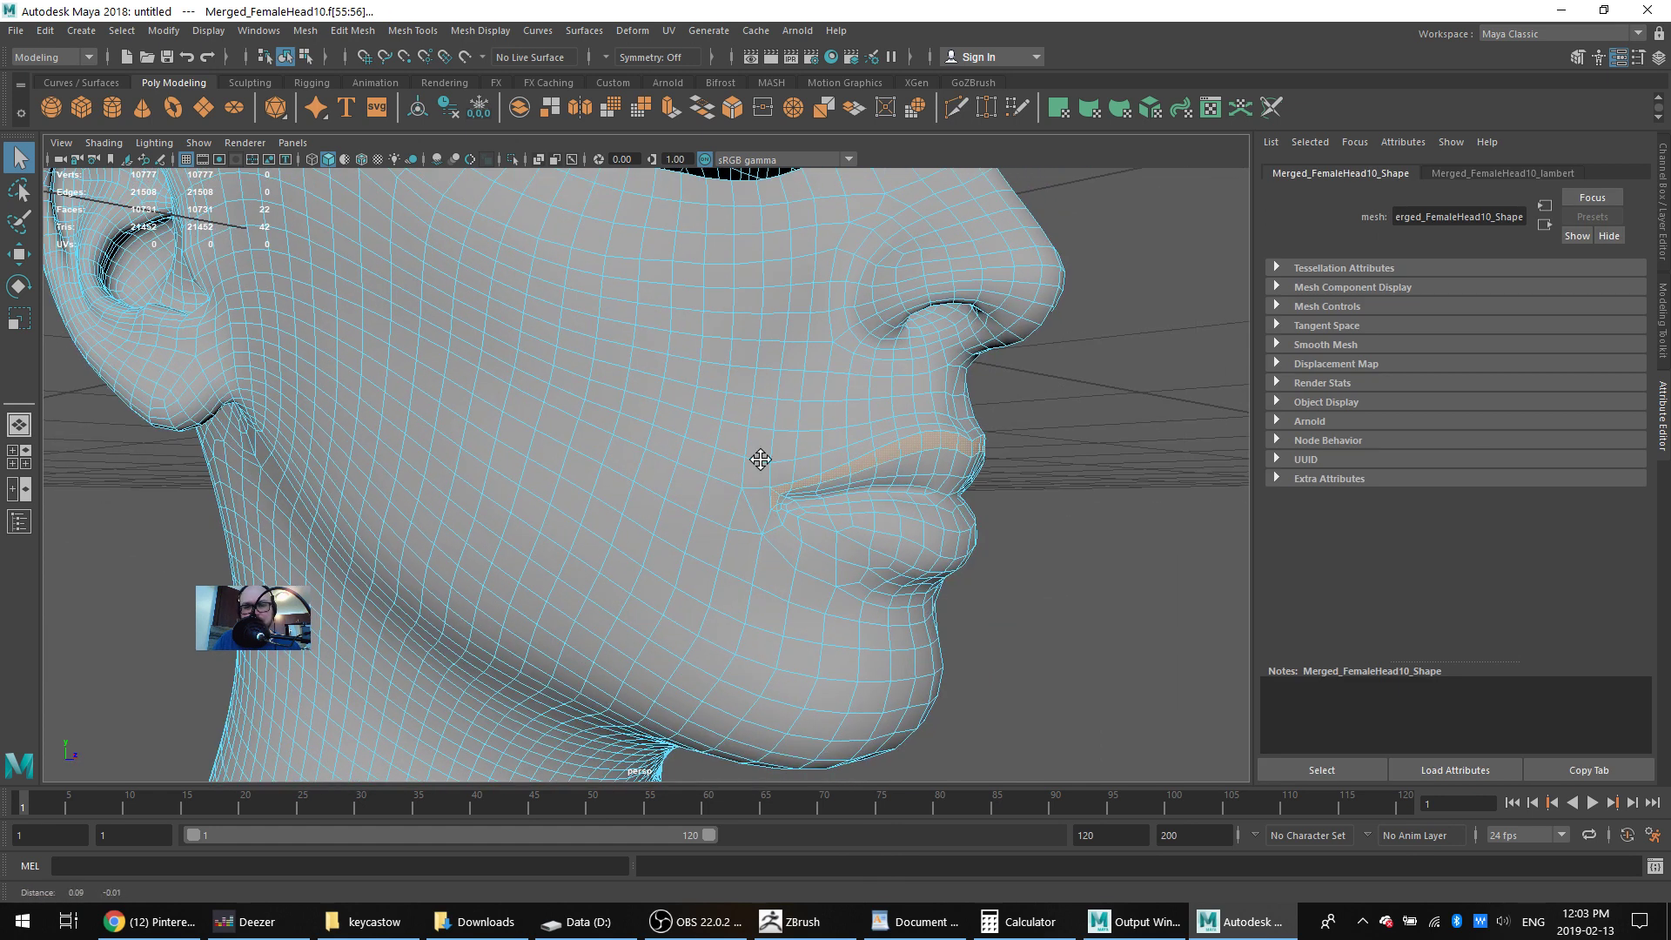
{"action": "scroll", "coordinate": [828, 523], "scroll_direction": "up", "scroll_amount": 3}
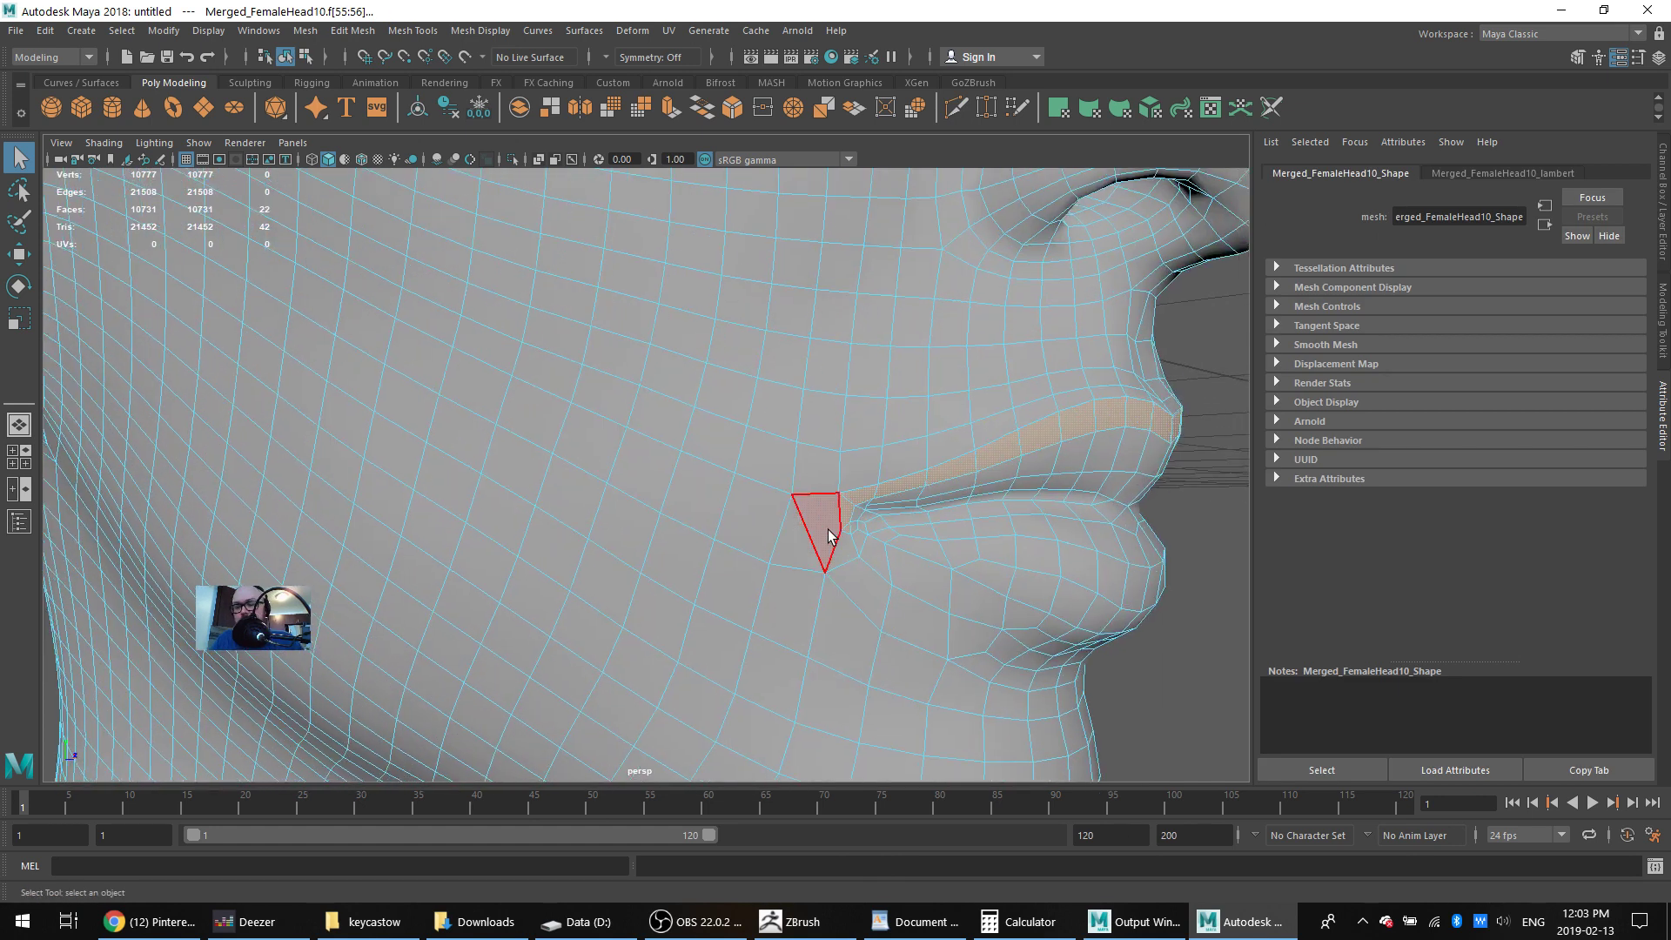
{"action": "key", "text": "Delete"}
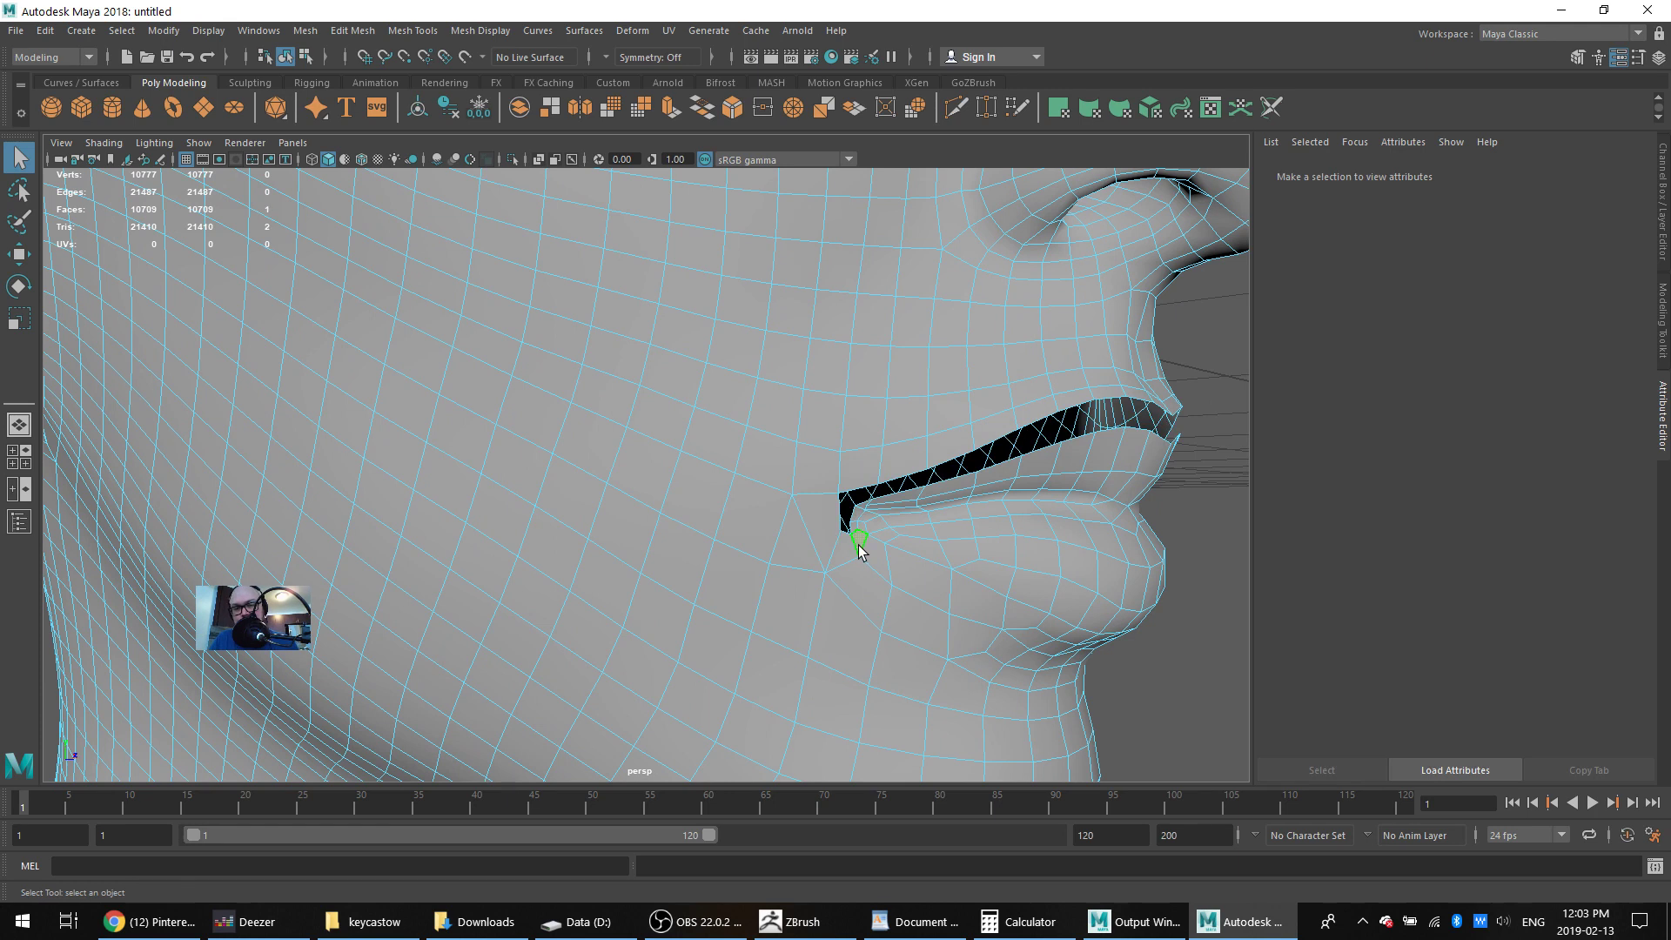
Delete the loop of faces running along the lower lip and across the corner of the mouth
{"action": "double_click", "coordinate": [879, 565], "text": "shift"}
{"action": "left_click_drag", "start_coordinate": [1013, 582], "coordinate": [900, 535], "text": "alt"}
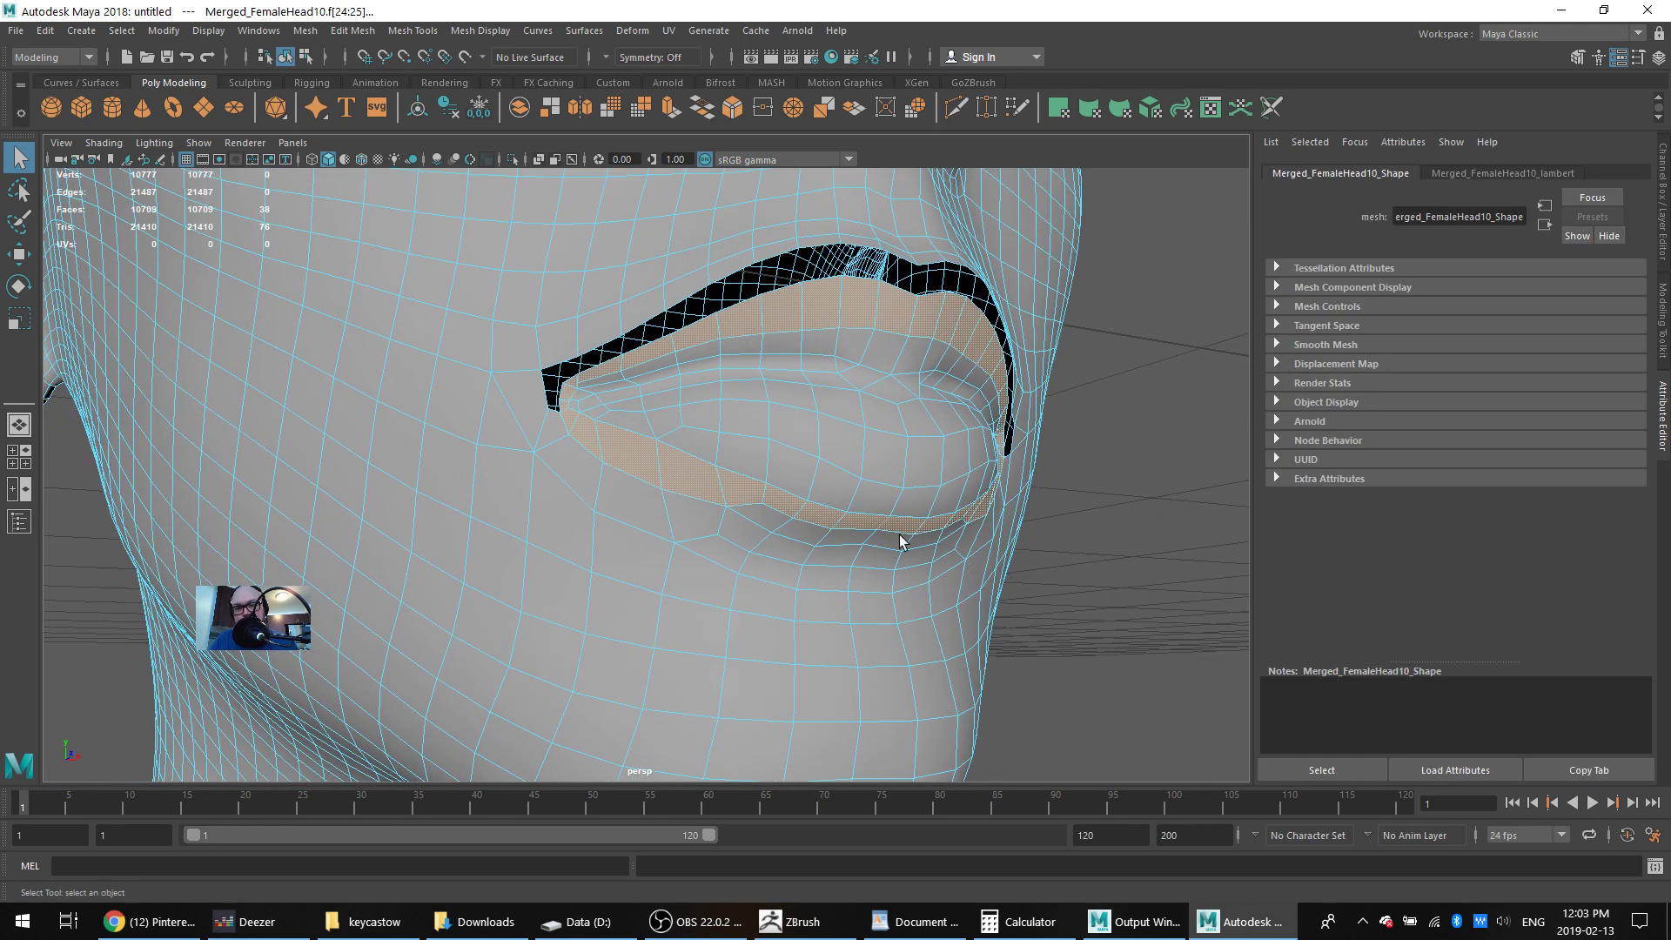
{"action": "double_click", "coordinate": [784, 468]}
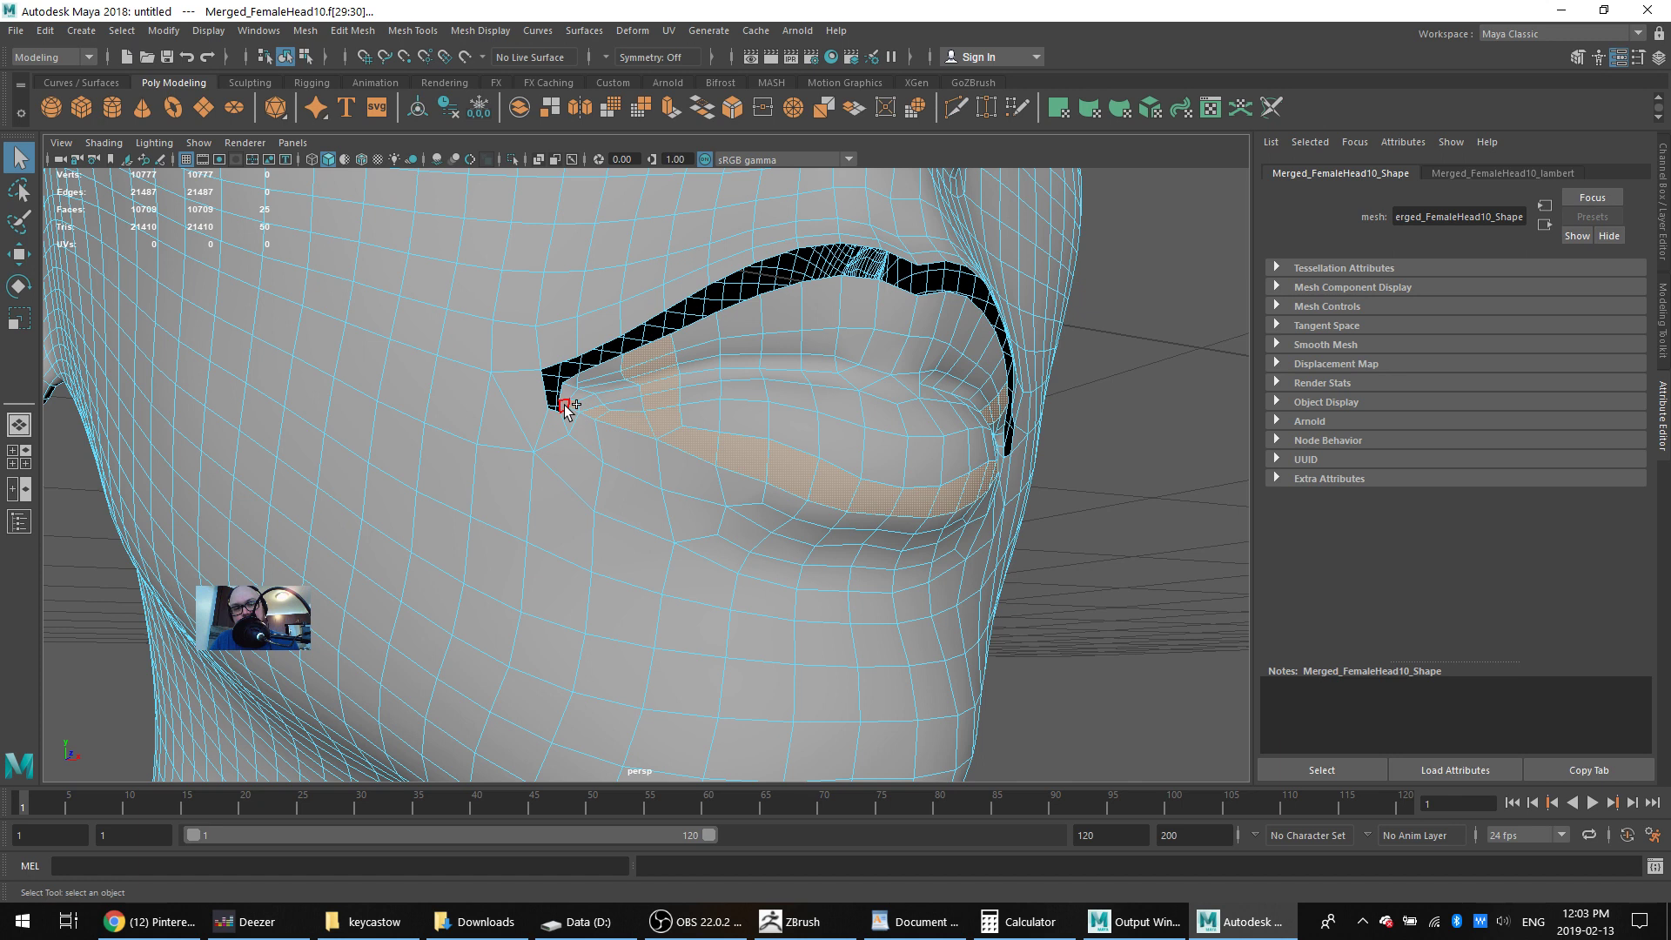
{"action": "key", "text": "Delete"}
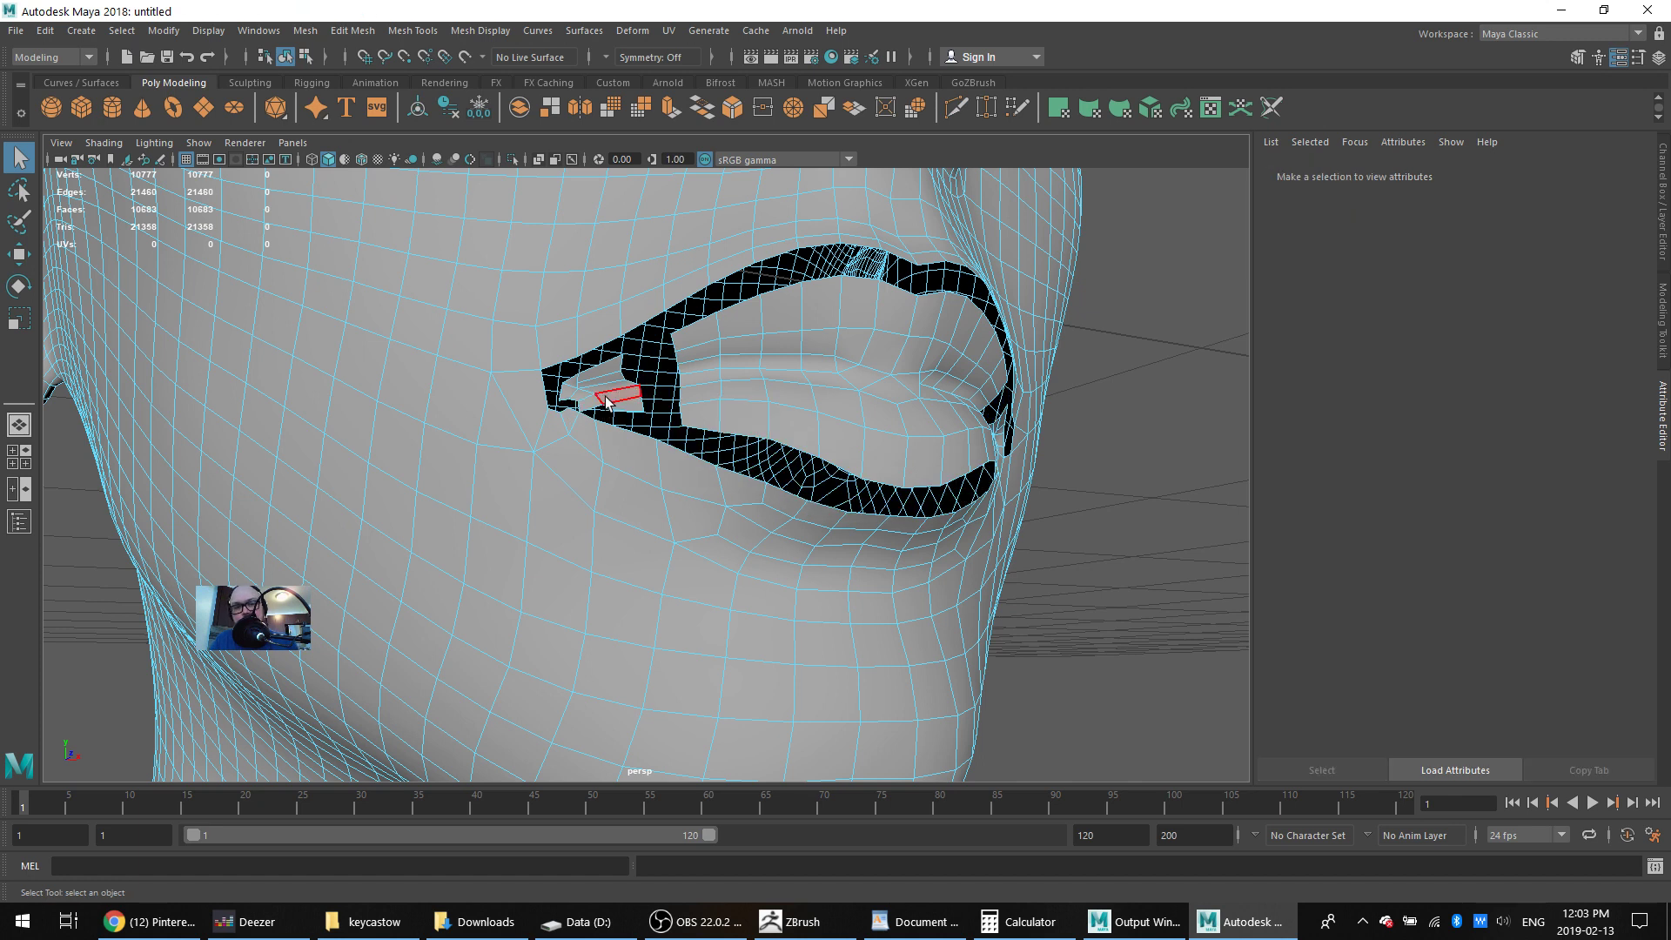
Delete the remaining lip faces and the leftover pieces at the mouth corner to leave the mouth open
{"action": "left_click", "coordinate": [607, 401]}
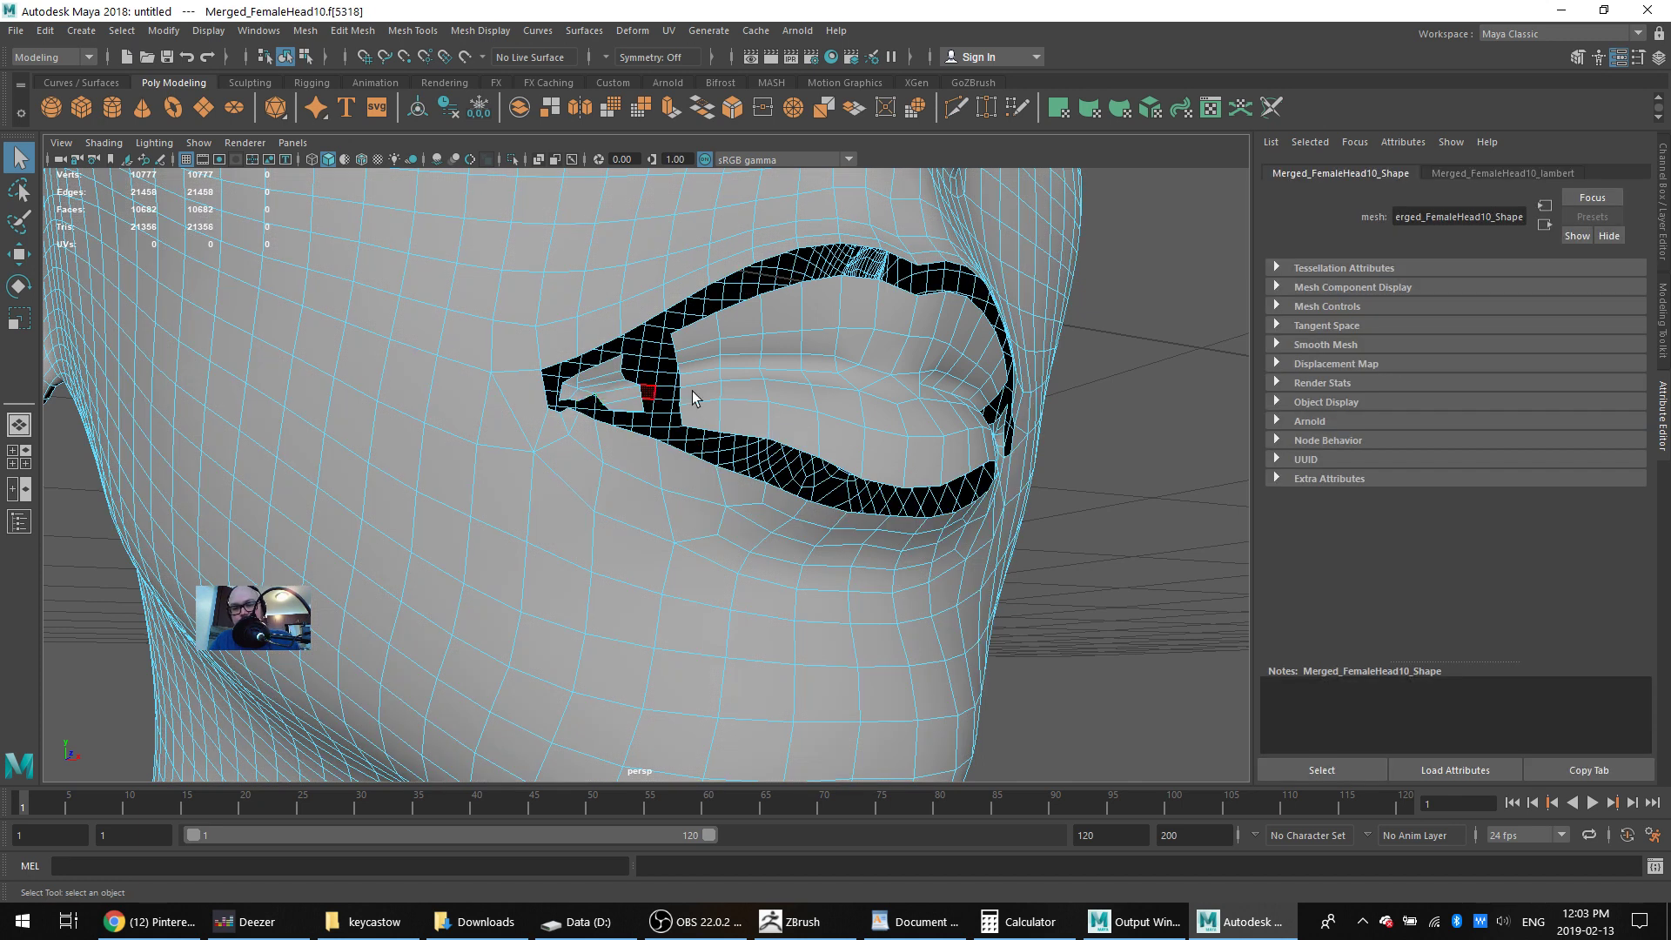
{"action": "double_click", "coordinate": [750, 410]}
{"action": "key", "text": "Delete"}
{"action": "left_click", "coordinate": [621, 402]}
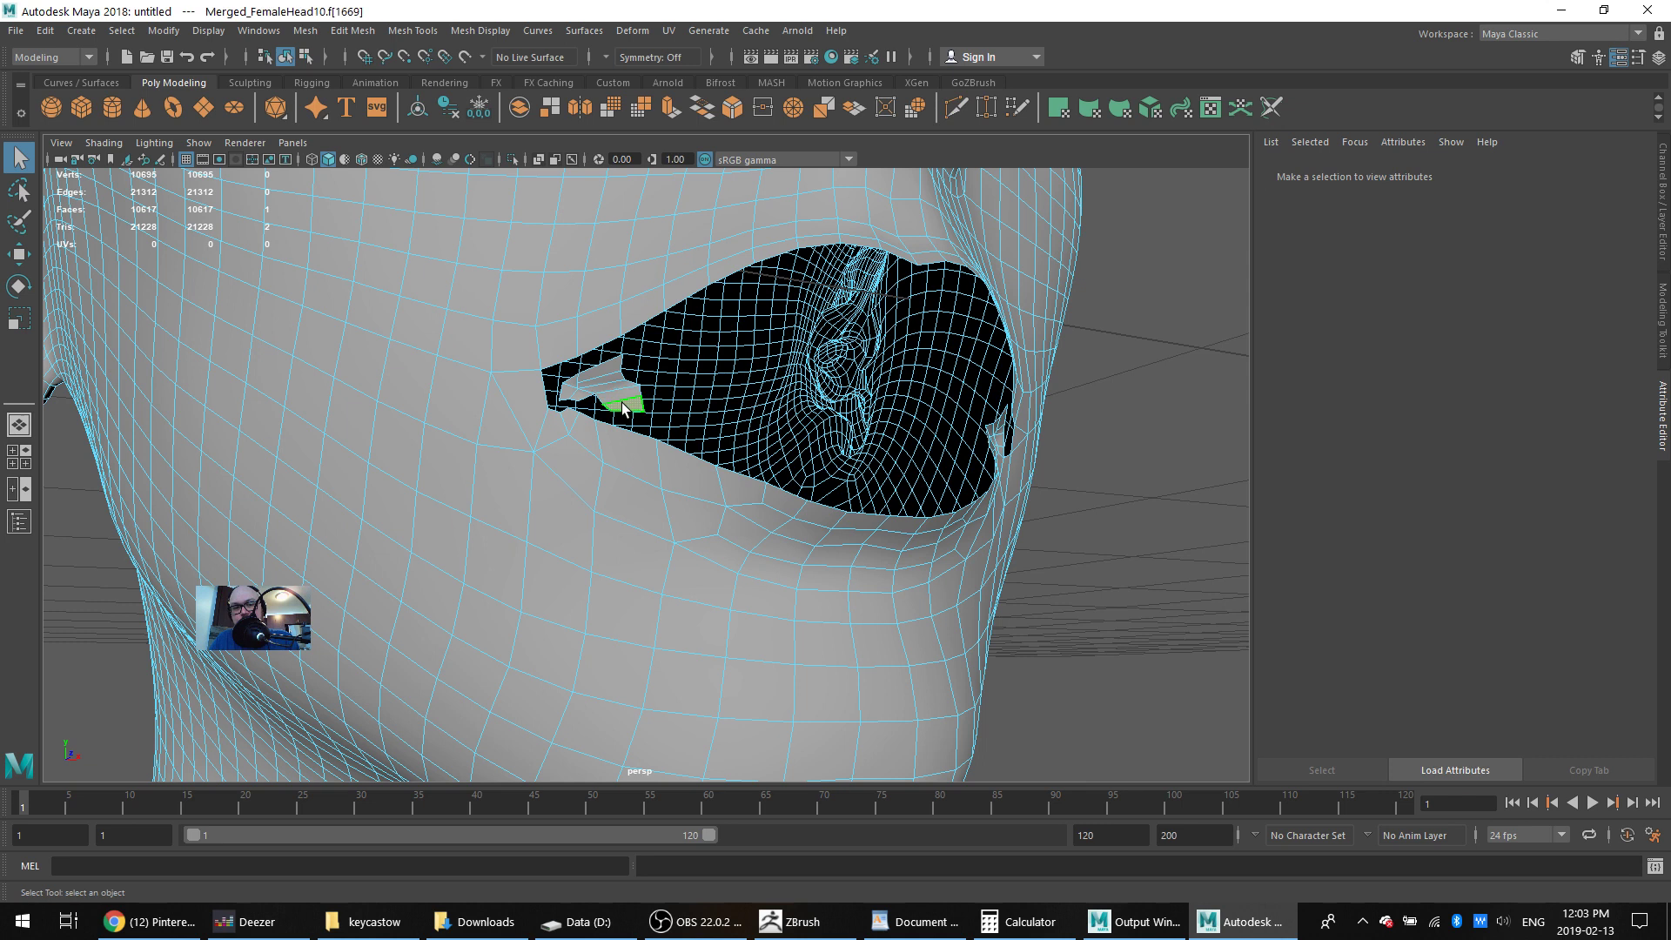
{"action": "double_click", "coordinate": [624, 407]}
{"action": "key", "text": "Delete"}
Cut a new edge with Multi-Cut from the cheek vertex beside the mouth across to the lower vertex of the mouth corner
{"action": "left_click_drag", "start_coordinate": [635, 484], "coordinate": [559, 384], "text": "alt"}
{"action": "right_click_drag", "start_coordinate": [639, 379], "coordinate": [713, 414], "text": "shift"}
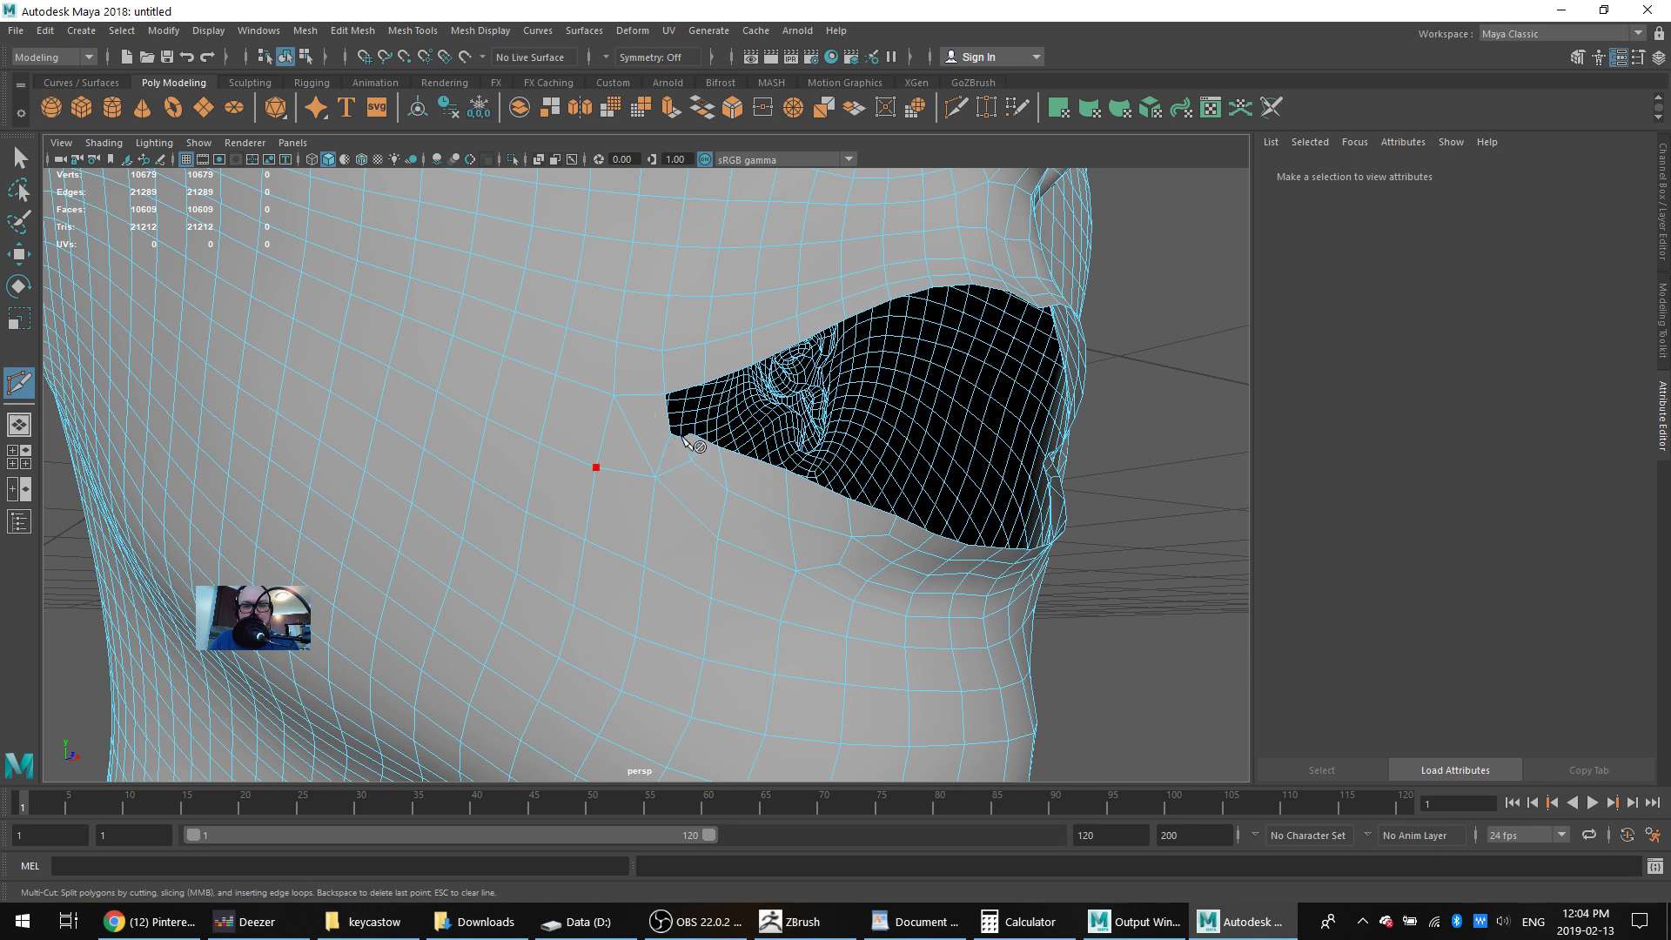
{"action": "left_click", "coordinate": [670, 434]}
{"action": "key", "text": "w"}
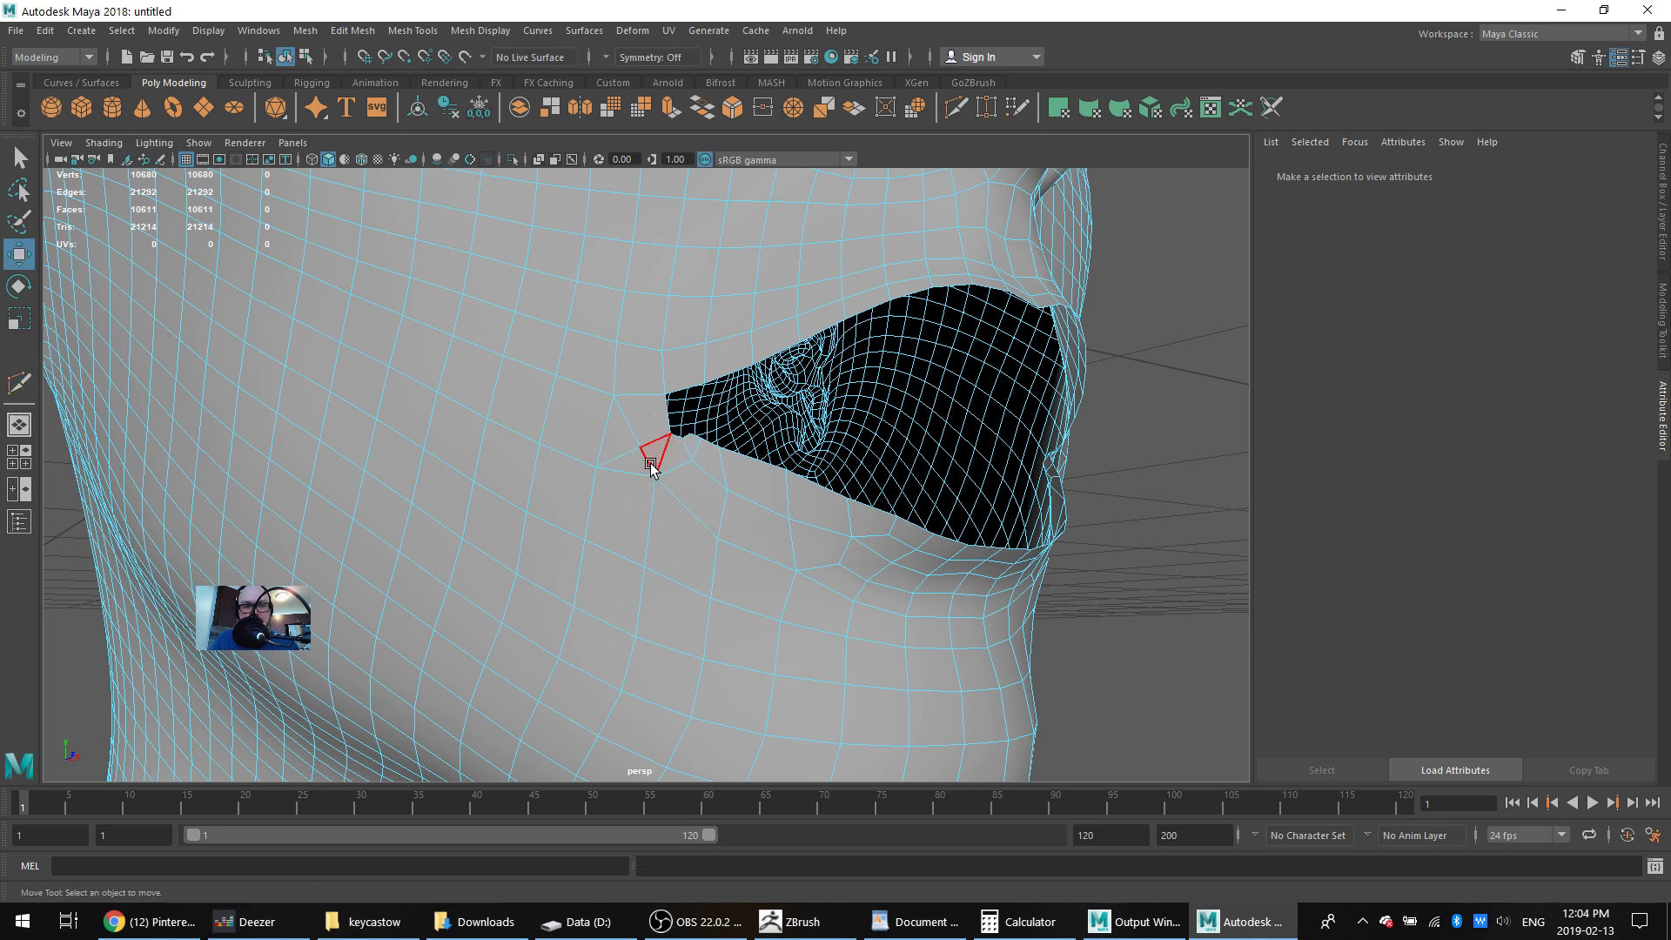
Delete the old edge below the new cut and collapse the short edge next to the mouth corner into one vertex
{"action": "right_click_drag", "start_coordinate": [652, 469], "coordinate": [632, 424]}
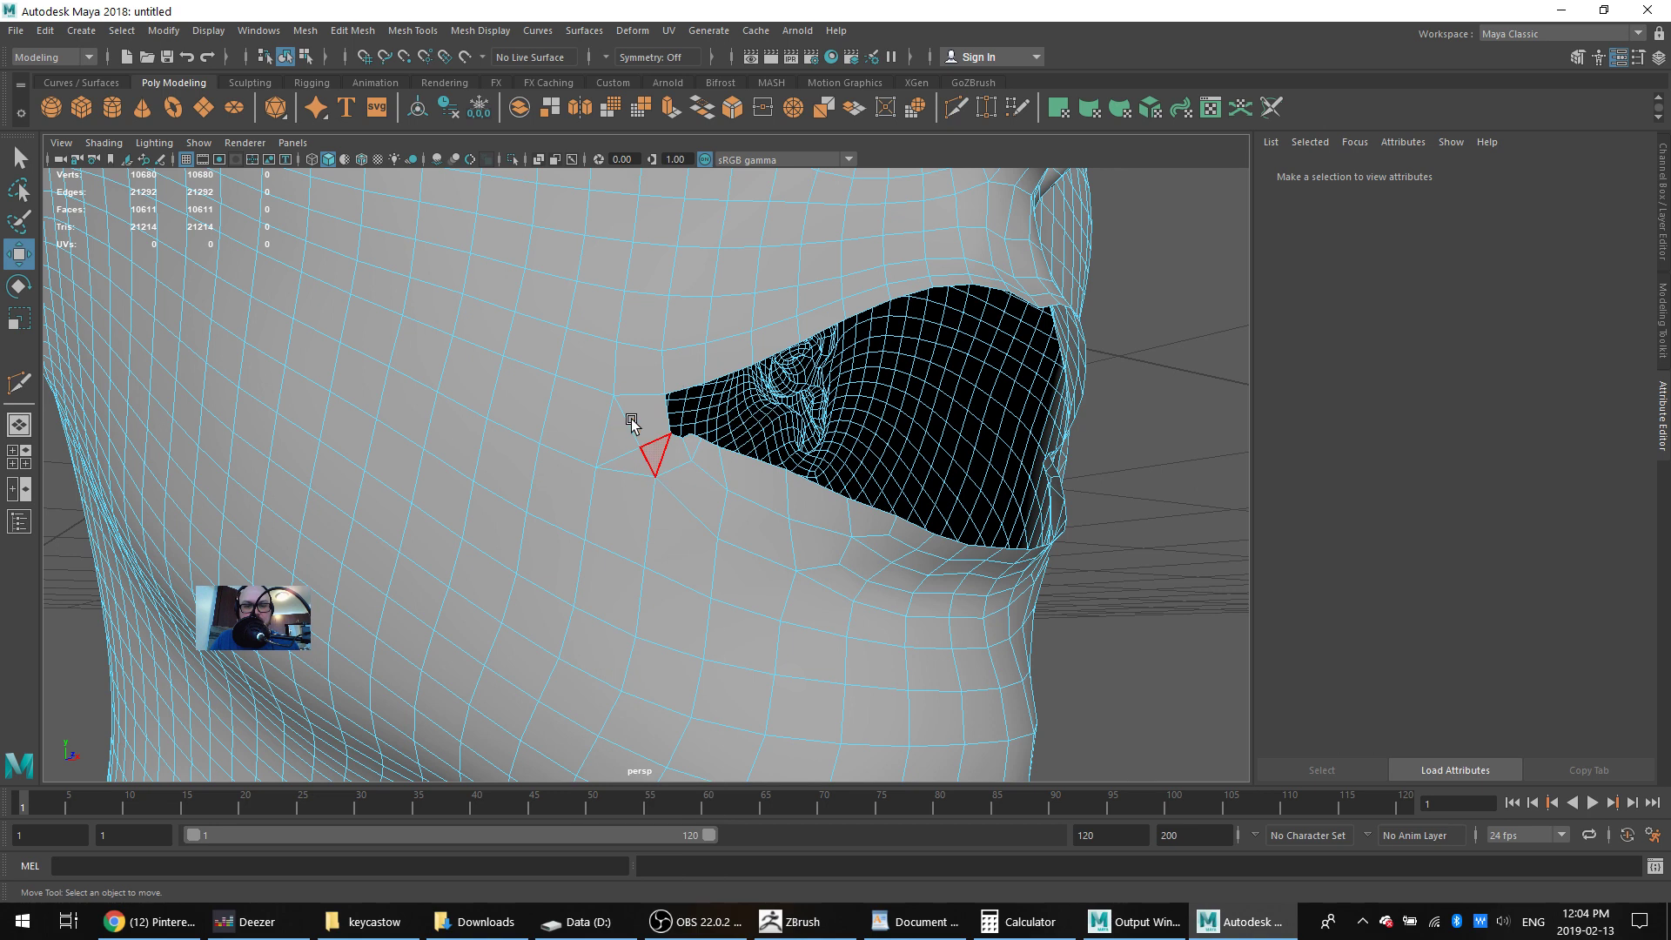
{"action": "left_click", "coordinate": [643, 476]}
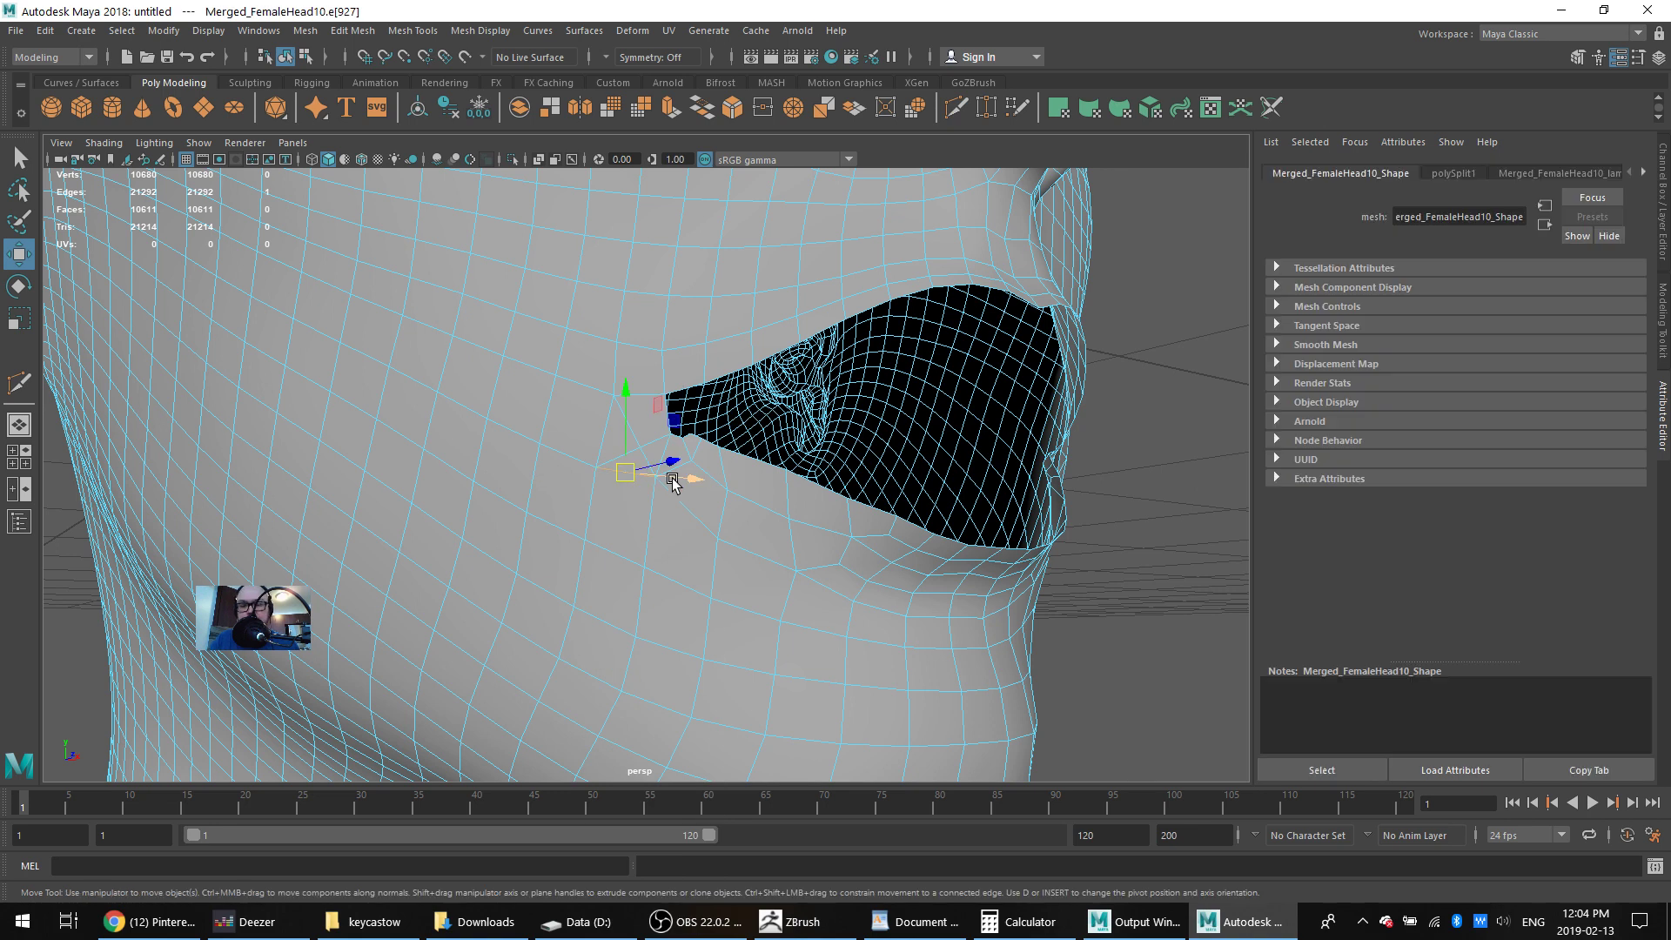
{"action": "key", "text": "Delete"}
{"action": "left_click", "coordinate": [644, 466]}
{"action": "right_click_drag", "start_coordinate": [643, 461], "coordinate": [654, 368], "text": "shift"}
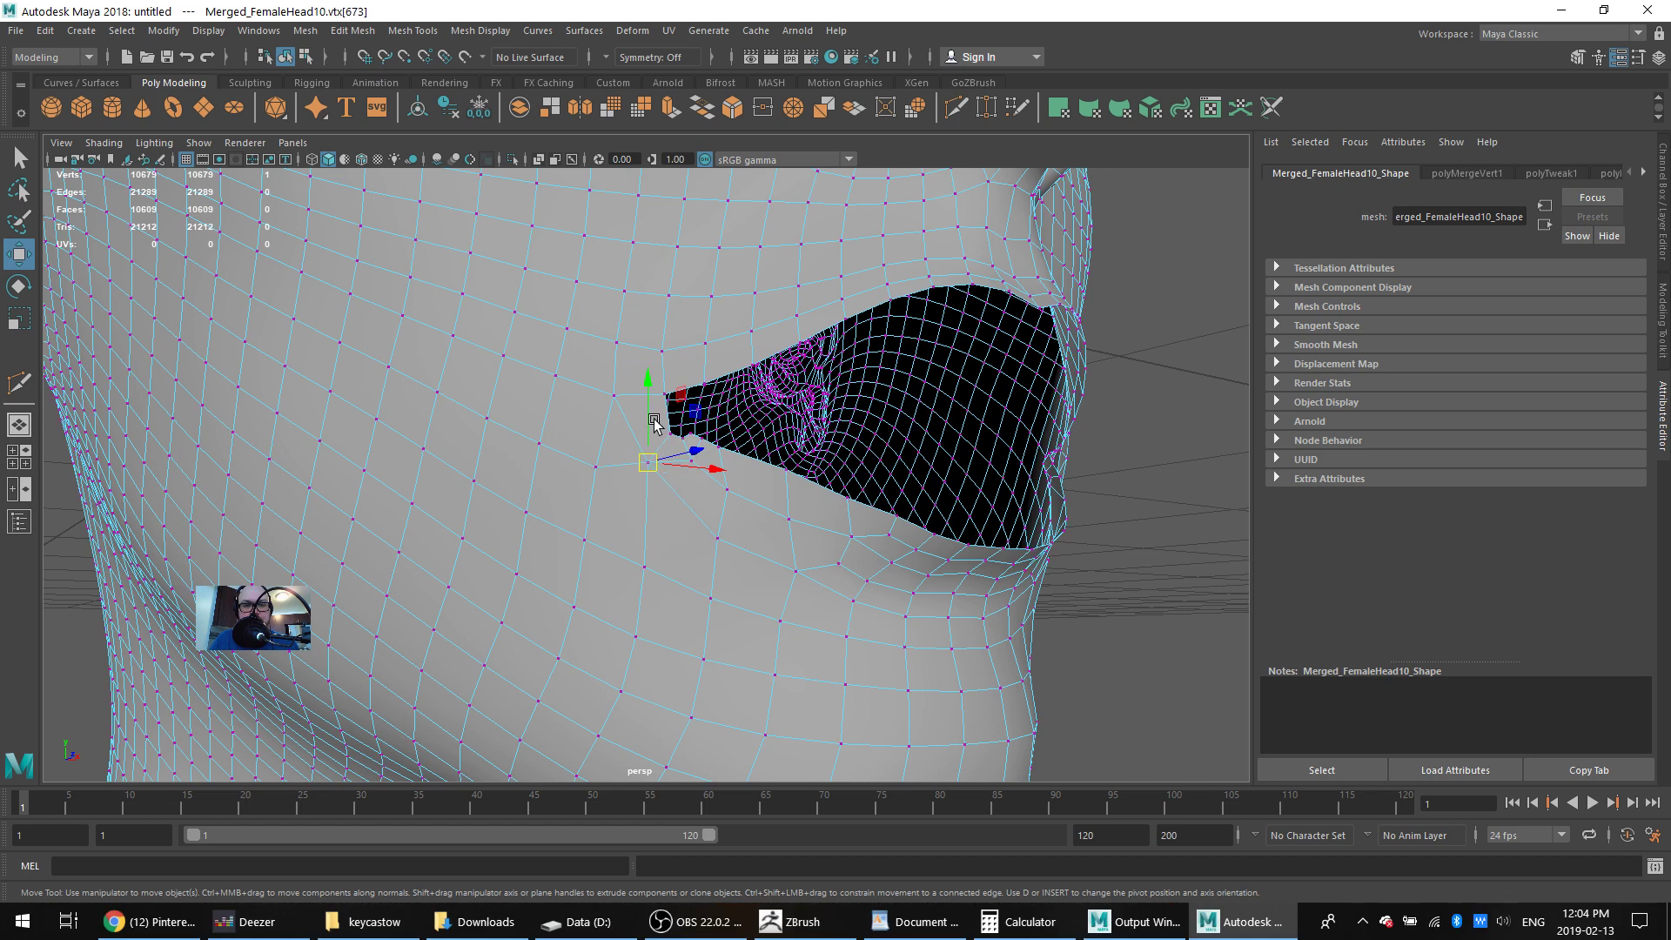
{"action": "right_click_drag", "start_coordinate": [628, 436], "coordinate": [627, 377]}
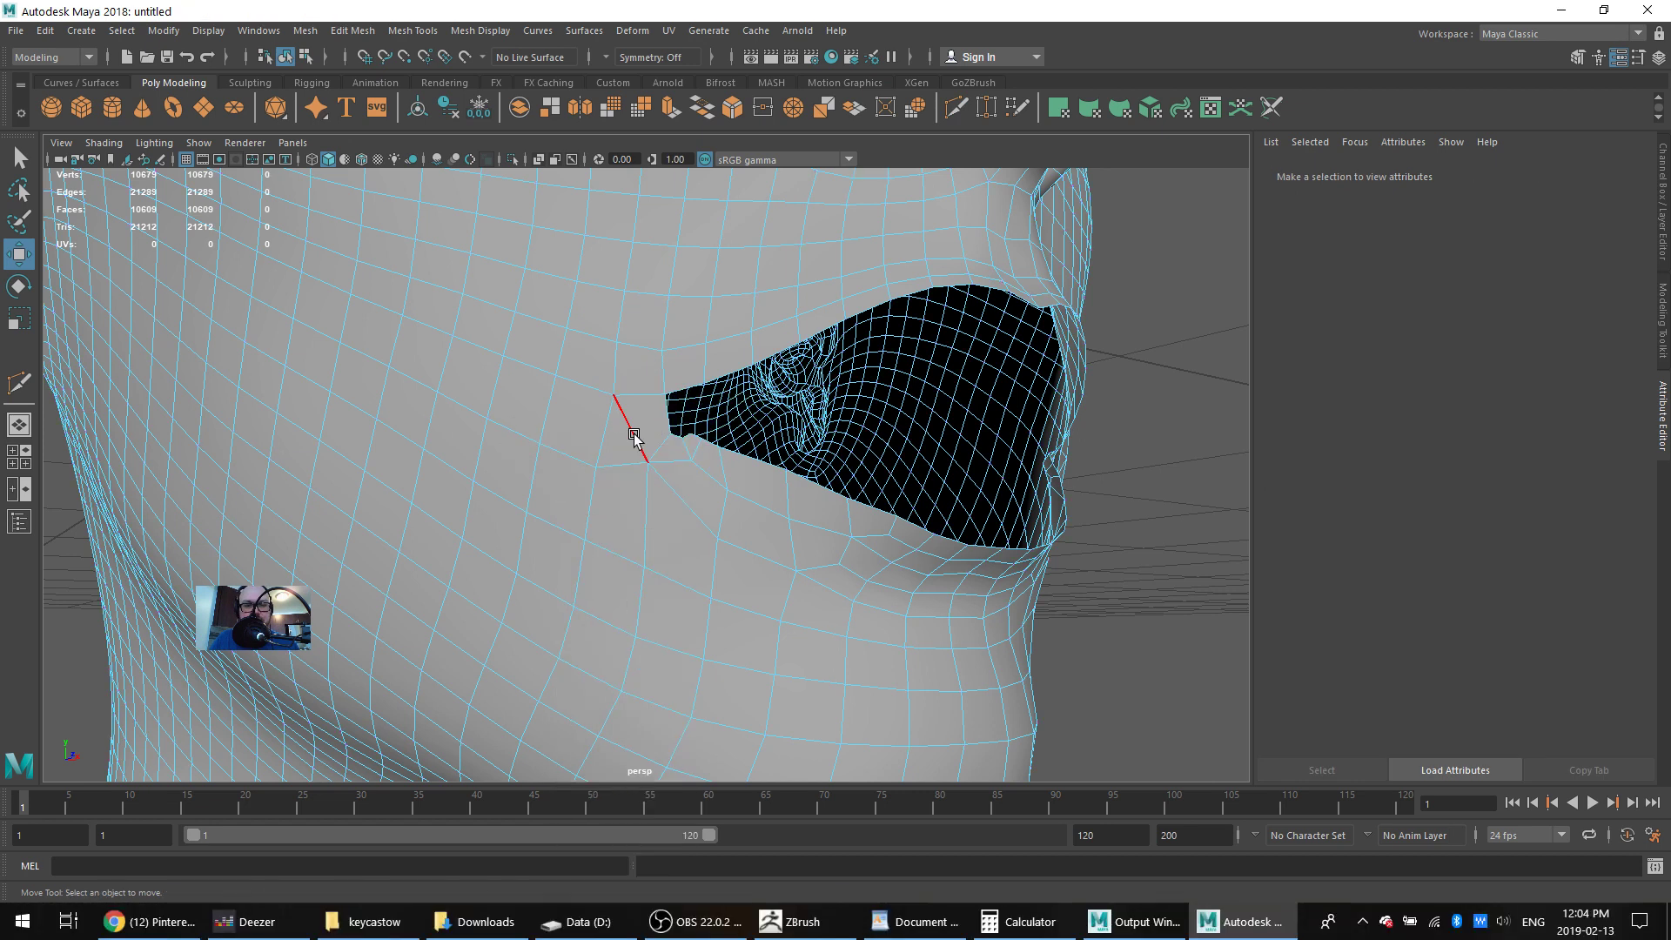
{"action": "left_click", "coordinate": [634, 437]}
{"action": "key", "text": "Delete"}
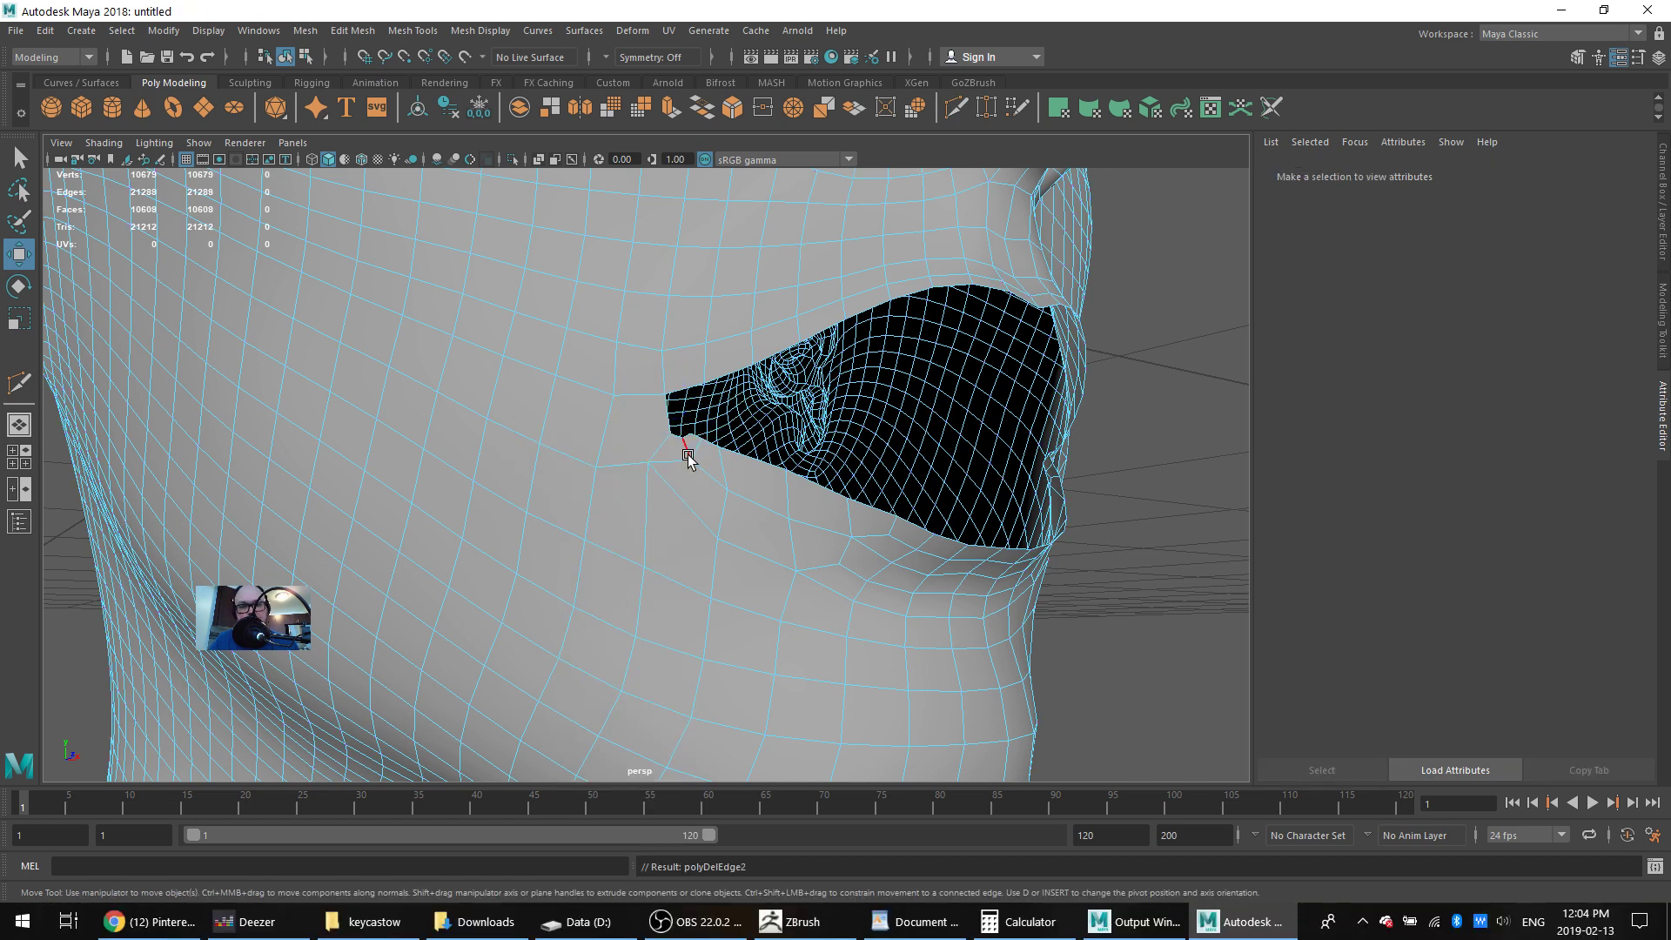
{"action": "key", "text": "ctrl+z"}
Delete the edge running from the merged vertex toward the cheek, and cut replacement edges into the faces below the mouth corner
{"action": "left_click", "coordinate": [614, 470]}
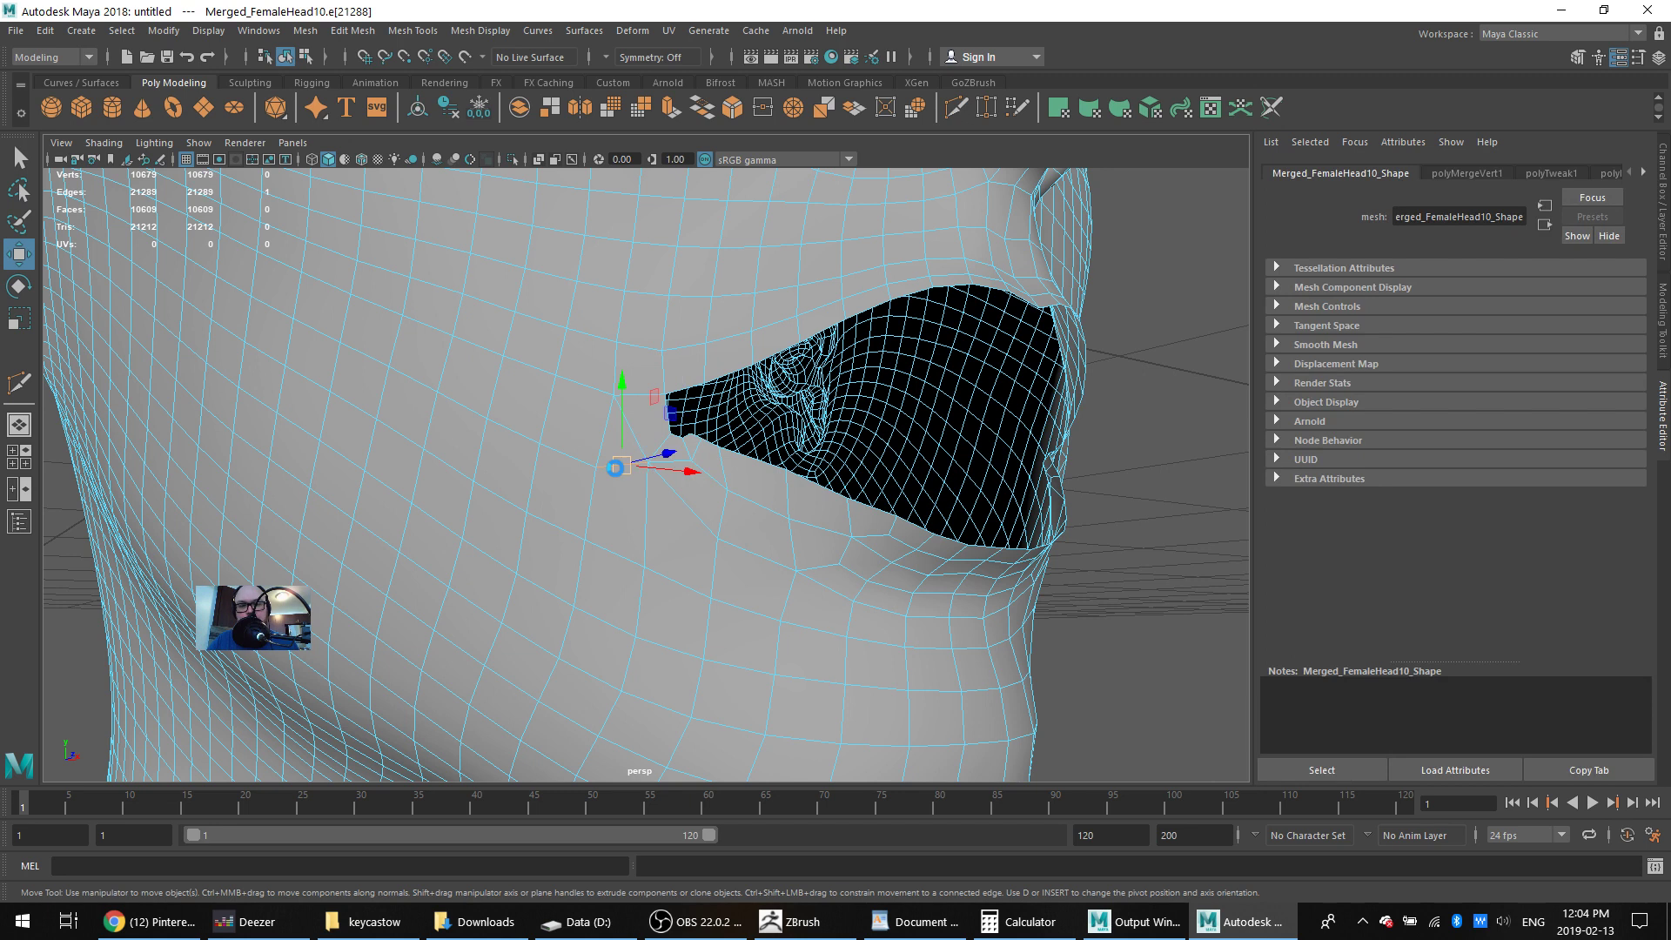
{"action": "key", "text": "Delete"}
{"action": "right_click_drag", "start_coordinate": [681, 482], "coordinate": [592, 484], "text": "shift"}
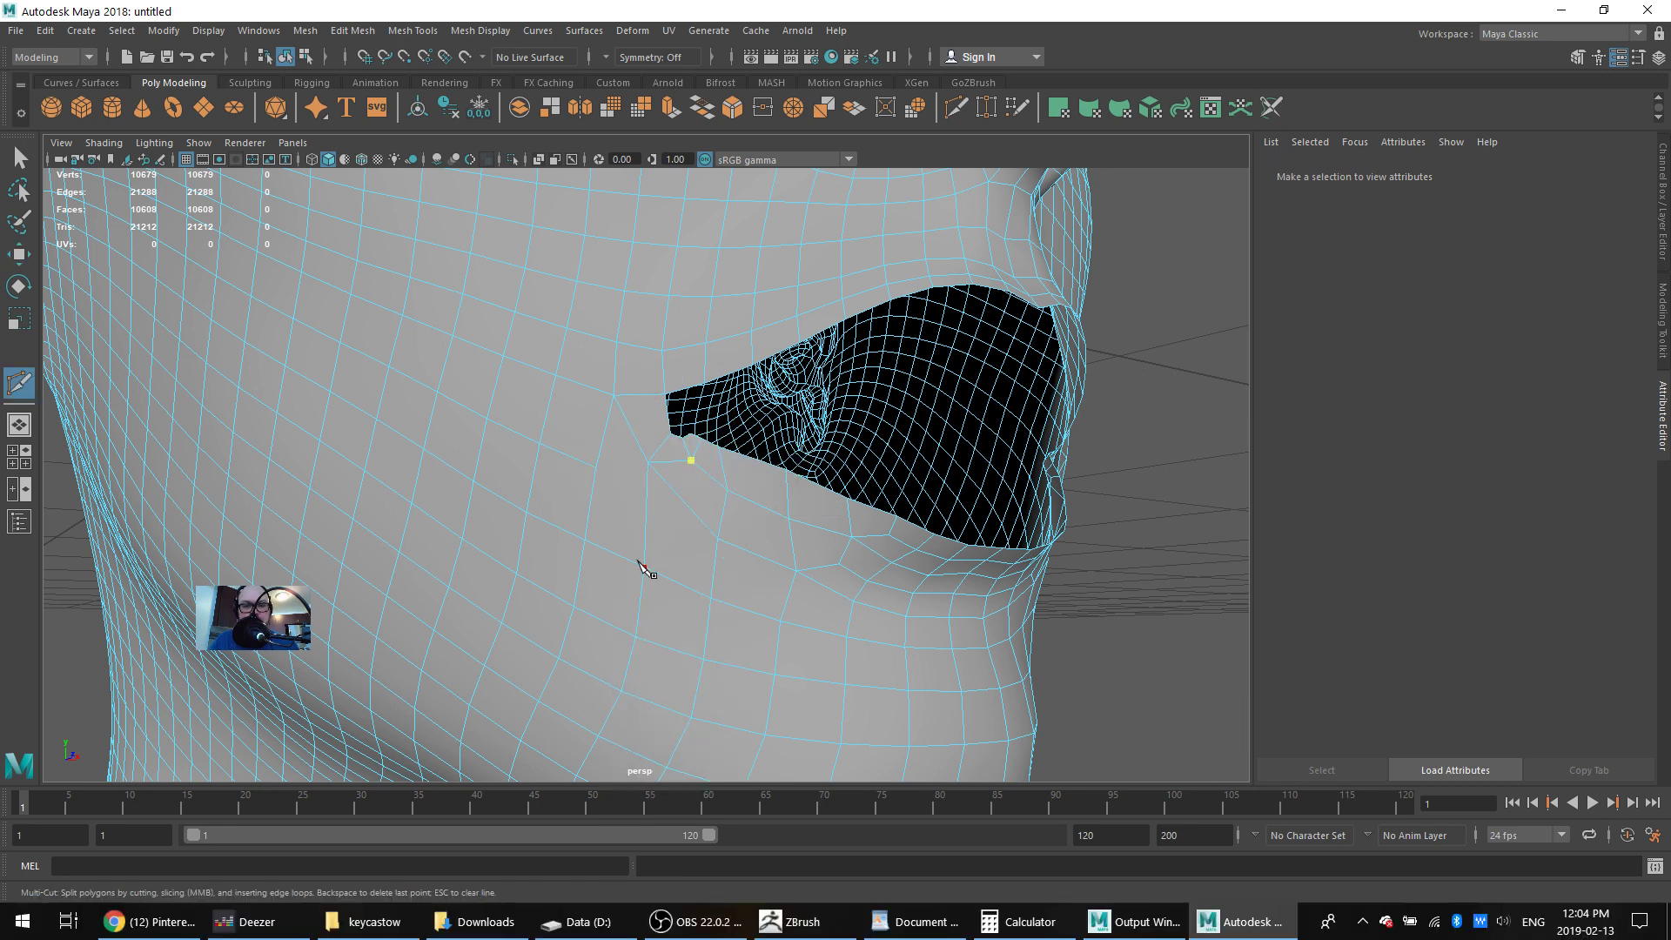
{"action": "key", "text": "w"}
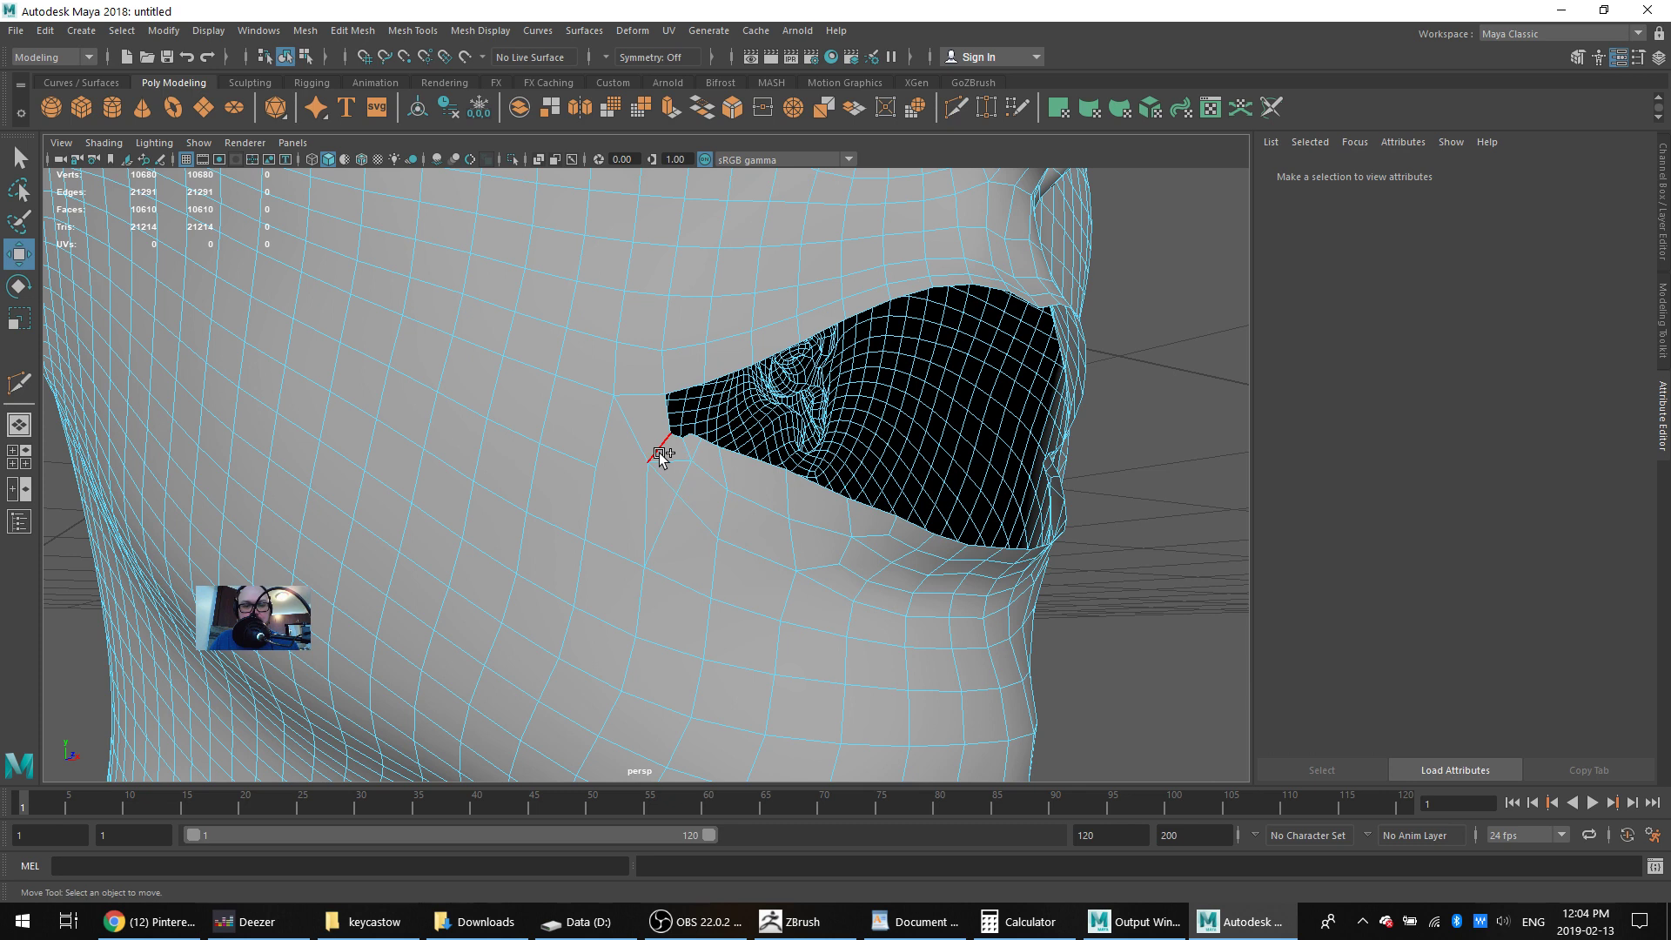
{"action": "right_click_drag", "start_coordinate": [661, 454], "coordinate": [680, 400], "text": "shift"}
{"action": "key", "text": "w"}
Delete the two leftover edges just below the mouth corner, beside the start of the lower lip border
{"action": "left_click", "coordinate": [689, 449]}
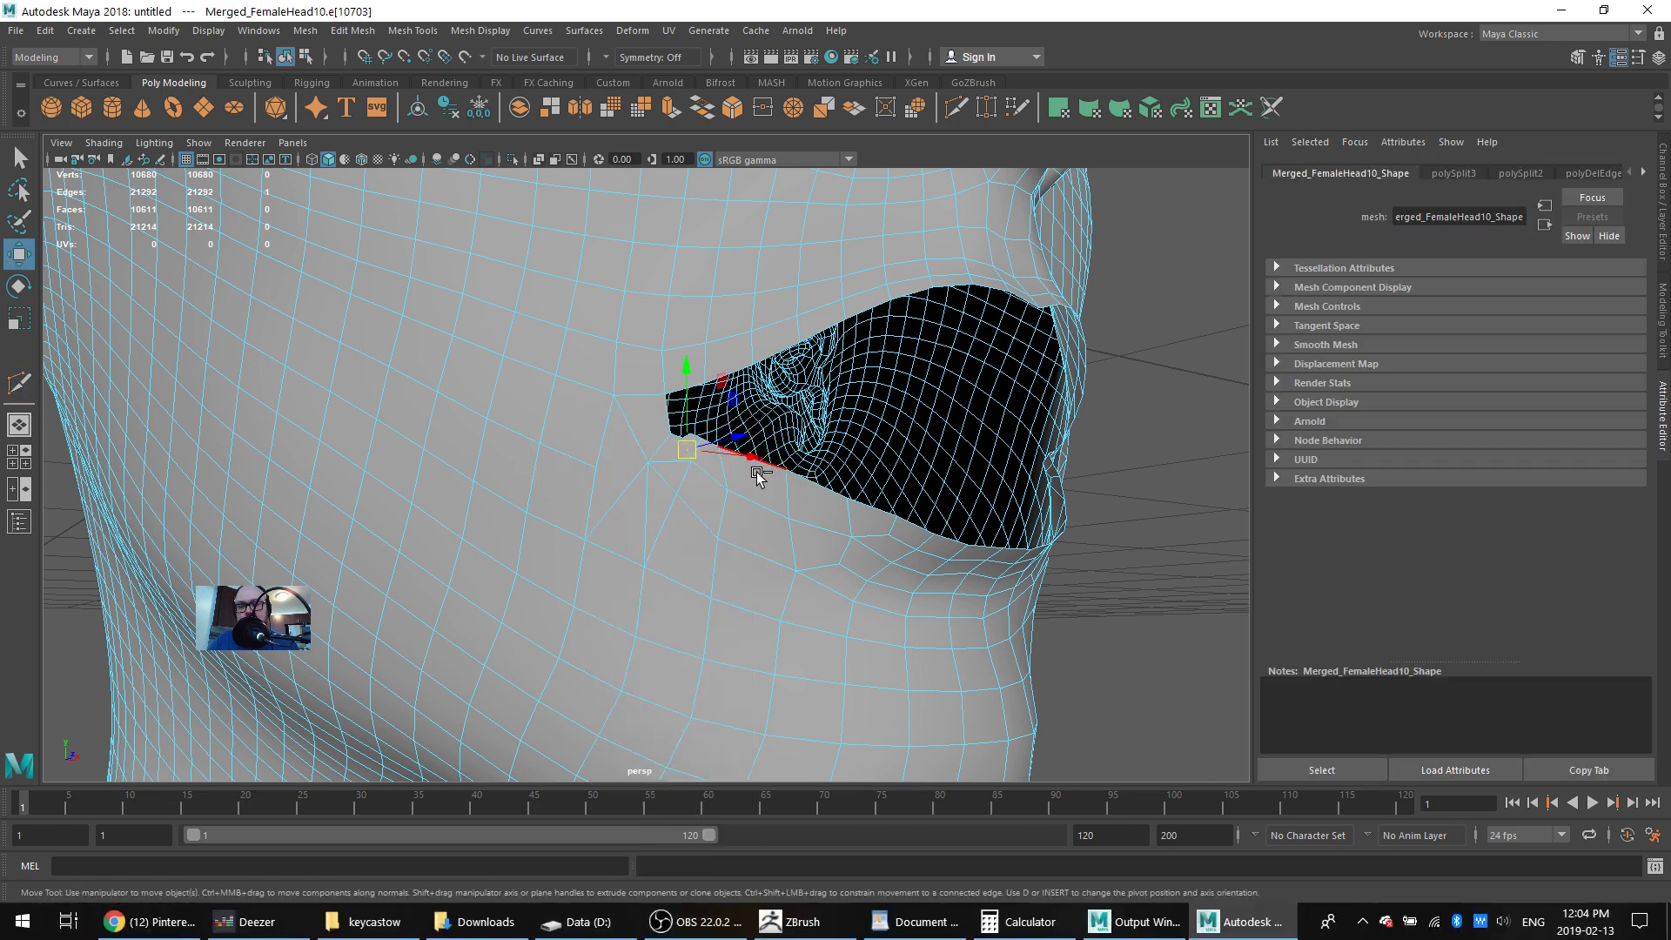
{"action": "key", "text": "Delete"}
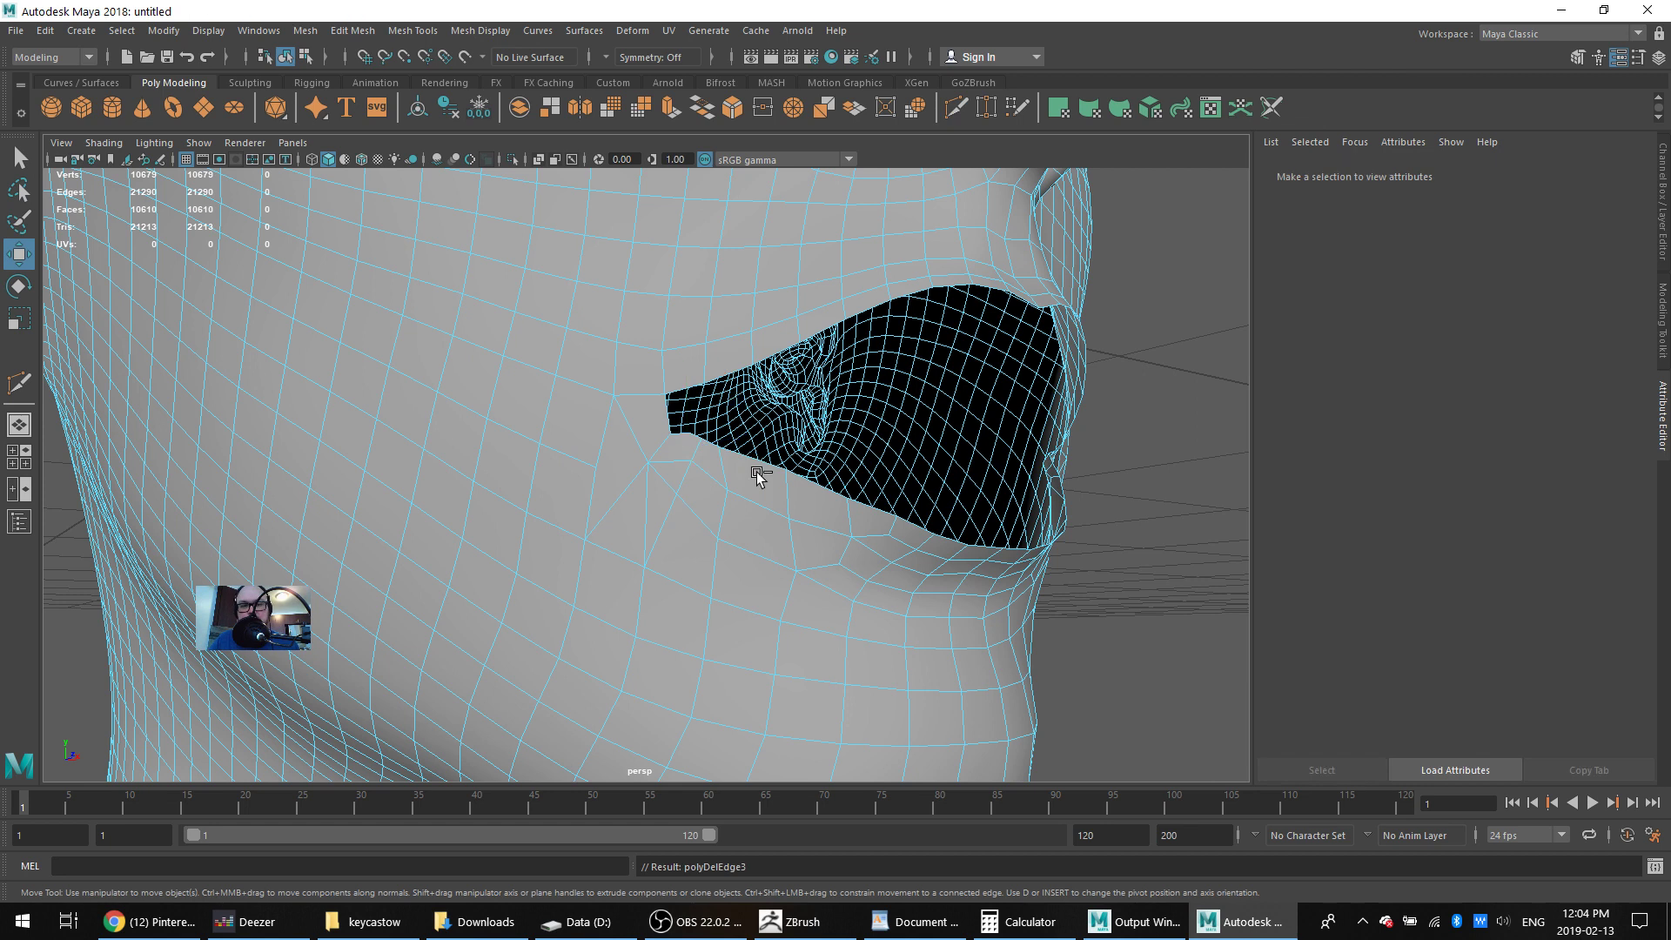
{"action": "left_click", "coordinate": [672, 463]}
{"action": "key", "text": "Delete"}
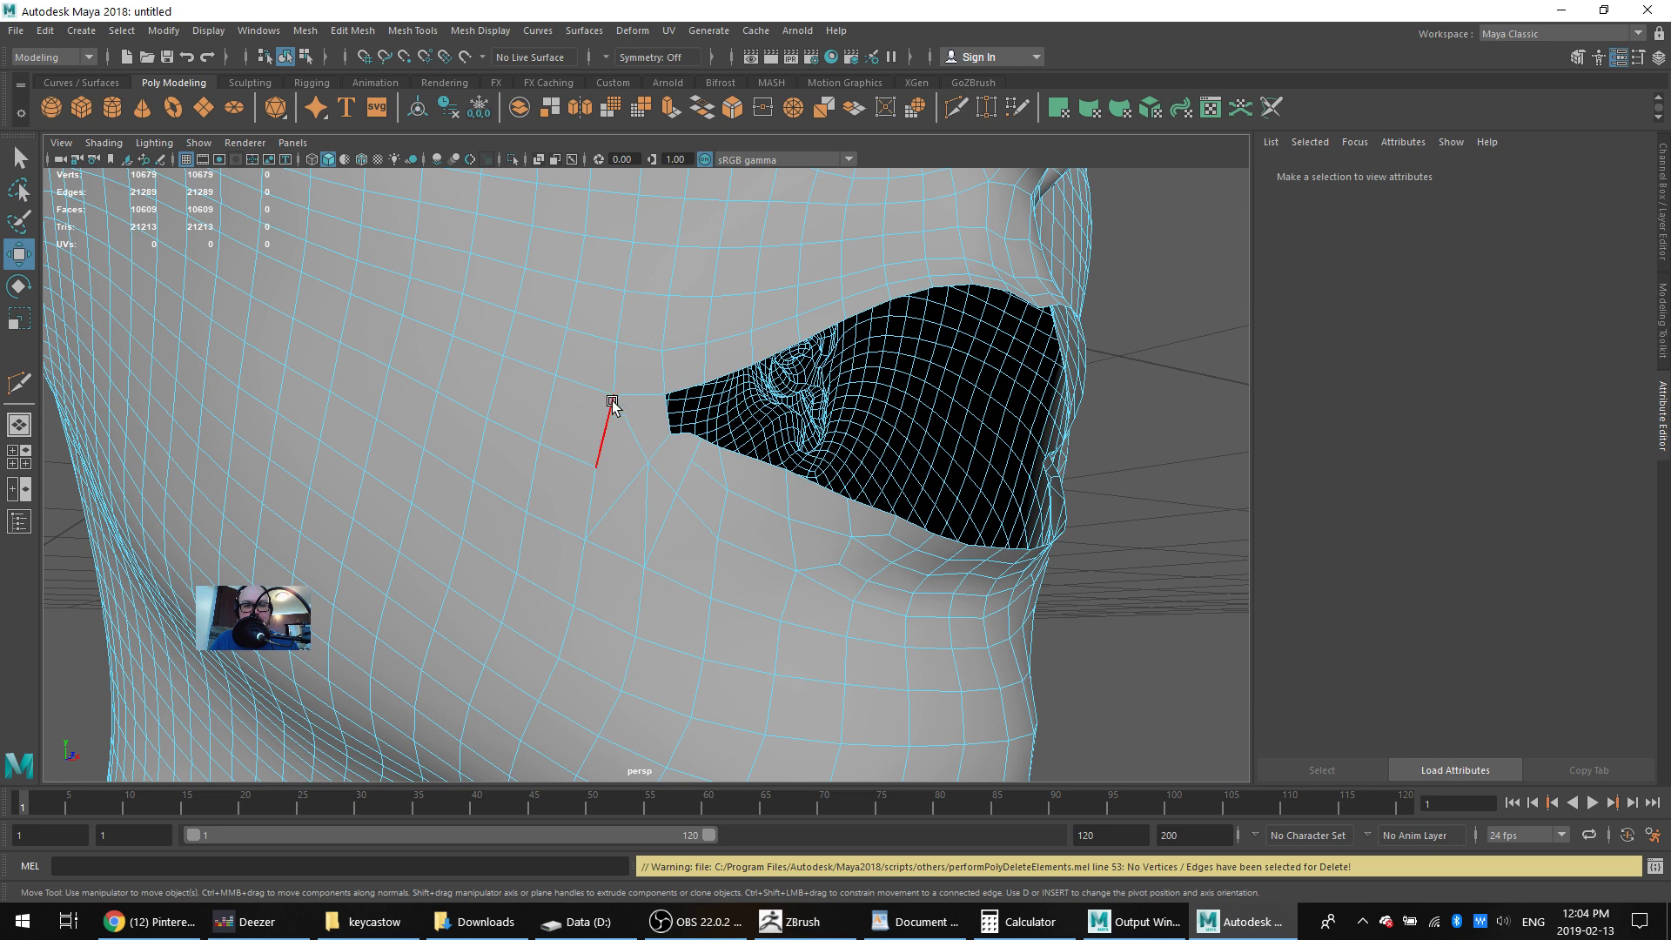
Collapse the two adjoining edges above the mouth corner into a single vertex
{"action": "left_click", "coordinate": [649, 350]}
{"action": "left_click", "coordinate": [619, 376], "text": "shift"}
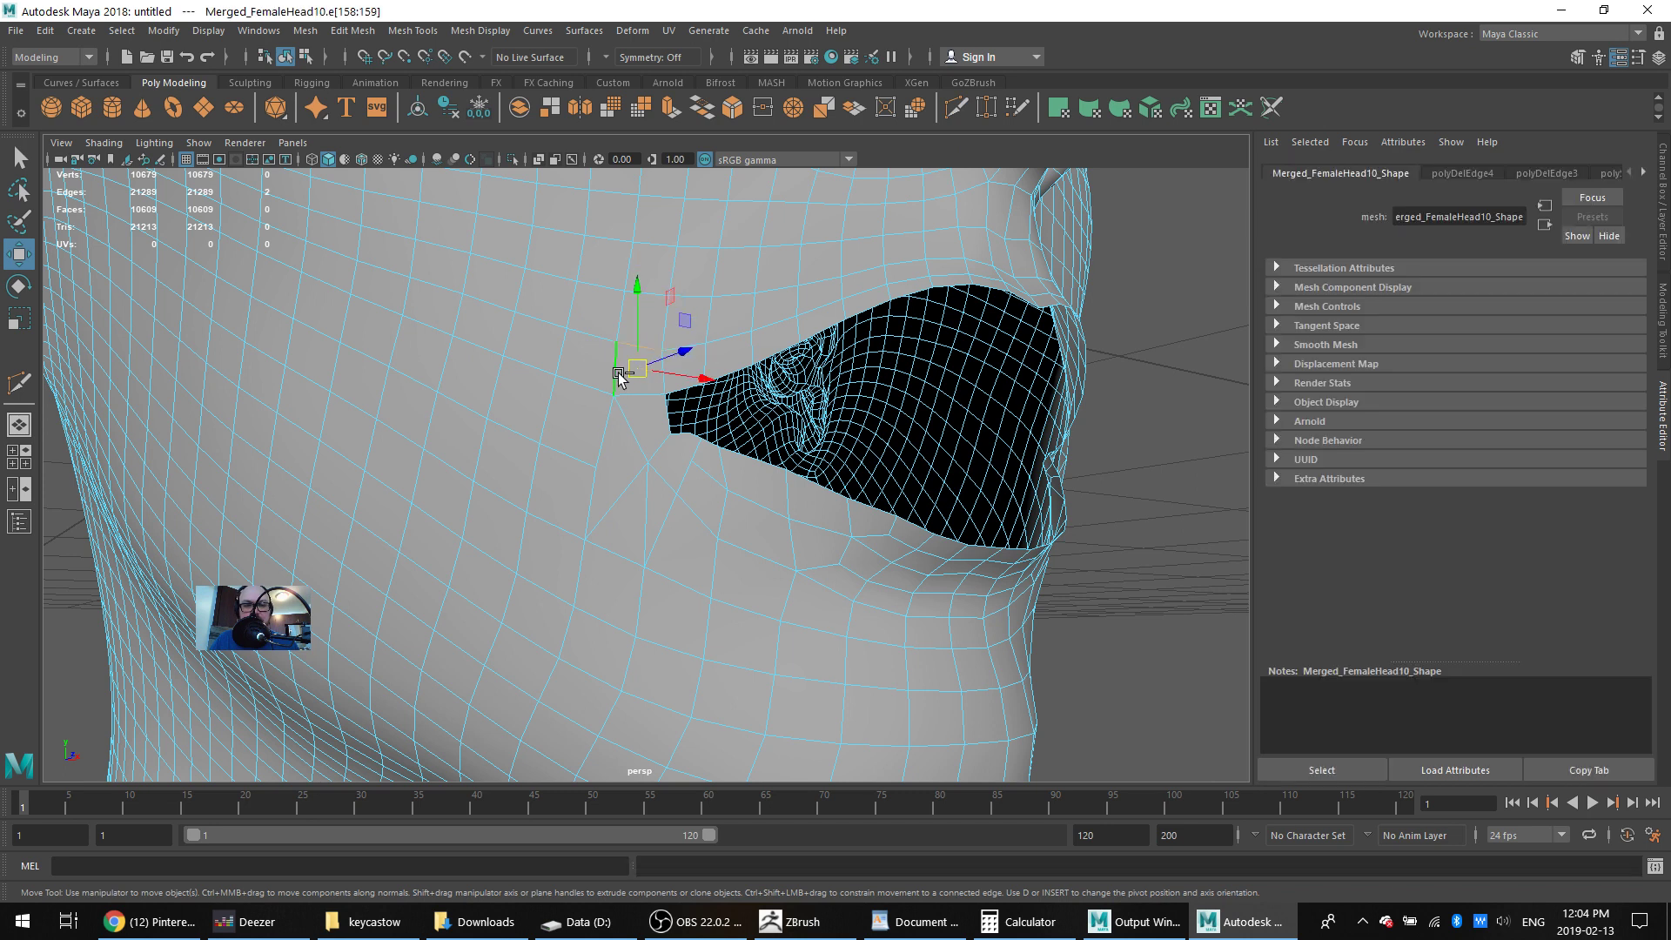
{"action": "right_click_drag", "start_coordinate": [619, 375], "coordinate": [637, 297], "text": "shift"}
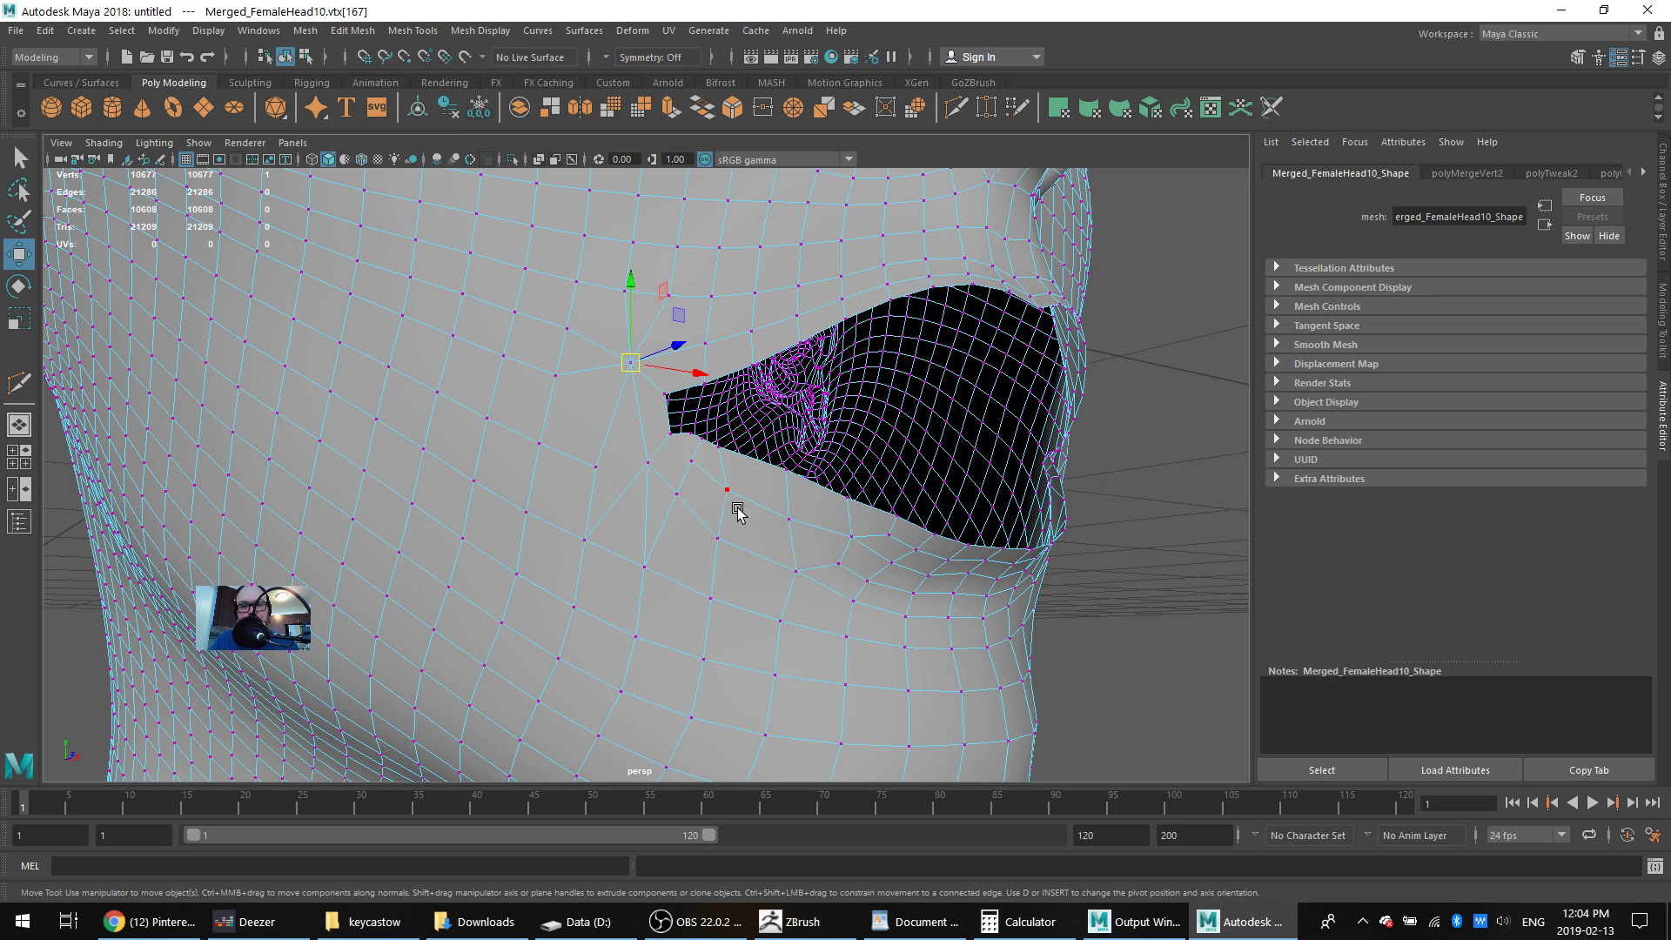
Extrude the whole border loop of the mouth opening and scale it inward to create a ring of lip faces
{"action": "left_click_drag", "start_coordinate": [744, 505], "coordinate": [725, 449], "text": "alt"}
{"action": "right_click_drag", "start_coordinate": [740, 342], "coordinate": [721, 348]}
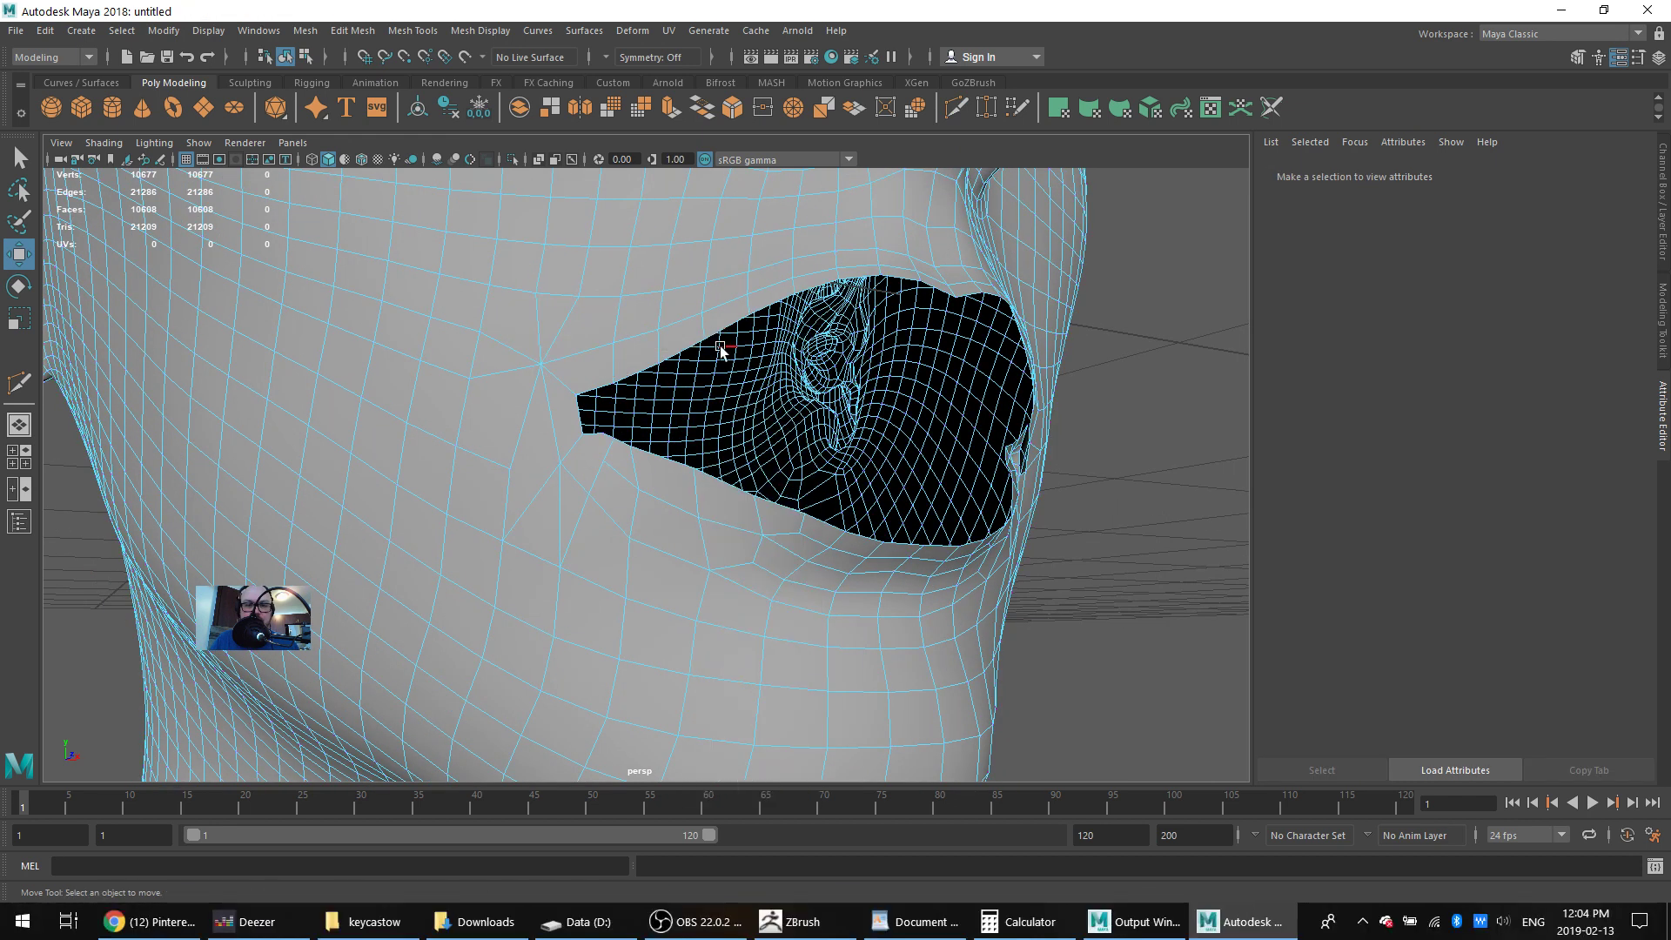
{"action": "double_click", "coordinate": [728, 329]}
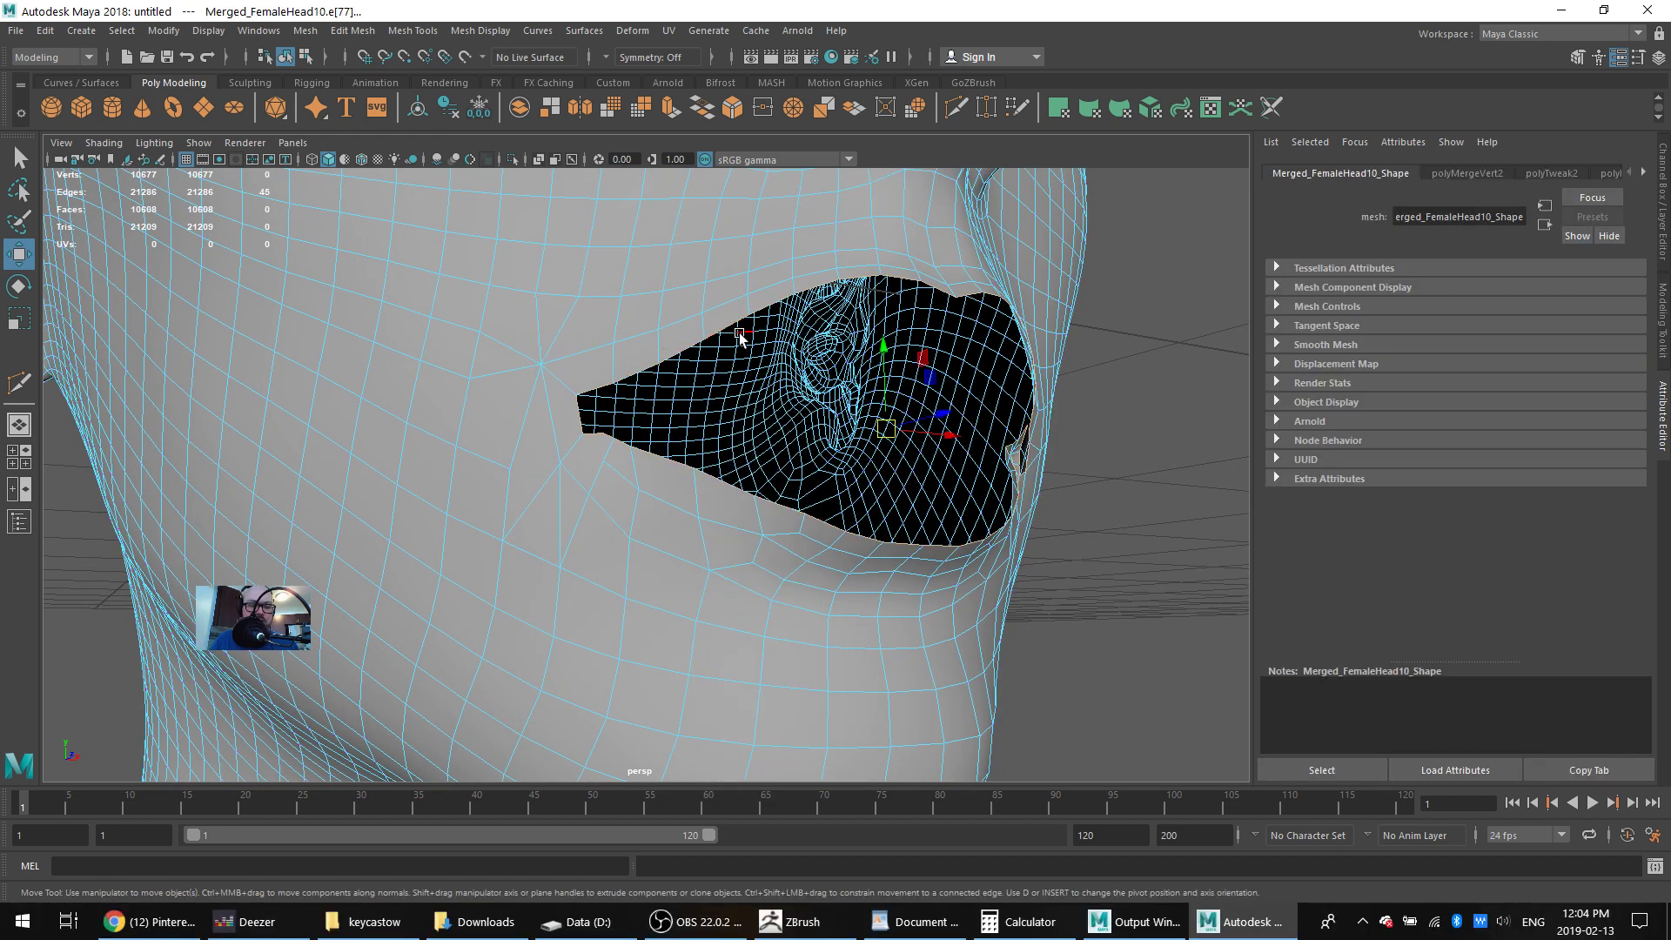
{"action": "key", "text": "r"}
{"action": "left_click_drag", "start_coordinate": [888, 432], "coordinate": [1119, 503], "text": "shift"}
{"action": "key", "text": "w"}
Move the inner edge of the new lip ring at the mouth corner outward, close to the corner of the mouth
{"action": "left_click", "coordinate": [824, 497]}
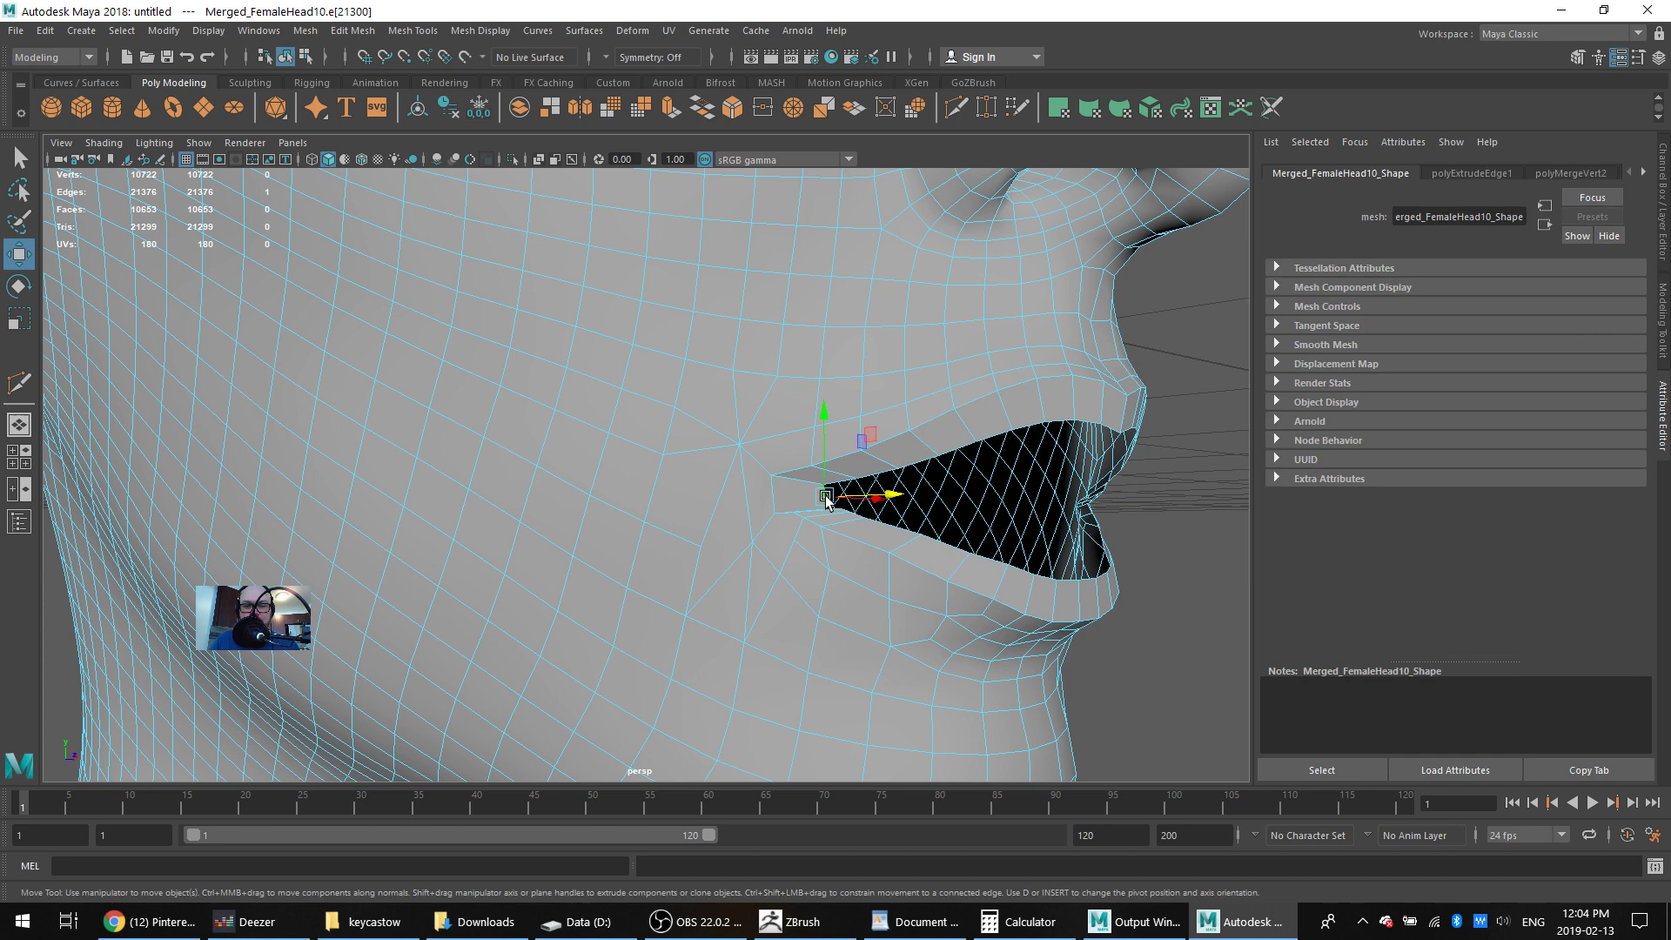
{"action": "left_click_drag", "start_coordinate": [825, 498], "coordinate": [1144, 544], "text": "alt"}
{"action": "scroll", "coordinate": [683, 601], "scroll_direction": "up", "scroll_amount": 5}
{"action": "left_click_drag", "start_coordinate": [682, 601], "coordinate": [826, 444], "text": "alt"}
{"action": "middle_click_drag", "start_coordinate": [532, 492], "coordinate": [454, 274], "text": "alt"}
{"action": "left_click_drag", "start_coordinate": [975, 668], "coordinate": [784, 723], "text": "alt"}
{"action": "middle_click_drag", "start_coordinate": [783, 723], "coordinate": [843, 688], "text": "alt"}
{"action": "left_click_drag", "start_coordinate": [843, 684], "coordinate": [750, 585], "text": "alt"}
{"action": "left_click_drag", "start_coordinate": [606, 427], "coordinate": [660, 411]}
Scale the inner border loop of the lips vertically to narrow the mouth opening
{"action": "left_click_drag", "start_coordinate": [660, 411], "coordinate": [836, 462], "text": "alt"}
{"action": "right_click_drag", "start_coordinate": [835, 462], "coordinate": [772, 470], "text": "alt"}
{"action": "middle_click_drag", "start_coordinate": [772, 470], "coordinate": [836, 306], "text": "alt"}
{"action": "middle_click_drag", "start_coordinate": [828, 504], "coordinate": [988, 255], "text": "alt"}
{"action": "middle_click_drag", "start_coordinate": [901, 484], "coordinate": [1030, 372], "text": "alt"}
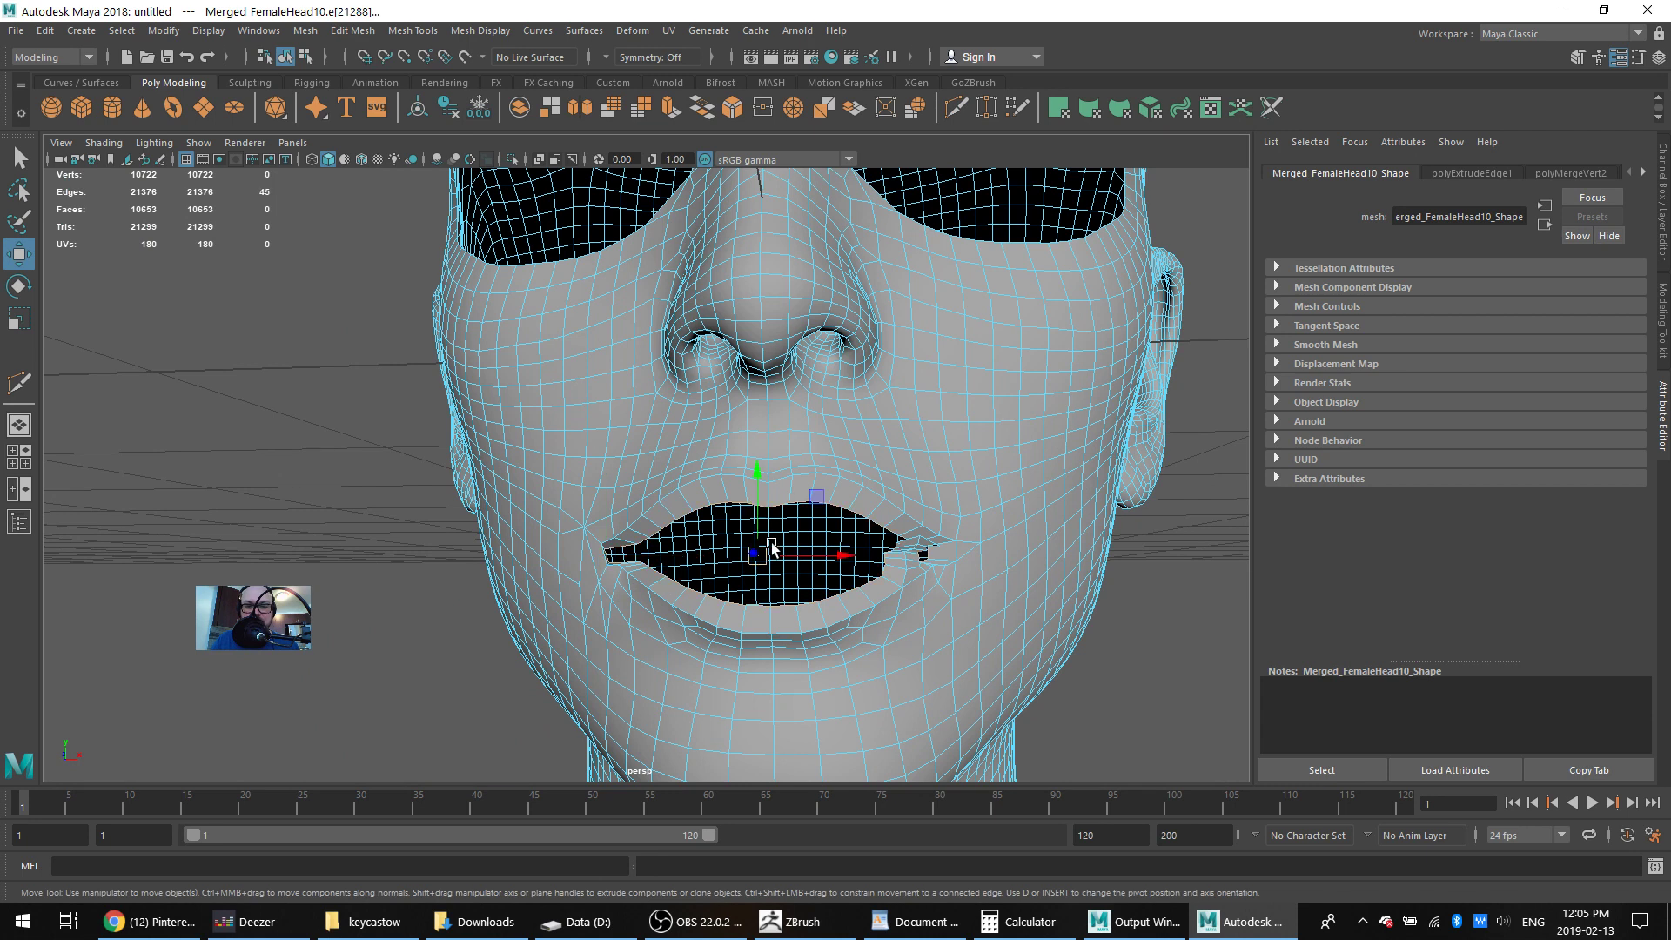
{"action": "left_click_drag", "start_coordinate": [772, 546], "coordinate": [879, 485], "text": "alt"}
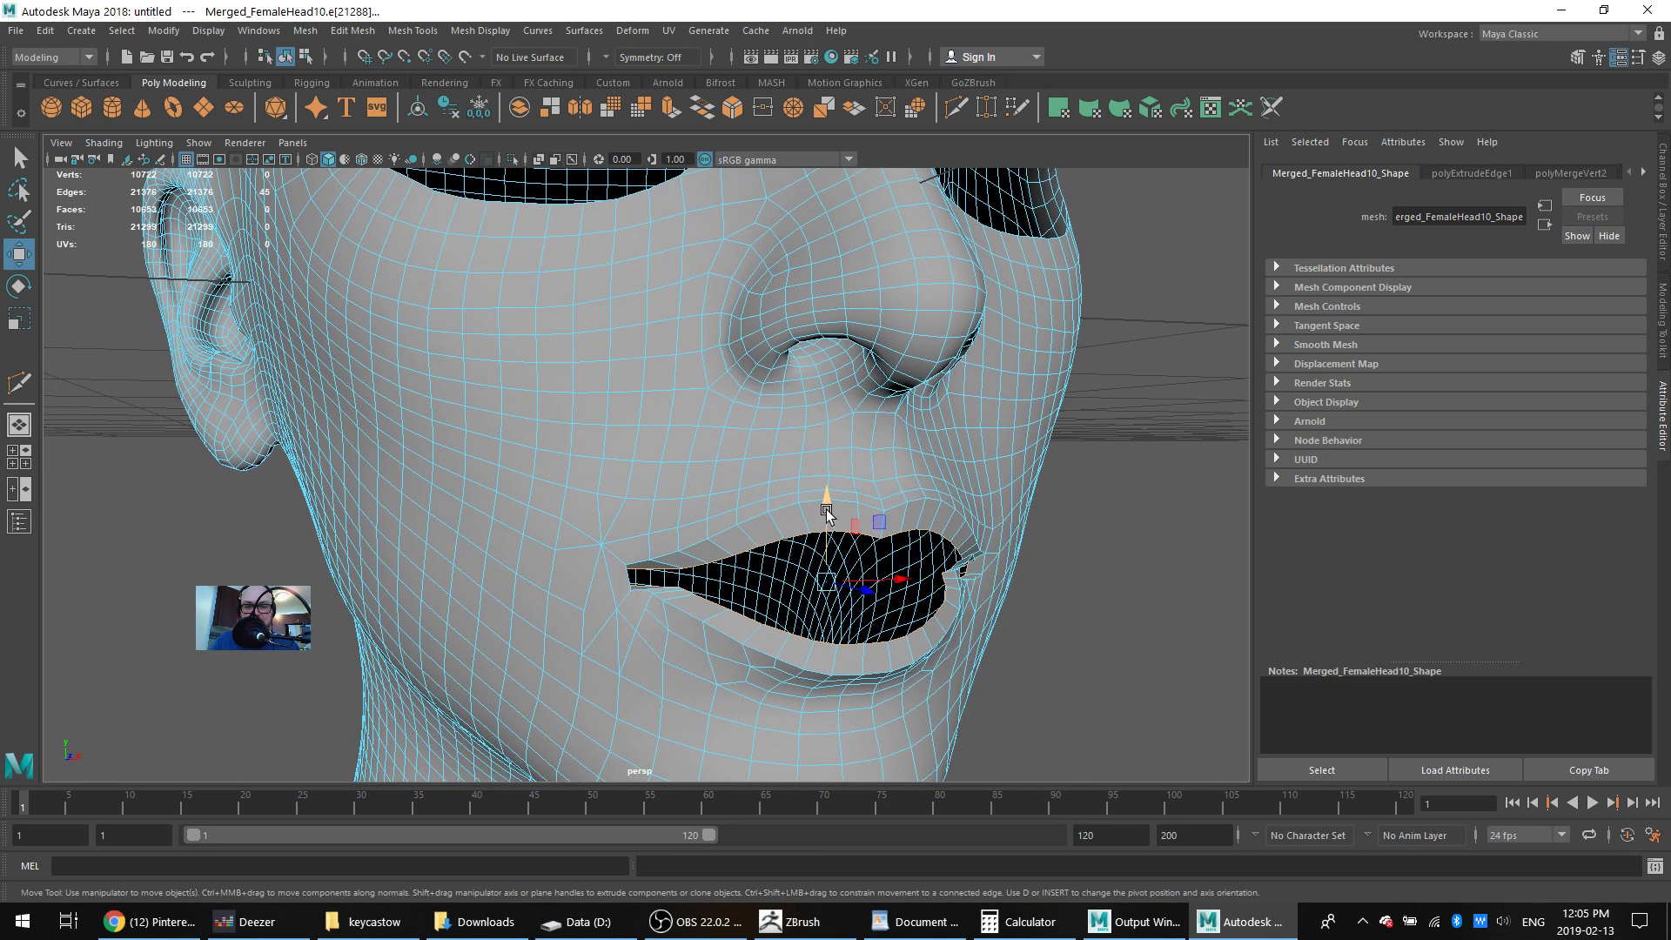
{"action": "key", "text": "r"}
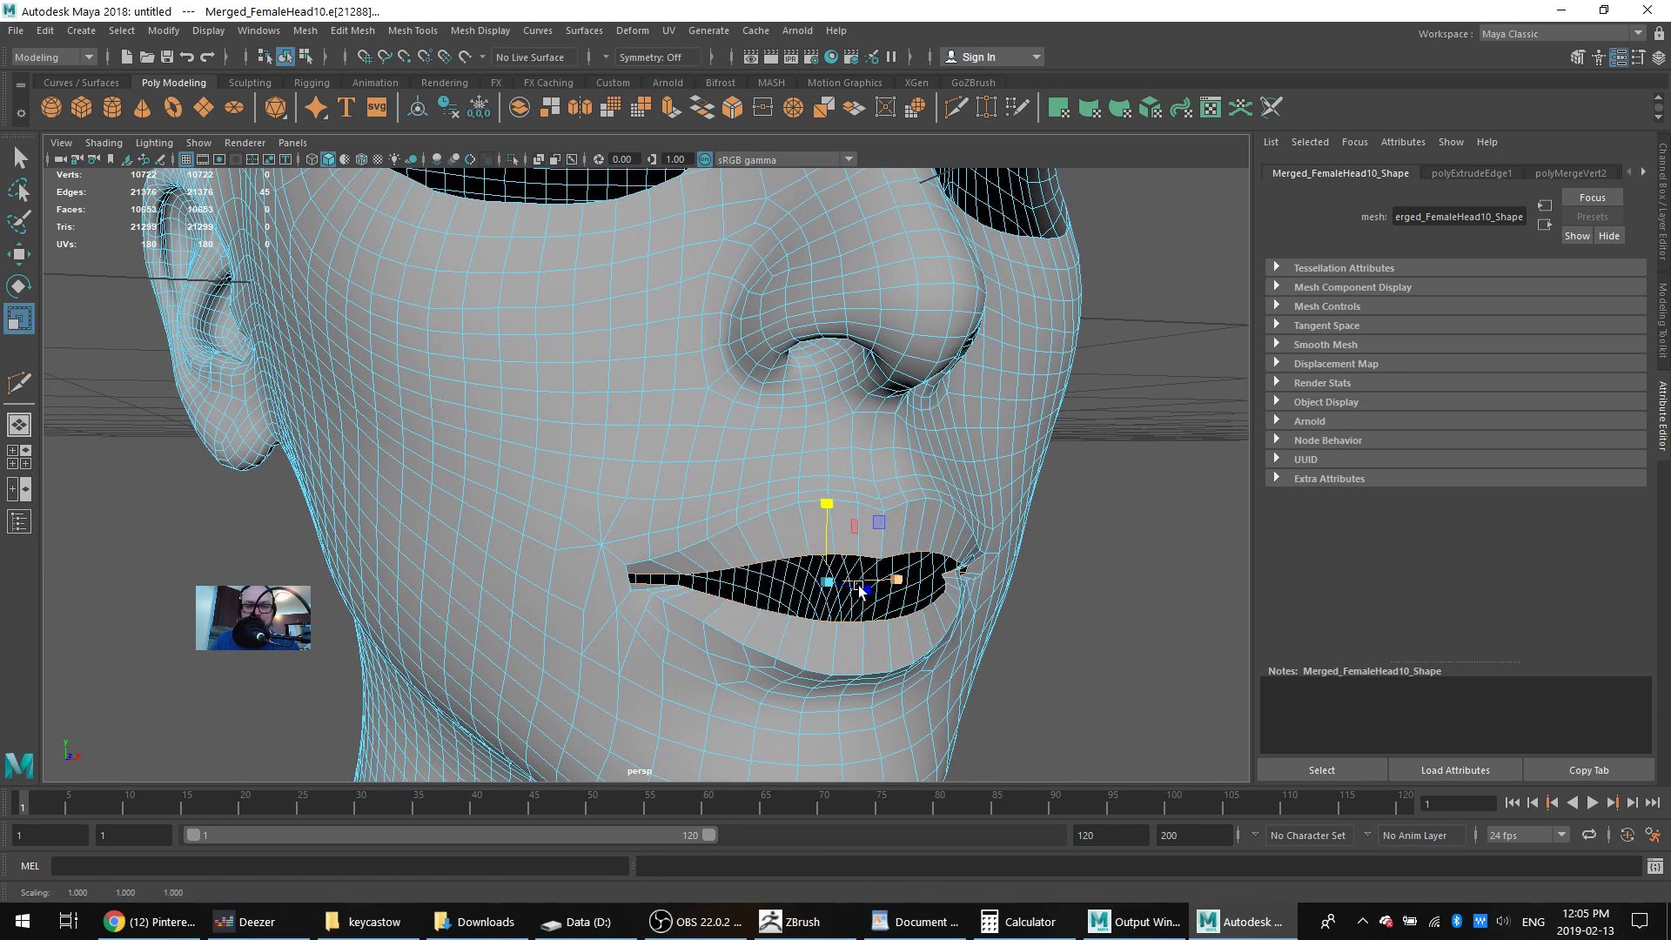
{"action": "mouse_move", "coordinate": [860, 590]}
{"action": "left_mouse_down", "text": "alt"}
{"action": "mouse_move", "coordinate": [1019, 586]}
{"action": "mouse_move", "coordinate": [888, 589]}
{"action": "left_mouse_up", "text": "alt"}
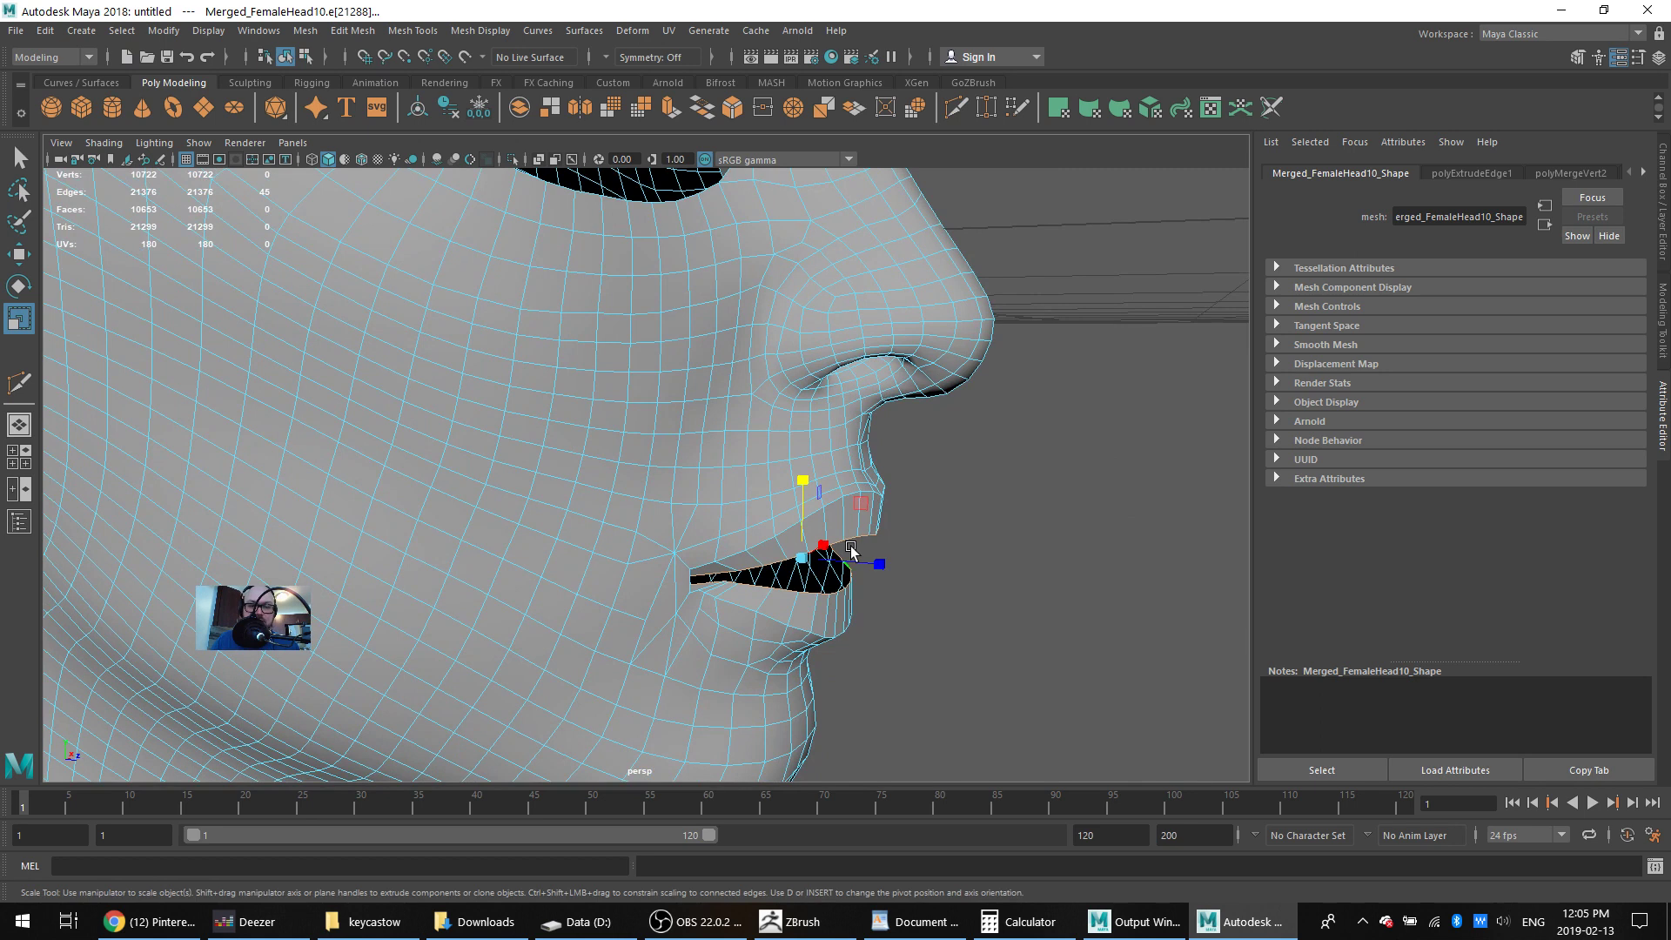
Extrude the inner lip border again and draw it back into the mouth, flattening it toward the lip line
{"action": "left_click_drag", "start_coordinate": [801, 558], "coordinate": [925, 609], "text": "shift"}
{"action": "key", "text": "ctrl+z"}
{"action": "key", "text": "w"}
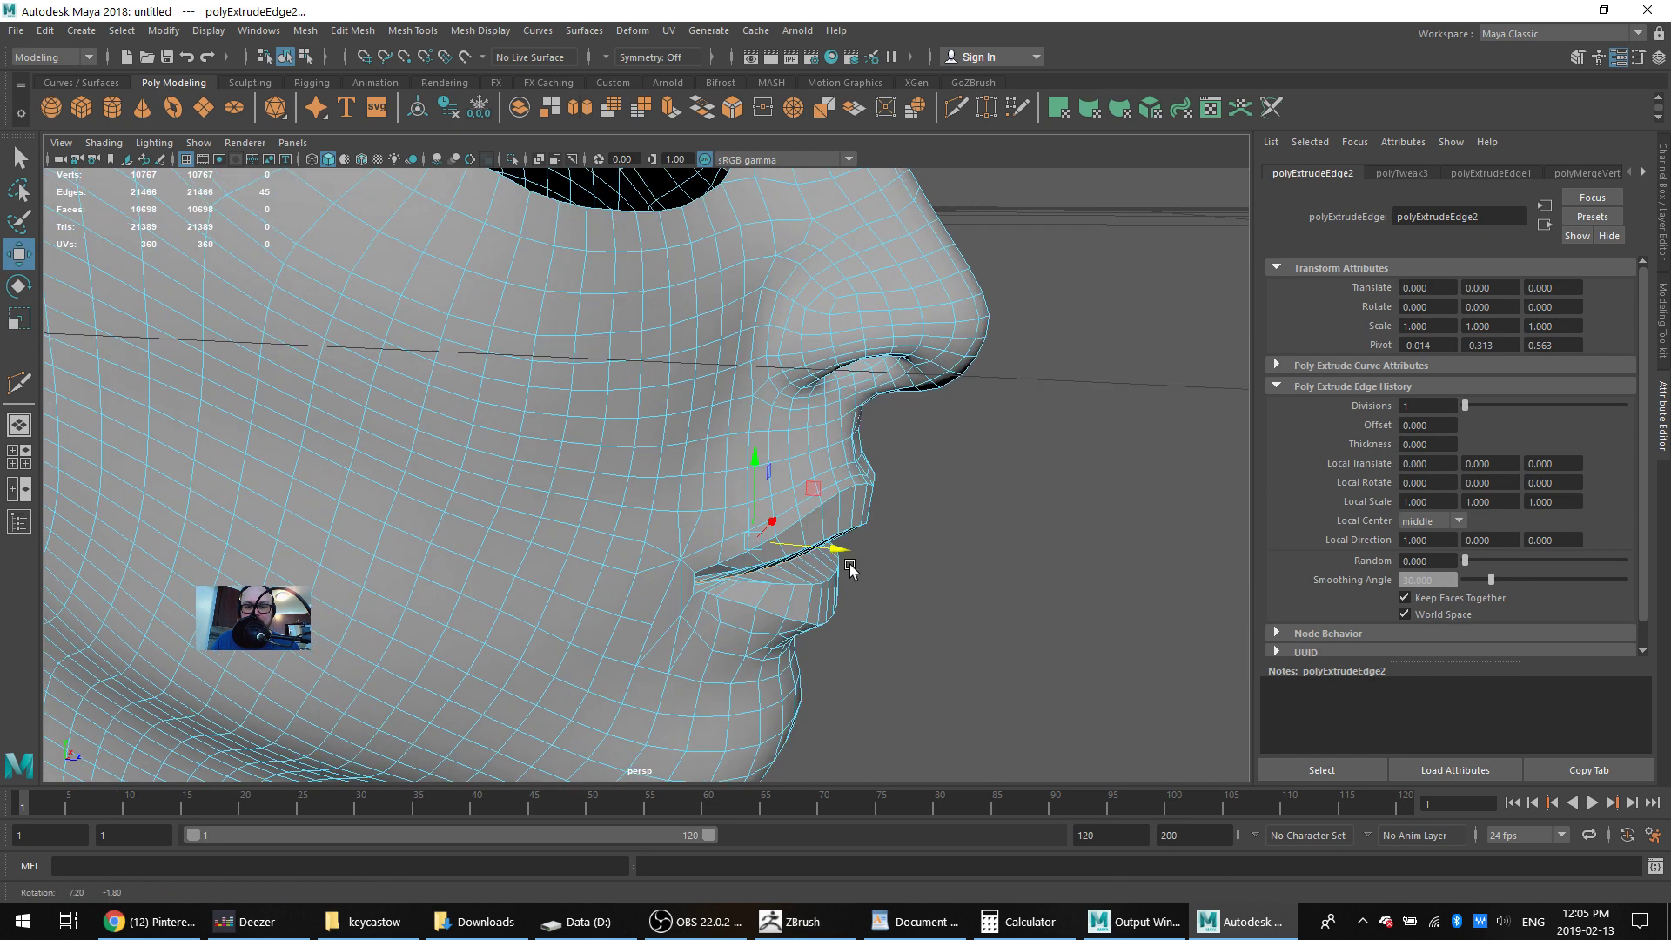
Examine the extruded lips and the nearly closed mouth line from the front at different distances
{"action": "left_click_drag", "start_coordinate": [851, 567], "coordinate": [771, 582], "text": "alt"}
{"action": "scroll", "coordinate": [770, 582], "scroll_direction": "up", "scroll_amount": 3}
{"action": "scroll", "coordinate": [758, 452], "scroll_direction": "down", "scroll_amount": 2}
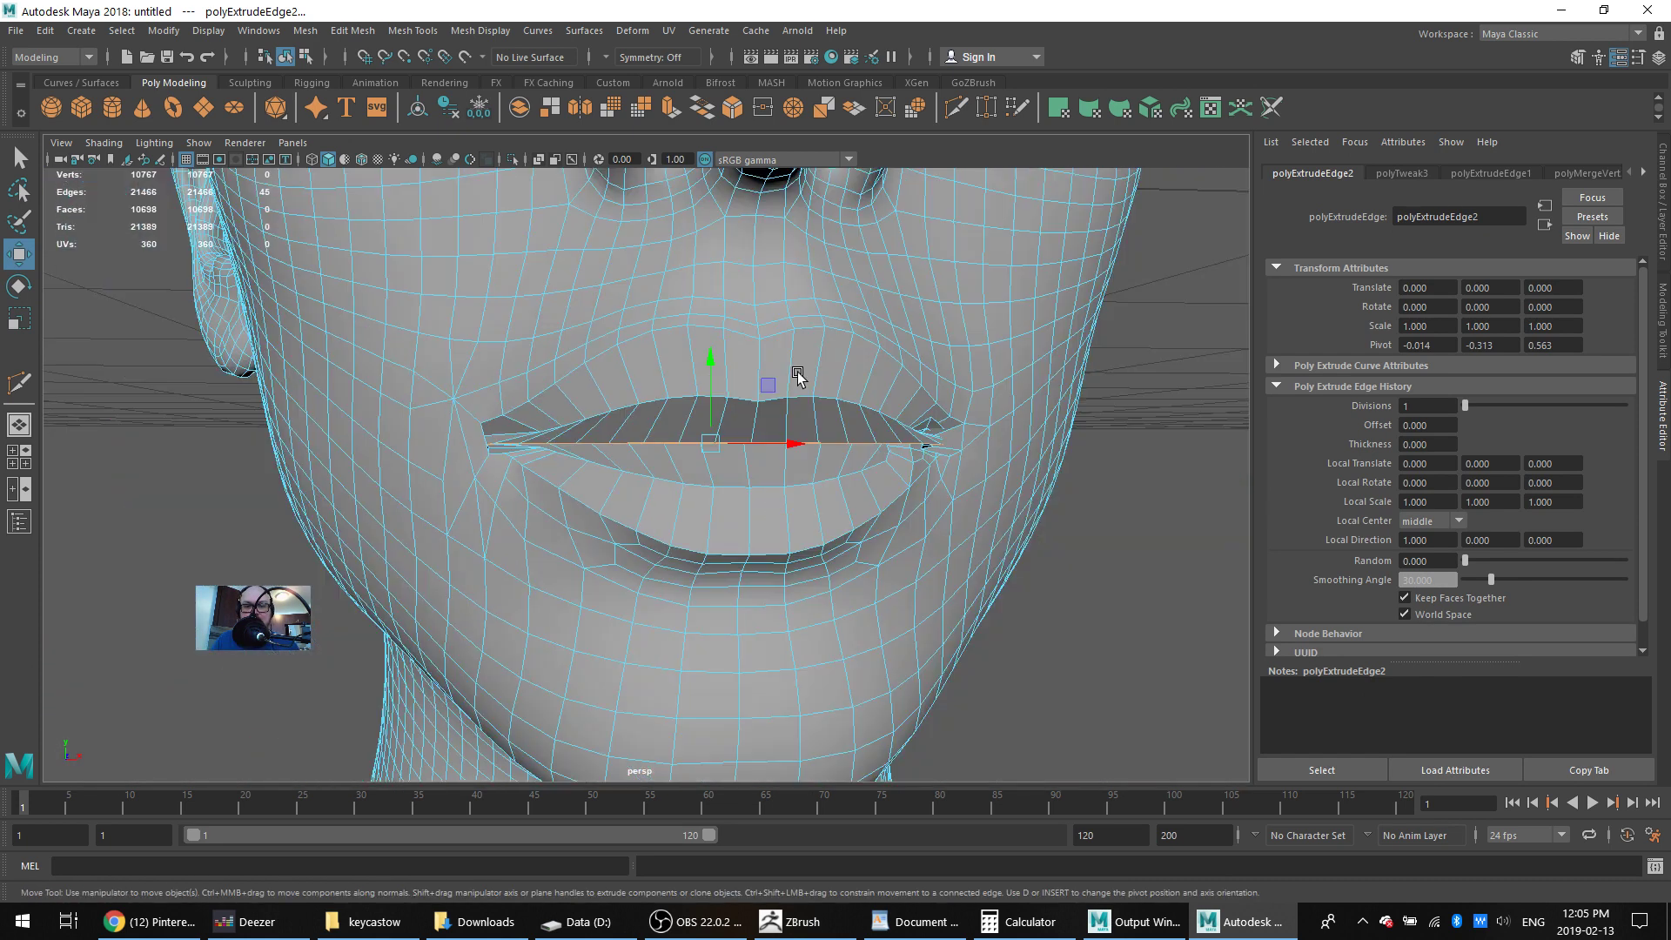
{"action": "scroll", "coordinate": [797, 377], "scroll_direction": "down", "scroll_amount": 2}
{"action": "scroll", "coordinate": [727, 461], "scroll_direction": "up", "scroll_amount": 5}
{"action": "scroll", "coordinate": [719, 419], "scroll_direction": "down", "scroll_amount": 5}
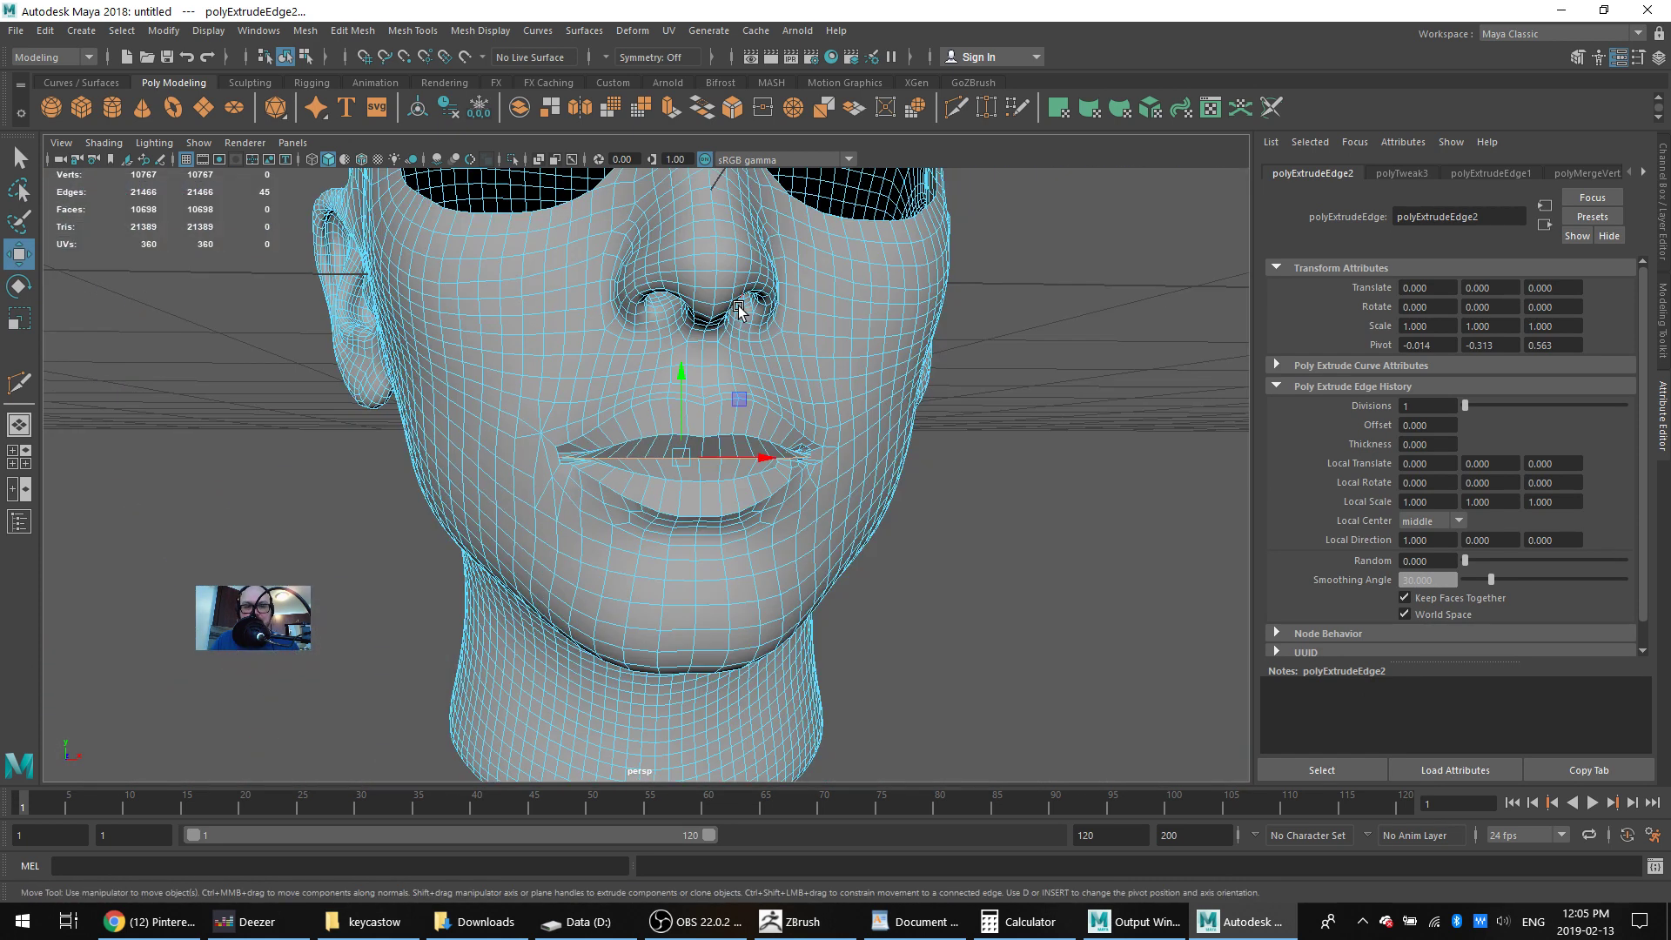
{"action": "scroll", "coordinate": [714, 403], "scroll_direction": "up", "scroll_amount": 4}
{"action": "scroll", "coordinate": [696, 450], "scroll_direction": "up", "scroll_amount": 6}
{"action": "scroll", "coordinate": [708, 455], "scroll_direction": "down", "scroll_amount": 4}
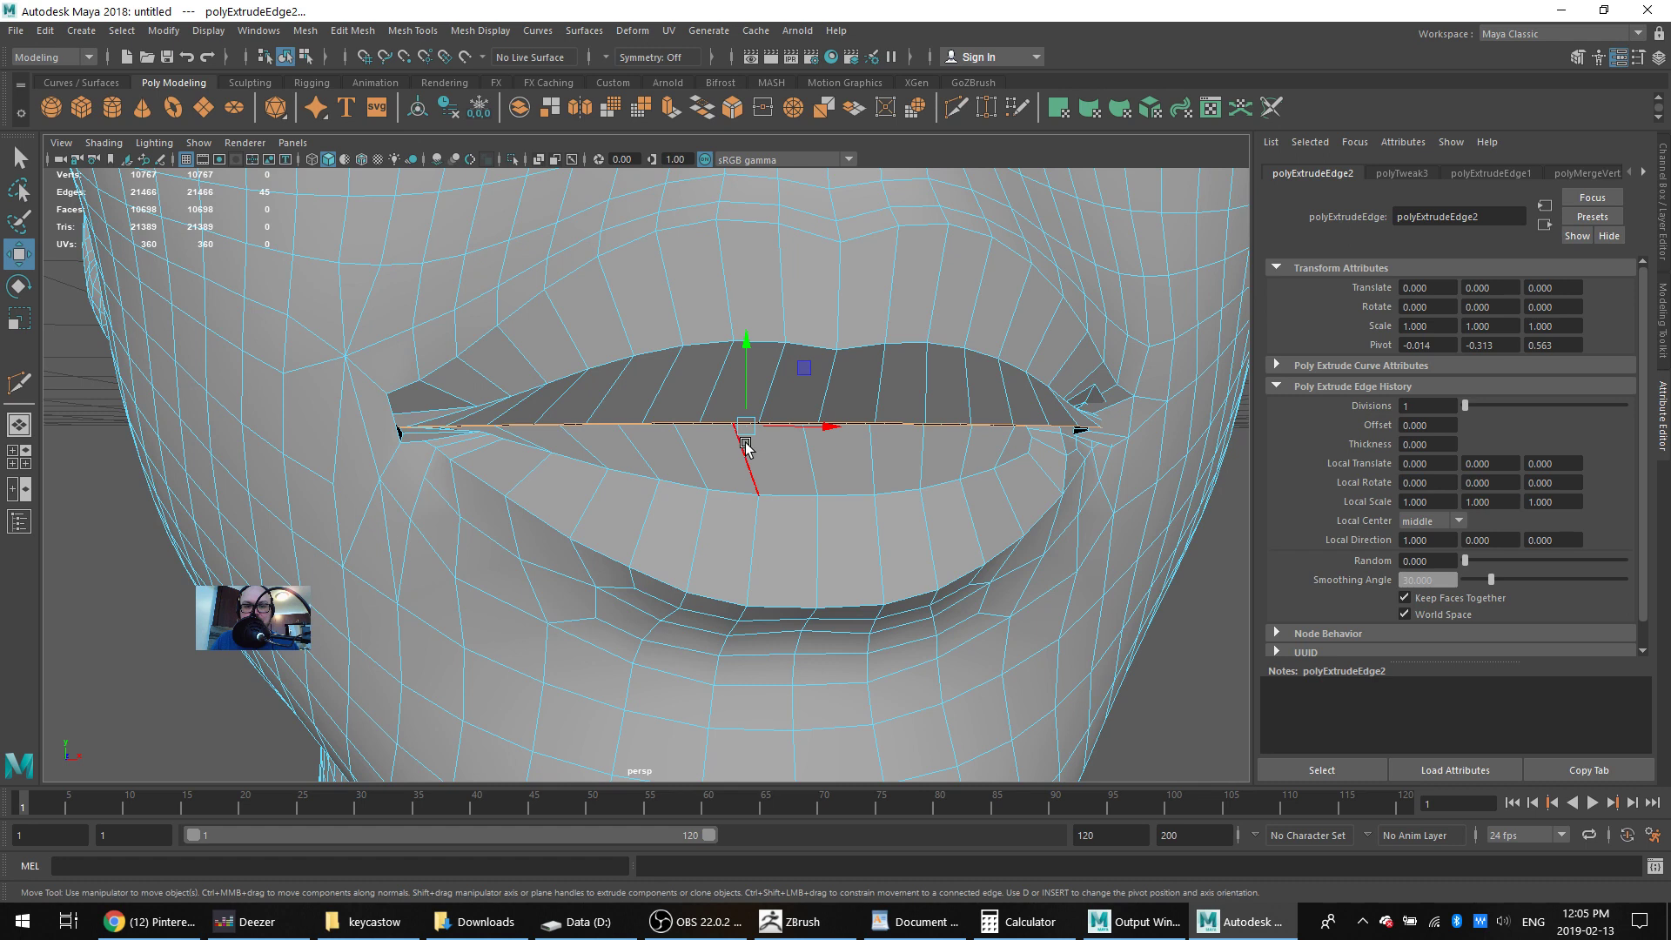
{"action": "left_click_drag", "start_coordinate": [864, 403], "coordinate": [815, 359], "text": "alt"}
Select the inner lip border loop from inside the head and extrude it deeper into the mouth
{"action": "left_click", "coordinate": [814, 355]}
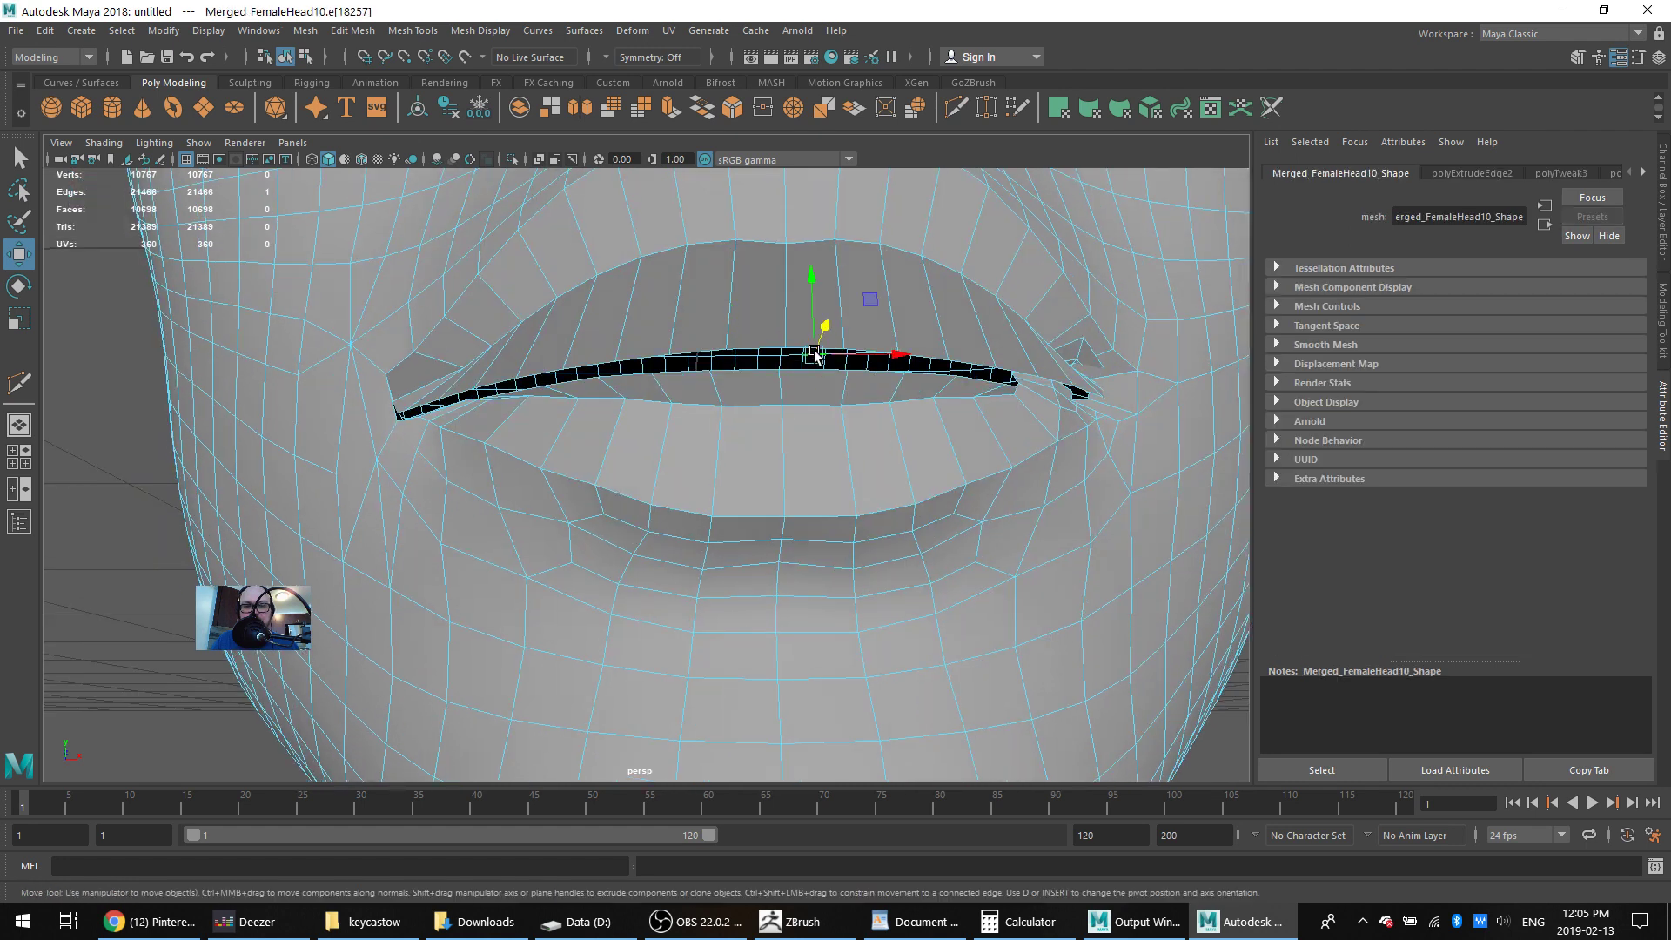
{"action": "left_click", "coordinate": [747, 375]}
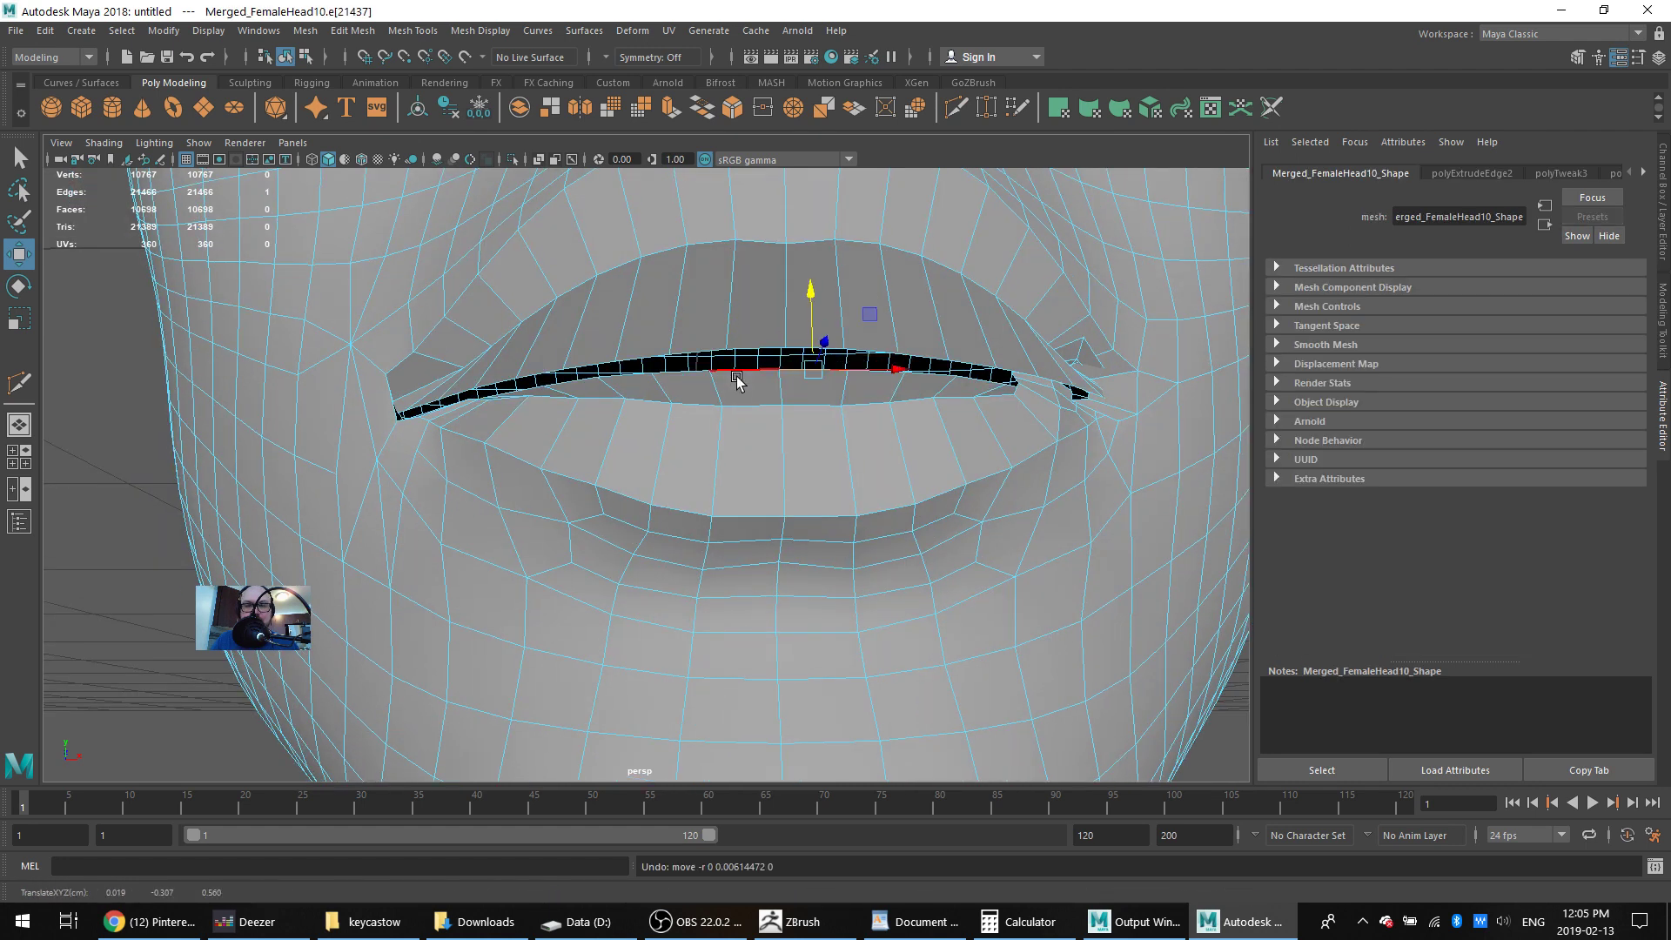
{"action": "double_click", "coordinate": [747, 374]}
{"action": "left_click_drag", "start_coordinate": [748, 374], "coordinate": [557, 454], "text": "alt"}
{"action": "left_click", "coordinate": [1190, 522]}
{"action": "double_click", "coordinate": [542, 394]}
{"action": "key", "text": "ctrl+z"}
{"action": "key", "text": "ctrl+z"}
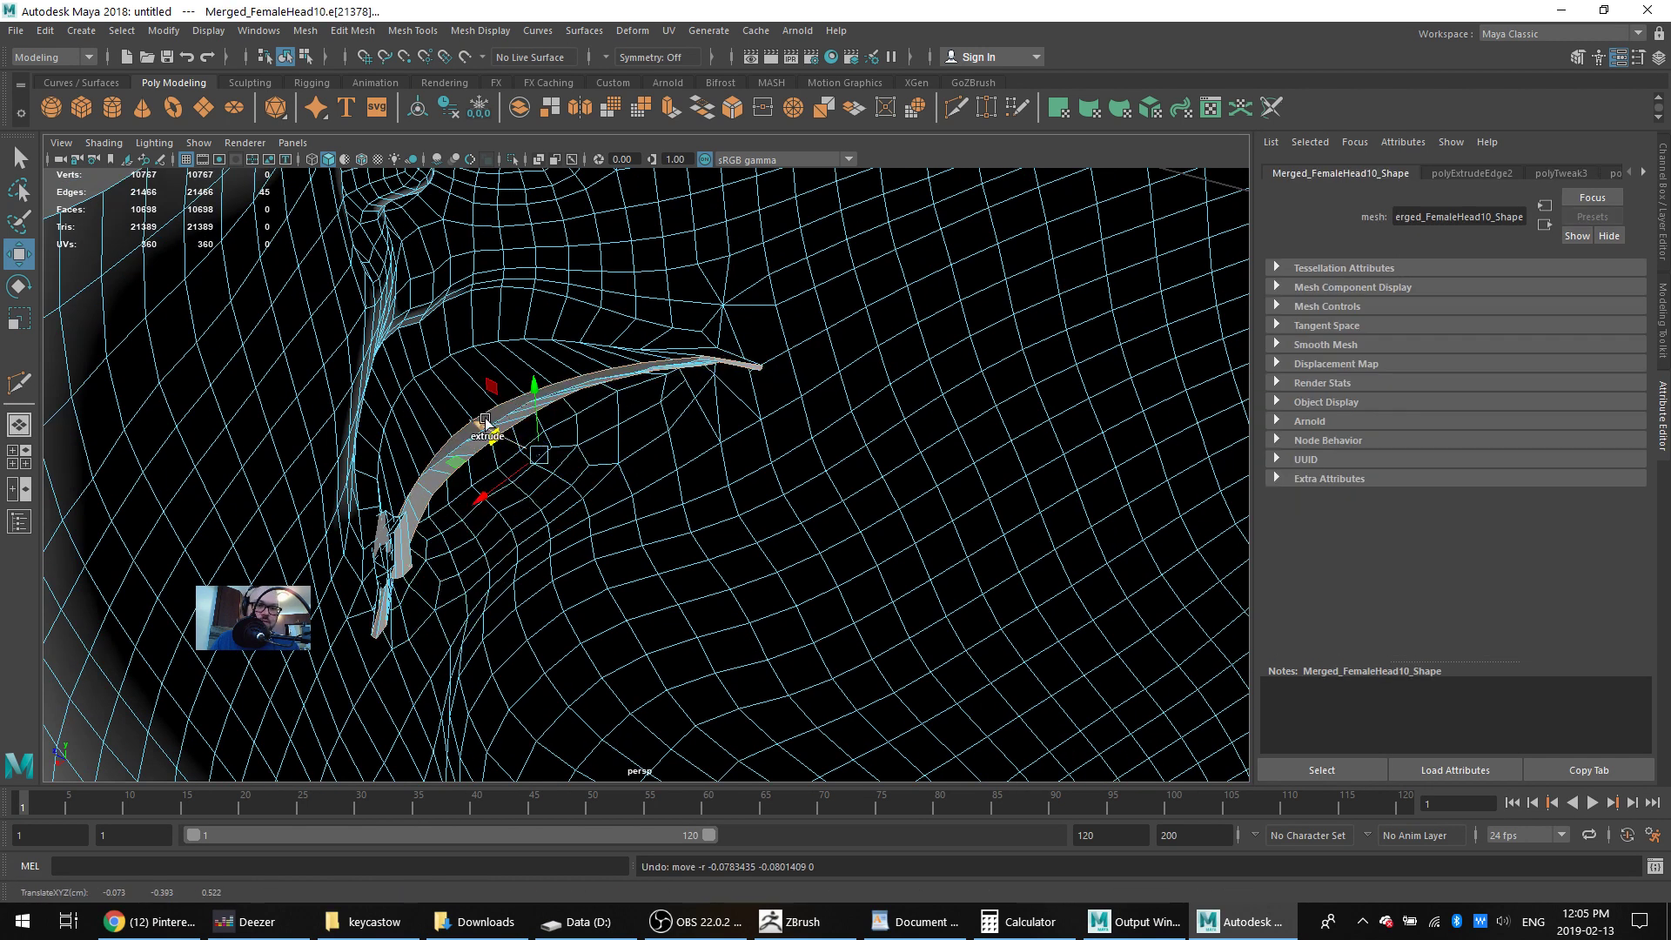
{"action": "left_click_drag", "start_coordinate": [540, 442], "coordinate": [693, 434], "text": "shift"}
{"action": "key", "text": "r"}
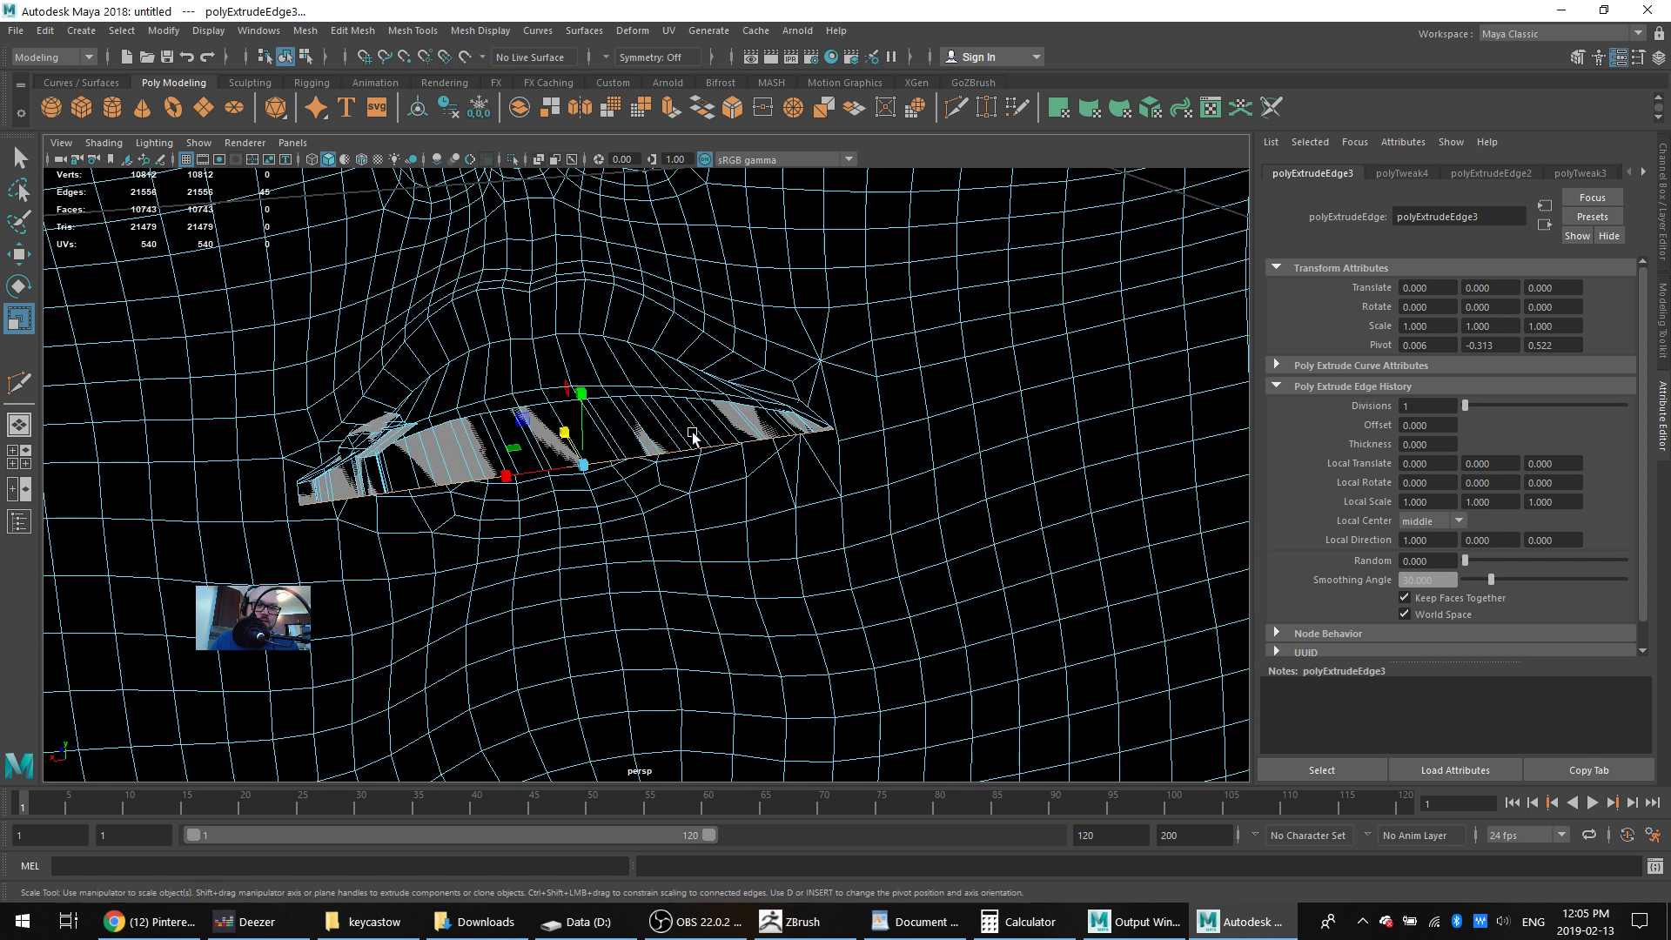
Select the innermost border loop behind the lips and scale it vertically to spread the extruded ring open
{"action": "left_click", "coordinate": [715, 380]}
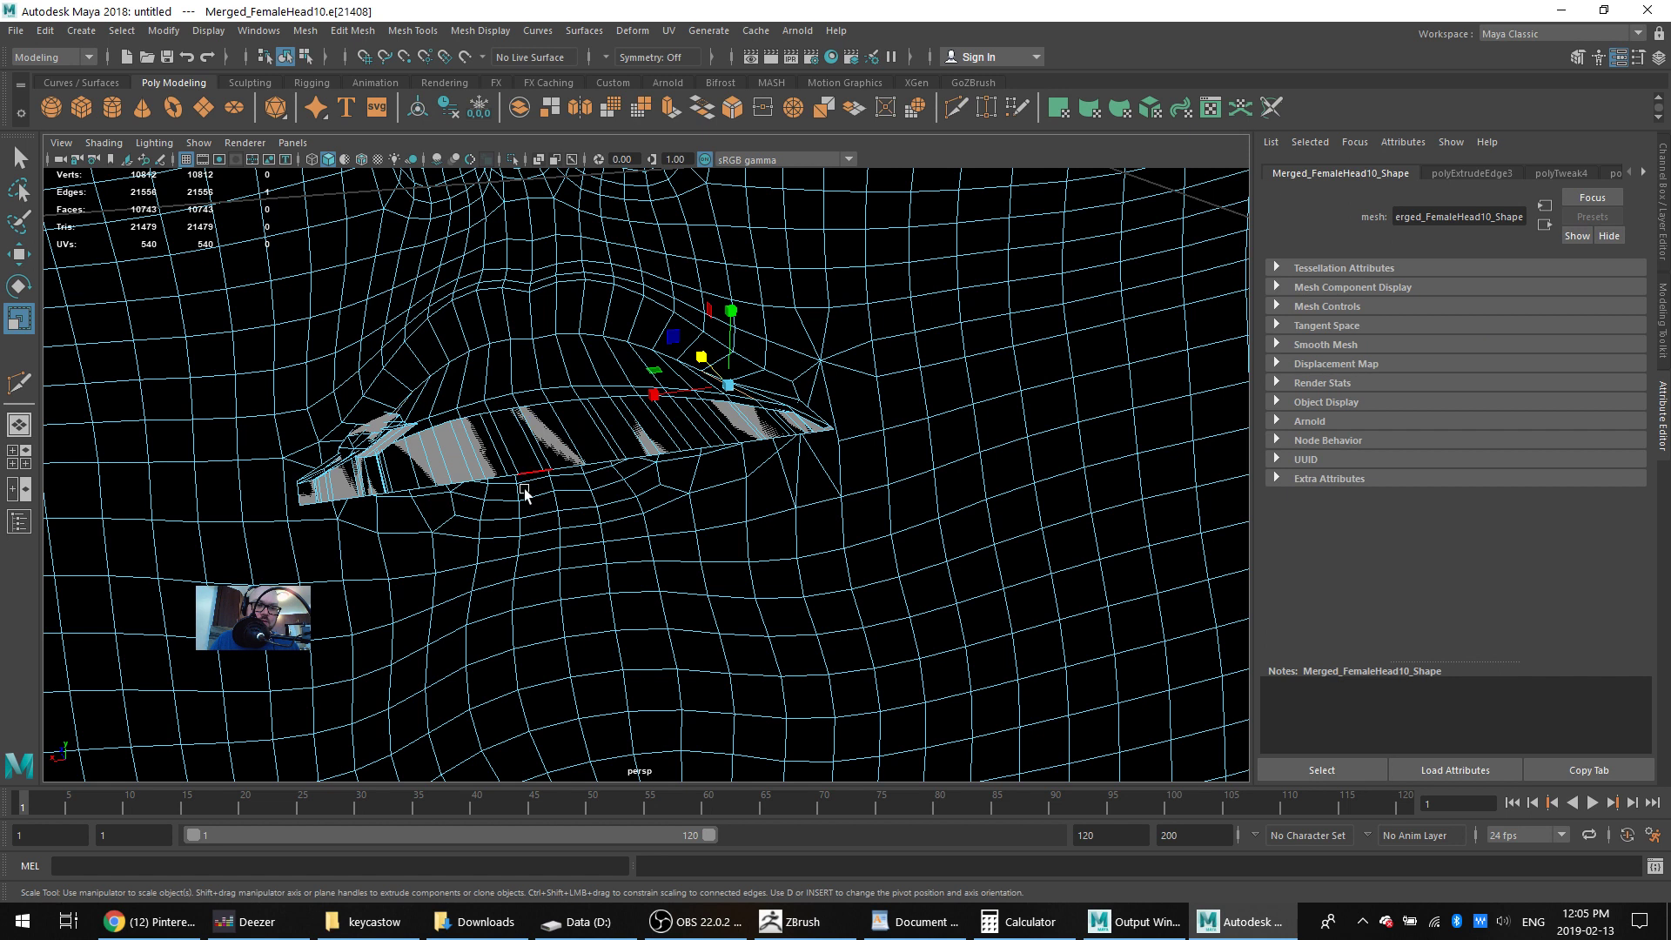
{"action": "left_click_drag", "start_coordinate": [525, 494], "coordinate": [533, 401], "text": "alt"}
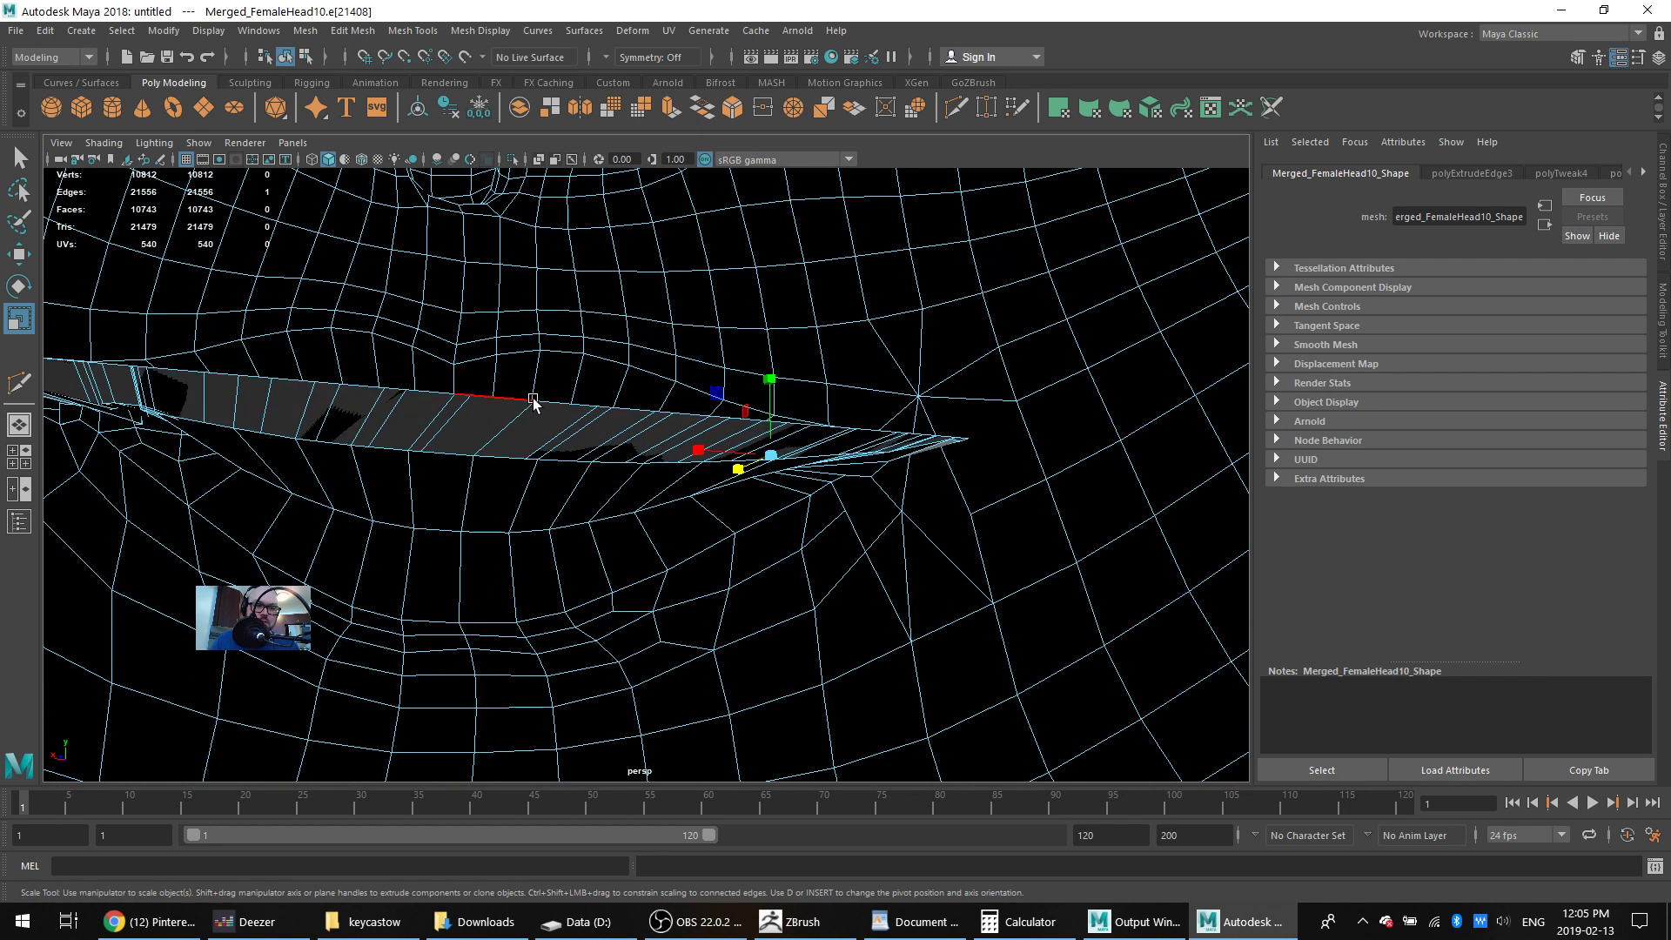
{"action": "double_click", "coordinate": [534, 401]}
{"action": "scroll", "coordinate": [552, 408], "scroll_direction": "down", "scroll_amount": 3}
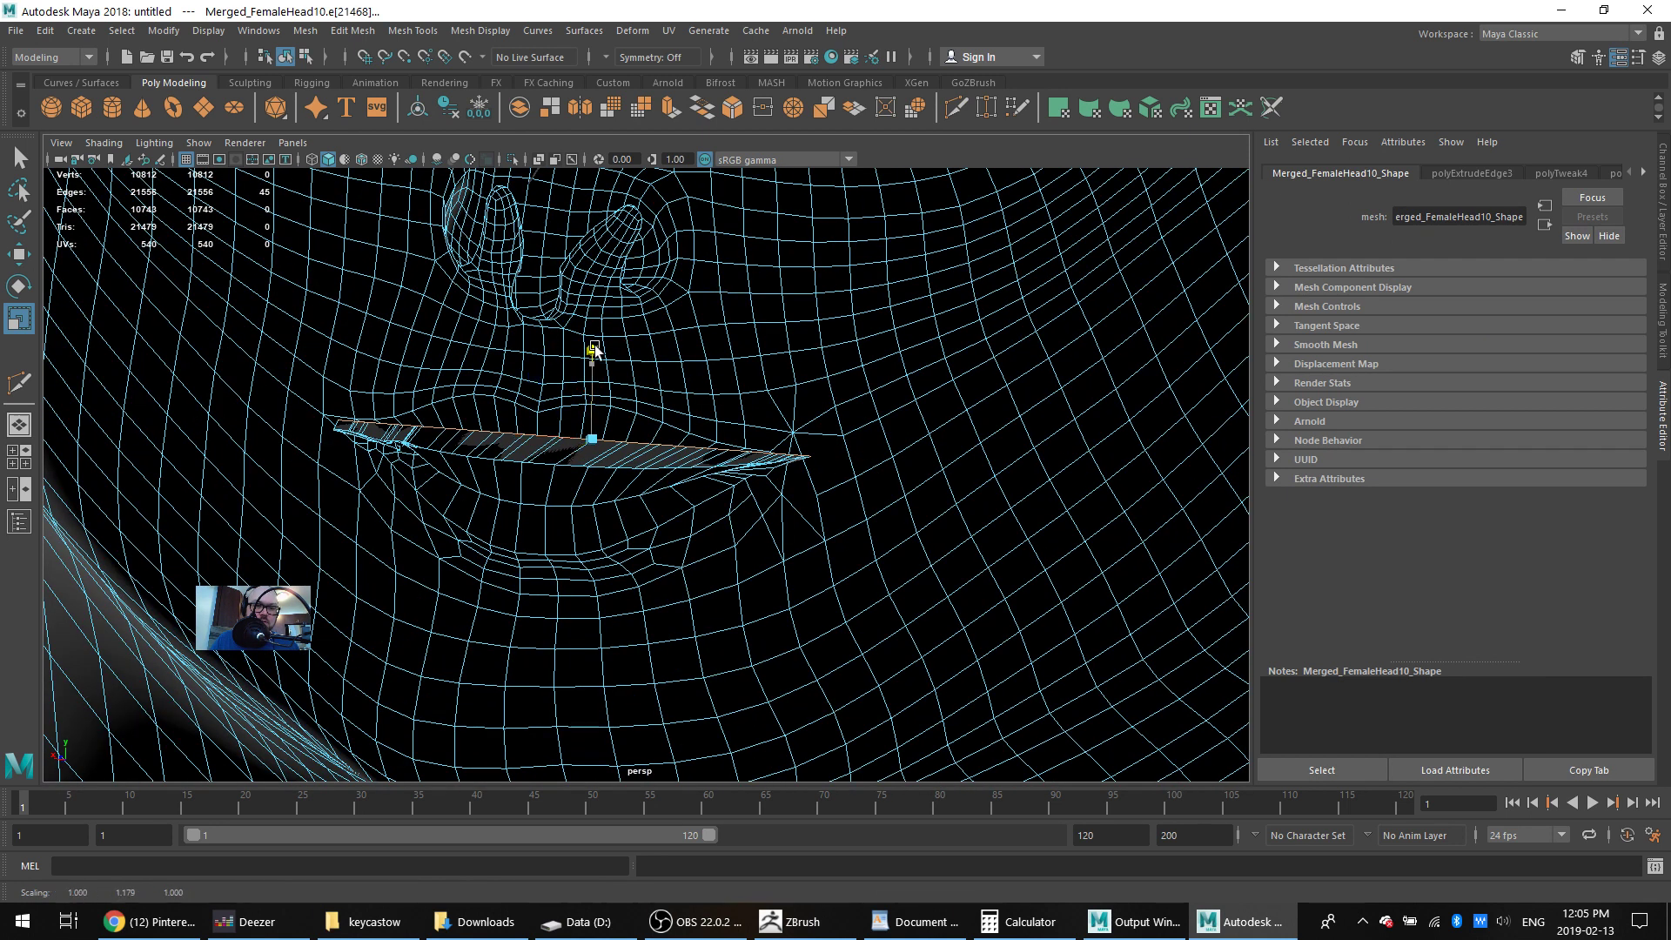
{"action": "left_click", "coordinate": [622, 463]}
{"action": "key", "text": "ctrl+z"}
{"action": "key", "text": "ctrl+z"}
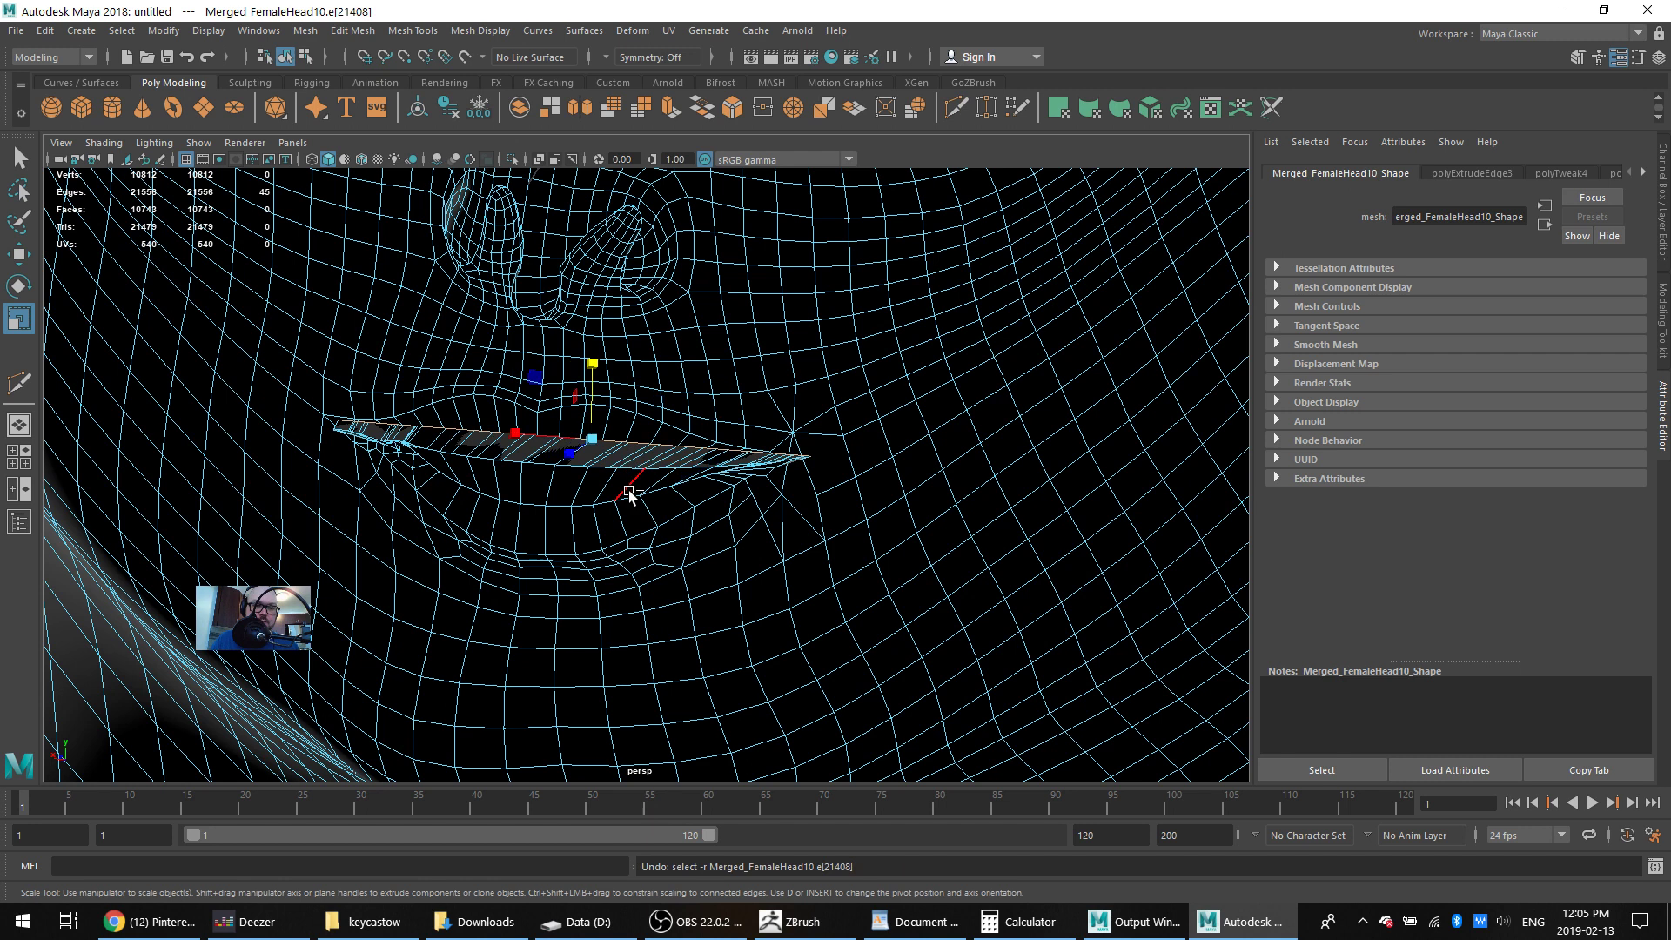
{"action": "left_click_drag", "start_coordinate": [621, 463], "coordinate": [663, 552], "text": "alt"}
{"action": "left_click_drag", "start_coordinate": [615, 373], "coordinate": [653, 706]}
Select the upper row of edges on the innermost lip border and move it up
{"action": "left_click_drag", "start_coordinate": [565, 539], "coordinate": [269, 537], "text": "alt"}
{"action": "left_click", "coordinate": [258, 536]}
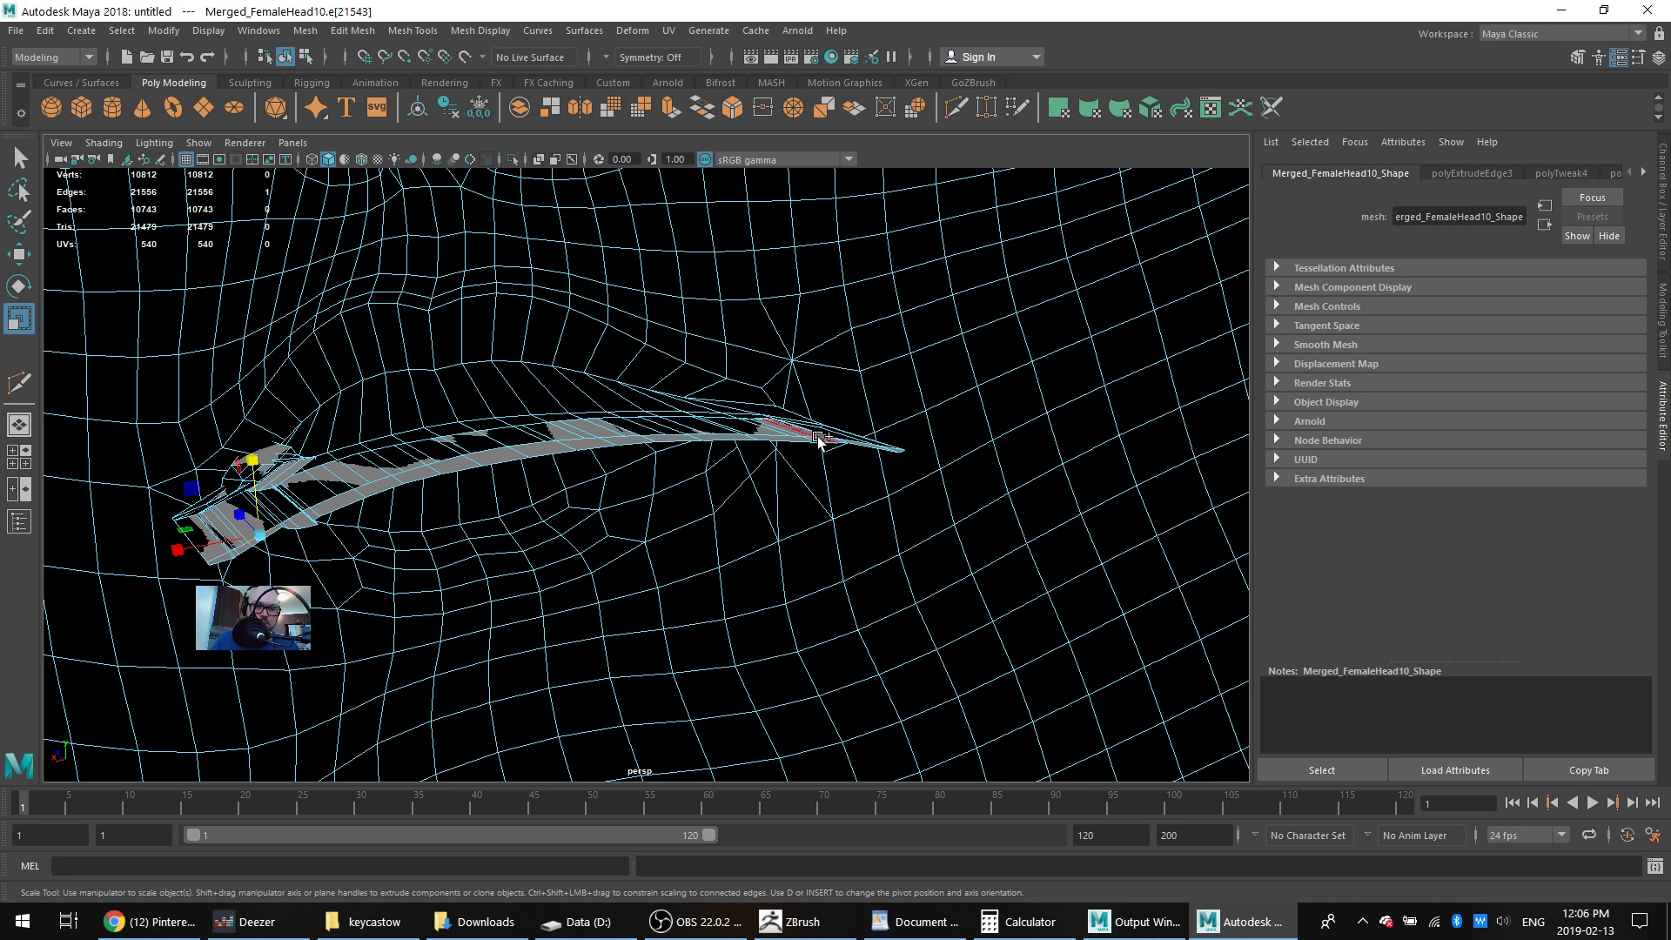
{"action": "double_click", "coordinate": [780, 436]}
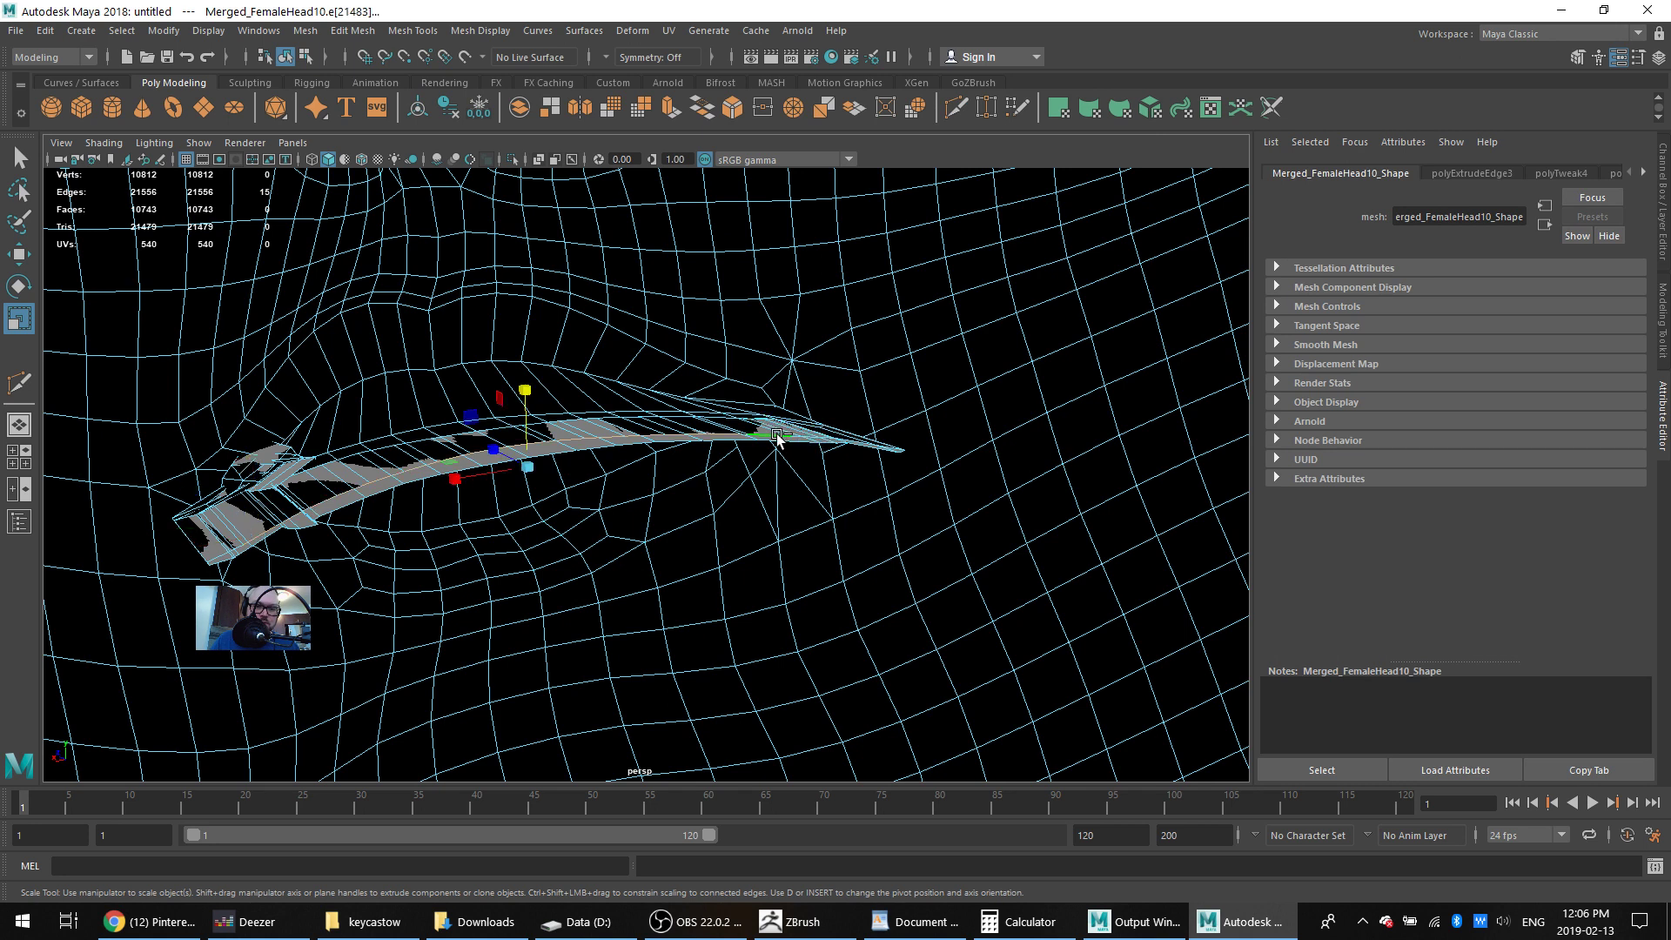
{"action": "key", "text": "w"}
{"action": "left_click_drag", "start_coordinate": [542, 433], "coordinate": [656, 300]}
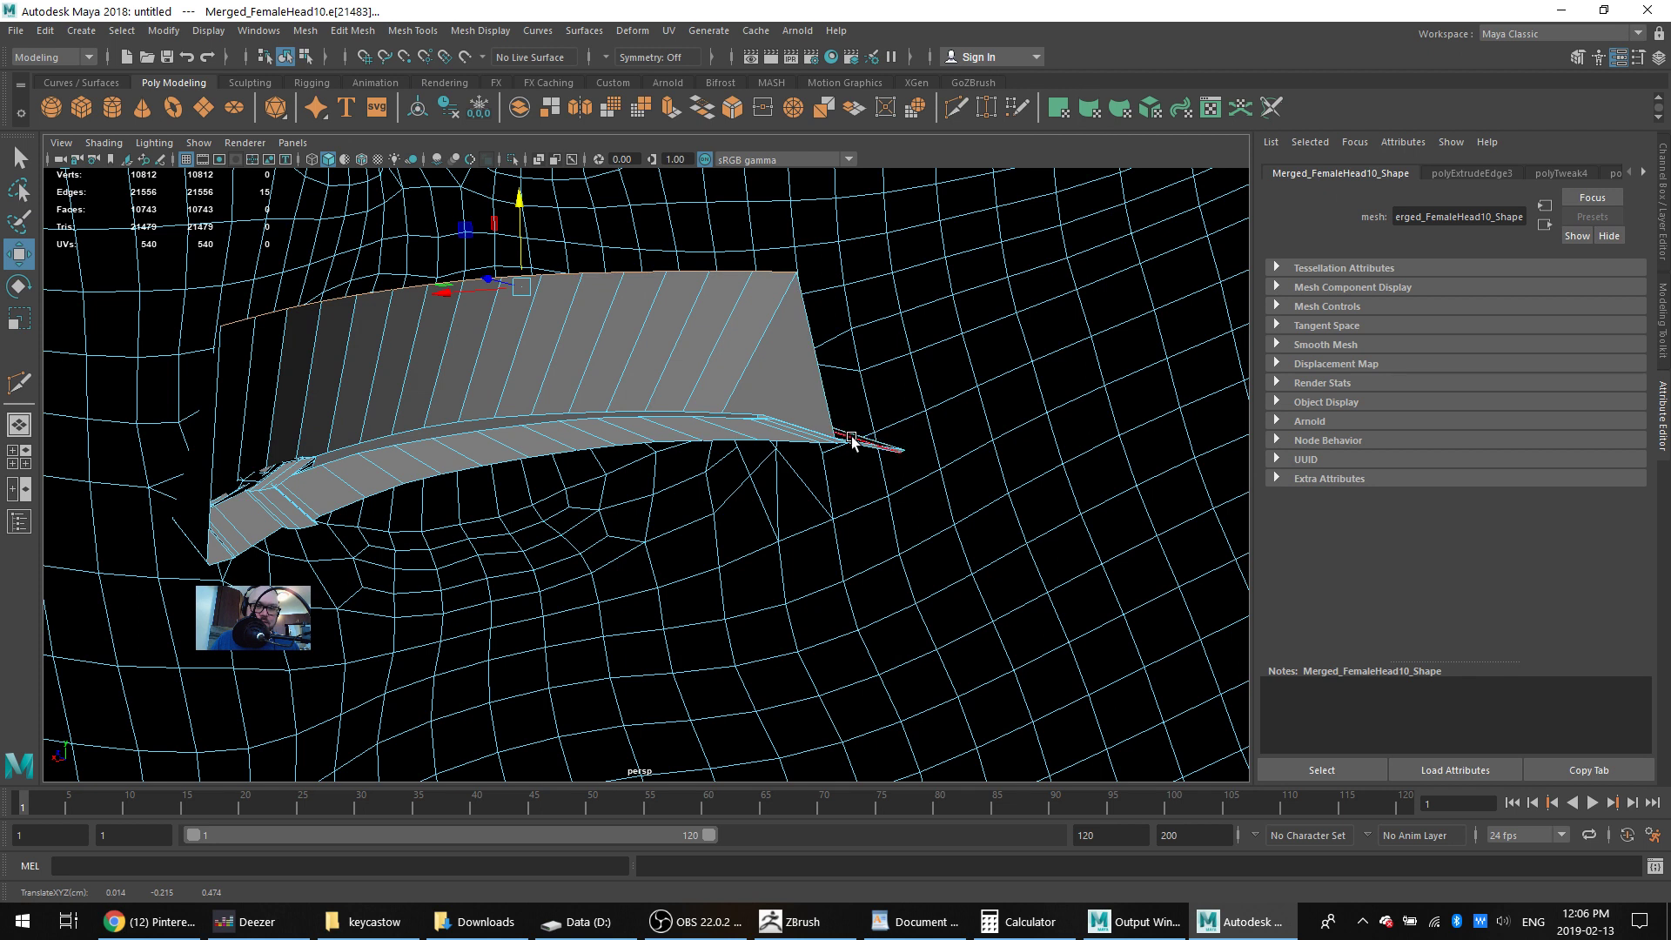
Select the lower row of edges on the innermost border and move it down to open the ring
{"action": "left_click_drag", "start_coordinate": [852, 441], "coordinate": [504, 455], "text": "alt"}
{"action": "double_click", "coordinate": [501, 435], "text": "shift"}
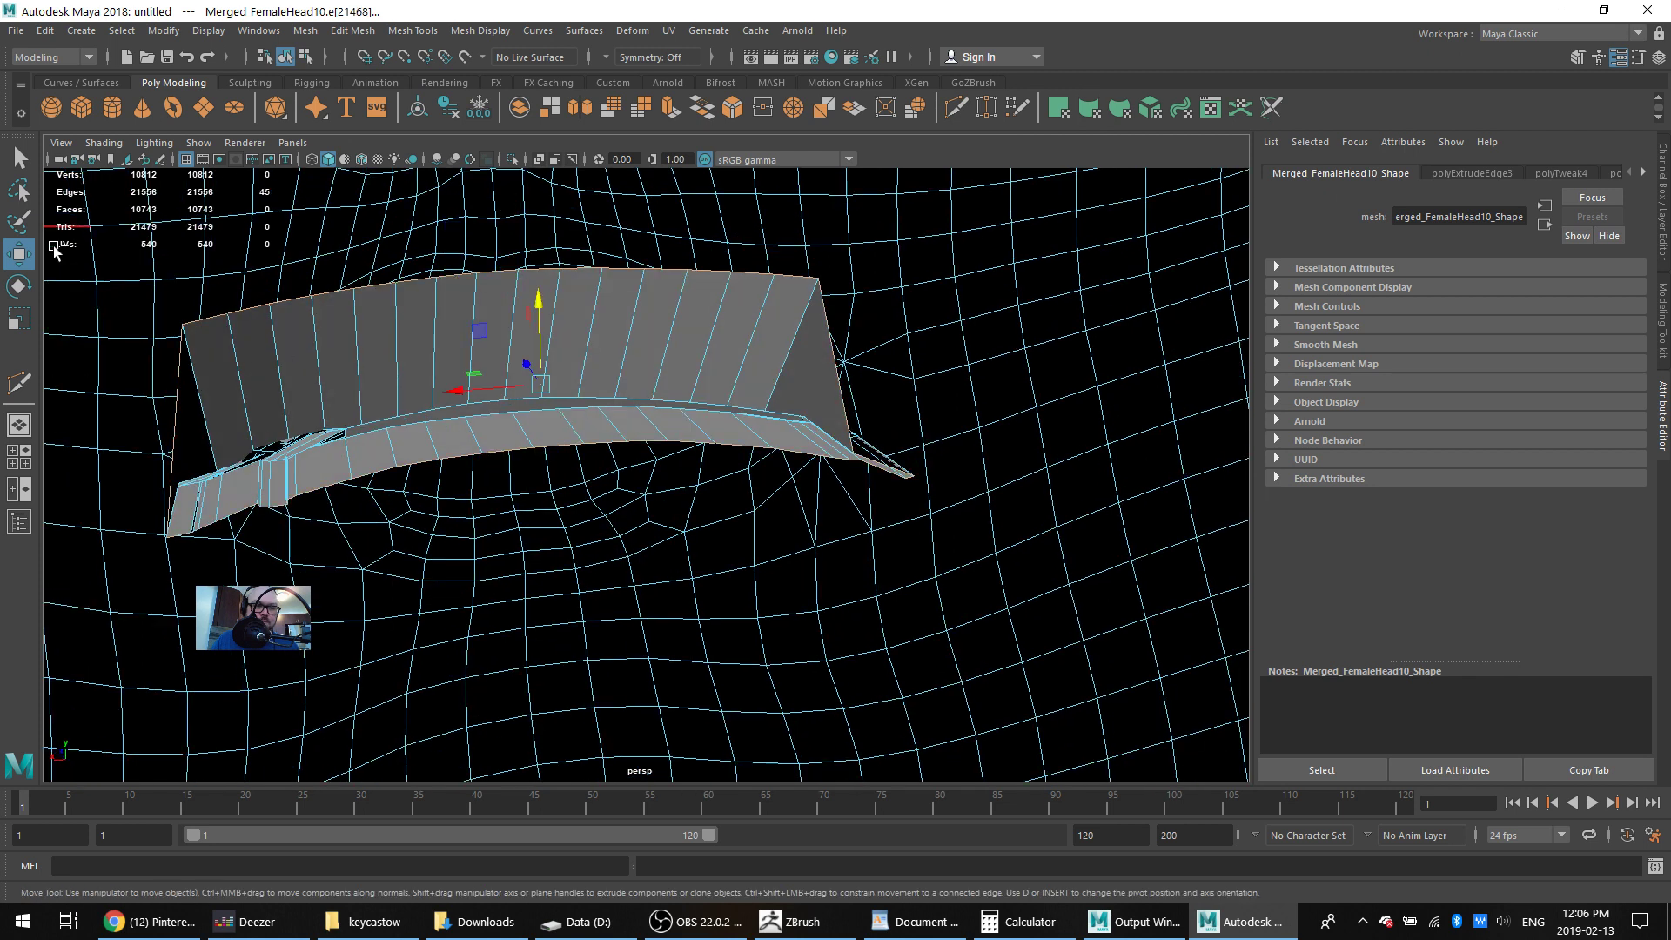
{"action": "left_click_drag", "start_coordinate": [539, 335], "coordinate": [562, 416]}
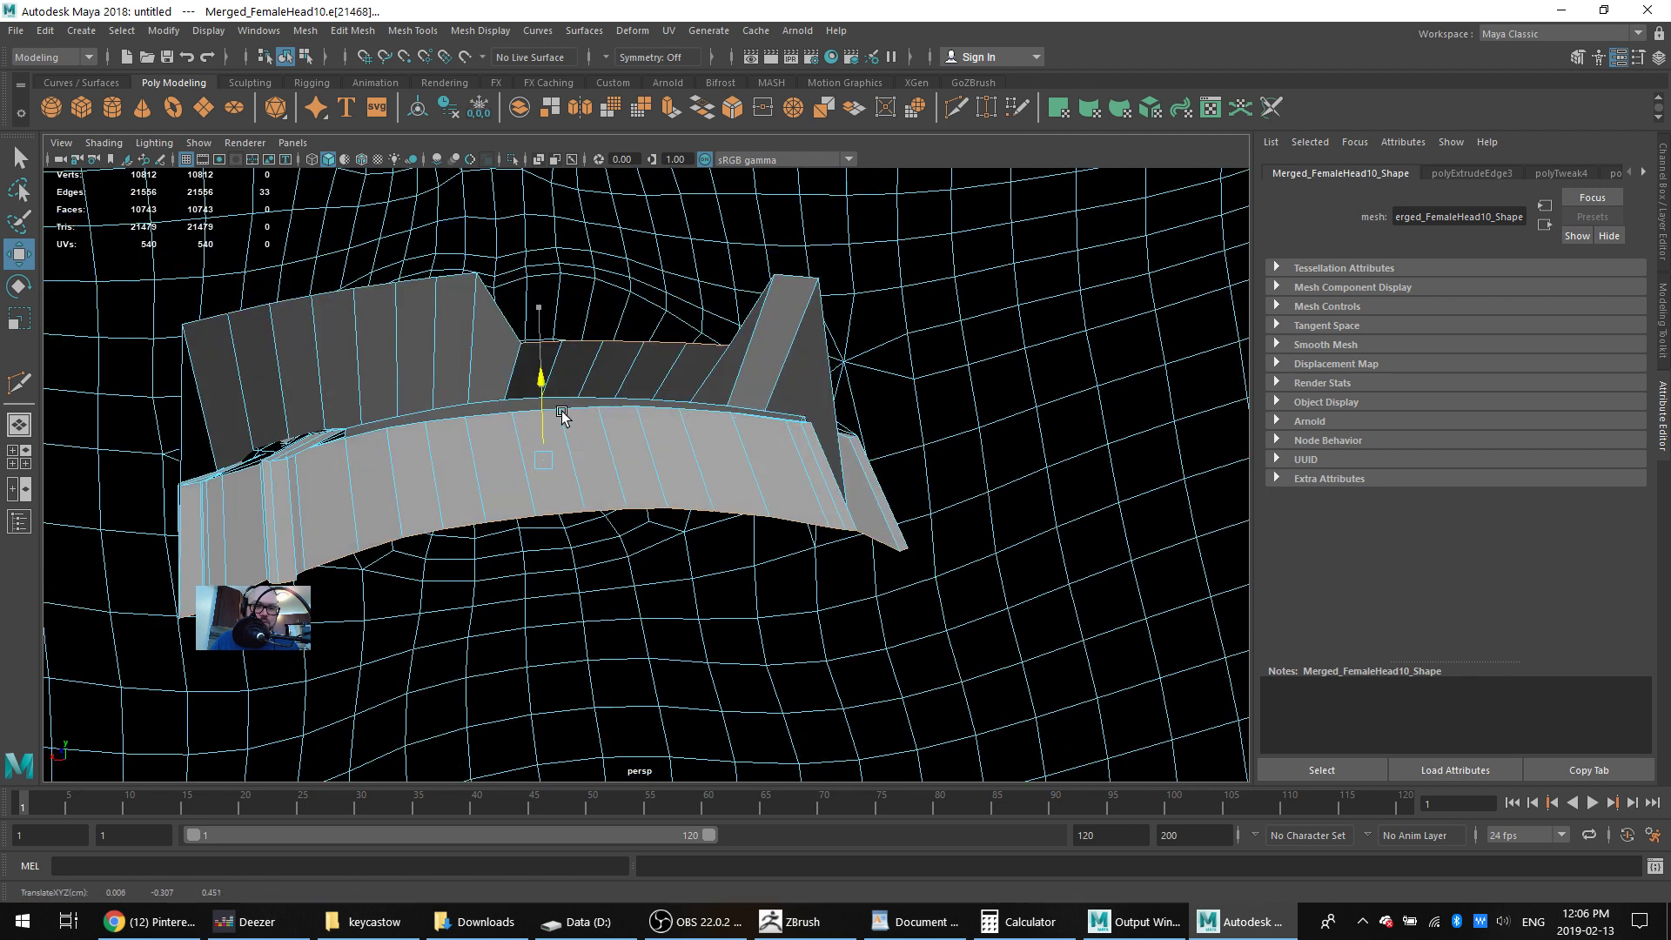
{"action": "key", "text": "ctrl+z"}
{"action": "key", "text": "ctrl+z"}
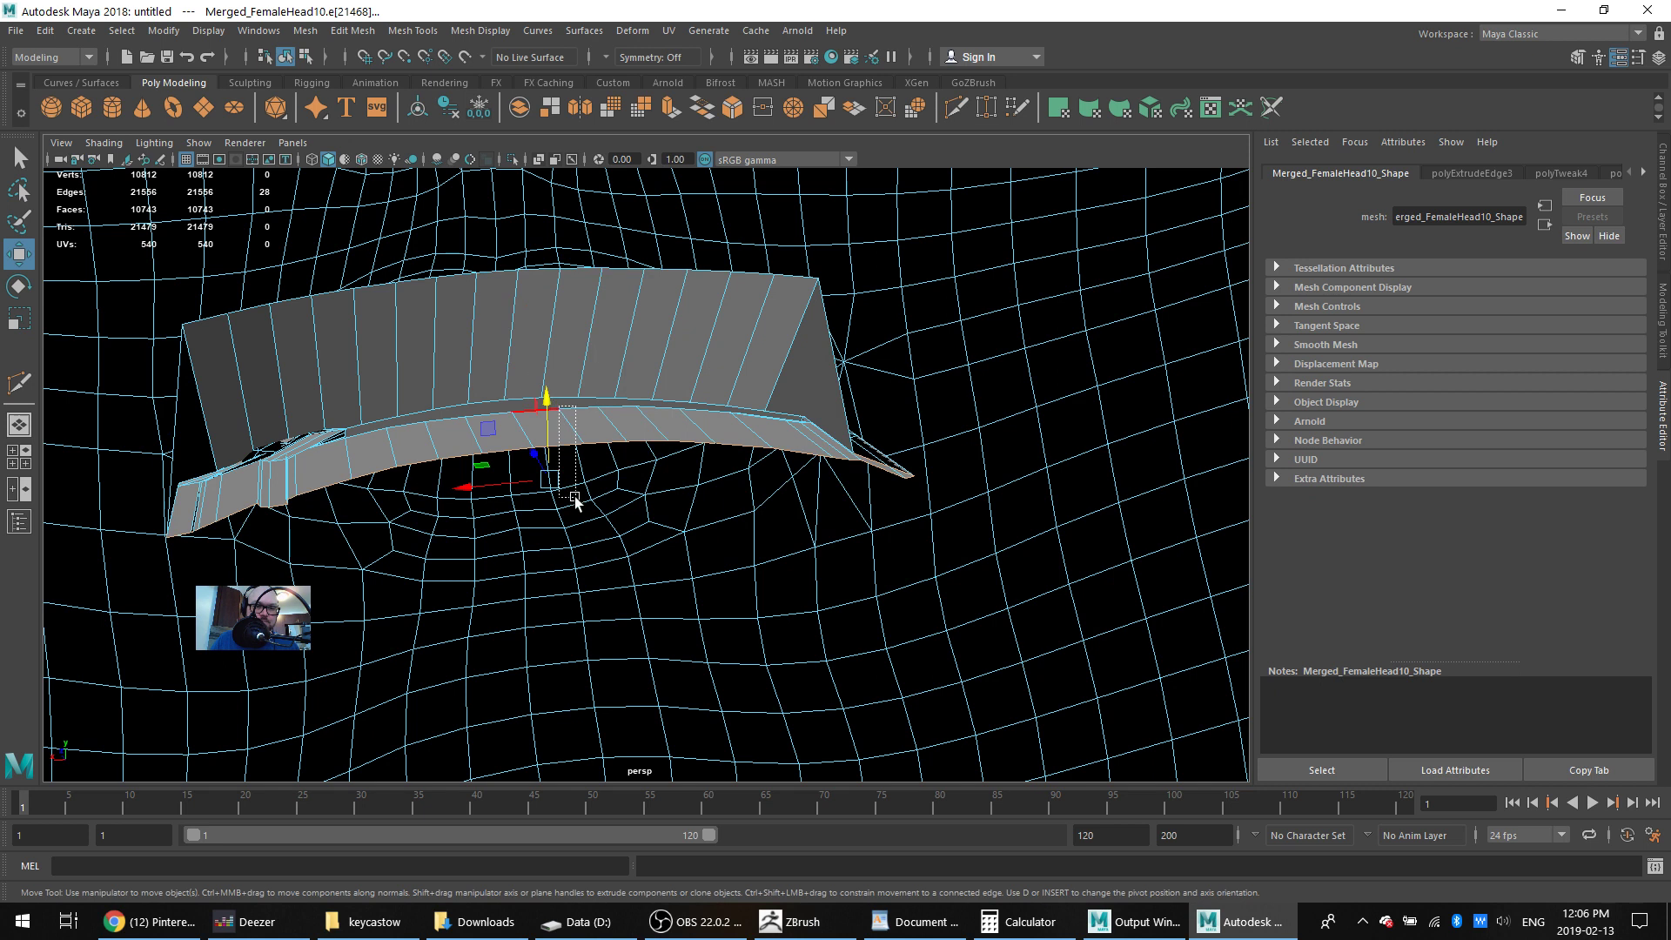
{"action": "left_click_drag", "start_coordinate": [575, 498], "coordinate": [576, 499]}
{"action": "key", "text": "ctrl+z"}
{"action": "left_click_drag", "start_coordinate": [548, 407], "coordinate": [569, 503]}
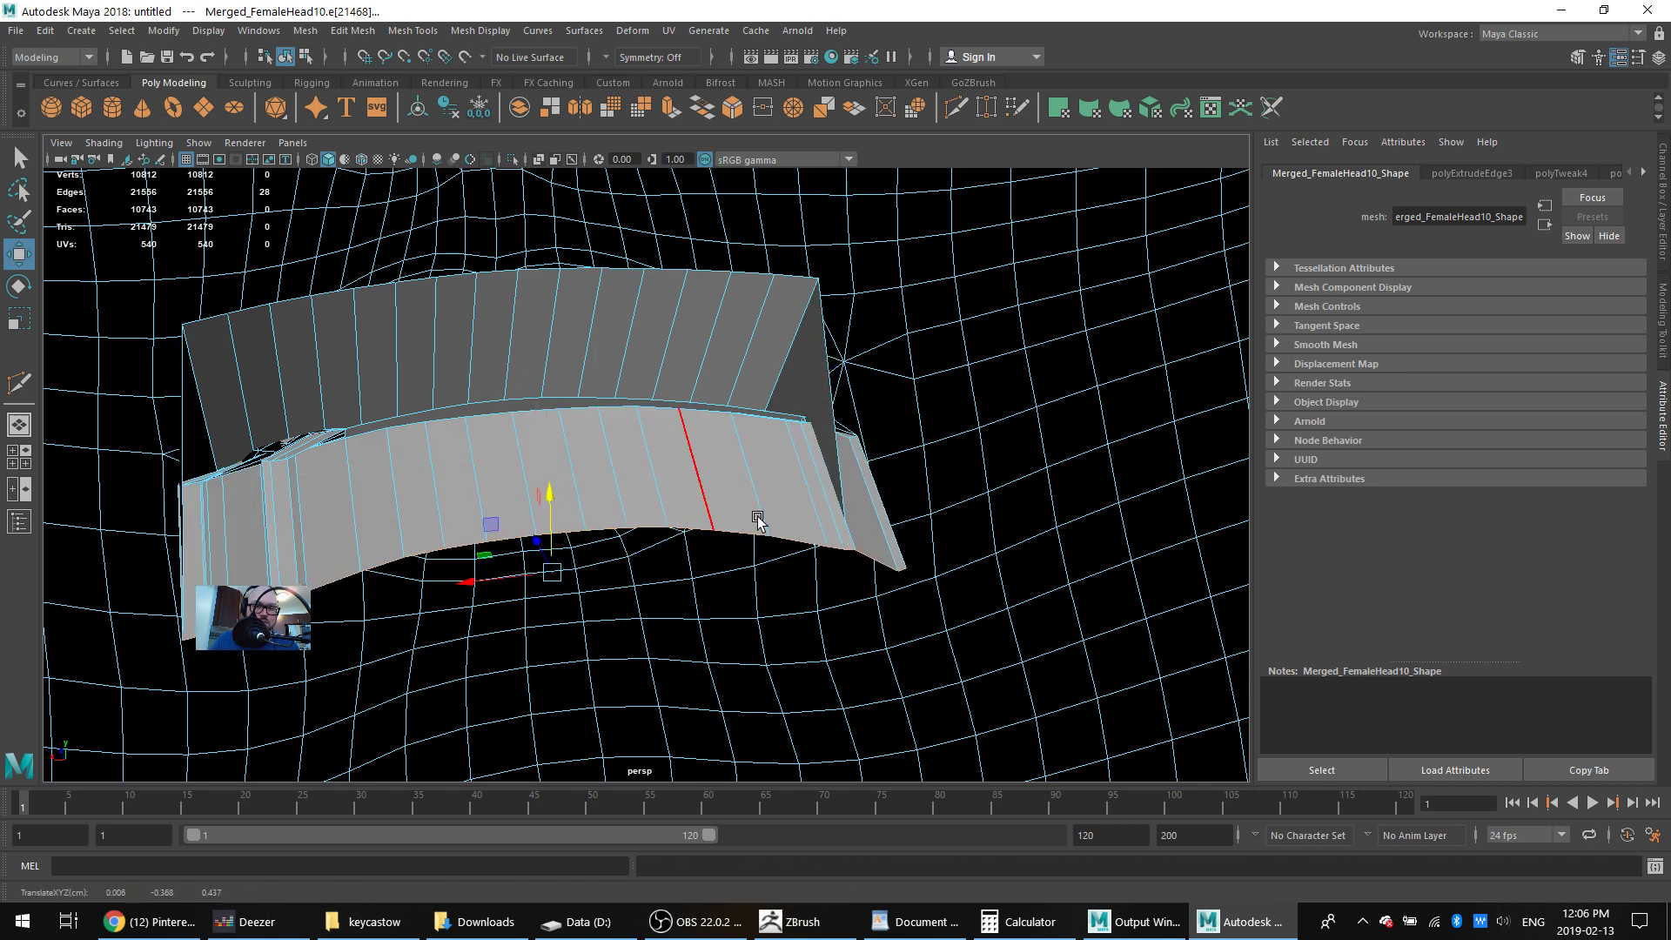
Convert the whole innermost border loop to vertices and smooth them with Average Vertices
{"action": "left_click_drag", "start_coordinate": [807, 483], "coordinate": [768, 461], "text": "alt"}
{"action": "double_click", "coordinate": [697, 276]}
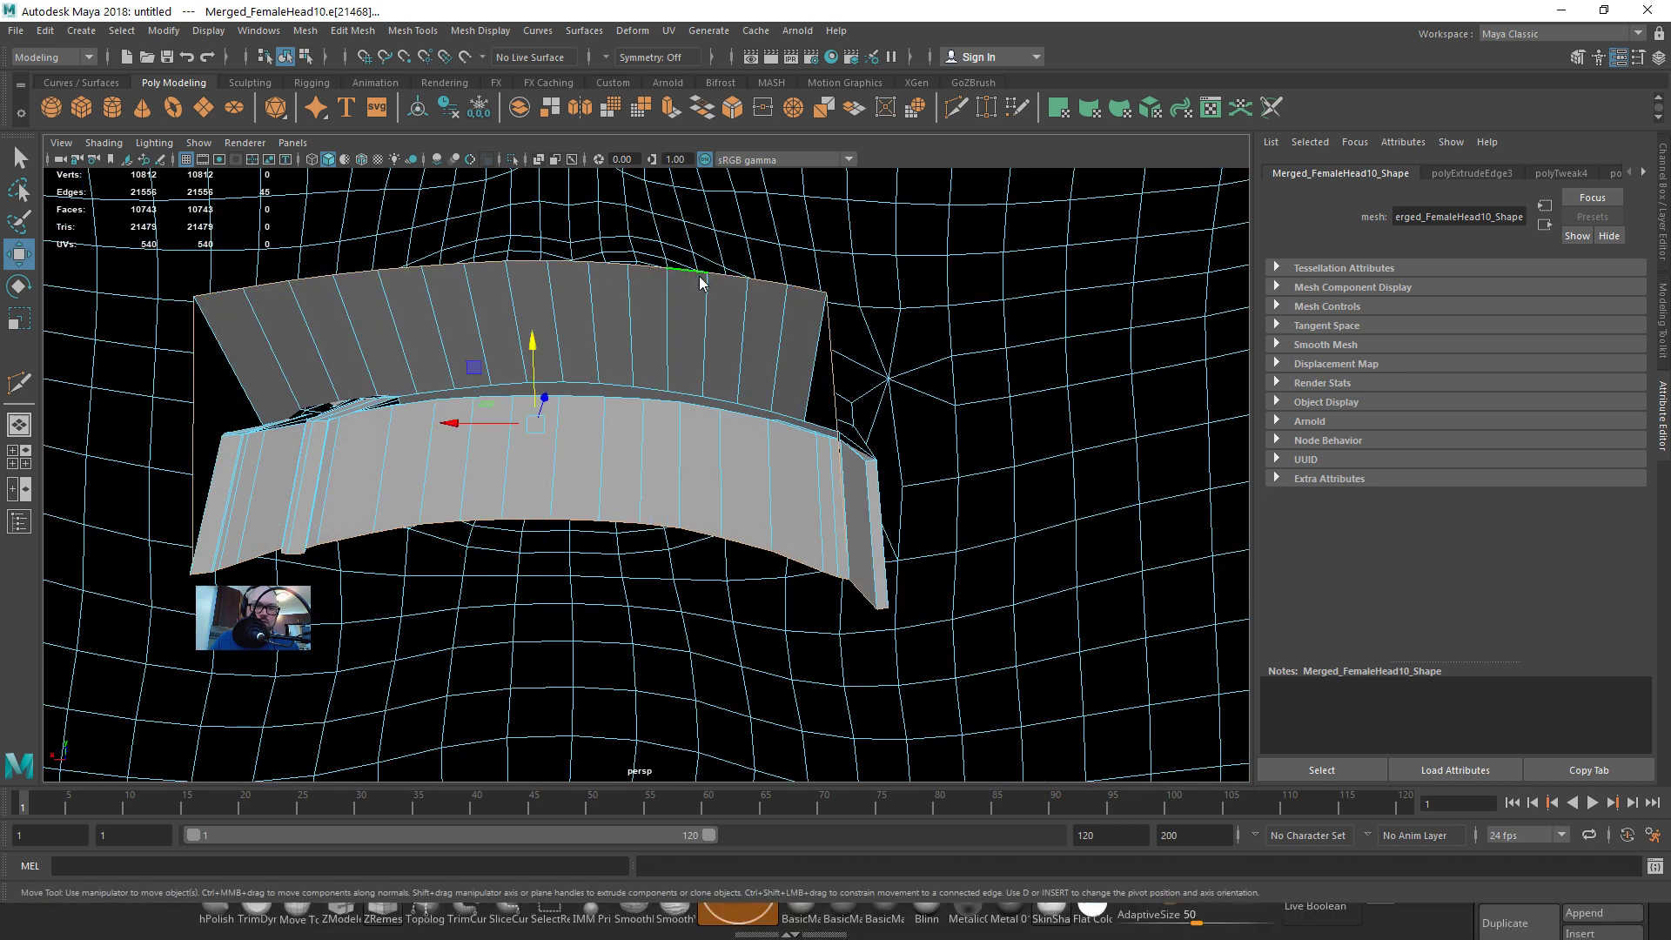
{"action": "right_click", "coordinate": [701, 281], "text": "shift"}
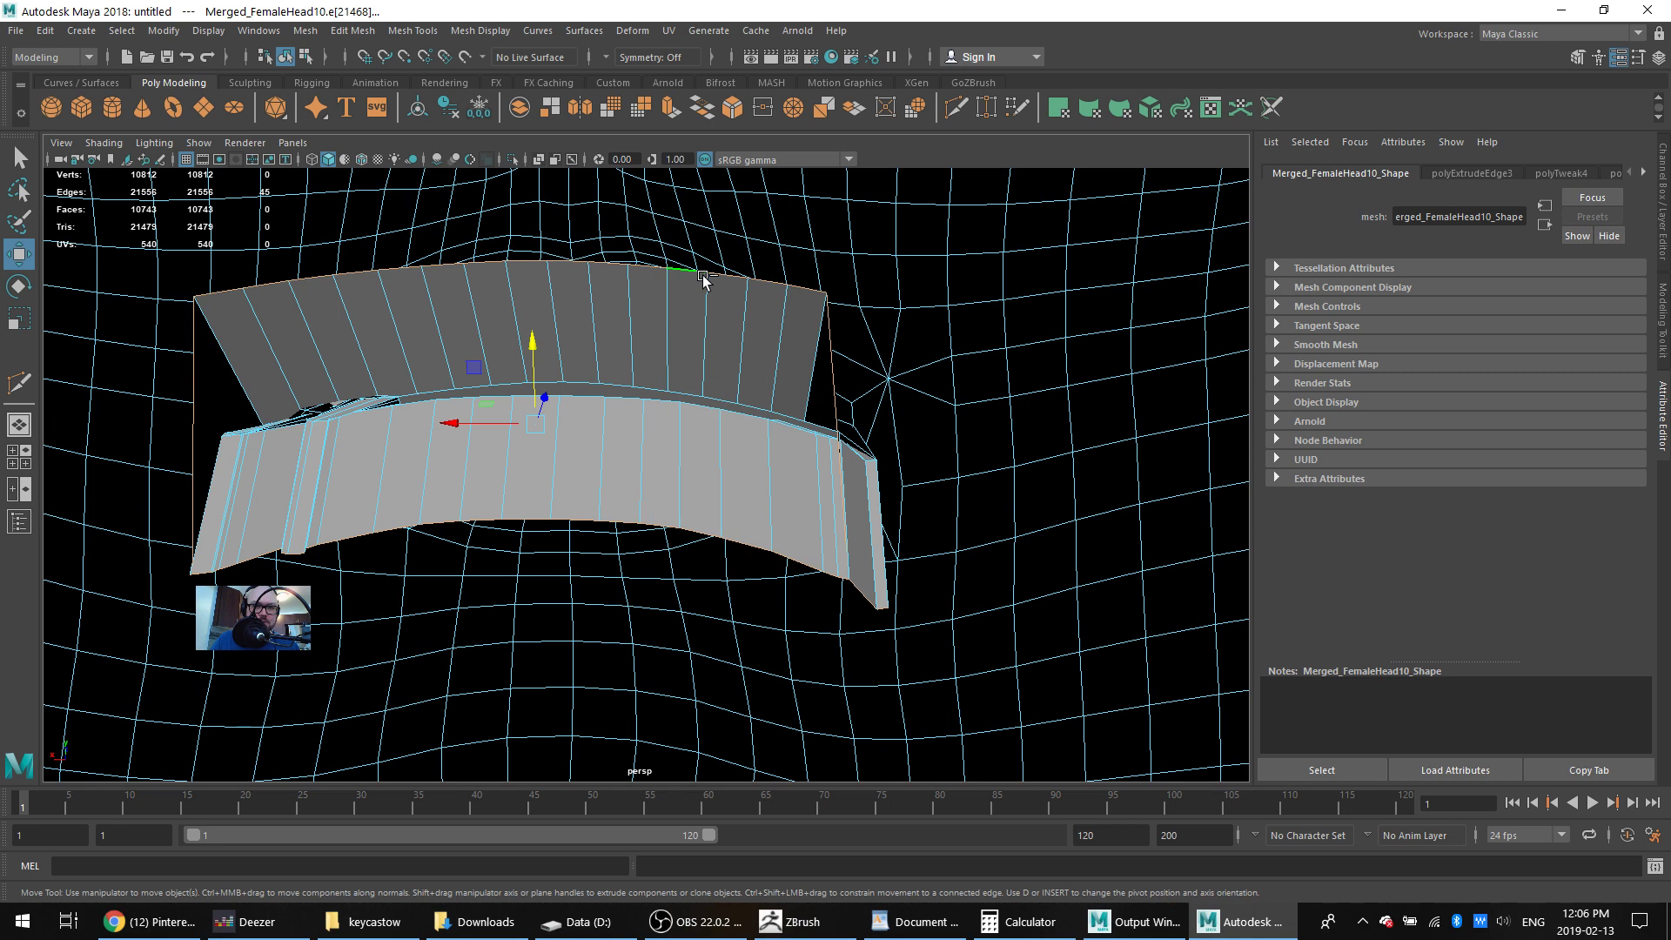
{"action": "right_click", "coordinate": [704, 279], "text": "ctrl"}
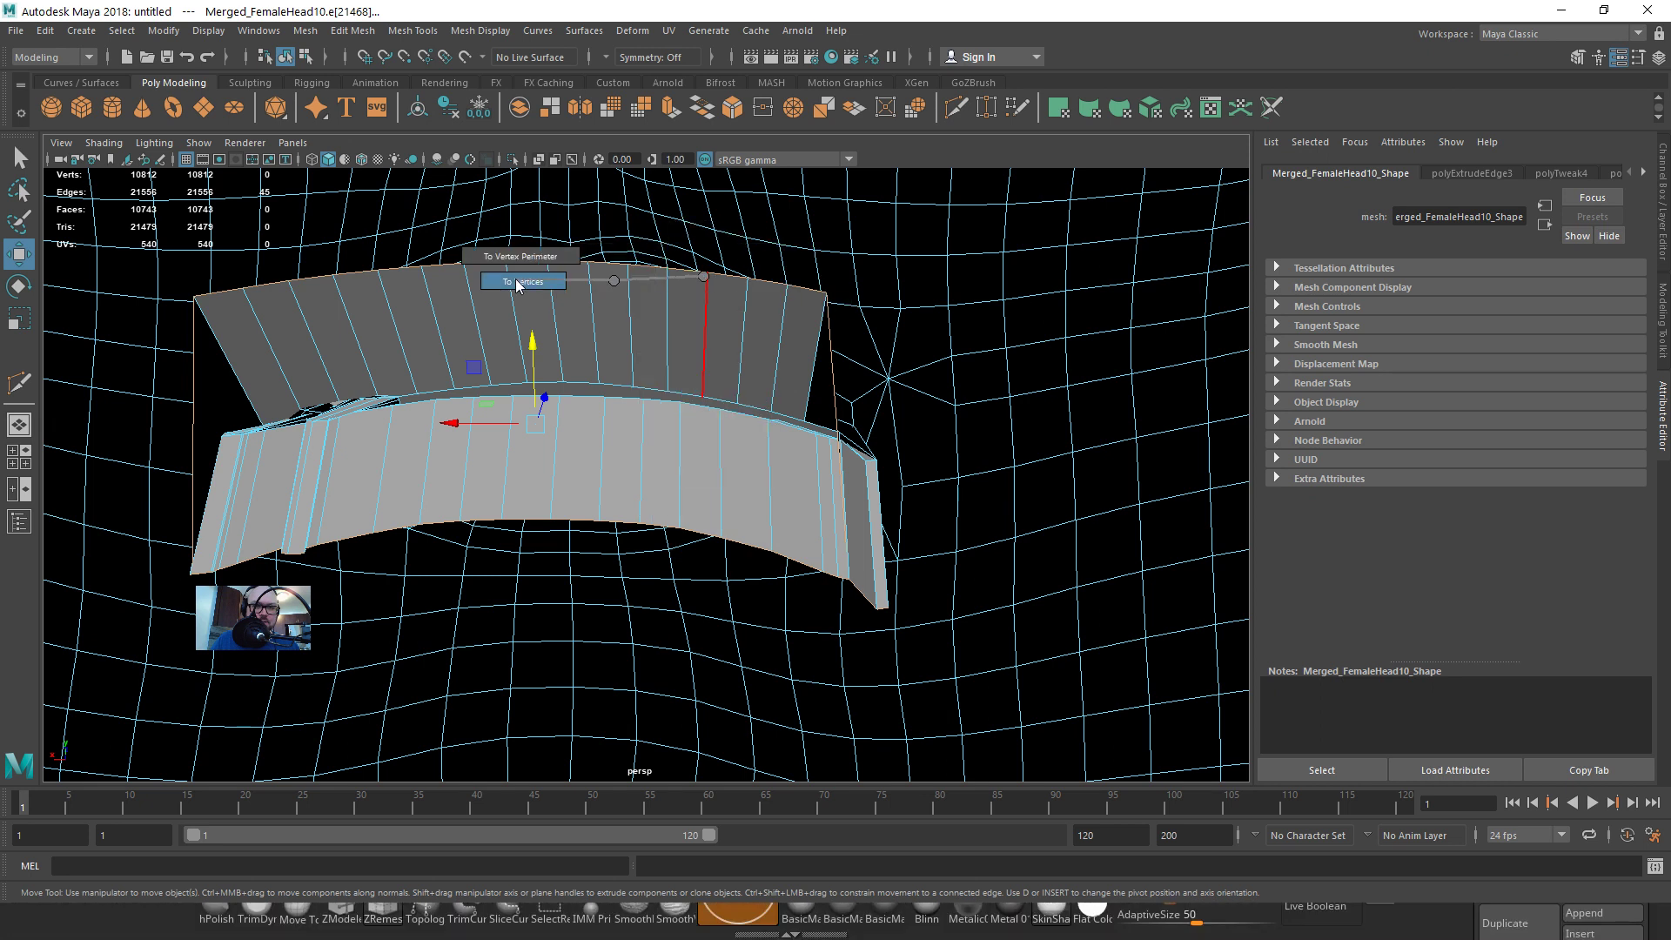
{"action": "left_click", "coordinate": [516, 279]}
{"action": "right_click", "coordinate": [677, 285], "text": "shift"}
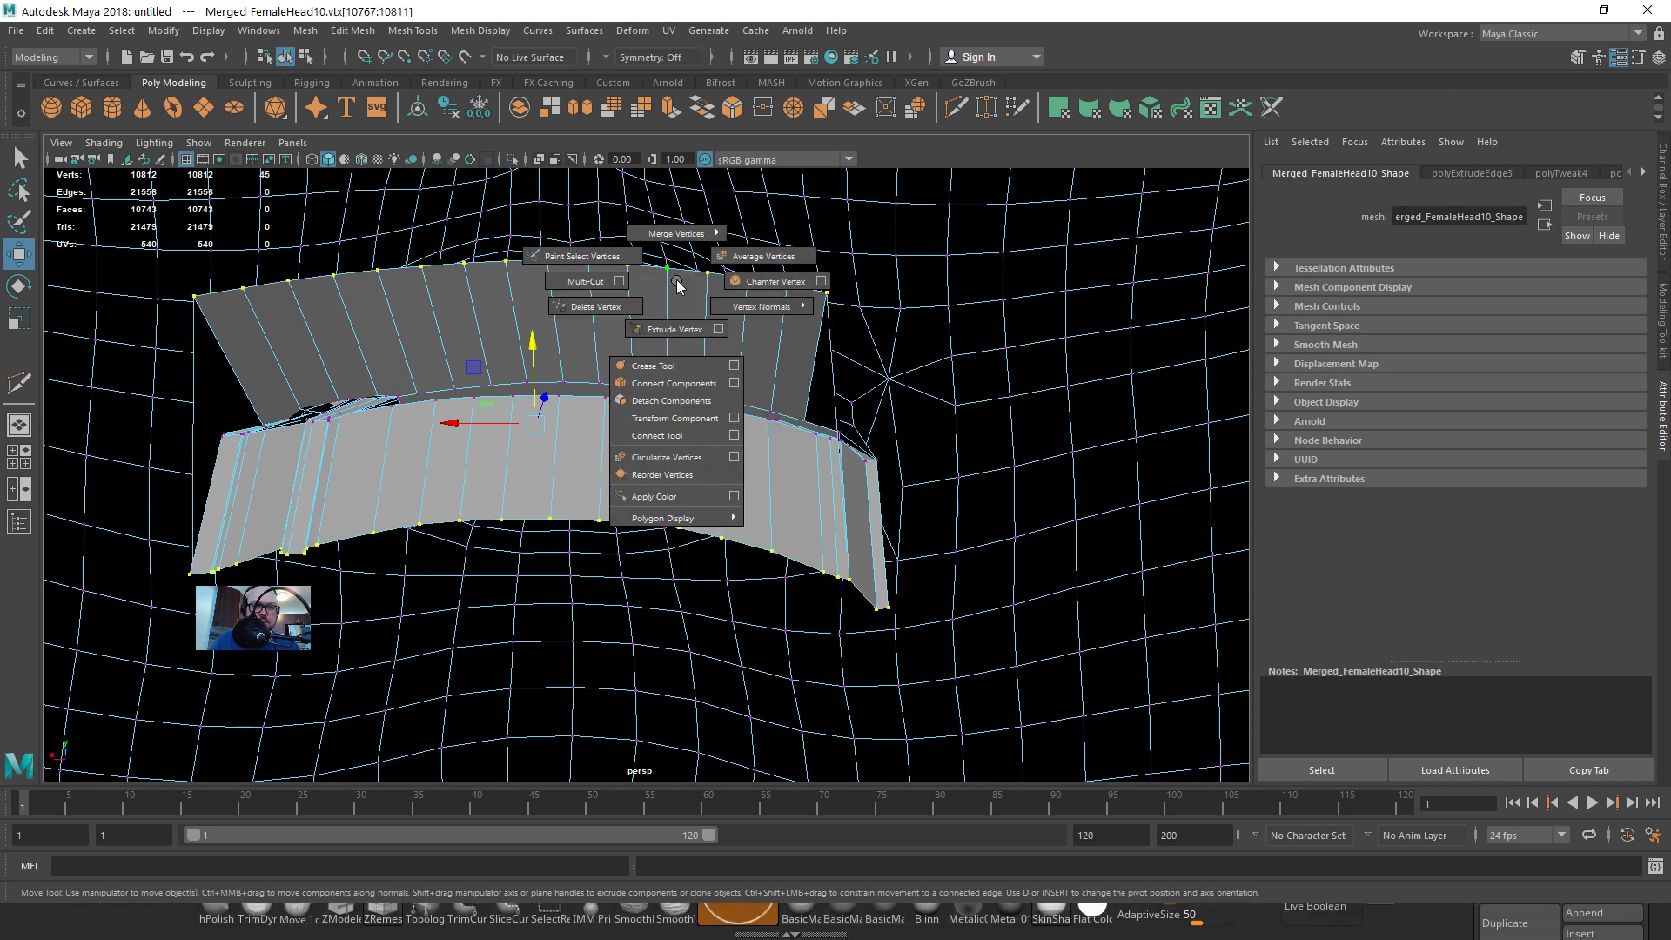
{"action": "right_click_drag", "start_coordinate": [678, 285], "coordinate": [759, 259], "text": "shift"}
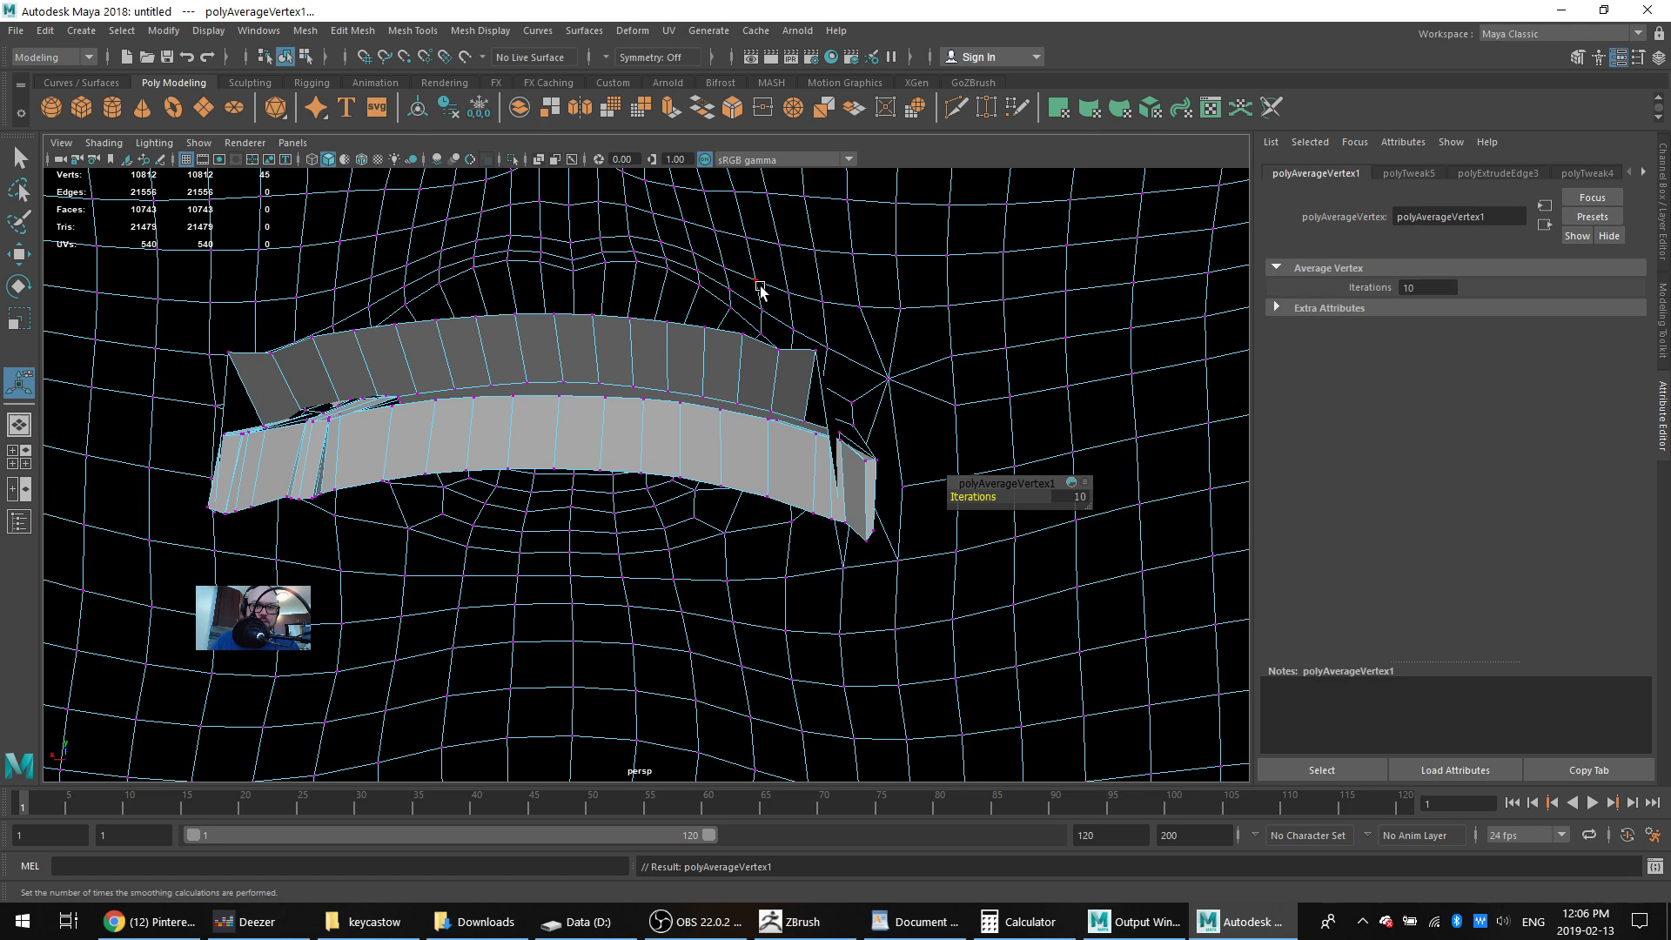
Raise the border vertex at each mouth corner and return to edge selection
{"action": "left_click_drag", "start_coordinate": [813, 373], "coordinate": [843, 522], "text": "alt"}
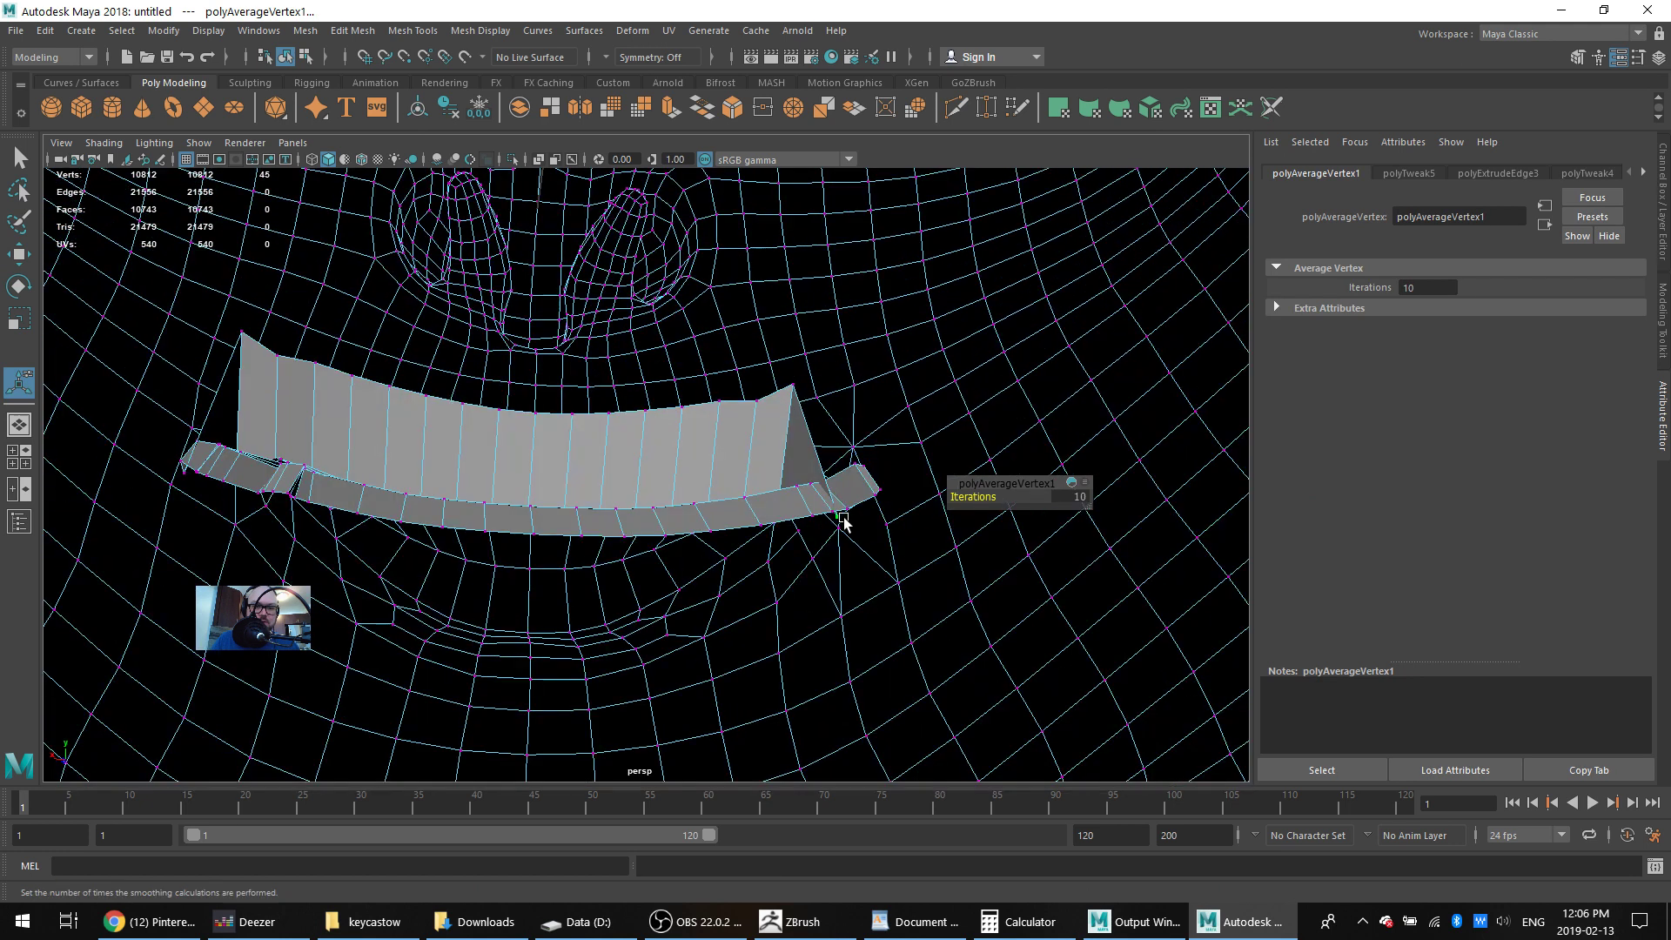
{"action": "left_click", "coordinate": [840, 517]}
{"action": "key", "text": "w"}
{"action": "left_click_drag", "start_coordinate": [838, 461], "coordinate": [833, 343]}
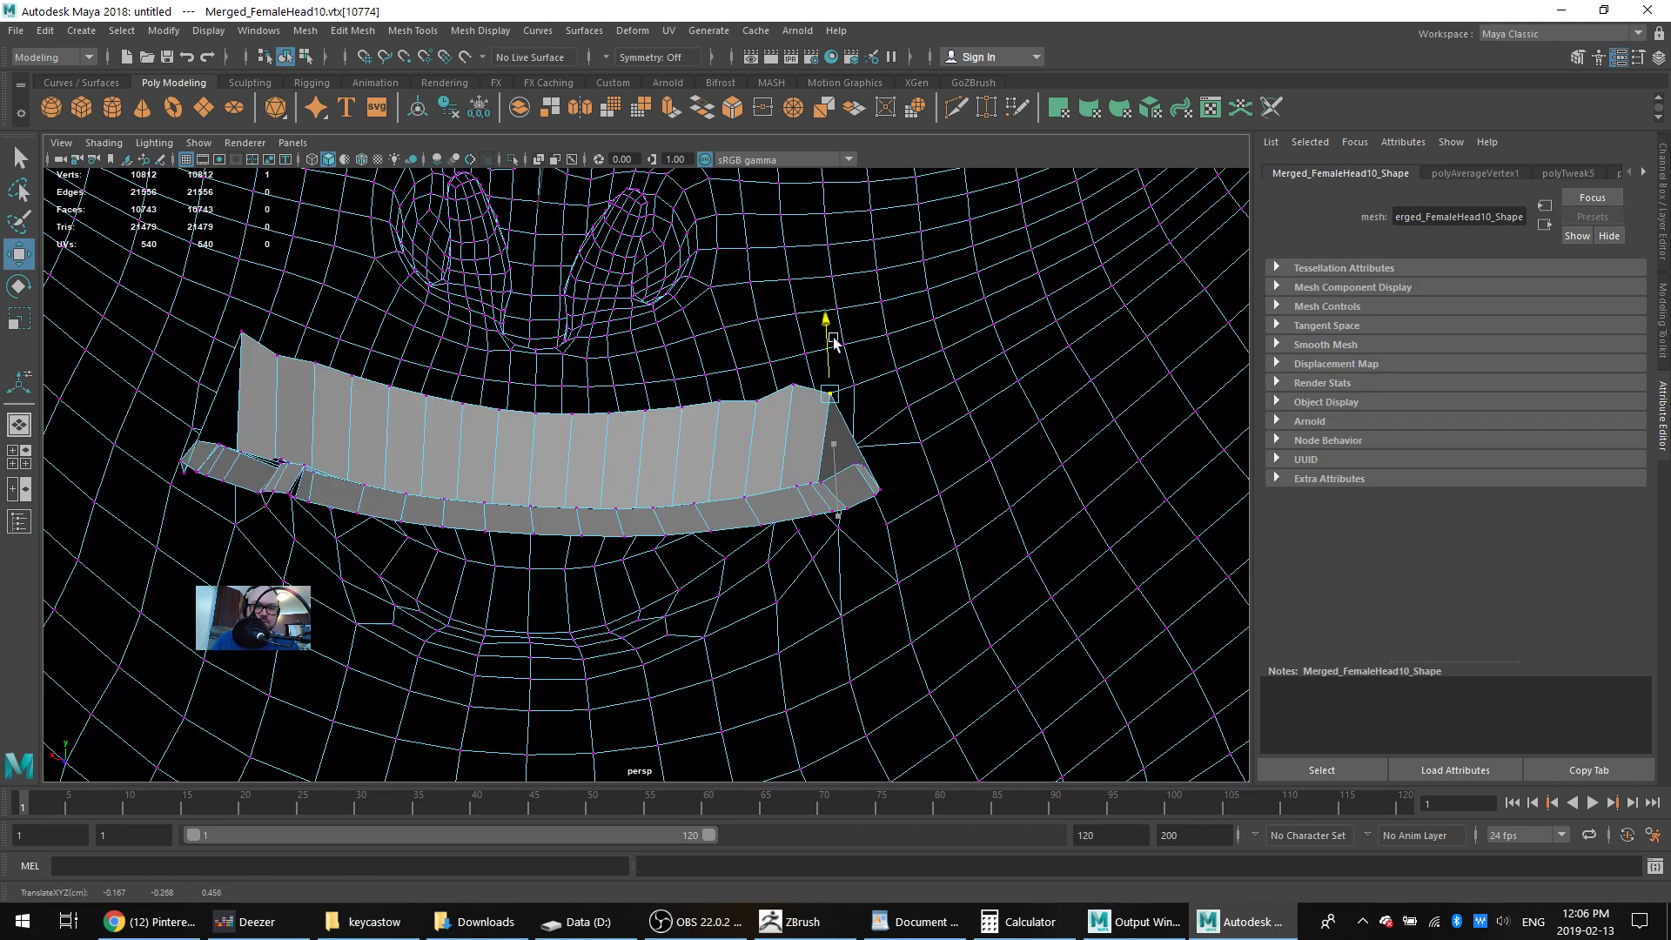
{"action": "left_click", "coordinate": [184, 479]}
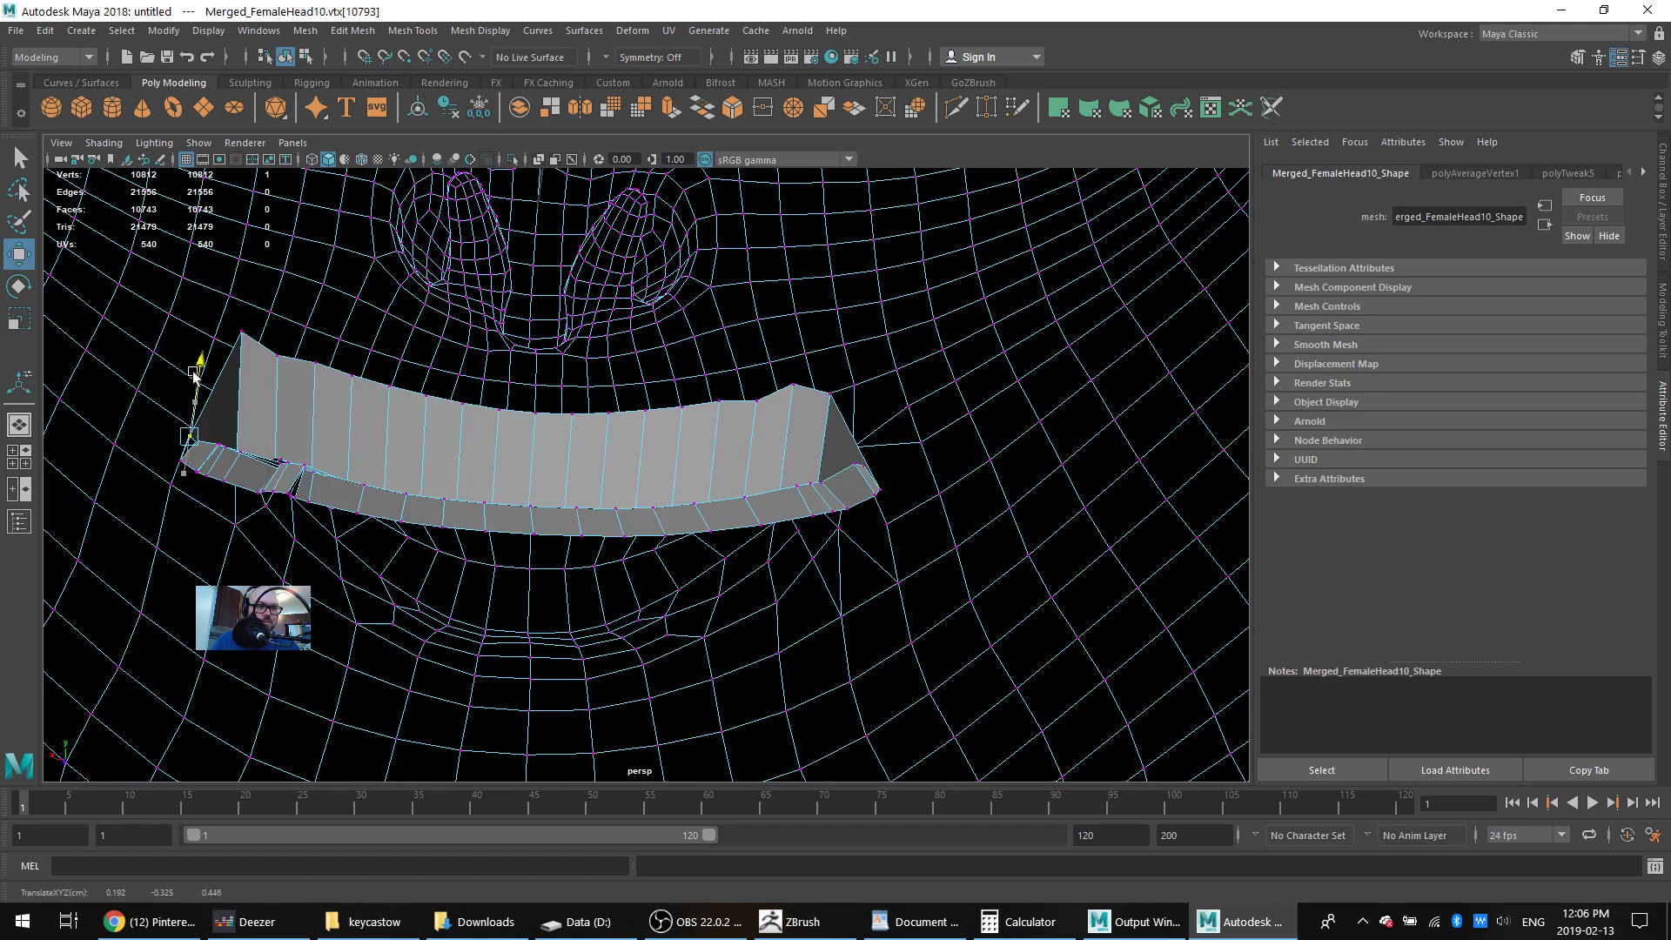
{"action": "left_click_drag", "start_coordinate": [183, 480], "coordinate": [471, 555], "text": "alt"}
{"action": "right_click_drag", "start_coordinate": [500, 372], "coordinate": [514, 352]}
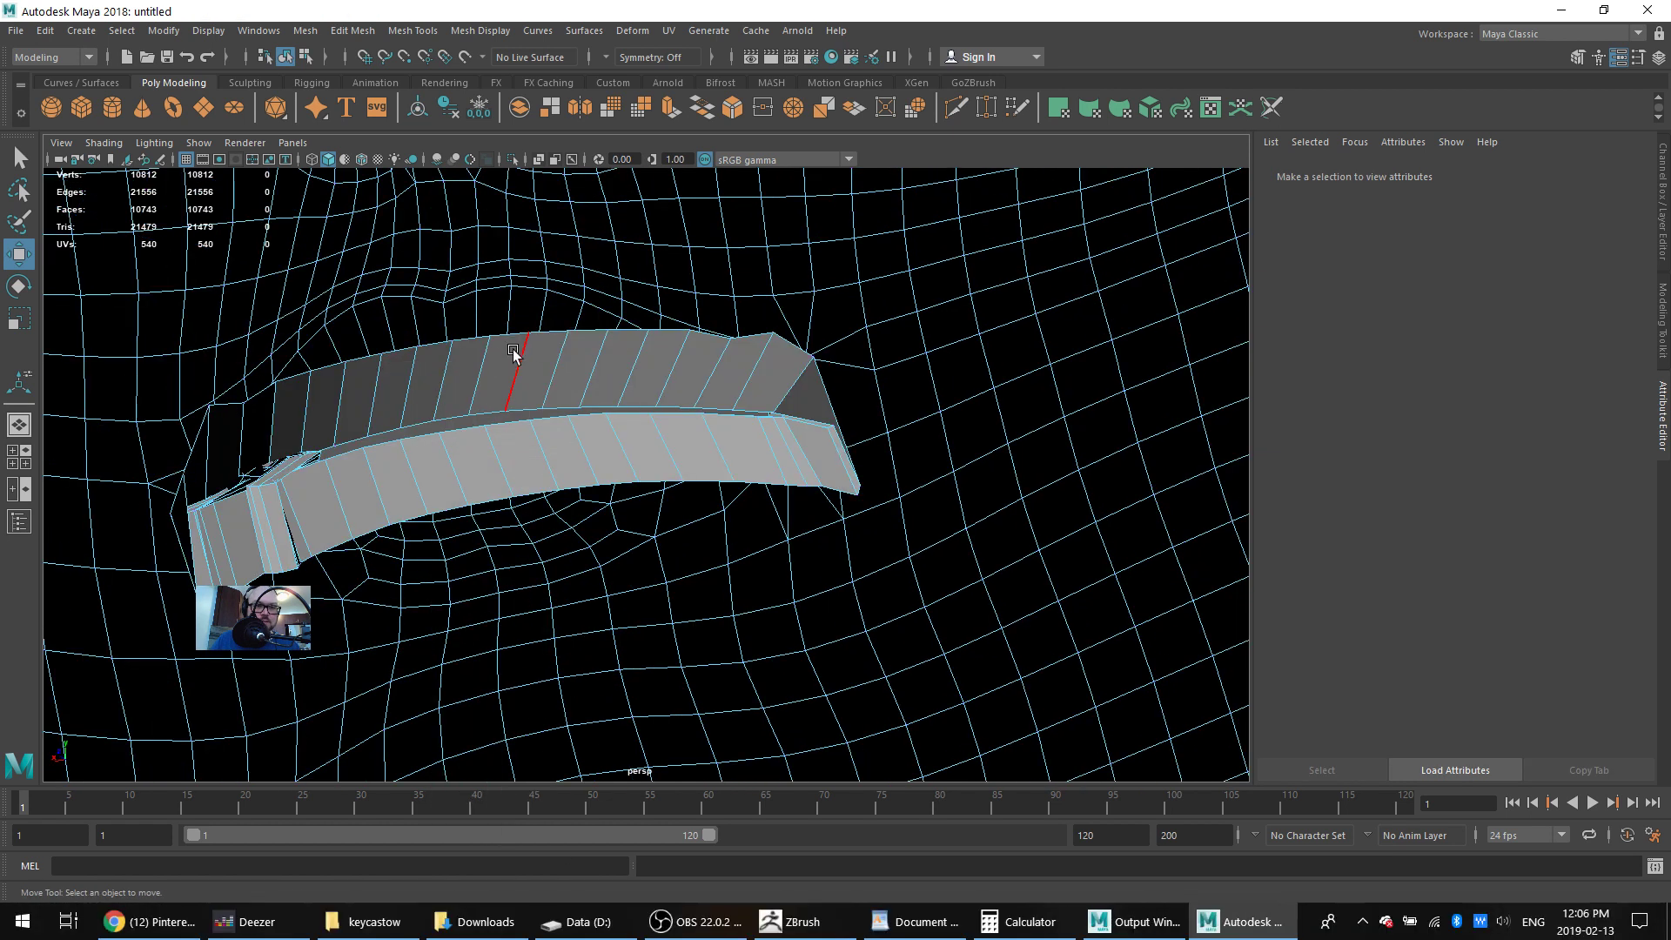
{"action": "left_click", "coordinate": [515, 339]}
{"action": "key", "text": "e"}
{"action": "key", "text": "r"}
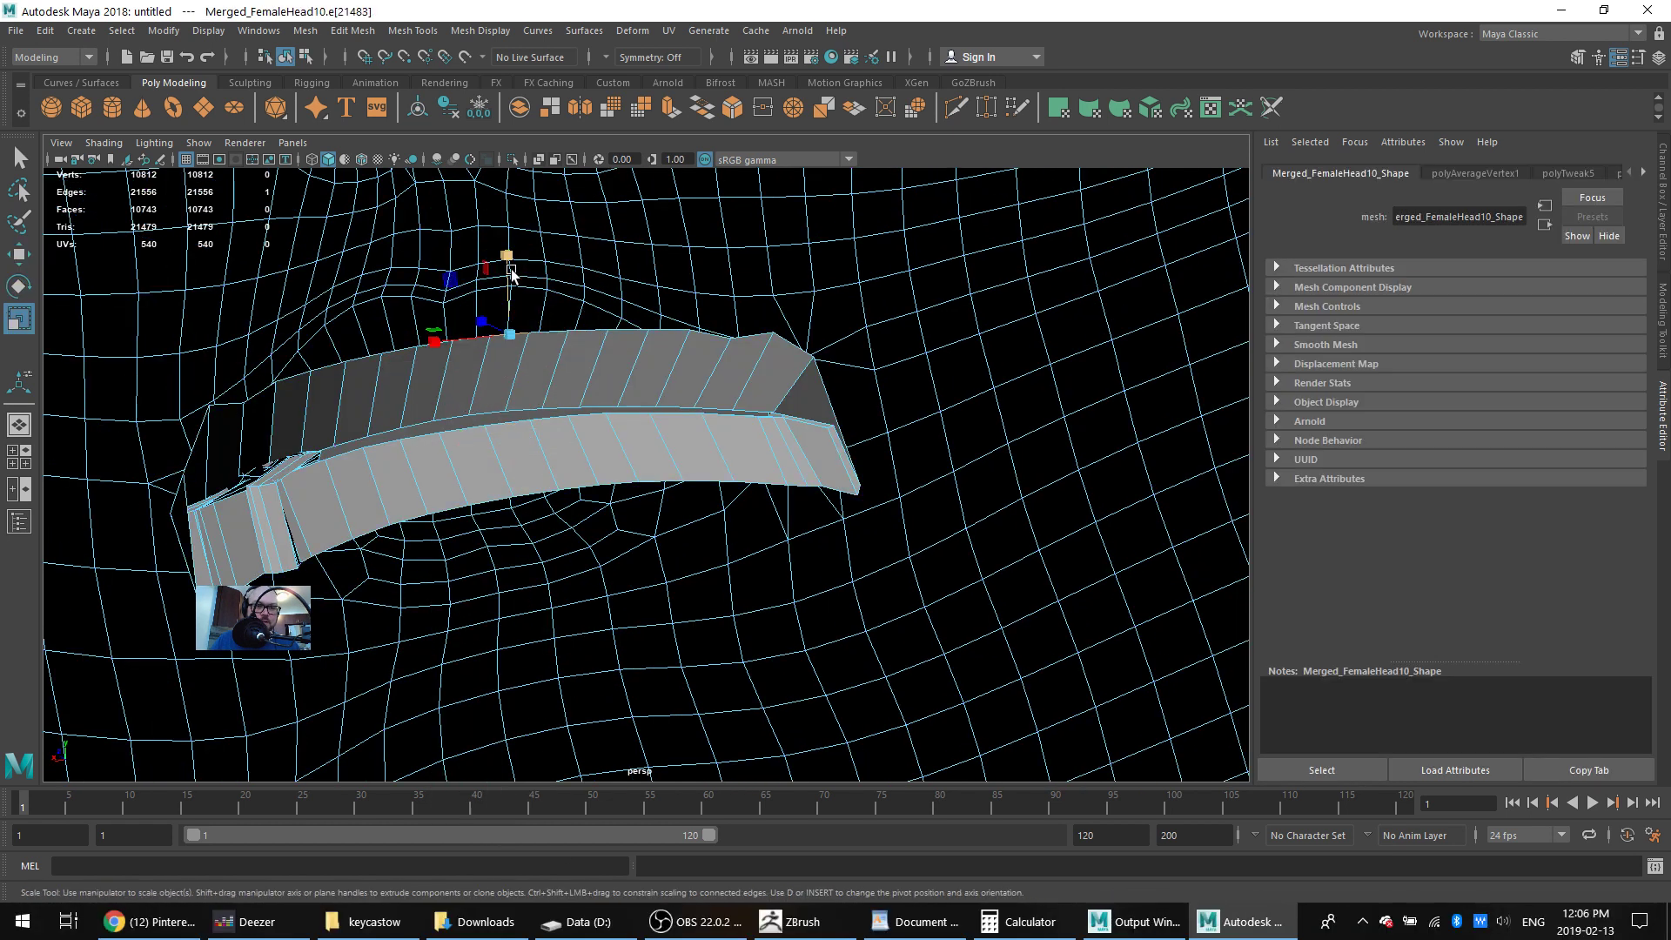
{"action": "left_click_drag", "start_coordinate": [508, 256], "coordinate": [507, 211]}
{"action": "key", "text": "ctrl+z"}
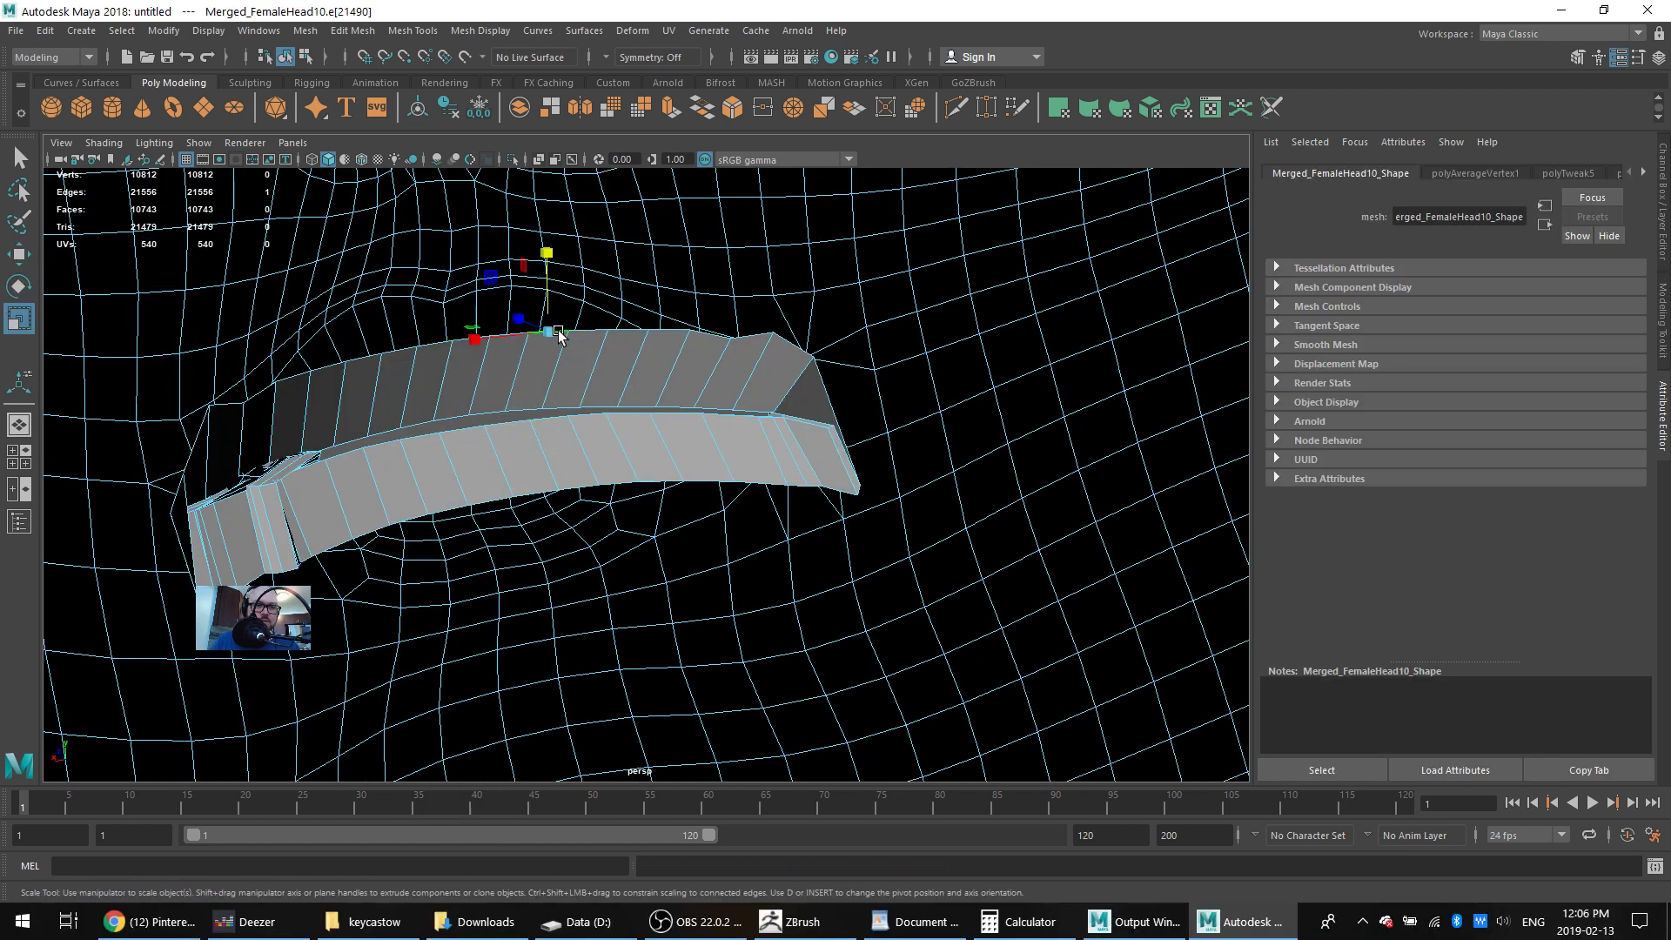
Select the entire innermost border loop and extrude it far back into the head as the mouth cavity
{"action": "double_click", "coordinate": [507, 338]}
{"action": "left_click_drag", "start_coordinate": [526, 362], "coordinate": [592, 374]}
{"action": "key", "text": "w"}
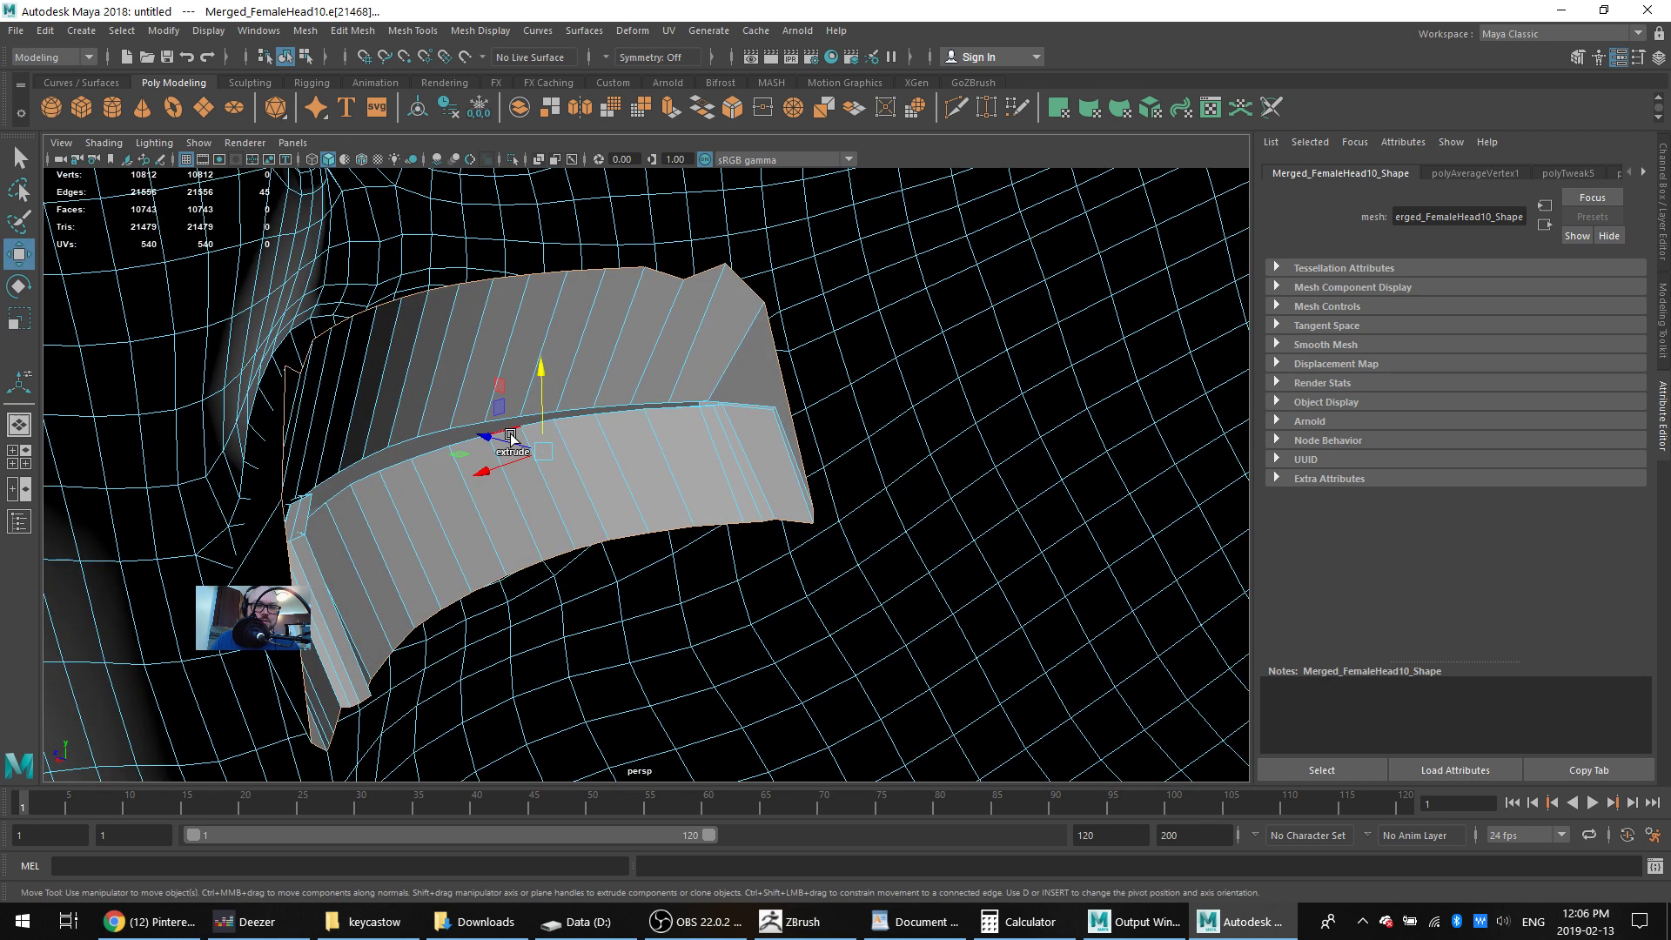
{"action": "left_click_drag", "start_coordinate": [511, 438], "coordinate": [794, 539], "text": "shift"}
{"action": "scroll", "coordinate": [754, 411], "scroll_direction": "down", "scroll_amount": 2}
{"action": "left_click_drag", "start_coordinate": [754, 412], "coordinate": [611, 484], "text": "alt"}
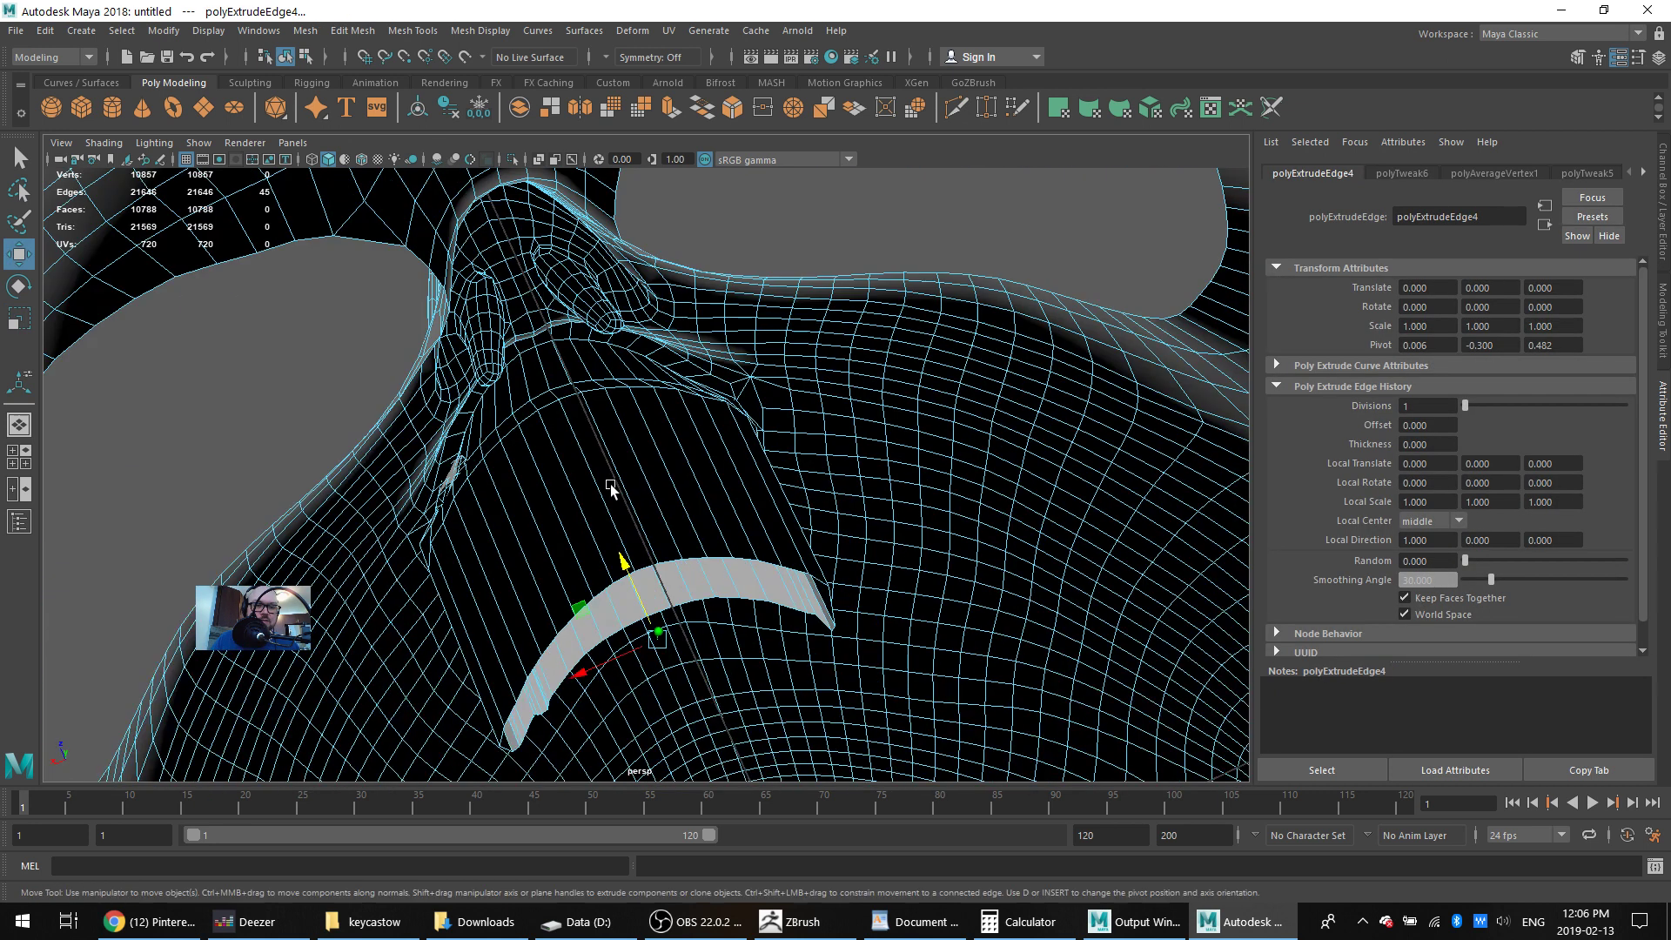
Scale the mouth cavity's rear border along the depth axis to straighten it into a flat plane
{"action": "key", "text": "r"}
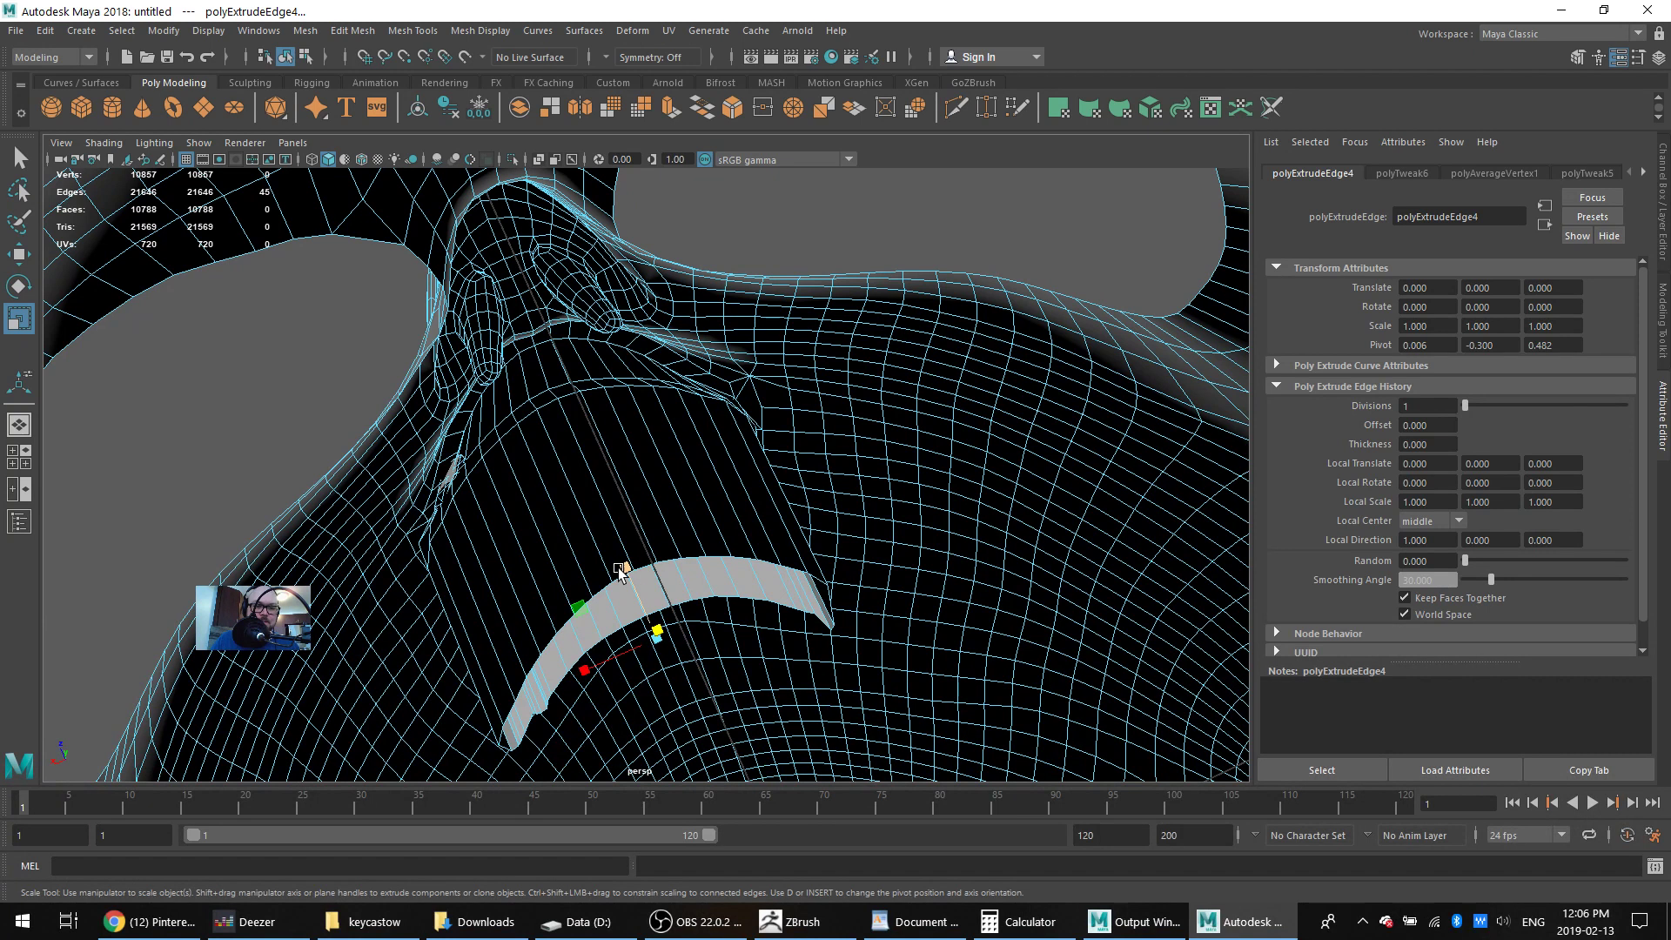
{"action": "left_click_drag", "start_coordinate": [620, 572], "coordinate": [749, 766]}
{"action": "middle_click_drag", "start_coordinate": [553, 483], "coordinate": [567, 461], "text": "alt"}
Try to merge two neighbouring edges of the upper loop behind the lips into a single vertex
{"action": "right_click_drag", "start_coordinate": [568, 429], "coordinate": [559, 371]}
{"action": "left_click", "coordinate": [536, 395]}
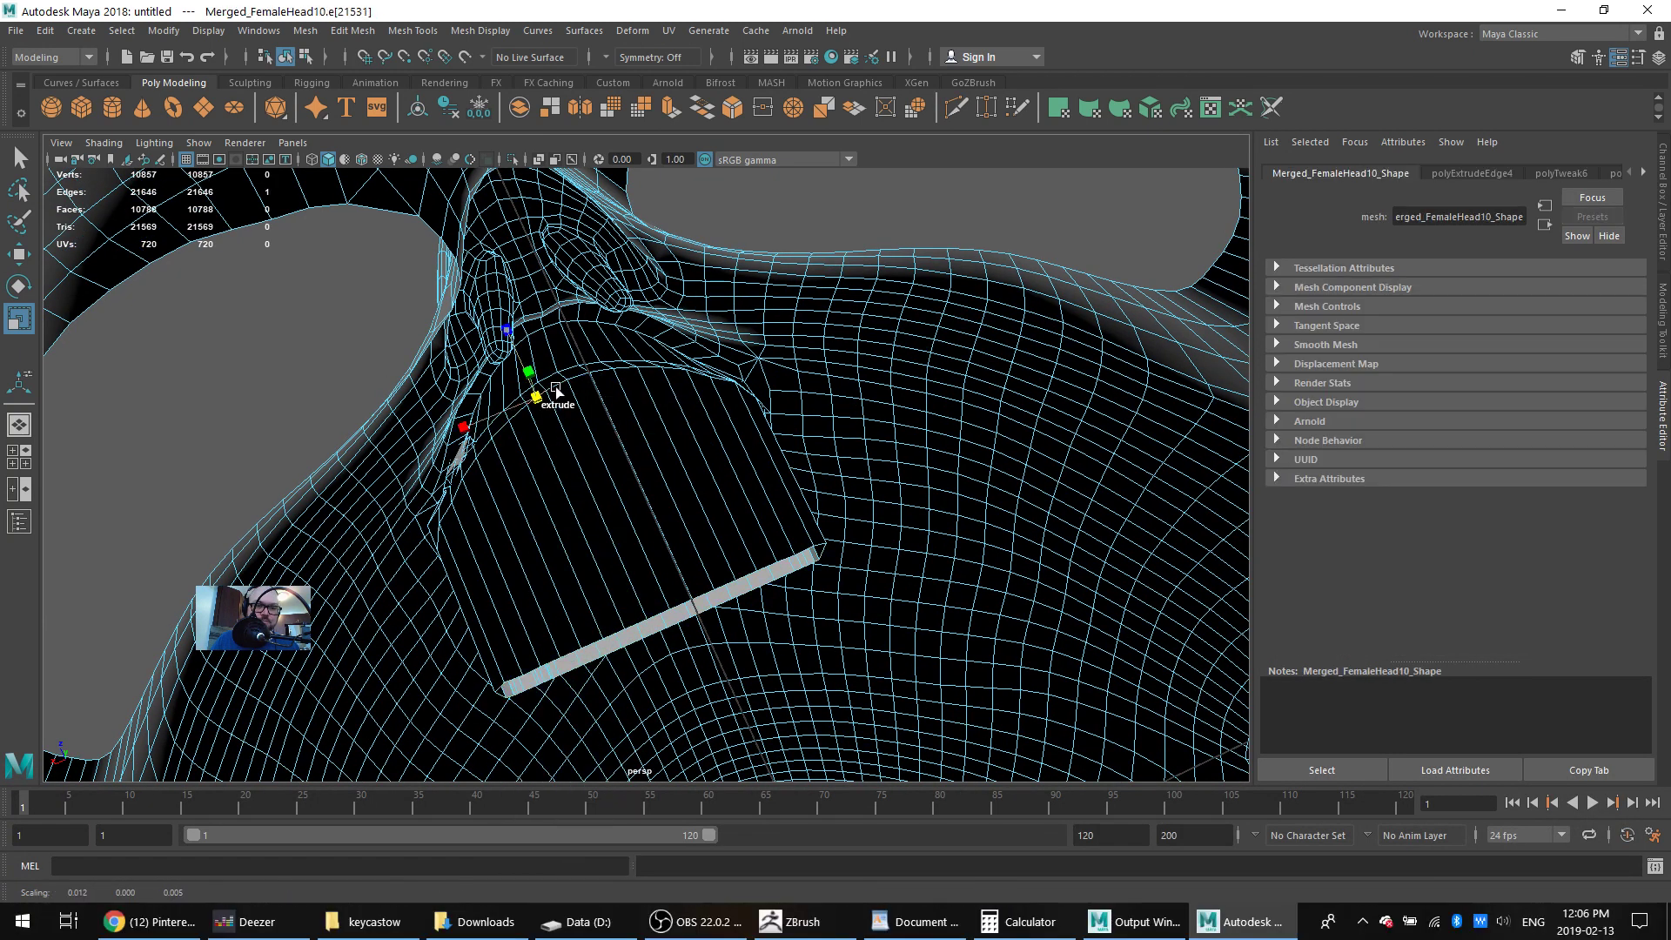
{"action": "left_click_drag", "start_coordinate": [534, 396], "coordinate": [470, 519], "text": "shift"}
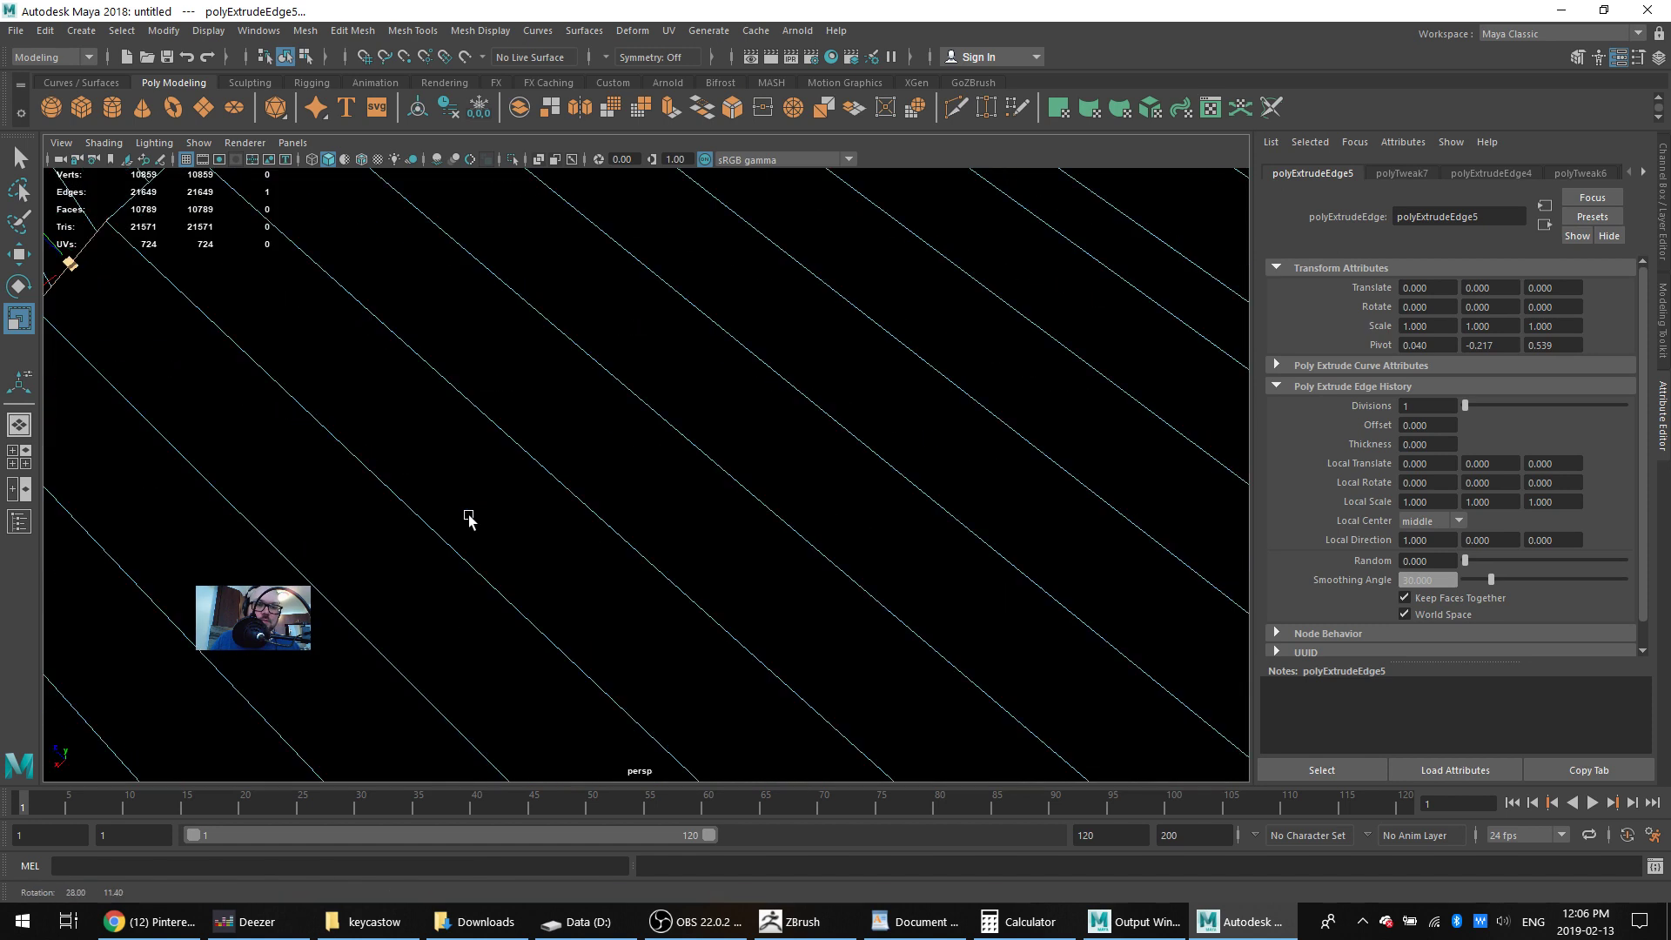
{"action": "right_click_drag", "start_coordinate": [772, 560], "coordinate": [544, 409], "text": "alt"}
{"action": "left_click_drag", "start_coordinate": [474, 350], "coordinate": [442, 372], "text": "shift"}
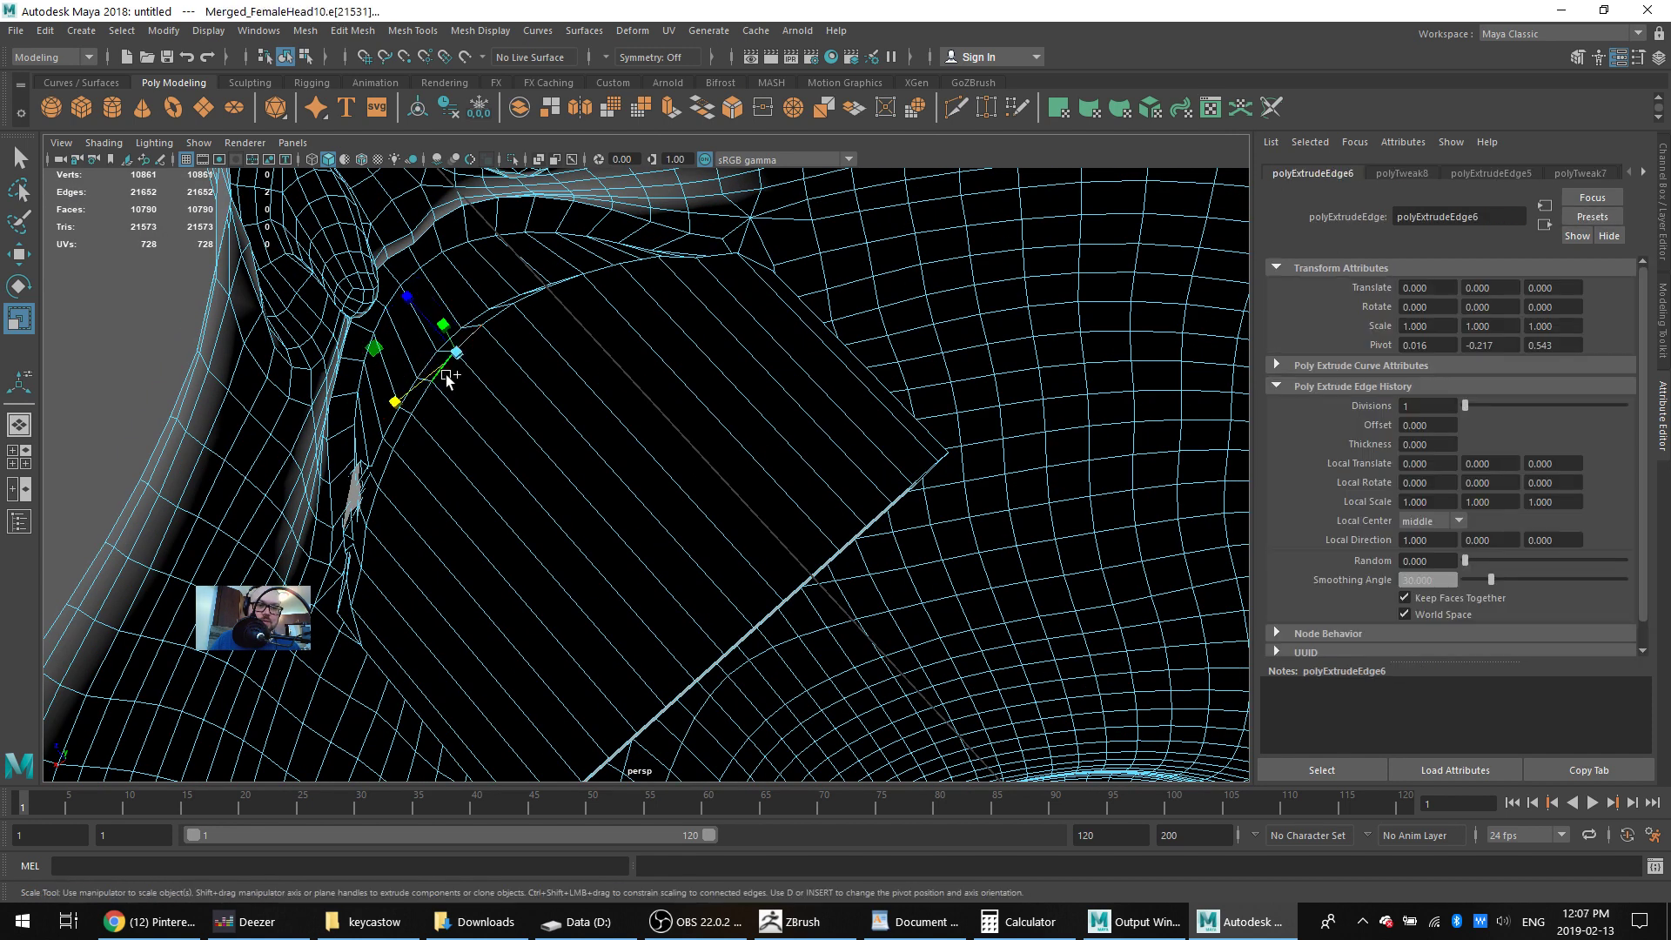
{"action": "right_click_drag", "start_coordinate": [444, 375], "coordinate": [474, 290], "text": "shift"}
{"action": "scroll", "coordinate": [467, 341], "scroll_direction": "up", "scroll_amount": 5}
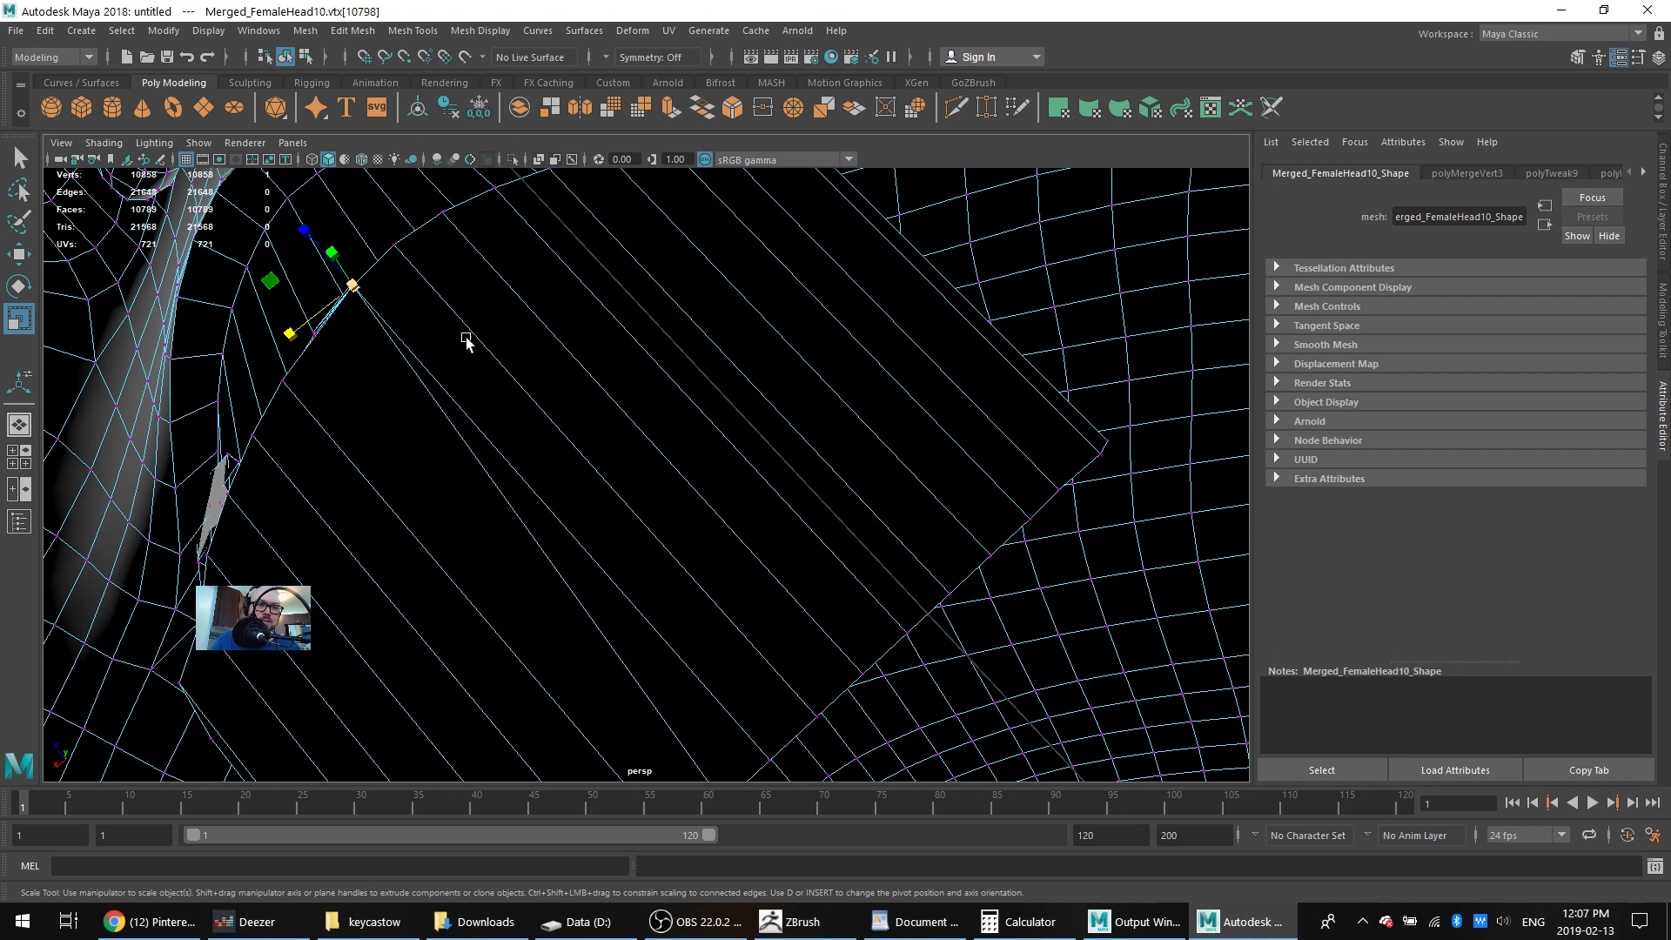
Inspect the edges around the merged vertex on the upper loop and undo the merge
{"action": "left_click_drag", "start_coordinate": [478, 358], "coordinate": [688, 355], "text": "alt"}
{"action": "scroll", "coordinate": [529, 380], "scroll_direction": "down", "scroll_amount": 4}
{"action": "left_click_drag", "start_coordinate": [530, 379], "coordinate": [529, 478], "text": "alt"}
{"action": "left_click_drag", "start_coordinate": [388, 528], "coordinate": [402, 575], "text": "alt"}
{"action": "right_click_drag", "start_coordinate": [399, 442], "coordinate": [384, 409]}
{"action": "left_click", "coordinate": [422, 518]}
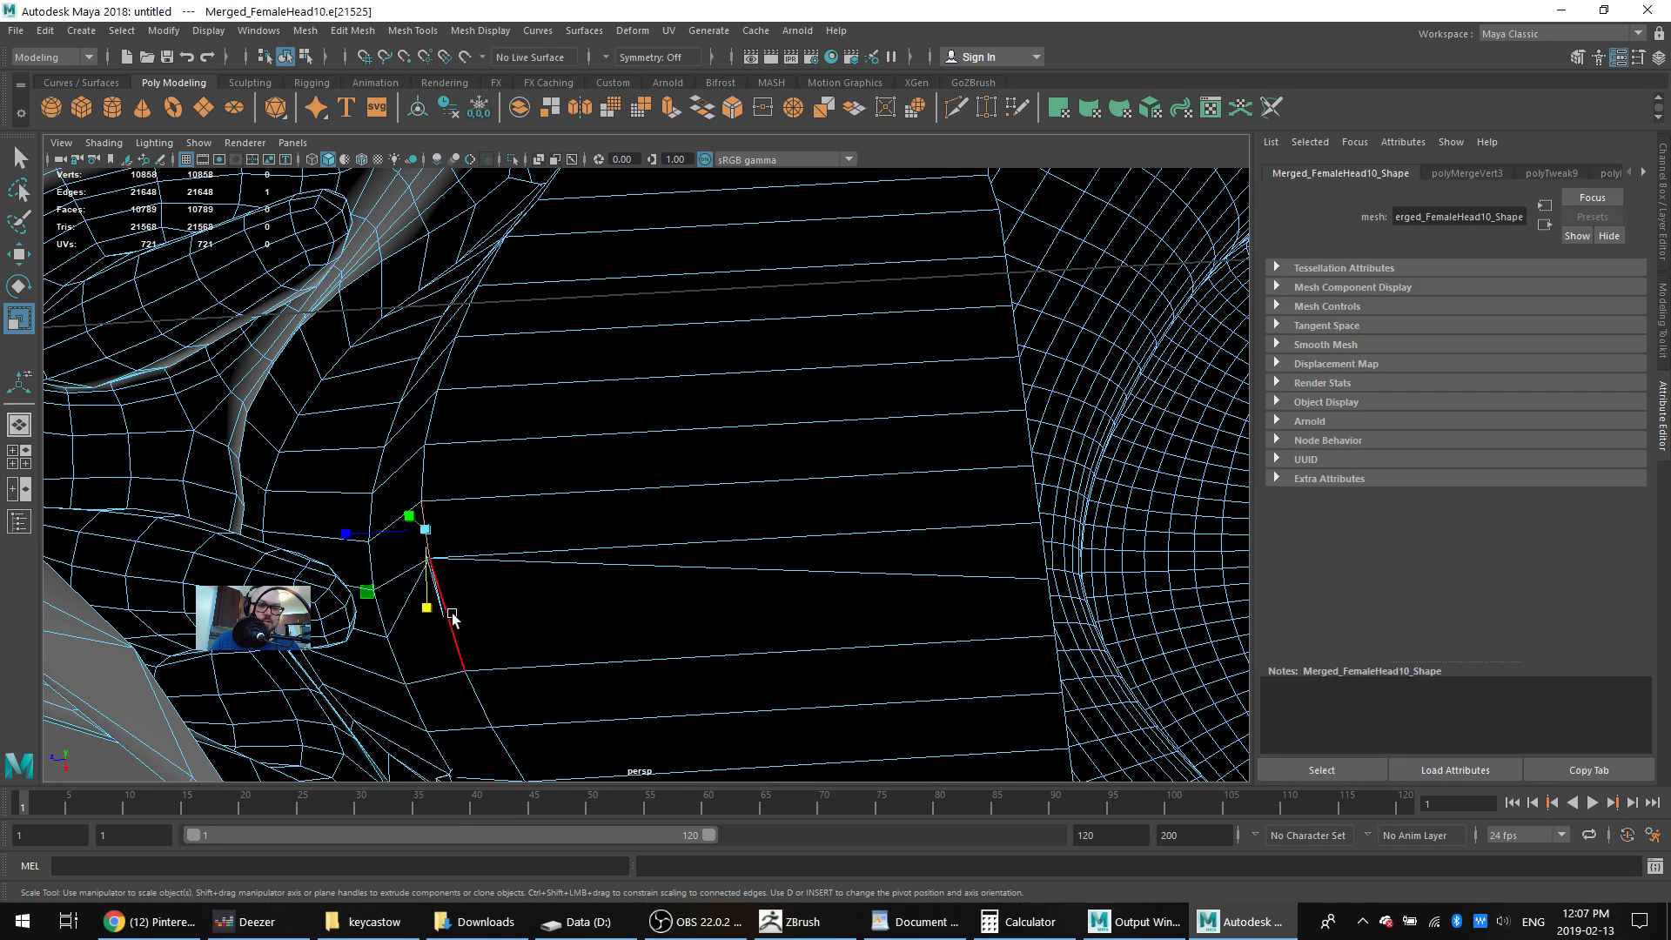
{"action": "left_click_drag", "start_coordinate": [434, 606], "coordinate": [326, 581], "text": "alt"}
{"action": "left_click_drag", "start_coordinate": [434, 515], "coordinate": [433, 382], "text": "alt"}
{"action": "key", "text": "ctrl+z"}
{"action": "key", "text": "ctrl+z"}
{"action": "key", "text": "ctrl+z"}
{"action": "key", "text": "ctrl+z"}
{"action": "key", "text": "ctrl+z"}
Try the merge on the upper loop behind the lips again, and undo it along with the preceding extrusion
{"action": "left_click", "coordinate": [433, 386], "text": "shift"}
{"action": "right_click_drag", "start_coordinate": [434, 386], "coordinate": [446, 284], "text": "shift"}
{"action": "left_click_drag", "start_coordinate": [470, 405], "coordinate": [422, 509], "text": "alt"}
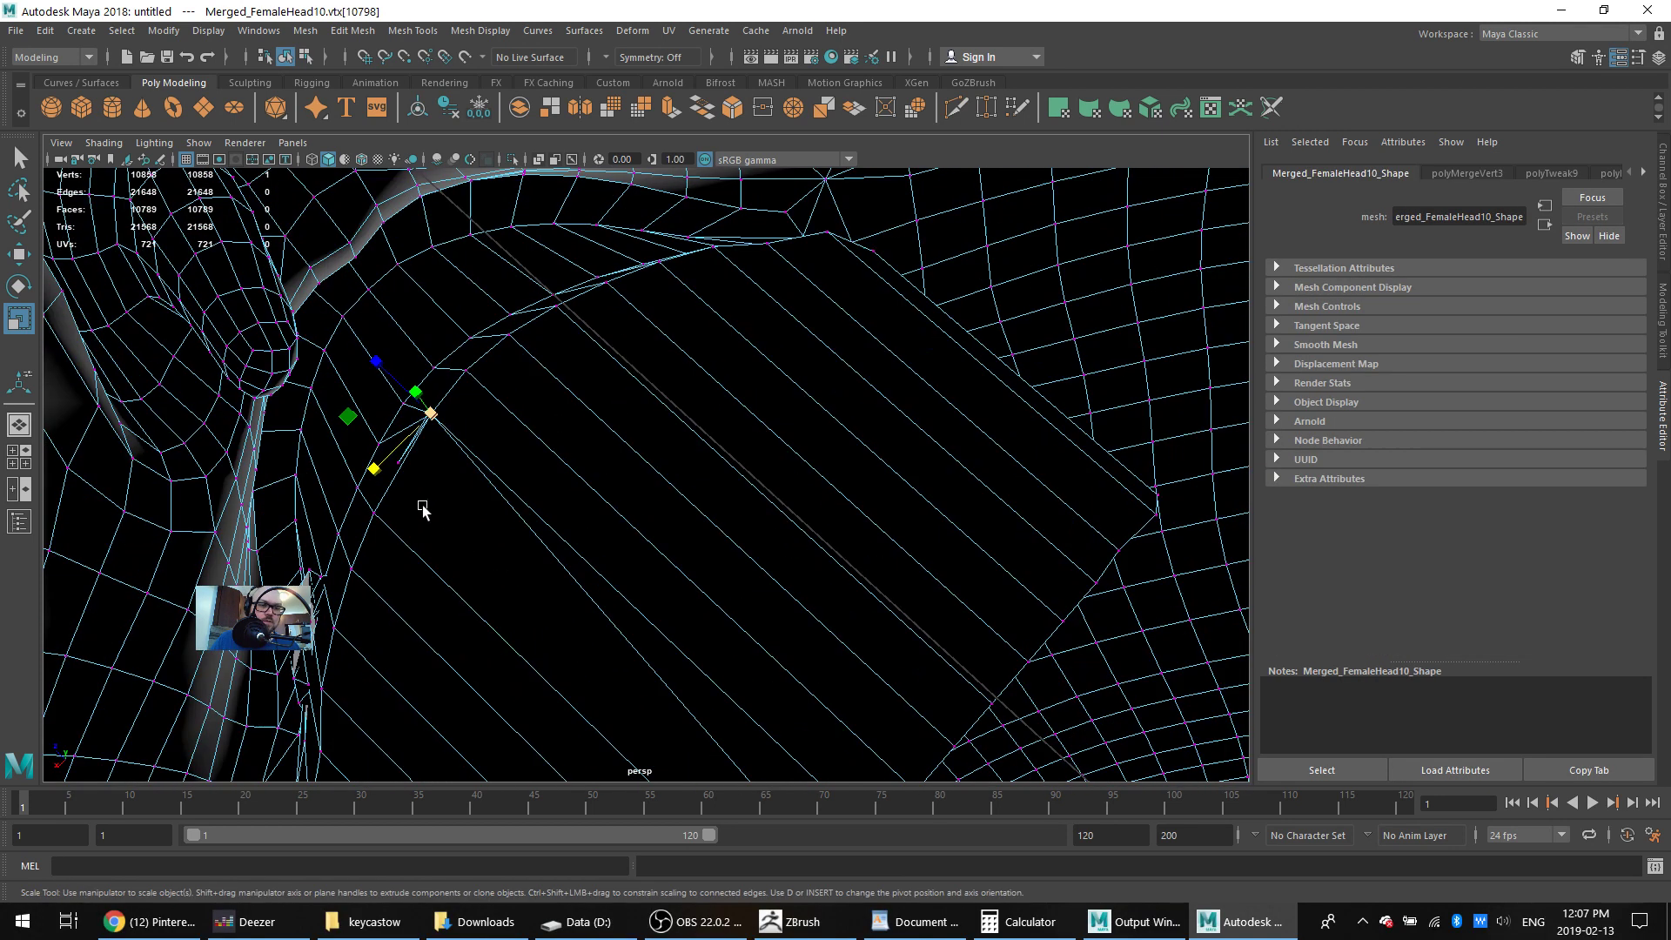
{"action": "right_click_drag", "start_coordinate": [435, 396], "coordinate": [463, 411]}
{"action": "left_click", "coordinate": [456, 398]}
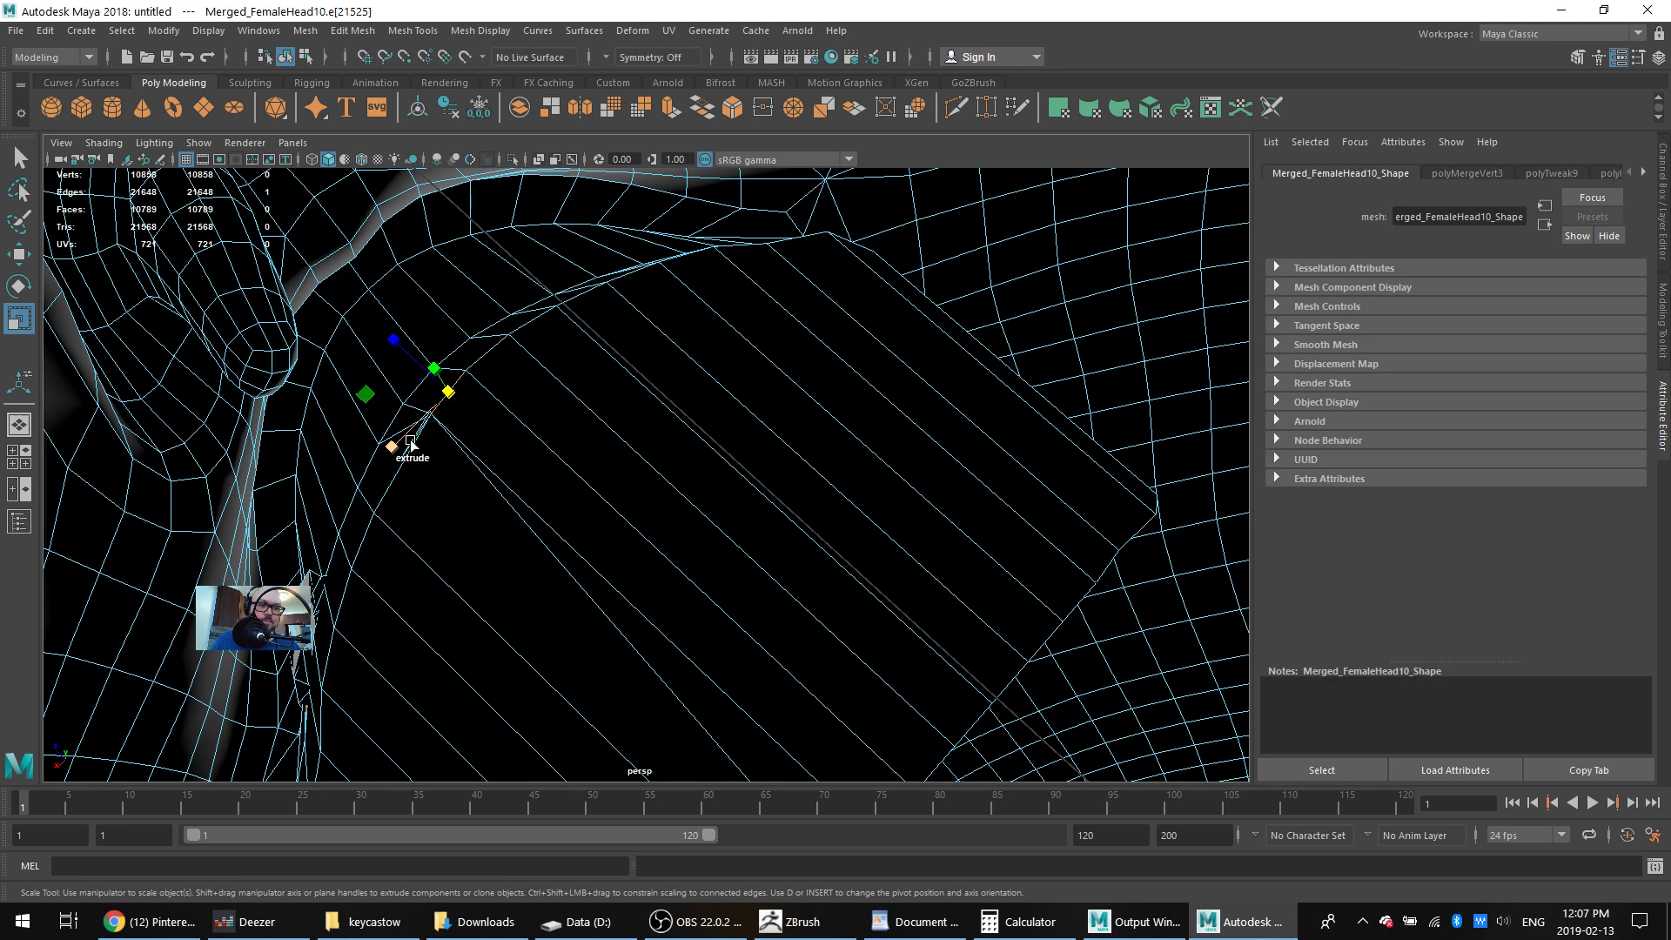
{"action": "scroll", "coordinate": [435, 458], "scroll_direction": "up", "scroll_amount": 4}
{"action": "scroll", "coordinate": [418, 461], "scroll_direction": "down", "scroll_amount": 6}
{"action": "left_click_drag", "start_coordinate": [459, 470], "coordinate": [437, 451], "text": "alt"}
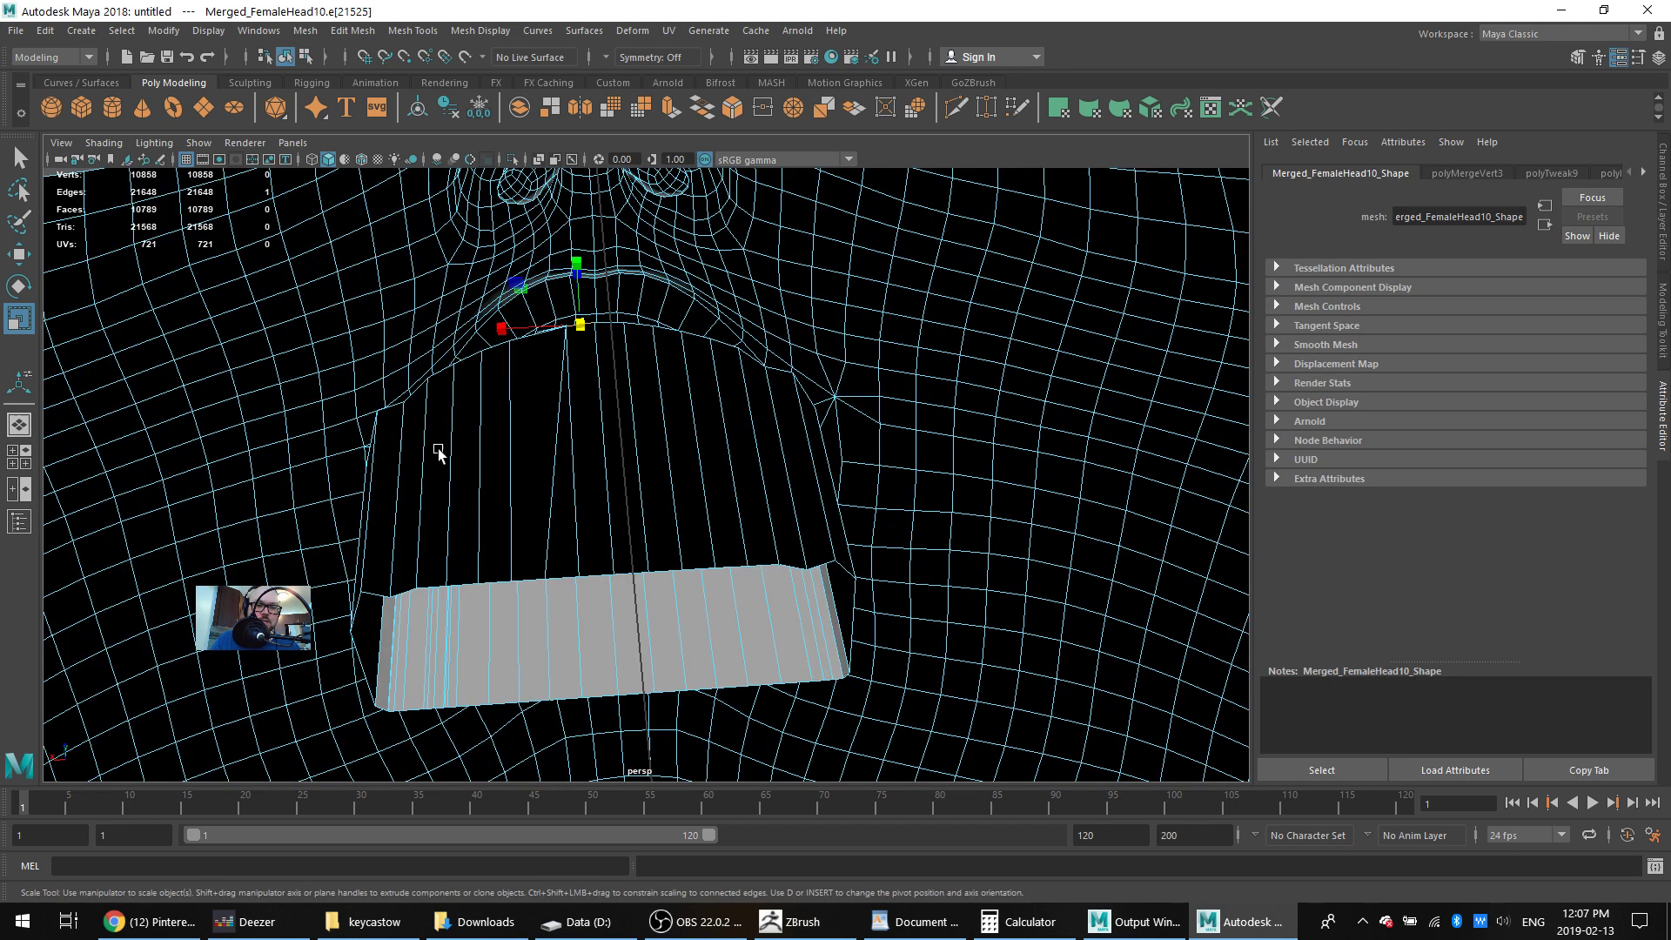
{"action": "key", "text": "ctrl+z"}
{"action": "key", "text": "ctrl+z"}
{"action": "key", "text": "ctrl+z"}
{"action": "key", "text": "ctrl+z"}
Merge two adjacent upper edges on the mouth cavity's rear border into one vertex
{"action": "left_click", "coordinate": [563, 578]}
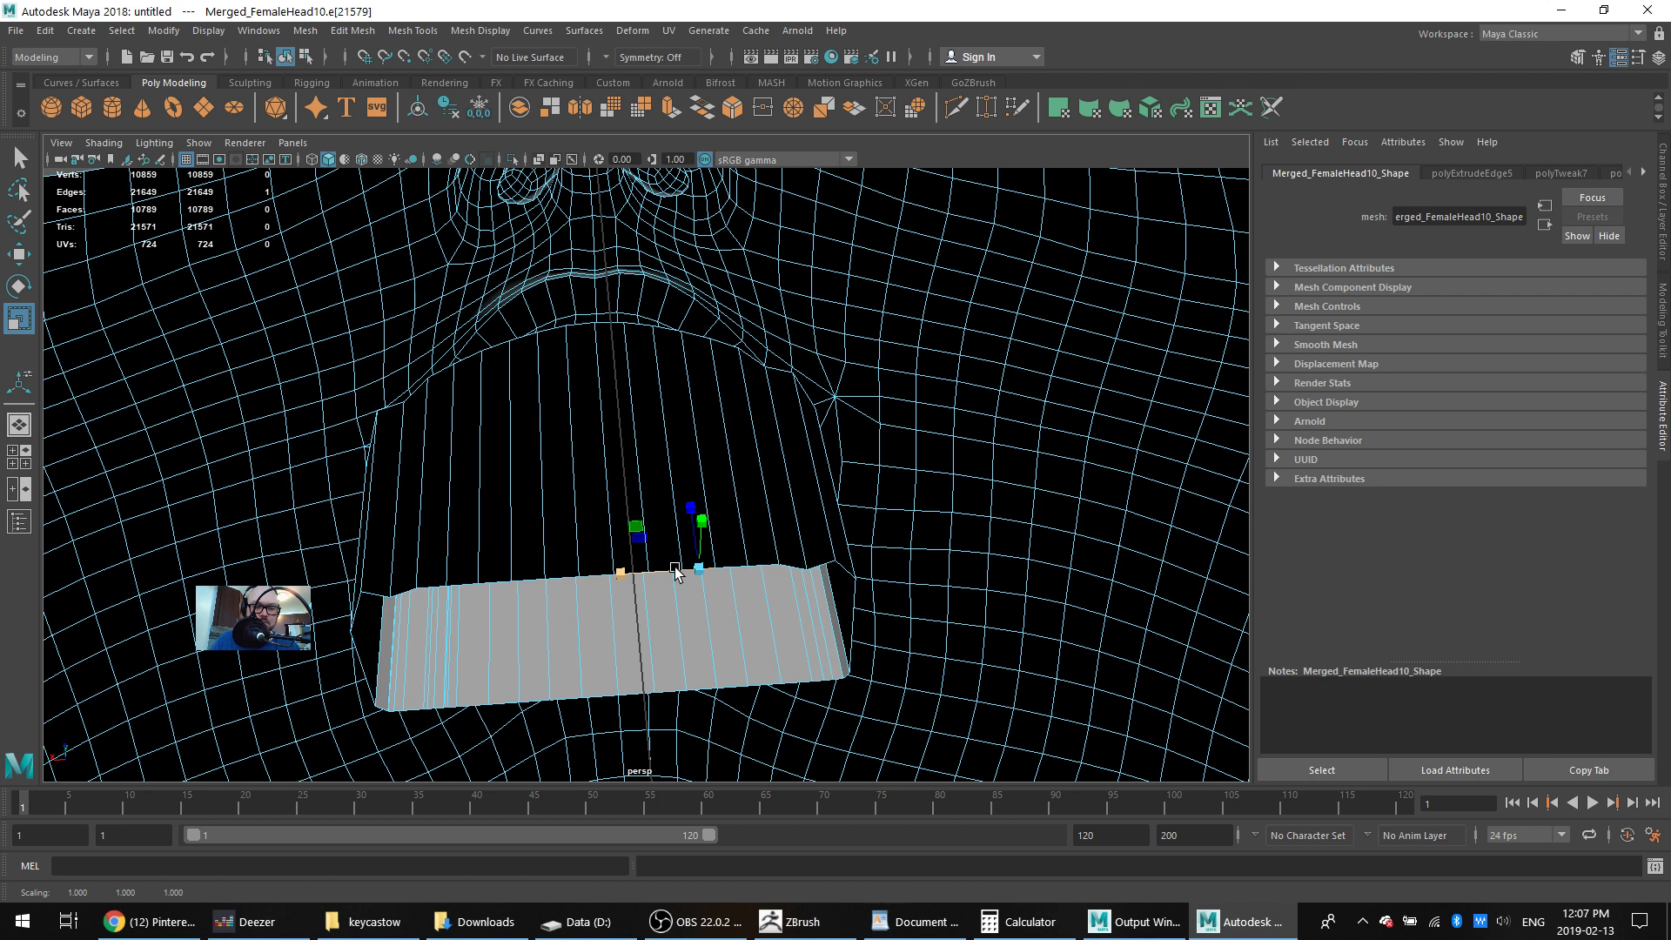
{"action": "key", "text": "q"}
{"action": "left_click", "coordinate": [669, 573]}
{"action": "right_click_drag", "start_coordinate": [667, 570], "coordinate": [693, 474]}
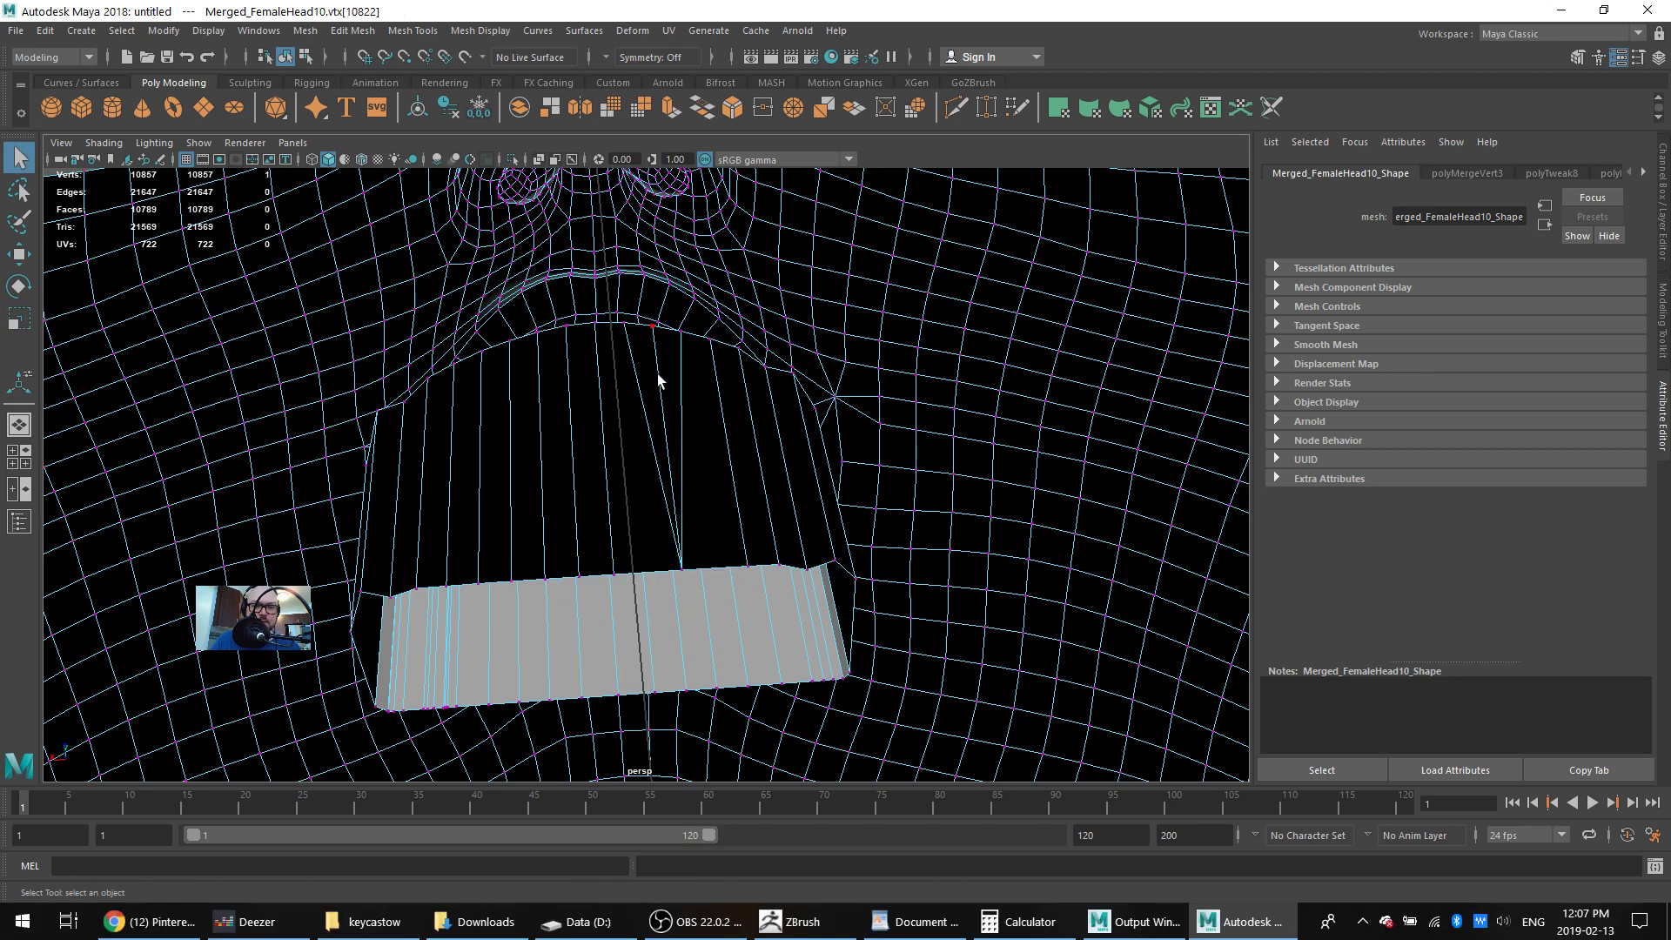
Delete the middle lengthwise edge that converges on the merged rear vertex, leaving a single quad
{"action": "right_click_drag", "start_coordinate": [656, 379], "coordinate": [662, 343]}
{"action": "left_click", "coordinate": [671, 352]}
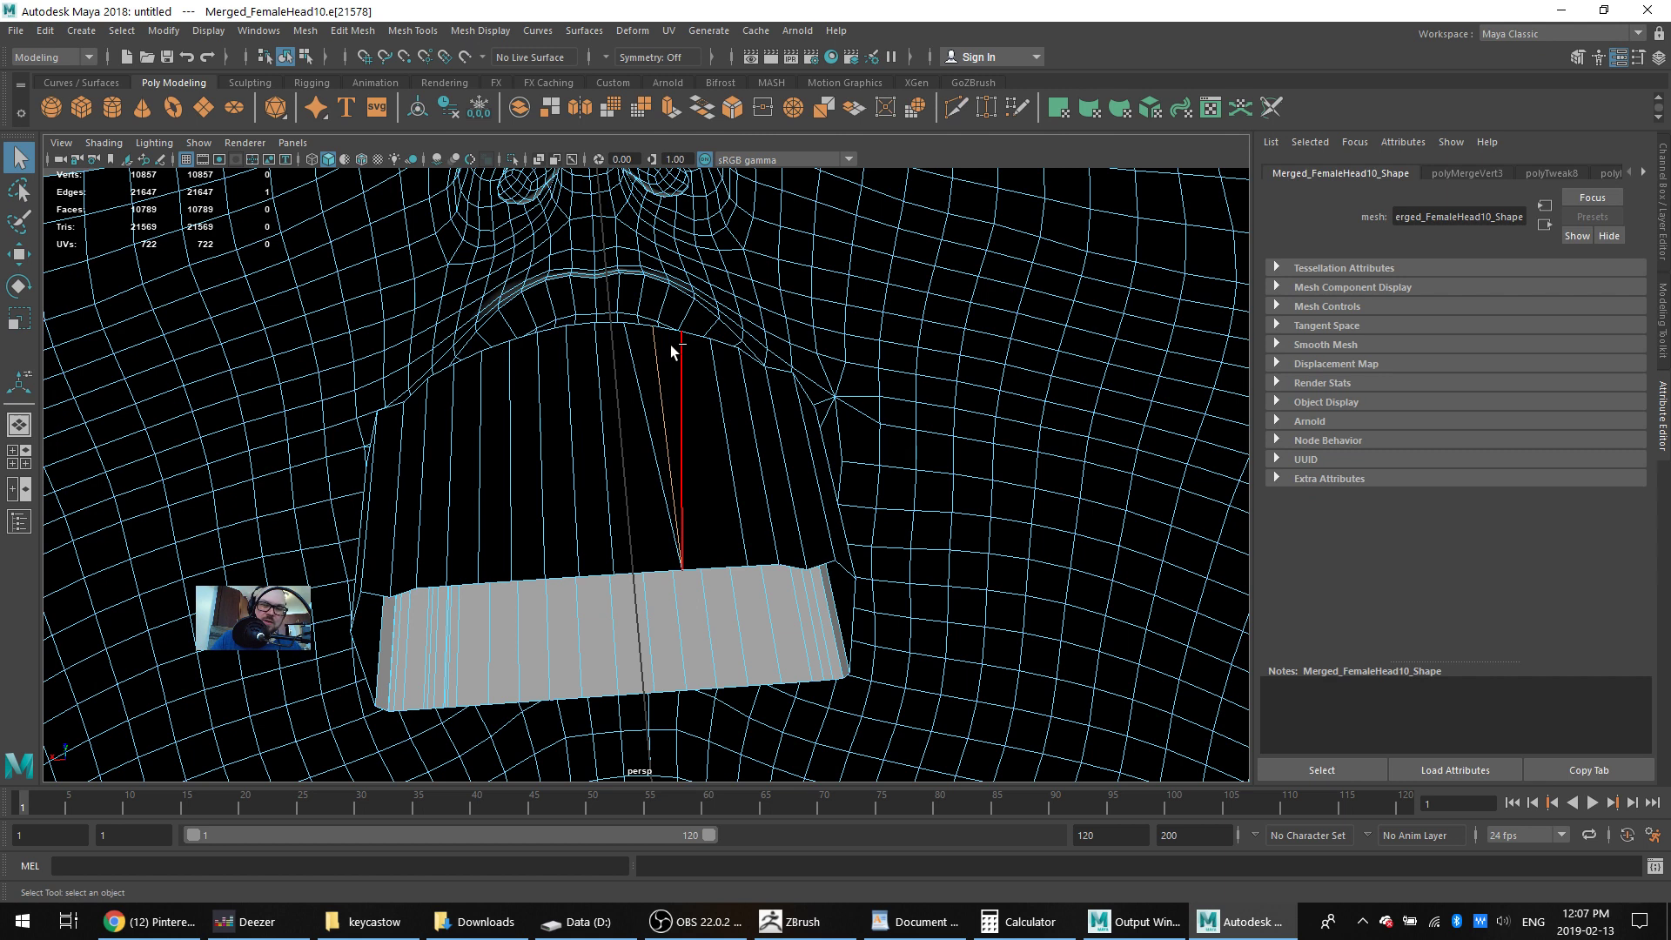
{"action": "left_click_drag", "start_coordinate": [662, 357], "coordinate": [665, 422], "text": "alt"}
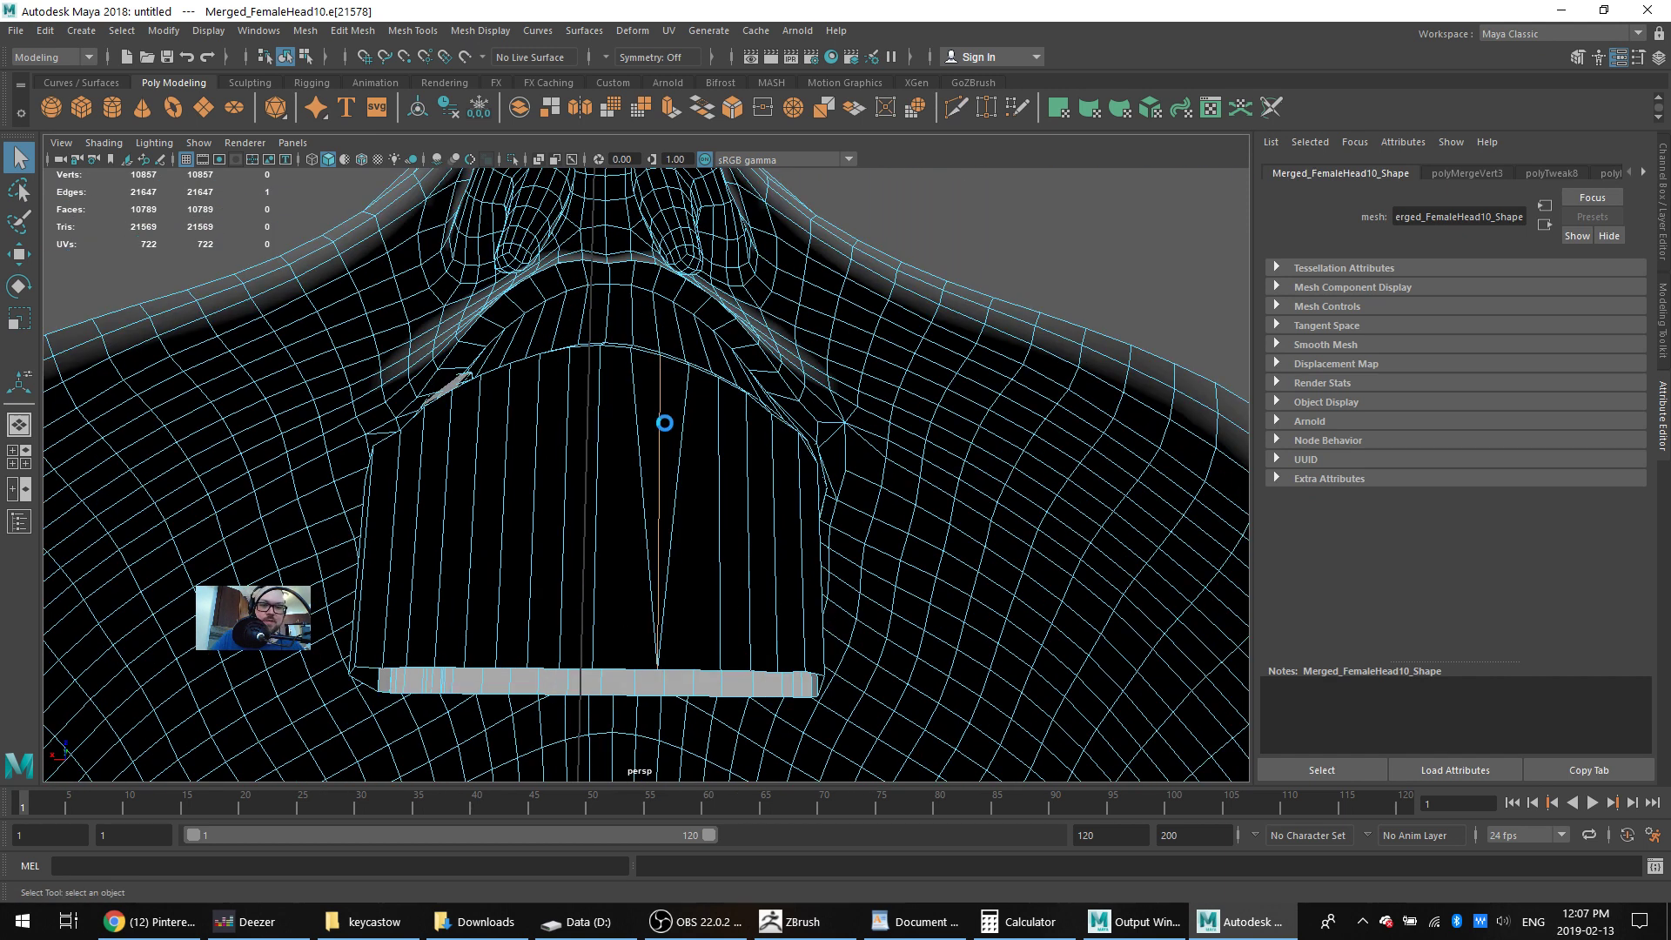
{"action": "key", "text": "Delete"}
Return the head mesh to object mode and view the finished mouth from outside
{"action": "left_click_drag", "start_coordinate": [674, 425], "coordinate": [1075, 335], "text": "alt"}
{"action": "scroll", "coordinate": [573, 310], "scroll_direction": "down", "scroll_amount": 3}
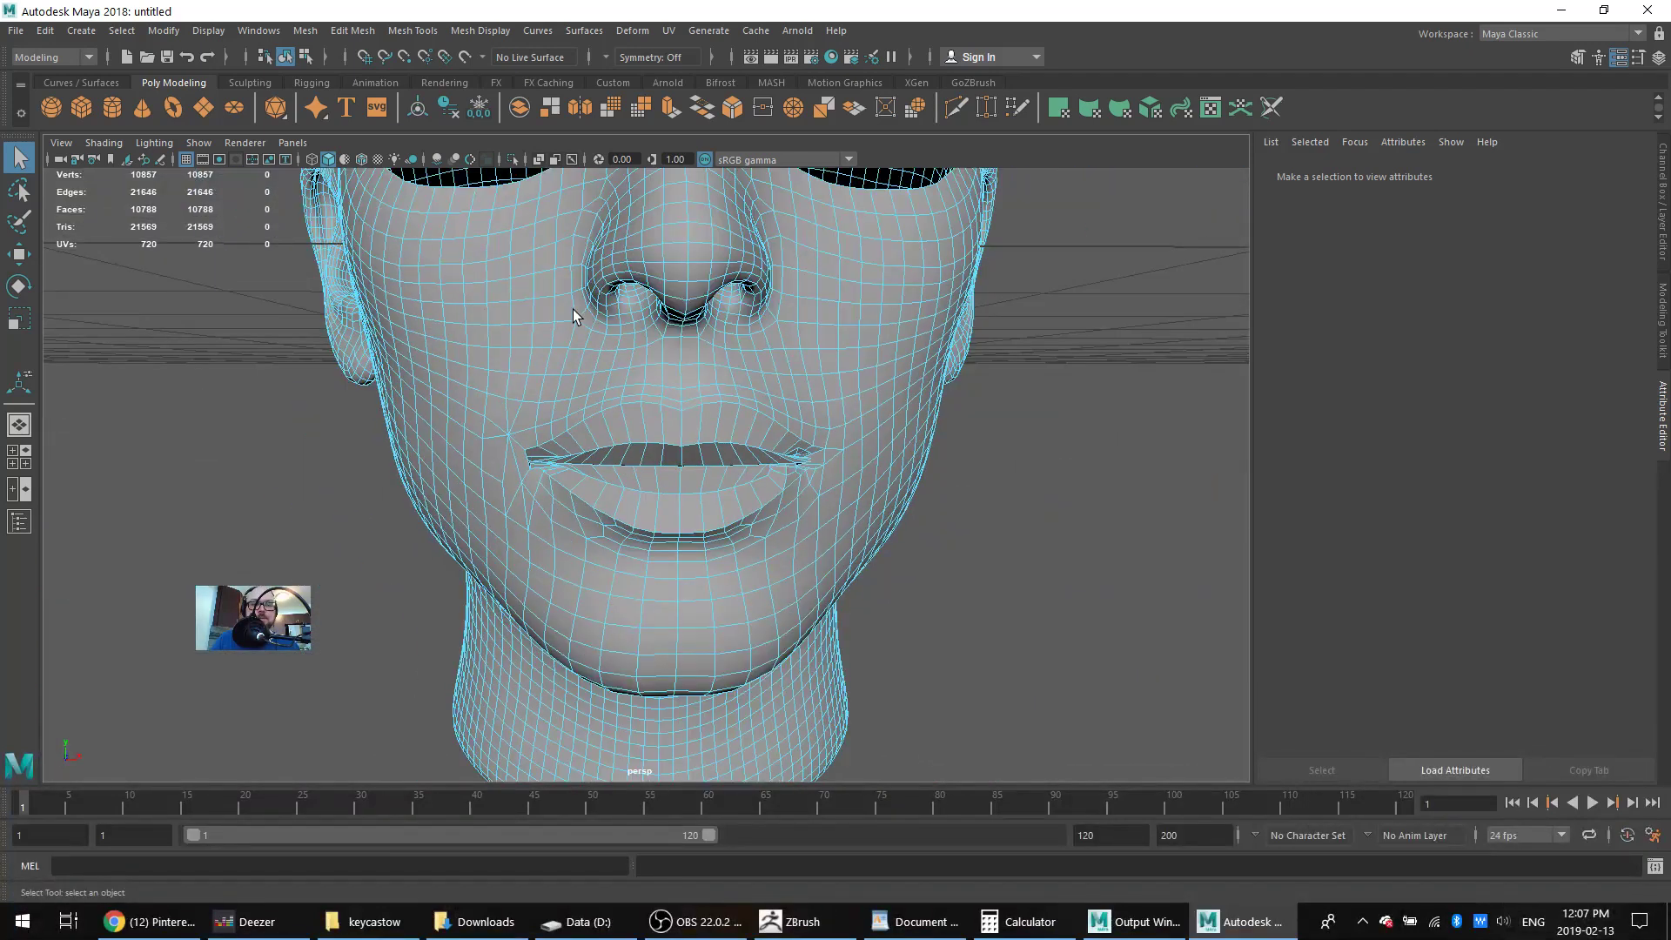
{"action": "left_click_drag", "start_coordinate": [573, 310], "coordinate": [712, 400], "text": "alt"}
{"action": "right_click_drag", "start_coordinate": [712, 280], "coordinate": [733, 254]}
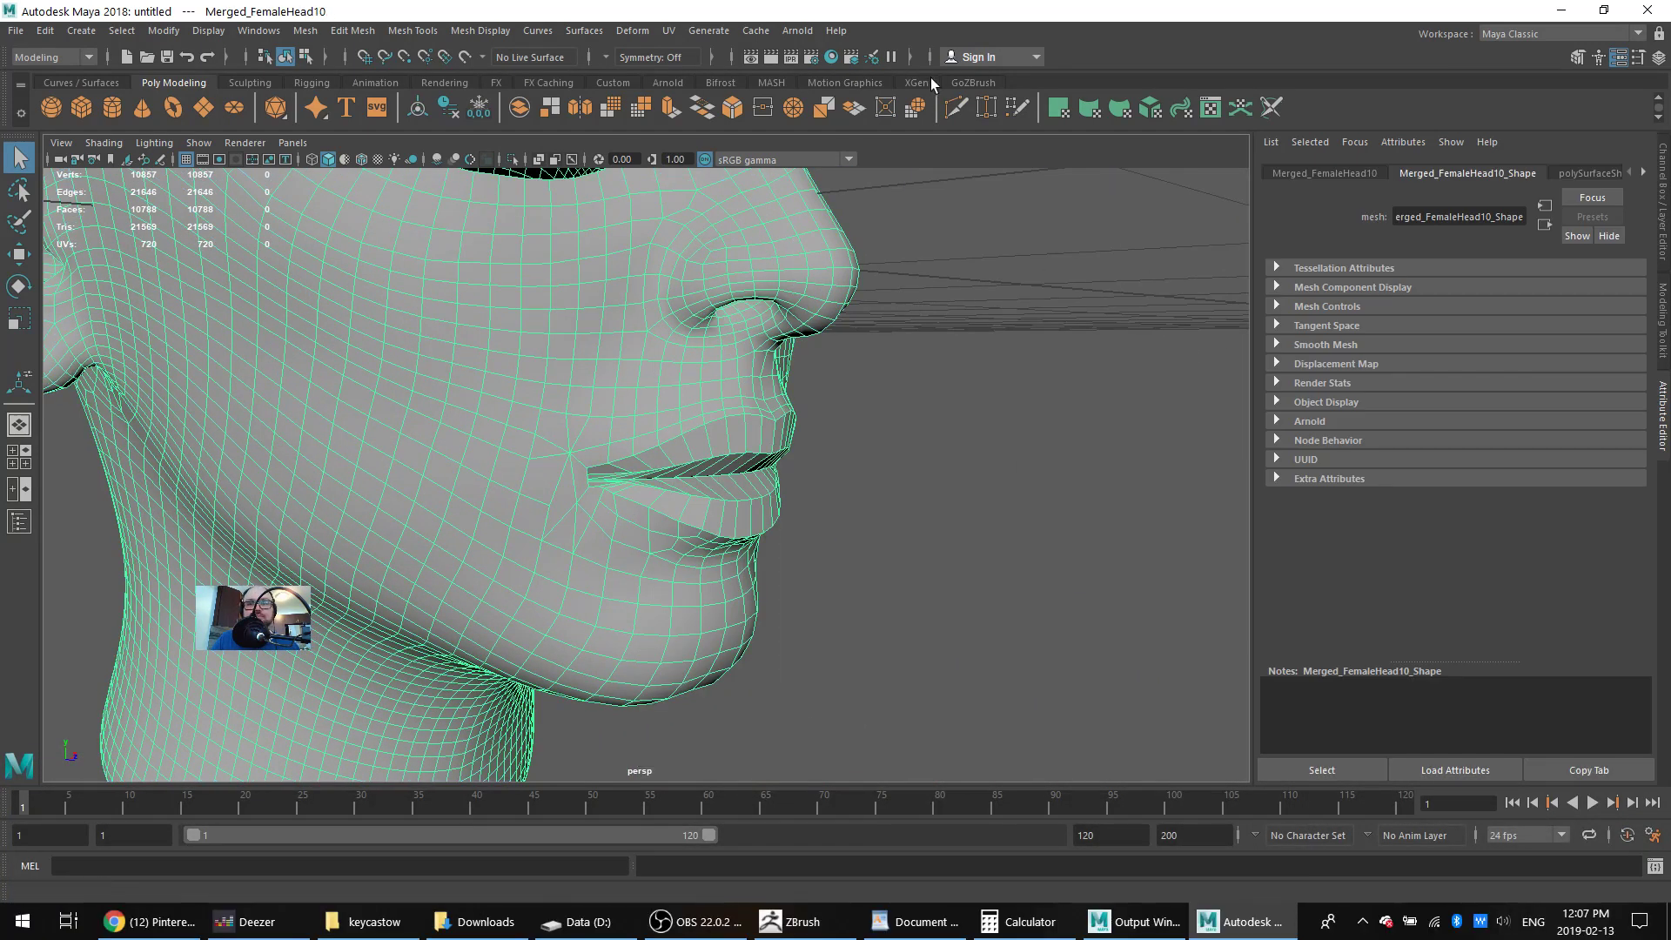
Send the edited head mesh from Maya back to ZBrush with GoZ and switch to ZBrush
{"action": "left_click", "coordinate": [958, 82]}
{"action": "left_click", "coordinate": [52, 110]}
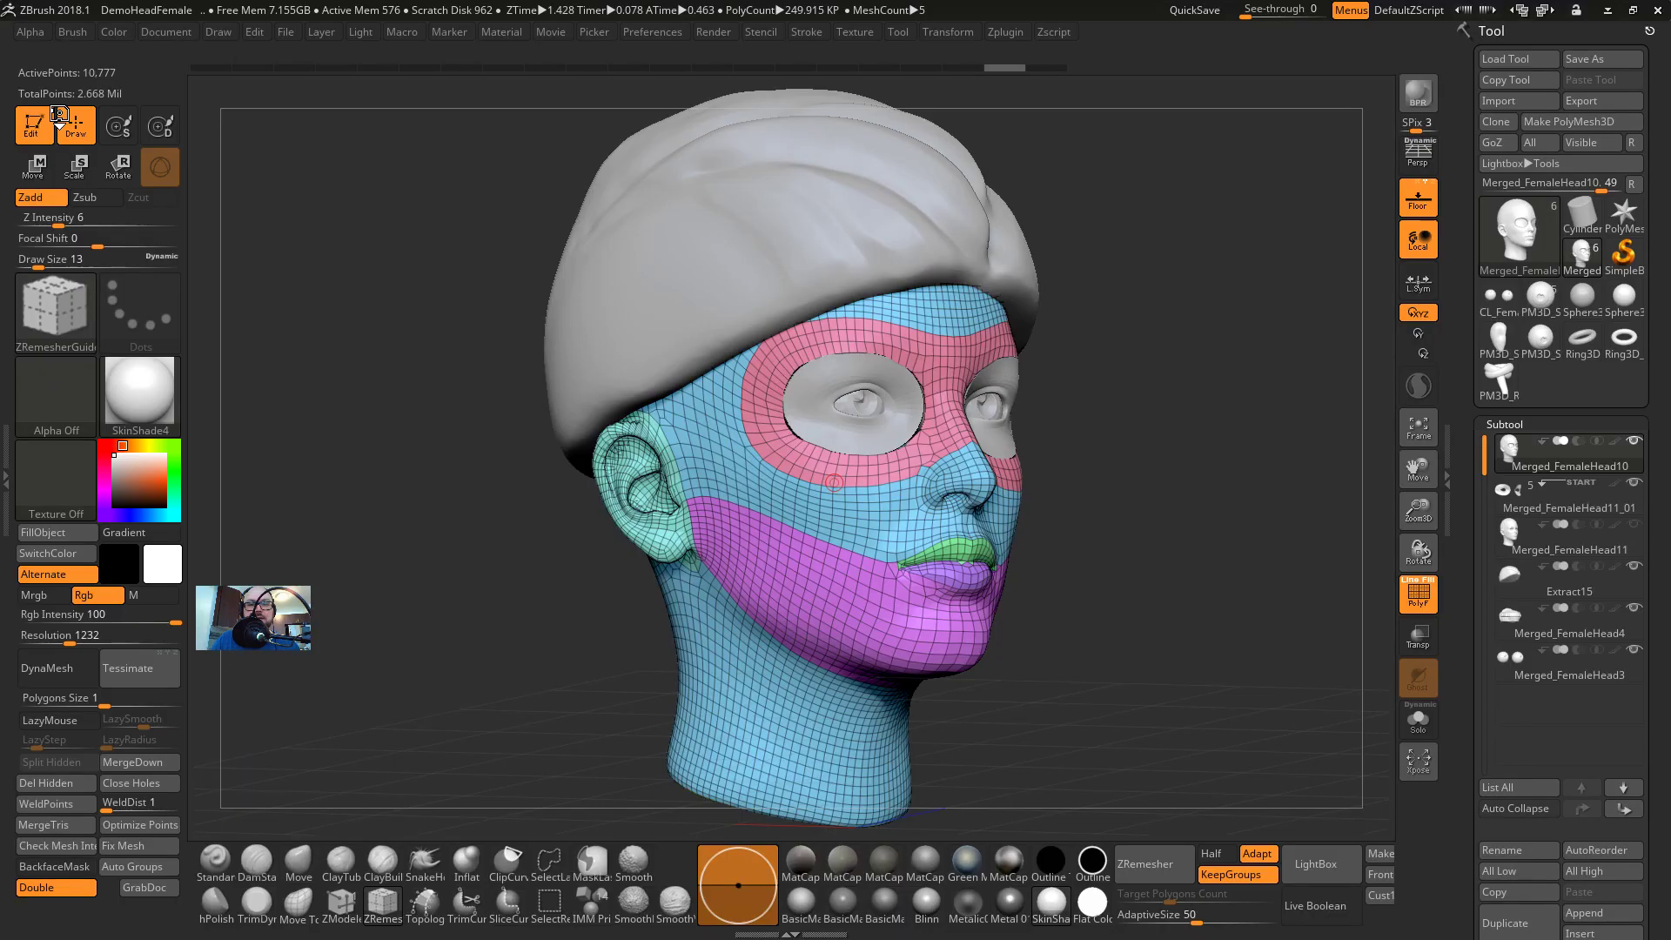
{"action": "left_click_drag", "start_coordinate": [1251, 453], "coordinate": [935, 407]}
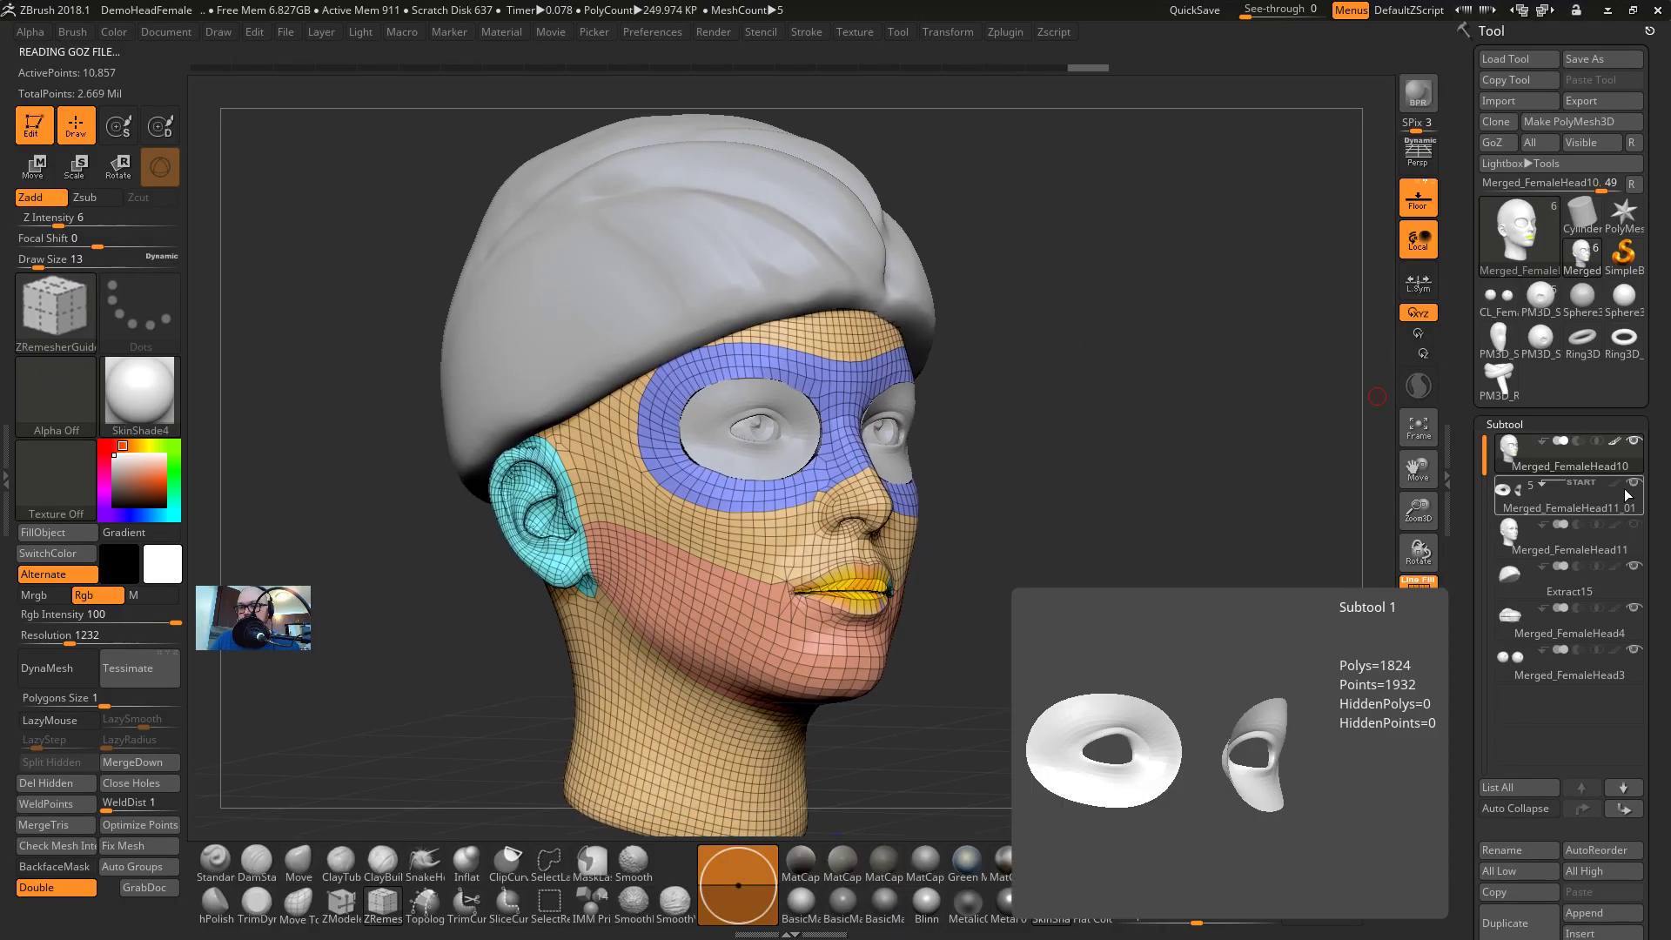
Show only the Merged_FemaleHead10 and Merged_FemaleHead11 subtools and turn on Transparency to compare the retopologized head with the sculpt
{"action": "left_click", "coordinate": [1633, 488]}
{"action": "left_click", "coordinate": [1634, 530]}
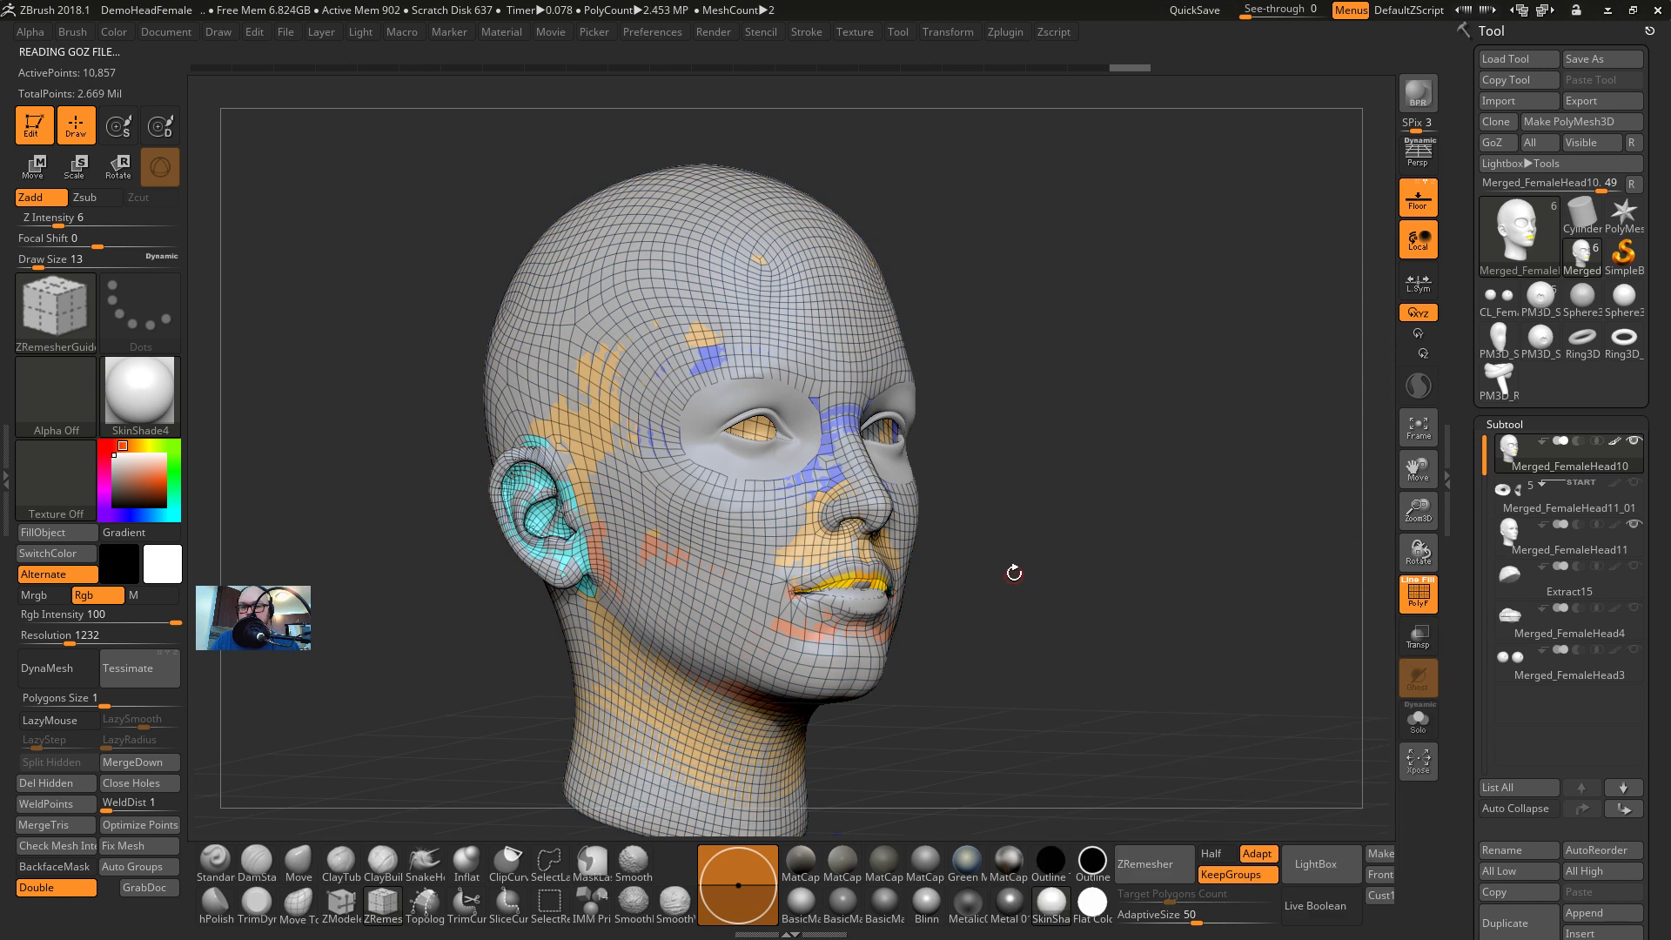
{"action": "left_click_drag", "start_coordinate": [1015, 571], "coordinate": [980, 586], "text": "alt"}
{"action": "left_click", "coordinate": [1417, 640]}
{"action": "left_click_drag", "start_coordinate": [1132, 409], "coordinate": [1188, 410]}
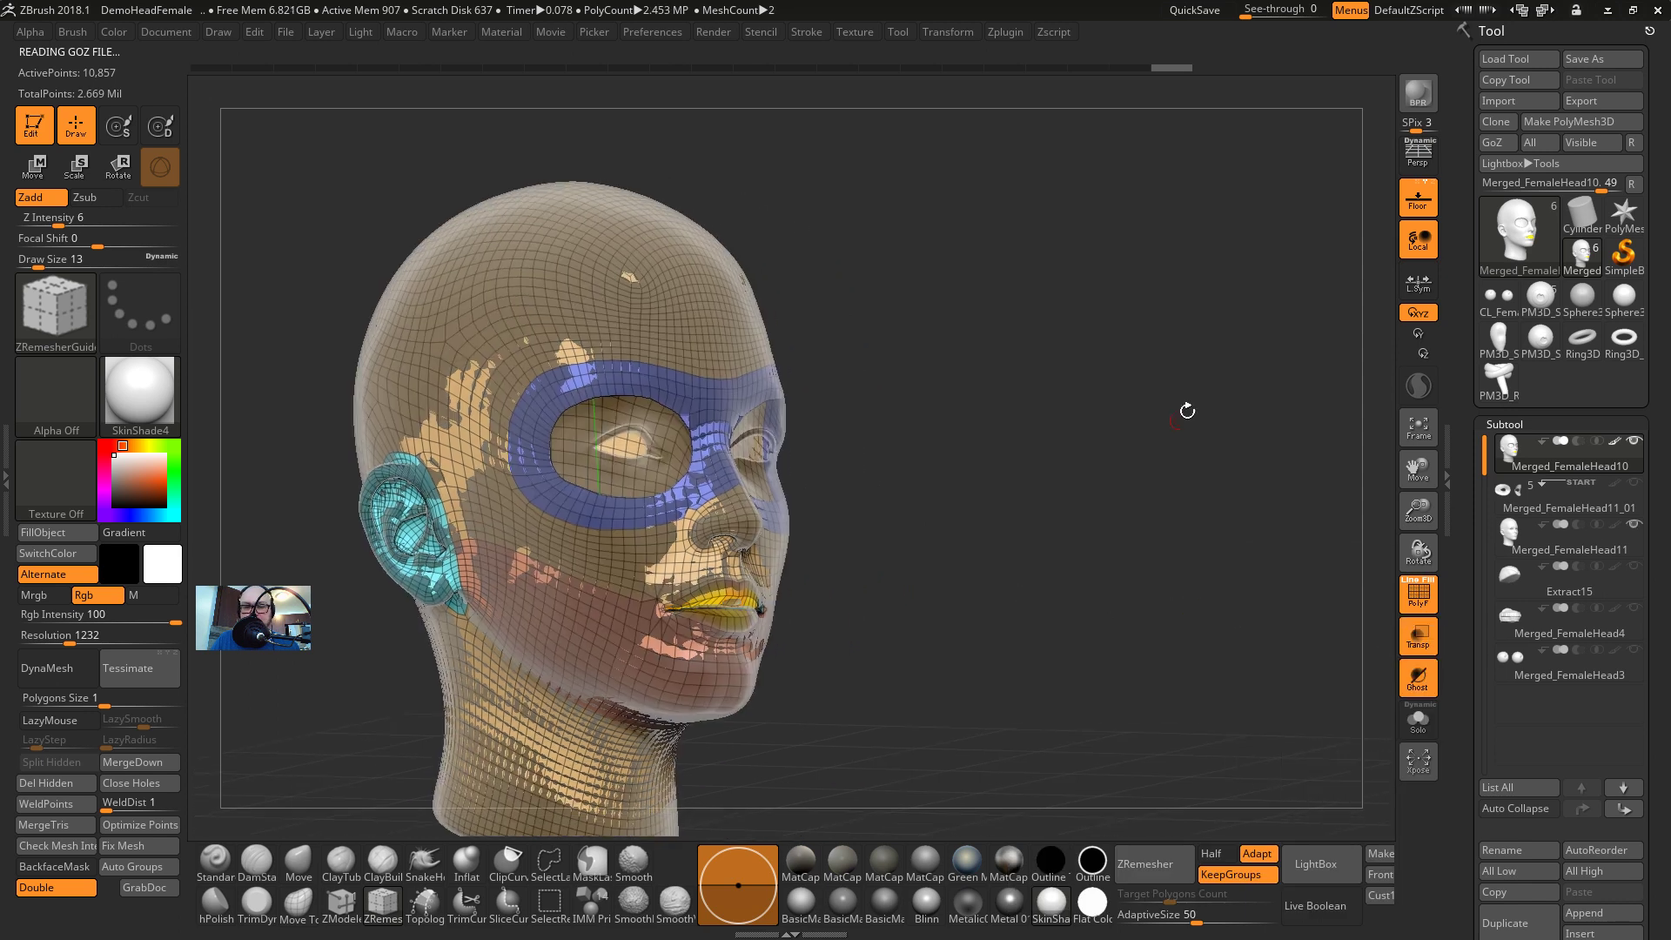
Reshape the retopologized lips toward the sculpt's profile using the Move brush at draw size 71
{"action": "left_click_drag", "start_coordinate": [1328, 211], "coordinate": [1003, 512]}
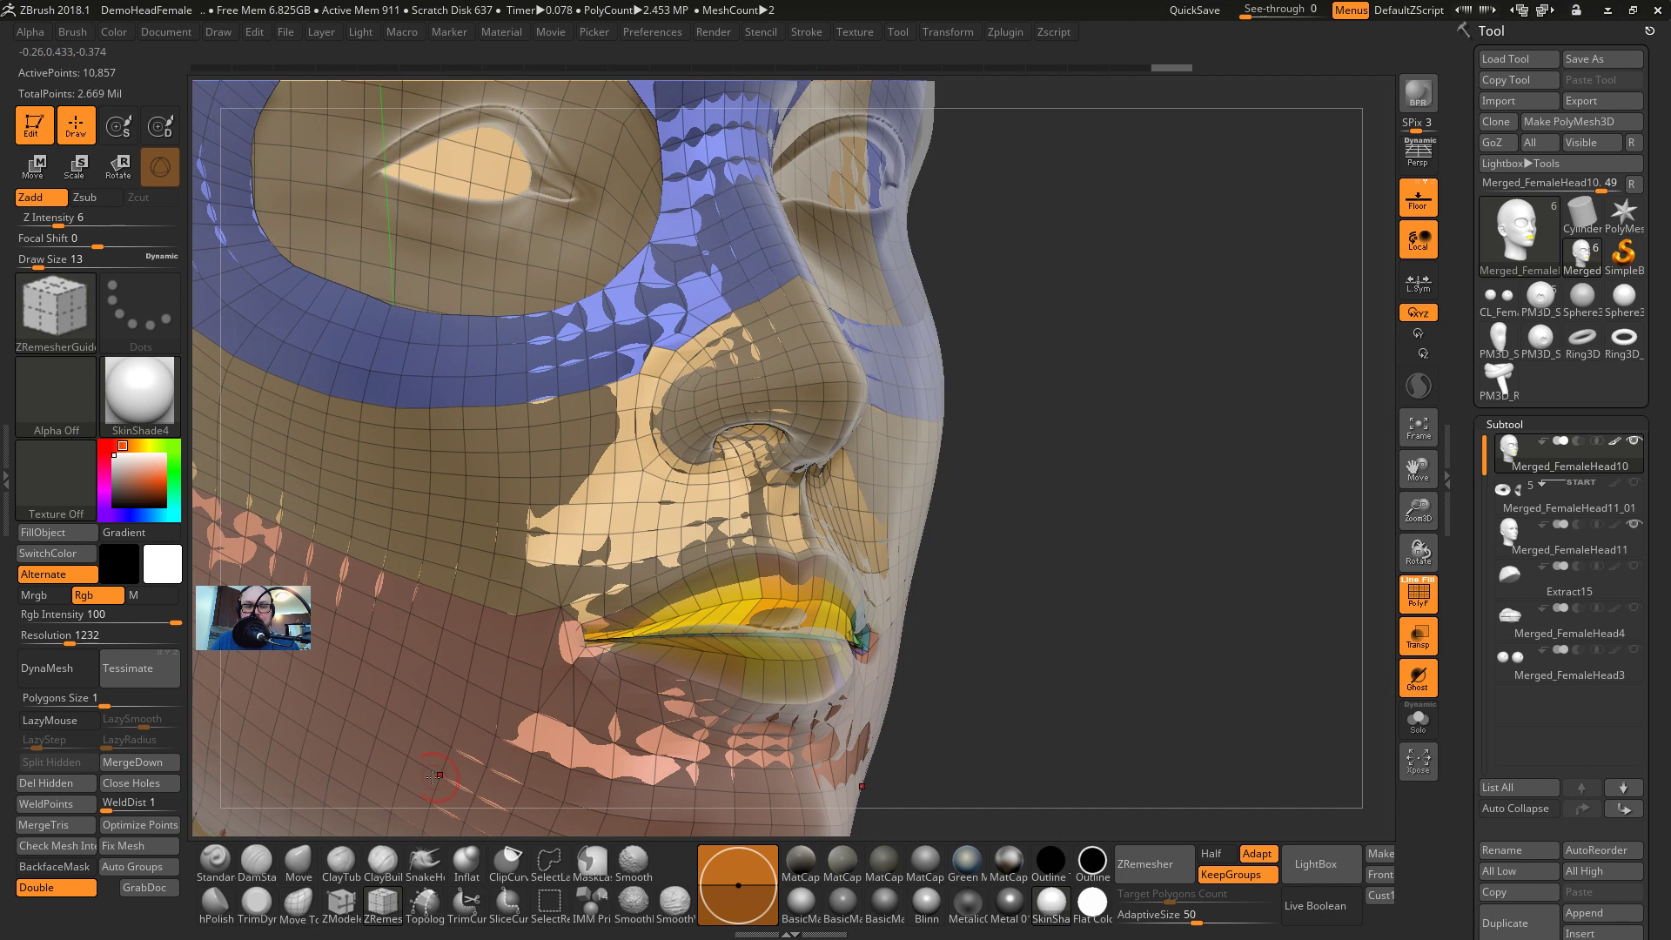
{"action": "left_click", "coordinate": [299, 857]}
{"action": "left_click_drag", "start_coordinate": [1358, 489], "coordinate": [1301, 559]}
{"action": "key", "text": "s"}
{"action": "left_click", "coordinate": [964, 573]}
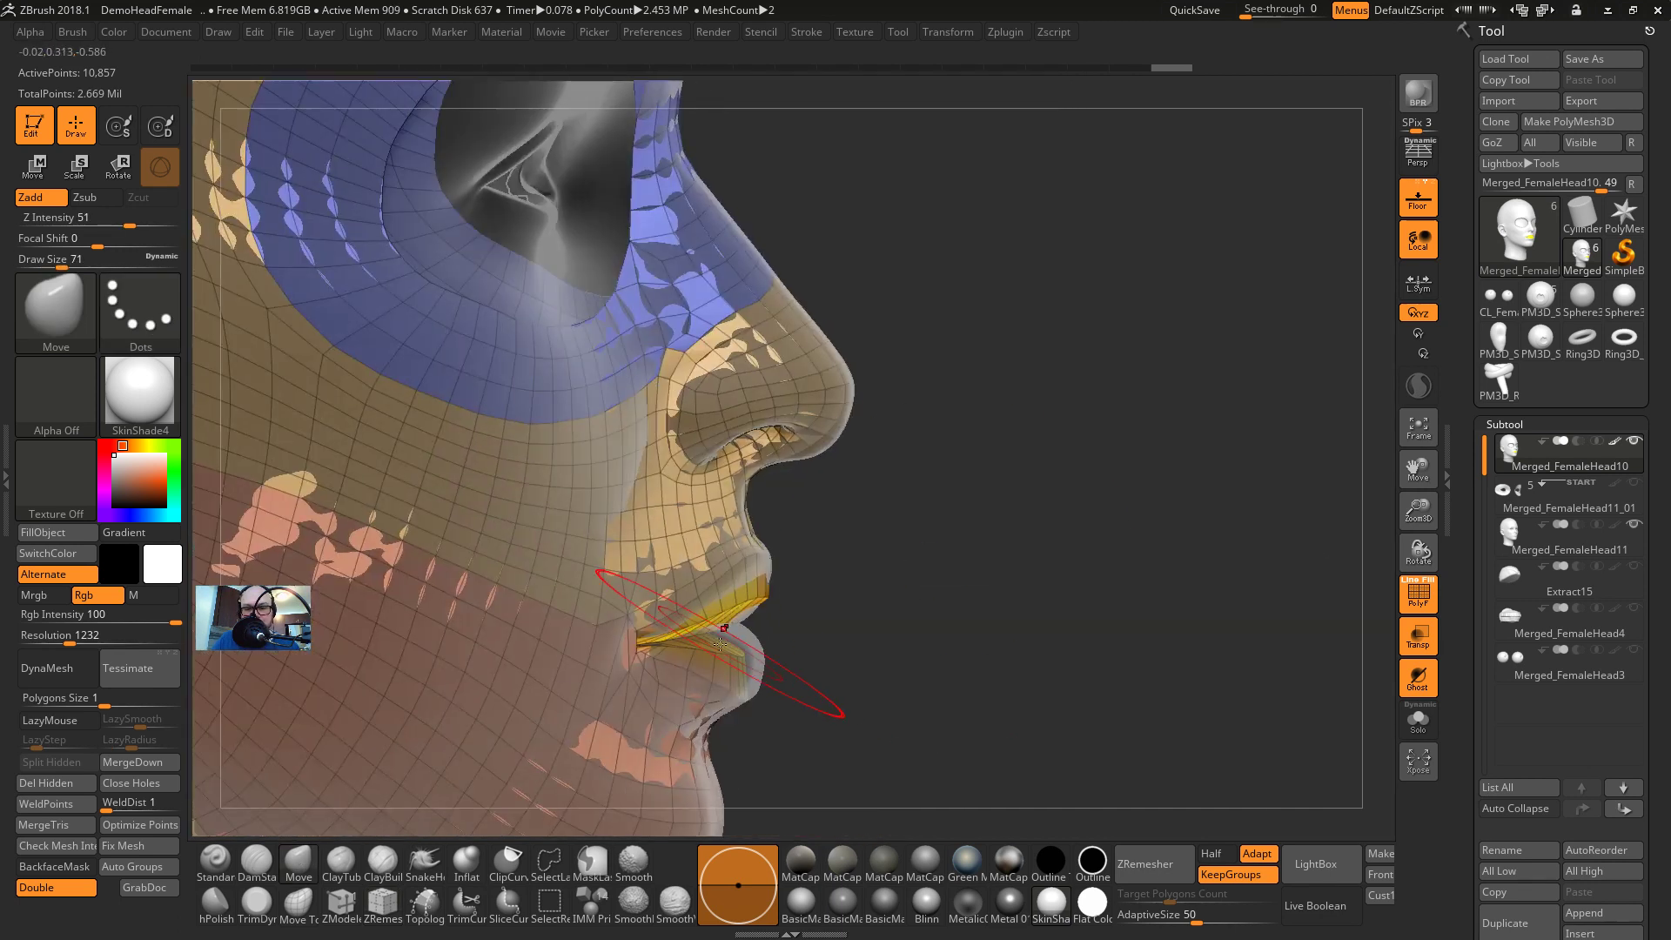
{"action": "mouse_move", "coordinate": [729, 642]}
{"action": "left_mouse_down"}
{"action": "mouse_move", "coordinate": [748, 646]}
{"action": "mouse_move", "coordinate": [777, 590]}
{"action": "left_mouse_up"}
Nudge the lip line near the mouth with the Move brush at draw size 46
{"action": "key", "text": "s"}
{"action": "left_click", "coordinate": [776, 594]}
{"action": "mouse_move", "coordinate": [905, 585]}
{"action": "left_mouse_down"}
{"action": "mouse_move", "coordinate": [758, 560]}
{"action": "mouse_move", "coordinate": [682, 587]}
{"action": "left_mouse_up"}
{"action": "left_click_drag", "start_coordinate": [1048, 582], "coordinate": [1175, 591]}
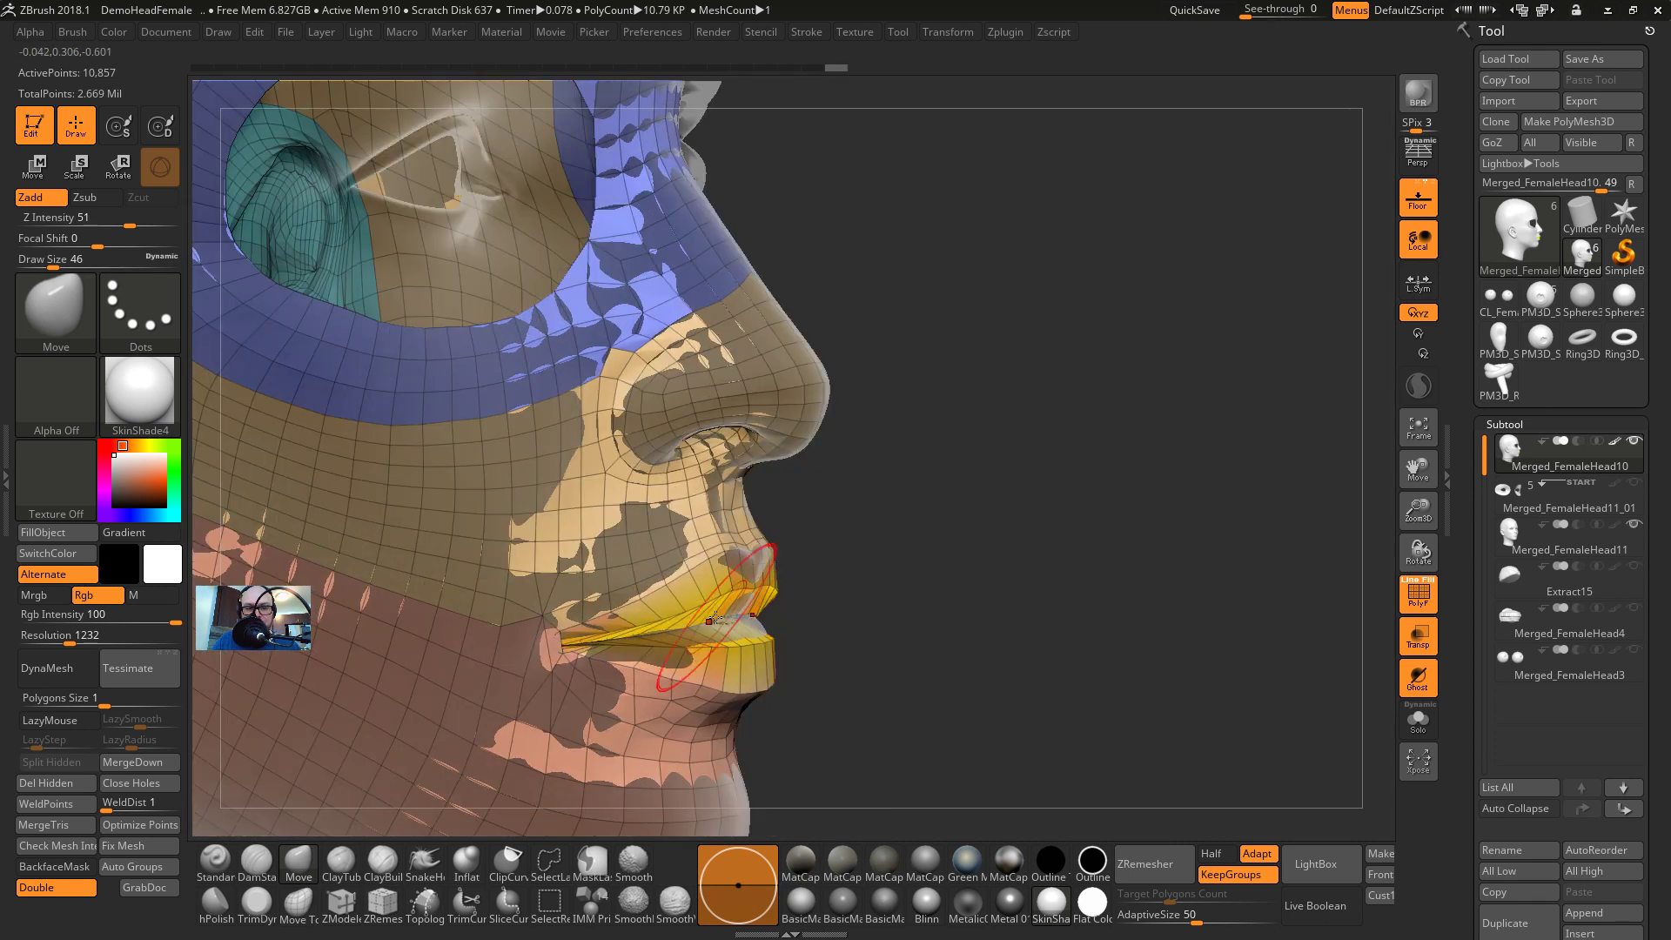
{"action": "left_click_drag", "start_coordinate": [669, 642], "coordinate": [669, 632]}
{"action": "left_click_drag", "start_coordinate": [668, 636], "coordinate": [671, 631]}
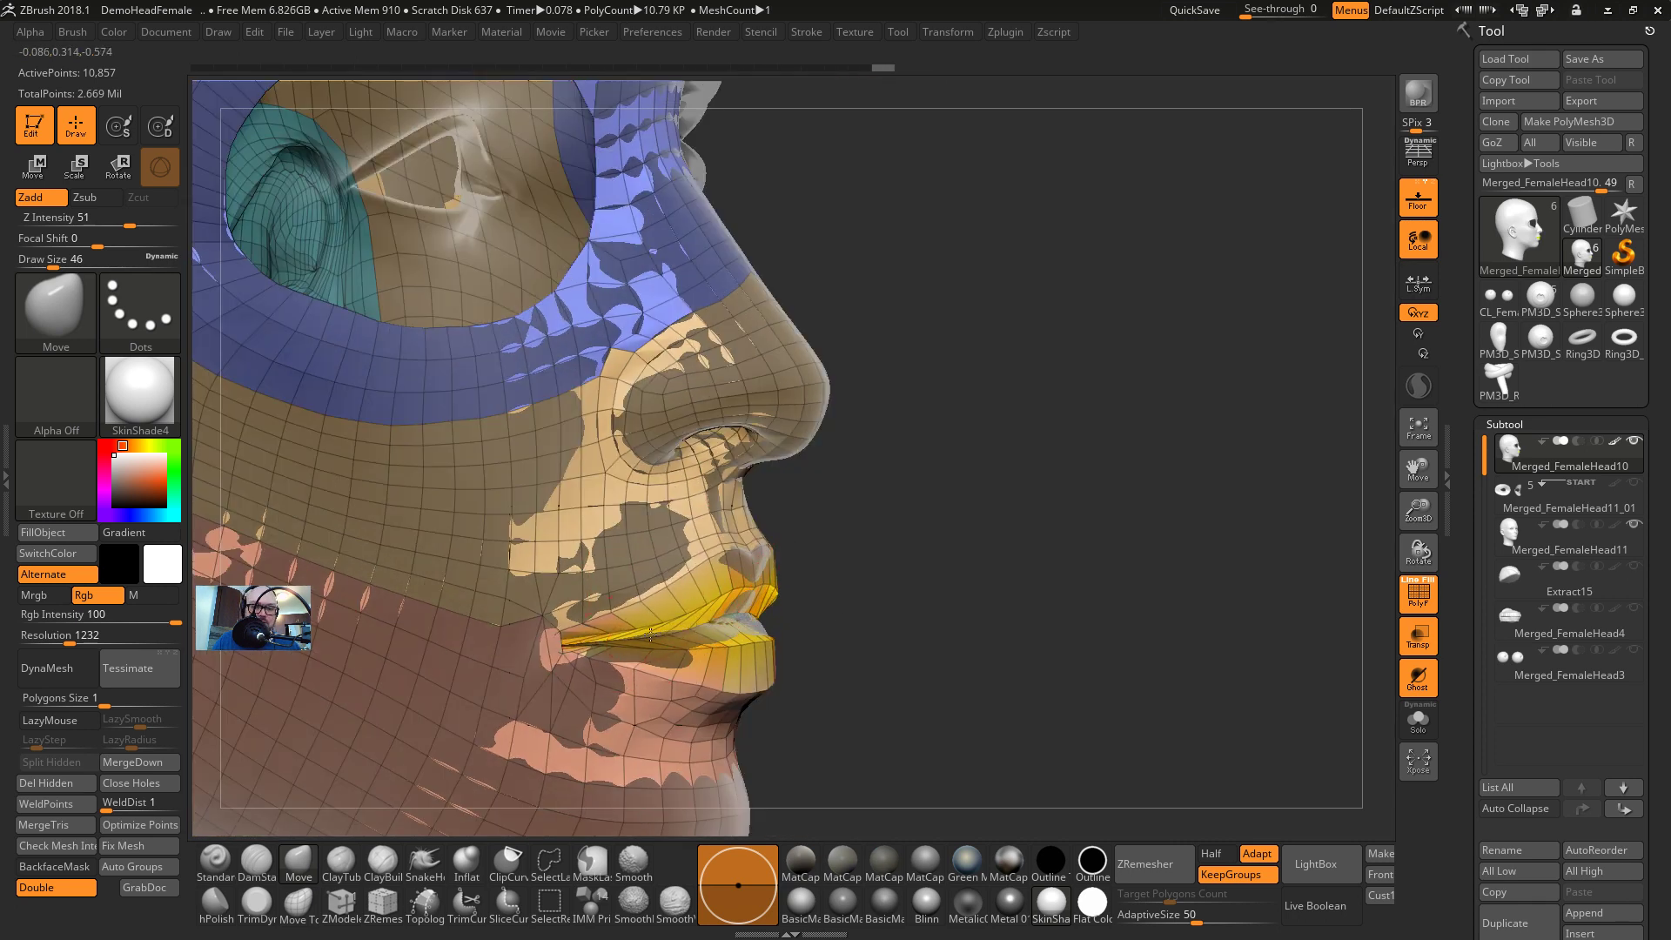
Isolate the retopologized head in Solo mode and hide its polyframe
{"action": "left_click_drag", "start_coordinate": [1257, 601], "coordinate": [1256, 684], "text": "alt"}
{"action": "key", "text": "shift+f"}
{"action": "key", "text": "shift+f"}
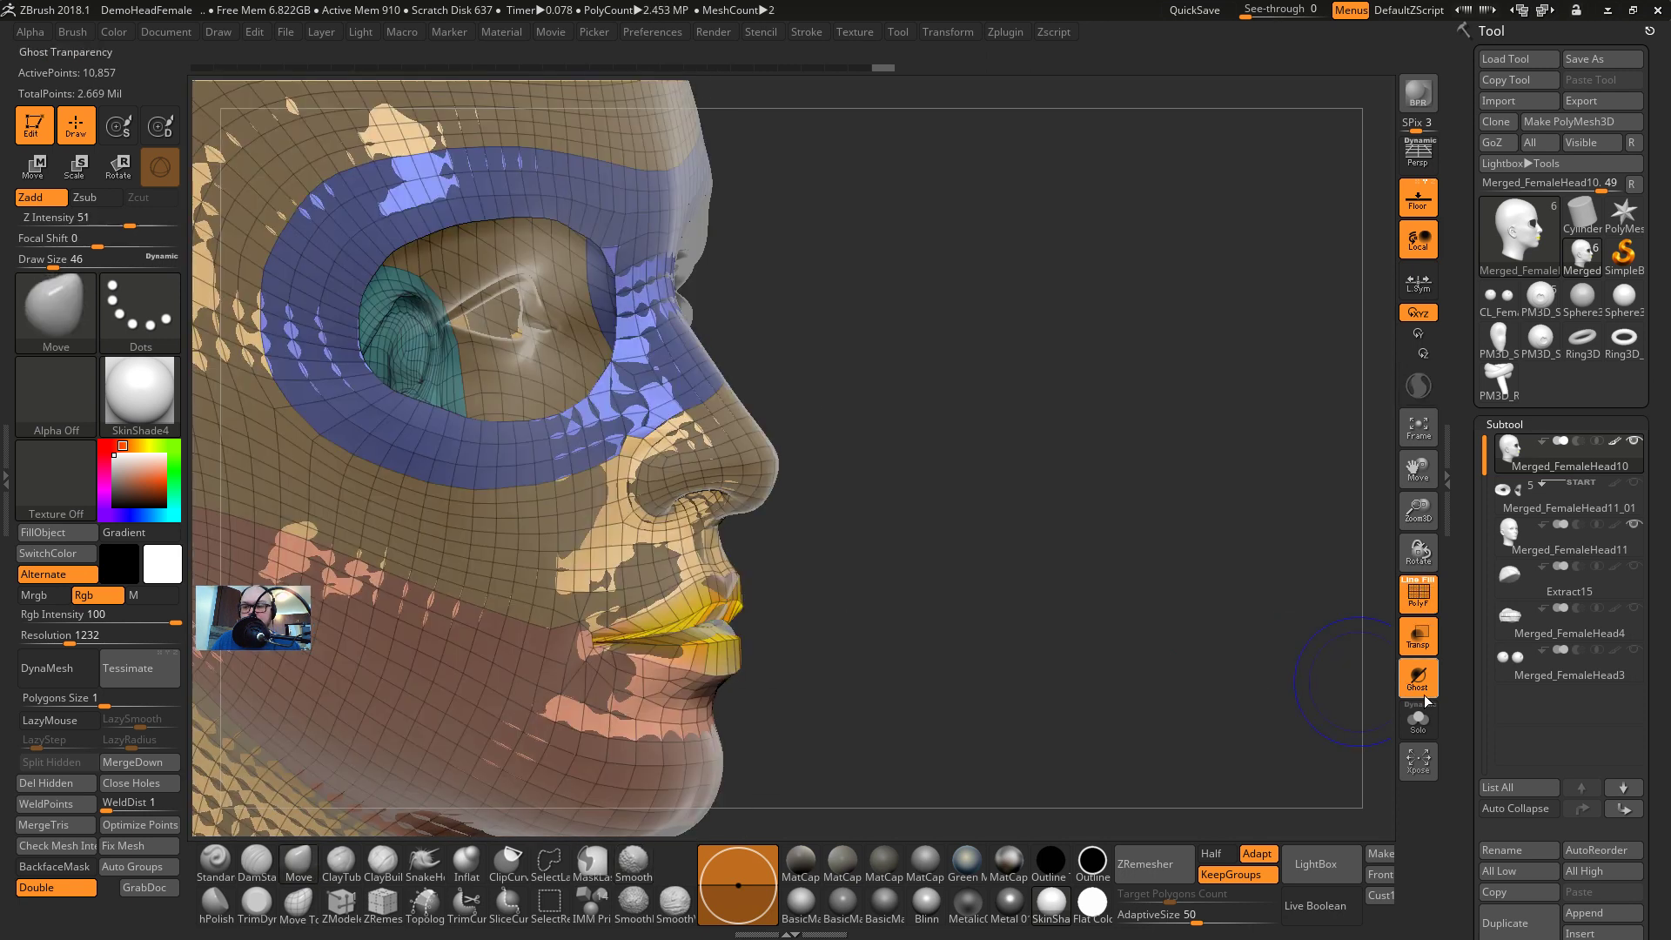
{"action": "left_click", "coordinate": [1420, 717]}
{"action": "key", "text": "shift+f"}
Fill the whole retopologized head with white to cover the yellow lip paint
{"action": "mouse_move", "coordinate": [1051, 563]}
{"action": "left_mouse_down"}
{"action": "mouse_move", "coordinate": [1019, 478]}
{"action": "mouse_move", "coordinate": [1056, 534]}
{"action": "left_mouse_up"}
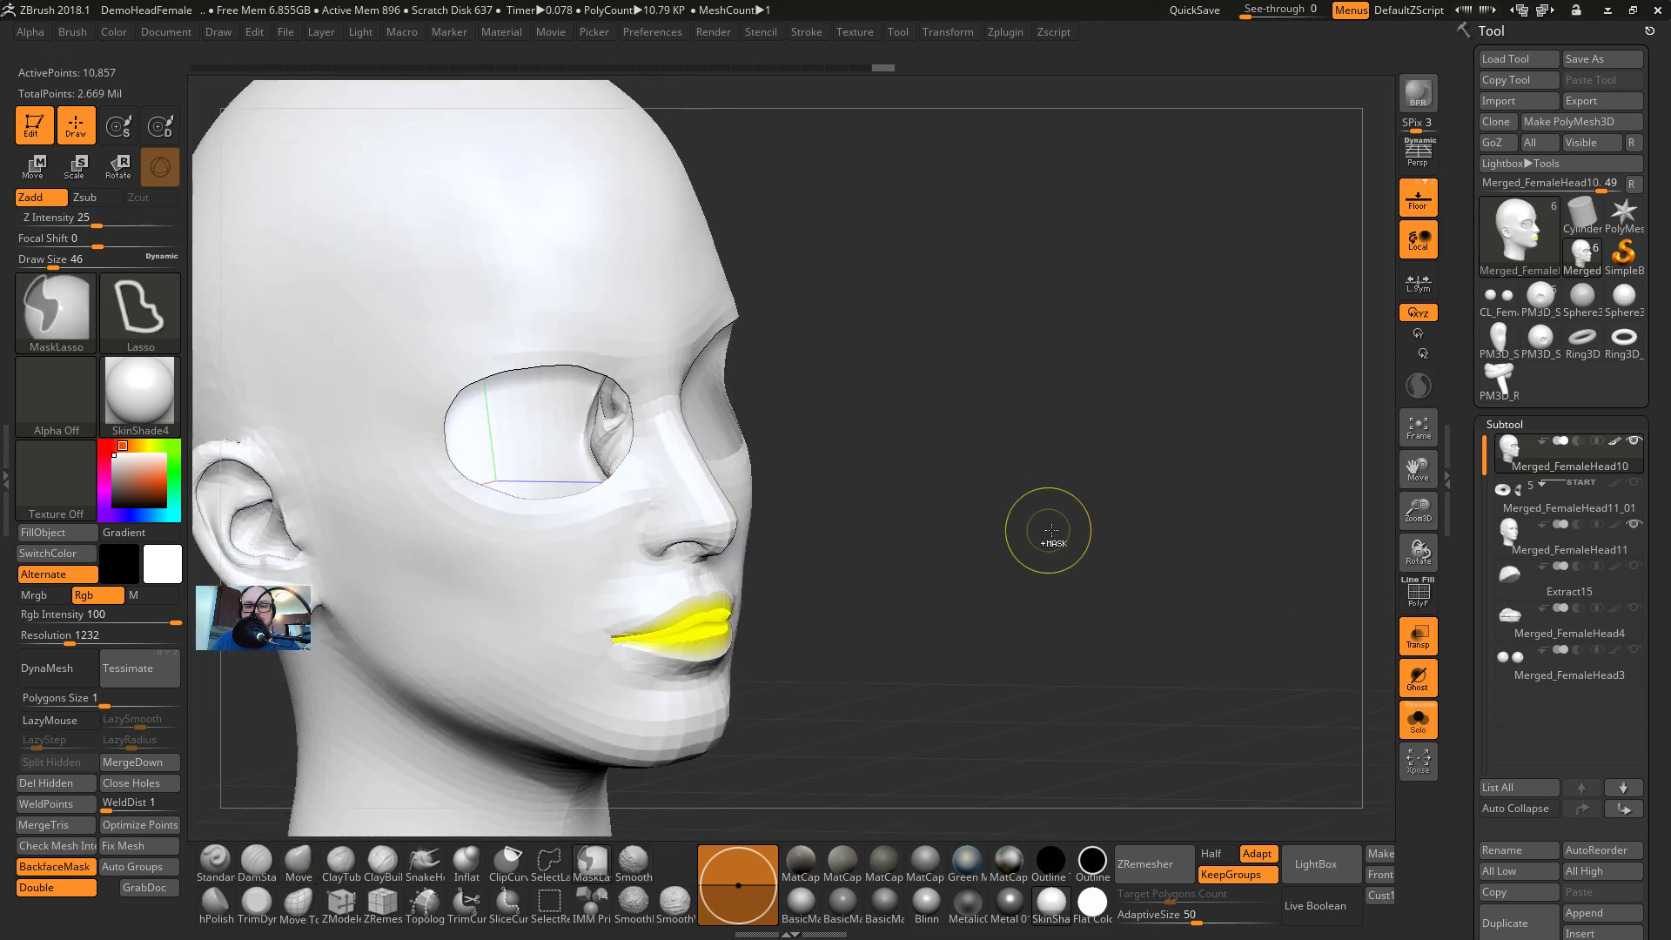
{"action": "left_click", "coordinate": [39, 533]}
{"action": "left_click_drag", "start_coordinate": [757, 535], "coordinate": [808, 535]}
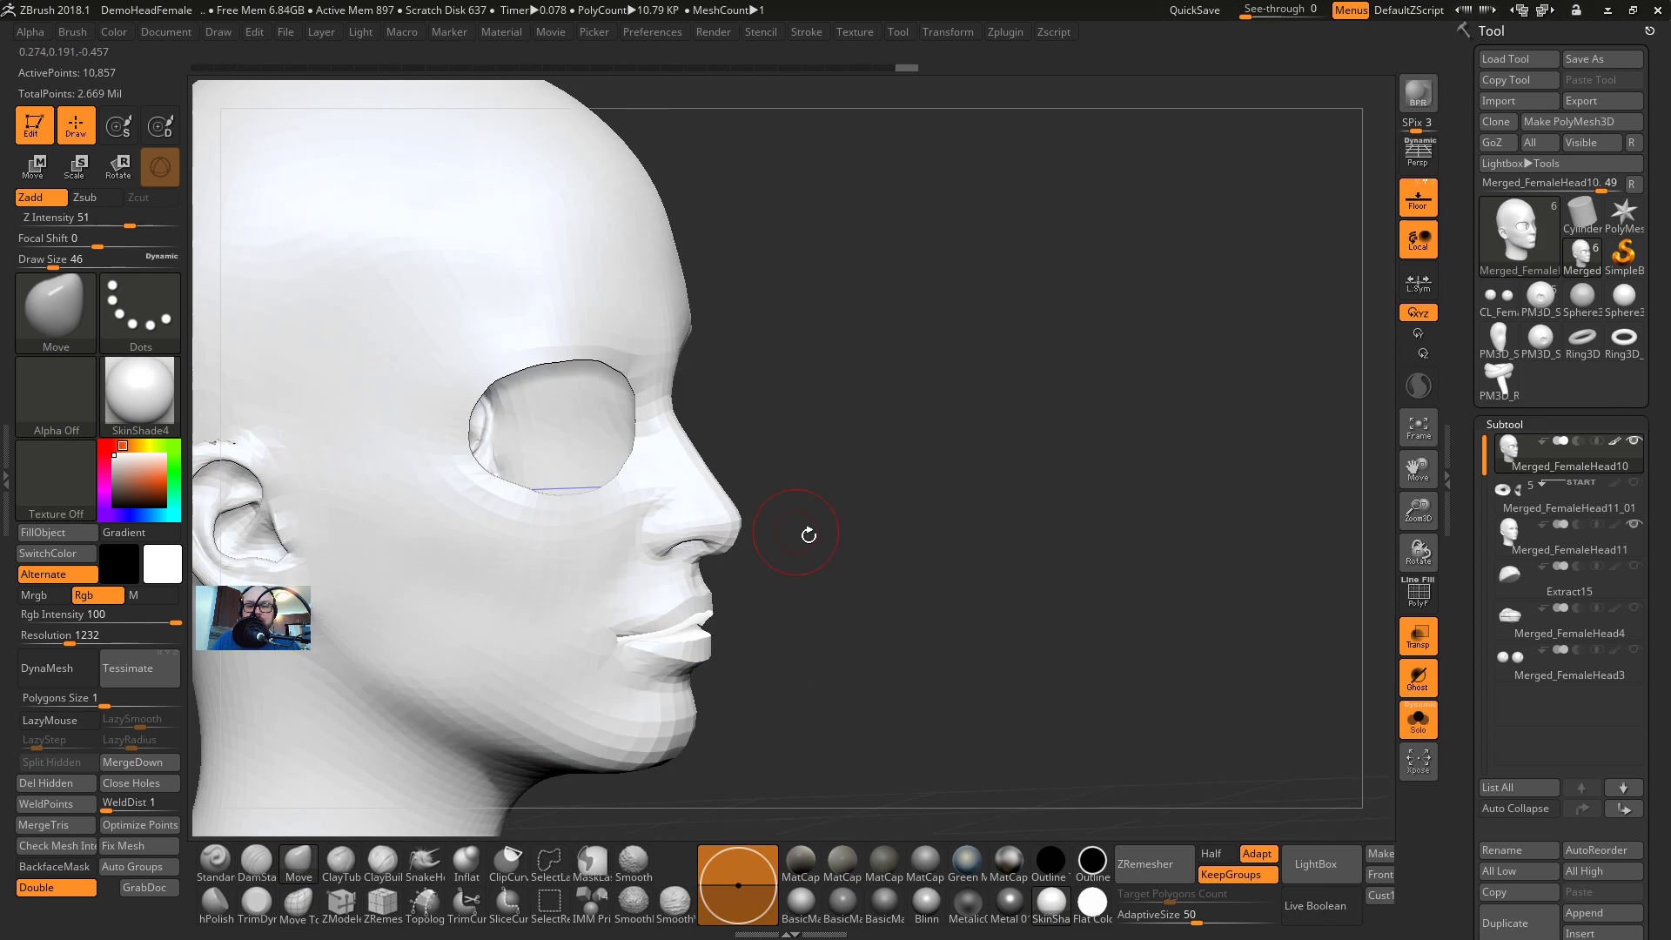
Select the high-resolution Merged_FemaleHead11 sculpt, turn off Transparency and compare both heads with Solo off and on
{"action": "left_click_drag", "start_coordinate": [1459, 794], "coordinate": [1459, 581]}
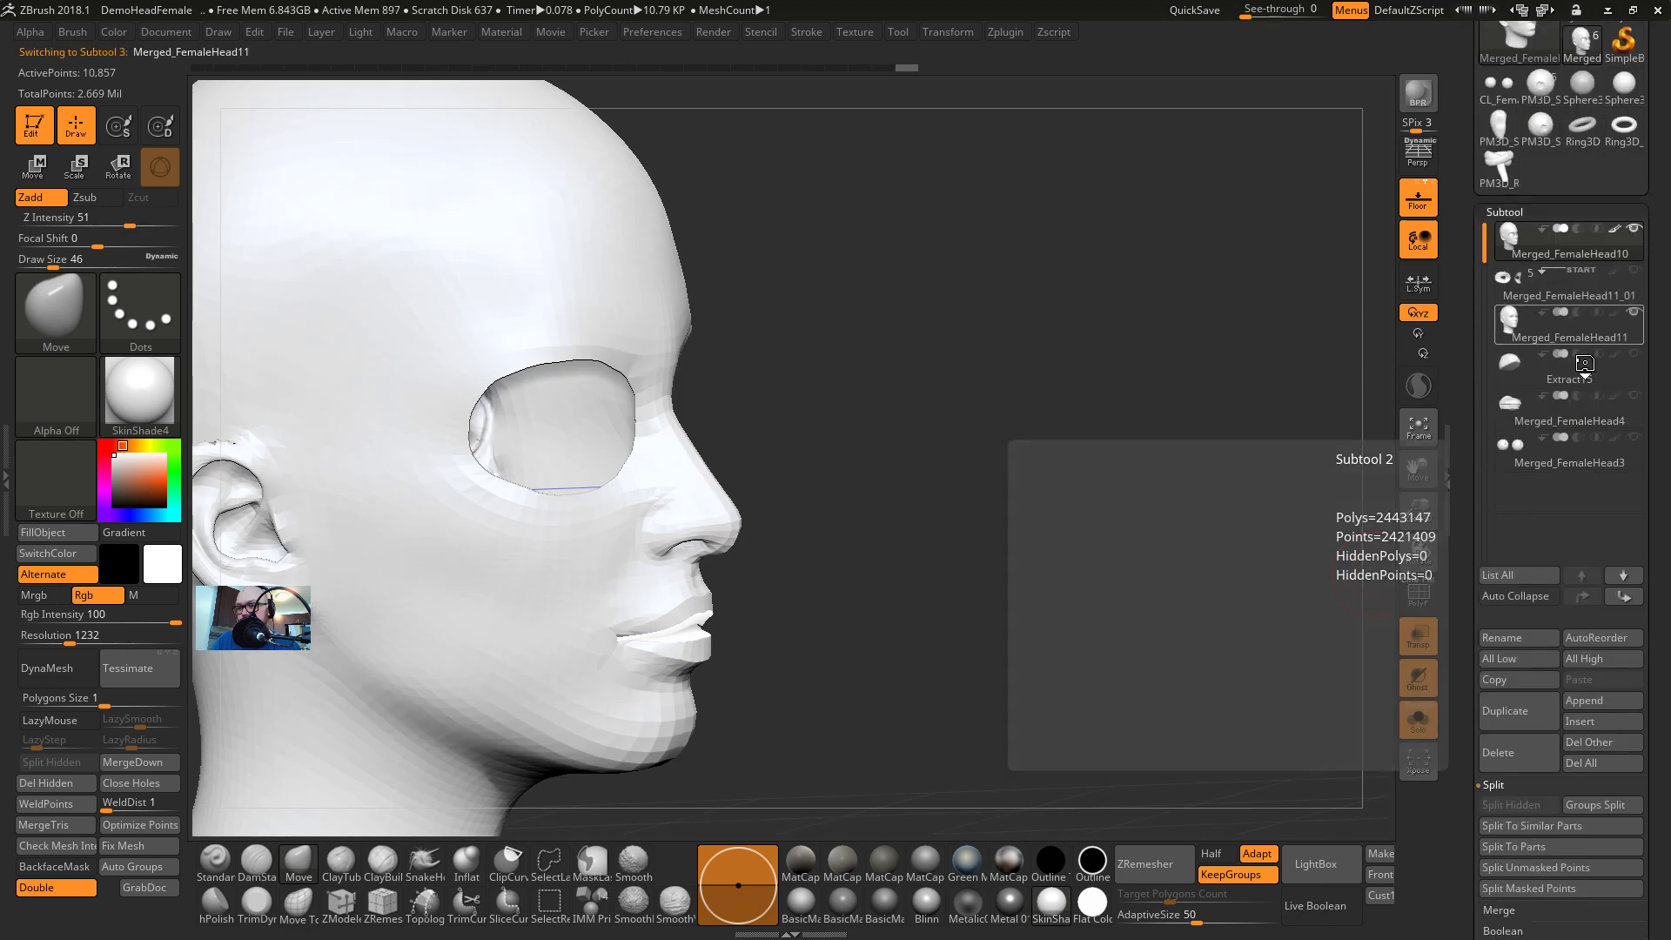
{"action": "left_click", "coordinate": [1608, 323]}
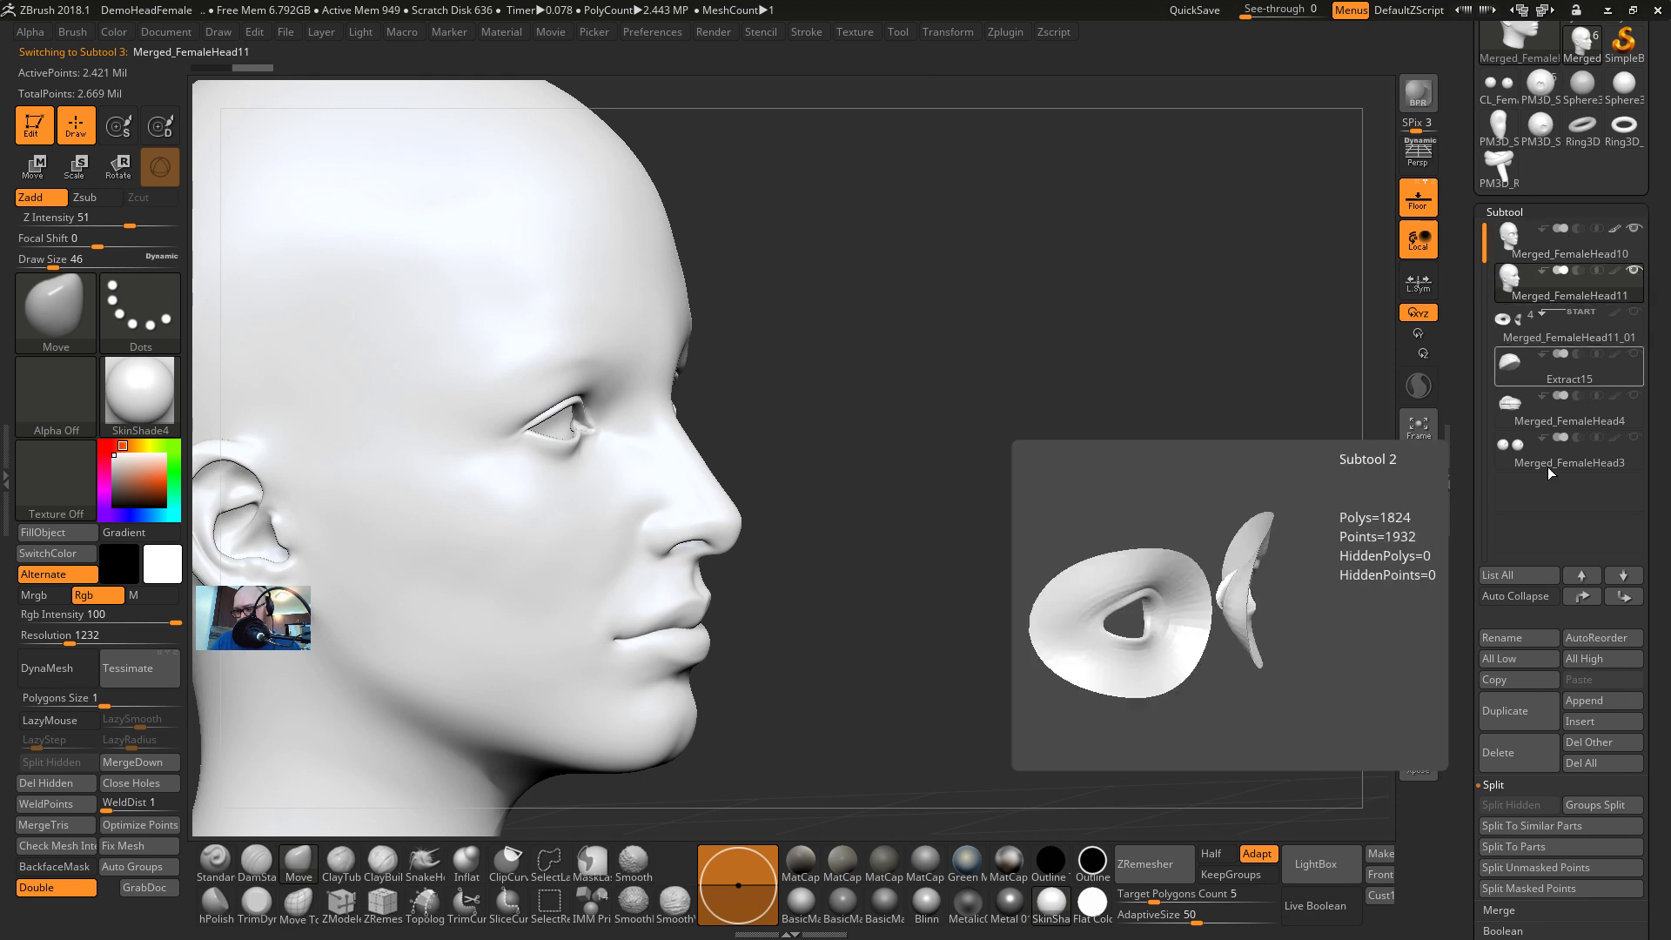
{"action": "left_click", "coordinate": [1419, 723]}
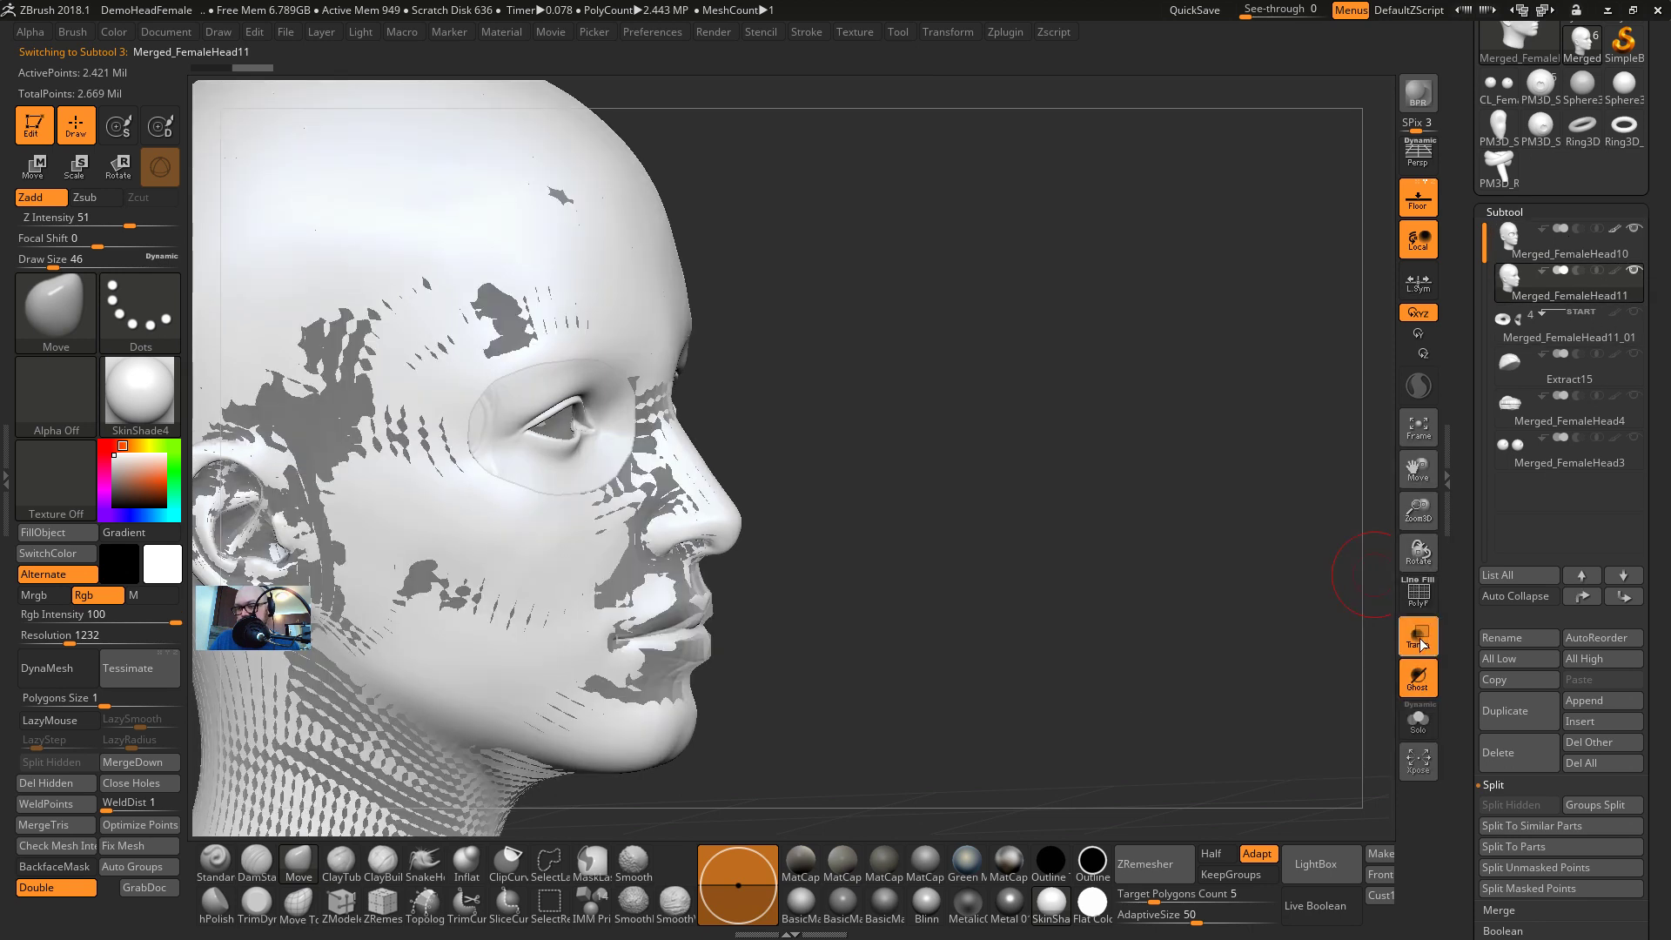
{"action": "left_click", "coordinate": [1420, 643]}
{"action": "left_click", "coordinate": [1420, 727]}
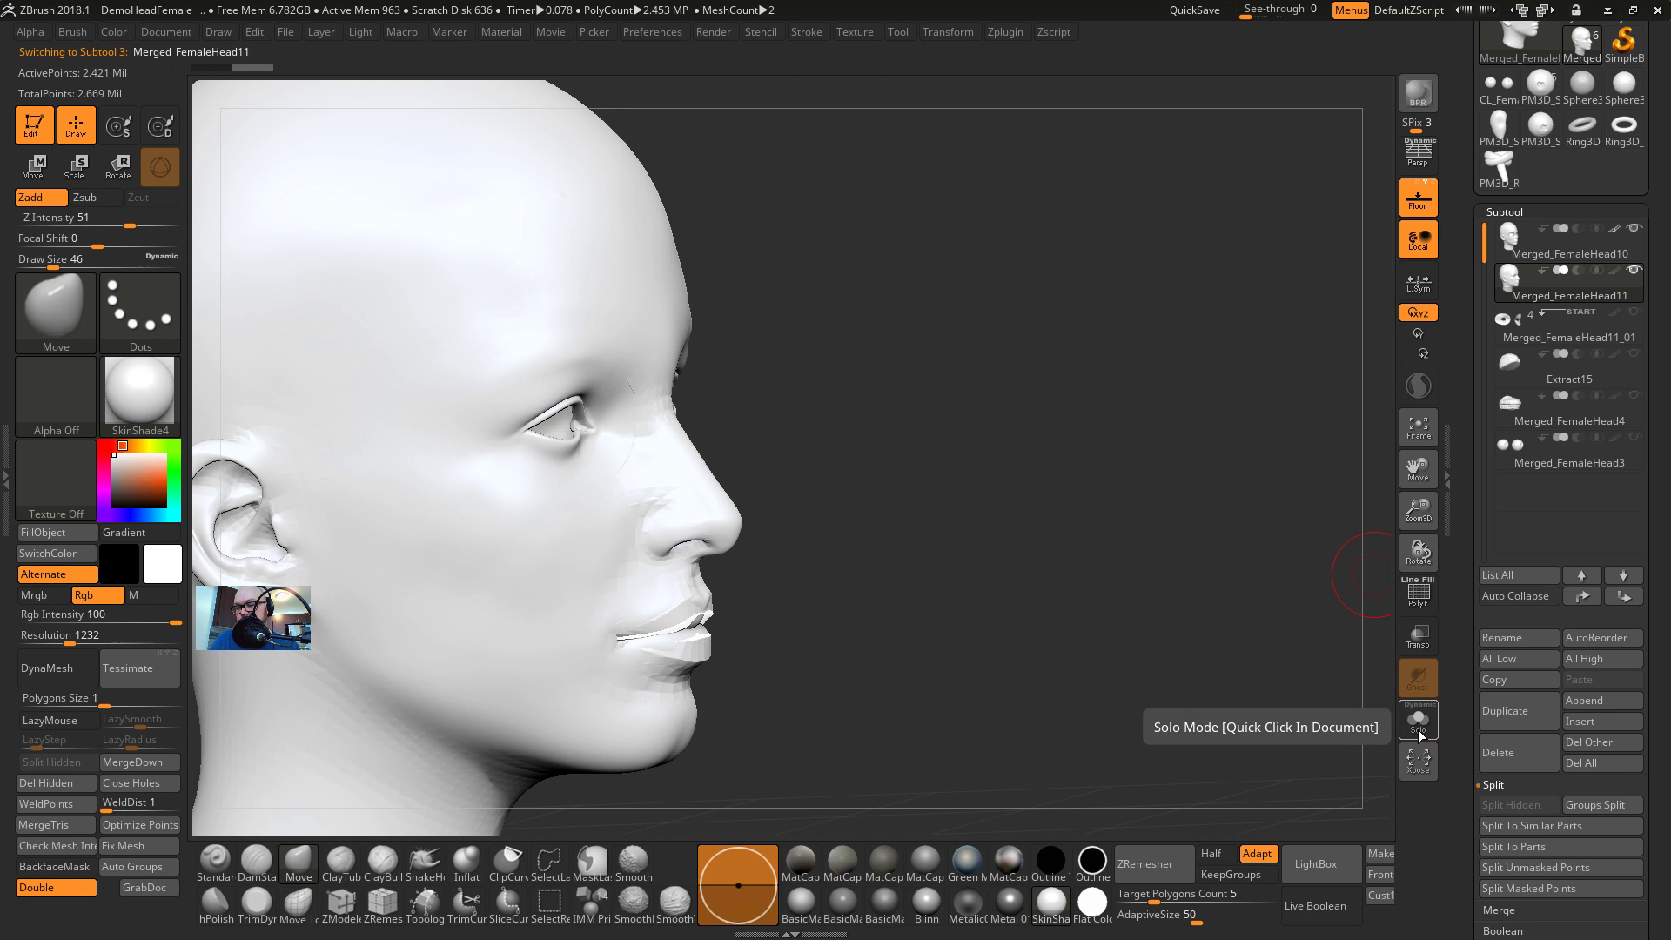
{"action": "left_click", "coordinate": [1419, 722]}
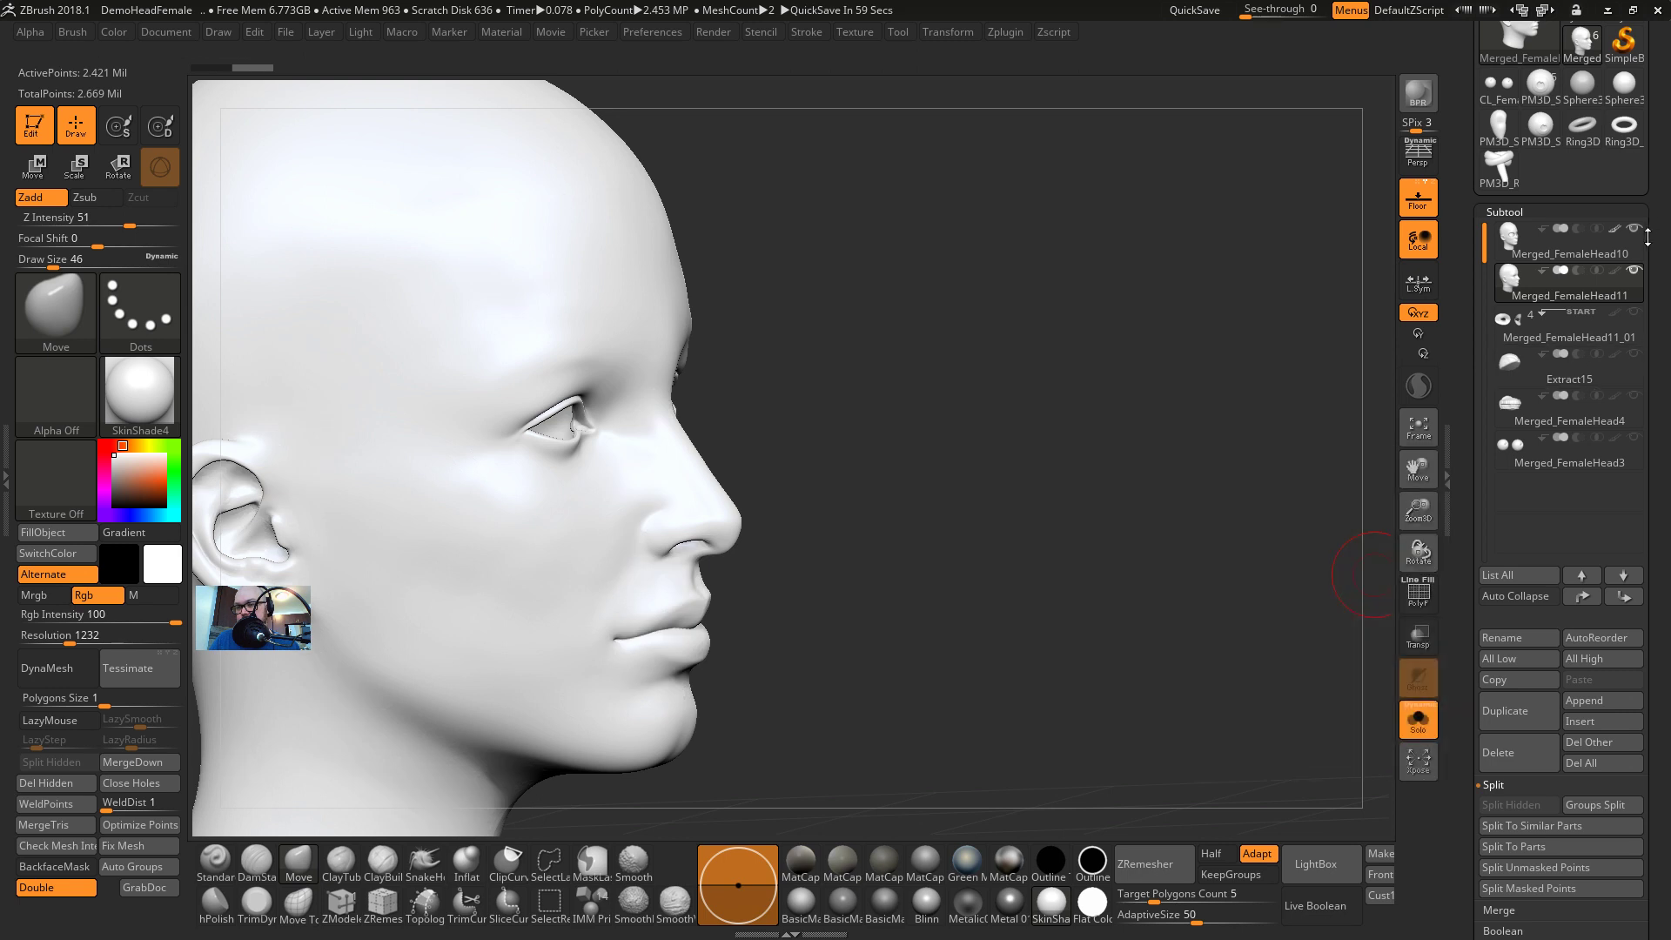
Compare the polyframes of Merged_FemaleHead11 and Merged_FemaleHead10, leaving Merged_FemaleHead10 selected with its polyframe hidden
{"action": "left_click", "coordinate": [1548, 255]}
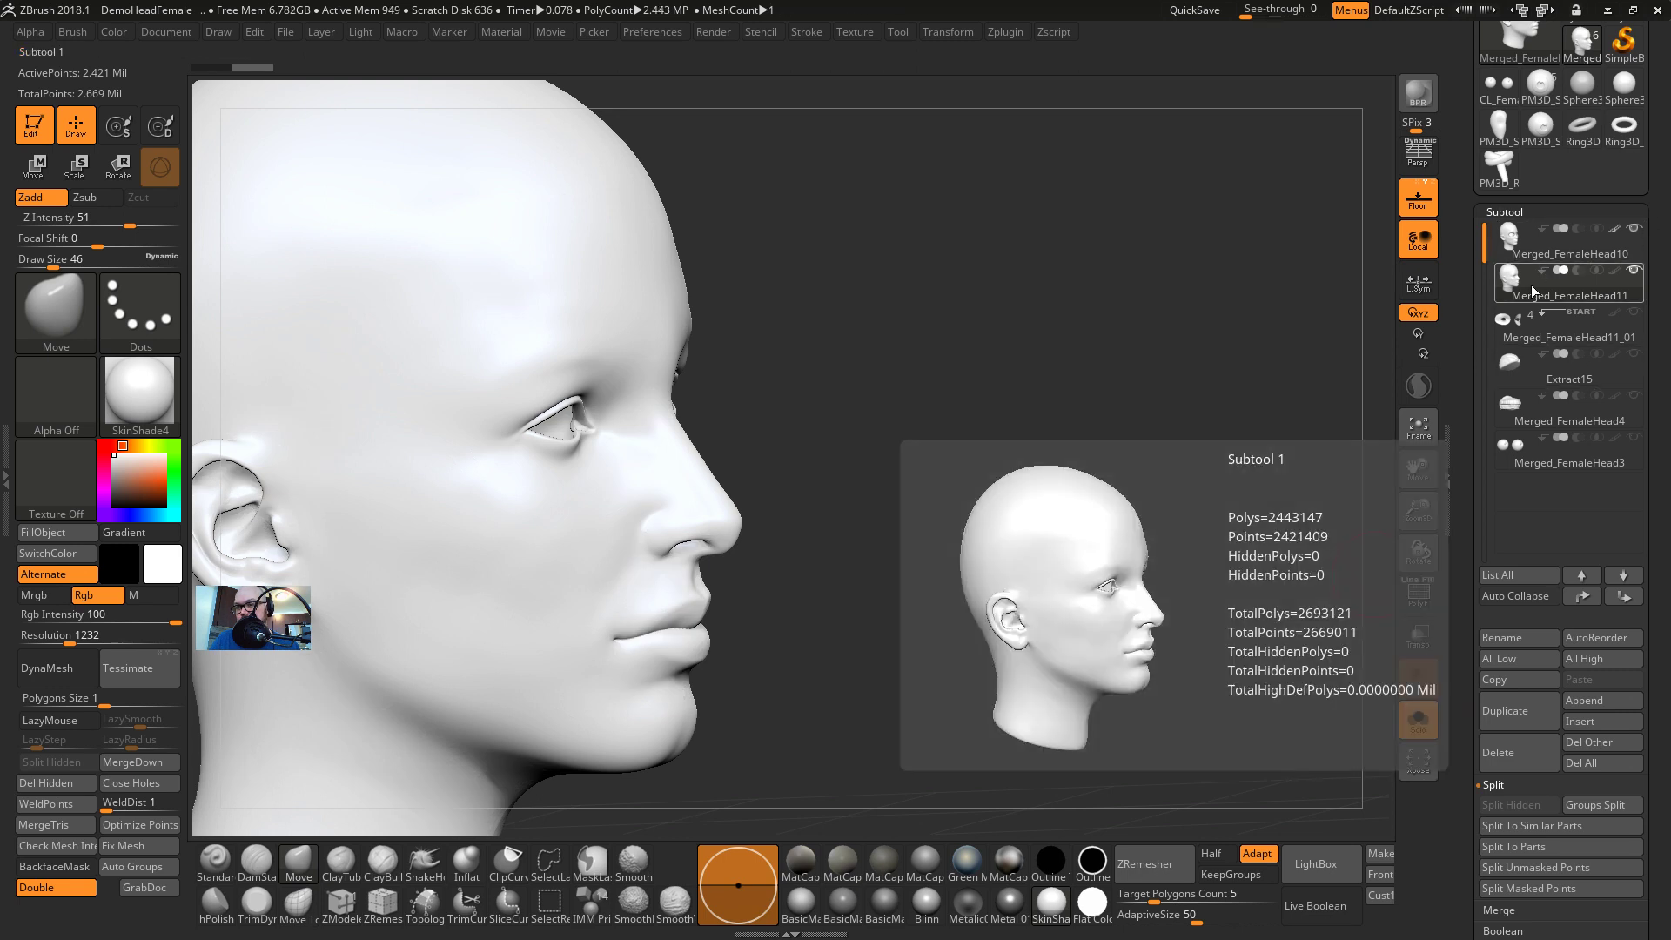
{"action": "key", "text": "shift+f"}
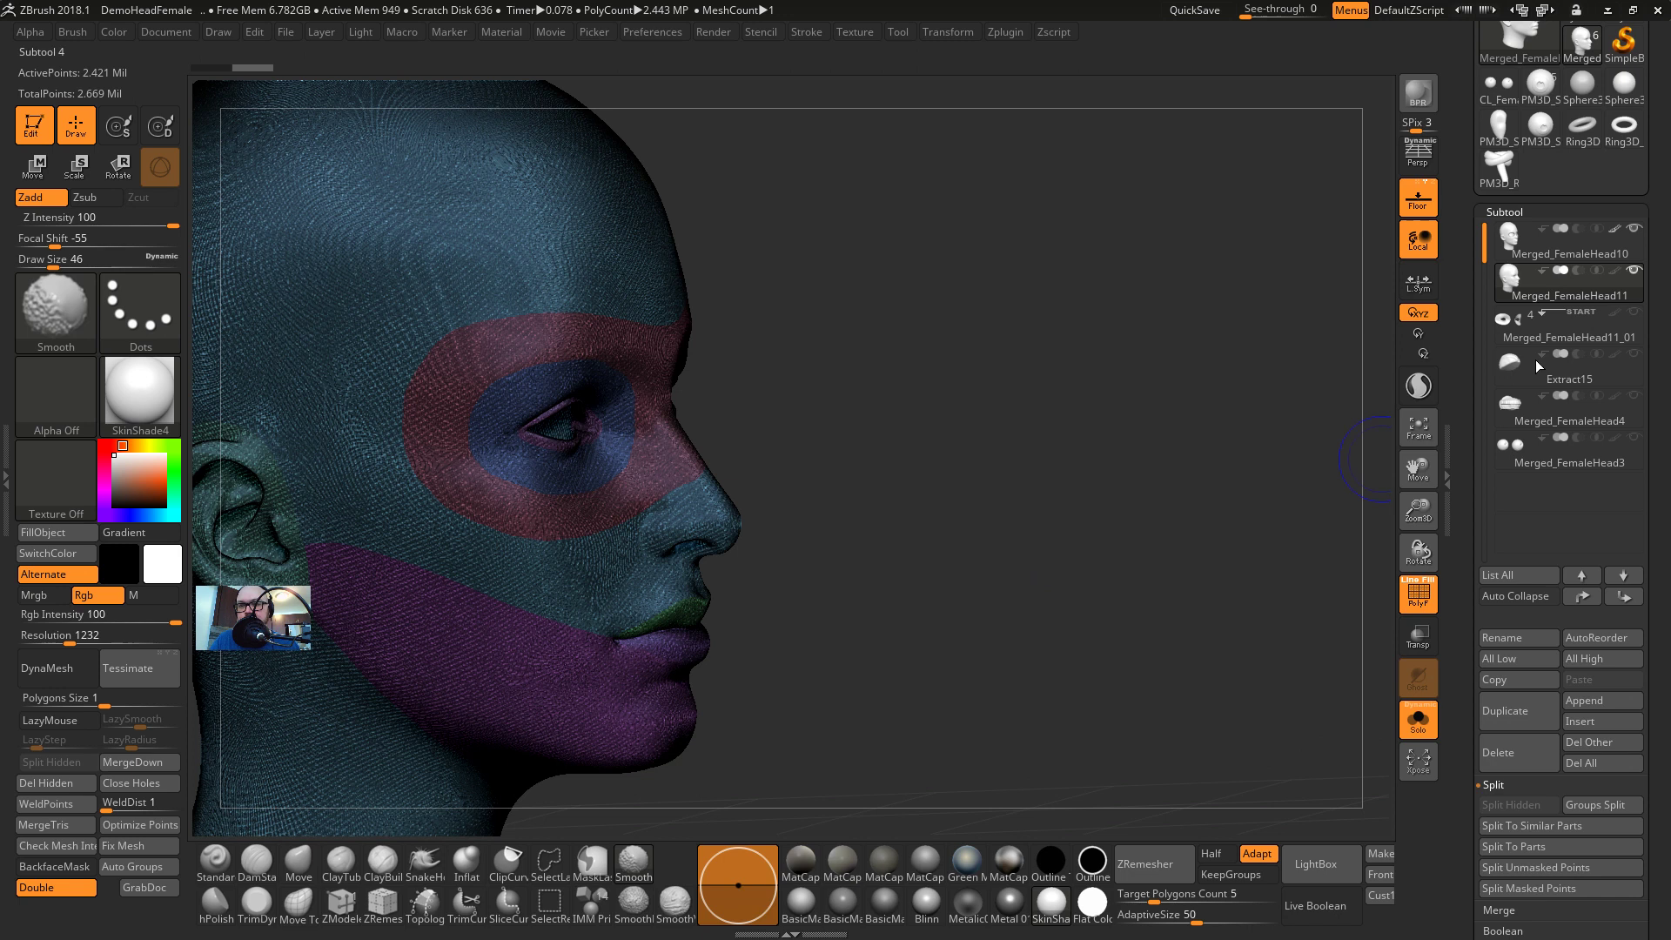
{"action": "left_click", "coordinate": [1548, 249]}
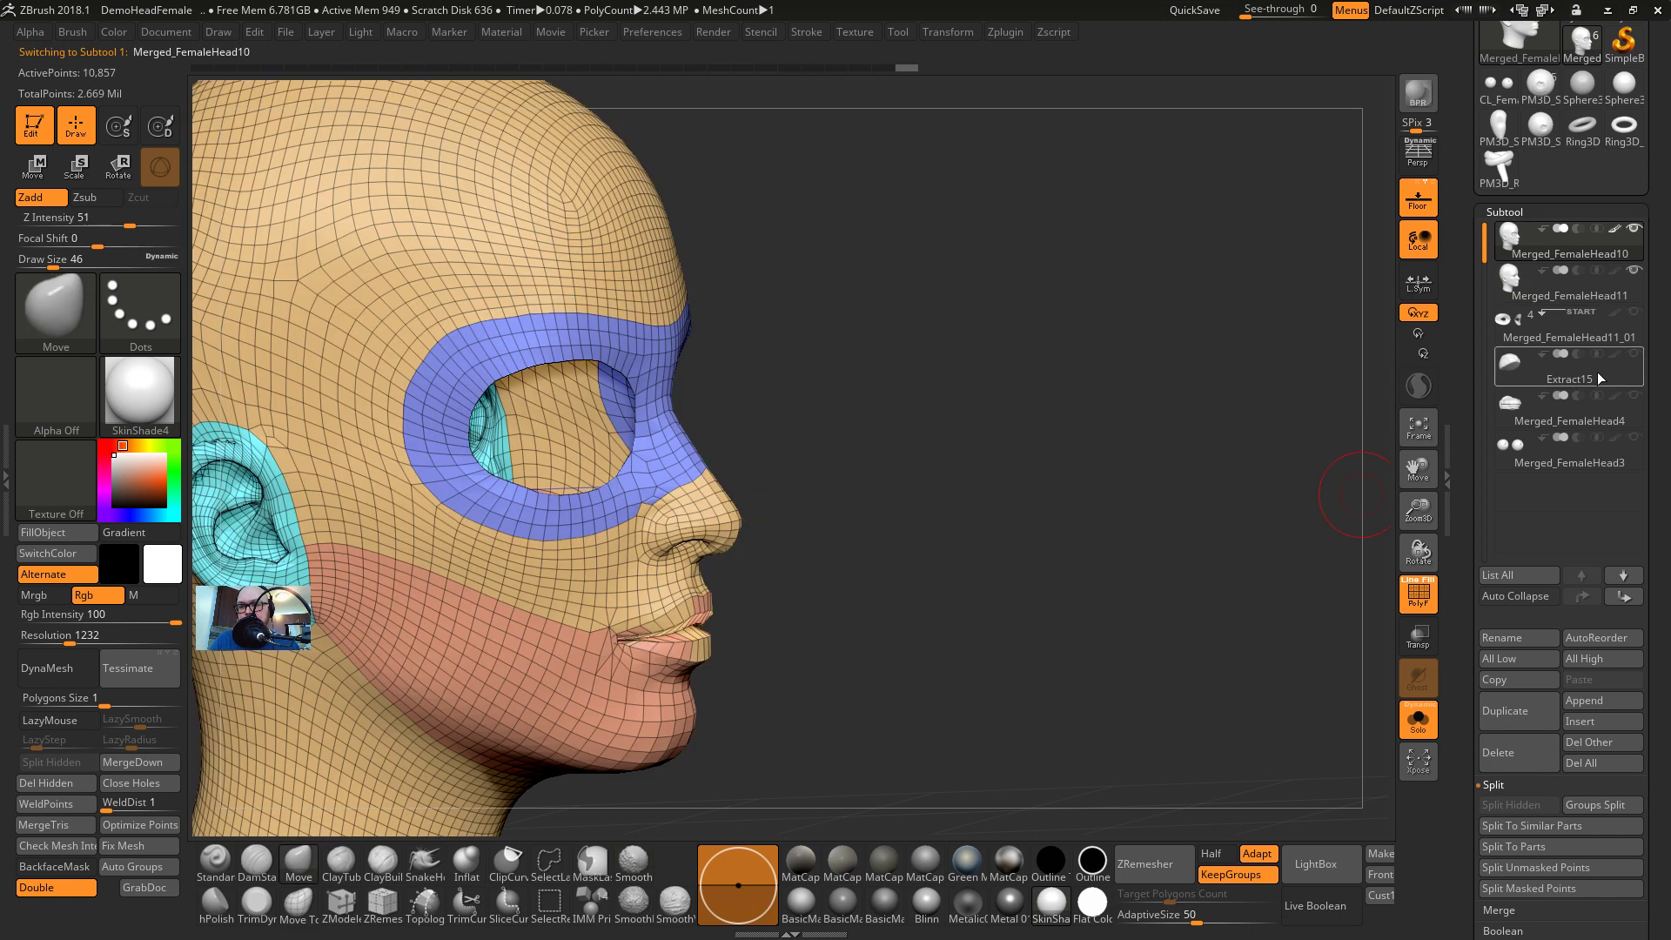
{"action": "mouse_move", "coordinate": [1539, 296]}
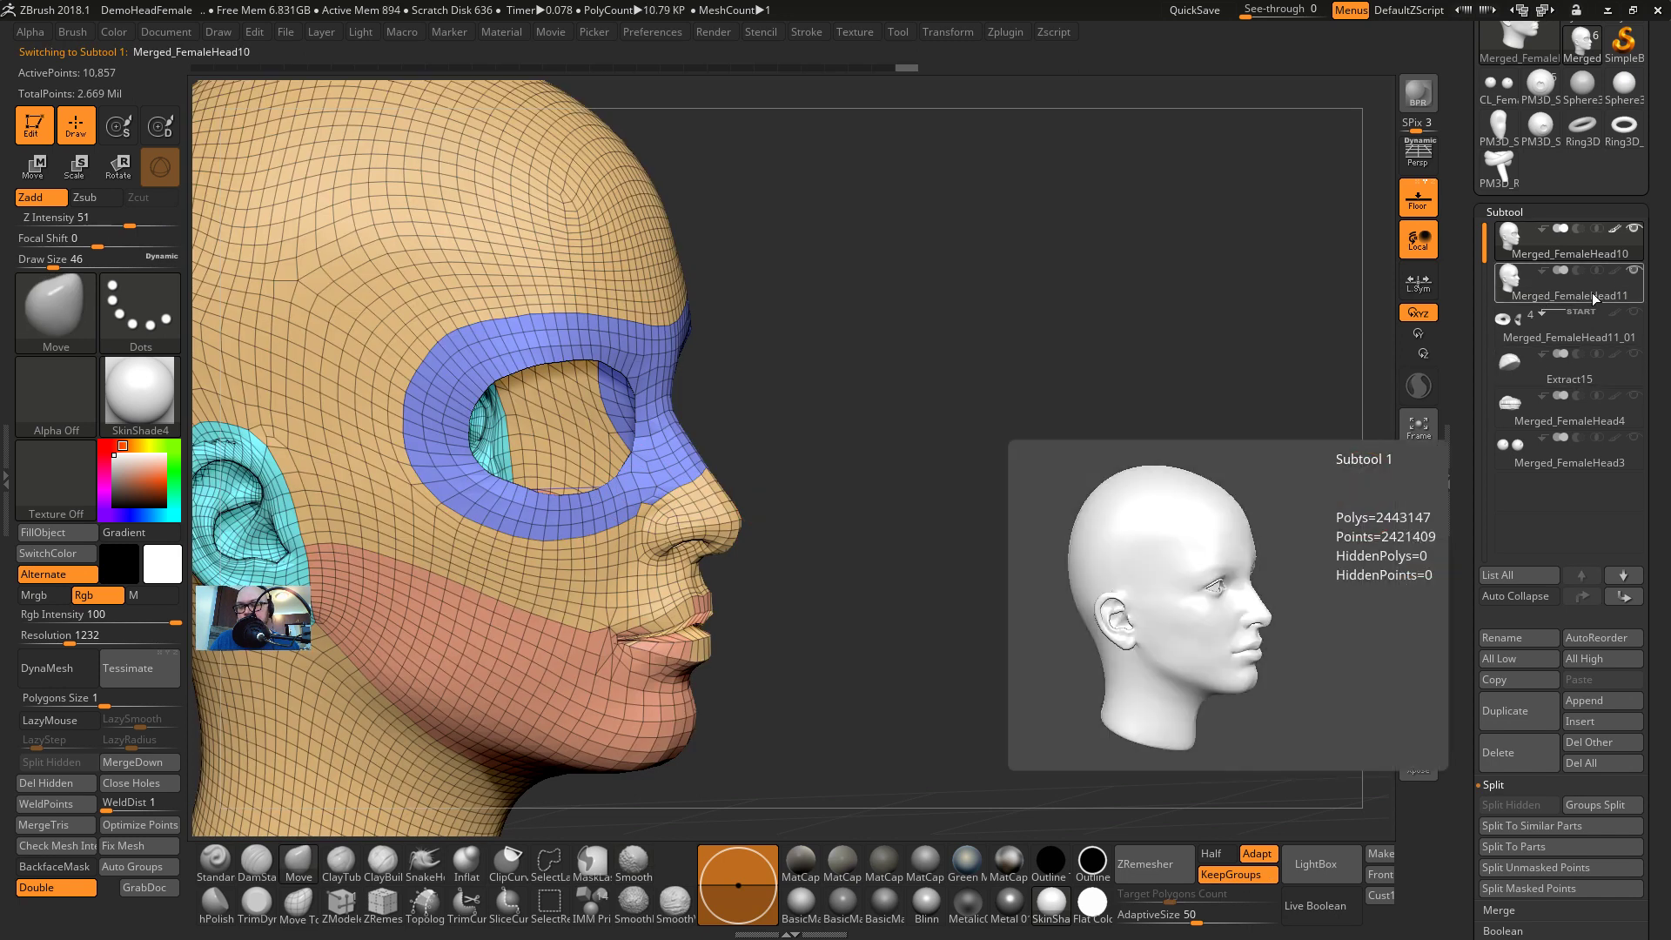
{"action": "key", "text": "shift+f"}
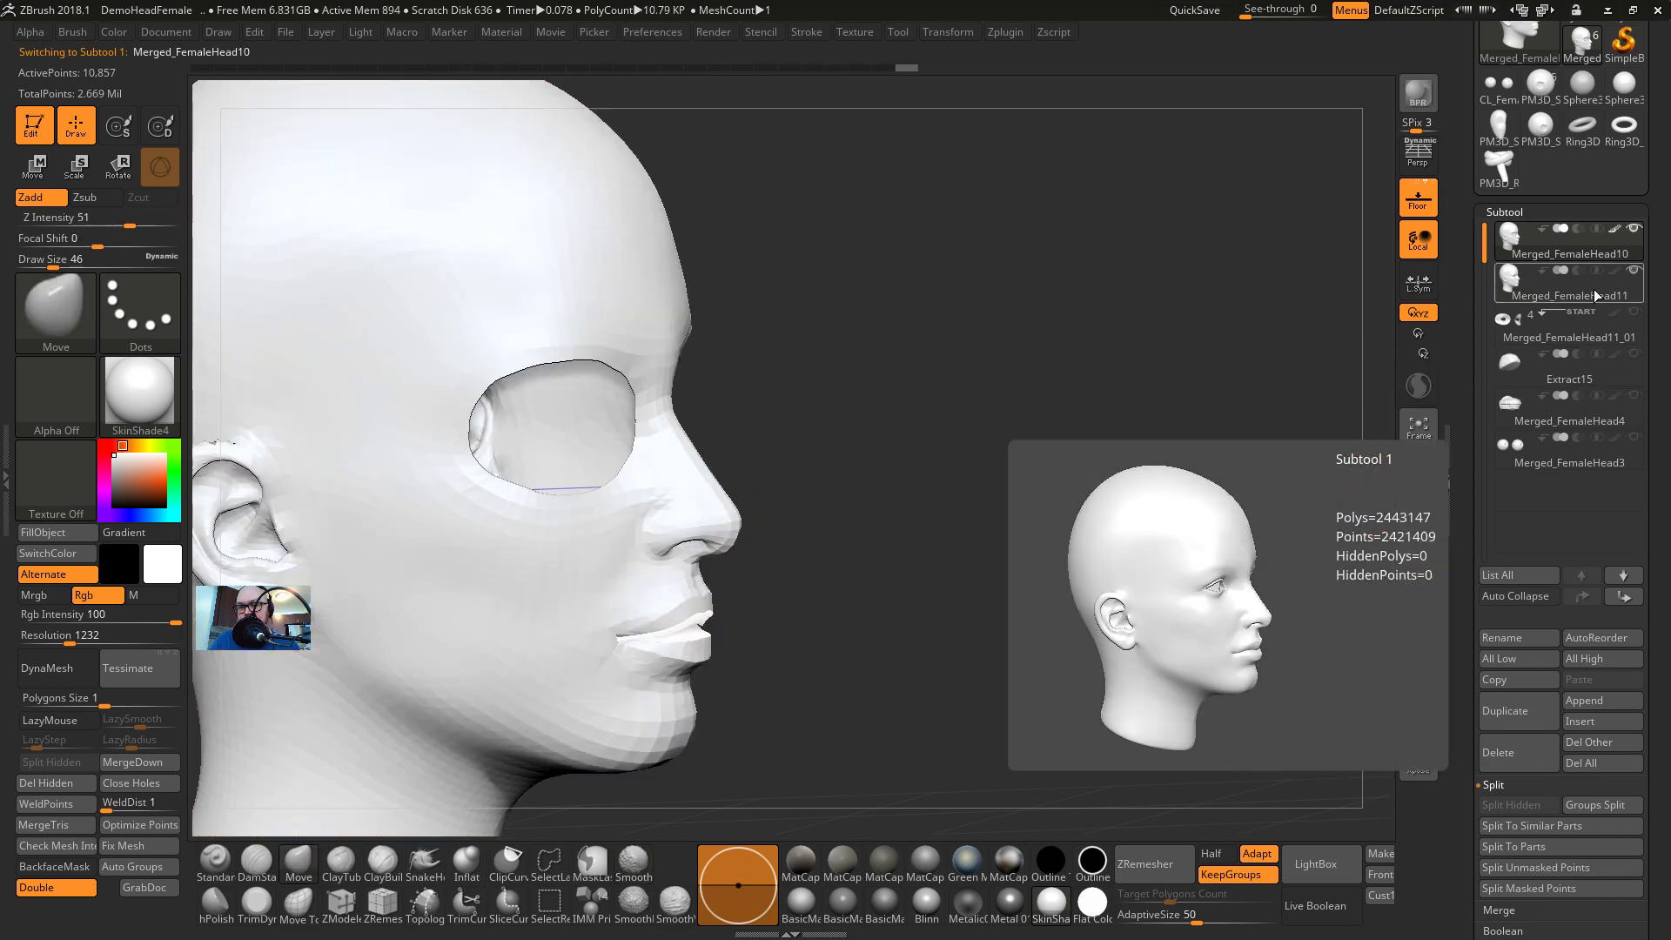
Project the Merged_FemaleHead11 sculpt's detail onto Merged_FemaleHead10 with ProjectAll
{"action": "left_click", "coordinate": [1493, 784]}
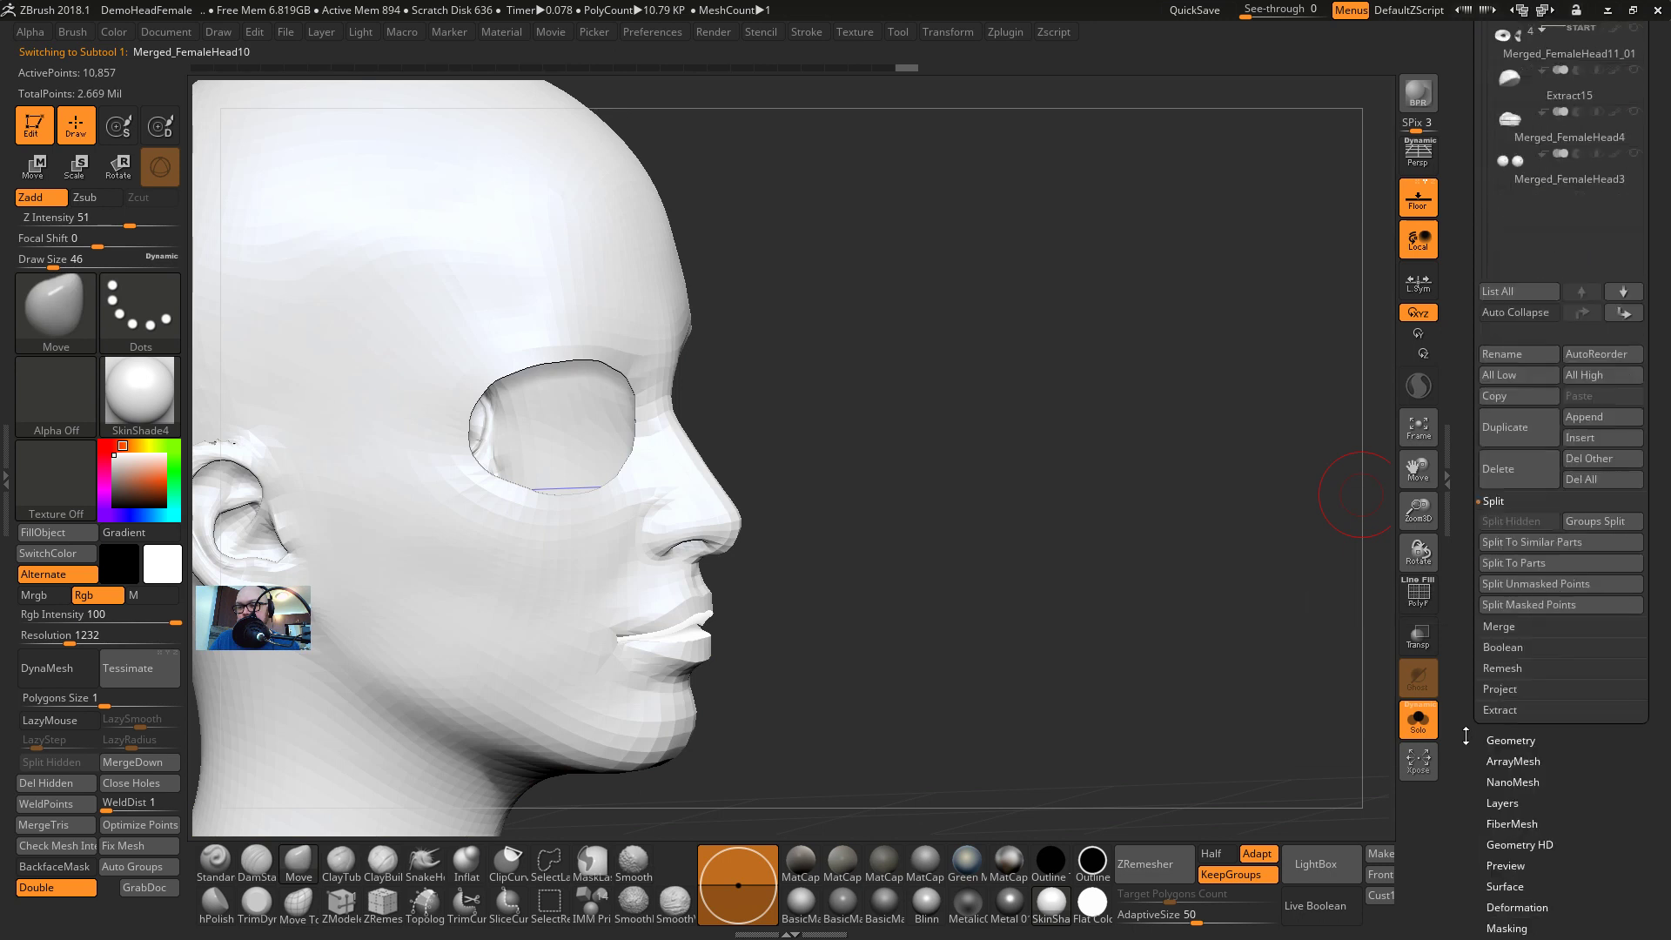
{"action": "left_click", "coordinate": [1500, 618]}
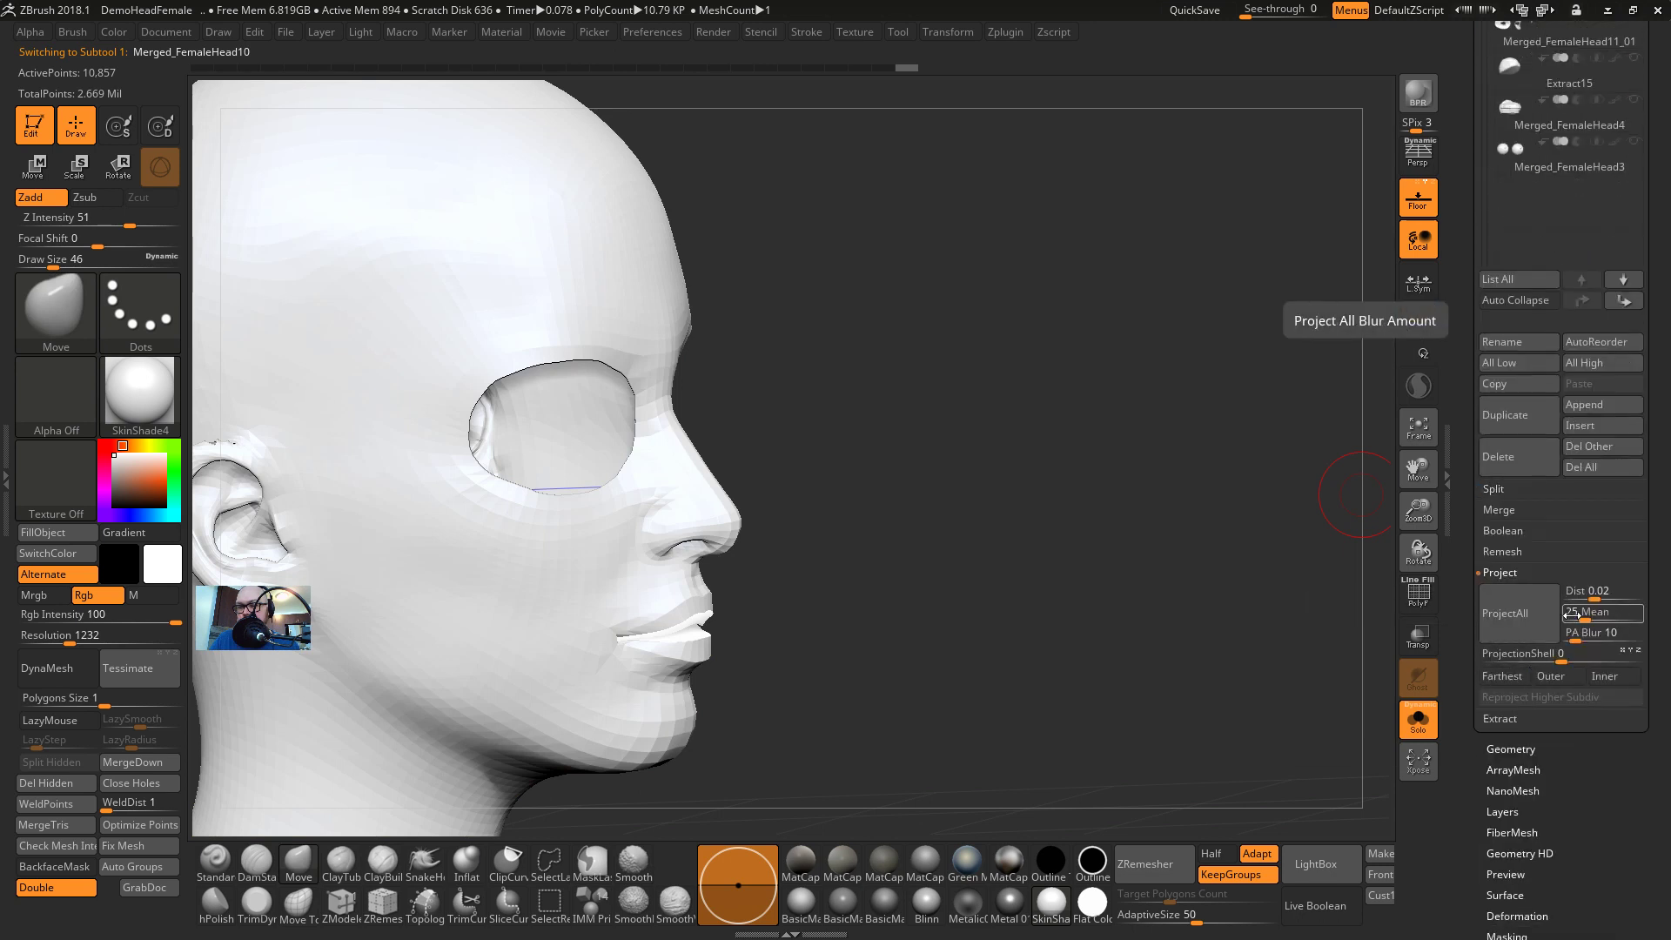
{"action": "left_click", "coordinate": [1535, 611]}
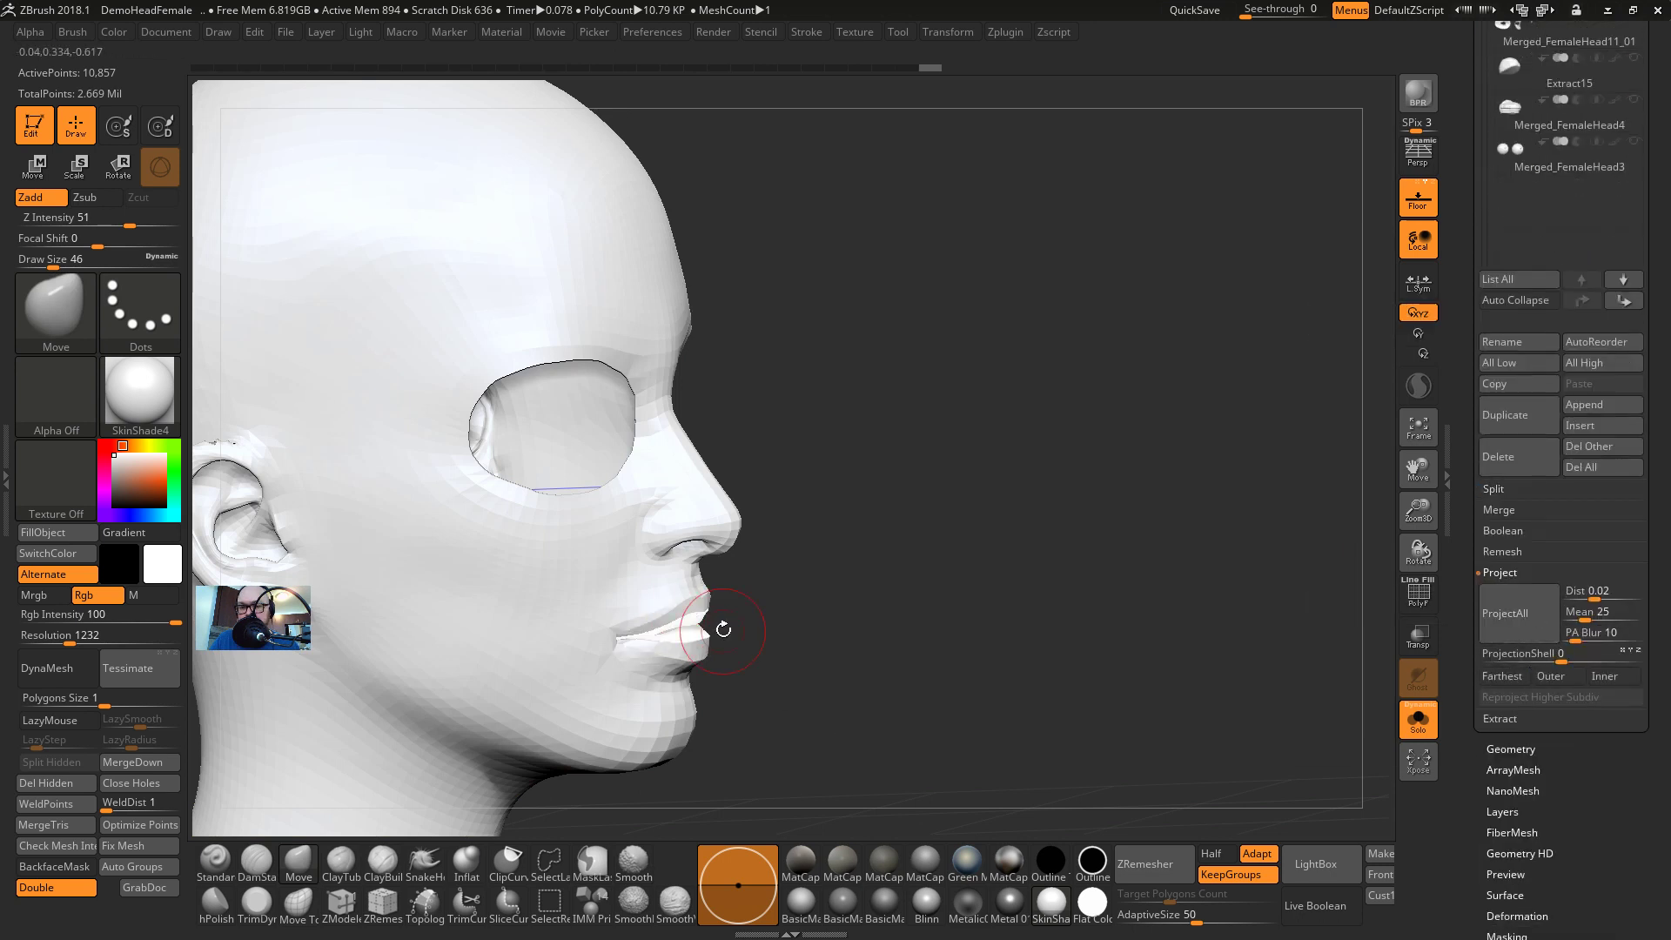
Examine the projected head's surface, especially the lips and mouth corners, with the polyframe hidden and shown
{"action": "left_click_drag", "start_coordinate": [766, 635], "coordinate": [865, 657]}
{"action": "left_click_drag", "start_coordinate": [966, 605], "coordinate": [858, 560]}
{"action": "left_click_drag", "start_coordinate": [1217, 523], "coordinate": [1222, 687], "text": "alt"}
{"action": "left_click_drag", "start_coordinate": [1264, 583], "coordinate": [1289, 571]}
{"action": "left_click_drag", "start_coordinate": [1336, 491], "coordinate": [1336, 552], "text": "alt"}
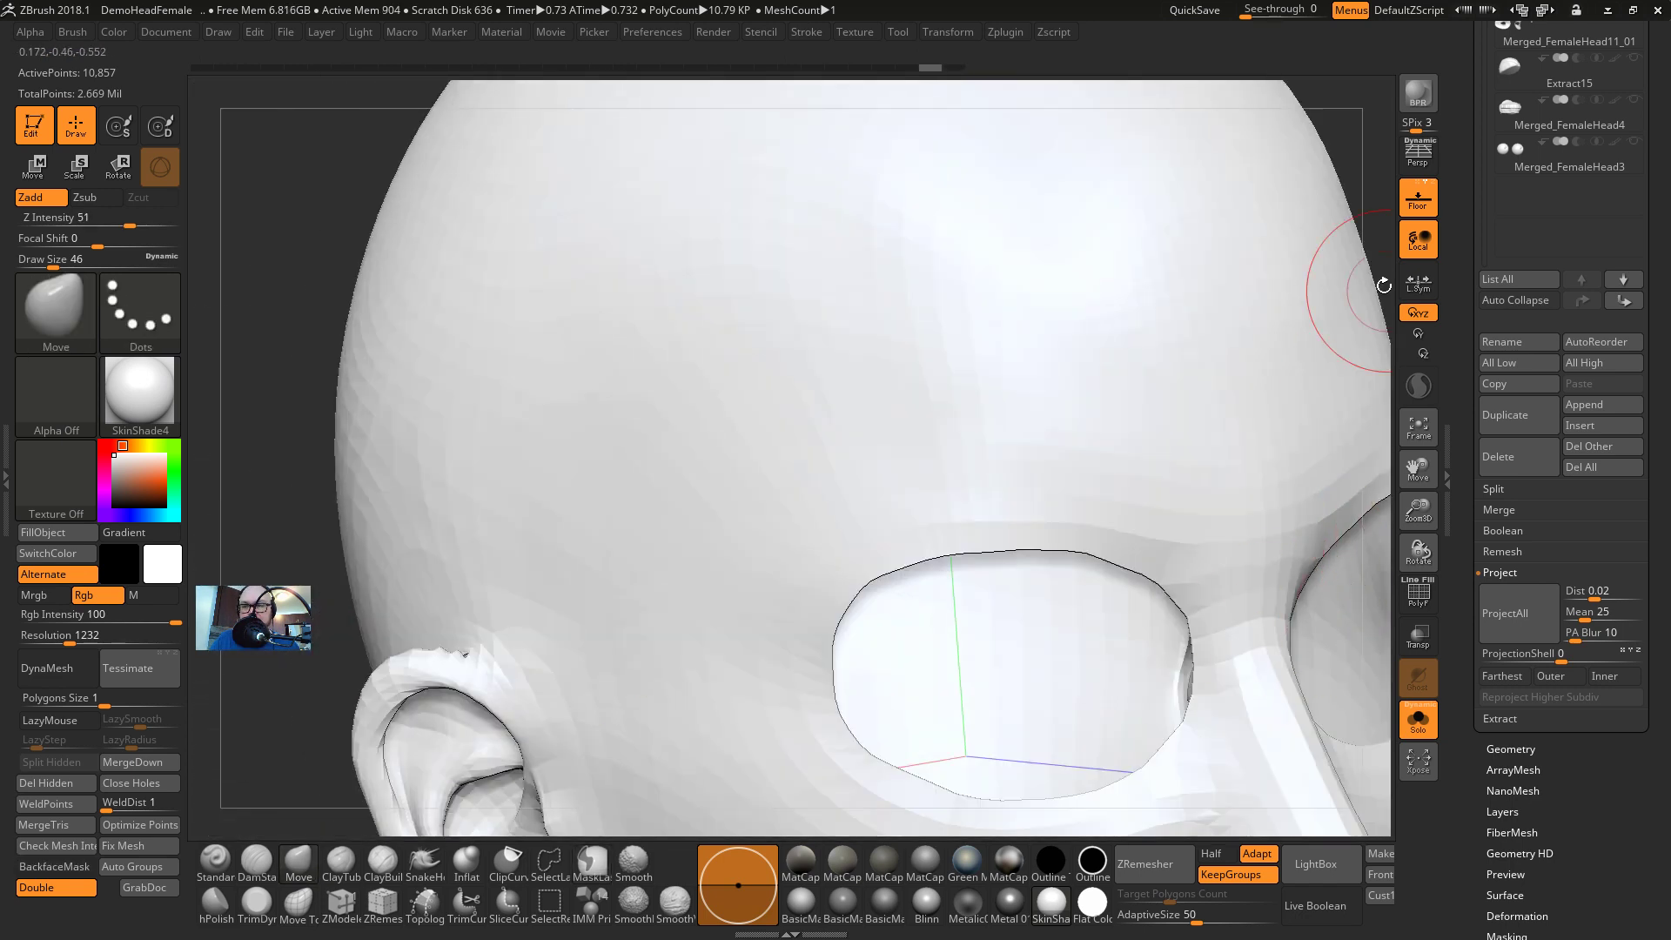
{"action": "left_click_drag", "start_coordinate": [1350, 206], "coordinate": [1100, 337]}
{"action": "left_click_drag", "start_coordinate": [1219, 483], "coordinate": [1240, 287], "text": "alt"}
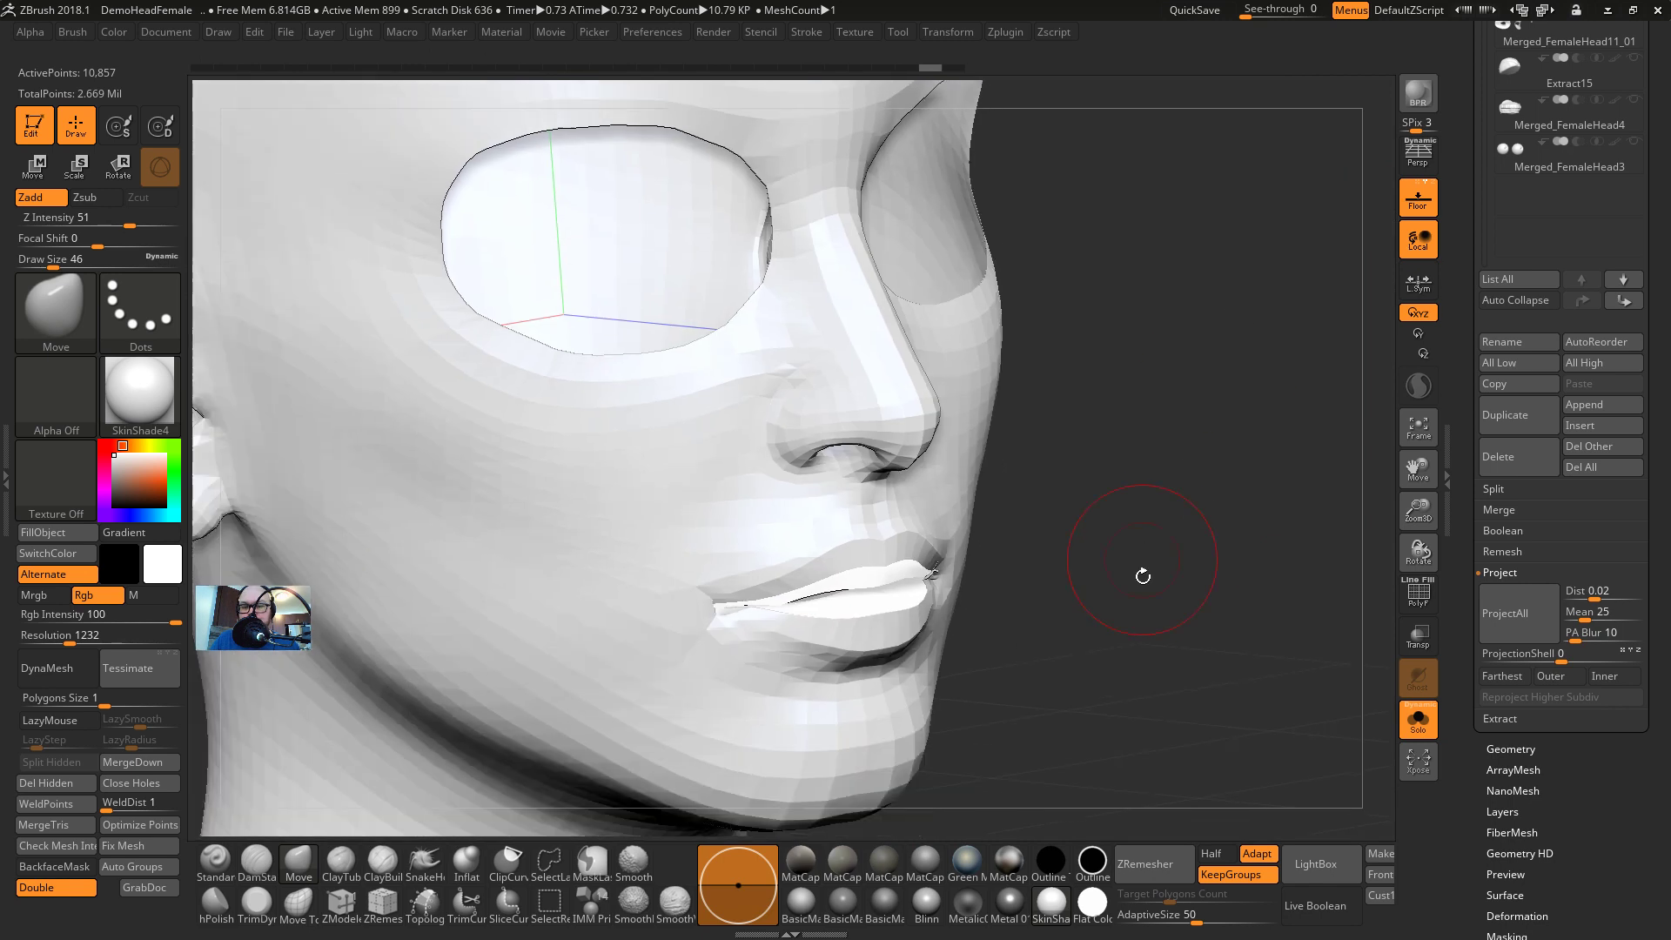
{"action": "left_click_drag", "start_coordinate": [1142, 575], "coordinate": [1001, 571]}
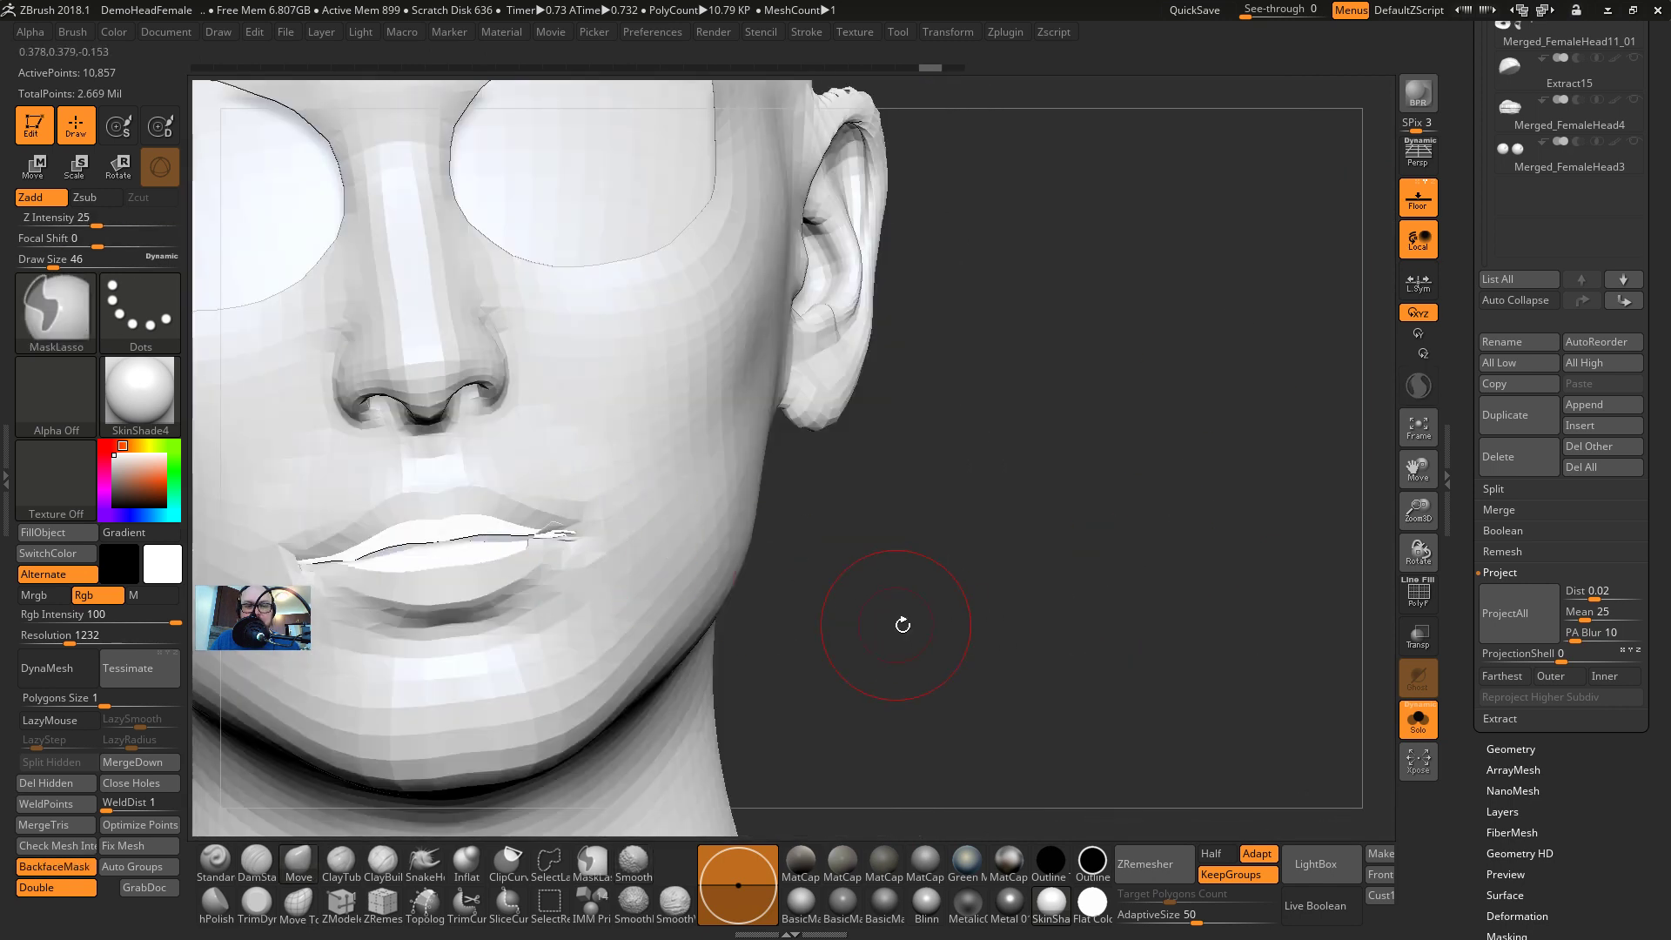
{"action": "left_click_drag", "start_coordinate": [903, 623], "coordinate": [578, 549]}
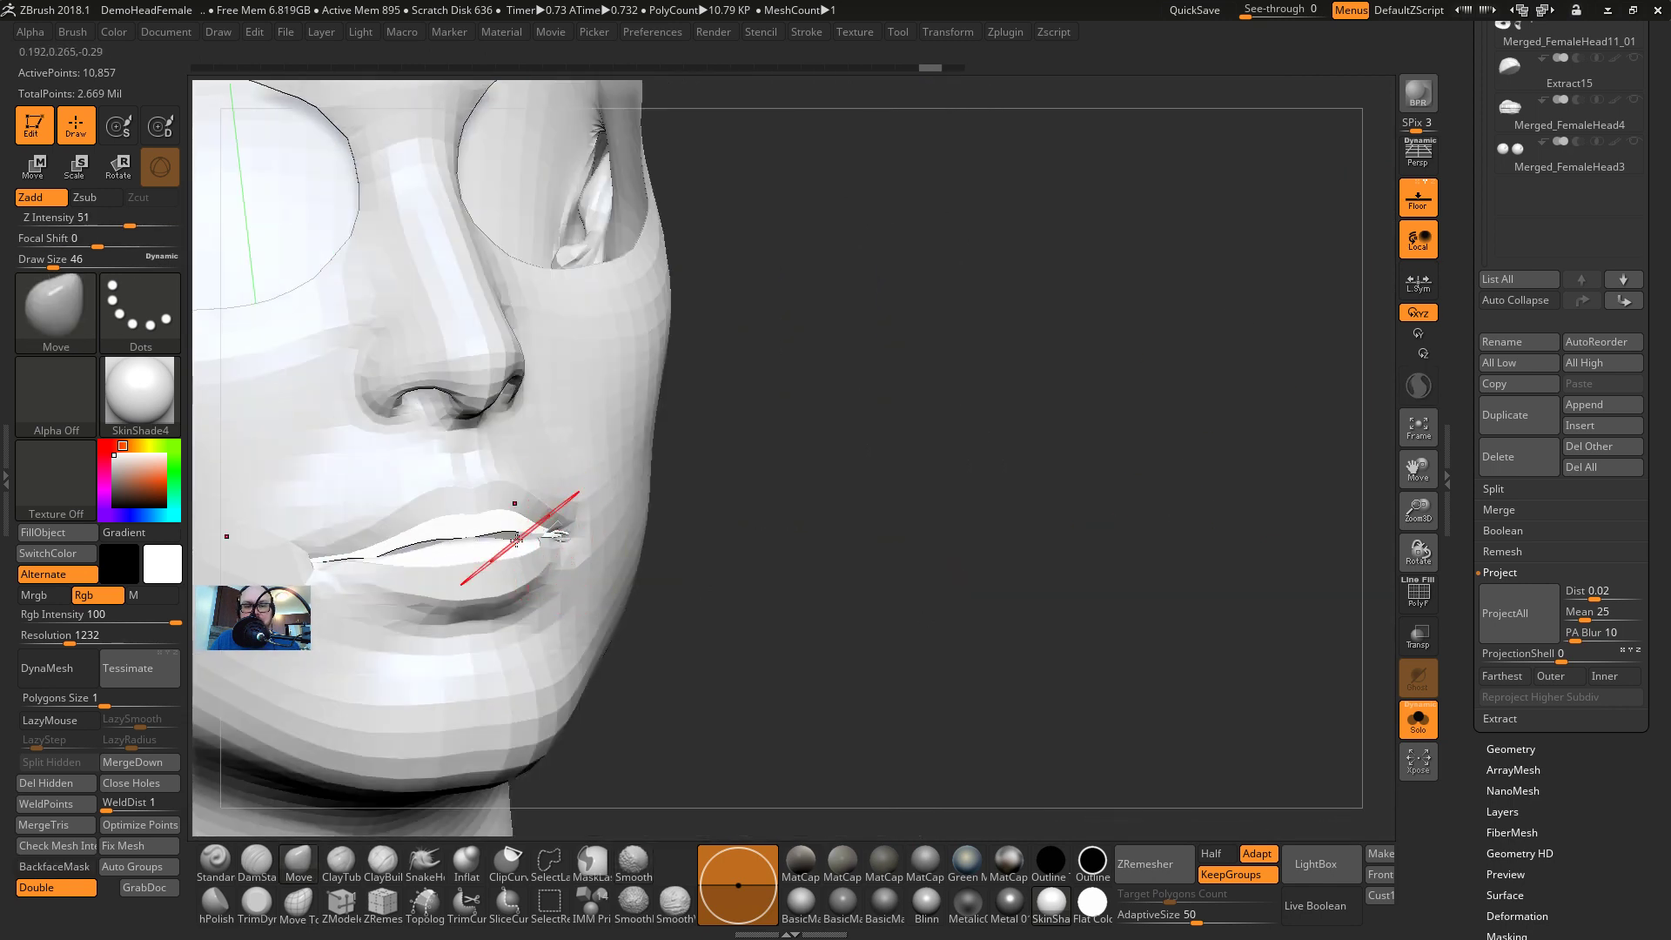
{"action": "key", "text": "shift+f"}
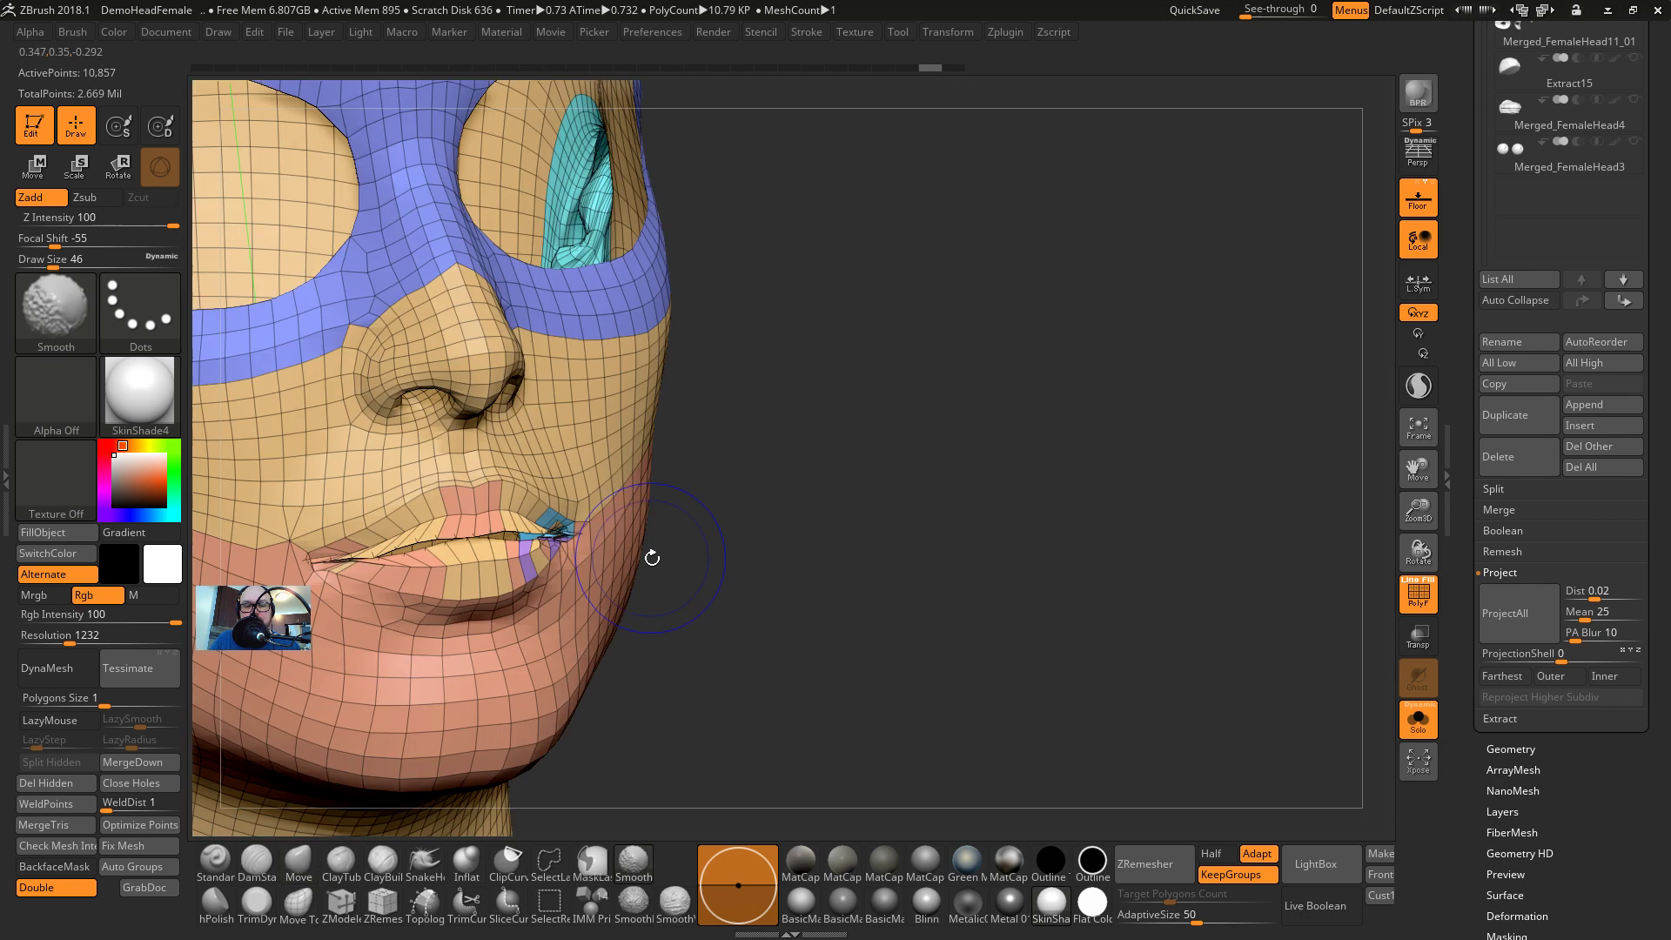
{"action": "left_click_drag", "start_coordinate": [846, 601], "coordinate": [728, 578]}
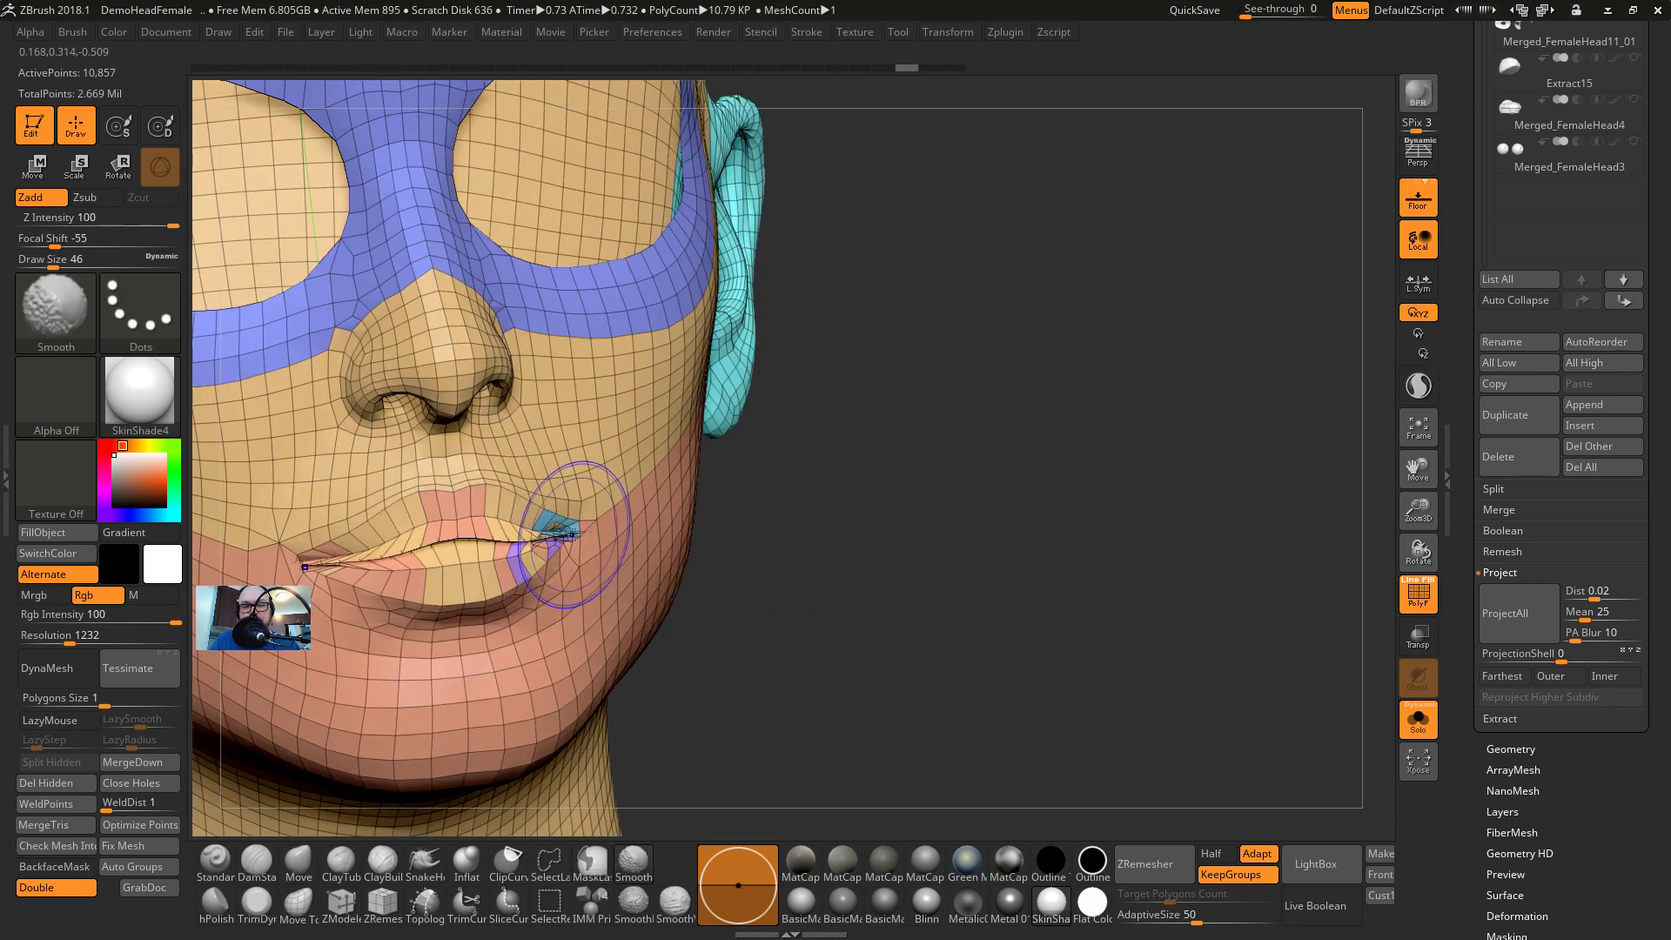
Undo the projection, the white fill and the last lip adjustments on the retopologized head
{"action": "key", "text": "ctrl+z"}
{"action": "key", "text": "ctrl+z"}
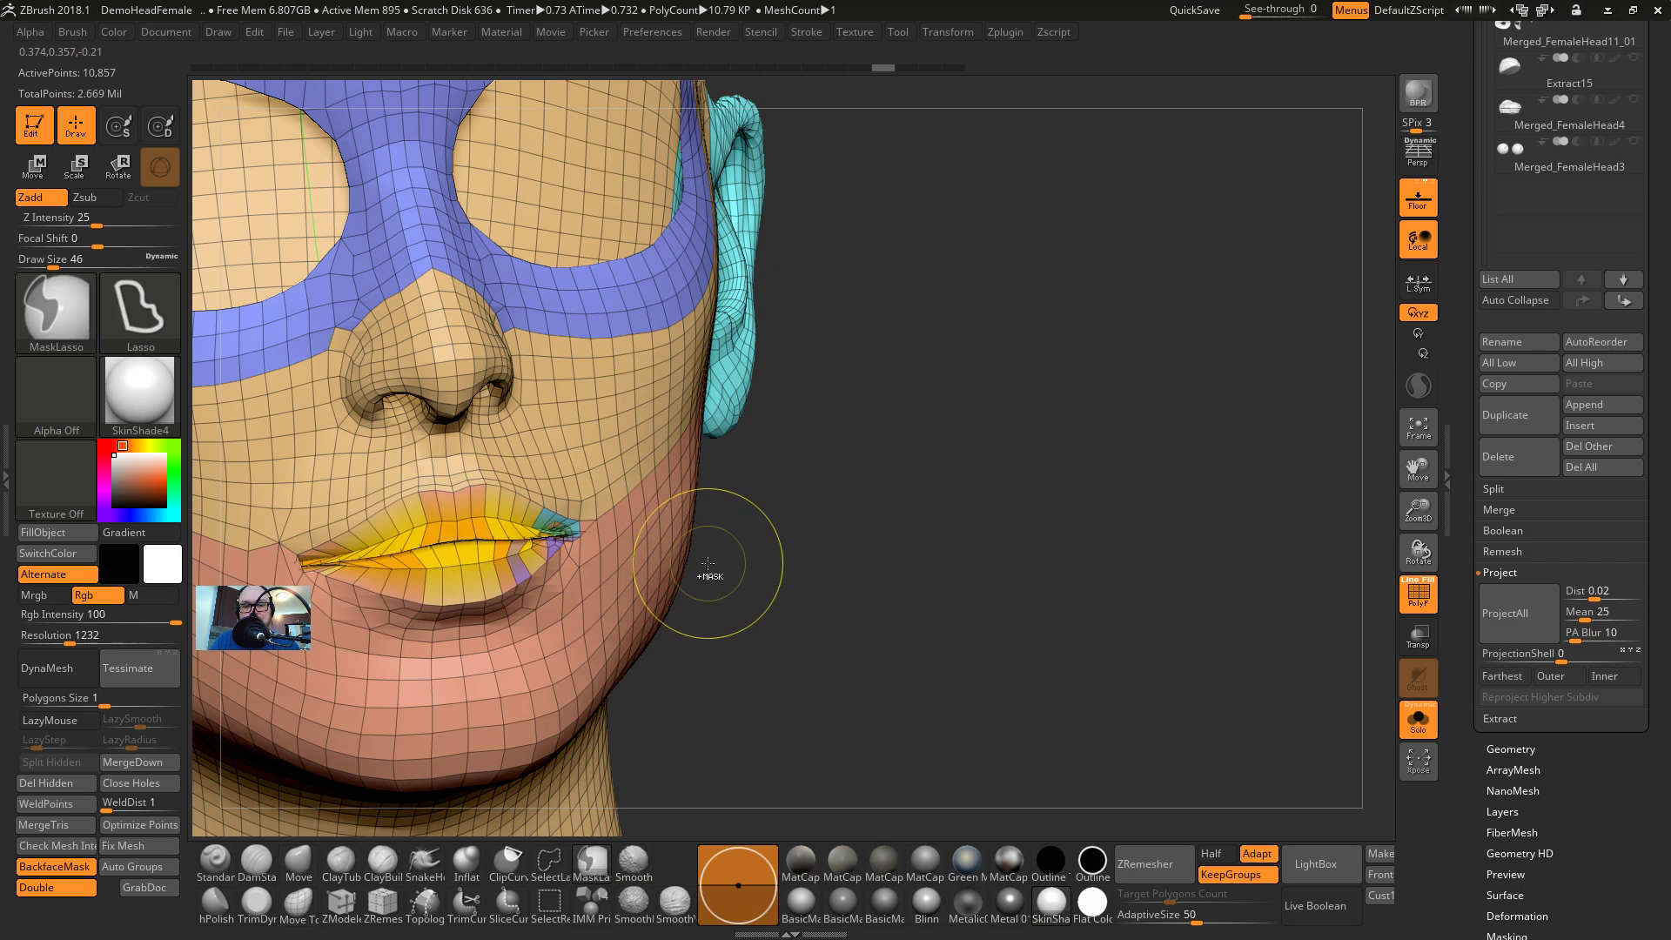
{"action": "key", "text": "ctrl+z"}
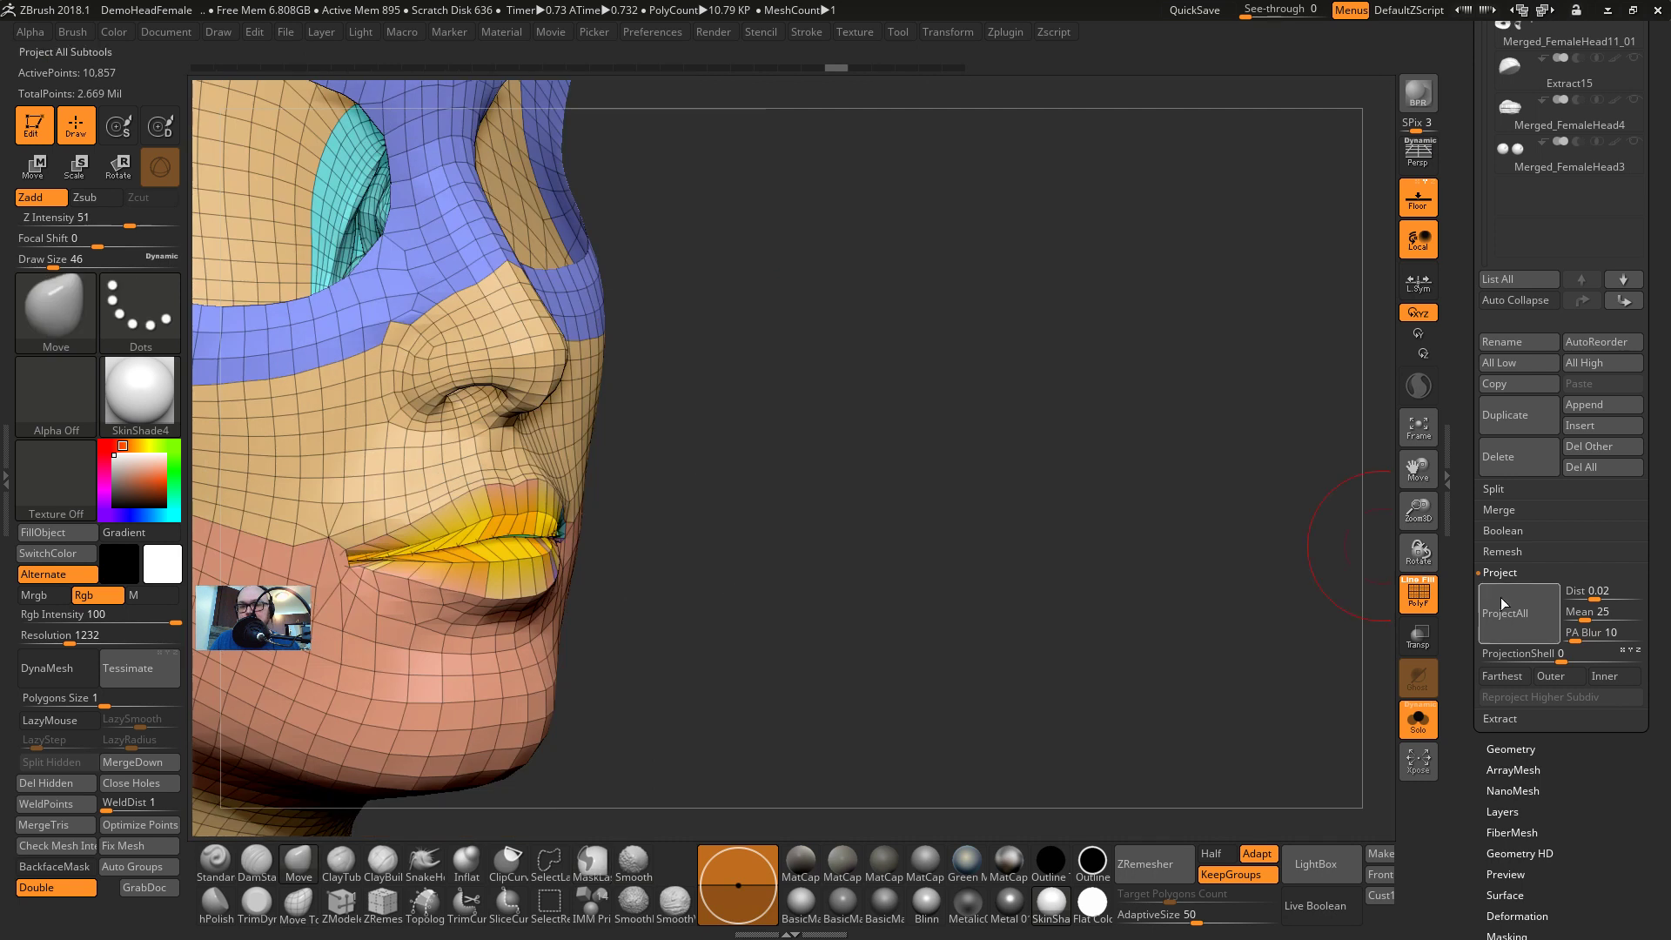
{"action": "key", "text": "ctrl+z"}
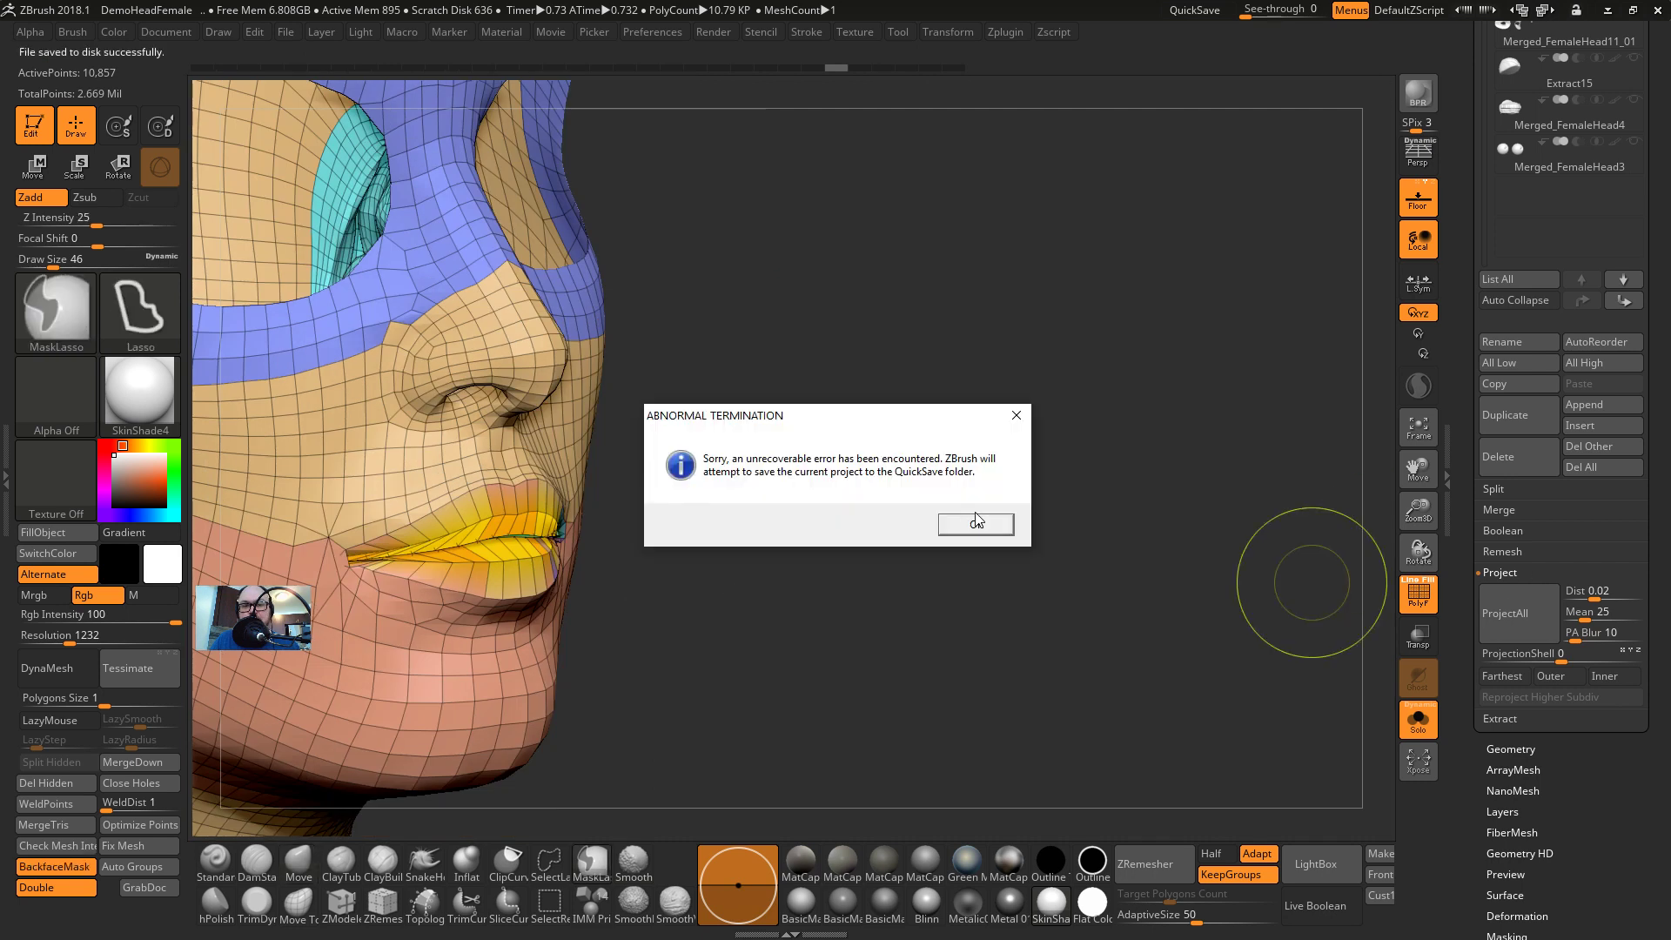
Acknowledge the fatal error and let the current project save to the QuickSave folder
{"action": "left_click", "coordinate": [975, 525]}
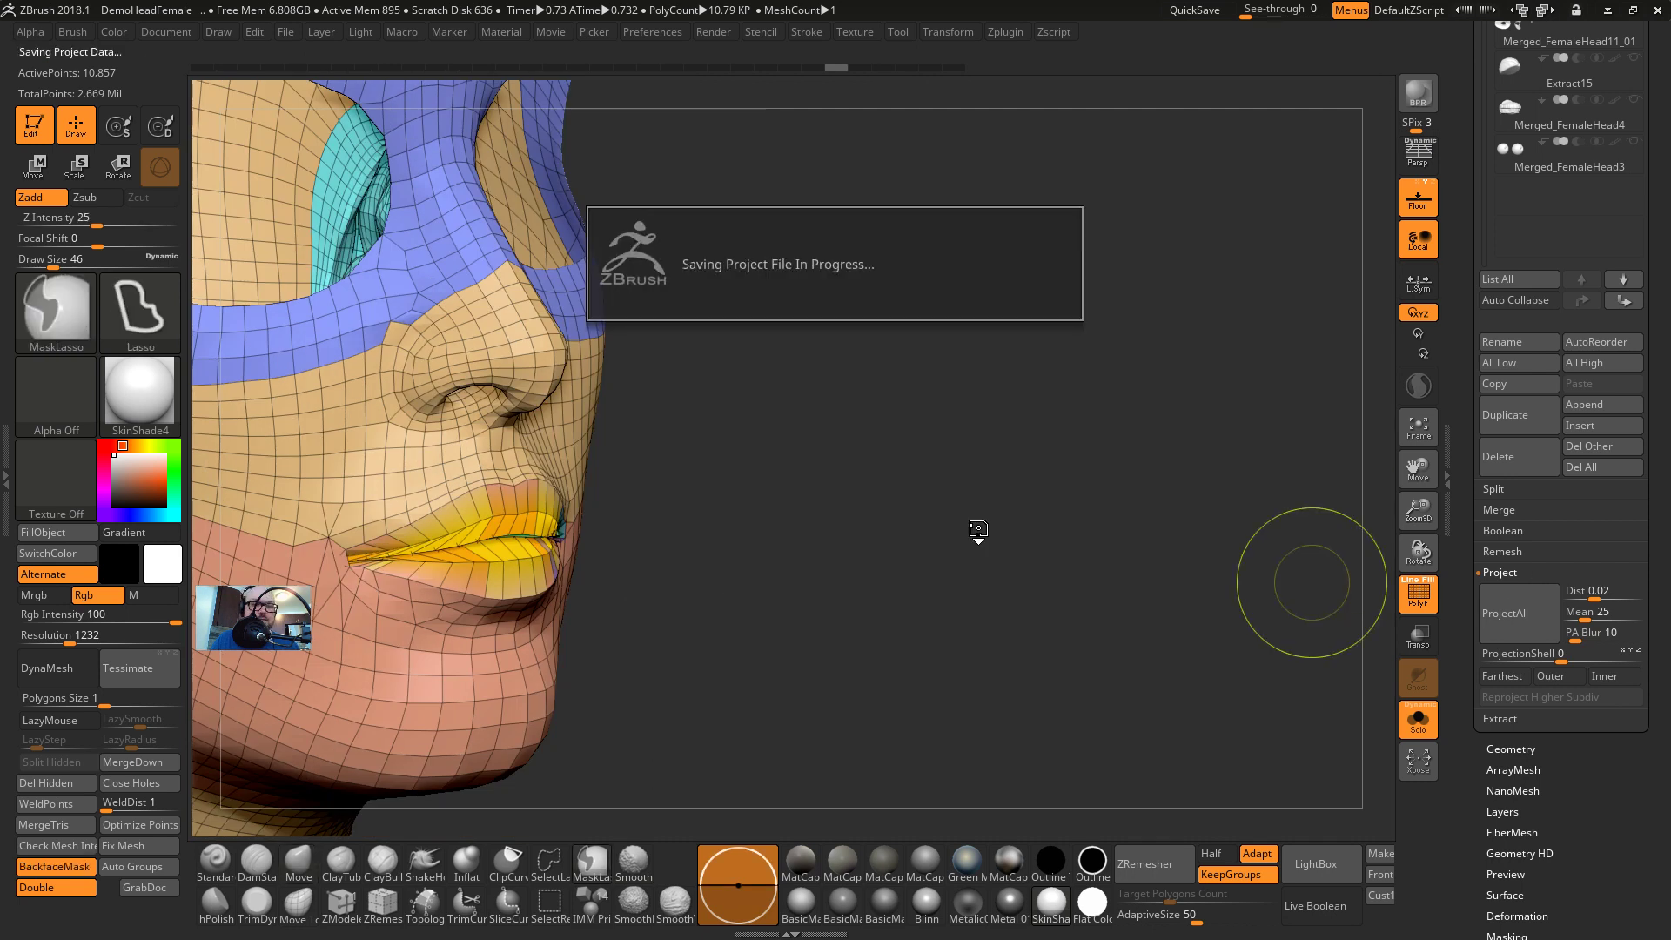
{"action": "left_click", "coordinate": [976, 524]}
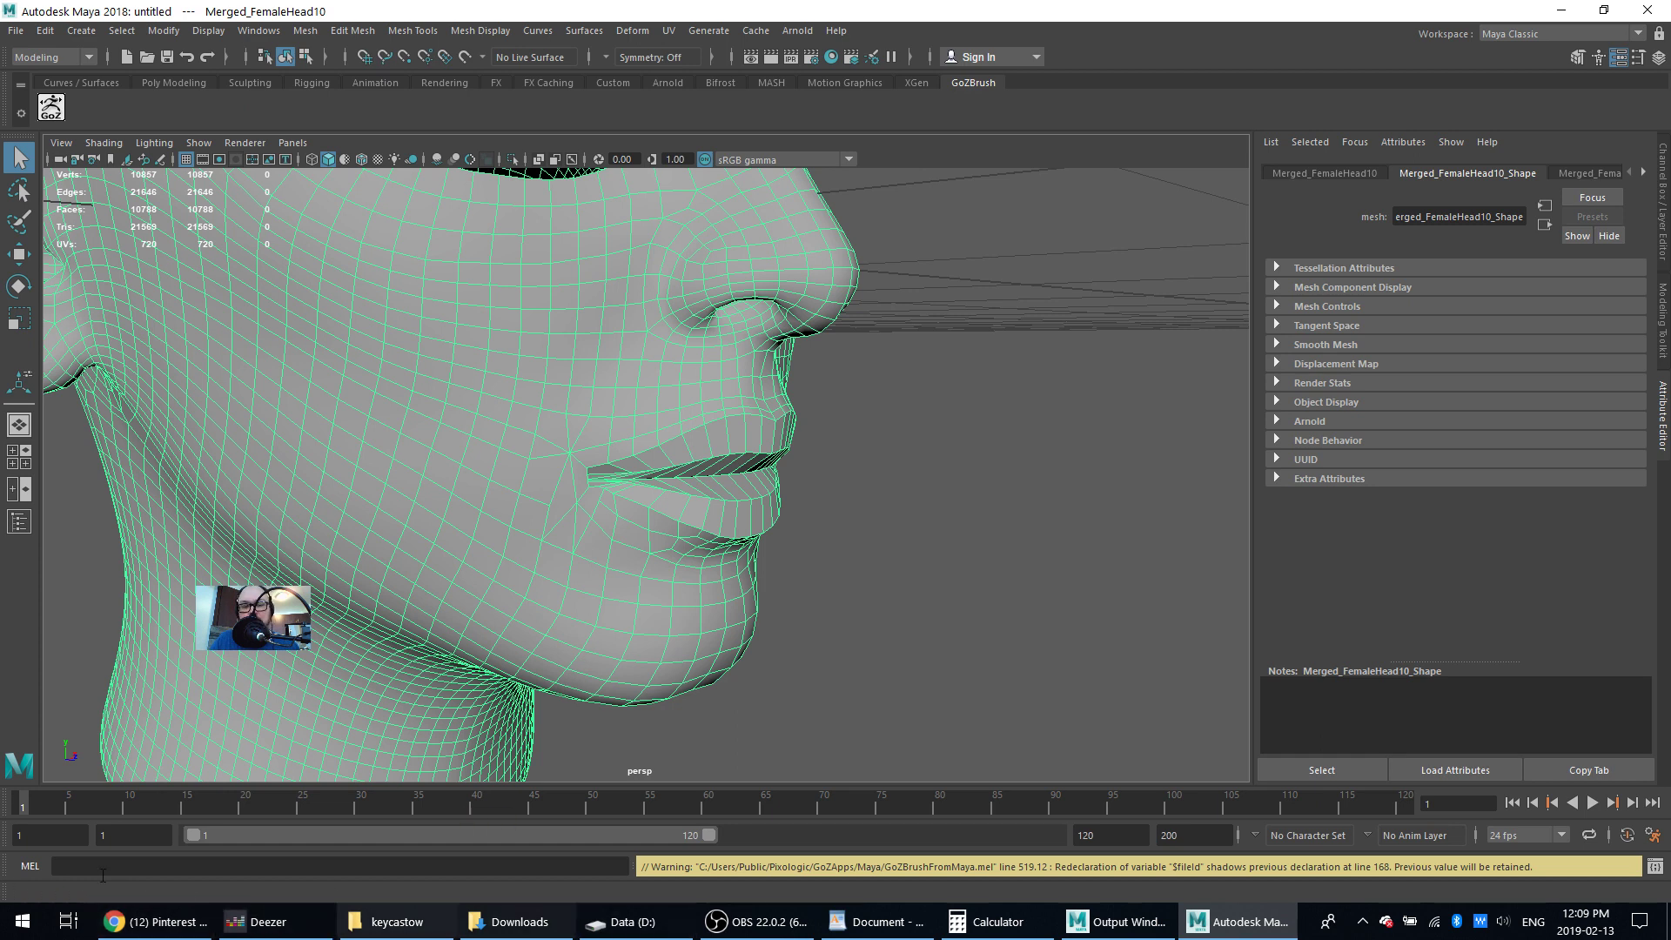
Check the Twitch stream chat in the browser and return to Maya
{"action": "left_click", "coordinate": [157, 921]}
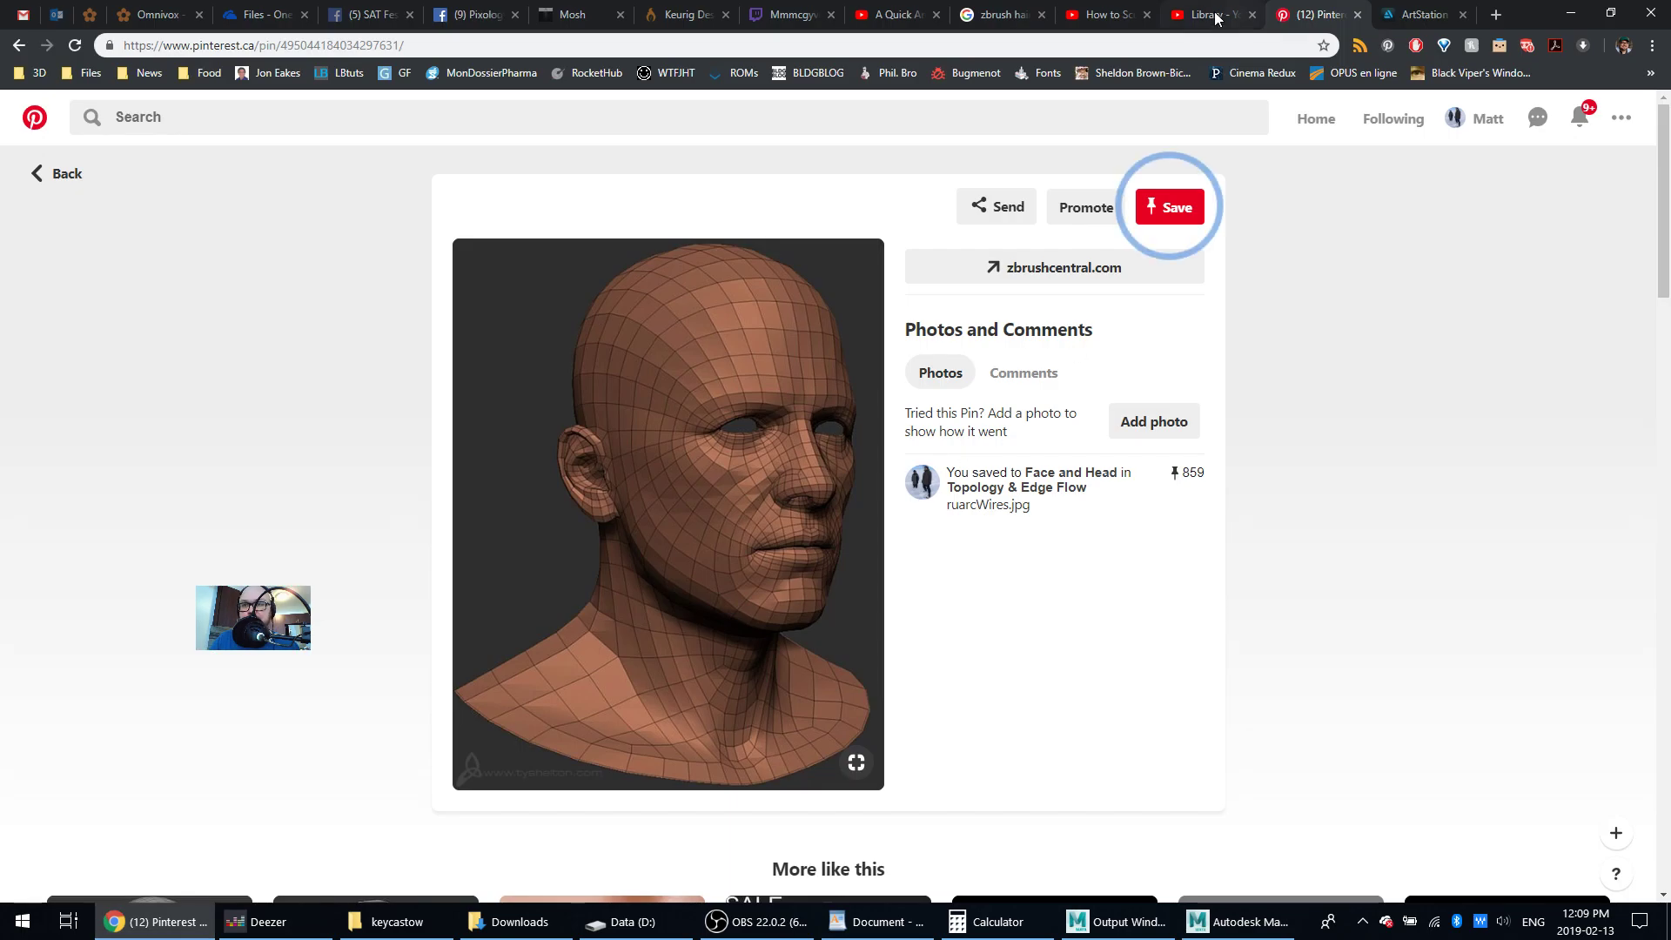
{"action": "left_click", "coordinate": [1217, 18]}
{"action": "left_click", "coordinate": [1316, 14]}
{"action": "left_click", "coordinate": [1582, 122]}
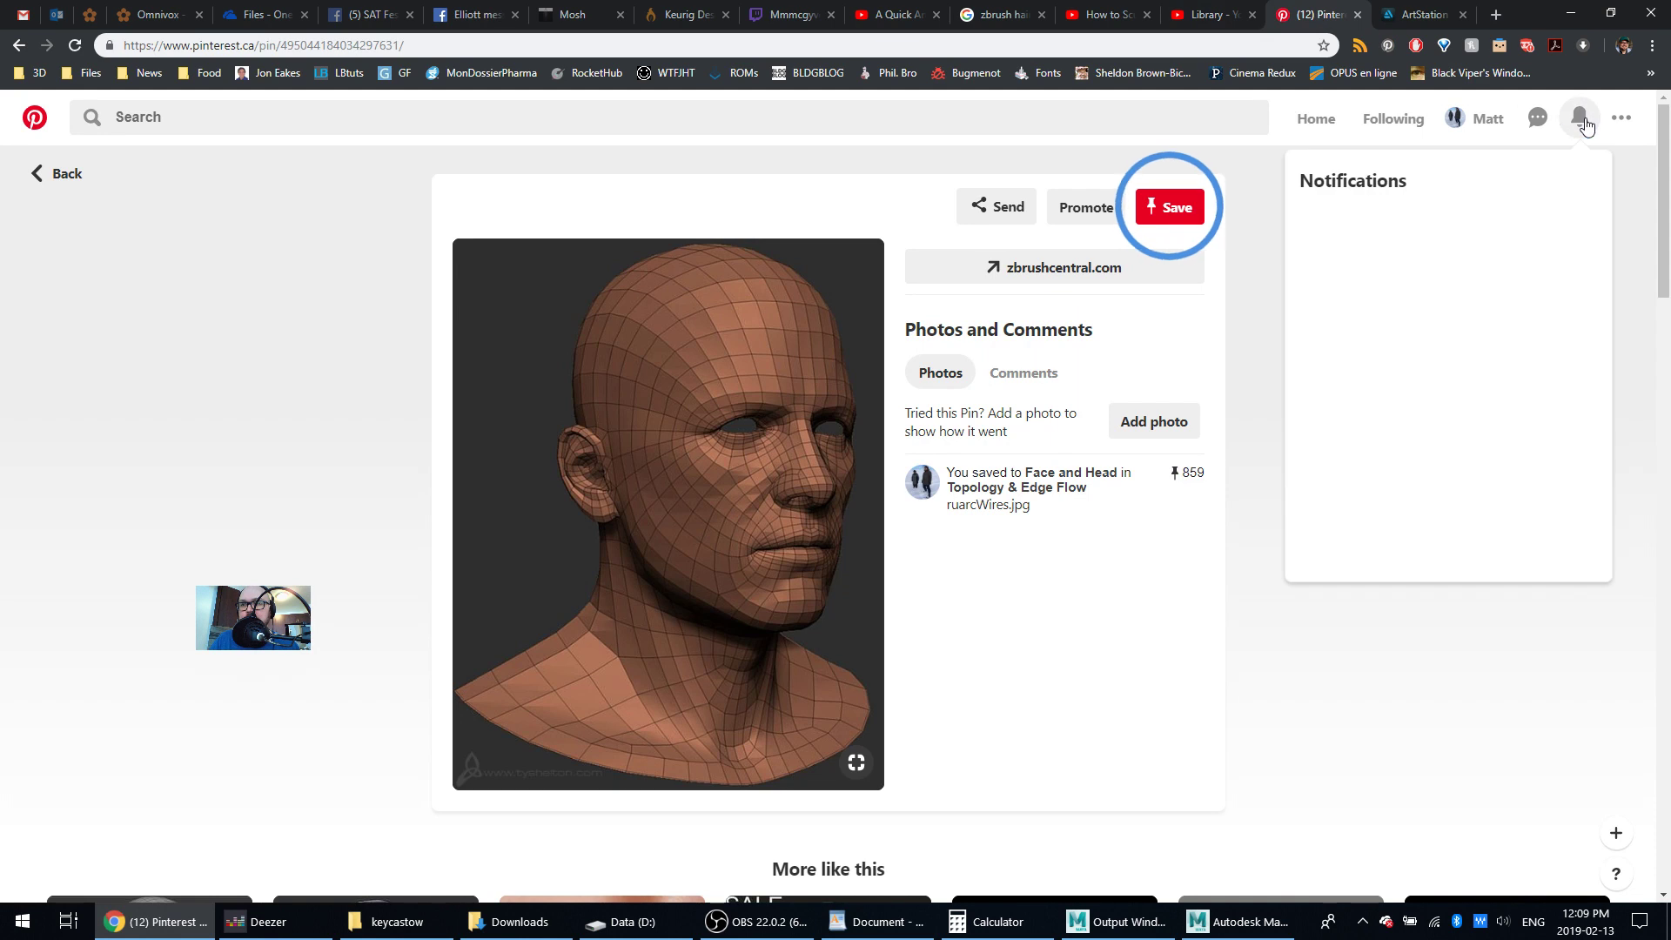
{"action": "left_click", "coordinate": [1217, 15]}
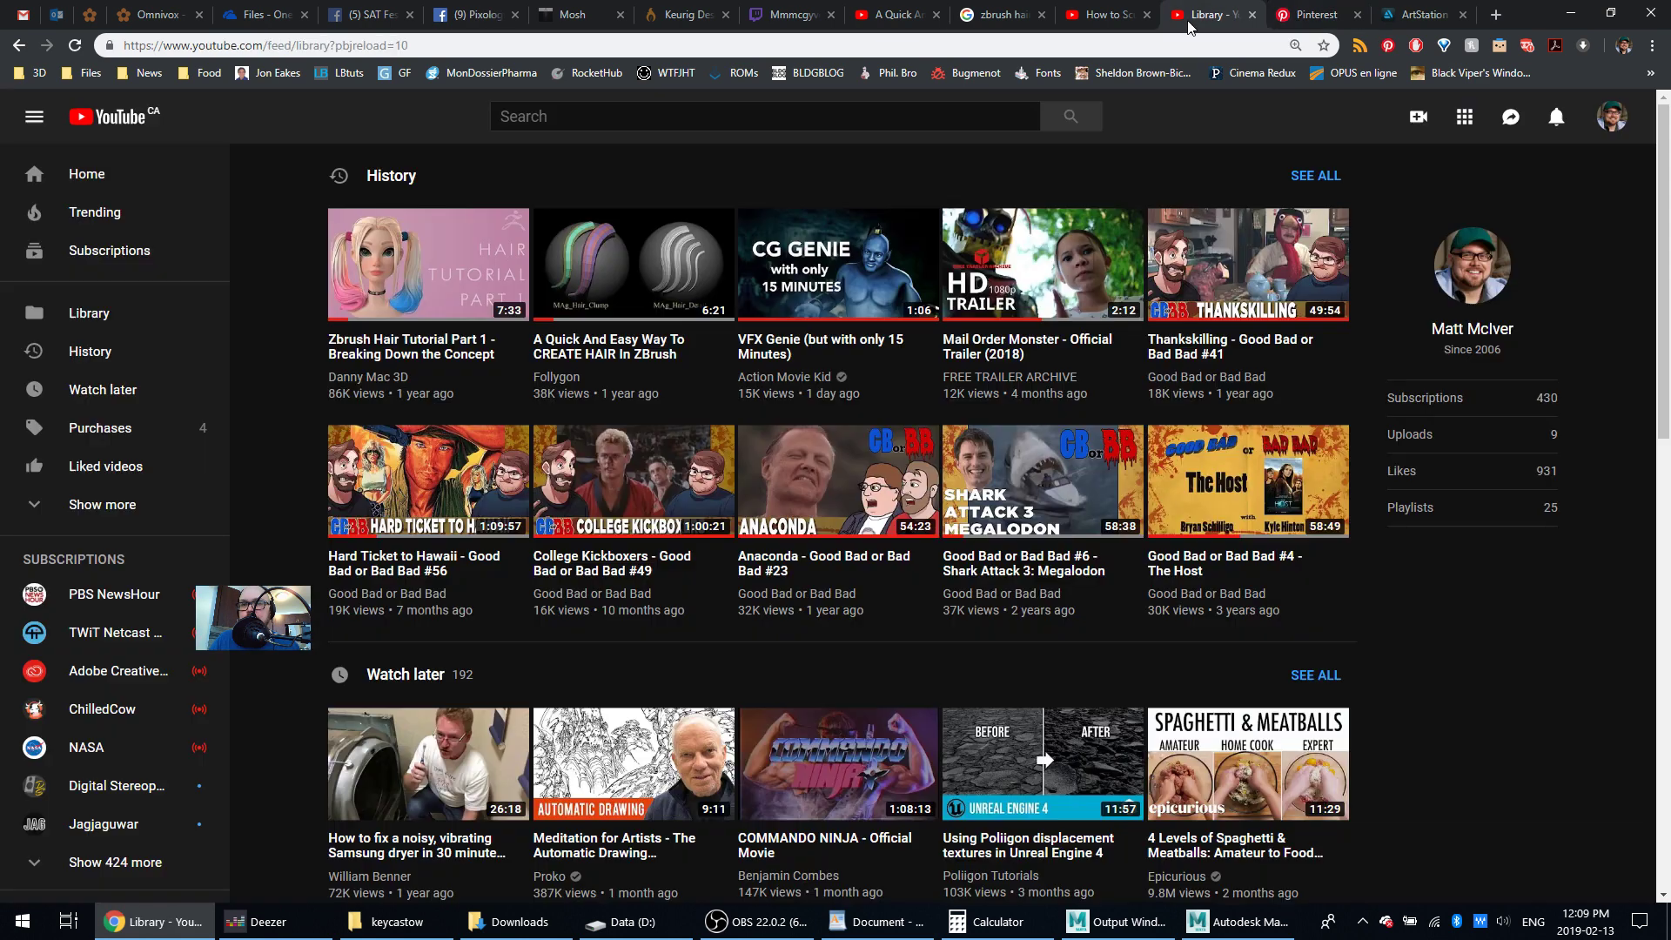
{"action": "left_click", "coordinate": [778, 16]}
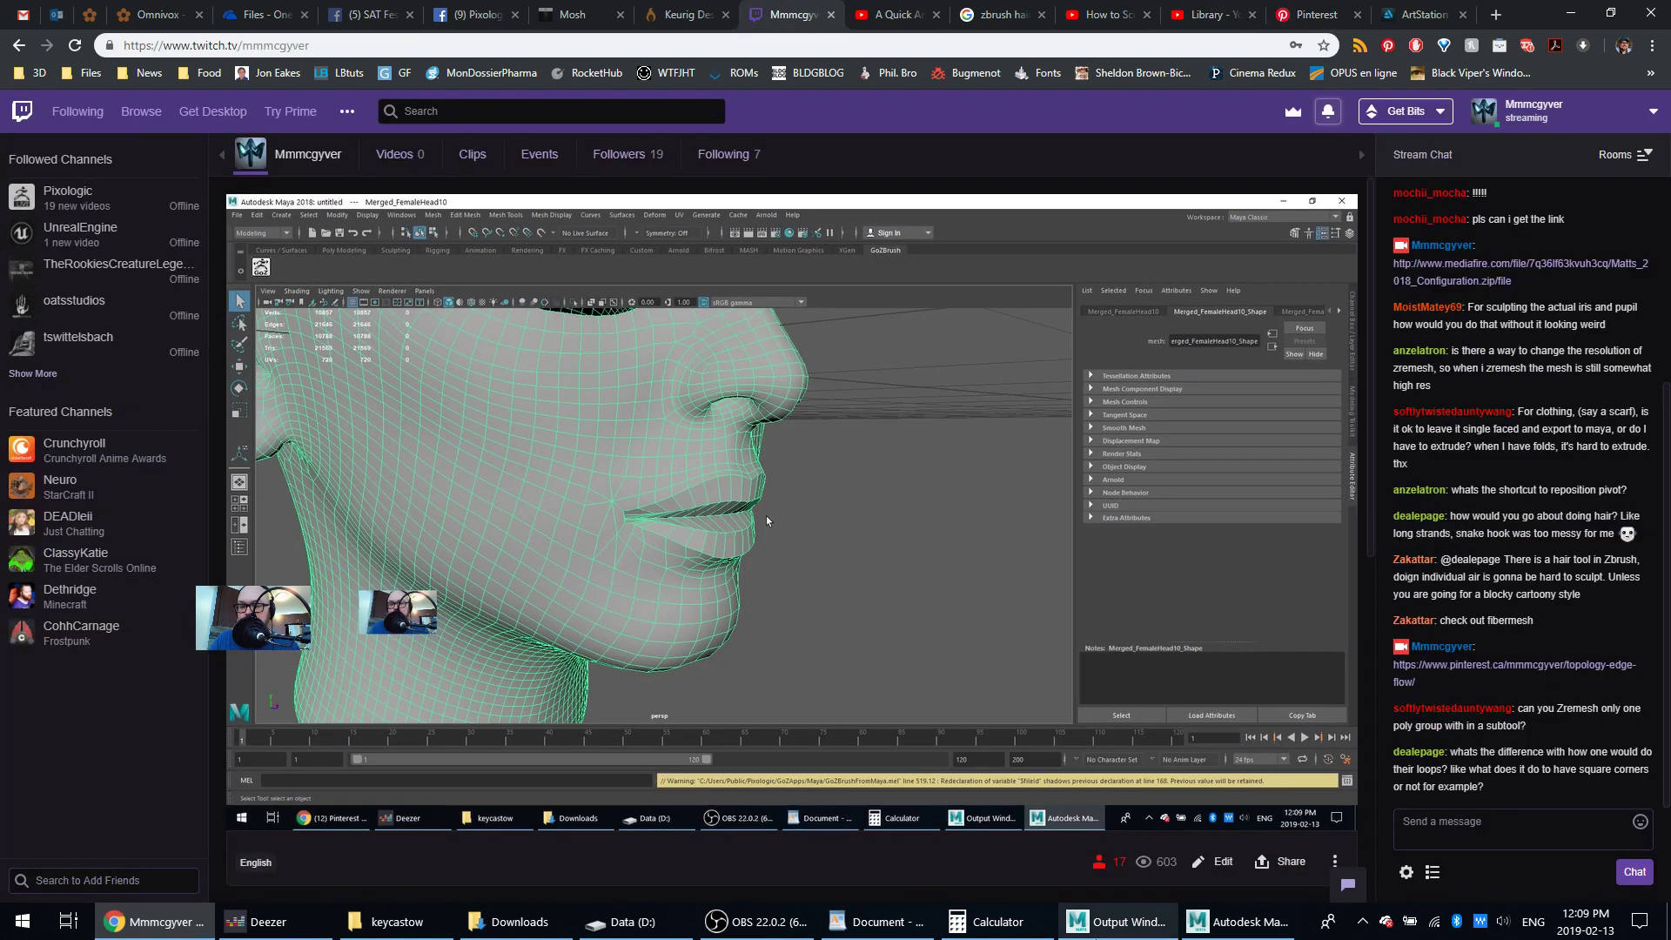
{"action": "left_click", "coordinate": [1236, 922]}
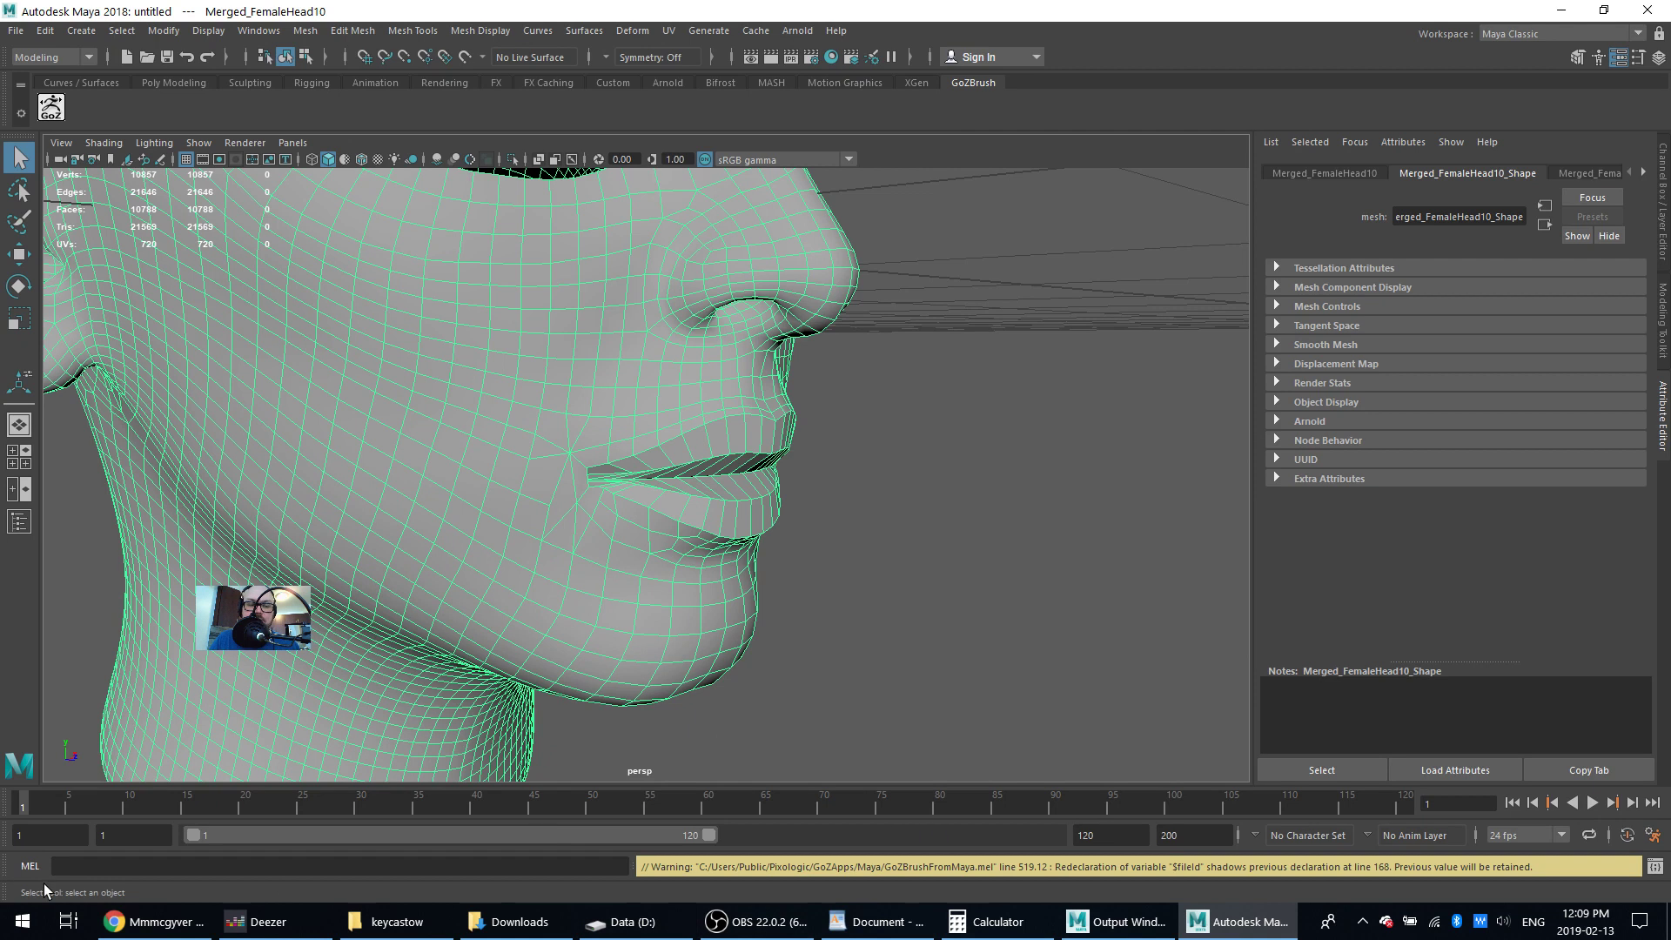
Relaunch ZBrush 2018, dismiss the startup note and load the DemoHeadFemale project
{"action": "left_click", "coordinate": [22, 921]}
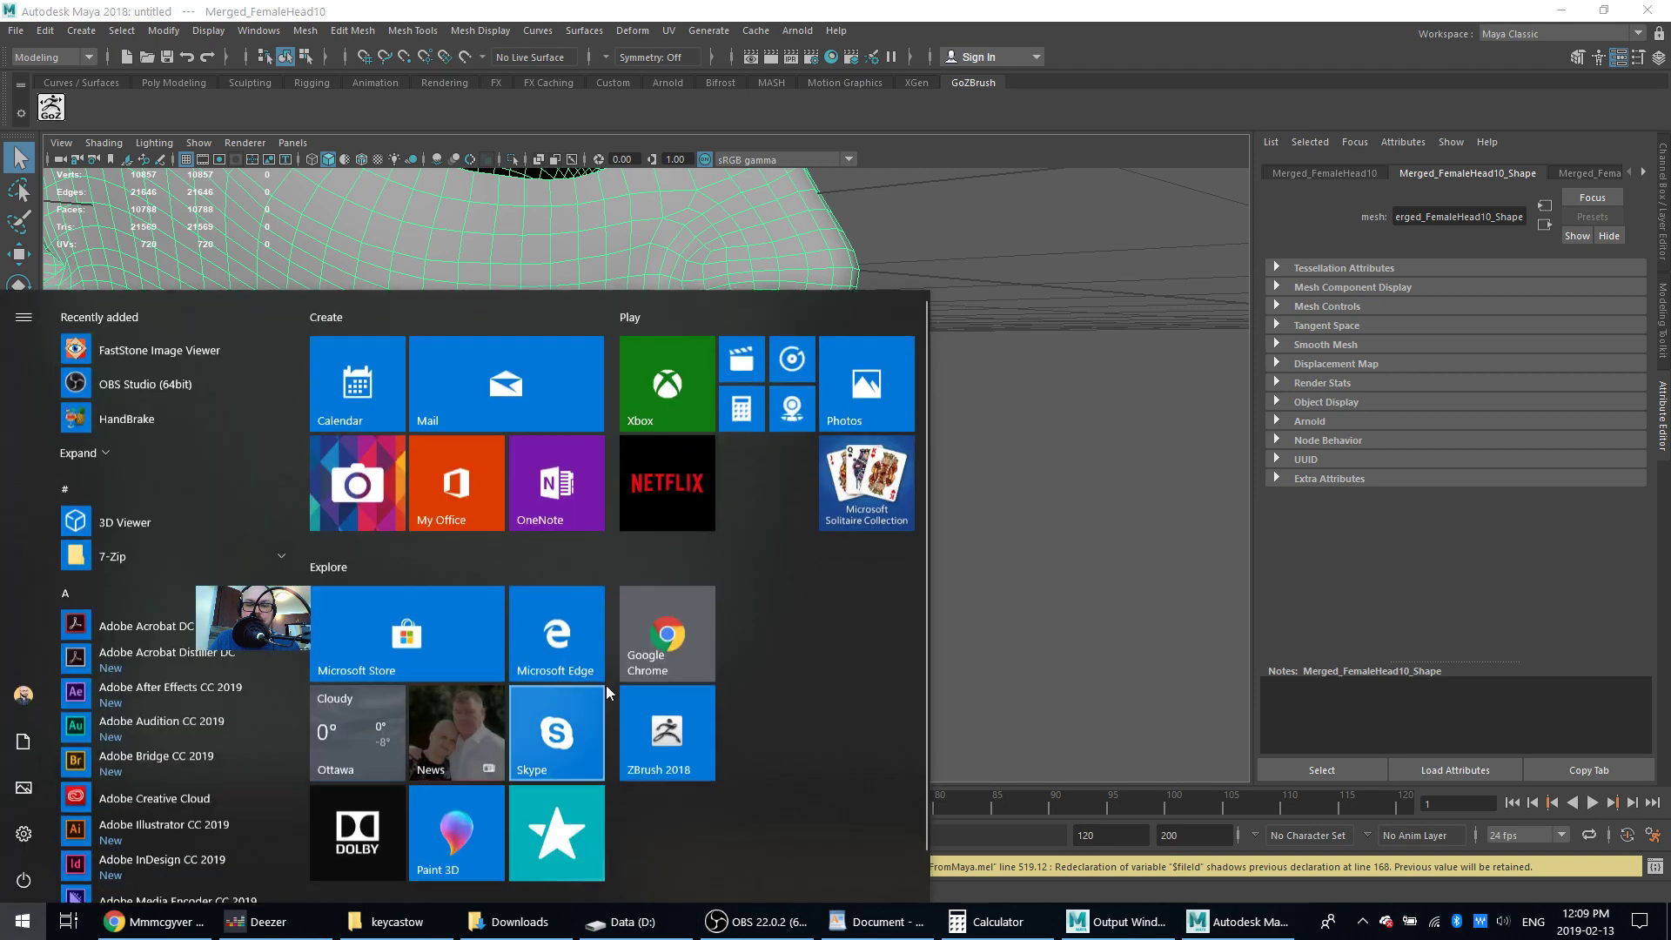
{"action": "left_click", "coordinate": [684, 728]}
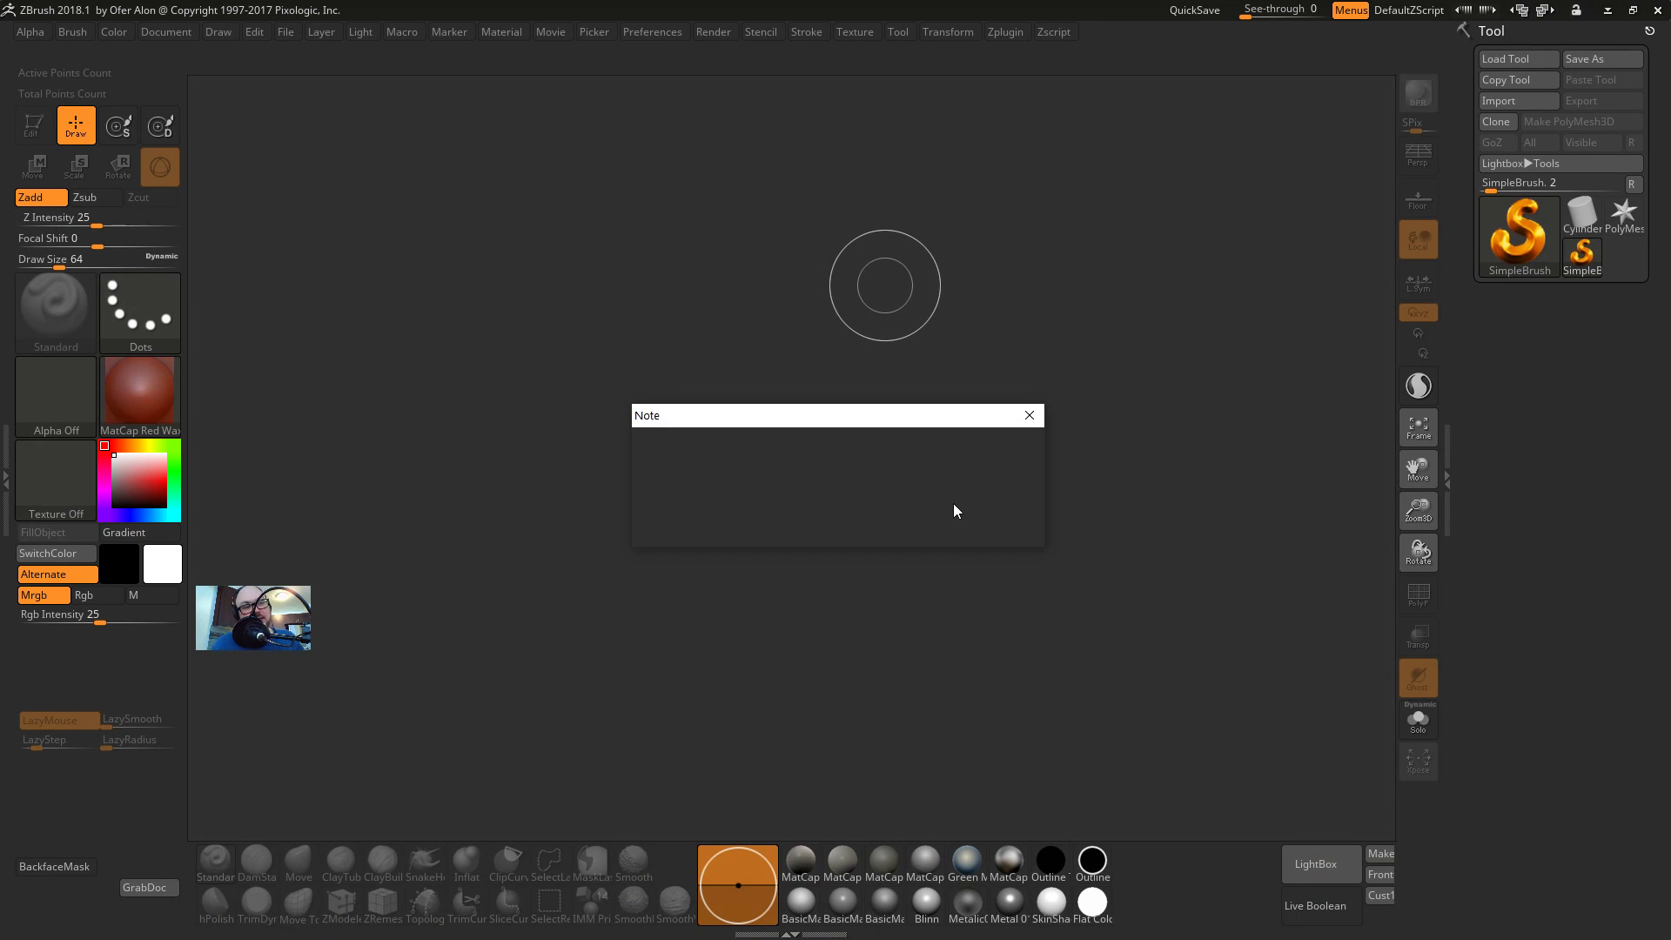
{"action": "left_click", "coordinate": [977, 523]}
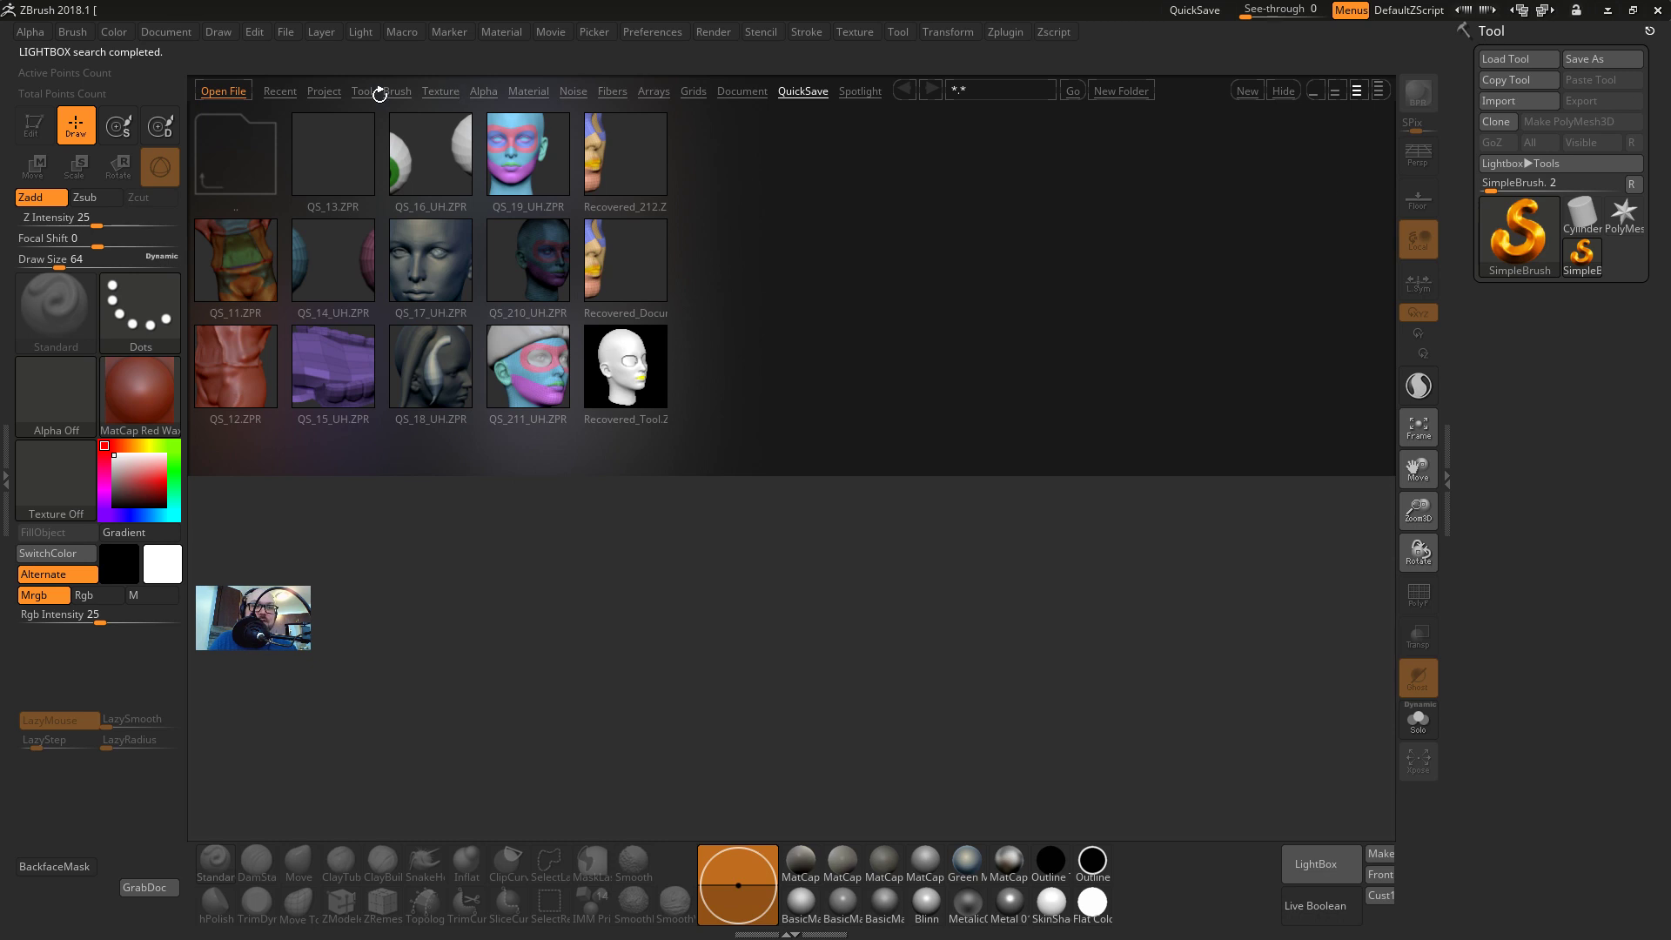
{"action": "left_click", "coordinate": [336, 95]}
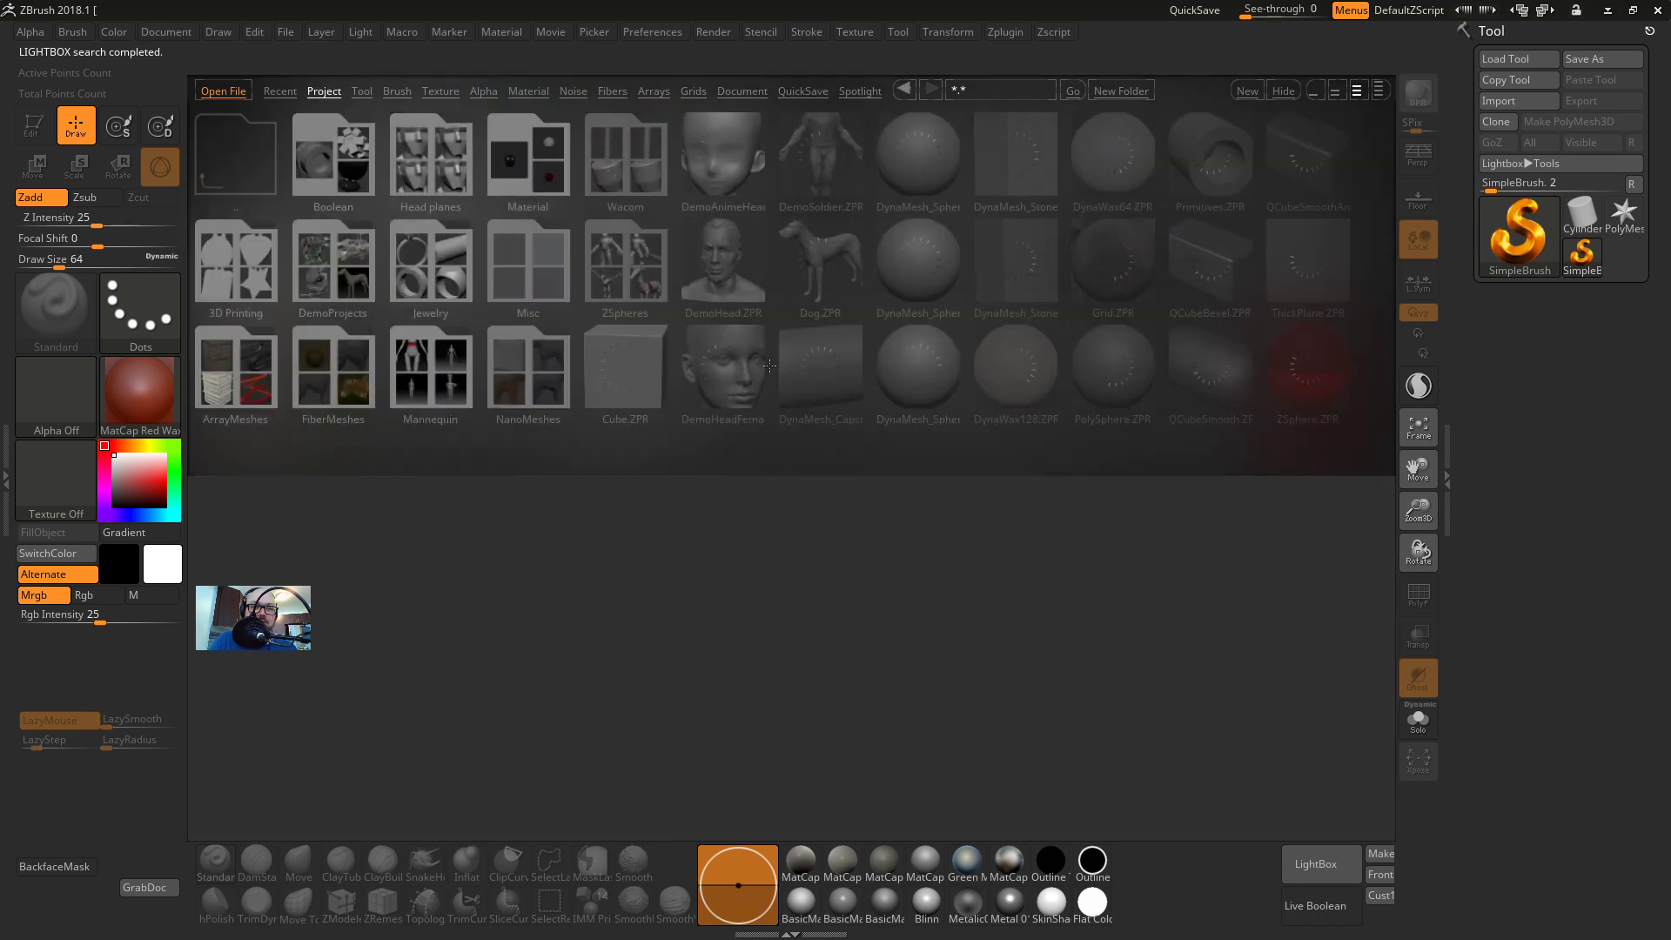
{"action": "double_click", "coordinate": [736, 378]}
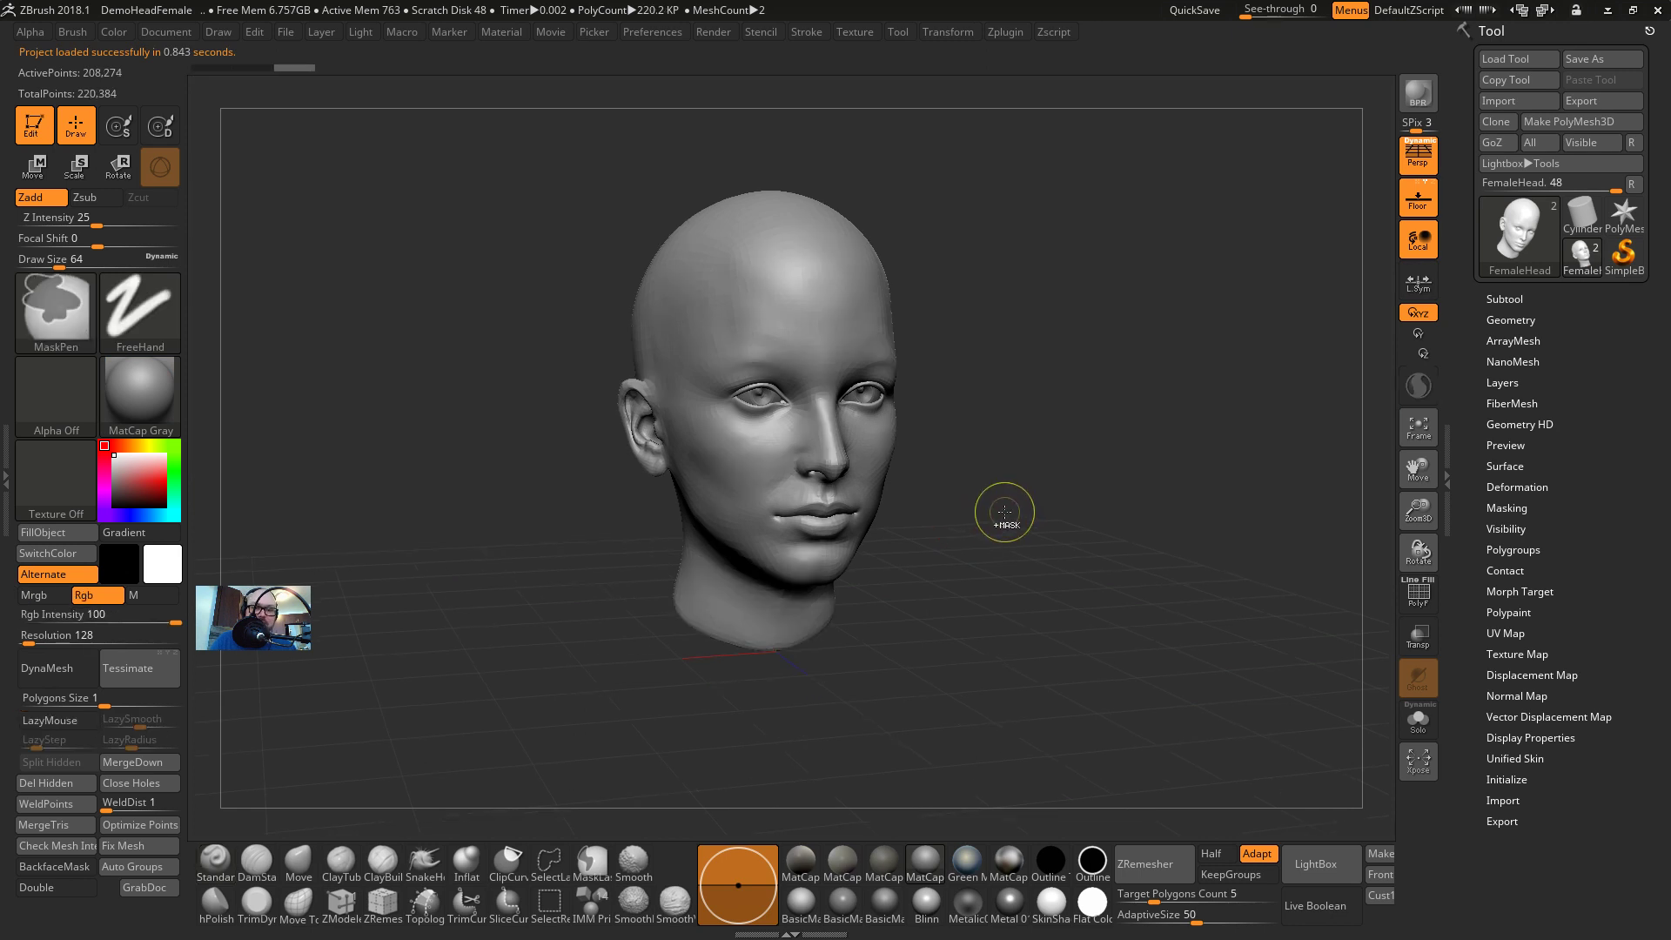
DynaMesh the head at a resolution of 712, declining to freeze the subdivision levels
{"action": "left_click_drag", "start_coordinate": [29, 642], "coordinate": [42, 639]}
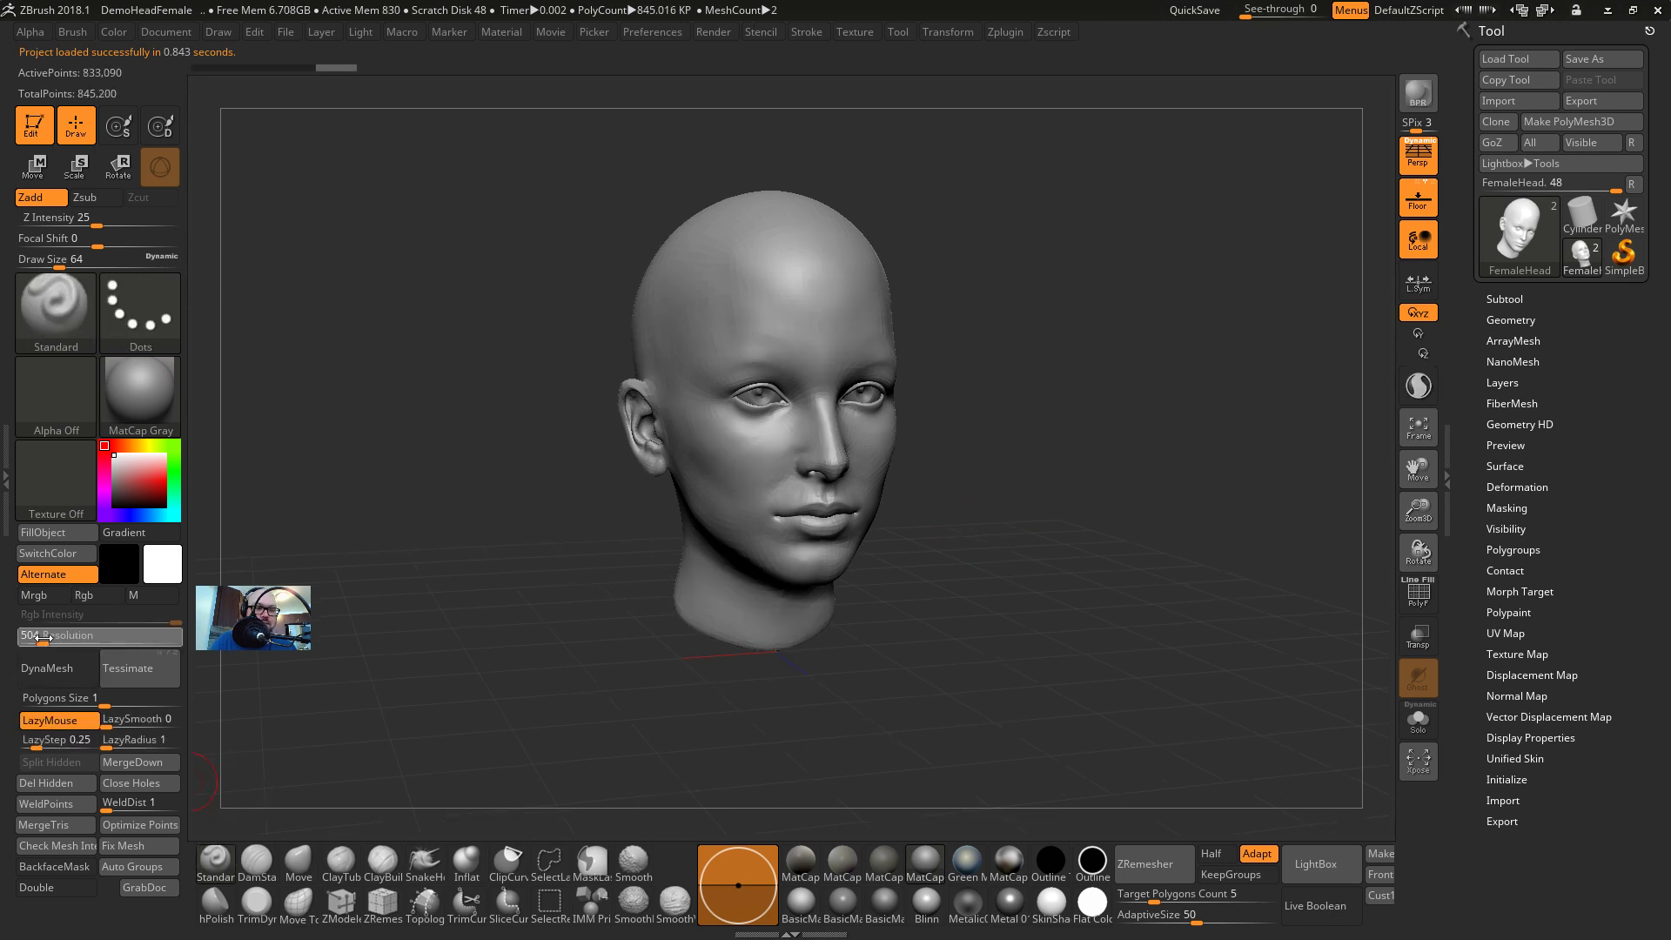
{"action": "left_click", "coordinate": [56, 668]}
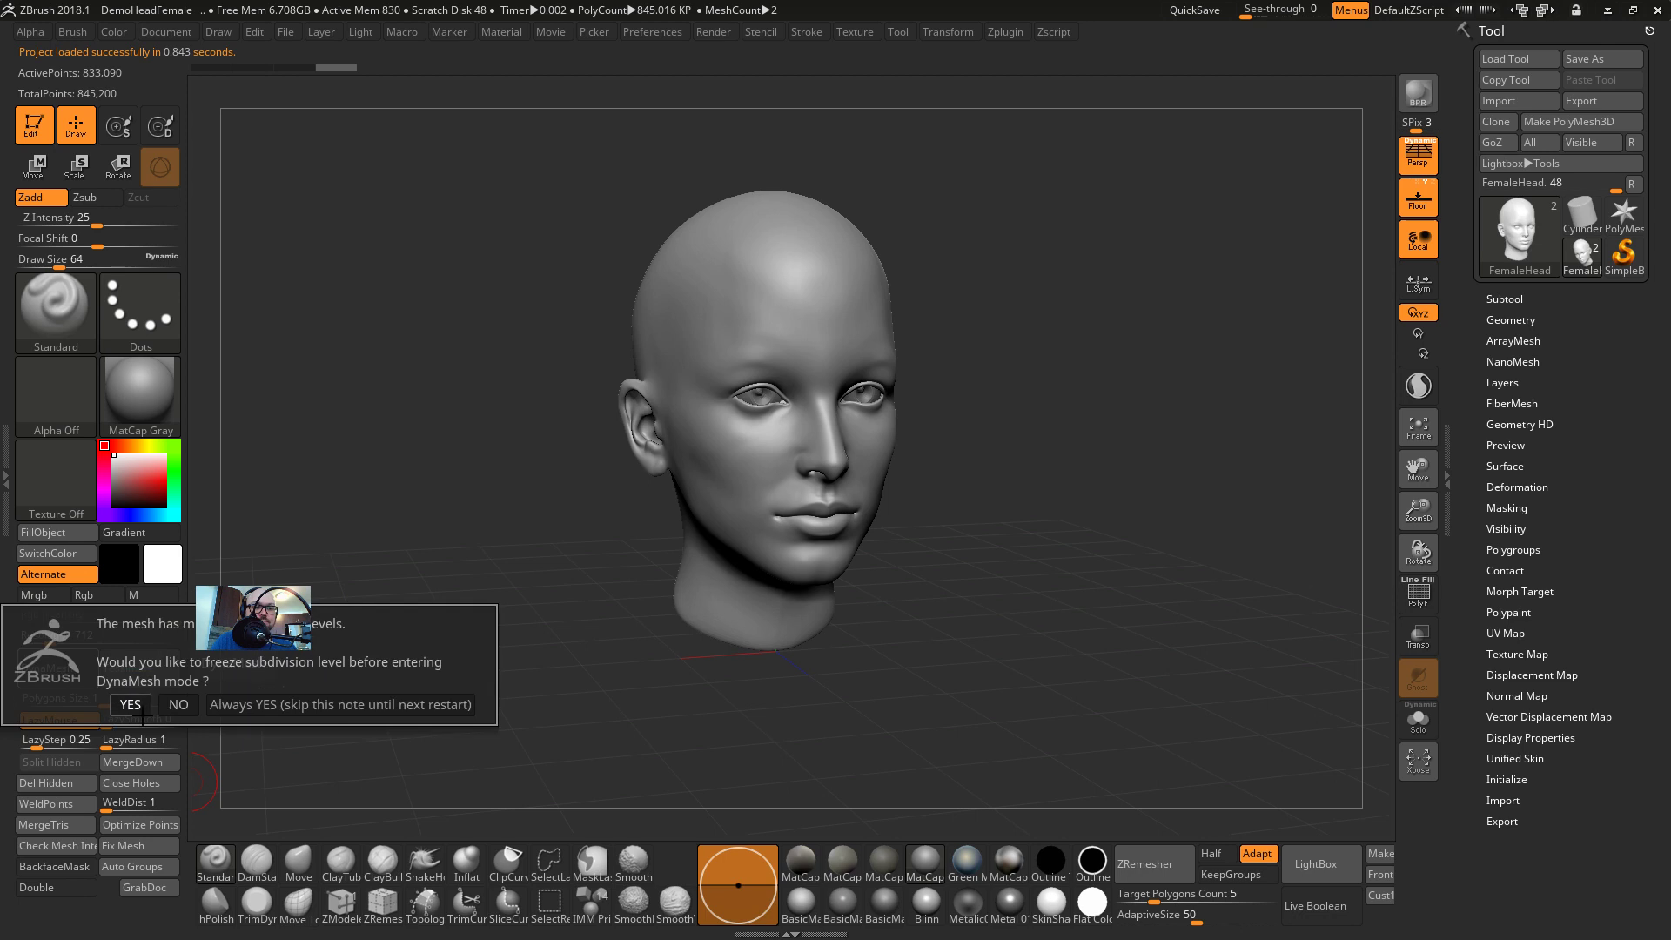
{"action": "left_click", "coordinate": [174, 706]}
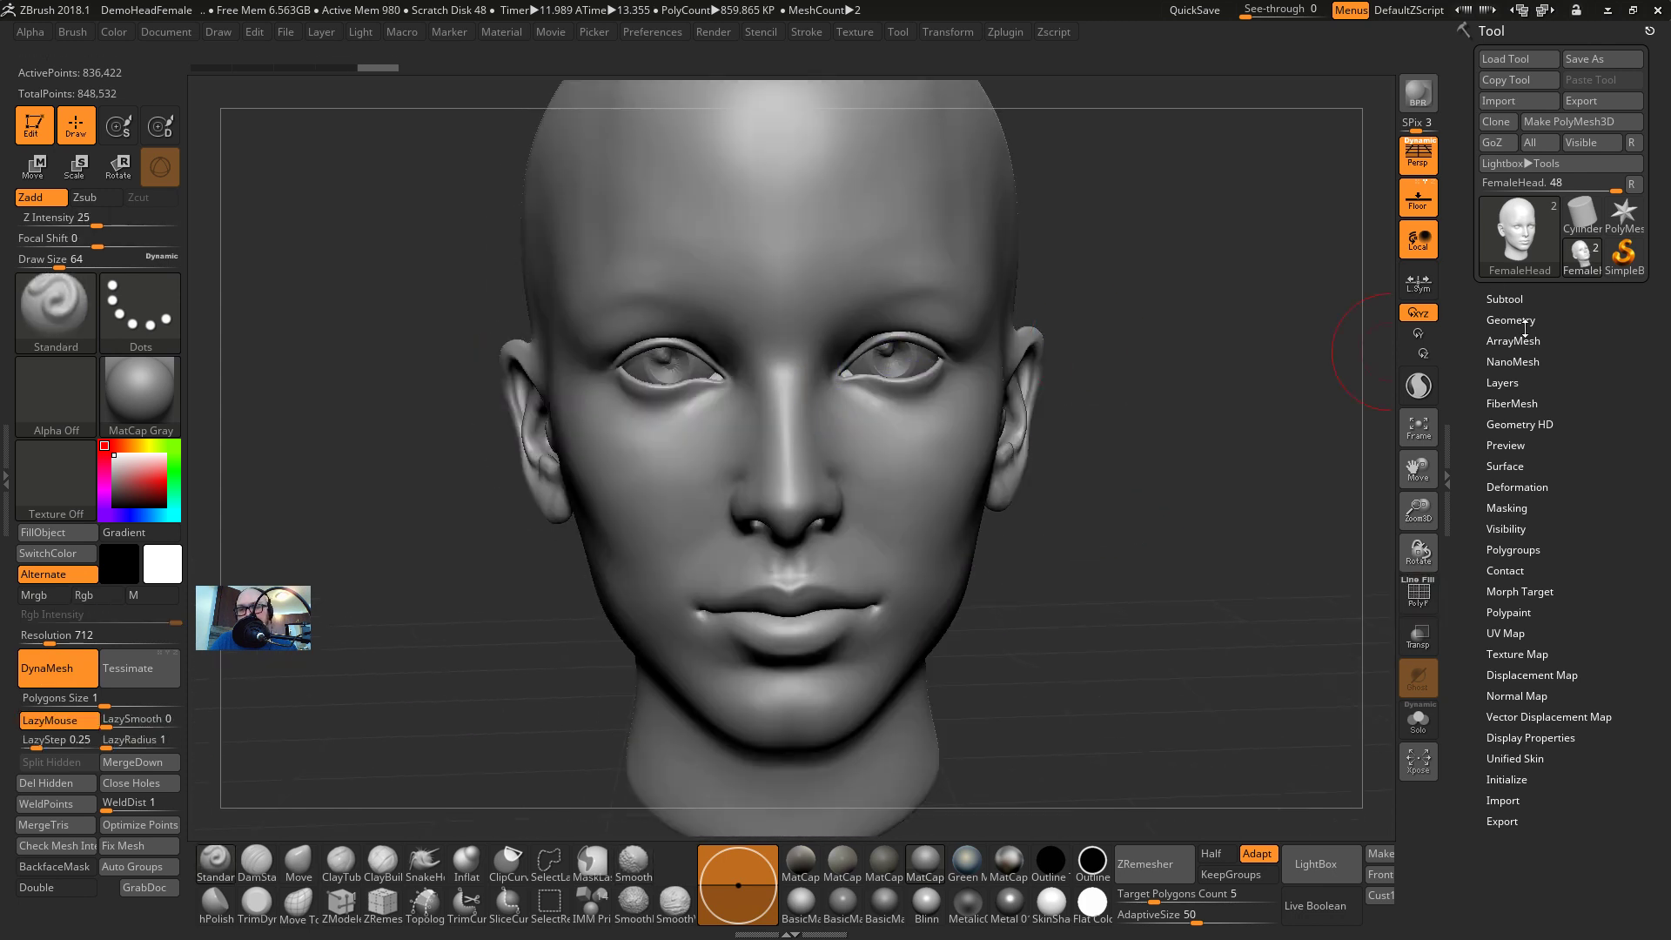
Choose the Topology brush with a draw size of 33 and isolate the FemaleHead subtool with Solo
{"action": "left_click", "coordinate": [1525, 328]}
{"action": "mouse_move", "coordinate": [1340, 410]}
{"action": "left_mouse_down"}
{"action": "mouse_move", "coordinate": [1267, 424]}
{"action": "mouse_move", "coordinate": [1045, 612]}
{"action": "left_mouse_up"}
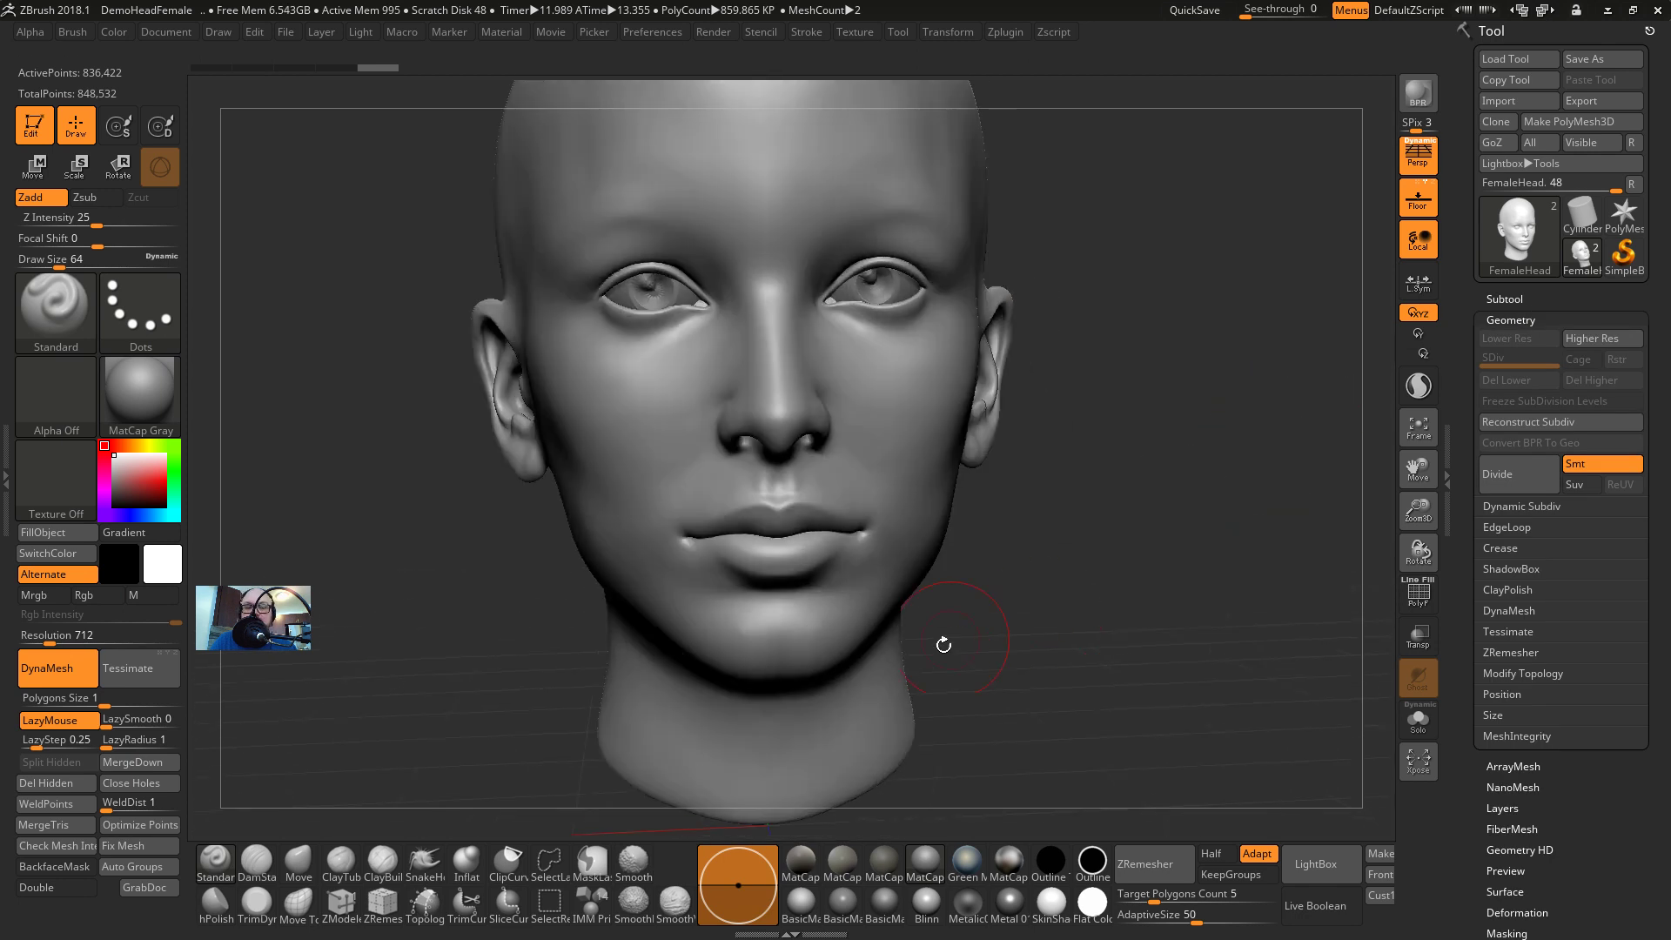
{"action": "left_click", "coordinate": [425, 904]}
{"action": "key", "text": "s"}
{"action": "left_click_drag", "start_coordinate": [803, 478], "coordinate": [791, 479]}
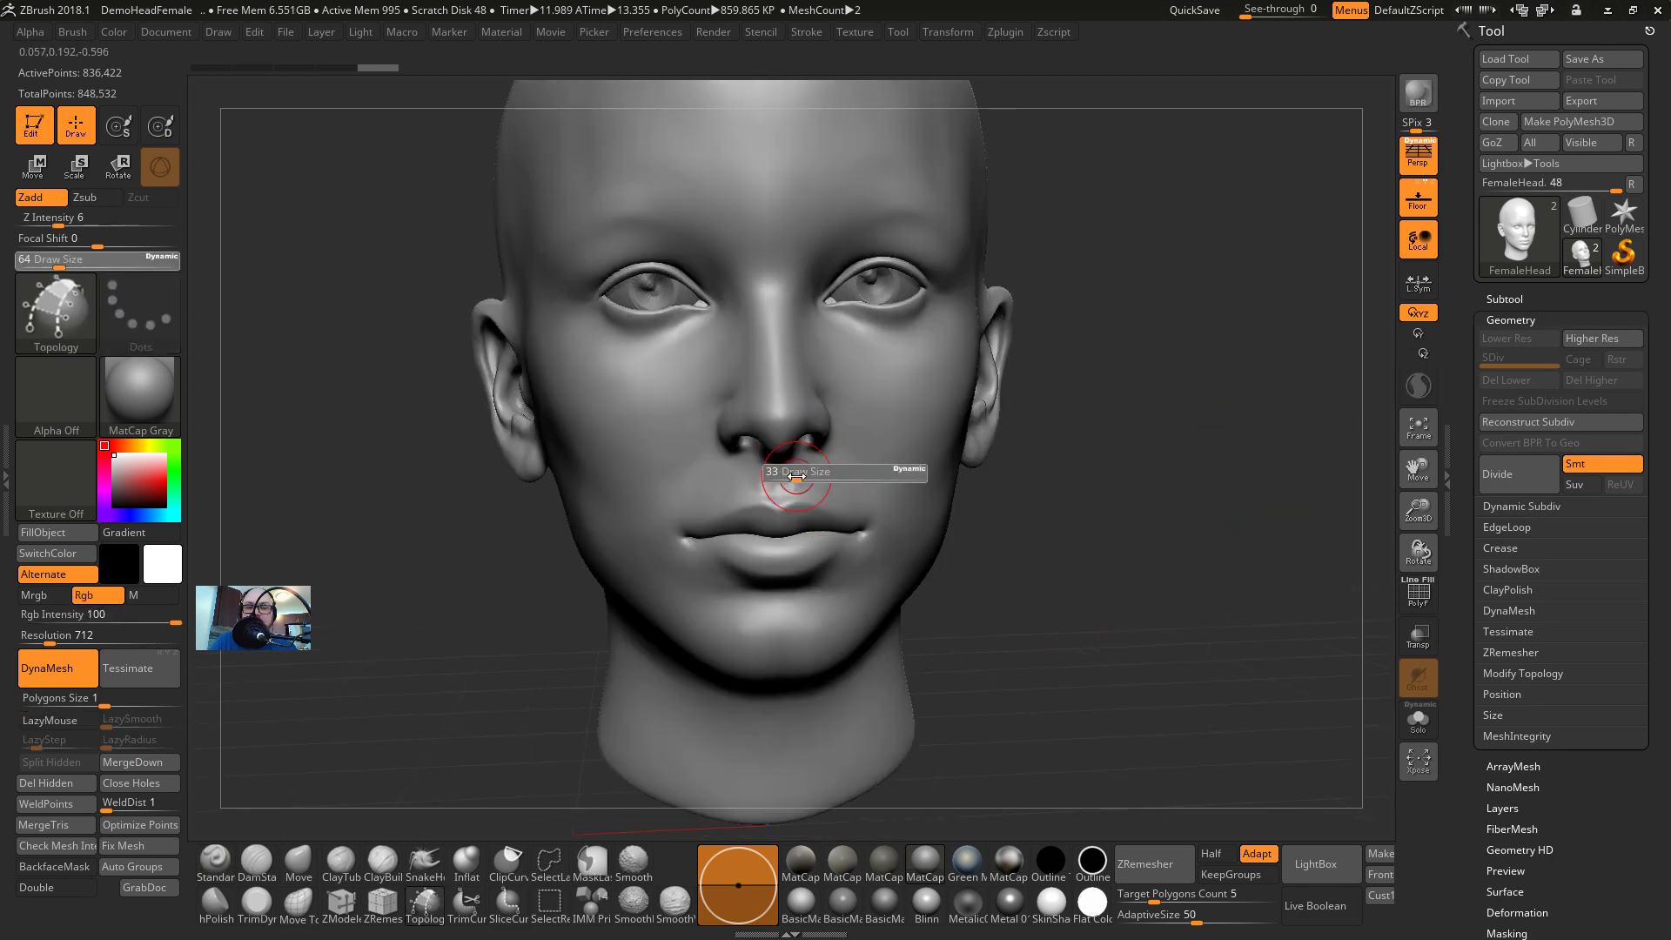
{"action": "mouse_move", "coordinate": [1069, 541]}
{"action": "left_mouse_down", "text": "alt"}
{"action": "mouse_move", "coordinate": [1181, 604]}
{"action": "mouse_move", "coordinate": [1119, 586]}
{"action": "mouse_move", "coordinate": [1219, 565]}
{"action": "mouse_move", "coordinate": [1147, 452]}
{"action": "mouse_move", "coordinate": [1130, 467]}
{"action": "left_mouse_up", "text": "alt"}
{"action": "left_click", "coordinate": [1509, 301]}
{"action": "left_click", "coordinate": [1418, 719]}
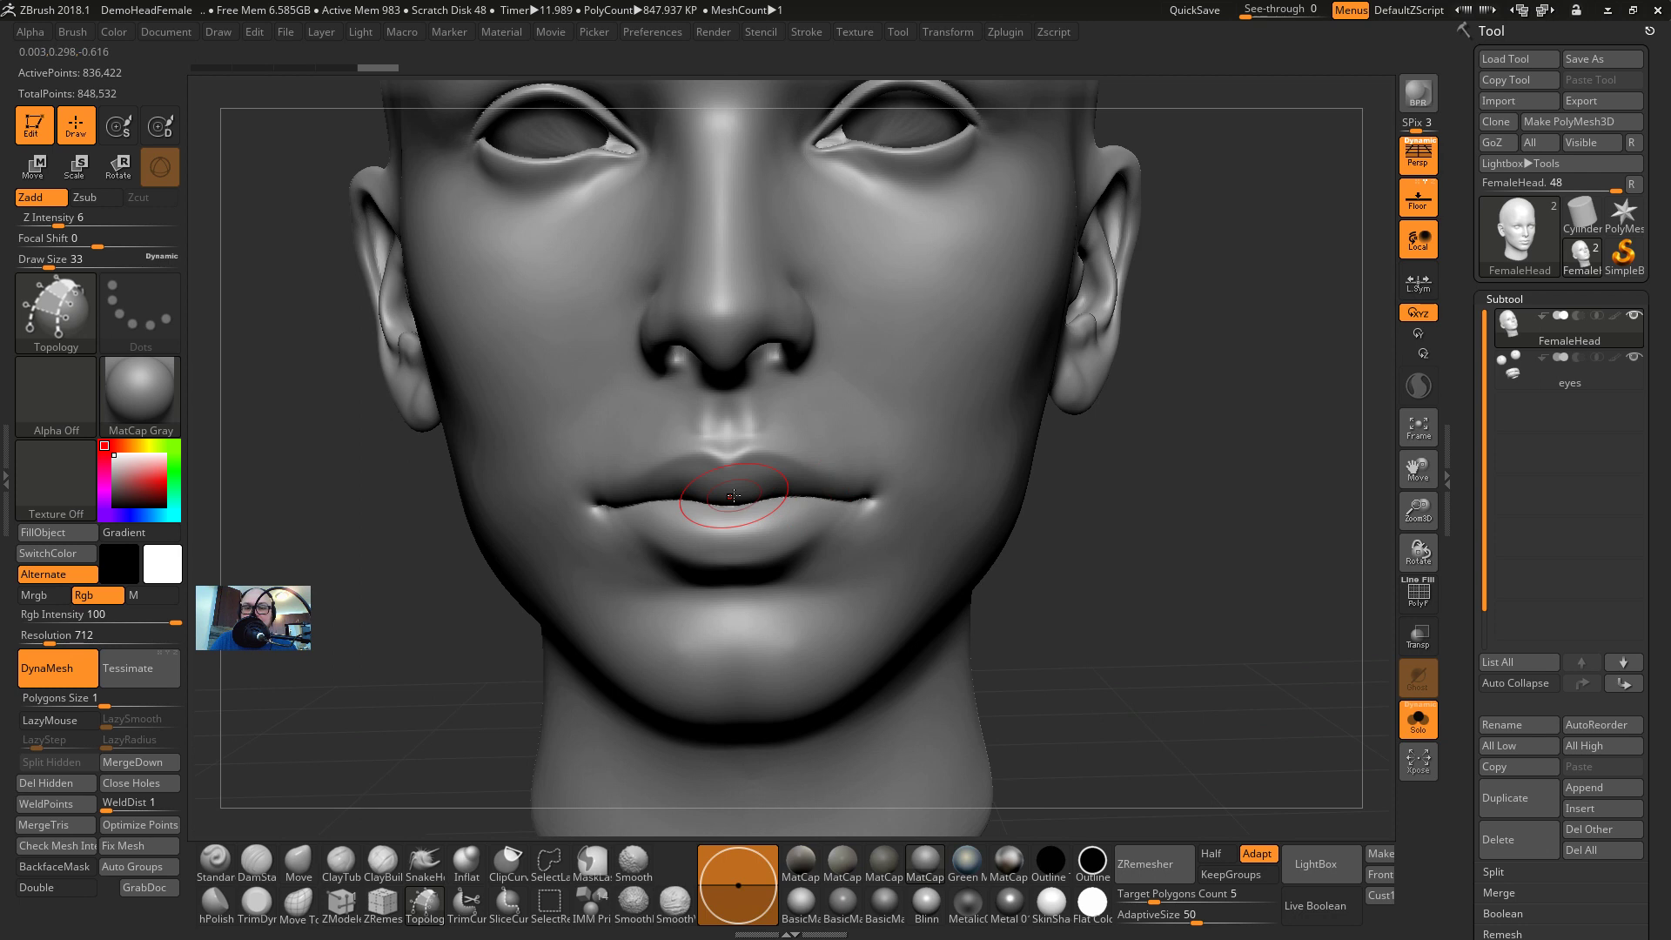
Draw a topology line down the face's centre from the nose bridge across the lips to the chin
{"action": "left_click_drag", "start_coordinate": [732, 503], "coordinate": [726, 463]}
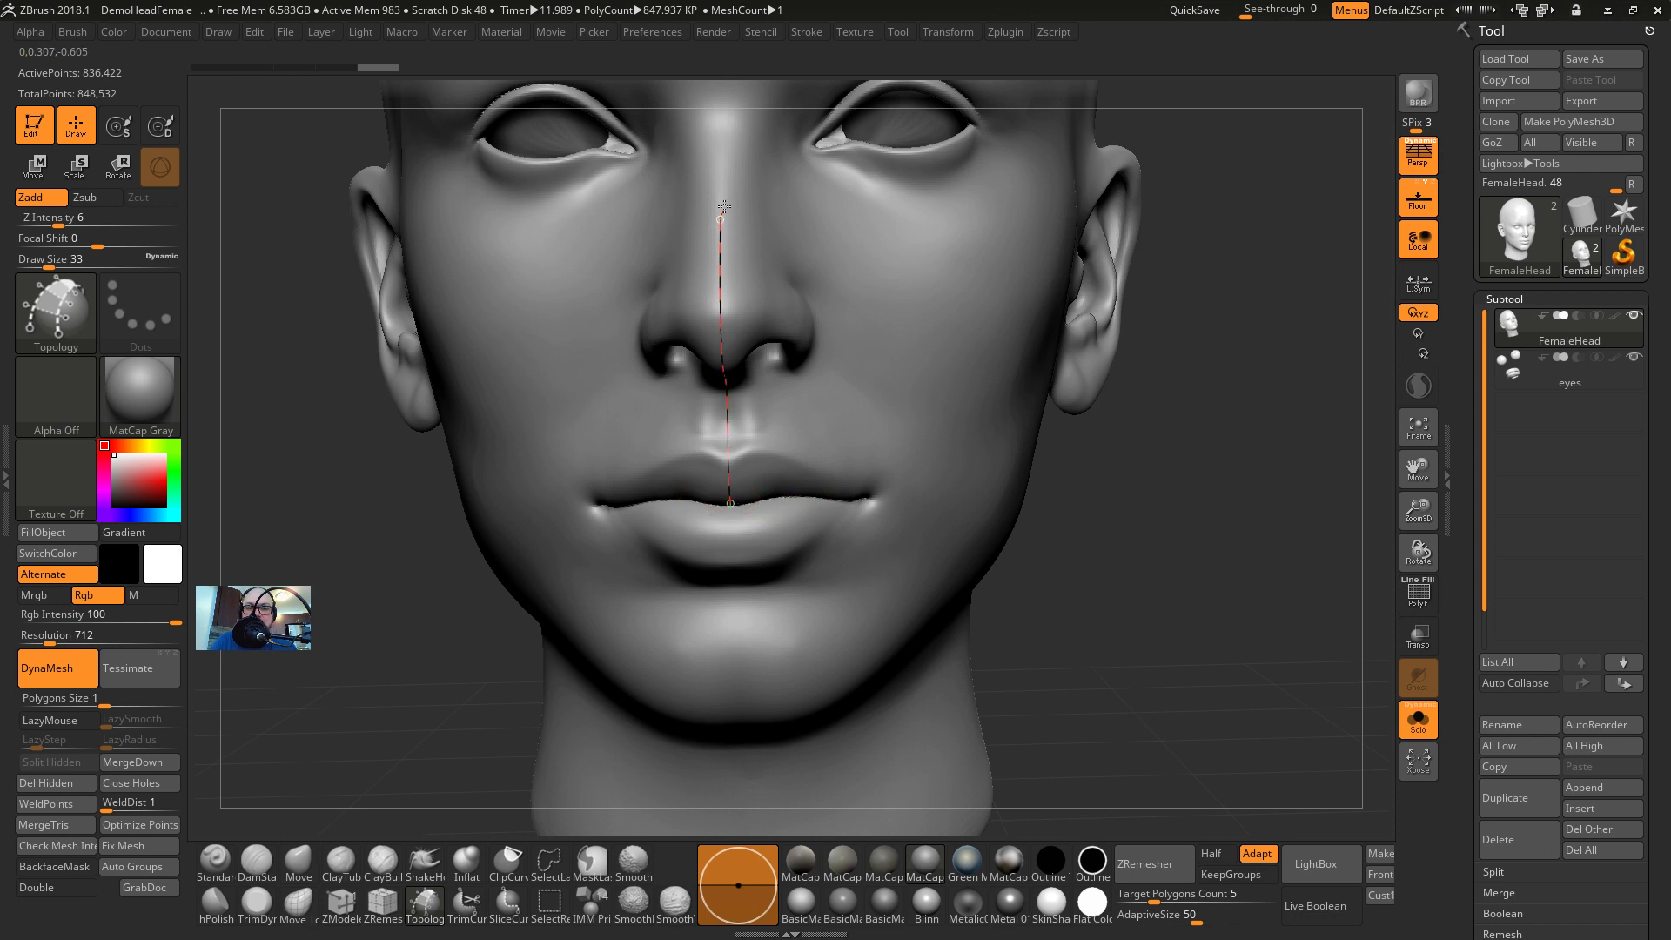
{"action": "left_click_drag", "start_coordinate": [724, 207], "coordinate": [732, 82]}
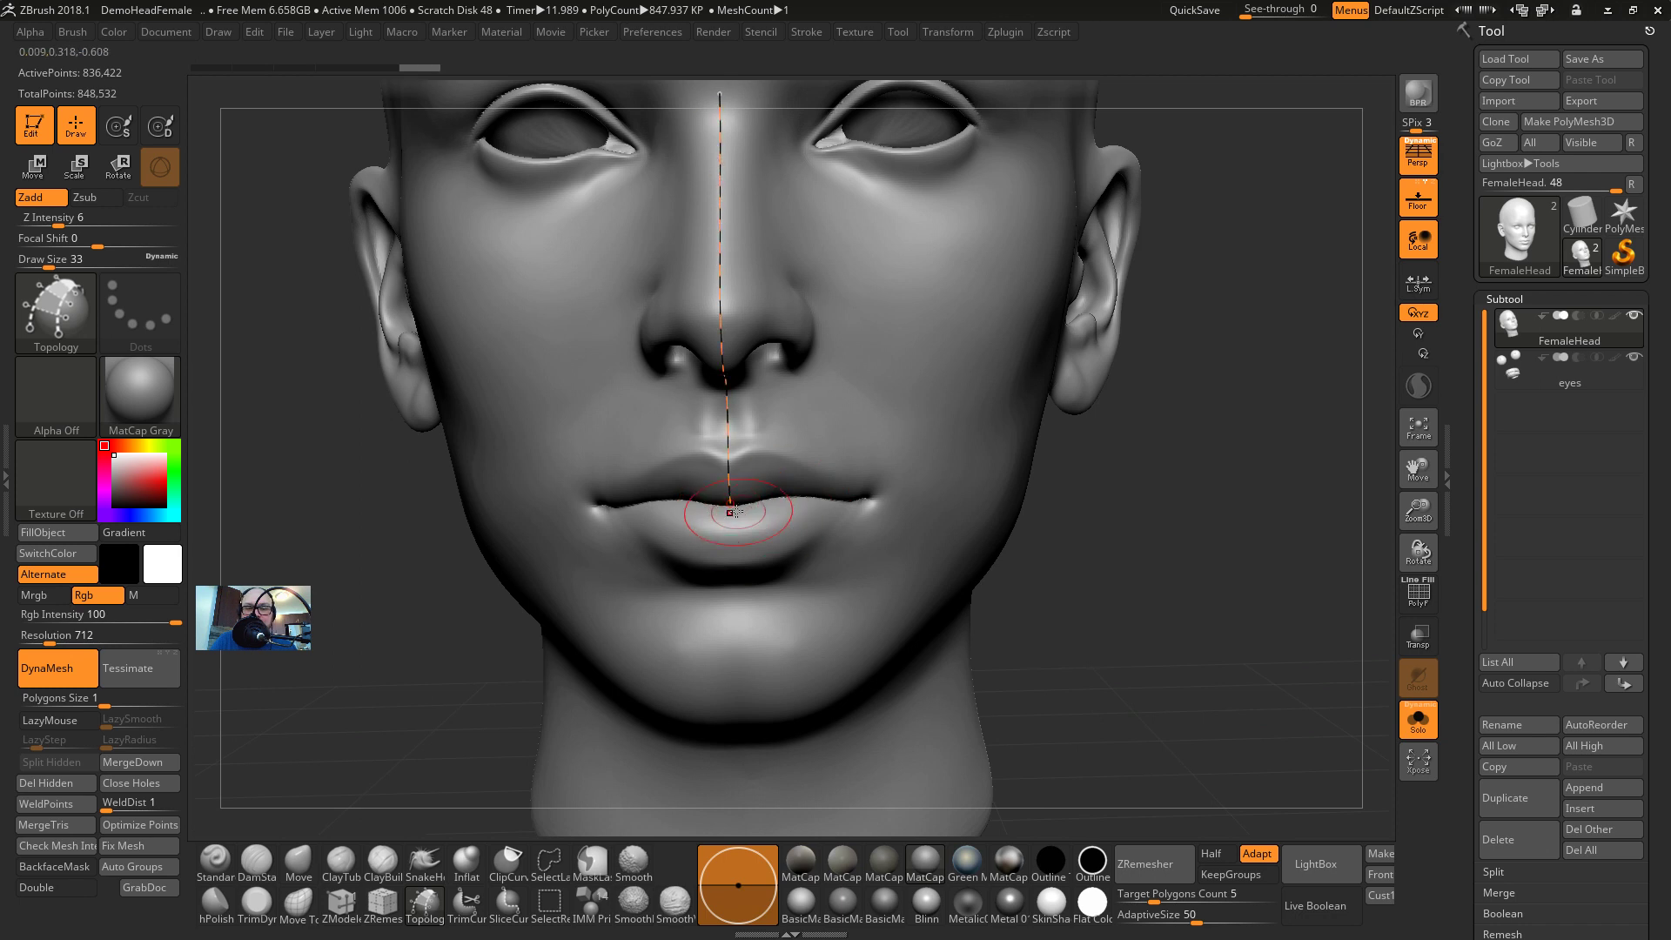
{"action": "left_click_drag", "start_coordinate": [730, 502], "coordinate": [733, 530]}
{"action": "left_click_drag", "start_coordinate": [736, 599], "coordinate": [740, 727]}
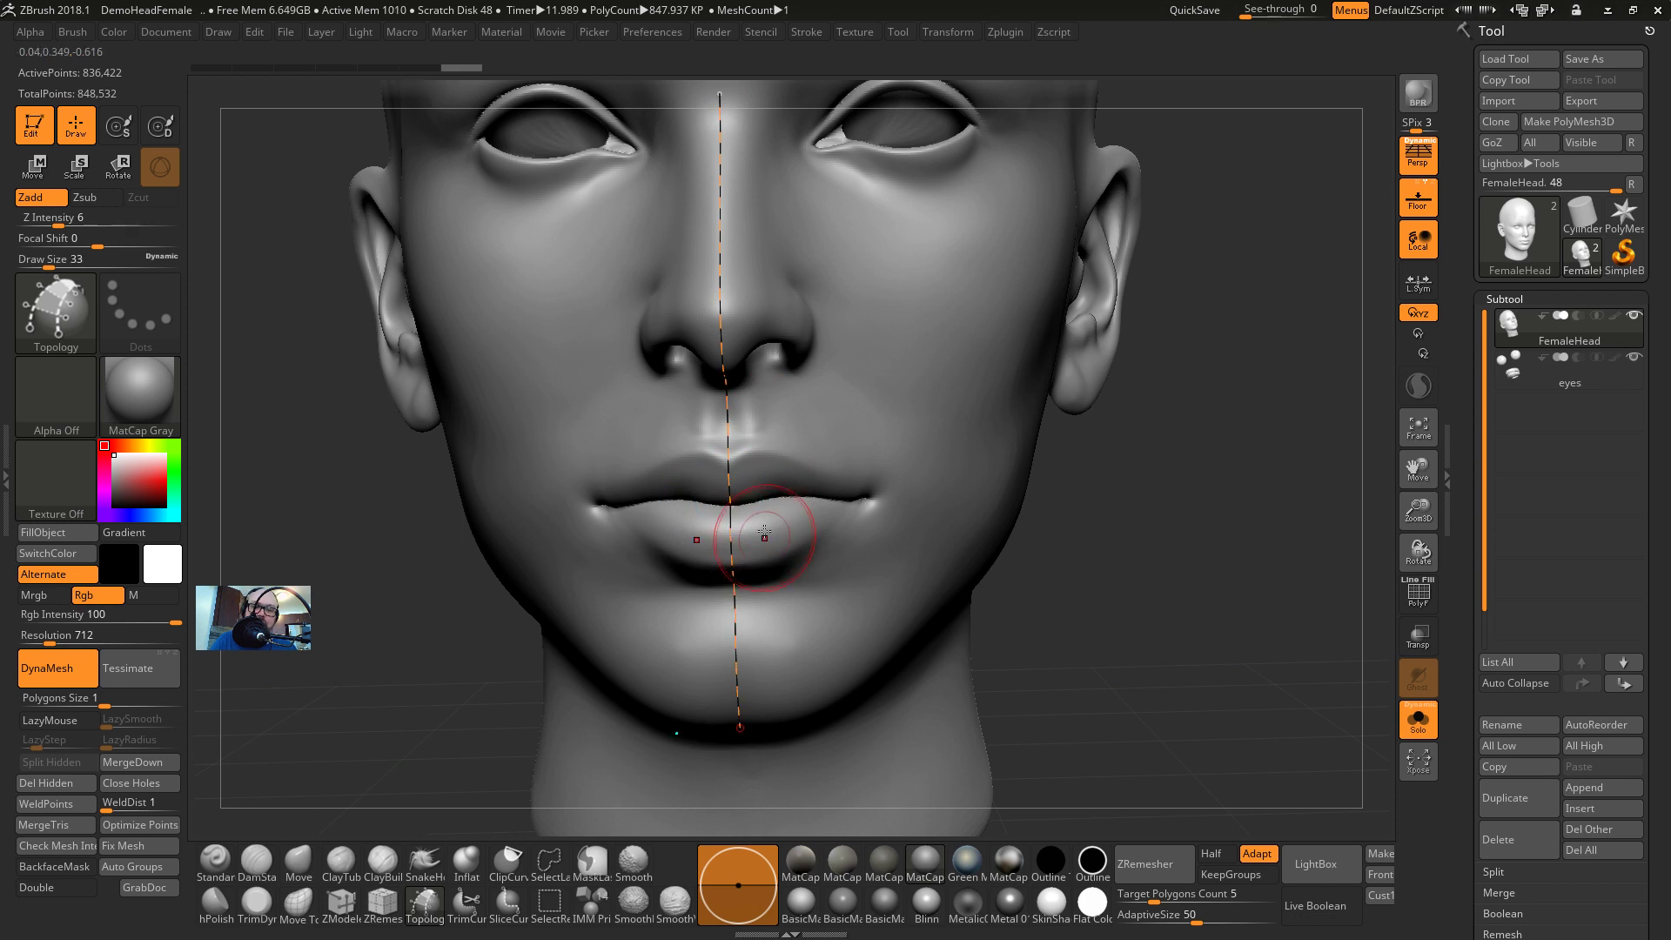
Draw a topology line from the centre line along the lip seam, past the mouth corner and onto the cheek
{"action": "left_click_drag", "start_coordinate": [730, 504], "coordinate": [750, 498]}
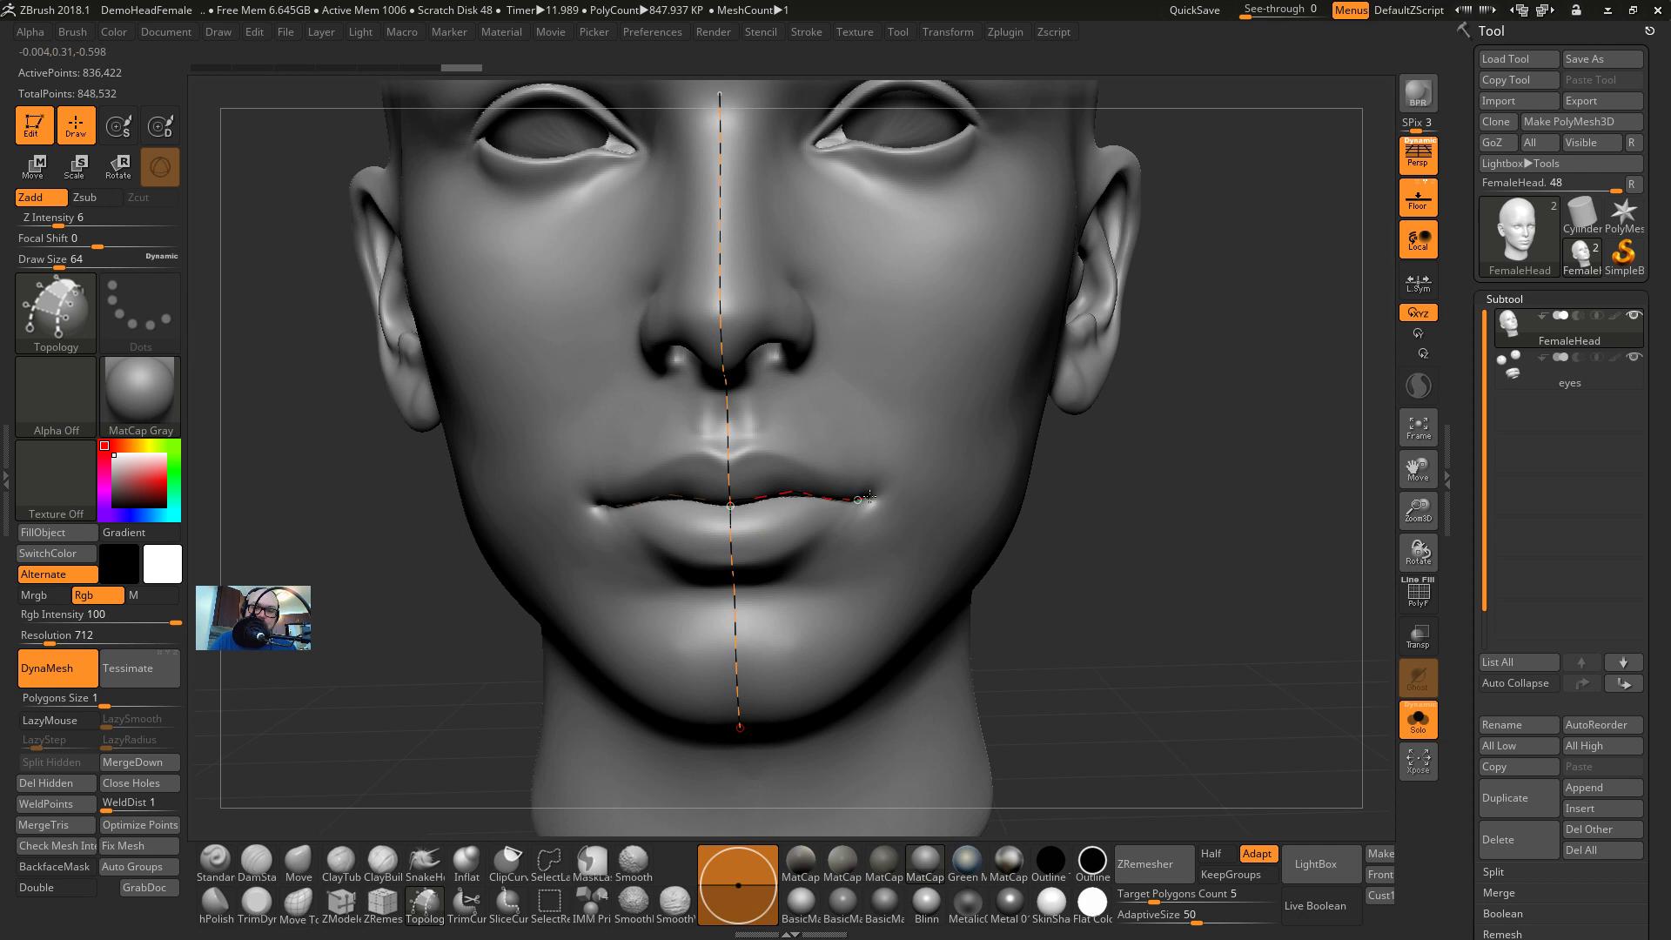
{"action": "left_click_drag", "start_coordinate": [986, 432], "coordinate": [1018, 388]}
{"action": "mouse_move", "coordinate": [1140, 522]}
{"action": "left_mouse_down"}
{"action": "mouse_move", "coordinate": [1049, 492]}
{"action": "mouse_move", "coordinate": [1131, 474]}
{"action": "left_mouse_up"}
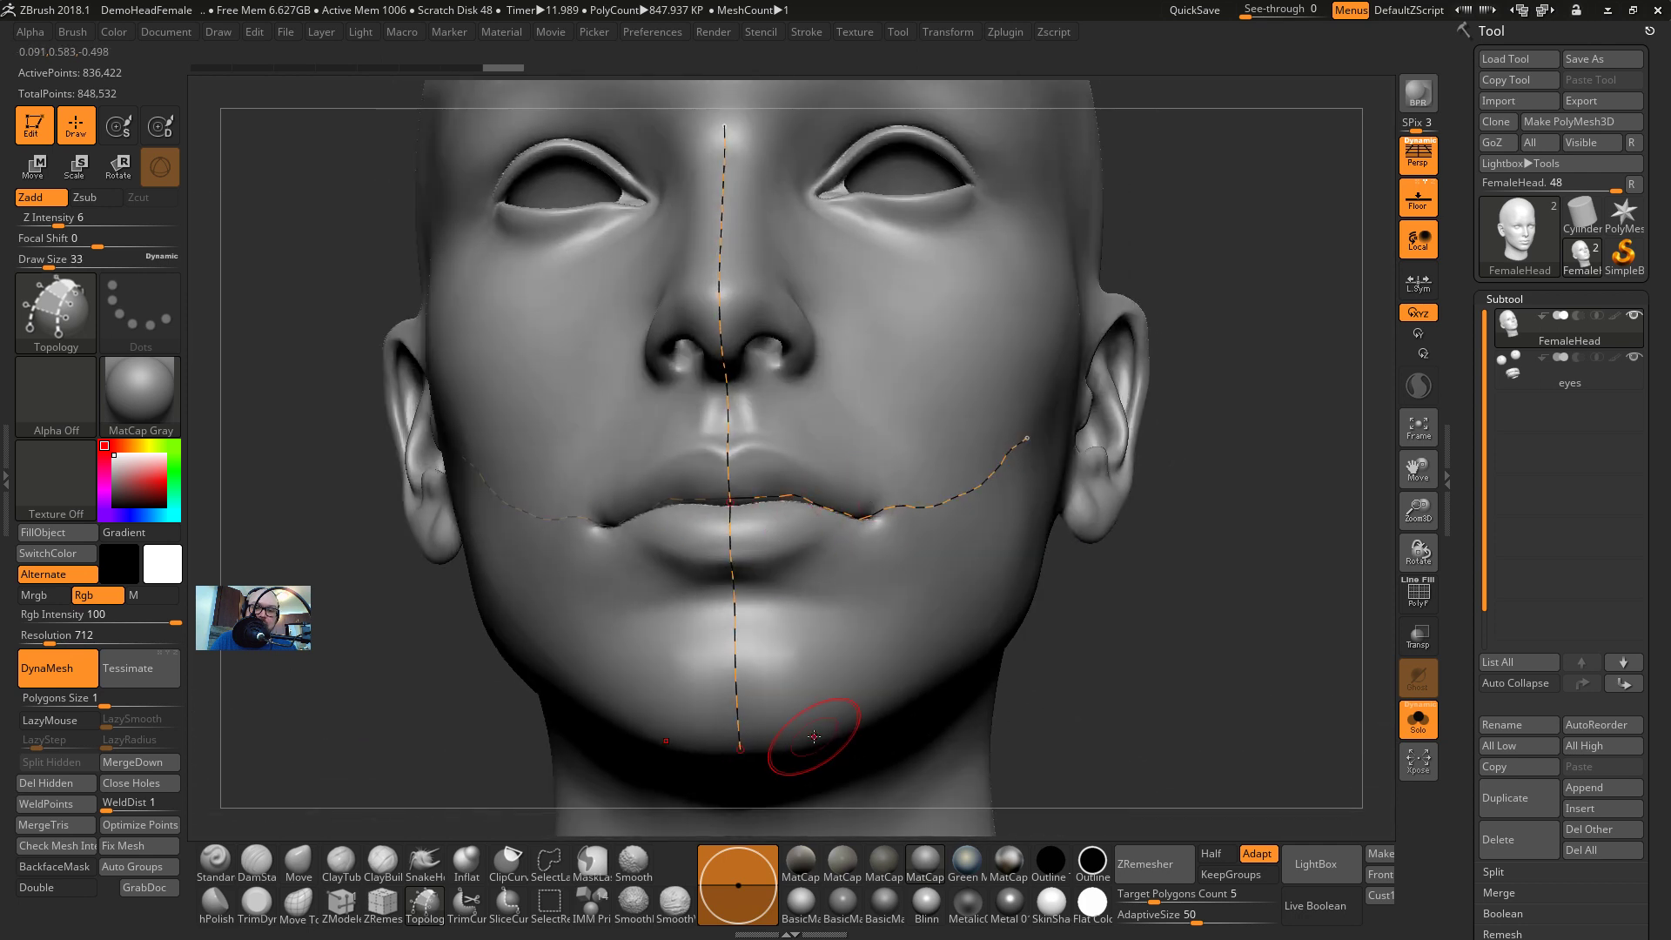
Draw topology lines crossing the lips from the chin to below the nose, fanning out around the mouth corner
{"action": "left_click_drag", "start_coordinate": [802, 733], "coordinate": [792, 668]}
{"action": "mouse_move", "coordinate": [781, 558]}
{"action": "left_mouse_down"}
{"action": "mouse_move", "coordinate": [797, 371]}
{"action": "mouse_move", "coordinate": [829, 463]}
{"action": "left_mouse_up"}
{"action": "left_click_drag", "start_coordinate": [871, 719], "coordinate": [875, 725]}
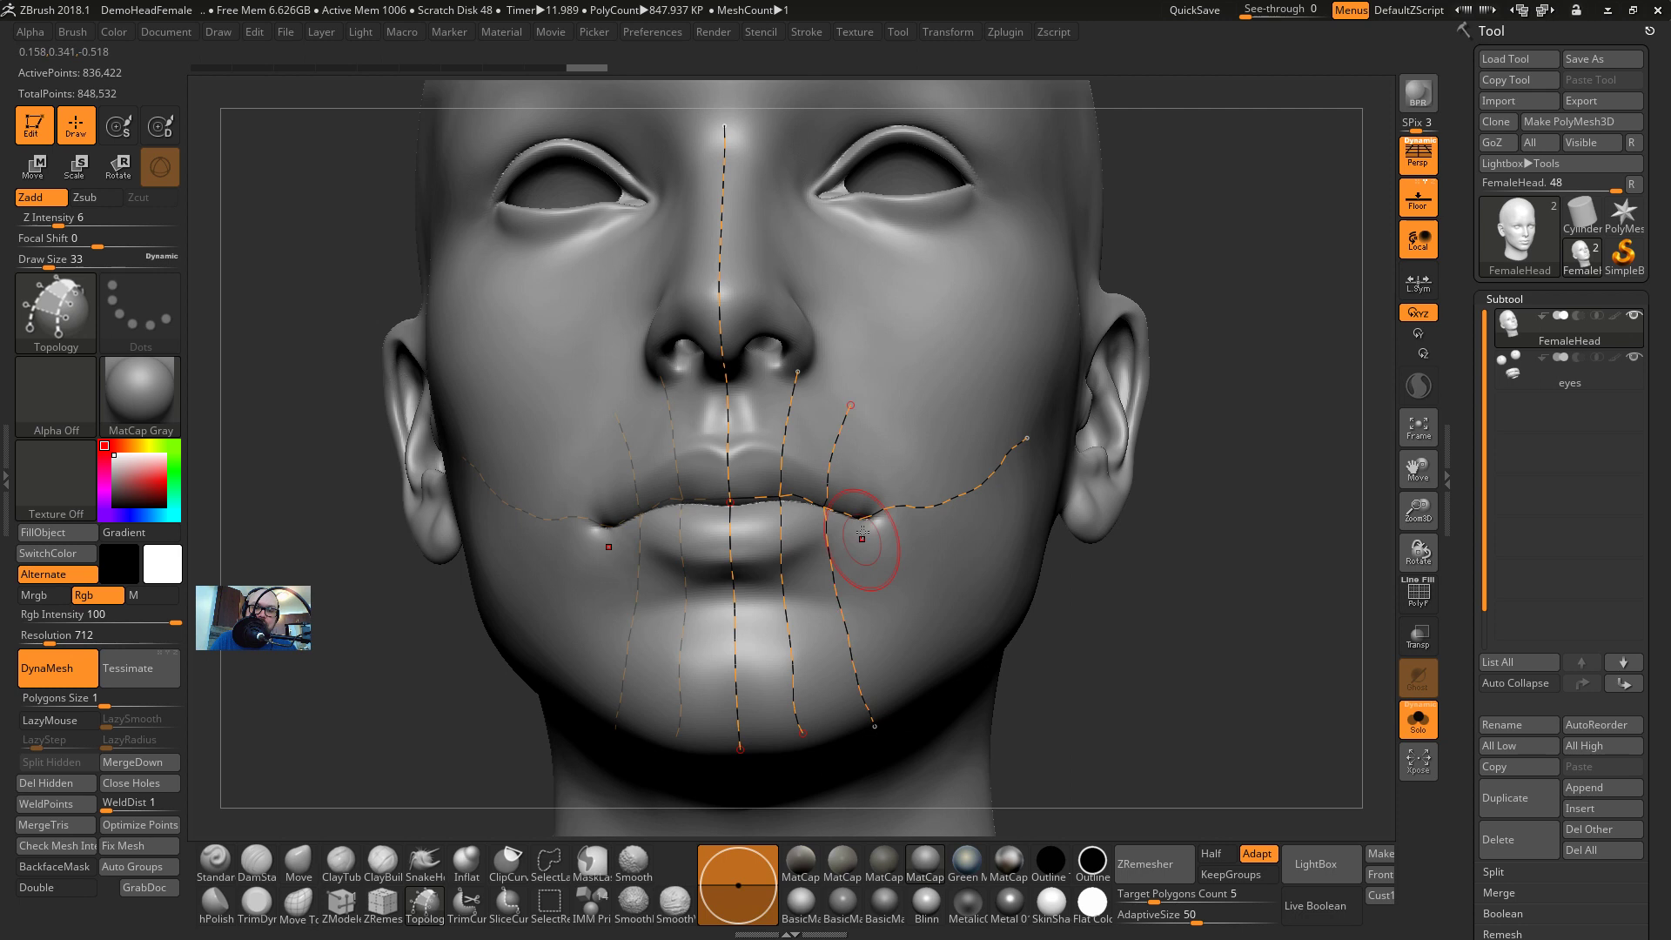
{"action": "left_click_drag", "start_coordinate": [917, 424], "coordinate": [875, 460]}
{"action": "left_click_drag", "start_coordinate": [932, 669], "coordinate": [943, 680]}
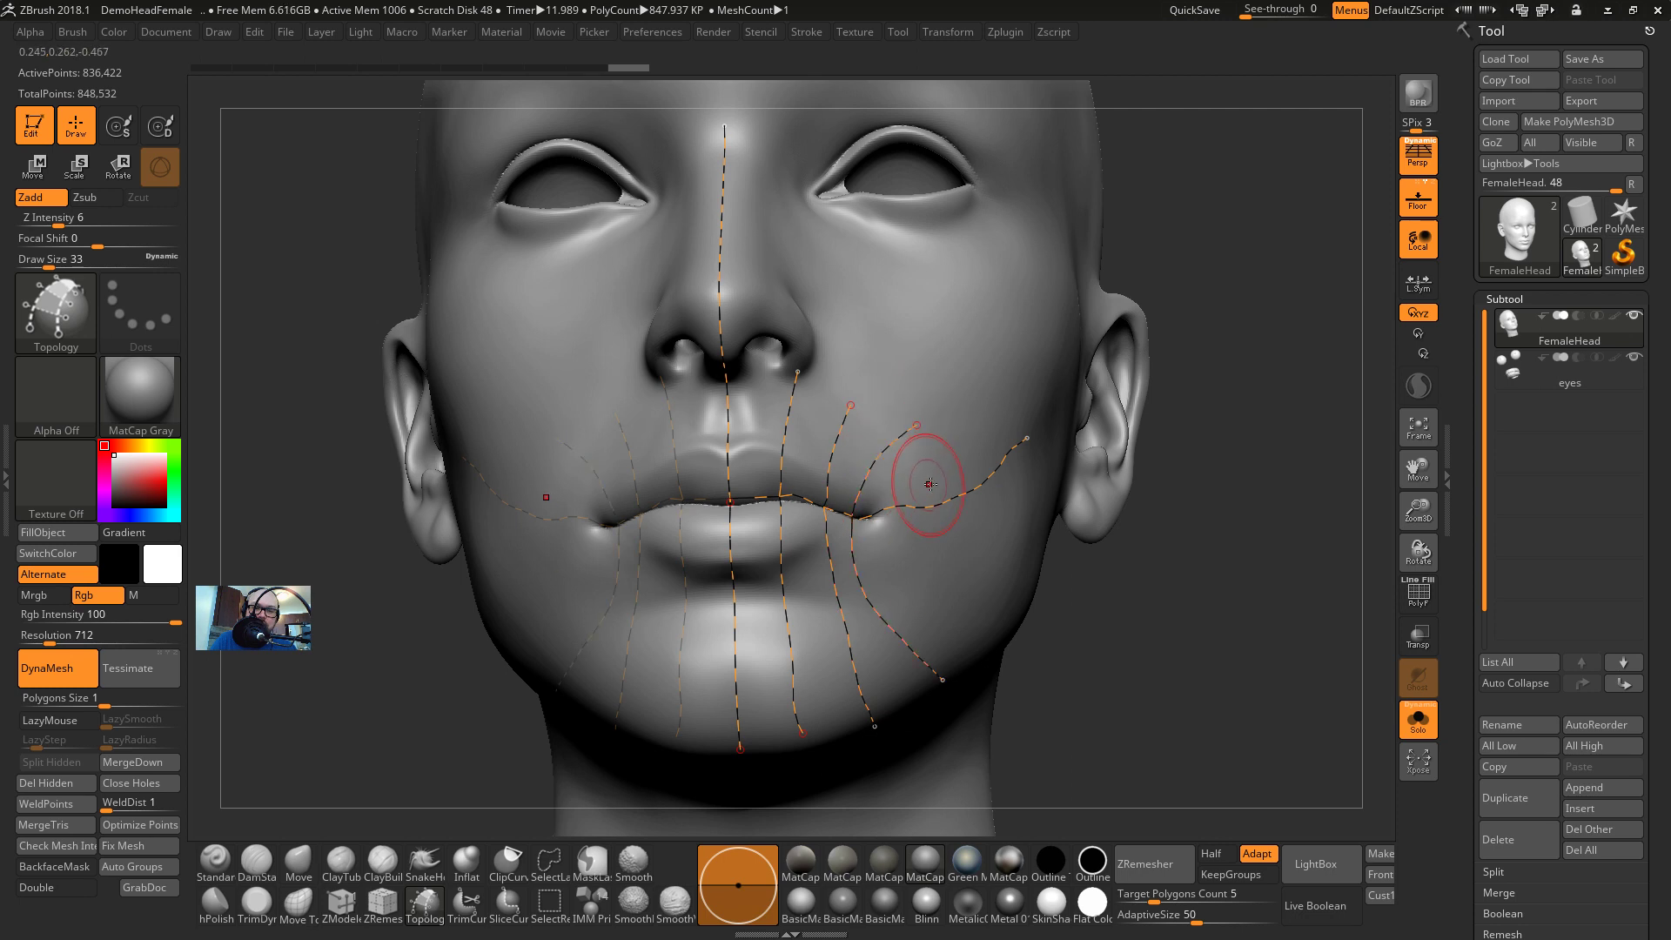
{"action": "left_click_drag", "start_coordinate": [941, 462], "coordinate": [900, 478]}
{"action": "left_click_drag", "start_coordinate": [962, 552], "coordinate": [957, 554]}
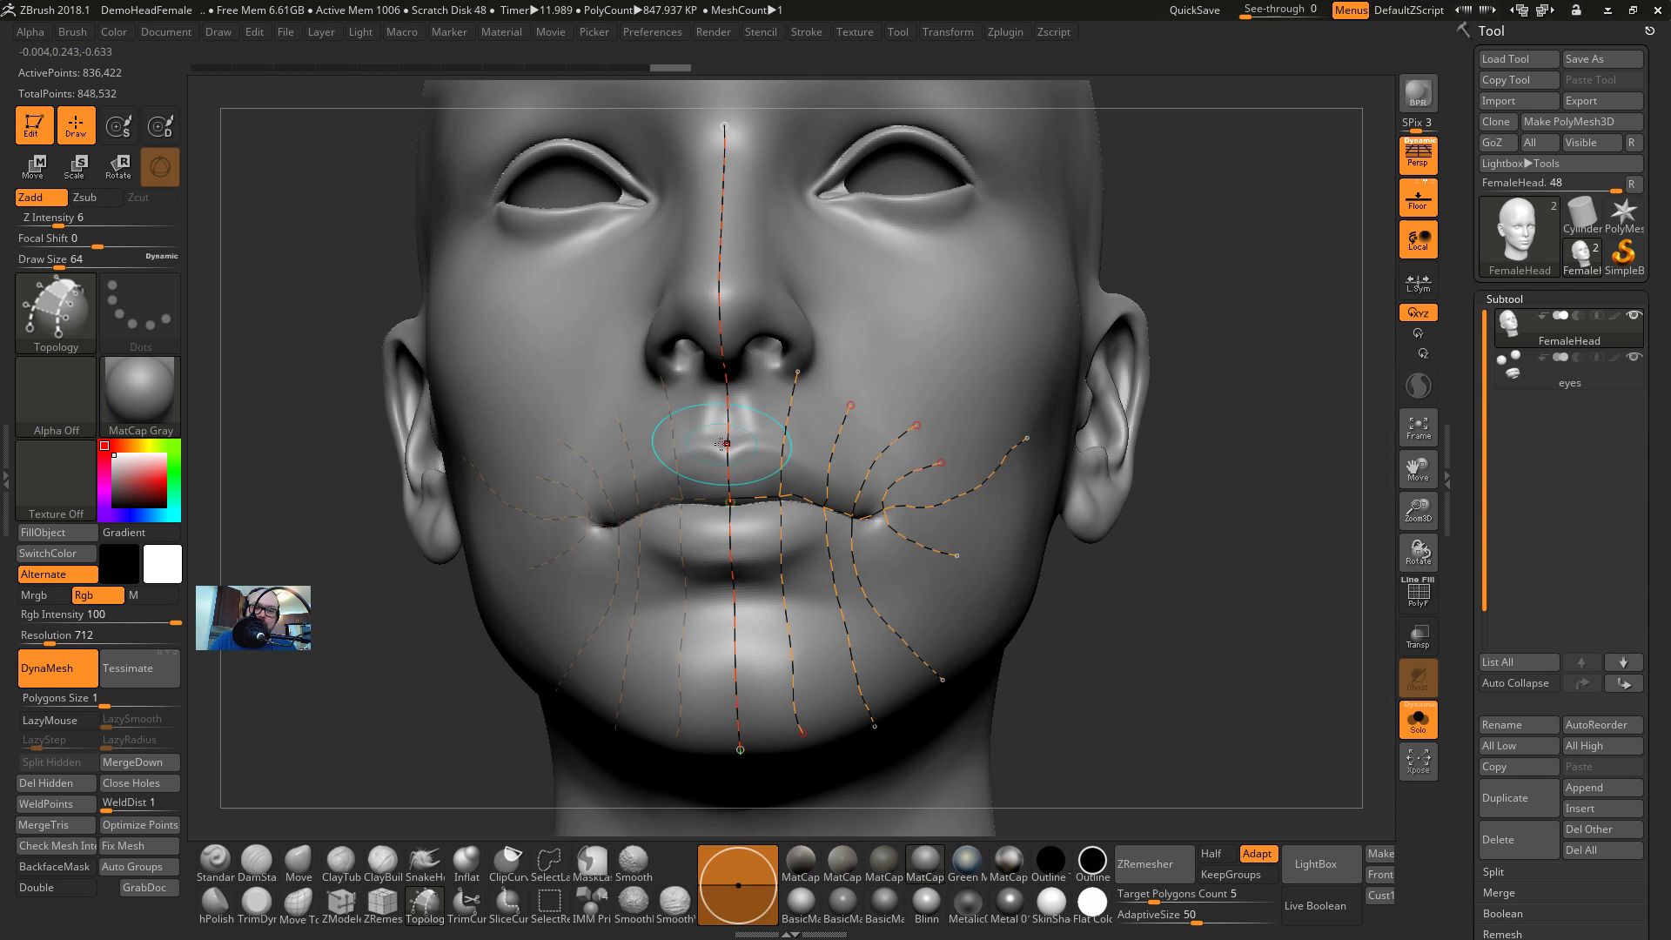
{"action": "left_click_drag", "start_coordinate": [727, 445], "coordinate": [771, 442]}
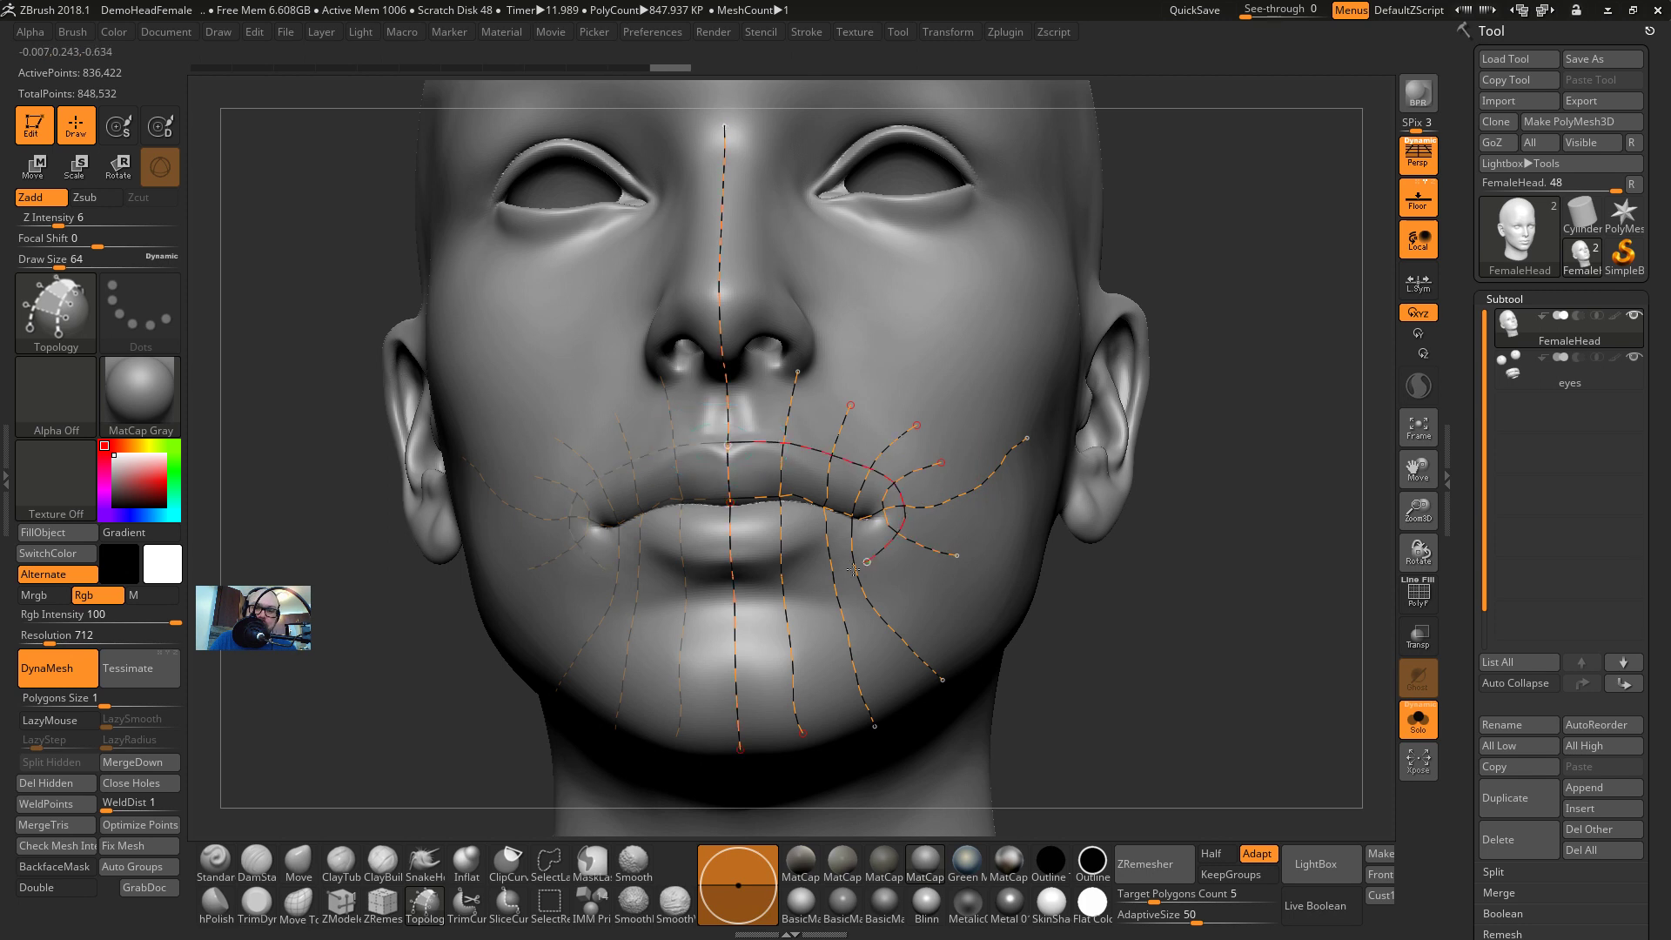
{"action": "left_click_drag", "start_coordinate": [734, 592], "coordinate": [733, 591]}
{"action": "key", "text": "ctrl+z"}
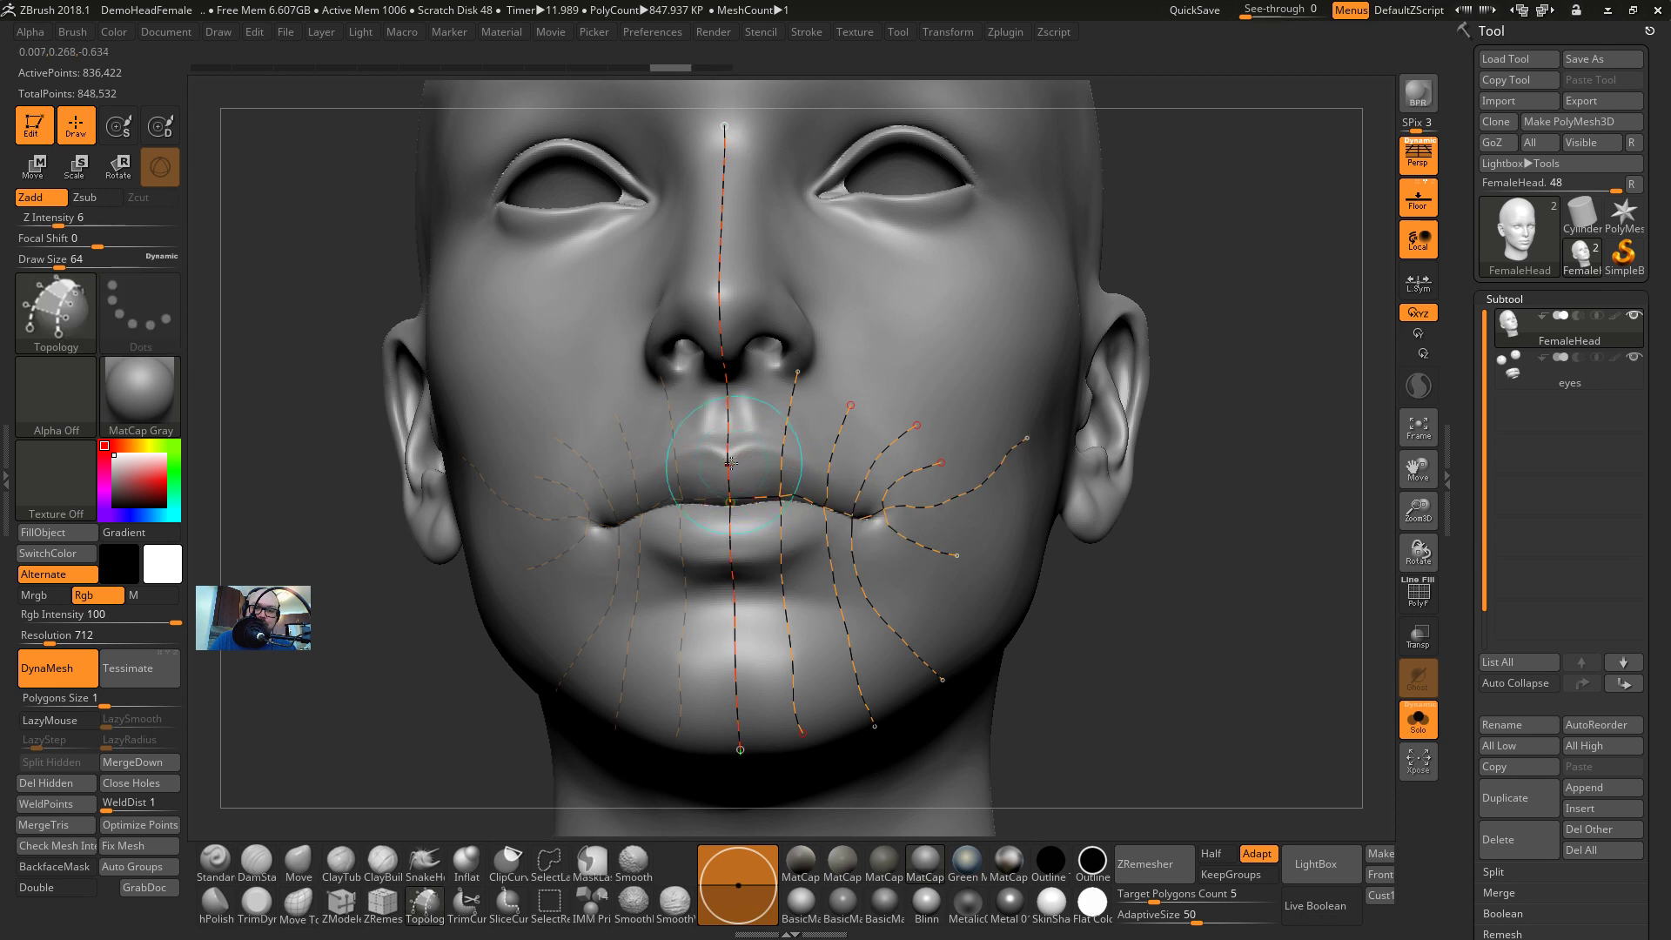
Draw two concentric topology loops around the mouth, one along the lip border and one from under the nose to below the lower lip
{"action": "left_click_drag", "start_coordinate": [727, 454], "coordinate": [766, 441]}
{"action": "left_click_drag", "start_coordinate": [714, 567], "coordinate": [718, 568]}
{"action": "left_click_drag", "start_coordinate": [1164, 675], "coordinate": [1027, 671]}
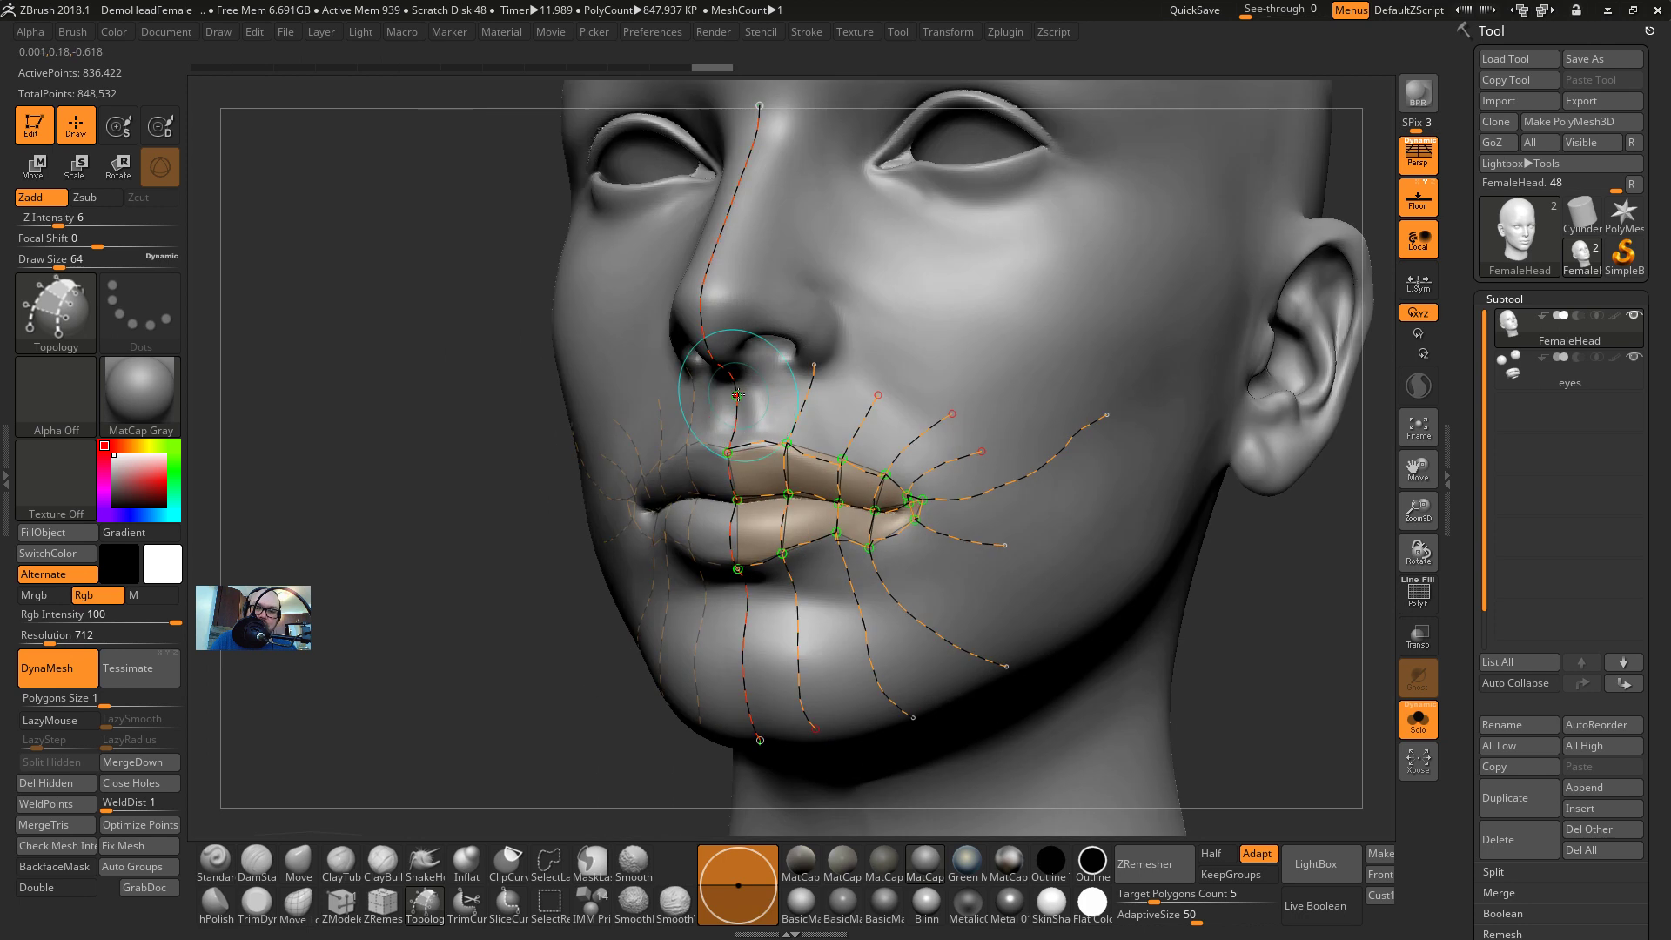
{"action": "mouse_move", "coordinate": [739, 386]}
{"action": "left_mouse_down"}
{"action": "mouse_move", "coordinate": [920, 431]}
{"action": "mouse_move", "coordinate": [952, 544]}
{"action": "left_mouse_up"}
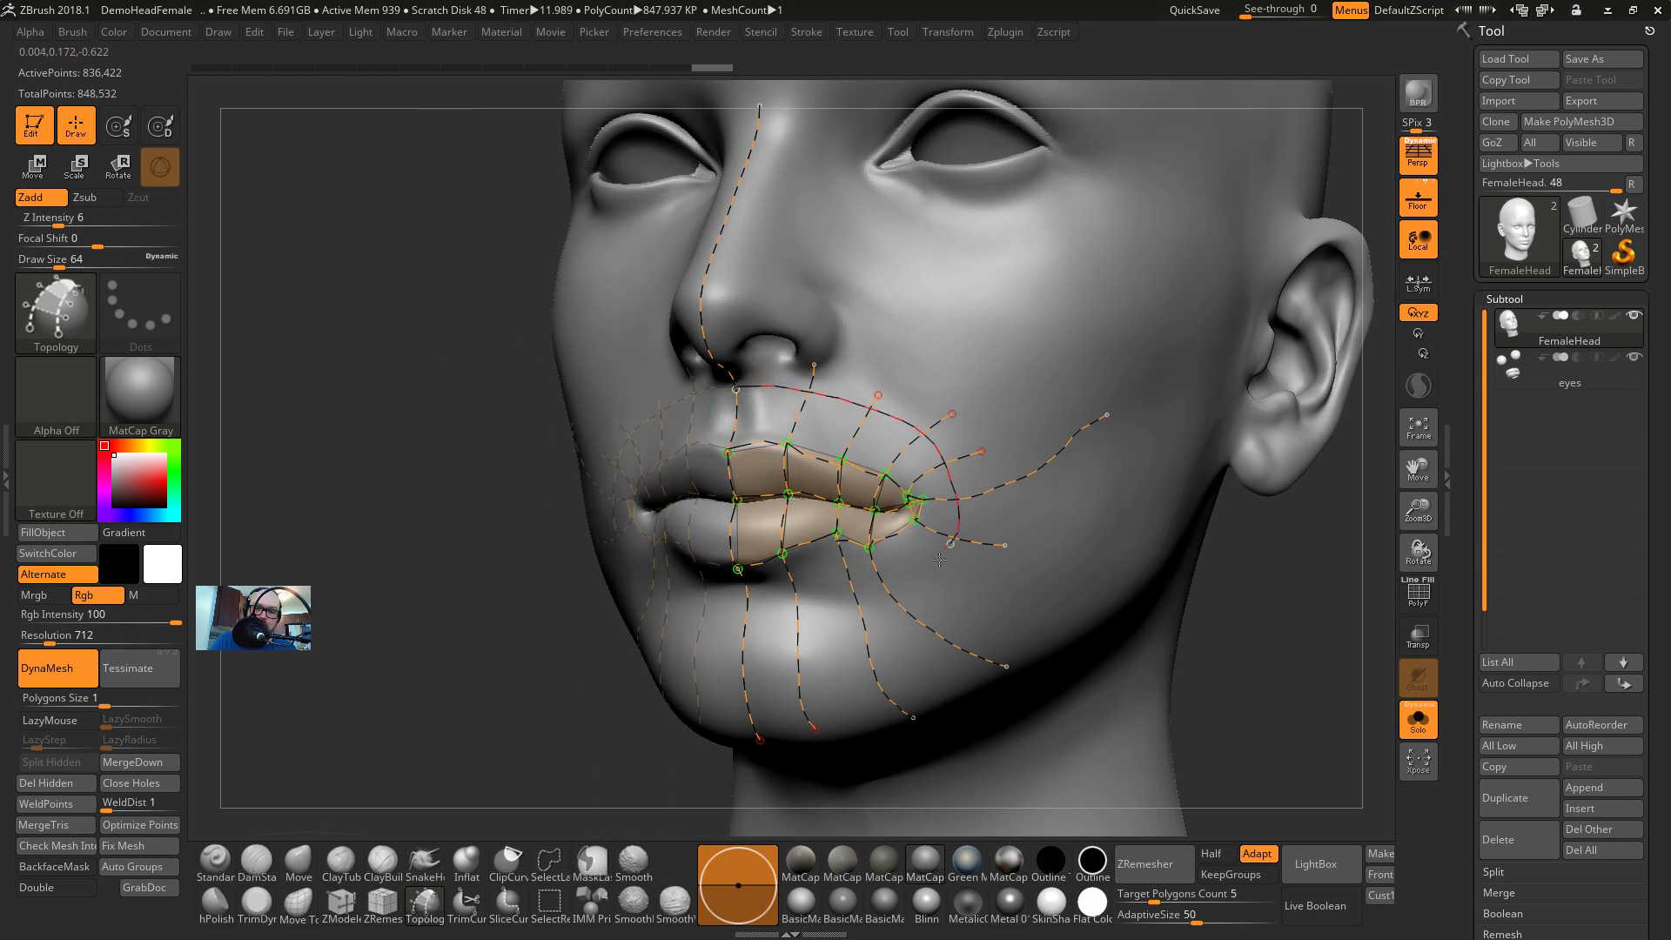
{"action": "left_click_drag", "start_coordinate": [754, 603], "coordinate": [749, 603]}
{"action": "left_click_drag", "start_coordinate": [514, 637], "coordinate": [609, 645]}
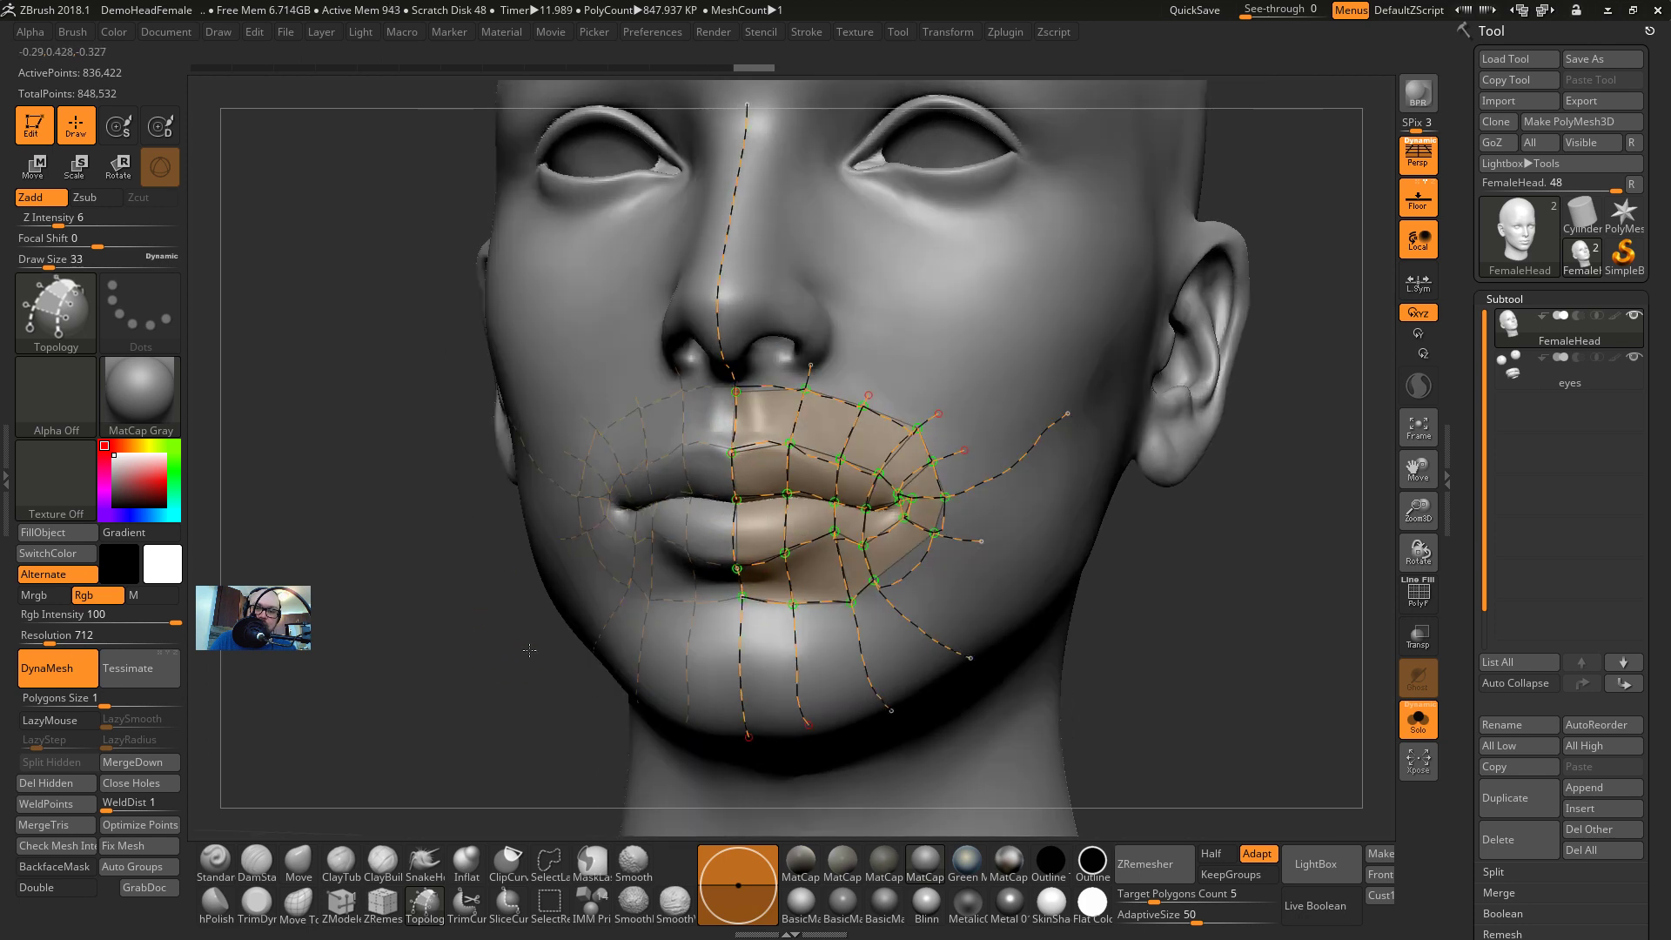
Clear the loose topology line ends outside the outer mouth loop
{"action": "mouse_move", "coordinate": [1141, 675]}
{"action": "left_mouse_down"}
{"action": "mouse_move", "coordinate": [1223, 646]}
{"action": "mouse_move", "coordinate": [1173, 595]}
{"action": "left_mouse_up"}
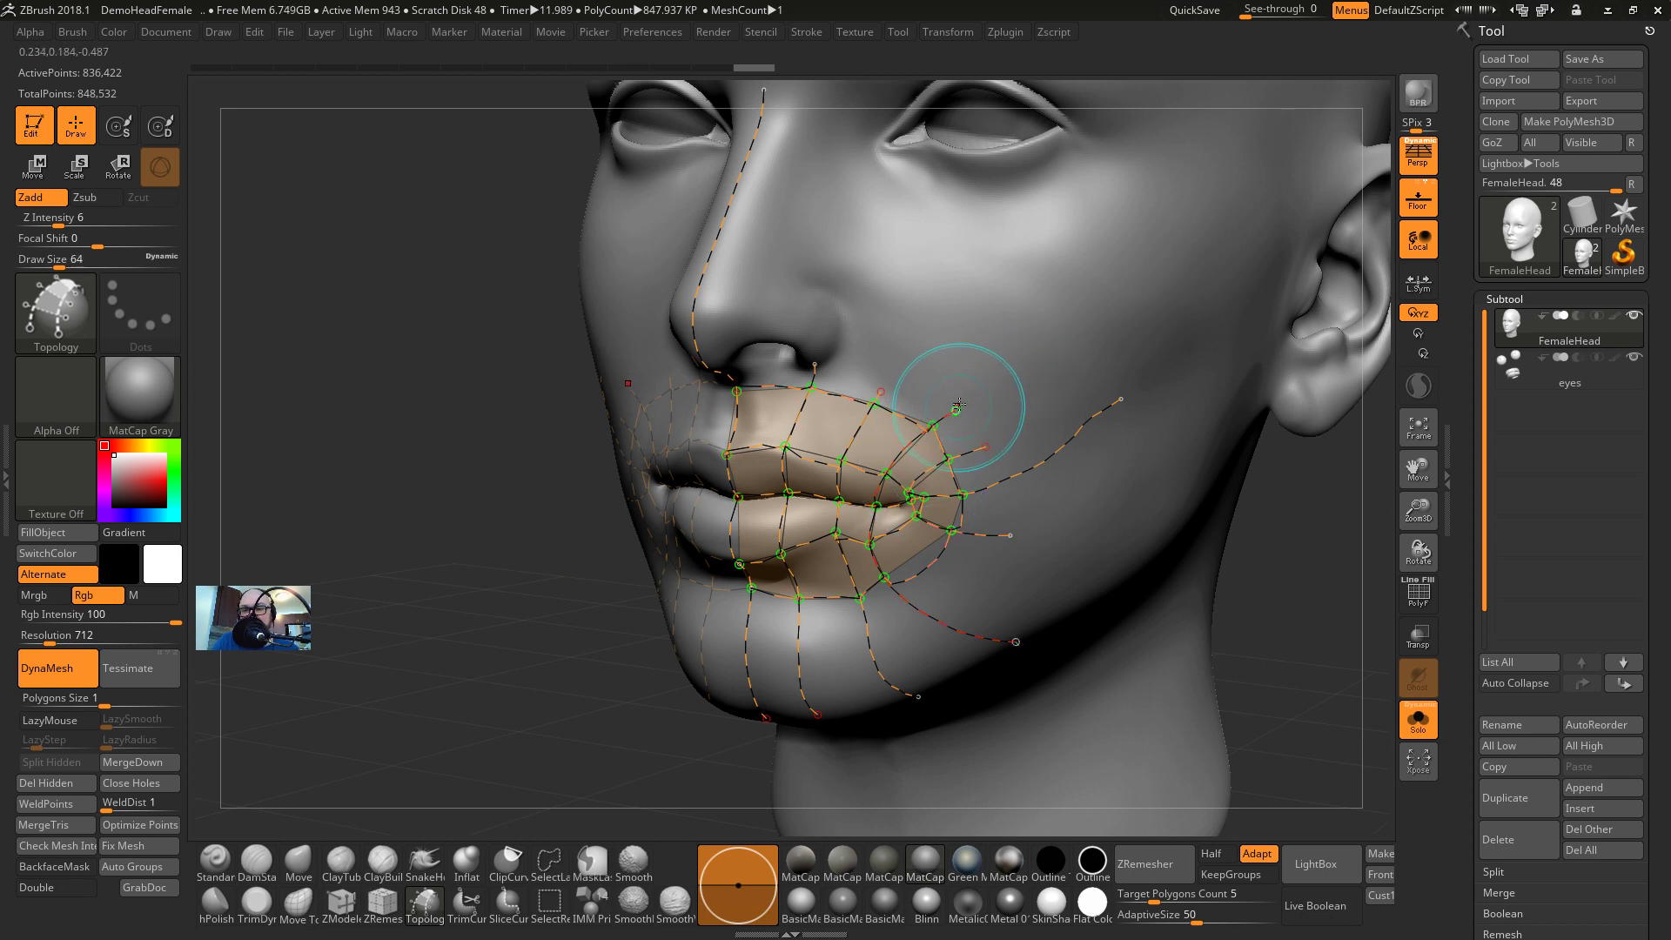
{"action": "left_click_drag", "start_coordinate": [961, 297], "coordinate": [1055, 333]}
{"action": "key", "text": "ctrl+z"}
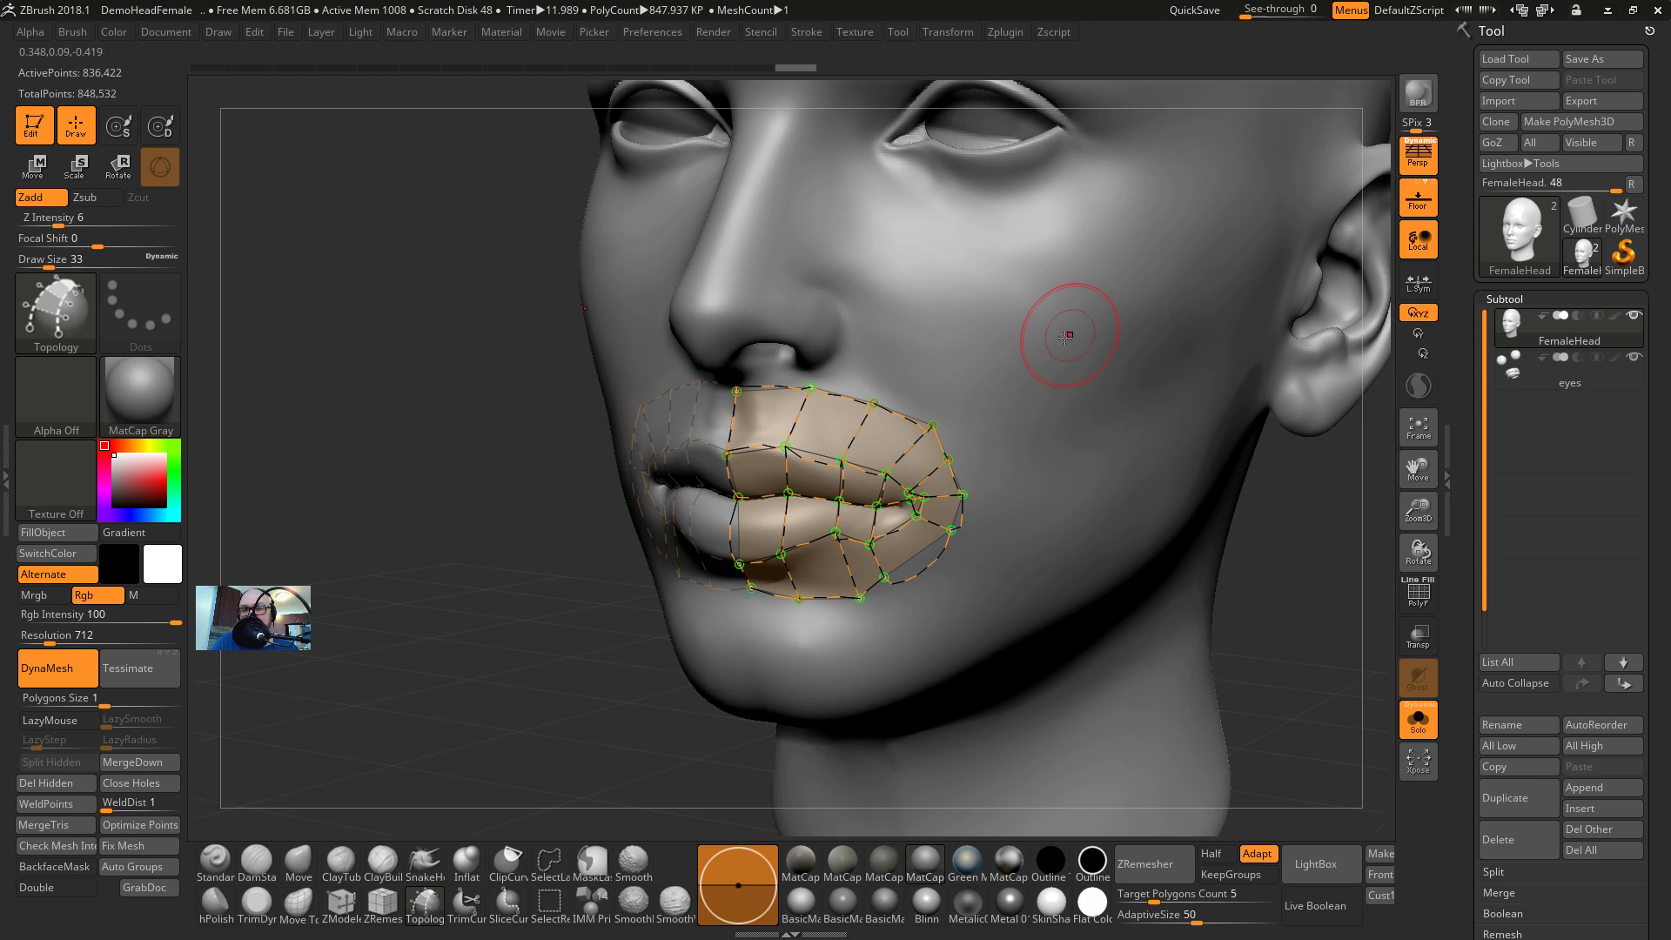
Draw topology lines radiating from the outer mouth loop's upper side onto the cheek, crossed by an arc from beside the nose
{"action": "key", "text": "s"}
{"action": "left_click_drag", "start_coordinate": [925, 414], "coordinate": [934, 422]}
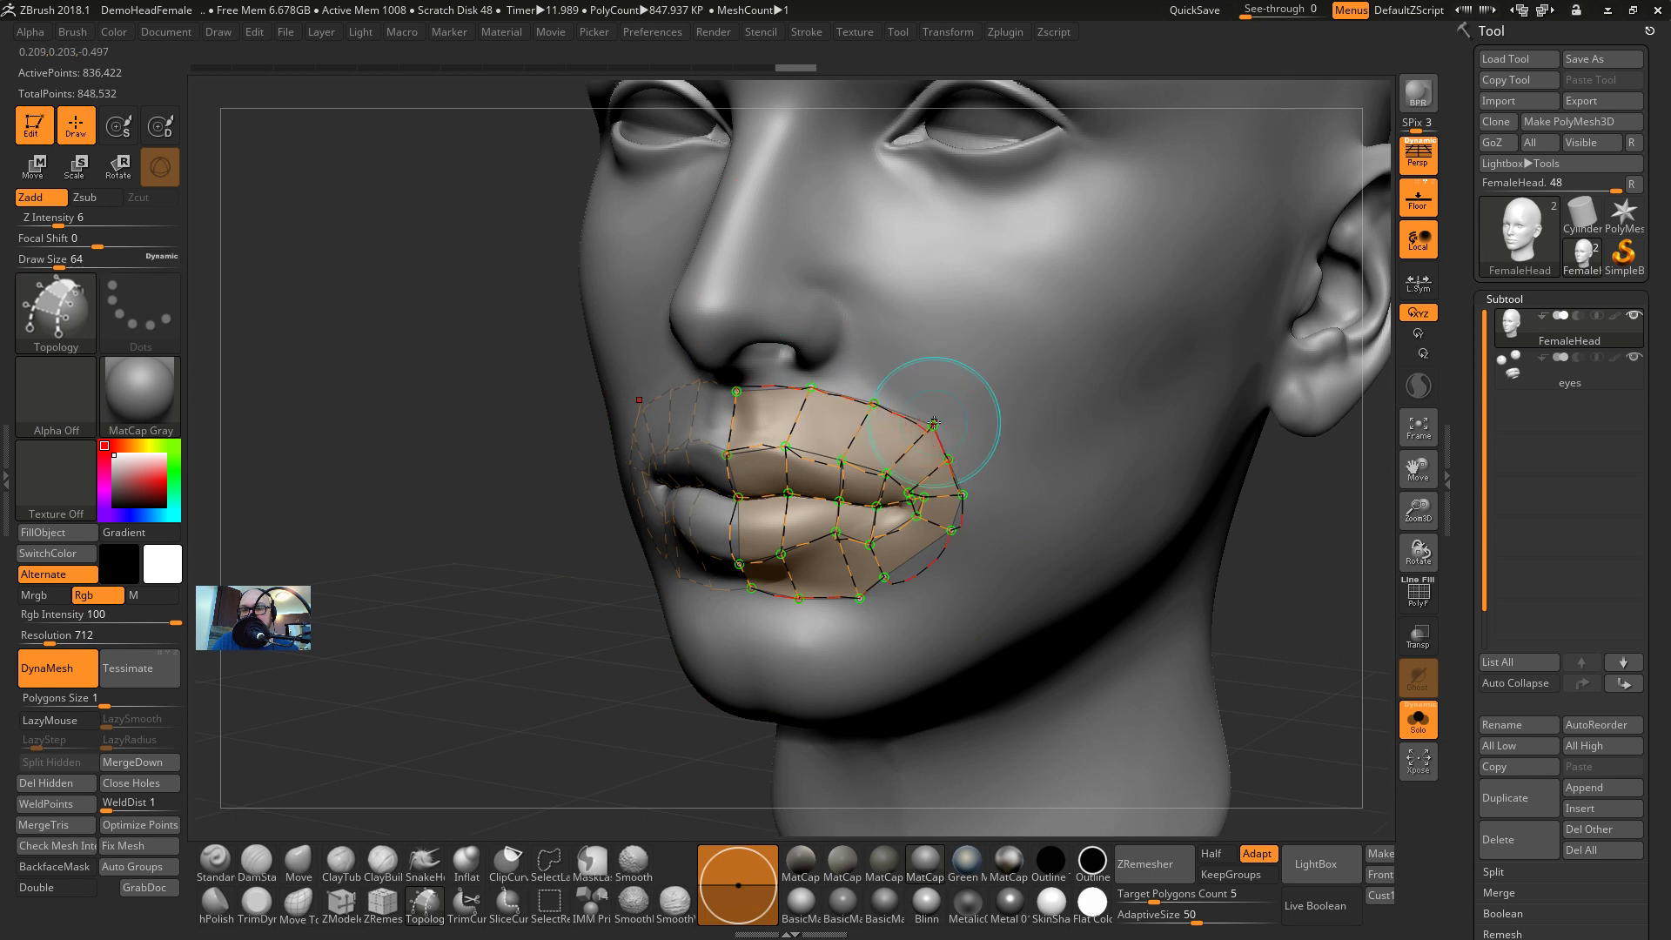
{"action": "left_click_drag", "start_coordinate": [1007, 319], "coordinate": [1006, 322], "text": "shift"}
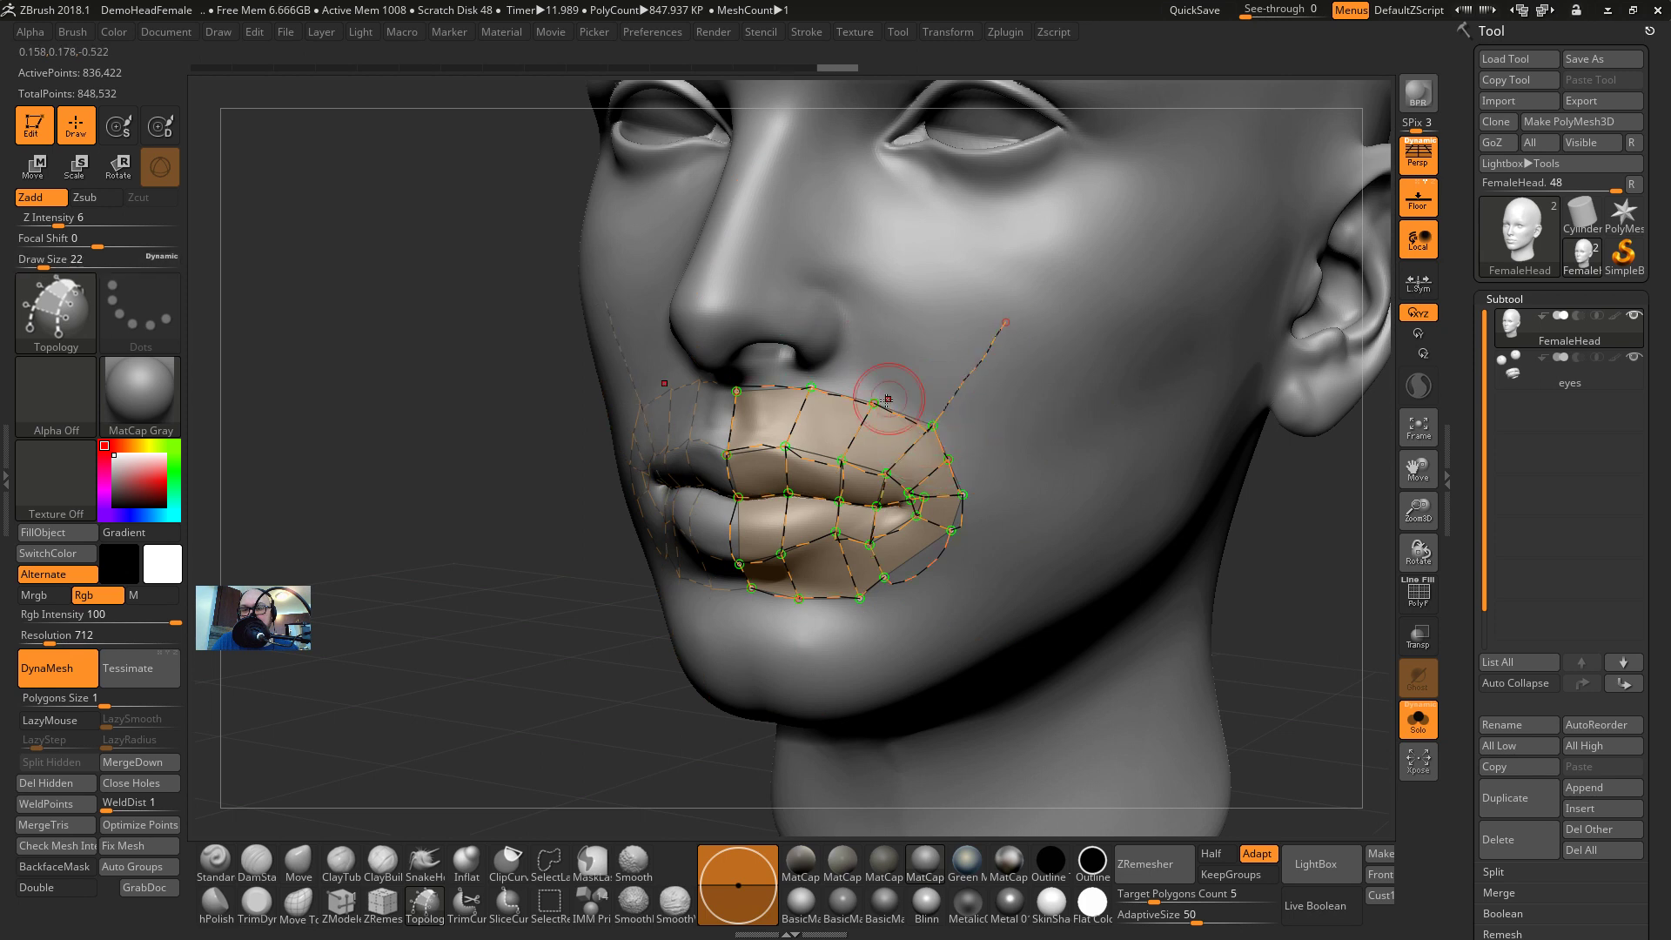
{"action": "mouse_move", "coordinate": [874, 403]}
{"action": "left_mouse_down", "text": "shift"}
{"action": "mouse_move", "coordinate": [938, 297]}
{"action": "mouse_move", "coordinate": [853, 272]}
{"action": "mouse_move", "coordinate": [1038, 445]}
{"action": "left_mouse_up", "text": "shift"}
{"action": "right_click_drag", "start_coordinate": [1119, 560], "coordinate": [438, 488]}
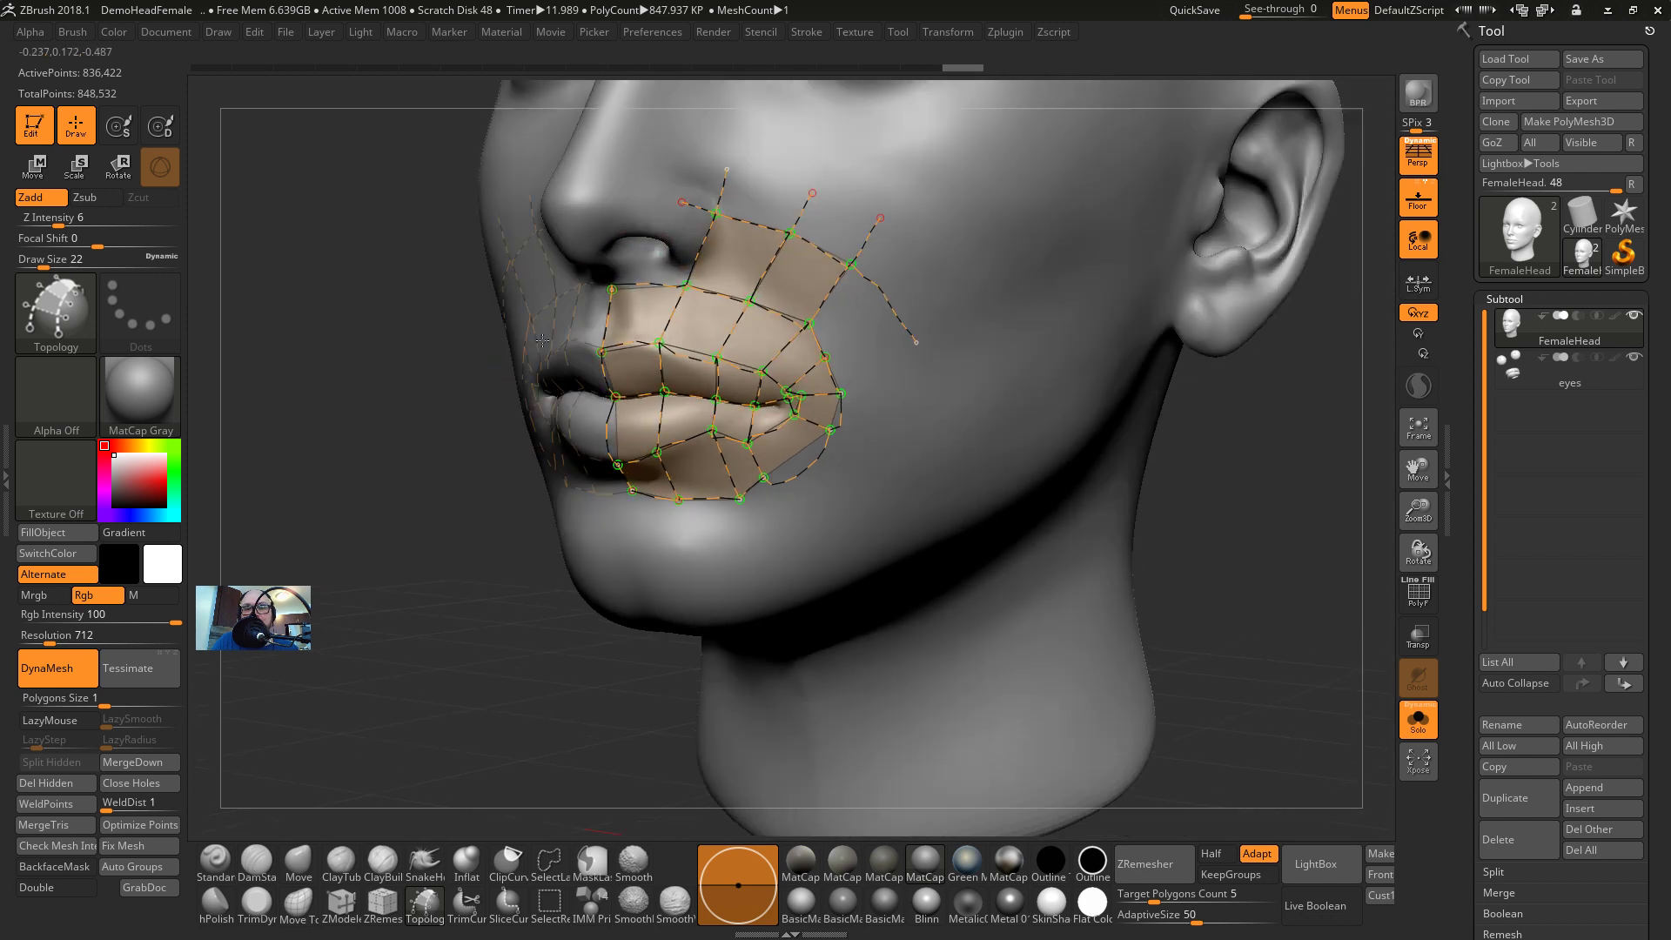
{"action": "right_click_drag", "start_coordinate": [514, 344], "coordinate": [948, 270]}
{"action": "left_click_drag", "start_coordinate": [827, 358], "coordinate": [914, 255]}
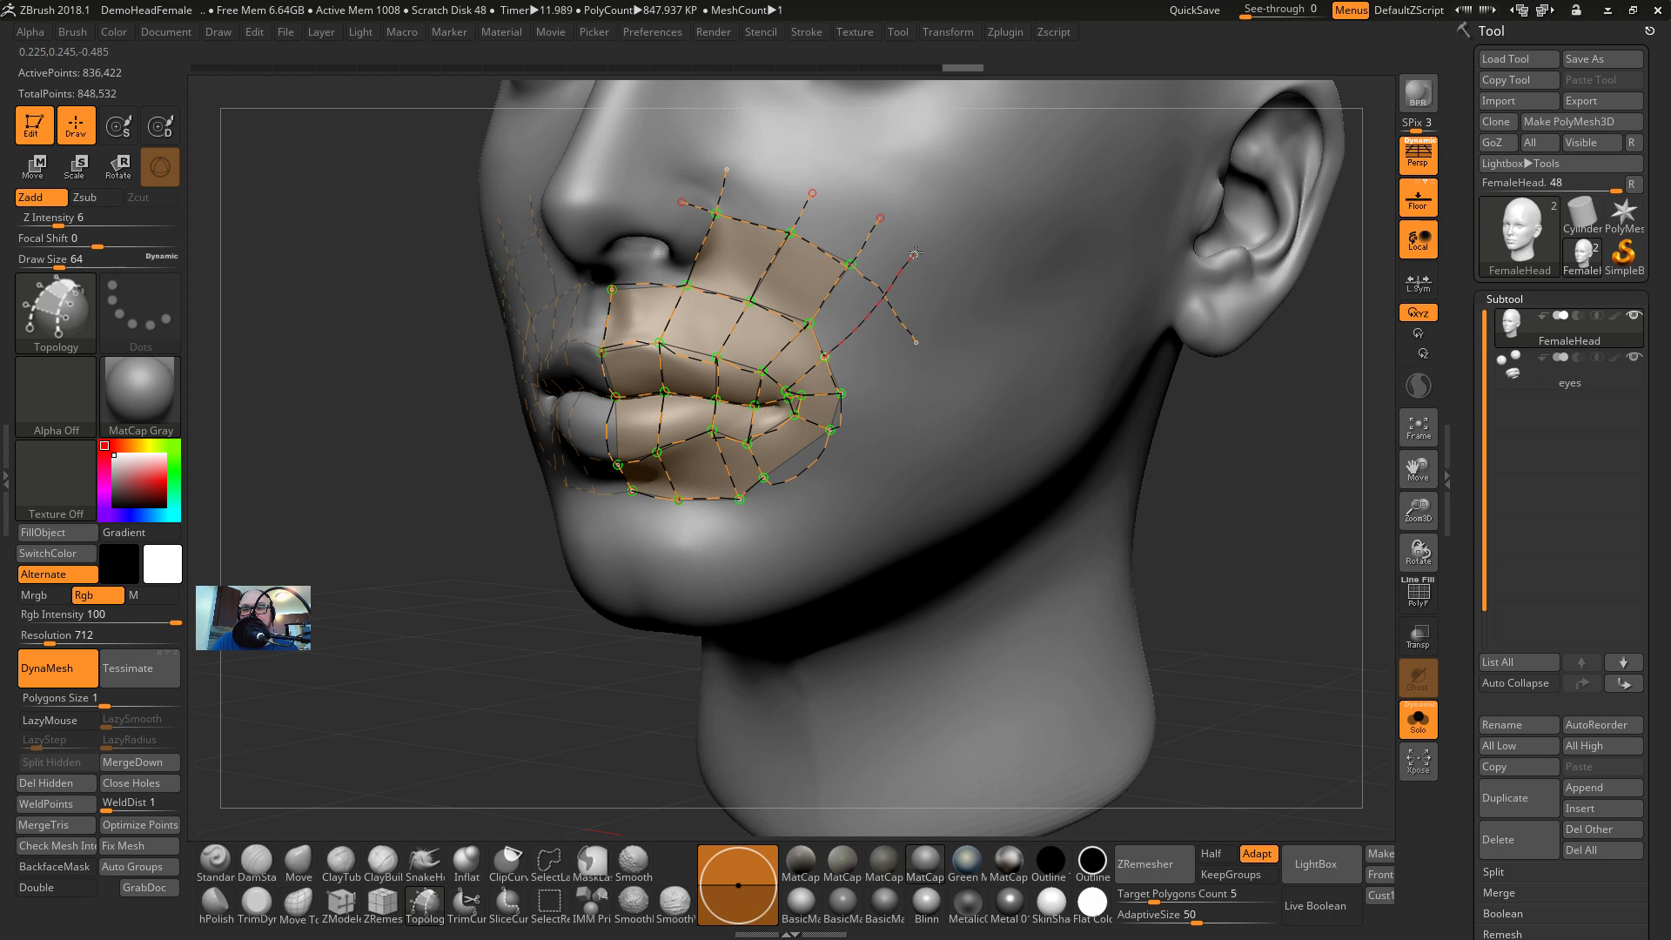
{"action": "left_click_drag", "start_coordinate": [838, 384], "coordinate": [843, 392]}
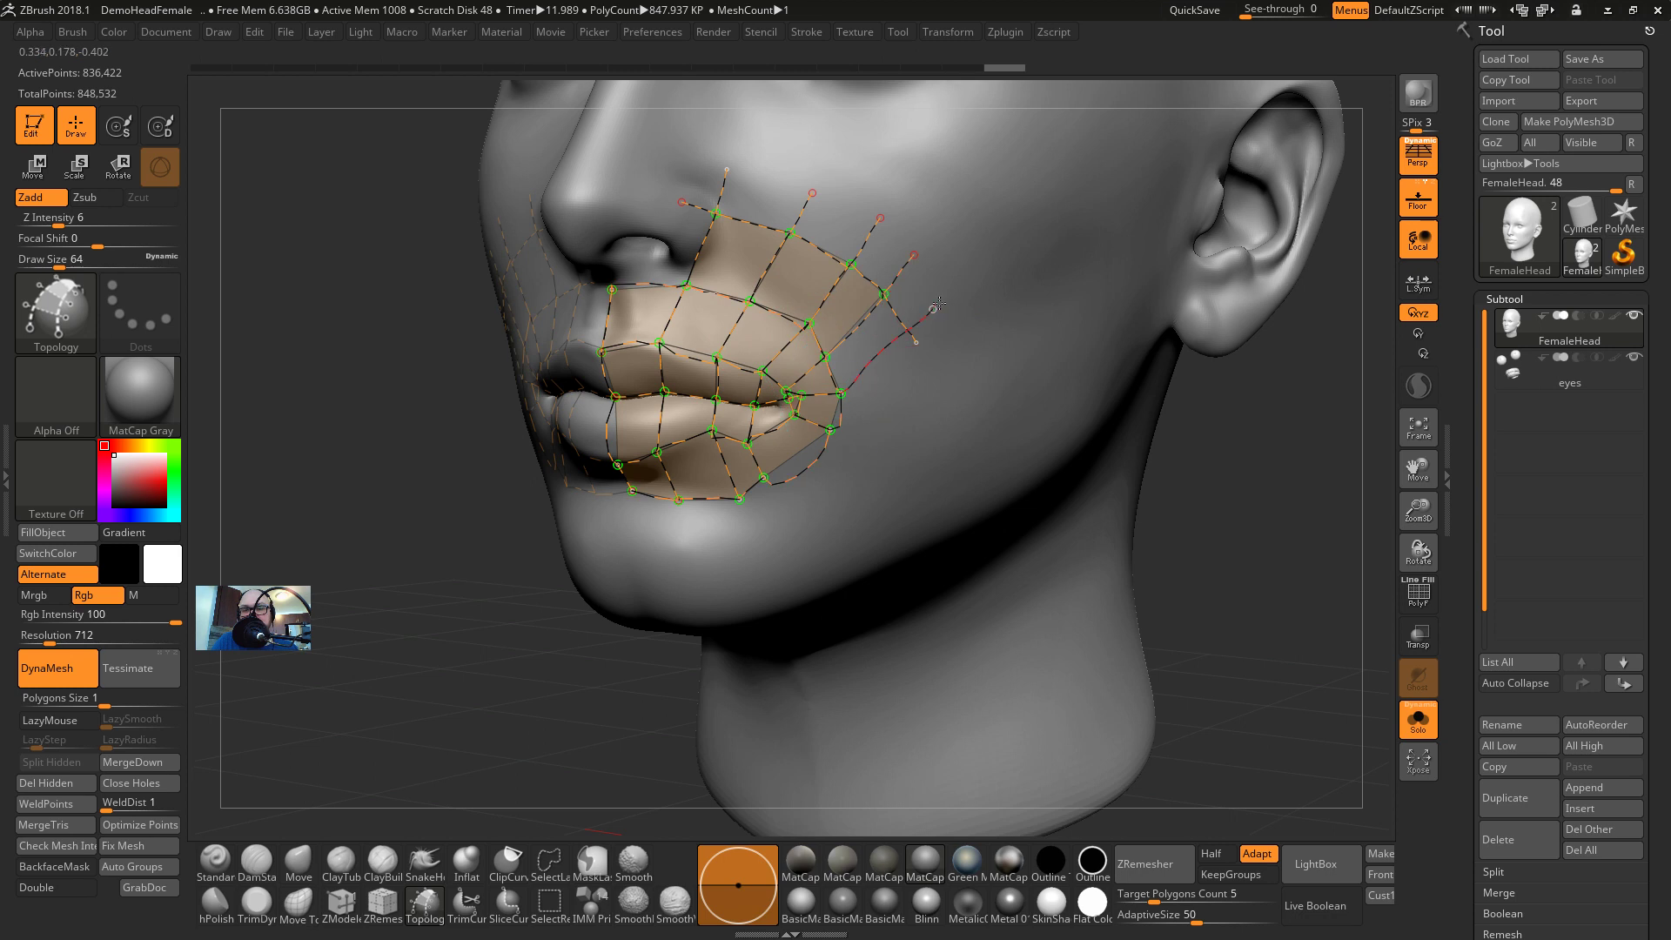
{"action": "left_click_drag", "start_coordinate": [940, 304], "coordinate": [937, 312]}
{"action": "key", "text": "ctrl+z"}
{"action": "key", "text": "ctrl+z"}
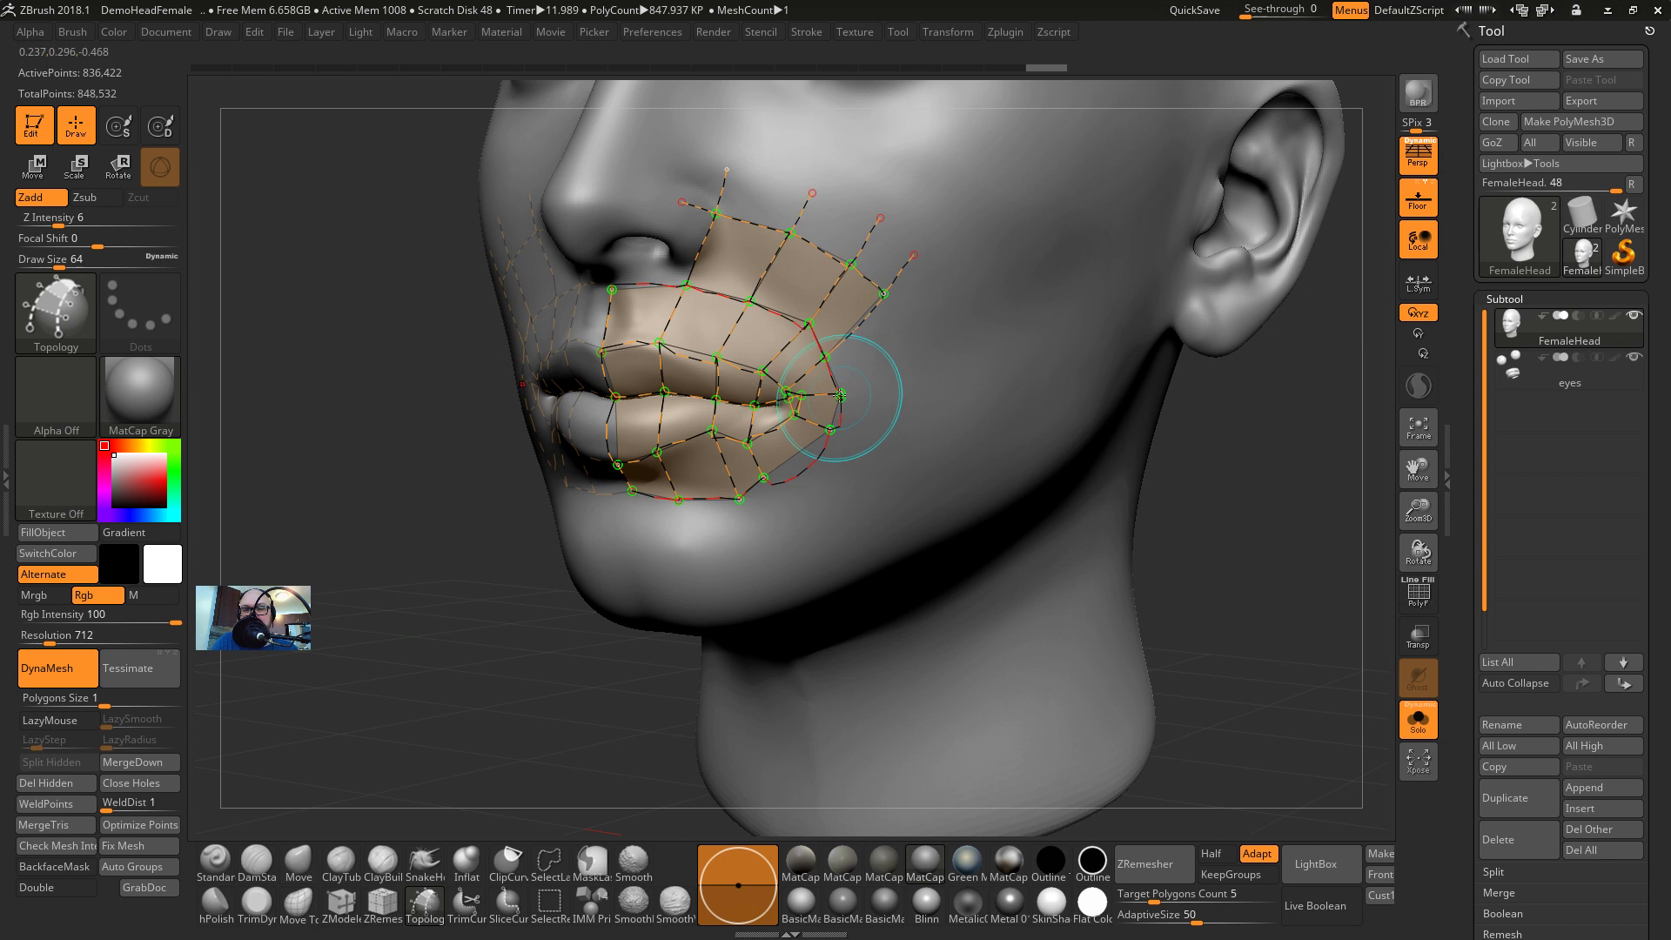
Draw a topology line from the mouth corner outward across the cheek and continue the third mouth loop down below the lower lip
{"action": "left_click_drag", "start_coordinate": [841, 393], "coordinate": [990, 351]}
{"action": "mouse_move", "coordinate": [883, 293]}
{"action": "left_mouse_down"}
{"action": "mouse_move", "coordinate": [901, 402]}
{"action": "mouse_move", "coordinate": [770, 541]}
{"action": "left_mouse_up"}
{"action": "left_click_drag", "start_coordinate": [629, 555], "coordinate": [627, 556]}
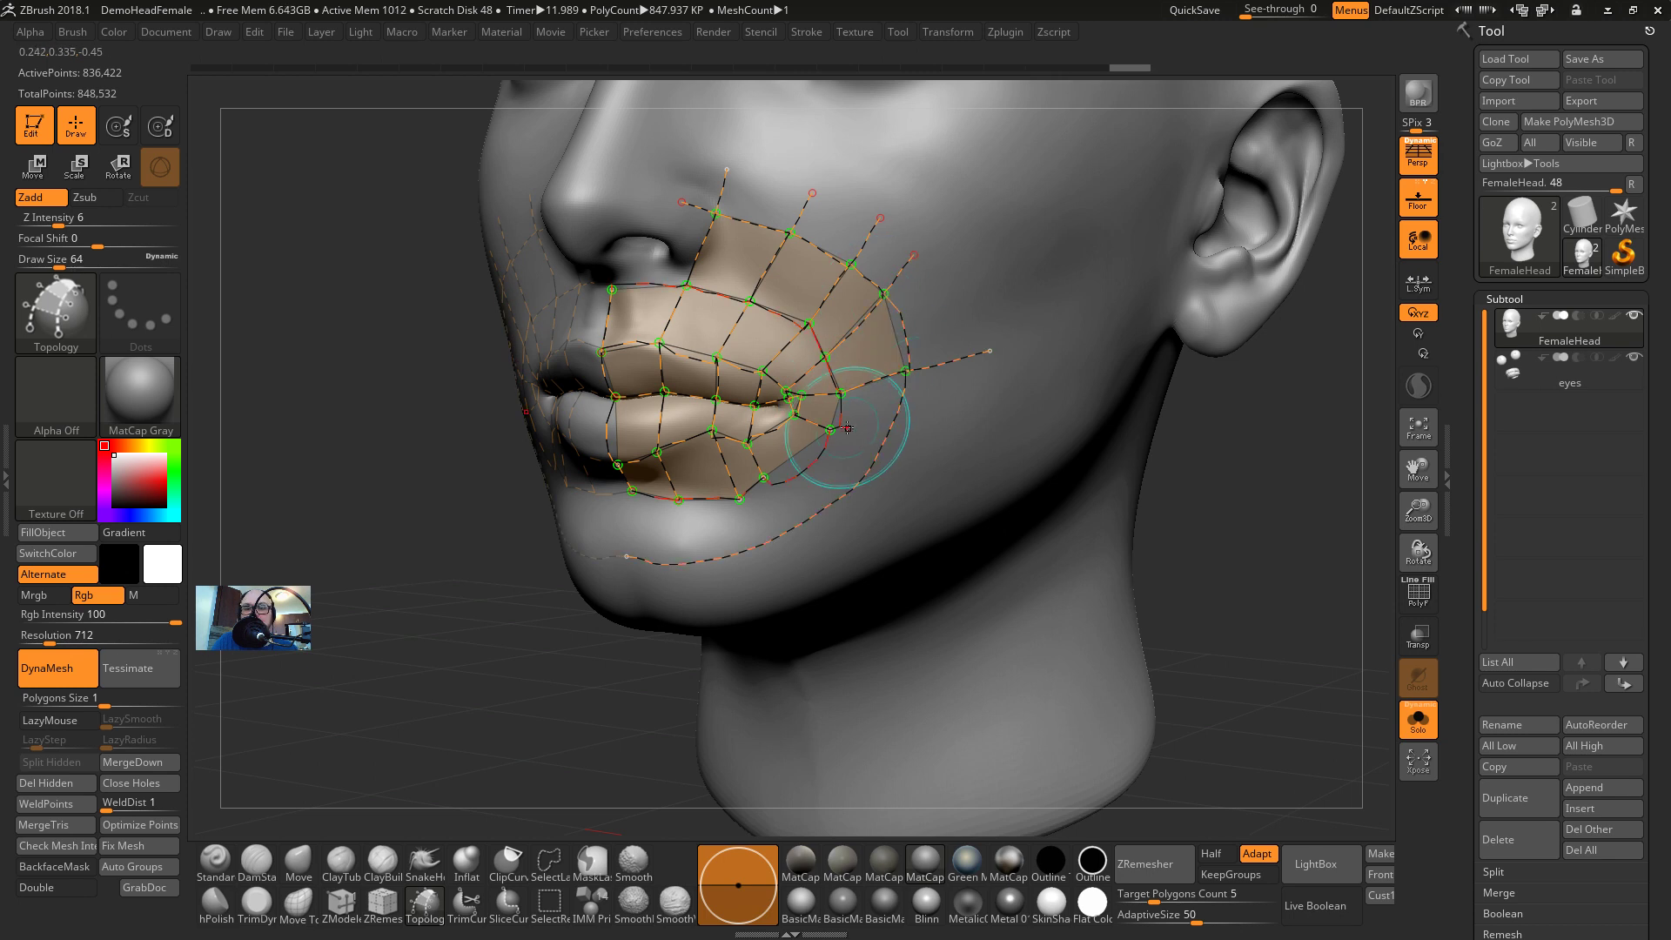
Draw topology lines from the lower mouth loop outward across the lower cheek and chin, and clear the loose line ends outside the third loop
{"action": "left_click_drag", "start_coordinate": [829, 431], "coordinate": [992, 480]}
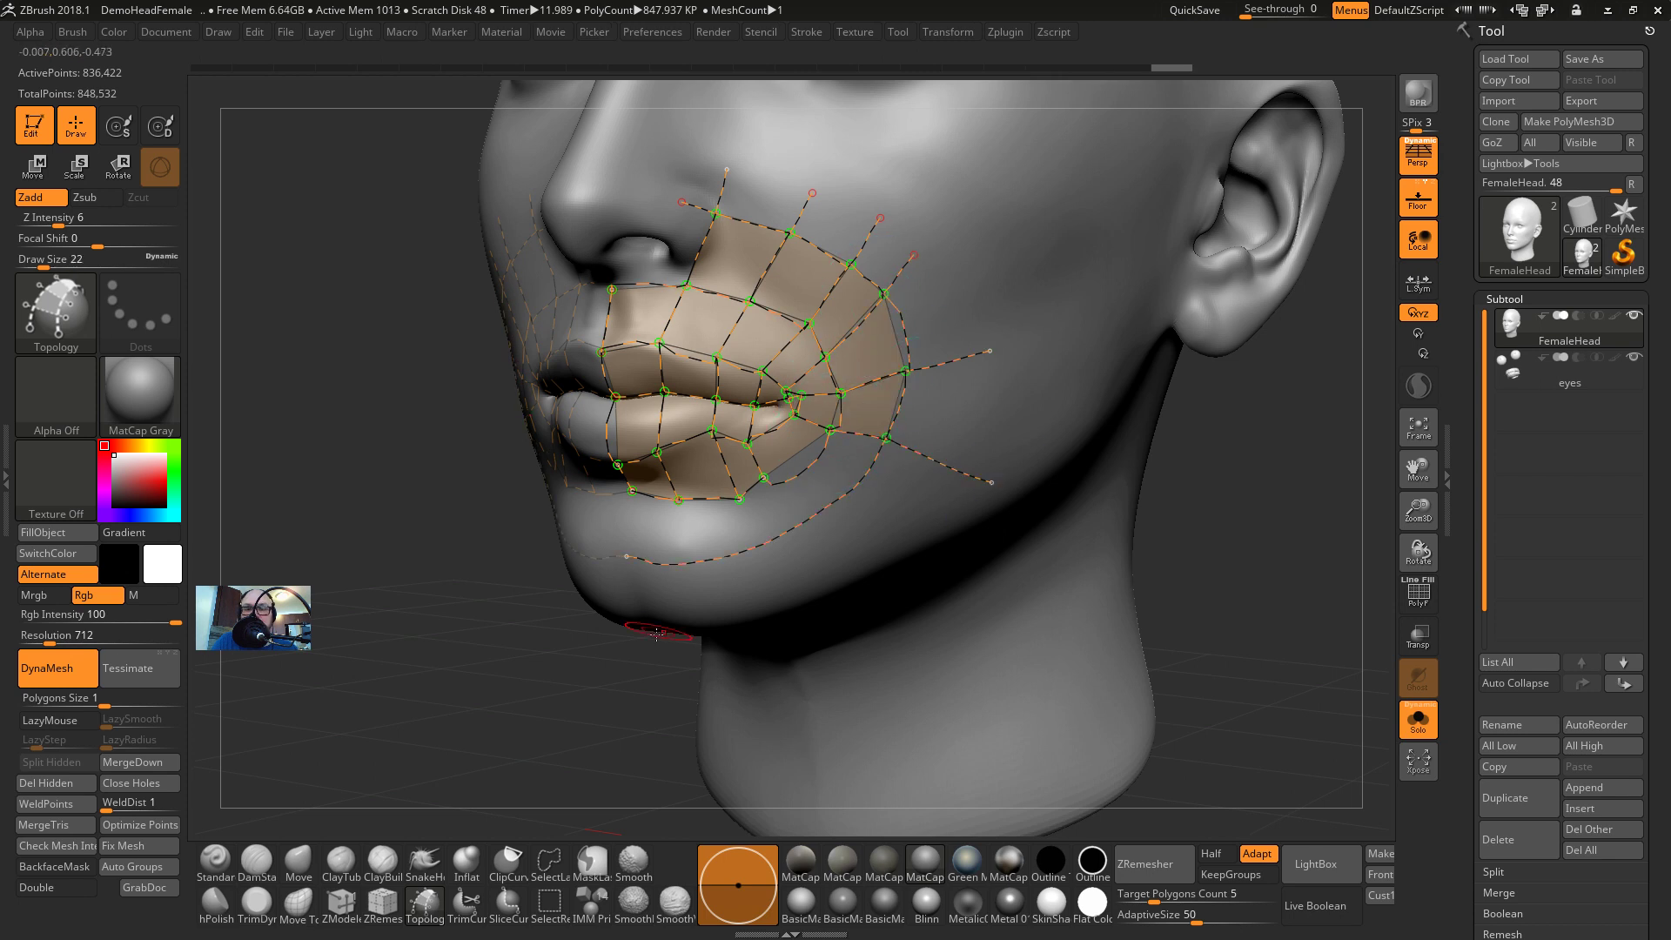
{"action": "left_click_drag", "start_coordinate": [651, 683], "coordinate": [700, 653]}
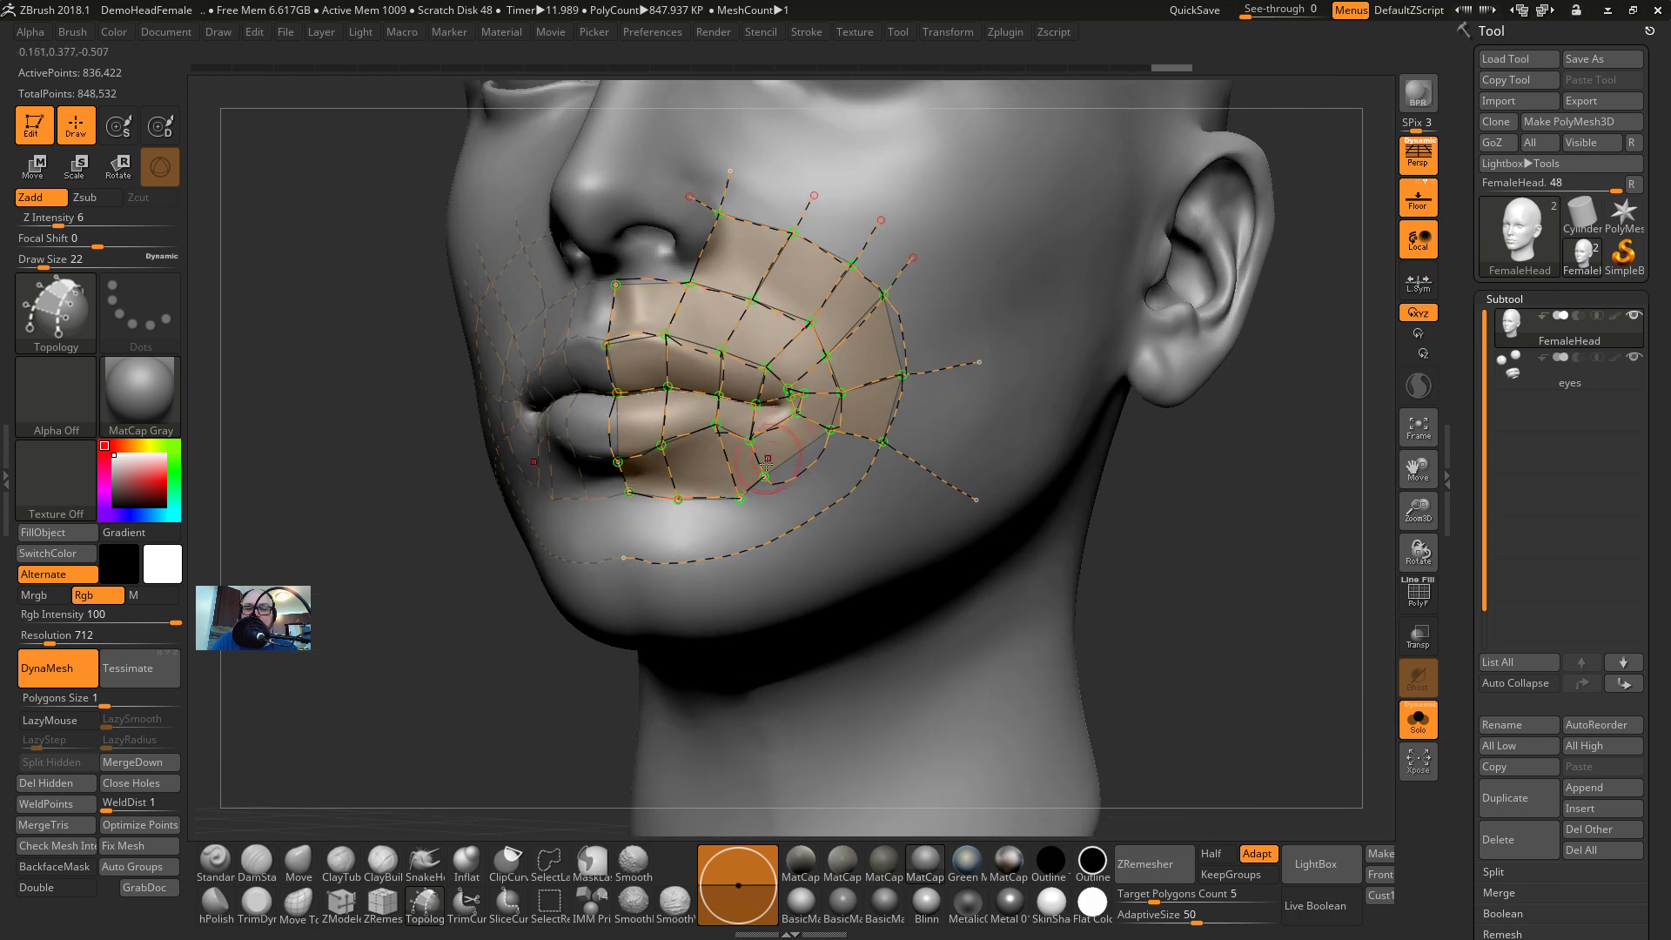
{"action": "left_click_drag", "start_coordinate": [765, 477], "coordinate": [860, 590]}
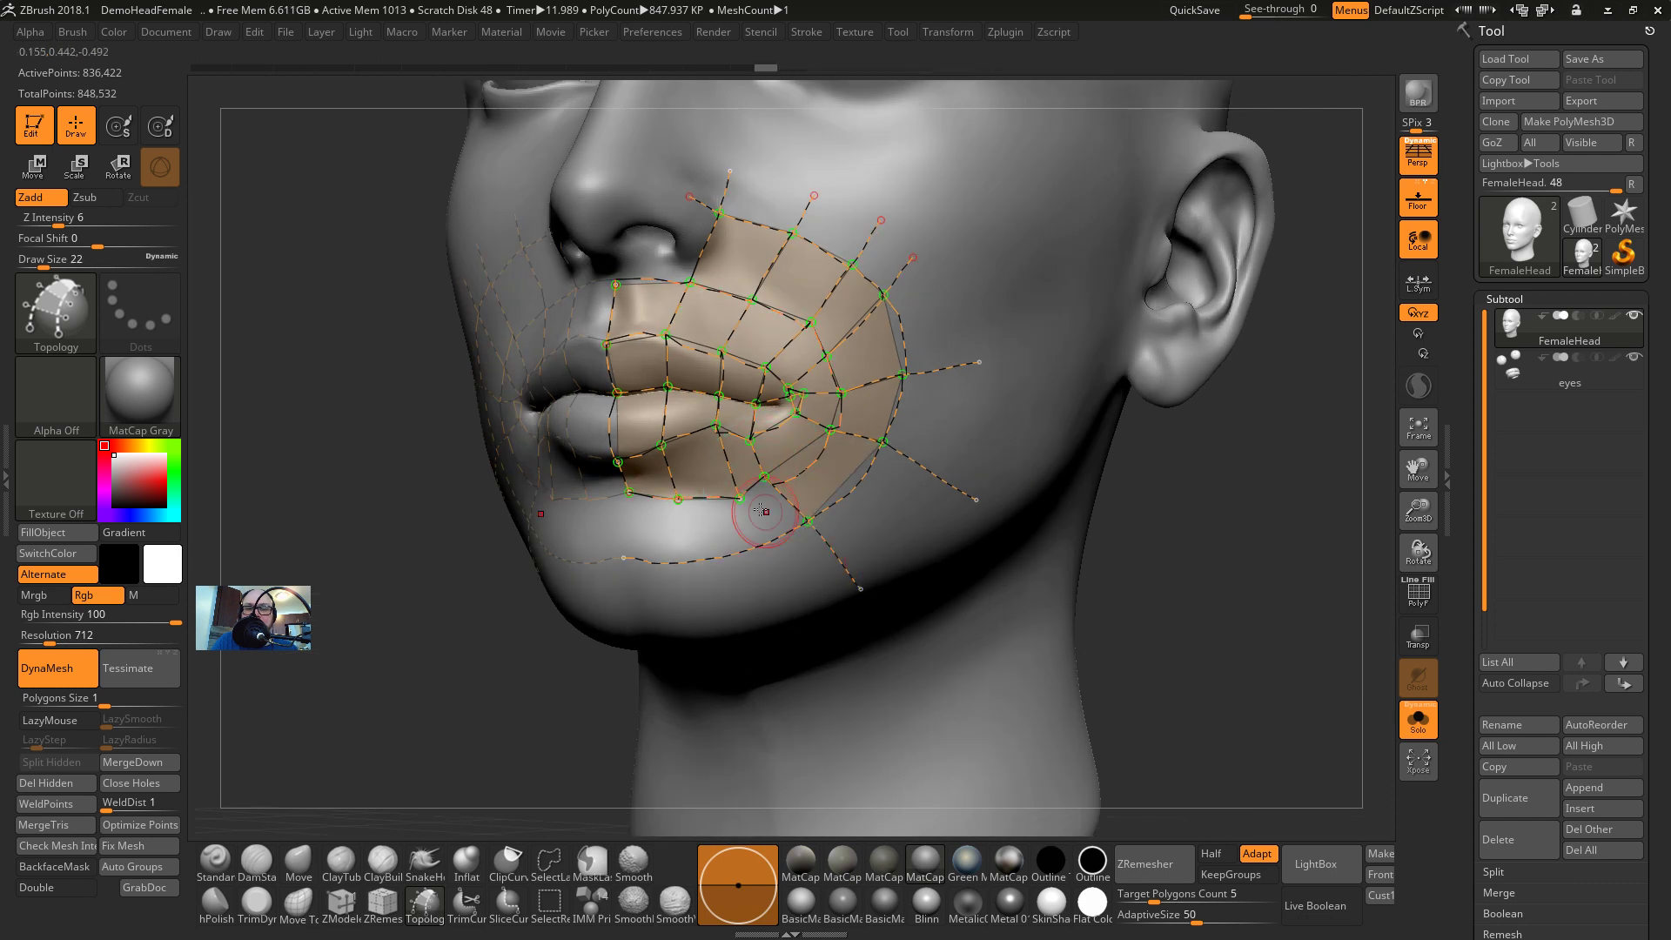
{"action": "mouse_move", "coordinate": [497, 682]}
{"action": "left_mouse_down"}
{"action": "mouse_move", "coordinate": [690, 515]}
{"action": "mouse_move", "coordinate": [702, 644]}
{"action": "left_mouse_up"}
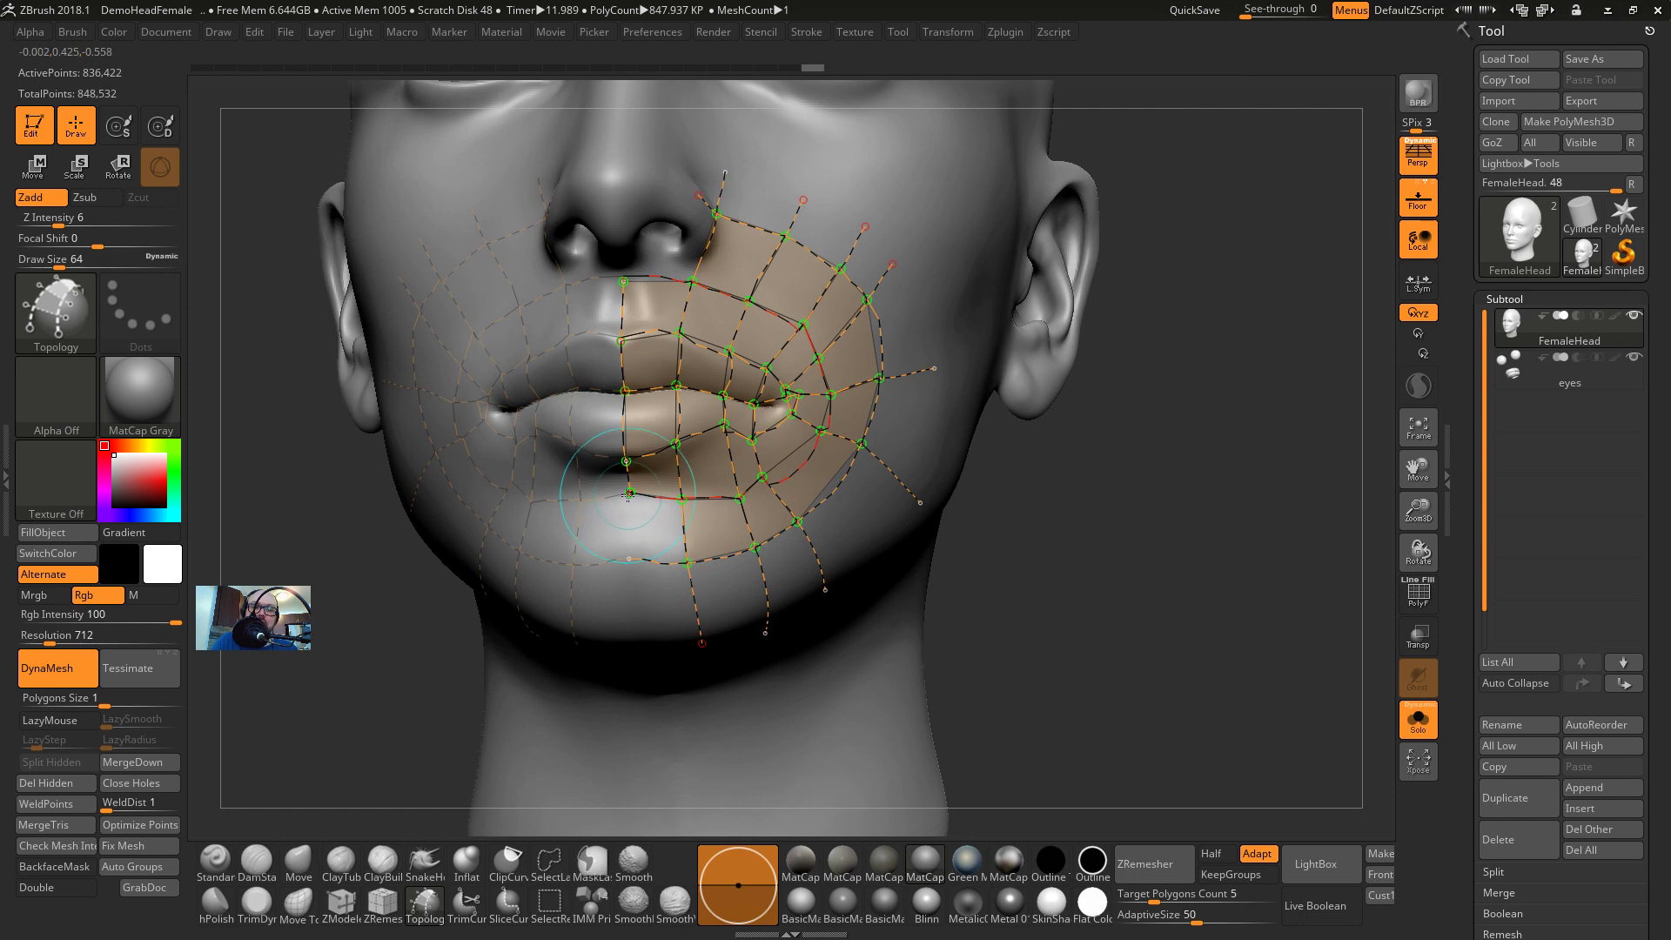
{"action": "left_click_drag", "start_coordinate": [1129, 577], "coordinate": [947, 380]}
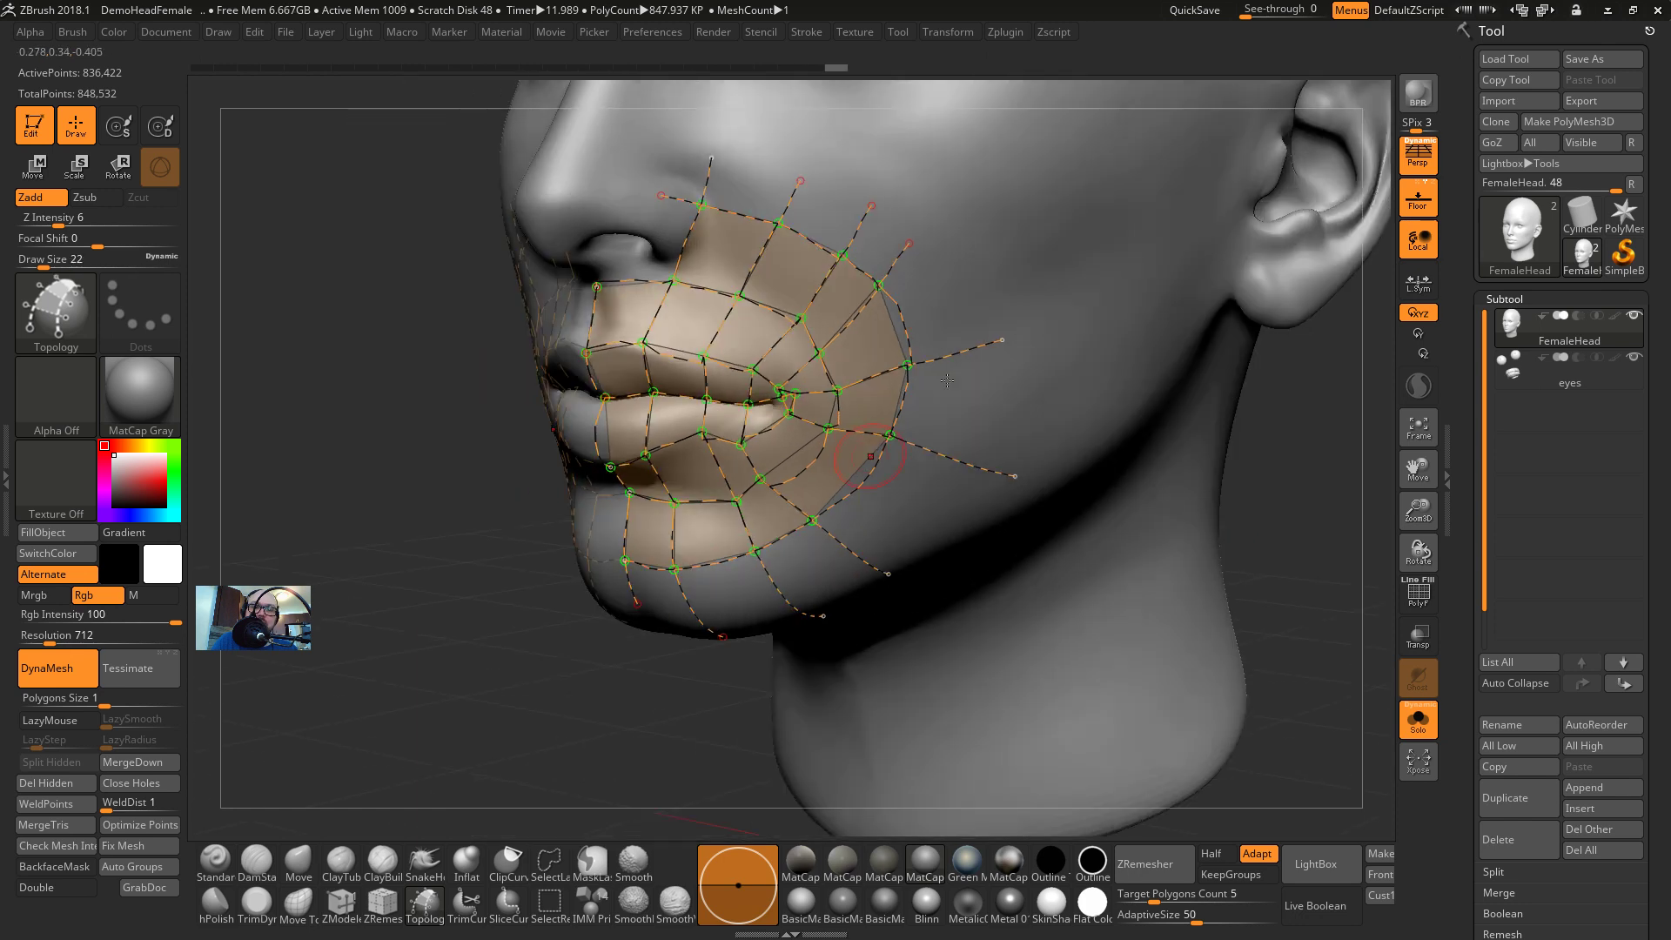
{"action": "left_click", "coordinate": [1131, 212], "text": "alt"}
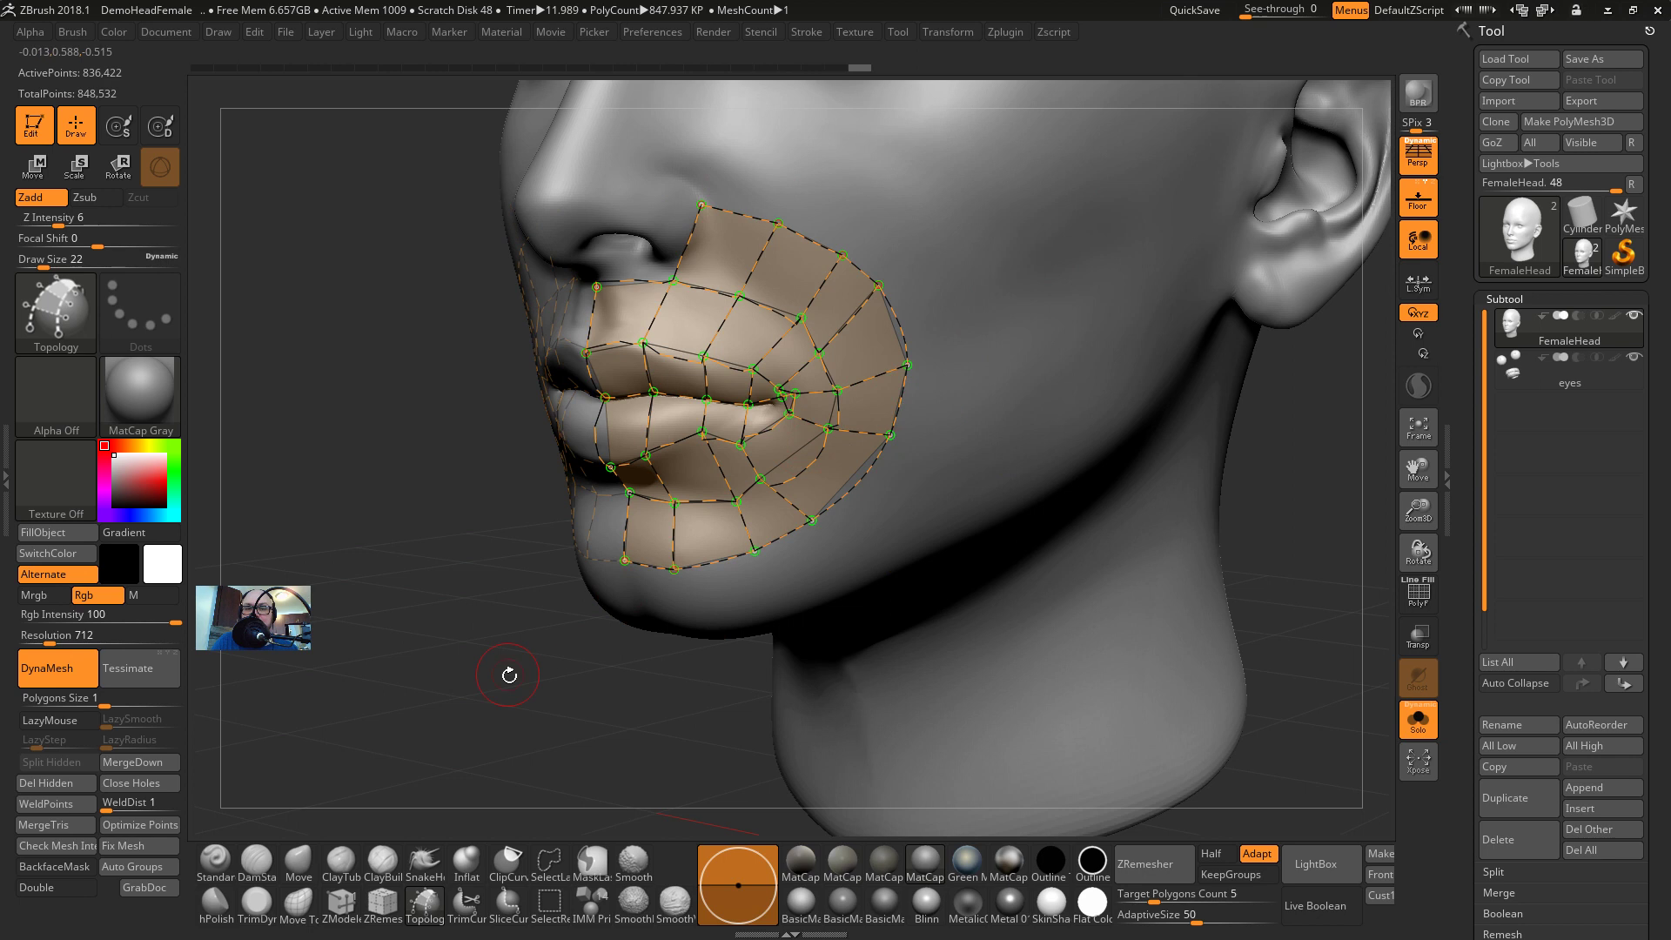
Draw two topology lines from the inner eye corner across the nose bridge and one from the outer eye corner up toward the temple
{"action": "left_click_drag", "start_coordinate": [509, 675], "coordinate": [1062, 314]}
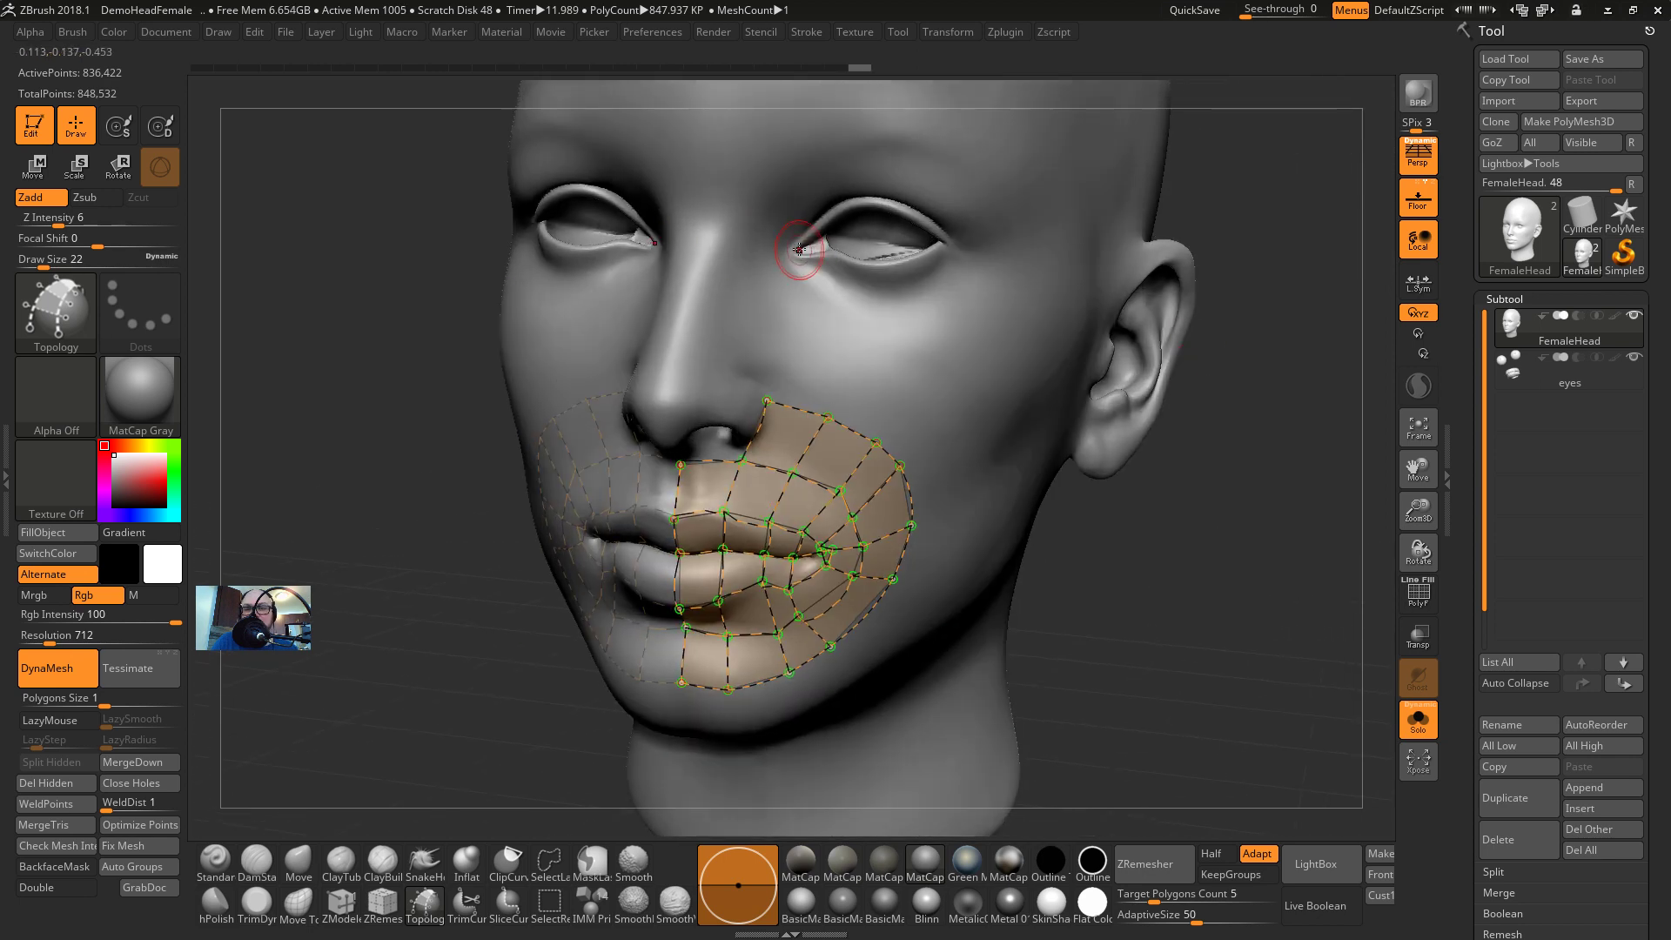
{"action": "left_click_drag", "start_coordinate": [710, 235], "coordinate": [673, 265]}
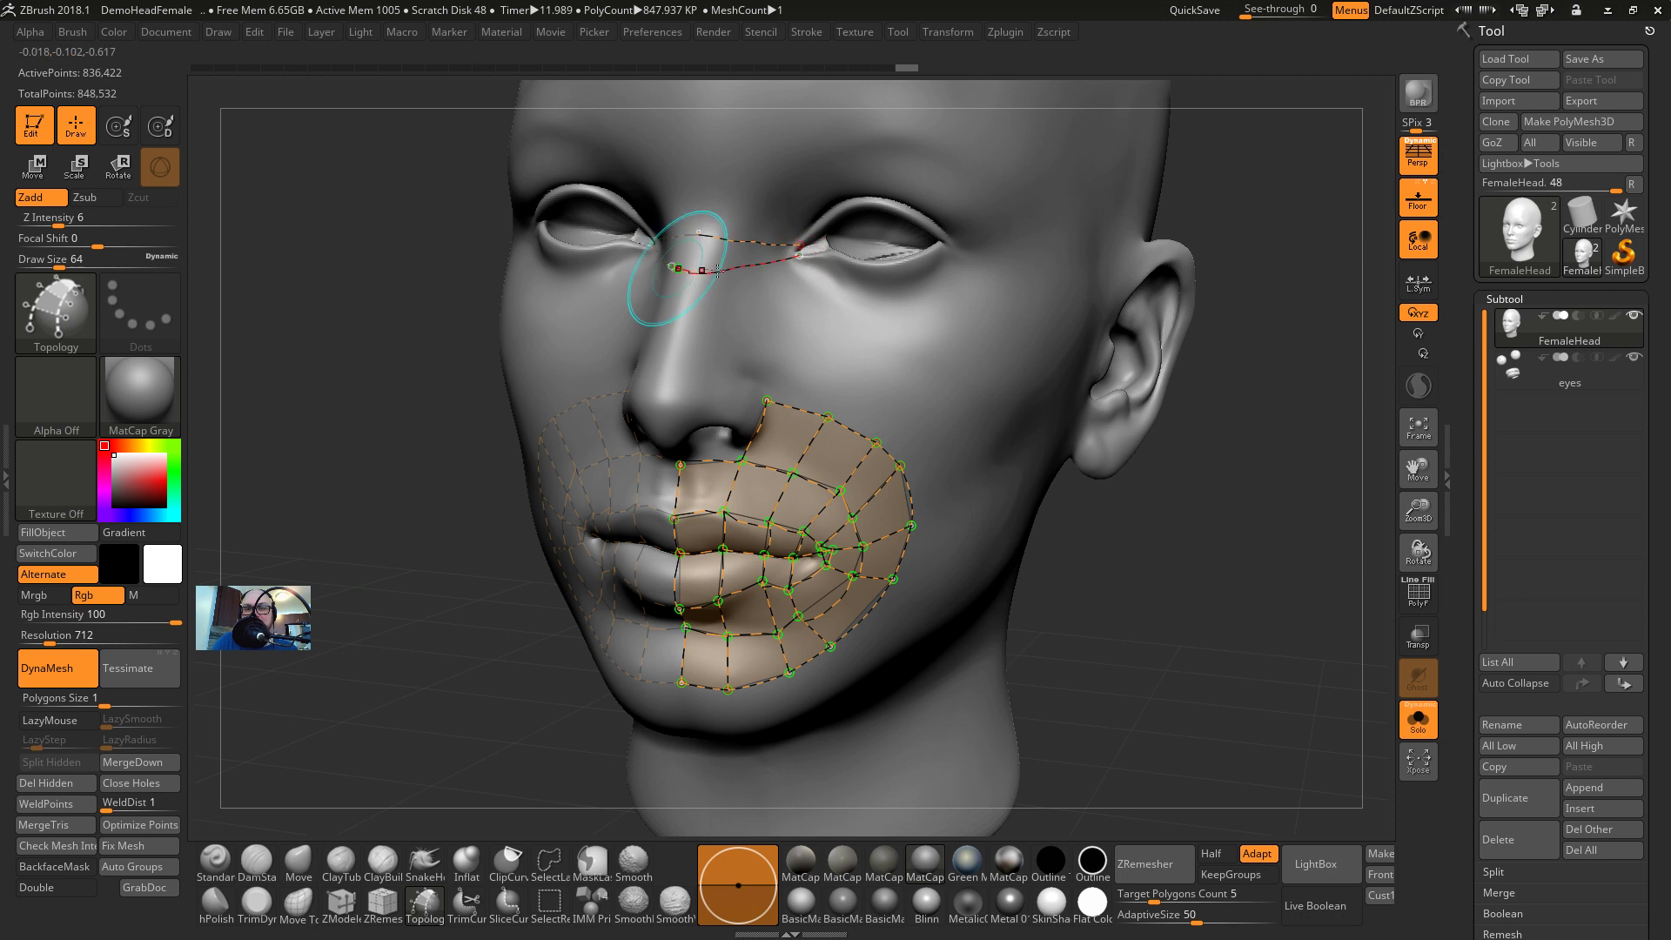
{"action": "left_click_drag", "start_coordinate": [1096, 334], "coordinate": [1082, 359]}
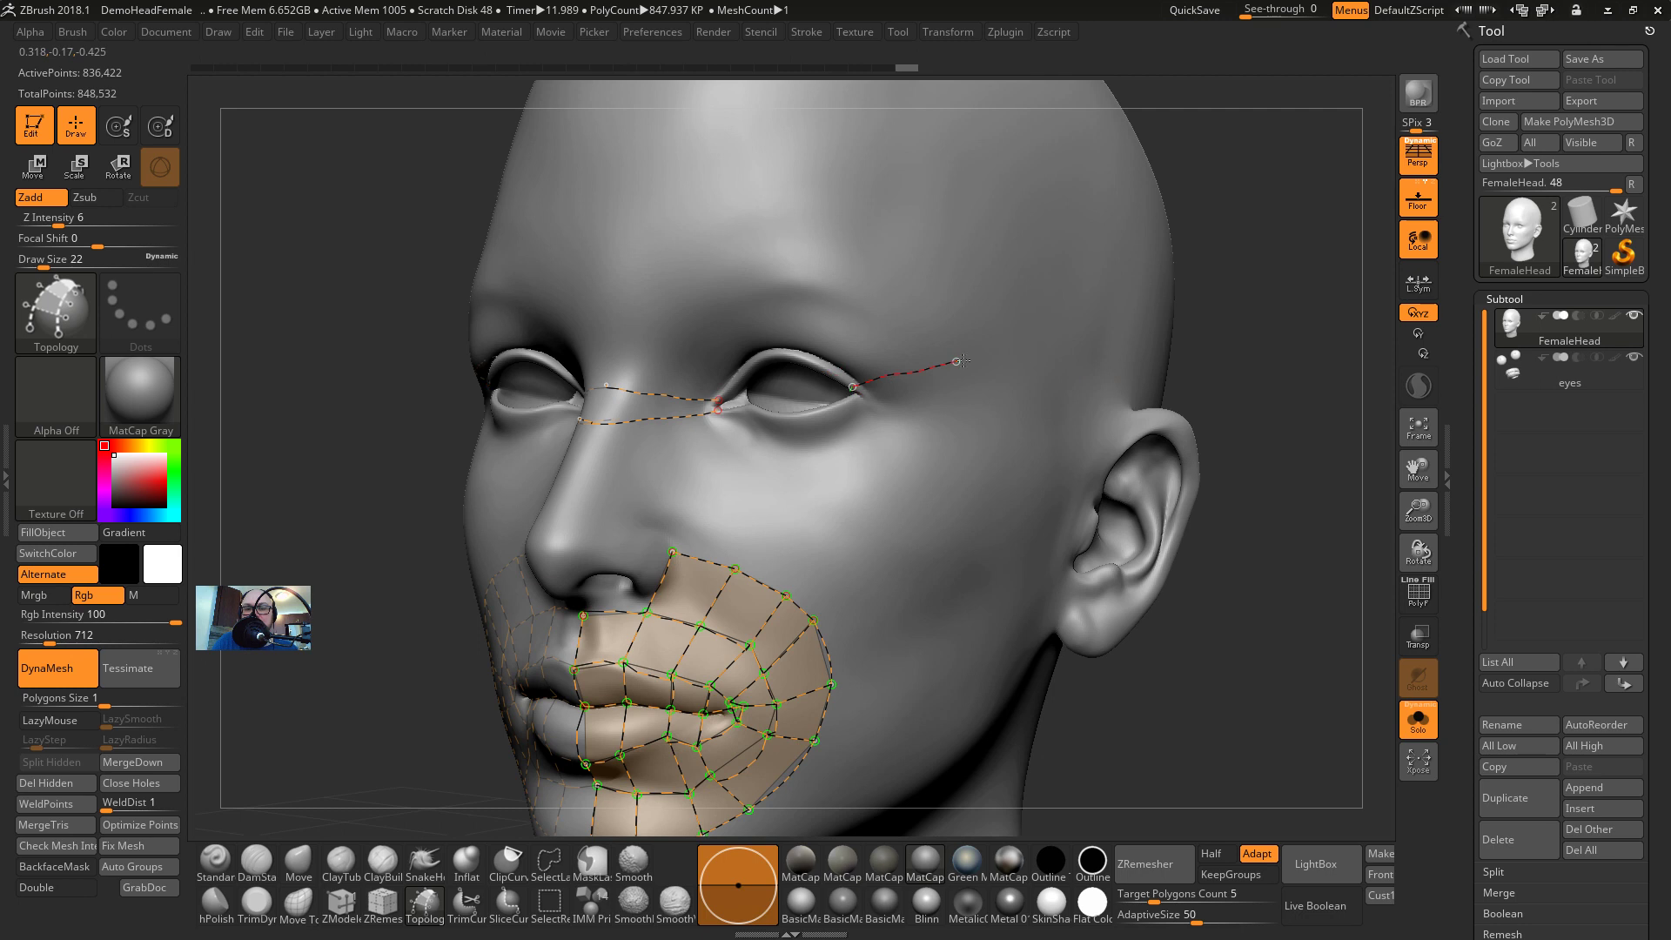
{"action": "left_click_drag", "start_coordinate": [964, 361], "coordinate": [974, 358]}
{"action": "key", "text": "ctrl+z"}
{"action": "left_click_drag", "start_coordinate": [871, 391], "coordinate": [851, 398]}
{"action": "mouse_move", "coordinate": [1304, 357]}
{"action": "left_mouse_down"}
{"action": "mouse_move", "coordinate": [1288, 374]}
{"action": "mouse_move", "coordinate": [1288, 322]}
{"action": "left_mouse_up"}
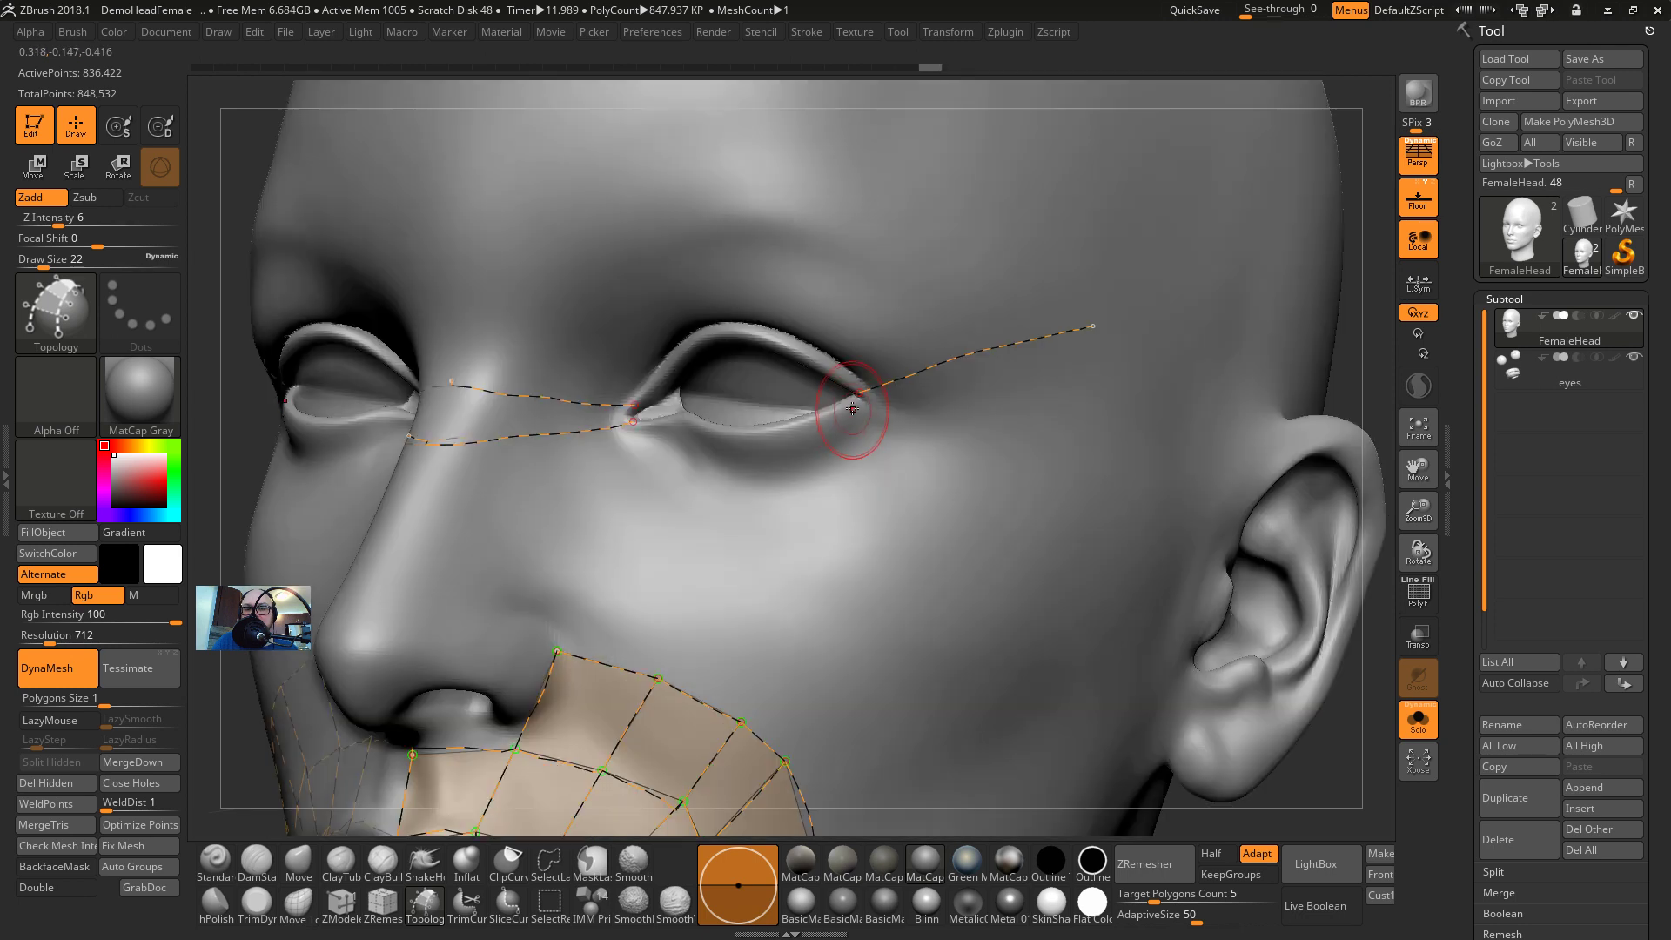
{"action": "left_click_drag", "start_coordinate": [892, 408], "coordinate": [1210, 446]}
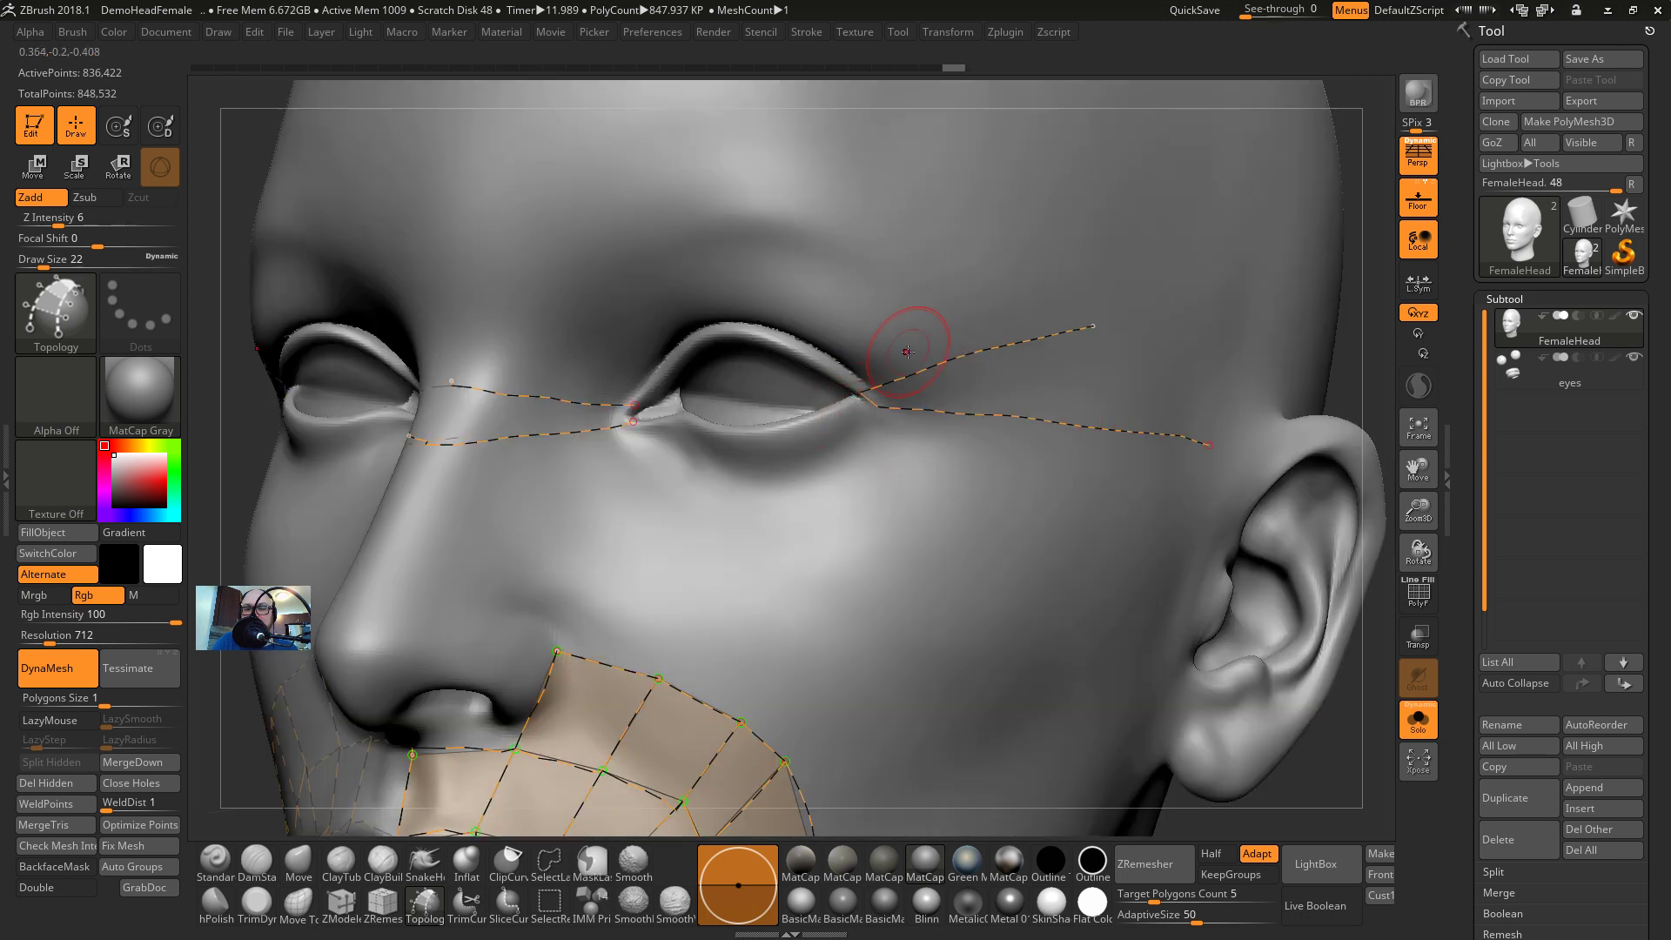
{"action": "left_click", "coordinate": [861, 408], "text": "alt"}
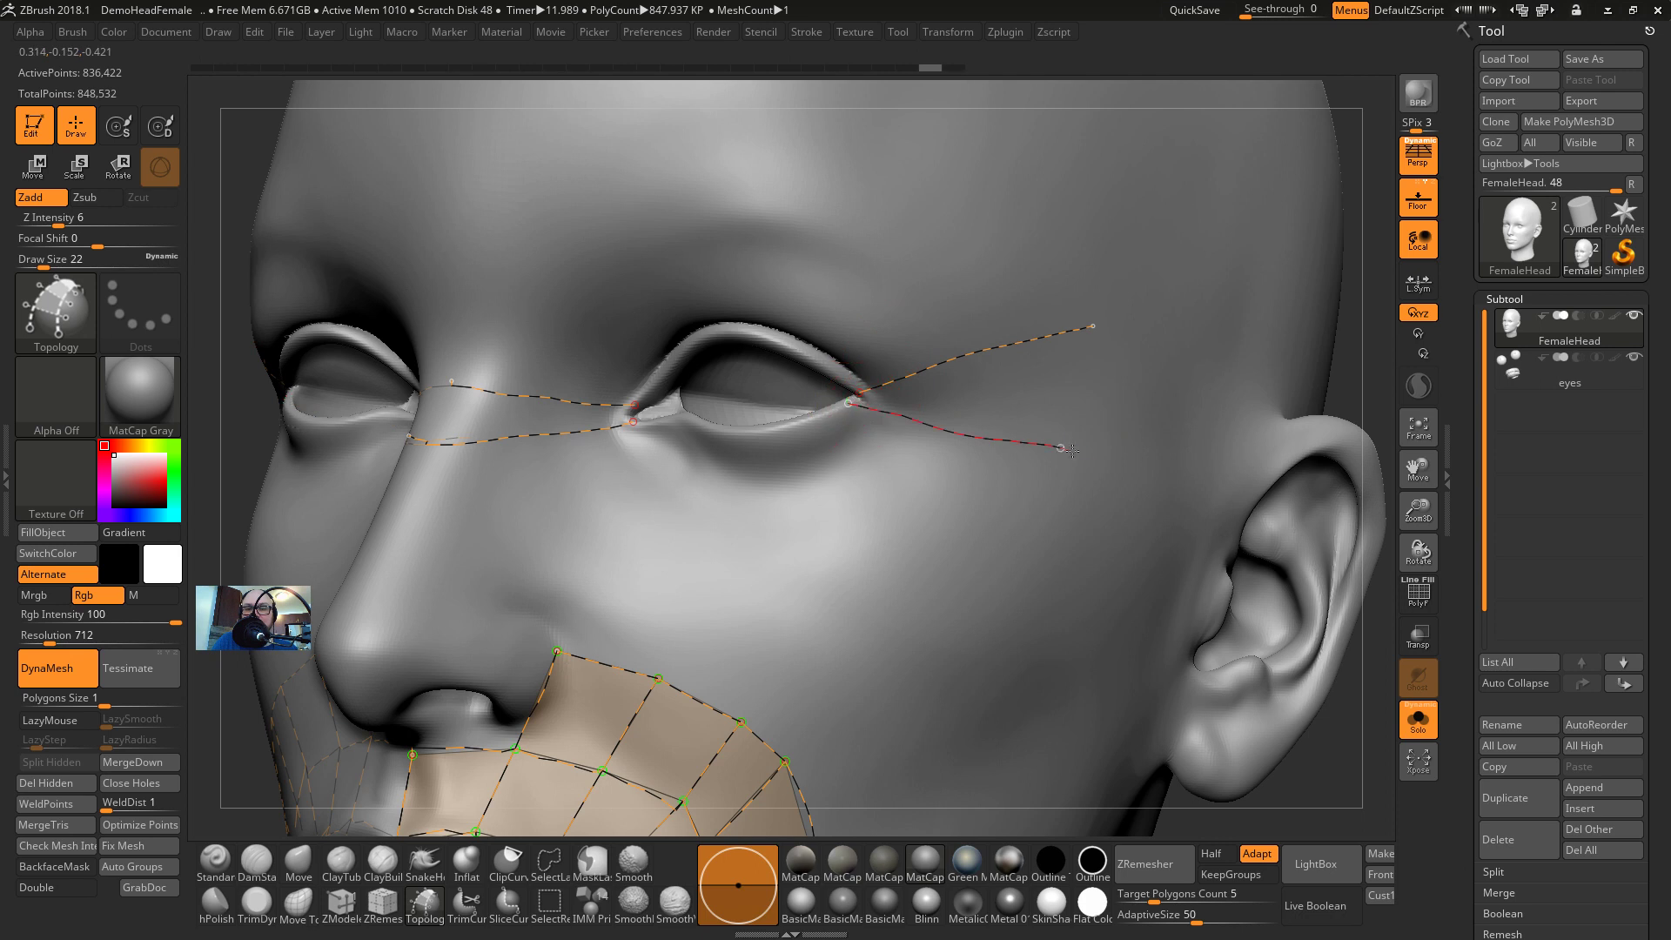
{"action": "mouse_move", "coordinate": [1073, 450]}
{"action": "left_mouse_down"}
{"action": "mouse_move", "coordinate": [1130, 456]}
{"action": "mouse_move", "coordinate": [862, 408]}
{"action": "mouse_move", "coordinate": [1120, 466]}
{"action": "left_mouse_up"}
{"action": "mouse_move", "coordinate": [865, 393]}
{"action": "left_mouse_down"}
{"action": "mouse_move", "coordinate": [837, 407]}
{"action": "mouse_move", "coordinate": [1238, 492]}
{"action": "left_mouse_up"}
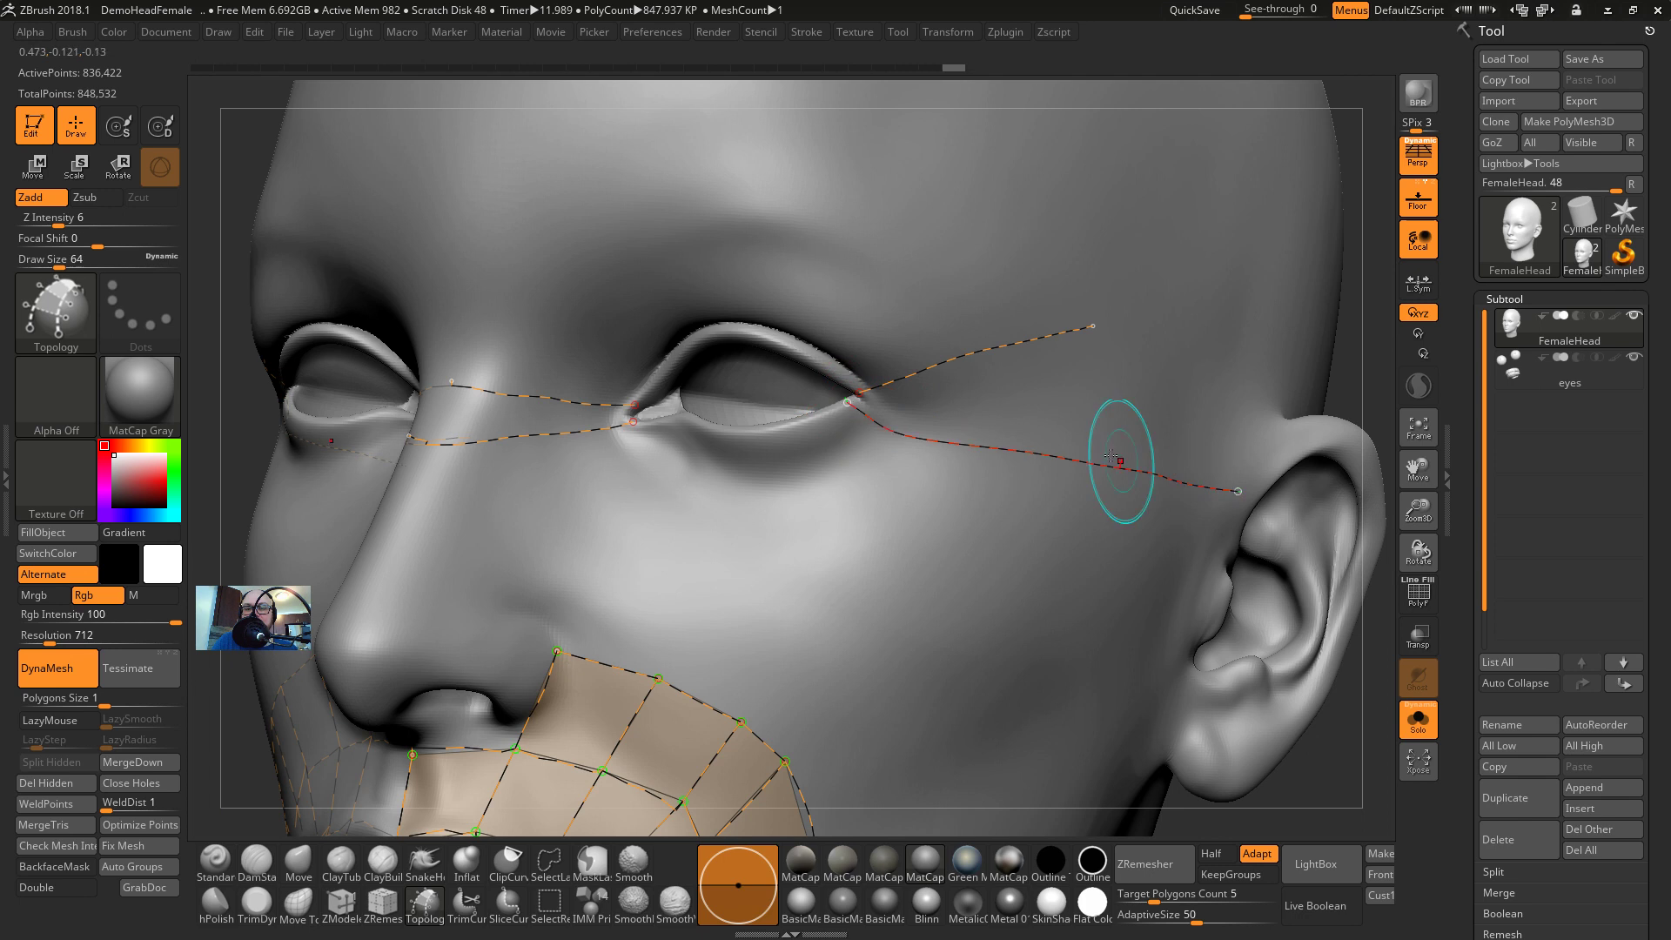
Read the help on the curve modifiers and set the Curve Snap Distance to 1
{"action": "left_click", "coordinate": [807, 31]}
{"action": "left_click", "coordinate": [871, 318]}
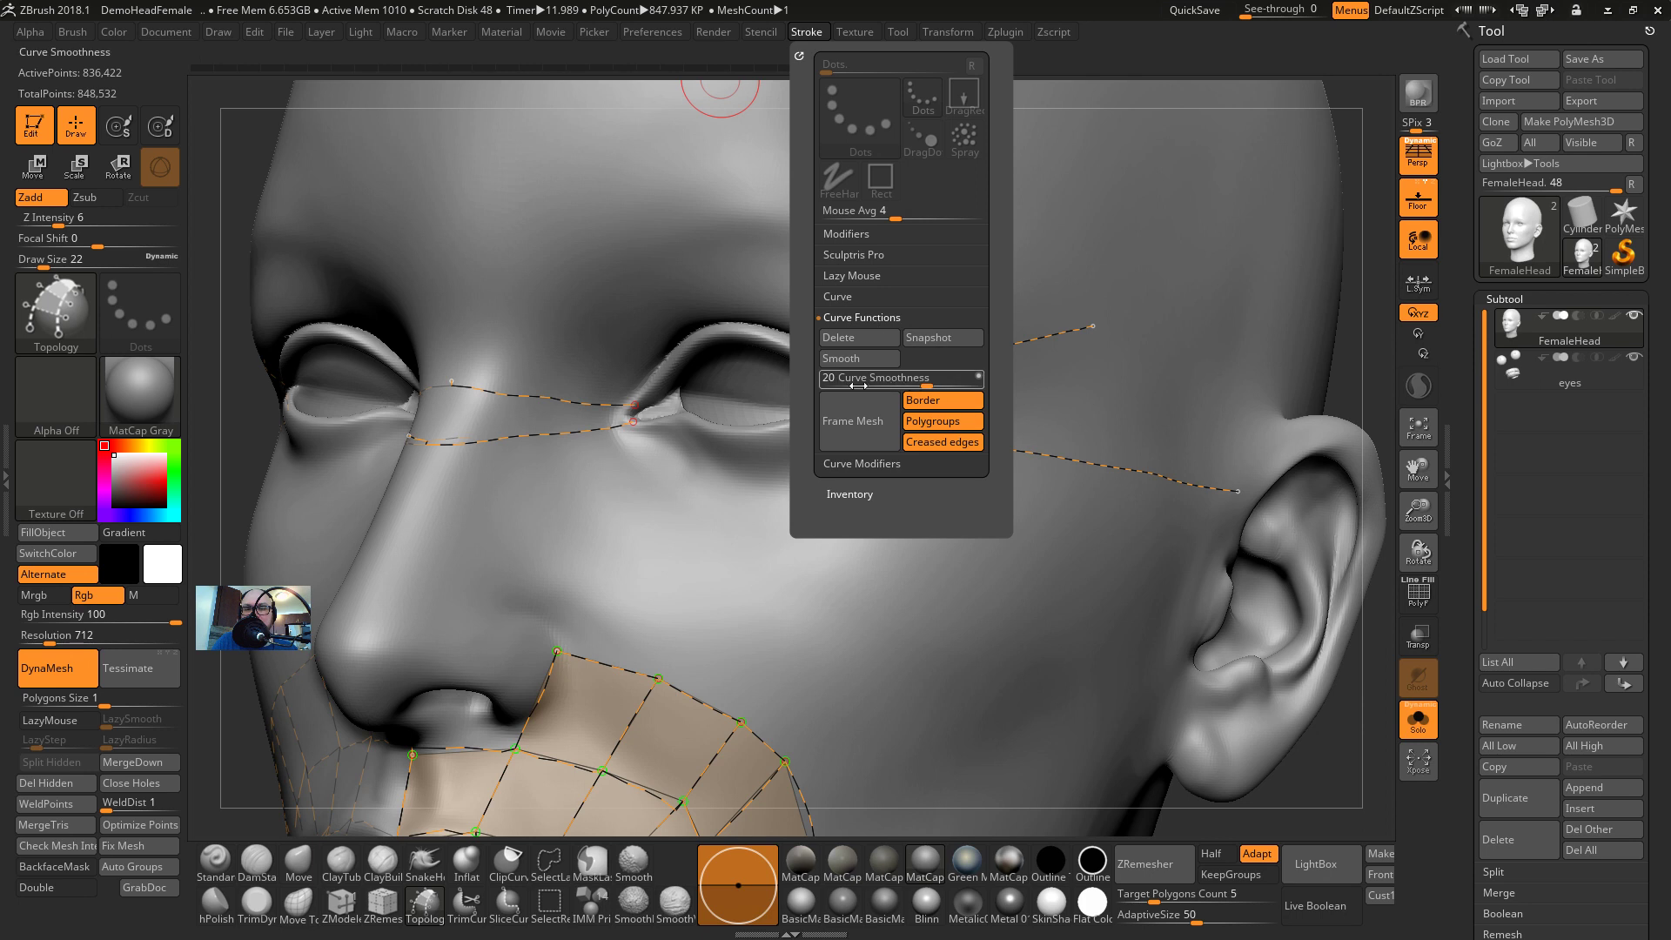
{"action": "left_click", "coordinate": [860, 463]}
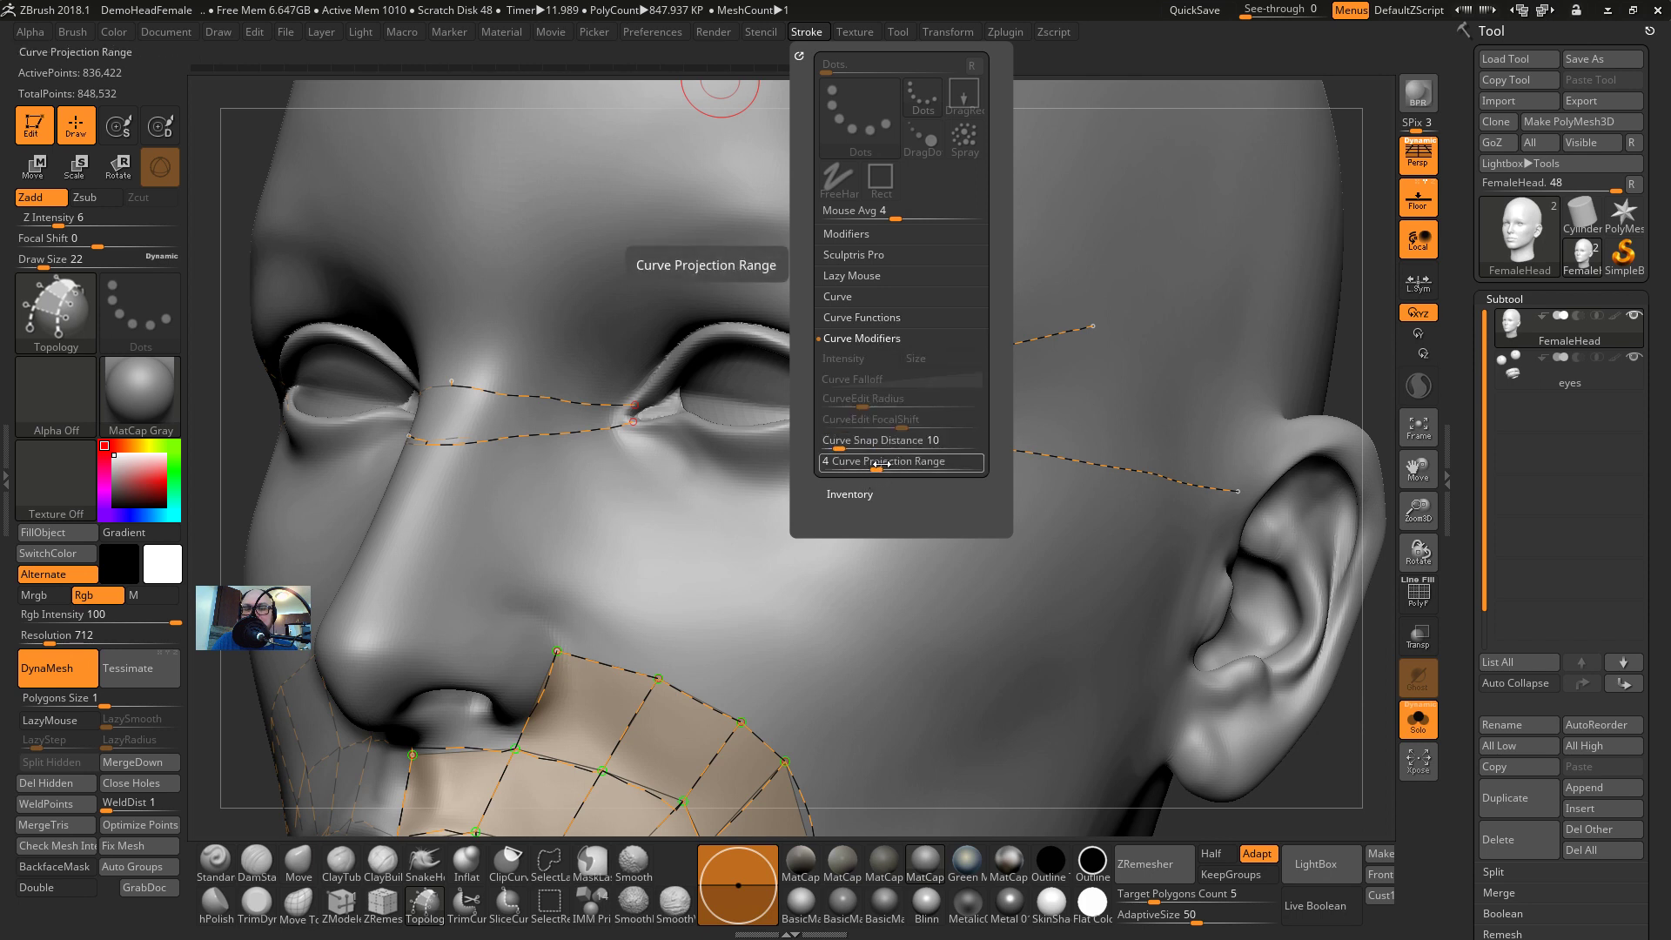
{"action": "left_click_drag", "start_coordinate": [879, 462], "coordinate": [809, 460]}
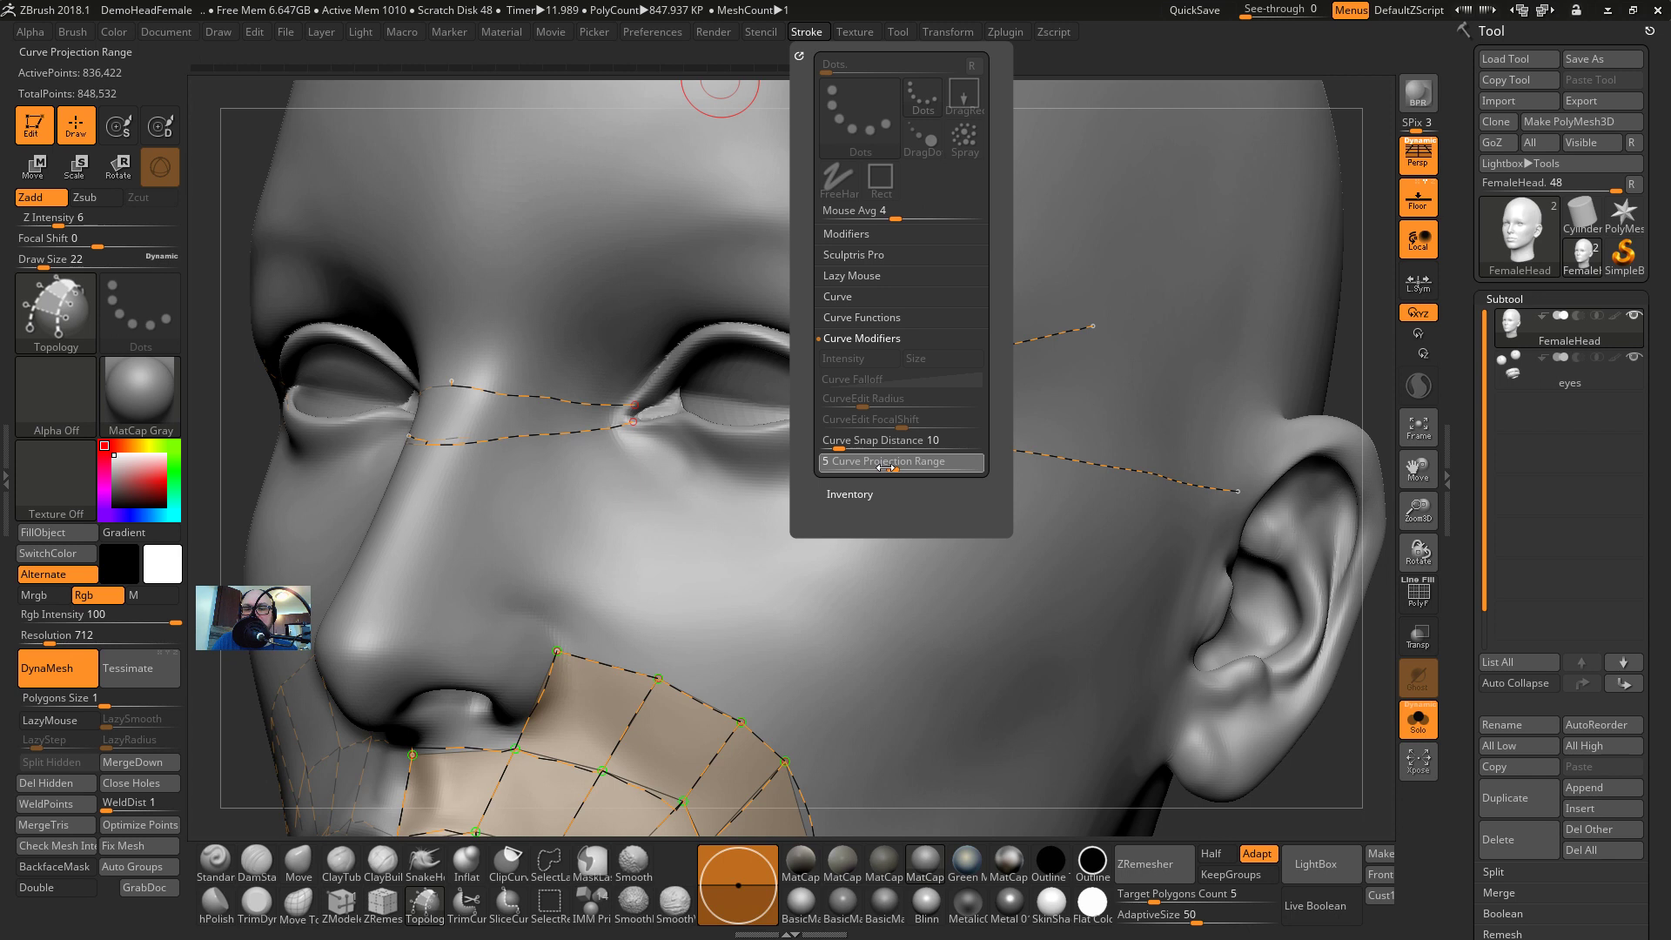
{"action": "key", "text": "ctrl"}
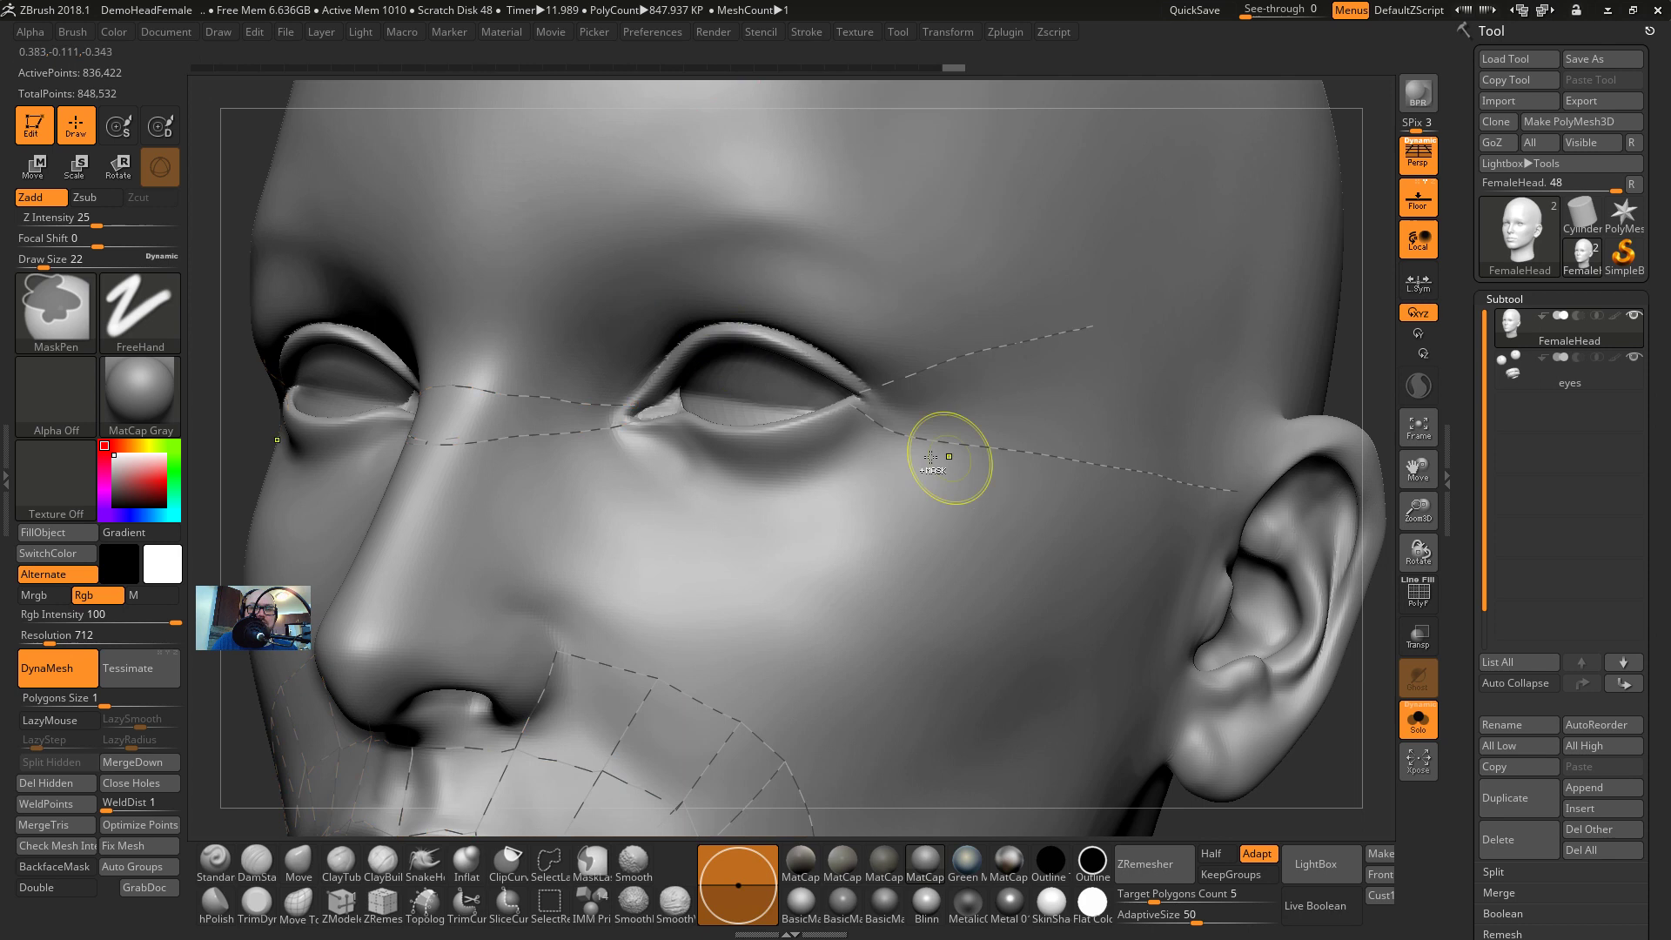
{"action": "left_click", "coordinate": [806, 31]}
{"action": "key", "text": "ctrl"}
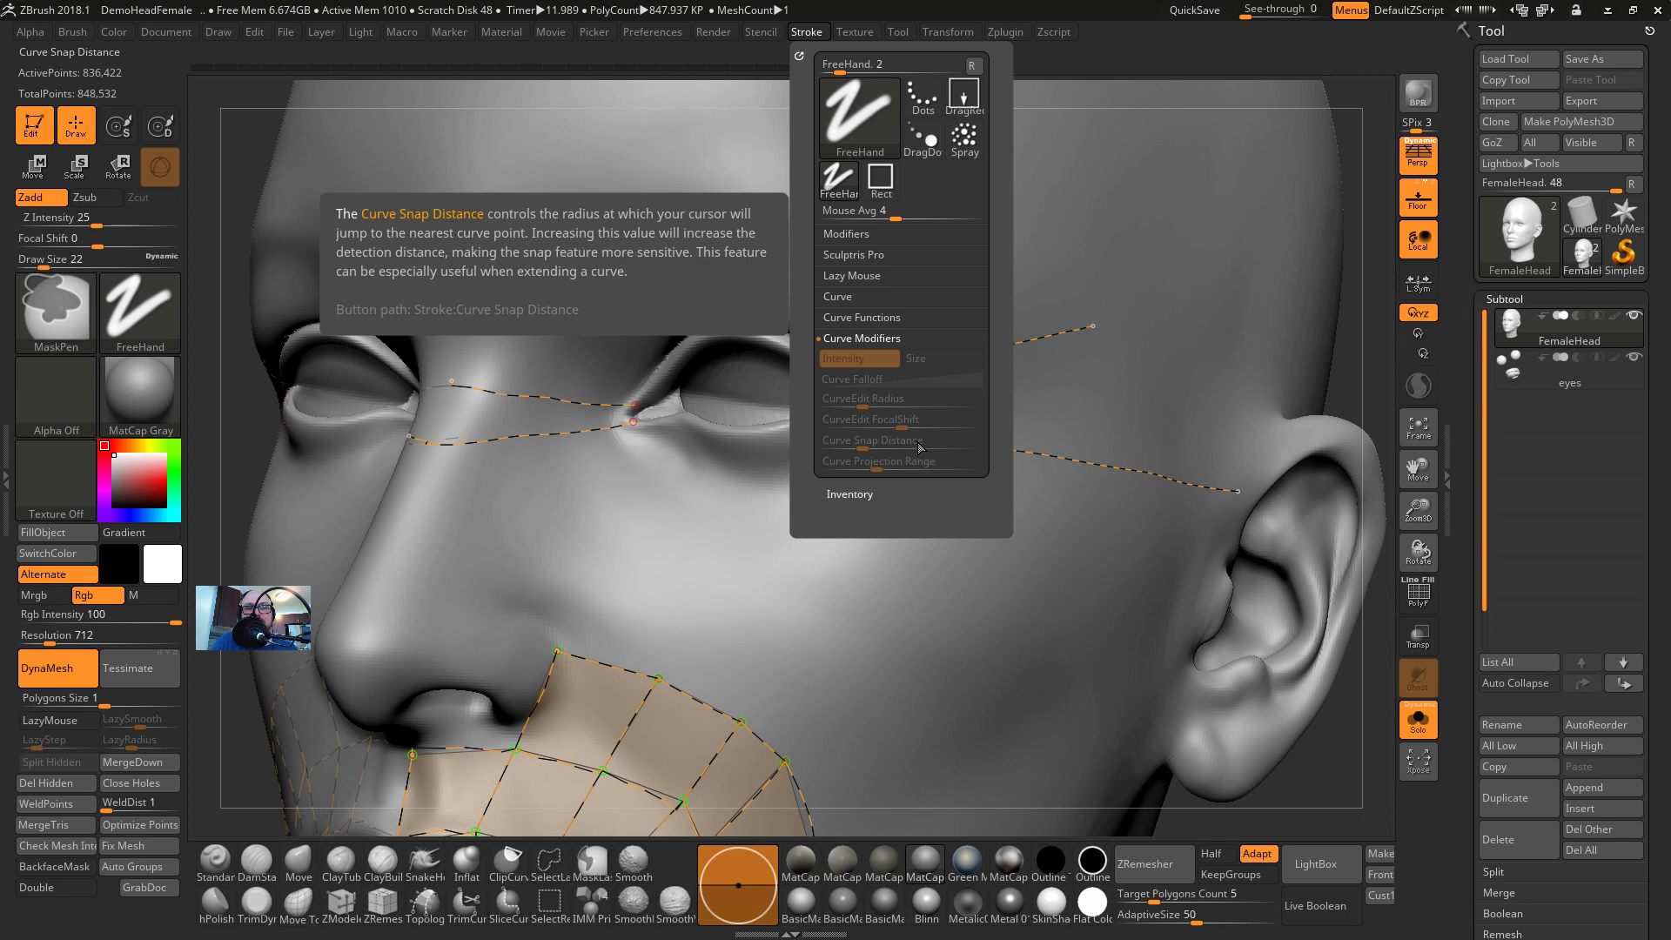
{"action": "left_click", "coordinate": [855, 443]}
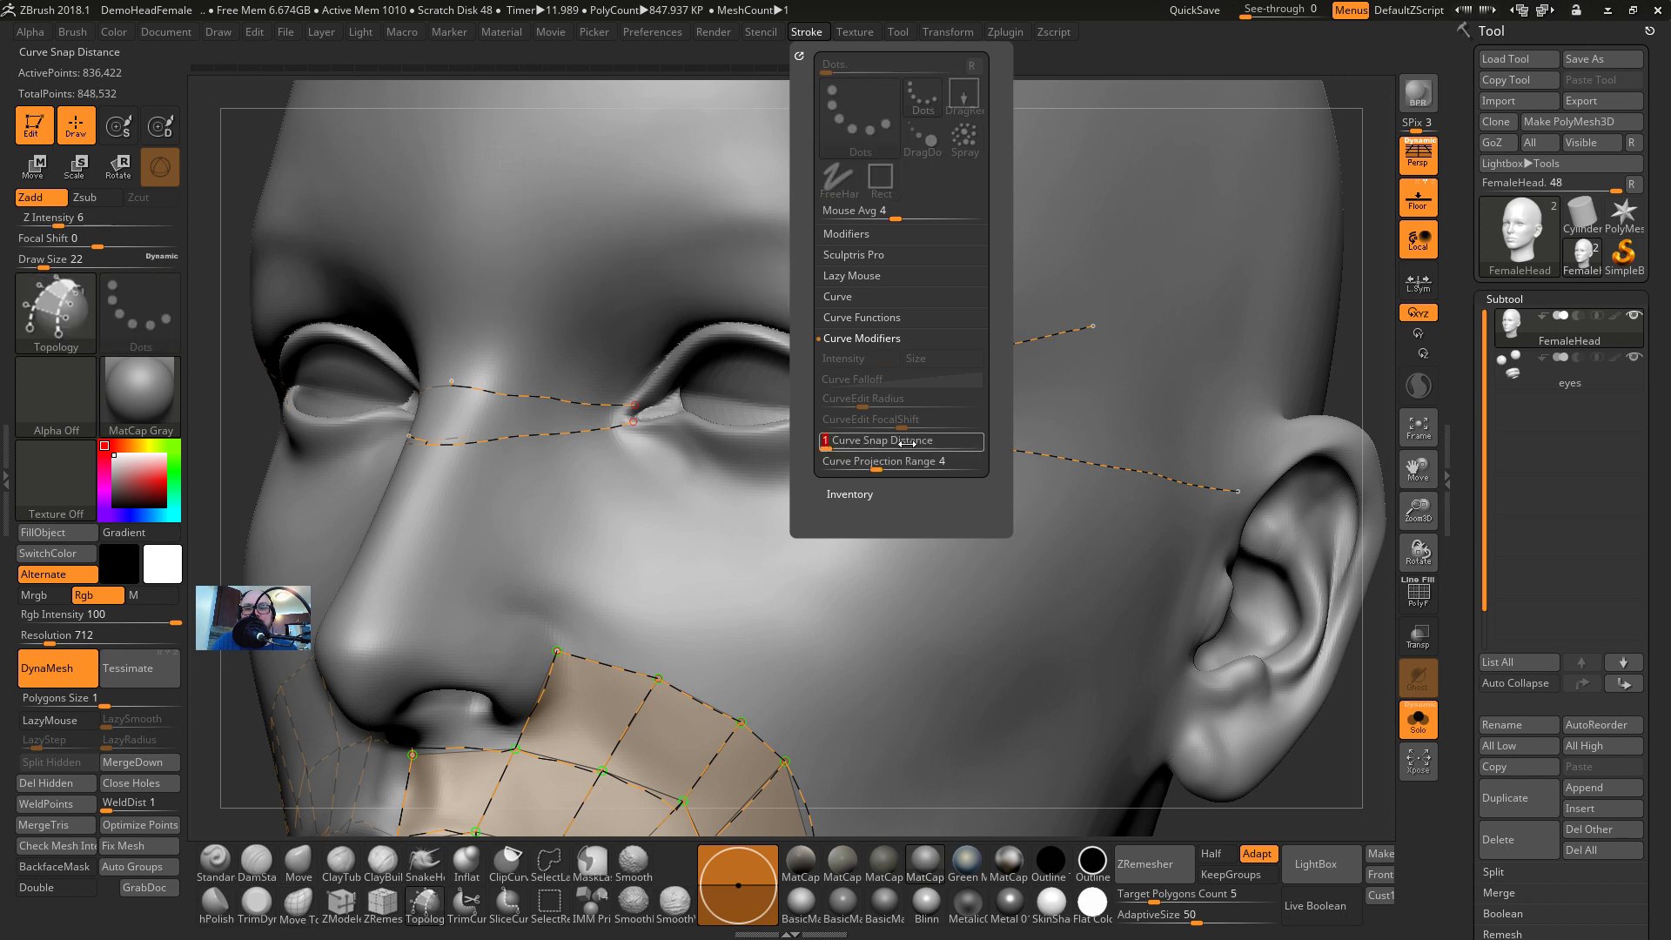
Undo the last line toward the ear and redraw it from the outer eye corner with a draw size of 11
{"action": "key", "text": "ctrl+z"}
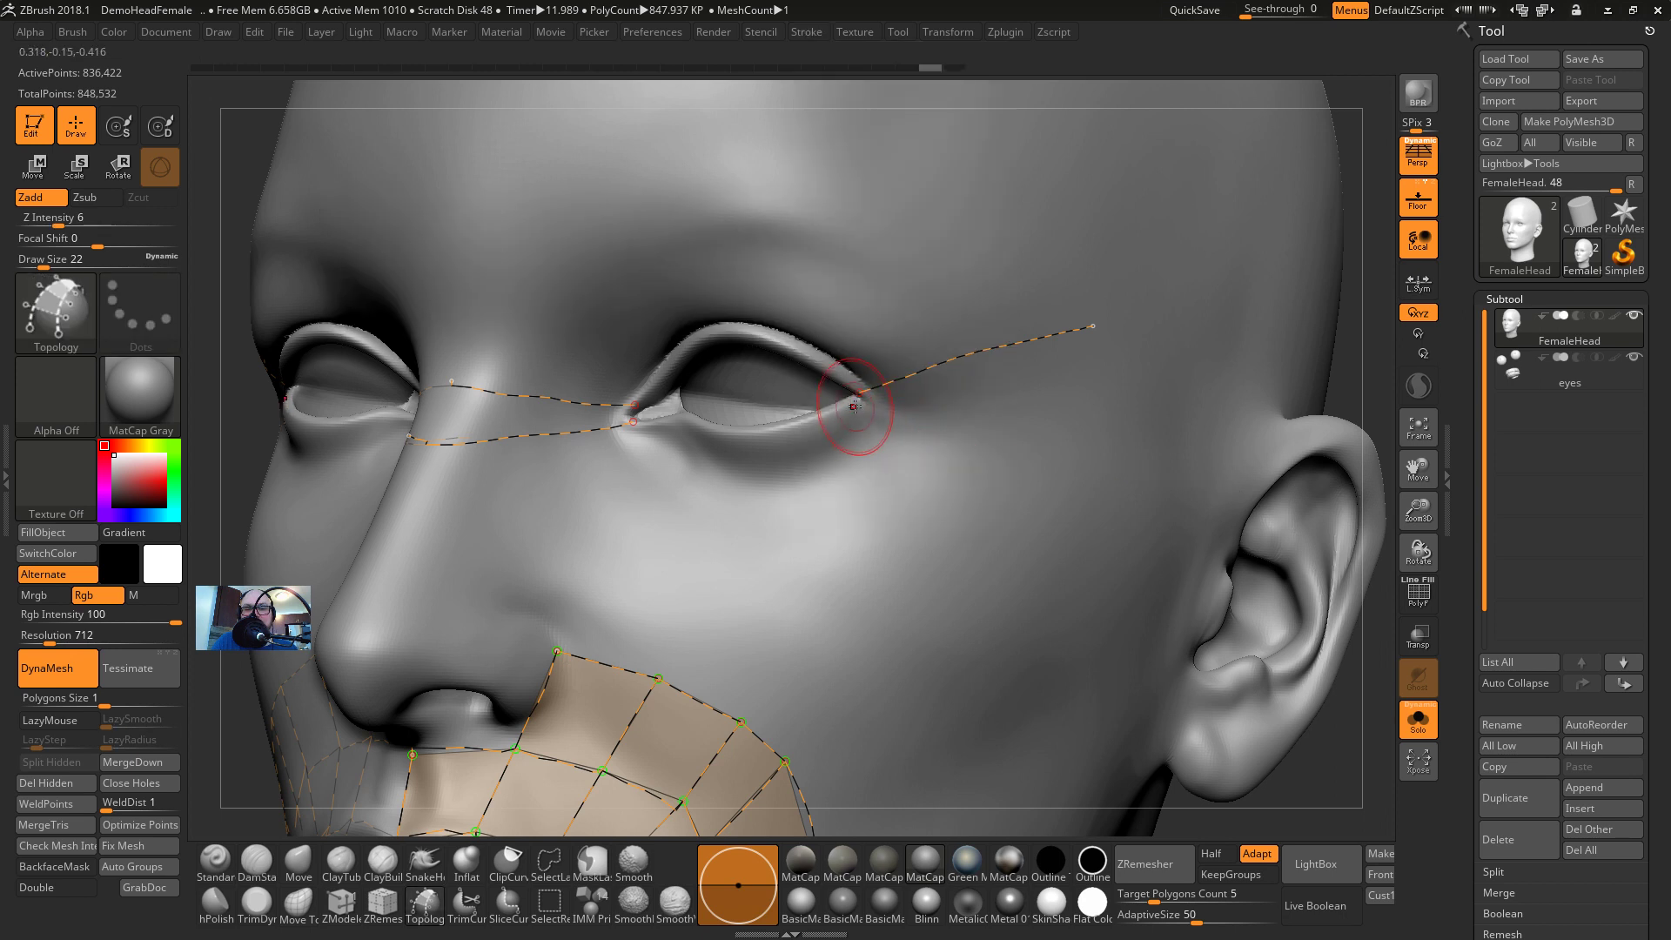
{"action": "key", "text": "s"}
{"action": "mouse_move", "coordinate": [860, 415]}
{"action": "left_mouse_down"}
{"action": "mouse_move", "coordinate": [846, 407]}
{"action": "mouse_move", "coordinate": [1120, 447]}
{"action": "mouse_move", "coordinate": [1149, 474]}
{"action": "left_mouse_up"}
{"action": "key", "text": "s"}
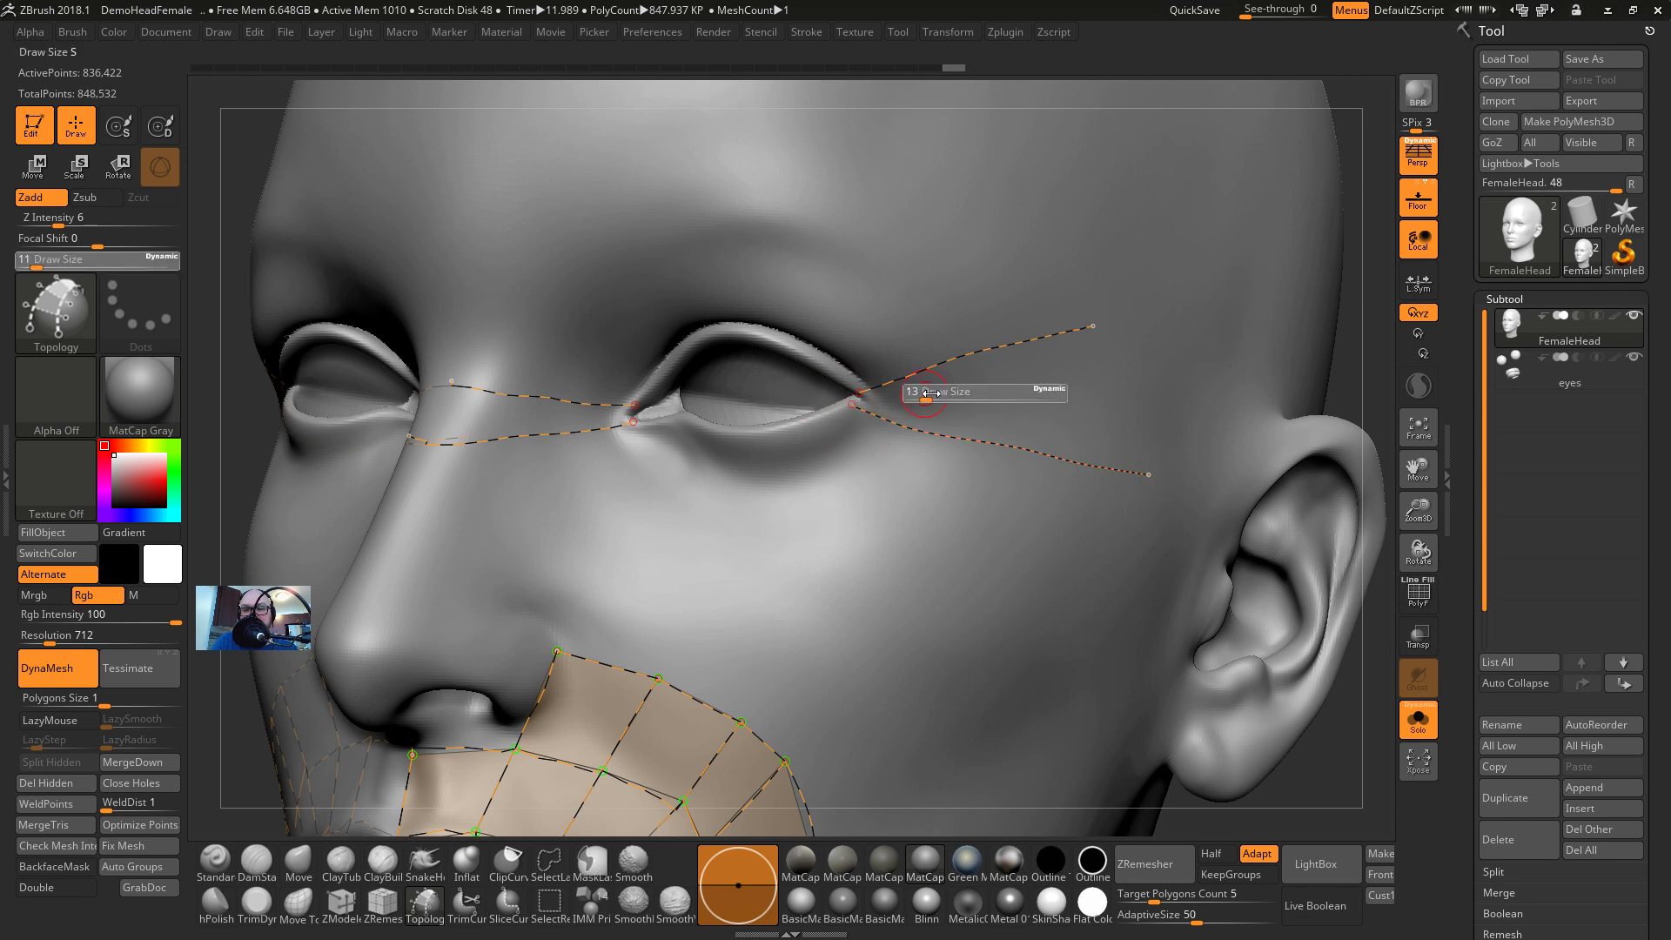
{"action": "mouse_move", "coordinate": [931, 393]}
{"action": "left_mouse_down"}
{"action": "mouse_move", "coordinate": [960, 394]}
{"action": "mouse_move", "coordinate": [1005, 223]}
{"action": "mouse_move", "coordinate": [1092, 181]}
{"action": "left_mouse_up"}
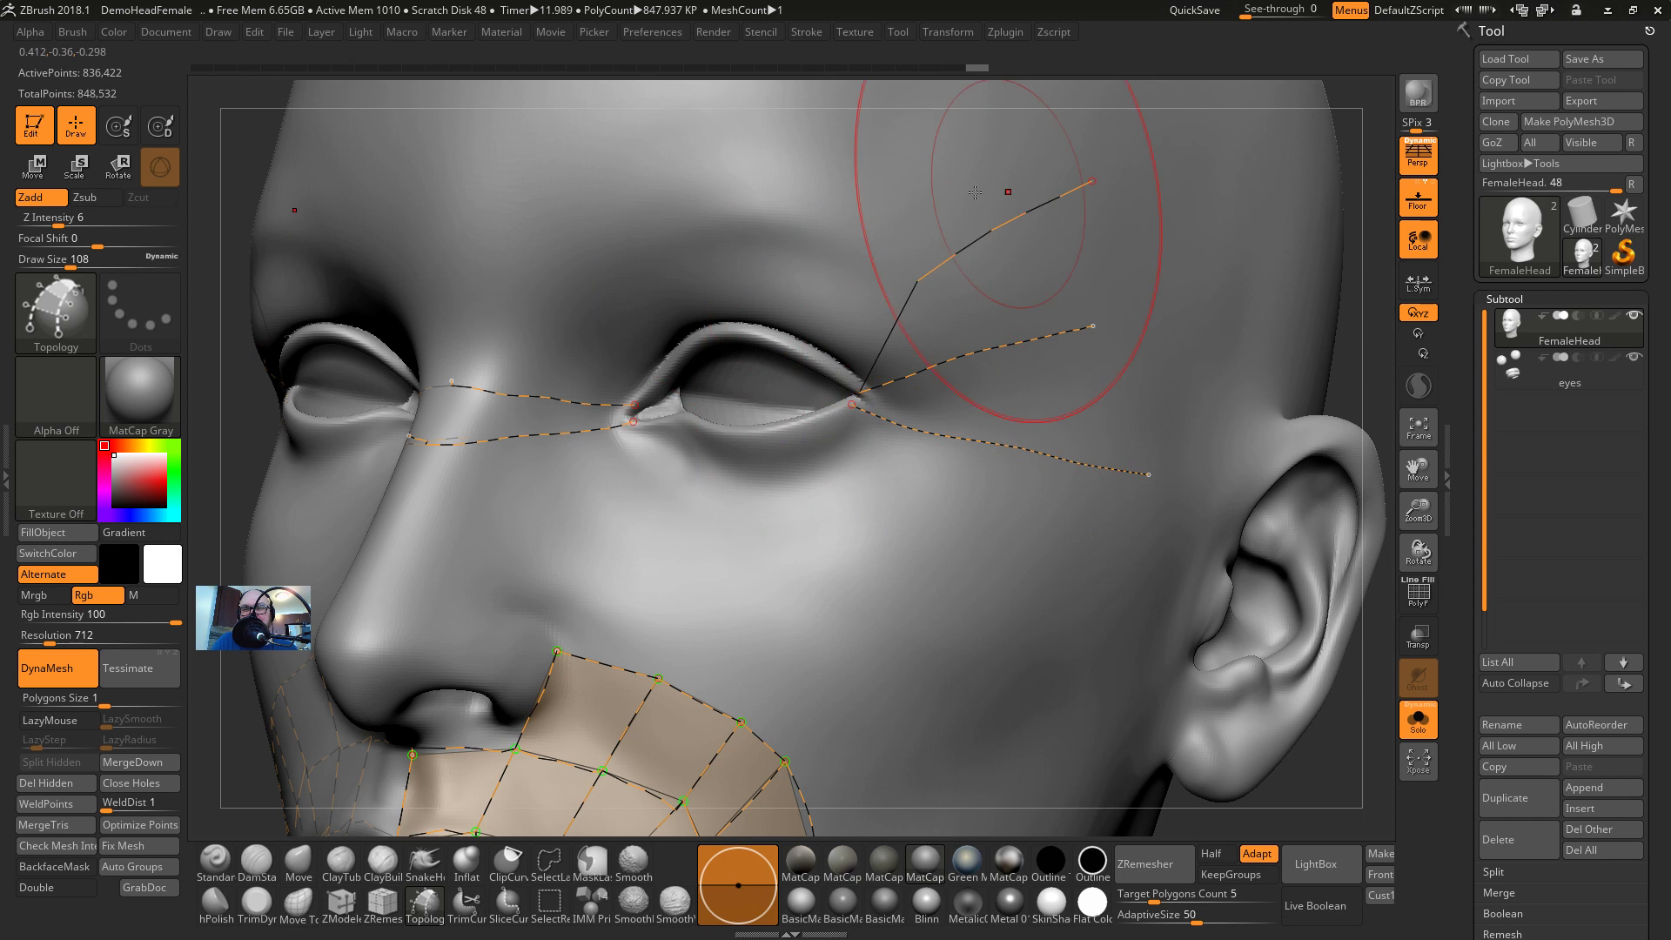
{"action": "key", "text": "ctrl+z"}
Draw a closed topology loop around the eyelid rim with a draw size of 9
{"action": "key", "text": "s"}
{"action": "left_click_drag", "start_coordinate": [936, 268], "coordinate": [903, 275]}
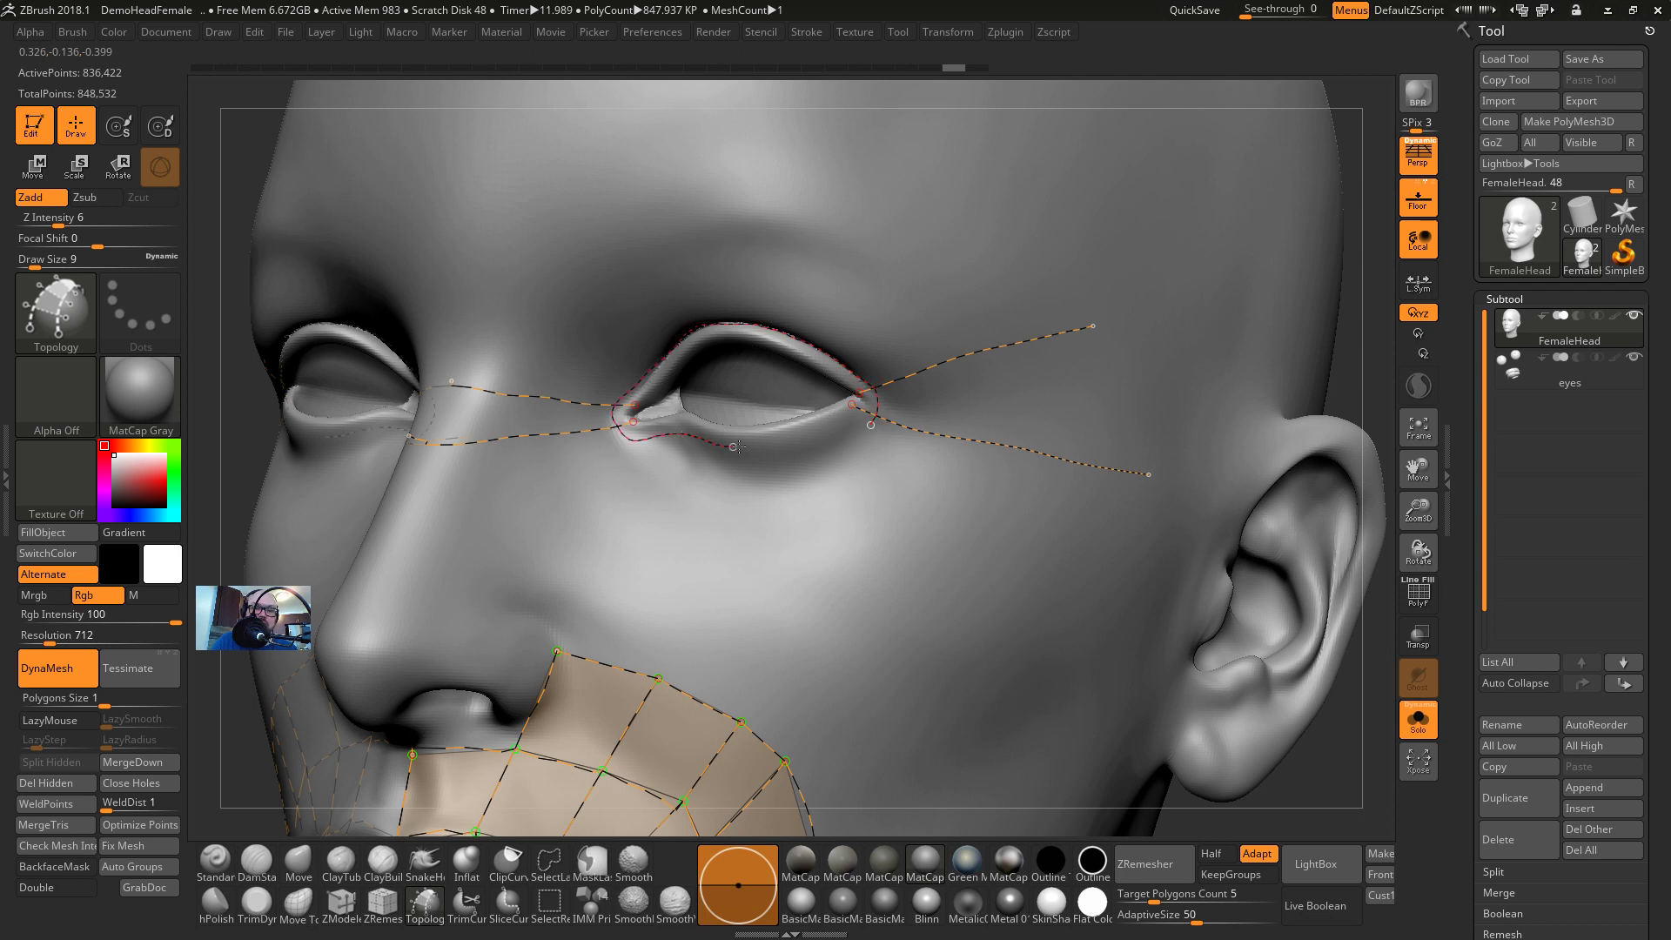
{"action": "left_click", "coordinate": [874, 424]}
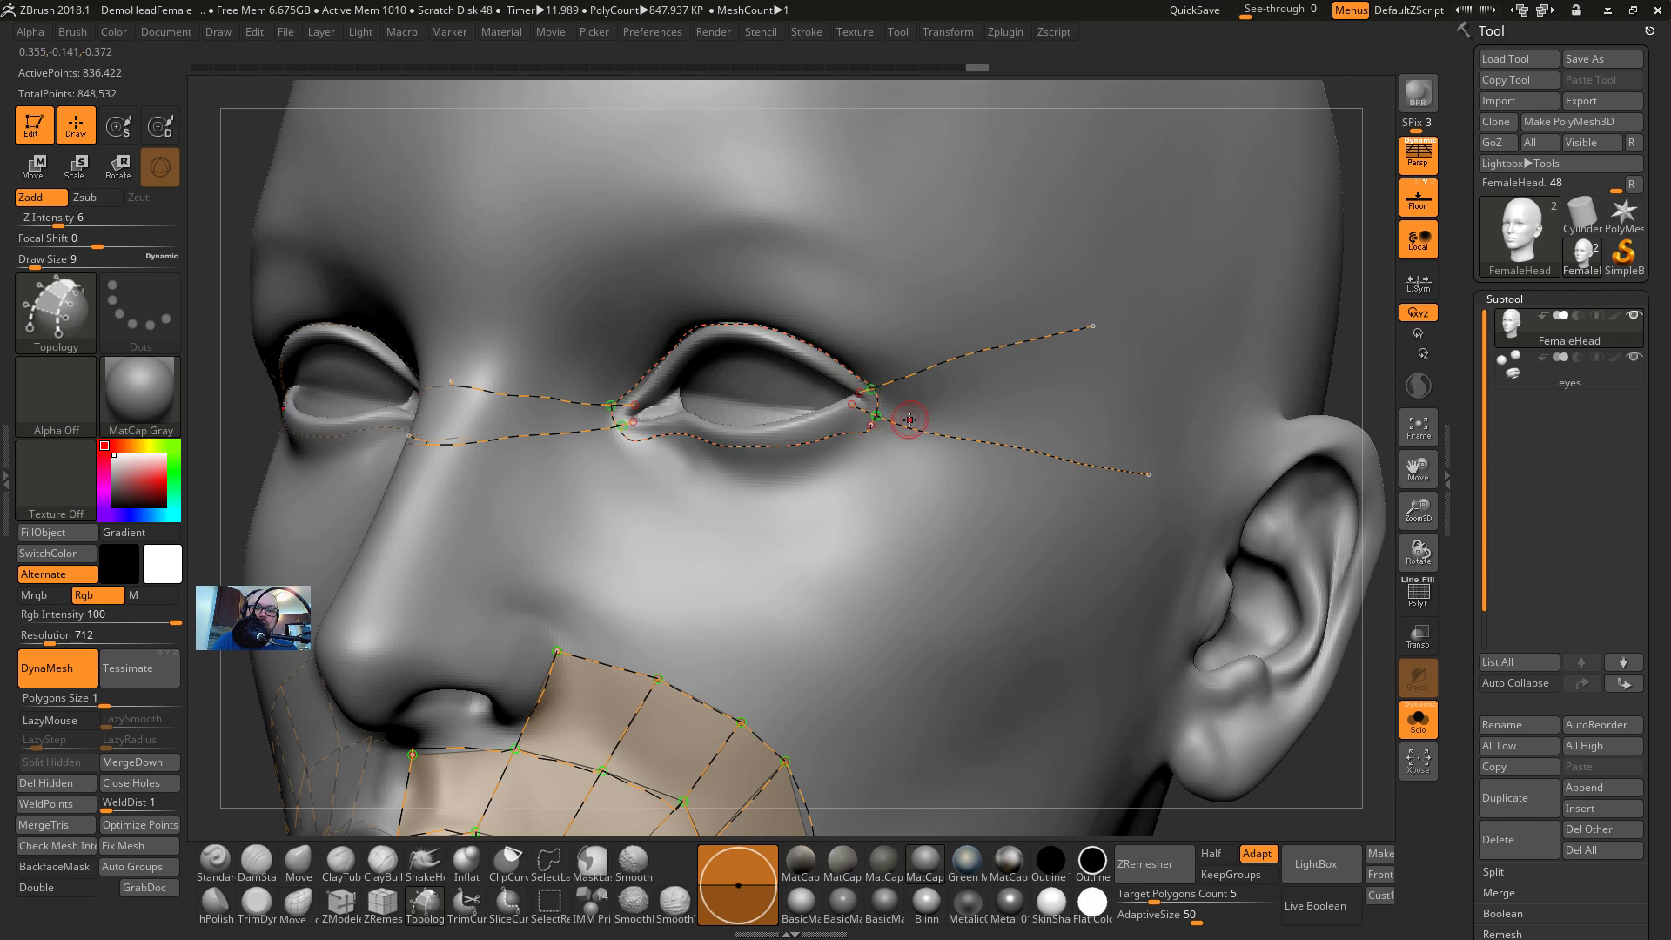
Draw a wider closed topology loop around the eye socket with a draw size of 22
{"action": "key", "text": "s"}
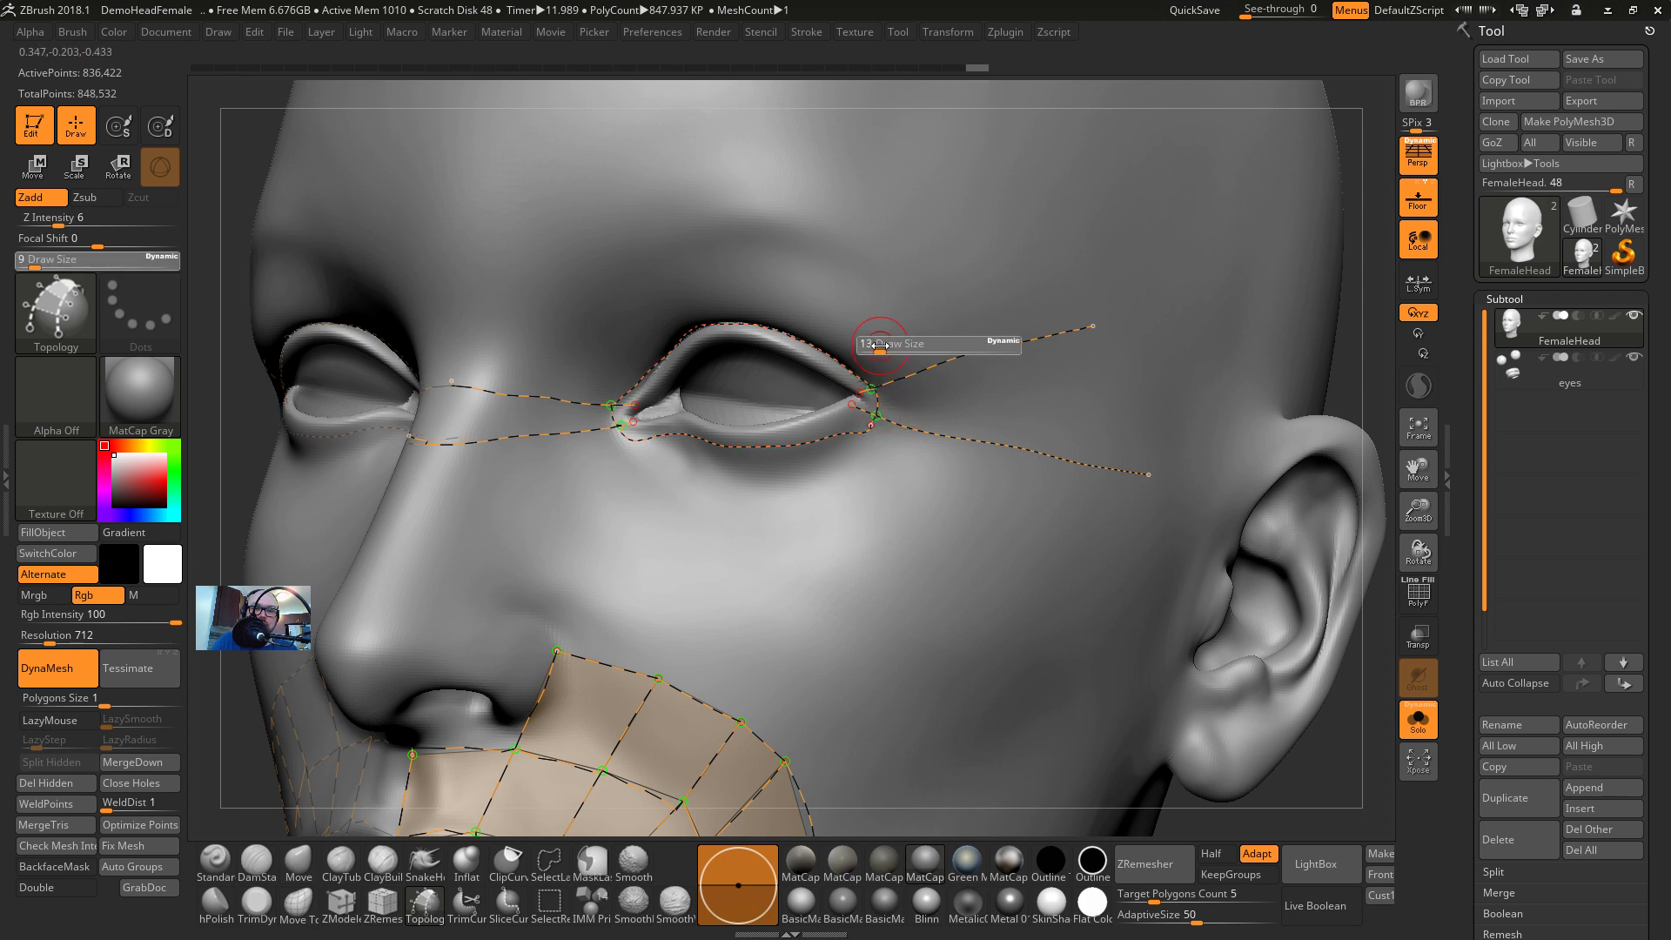
{"action": "left_click_drag", "start_coordinate": [878, 347], "coordinate": [887, 345]}
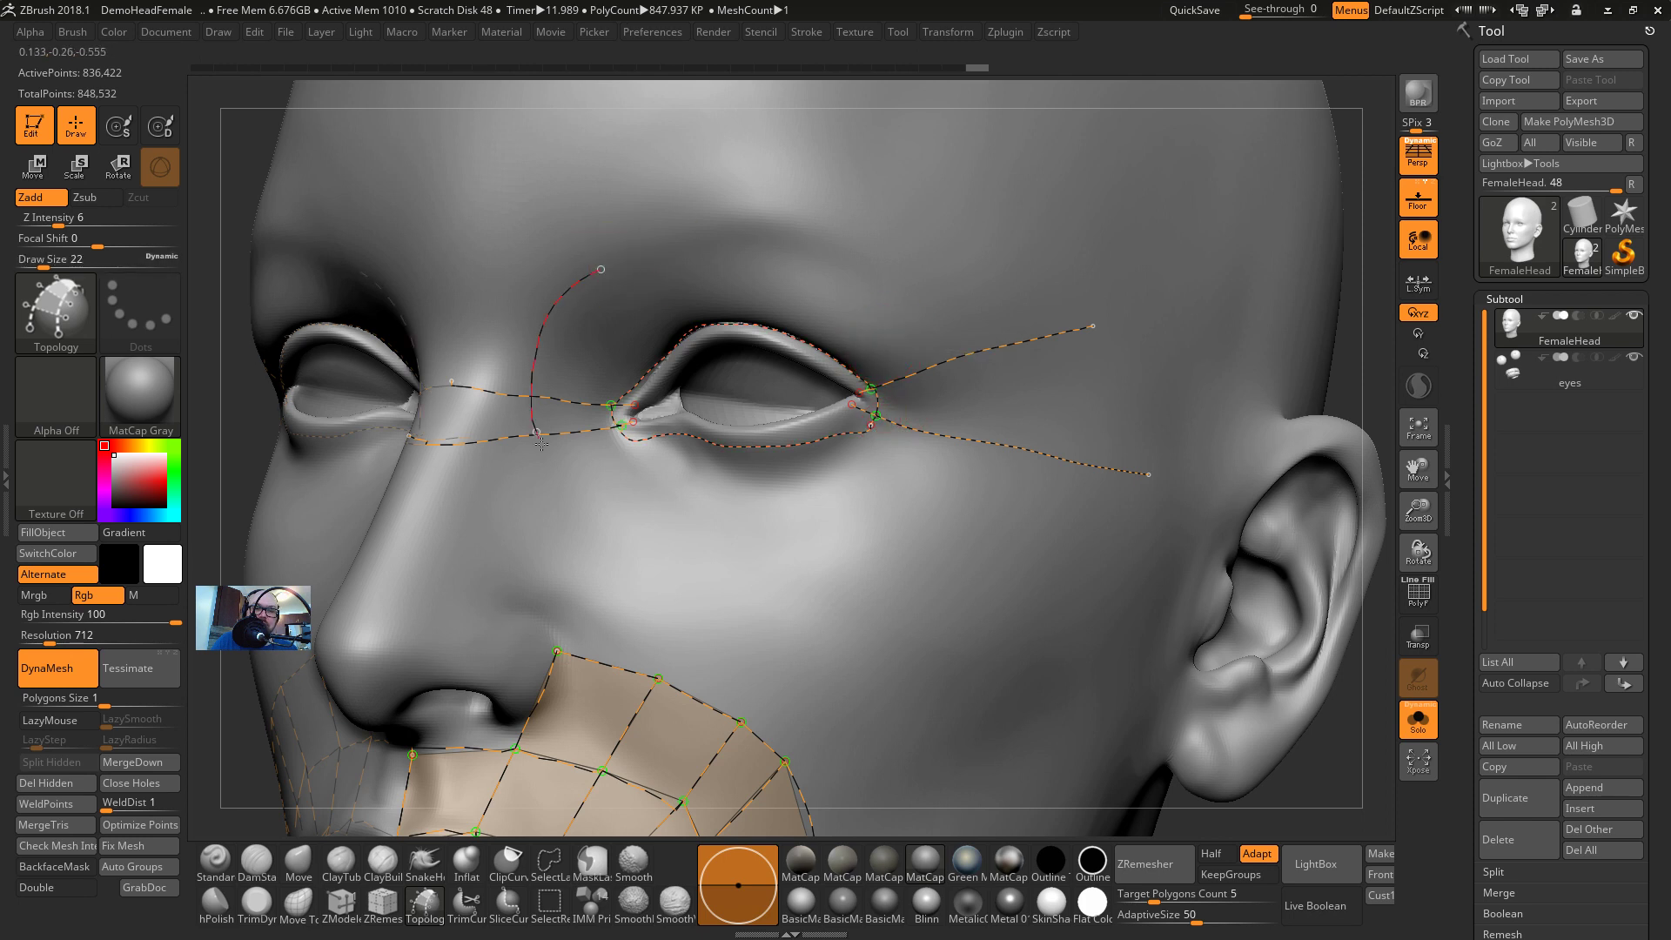
{"action": "left_click_drag", "start_coordinate": [627, 517], "coordinate": [798, 522]}
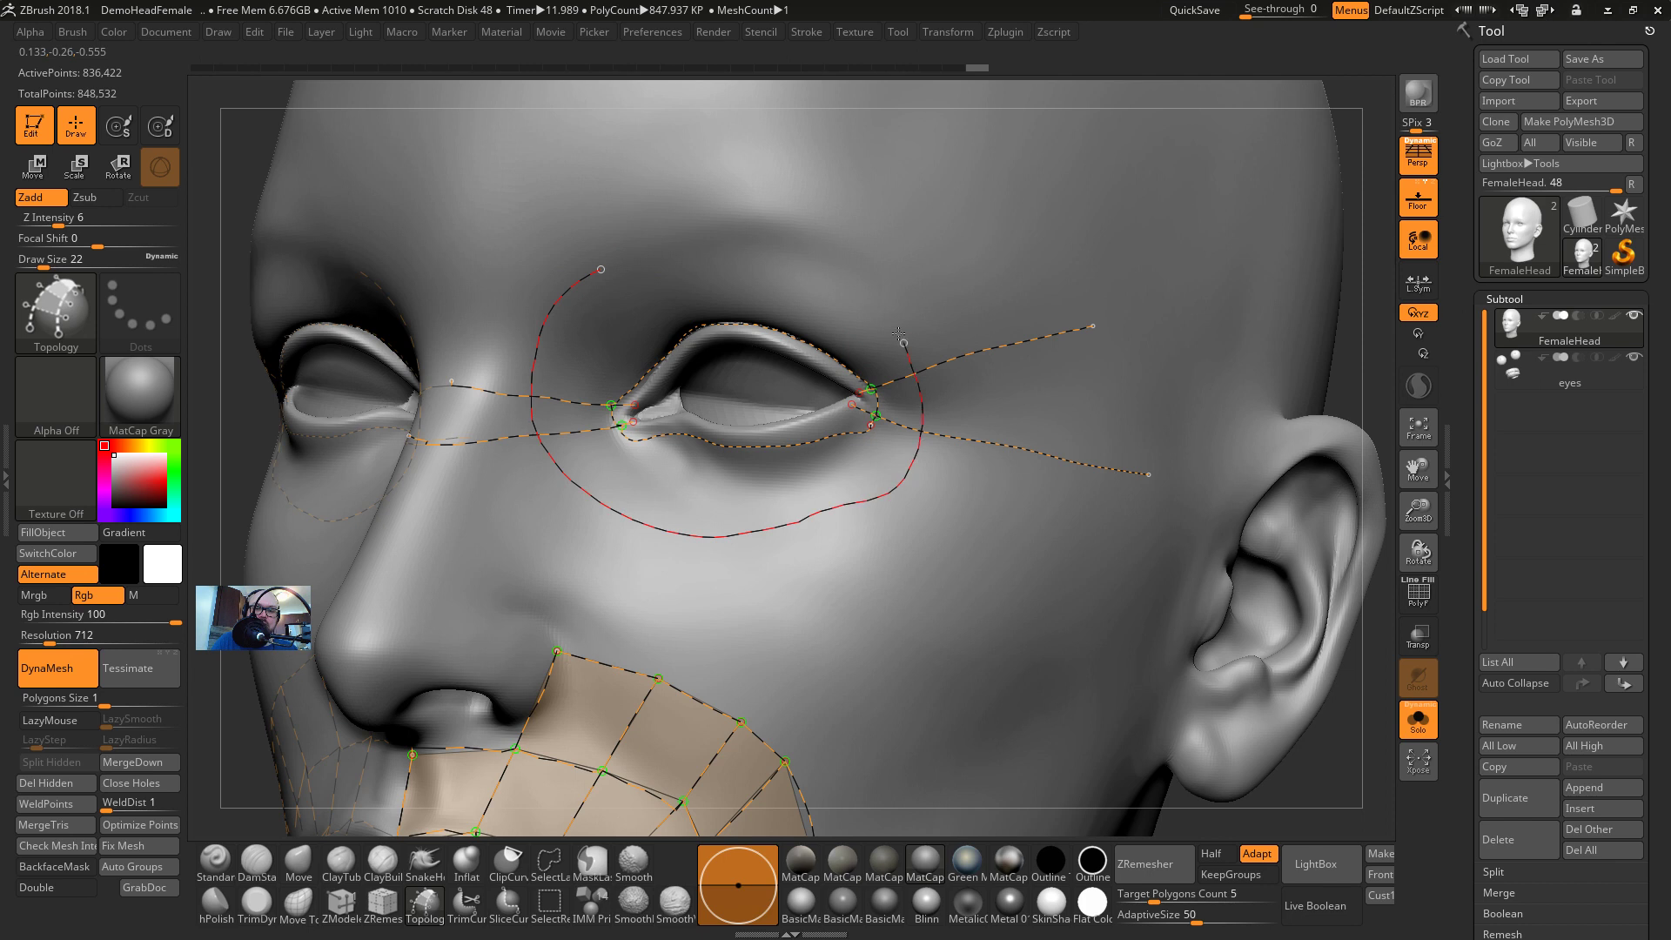
{"action": "left_click", "coordinate": [600, 271]}
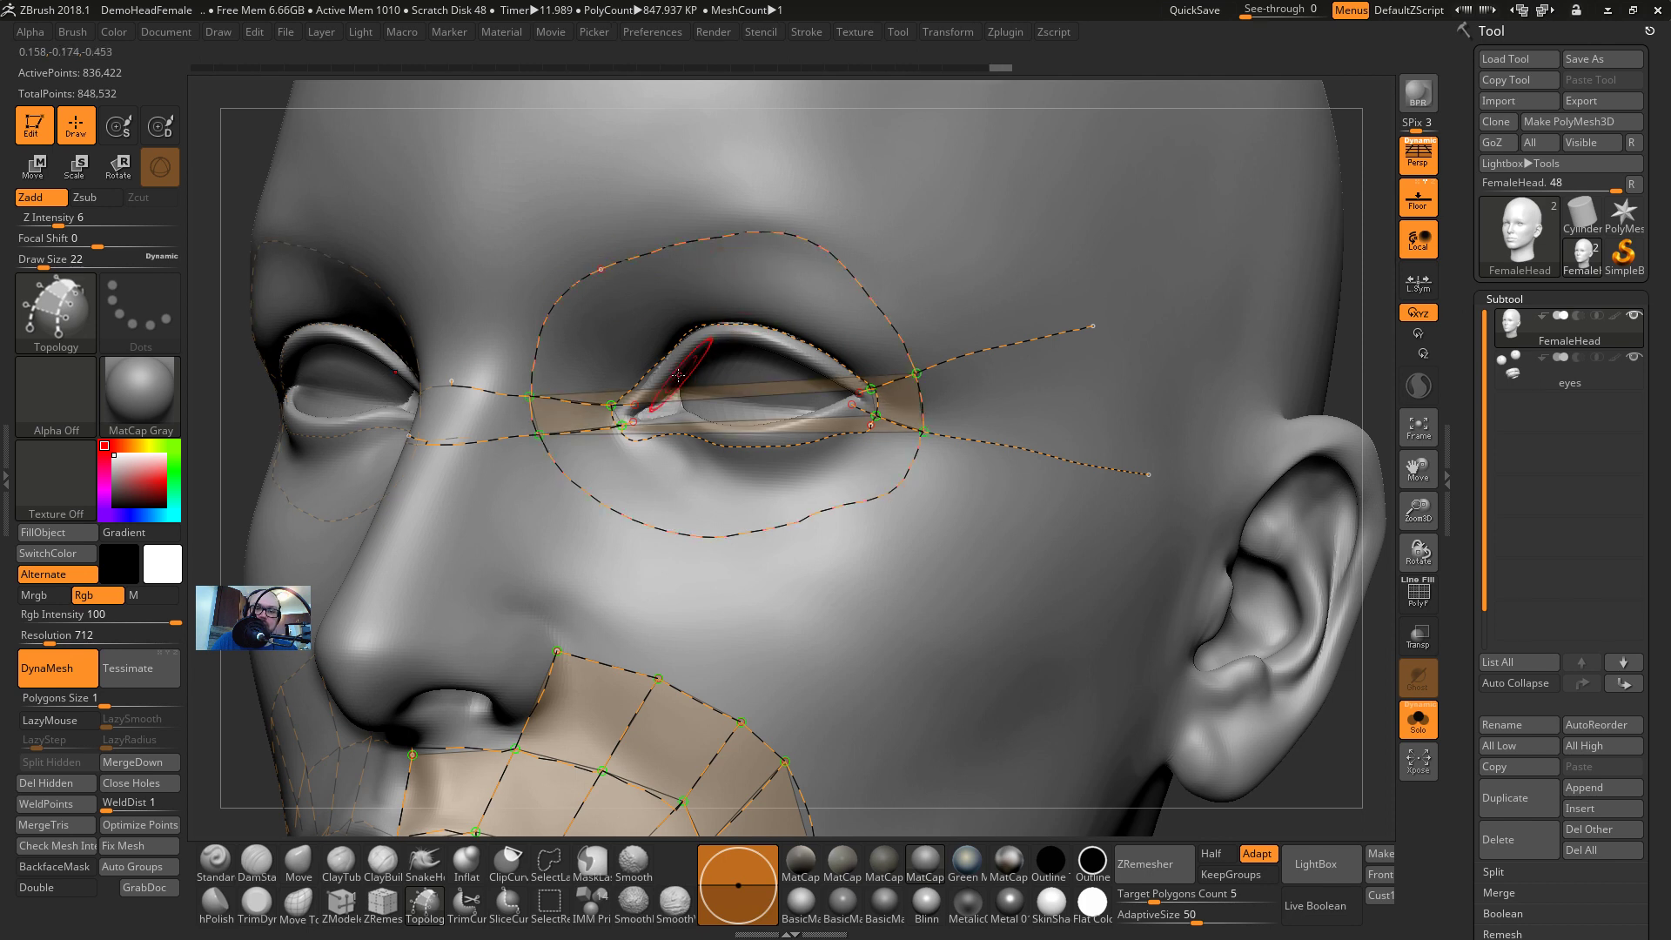
Draw radial topology lines from the upper eyelid rim outward across the eye-socket loop toward the brow
{"action": "left_click_drag", "start_coordinate": [679, 375], "coordinate": [518, 236]}
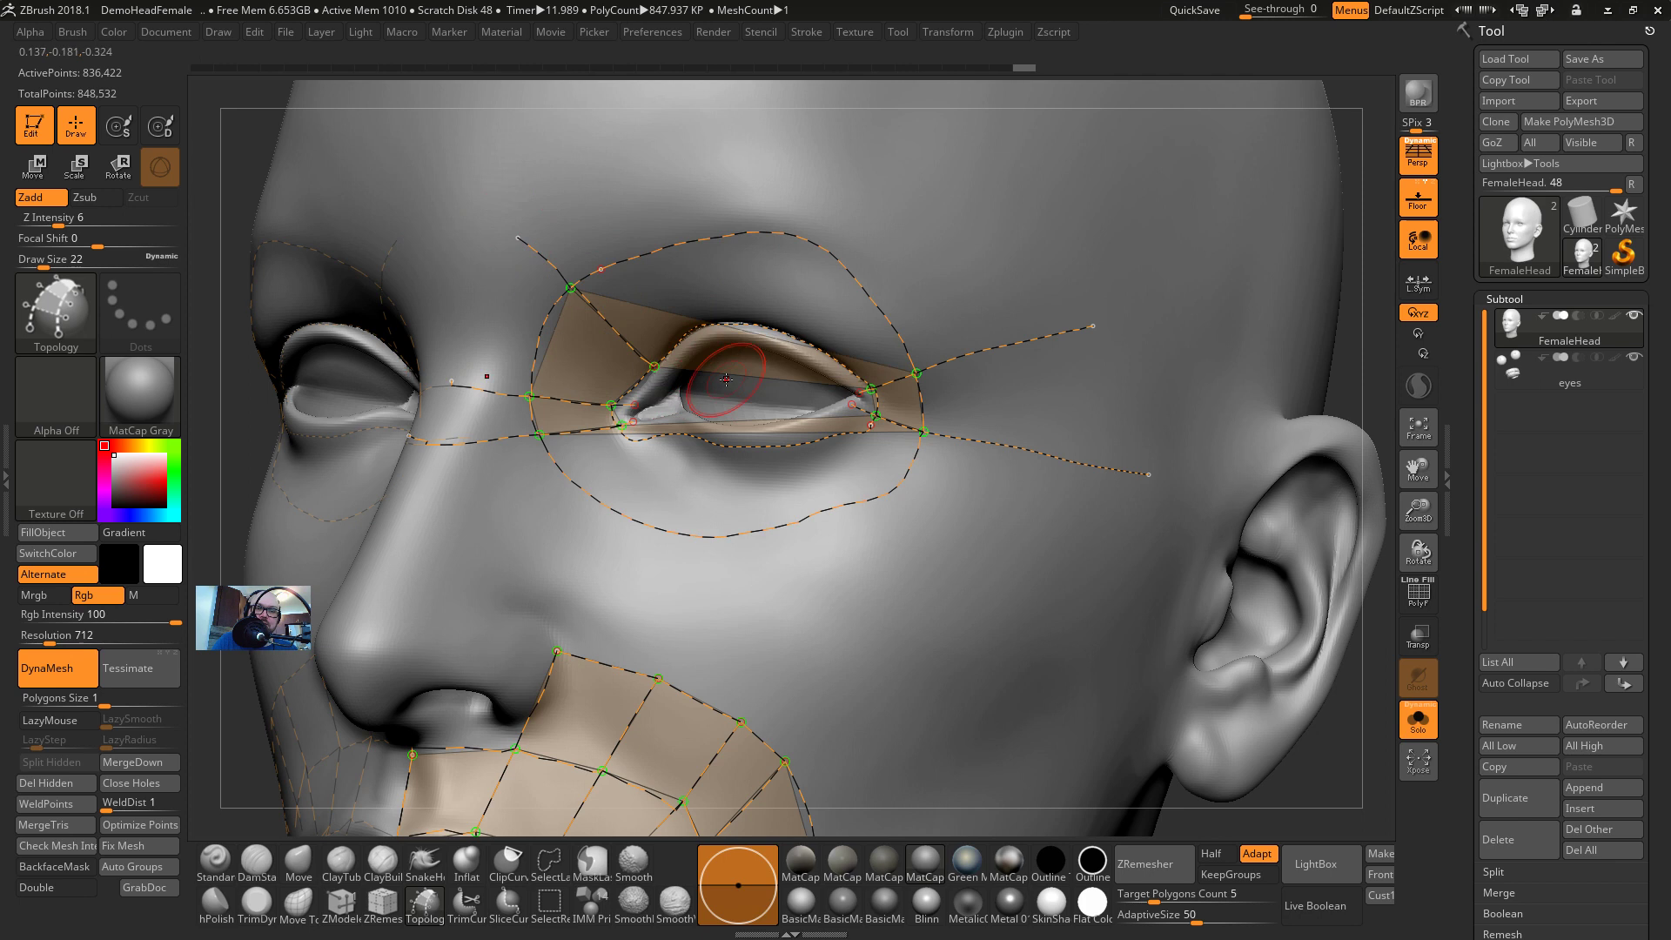
{"action": "left_click_drag", "start_coordinate": [724, 369], "coordinate": [617, 140]}
{"action": "mouse_move", "coordinate": [785, 366]}
{"action": "left_mouse_down"}
{"action": "mouse_move", "coordinate": [795, 150]}
{"action": "mouse_move", "coordinate": [822, 370]}
{"action": "mouse_move", "coordinate": [954, 166]}
{"action": "left_mouse_up"}
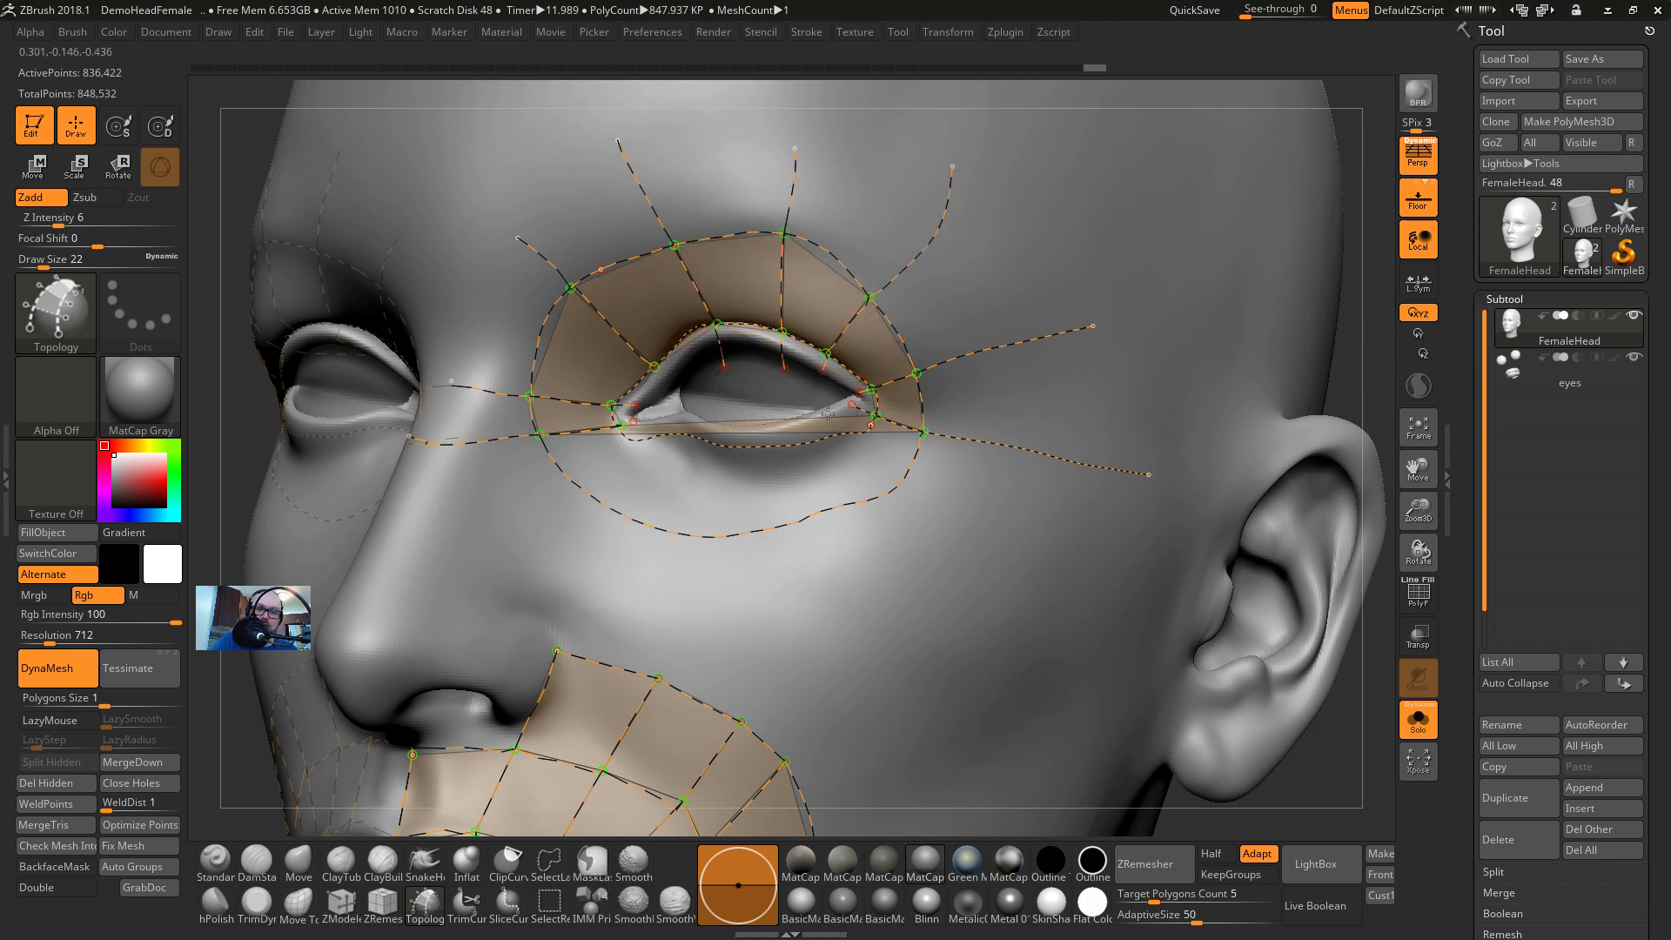
Draw radial topology lines across the lower half and inner corner of the eye loops, and trim all loose line ends
{"action": "left_click_drag", "start_coordinate": [853, 431], "coordinate": [998, 620]}
{"action": "left_click_drag", "start_coordinate": [789, 445], "coordinate": [879, 646]}
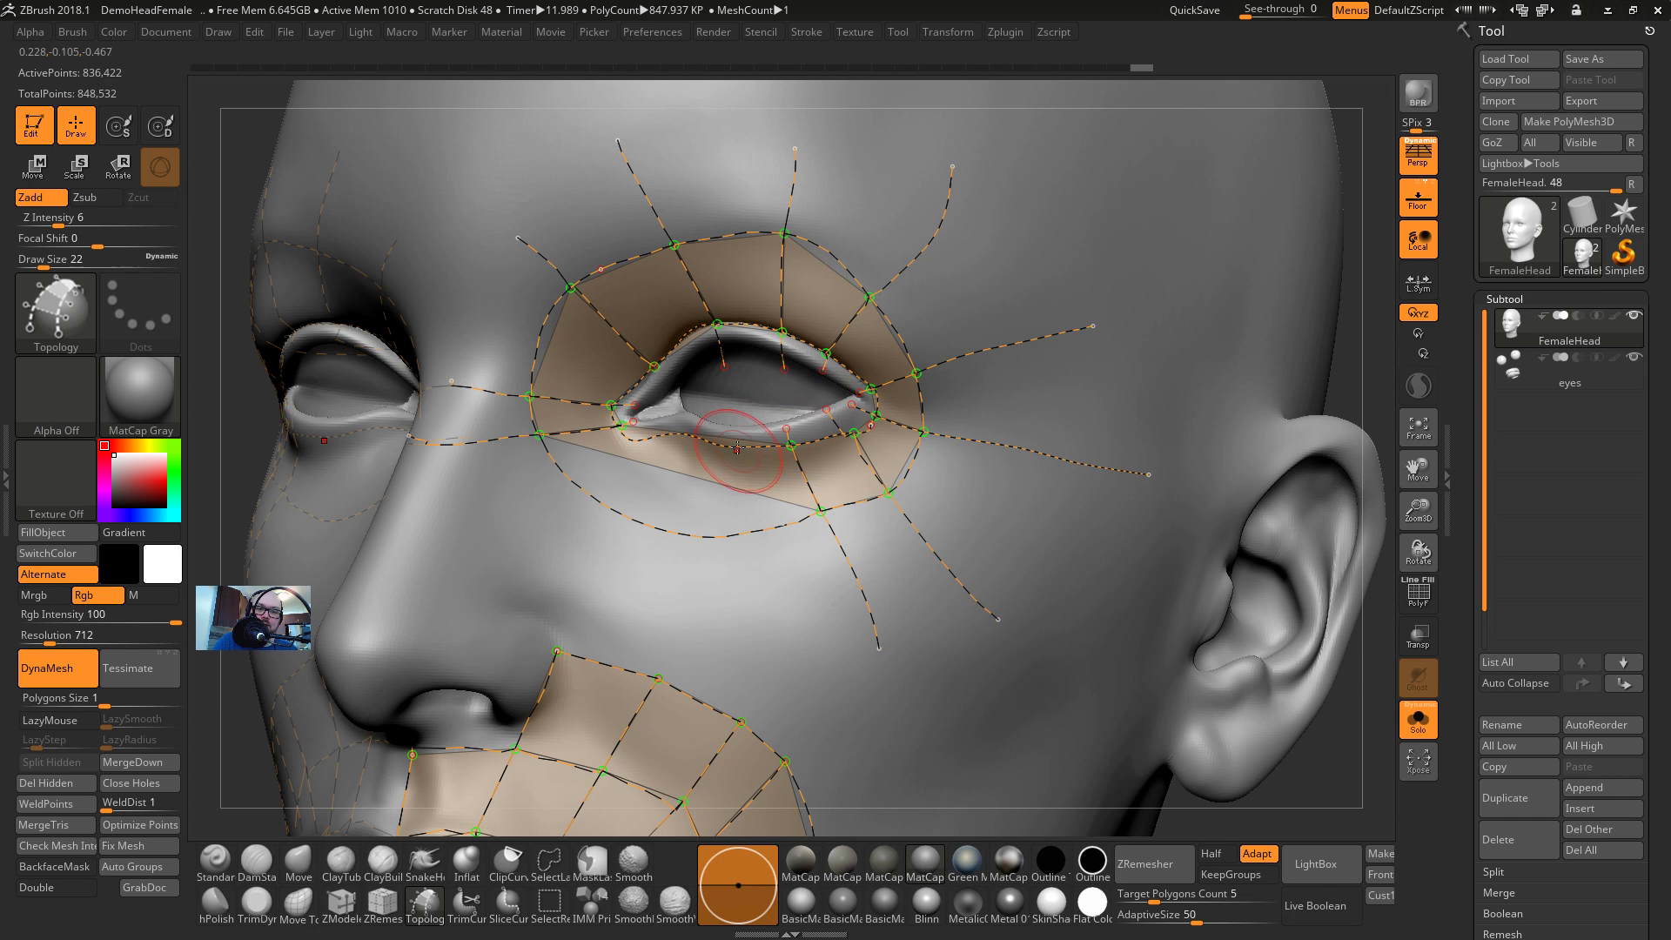
{"action": "left_click_drag", "start_coordinate": [738, 448], "coordinate": [780, 681]}
{"action": "left_click_drag", "start_coordinate": [687, 426], "coordinate": [640, 648]}
{"action": "left_click_drag", "start_coordinate": [651, 437], "coordinate": [538, 592]}
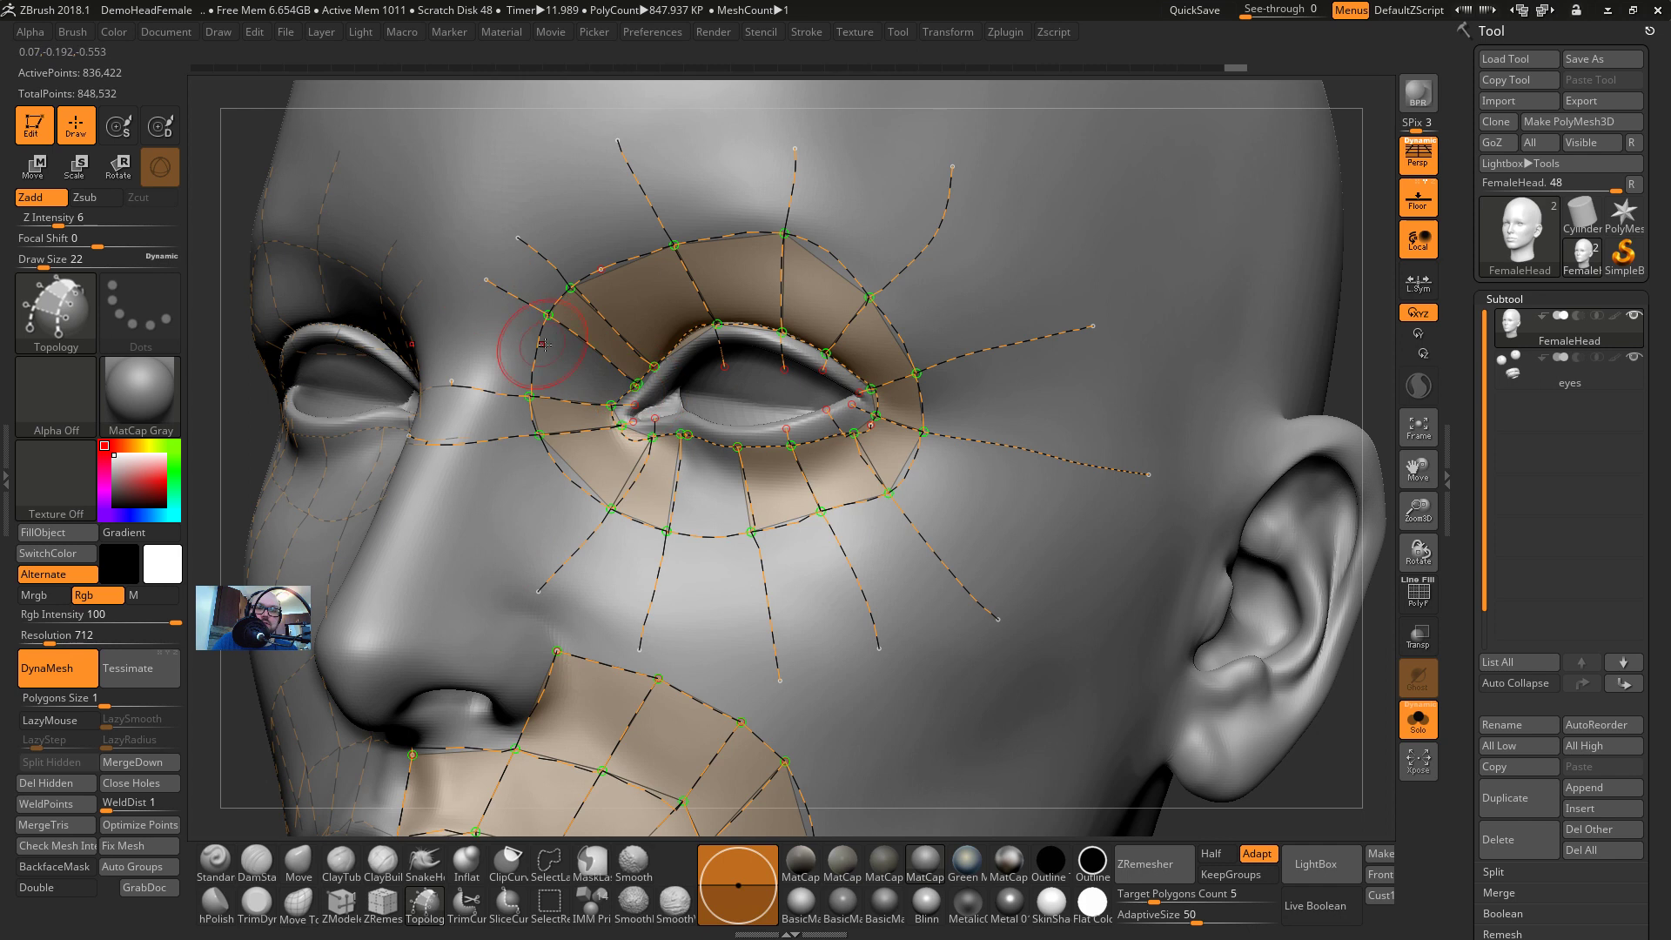
{"action": "left_click_drag", "start_coordinate": [651, 399], "coordinate": [648, 398]}
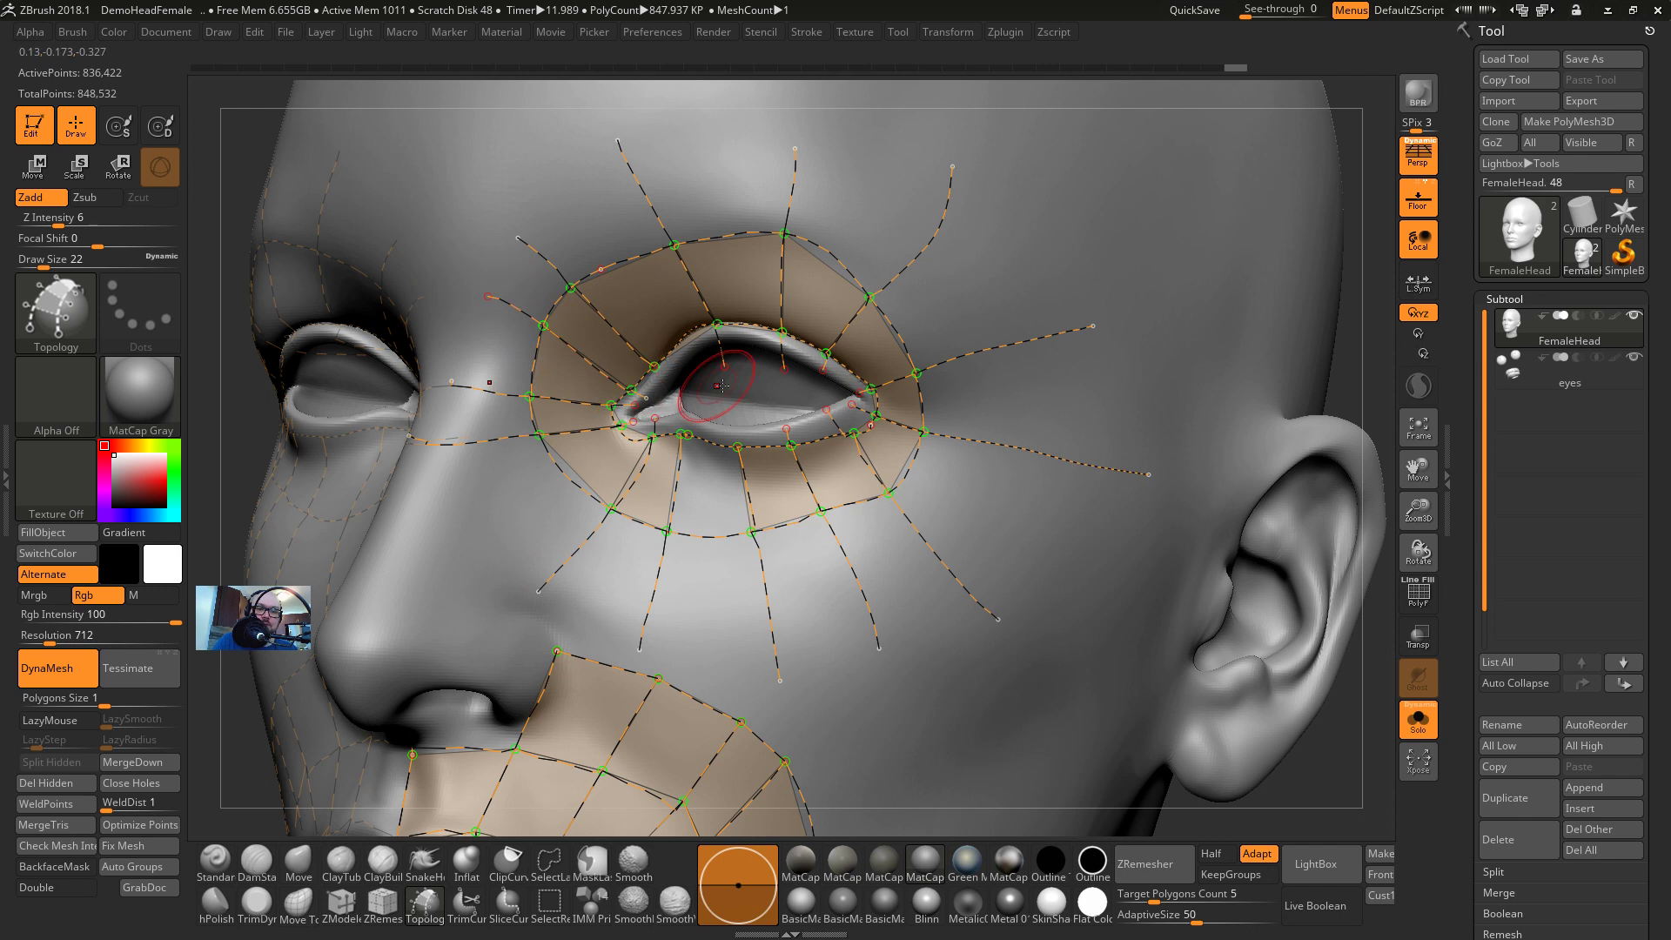
{"action": "left_click", "coordinate": [1147, 223], "text": "alt"}
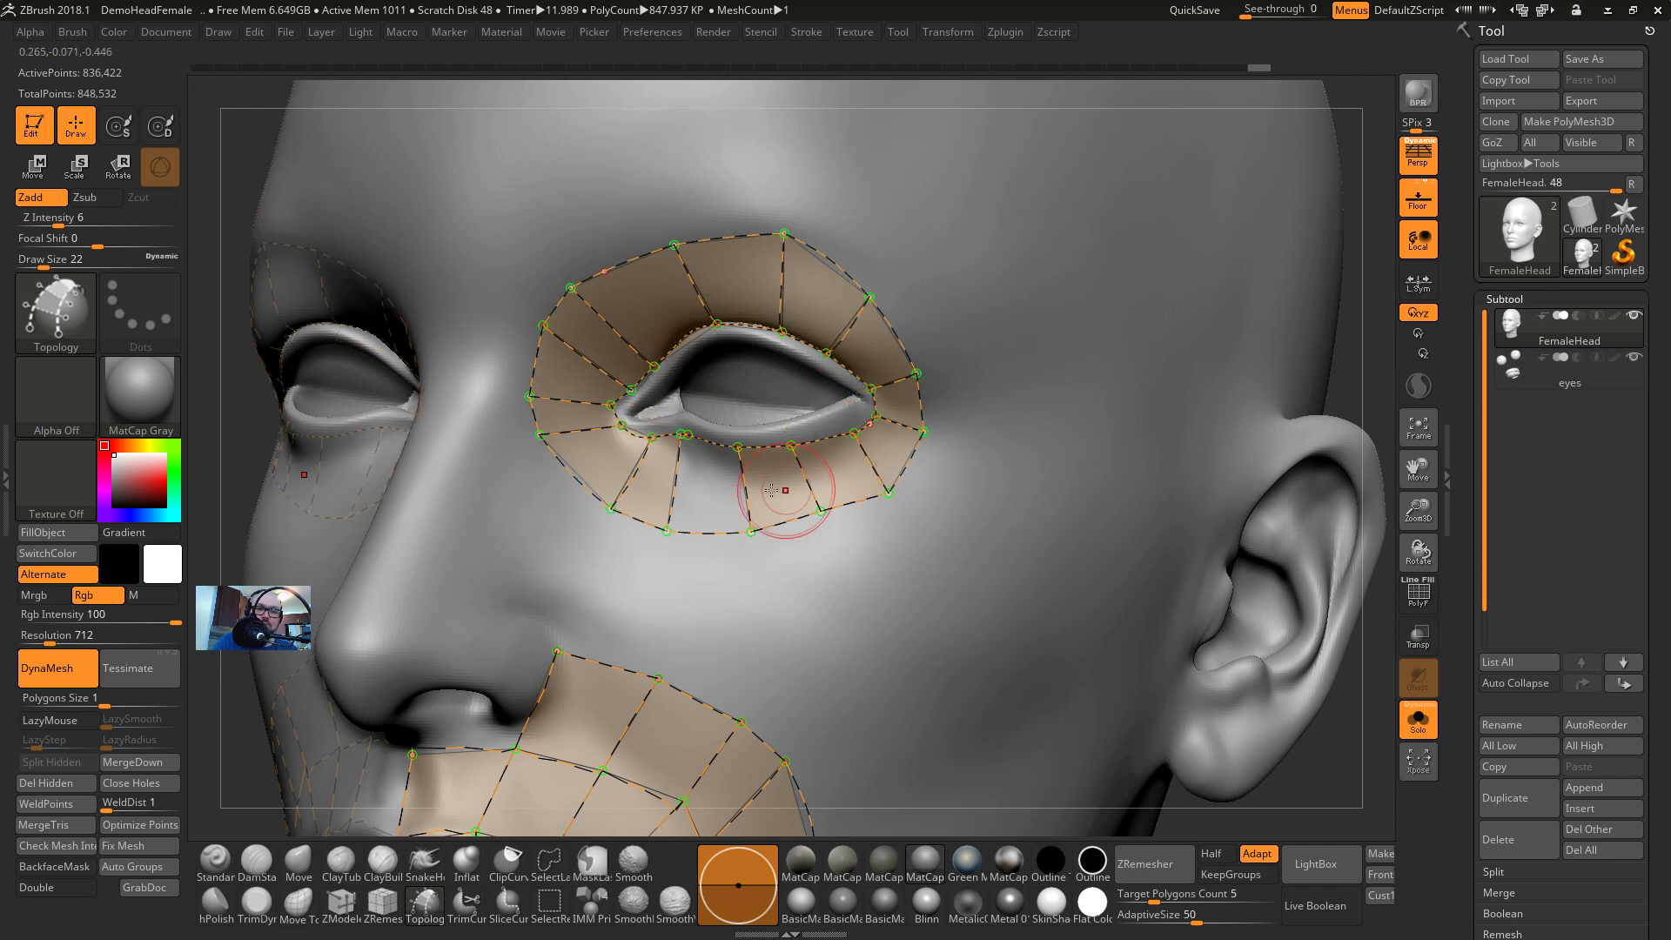
Repair the missing topology face between the two loops beneath the lower eyelid
{"action": "left_click_drag", "start_coordinate": [227, 187], "coordinate": [367, 56], "text": "alt"}
{"action": "left_click_drag", "start_coordinate": [324, 299], "coordinate": [256, 394], "text": "alt"}
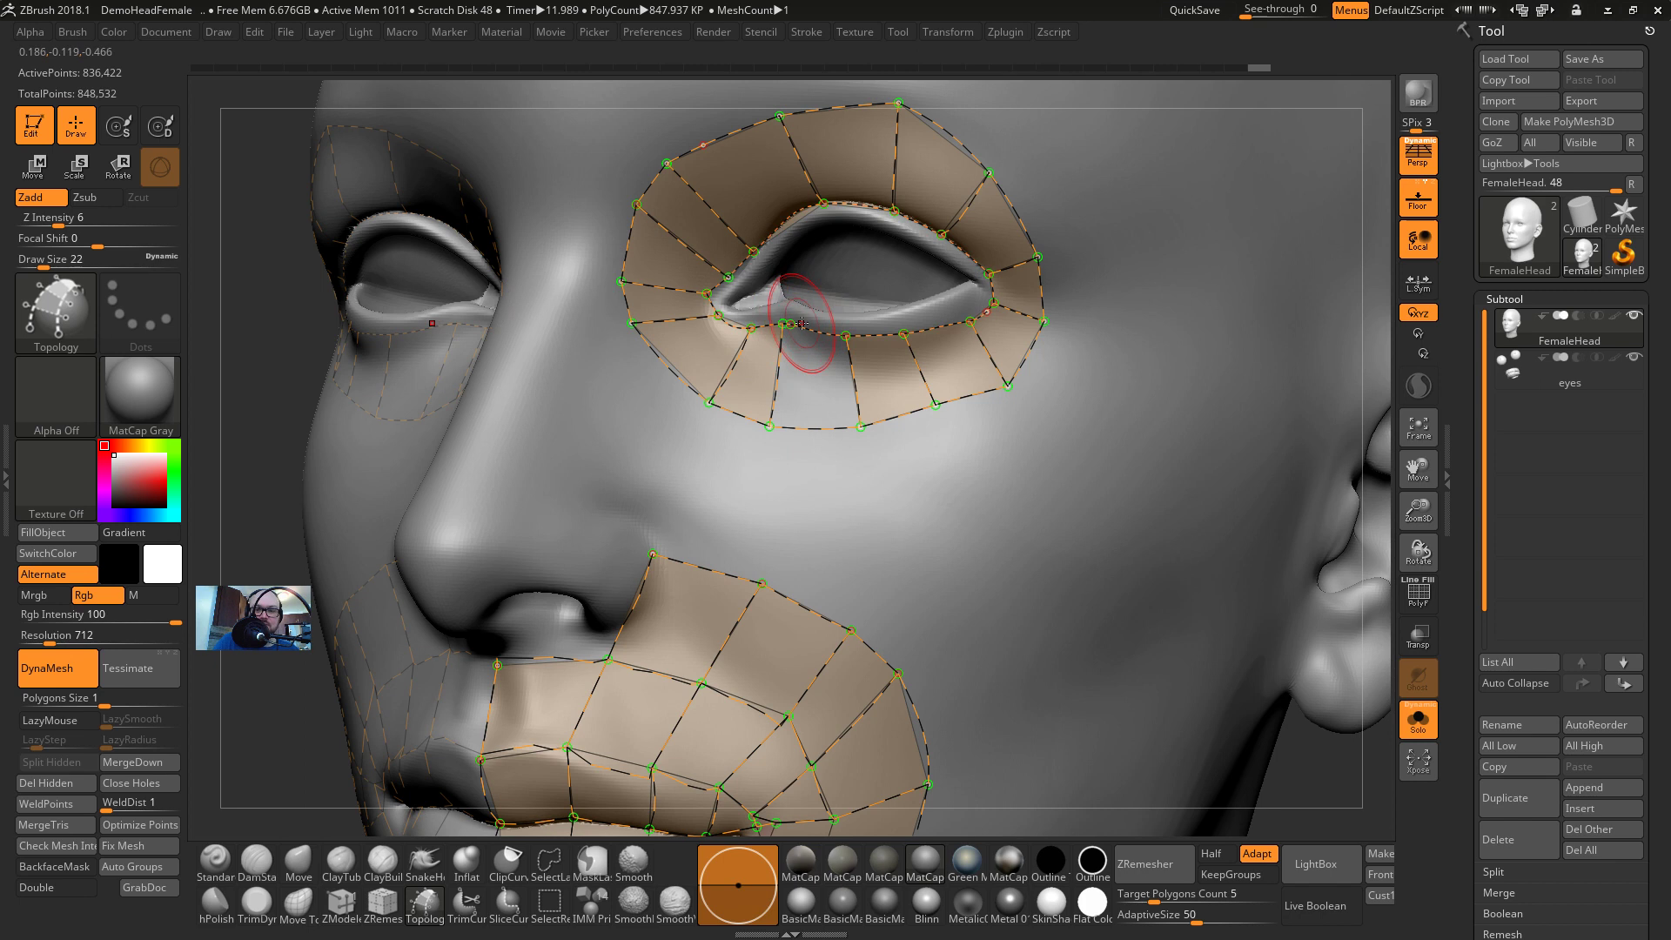
{"action": "mouse_move", "coordinate": [807, 322]}
{"action": "left_mouse_down", "text": "alt"}
{"action": "mouse_move", "coordinate": [809, 360]}
{"action": "mouse_move", "coordinate": [792, 343]}
{"action": "mouse_move", "coordinate": [791, 357]}
{"action": "left_mouse_up", "text": "alt"}
{"action": "left_click_drag", "start_coordinate": [216, 340], "coordinate": [244, 454], "text": "alt"}
{"action": "mouse_move", "coordinate": [787, 318]}
{"action": "left_mouse_down", "text": "alt"}
{"action": "mouse_move", "coordinate": [780, 342]}
{"action": "mouse_move", "coordinate": [889, 351]}
{"action": "left_mouse_up", "text": "alt"}
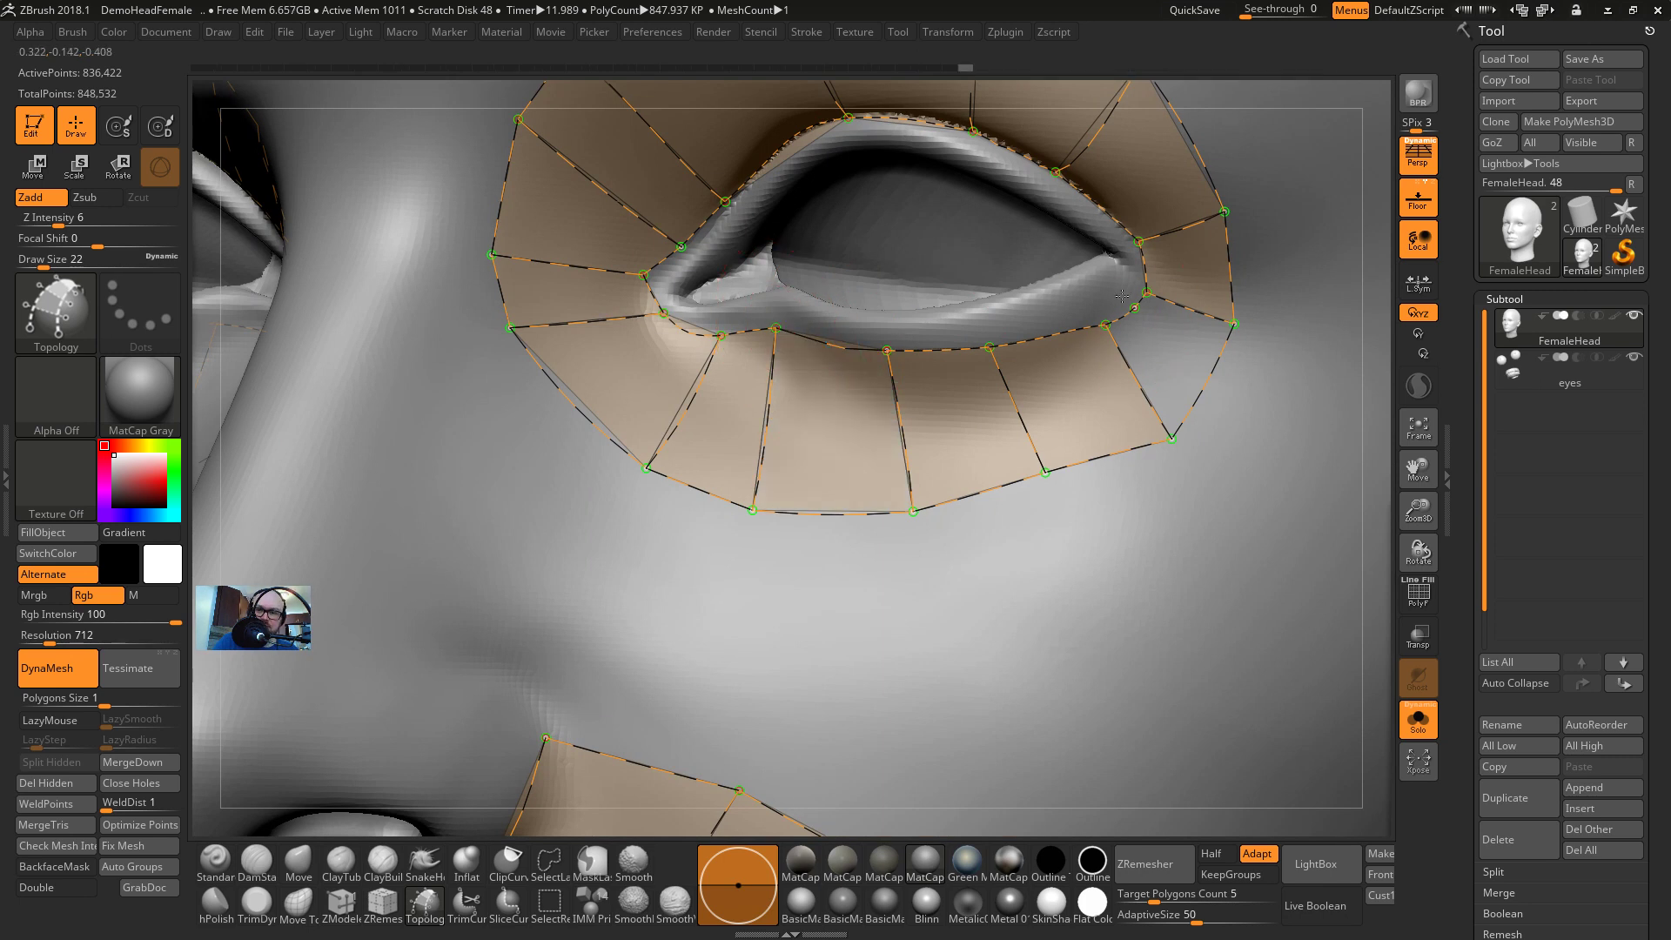
Erase the faulty lines at the outer eye corner and redraw the eyelid-rim and socket-loop segments to close both loops
{"action": "left_click_drag", "start_coordinate": [1120, 295], "coordinate": [1262, 421]}
{"action": "key", "text": "ctrl+z"}
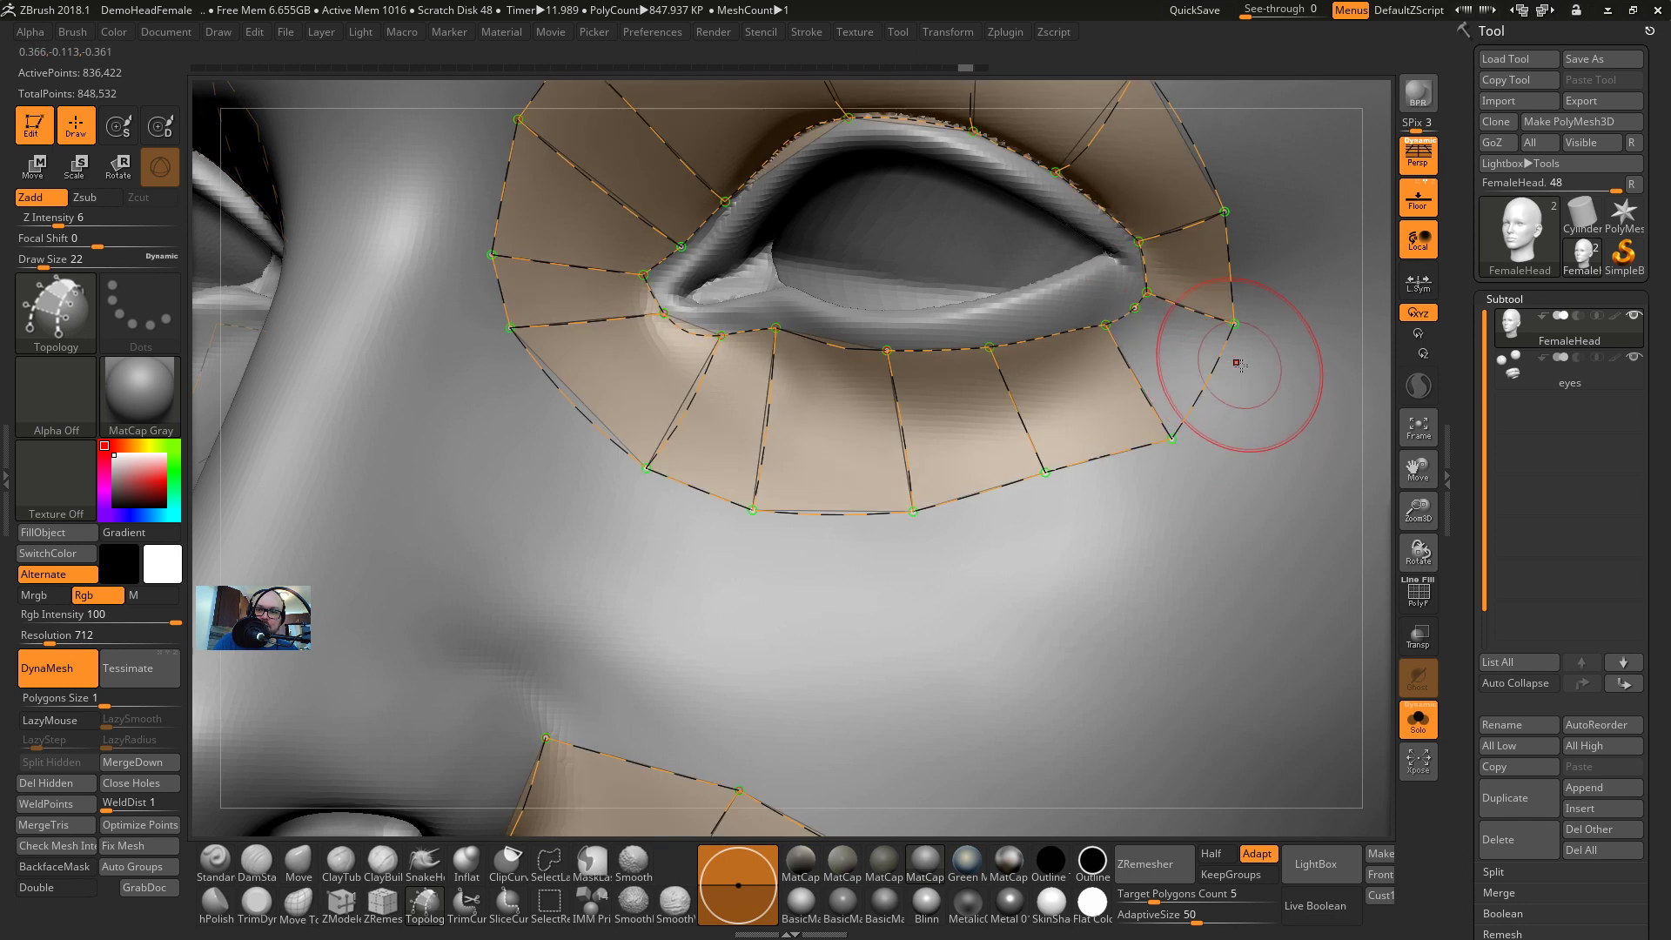
{"action": "mouse_move", "coordinate": [1242, 368]}
{"action": "left_mouse_down", "text": "alt"}
{"action": "mouse_move", "coordinate": [1145, 332]}
{"action": "mouse_move", "coordinate": [1175, 340]}
{"action": "left_mouse_up", "text": "alt"}
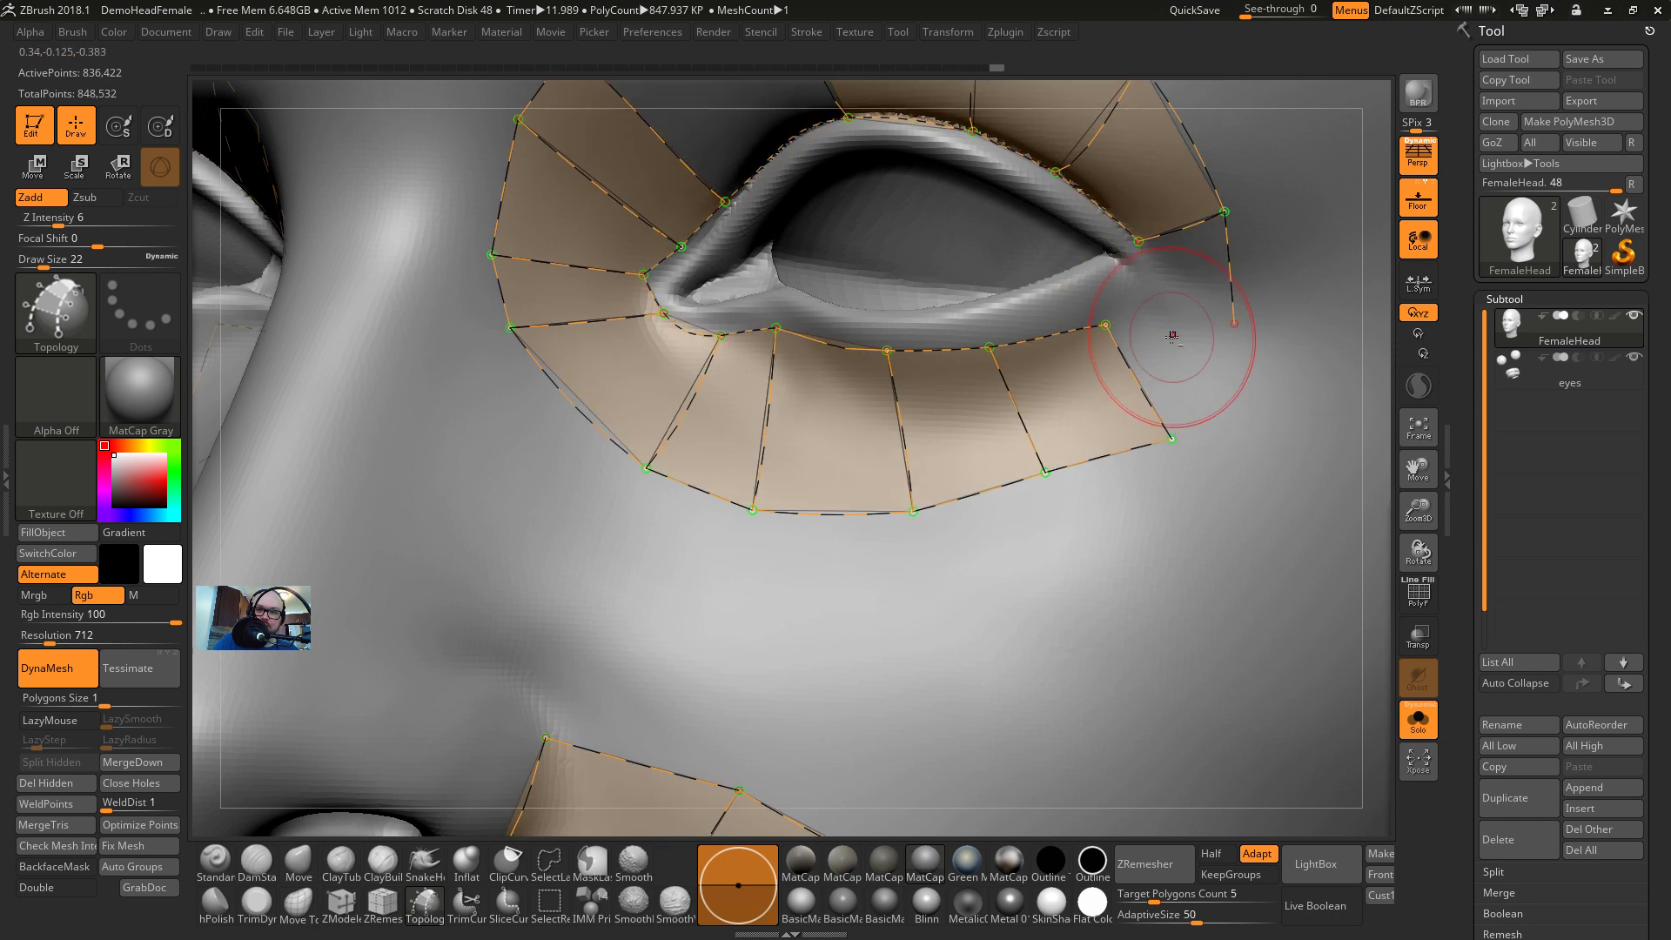
{"action": "mouse_move", "coordinate": [1139, 241]}
{"action": "left_mouse_down"}
{"action": "mouse_move", "coordinate": [1134, 289]}
{"action": "mouse_move", "coordinate": [1104, 327]}
{"action": "left_mouse_up"}
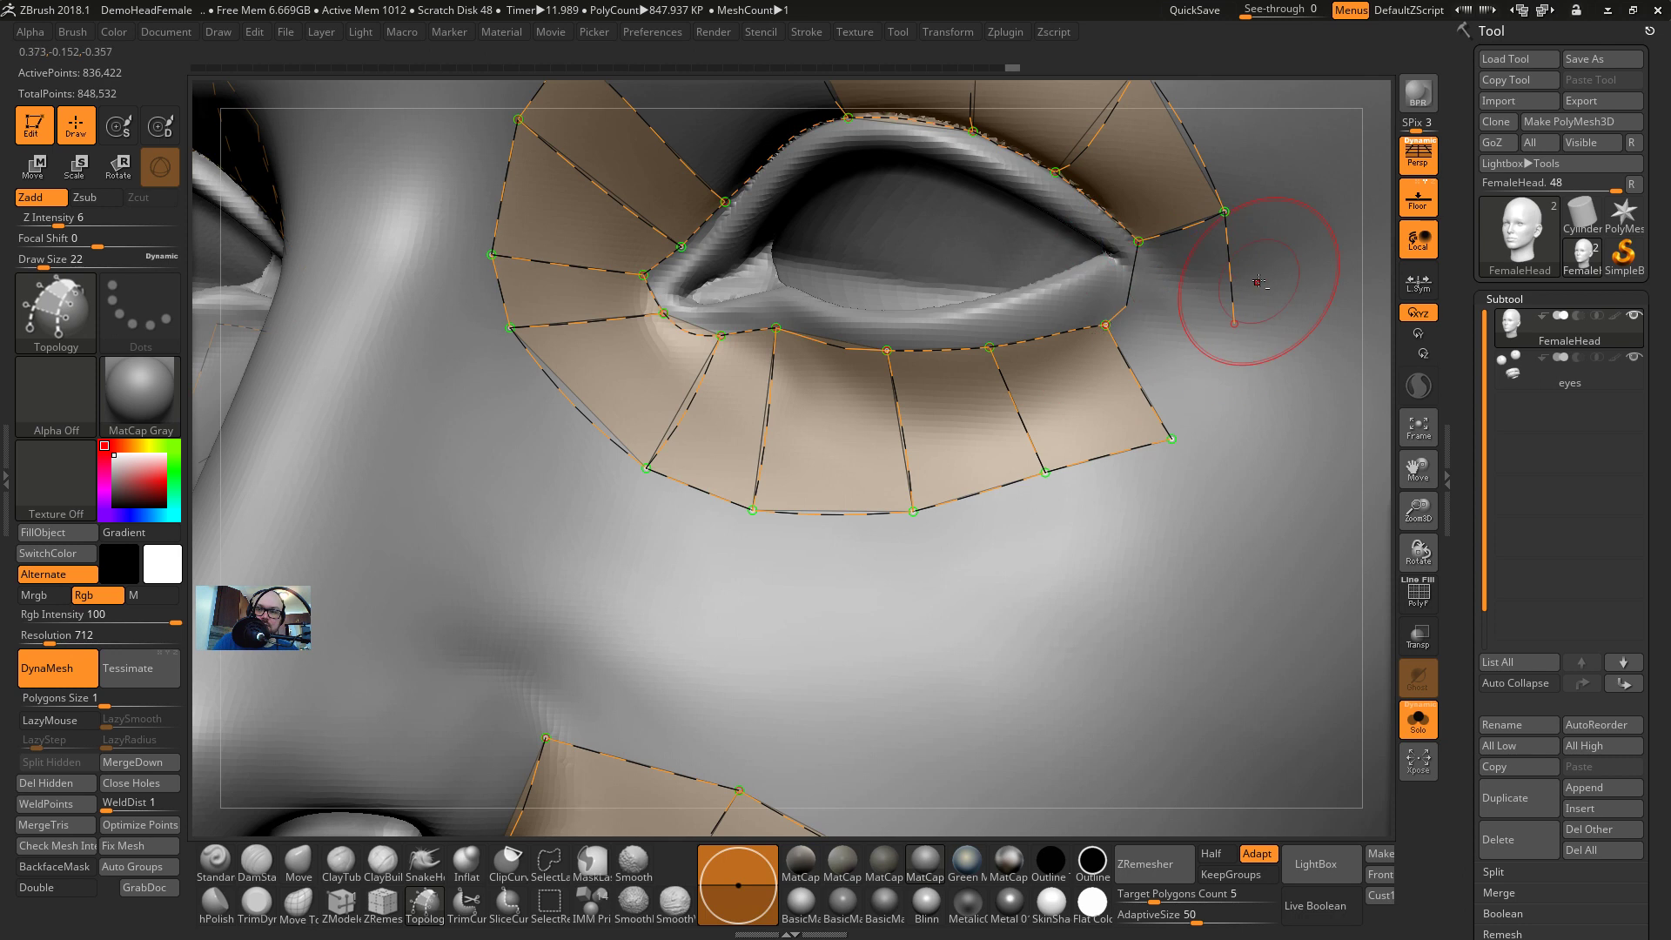
{"action": "left_click", "coordinate": [1226, 241], "text": "alt"}
{"action": "left_click_drag", "start_coordinate": [1225, 211], "coordinate": [1224, 212]}
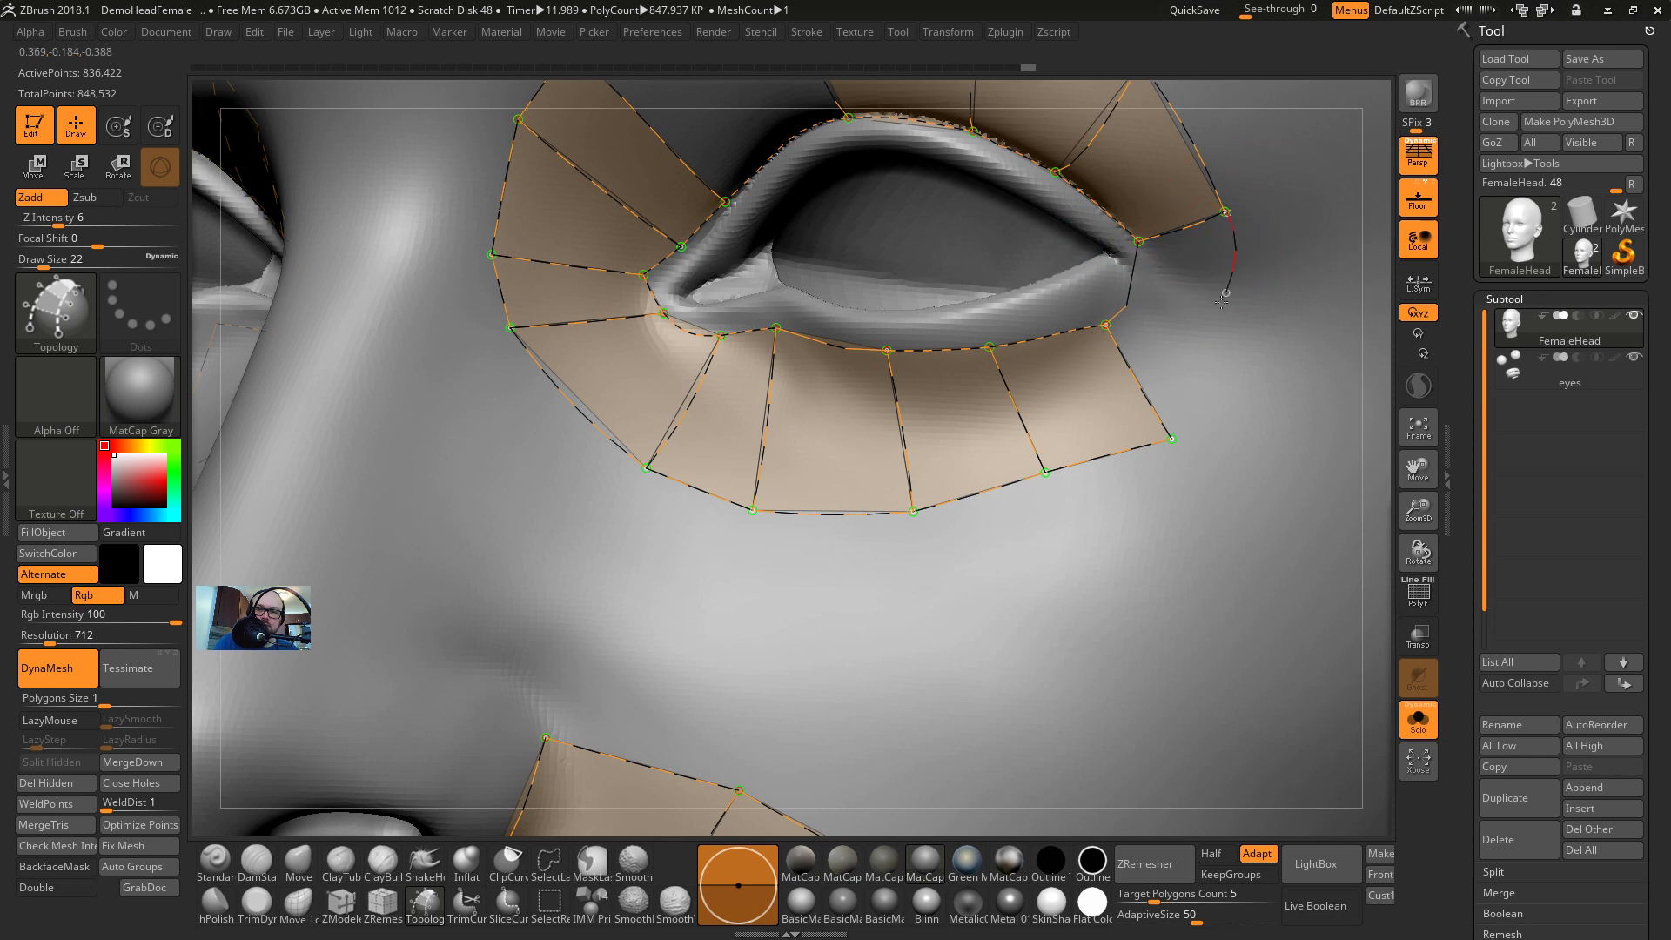
{"action": "left_click_drag", "start_coordinate": [1167, 445], "coordinate": [1171, 439]}
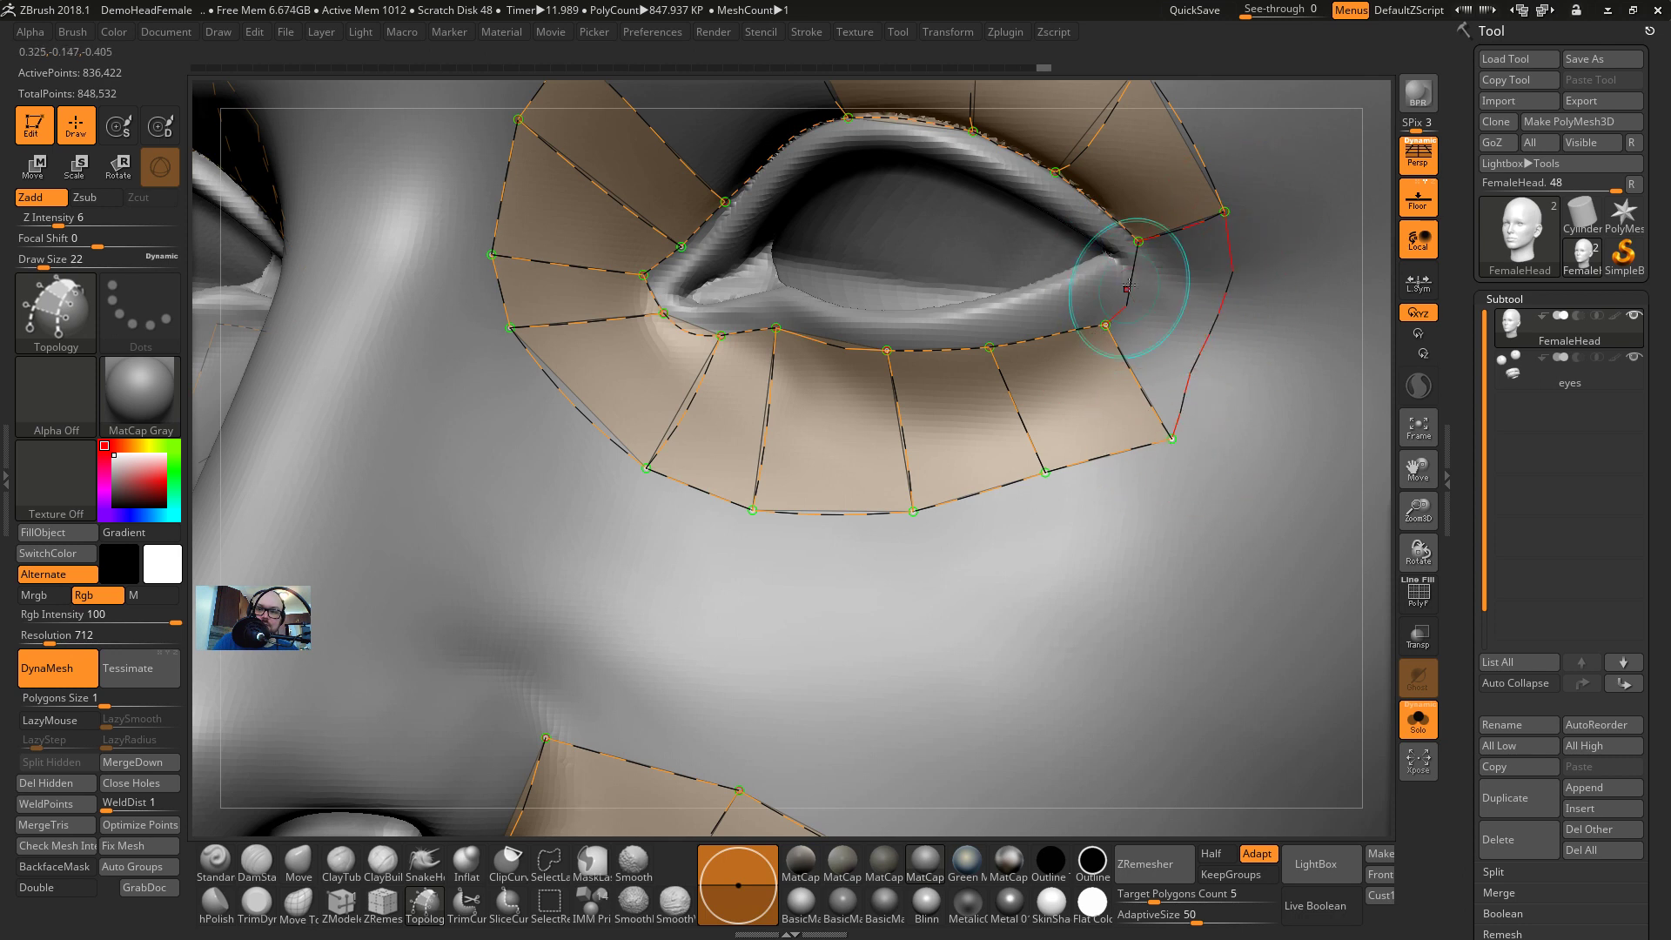
Divide the gap at the outer eye corner with a radial topology line between the two loops, using a draw size of 4
{"action": "left_click_drag", "start_coordinate": [1341, 295], "coordinate": [1342, 295]}
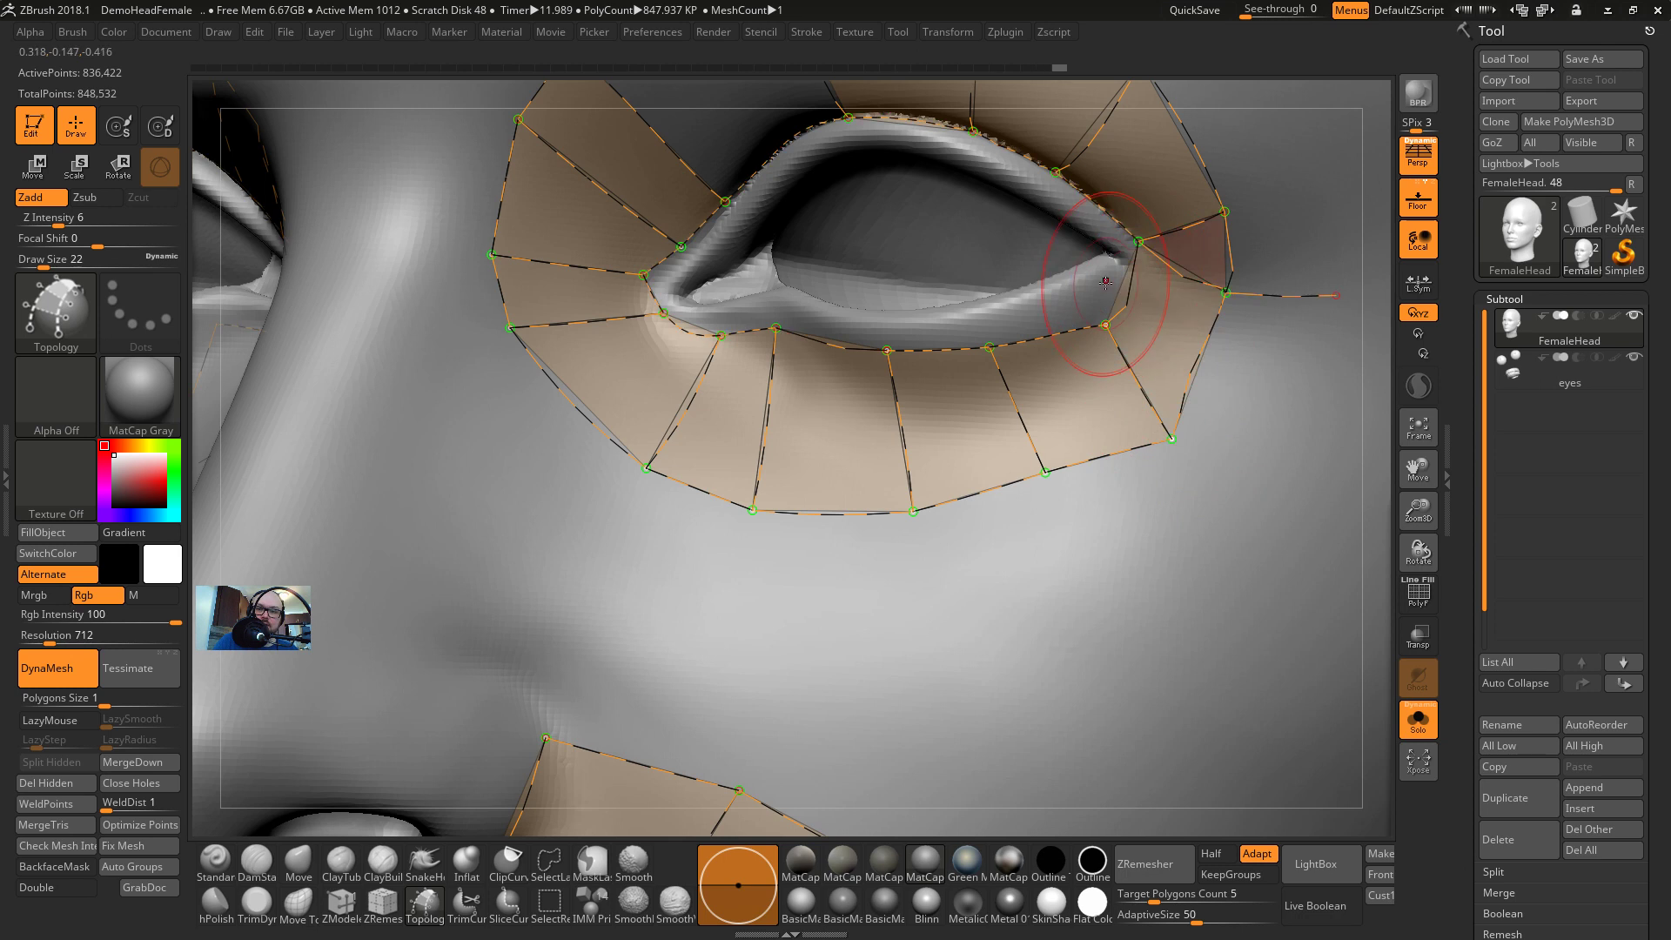
{"action": "key", "text": "ctrl+z"}
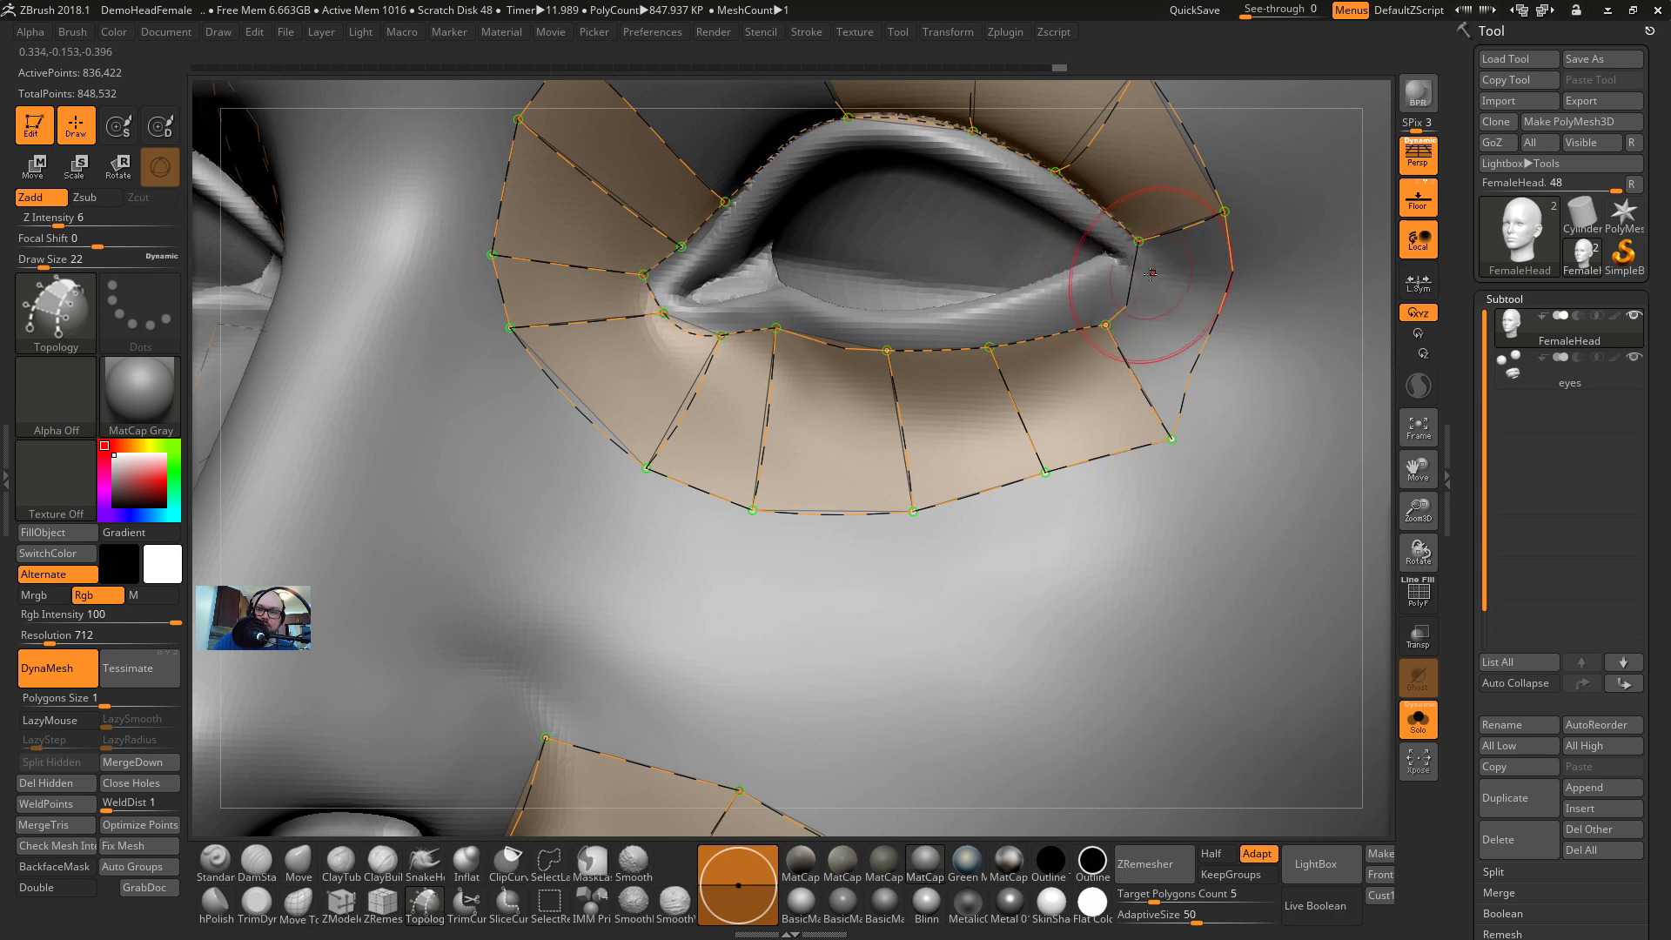
{"action": "key", "text": "s"}
{"action": "left_click_drag", "start_coordinate": [1153, 279], "coordinate": [1149, 279]}
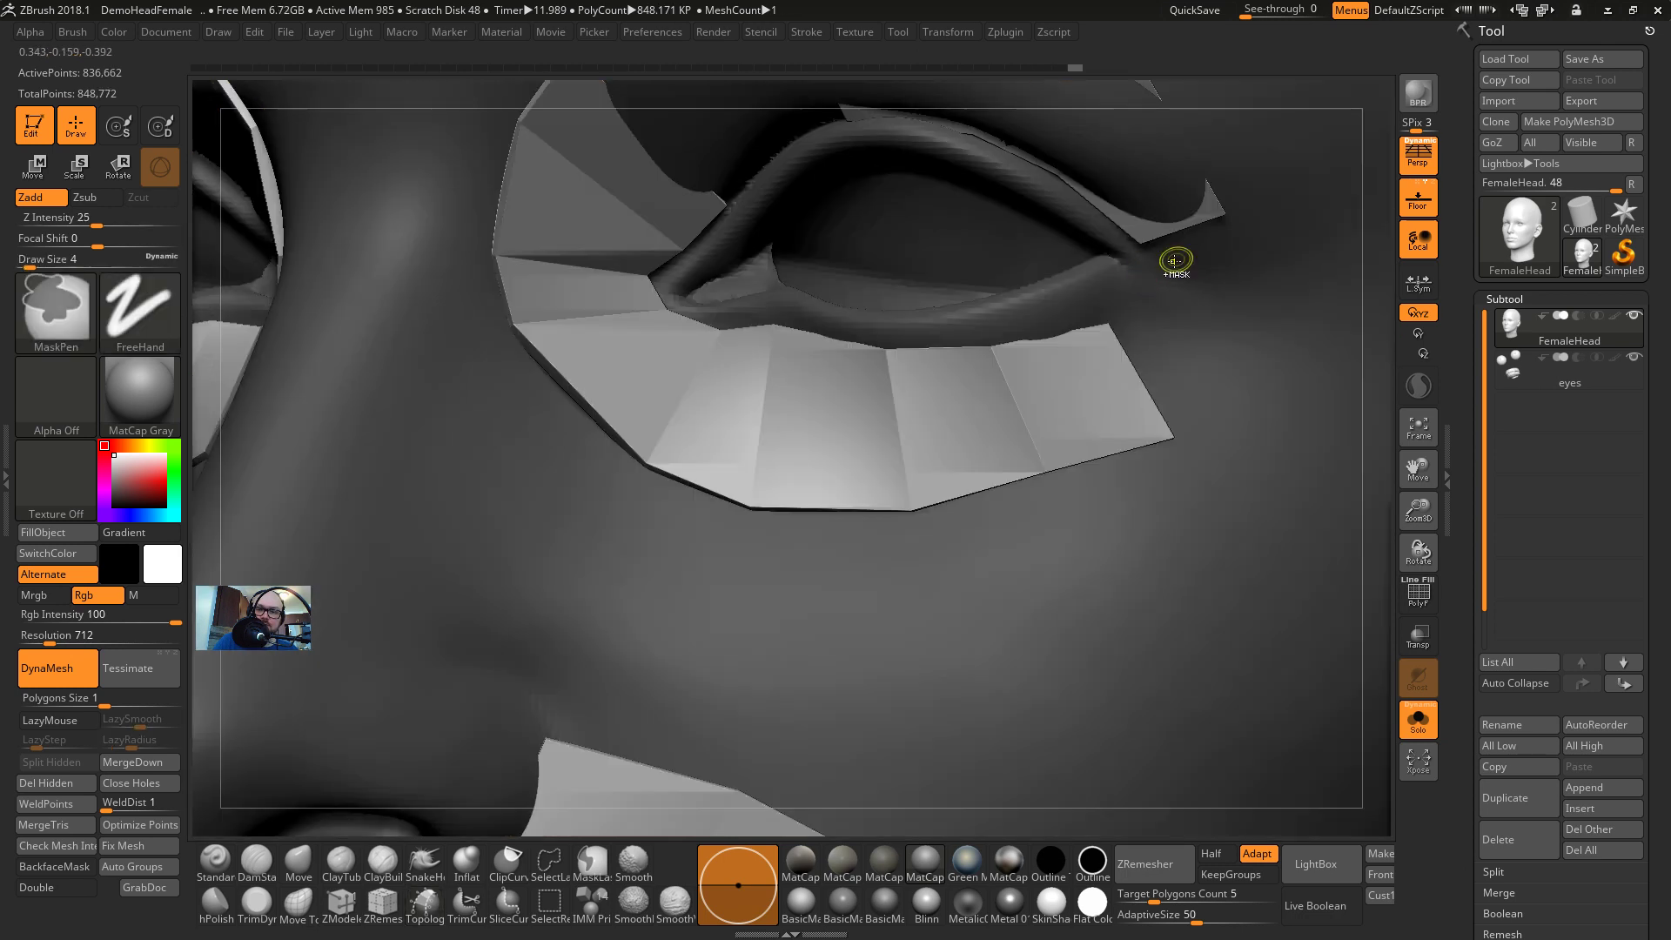
{"action": "key", "text": "ctrl+z"}
{"action": "key", "text": "ctrl+z"}
{"action": "left_click_drag", "start_coordinate": [1306, 288], "coordinate": [1117, 280]}
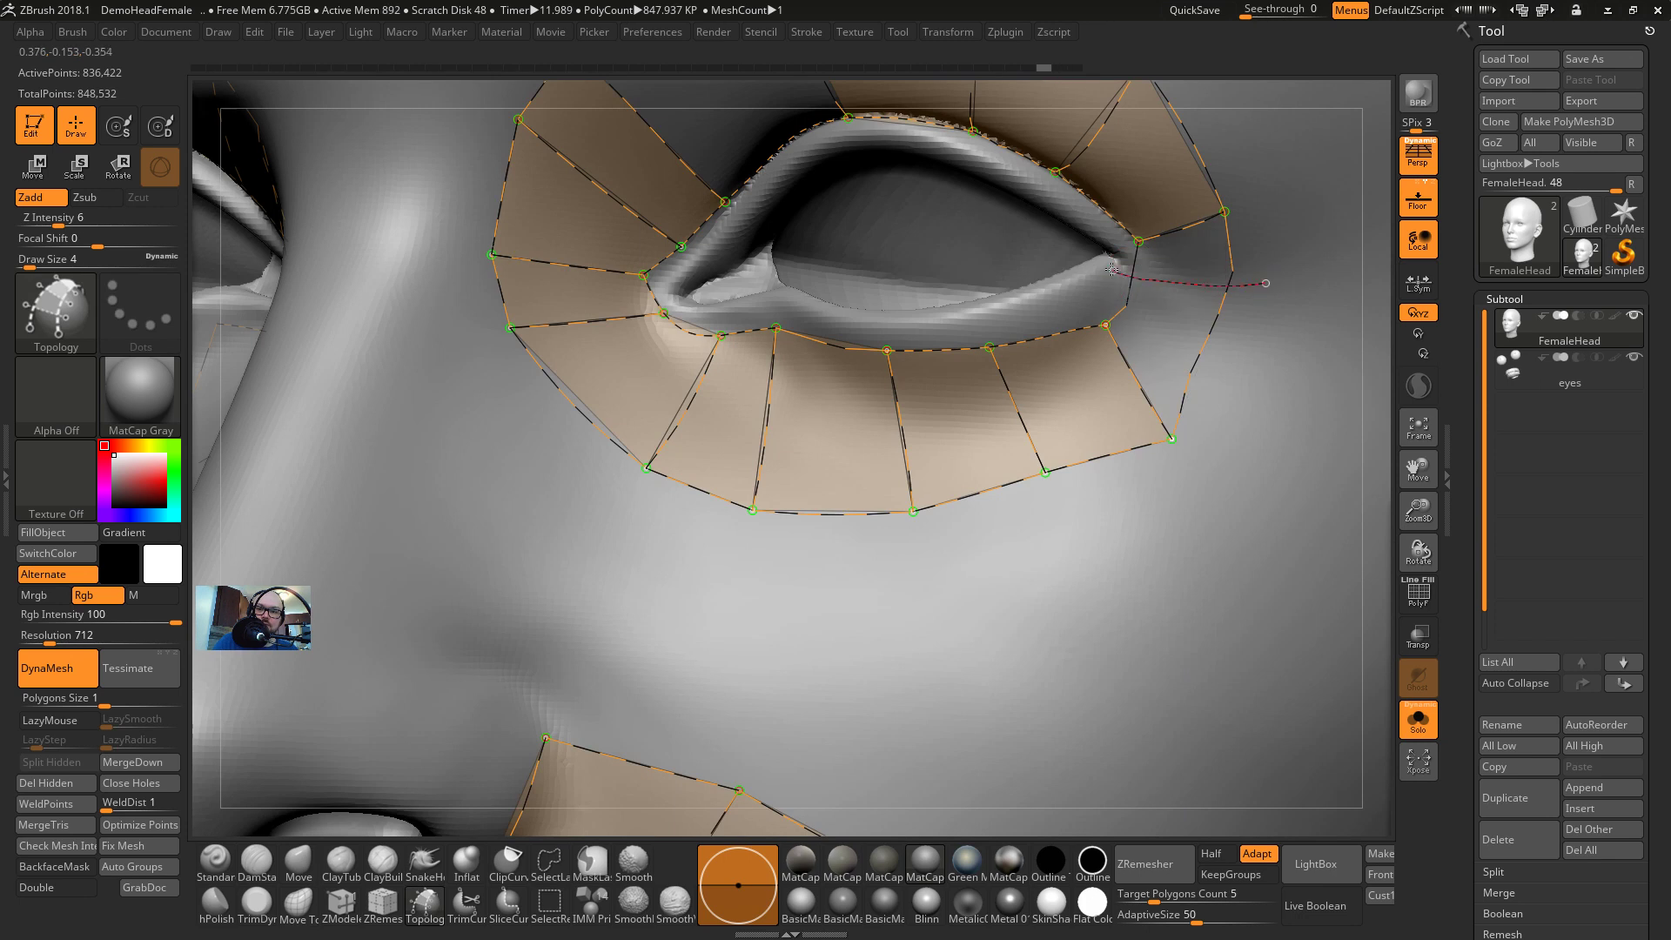
{"action": "mouse_move", "coordinate": [1305, 289]}
{"action": "left_mouse_down"}
{"action": "mouse_move", "coordinate": [1149, 271]}
{"action": "mouse_move", "coordinate": [1306, 407]}
{"action": "left_mouse_up"}
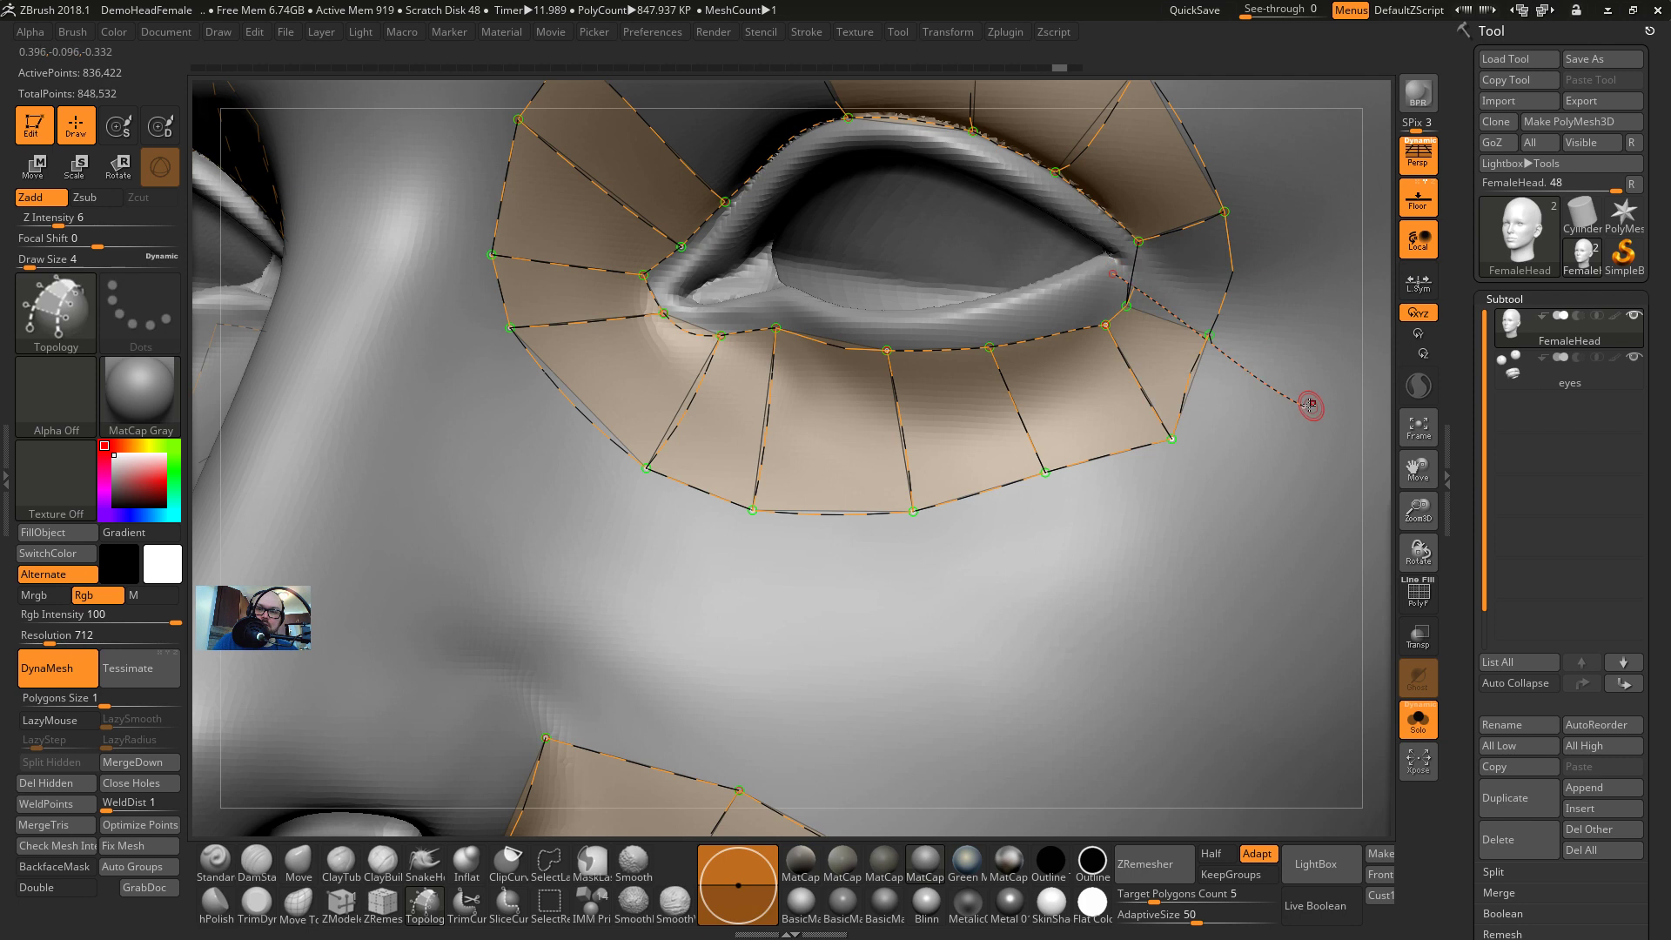
{"action": "left_click", "coordinate": [1232, 326]}
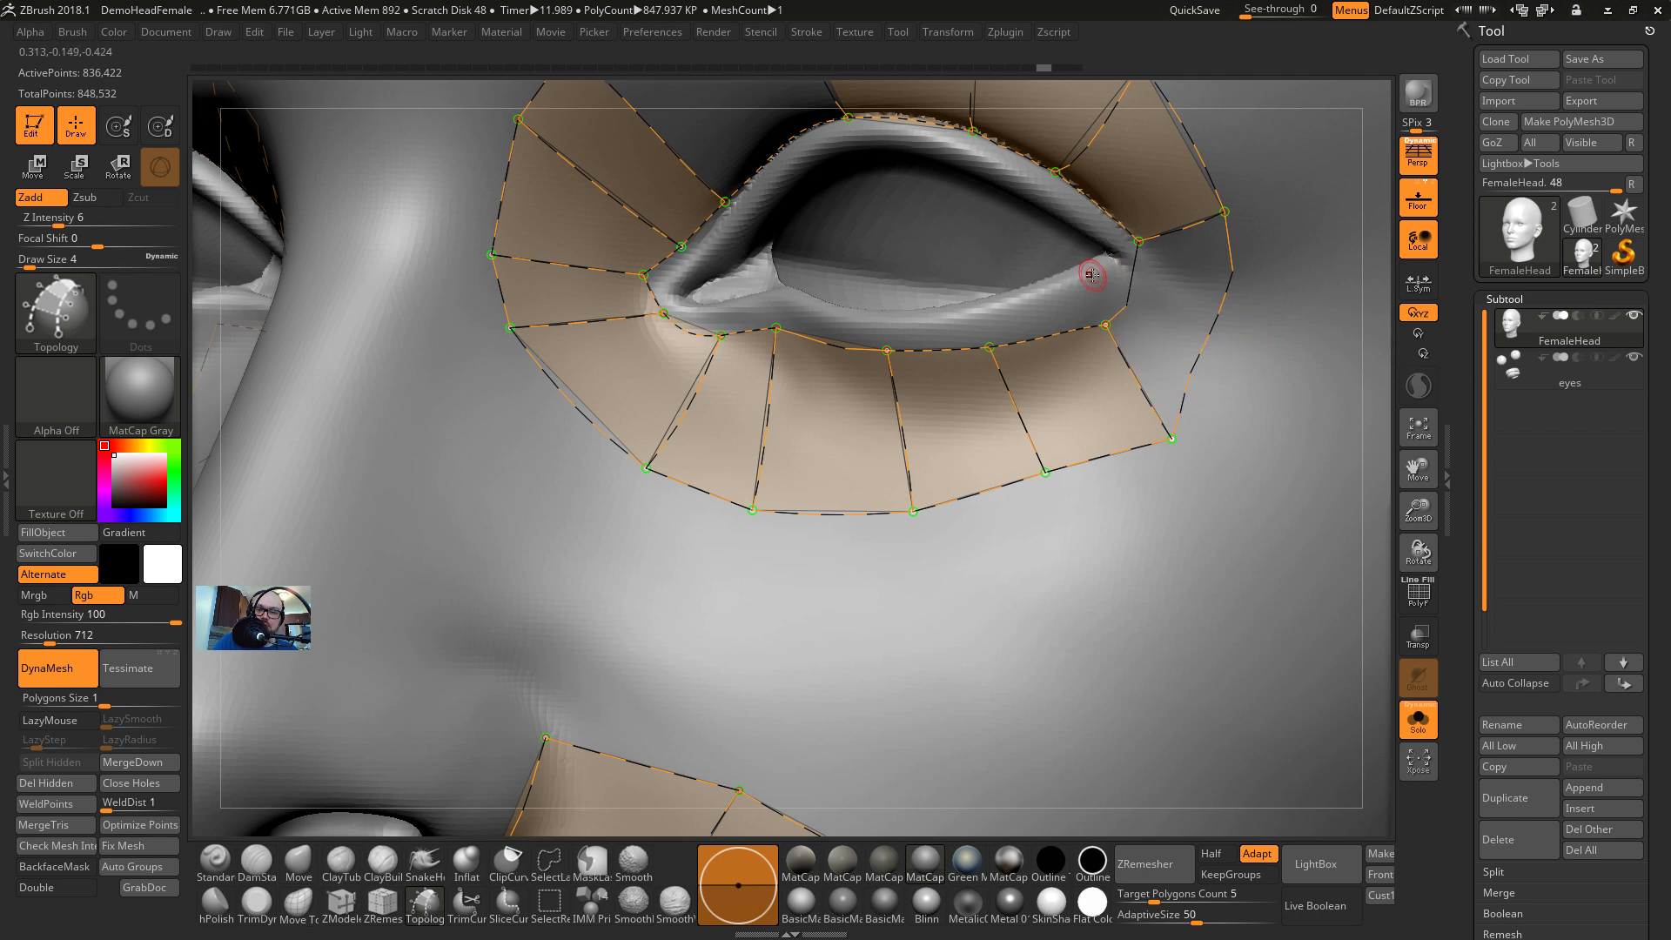
{"action": "left_click_drag", "start_coordinate": [1321, 365], "coordinate": [1250, 343]}
{"action": "left_click", "coordinate": [1291, 317]}
{"action": "left_click", "coordinate": [1280, 290]}
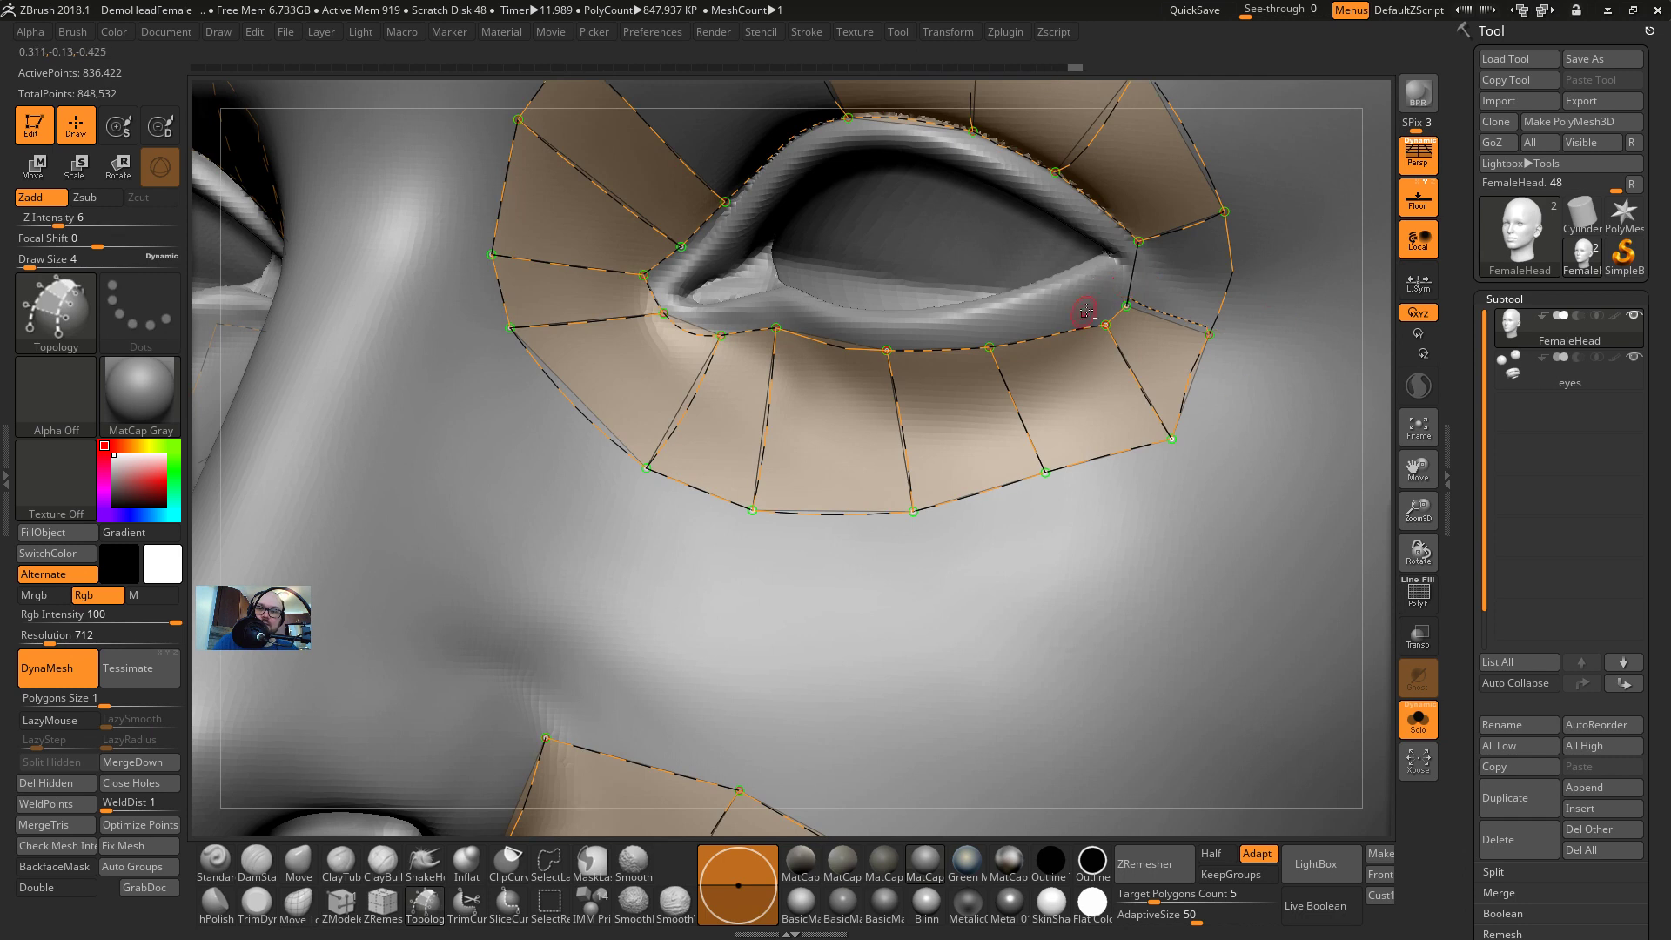
Erase the topology section at the inner upper eyelid and redraw its loop segment with a radial line through the gap
{"action": "key", "text": "f"}
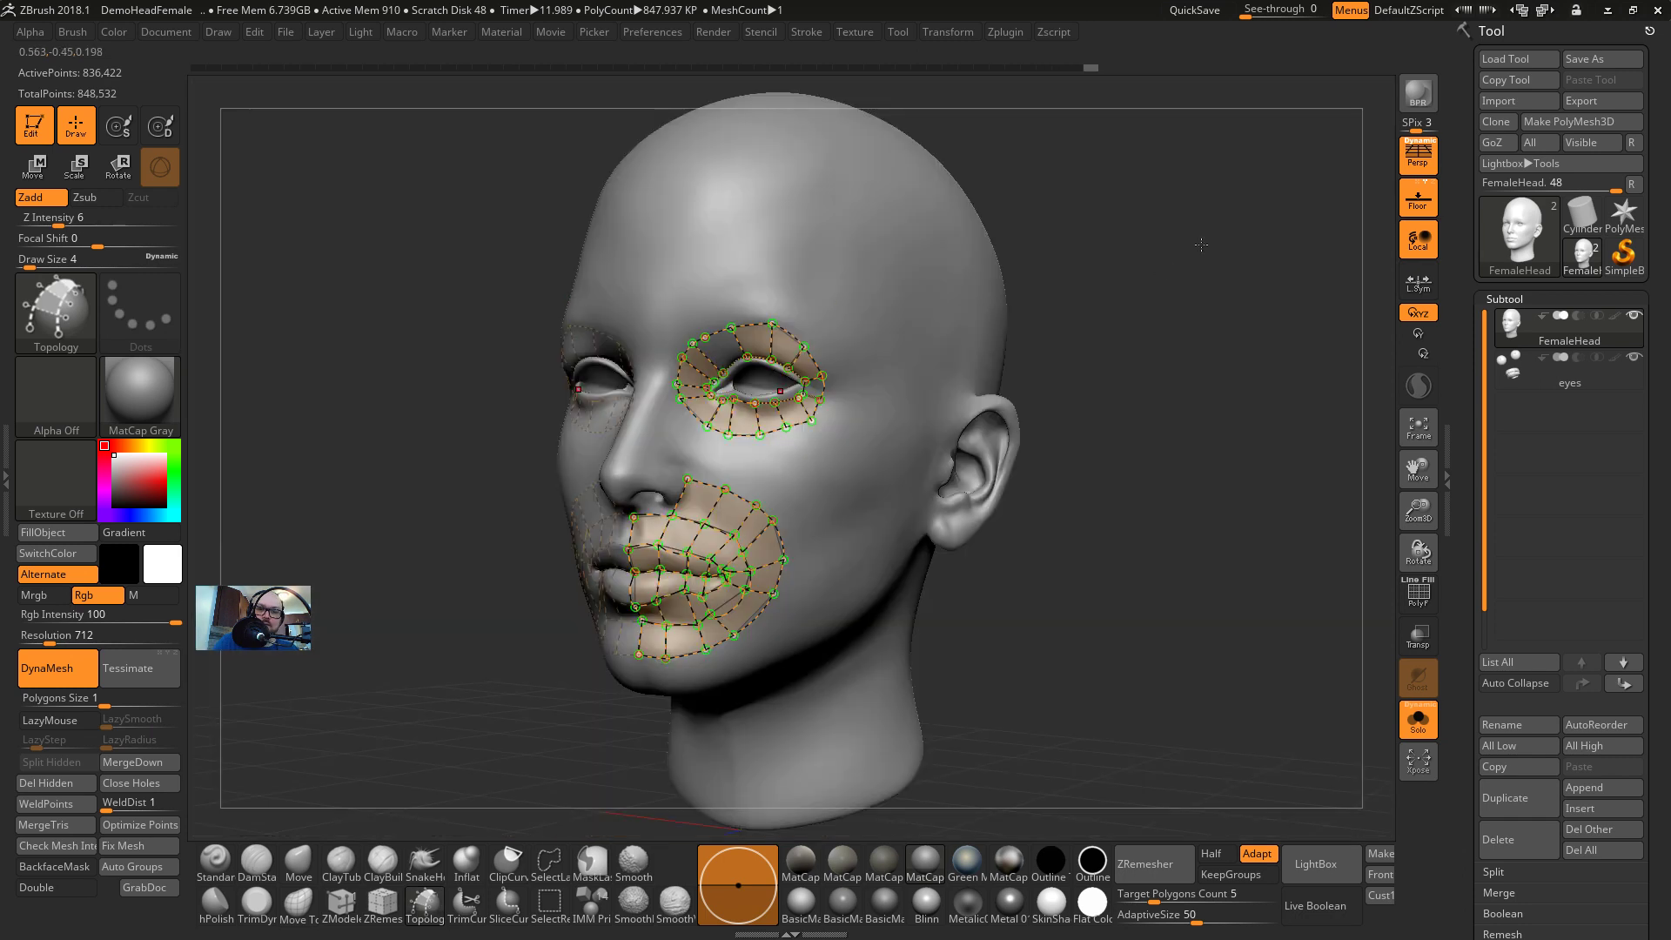
{"action": "left_click_drag", "start_coordinate": [1201, 245], "coordinate": [1208, 404], "text": "alt"}
{"action": "left_click", "coordinate": [557, 256], "text": "alt"}
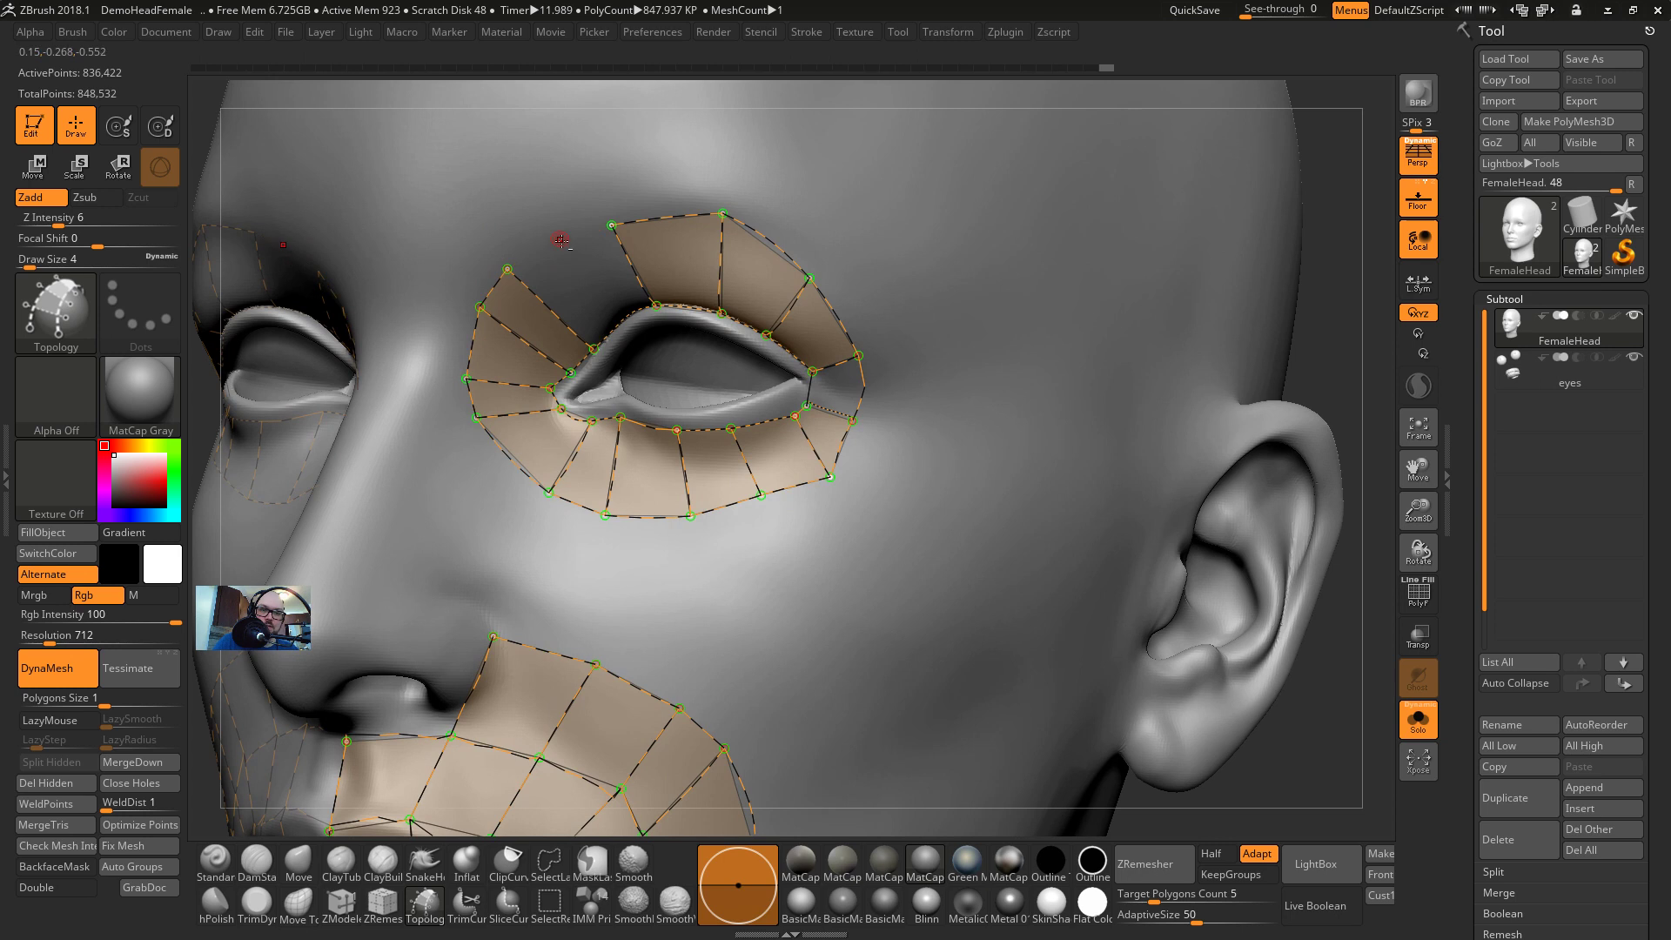
{"action": "left_click", "coordinate": [614, 224]}
{"action": "left_click", "coordinate": [531, 182]}
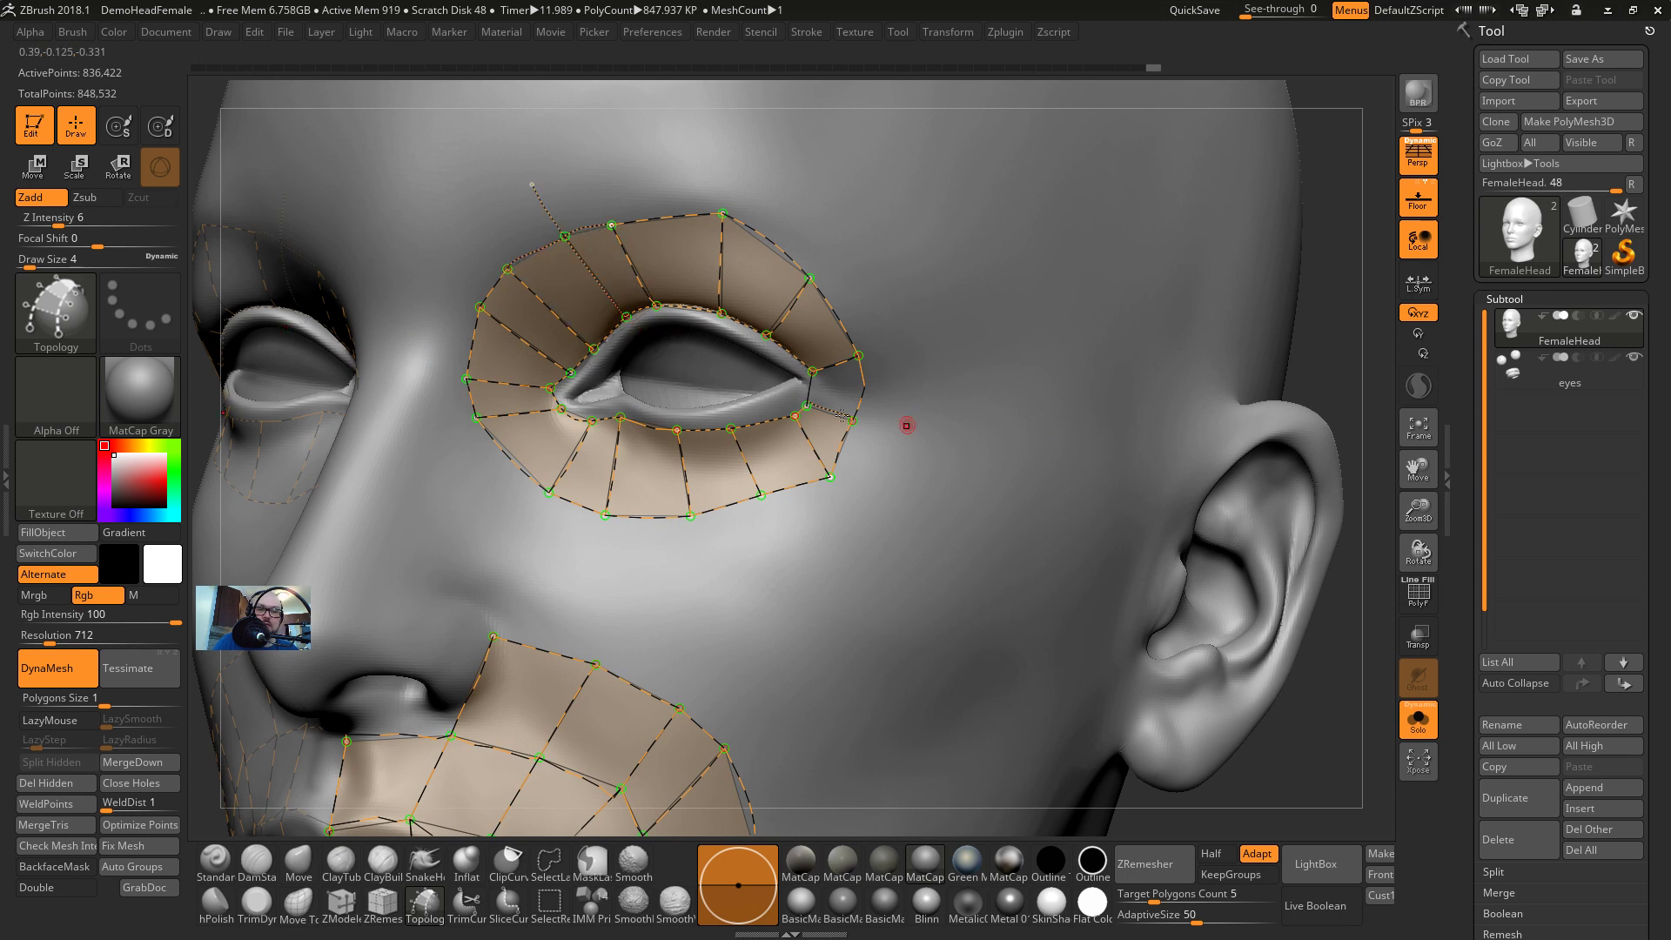
Draw a topology line from the eye loop's inner lower edge to the mouth patch's corner beside the nose with a draw size of 14
{"action": "key", "text": "s"}
{"action": "left_click_drag", "start_coordinate": [835, 375], "coordinate": [865, 388]}
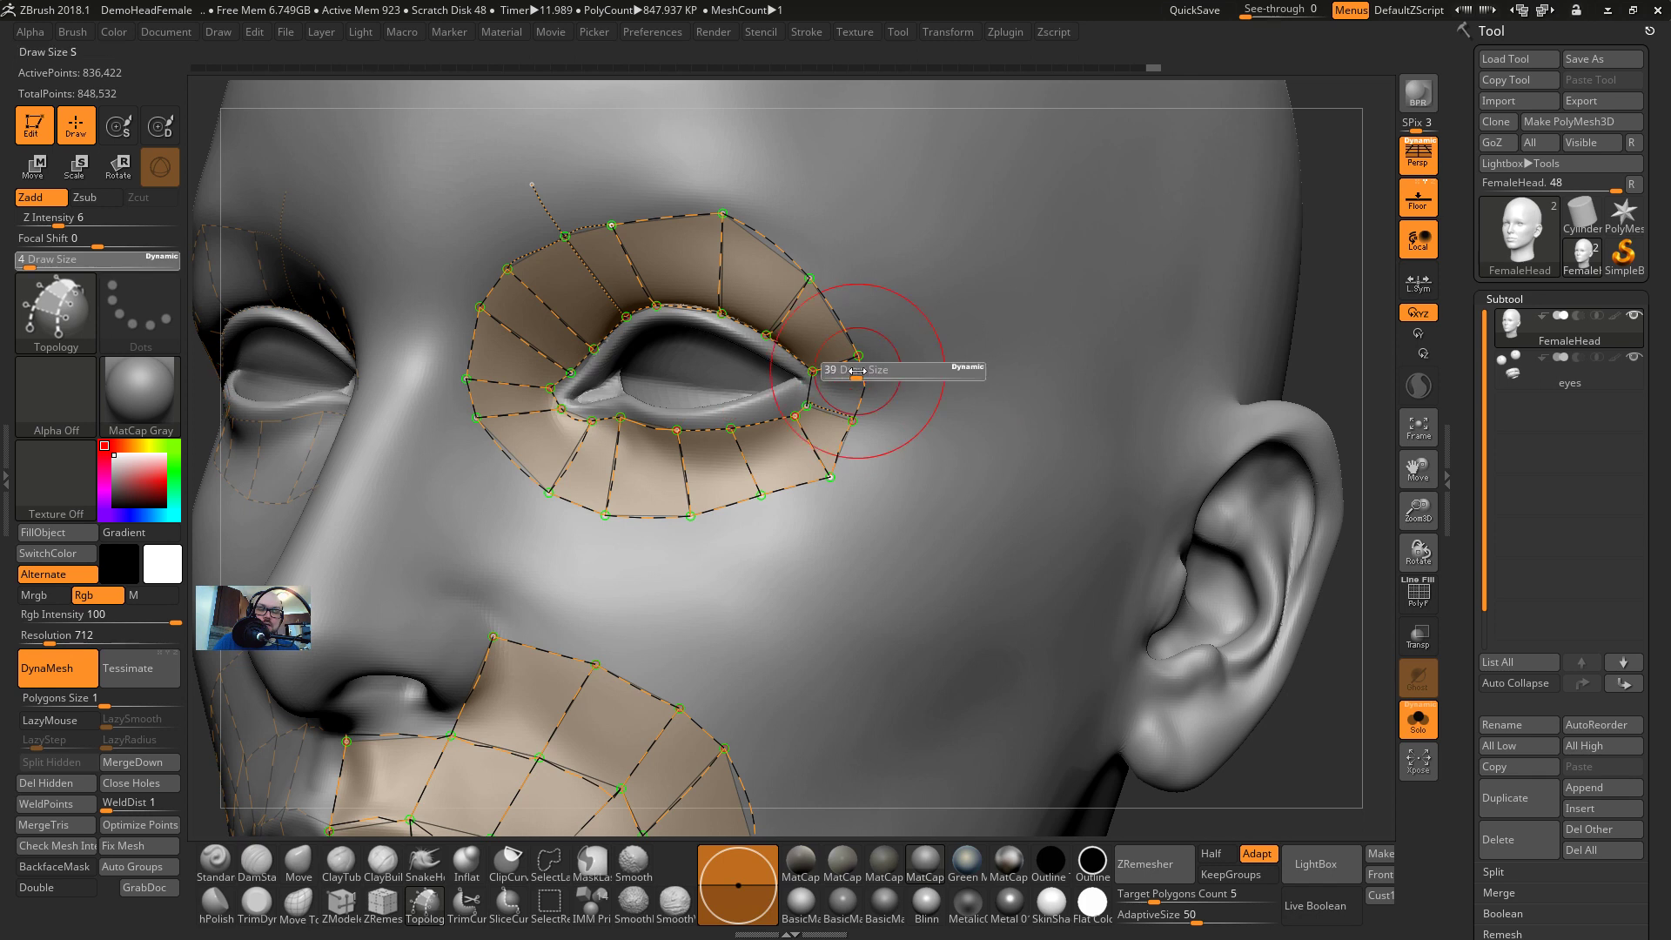
{"action": "left_click_drag", "start_coordinate": [1328, 279], "coordinate": [999, 317]}
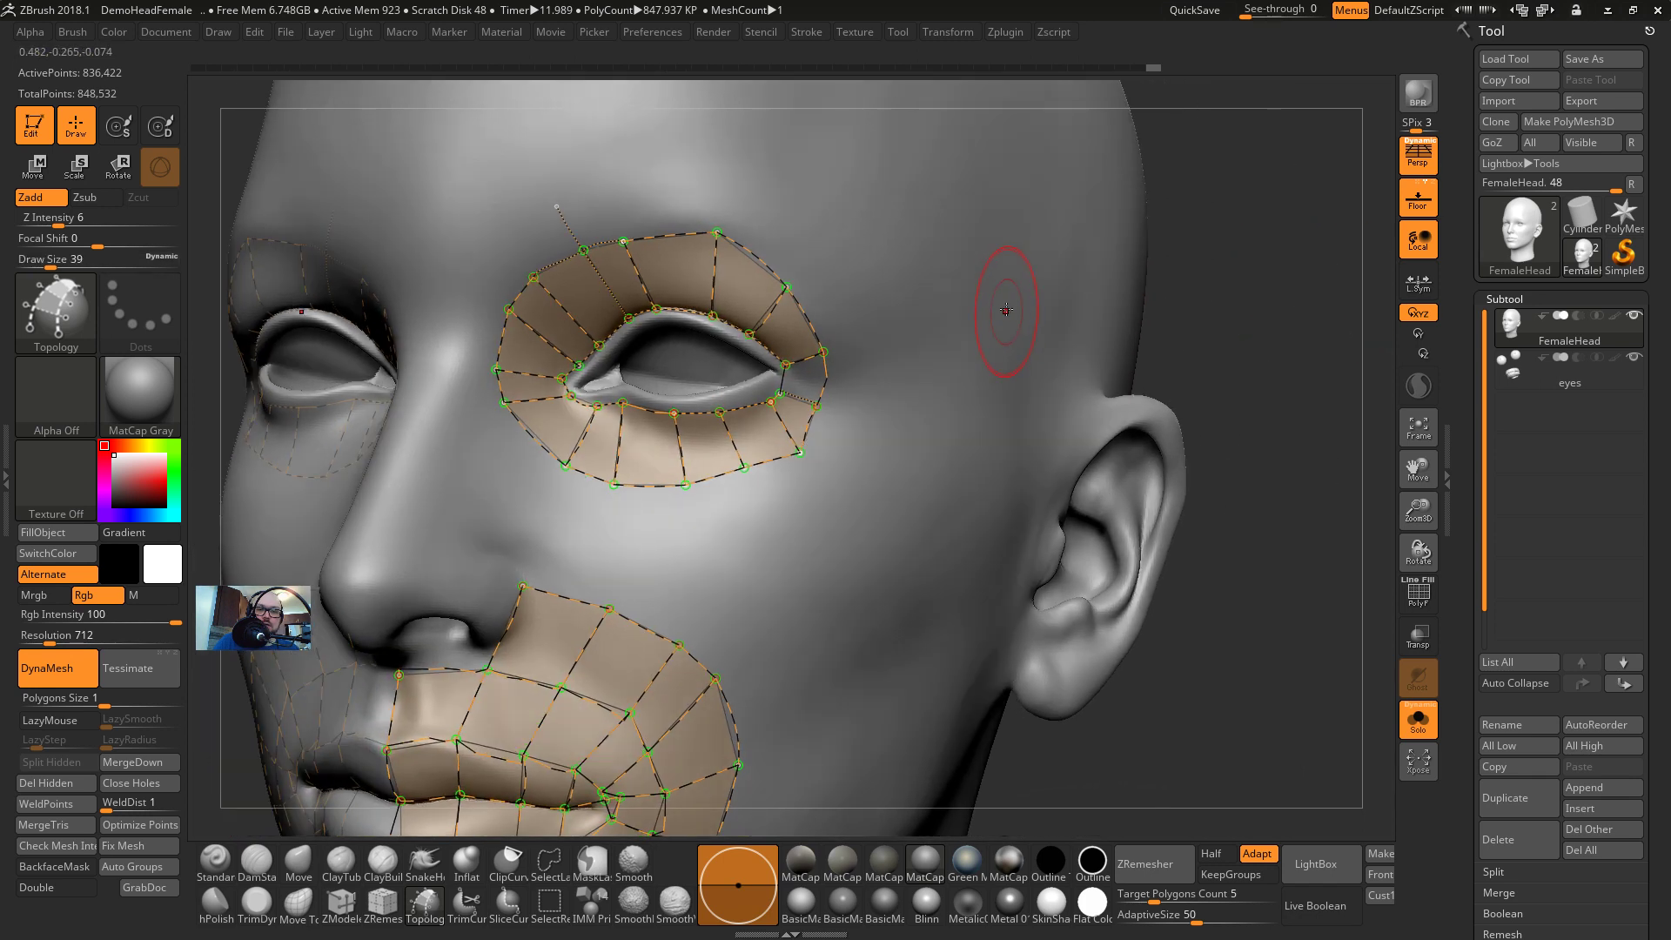
{"action": "left_click_drag", "start_coordinate": [1175, 269], "coordinate": [1243, 190], "text": "alt"}
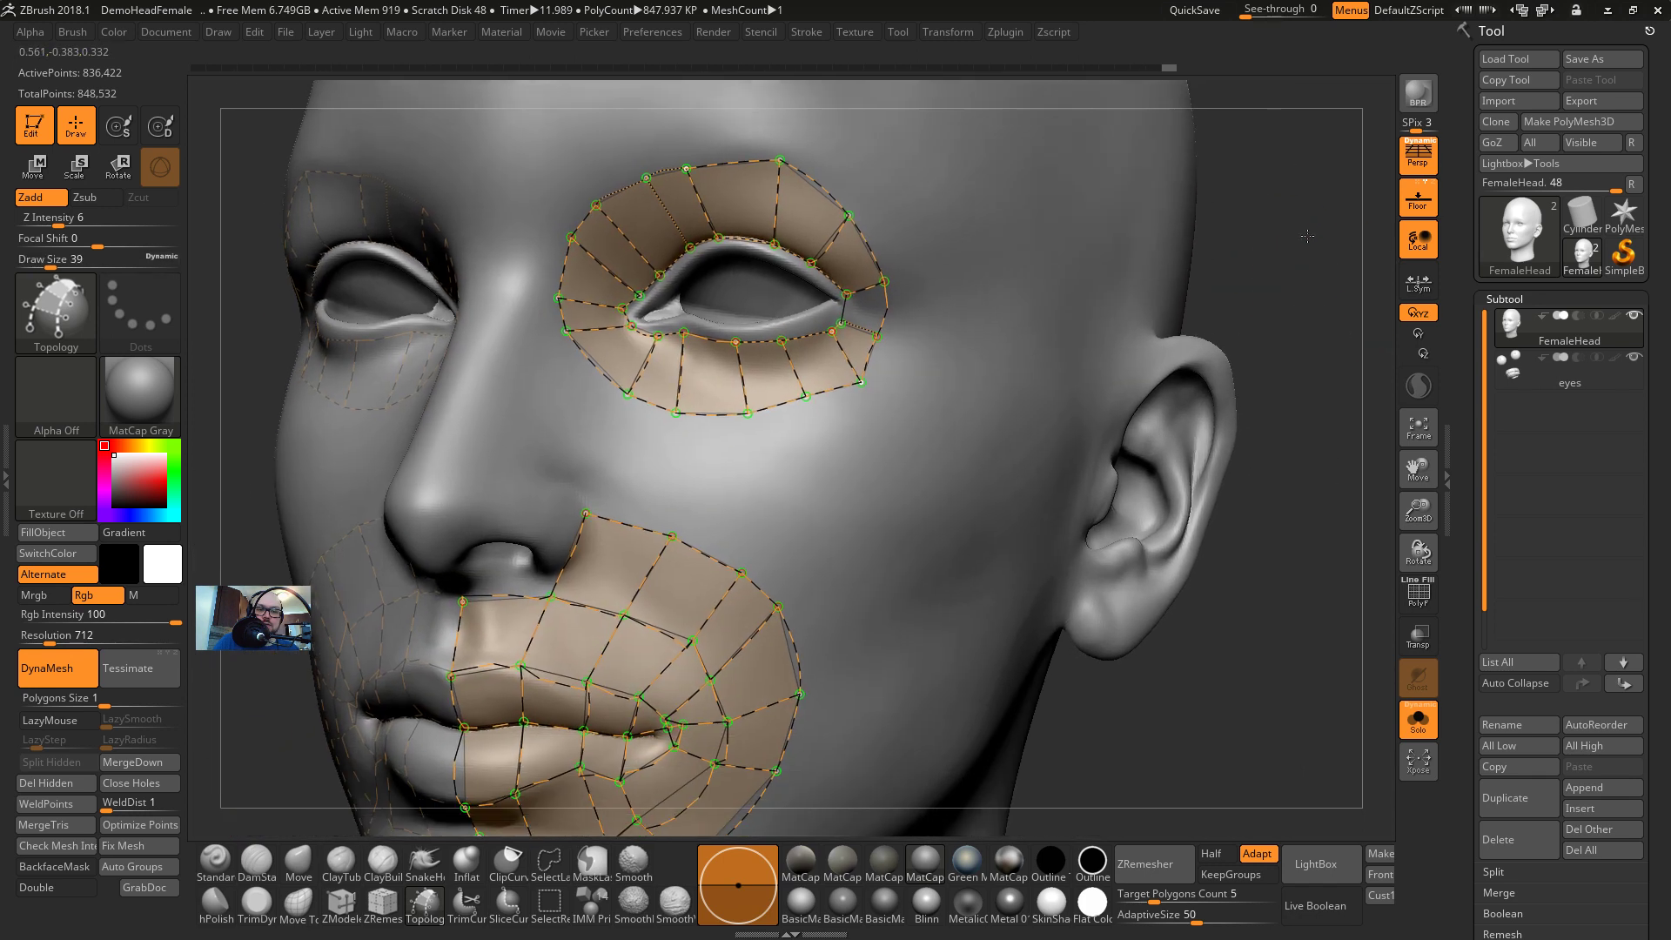
{"action": "key", "text": "s"}
{"action": "left_click_drag", "start_coordinate": [649, 466], "coordinate": [634, 467]}
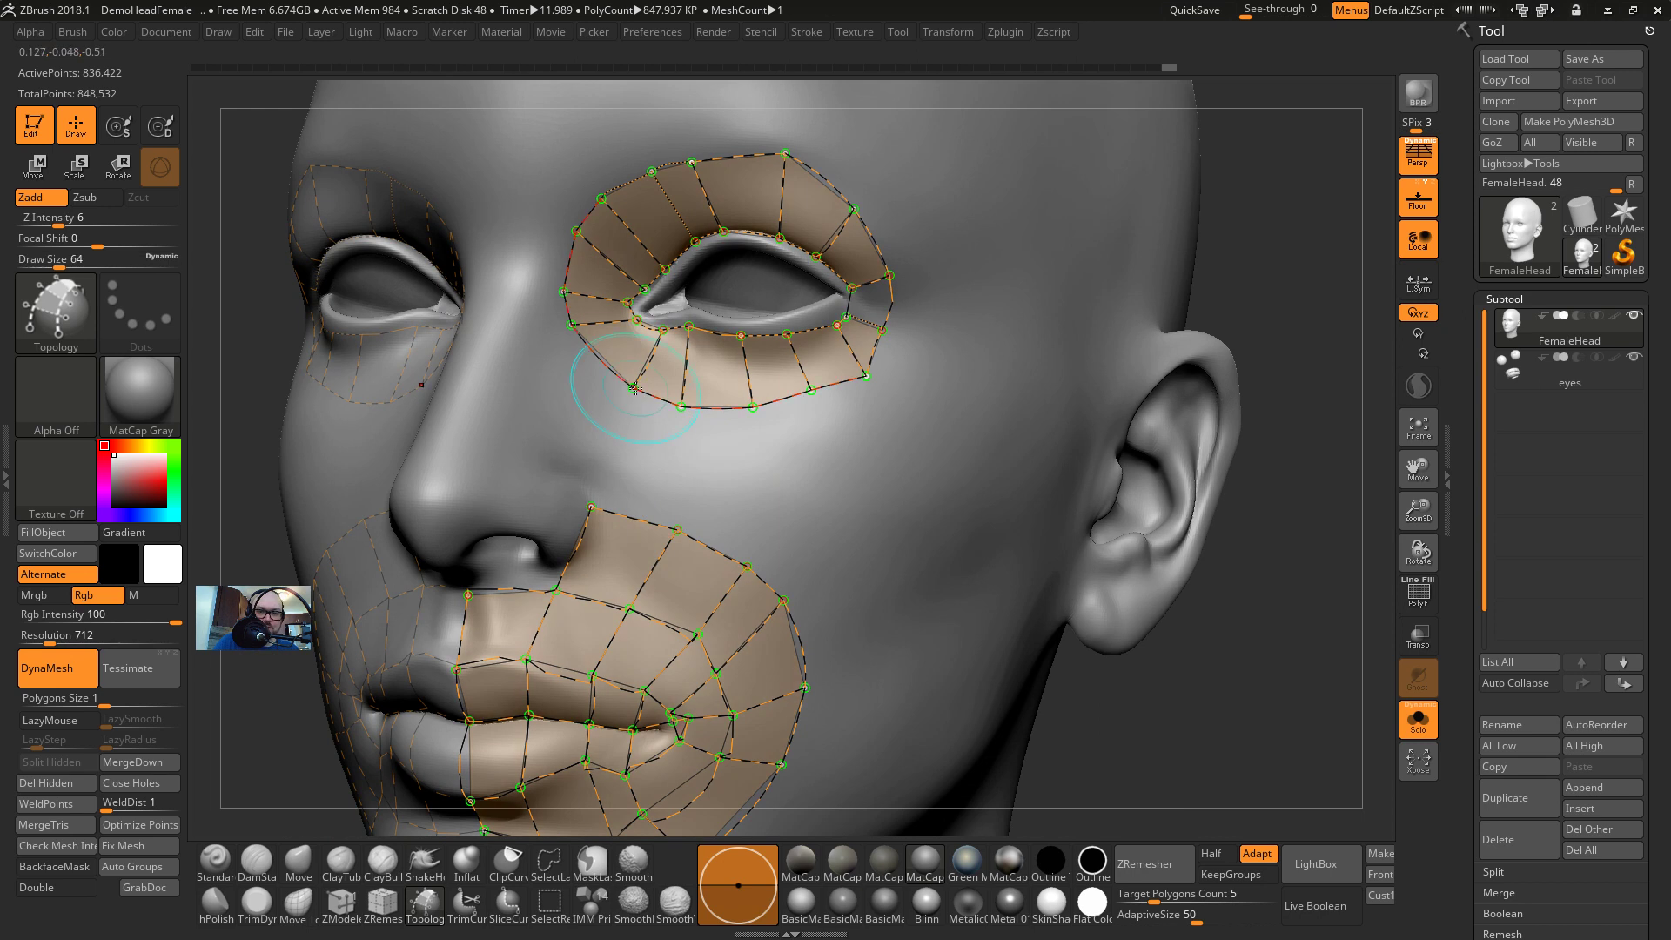
{"action": "left_click_drag", "start_coordinate": [632, 389], "coordinate": [601, 467]}
{"action": "left_click", "coordinate": [588, 505], "text": "alt"}
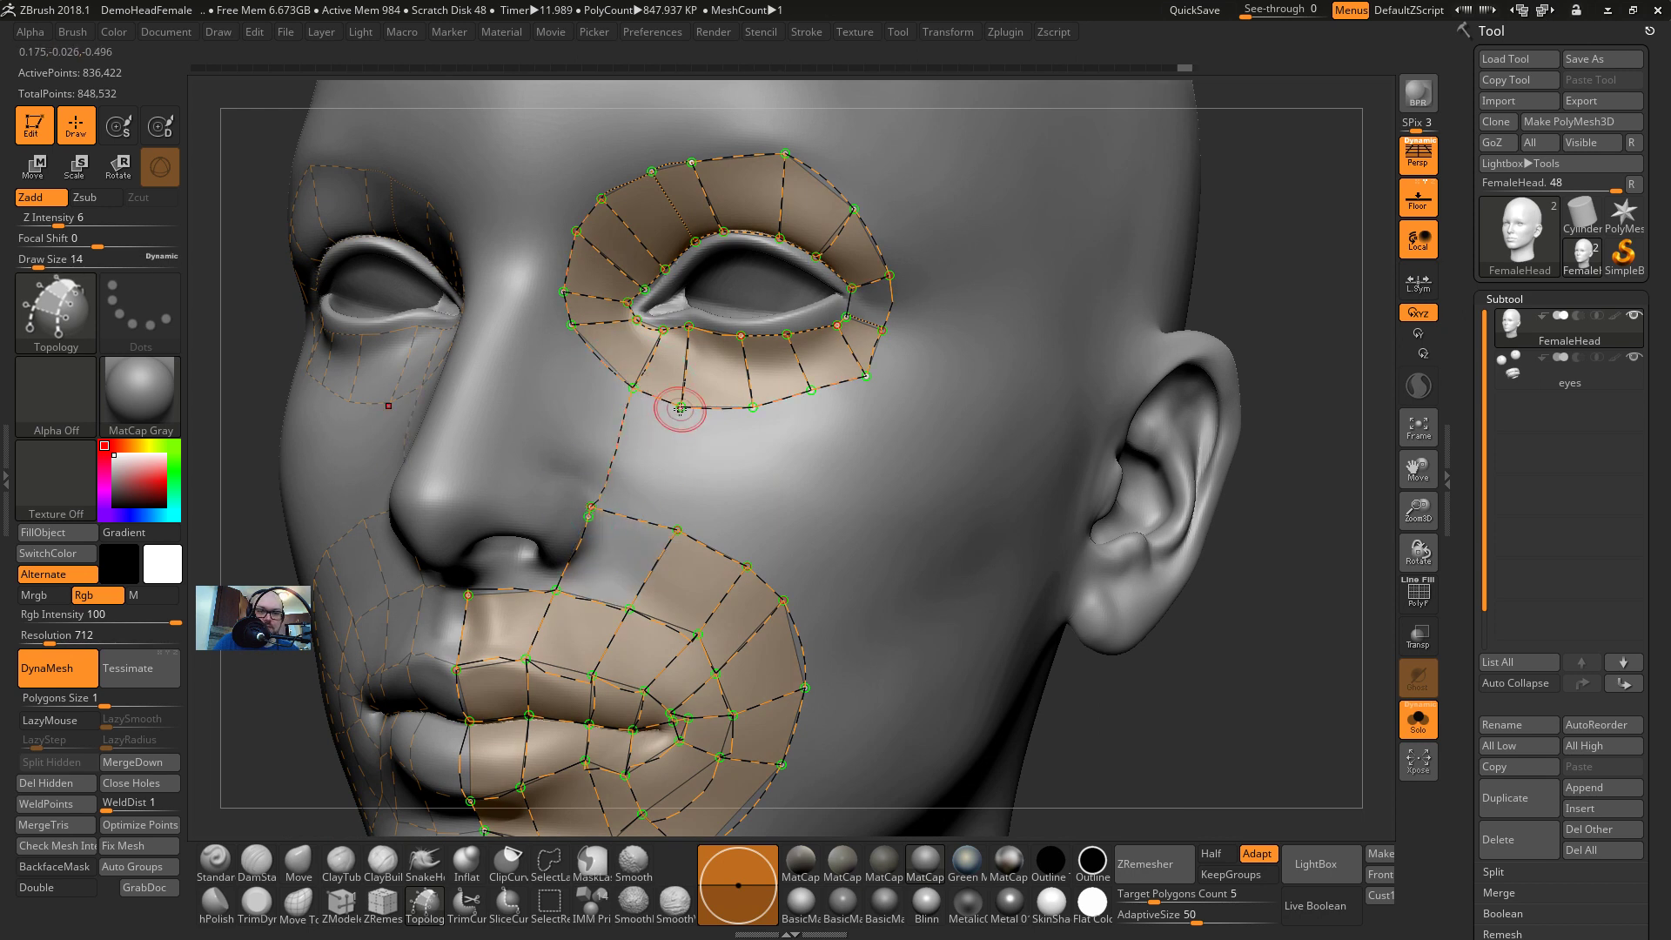
{"action": "left_click", "coordinate": [592, 506], "text": "alt"}
{"action": "left_click_drag", "start_coordinate": [592, 506], "coordinate": [633, 387]}
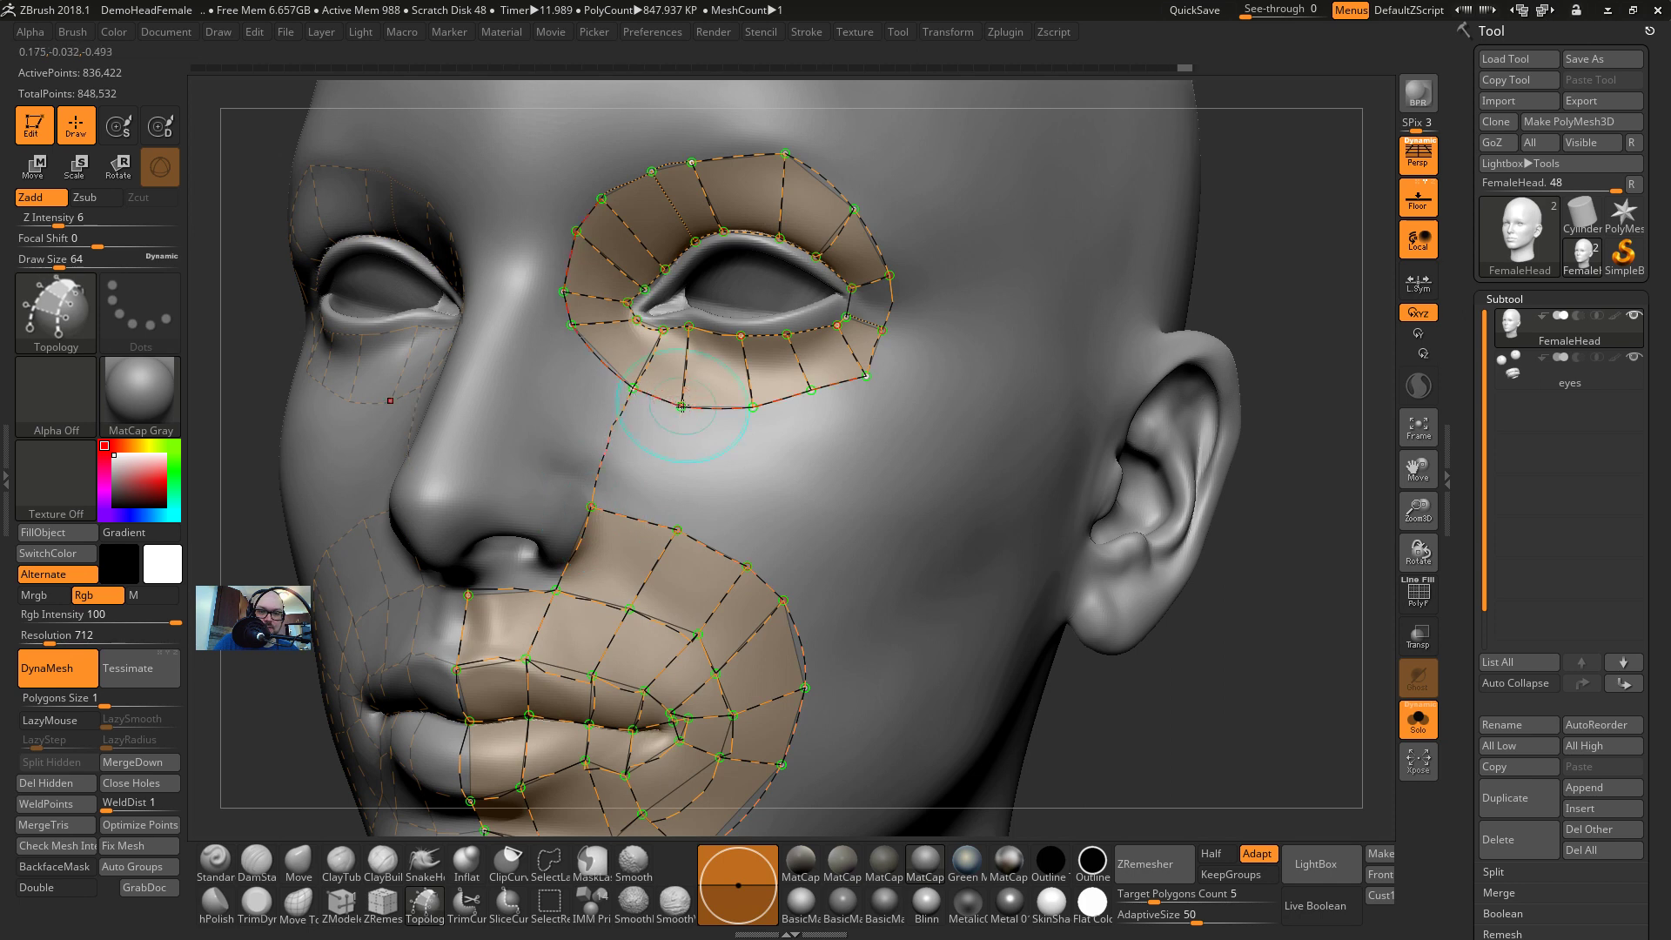
Connect the next three points along the eye loop's lower edge to the mouth patch with topology lines down the cheek
{"action": "left_click_drag", "start_coordinate": [673, 531], "coordinate": [675, 530]}
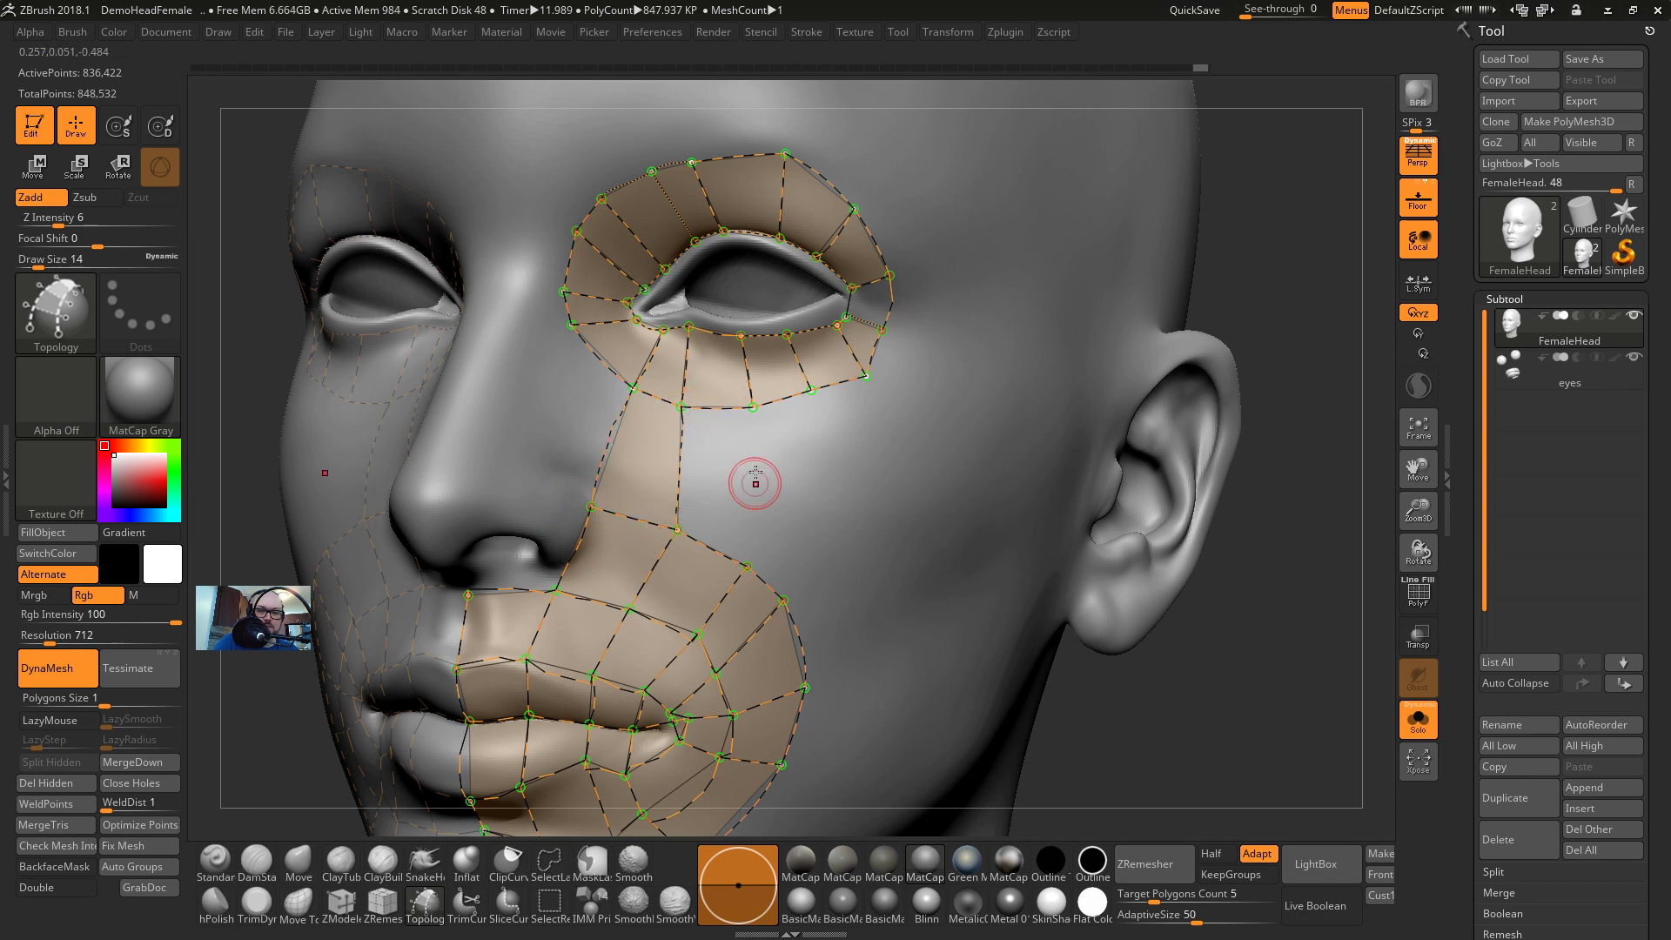
{"action": "left_click_drag", "start_coordinate": [754, 406], "coordinate": [747, 565]}
{"action": "mouse_move", "coordinate": [813, 391]}
{"action": "left_mouse_down"}
{"action": "mouse_move", "coordinate": [808, 550]}
{"action": "mouse_move", "coordinate": [785, 600]}
{"action": "left_mouse_up"}
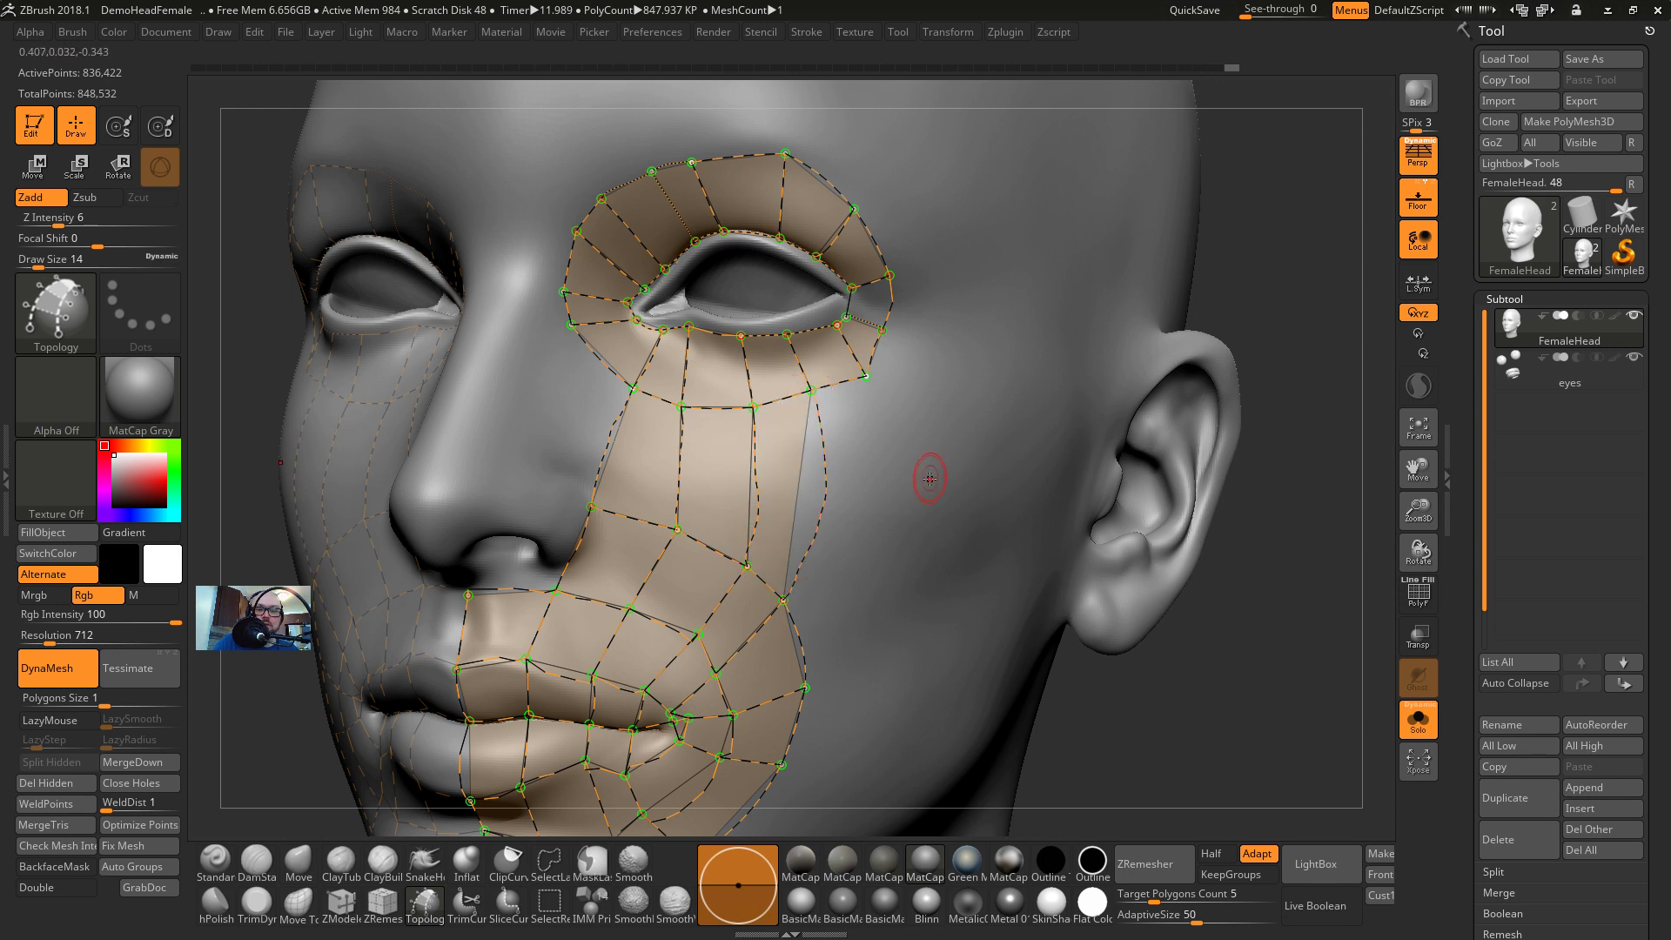
Draw a crosswise topology line from the outer cheek through the new strips to the side of the nose
{"action": "left_click_drag", "start_coordinate": [877, 493], "coordinate": [629, 435]}
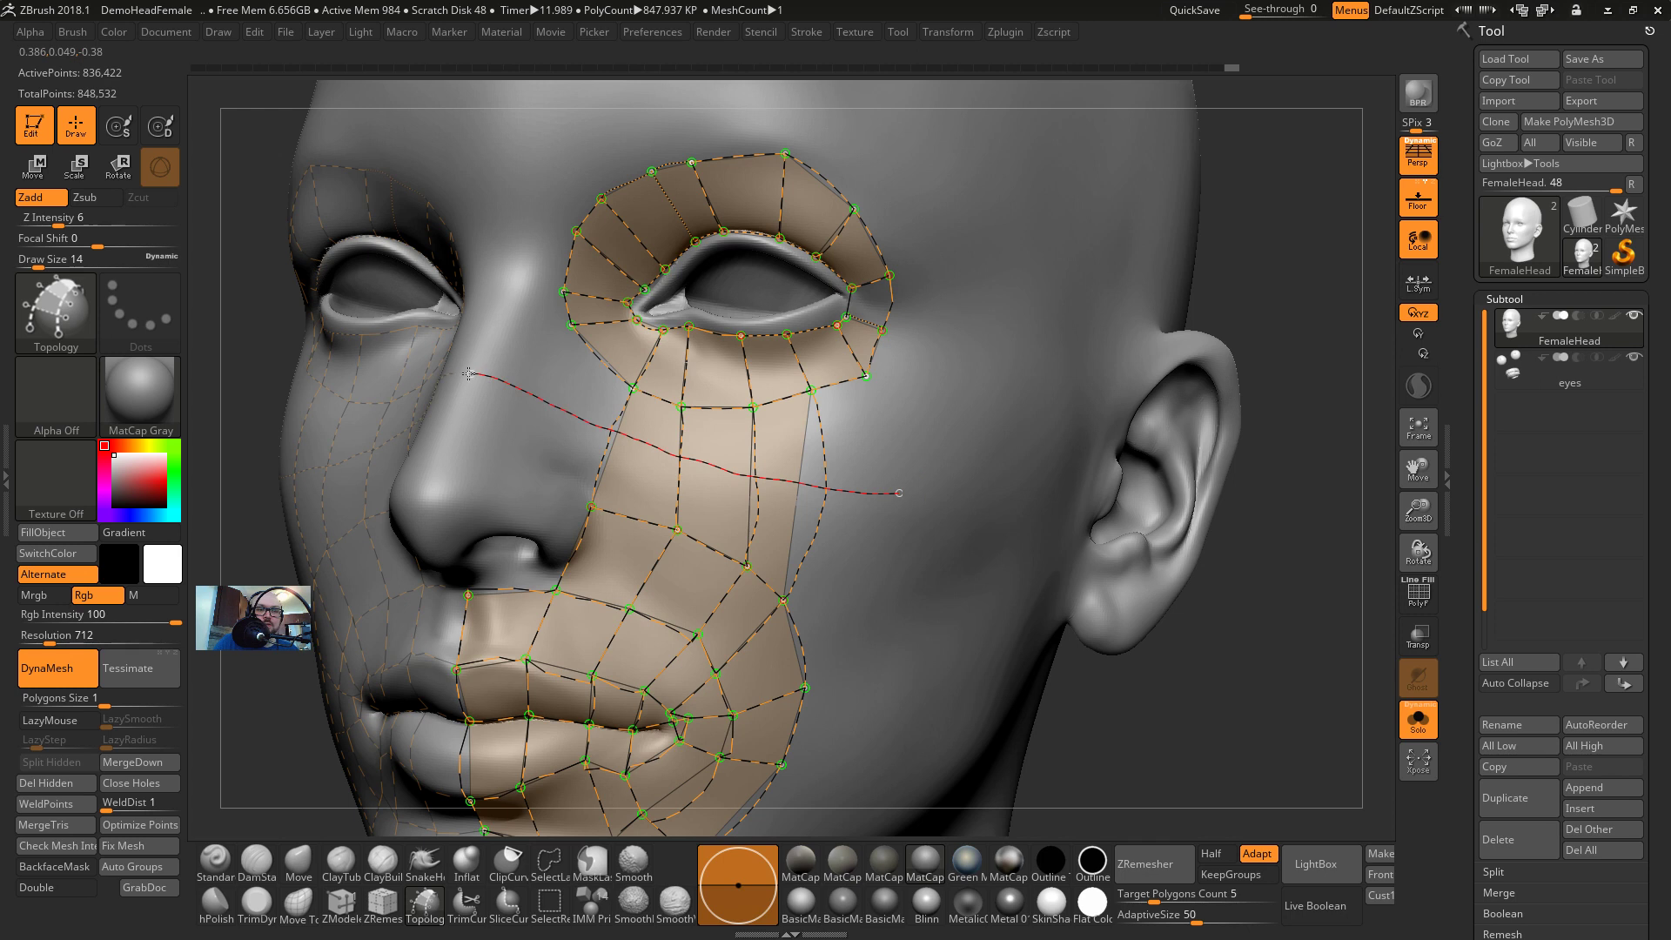
{"action": "left_click_drag", "start_coordinate": [461, 374], "coordinate": [461, 374]}
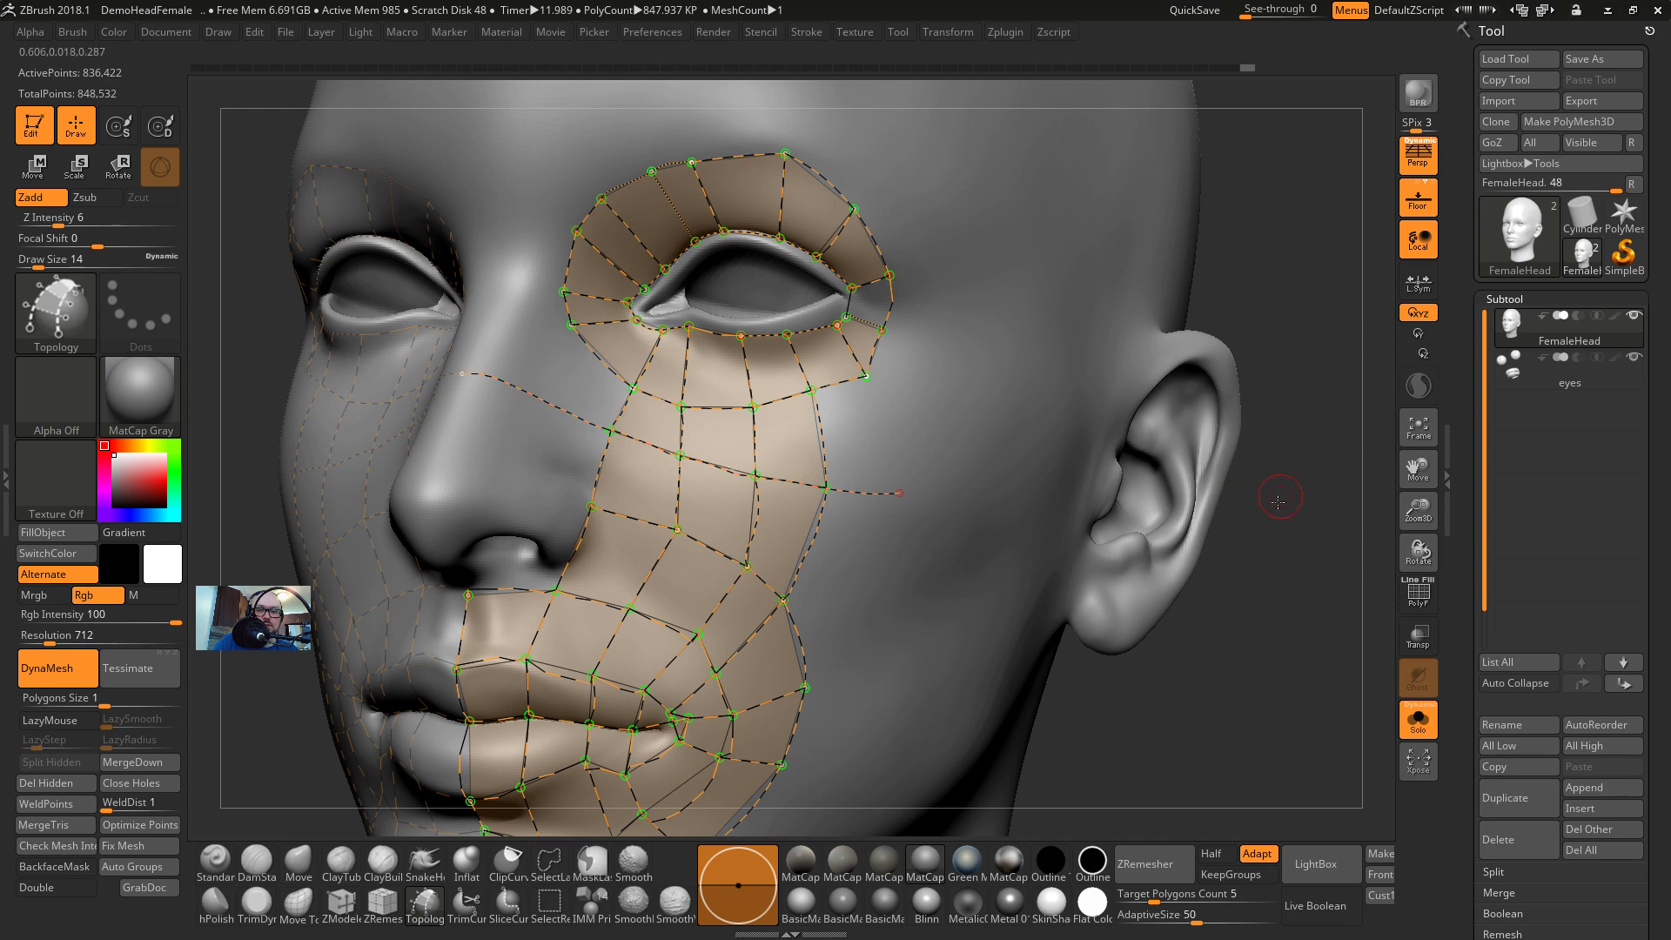
{"action": "left_click_drag", "start_coordinate": [1278, 502], "coordinate": [951, 467]}
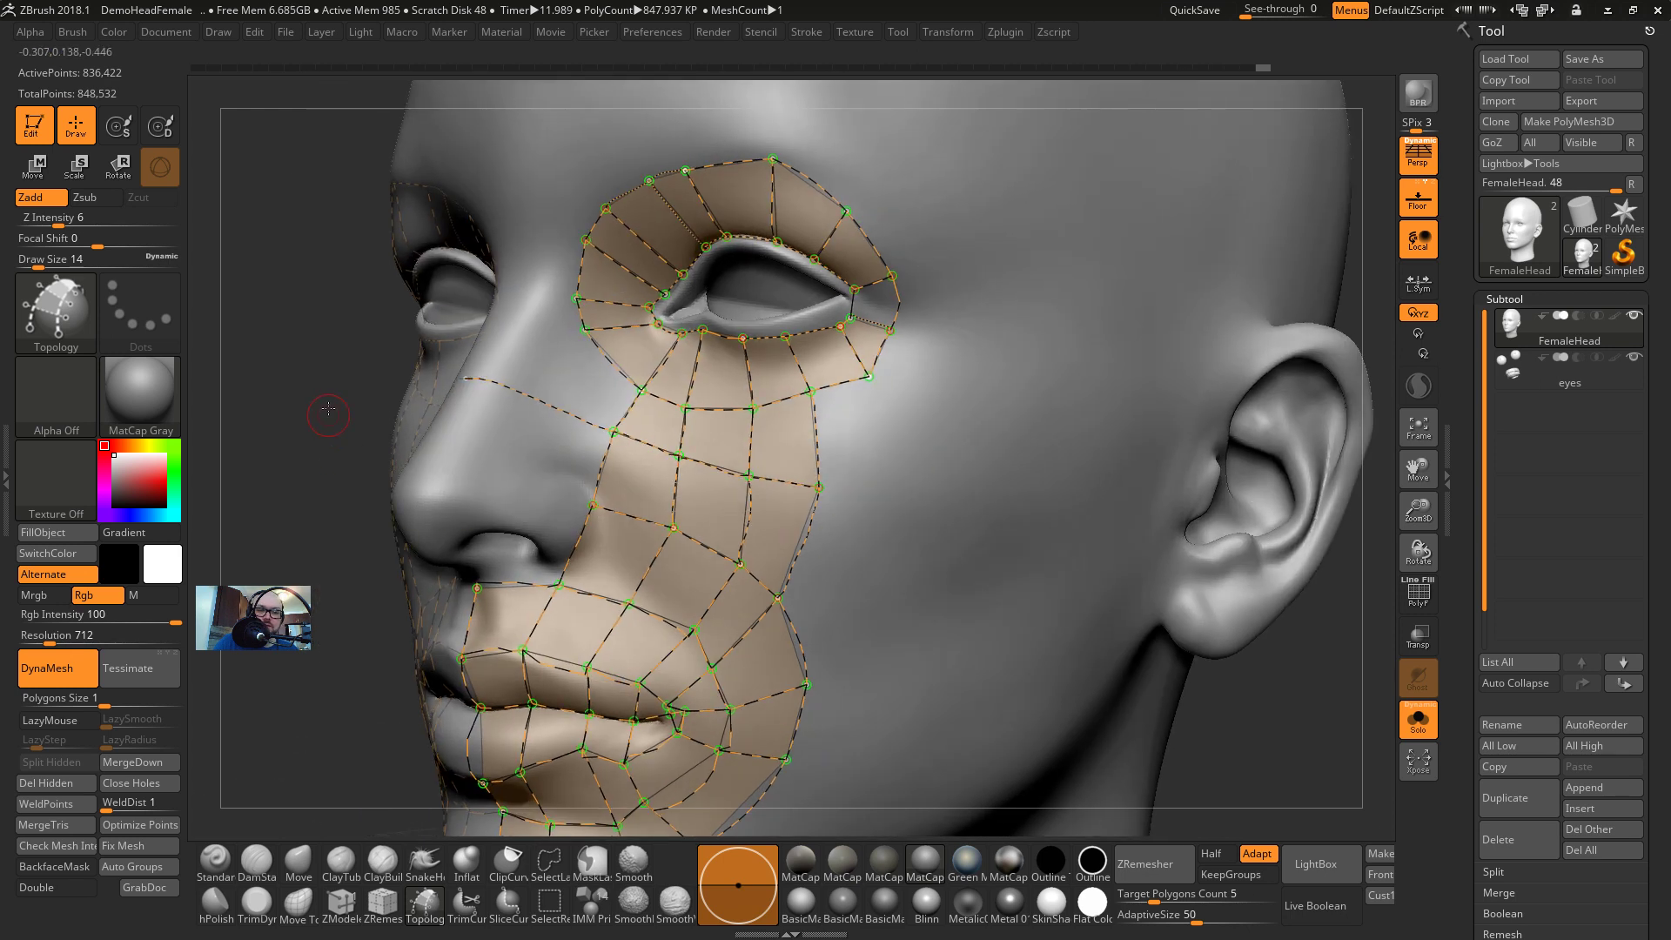
{"action": "left_click_drag", "start_coordinate": [329, 414], "coordinate": [614, 457]}
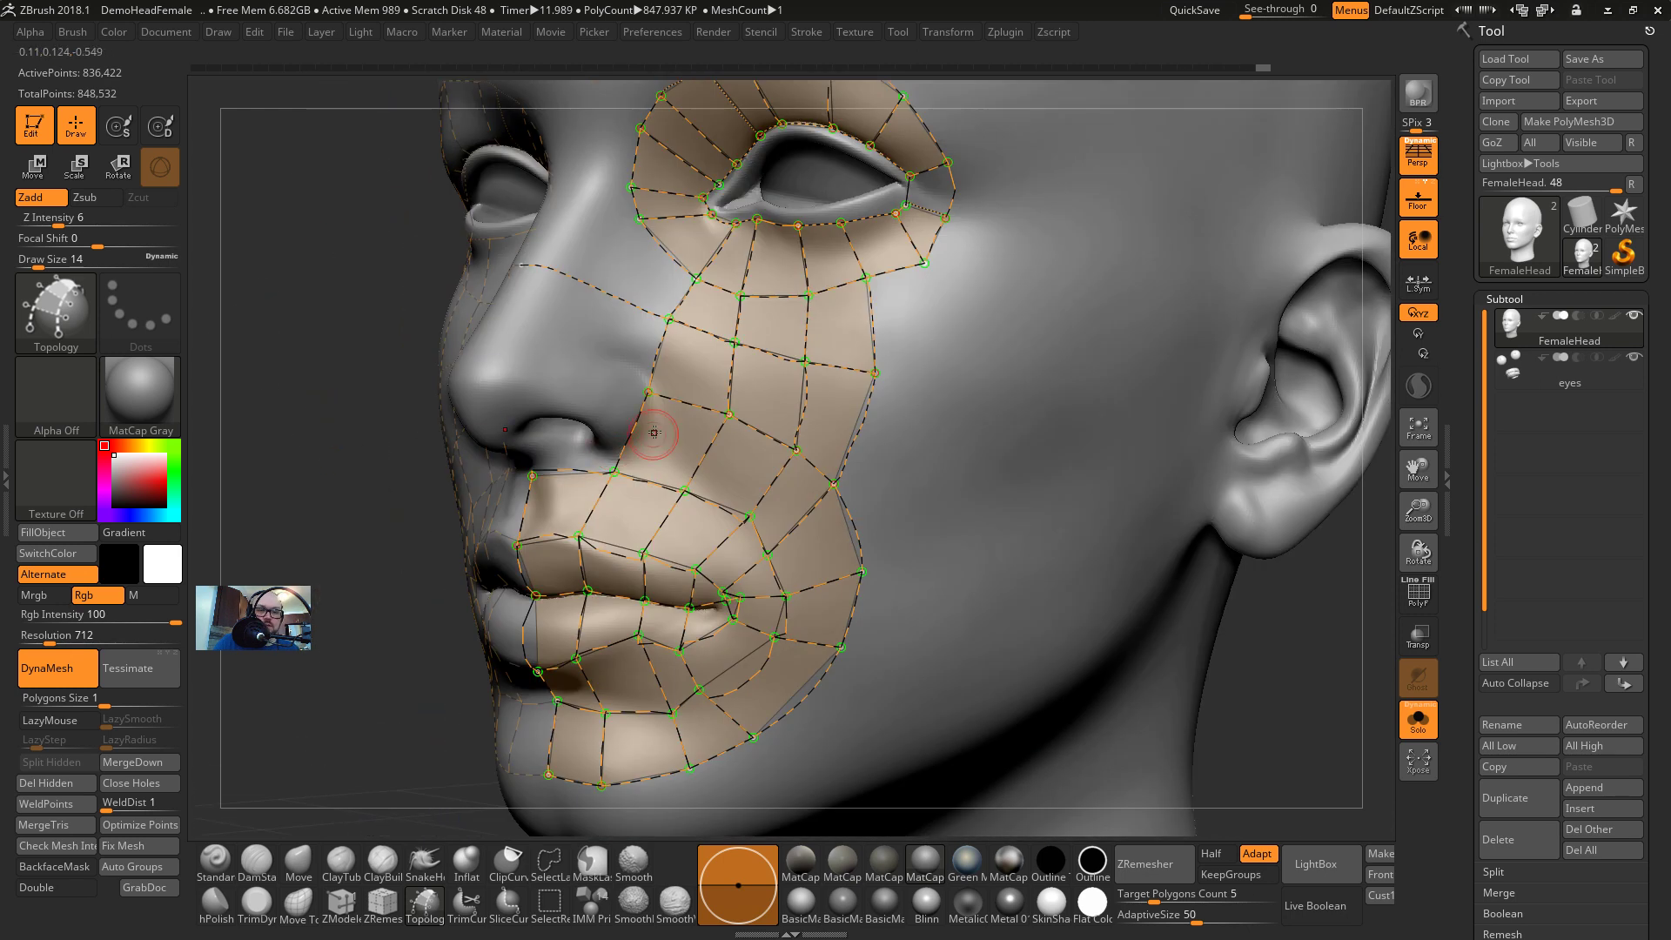
Draw a topology line across the lower nose to its tip and a vertical line along the midline from the upper lip to the bridge
{"action": "left_click_drag", "start_coordinate": [648, 391], "coordinate": [442, 369]}
{"action": "mouse_move", "coordinate": [343, 410]}
{"action": "left_mouse_down"}
{"action": "mouse_move", "coordinate": [557, 429]}
{"action": "mouse_move", "coordinate": [566, 209]}
{"action": "left_mouse_up"}
{"action": "key", "text": "ctrl+z"}
{"action": "left_click_drag", "start_coordinate": [991, 523], "coordinate": [958, 515], "text": "shift"}
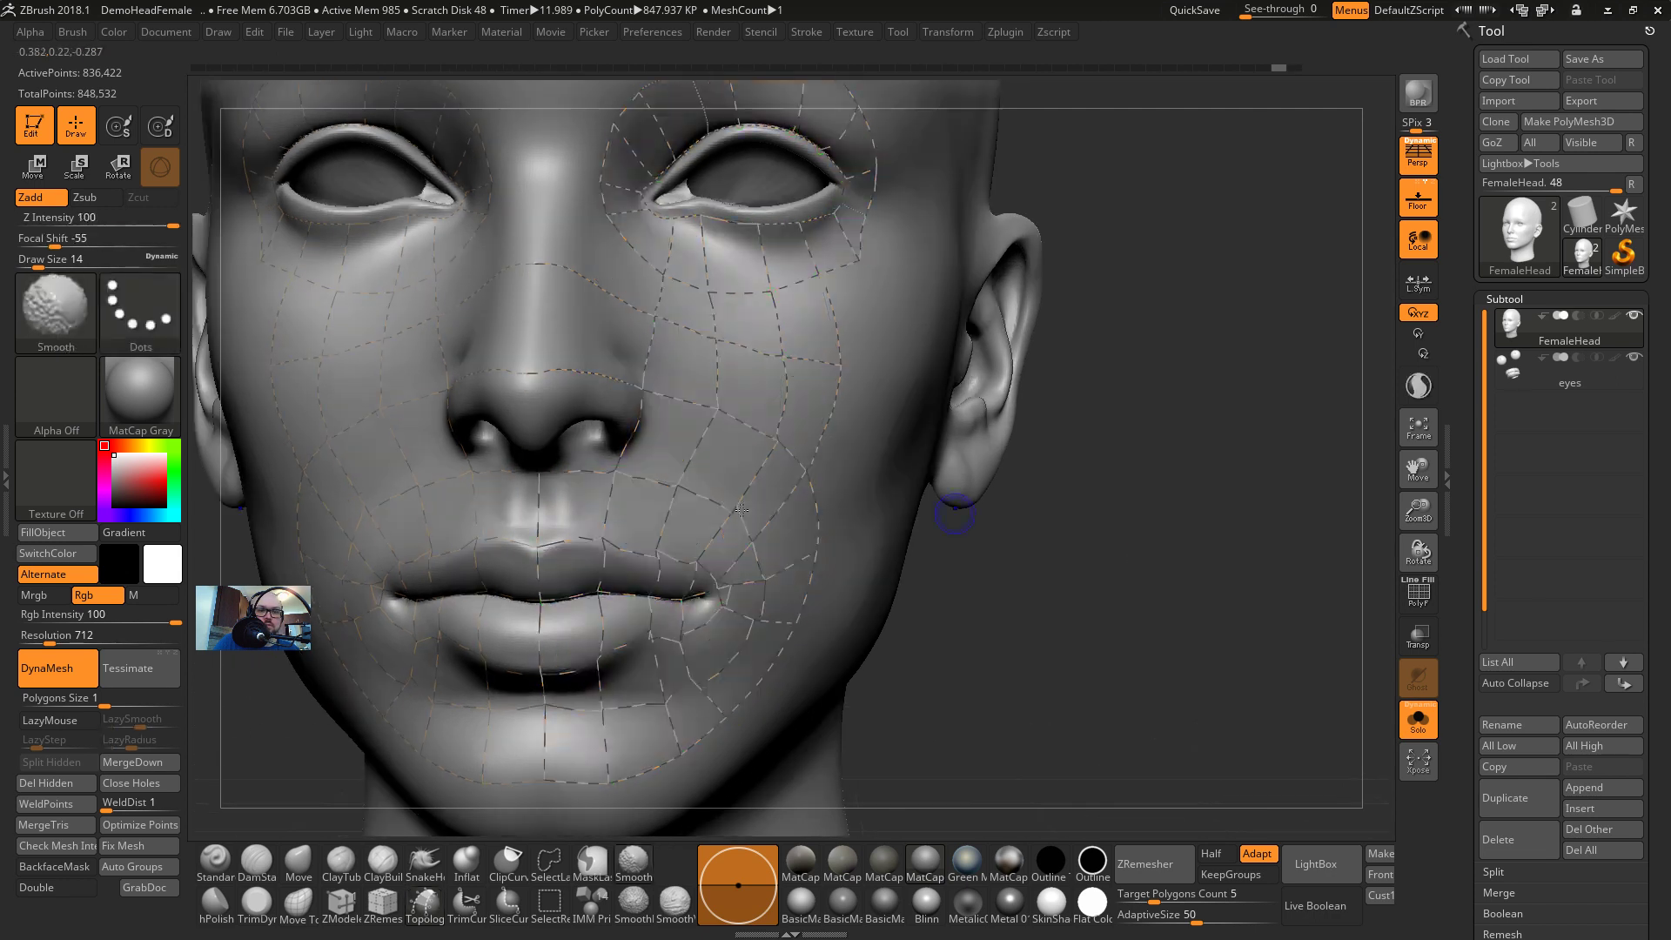
{"action": "left_click_drag", "start_coordinate": [537, 475], "coordinate": [532, 203]}
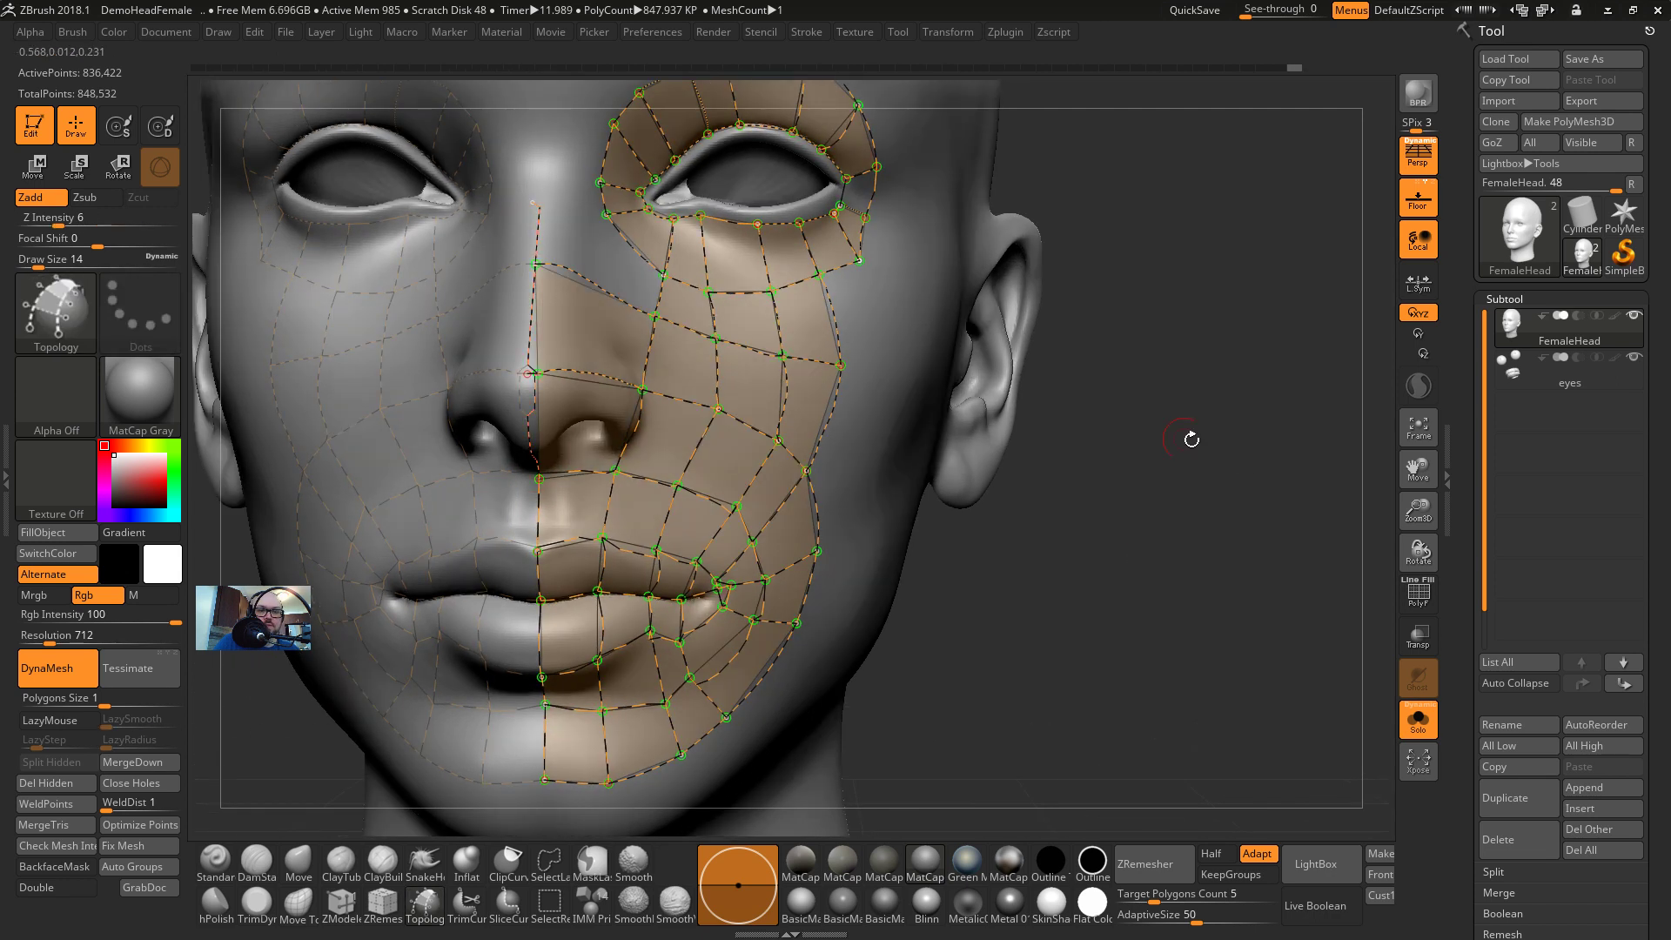
Draw a topology line from the eye loop's inner corner down the side of the nose and erase its excess end at the nostril
{"action": "left_click_drag", "start_coordinate": [1229, 475], "coordinate": [661, 329]}
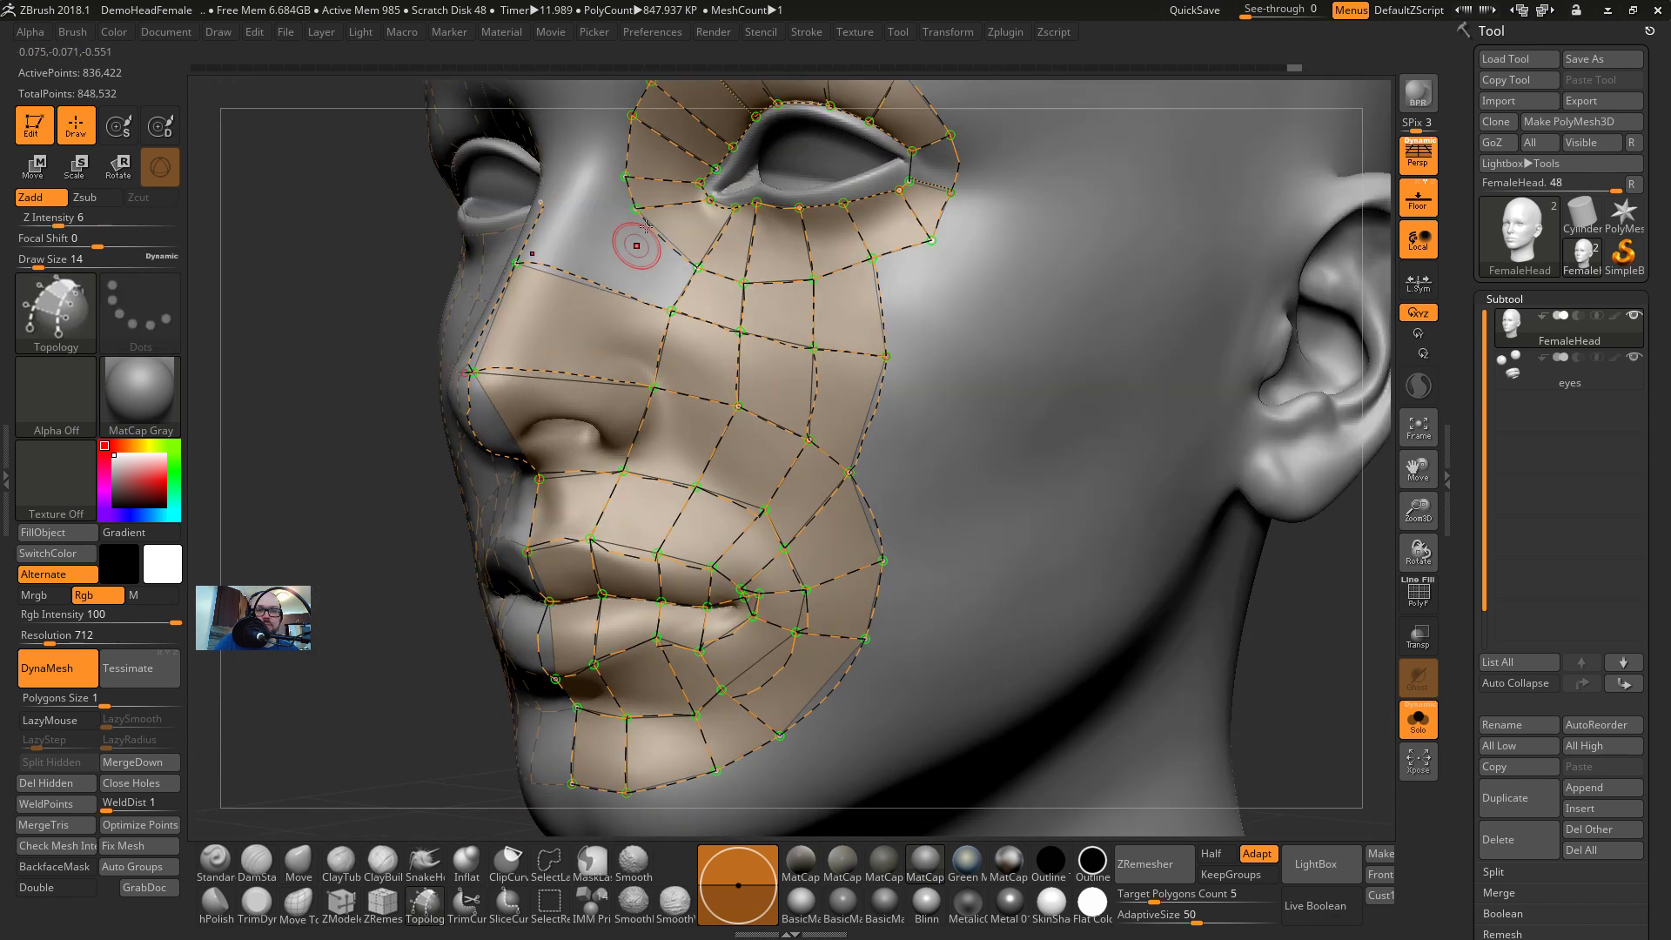
{"action": "left_click_drag", "start_coordinate": [639, 206], "coordinate": [567, 417]}
{"action": "left_click_drag", "start_coordinate": [418, 449], "coordinate": [372, 446]}
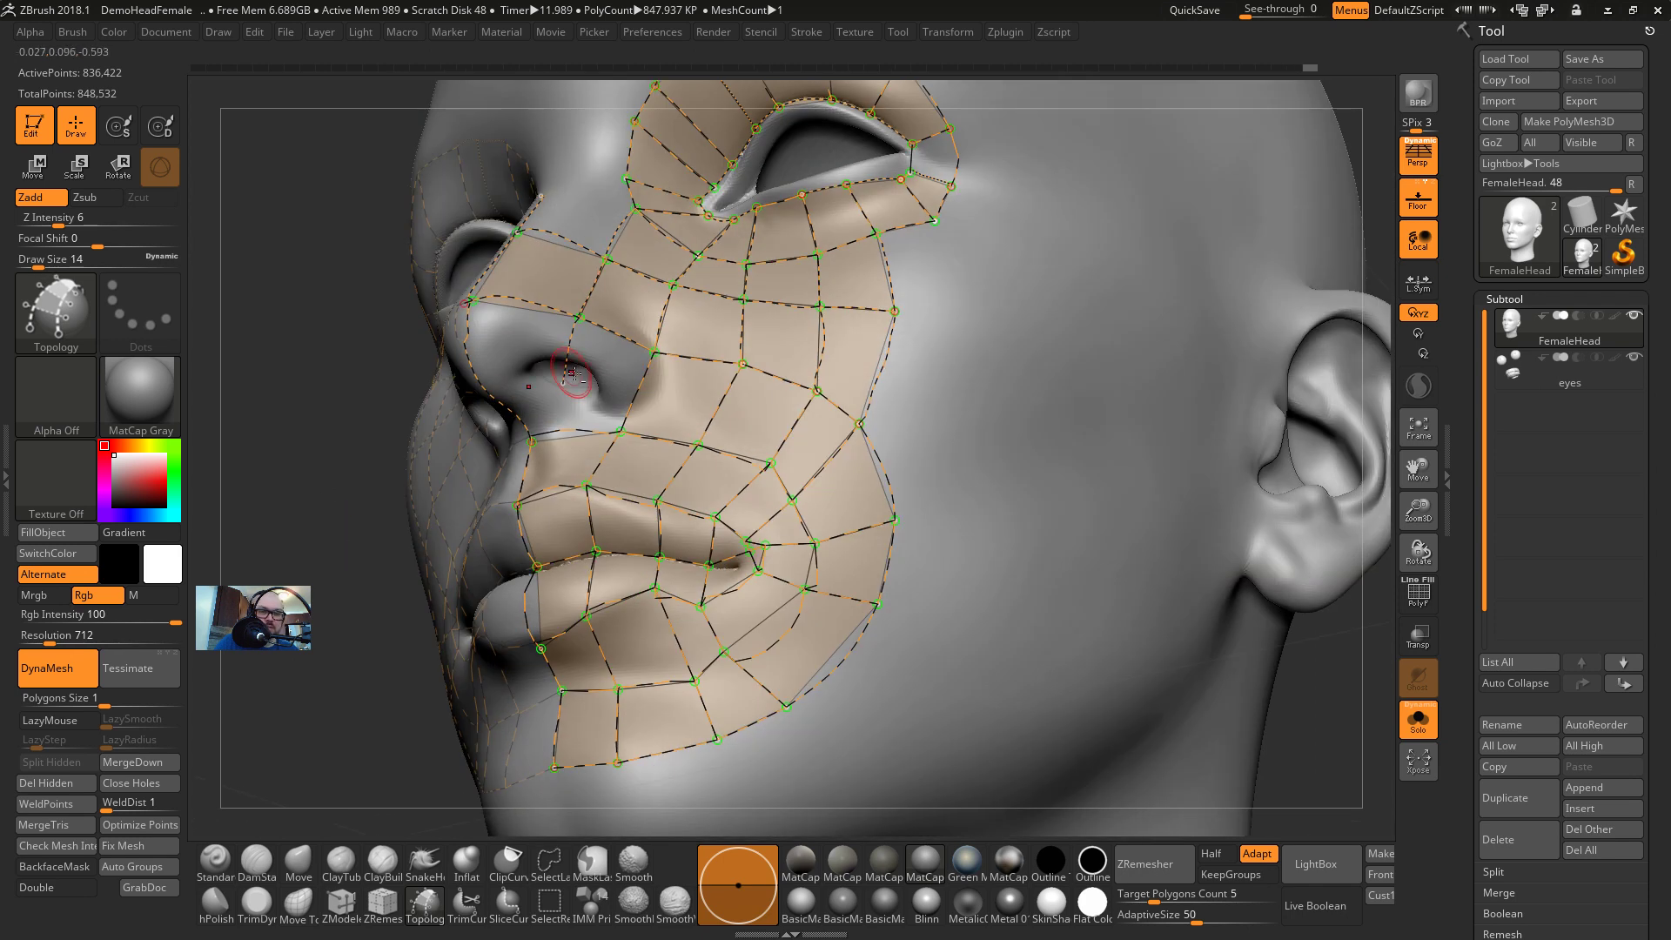
{"action": "left_click_drag", "start_coordinate": [526, 356], "coordinate": [558, 363], "text": "alt"}
Draw a topology loop around the nostril opening and connect it to the side of the nose and the upper-lip patch
{"action": "left_click_drag", "start_coordinate": [654, 351], "coordinate": [588, 367]}
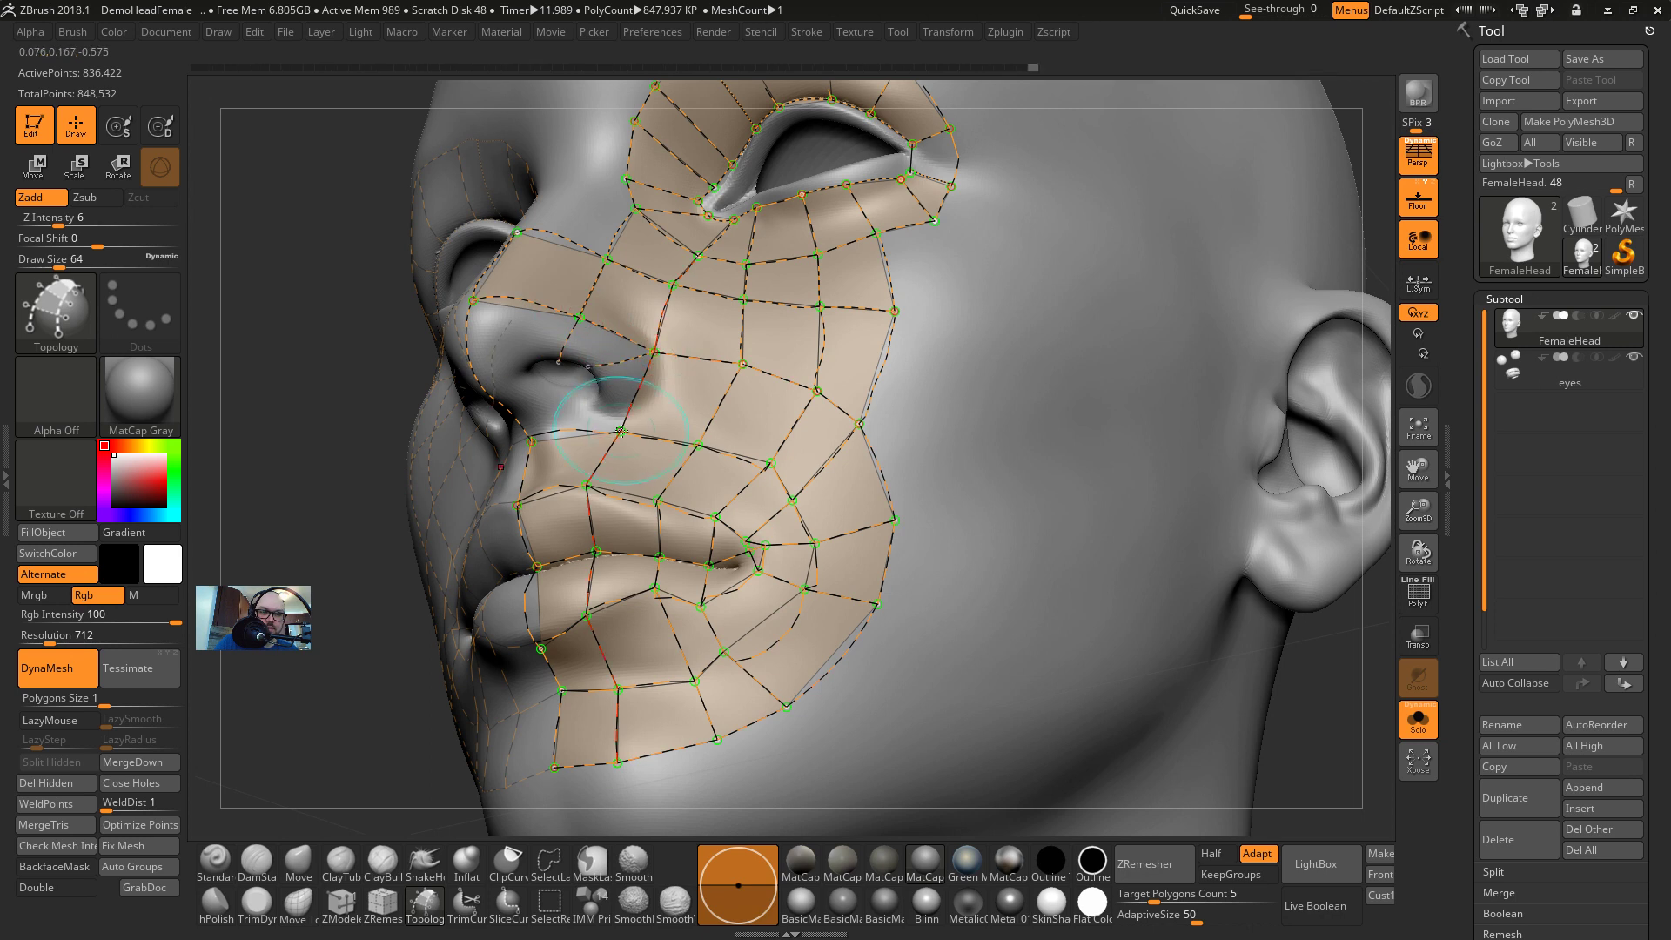
{"action": "mouse_move", "coordinate": [620, 431]}
{"action": "left_mouse_down"}
{"action": "mouse_move", "coordinate": [589, 386]}
{"action": "mouse_move", "coordinate": [565, 384]}
{"action": "left_mouse_up"}
{"action": "key", "text": "ctrl+z"}
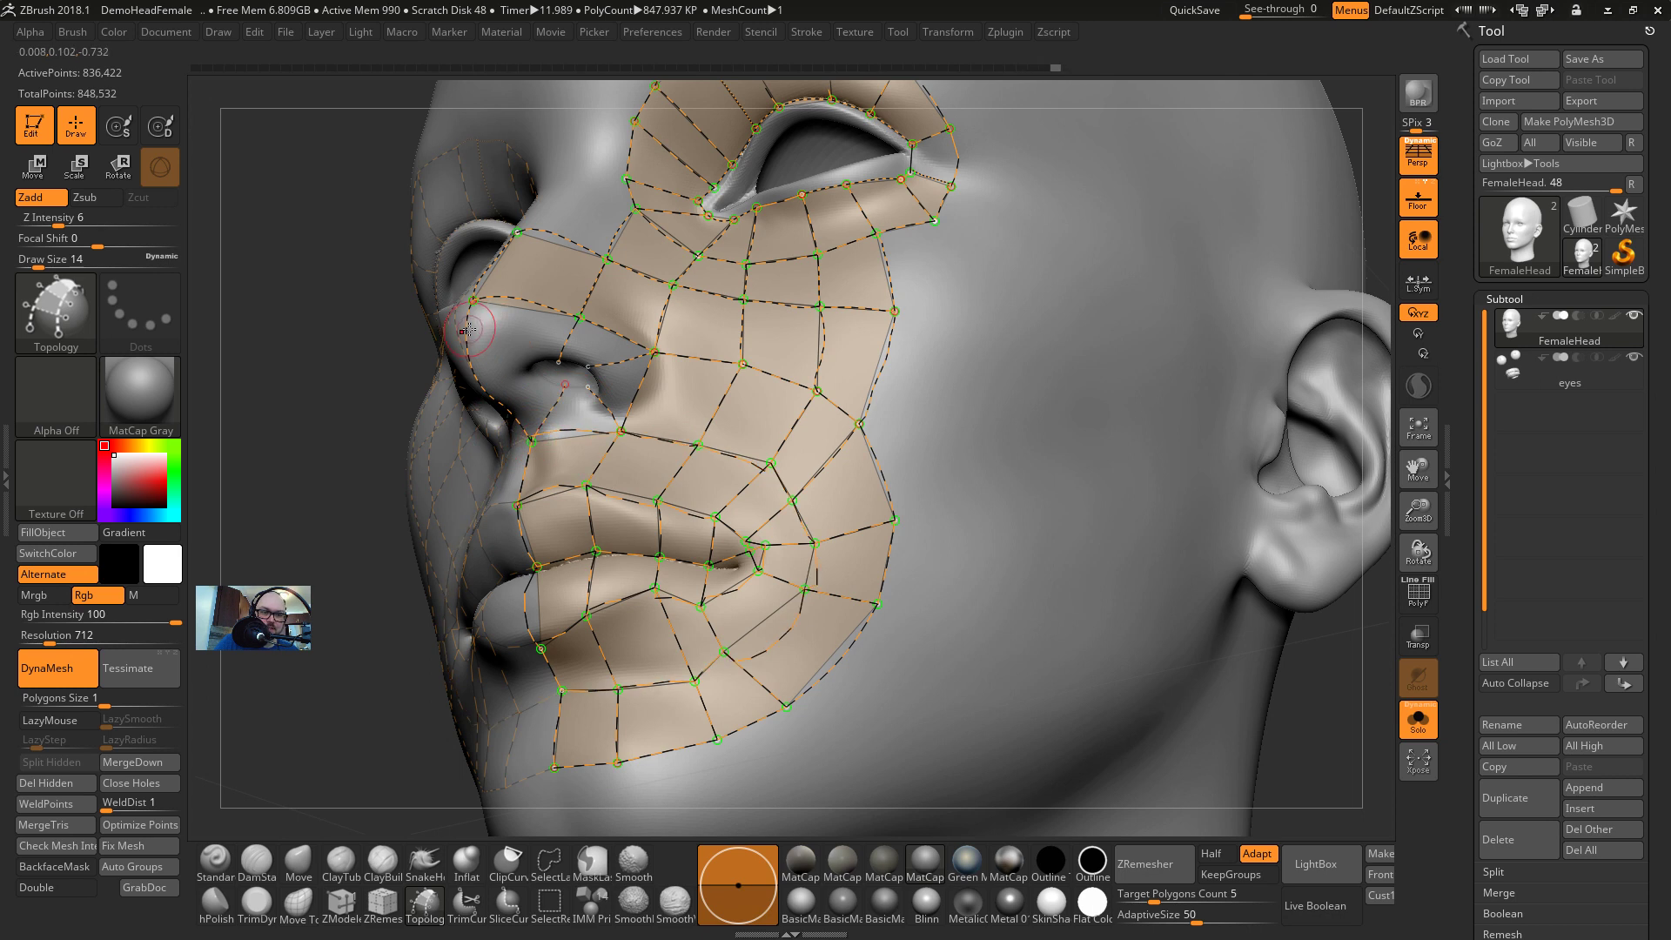
{"action": "mouse_move", "coordinate": [478, 386]}
{"action": "left_mouse_down"}
{"action": "mouse_move", "coordinate": [609, 383]}
{"action": "mouse_move", "coordinate": [606, 365]}
{"action": "mouse_move", "coordinate": [602, 403]}
{"action": "left_mouse_up"}
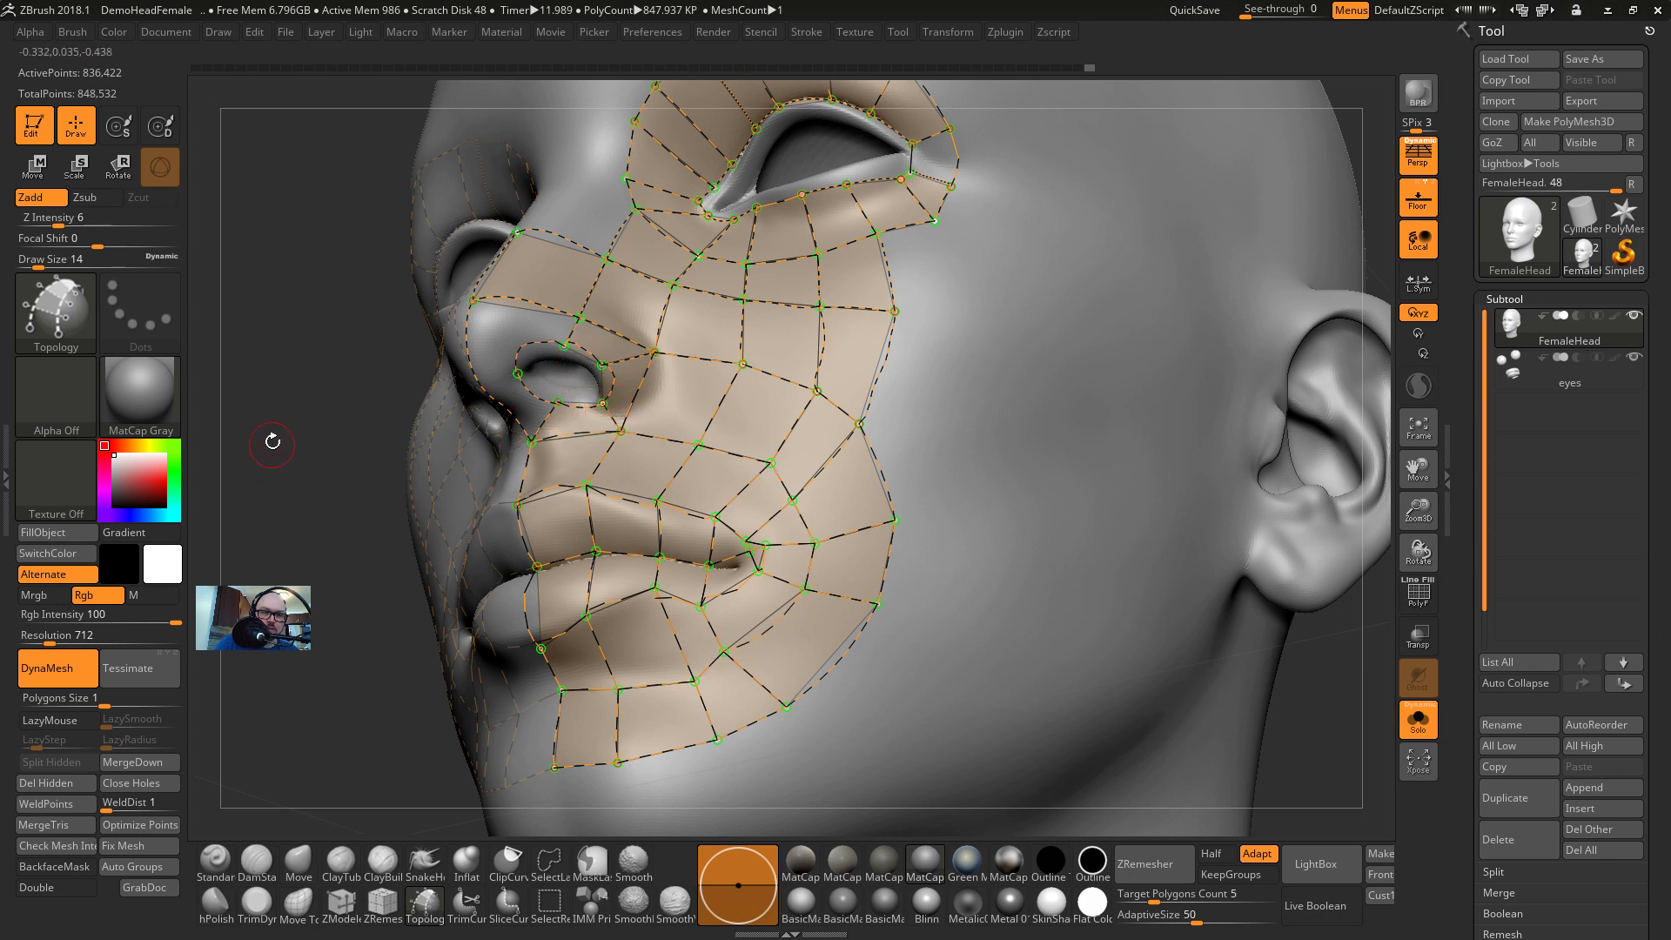
{"action": "left_click_drag", "start_coordinate": [269, 441], "coordinate": [282, 402]}
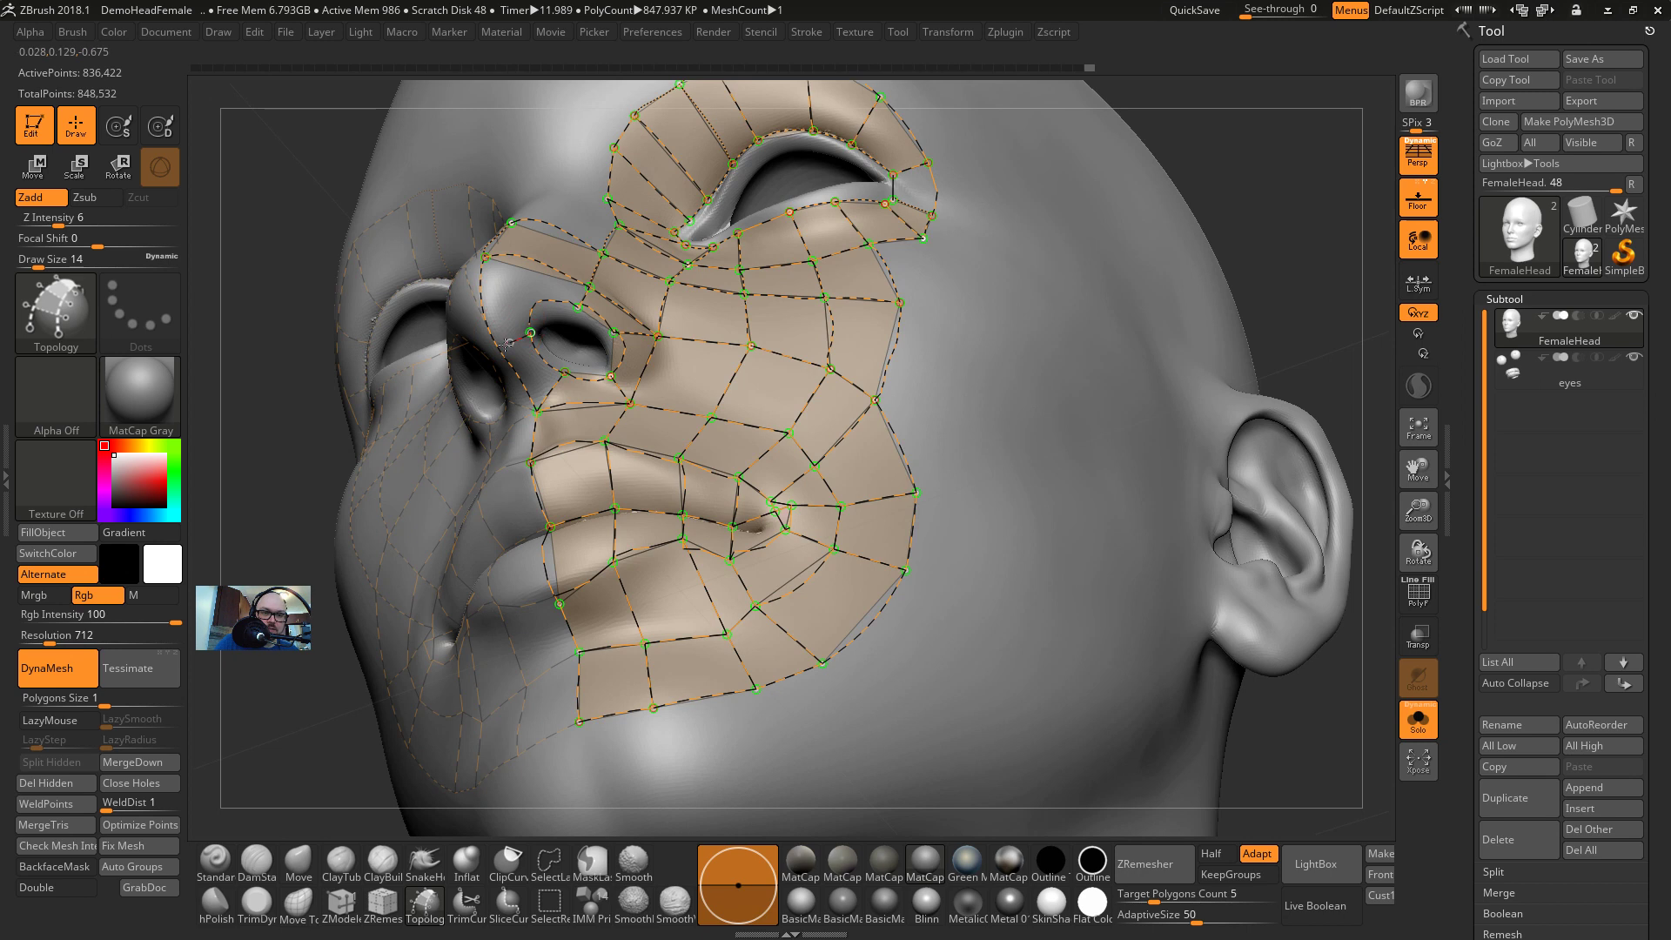
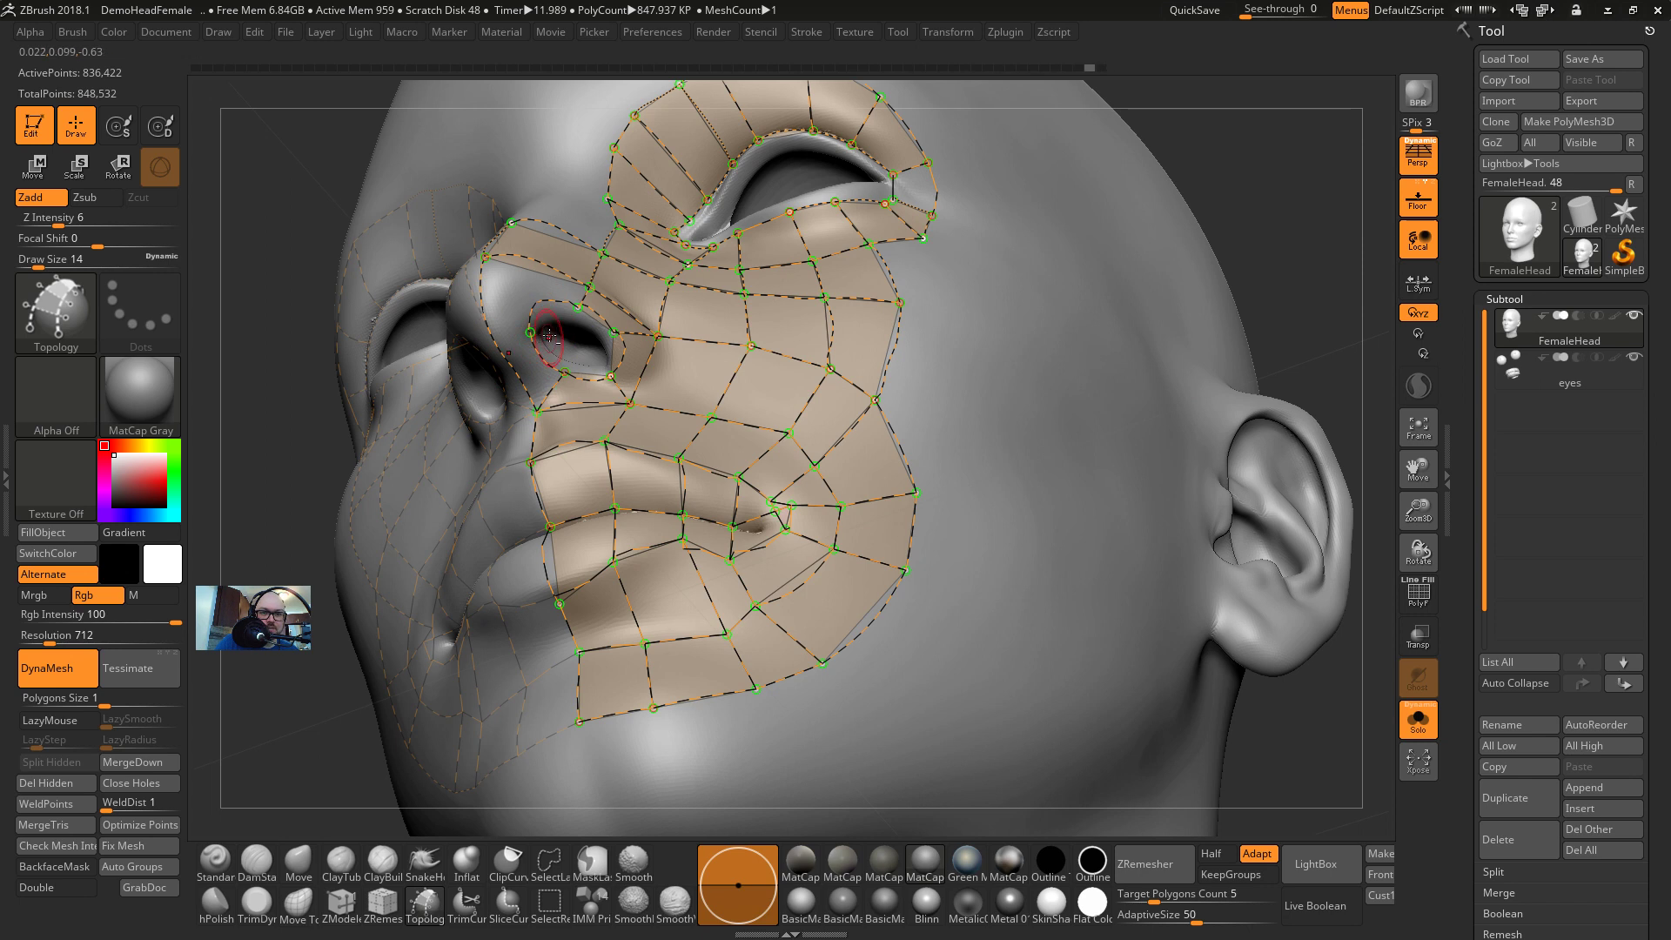
Remove the topology edges in front of the nostril and add a cross edge to the strip on the nose's side
{"action": "left_click", "coordinate": [531, 330], "text": "alt"}
{"action": "left_click", "coordinate": [579, 307]}
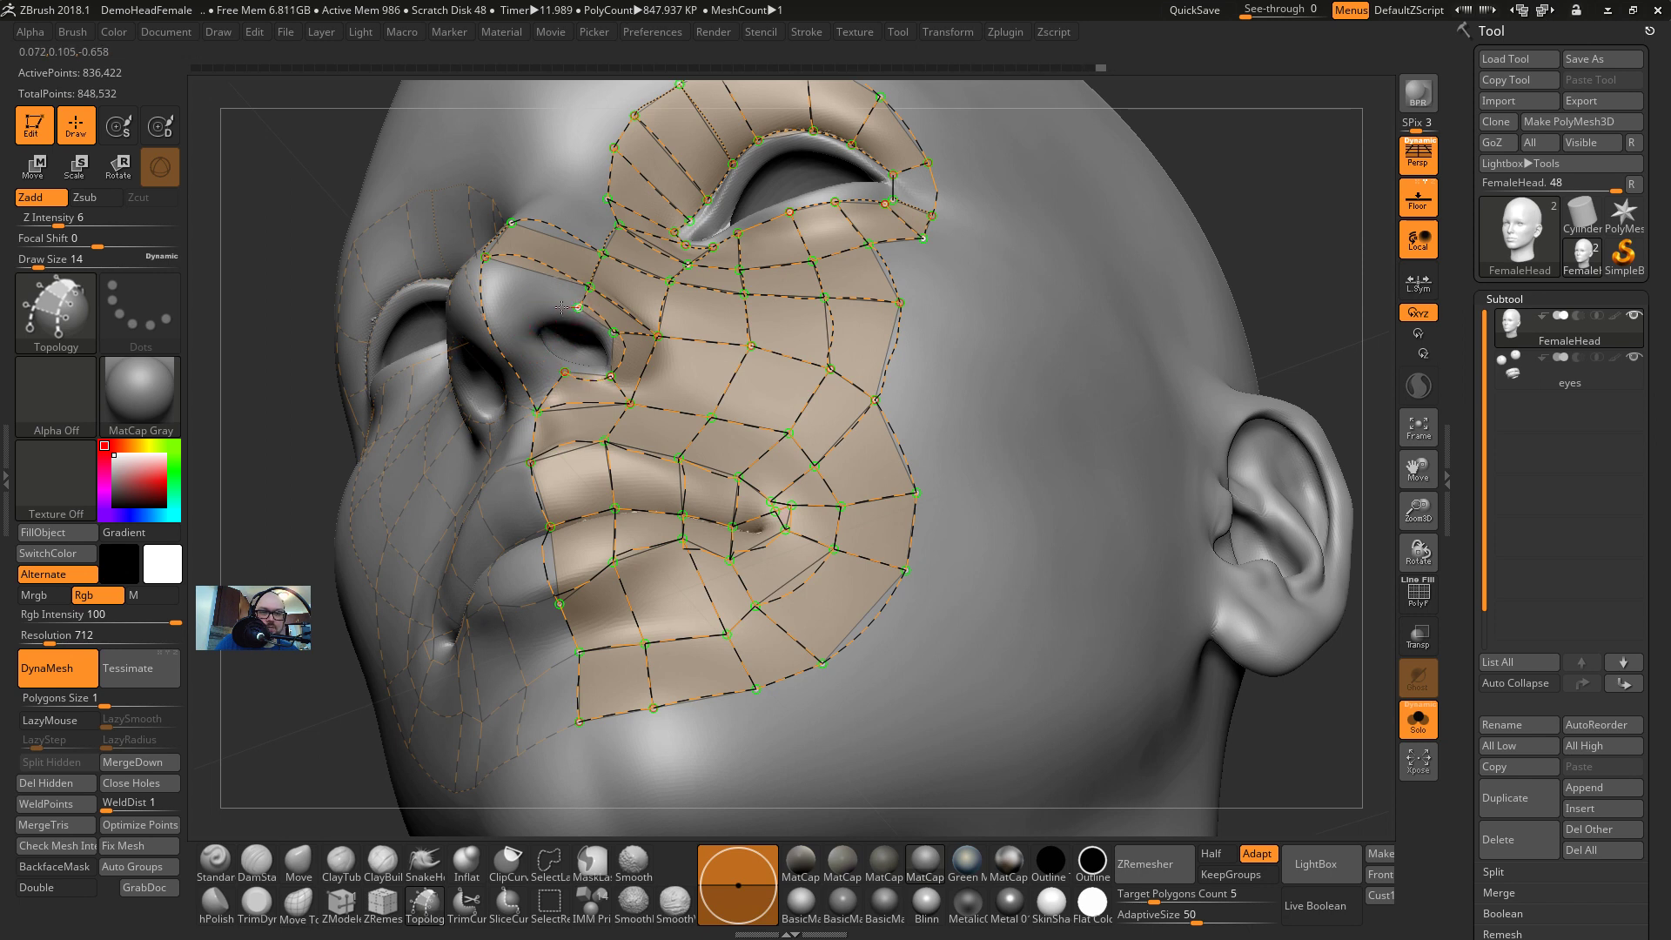
{"action": "key", "text": "ctrl+z"}
{"action": "left_click_drag", "start_coordinate": [507, 333], "coordinate": [548, 325]}
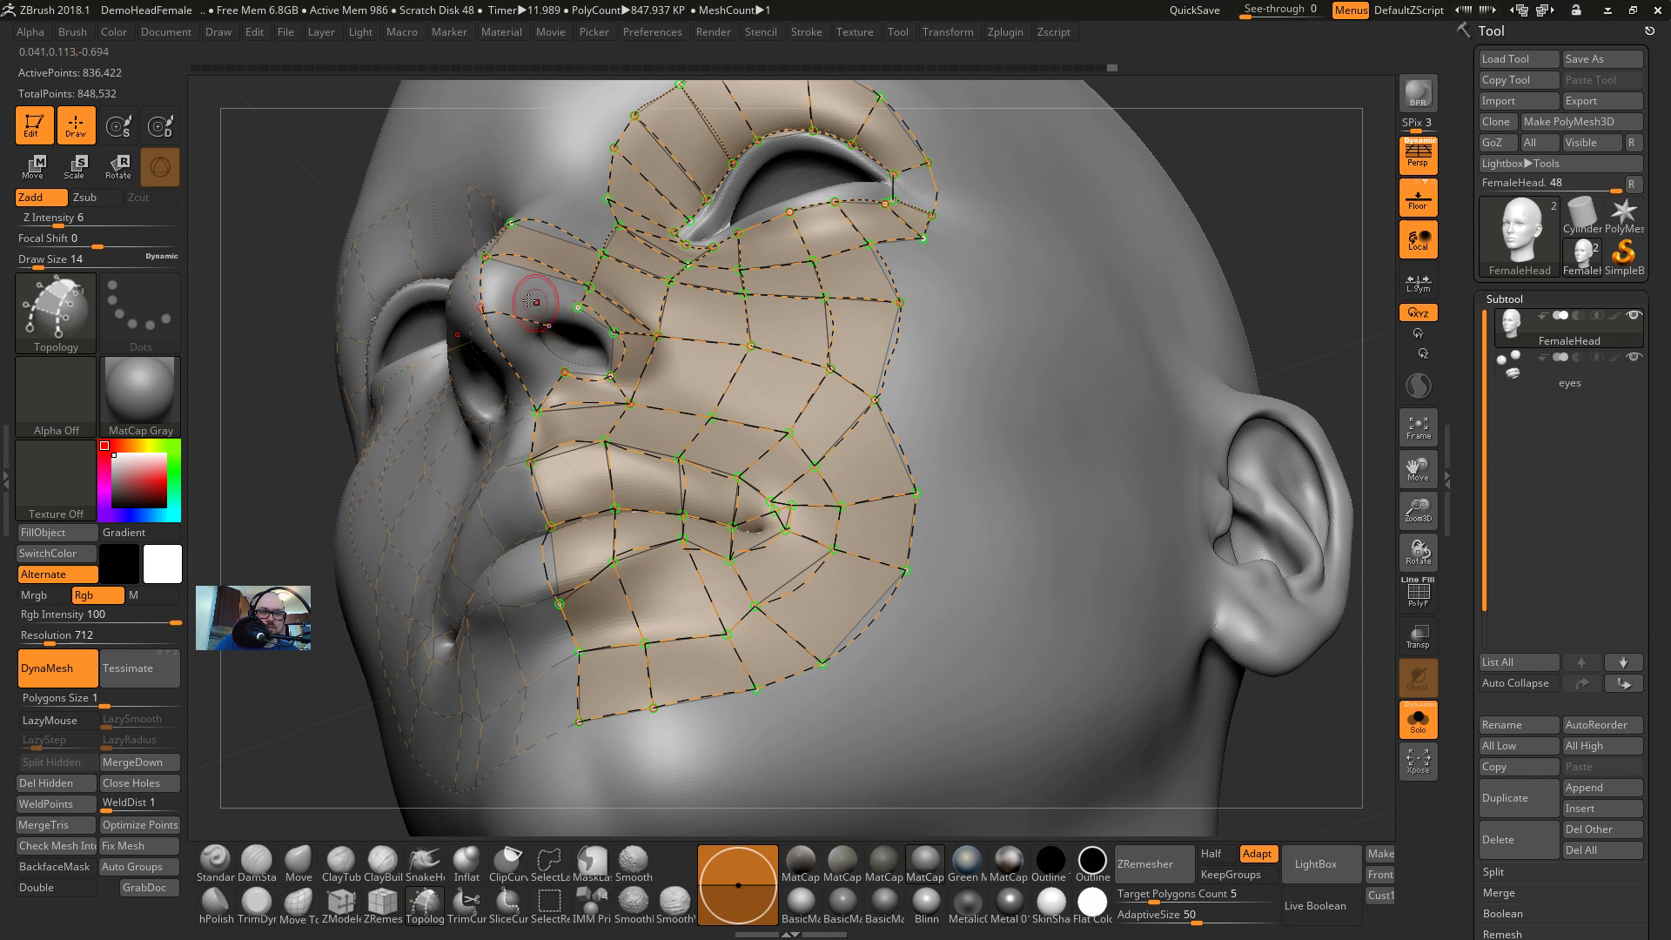
{"action": "left_click_drag", "start_coordinate": [578, 203], "coordinate": [535, 338]}
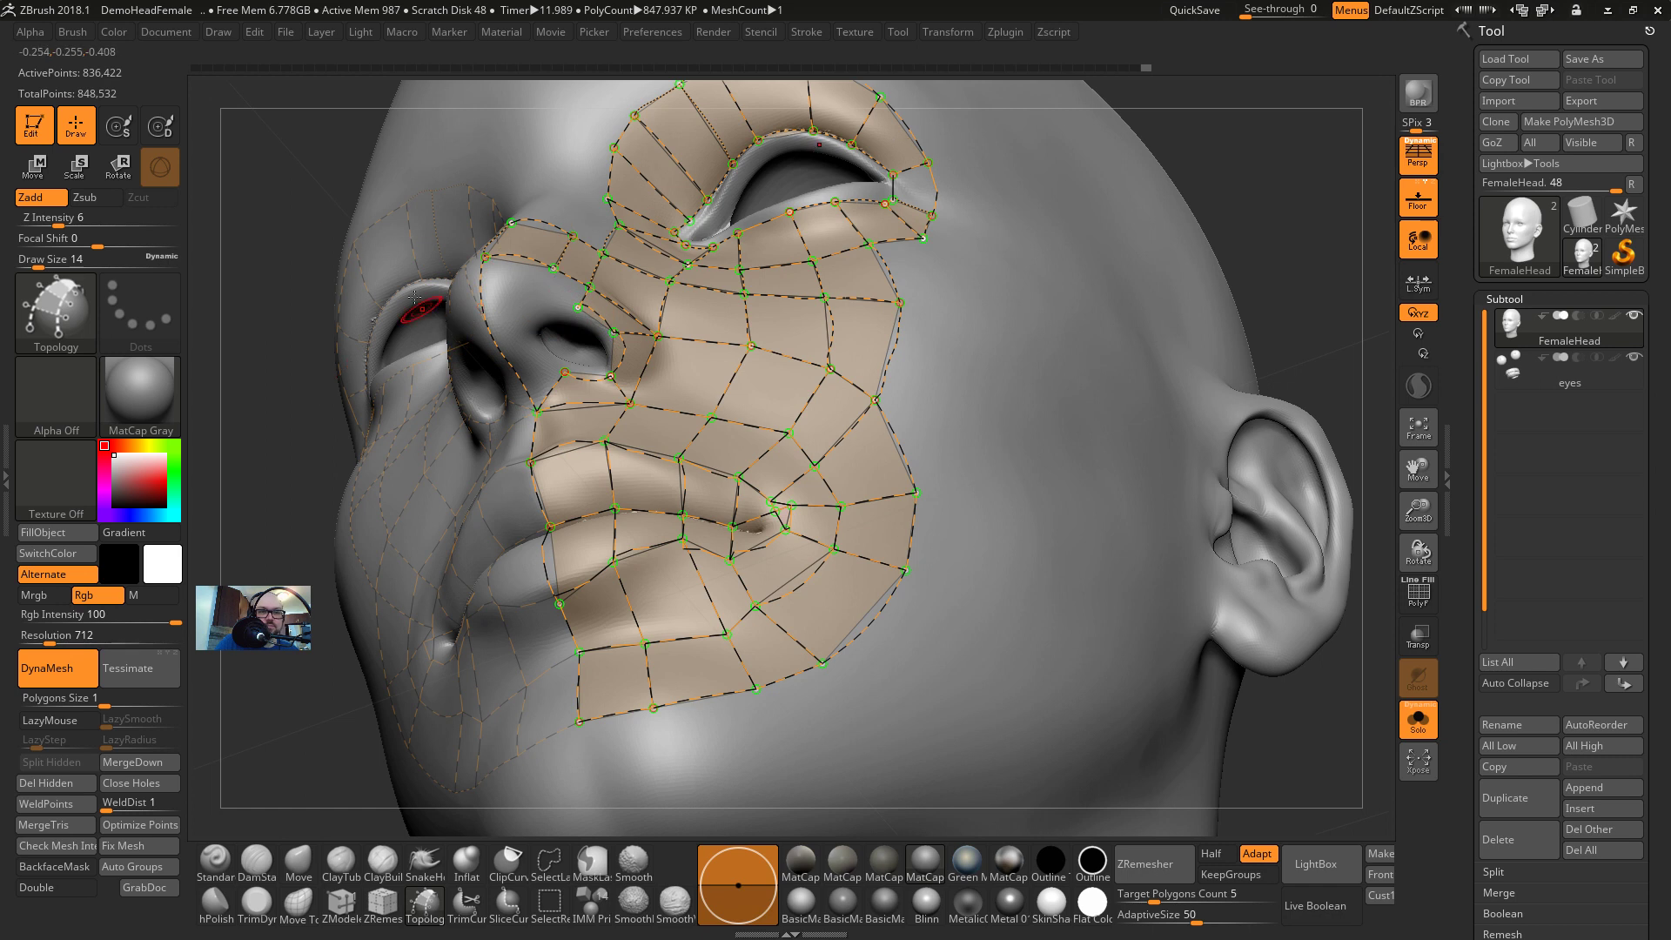
Turn off perspective for a straight front view of the face
{"action": "left_click_drag", "start_coordinate": [321, 321], "coordinate": [471, 270]}
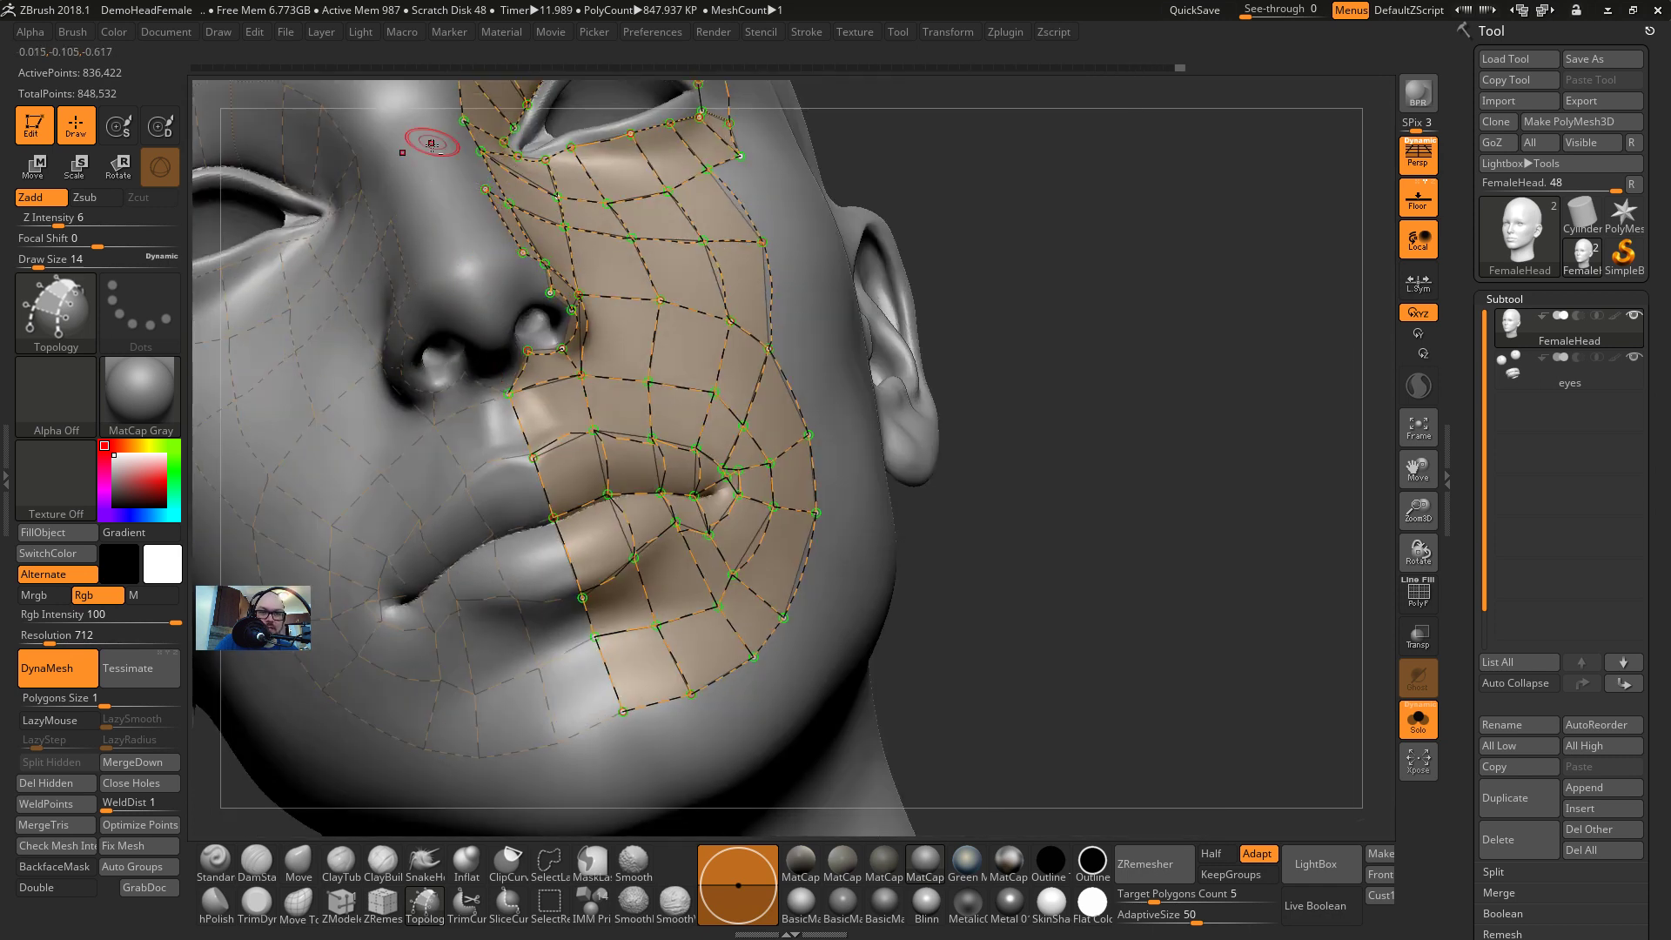
{"action": "key", "text": "shift"}
{"action": "left_click_drag", "start_coordinate": [1045, 334], "coordinate": [550, 350], "text": "shift"}
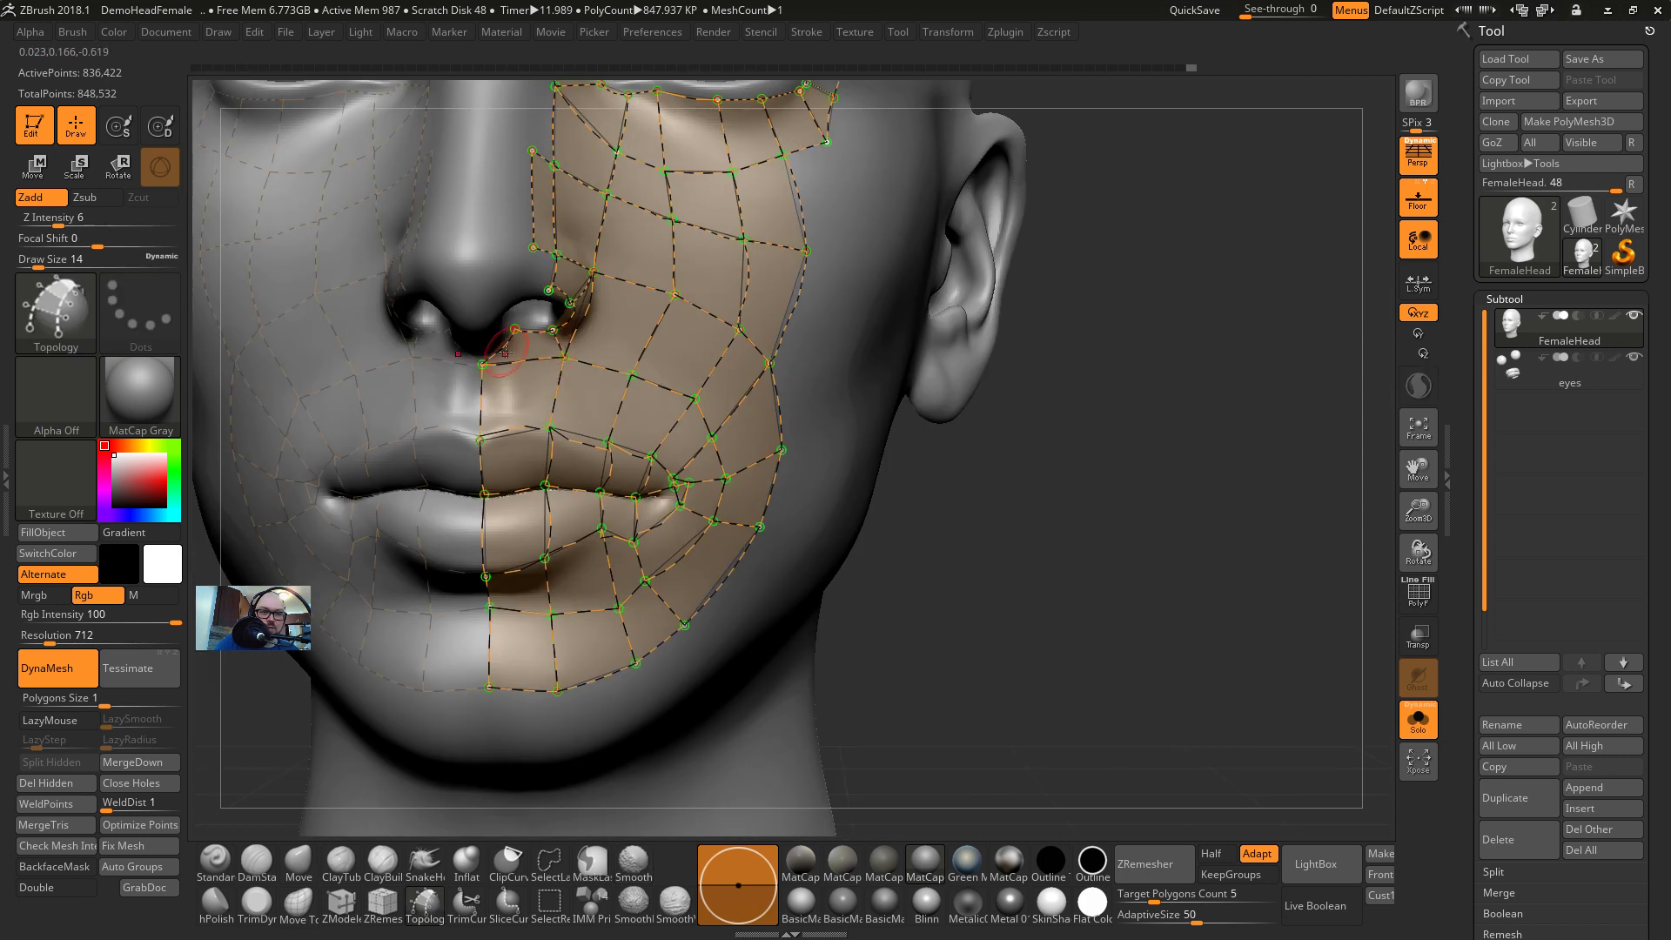
{"action": "left_click_drag", "start_coordinate": [1068, 397], "coordinate": [1198, 445], "text": "alt"}
{"action": "left_click", "coordinate": [1419, 159]}
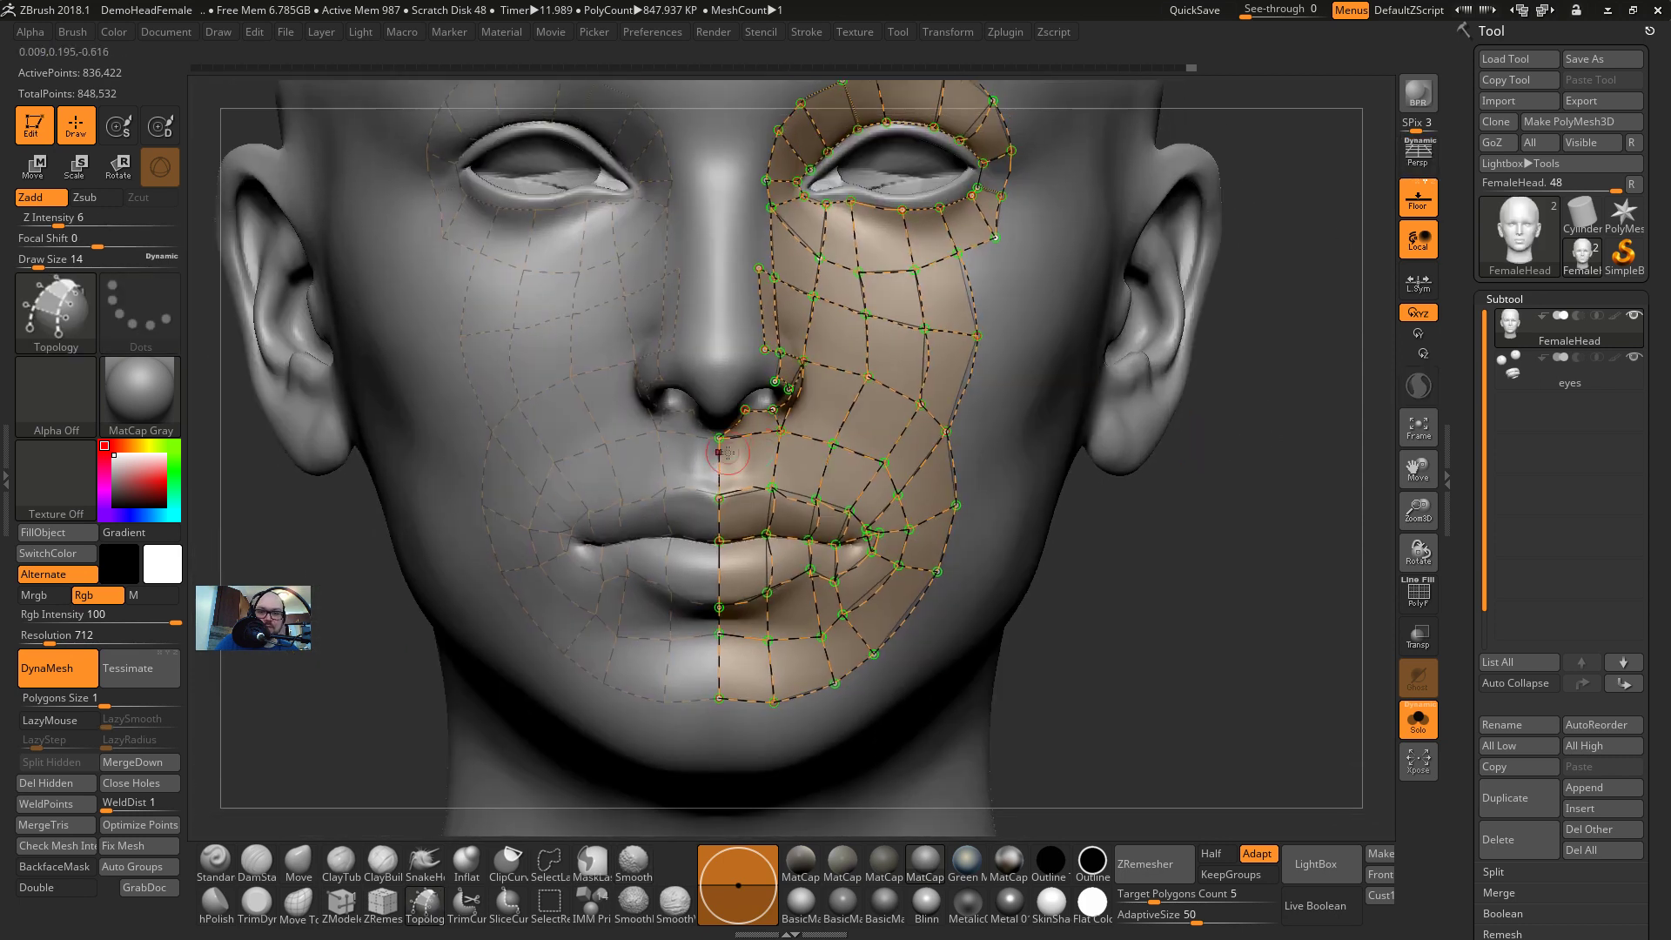
Draw a topology curve along the face's centreline from the base of the nose up to the bridge, undoing misplaced strokes
{"action": "left_click_drag", "start_coordinate": [720, 436], "coordinate": [727, 407]}
{"action": "left_click_drag", "start_coordinate": [719, 317], "coordinate": [719, 314]}
{"action": "key", "text": "ctrl+z"}
{"action": "left_click_drag", "start_coordinate": [718, 439], "coordinate": [719, 427]}
{"action": "left_click_drag", "start_coordinate": [697, 208], "coordinate": [699, 211]}
{"action": "key", "text": "ctrl+z"}
{"action": "left_click_drag", "start_coordinate": [721, 326], "coordinate": [720, 427]}
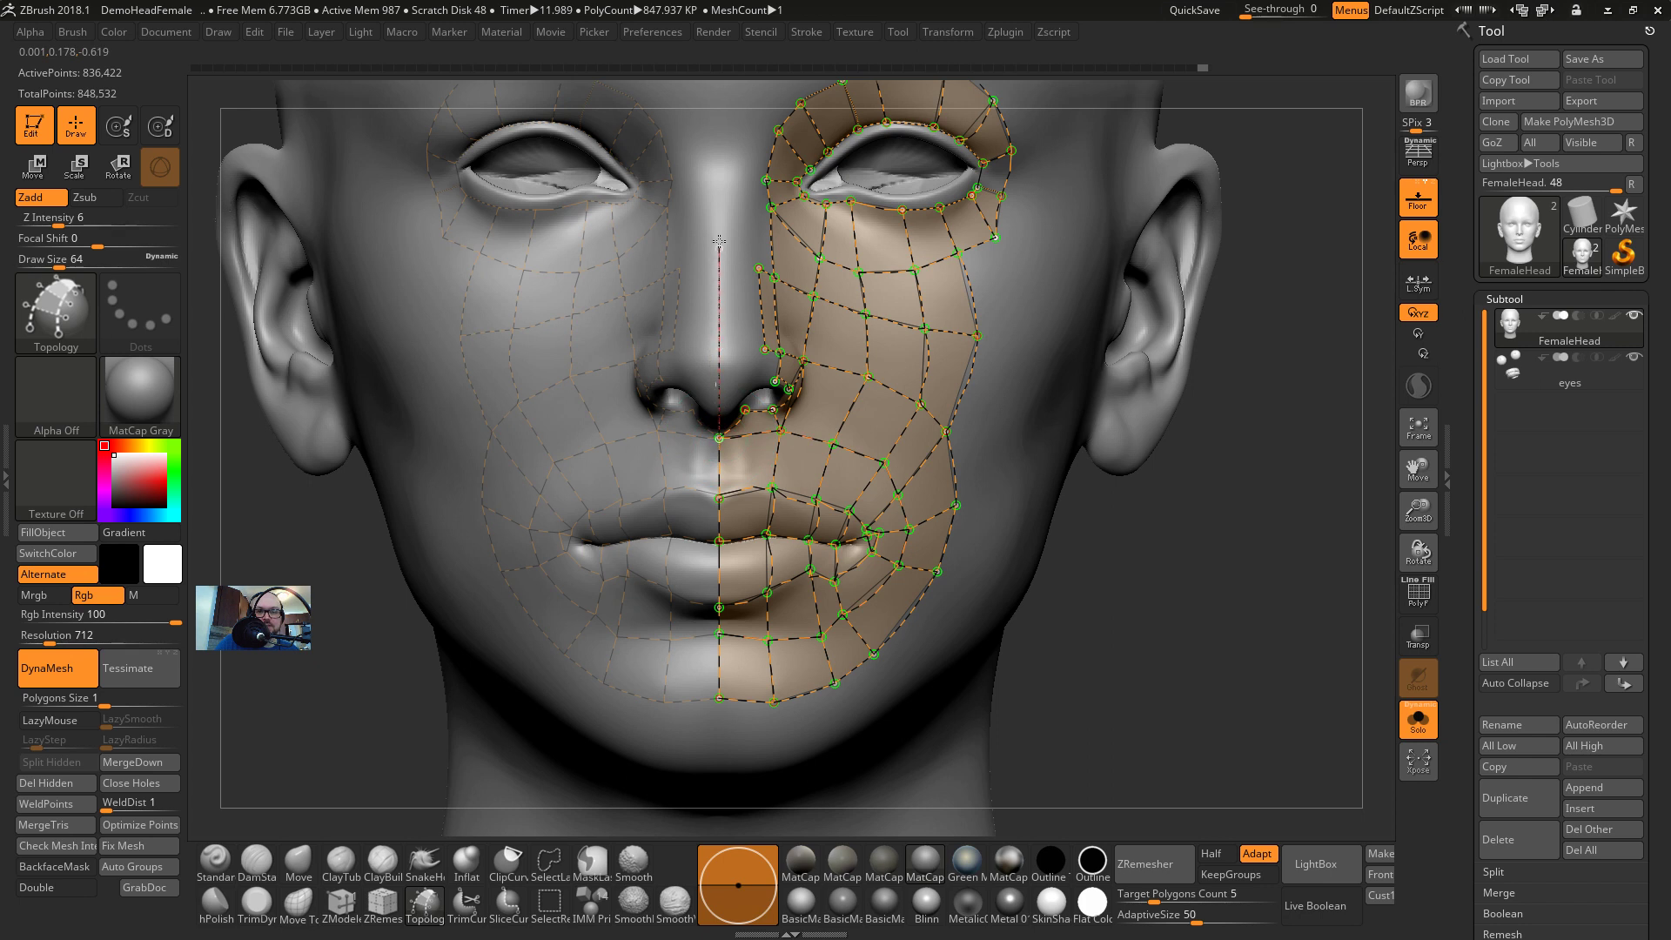
{"action": "left_click_drag", "start_coordinate": [715, 154], "coordinate": [718, 156]}
Add topology edges from the nose tip's centreline to the nostril rim to form a quad beside the nostril
{"action": "mouse_move", "coordinate": [1180, 484]}
{"action": "left_mouse_down"}
{"action": "mouse_move", "coordinate": [1154, 427]}
{"action": "mouse_move", "coordinate": [1014, 409]}
{"action": "left_mouse_up"}
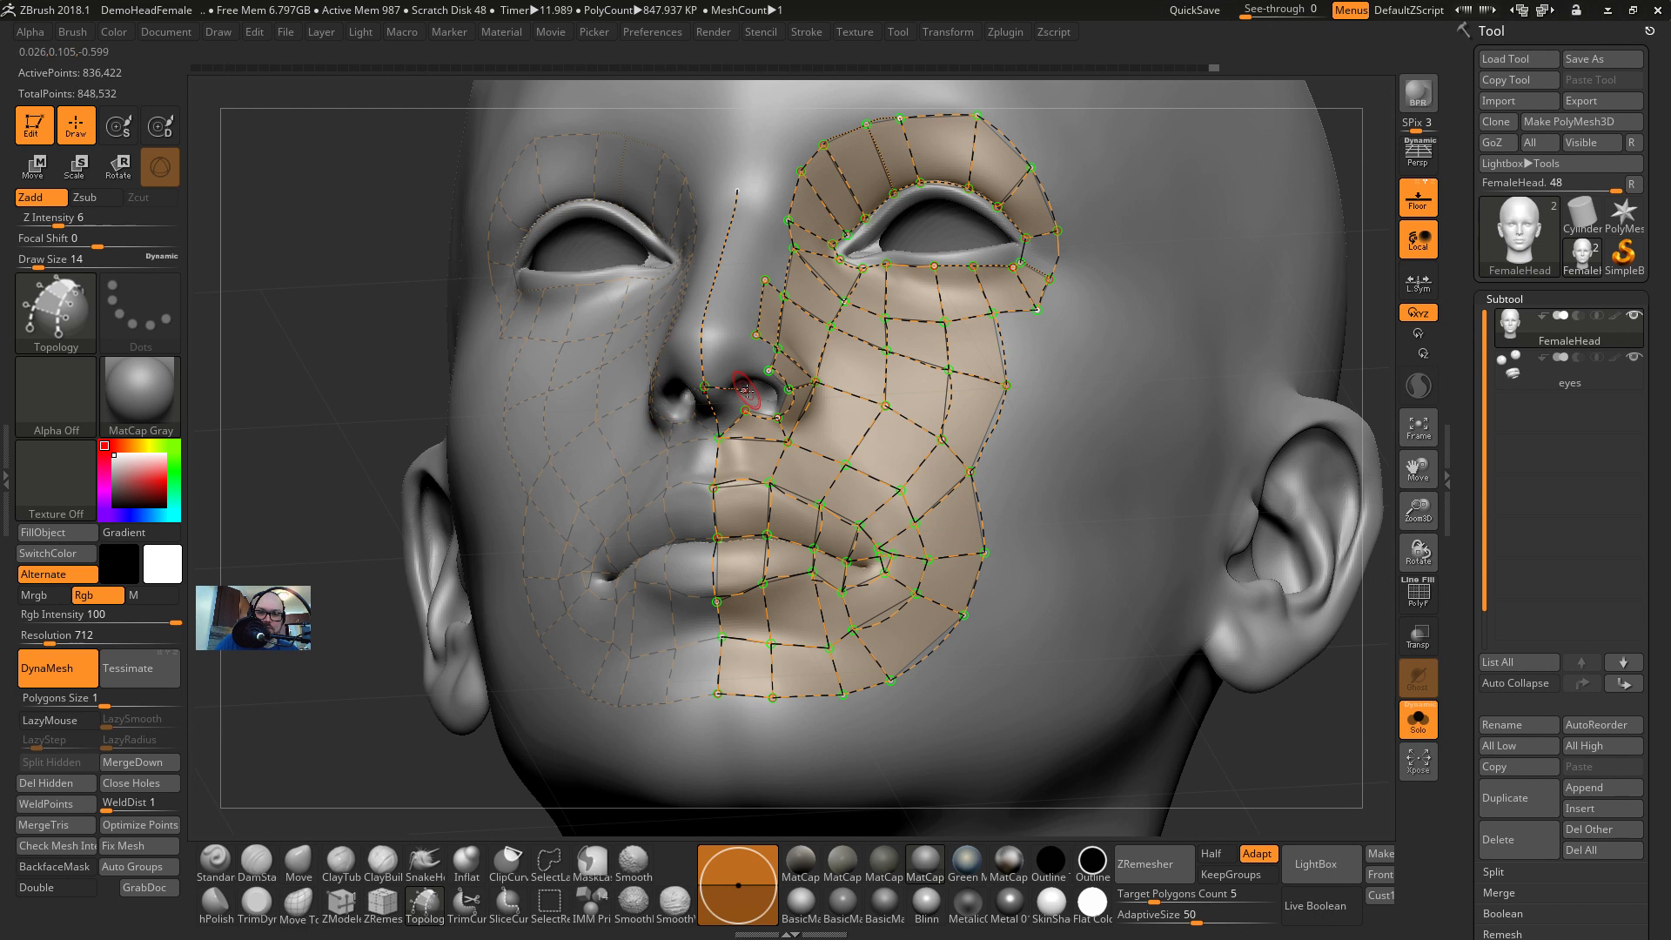
{"action": "left_click_drag", "start_coordinate": [734, 392], "coordinate": [728, 355]}
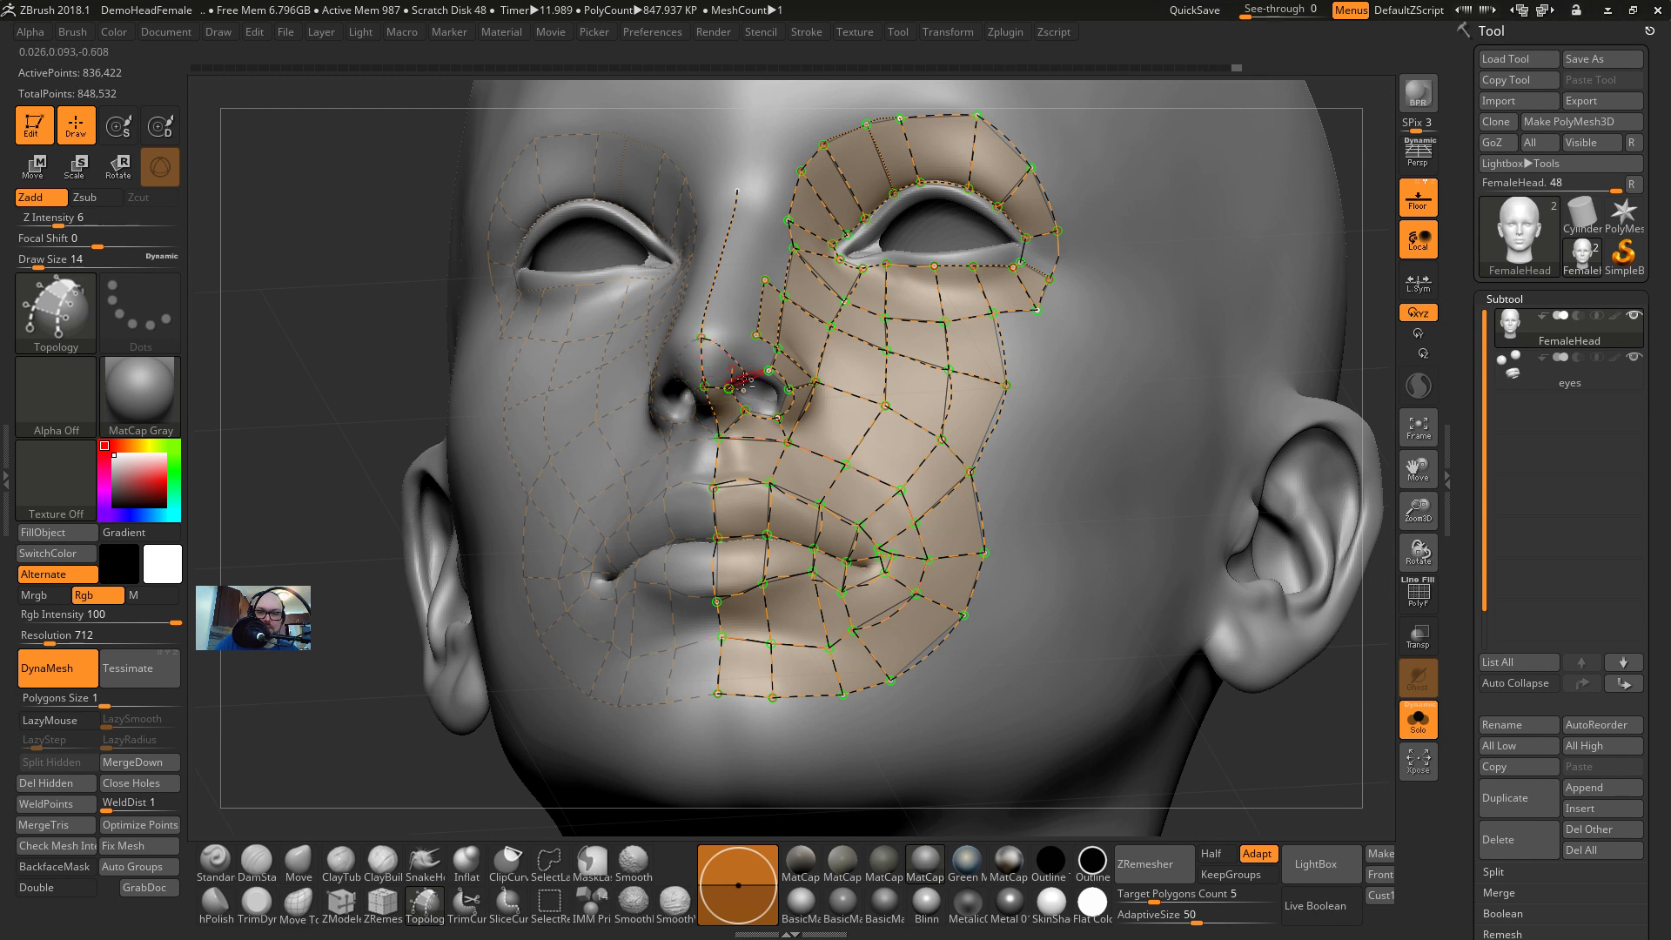
{"action": "left_click_drag", "start_coordinate": [287, 303], "coordinate": [285, 435], "text": "alt"}
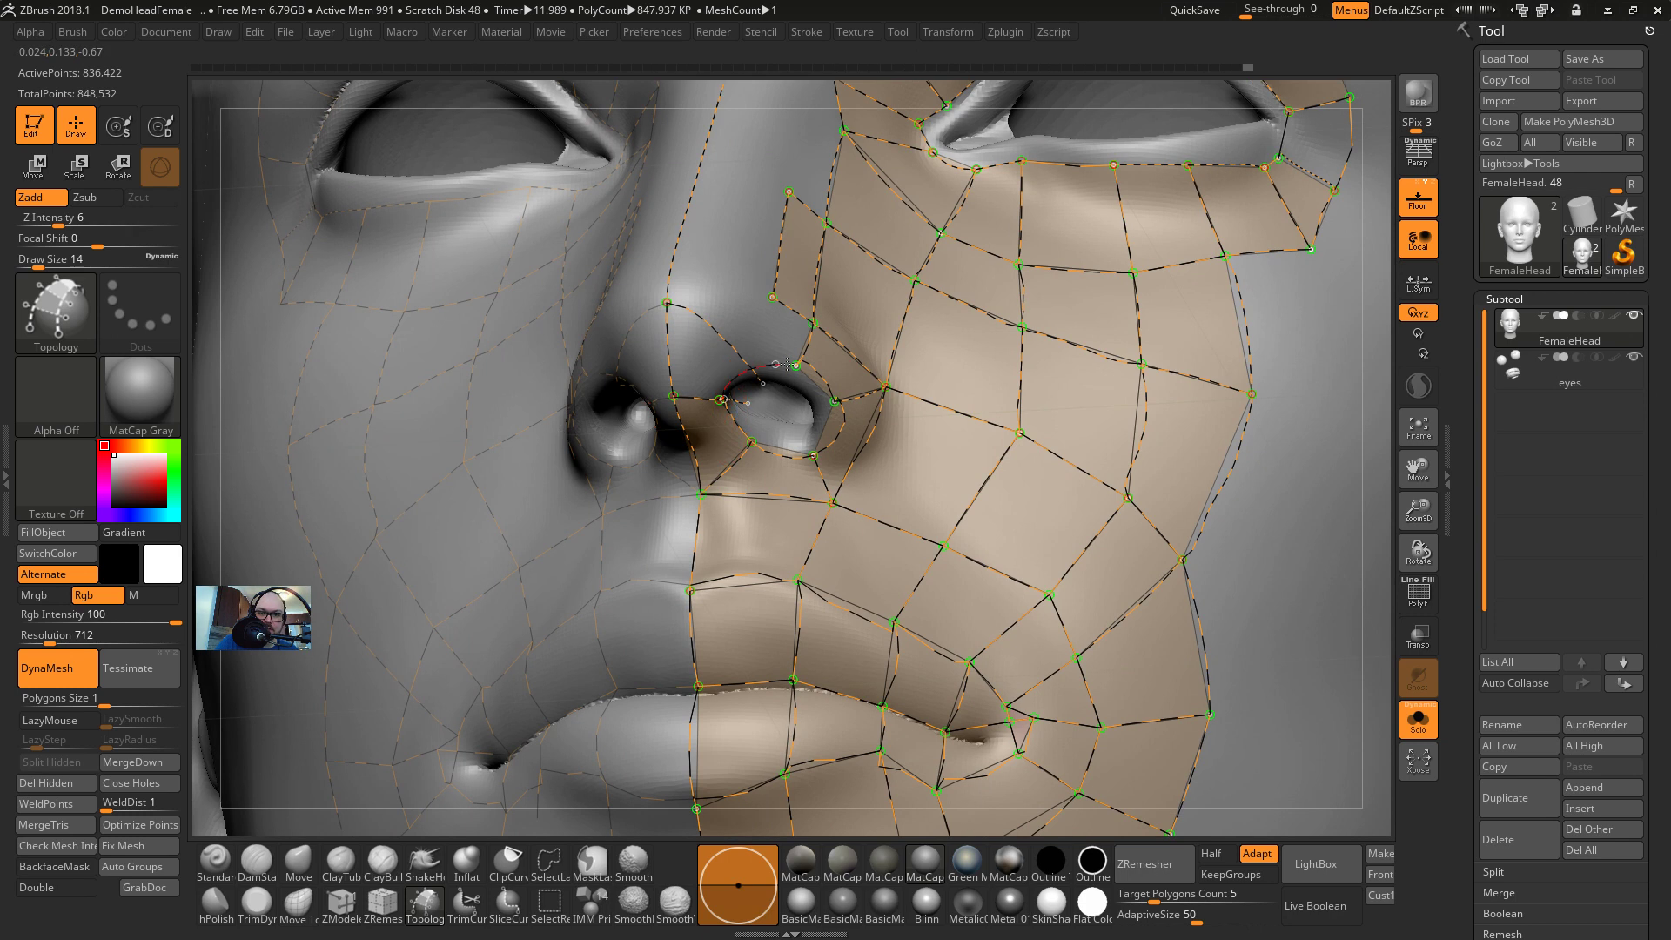
{"action": "left_click_drag", "start_coordinate": [798, 367], "coordinate": [803, 376]}
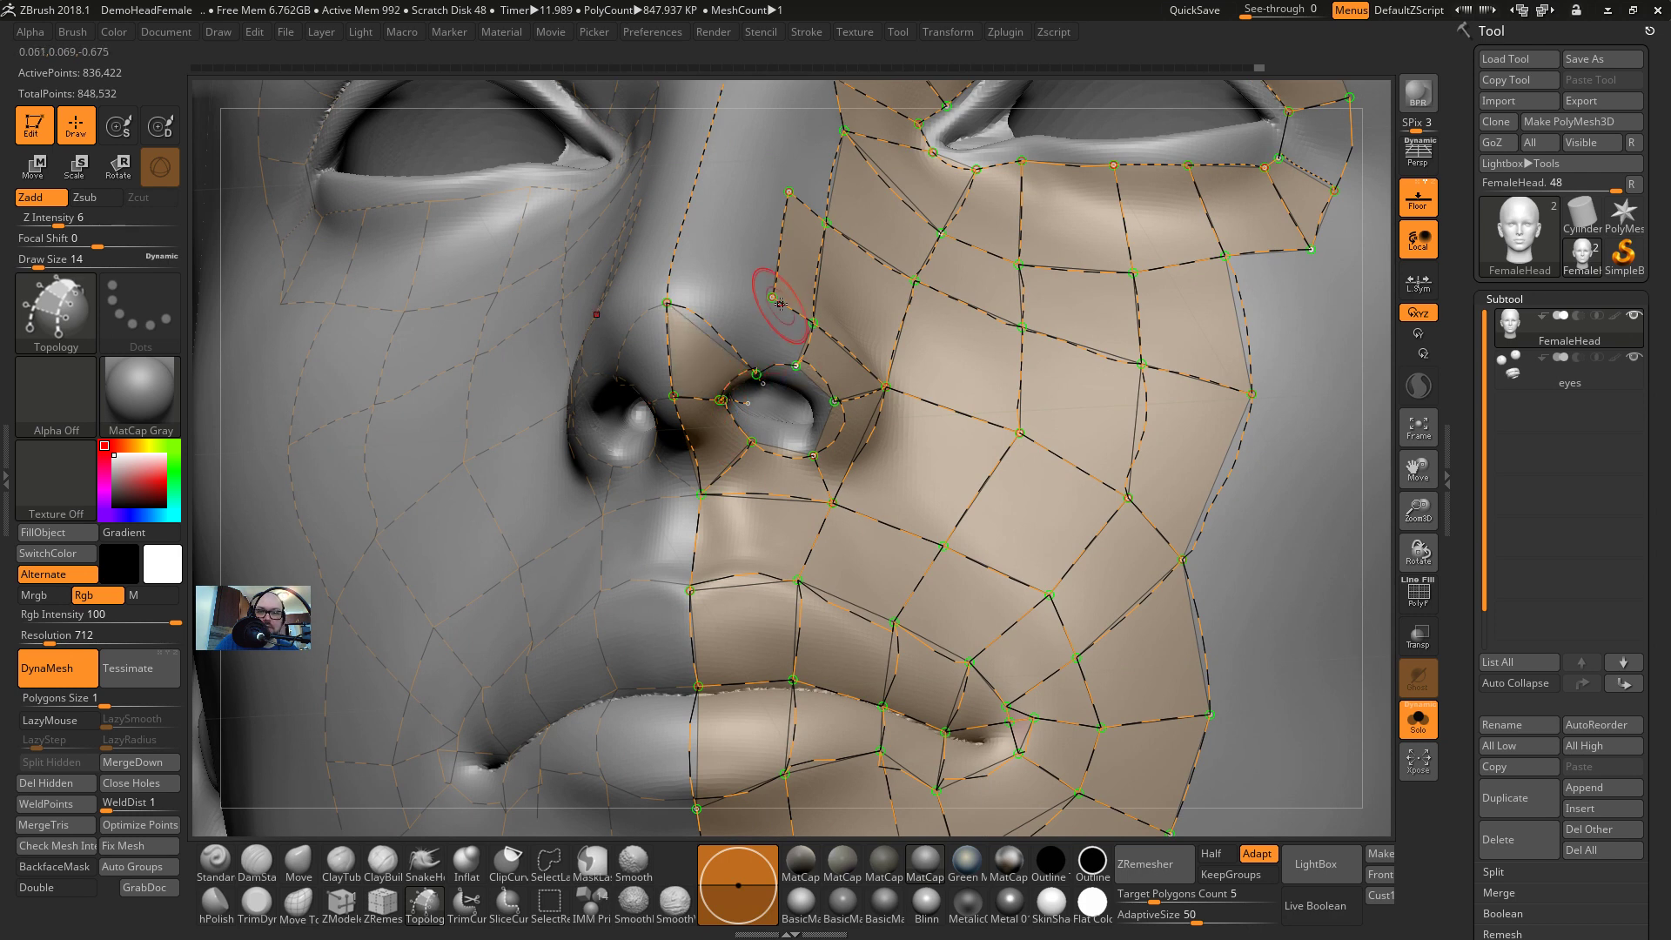
Connect the corner of the nose-side patch to the nose tip's centreline and to the upper nostril rim
{"action": "left_click_drag", "start_coordinate": [779, 300], "coordinate": [776, 299], "text": "shift"}
{"action": "left_click_drag", "start_coordinate": [667, 303], "coordinate": [666, 303], "text": "shift"}
{"action": "key", "text": "ctrl+z"}
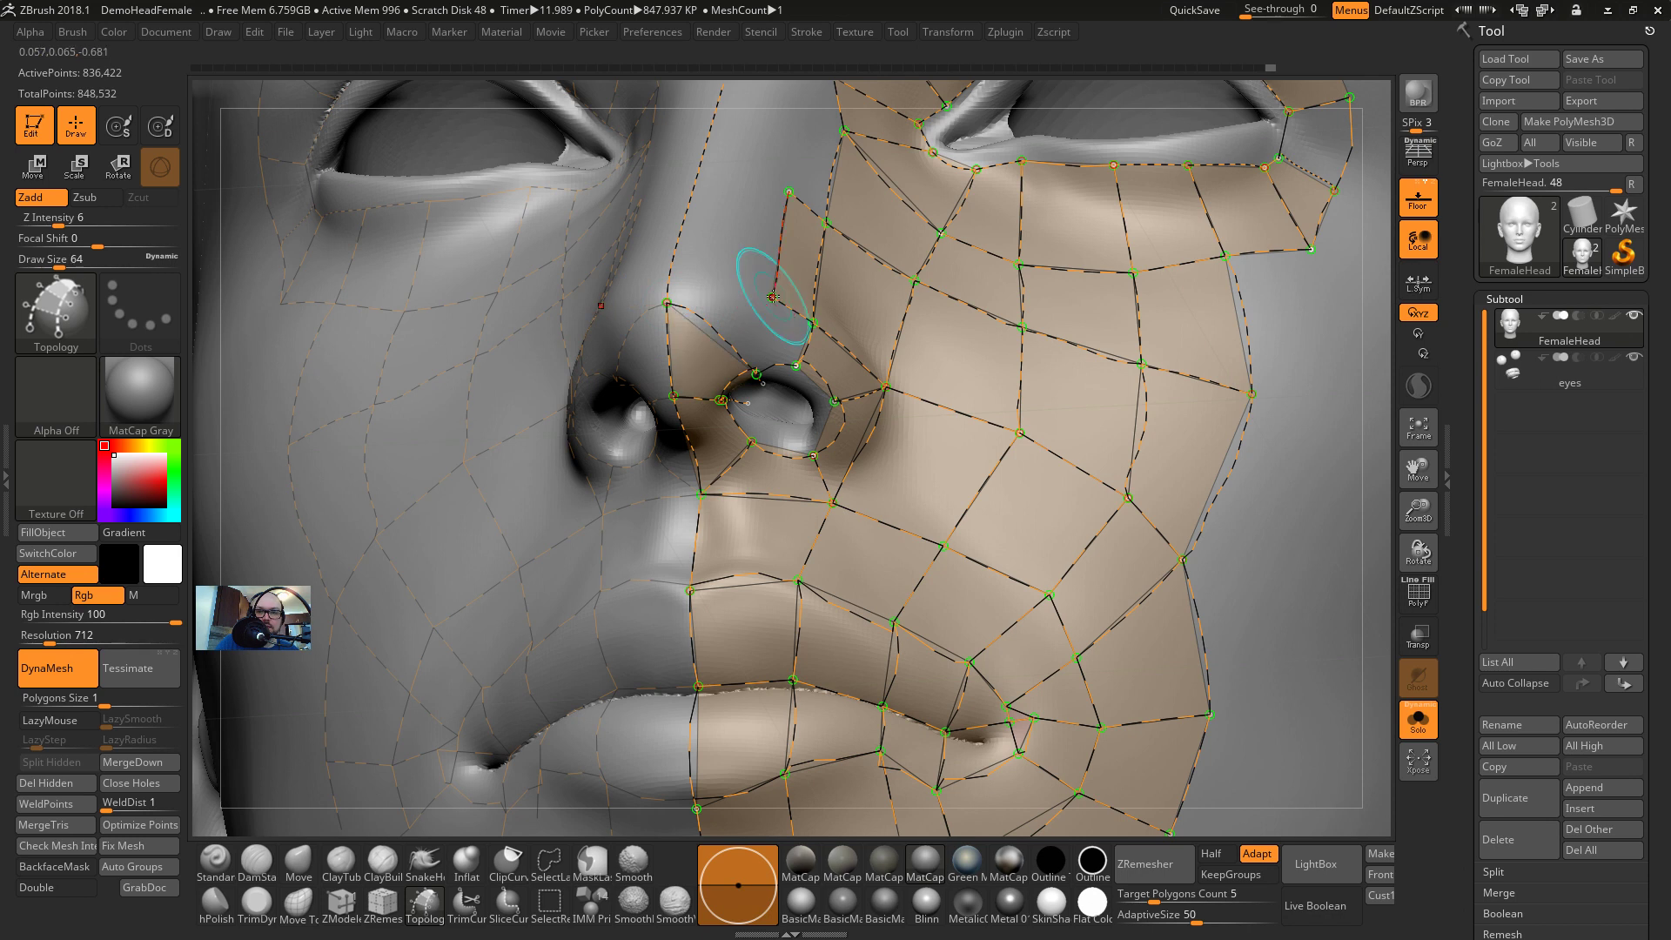
{"action": "left_click", "coordinate": [772, 298]}
{"action": "left_click_drag", "start_coordinate": [784, 397], "coordinate": [785, 397]}
{"action": "left_click", "coordinate": [666, 303]}
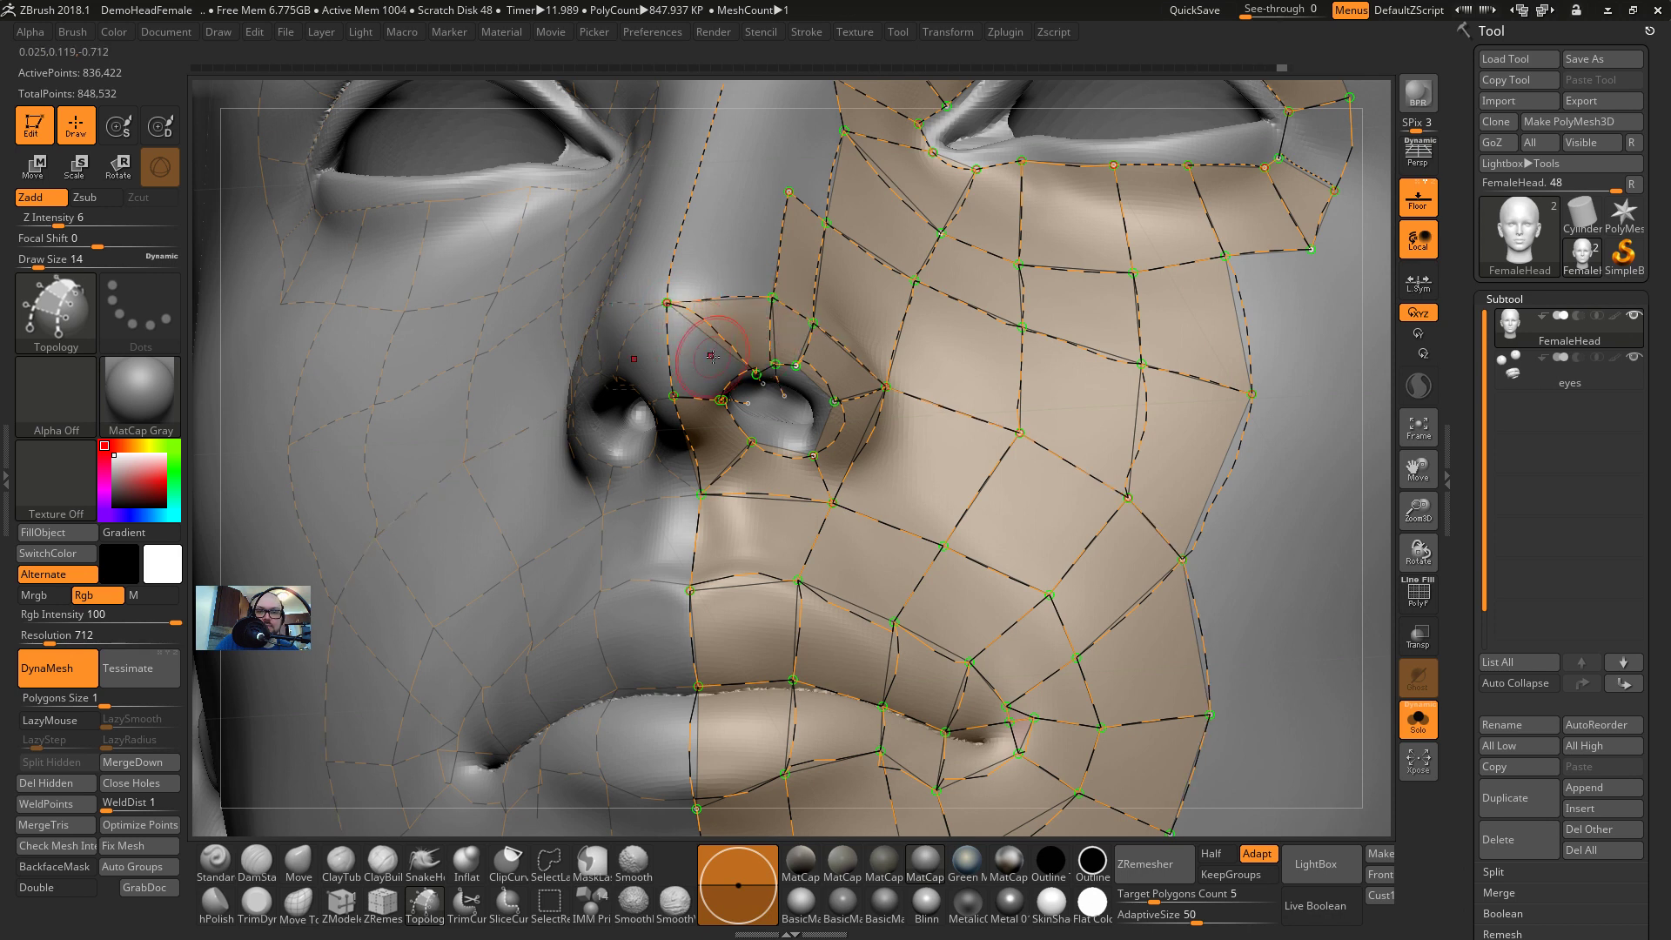
{"action": "mouse_move", "coordinate": [690, 354]}
{"action": "left_mouse_down", "text": "alt"}
{"action": "mouse_move", "coordinate": [655, 355]}
{"action": "mouse_move", "coordinate": [679, 399]}
{"action": "left_mouse_up", "text": "alt"}
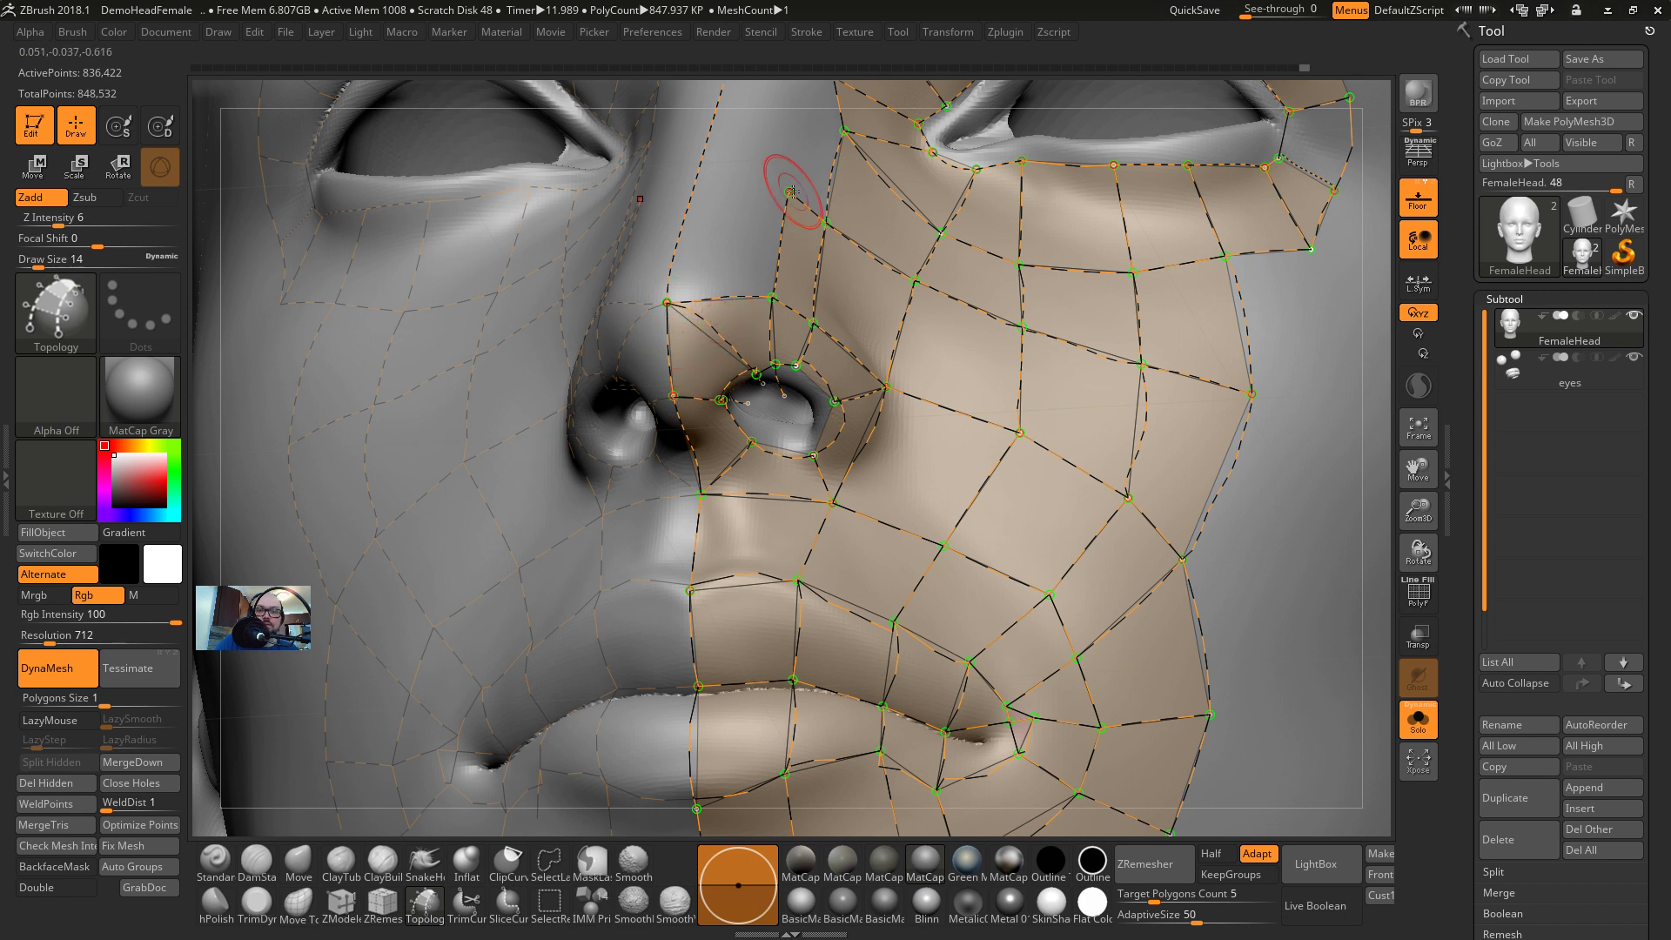
Try to draw a cross edge from the nose-side patch to the bridge centreline, and set the draw size to 65
{"action": "left_click_drag", "start_coordinate": [789, 191], "coordinate": [699, 178]}
{"action": "key", "text": "ctrl+z"}
{"action": "key", "text": "s"}
{"action": "key", "text": "f"}
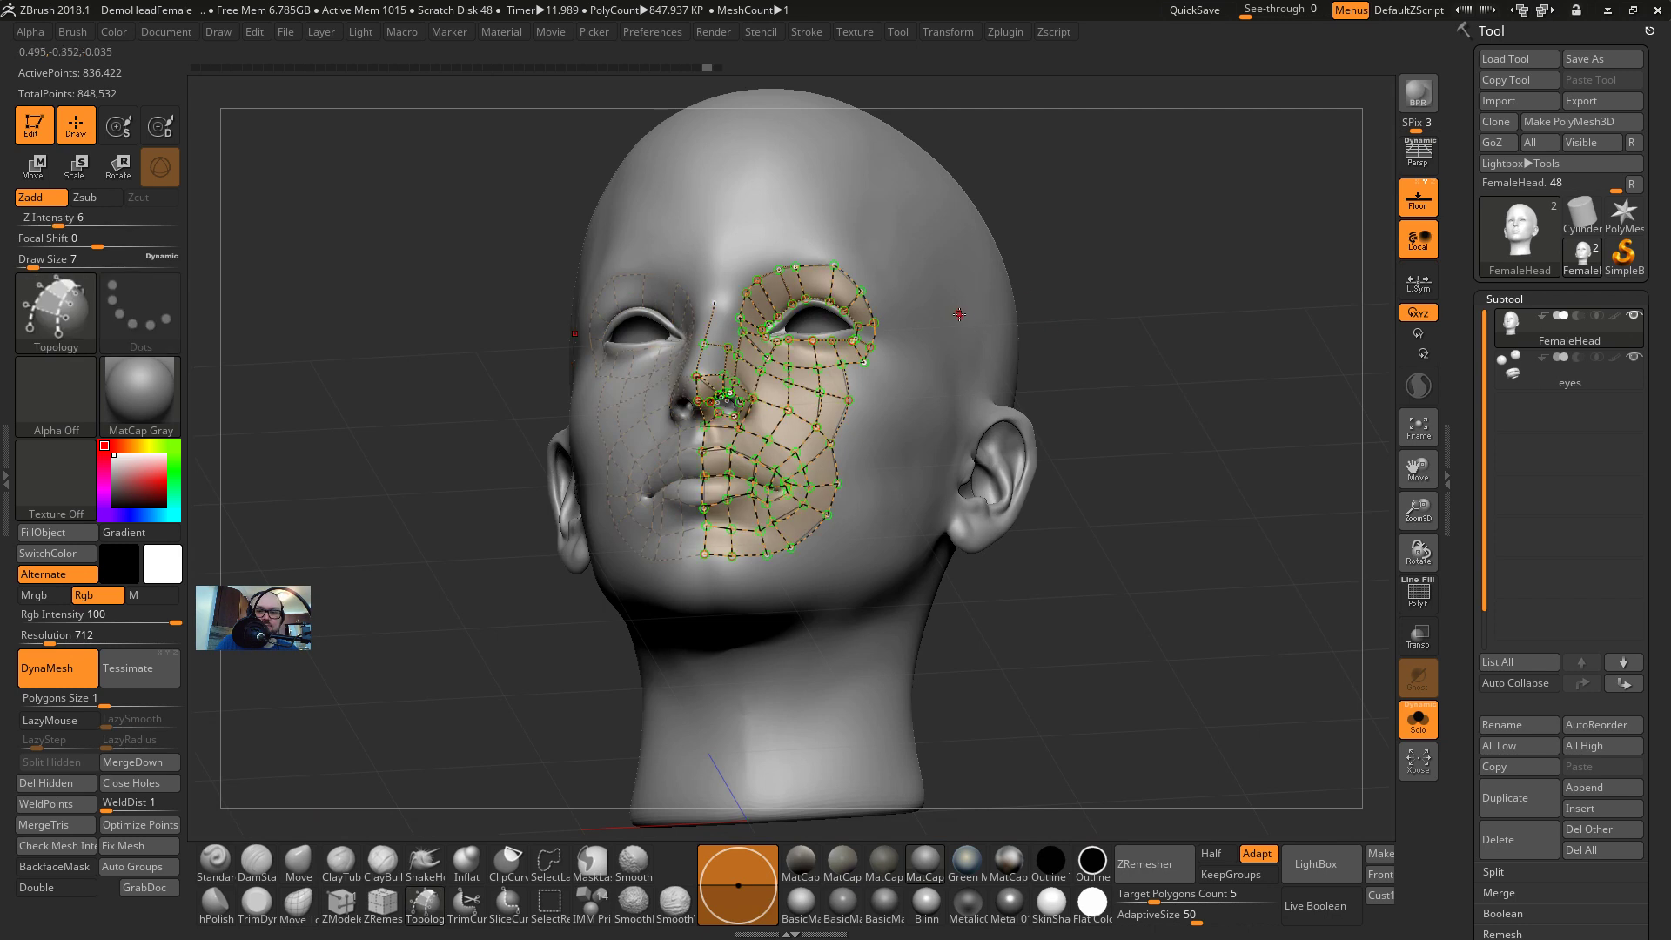
{"action": "key", "text": "s"}
{"action": "left_click_drag", "start_coordinate": [961, 314], "coordinate": [1138, 306]}
{"action": "left_click_drag", "start_coordinate": [1028, 333], "coordinate": [971, 346]}
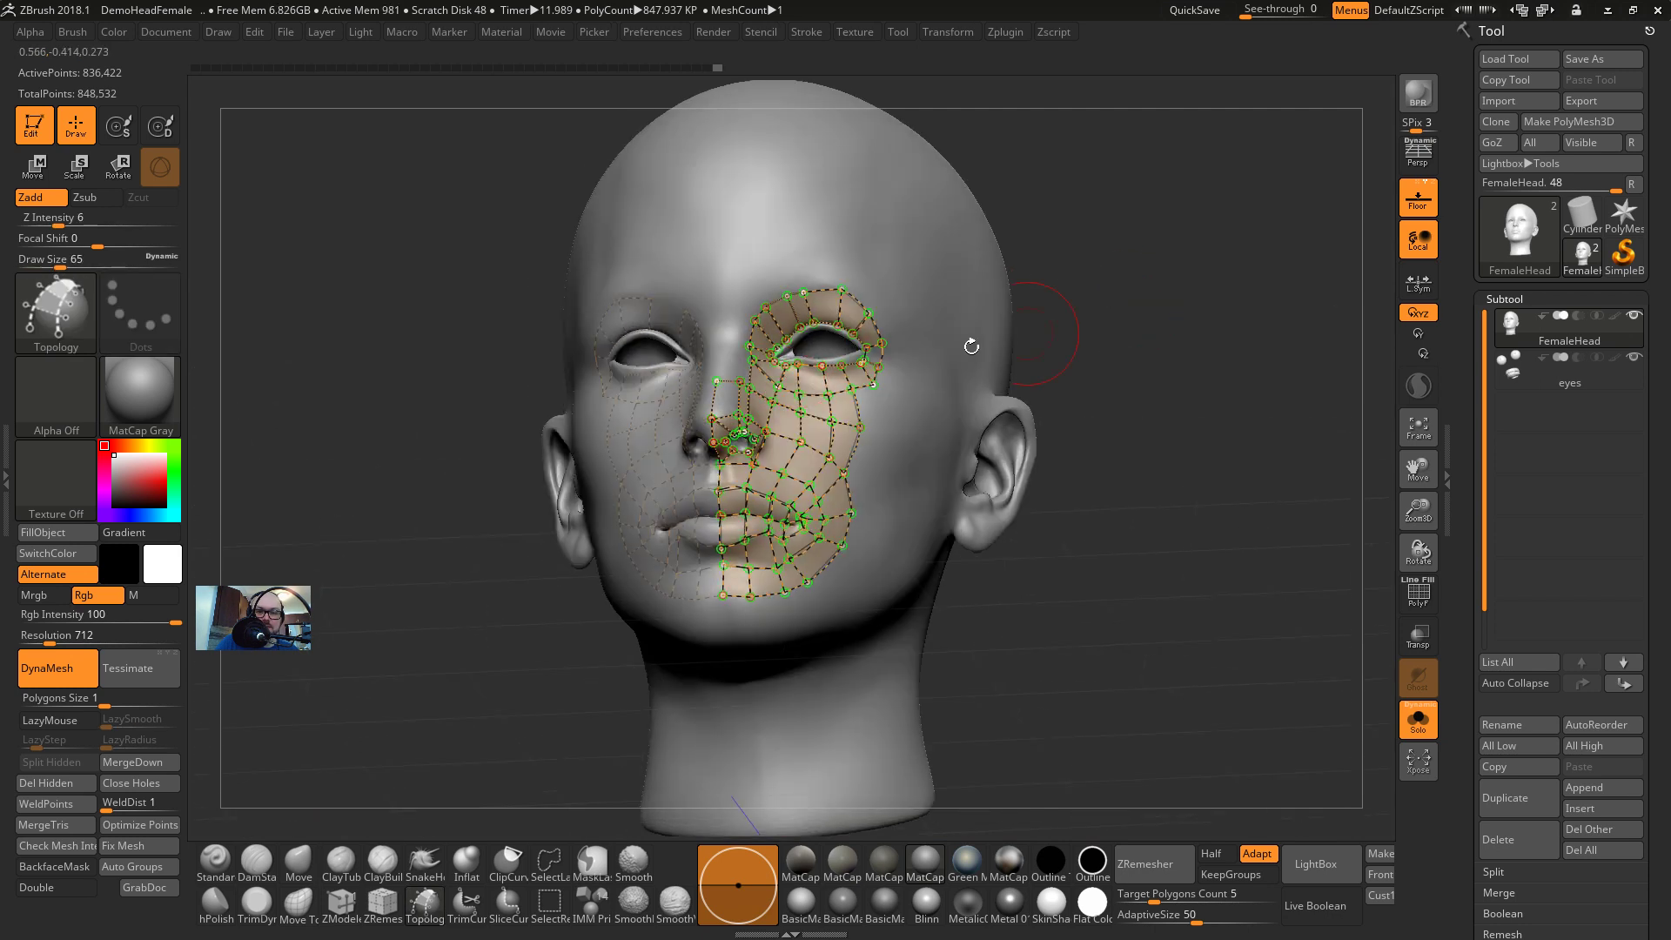
Remove the topology curve running along the nose bridge above the nose tip
{"action": "left_click_drag", "start_coordinate": [733, 371], "coordinate": [704, 397]}
{"action": "left_click_drag", "start_coordinate": [1053, 353], "coordinate": [1049, 424], "text": "alt"}
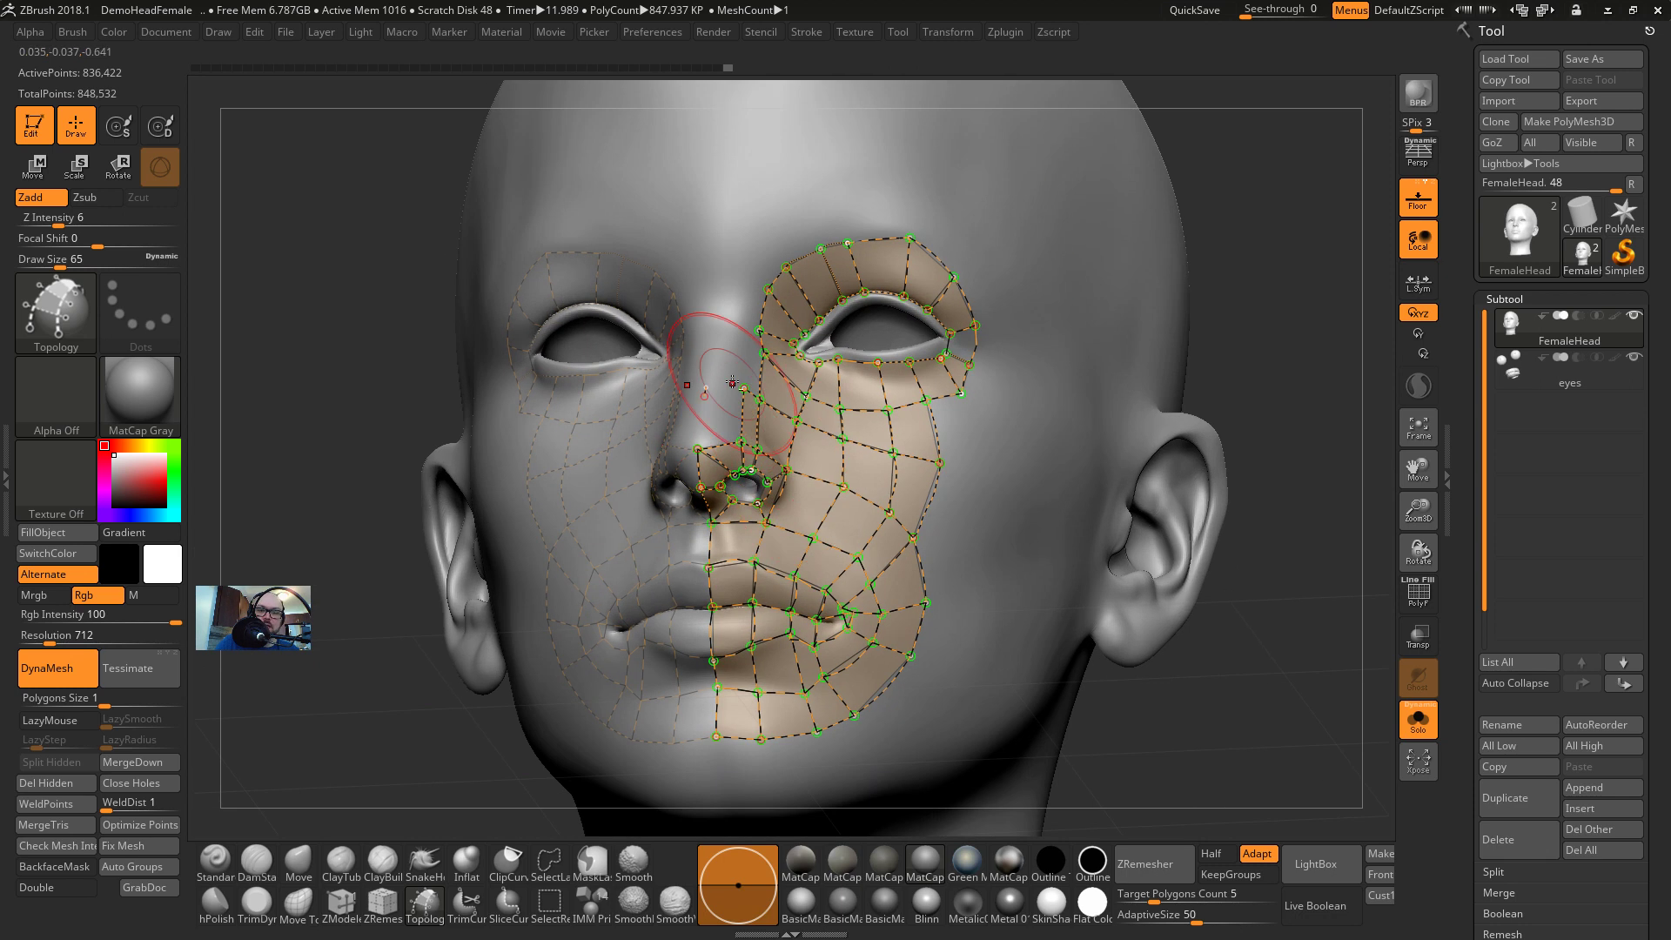
{"action": "left_click_drag", "start_coordinate": [721, 393], "coordinate": [695, 395], "text": "alt"}
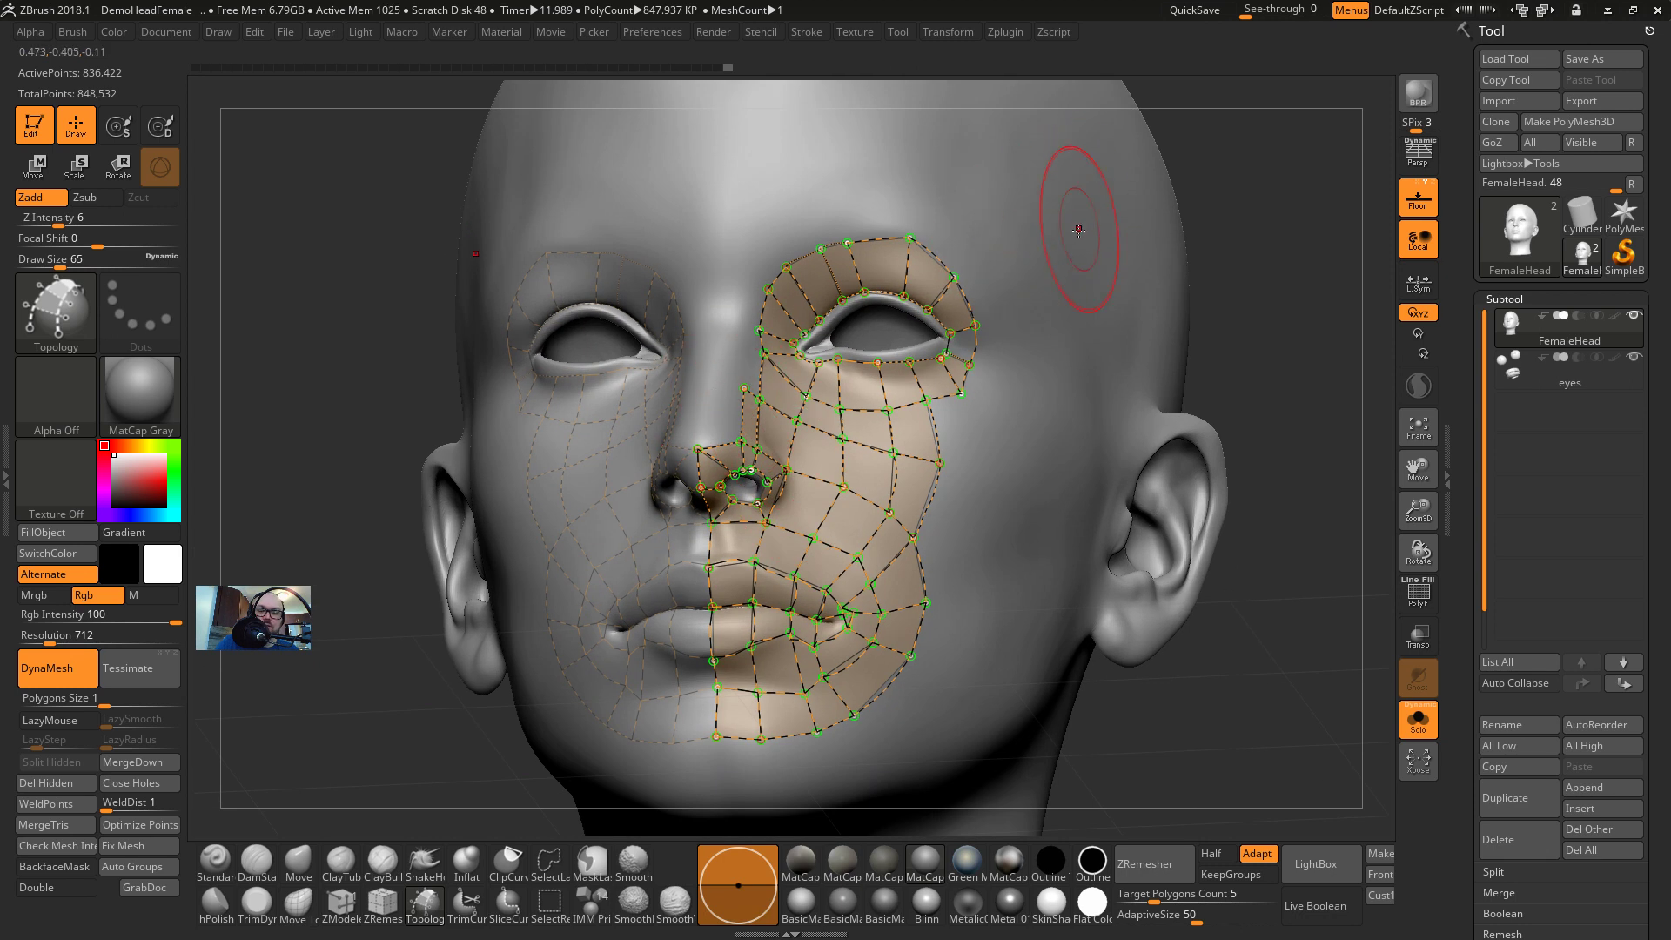
Try generating the topology mesh with a draw size of 80, examine its thickness in profile, and undo it
{"action": "right_click_drag", "start_coordinate": [1127, 374], "coordinate": [994, 380]}
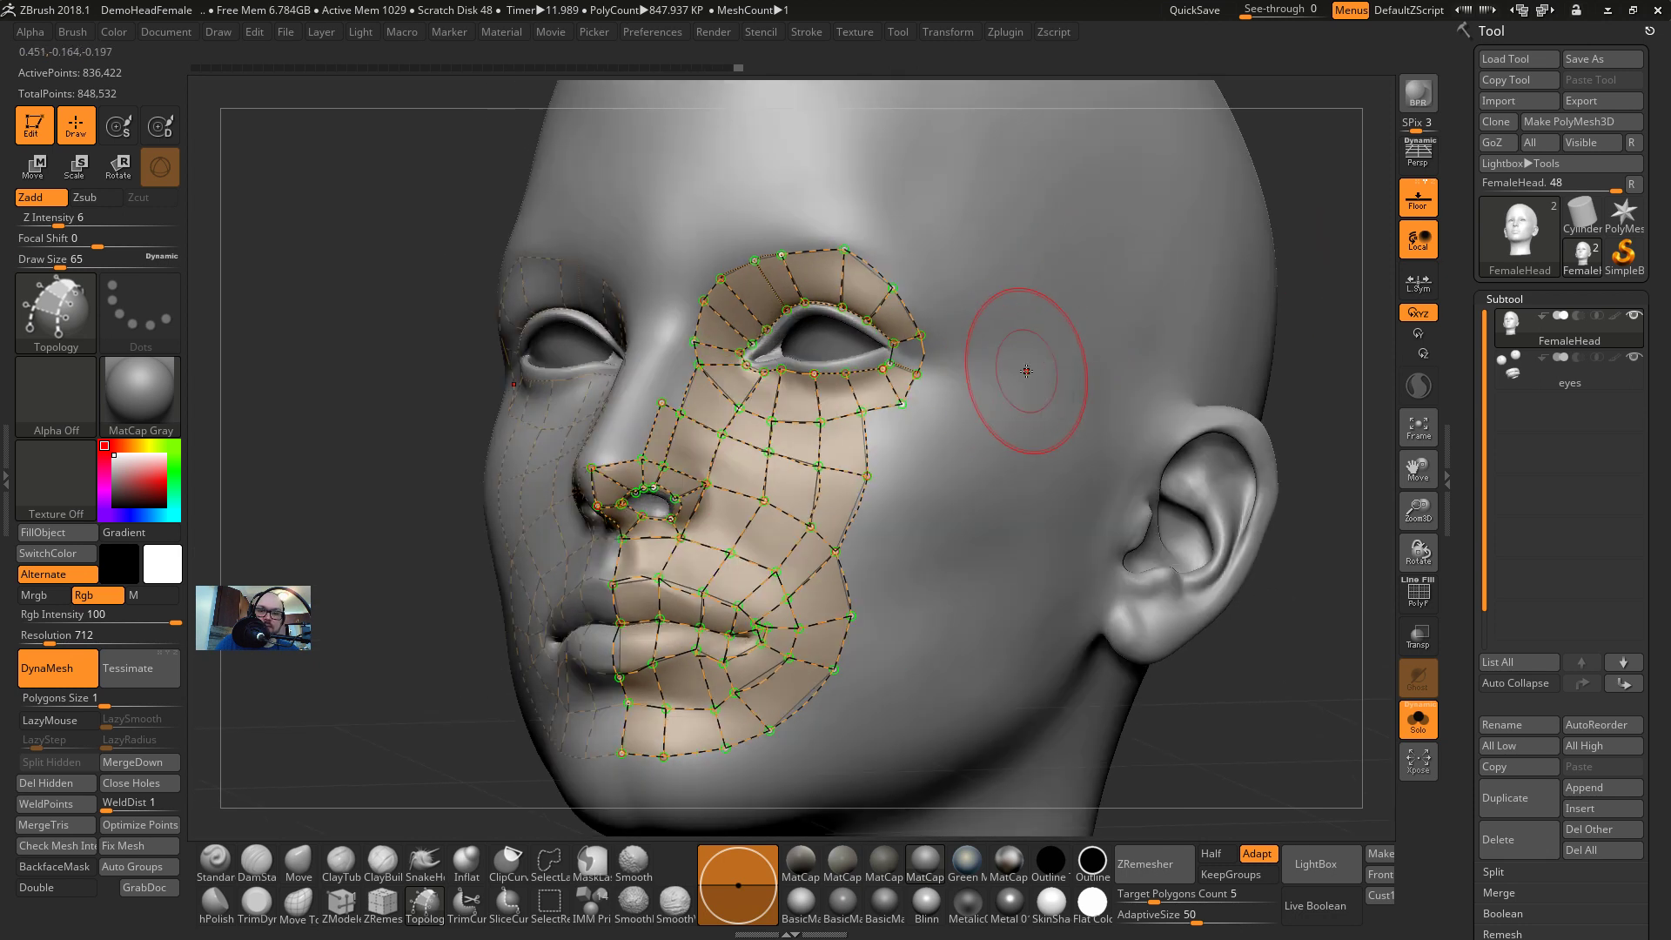
{"action": "key", "text": "s"}
{"action": "left_click_drag", "start_coordinate": [1022, 372], "coordinate": [1027, 372]}
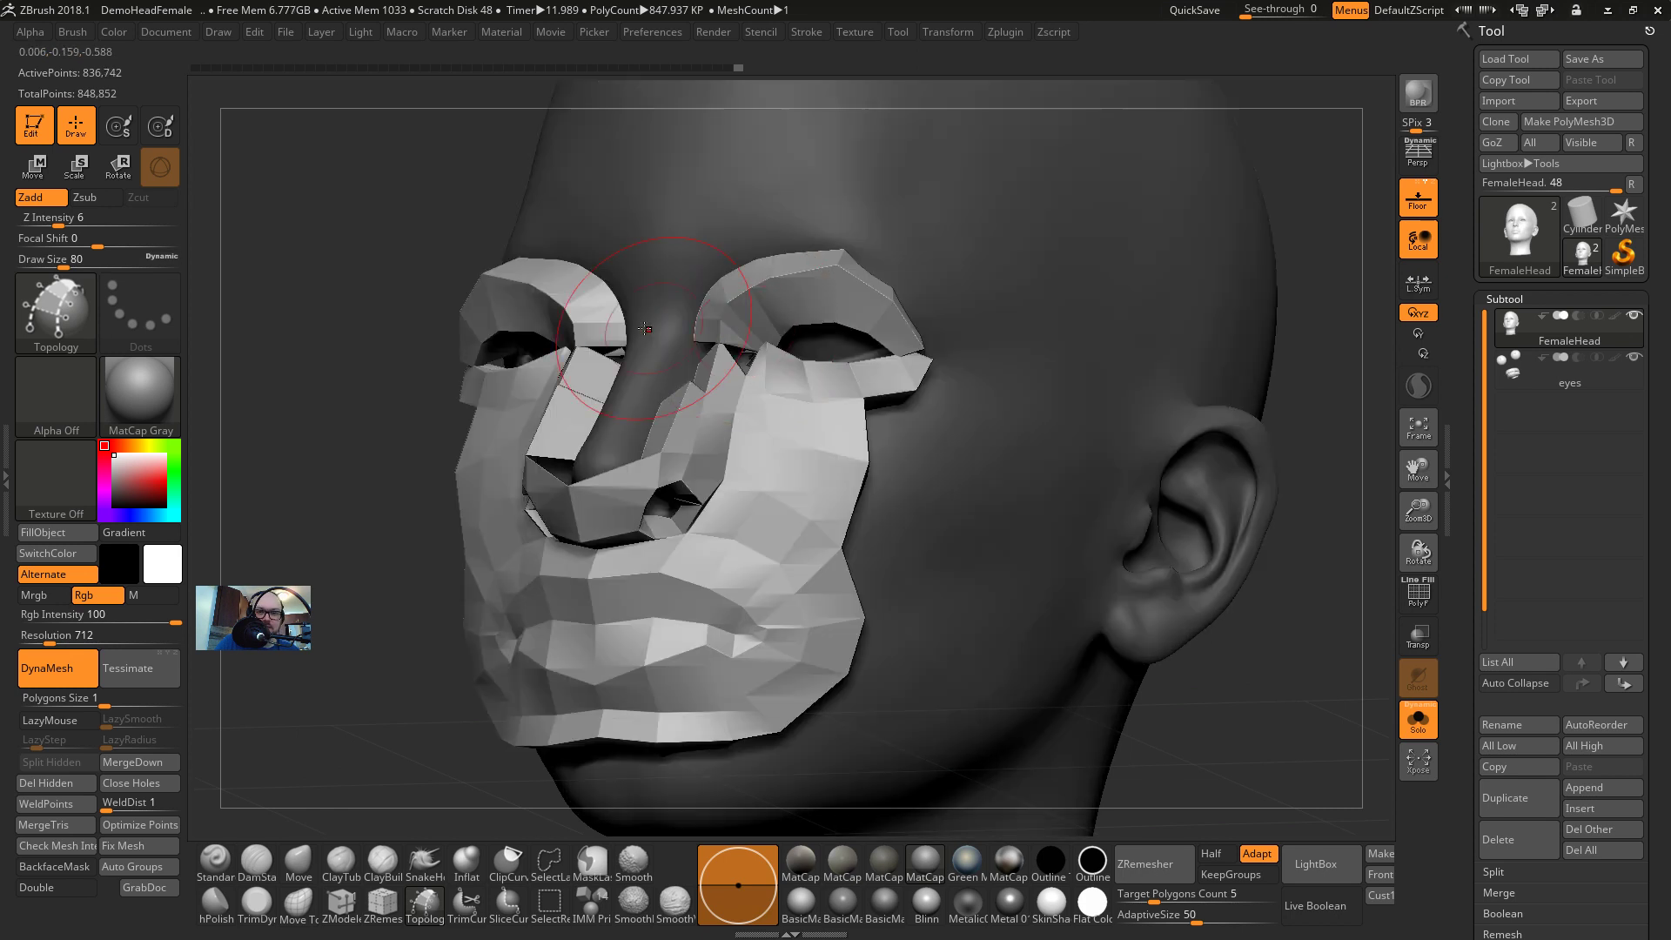
{"action": "left_click", "coordinate": [1020, 292]}
{"action": "left_click_drag", "start_coordinate": [399, 306], "coordinate": [373, 291]}
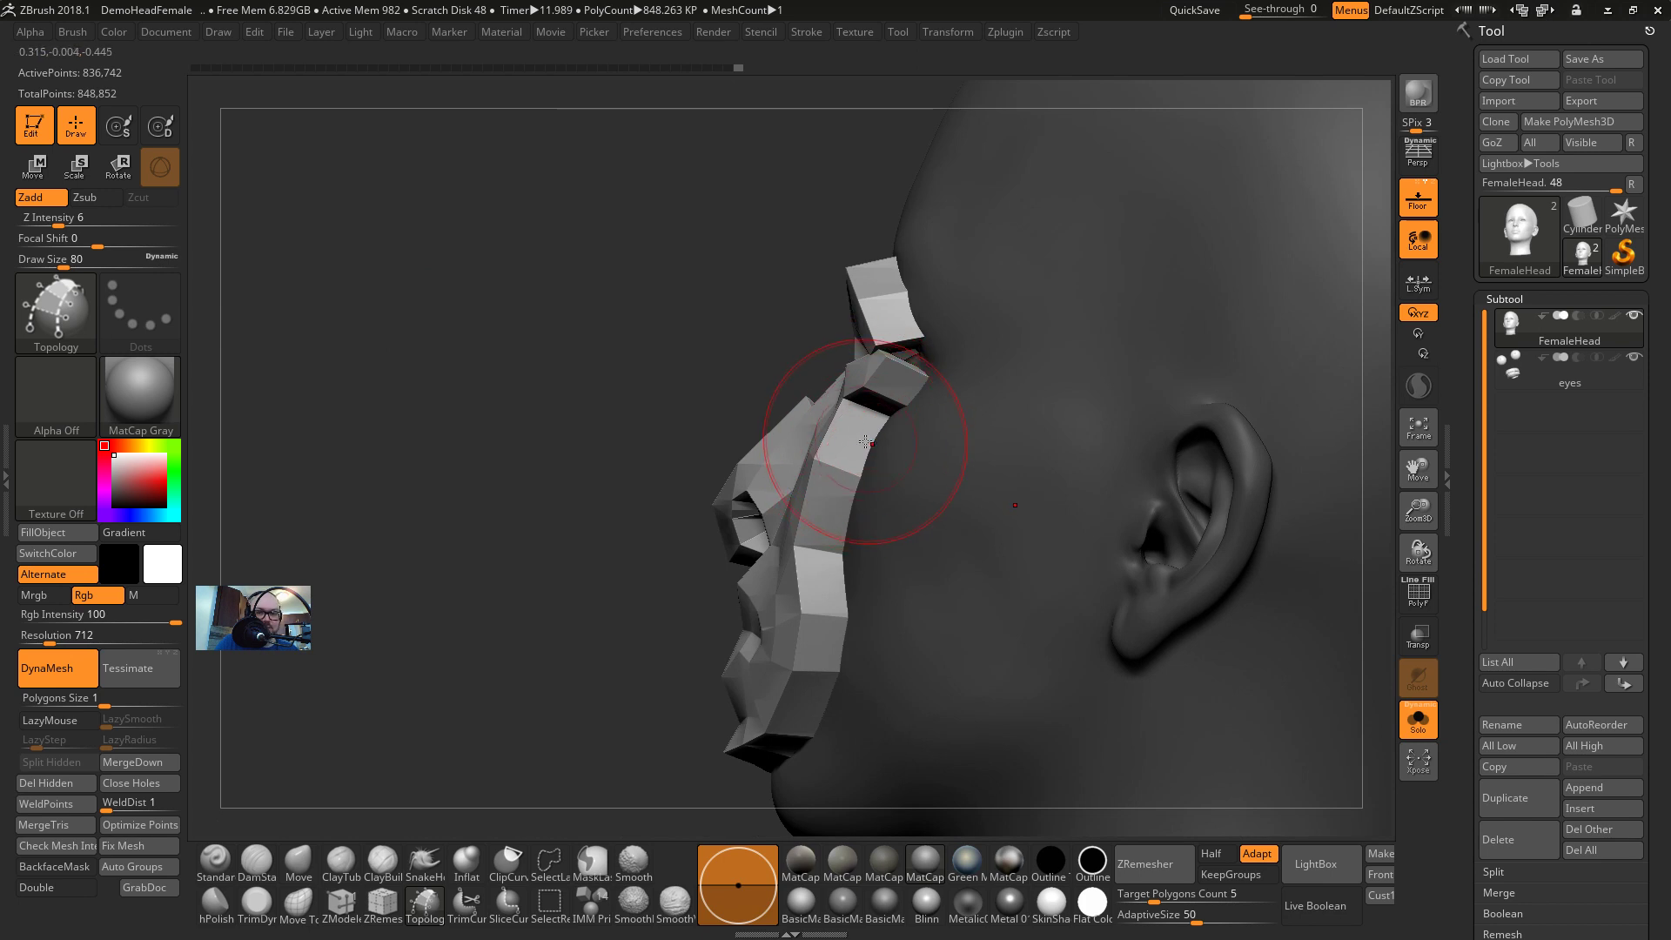
{"action": "key", "text": "ctrl+z"}
Set the draw size to 1 and generate a thin mesh from the face topology curves
{"action": "key", "text": "s"}
{"action": "left_click_drag", "start_coordinate": [813, 403], "coordinate": [770, 403]}
{"action": "left_click_drag", "start_coordinate": [703, 357], "coordinate": [740, 346]}
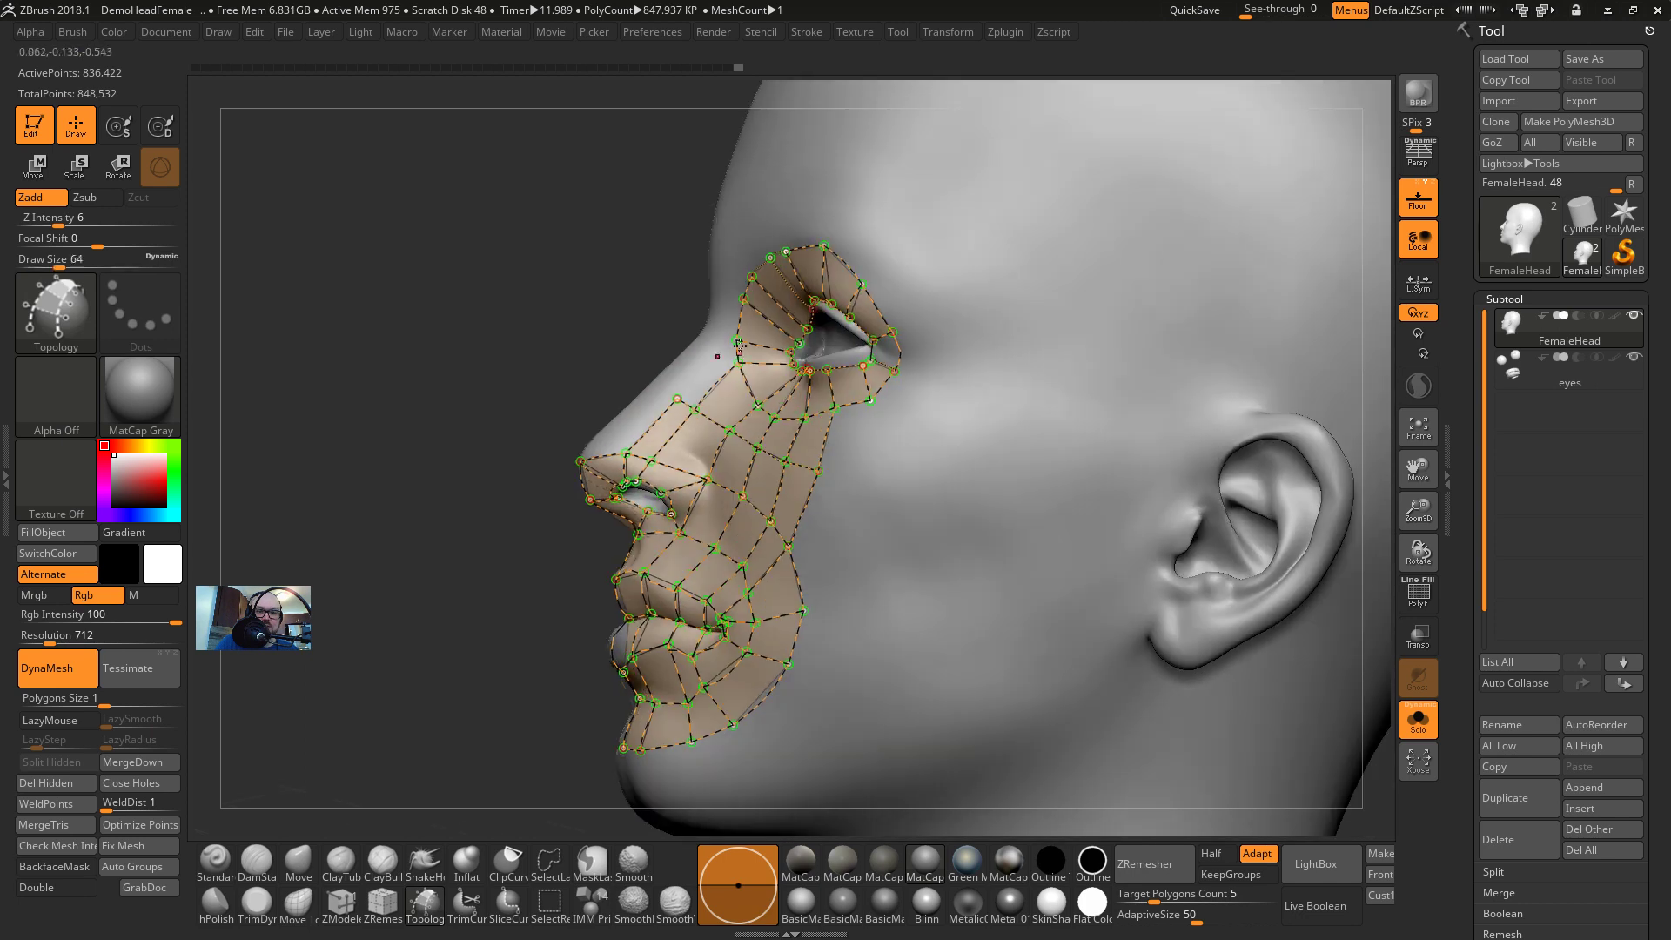
{"action": "key", "text": "s"}
{"action": "left_click_drag", "start_coordinate": [759, 280], "coordinate": [754, 281]}
{"action": "left_click", "coordinate": [912, 333]}
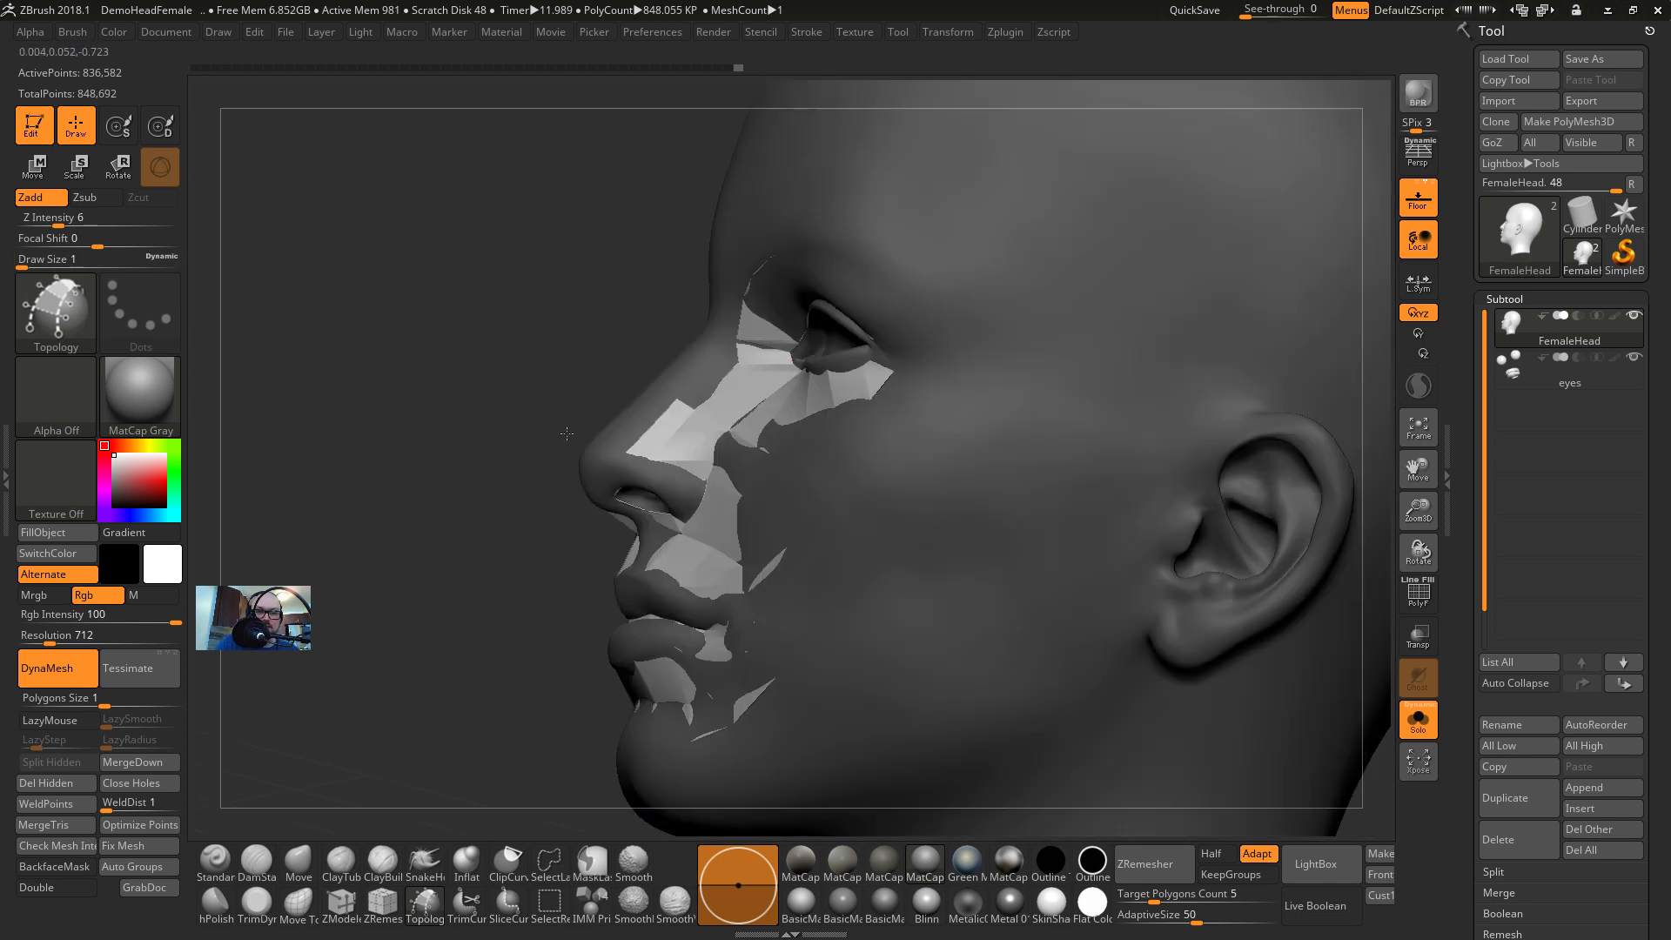
Switch to the browser to read the Twitch stream chat, and return to ZBrush
{"action": "right_click_drag", "start_coordinate": [1131, 366], "coordinate": [1163, 405]}
{"action": "key", "text": "alt+Tab"}
{"action": "key", "text": "Tab"}
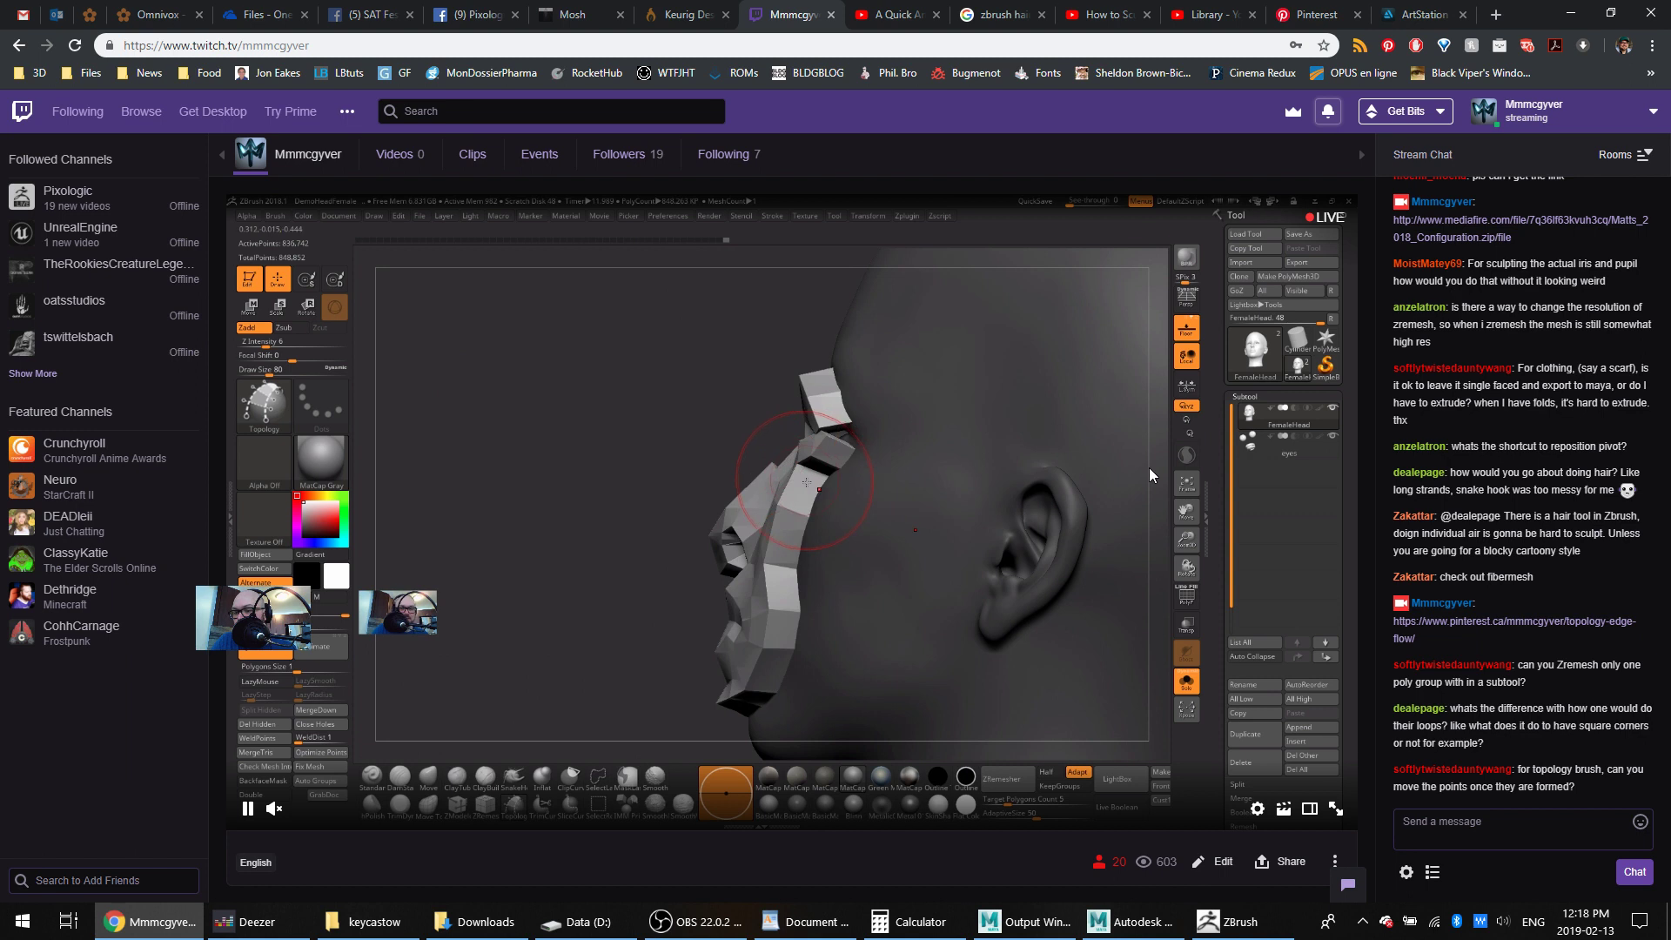
{"action": "key", "text": "alt+Tab"}
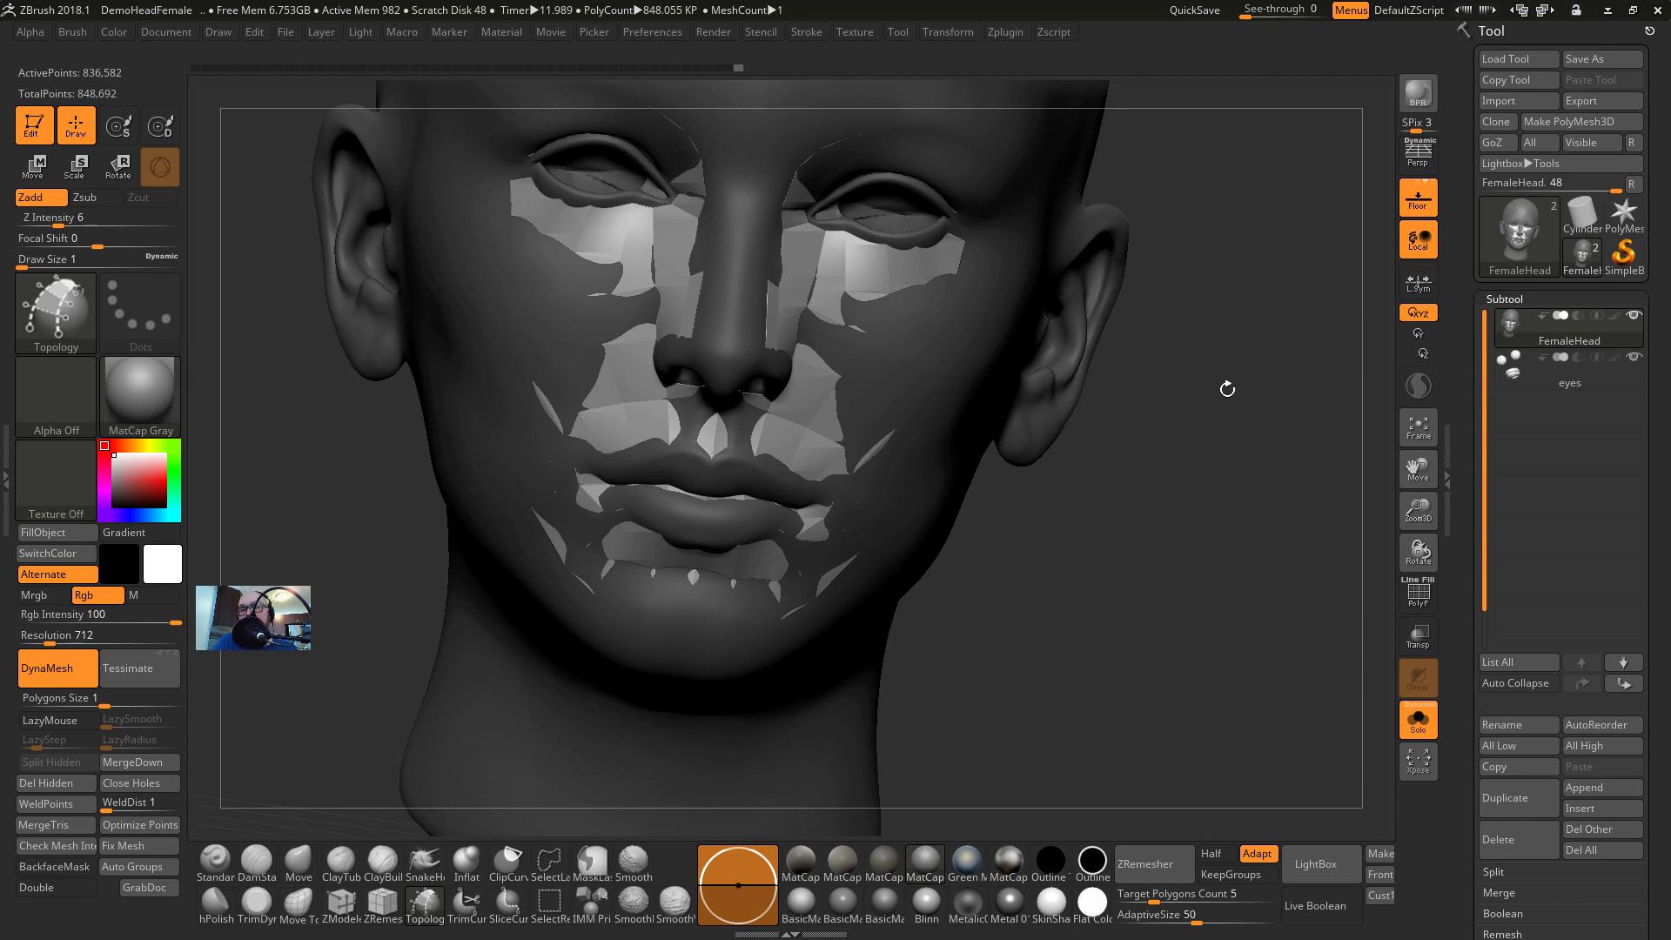
{"action": "left_click_drag", "start_coordinate": [1219, 389], "coordinate": [851, 350]}
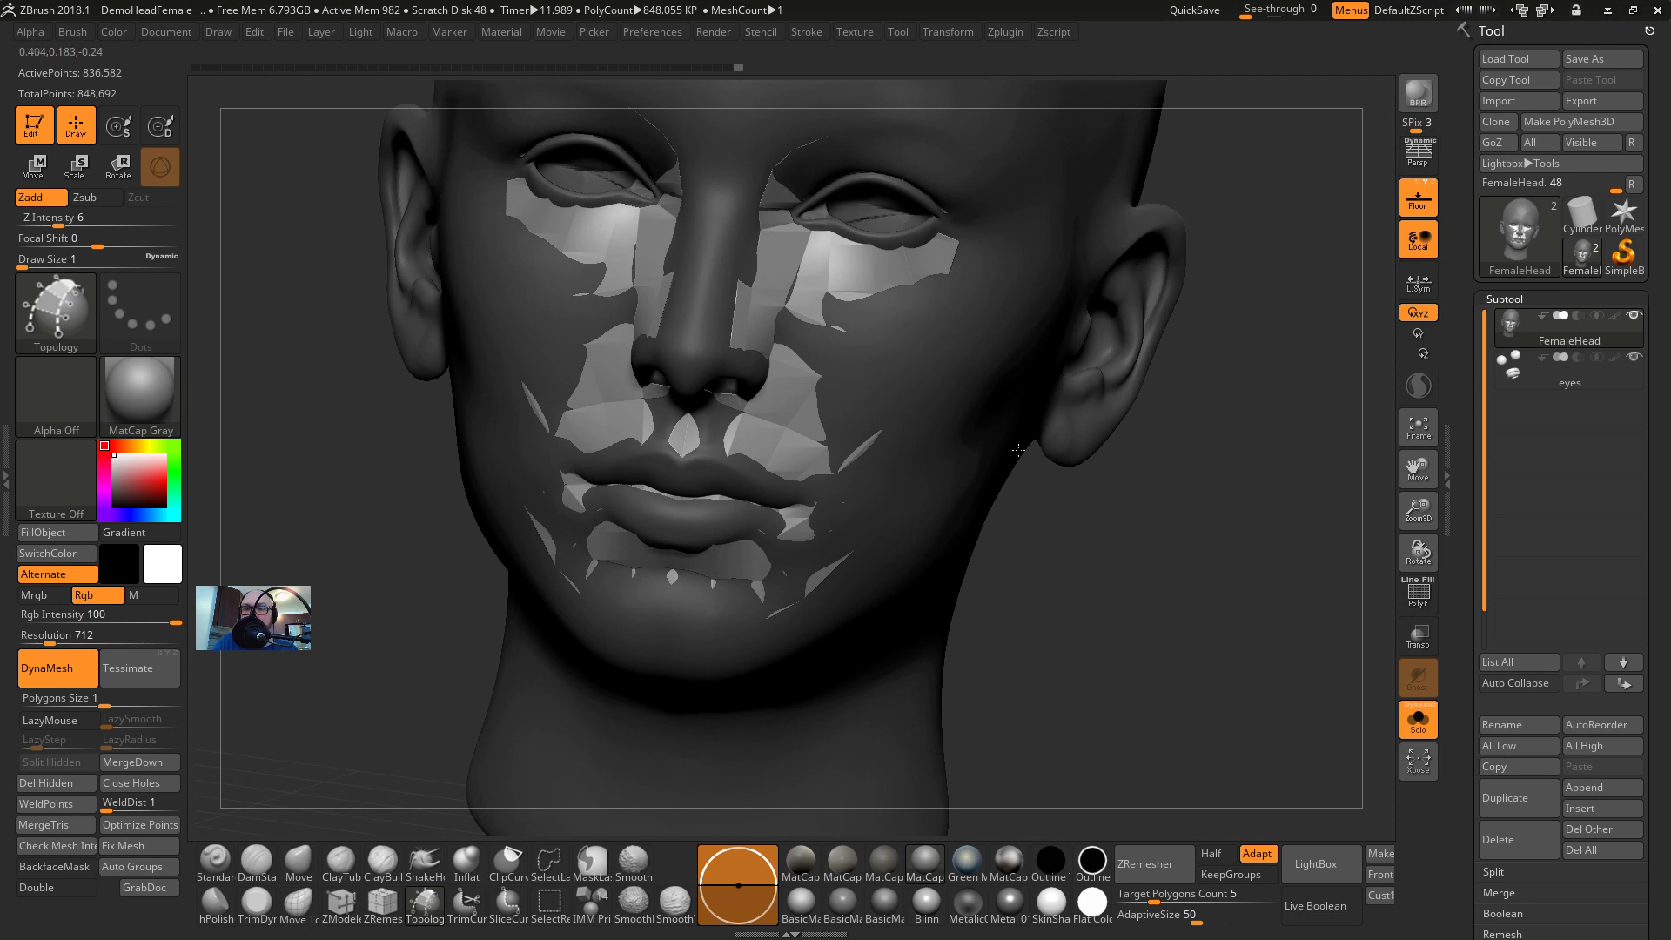
Undo the thin mesh, try generating the topology mesh with a draw size of 54, and undo that mesh
{"action": "key", "text": "ctrl+z"}
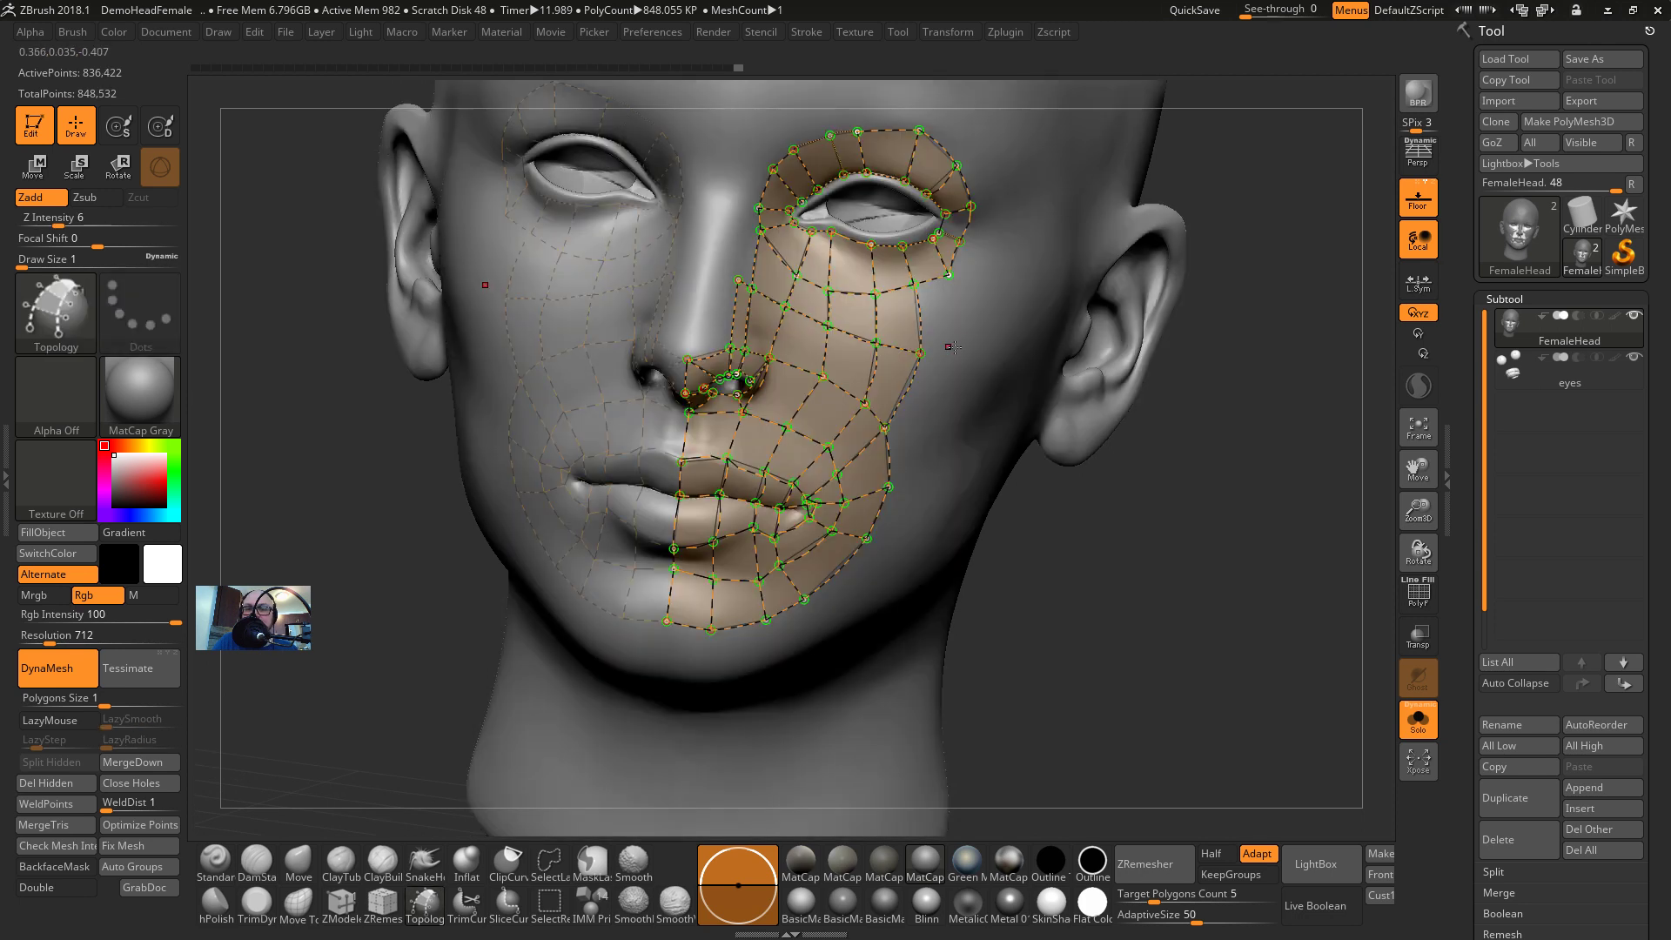
{"action": "type", "text": "s54"}
{"action": "key", "text": "Return"}
{"action": "left_click", "coordinate": [1025, 317]}
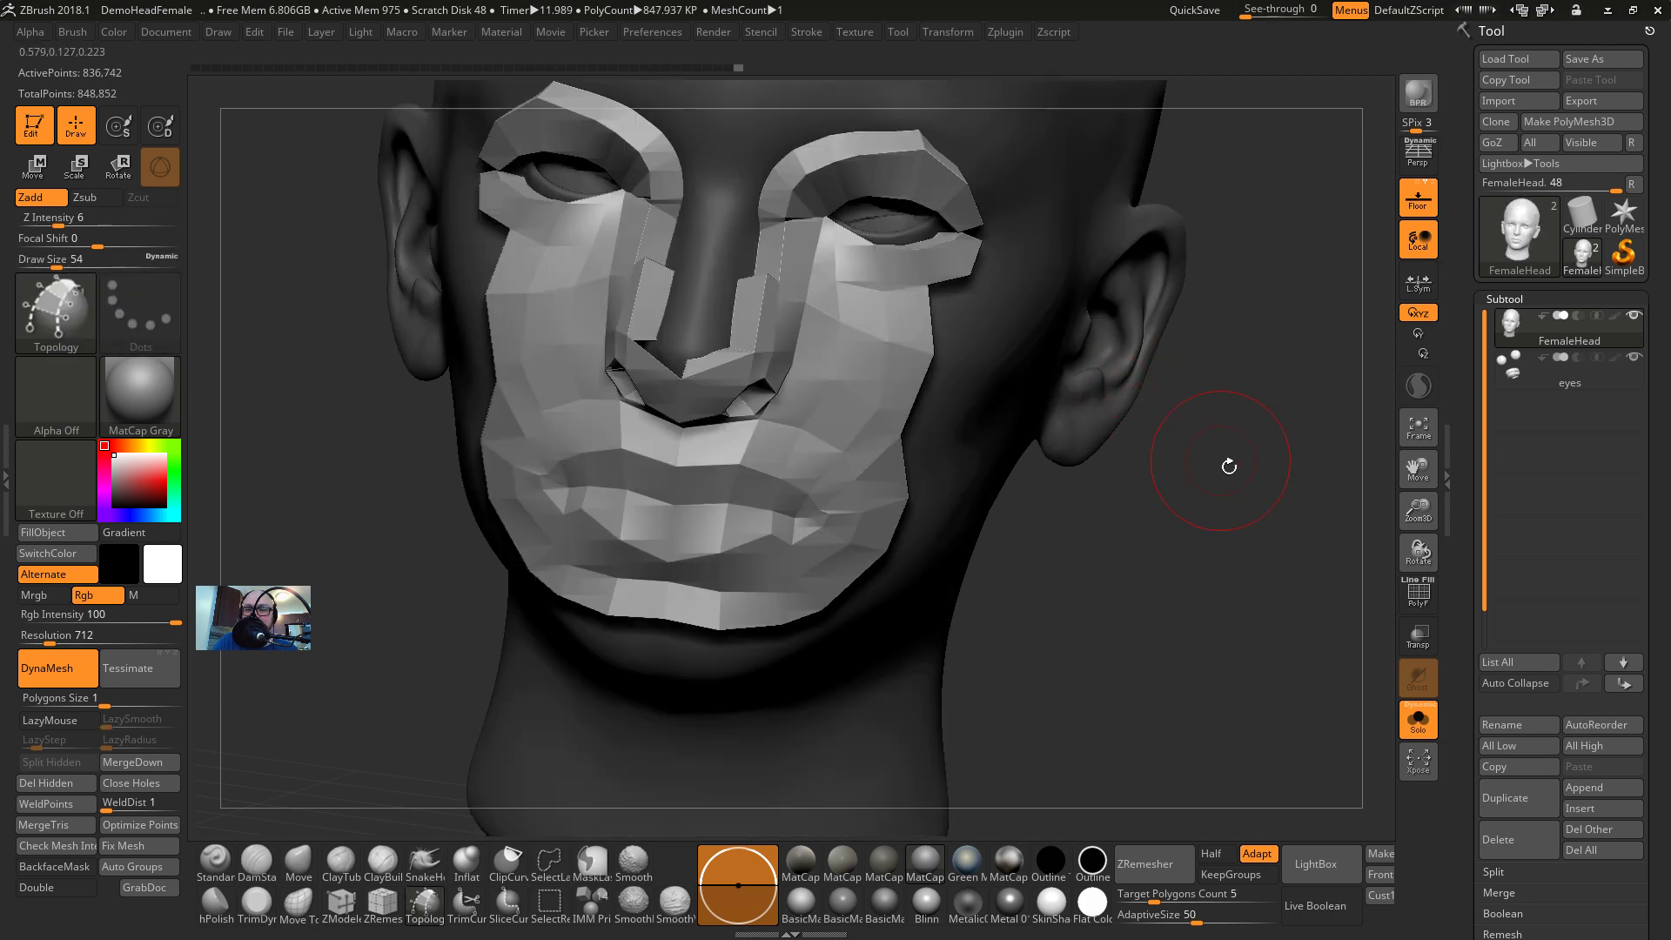
{"action": "left_click_drag", "start_coordinate": [1231, 466], "coordinate": [1158, 474]}
{"action": "key", "text": "ctrl+z"}
Reduce the draw size to 1 and generate the face topology mesh without thickness
{"action": "type", "text": "s22"}
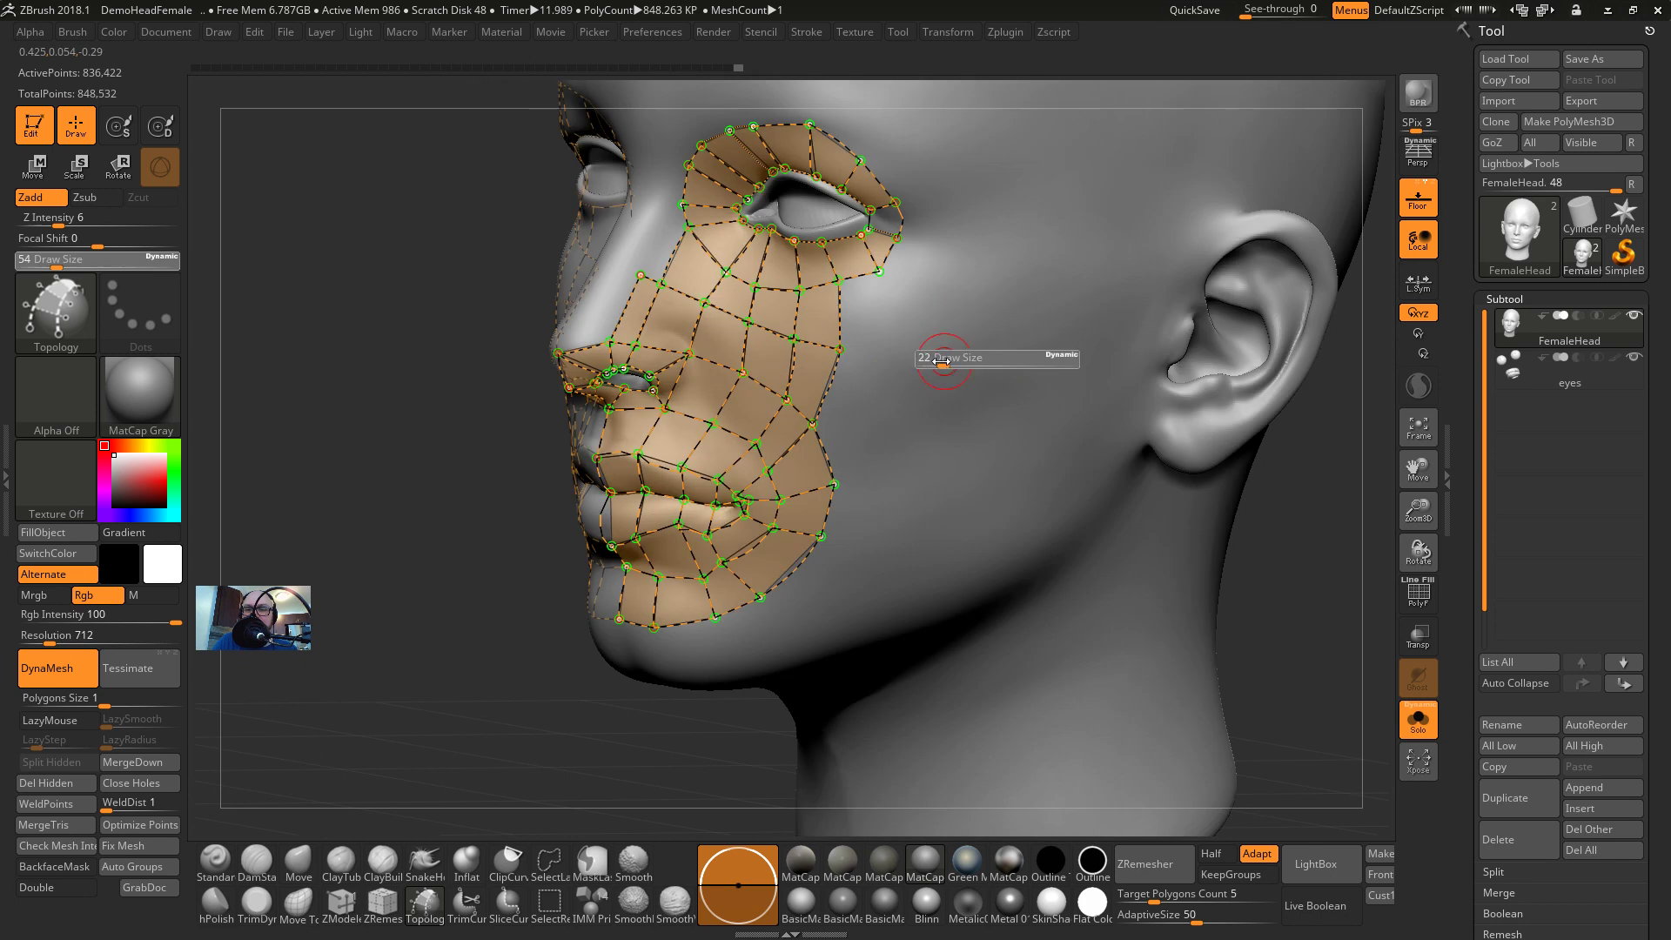
{"action": "key", "text": "Return"}
{"action": "left_click", "coordinate": [1009, 293]}
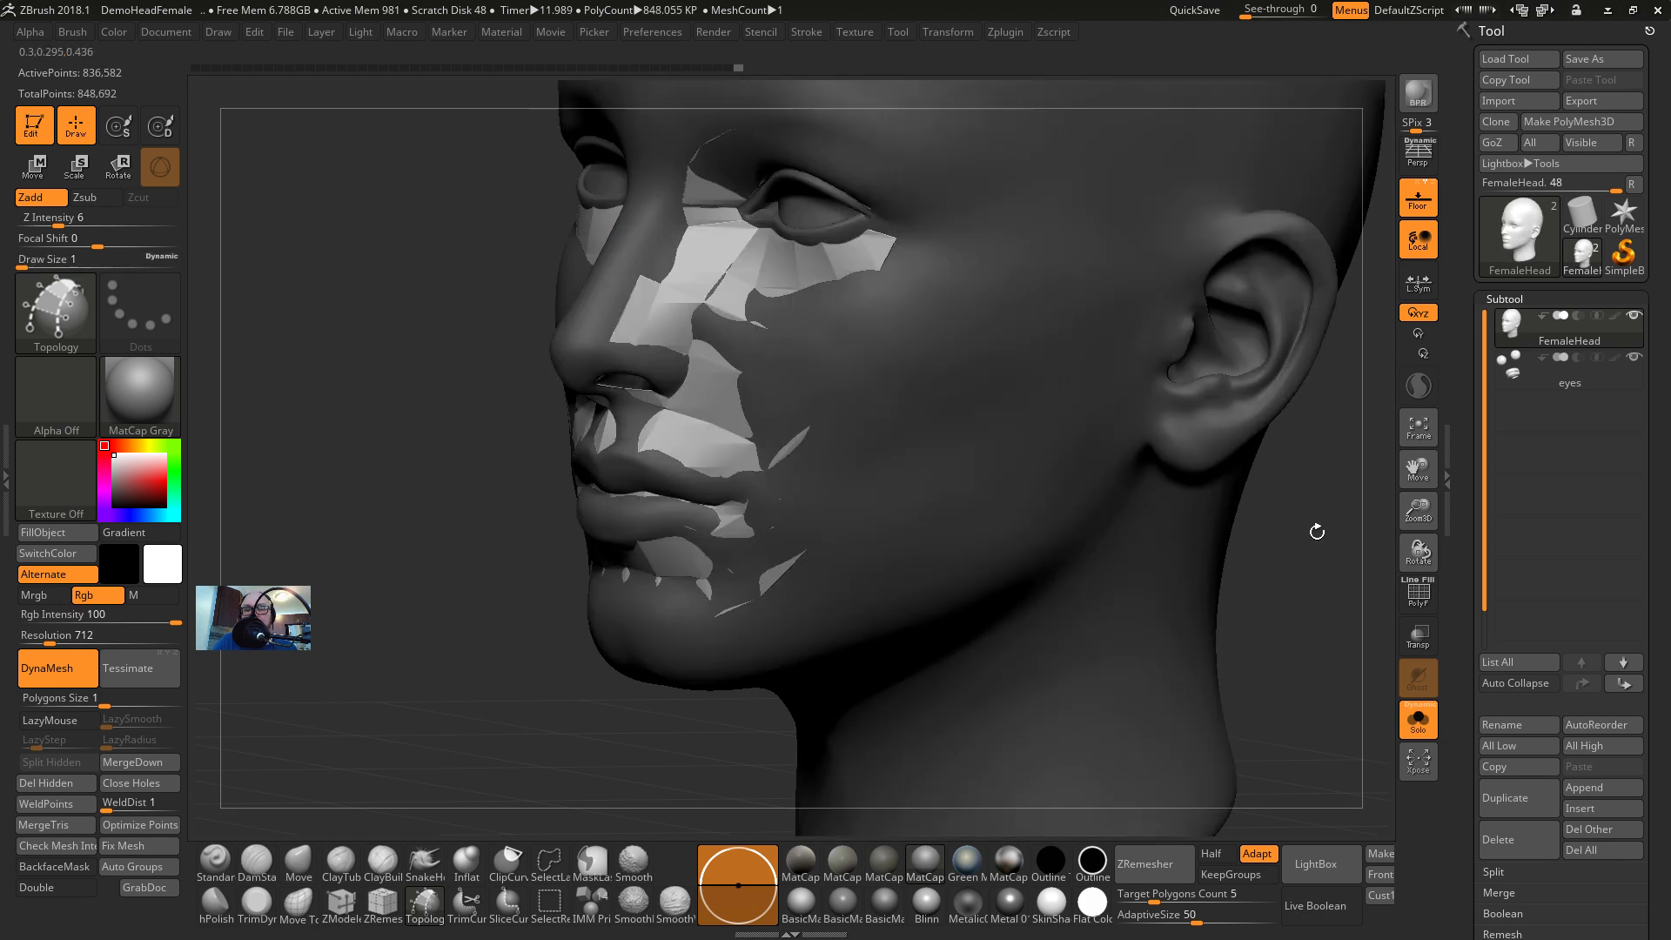
Split the unmasked points of the FemaleHead subtool into a separate subtool and select the new subtool
{"action": "left_click_drag", "start_coordinate": [1317, 531], "coordinate": [1404, 630]}
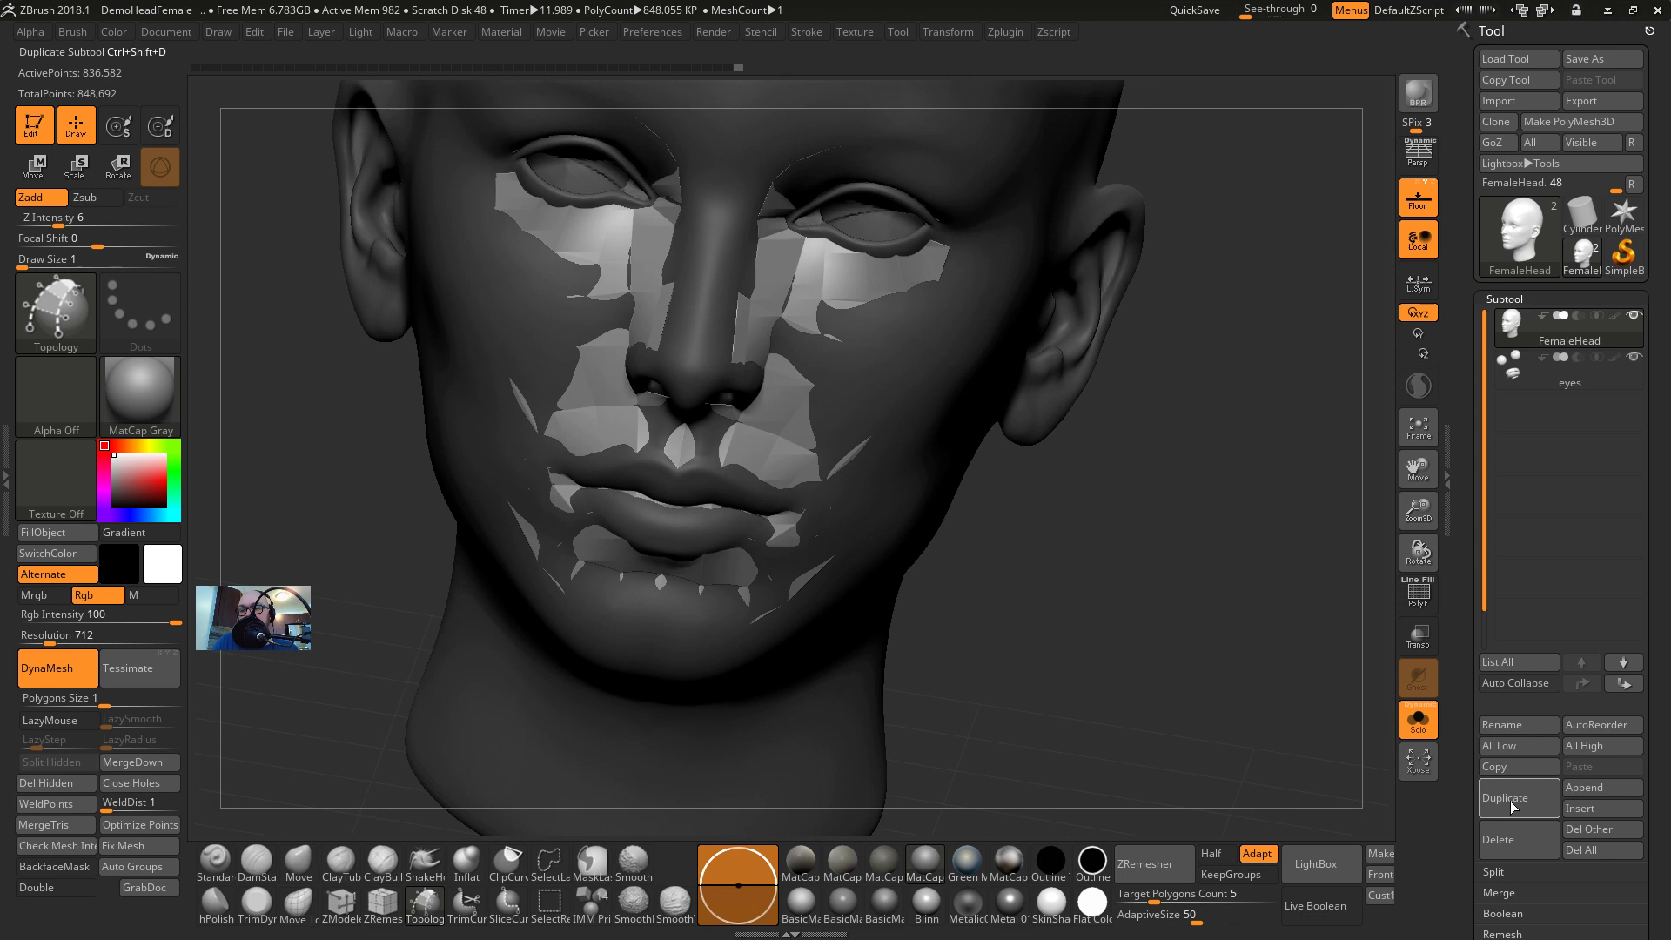
{"action": "left_click_drag", "start_coordinate": [1474, 884], "coordinate": [1474, 700]}
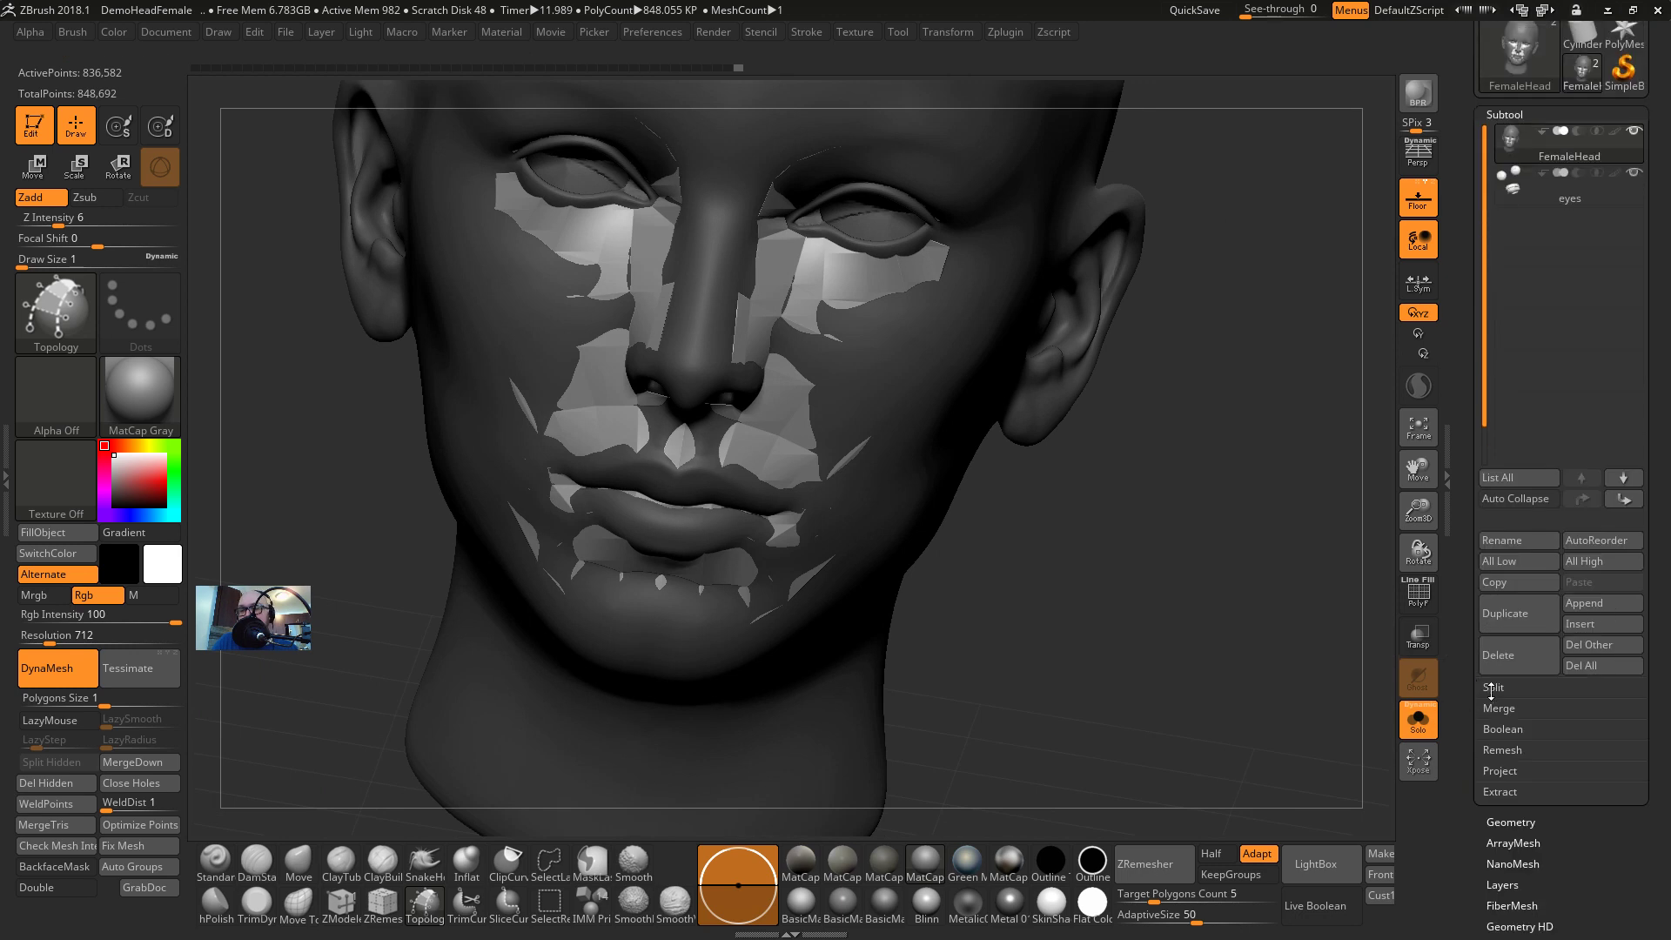
{"action": "left_click", "coordinate": [1494, 688]}
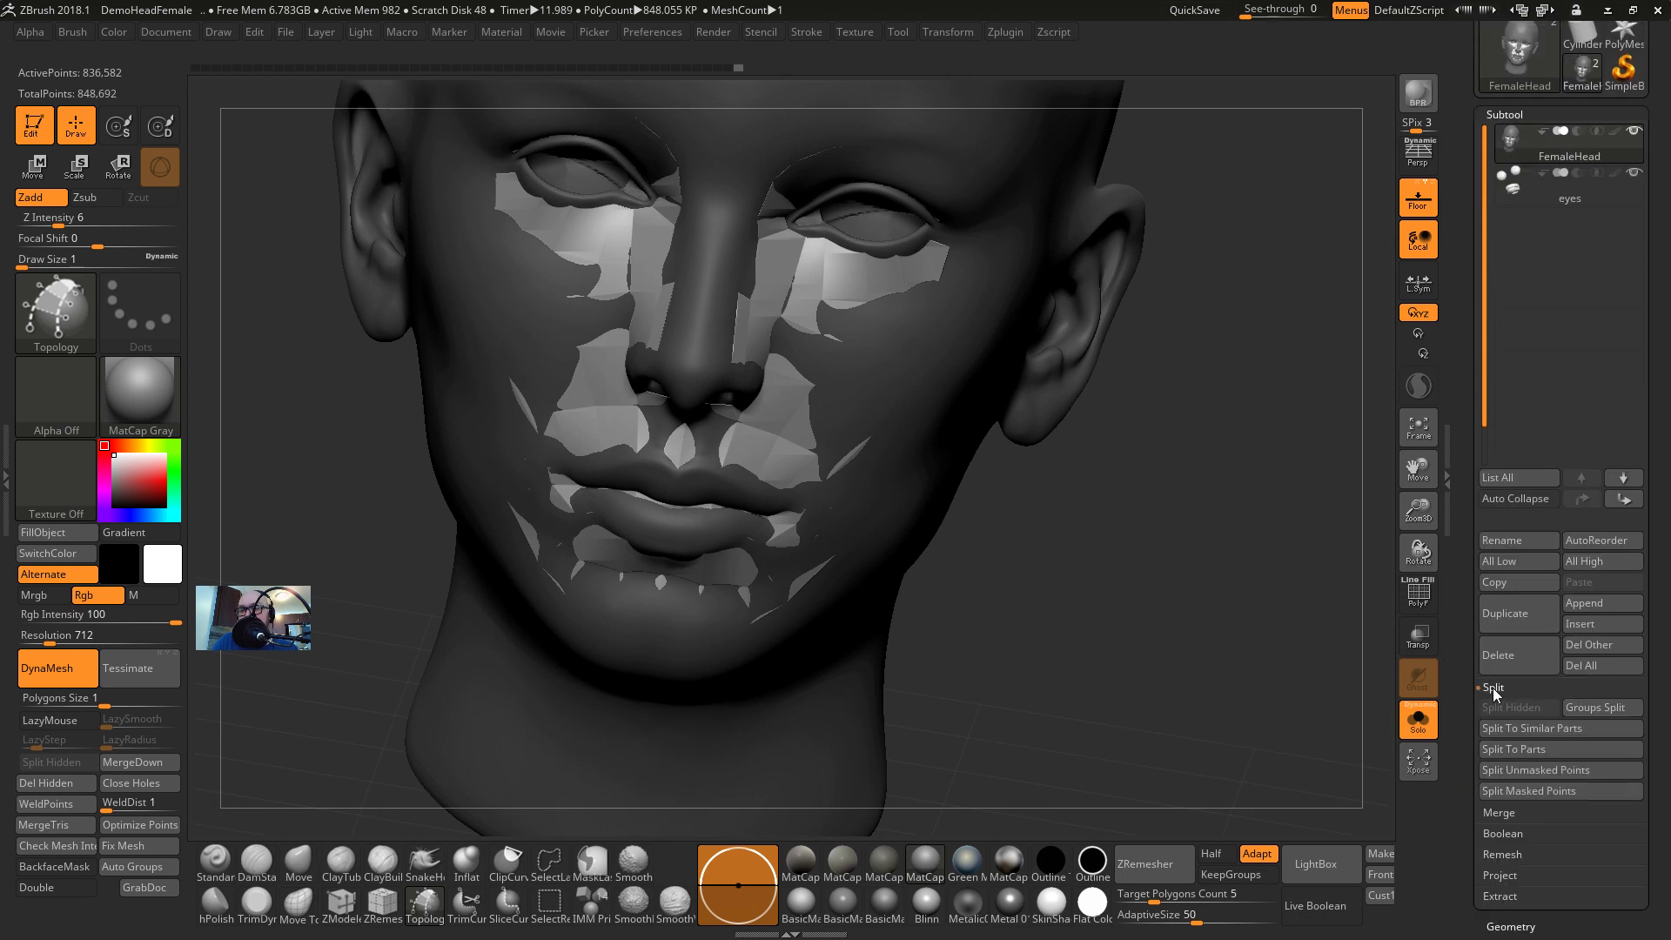
{"action": "left_click", "coordinate": [1518, 770]}
{"action": "left_click", "coordinate": [1522, 193]}
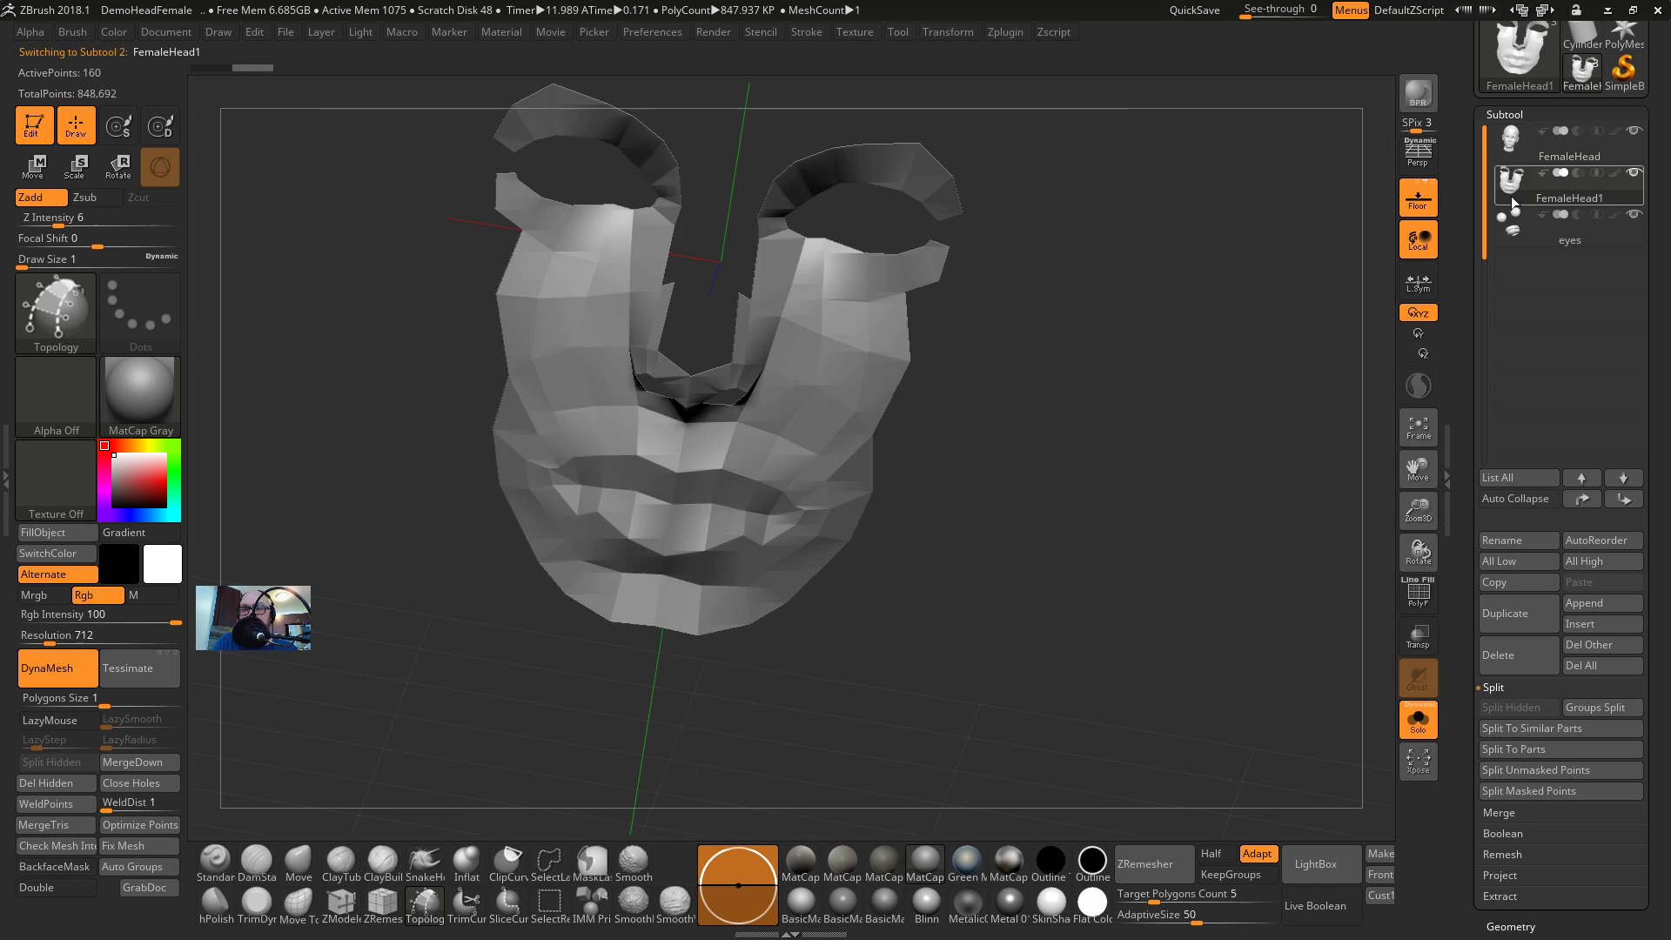
Show the polyframe of the FemaleHead1 face mesh and remove all of its creases
{"action": "mouse_move", "coordinate": [1267, 353]}
{"action": "left_mouse_down"}
{"action": "mouse_move", "coordinate": [1232, 398]}
{"action": "mouse_move", "coordinate": [1174, 413]}
{"action": "mouse_move", "coordinate": [1122, 474]}
{"action": "mouse_move", "coordinate": [1324, 459]}
{"action": "mouse_move", "coordinate": [1258, 458]}
{"action": "left_mouse_up"}
{"action": "key", "text": "shift+f"}
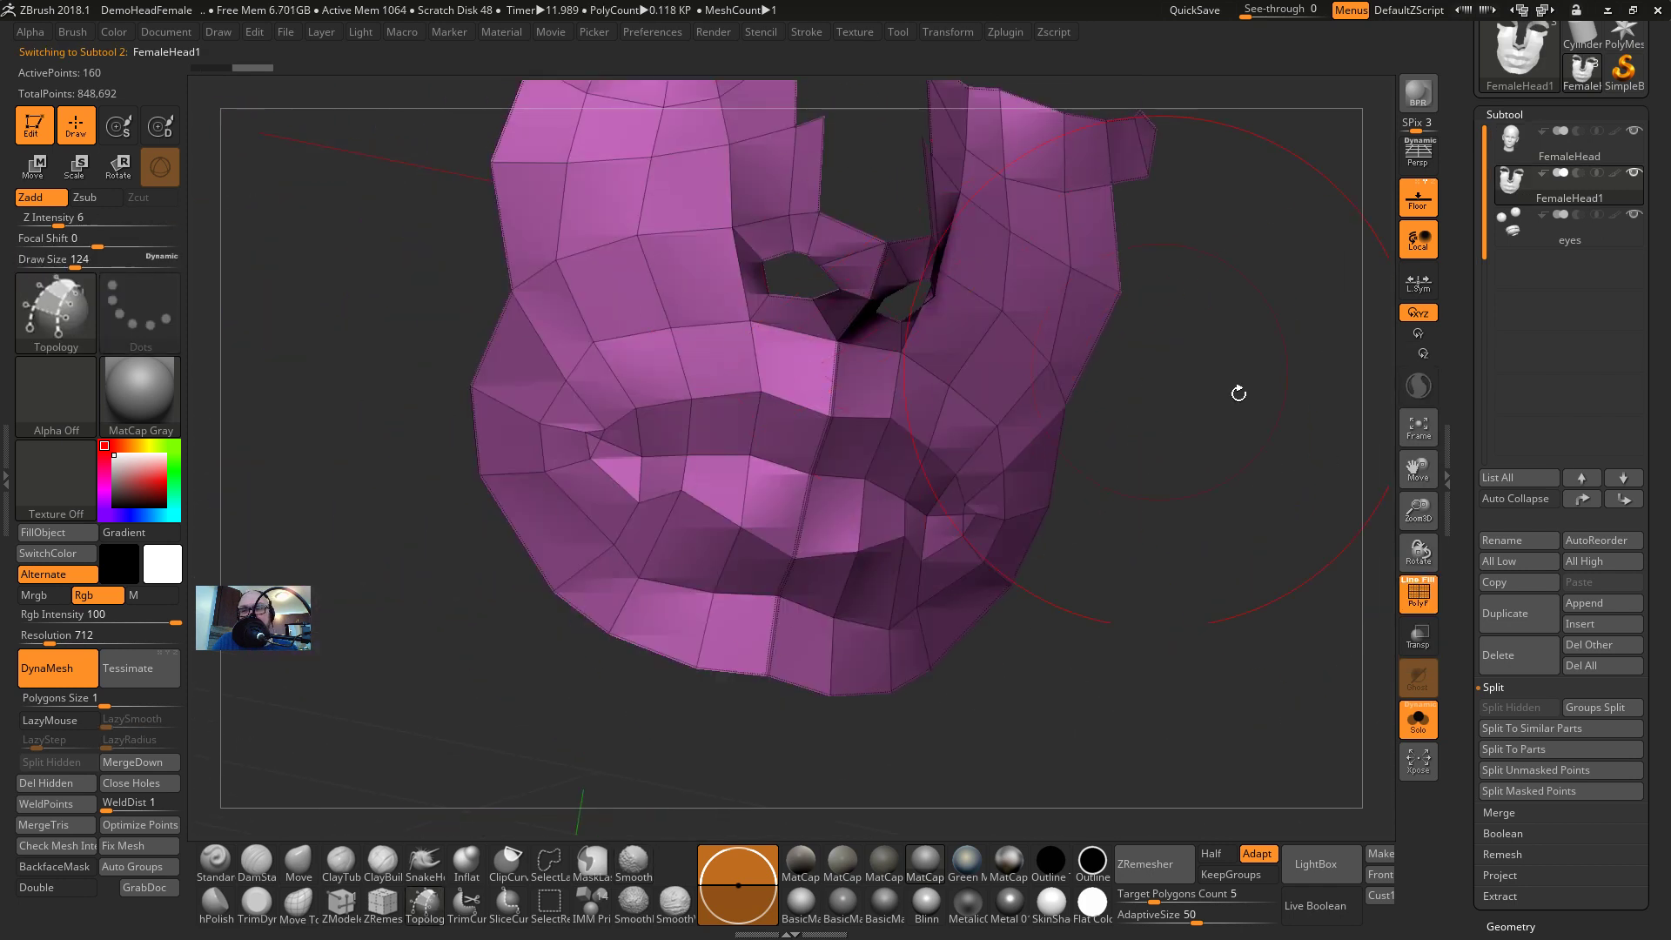
{"action": "scroll", "coordinate": [1479, 348], "scroll_direction": "down", "scroll_amount": 5}
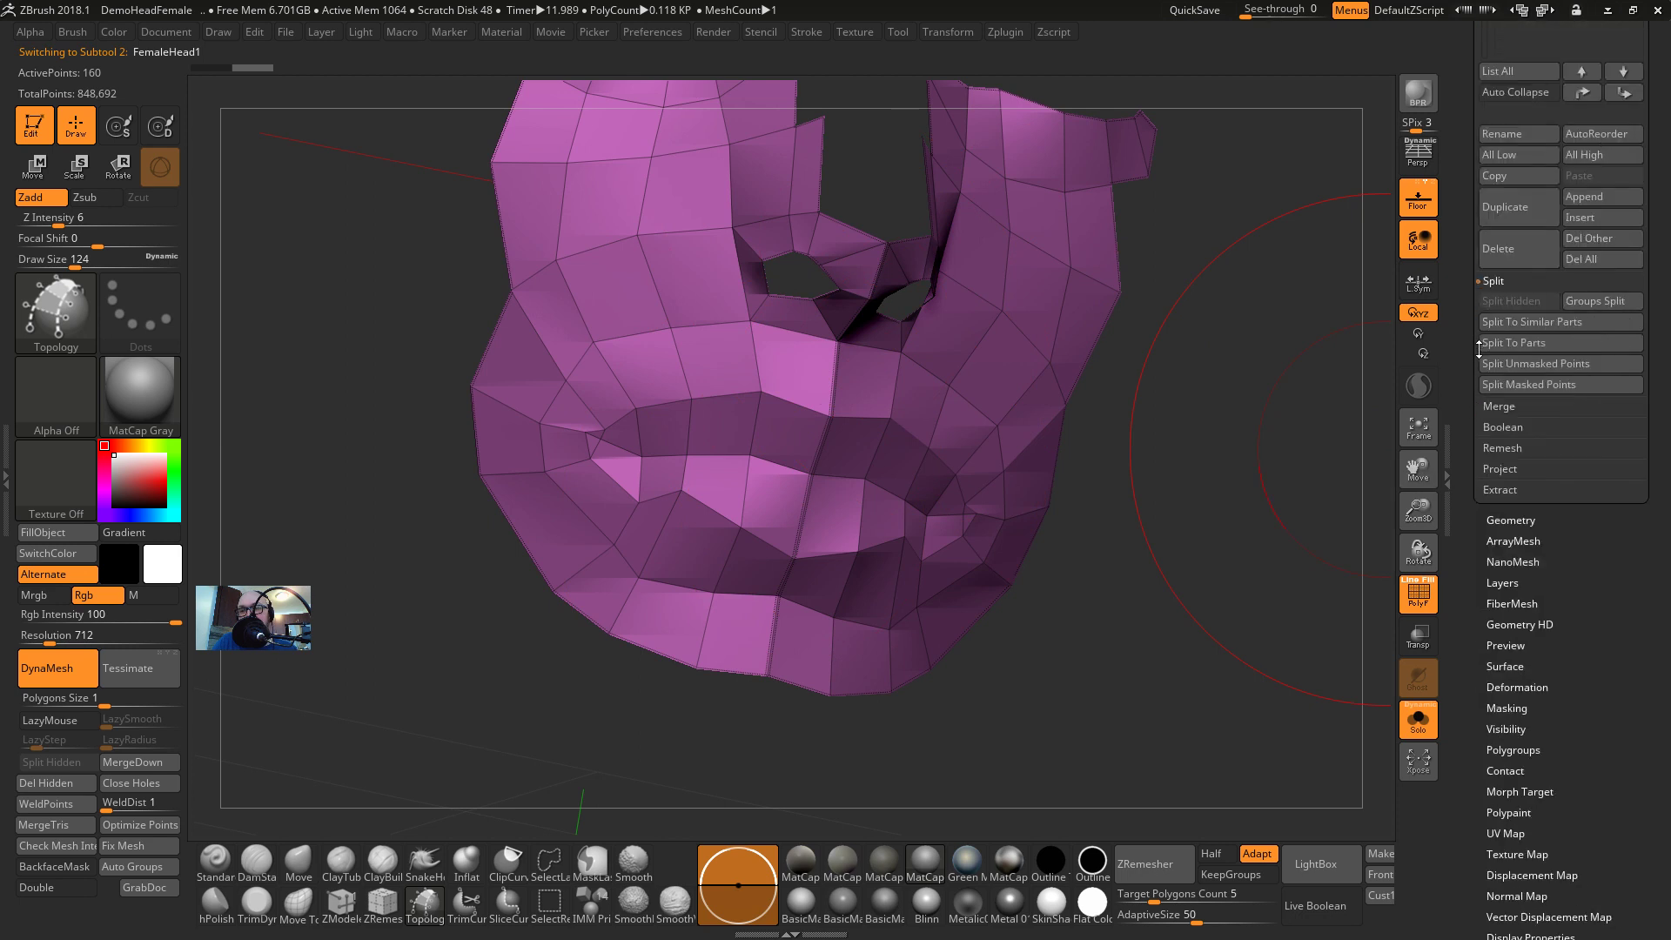
{"action": "left_click", "coordinate": [1506, 521]}
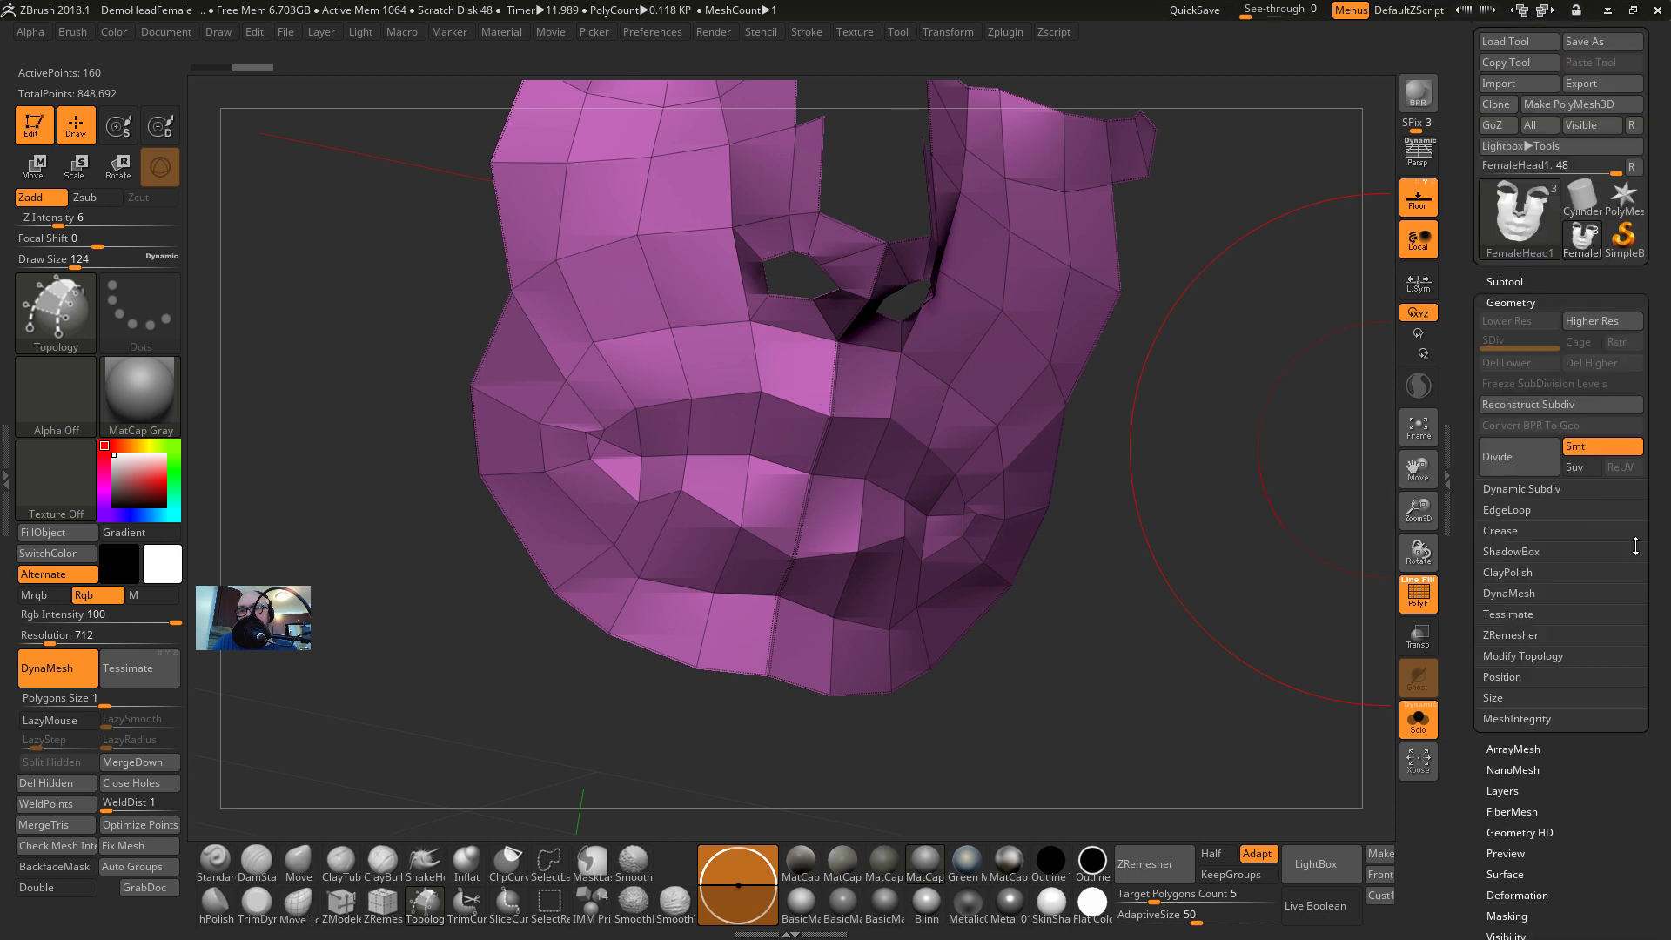
{"action": "left_click", "coordinate": [1504, 531]}
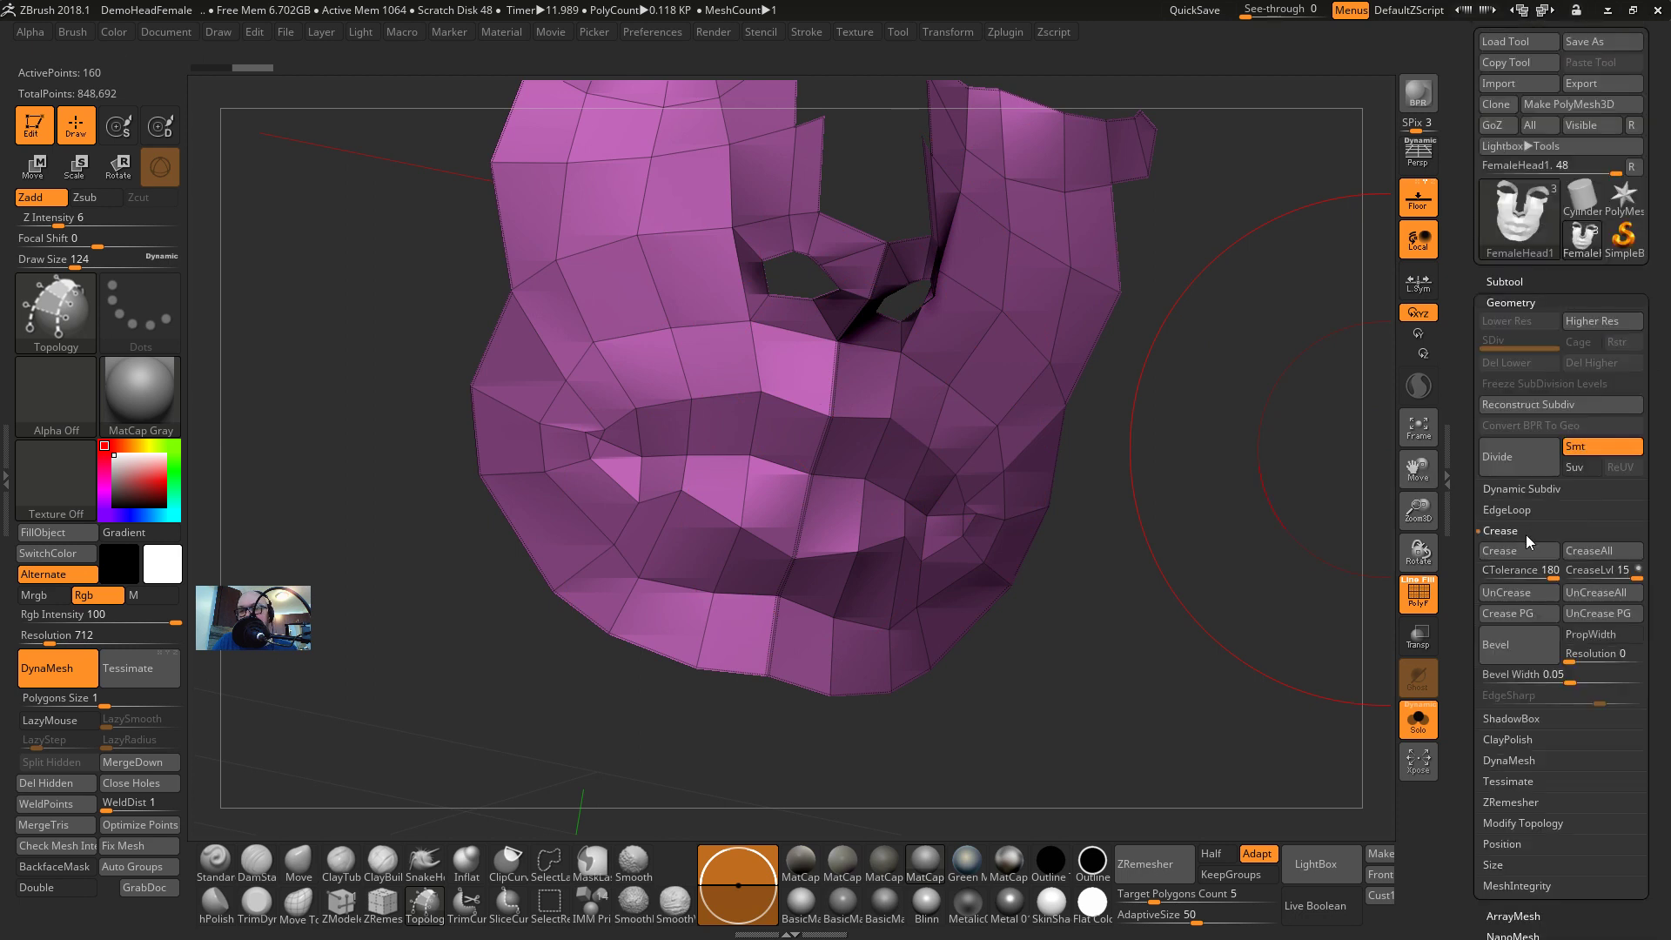
{"action": "left_click", "coordinate": [1590, 592]}
{"action": "mouse_move", "coordinate": [1306, 453]}
{"action": "left_mouse_down"}
{"action": "mouse_move", "coordinate": [1239, 478]}
{"action": "mouse_move", "coordinate": [1202, 534]}
{"action": "mouse_move", "coordinate": [1215, 419]}
{"action": "left_mouse_up"}
{"action": "key", "text": "s"}
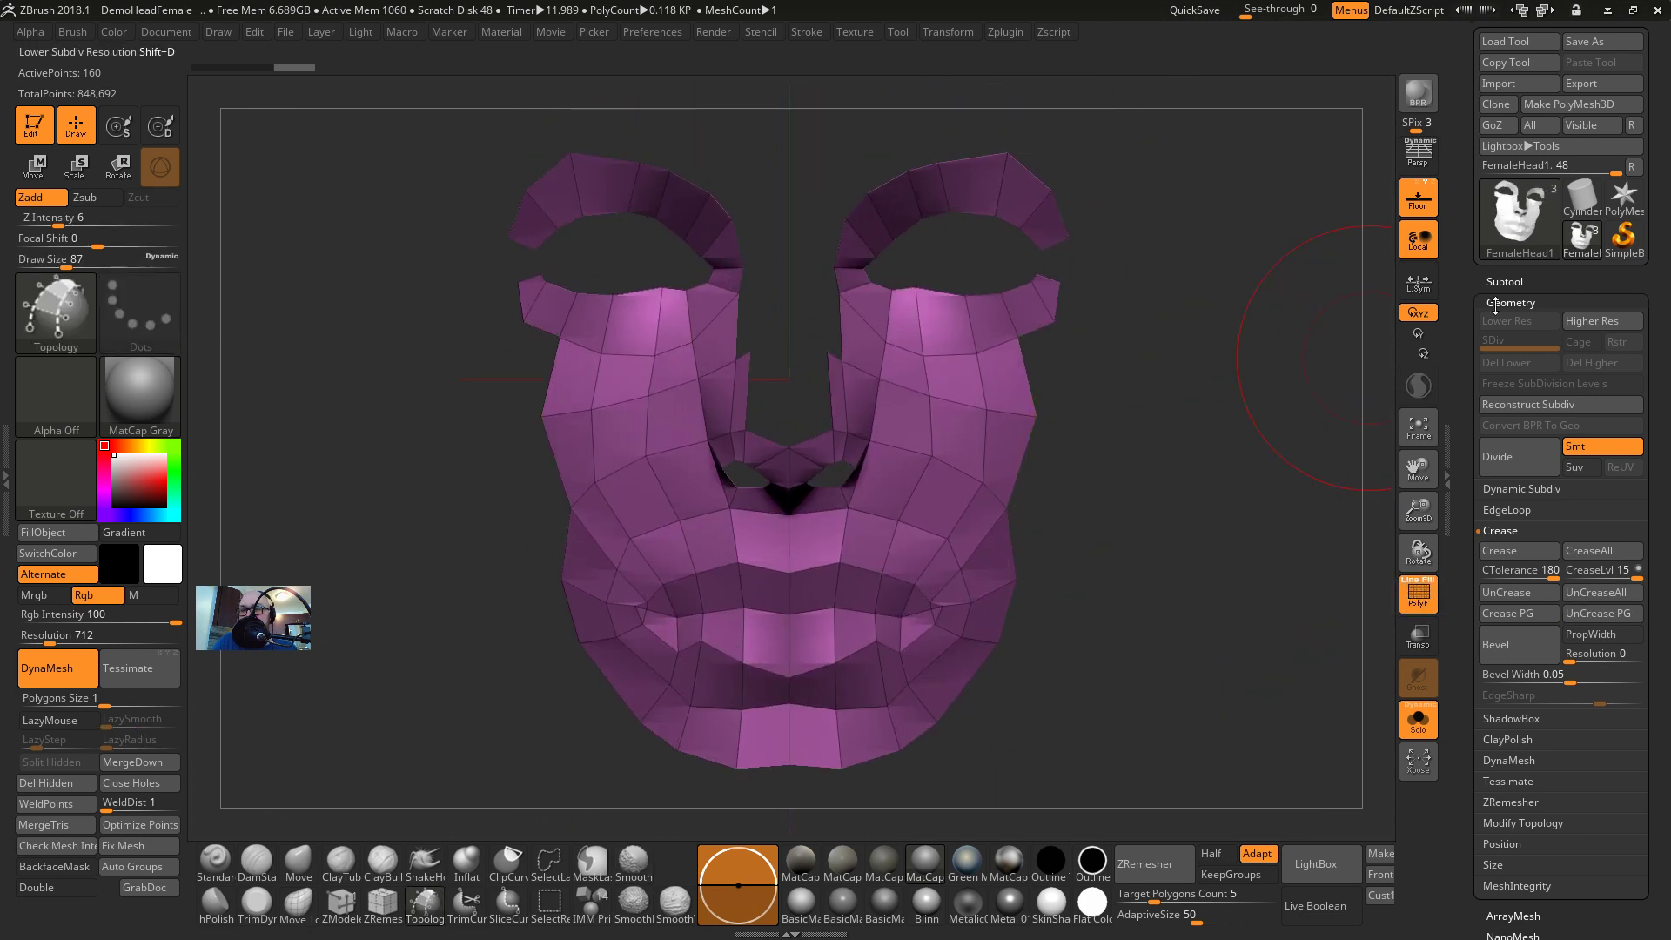
Show the full head to compare it with the low-poly face mesh, and isolate the face mesh again
{"action": "left_click", "coordinate": [1505, 281]}
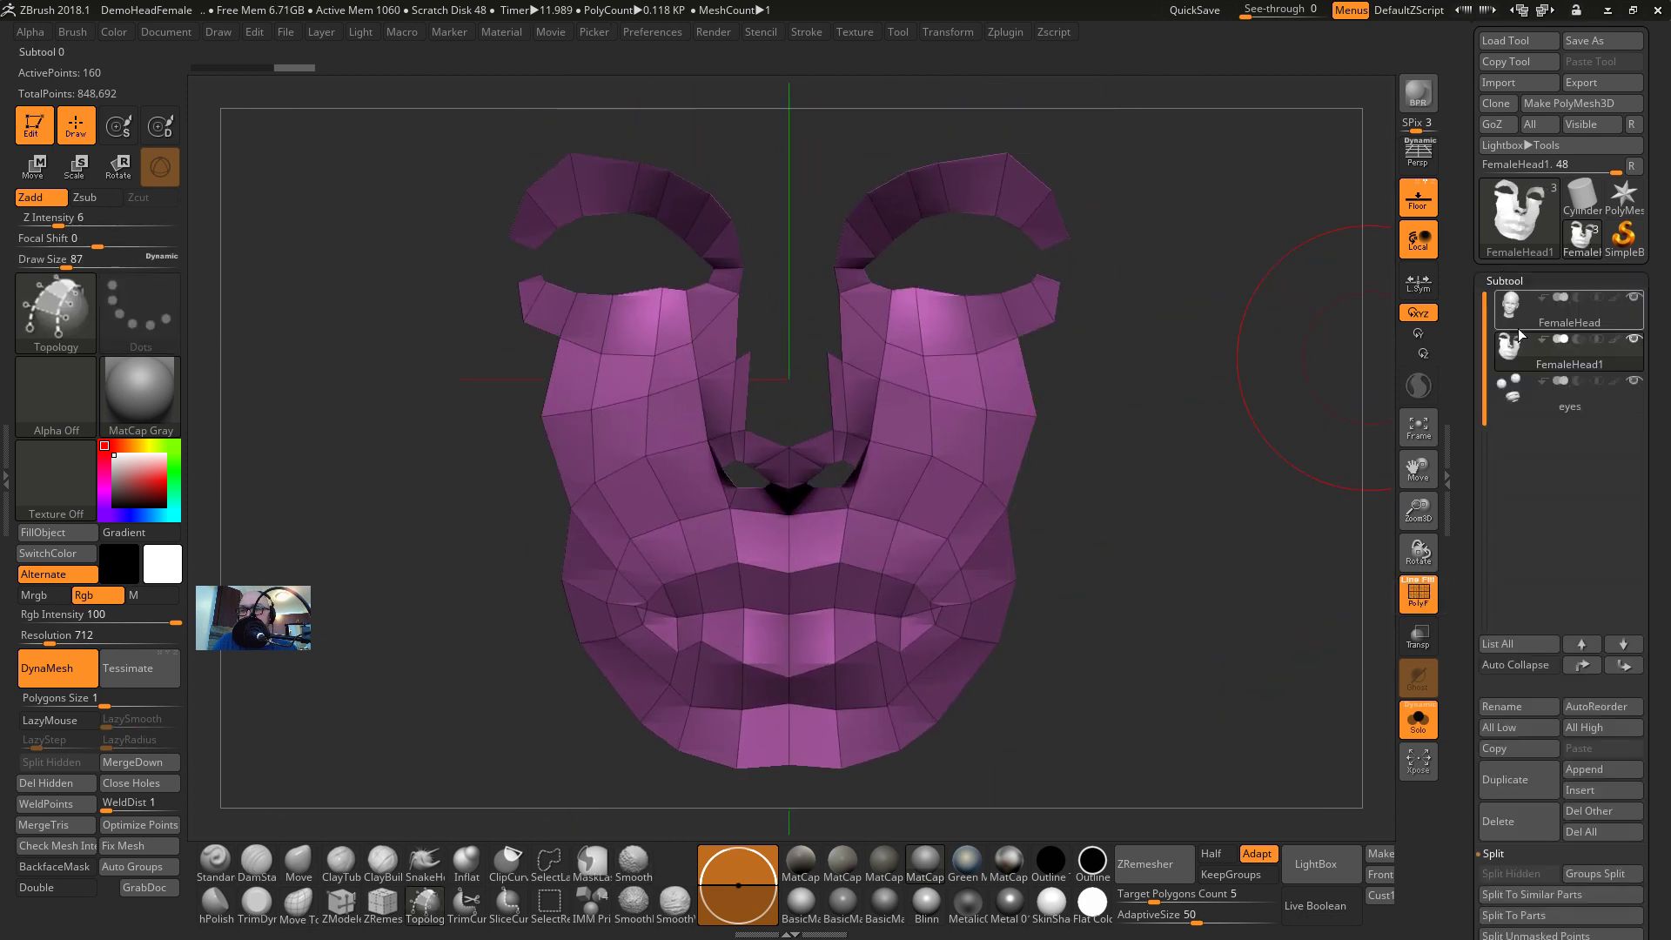
{"action": "left_click", "coordinate": [1413, 729]}
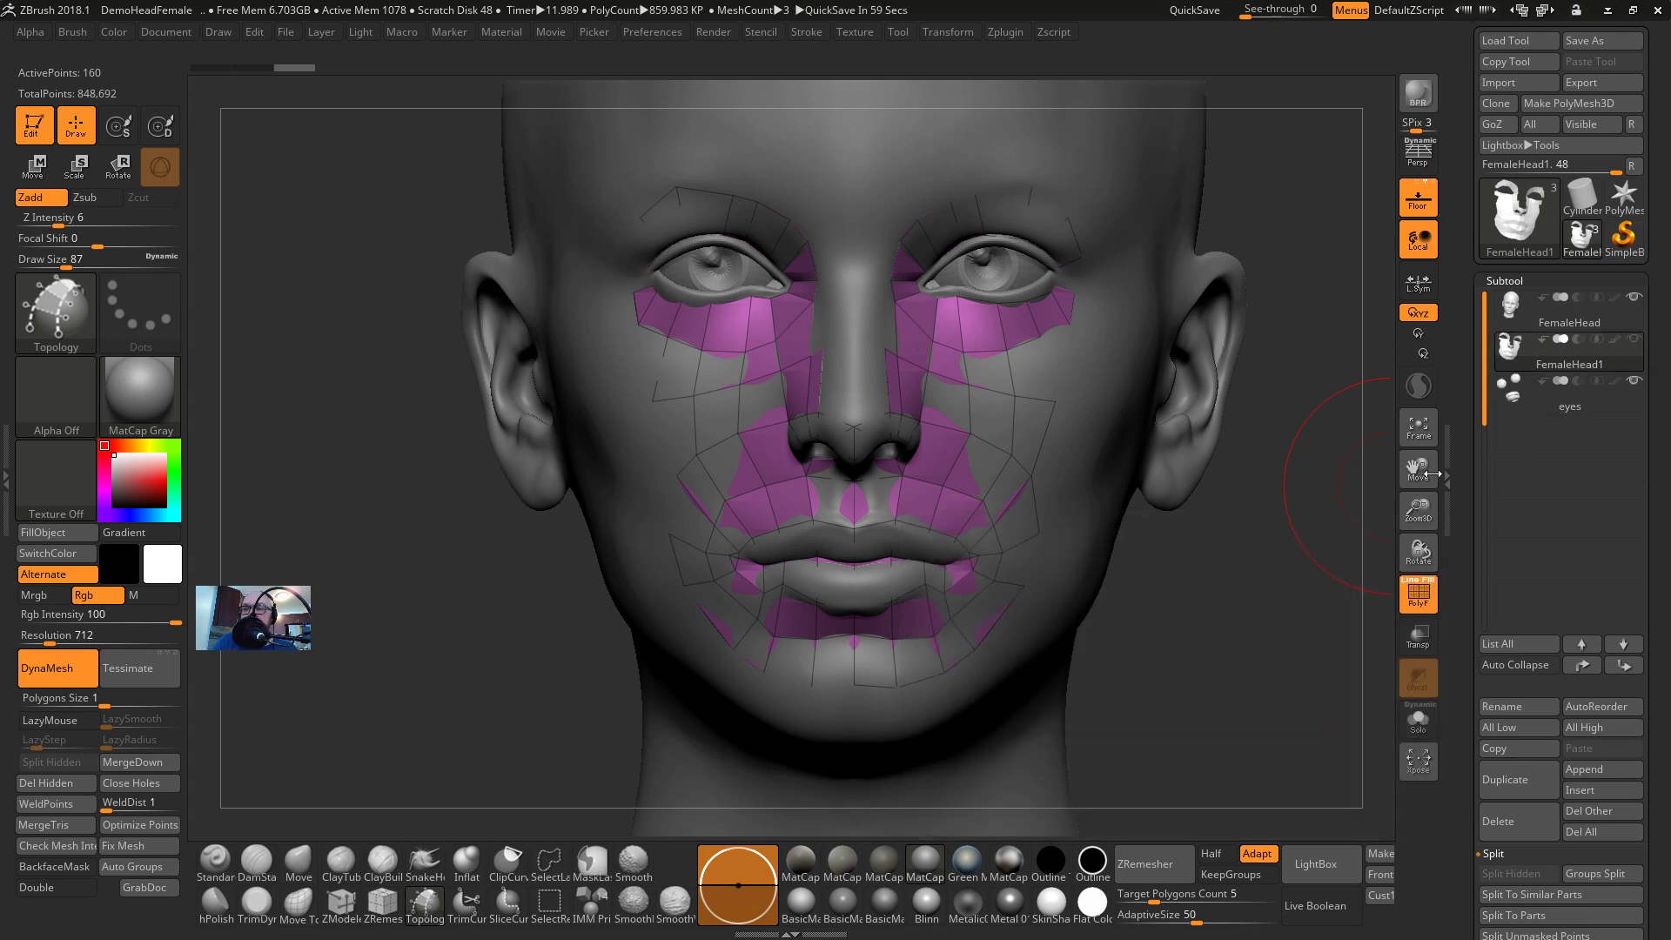
{"action": "left_click_drag", "start_coordinate": [1306, 541], "coordinate": [703, 577]}
{"action": "left_click_drag", "start_coordinate": [487, 605], "coordinate": [741, 578]}
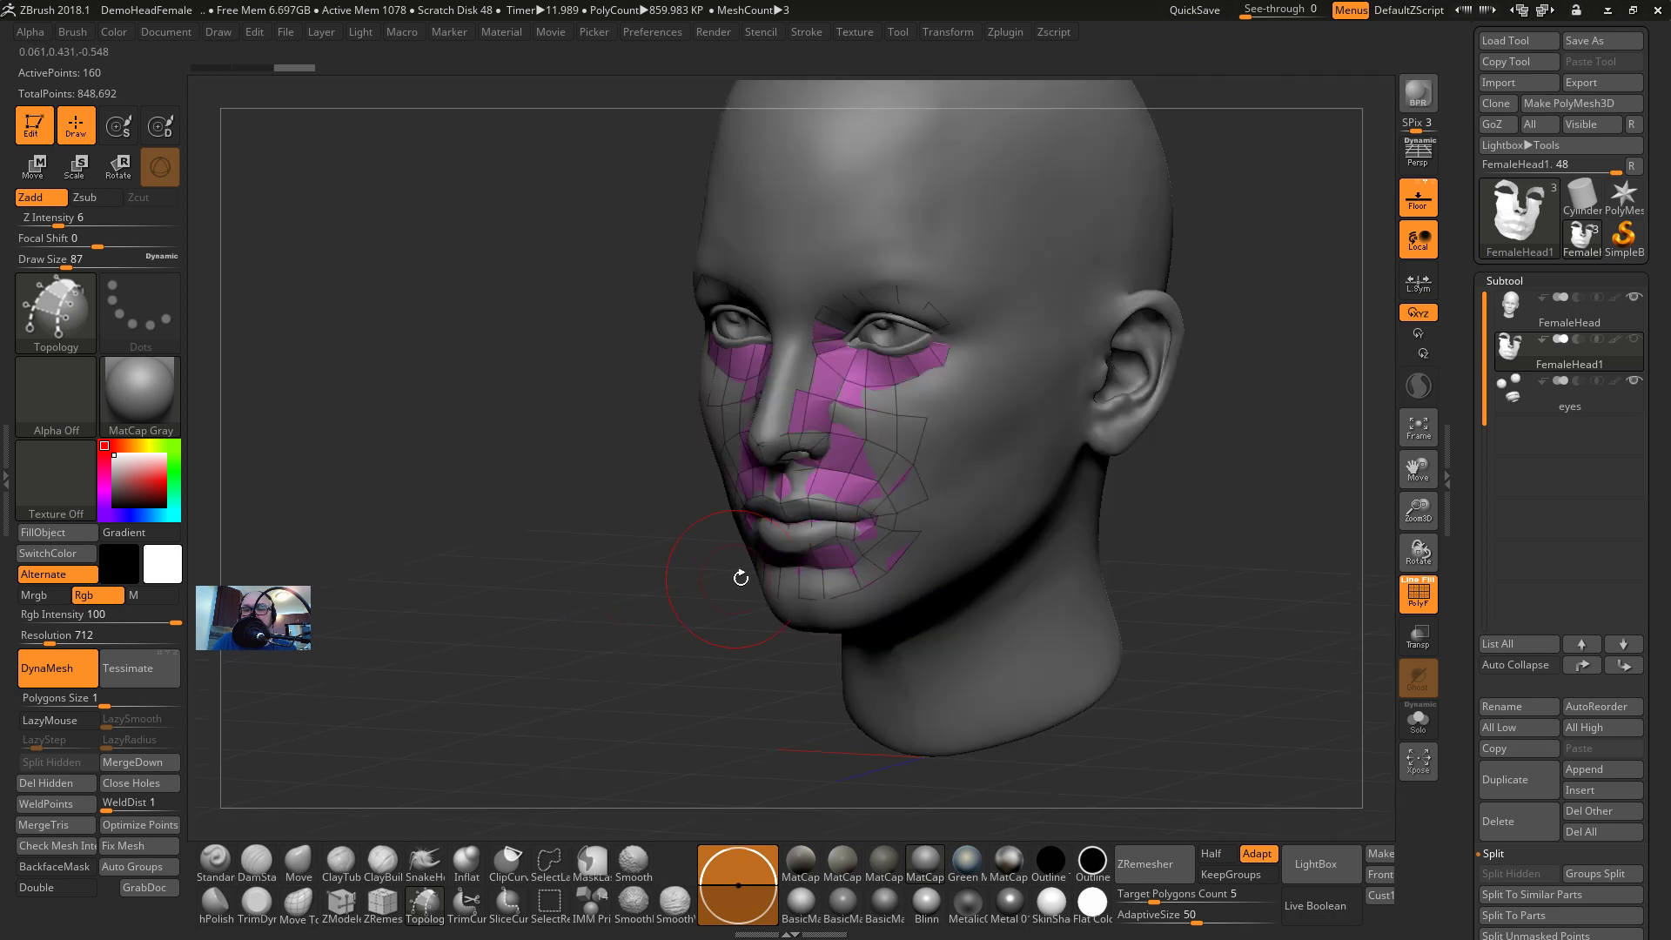
{"action": "key", "text": "shift+f"}
{"action": "key", "text": "shift+f"}
{"action": "left_click", "coordinate": [1418, 719]}
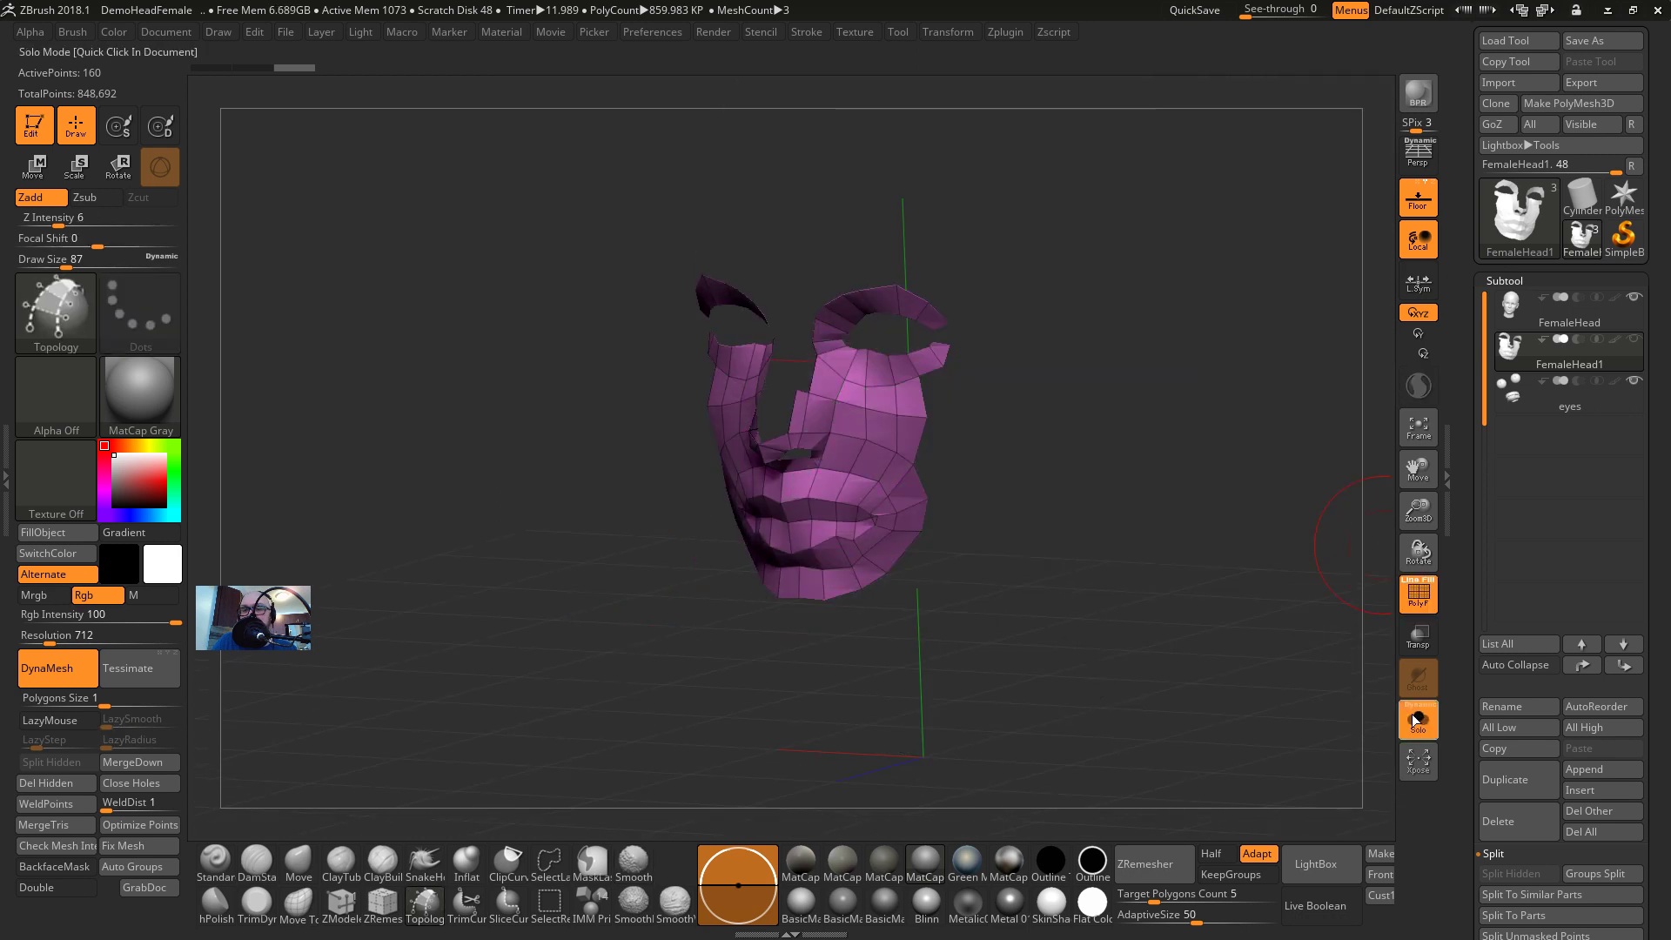
Reduce the draw size to 35 and adjust the face mesh's points at the mouth corners with the Topology brush
{"action": "left_click_drag", "start_coordinate": [1126, 541], "coordinate": [1177, 529], "text": "shift"}
{"action": "mouse_move", "coordinate": [1093, 582]}
{"action": "left_mouse_down"}
{"action": "mouse_move", "coordinate": [1138, 567]}
{"action": "mouse_move", "coordinate": [1171, 580]}
{"action": "mouse_move", "coordinate": [1218, 723]}
{"action": "mouse_move", "coordinate": [1235, 462]}
{"action": "mouse_move", "coordinate": [1158, 451]}
{"action": "left_mouse_up"}
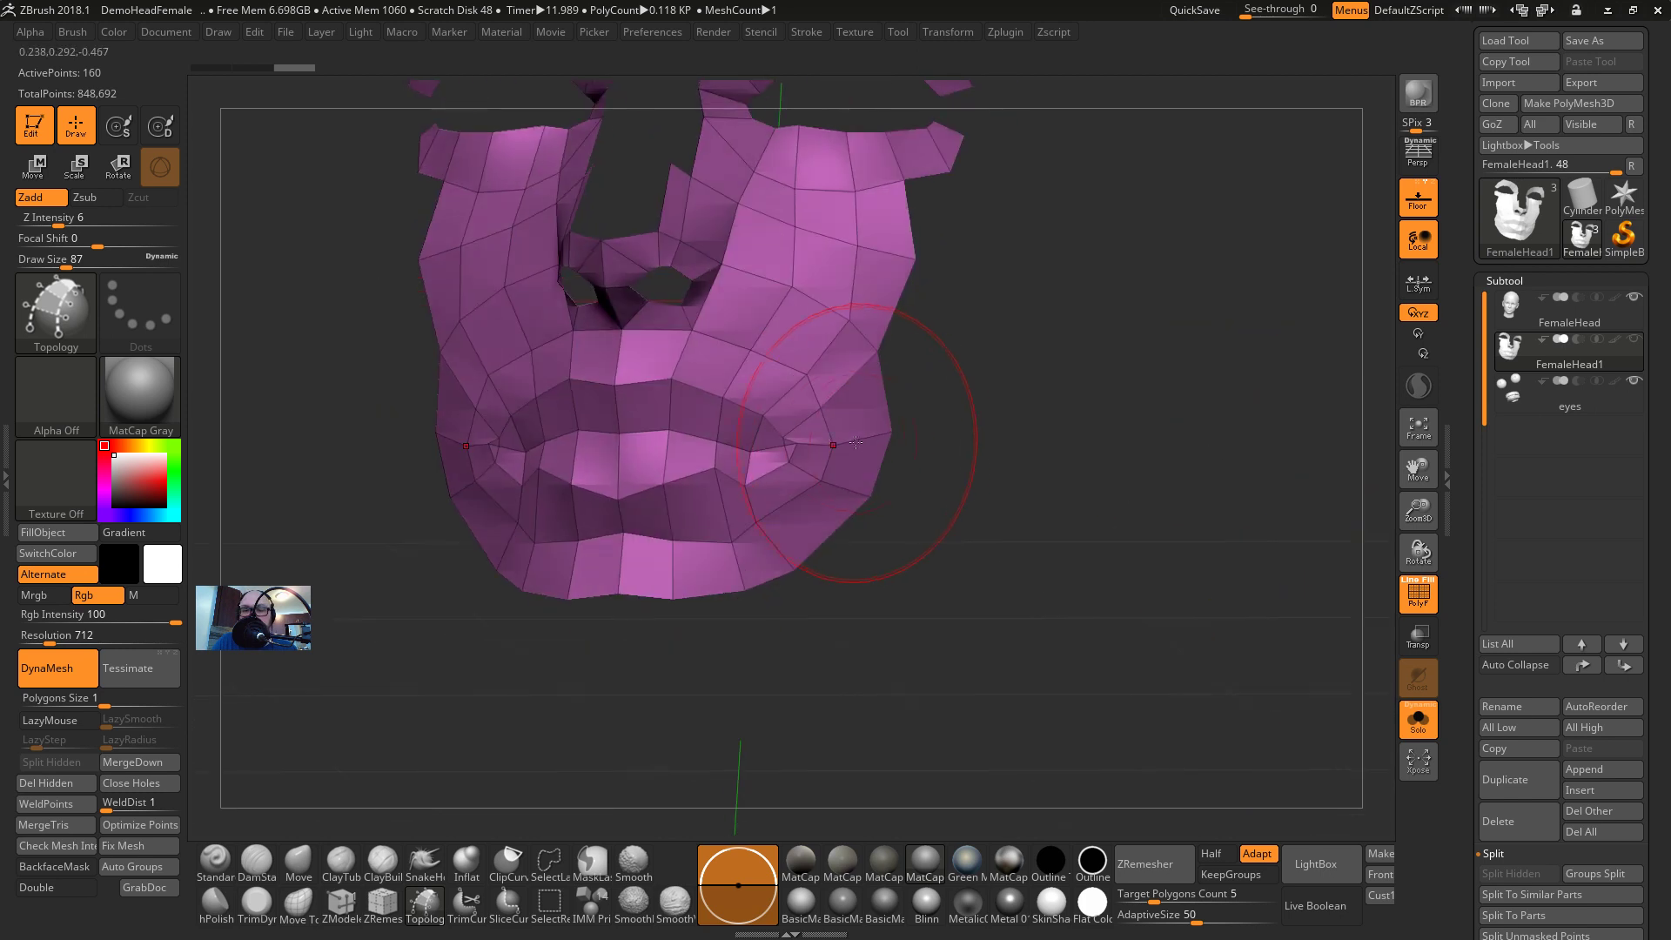
{"action": "key", "text": "s"}
{"action": "key", "text": "s"}
{"action": "left_click_drag", "start_coordinate": [827, 450], "coordinate": [802, 450]}
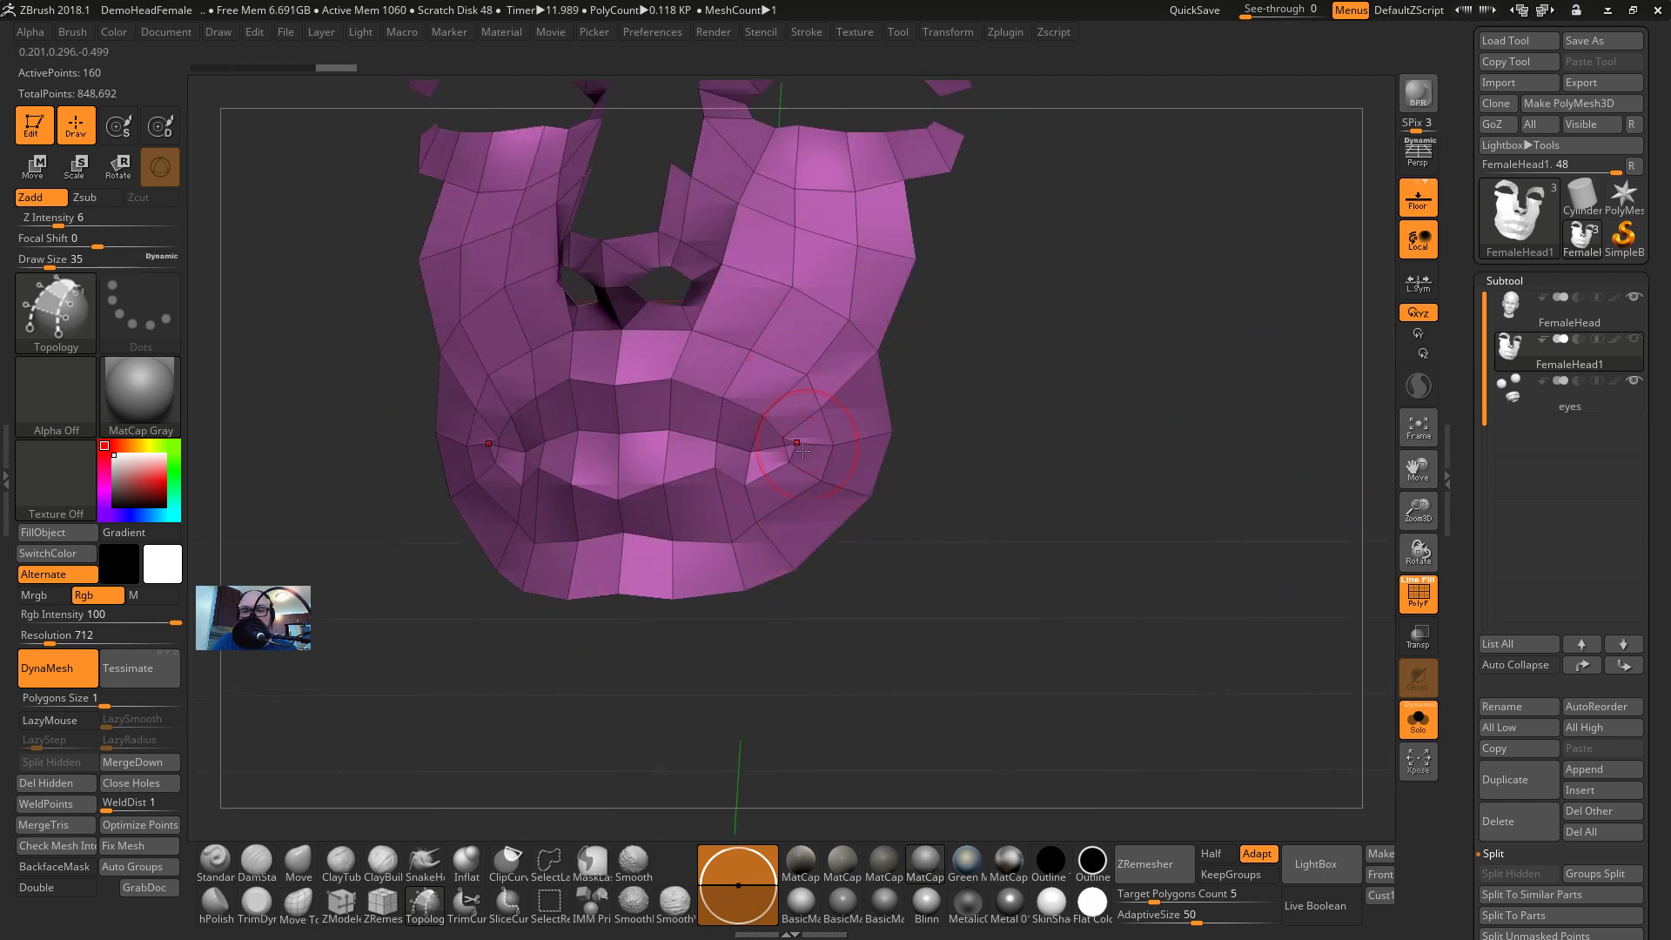
{"action": "left_click_drag", "start_coordinate": [1033, 597], "coordinate": [1046, 594]}
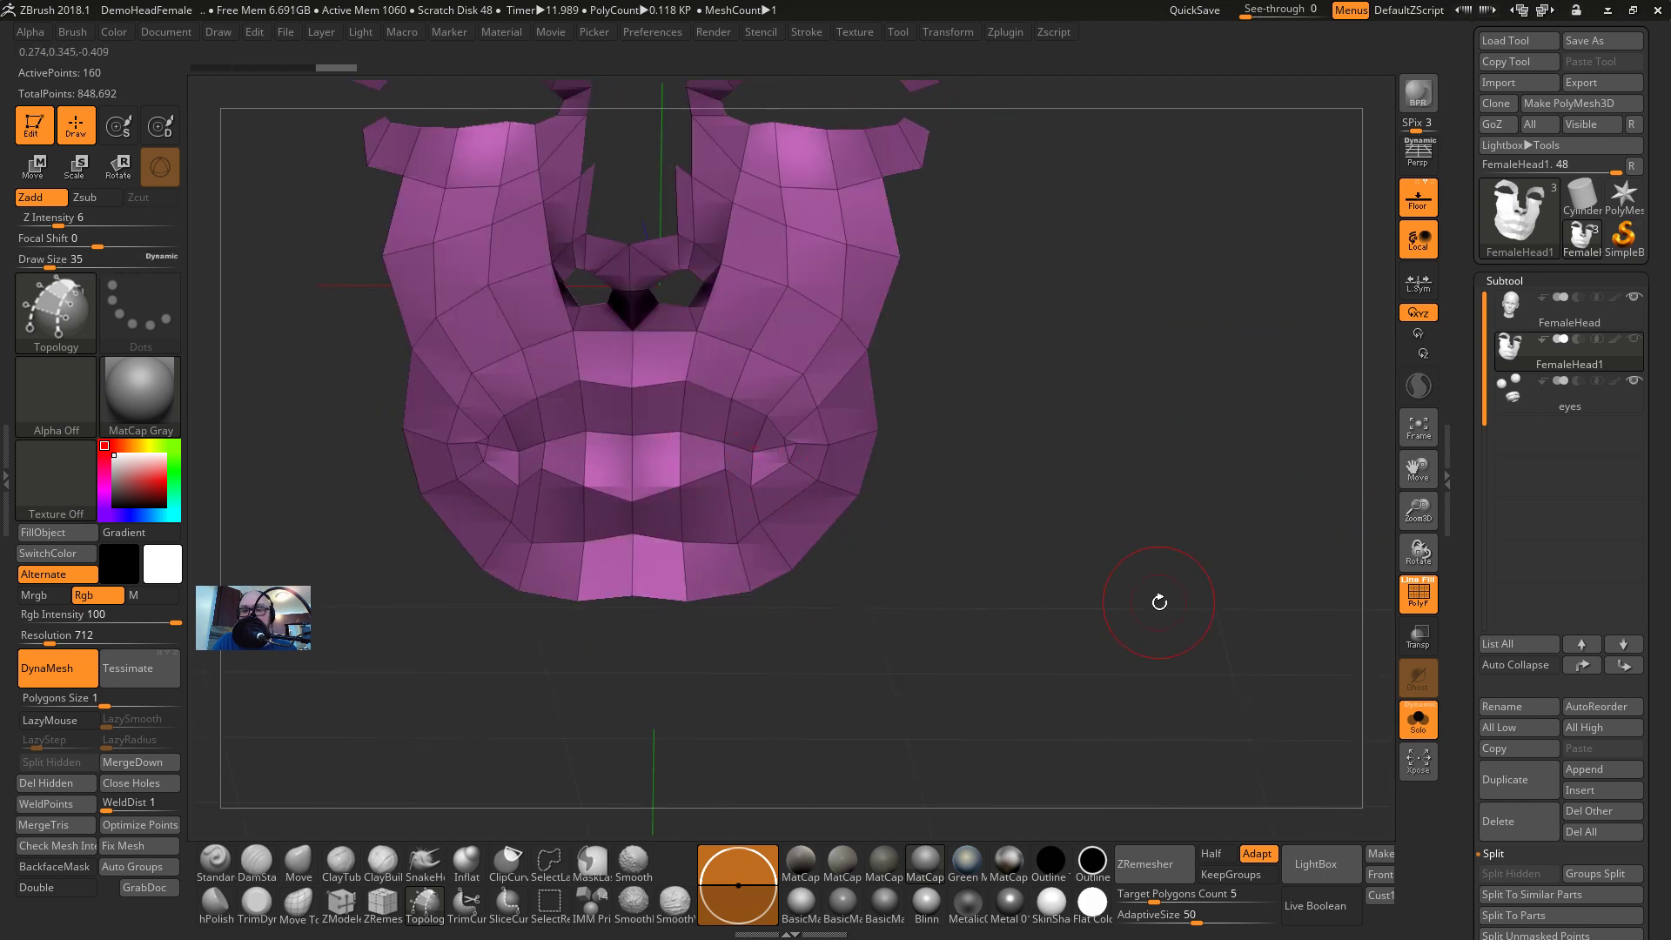
{"action": "left_click_drag", "start_coordinate": [1160, 602], "coordinate": [1093, 597]}
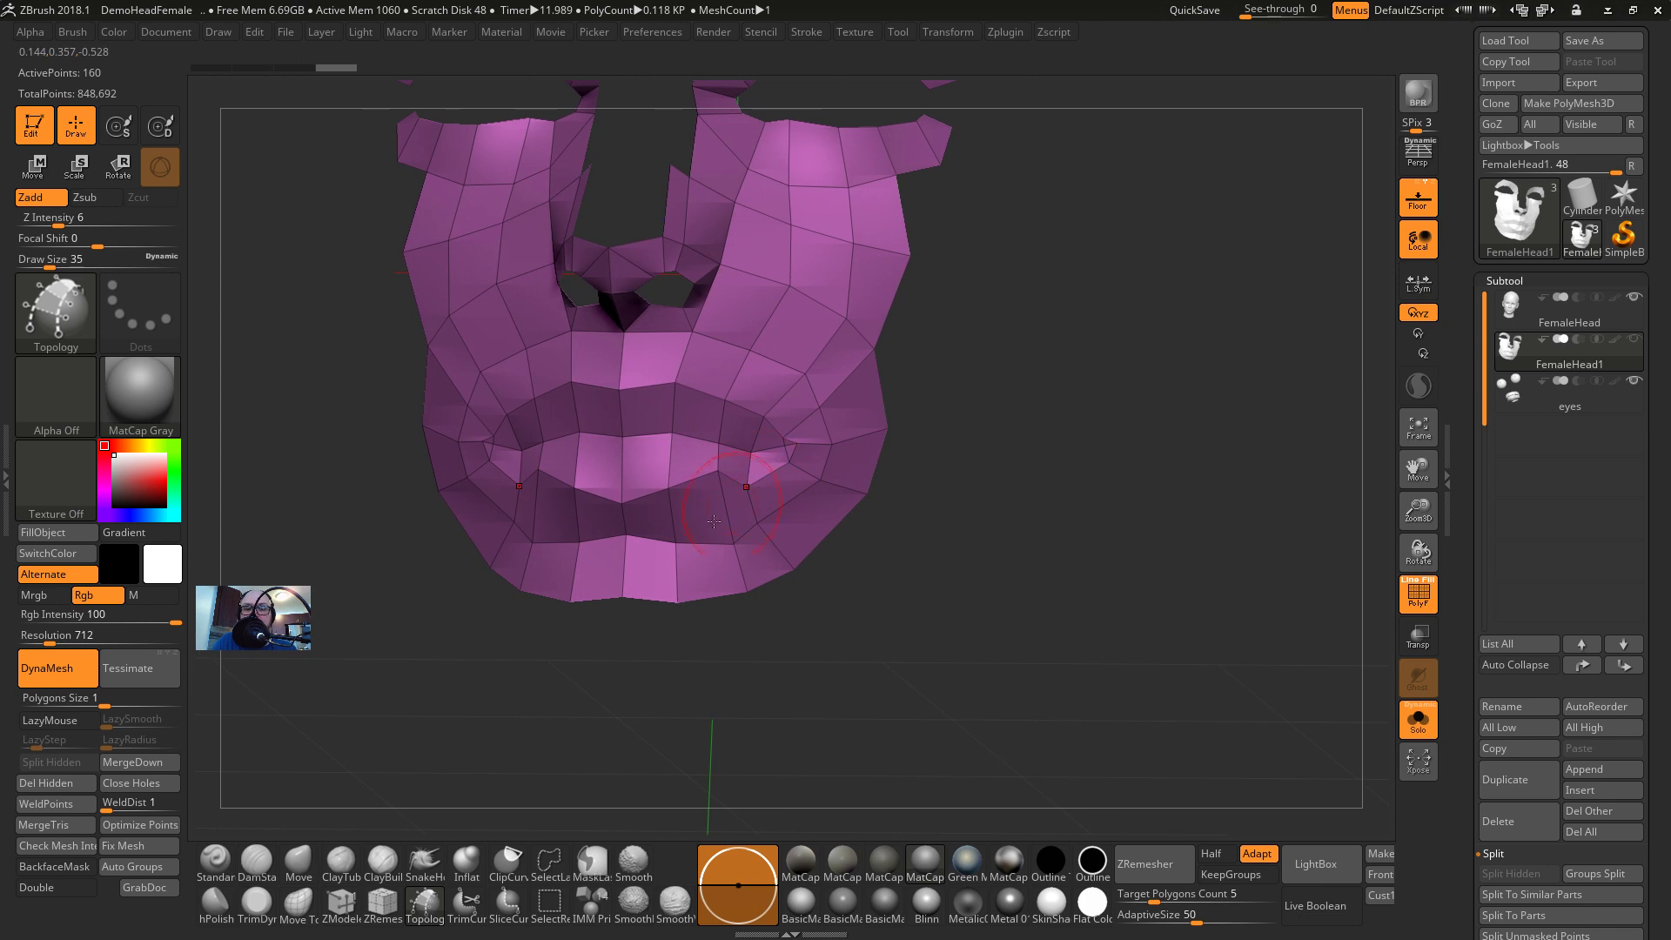
Switch to the Move brush, try nudging the lower-lip points near the mouth corners, and reduce the draw size to 13
{"action": "key", "text": "b"}
{"action": "key", "text": "m"}
{"action": "key", "text": "v"}
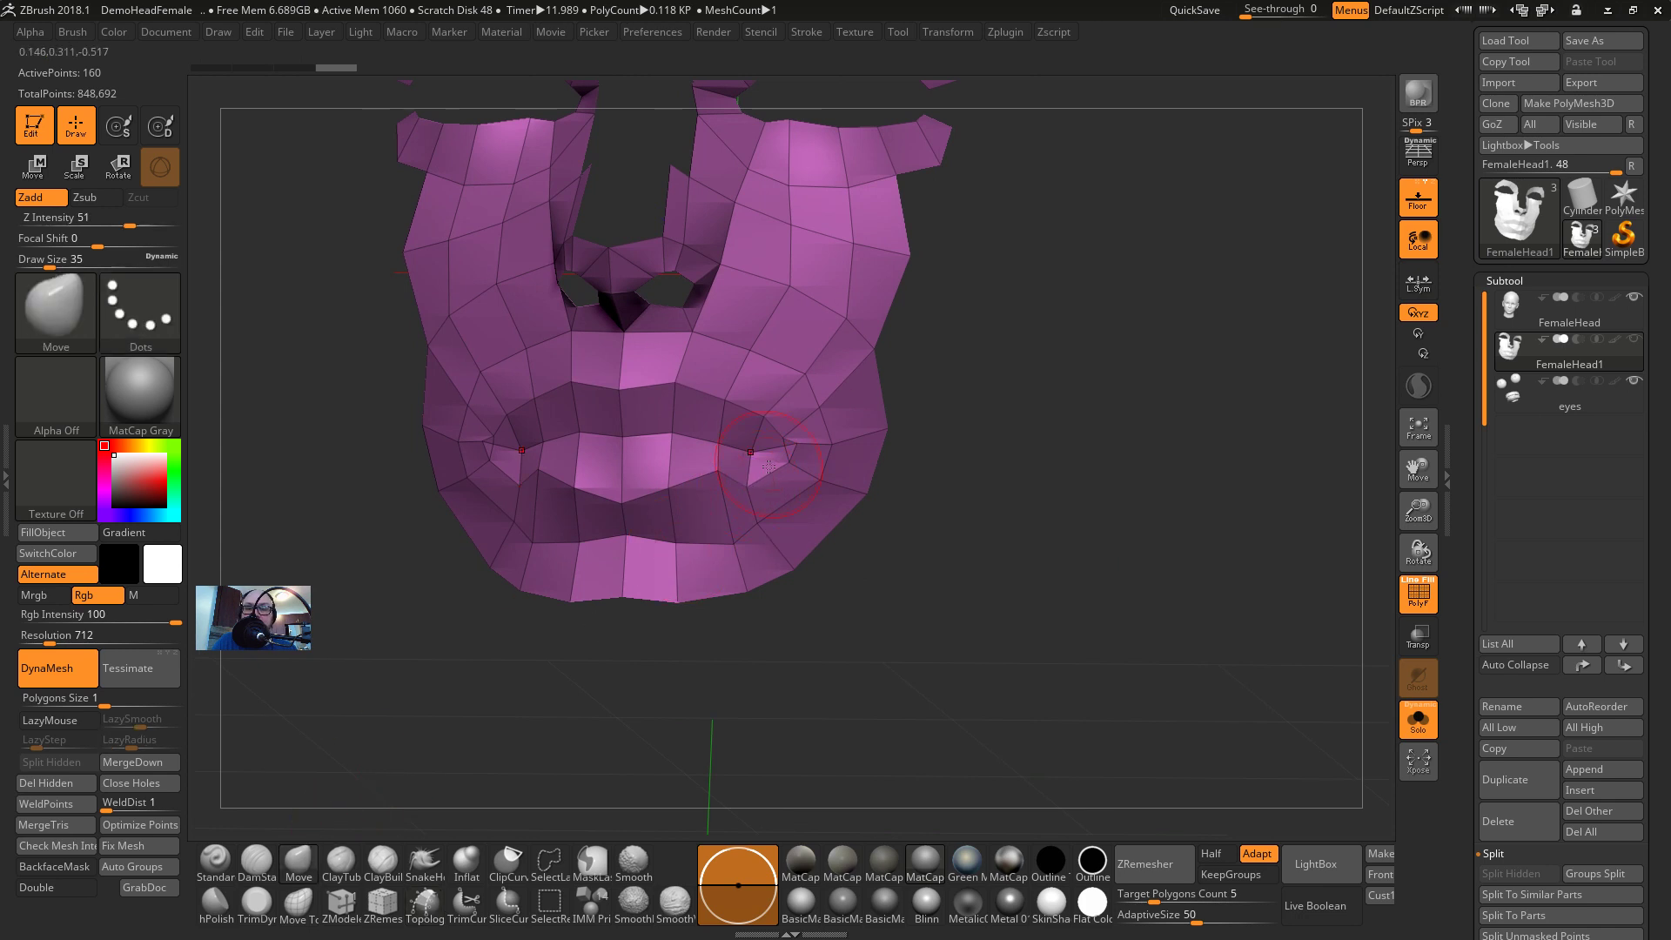
{"action": "mouse_move", "coordinate": [746, 489]}
{"action": "left_mouse_down"}
{"action": "mouse_move", "coordinate": [760, 466]}
{"action": "mouse_move", "coordinate": [723, 505]}
{"action": "mouse_move", "coordinate": [729, 468]}
{"action": "left_mouse_up"}
{"action": "key", "text": "s"}
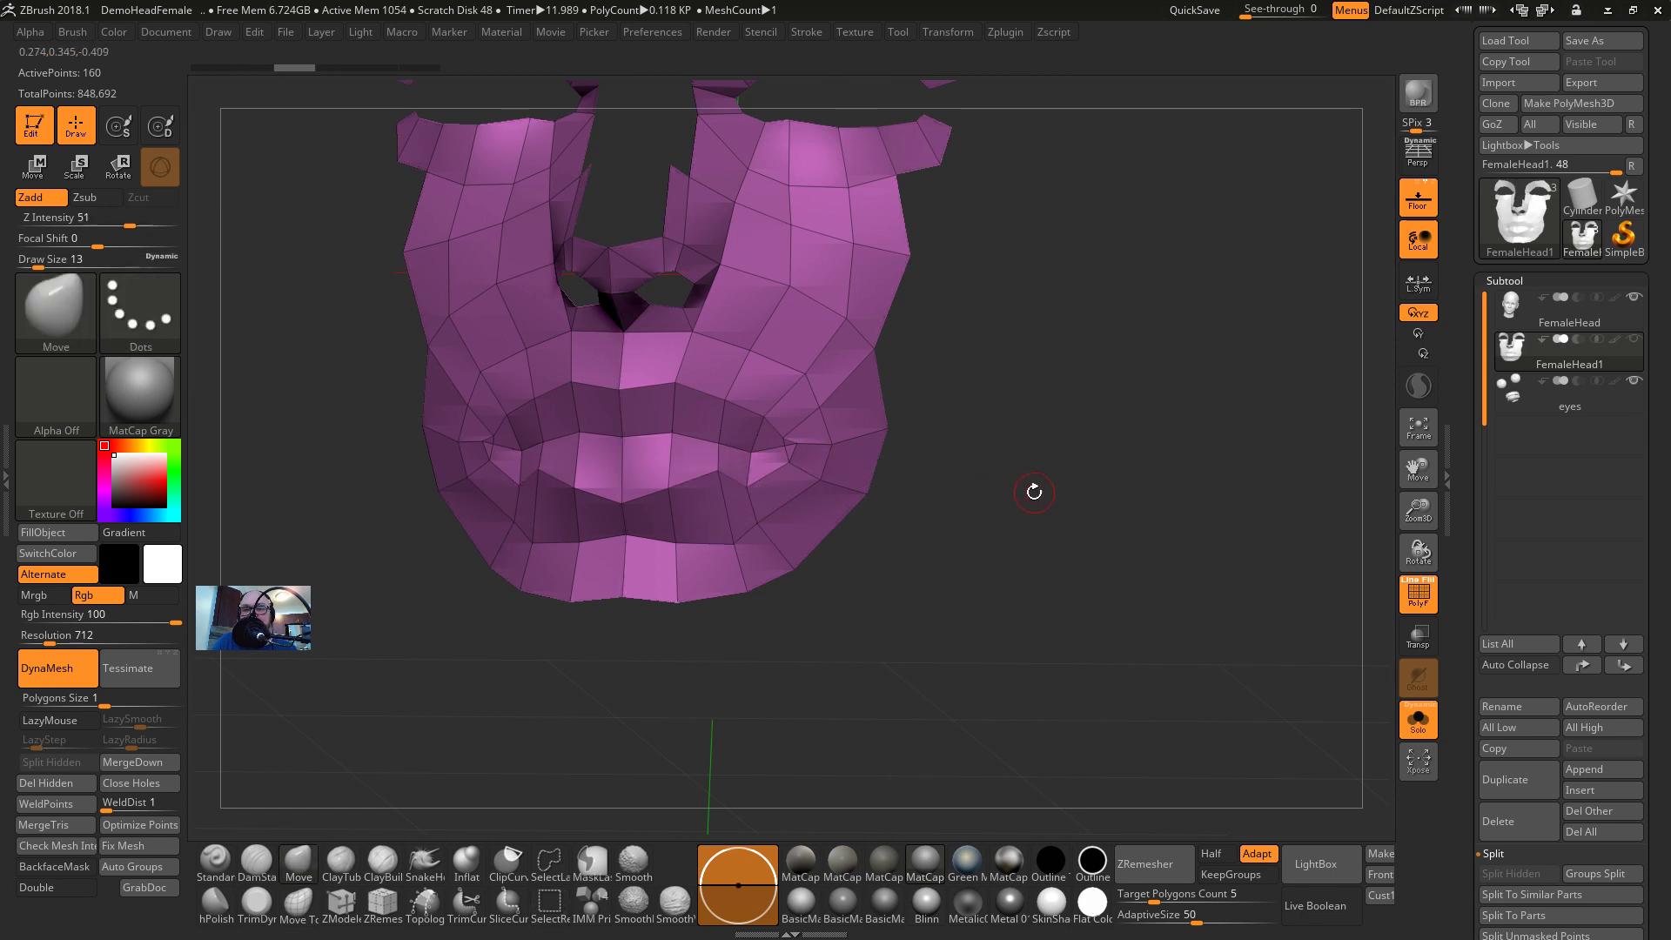
Subdivide the face mesh twice and project it onto the sculpted head with ProjectAll
{"action": "left_click_drag", "start_coordinate": [1034, 489], "coordinate": [1190, 459]}
{"action": "left_click_drag", "start_coordinate": [1459, 833], "coordinate": [1460, 696]}
{"action": "left_click_drag", "start_coordinate": [1460, 141], "coordinate": [1461, 307]}
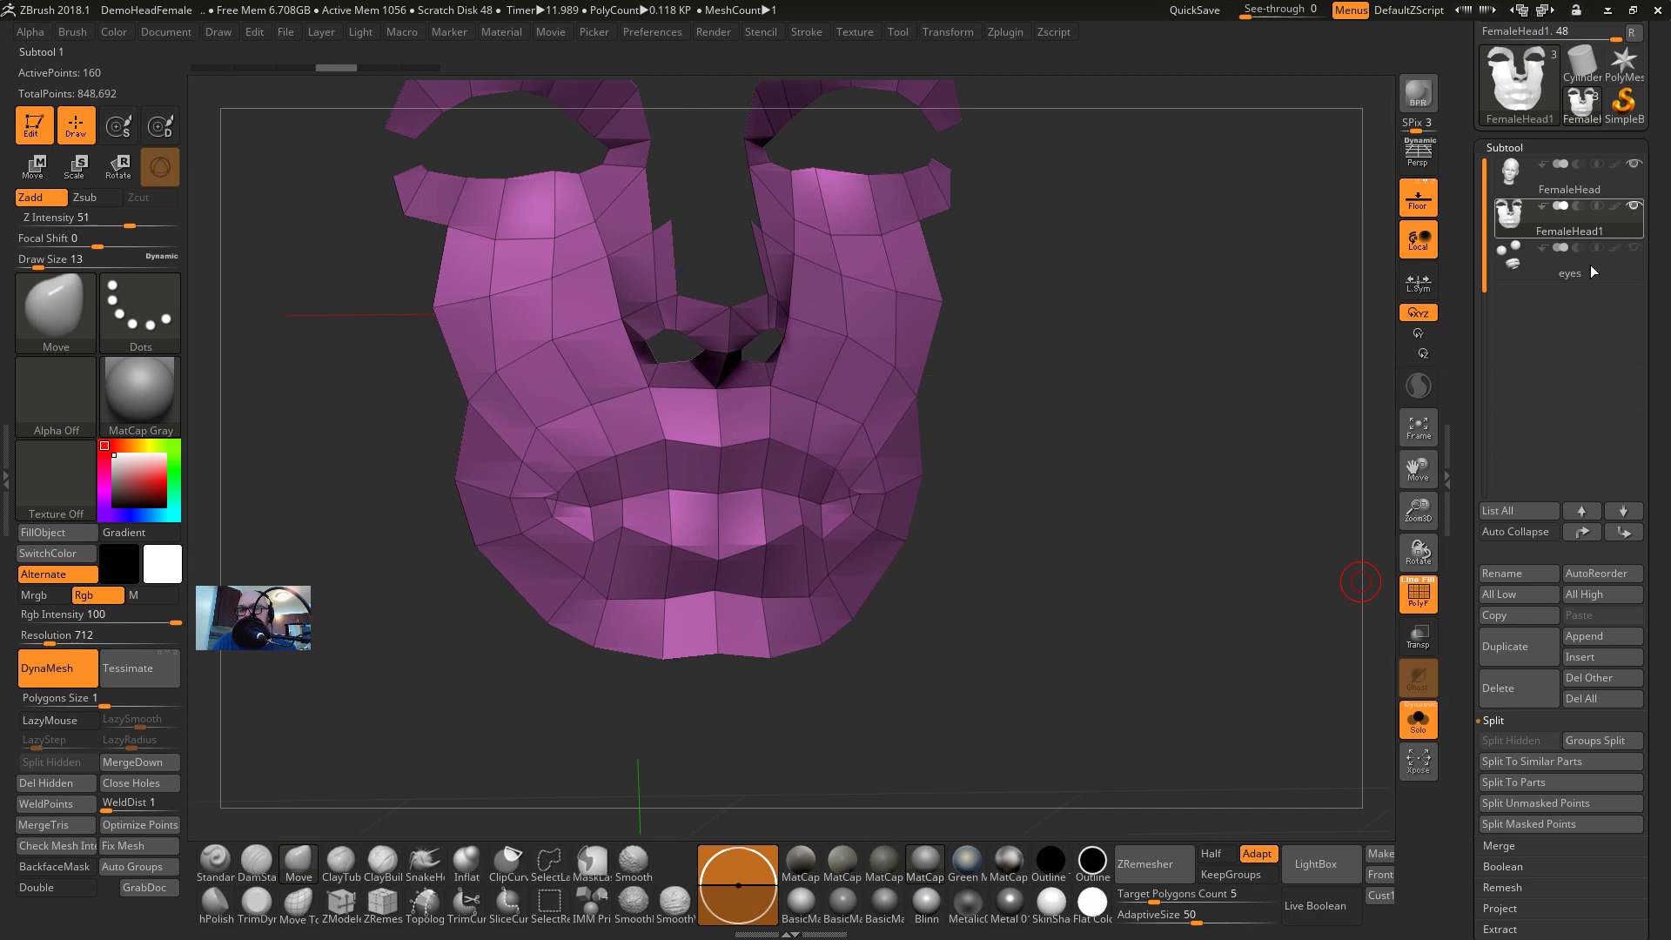
{"action": "left_click_drag", "start_coordinate": [1520, 937], "coordinate": [1520, 773]}
{"action": "left_click", "coordinate": [1511, 734]}
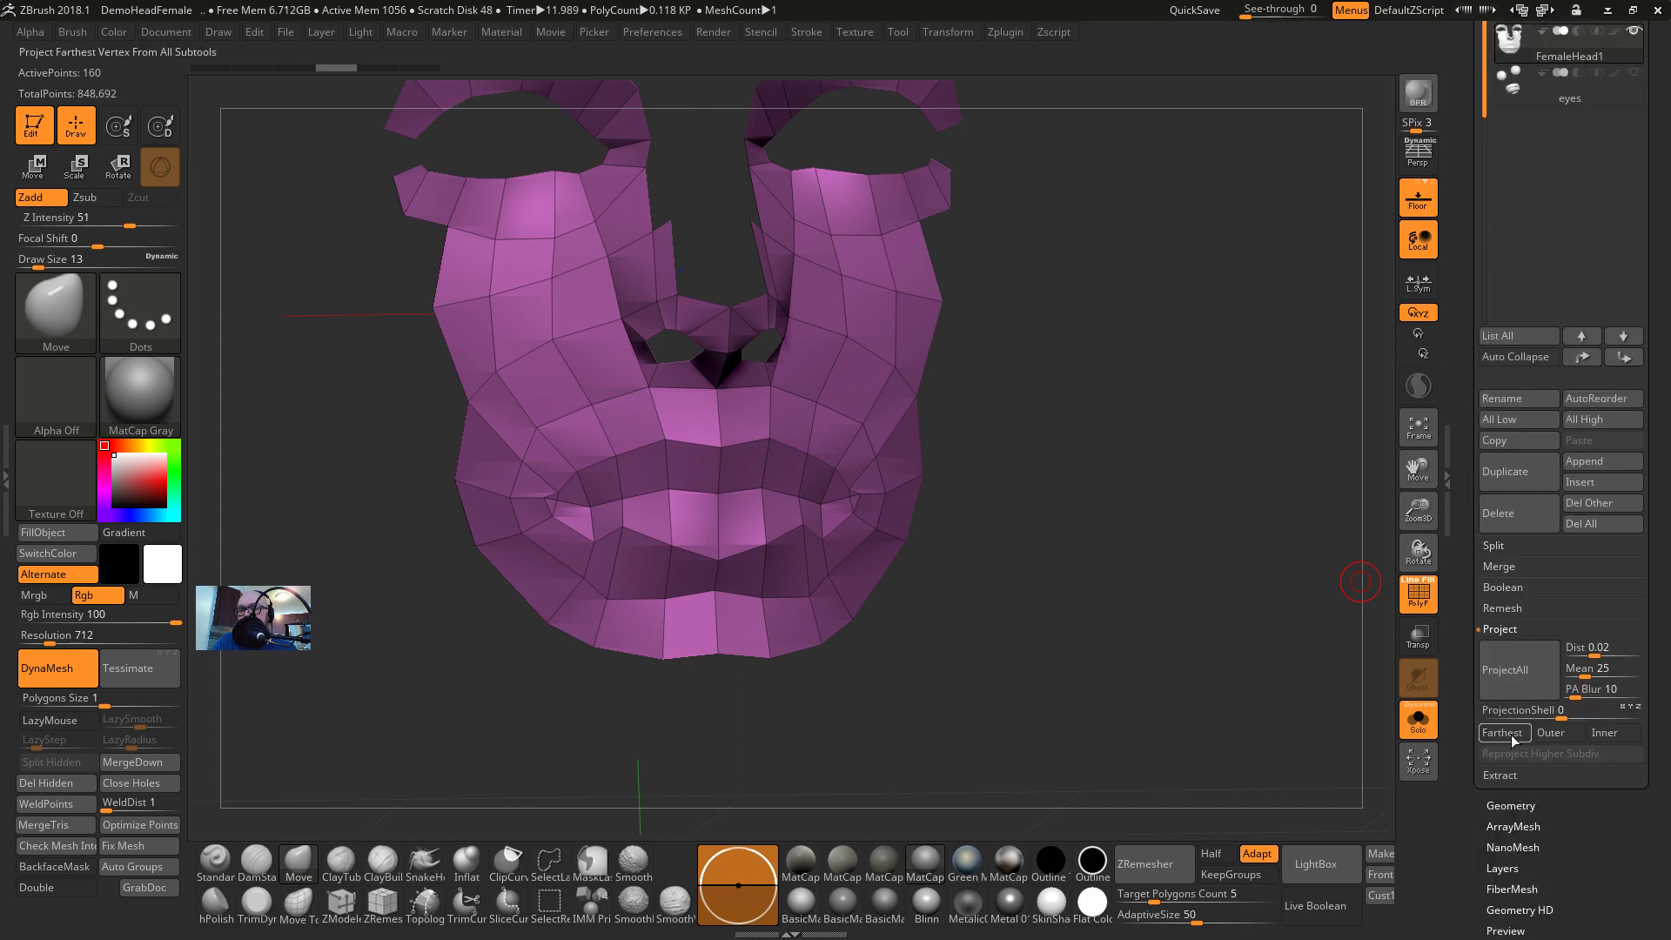
{"action": "left_click", "coordinate": [1529, 679]}
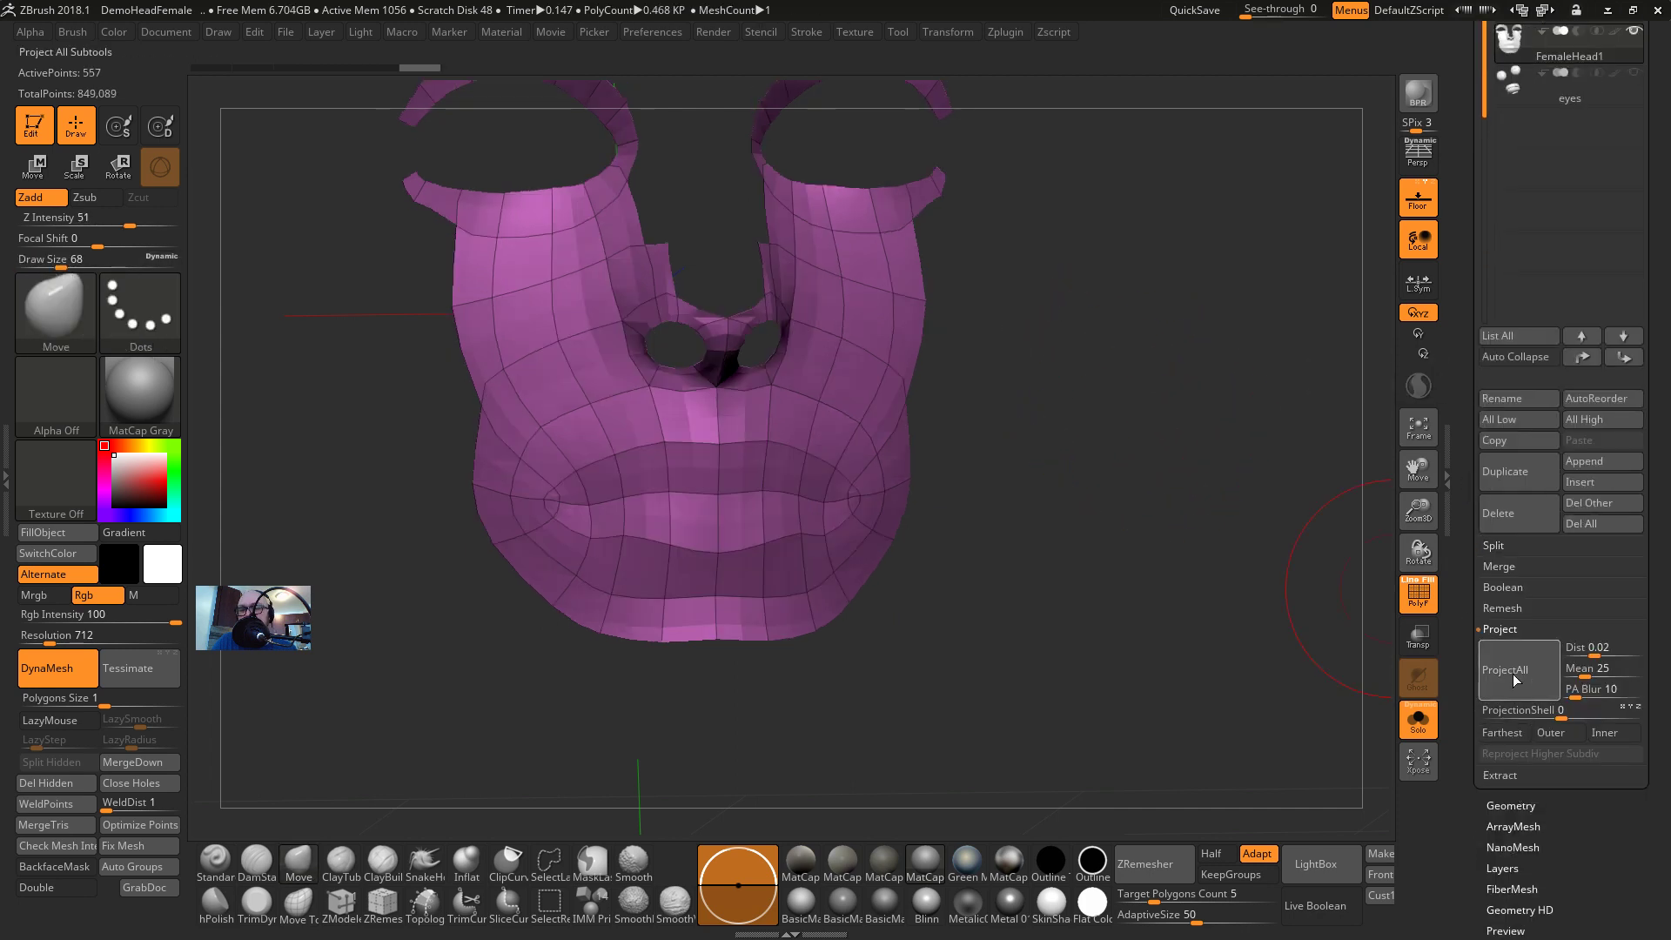
{"action": "key", "text": "ctrl+d"}
{"action": "key", "text": "ctrl+d"}
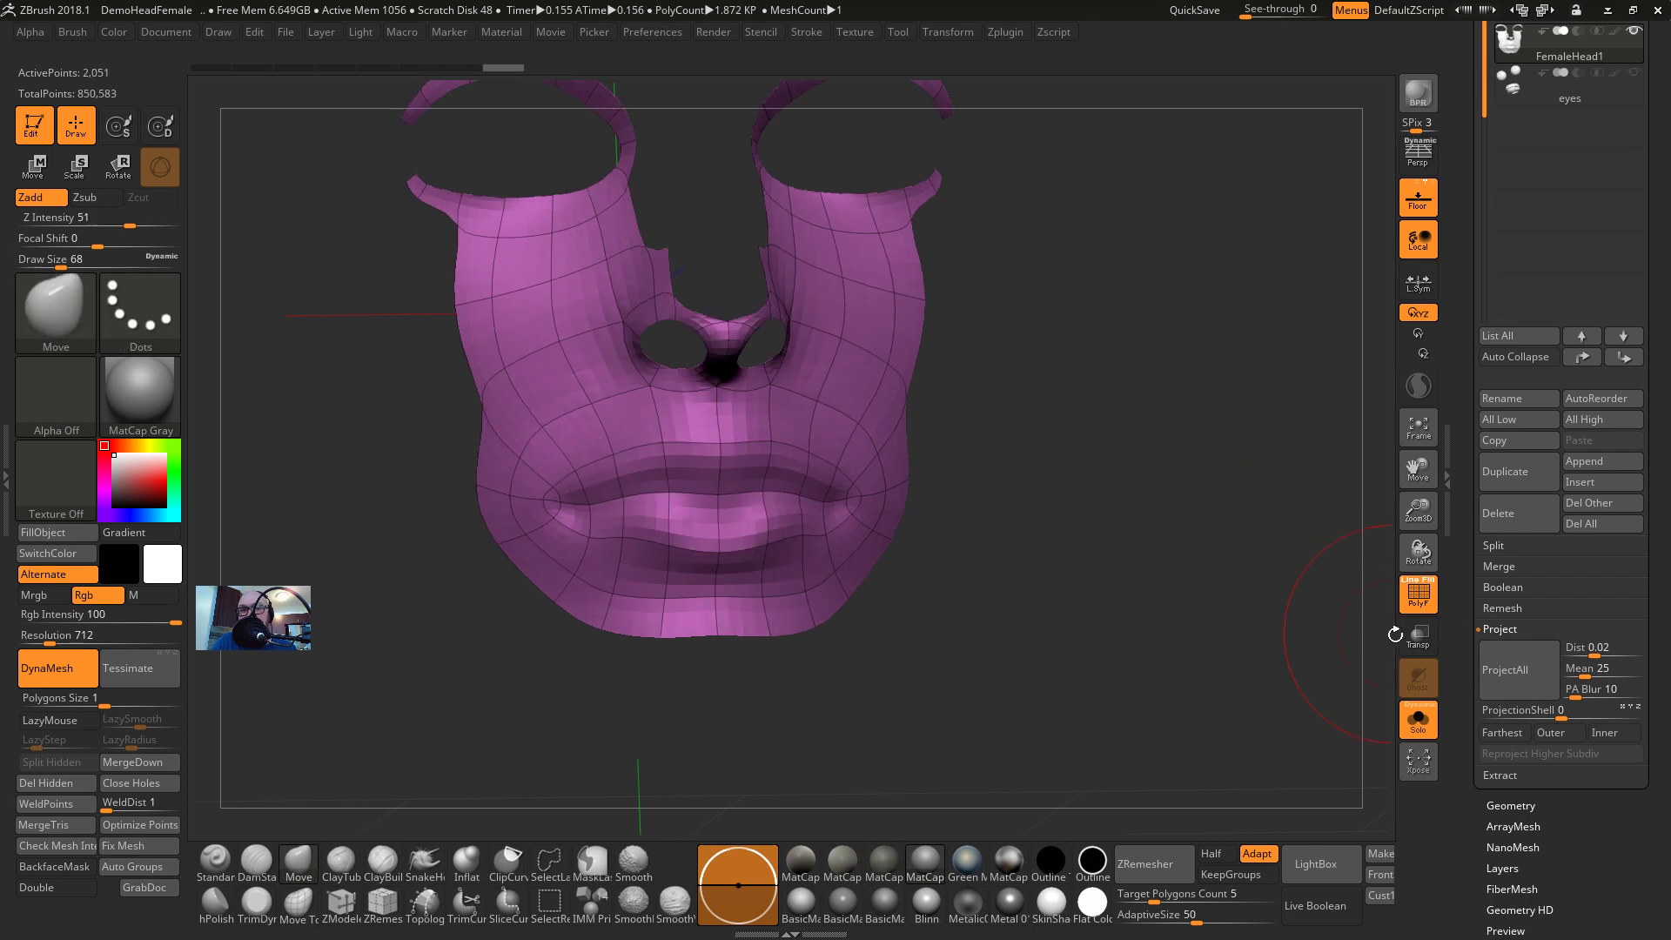
Set the projection distance to 0.03203 and try to smooth the projection error at the centre of the lower lip
{"action": "key", "text": "shift+f"}
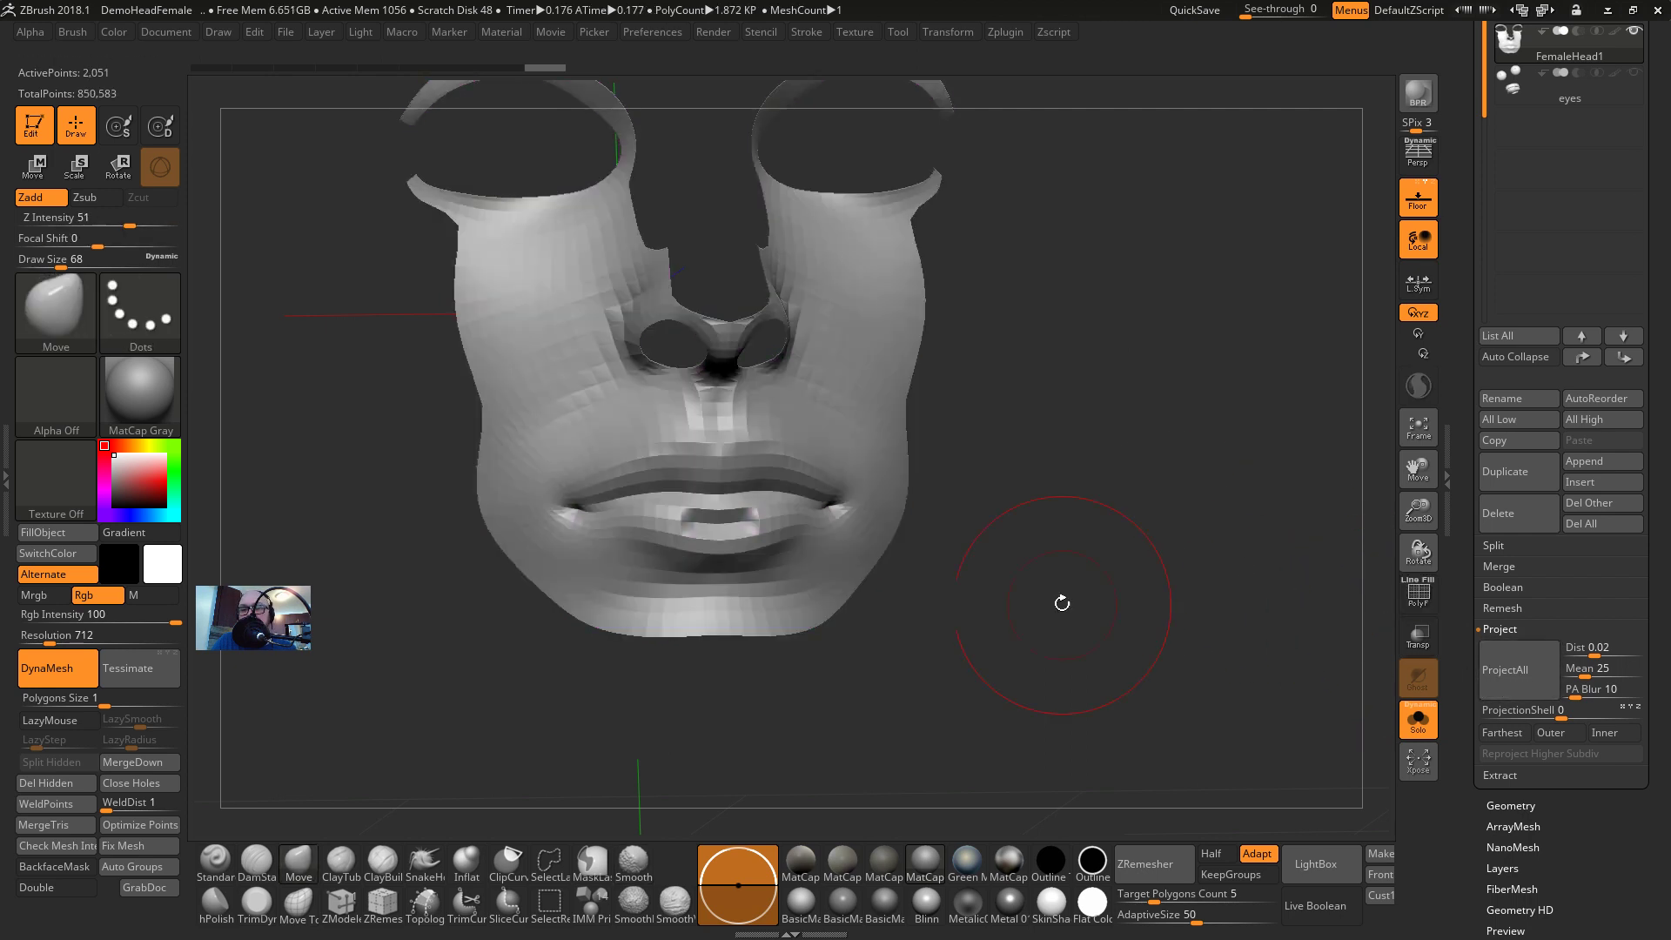
{"action": "left_click_drag", "start_coordinate": [1067, 595], "coordinate": [847, 601]}
{"action": "key", "text": "s"}
{"action": "left_click_drag", "start_coordinate": [772, 527], "coordinate": [767, 526]}
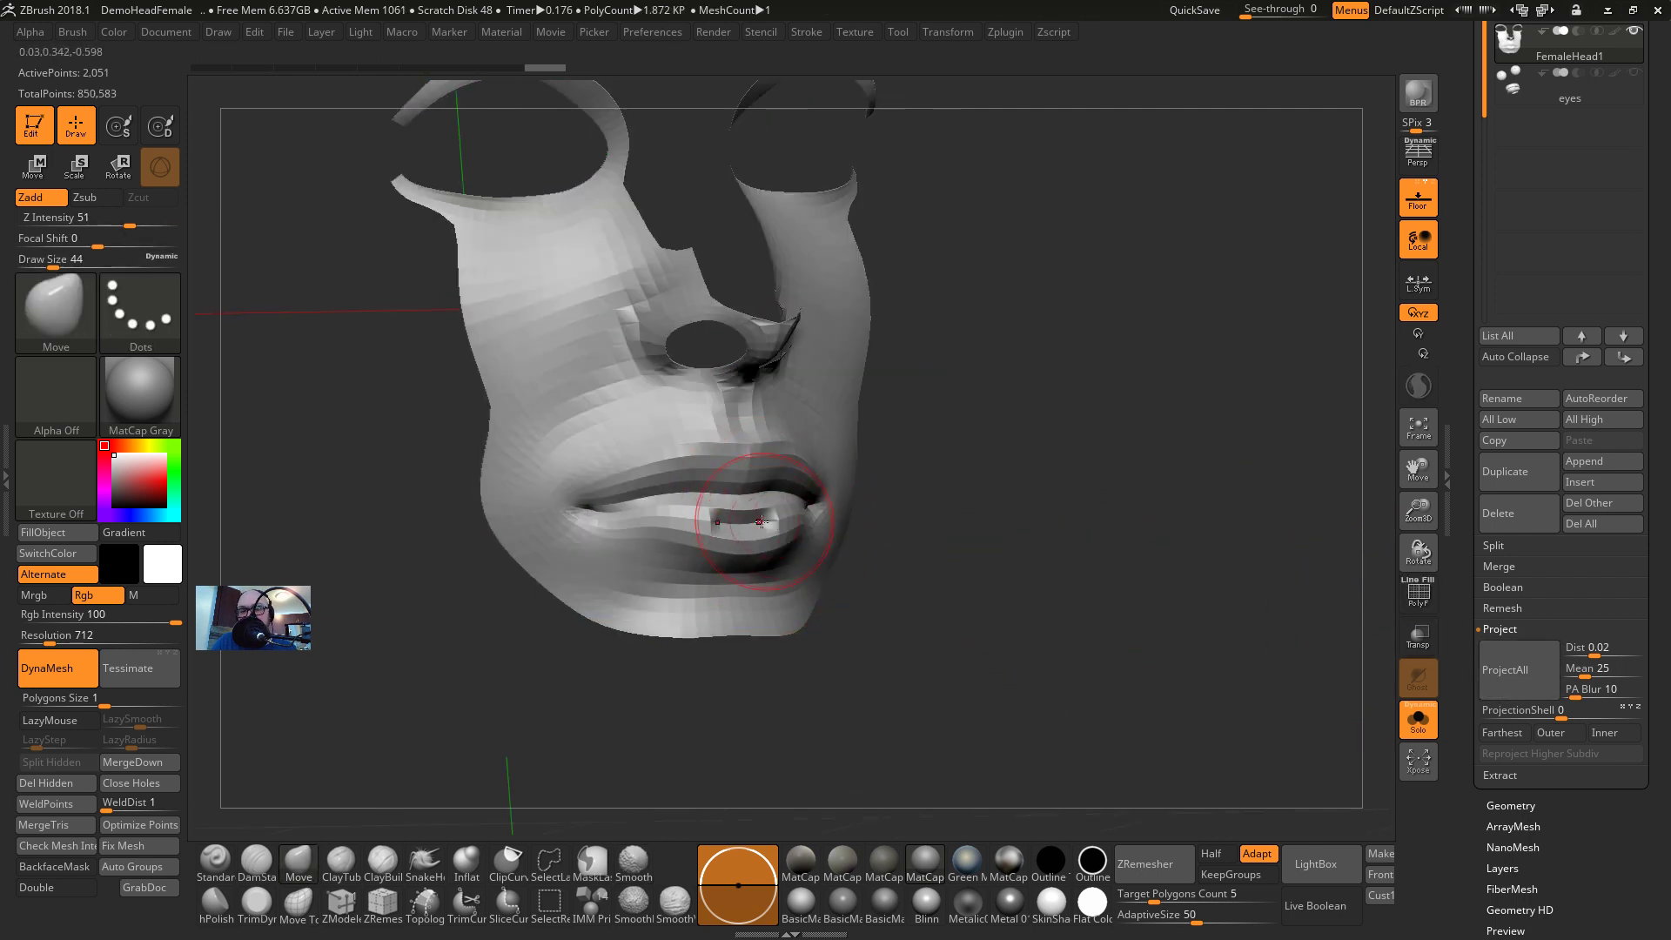
{"action": "left_click_drag", "start_coordinate": [1594, 655], "coordinate": [1598, 657]}
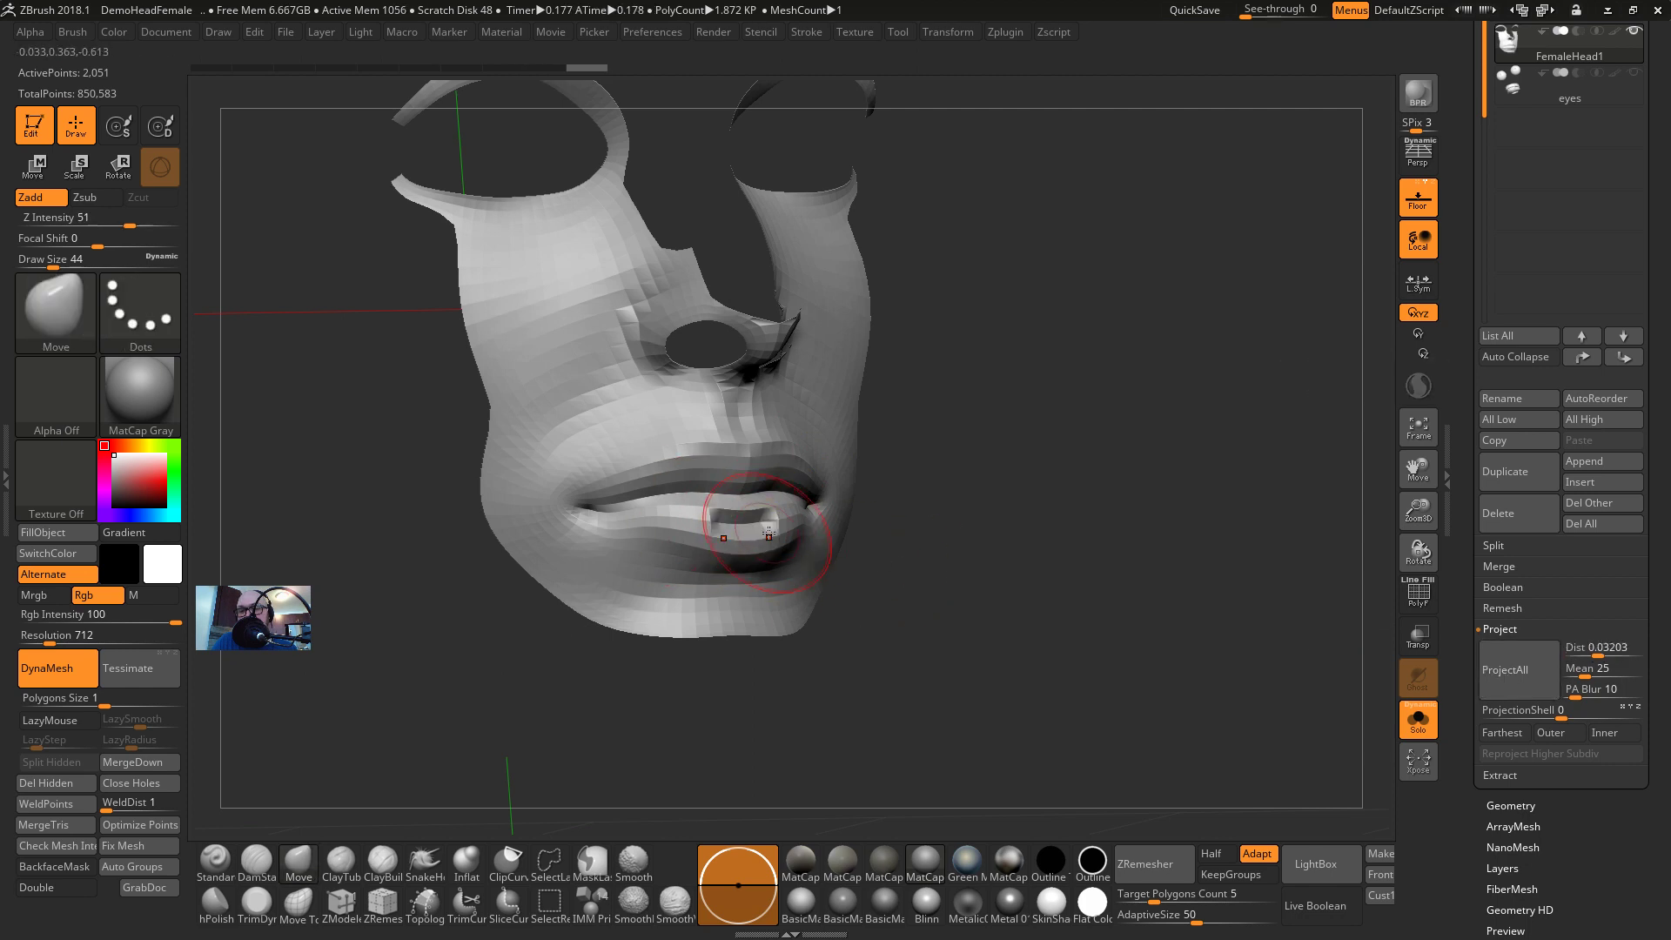
{"action": "key", "text": "shift"}
{"action": "left_click_drag", "start_coordinate": [757, 549], "coordinate": [727, 526], "text": "shift"}
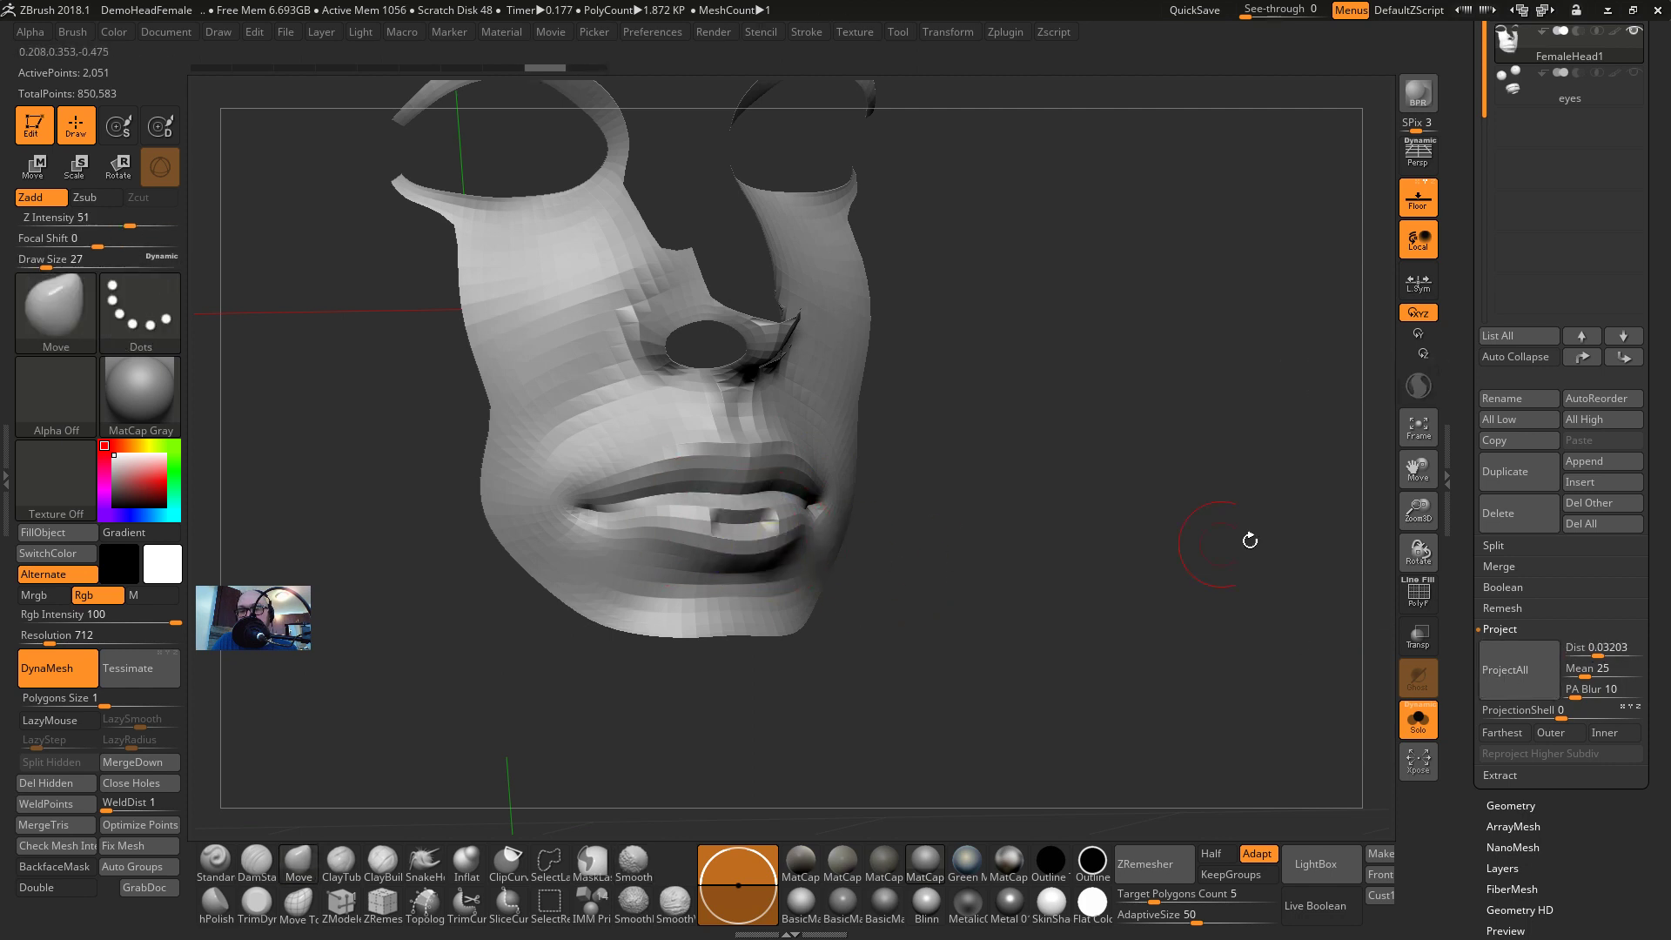
Show the head with ghost transparency around the face mesh and smooth the protruding centre of the lower lip
{"action": "left_click", "coordinate": [1418, 720]}
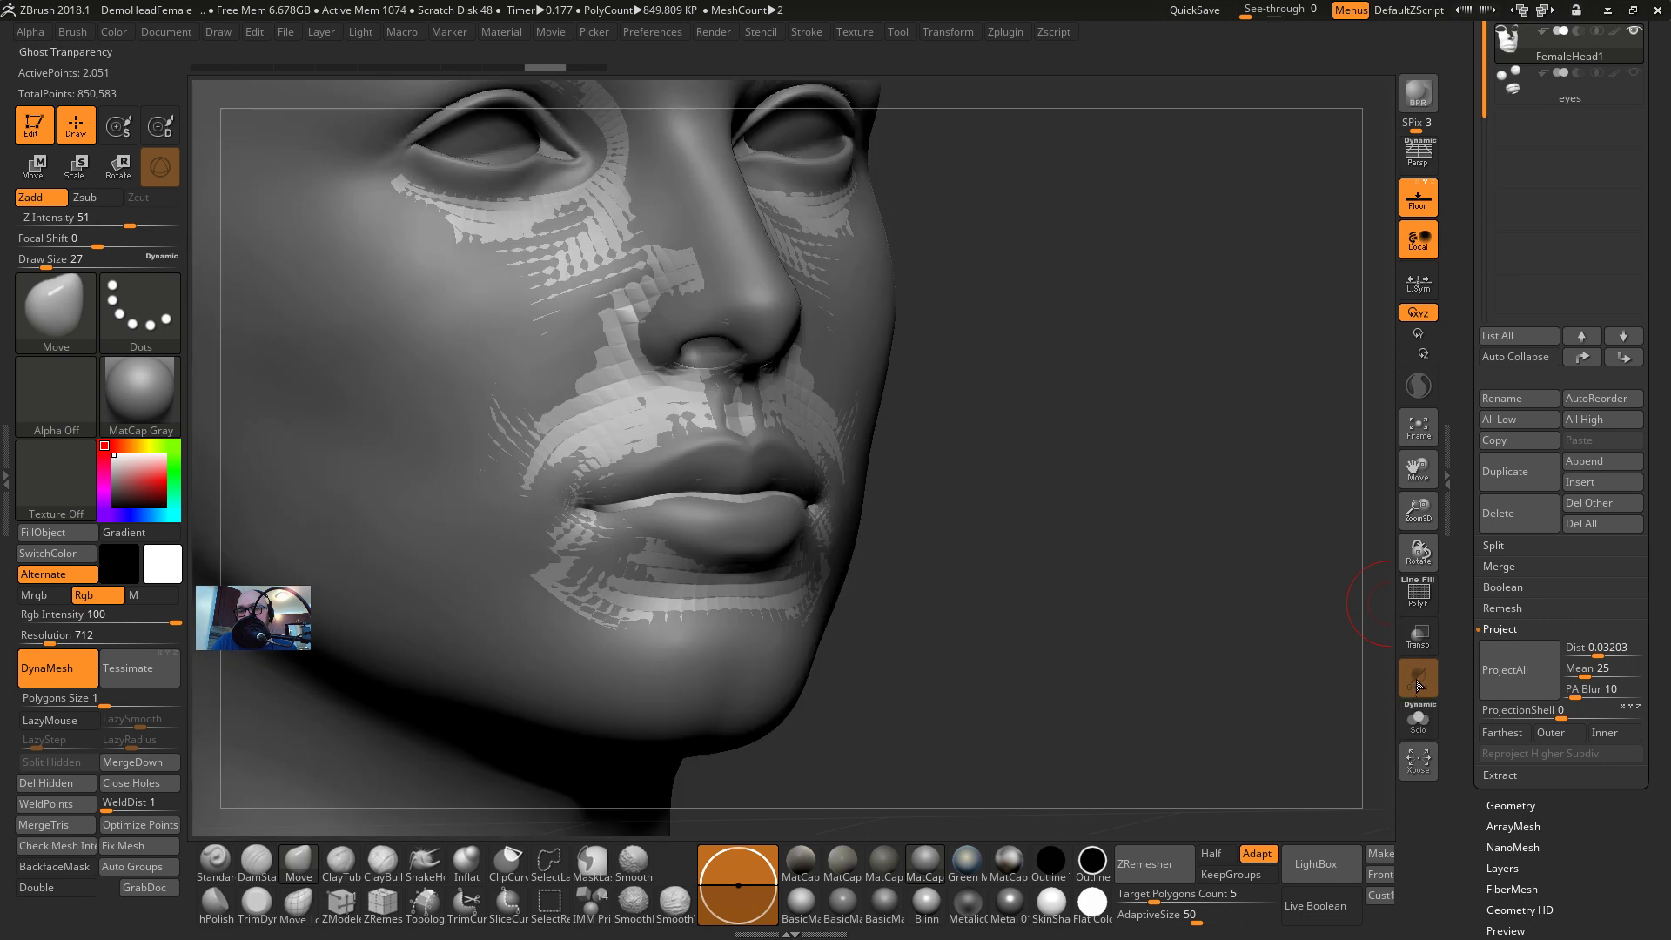
{"action": "left_click", "coordinate": [1418, 636]}
{"action": "left_click_drag", "start_coordinate": [1294, 608], "coordinate": [1086, 575]}
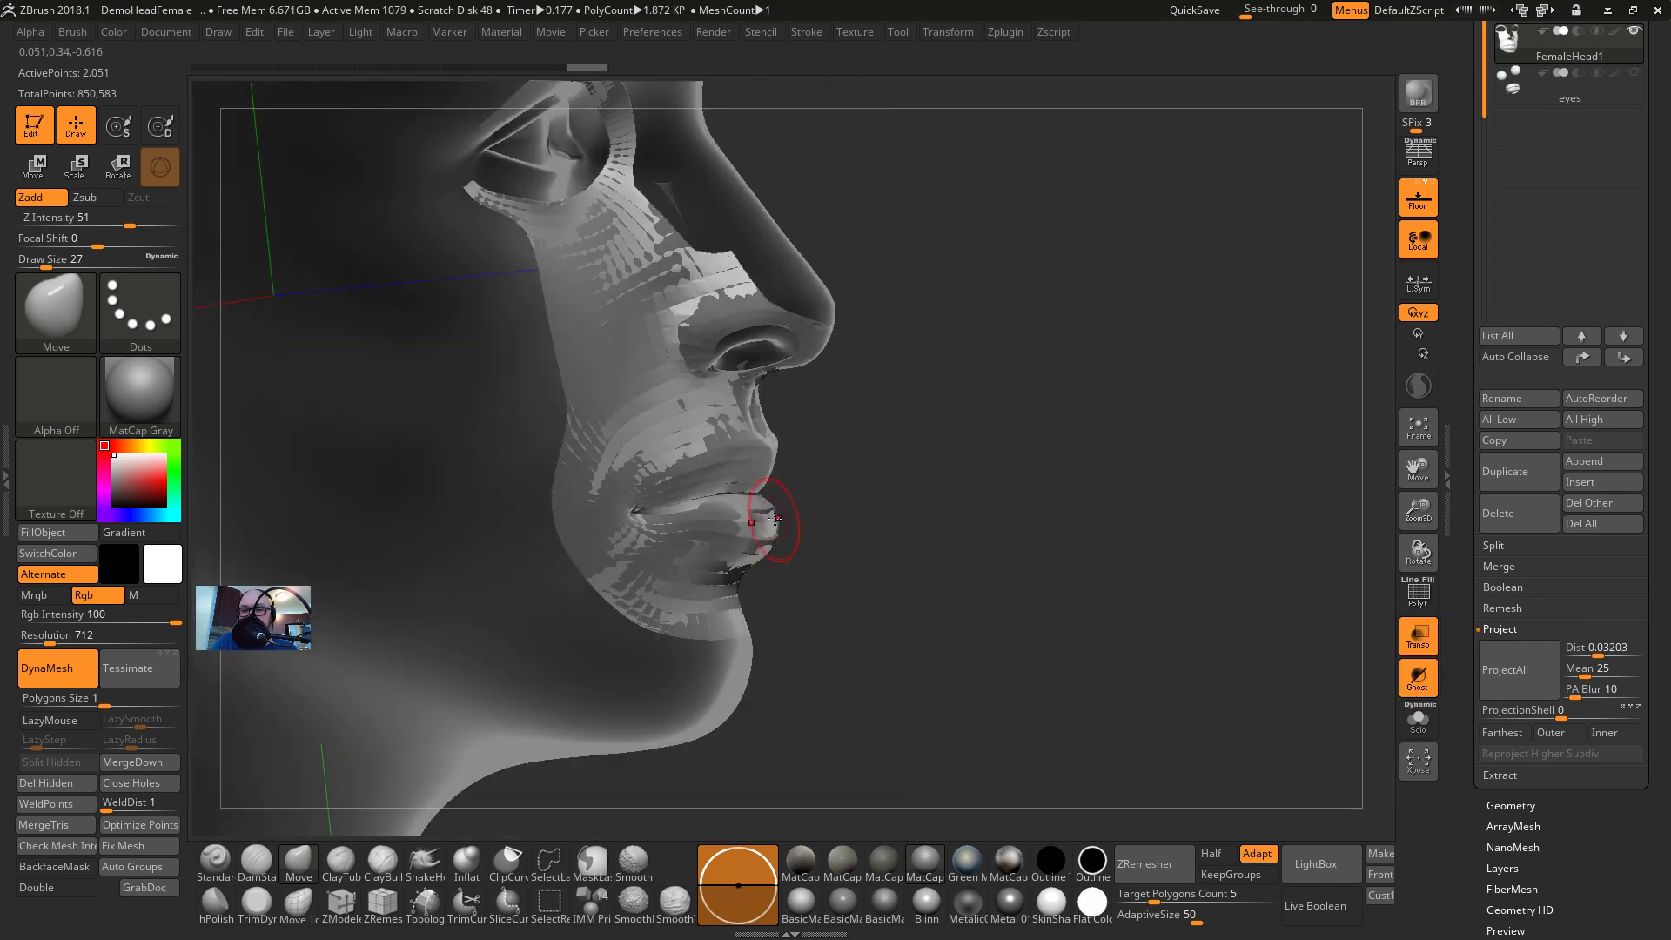
{"action": "key", "text": "shift"}
{"action": "left_click_drag", "start_coordinate": [760, 524], "coordinate": [1219, 566], "text": "shift"}
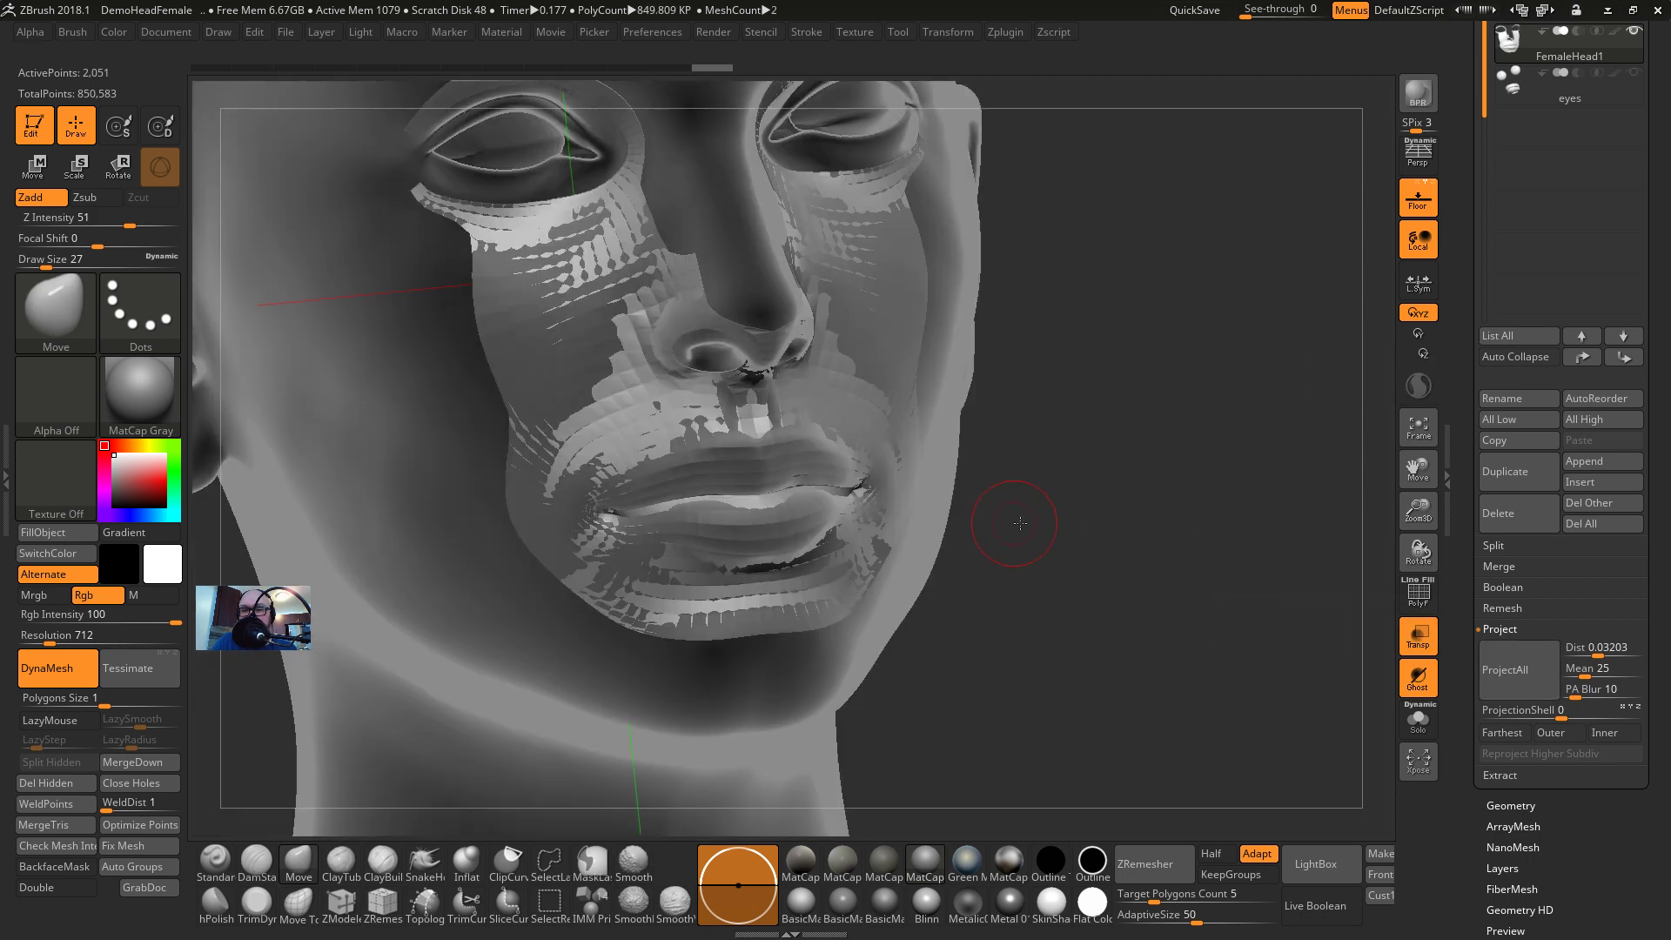
Subdivide the face mesh once more, reproject it onto the head, and isolate it to inspect the lips' wireframe
{"action": "key", "text": "ctrl+z"}
{"action": "left_click", "coordinate": [1539, 676]}
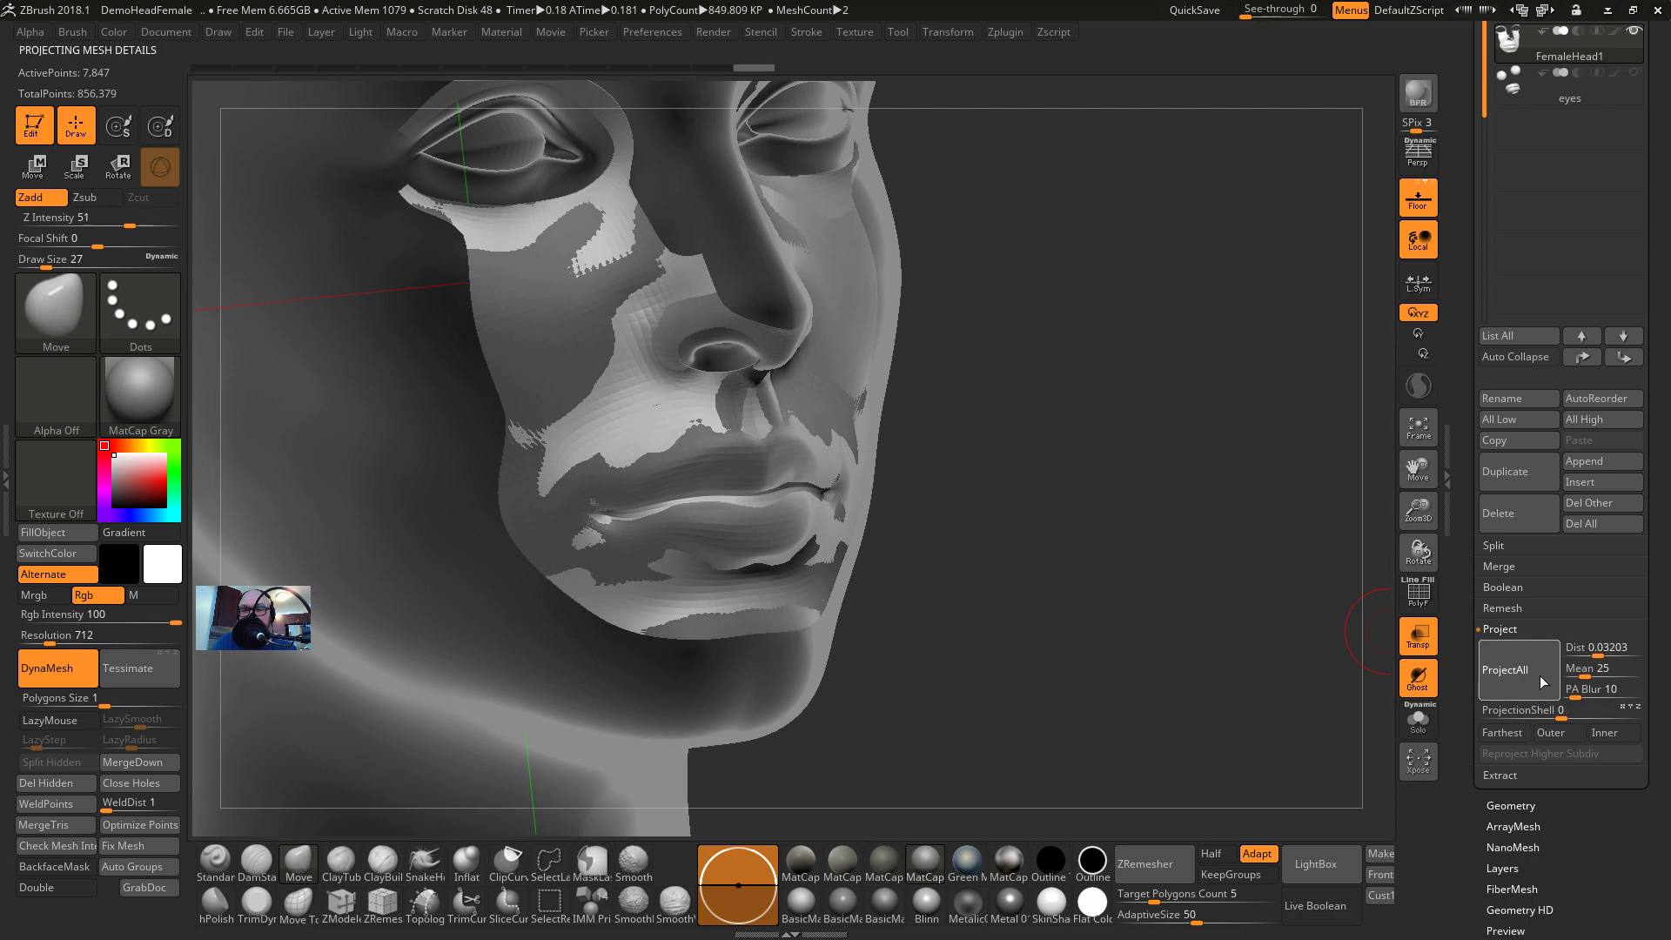
{"action": "left_click", "coordinate": [1418, 719]}
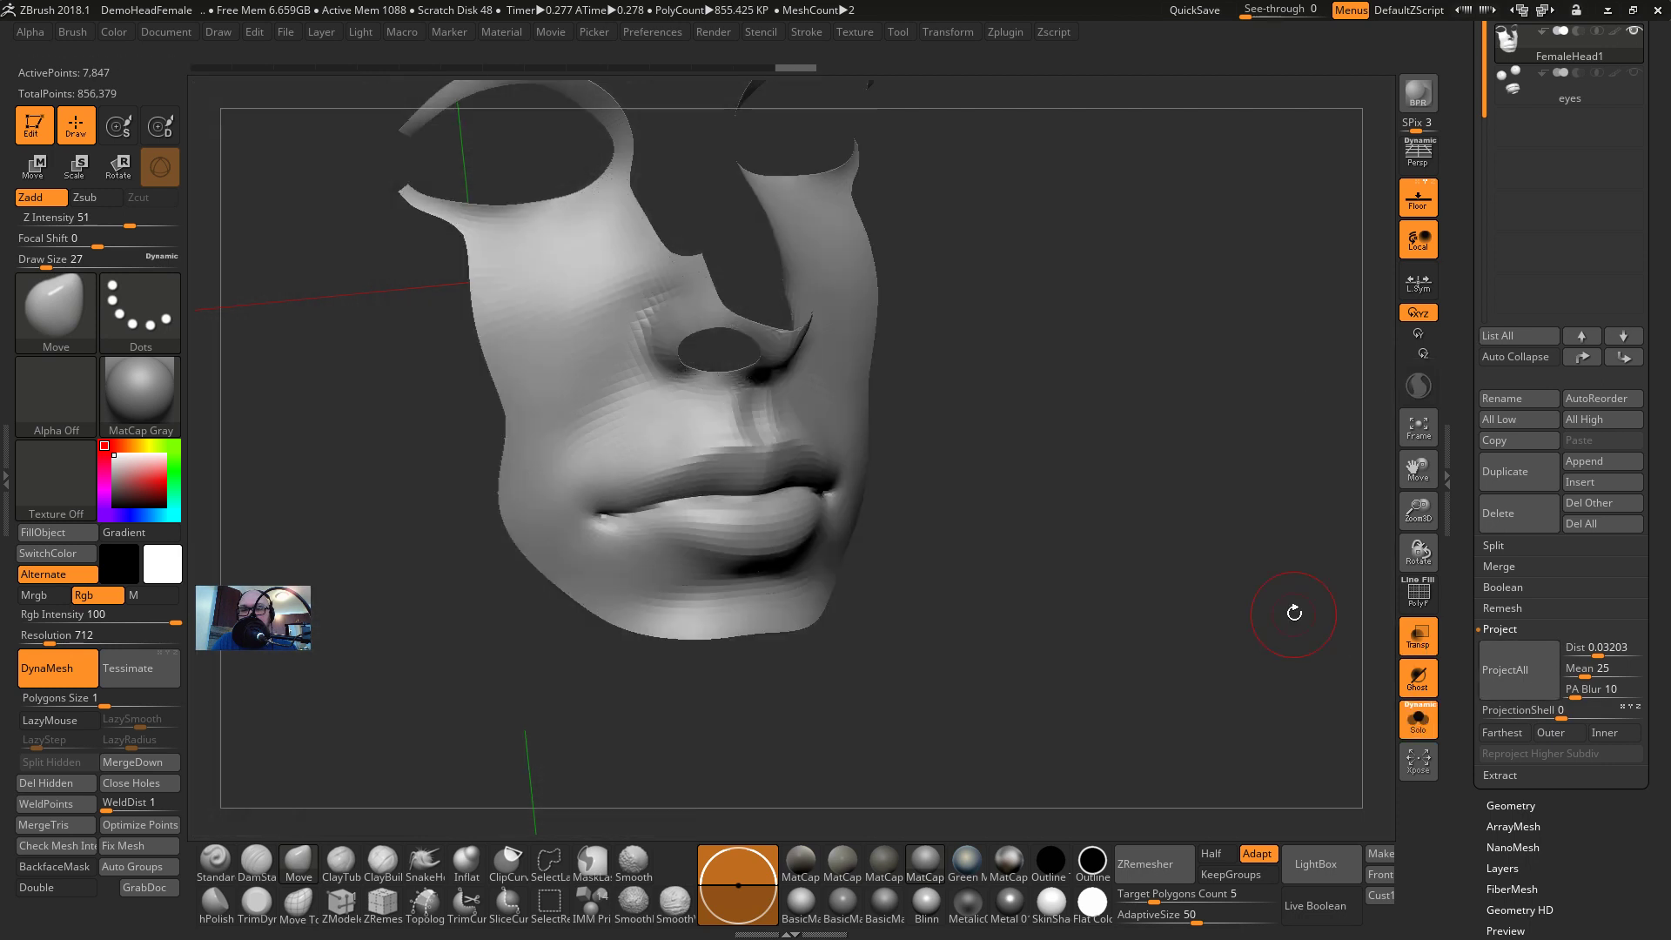
{"action": "key", "text": "shift+f"}
{"action": "key", "text": "shift+f"}
{"action": "key", "text": "shift+f"}
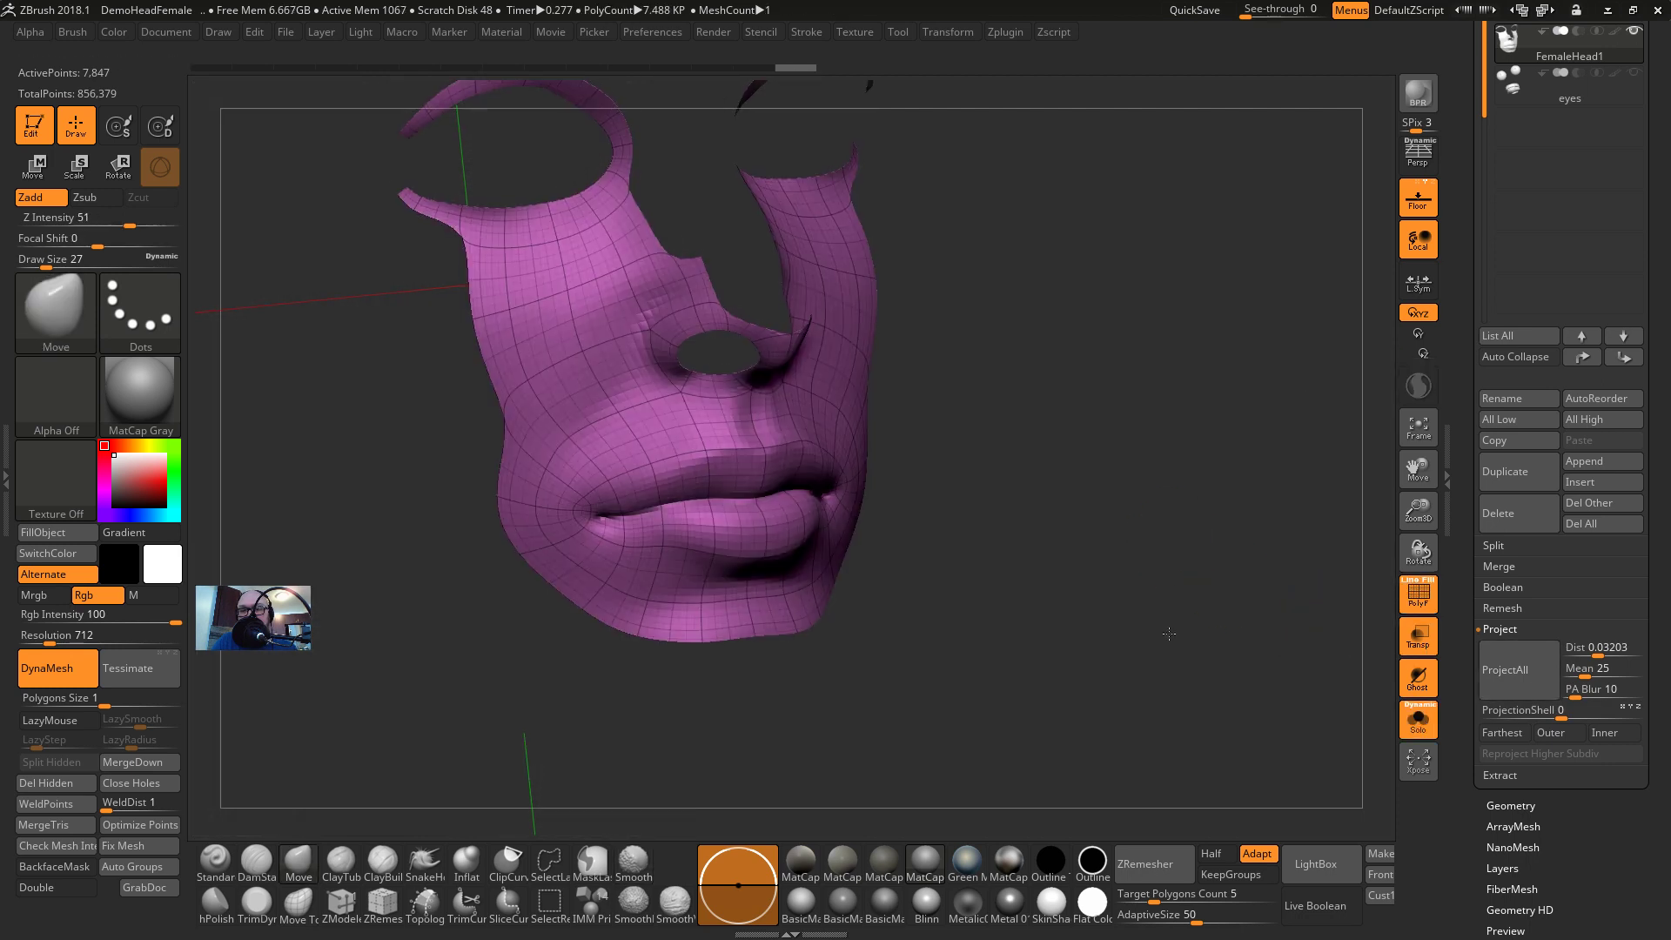
{"action": "mouse_move", "coordinate": [1169, 634]}
{"action": "left_mouse_down", "text": "alt"}
{"action": "mouse_move", "coordinate": [1212, 653]}
{"action": "mouse_move", "coordinate": [1353, 627]}
{"action": "left_mouse_up", "text": "alt"}
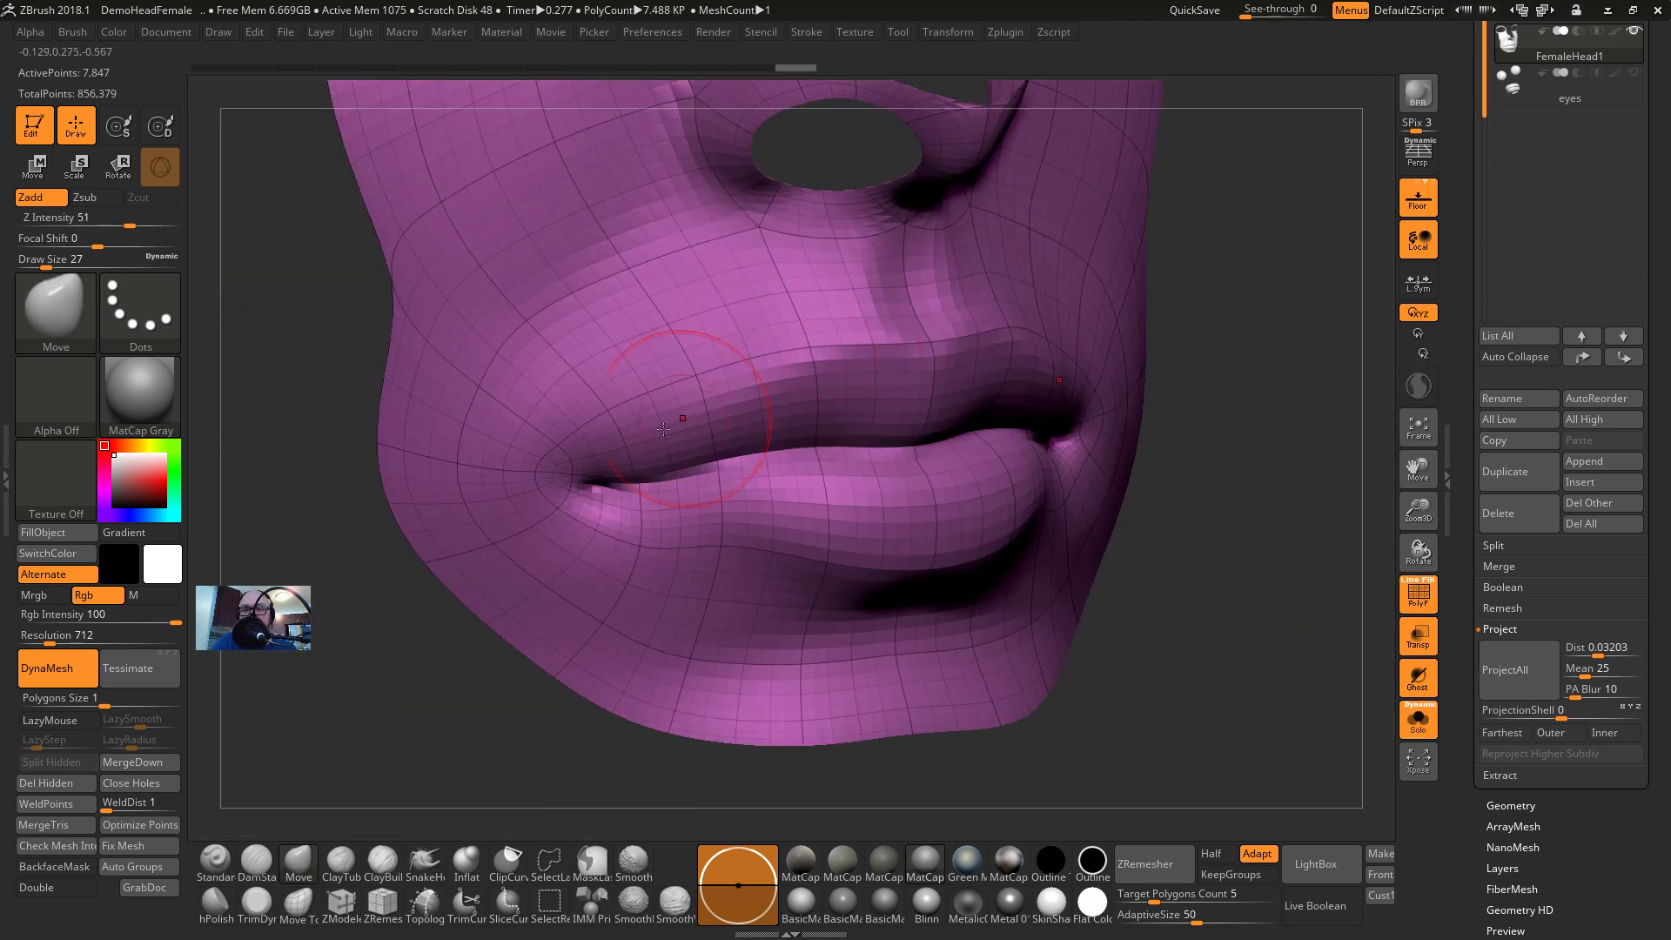
Return the face mesh to its lowest subdivision level, show the transparent head, and reposition the mouth-corner points with the Move brush
{"action": "key", "text": "shift+f"}
{"action": "key", "text": "shift+f"}
{"action": "key", "text": "shift+d"}
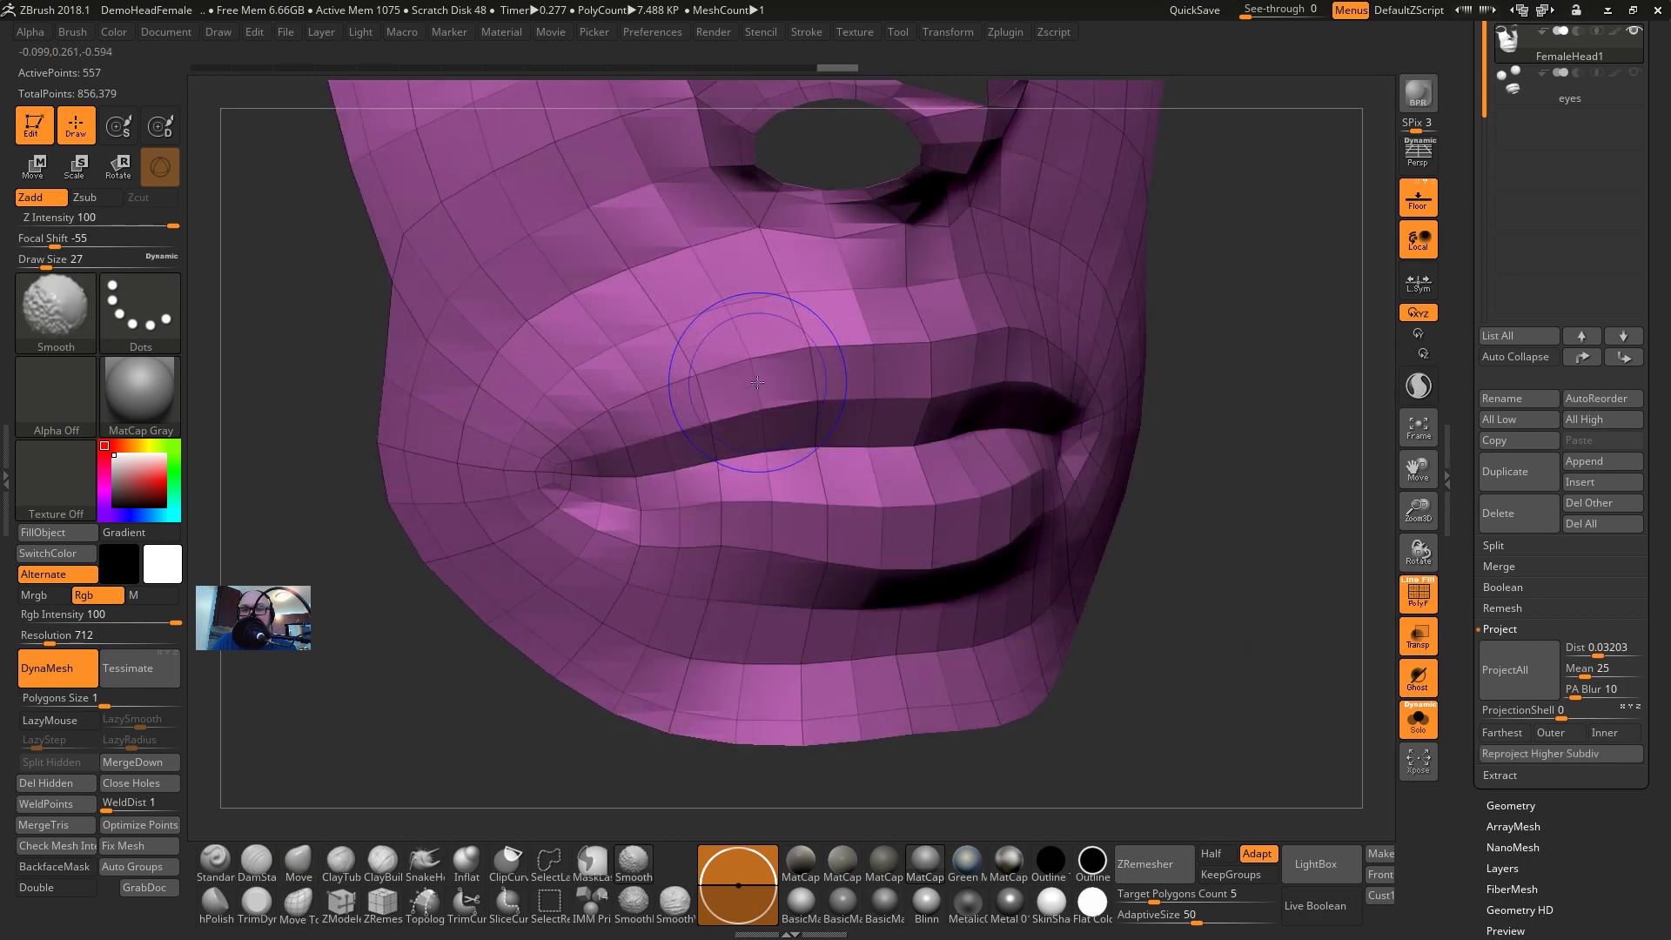
{"action": "key", "text": "shift+d"}
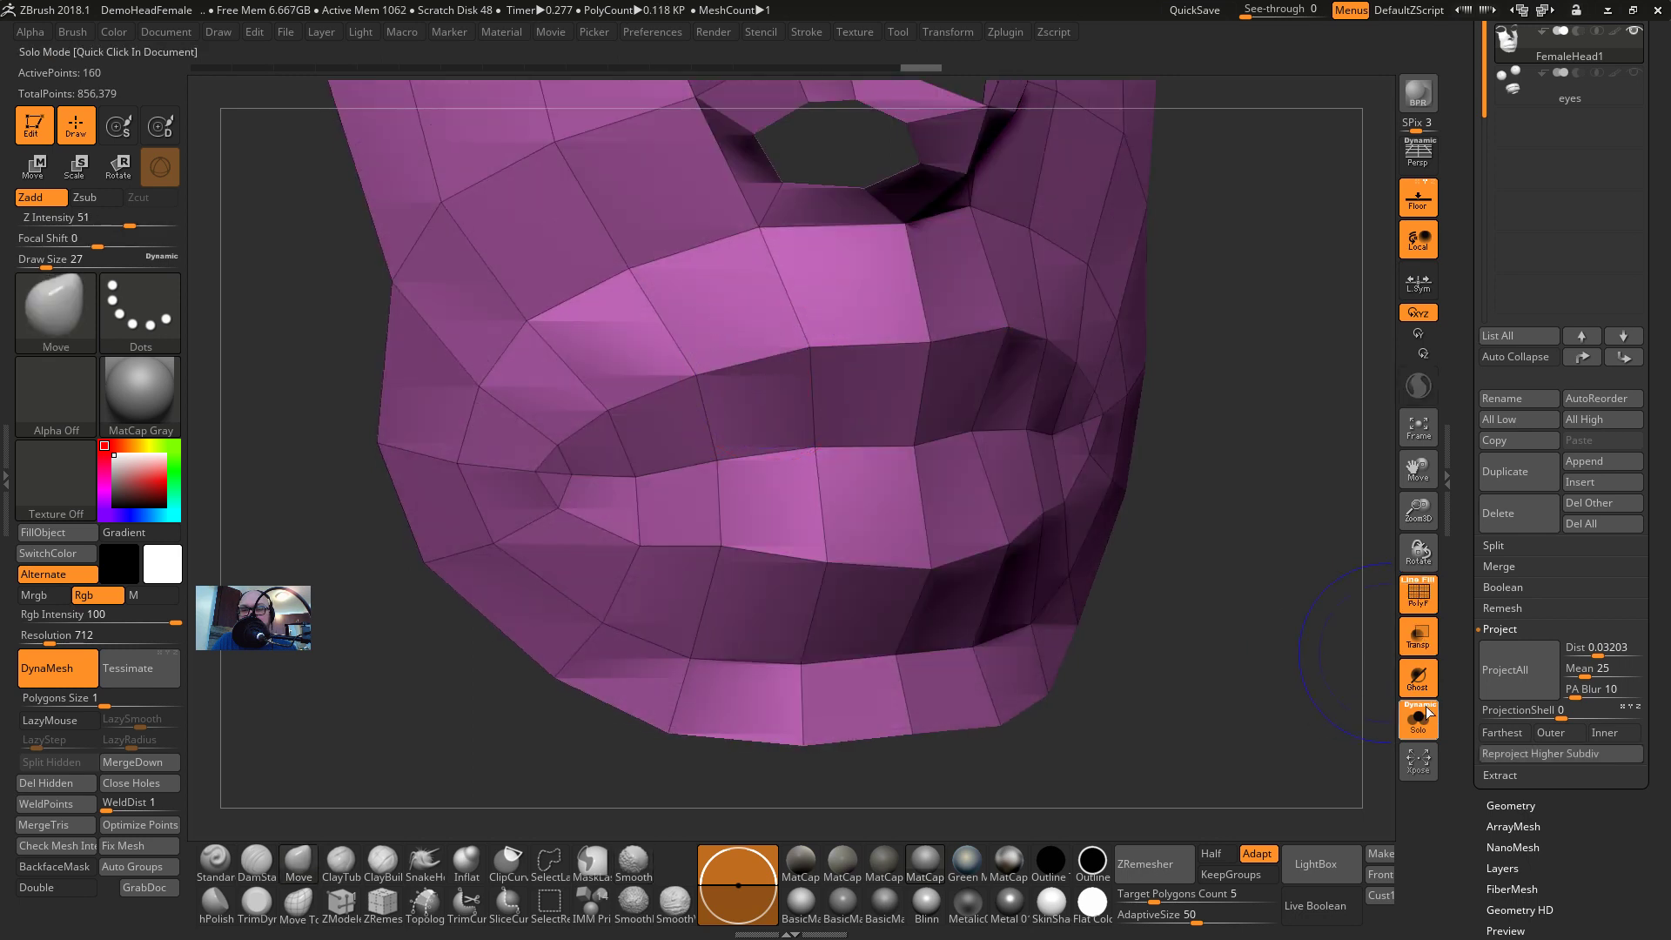
{"action": "left_click", "coordinate": [1419, 719]}
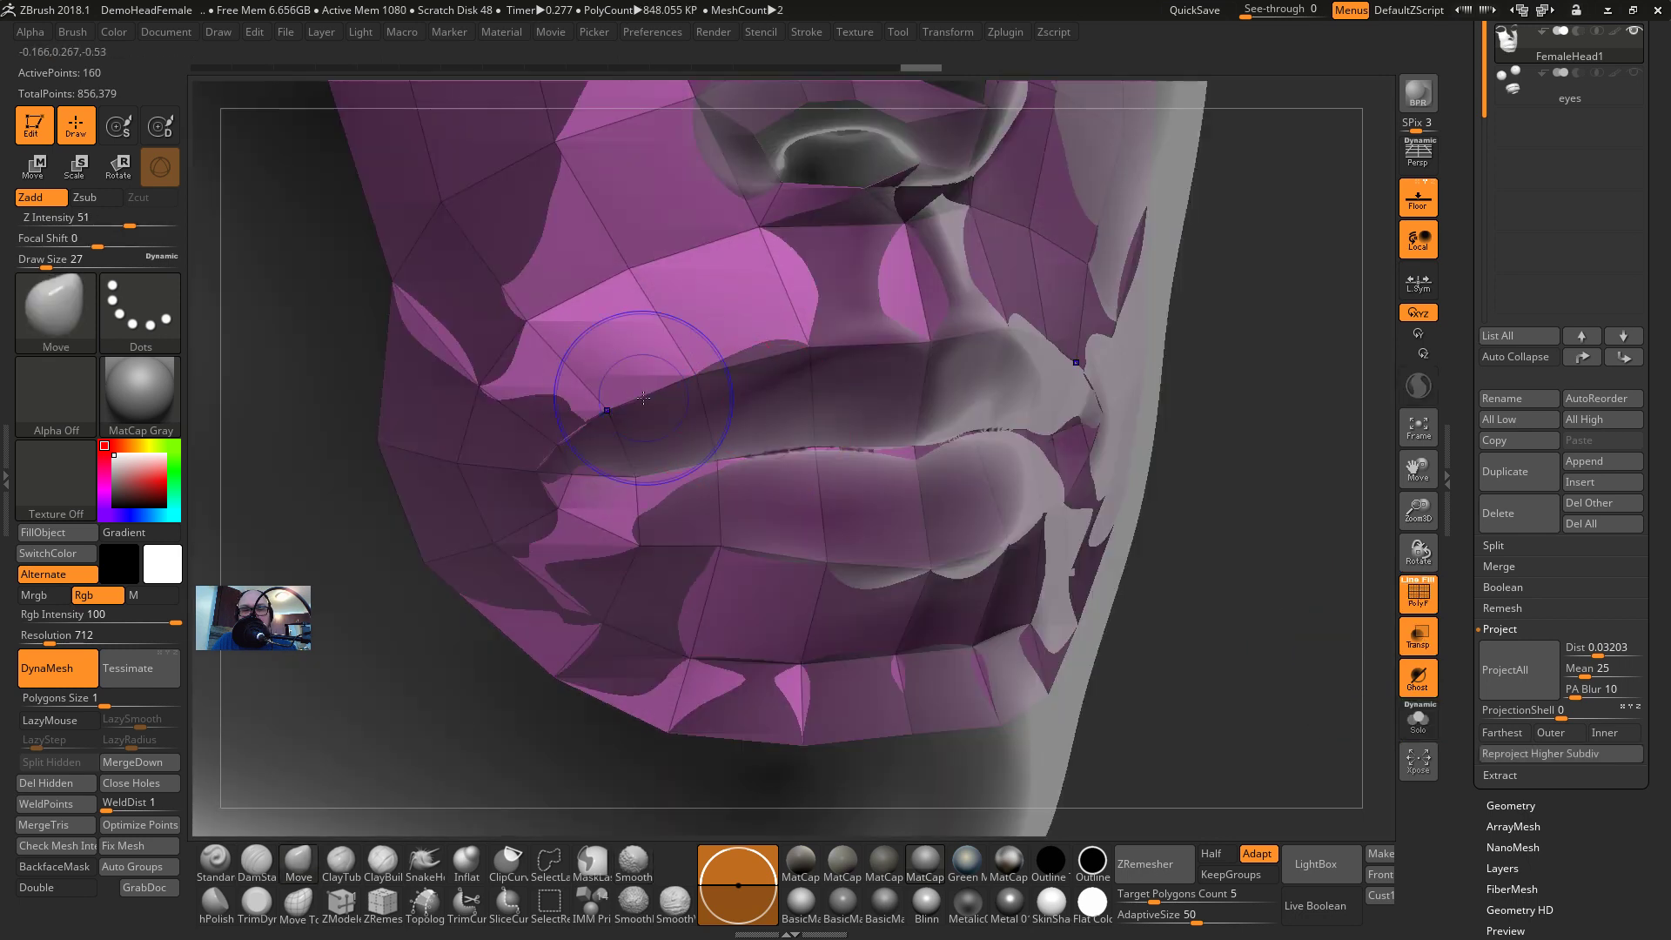
{"action": "mouse_move", "coordinate": [1340, 492]}
{"action": "left_mouse_down"}
{"action": "mouse_move", "coordinate": [1336, 535]}
{"action": "mouse_move", "coordinate": [1350, 429]}
{"action": "mouse_move", "coordinate": [1342, 445]}
{"action": "mouse_move", "coordinate": [1378, 447]}
{"action": "left_mouse_up"}
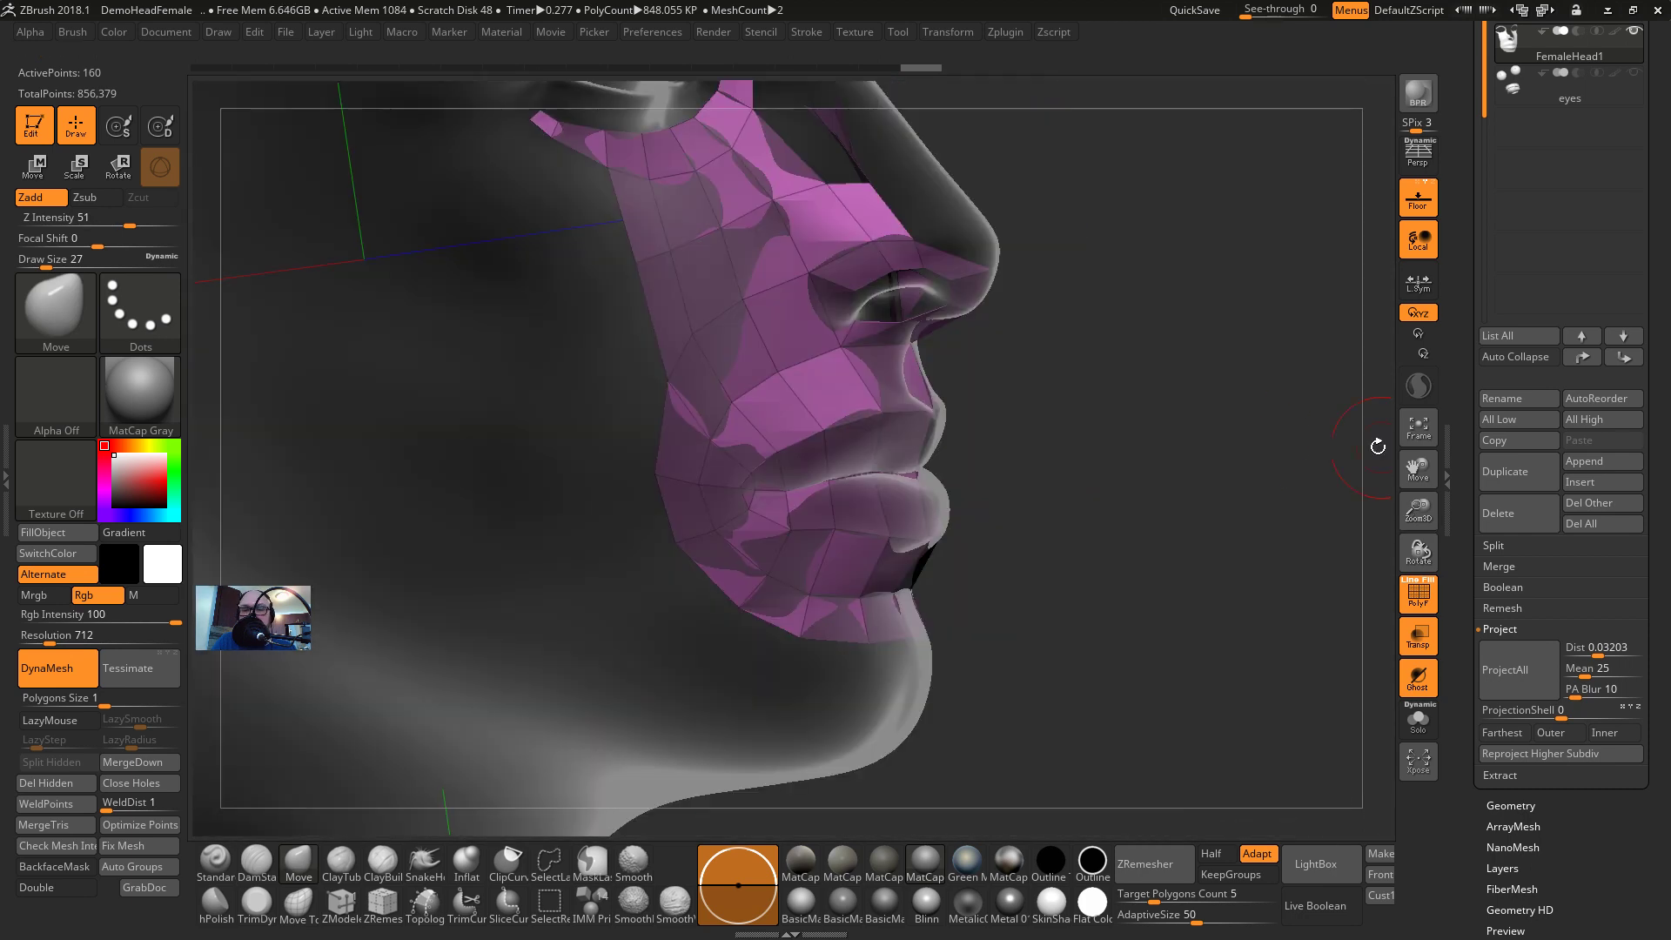
{"action": "mouse_move", "coordinate": [778, 451]}
{"action": "left_mouse_down"}
{"action": "mouse_move", "coordinate": [790, 465]}
{"action": "mouse_move", "coordinate": [846, 422]}
{"action": "mouse_move", "coordinate": [773, 477]}
{"action": "mouse_move", "coordinate": [783, 514]}
{"action": "left_mouse_up"}
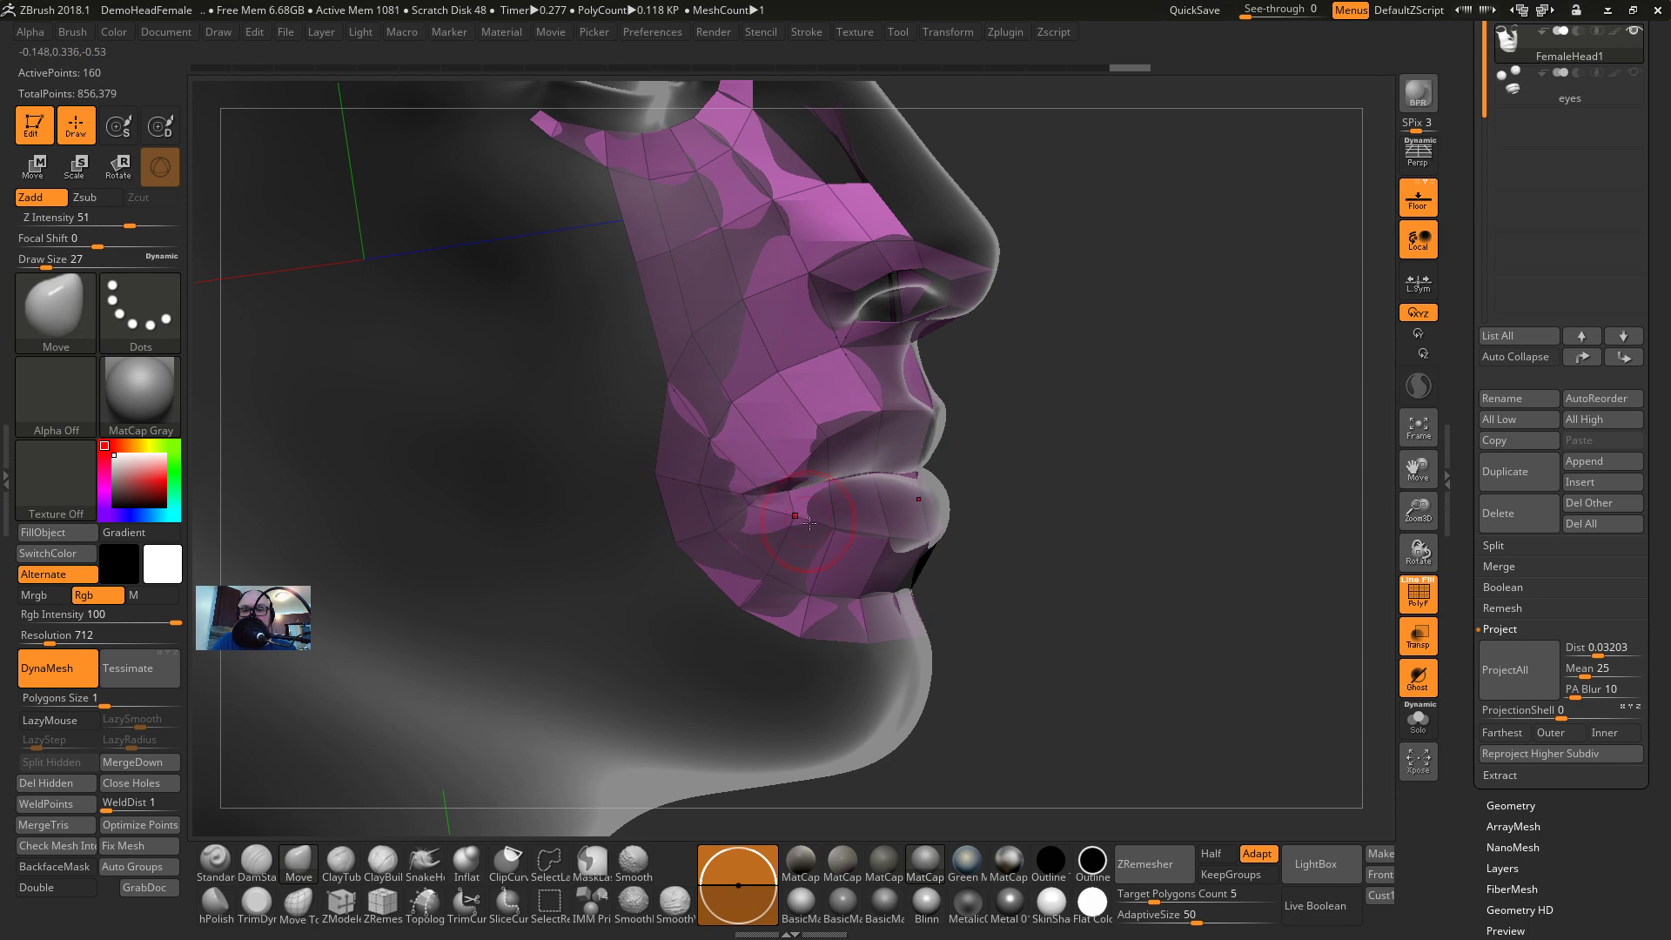
Subdivide the face mesh twice, projecting each level onto the head, and touch up the upper lip between projections
{"action": "key", "text": "ctrl+d"}
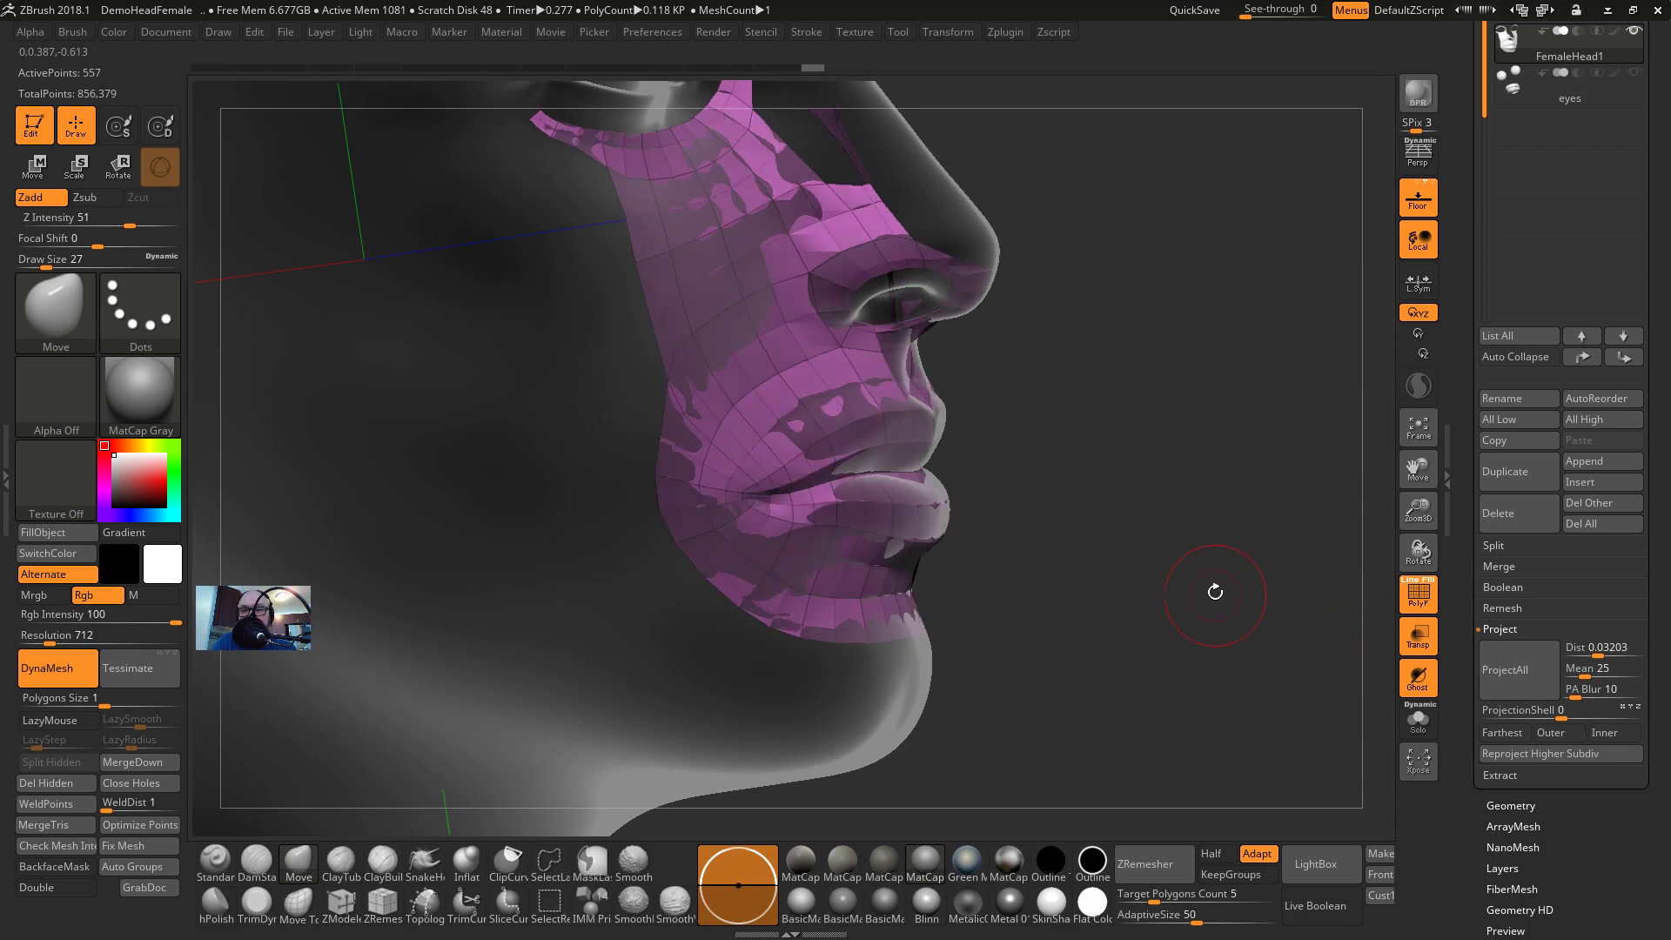
{"action": "mouse_move", "coordinate": [1196, 574]}
{"action": "left_mouse_down"}
{"action": "mouse_move", "coordinate": [1138, 540]}
{"action": "mouse_move", "coordinate": [1128, 566]}
{"action": "mouse_move", "coordinate": [1202, 600]}
{"action": "mouse_move", "coordinate": [1269, 586]}
{"action": "mouse_move", "coordinate": [1256, 596]}
{"action": "left_mouse_up"}
{"action": "left_click", "coordinate": [1538, 678]}
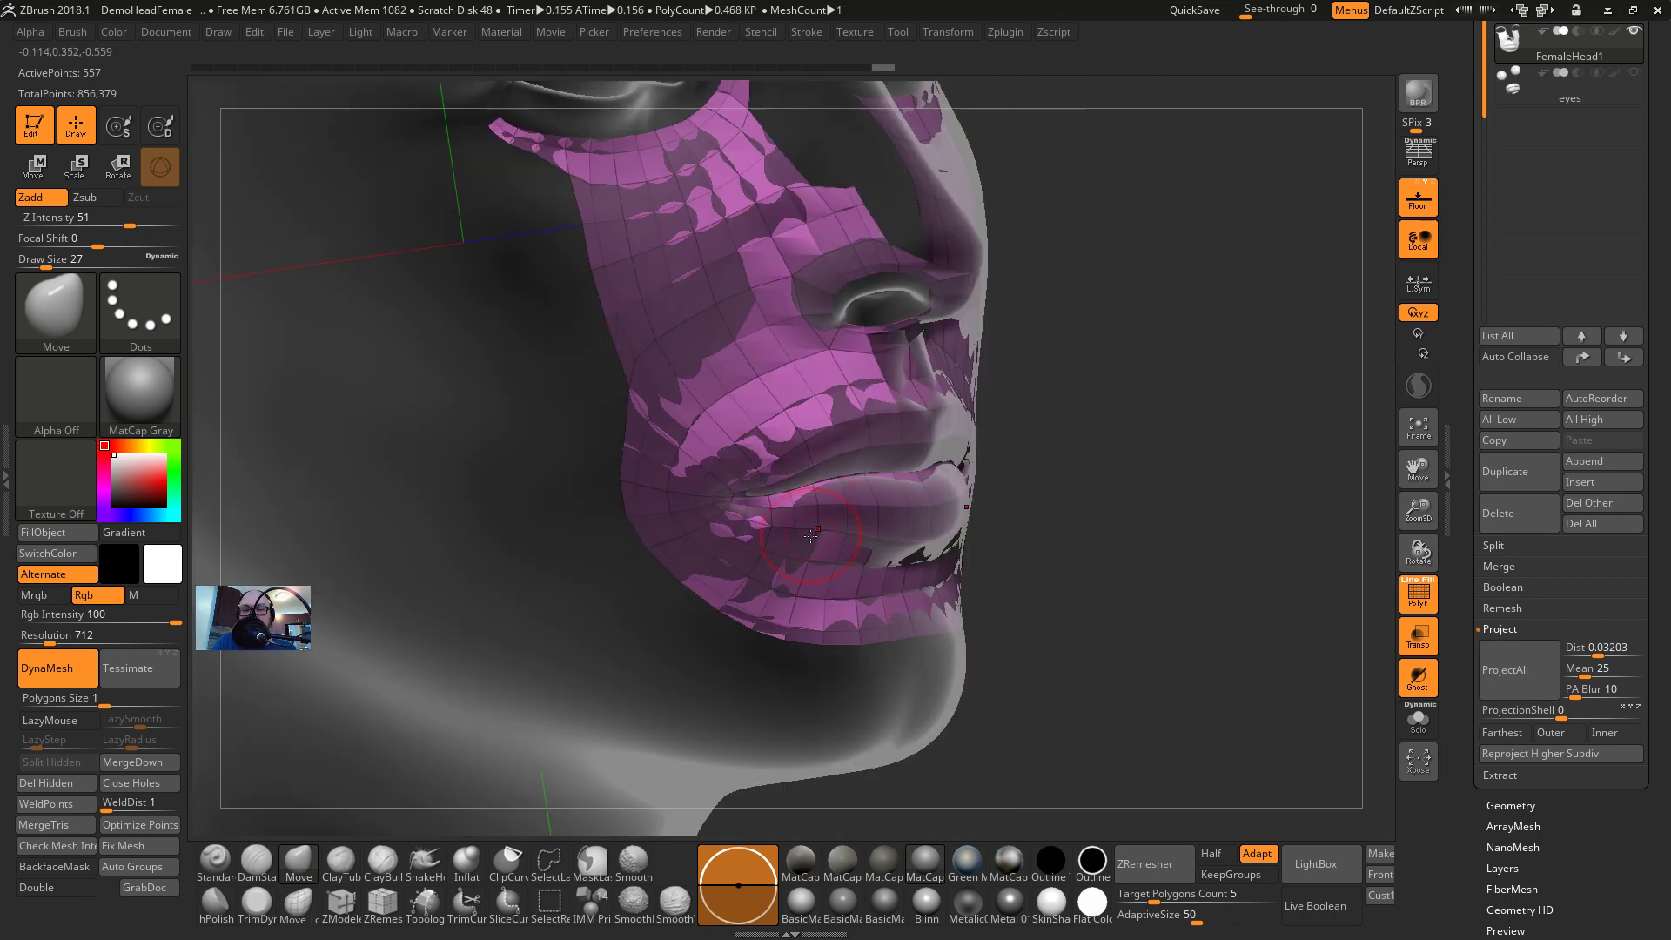
{"action": "left_click", "coordinate": [1539, 679]}
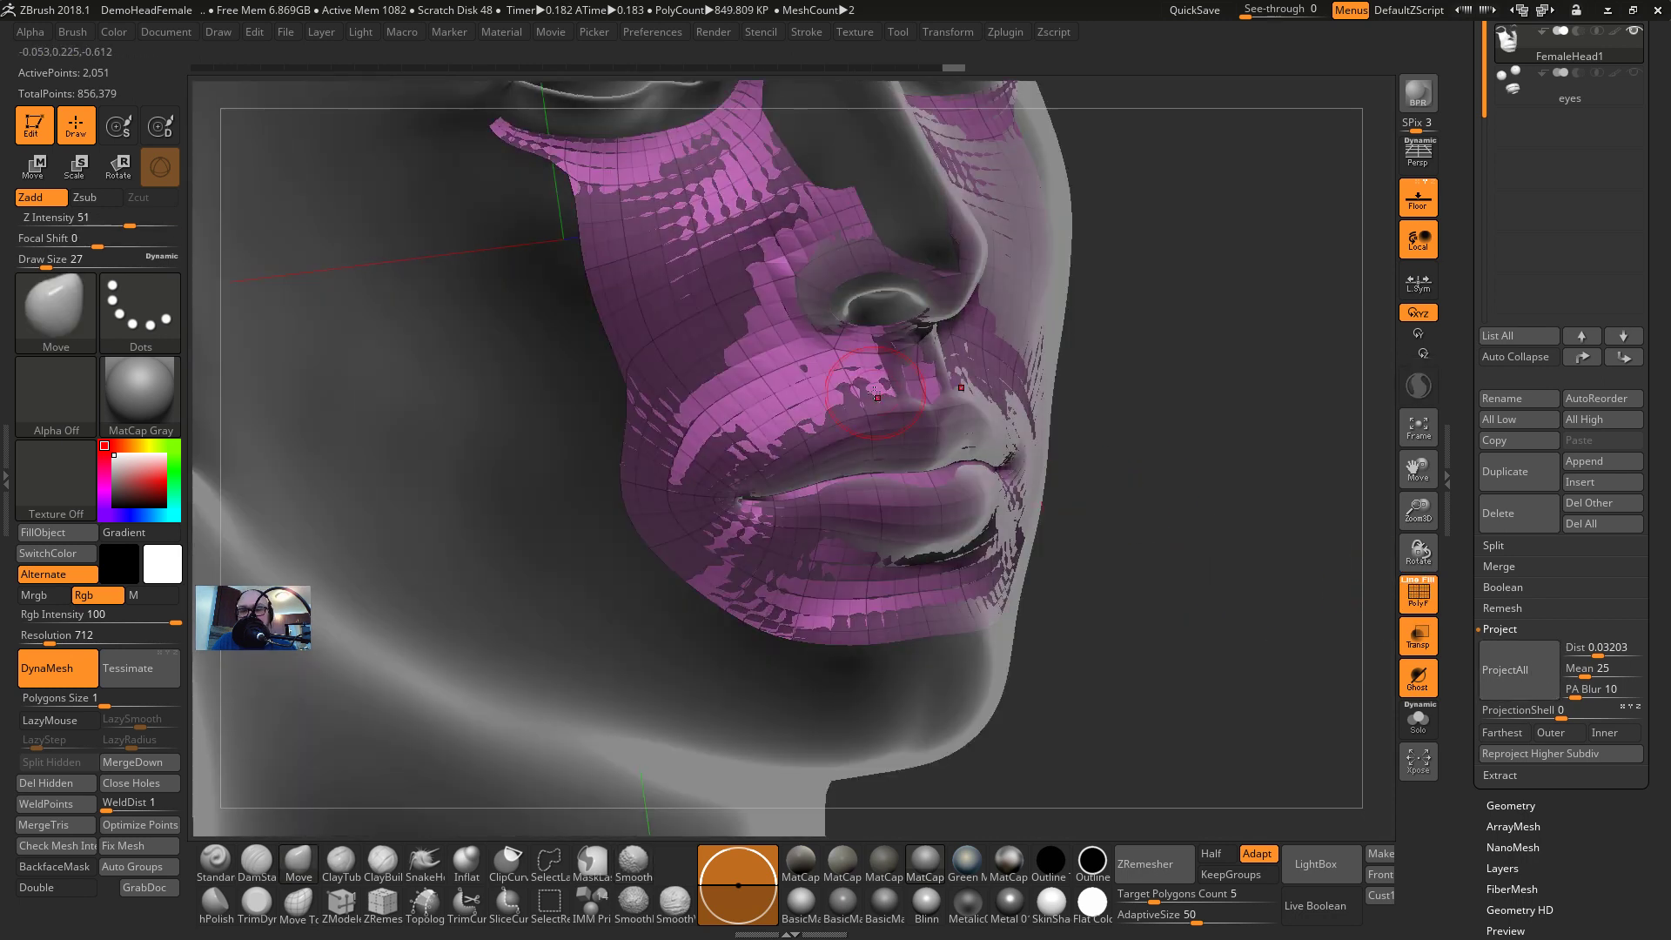
{"action": "left_click_drag", "start_coordinate": [898, 414], "coordinate": [779, 457]}
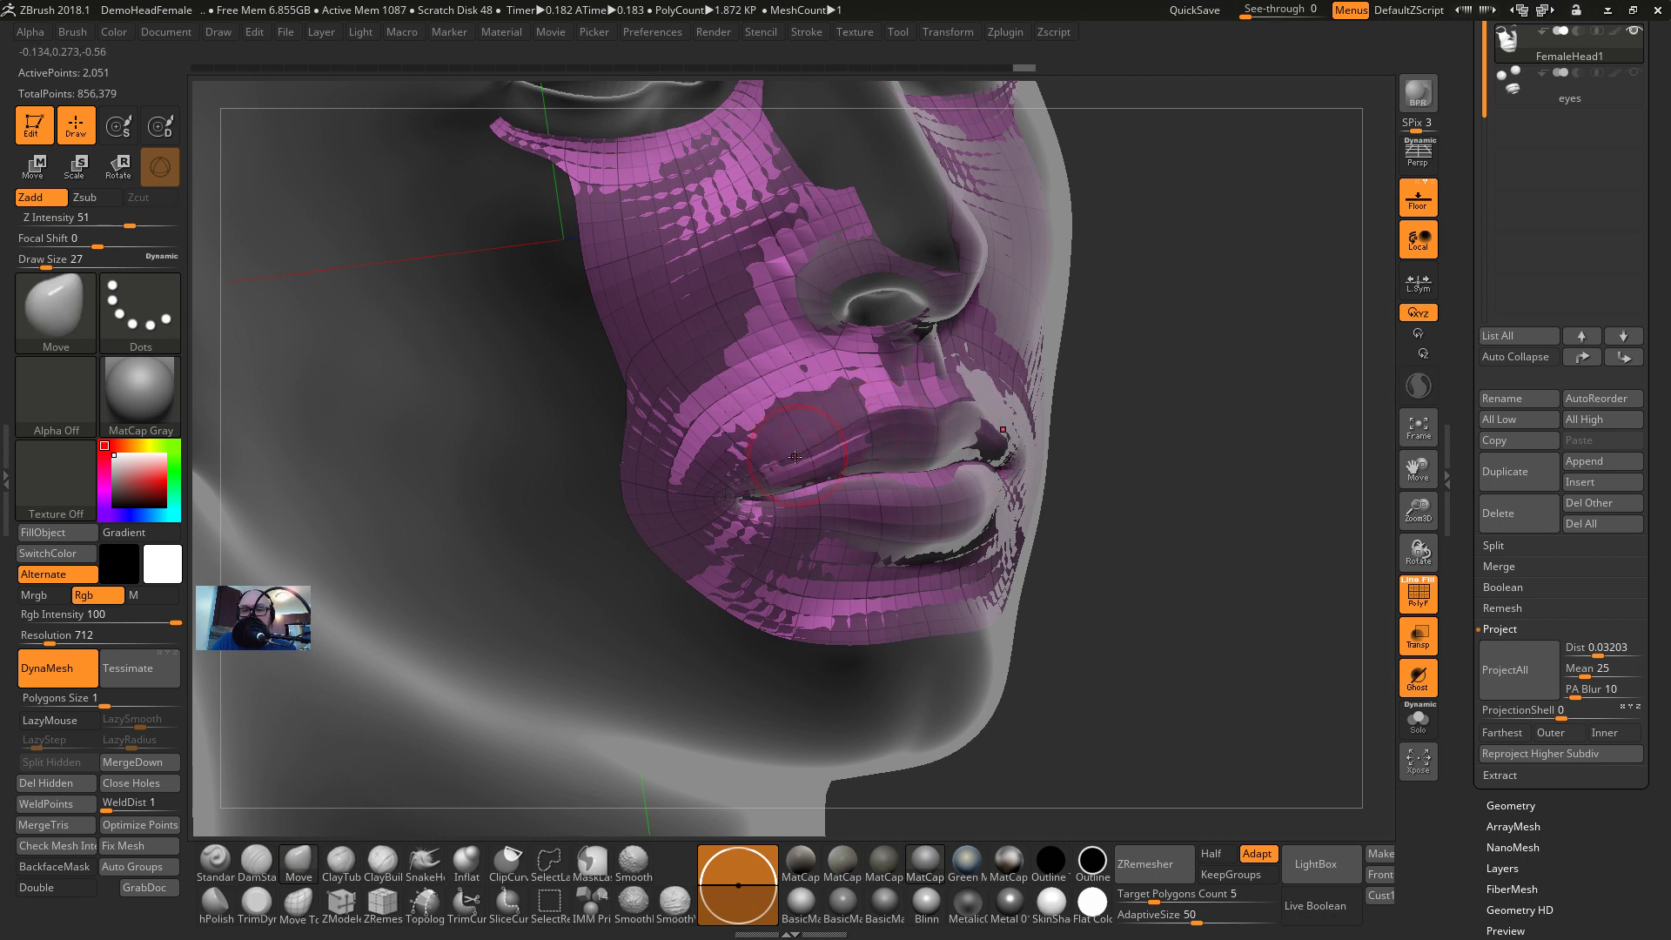
{"action": "left_click", "coordinate": [1513, 671]}
Isolate the face mesh, adjust the surface at the mouth corner, and project it onto the head again
{"action": "left_click_drag", "start_coordinate": [1193, 560], "coordinate": [1197, 532]}
{"action": "left_click", "coordinate": [1418, 719]}
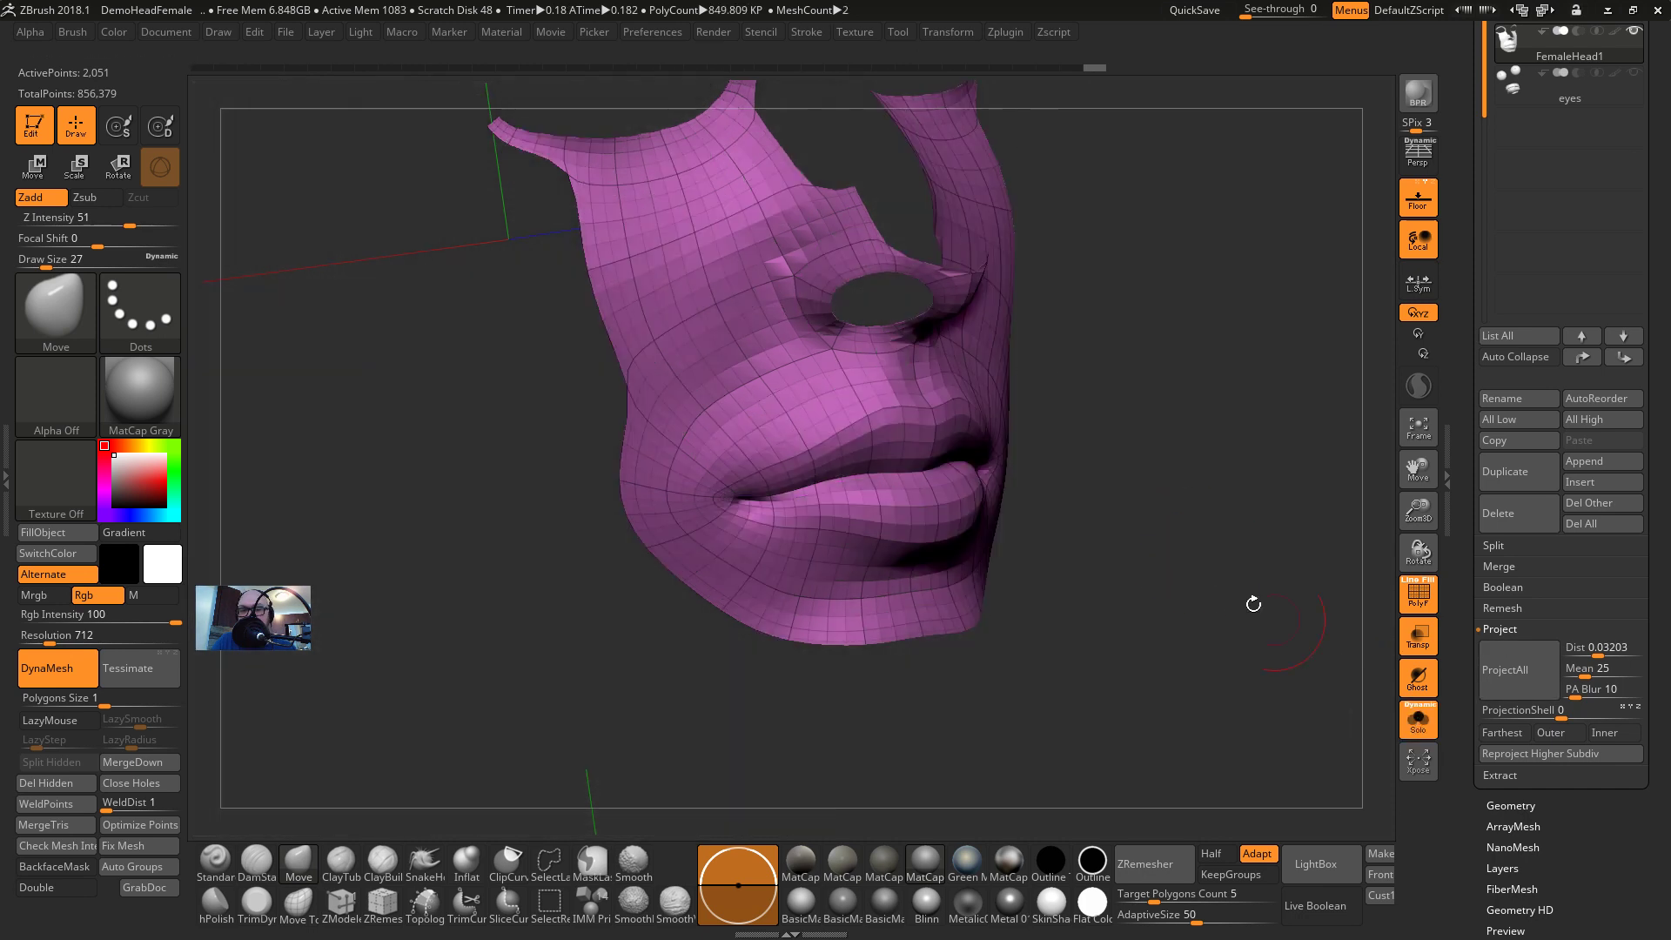
{"action": "left_click_drag", "start_coordinate": [1249, 601], "coordinate": [1183, 566]}
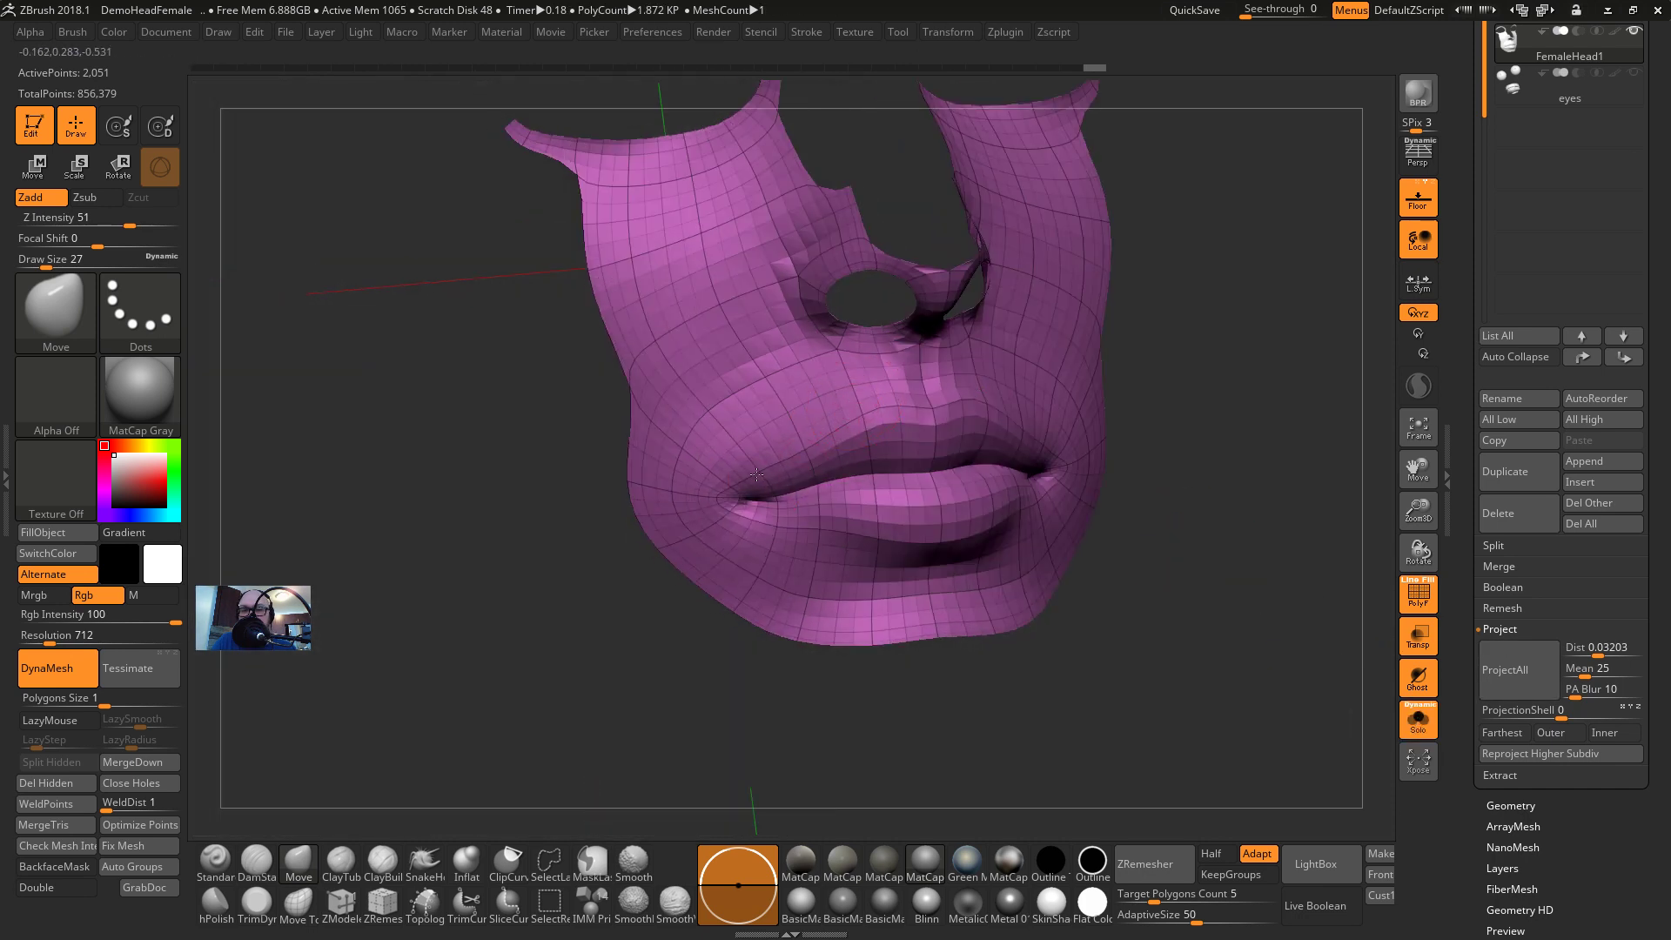
{"action": "left_click_drag", "start_coordinate": [751, 529], "coordinate": [795, 515]}
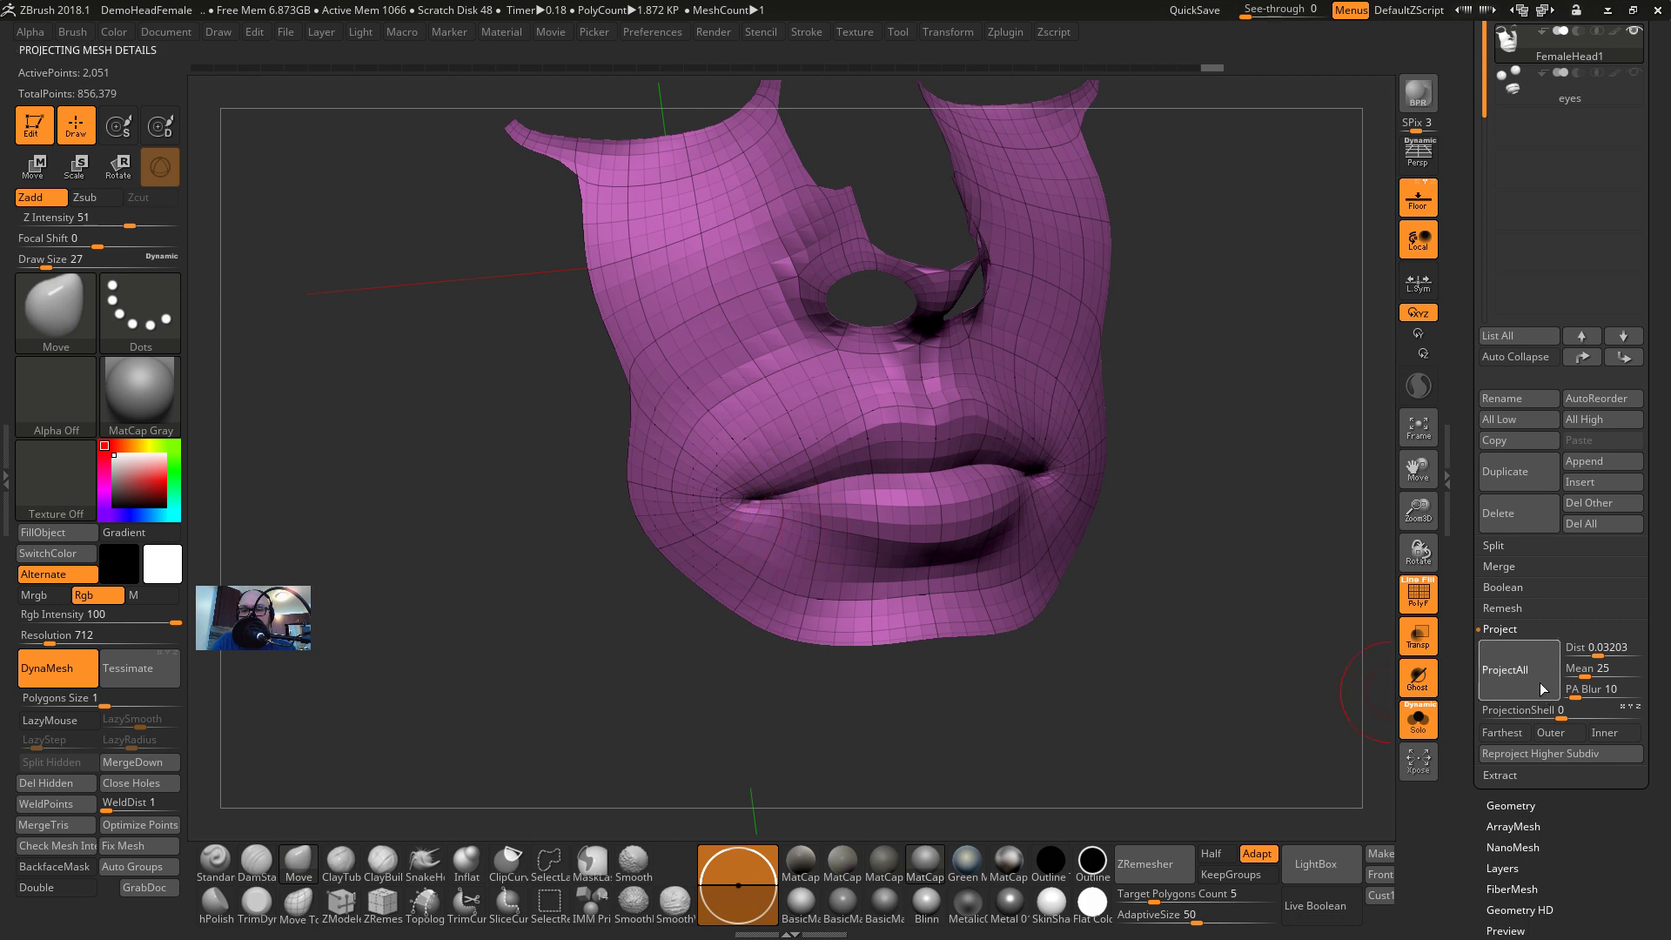
{"action": "left_click_drag", "start_coordinate": [1147, 600], "coordinate": [1194, 592]}
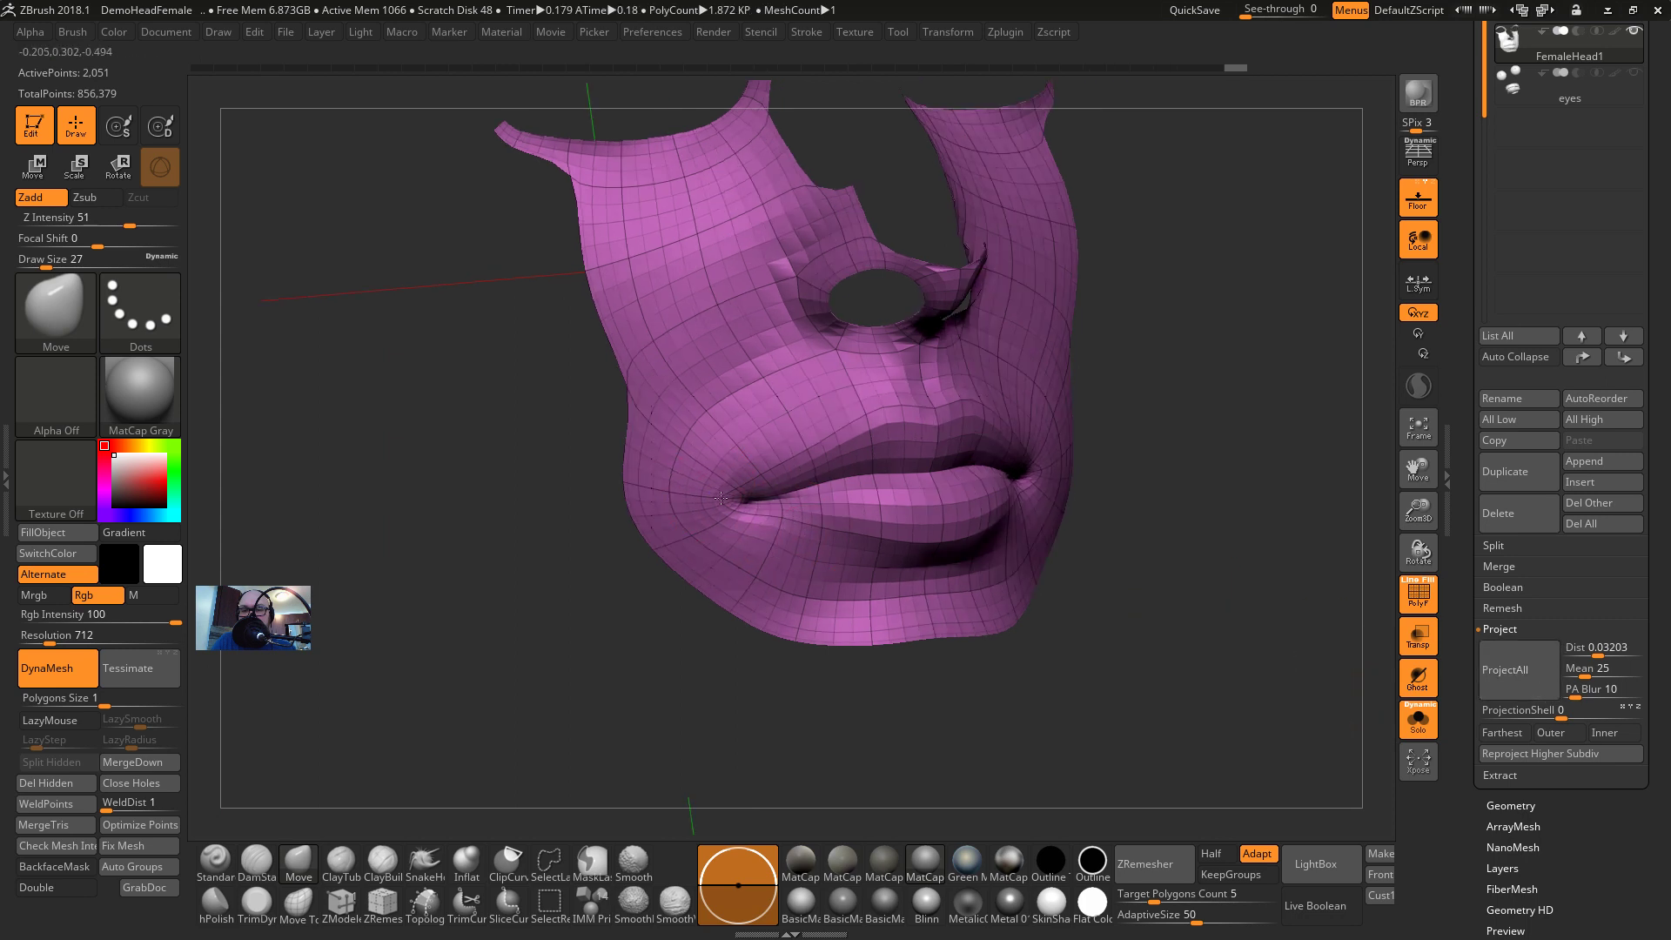
{"action": "left_click", "coordinate": [1505, 671]}
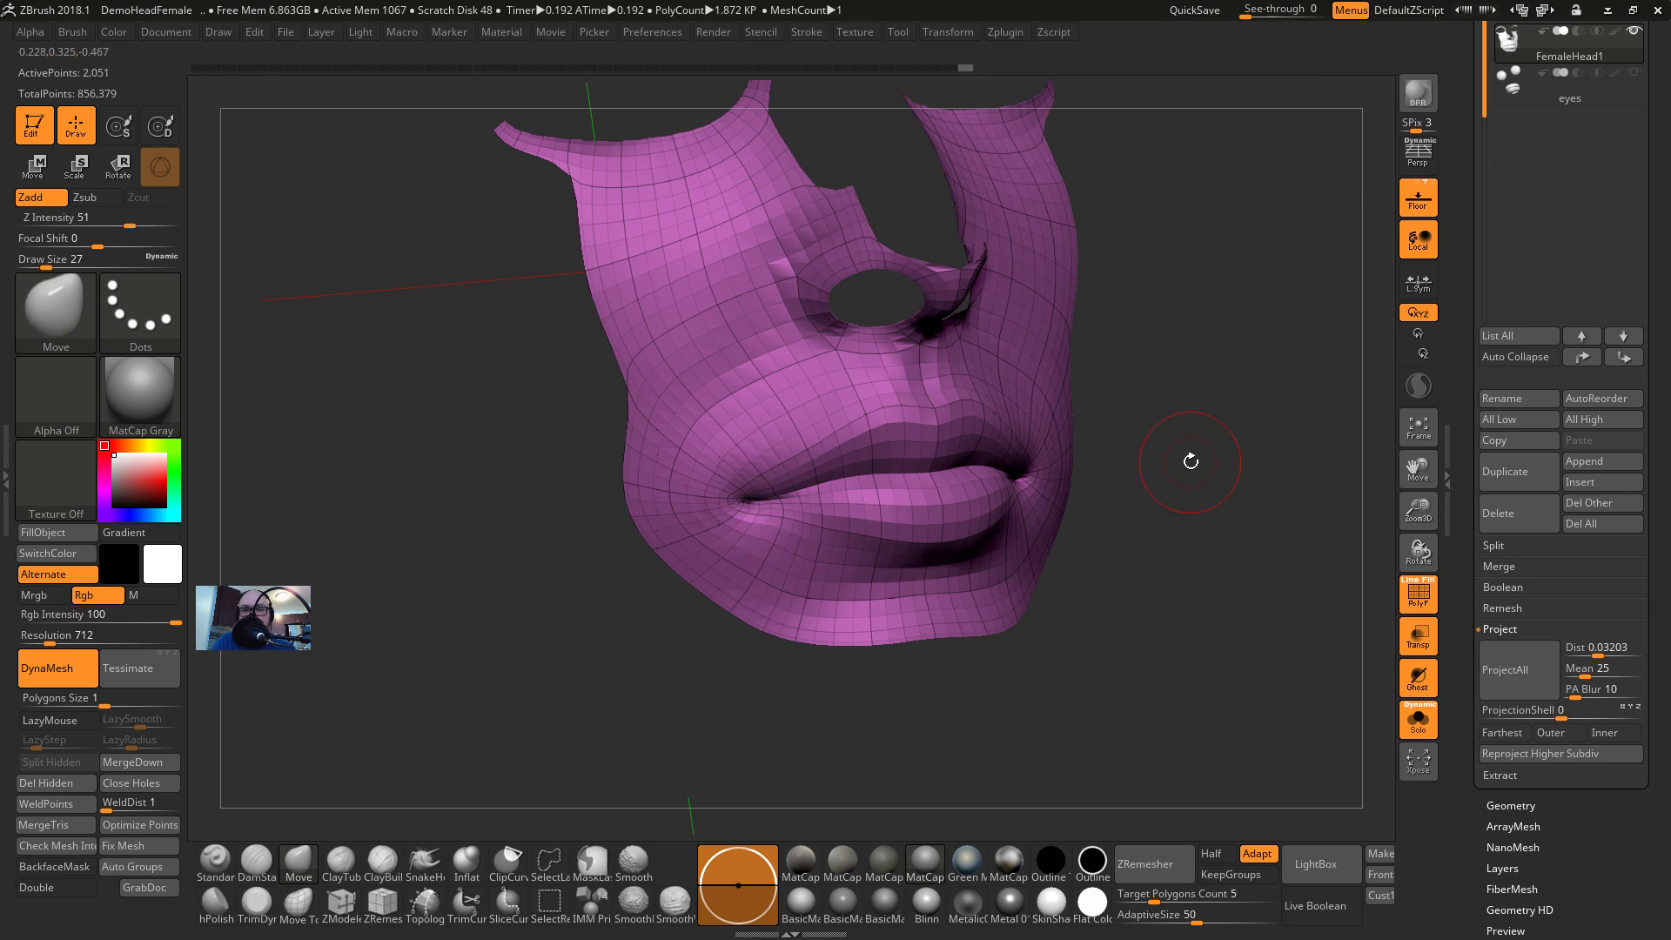
{"action": "left_click_drag", "start_coordinate": [1162, 387], "coordinate": [1124, 447]}
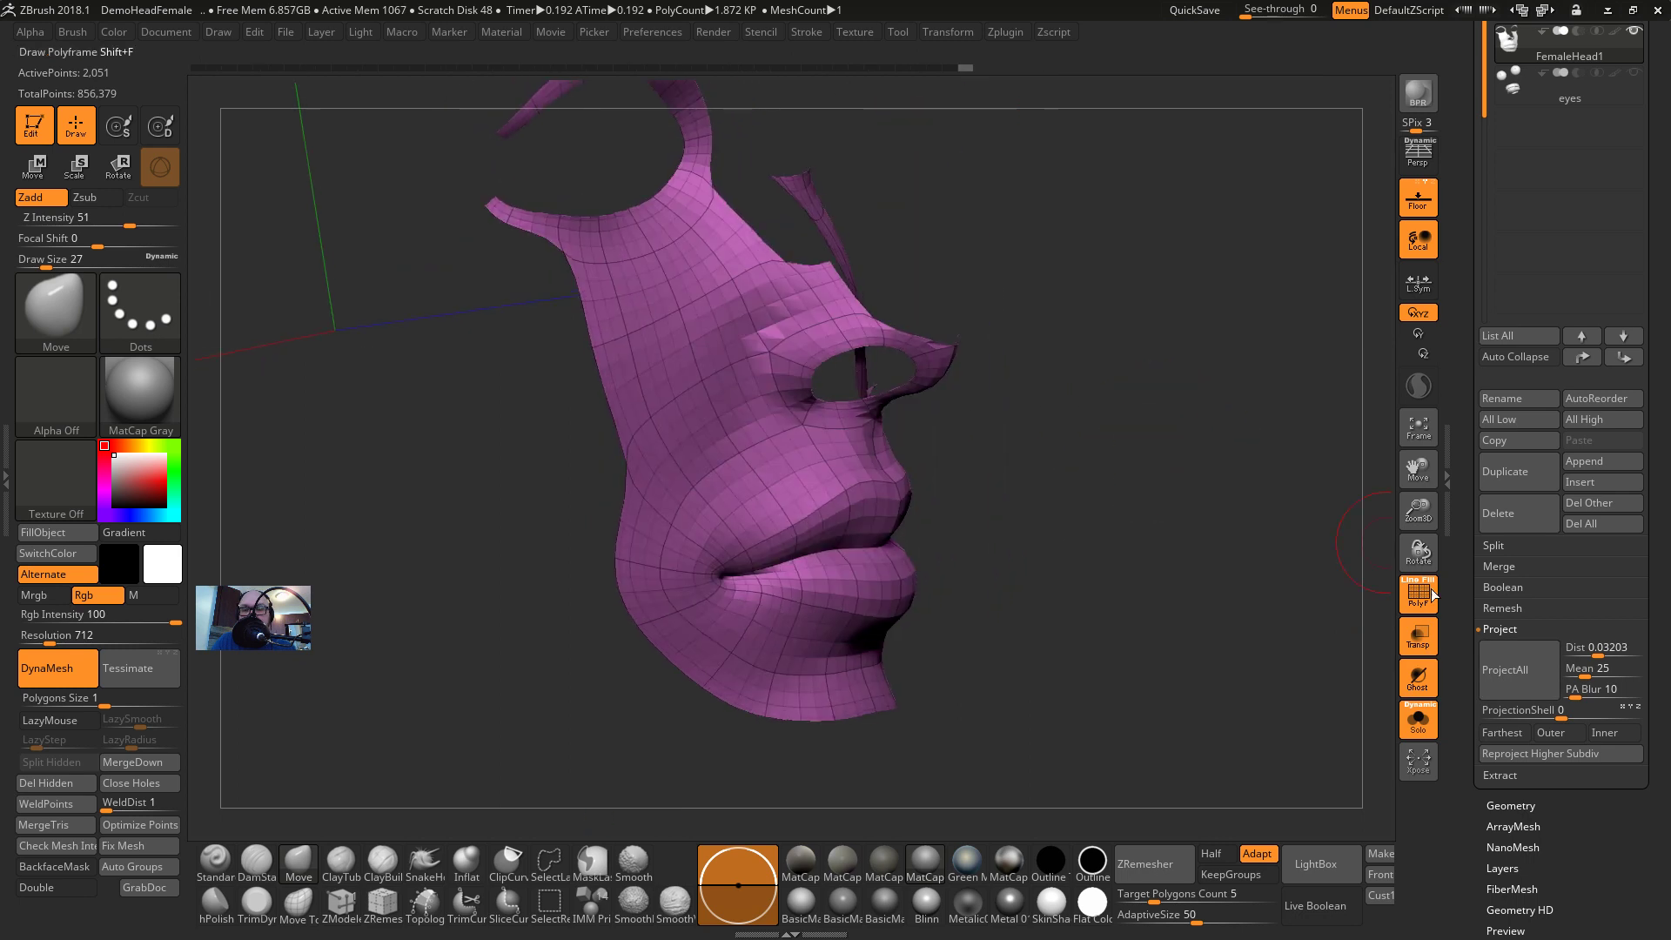
Show the head again and subdivide the face mesh to 121,247 points, reprojecting the head's detail onto it
{"action": "left_click", "coordinate": [1418, 719]}
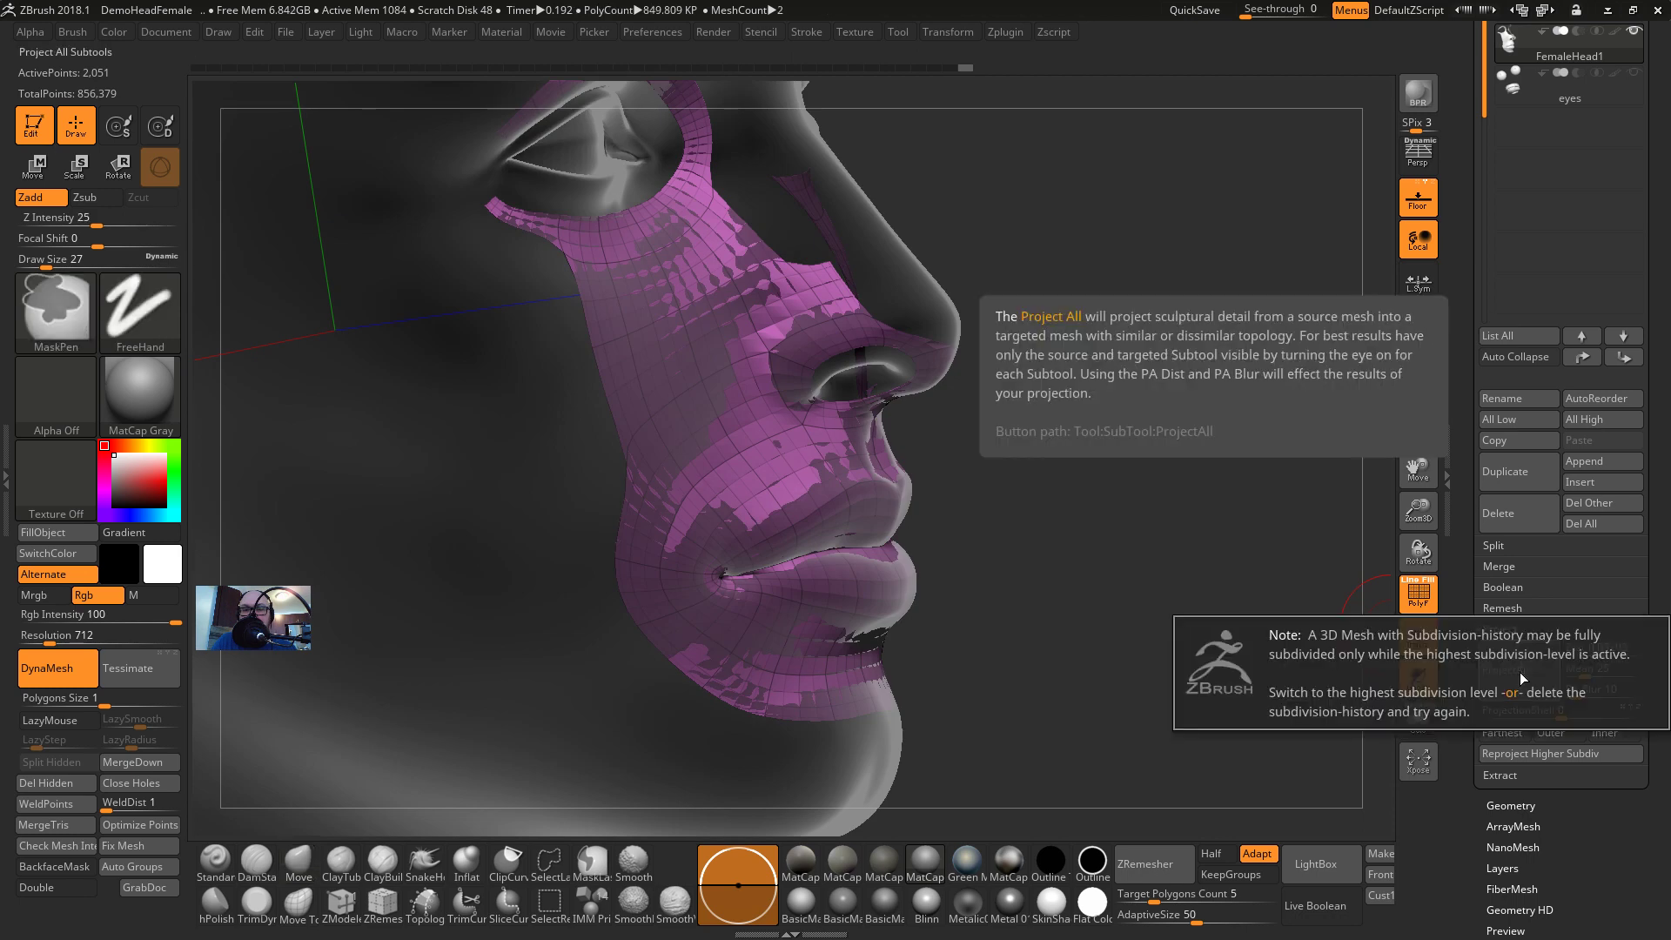
{"action": "left_click", "coordinate": [1515, 672]}
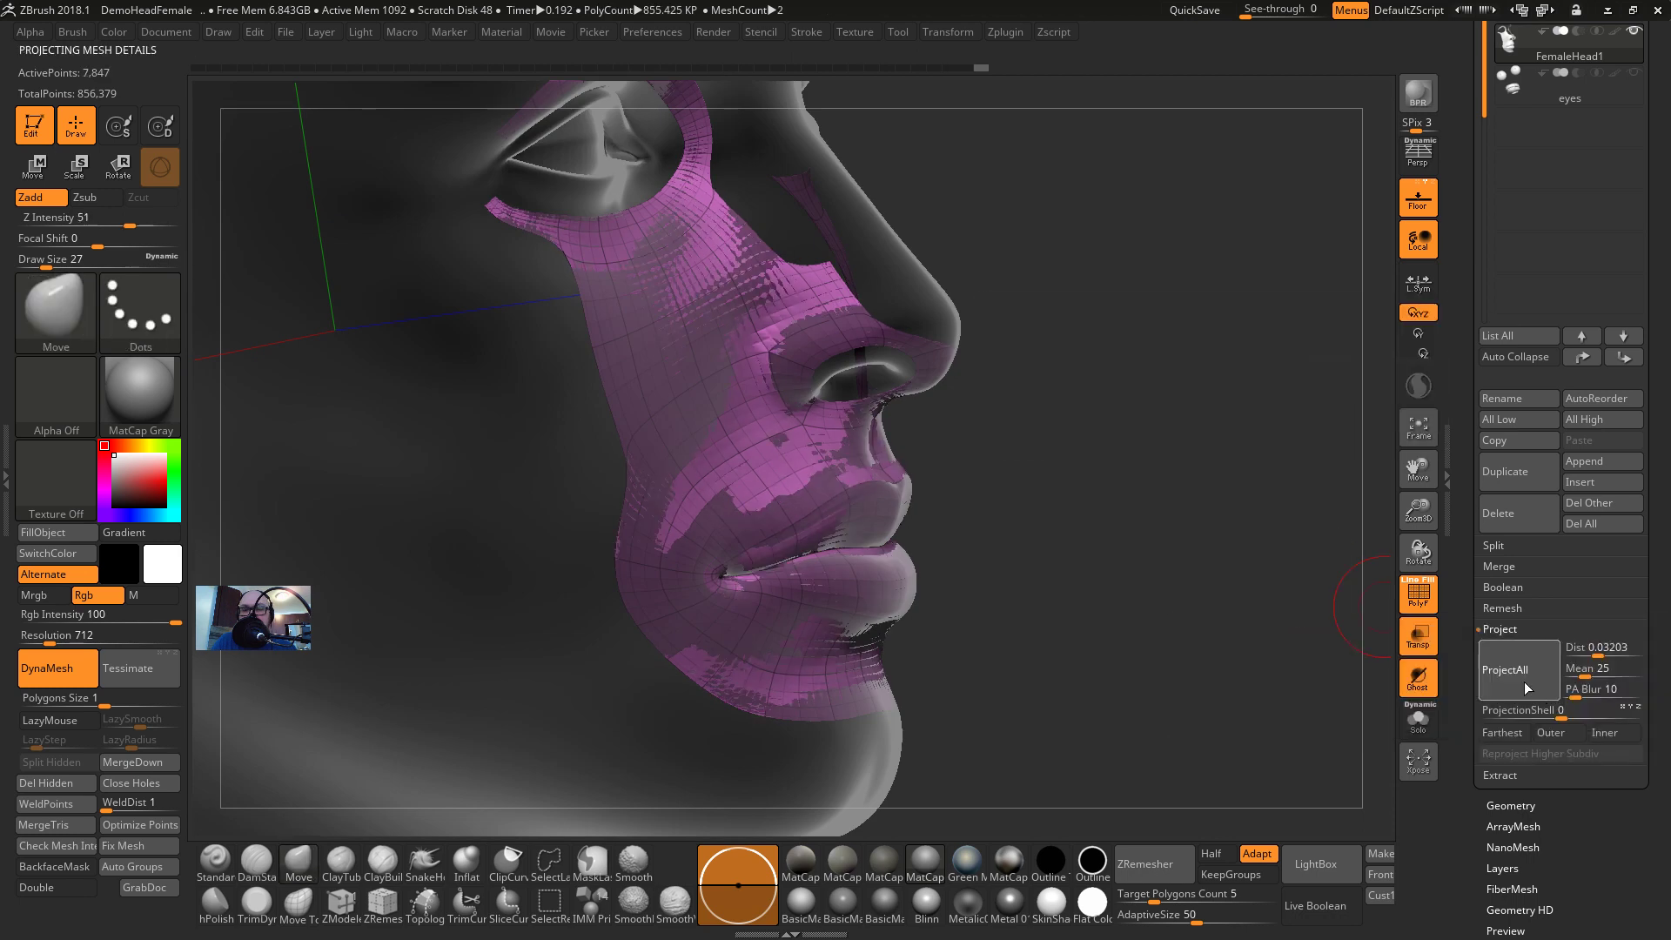
{"action": "key", "text": "shift"}
{"action": "key", "text": "ctrl+d"}
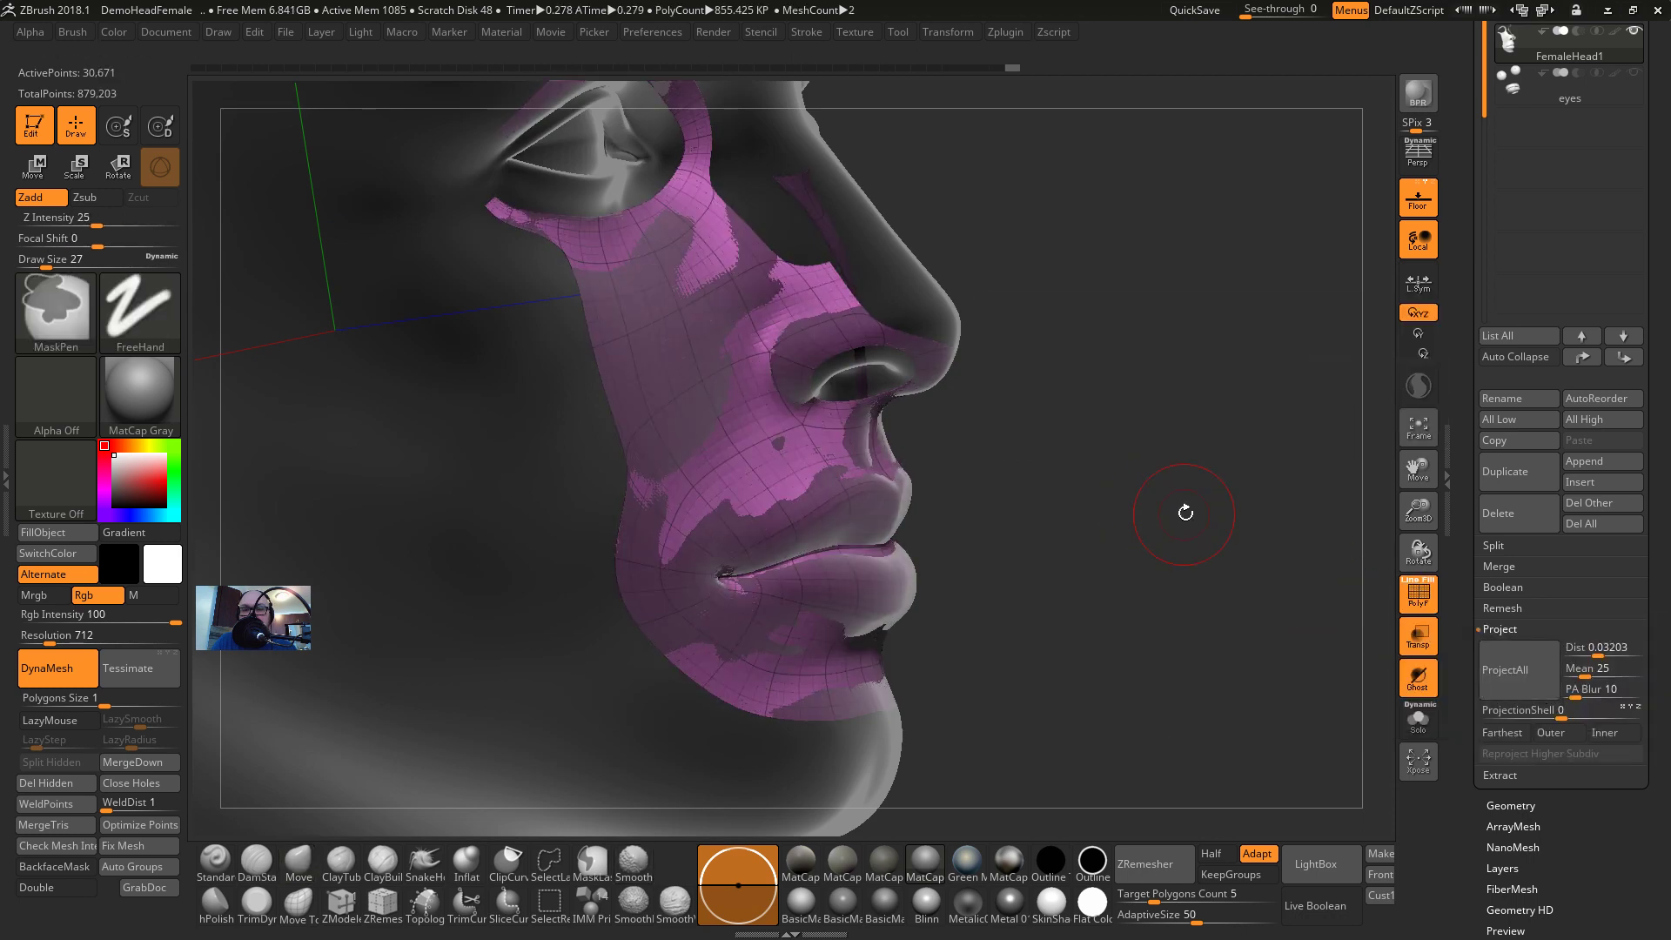
{"action": "key", "text": "ctrl+d"}
{"action": "left_click", "coordinate": [1519, 666]}
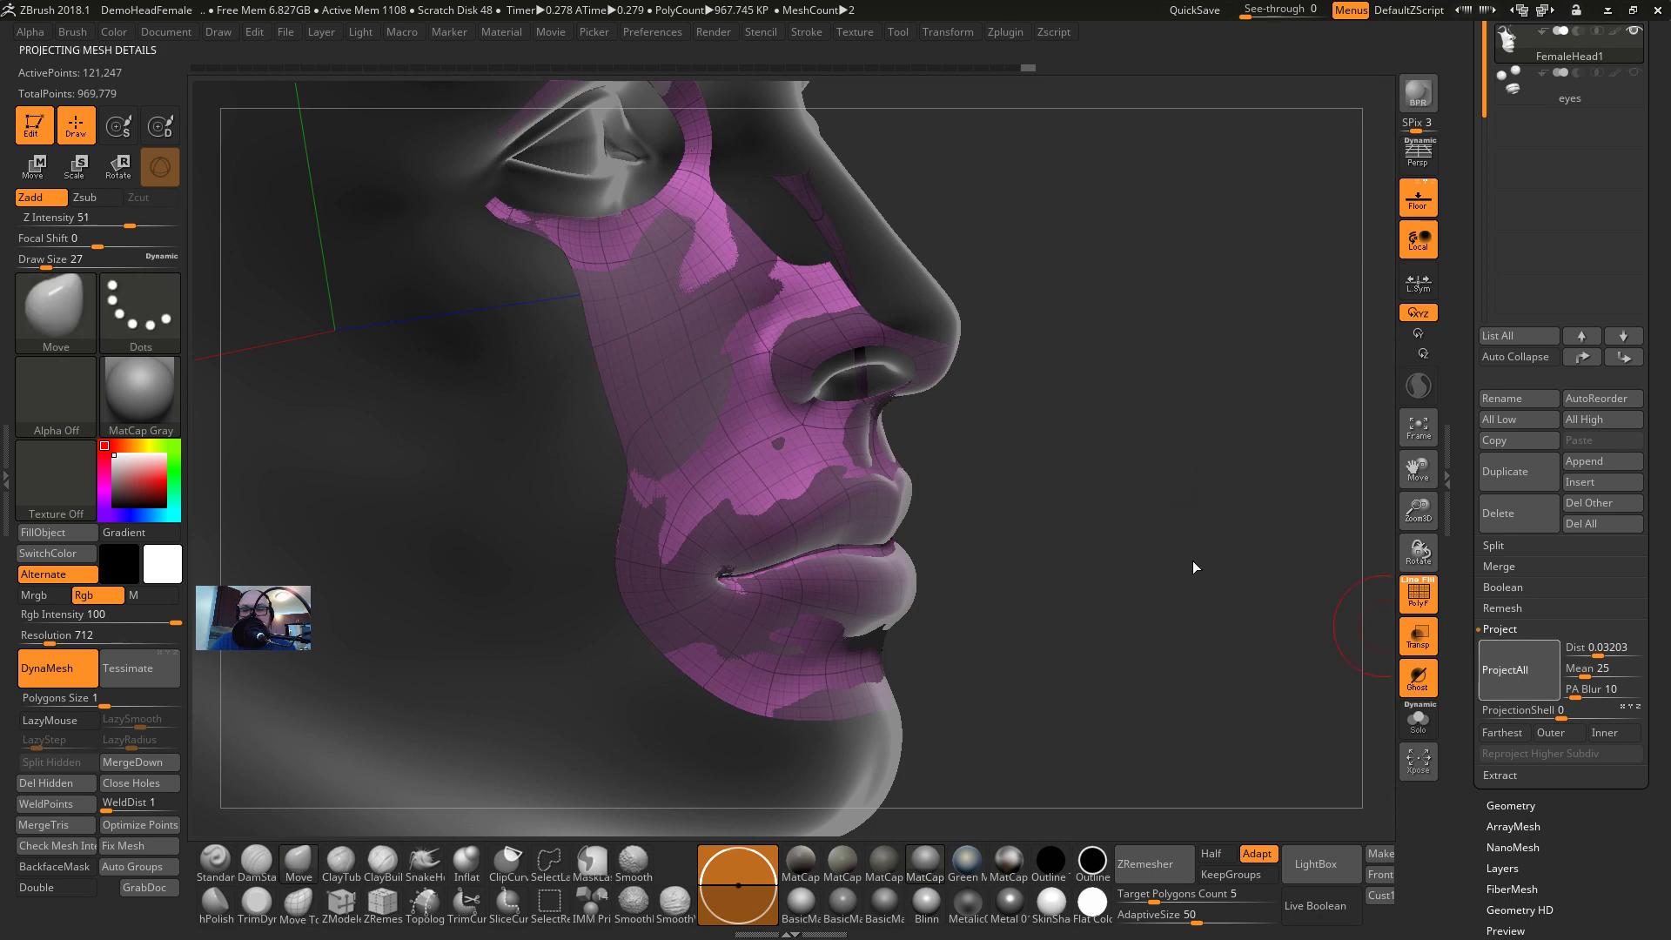
Isolate the face mesh without its wireframe and examine the projected surface around the lips and nose
{"action": "left_click", "coordinate": [1418, 719]}
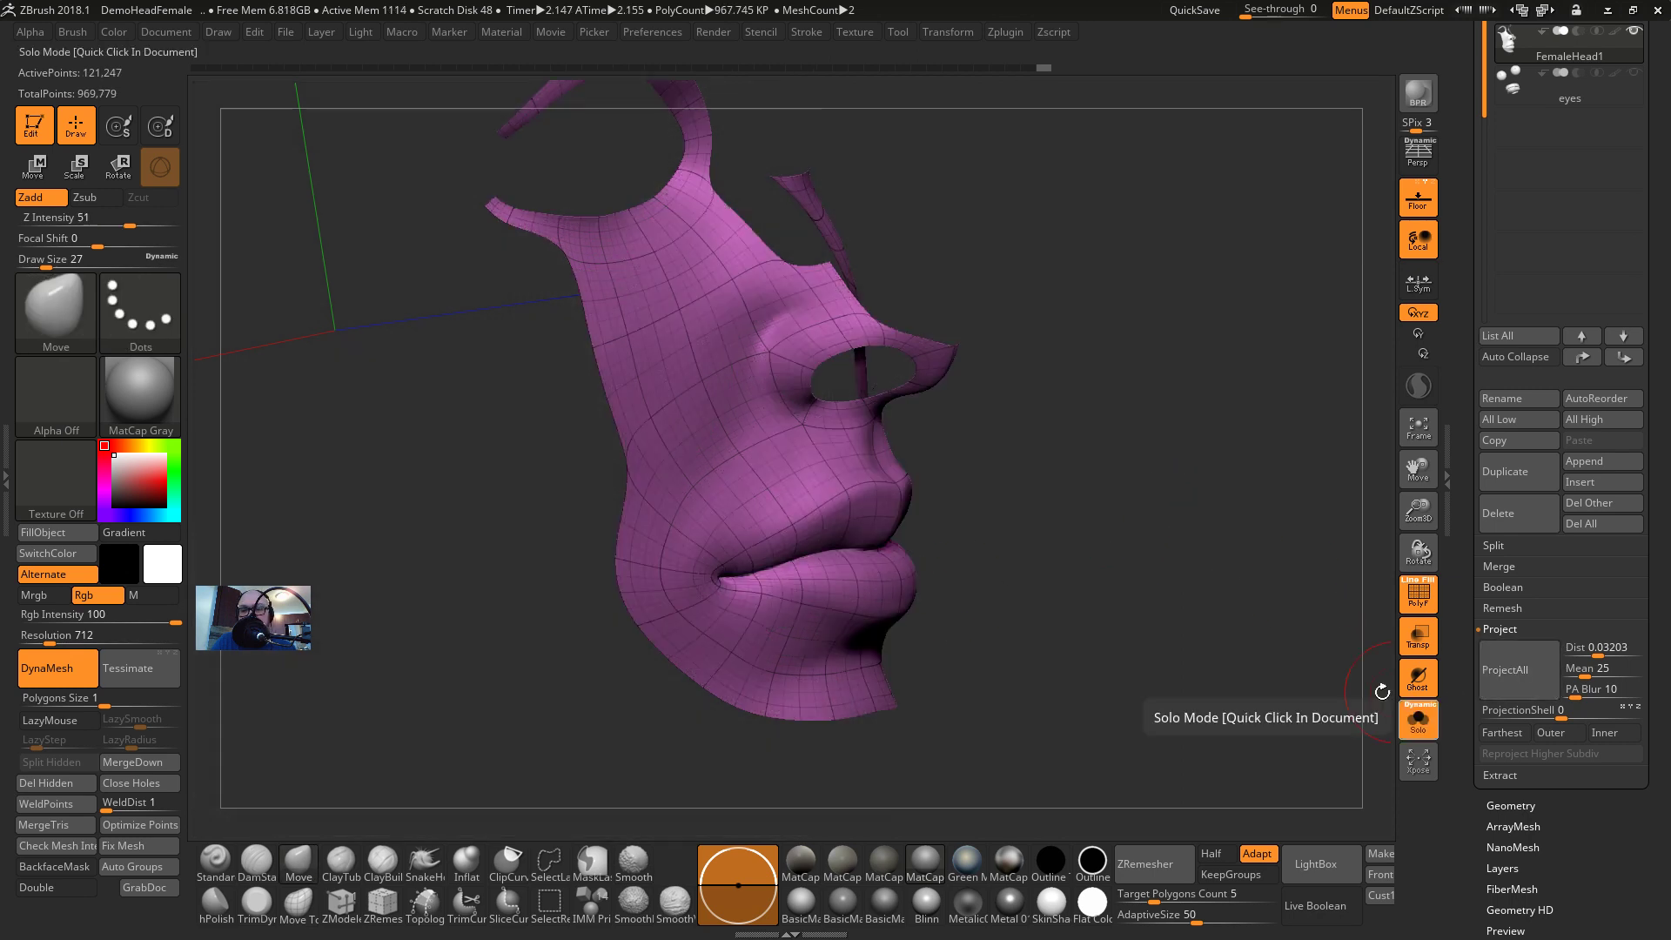
{"action": "key", "text": "shift+f"}
{"action": "mouse_move", "coordinate": [1270, 569]}
{"action": "left_mouse_down", "text": "shift"}
{"action": "mouse_move", "coordinate": [1132, 522]}
{"action": "mouse_move", "coordinate": [1261, 470]}
{"action": "left_mouse_up", "text": "shift"}
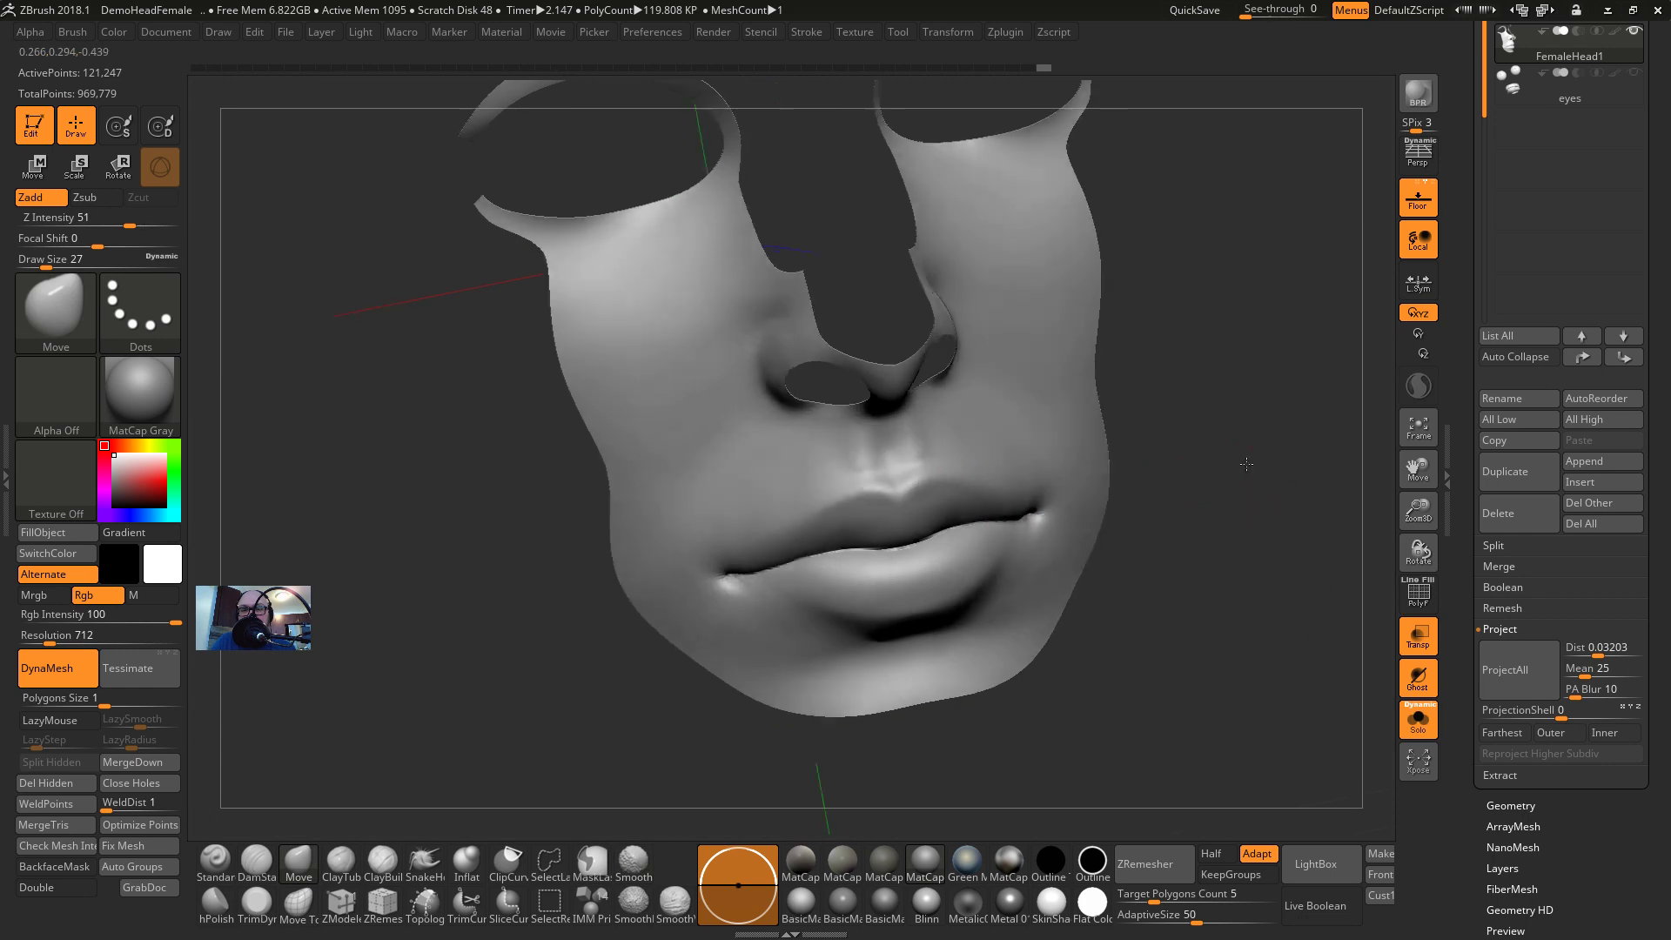
{"action": "key", "text": "shift+f"}
{"action": "key", "text": "shift+f"}
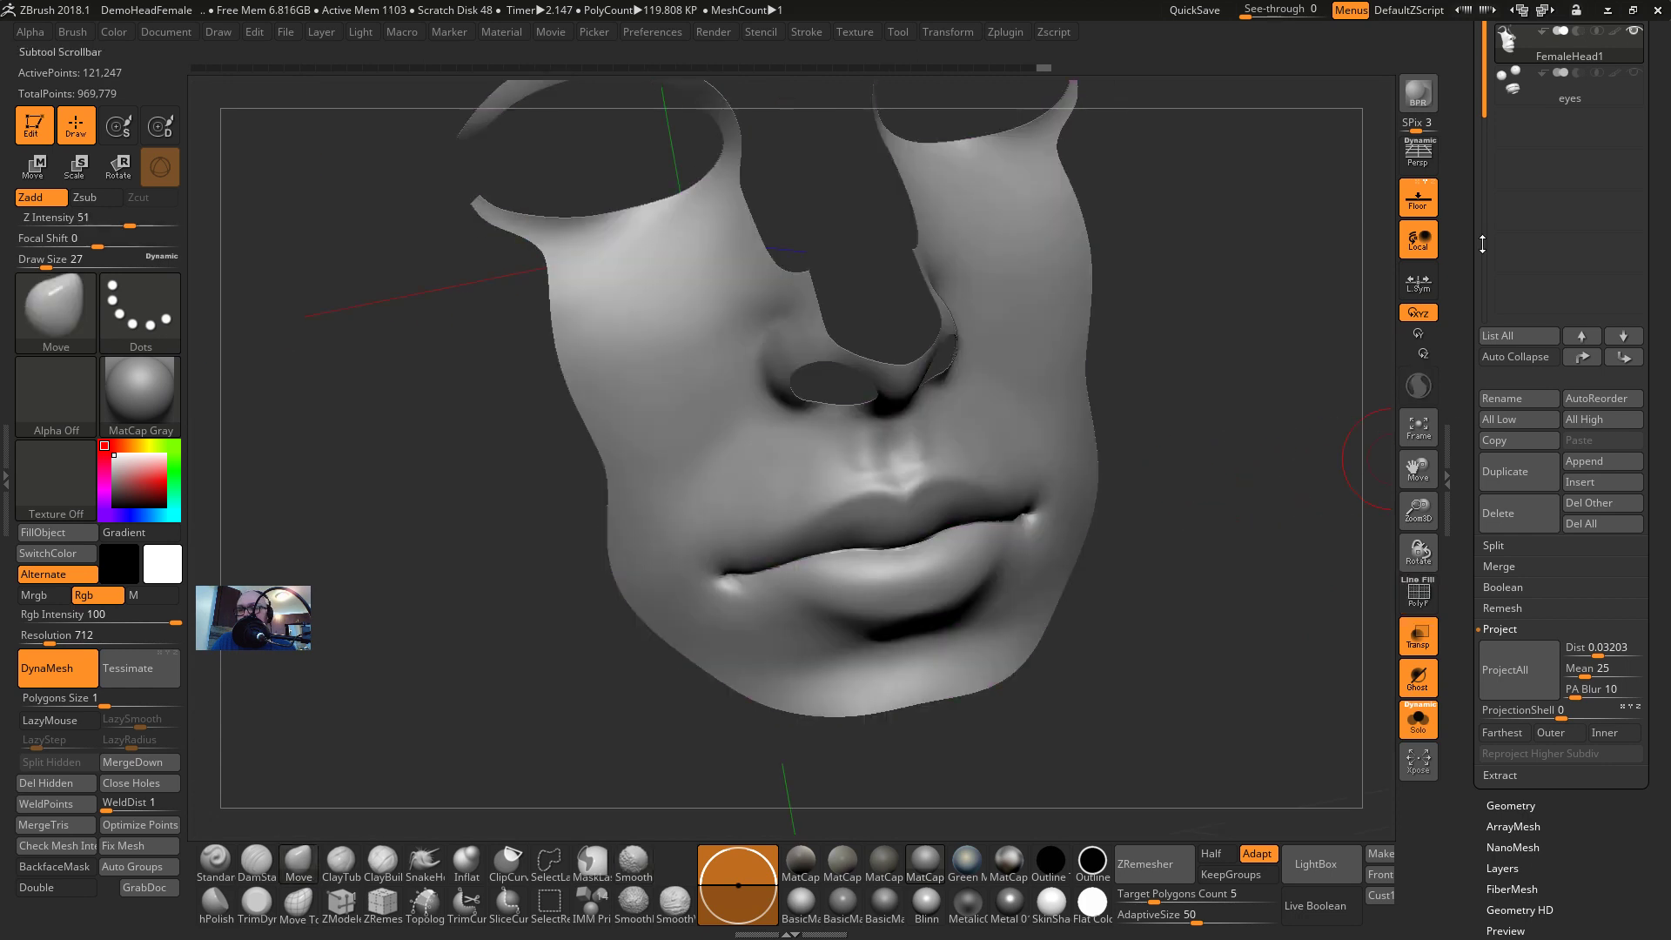
Select the FemaleHead subtool, frame it, and fill it with red using the Standard brush in colour-only Rgb mode
{"action": "scroll", "coordinate": [1480, 261], "scroll_direction": "up", "scroll_amount": 5}
{"action": "left_click", "coordinate": [1533, 329]}
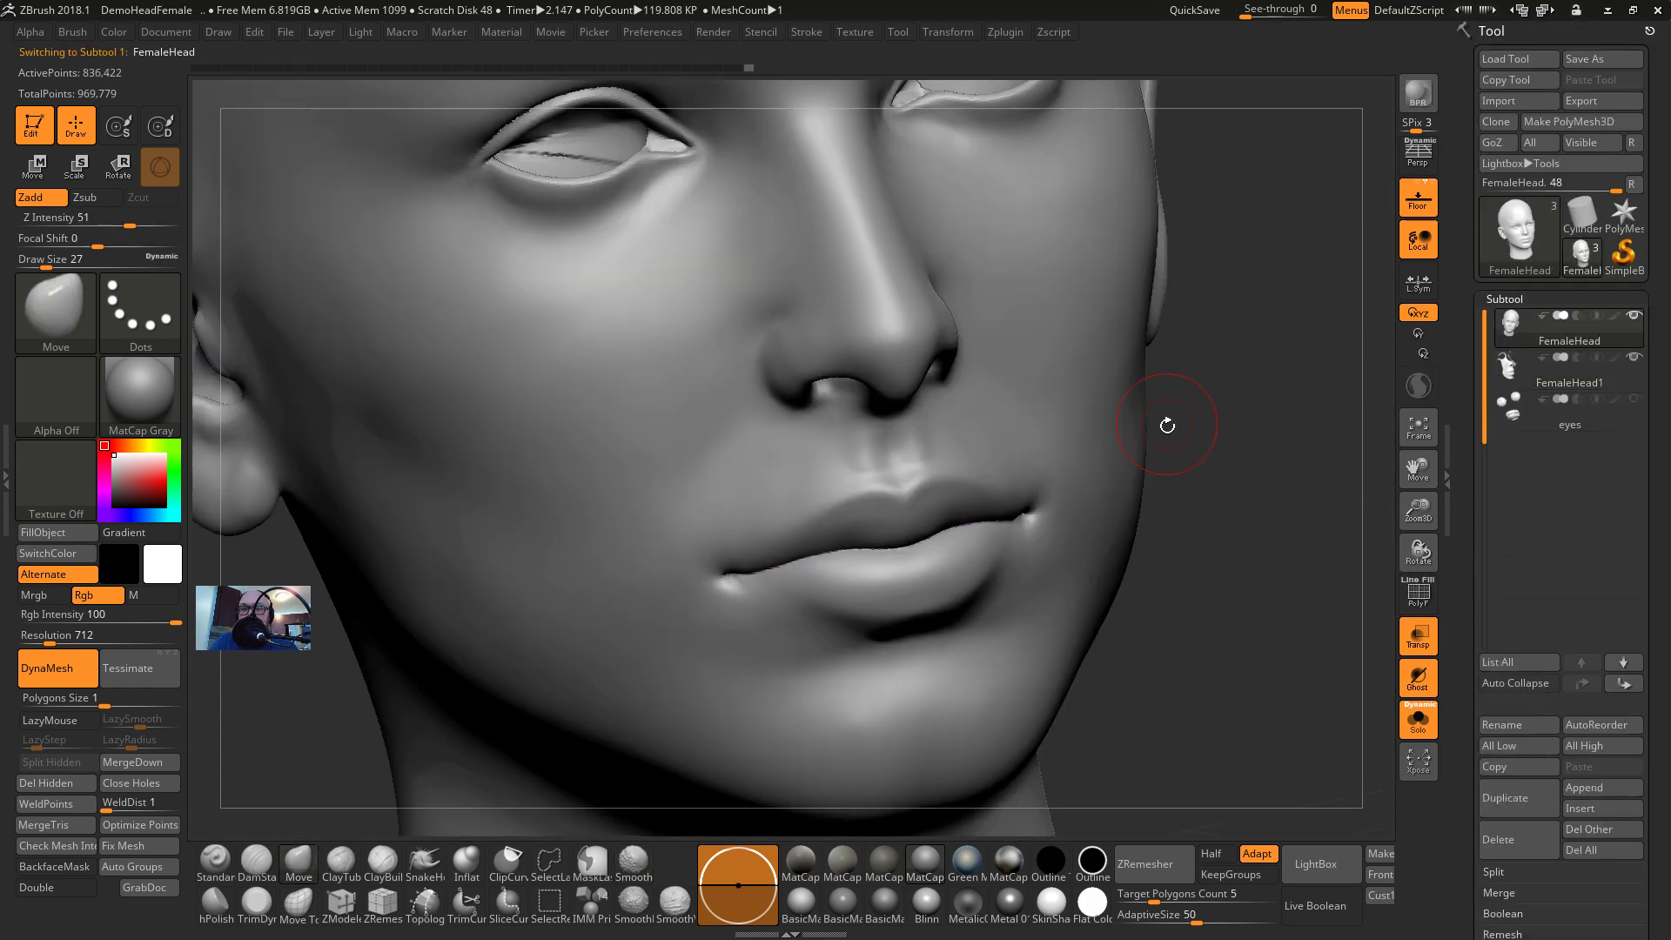
{"action": "key", "text": "f"}
{"action": "key", "text": "s"}
{"action": "left_click", "coordinate": [1063, 372]}
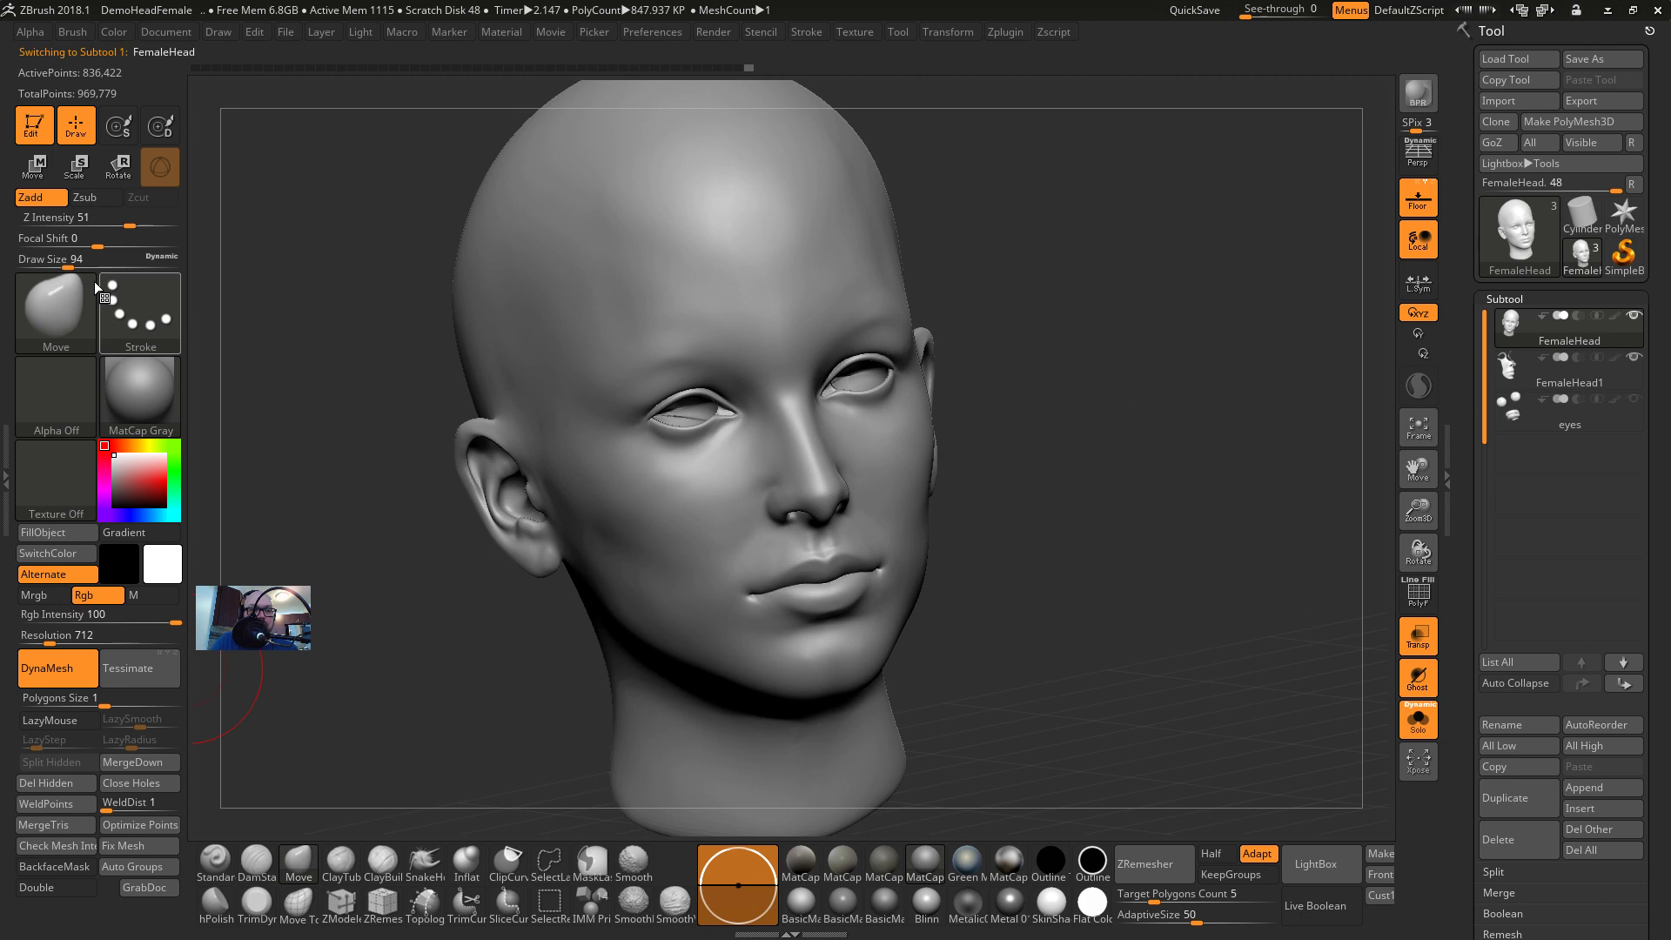
{"action": "left_click", "coordinate": [217, 866]}
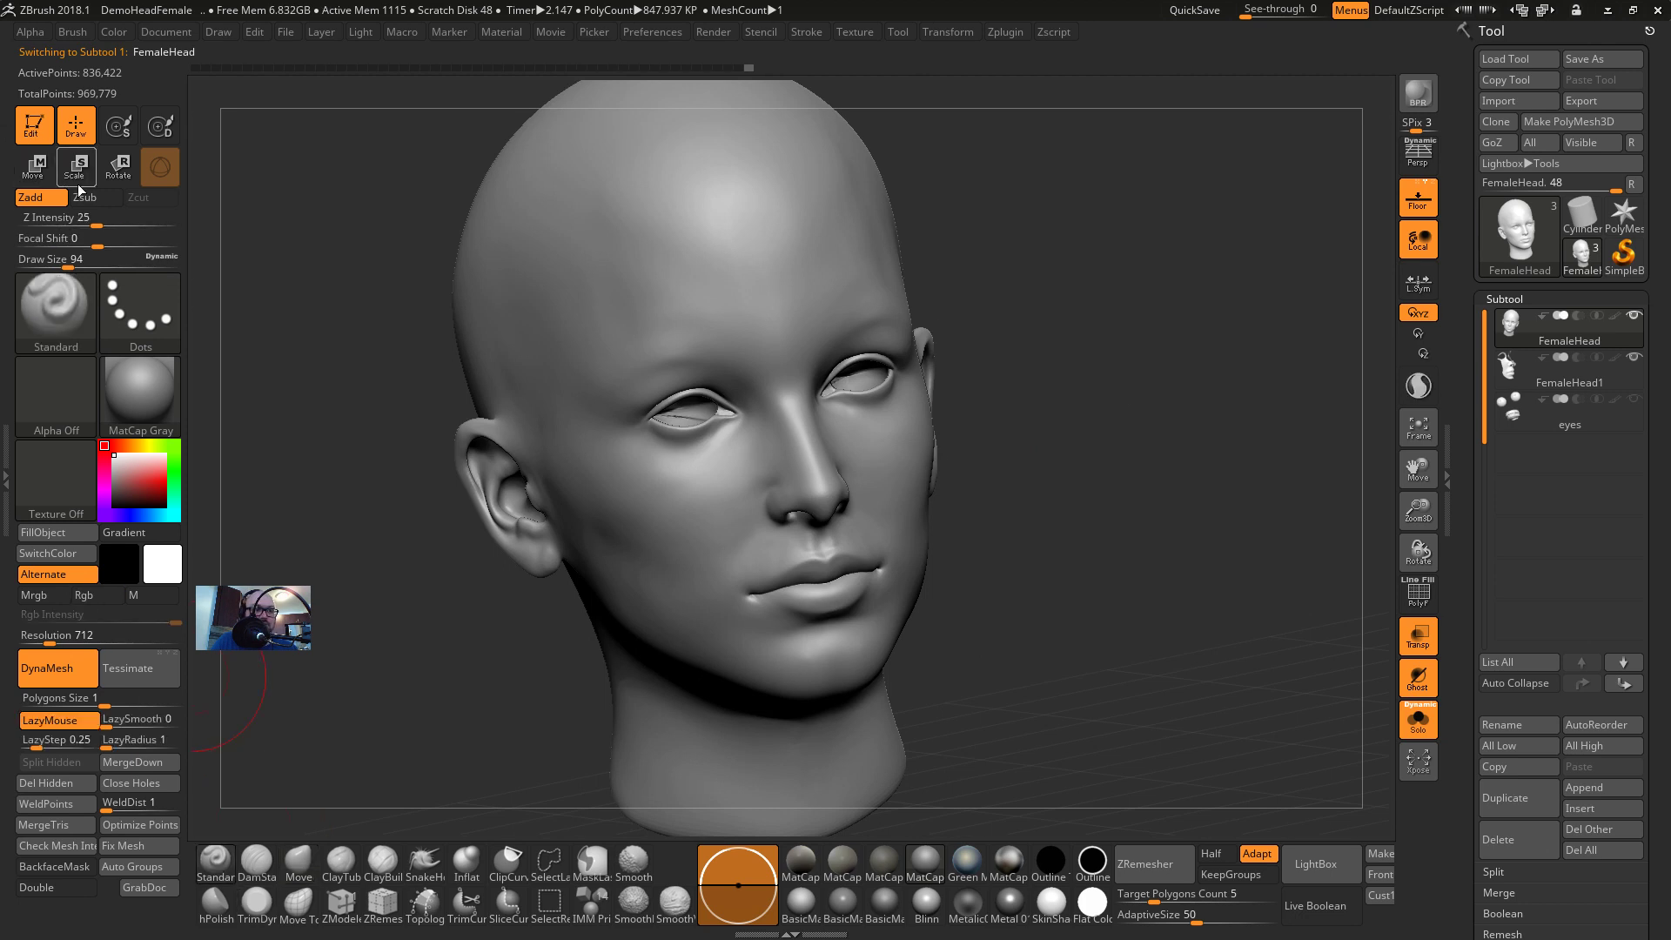
{"action": "left_click", "coordinate": [83, 595]}
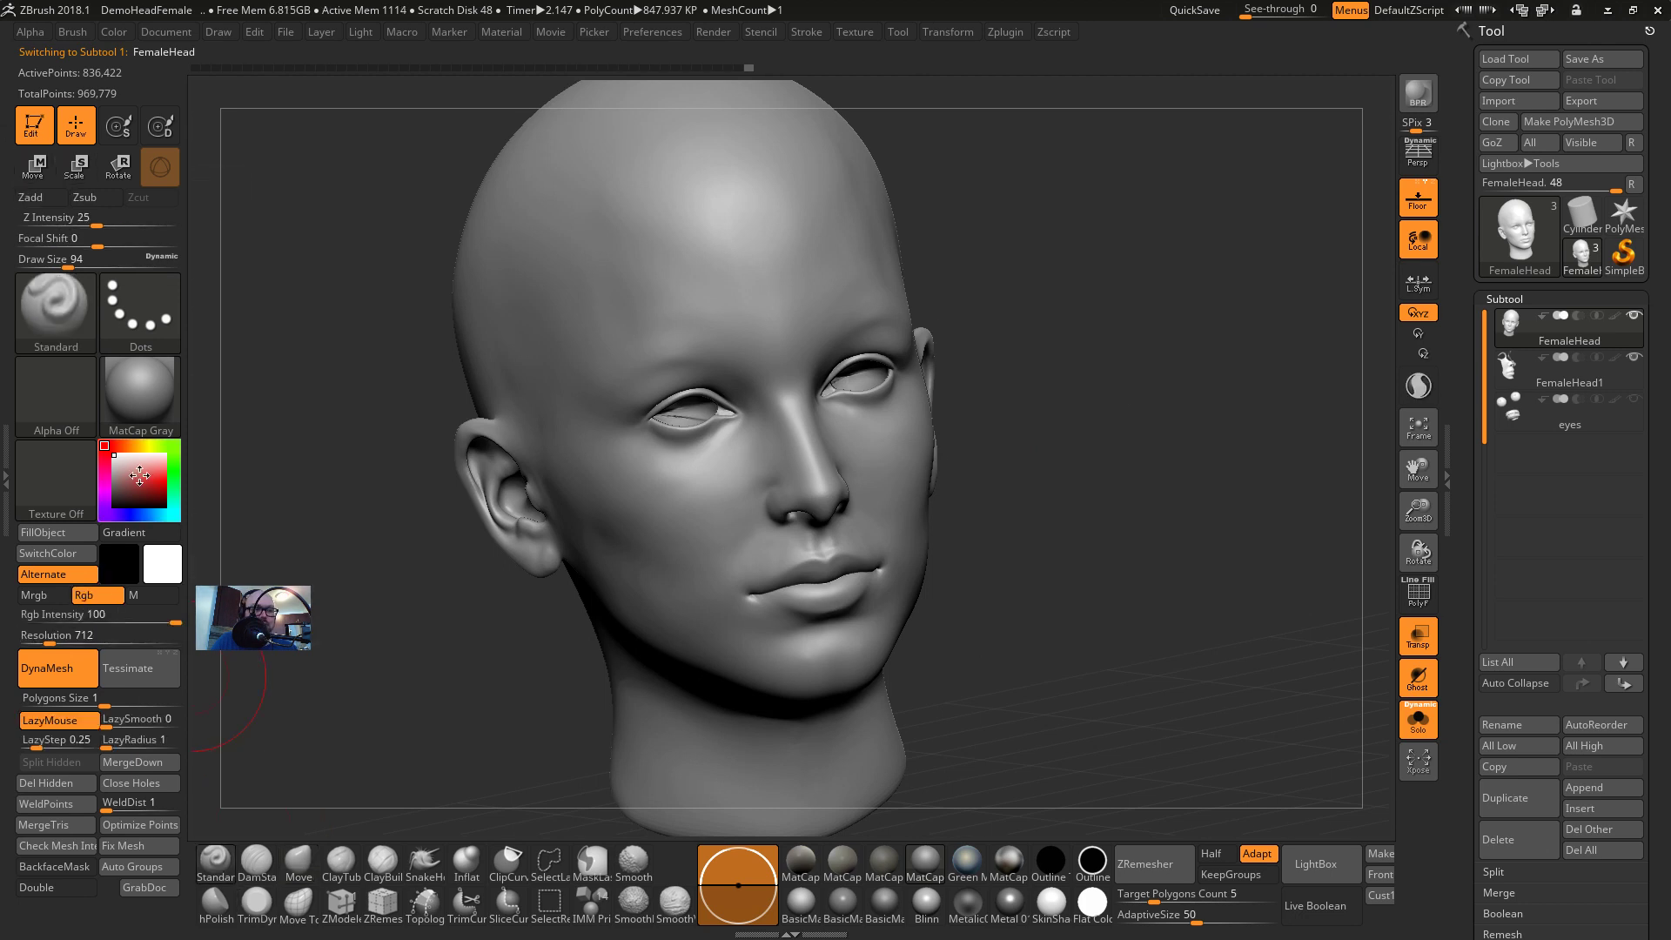
{"action": "left_click", "coordinate": [149, 473]}
{"action": "left_click", "coordinate": [57, 533]}
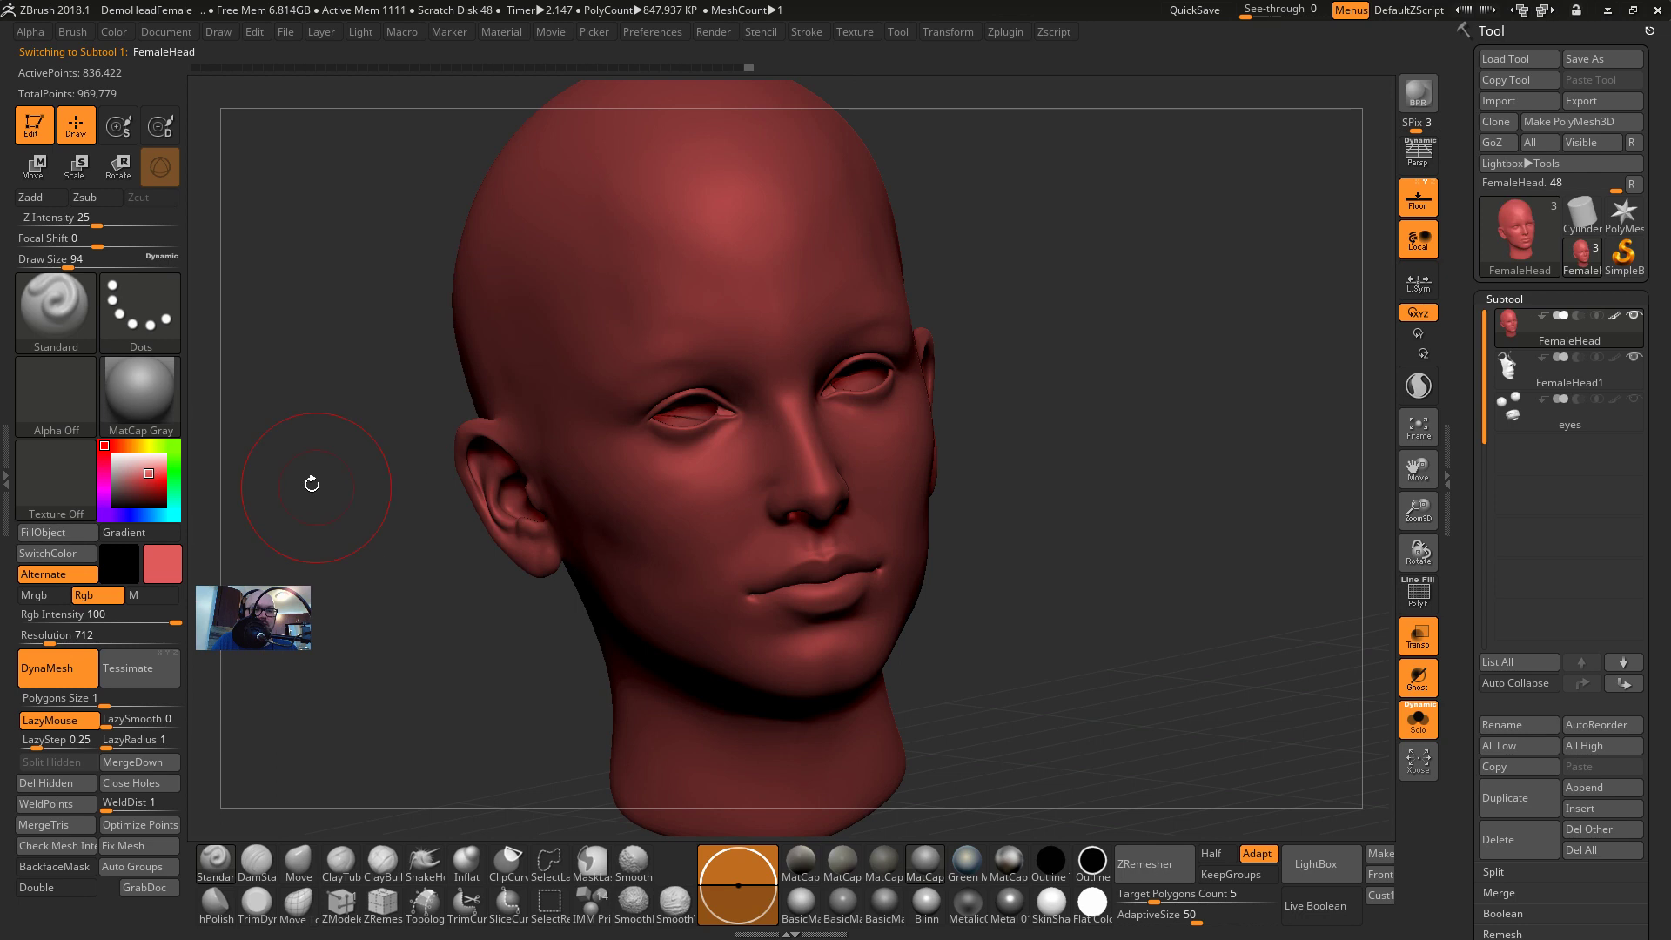
Paint light green strokes on the head's cheeks and around the lips at draw size 33
{"action": "left_click", "coordinate": [162, 447]}
{"action": "type", "text": "s33"}
{"action": "key", "text": "Return"}
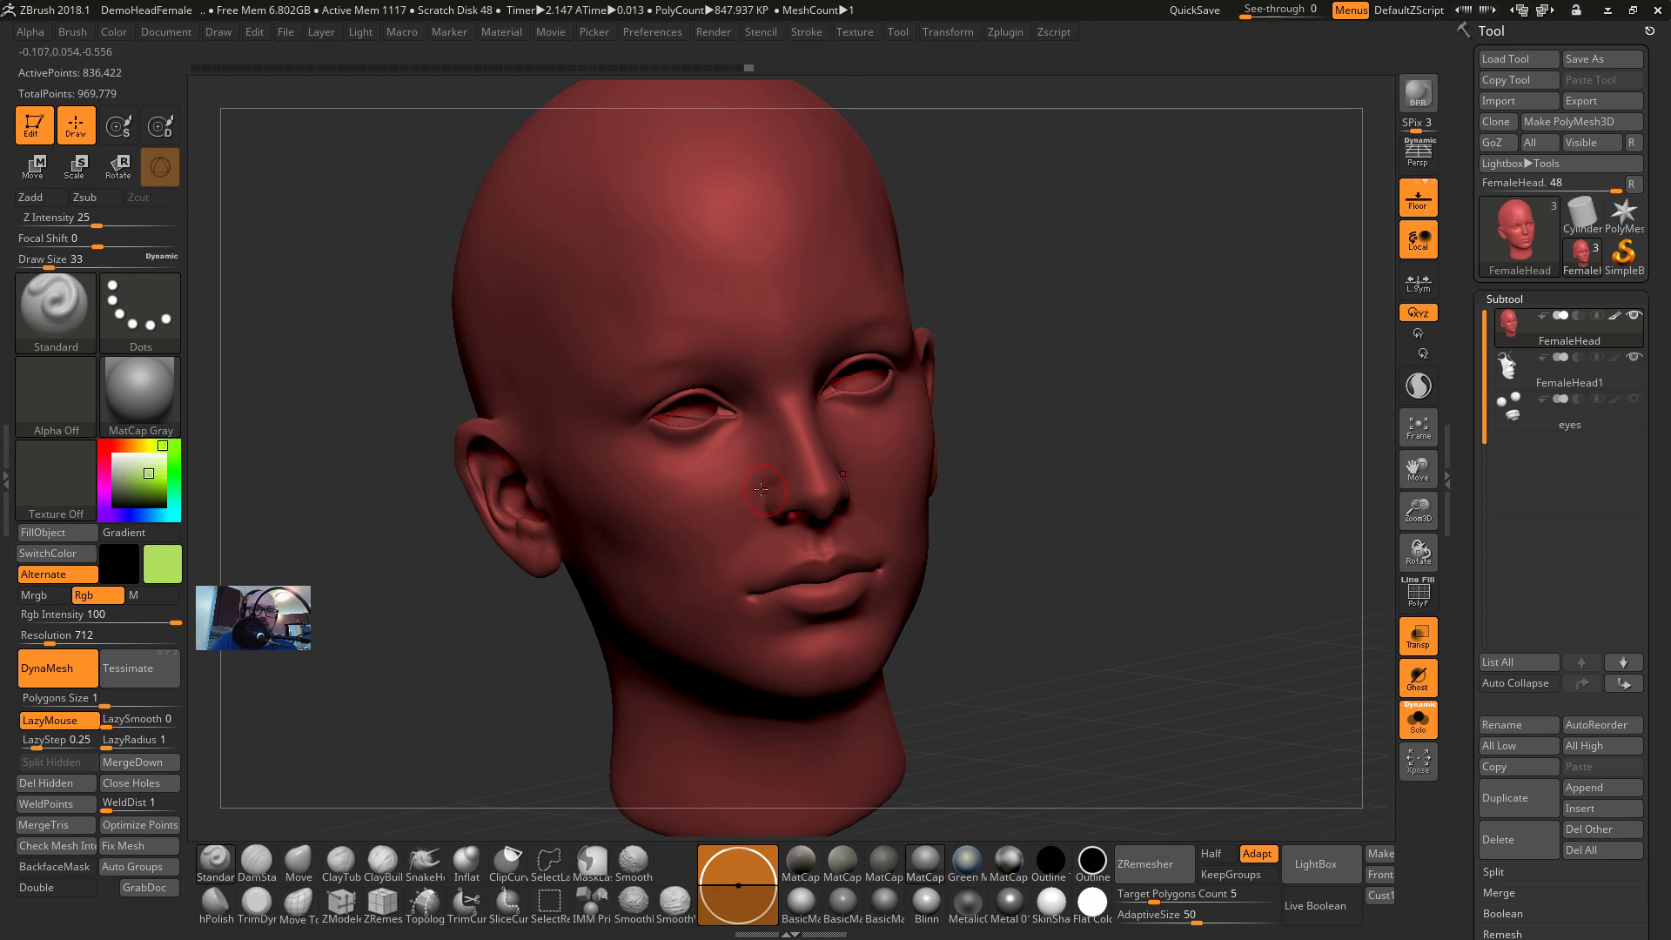
{"action": "mouse_move", "coordinate": [750, 486]}
{"action": "left_mouse_down"}
{"action": "mouse_move", "coordinate": [760, 555]}
{"action": "mouse_move", "coordinate": [797, 599]}
{"action": "left_mouse_up"}
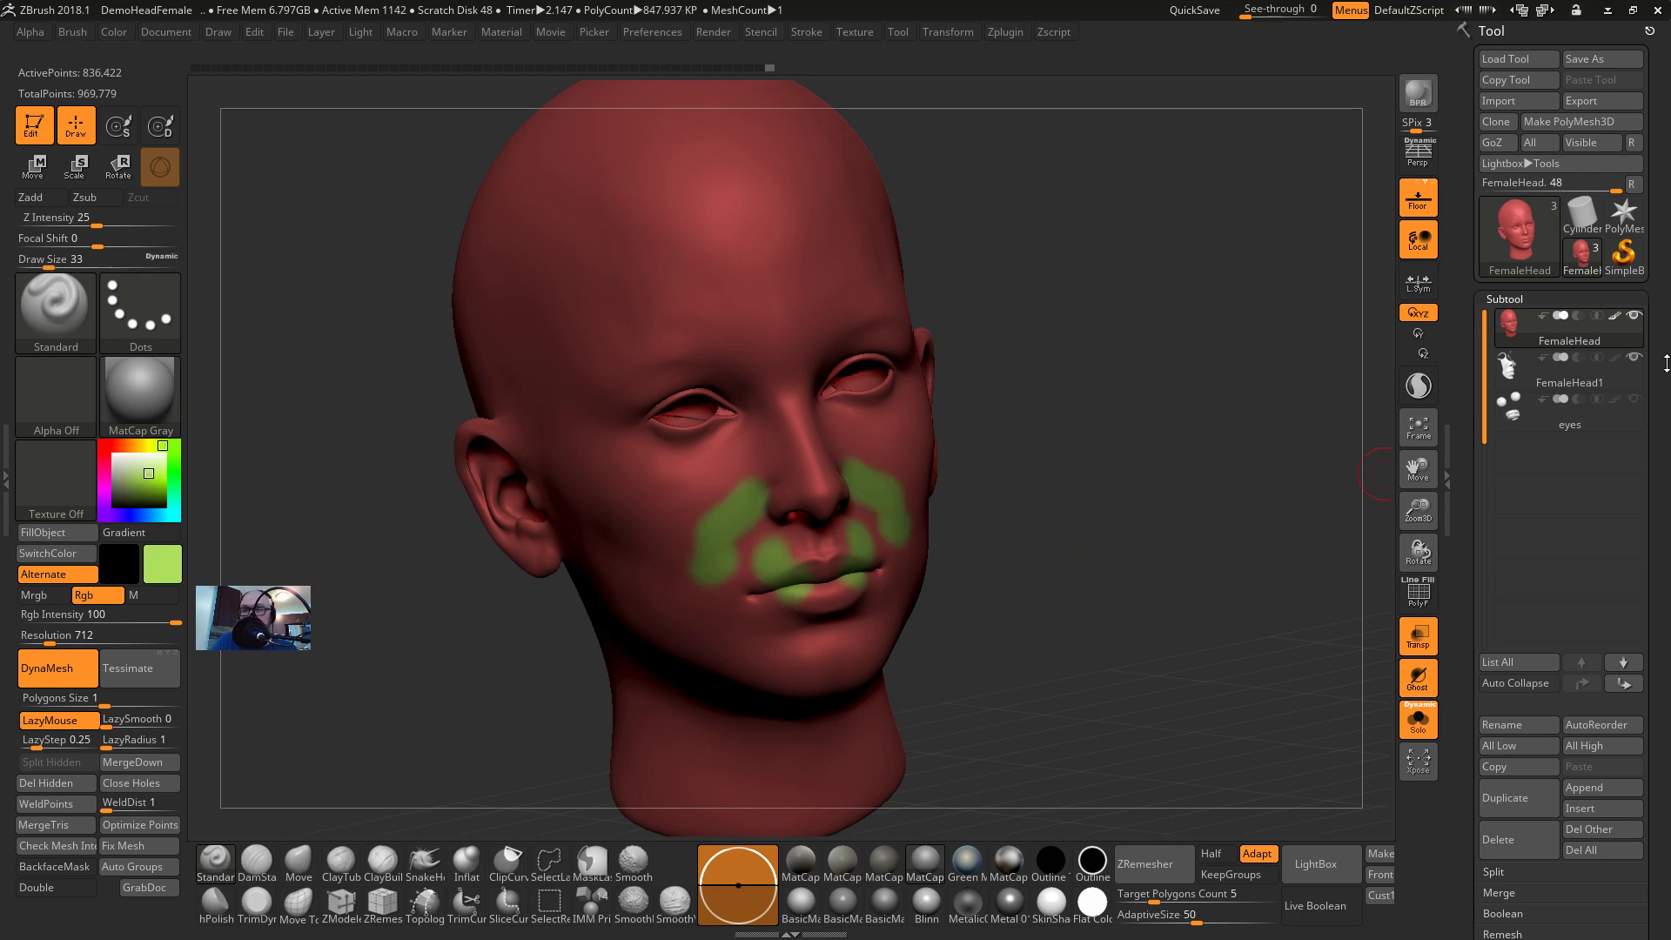
Select the FemaleHead1 face mesh, set the colour to white, and project the head's polypaint onto it
{"action": "left_click", "coordinate": [1508, 383]}
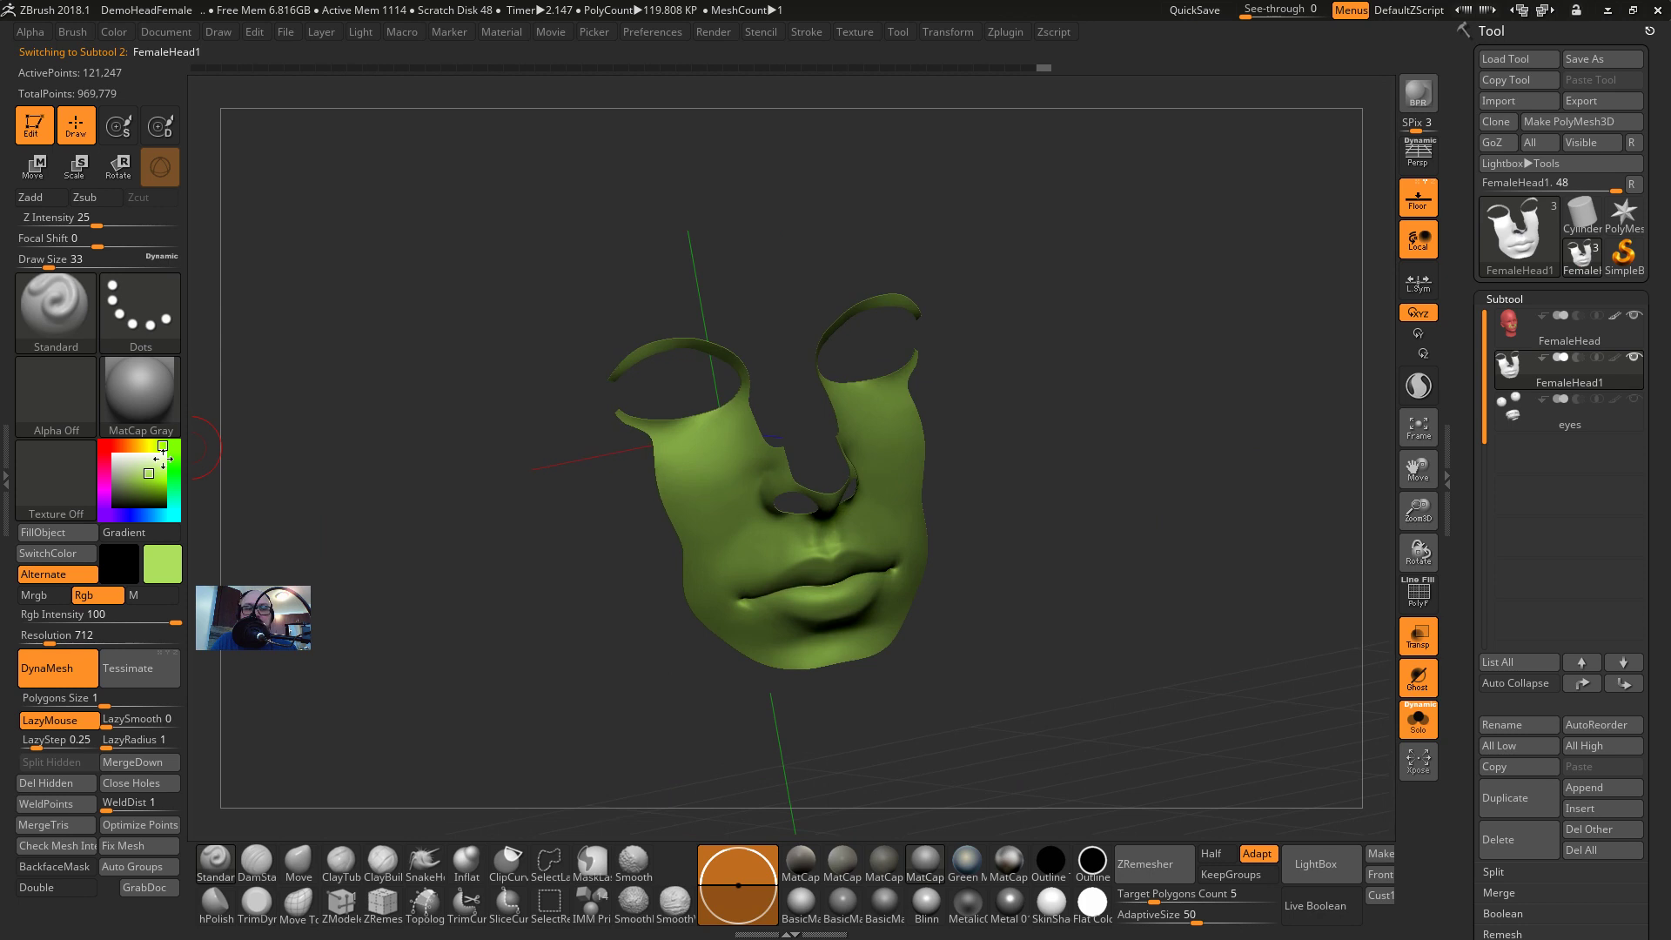
{"action": "left_click", "coordinate": [106, 453]}
{"action": "scroll", "coordinate": [1549, 836], "scroll_direction": "down", "scroll_amount": 2}
{"action": "left_click", "coordinate": [1501, 863]}
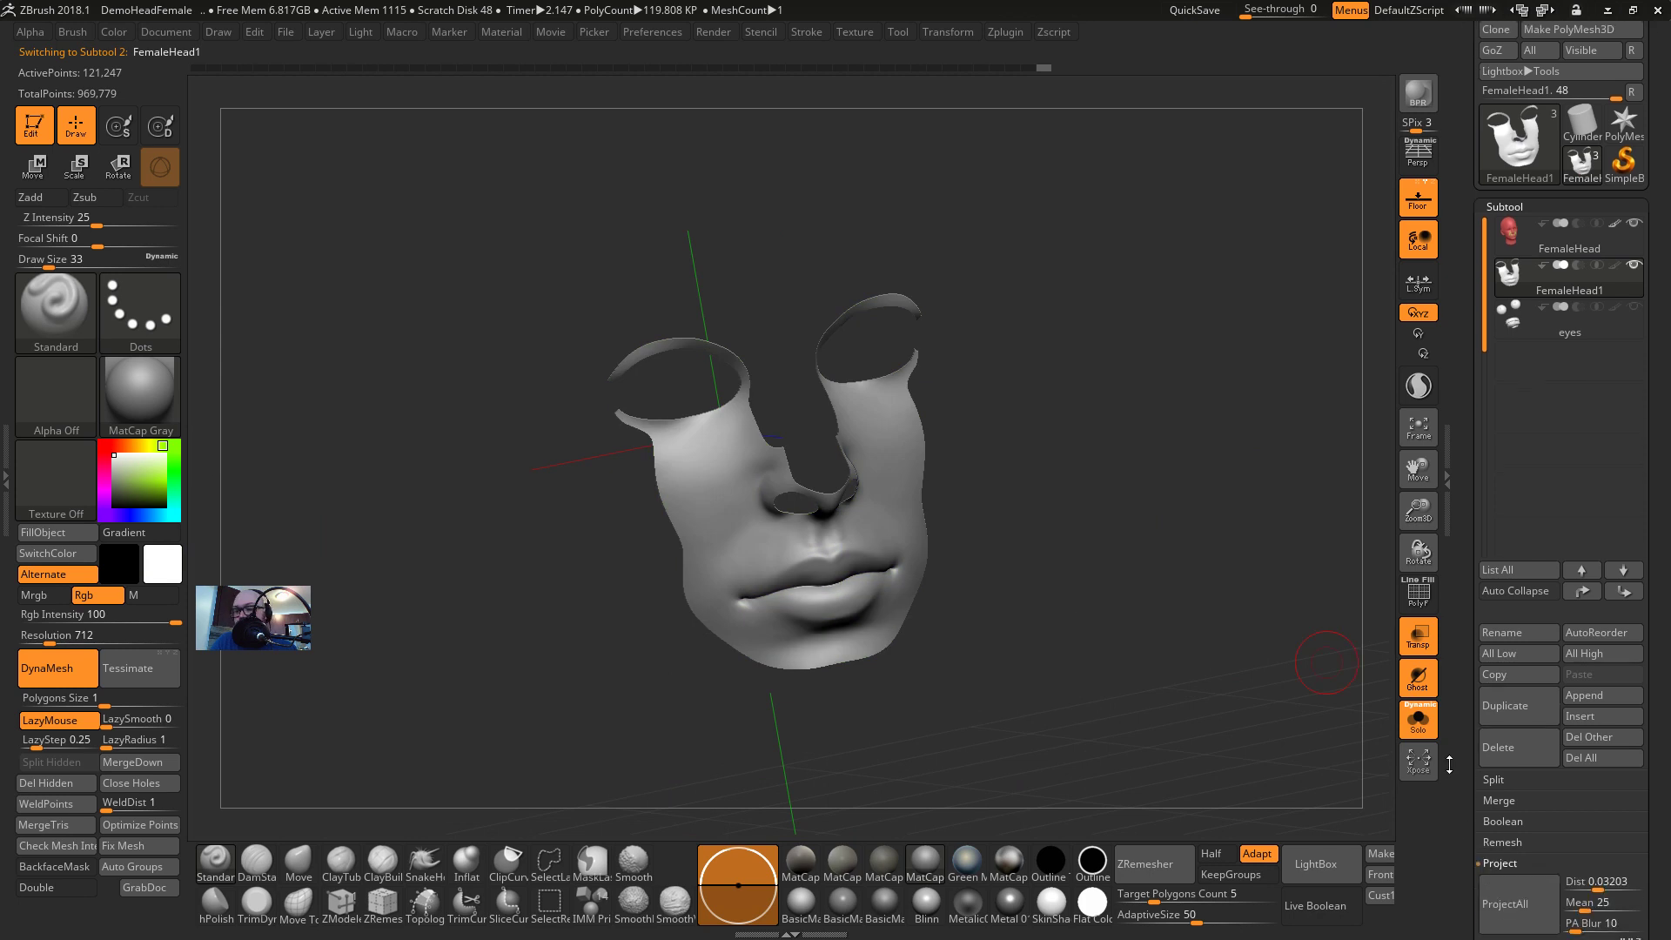
{"action": "left_click", "coordinate": [1545, 832]}
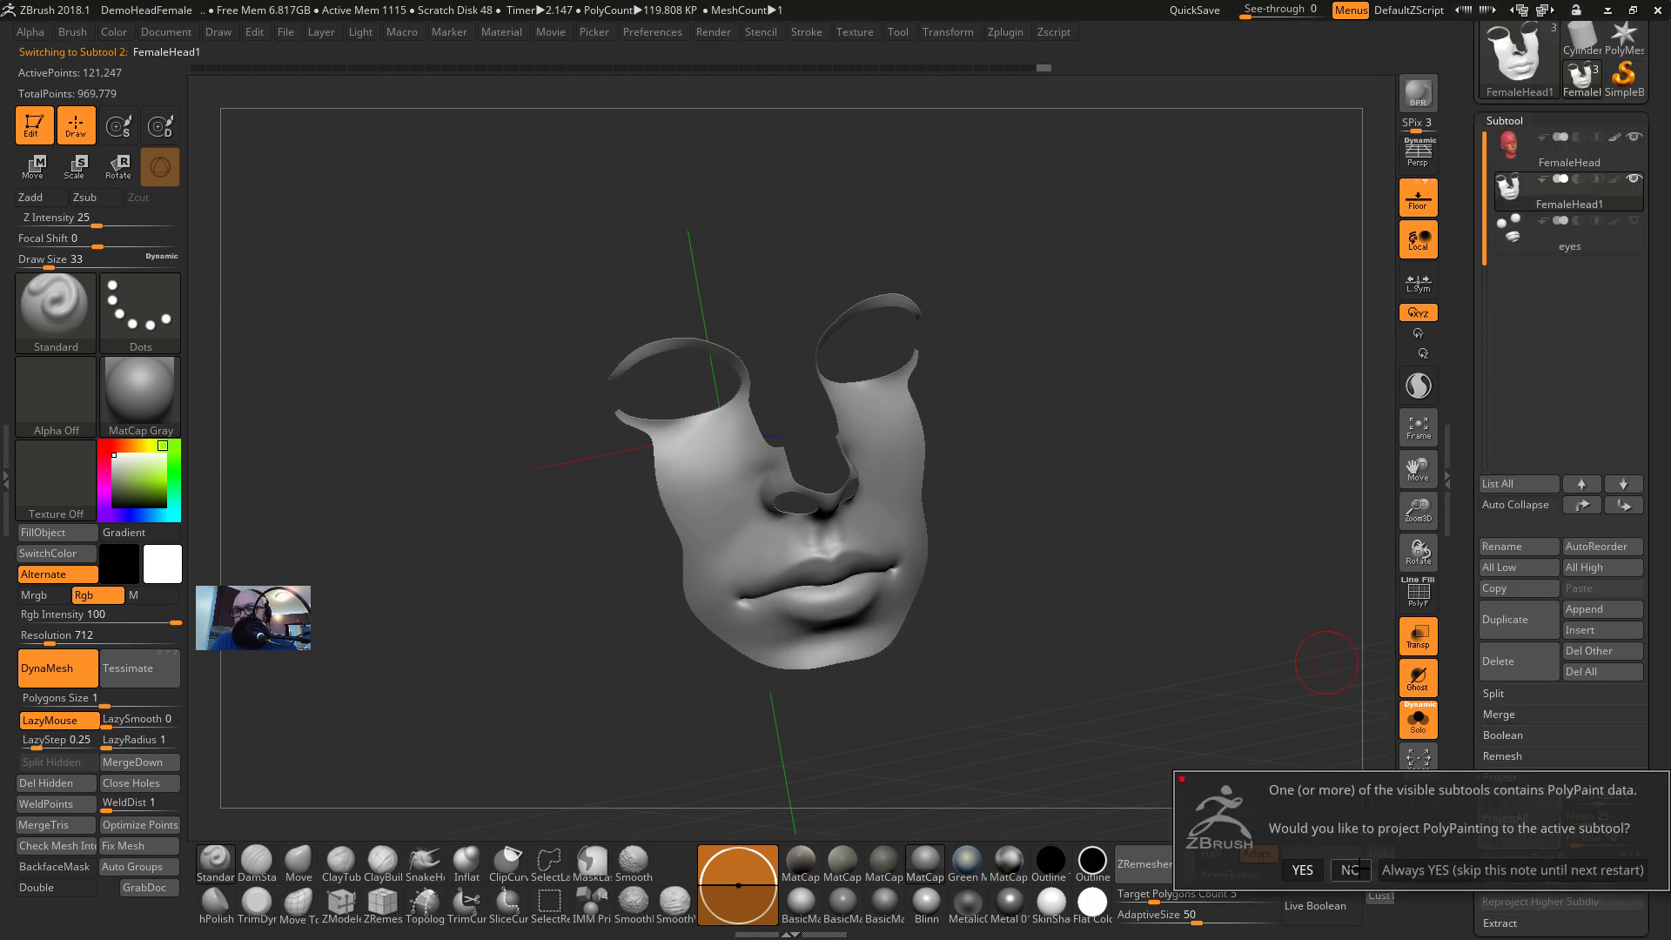
{"action": "left_click", "coordinate": [1303, 870]}
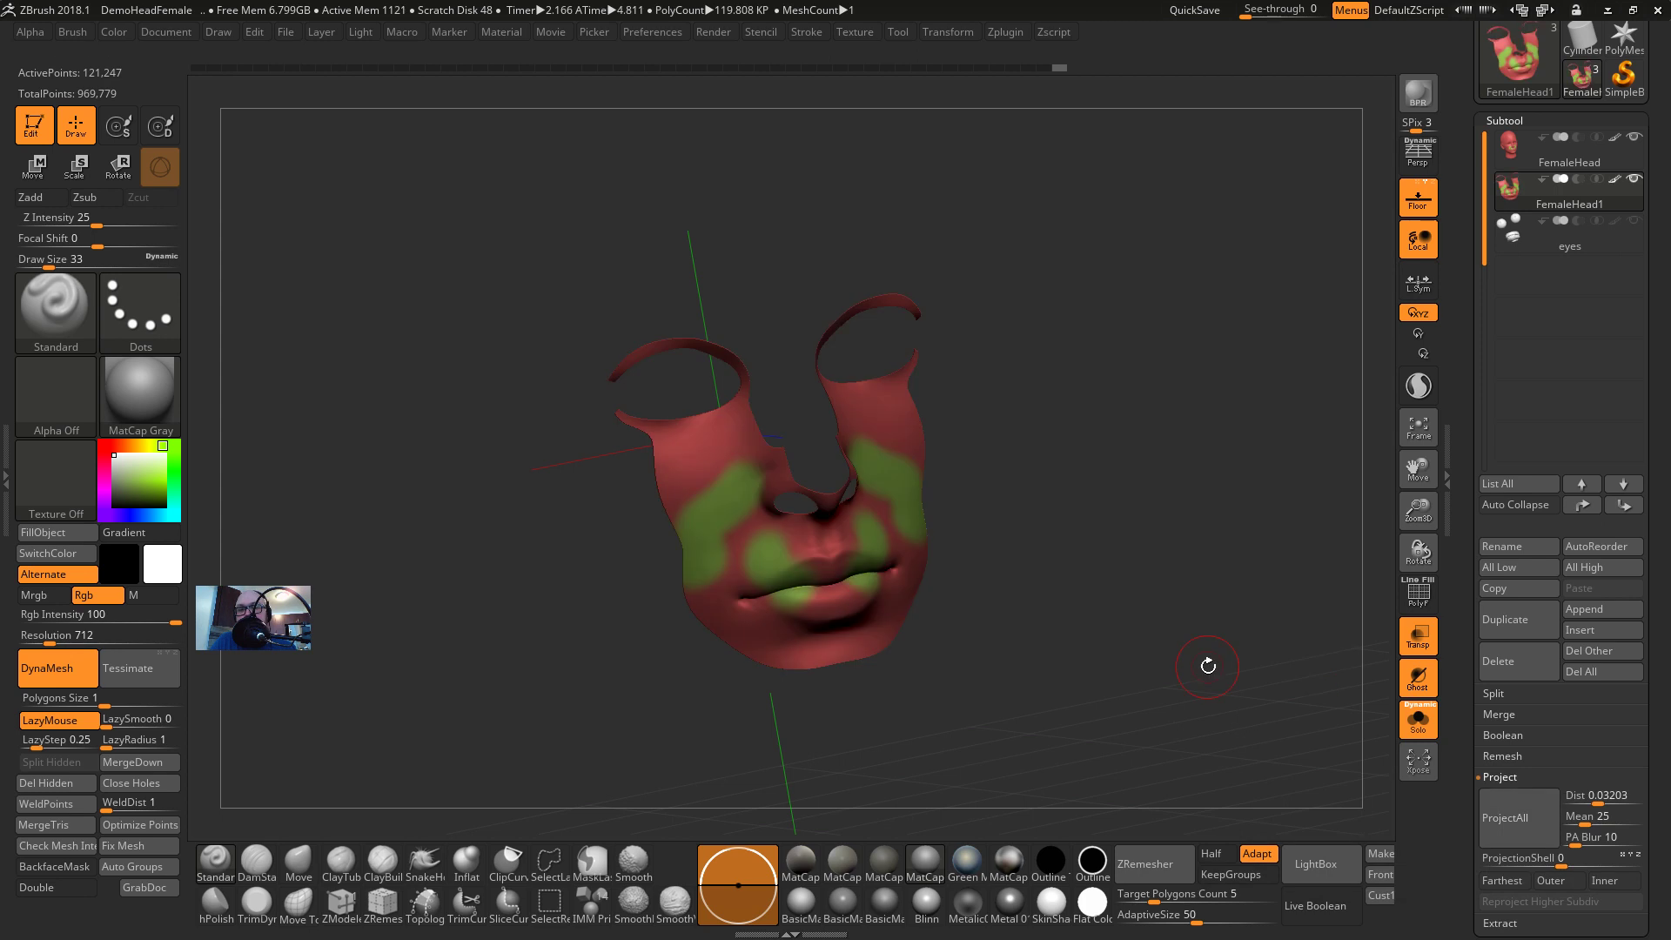
Compare the painted face mesh with and without its wireframe, and lower it by four subdivision levels with the wireframe shown
{"action": "left_click_drag", "start_coordinate": [1185, 614], "coordinate": [1185, 466]}
{"action": "key", "text": "shift+f"}
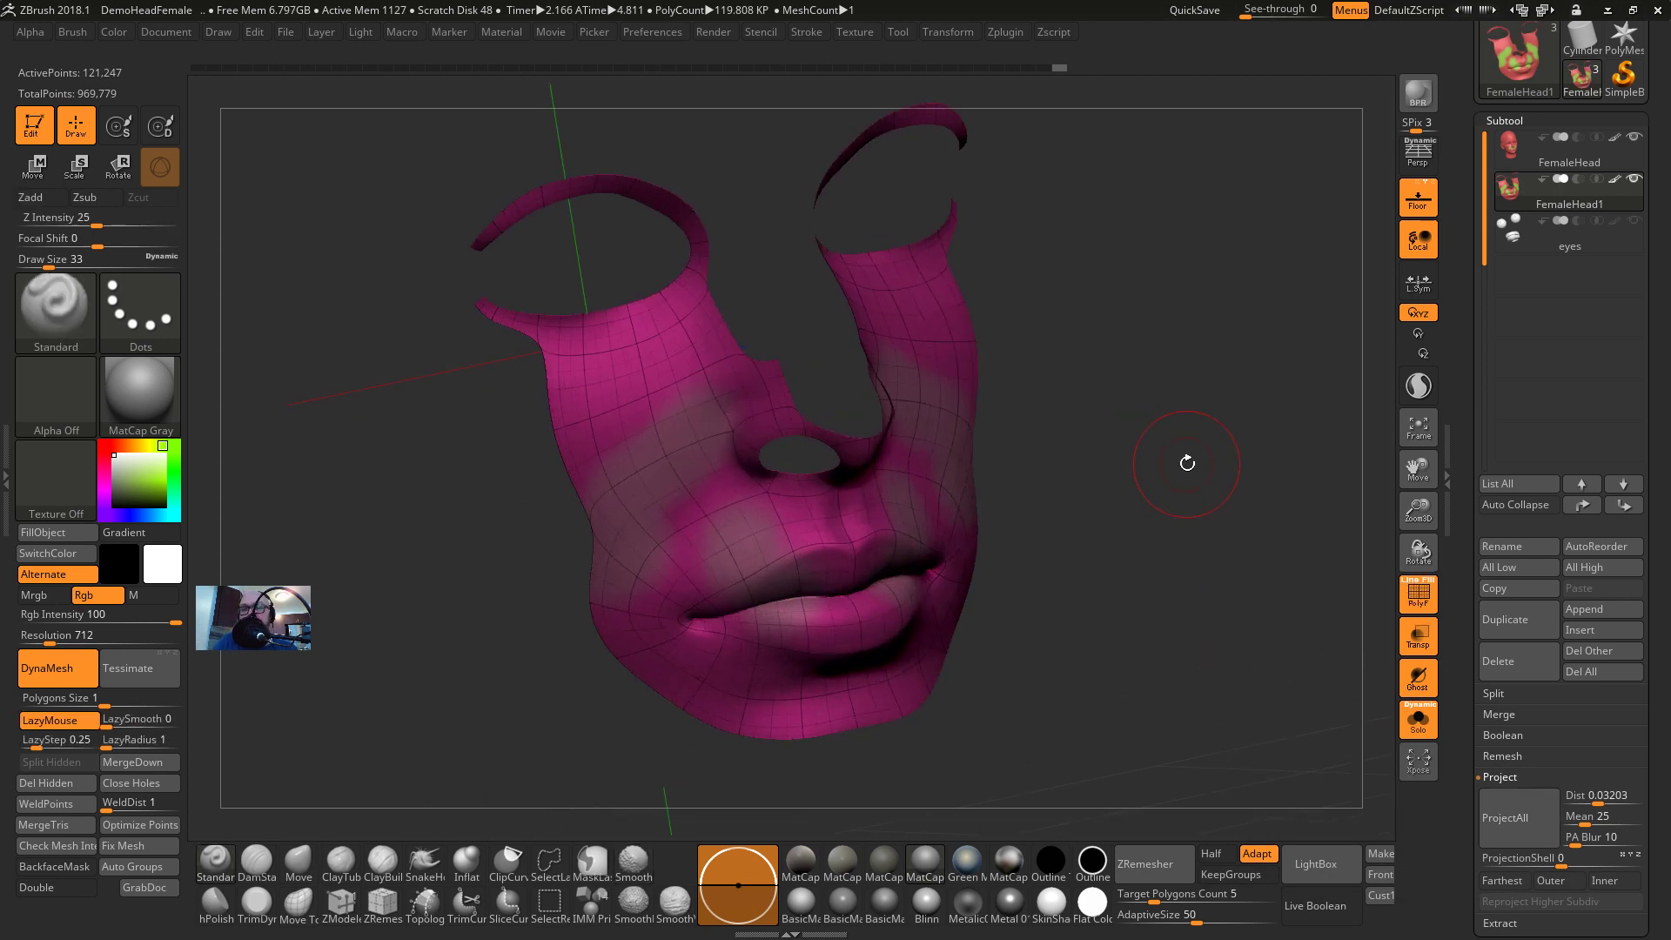
{"action": "key", "text": "shift+f"}
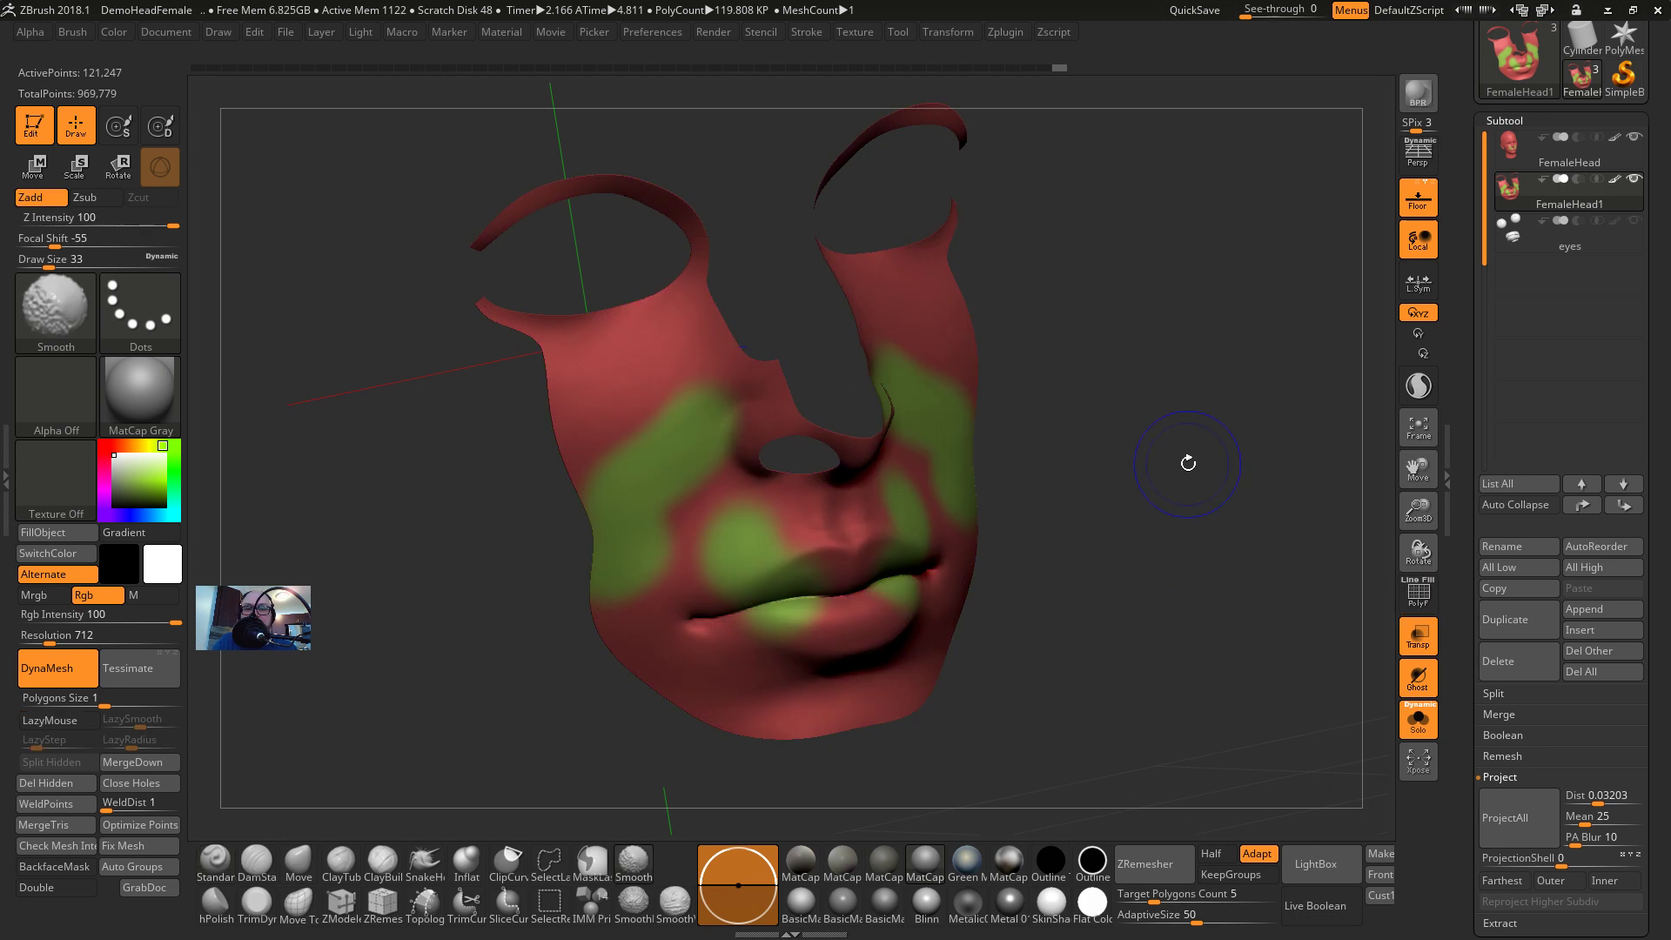
{"action": "key", "text": "shift+f"}
{"action": "key", "text": "shift+d"}
{"action": "key", "text": "shift+d"}
{"action": "key", "text": "shift+d"}
{"action": "key", "text": "shift+d"}
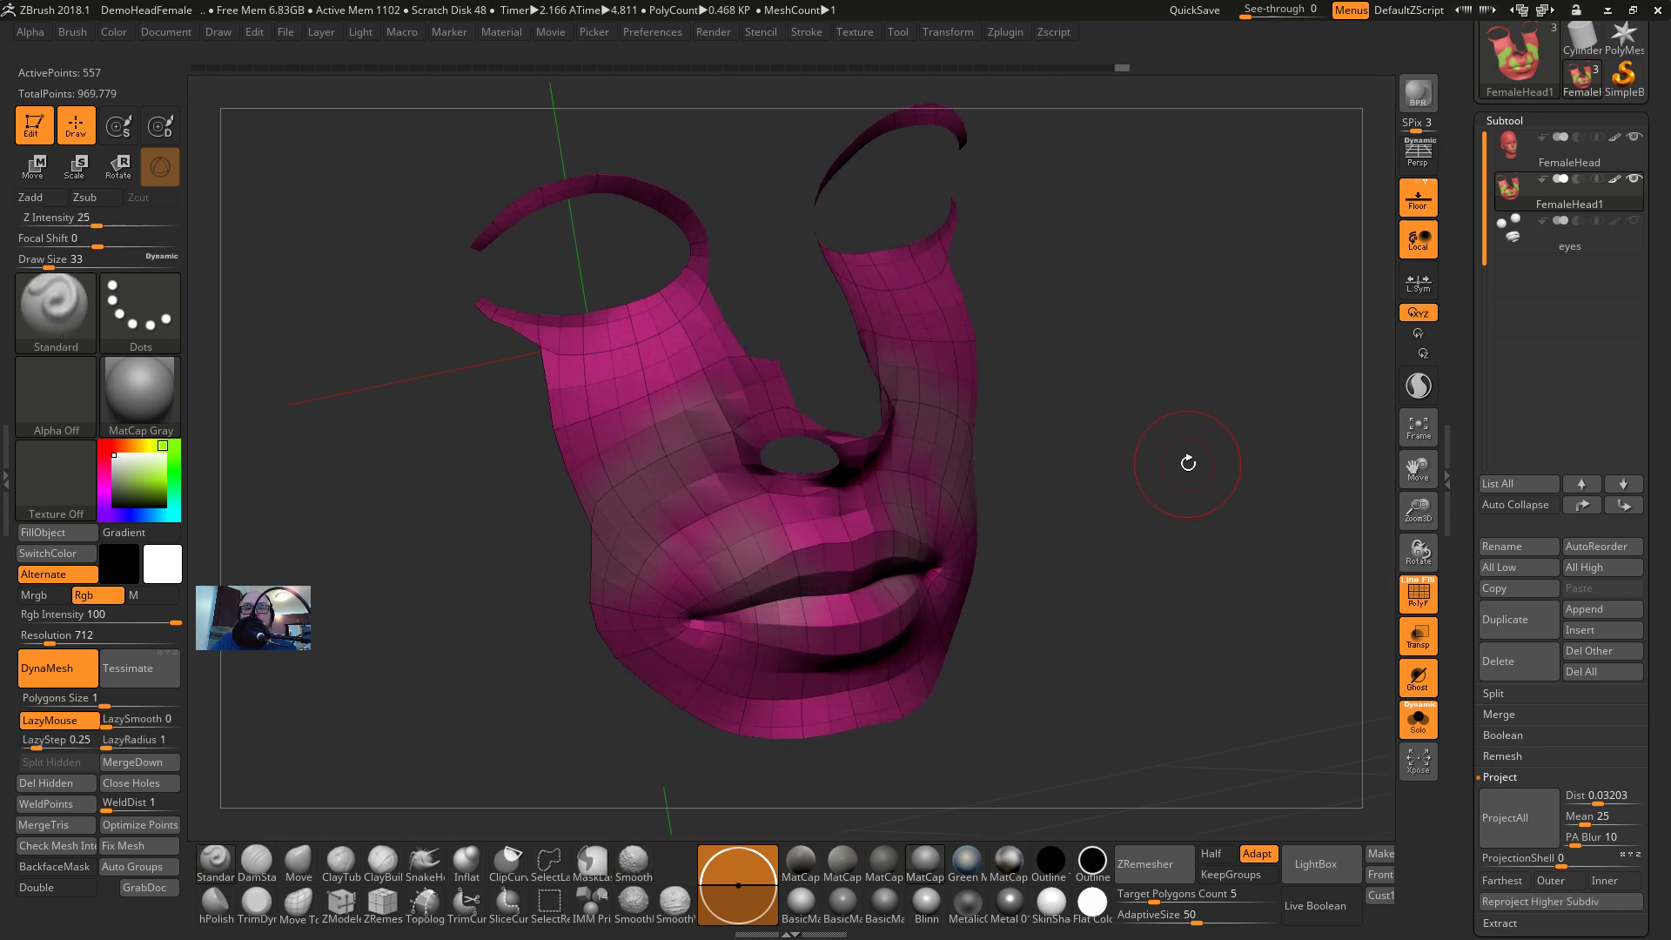
Check the Twitch stream chat for viewer questions and switch to the head mesh in Maya
{"action": "key", "text": "alt+Tab"}
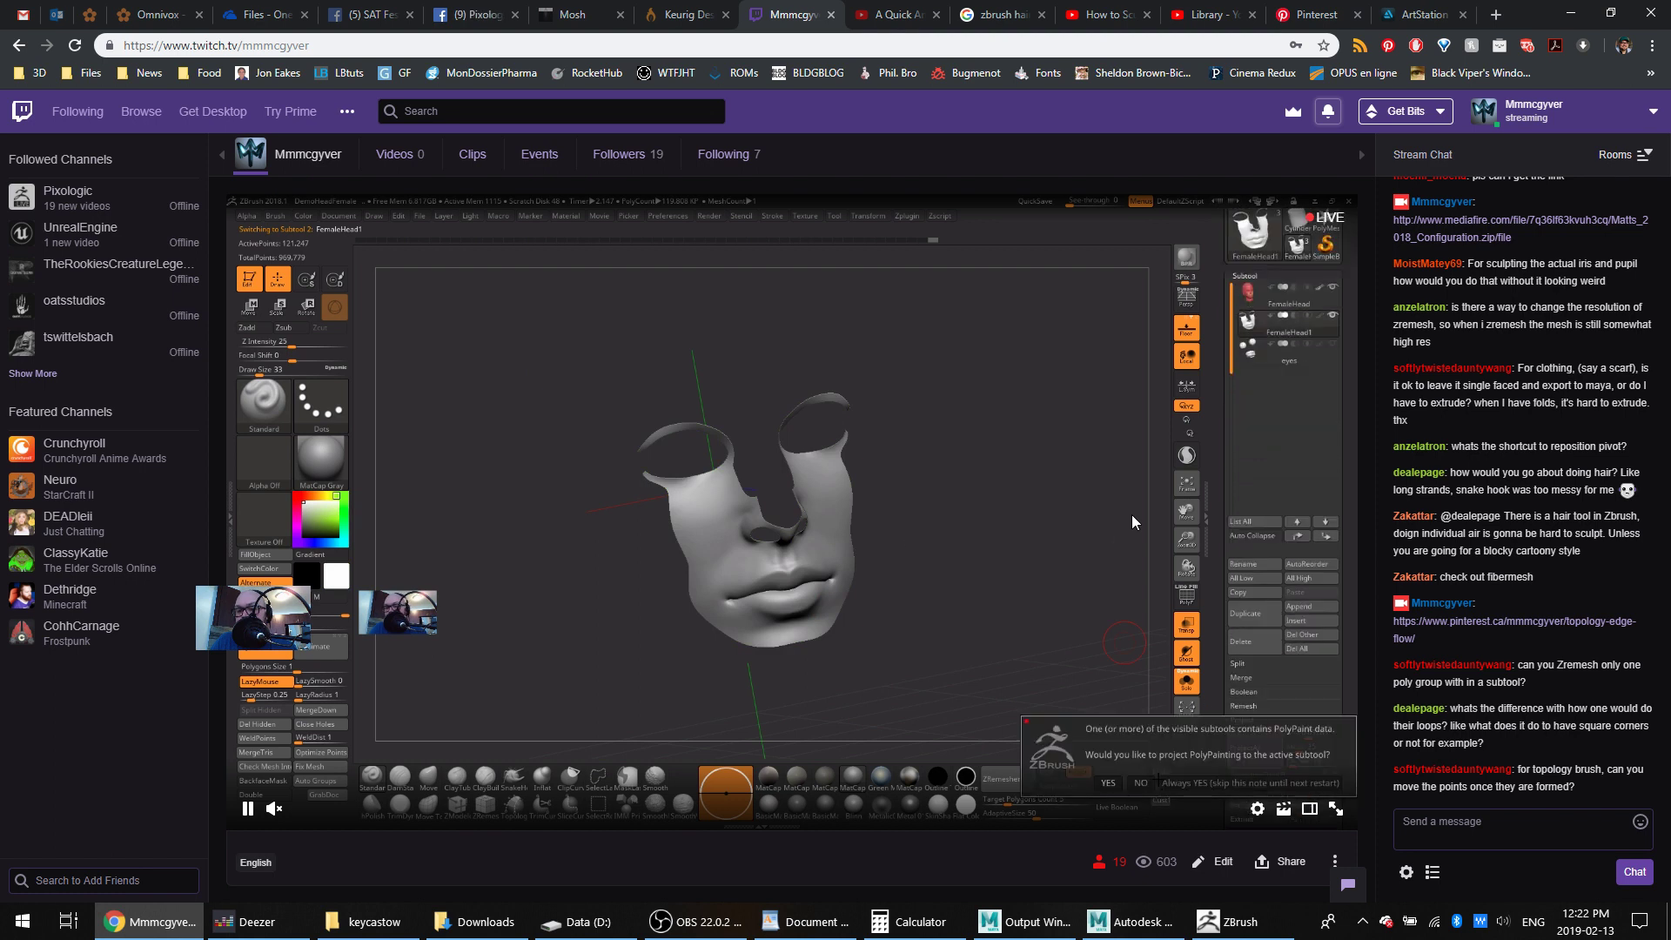
{"action": "key", "text": "alt+Tab"}
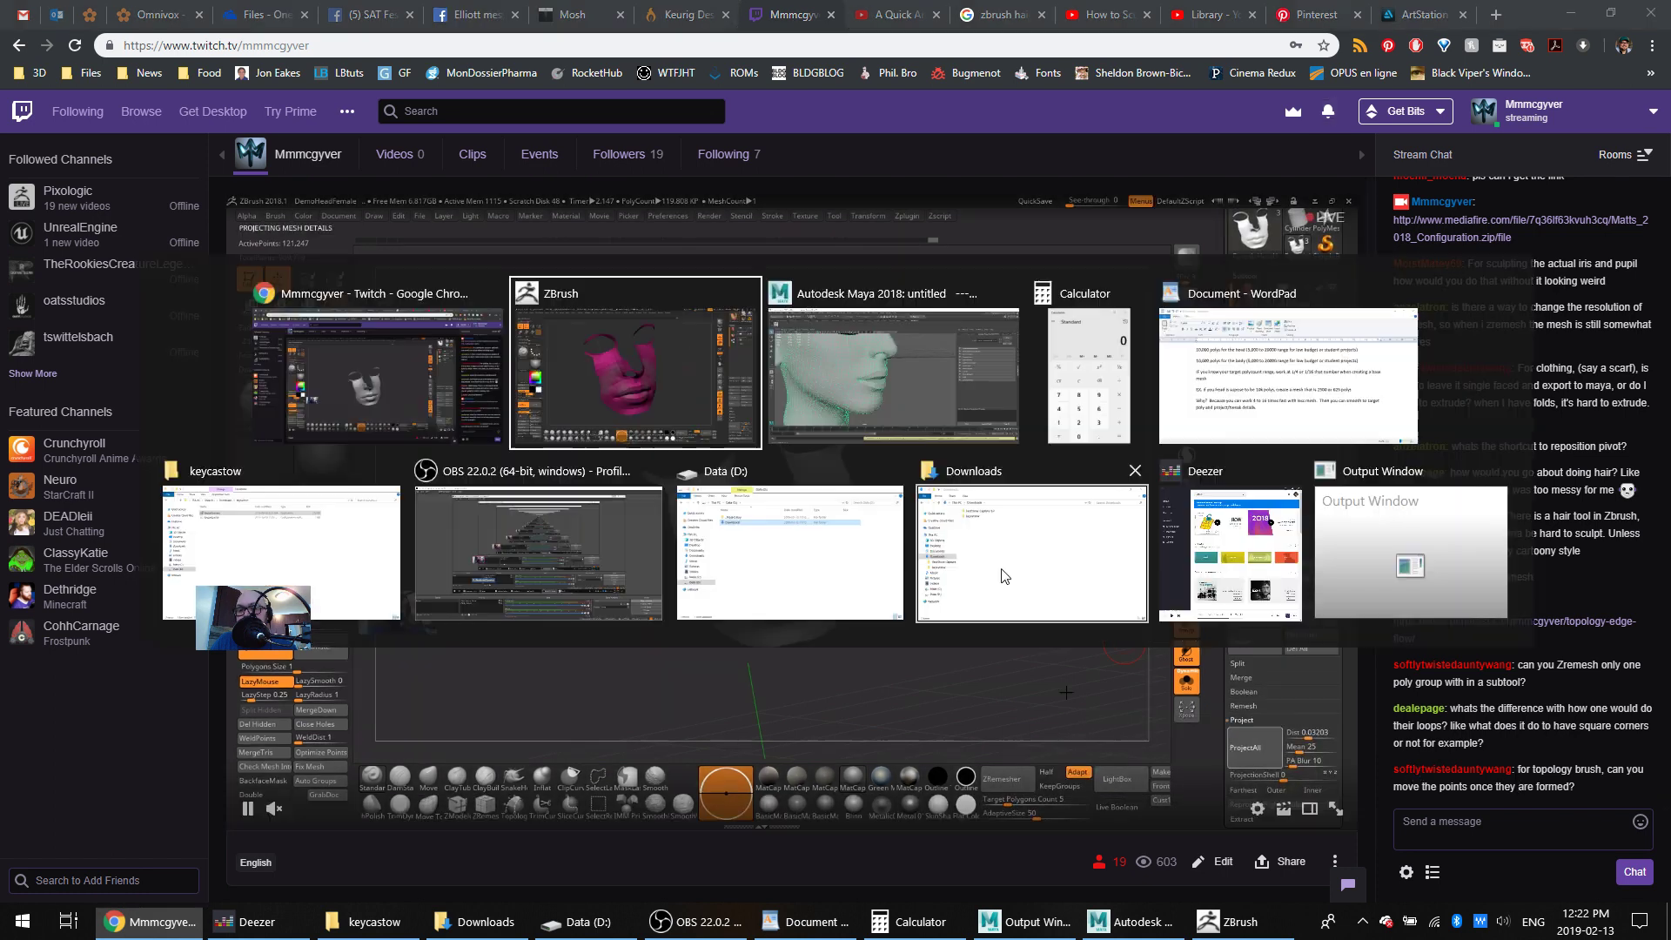
{"action": "left_click_drag", "start_coordinate": [995, 472], "coordinate": [1048, 468]}
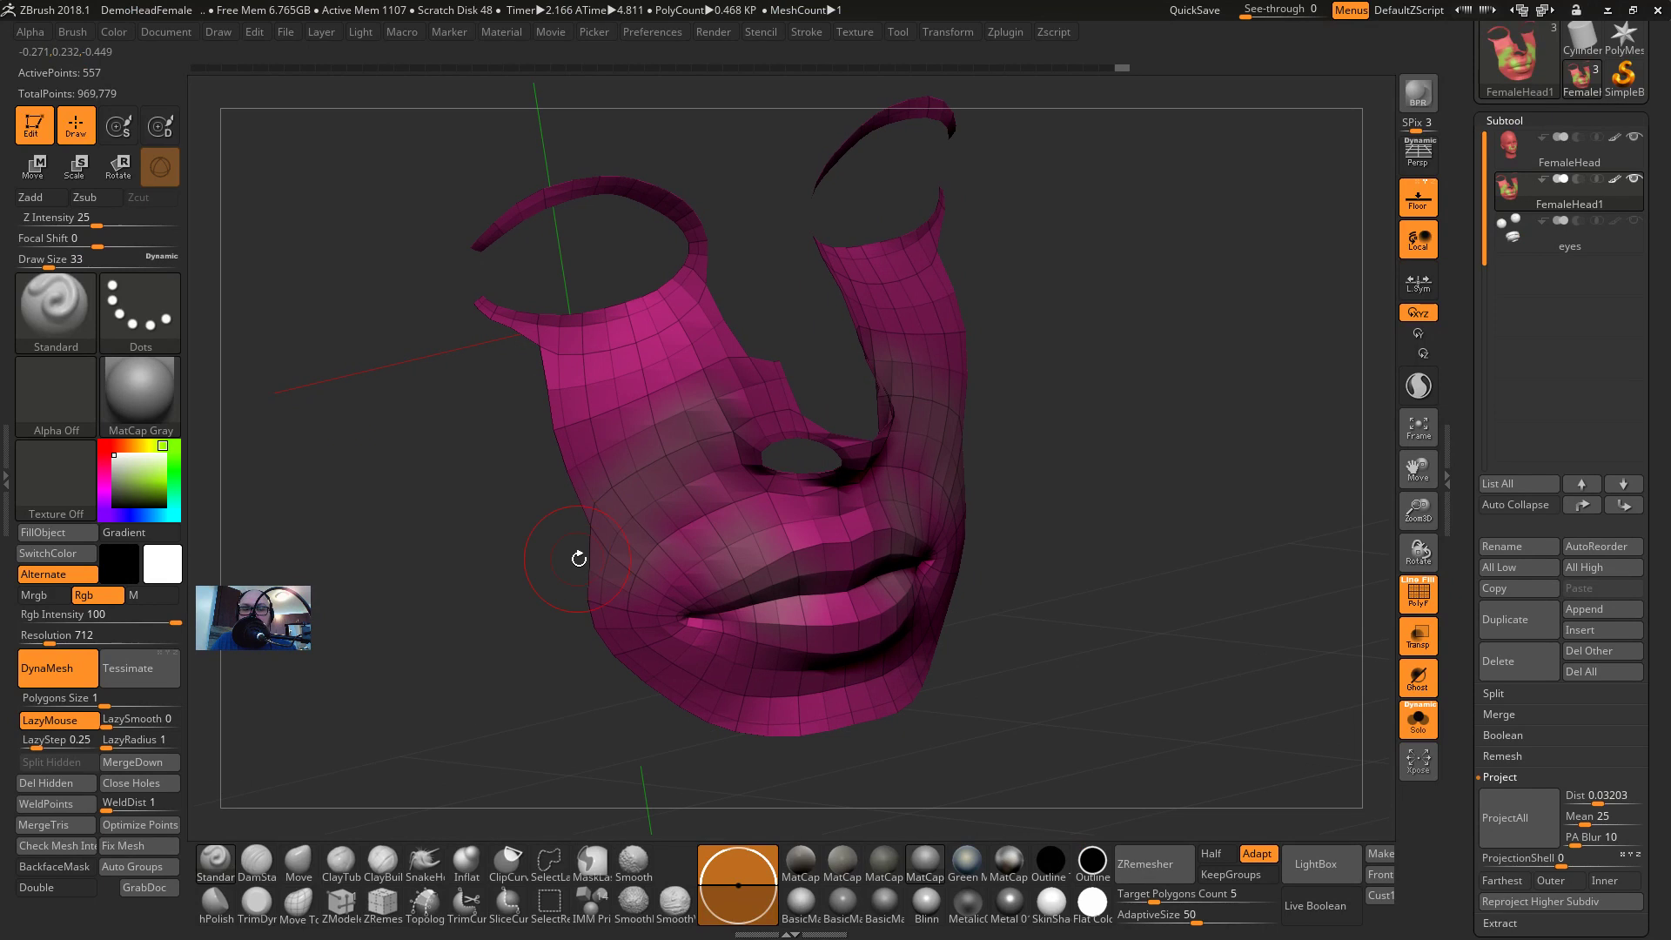
{"action": "key", "text": "alt+Tab"}
{"action": "key", "text": "Tab"}
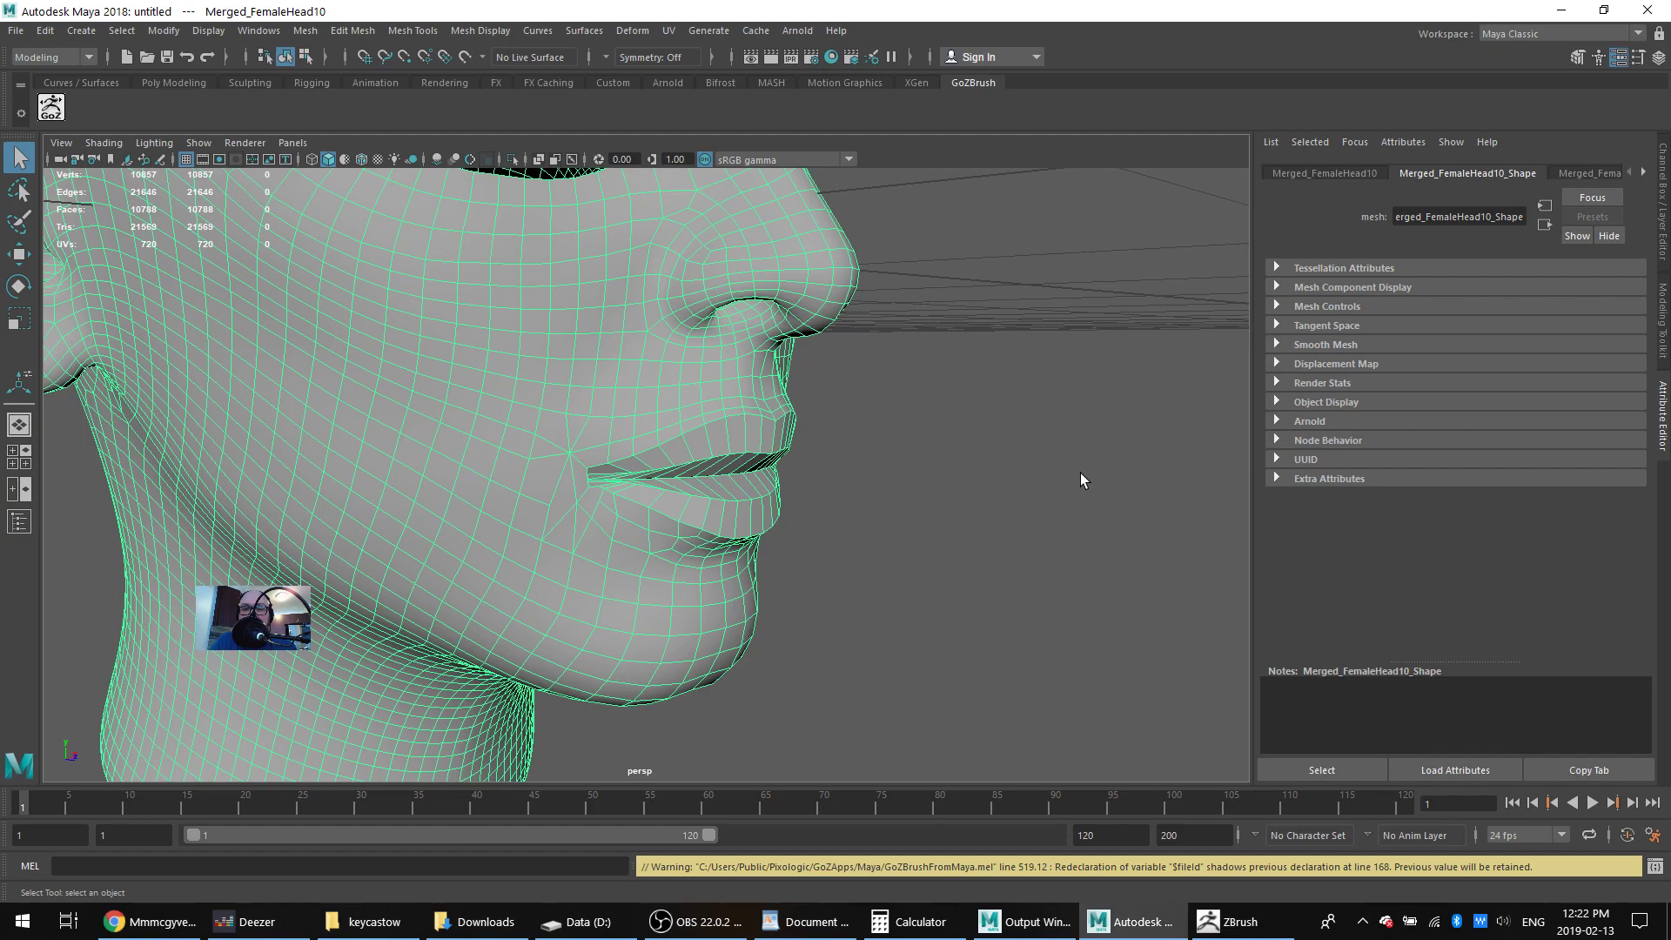
Switch to ZBrush and examine the low-poly face mesh from several angles, with and without its wireframe
{"action": "key", "text": "alt+Tab"}
{"action": "key", "text": "Tab"}
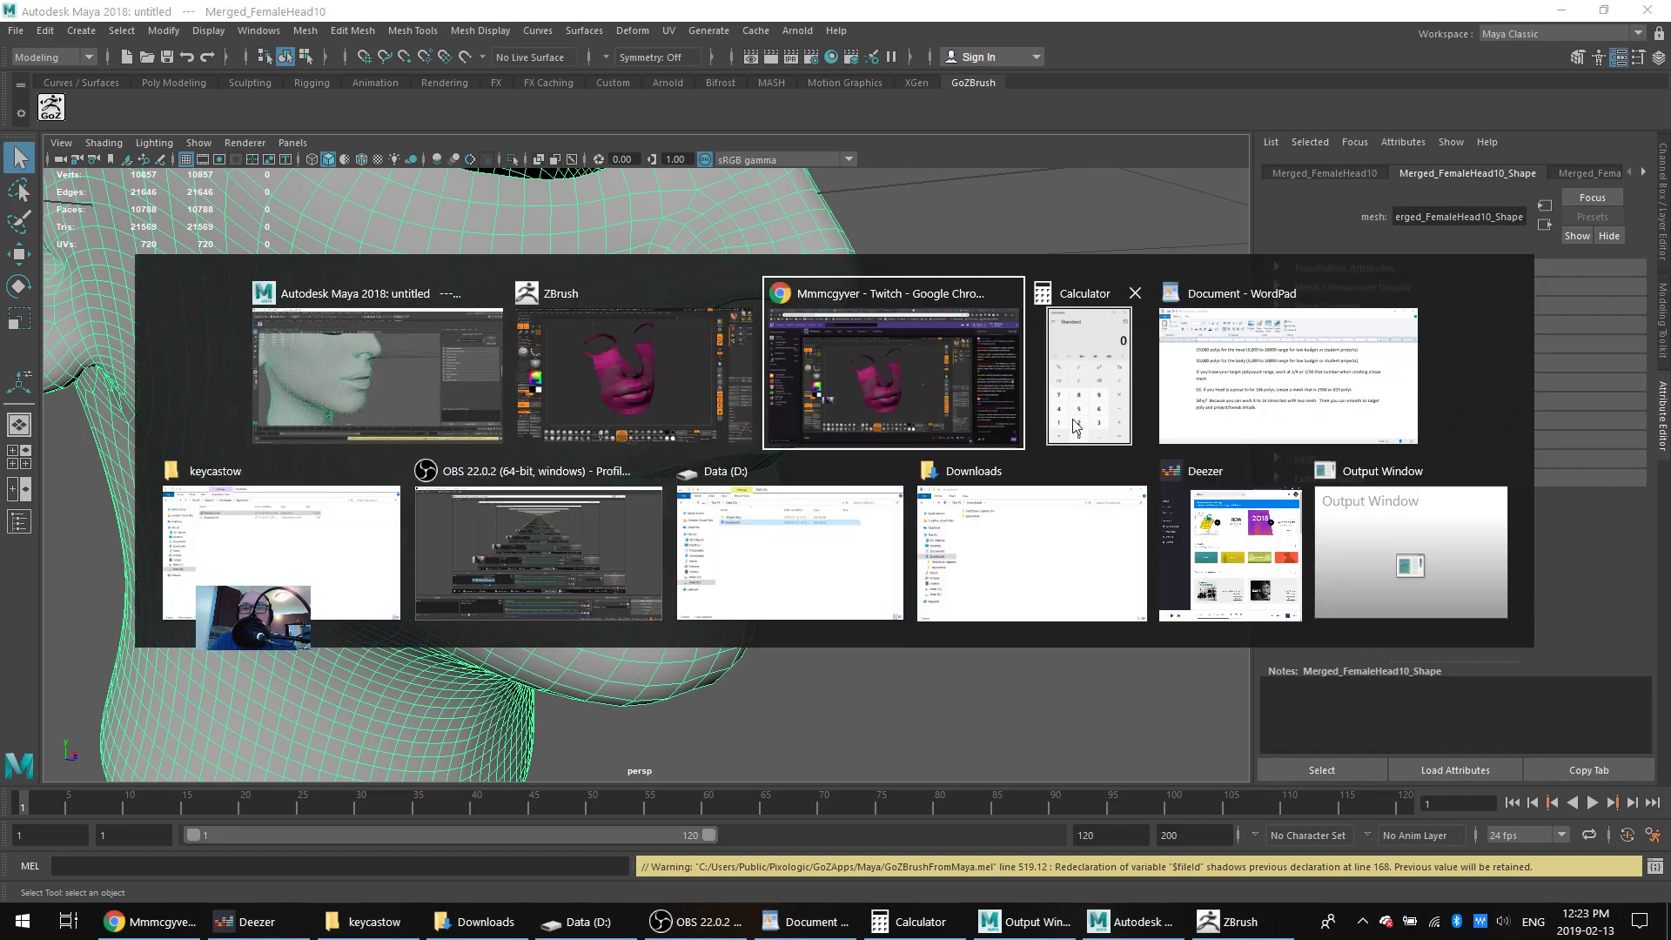
{"action": "key", "text": "alt+Tab"}
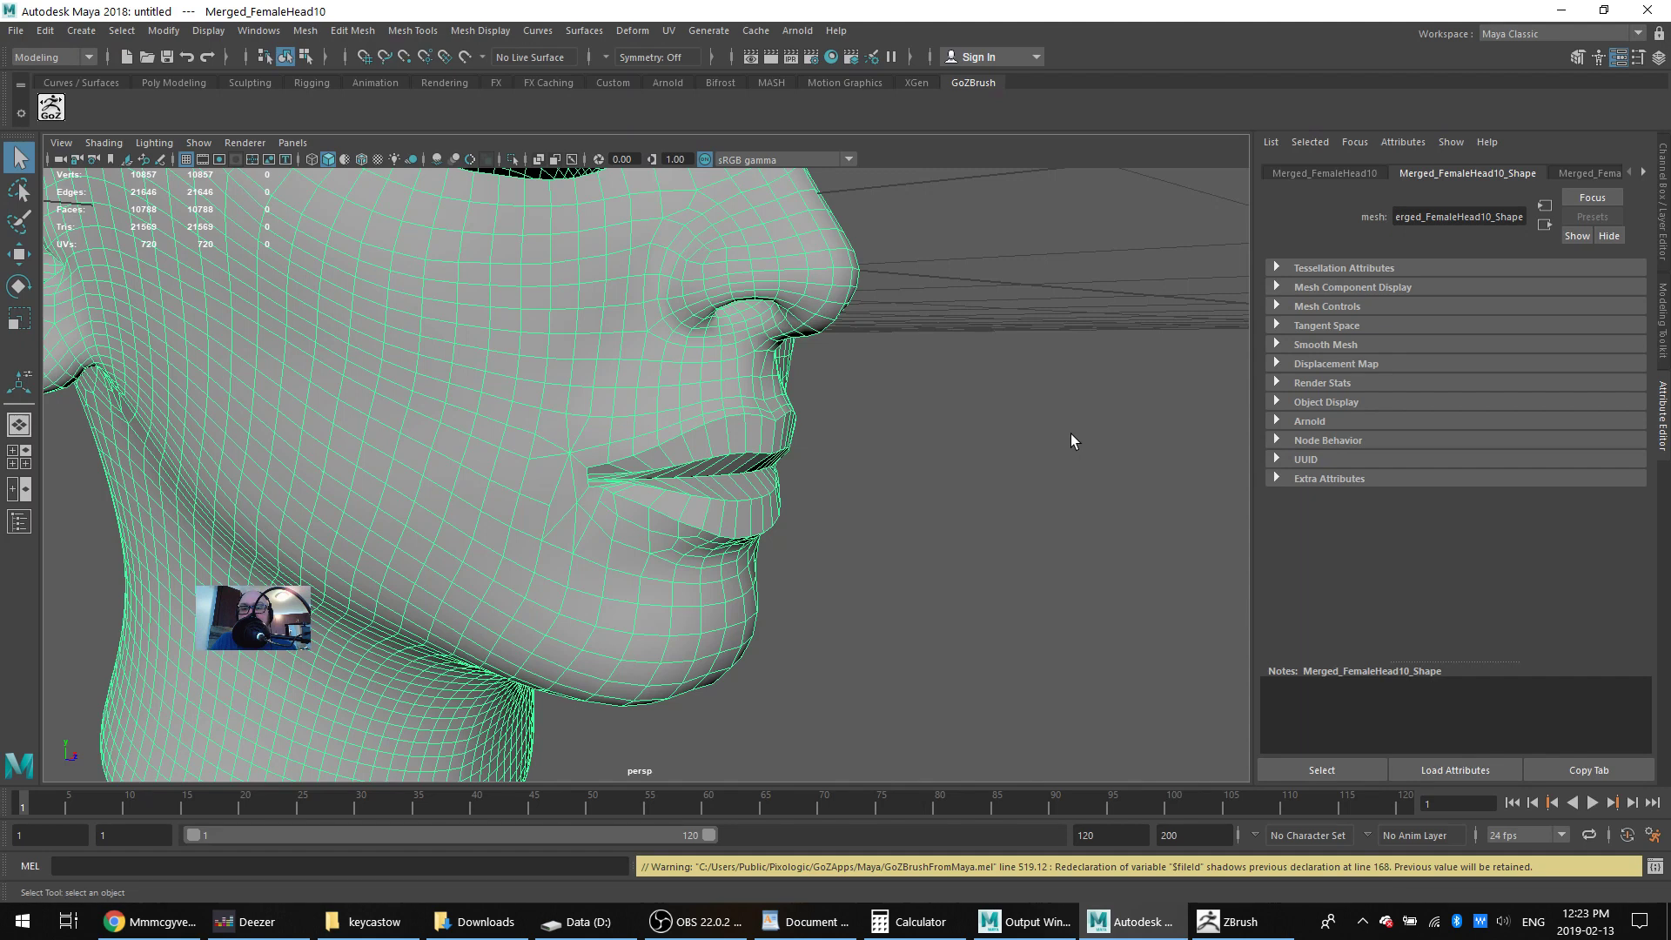
{"action": "key", "text": "alt+Tab"}
{"action": "key", "text": "Tab"}
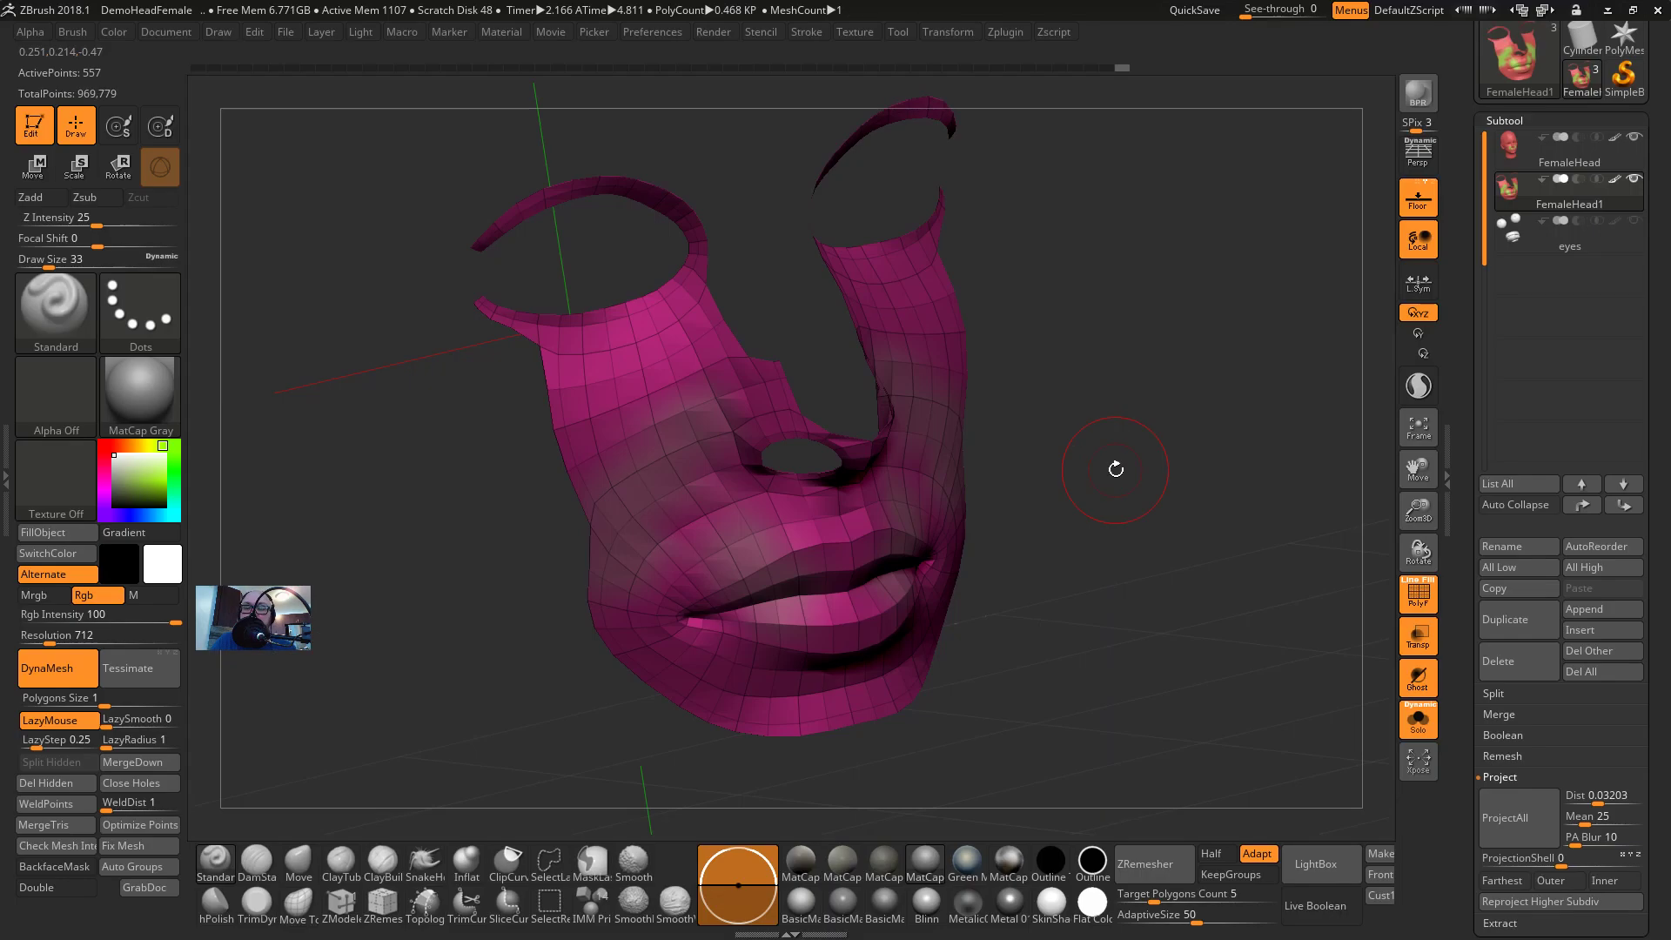
{"action": "left_click_drag", "start_coordinate": [1111, 470], "coordinate": [1133, 425]}
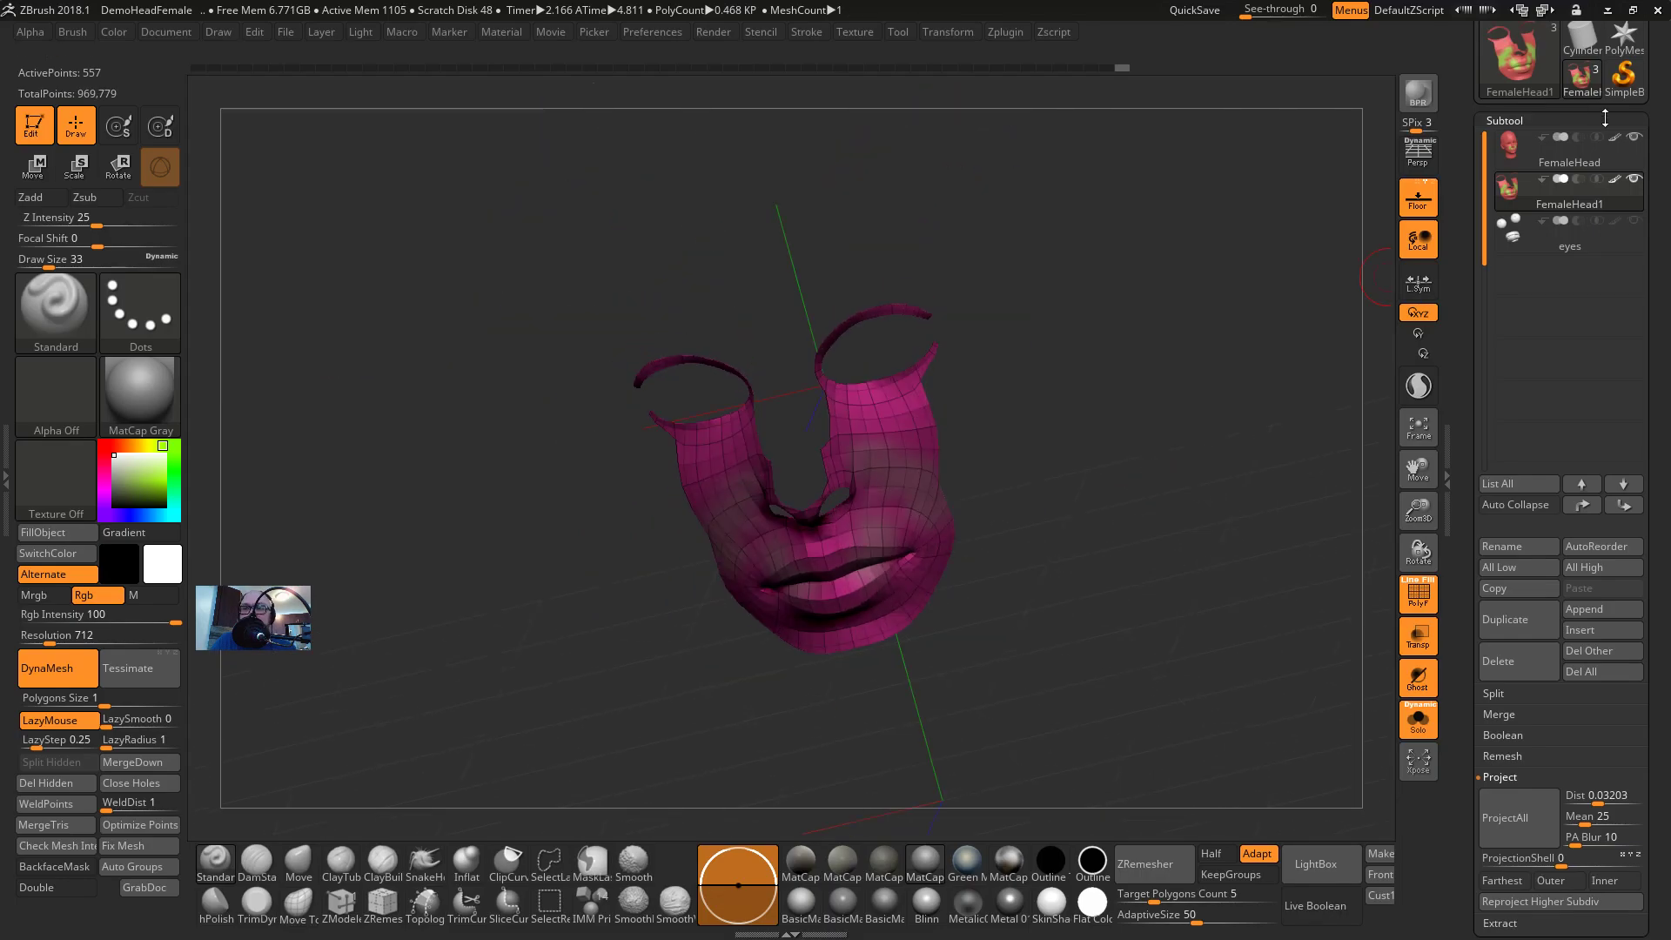
{"action": "left_click_drag", "start_coordinate": [1463, 133], "coordinate": [1463, 194]}
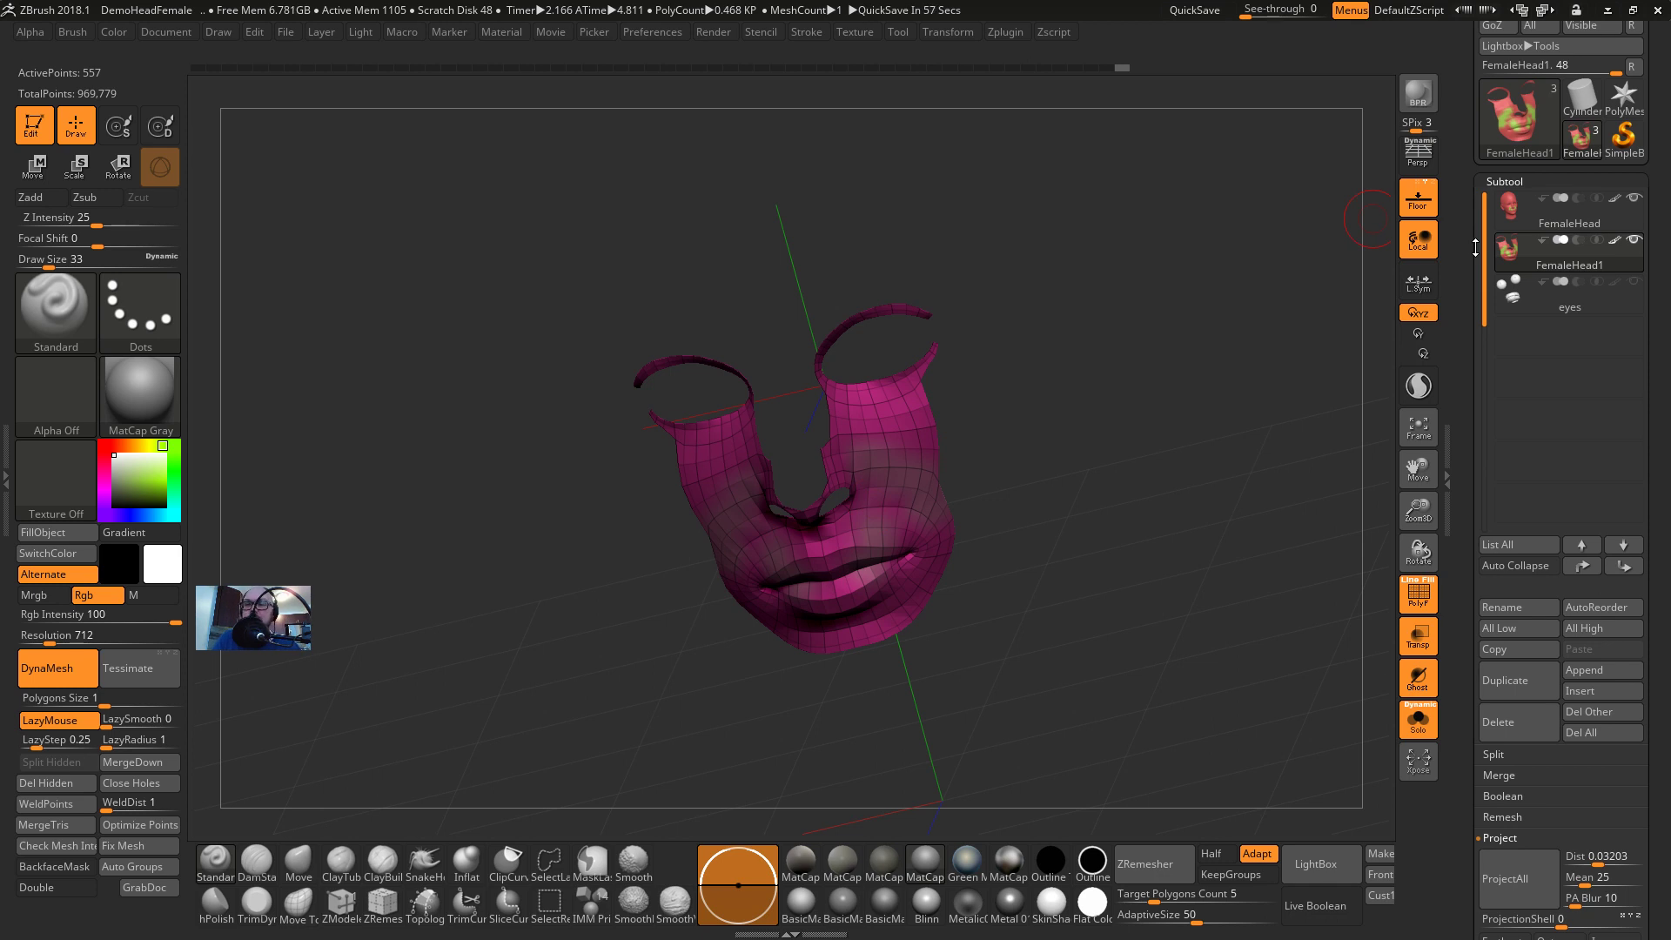
{"action": "left_click_drag", "start_coordinate": [1278, 300], "coordinate": [1342, 285]}
{"action": "left_click_drag", "start_coordinate": [1064, 366], "coordinate": [1228, 453]}
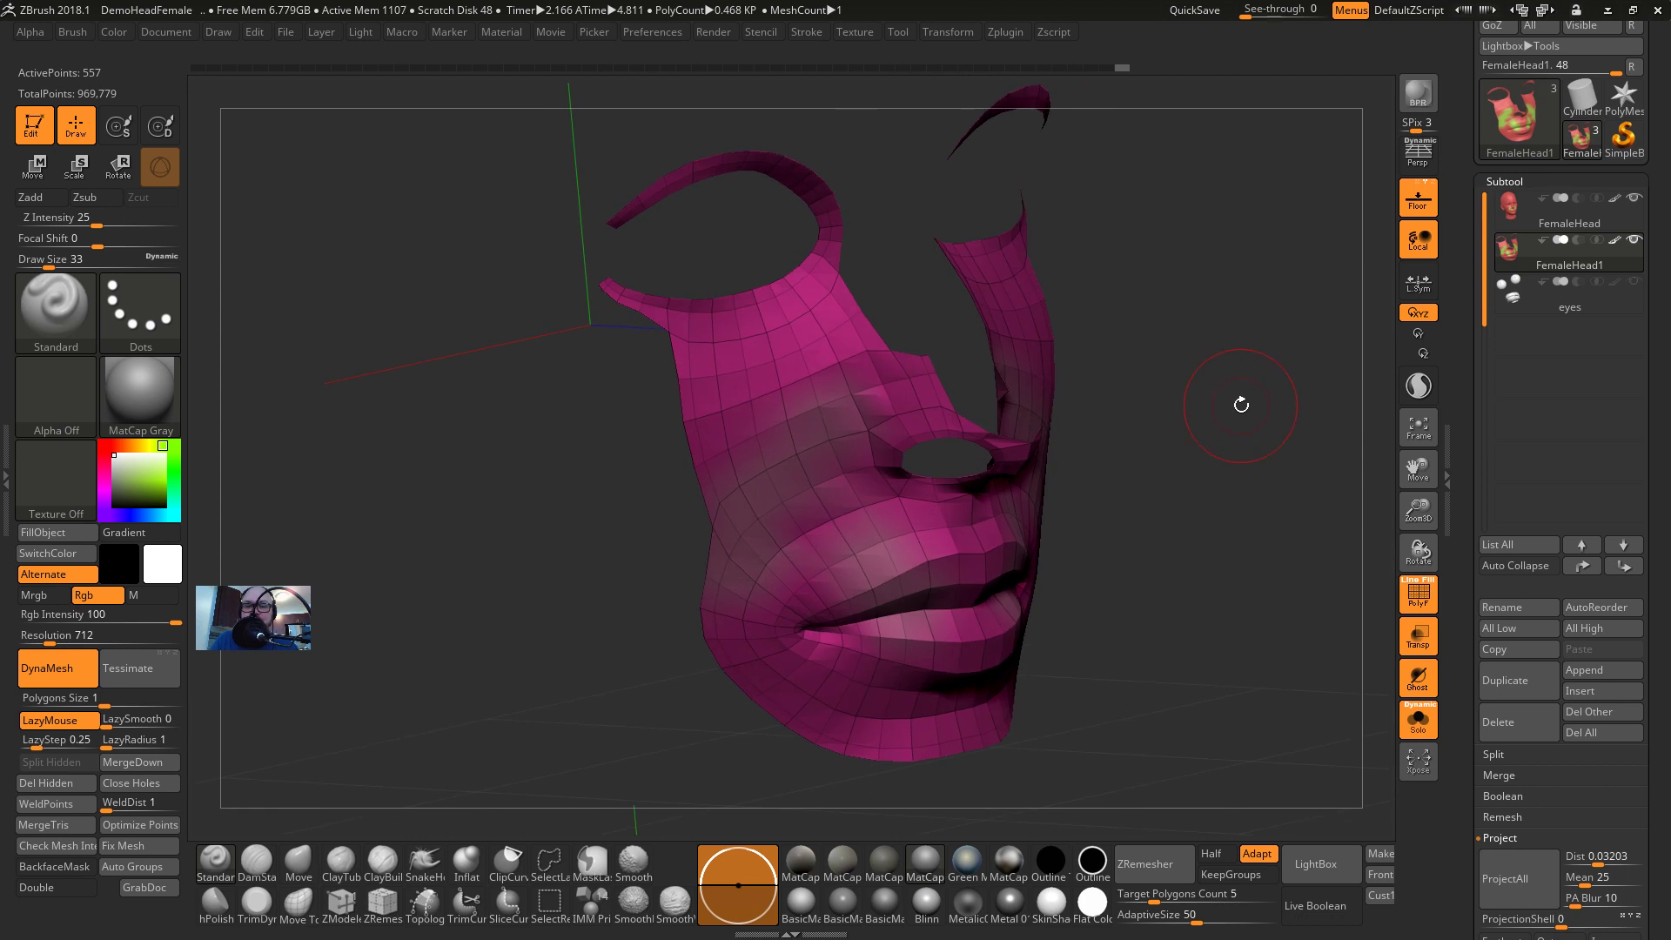
{"action": "key", "text": "shift+f"}
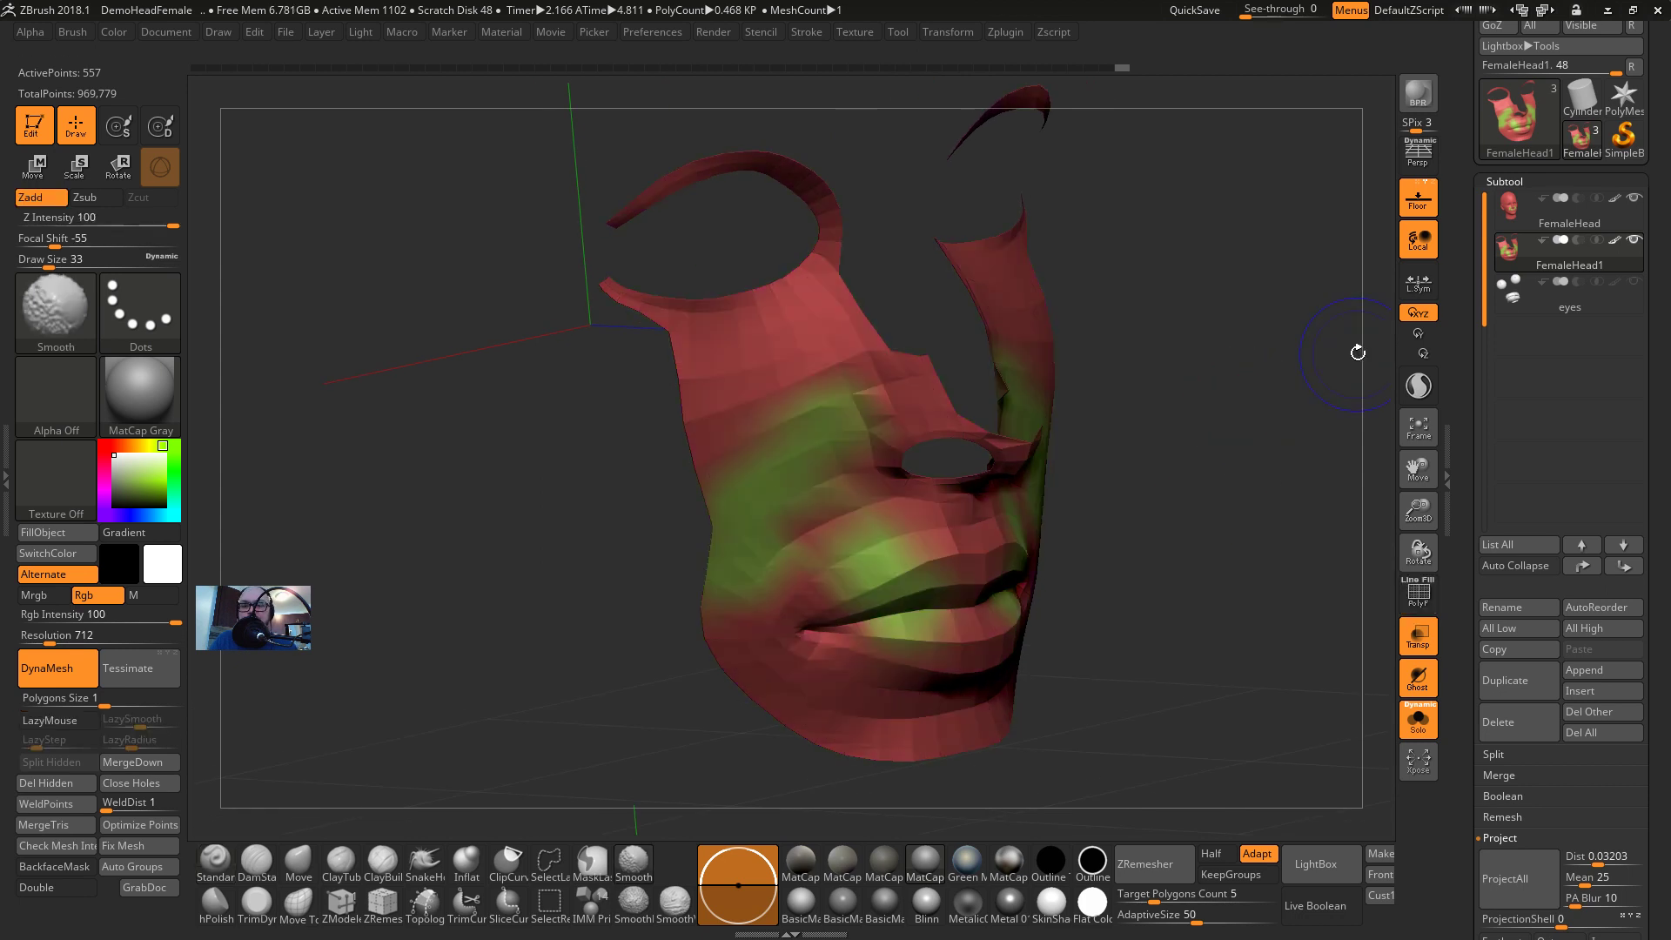
{"action": "key", "text": "shift+f"}
Select and frame the FemaleHead subtool, and revert its undo history to the state before the red and green polypaint
{"action": "left_click_drag", "start_coordinate": [1469, 237], "coordinate": [1471, 354]}
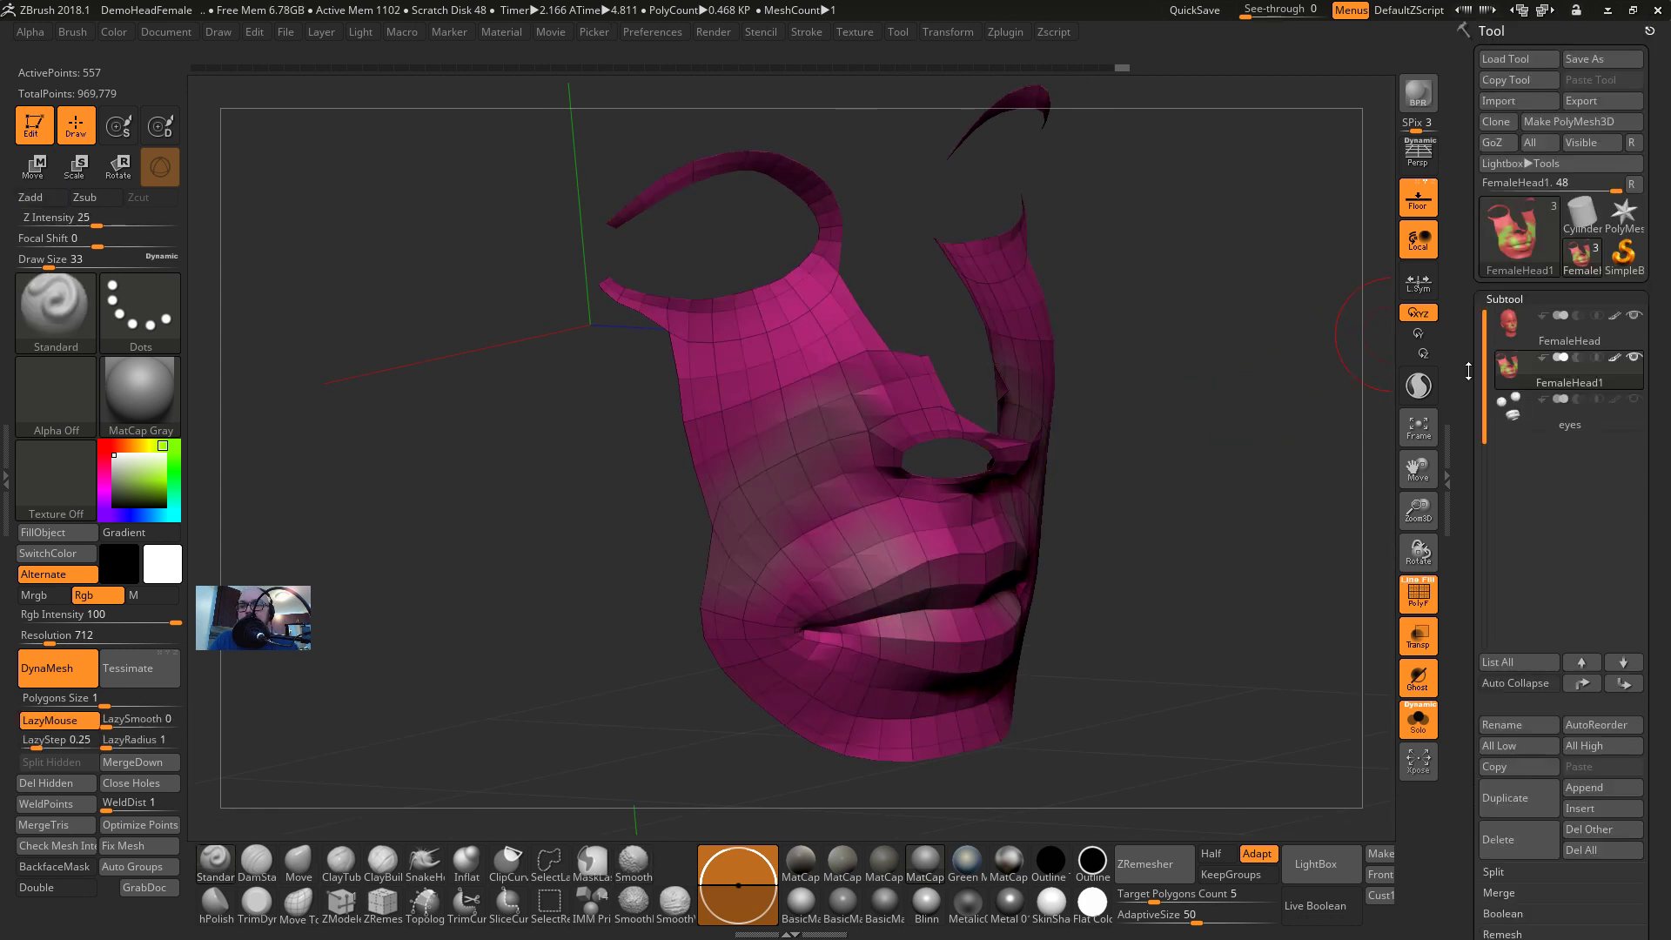
{"action": "left_click", "coordinate": [1522, 326]}
{"action": "key", "text": "f"}
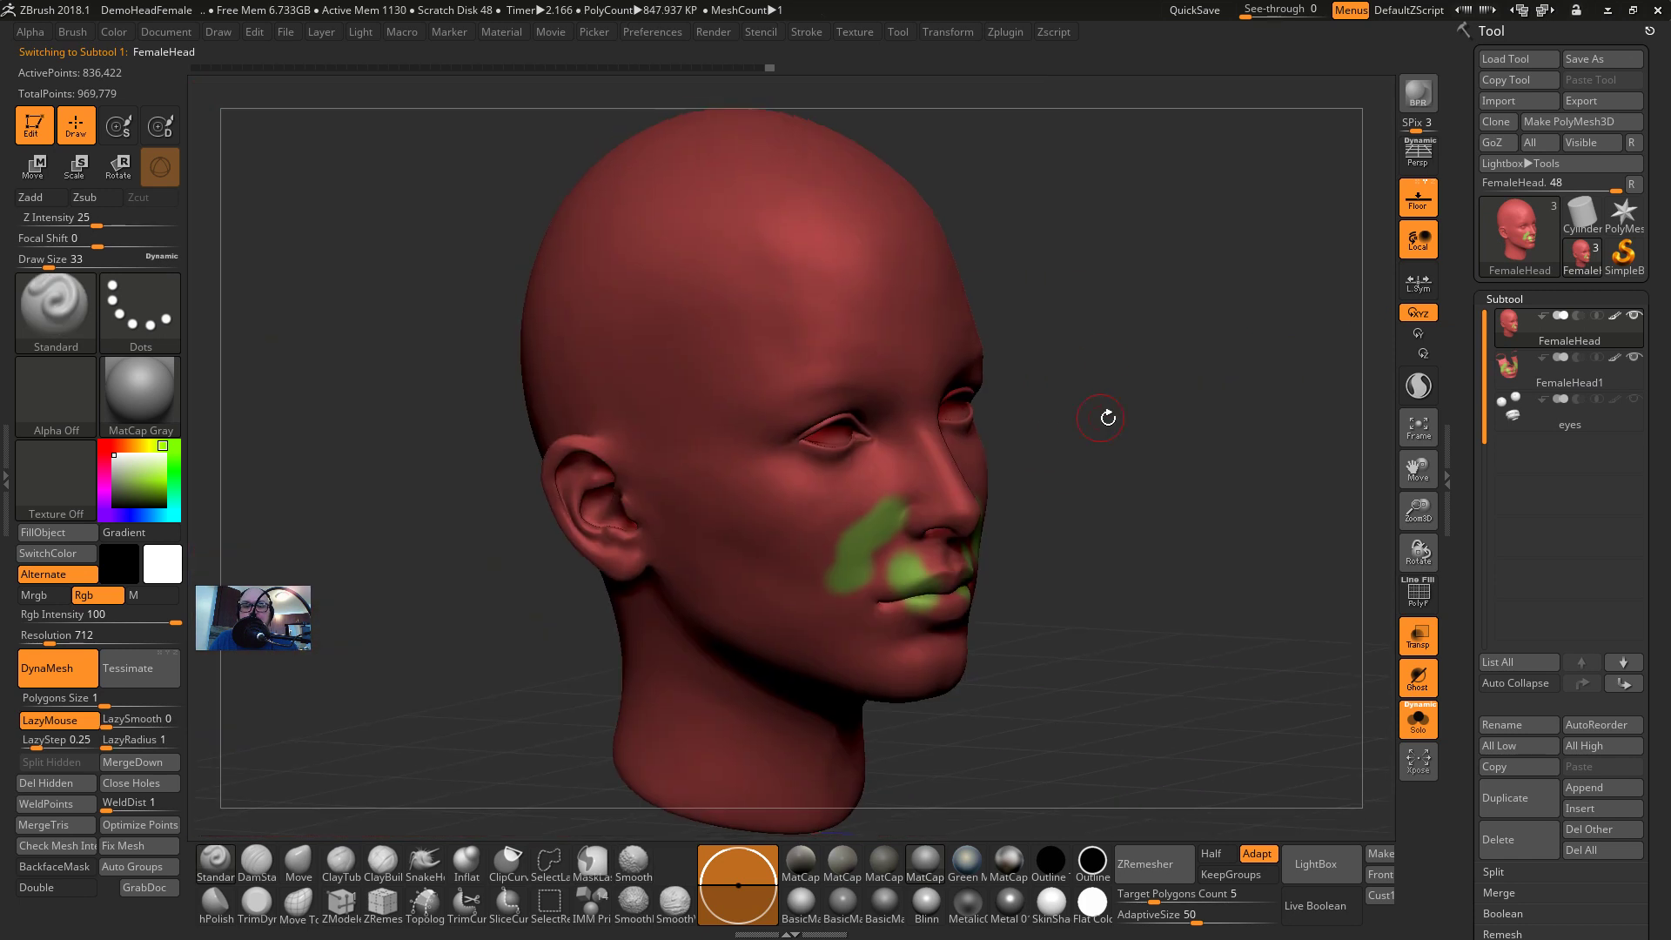
{"action": "left_click_drag", "start_coordinate": [1107, 390], "coordinate": [1195, 518], "text": "ctrl"}
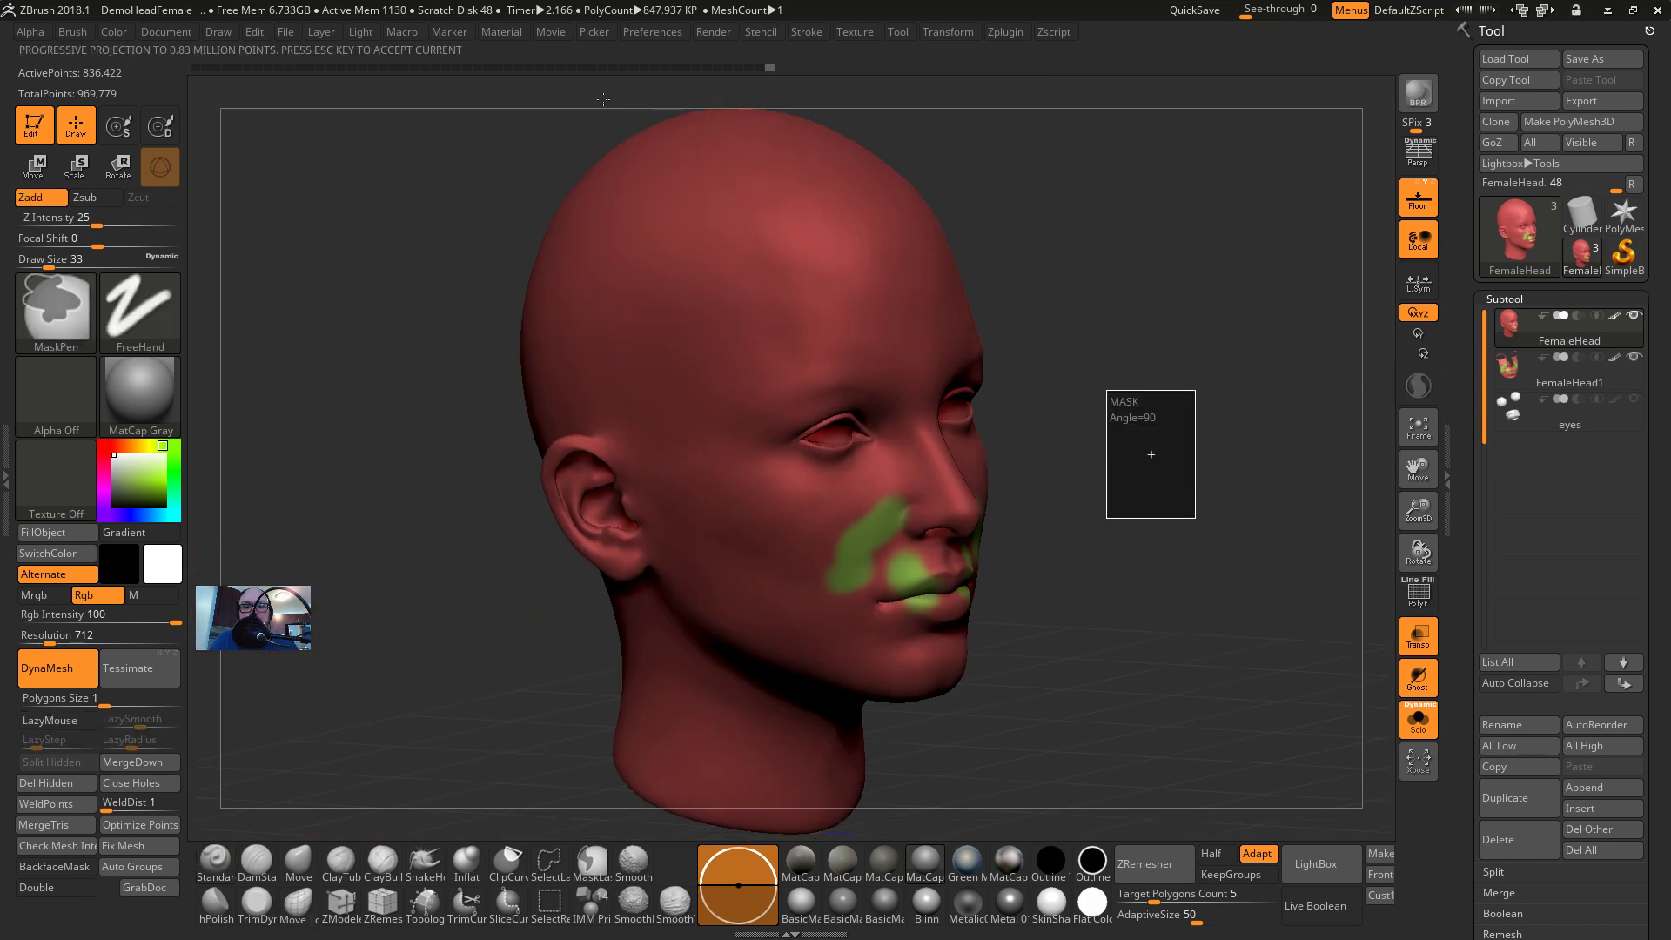
{"action": "left_click", "coordinate": [724, 66]}
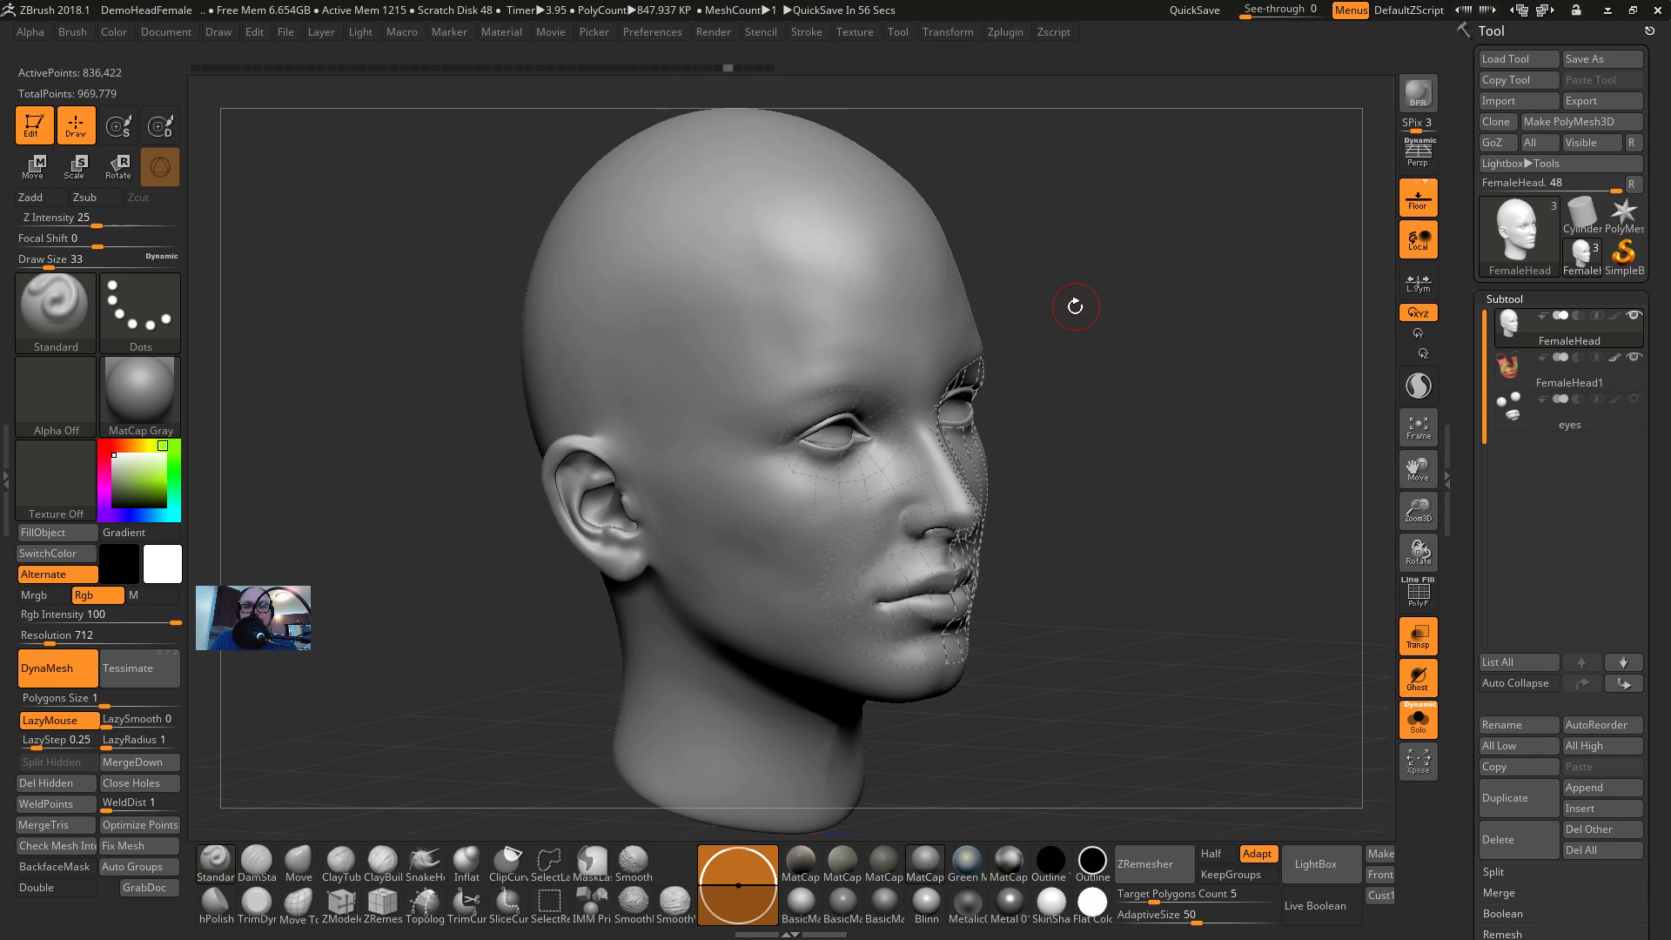
Delete the leftover topology curves from the head's face with the stroke curve functions
{"action": "left_click_drag", "start_coordinate": [1076, 306], "coordinate": [1019, 306]}
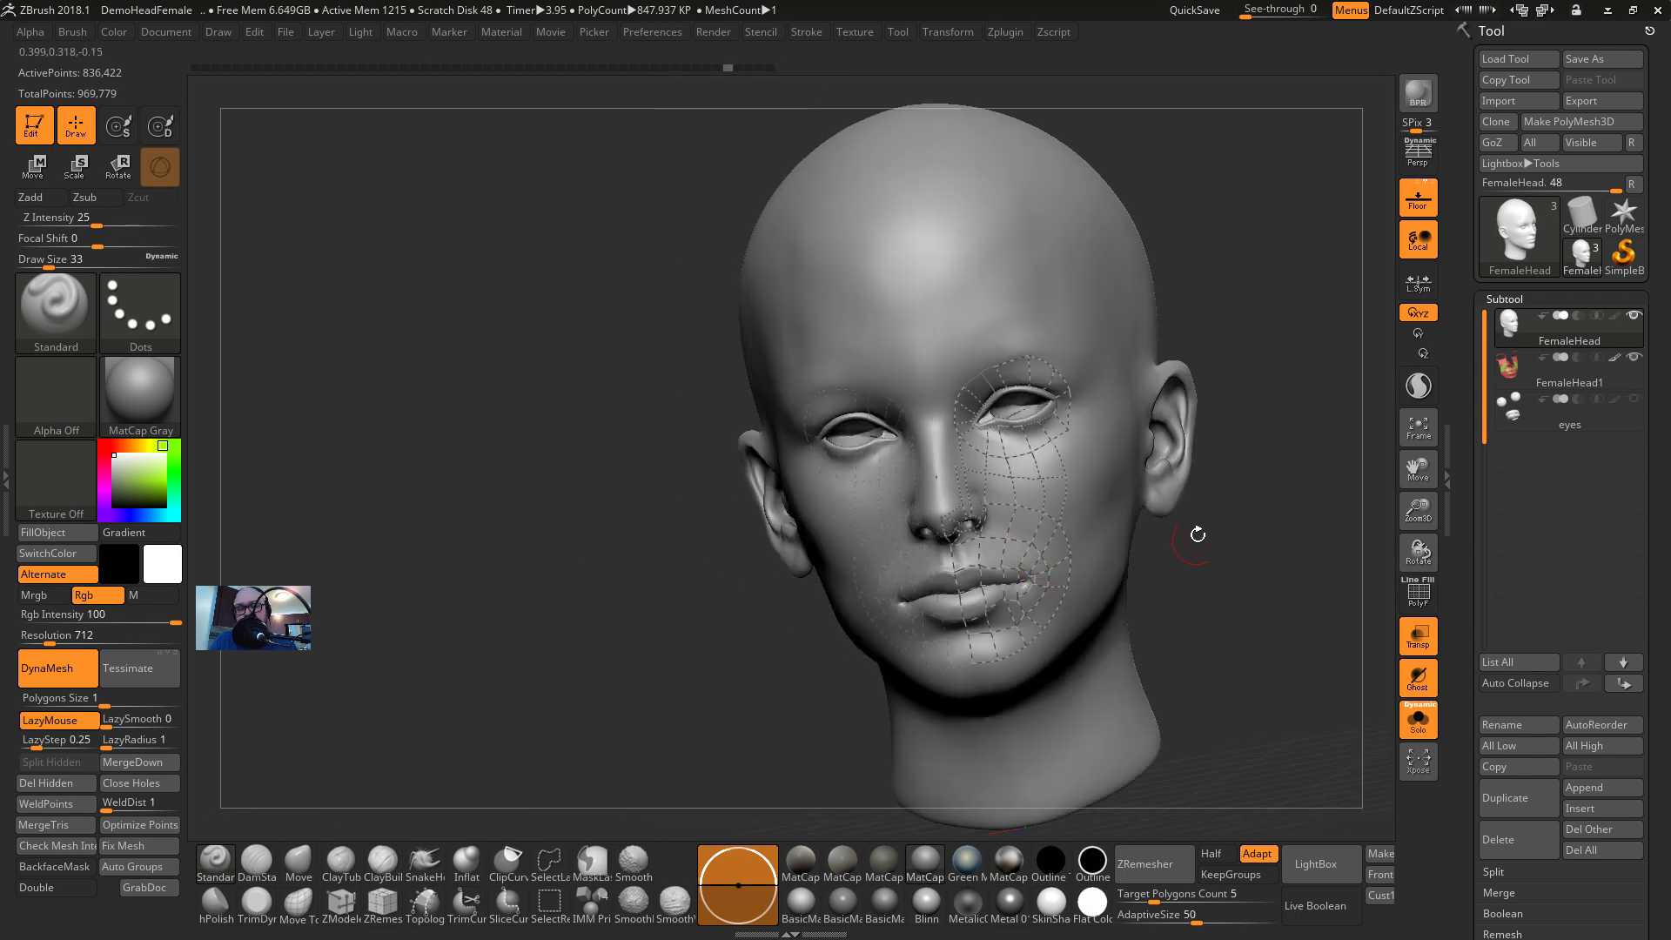
{"action": "left_click", "coordinate": [797, 38]}
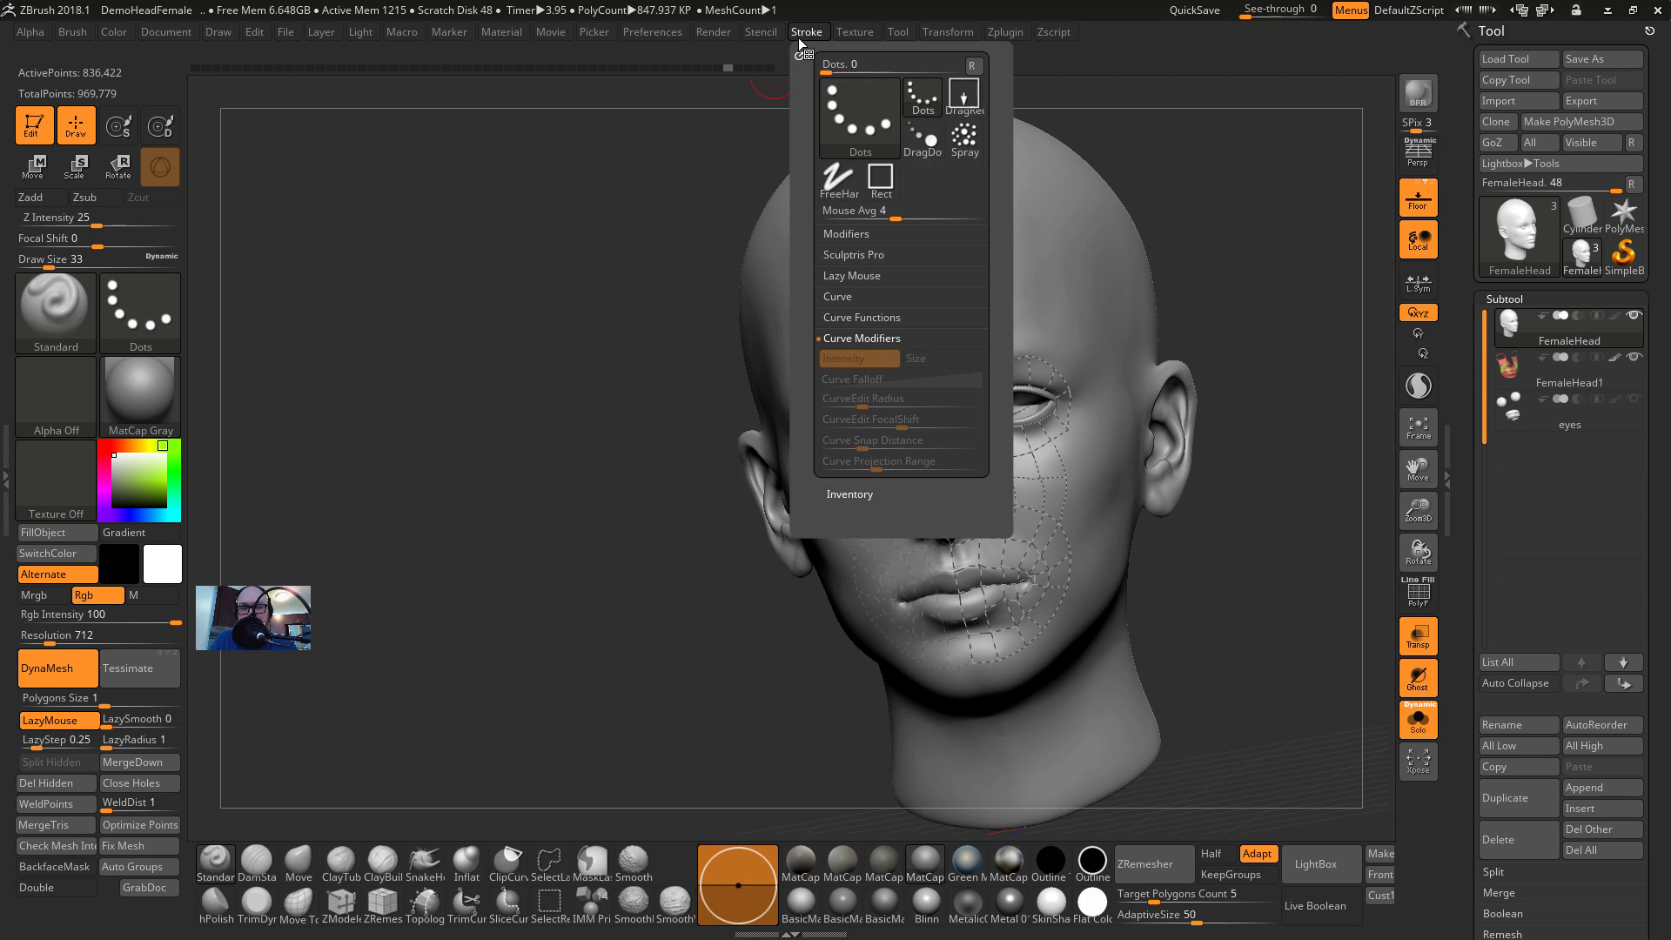
{"action": "left_click", "coordinate": [817, 34]}
{"action": "left_click", "coordinate": [870, 317]}
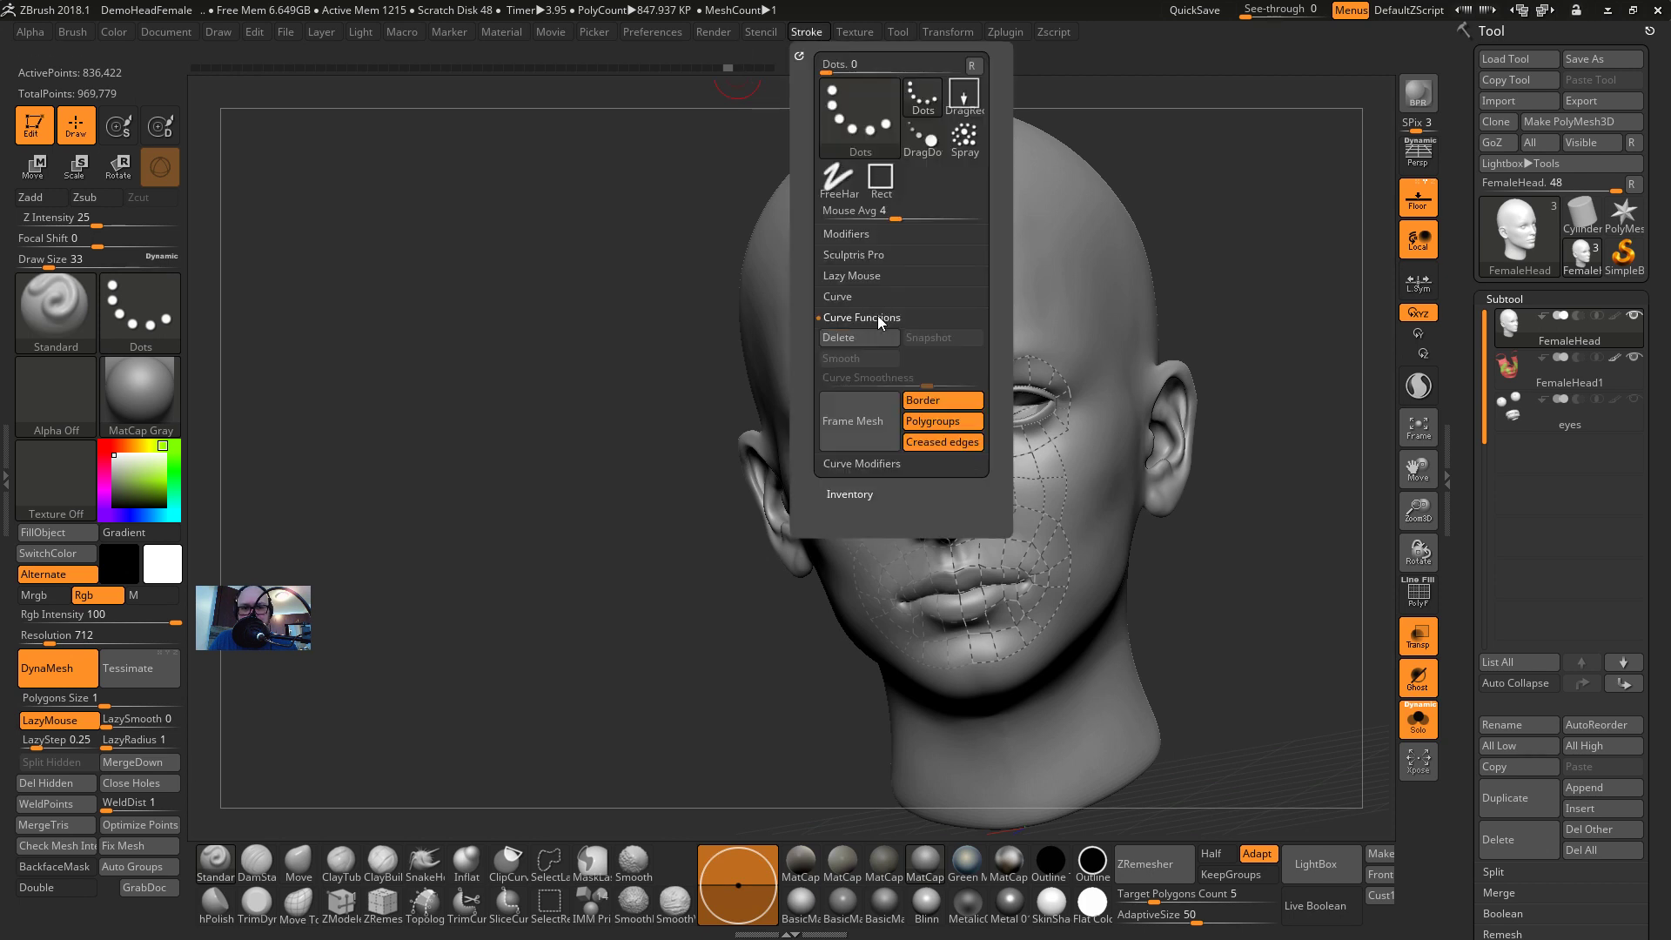
{"action": "left_click", "coordinate": [872, 347]}
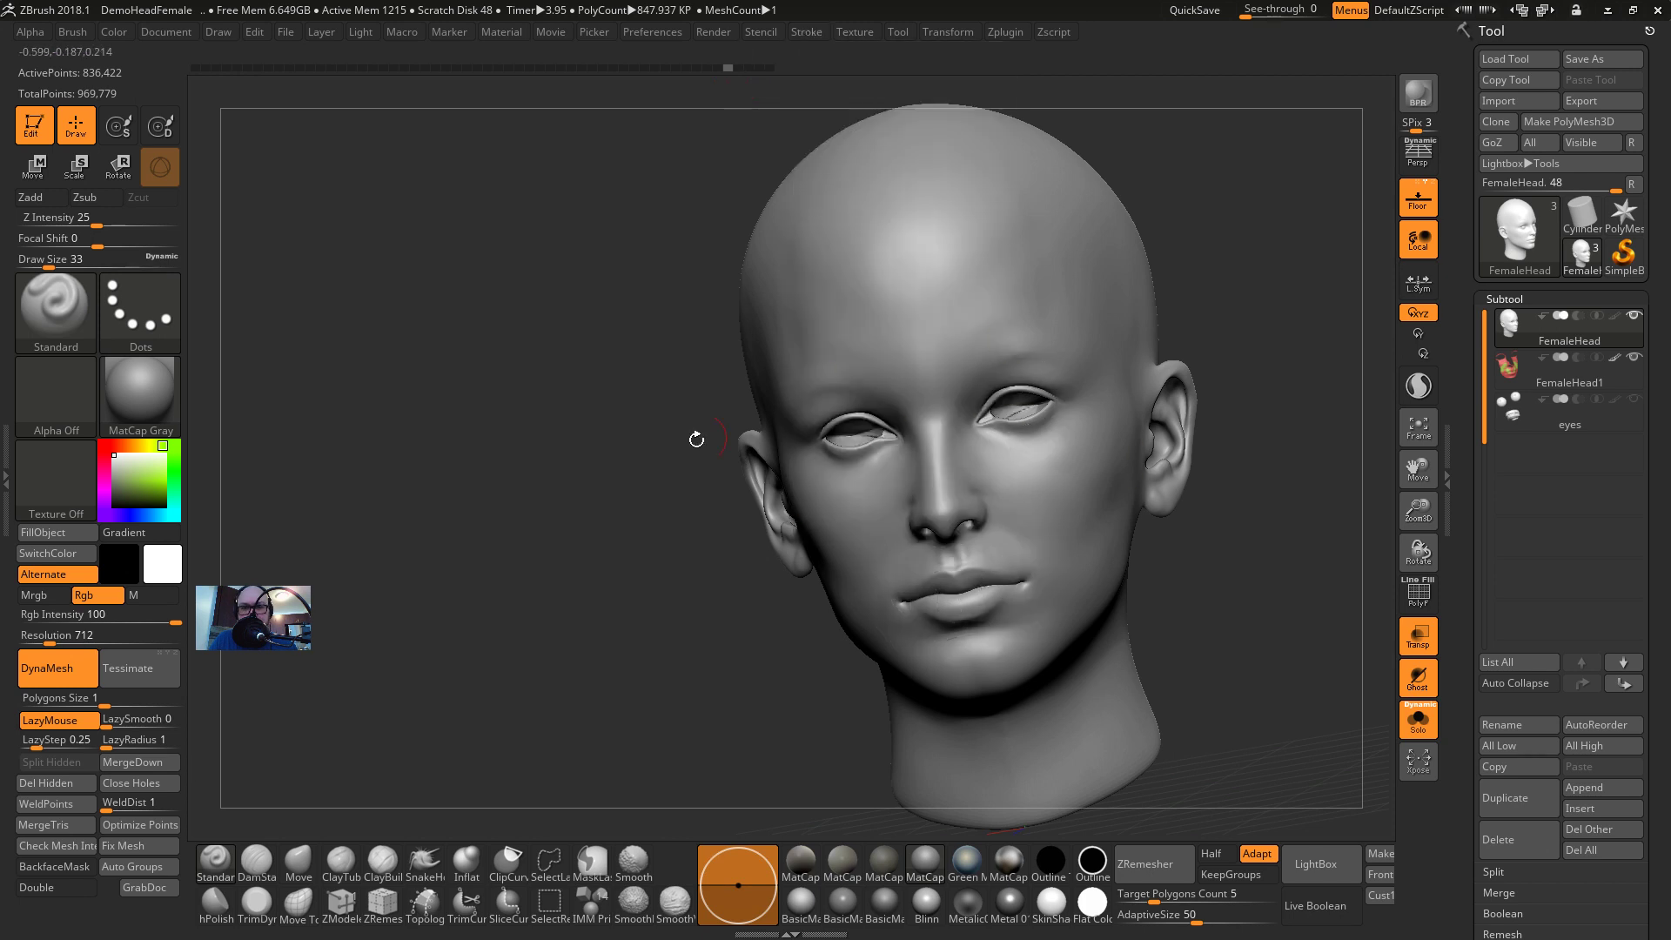
Set the draw size to 59 and compare the dense head with and without its wireframe
{"action": "left_click_drag", "start_coordinate": [694, 437], "coordinate": [757, 453]}
{"action": "mouse_move", "coordinate": [1164, 440]}
{"action": "left_mouse_down", "text": "alt"}
{"action": "mouse_move", "coordinate": [996, 421]}
{"action": "mouse_move", "coordinate": [1097, 388]}
{"action": "left_mouse_up", "text": "alt"}
{"action": "key", "text": "s"}
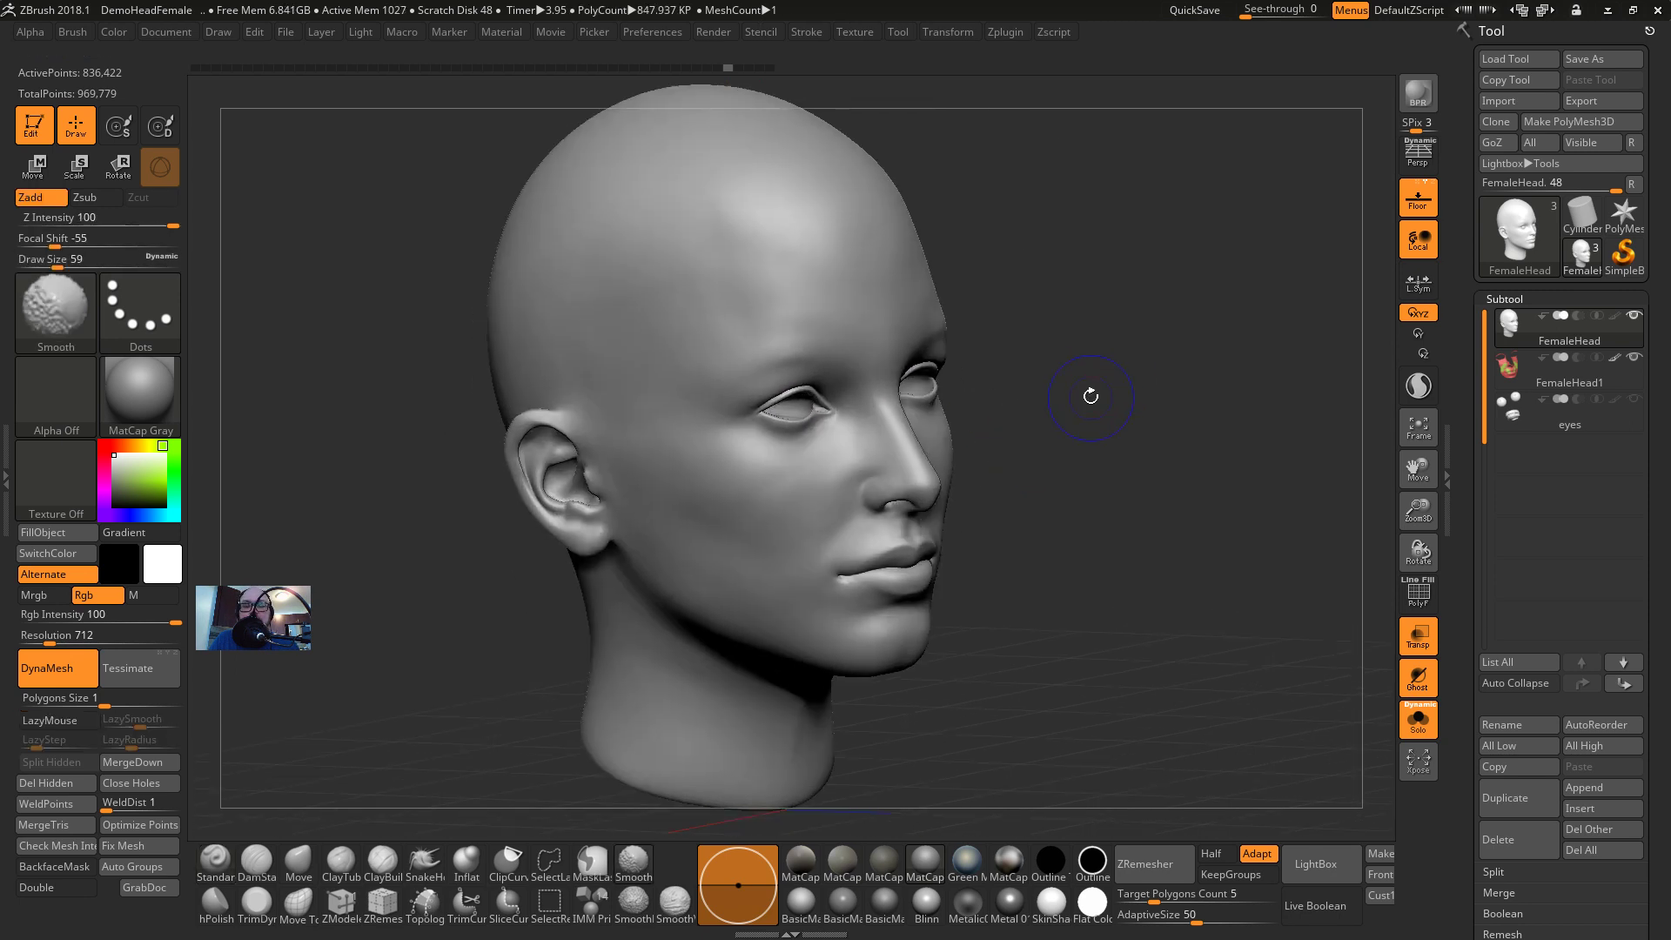
{"action": "key", "text": "shift+f"}
{"action": "key", "text": "shift+f"}
{"action": "key", "text": "shift+f"}
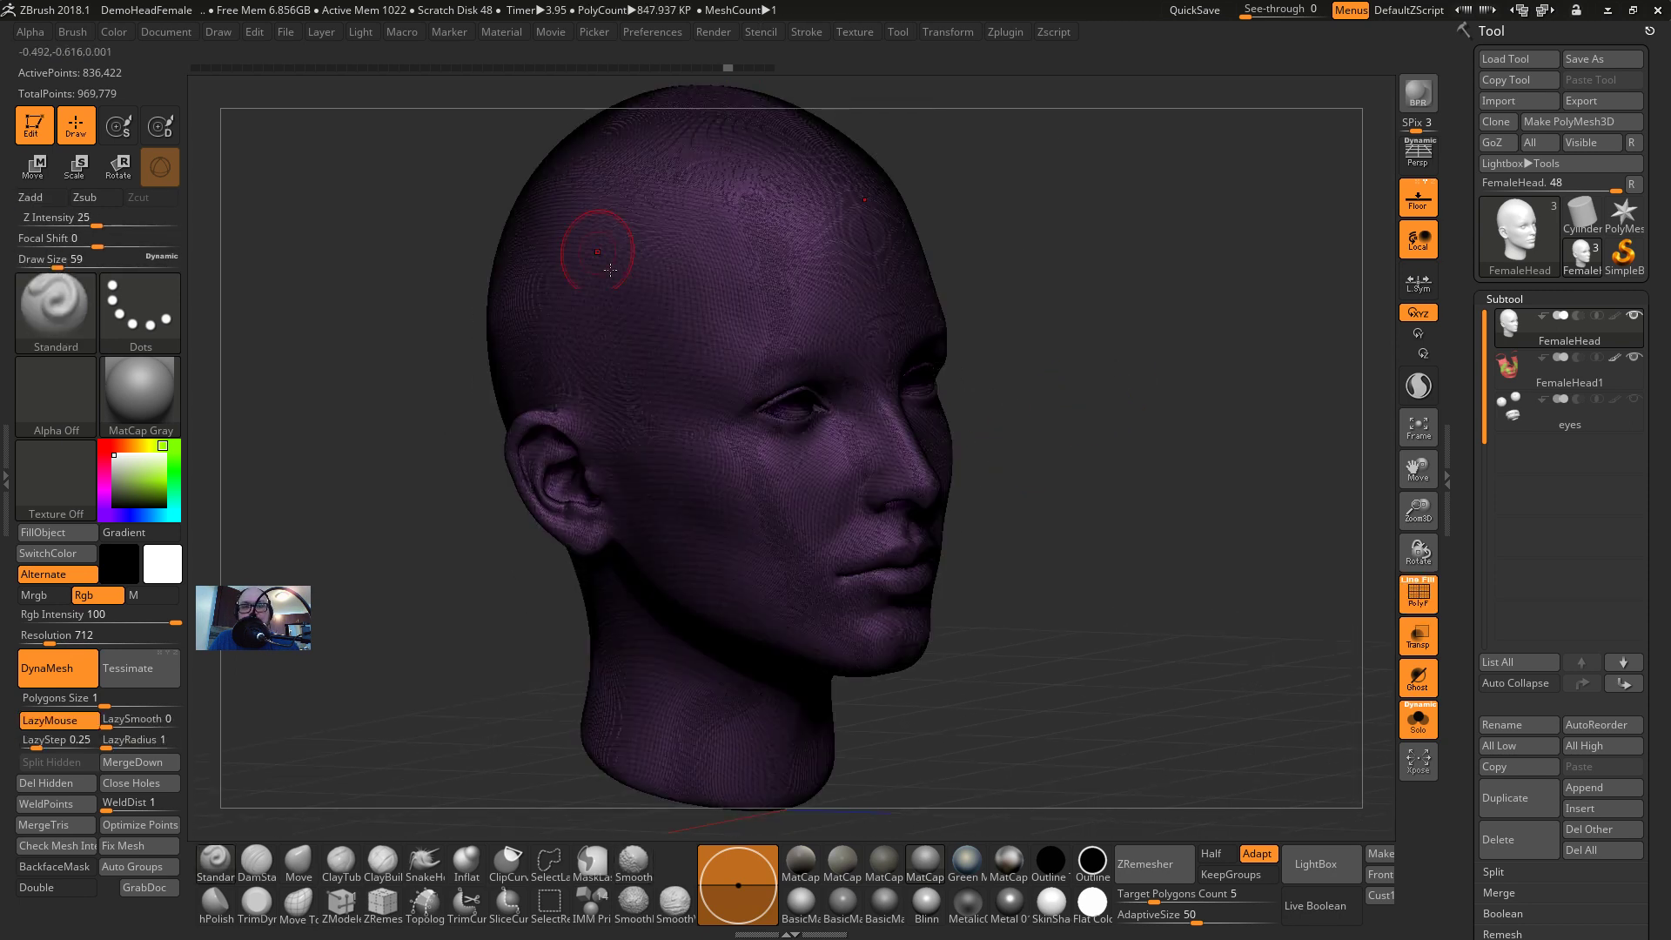
{"action": "key", "text": "shift+f"}
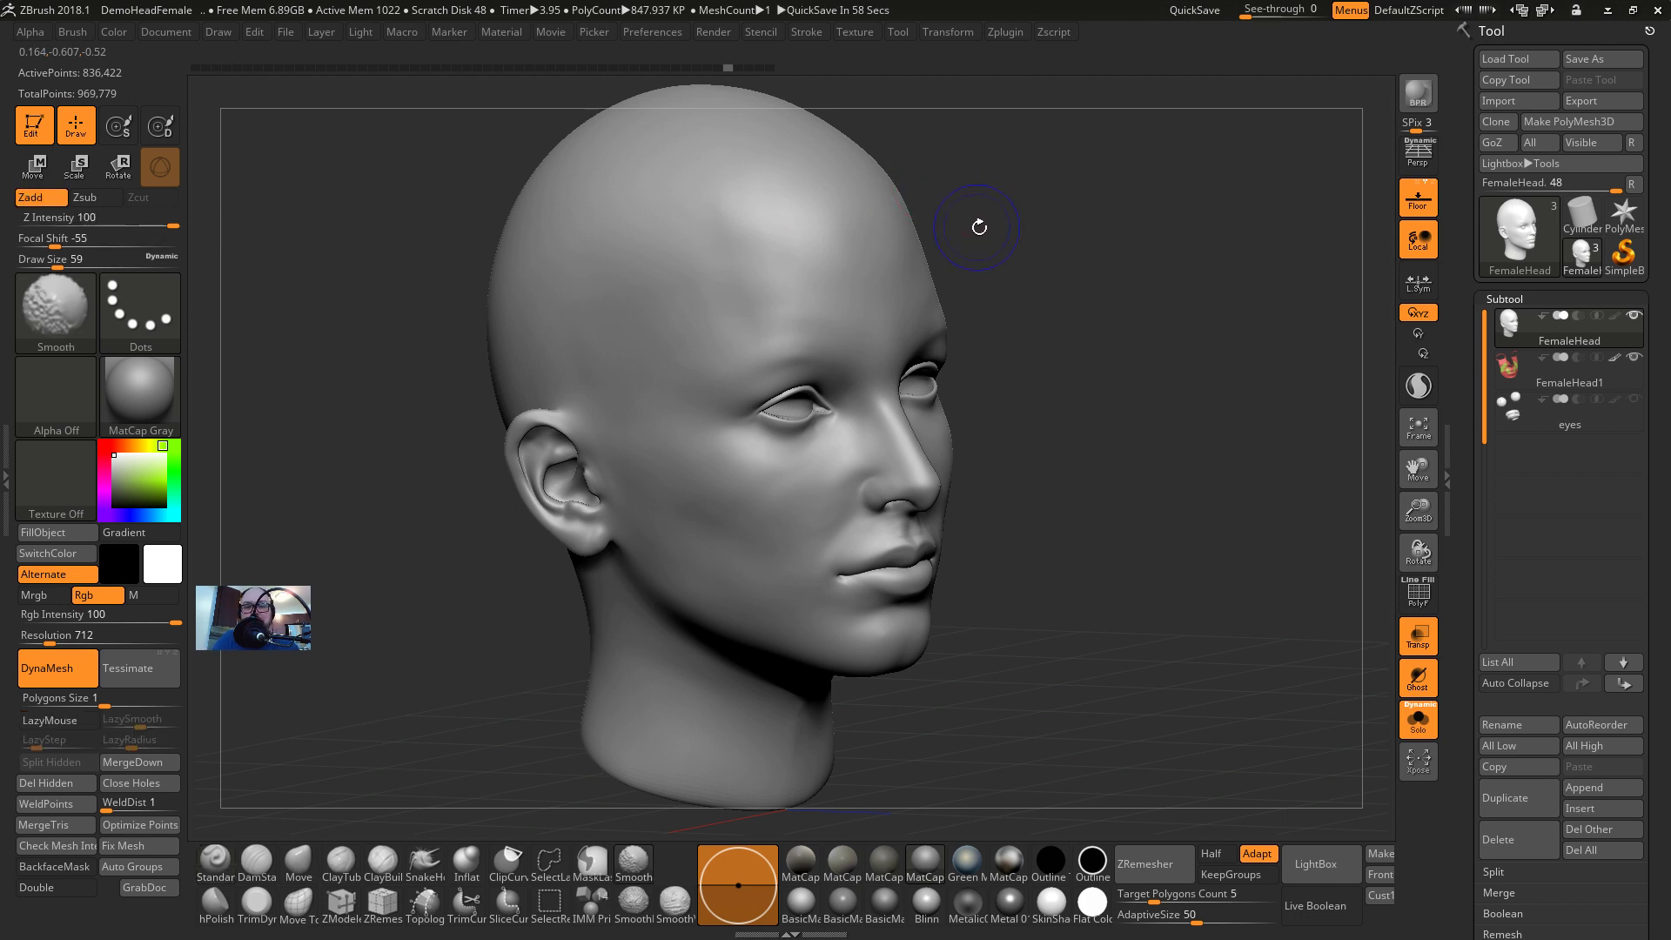
{"action": "key", "text": "shift+f"}
{"action": "key", "text": "shift+f"}
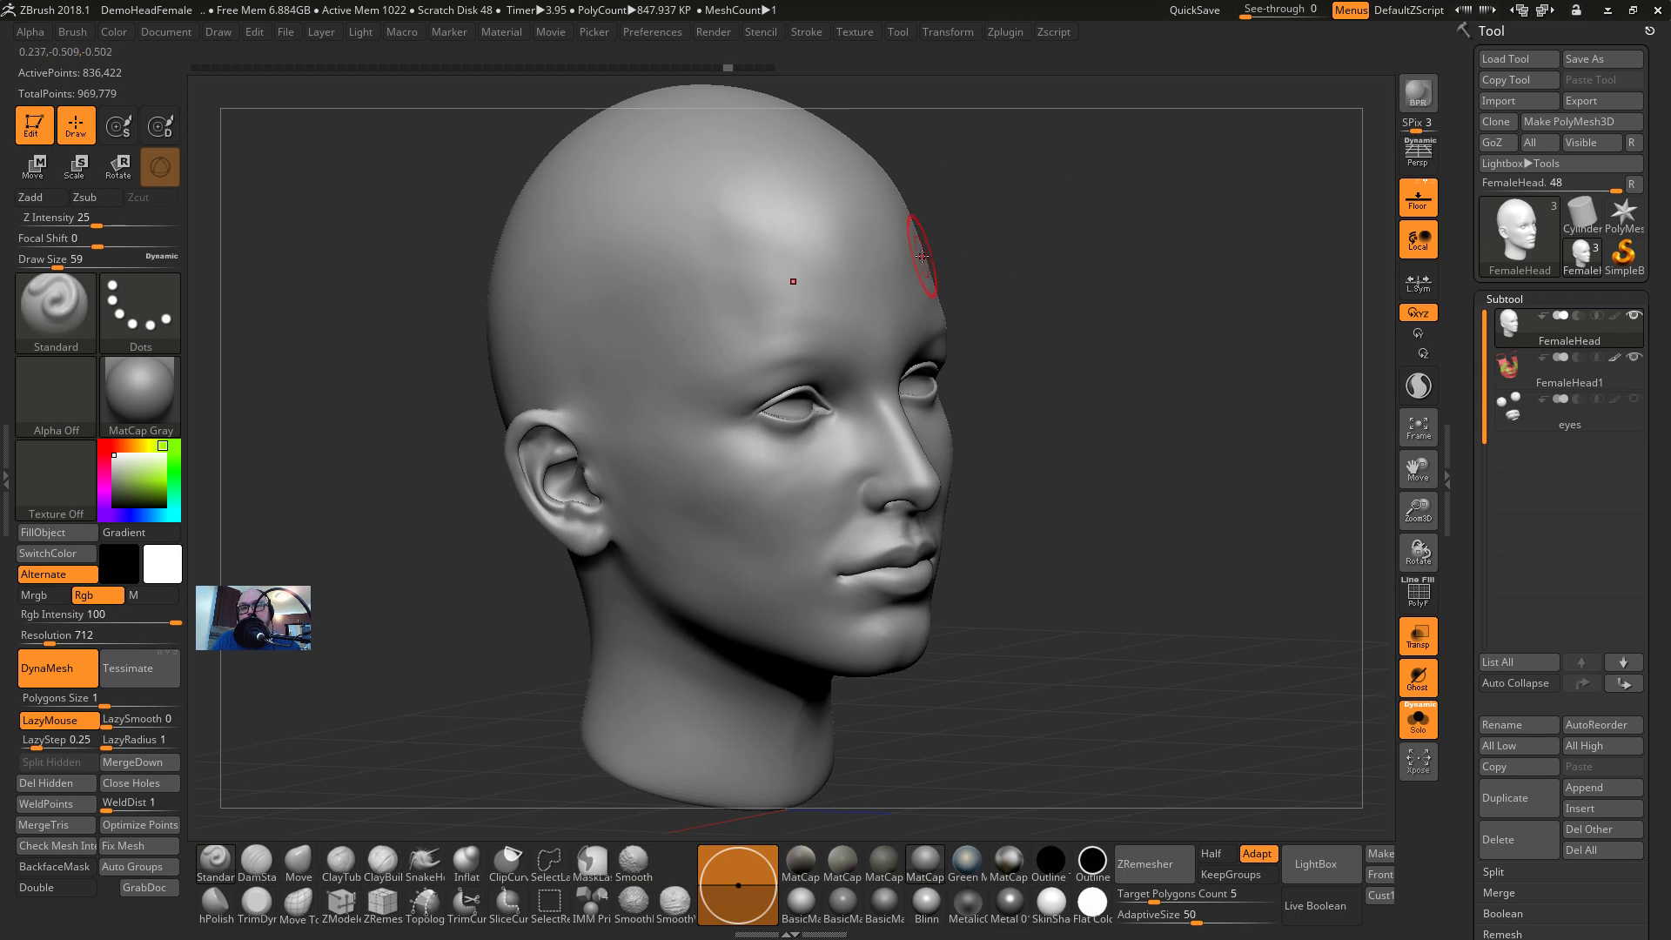
{"action": "key", "text": "shift+f"}
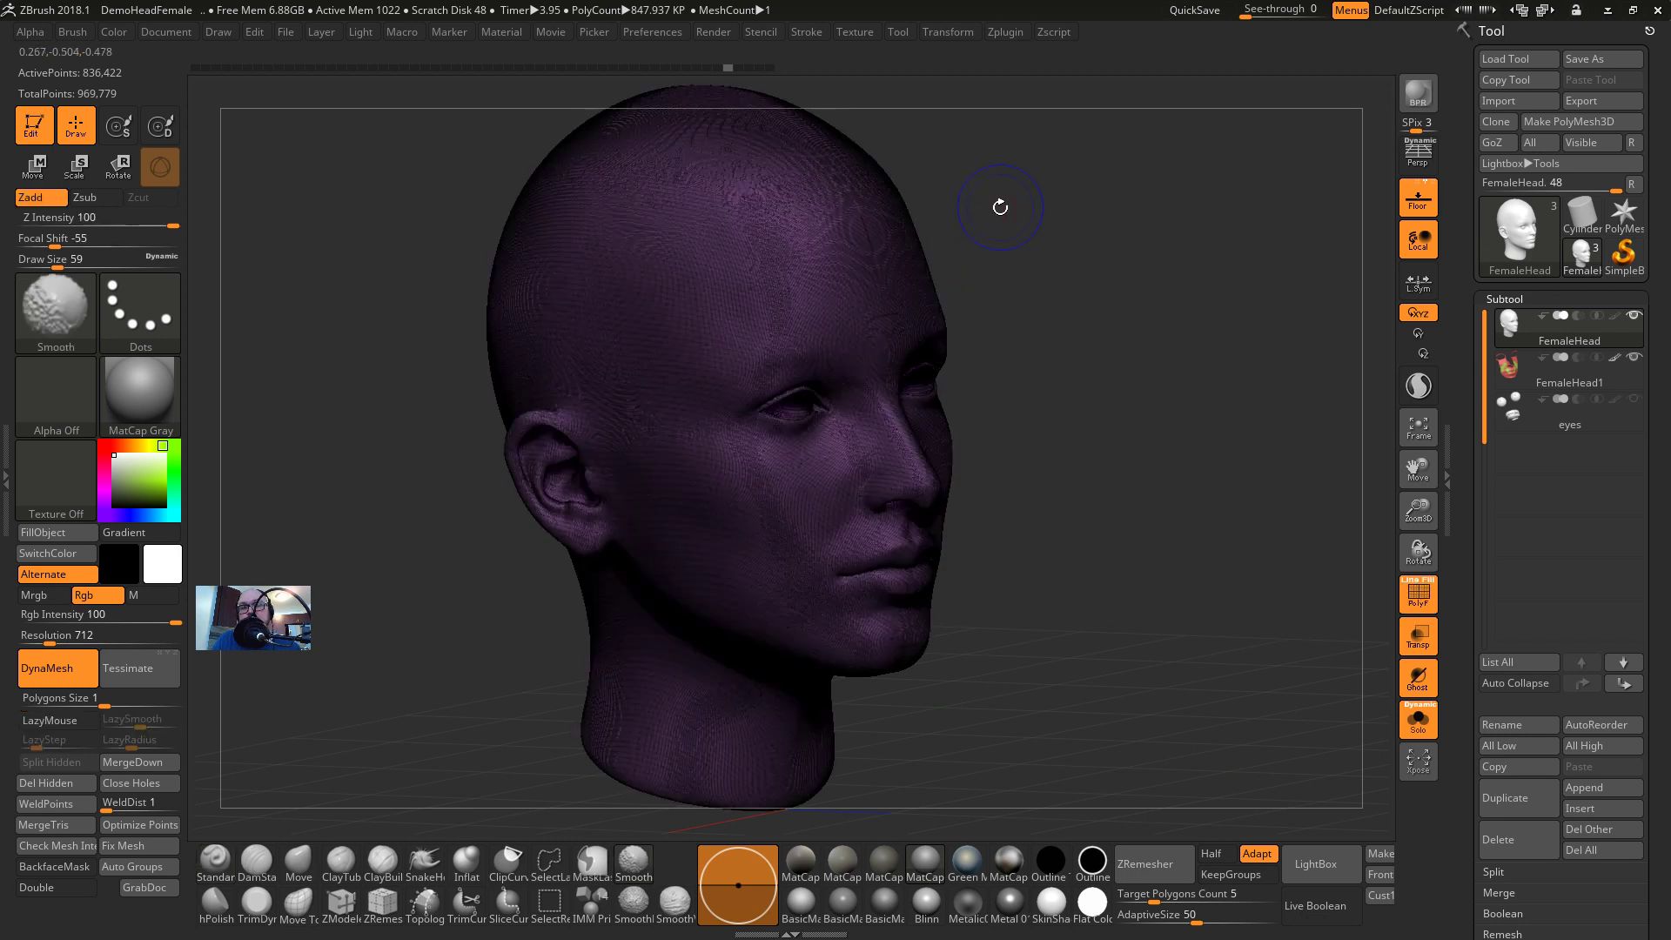
{"action": "key", "text": "shift+f"}
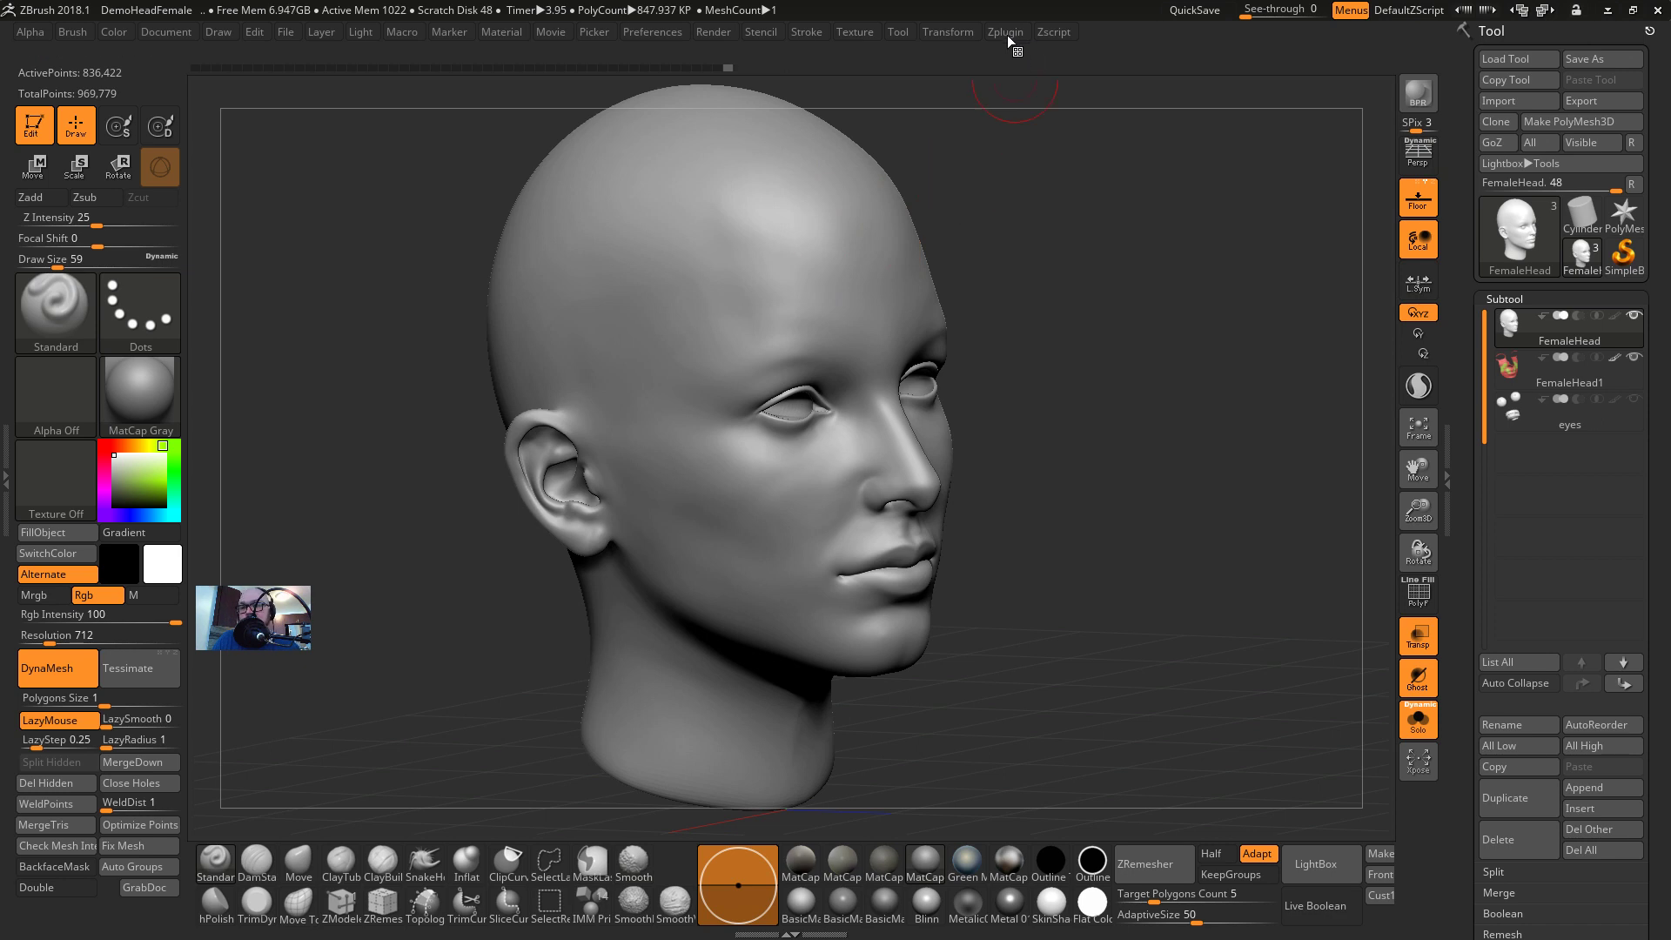
{"action": "key", "text": "shift+f"}
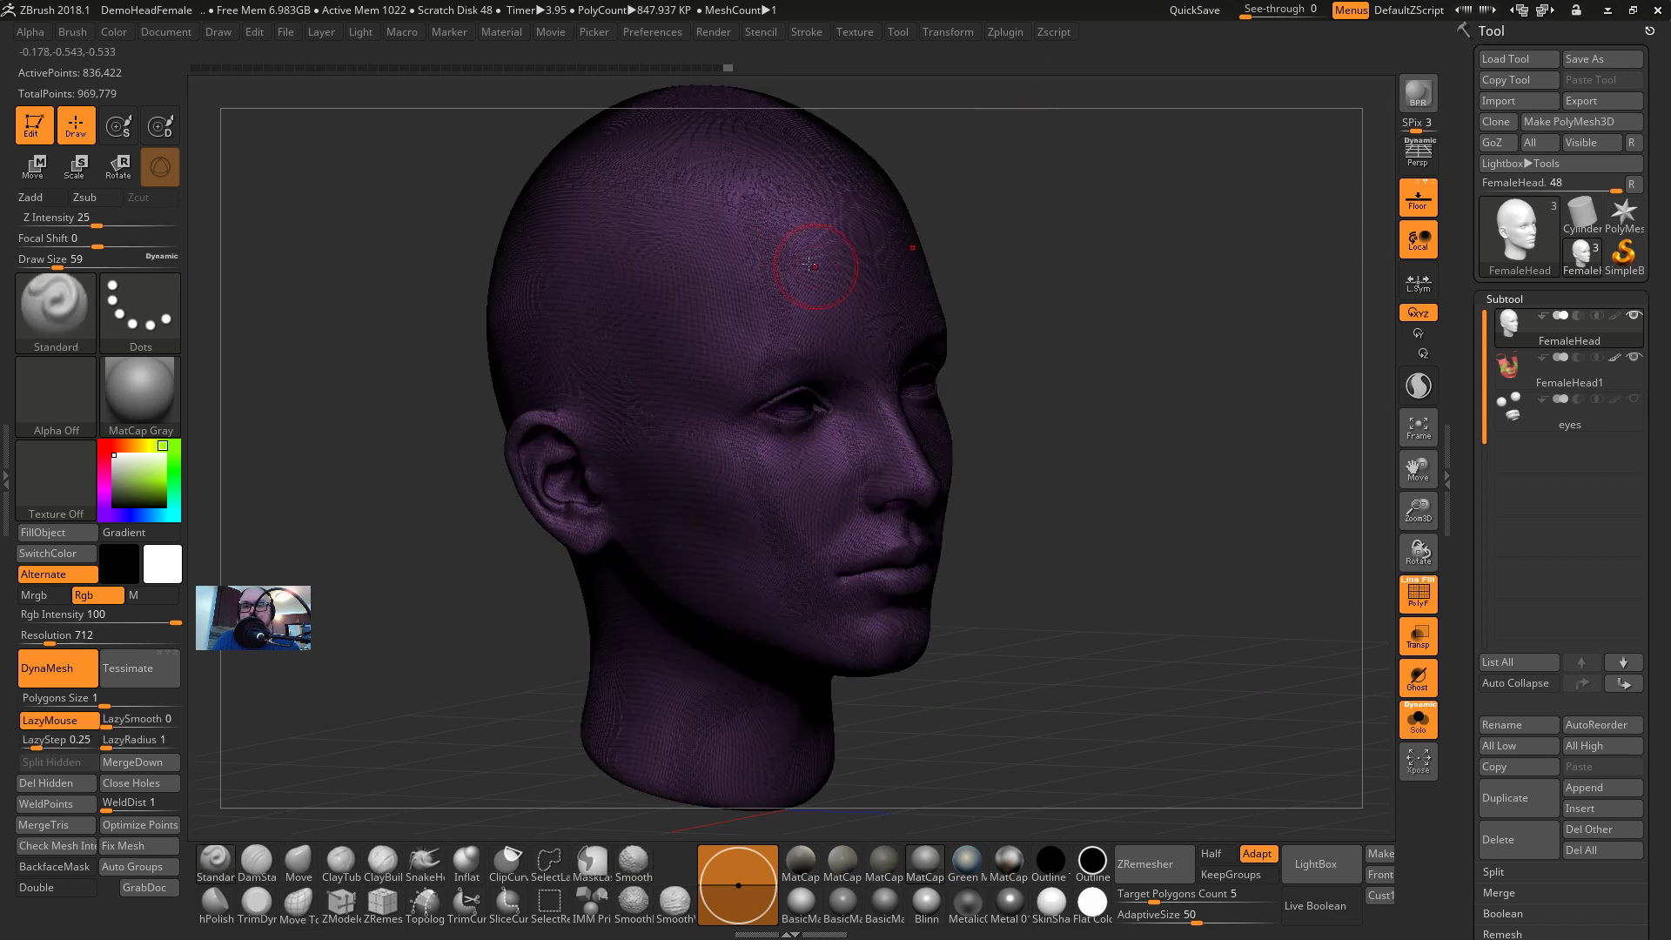
Pre-process the current FemaleHead subtool with Decimation Master
{"action": "left_click", "coordinate": [1002, 33]}
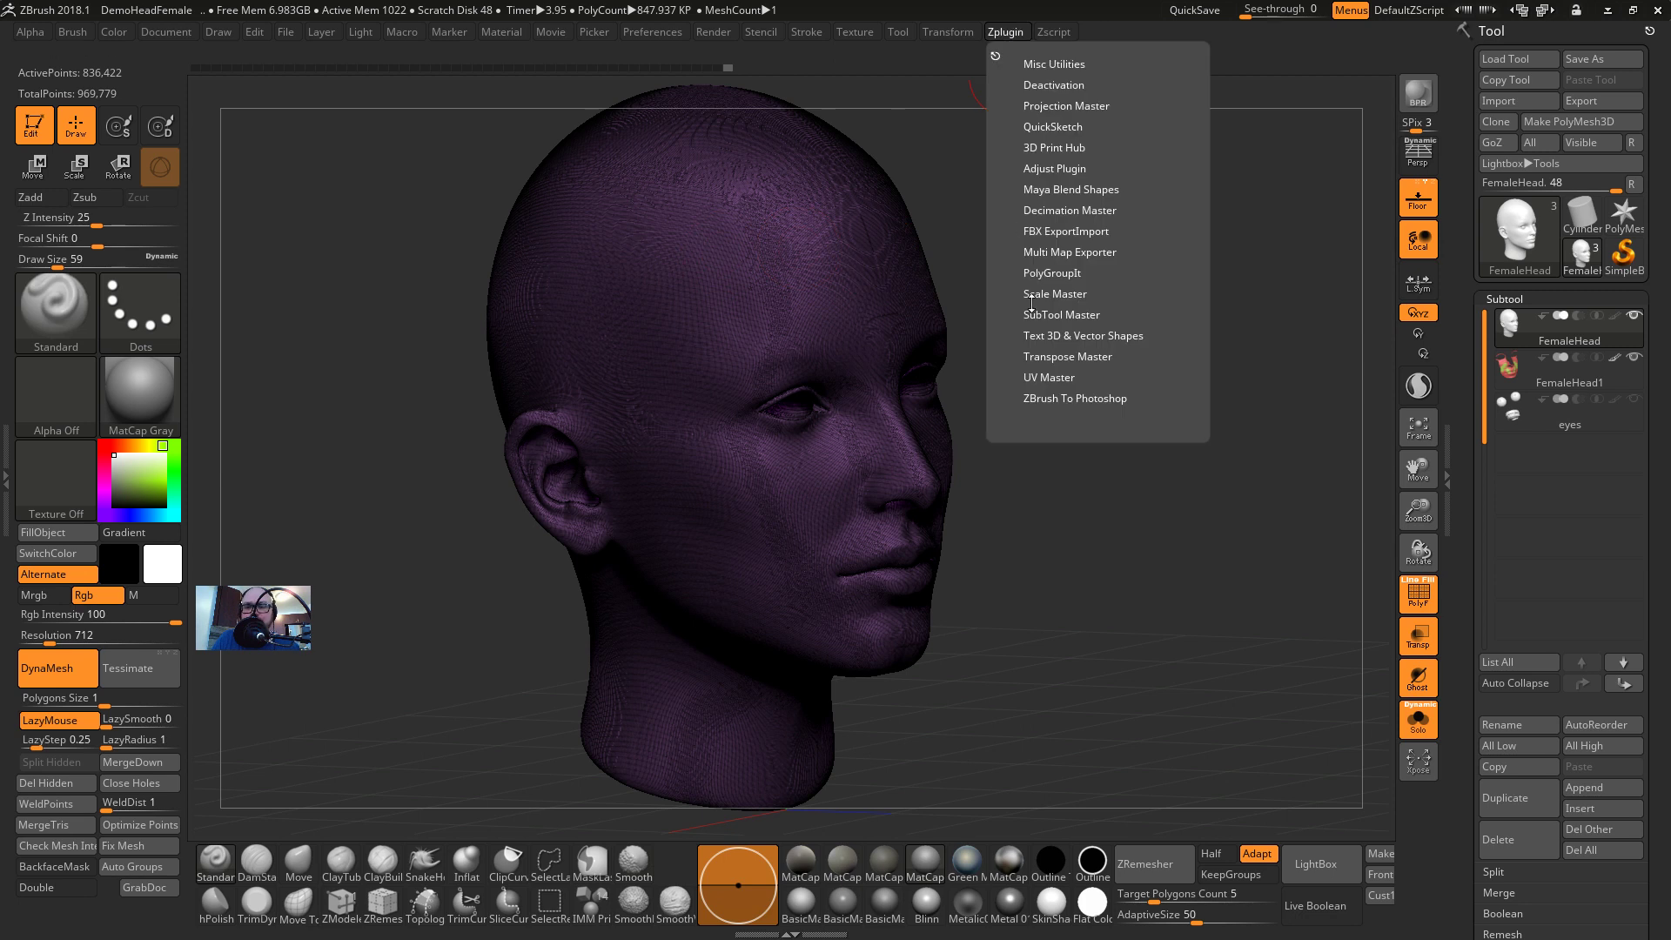
{"action": "left_click", "coordinate": [1067, 211]}
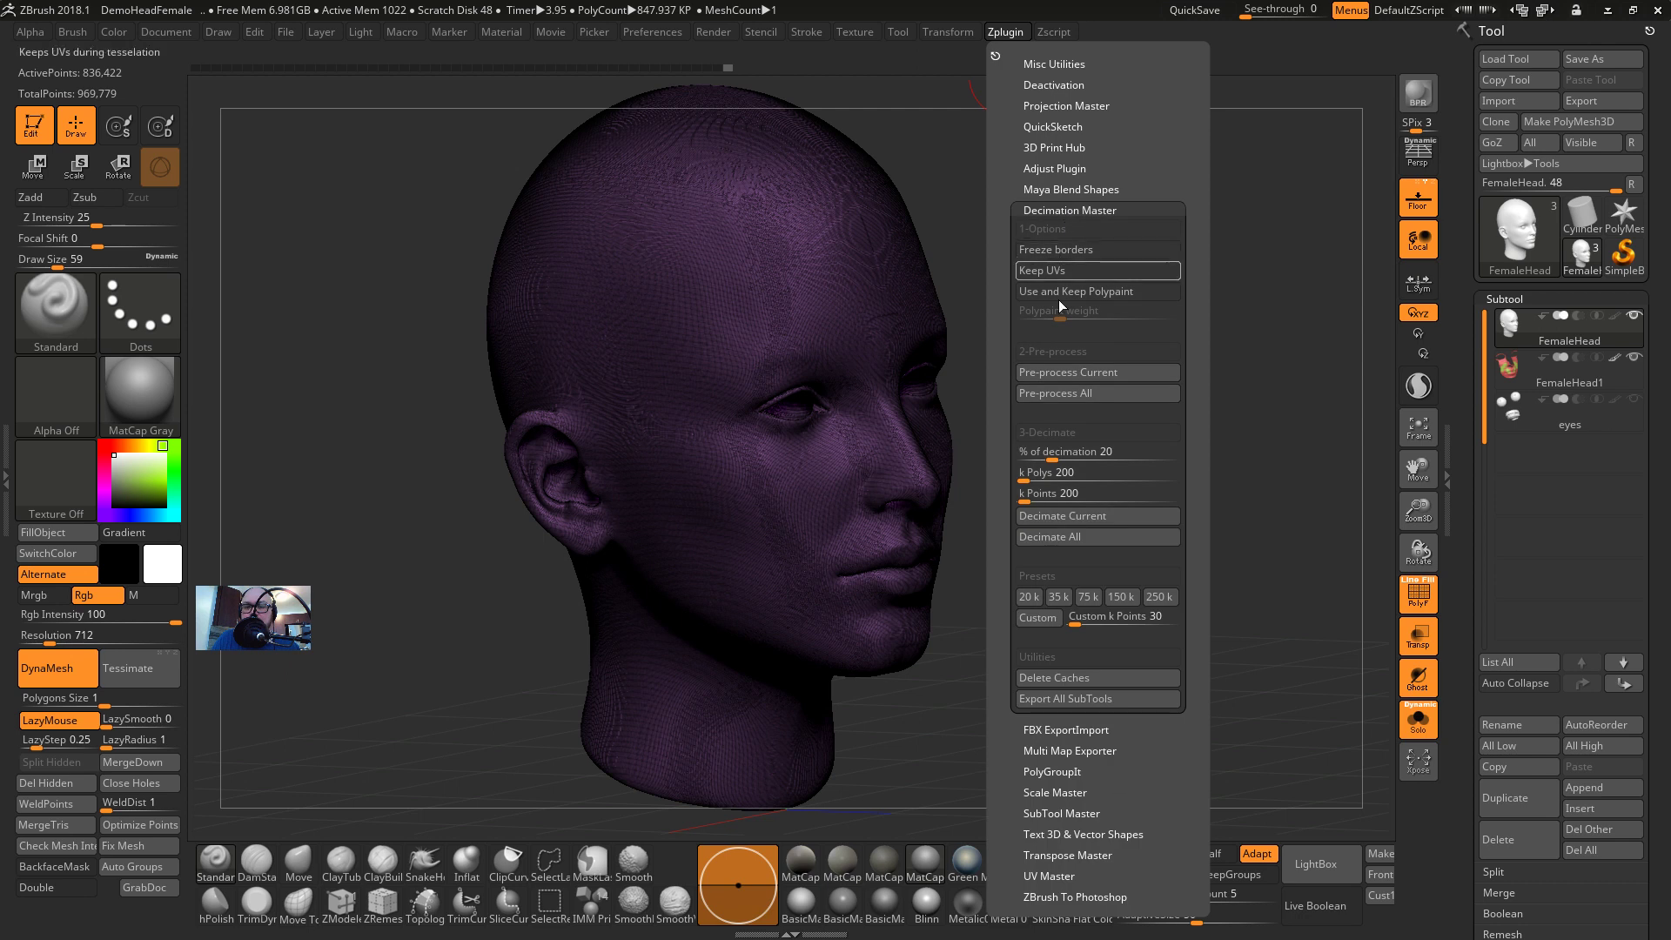
{"action": "mouse_move", "coordinate": [1076, 358]}
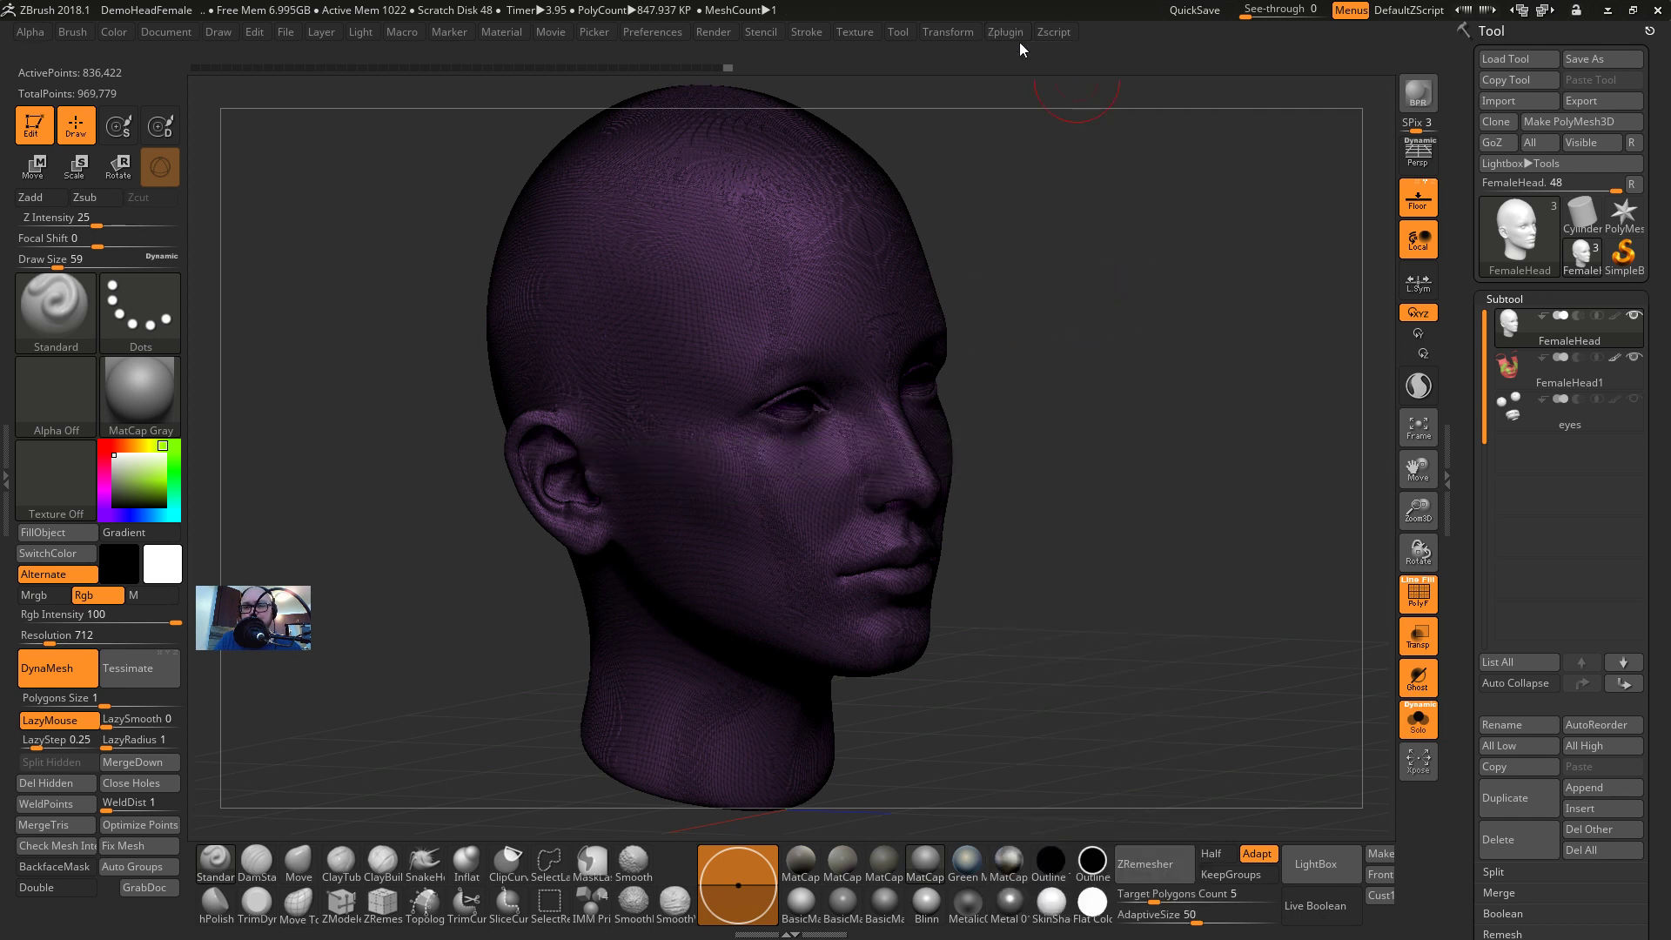
{"action": "left_click", "coordinate": [993, 31]}
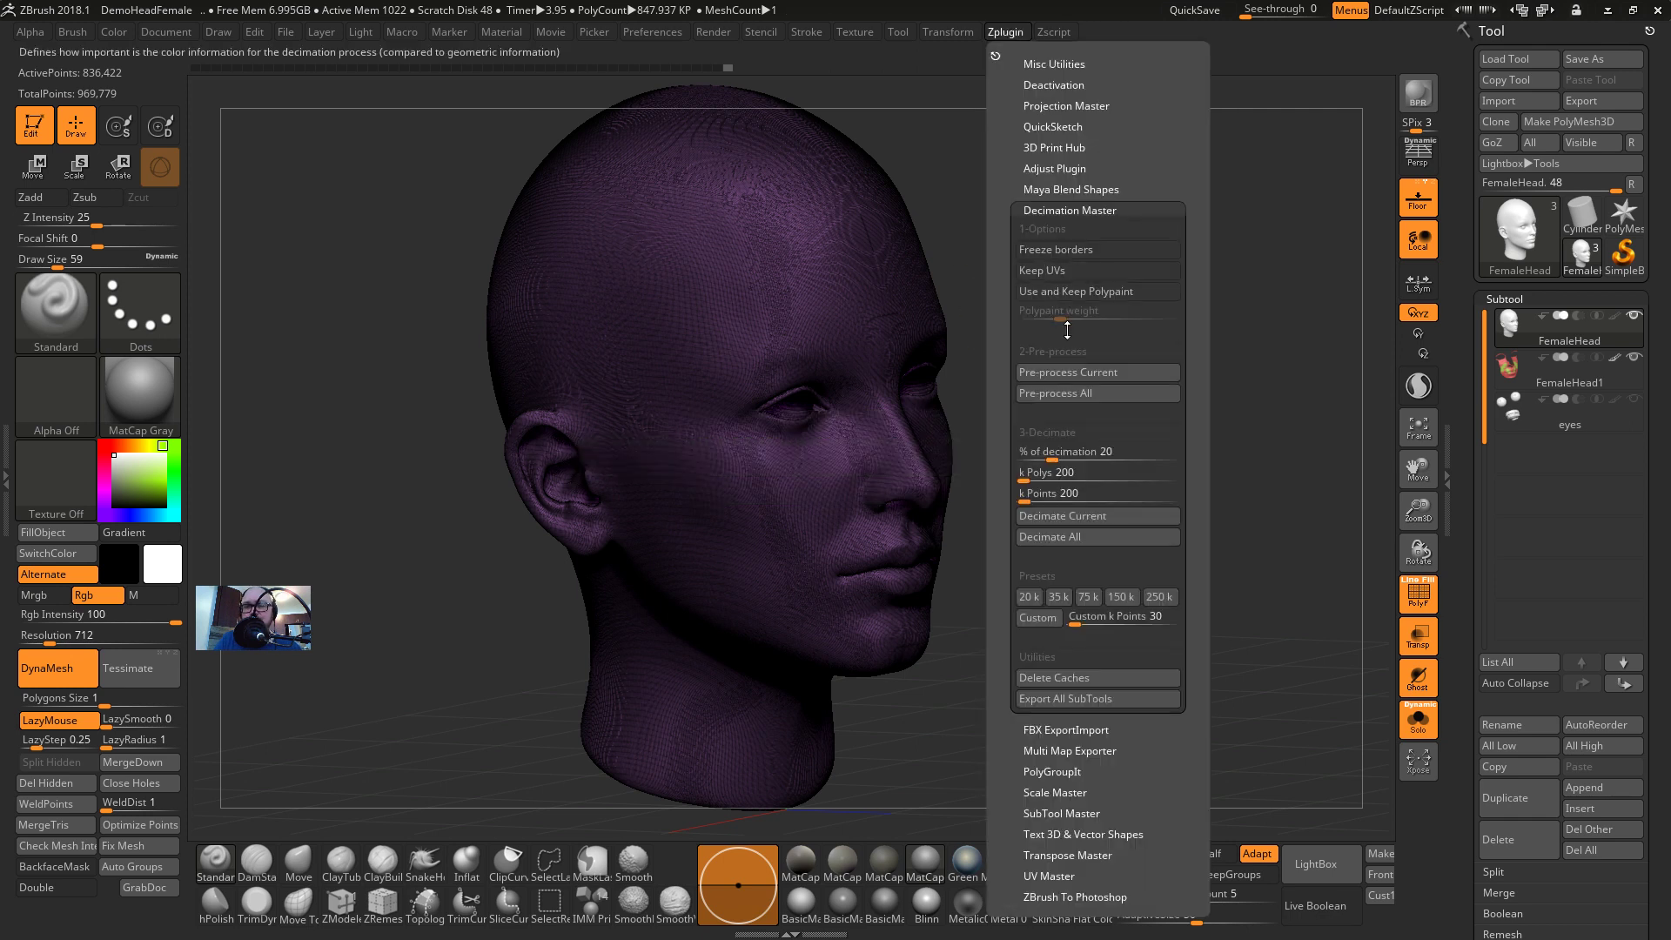
{"action": "left_click", "coordinate": [1096, 373]}
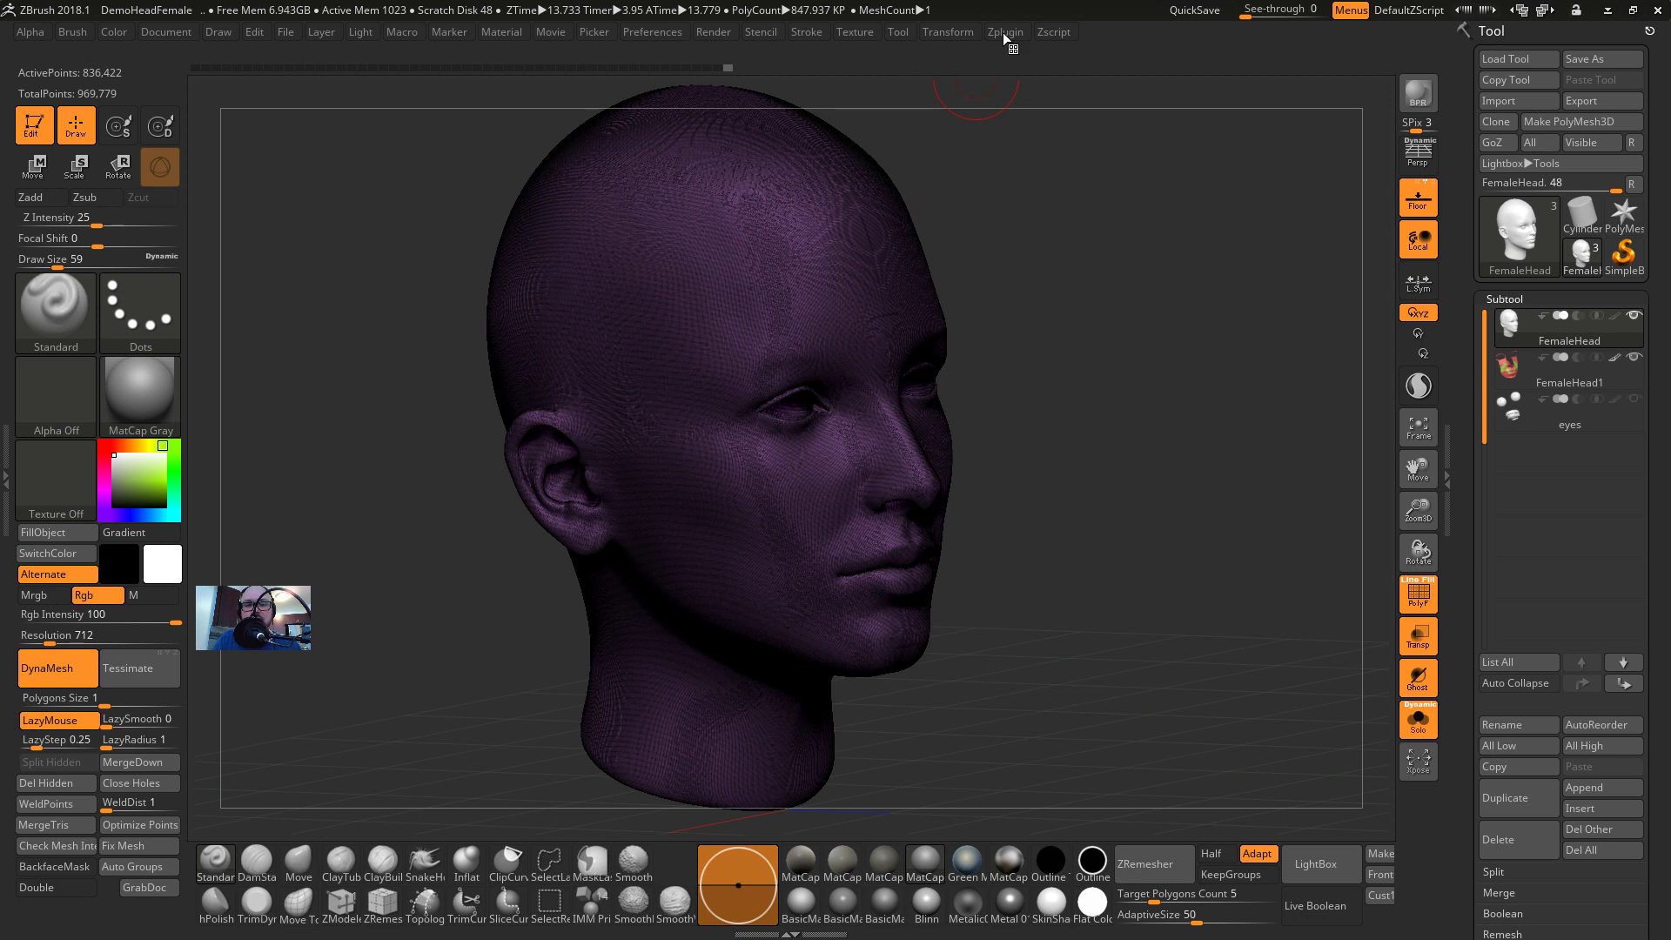
Set the decimation quality to 10 % and decimate the current head subtool
{"action": "left_click_drag", "start_coordinate": [1007, 228], "coordinate": [1010, 340], "text": "alt"}
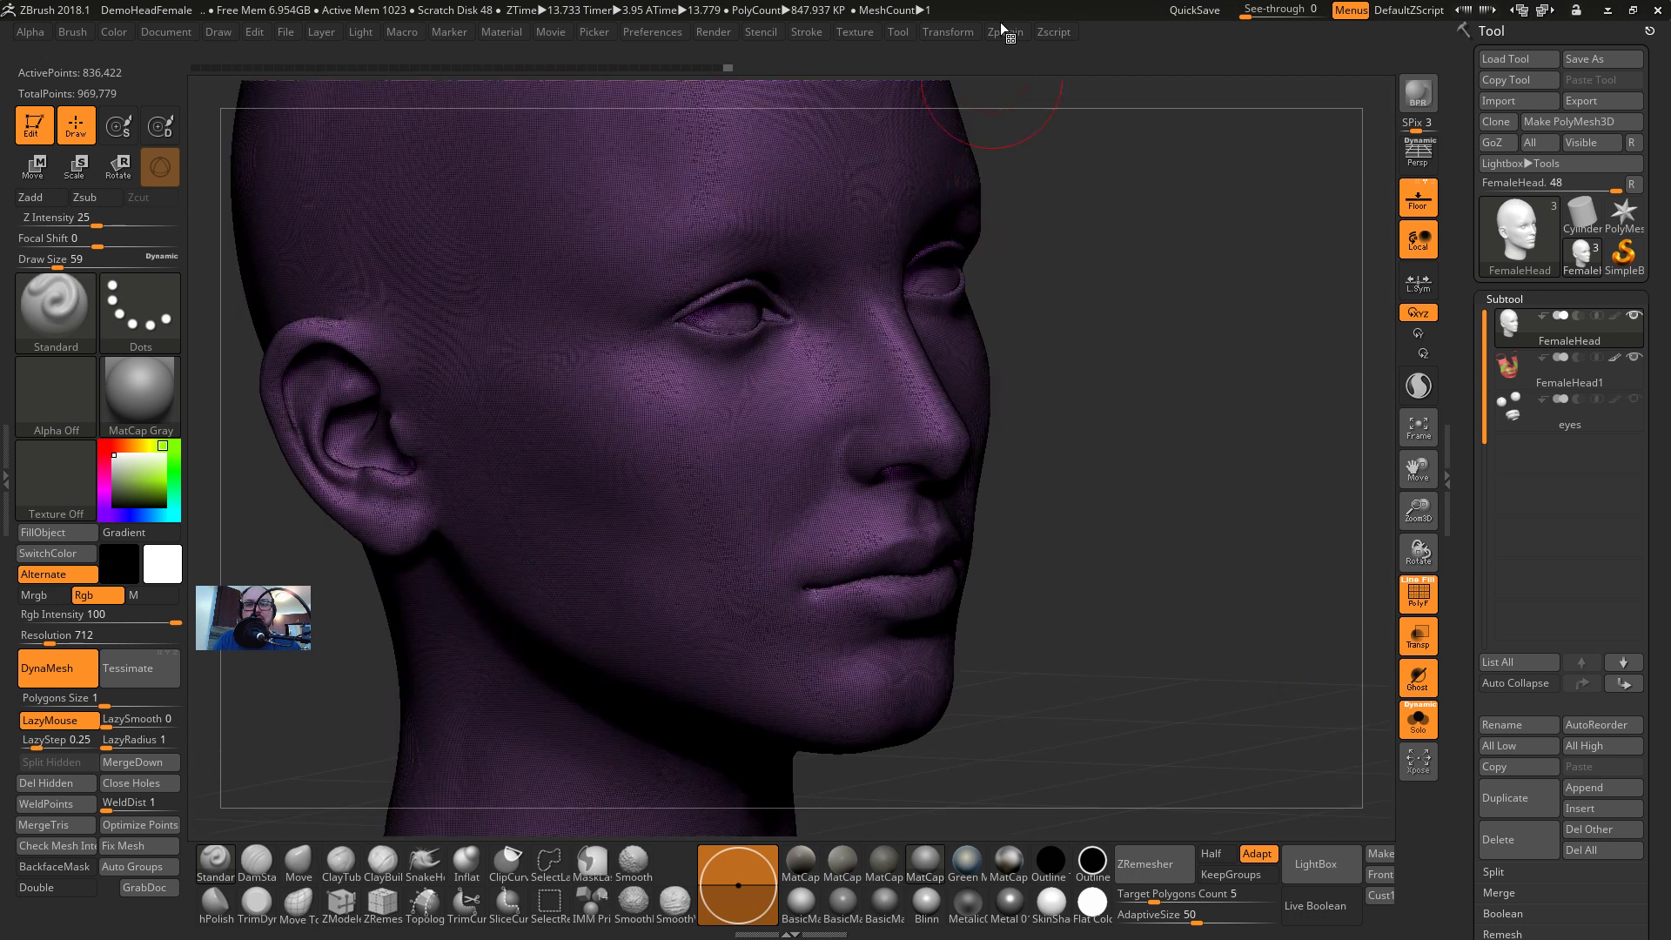
{"action": "left_click", "coordinate": [1006, 32]}
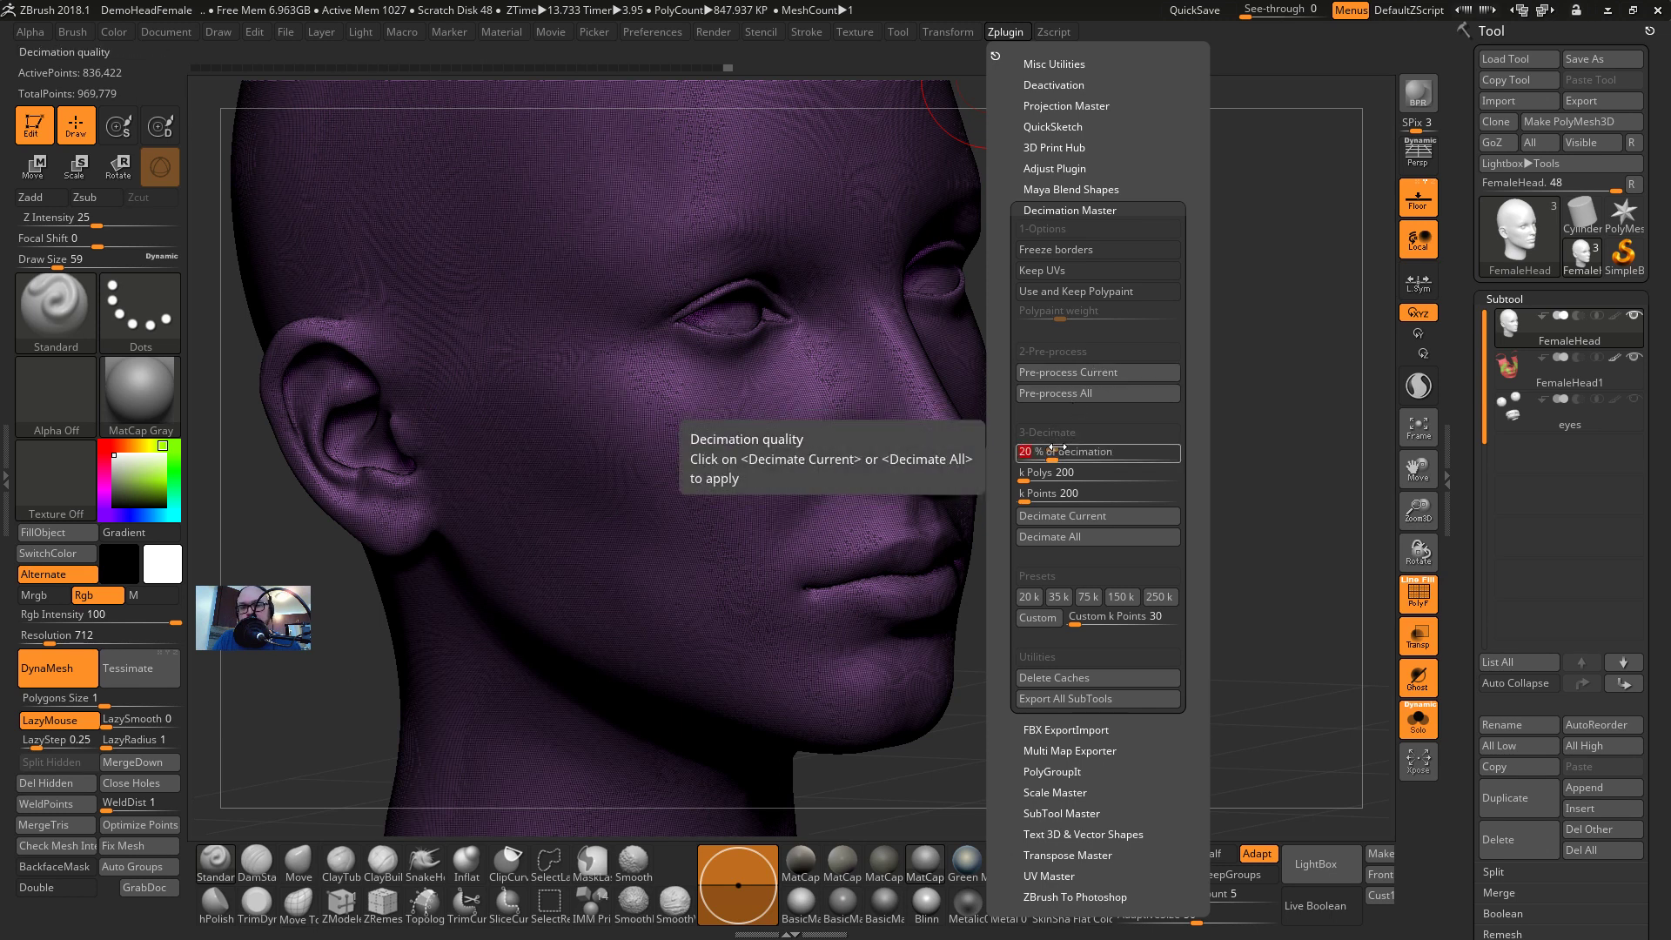
{"action": "left_click_drag", "start_coordinate": [1057, 447], "coordinate": [1041, 449]}
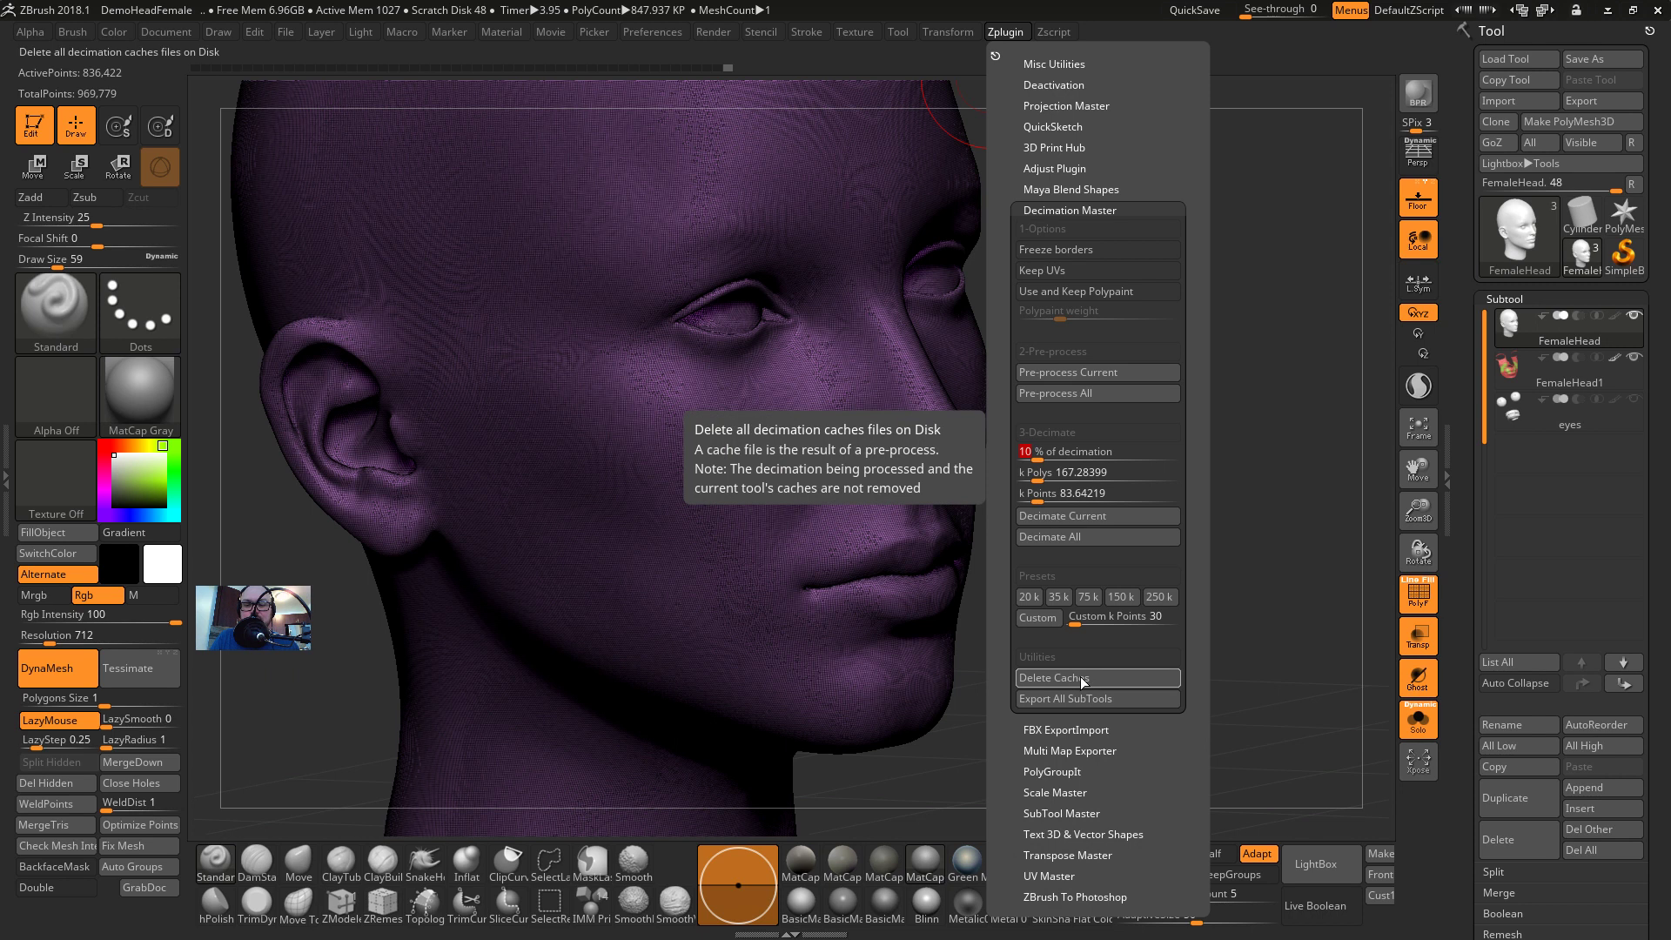
{"action": "left_click", "coordinate": [1115, 519]}
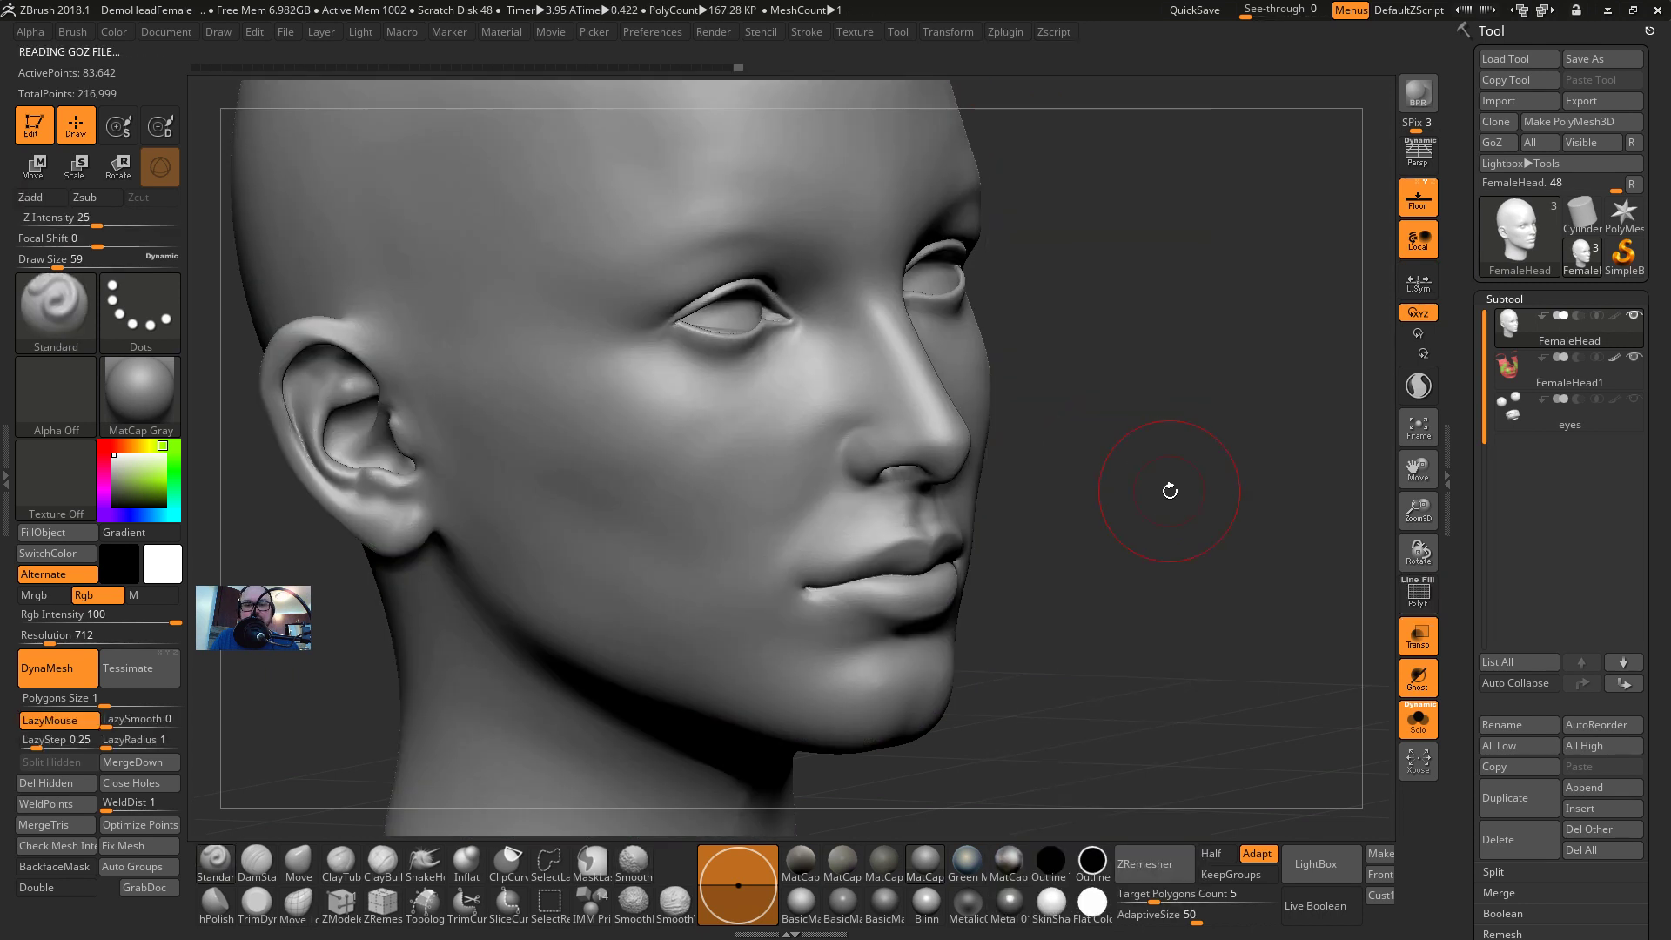
Examine the decimated head's point count and its surface with and without the wireframe
{"action": "left_click_drag", "start_coordinate": [1167, 488], "coordinate": [978, 403]}
{"action": "key", "text": "ctrl+shift"}
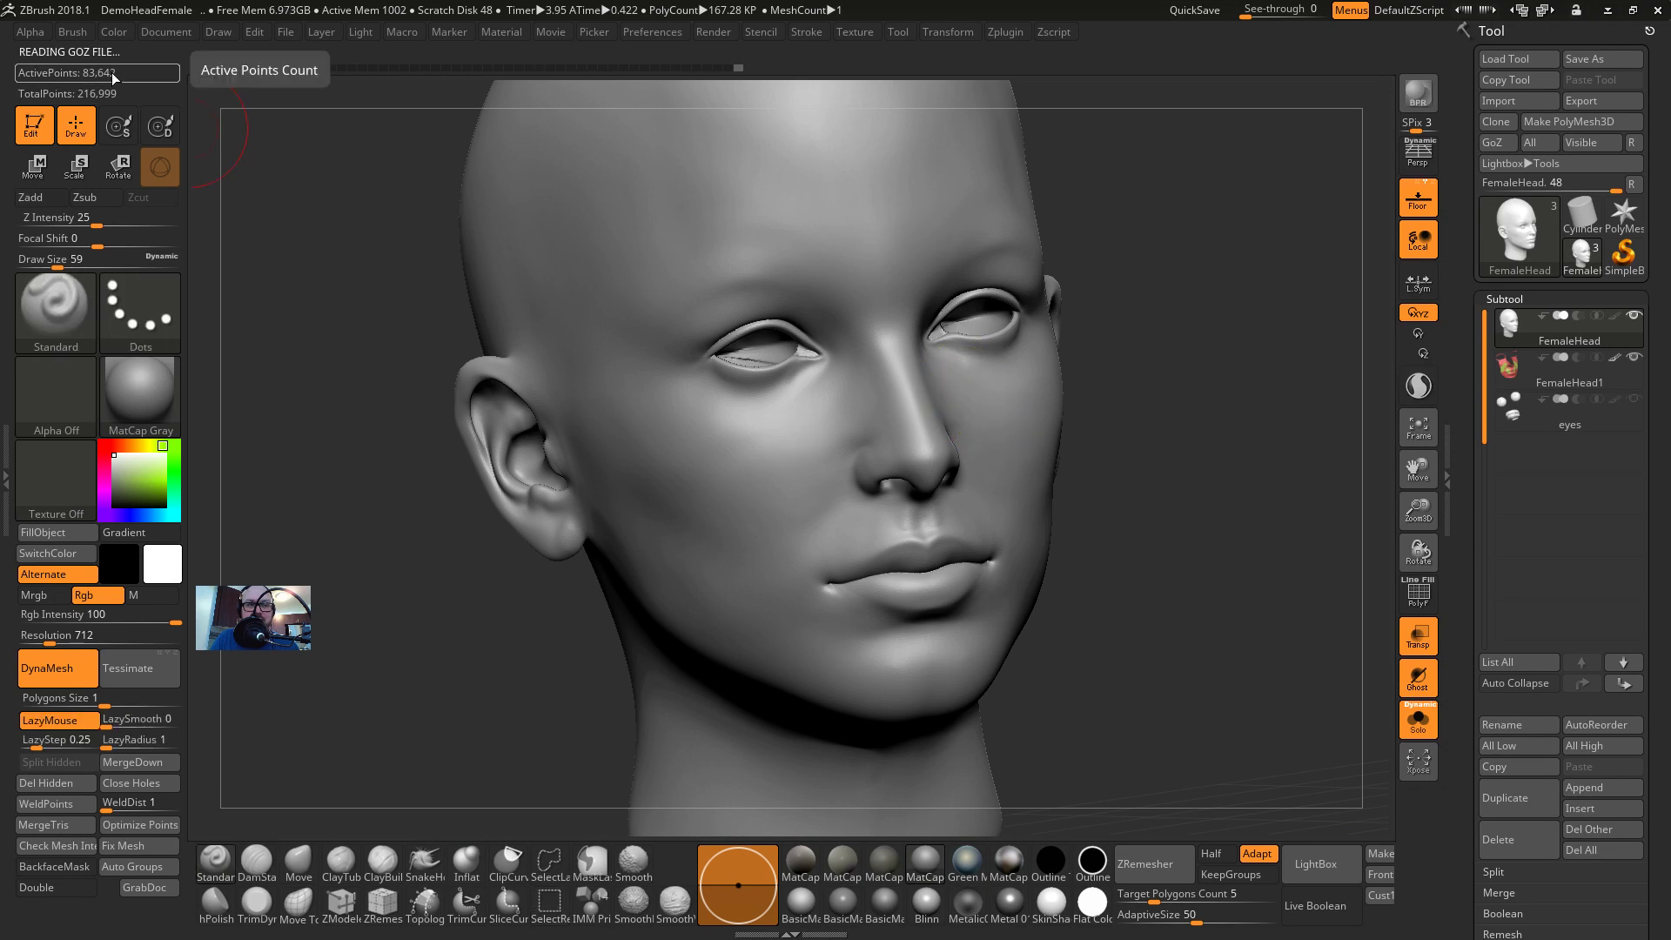
{"action": "key", "text": "ctrl"}
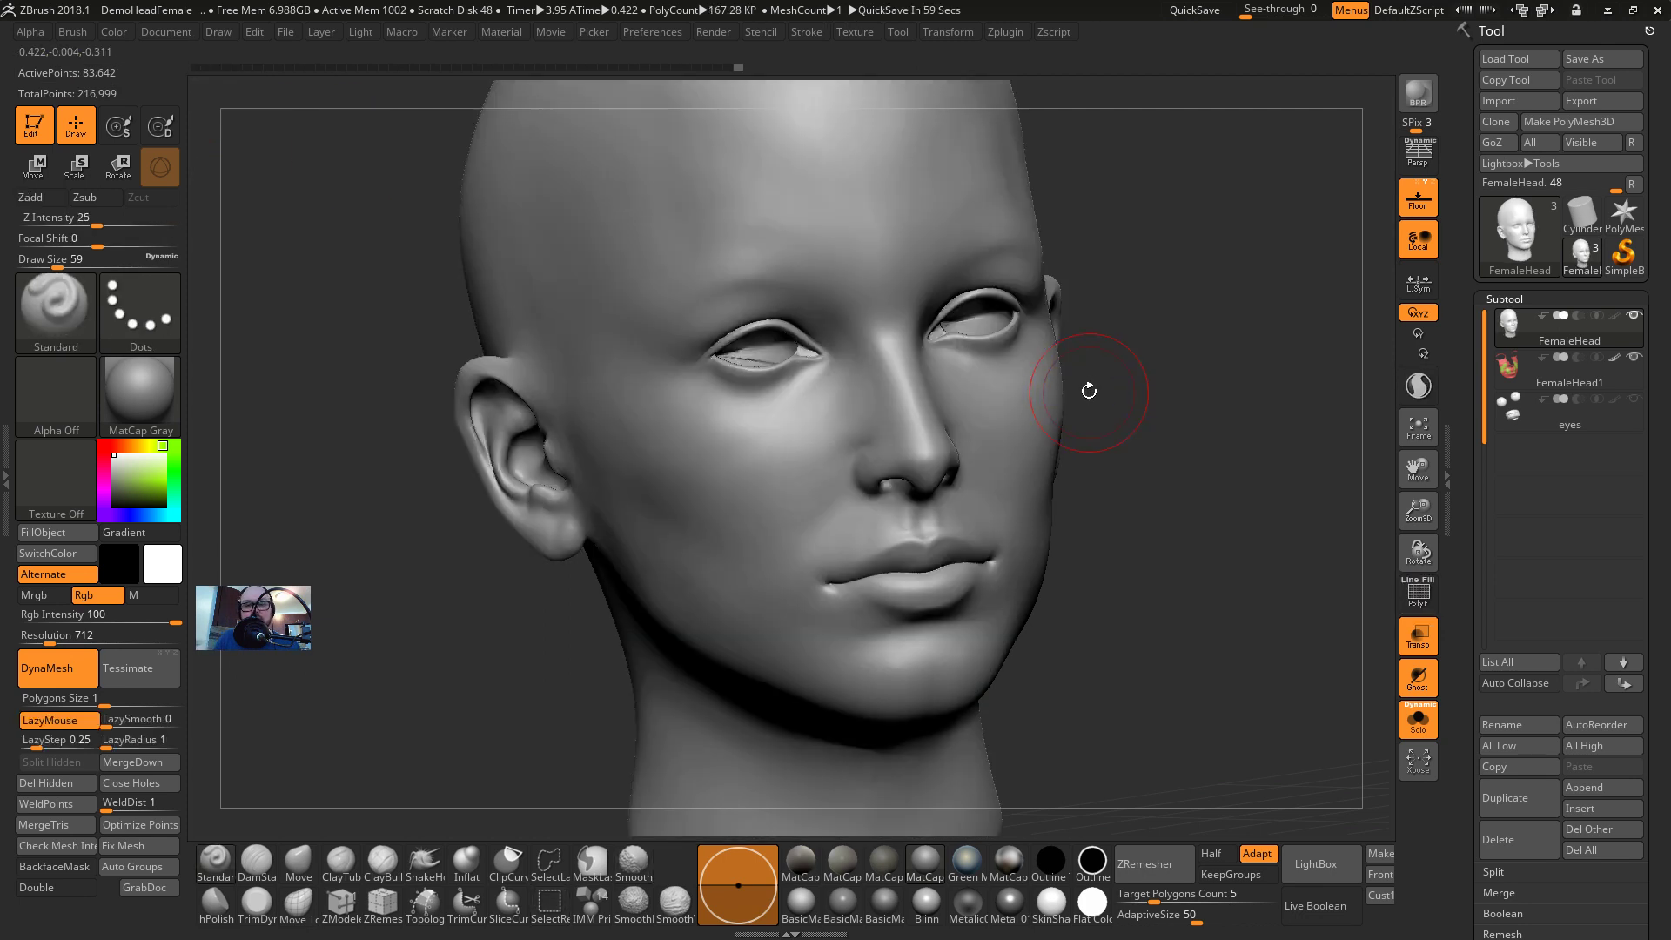
{"action": "key", "text": "shift"}
{"action": "key", "text": "shift+f"}
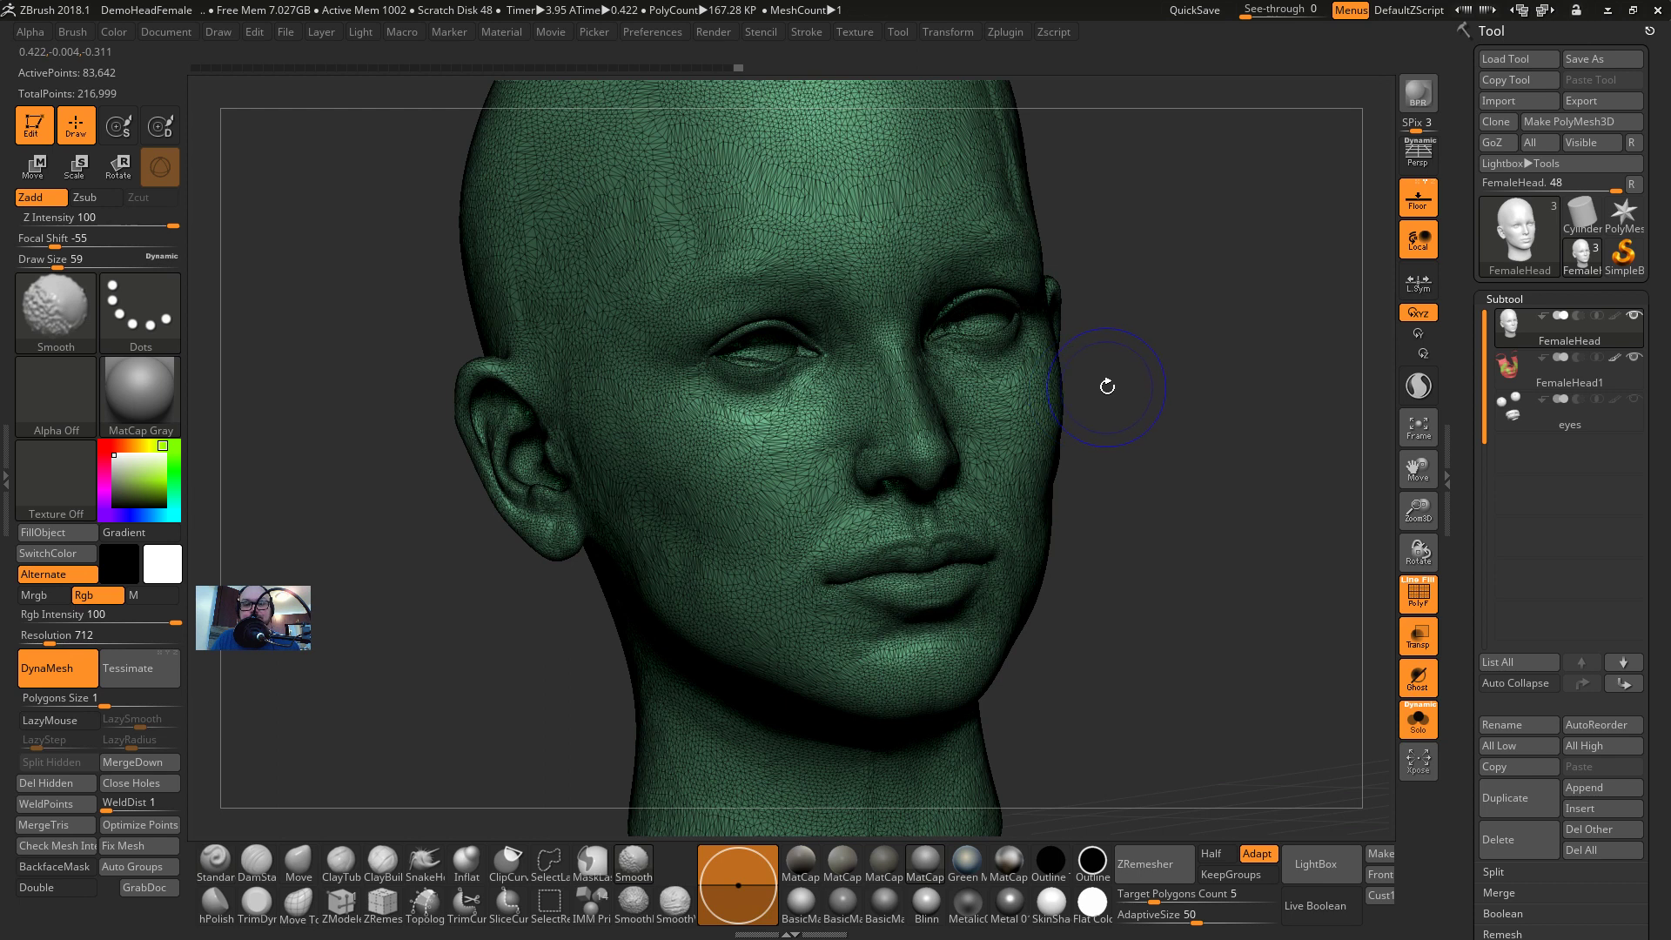
{"action": "key", "text": "shift+f"}
{"action": "key", "text": "shift+f"}
{"action": "key", "text": "shift+f"}
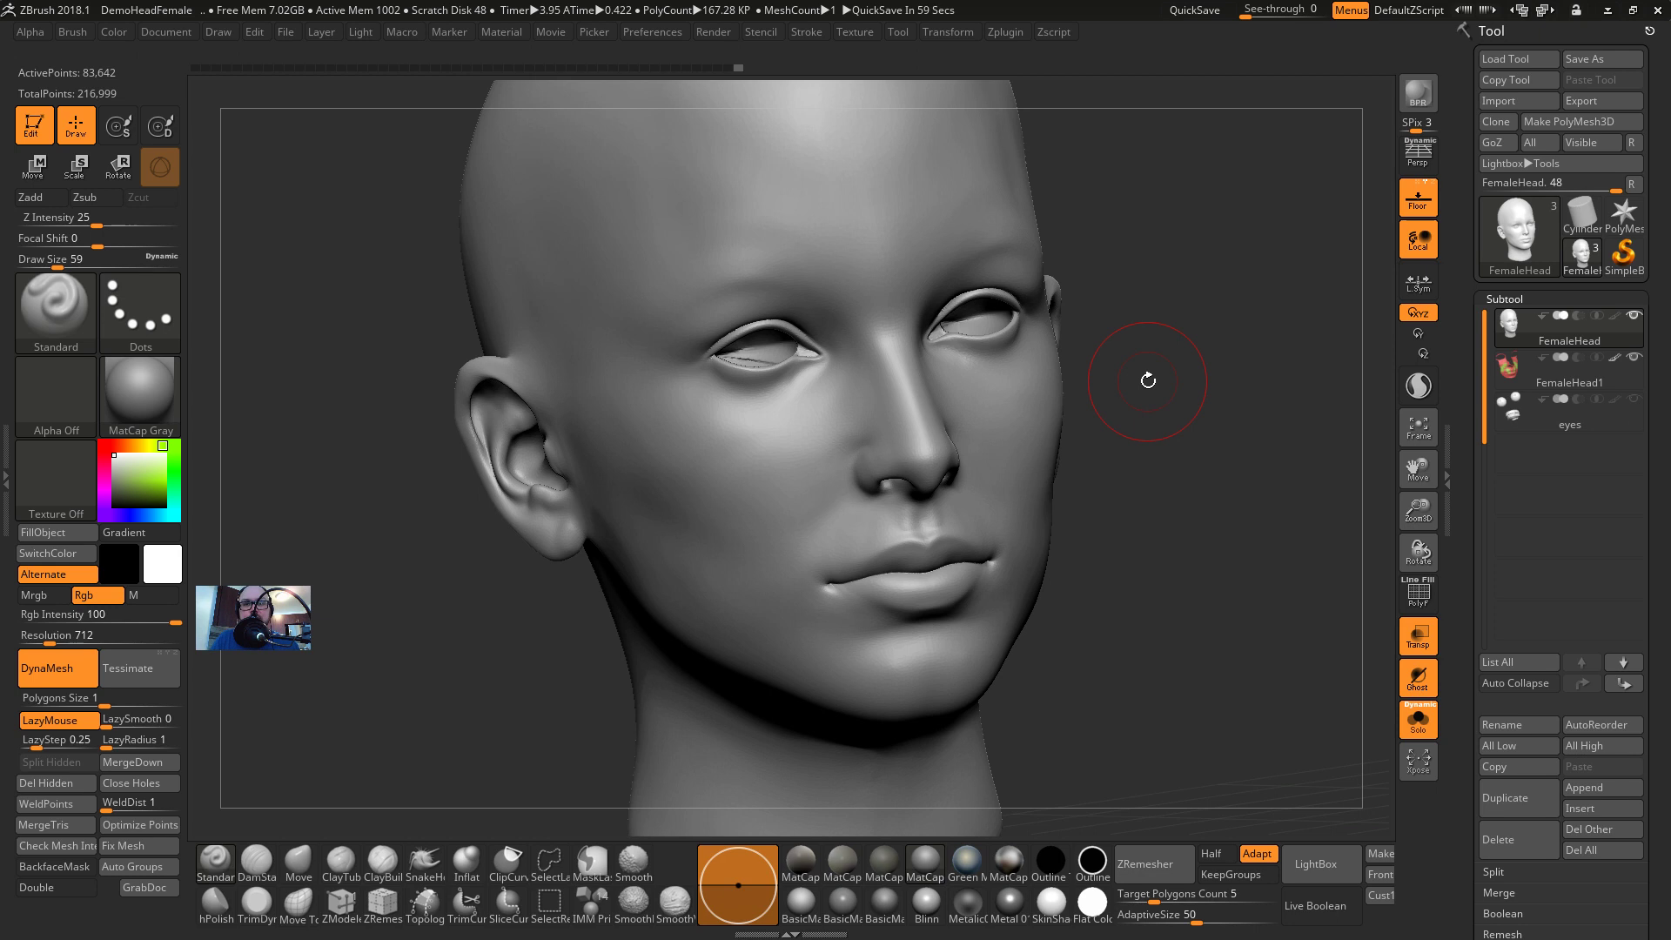
Examine the decimated head from several angles with and without the wireframe, and review the Decimation Master settings
{"action": "left_click_drag", "start_coordinate": [1149, 379], "coordinate": [1165, 376]}
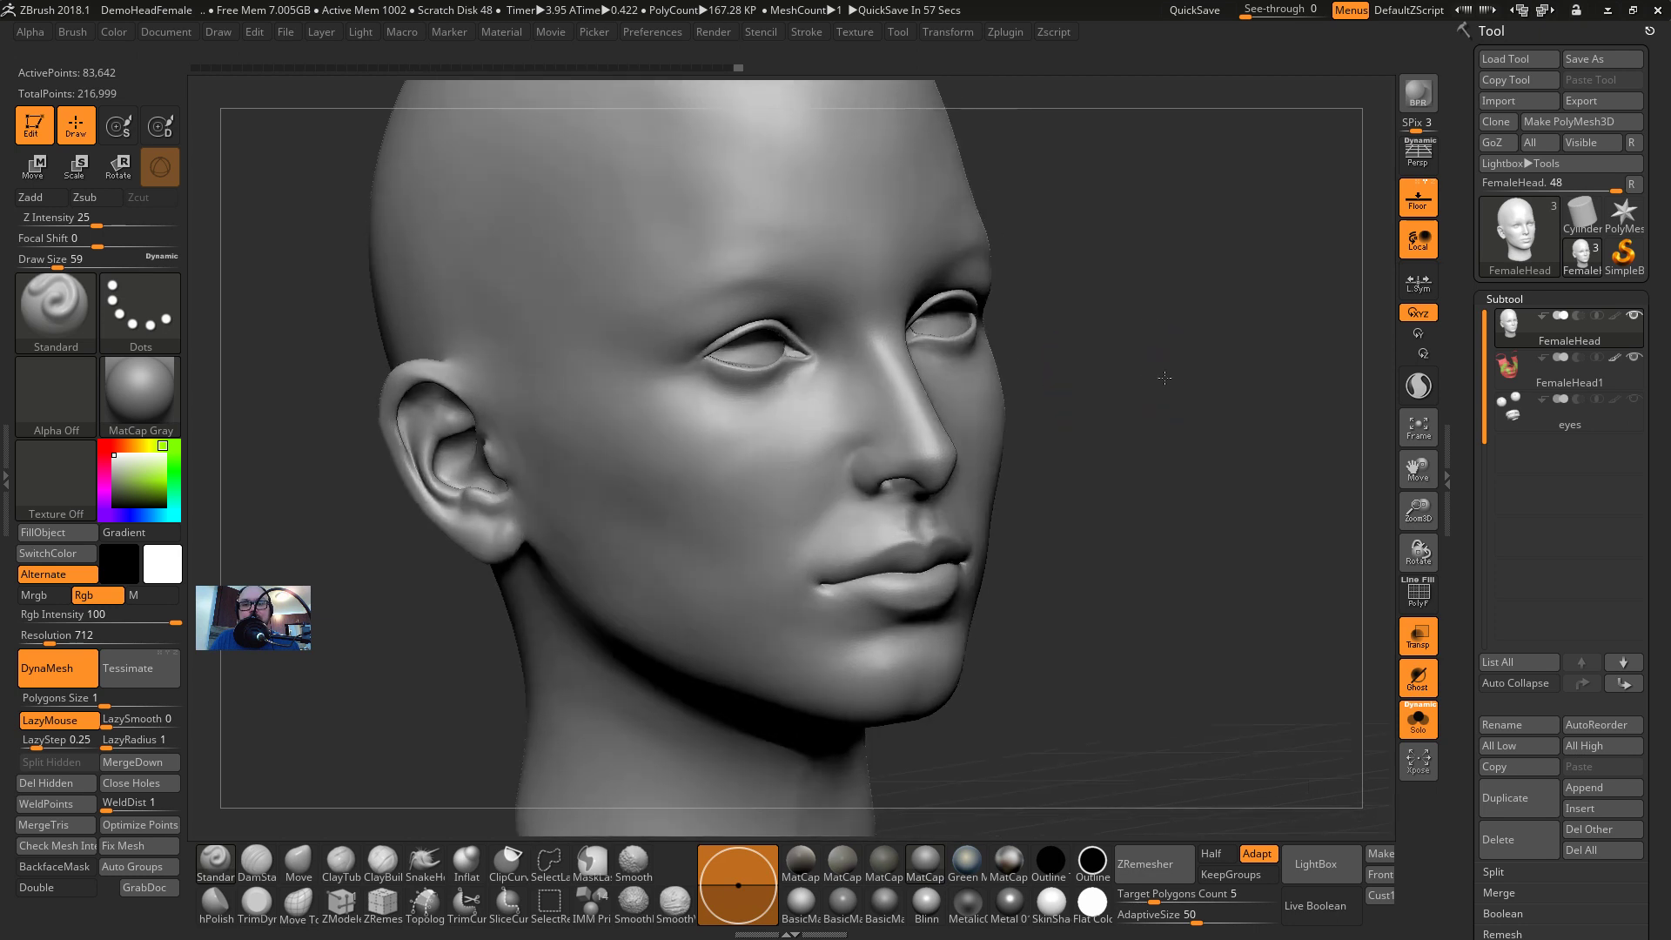
{"action": "key", "text": "shift+f"}
{"action": "key", "text": "shift+f"}
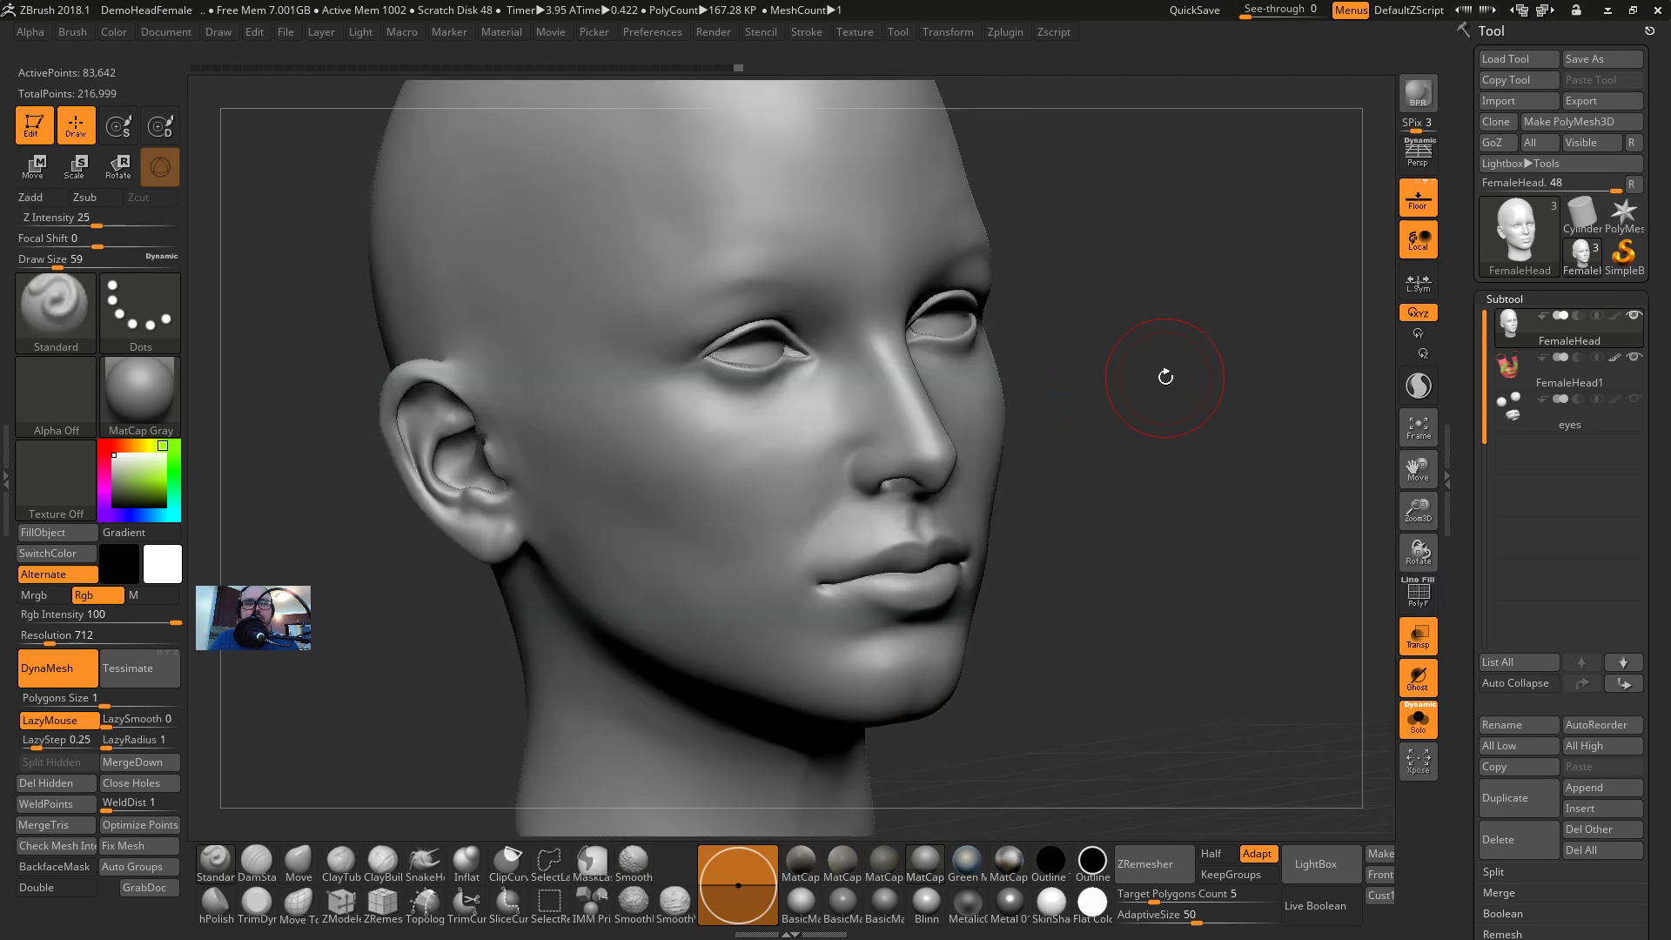
{"action": "left_click_drag", "start_coordinate": [1164, 377], "coordinate": [1135, 389]}
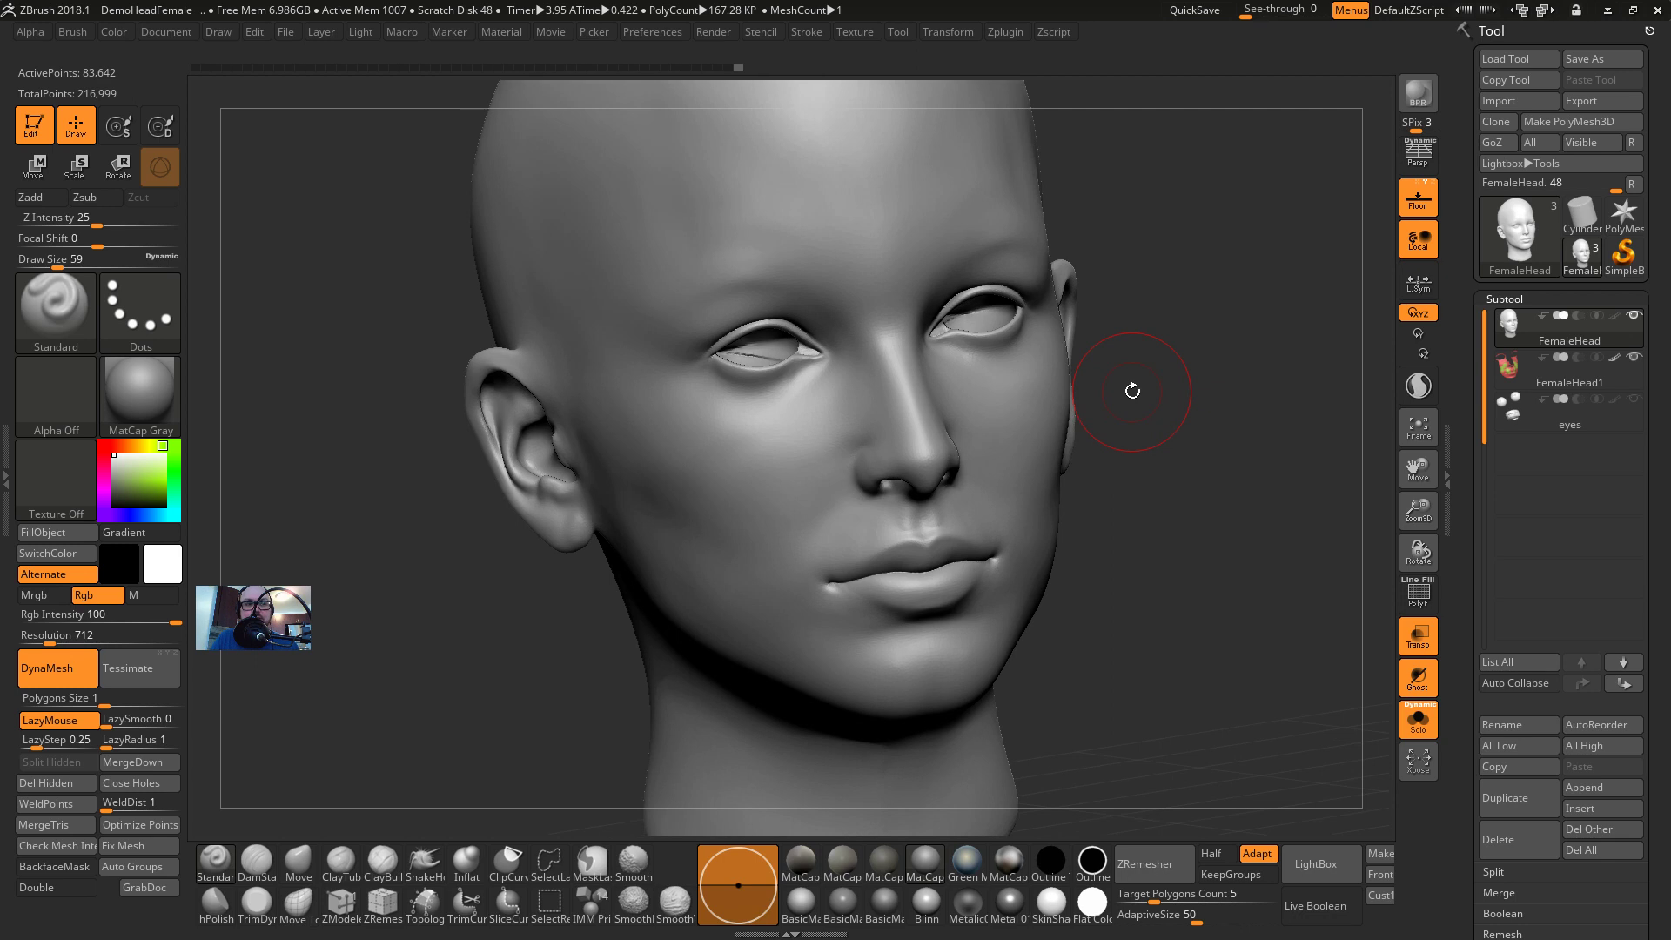
{"action": "left_click_drag", "start_coordinate": [1133, 391], "coordinate": [1161, 383]}
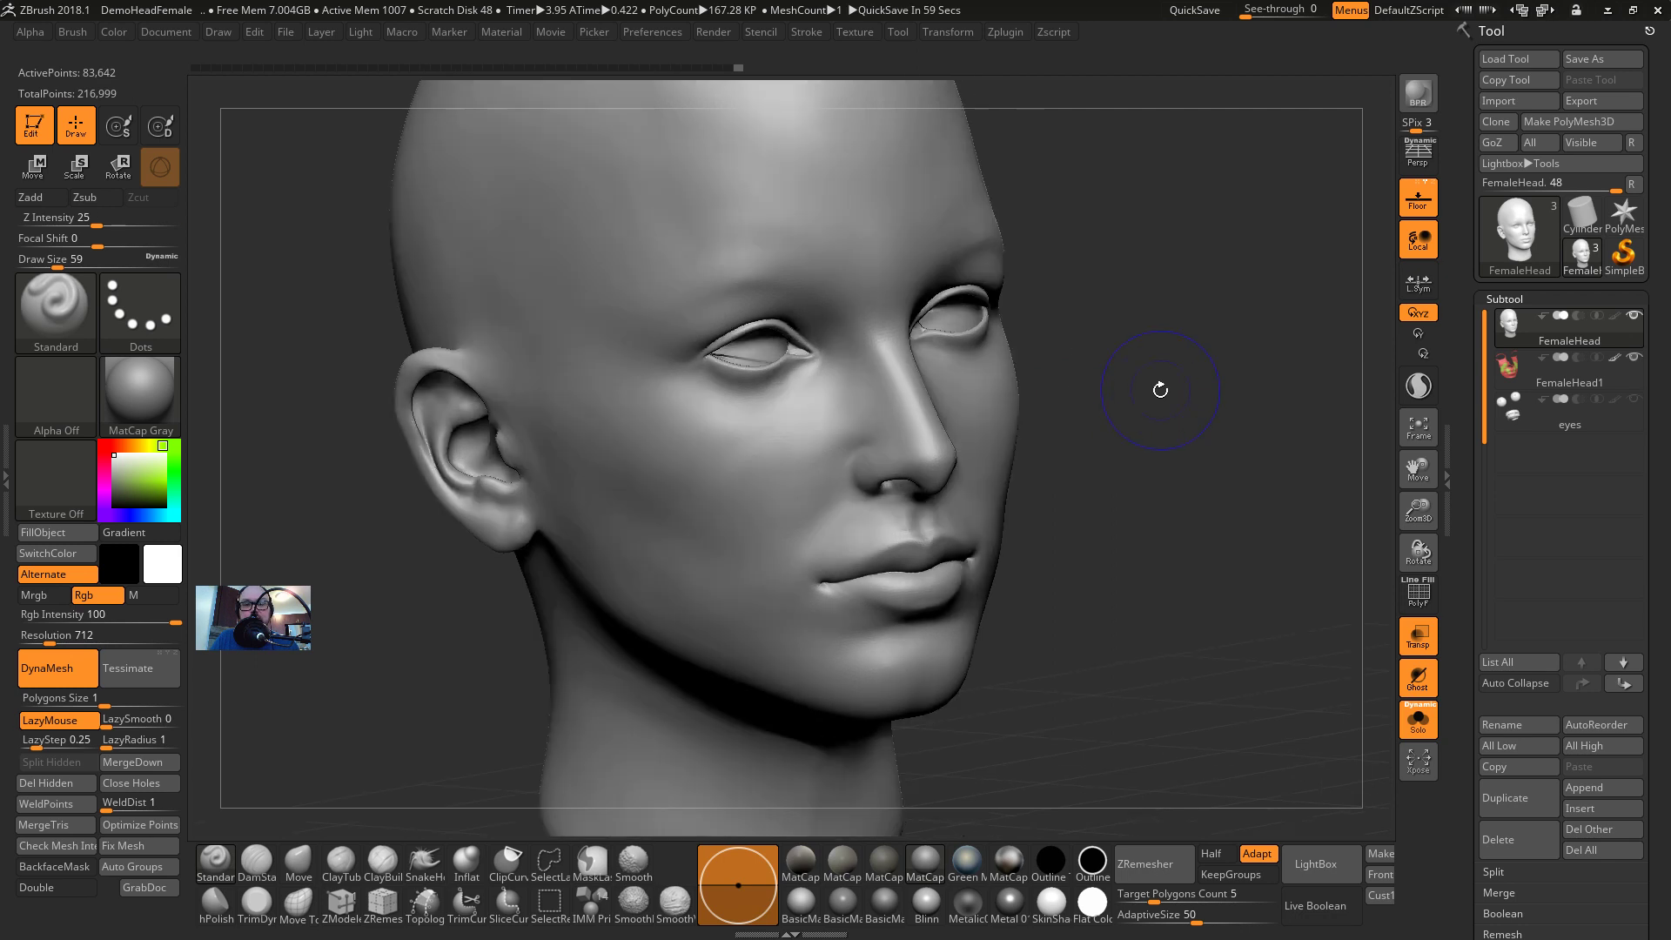
{"action": "key", "text": "shift+f"}
{"action": "key", "text": "shift"}
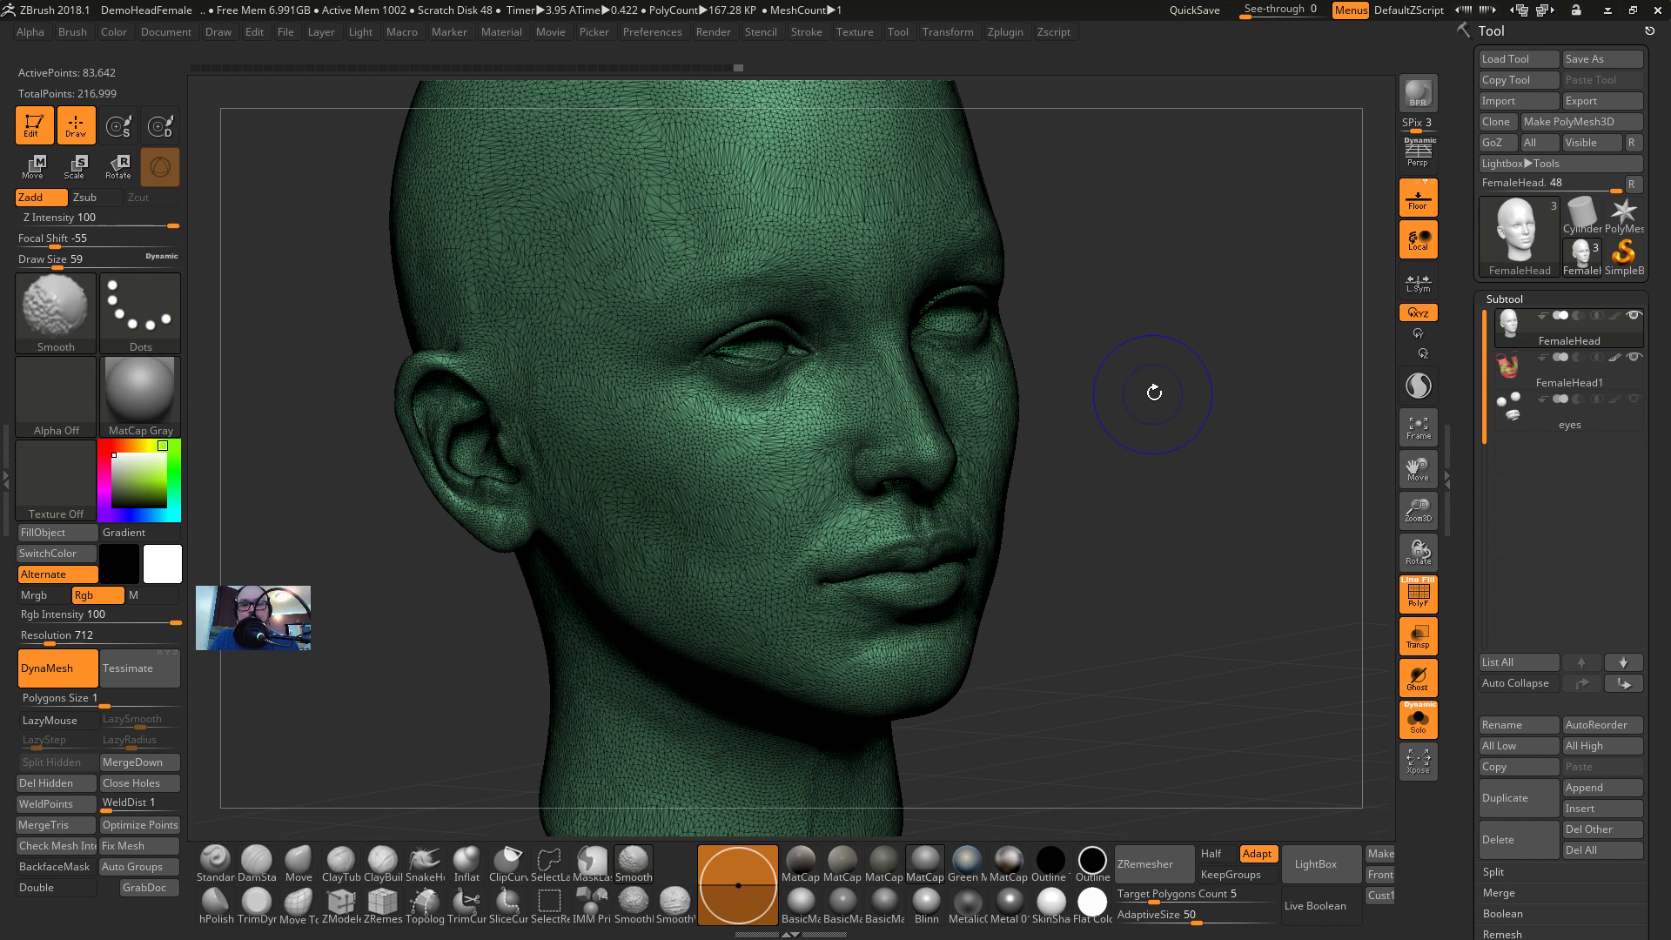
{"action": "key", "text": "shift+f"}
{"action": "key", "text": "shift+f"}
{"action": "key", "text": "shift+f"}
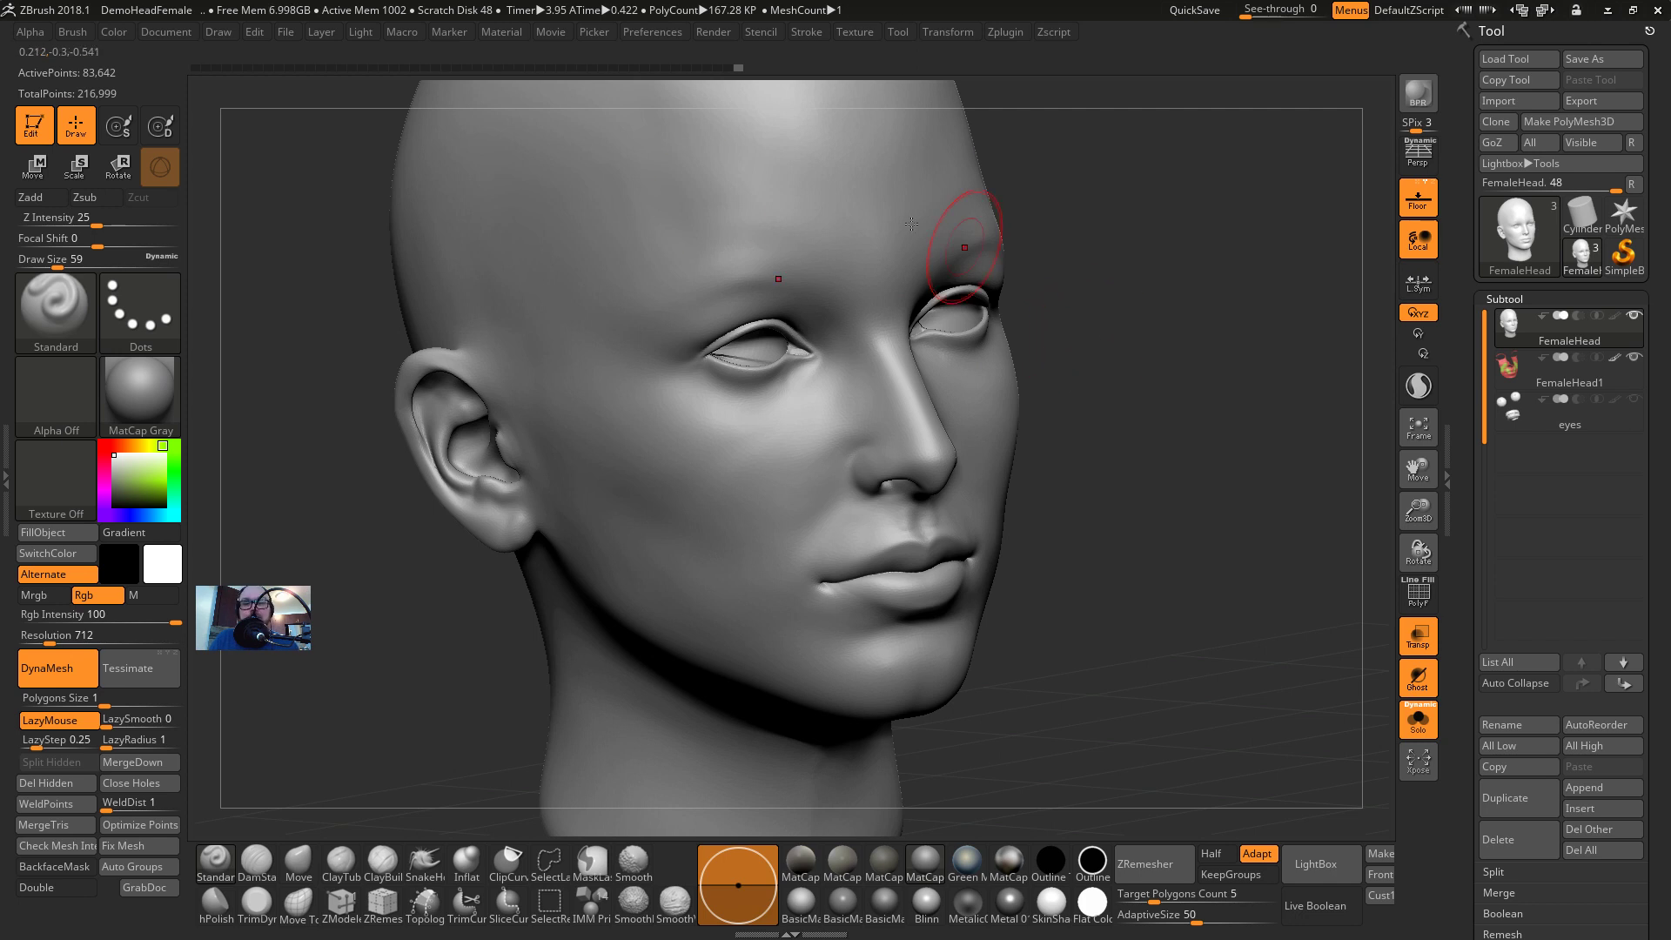
{"action": "left_click", "coordinate": [1006, 32]}
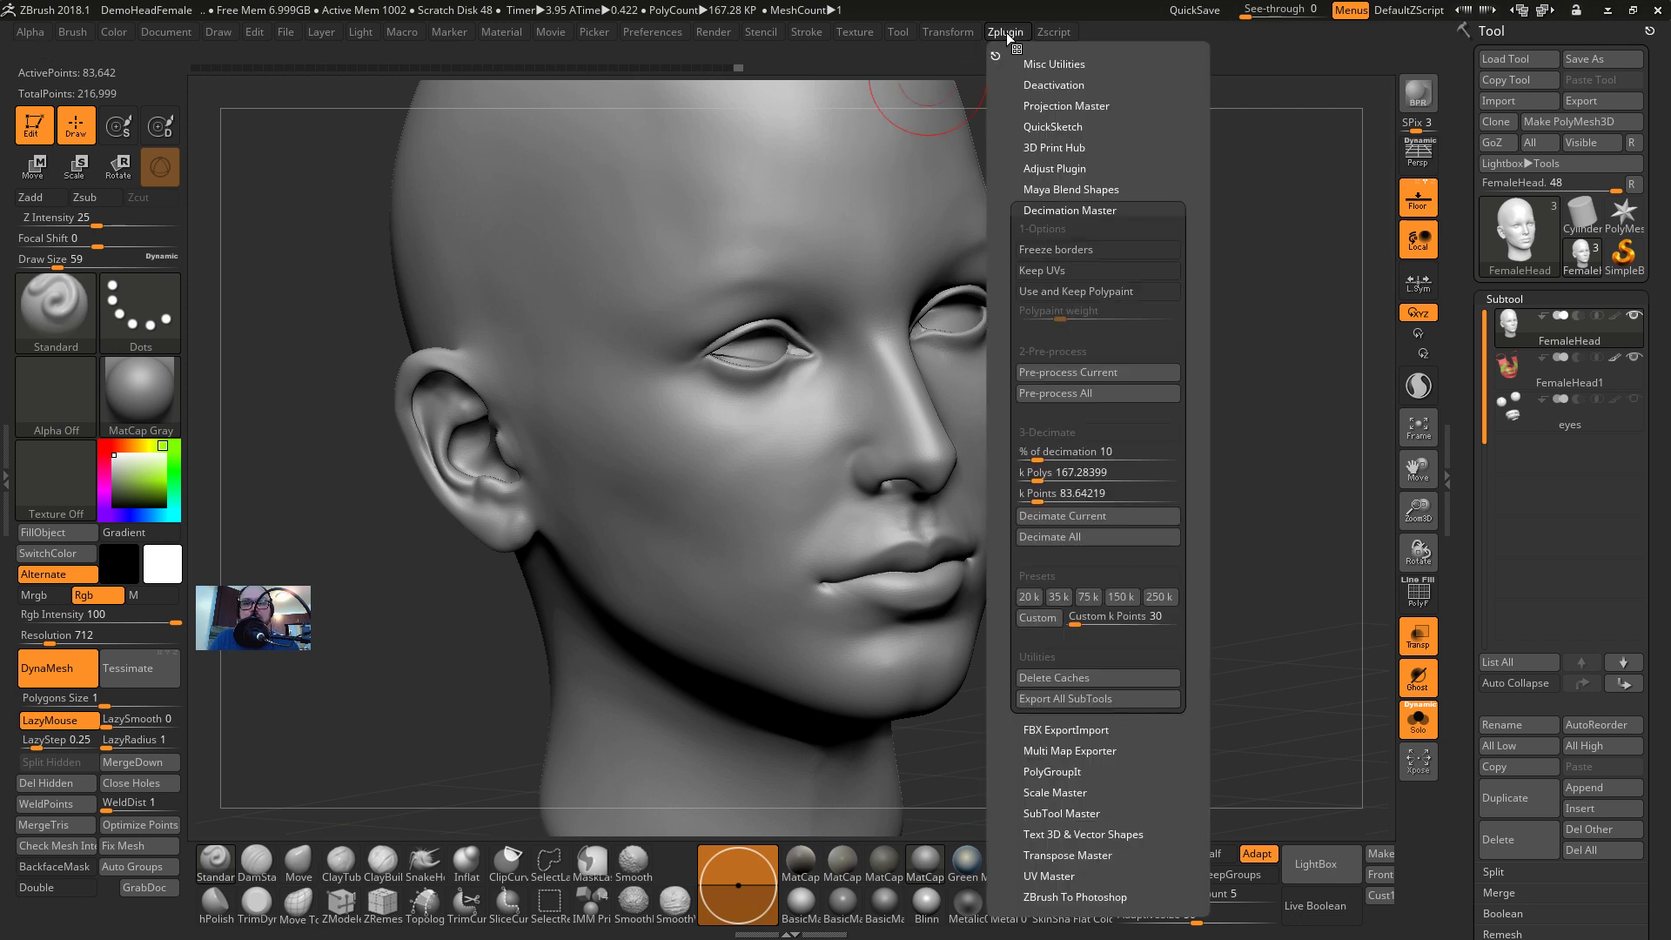
{"action": "left_click", "coordinate": [1014, 33]}
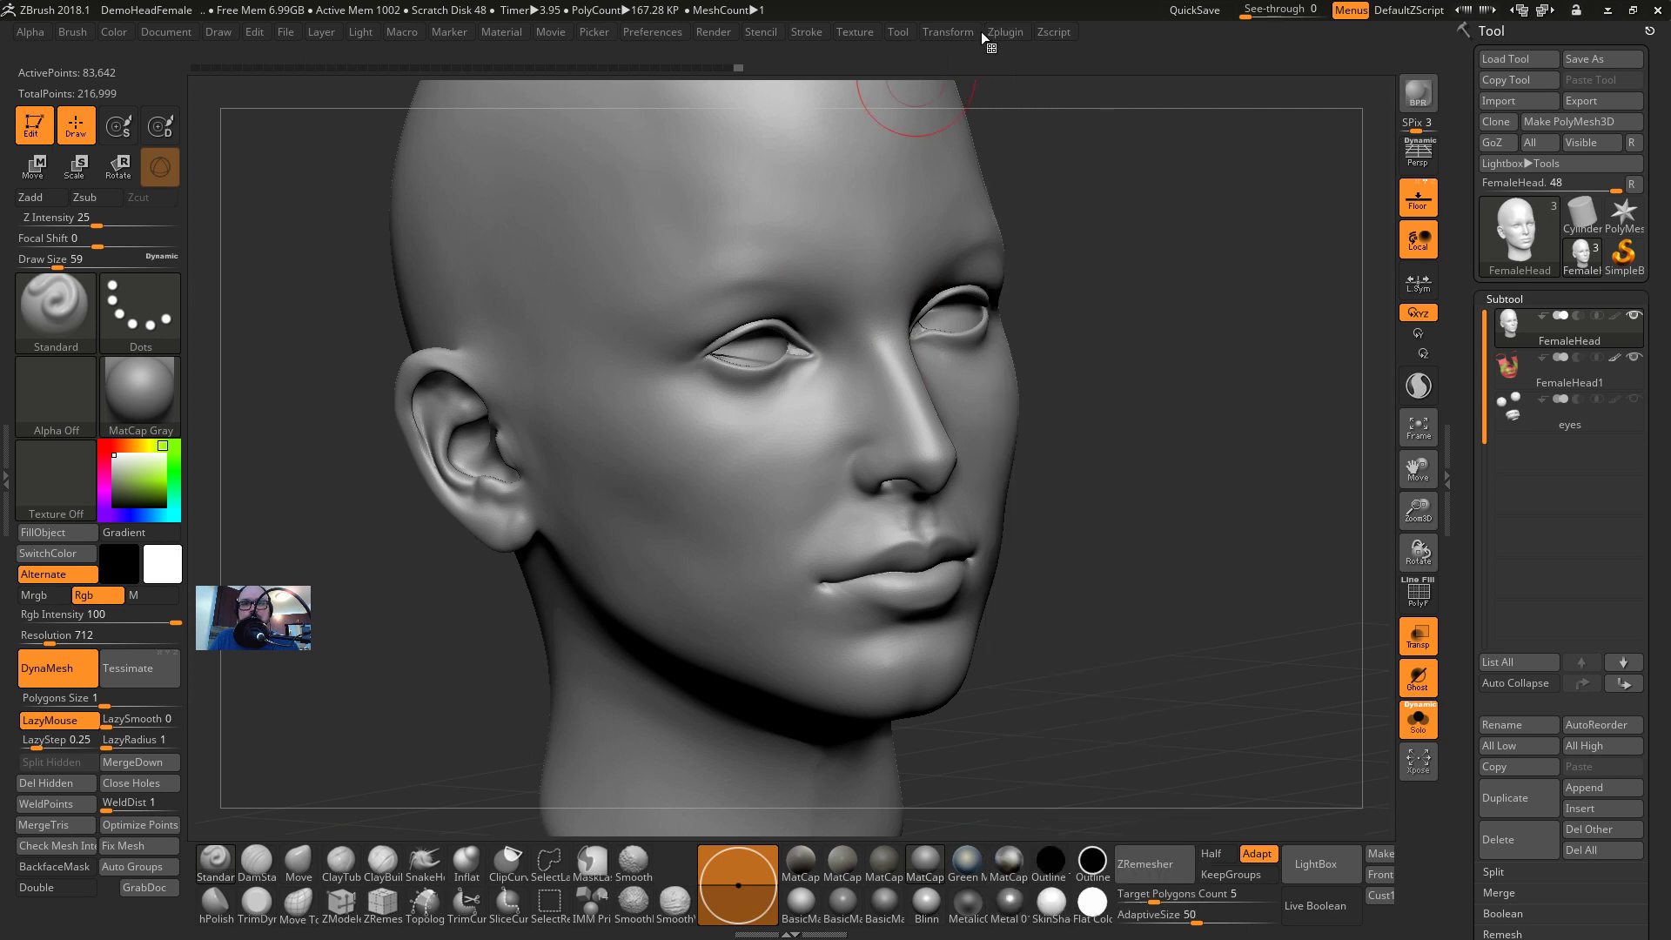
Show the wireframe, try to send the decimated head to Maya with GoZ, and switch to Maya
{"action": "key", "text": "shift+f"}
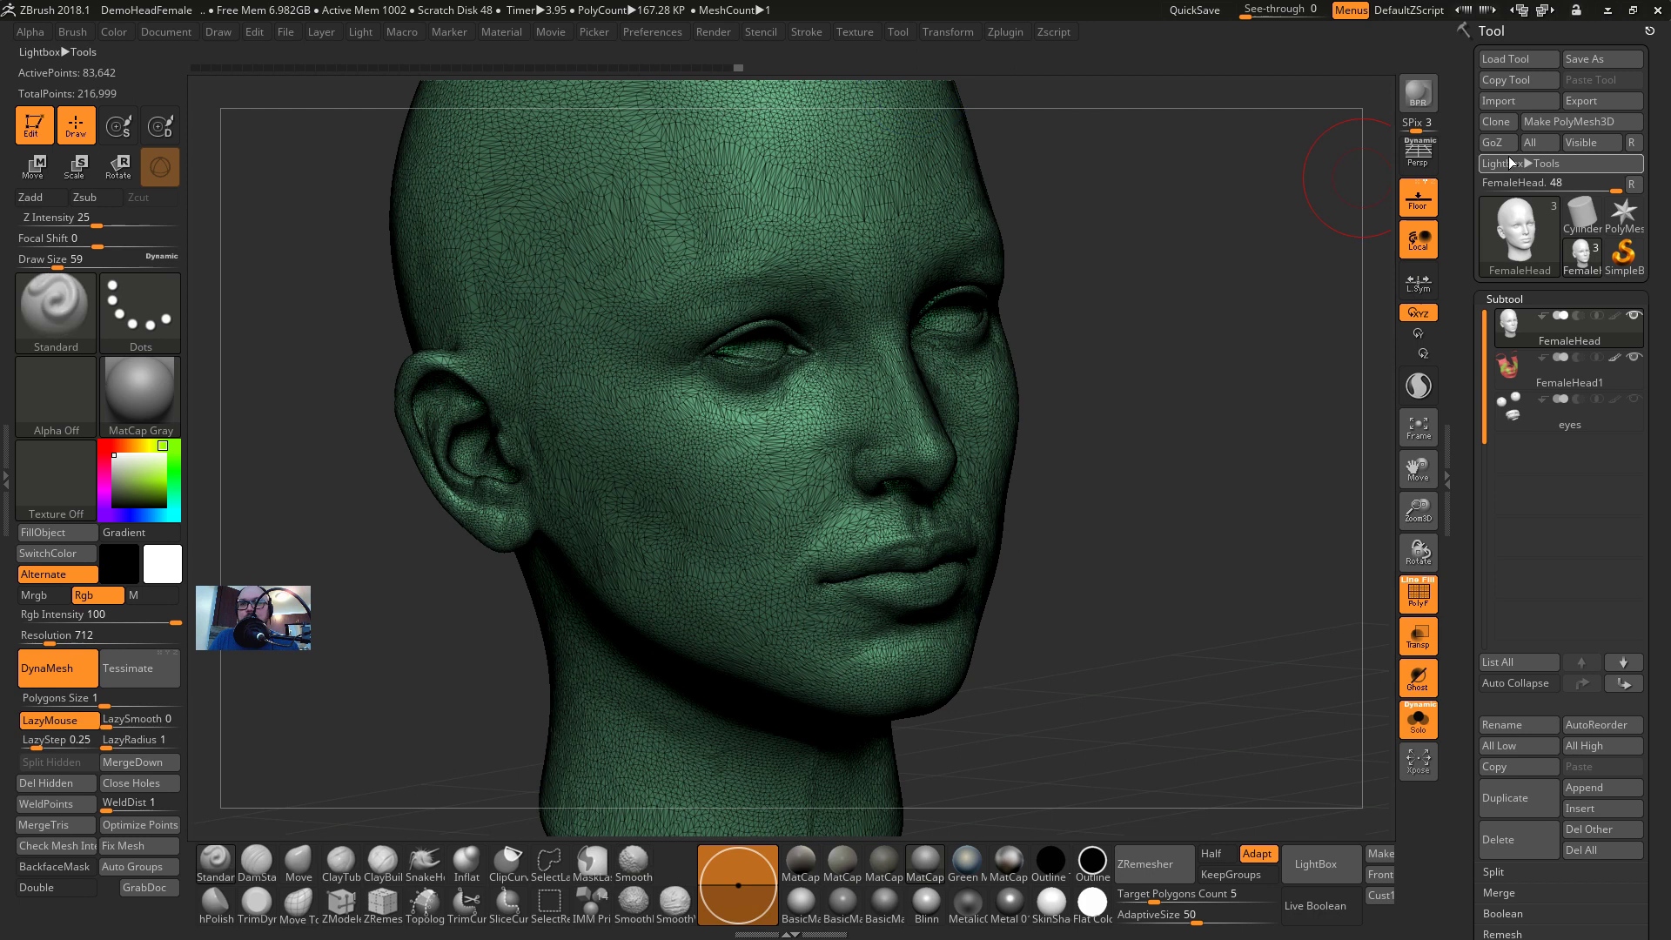
{"action": "left_click", "coordinate": [1500, 143]}
{"action": "key", "text": "alt+Tab"}
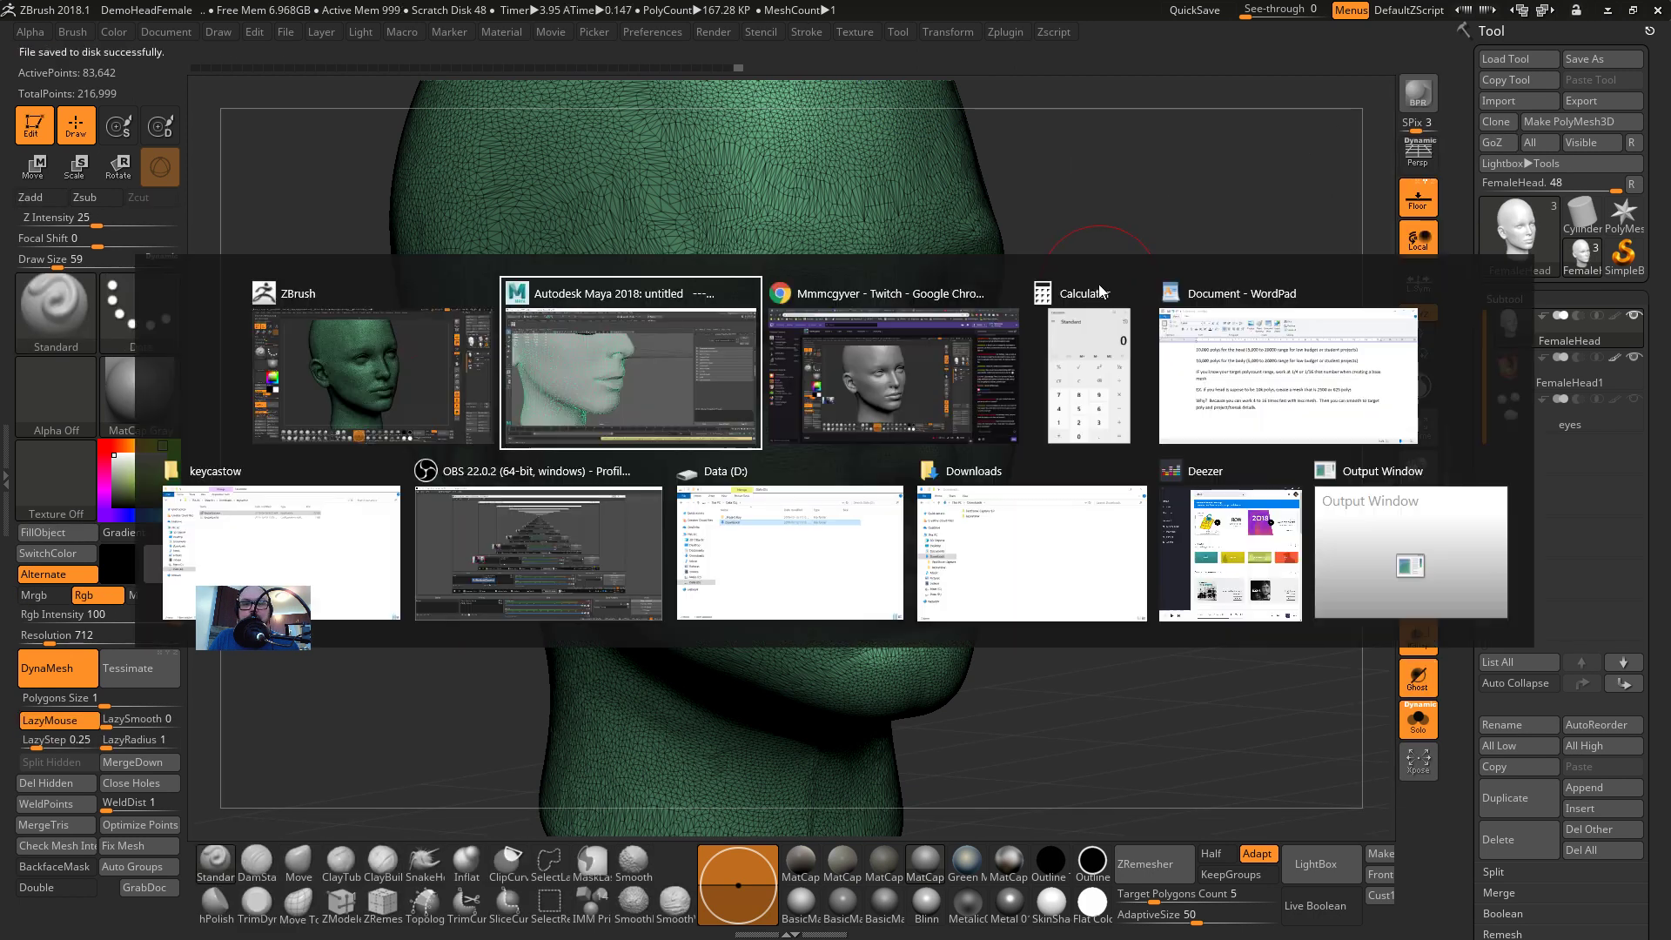
{"action": "key", "text": "alt+Tab"}
{"action": "key", "text": "alt+Tab"}
{"action": "key", "text": "alt+Tab"}
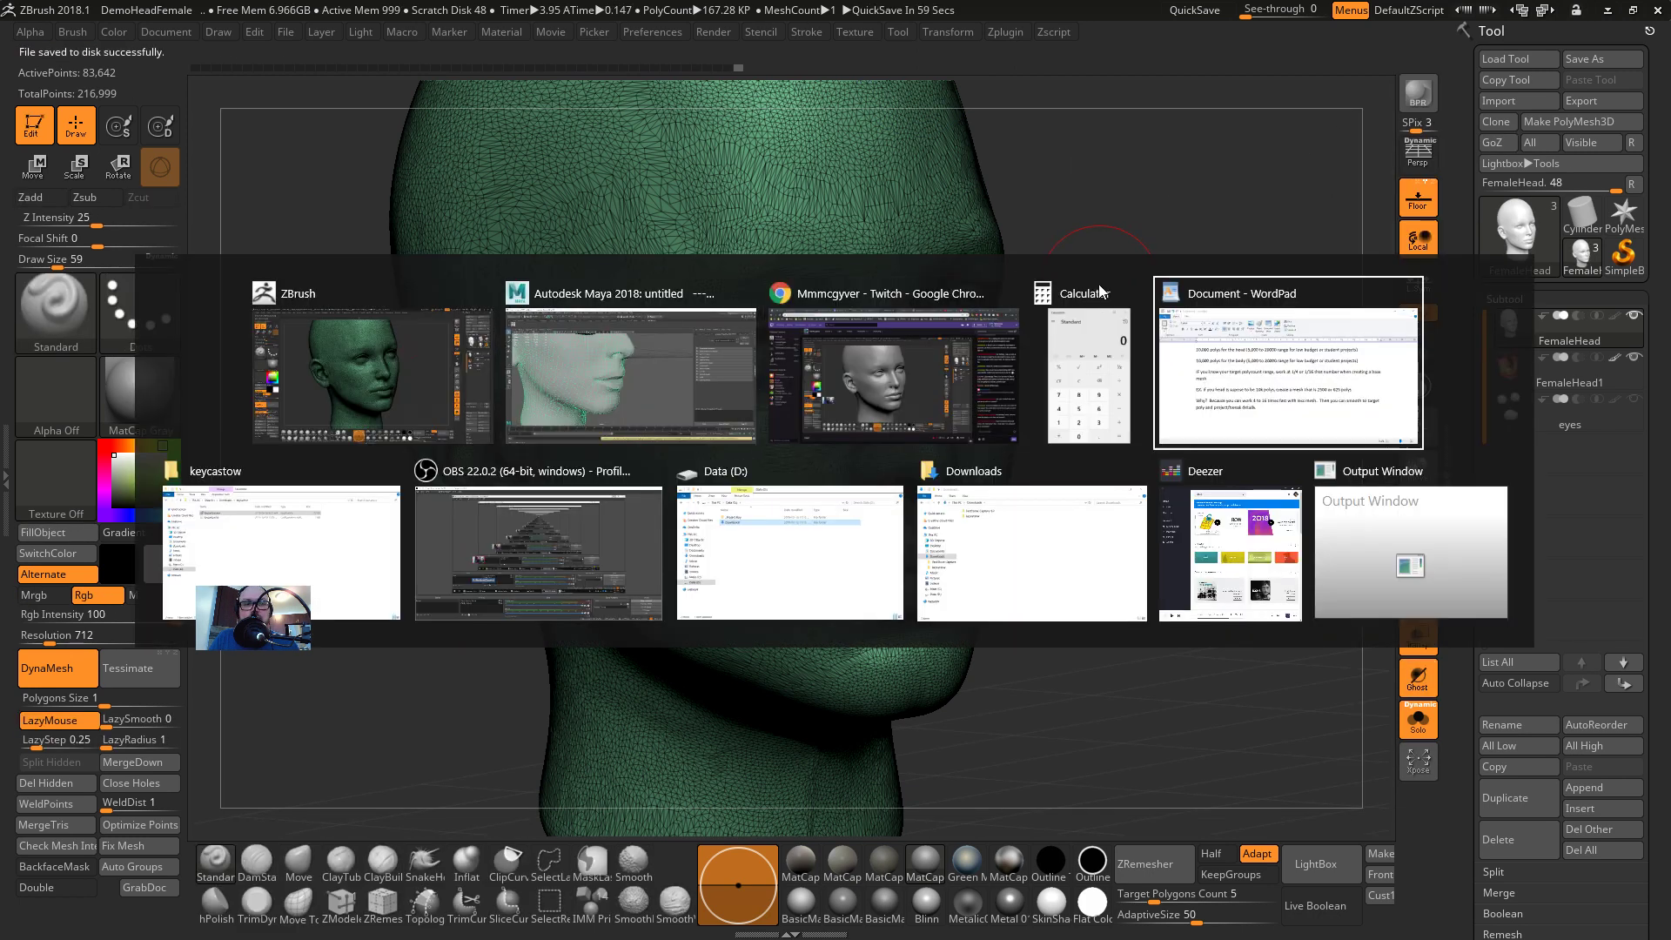
{"action": "key", "text": "alt+Tab"}
{"action": "key", "text": "alt+Tab"}
{"action": "key", "text": "alt+Tab"}
{"action": "key", "text": "alt+Tab"}
{"action": "key", "text": "alt+Tab"}
{"action": "key", "text": "alt+Tab"}
{"action": "key", "text": "alt+Tab"}
{"action": "key", "text": "alt+Tab"}
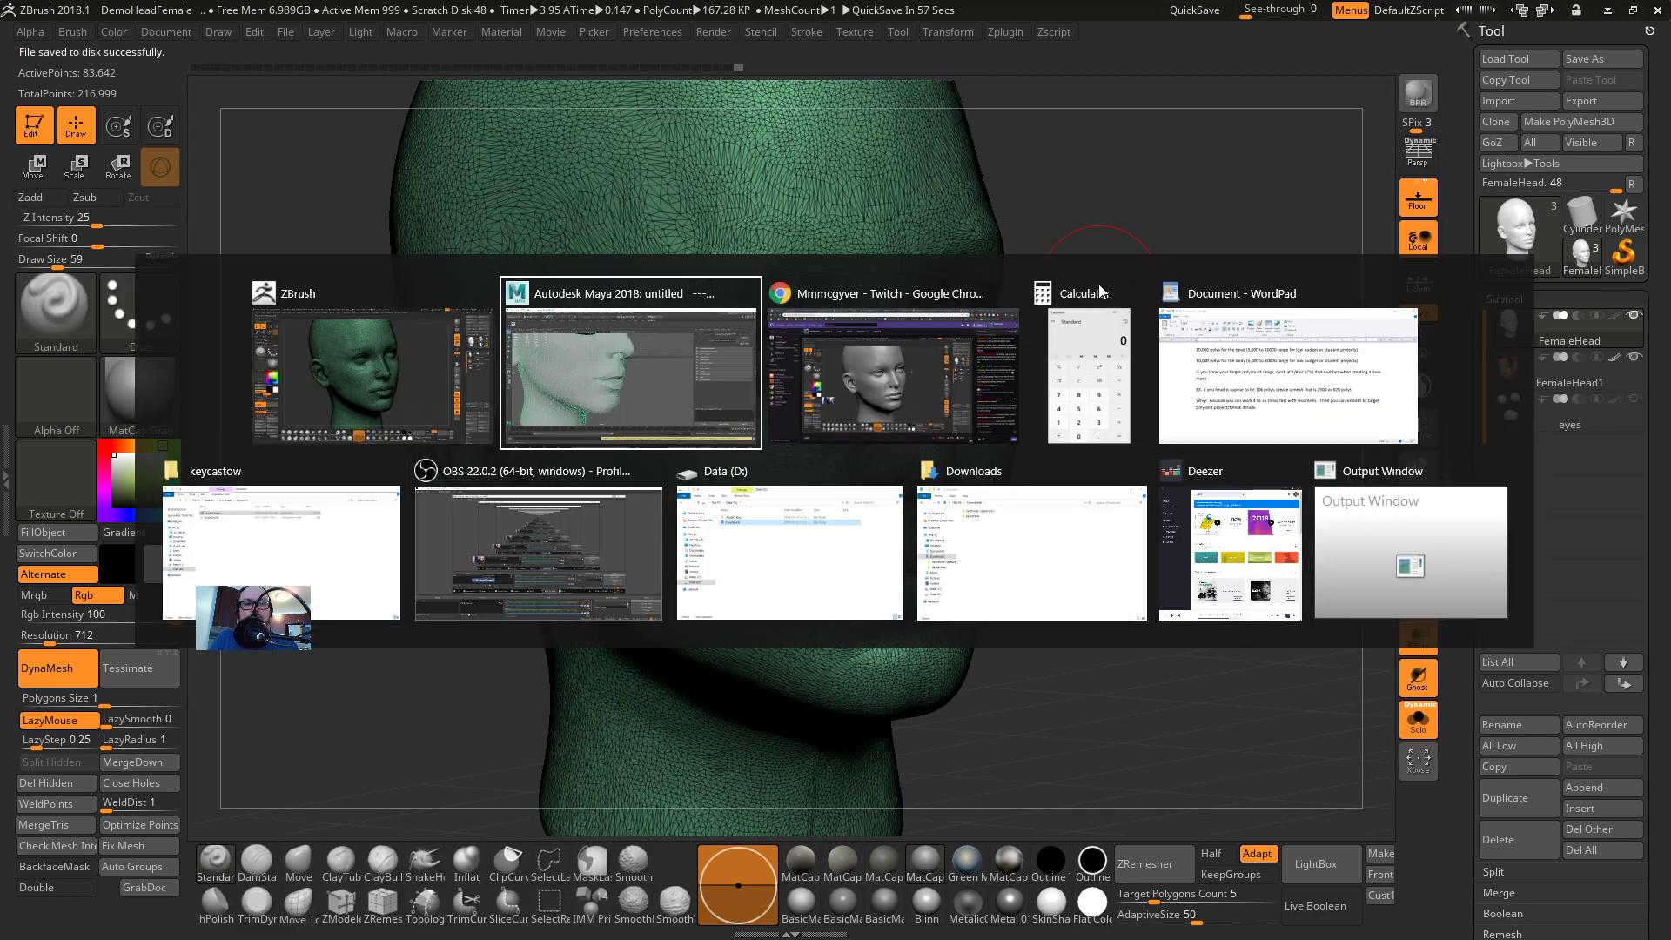
{"action": "scroll", "coordinate": [984, 372], "scroll_direction": "down", "scroll_amount": 6}
{"action": "scroll", "coordinate": [808, 378], "scroll_direction": "up", "scroll_amount": 2}
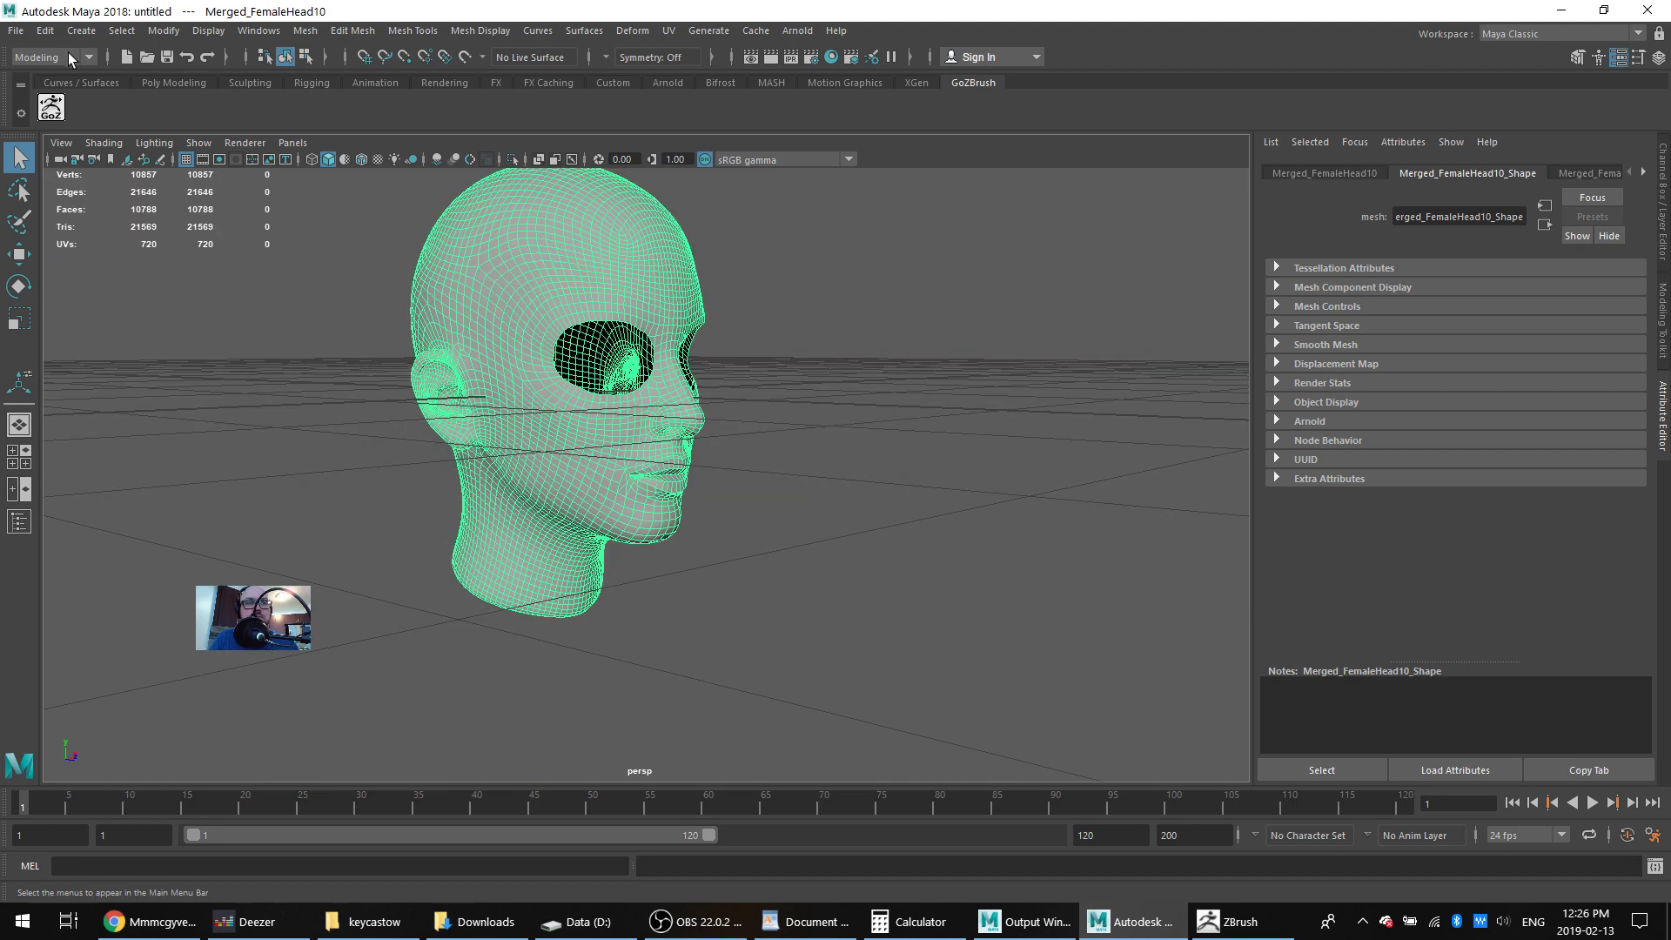
Start a new empty scene in Maya without saving the current one
{"action": "left_click", "coordinate": [25, 34]}
{"action": "left_click", "coordinate": [35, 57]}
{"action": "left_click", "coordinate": [841, 467]}
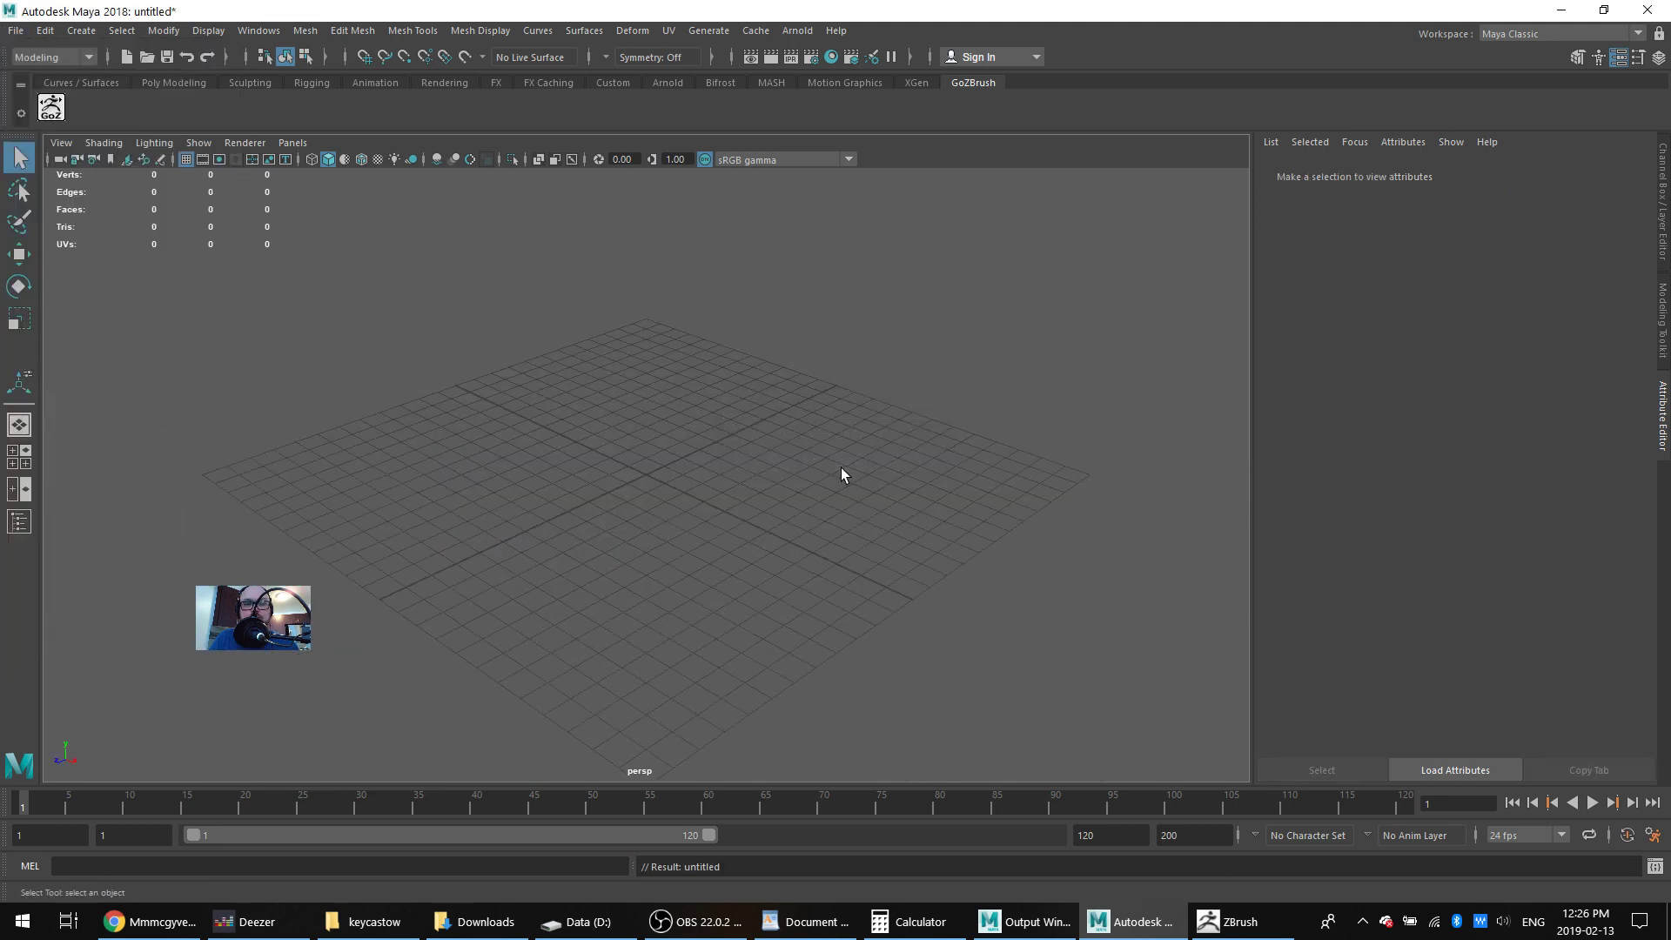
Switch between ZBrush and Maya to check whether the exported head has arrived in the Maya scene
{"action": "key", "text": "alt+Tab"}
{"action": "key", "text": "alt+Tab"}
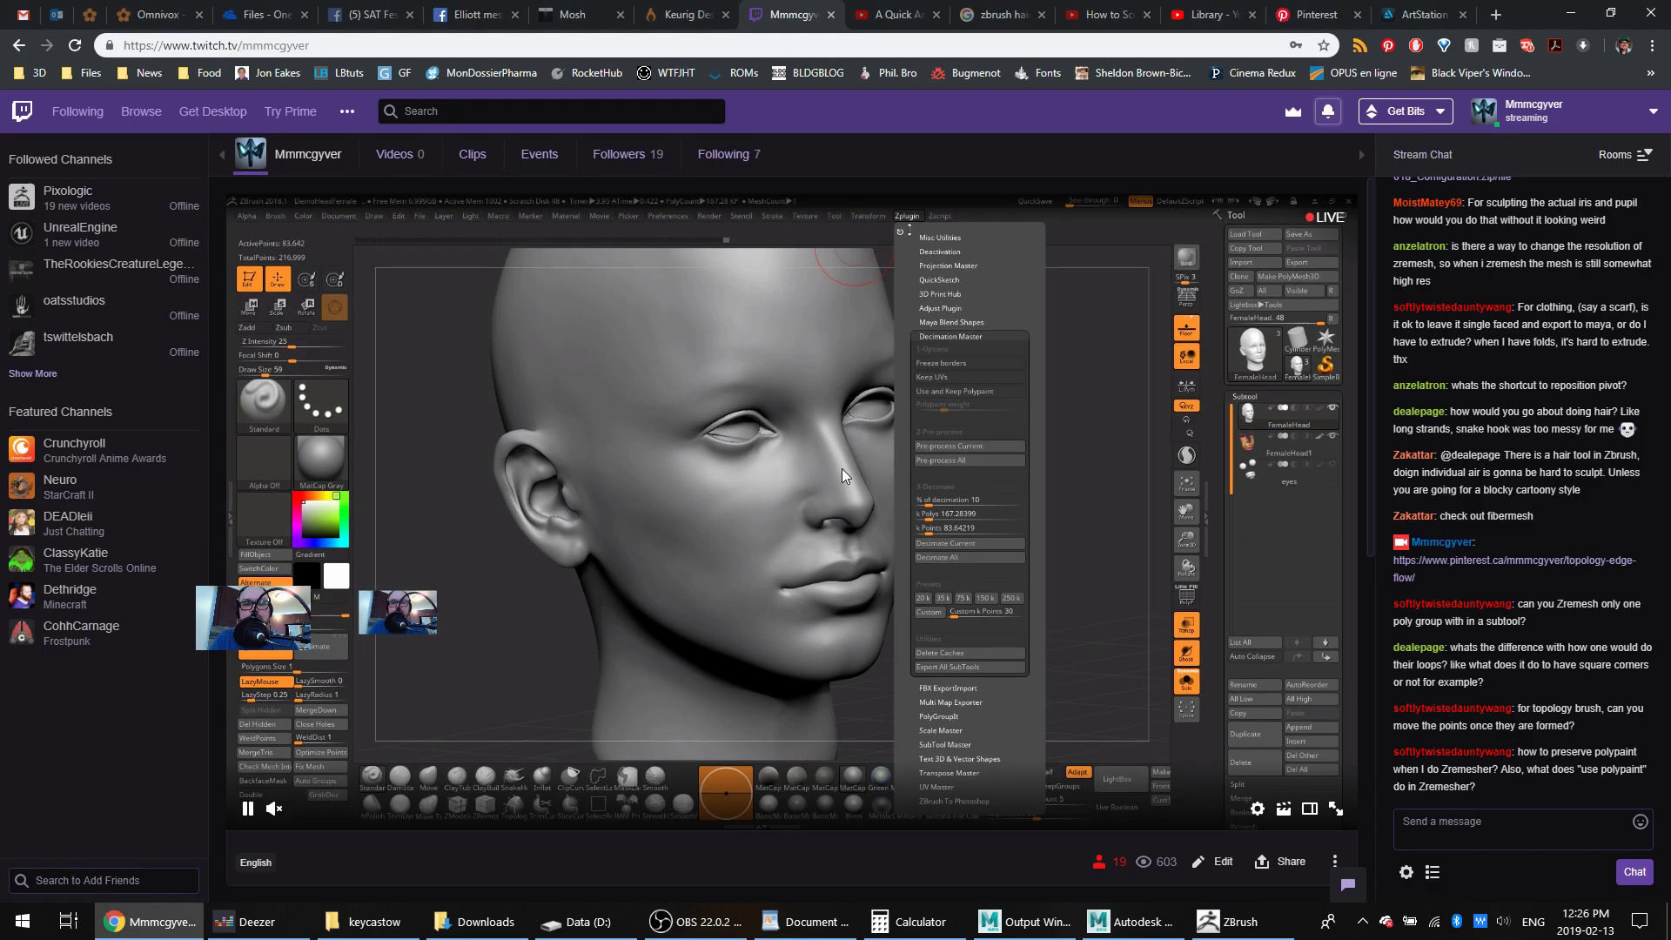
{"action": "key", "text": "alt+Tab"}
{"action": "key", "text": "alt+Tab"}
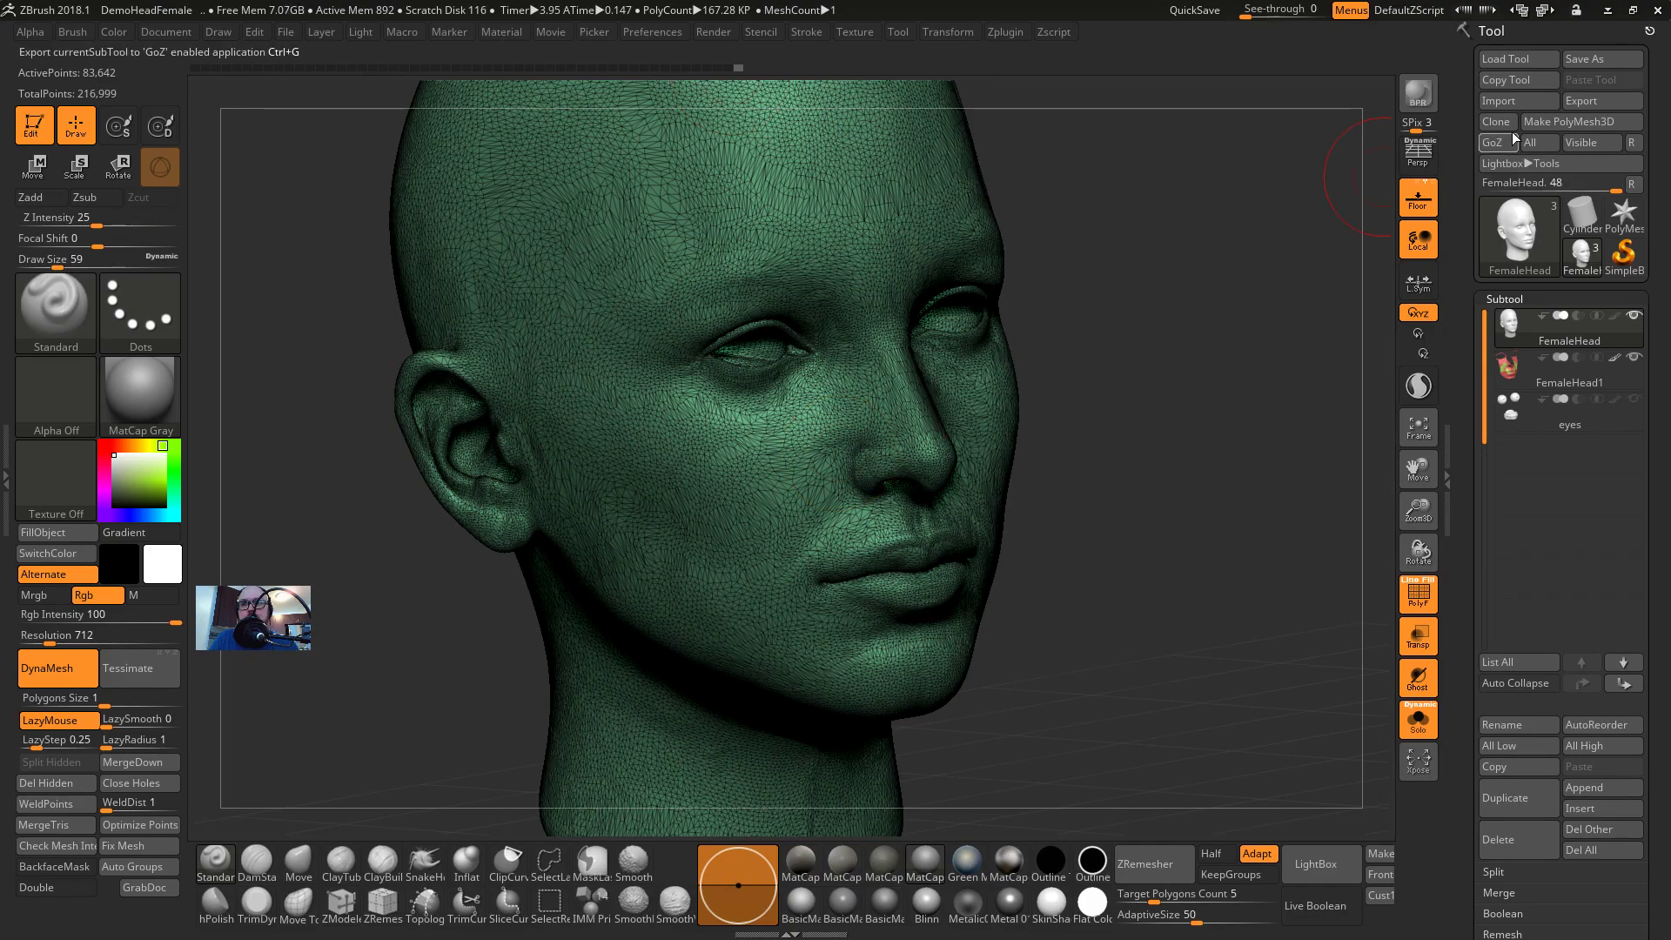
{"action": "key", "text": "alt+Tab"}
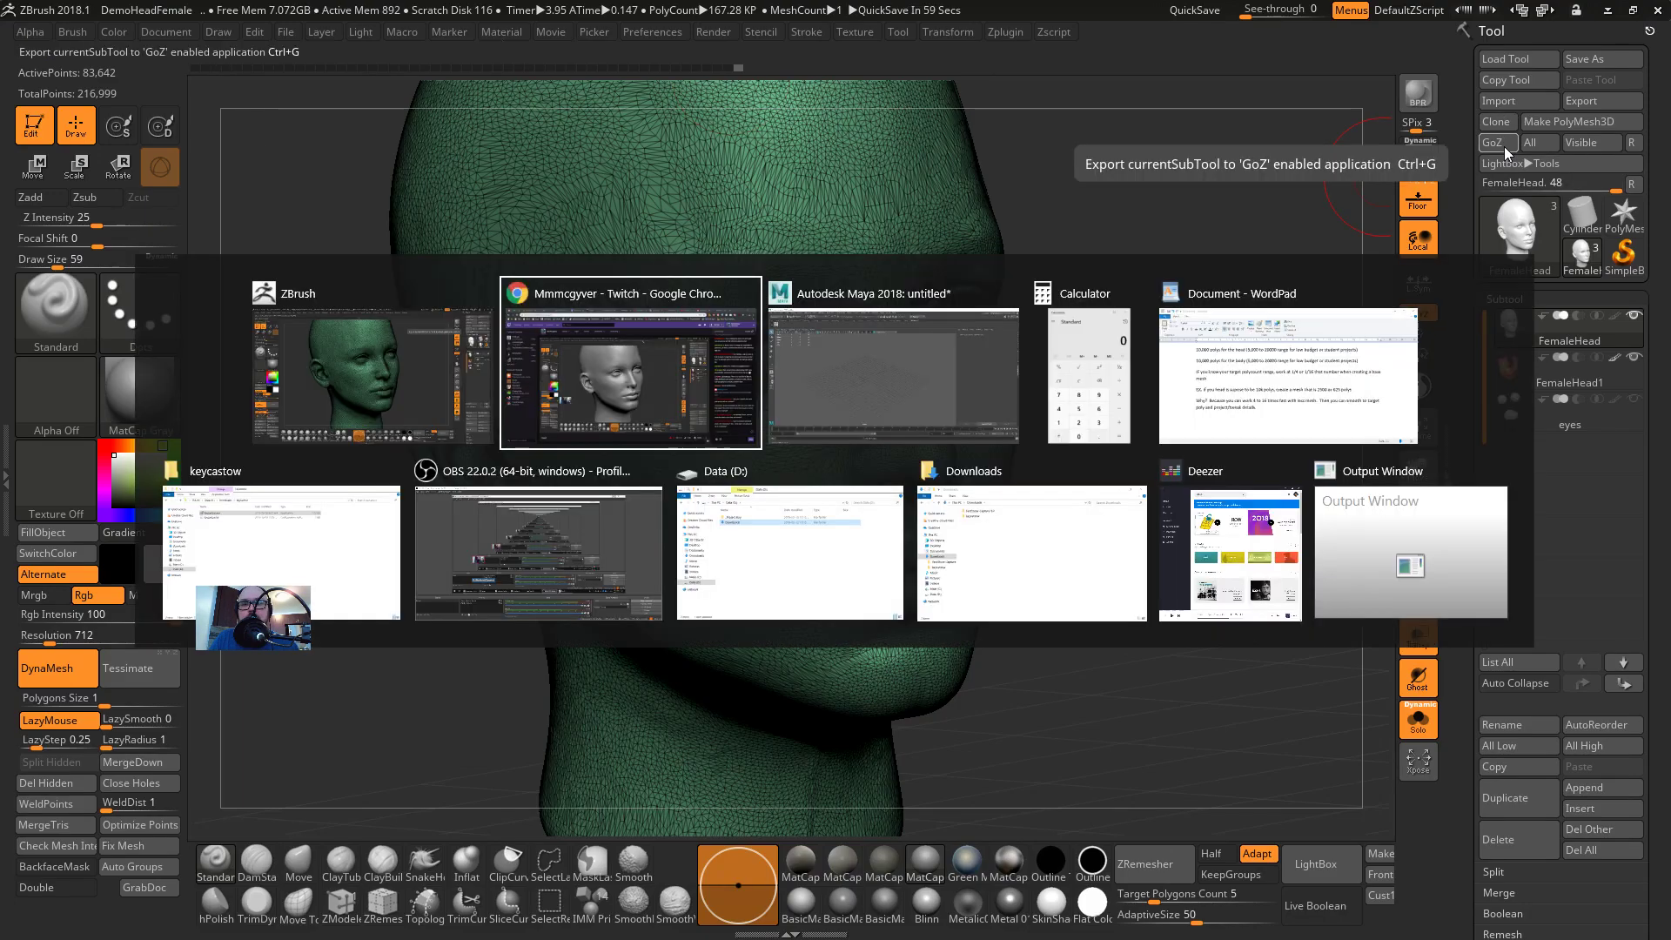
{"action": "key", "text": "alt+Tab"}
{"action": "key", "text": "alt+Tab"}
{"action": "key", "text": "alt+Tab"}
{"action": "key", "text": "alt+Tab"}
{"action": "key", "text": "alt+Tab"}
{"action": "key", "text": "alt+Tab"}
{"action": "key", "text": "alt+Tab"}
{"action": "key", "text": "alt+Tab"}
{"action": "key", "text": "alt+Tab"}
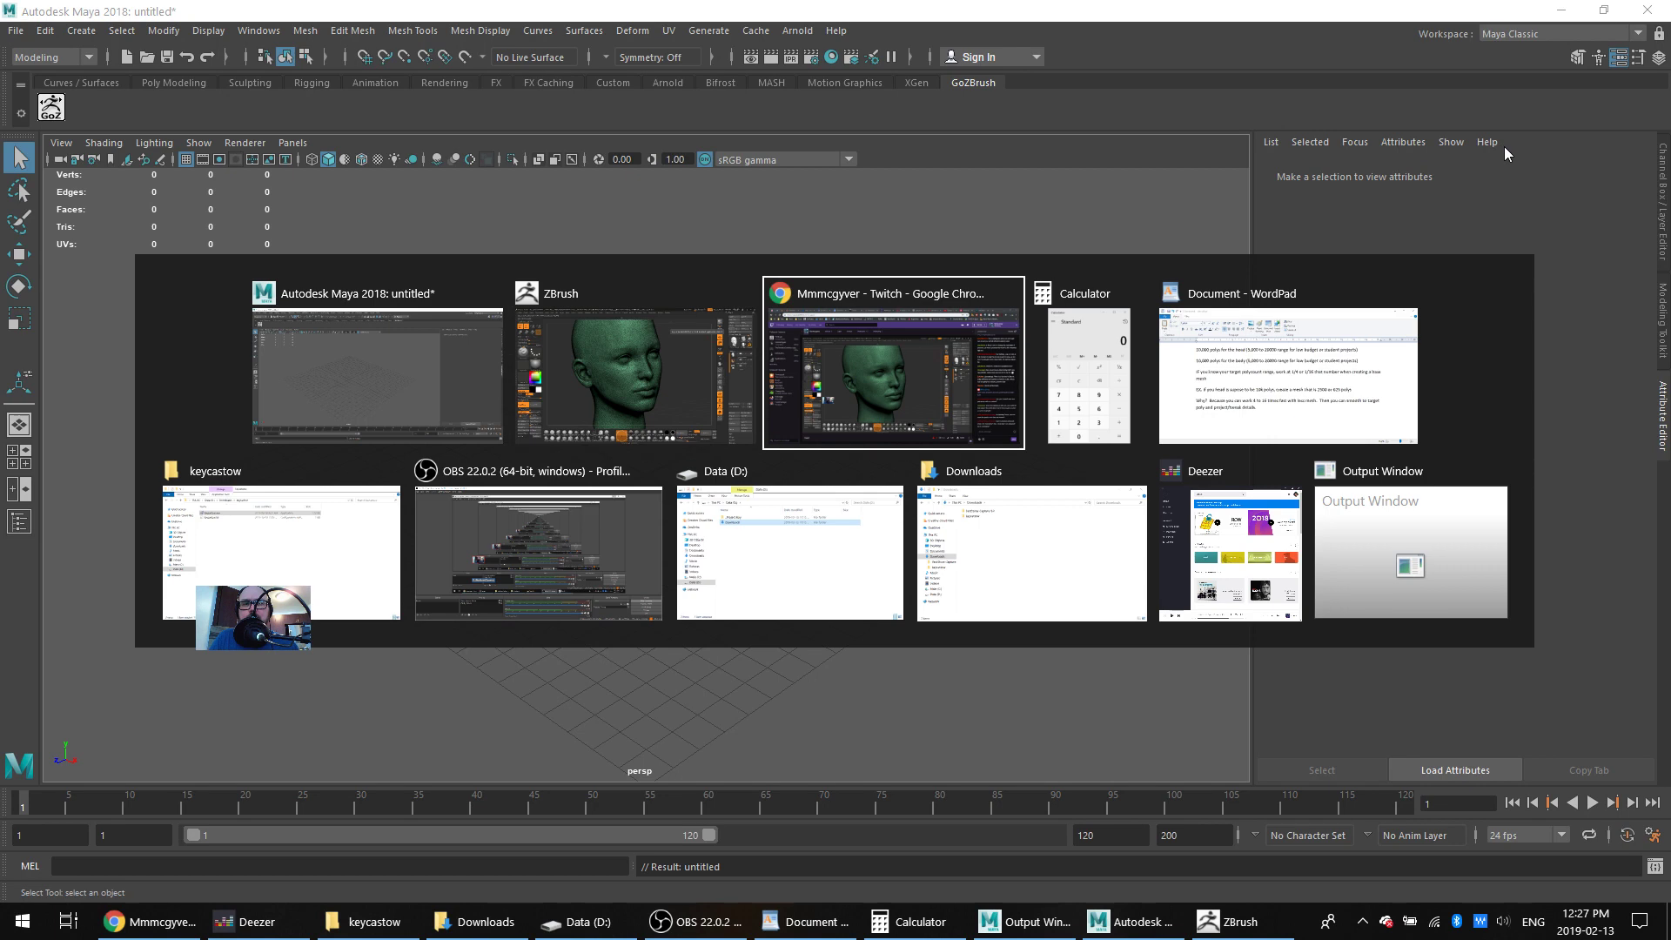
{"action": "key", "text": "alt+Tab"}
{"action": "key", "text": "alt+Tab"}
{"action": "key", "text": "alt+Tab"}
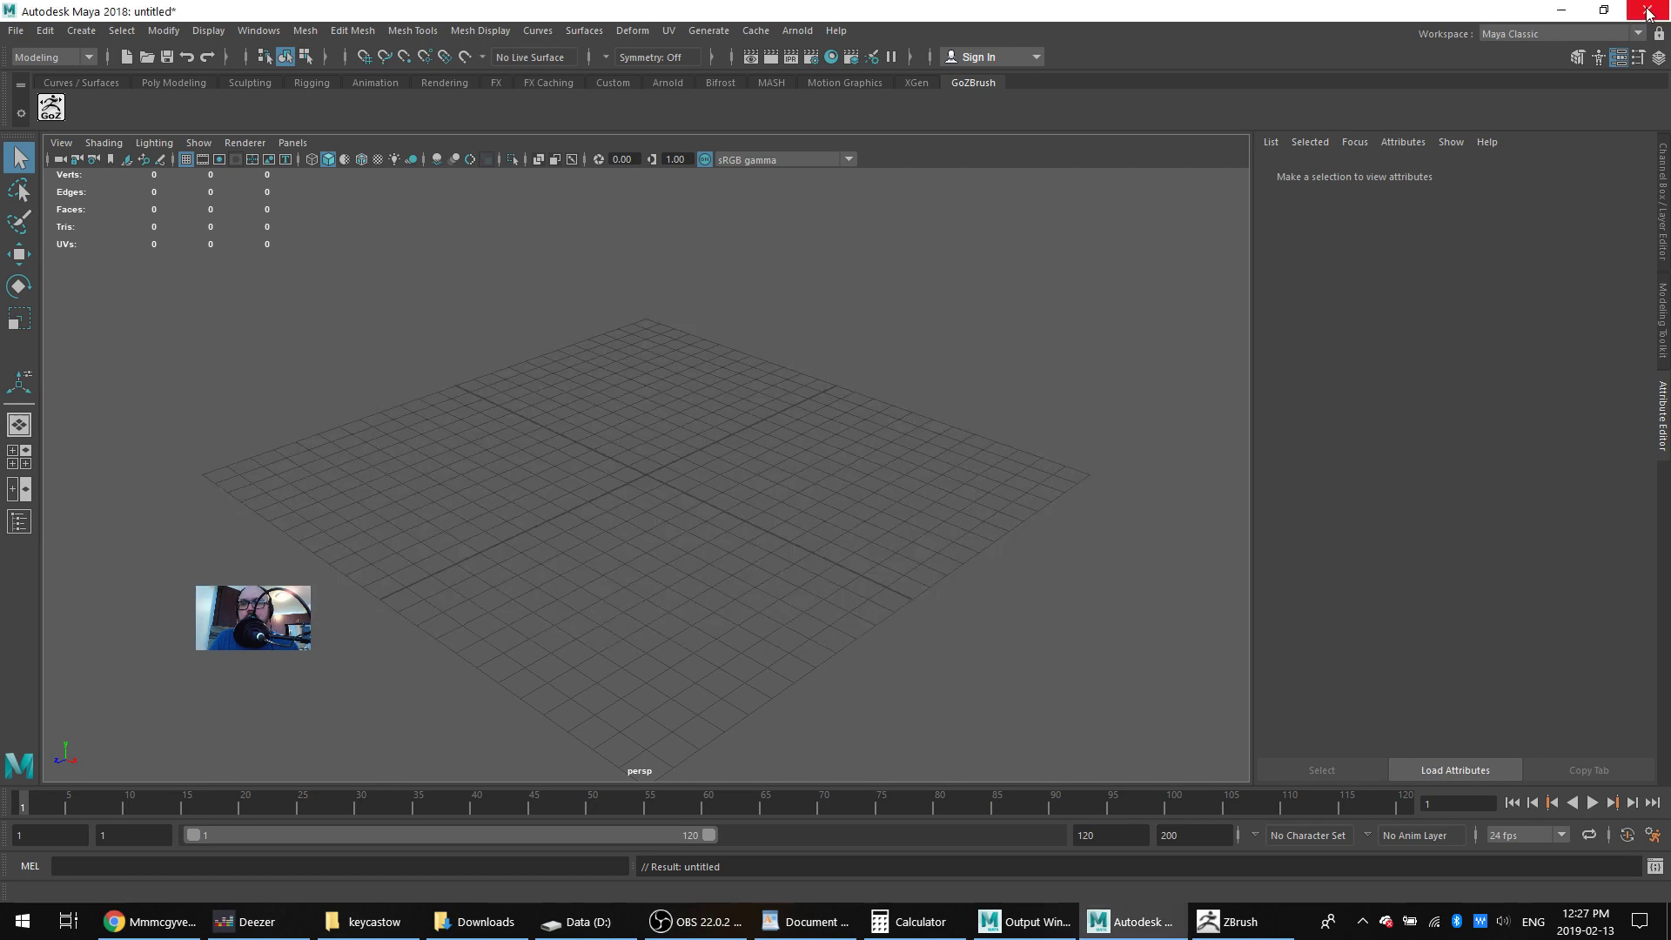
Close Maya without saving its untitled scene and switch back to ZBrush
{"action": "left_click", "coordinate": [1648, 11]}
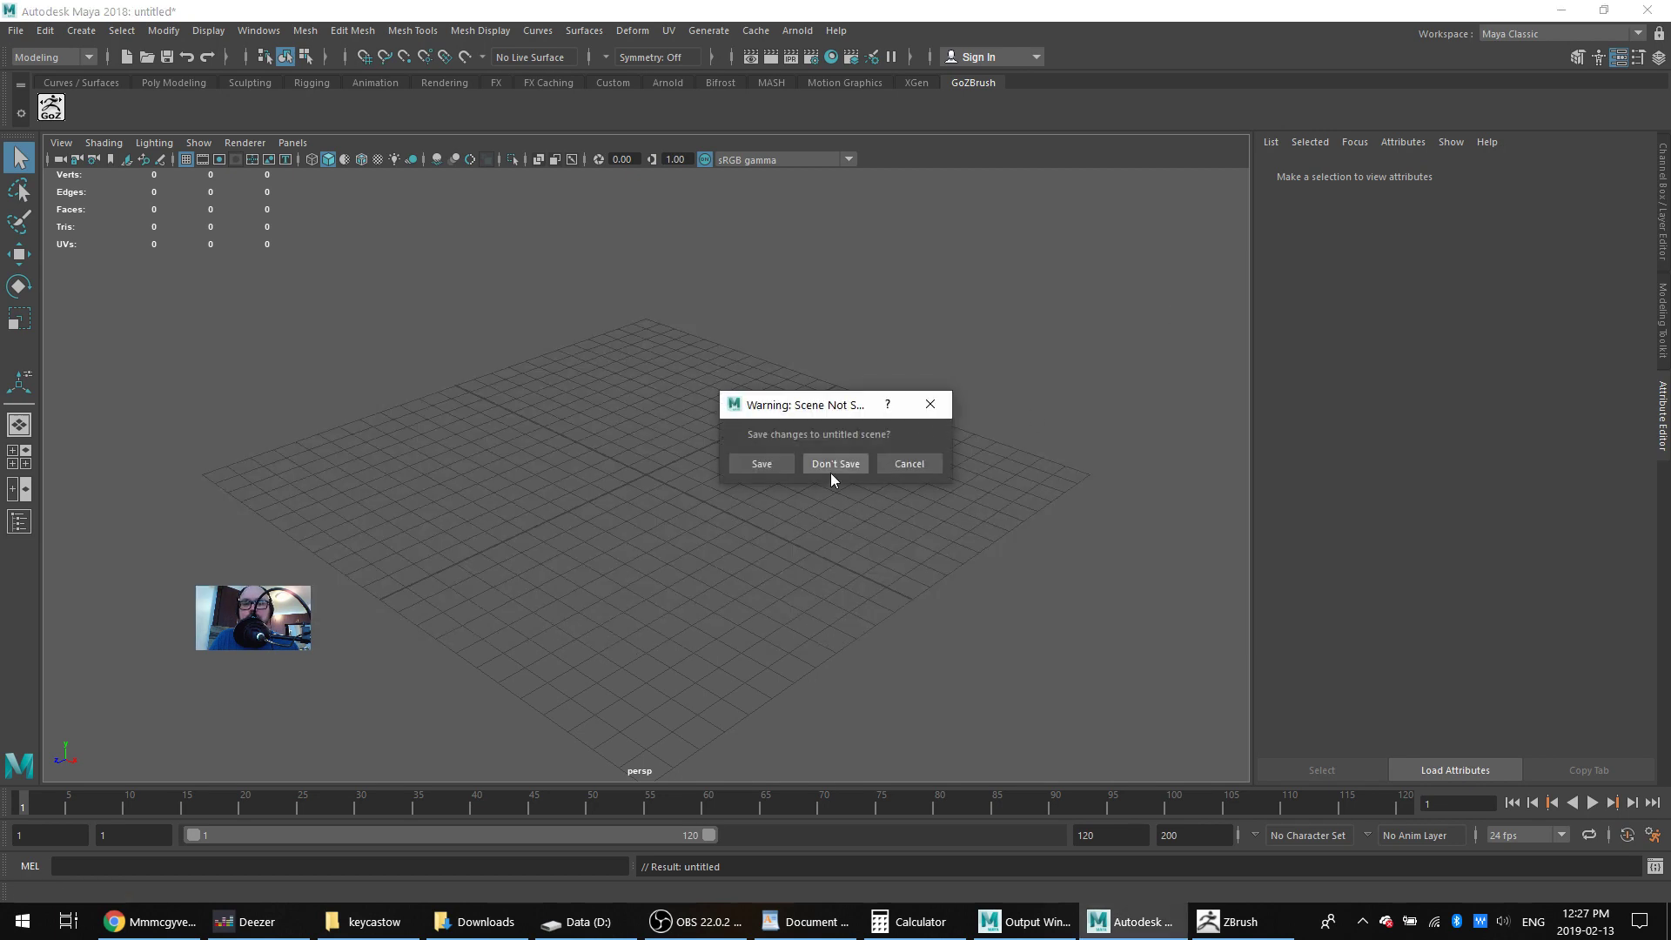
{"action": "left_click", "coordinate": [827, 469]}
{"action": "key", "text": "alt+Tab"}
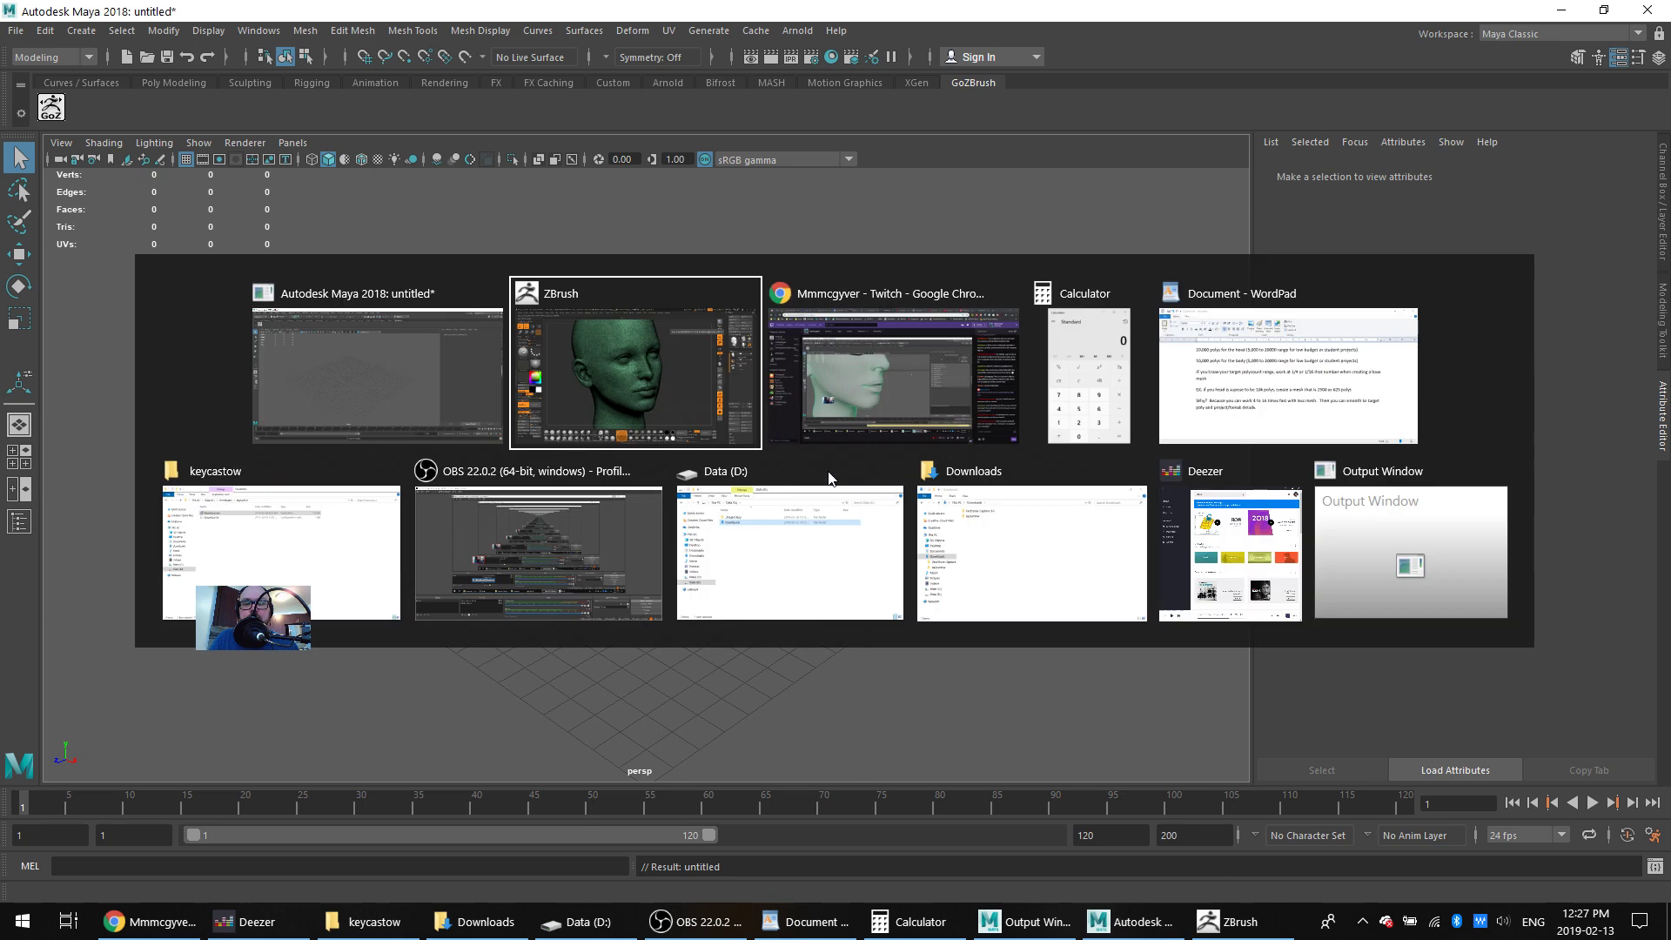
{"action": "key", "text": "alt+Tab"}
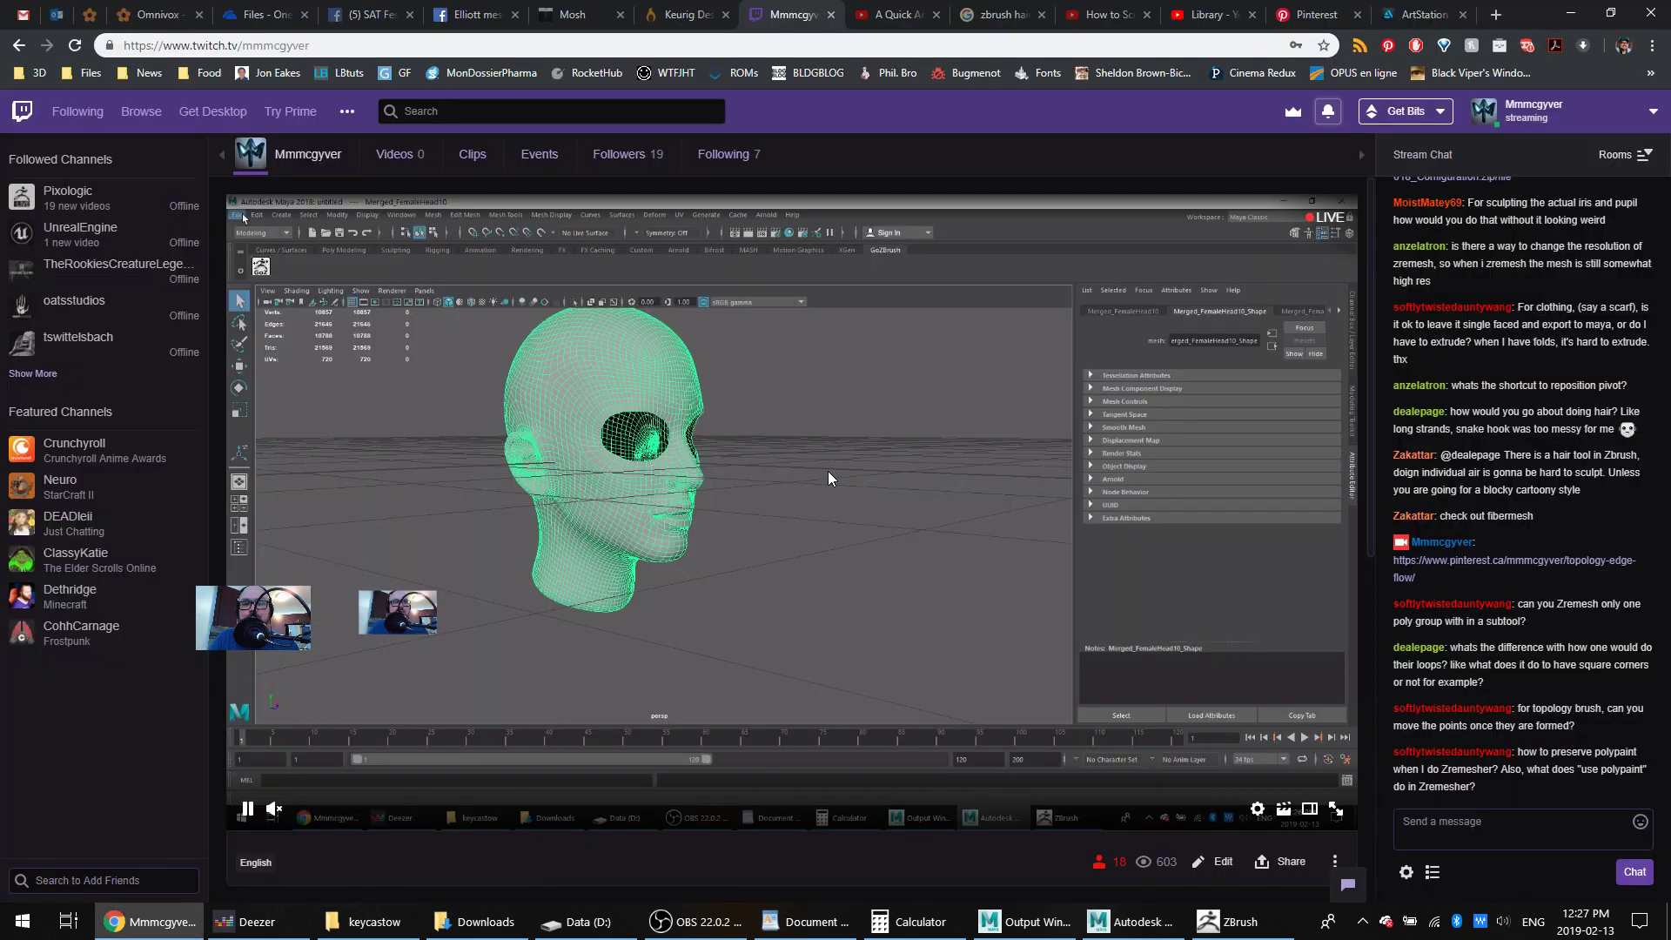
{"action": "key", "text": "alt+Tab"}
{"action": "key", "text": "alt+Tab"}
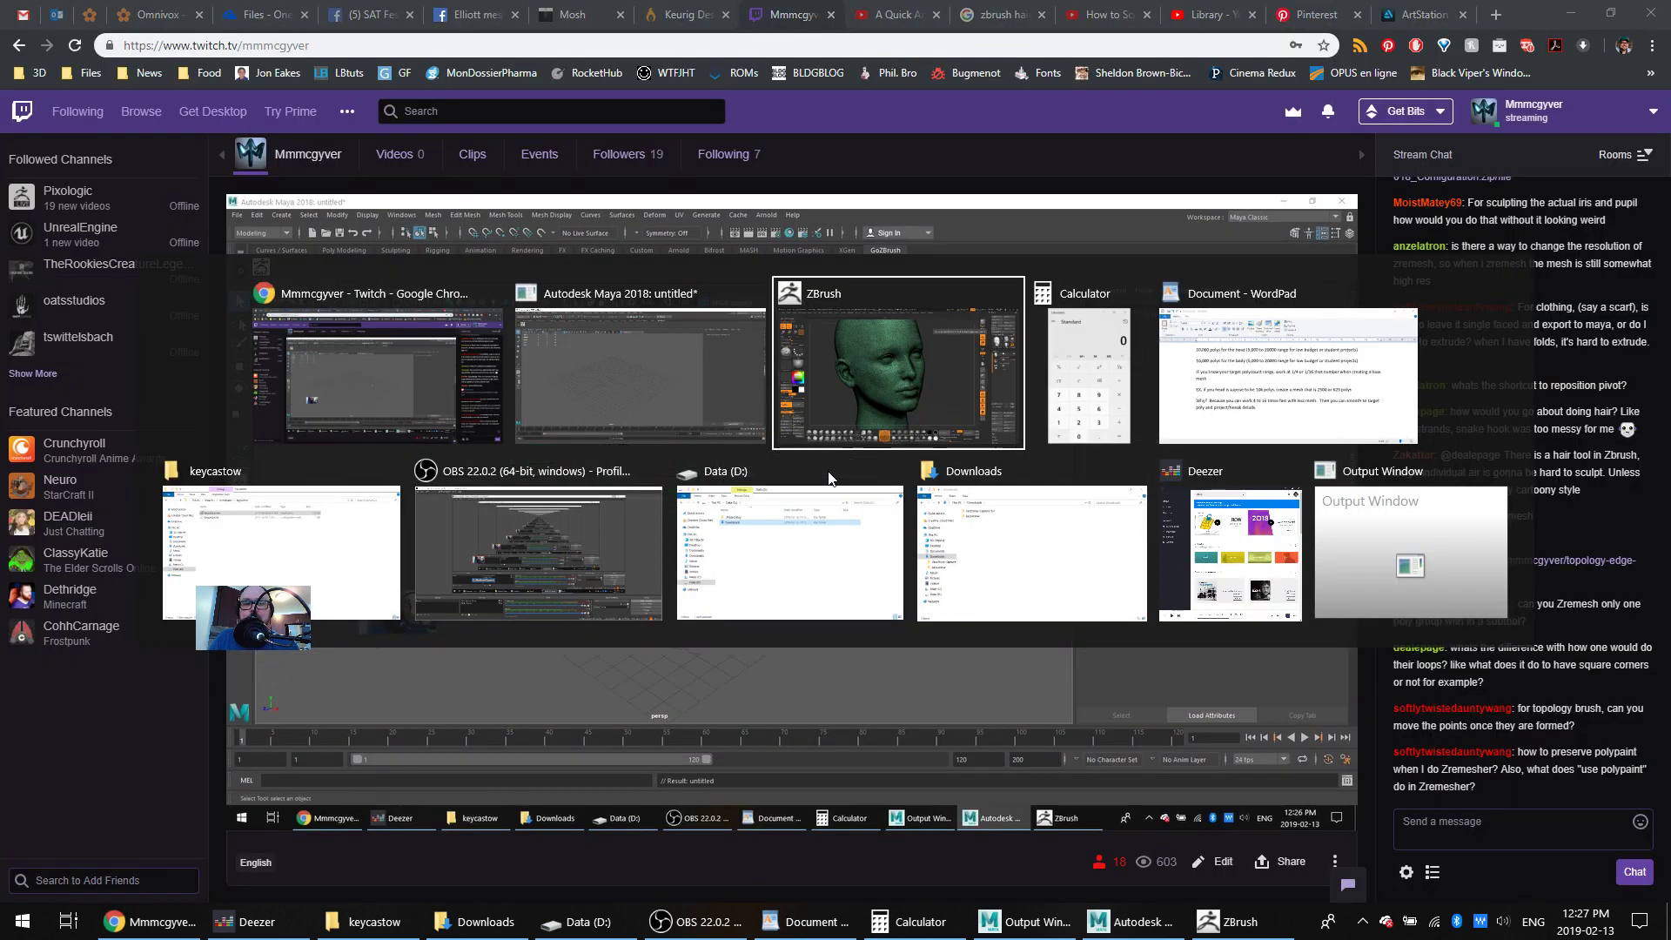
Save the project and check the viewers' questions in the Twitch chat before returning to ZBrush
{"action": "key", "text": "ctrl+s"}
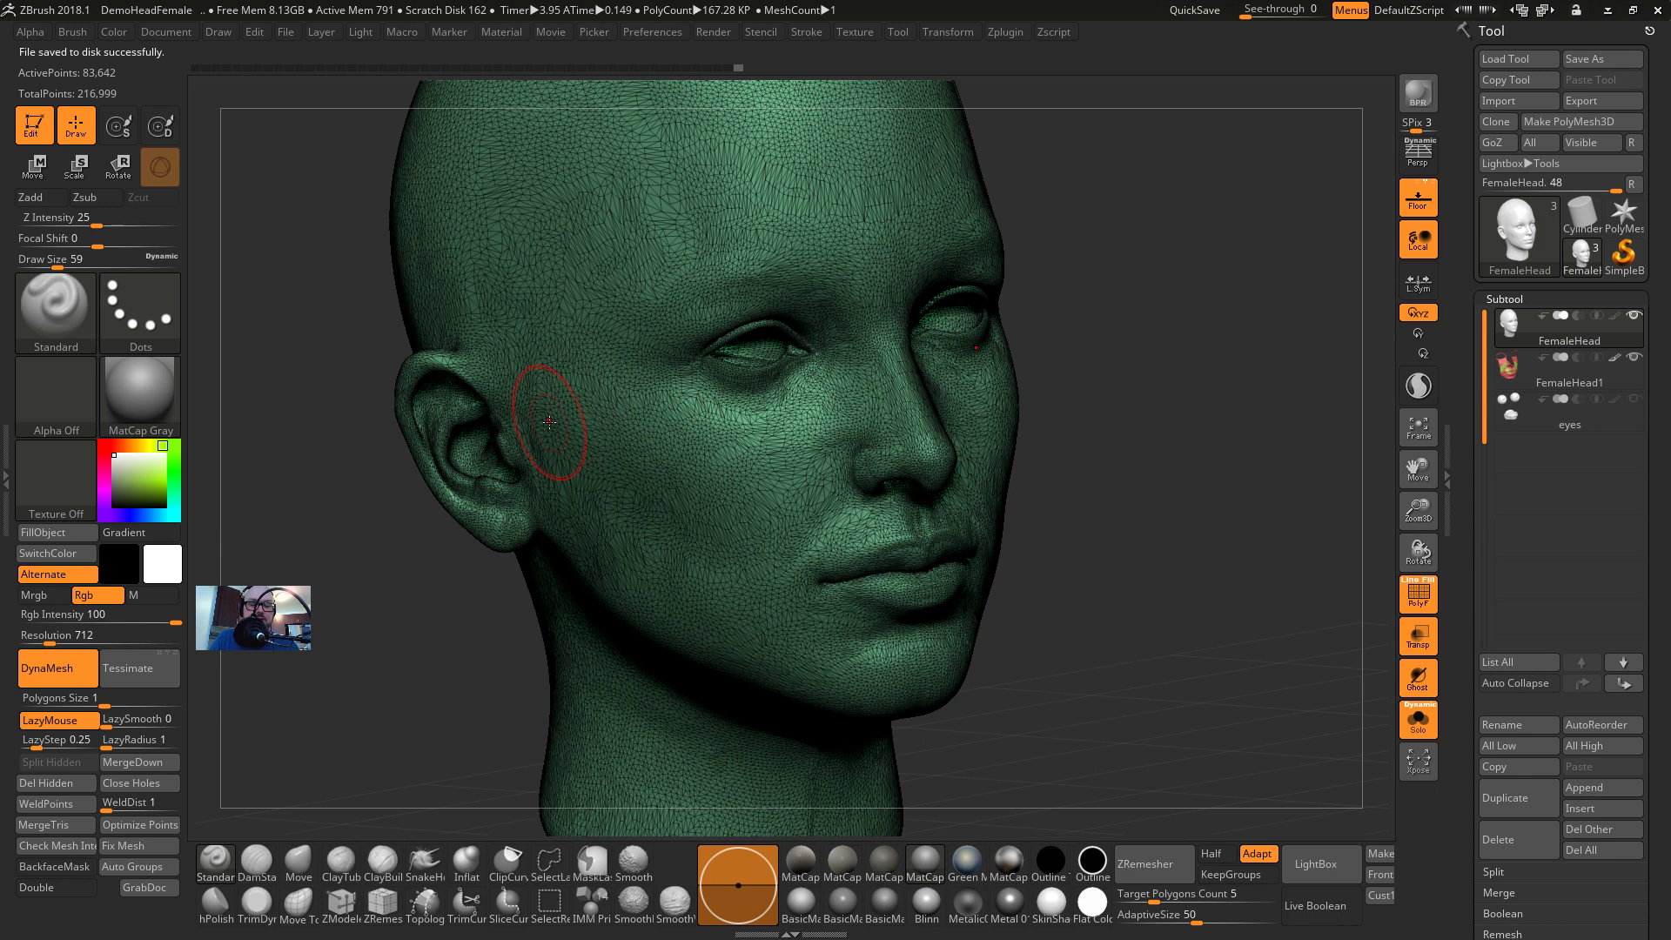
{"action": "key", "text": "alt+Tab"}
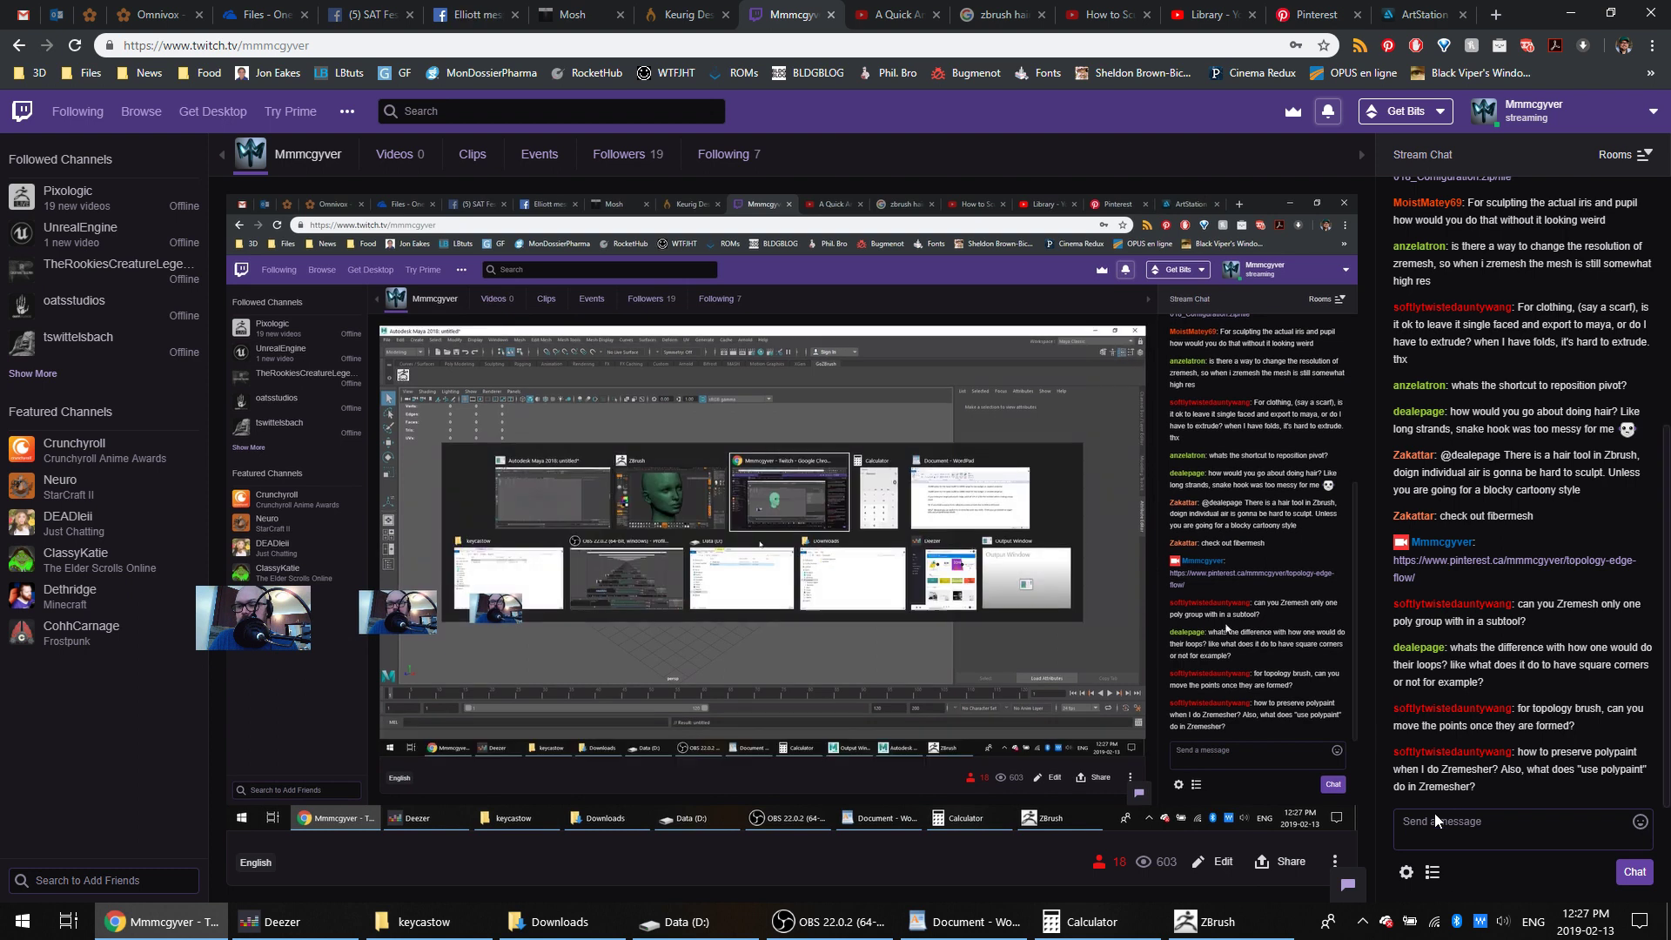
{"action": "left_click", "coordinate": [1210, 922]}
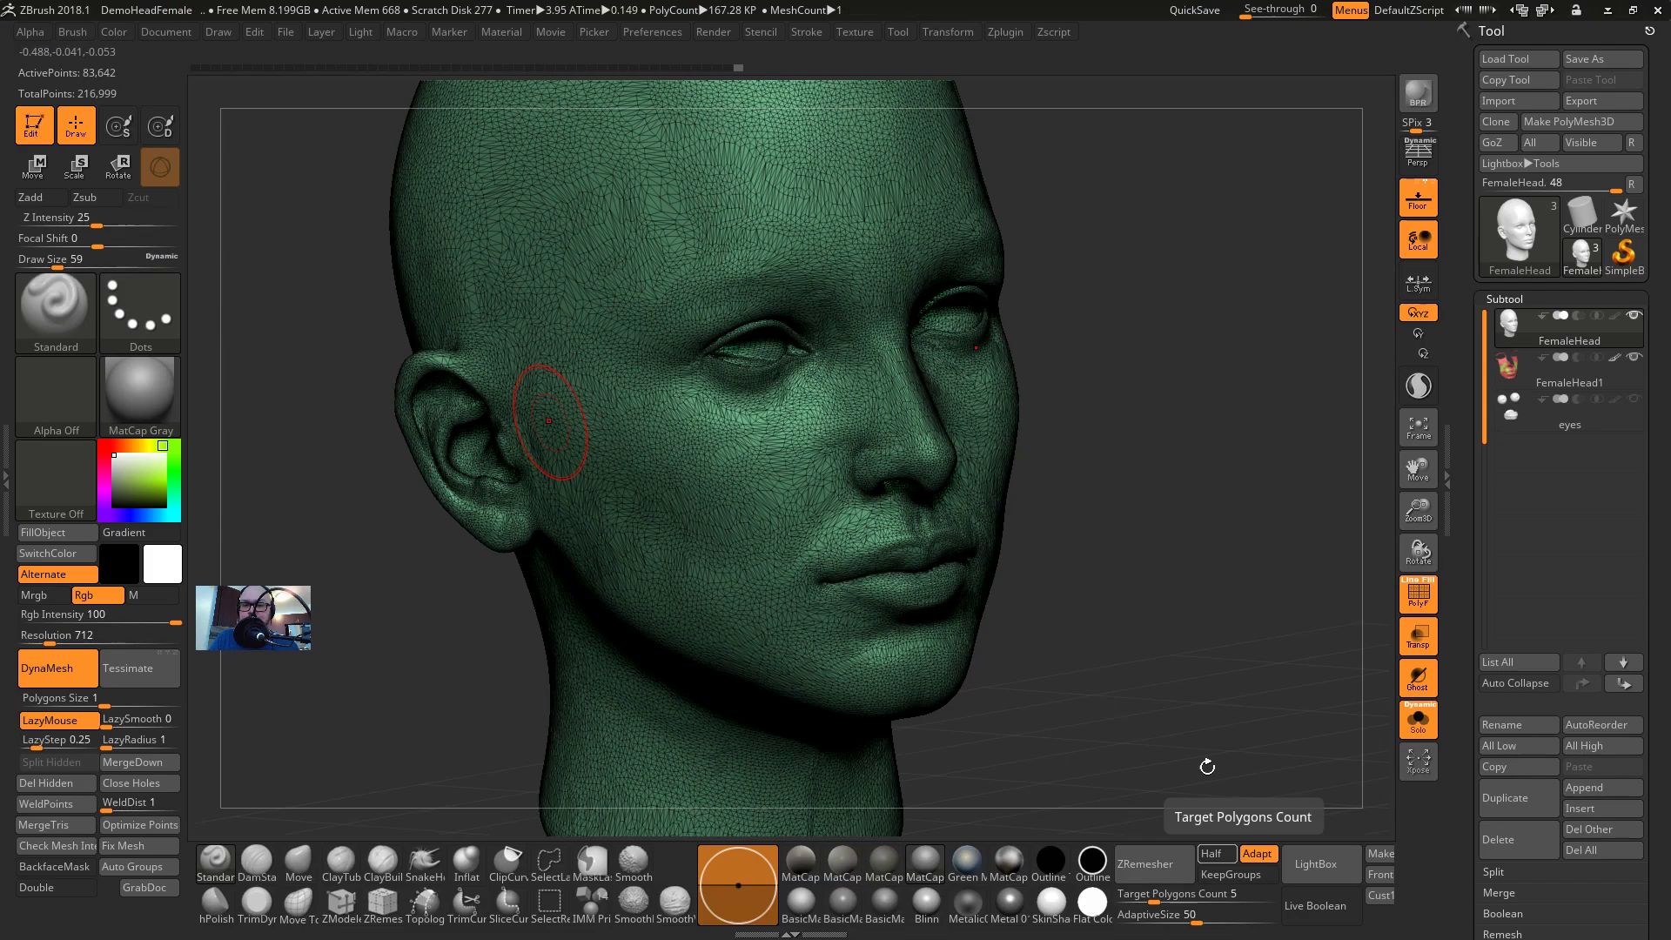
{"action": "key", "text": "alt+Tab"}
{"action": "key", "text": "Tab"}
{"action": "key", "text": "Tab"}
{"action": "key", "text": "Tab"}
{"action": "key", "text": "Tab"}
{"action": "key", "text": "Tab"}
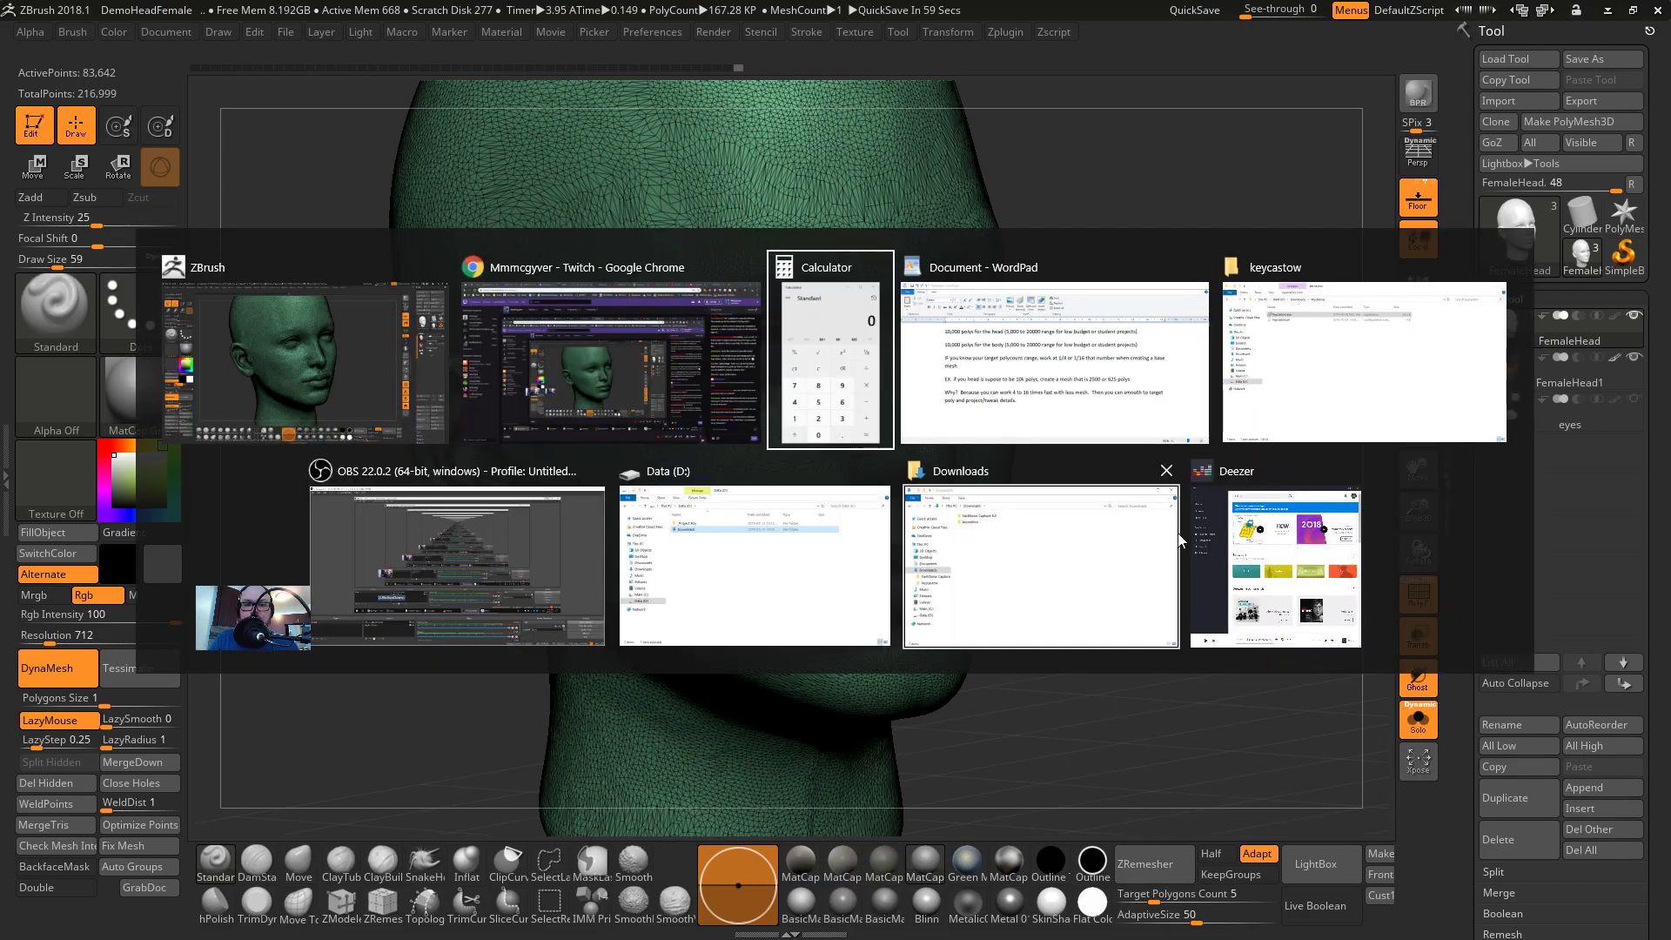
{"action": "key", "text": "Tab"}
{"action": "key", "text": "Tab"}
{"action": "key", "text": "Tab"}
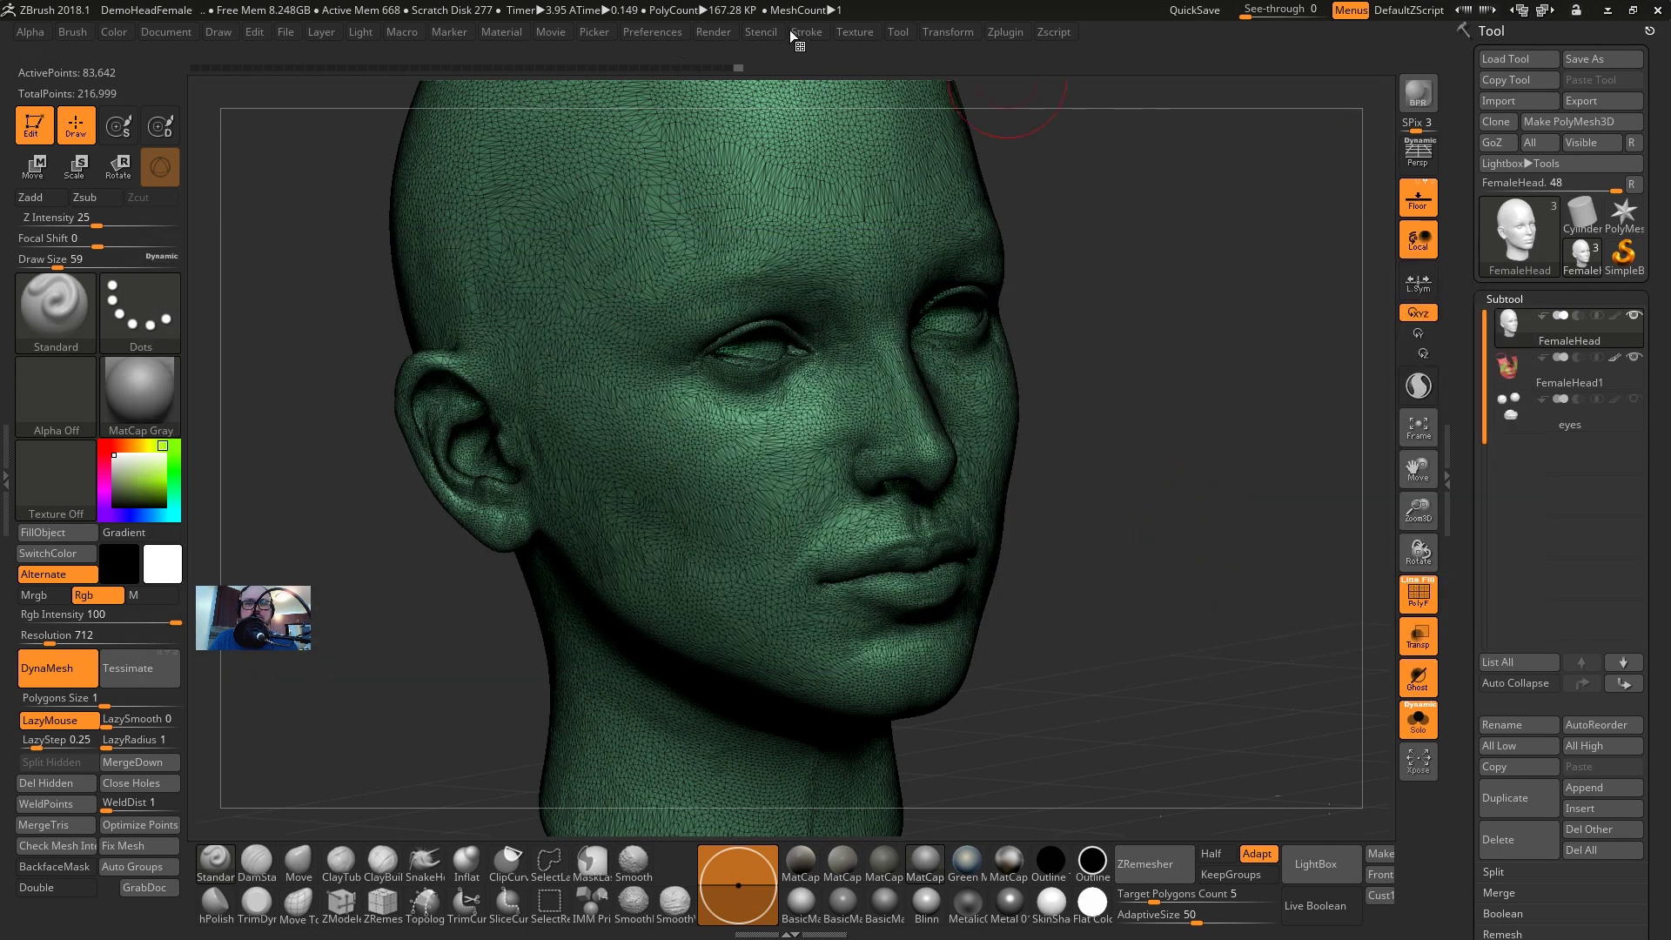
Set the GoZ path for Maya to C:/Program Files/Autodesk/Maya2018/bin/maya.exe
{"action": "left_click", "coordinate": [676, 31]}
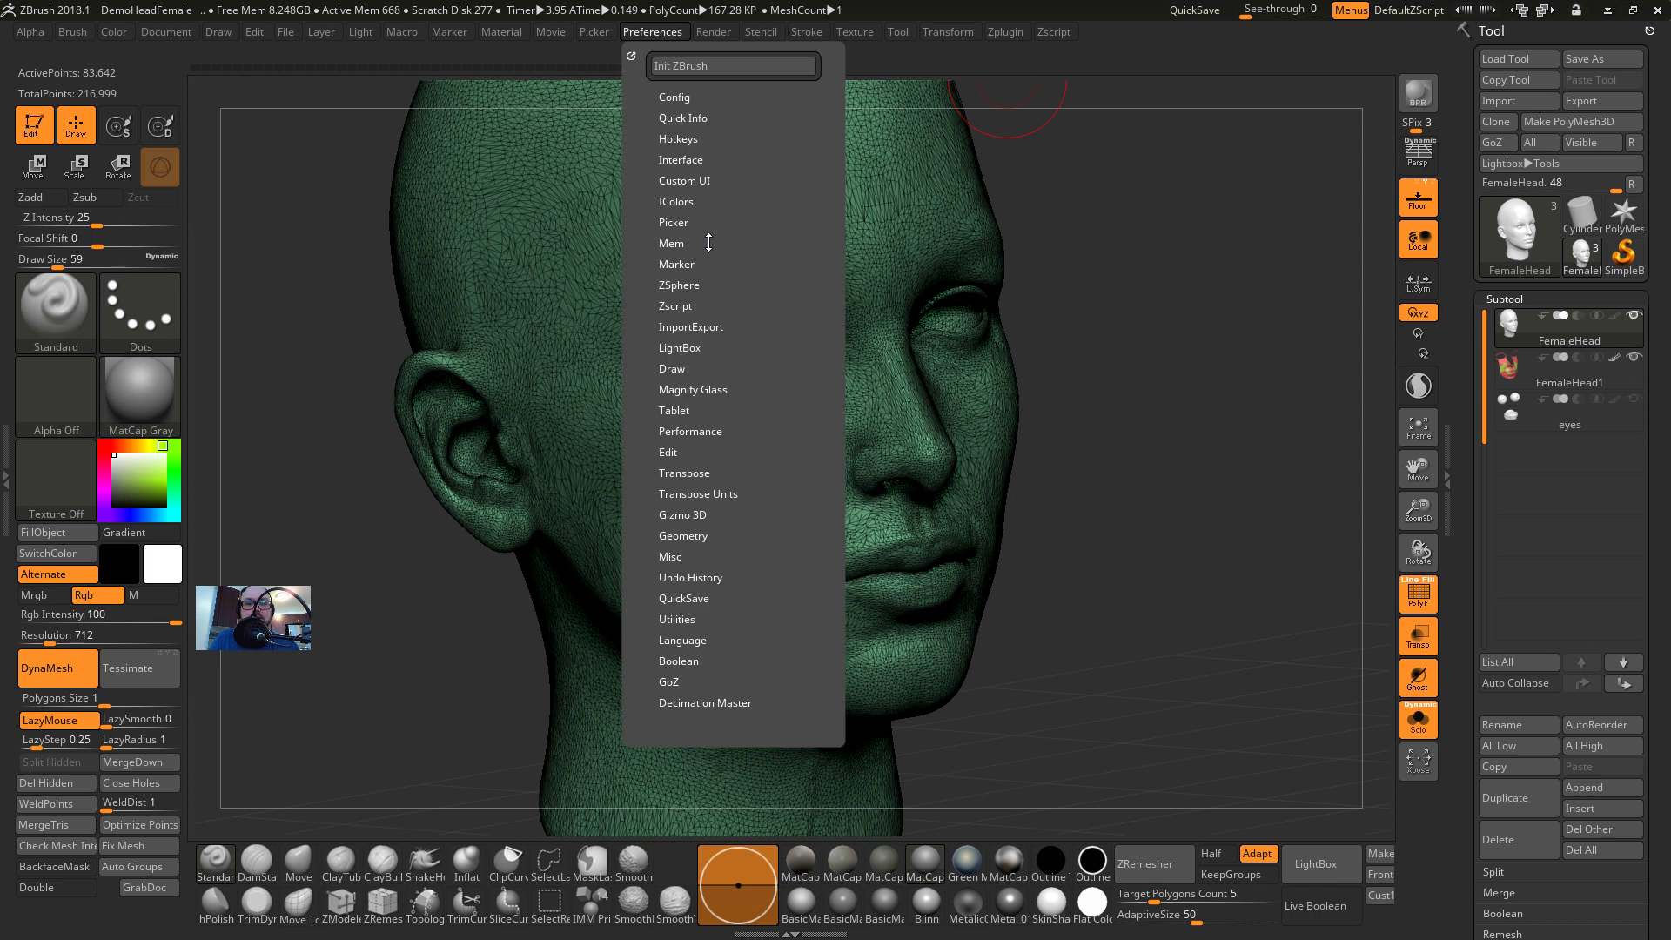
{"action": "left_click", "coordinate": [677, 683]}
{"action": "left_click", "coordinate": [714, 783]}
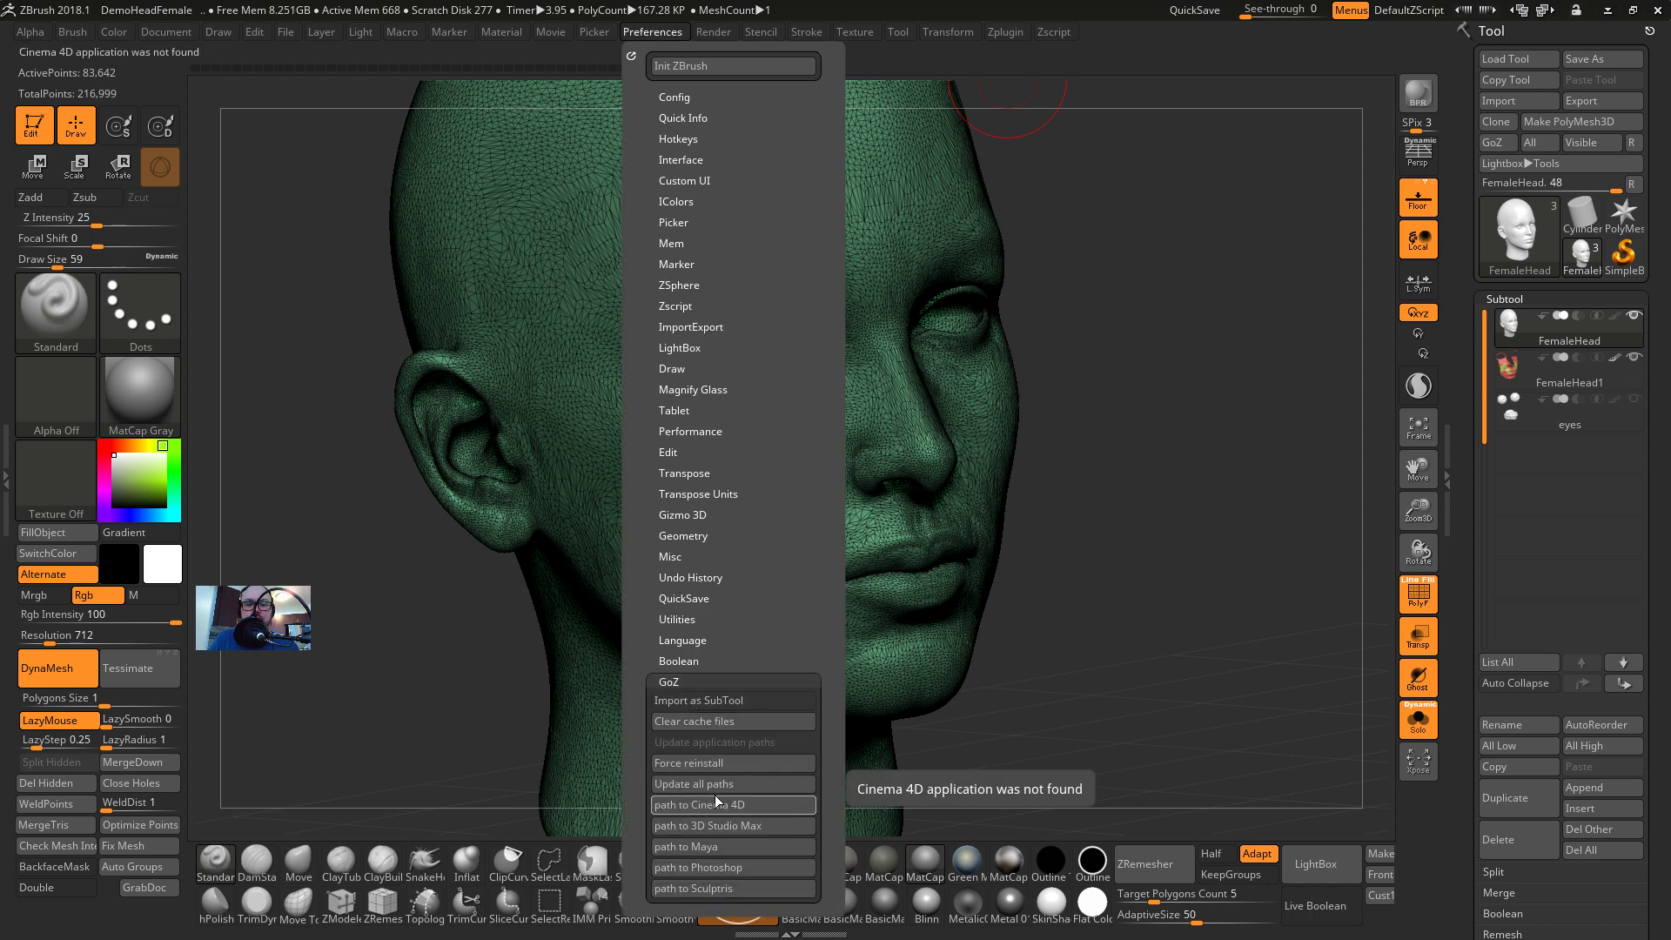
{"action": "left_click", "coordinate": [730, 848]}
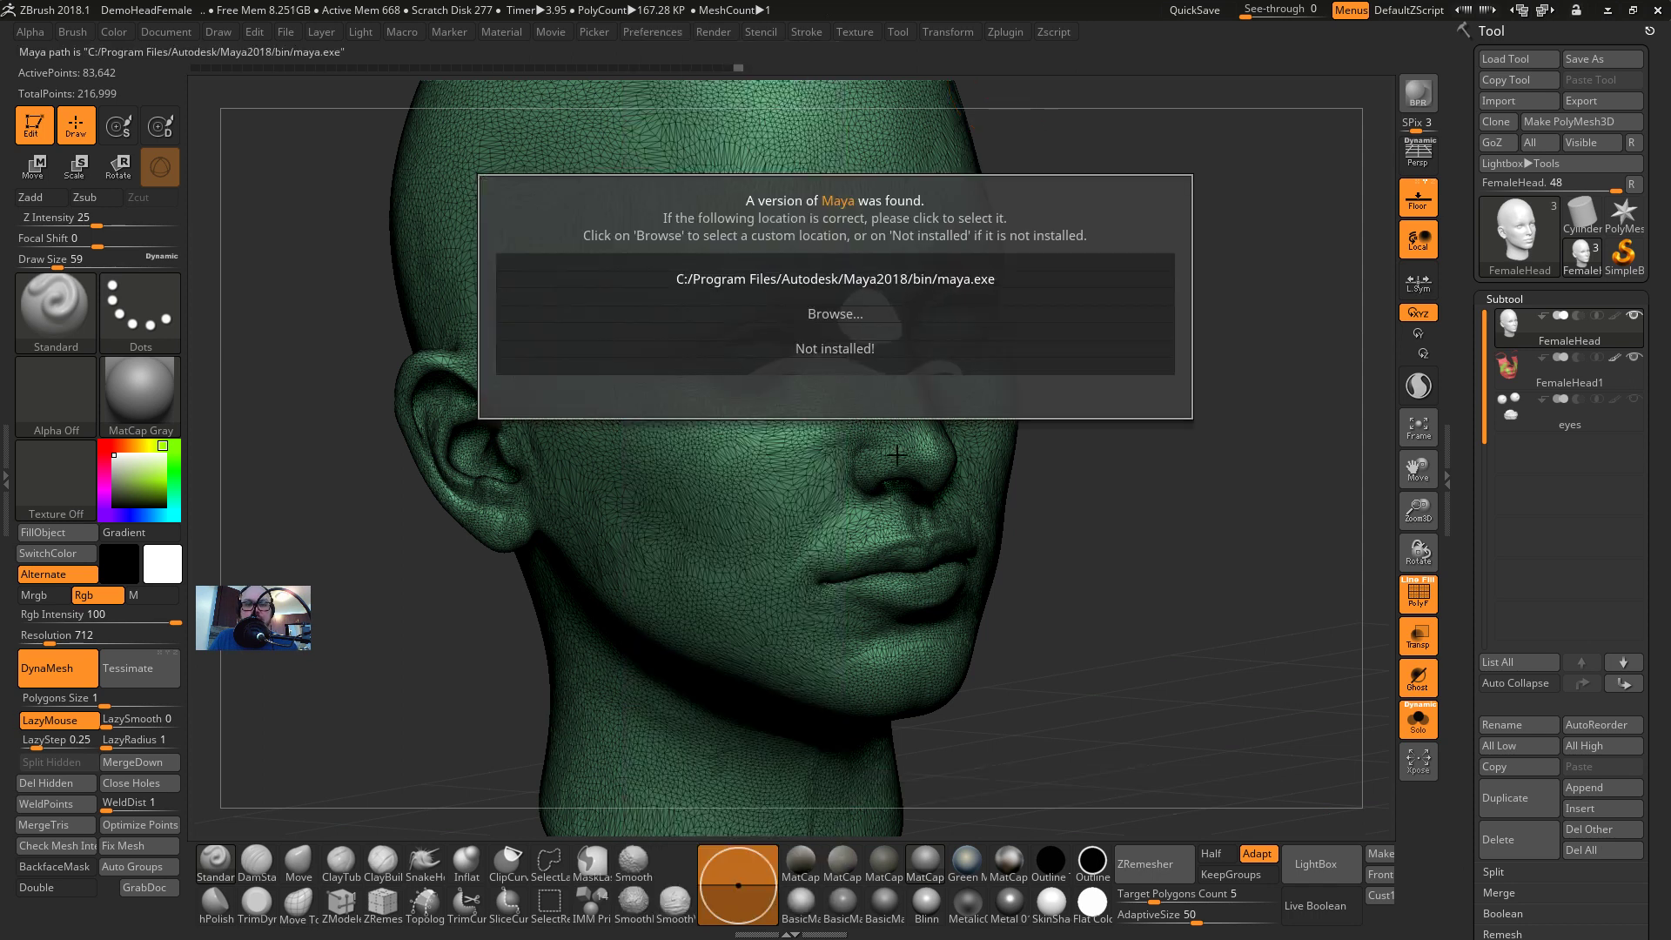
{"action": "left_click", "coordinate": [848, 292]}
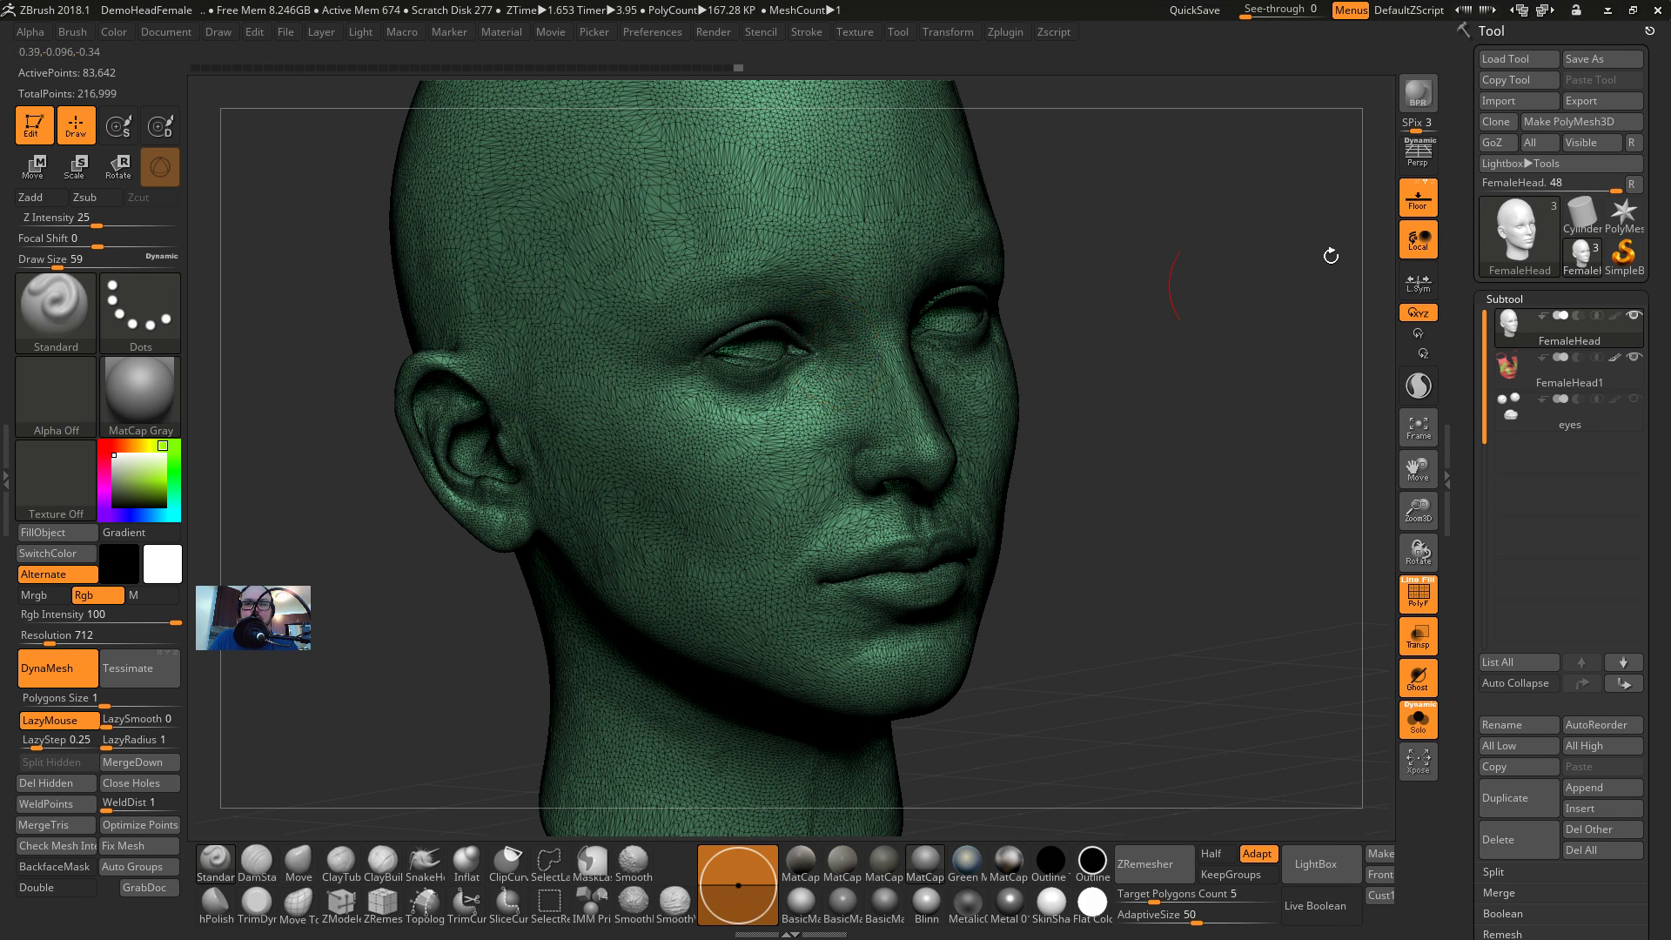
Send the decimated head to Maya again through GoZ
{"action": "left_click", "coordinate": [1499, 144]}
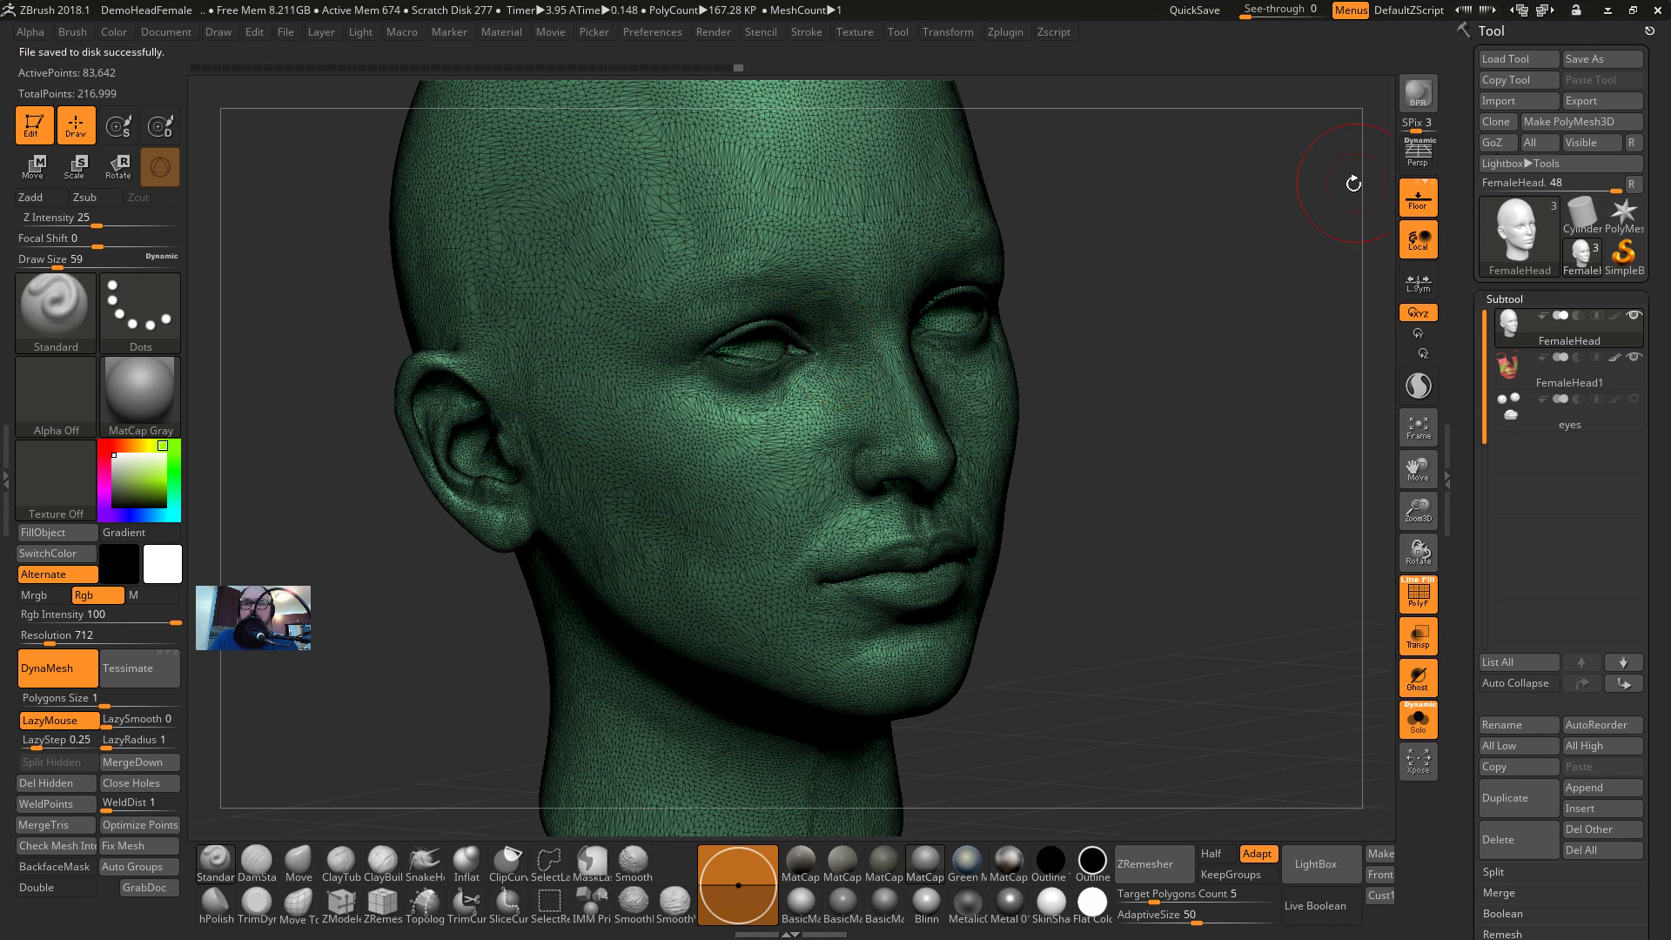
{"action": "key", "text": "alt+Tab"}
{"action": "key", "text": "alt+shift+Tab"}
Switch to the Cylinder3D tool and convert it to a PolyMesh3D
{"action": "left_click", "coordinate": [1583, 222]}
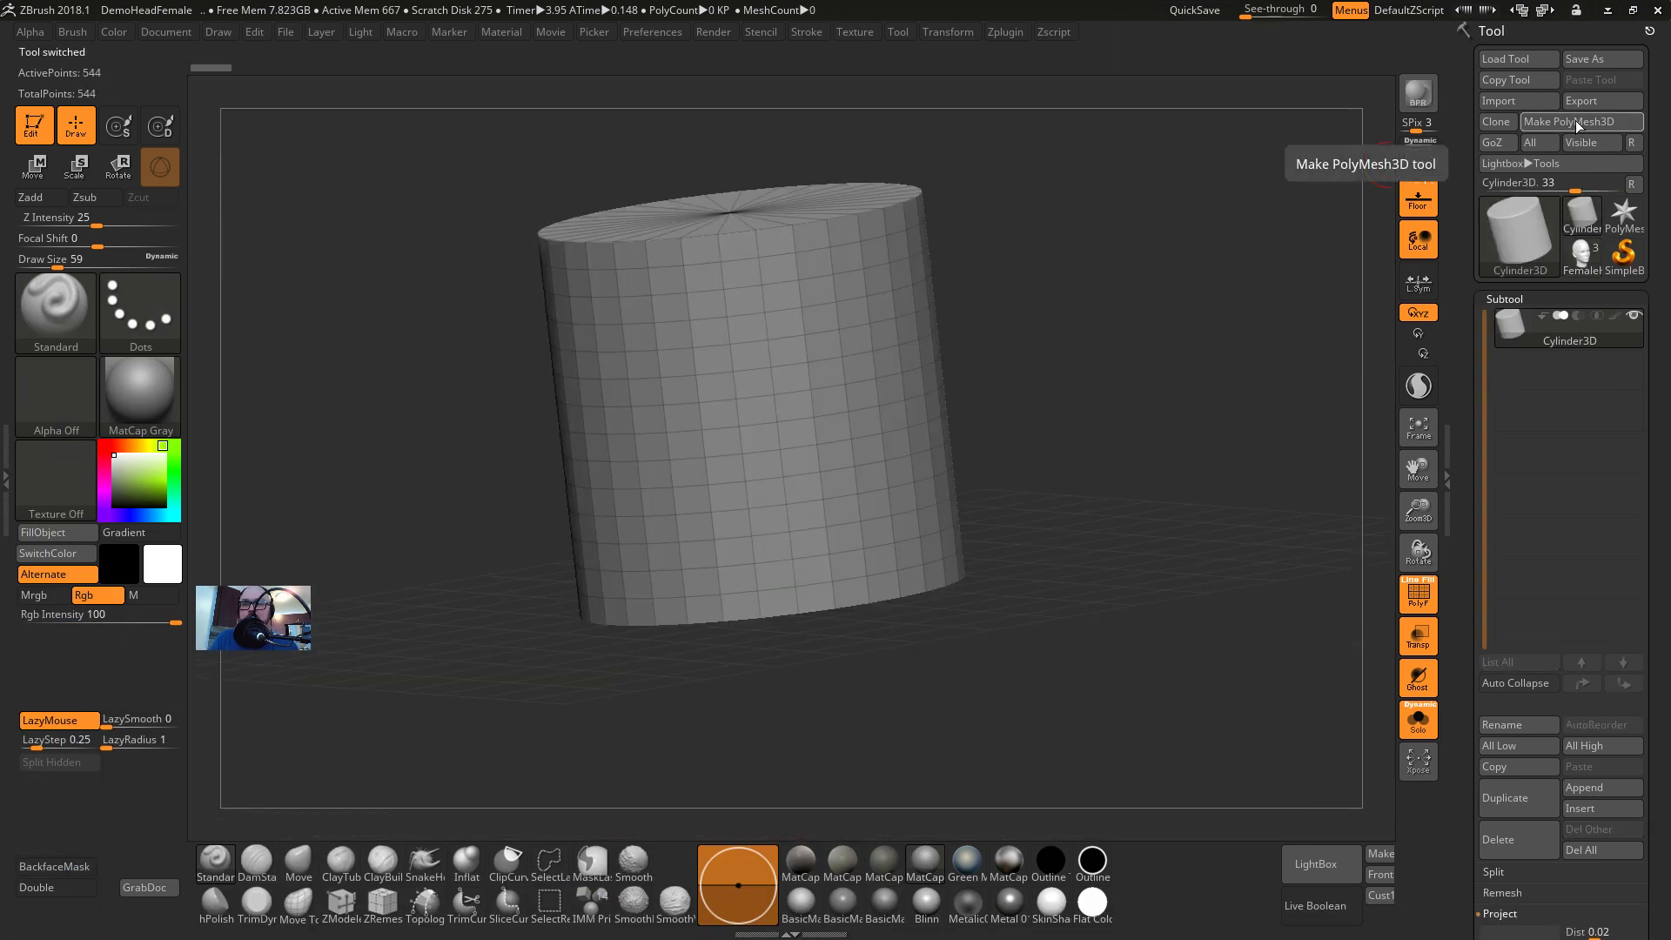
{"action": "left_click", "coordinate": [1575, 120]}
{"action": "key", "text": "s"}
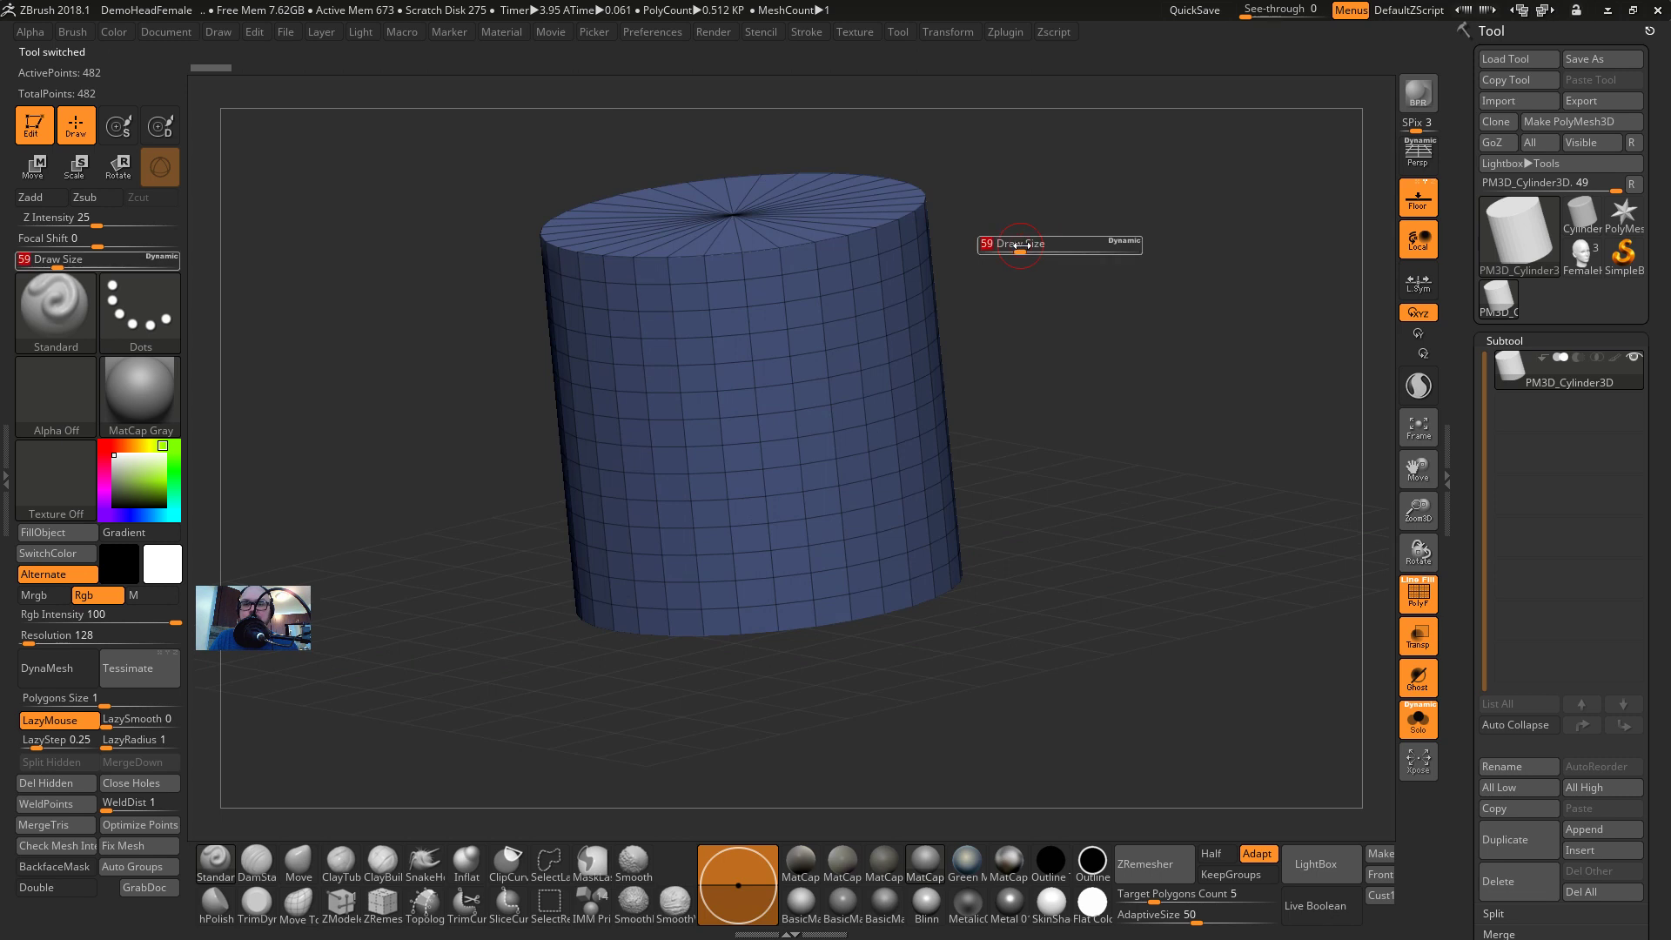
Paint a bright green patch on the cylinder's side with the Standard brush at draw size 136
{"action": "left_click_drag", "start_coordinate": [1019, 247], "coordinate": [1039, 246]}
{"action": "key", "text": "shift+f"}
{"action": "key", "text": "shift+f"}
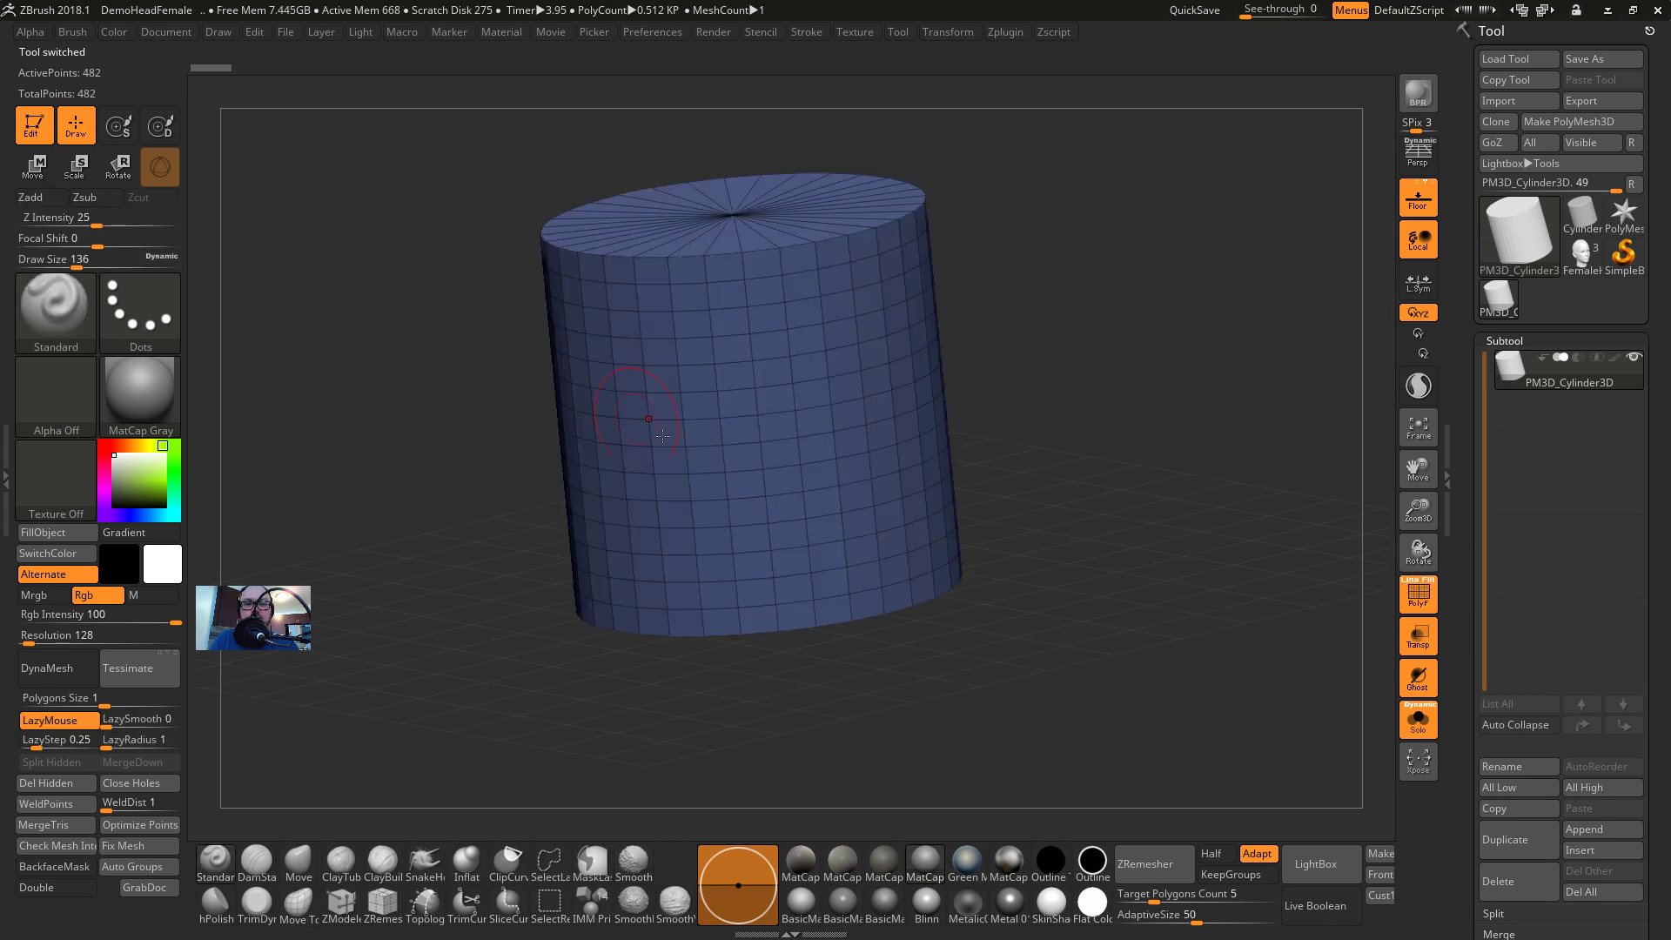
{"action": "key", "text": "b"}
{"action": "left_click", "coordinate": [226, 869]}
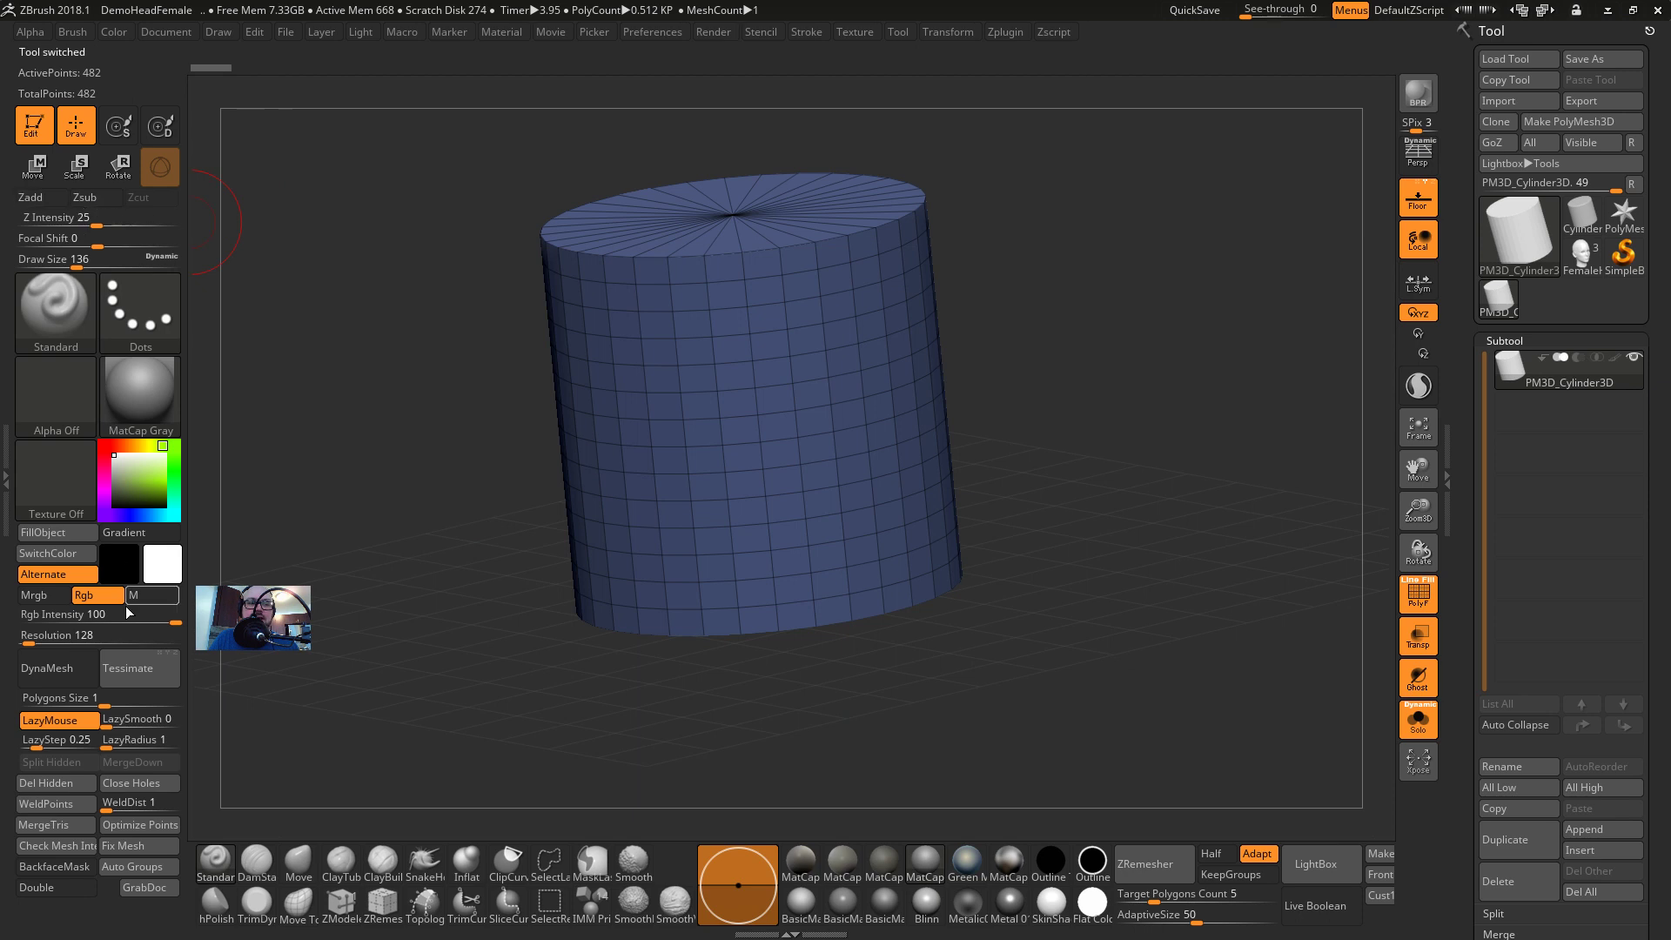
{"action": "left_click_drag", "start_coordinate": [777, 355], "coordinate": [680, 294]}
{"action": "key", "text": "shift+f"}
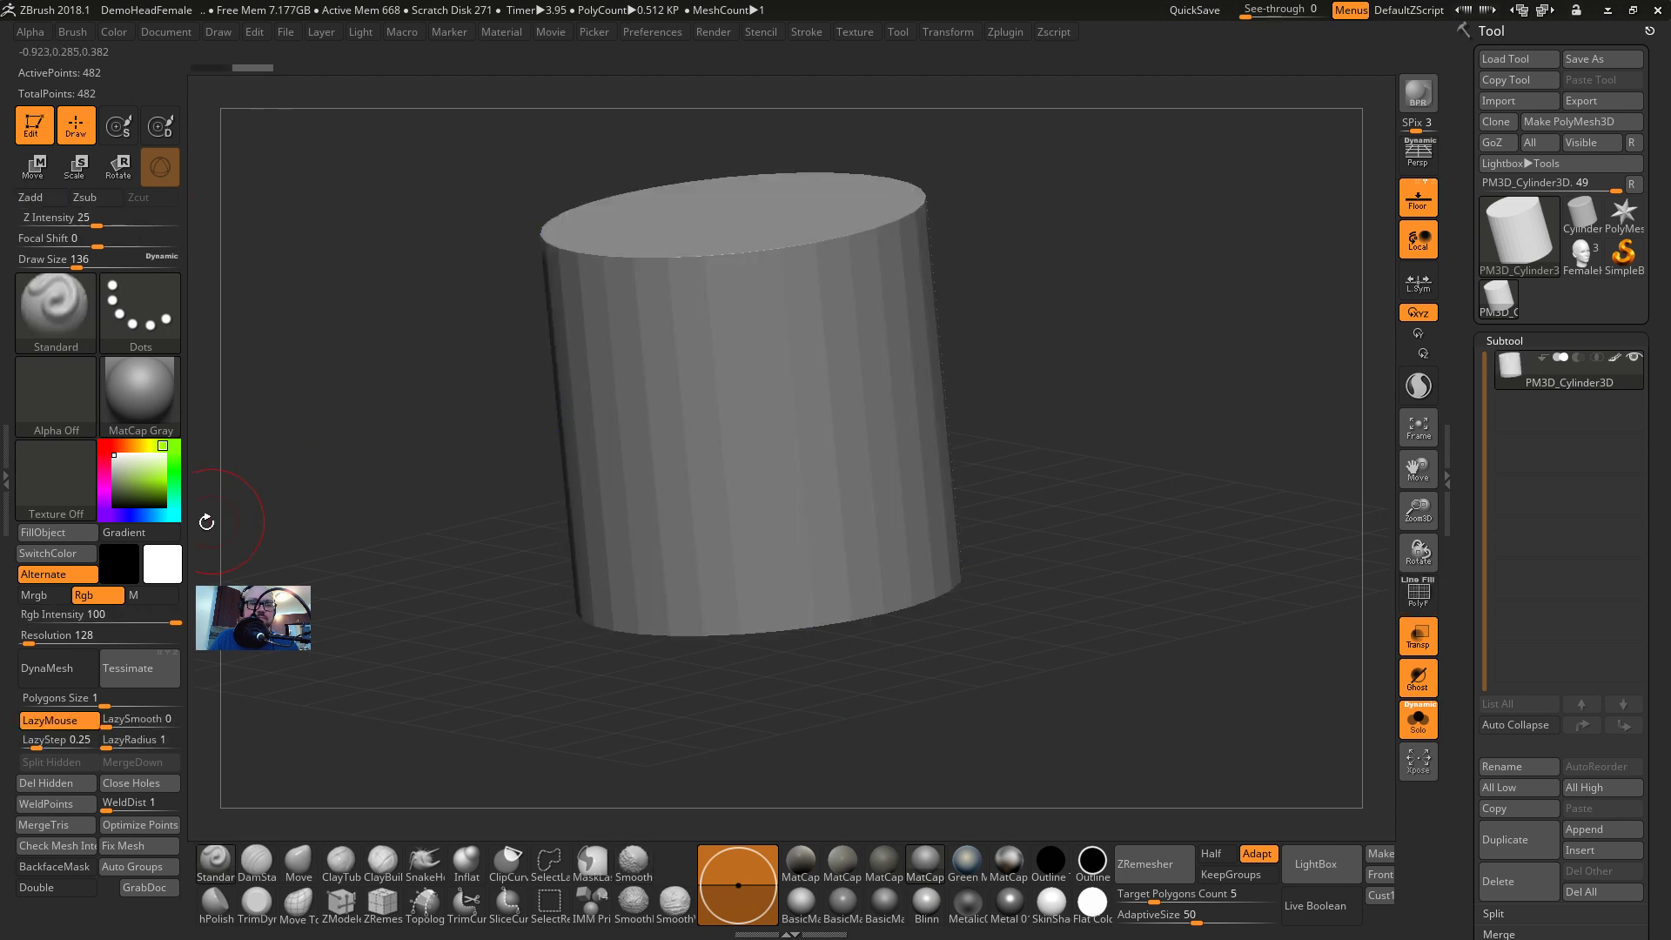
{"action": "left_click", "coordinate": [163, 476]}
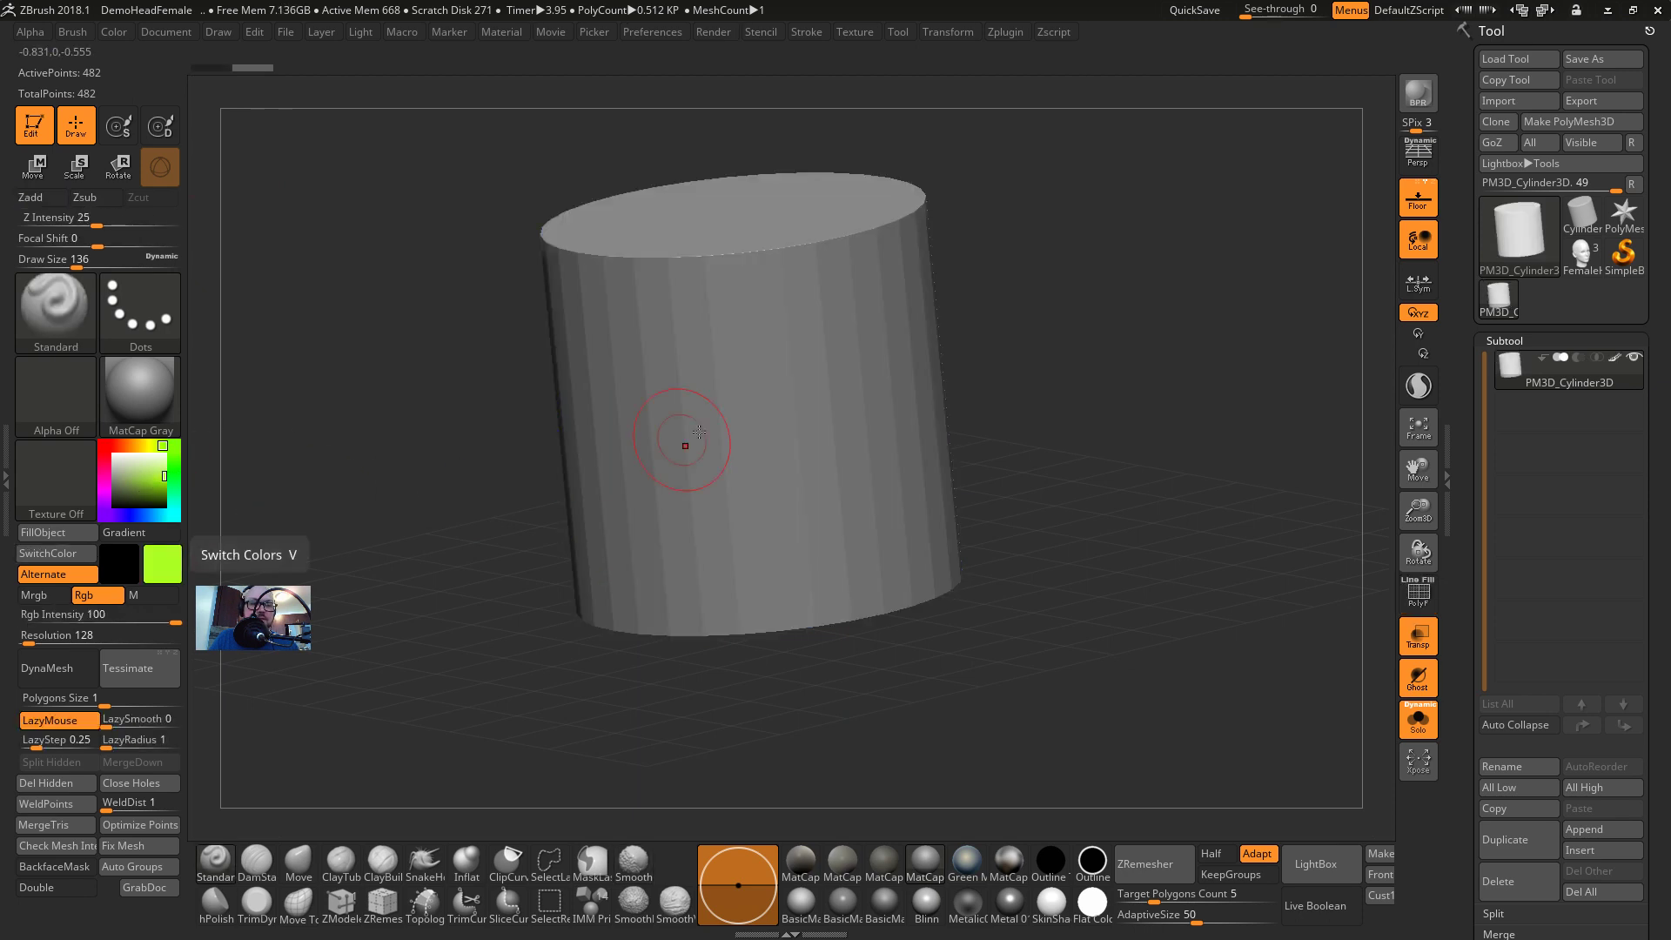
{"action": "mouse_move", "coordinate": [810, 313]}
{"action": "left_mouse_down"}
{"action": "mouse_move", "coordinate": [706, 366]}
{"action": "mouse_move", "coordinate": [675, 477]}
{"action": "left_mouse_up"}
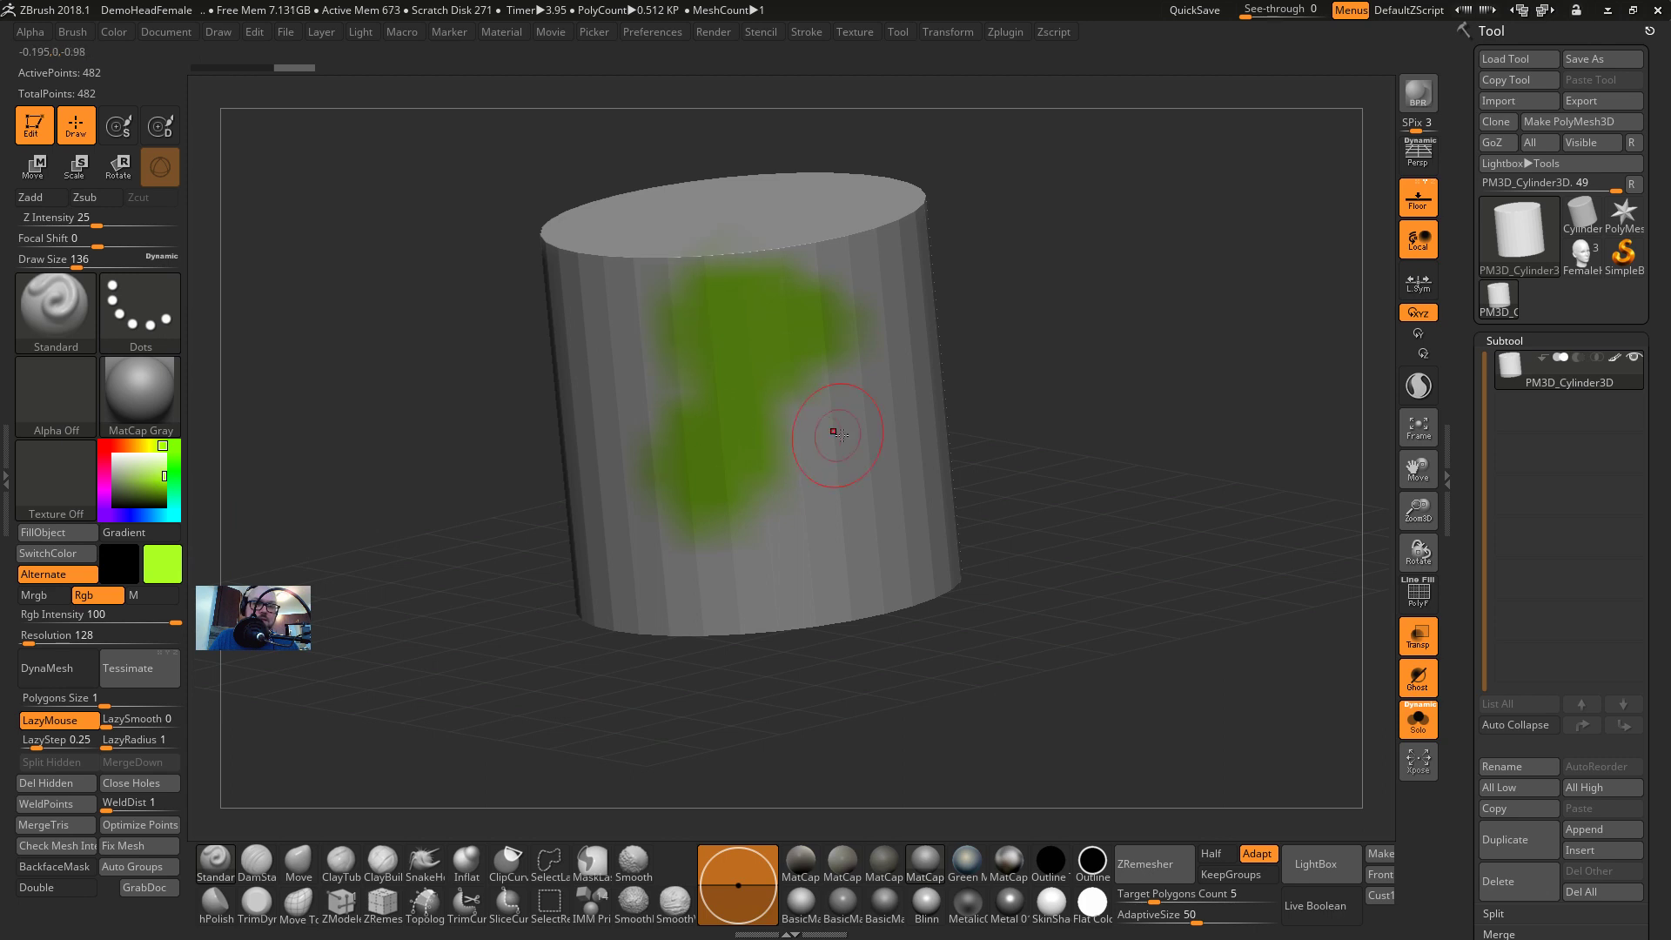
Subdivide the cylinder three times and extend the green paint across its side
{"action": "key", "text": "shift+f"}
{"action": "left_click_drag", "start_coordinate": [1087, 367], "coordinate": [1109, 548], "text": "alt"}
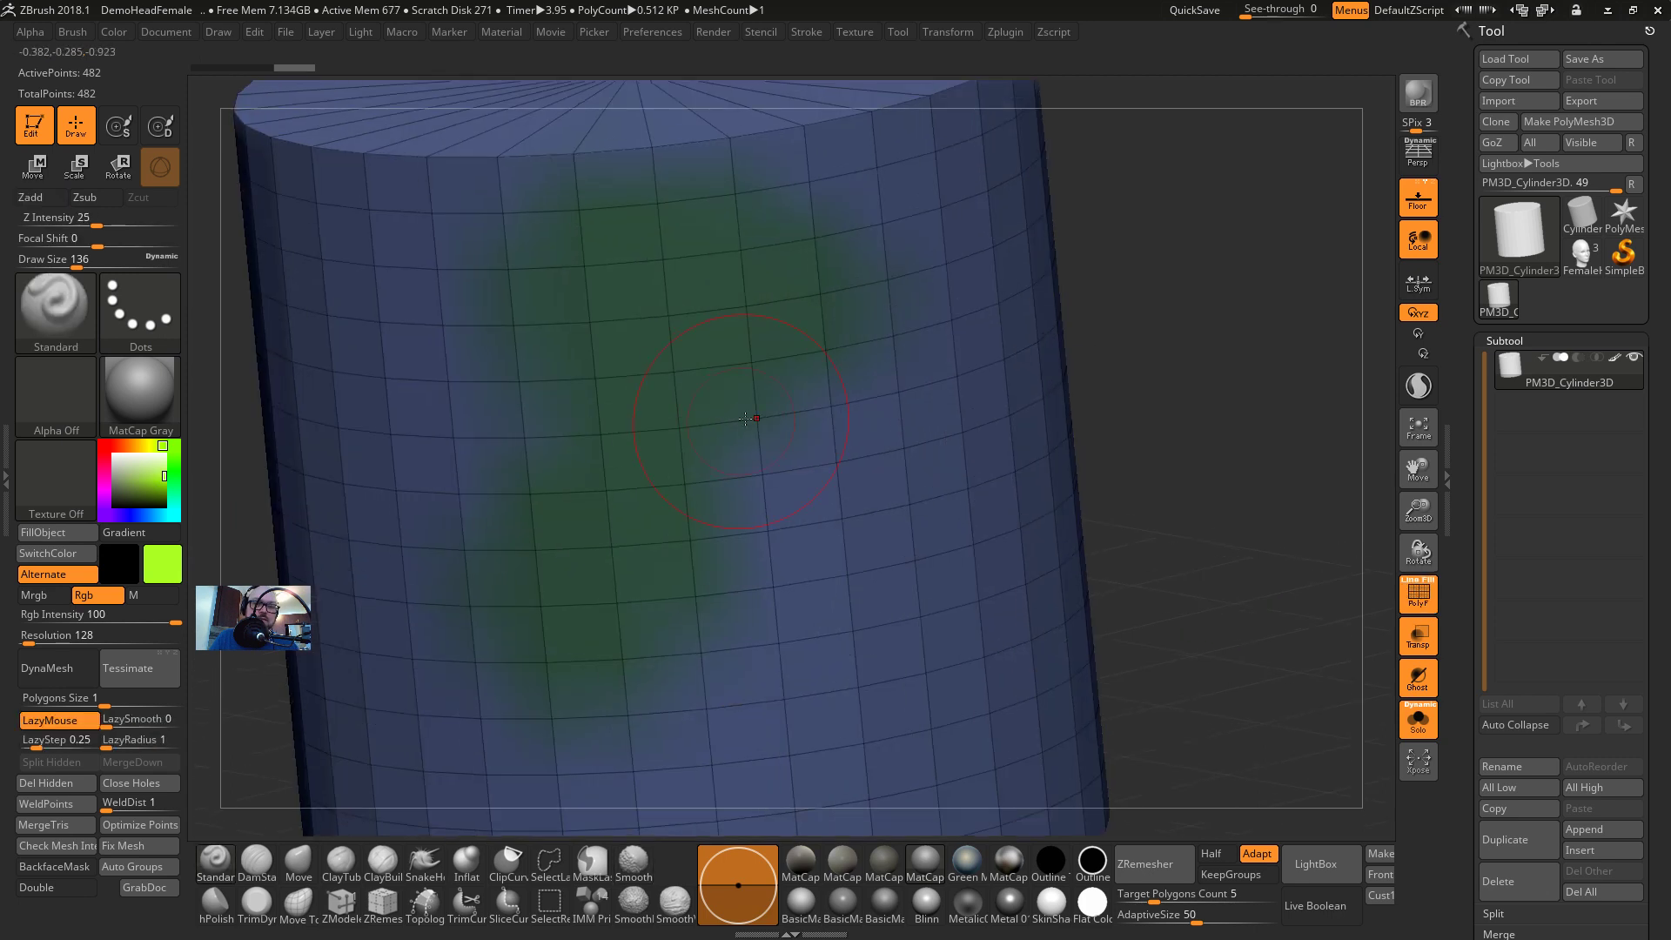
{"action": "key", "text": "shift+f"}
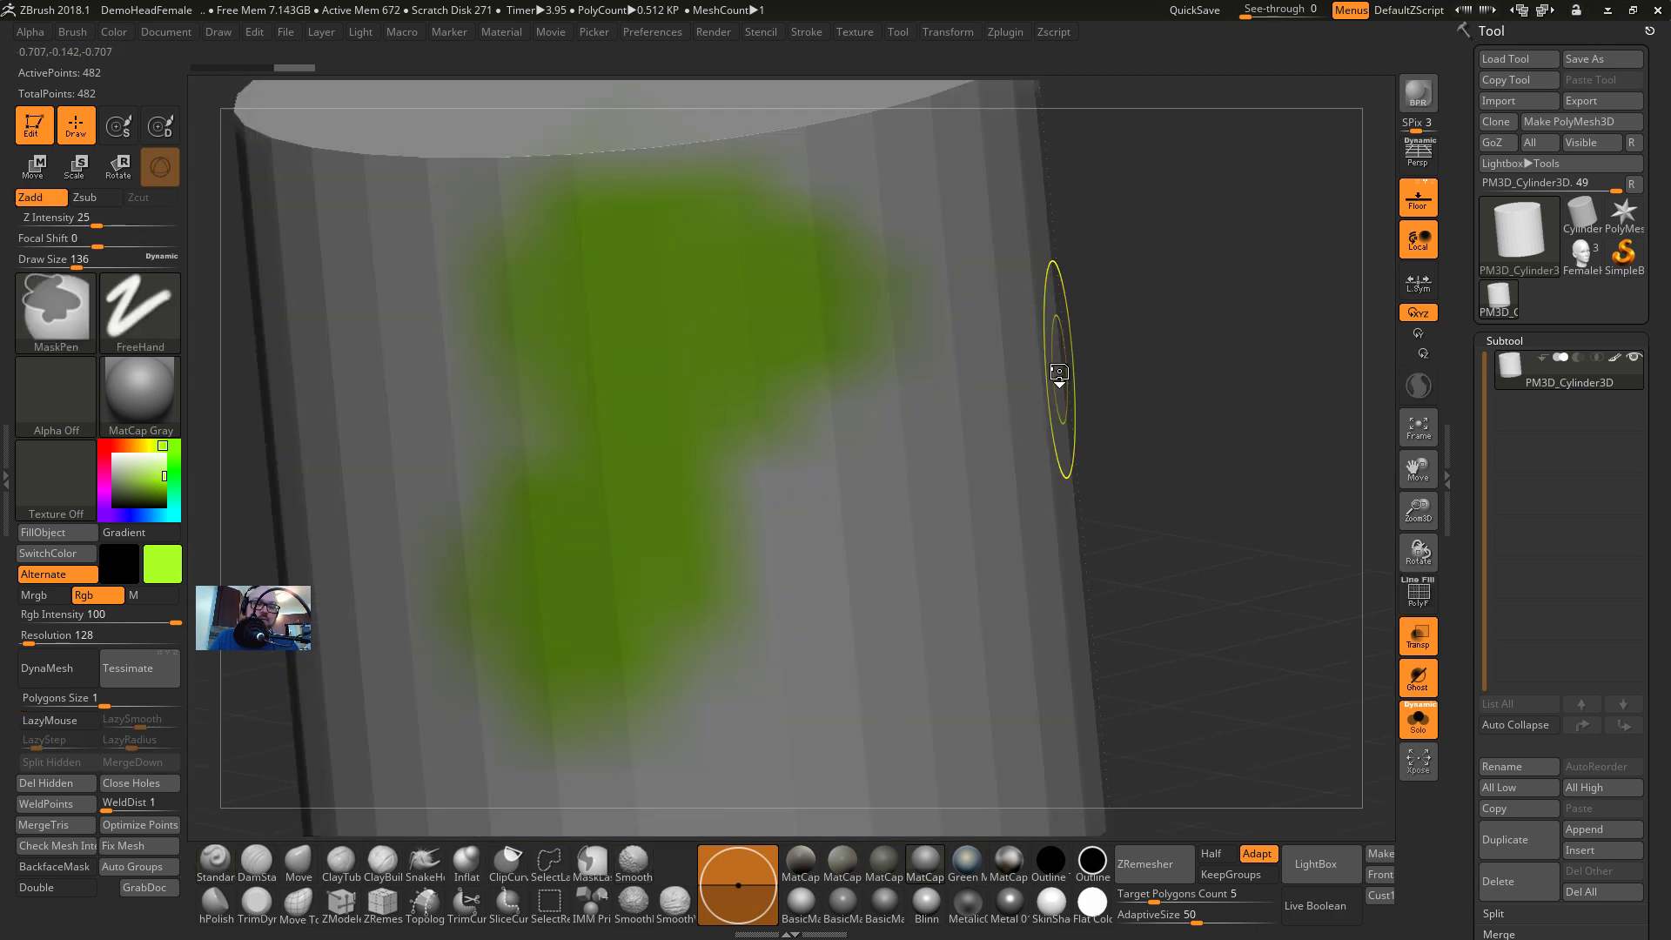
{"action": "key", "text": "ctrl+d"}
{"action": "key", "text": "ctrl+d"}
{"action": "key", "text": "ctrl+d"}
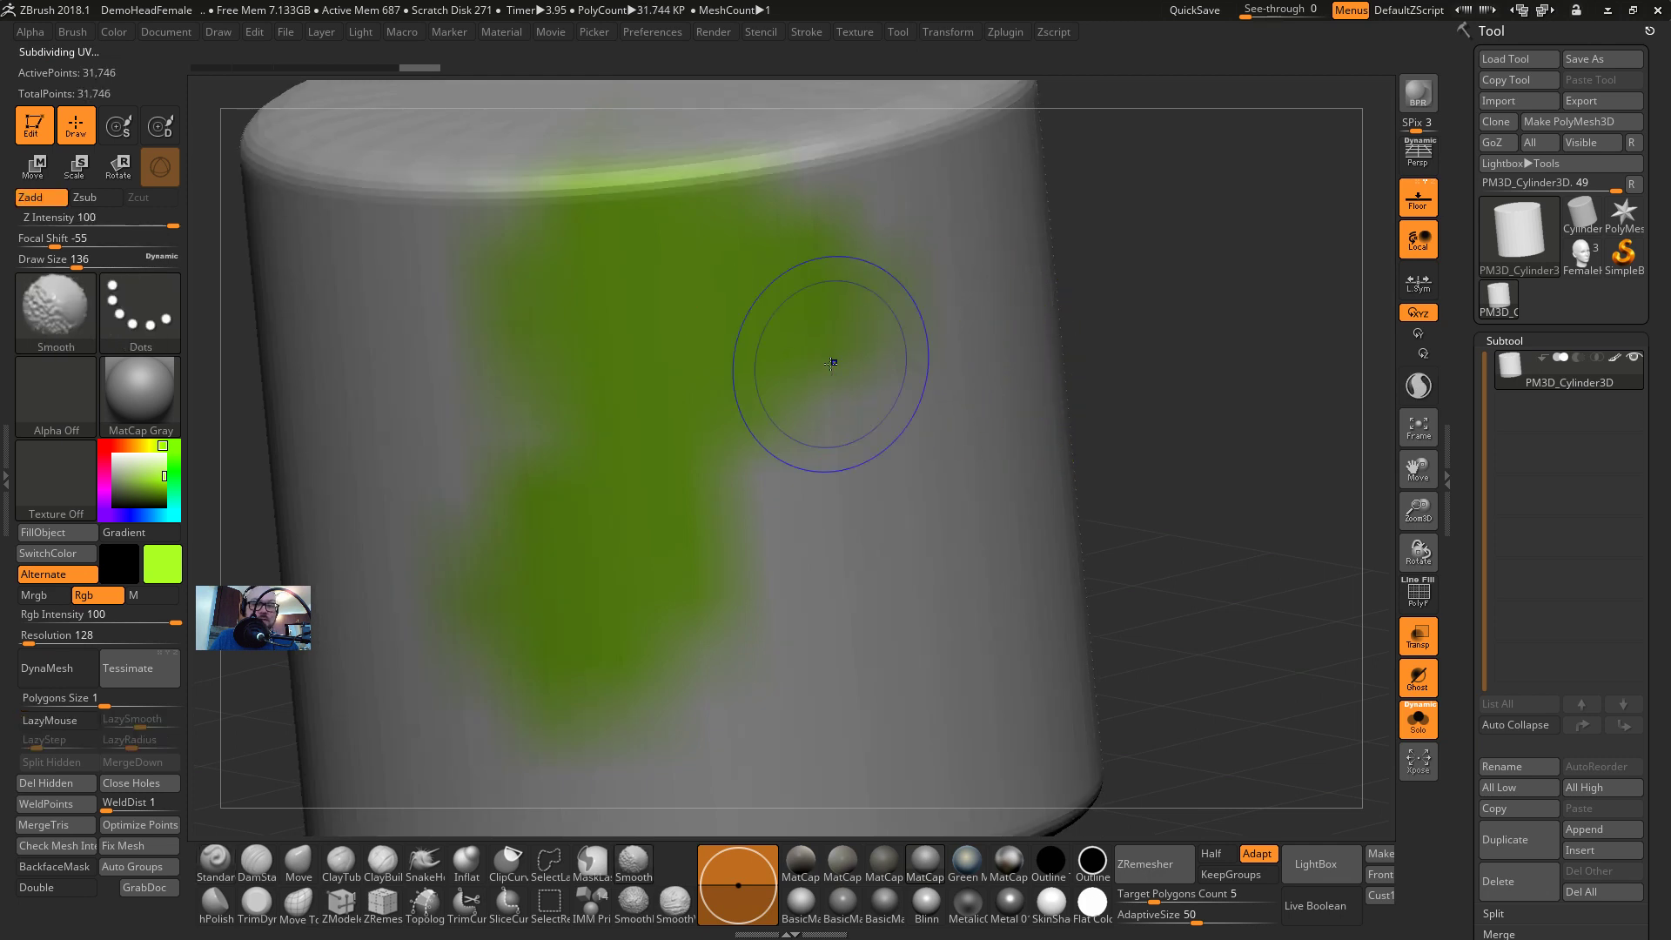
{"action": "key", "text": "shift+f"}
{"action": "key", "text": "shift+f"}
{"action": "left_click_drag", "start_coordinate": [796, 435], "coordinate": [736, 594]}
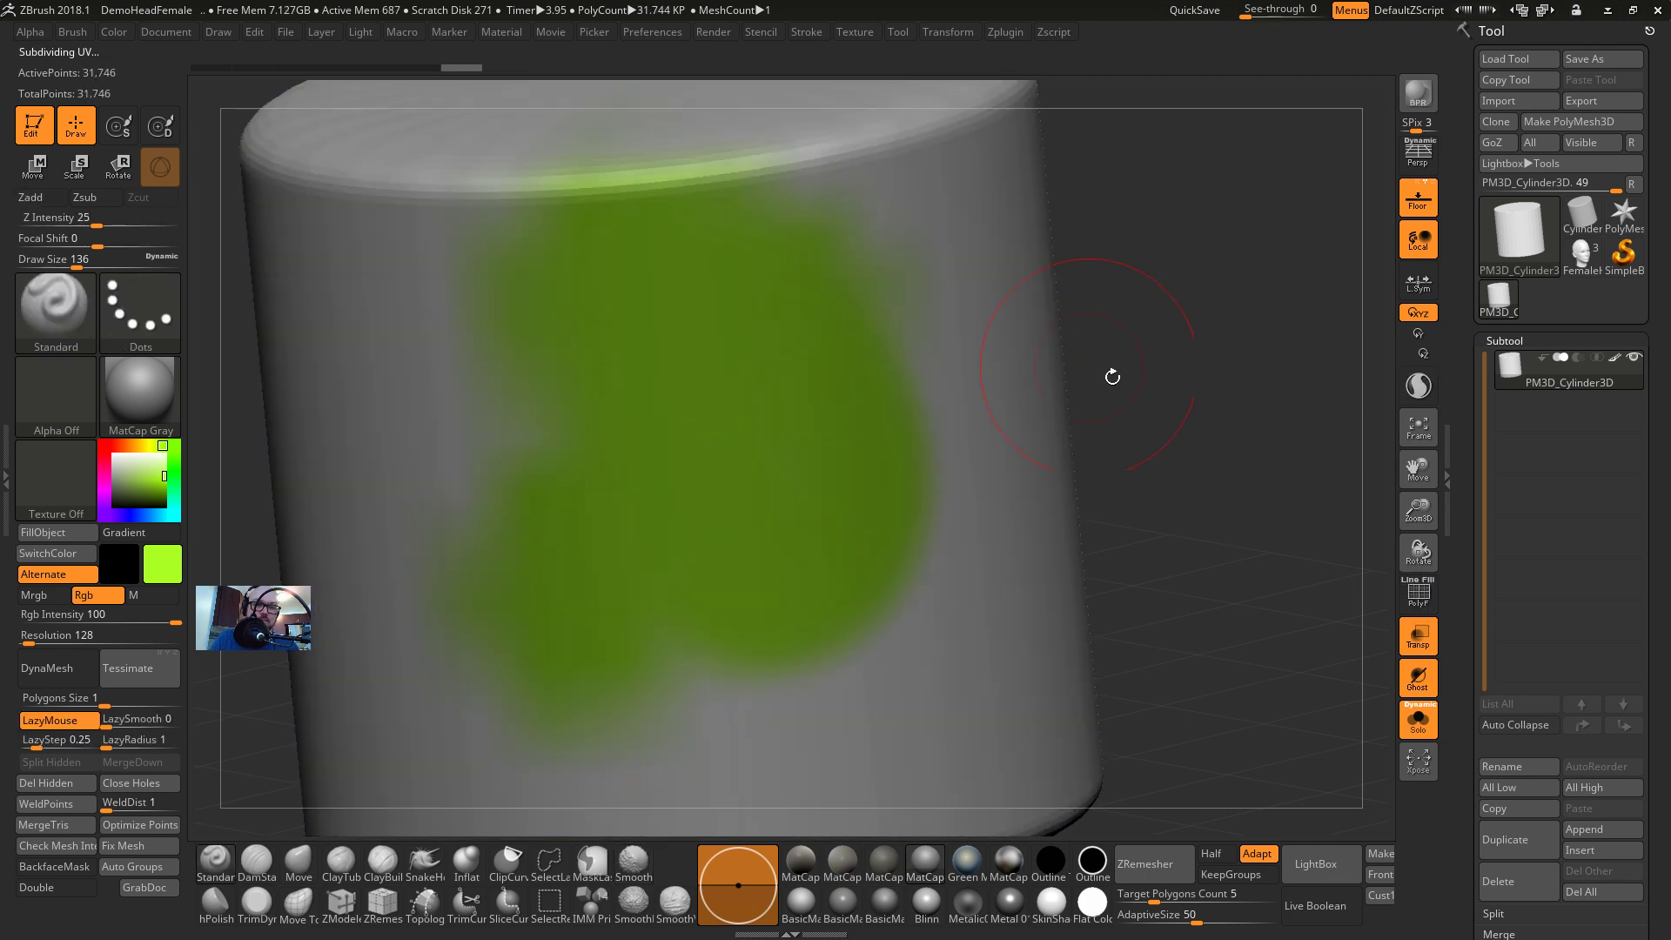
Change the cylinder's material to SkinShade4 and paint another green loop beside the existing patch
{"action": "mouse_move", "coordinate": [1157, 393]}
{"action": "left_mouse_down"}
{"action": "mouse_move", "coordinate": [1111, 418]}
{"action": "mouse_move", "coordinate": [347, 426]}
{"action": "mouse_move", "coordinate": [810, 801]}
{"action": "left_mouse_up"}
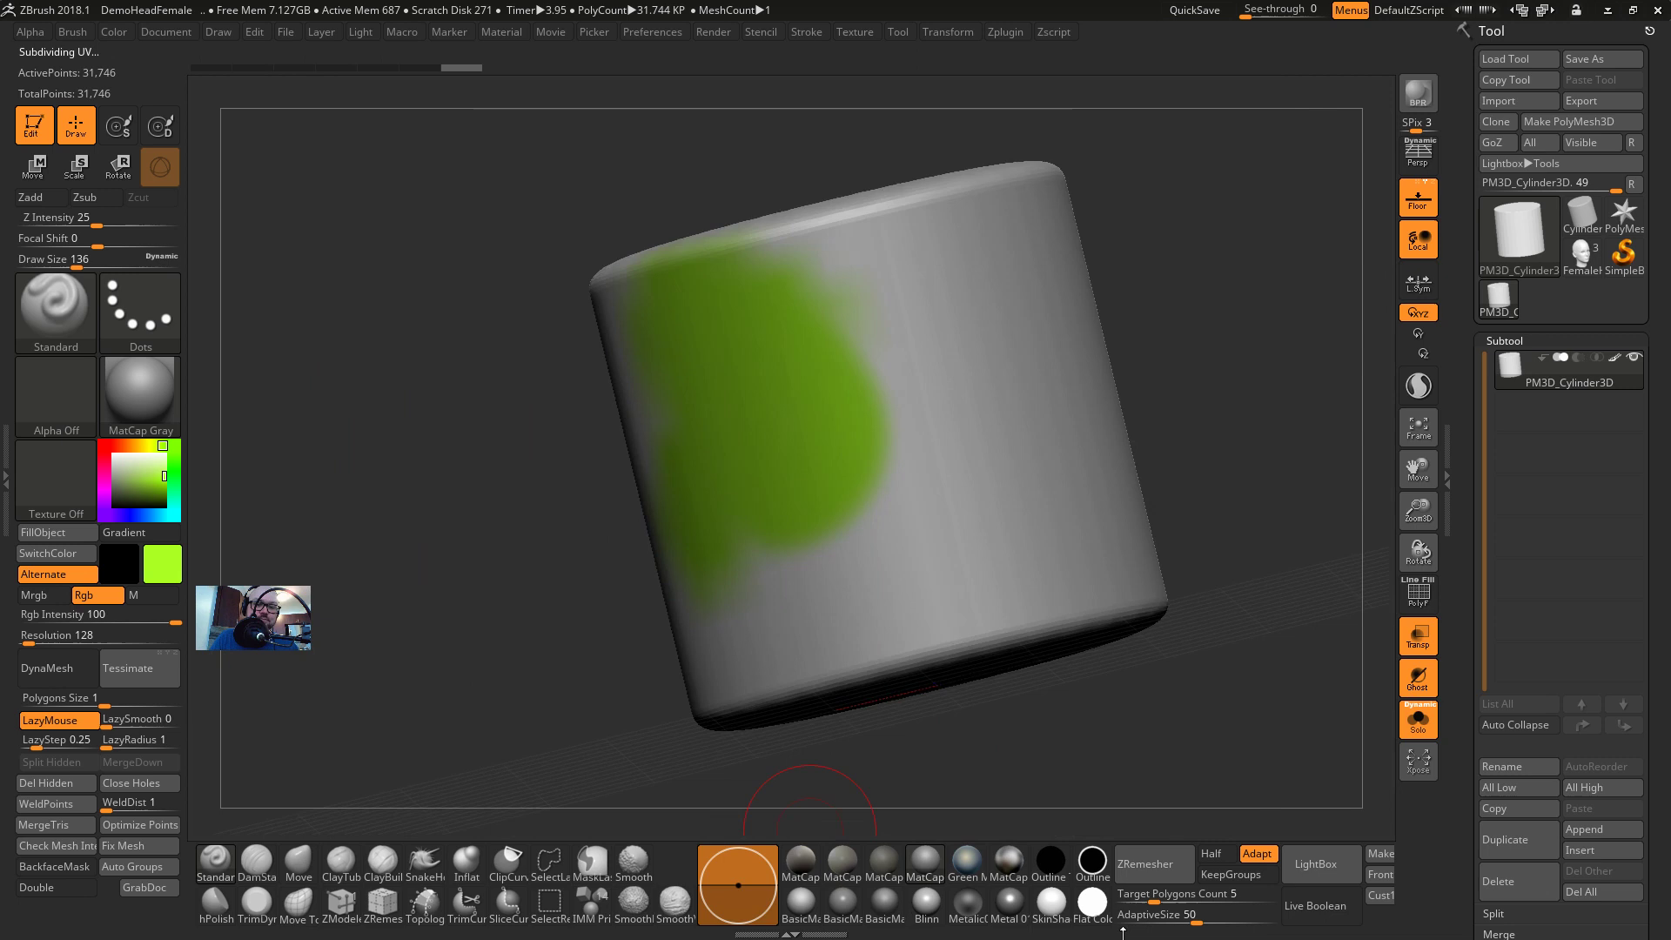
{"action": "left_click", "coordinate": [1051, 905]}
{"action": "left_click_drag", "start_coordinate": [467, 525], "coordinate": [540, 488]}
{"action": "mouse_move", "coordinate": [835, 348]}
{"action": "left_mouse_down"}
{"action": "mouse_move", "coordinate": [850, 291]}
{"action": "mouse_move", "coordinate": [1001, 470]}
{"action": "left_mouse_up"}
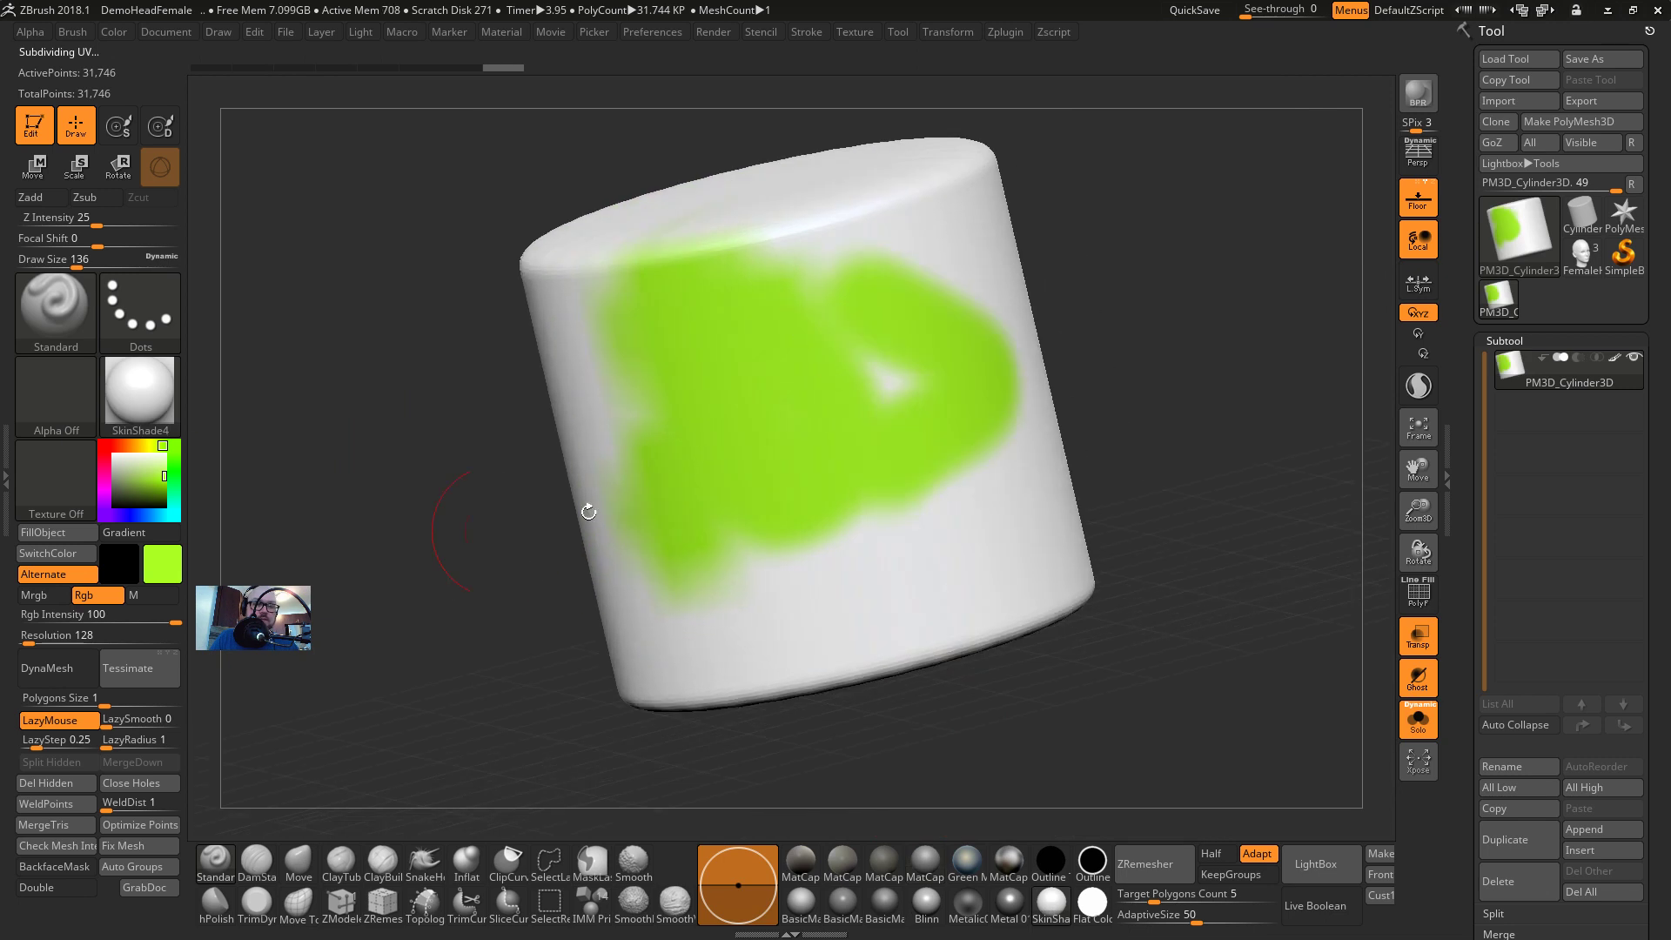
Lower the cylinder by two subdivision levels and stamp Texture 01 over the green paint with a DragRect stroke
{"action": "key", "text": "shift+d"}
{"action": "key", "text": "shift+f"}
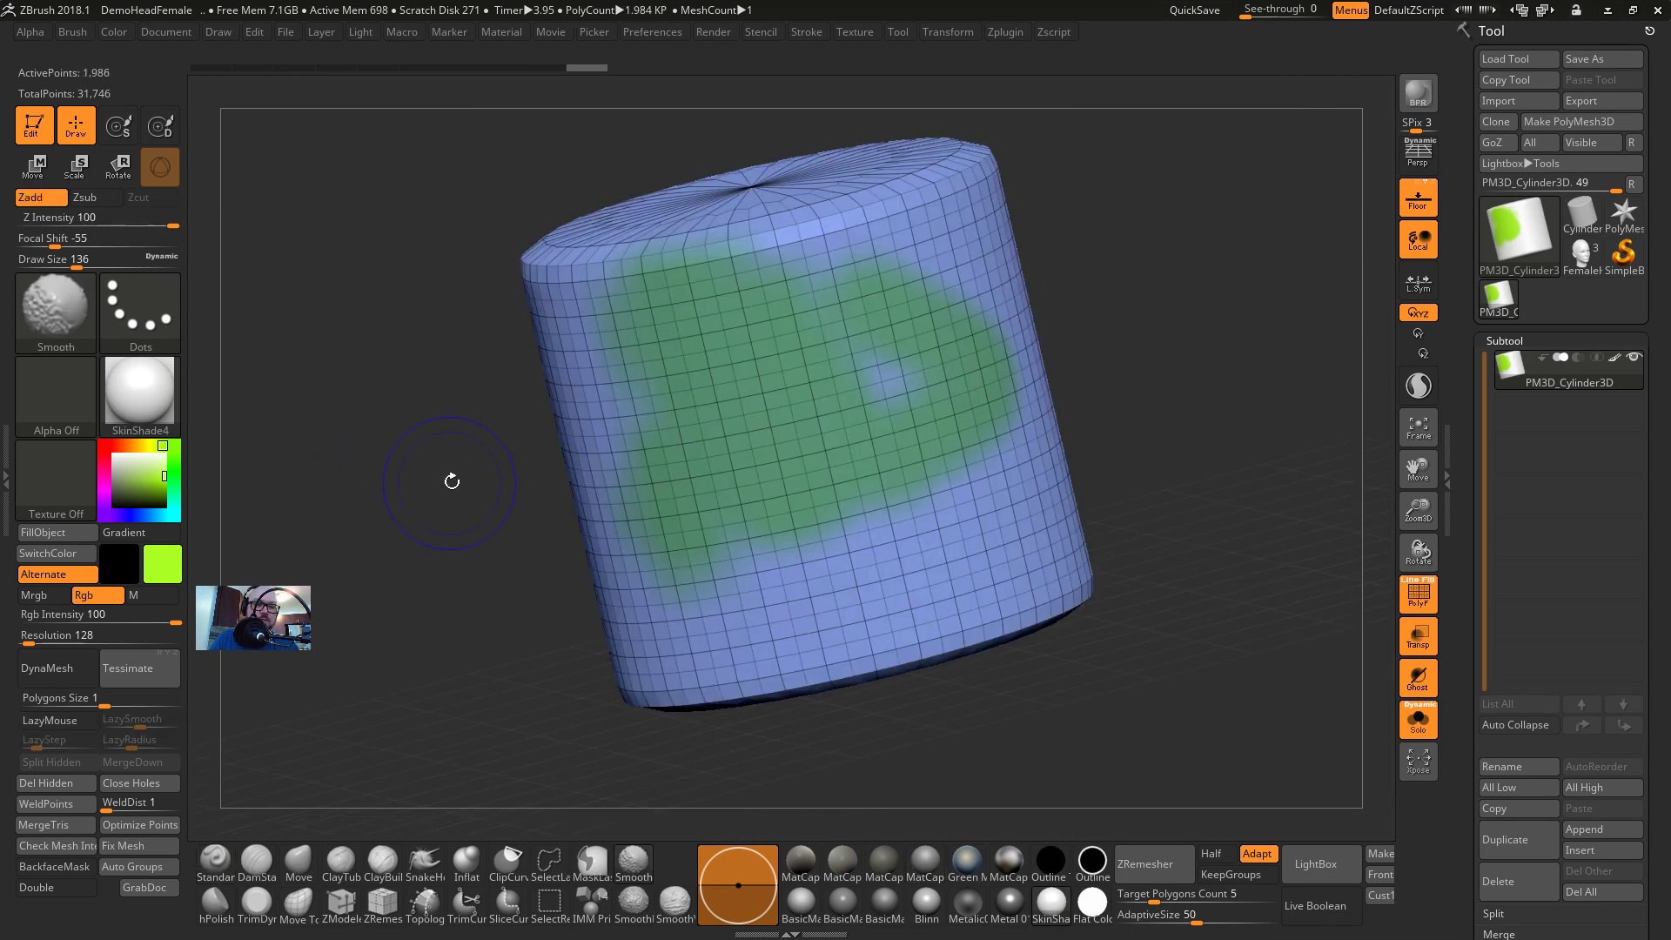
{"action": "key", "text": "shift+f"}
{"action": "left_click", "coordinate": [152, 322]}
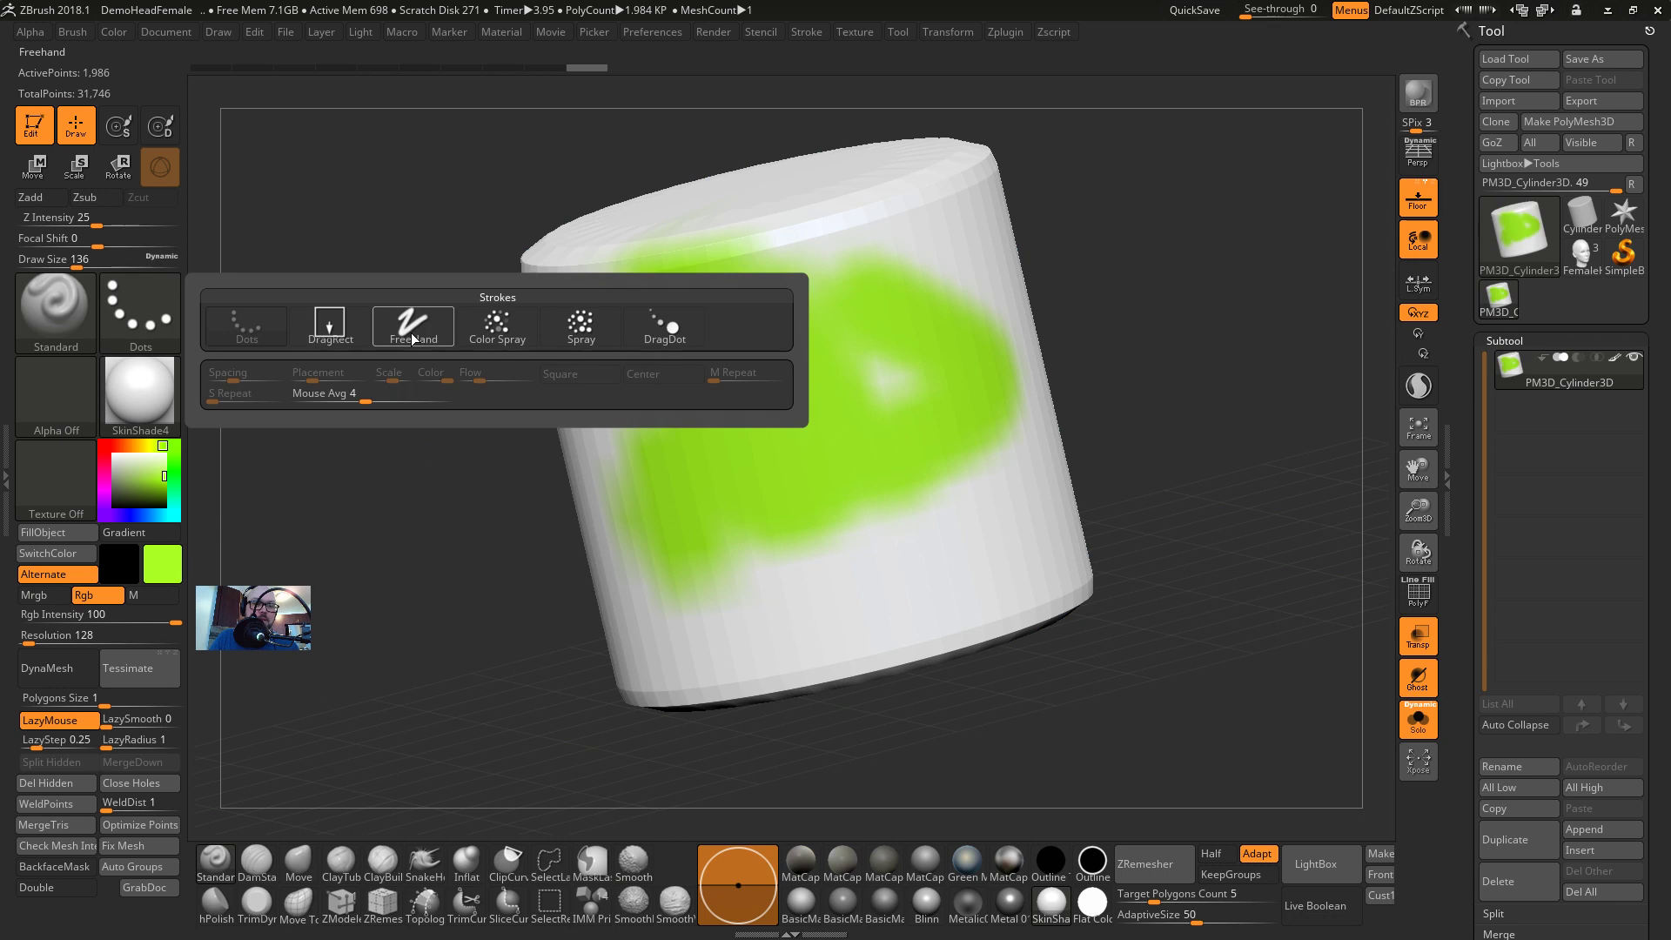
{"action": "left_click", "coordinate": [333, 326]}
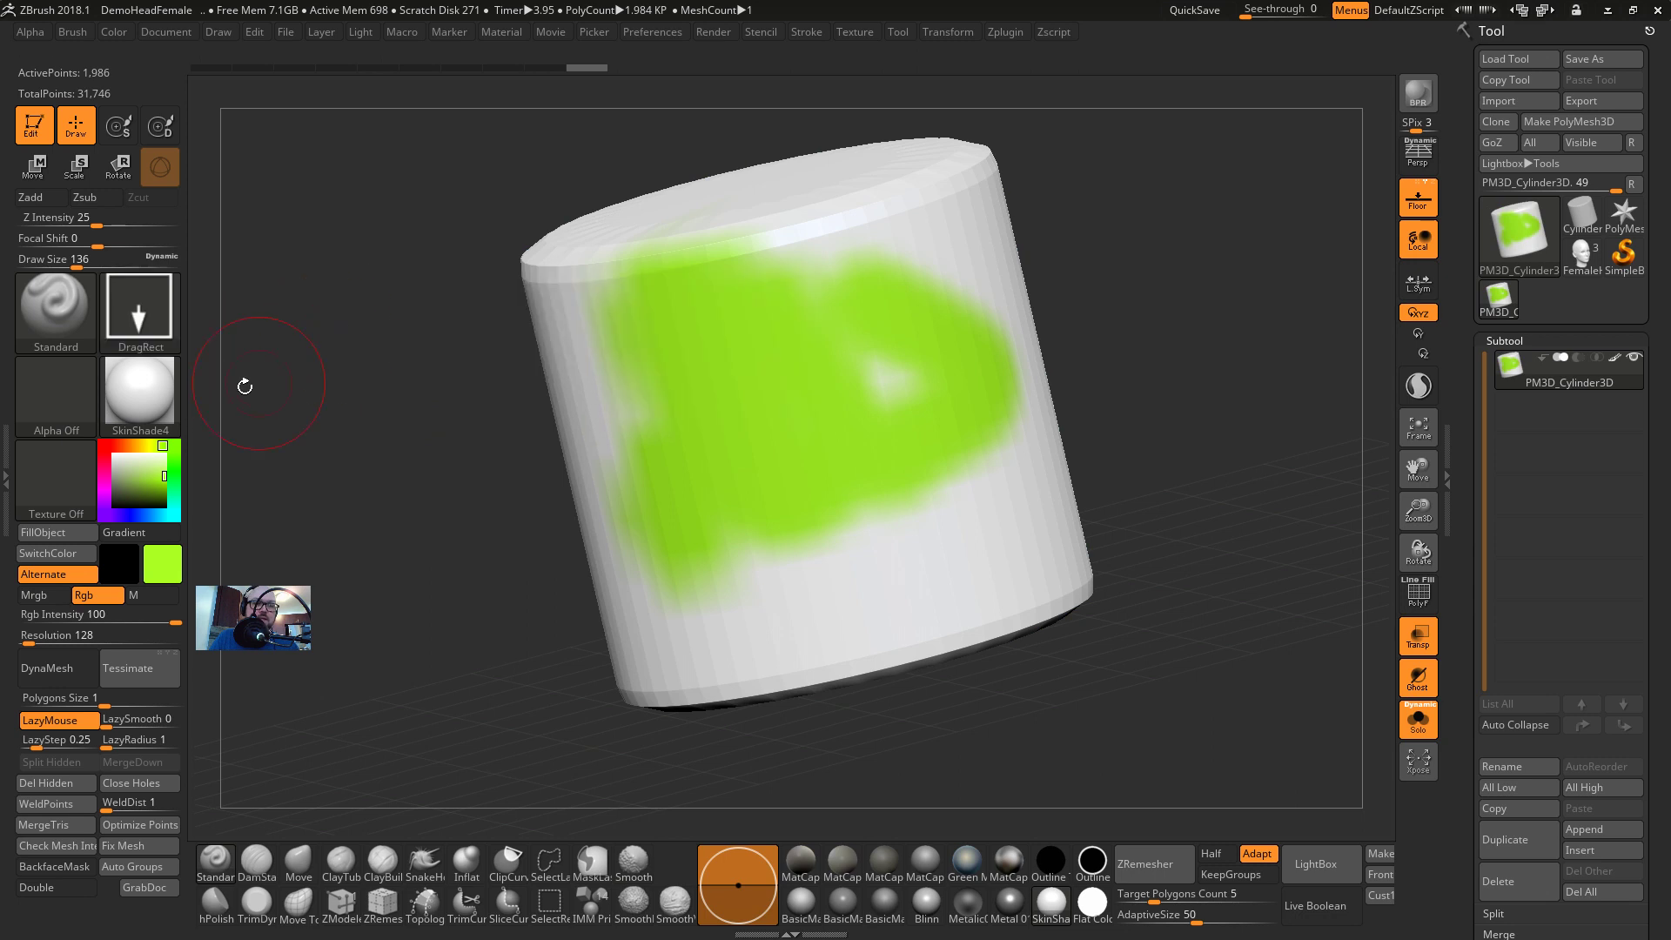
{"action": "left_click", "coordinate": [52, 394]}
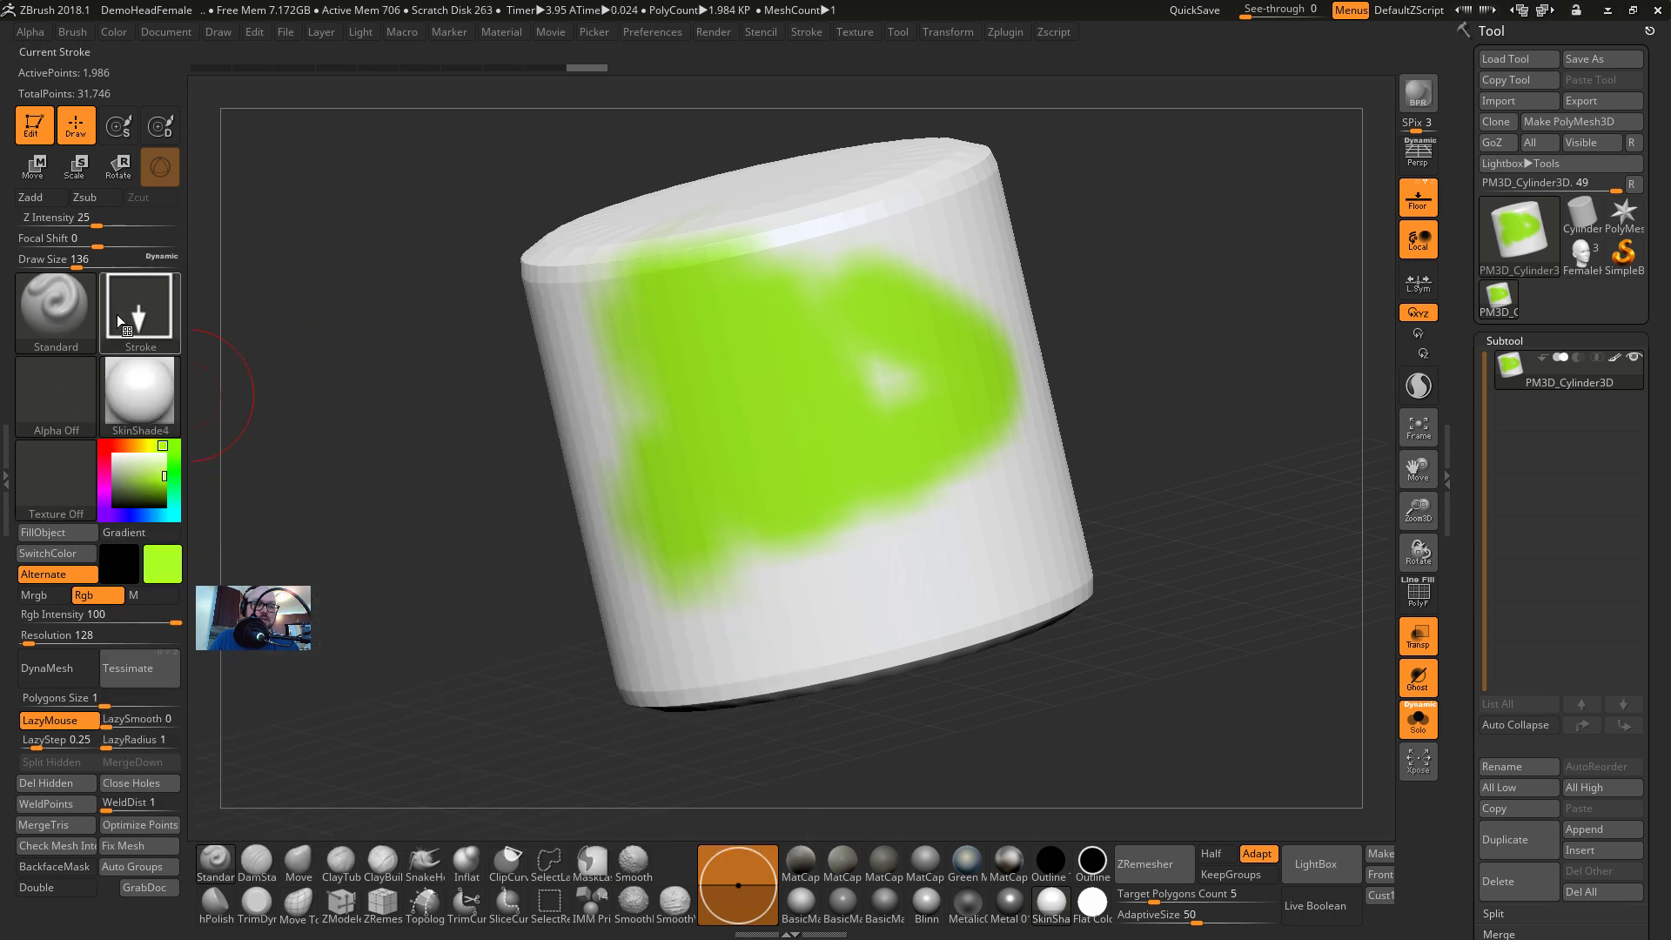
{"action": "left_click", "coordinate": [71, 467]}
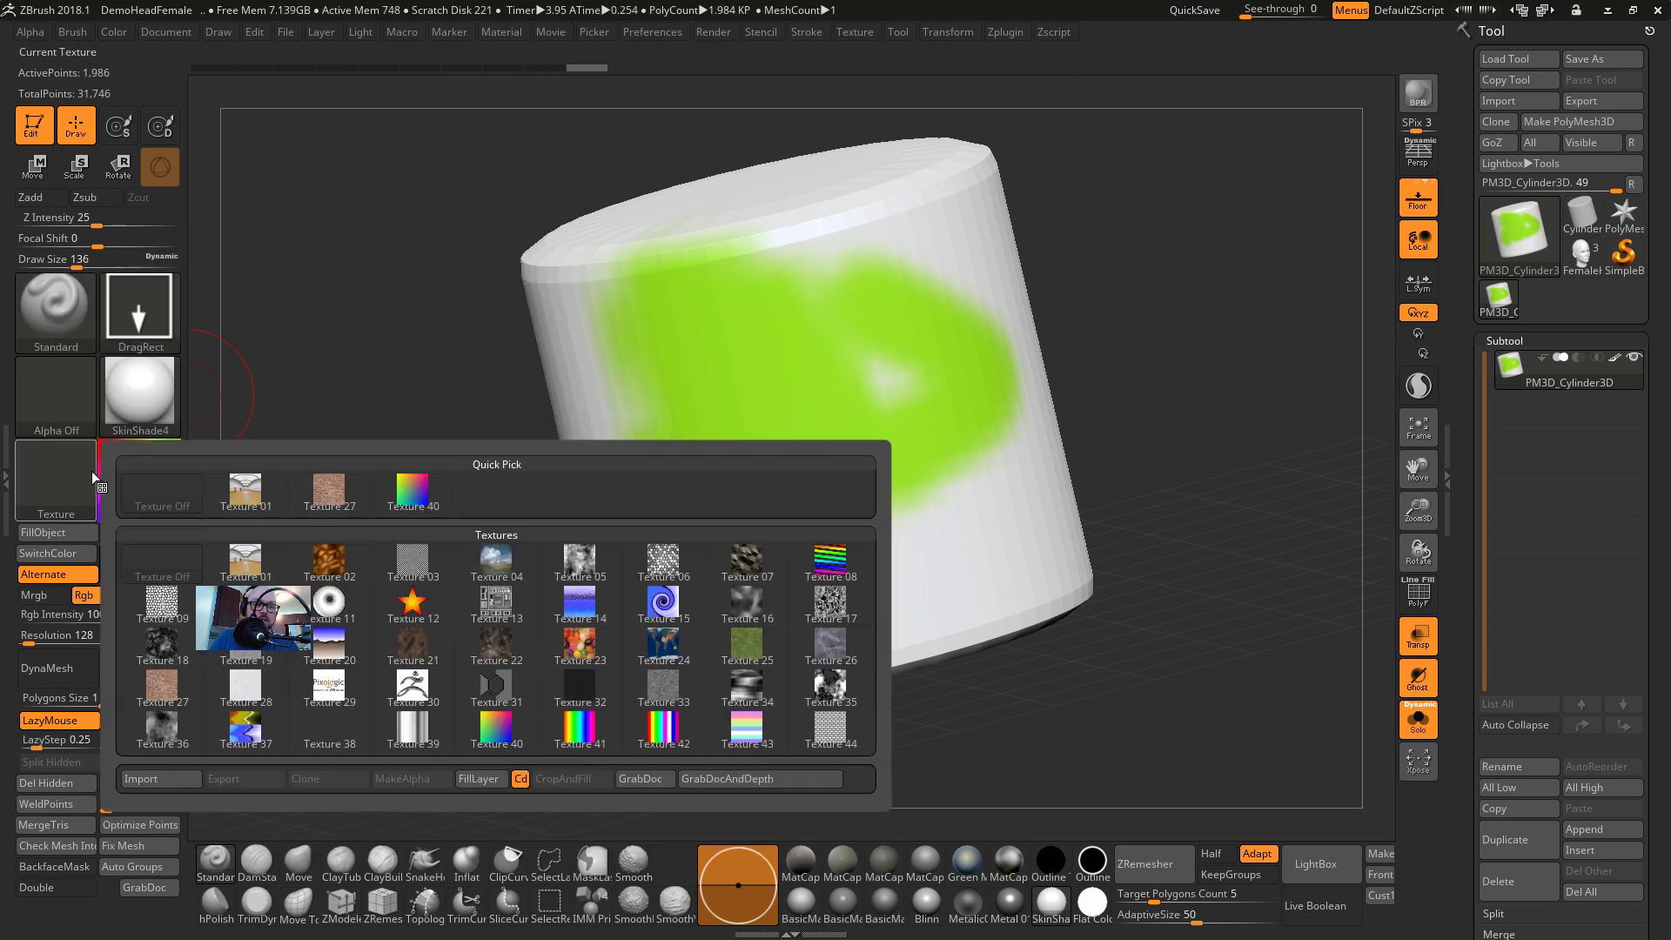
{"action": "left_click", "coordinate": [245, 564]}
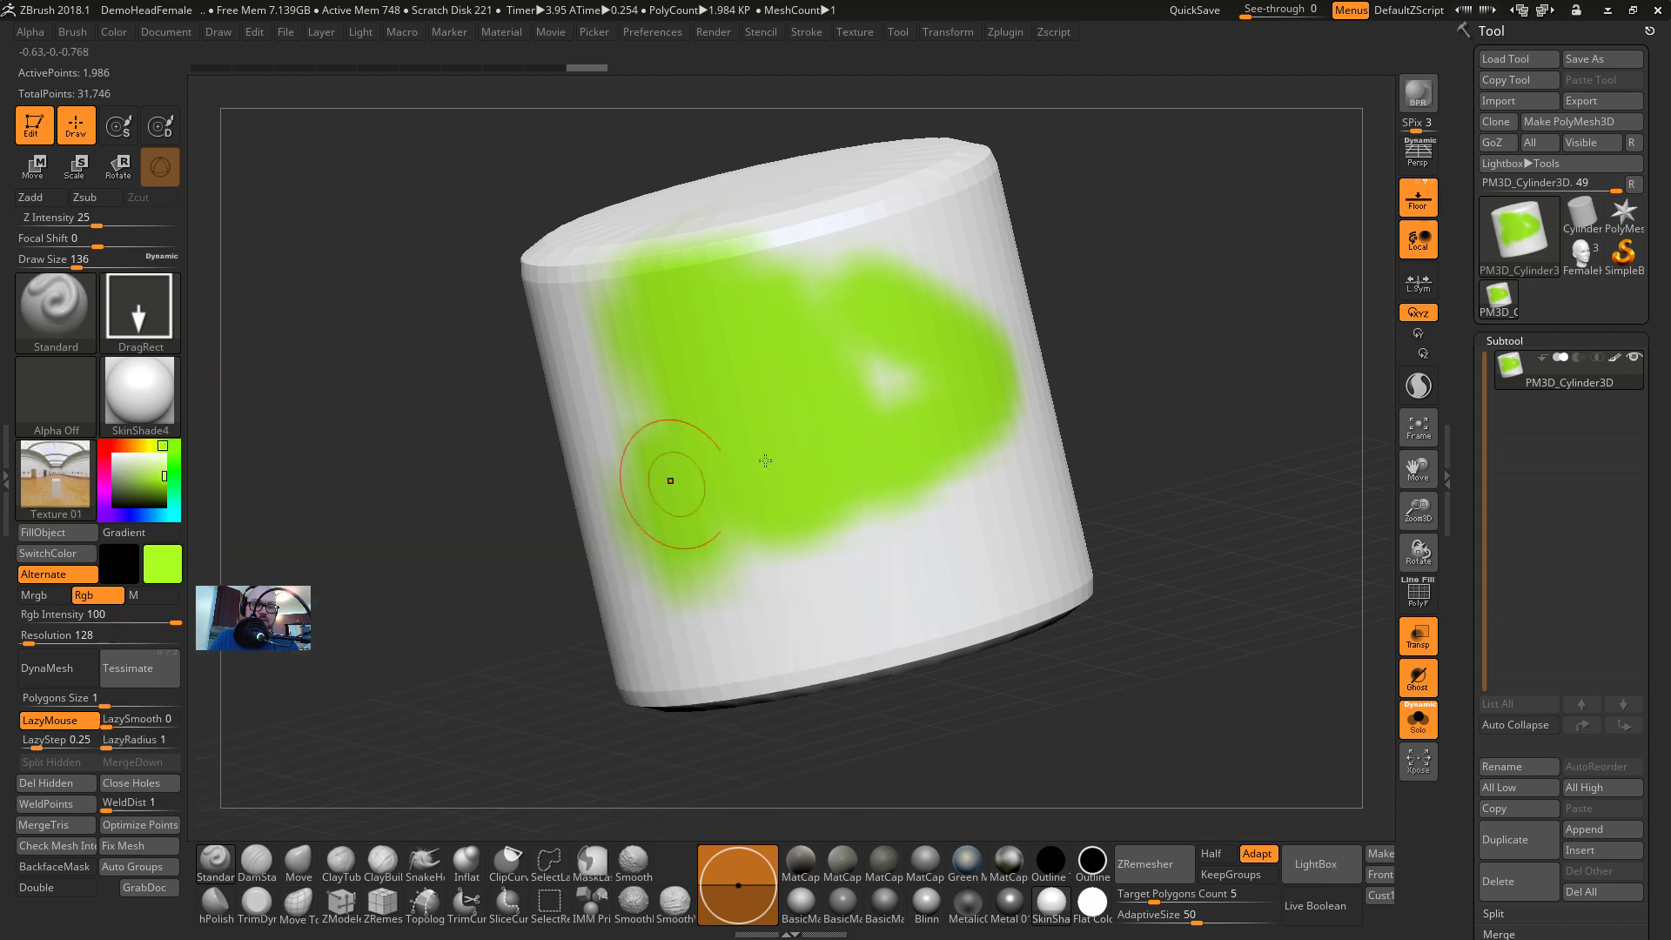
{"action": "mouse_move", "coordinate": [783, 444]}
{"action": "left_mouse_down"}
{"action": "mouse_move", "coordinate": [943, 609]}
{"action": "mouse_move", "coordinate": [1074, 683]}
{"action": "mouse_move", "coordinate": [859, 440]}
{"action": "left_mouse_up"}
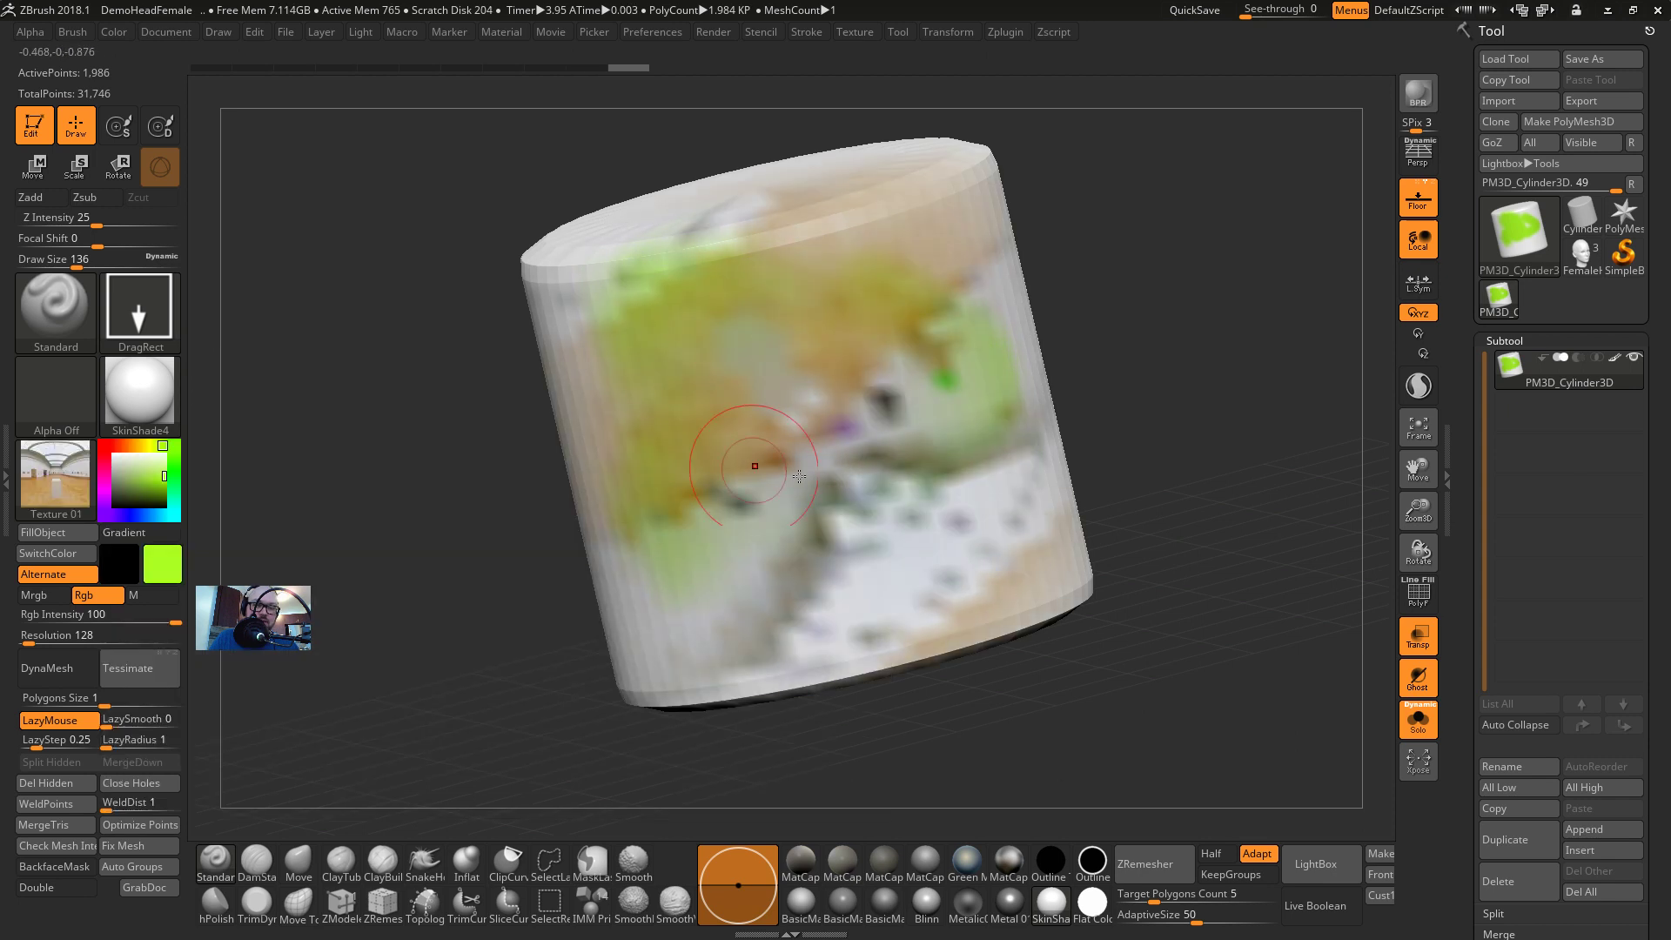
Return the cylinder to its highest subdivision level, subdivide it twice more and stamp Texture 01 over it again
{"action": "key", "text": "d"}
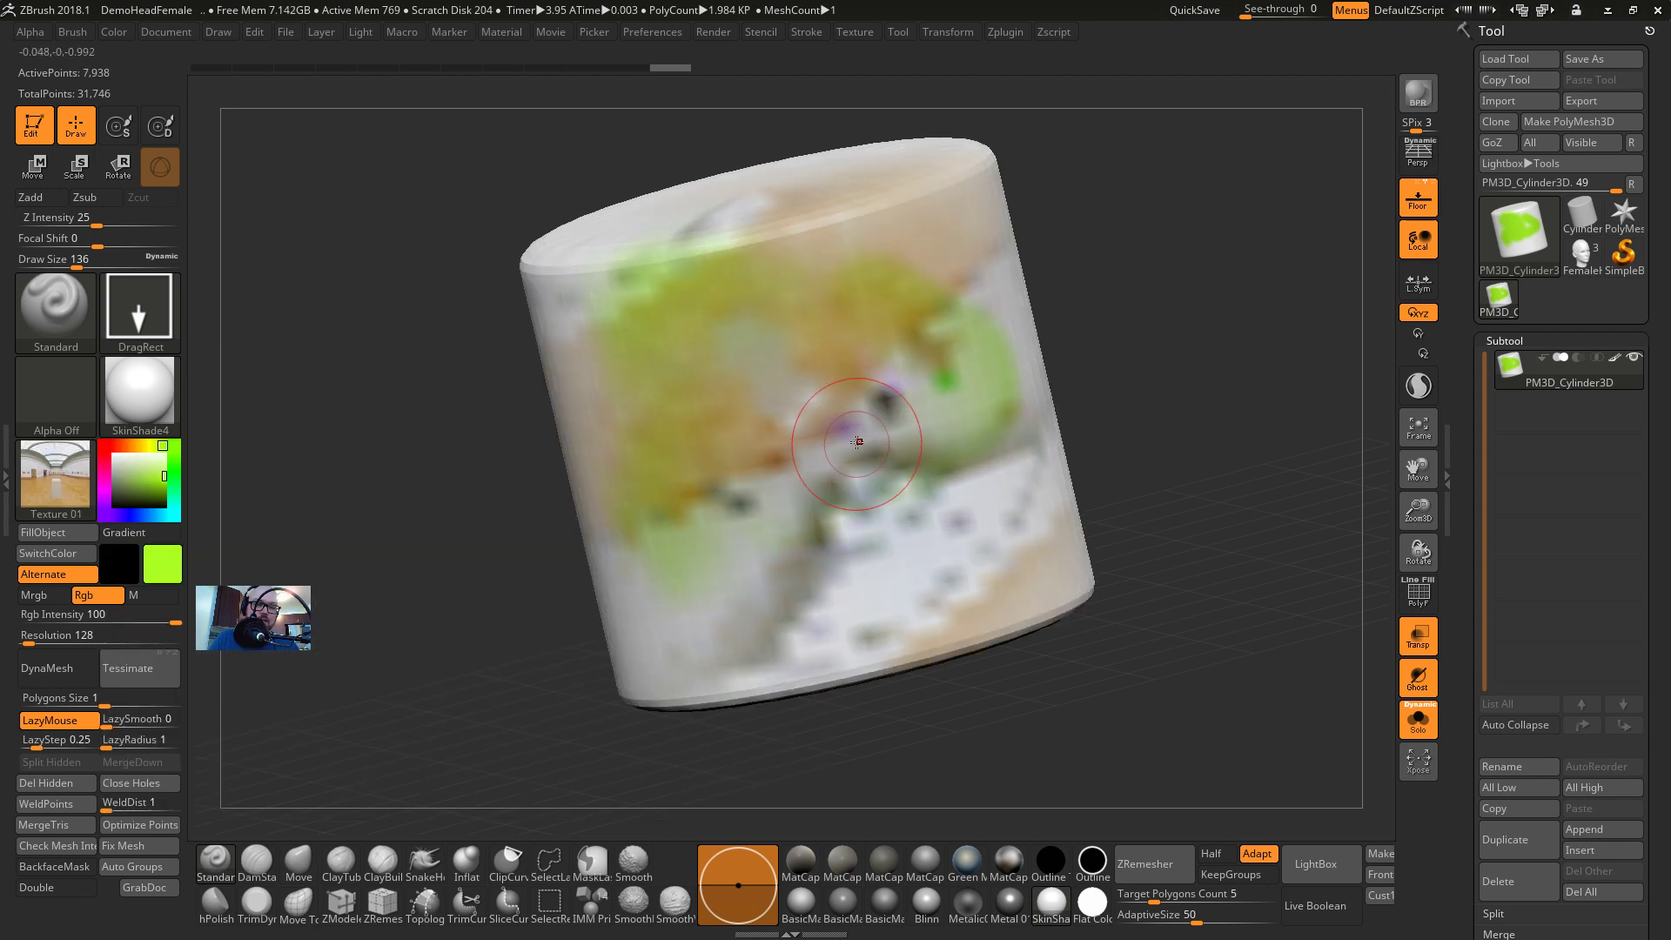
{"action": "key", "text": "d"}
{"action": "left_click_drag", "start_coordinate": [817, 391], "coordinate": [1167, 733]}
{"action": "key", "text": "ctrl+d"}
{"action": "key", "text": "ctrl+d"}
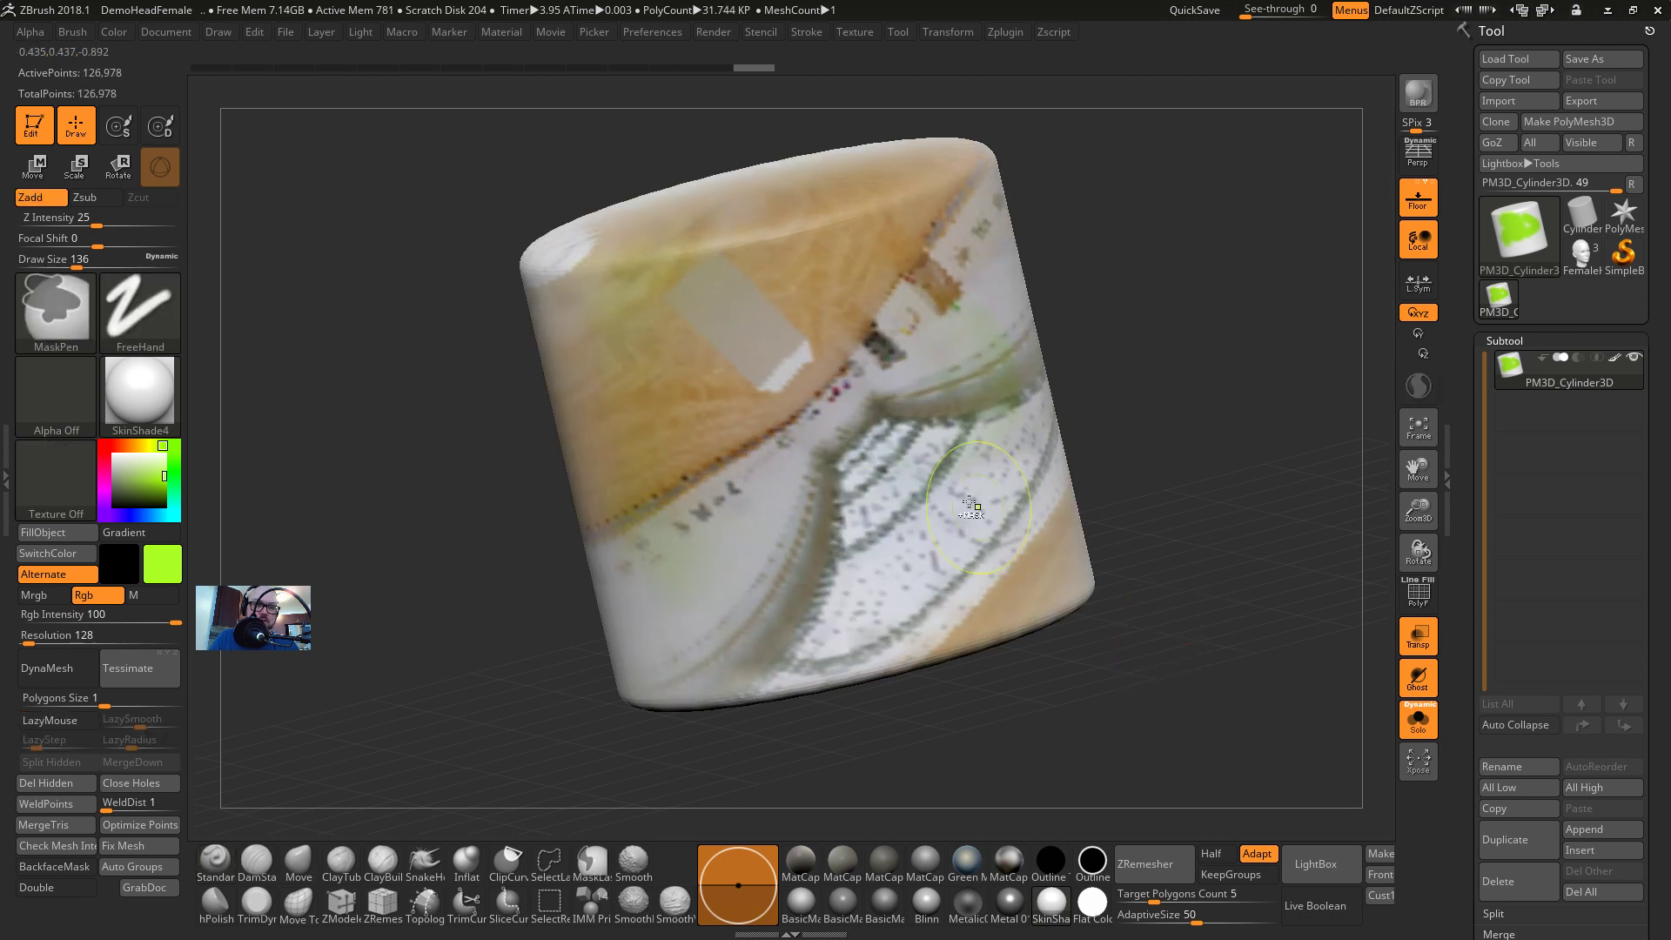
{"action": "left_click_drag", "start_coordinate": [843, 408], "coordinate": [1253, 683]}
Set the focal shift to -100 and stamp the texture across the cylinder, checking the result against the wireframe
{"action": "left_click_drag", "start_coordinate": [94, 241], "coordinate": [19, 241]}
{"action": "left_click_drag", "start_coordinate": [836, 435], "coordinate": [1088, 627]}
{"action": "left_click_drag", "start_coordinate": [799, 3], "coordinate": [806, 3]}
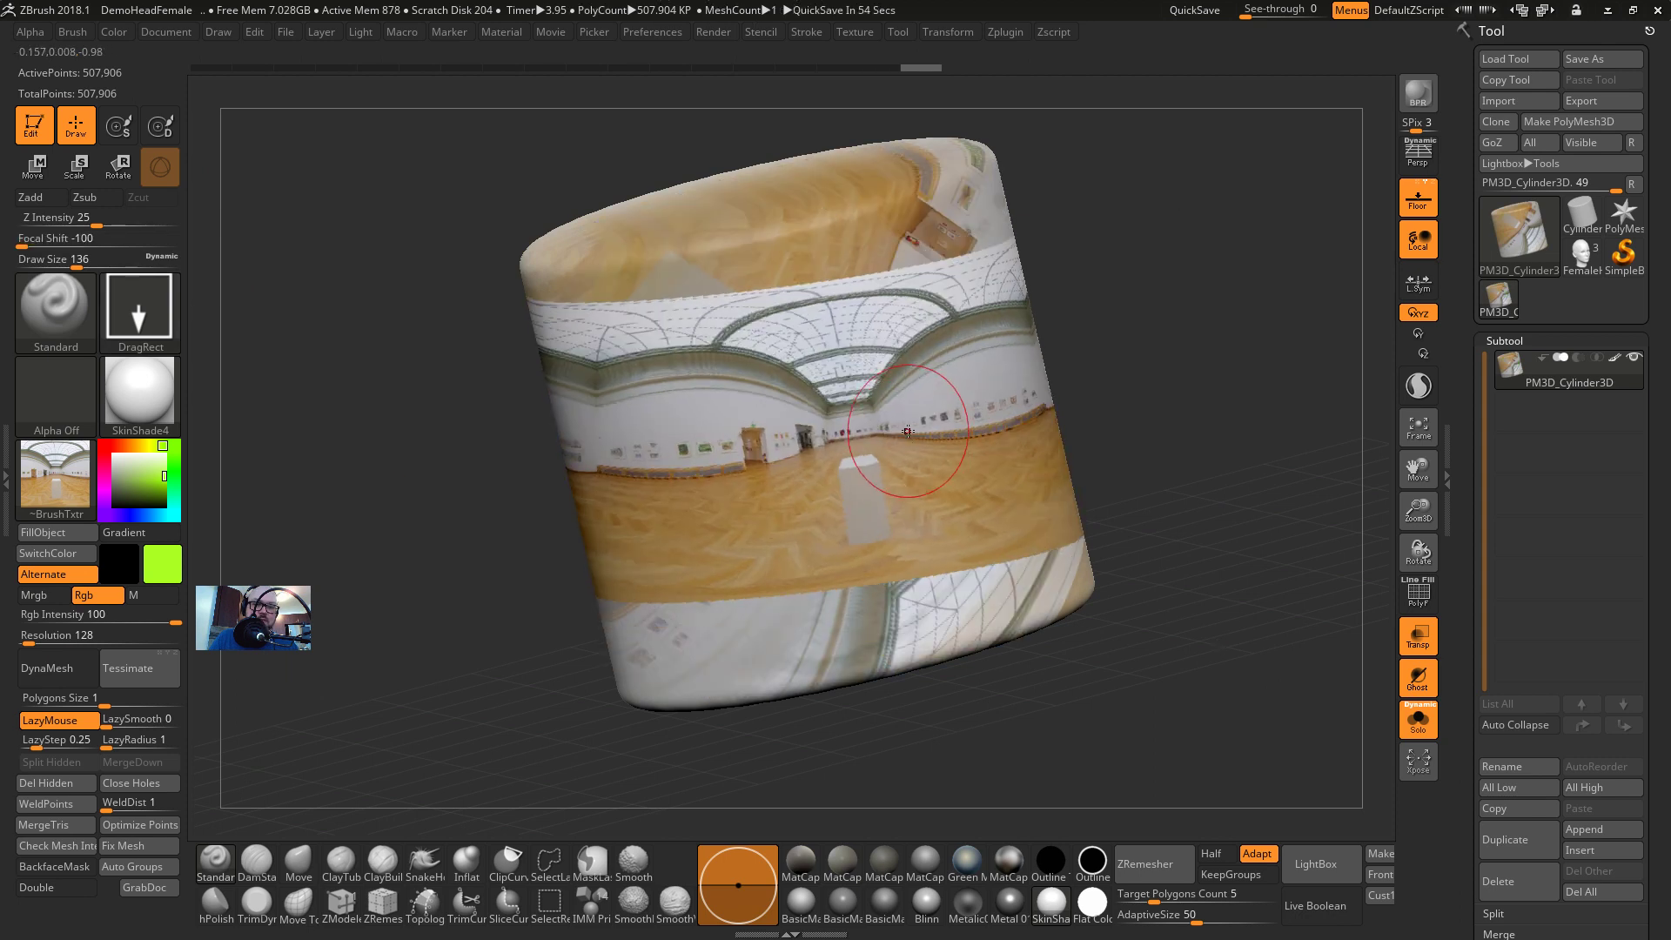
{"action": "left_click_drag", "start_coordinate": [843, 486], "coordinate": [603, 3]}
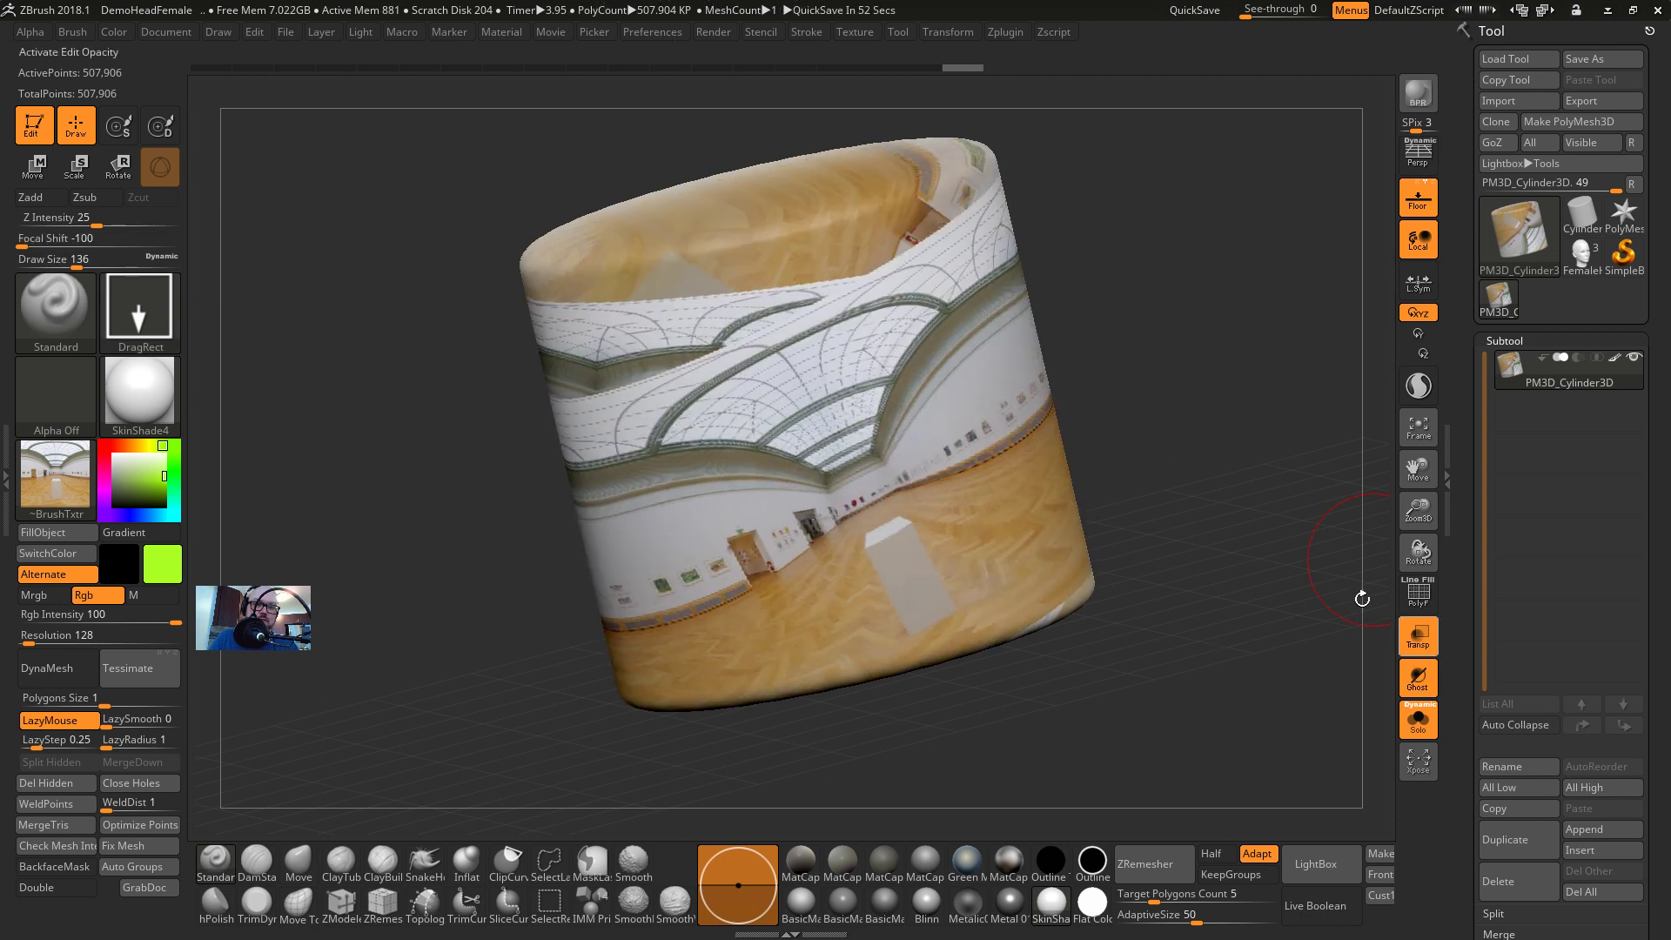
{"action": "left_click_drag", "start_coordinate": [1362, 597], "coordinate": [1110, 531]}
{"action": "key", "text": "shift+f"}
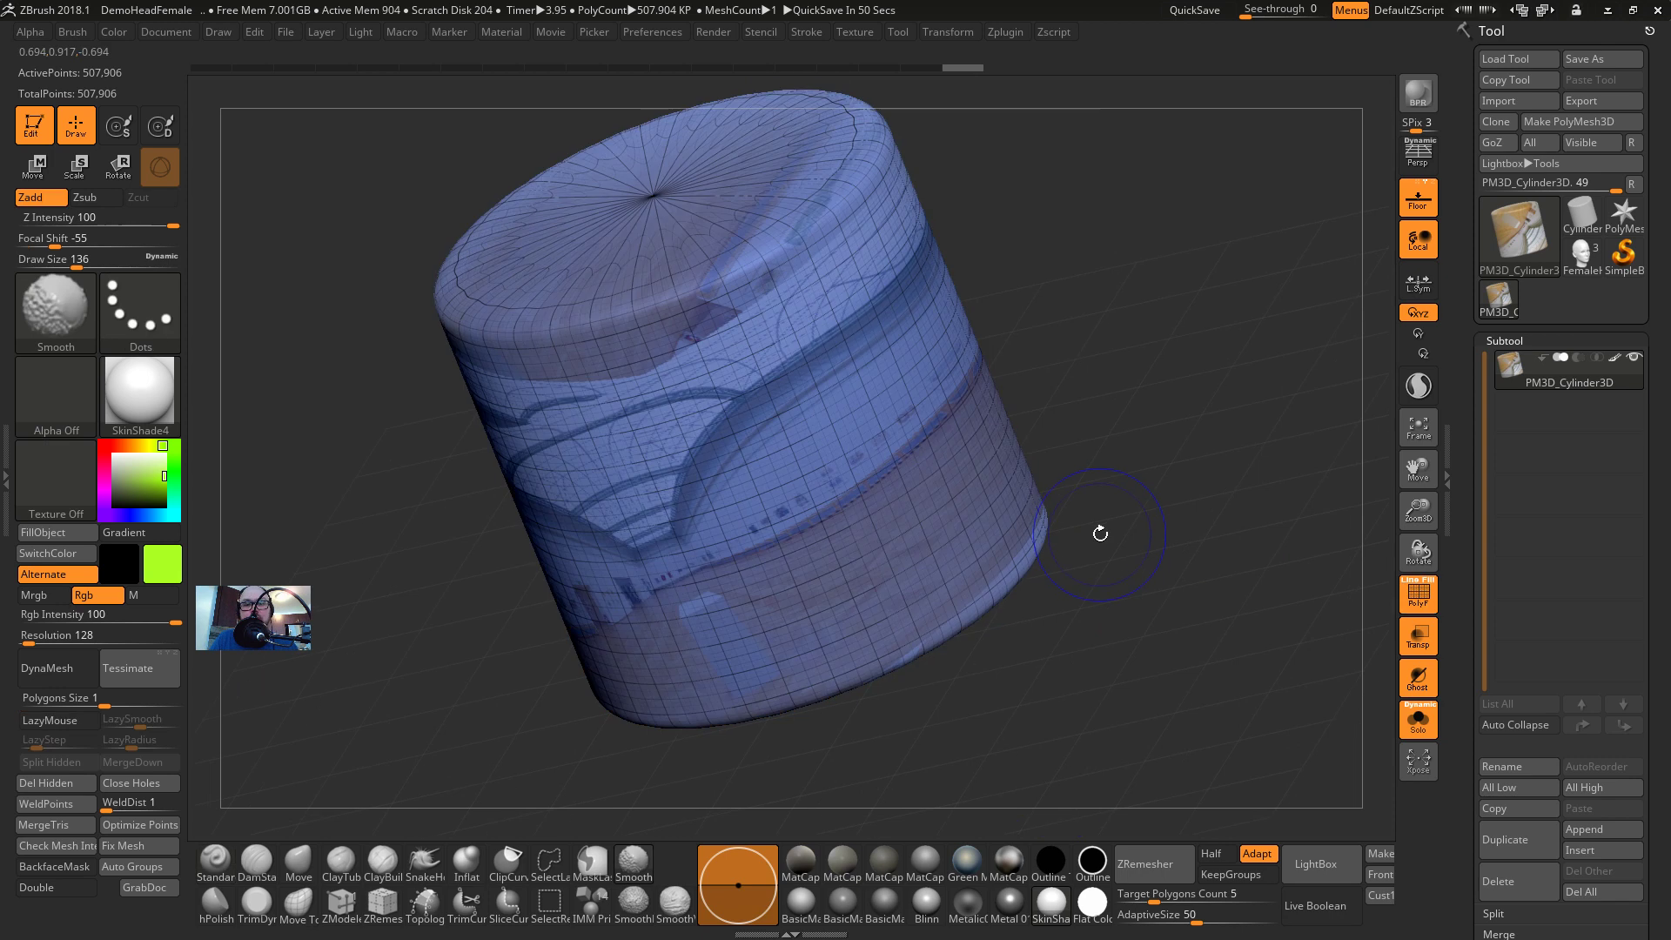
{"action": "key", "text": "shift+f"}
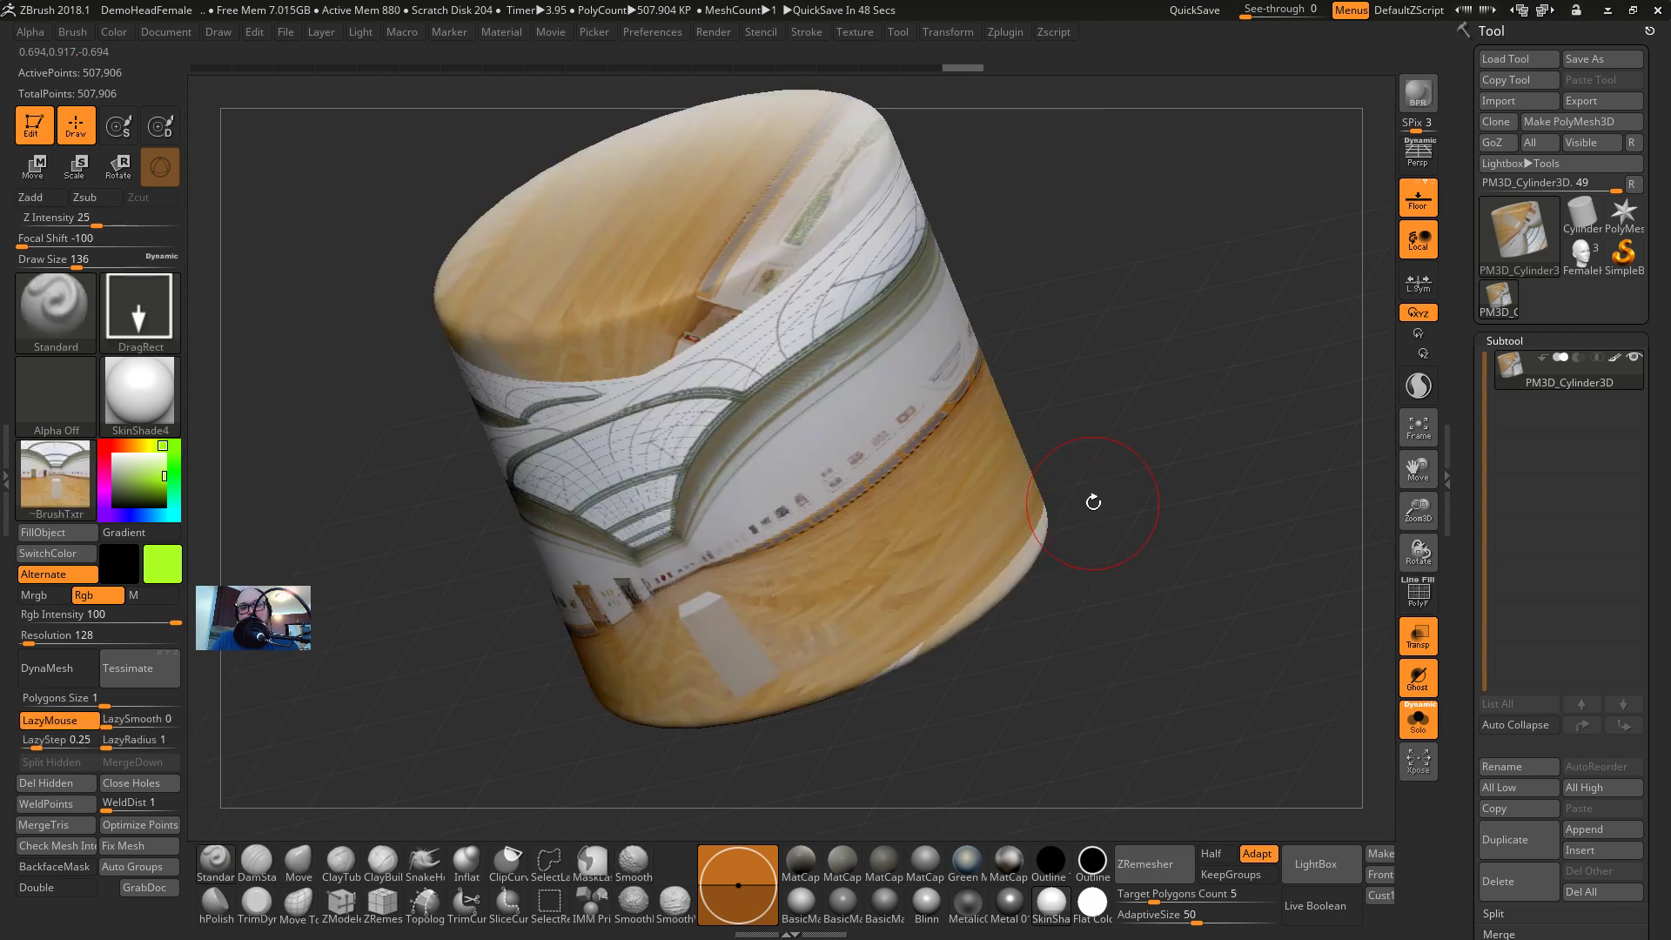
{"action": "left_click_drag", "start_coordinate": [989, 496], "coordinate": [1166, 490]}
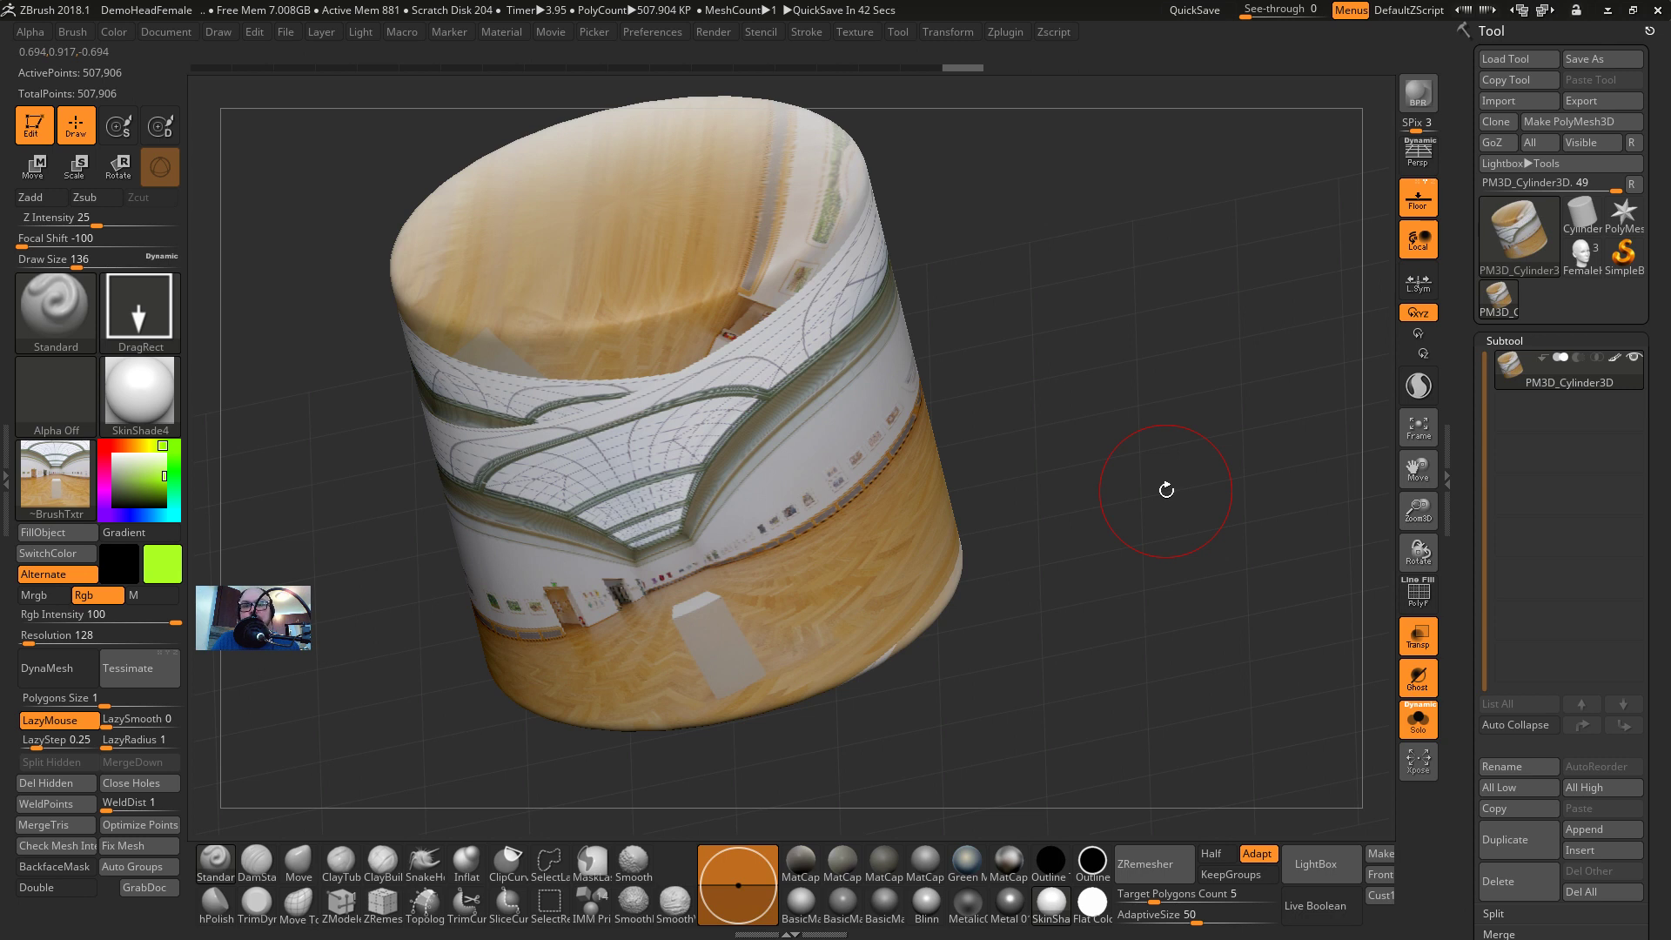
{"action": "left_click_drag", "start_coordinate": [1166, 490], "coordinate": [1273, 460]}
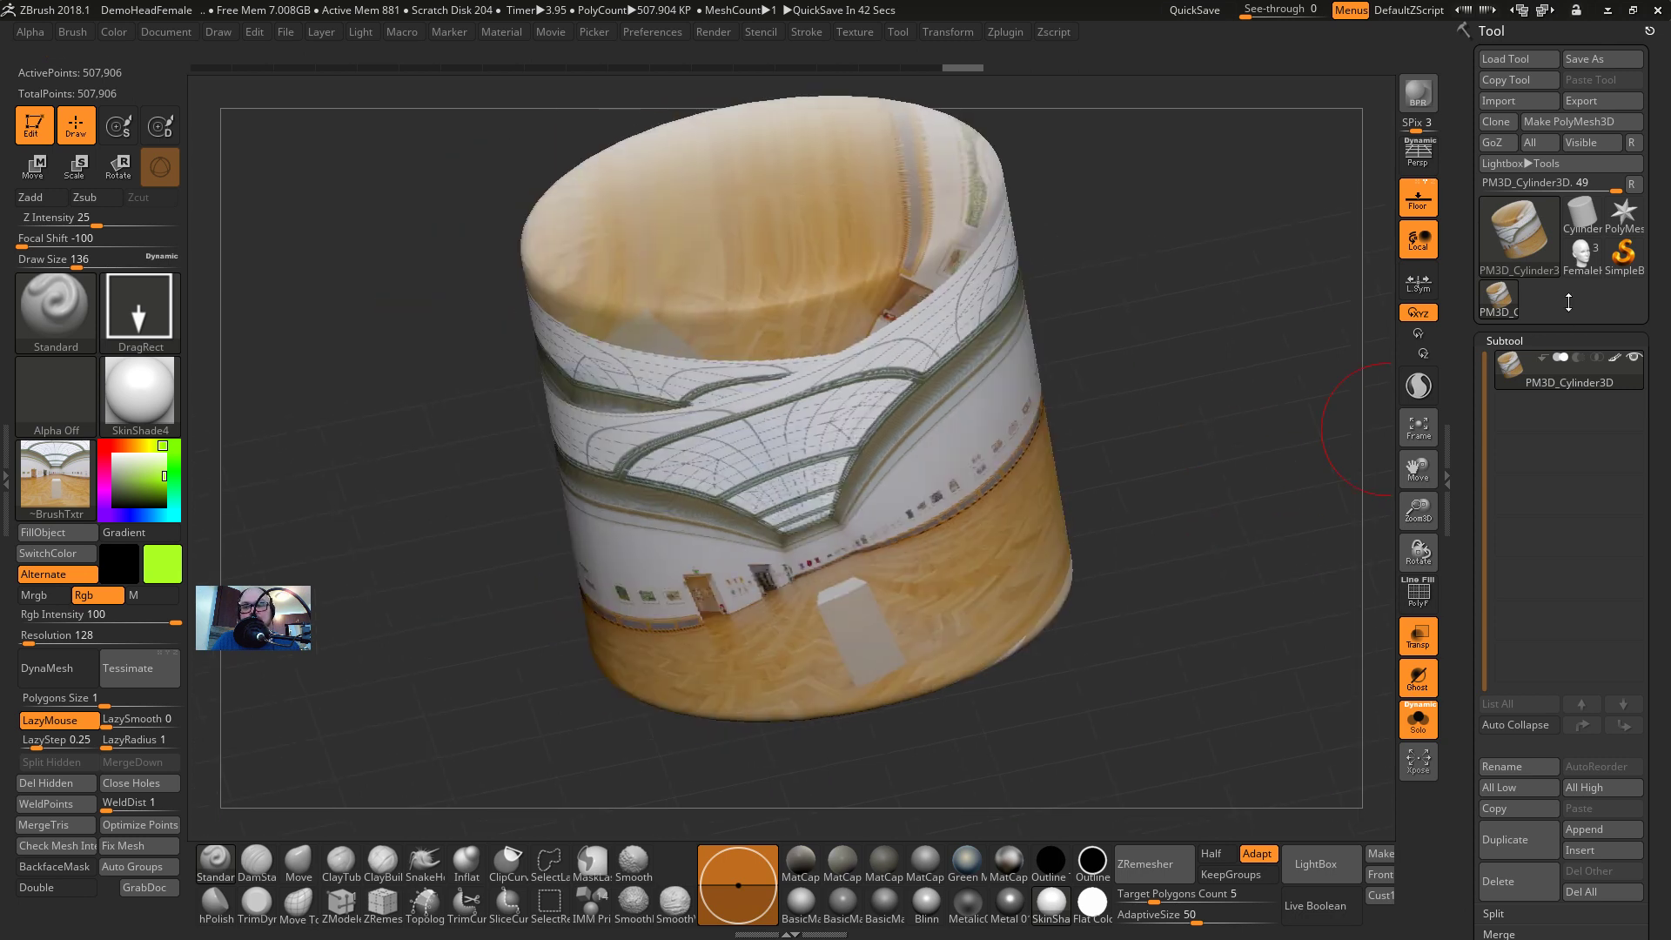
Switch back to the FemaleHead tool, choose white as the color and stamp the texture across the FemaleHead subtool
{"action": "left_click", "coordinate": [1593, 260]}
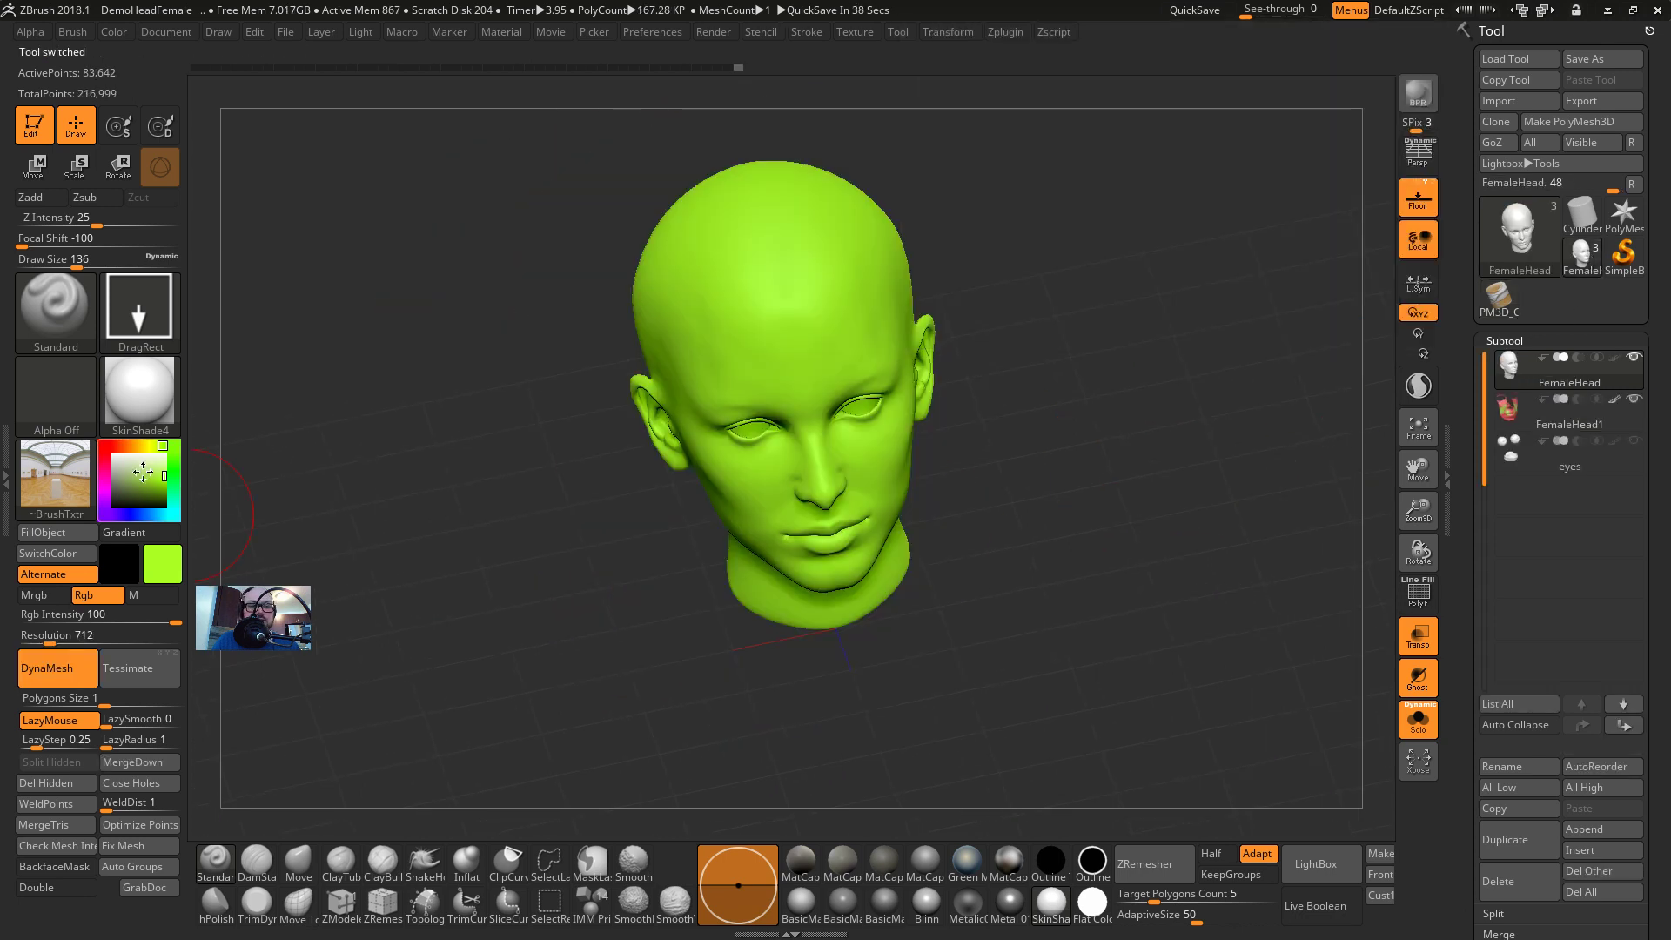
{"action": "left_click_drag", "start_coordinate": [144, 473], "coordinate": [114, 454]}
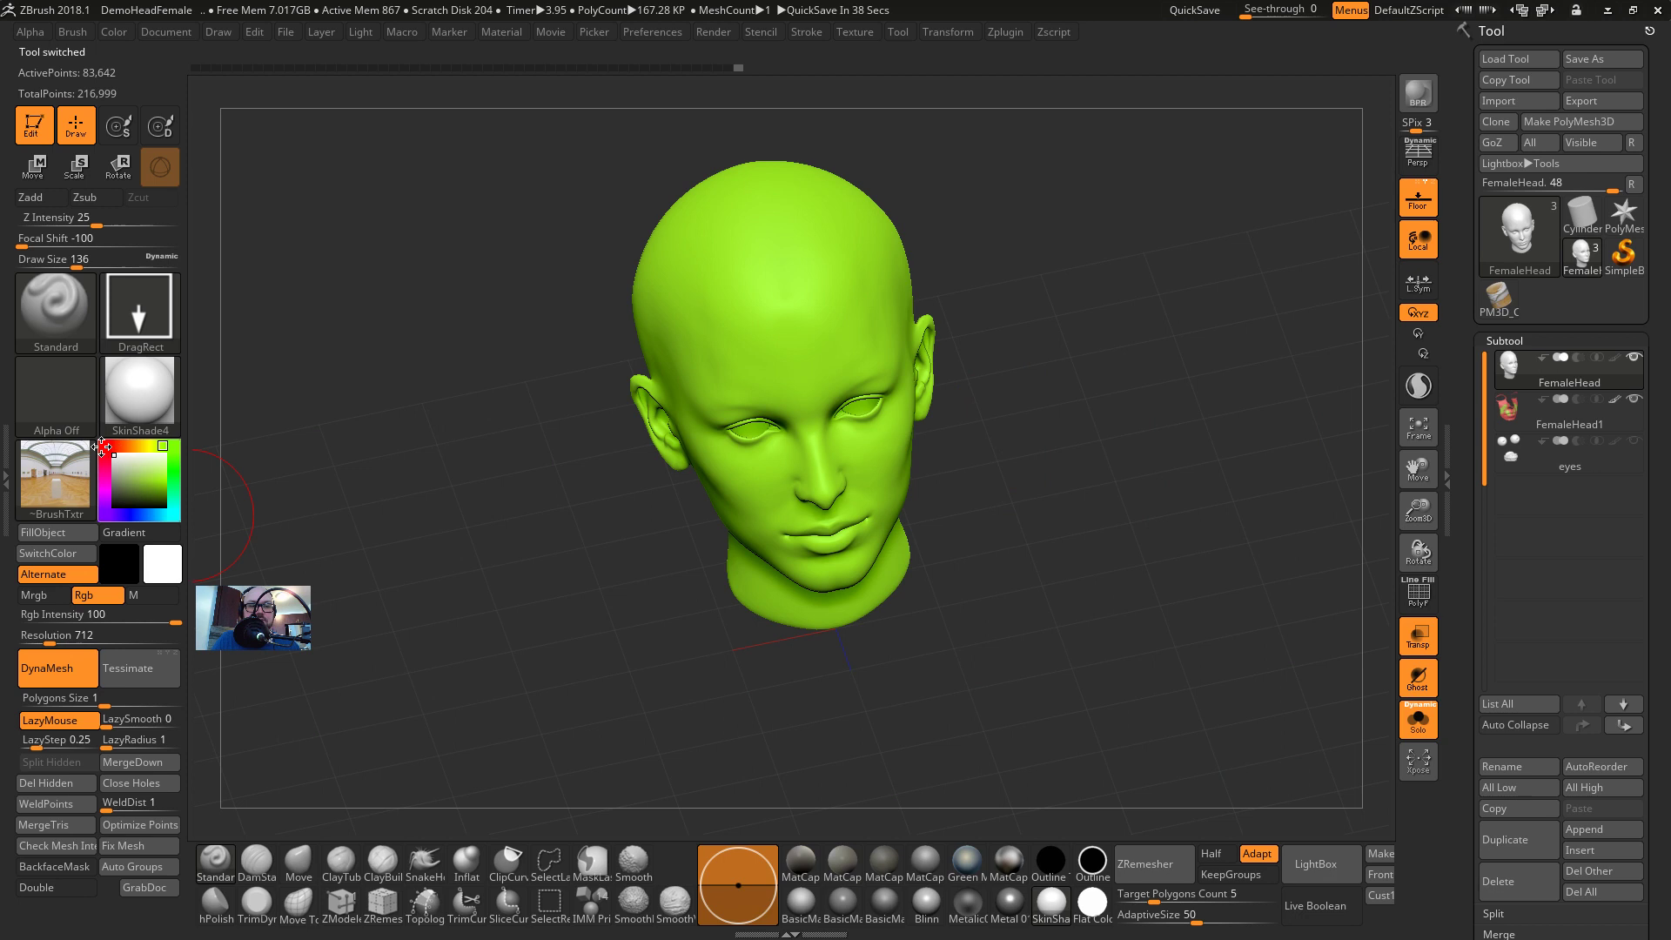
{"action": "left_click", "coordinate": [1508, 420]}
{"action": "left_click_drag", "start_coordinate": [1008, 474], "coordinate": [1048, 599]}
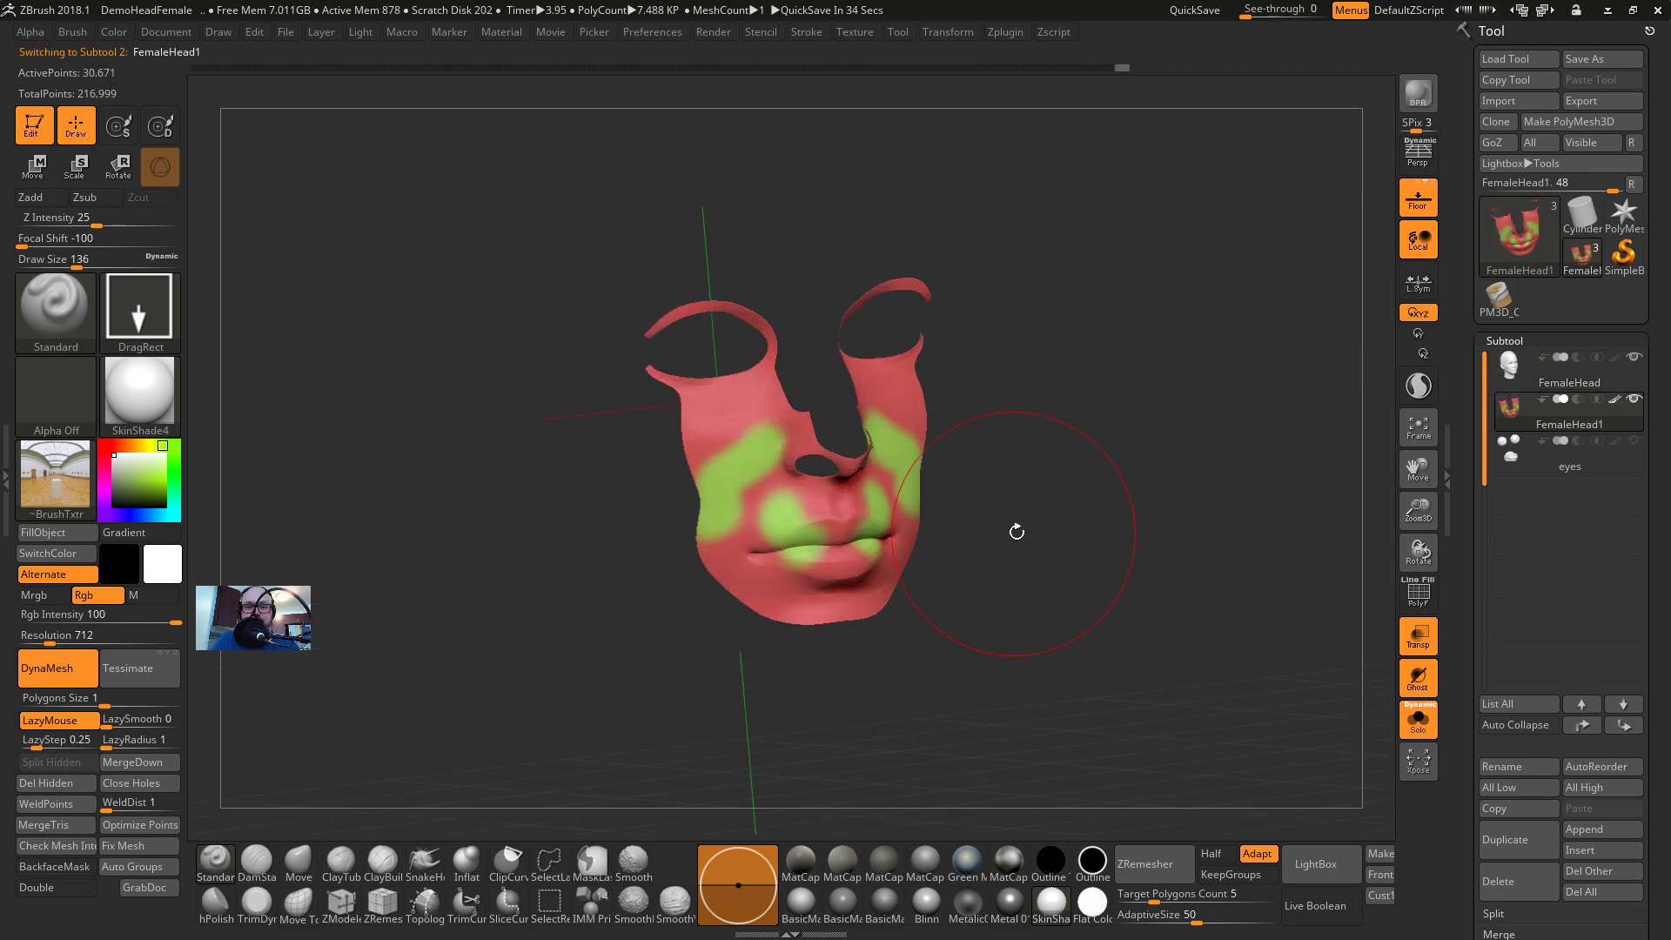
{"action": "left_click", "coordinate": [1520, 376]}
{"action": "left_click_drag", "start_coordinate": [612, 430], "coordinate": [1153, 730]}
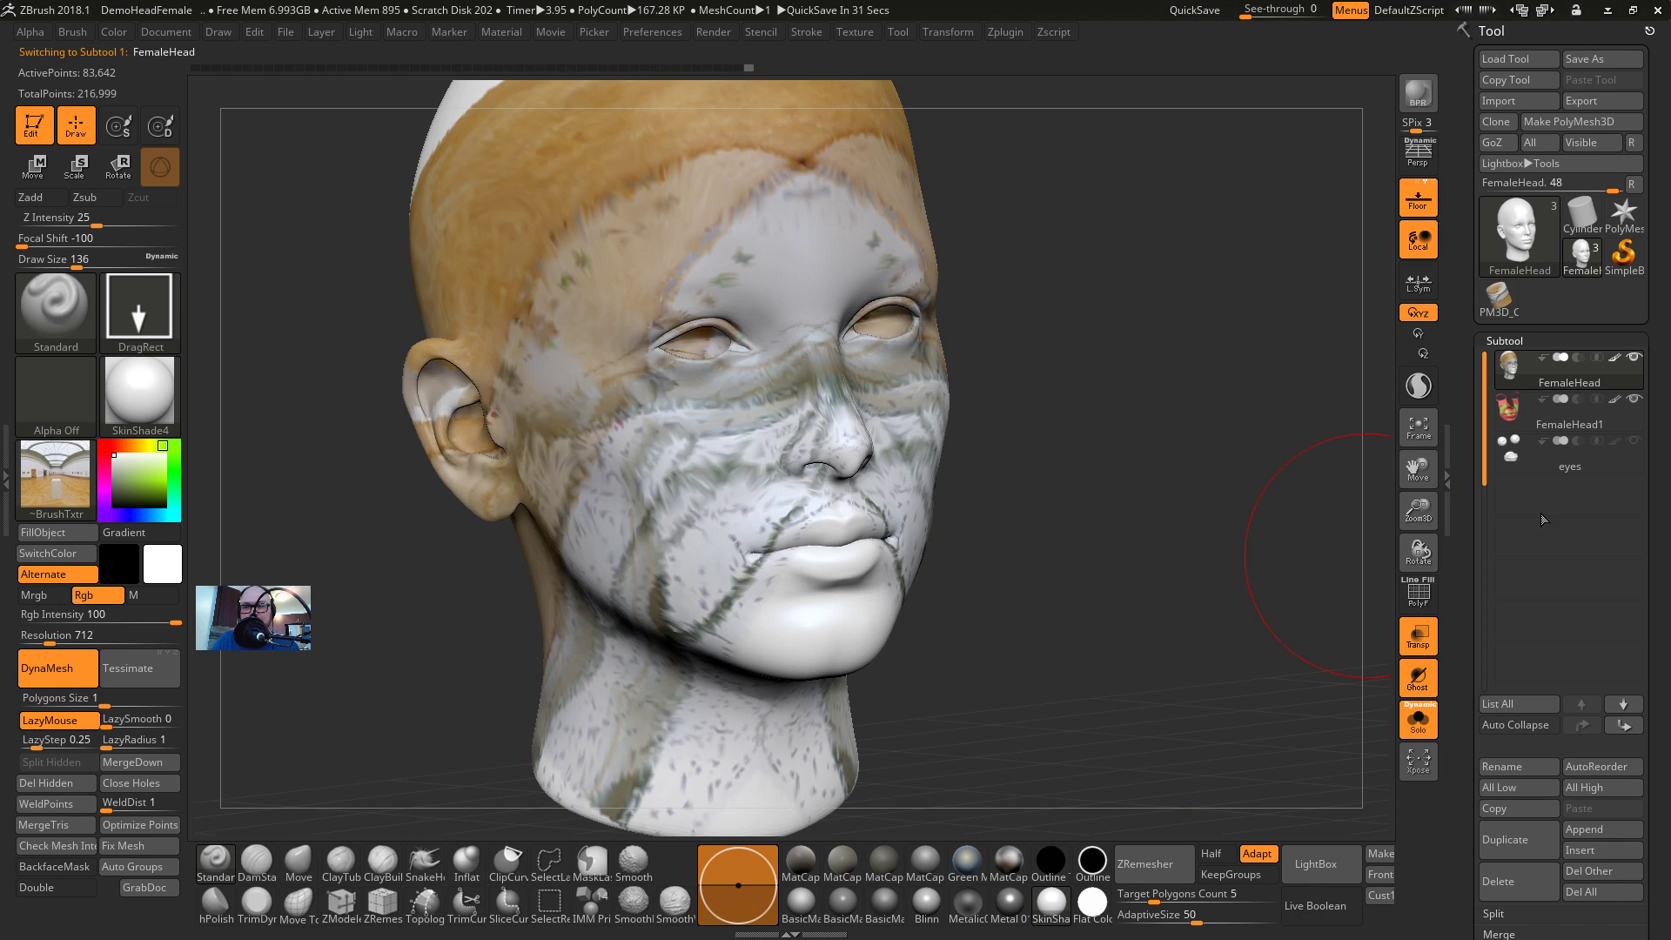
Project the stamped texture from FemaleHead onto the FemaleHead1 face mesh with ProjectAll and compare both subtools
{"action": "left_click", "coordinate": [1558, 417]}
{"action": "scroll", "coordinate": [1464, 765], "scroll_direction": "down", "scroll_amount": 3}
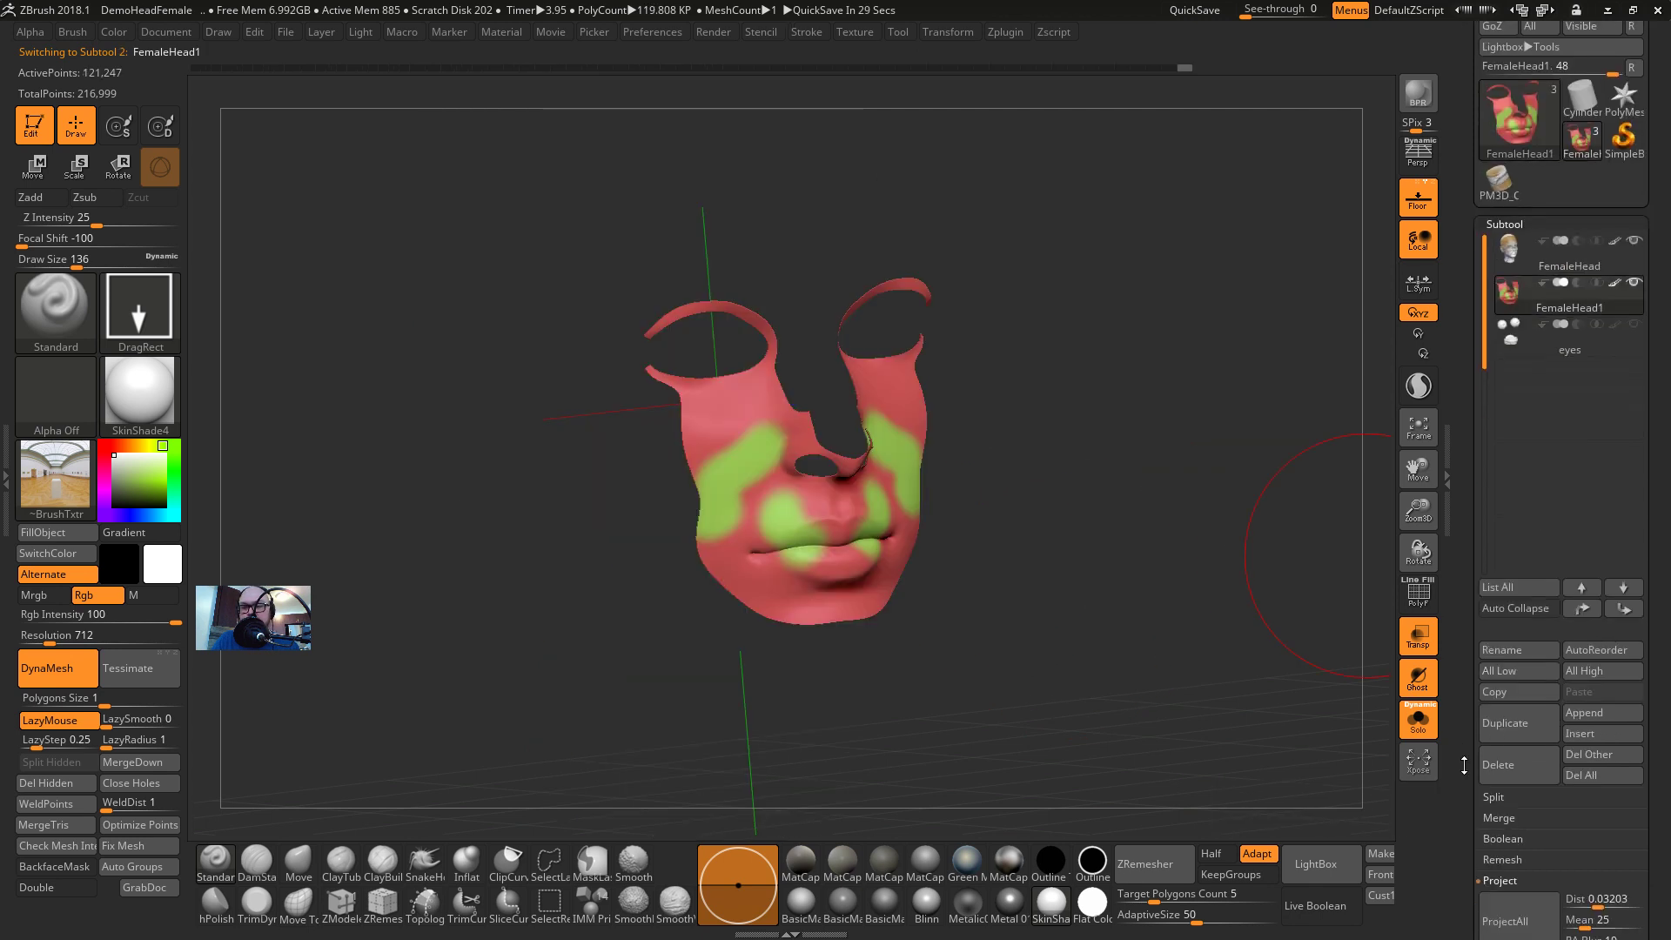
{"action": "left_click", "coordinate": [1464, 765]}
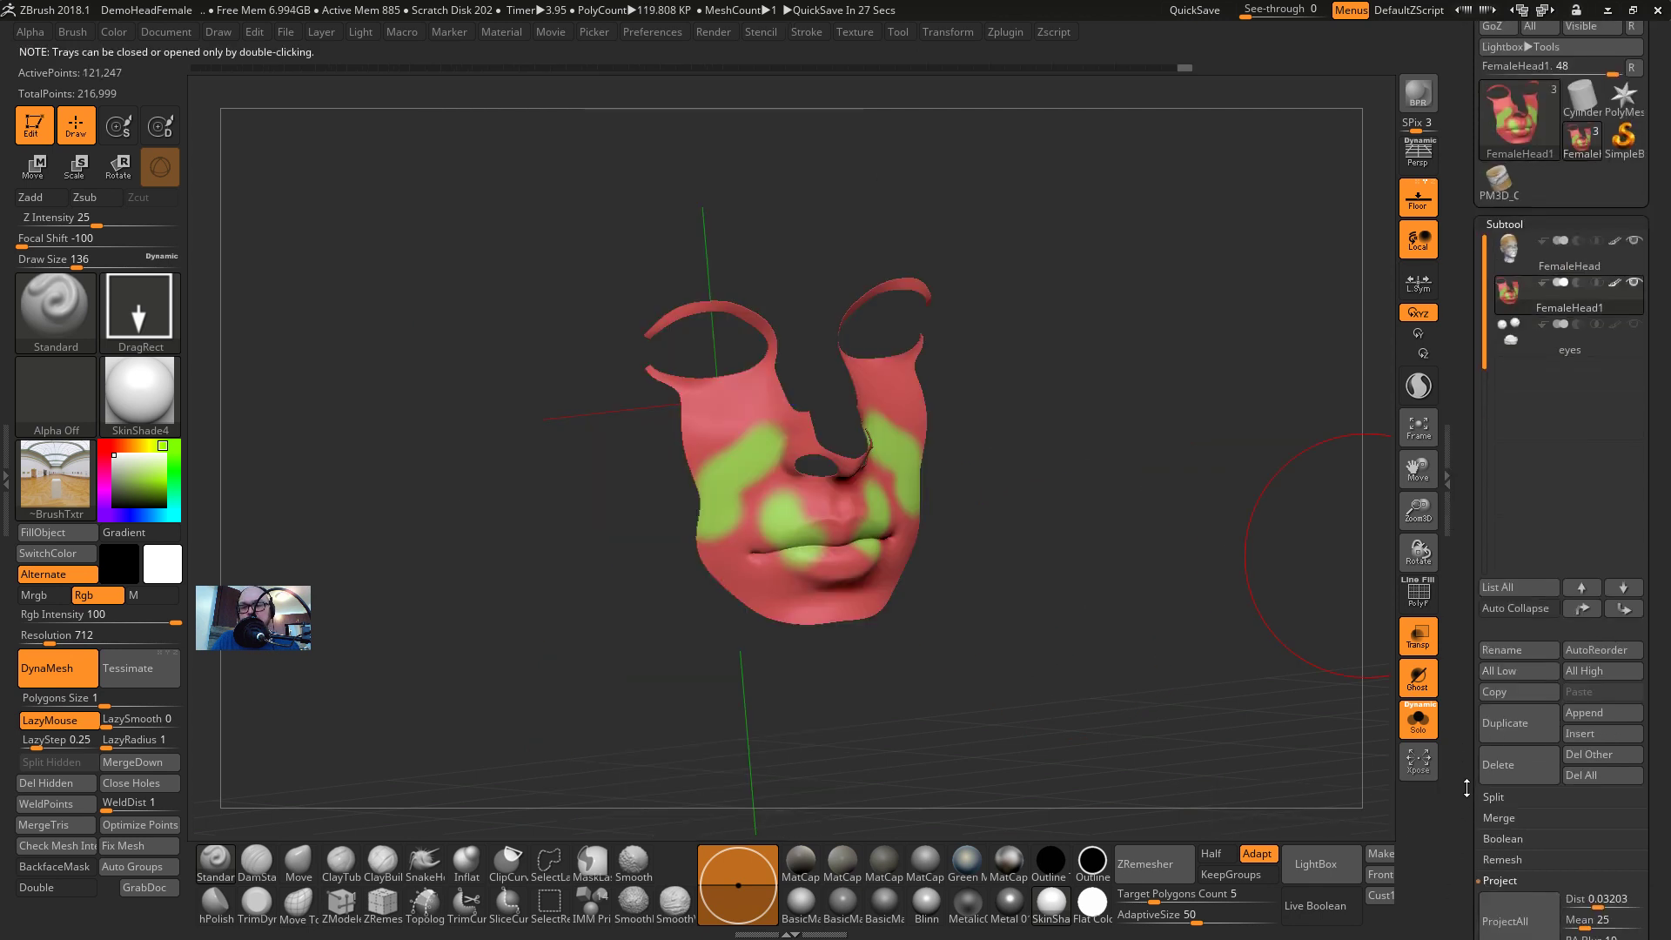
{"action": "left_click_drag", "start_coordinate": [1467, 787], "coordinate": [1469, 727]}
{"action": "left_click", "coordinate": [1523, 842]}
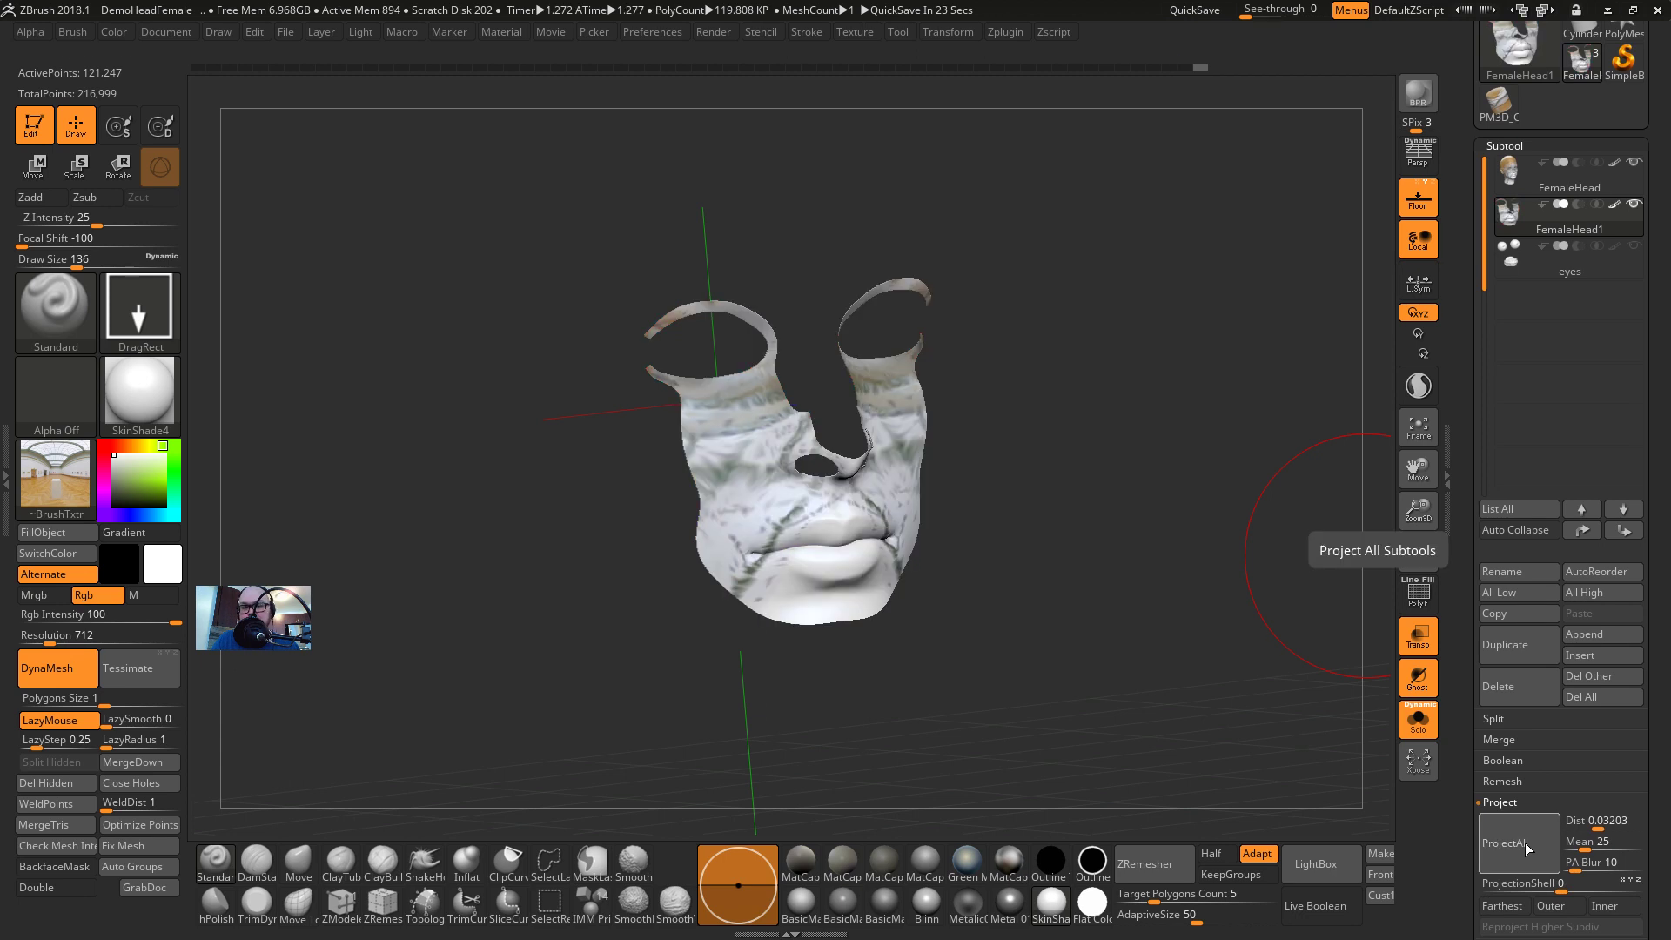
{"action": "left_click", "coordinate": [1538, 178]}
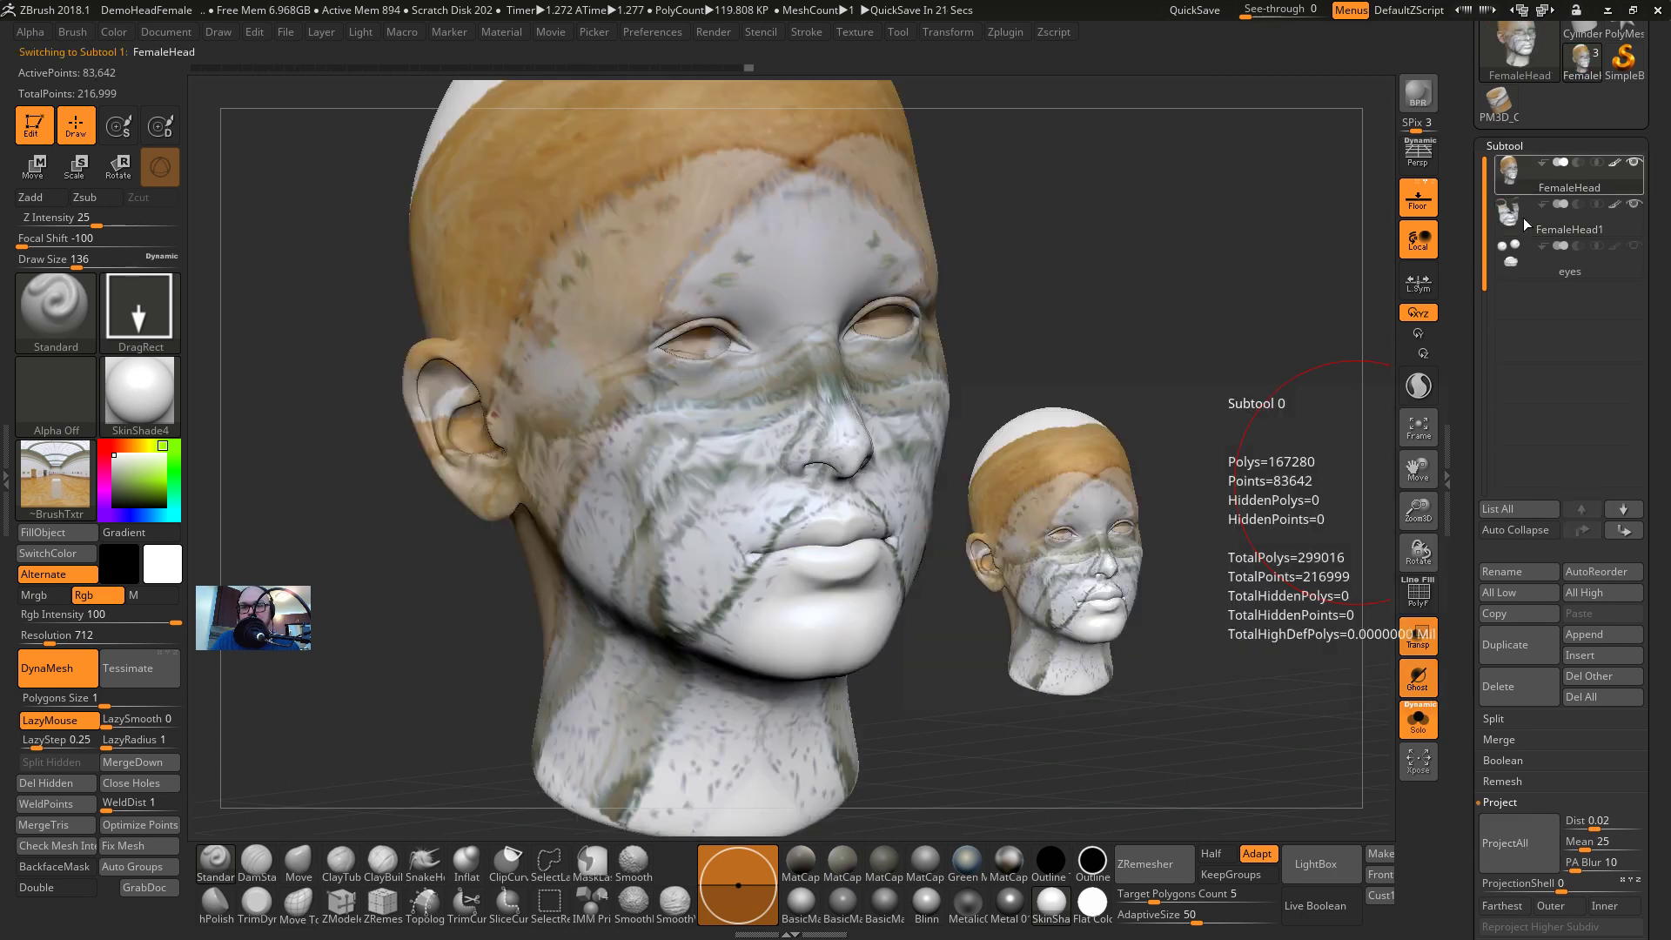
{"action": "left_click", "coordinate": [1523, 227]}
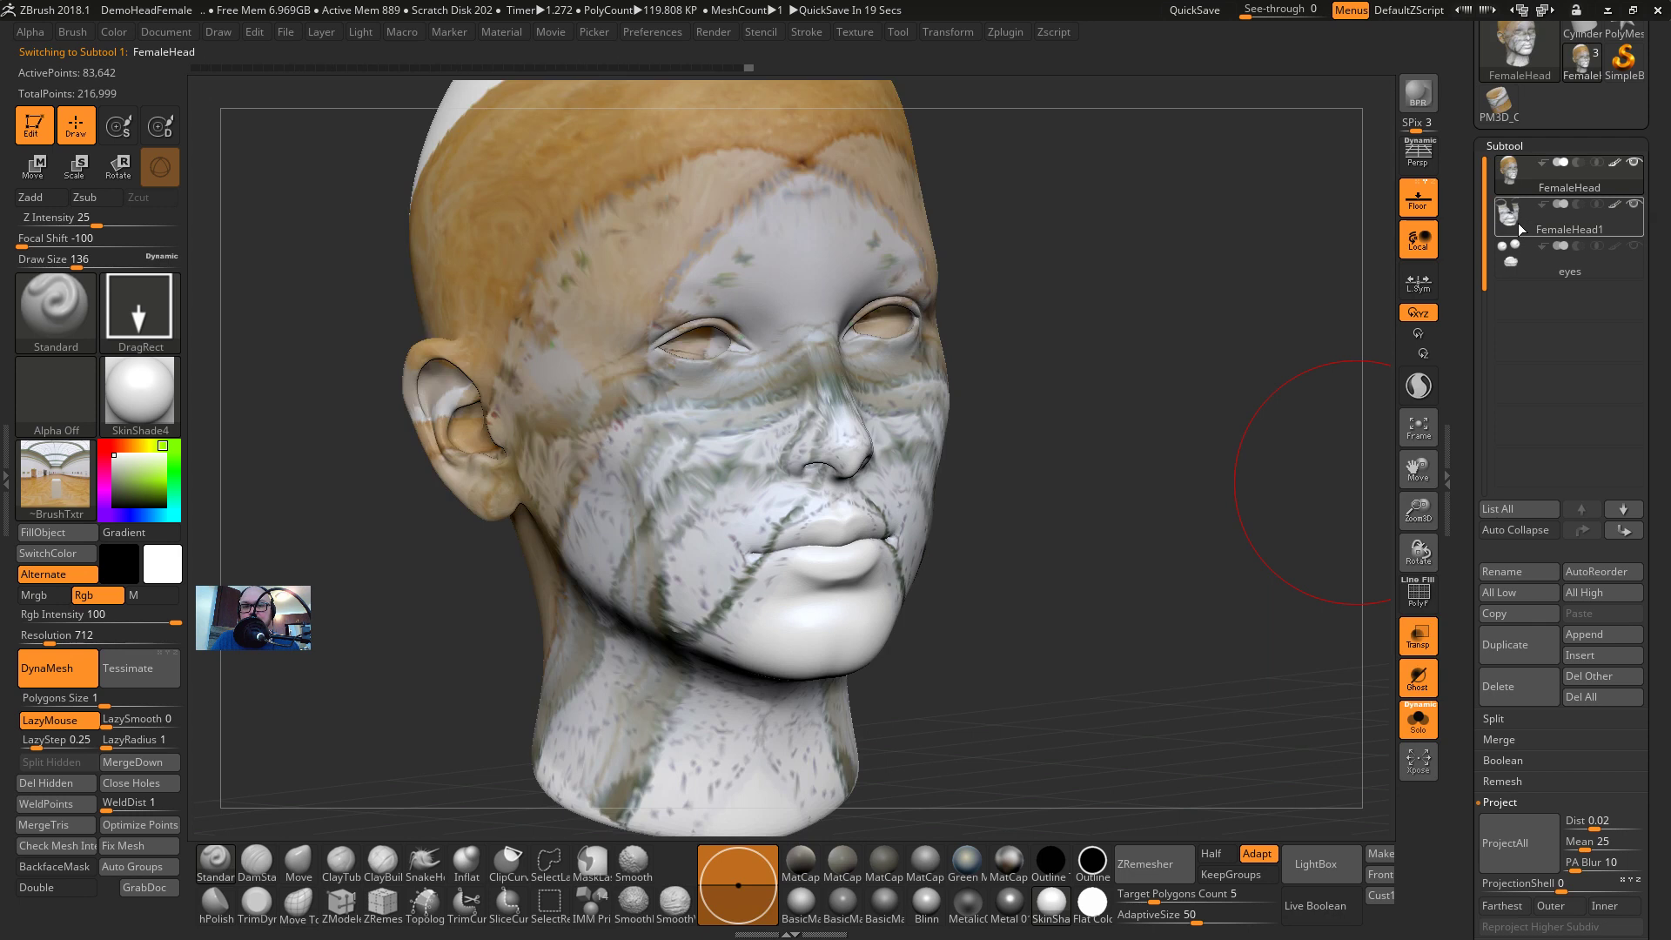
Subdivide the FemaleHead subtool to about 2 million polygons and stamp Texture 04 across the head
{"action": "left_click", "coordinate": [1558, 174]}
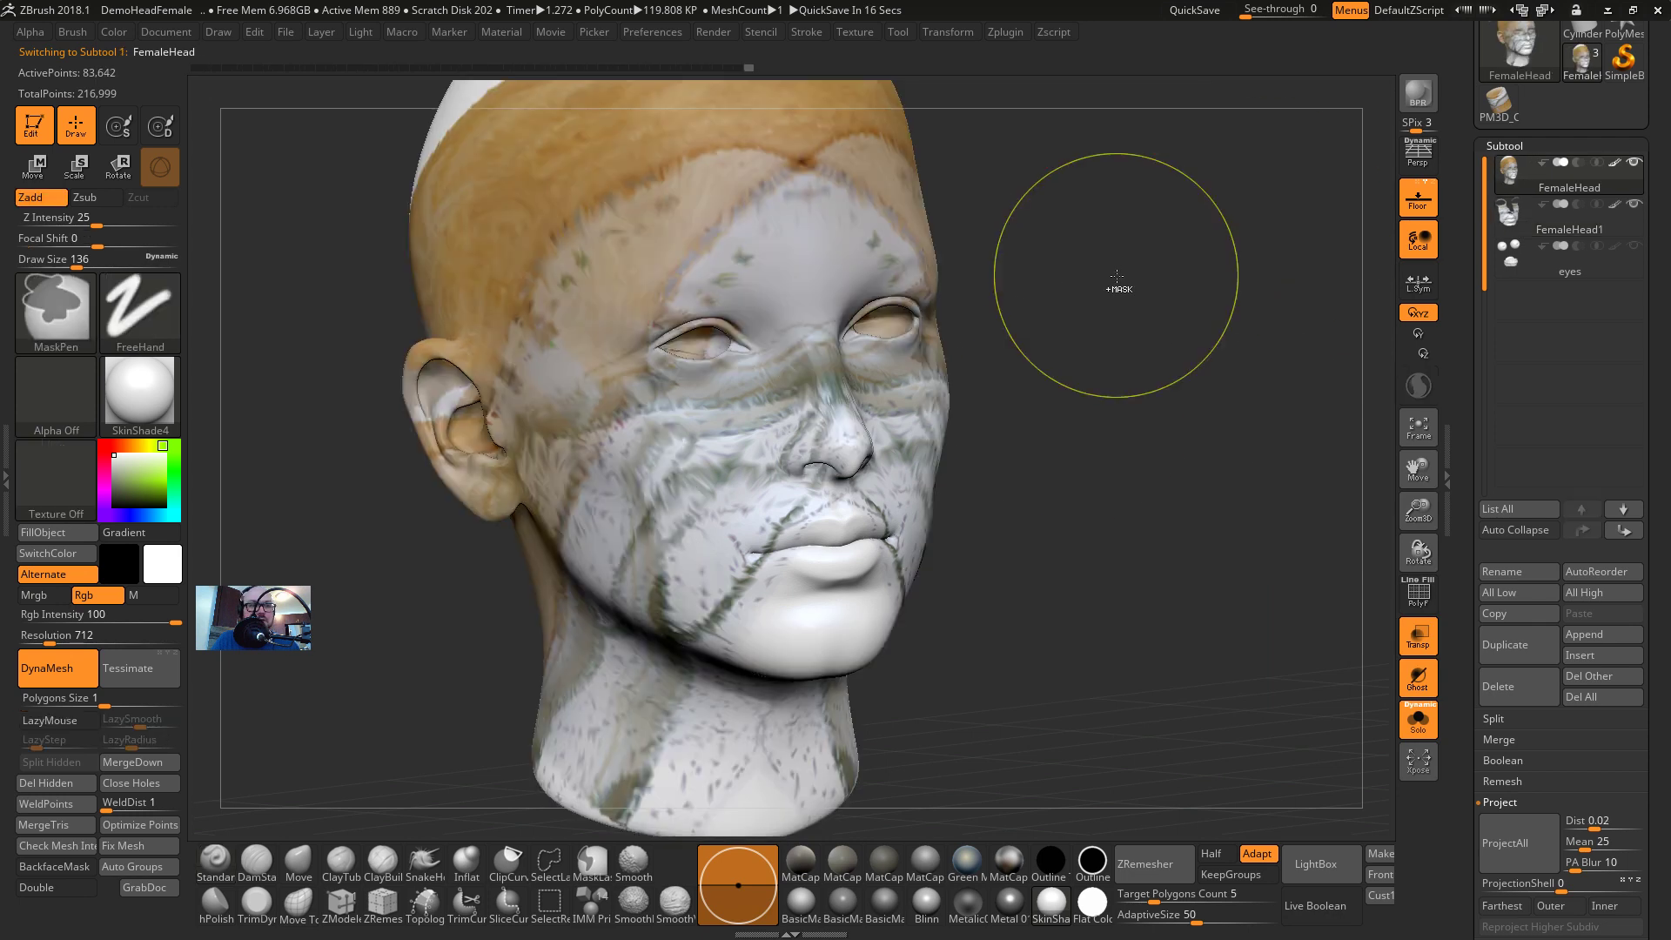
{"action": "key", "text": "ctrl+d"}
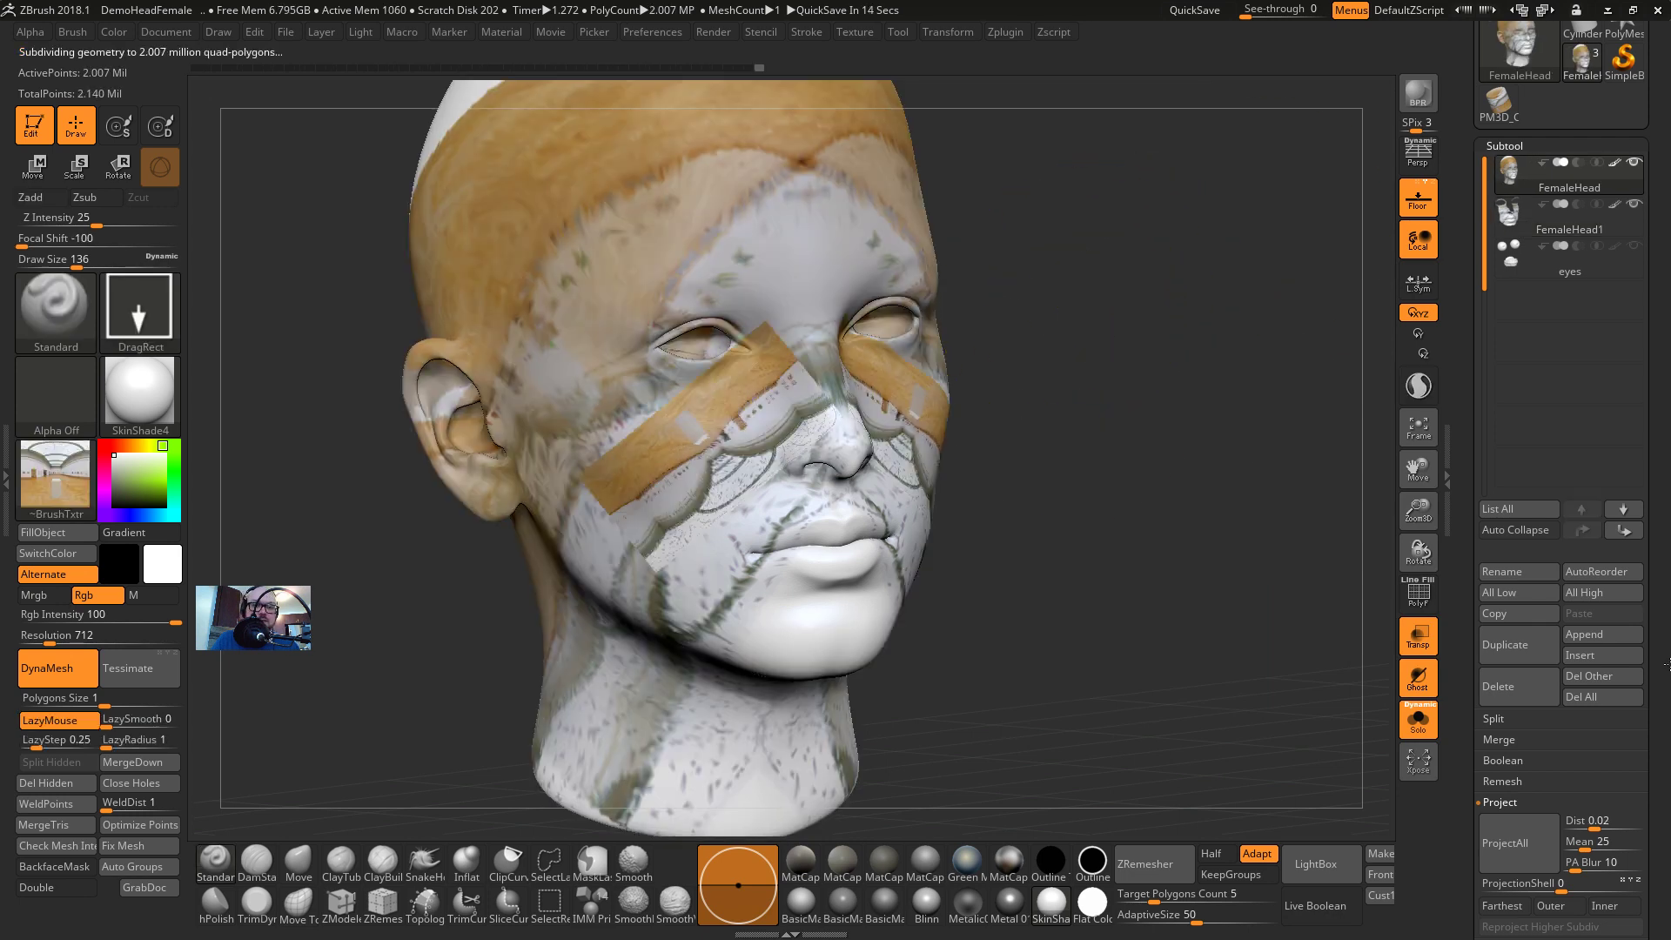
{"action": "left_click", "coordinate": [79, 488]}
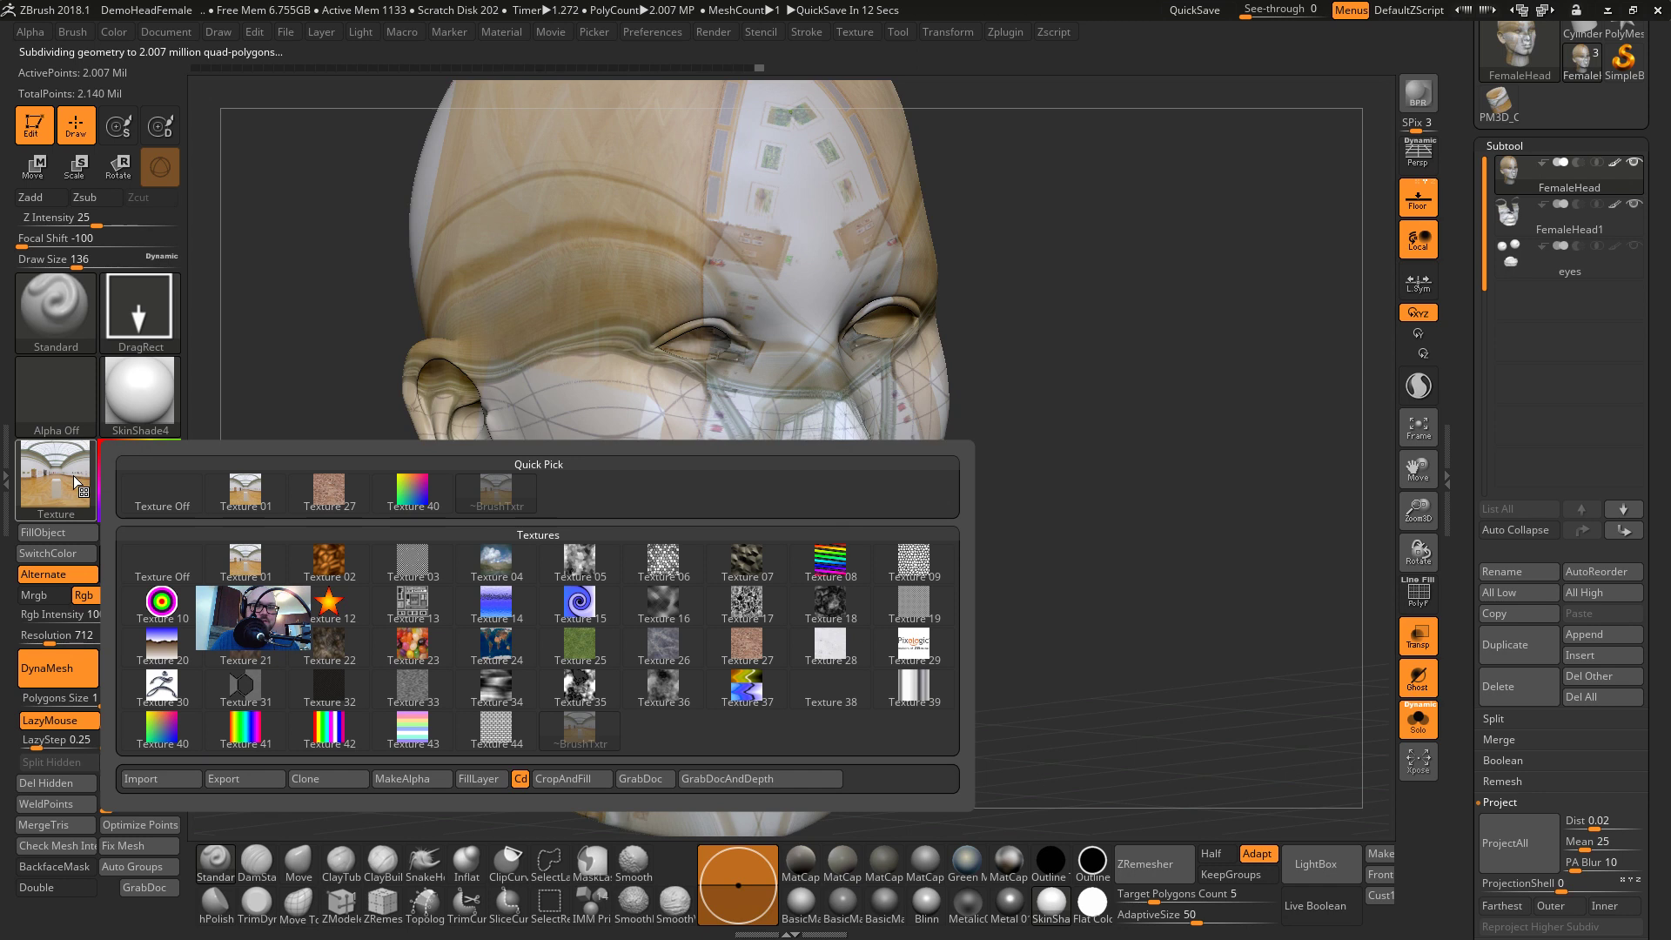
{"action": "left_click", "coordinate": [498, 564]}
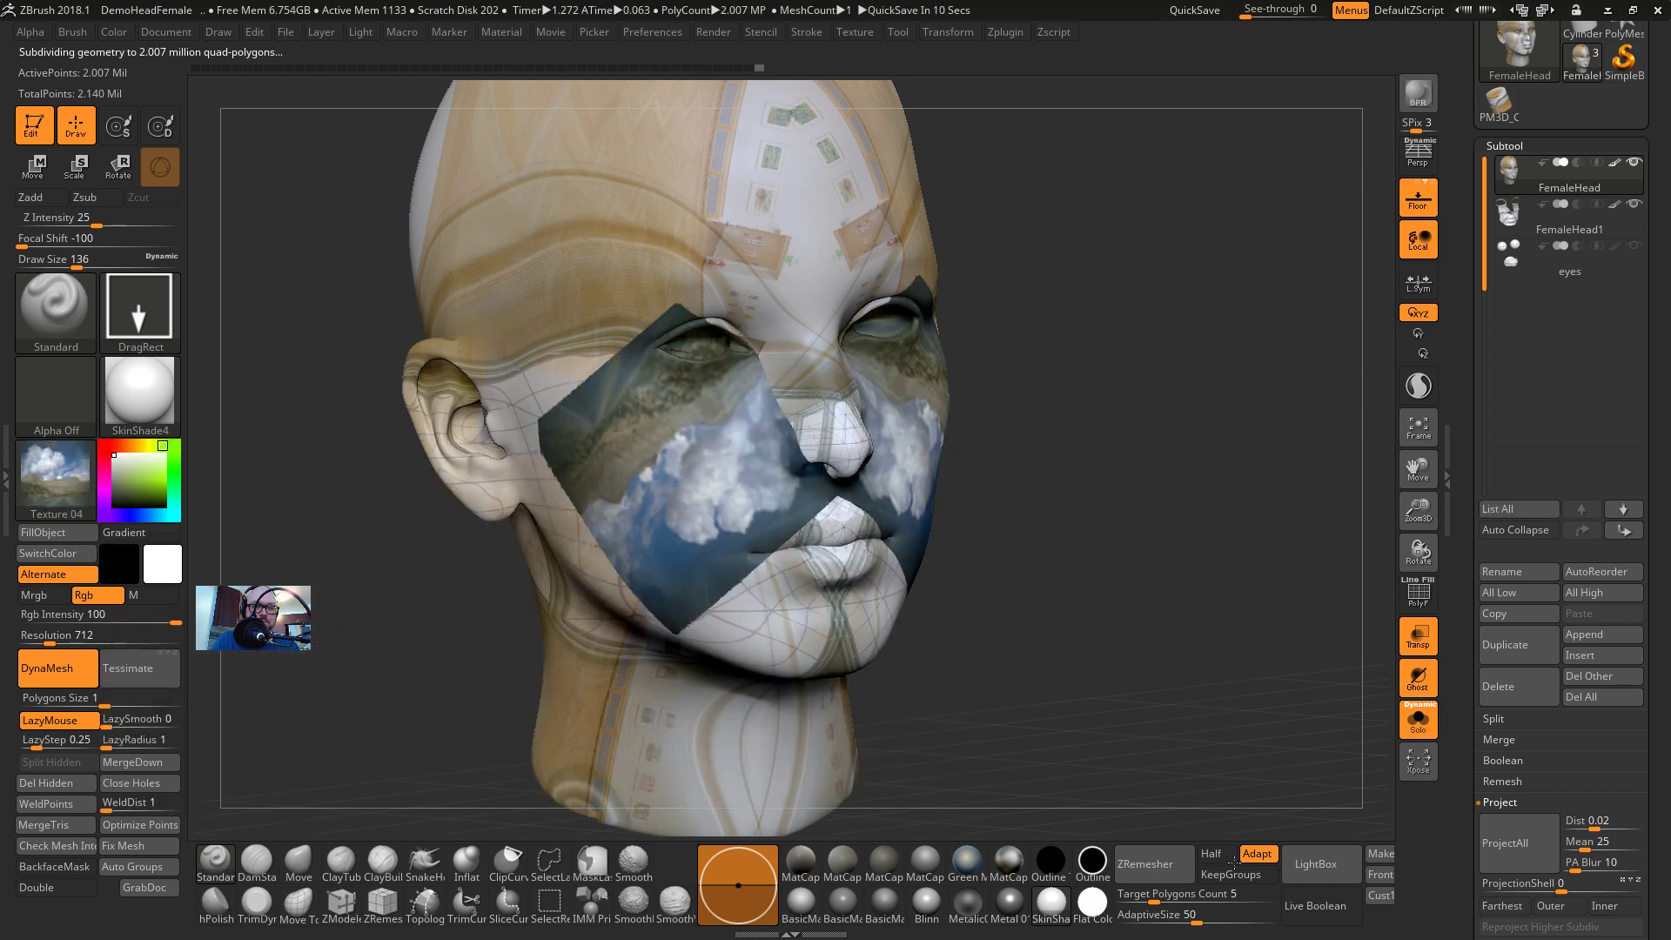
{"action": "left_click_drag", "start_coordinate": [1147, 593], "coordinate": [1099, 522]}
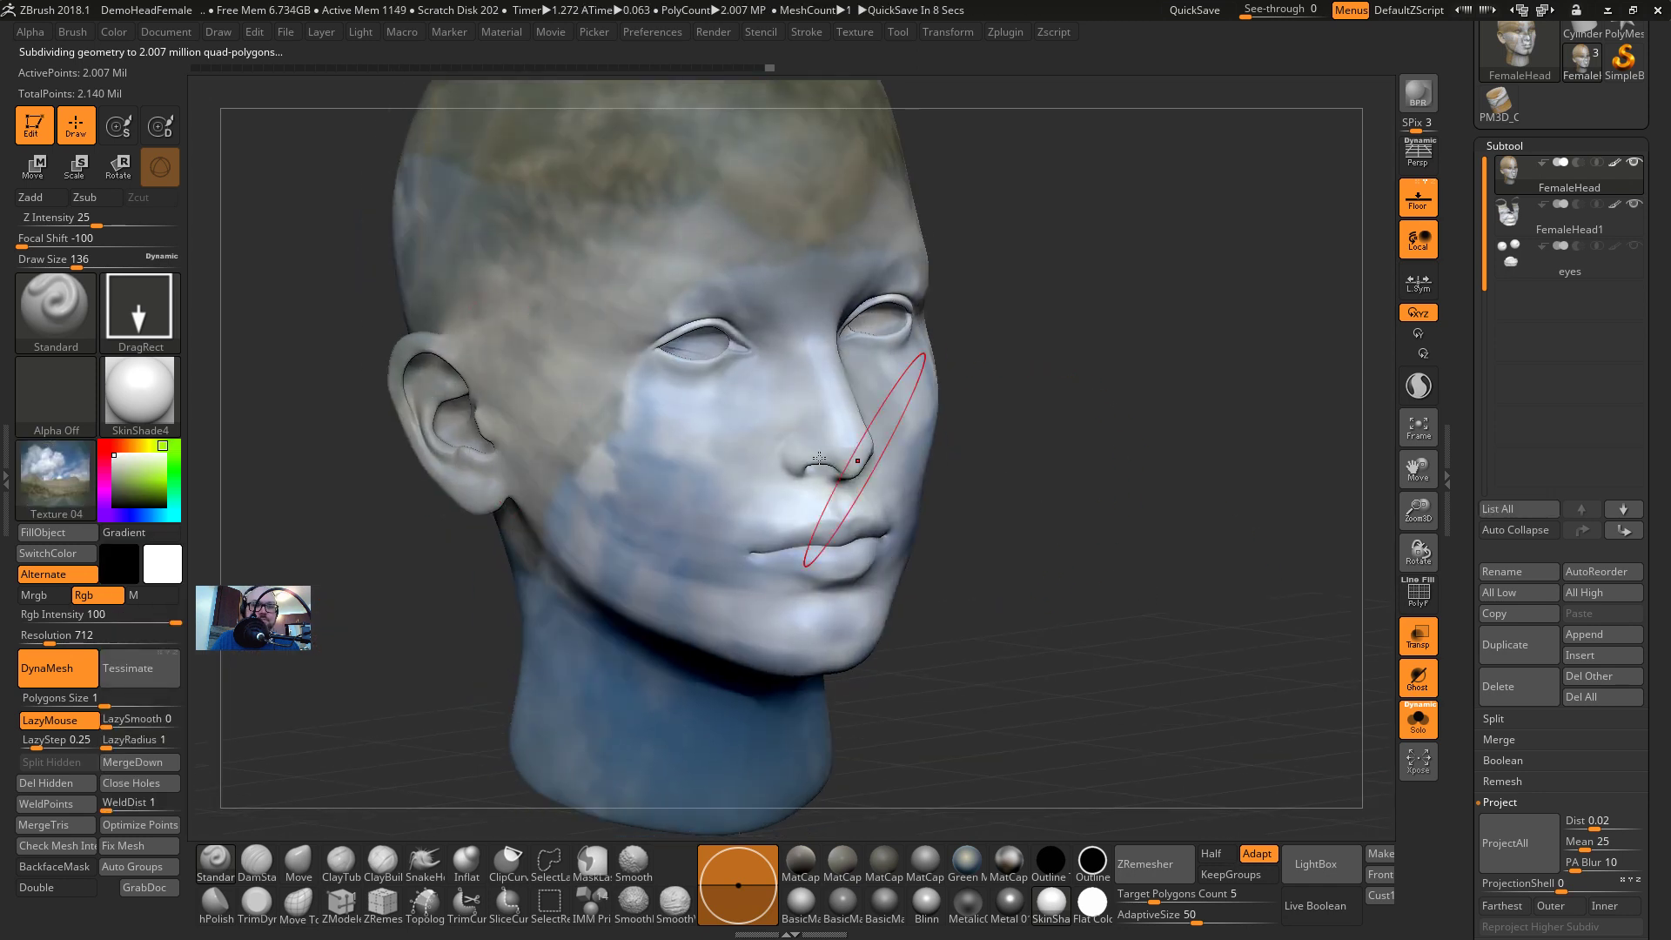
Project the Texture 04 polypaint from FemaleHead onto the FemaleHead1 face mesh with ProjectAll and compare both subtools
{"action": "left_click", "coordinate": [1566, 220]}
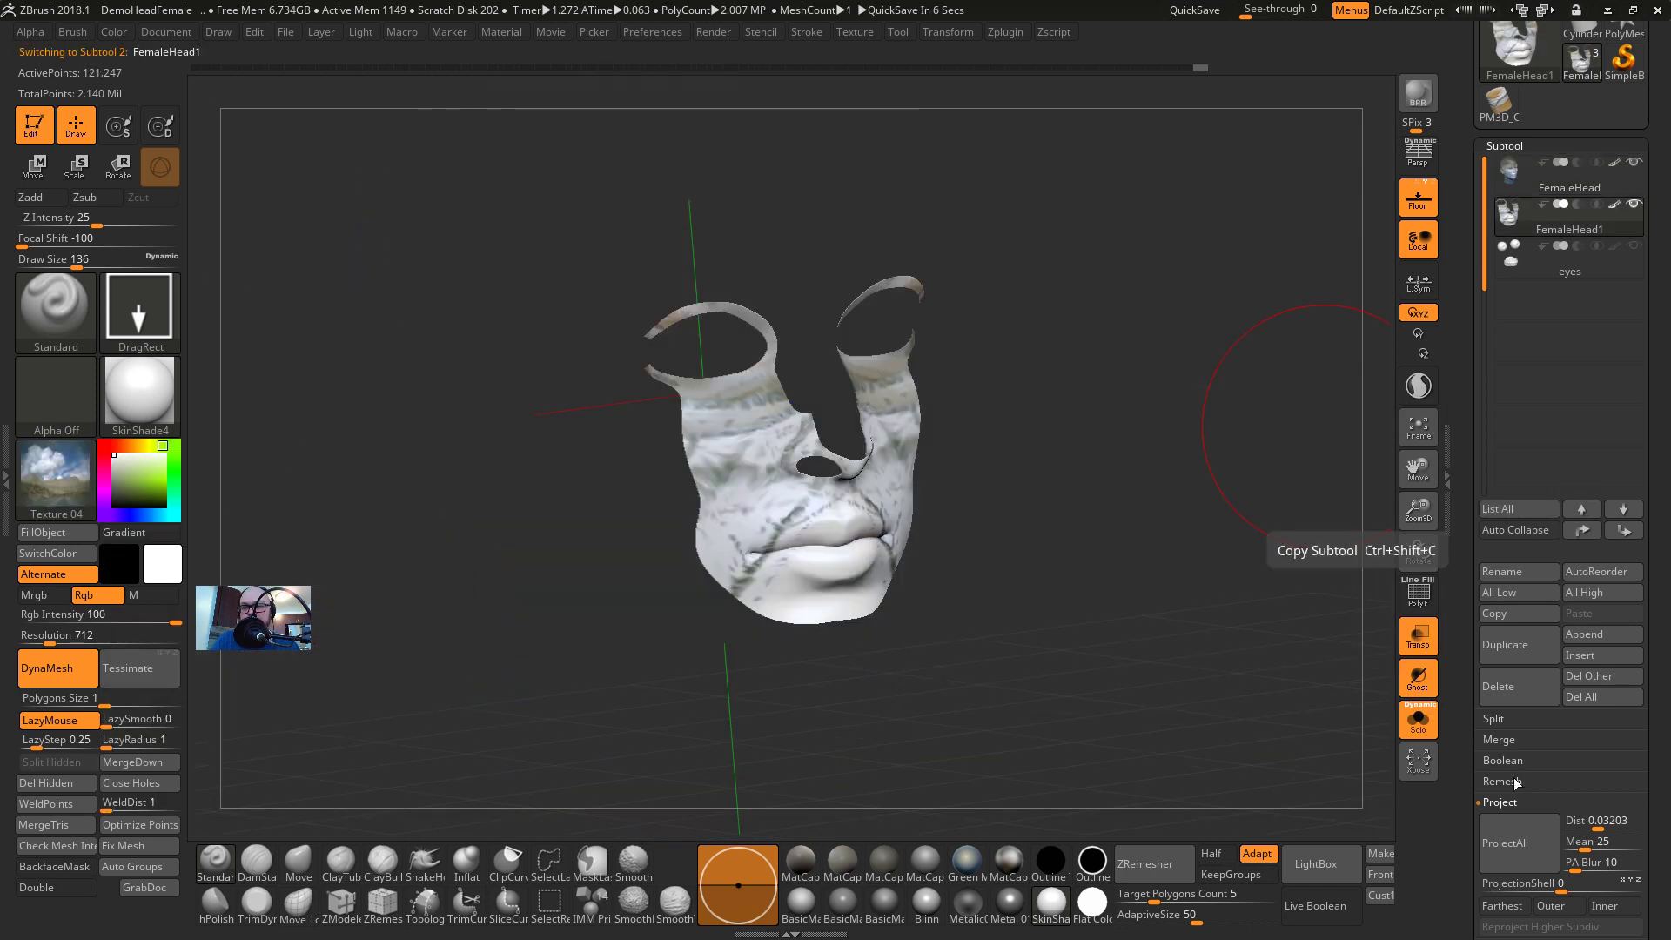
{"action": "left_click", "coordinate": [1519, 843]}
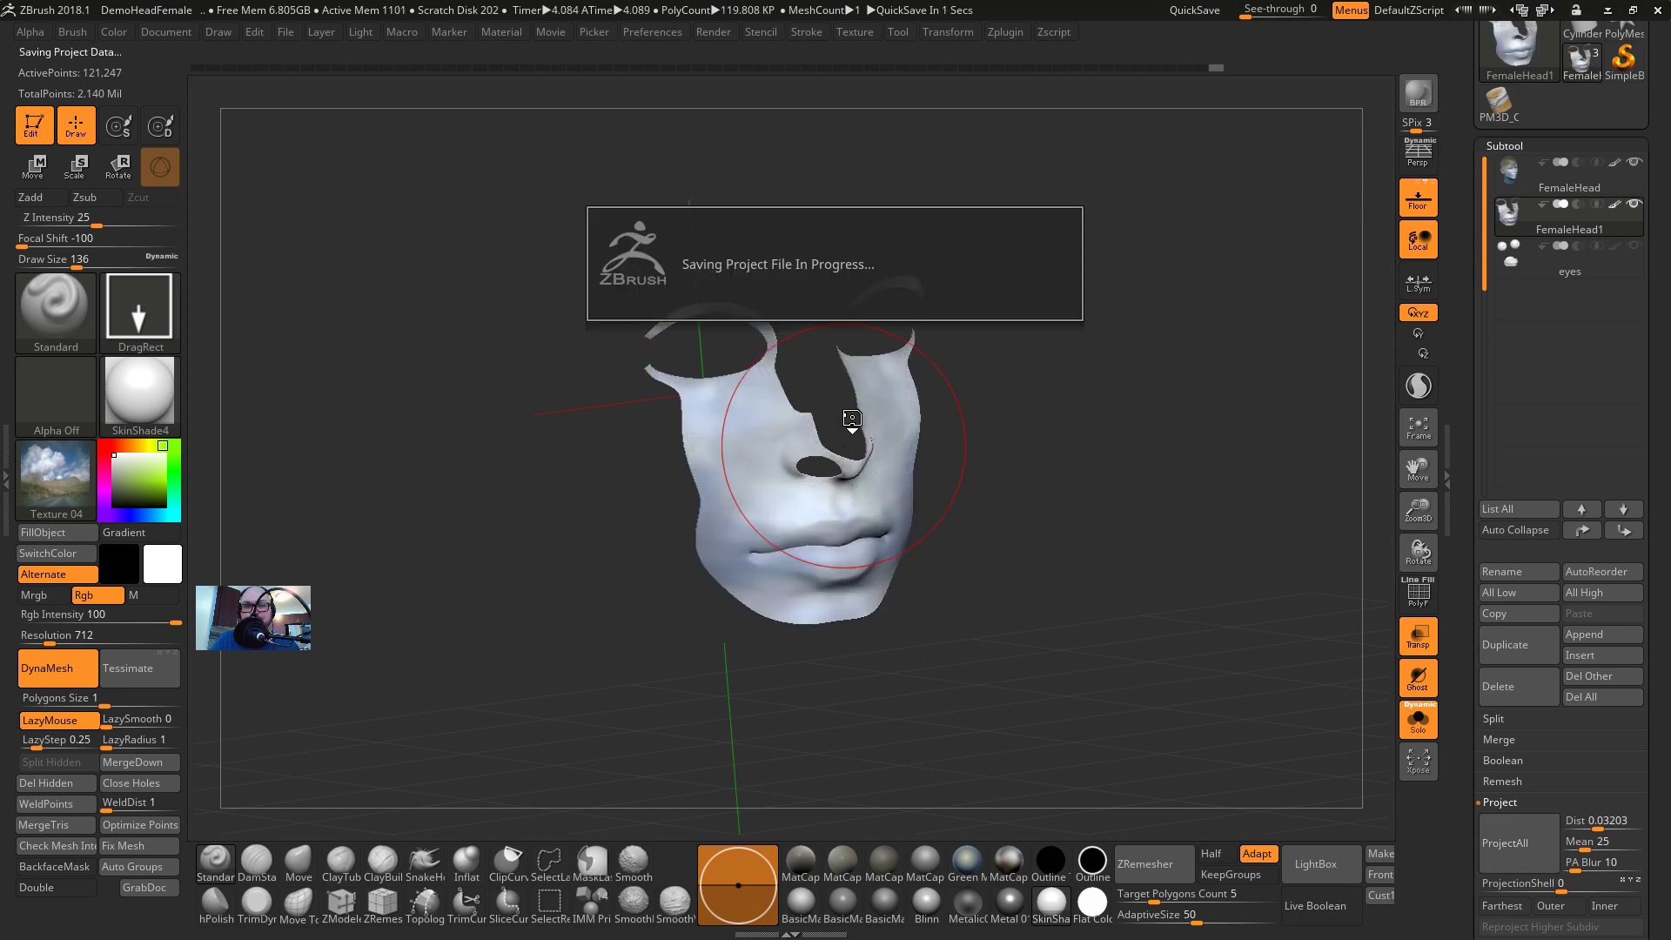
{"action": "left_click", "coordinate": [1532, 174]}
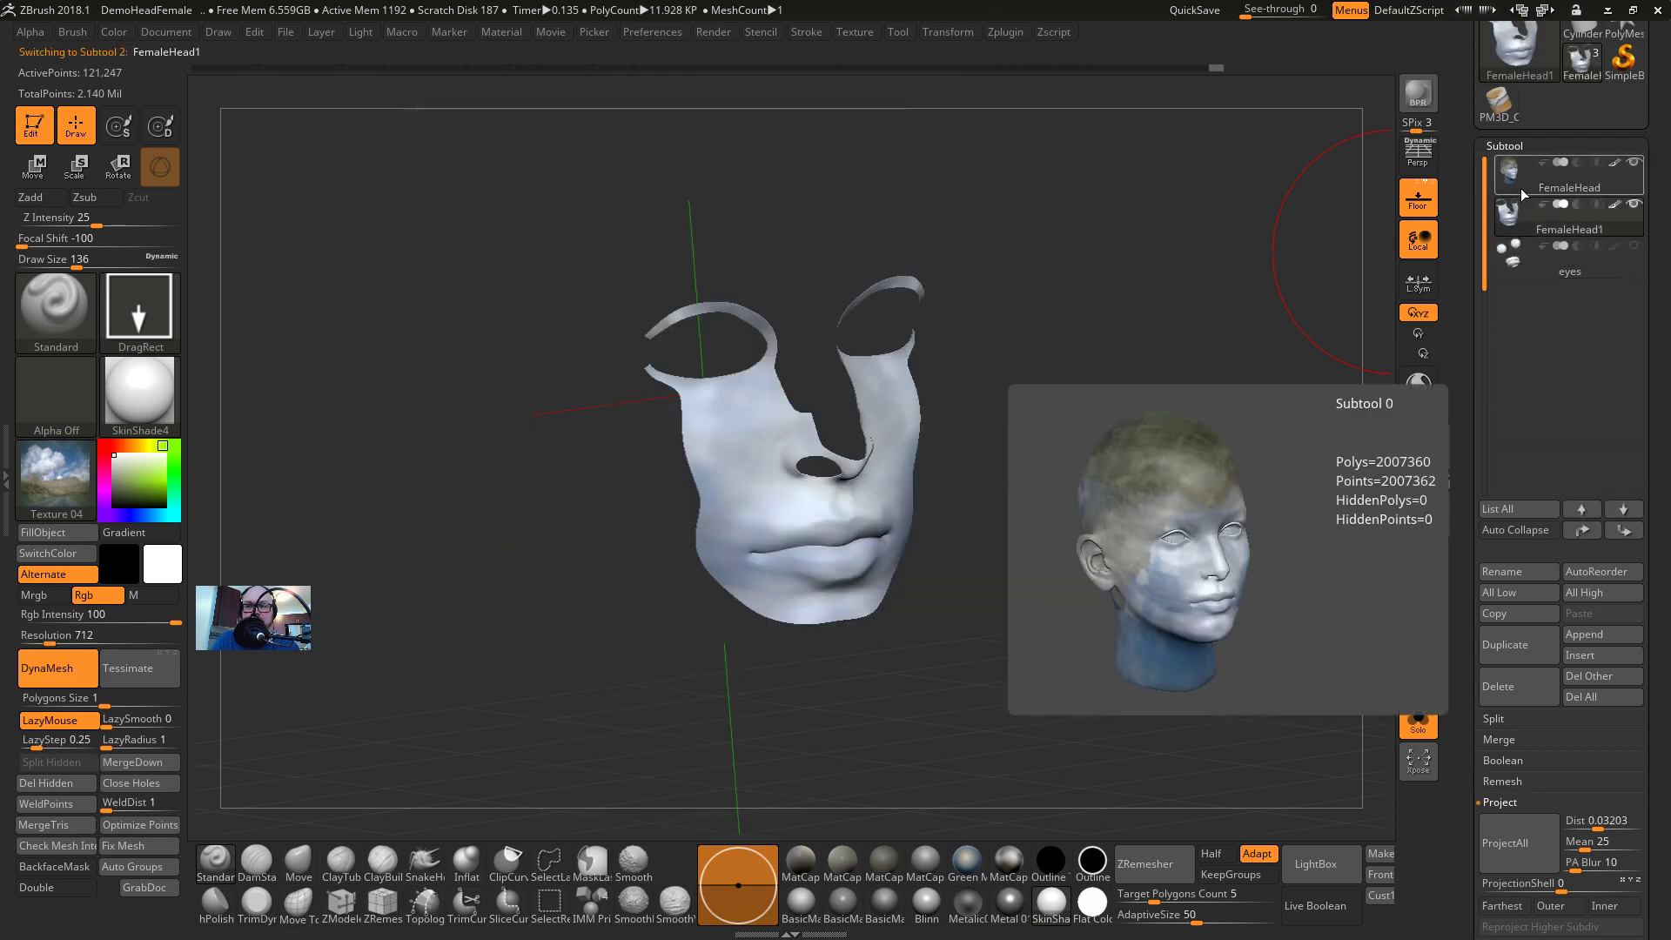
{"action": "left_click", "coordinate": [1518, 228]}
Switch to the open Maya 2018 session and deselect the FemaleHead mesh
{"action": "key", "text": "alt+Tab"}
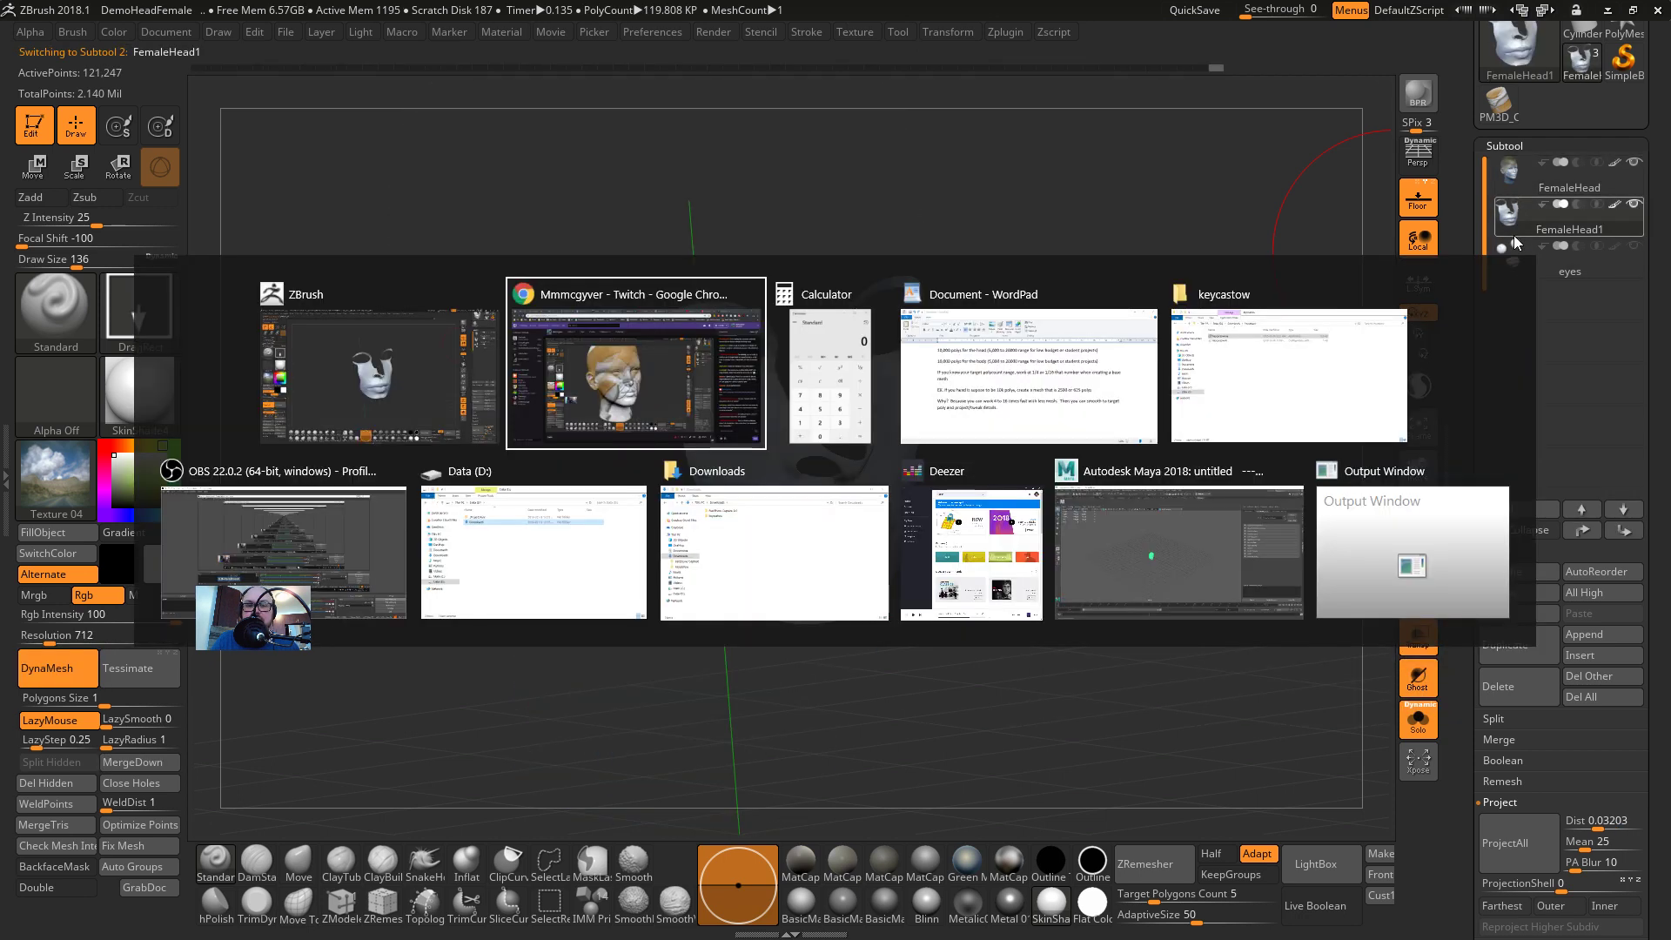
{"action": "key", "text": "alt+Tab"}
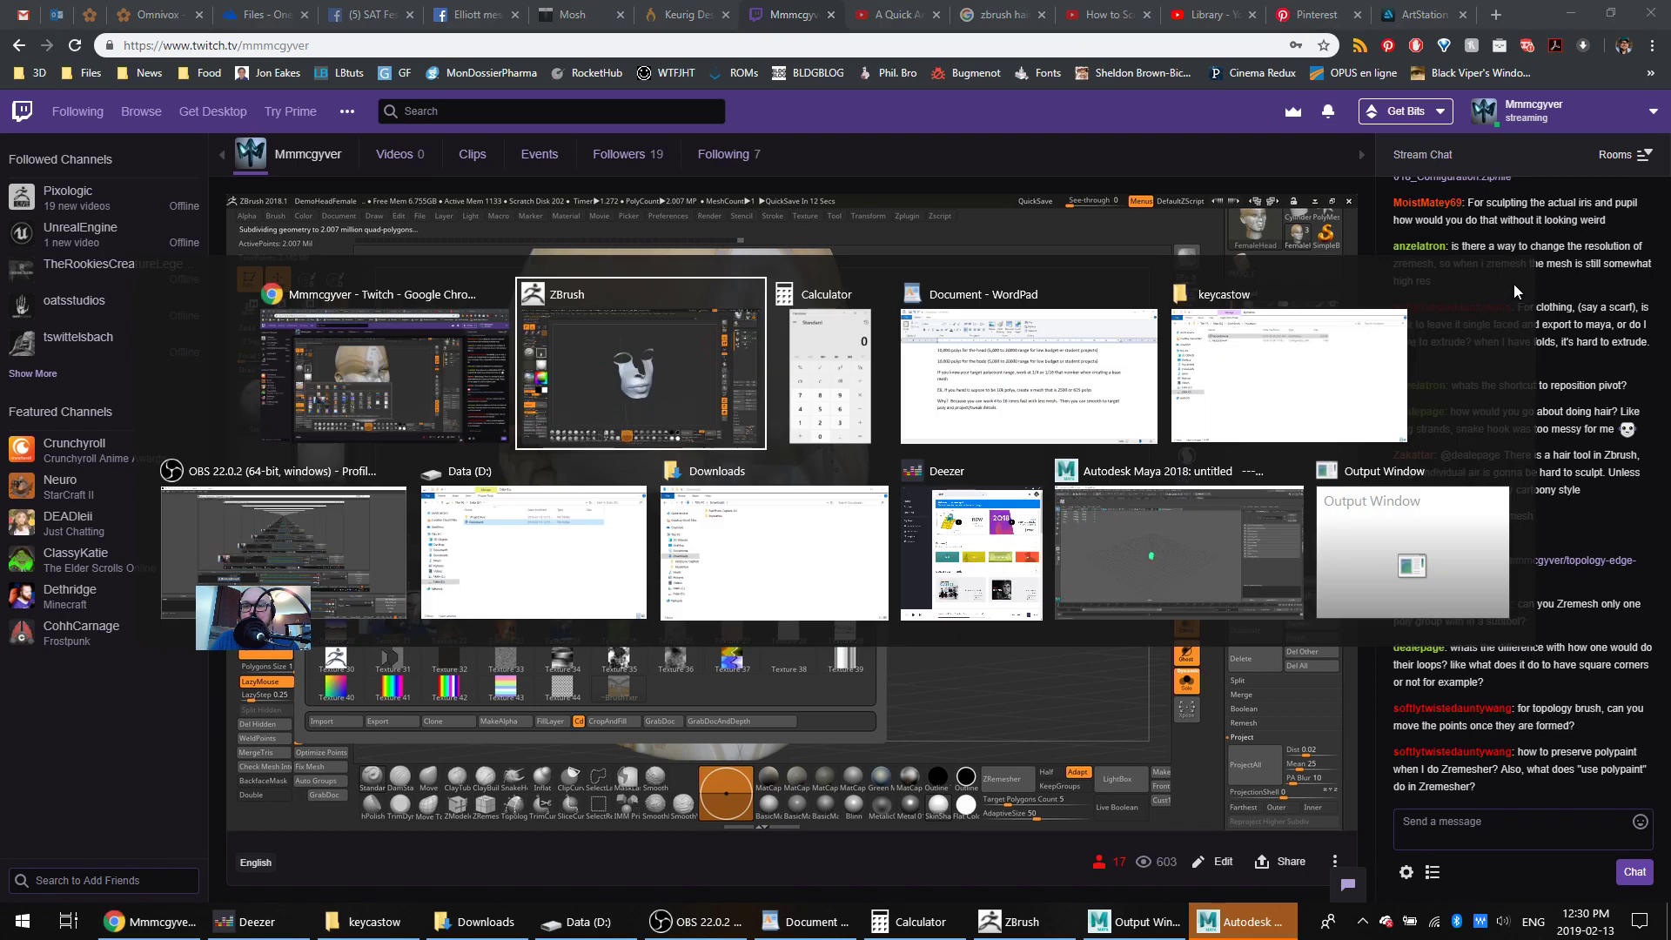
{"action": "key", "text": "alt+Tab"}
{"action": "key", "text": "alt+Tab"}
{"action": "key", "text": "alt+Tab"}
{"action": "key", "text": "alt+Tab"}
{"action": "key", "text": "alt+Tab"}
{"action": "key", "text": "alt+Tab"}
{"action": "key", "text": "alt+Tab"}
{"action": "key", "text": "alt+Tab"}
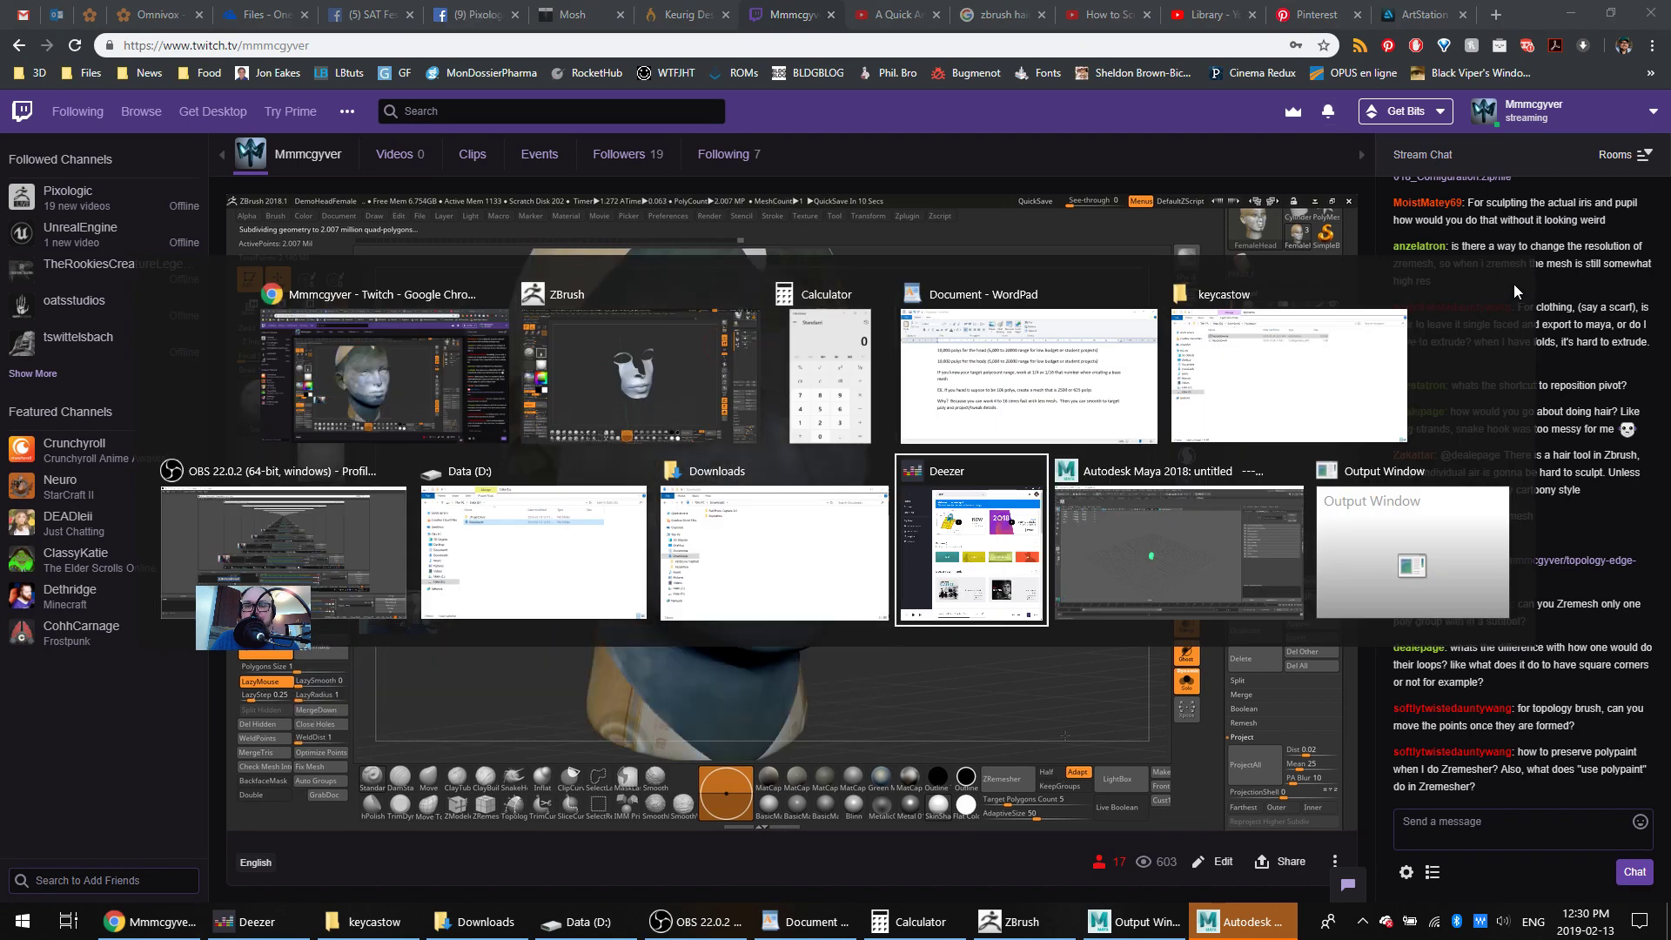
{"action": "scroll", "coordinate": [775, 485], "scroll_direction": "up", "scroll_amount": 10}
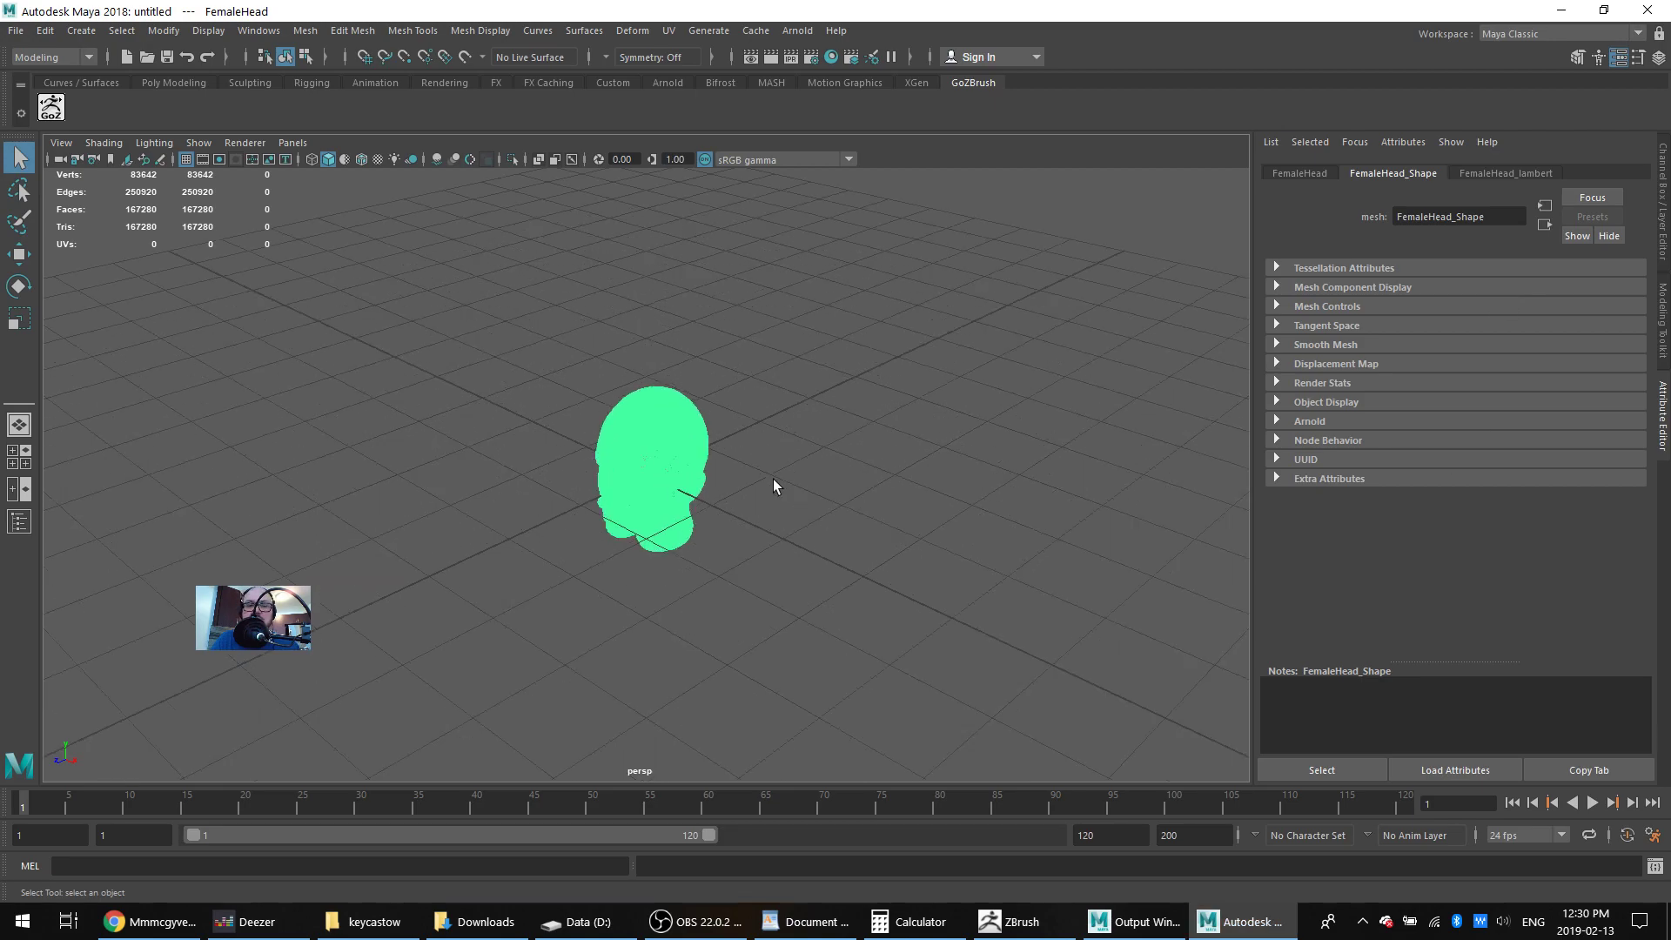
{"action": "left_click", "coordinate": [782, 496]}
Examine the FemaleHead mesh and its wireframe from the side and the front
{"action": "left_click_drag", "start_coordinate": [836, 467], "coordinate": [937, 302], "text": "alt"}
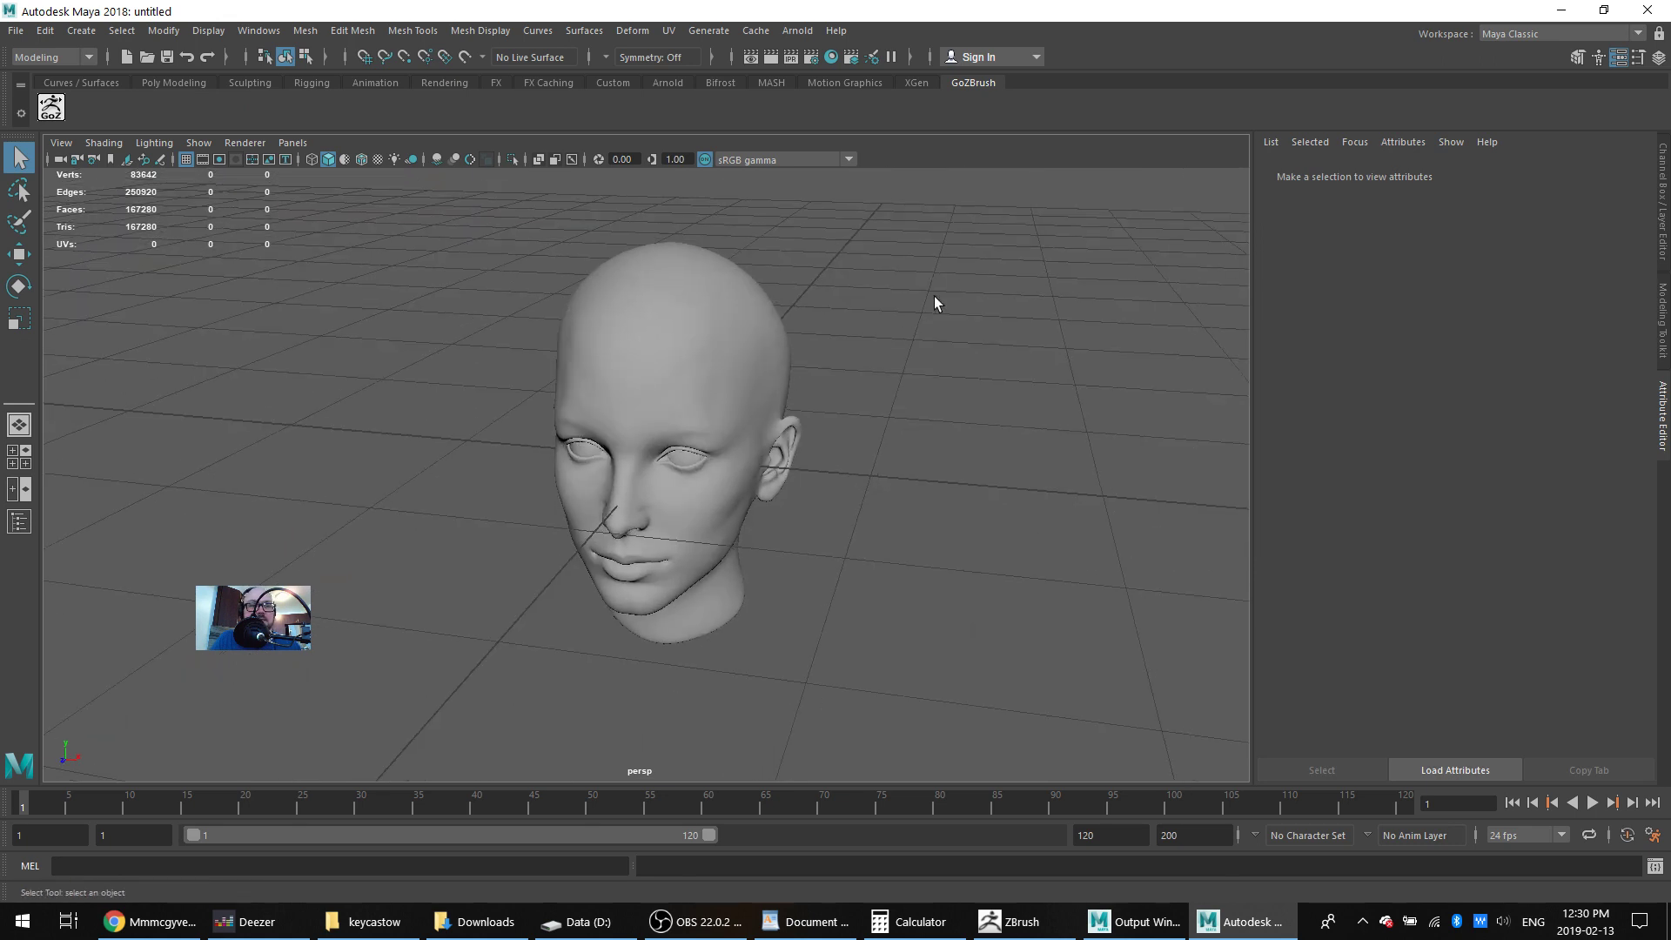
{"action": "middle_click_drag", "start_coordinate": [936, 302], "coordinate": [1023, 230], "text": "alt"}
{"action": "scroll", "coordinate": [1005, 274], "scroll_direction": "up", "scroll_amount": 4}
{"action": "left_click_drag", "start_coordinate": [1004, 274], "coordinate": [975, 271], "text": "alt"}
{"action": "left_click", "coordinate": [853, 268]}
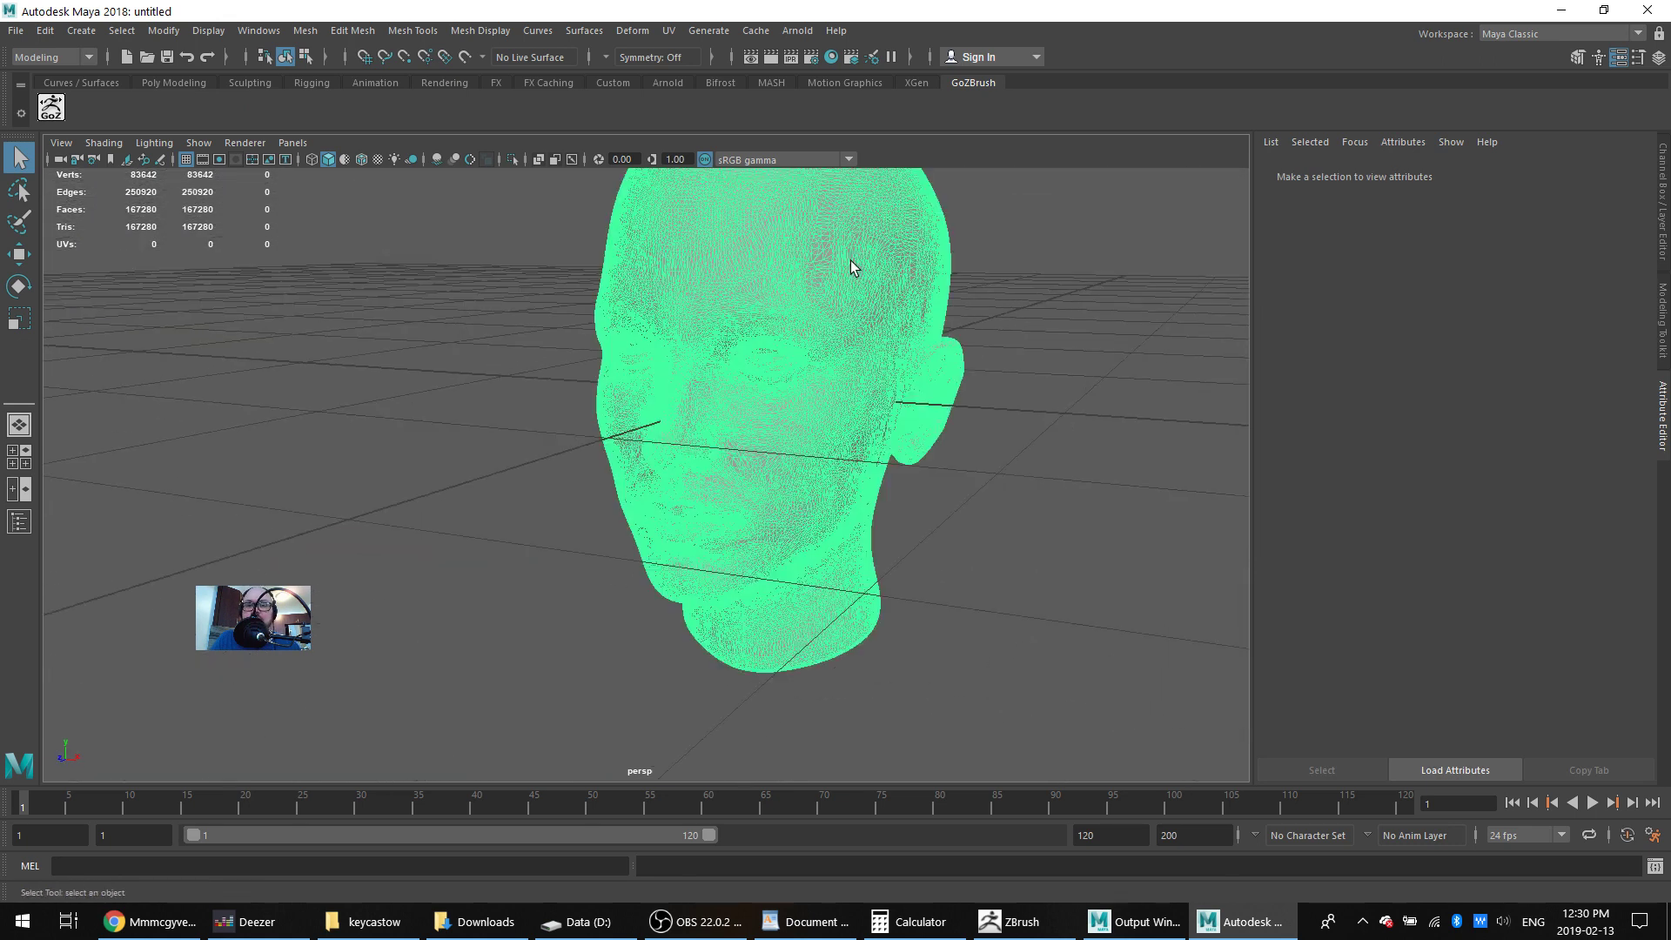
{"action": "left_click_drag", "start_coordinate": [943, 403], "coordinate": [952, 361], "text": "alt"}
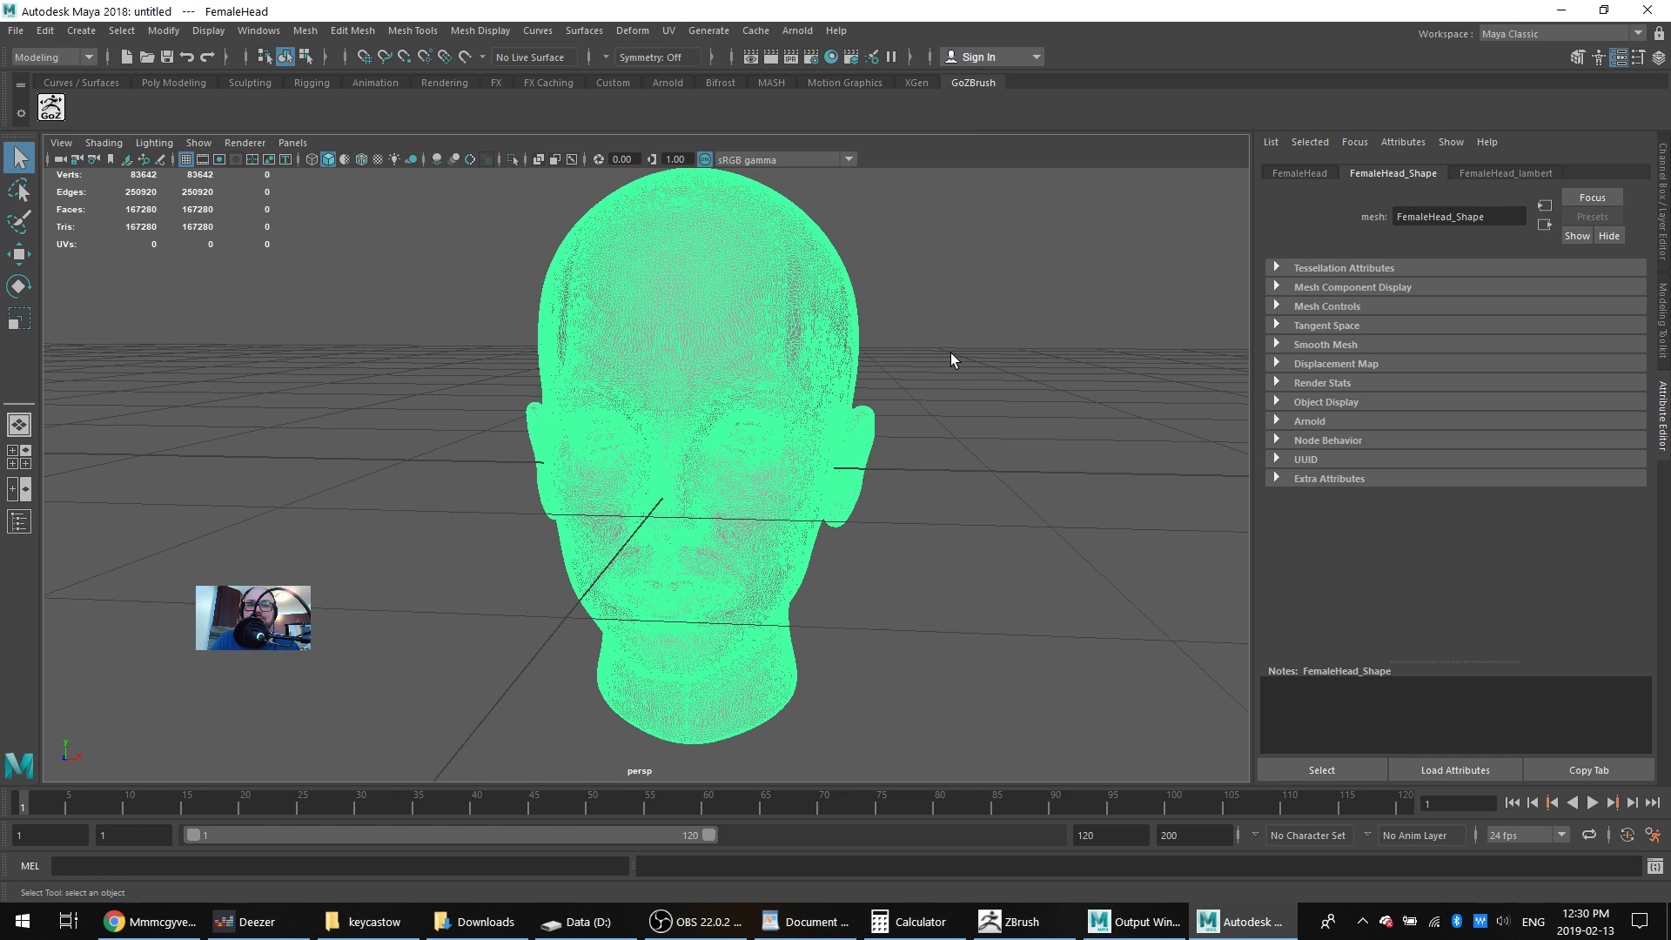
{"action": "left_click", "coordinate": [950, 353]}
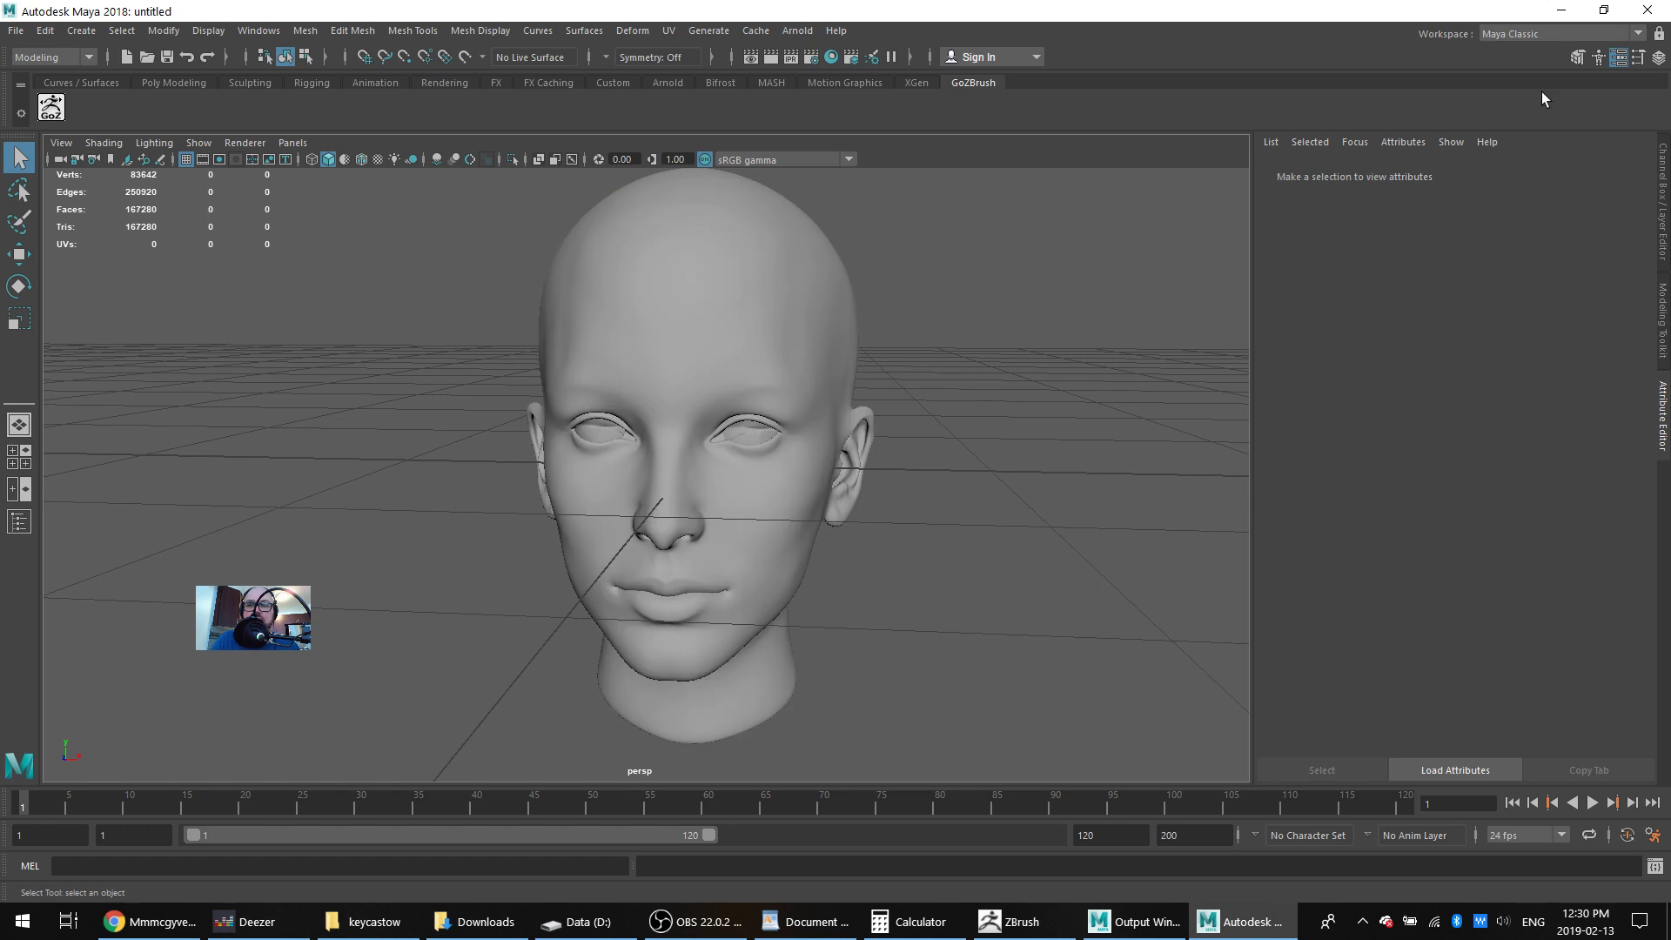
Make the FemaleHead mesh a live surface and activate Quad Draw from the Modeling Toolkit
{"action": "left_click", "coordinate": [1577, 56]}
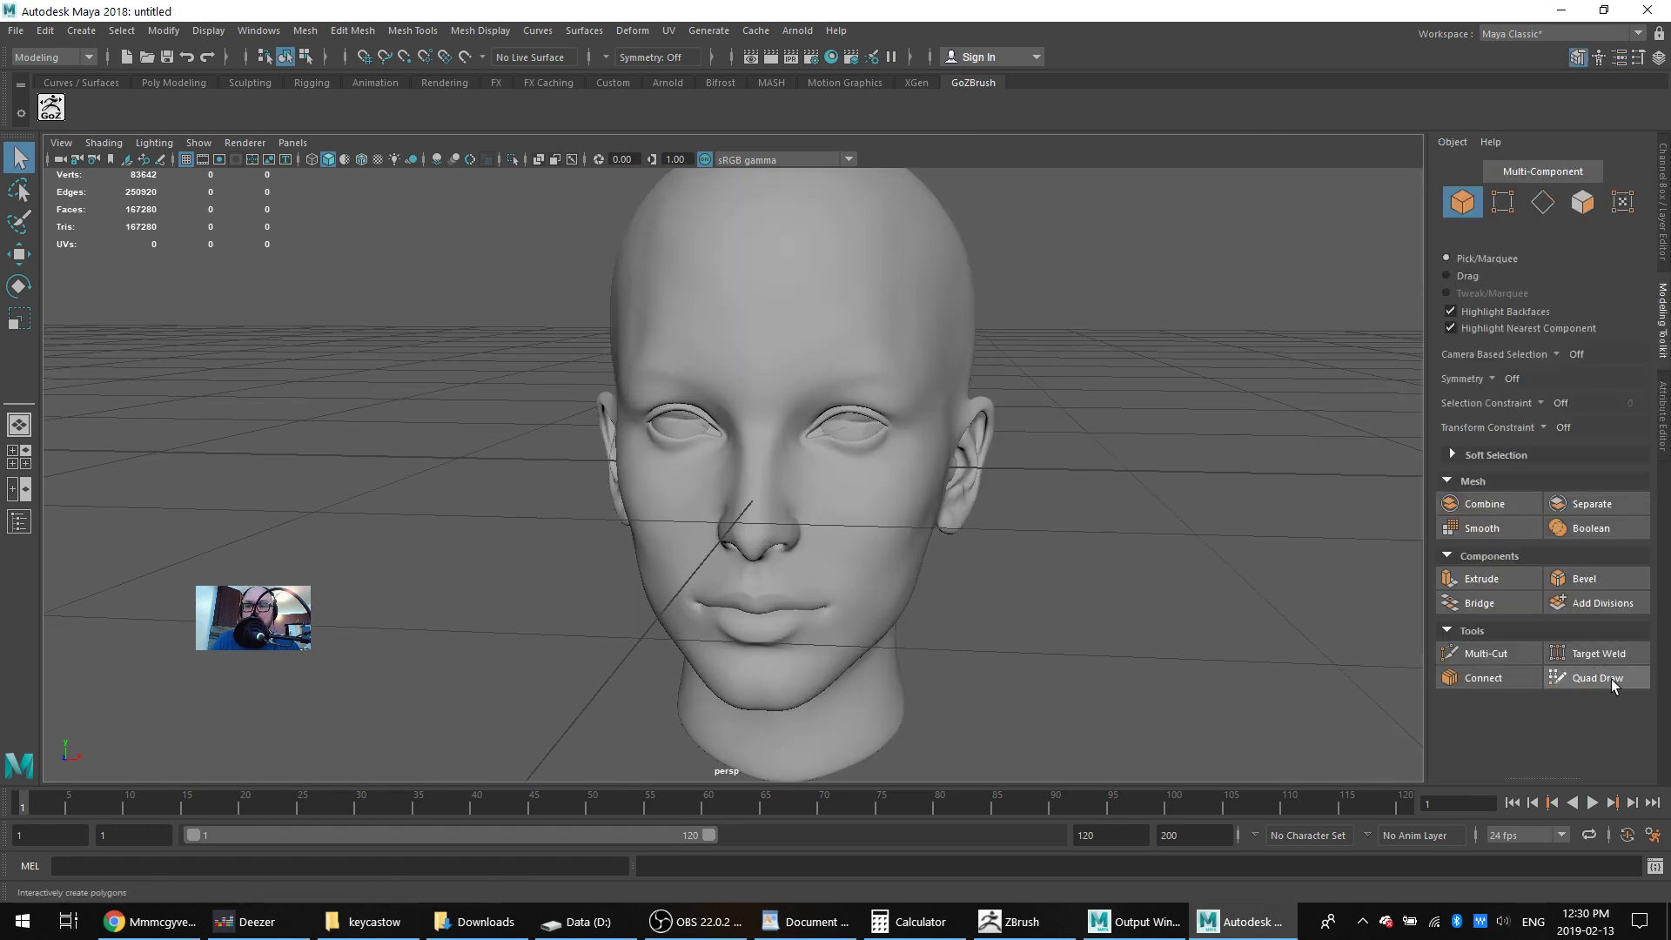
{"action": "left_click", "coordinate": [789, 301]}
{"action": "left_click_drag", "start_coordinate": [995, 285], "coordinate": [958, 310], "text": "alt"}
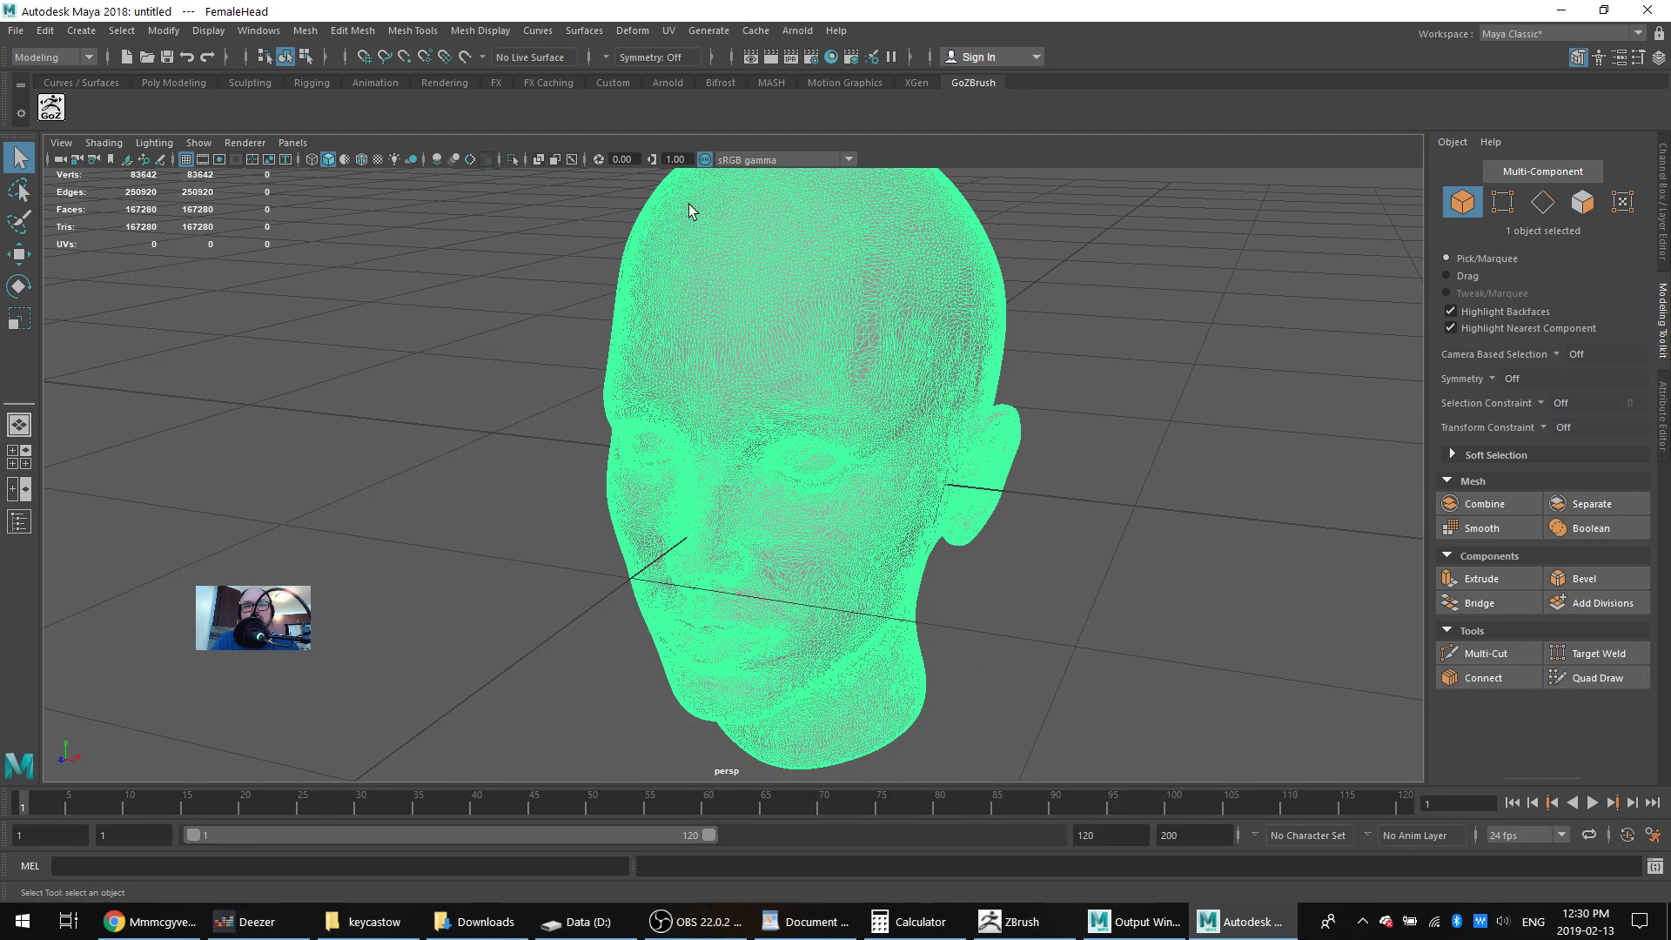
{"action": "left_click", "coordinate": [465, 57]}
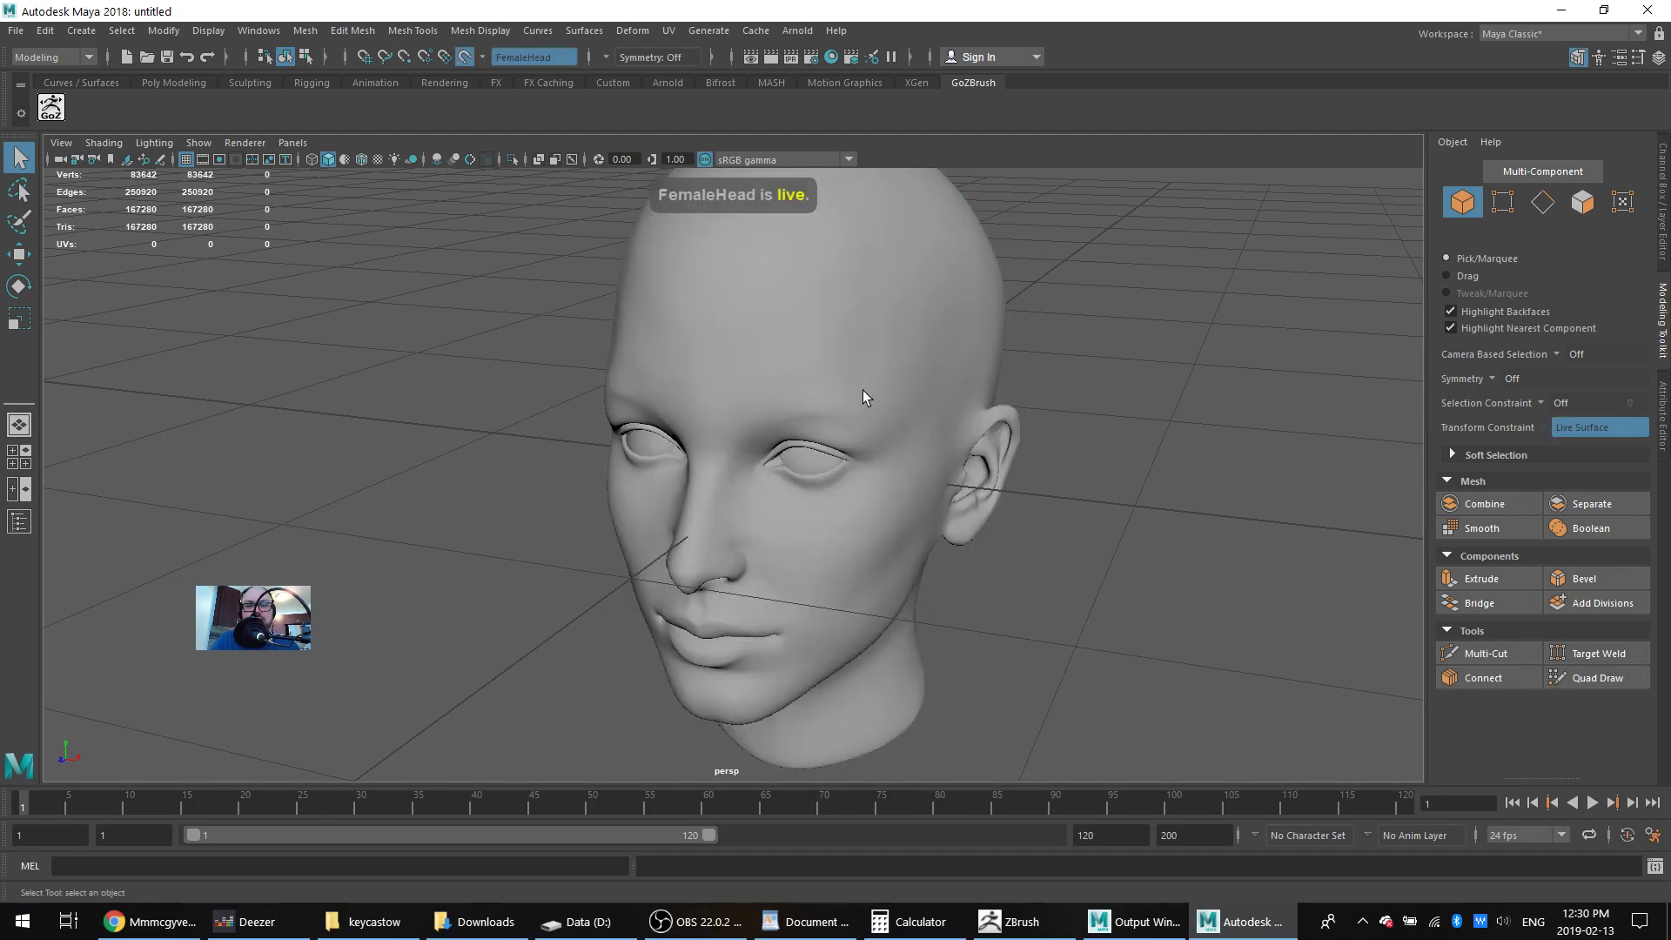
{"action": "left_click", "coordinate": [1583, 683]}
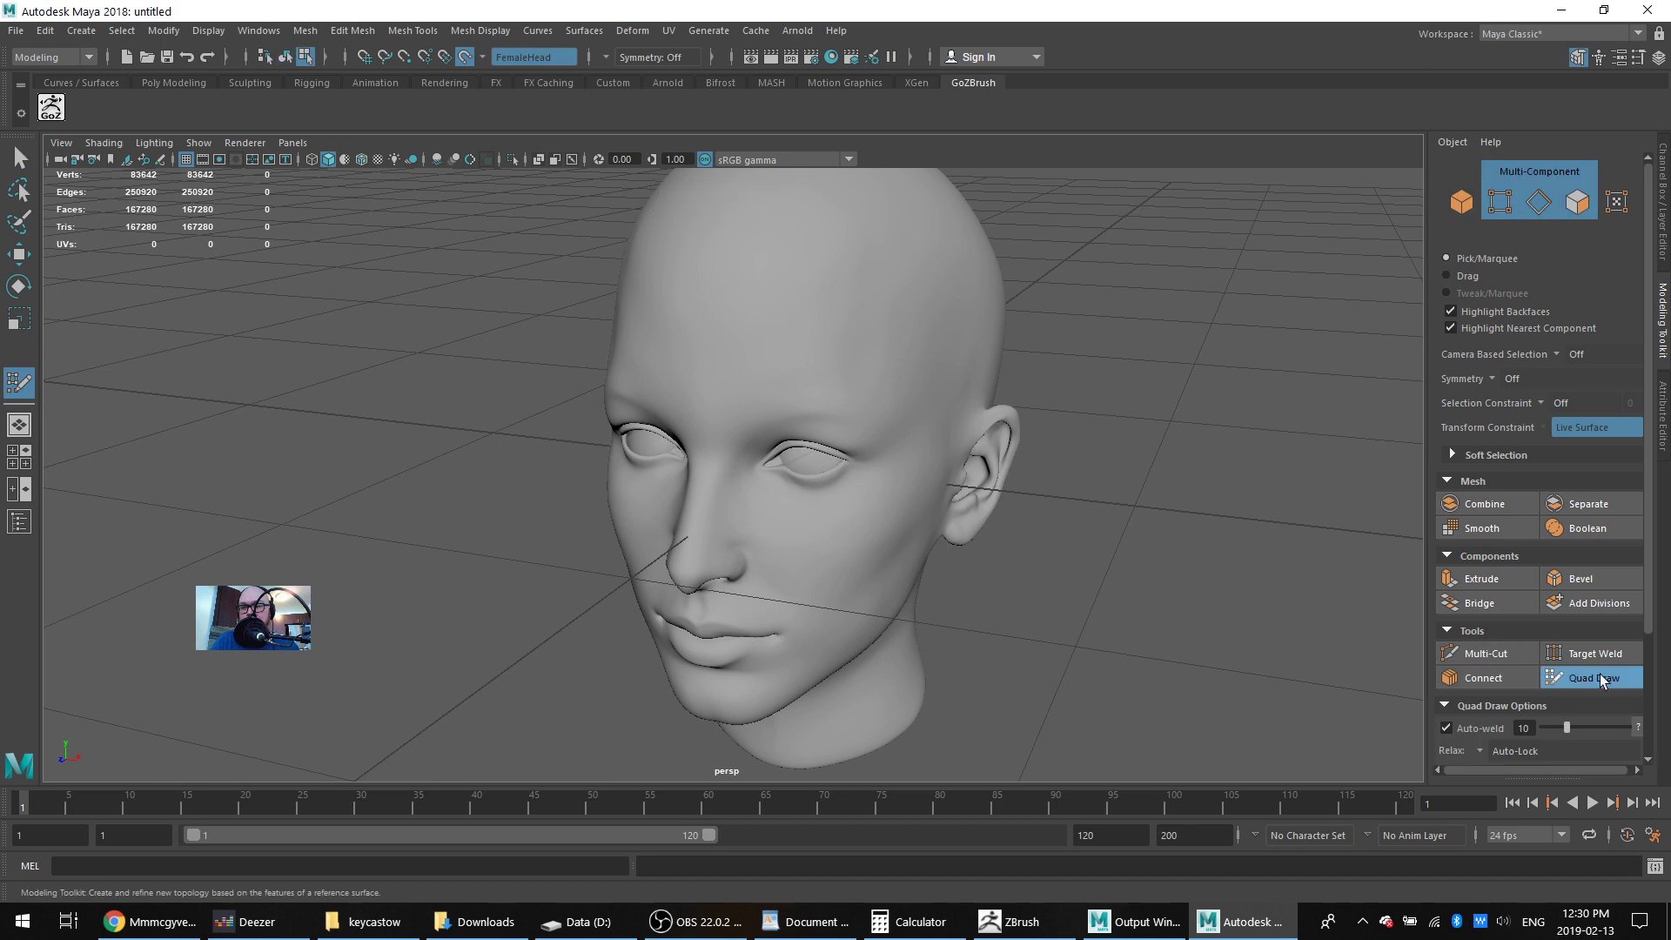
Expand Quad Draw's list of keyboard and mouse shortcuts and read through it
{"action": "left_click_drag", "start_coordinate": [1120, 551], "coordinate": [1088, 536], "text": "alt"}
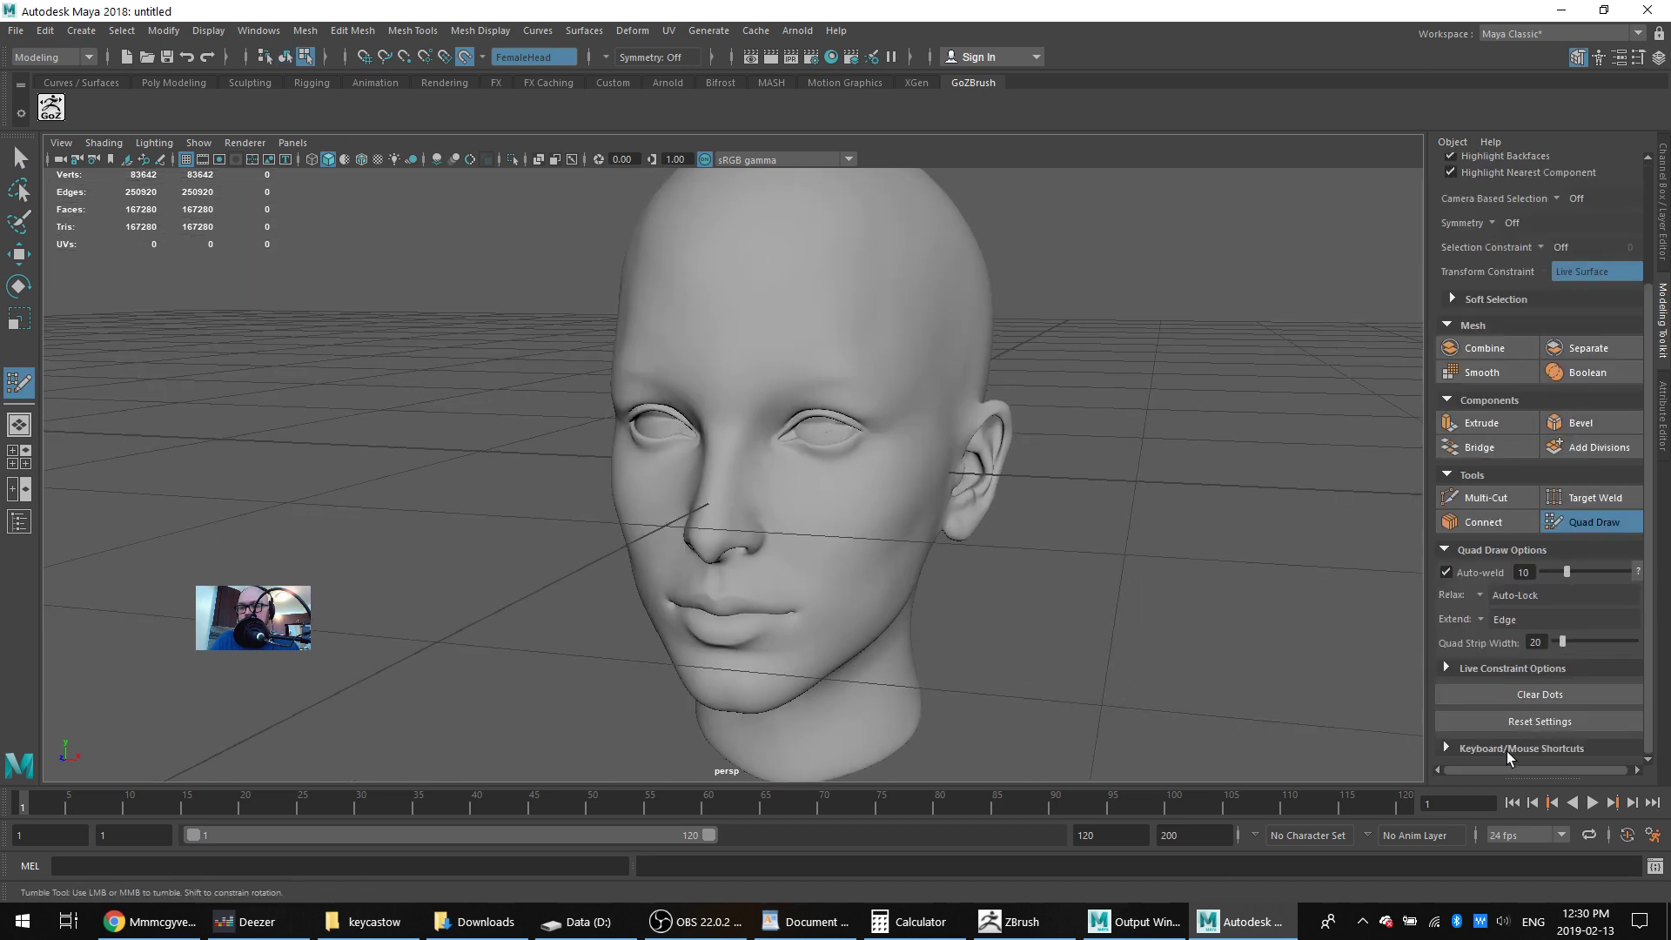
{"action": "left_click", "coordinate": [1507, 750]}
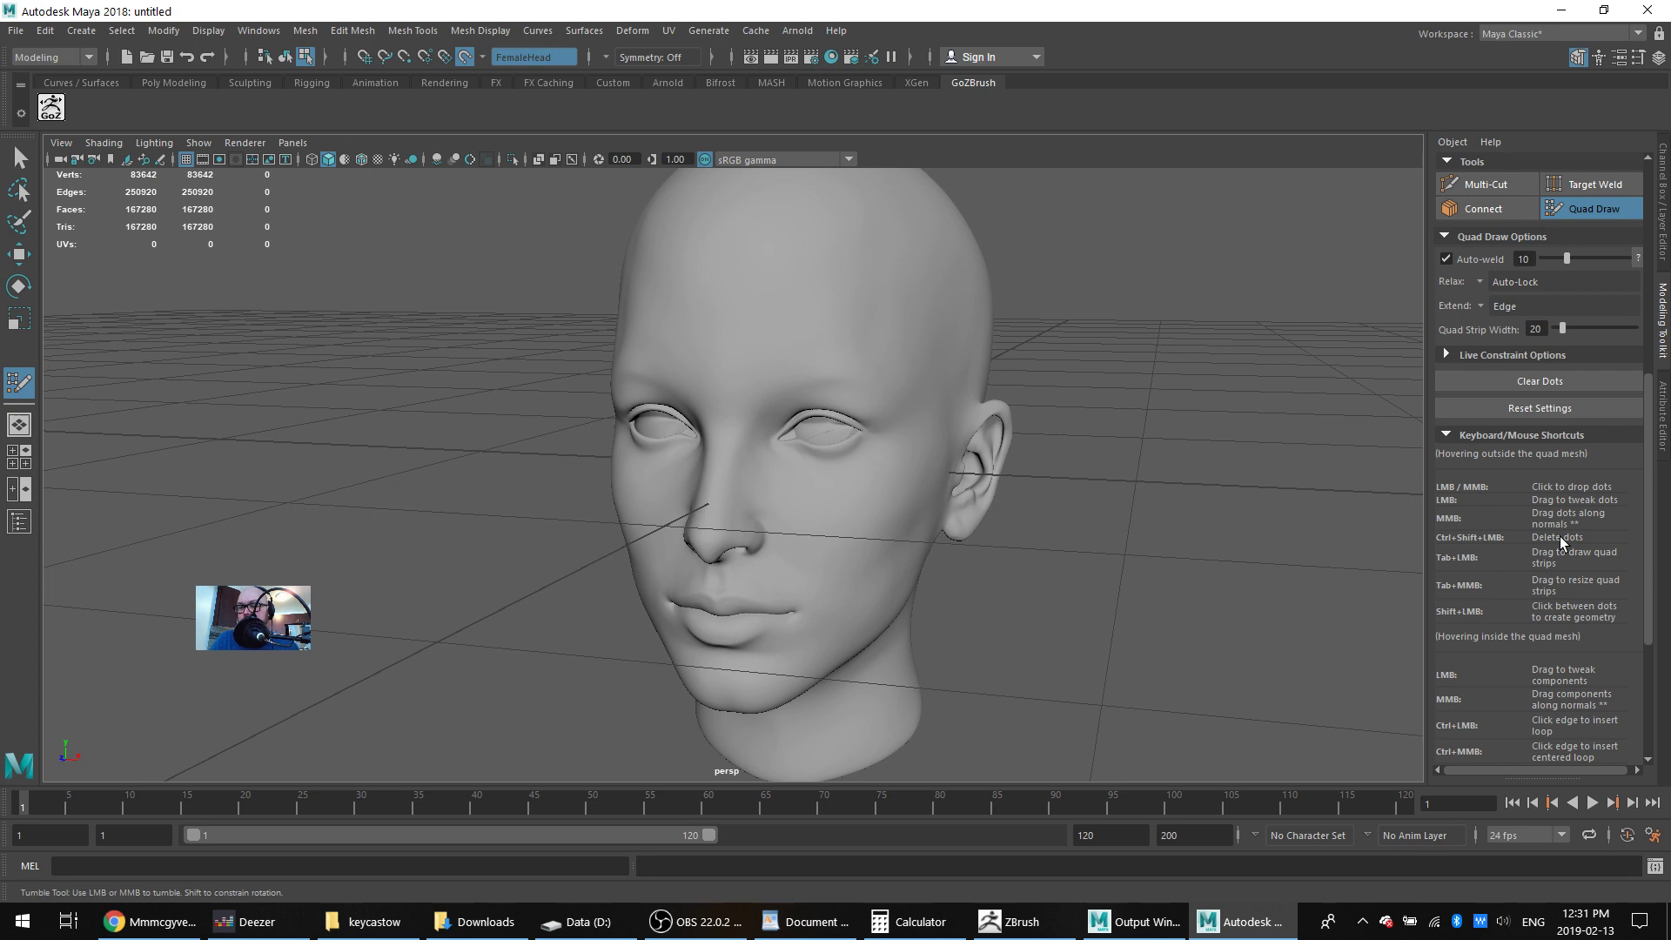
{"action": "scroll", "coordinate": [1324, 566], "scroll_direction": "down", "scroll_amount": 2}
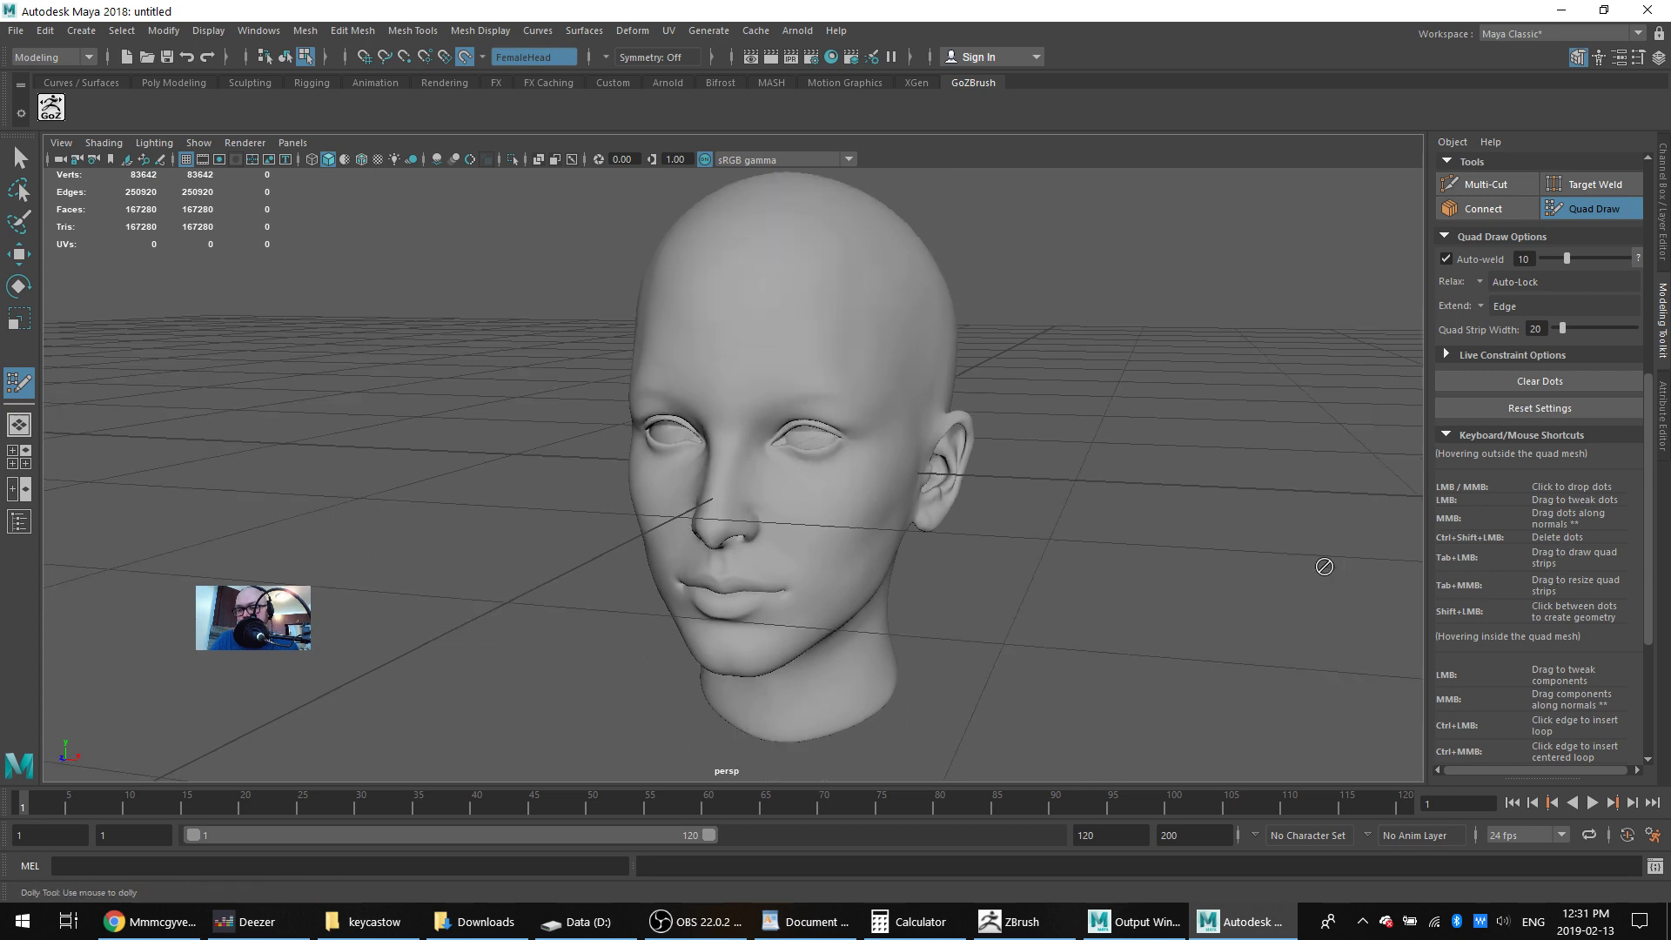
Drop Quad Draw dots along the mouth line and the upper and lower lip outlines, from the centre to one corner
{"action": "scroll", "coordinate": [1092, 516], "scroll_direction": "up", "scroll_amount": 3}
{"action": "left_click_drag", "start_coordinate": [1097, 588], "coordinate": [1146, 566], "text": "alt"}
{"action": "middle_click_drag", "start_coordinate": [1151, 554], "coordinate": [1245, 332], "text": "alt"}
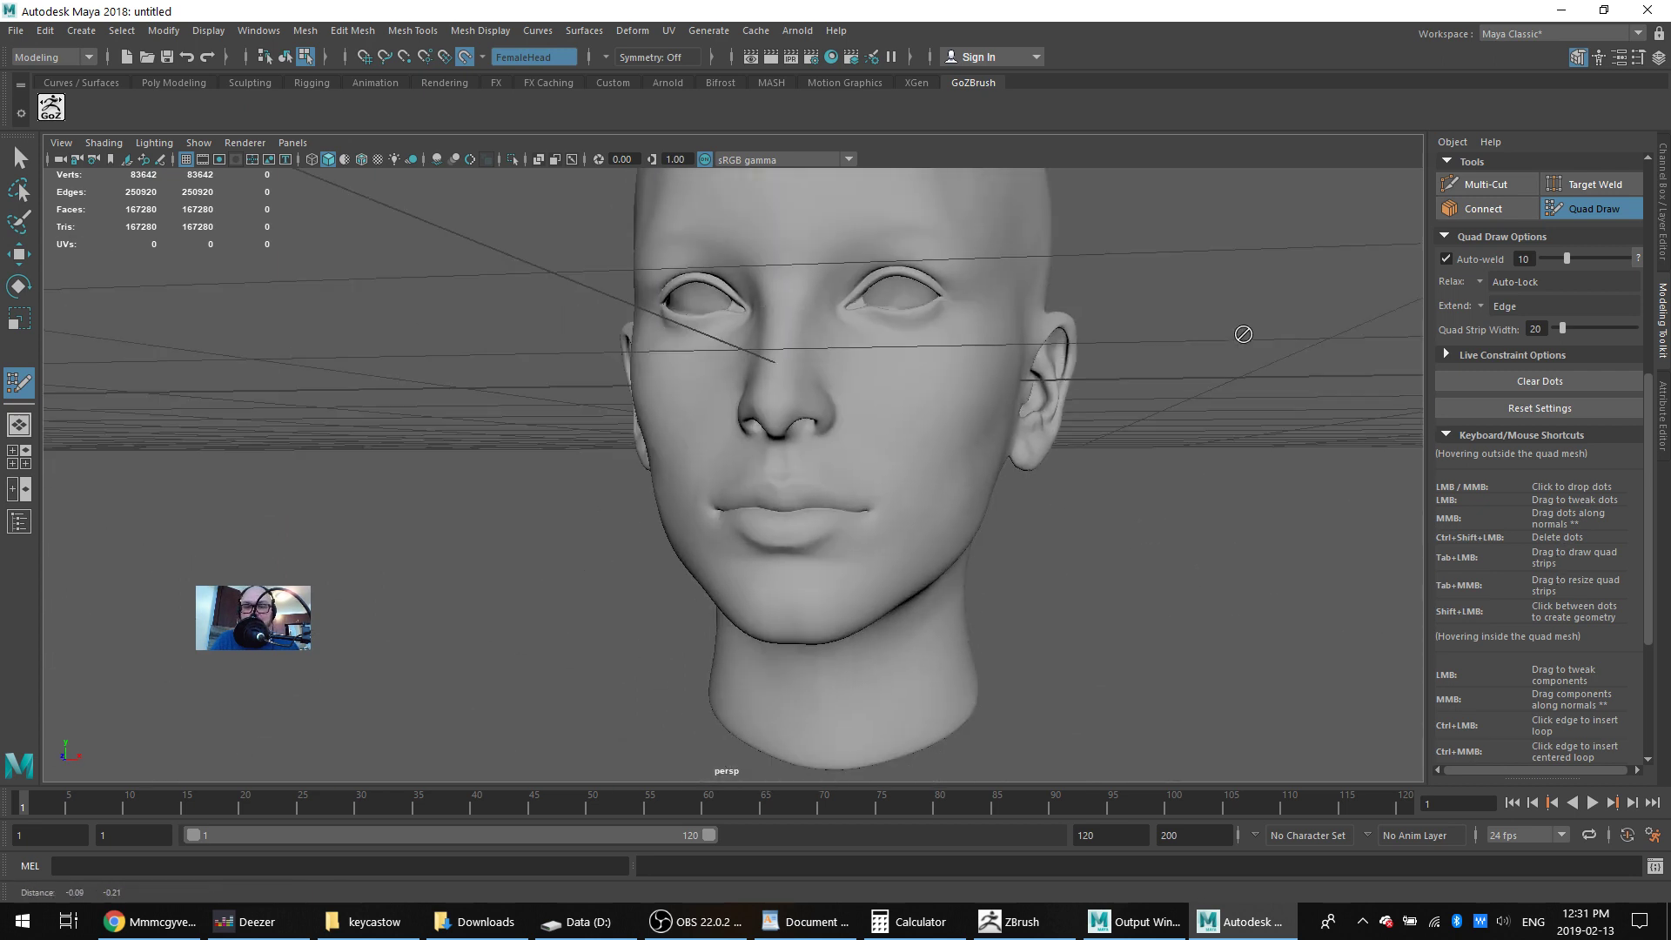
{"action": "scroll", "coordinate": [1132, 450], "scroll_direction": "up", "scroll_amount": 3}
{"action": "middle_click_drag", "start_coordinate": [1194, 530], "coordinate": [1198, 502], "text": "alt"}
{"action": "left_click_drag", "start_coordinate": [1197, 503], "coordinate": [851, 470], "text": "alt"}
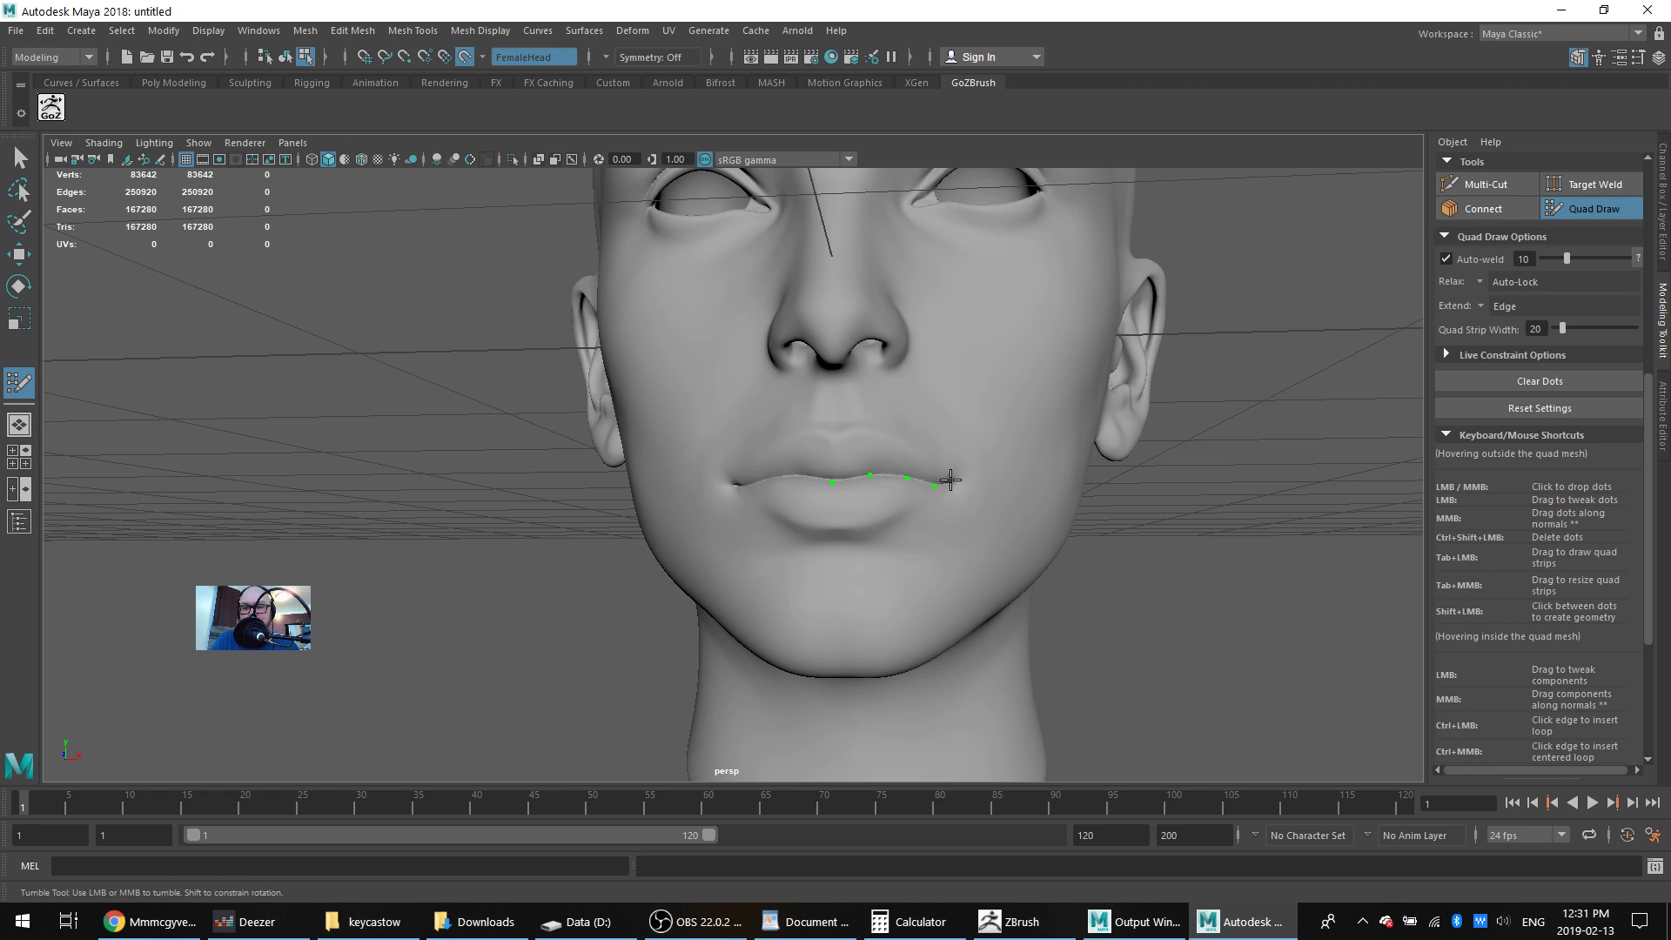
{"action": "left_click", "coordinate": [949, 481]}
{"action": "right_click_drag", "start_coordinate": [931, 497], "coordinate": [1167, 526], "text": "alt"}
{"action": "middle_click_drag", "start_coordinate": [1212, 534], "coordinate": [964, 472], "text": "alt"}
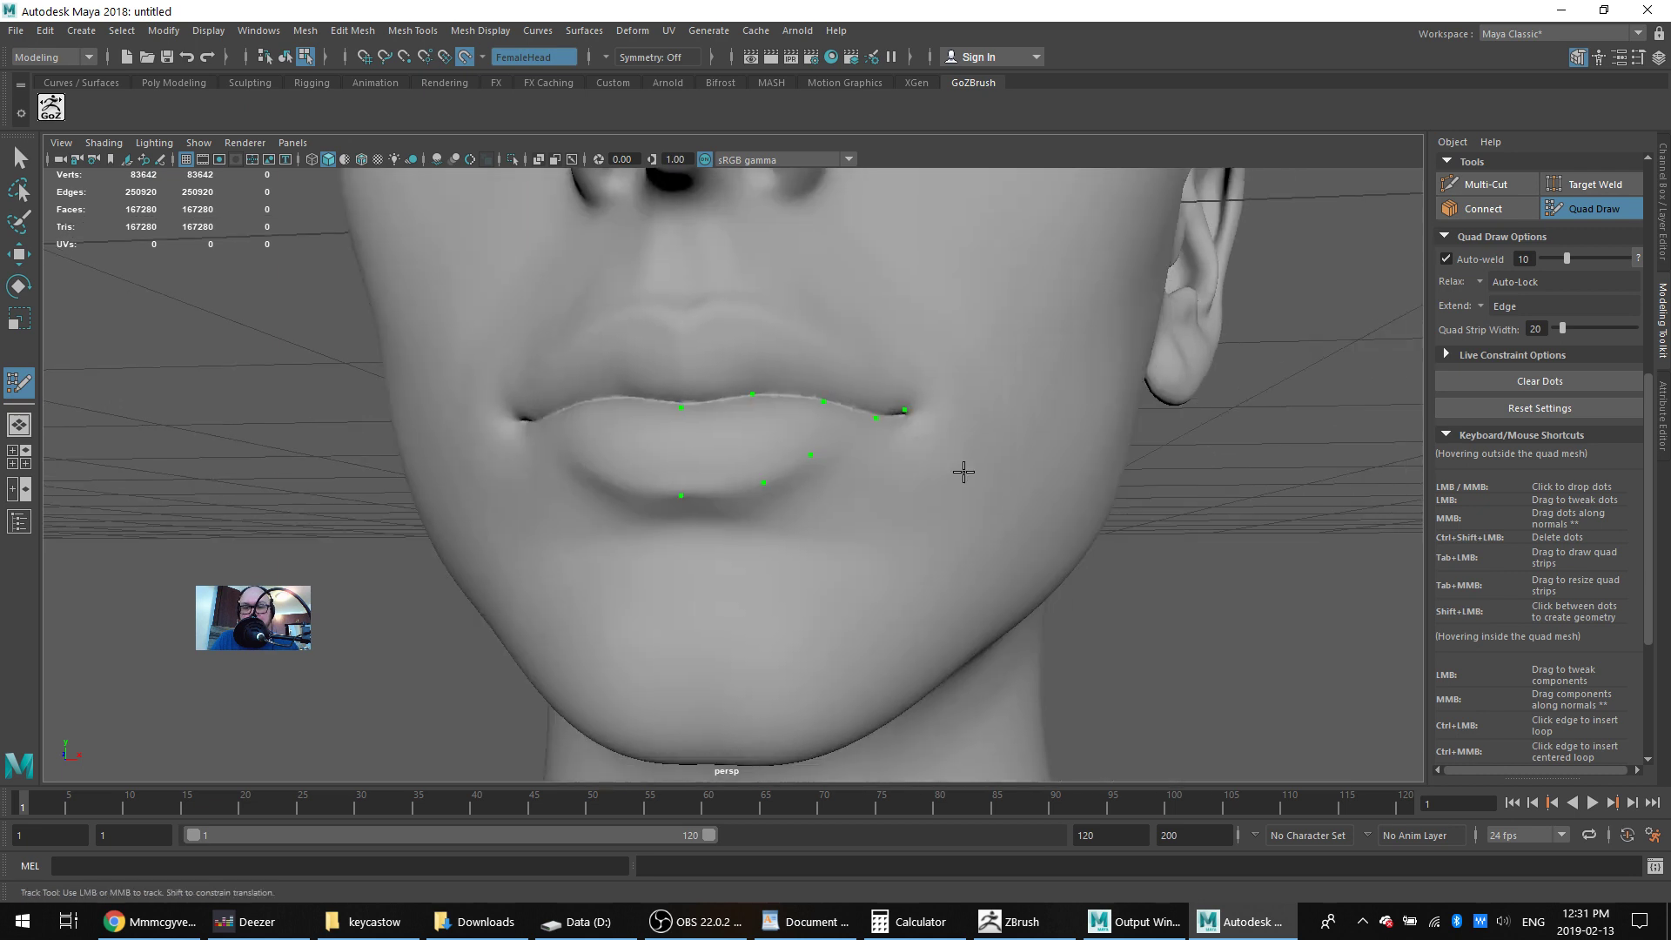
{"action": "left_click", "coordinate": [913, 427]}
{"action": "left_click", "coordinate": [835, 346], "text": "ctrl+shift"}
Fill the upper-lip dots with five quads running from the lip centre to the corner of the mouth
{"action": "left_click", "coordinate": [745, 352], "text": "shift"}
{"action": "left_click", "coordinate": [701, 359], "text": "shift"}
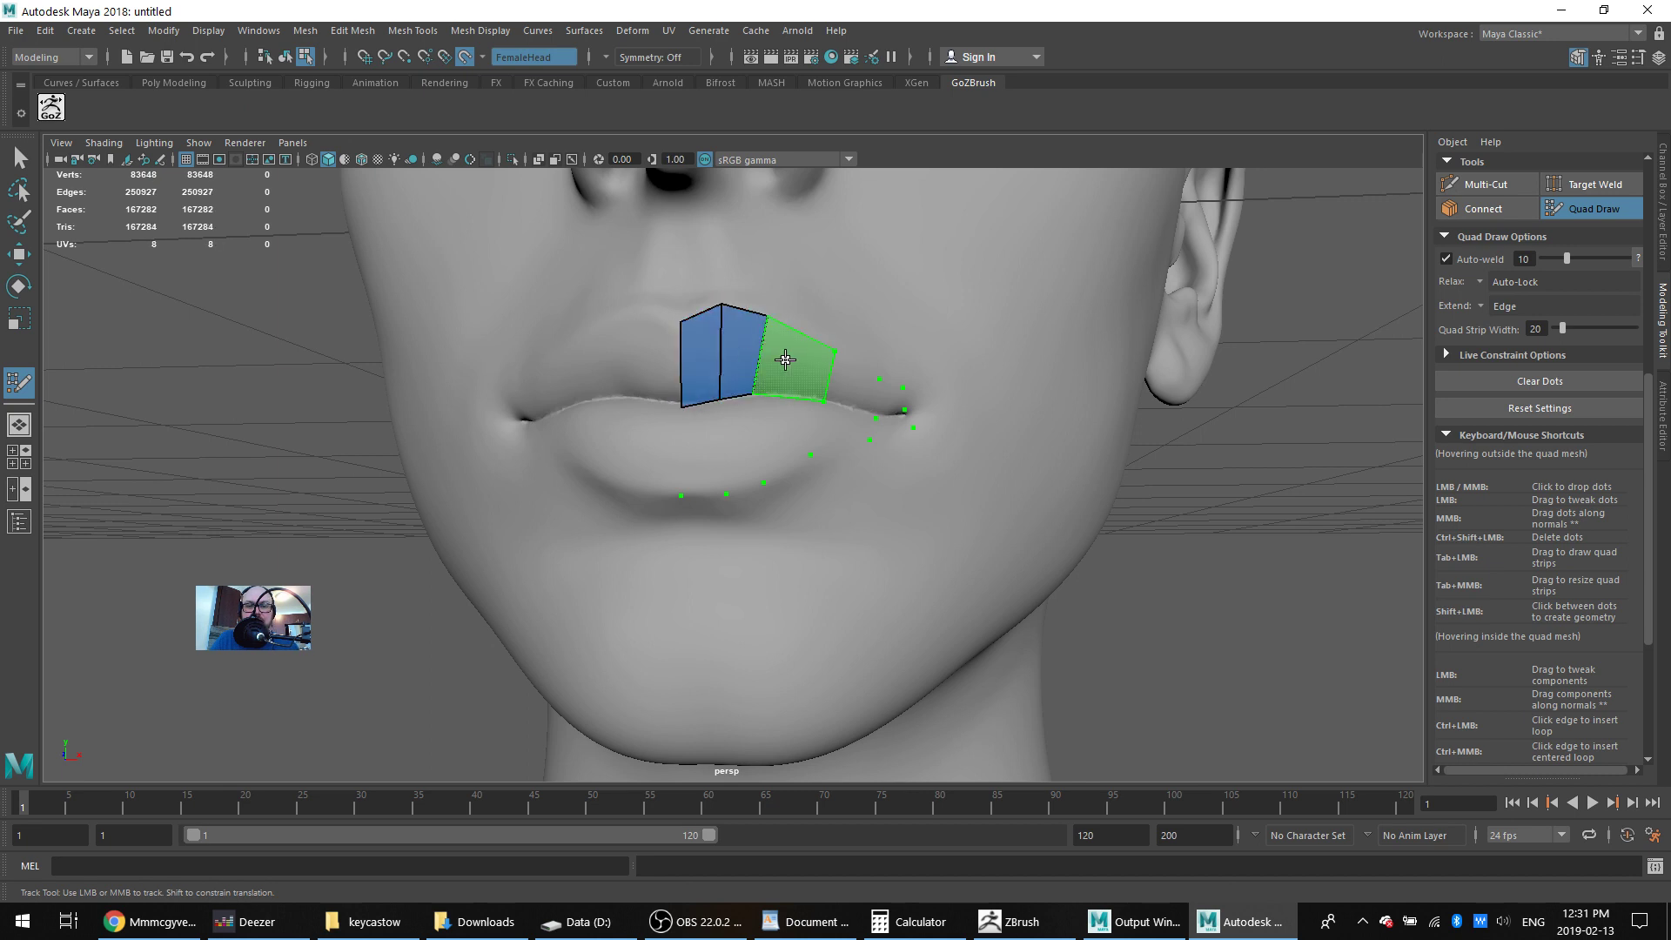
{"action": "left_click", "coordinate": [794, 359], "text": "shift"}
{"action": "left_click", "coordinate": [842, 375], "text": "shift"}
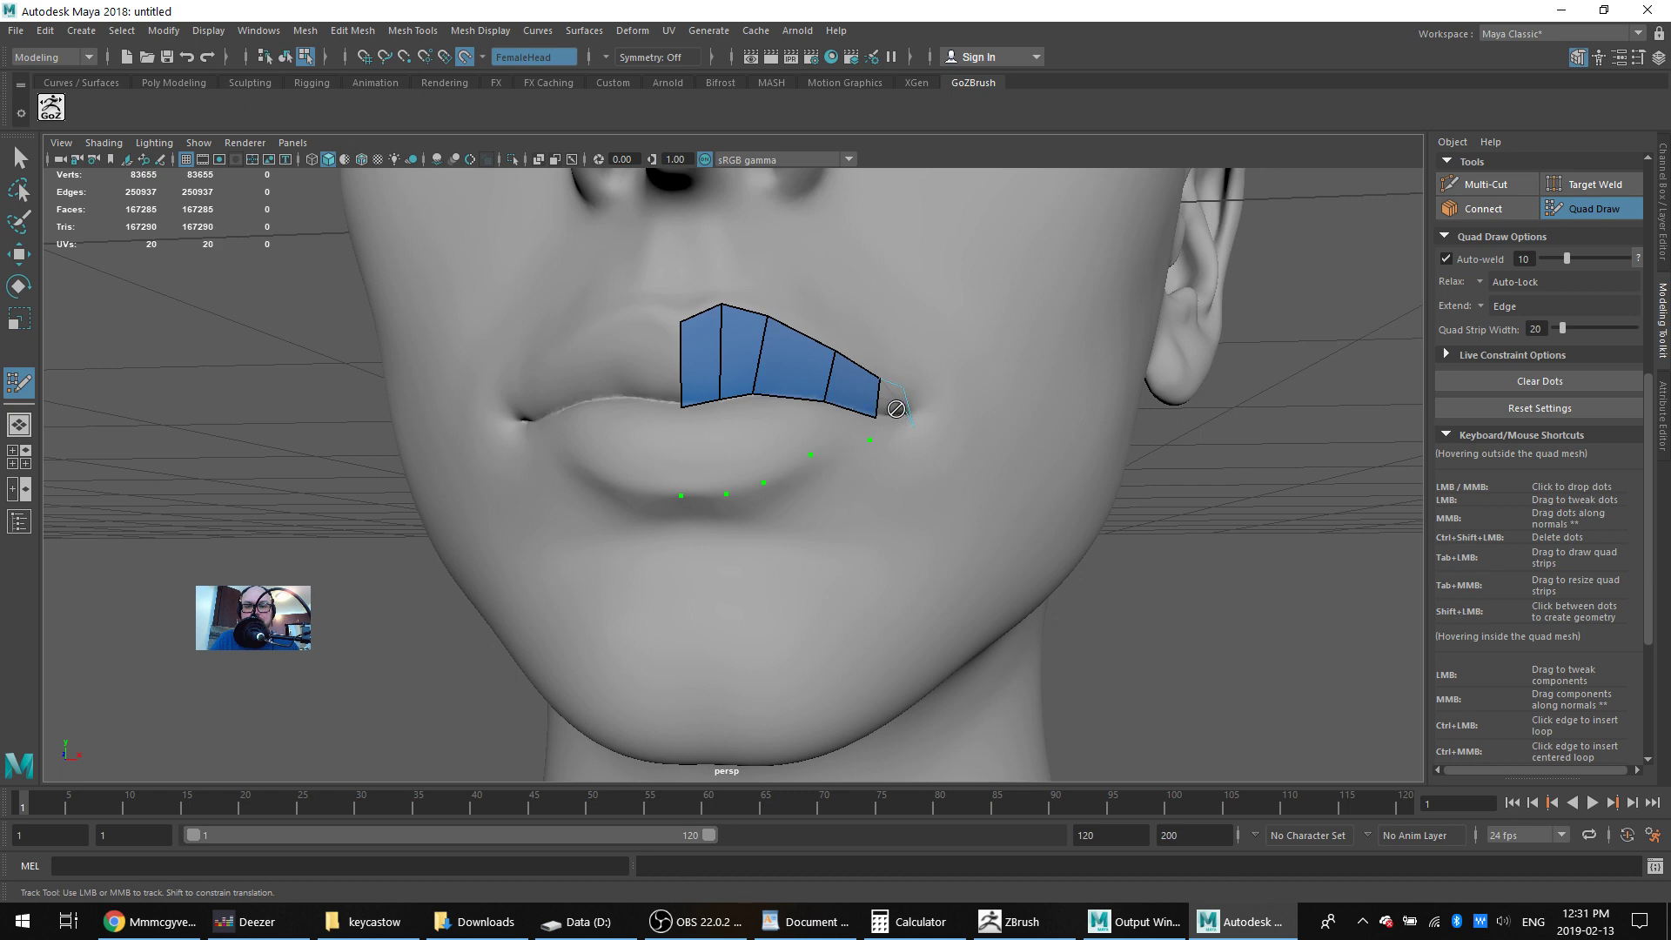
{"action": "key", "text": "ctrl+z"}
{"action": "left_click", "coordinate": [890, 397], "text": "shift"}
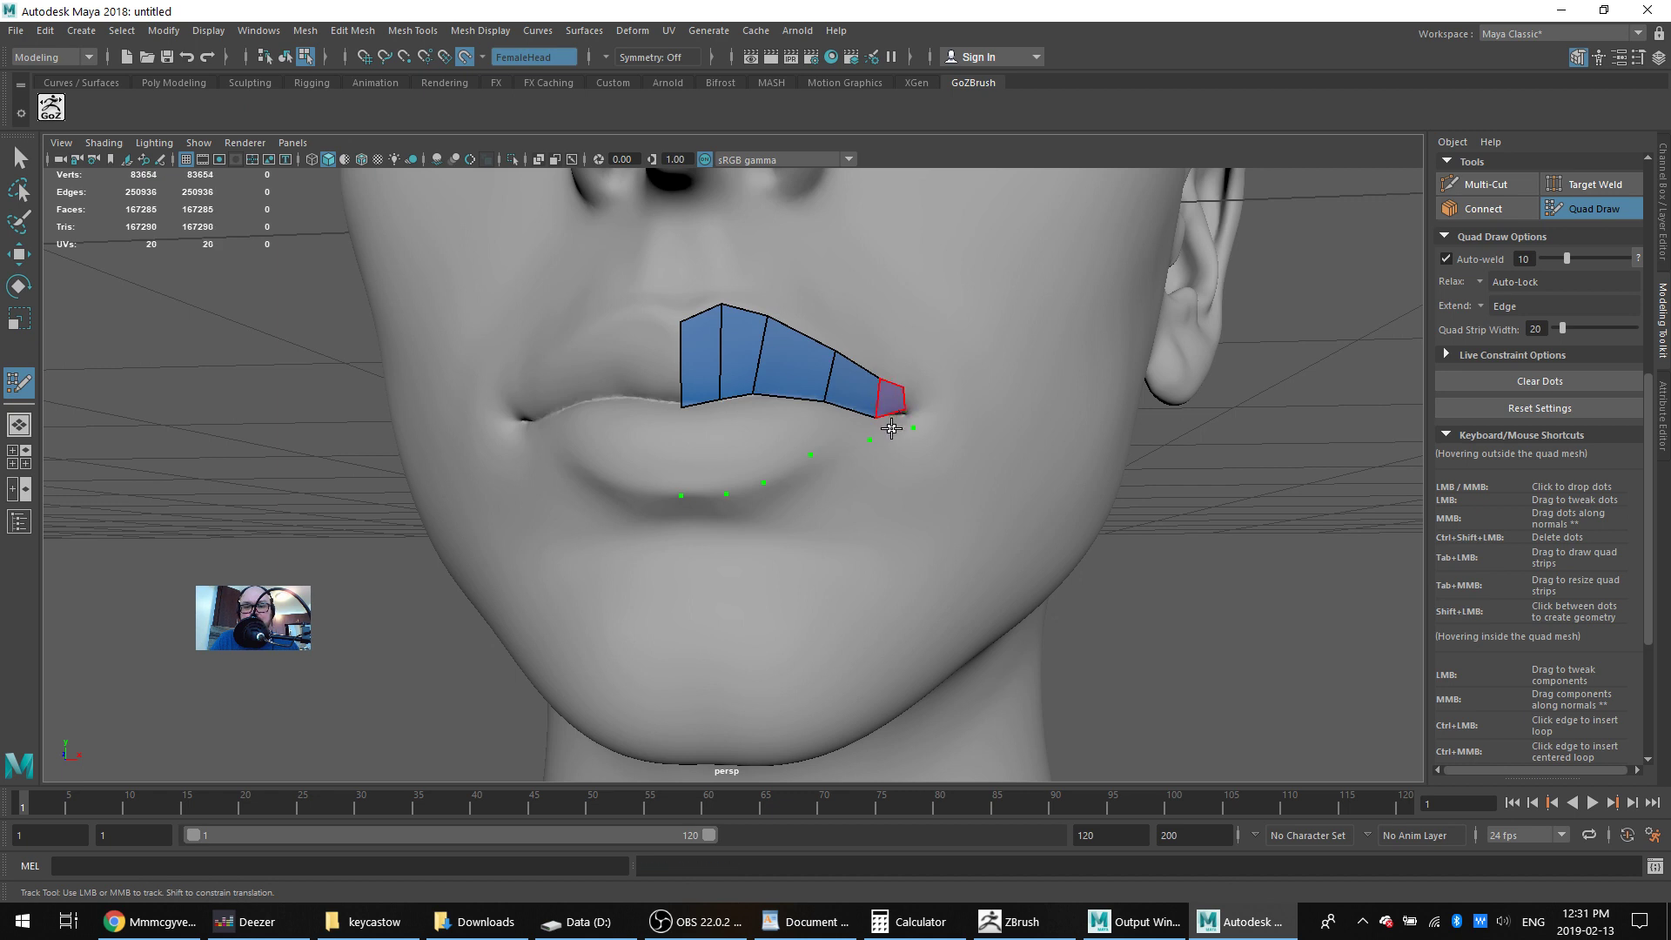
Fill the lower-lip dots with five quads from the mouth corner back to the centre of the lip
{"action": "left_click", "coordinate": [886, 424], "text": "shift"}
{"action": "left_click", "coordinate": [776, 426], "text": "shift"}
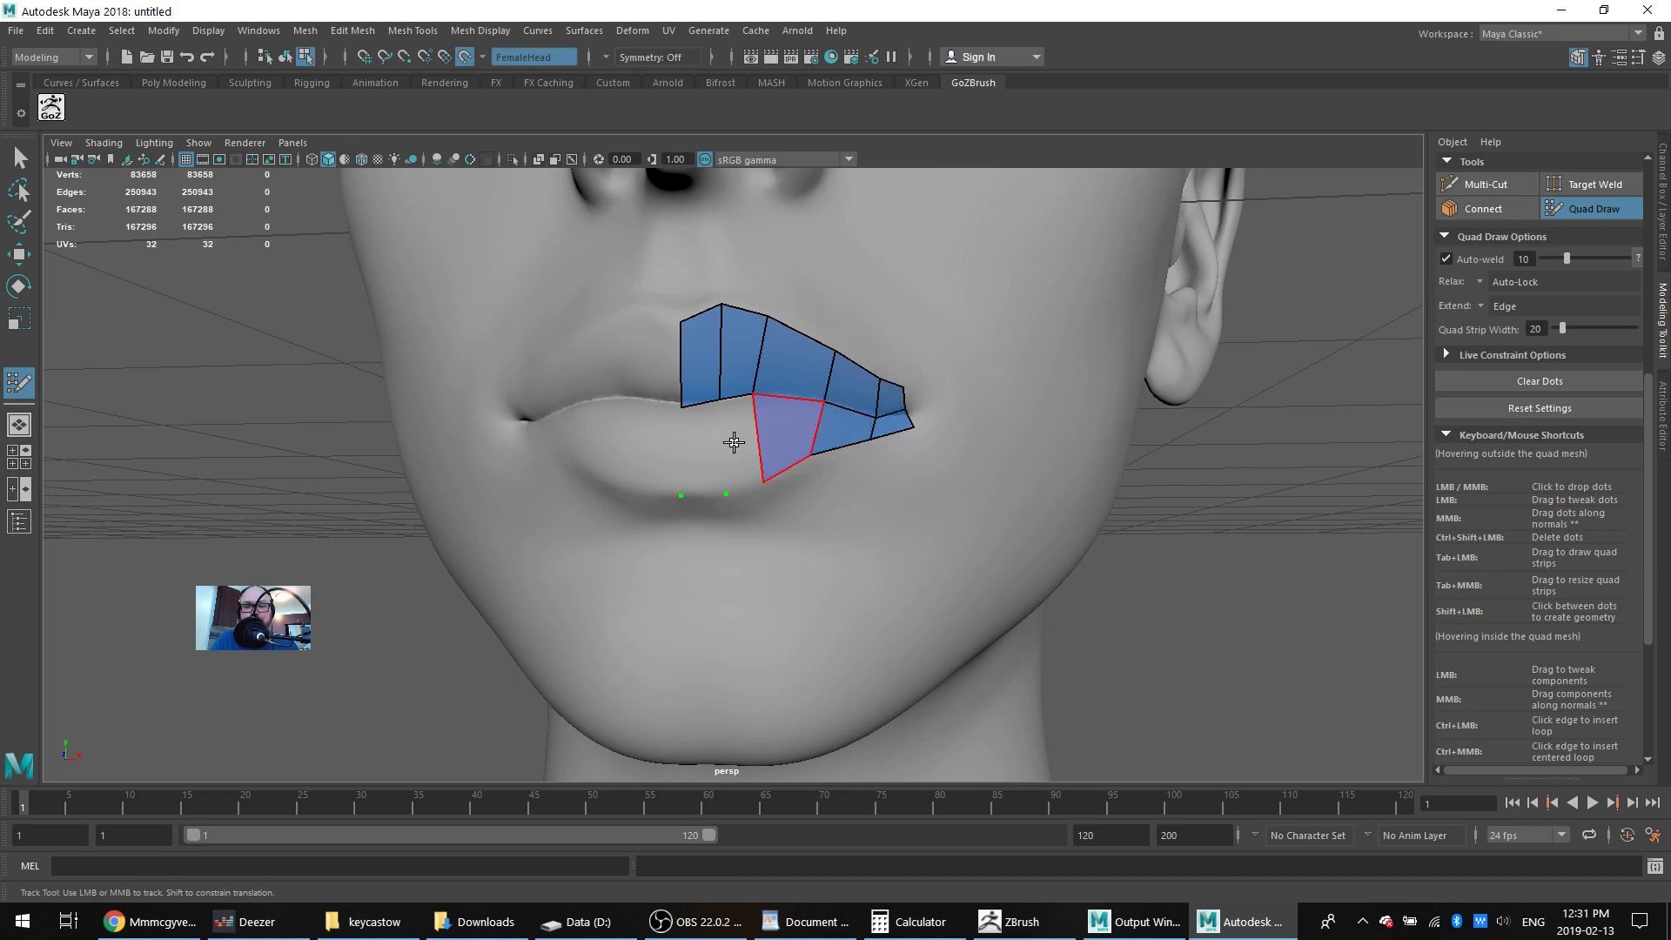
{"action": "left_click", "coordinate": [735, 443], "text": "shift"}
{"action": "left_click", "coordinate": [696, 451], "text": "shift"}
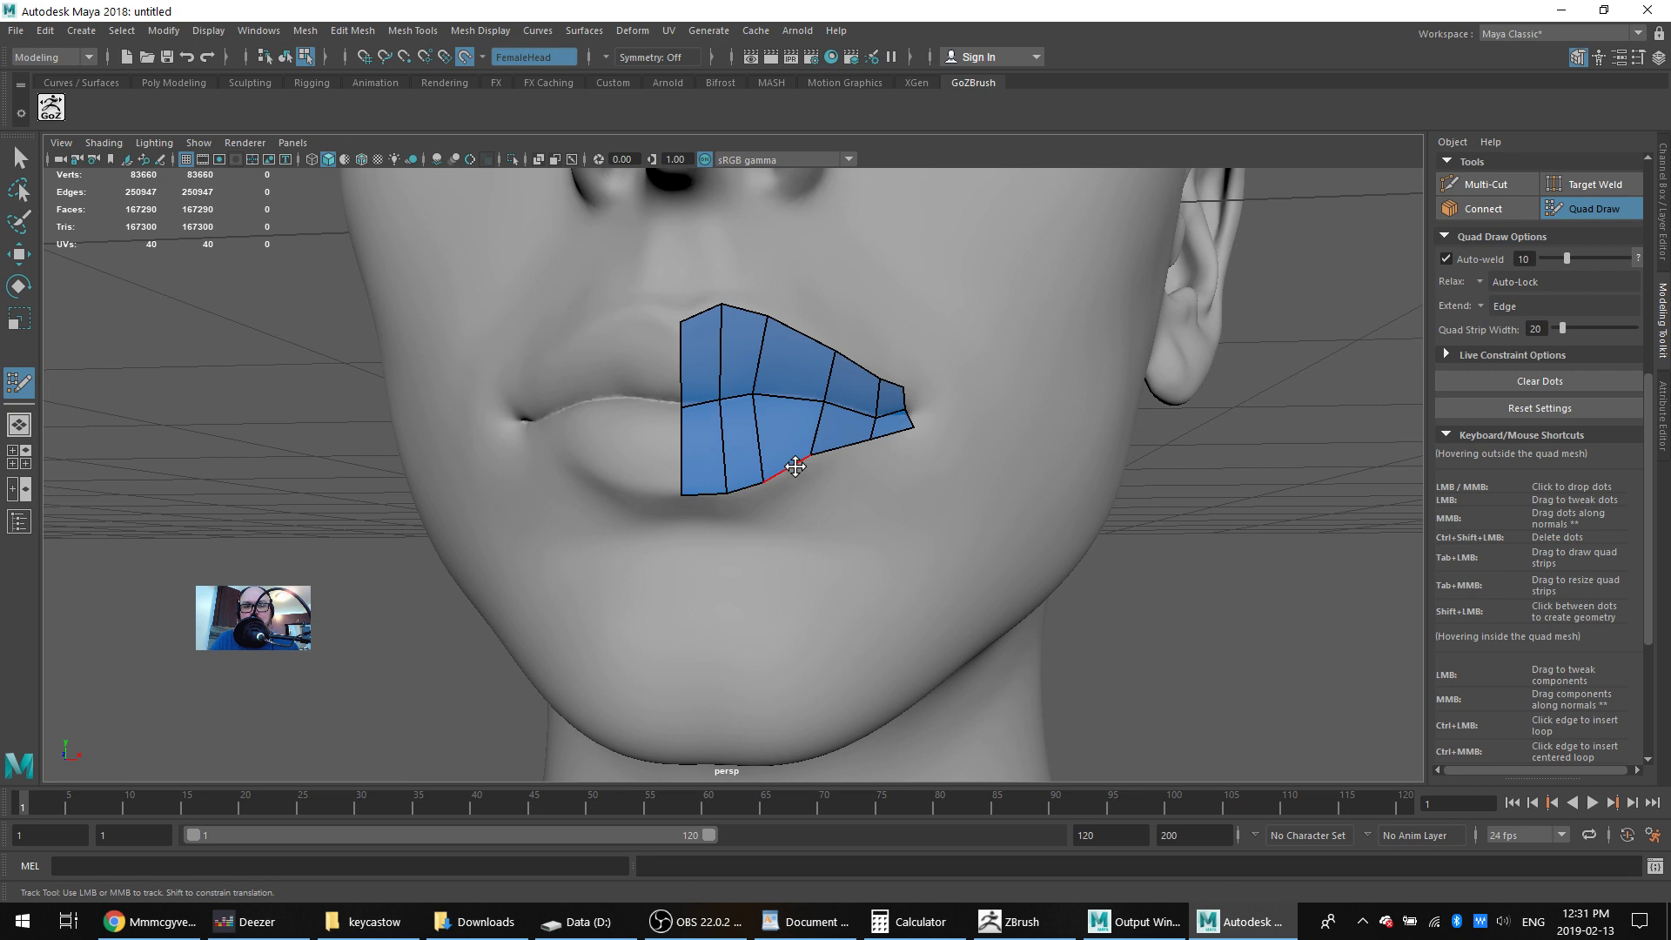
Extend two quads downward from the lower lip's outer edge and reposition the nearby lip vertices for more even spacing
{"action": "key", "text": "Tab"}
{"action": "left_click_drag", "start_coordinate": [794, 469], "coordinate": [817, 526]}
{"action": "left_click_drag", "start_coordinate": [836, 455], "coordinate": [786, 478]}
{"action": "left_click_drag", "start_coordinate": [754, 399], "coordinate": [772, 393]}
{"action": "left_click_drag", "start_coordinate": [768, 318], "coordinate": [729, 297]}
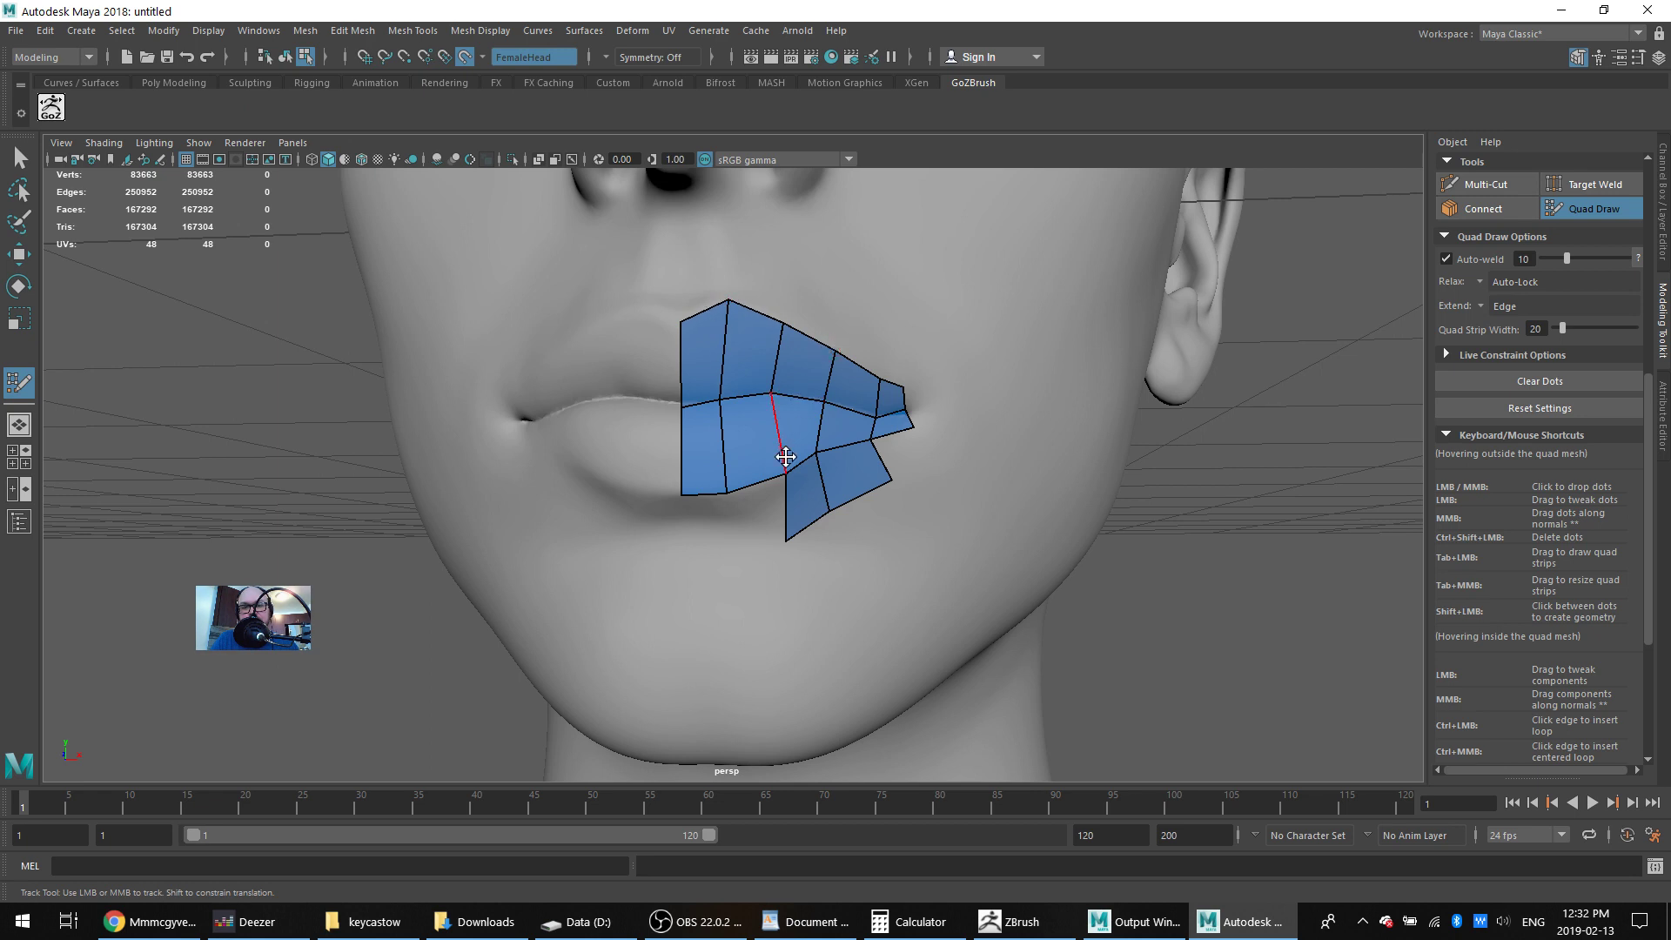
{"action": "left_click_drag", "start_coordinate": [786, 475], "coordinate": [740, 494]}
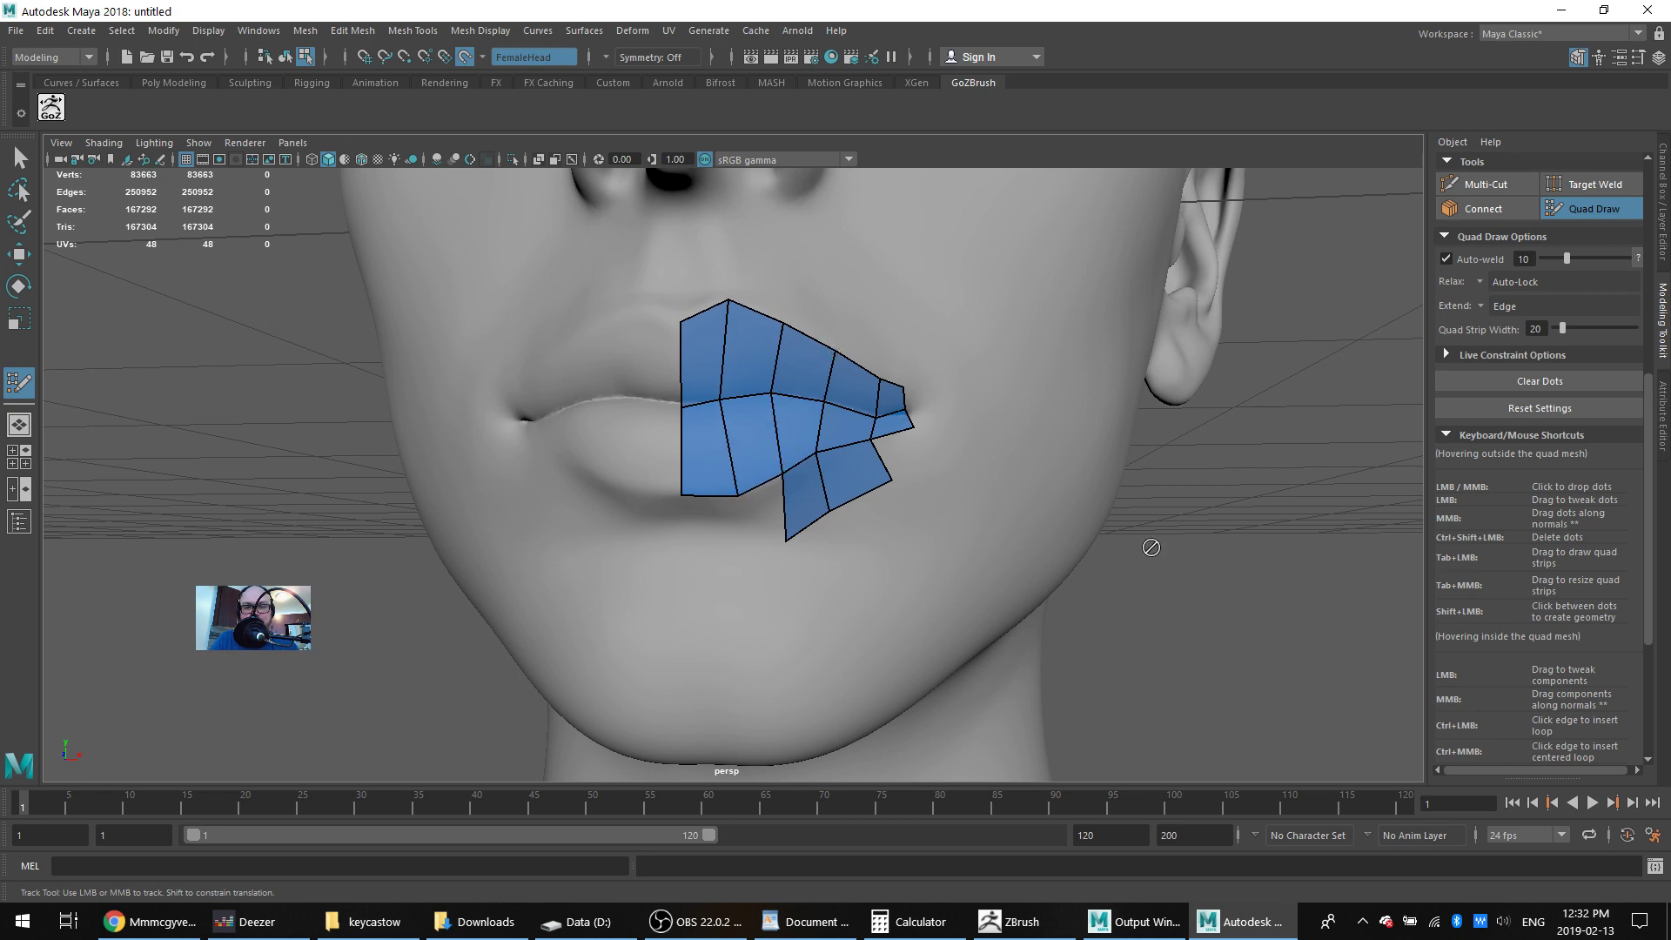
Set Quad Draw's Extend option to Loop and undo the two single quads extended below the lower lip
{"action": "left_click", "coordinate": [1542, 354]}
{"action": "left_click", "coordinate": [1542, 354]}
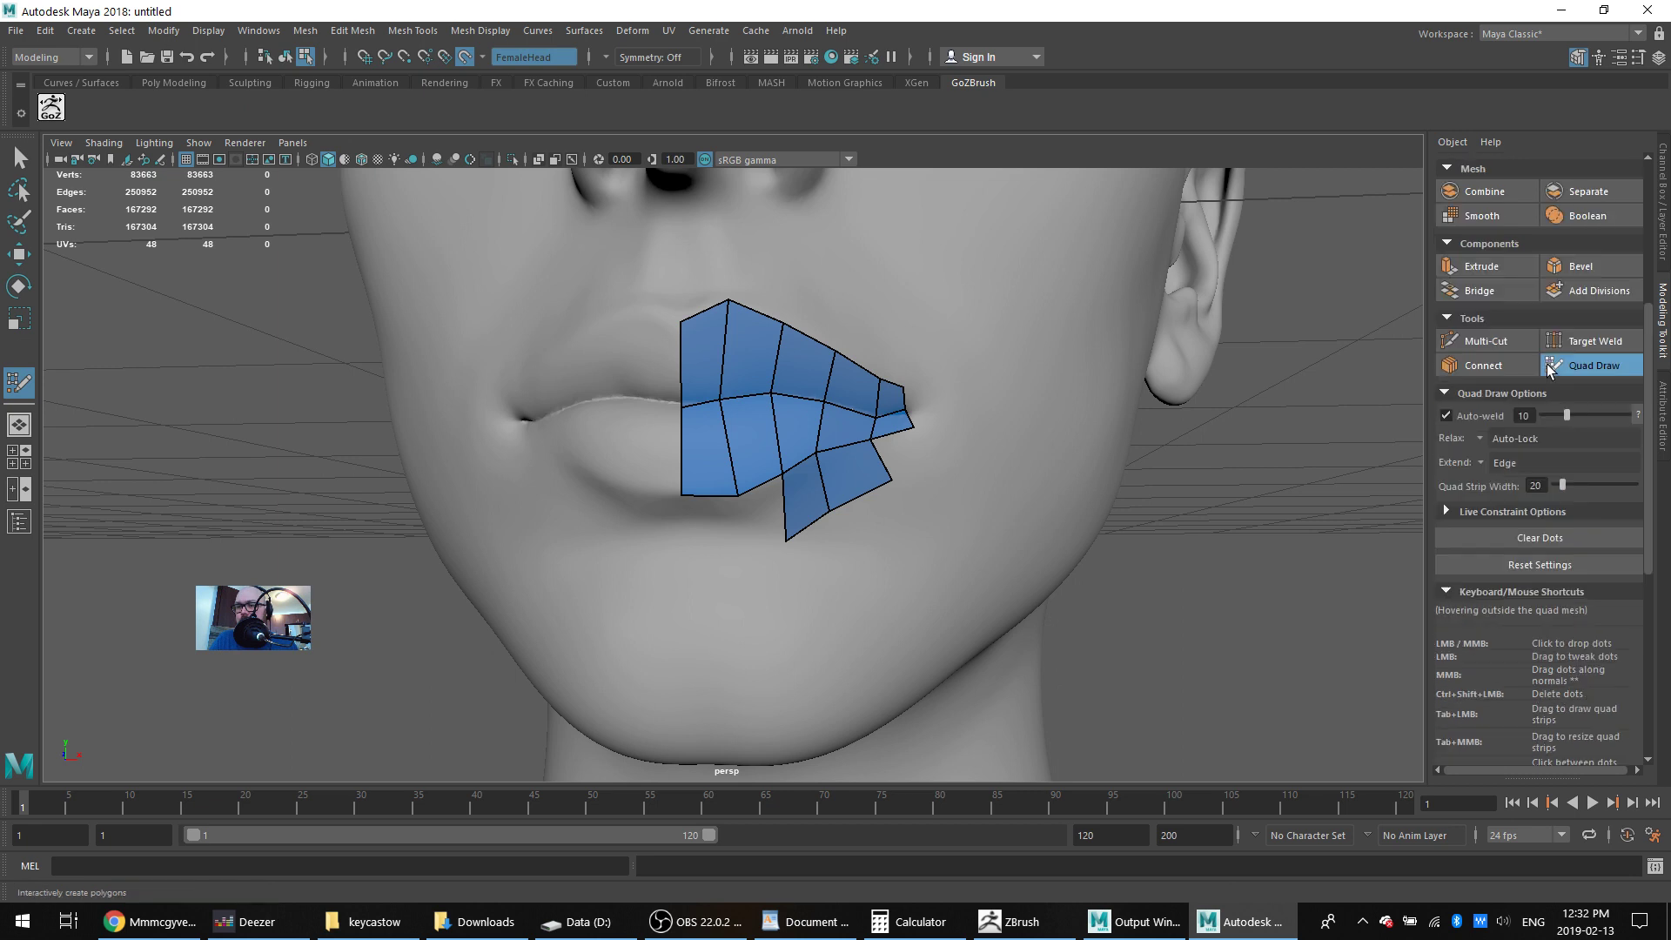
{"action": "left_click", "coordinate": [1483, 464]}
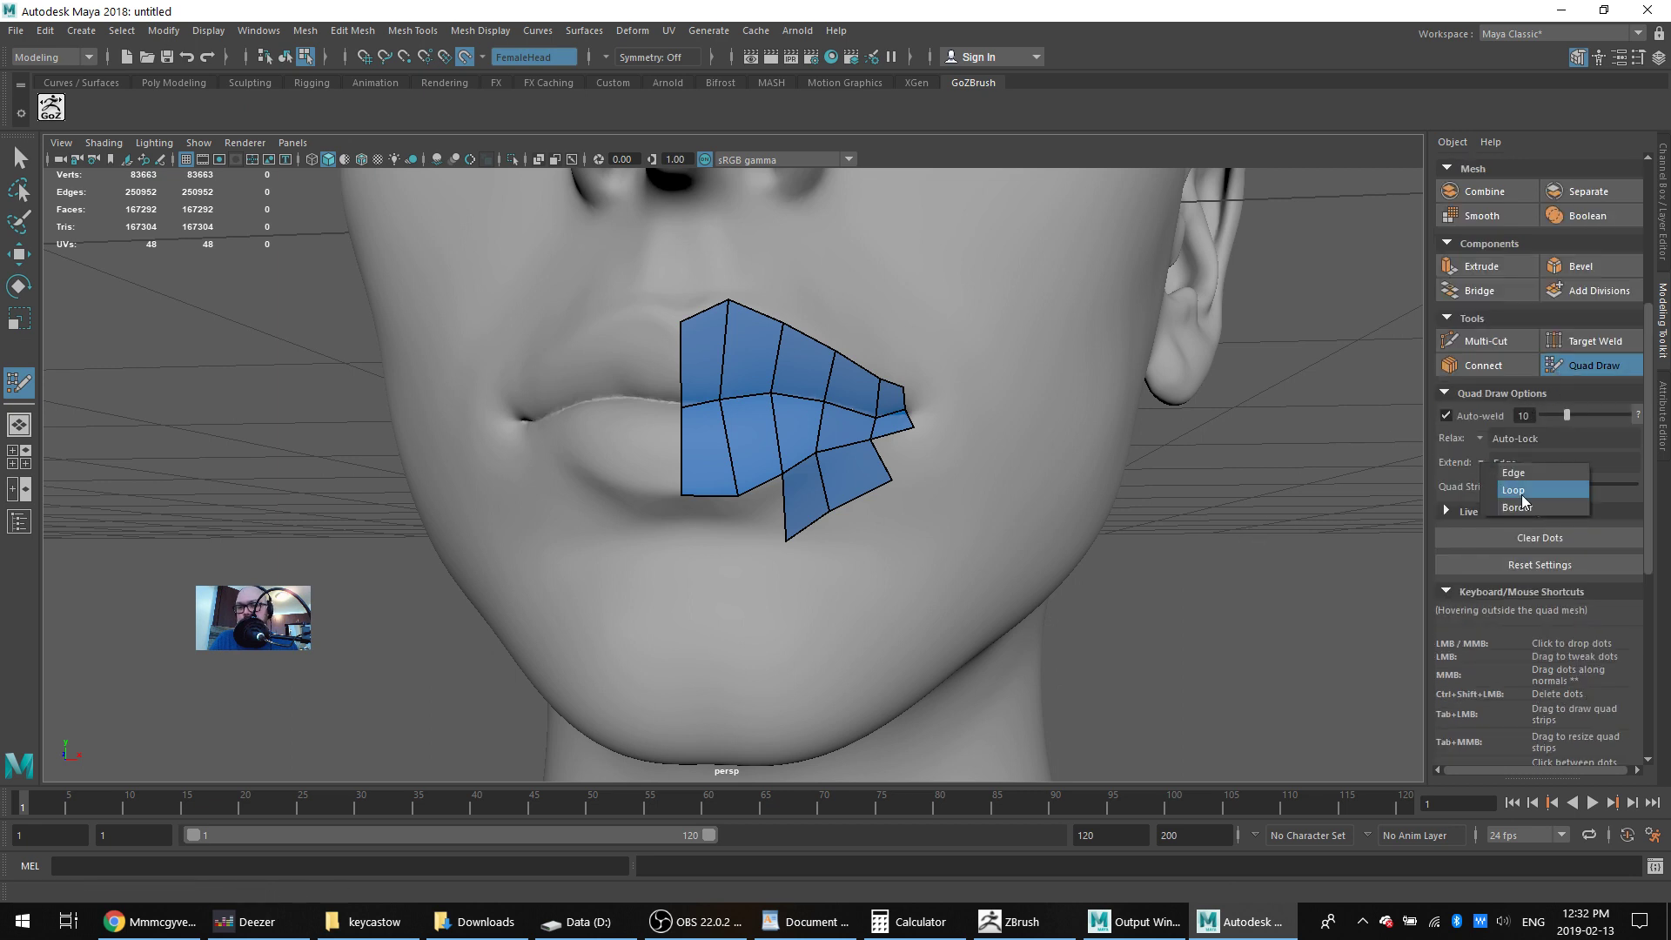
{"action": "left_click", "coordinate": [1514, 490]}
{"action": "left_click_drag", "start_coordinate": [772, 394], "coordinate": [754, 396]}
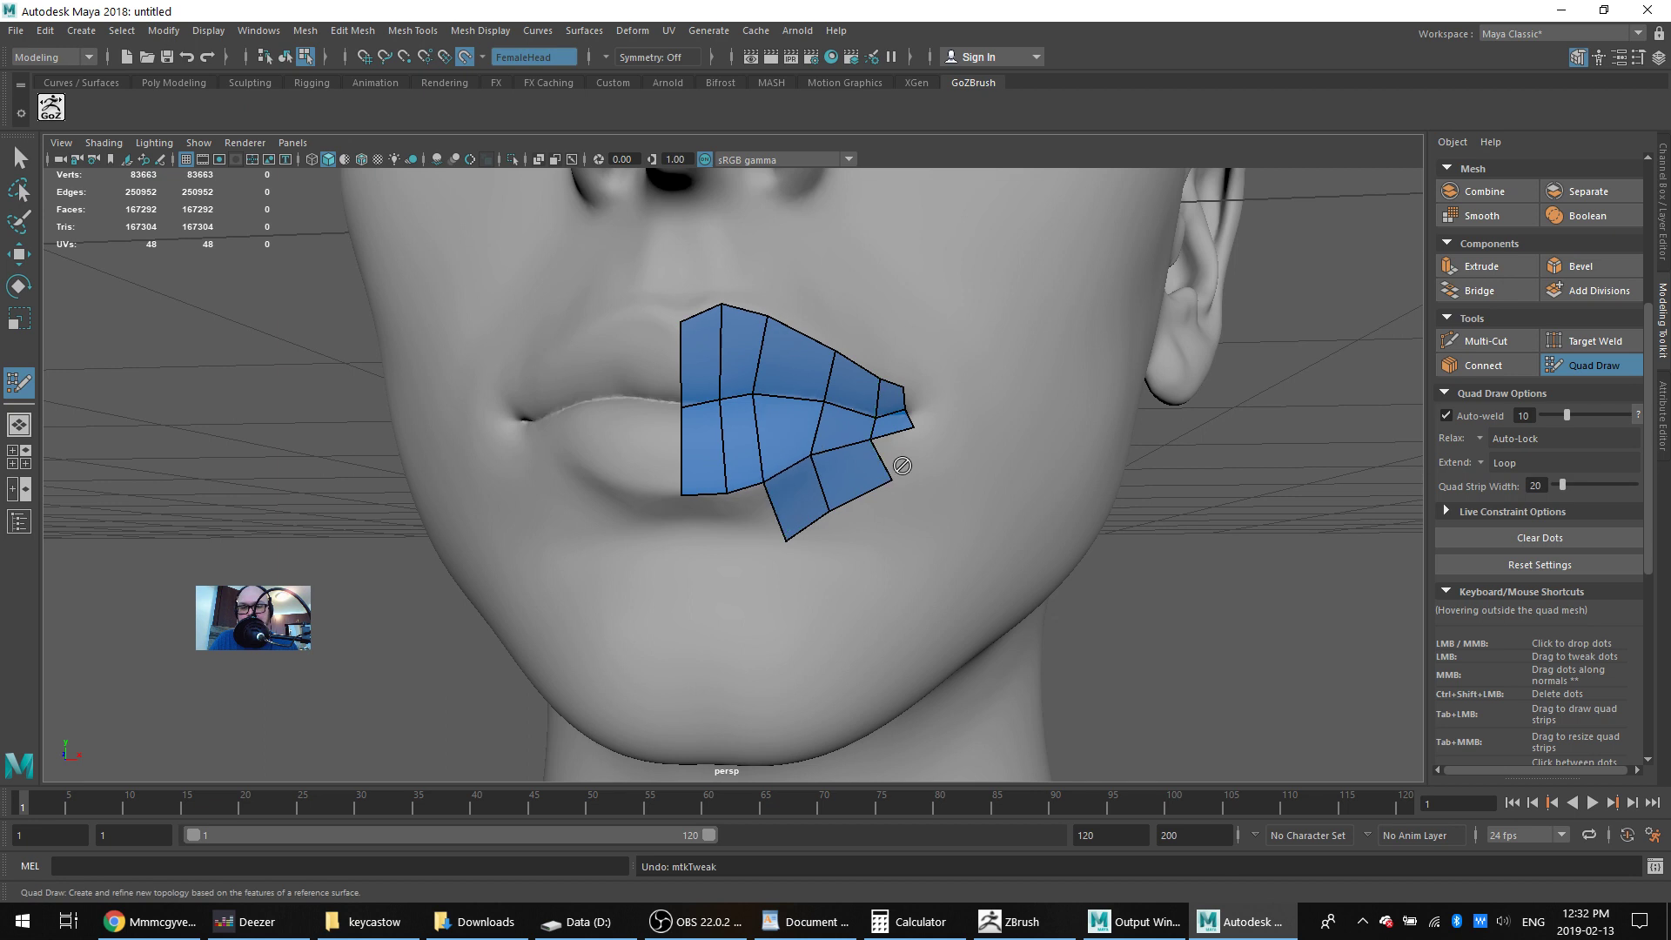
{"action": "key", "text": "ctrl+z"}
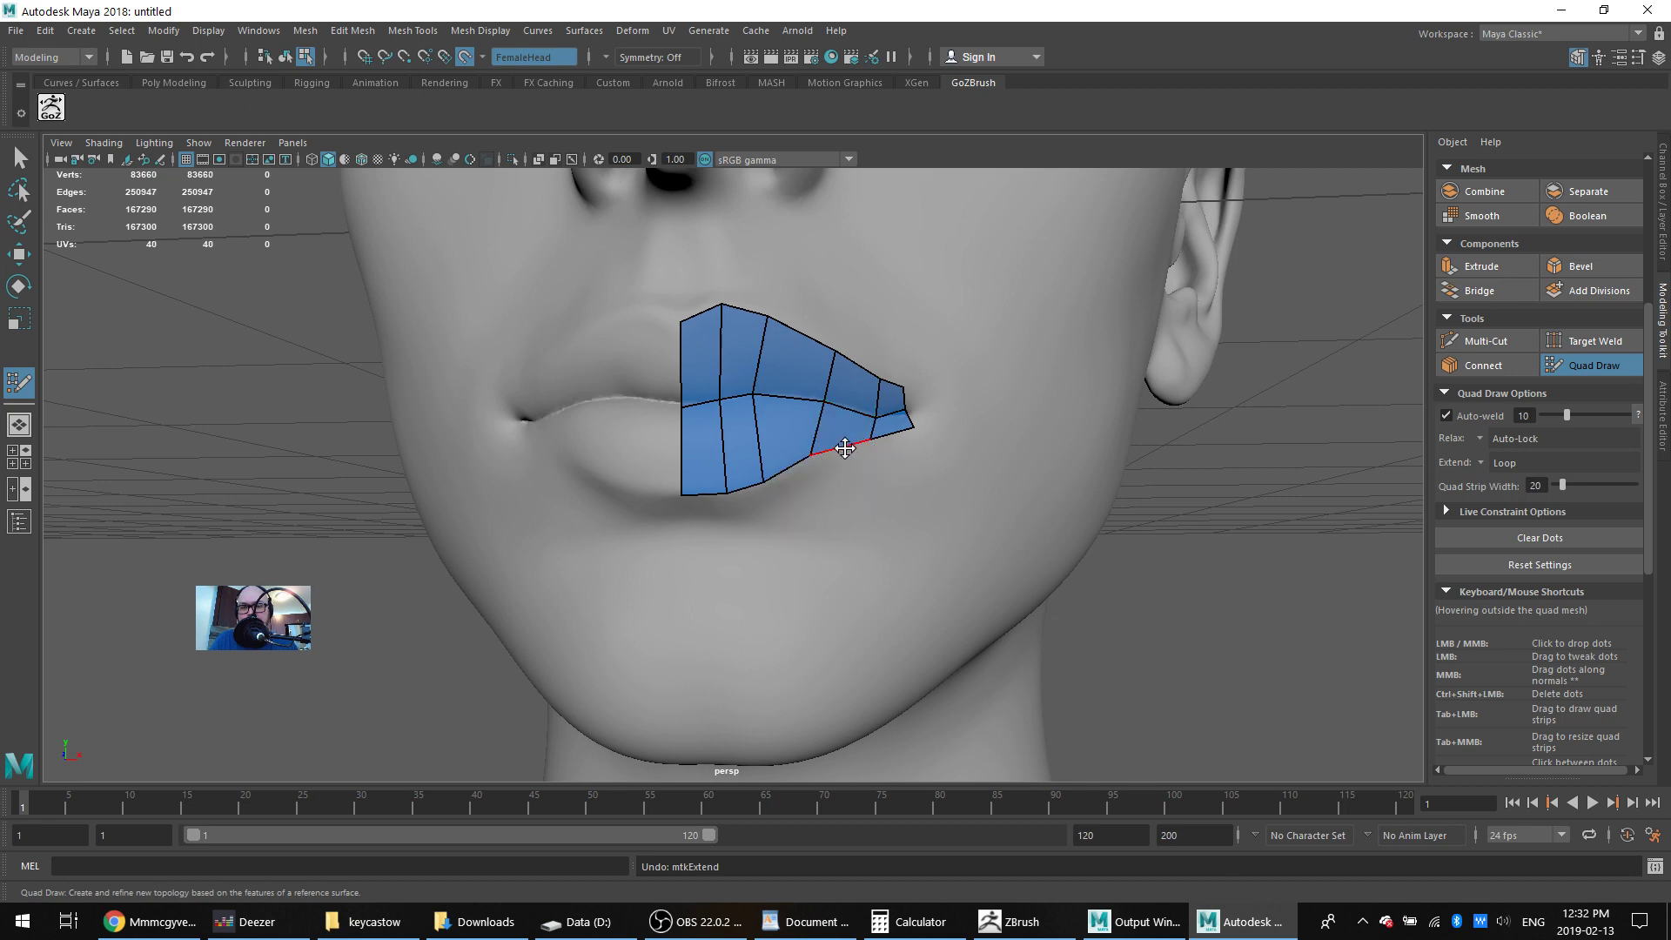
Extend the lower-lip, upper-lip and mouth-corner borders outward, adding a complete row of quads to each
{"action": "left_click_drag", "start_coordinate": [841, 454], "coordinate": [857, 503]}
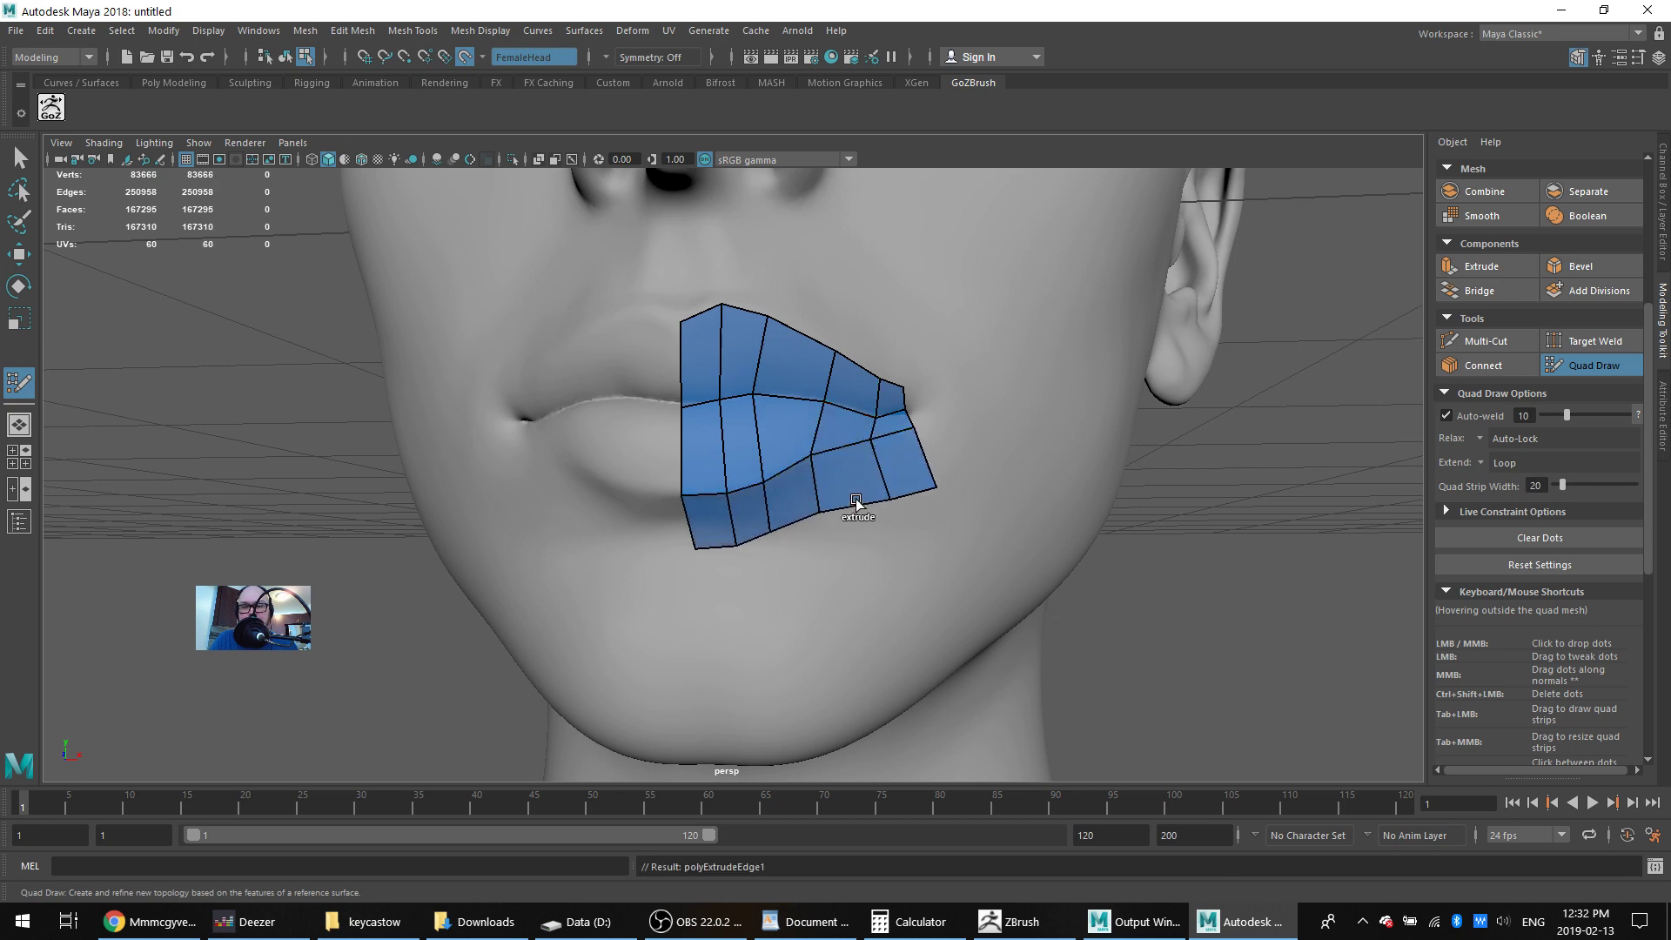
{"action": "mouse_move", "coordinate": [861, 374]}
{"action": "left_mouse_down"}
{"action": "mouse_move", "coordinate": [869, 299]}
{"action": "mouse_move", "coordinate": [947, 354]}
{"action": "left_mouse_up"}
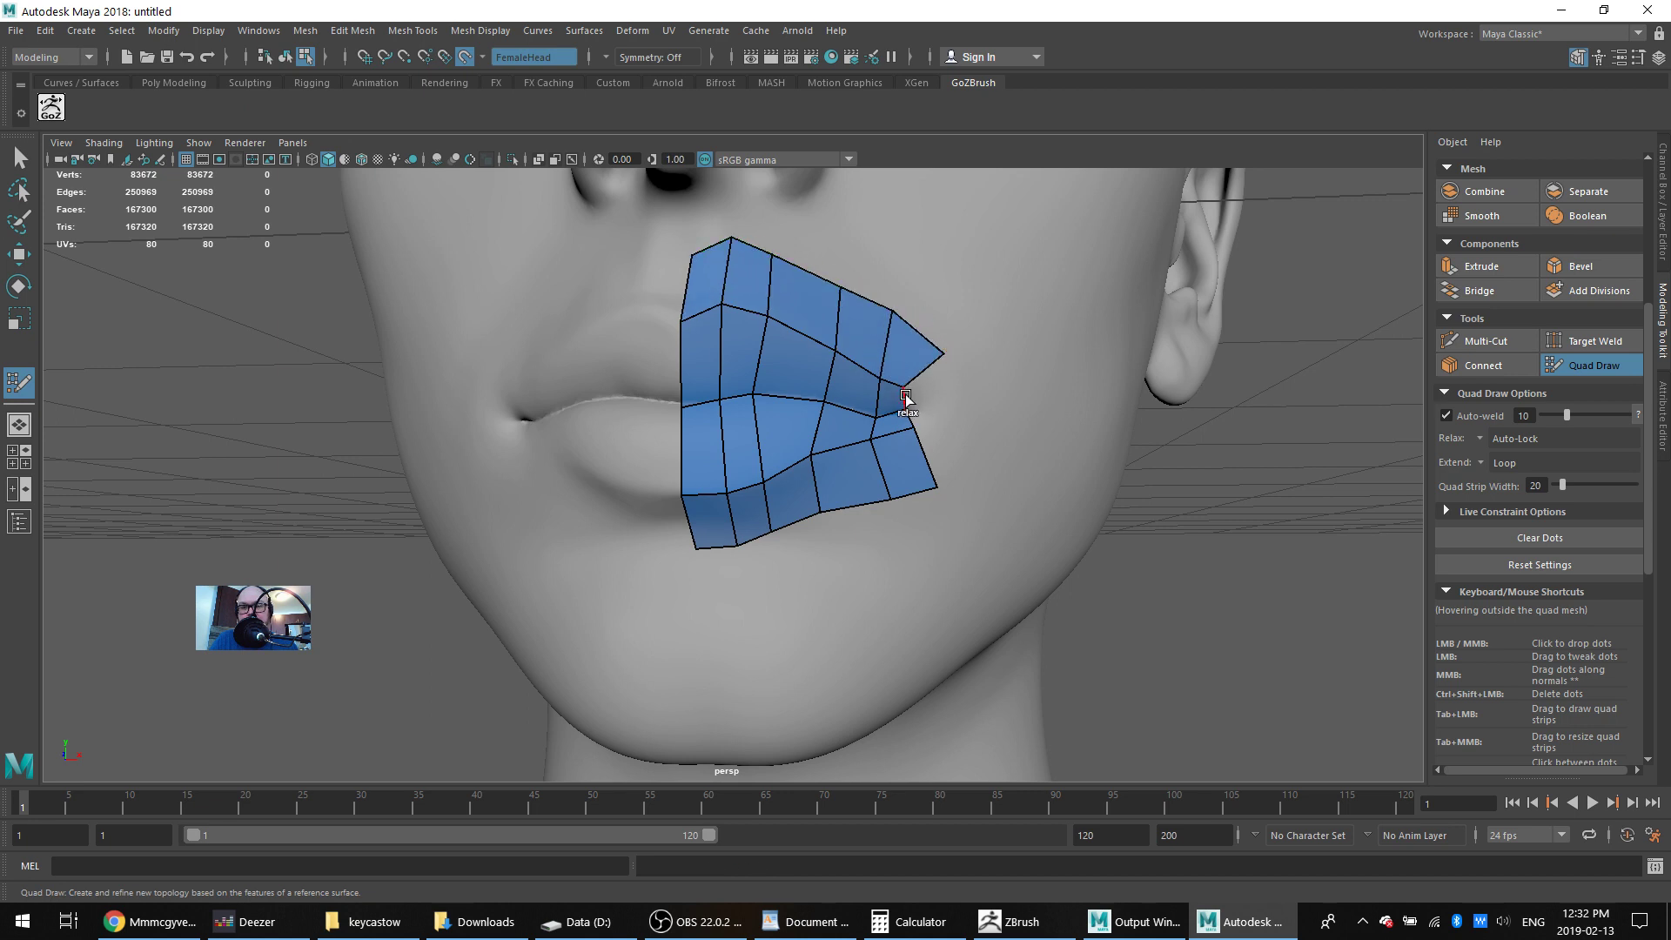
{"action": "mouse_move", "coordinate": [905, 396]}
{"action": "left_mouse_down"}
{"action": "mouse_move", "coordinate": [958, 400]}
{"action": "mouse_move", "coordinate": [925, 335]}
{"action": "mouse_move", "coordinate": [979, 352]}
{"action": "mouse_move", "coordinate": [938, 390]}
{"action": "left_mouse_up"}
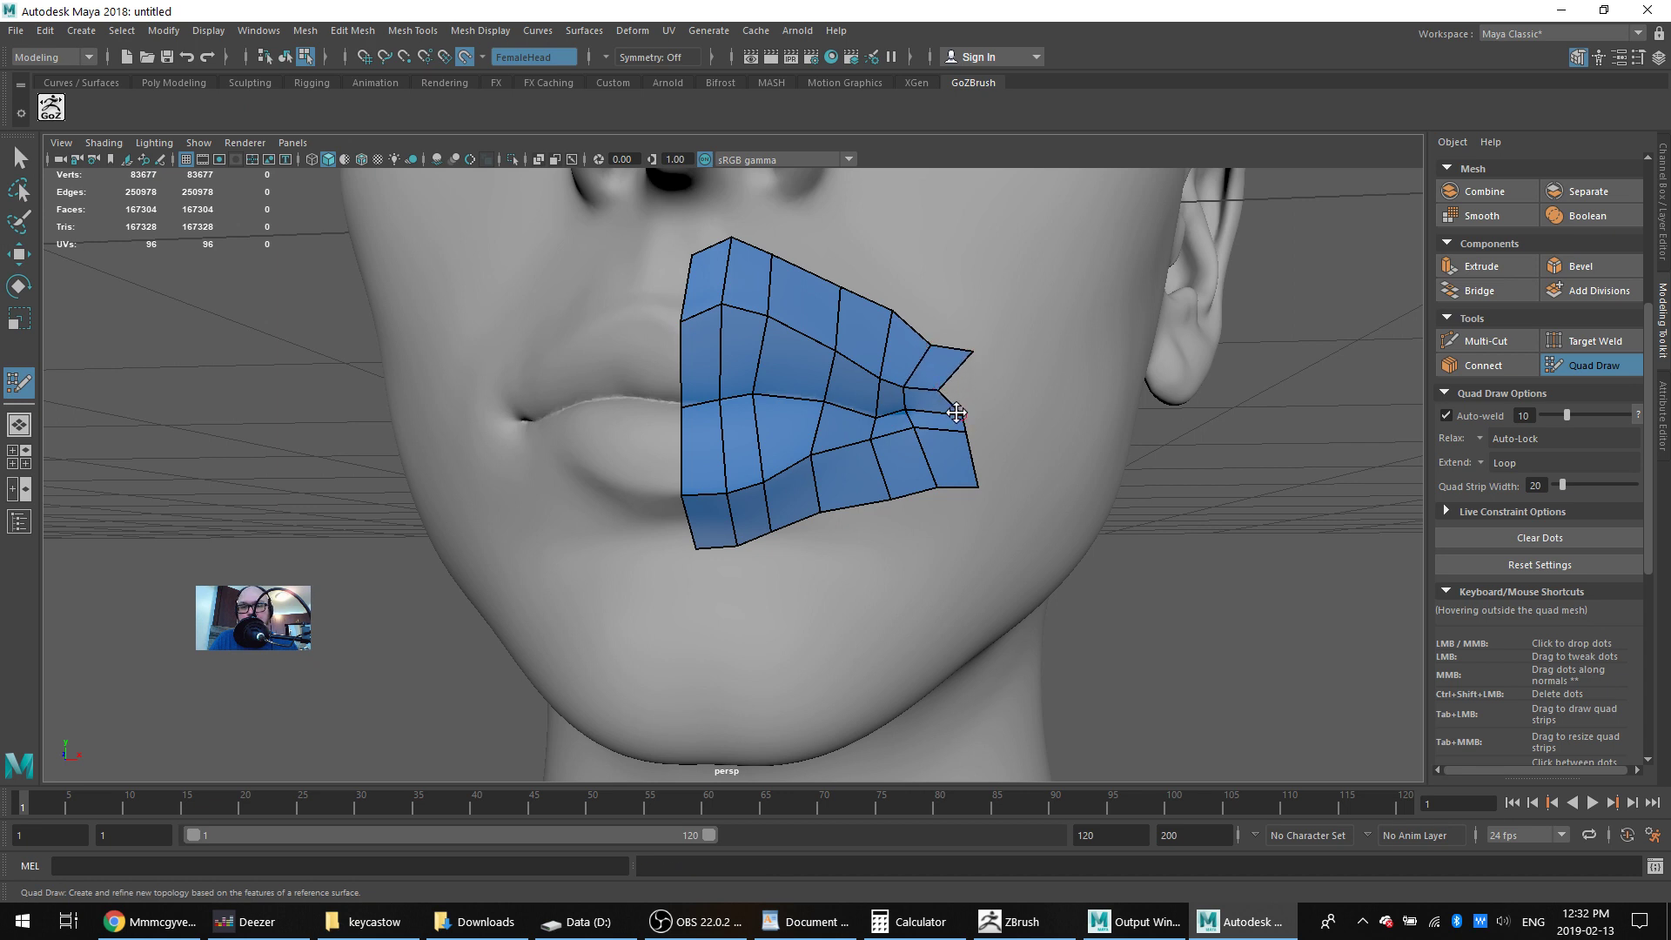
Reposition the vertices around the mouth corner so its quads pinch in closely and the lower outer vertex sits higher
{"action": "left_click_drag", "start_coordinate": [961, 416], "coordinate": [941, 402]}
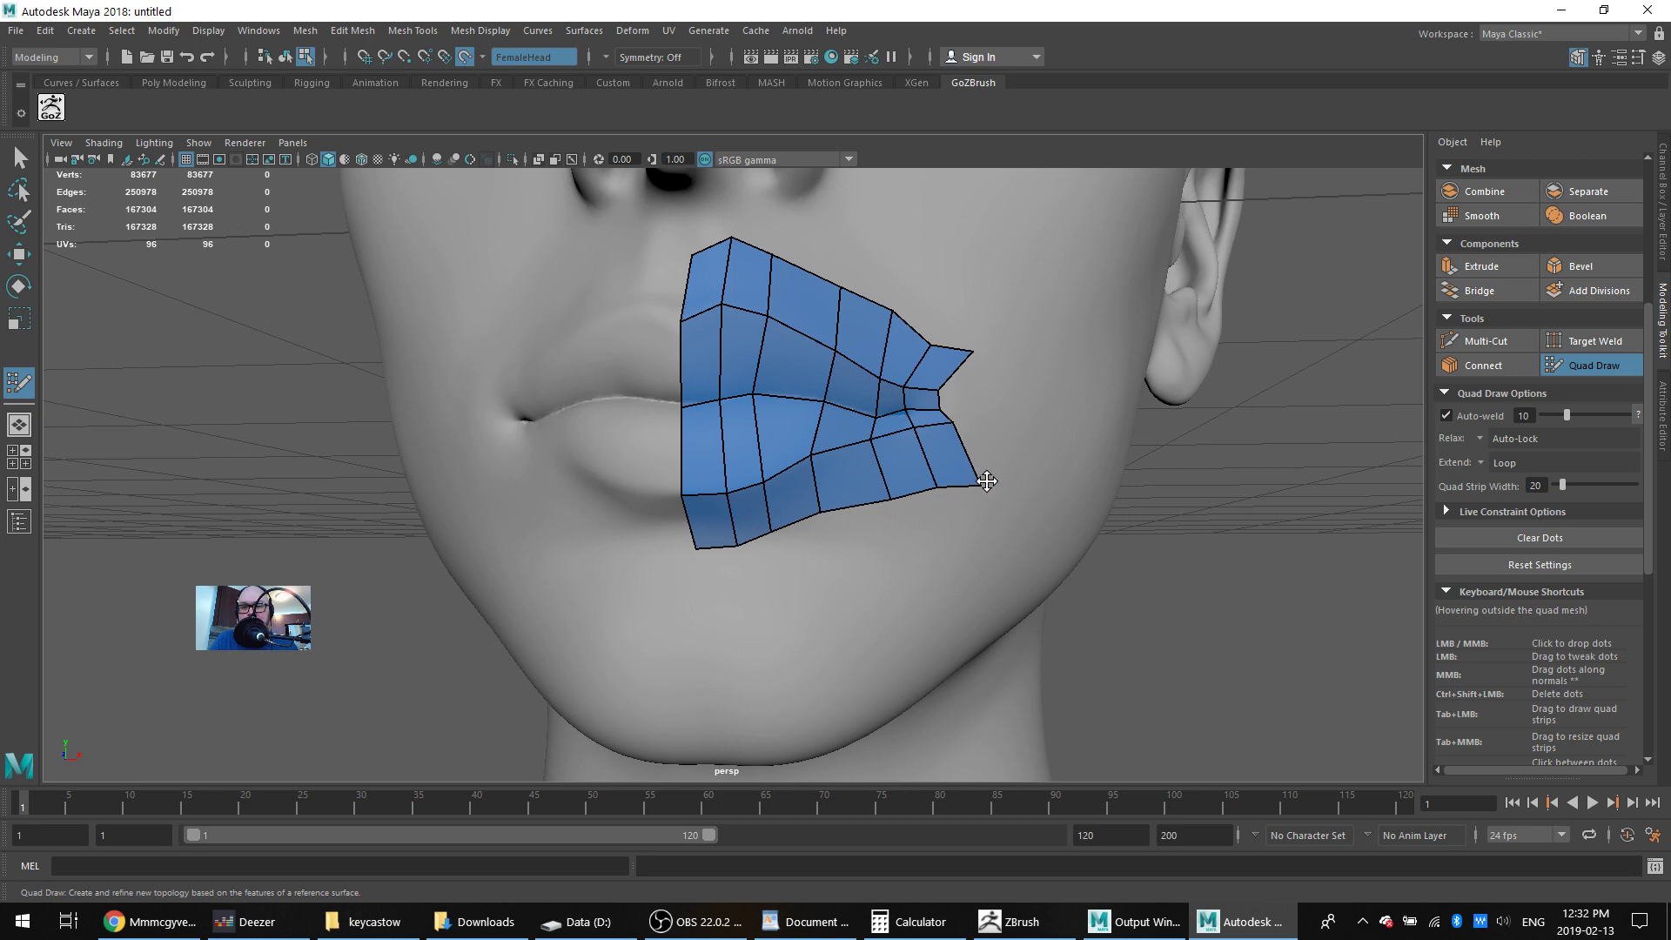
{"action": "mouse_move", "coordinate": [979, 487]}
{"action": "left_mouse_down"}
{"action": "mouse_move", "coordinate": [981, 454]}
{"action": "mouse_move", "coordinate": [896, 440]}
{"action": "mouse_move", "coordinate": [876, 452]}
{"action": "mouse_move", "coordinate": [883, 503]}
{"action": "left_mouse_up"}
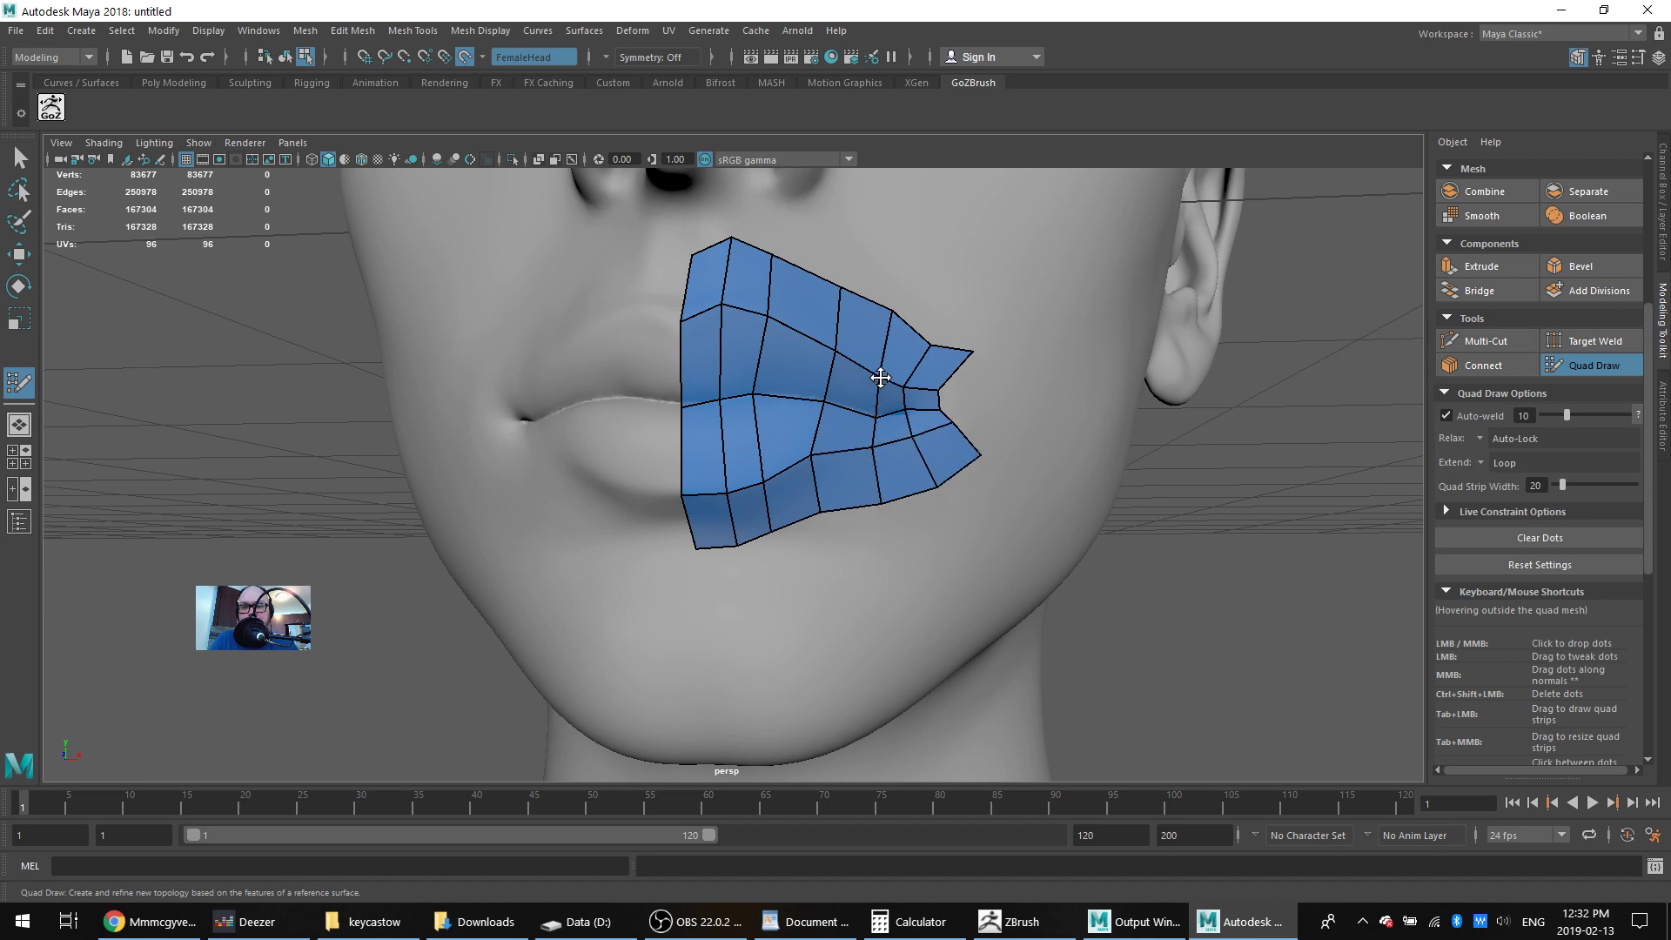
{"action": "mouse_move", "coordinate": [880, 378]}
{"action": "left_mouse_down"}
{"action": "mouse_move", "coordinate": [907, 393]}
{"action": "mouse_move", "coordinate": [880, 420]}
{"action": "left_mouse_up"}
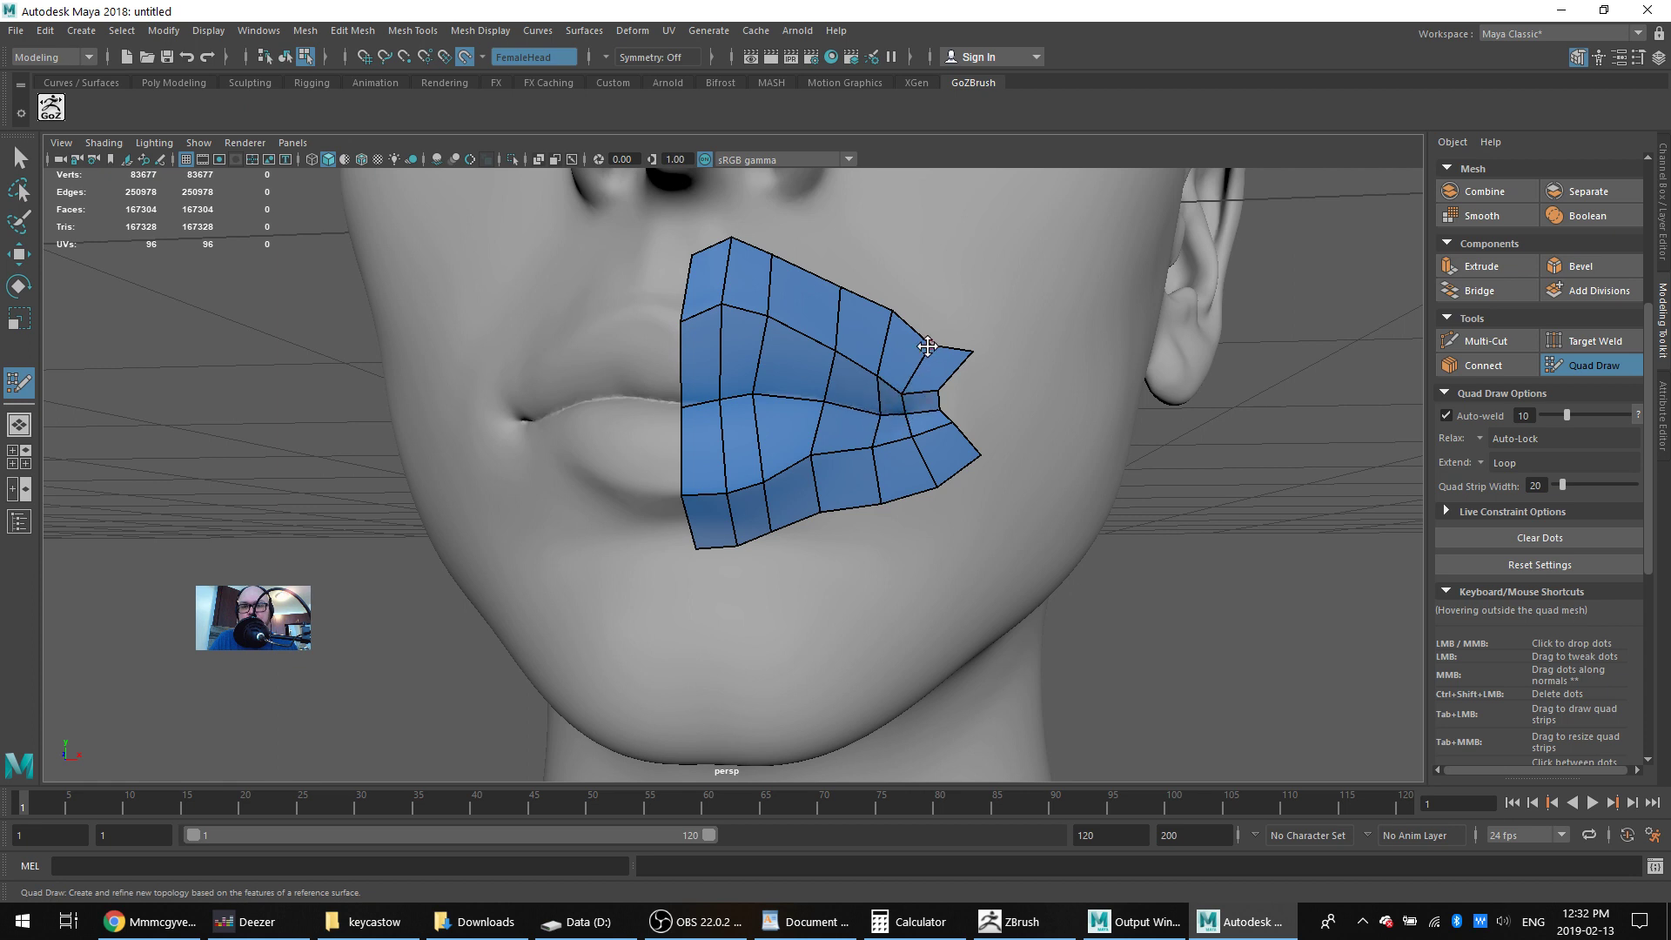
Even out the spacing of the outer border vertices above the upper lip and below the lower lip
{"action": "left_click_drag", "start_coordinate": [768, 258], "coordinate": [850, 292]}
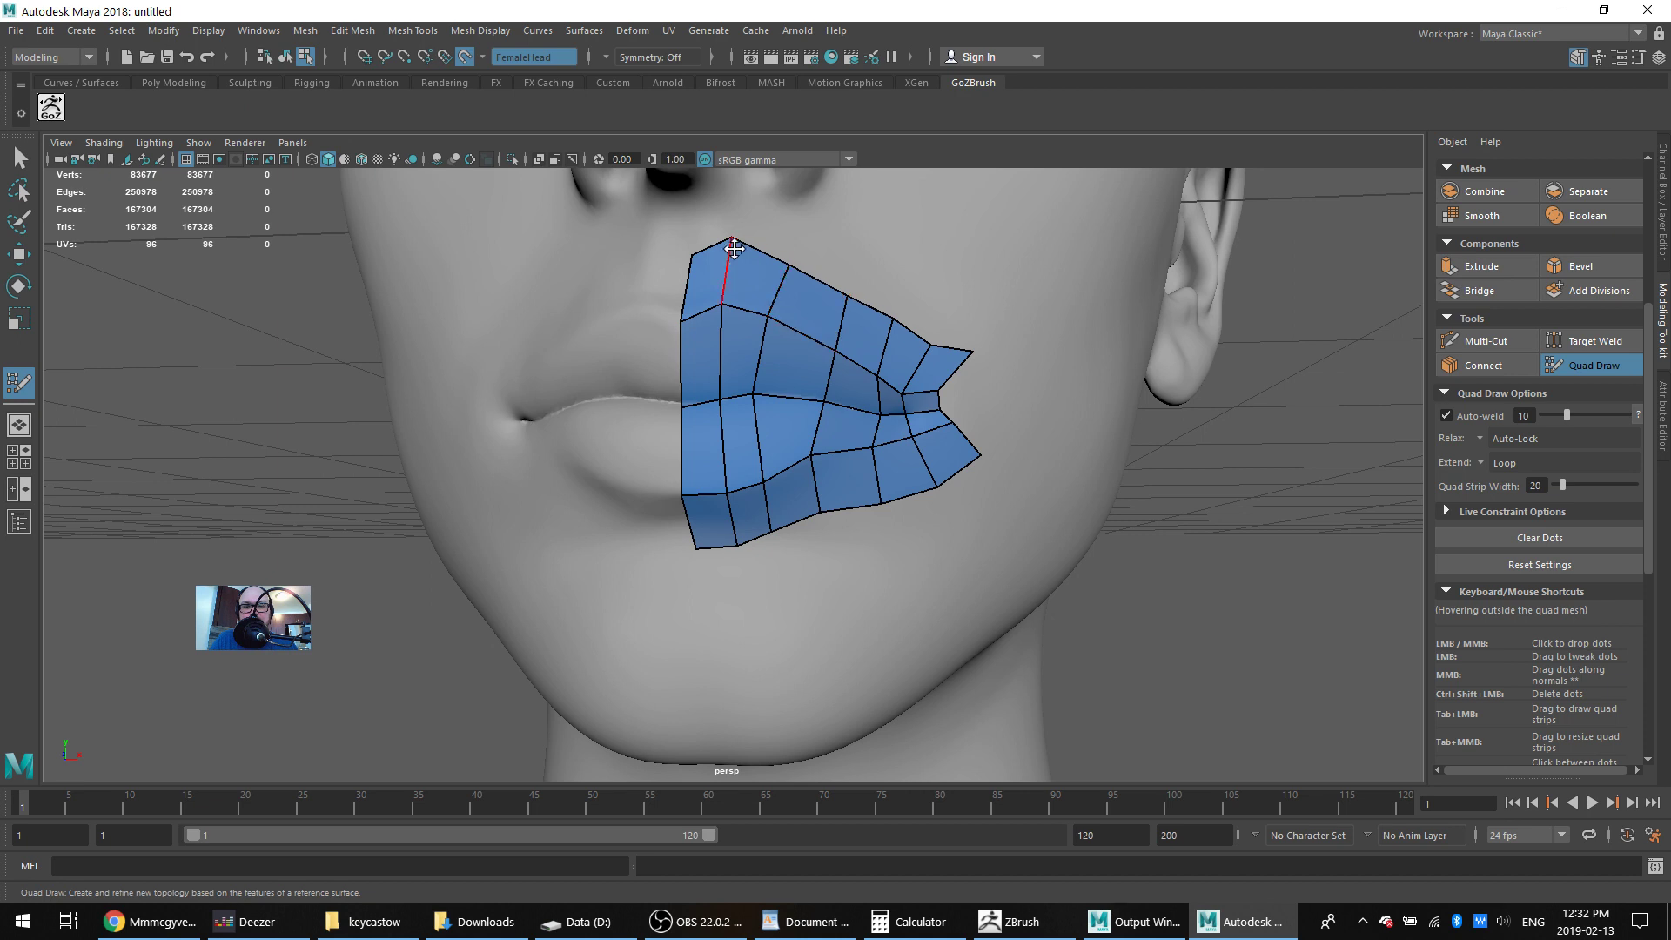
{"action": "left_click_drag", "start_coordinate": [732, 239], "coordinate": [741, 244]}
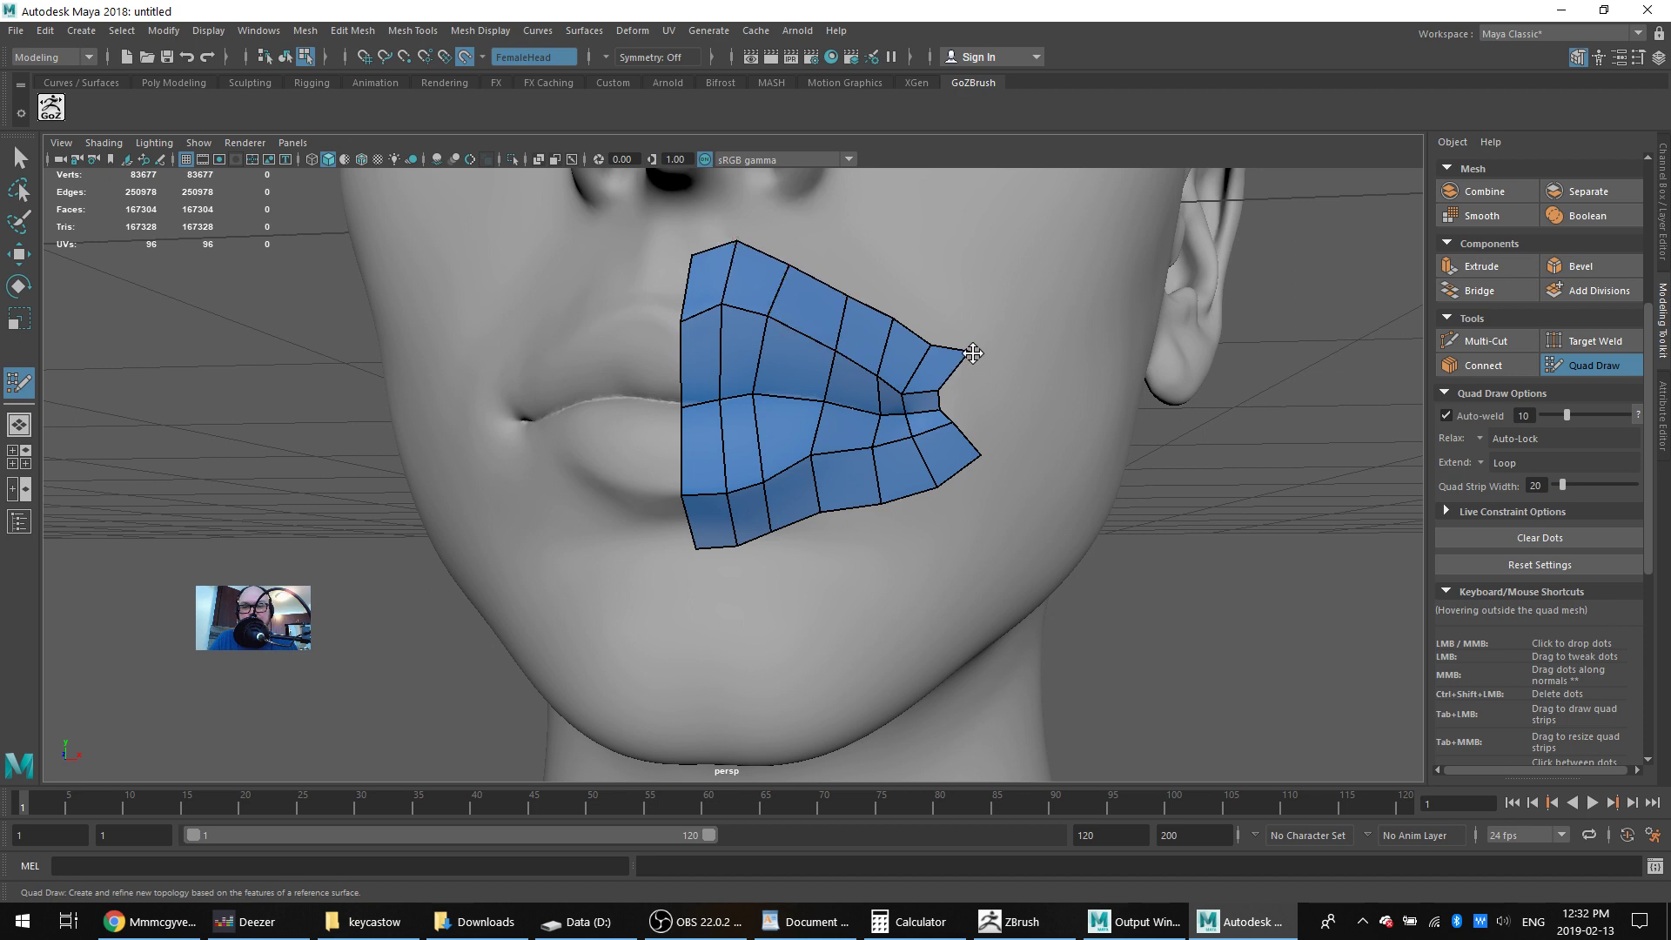
{"action": "left_click_drag", "start_coordinate": [769, 528], "coordinate": [825, 523]}
{"action": "left_click_drag", "start_coordinate": [941, 487], "coordinate": [934, 478]}
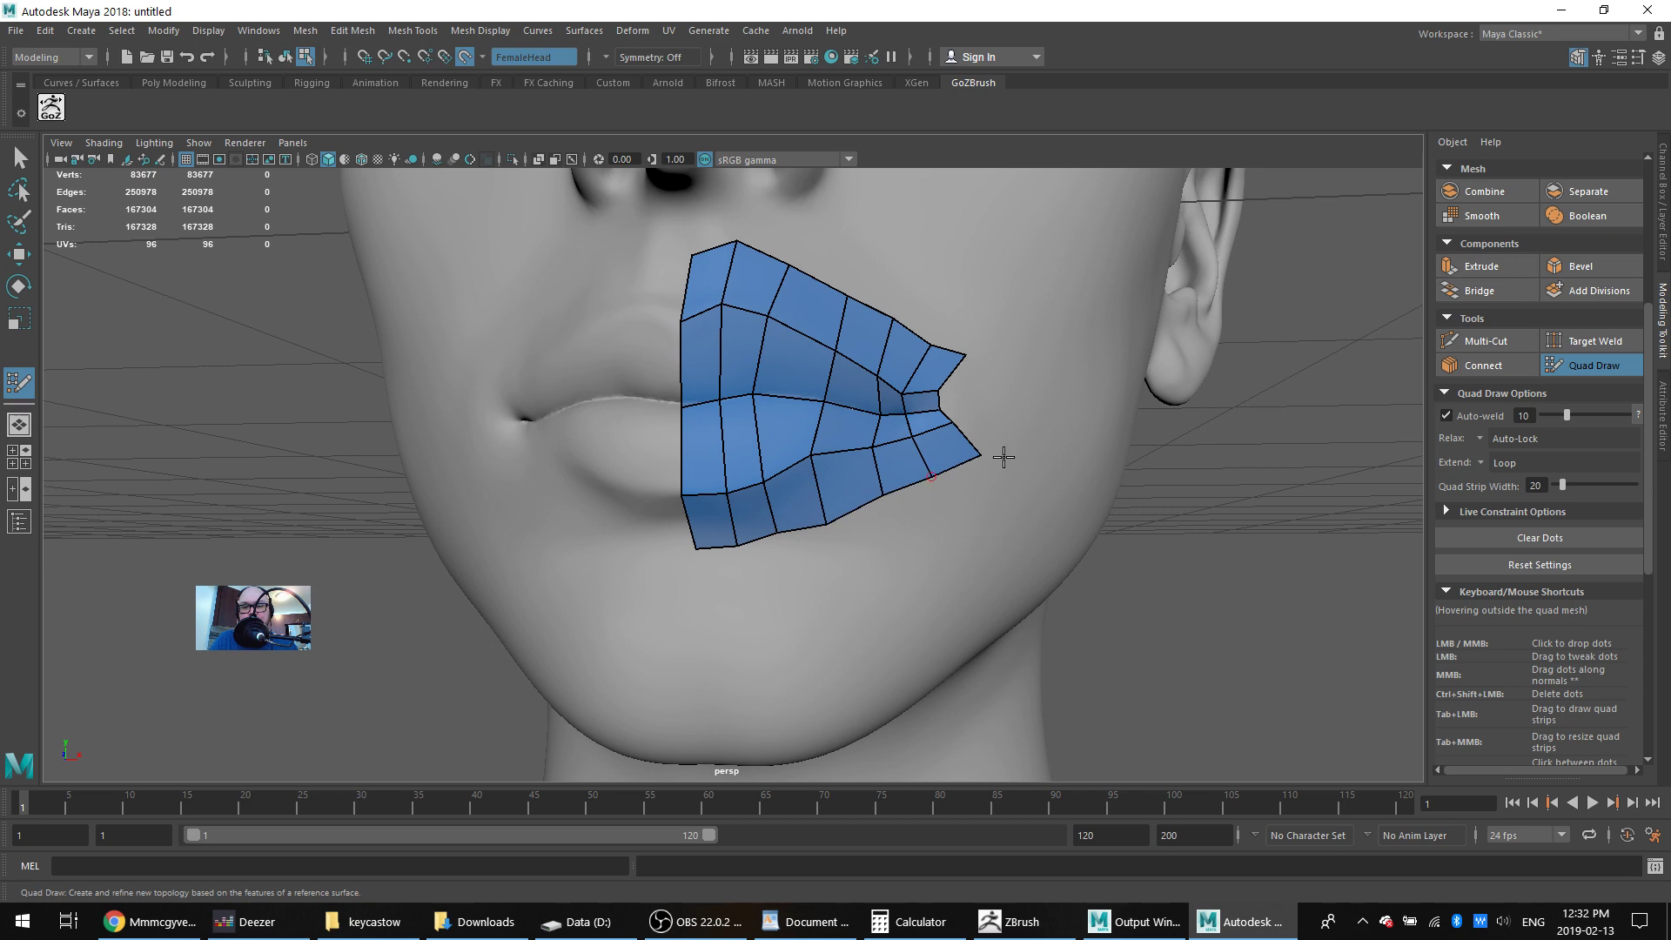
Switch to Chrome, search YouTube for "flippednormals topology" and look through the Maya retopology tutorials
{"action": "left_click", "coordinate": [139, 923]}
{"action": "left_click", "coordinate": [1210, 15]}
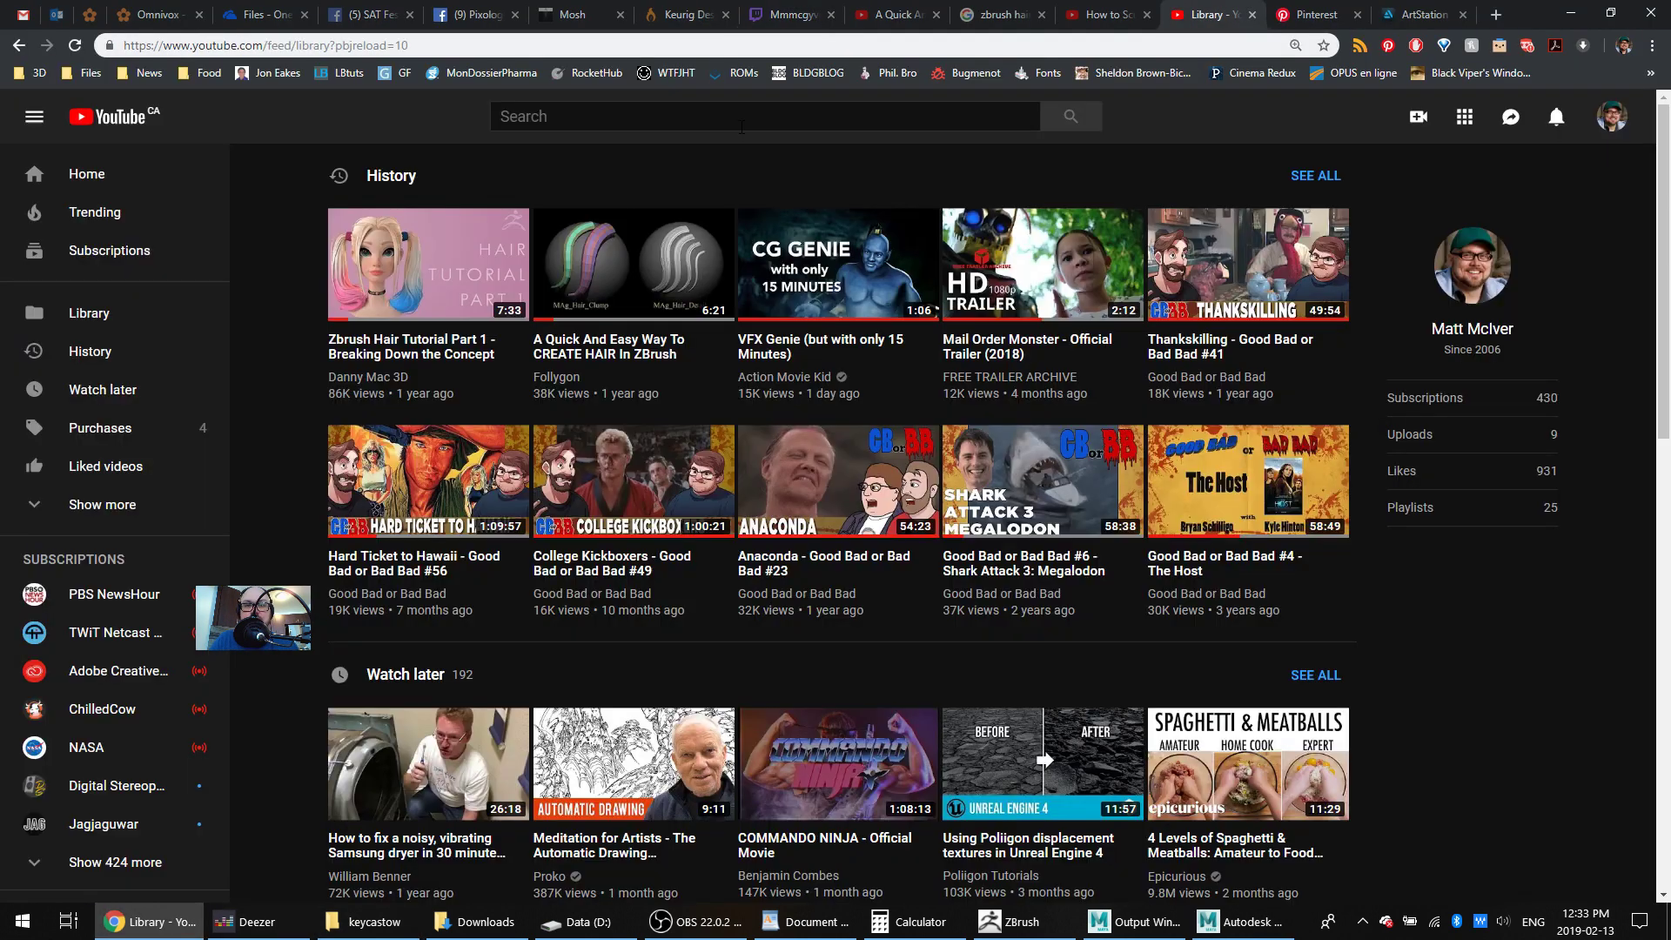
{"action": "left_click", "coordinate": [795, 122]}
{"action": "type", "text": "flipped o"}
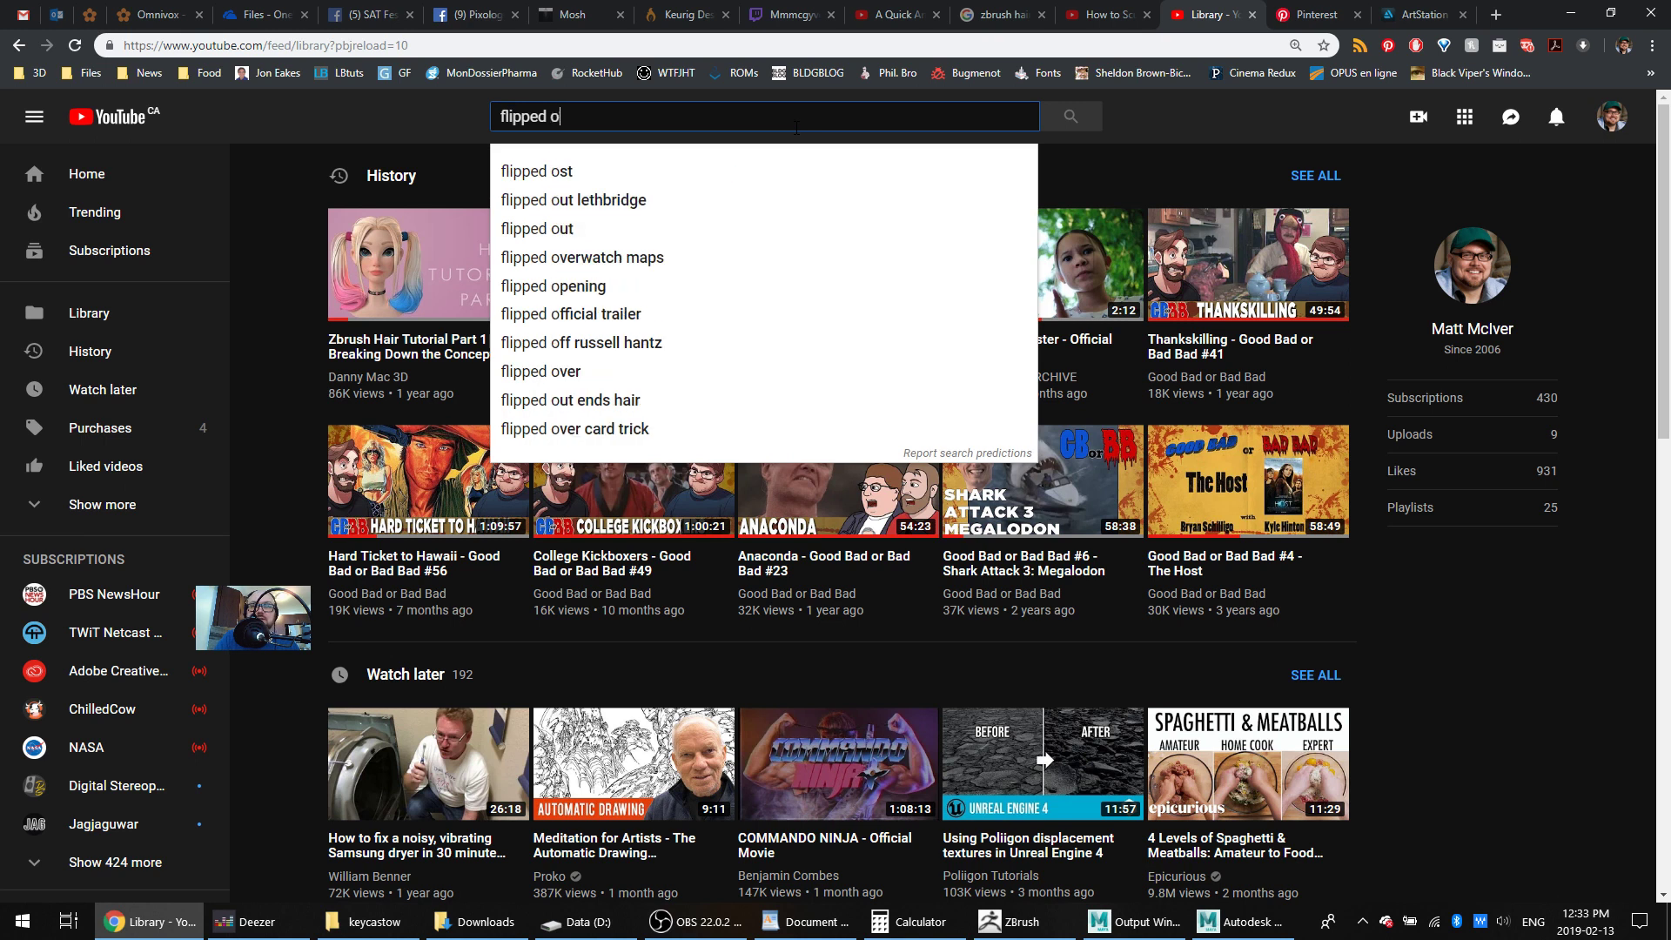
{"action": "key", "text": "BackSpace"}
{"action": "type", "text": "nor"}
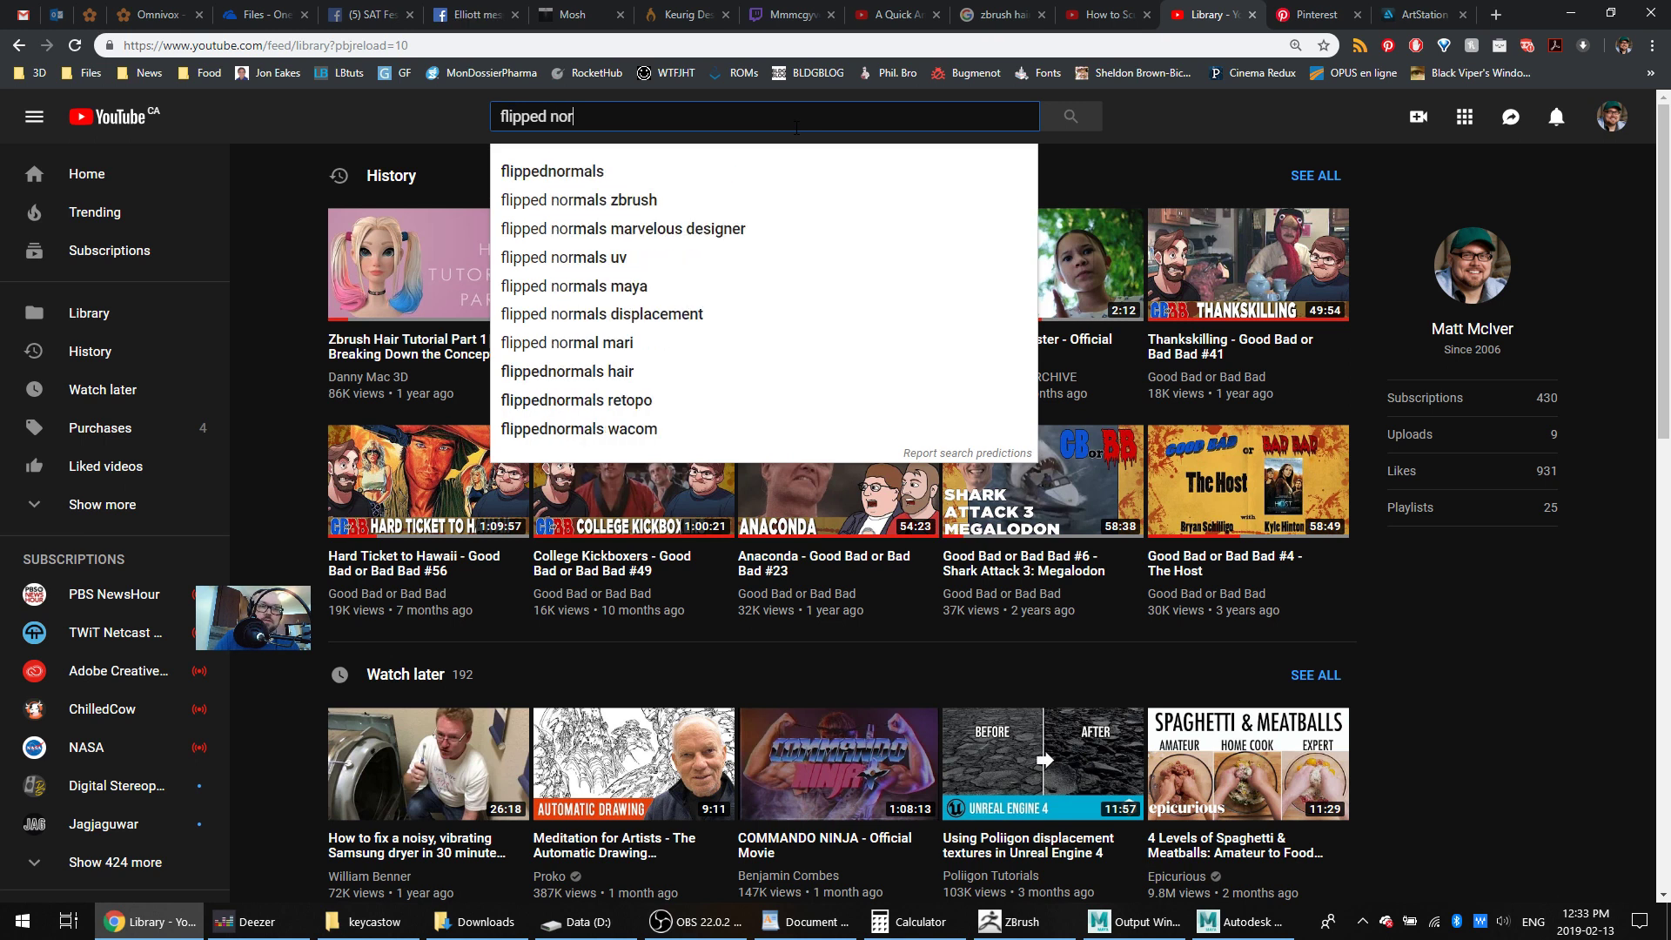
{"action": "key", "text": "Down"}
{"action": "type", "text": "to"}
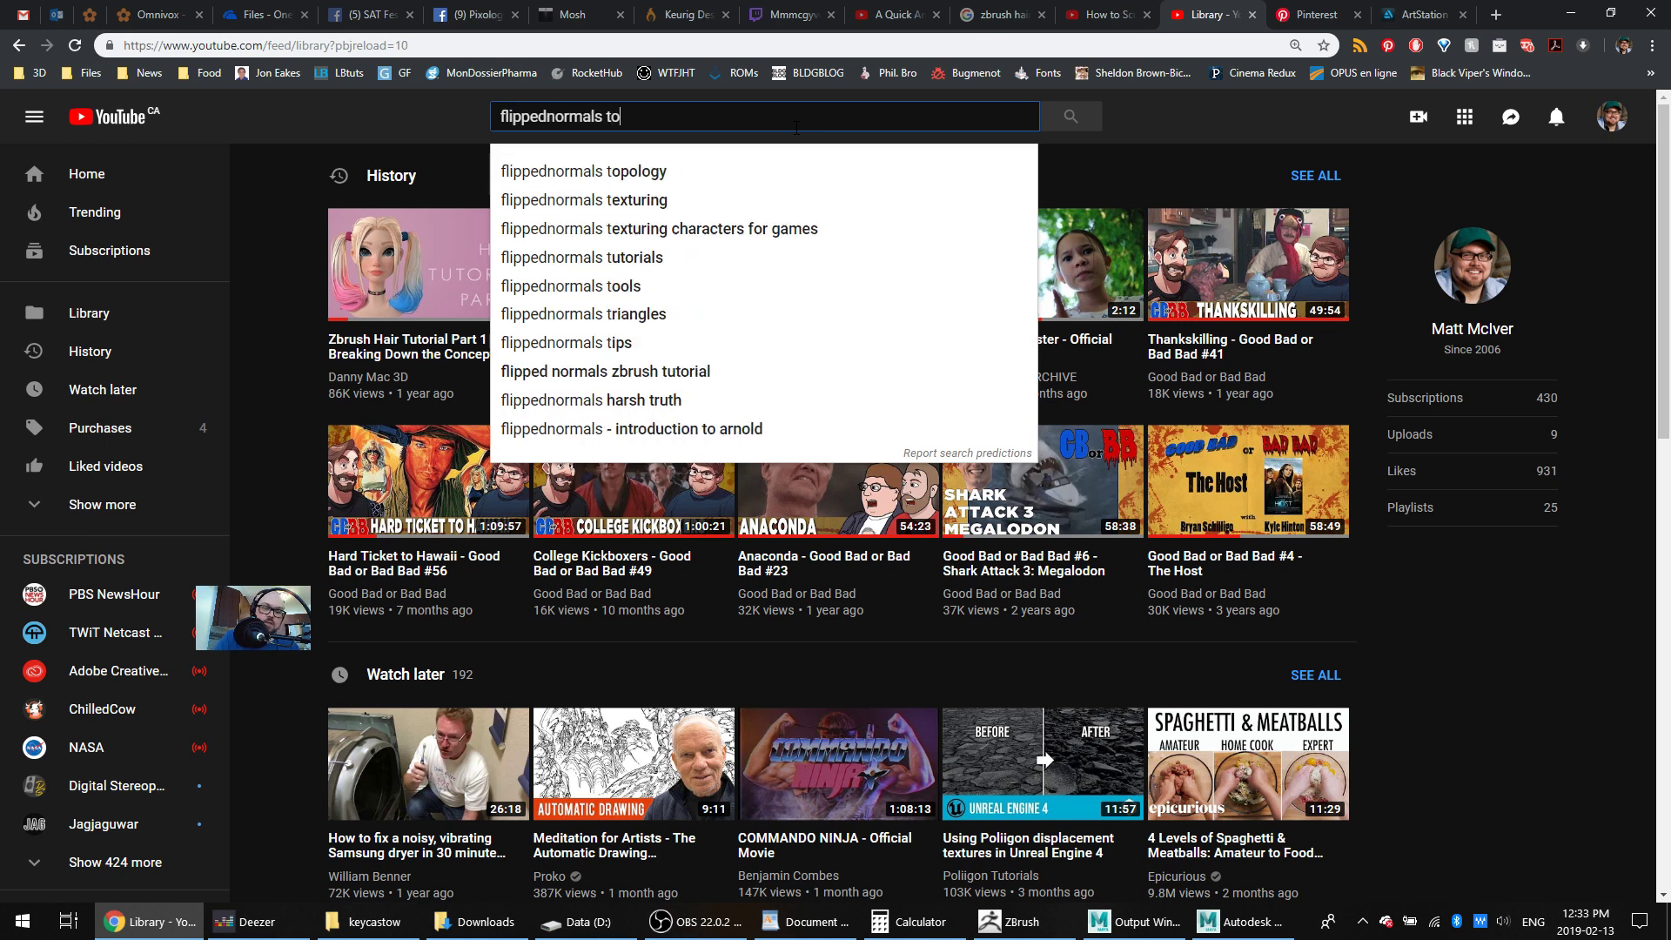
{"action": "type", "text": "pology"}
{"action": "key", "text": "Return"}
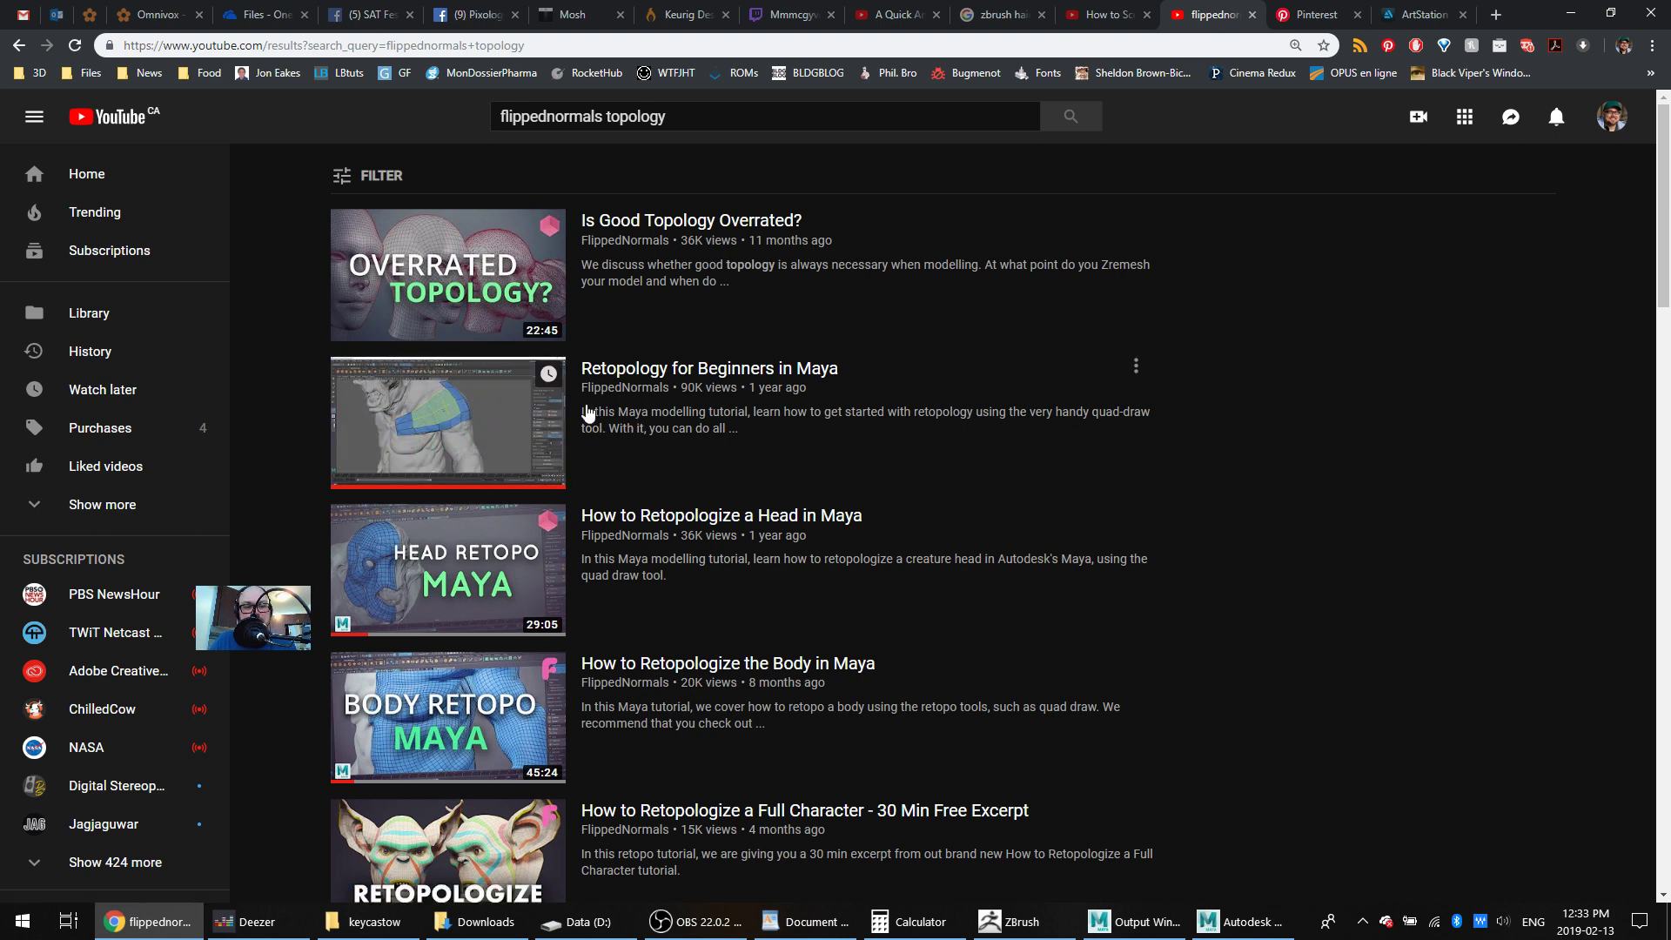
{"action": "scroll", "coordinate": [632, 428], "scroll_direction": "down", "scroll_amount": 1}
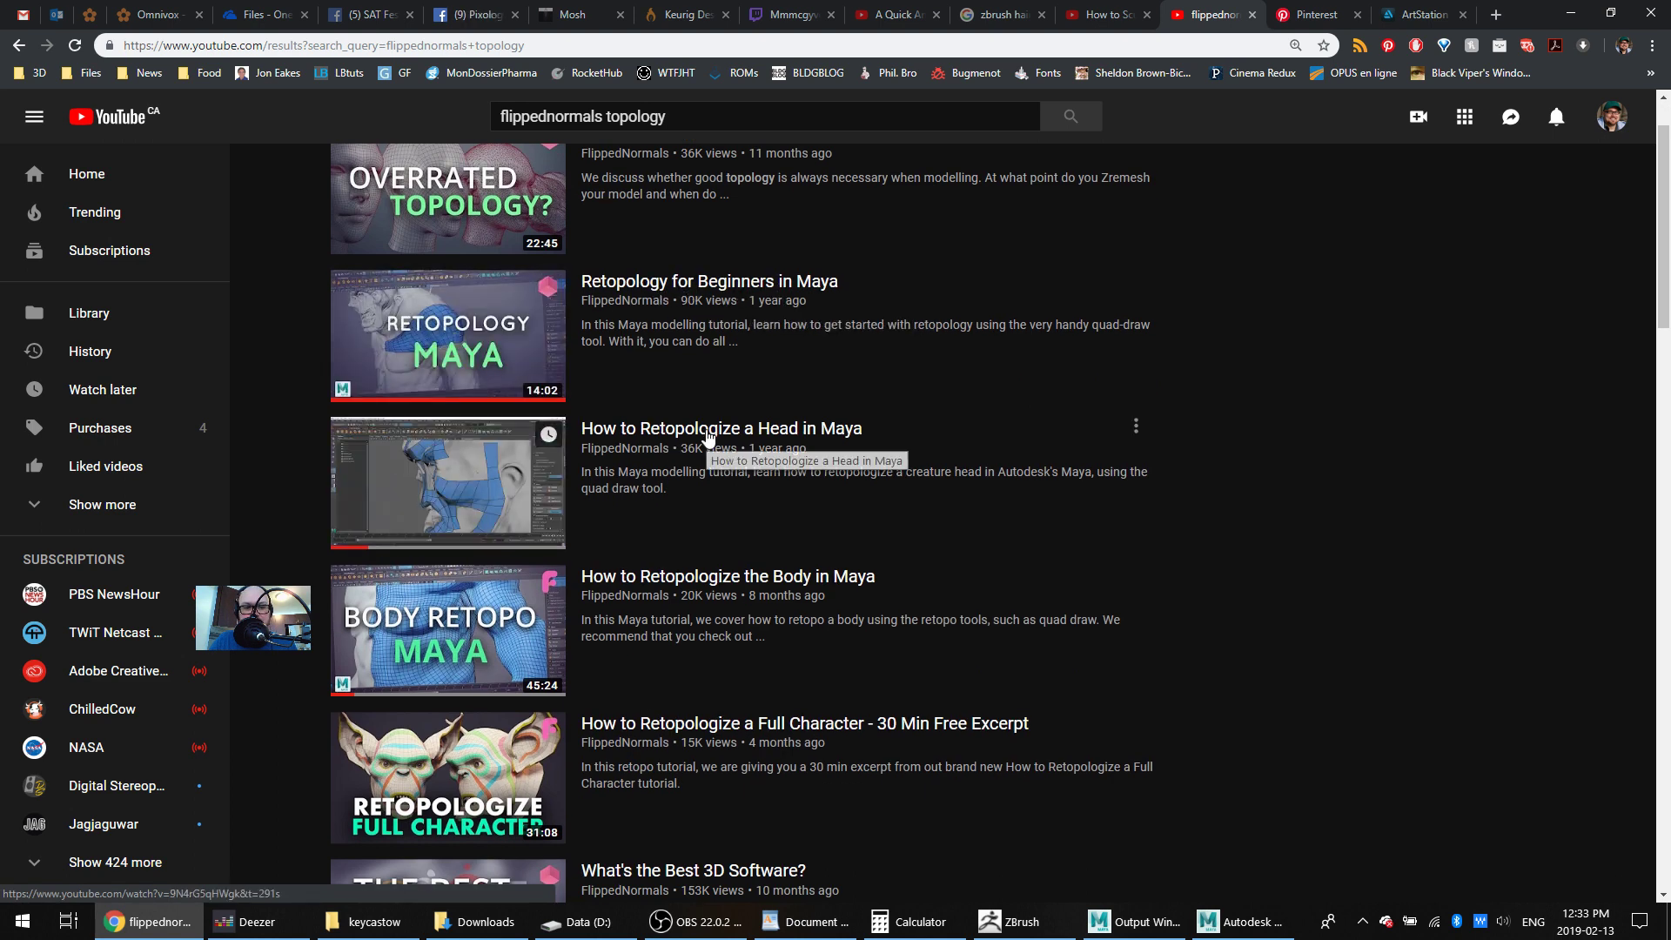
{"action": "scroll", "coordinate": [697, 448], "scroll_direction": "down", "scroll_amount": 1}
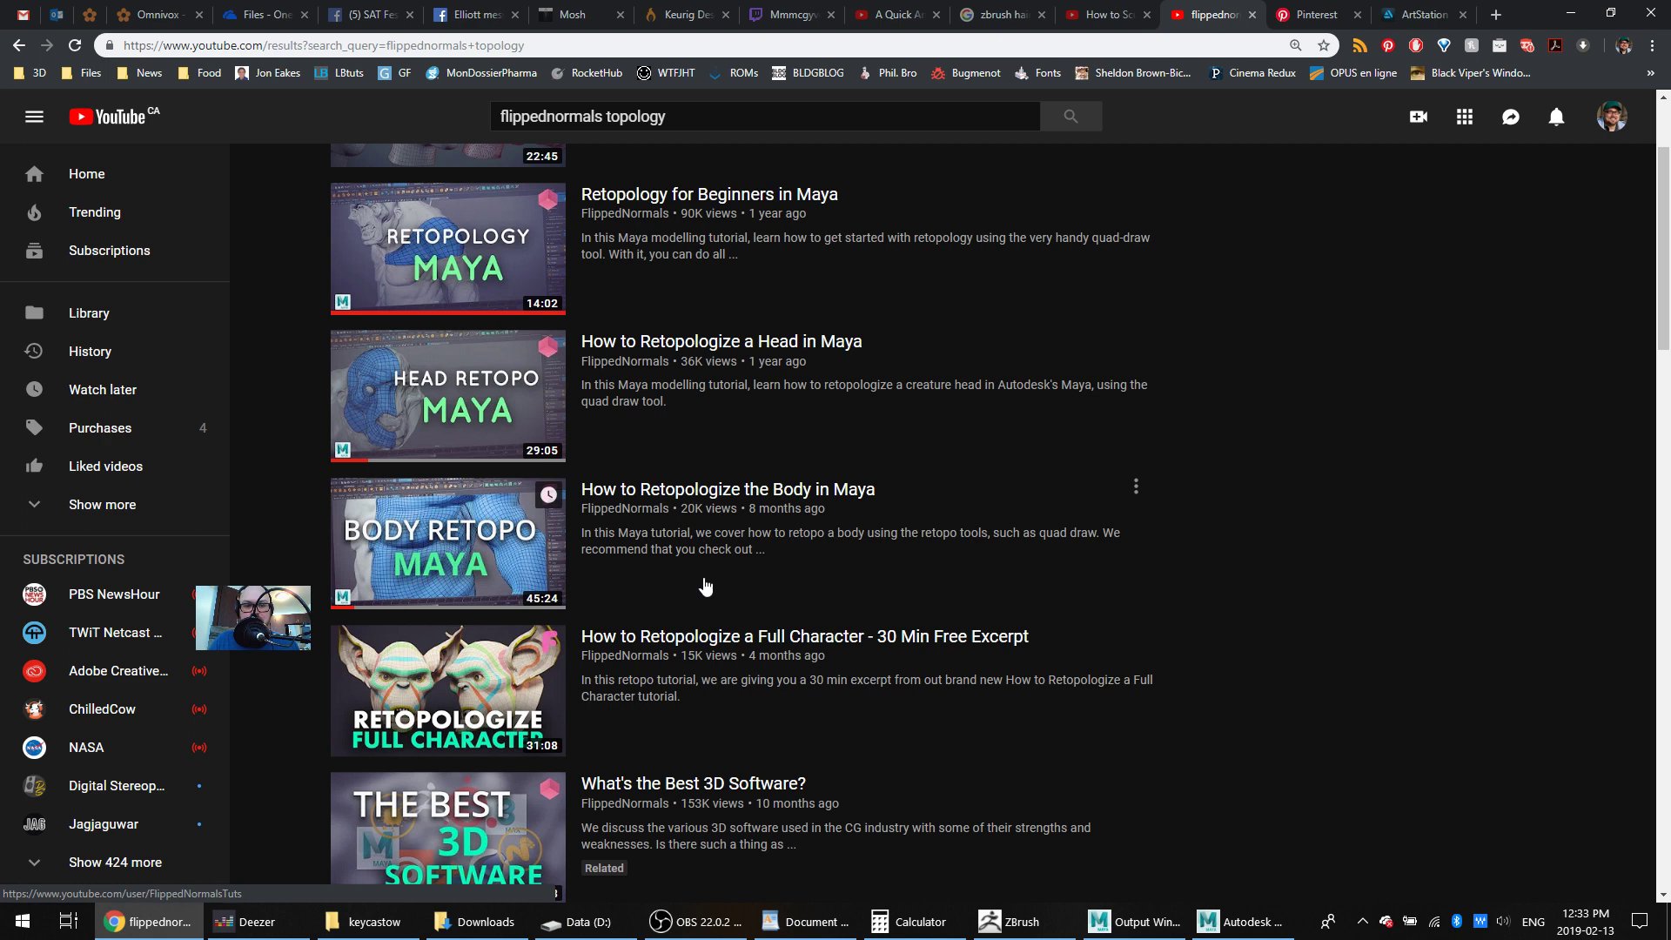
Switch back to Maya and extend the border above the upper lip upward by another row of quads
{"action": "left_click", "coordinate": [1235, 929]}
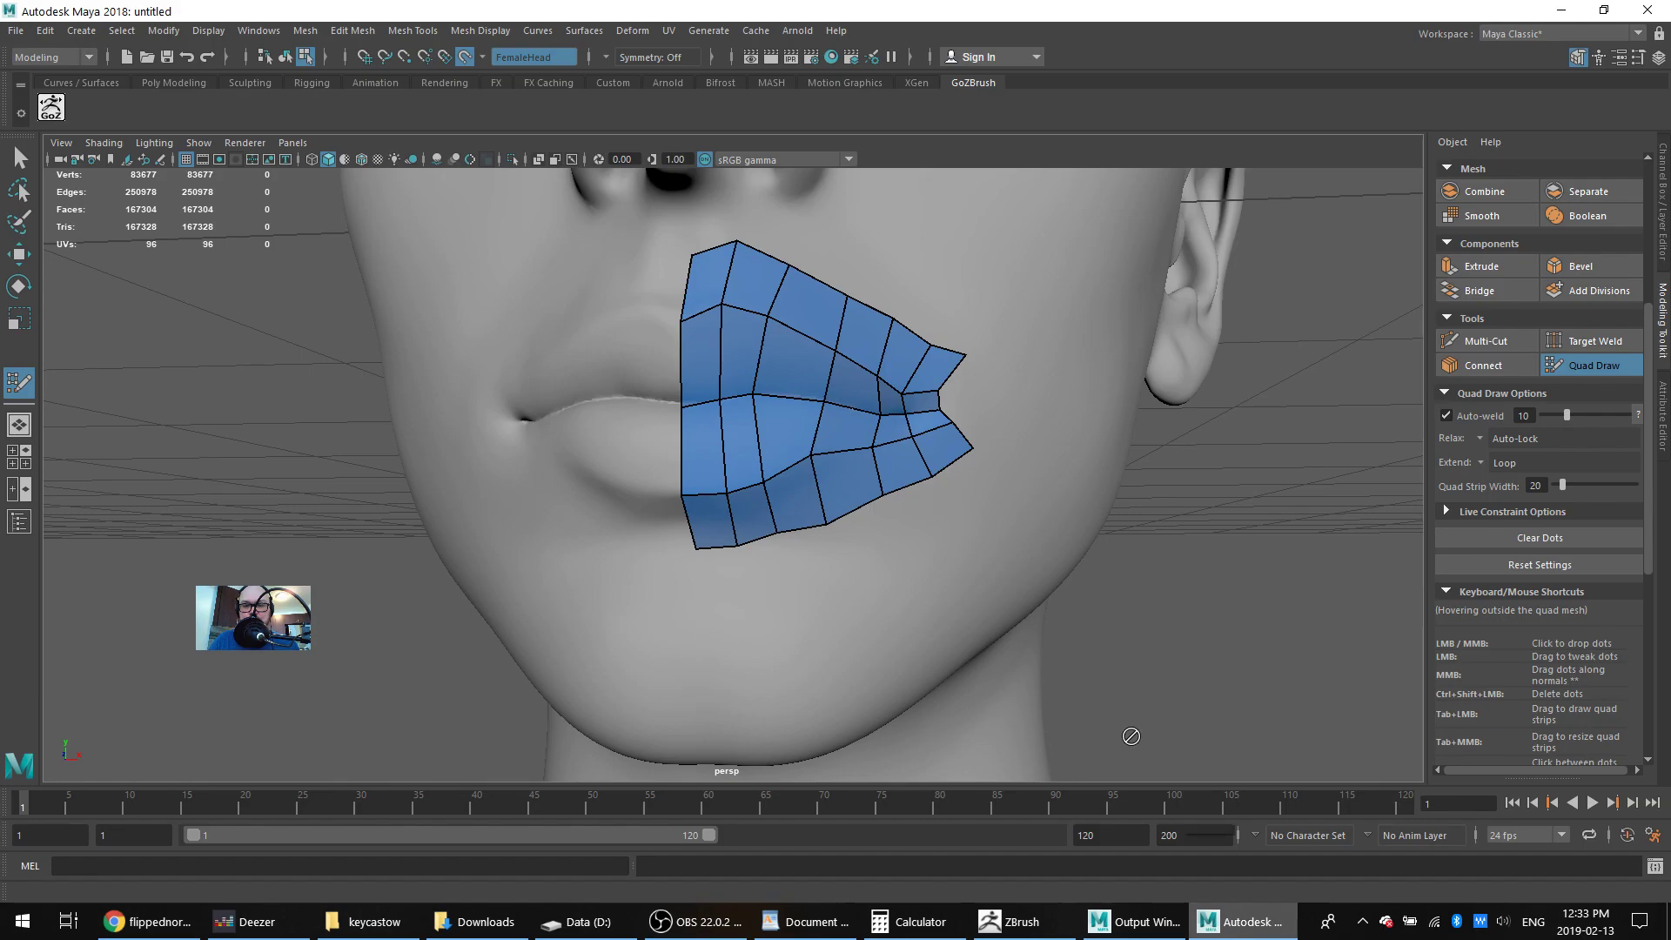
{"action": "key", "text": "Caps_Lock"}
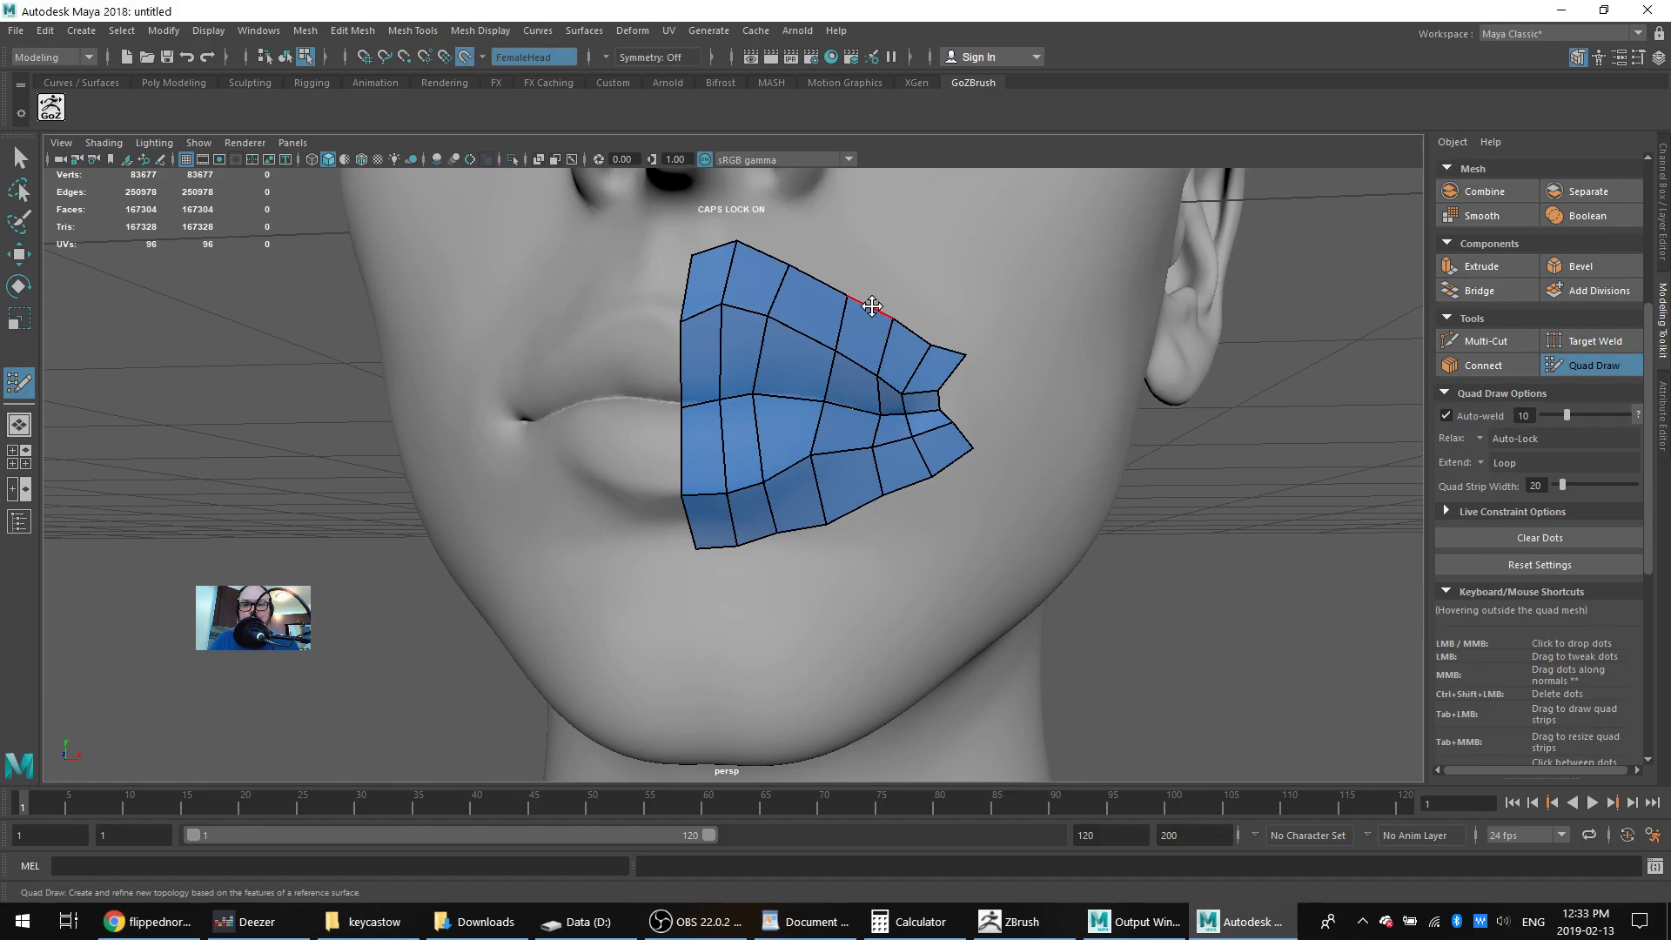
{"action": "left_click_drag", "start_coordinate": [870, 305], "coordinate": [875, 261], "text": "ctrl"}
{"action": "right_click_drag", "start_coordinate": [1303, 485], "coordinate": [1123, 491], "text": "alt"}
{"action": "left_click_drag", "start_coordinate": [1123, 492], "coordinate": [965, 406], "text": "alt"}
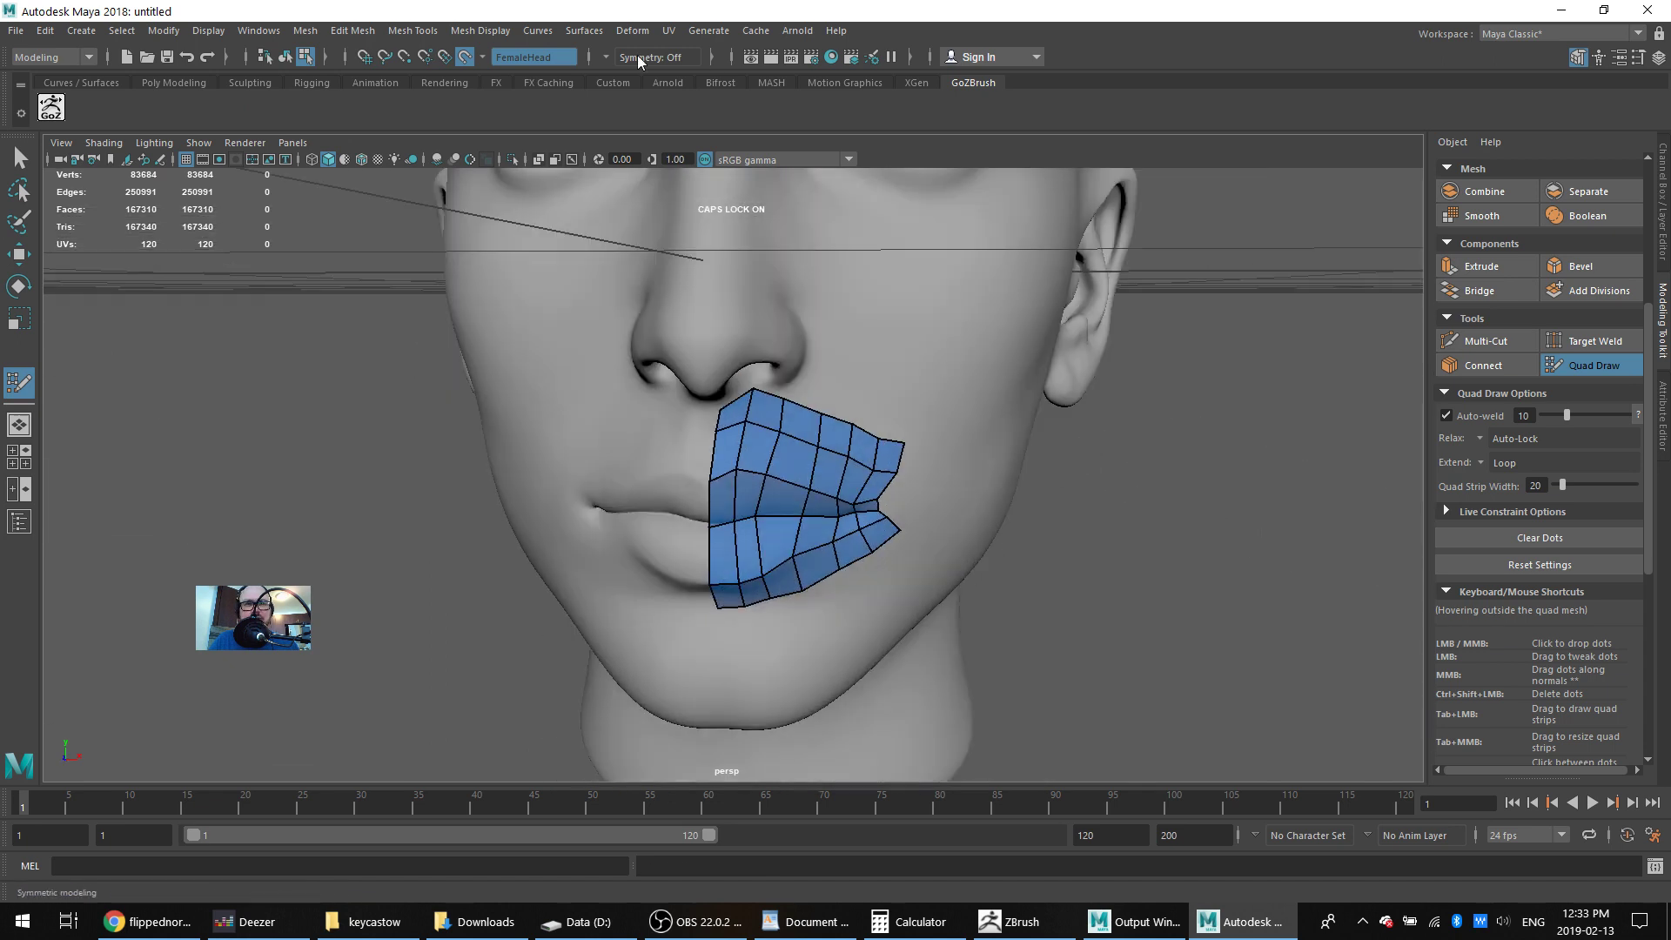
Set the modelling symmetry to Object X
{"action": "left_click", "coordinate": [606, 56]}
{"action": "left_click", "coordinate": [614, 77]}
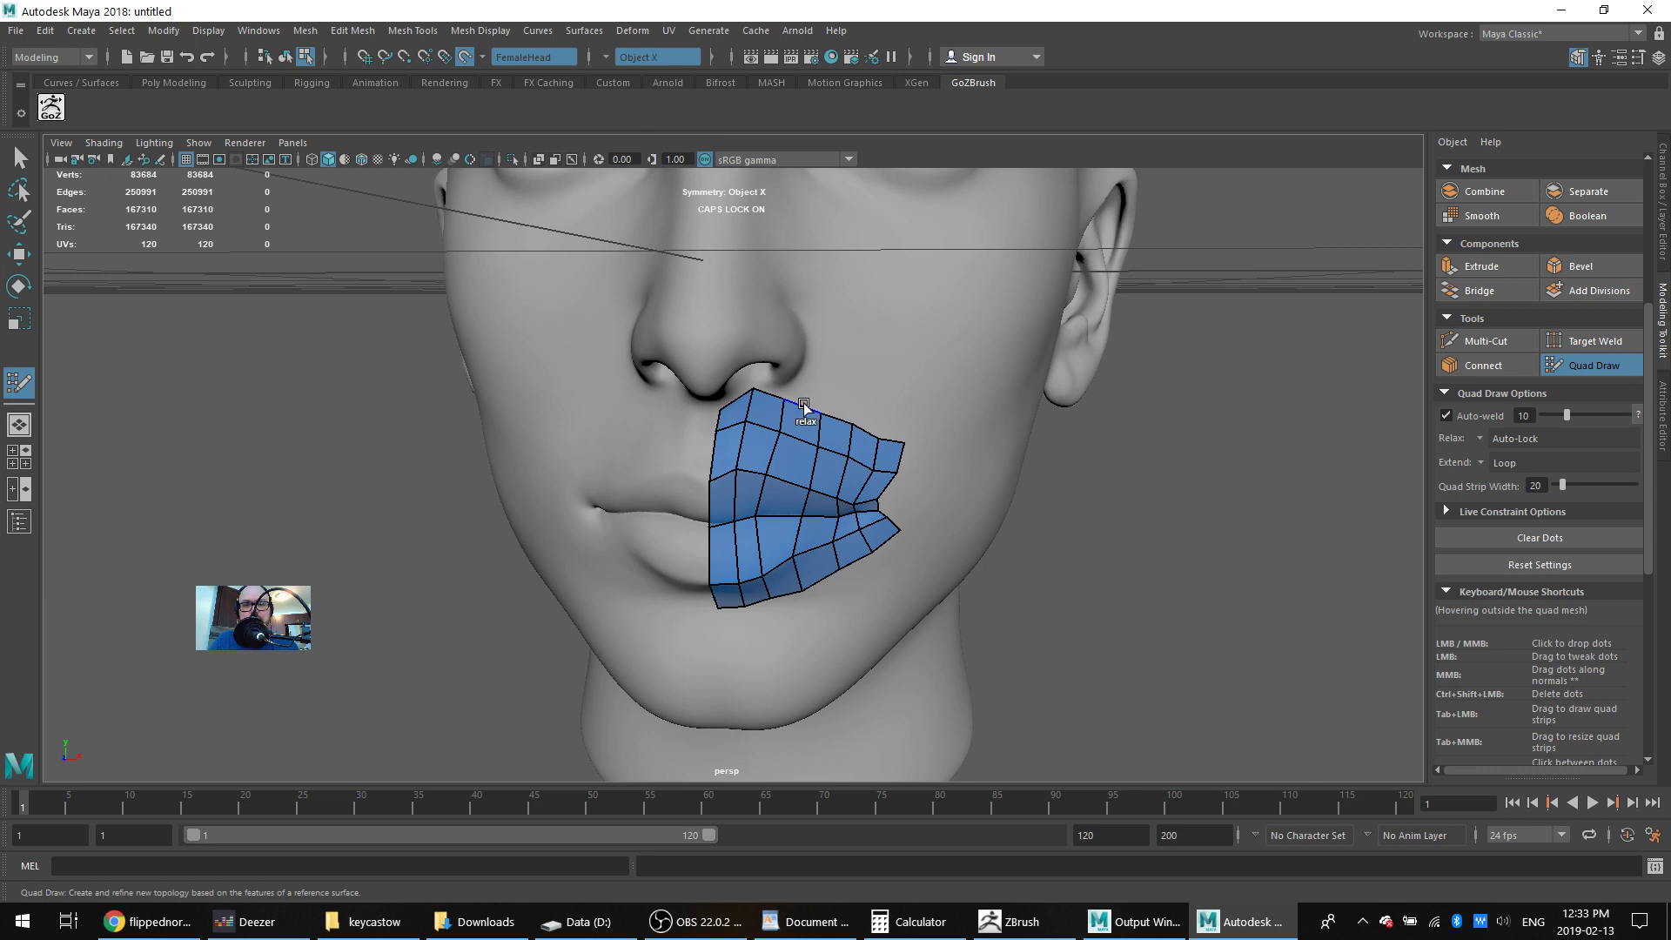
{"action": "key", "text": "Caps_Lock"}
Try to extend the border above the upper lip toward the nose with symmetry on, and undo it
{"action": "mouse_move", "coordinate": [795, 396]}
{"action": "left_mouse_down", "text": "ctrl"}
{"action": "mouse_move", "coordinate": [843, 357]}
{"action": "mouse_move", "coordinate": [802, 368]}
{"action": "left_mouse_up", "text": "ctrl"}
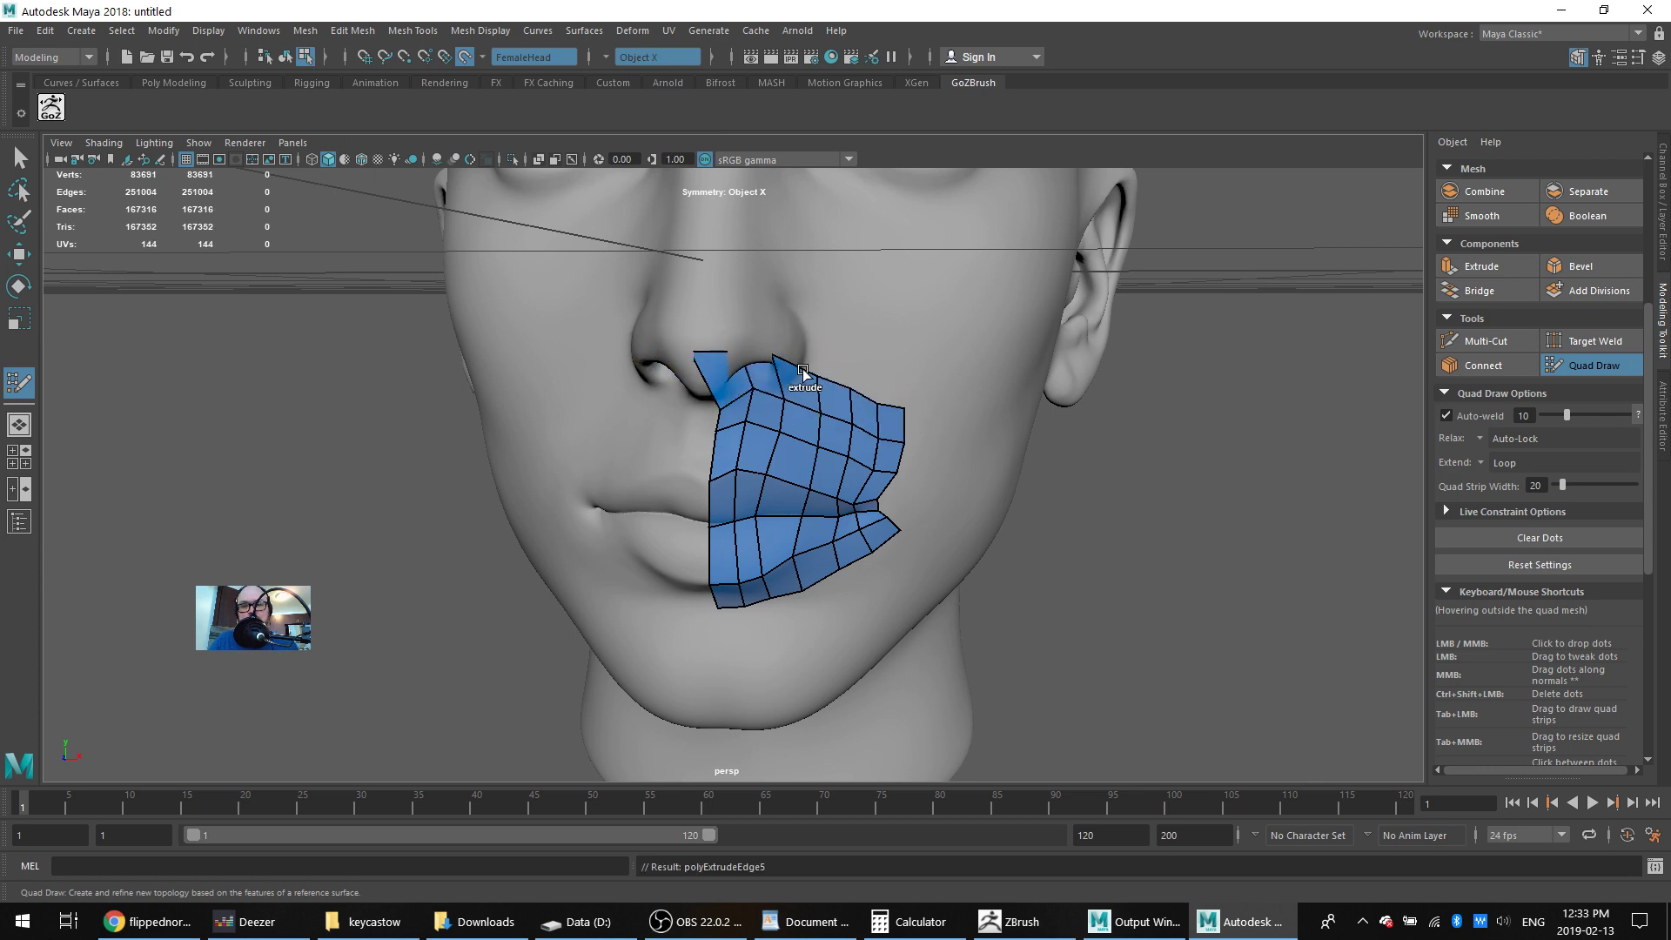
{"action": "key", "text": "ctrl+z"}
{"action": "key", "text": "ctrl+z"}
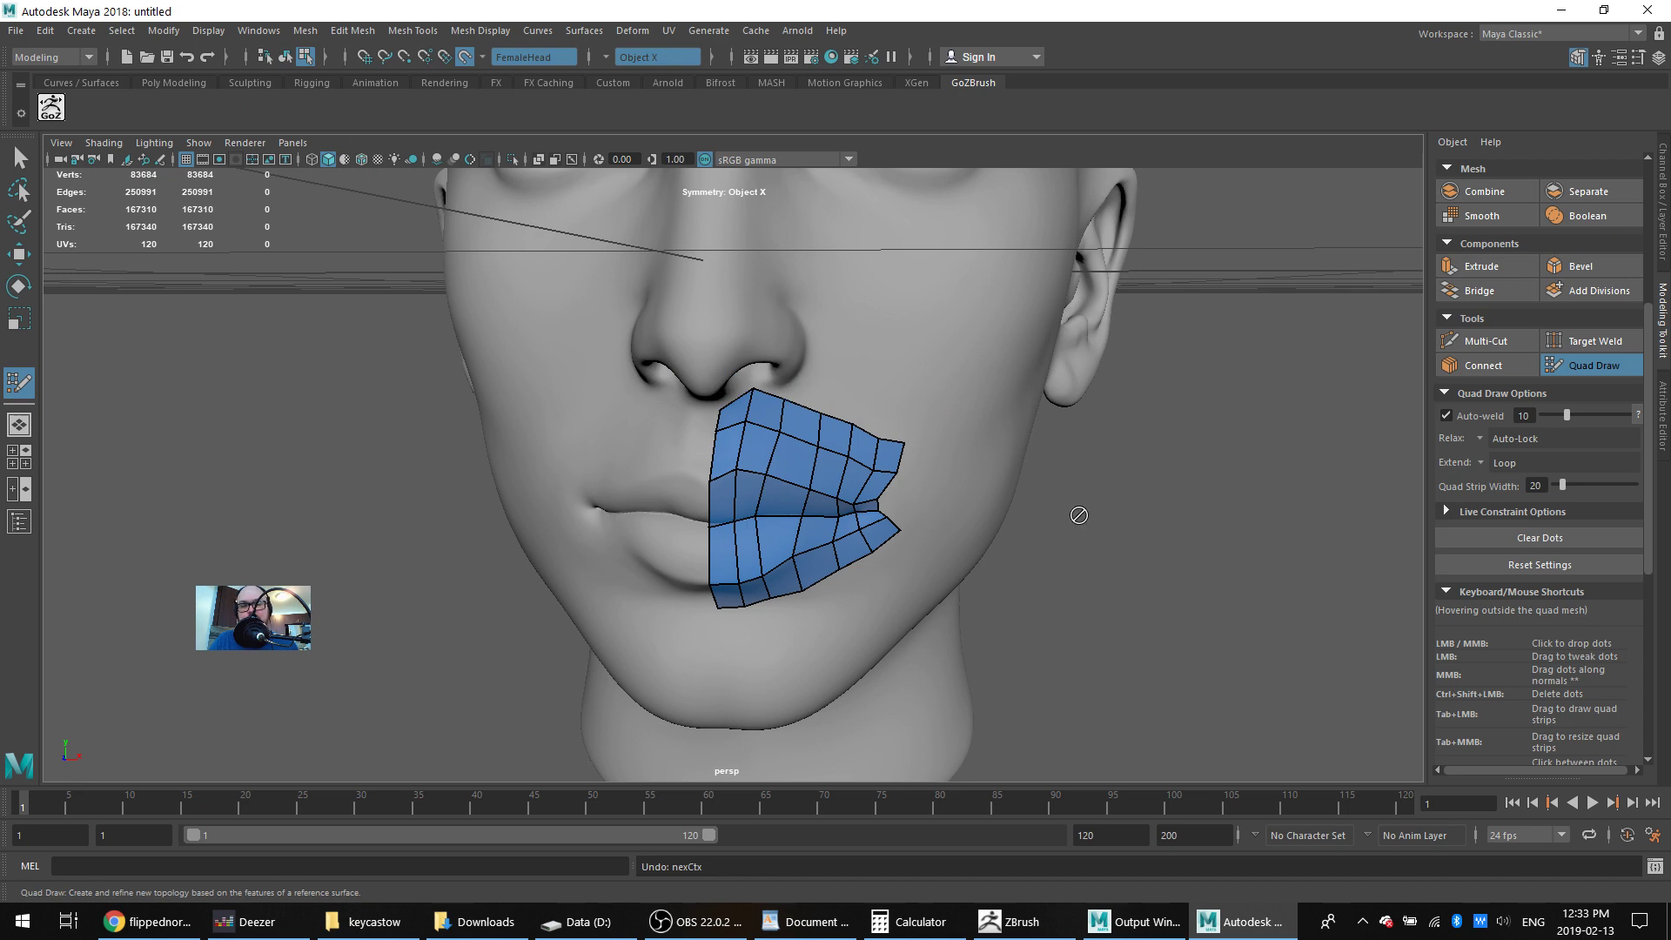
{"action": "left_click_drag", "start_coordinate": [1079, 515], "coordinate": [1150, 489], "text": "alt"}
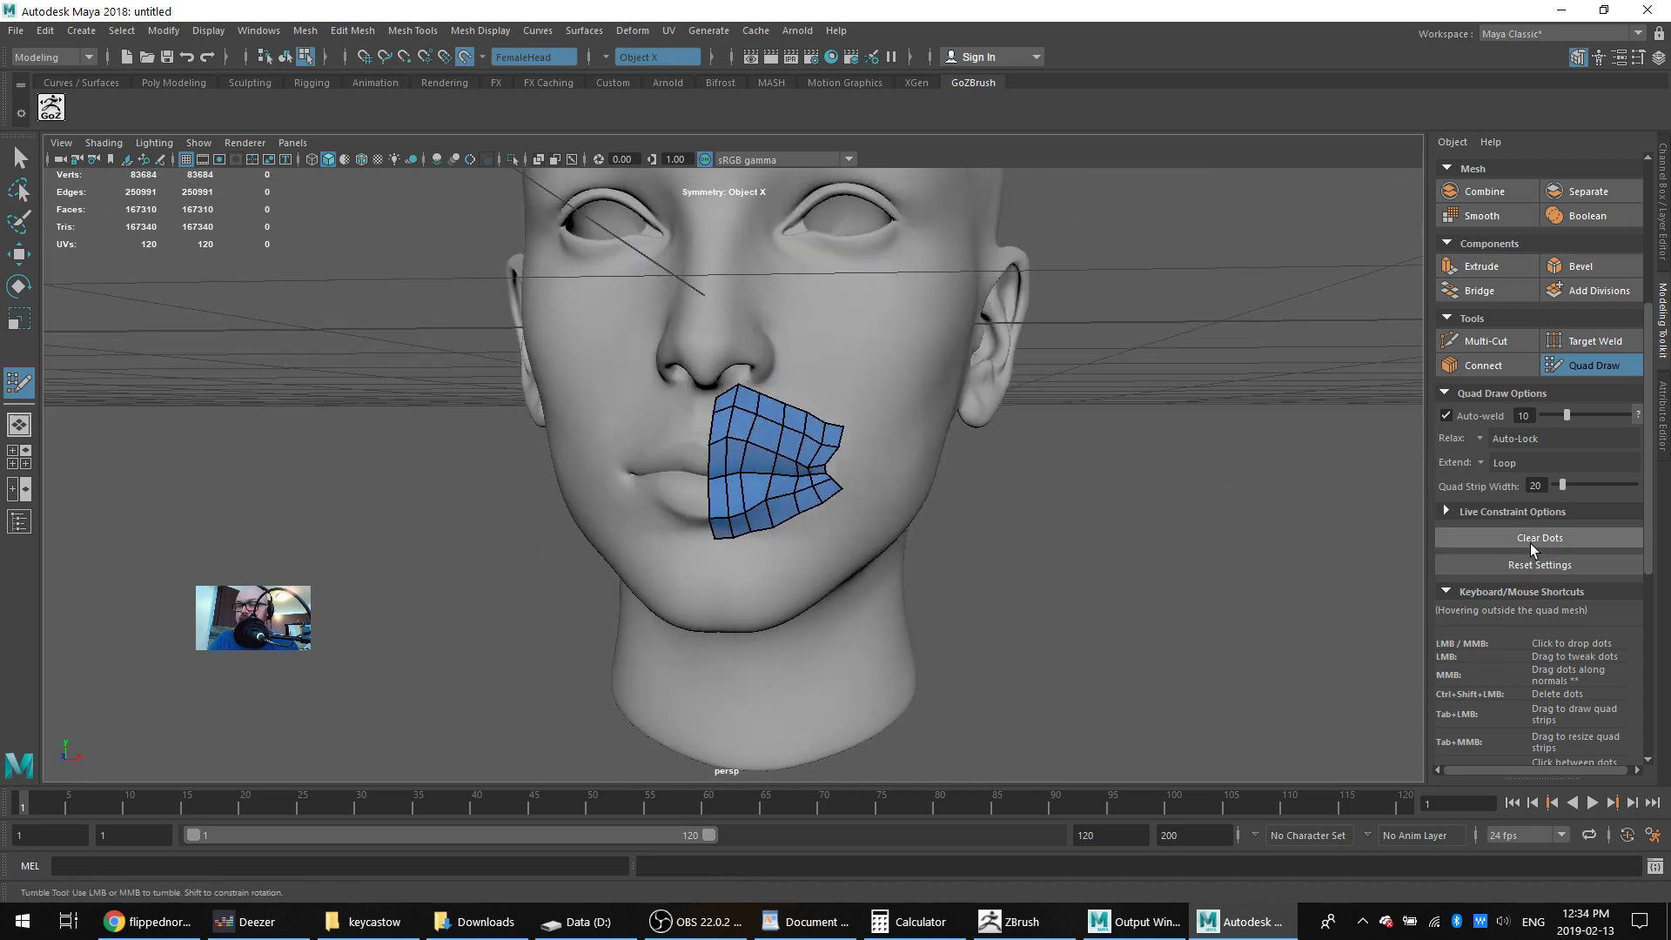
Switch to the Twitch page in Chrome and post "any more questions?" in the stream chat
{"action": "left_click", "coordinate": [154, 922]}
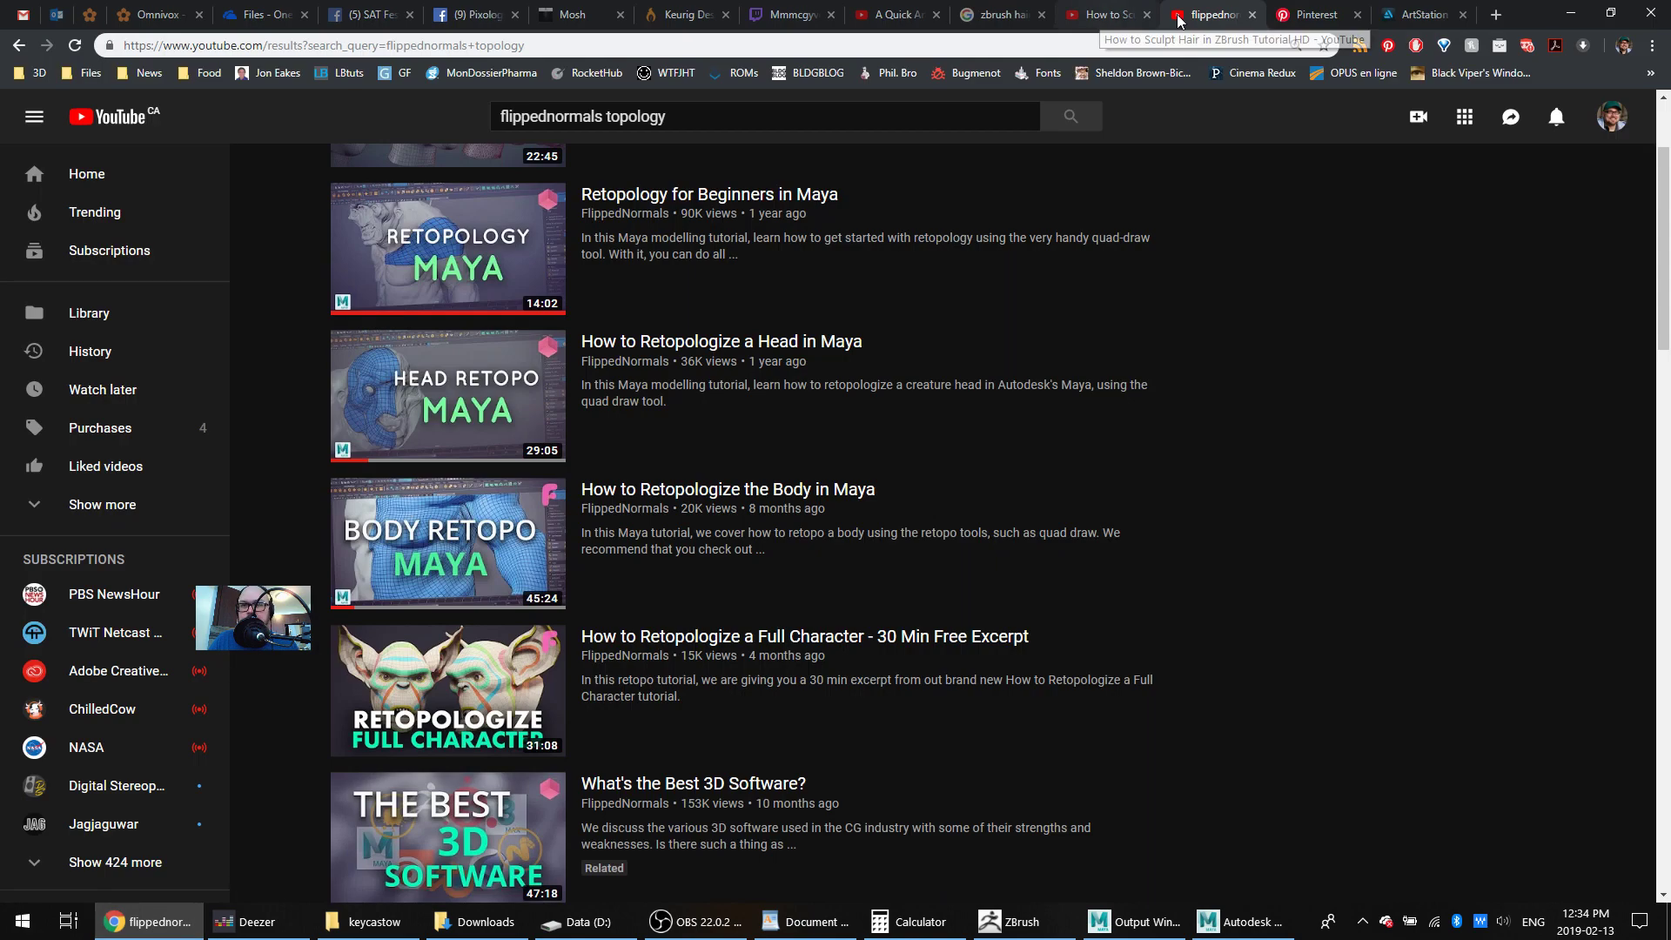
{"action": "left_click", "coordinate": [747, 19]}
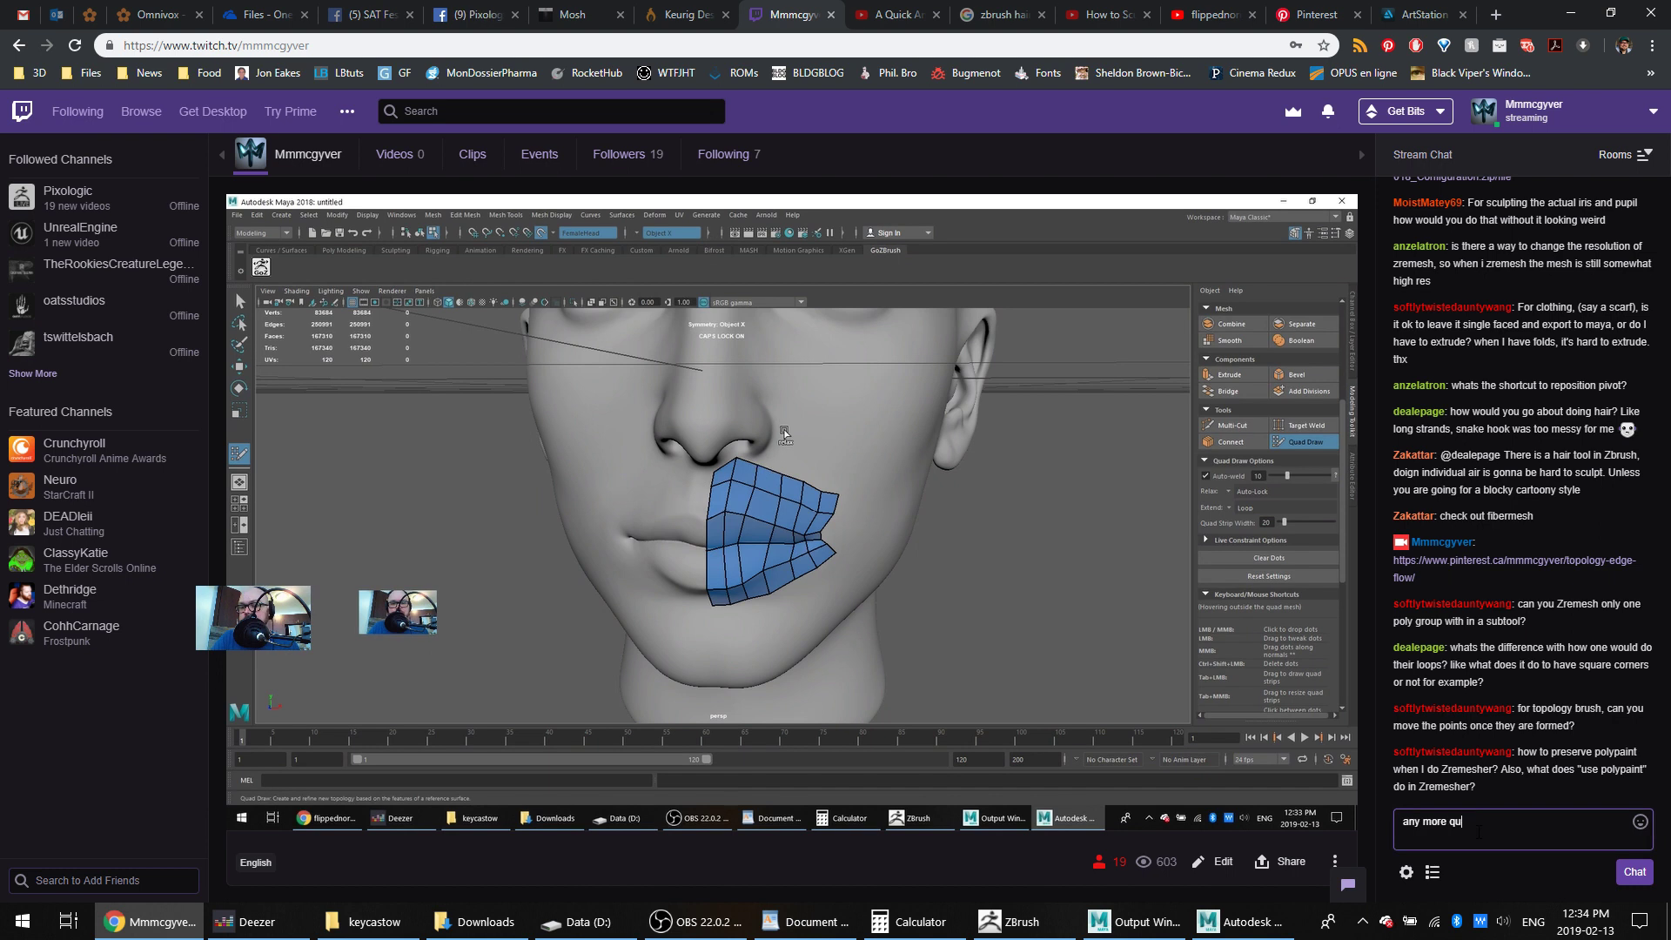
{"action": "type", "text": "?"}
{"action": "key", "text": "Return"}
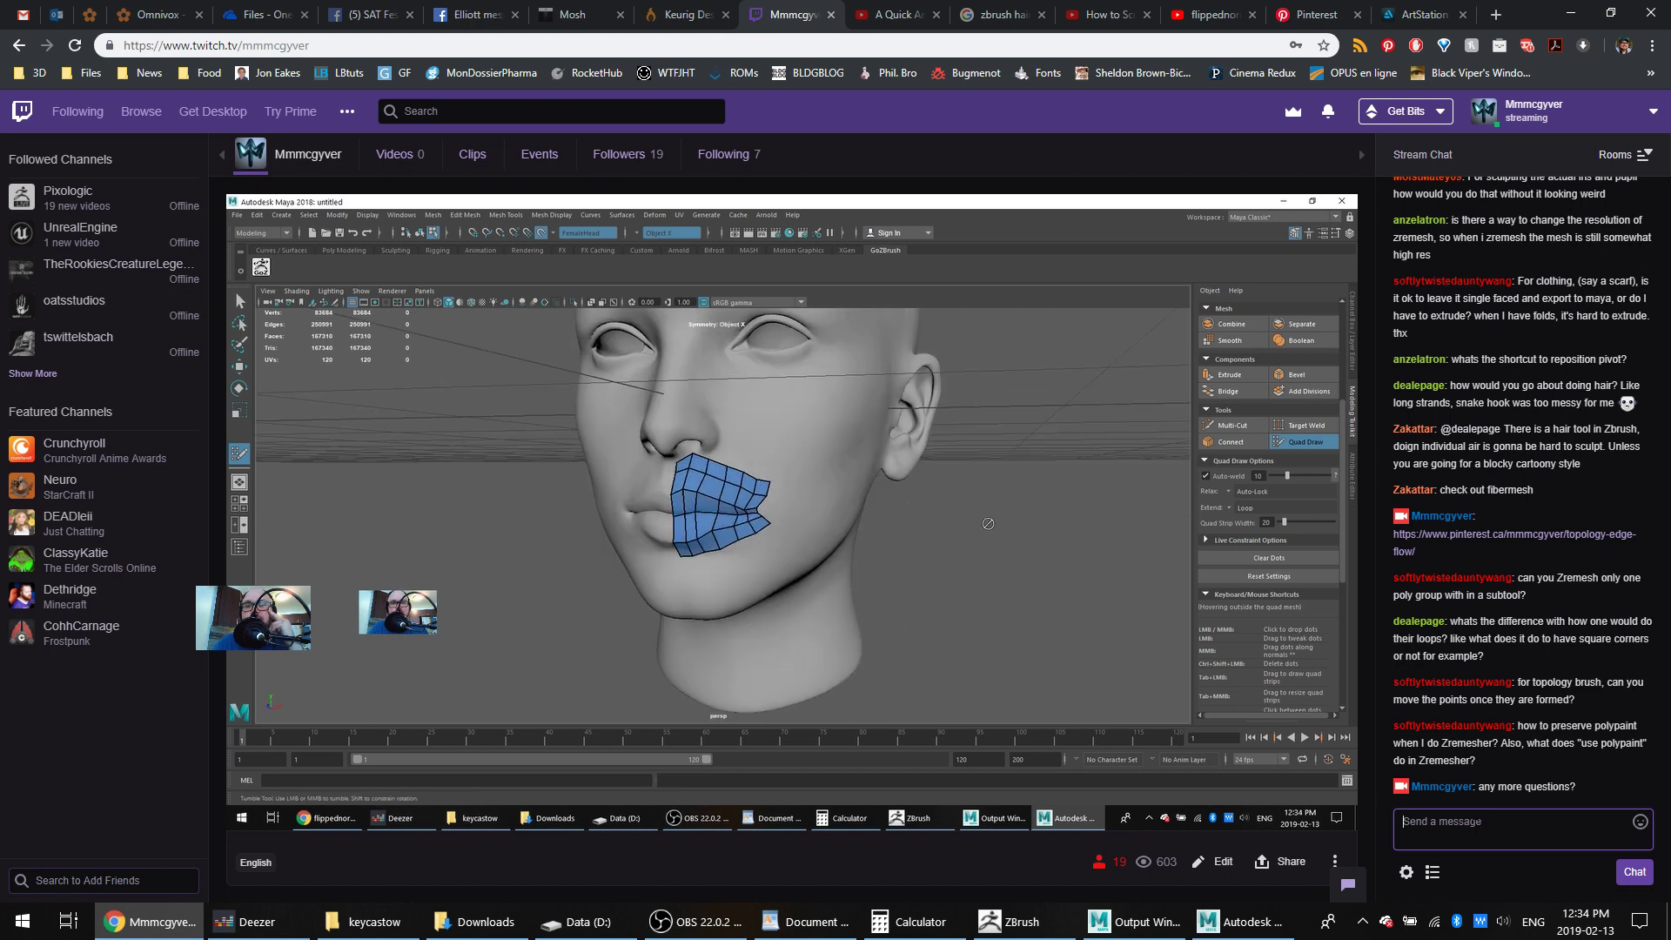
{"action": "mouse_move", "coordinate": [1058, 501]}
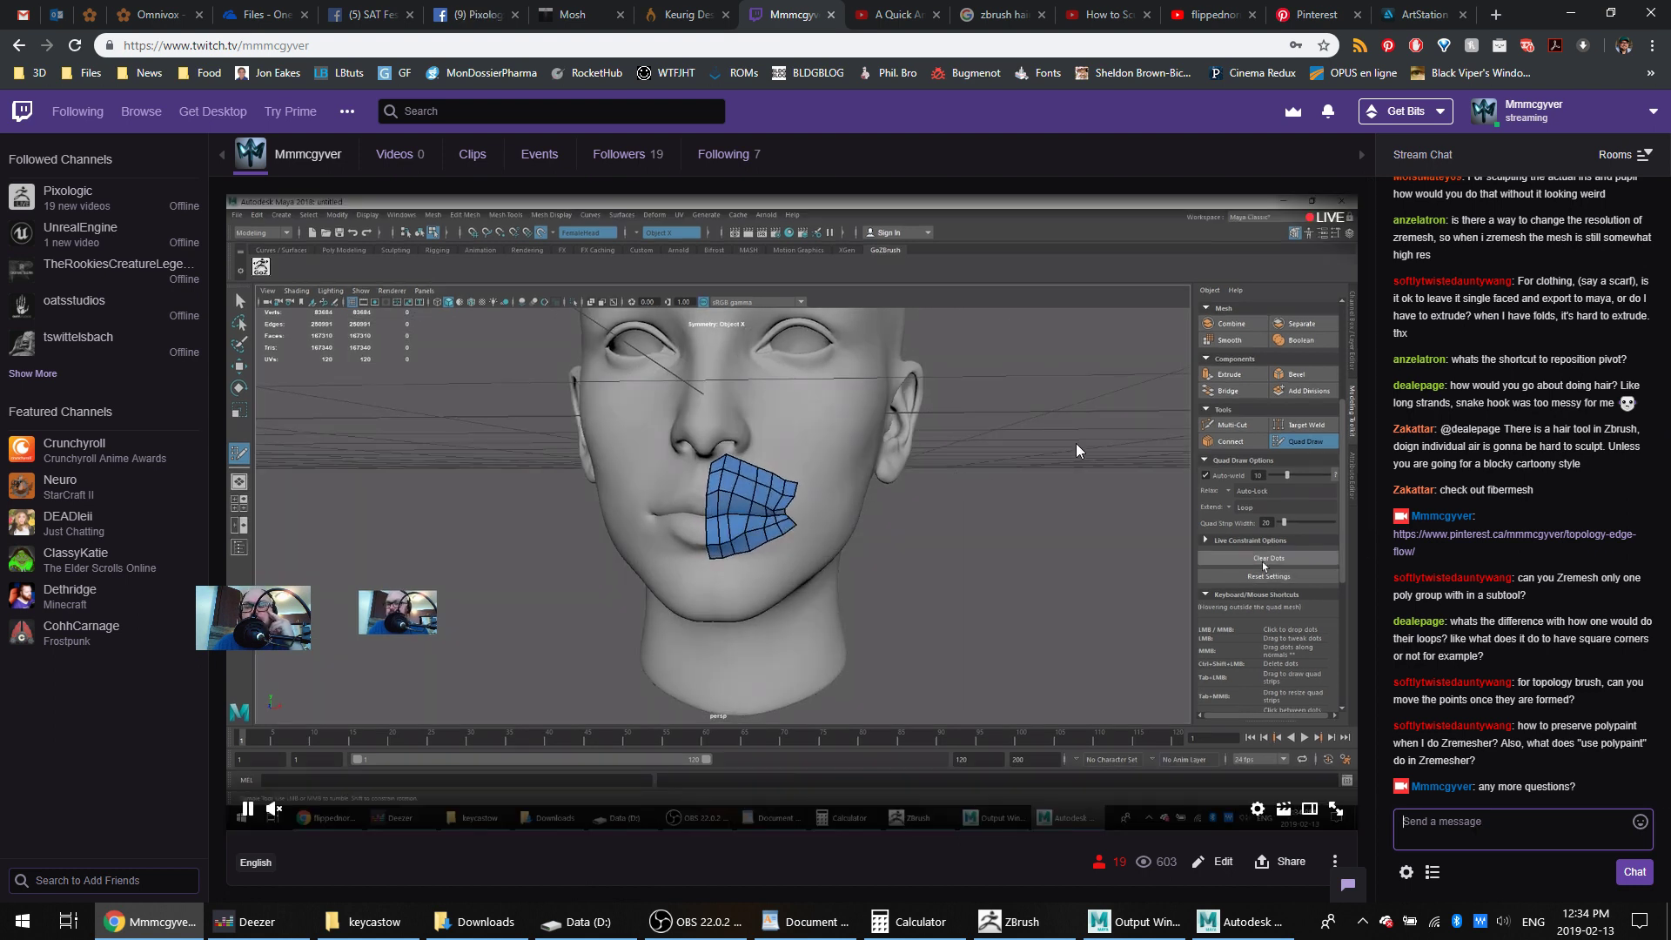
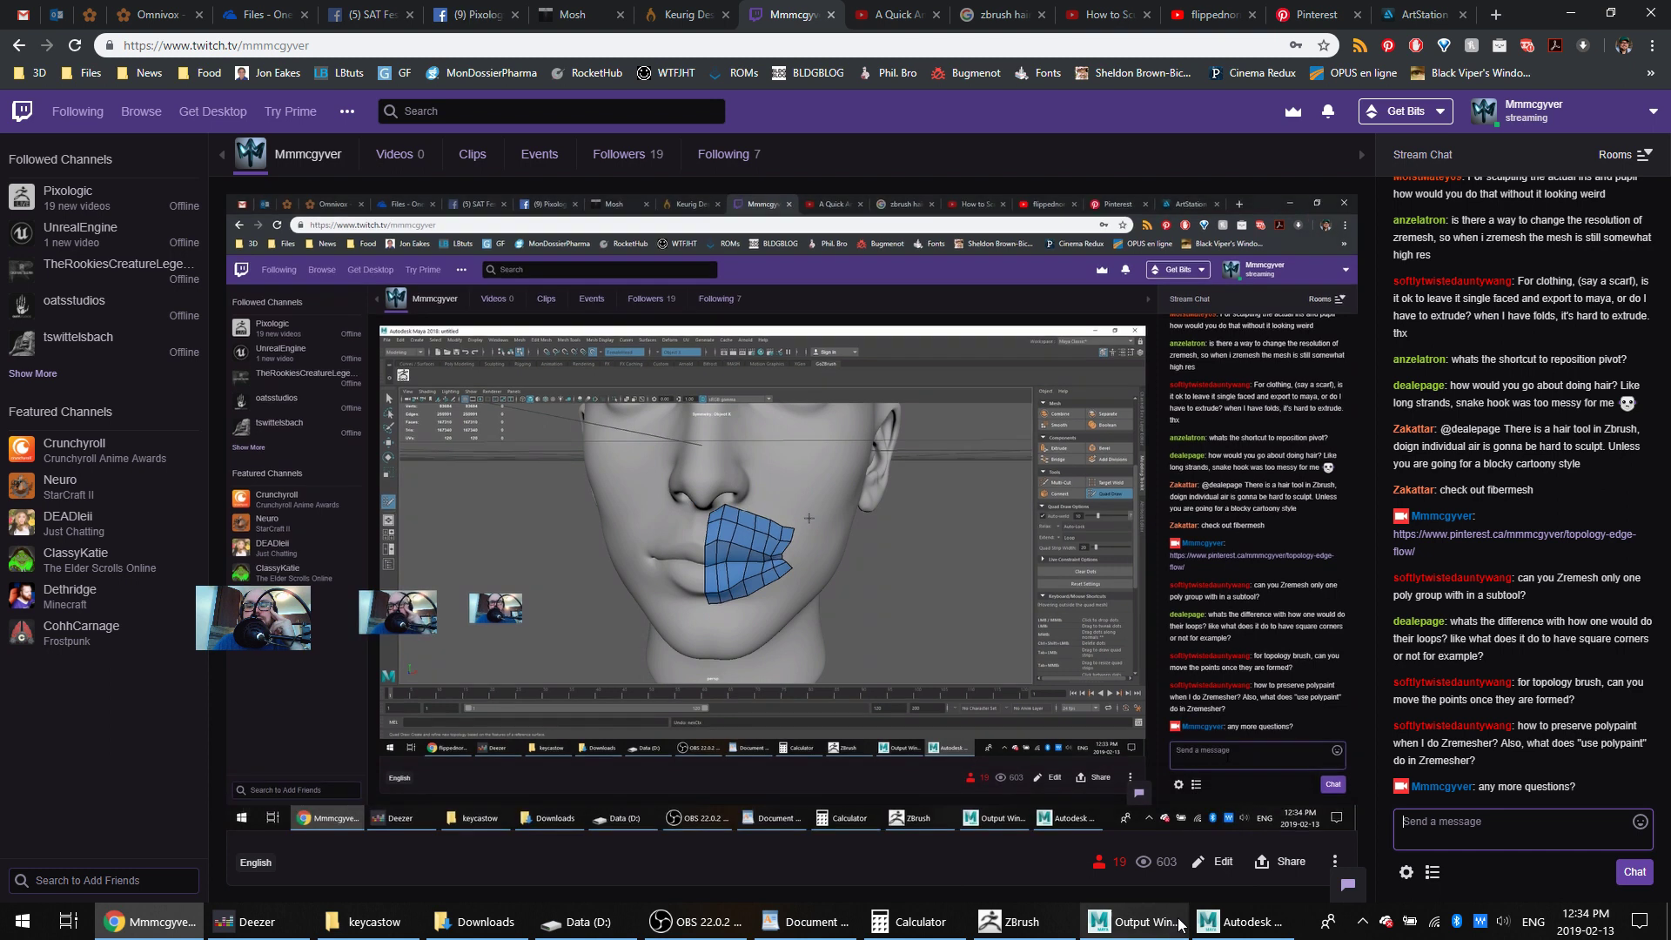
Switch back to Maya, try relaxing the upper-lip quads with Object X symmetry on, and undo it
{"action": "left_click", "coordinate": [1236, 921]}
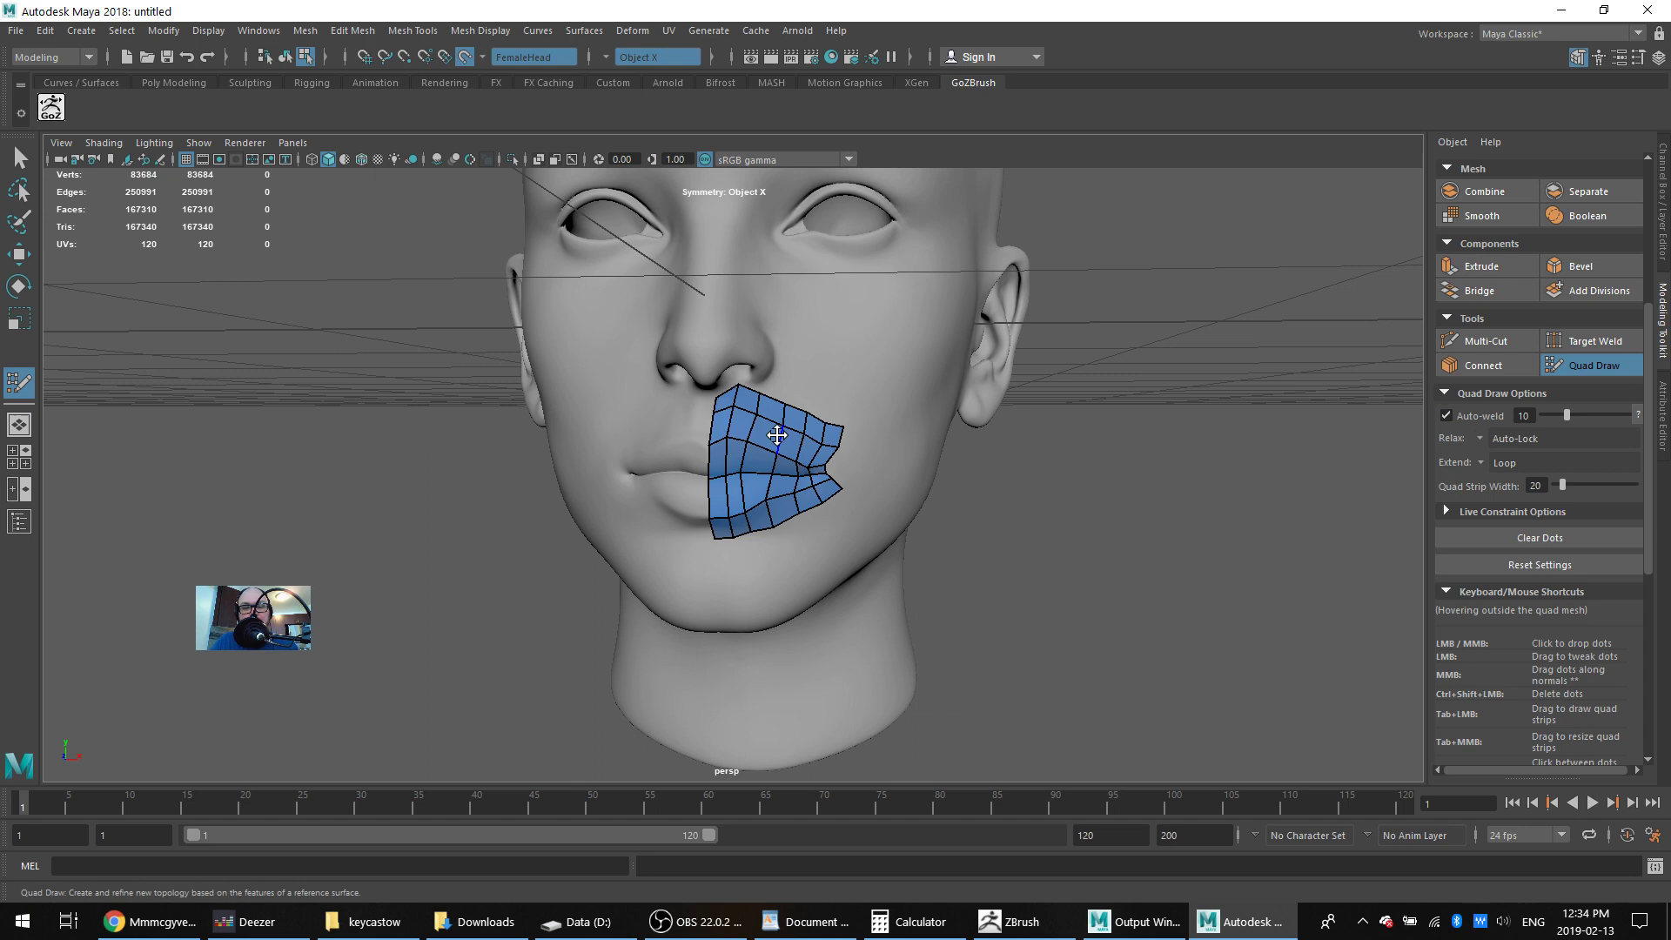
{"action": "right_click_drag", "start_coordinate": [777, 435], "coordinate": [854, 473], "text": "alt"}
{"action": "left_click_drag", "start_coordinate": [821, 383], "coordinate": [810, 389], "text": "shift"}
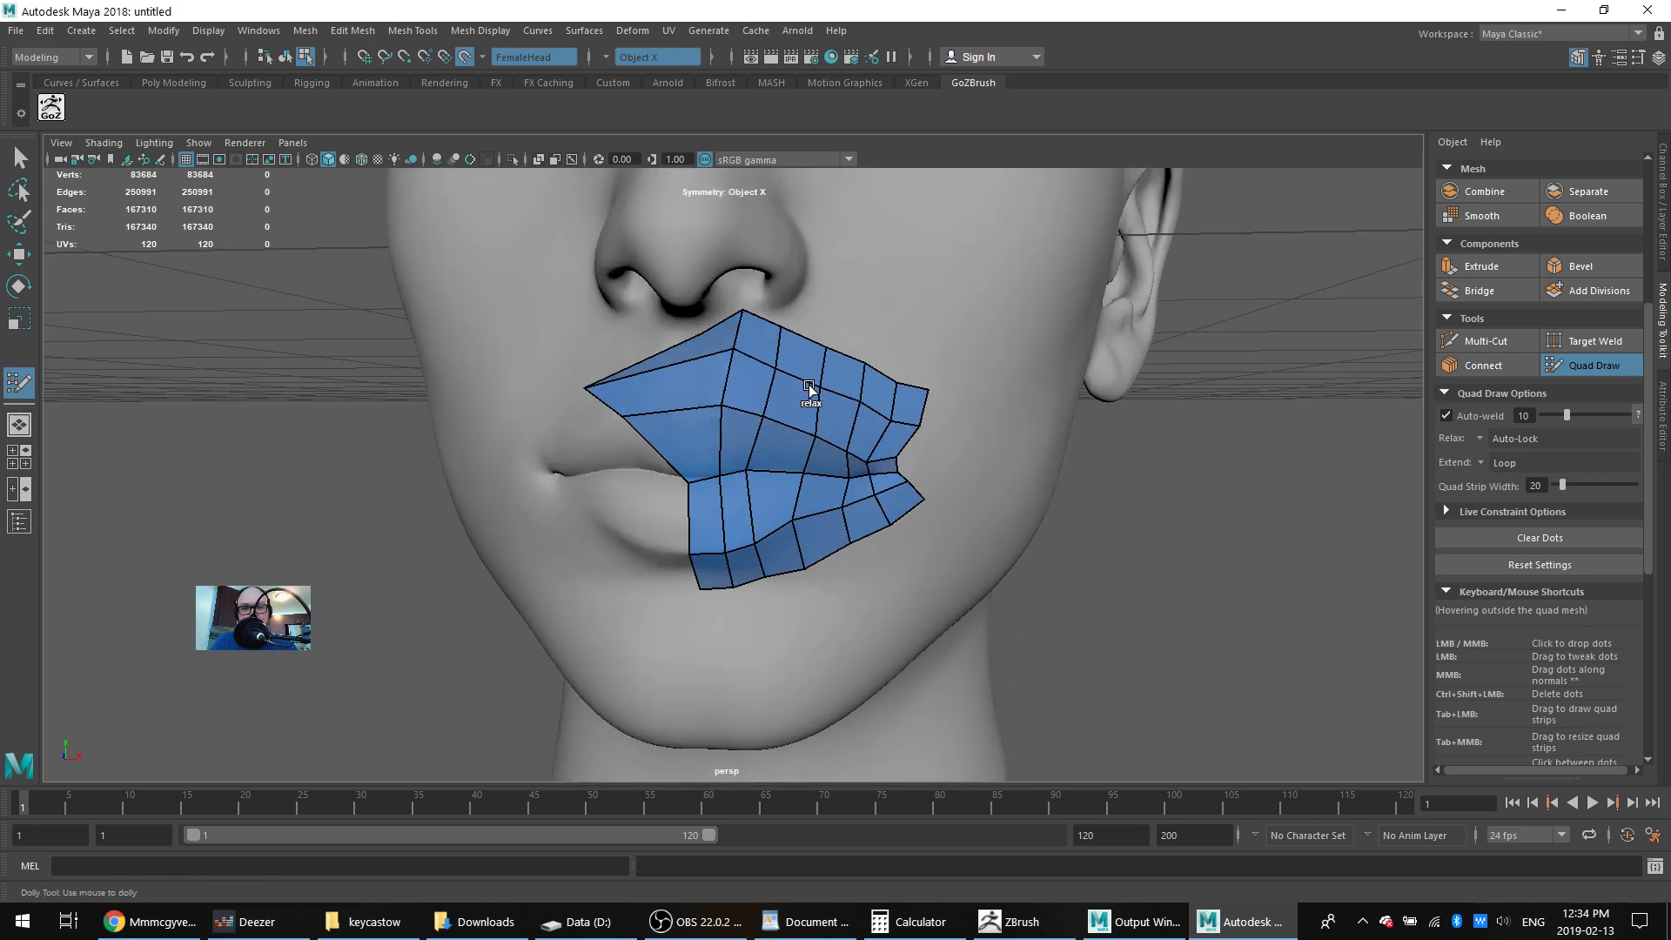
{"action": "key", "text": "ctrl+z"}
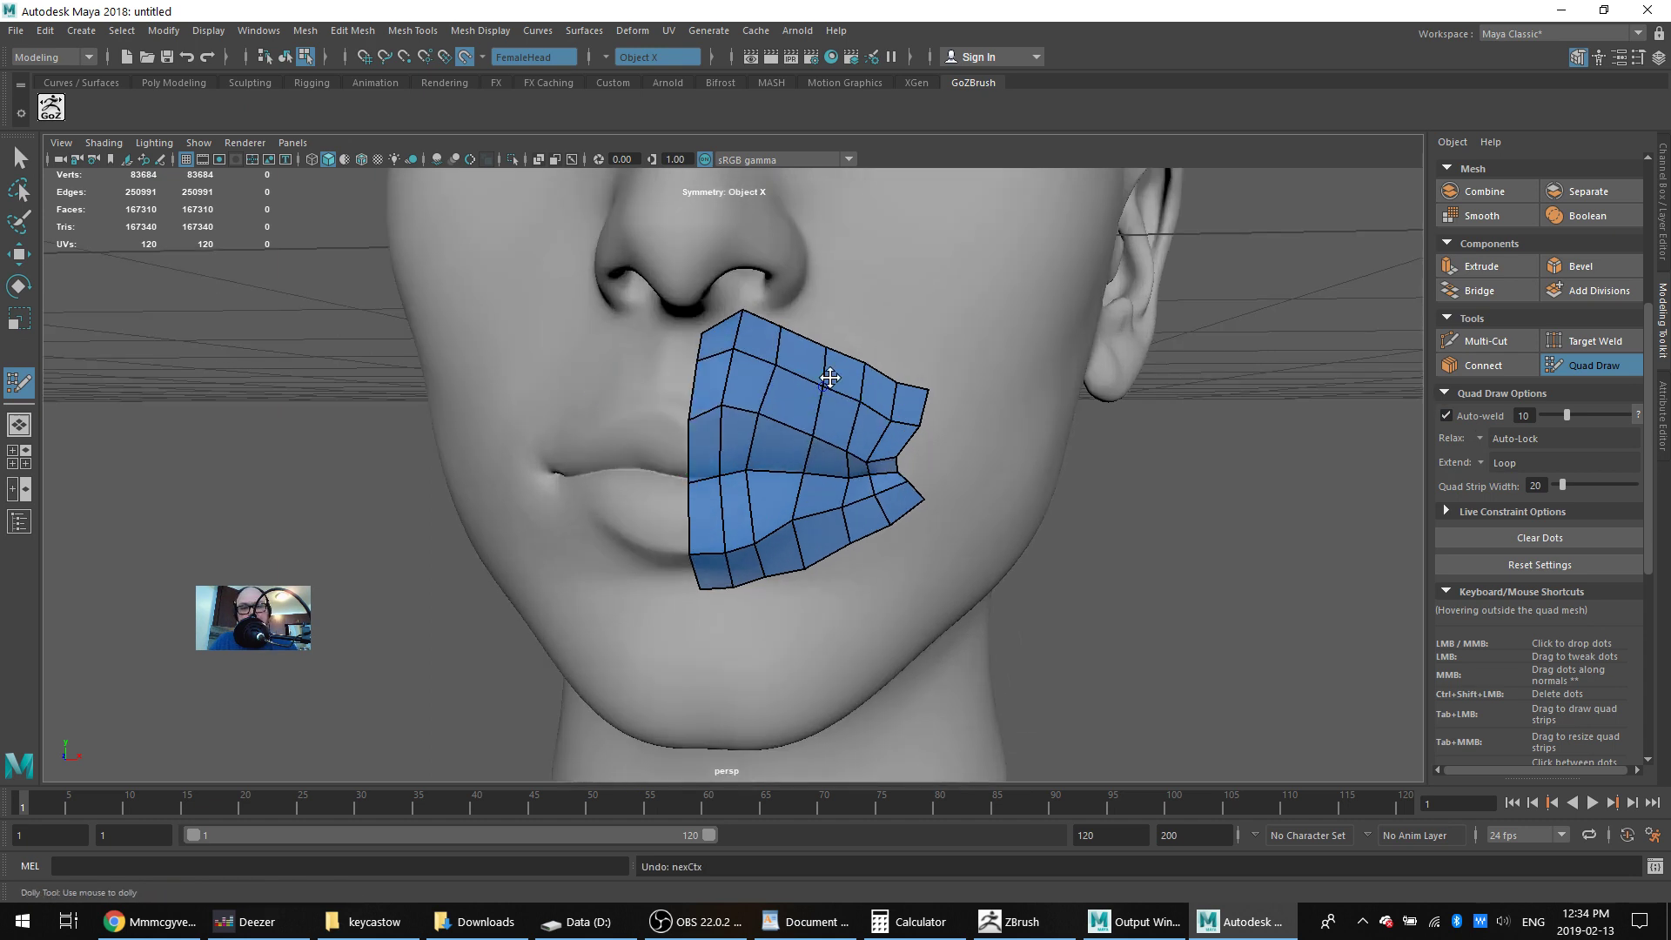
Try to insert an edge loop through the upper-lip quads with Object X symmetry on, and undo it
{"action": "left_click", "coordinate": [819, 413], "text": "ctrl"}
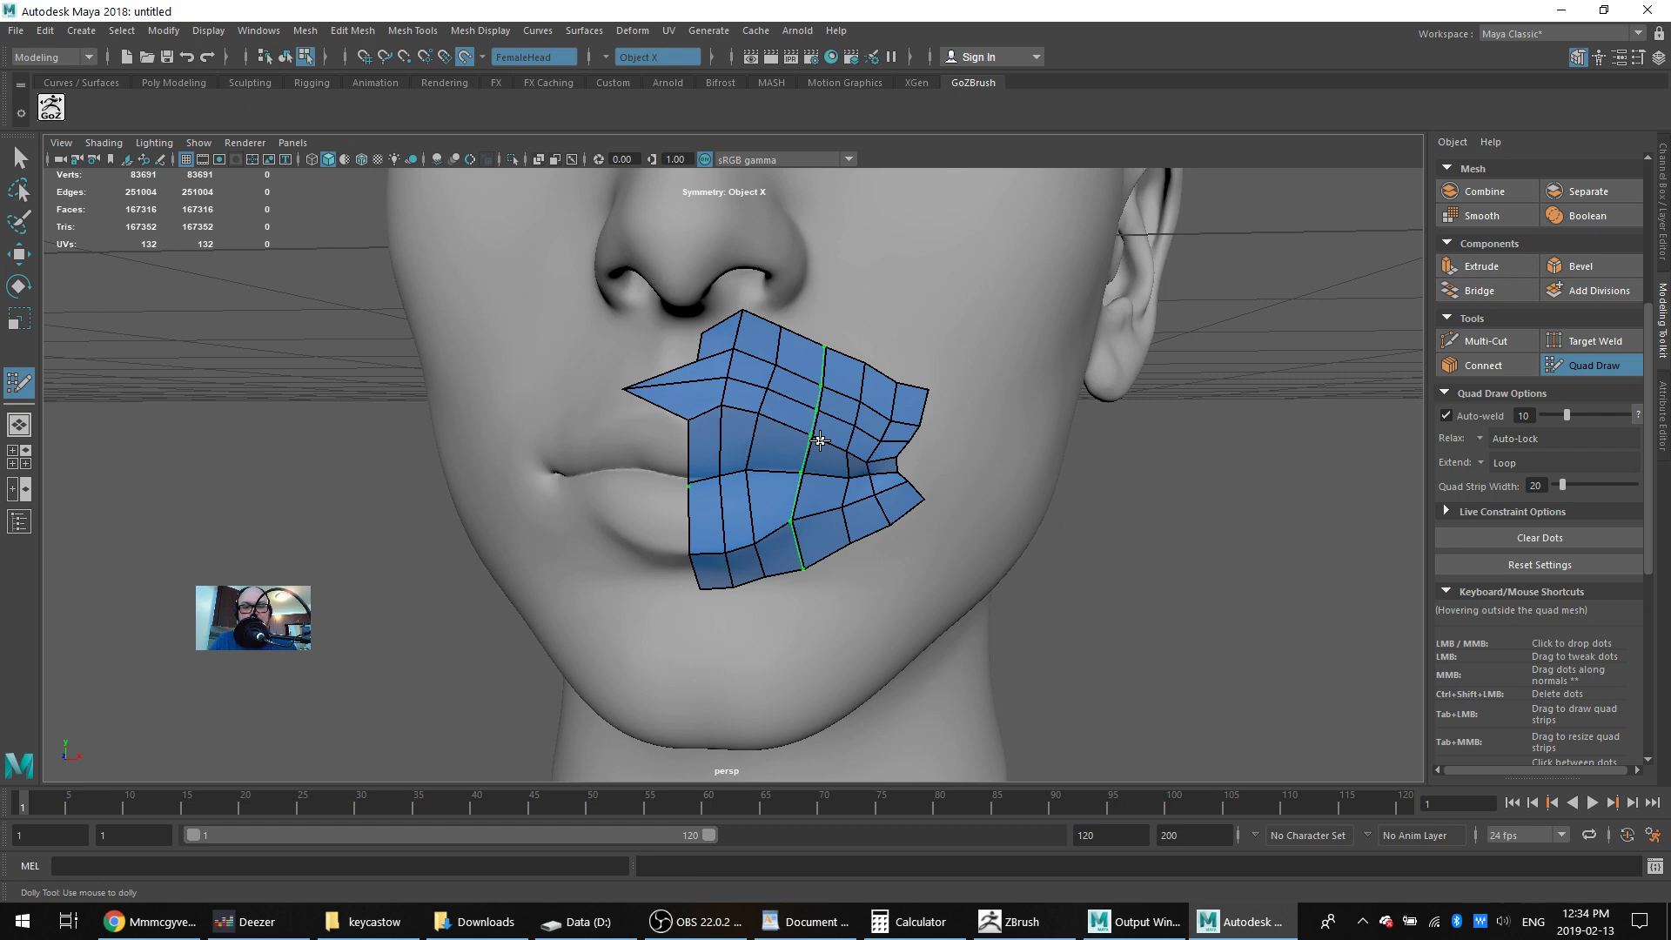
{"action": "key", "text": "ctrl+z"}
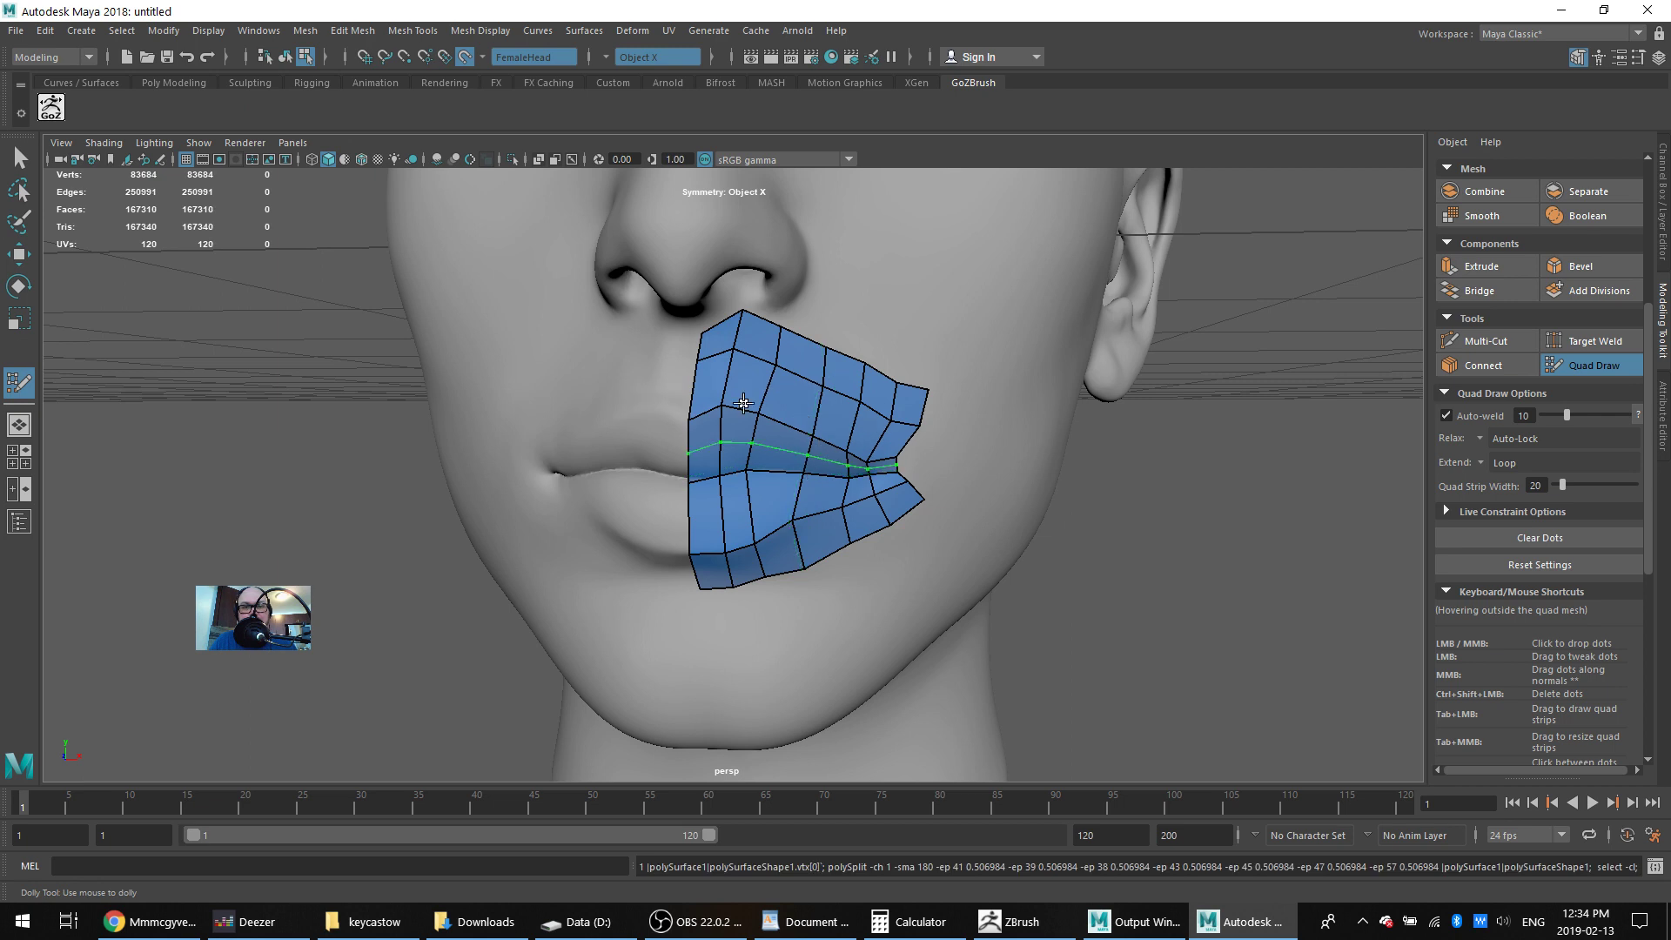
Turn symmetry off and insert one edge loop across the upper lip and another across the lower lip
{"action": "left_click", "coordinate": [602, 61]}
{"action": "left_click", "coordinate": [614, 76]}
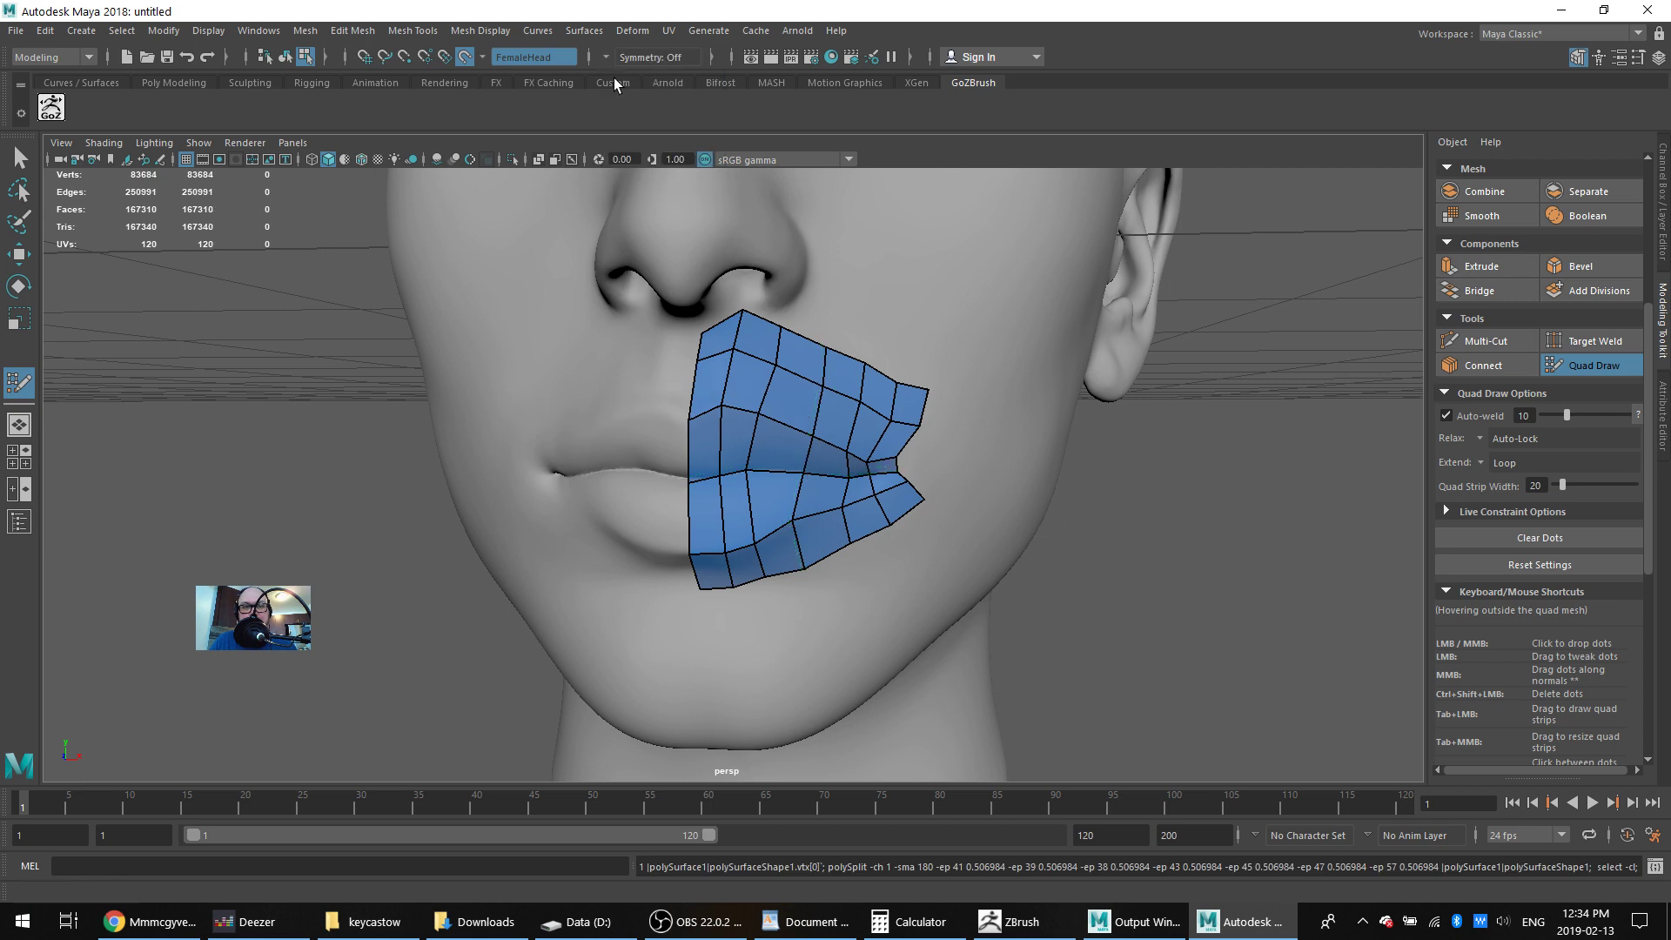
{"action": "left_click", "coordinate": [746, 430], "text": "ctrl"}
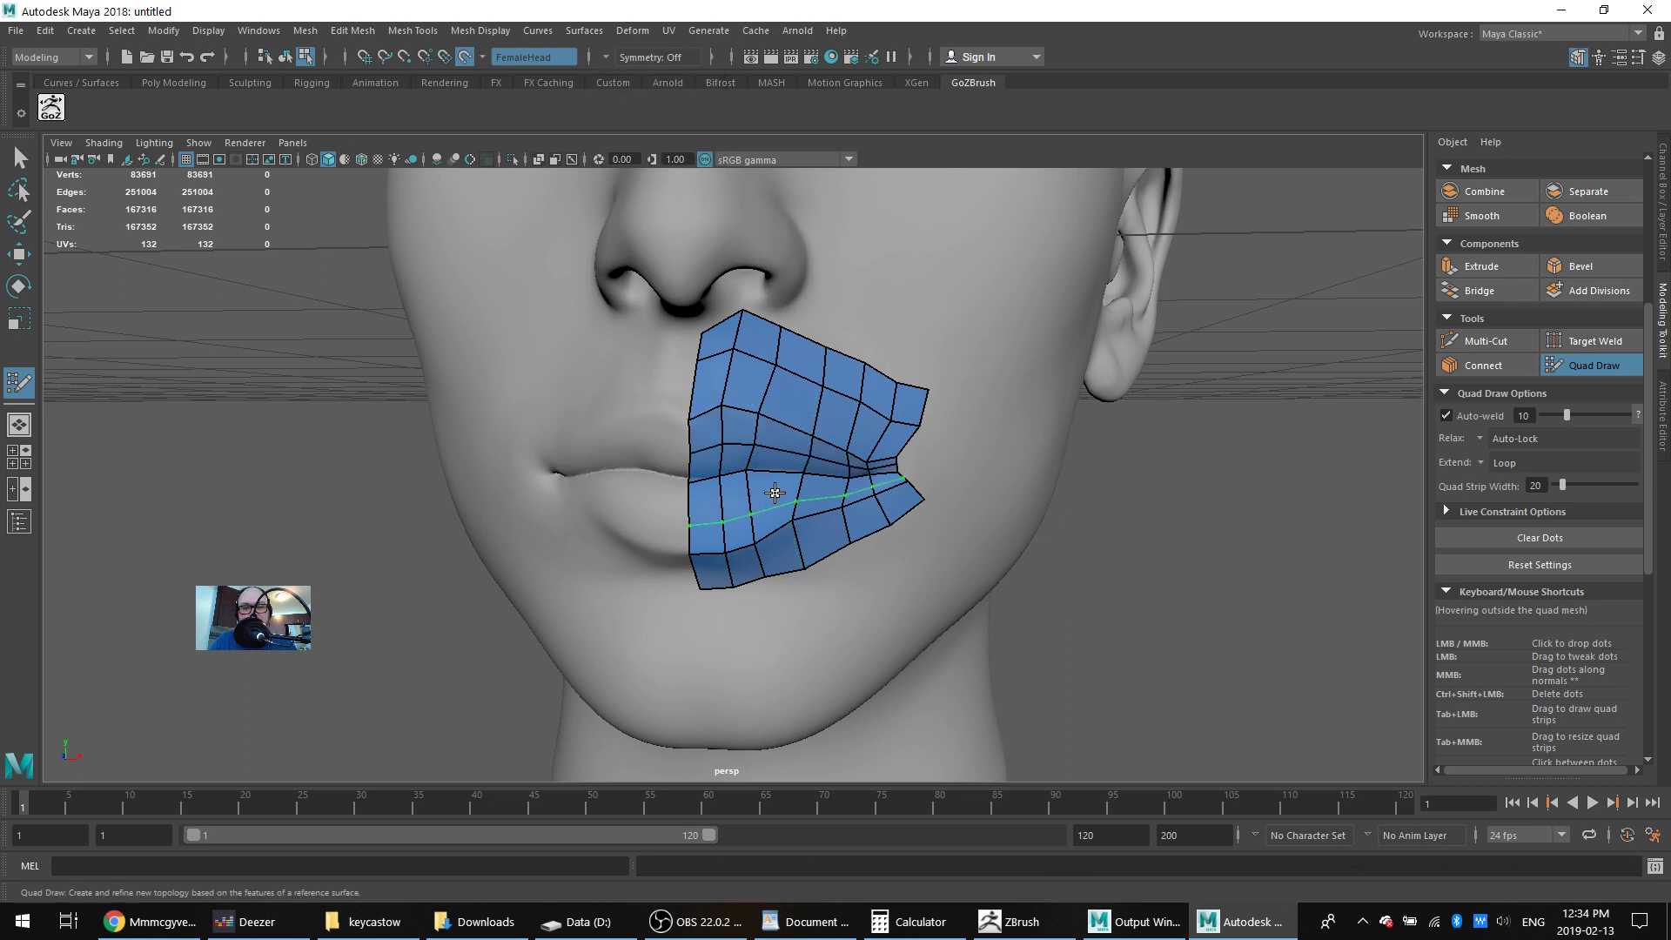
{"action": "left_click", "coordinate": [745, 498], "text": "ctrl"}
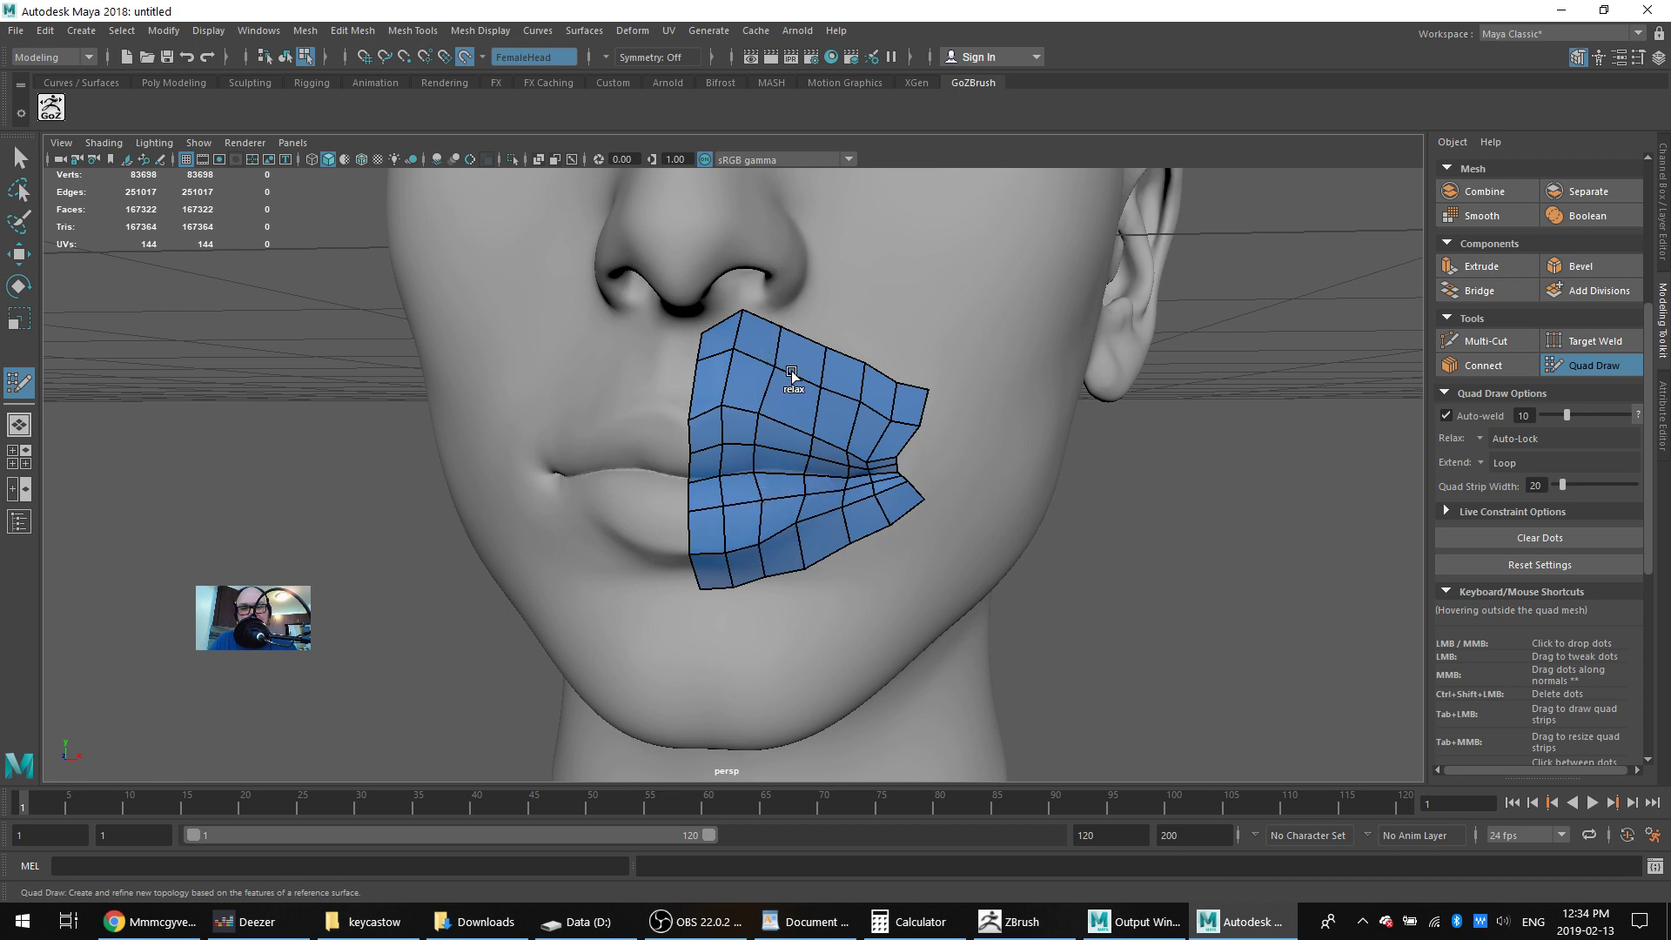
Relax the mouth patch along its outer border and adjust its vertices near the mouth corner and lower lip
{"action": "left_click_drag", "start_coordinate": [791, 371], "coordinate": [838, 400], "text": "shift"}
{"action": "mouse_move", "coordinate": [894, 464]}
{"action": "left_mouse_down", "text": "shift"}
{"action": "mouse_move", "coordinate": [918, 459]}
{"action": "mouse_move", "coordinate": [888, 405]}
{"action": "left_mouse_up", "text": "shift"}
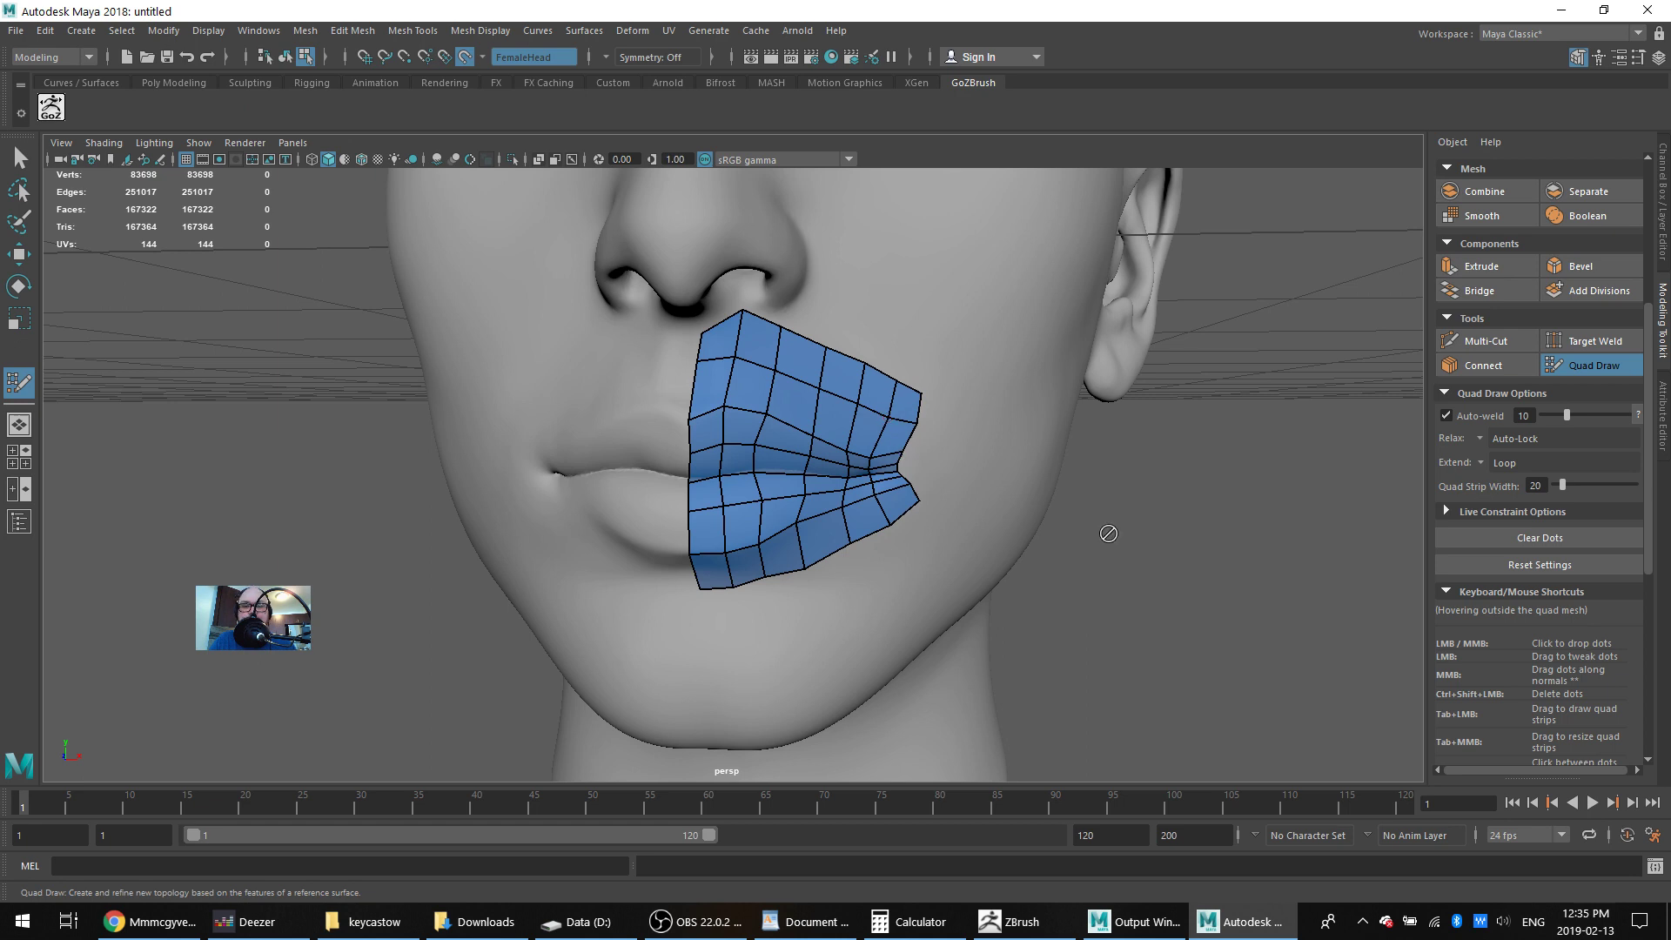
{"action": "left_click_drag", "start_coordinate": [1109, 532], "coordinate": [1071, 541], "text": "alt"}
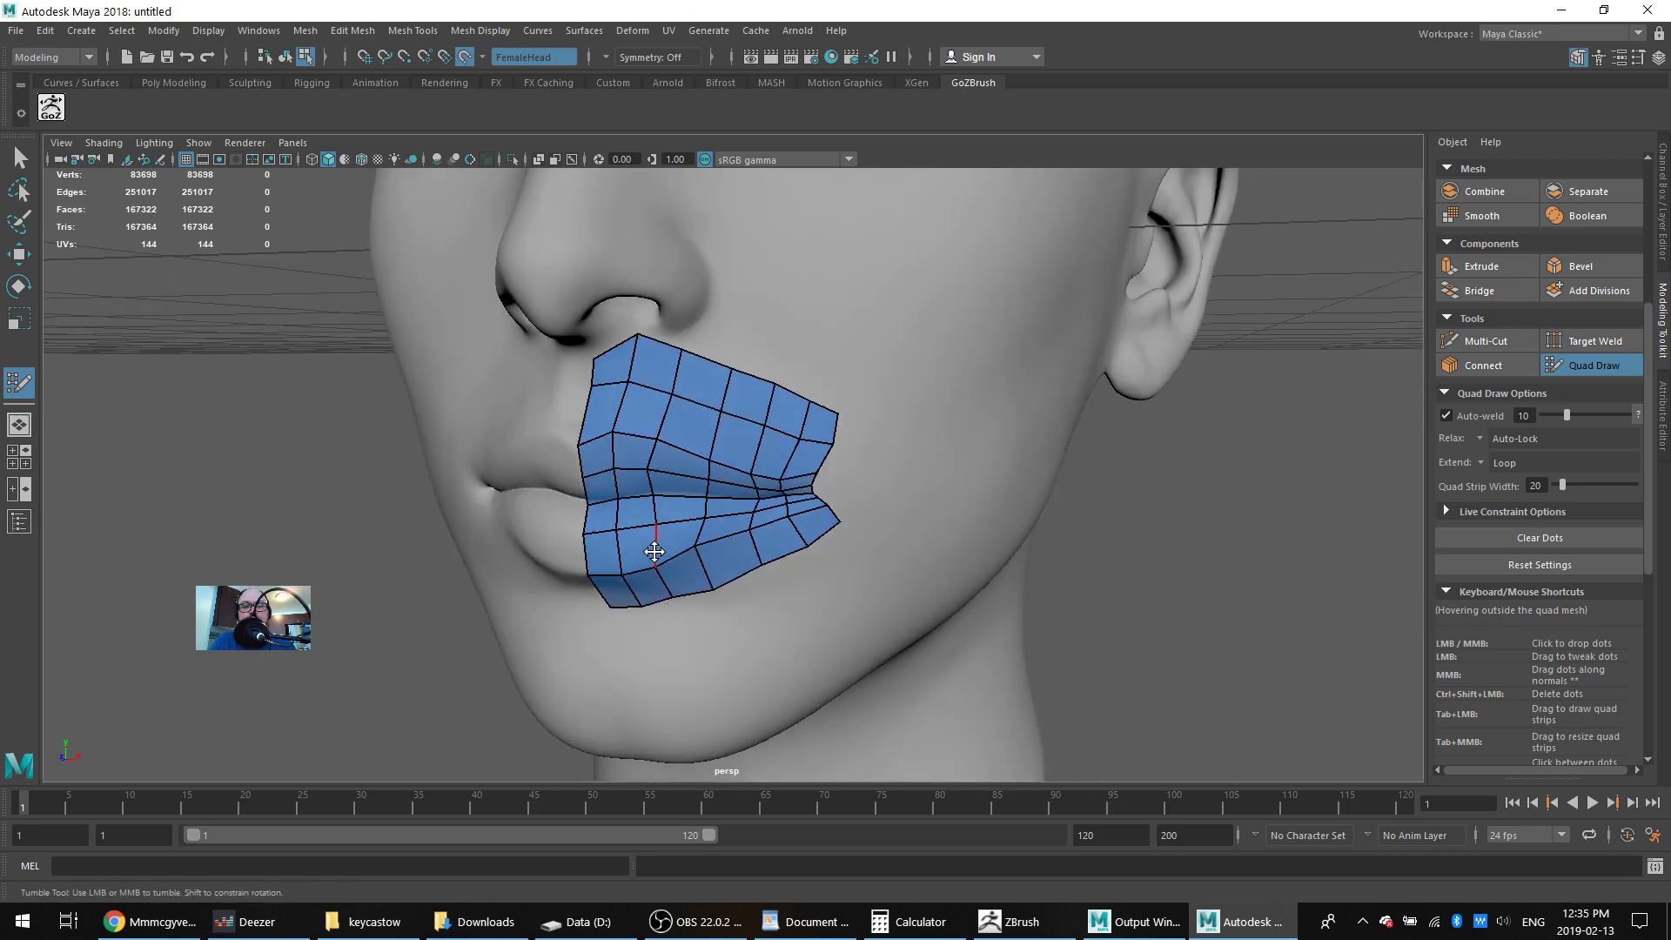
{"action": "mouse_move", "coordinate": [784, 435]}
{"action": "left_mouse_down", "text": "shift"}
{"action": "mouse_move", "coordinate": [765, 372]}
{"action": "mouse_move", "coordinate": [674, 357]}
{"action": "mouse_move", "coordinate": [873, 466]}
{"action": "mouse_move", "coordinate": [683, 583]}
{"action": "mouse_move", "coordinate": [690, 600]}
{"action": "mouse_move", "coordinate": [647, 608]}
{"action": "left_mouse_up", "text": "shift"}
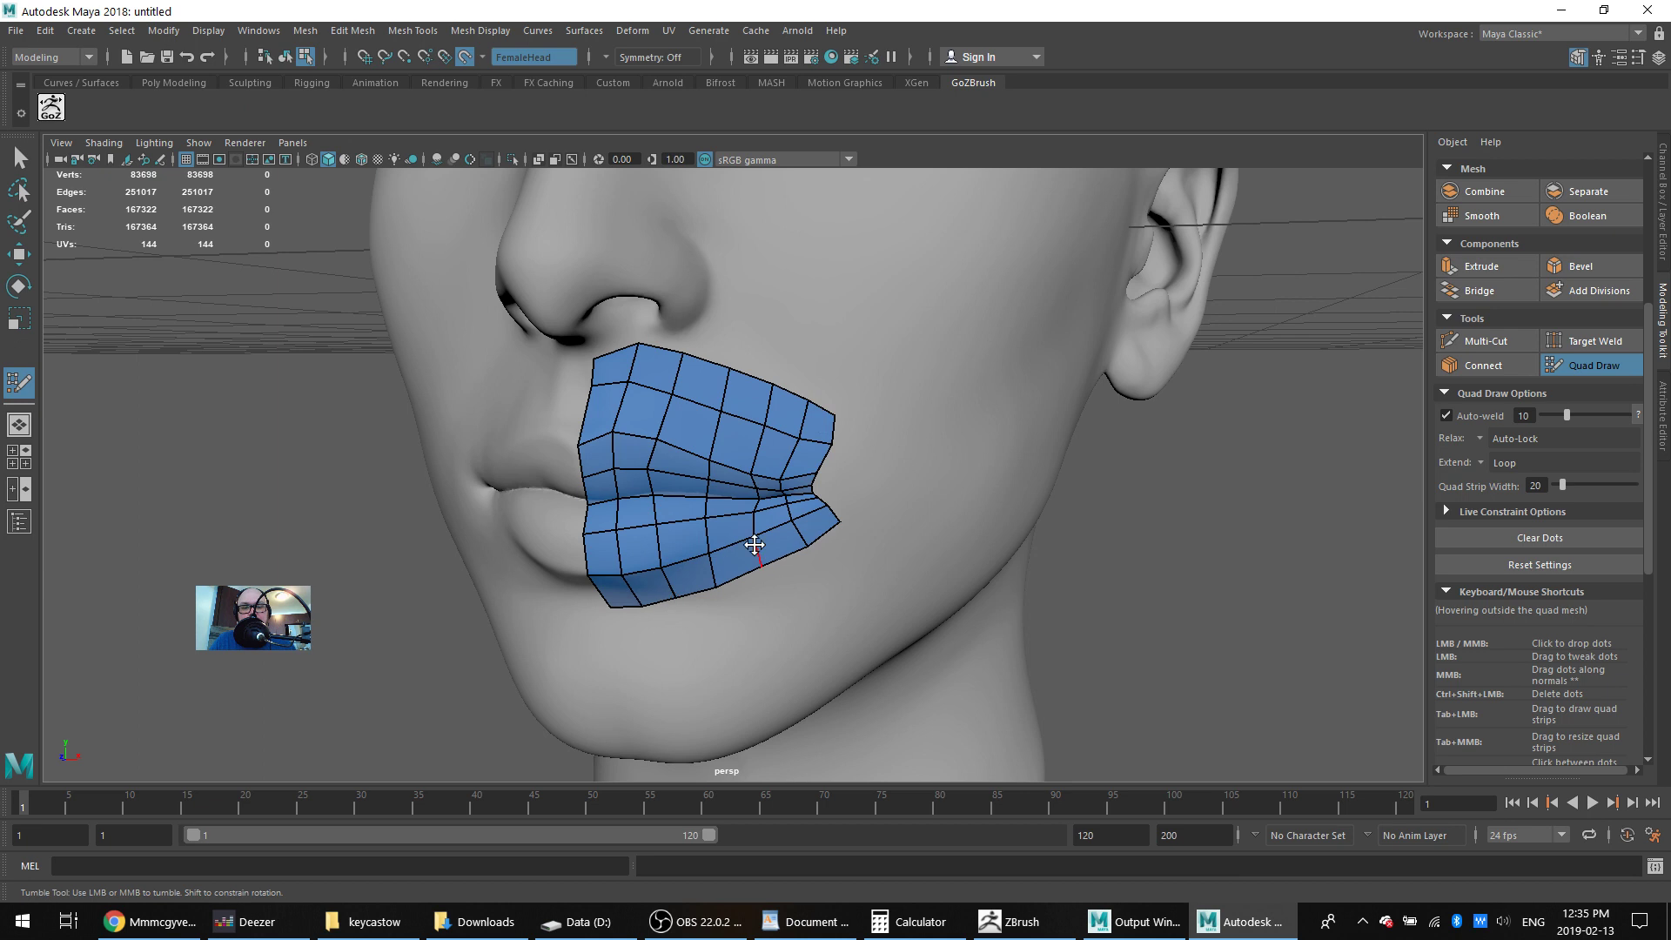
{"action": "mouse_move", "coordinate": [708, 554]}
{"action": "left_mouse_down"}
{"action": "mouse_move", "coordinate": [703, 542]}
{"action": "mouse_move", "coordinate": [752, 531]}
{"action": "mouse_move", "coordinate": [752, 505]}
{"action": "left_mouse_up"}
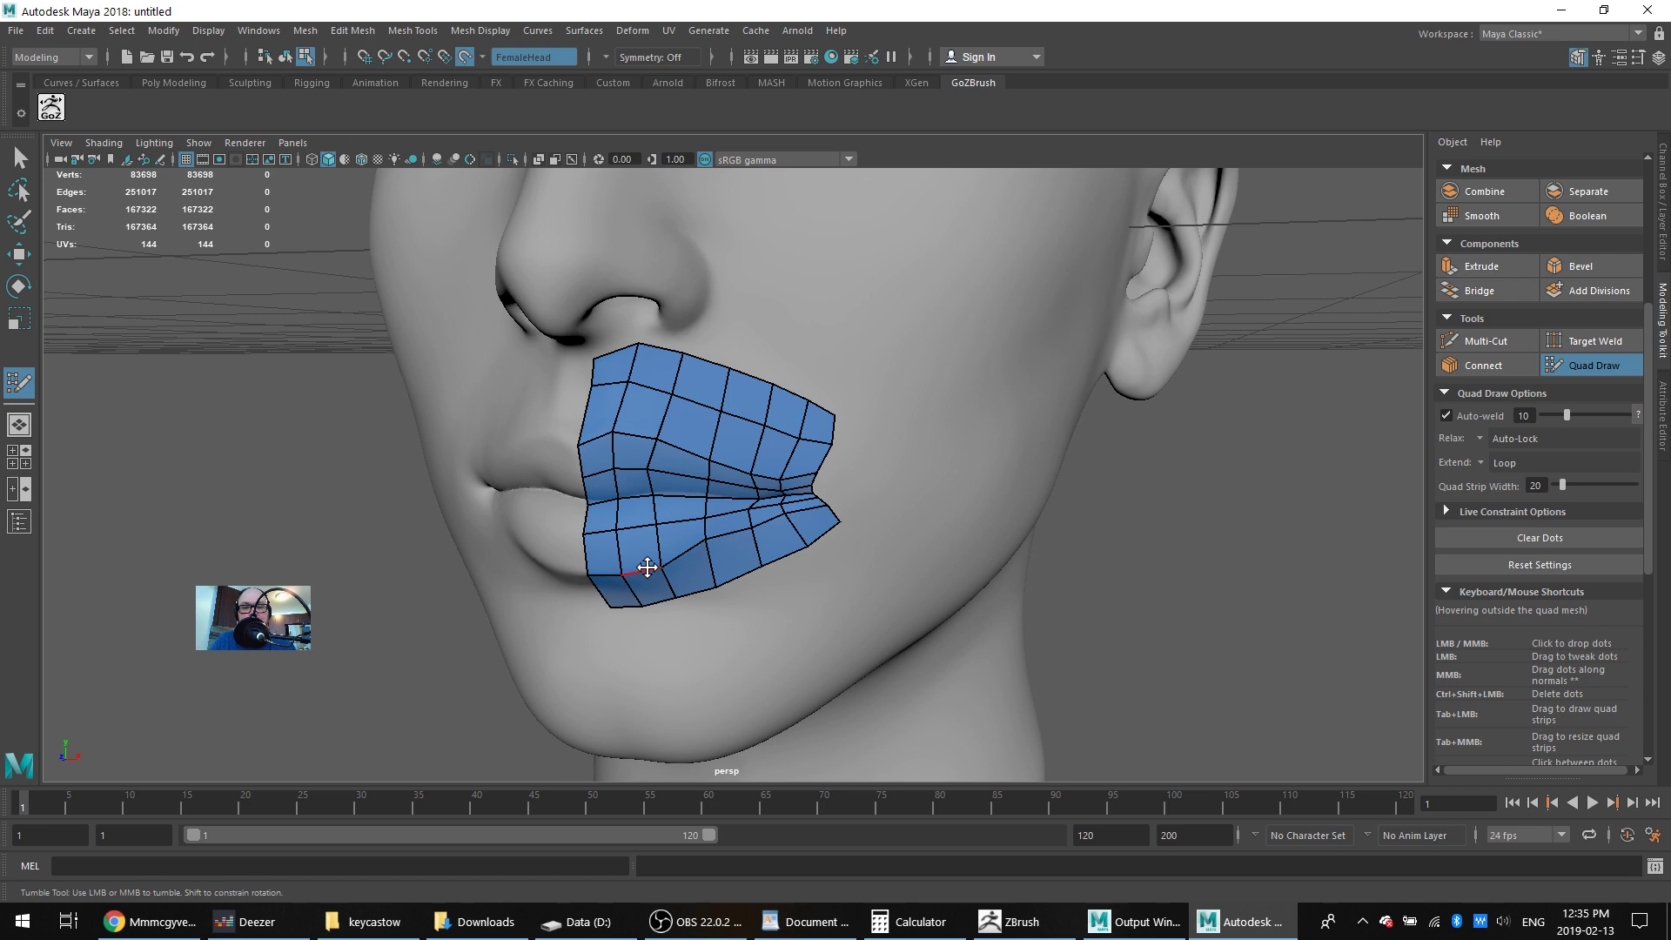
Inspect the mouth patch from several angles, and switch to the Twitch page in Chrome to check the chat for questions
{"action": "mouse_move", "coordinate": [758, 547]}
{"action": "left_mouse_down", "text": "alt"}
{"action": "mouse_move", "coordinate": [1007, 534]}
{"action": "mouse_move", "coordinate": [972, 543]}
{"action": "left_mouse_up", "text": "alt"}
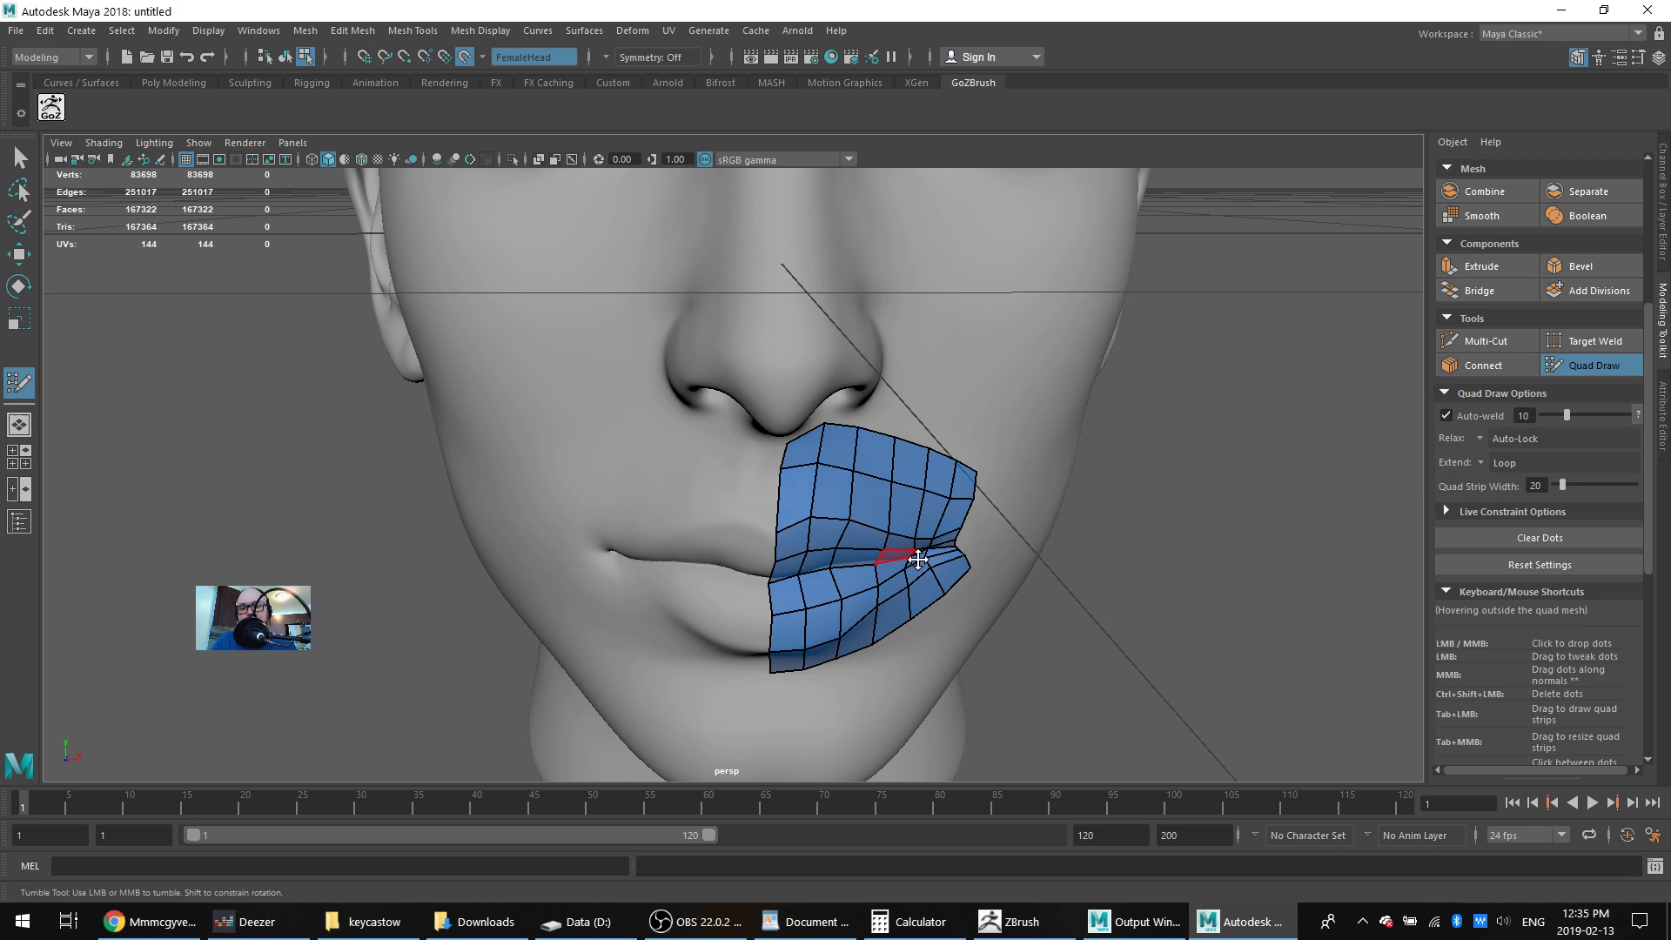
{"action": "left_click_drag", "start_coordinate": [1144, 546], "coordinate": [1115, 530], "text": "alt"}
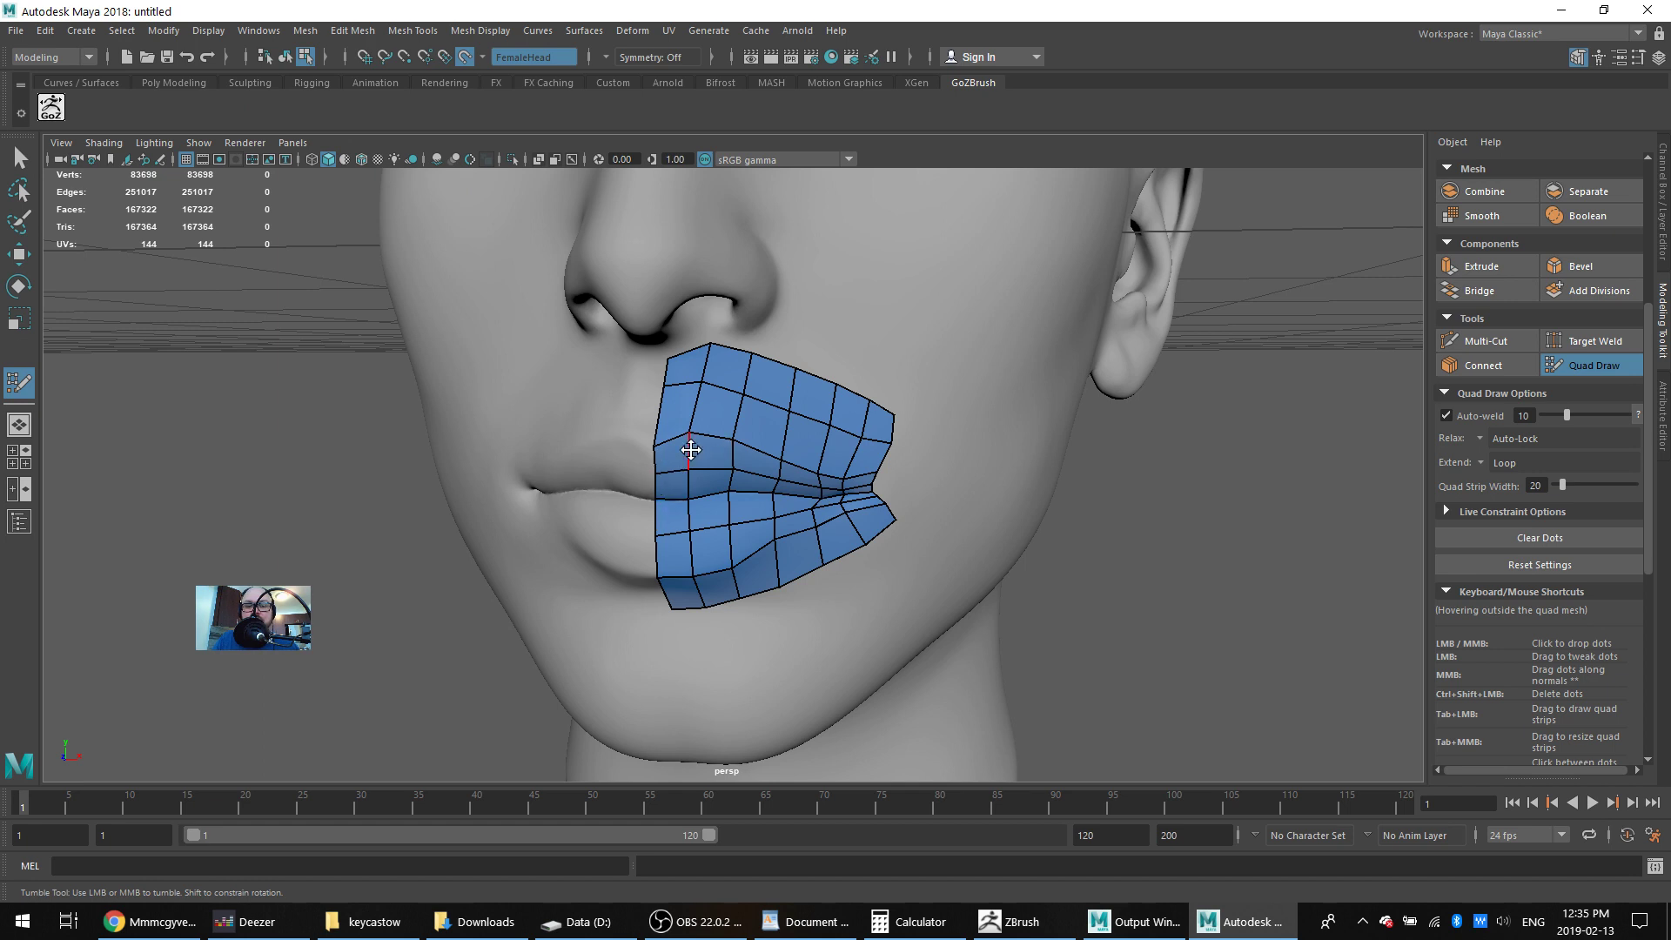
{"action": "left_click_drag", "start_coordinate": [657, 471], "coordinate": [1185, 562], "text": "alt"}
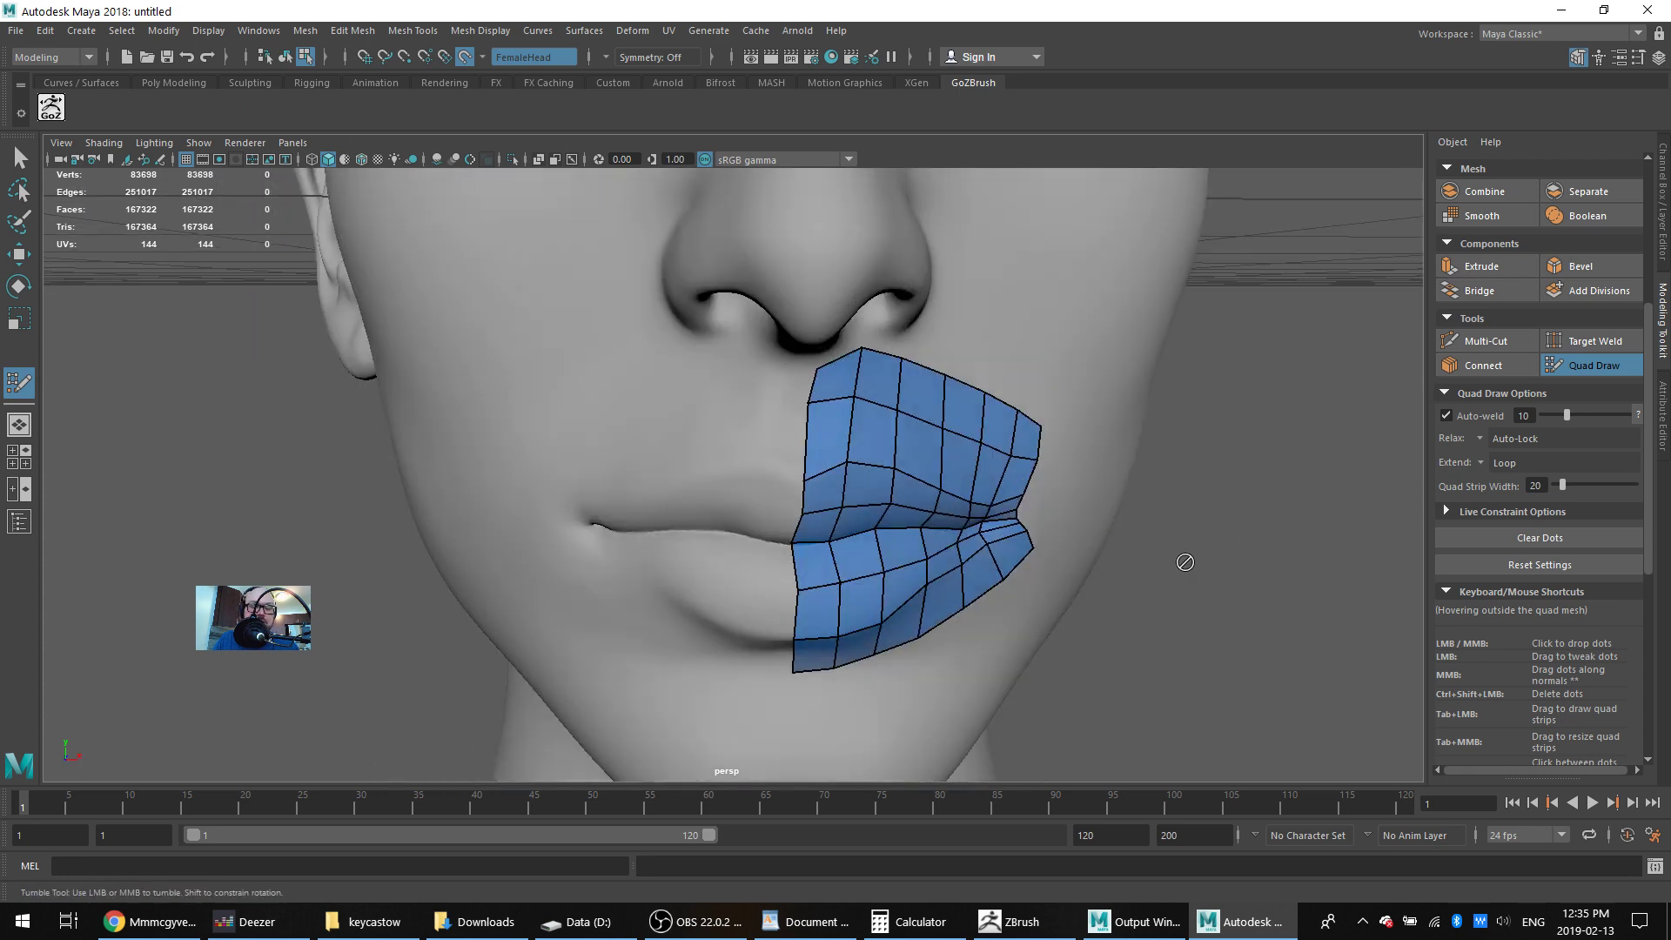
{"action": "key", "text": "alt+Tab"}
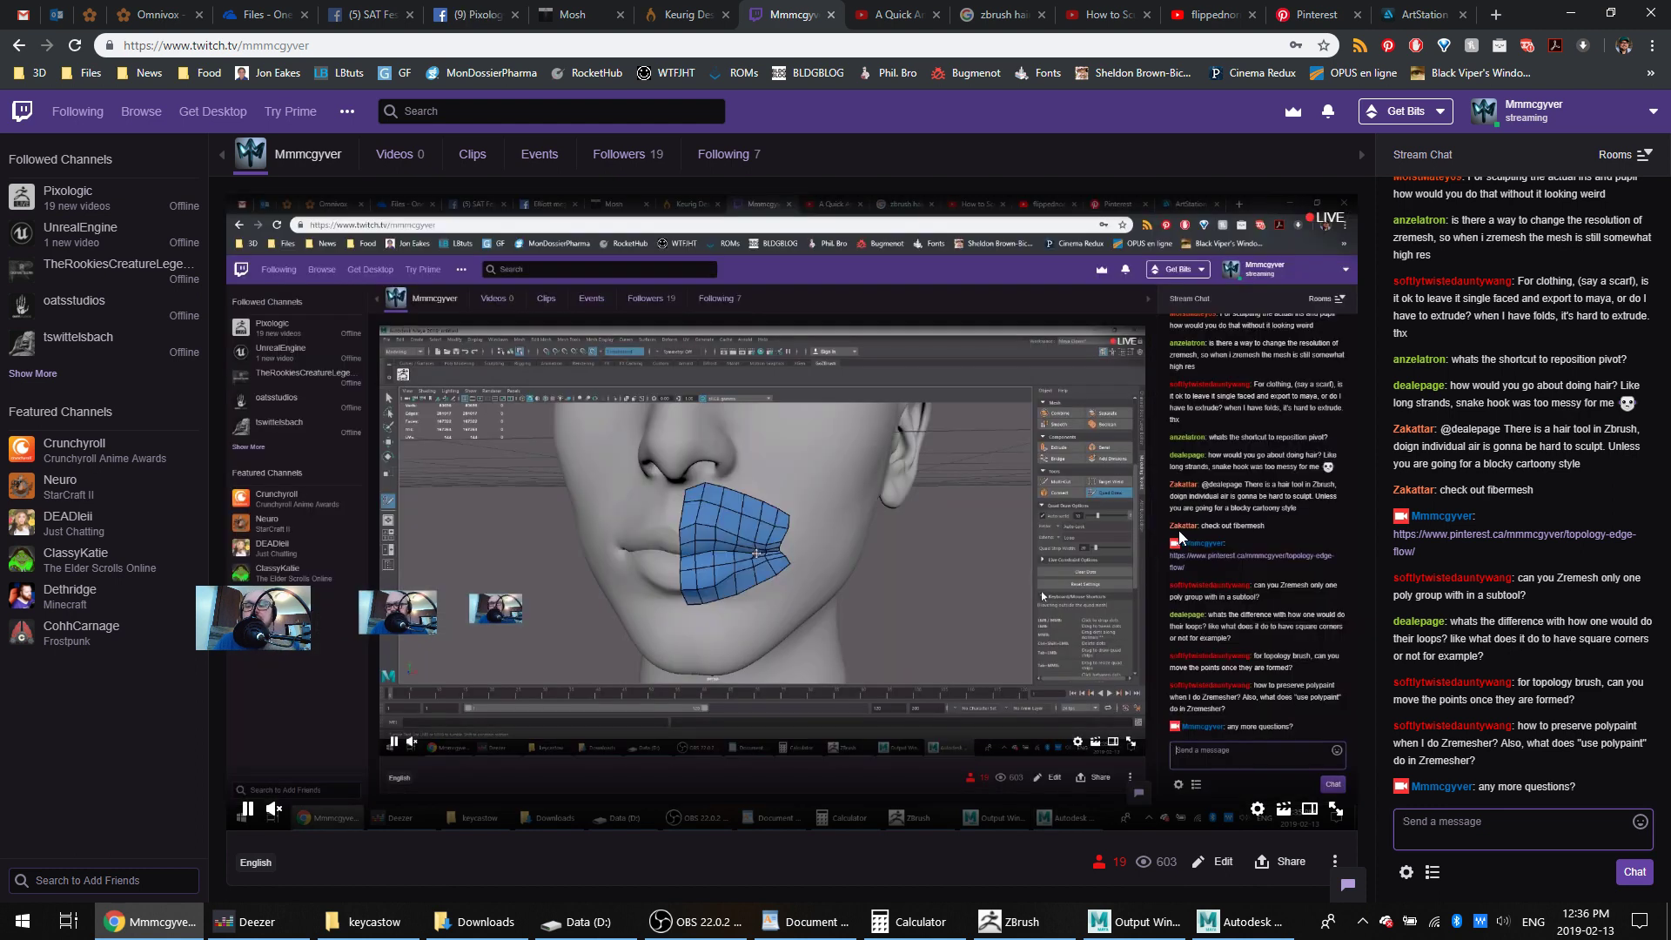
Switch back to Maya and place two rows of Quad Draw dots above the eyebrow, from the brow's centre toward the temple
{"action": "key", "text": "alt+Tab"}
{"action": "left_click_drag", "start_coordinate": [918, 410], "coordinate": [810, 461], "text": "alt"}
{"action": "middle_click_drag", "start_coordinate": [810, 461], "coordinate": [814, 471], "text": "alt"}
{"action": "left_click_drag", "start_coordinate": [814, 471], "coordinate": [914, 474], "text": "alt"}
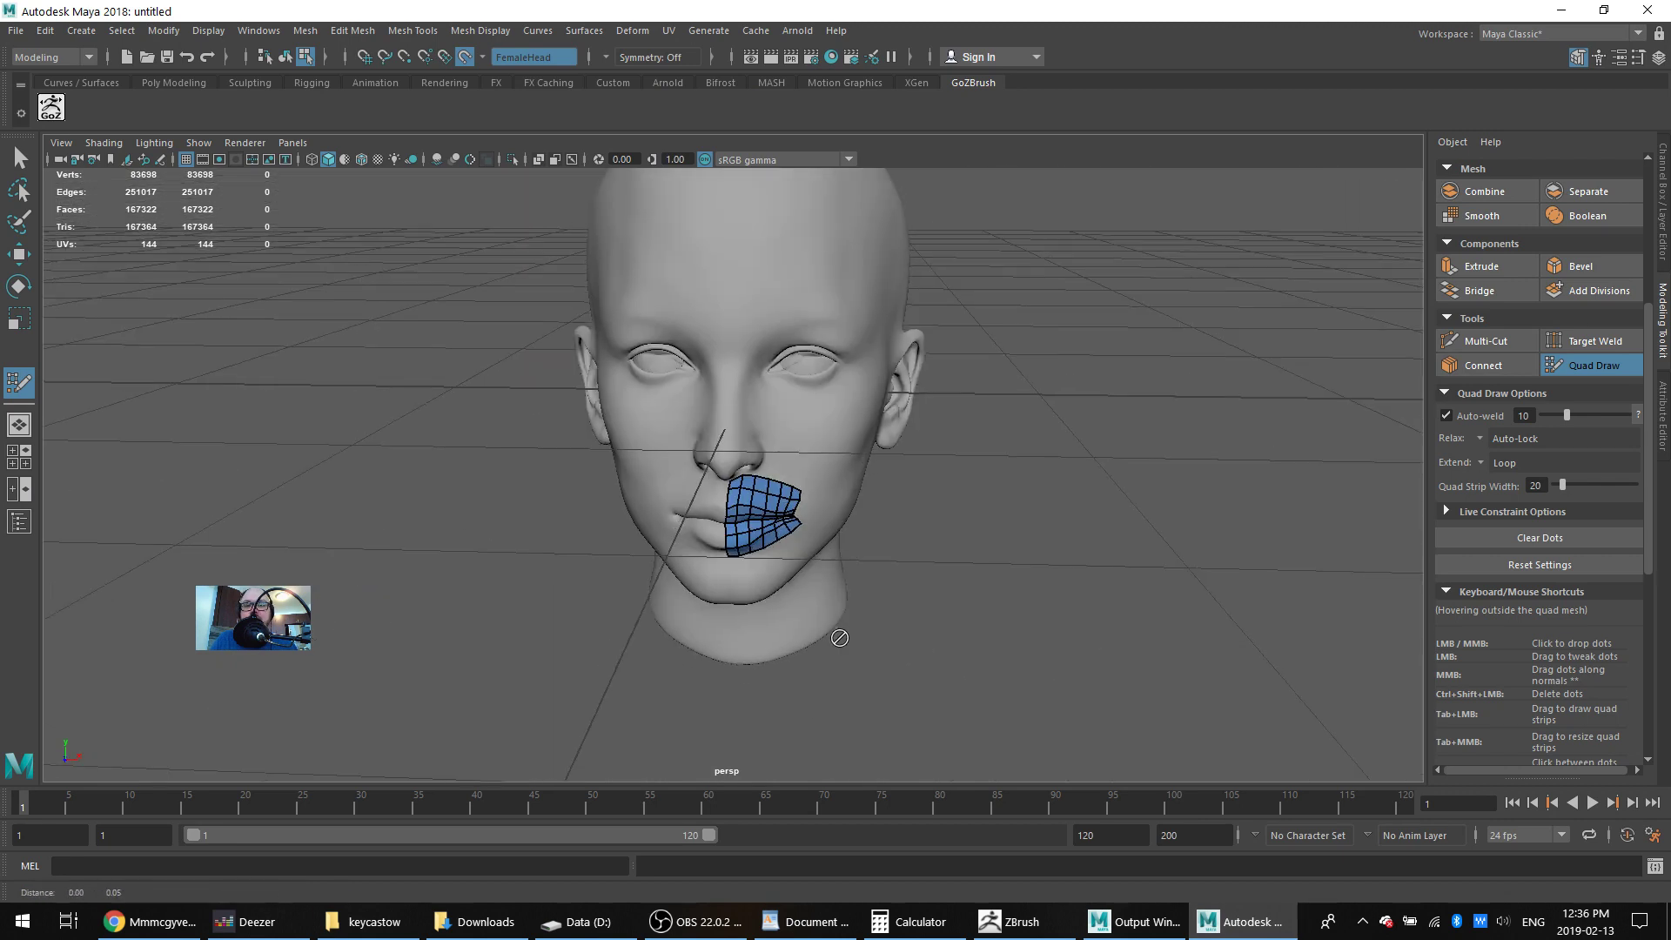
{"action": "right_click_drag", "start_coordinate": [840, 638], "coordinate": [881, 437], "text": "alt"}
{"action": "left_click_drag", "start_coordinate": [921, 380], "coordinate": [875, 409], "text": "alt"}
{"action": "middle_click_drag", "start_coordinate": [858, 501], "coordinate": [833, 694], "text": "alt"}
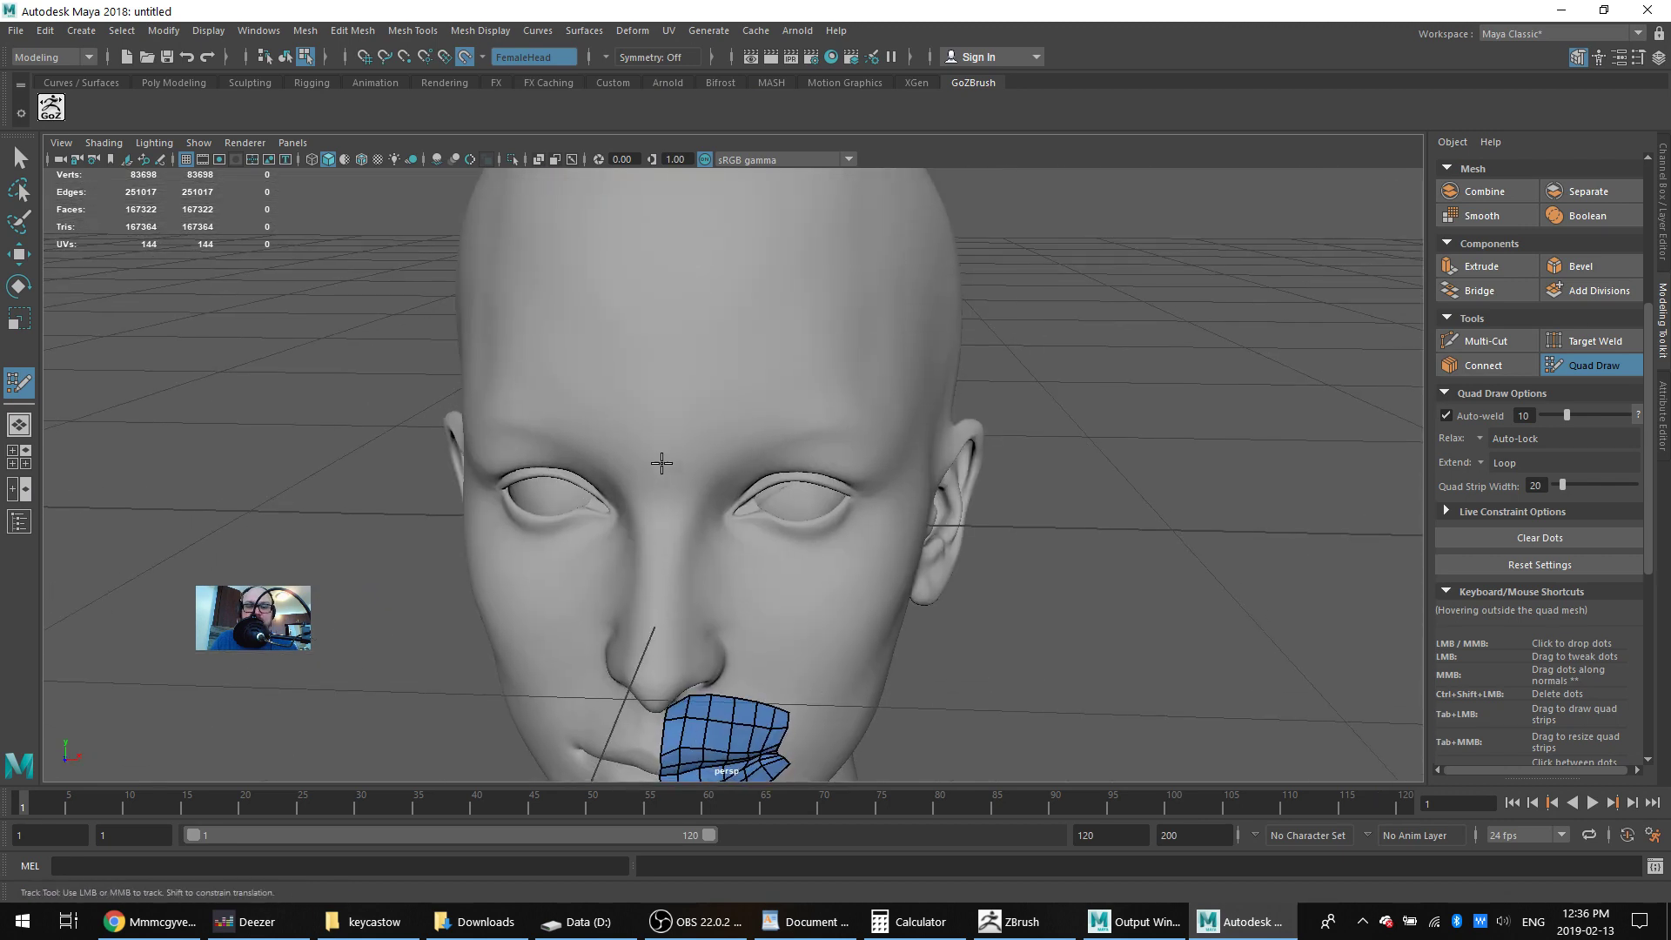
{"action": "left_click", "coordinate": [714, 446]}
{"action": "left_click", "coordinate": [808, 427]}
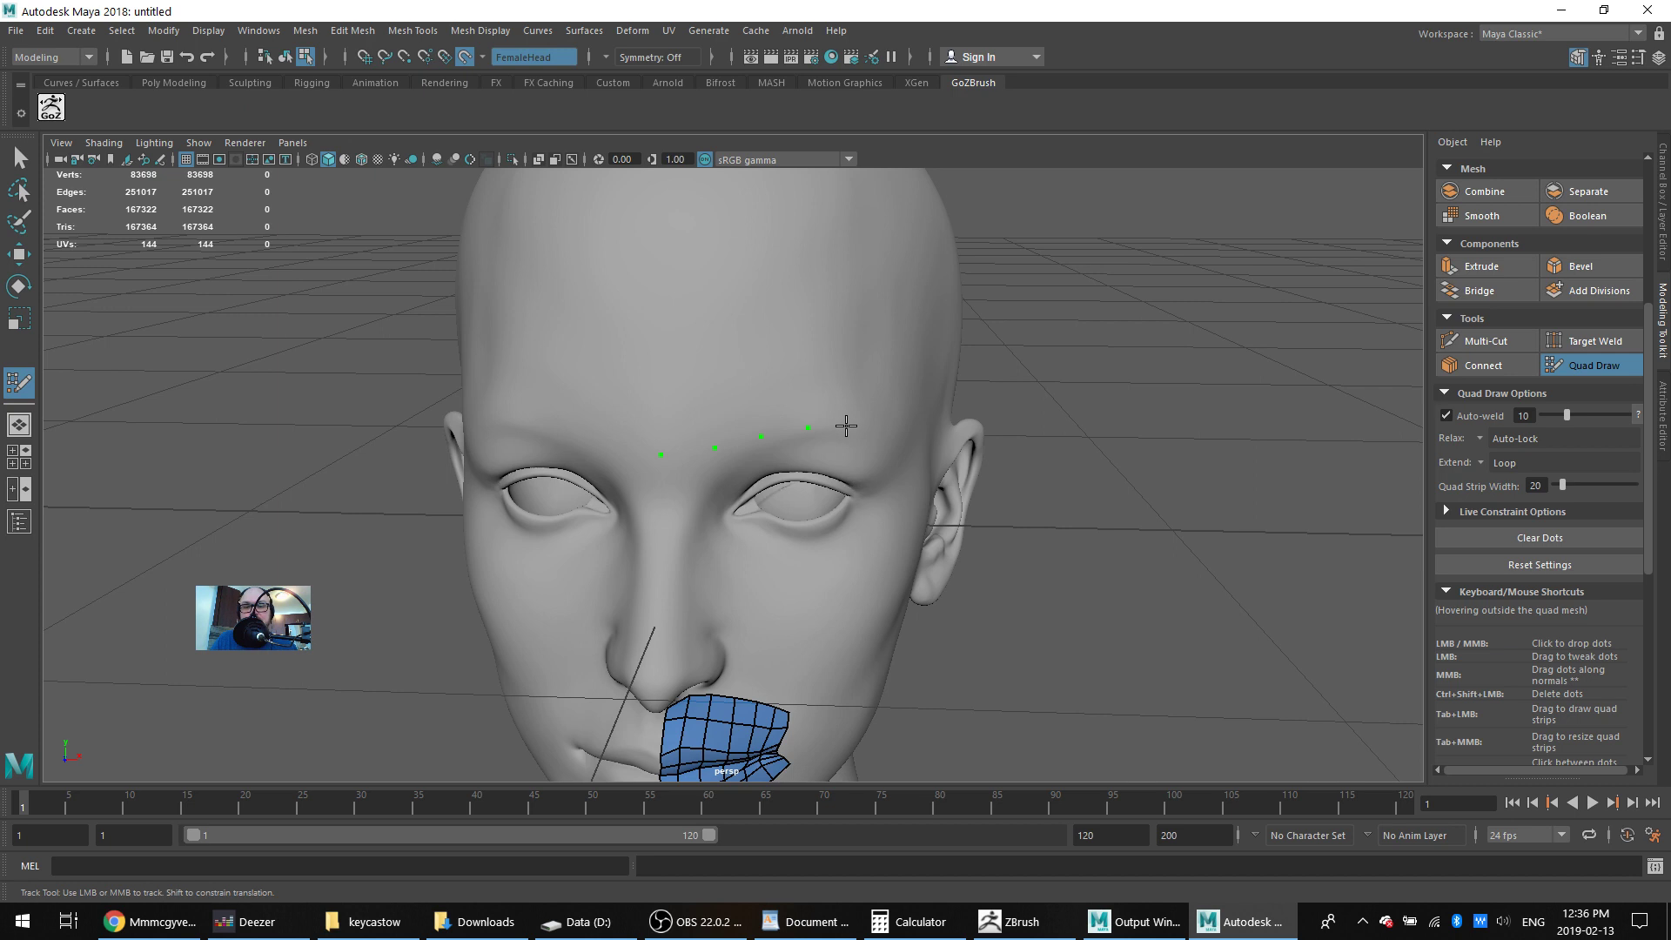
{"action": "left_click", "coordinate": [887, 454]}
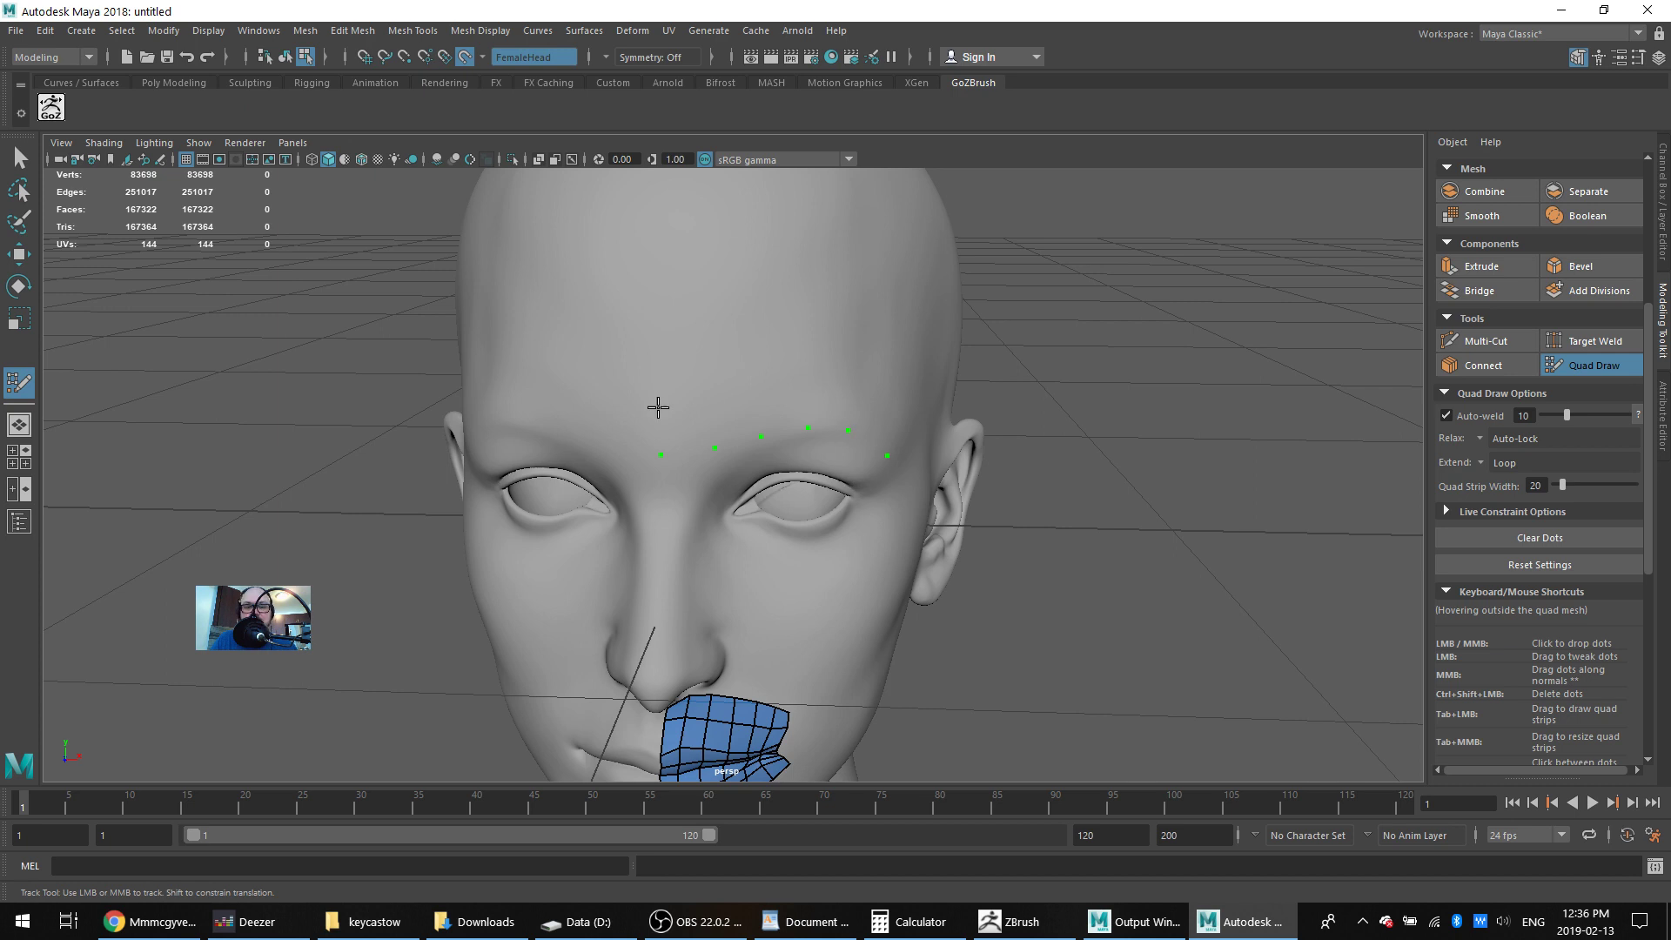
{"action": "left_click", "coordinate": [709, 397]}
{"action": "left_click", "coordinate": [759, 388]}
Fill the two rows of dots above the eyebrow with a strip of five quads
{"action": "left_click_drag", "start_coordinate": [748, 409], "coordinate": [671, 392], "text": "alt"}
{"action": "left_click", "coordinate": [644, 420], "text": "shift"}
{"action": "left_click", "coordinate": [695, 409], "text": "shift"}
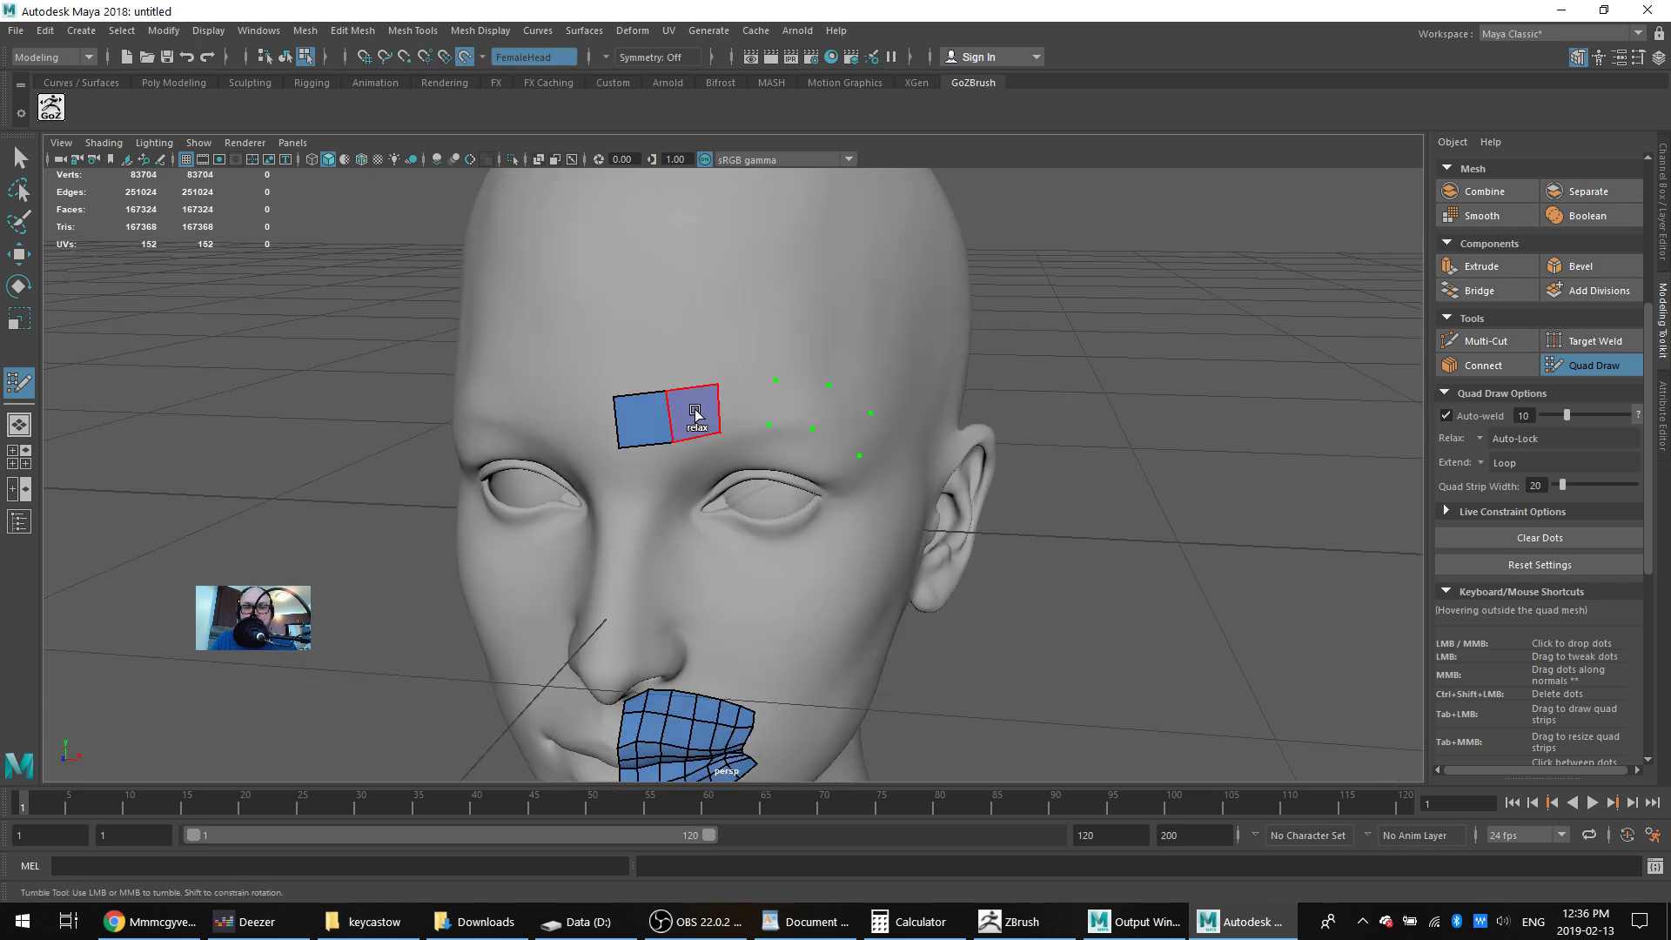
{"action": "left_click", "coordinate": [747, 403], "text": "shift"}
{"action": "left_click", "coordinate": [801, 405], "text": "shift"}
{"action": "left_click", "coordinate": [840, 422], "text": "shift"}
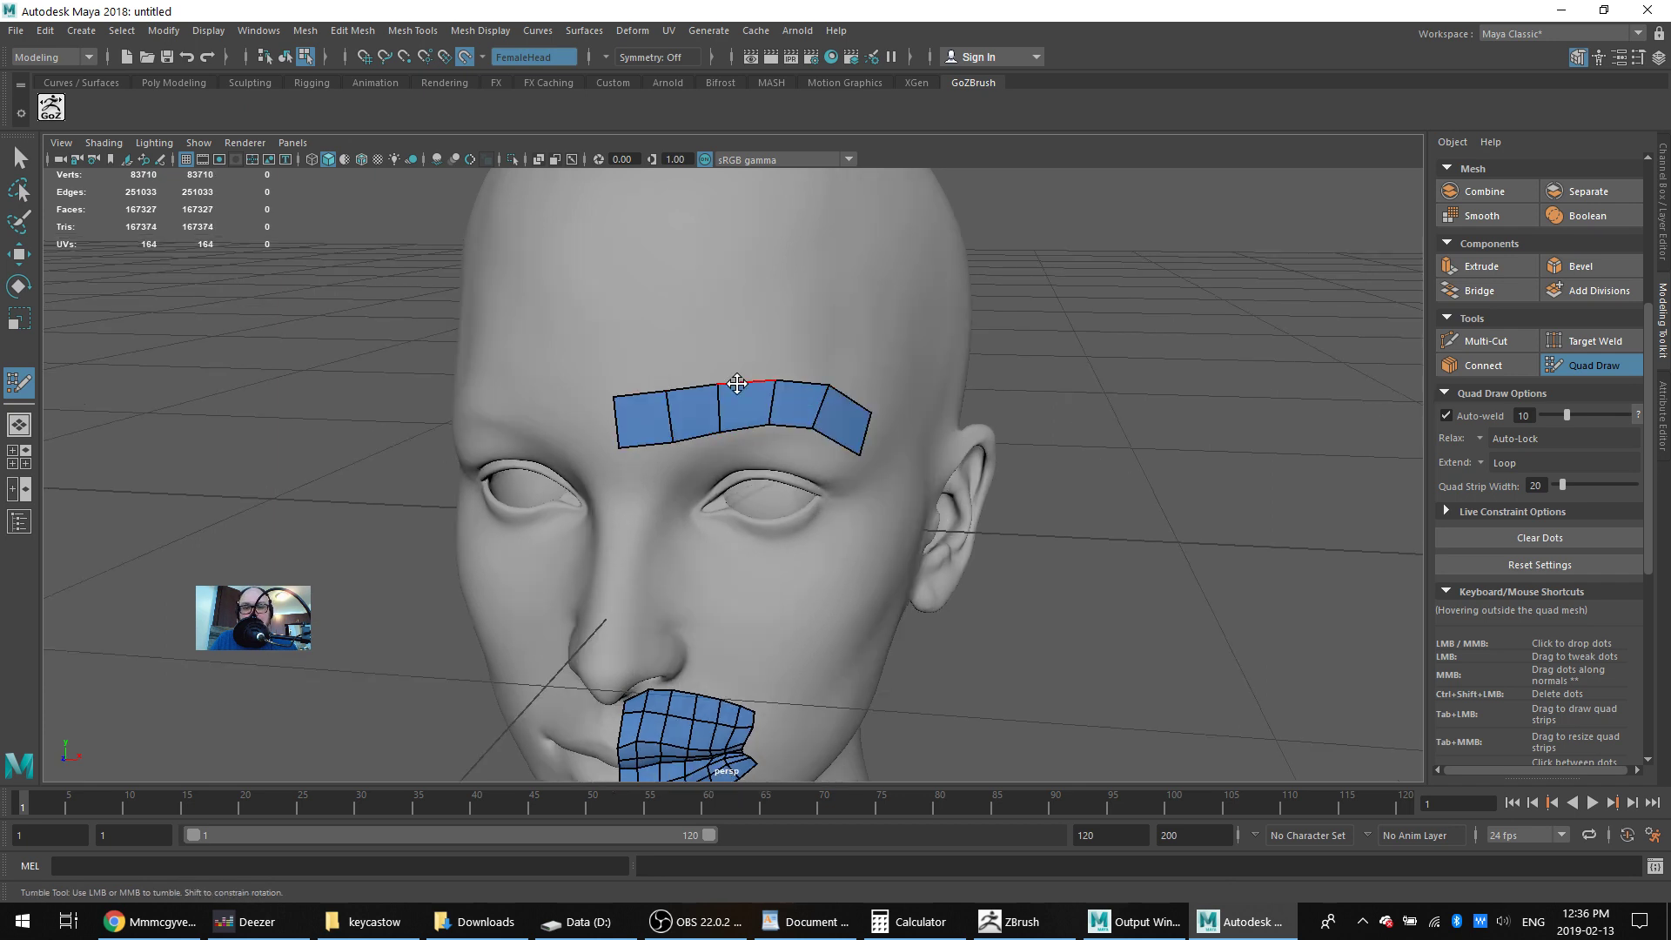
Try to pull individual edges of the brow strip up the forehead, and undo both moves
{"action": "key", "text": "Caps_Lock"}
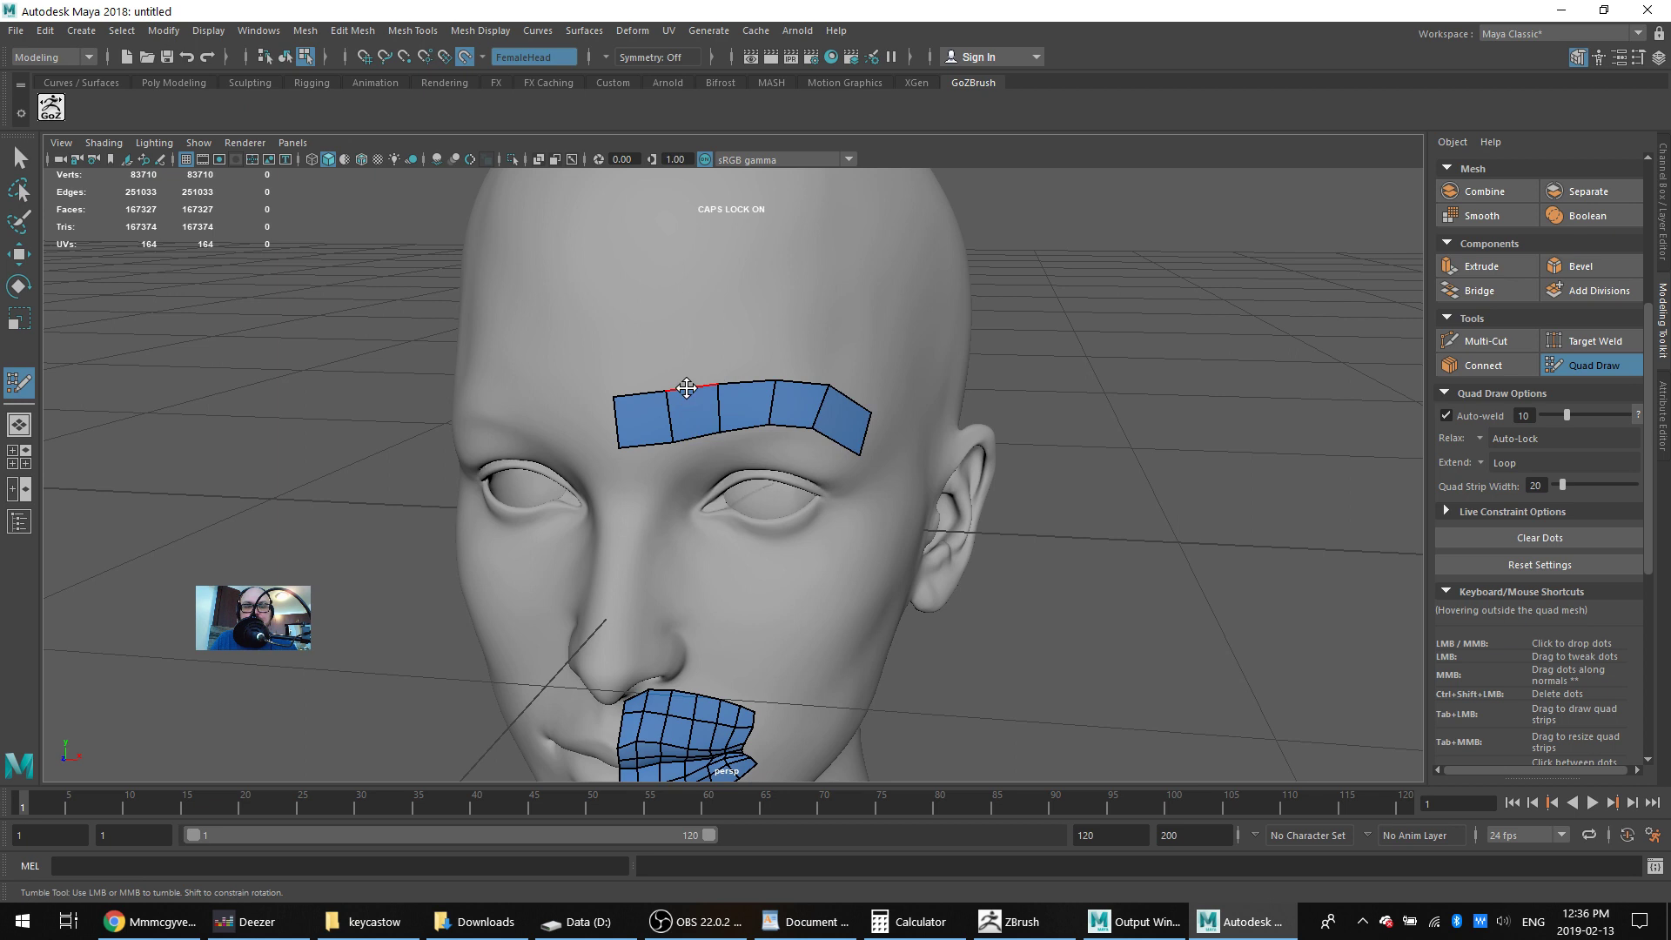
{"action": "left_click_drag", "start_coordinate": [690, 383], "coordinate": [691, 235]}
{"action": "key", "text": "ctrl+z"}
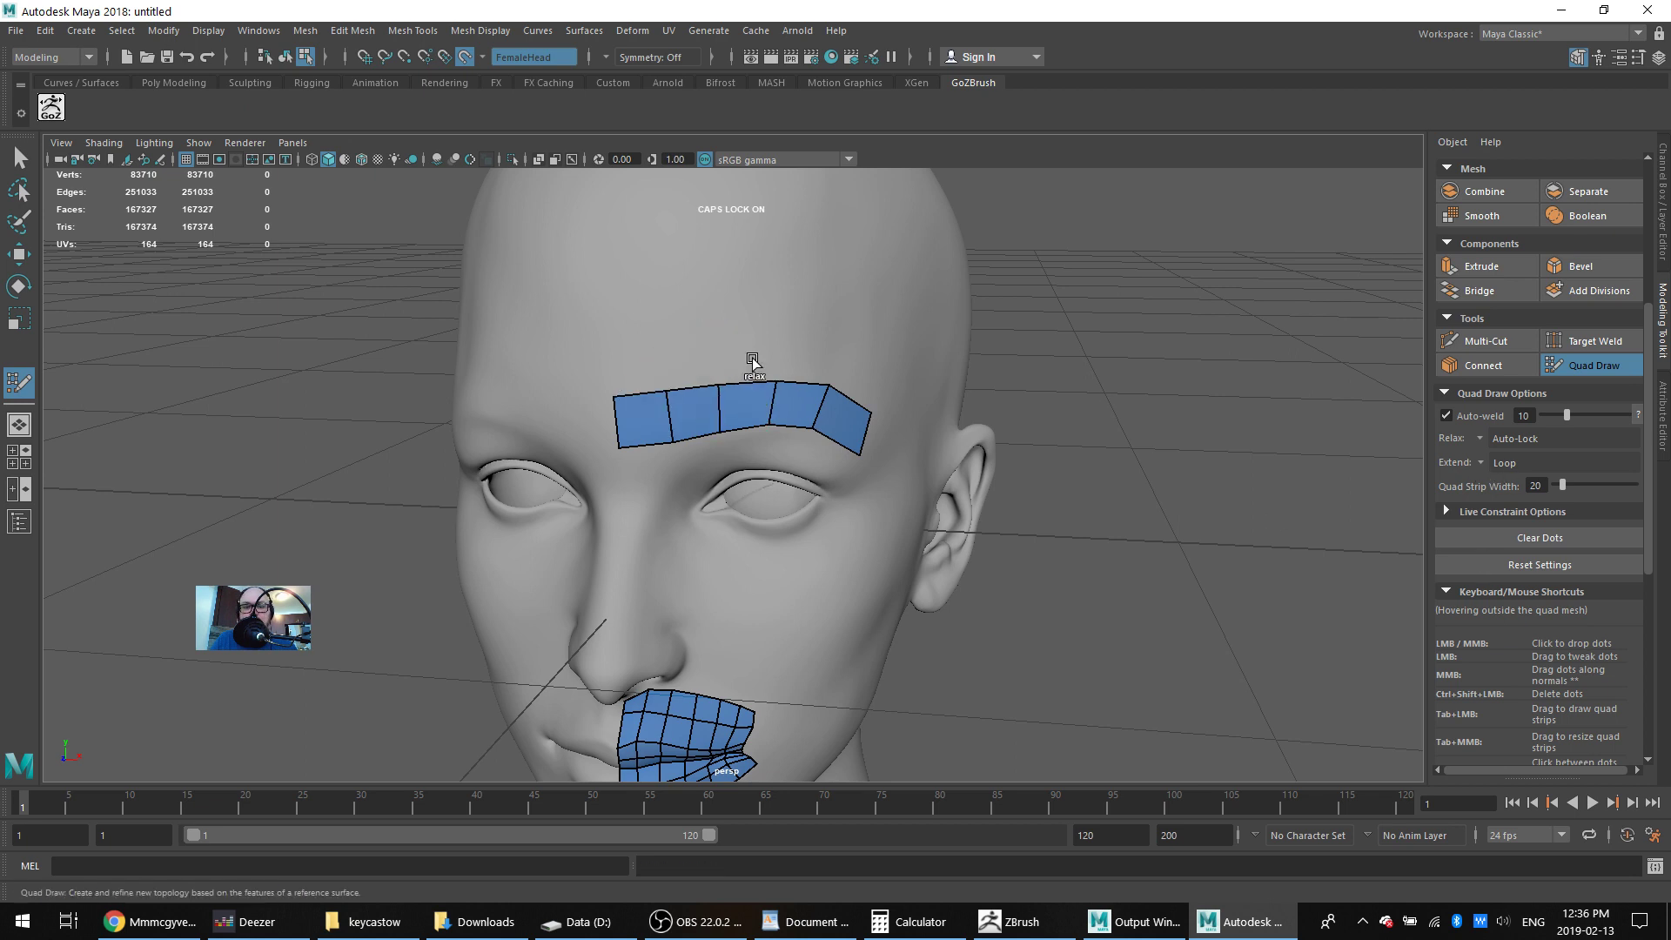
{"action": "left_click_drag", "start_coordinate": [738, 386], "coordinate": [739, 345]}
{"action": "key", "text": "ctrl+z"}
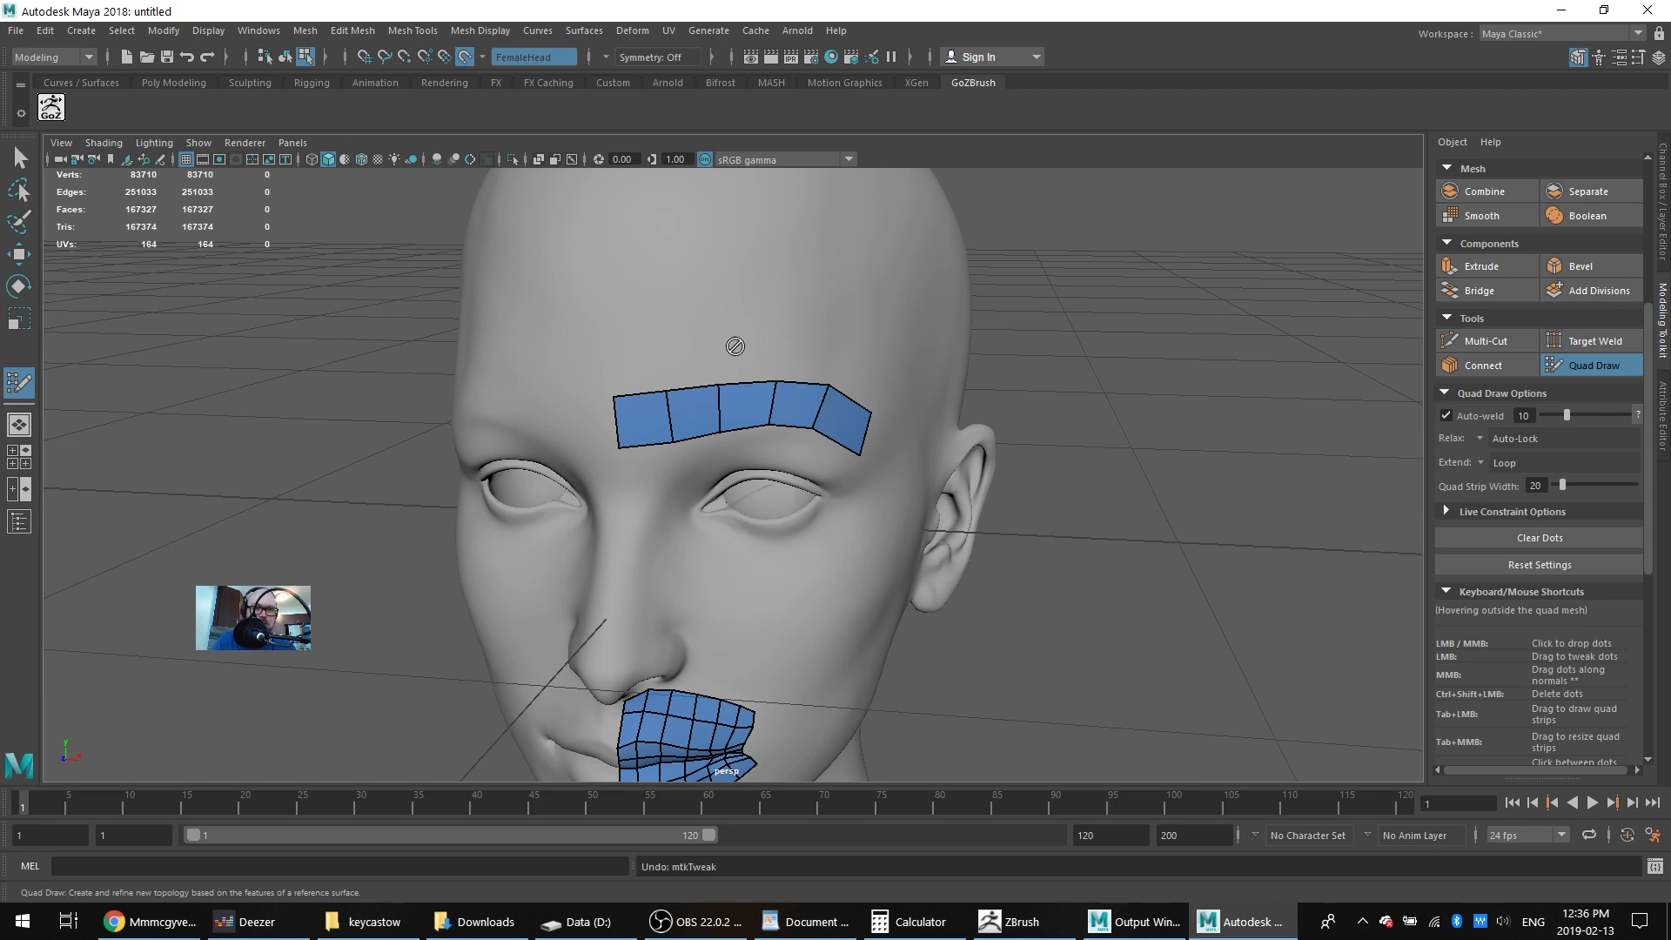
Extend the brow strip's whole upper border up the forehead by two rows of quads
{"action": "left_click_drag", "start_coordinate": [697, 384], "coordinate": [713, 272], "text": "ctrl"}
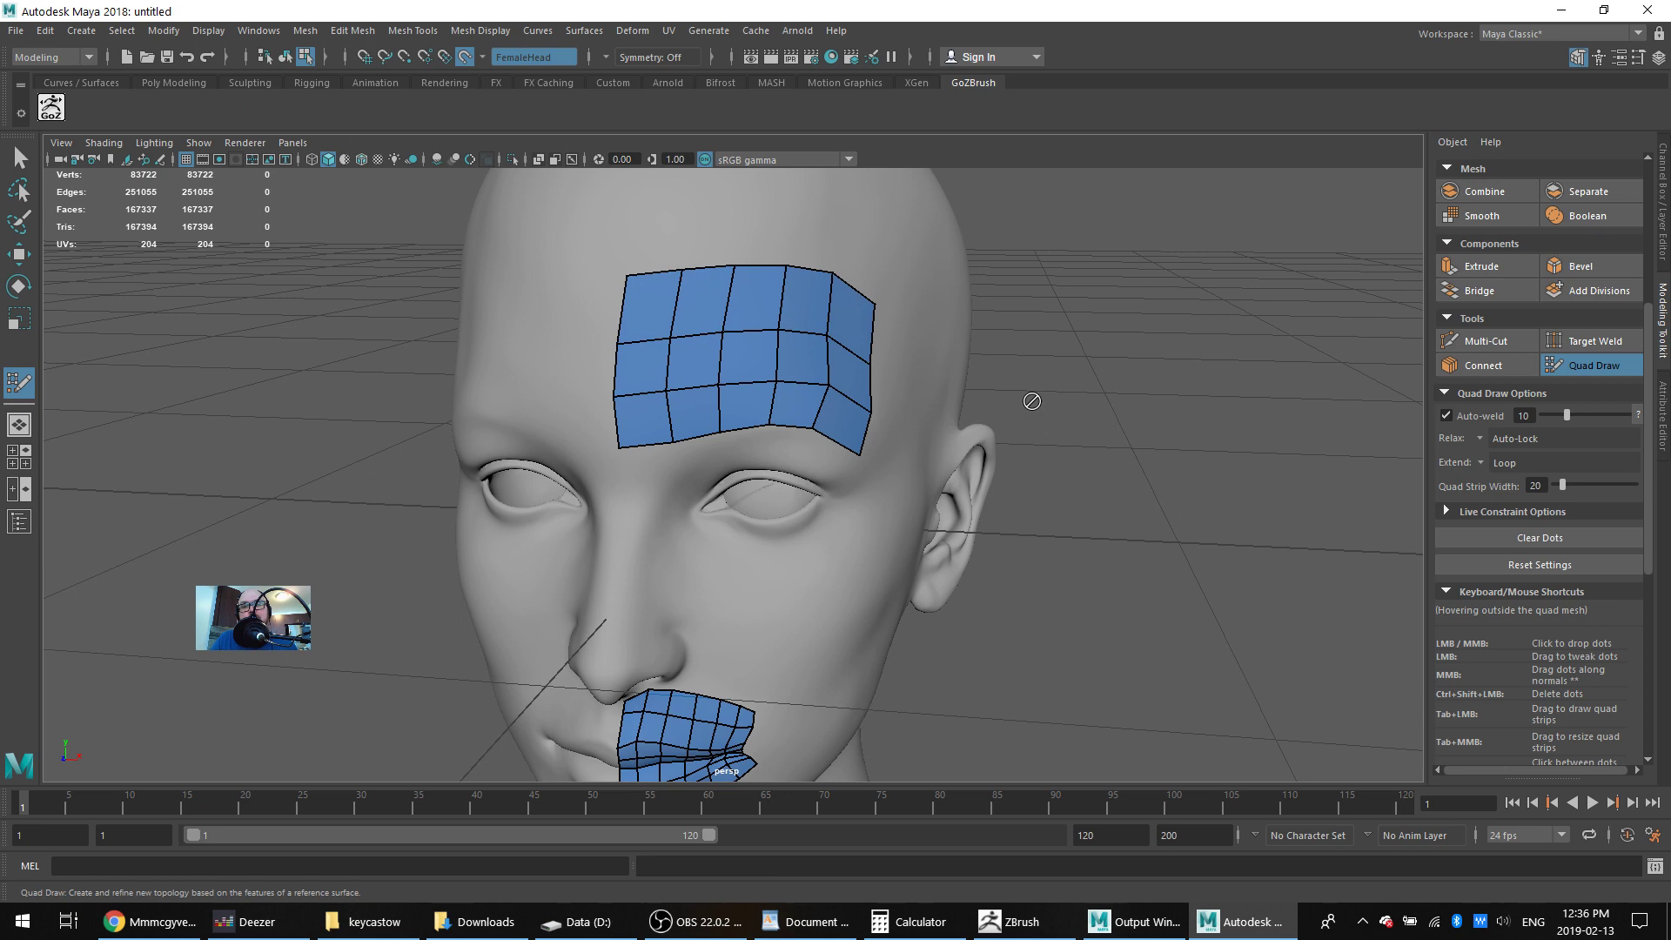
{"action": "left_click_drag", "start_coordinate": [1027, 398], "coordinate": [884, 411], "text": "alt"}
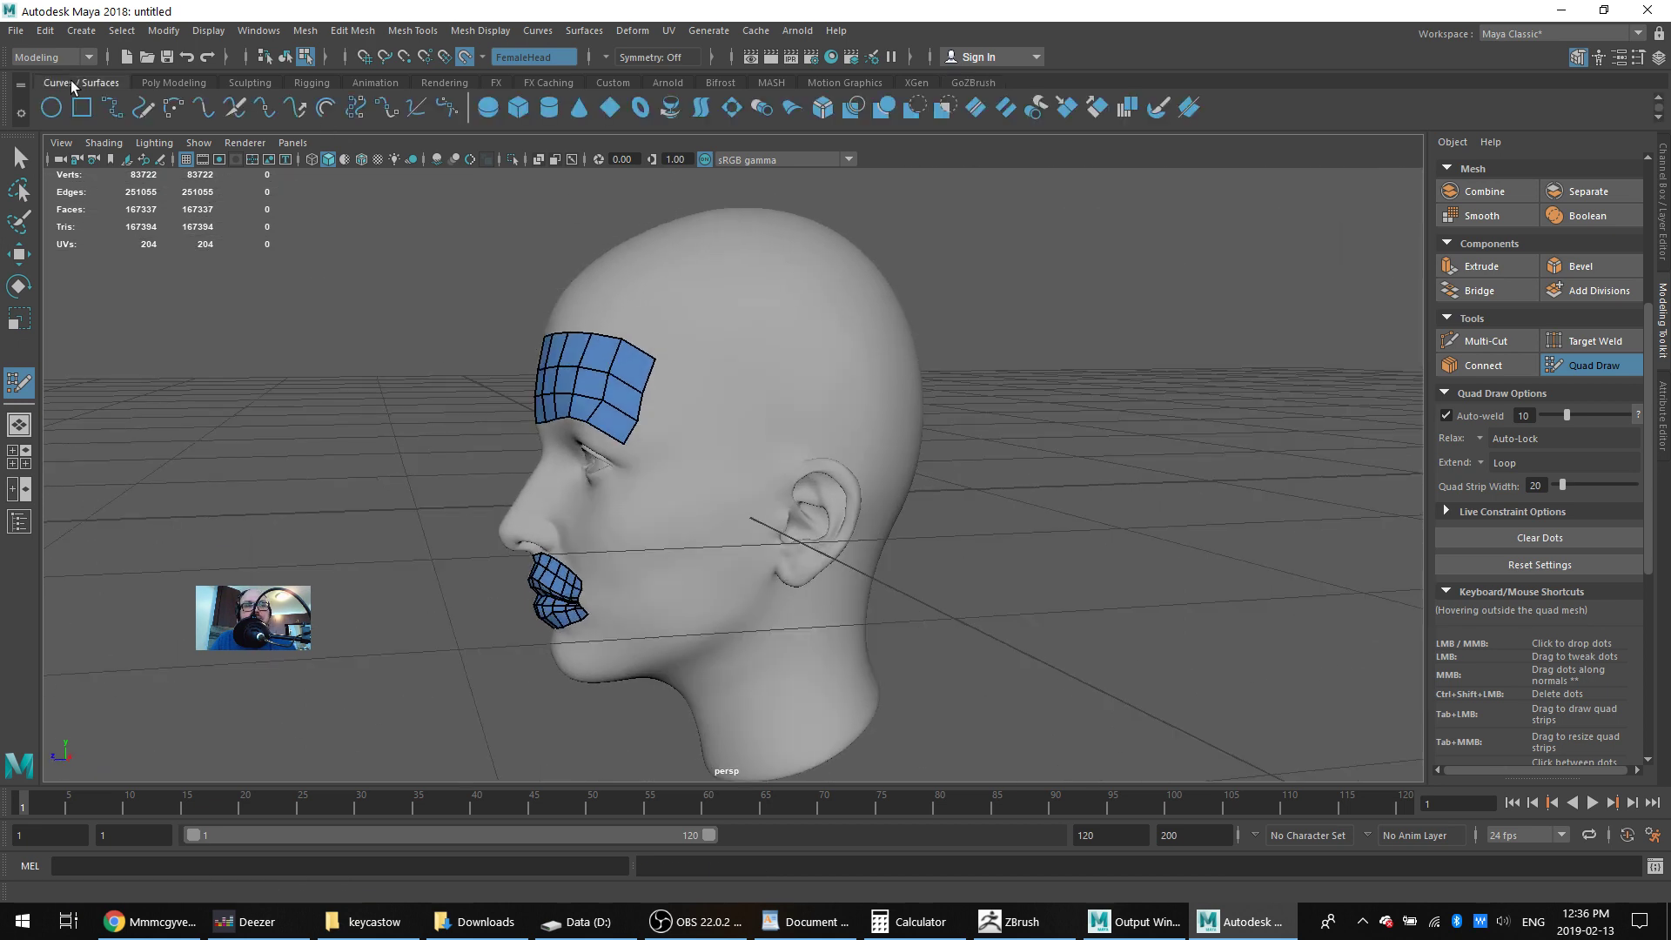
Disable the FemaleHead live surface and create a polygon sphere
{"action": "left_click", "coordinate": [186, 82]}
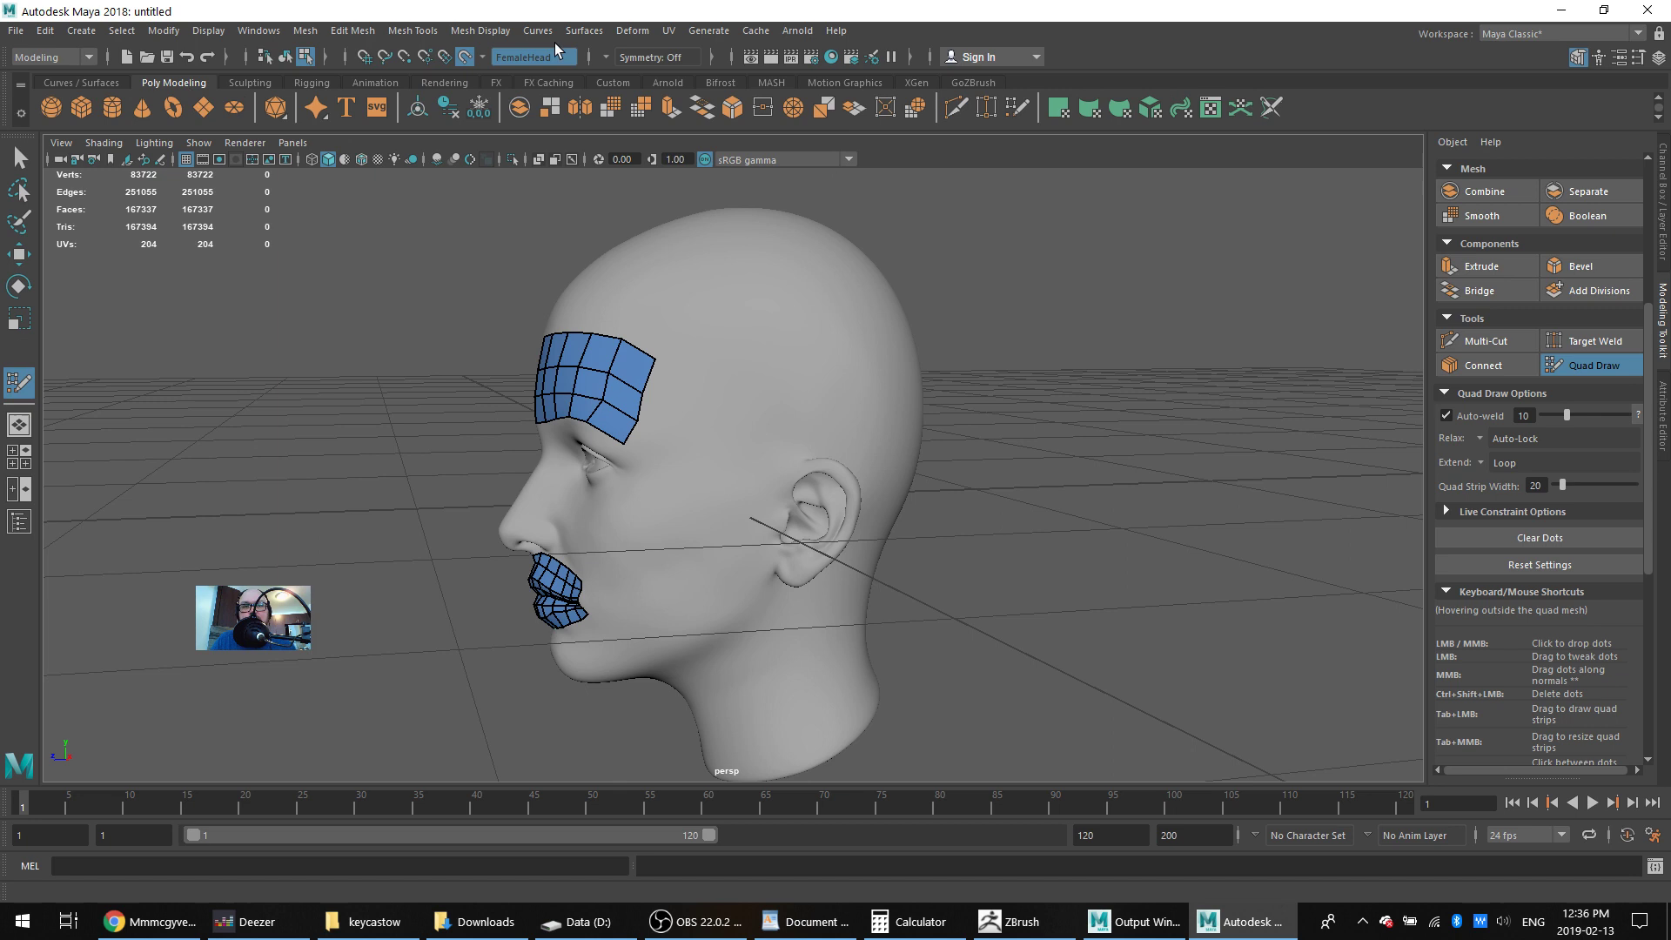
{"action": "left_click", "coordinate": [465, 56]}
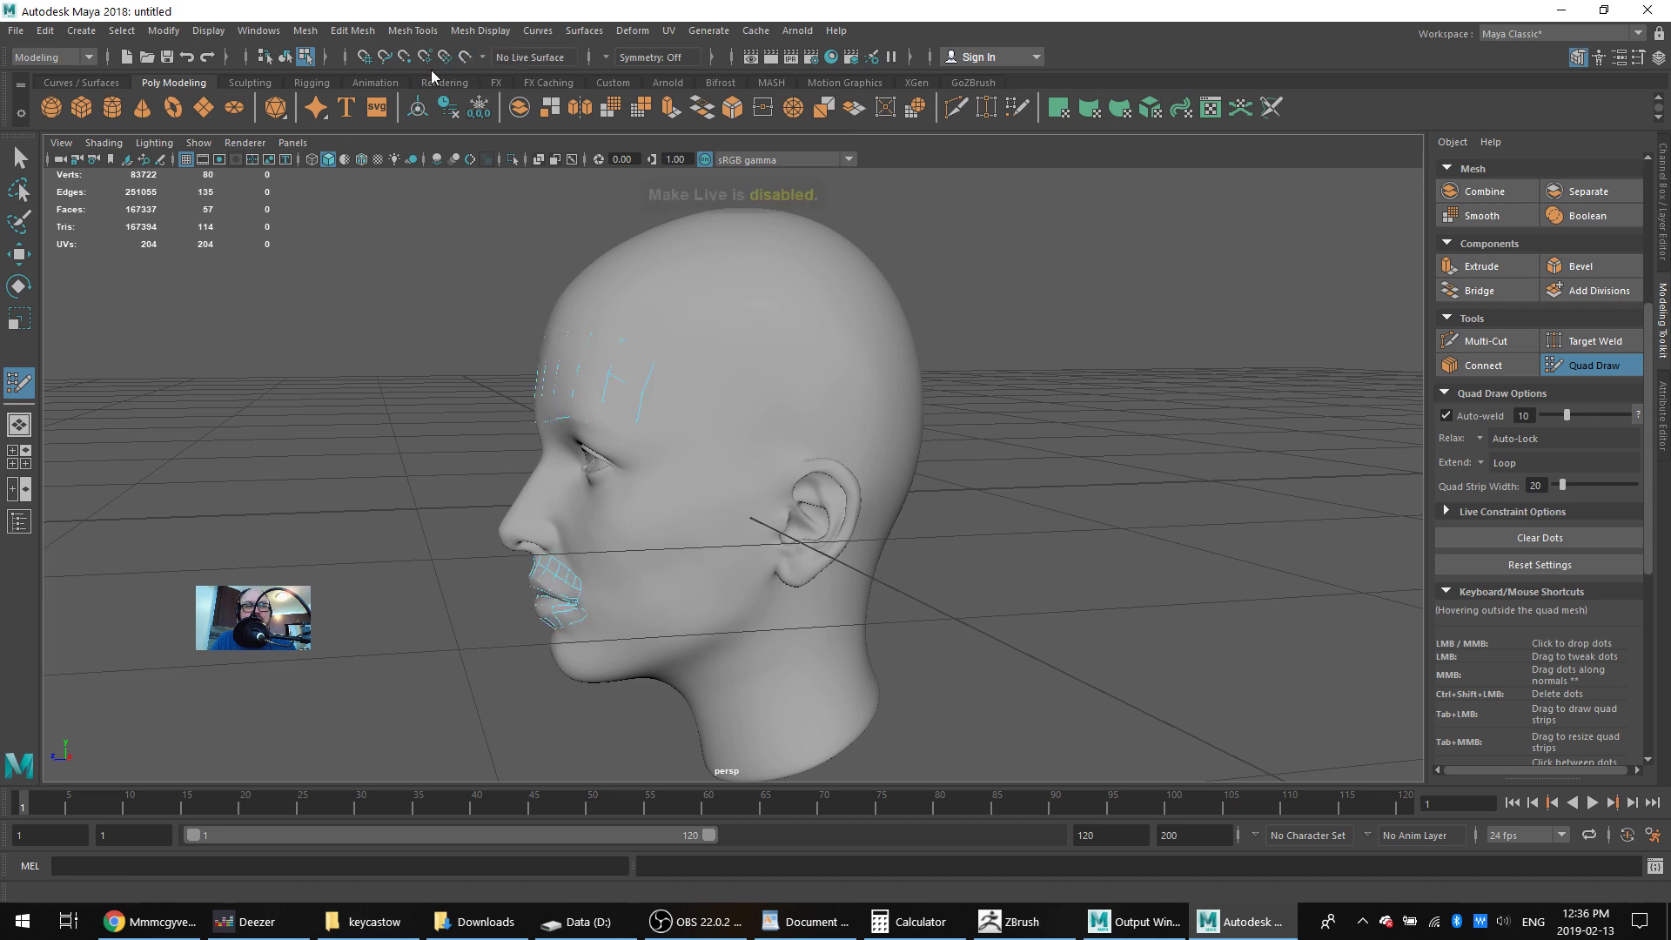
{"action": "left_click", "coordinate": [52, 107]}
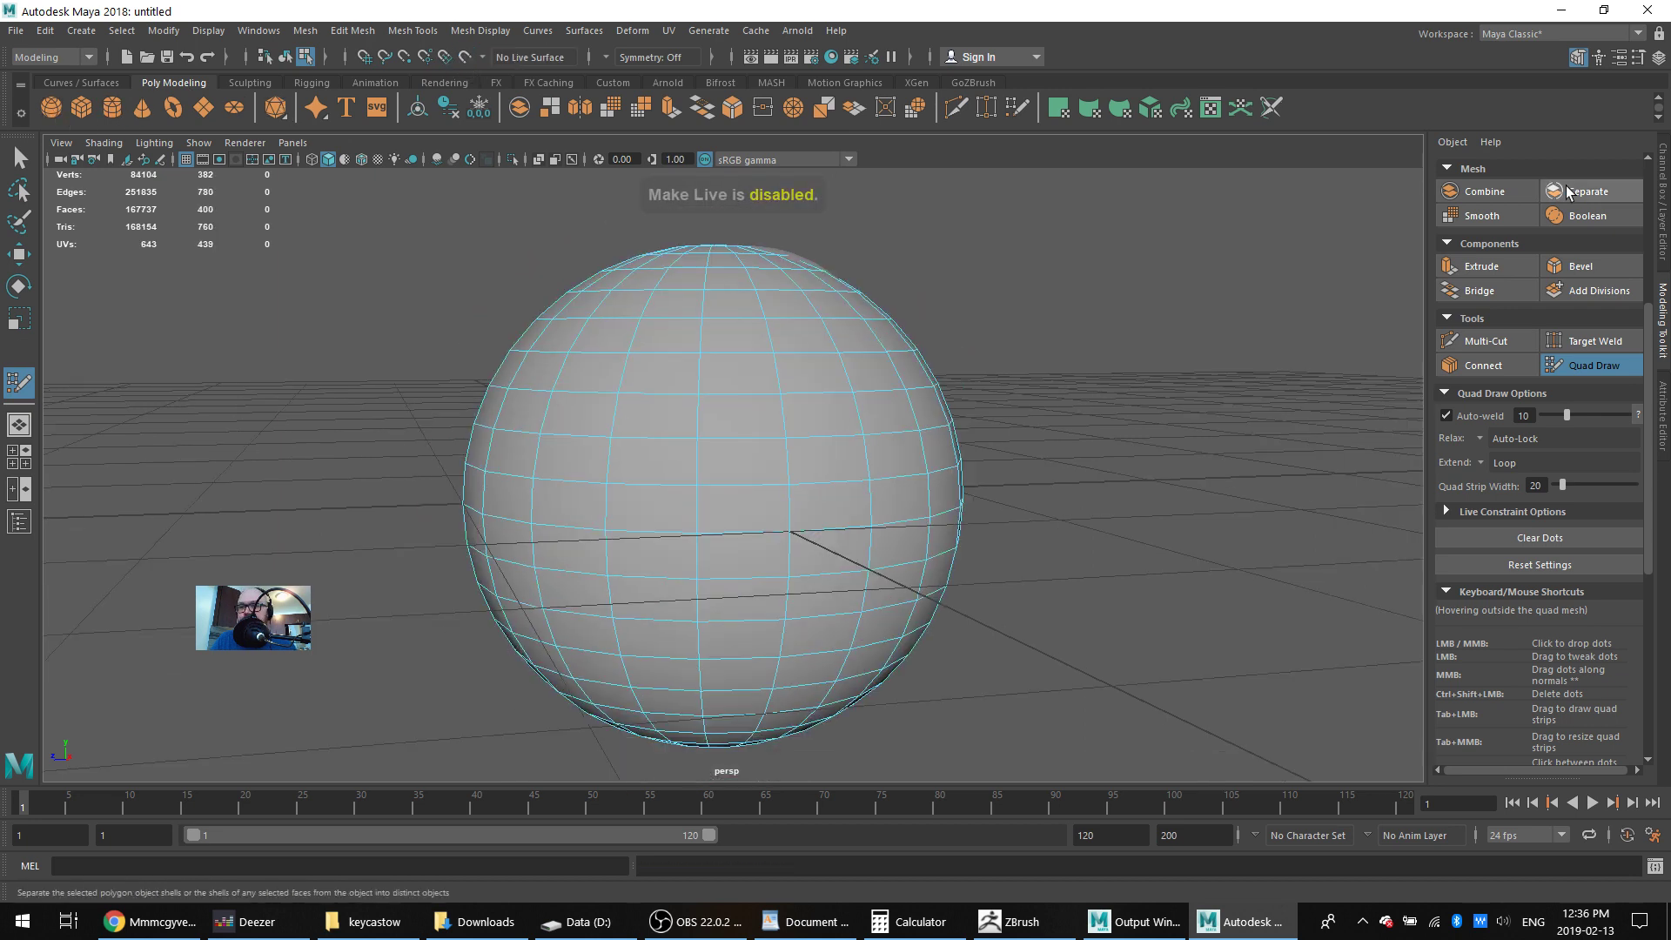
Switch the new sphere from component mode to object mode so that its attributes can be edited
{"action": "left_click", "coordinate": [1663, 205]}
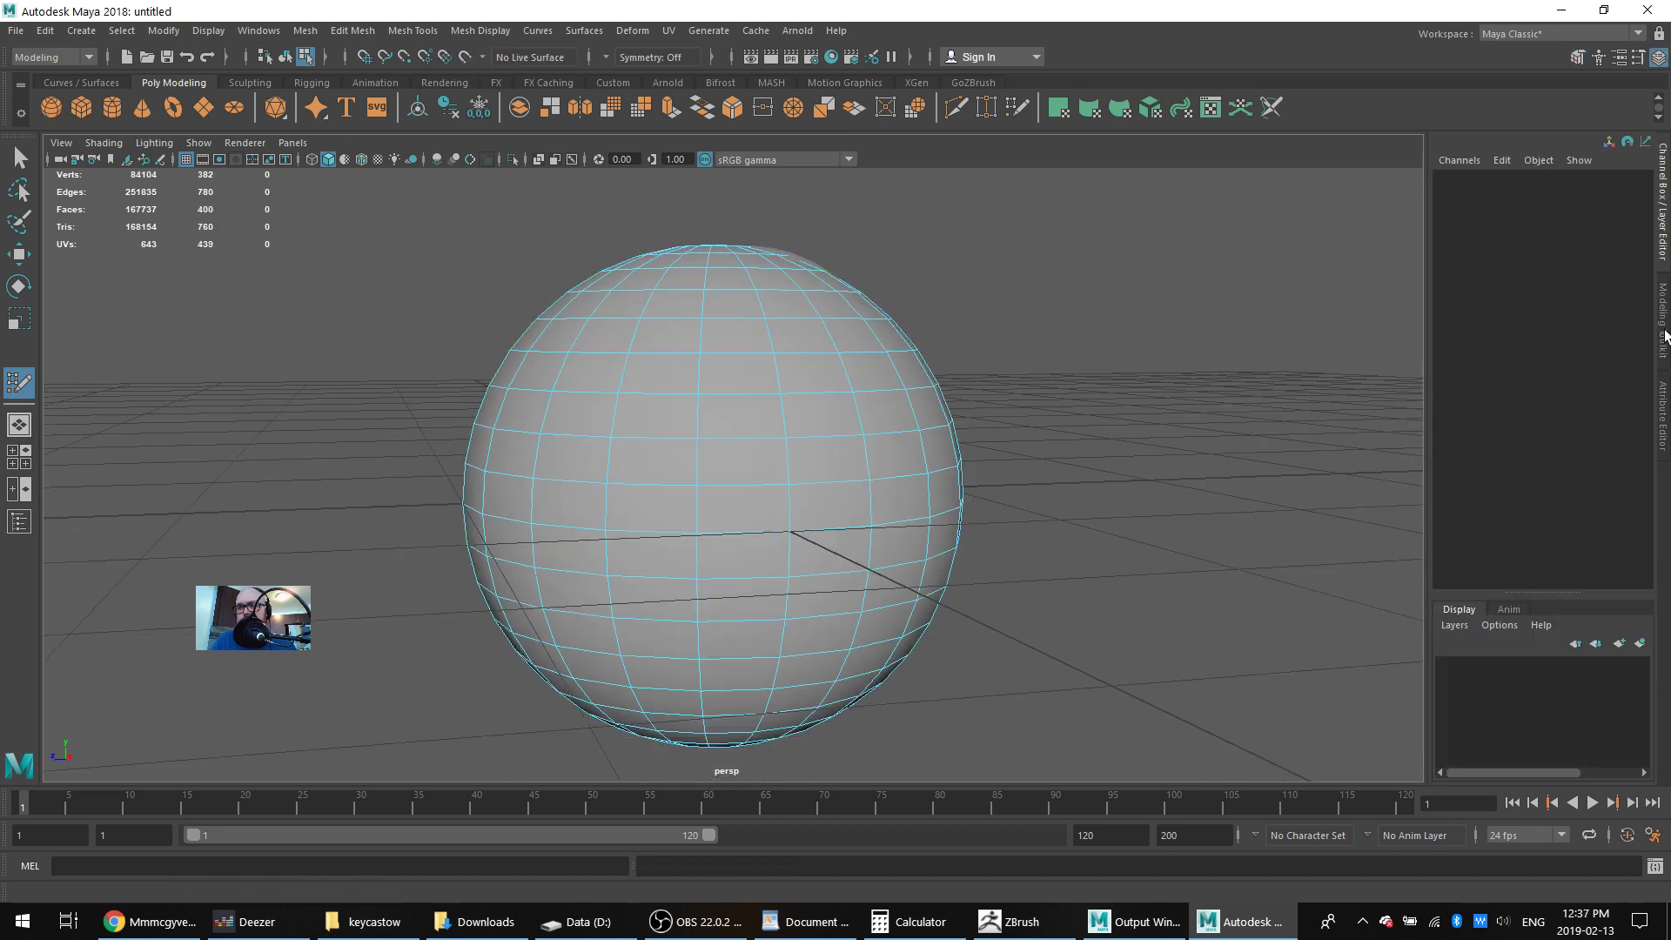
{"action": "left_click", "coordinate": [1663, 418]}
{"action": "left_click", "coordinate": [1662, 300]}
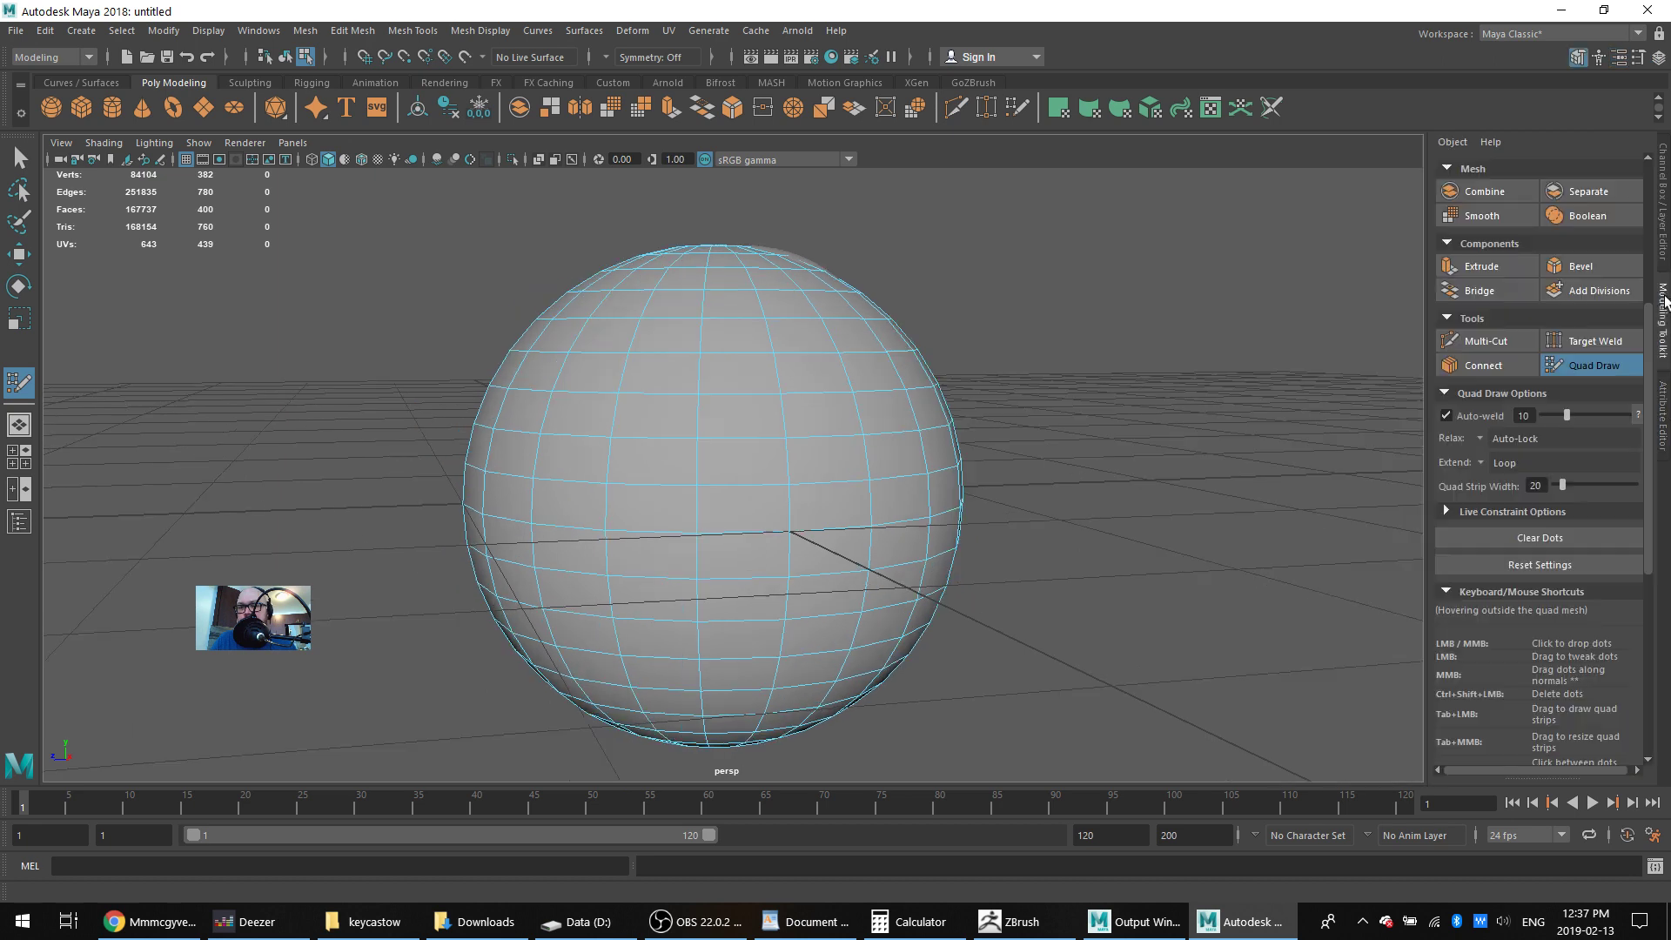
{"action": "left_click", "coordinate": [1661, 229]}
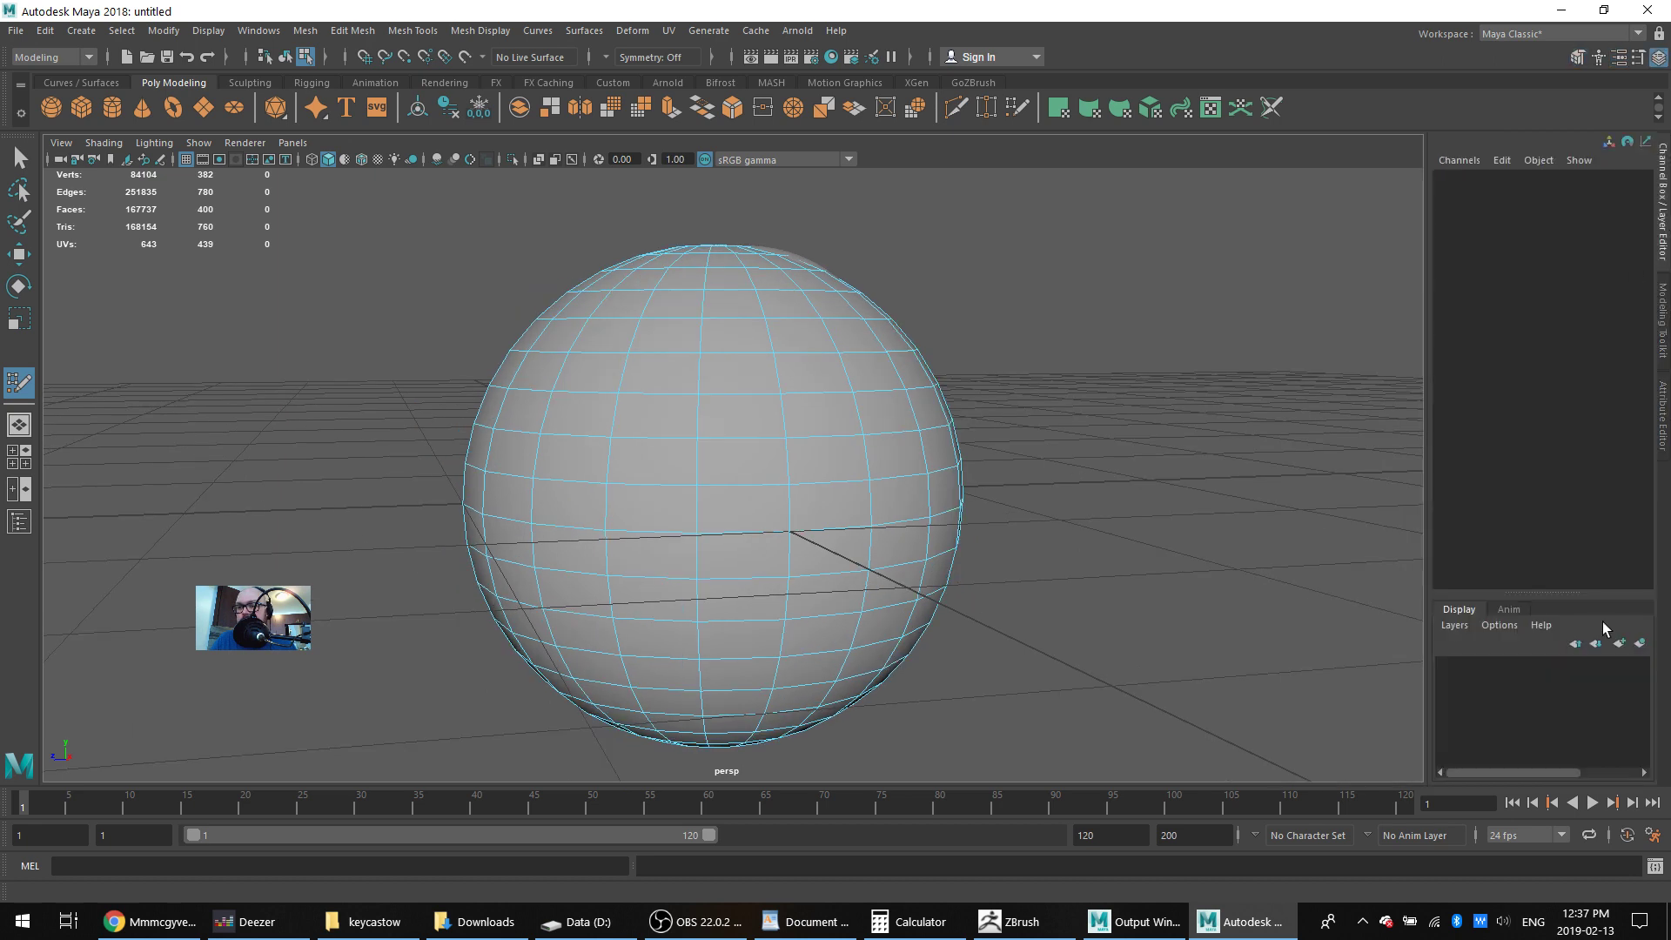
{"action": "left_click", "coordinate": [1663, 409]}
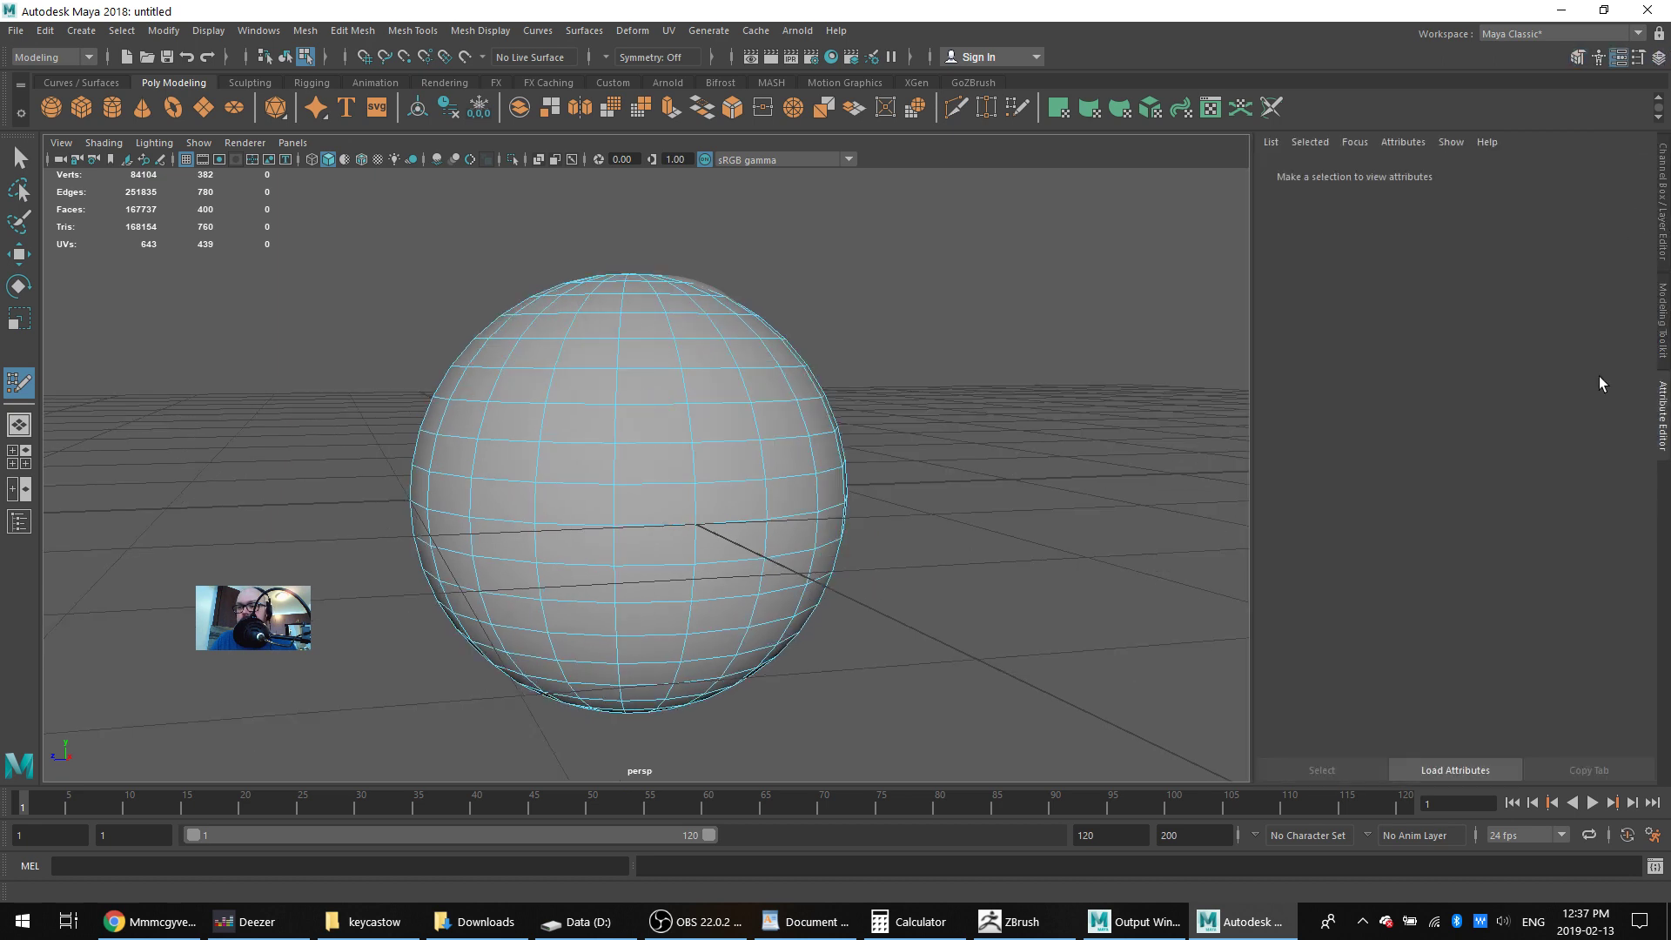
{"action": "right_click_drag", "start_coordinate": [598, 363], "coordinate": [684, 340]}
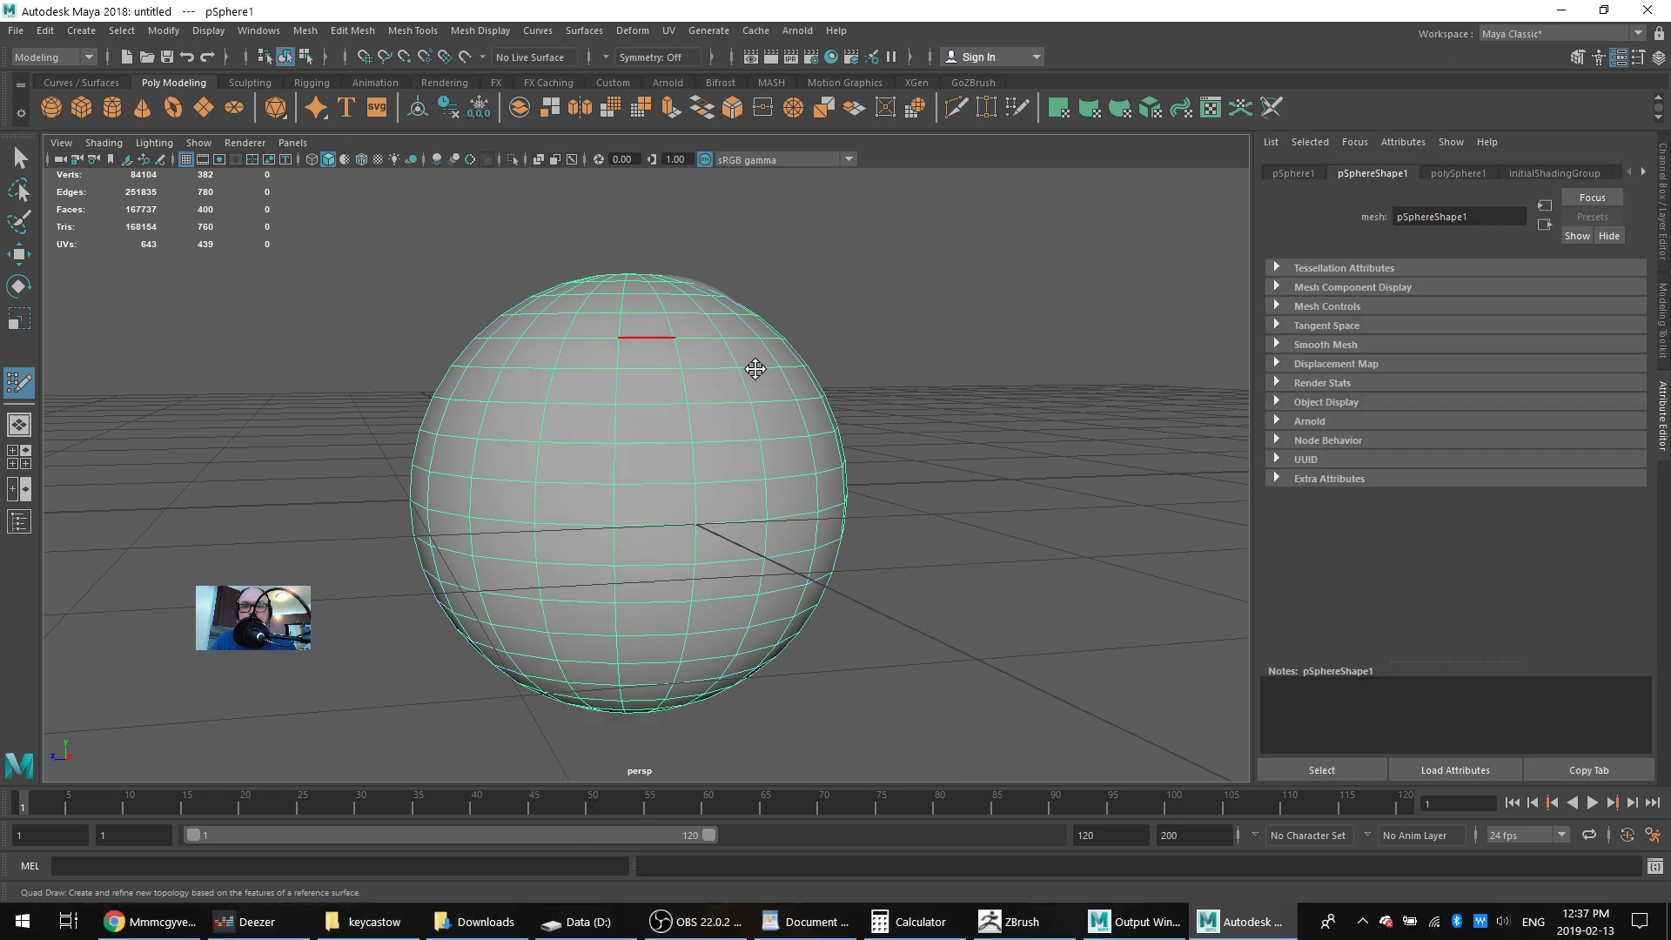
Set the sphere's Subdivisions Axis and Subdivisions Height to 8
{"action": "left_click", "coordinate": [1661, 240]}
{"action": "left_click", "coordinate": [1490, 374]}
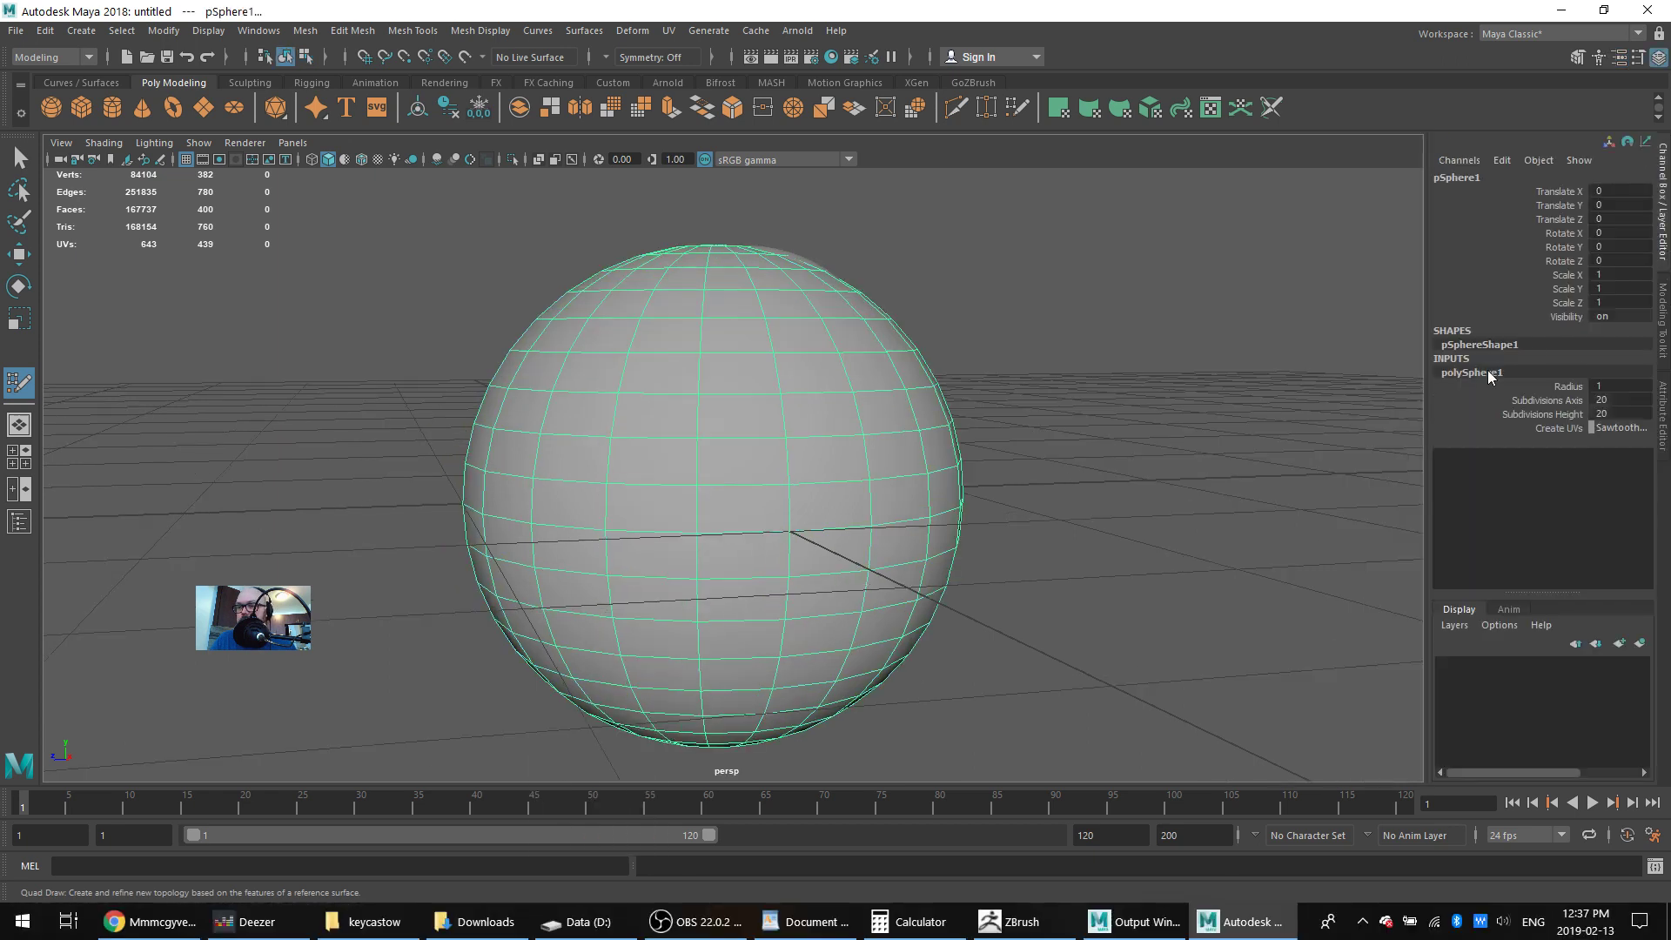
{"action": "left_click", "coordinate": [1609, 400]}
{"action": "key", "text": "Caps_Lock"}
{"action": "type", "text": "8"}
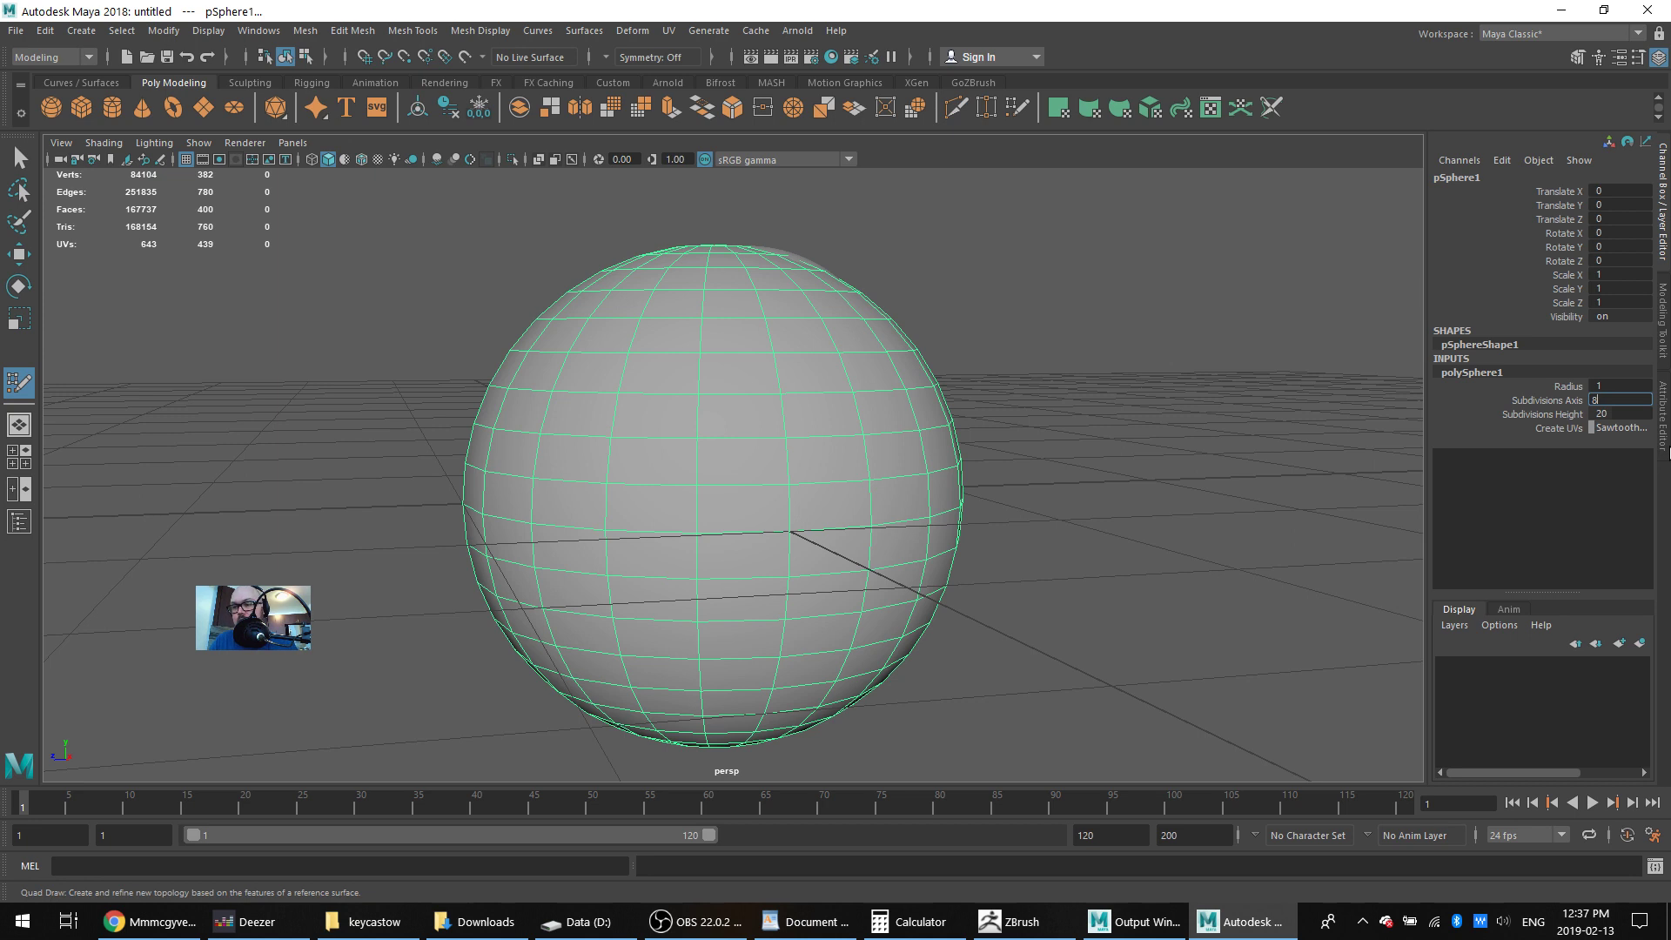
{"action": "key", "text": "Tab"}
{"action": "type", "text": "8"}
{"action": "key", "text": "Tab"}
Rotate the sphere onto its side by setting its Rotate Z to 90
{"action": "left_click_drag", "start_coordinate": [1275, 383], "coordinate": [1157, 467], "text": "alt"}
{"action": "key", "text": "e"}
{"action": "left_click_drag", "start_coordinate": [728, 450], "coordinate": [721, 597]}
{"action": "left_click", "coordinate": [1619, 261]}
{"action": "type", "text": "90"}
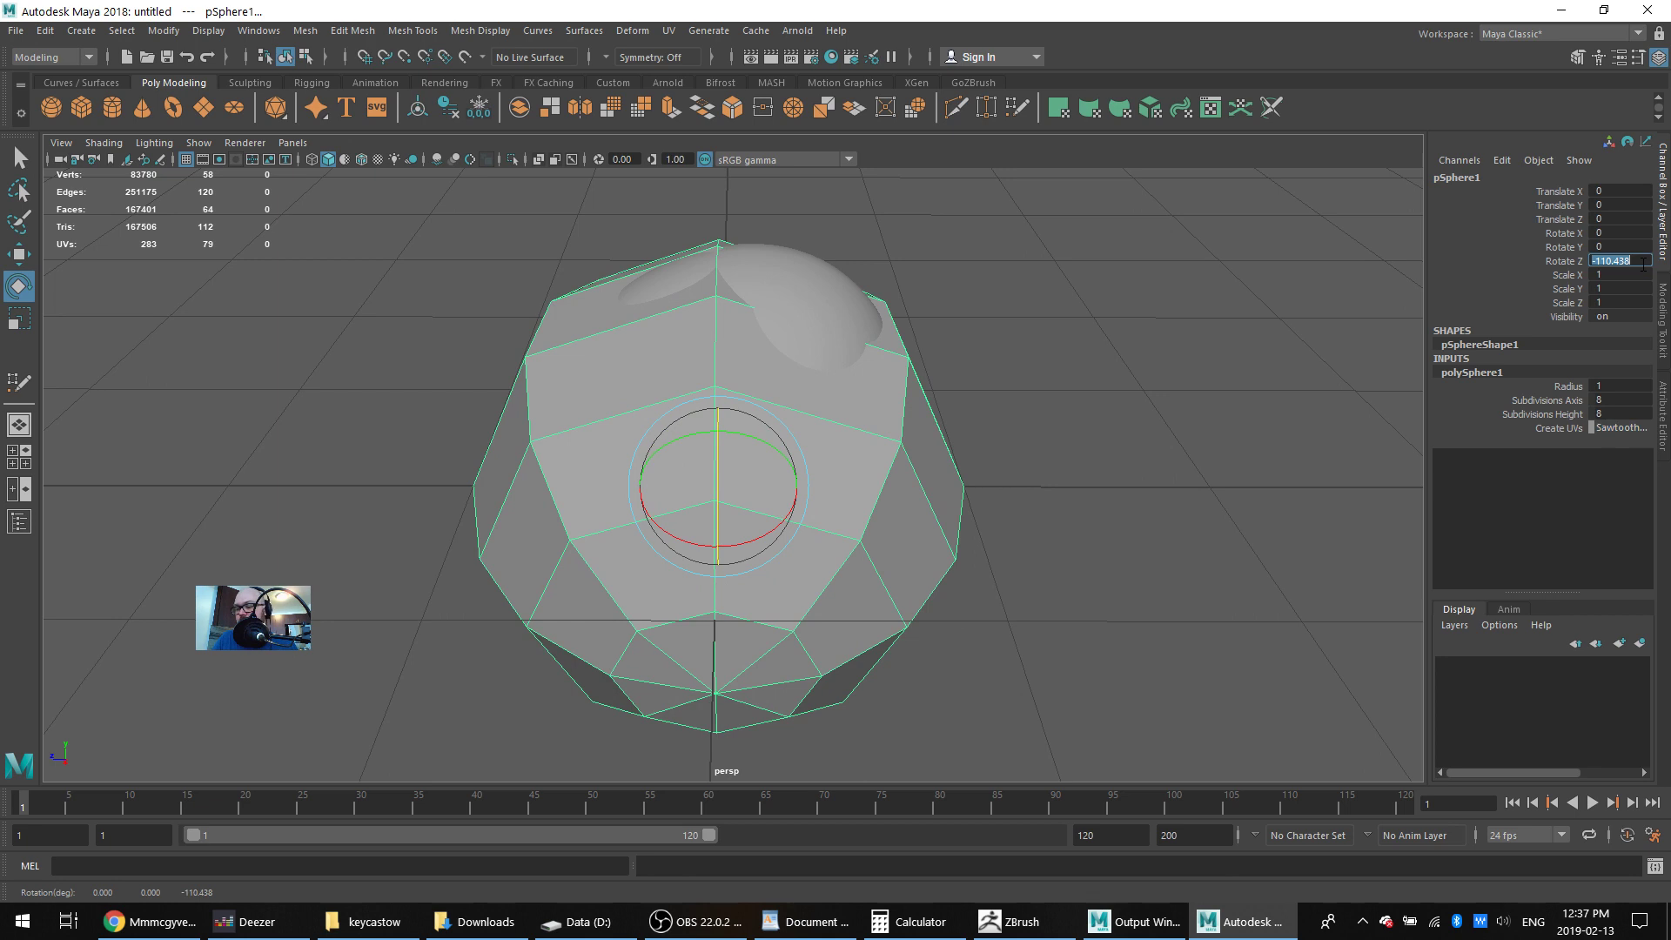
{"action": "key", "text": "Return"}
{"action": "left_click_drag", "start_coordinate": [1158, 305], "coordinate": [1151, 424], "text": "alt"}
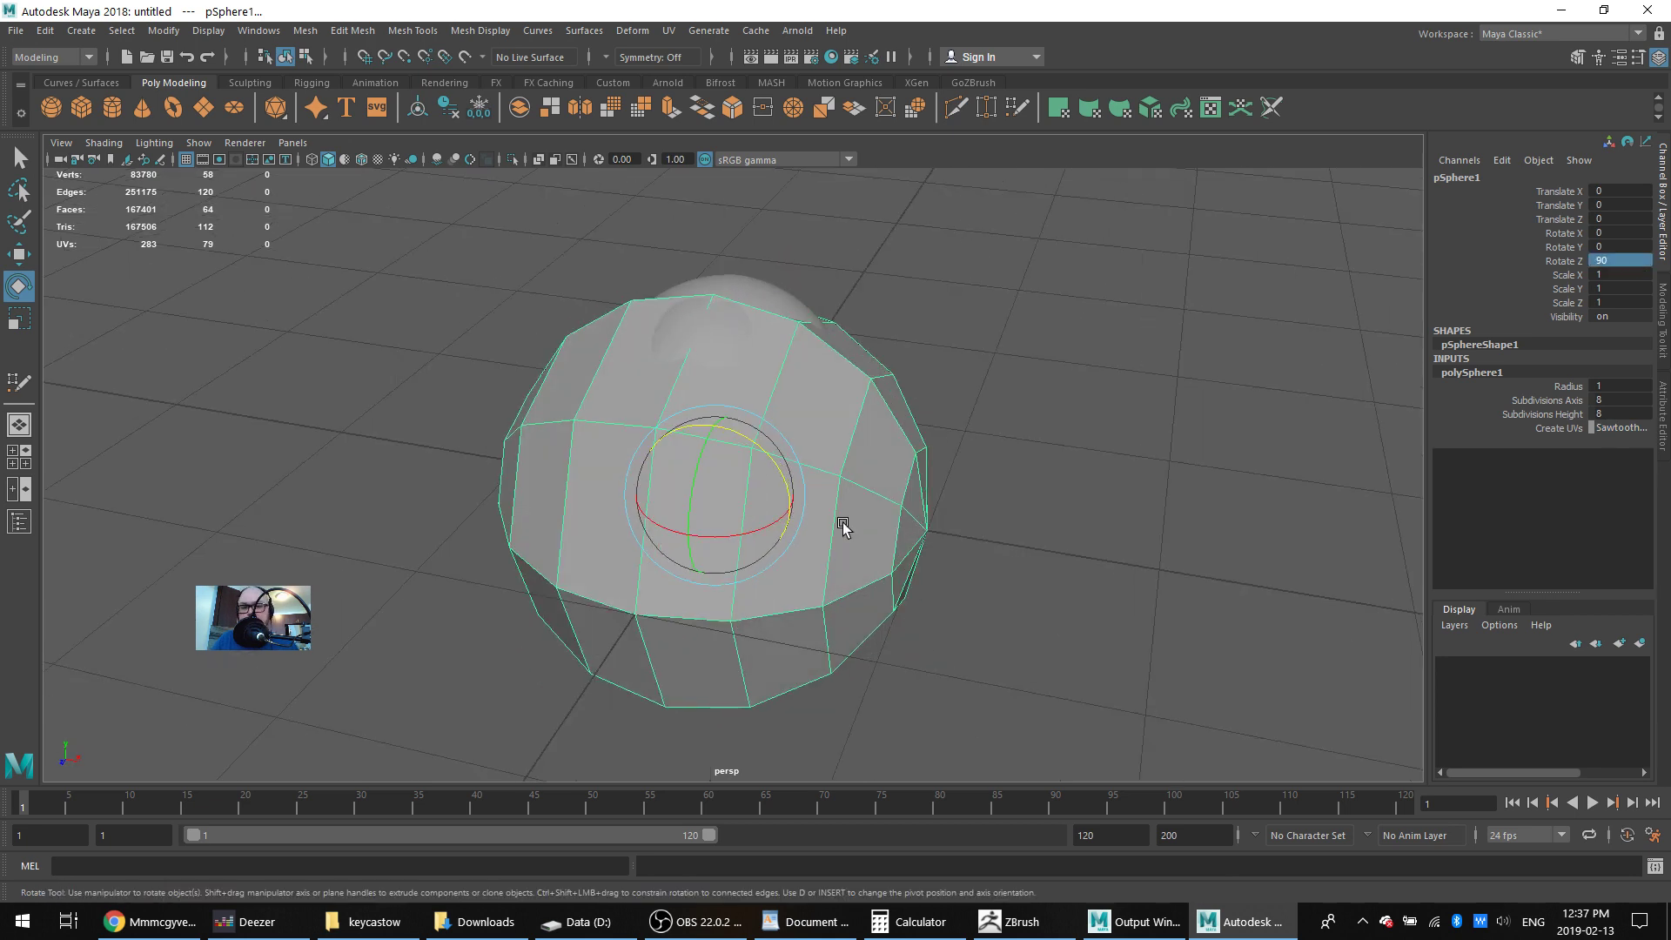
Scale the sphere down to 0.92, 0.611 and 0.92, and move it to Translate Y 0.242 and Z -0.36 behind the head
{"action": "key", "text": "r"}
{"action": "left_click_drag", "start_coordinate": [712, 496], "coordinate": [664, 485]}
{"action": "key", "text": "w"}
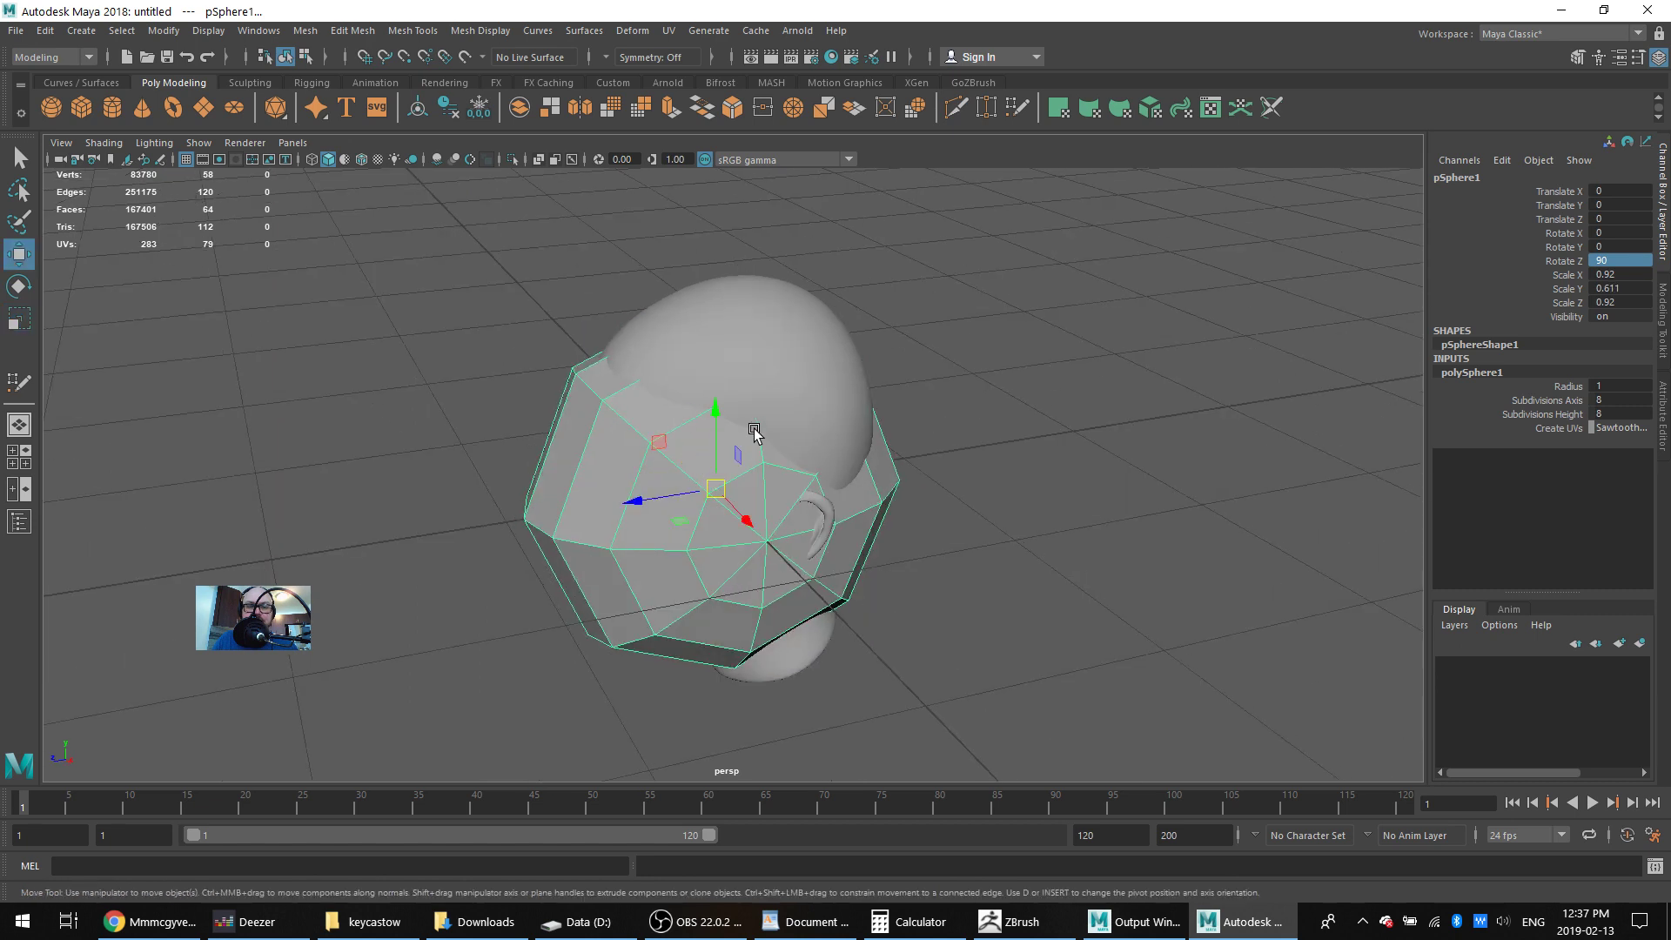
{"action": "left_click_drag", "start_coordinate": [906, 488], "coordinate": [831, 413], "text": "alt"}
{"action": "left_click_drag", "start_coordinate": [660, 432], "coordinate": [804, 431]}
Make the FemaleHead mesh the live surface and reselect the sphere
{"action": "left_click", "coordinate": [693, 352]}
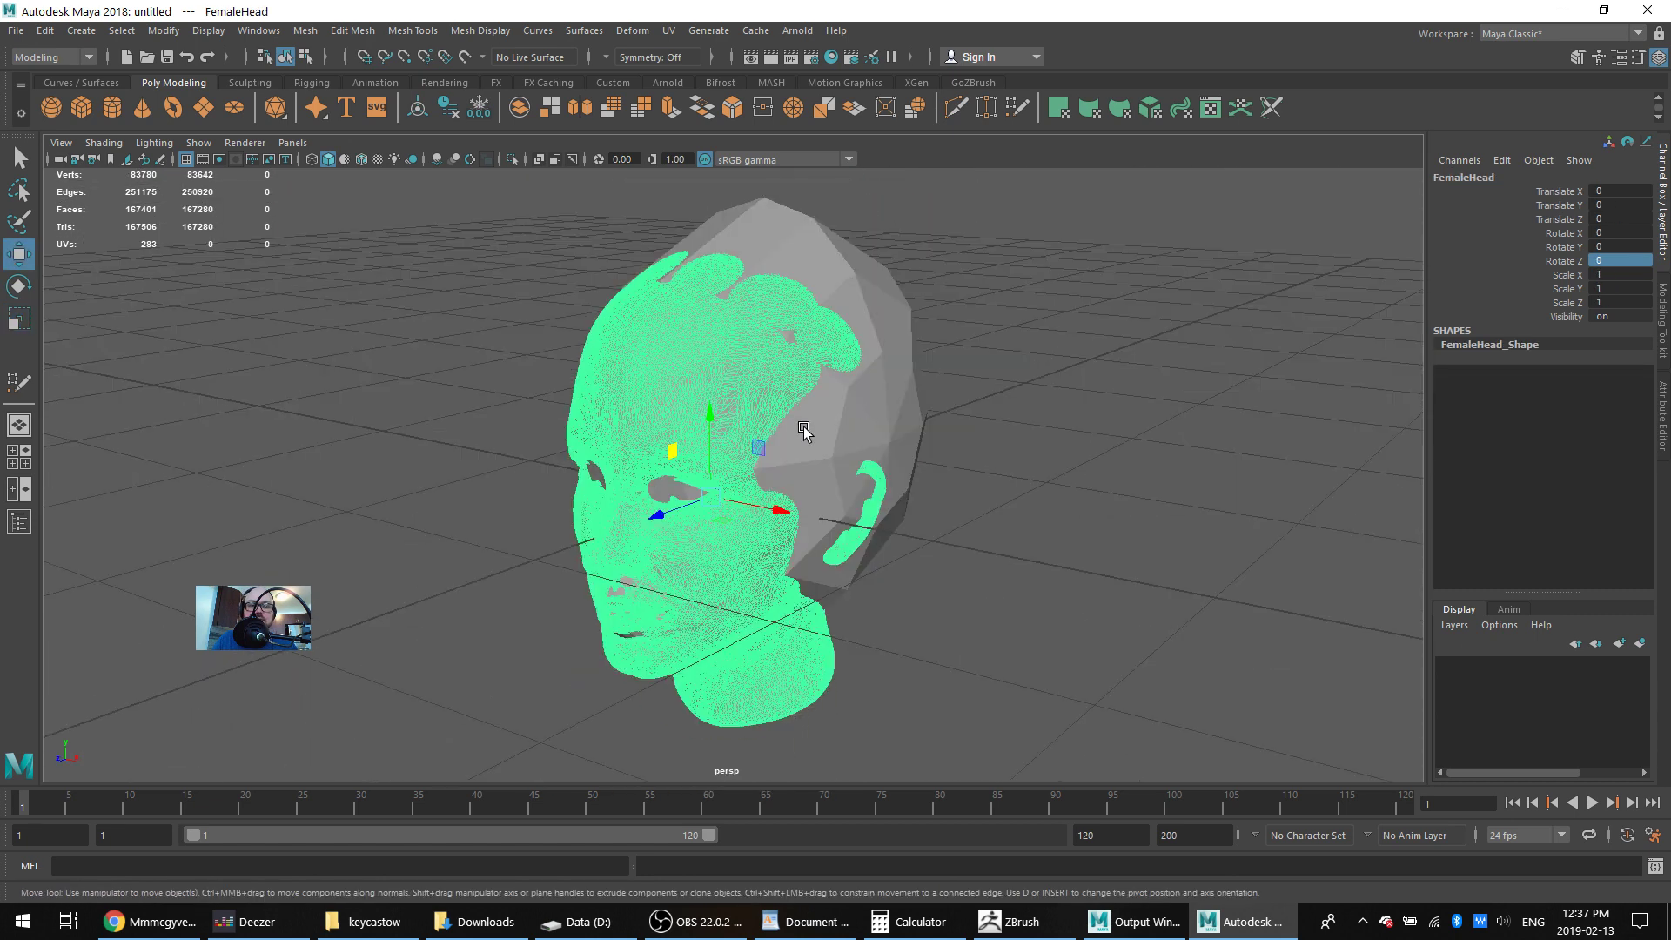
{"action": "left_click_drag", "start_coordinate": [899, 388], "coordinate": [818, 346], "text": "alt"}
{"action": "left_click", "coordinate": [468, 59]}
{"action": "left_click", "coordinate": [1665, 406]}
{"action": "left_click", "coordinate": [818, 347]}
{"action": "right_click_drag", "start_coordinate": [749, 350], "coordinate": [865, 378], "text": "alt"}
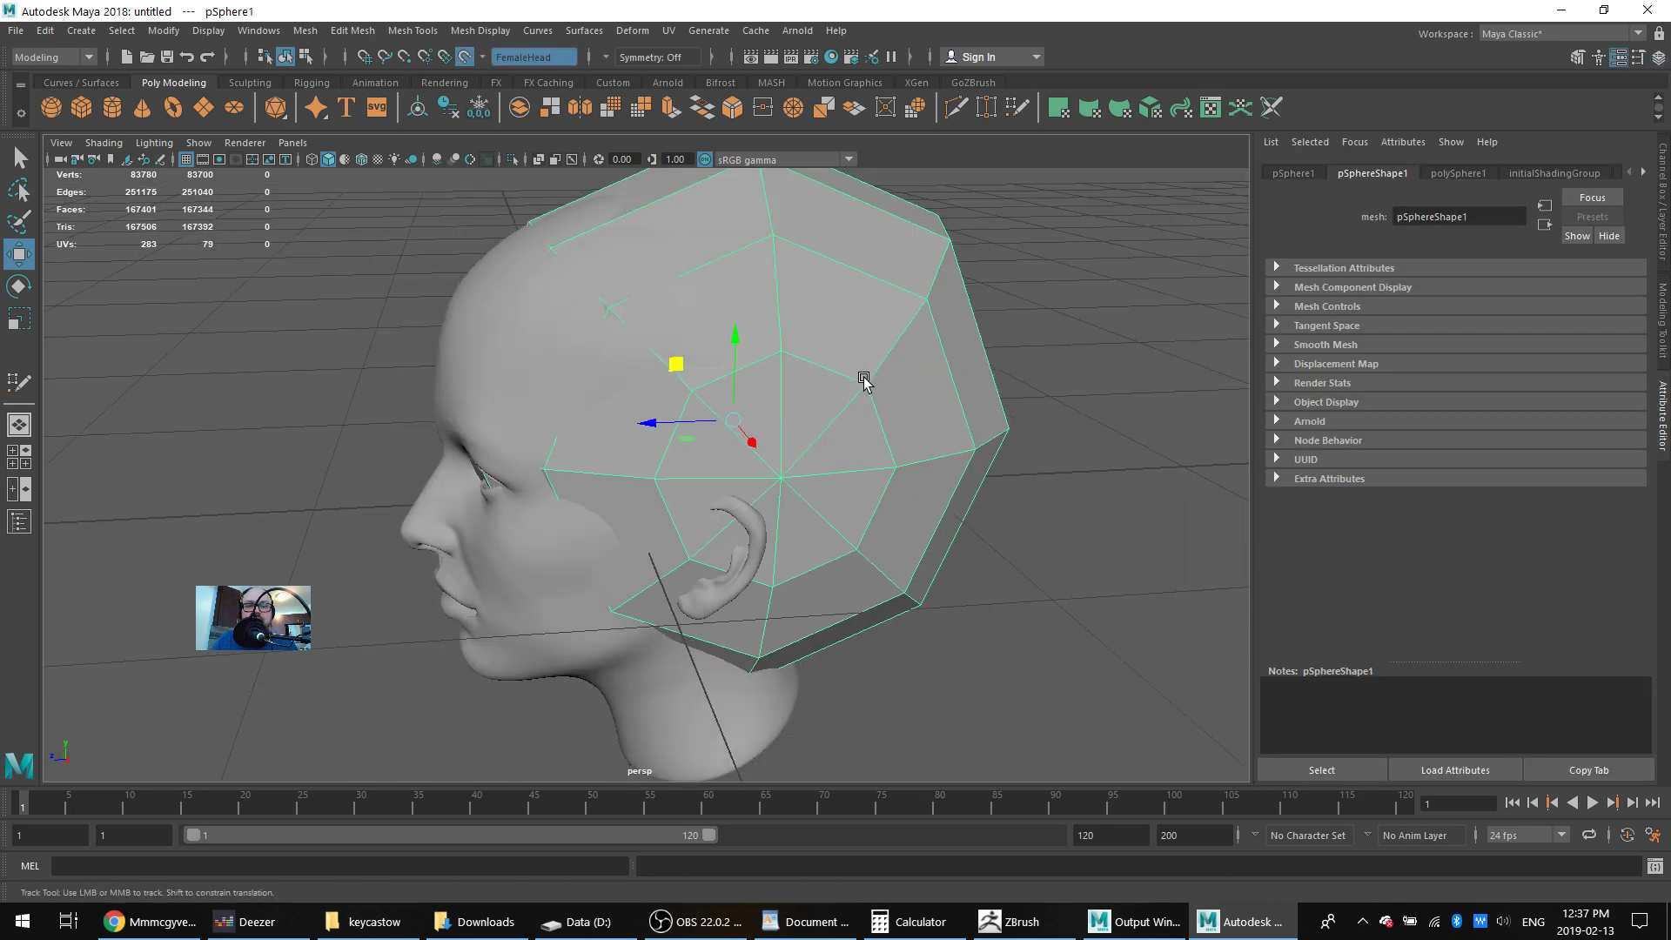
{"action": "left_click_drag", "start_coordinate": [809, 374], "coordinate": [877, 364], "text": "alt"}
Set the sphere's Subdivisions Axis and Subdivisions Height to 12
{"action": "left_click", "coordinate": [1663, 200]}
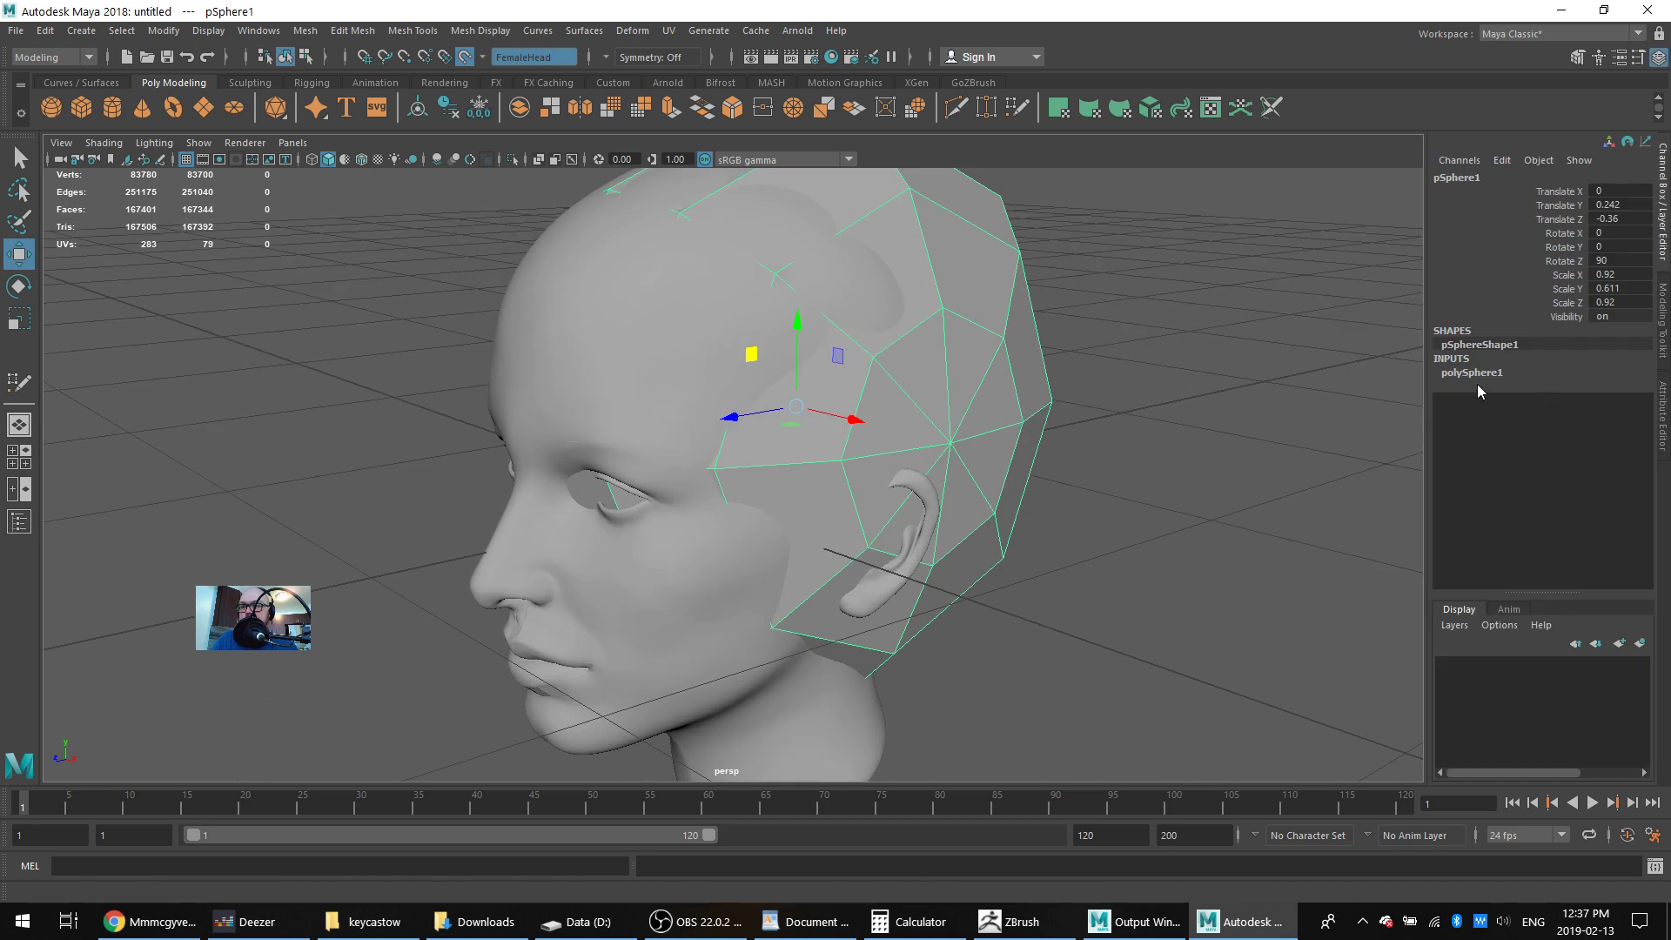
{"action": "left_click", "coordinate": [1615, 402]}
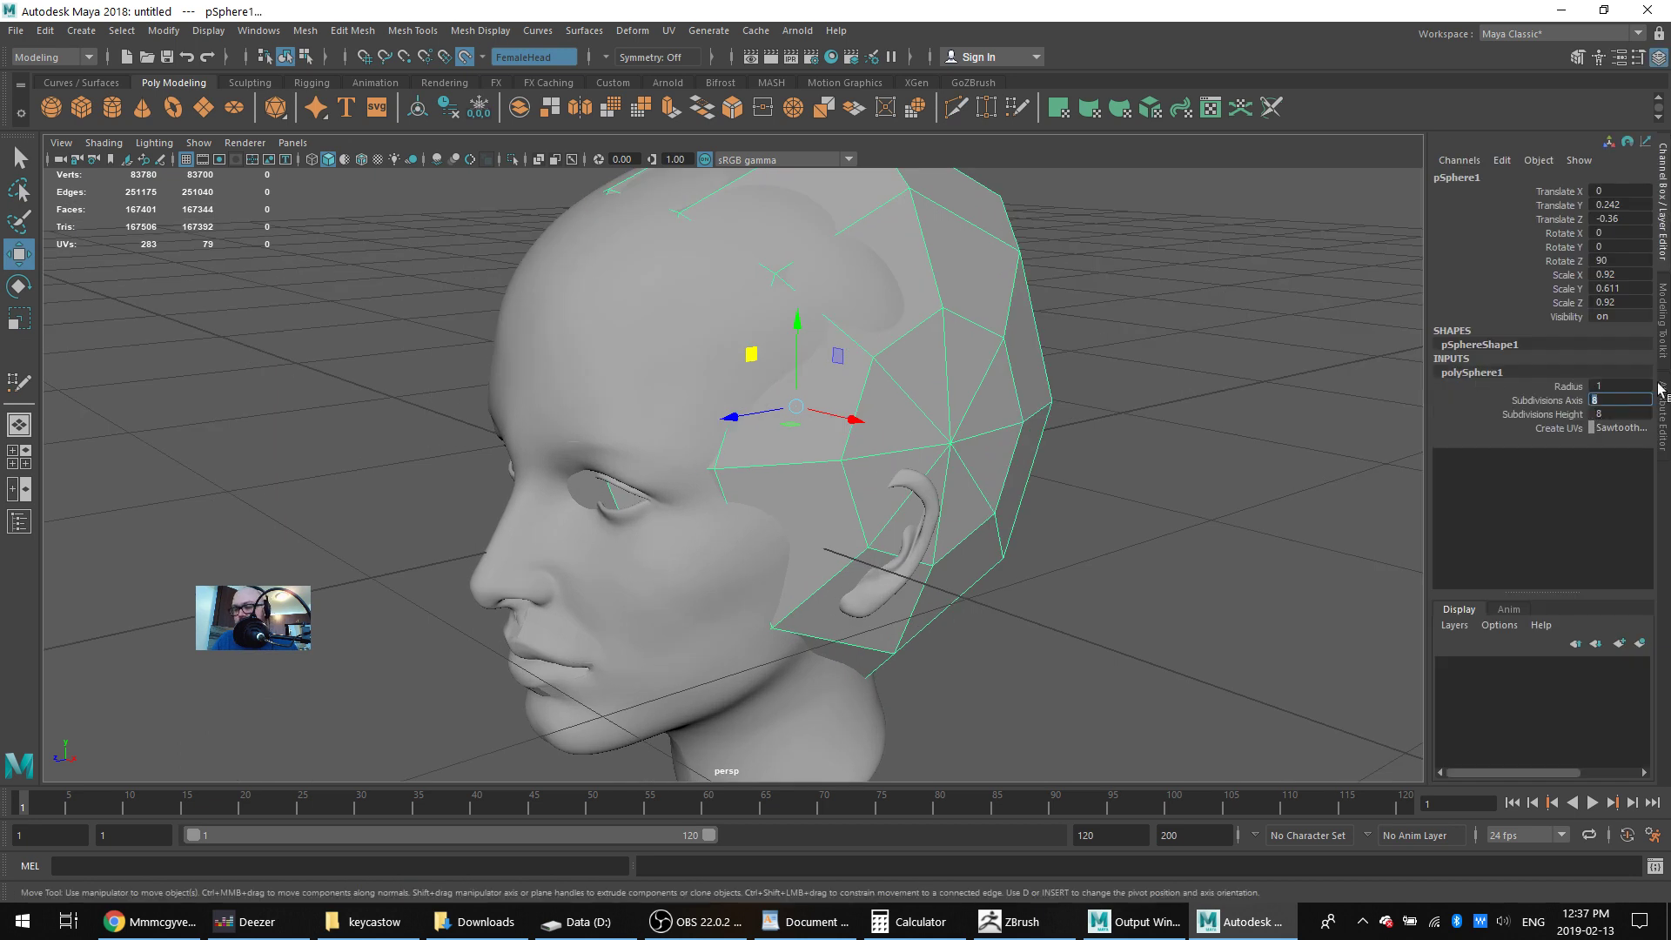
{"action": "type", "text": "12"}
{"action": "key", "text": "Return"}
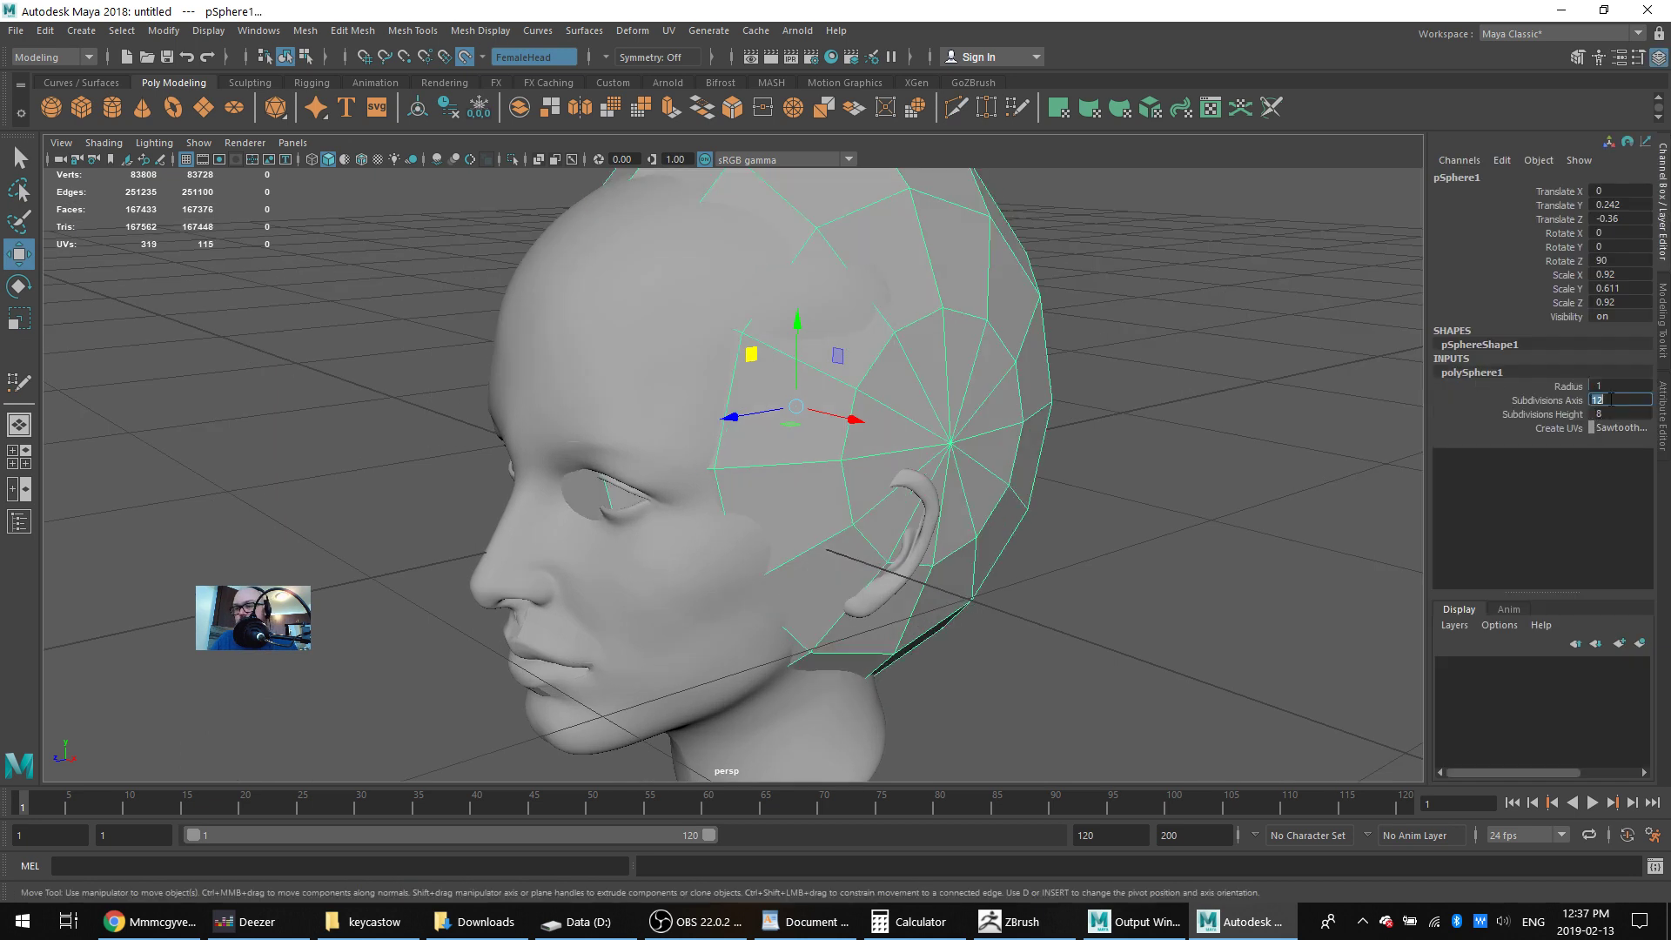
{"action": "left_click", "coordinate": [1609, 414]}
{"action": "type", "text": "12"}
{"action": "key", "text": "Return"}
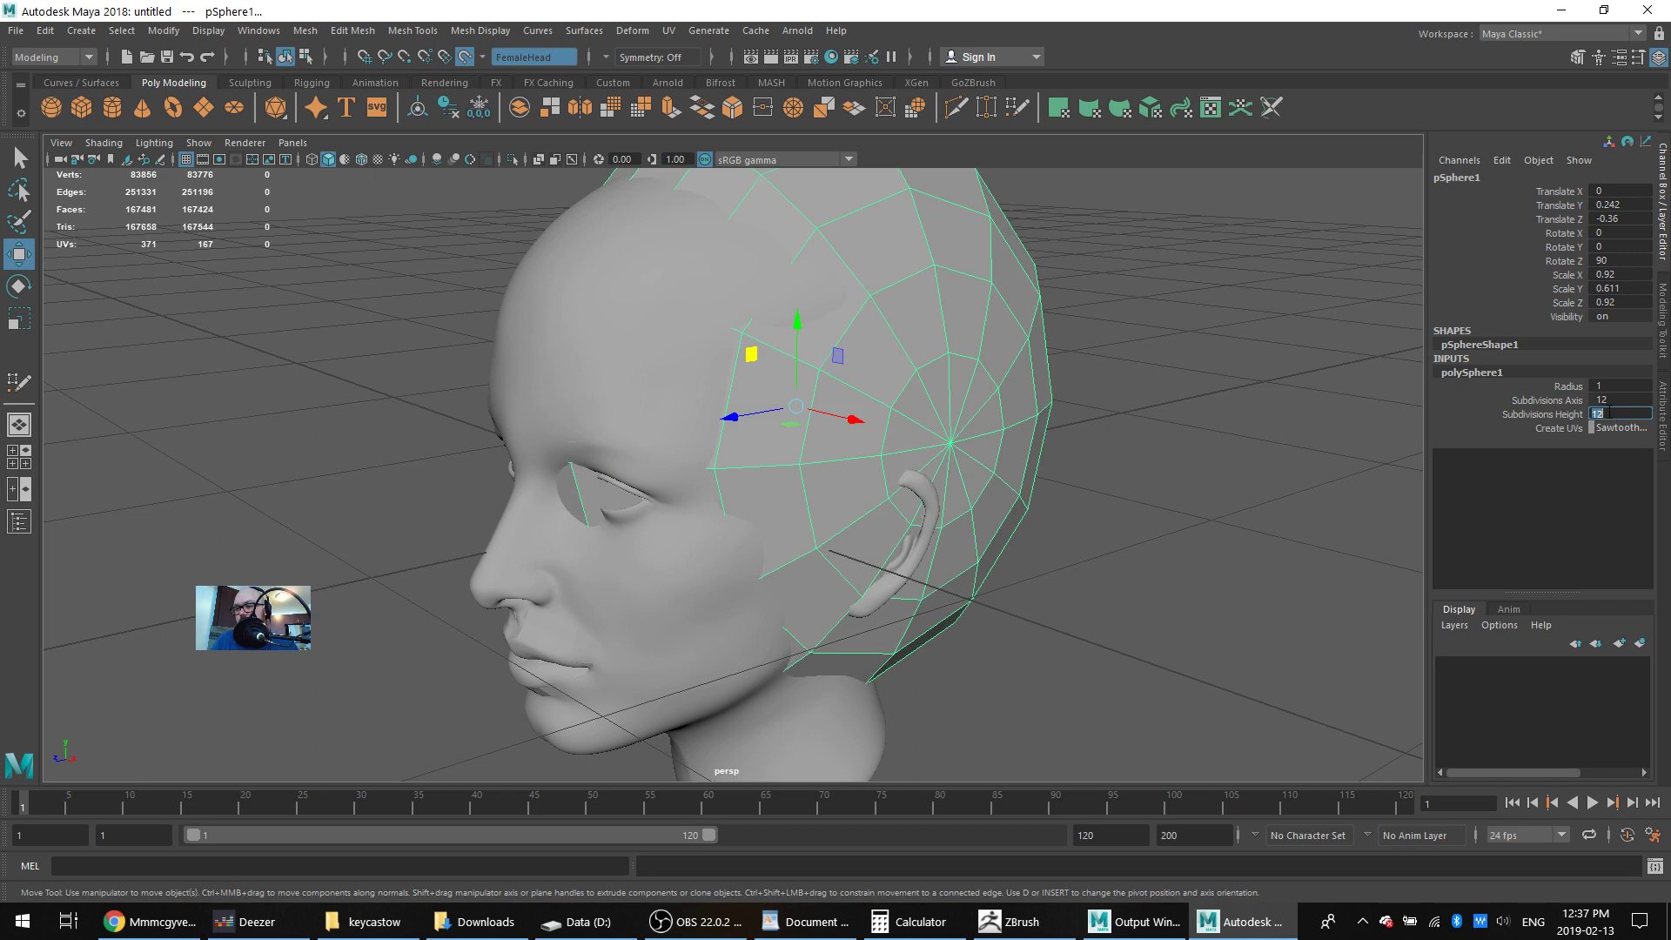
Set the sphere's Subdivisions Axis to 8
{"action": "left_click", "coordinate": [1609, 399]}
{"action": "type", "text": "8"}
{"action": "key", "text": "Return"}
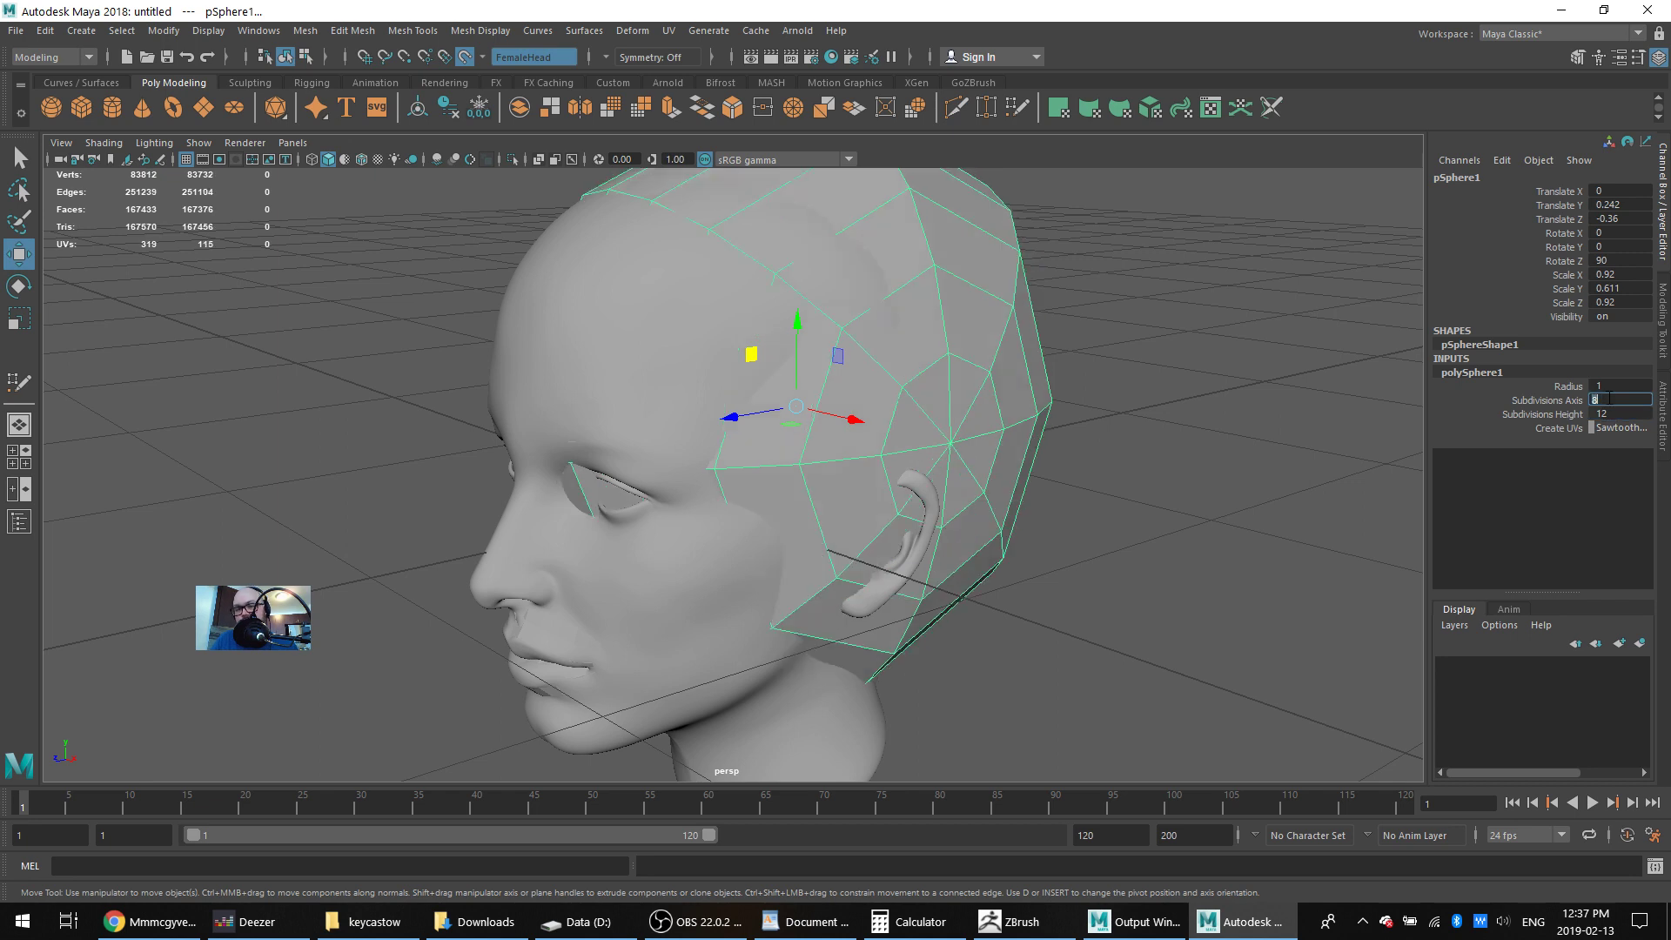
{"action": "left_click_drag", "start_coordinate": [1023, 389], "coordinate": [972, 419], "text": "alt"}
{"action": "right_click_drag", "start_coordinate": [972, 419], "coordinate": [919, 377], "text": "alt"}
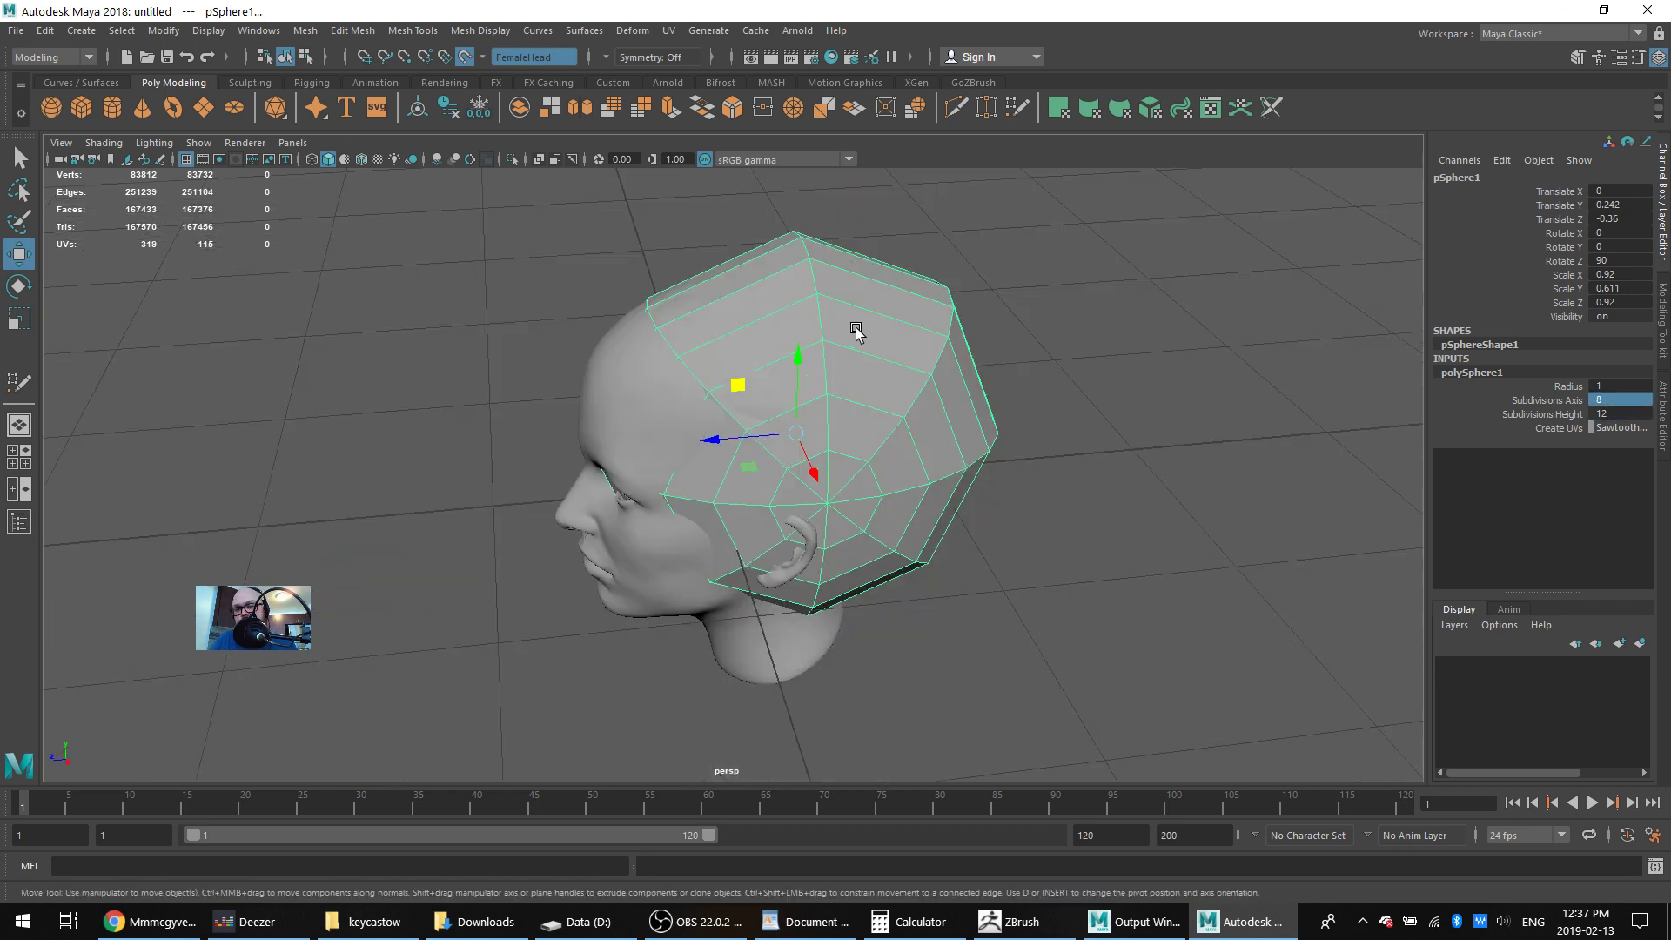
Undo the sphere's accidental move and turn off the FemaleHead live surface
{"action": "left_click_drag", "start_coordinate": [854, 331], "coordinate": [719, 389], "text": "alt"}
{"action": "key", "text": "ctrl+z"}
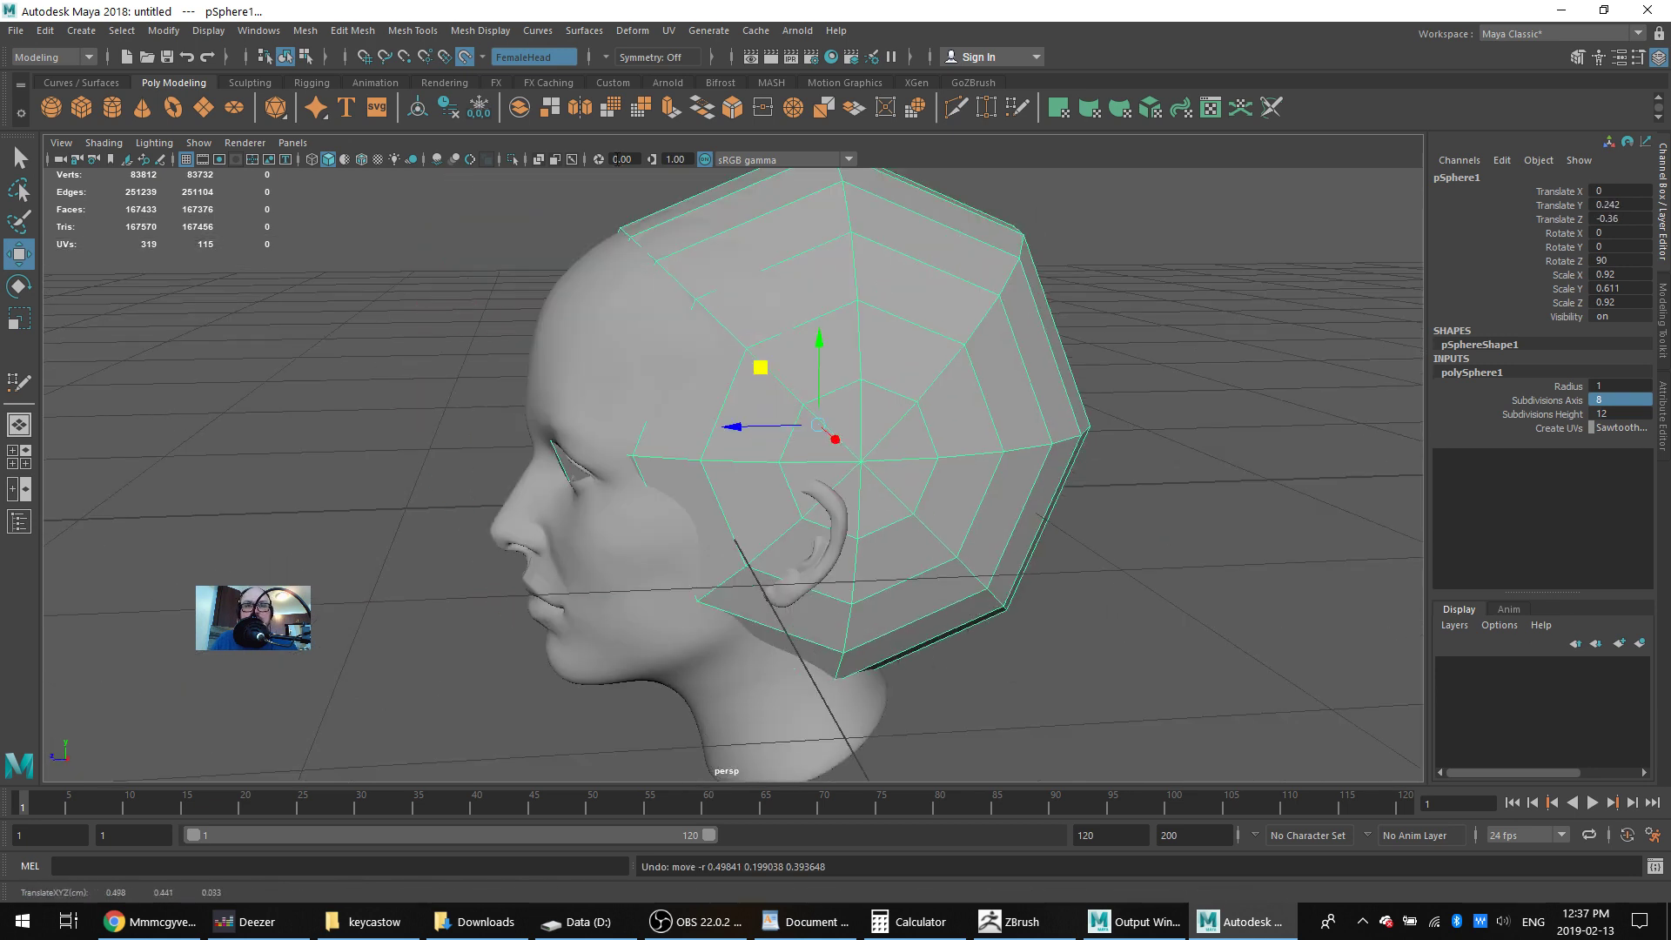
{"action": "left_click", "coordinate": [467, 57]}
{"action": "left_click_drag", "start_coordinate": [870, 380], "coordinate": [802, 371], "text": "alt"}
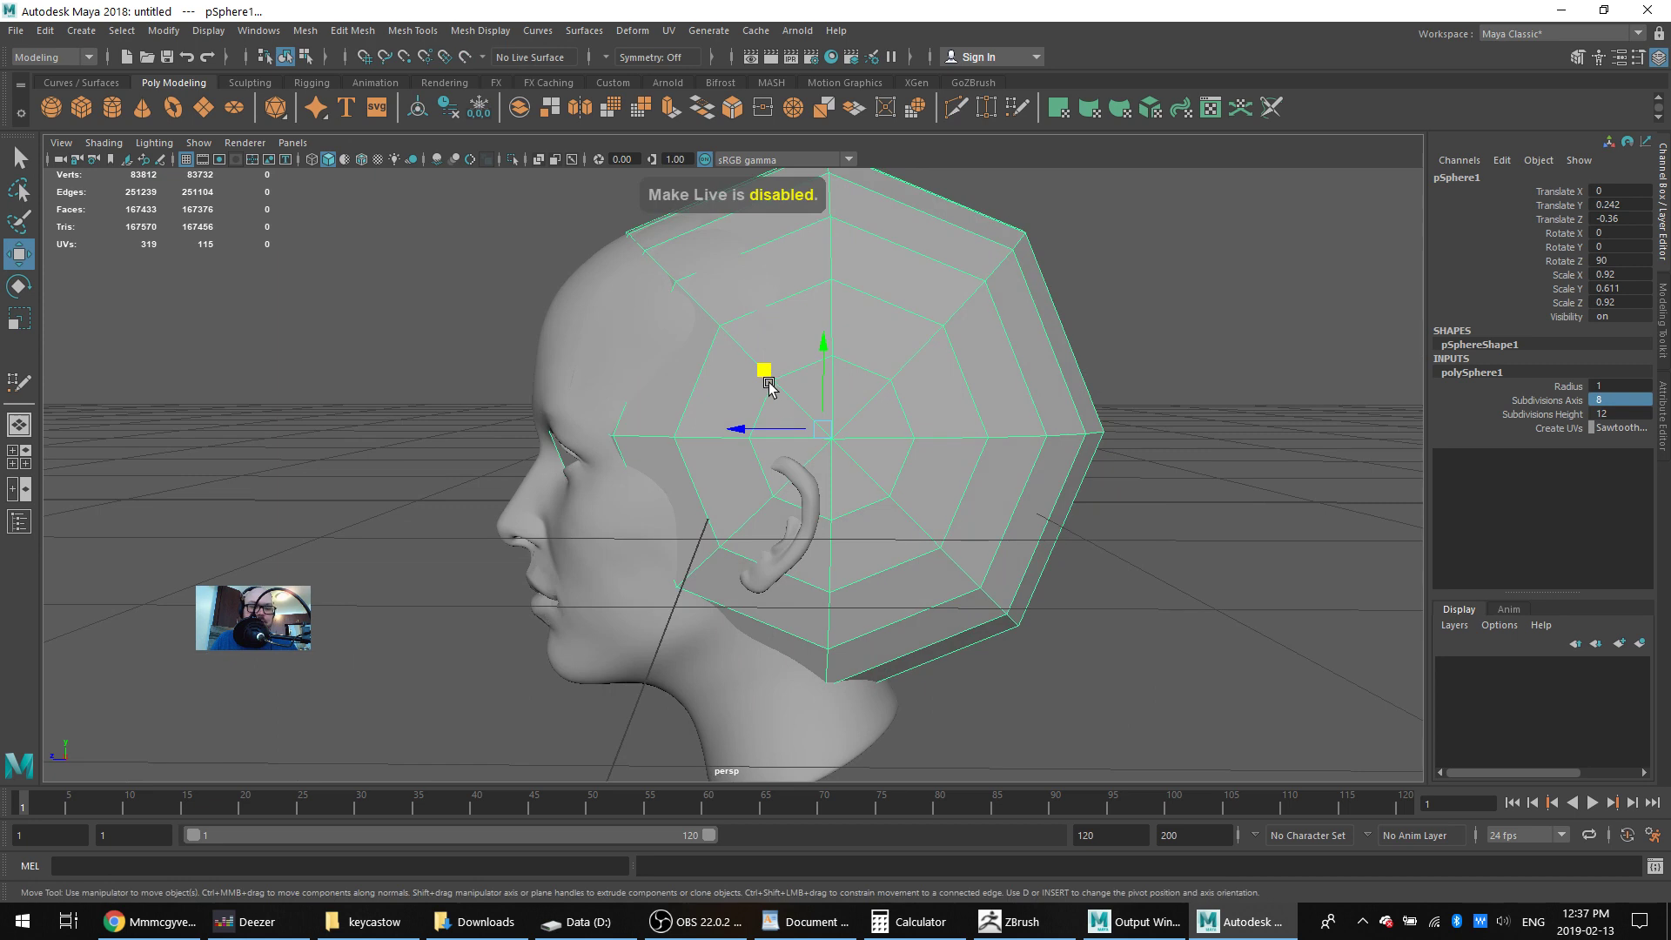
Scale the sphere to 0.794, 0.528 and 0.794, and move it forward to Translate Z -0.105 around the skull
{"action": "key", "text": "r"}
{"action": "left_click_drag", "start_coordinate": [812, 435], "coordinate": [897, 447]}
{"action": "key", "text": "w"}
{"action": "right_click_drag", "start_coordinate": [791, 427], "coordinate": [786, 464]}
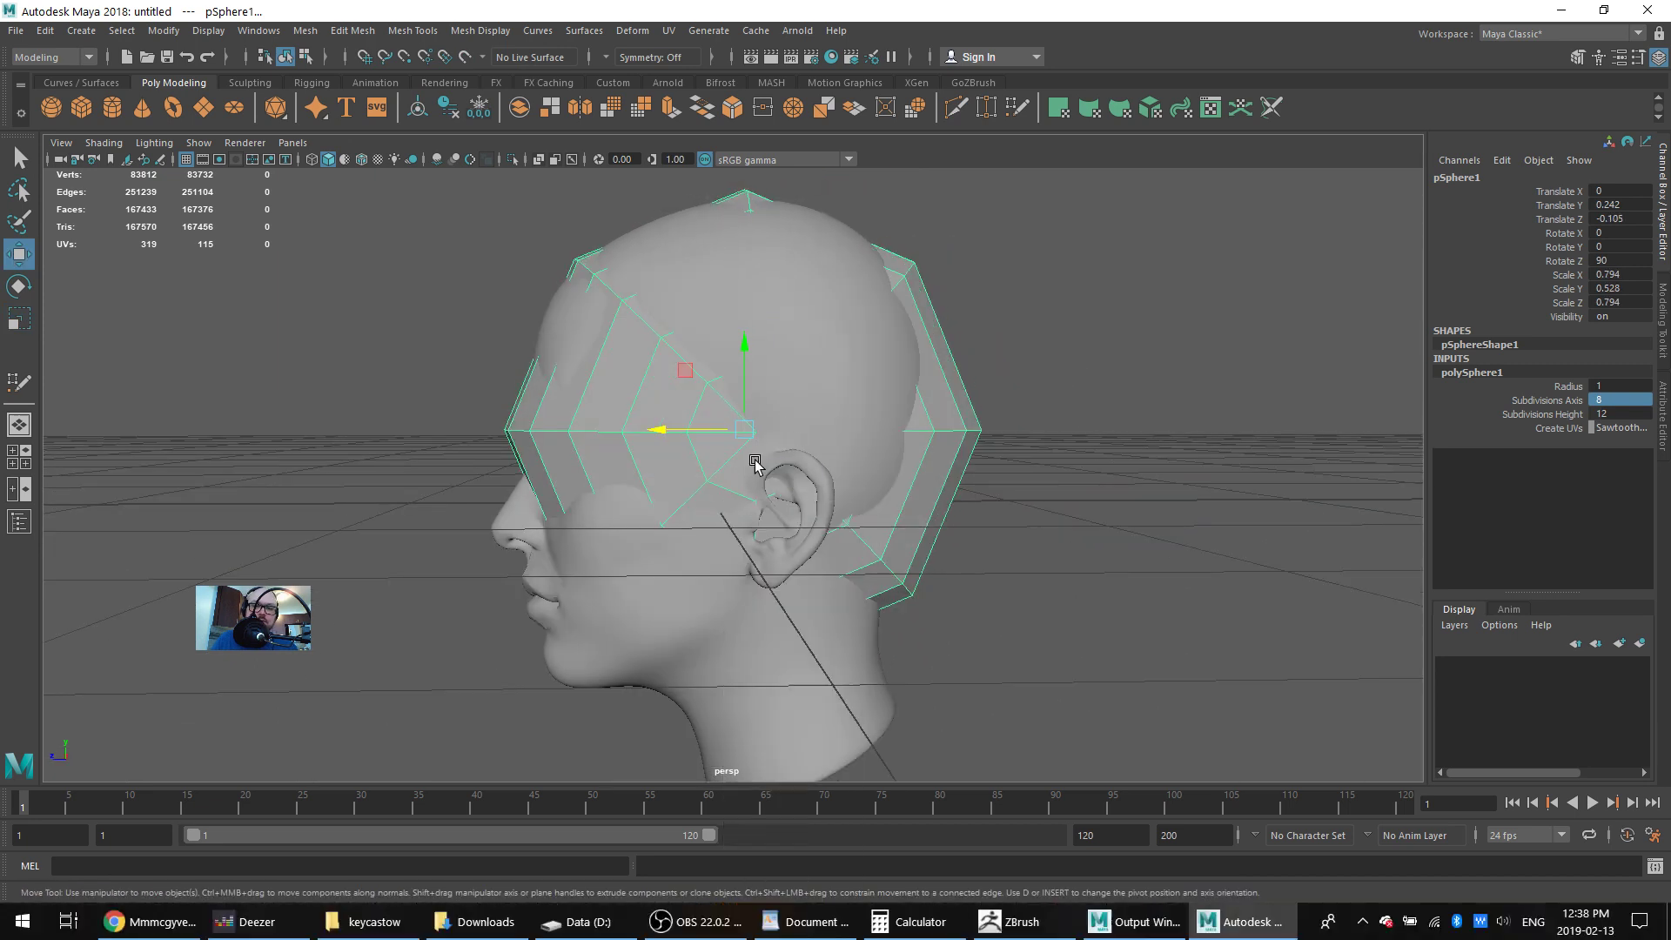
{"action": "key", "text": "ctrl+z"}
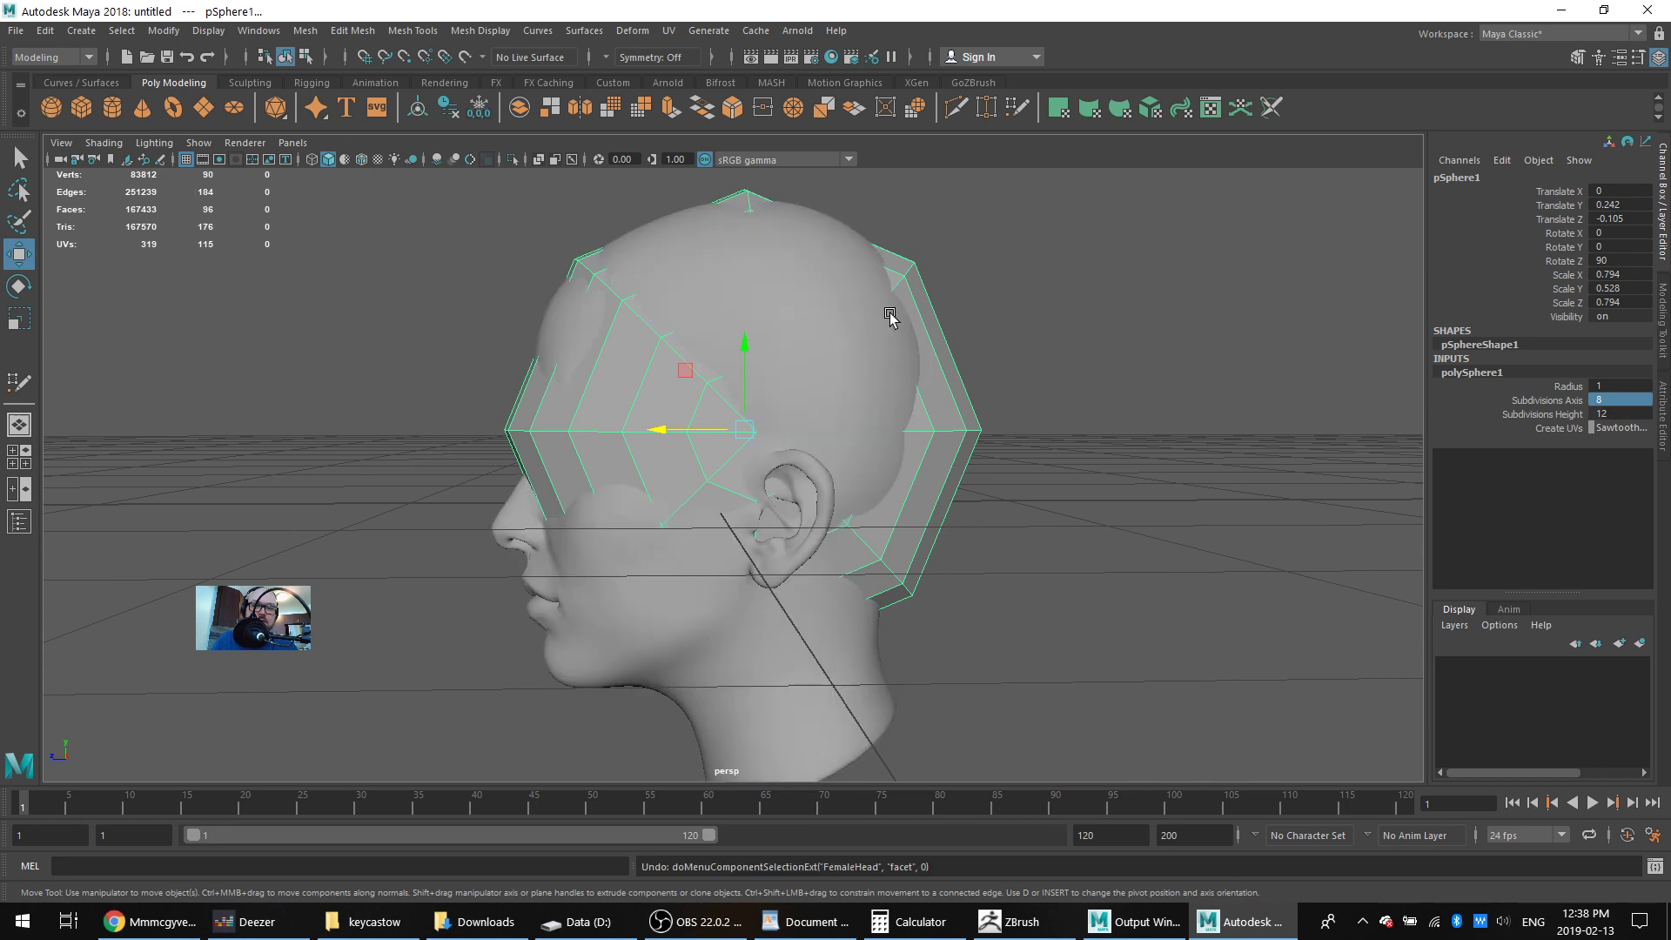
Isolate the sphere and delete the wedge of faces at its upper front
{"action": "key", "text": "ctrl+1"}
{"action": "right_click_drag", "start_coordinate": [762, 375], "coordinate": [761, 427]}
{"action": "left_click", "coordinate": [657, 395]}
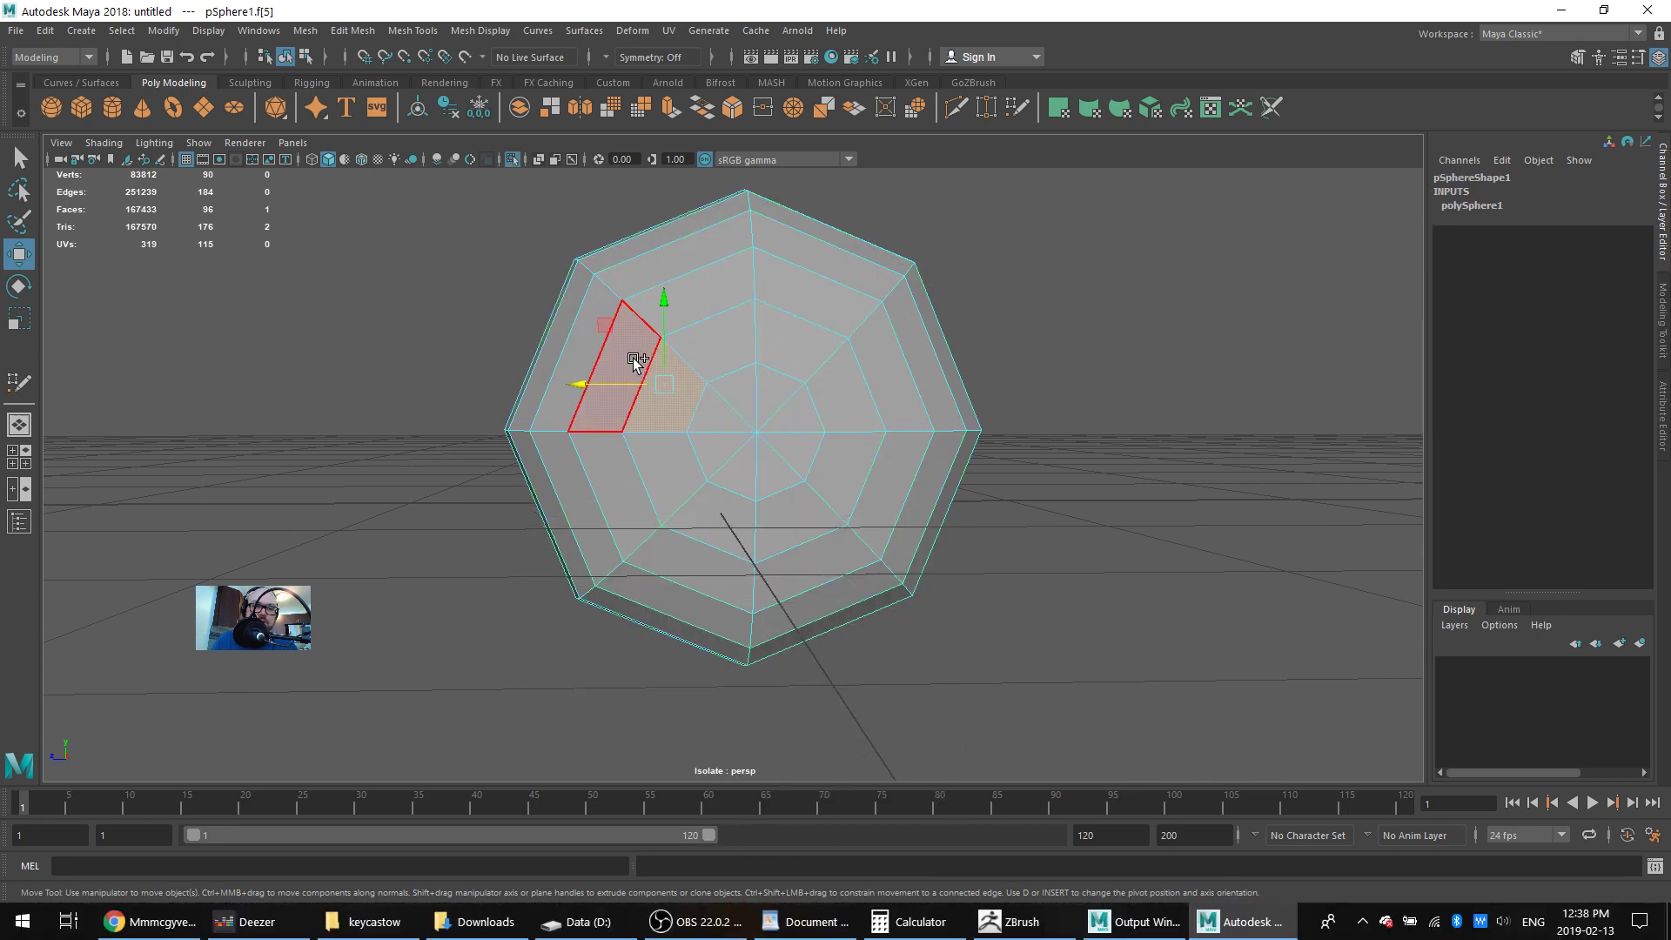
{"action": "double_click", "coordinate": [633, 358], "text": "shift"}
{"action": "key", "text": "Delete"}
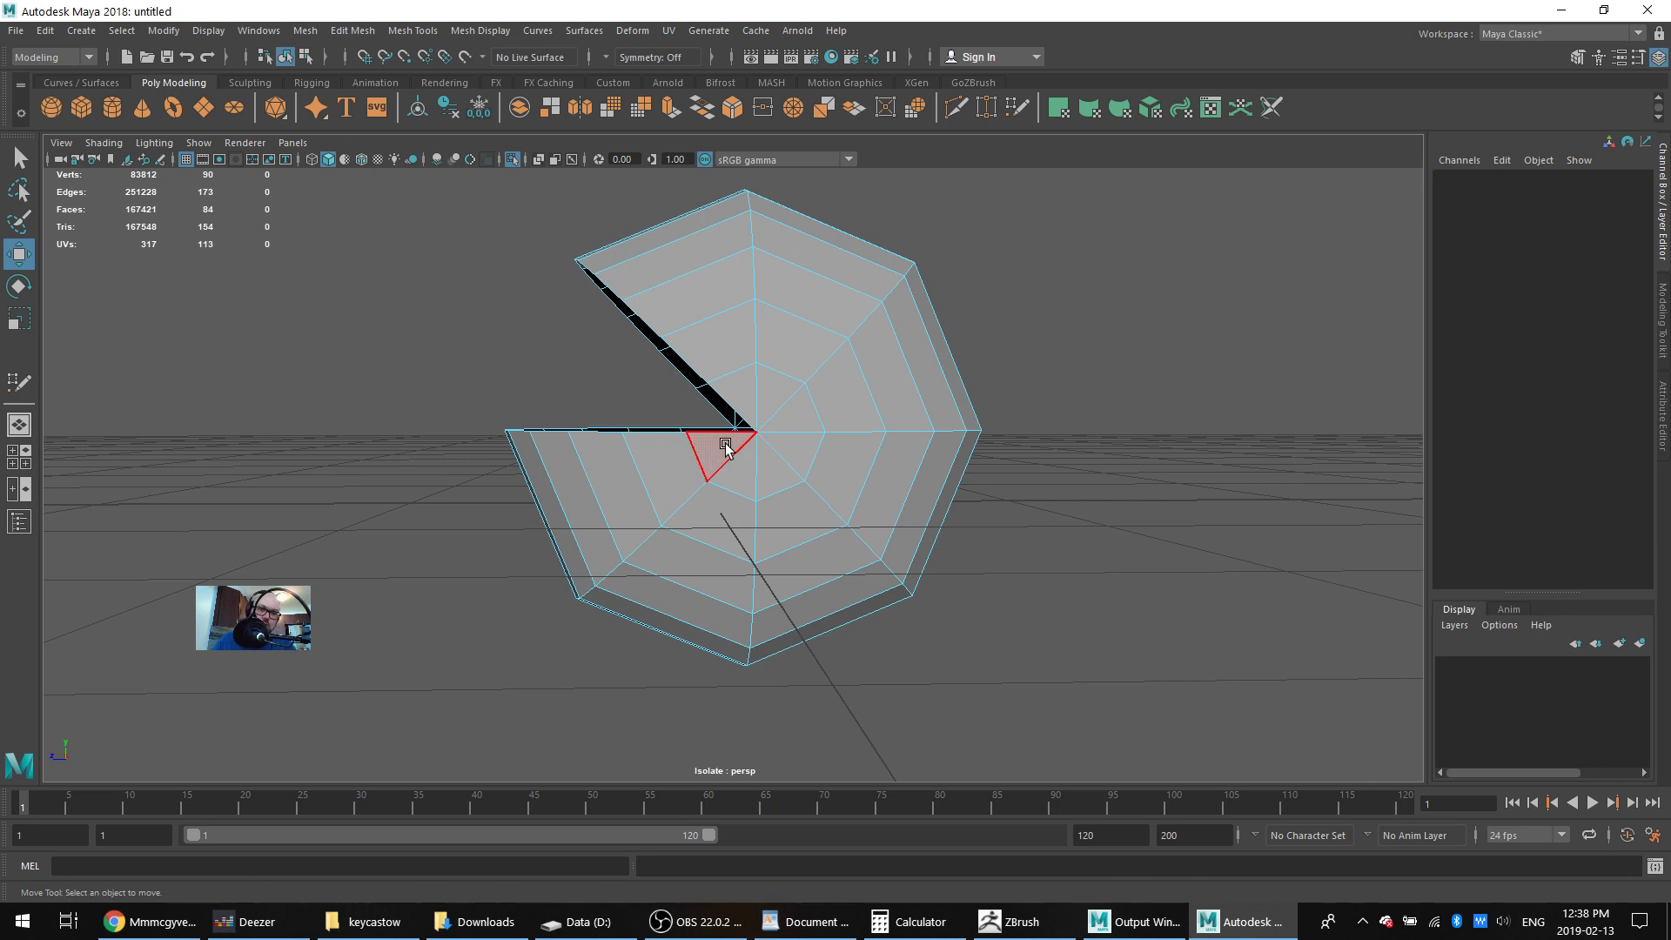
Delete the sphere's three lower face wedges, keeping only the top and back of the skull cap
{"action": "left_click", "coordinate": [766, 465]}
{"action": "double_click", "coordinate": [787, 521], "text": "shift"}
{"action": "left_click", "coordinate": [727, 514], "text": "shift"}
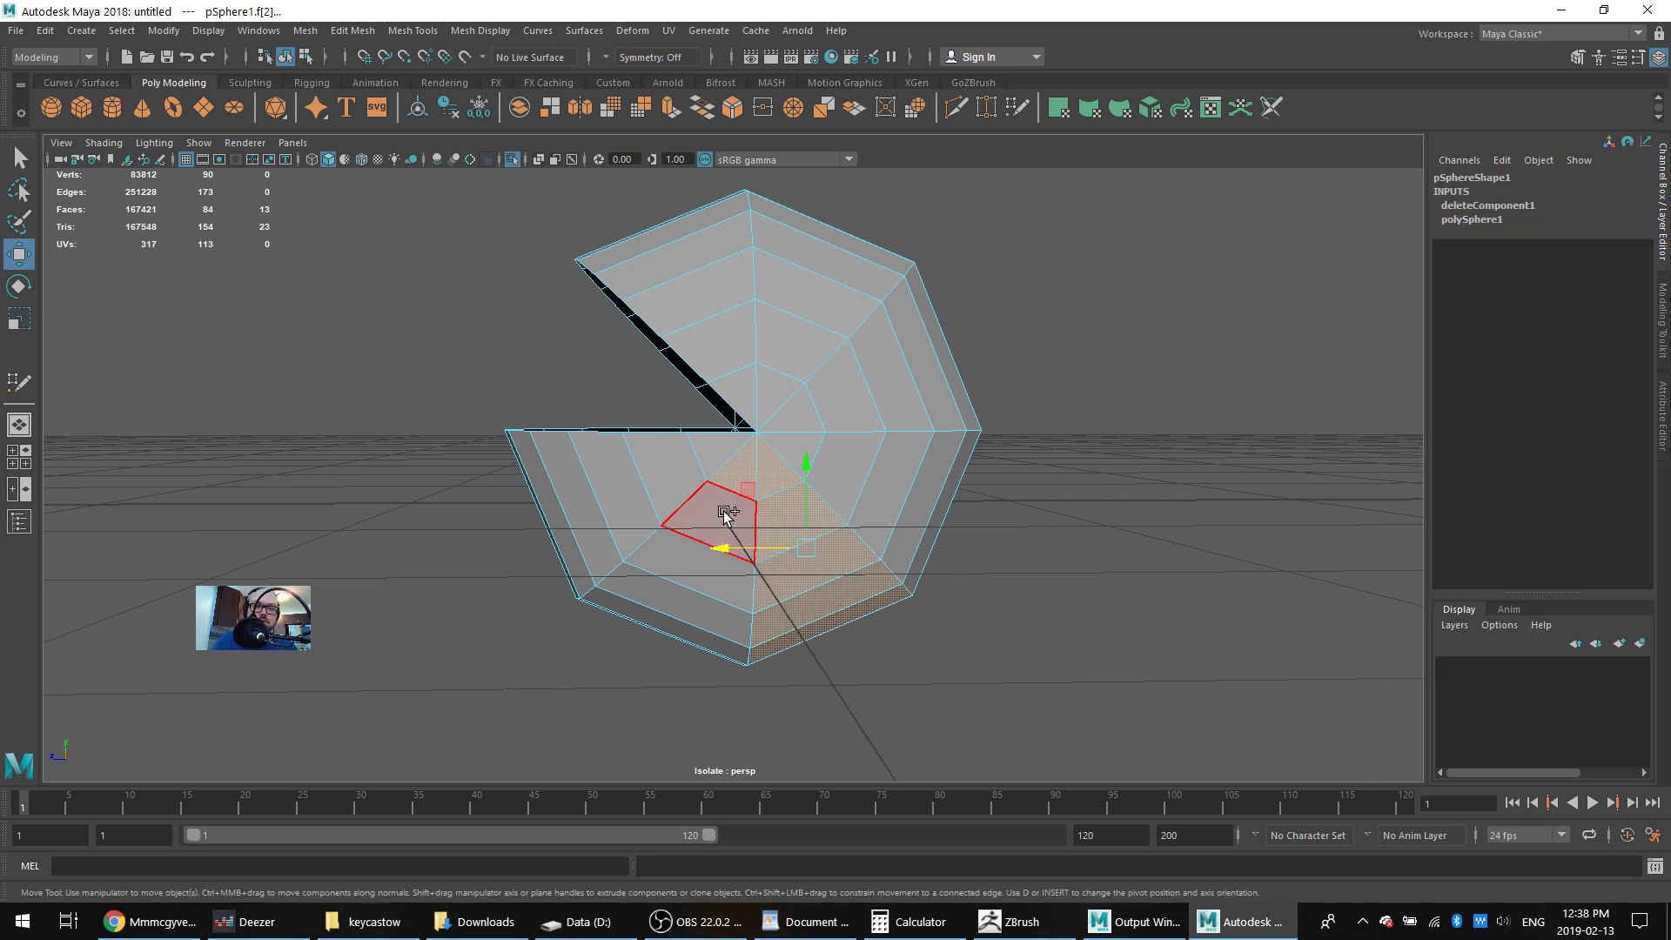
{"action": "double_click", "coordinate": [707, 508], "text": "shift"}
{"action": "left_click", "coordinate": [704, 437], "text": "shift"}
{"action": "double_click", "coordinate": [664, 466], "text": "shift"}
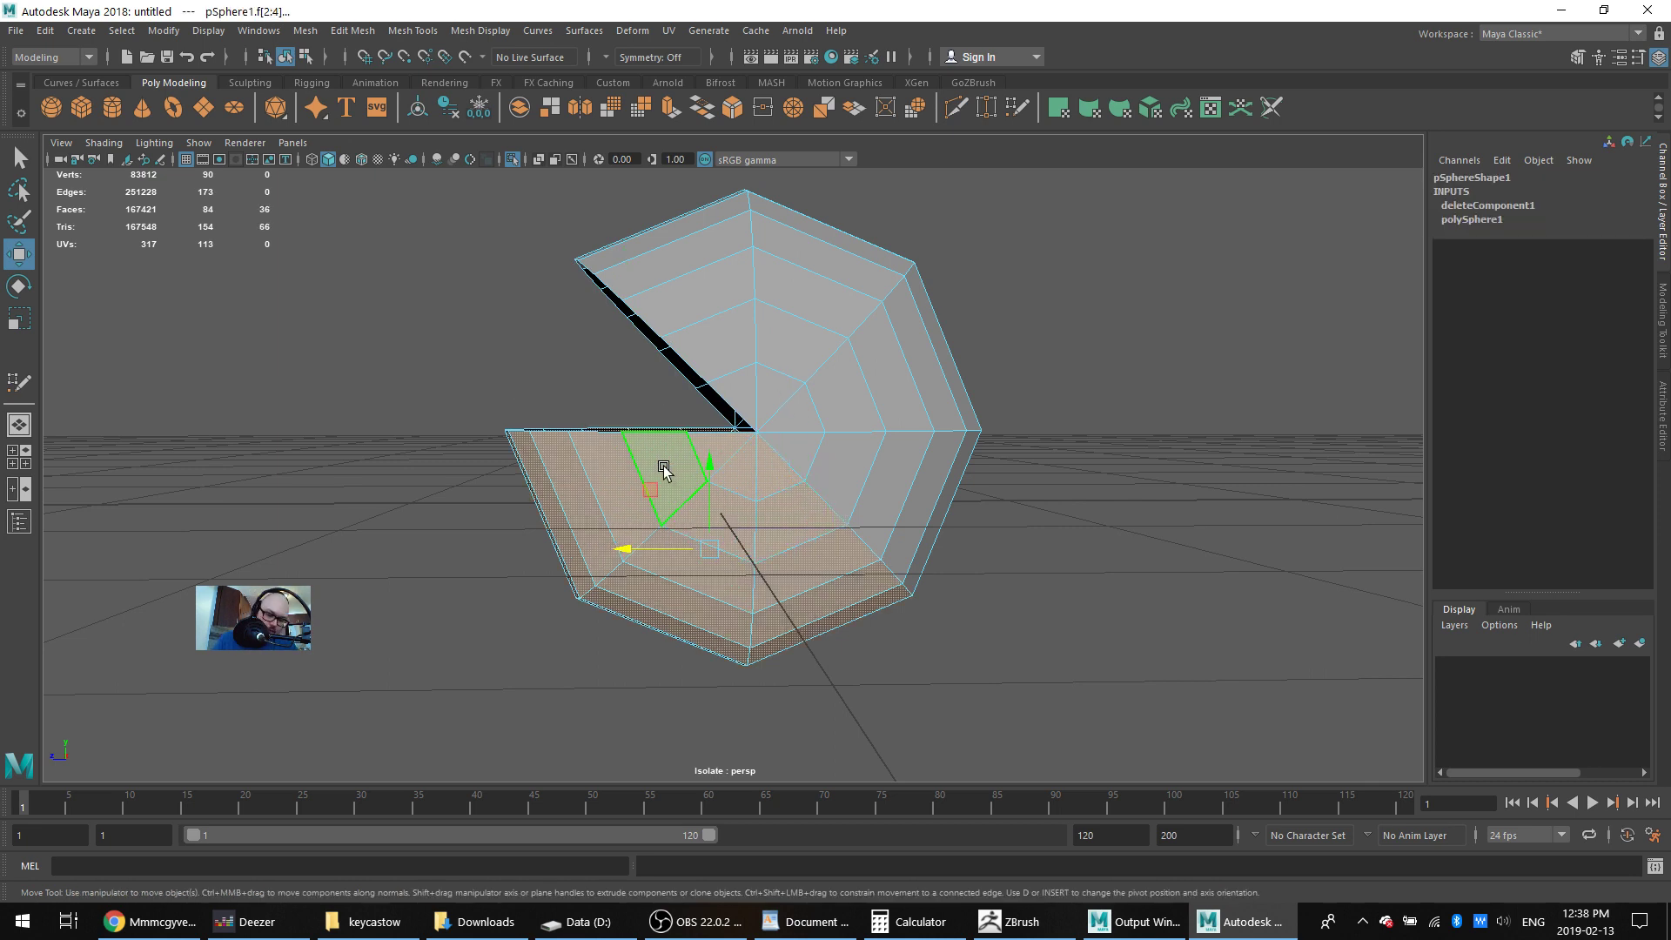
{"action": "key", "text": "Delete"}
Return the cut sphere to object mode and end its isolation to bring back the head
{"action": "left_click_drag", "start_coordinate": [709, 366], "coordinate": [785, 432], "text": "alt"}
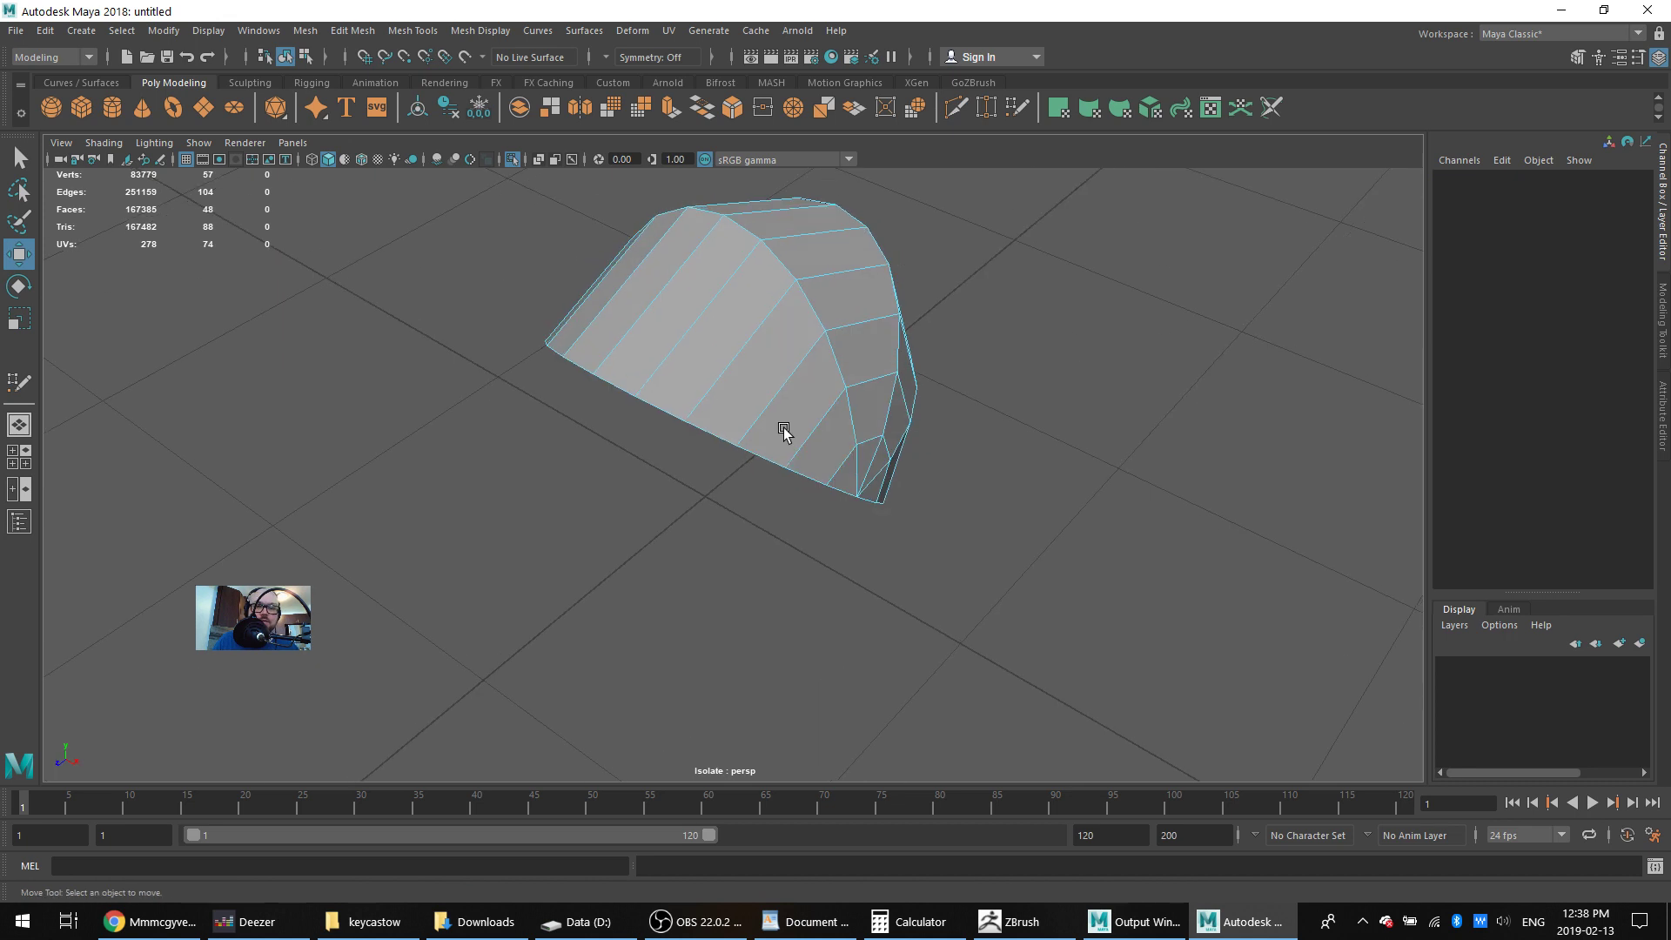
{"action": "left_click_drag", "start_coordinate": [634, 433], "coordinate": [683, 399], "text": "alt"}
{"action": "right_click_drag", "start_coordinate": [775, 347], "coordinate": [901, 386]}
{"action": "left_click_drag", "start_coordinate": [901, 385], "coordinate": [751, 321], "text": "alt"}
{"action": "key", "text": "ctrl+1"}
{"action": "left_click_drag", "start_coordinate": [949, 522], "coordinate": [923, 522], "text": "alt"}
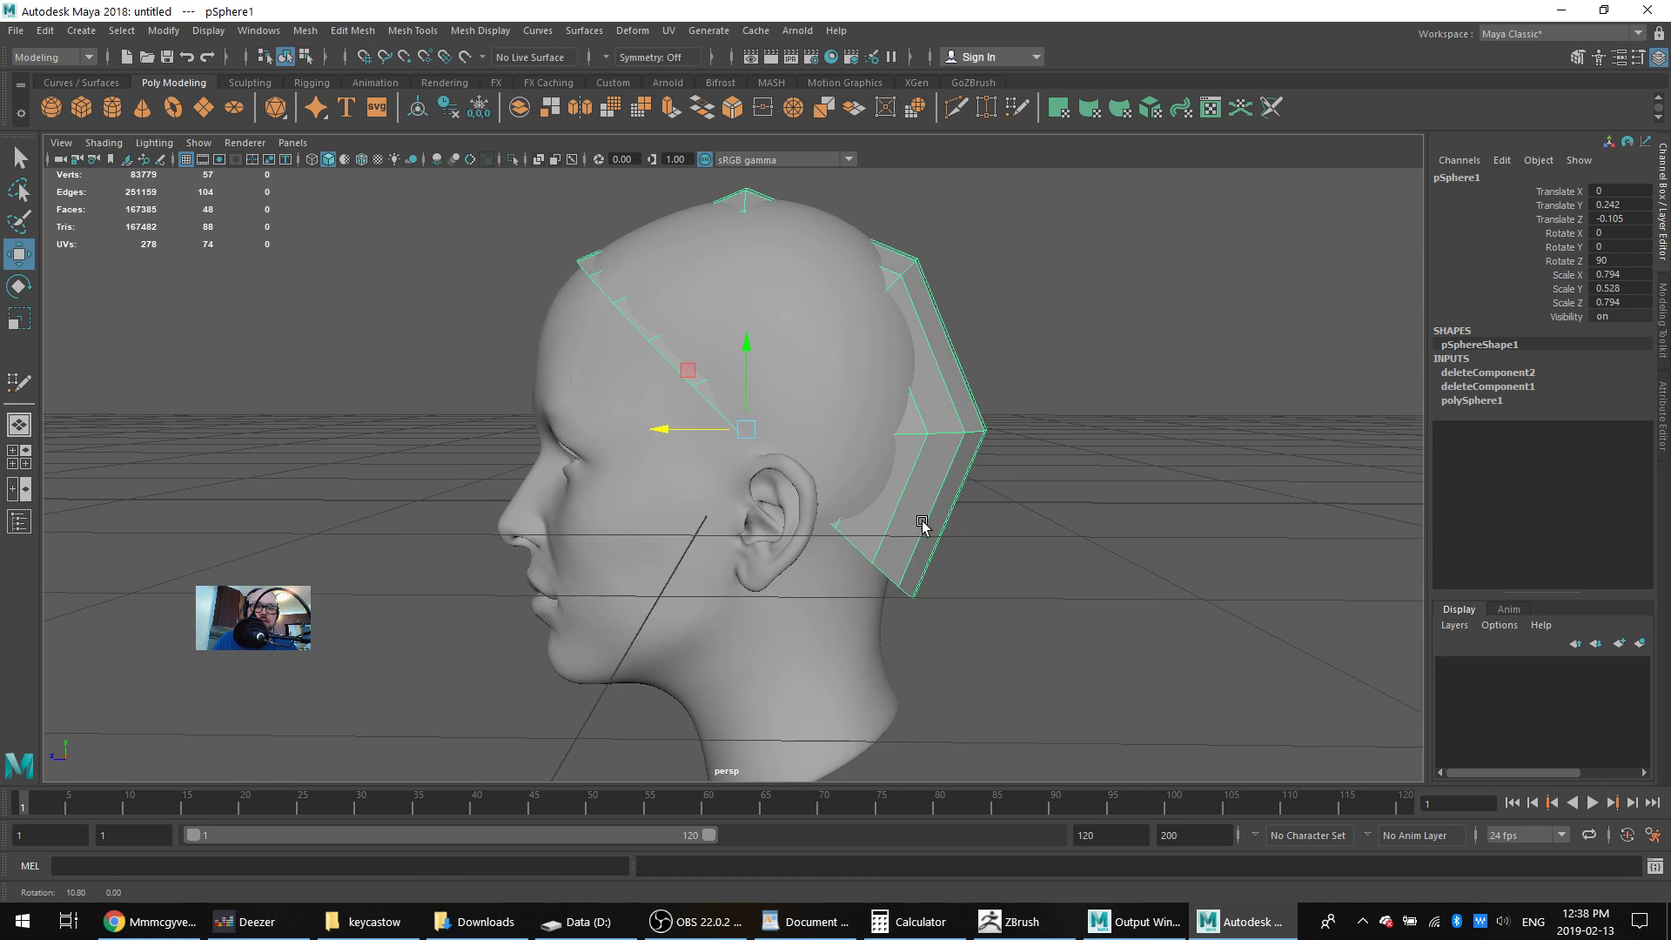
Extrude the skull cap's lower back border edges down along the neck
{"action": "right_click_drag", "start_coordinate": [888, 442], "coordinate": [888, 391]}
{"action": "left_click_drag", "start_coordinate": [973, 478], "coordinate": [1001, 541], "text": "alt"}
{"action": "left_click", "coordinate": [735, 468]}
{"action": "double_click", "coordinate": [809, 472], "text": "shift"}
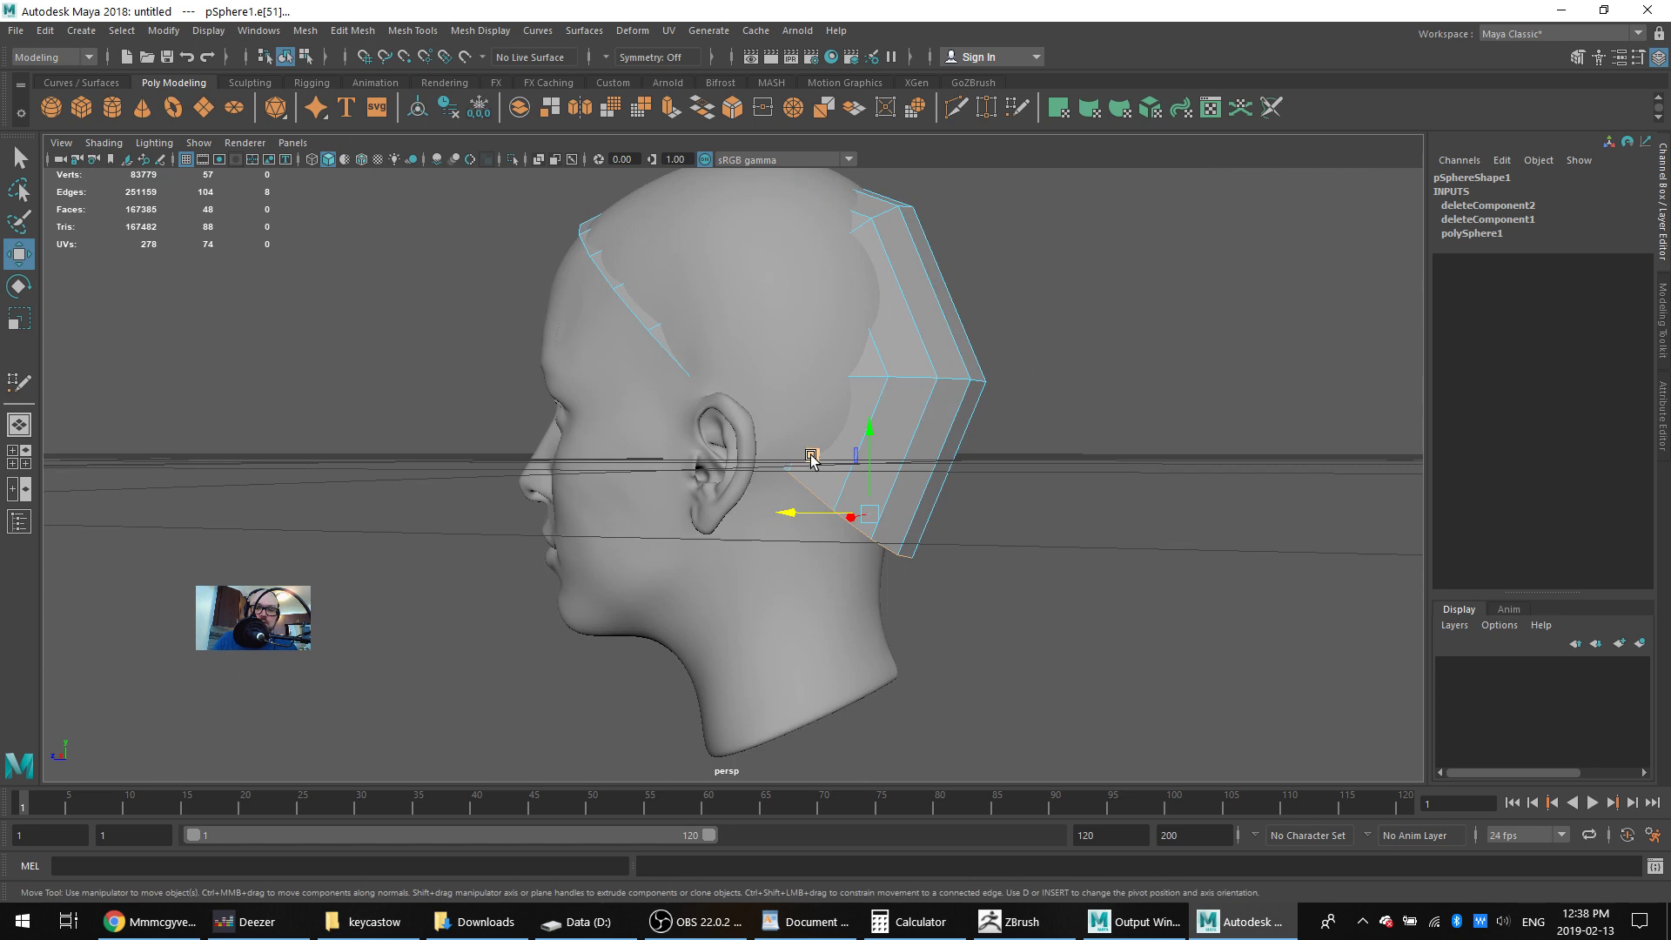
{"action": "middle_click_drag", "start_coordinate": [811, 459], "coordinate": [786, 449]}
{"action": "middle_click_drag", "start_coordinate": [786, 450], "coordinate": [792, 540], "text": "shift"}
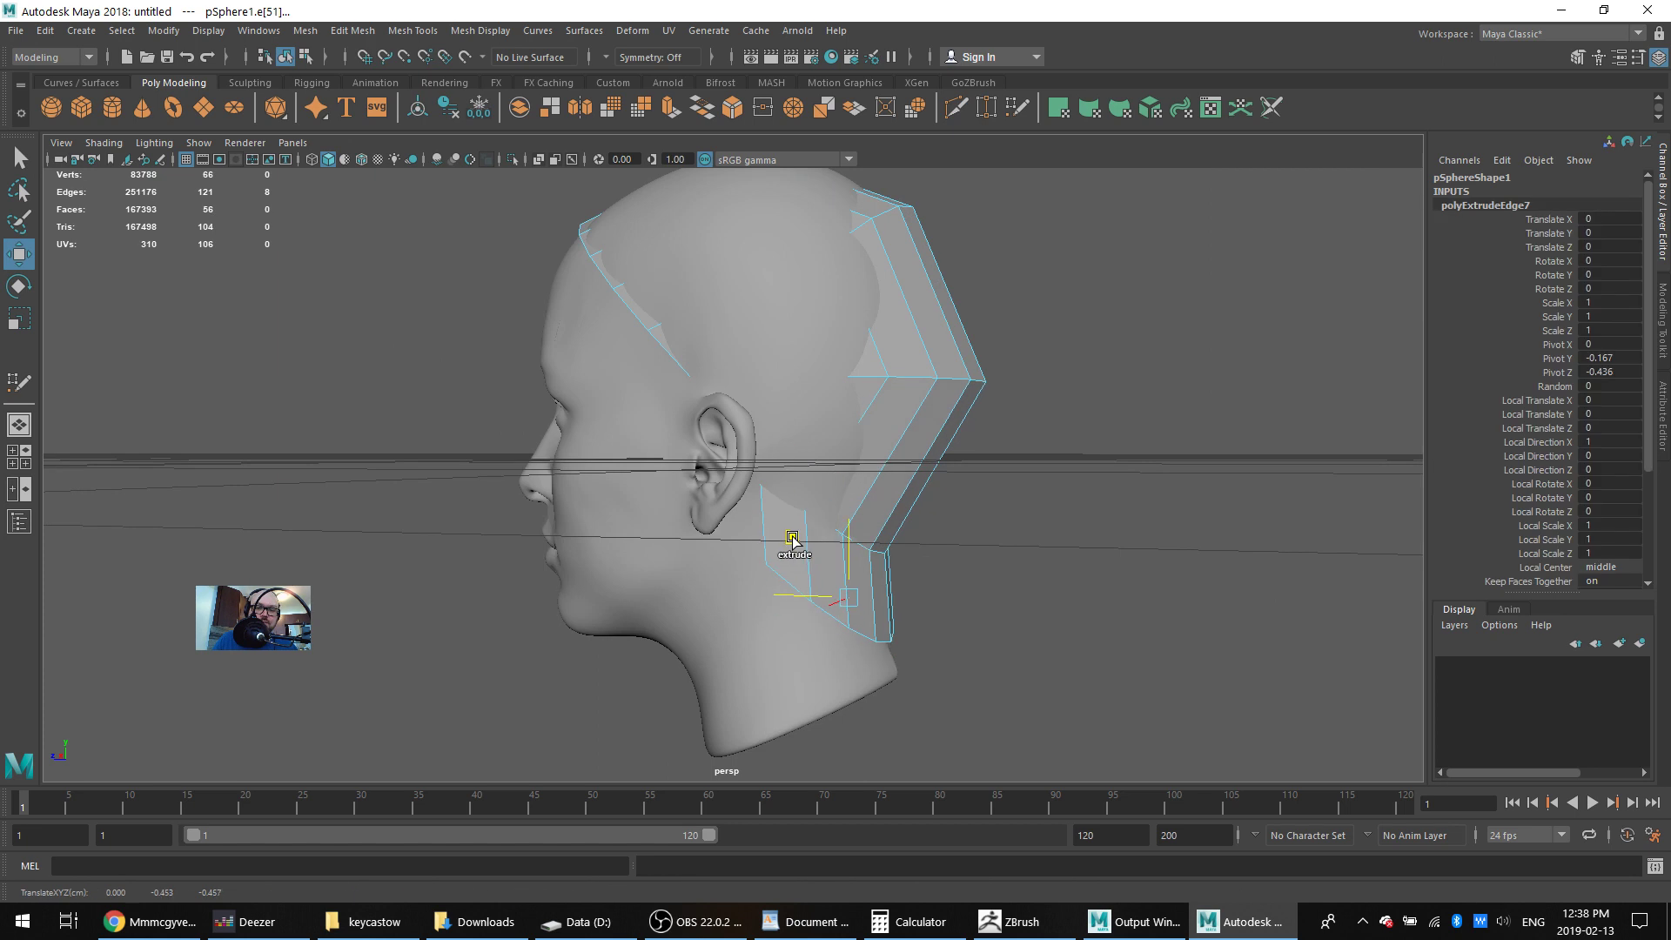
Scale the extruded border edges flat vertically and narrower across the neck
{"action": "key", "text": "r"}
{"action": "left_click_drag", "start_coordinate": [849, 523], "coordinate": [863, 609]}
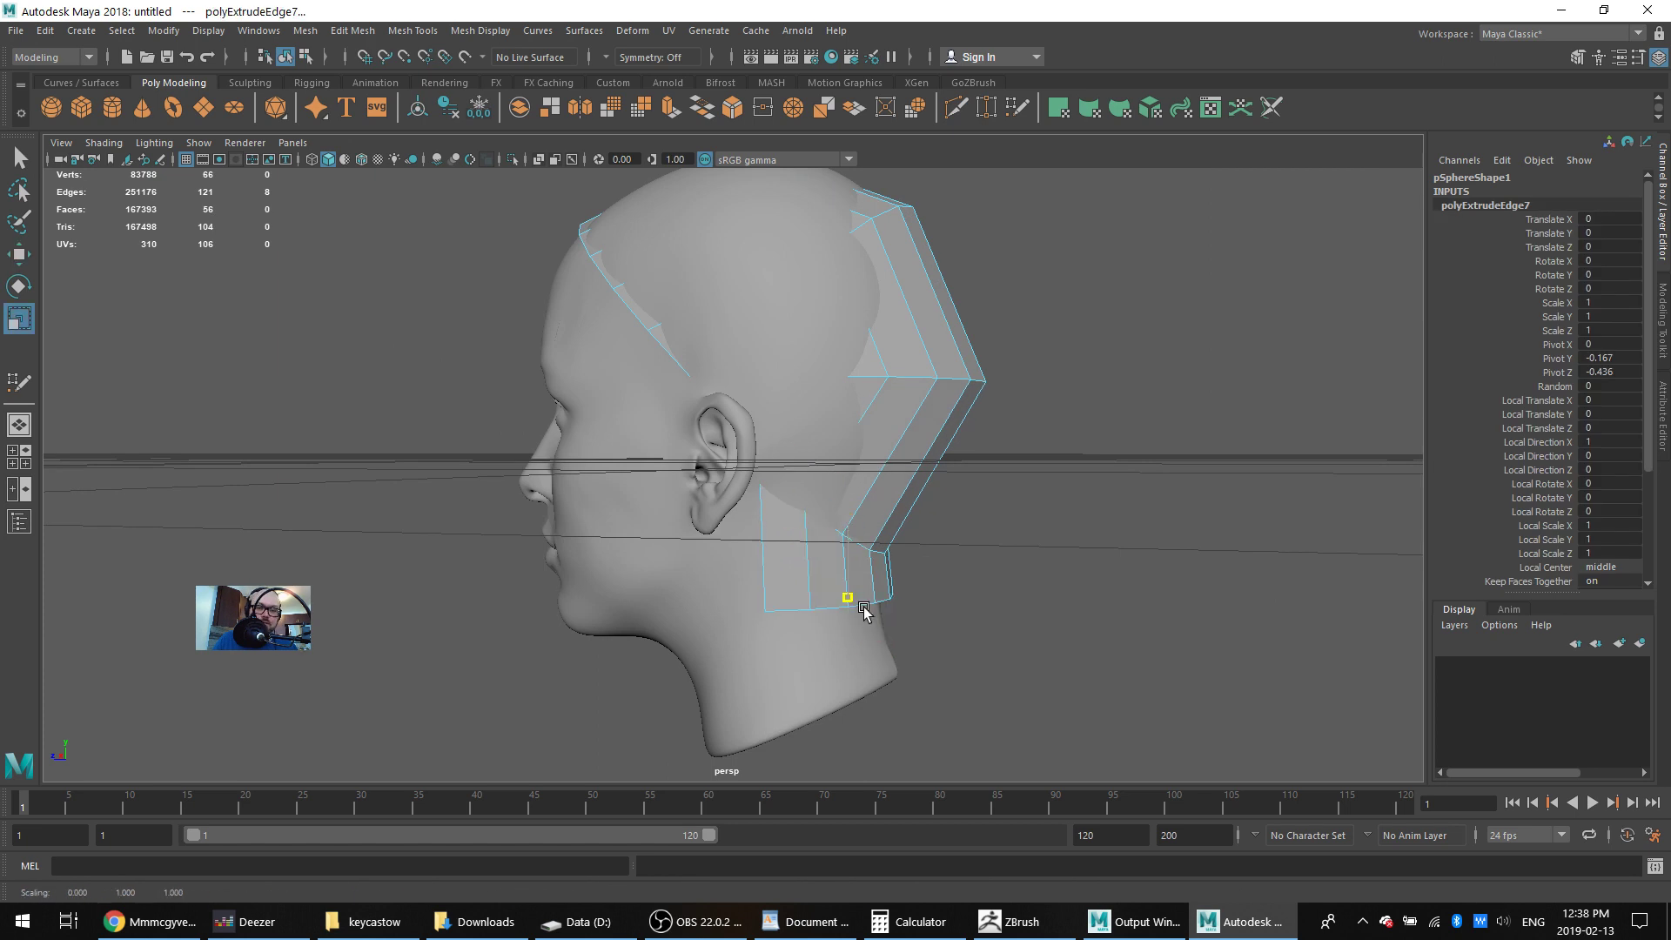
{"action": "left_click_drag", "start_coordinate": [793, 540], "coordinate": [720, 545]}
{"action": "key", "text": "ctrl+z"}
{"action": "key", "text": "w"}
{"action": "key", "text": "r"}
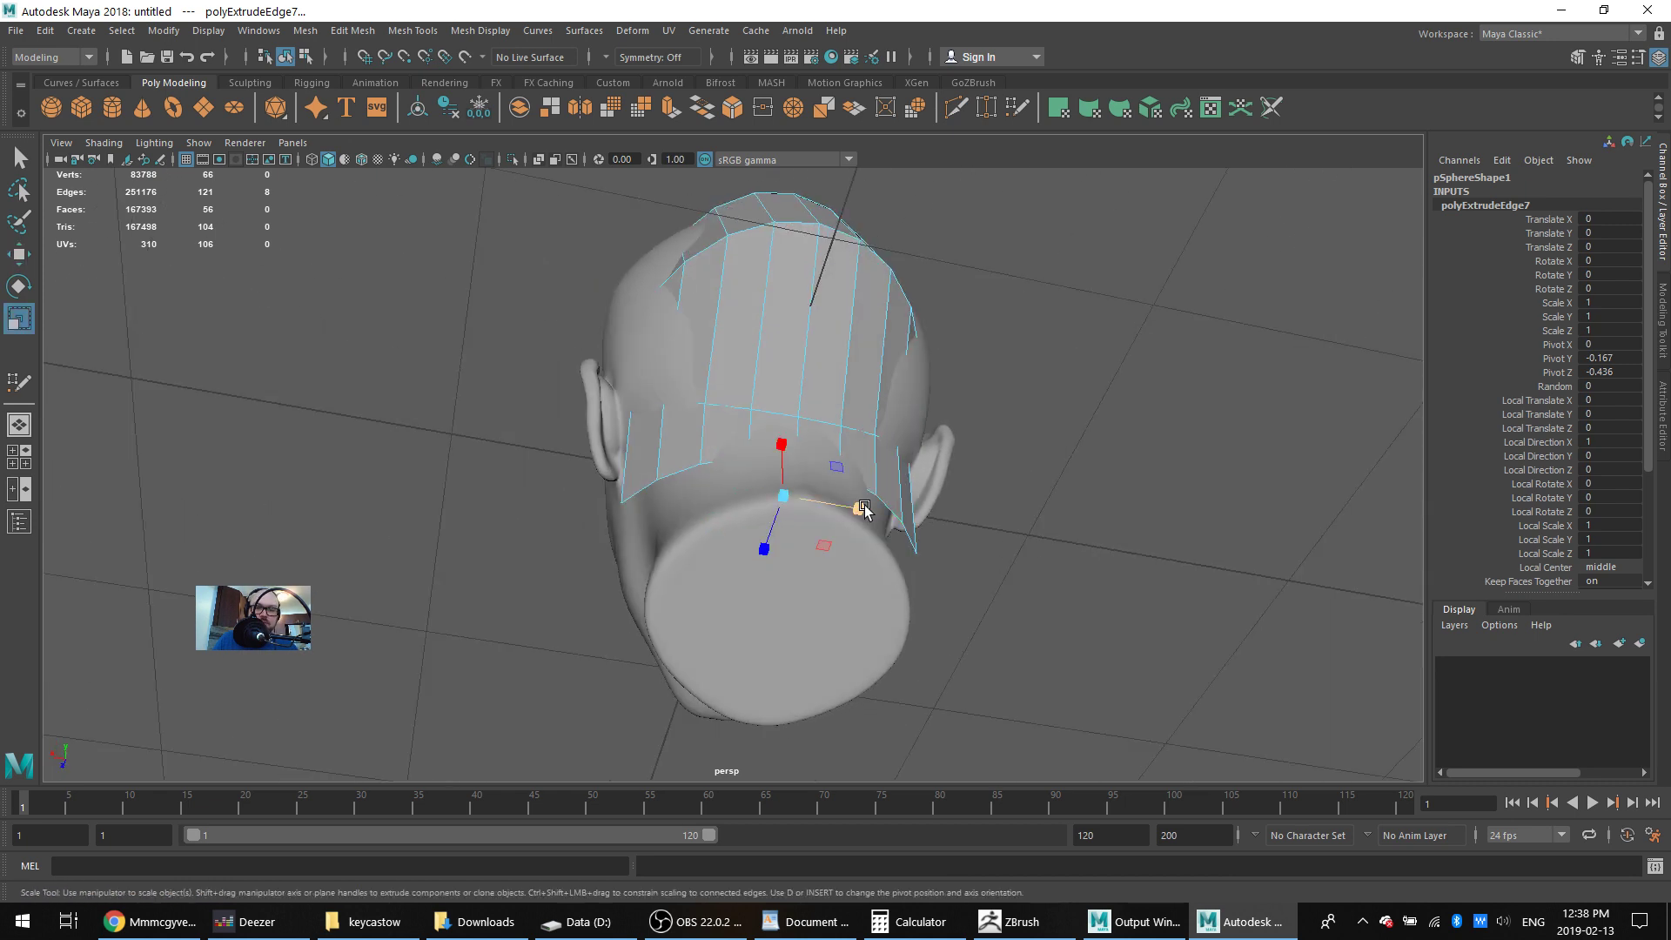
{"action": "left_click_drag", "start_coordinate": [865, 511], "coordinate": [781, 599]}
{"action": "key", "text": "q"}
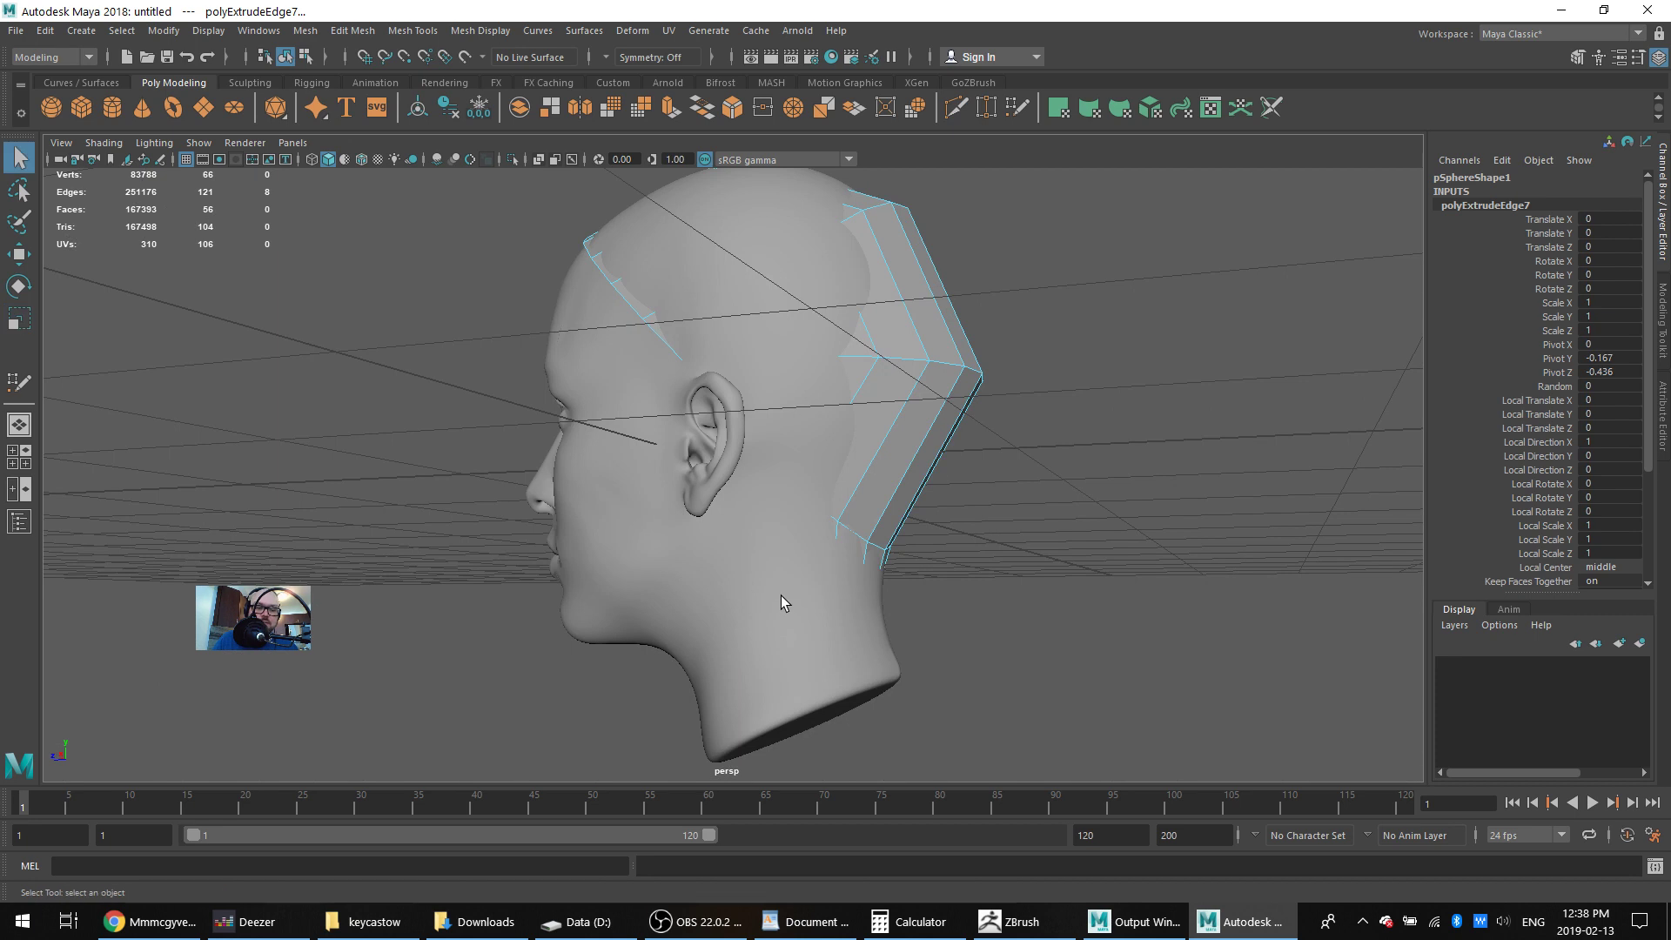
Return the extended skull cap to object mode and check its fit around the head
{"action": "key", "text": "w"}
{"action": "left_click_drag", "start_coordinate": [783, 596], "coordinate": [795, 362]}
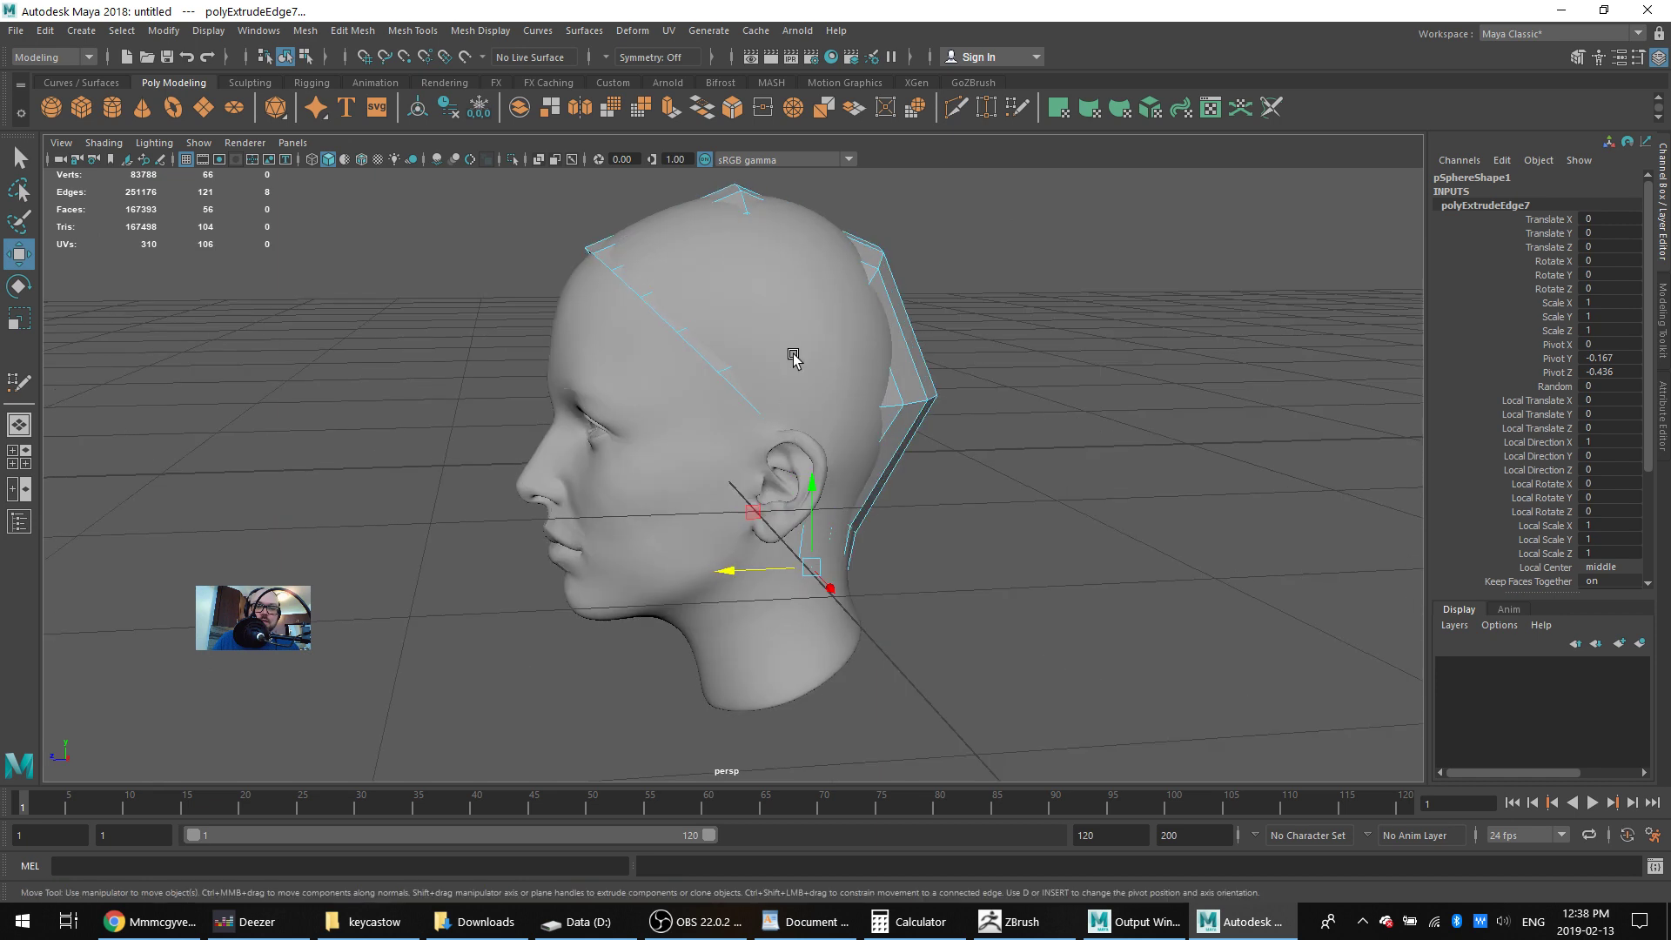
{"action": "right_click_drag", "start_coordinate": [856, 278], "coordinate": [896, 239]}
{"action": "left_click_drag", "start_coordinate": [821, 593], "coordinate": [755, 524], "text": "alt"}
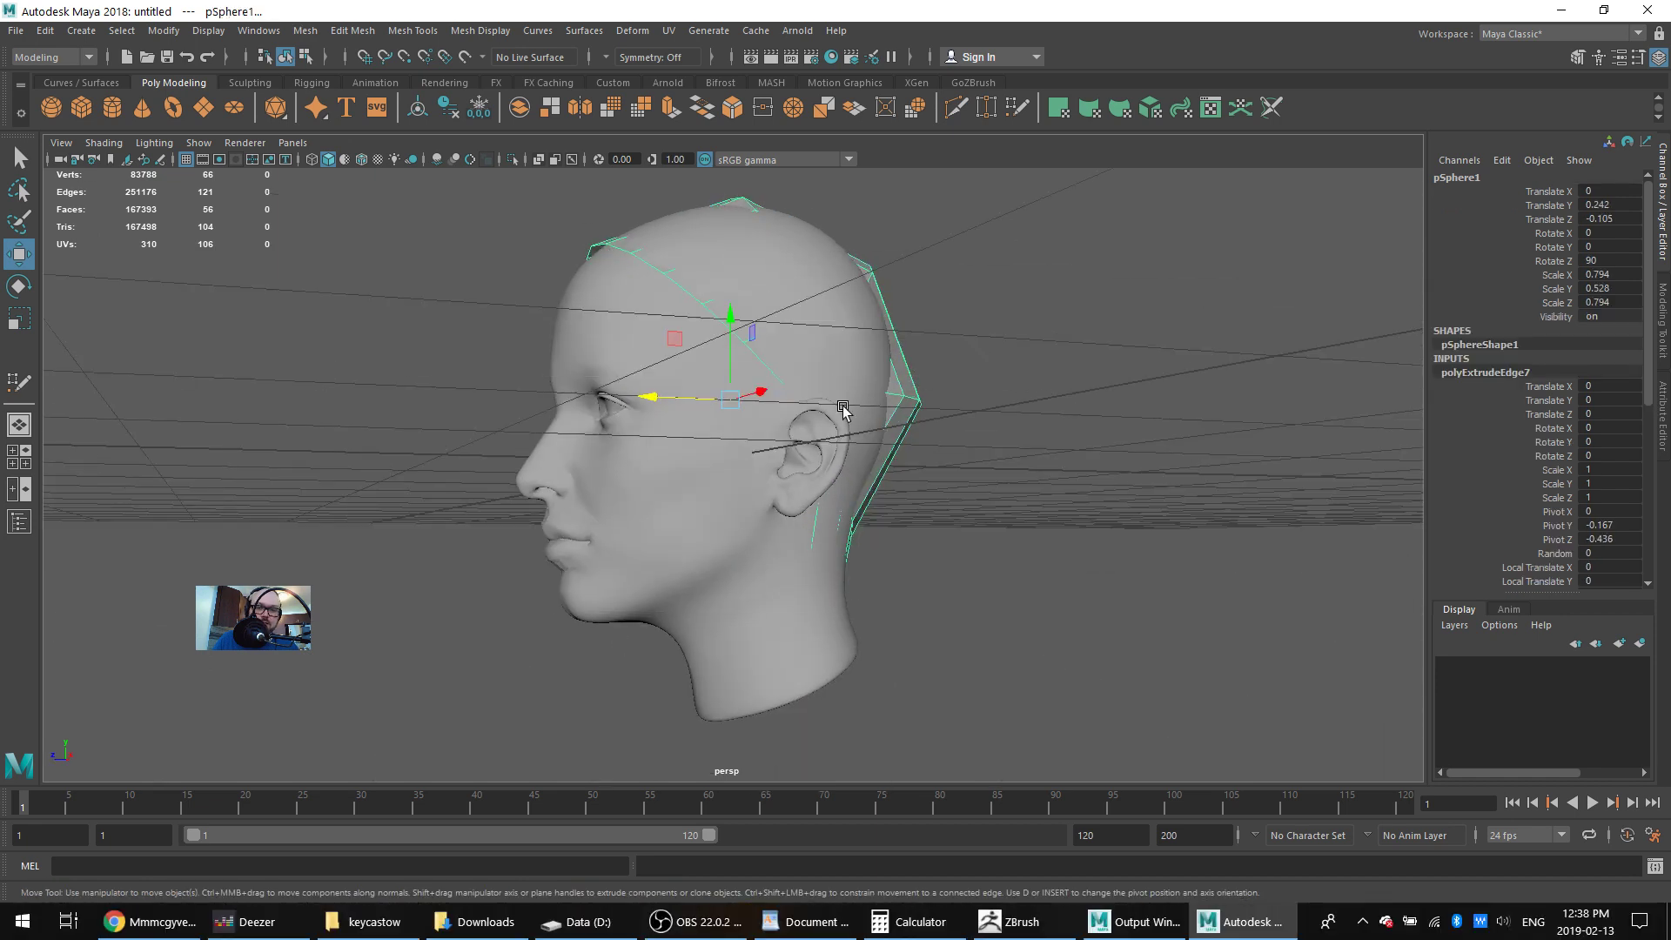
{"action": "left_click_drag", "start_coordinate": [842, 409], "coordinate": [840, 453], "text": "alt"}
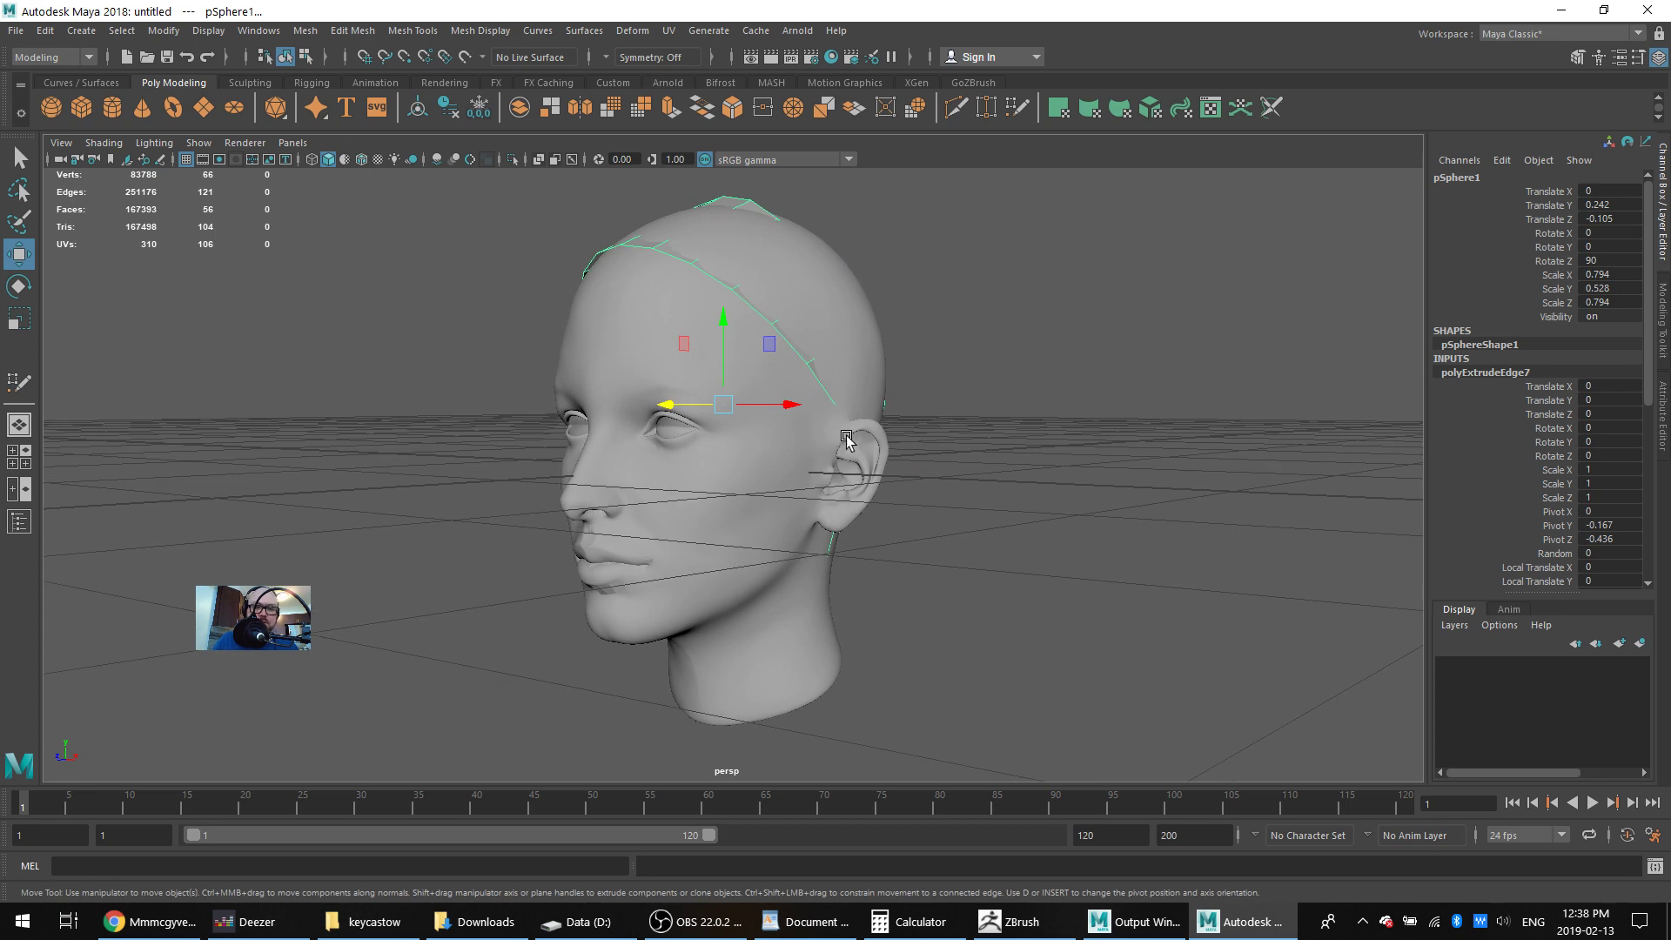
Switch to Chrome, examine the ear topology reference on the Pinterest Face and Head board, and return to the Twitch stream page
{"action": "key", "text": "alt+Tab"}
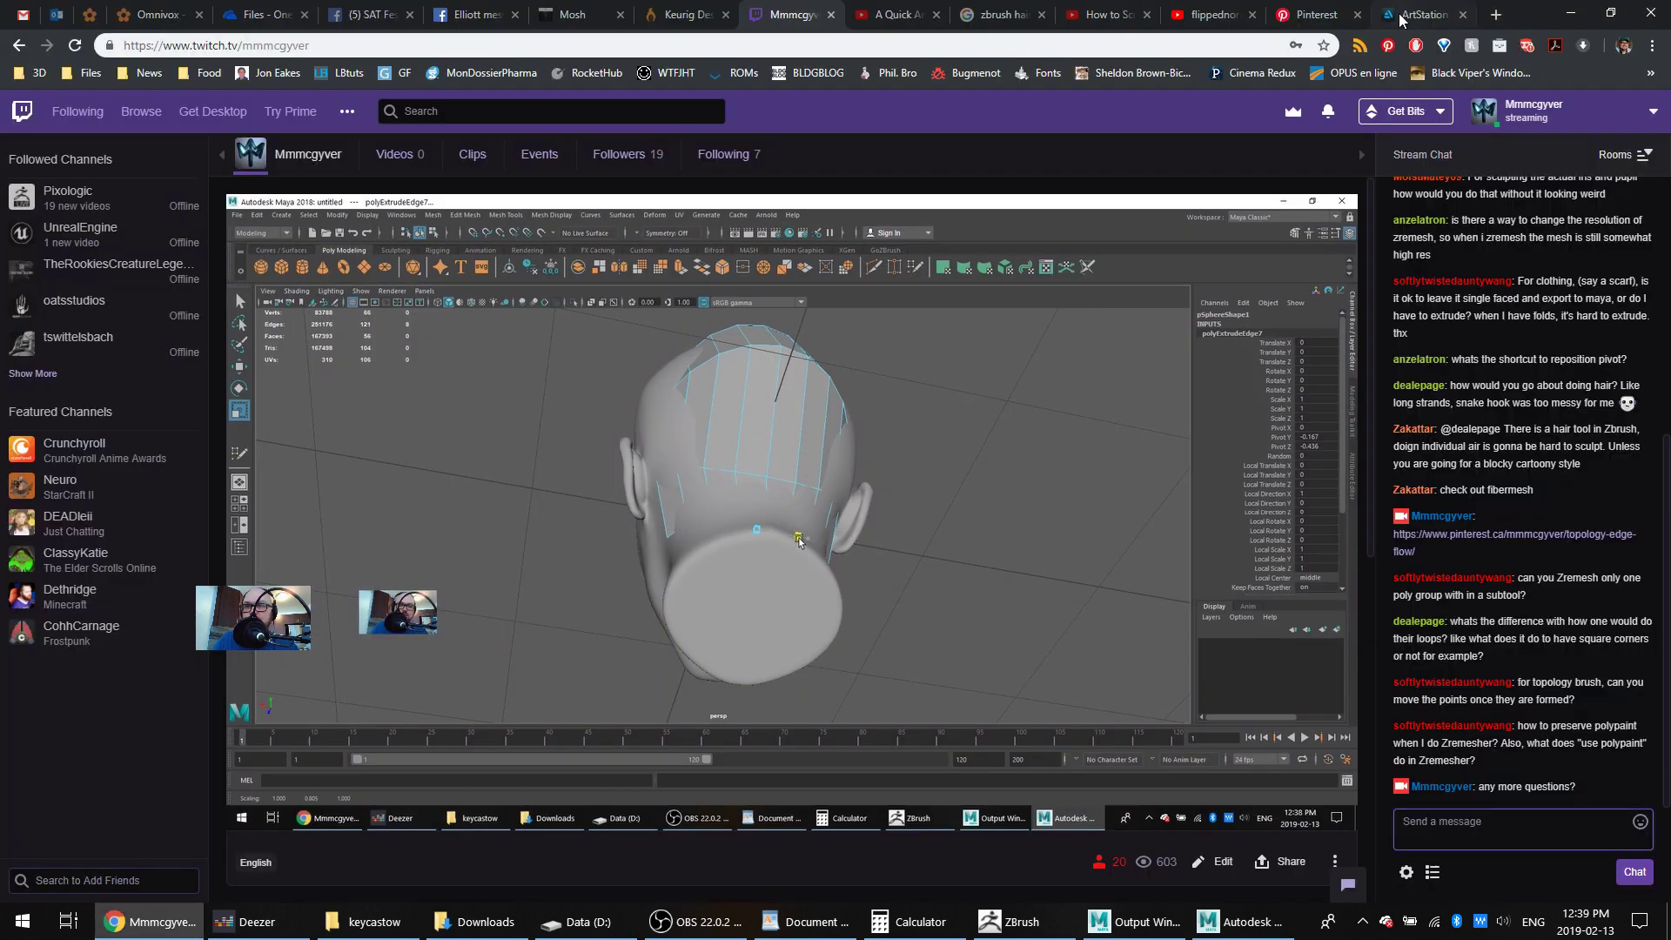
{"action": "left_click", "coordinate": [1317, 14]}
{"action": "key", "text": "alt+Left"}
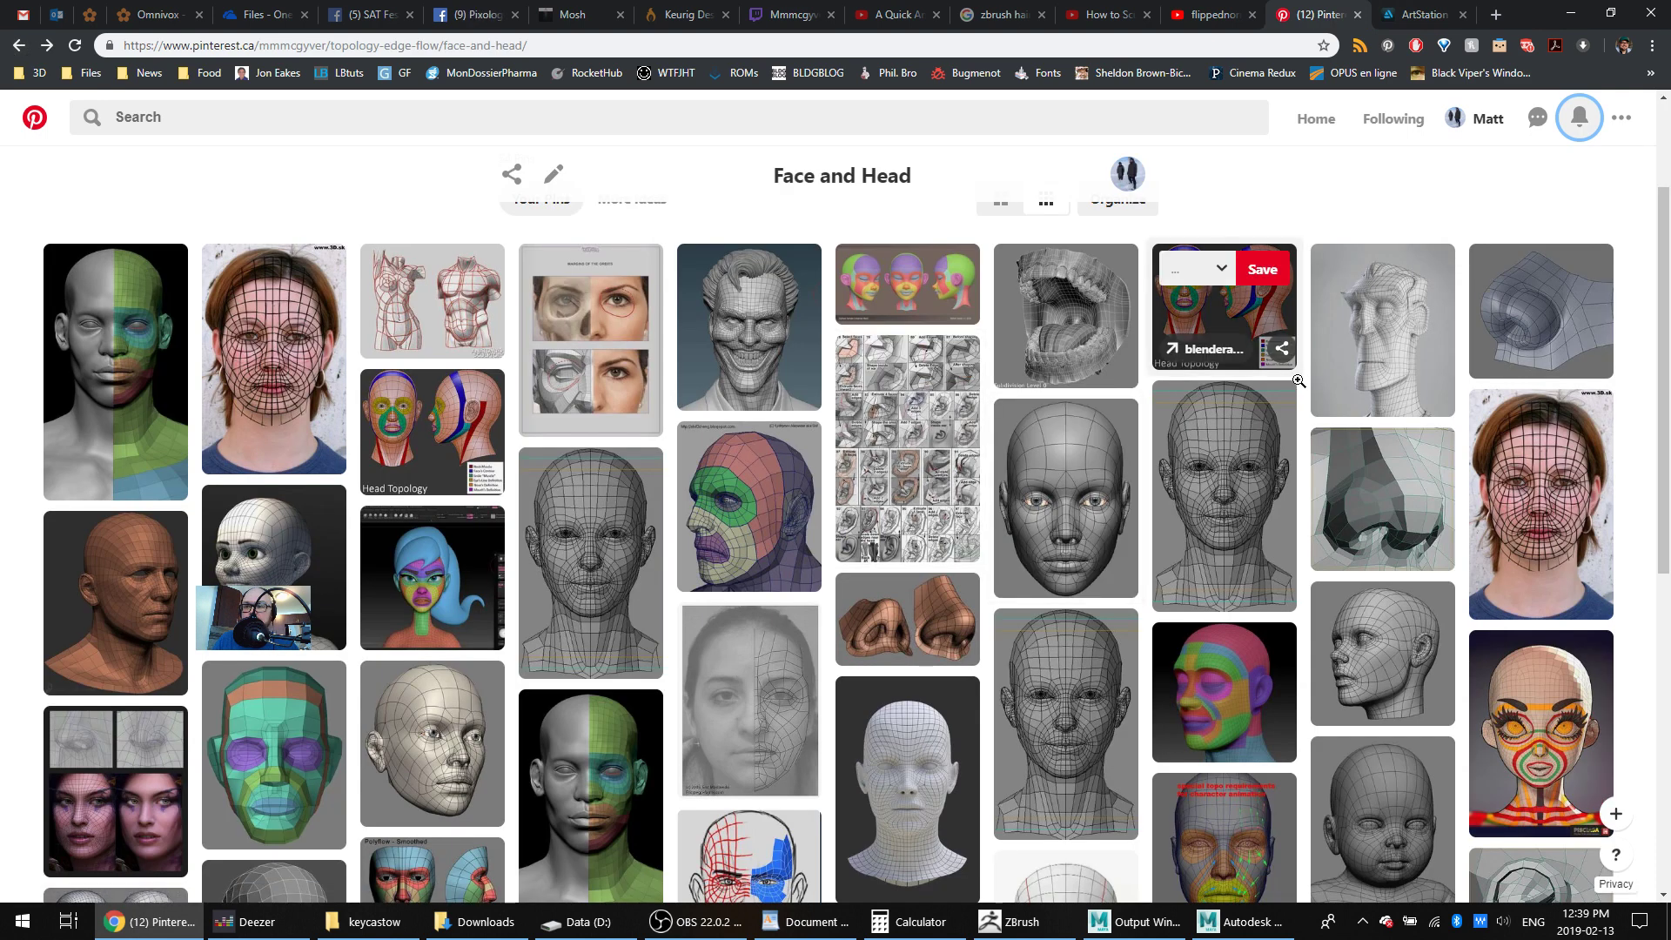
{"action": "scroll", "coordinate": [1201, 418], "scroll_direction": "down", "scroll_amount": 5}
{"action": "left_click", "coordinate": [470, 610]}
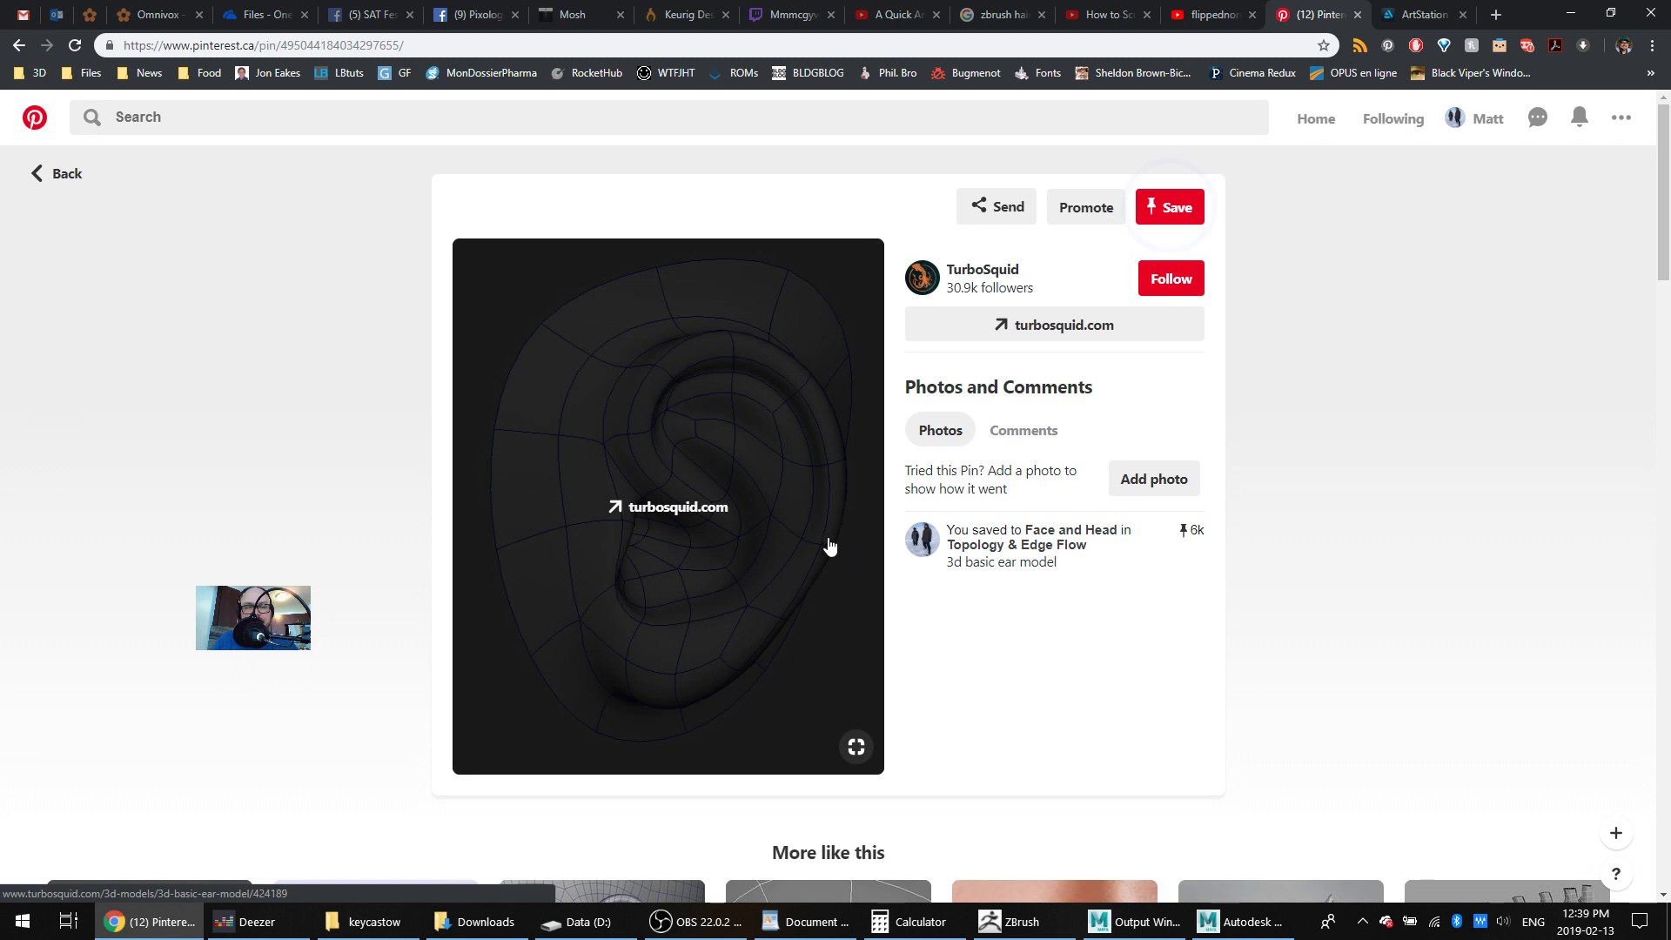
{"action": "left_click", "coordinate": [788, 15]}
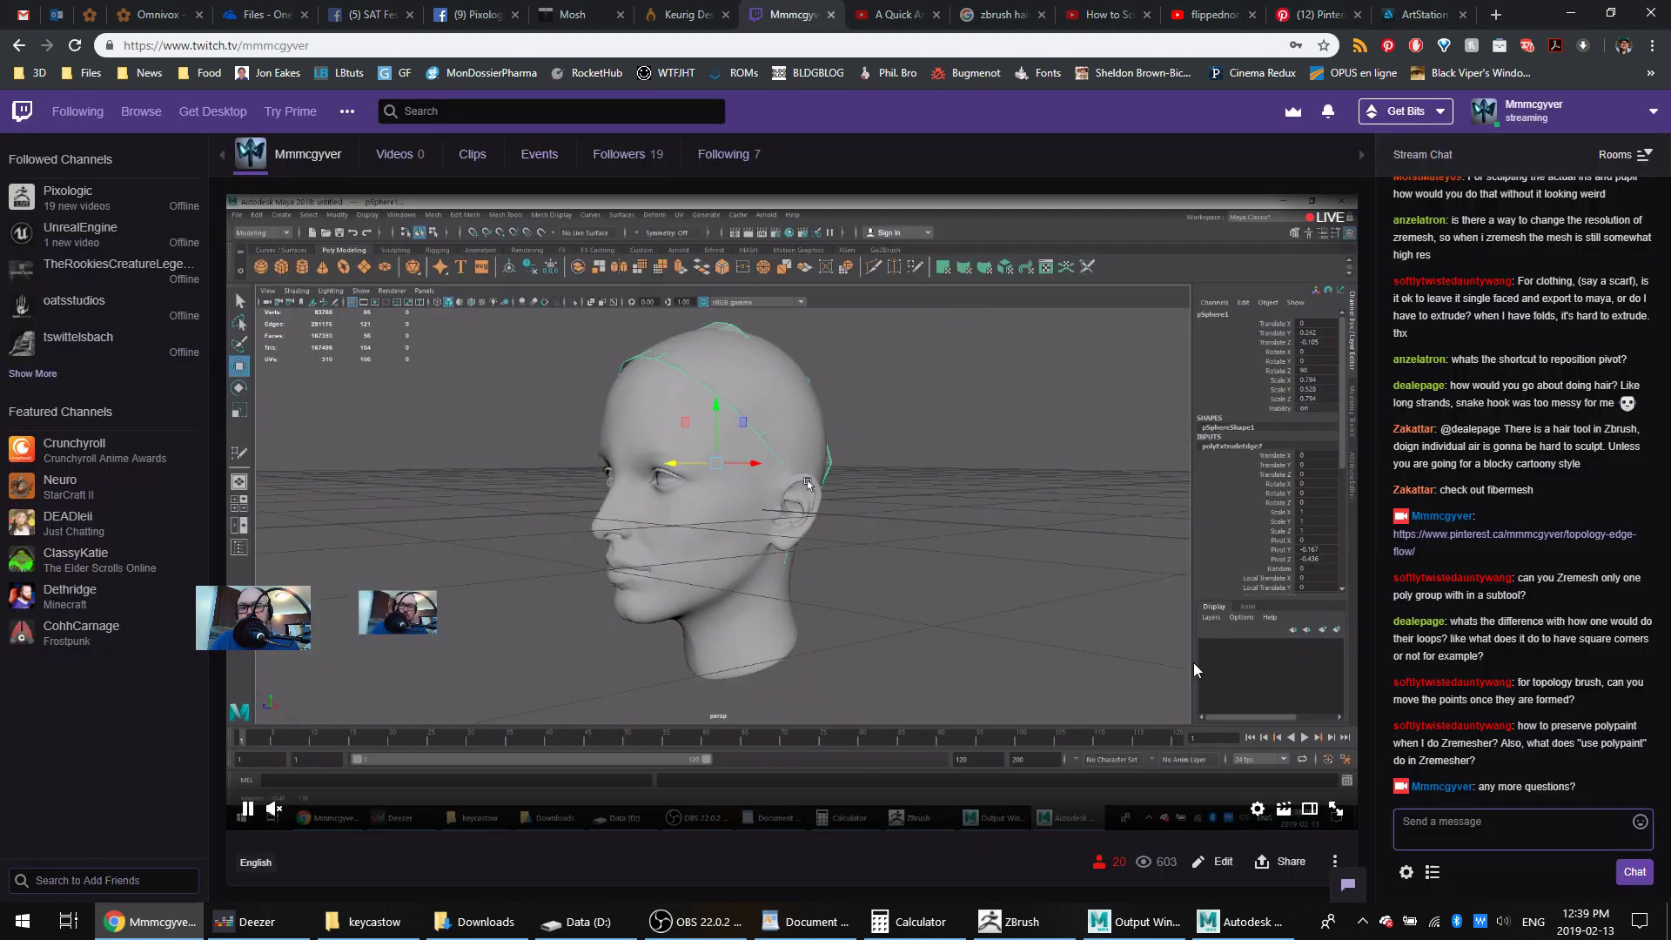
Switch back to Maya and close the program
{"action": "left_click", "coordinate": [1240, 930]}
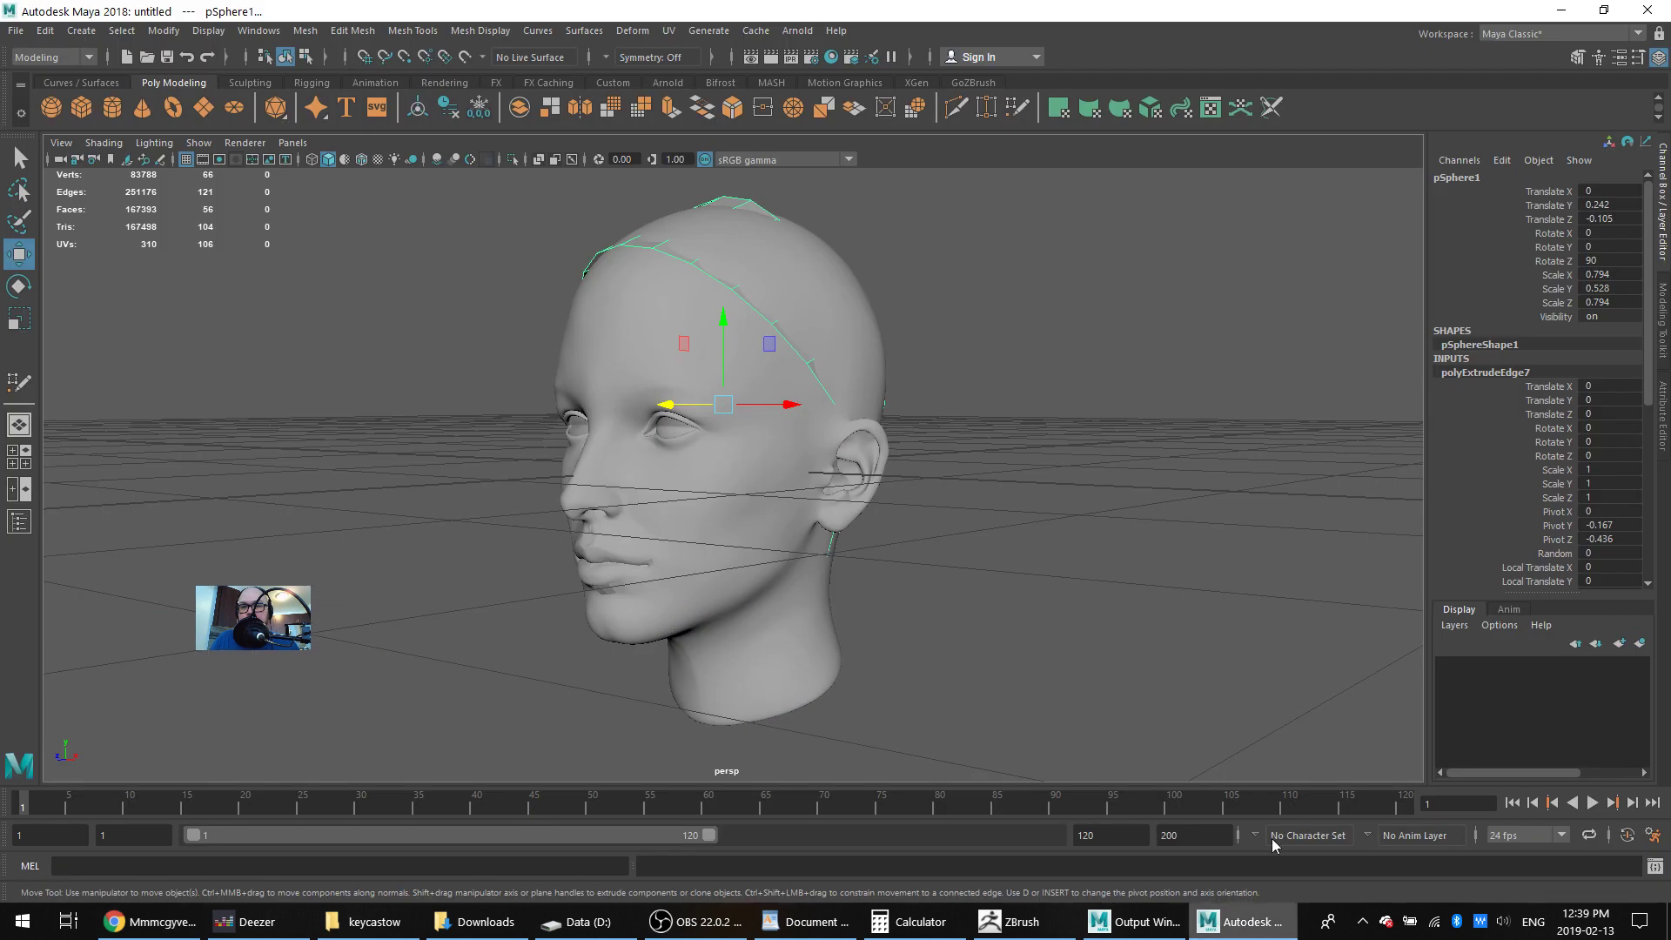
{"action": "left_click", "coordinate": [1648, 9]}
{"action": "left_click", "coordinate": [846, 467]}
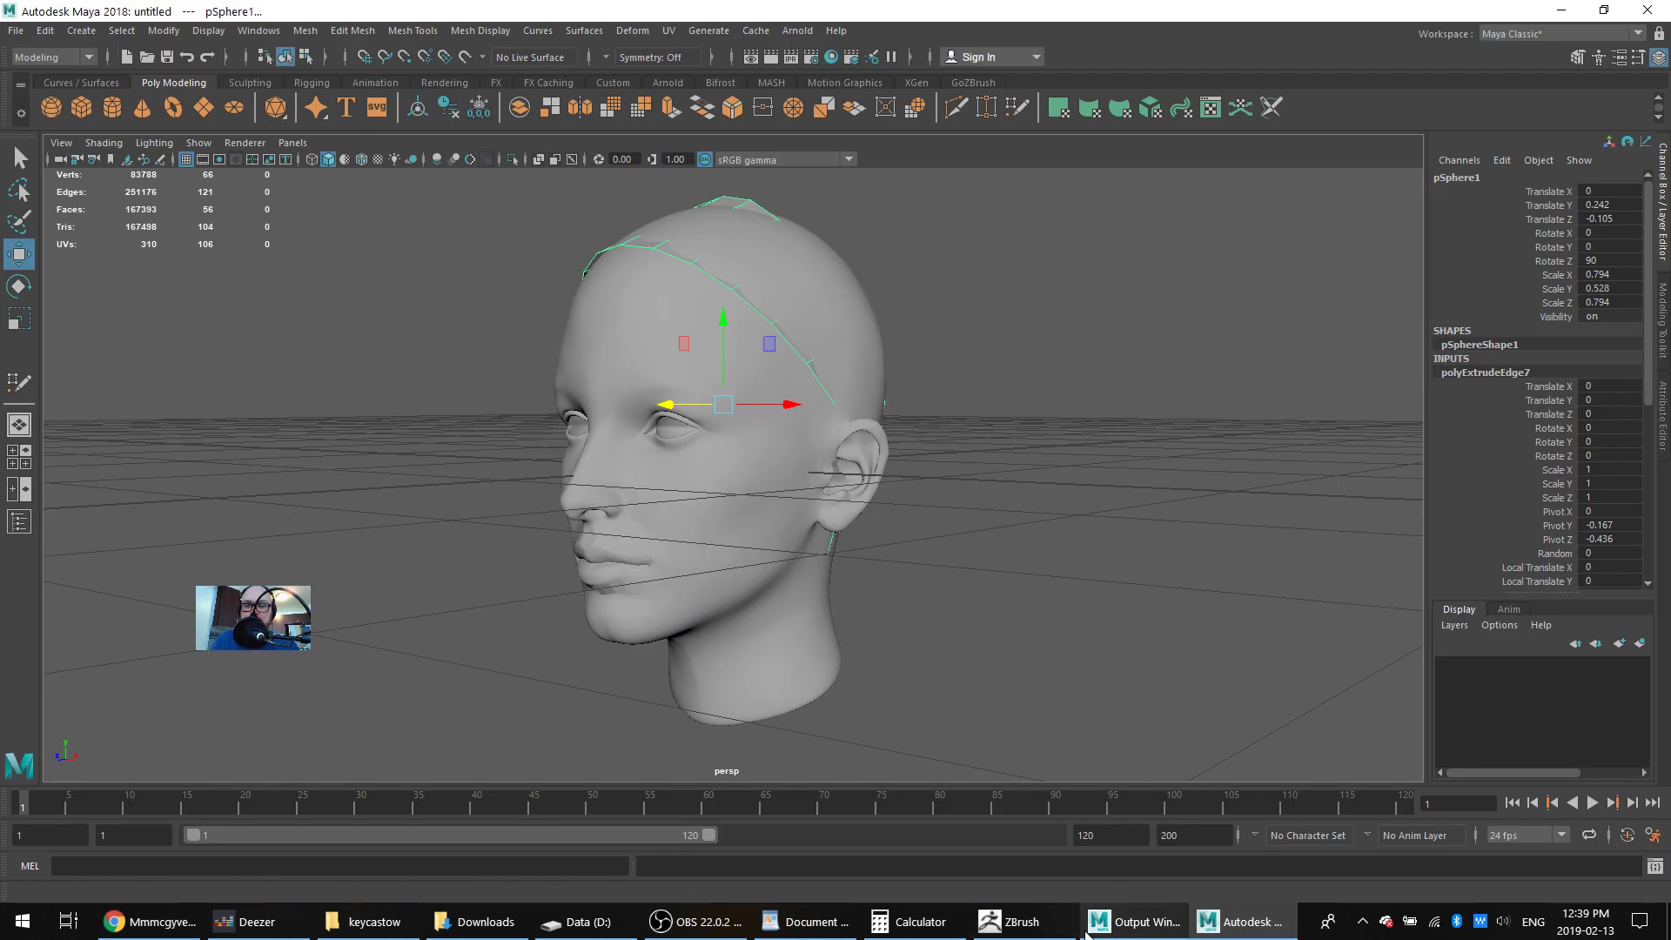
Switch to ZBrush and close the program
{"action": "left_click", "coordinate": [1010, 921]}
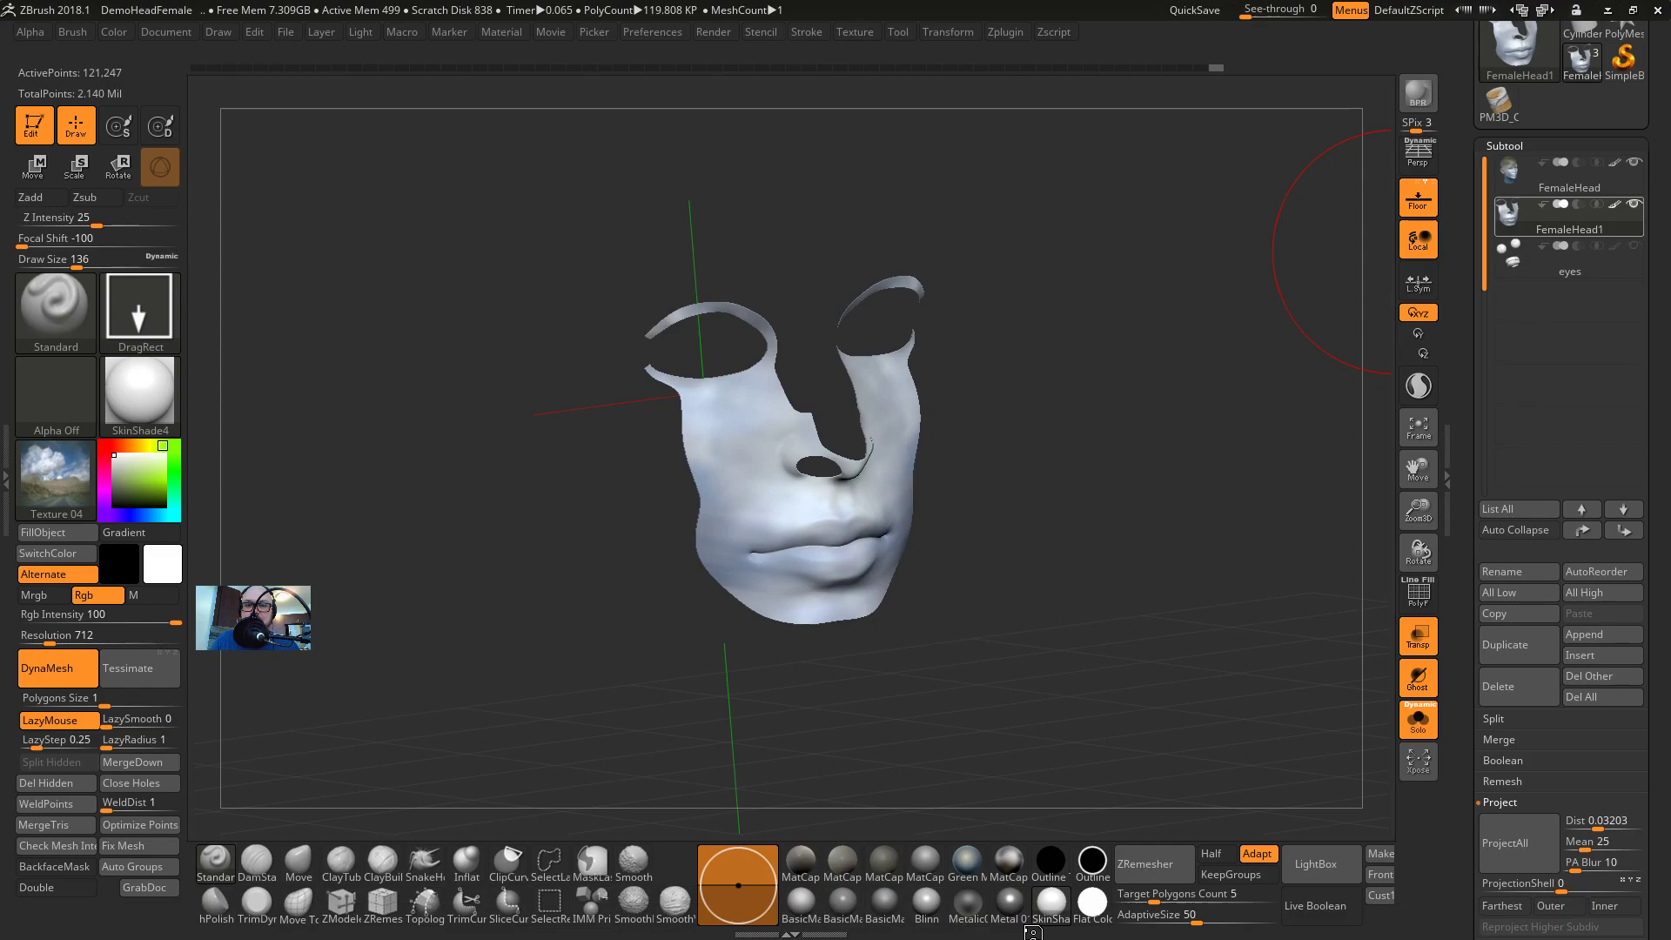
{"action": "left_click", "coordinate": [1659, 11]}
{"action": "left_click", "coordinate": [853, 525]}
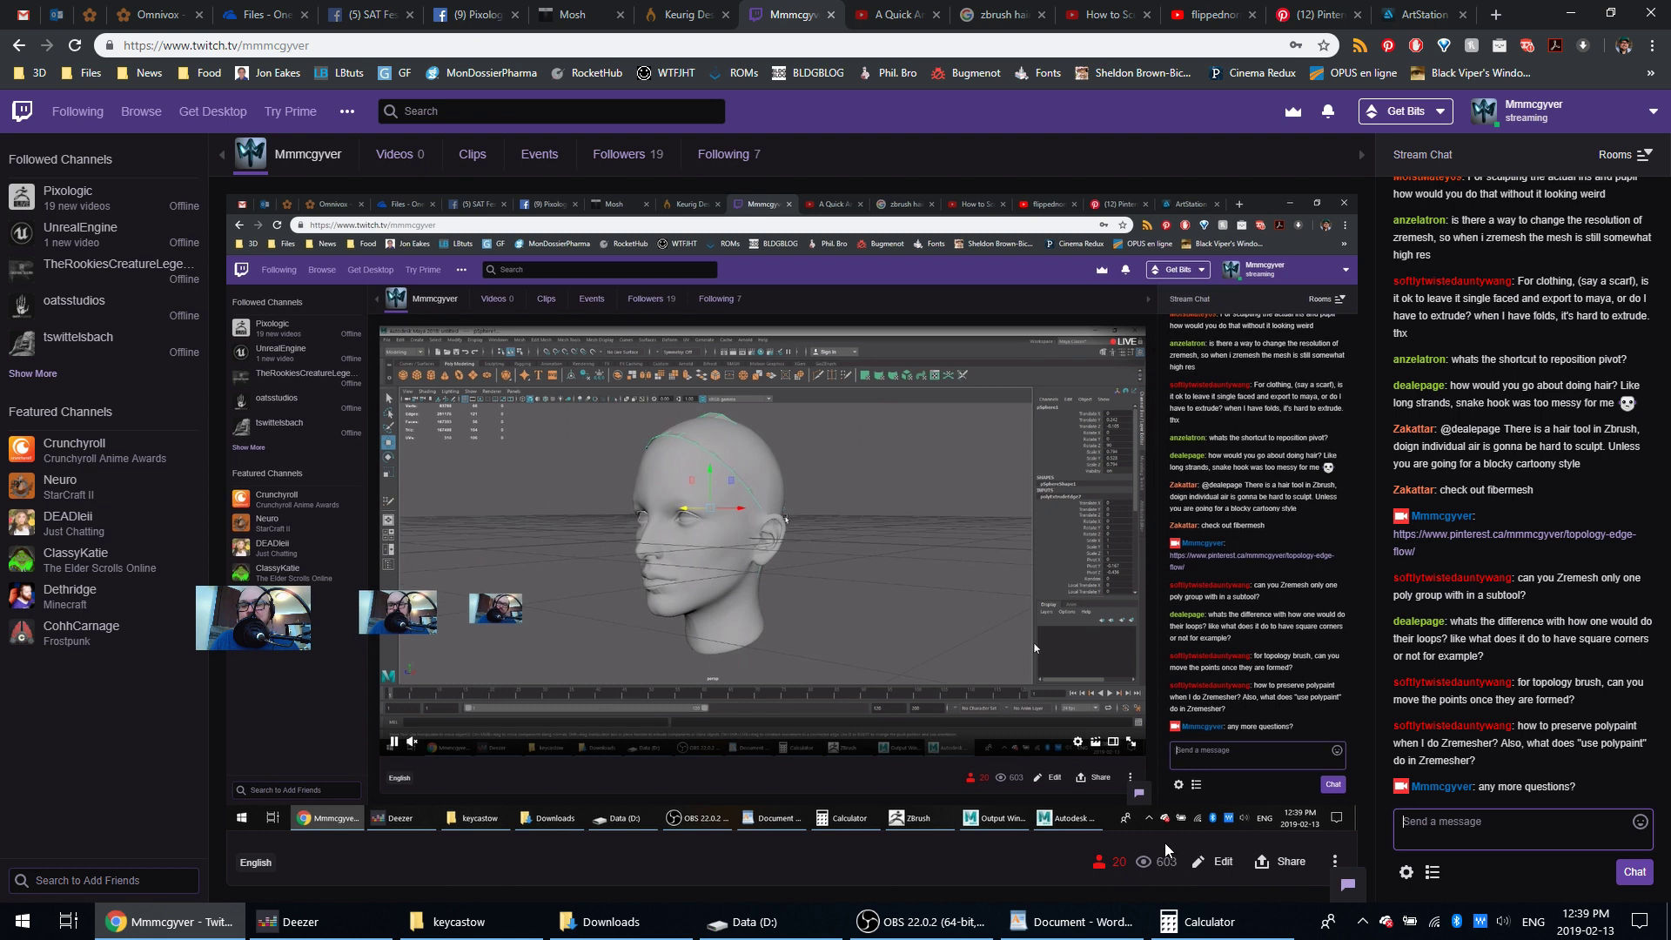
{"action": "mouse_move", "coordinate": [1103, 937]}
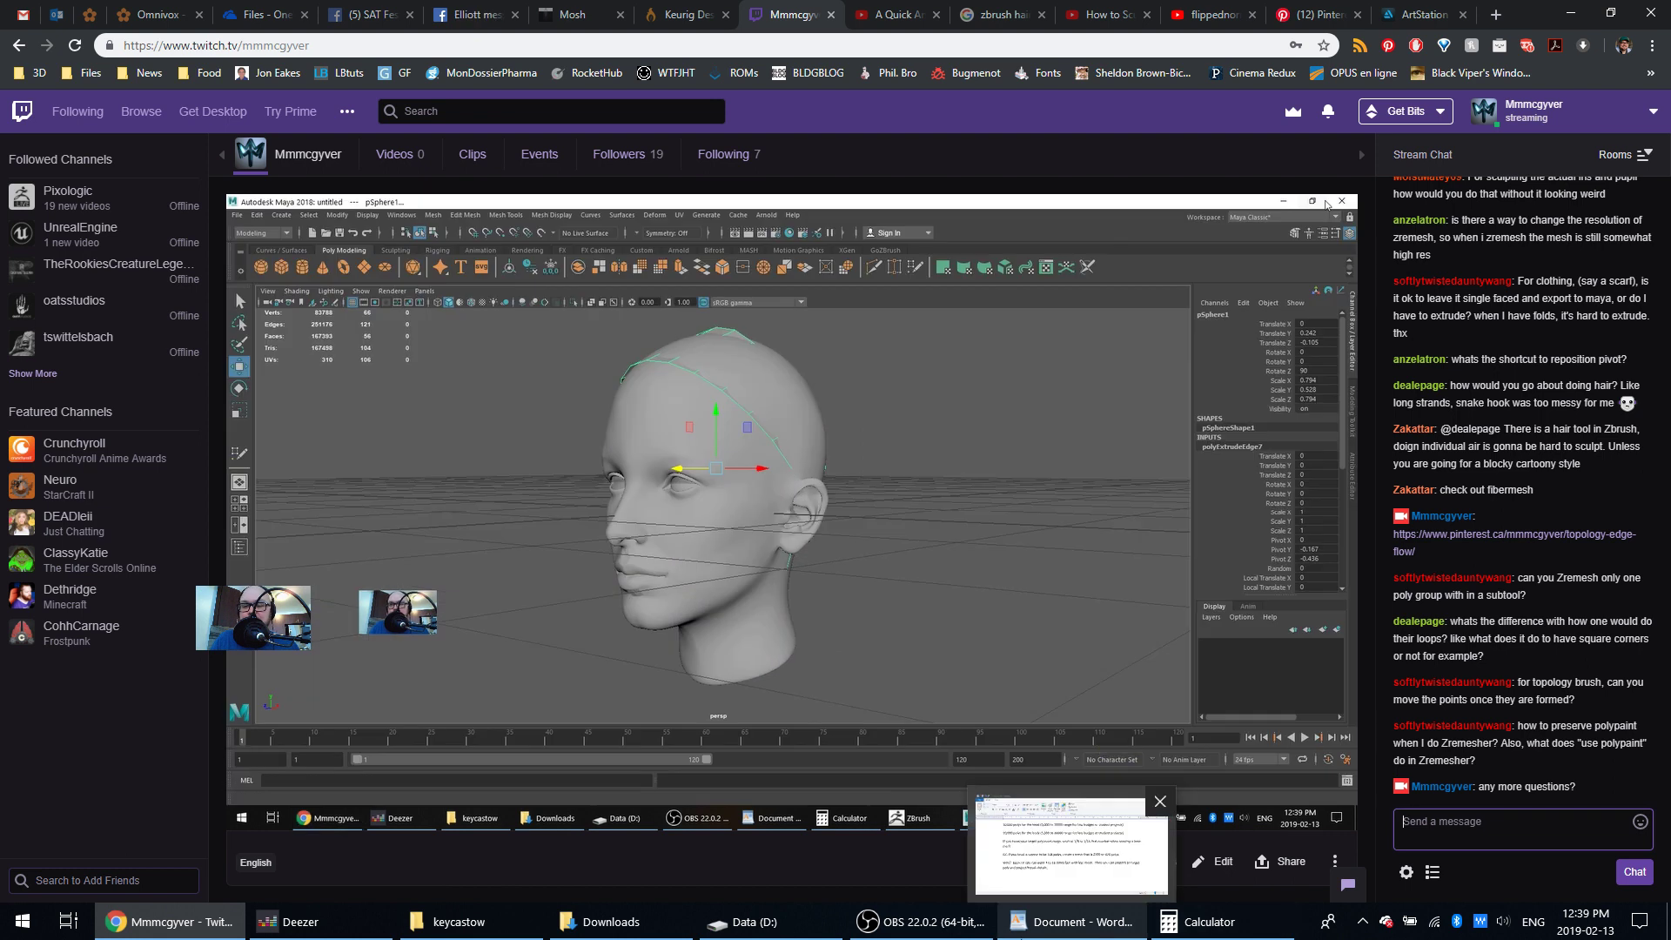
{"action": "mouse_move", "coordinate": [988, 929]}
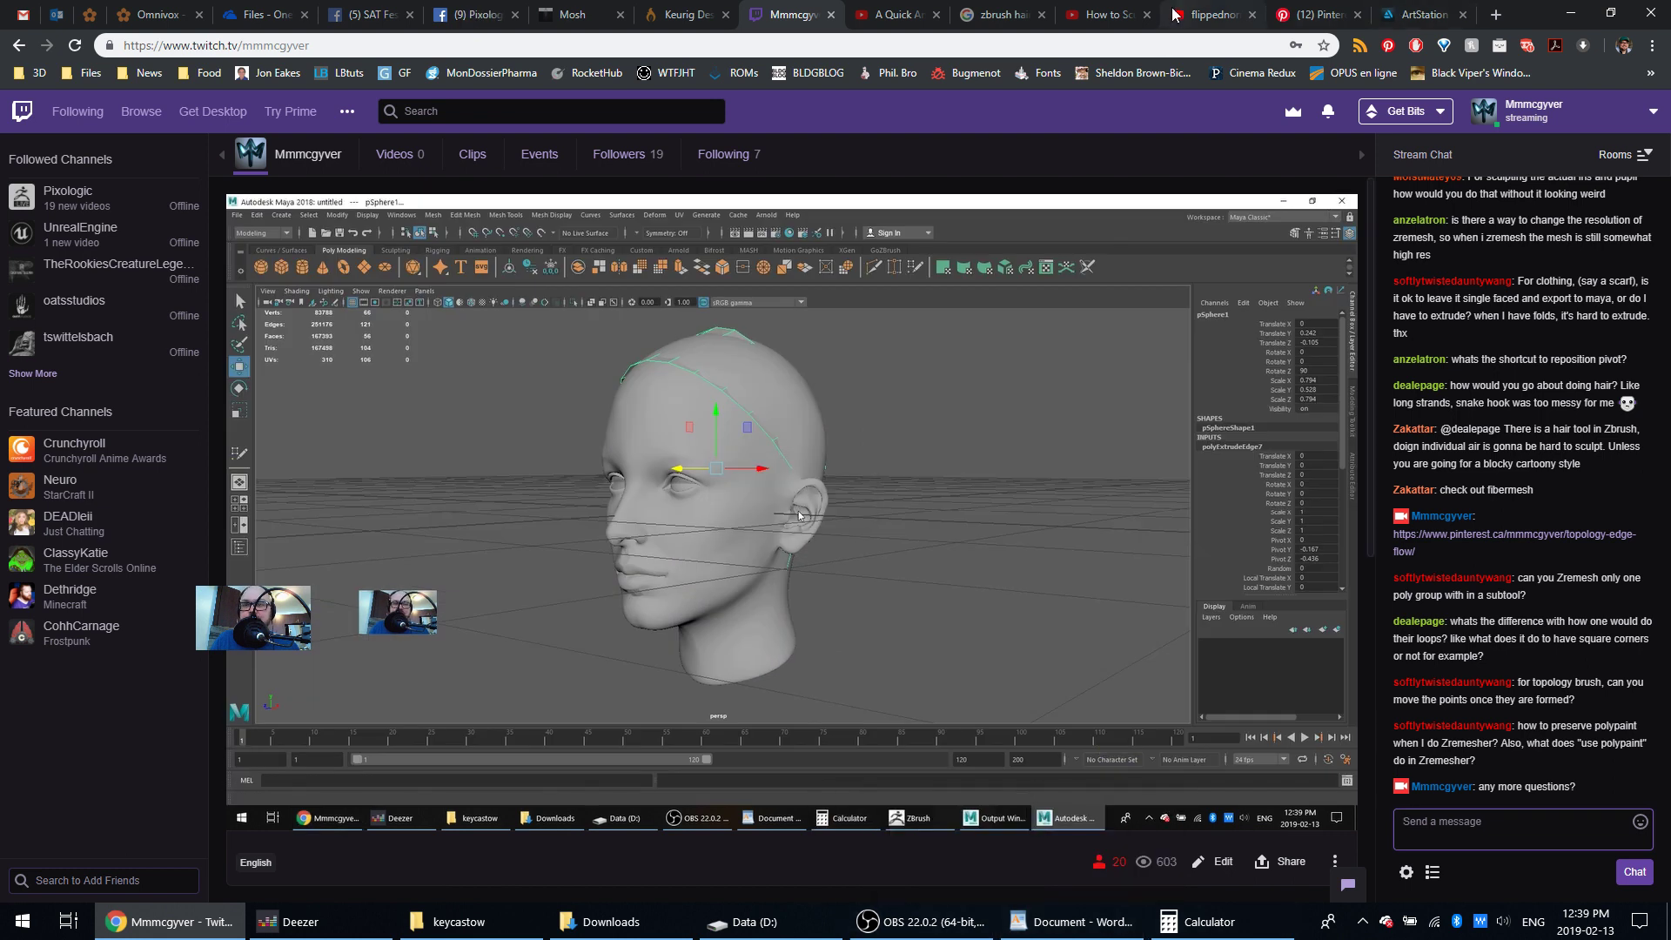